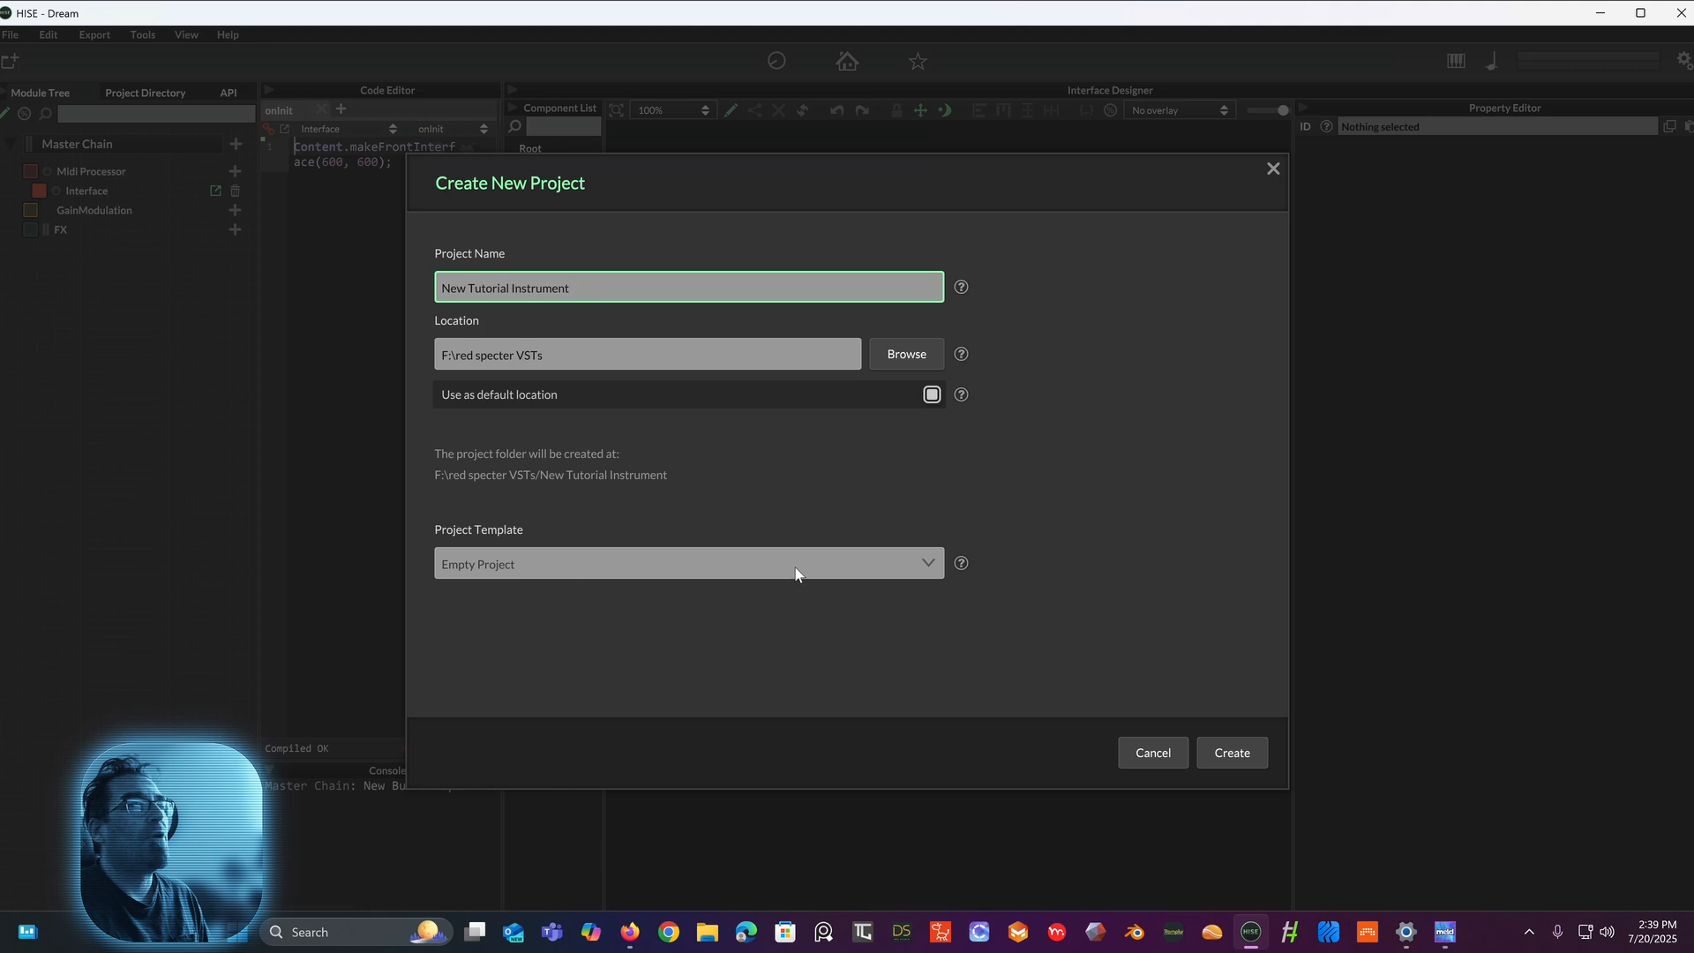
Step: Create the New Tutorial Instrument project in F:\red specter VSTs using the Empty Project template
{"action": "left_click", "coordinate": [799, 570]}
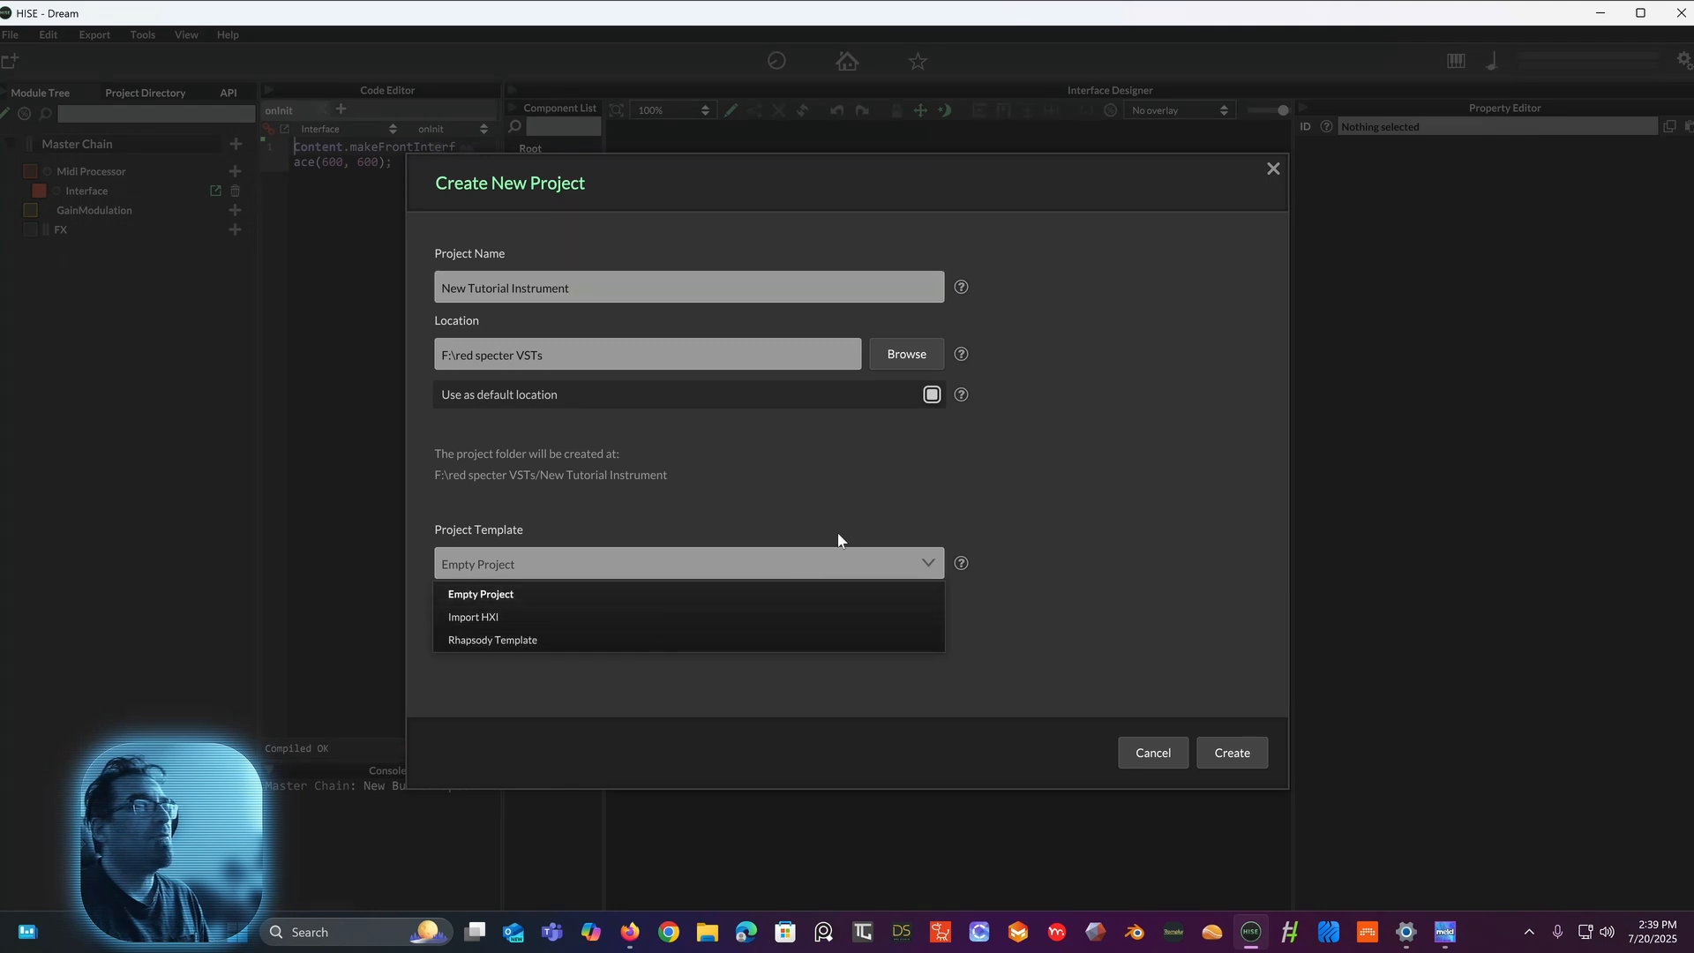
{"action": "left_click", "coordinate": [849, 503]}
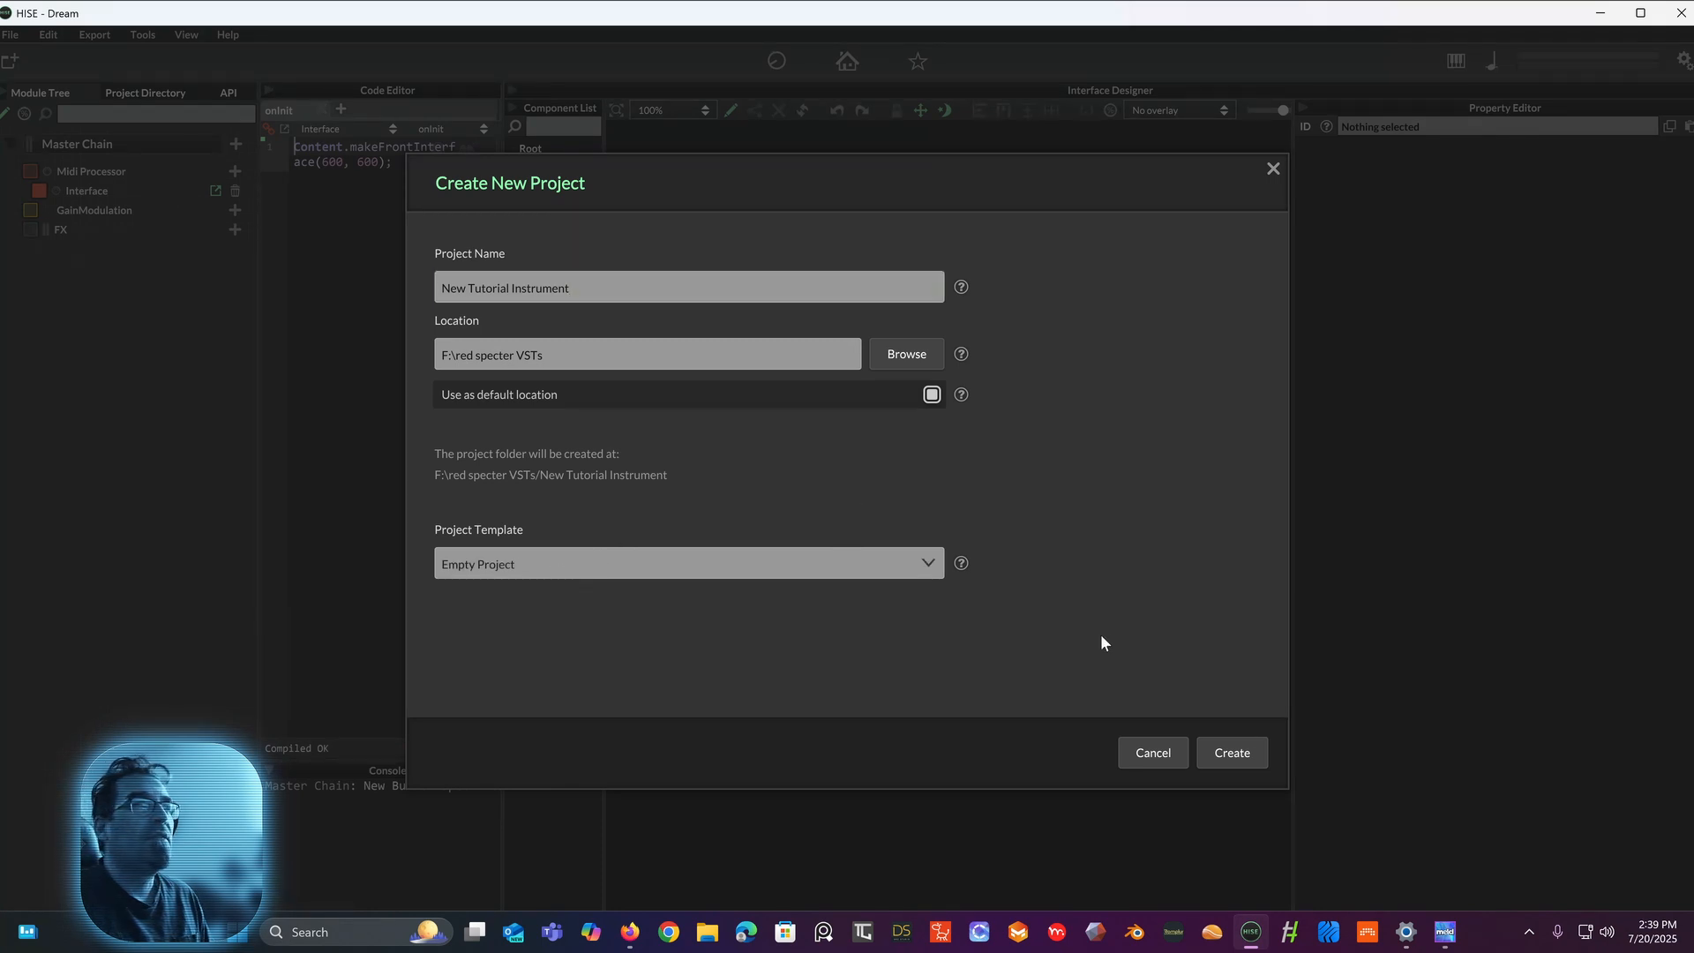
{"action": "left_click", "coordinate": [1223, 759]}
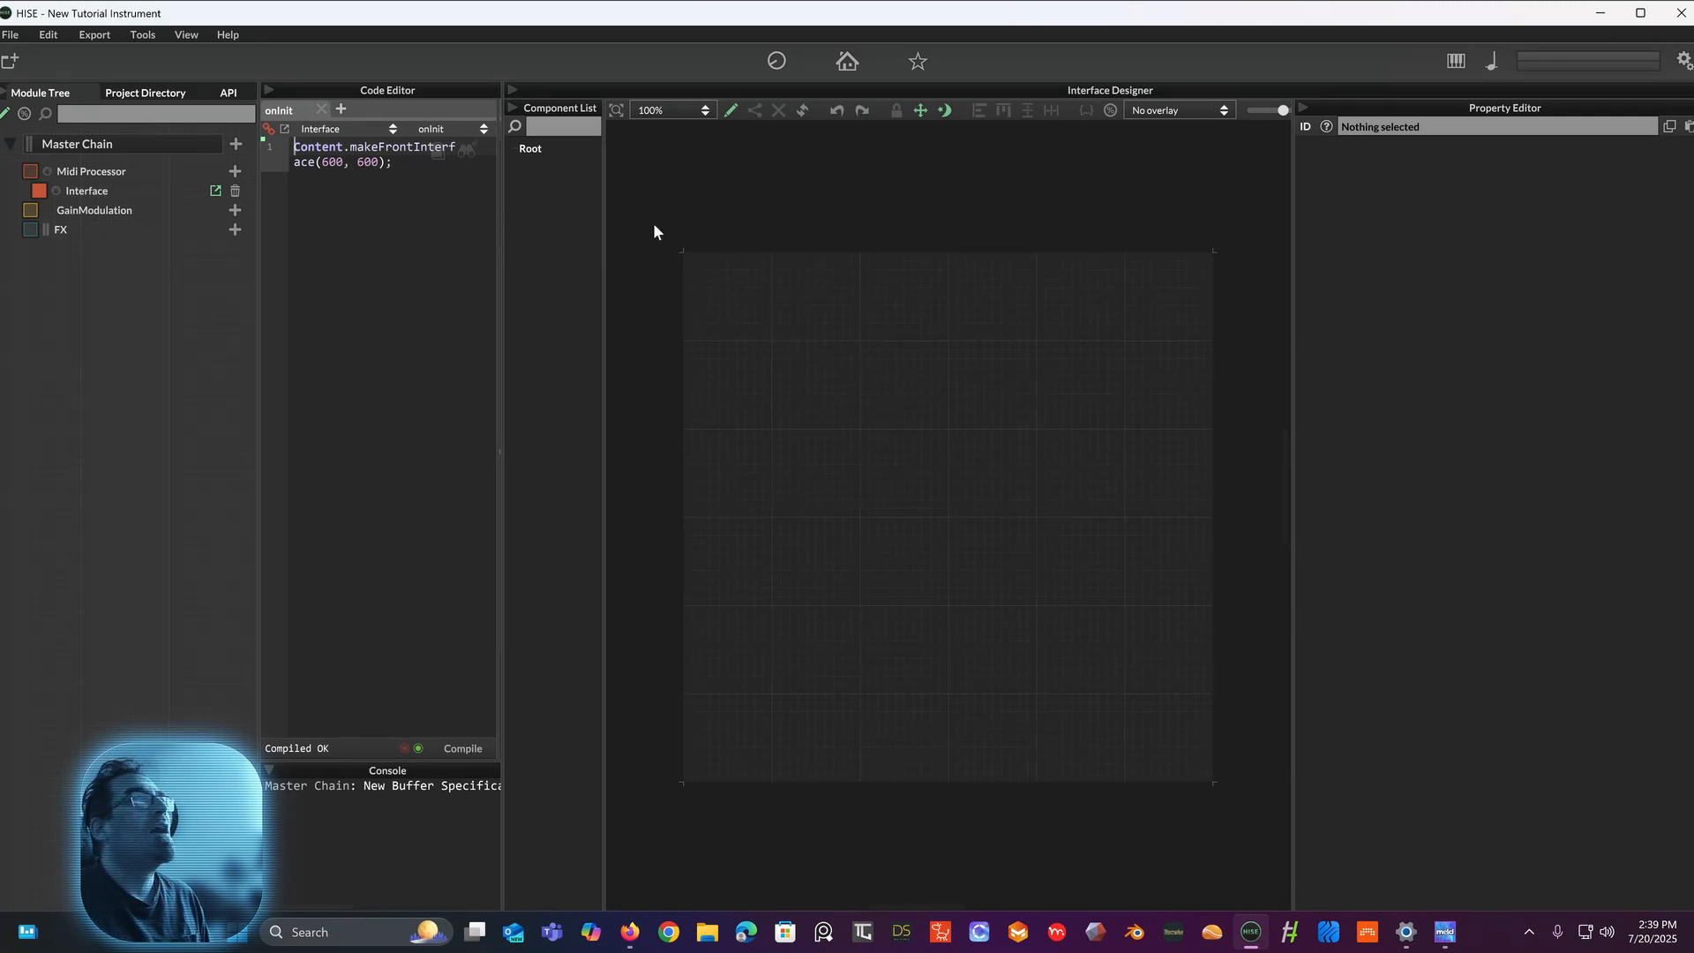
Step: Narrow the property editor and widen the component list and code editor areas of the workspace
{"action": "left_click", "coordinate": [730, 117]}
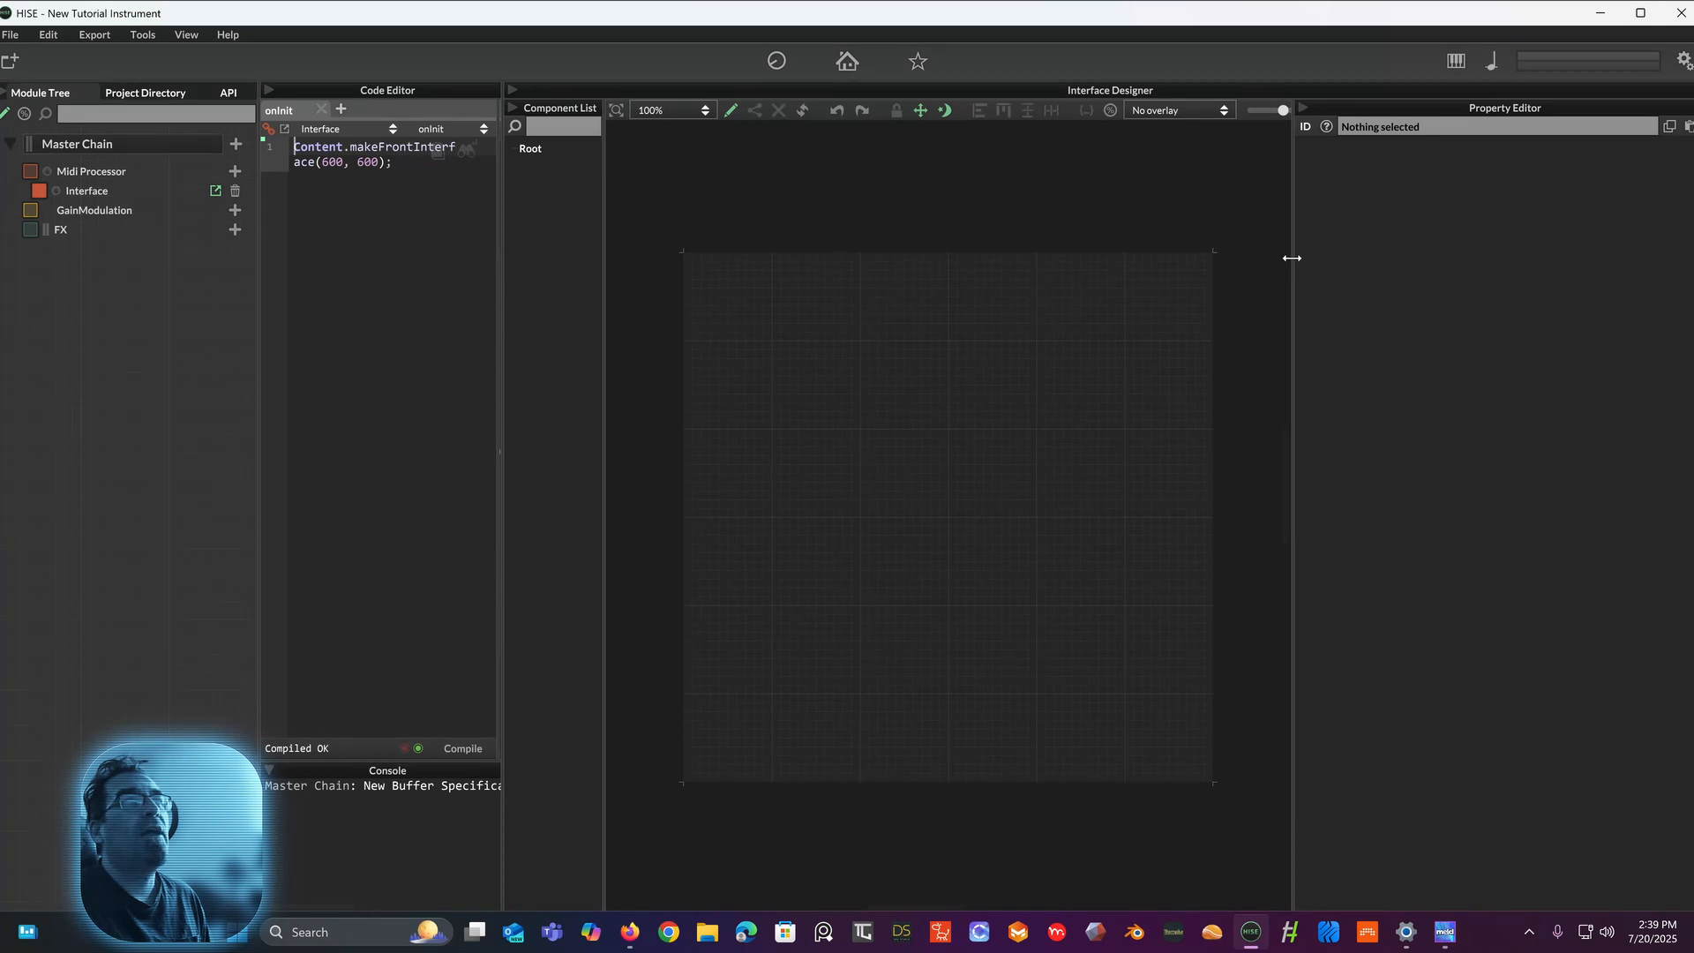
{"action": "left_click_drag", "start_coordinate": [1292, 258], "coordinate": [1429, 265]}
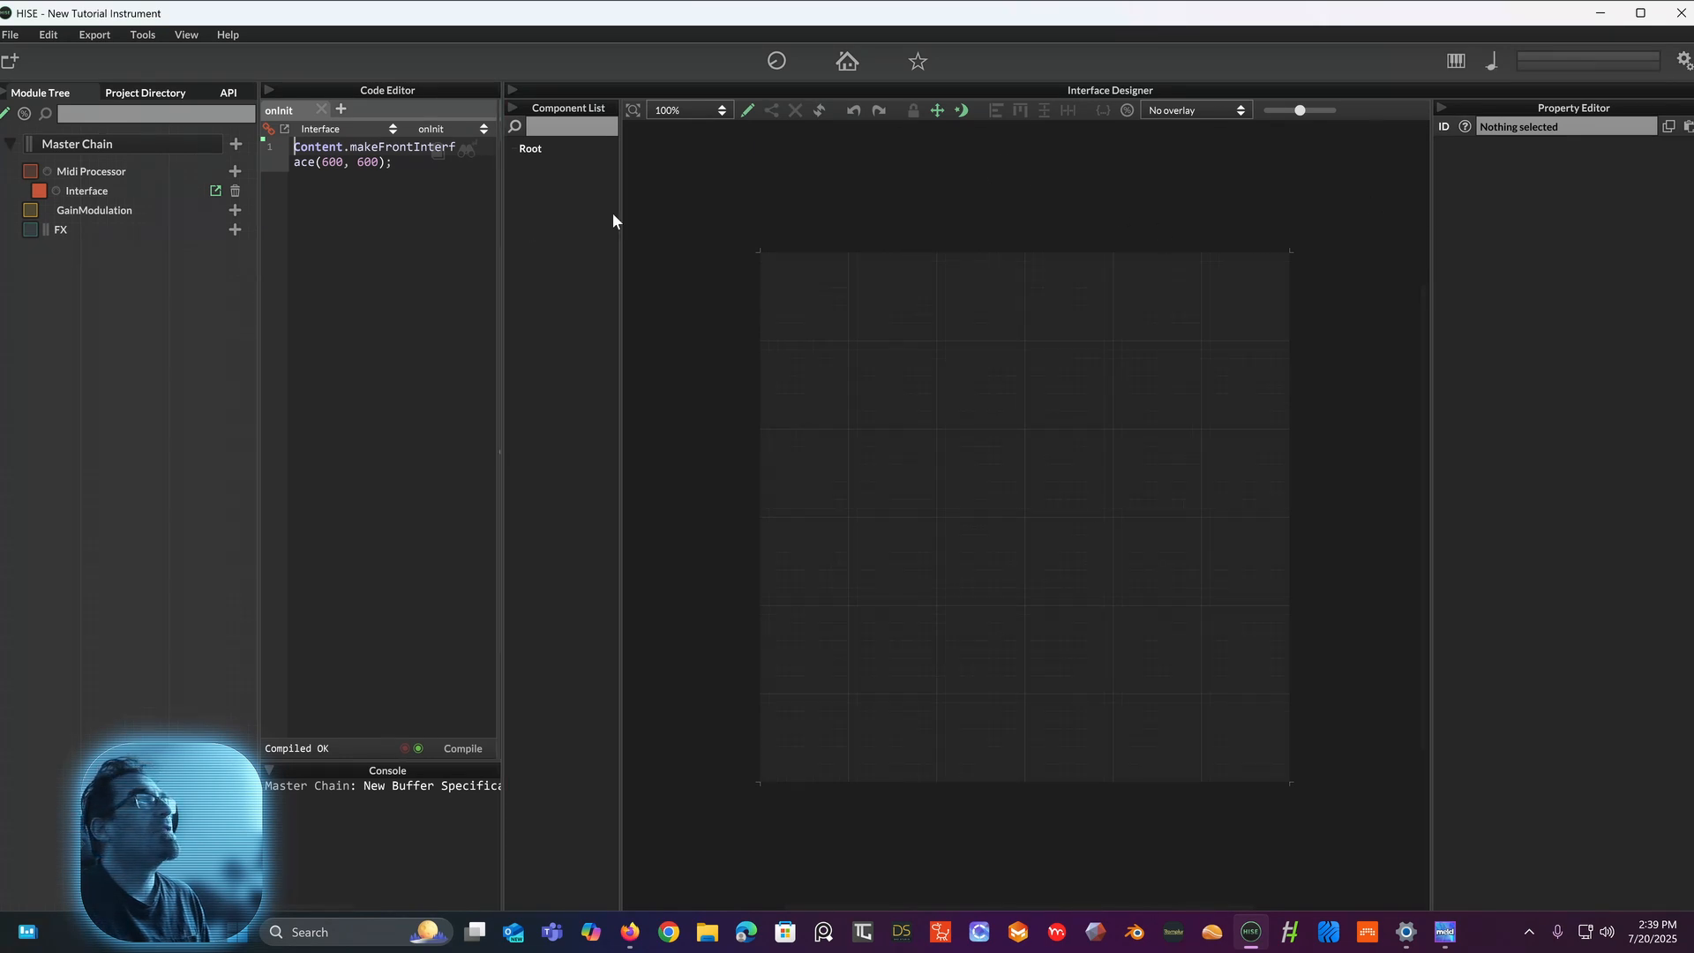
{"action": "left_click_drag", "start_coordinate": [620, 238], "coordinate": [709, 249]}
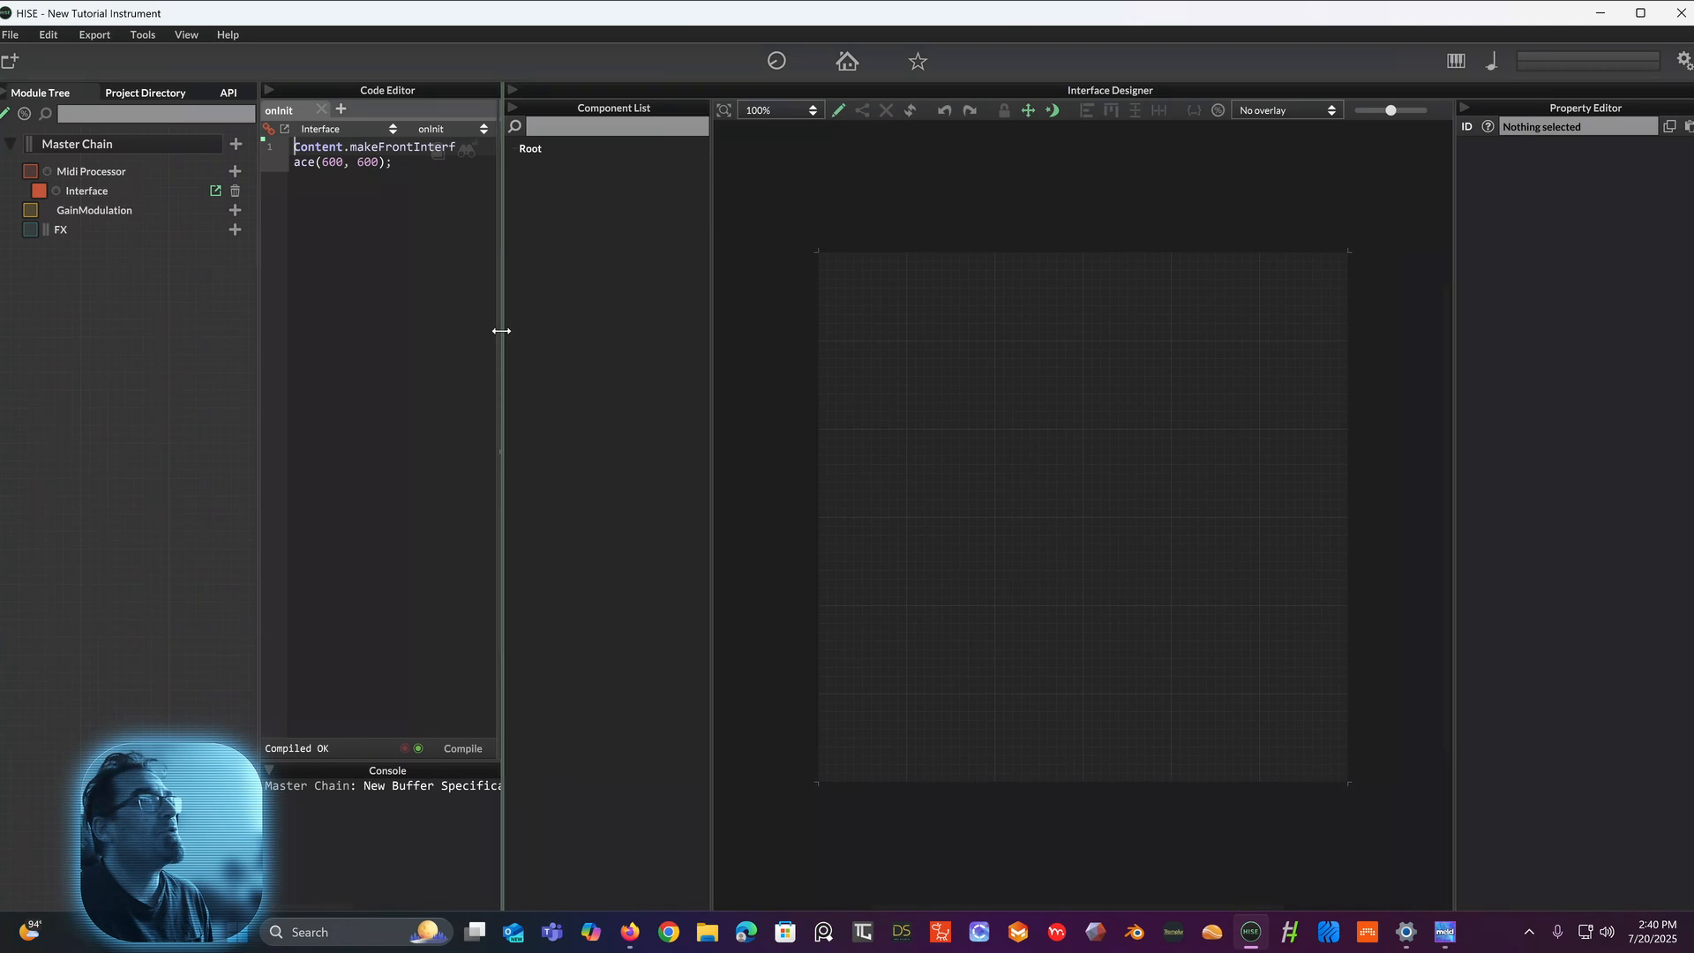
{"action": "left_click_drag", "start_coordinate": [499, 330], "coordinate": [588, 336]}
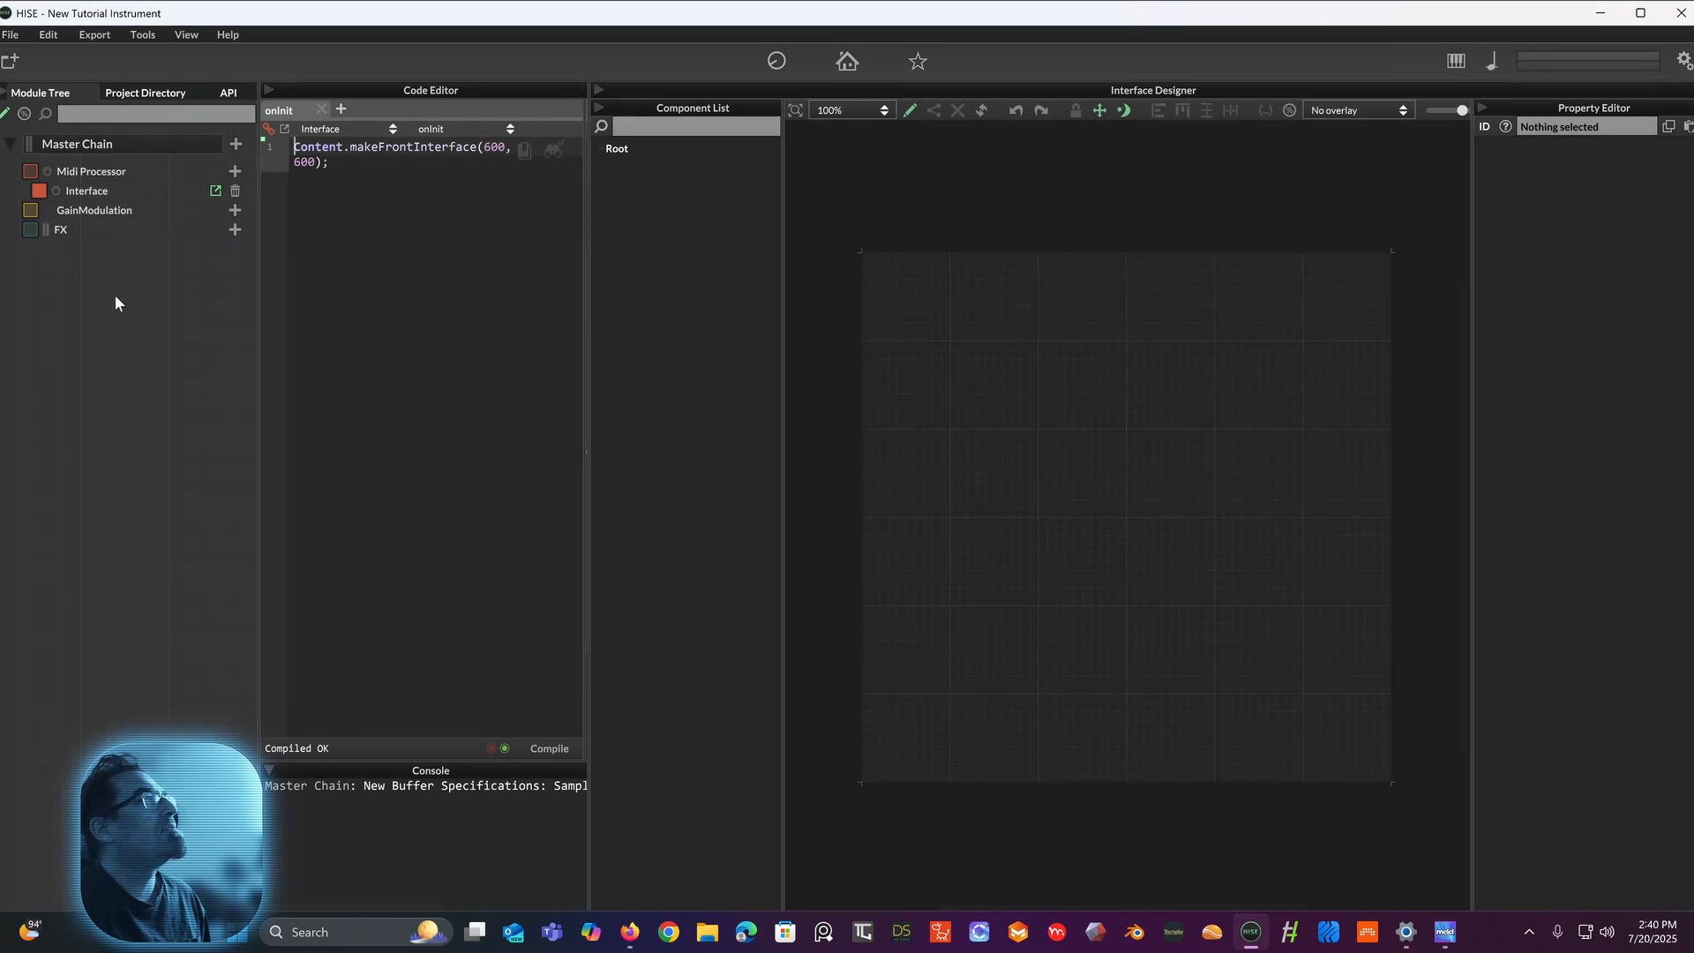
Step: Inspect the Master Chain with module tree editing switched off, and turn tree editing back on
{"action": "left_click", "coordinate": [5, 114]}
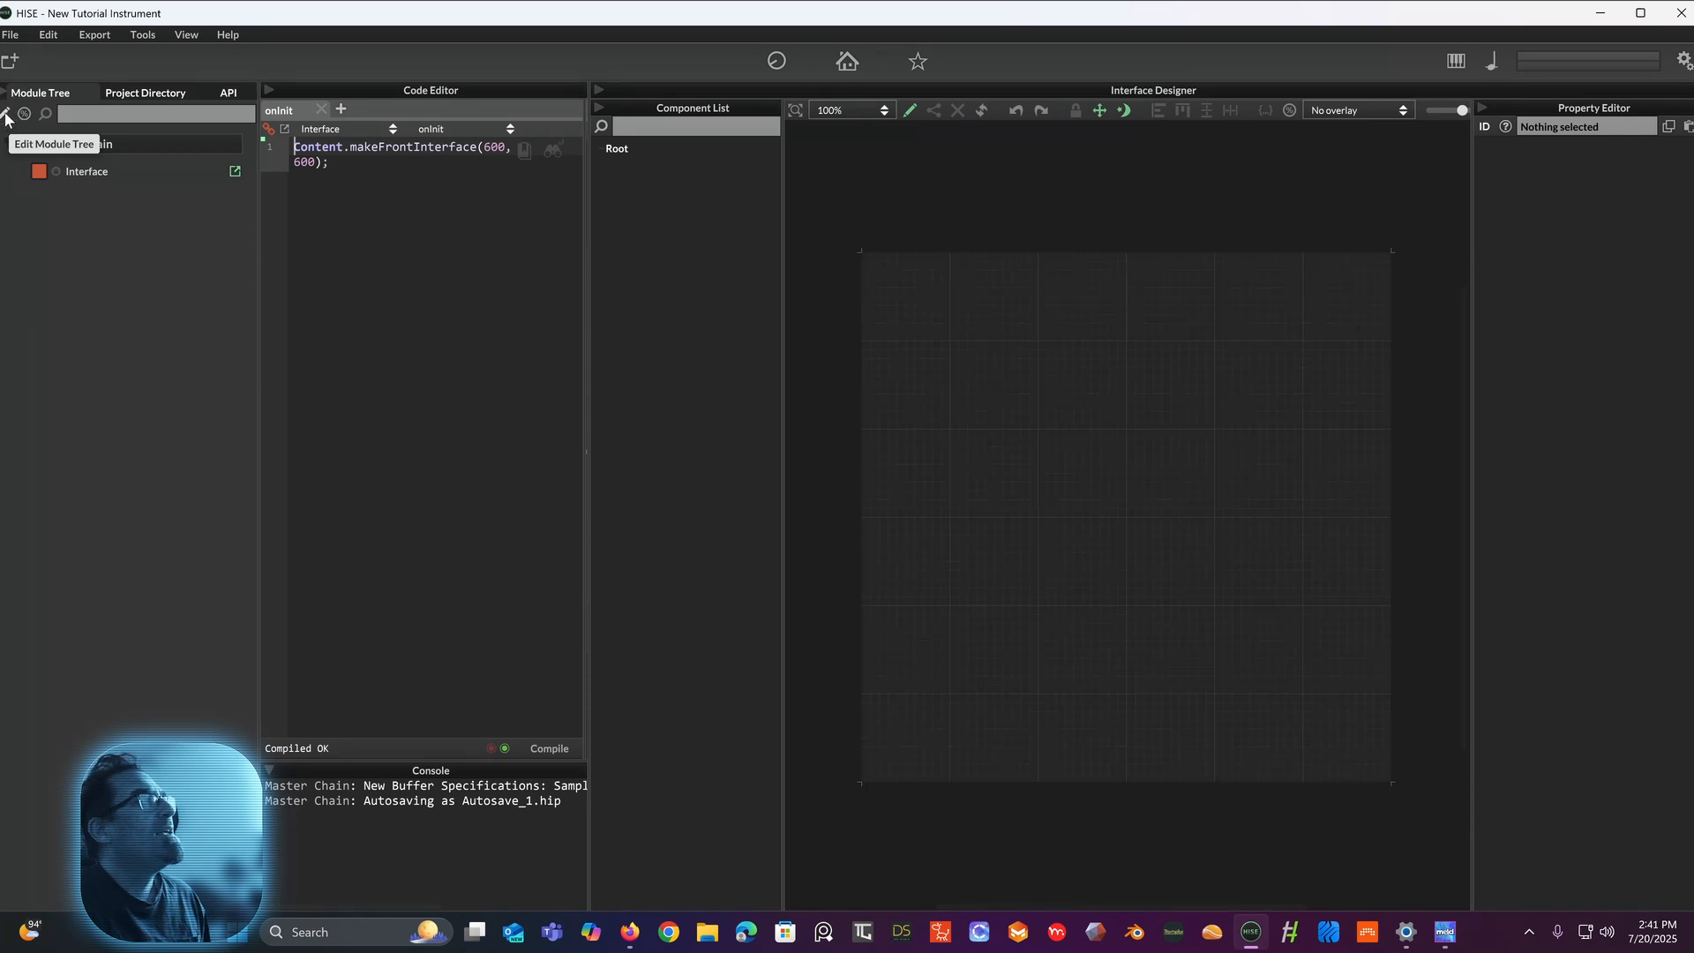
{"action": "left_click", "coordinate": [136, 141]}
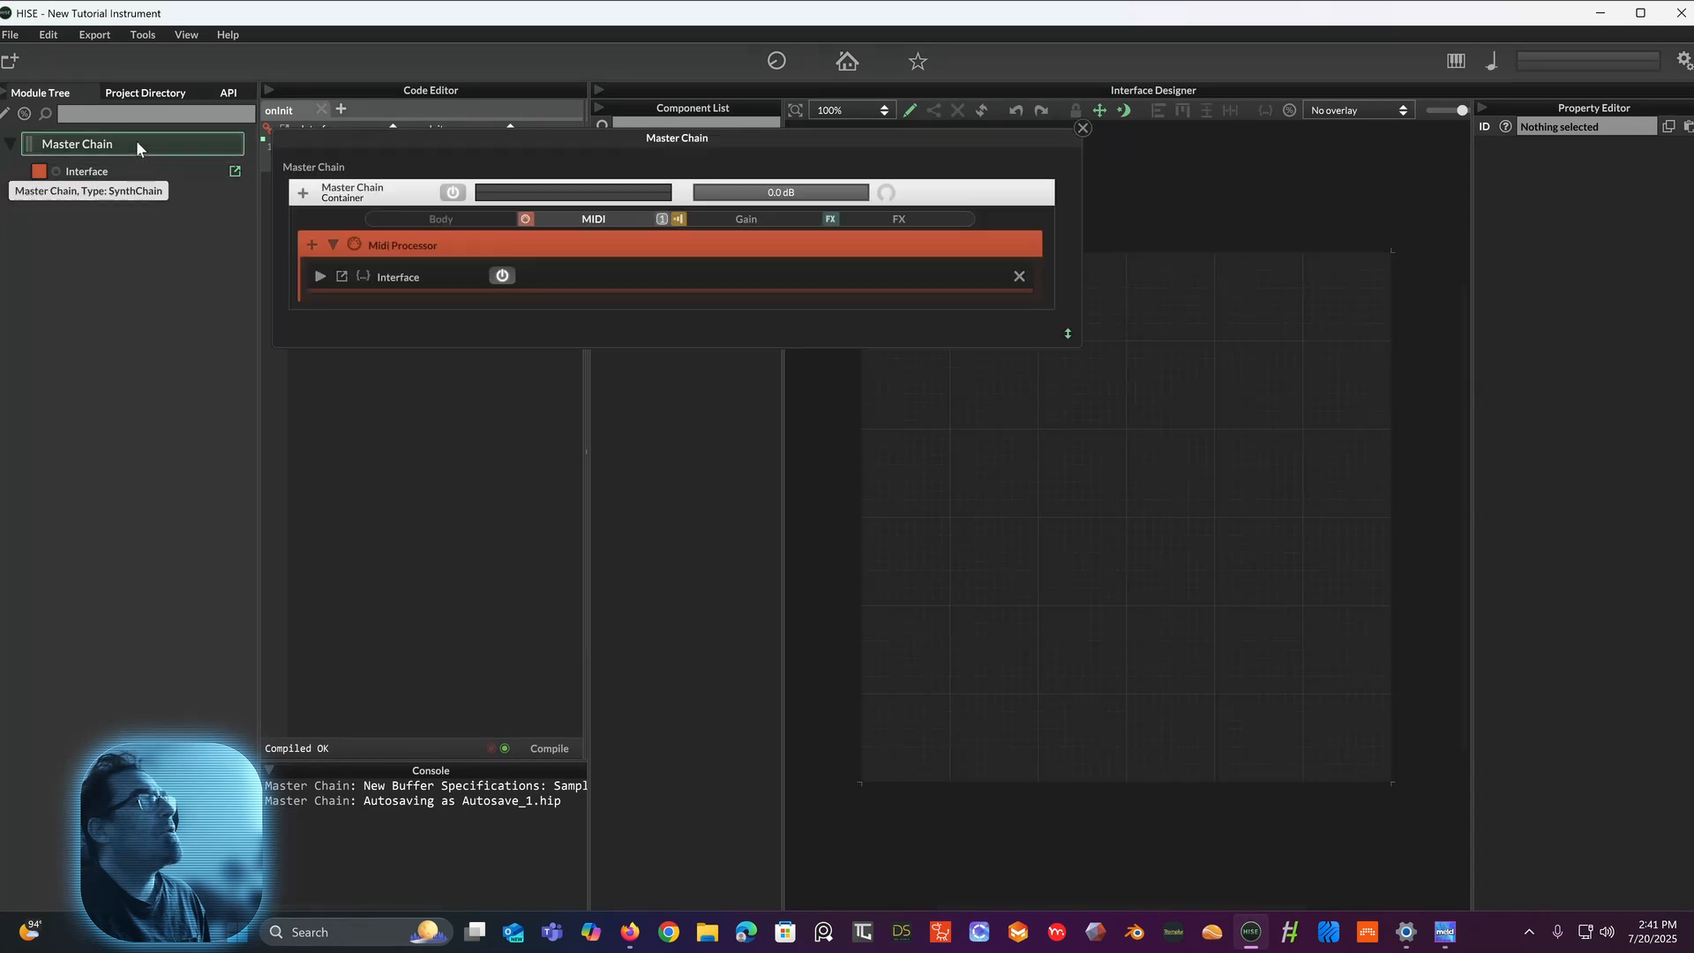
{"action": "left_click", "coordinate": [1084, 130]}
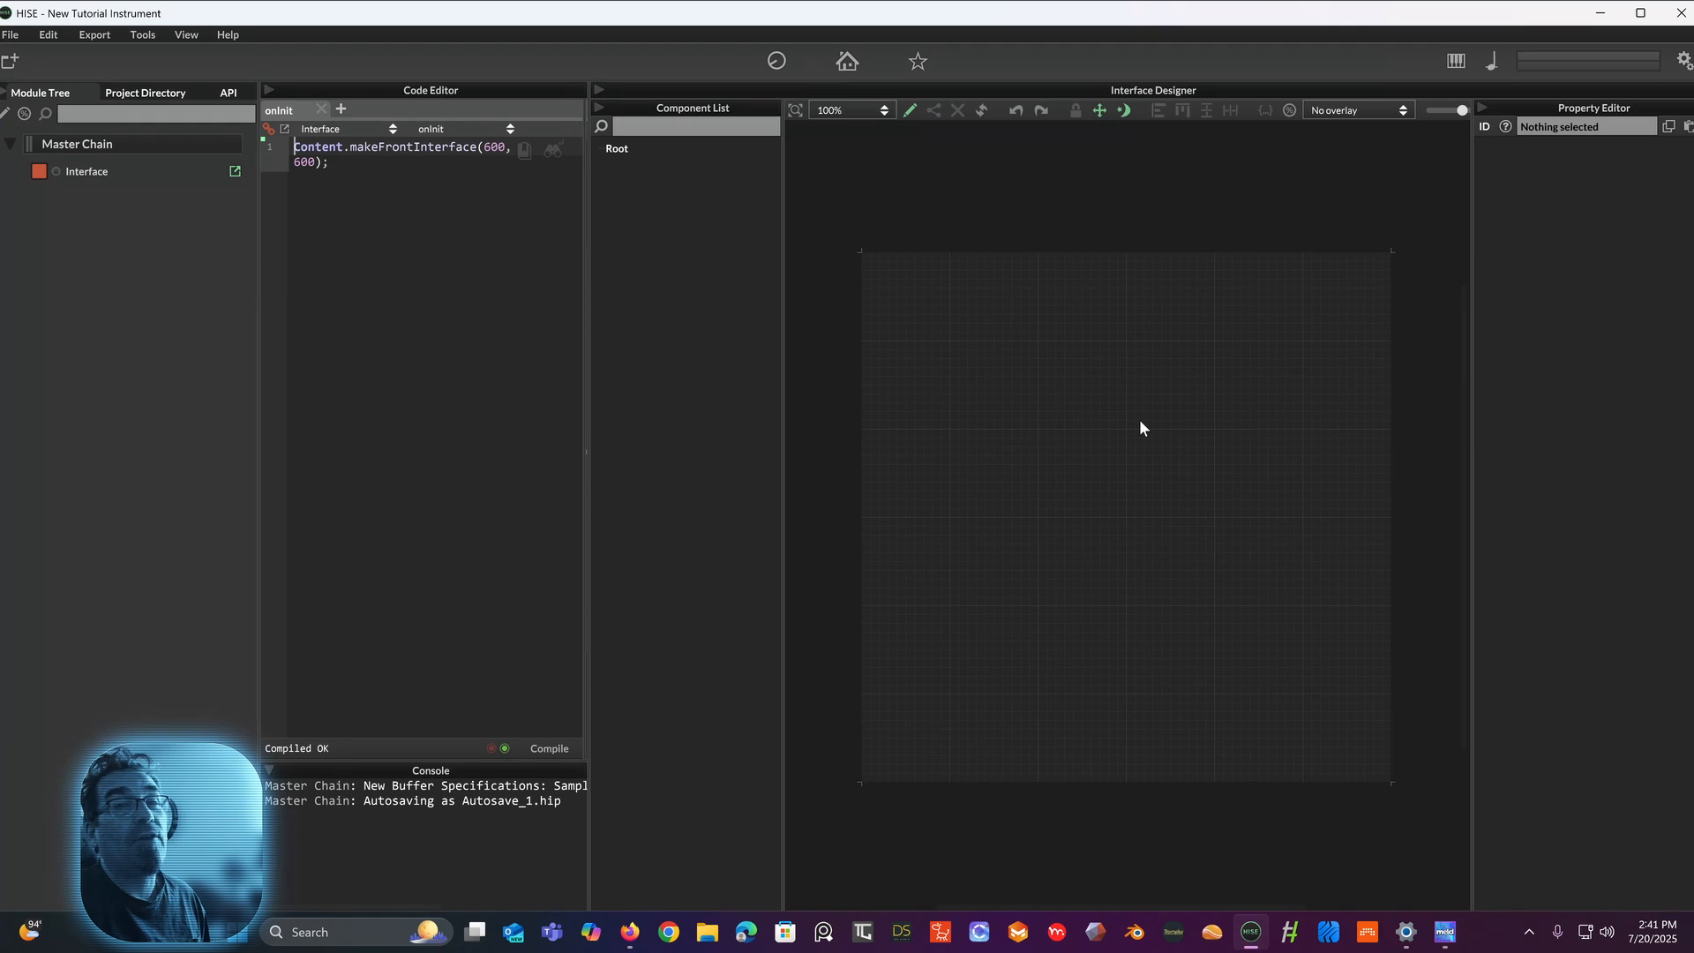
{"action": "left_click", "coordinate": [4, 115]}
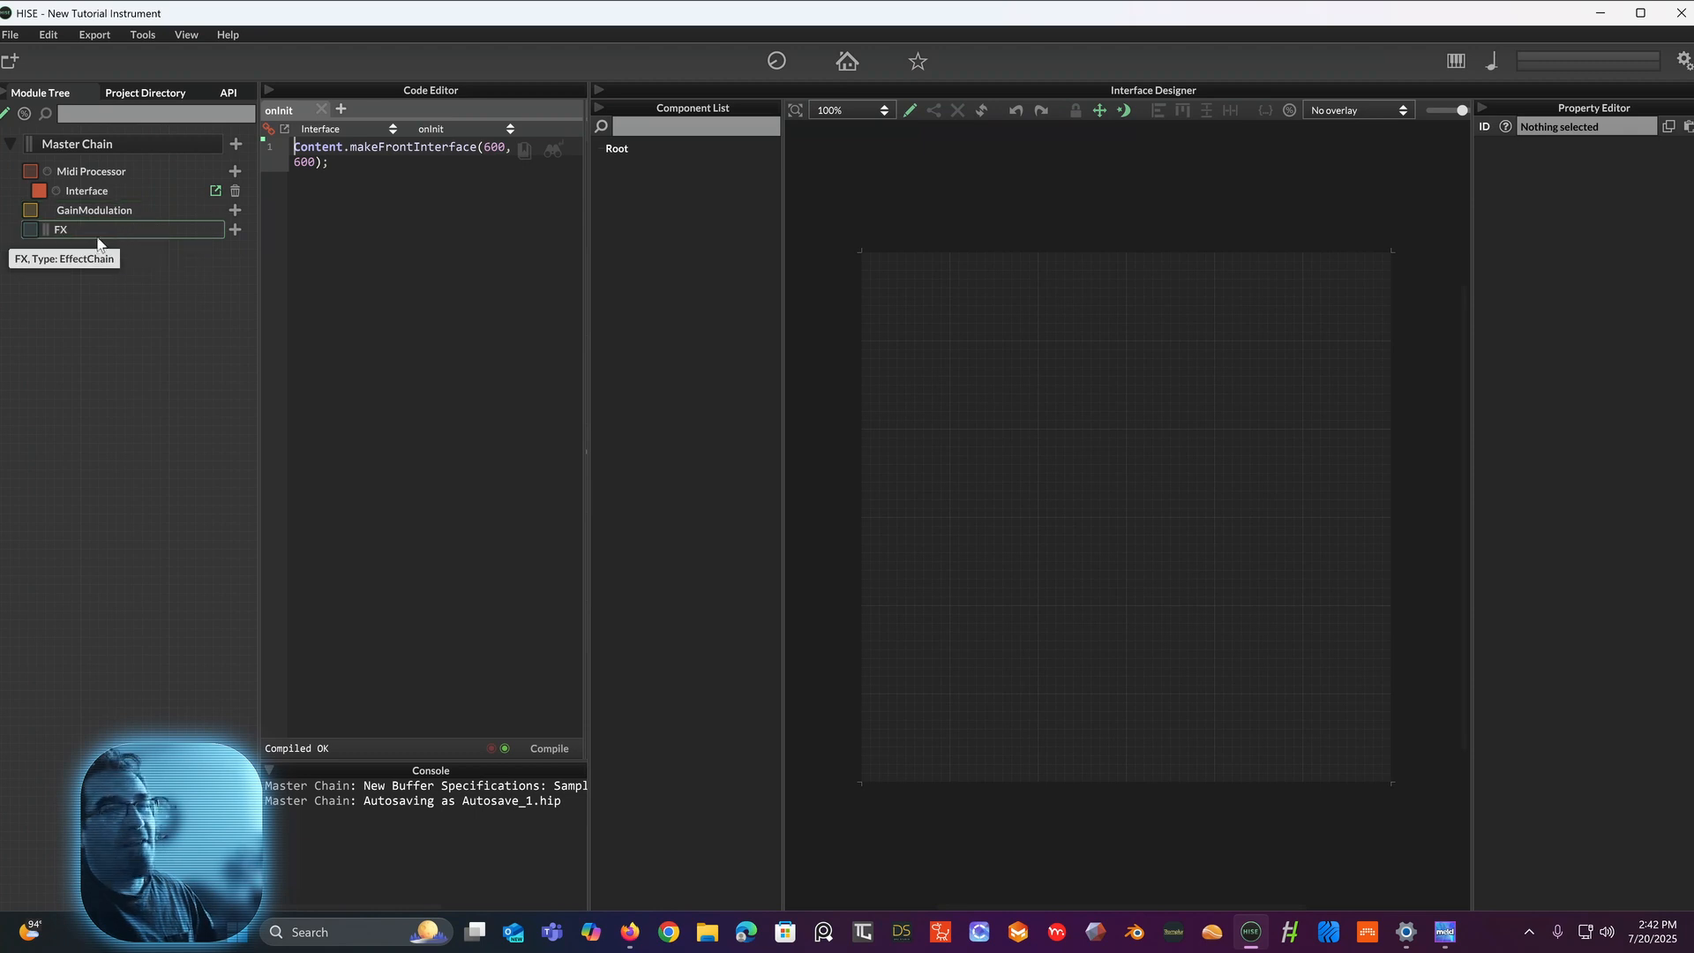
Step: Add a Sampler to the Master Chain in the module tree
{"action": "left_click", "coordinate": [237, 145]}
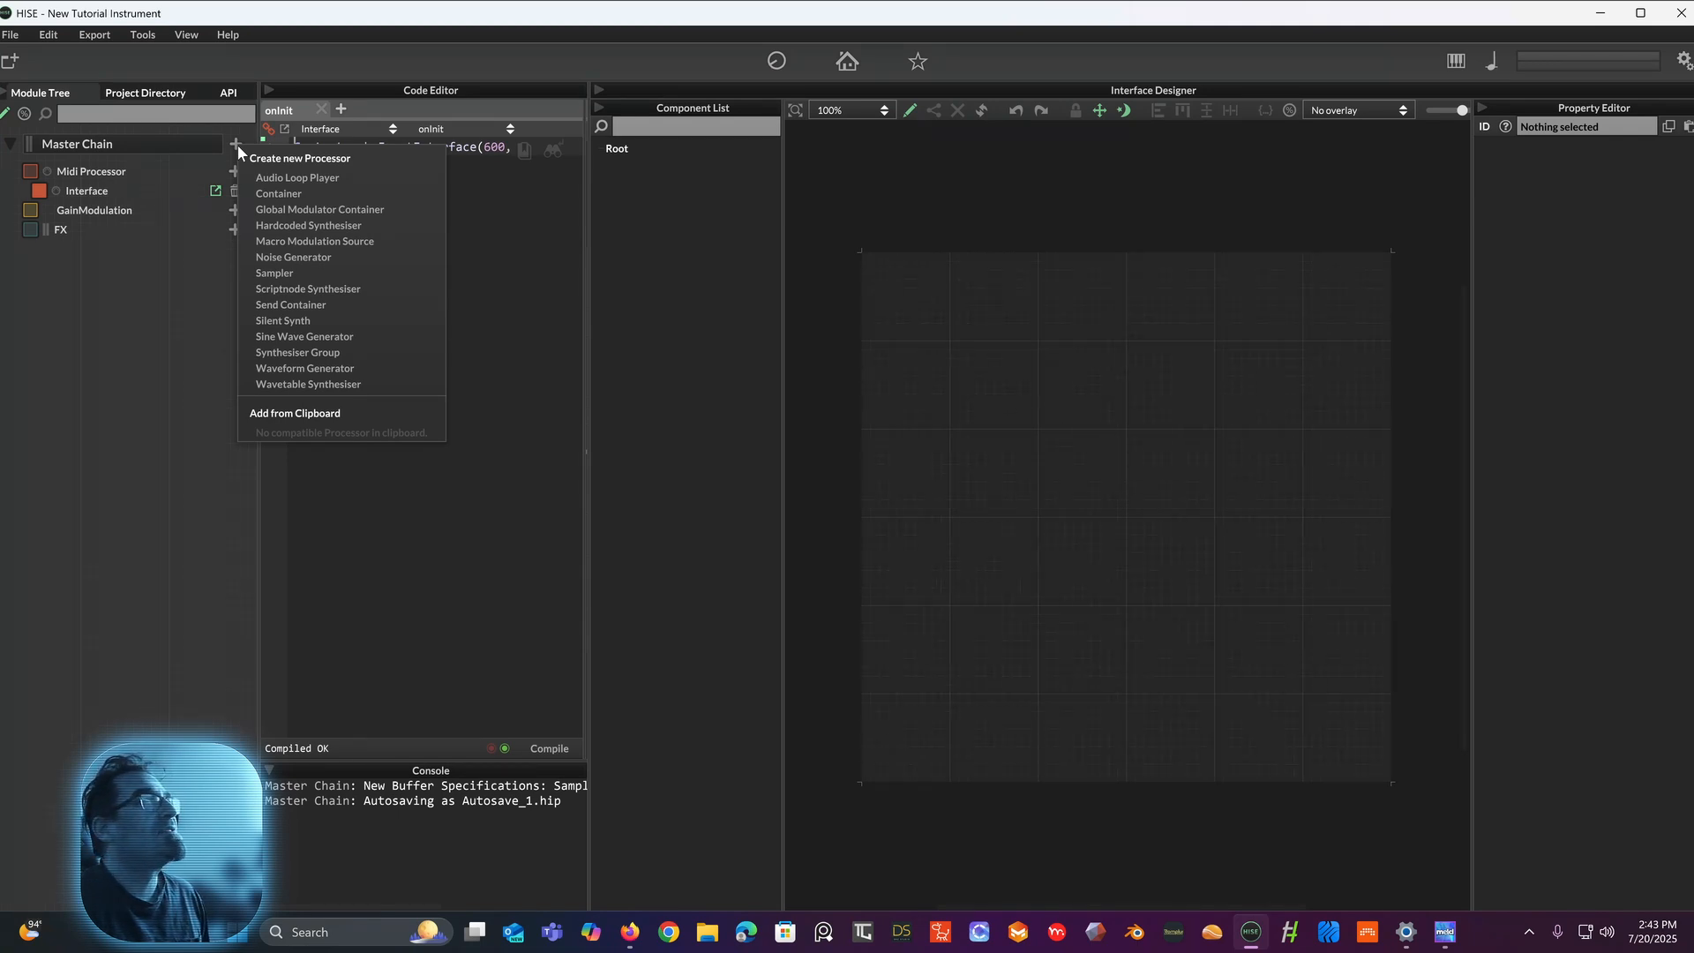
{"action": "left_click", "coordinate": [294, 276]}
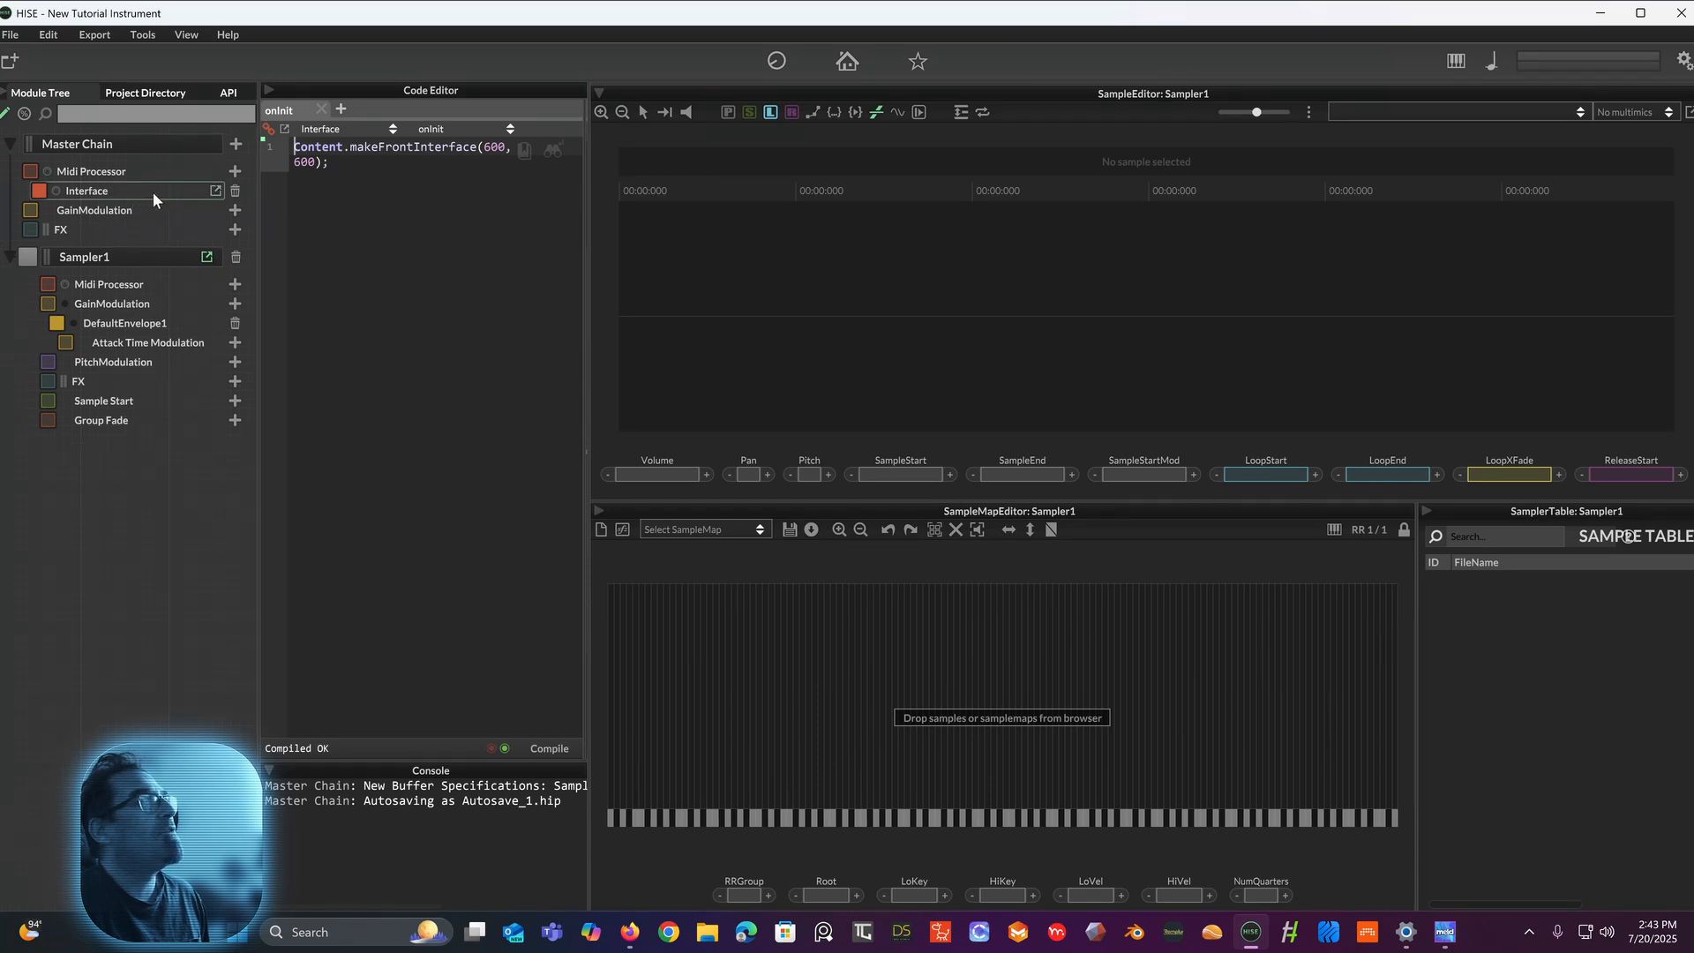
Step: Switch to the Interface workspace and back to Sampler1's, and widen the sample editing area over the code editor
{"action": "left_click", "coordinate": [215, 190]}
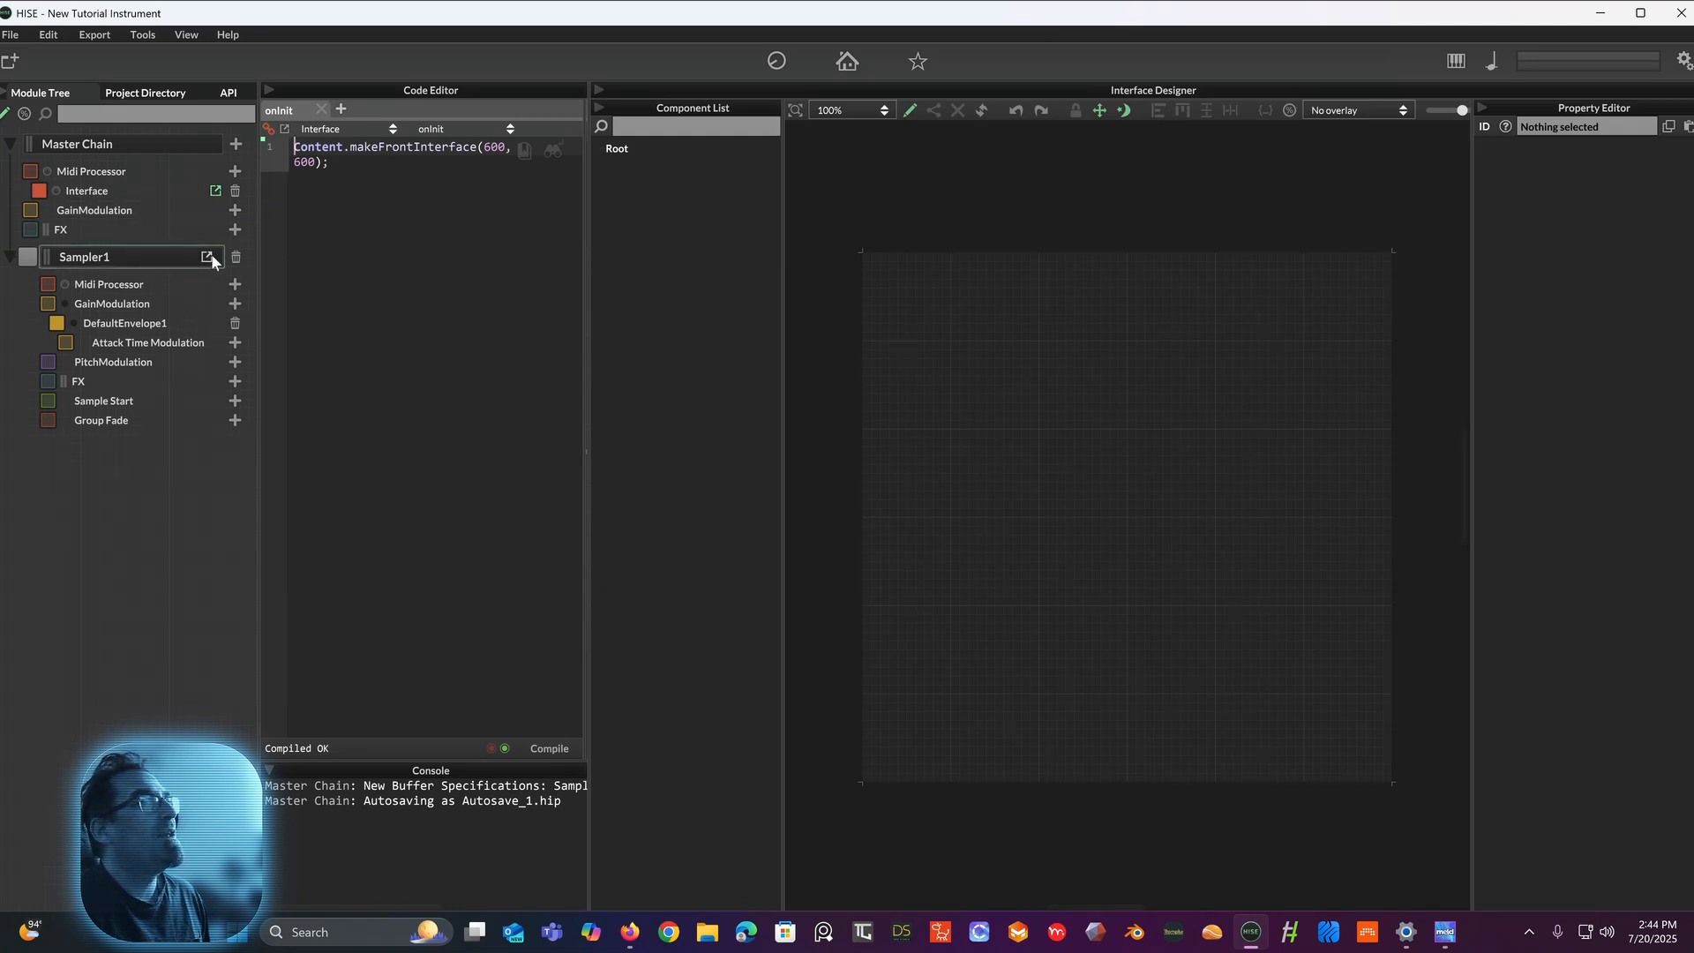
{"action": "left_click", "coordinate": [208, 258]}
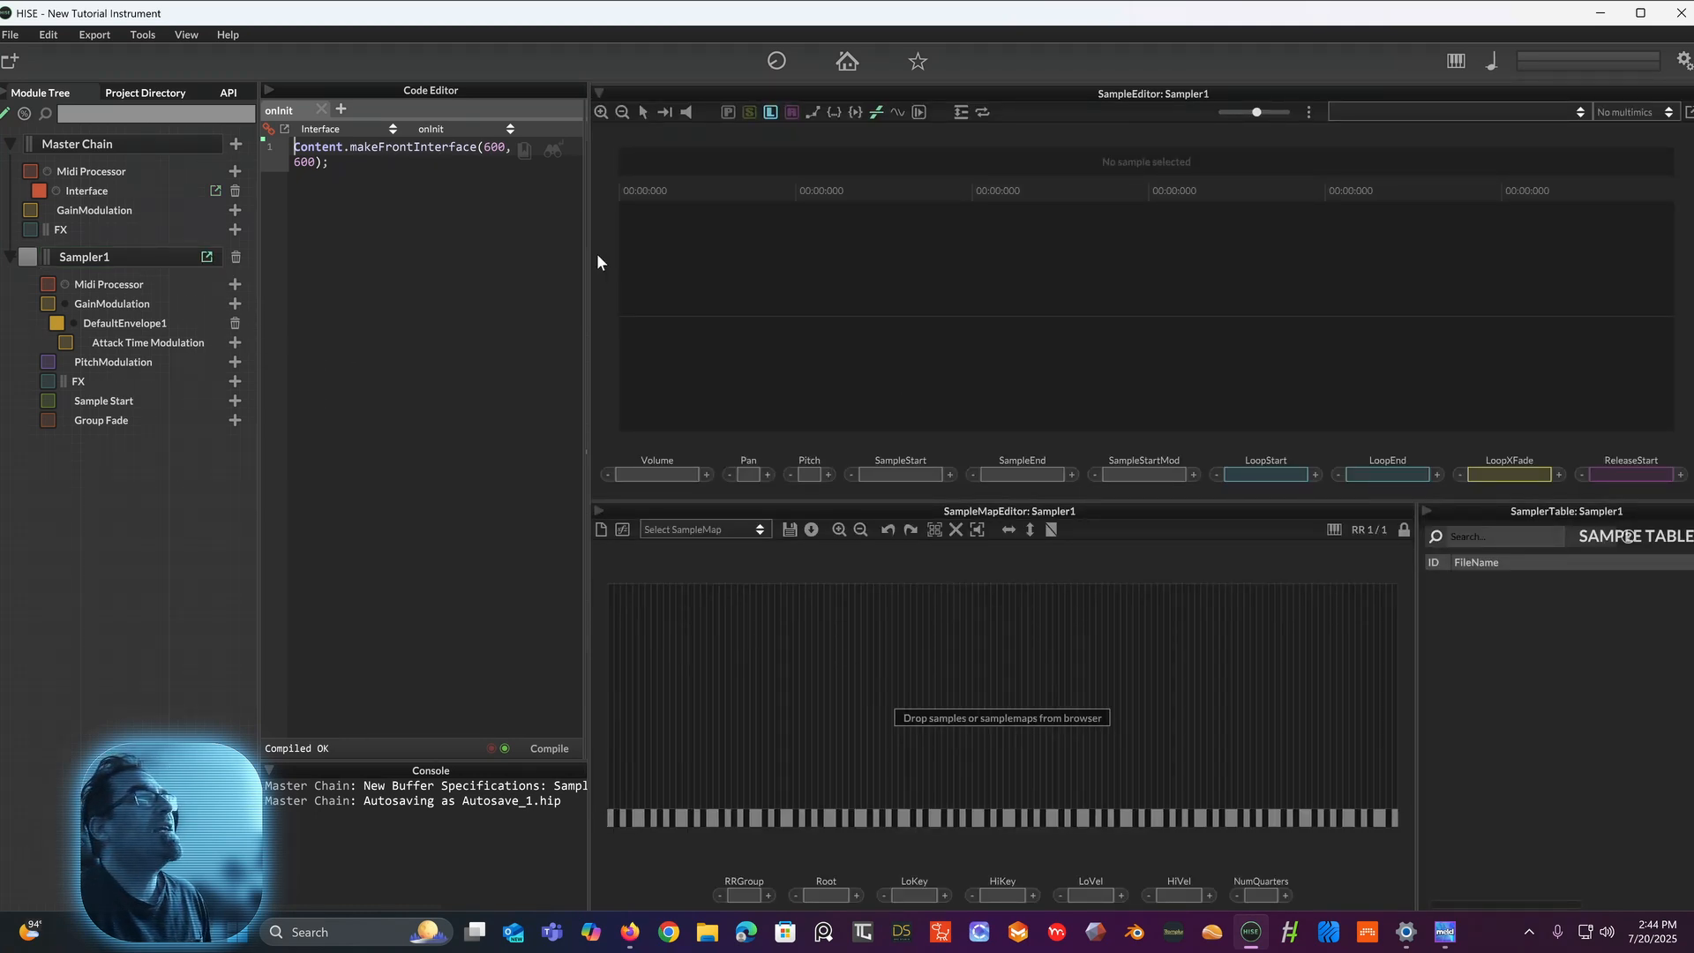
{"action": "mouse_move", "coordinate": [582, 257]}
{"action": "left_mouse_down"}
{"action": "mouse_move", "coordinate": [524, 268]}
{"action": "mouse_move", "coordinate": [575, 287]}
{"action": "left_mouse_up"}
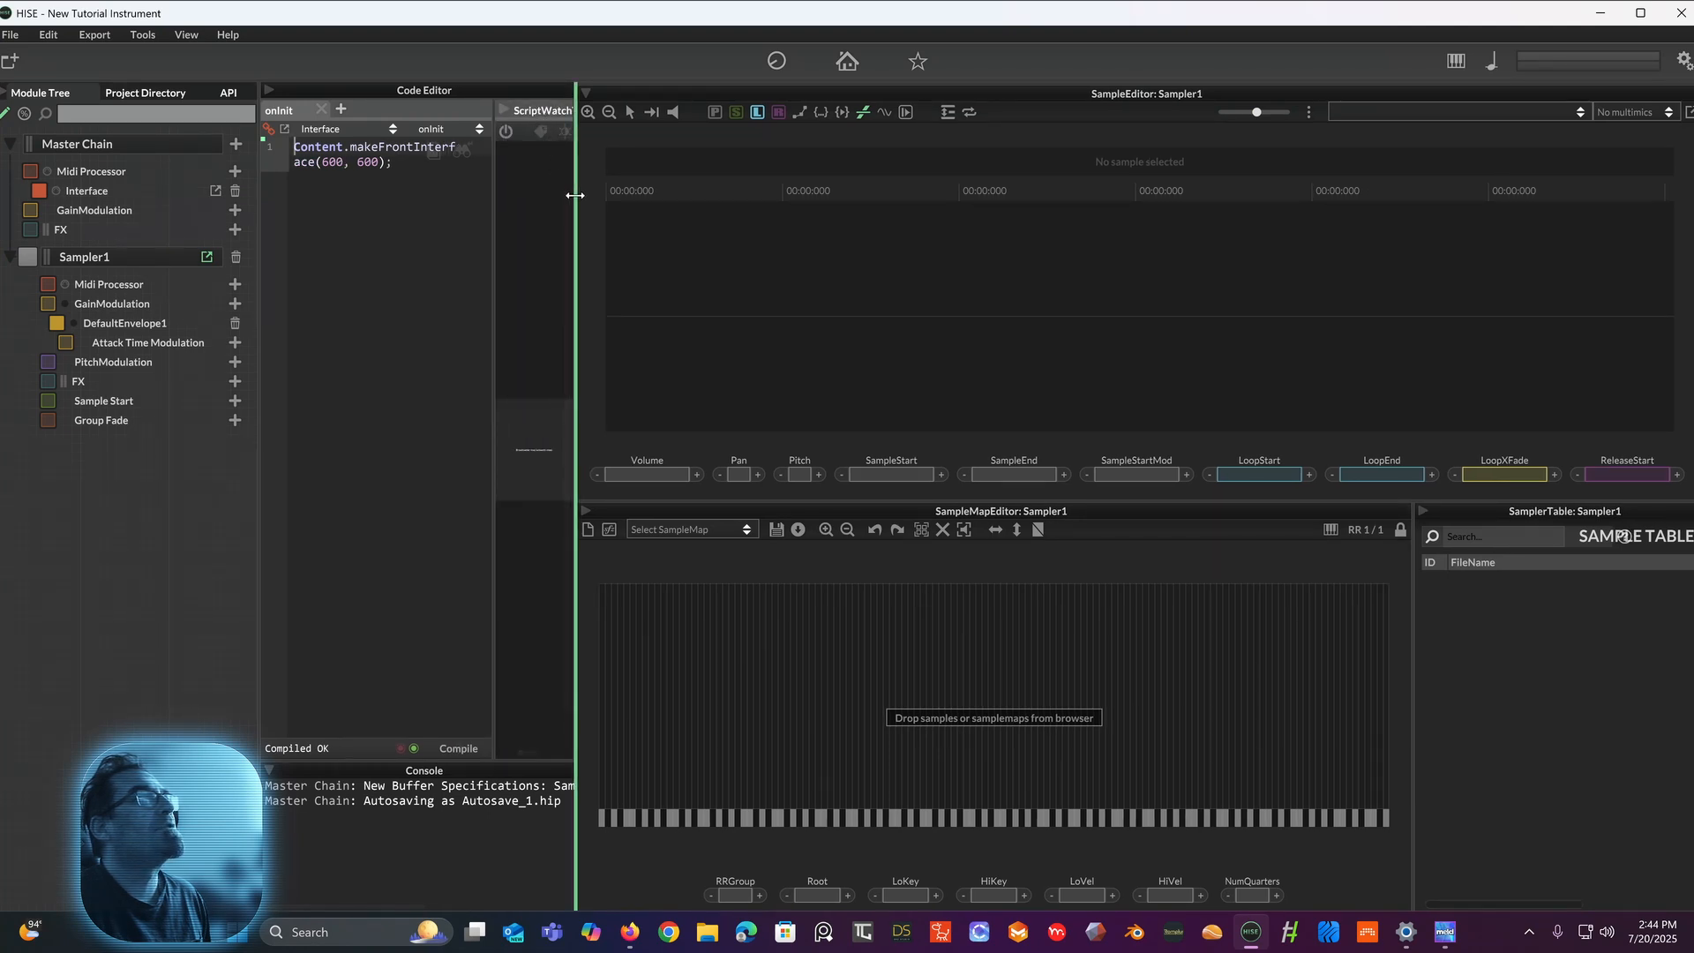
{"action": "left_click_drag", "start_coordinate": [575, 195], "coordinate": [481, 219]}
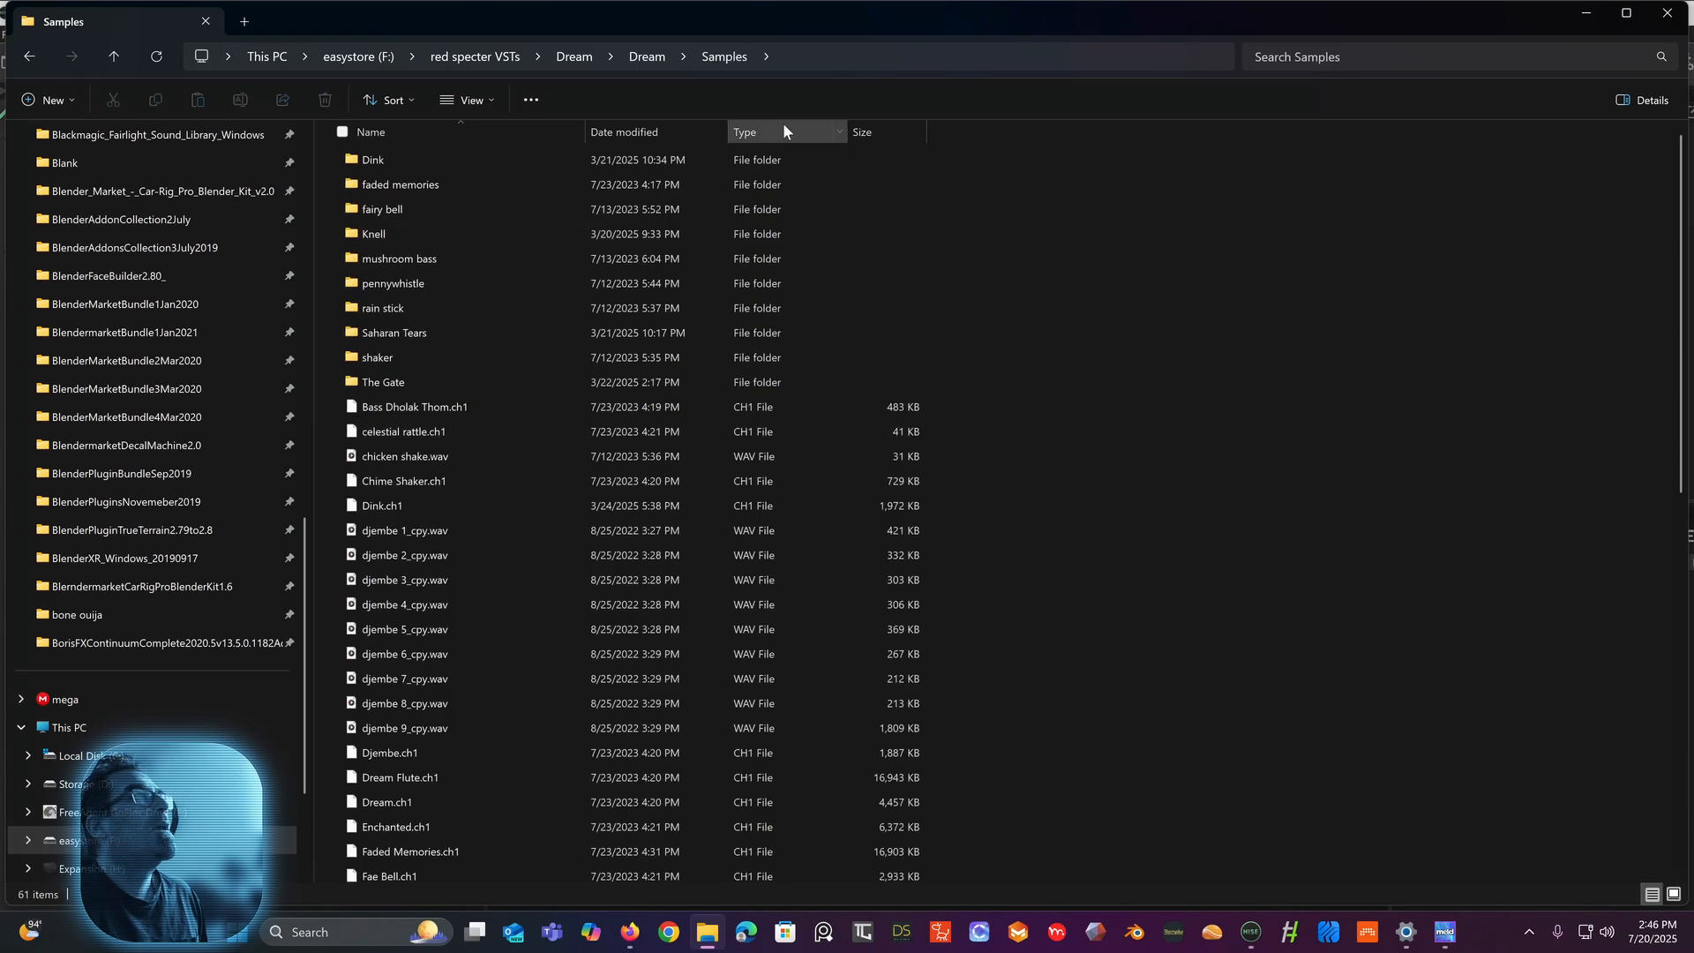
Step: Move the Samples folder window aside to uncover the sampler workspace, and return focus to HISE
{"action": "left_click_drag", "start_coordinate": [782, 14], "coordinate": [1282, 153]}
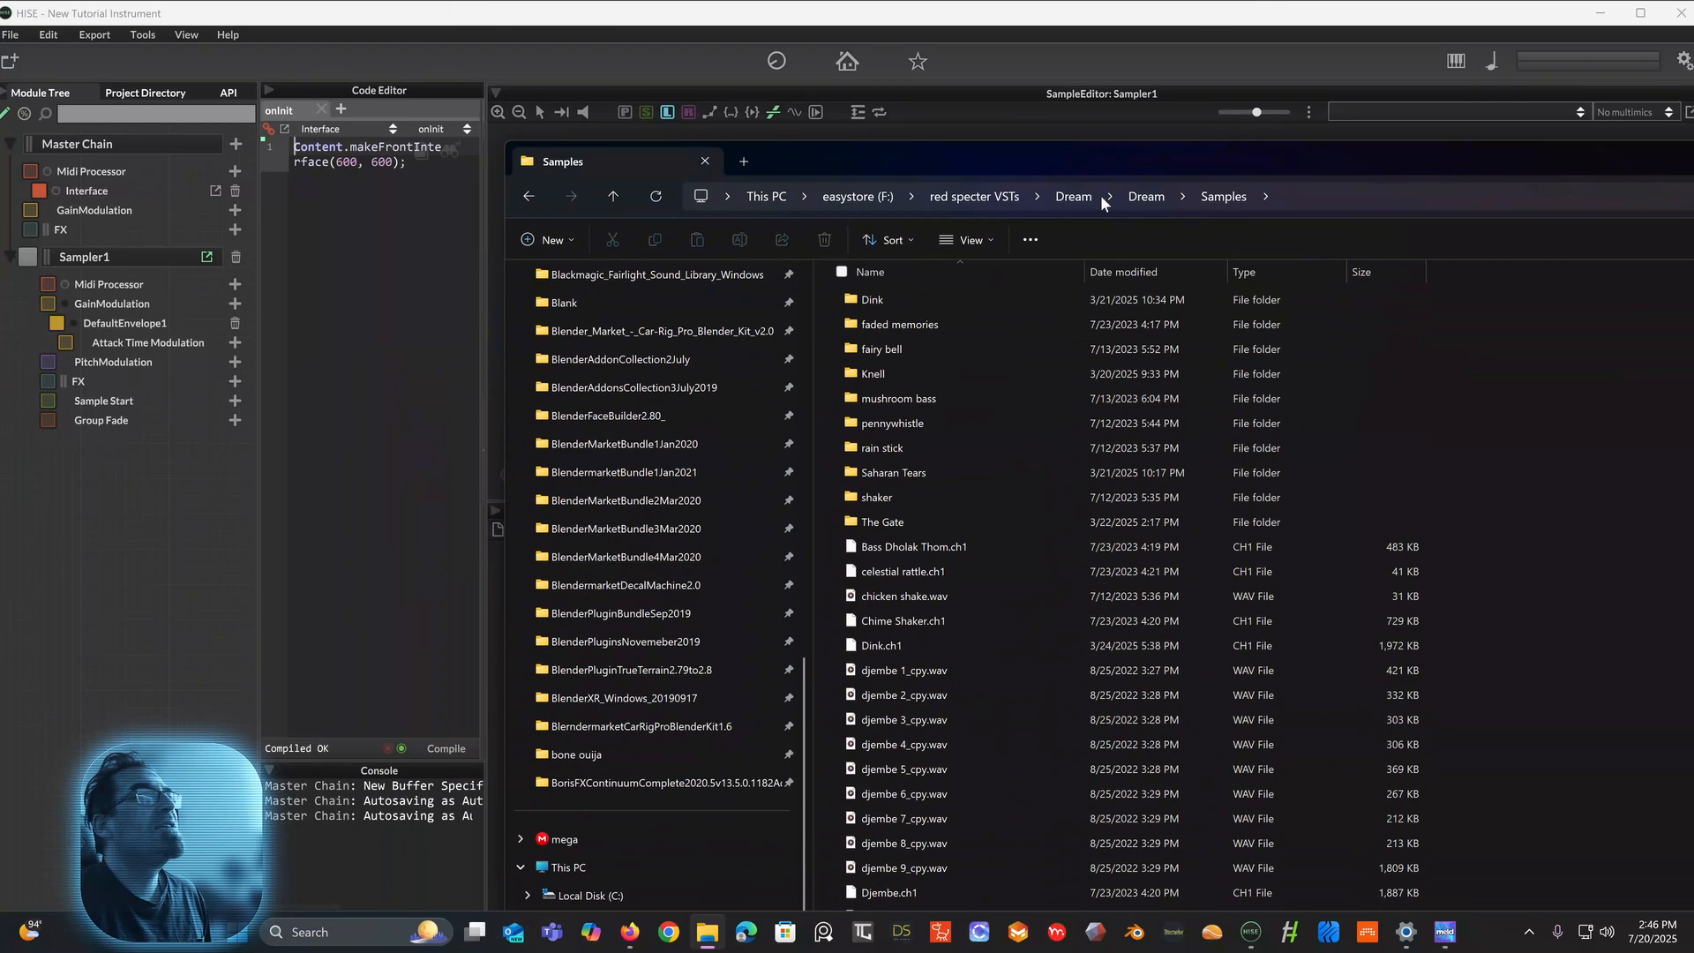
{"action": "left_click_drag", "start_coordinate": [874, 150], "coordinate": [1693, 153]}
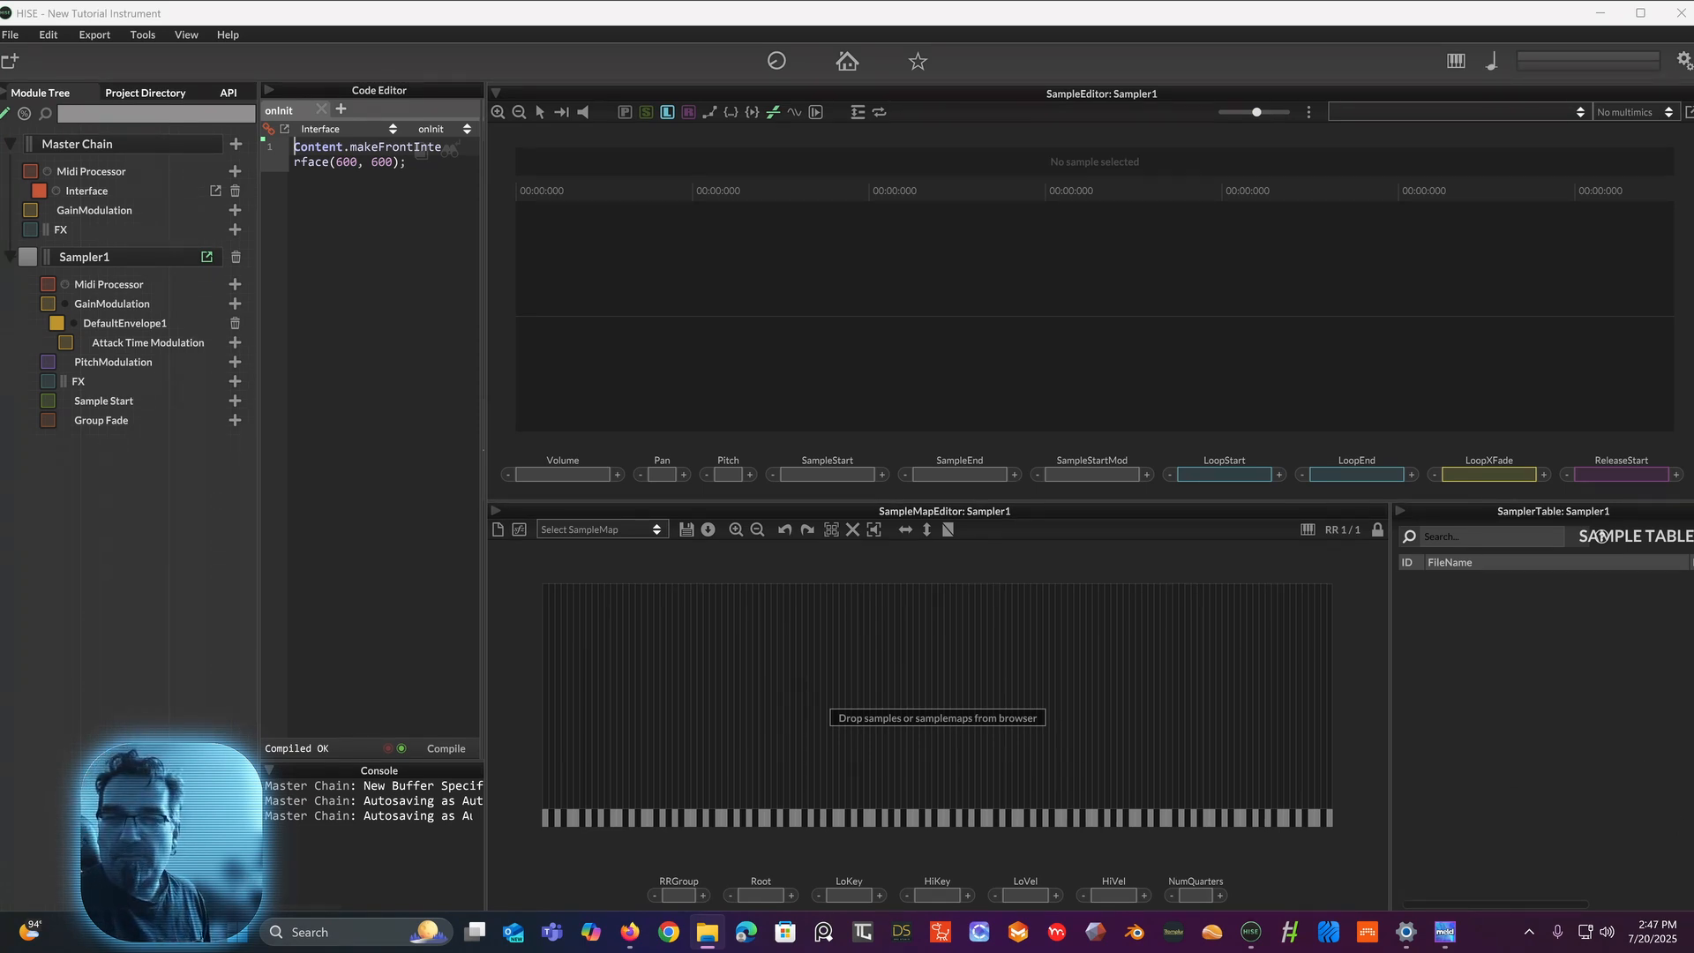
{"action": "left_click", "coordinate": [795, 737]}
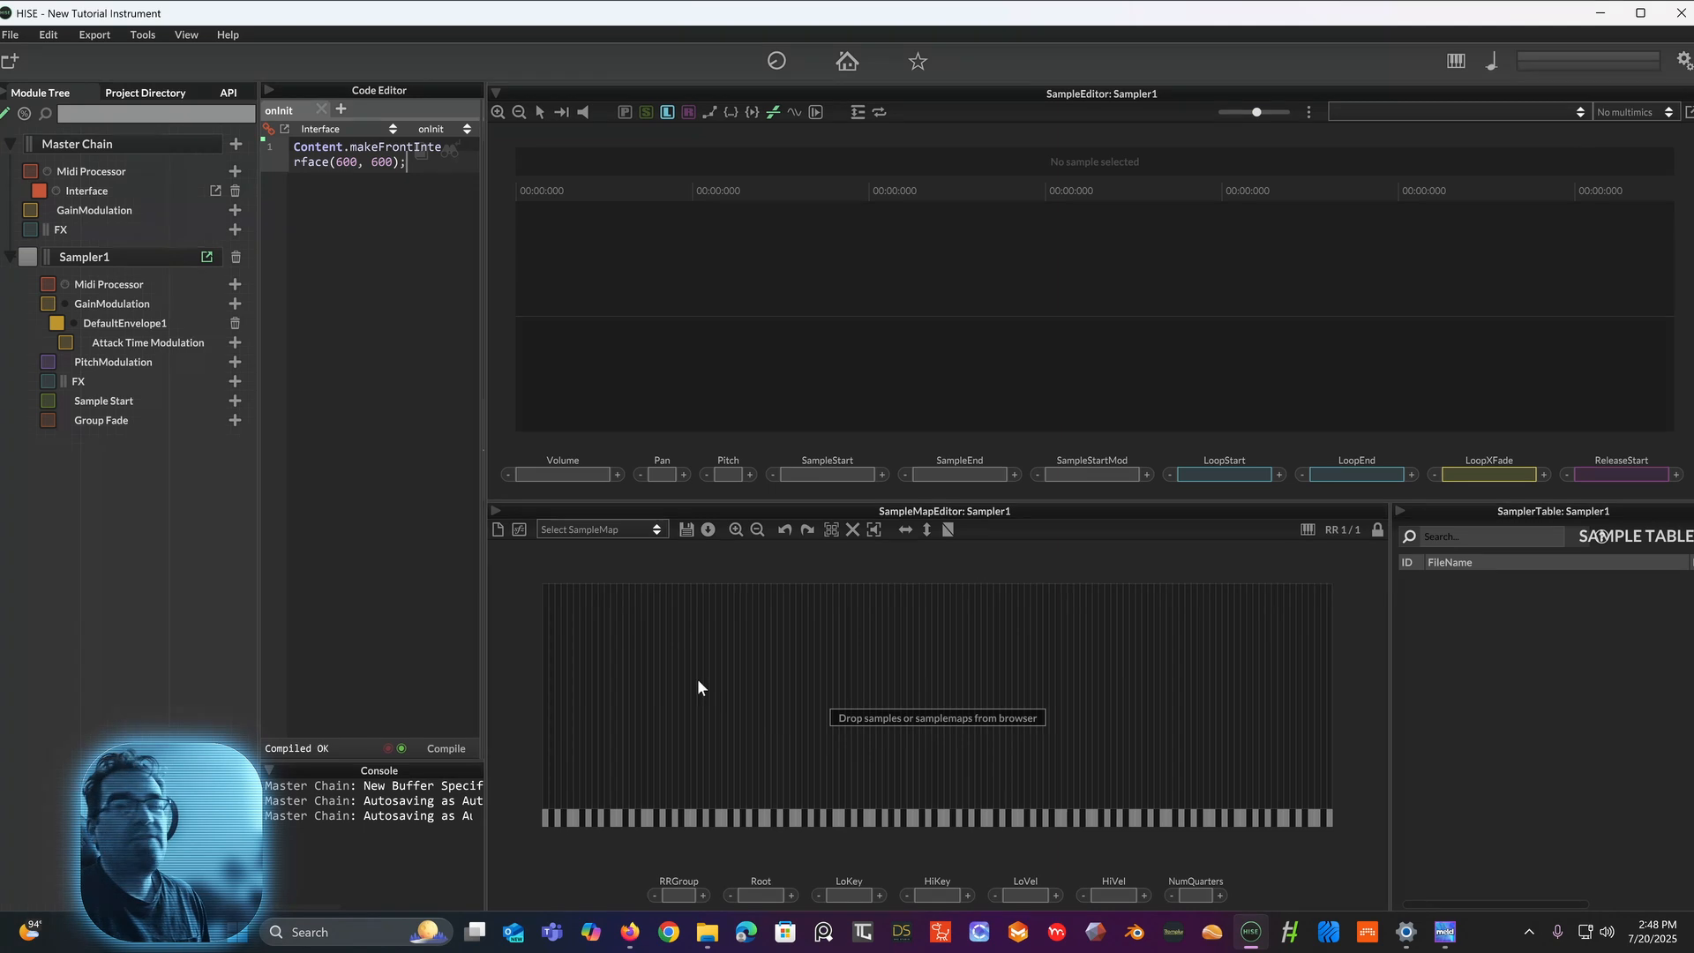
Step: Enable Launchkey MK4 49 MIDI and MIDIIN2 (Launchkey MK4 49 MIDI) as MIDI inputs in the settings and save them
{"action": "left_click", "coordinate": [10, 35]}
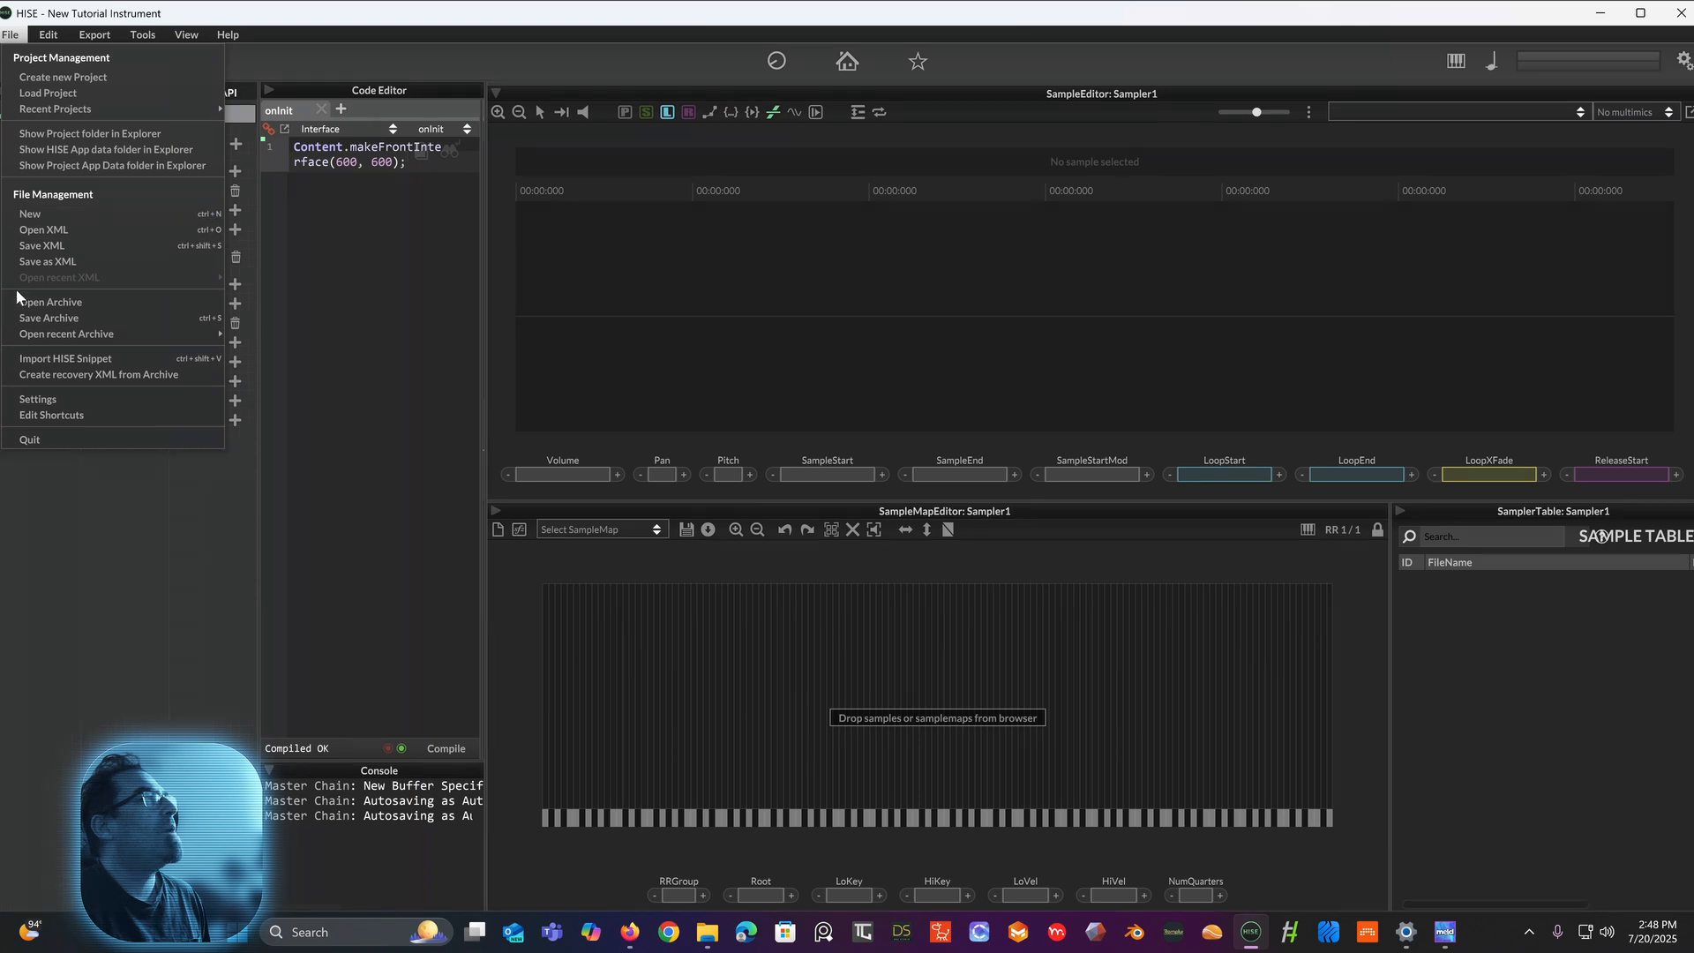
{"action": "left_click", "coordinate": [35, 398]}
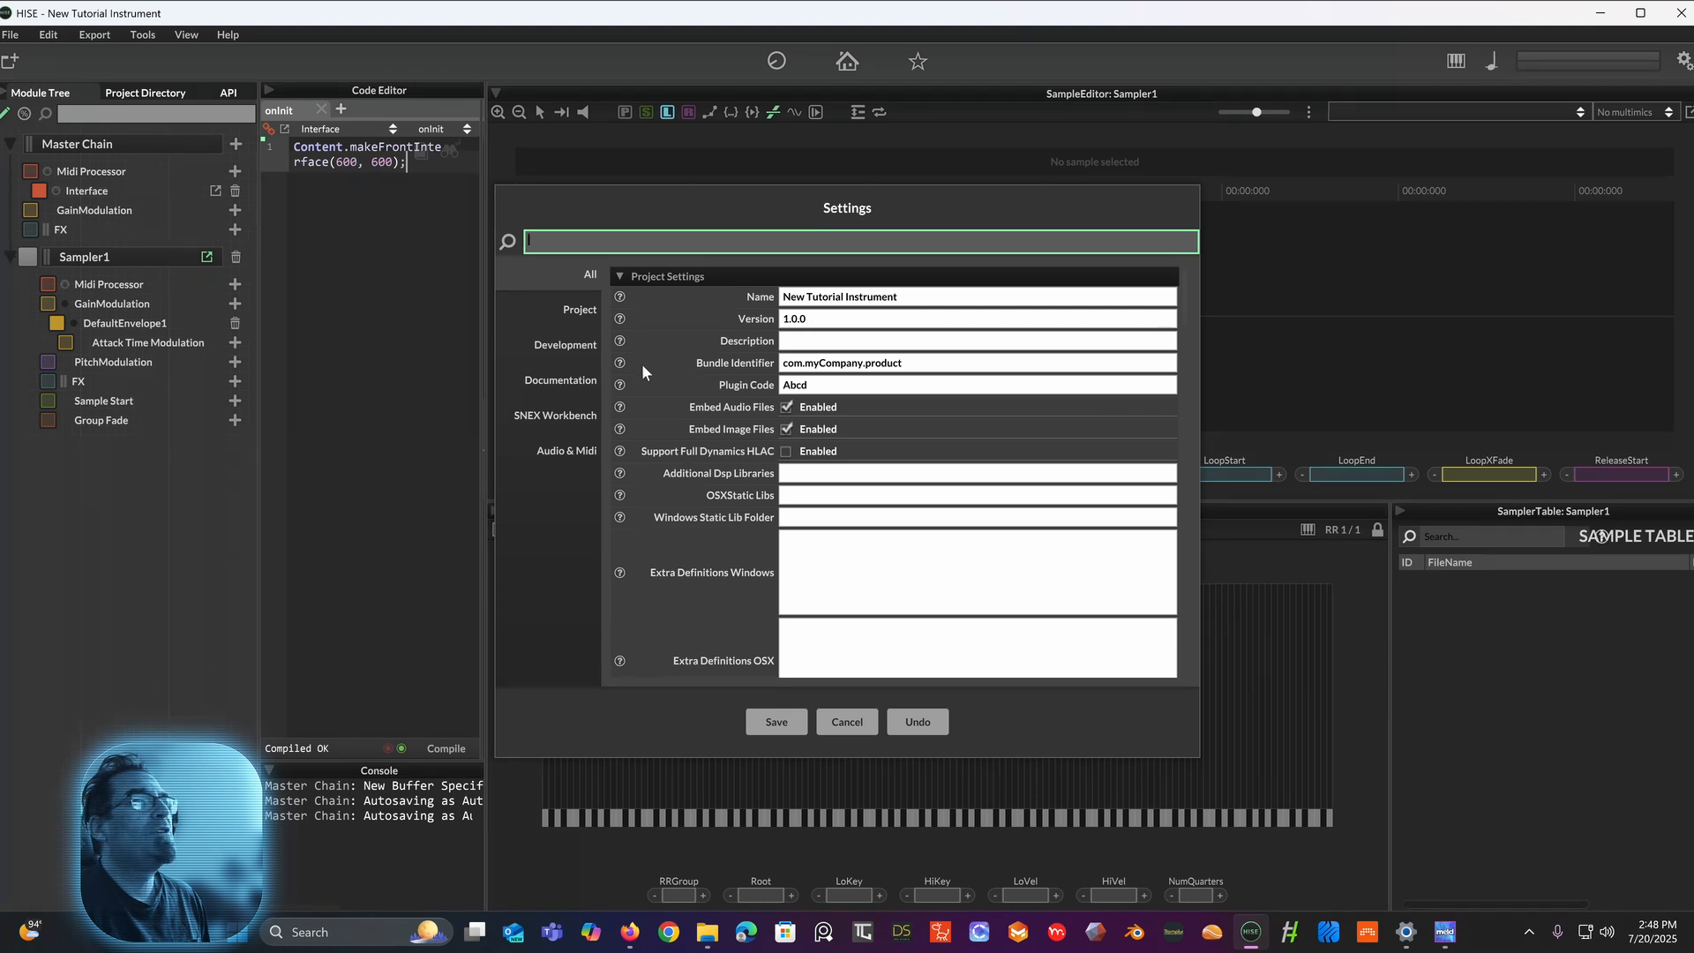
{"action": "left_click", "coordinate": [570, 453]}
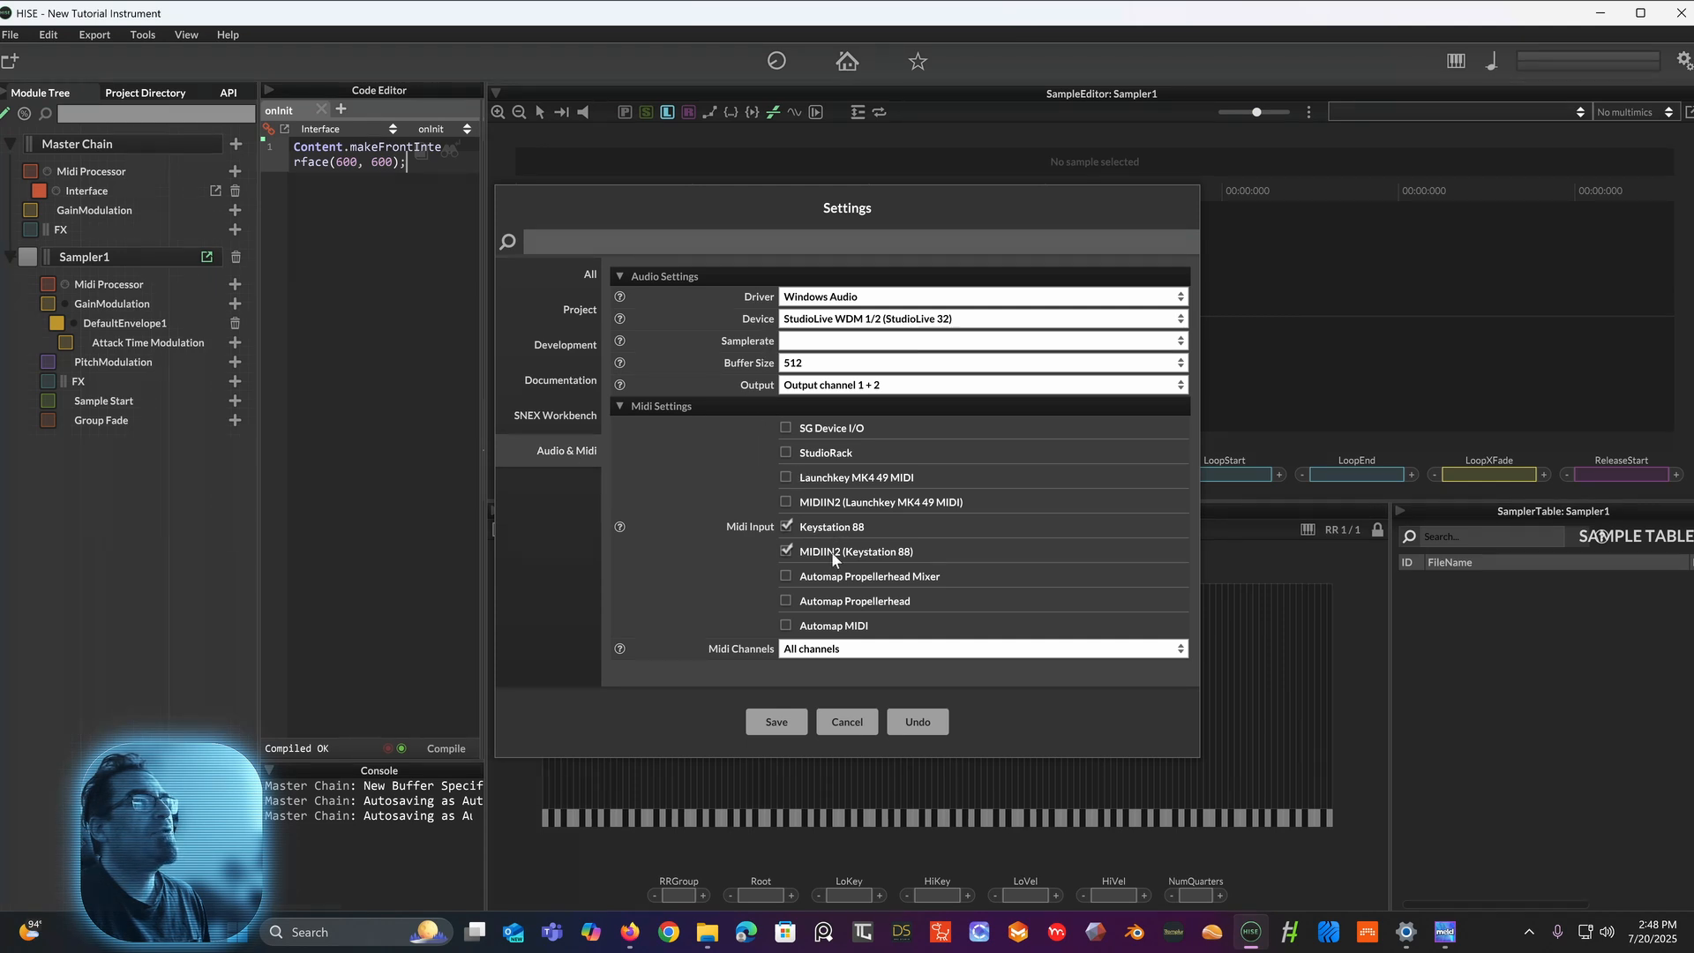
{"action": "left_click", "coordinate": [786, 476]}
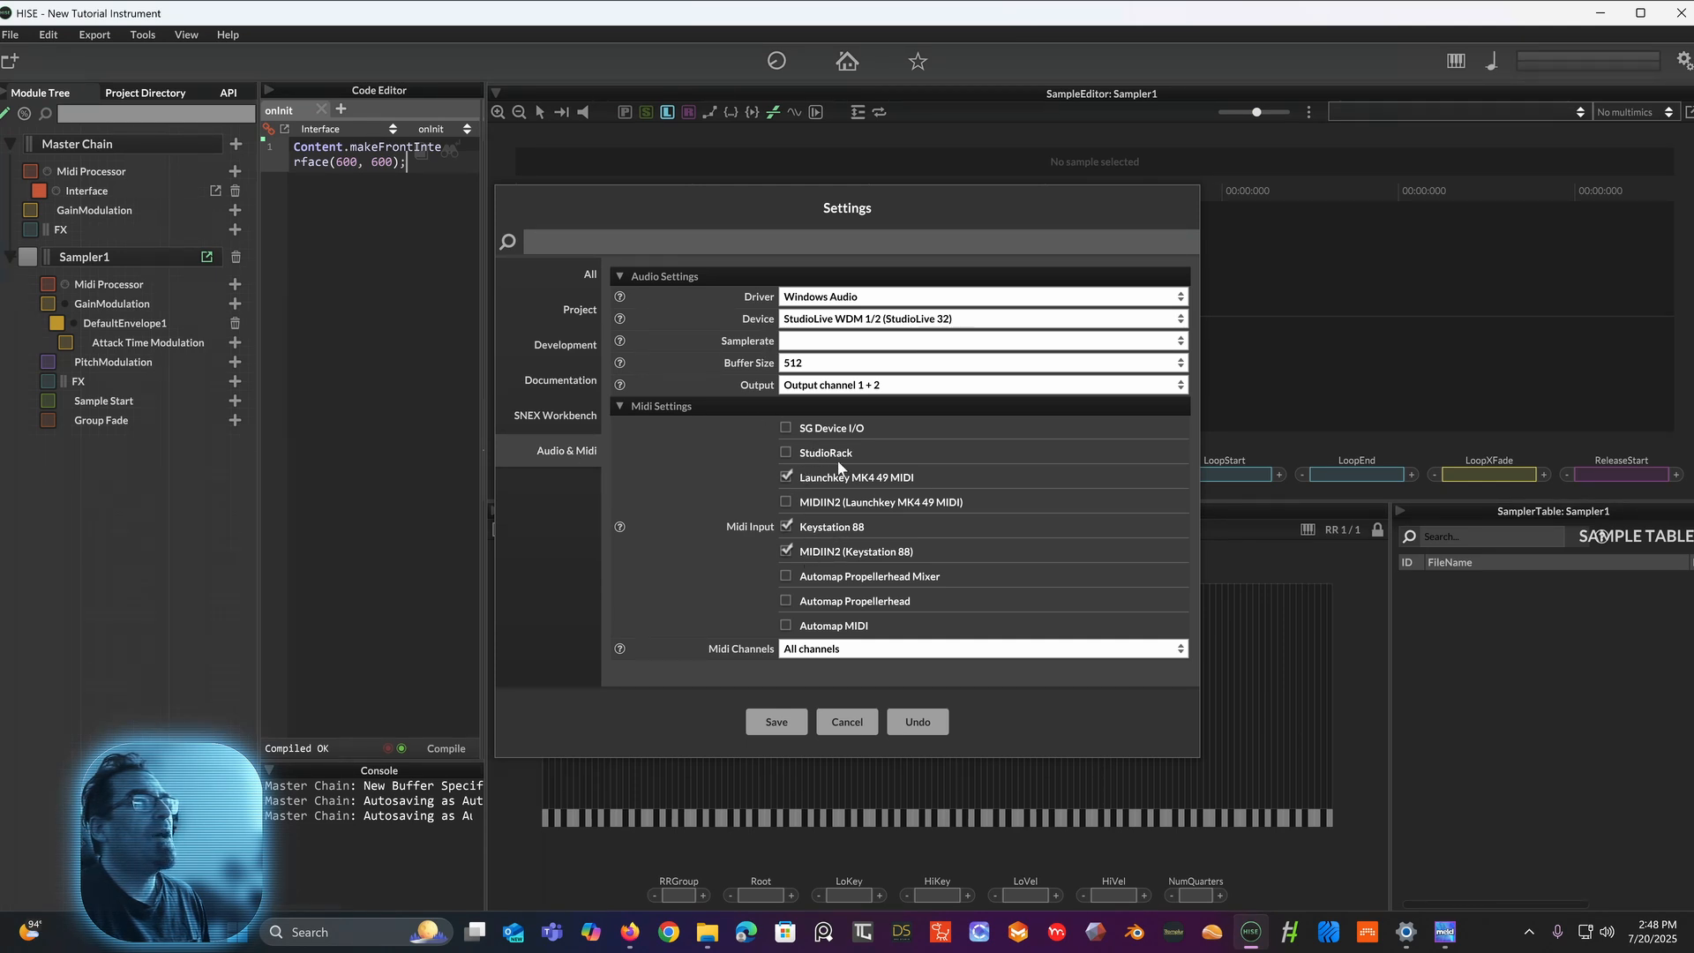
{"action": "left_click", "coordinate": [786, 500]}
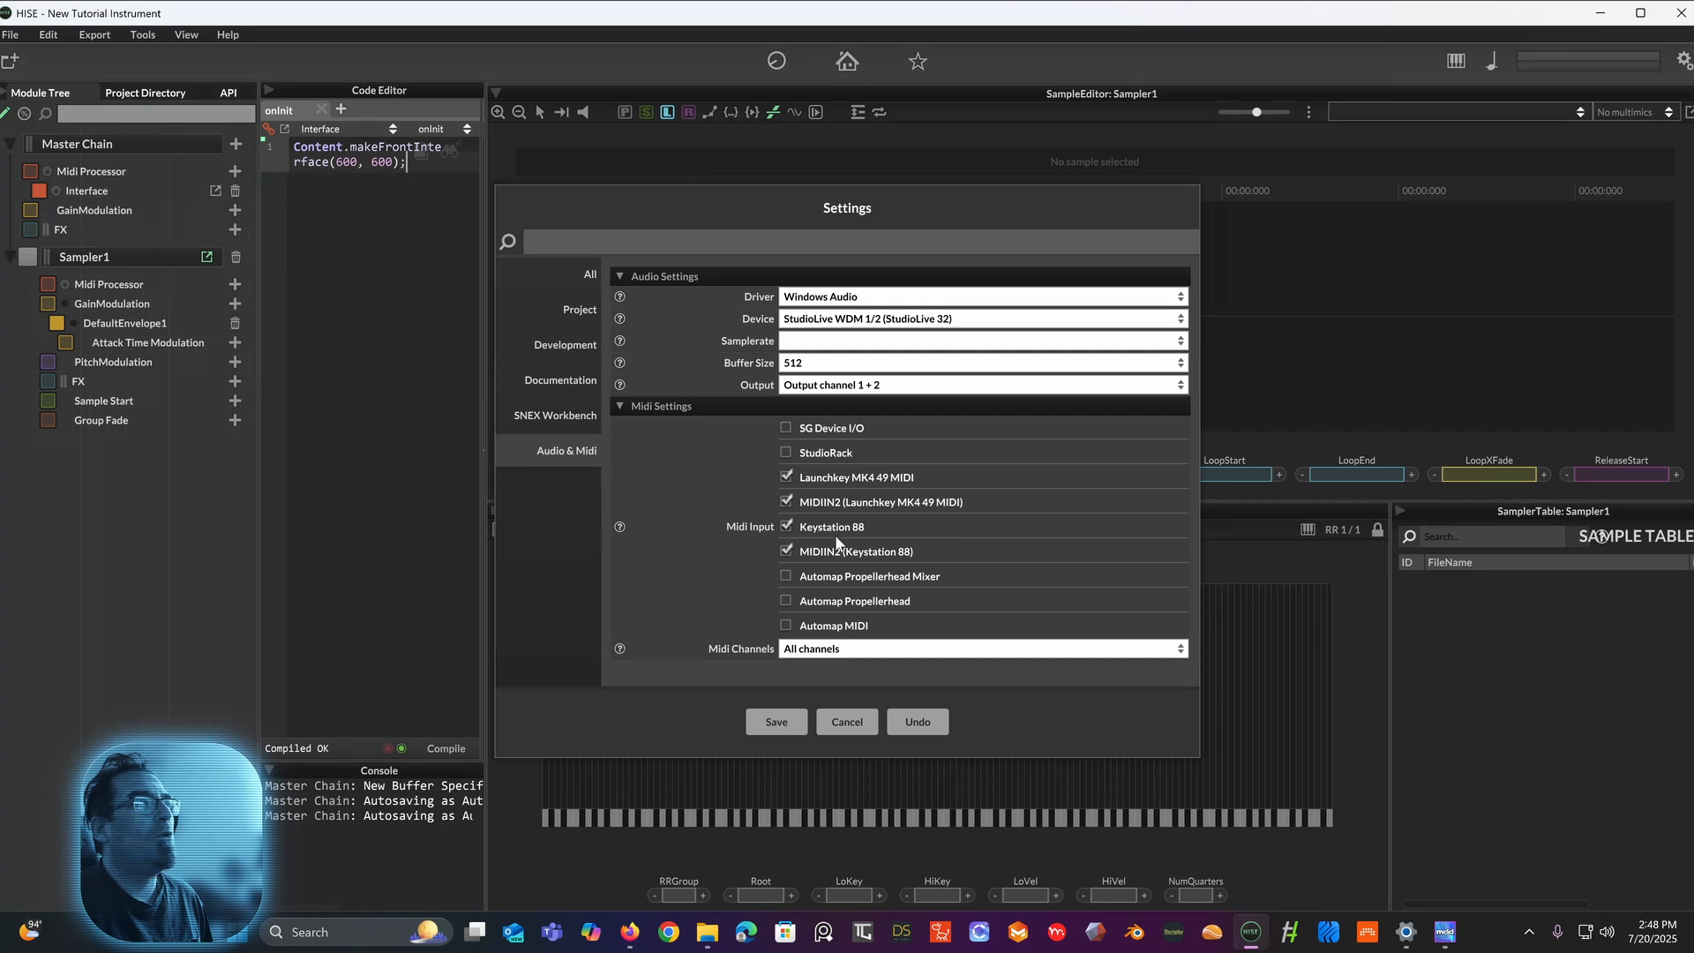
{"action": "left_click", "coordinate": [781, 729]}
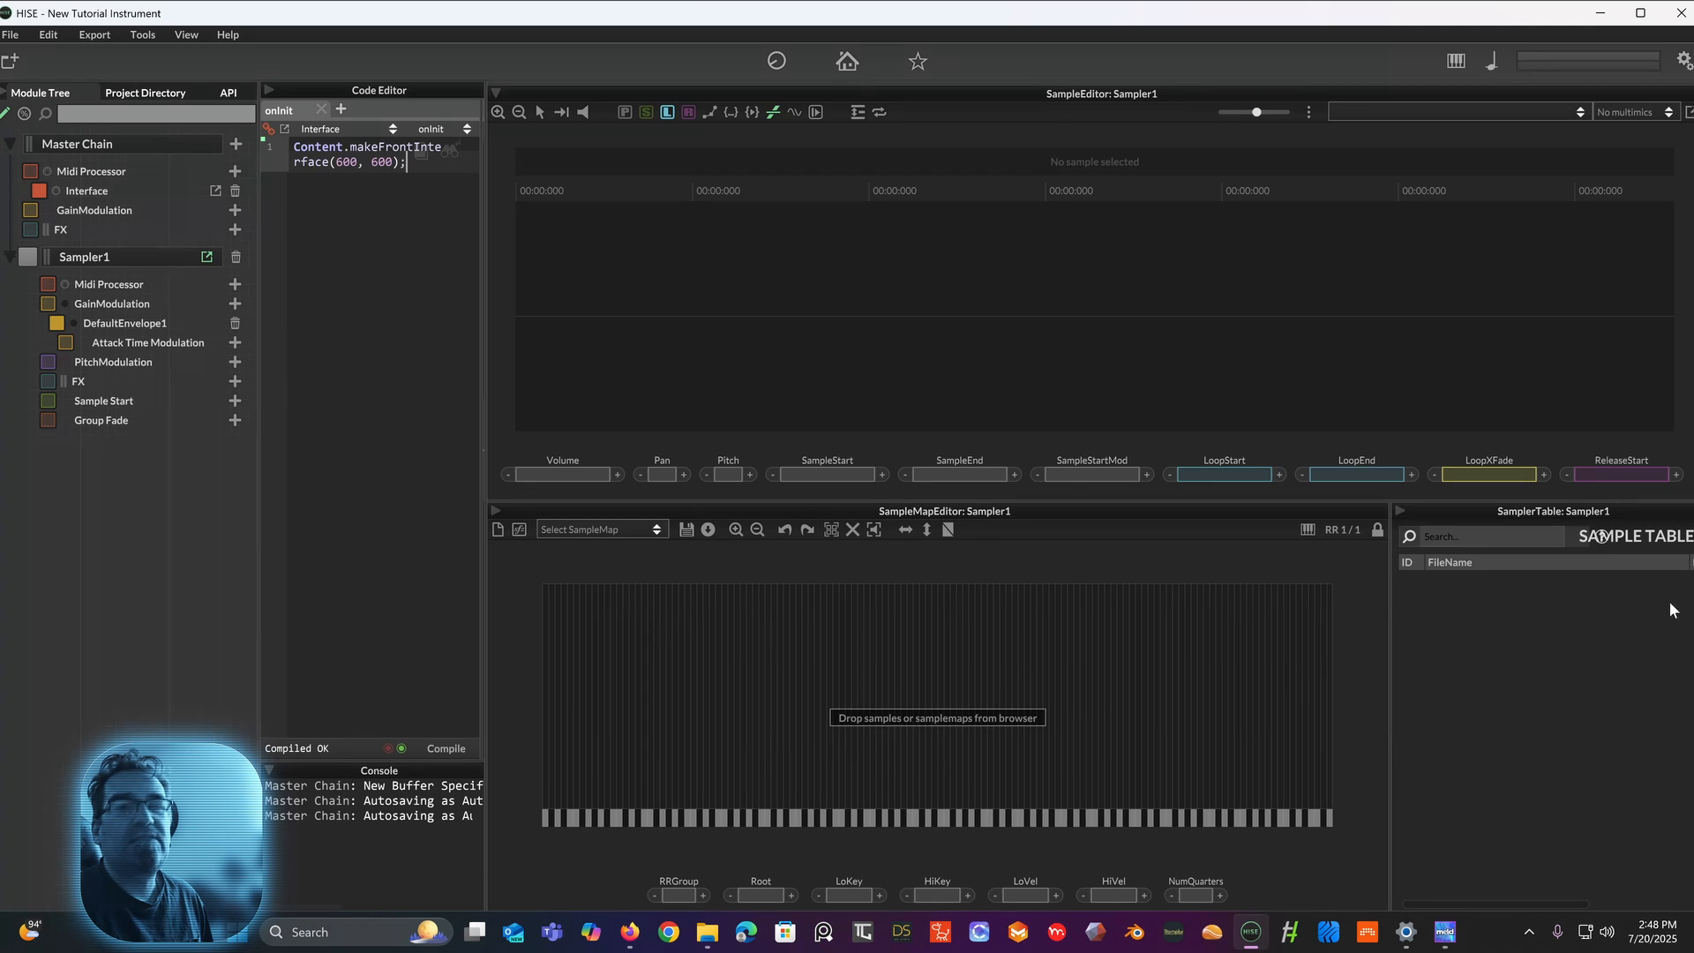
Step: Import 15 C0.wav from the Saharan Tears folder onto its C0 key in the sample map, using Drop Point mapping
{"action": "key", "text": "alt+Tab"}
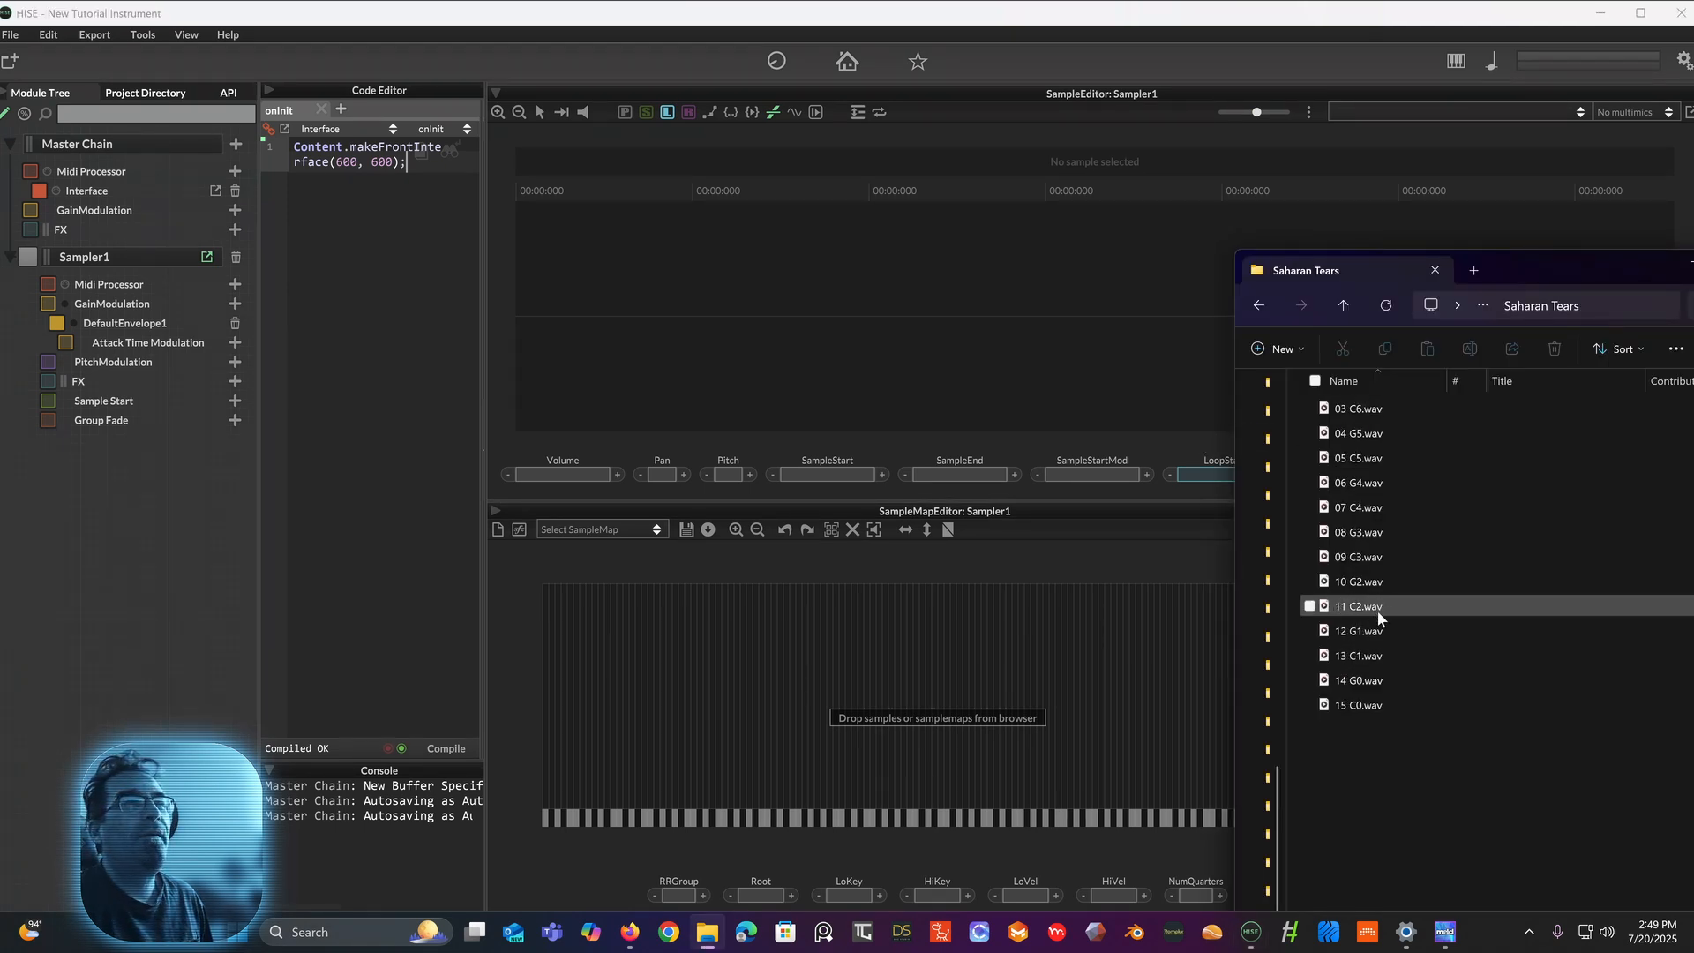
{"action": "left_click_drag", "start_coordinate": [1363, 707], "coordinate": [692, 806]}
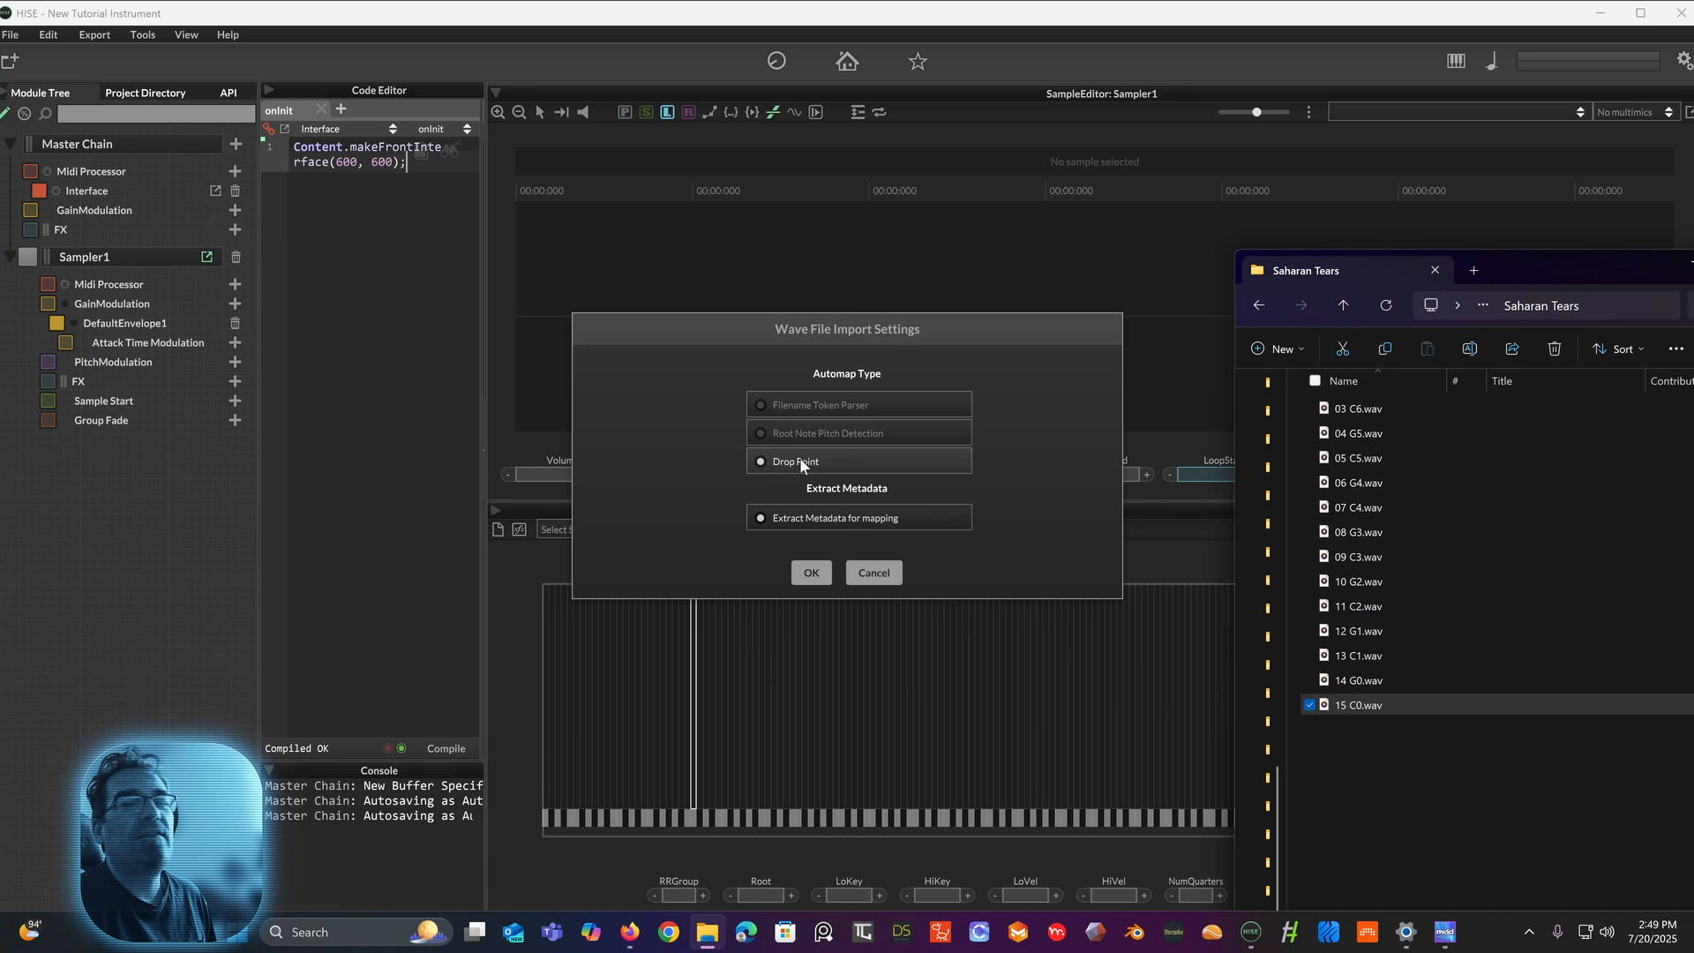
{"action": "left_click", "coordinate": [817, 575]}
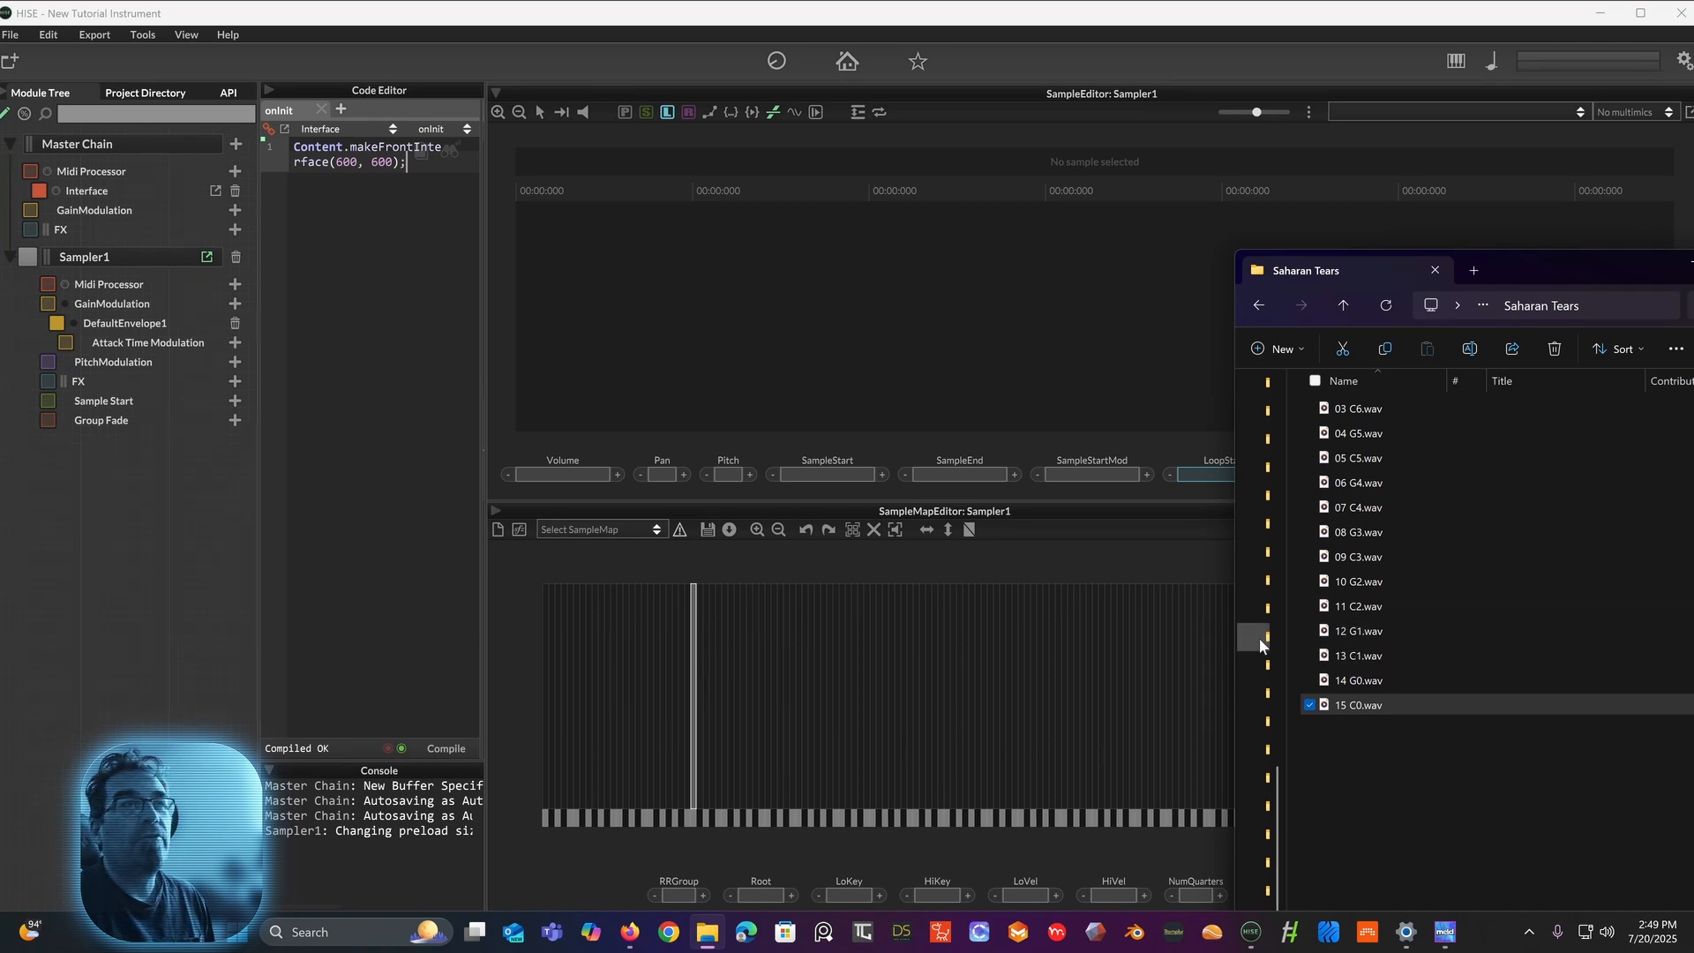
Step: Import 14 G0.wav onto its G0 key in Sampler1's sample map, using Drop Point mapping
{"action": "left_click", "coordinate": [1385, 680], "text": "shift"}
{"action": "left_click_drag", "start_coordinate": [1385, 680], "coordinate": [1222, 691]}
{"action": "left_click_drag", "start_coordinate": [1348, 680], "coordinate": [738, 723]}
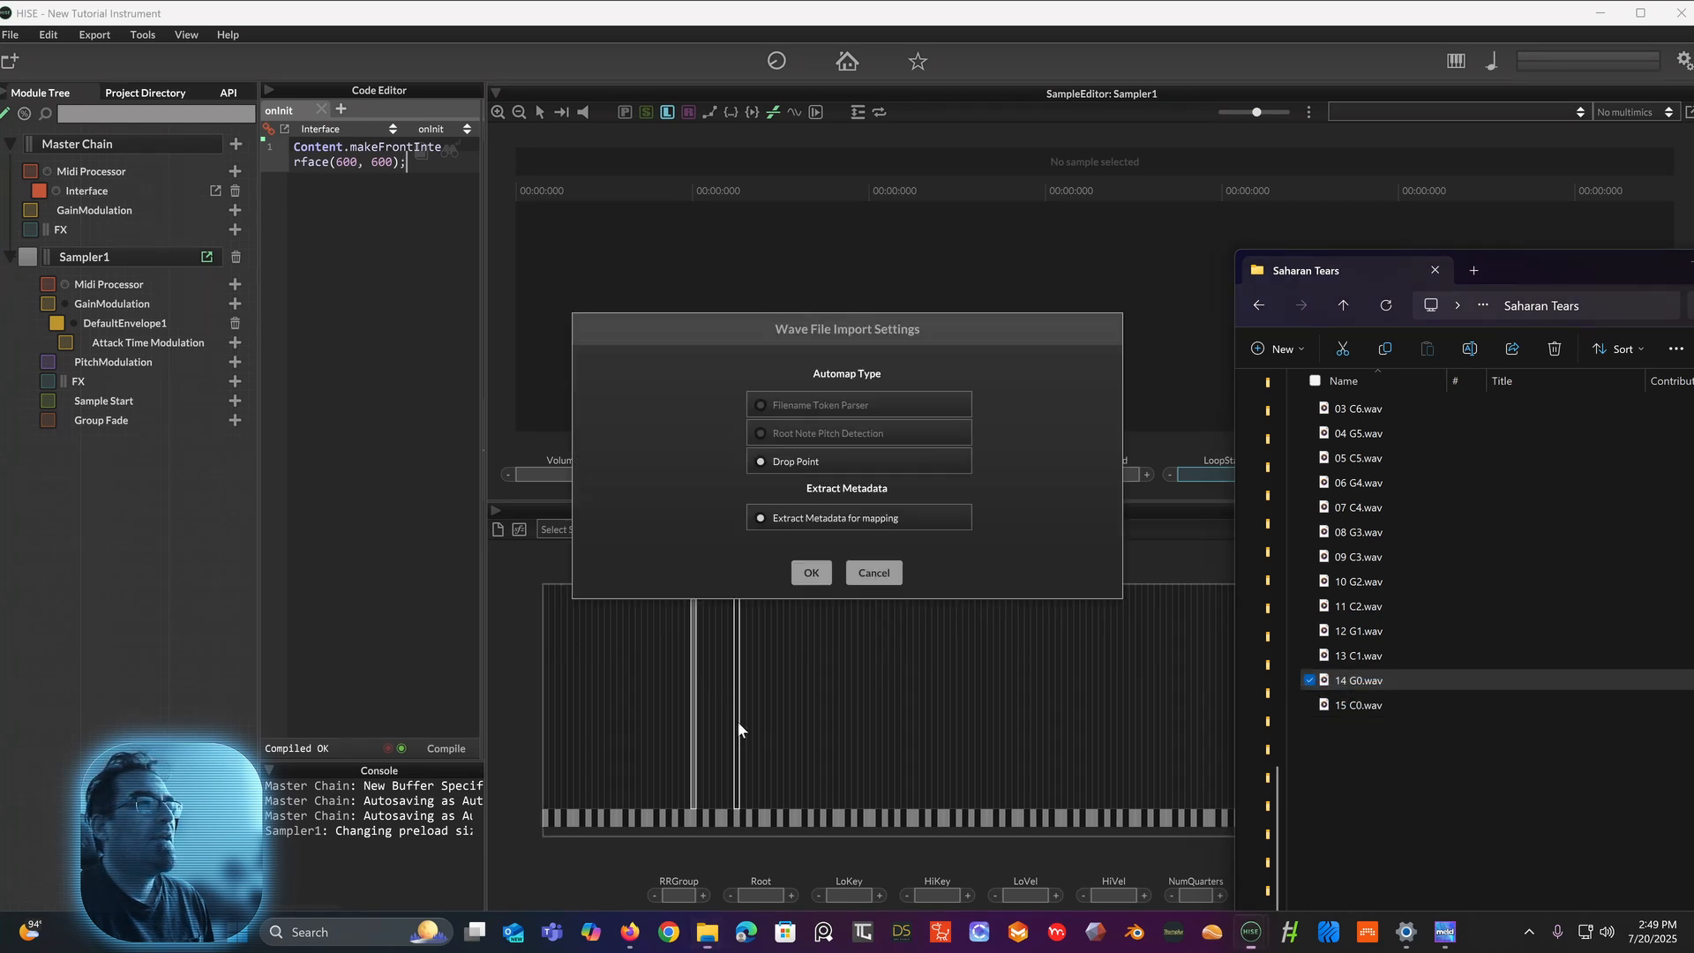
{"action": "left_click", "coordinate": [812, 573]}
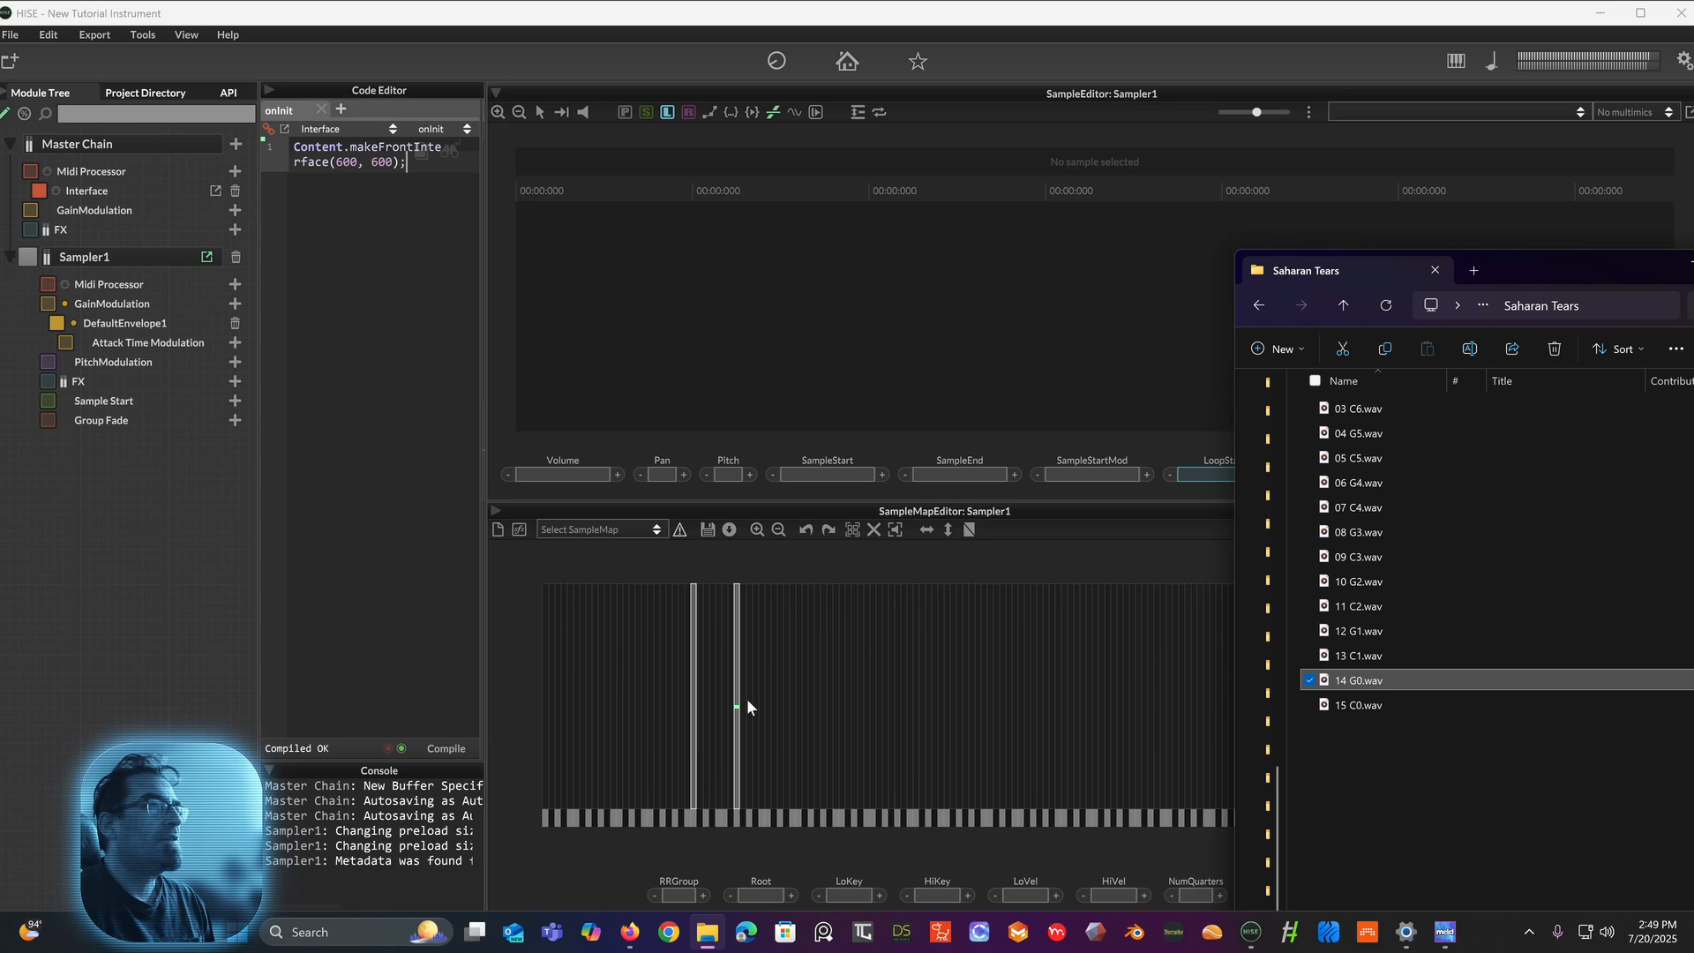
Step: Import 13 C1.wav and 12 G1.wav onto their matching C1 and G1 keys in the sample map
{"action": "left_click_drag", "start_coordinate": [1388, 654], "coordinate": [766, 728]}
{"action": "left_click", "coordinate": [808, 572]}
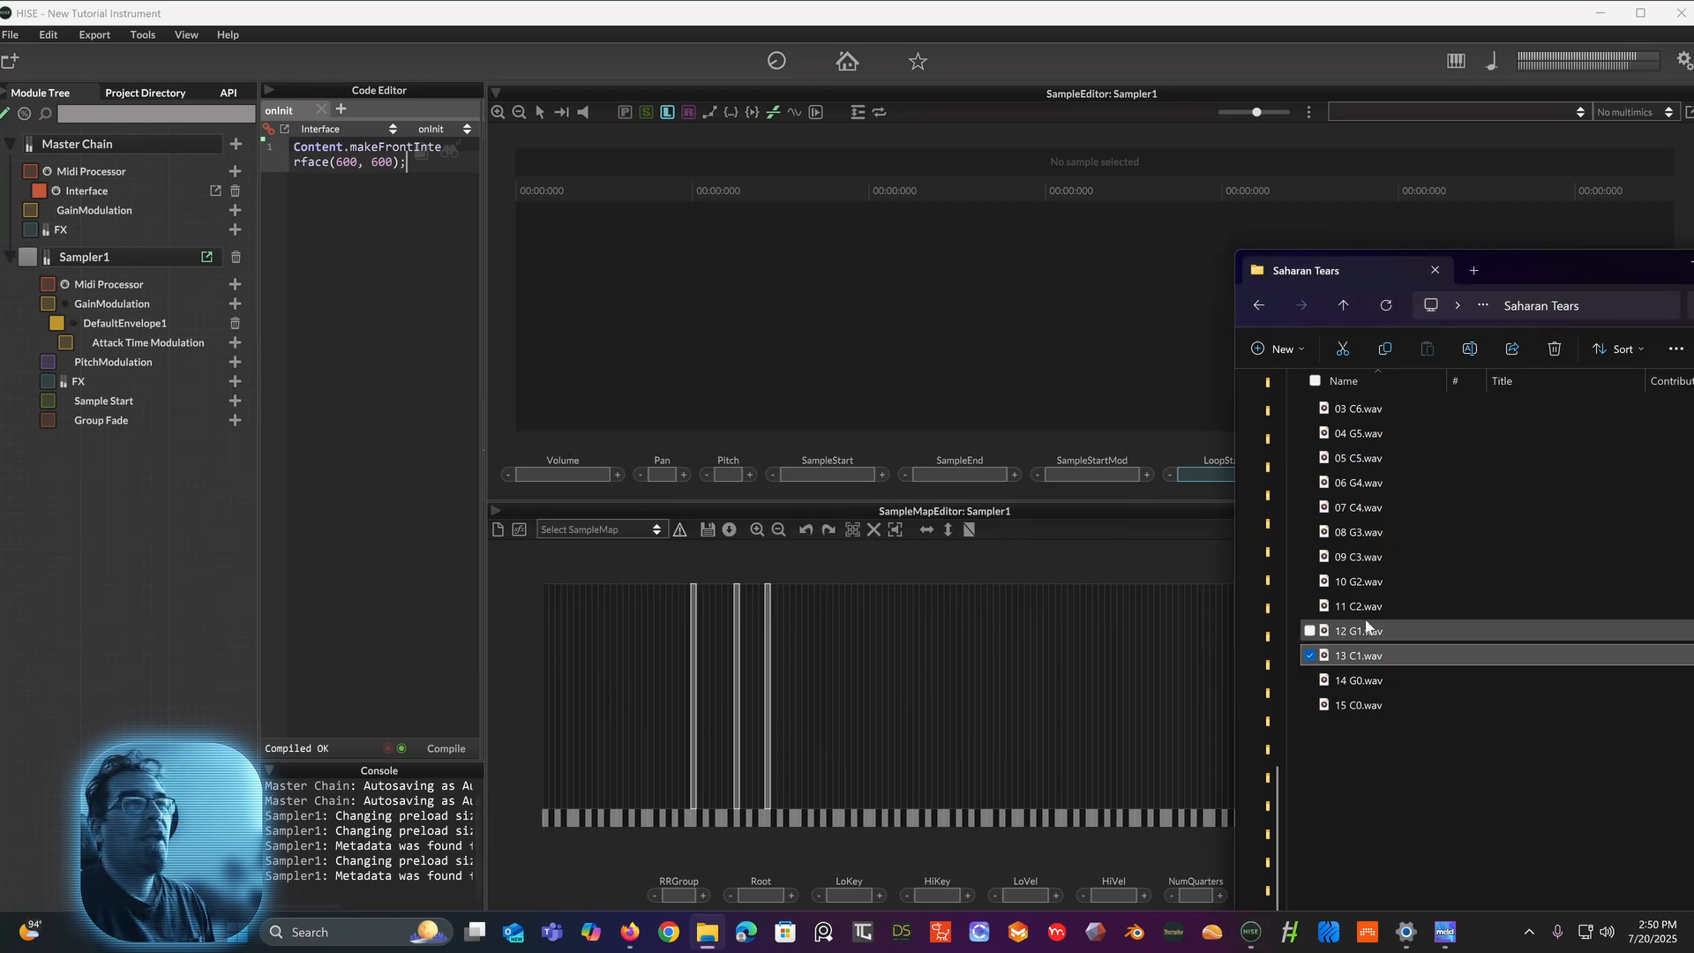
{"action": "left_click_drag", "start_coordinate": [1358, 627], "coordinate": [808, 752]}
{"action": "left_click", "coordinate": [809, 572]}
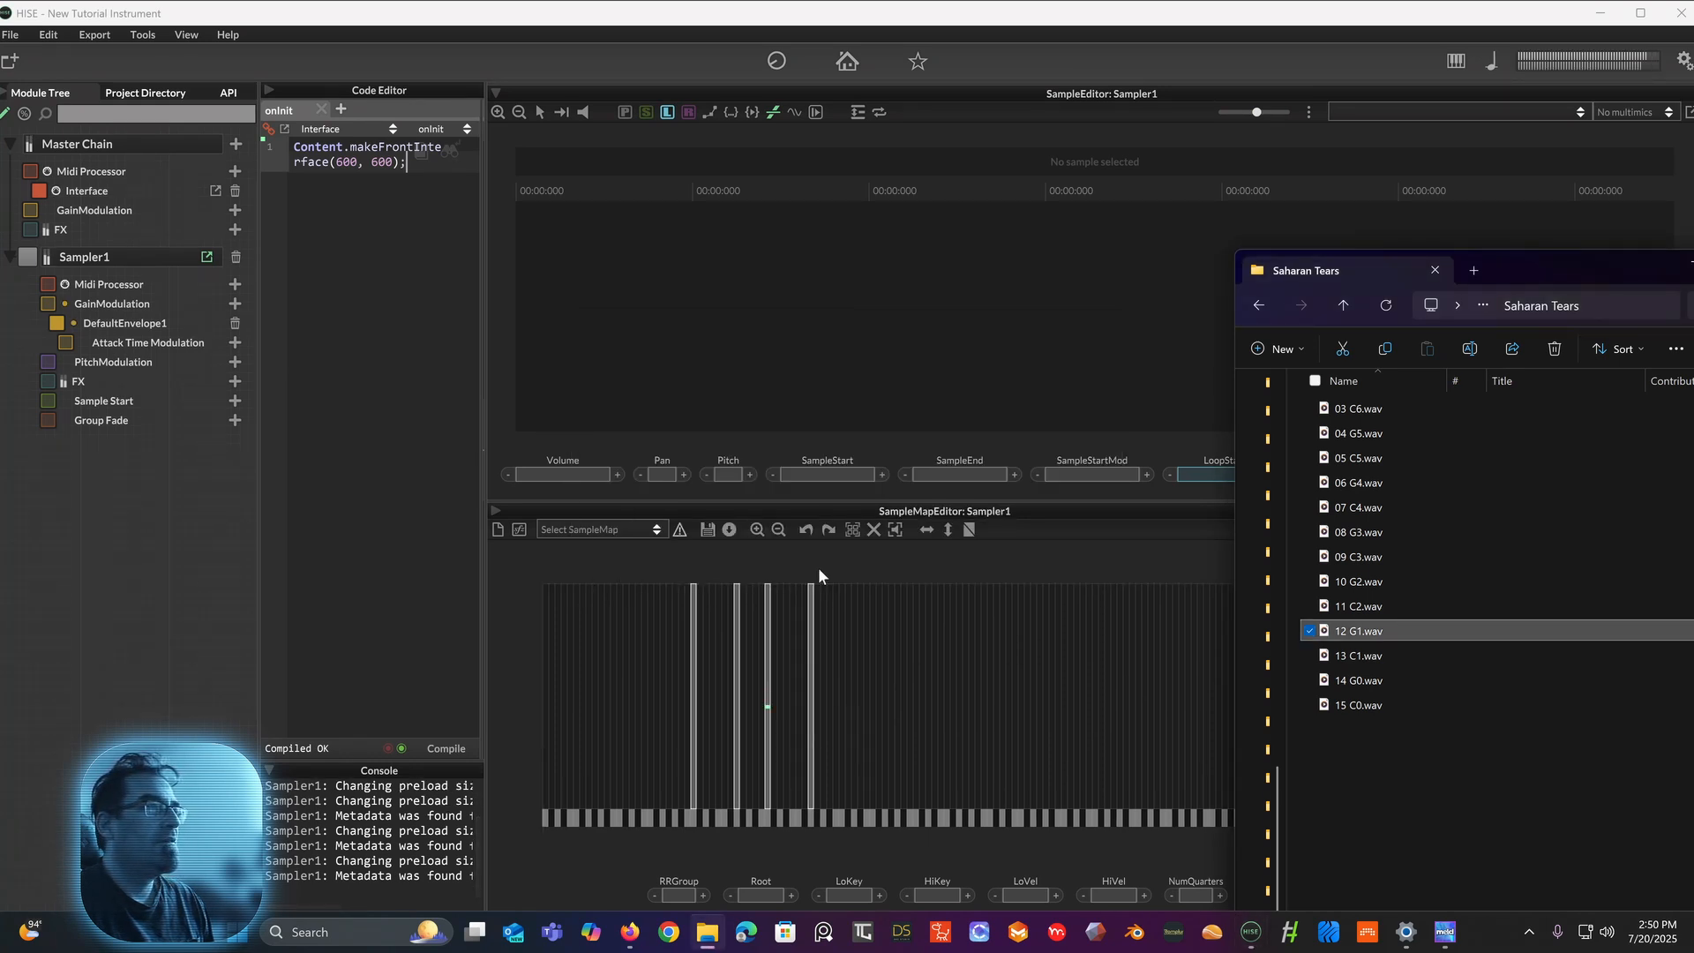
Step: Import 11 C2.wav and 10 G2.wav onto their matching C2 and G2 keys in the sample map, using Drop Point mapping
{"action": "left_click", "coordinate": [1364, 605]}
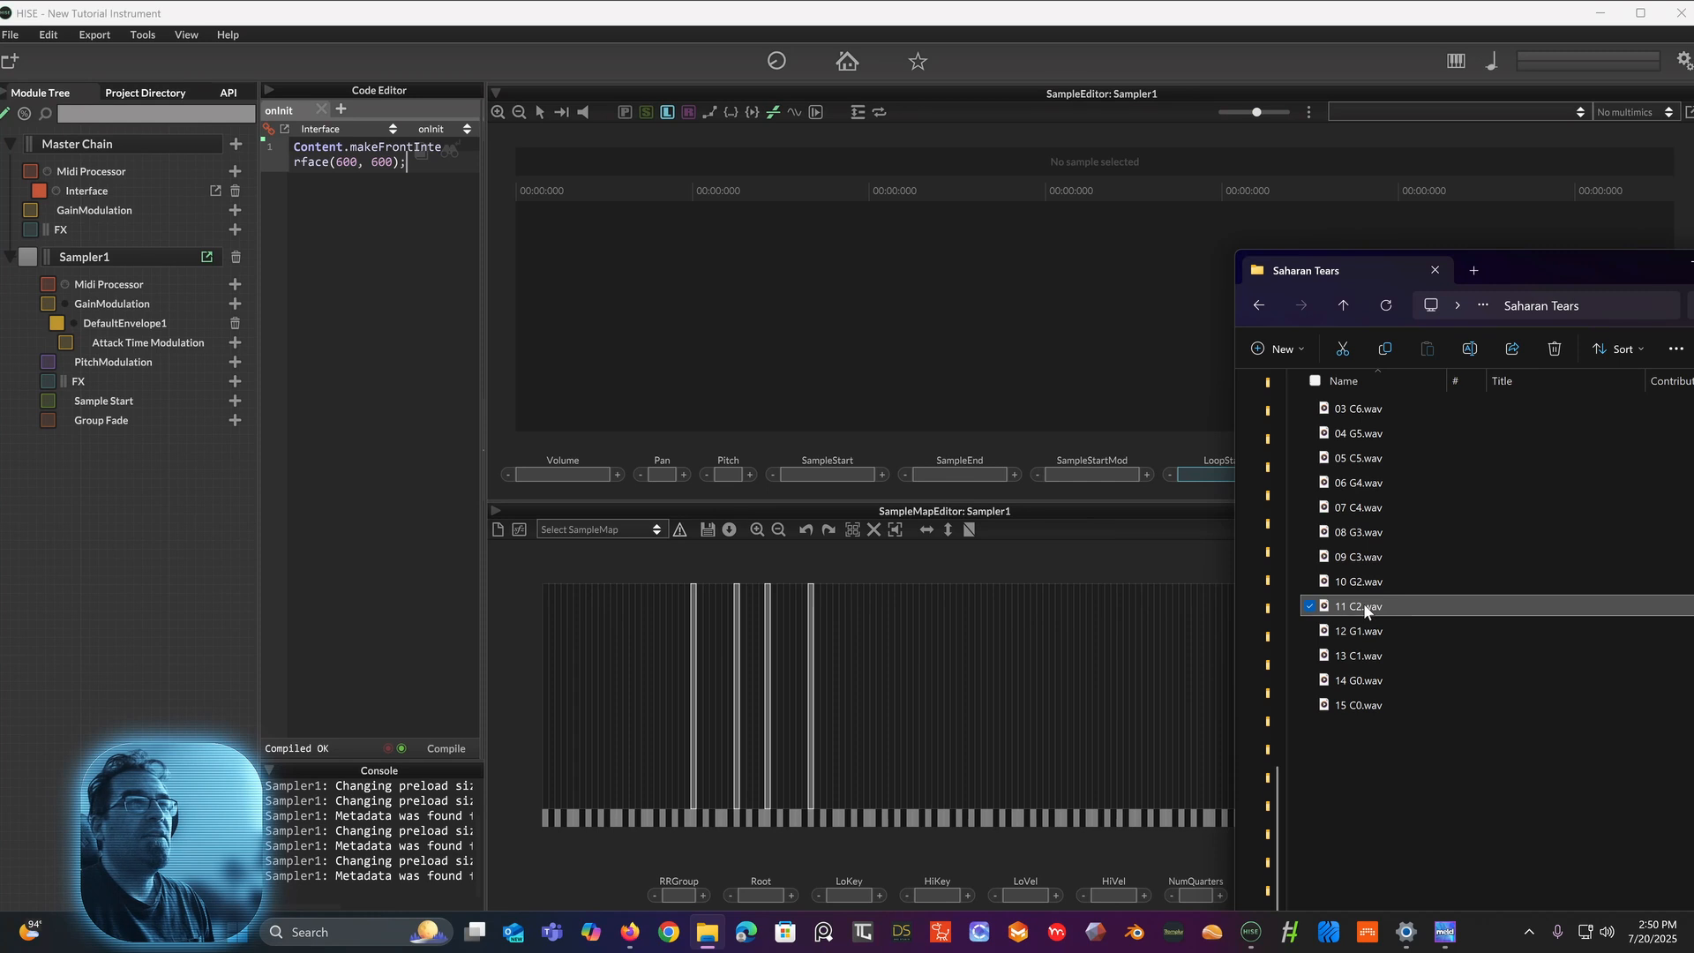
{"action": "left_click_drag", "start_coordinate": [1365, 609], "coordinate": [840, 706]}
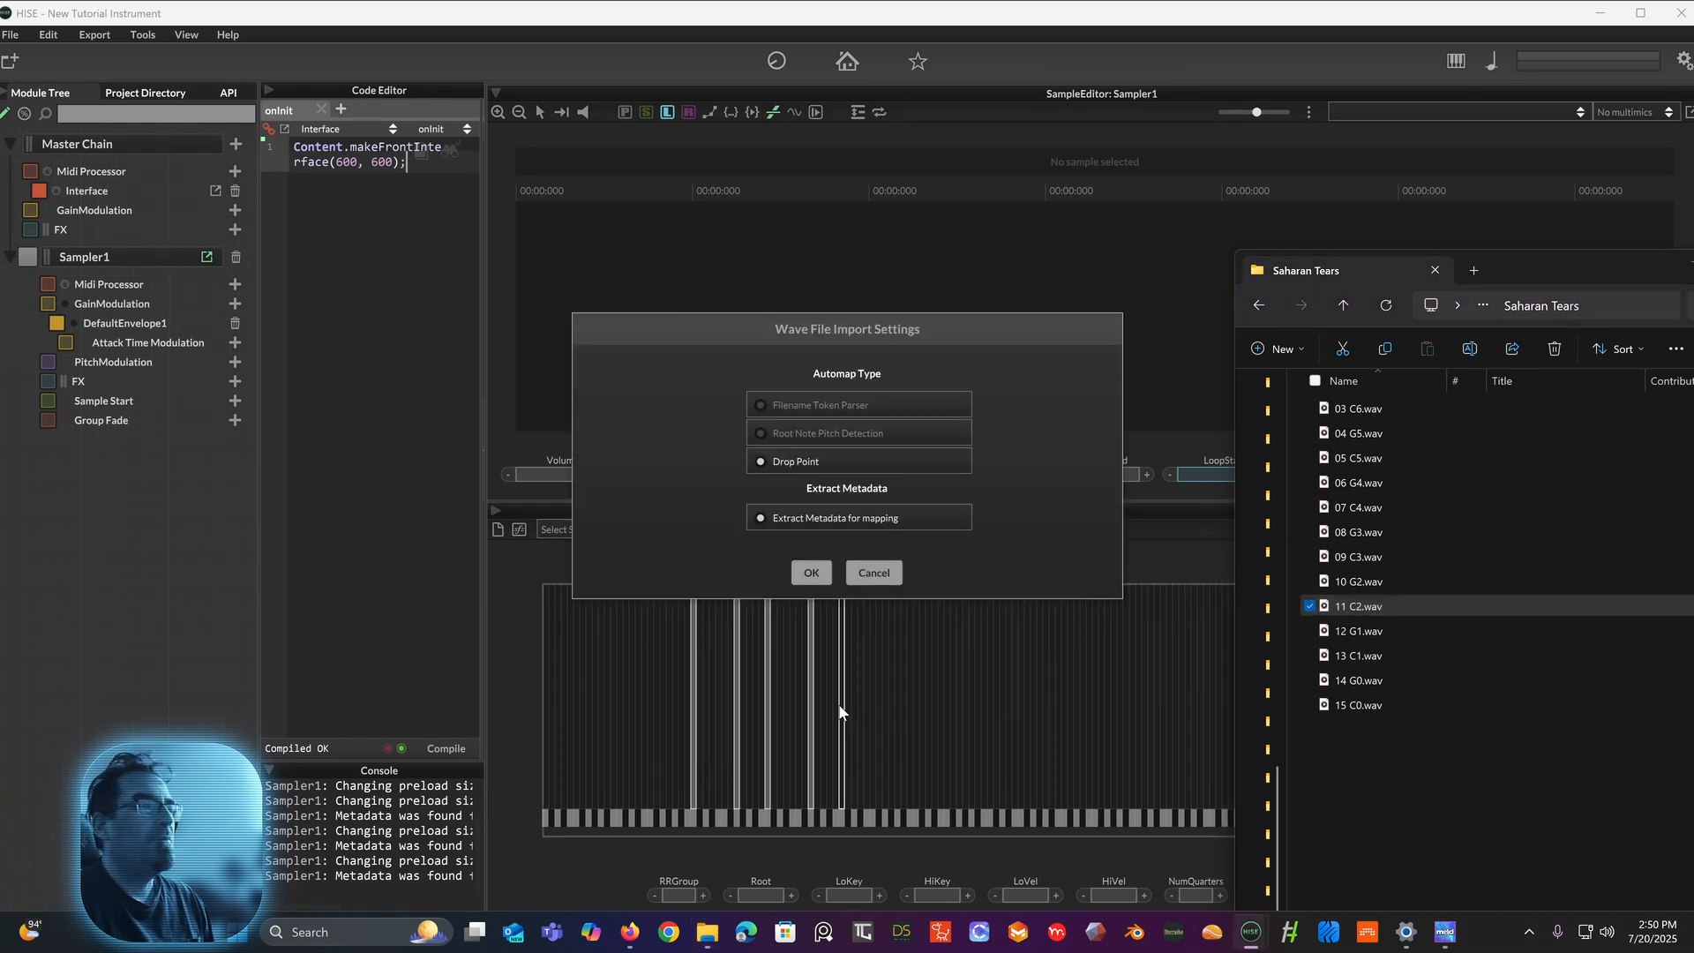
{"action": "left_click", "coordinate": [826, 572]}
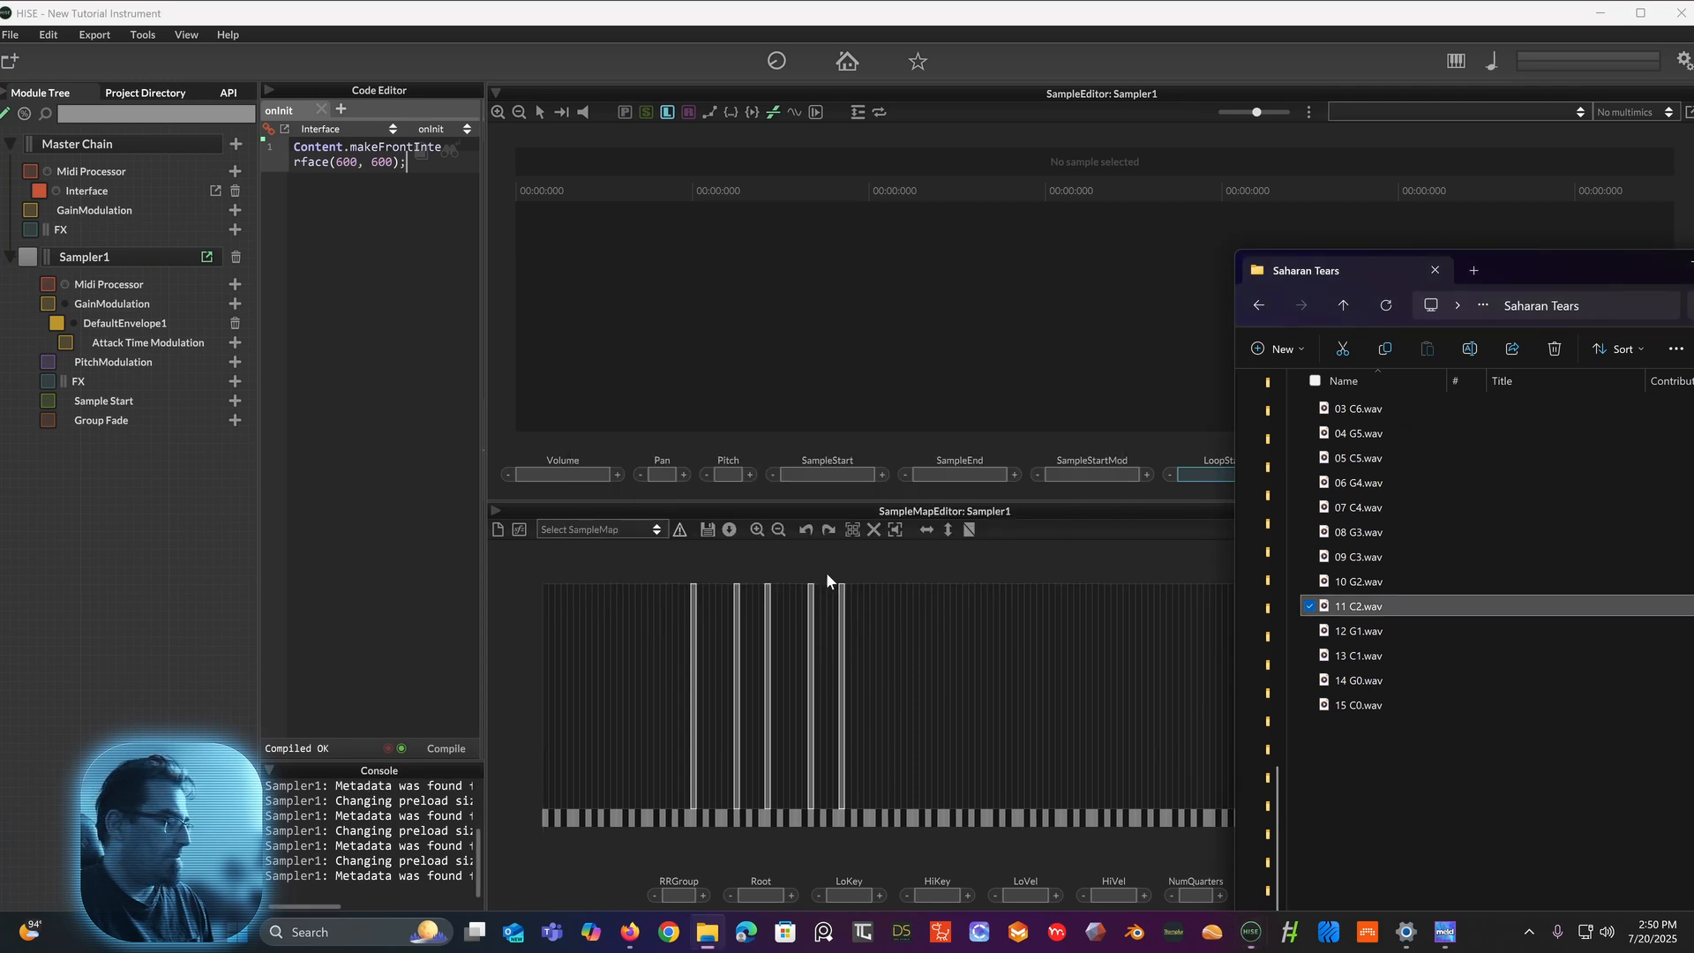
{"action": "left_click", "coordinate": [1446, 579]}
{"action": "left_click_drag", "start_coordinate": [1372, 579], "coordinate": [881, 747]}
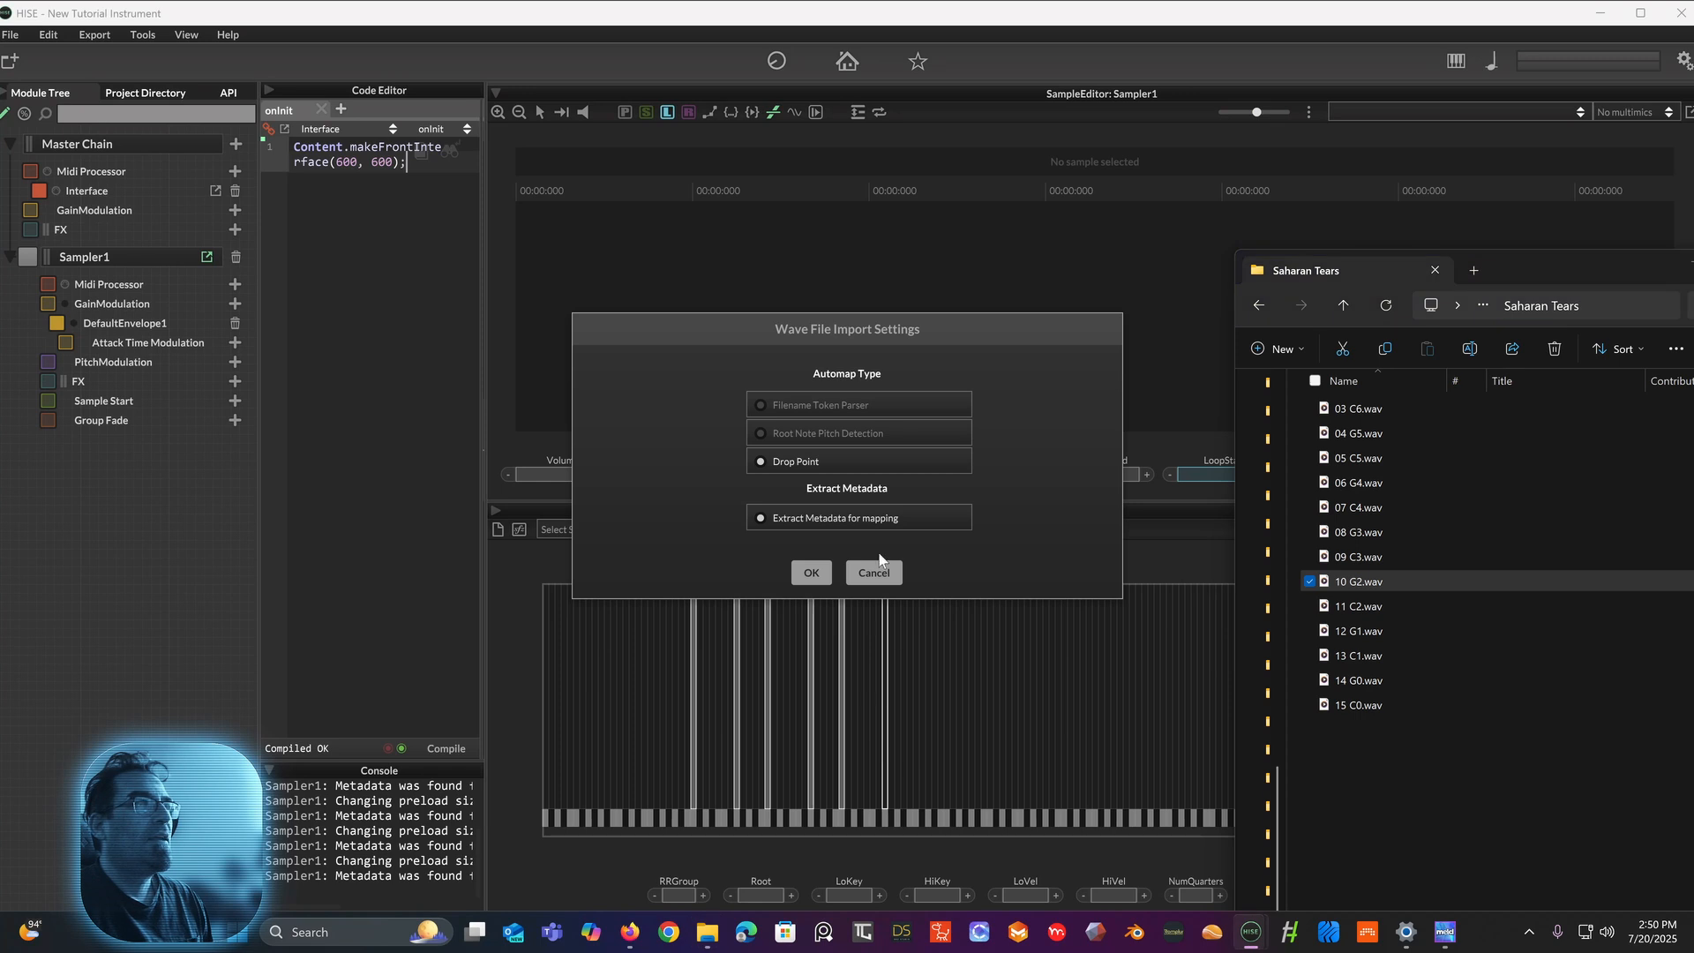
{"action": "left_click", "coordinate": [813, 571]}
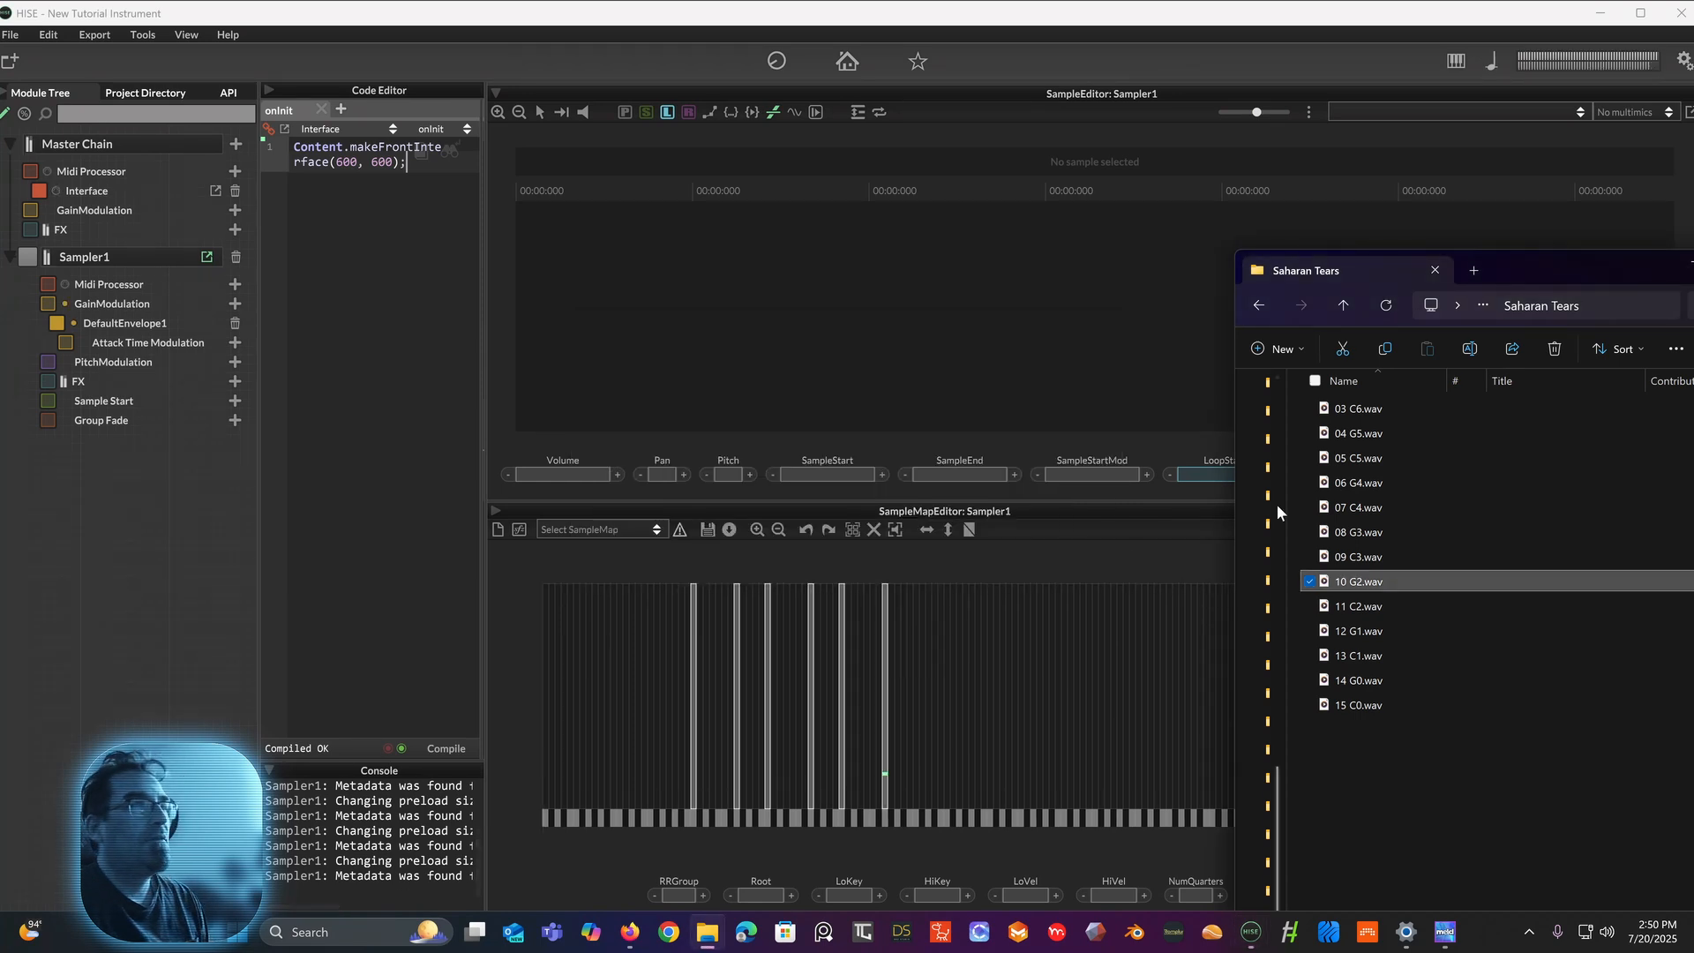
Step: Import 09 C3.wav and 08 G3.wav onto their matching C3 and G3 keys in the sample map, using Drop Point mapping
{"action": "left_click", "coordinate": [1360, 556]}
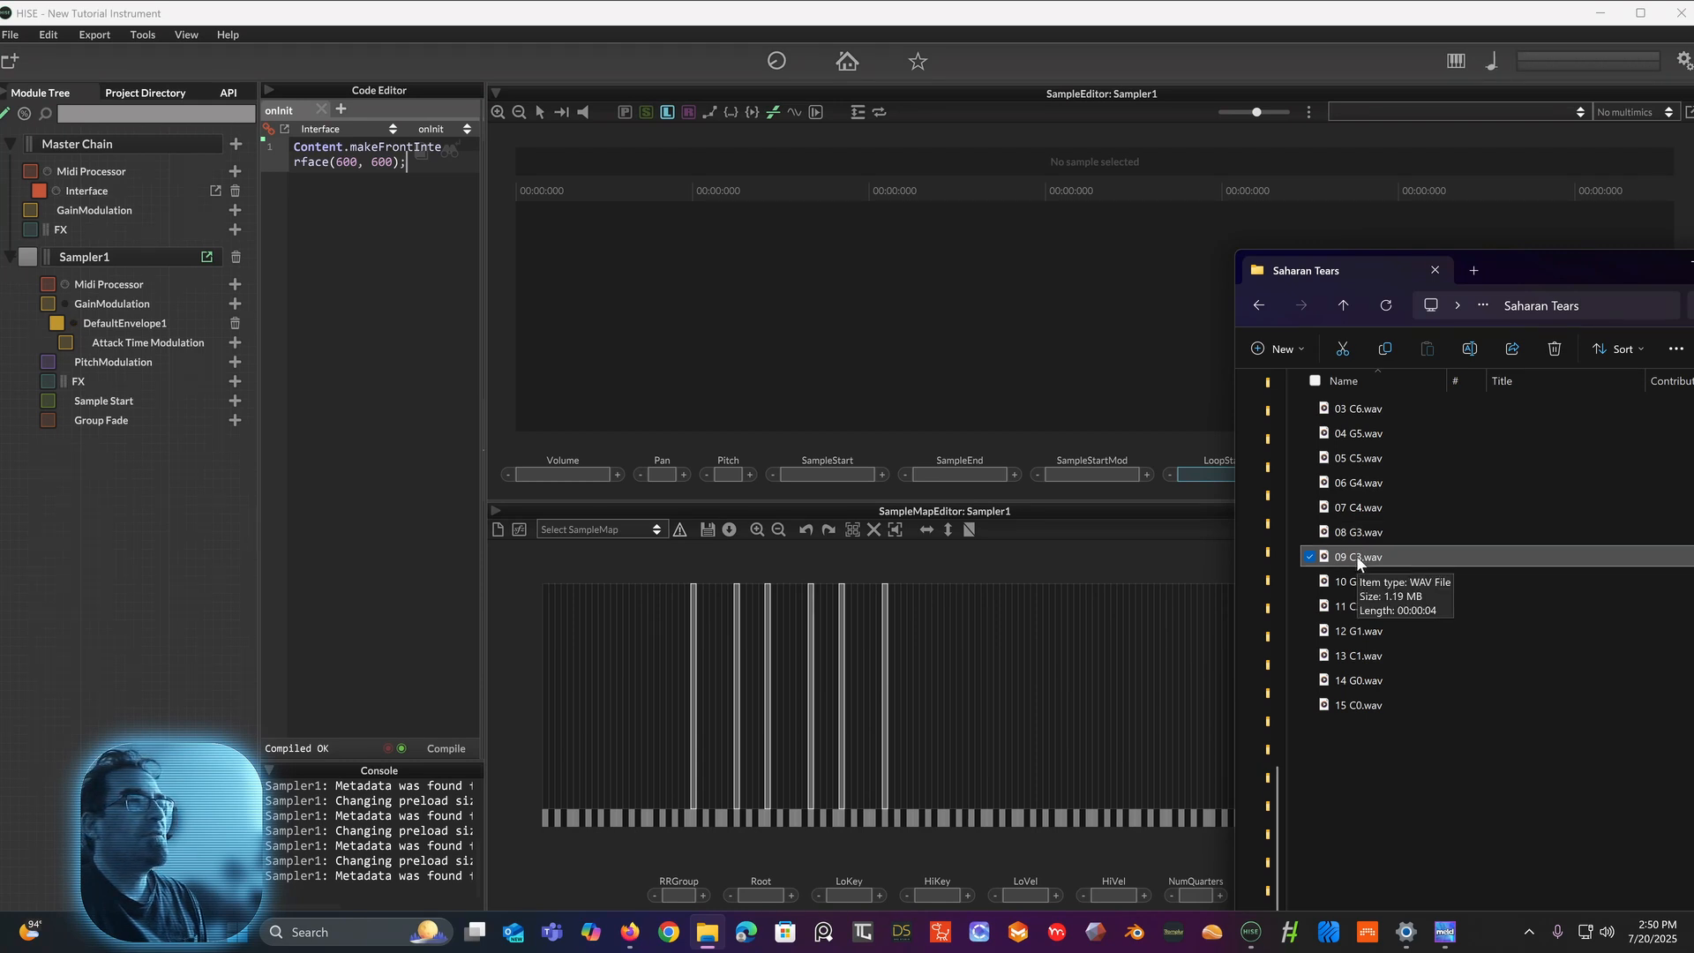
{"action": "left_click_drag", "start_coordinate": [1358, 554], "coordinate": [912, 704]}
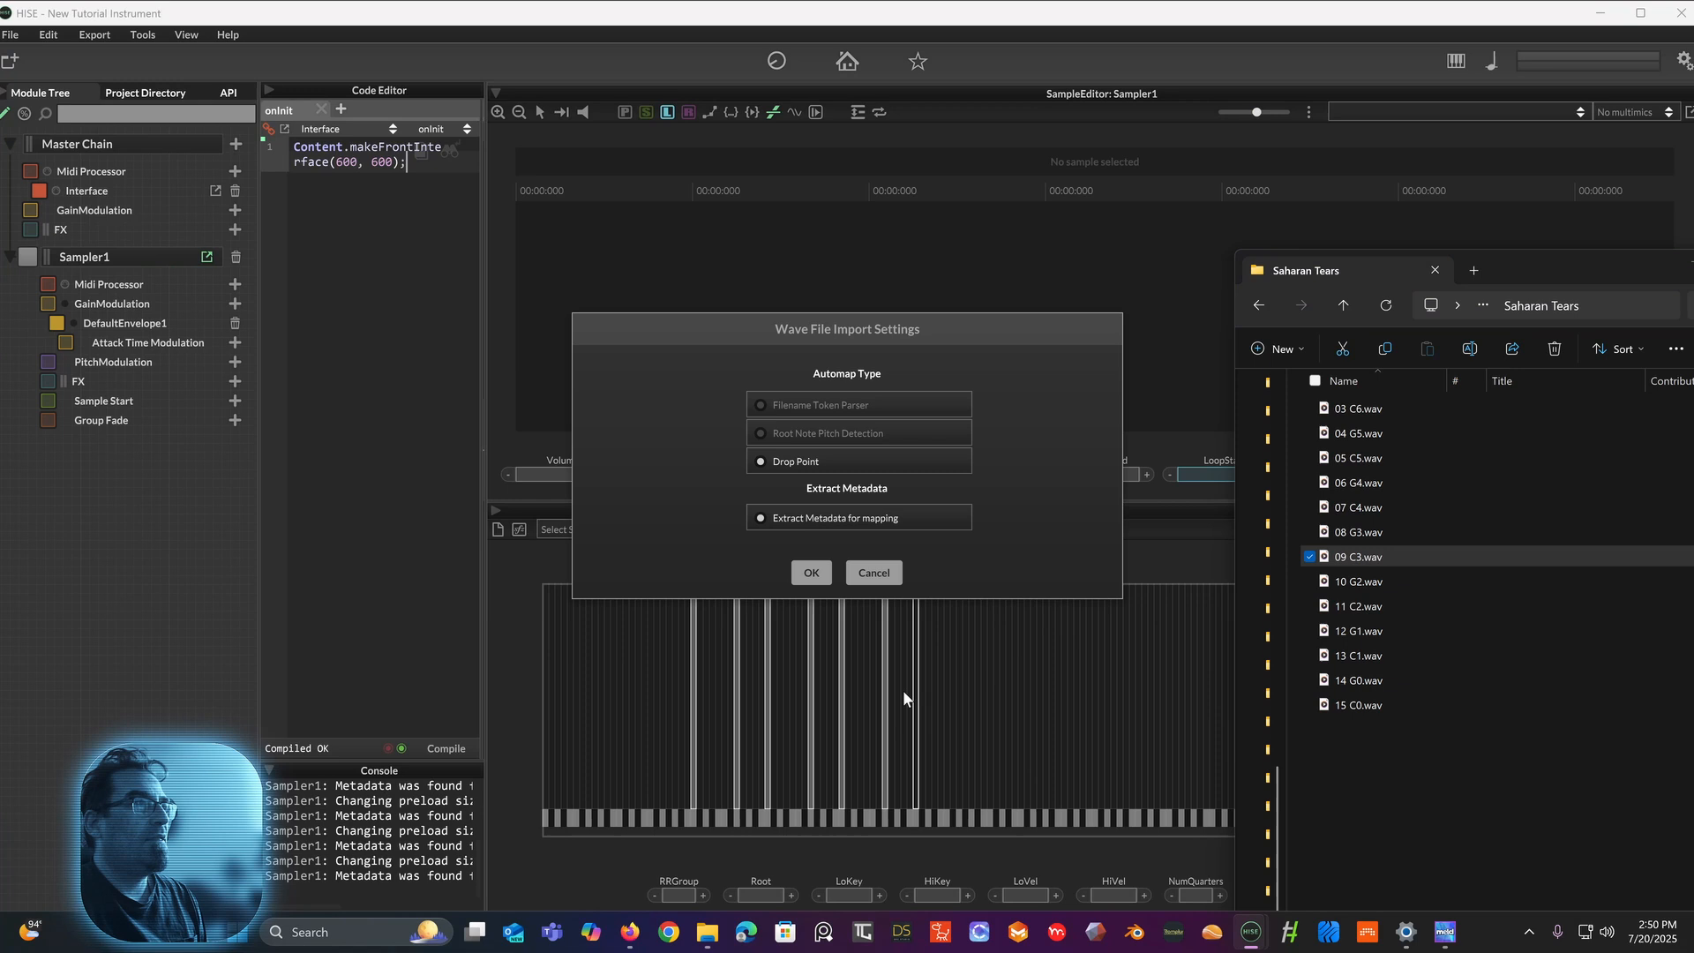
{"action": "left_click", "coordinate": [817, 575]}
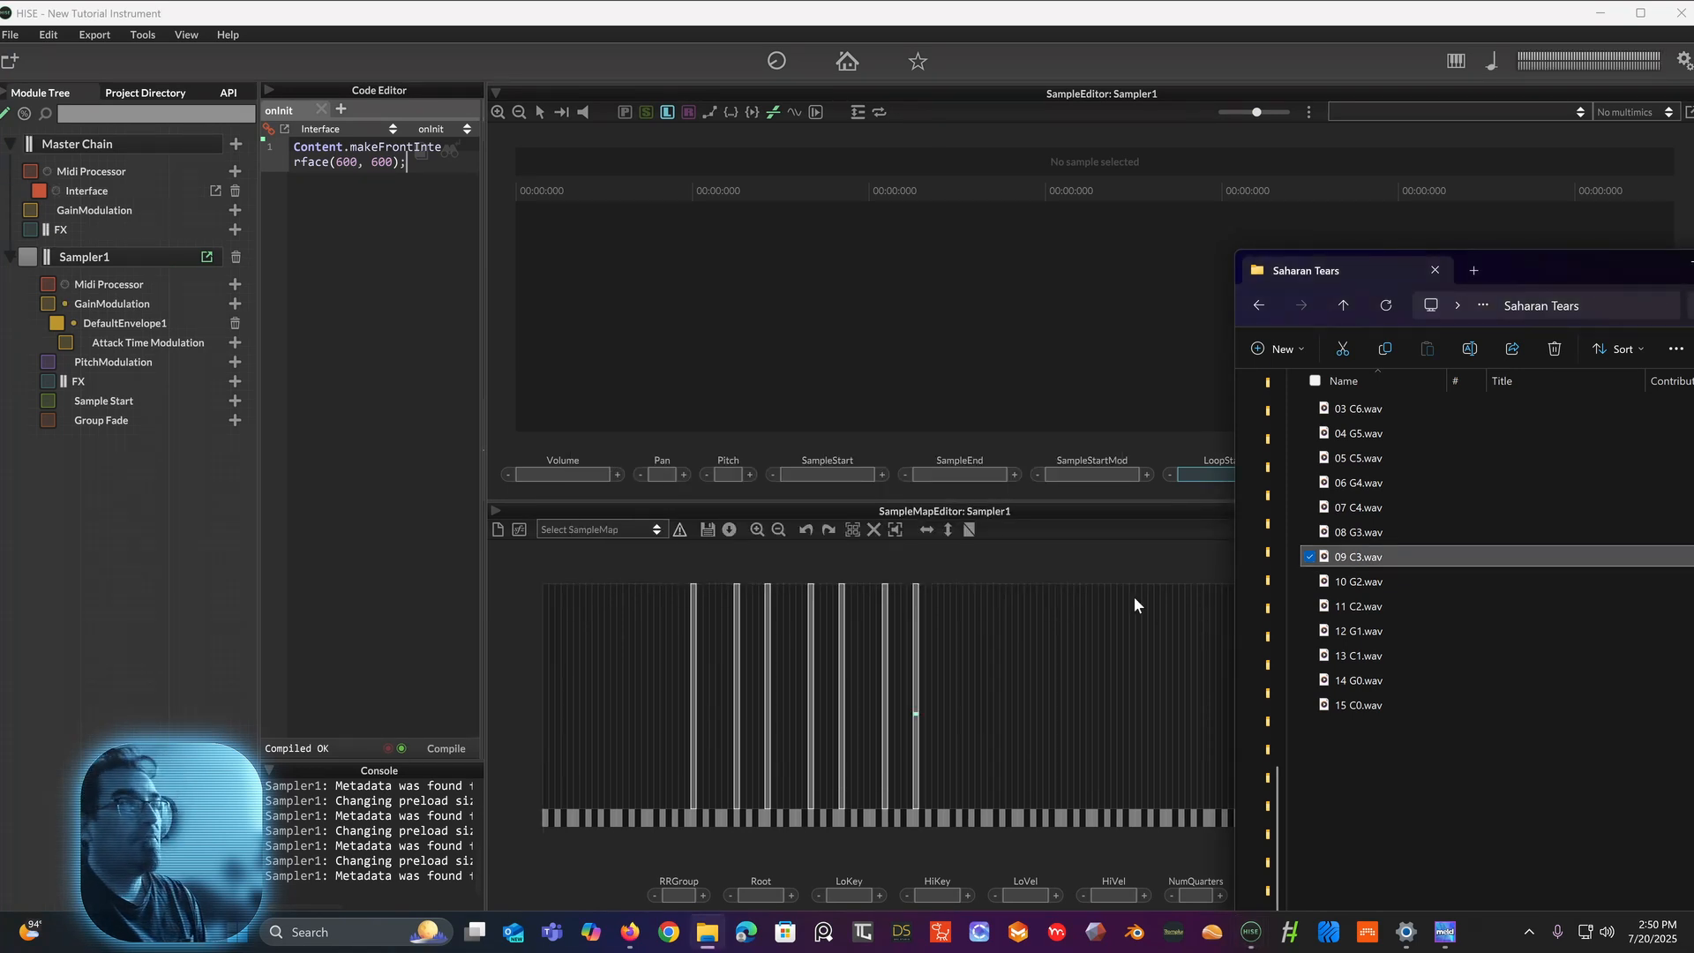
{"action": "left_click", "coordinate": [1373, 532]}
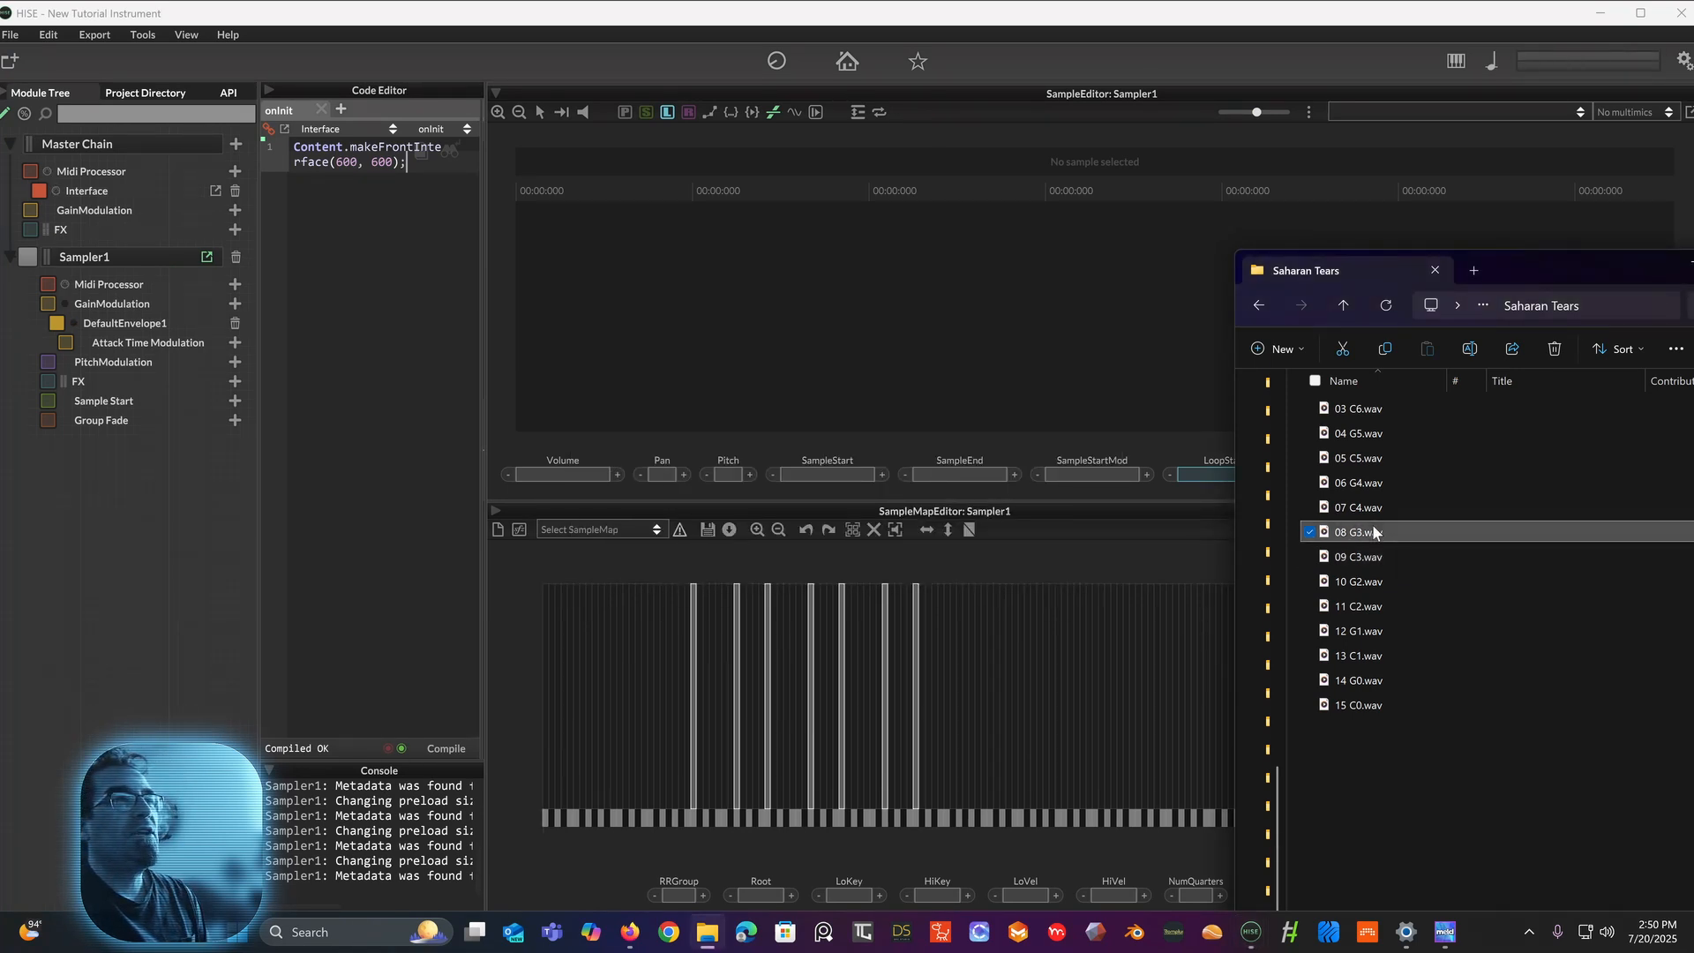
{"action": "left_click_drag", "start_coordinate": [1373, 531], "coordinate": [957, 698]}
{"action": "left_click", "coordinate": [808, 572]}
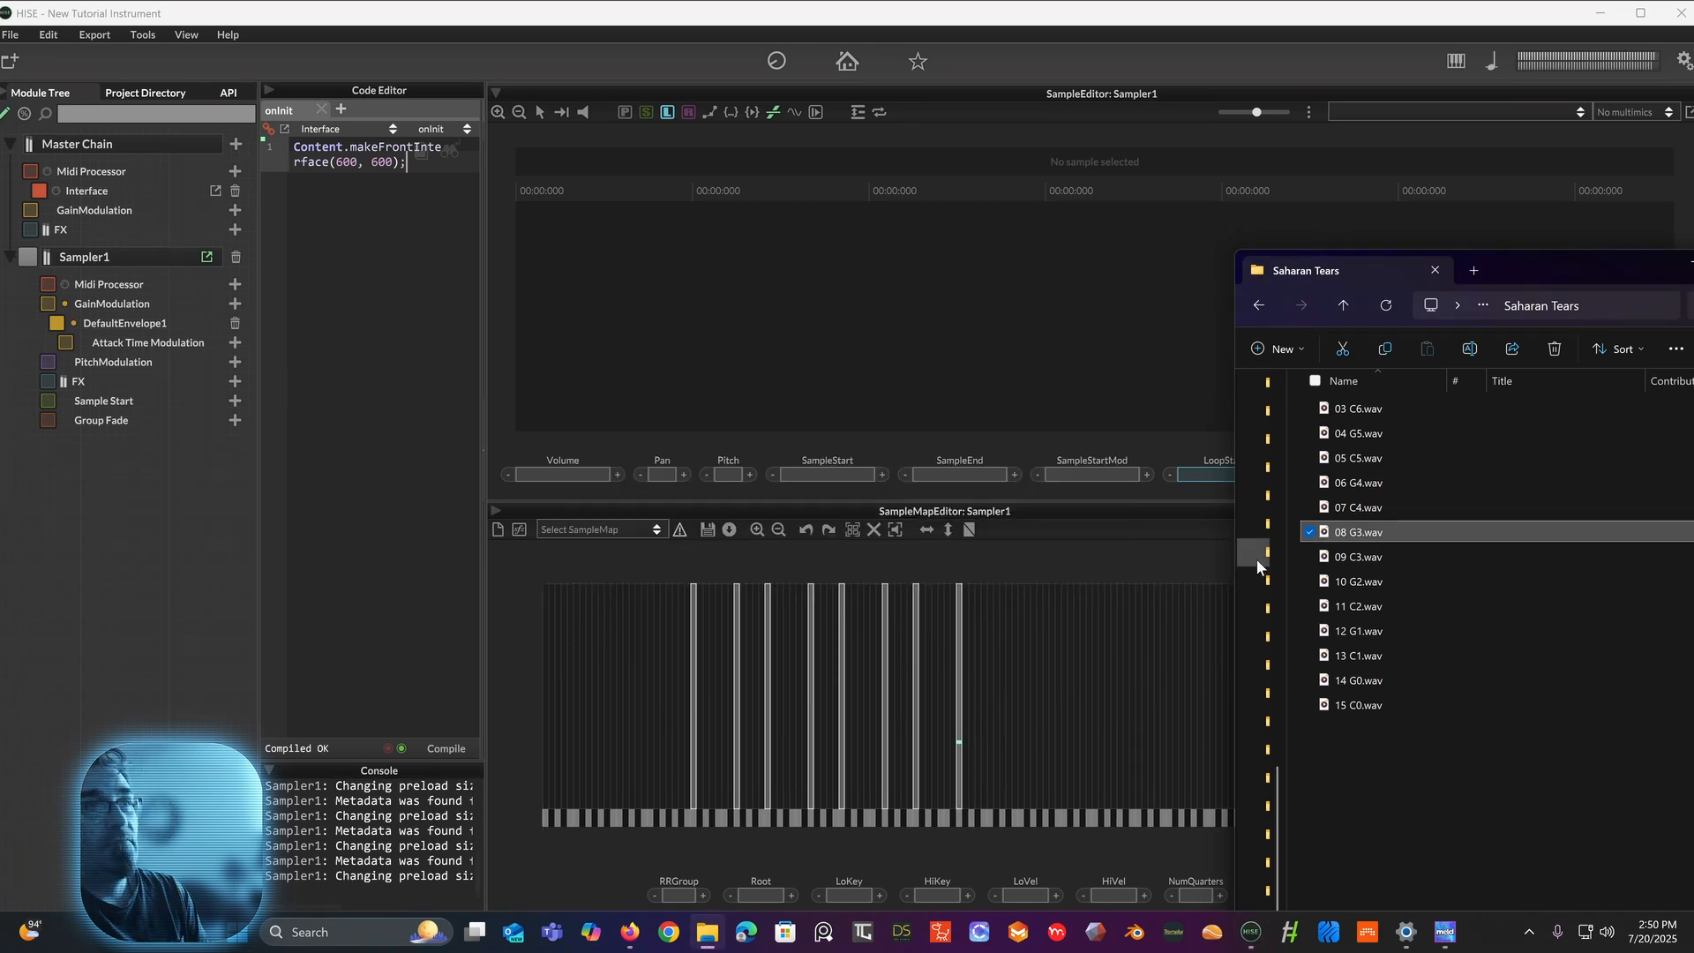
Step: Import 07 C4.wav and 06 G4.wav onto their matching C4 and G4 keys in the sample map, using Drop Point mapping
{"action": "left_click", "coordinate": [1359, 508]}
{"action": "left_click_drag", "start_coordinate": [1359, 508], "coordinate": [988, 681]}
{"action": "left_click", "coordinate": [808, 572]}
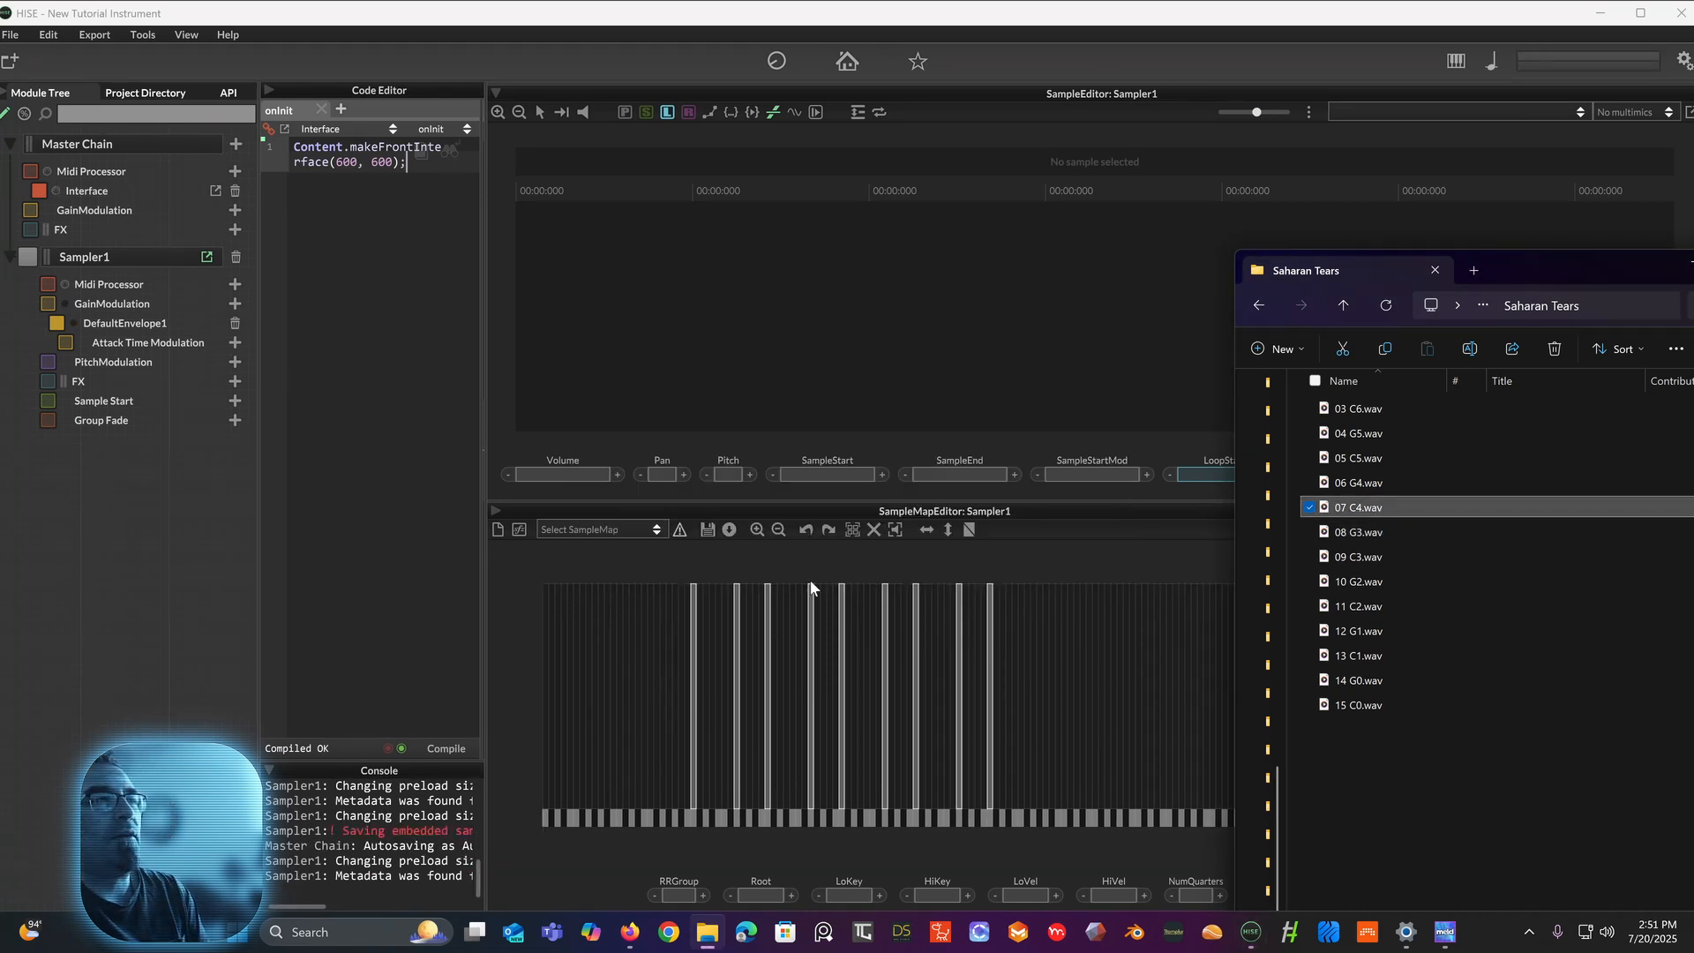
{"action": "left_click_drag", "start_coordinate": [1359, 483], "coordinate": [1030, 662]}
{"action": "left_click", "coordinate": [820, 574]}
Step: Import 05 C5.wav and 04 G5.wav onto their matching C5 and G5 keys in the sample map, using Drop Point mapping
{"action": "left_click", "coordinate": [1359, 458]}
{"action": "left_click_drag", "start_coordinate": [1359, 458], "coordinate": [1065, 695]}
{"action": "left_click", "coordinate": [810, 572]}
{"action": "left_click", "coordinate": [1384, 433]}
{"action": "left_click_drag", "start_coordinate": [1384, 433], "coordinate": [1105, 669]}
{"action": "left_click", "coordinate": [810, 570]}
{"action": "left_click", "coordinate": [1364, 409]}
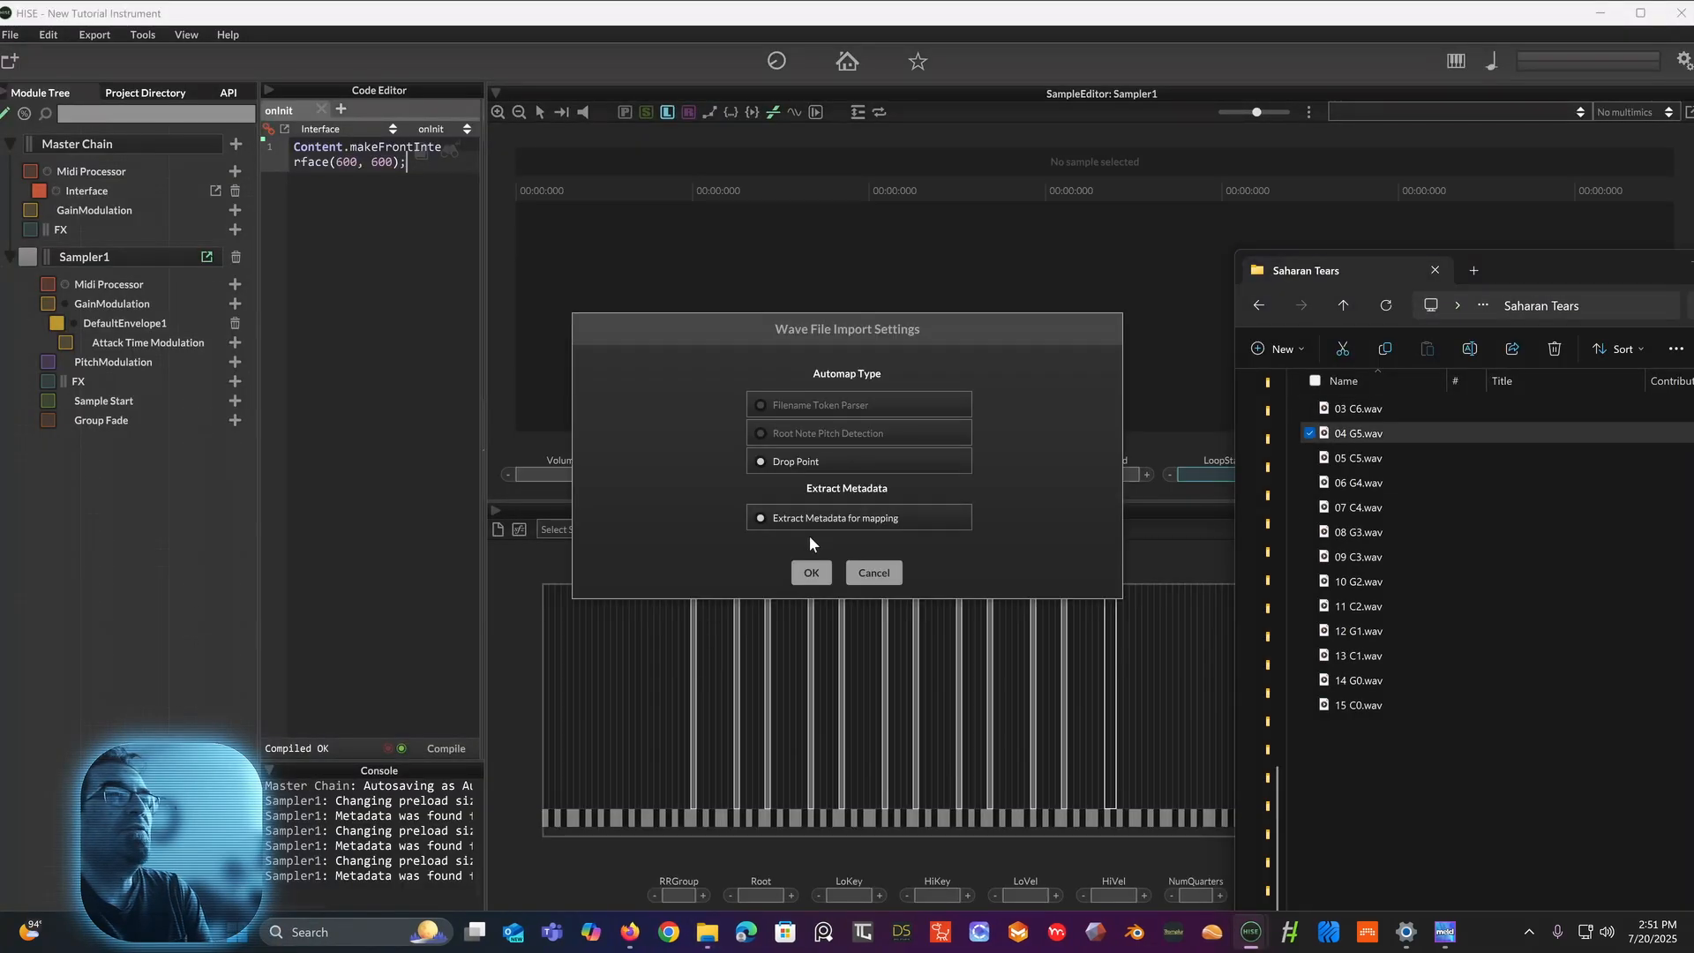
{"action": "left_click", "coordinate": [811, 572]}
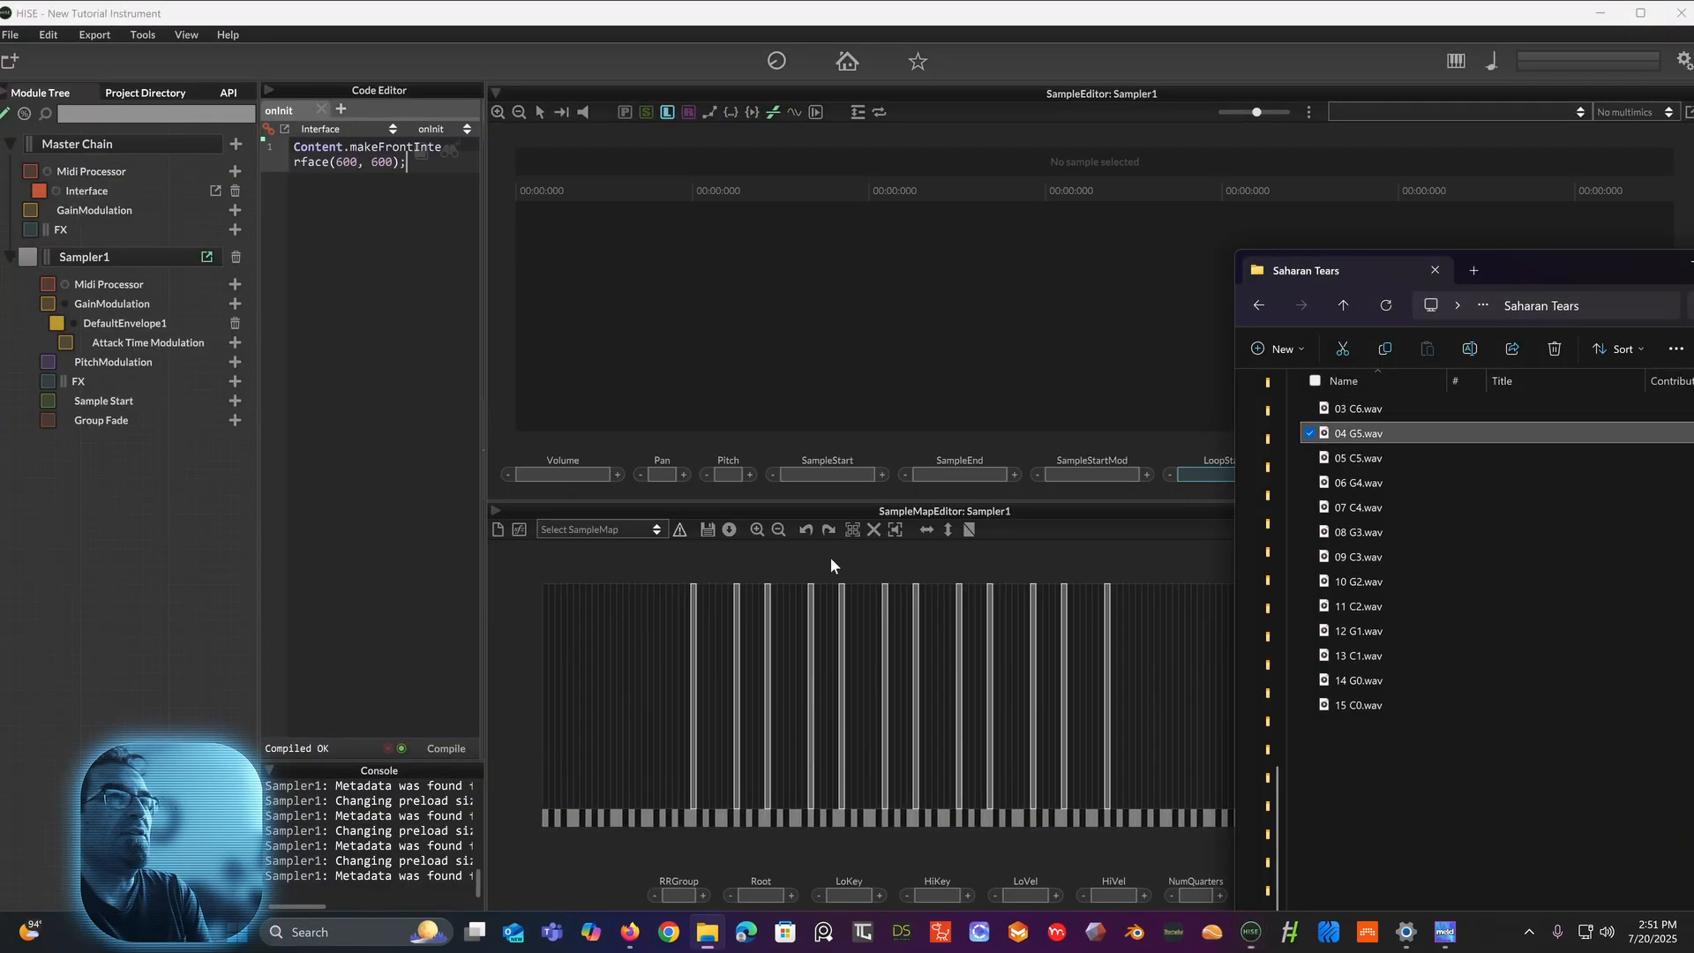
Step: Import 03 C6.wav onto its C6 key in Sampler1's sample map, using Drop Point mapping
{"action": "left_click", "coordinate": [1364, 410]}
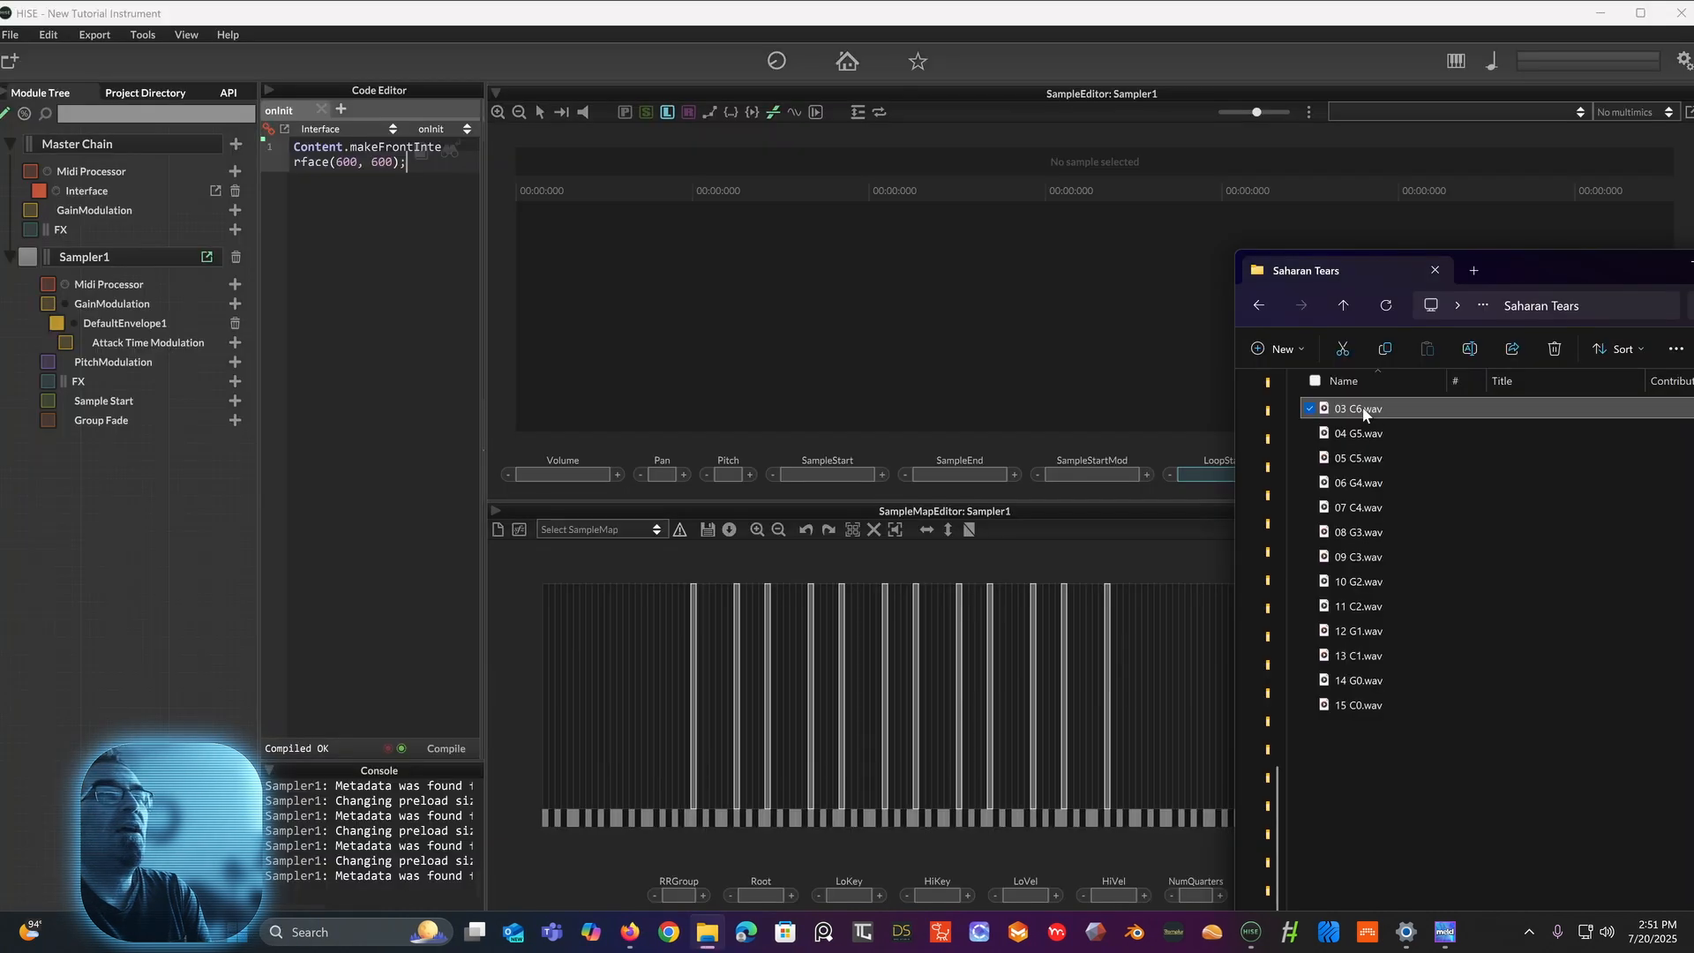
{"action": "left_click_drag", "start_coordinate": [1362, 412], "coordinate": [1140, 649]}
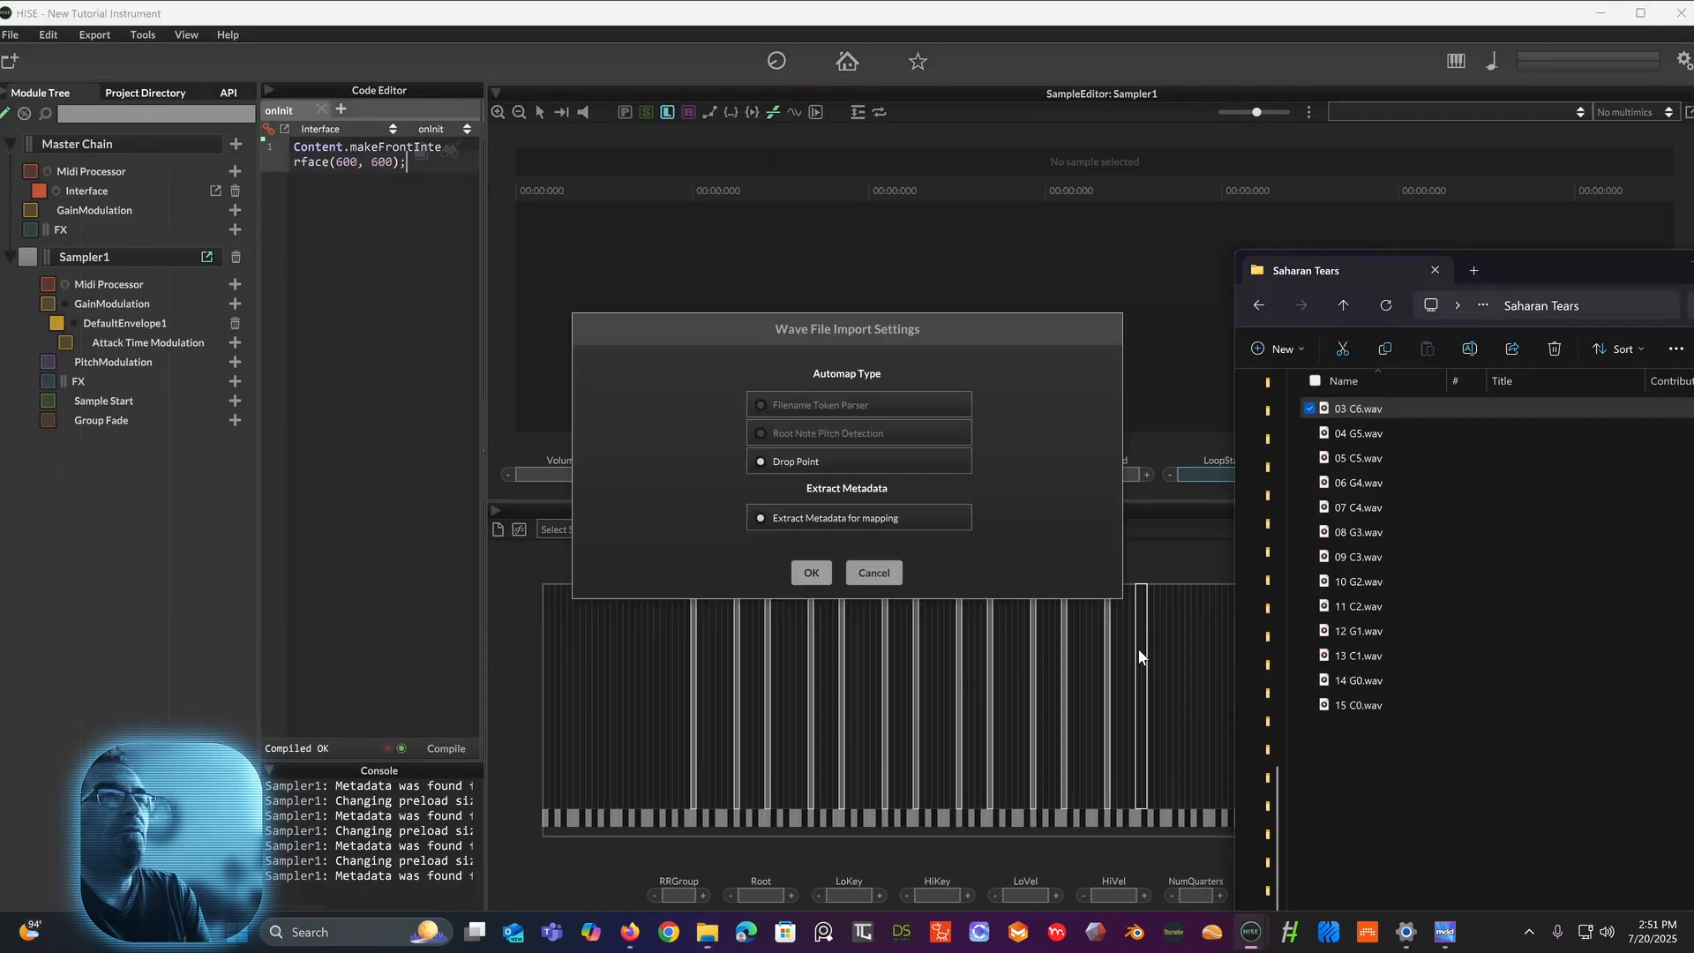
{"action": "left_click", "coordinate": [810, 572]}
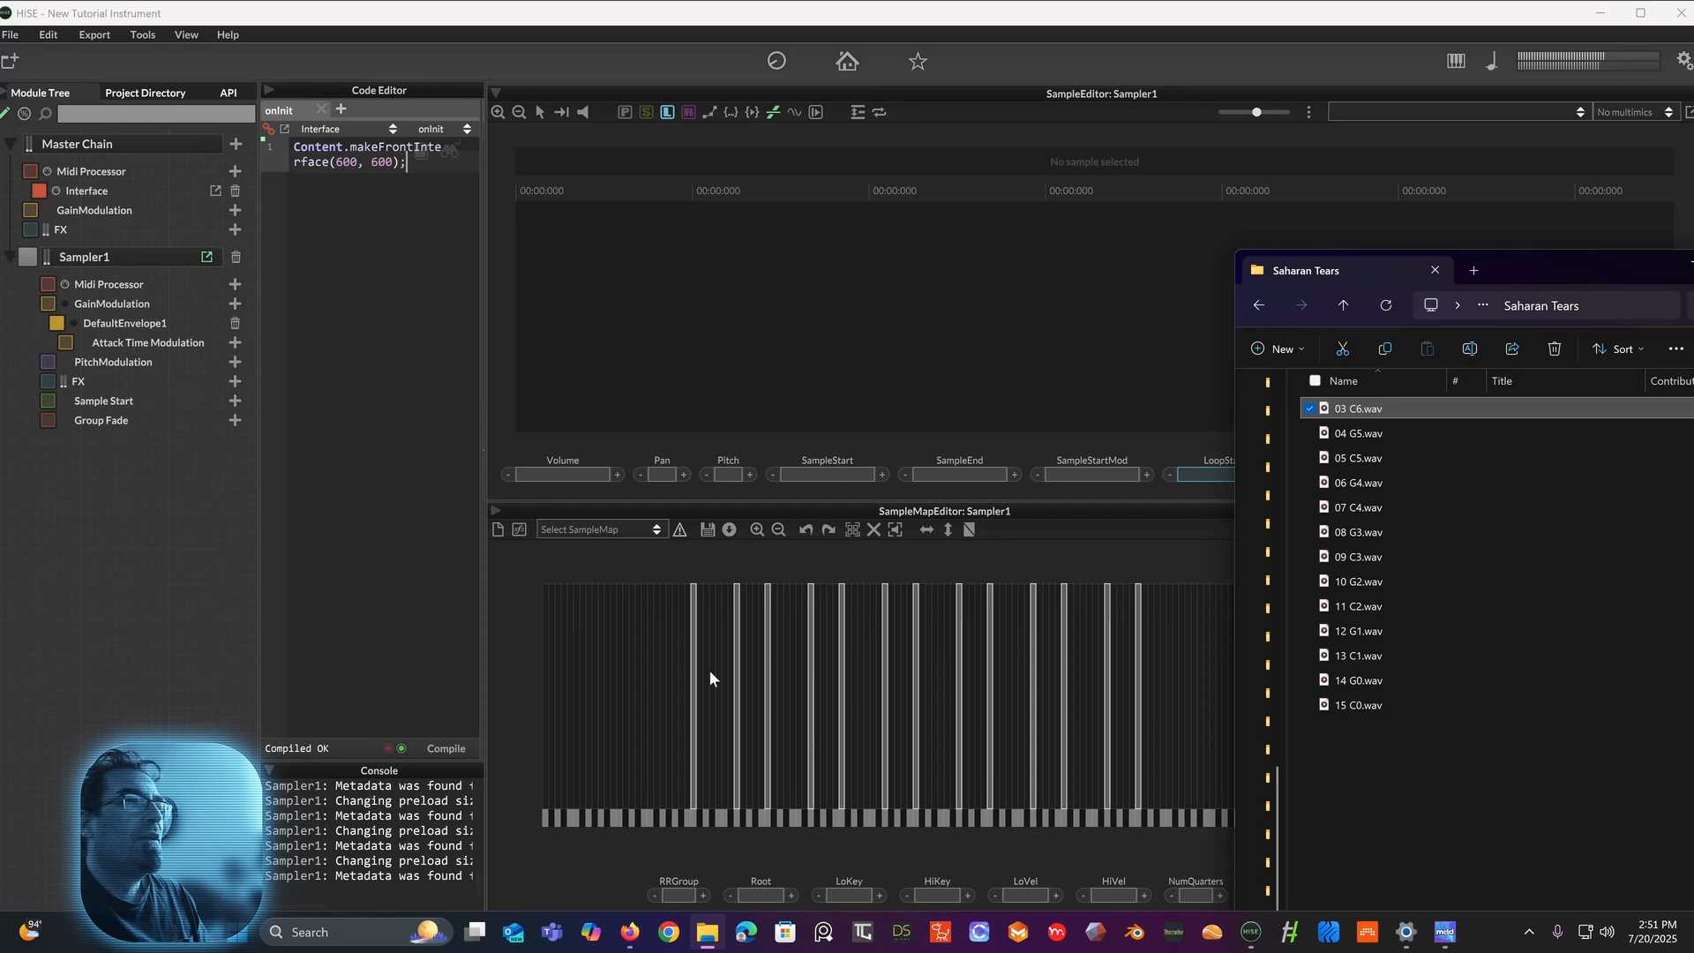
Step: Lower the LoKey of the 15 C0.wav zone in the sample map to G-2
{"action": "left_click", "coordinate": [690, 696]}
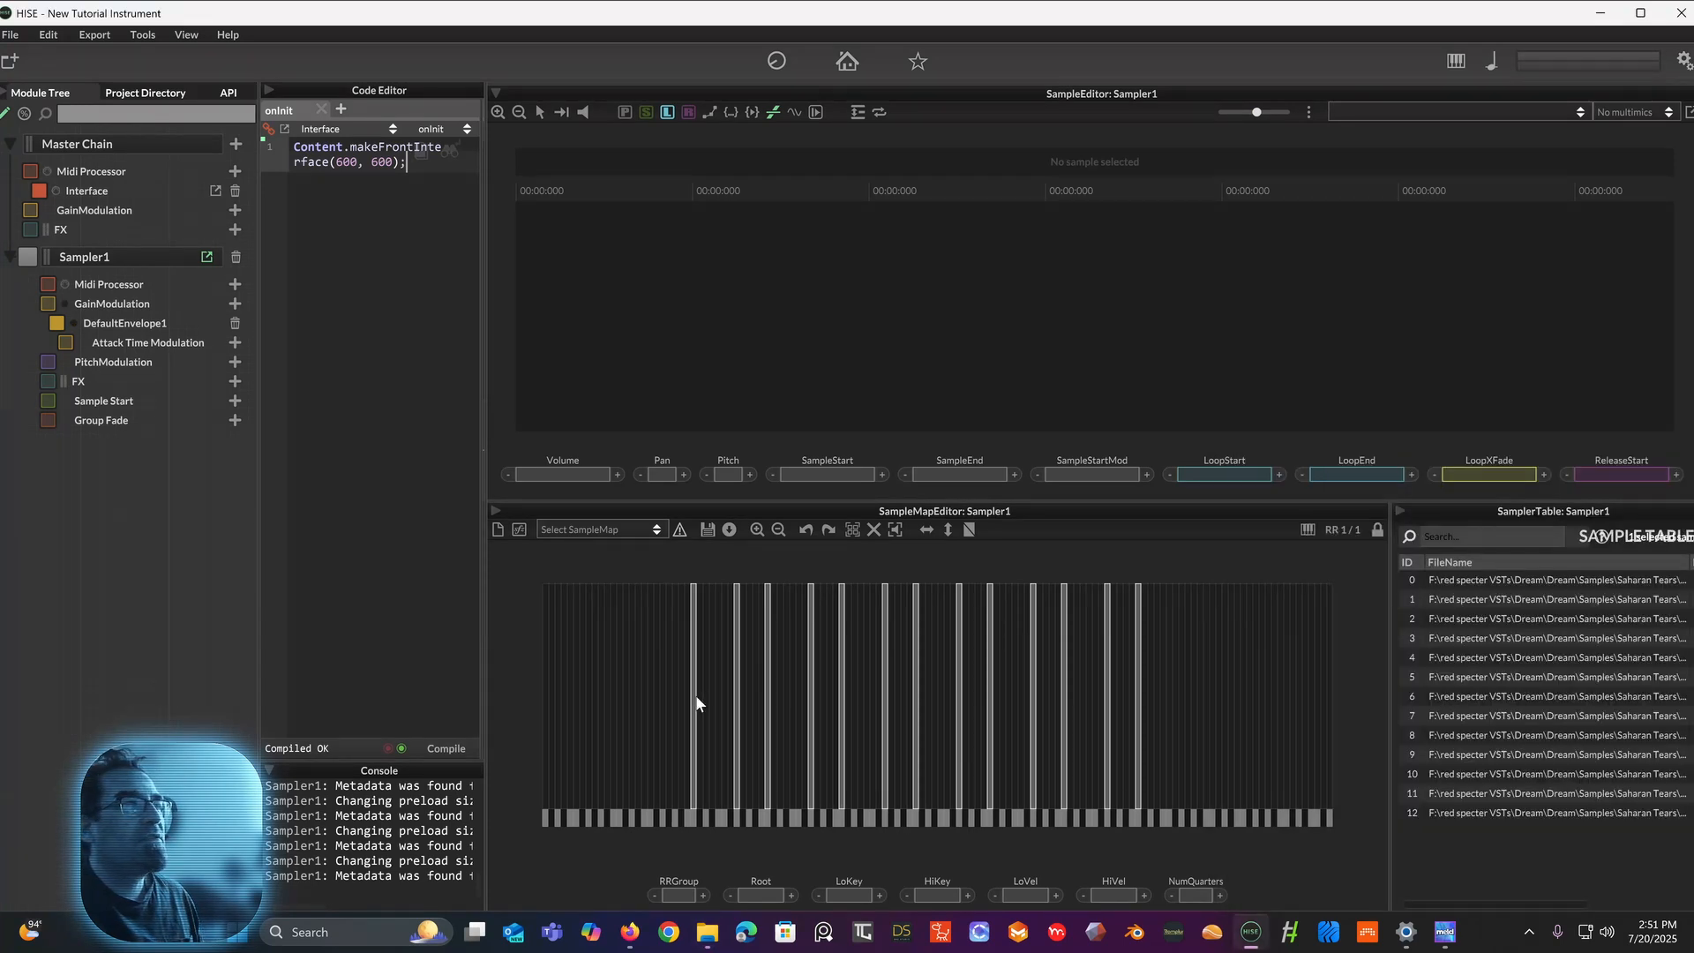
{"action": "left_click", "coordinate": [691, 692]}
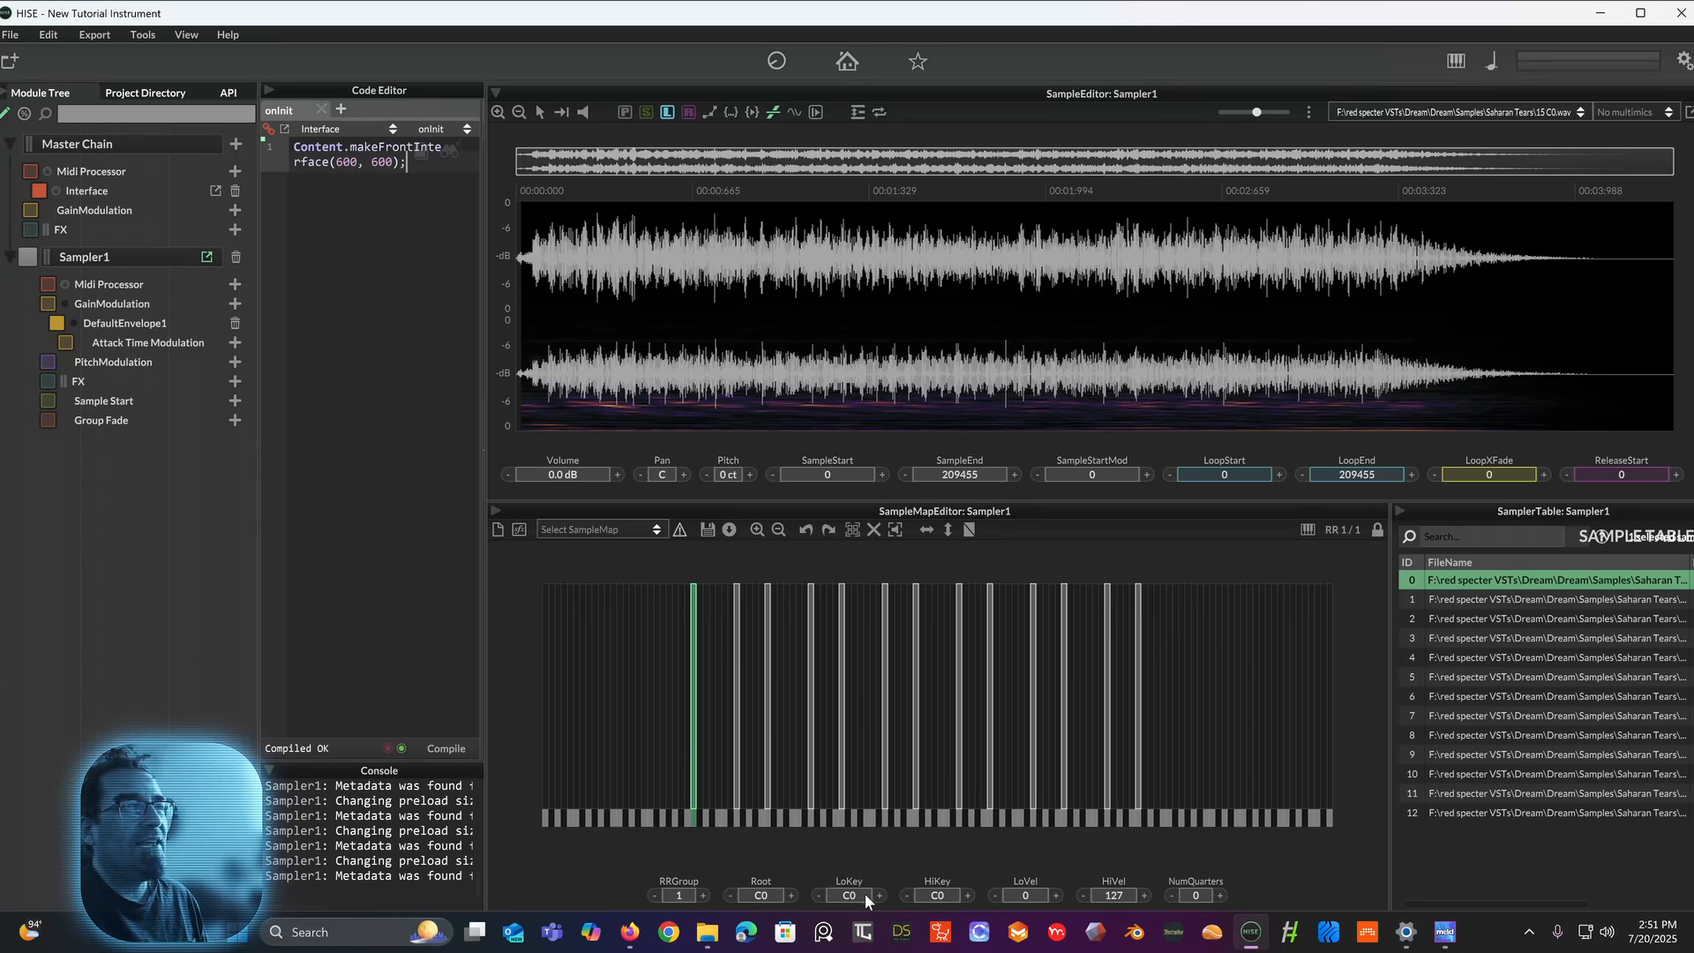
{"action": "left_click", "coordinate": [817, 897]}
{"action": "left_click", "coordinate": [817, 896]}
{"action": "left_click", "coordinate": [817, 897]}
{"action": "left_click", "coordinate": [818, 897]}
{"action": "left_click", "coordinate": [817, 896]}
{"action": "left_click", "coordinate": [817, 897]}
{"action": "left_click", "coordinate": [817, 897]}
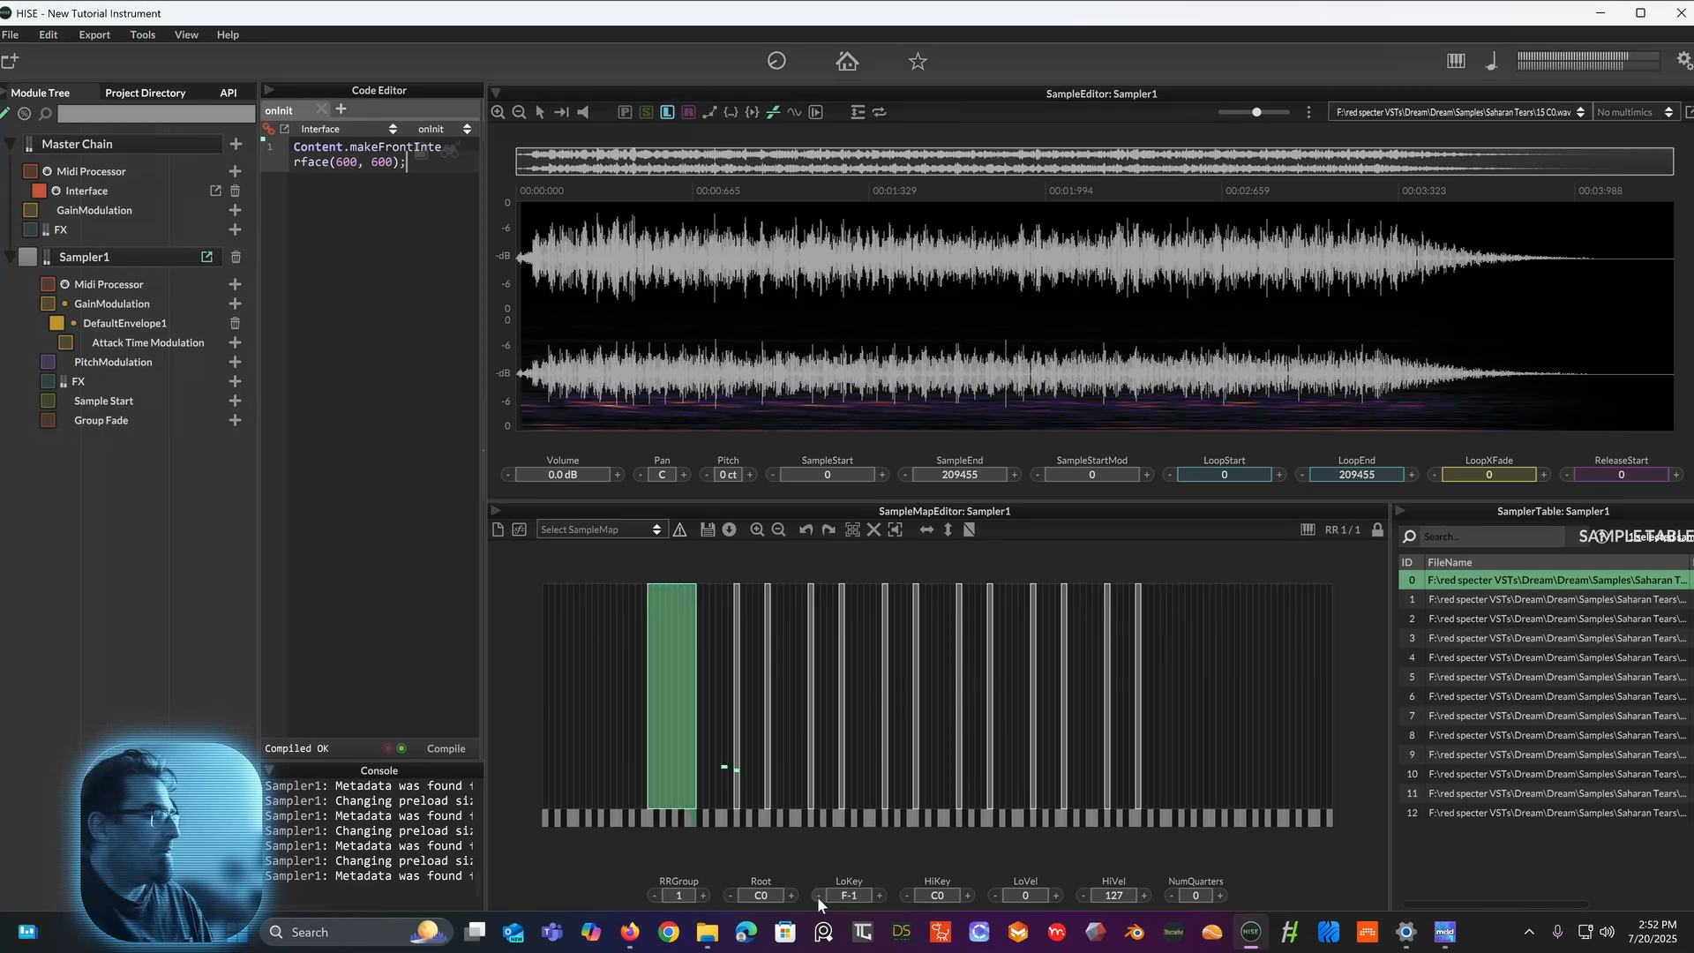
{"action": "left_click", "coordinate": [817, 897]}
{"action": "left_click", "coordinate": [817, 897]}
{"action": "left_click", "coordinate": [817, 897]}
{"action": "left_click", "coordinate": [817, 896]}
{"action": "left_click", "coordinate": [818, 897]}
{"action": "left_click", "coordinate": [818, 897]}
{"action": "left_click", "coordinate": [818, 897]}
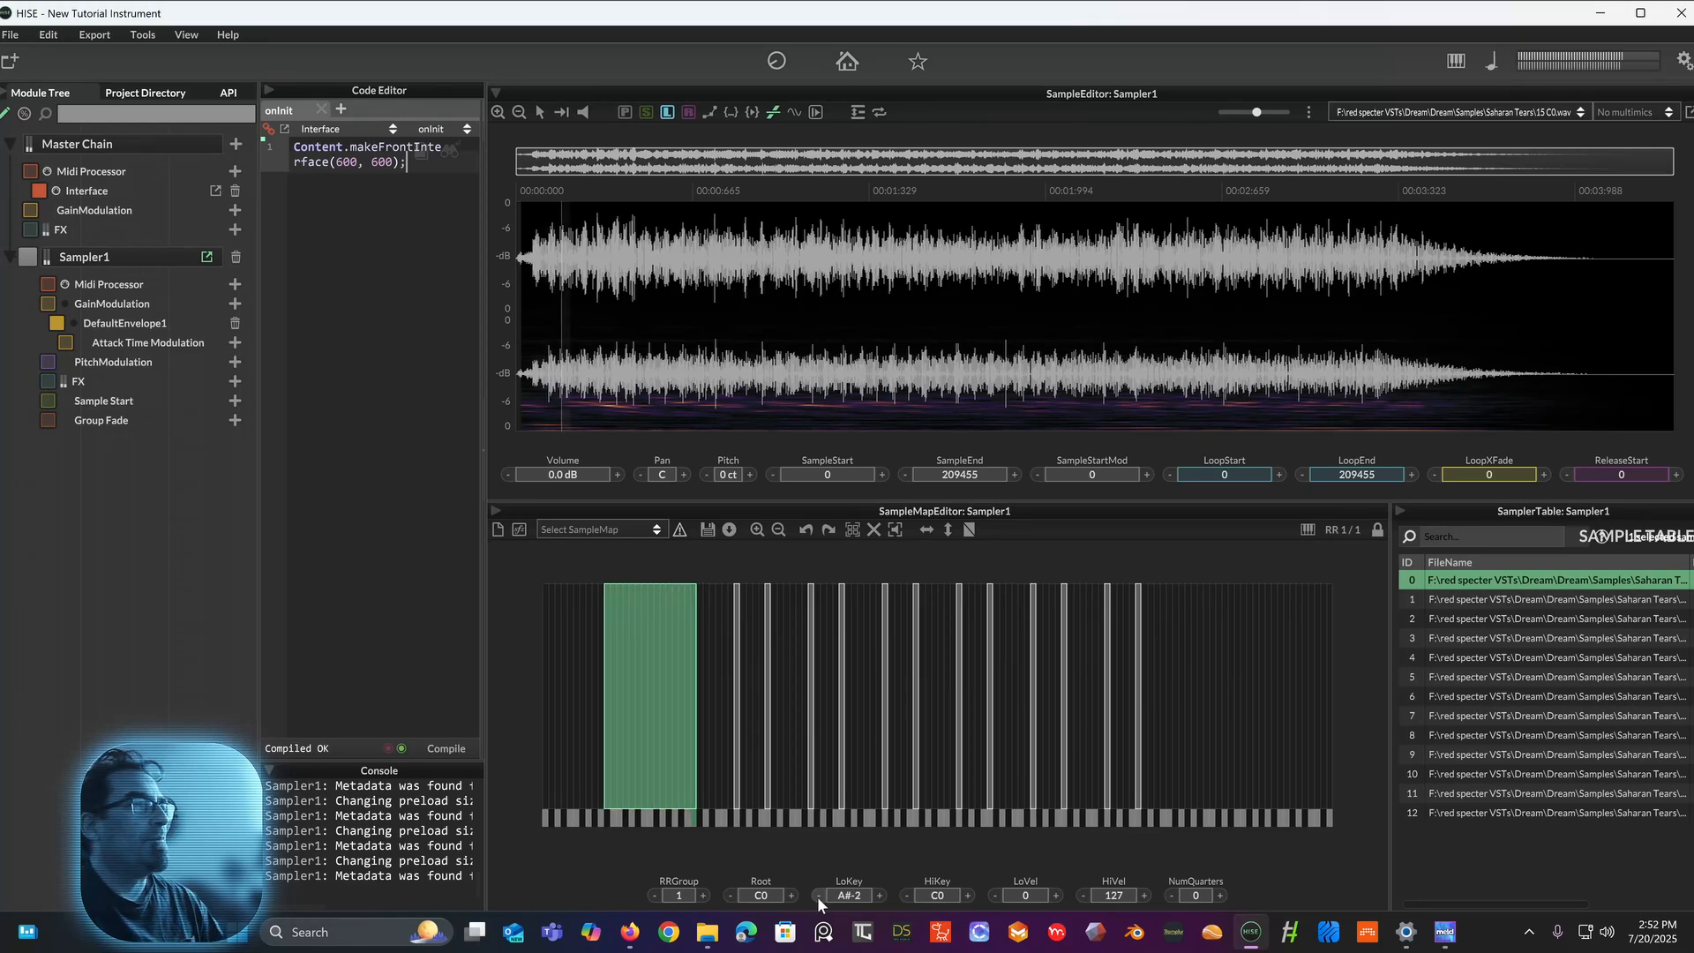
{"action": "left_click", "coordinate": [817, 897]}
{"action": "left_click", "coordinate": [818, 897]}
{"action": "left_click", "coordinate": [817, 897]}
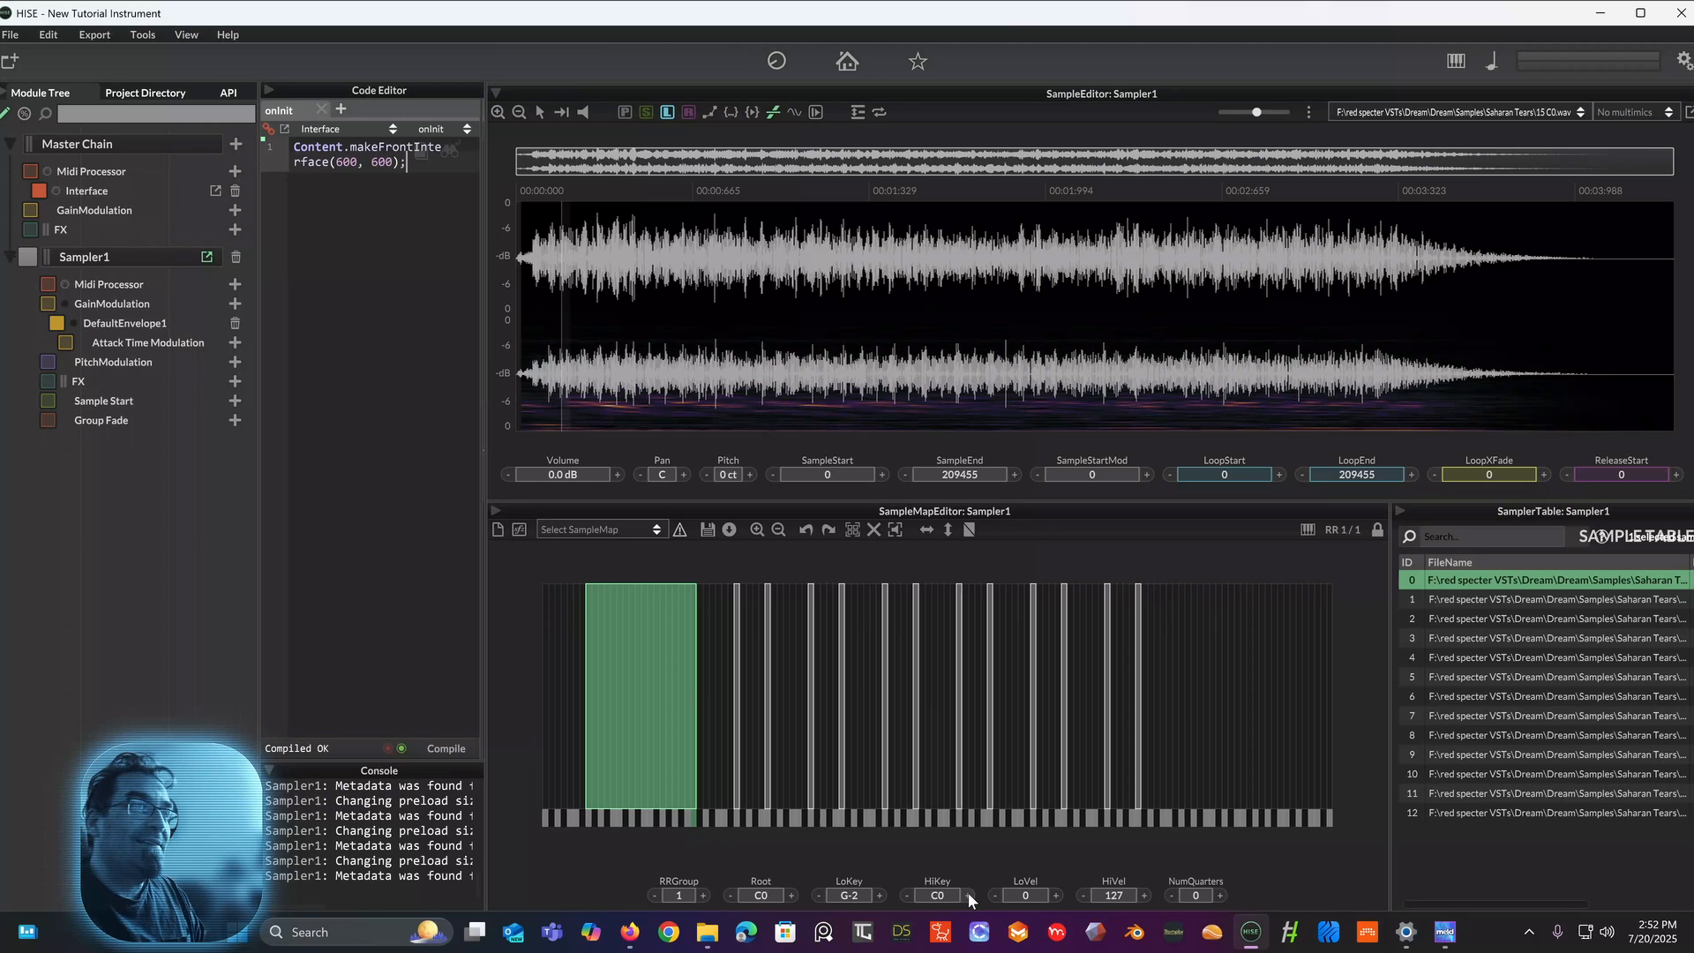
Step: Lower the LoKey of the 14 G0.wav zone to C#0 so it adjoins the C0 zone
{"action": "left_click", "coordinate": [736, 743]}
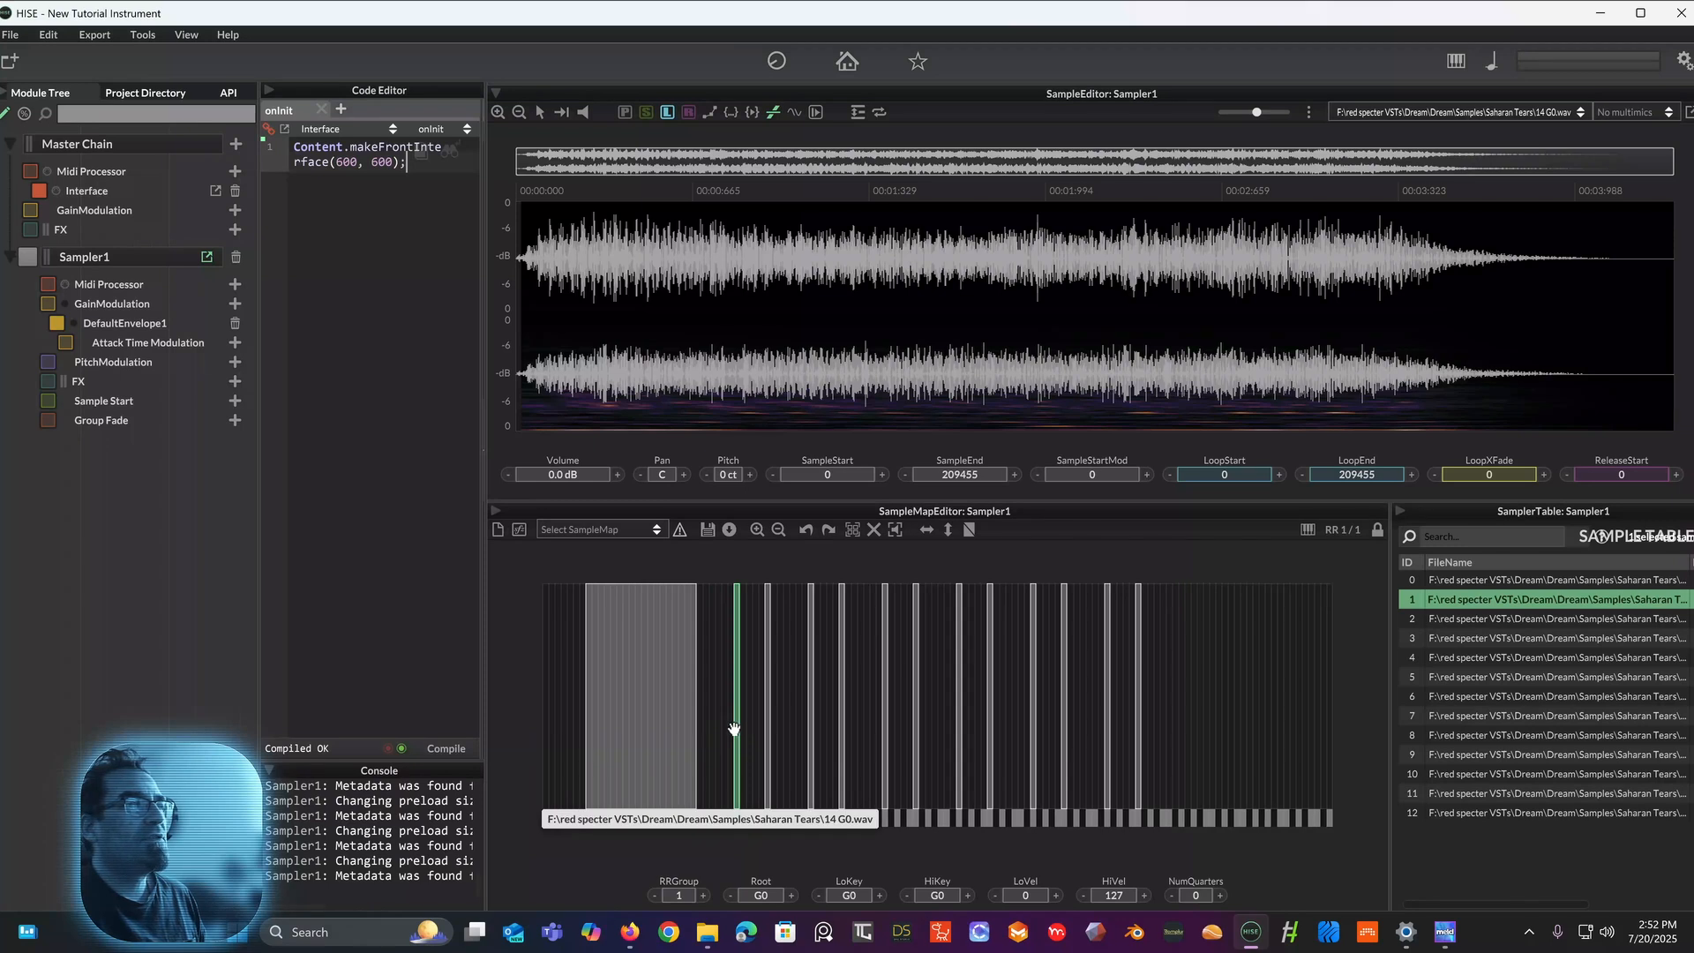
{"action": "left_click", "coordinate": [816, 896]}
{"action": "left_click", "coordinate": [816, 896]}
{"action": "left_click", "coordinate": [816, 897]}
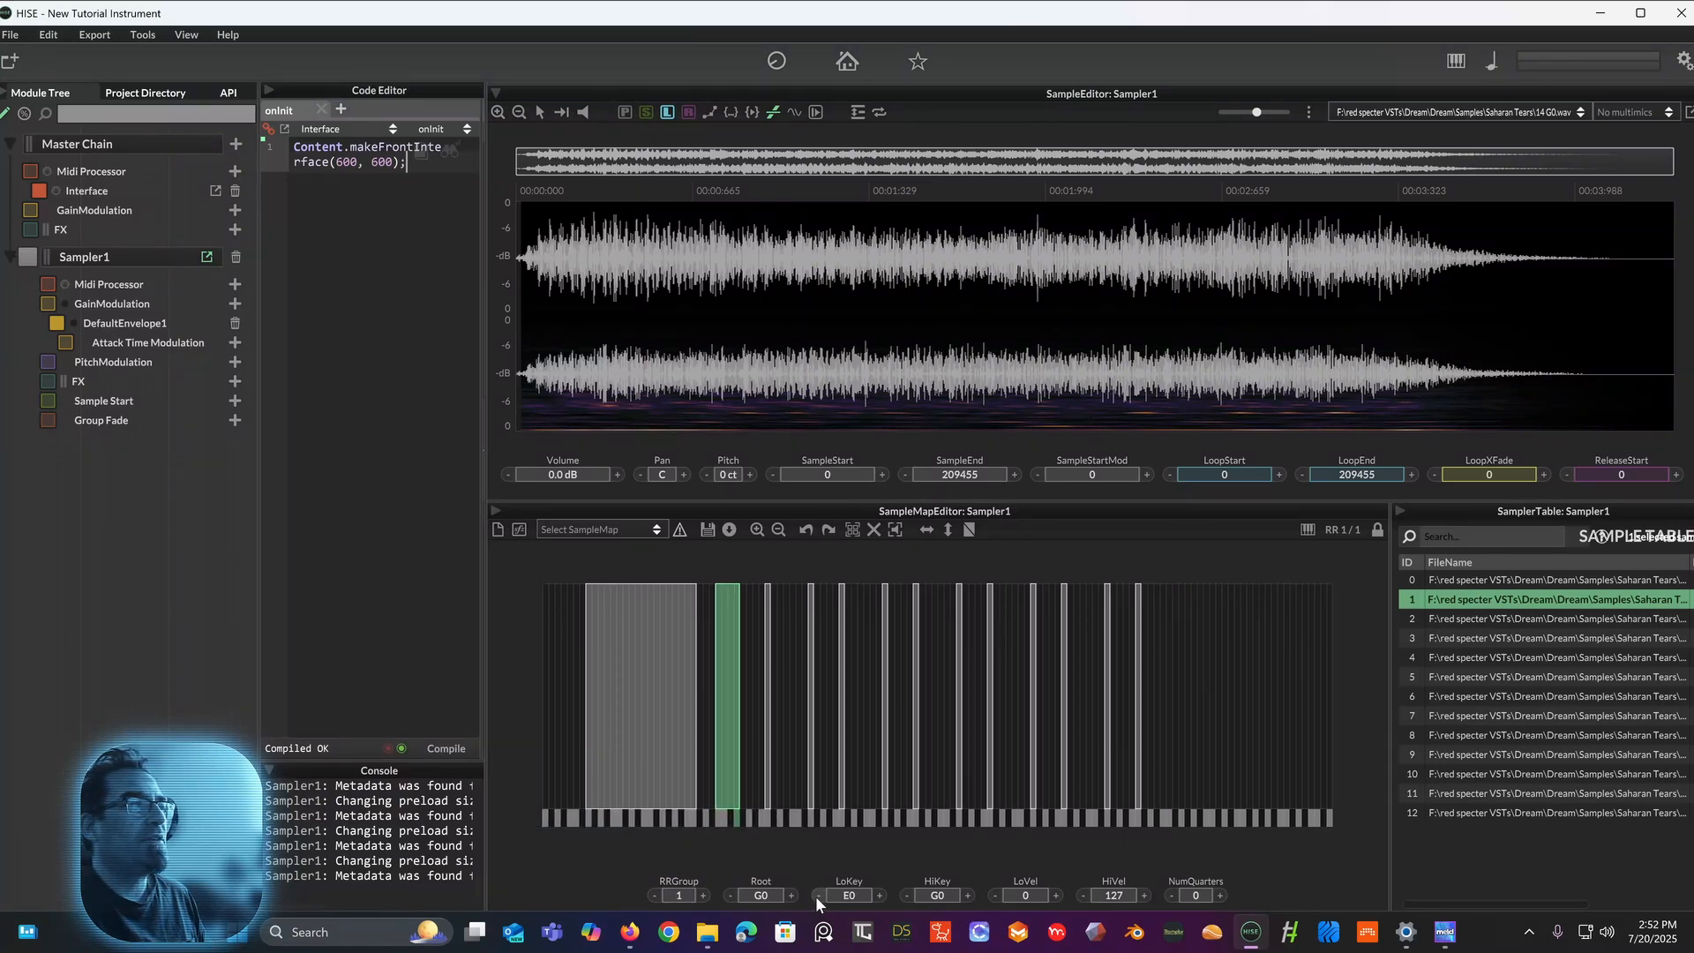
{"action": "left_click", "coordinate": [816, 897]}
{"action": "left_click", "coordinate": [816, 897]}
{"action": "left_click", "coordinate": [815, 897]}
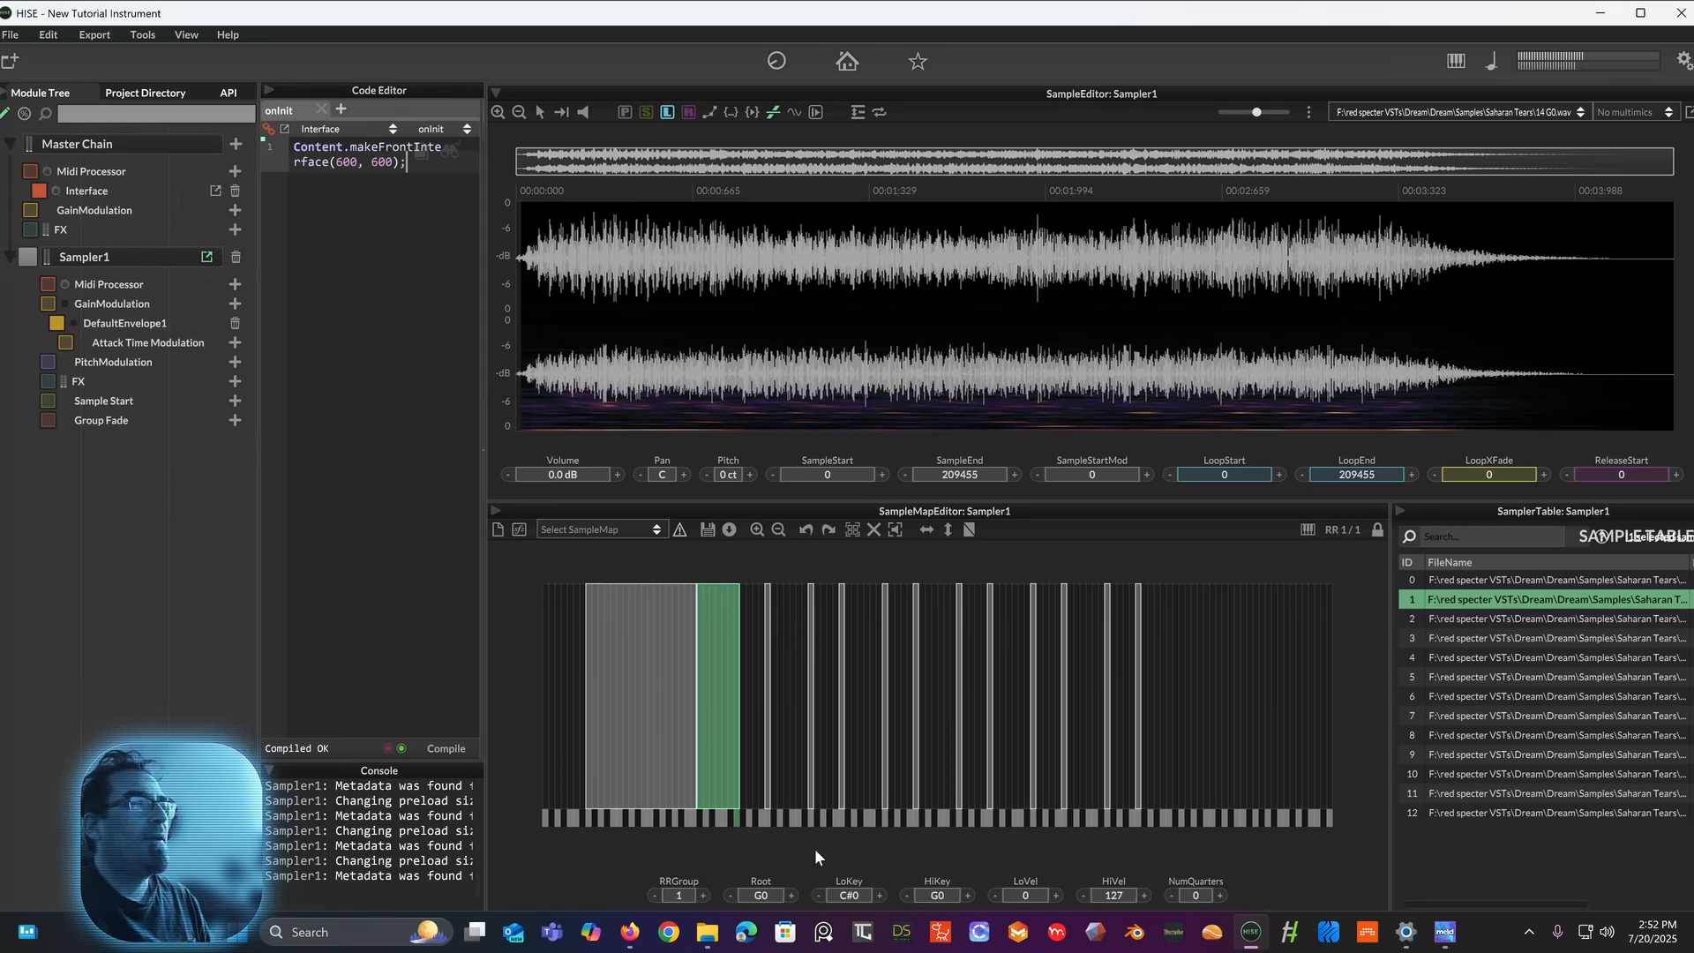
Step: Lower the LoKey of the 13 C1.wav zone to G#0 so it adjoins the G0 zone
{"action": "left_click", "coordinate": [768, 766]}
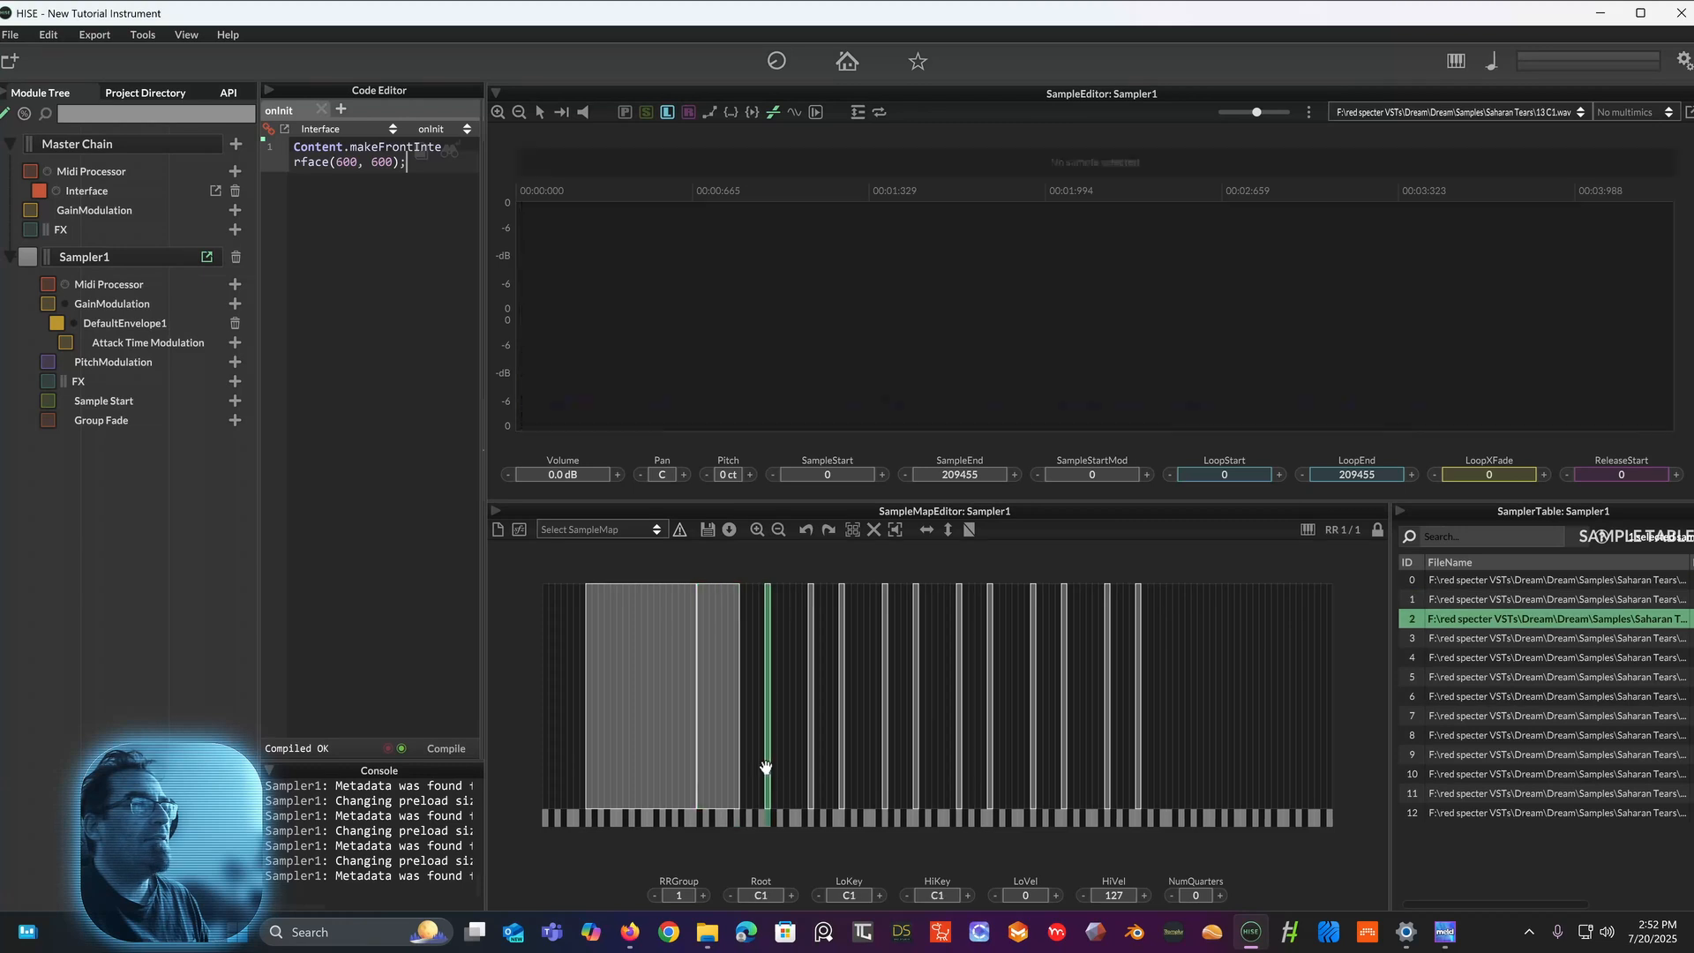
{"action": "left_click", "coordinate": [819, 895]}
{"action": "left_click", "coordinate": [819, 895]}
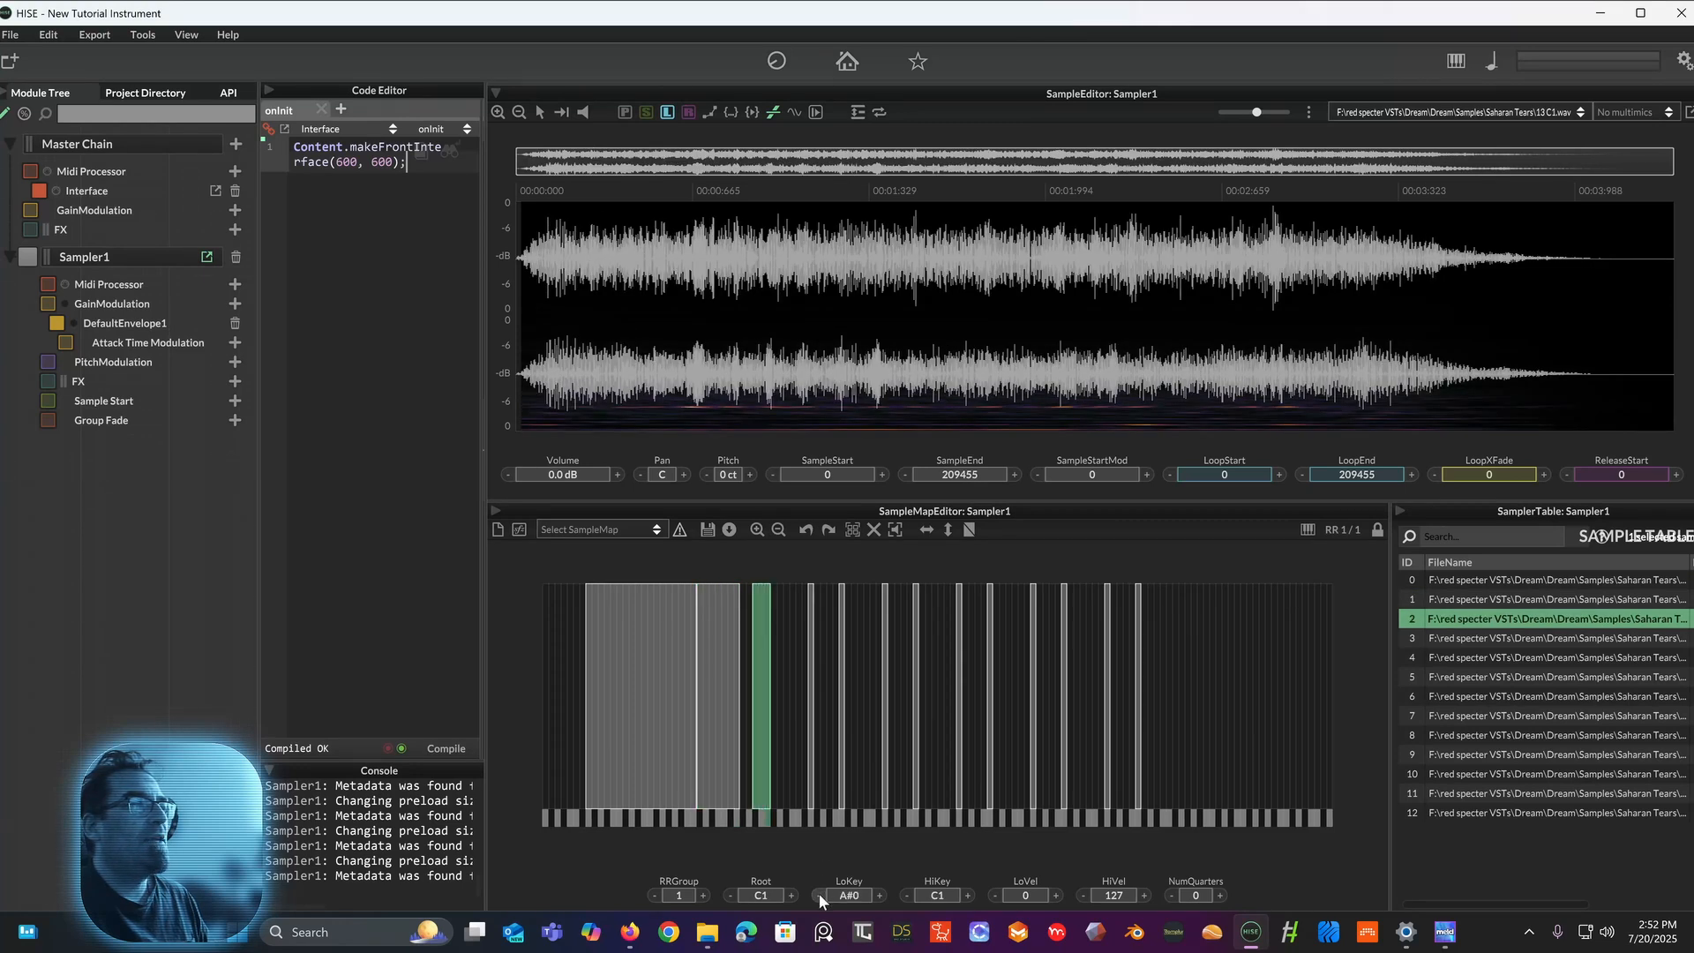
{"action": "left_click", "coordinate": [819, 895]}
{"action": "left_click", "coordinate": [819, 895]}
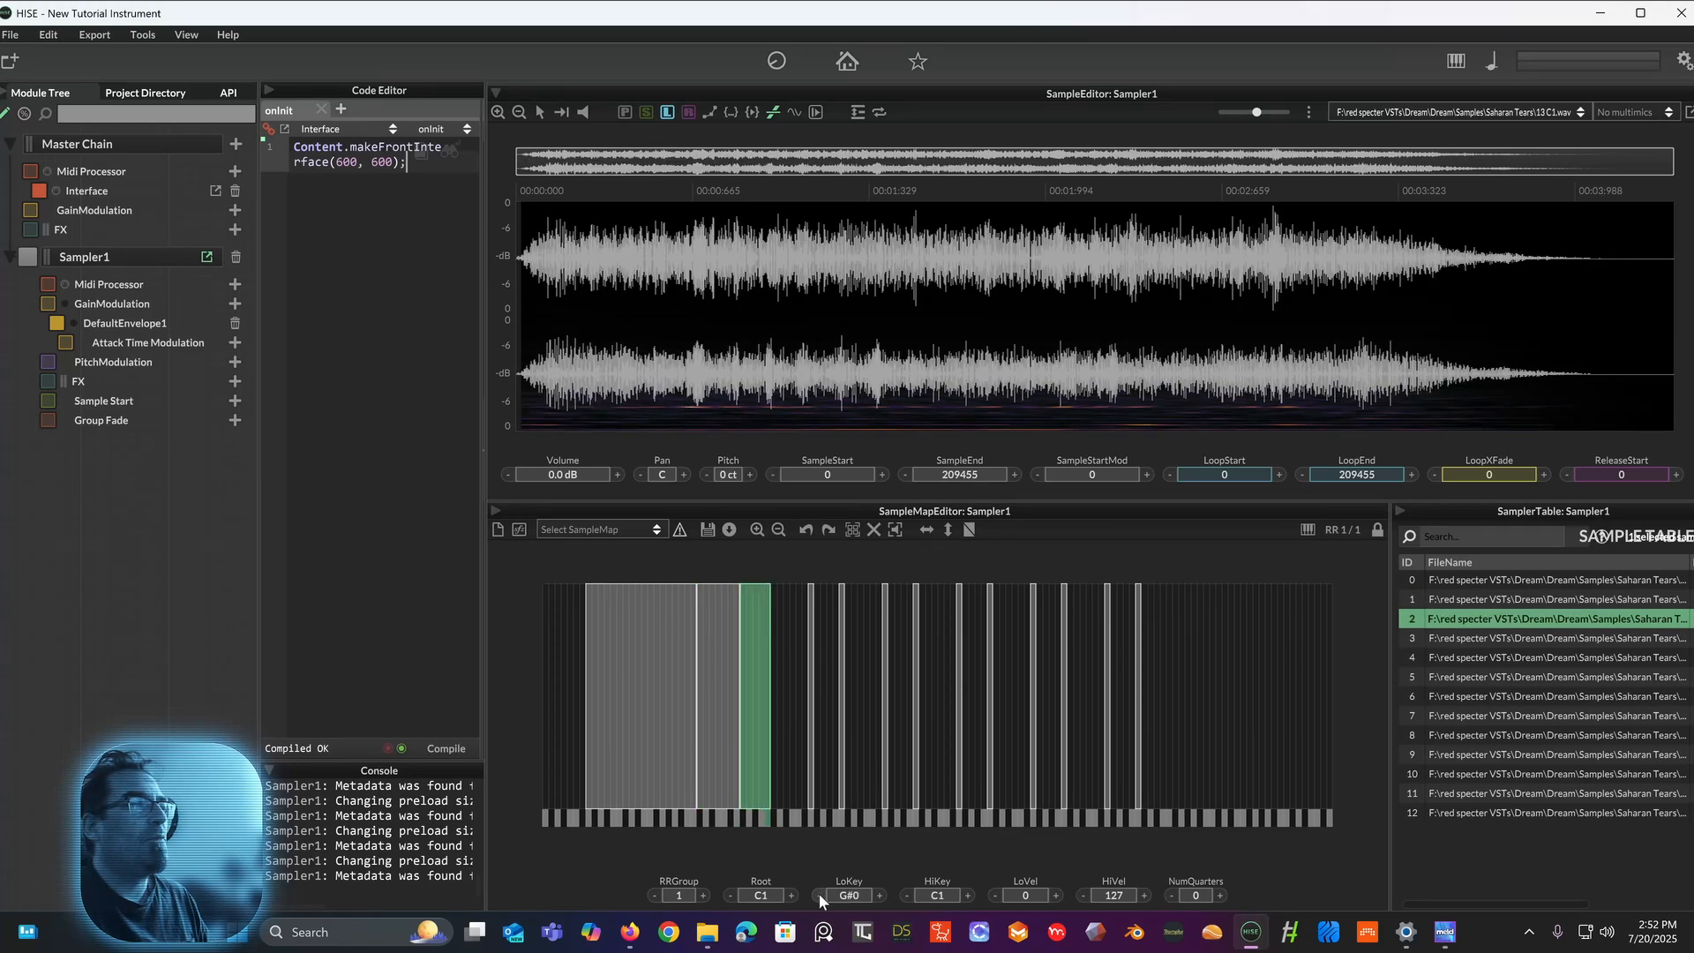
Step: Lower the LoKey of the 12 G1.wav zone to C#1 so it adjoins the C1 zone
{"action": "left_click", "coordinate": [811, 746]}
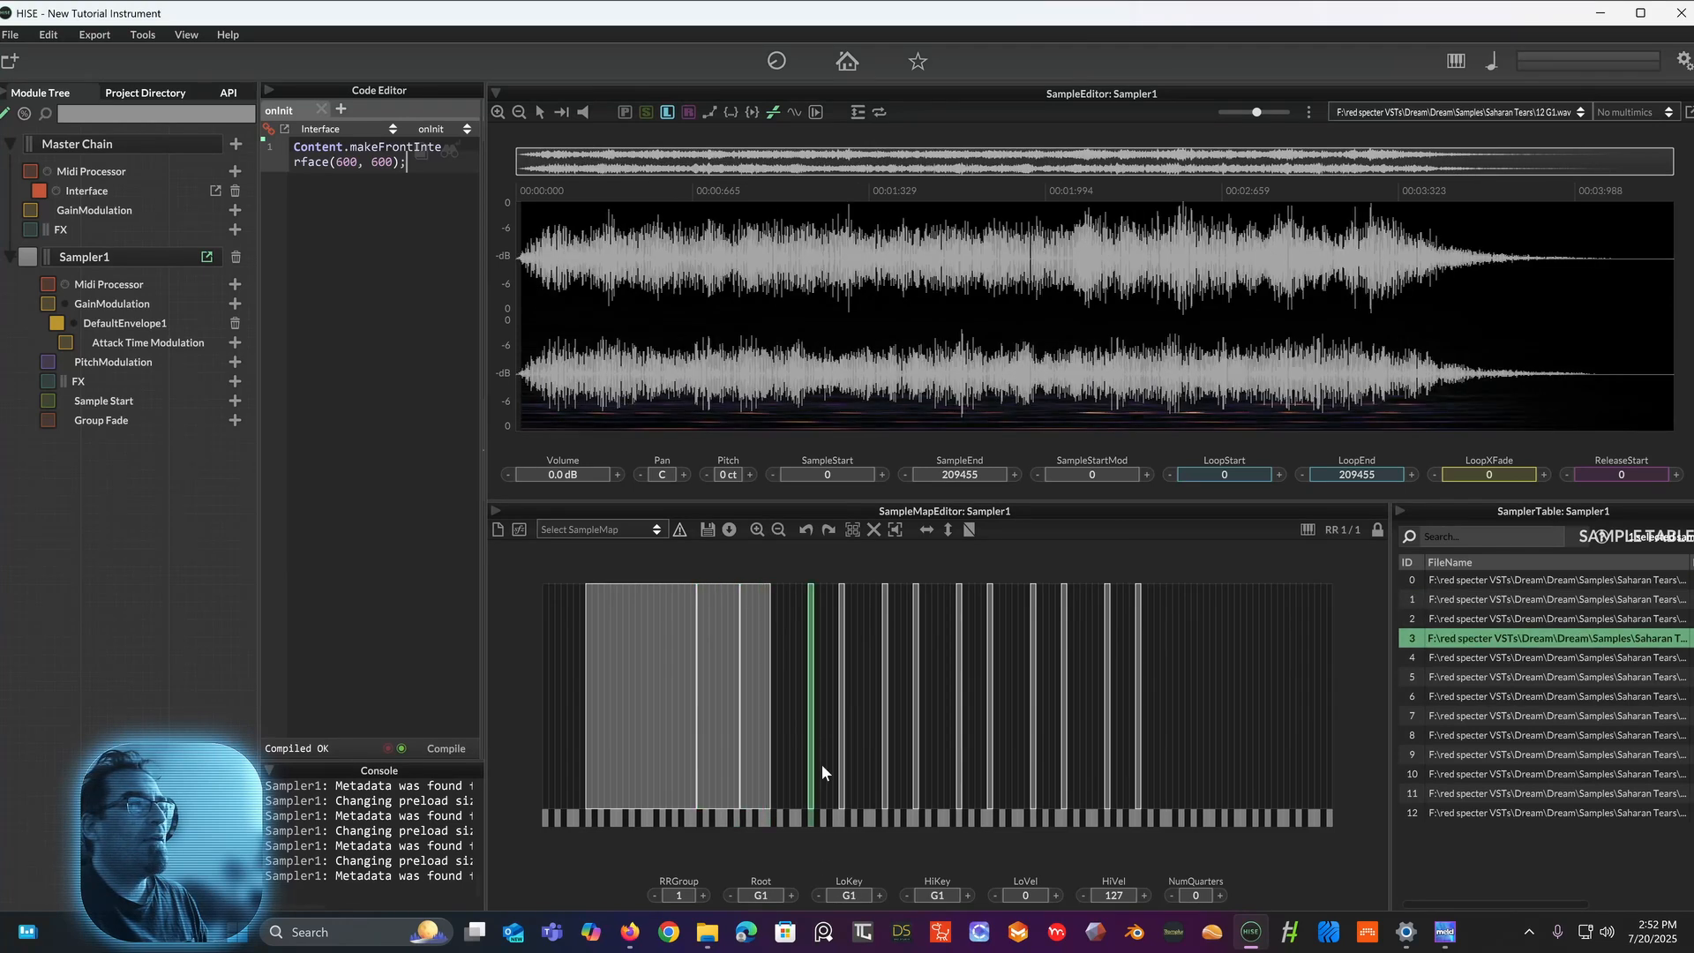
{"action": "left_click", "coordinate": [821, 893]}
{"action": "left_click", "coordinate": [821, 892]}
{"action": "left_click", "coordinate": [821, 893]}
{"action": "left_click", "coordinate": [821, 893]}
{"action": "left_click", "coordinate": [821, 892]}
{"action": "left_click", "coordinate": [820, 892]}
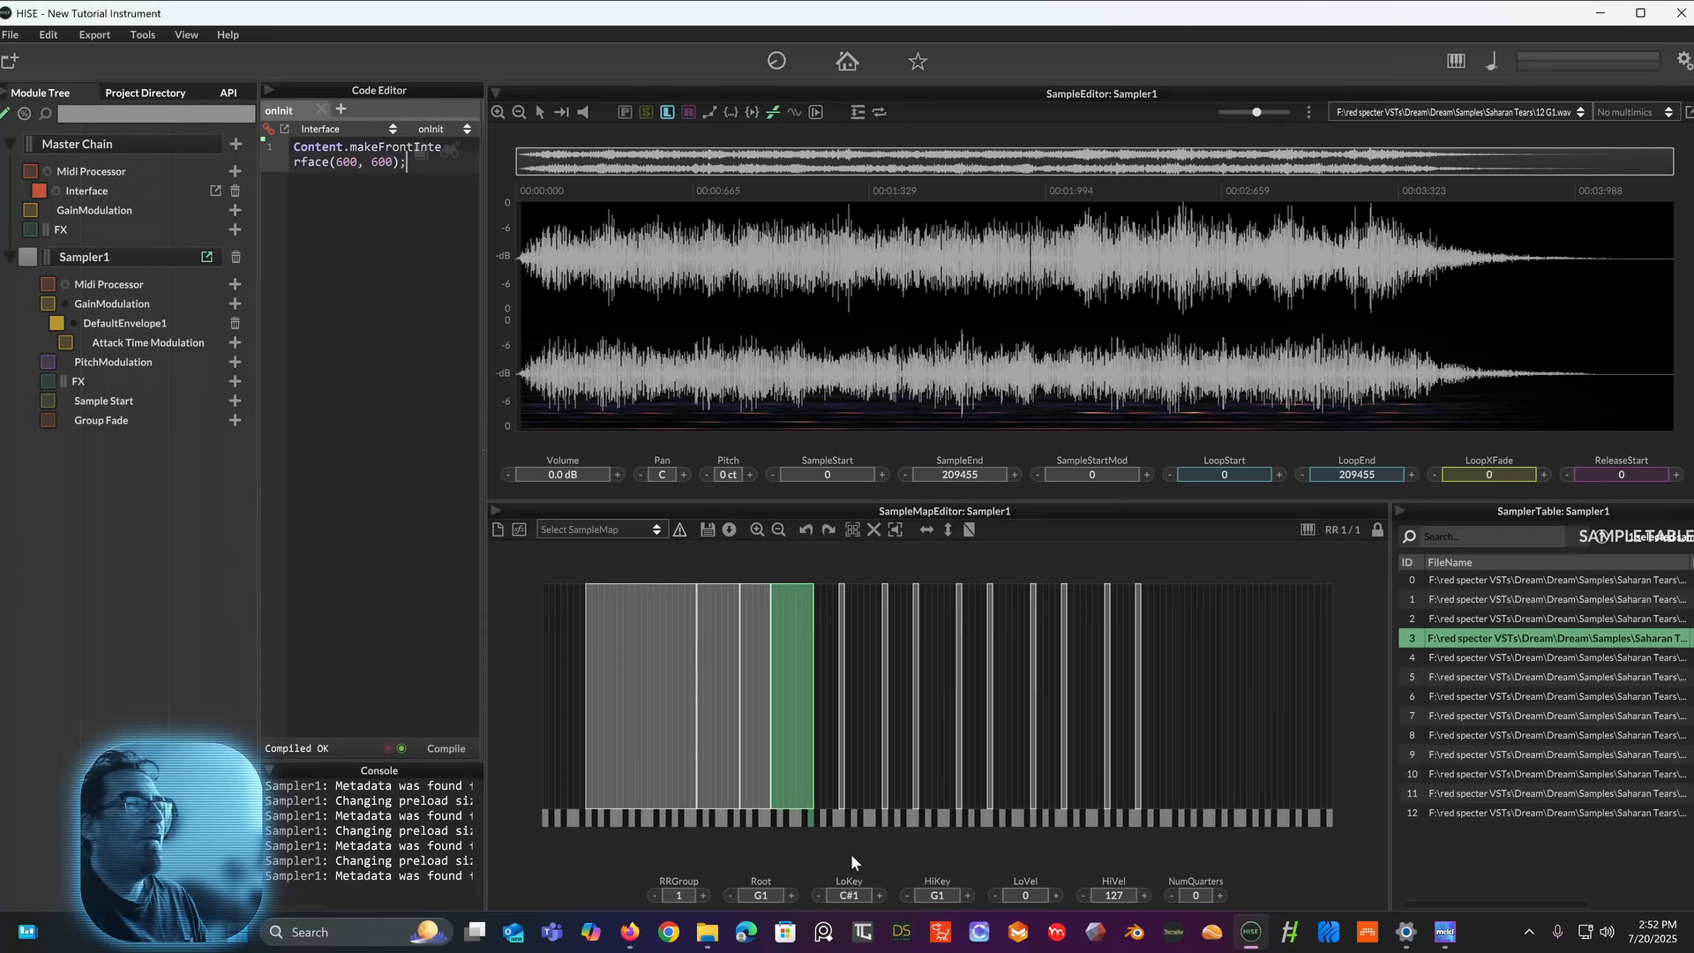
Step: Lower the LoKey of the 11 C2.wav zone until it adjoins the G1 zone
{"action": "left_click", "coordinate": [841, 783]}
{"action": "left_click", "coordinate": [817, 891]}
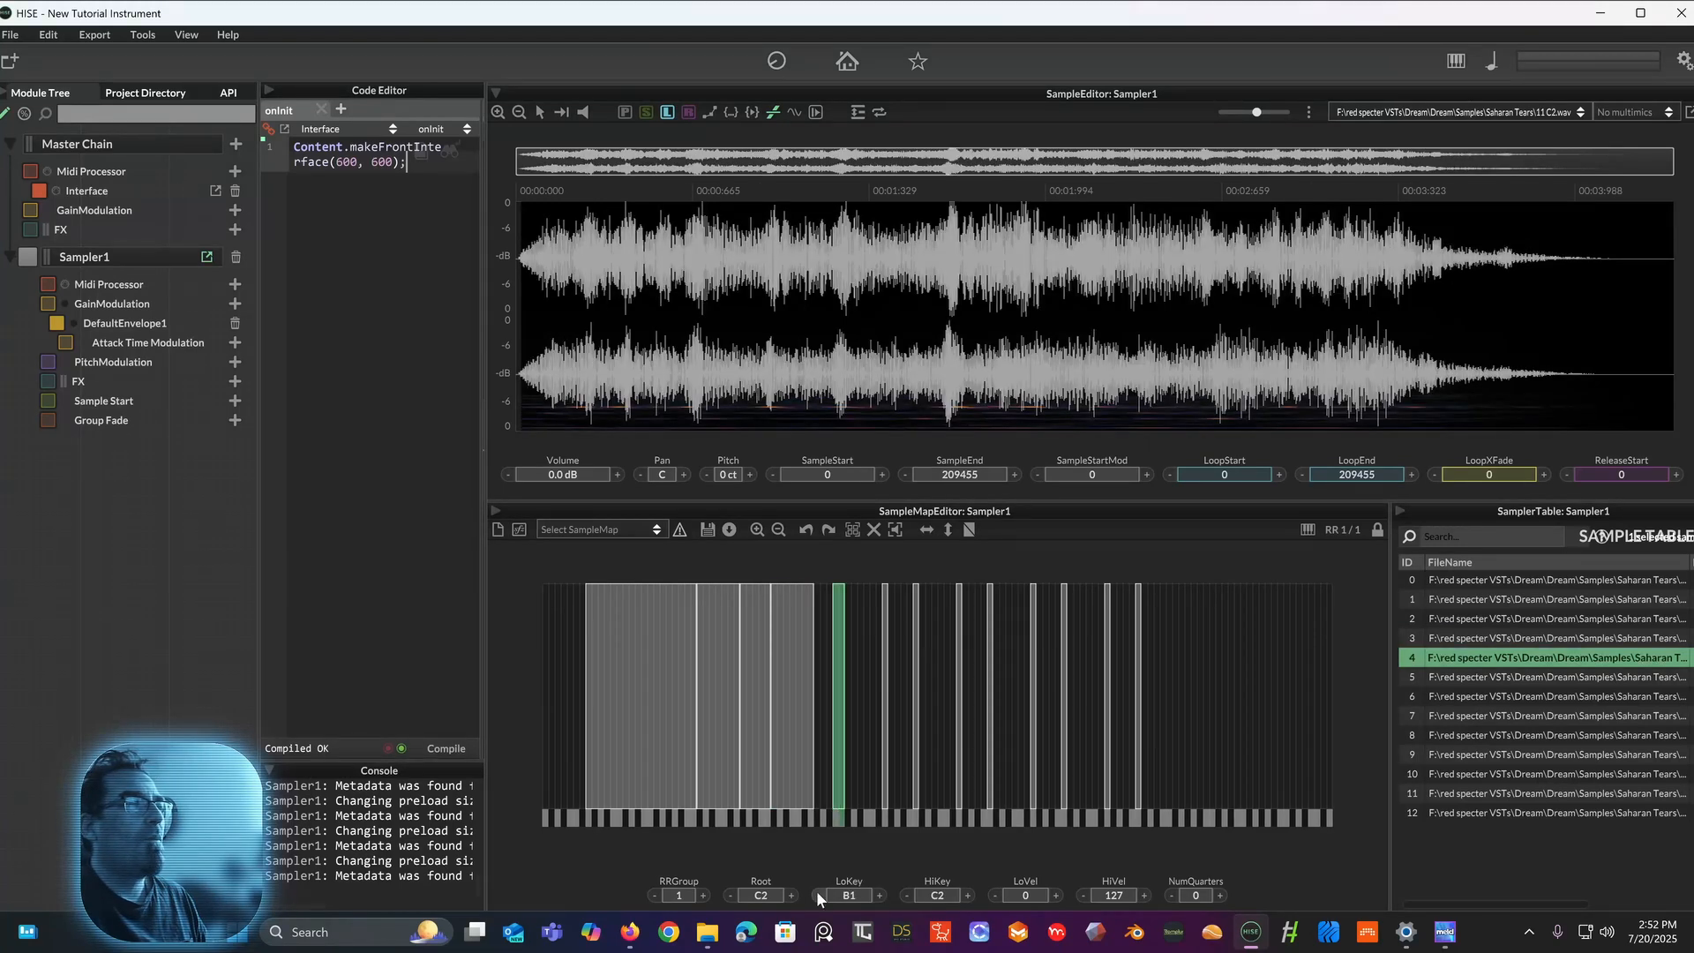
{"action": "left_click", "coordinate": [817, 891]}
{"action": "left_click", "coordinate": [817, 891]}
Step: Lower the LoKey of the 10 G2.wav zone to C#2 so it adjoins the C2 zone
{"action": "left_click", "coordinate": [879, 745]}
{"action": "left_click", "coordinate": [821, 893]}
{"action": "left_click", "coordinate": [820, 893]}
{"action": "left_click", "coordinate": [821, 894]}
{"action": "left_click", "coordinate": [821, 893]}
{"action": "left_click", "coordinate": [821, 893]}
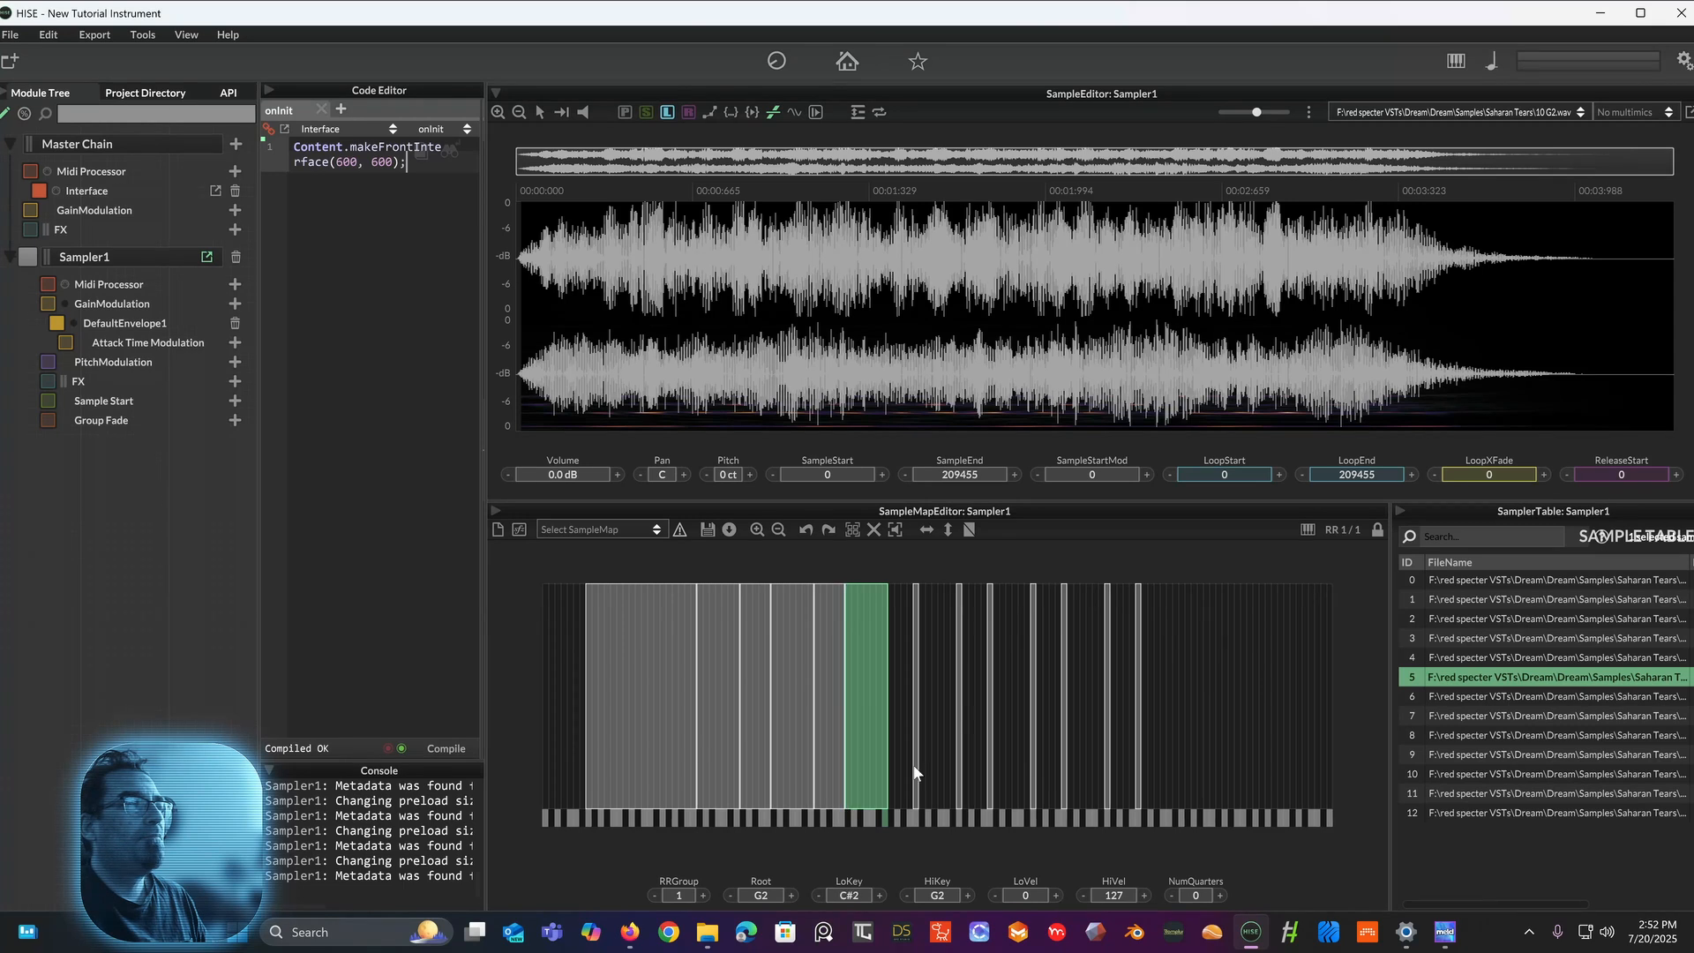
Step: Lower the LoKey of the 09 C3.wav zone until it adjoins the G2 zone
{"action": "left_click", "coordinate": [917, 776]}
{"action": "left_click", "coordinate": [819, 893]}
{"action": "left_click", "coordinate": [820, 893]}
{"action": "left_click", "coordinate": [819, 893]}
{"action": "left_click", "coordinate": [818, 893]}
Step: Lower the LoKey of the 08 G3.wav zone until it adjoins the C3 zone
{"action": "left_click", "coordinate": [961, 728]}
{"action": "left_click", "coordinate": [820, 893]}
{"action": "left_click", "coordinate": [821, 893]}
{"action": "left_click", "coordinate": [820, 893]}
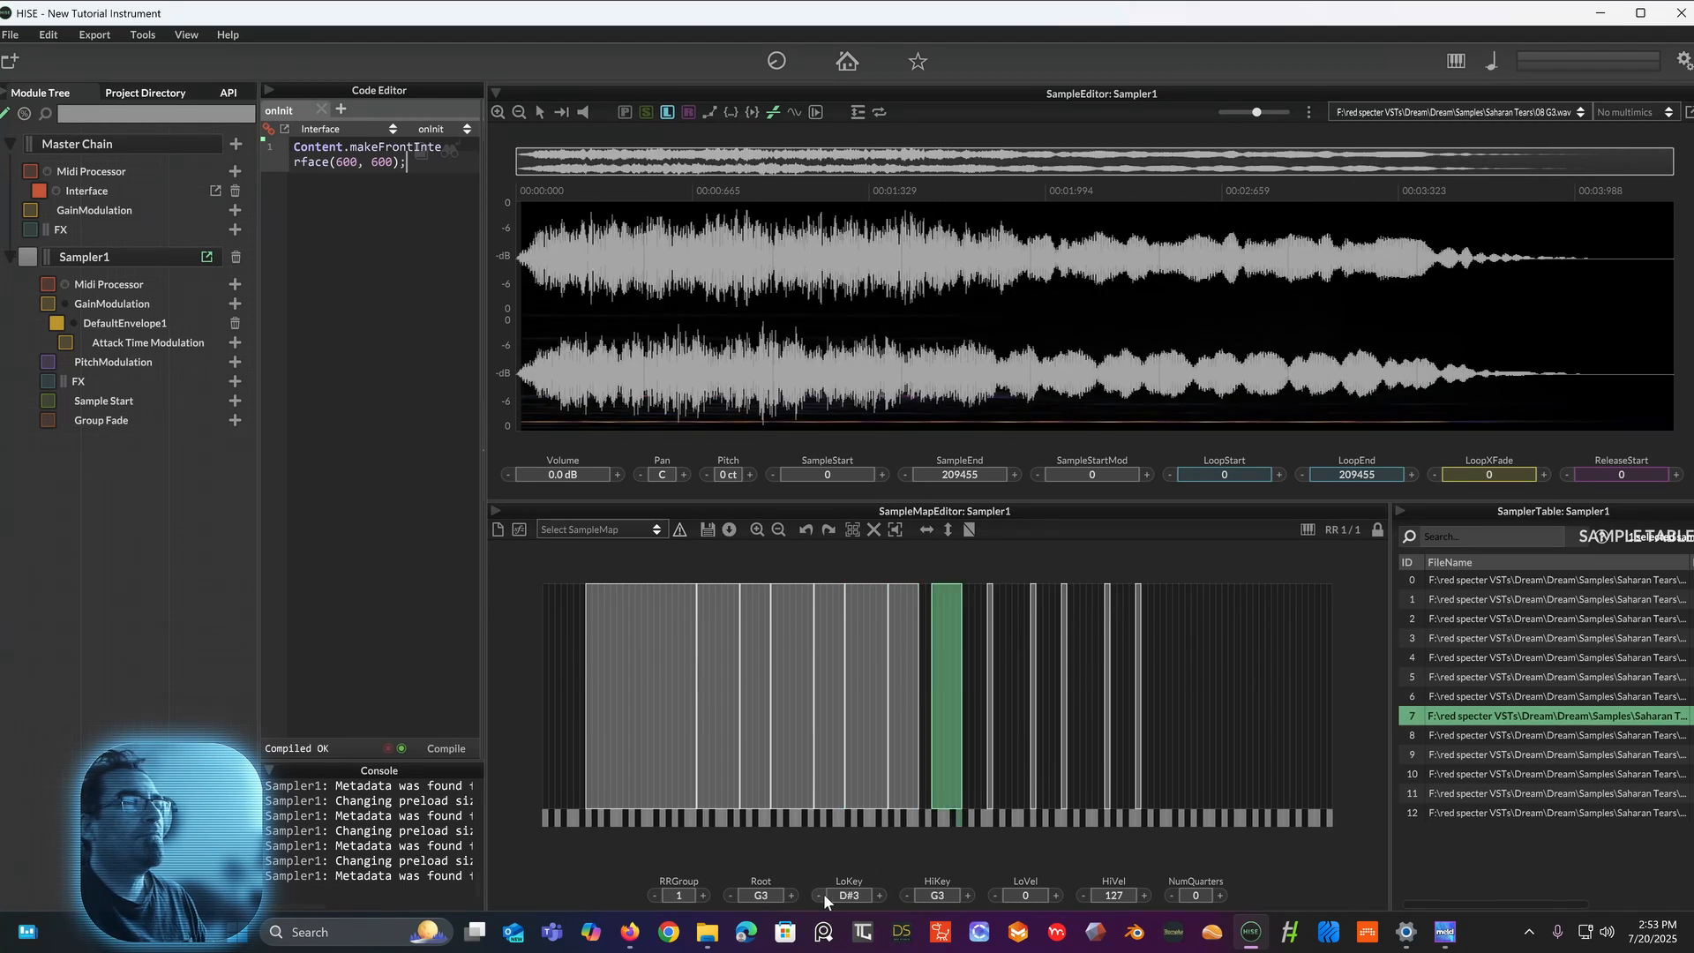
{"action": "left_click", "coordinate": [821, 893]}
{"action": "left_click", "coordinate": [820, 893]}
Step: Lower the LoKey of the 07 C4.wav zone until it adjoins the G3 zone
{"action": "left_click", "coordinate": [992, 731]}
{"action": "left_click", "coordinate": [823, 892]}
{"action": "left_click", "coordinate": [822, 892]}
Step: Lower the LoKey of the 06 G4.wav zone until it adjoins the C4 zone
{"action": "left_click", "coordinate": [1031, 719]}
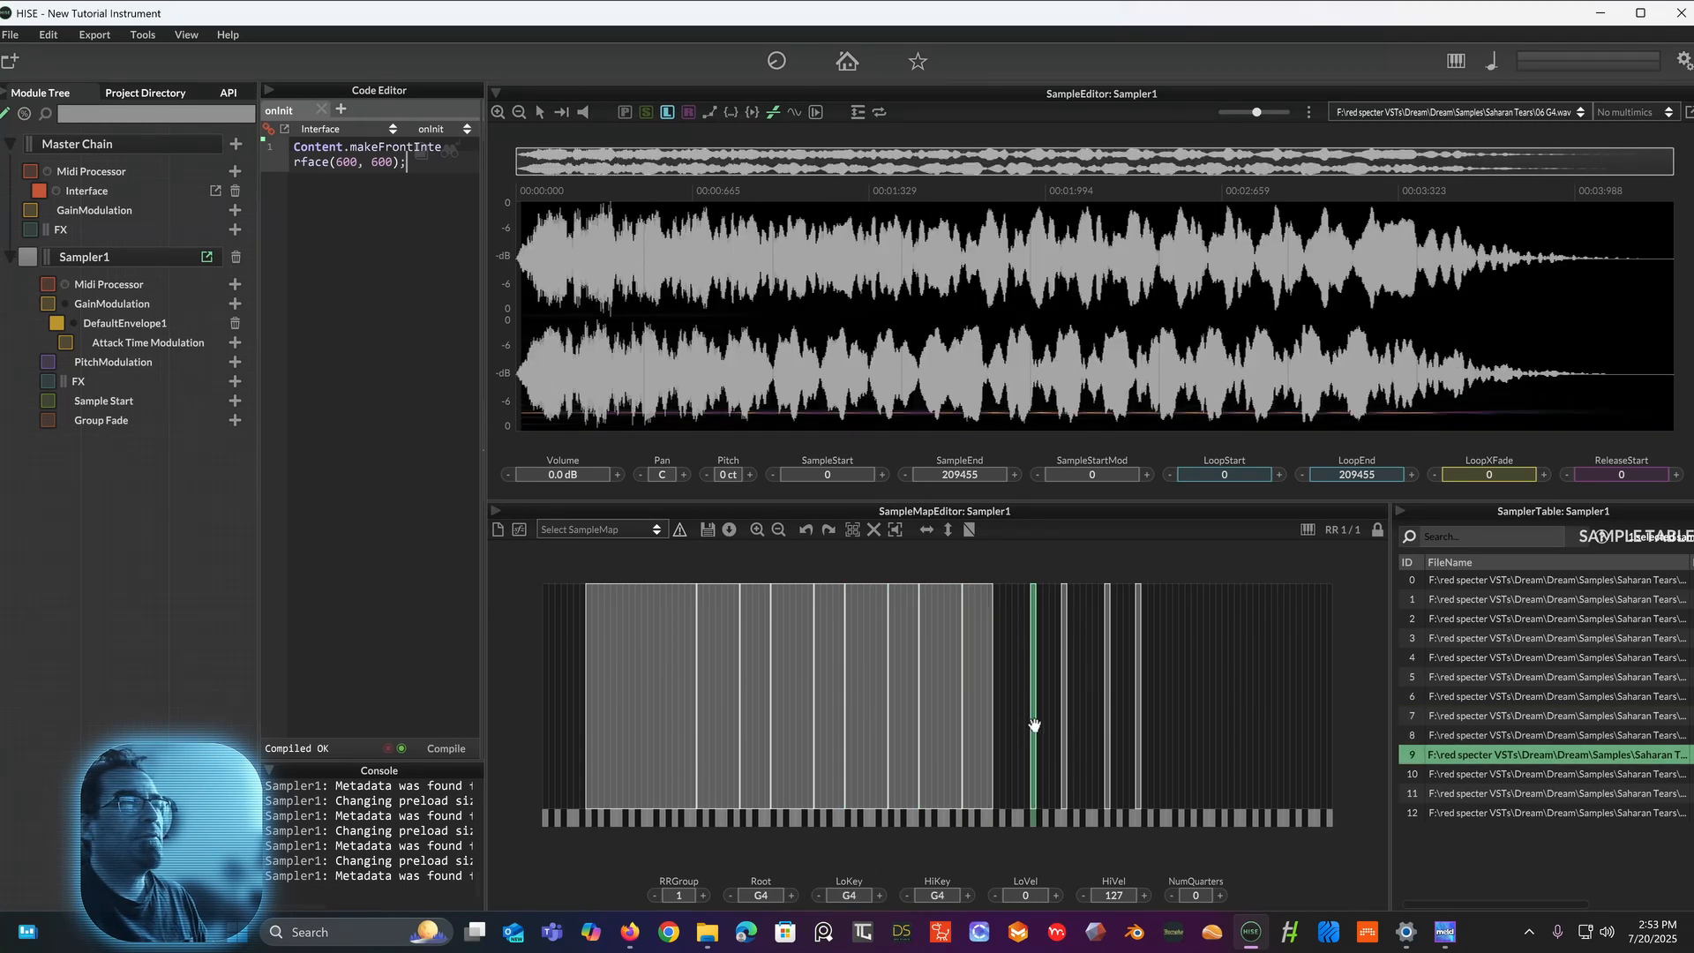
{"action": "left_click", "coordinate": [819, 893]}
{"action": "left_click", "coordinate": [819, 893]}
{"action": "left_click", "coordinate": [819, 893]}
{"action": "left_click", "coordinate": [819, 893]}
{"action": "left_click", "coordinate": [819, 893]}
{"action": "left_click", "coordinate": [819, 893]}
Step: Lower the LoKey of the 05 C5.wav zone to G#4 so it adjoins the G4 zone
{"action": "left_click", "coordinate": [1064, 706]}
{"action": "left_click", "coordinate": [820, 894]}
{"action": "left_click", "coordinate": [820, 894]}
{"action": "left_click", "coordinate": [820, 894]}
{"action": "left_click", "coordinate": [820, 894]}
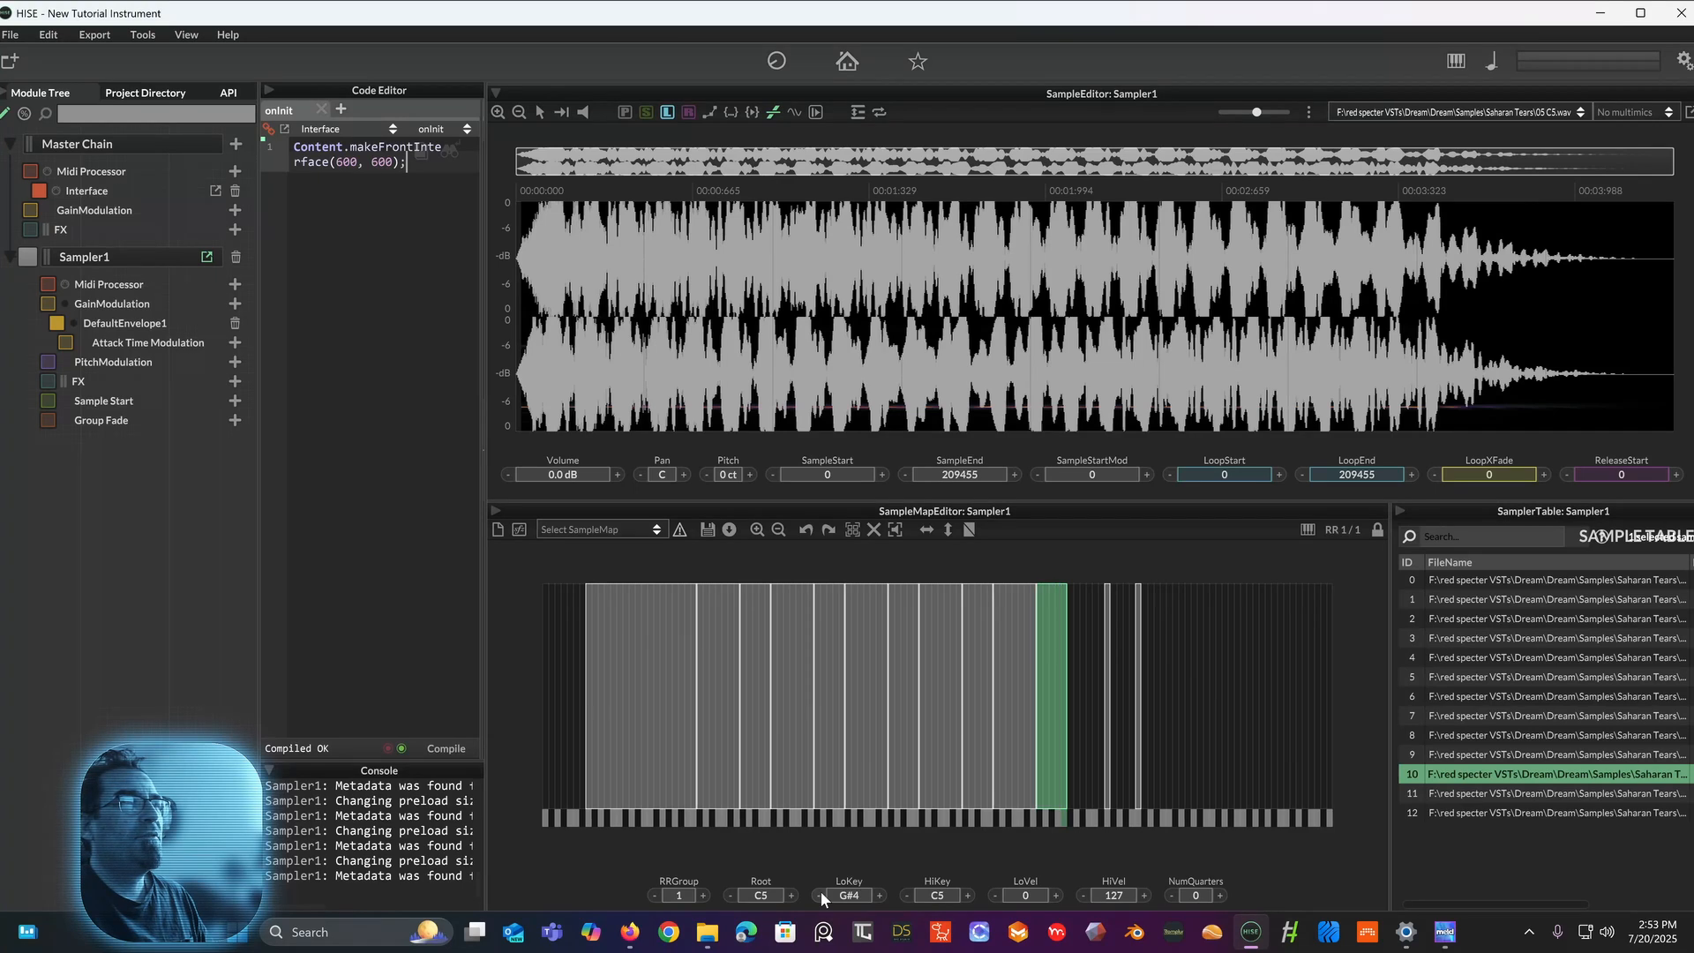
Step: Lower the LoKey of the 04 G5.wav zone to C#5 so it adjoins the C5 zone
{"action": "left_click", "coordinate": [1108, 728]}
{"action": "left_click", "coordinate": [816, 894]}
{"action": "left_click", "coordinate": [817, 894]}
{"action": "left_click", "coordinate": [816, 894]}
{"action": "left_click", "coordinate": [817, 894]}
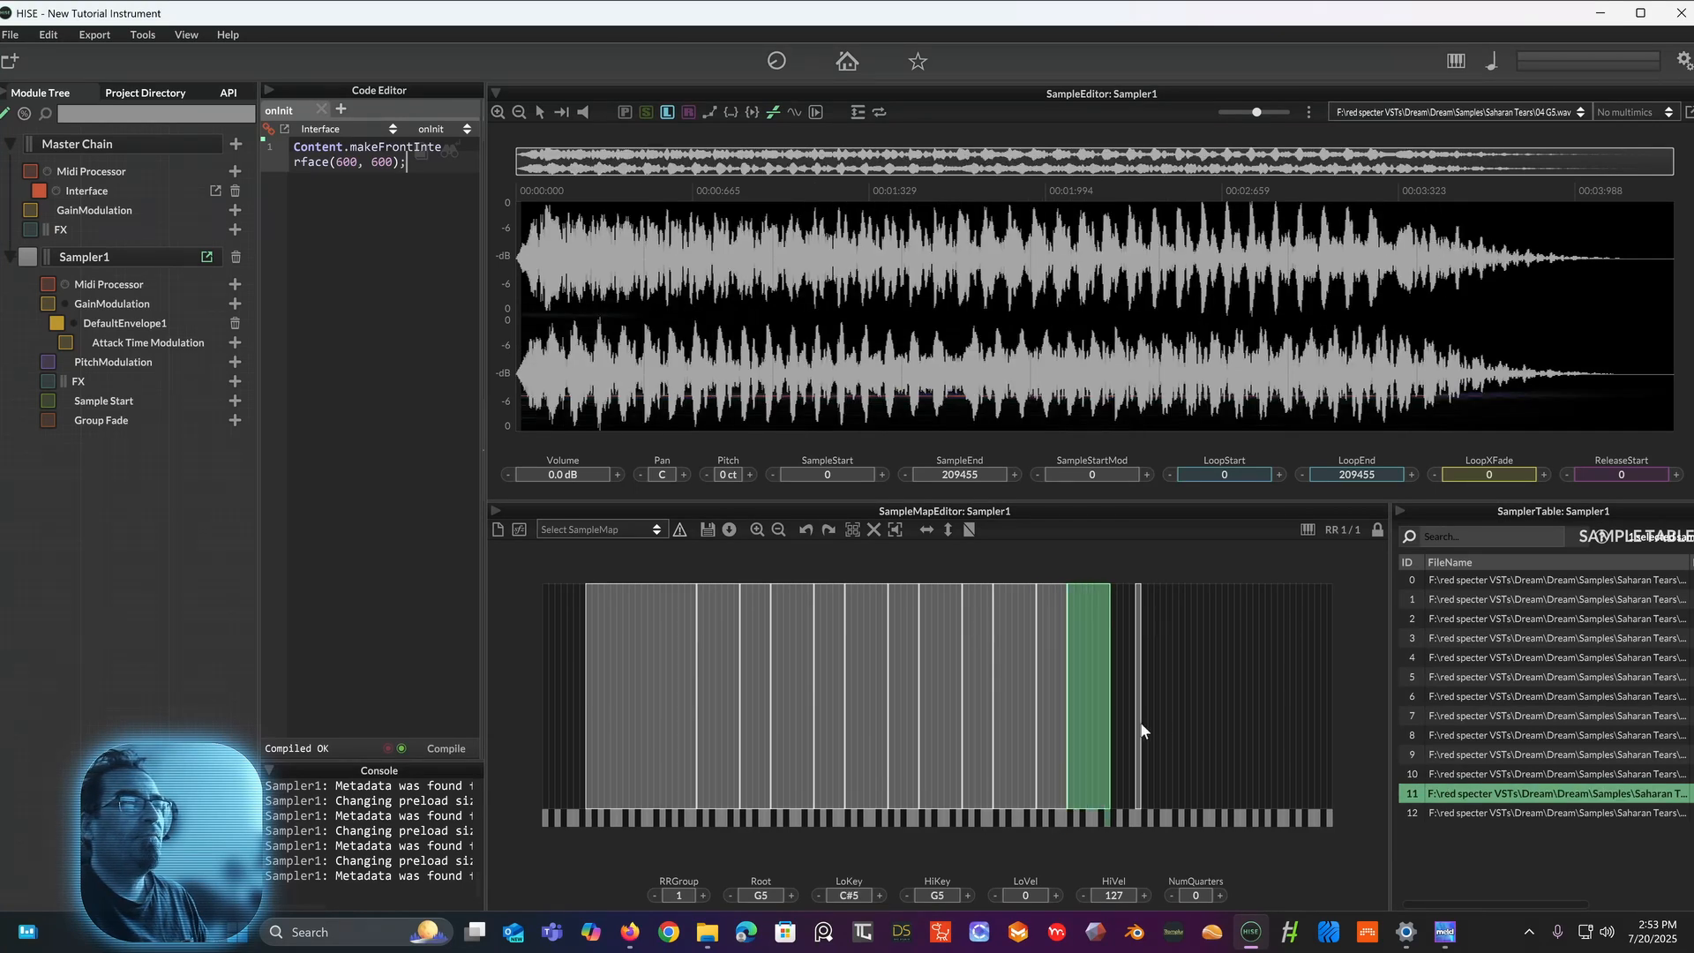
Step: Lower the LoKey of the 03 C6.wav zone to G#5 so it adjoins the G5 zone
{"action": "left_click", "coordinate": [1139, 731]}
{"action": "left_click", "coordinate": [819, 896]}
{"action": "left_click", "coordinate": [819, 896]}
{"action": "left_click", "coordinate": [819, 896]}
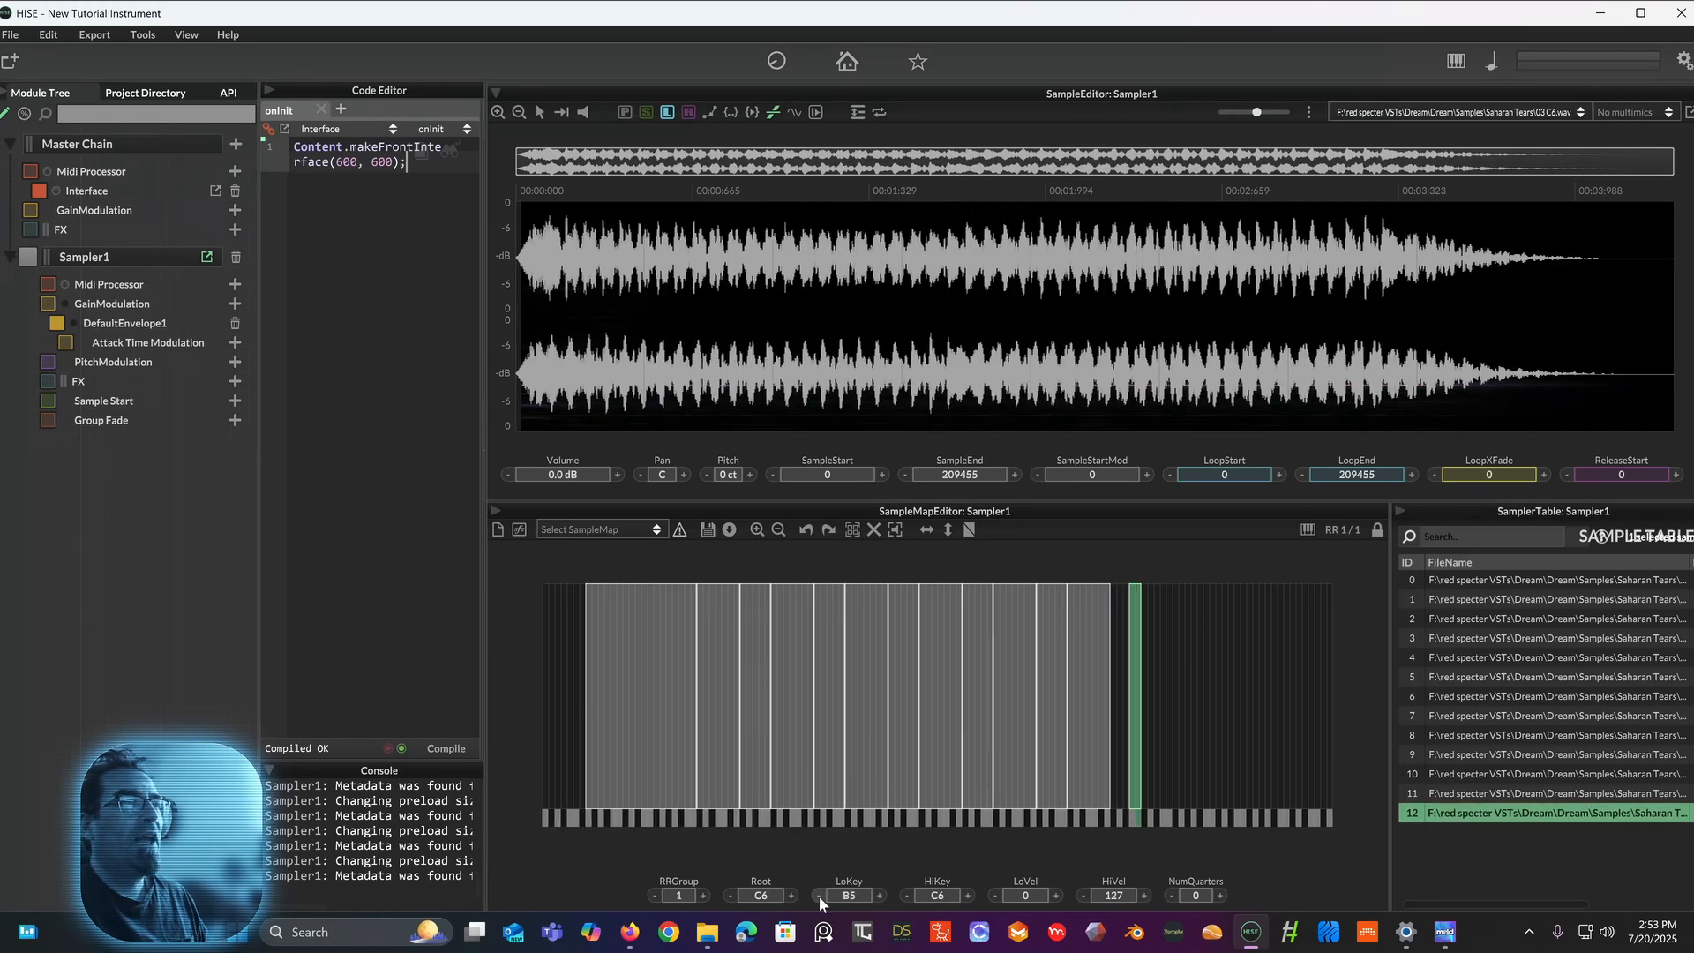
{"action": "left_click", "coordinate": [819, 895]}
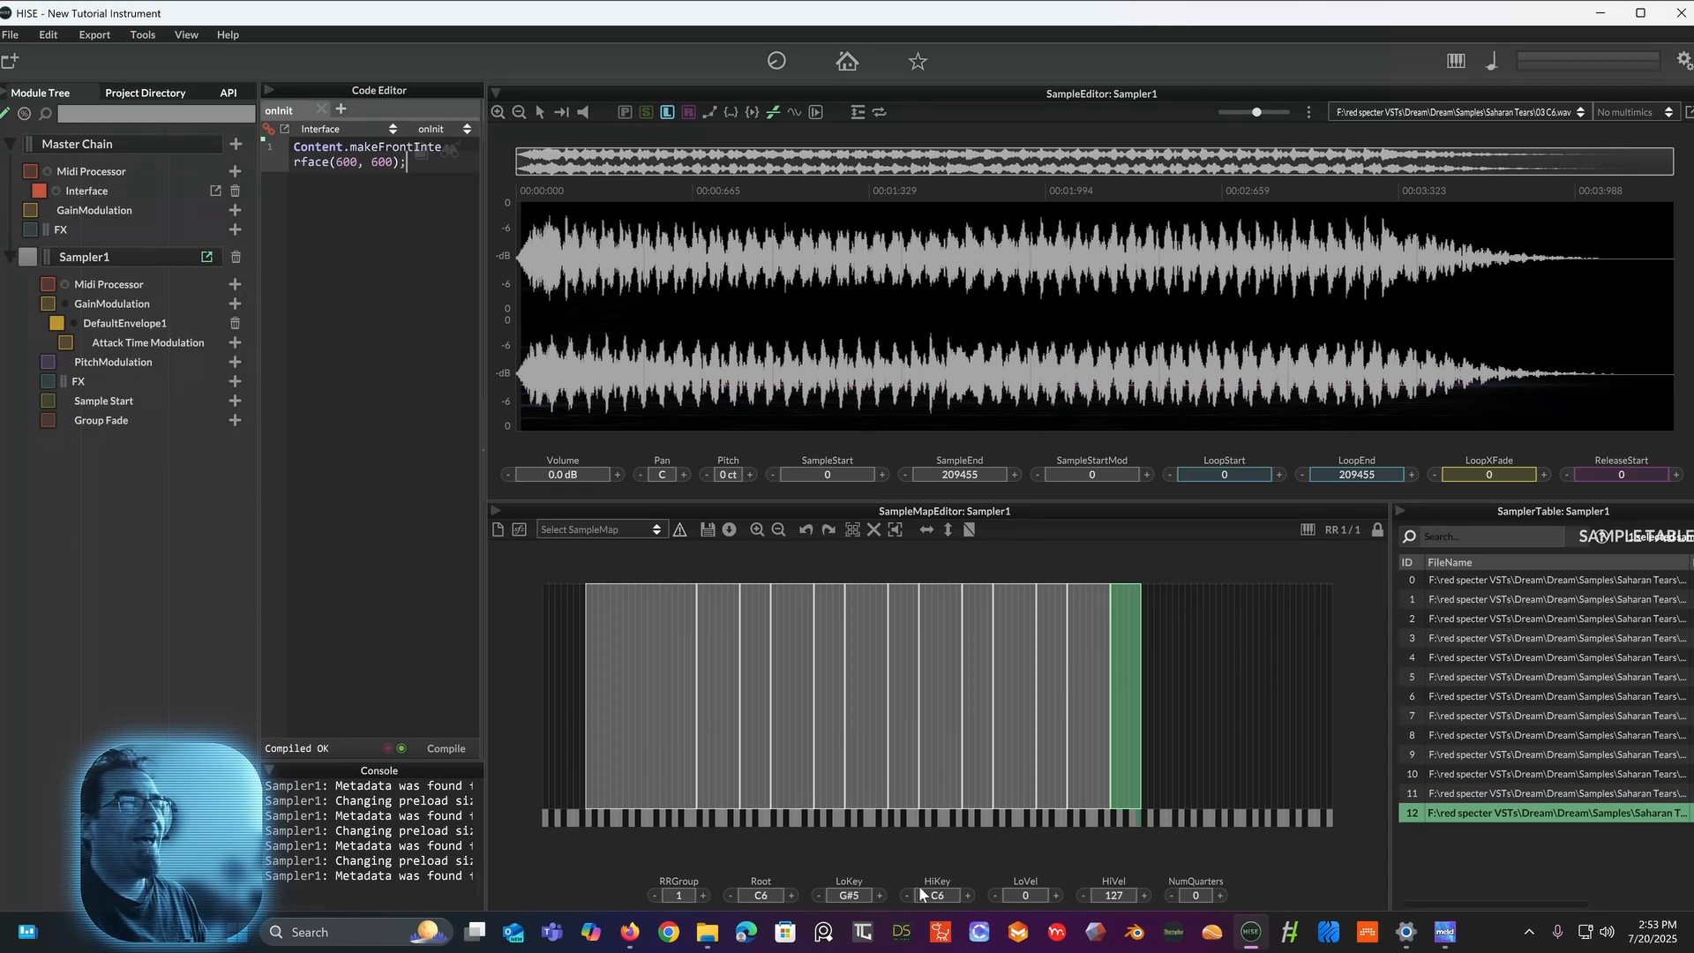
Step: Raise the HiKey of the 03 C6.wav zone to E7 to extend it into the upper keyboard range
{"action": "left_click", "coordinate": [969, 894]}
{"action": "left_click", "coordinate": [969, 894]}
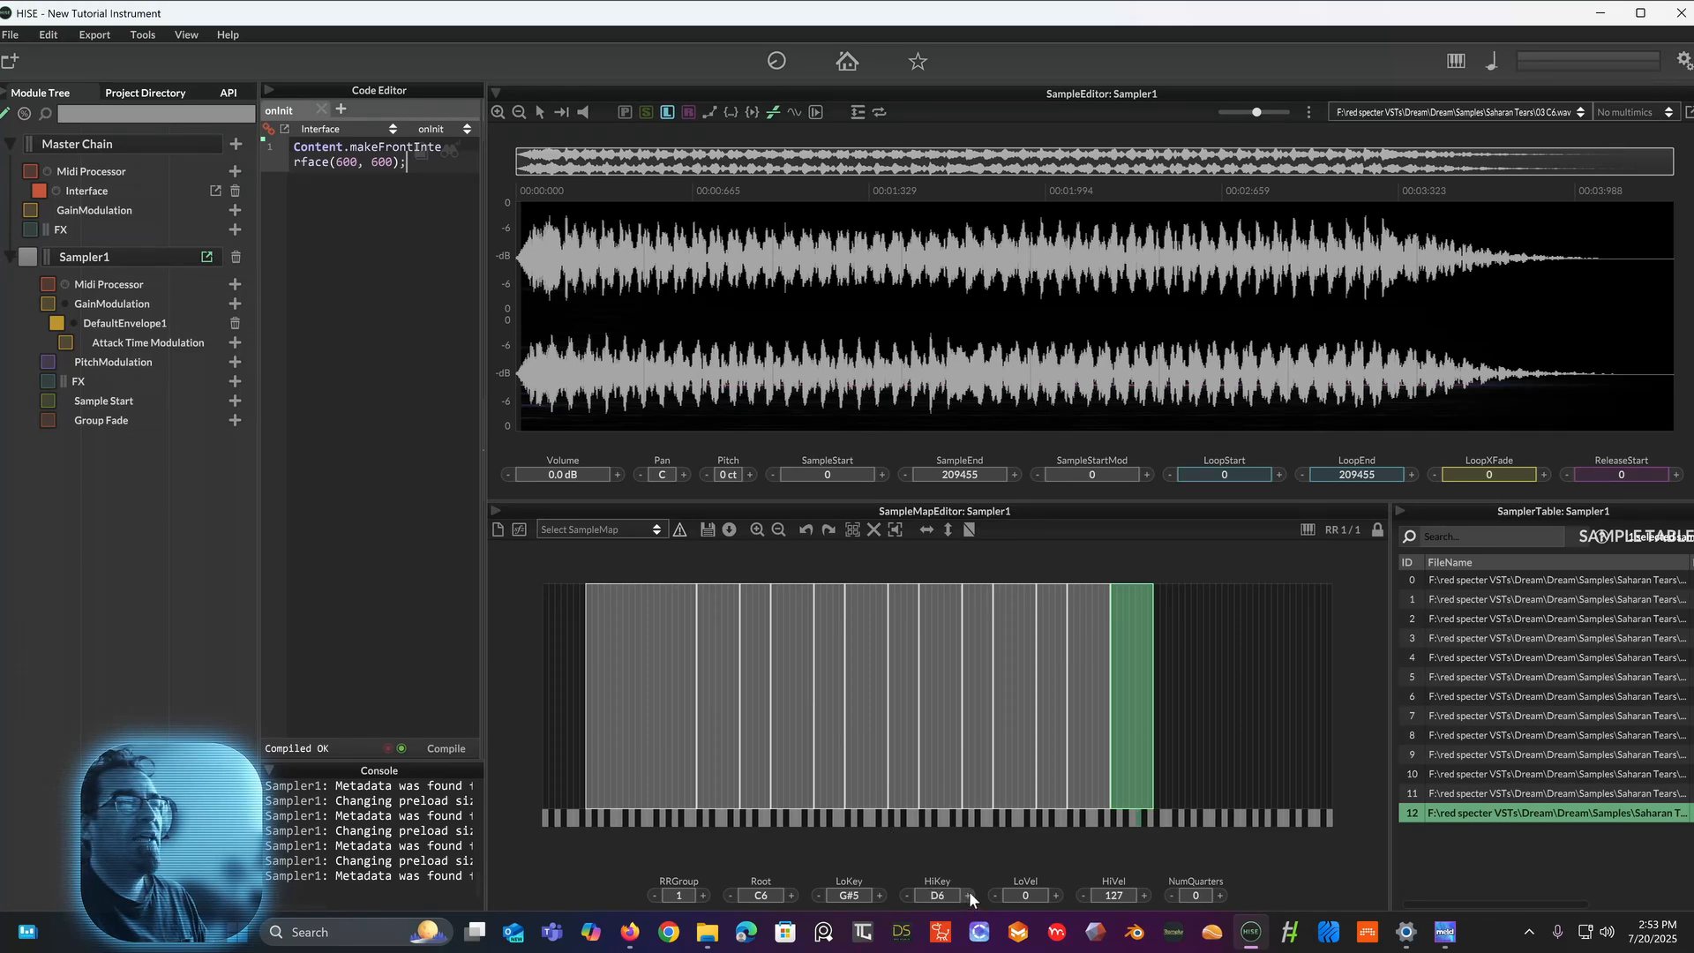
{"action": "left_click", "coordinate": [969, 894]}
{"action": "left_click", "coordinate": [969, 893]}
{"action": "left_click", "coordinate": [969, 894]}
{"action": "left_click", "coordinate": [969, 894]}
{"action": "left_click", "coordinate": [969, 894]}
{"action": "left_click", "coordinate": [969, 894]}
{"action": "left_click", "coordinate": [969, 894]}
{"action": "left_click", "coordinate": [969, 894]}
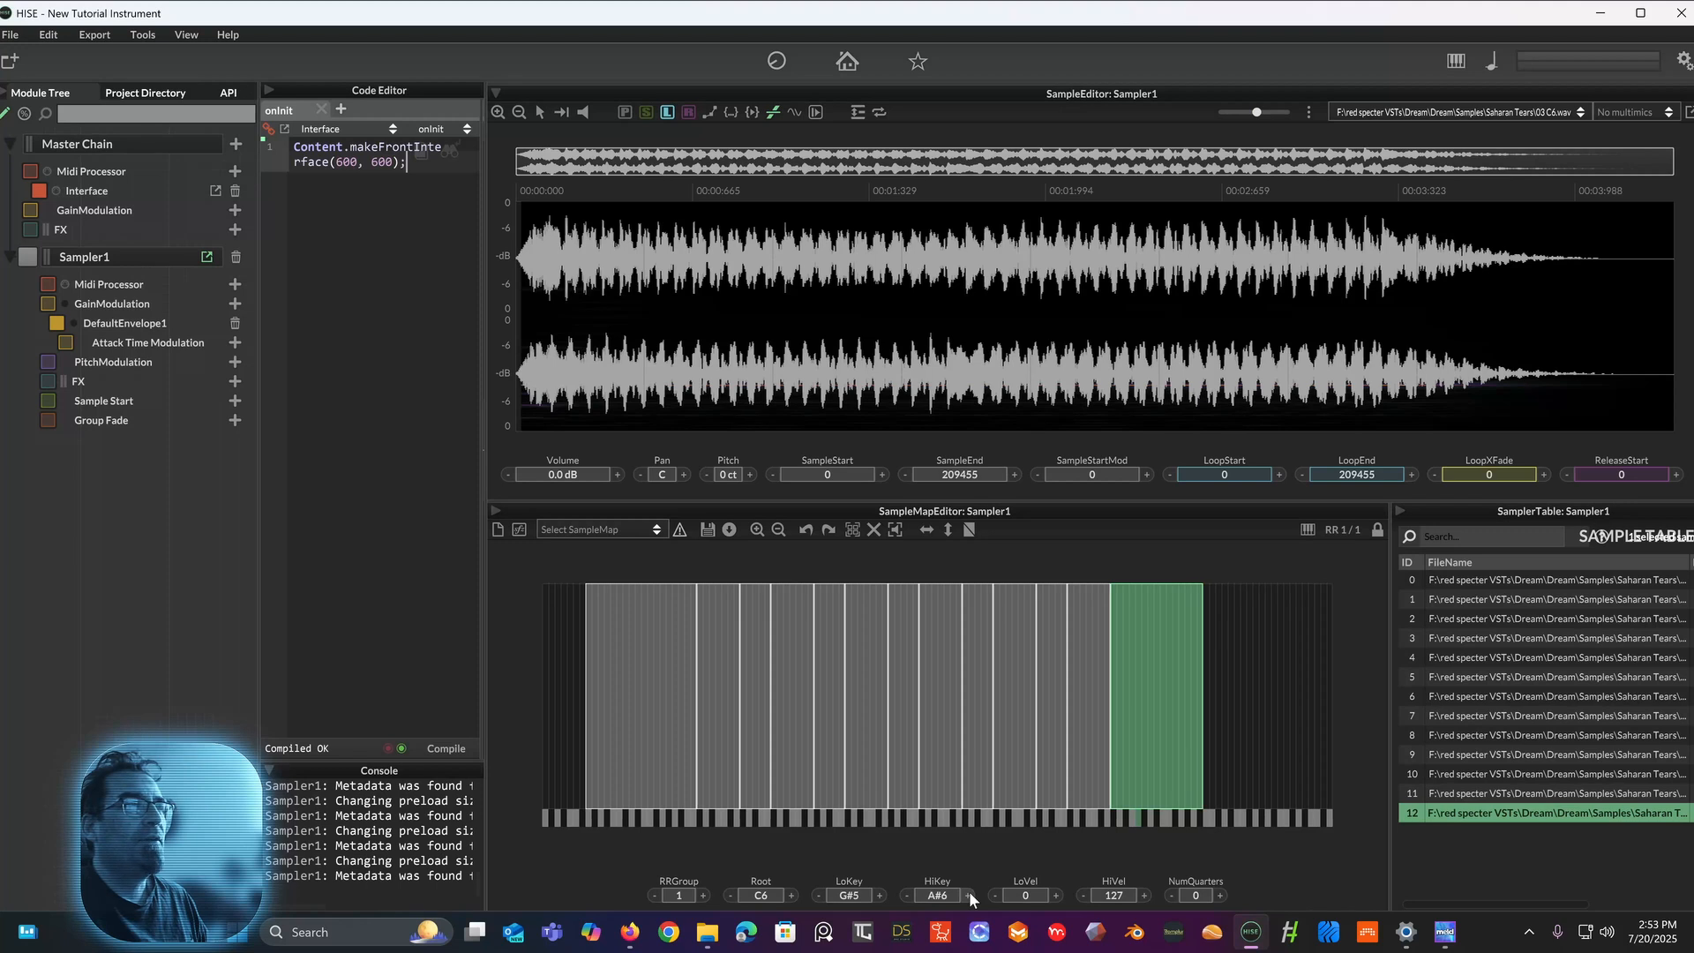
{"action": "left_click", "coordinate": [969, 894]}
{"action": "left_click", "coordinate": [969, 894]}
{"action": "left_click", "coordinate": [969, 894]}
{"action": "left_click", "coordinate": [969, 893]}
{"action": "left_click", "coordinate": [969, 894]}
{"action": "left_click", "coordinate": [969, 894]}
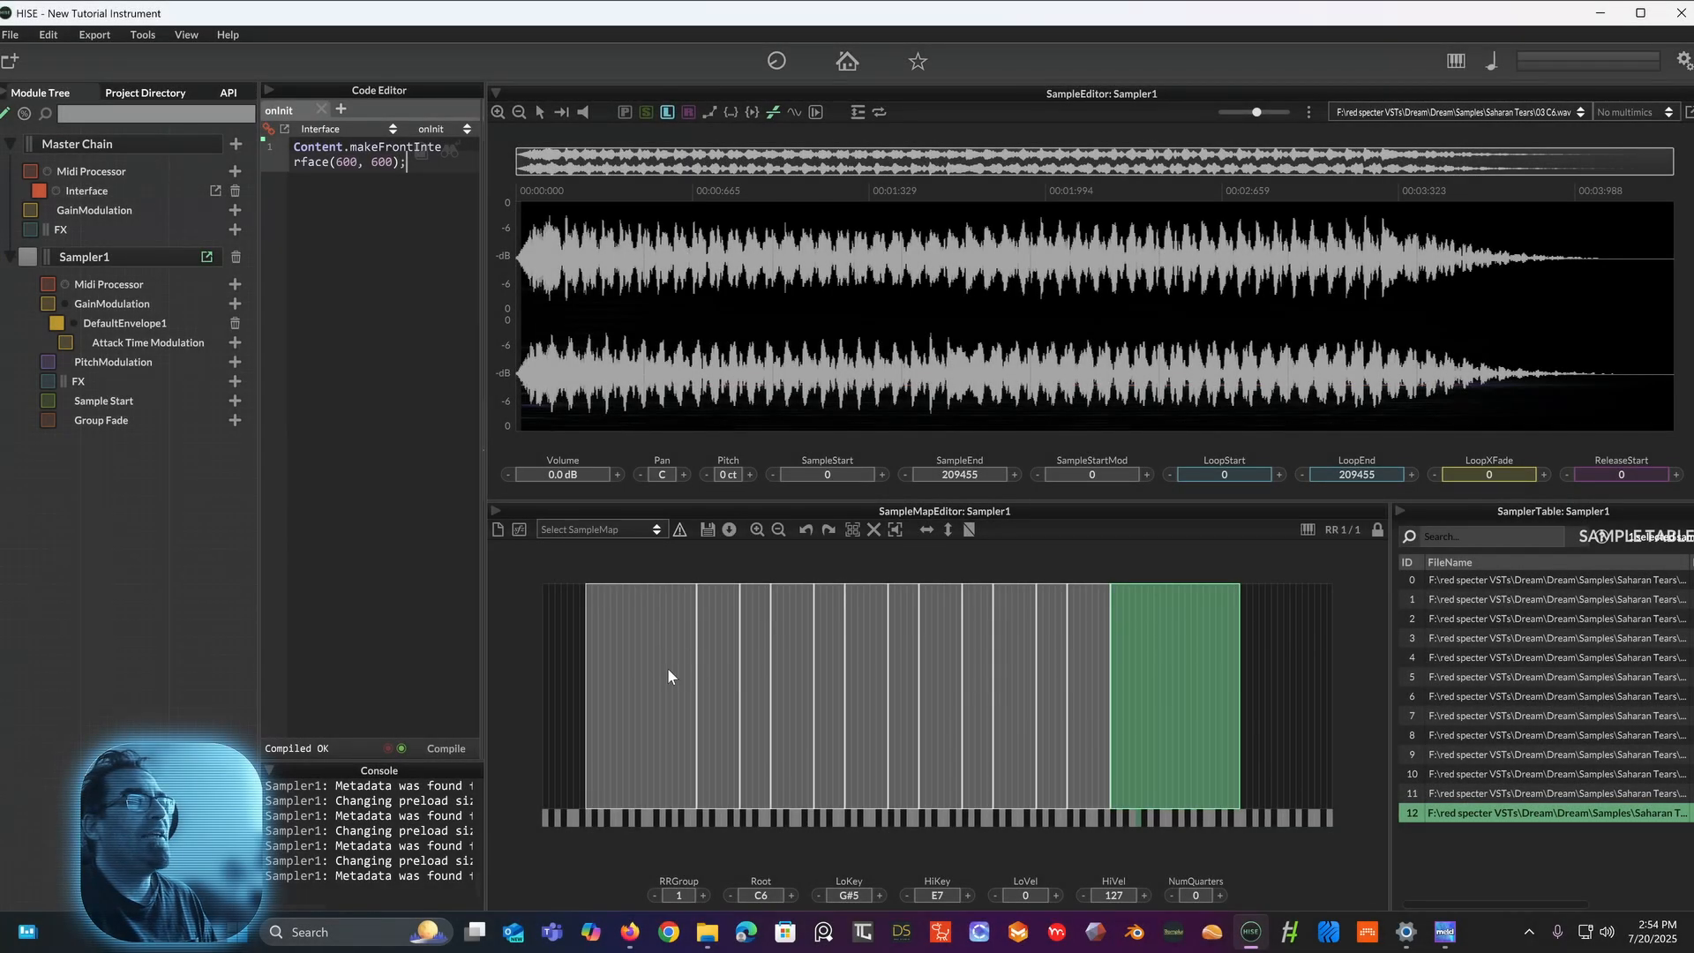
Step: Examine the waveforms of the mapped zones one by one, from 15 C0.wav up to 08 G3.wav, comparing their levels
{"action": "left_click", "coordinate": [669, 677]}
{"action": "left_click", "coordinate": [713, 683]}
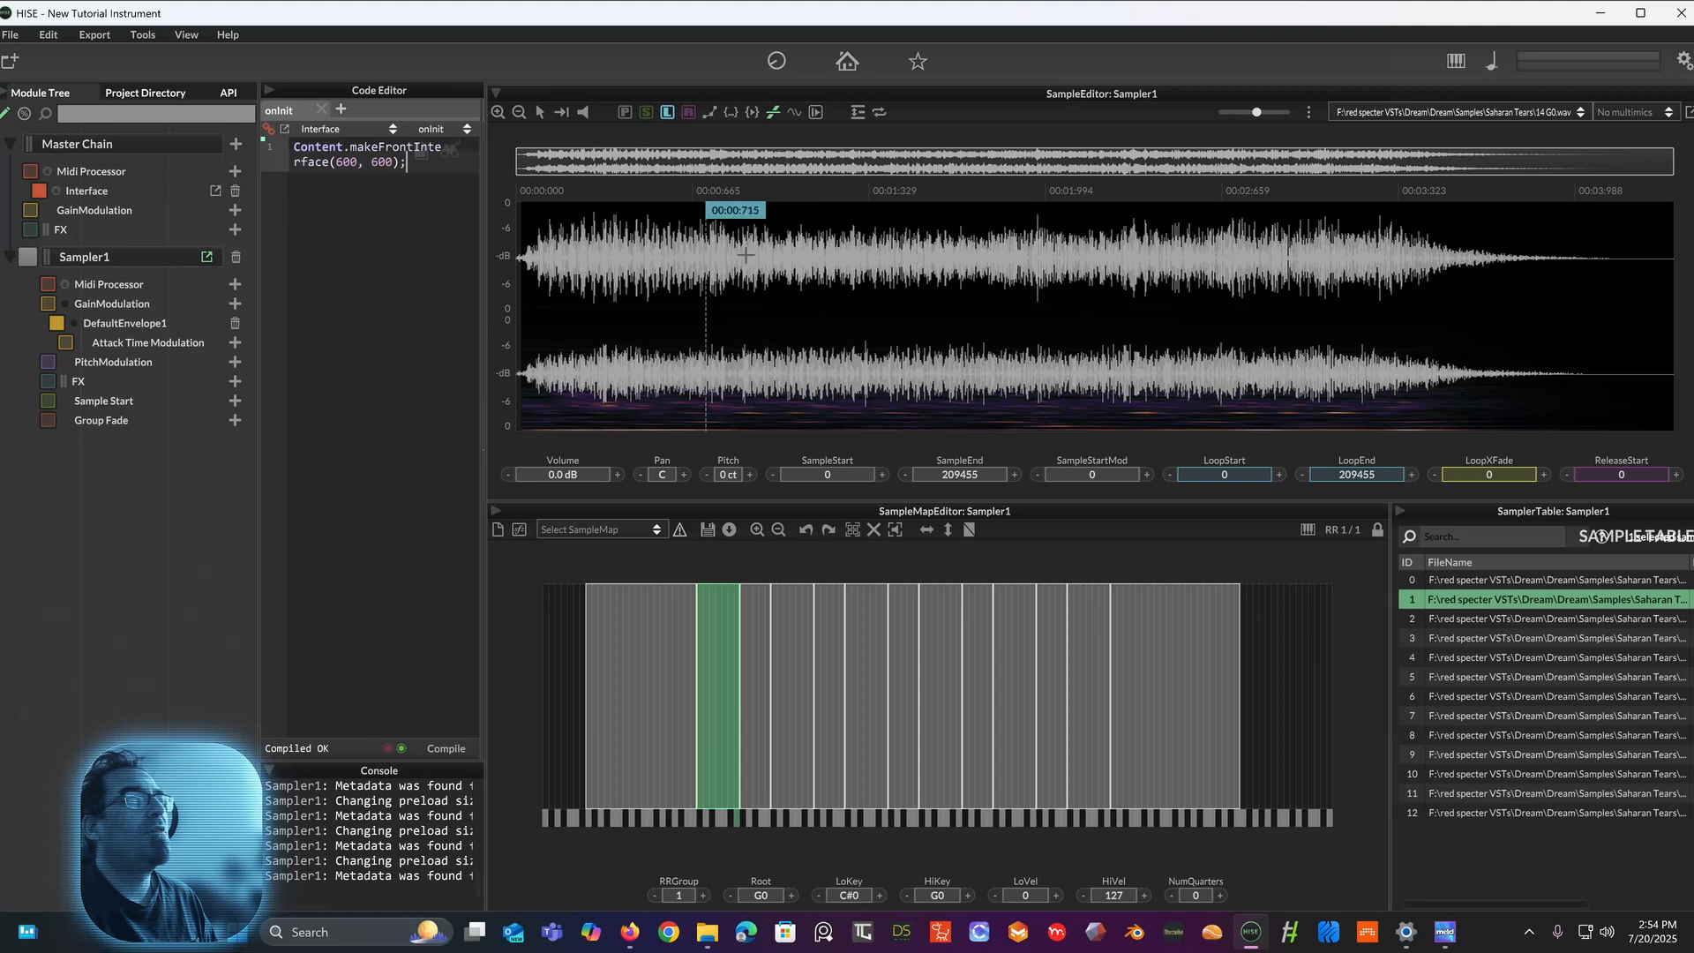
{"action": "left_click", "coordinate": [679, 663]}
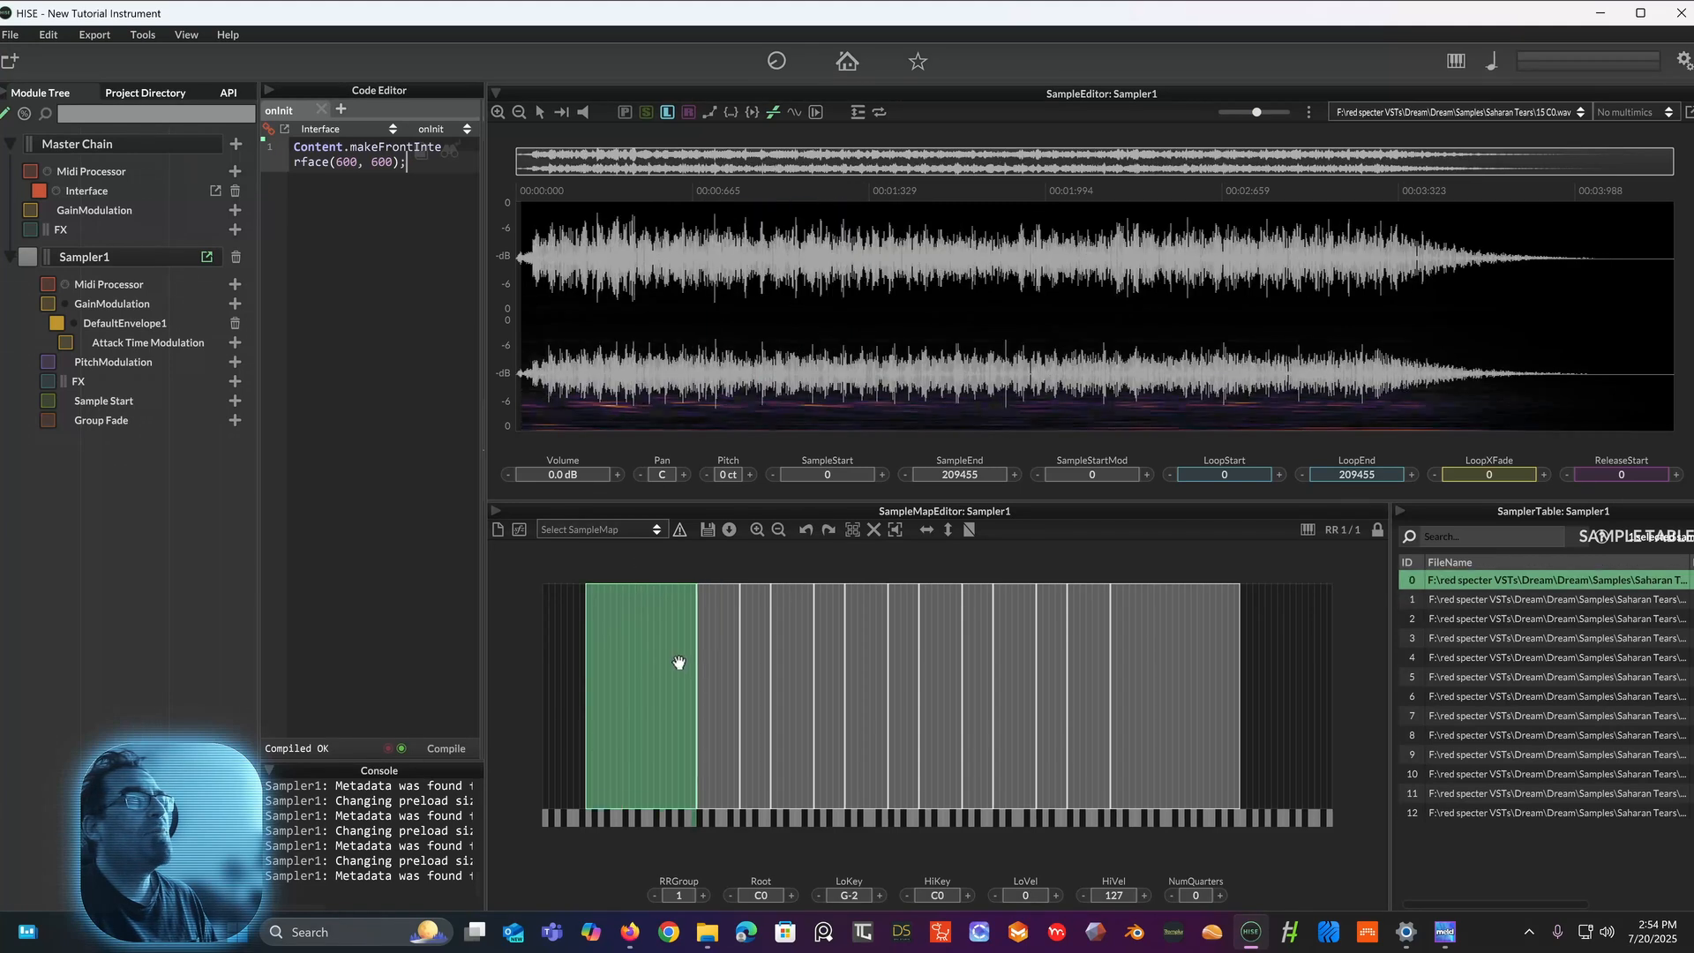
{"action": "left_click", "coordinate": [721, 683]}
{"action": "left_click", "coordinate": [759, 697]}
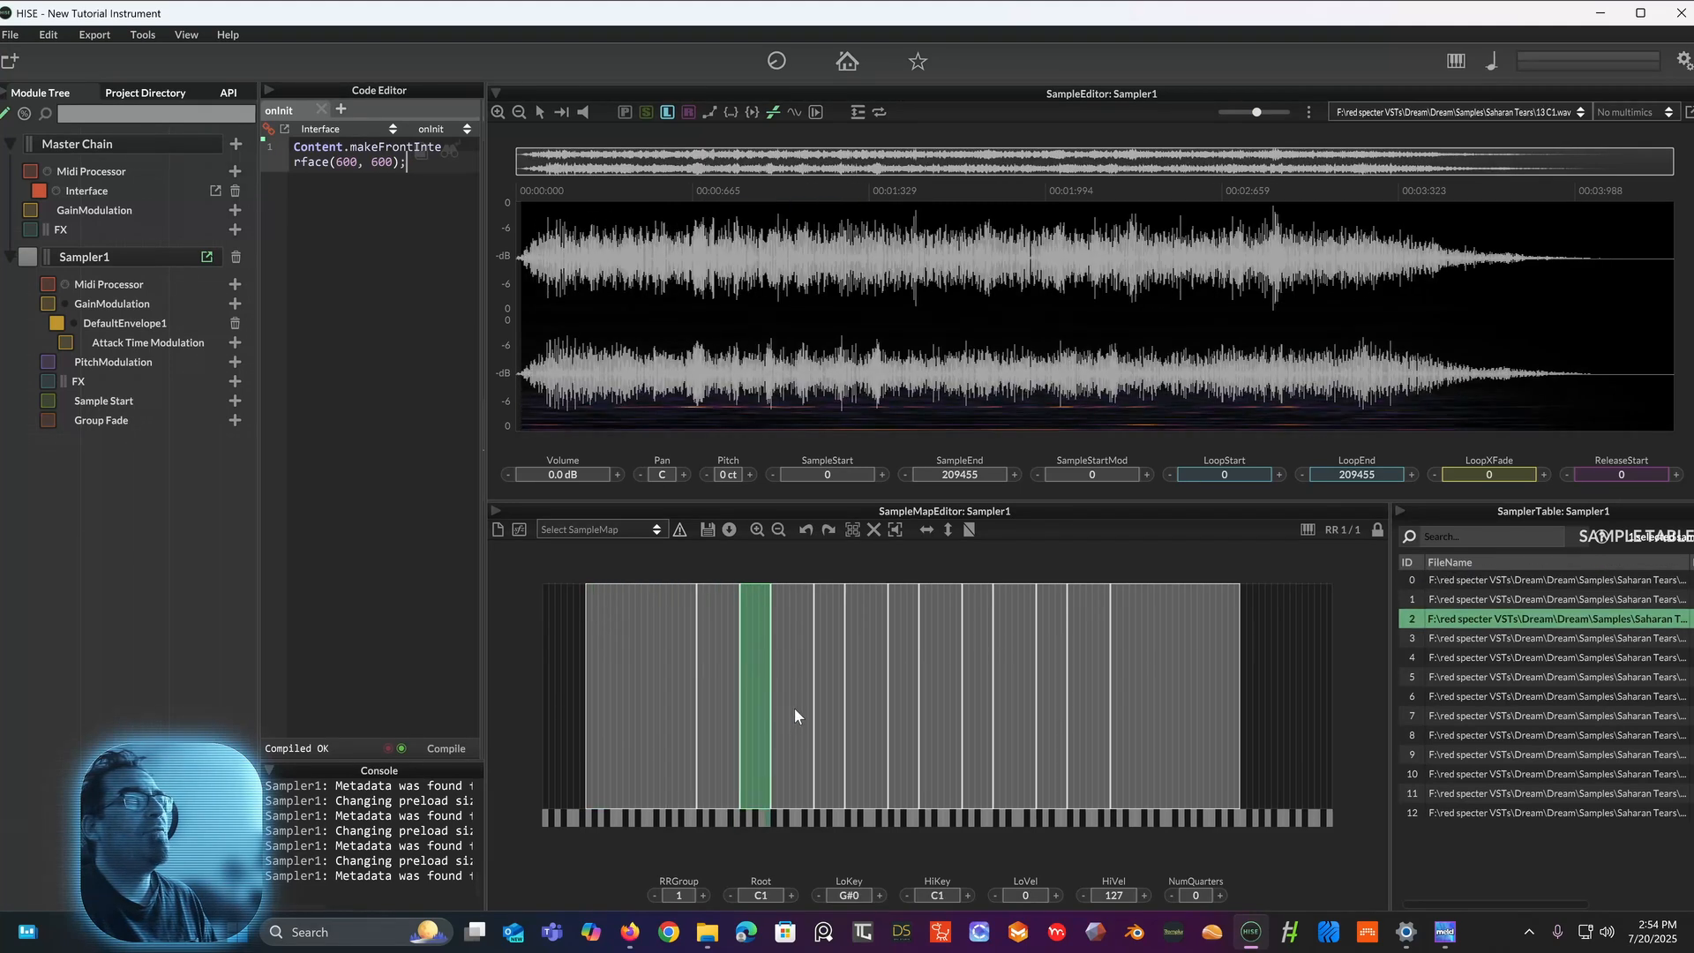
{"action": "left_click", "coordinate": [794, 707]}
{"action": "left_click", "coordinate": [840, 706]}
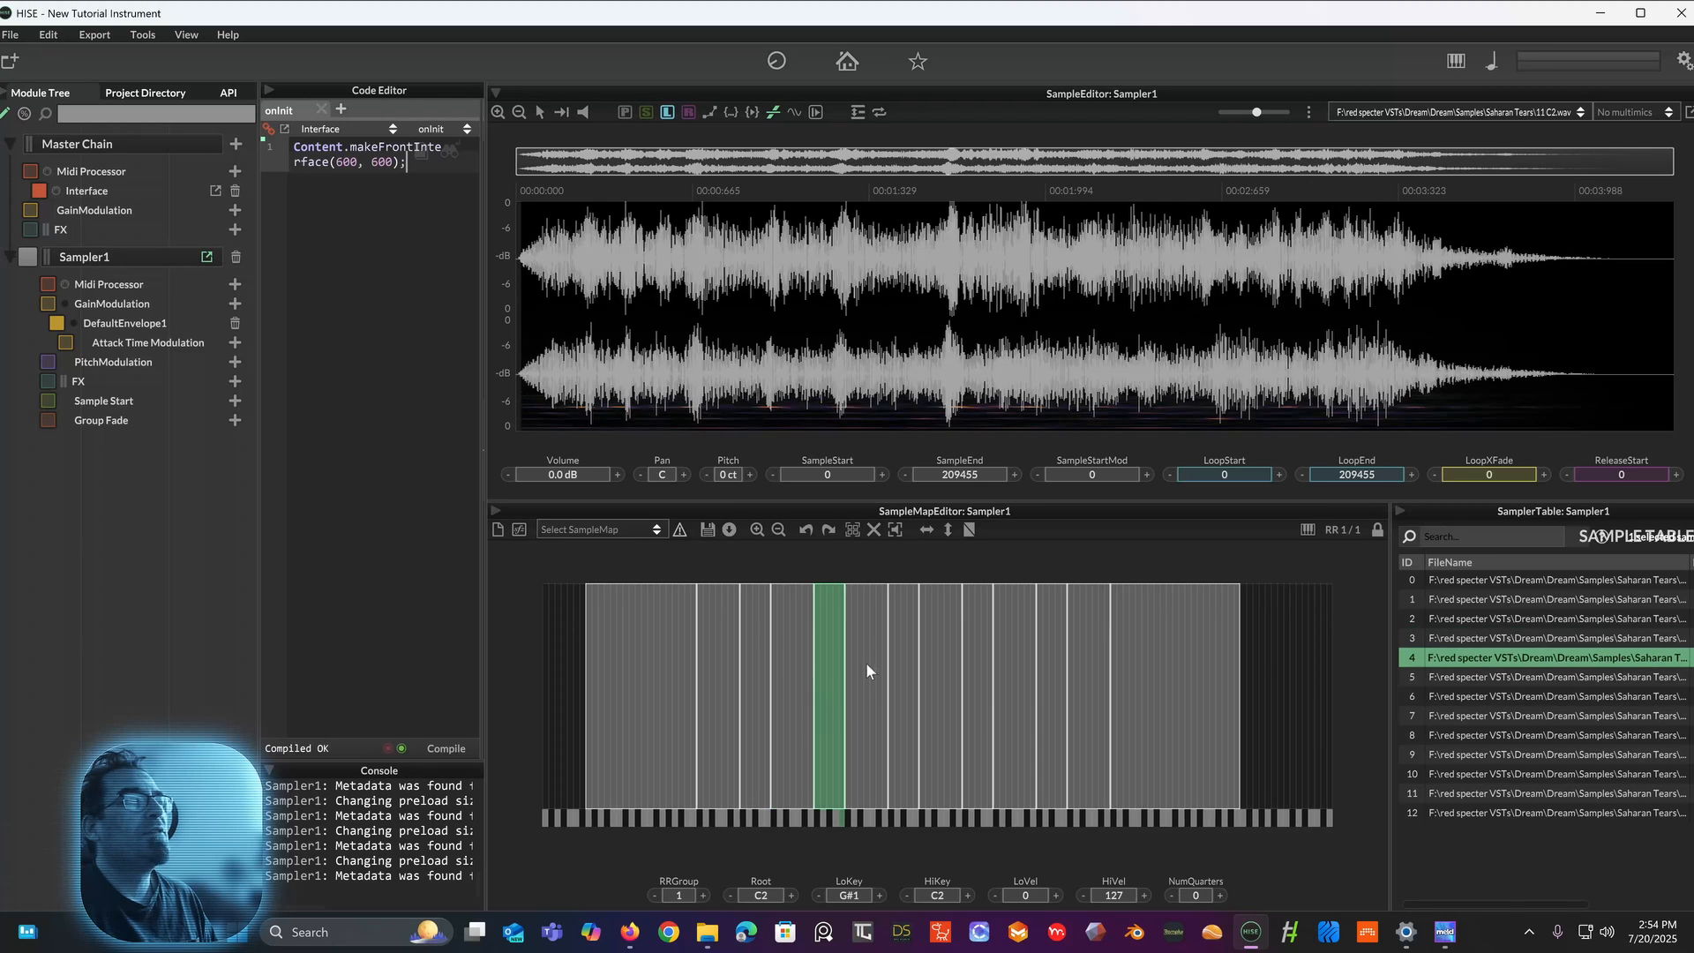
{"action": "left_click", "coordinate": [867, 669]}
{"action": "left_click", "coordinate": [909, 686]}
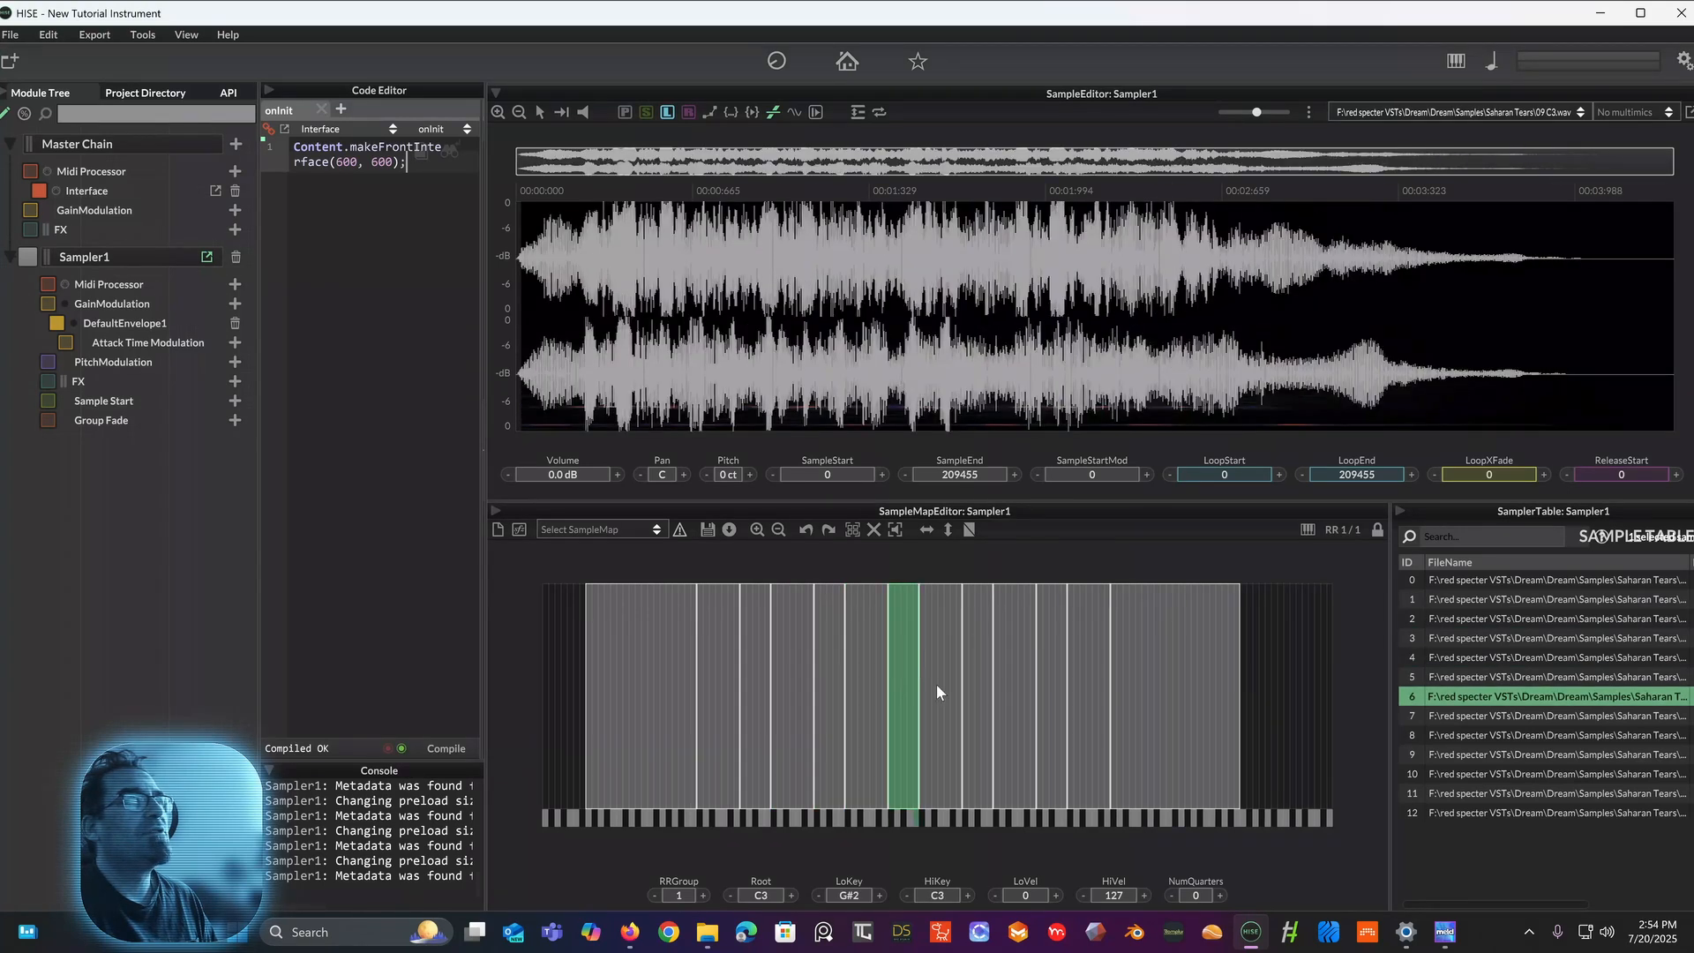
{"action": "left_click", "coordinate": [936, 684]}
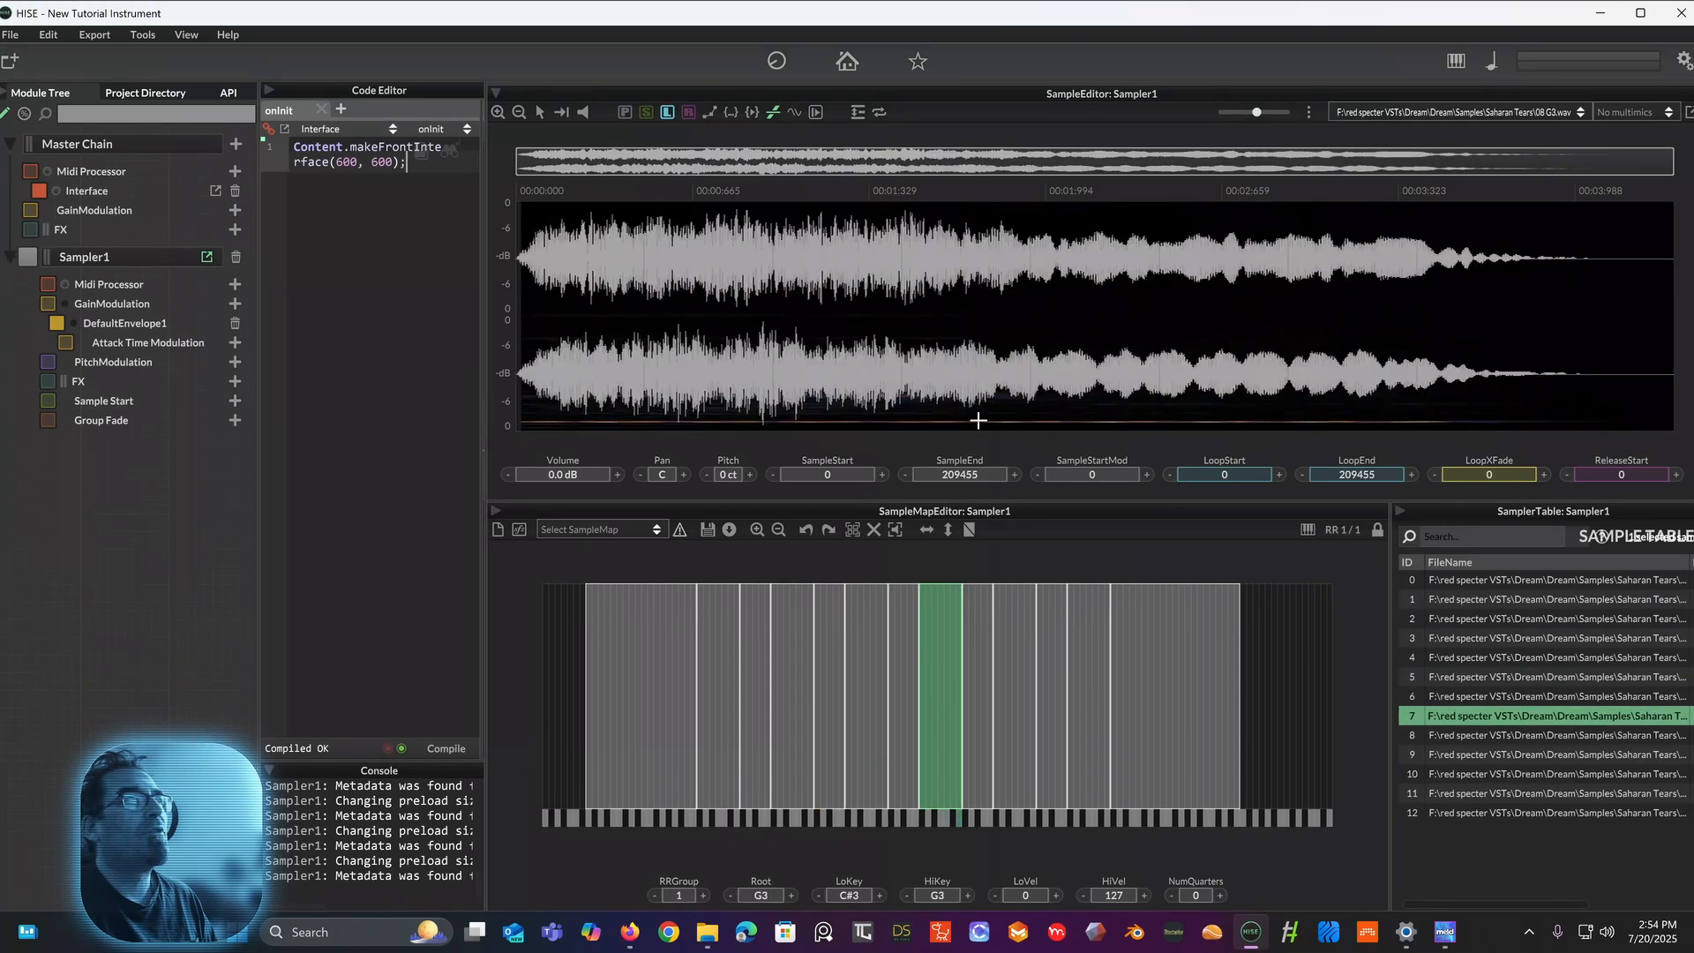
{"action": "left_click", "coordinate": [898, 655]}
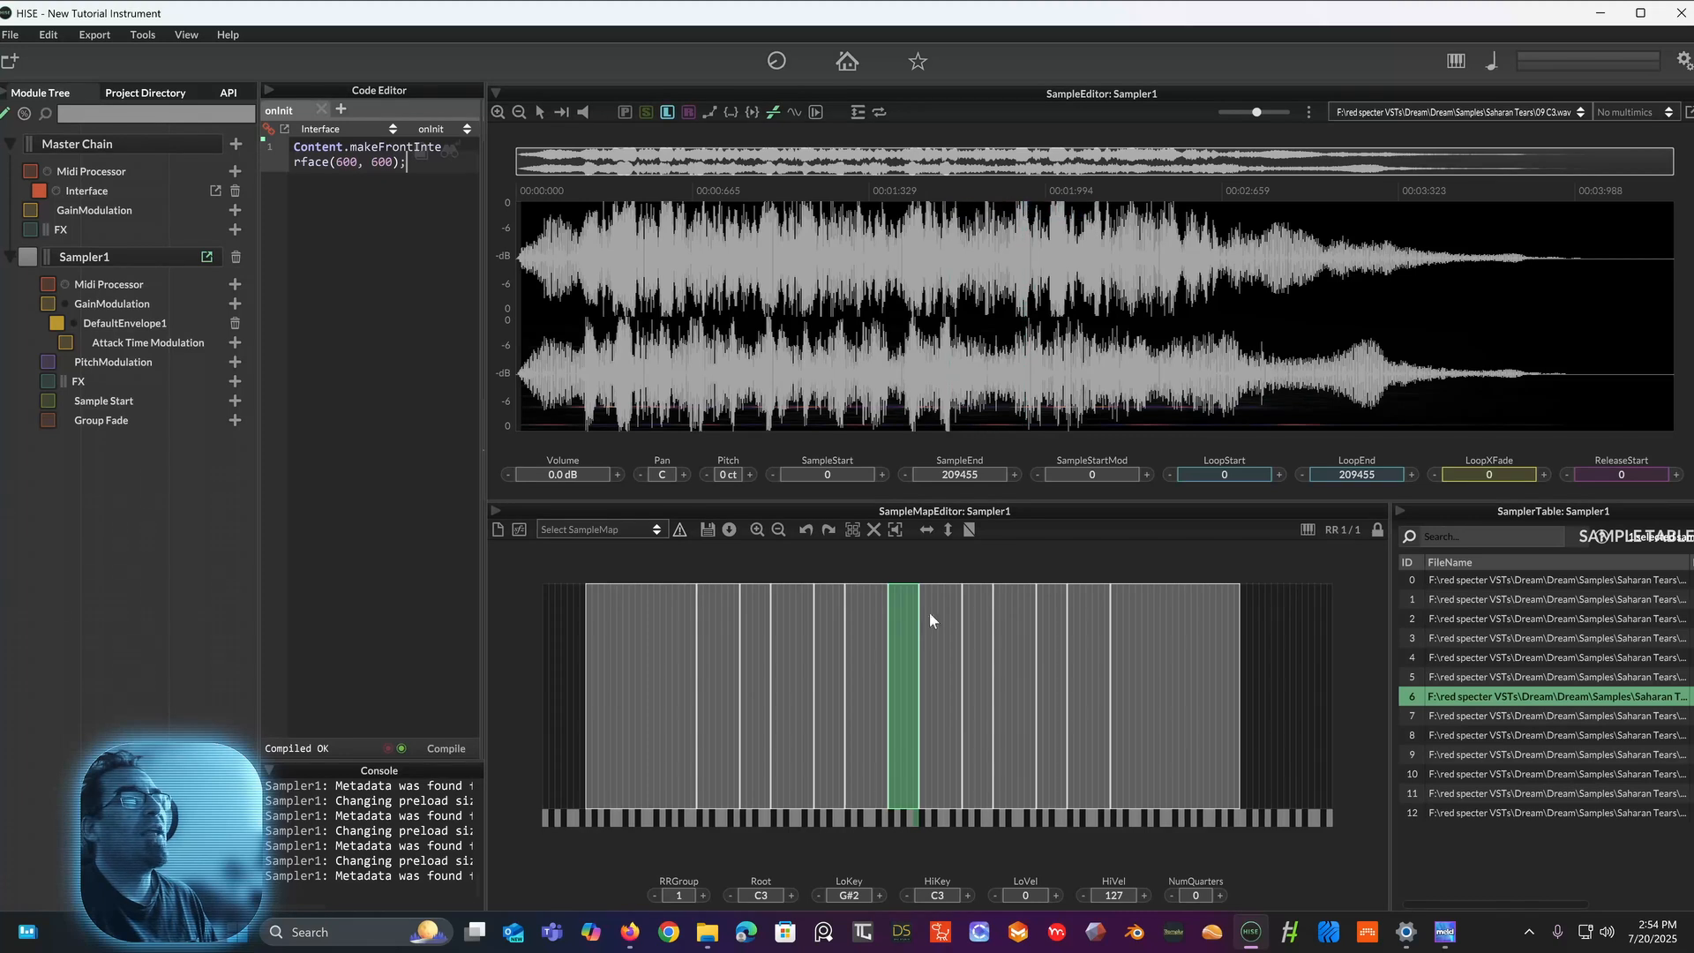
{"action": "left_click", "coordinate": [929, 615]}
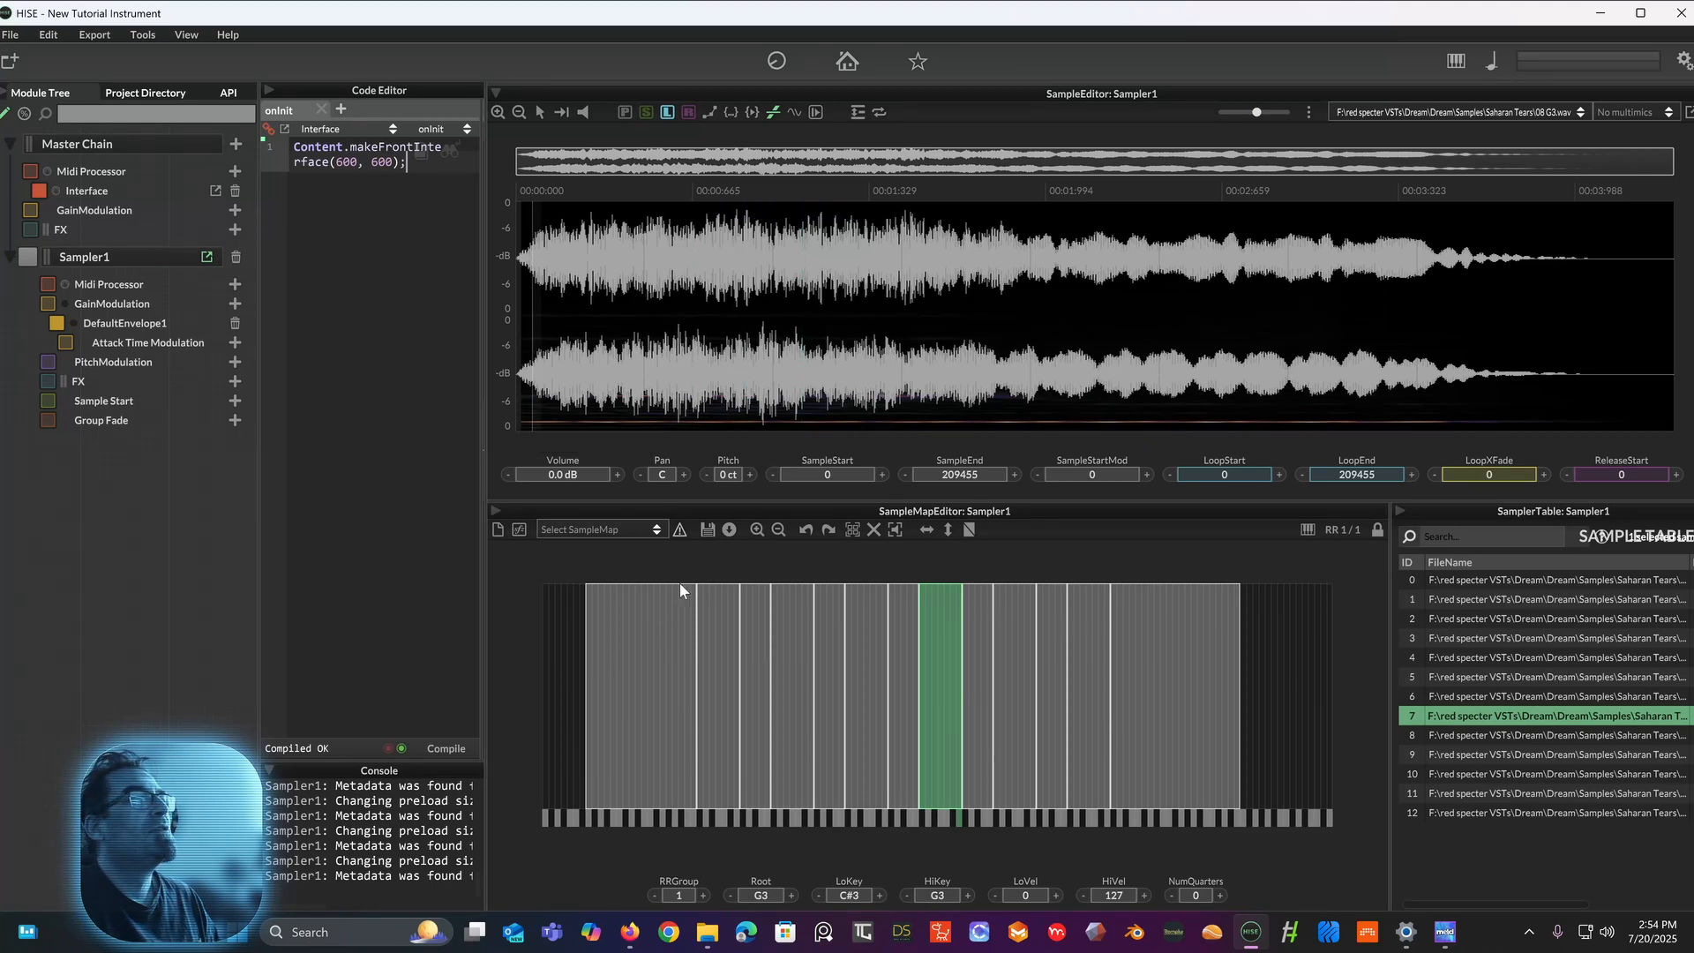
Step: Normalize the 15 C0.wav and 14 G0.wav samples
{"action": "left_click", "coordinate": [663, 639]}
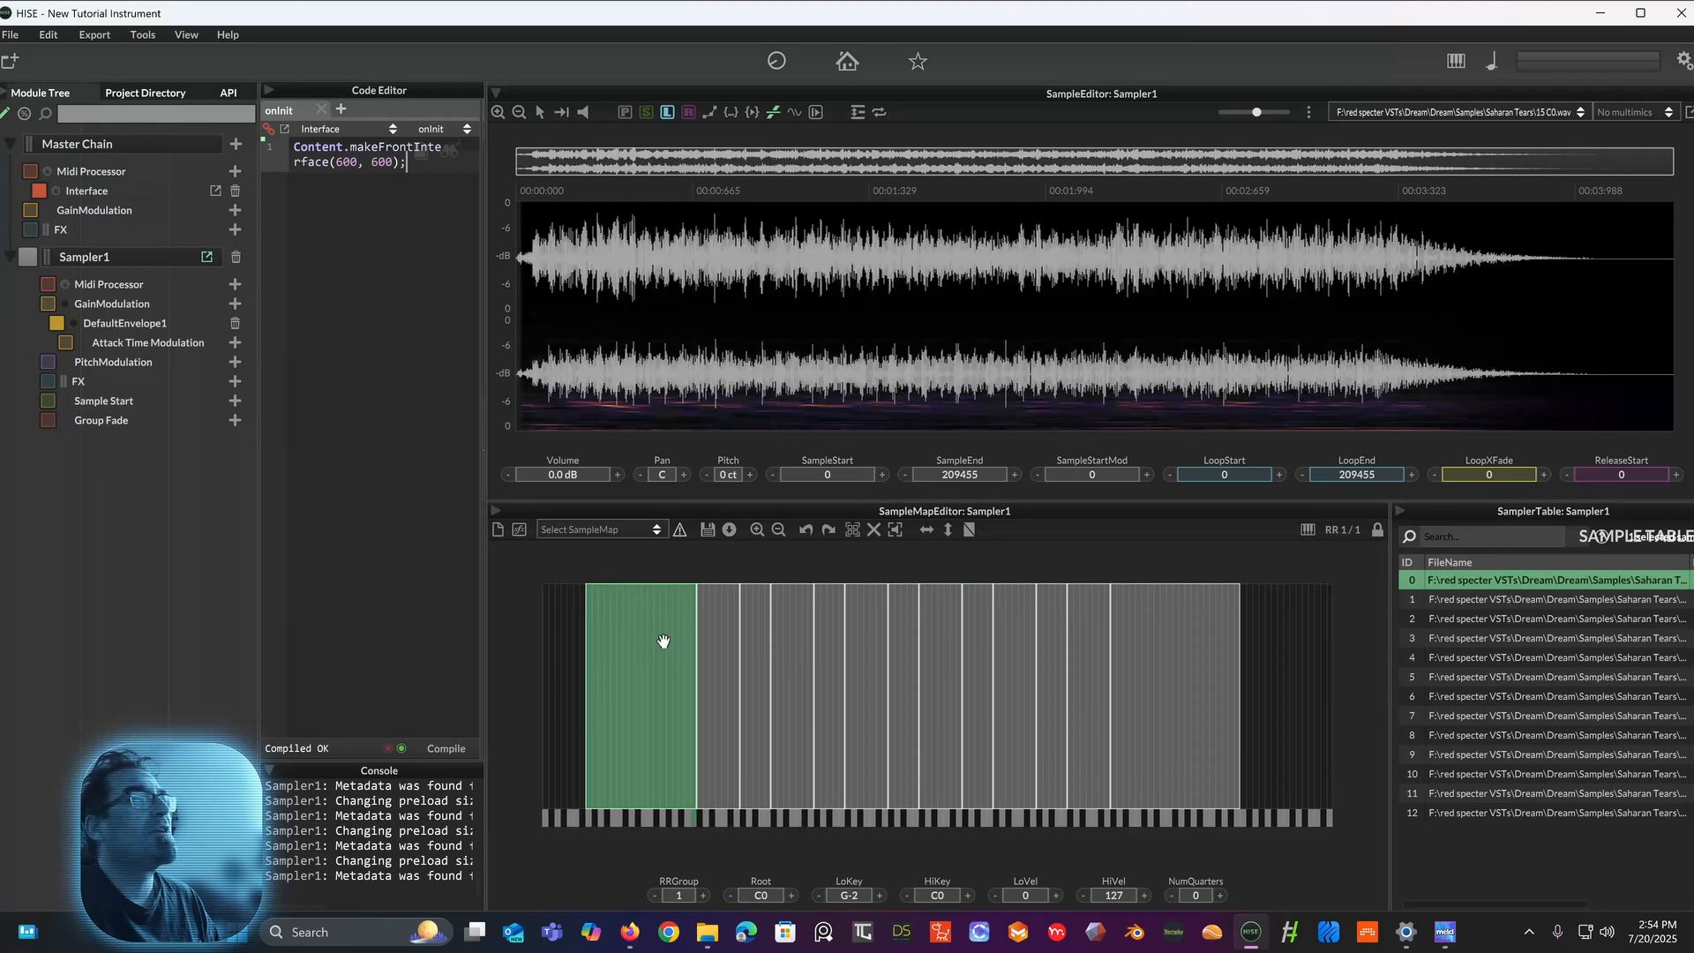
{"action": "left_click", "coordinate": [858, 113]}
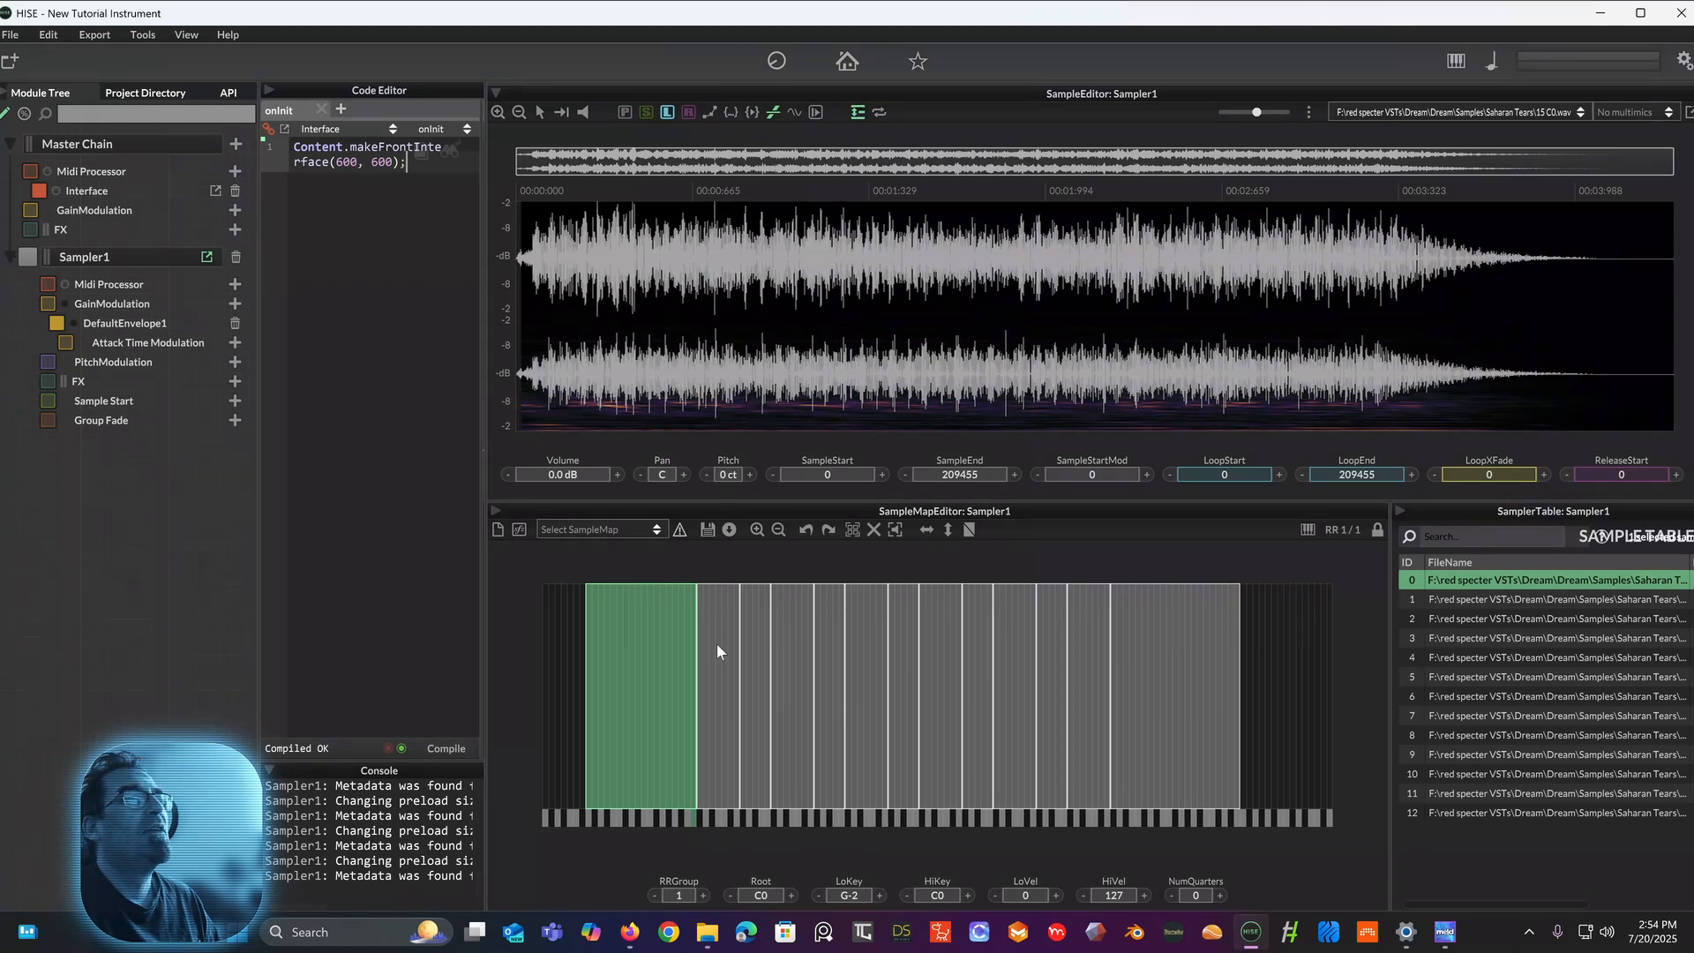
{"action": "left_click", "coordinate": [716, 643]}
{"action": "left_click", "coordinate": [858, 112]}
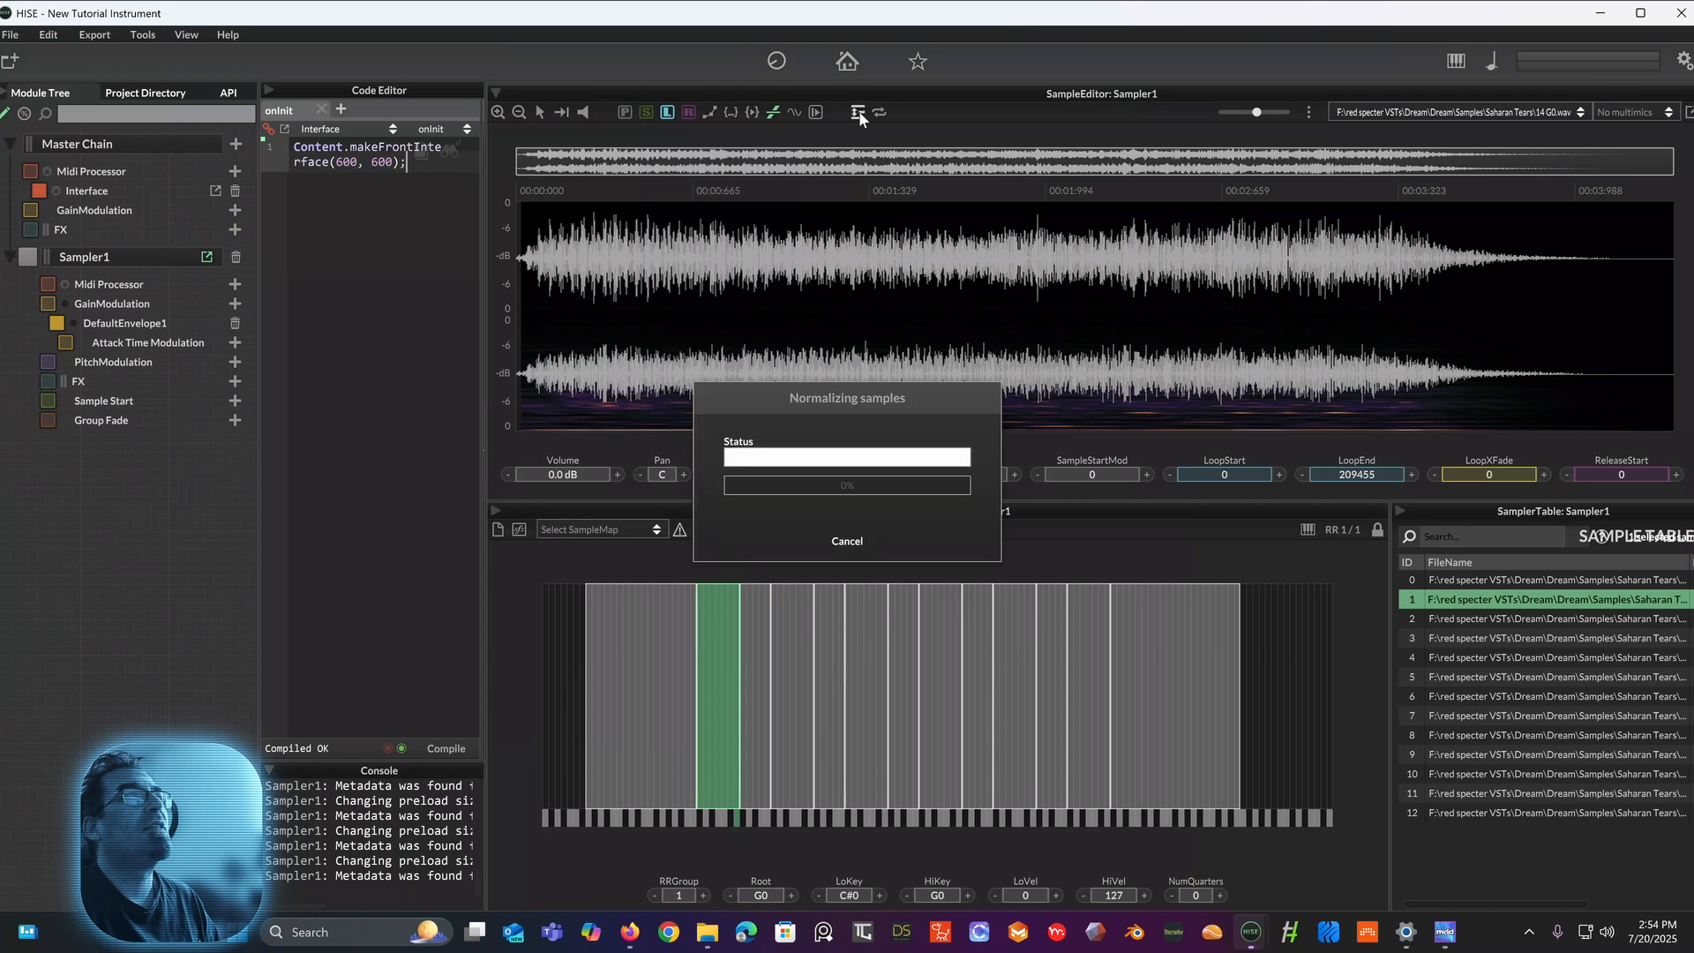
Step: Normalize the 13 C1.wav, 12 G1.wav and 11 C2.wav samples
{"action": "left_click", "coordinate": [751, 668]}
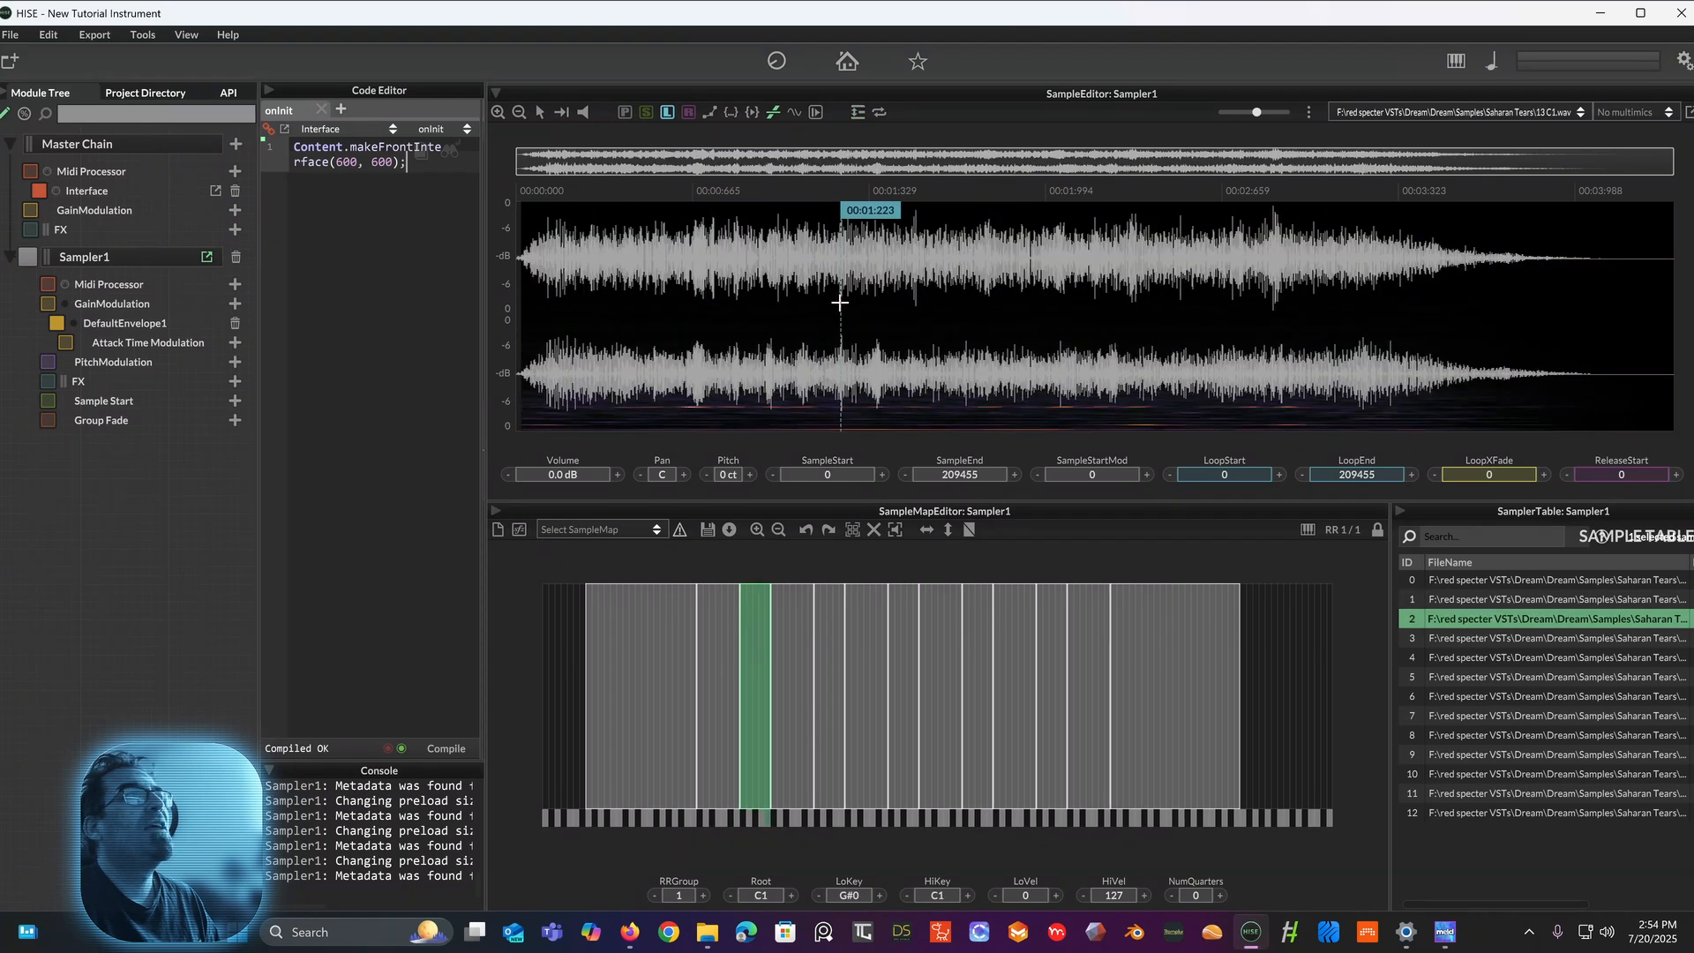
{"action": "left_click", "coordinate": [858, 111]}
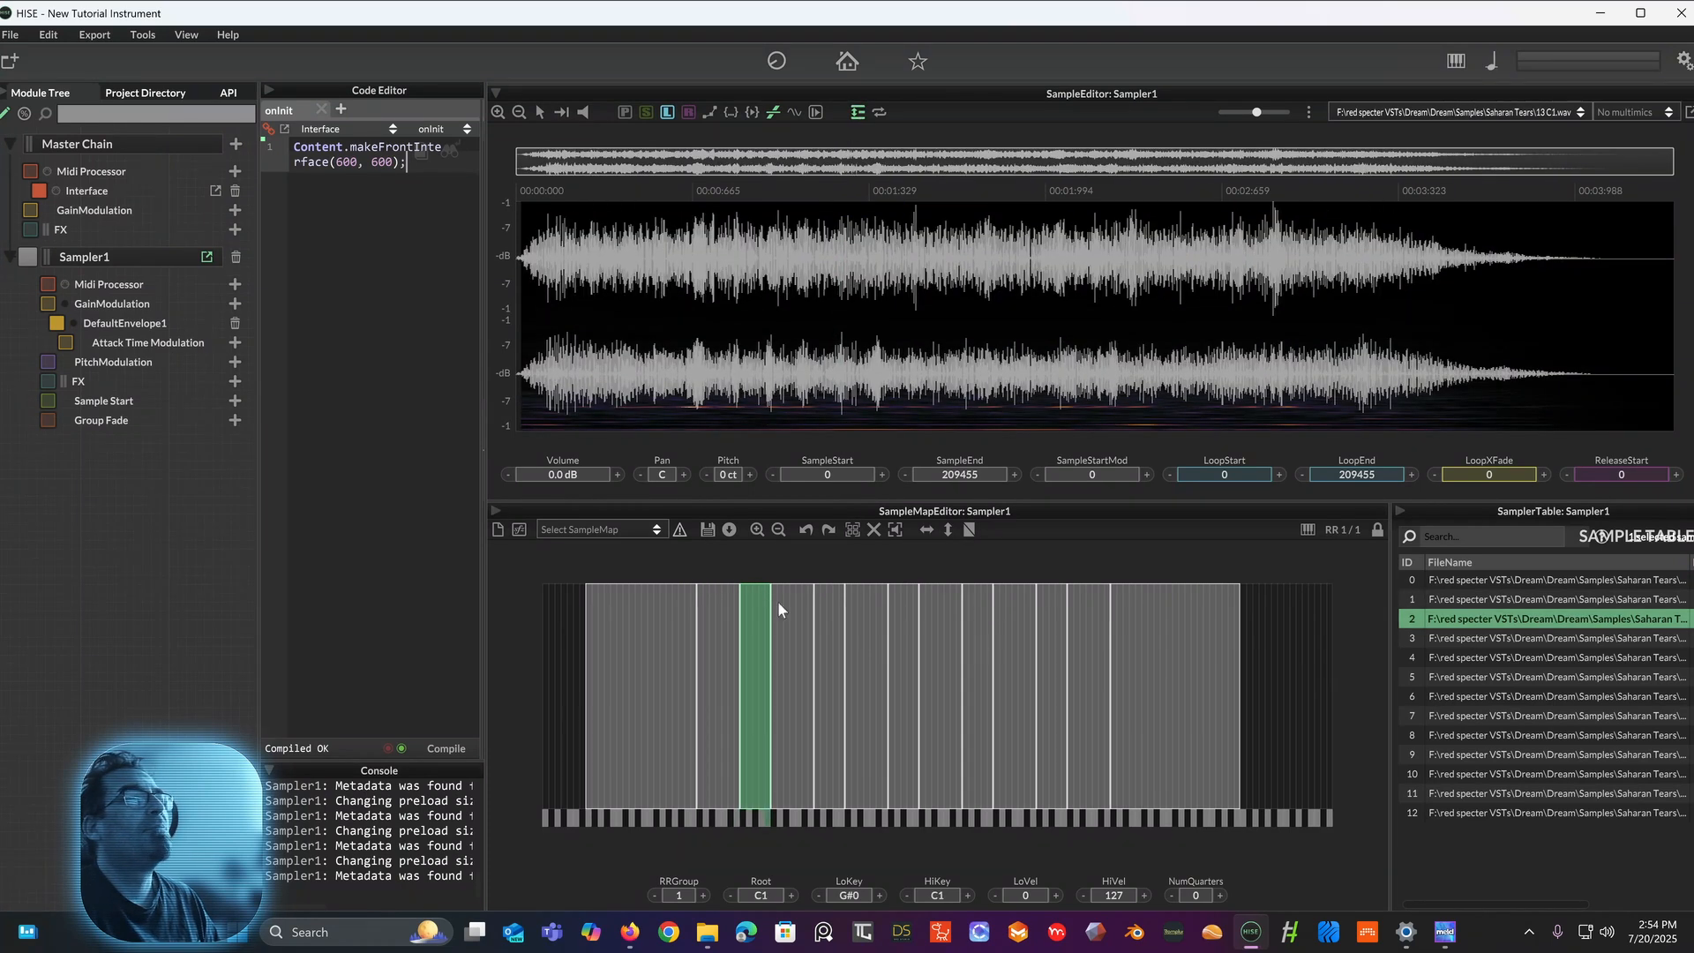
{"action": "left_click", "coordinate": [790, 642]}
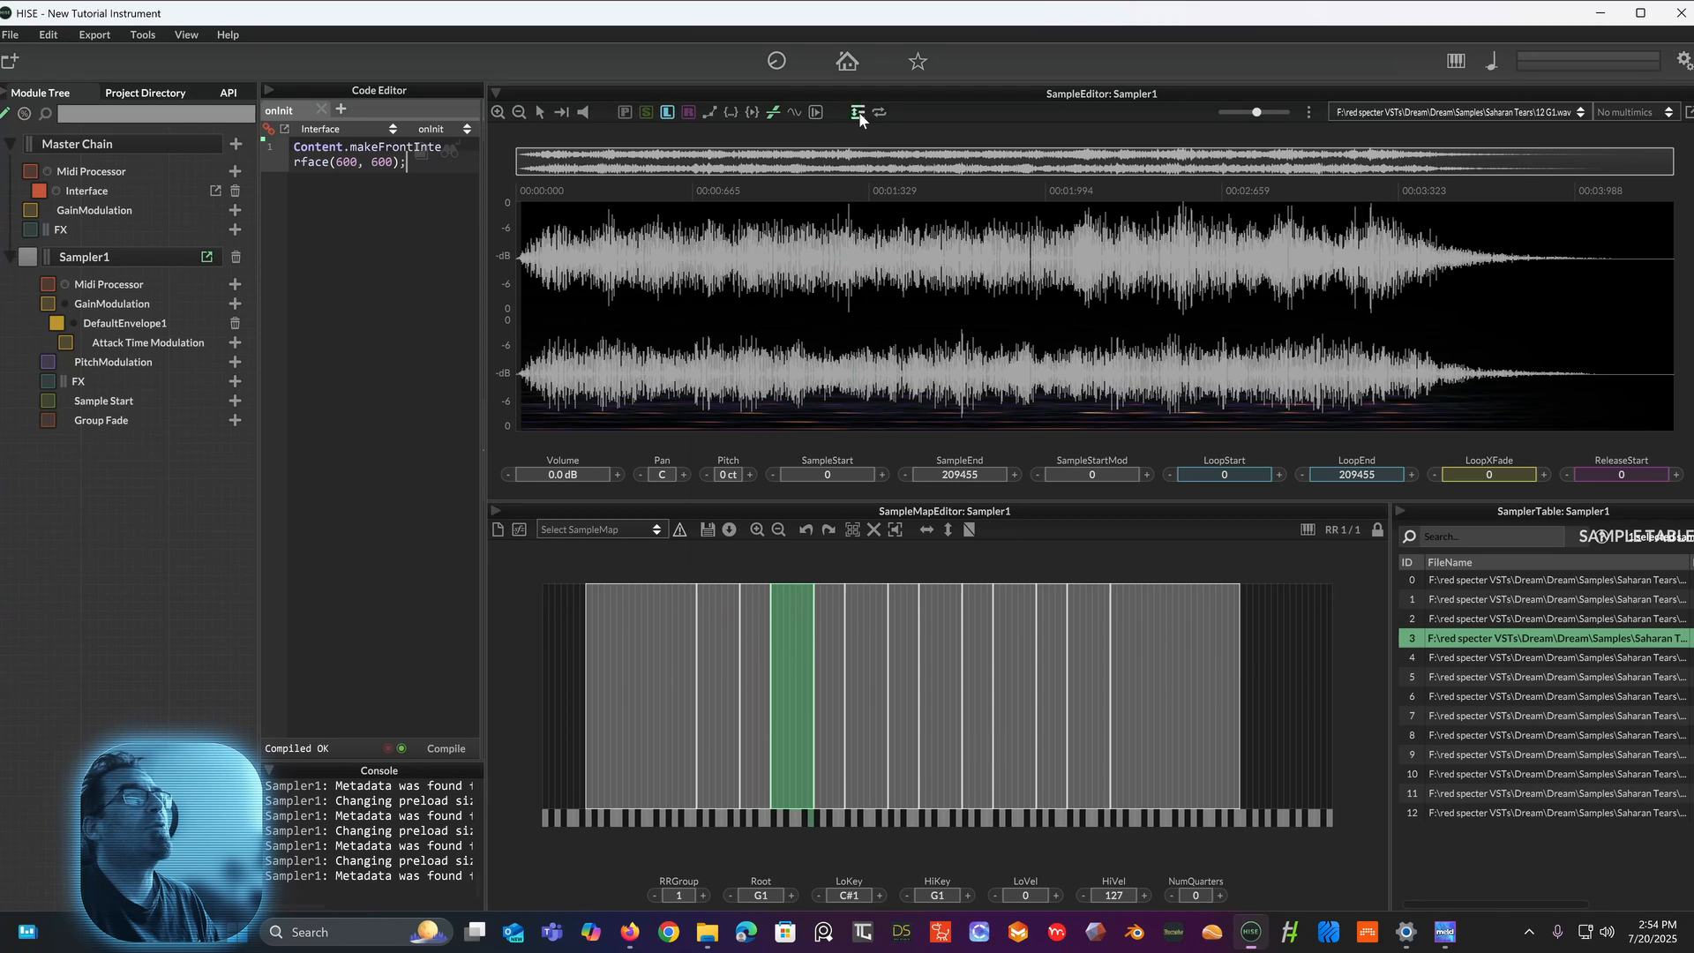
{"action": "left_click", "coordinate": [824, 675]}
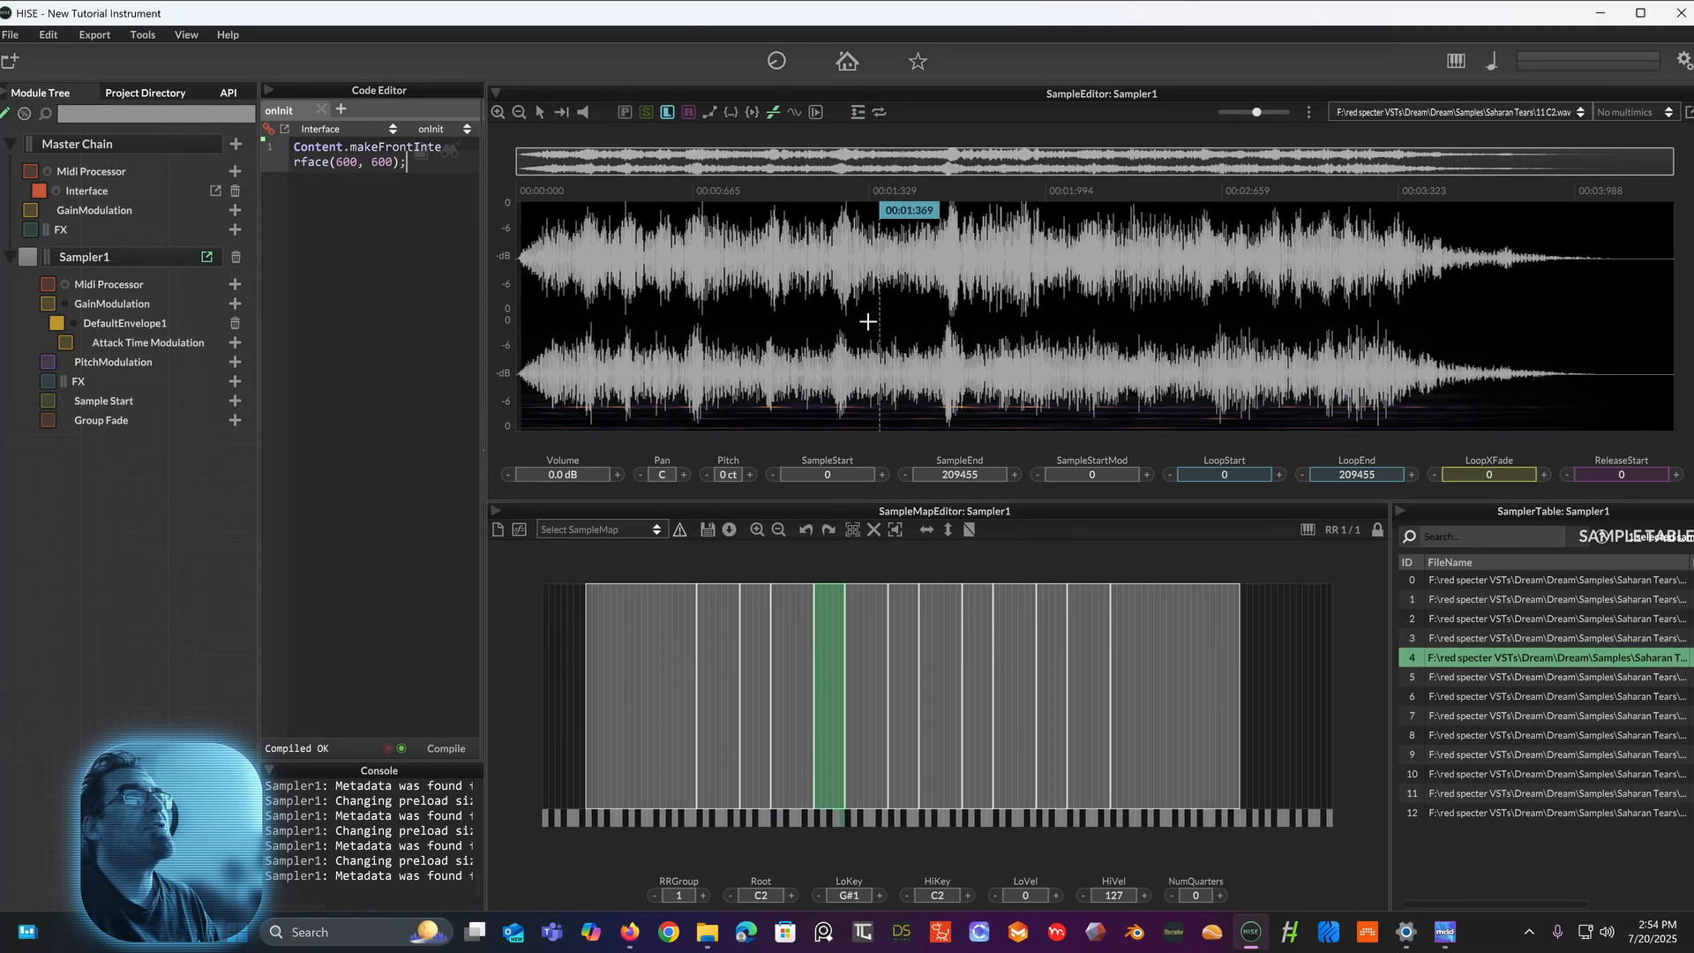
{"action": "left_click", "coordinate": [857, 115]}
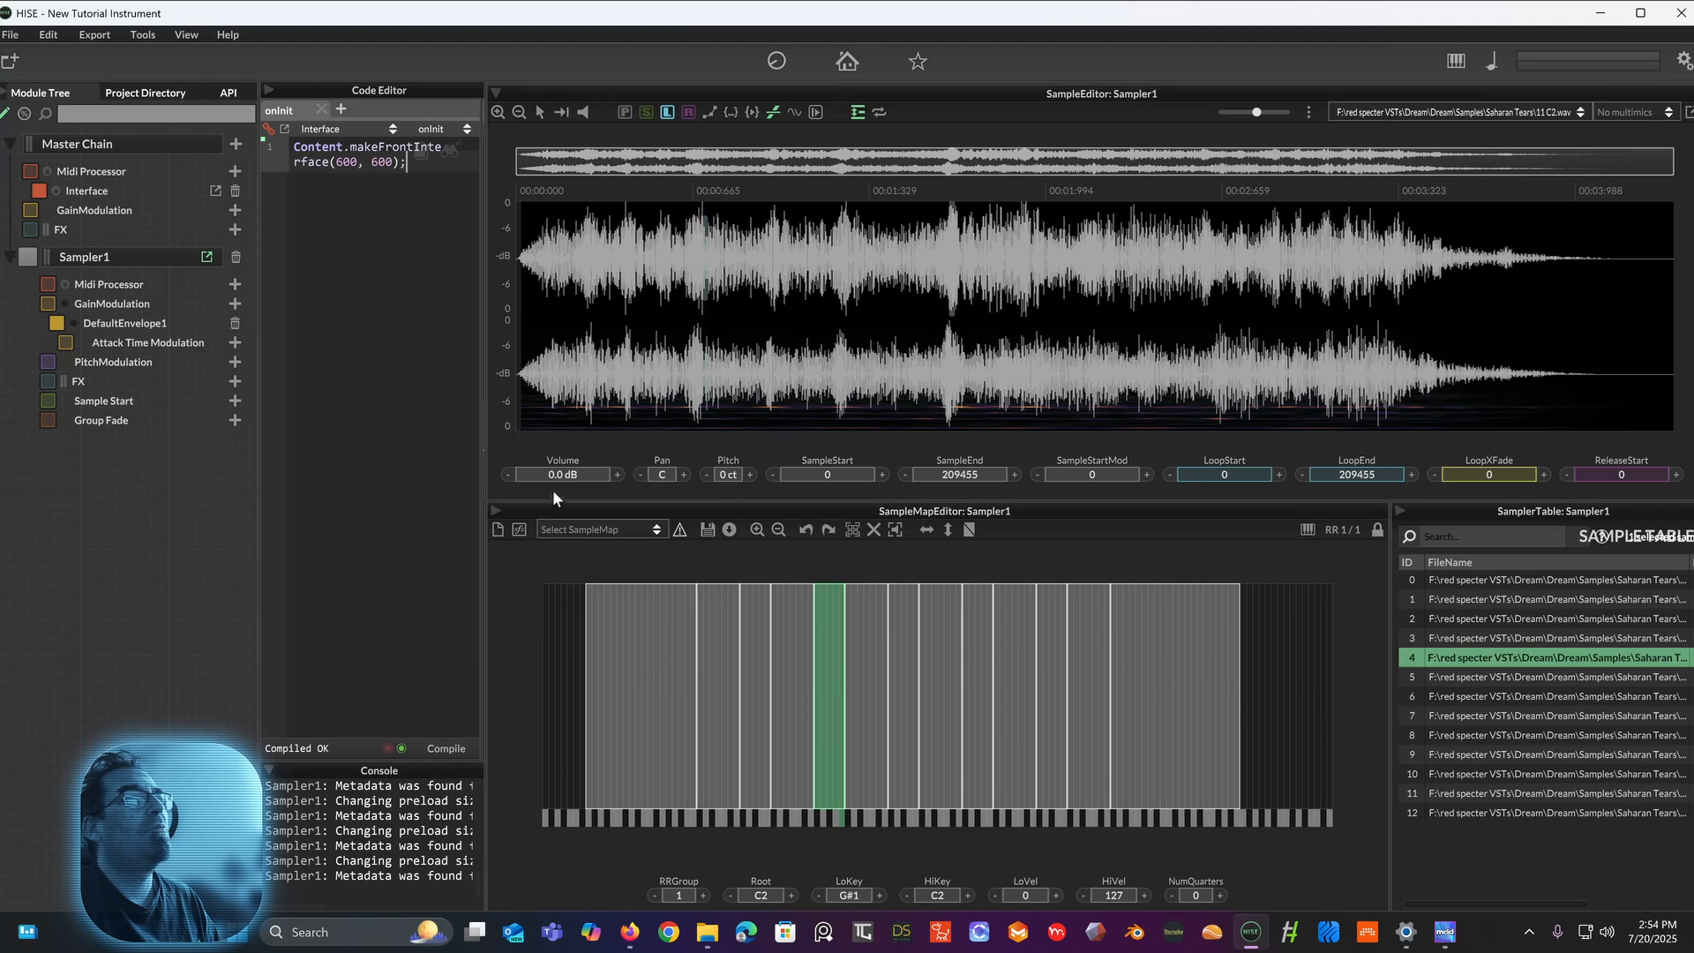
Step: Set the volume of the 11 C2.wav sample to -1.0 dB
{"action": "left_click_drag", "start_coordinate": [559, 473], "coordinate": [574, 480]}
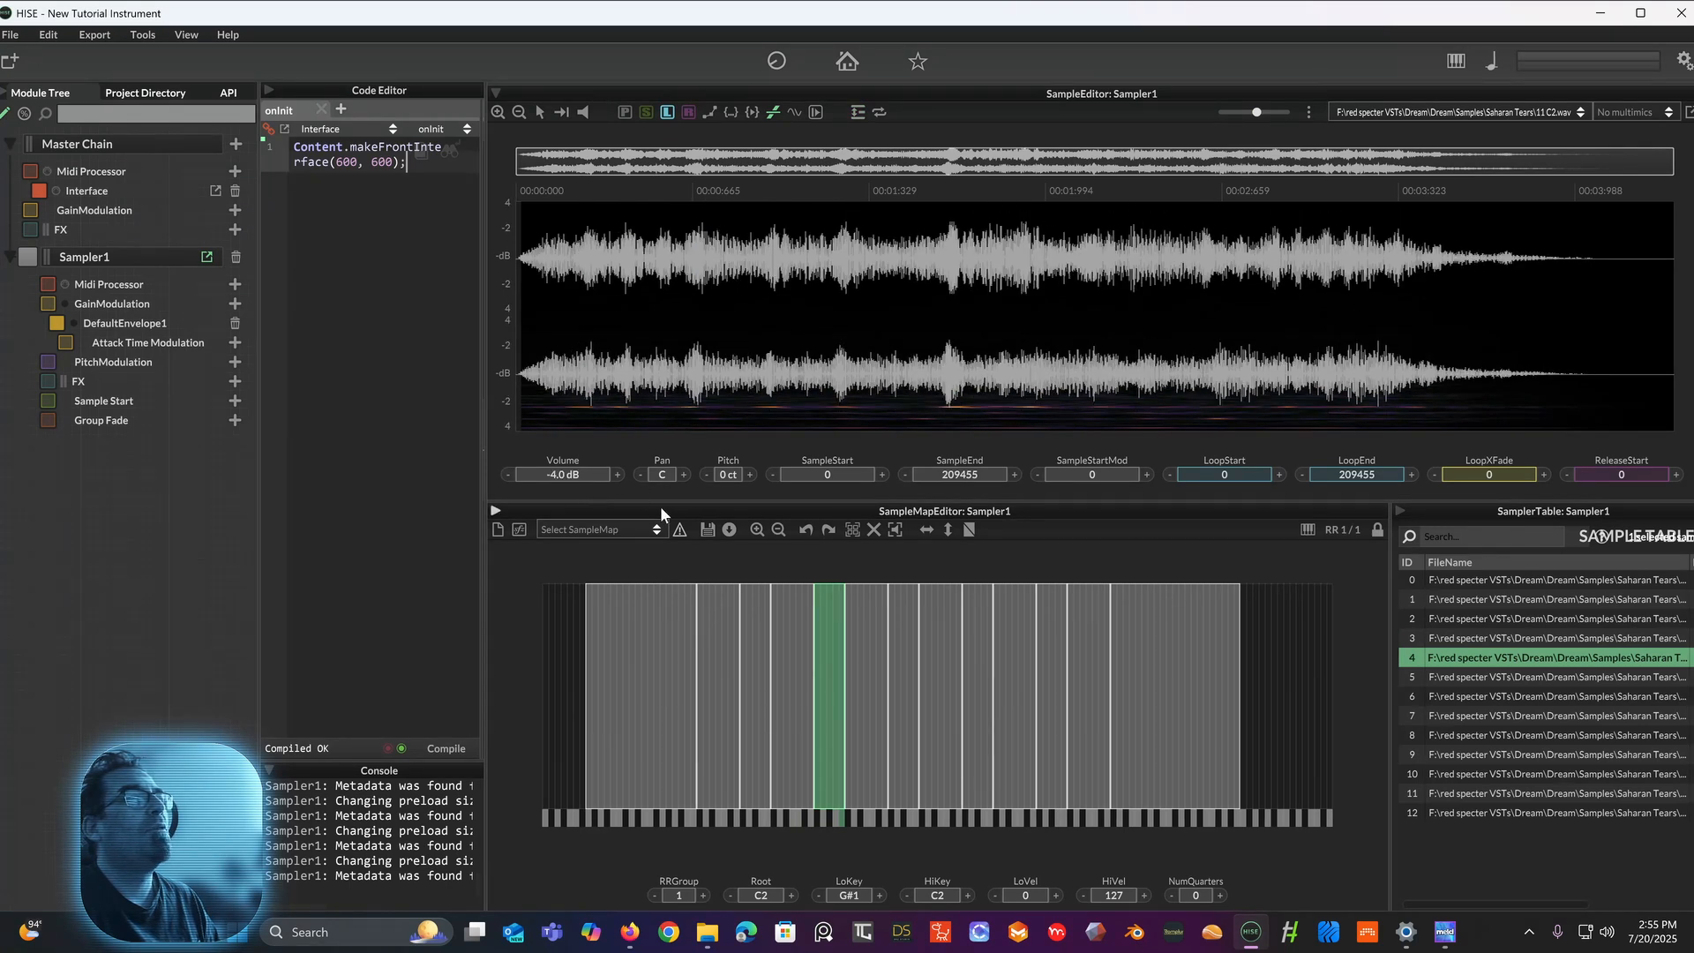
{"action": "left_click", "coordinate": [617, 475]}
{"action": "left_click", "coordinate": [617, 476]}
{"action": "left_click", "coordinate": [617, 475]}
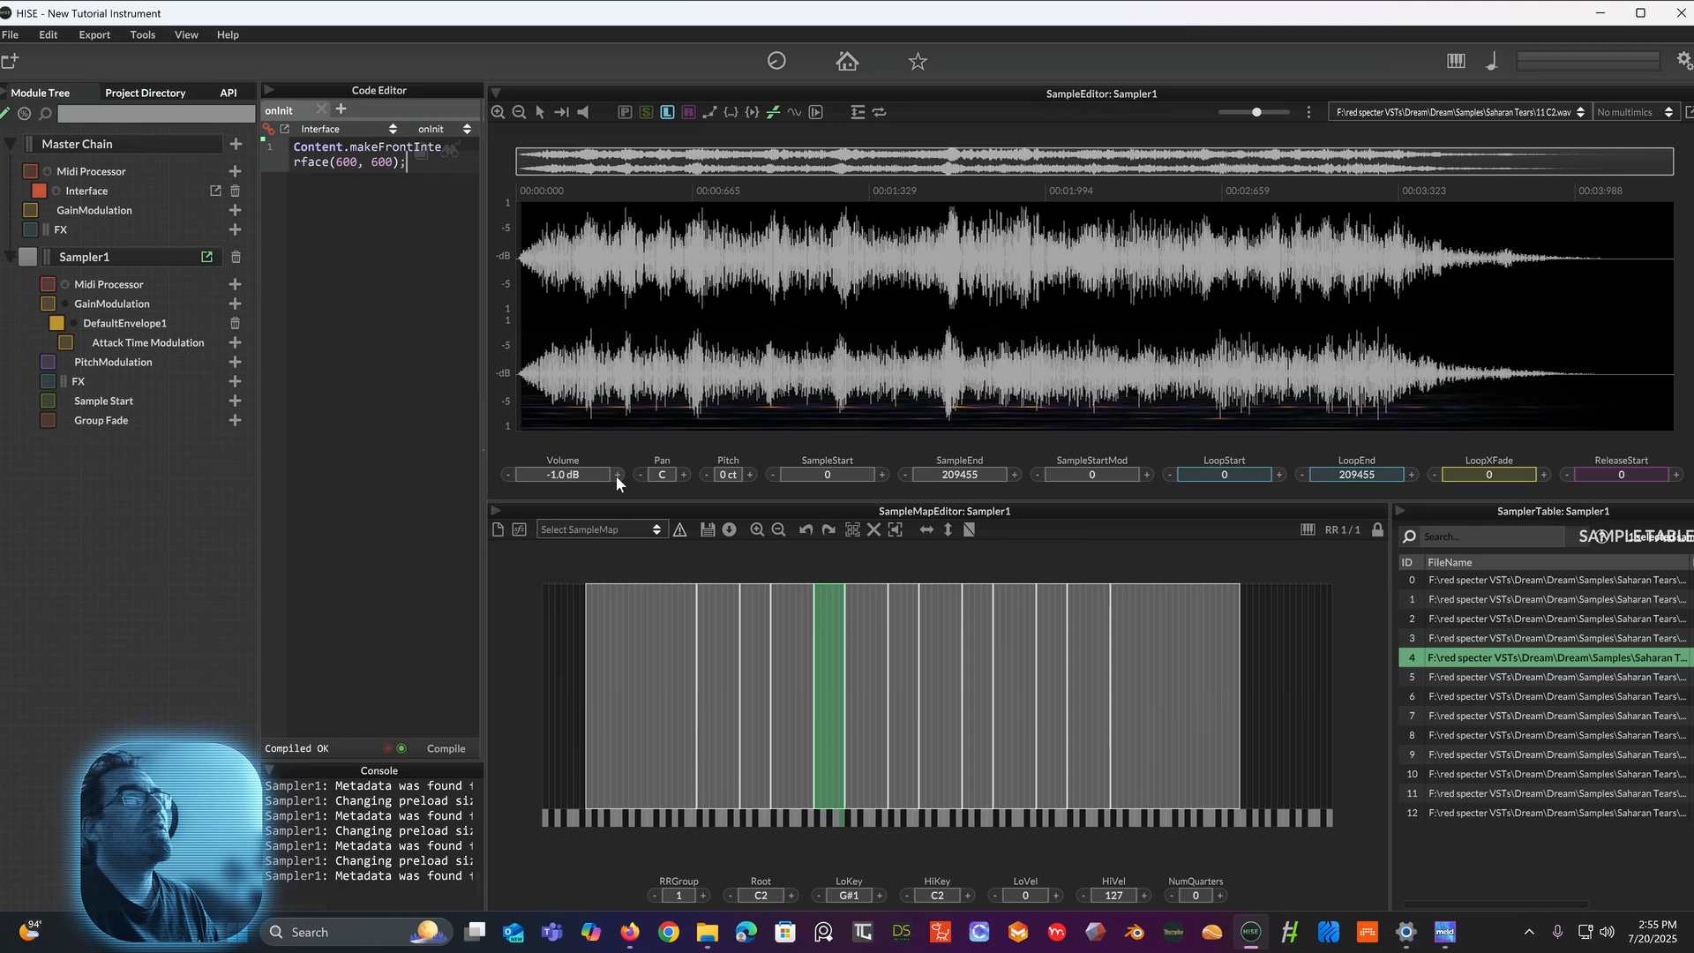
Step: Normalize the 10 G2.wav sample and set the volume of both 10 G2.wav and 09 C3.wav to -1.0 dB
{"action": "left_click", "coordinate": [872, 651]}
{"action": "left_click", "coordinate": [857, 112]}
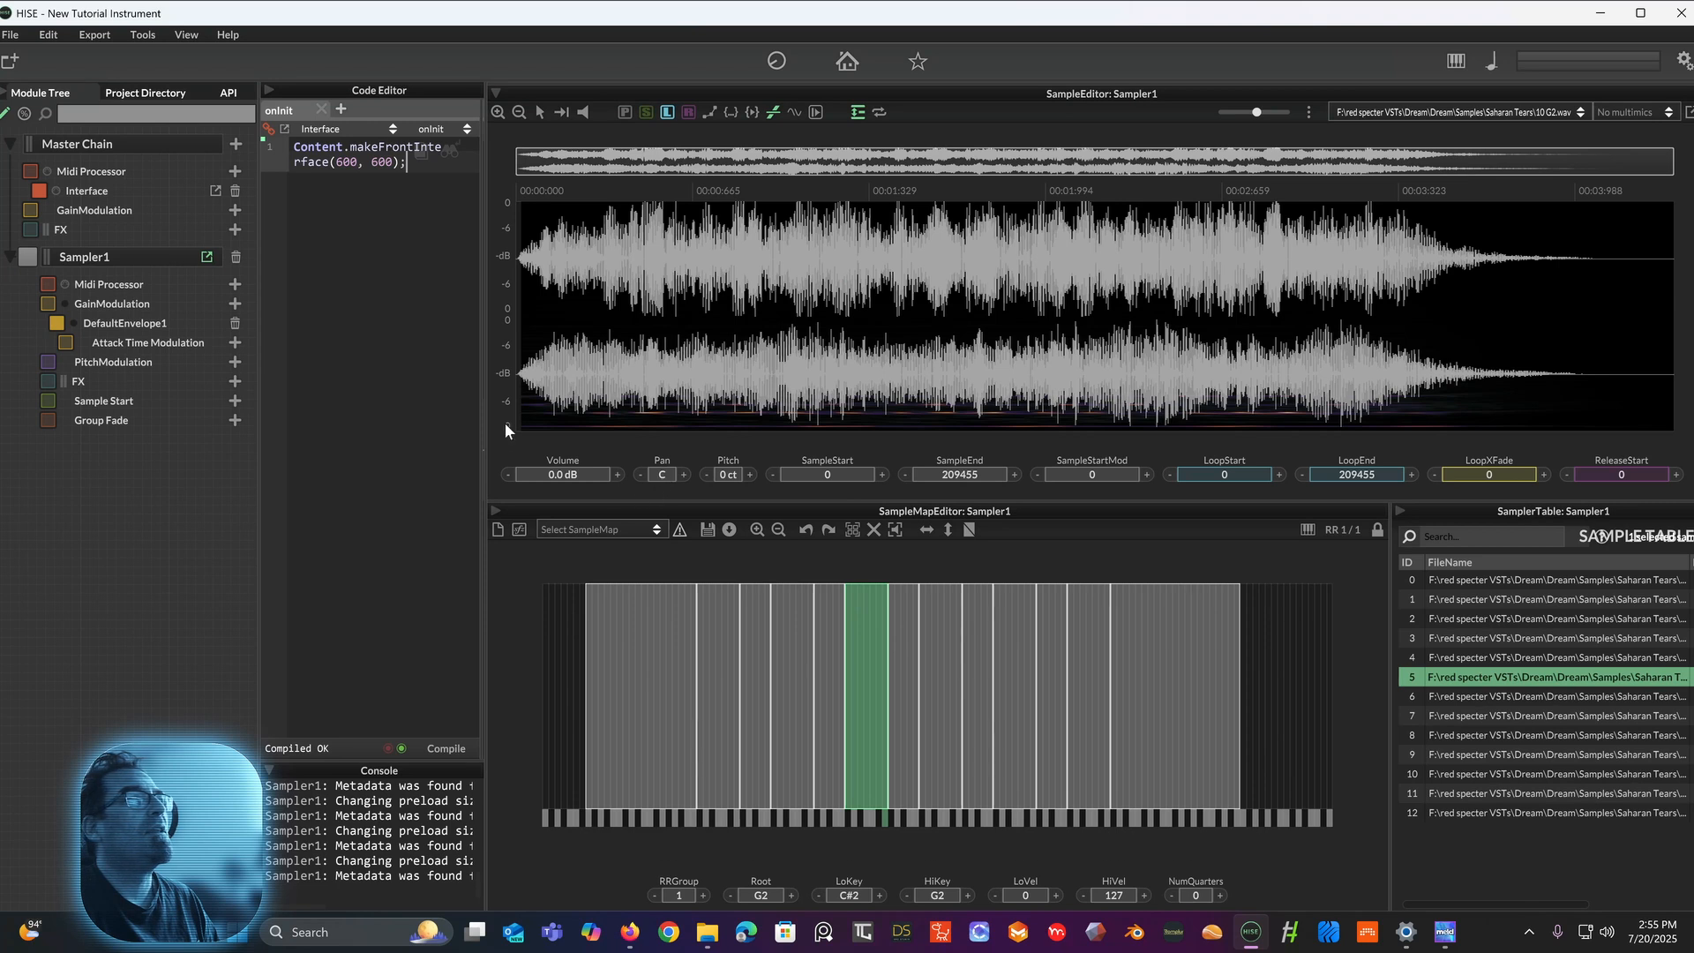
{"action": "left_click", "coordinate": [509, 475]}
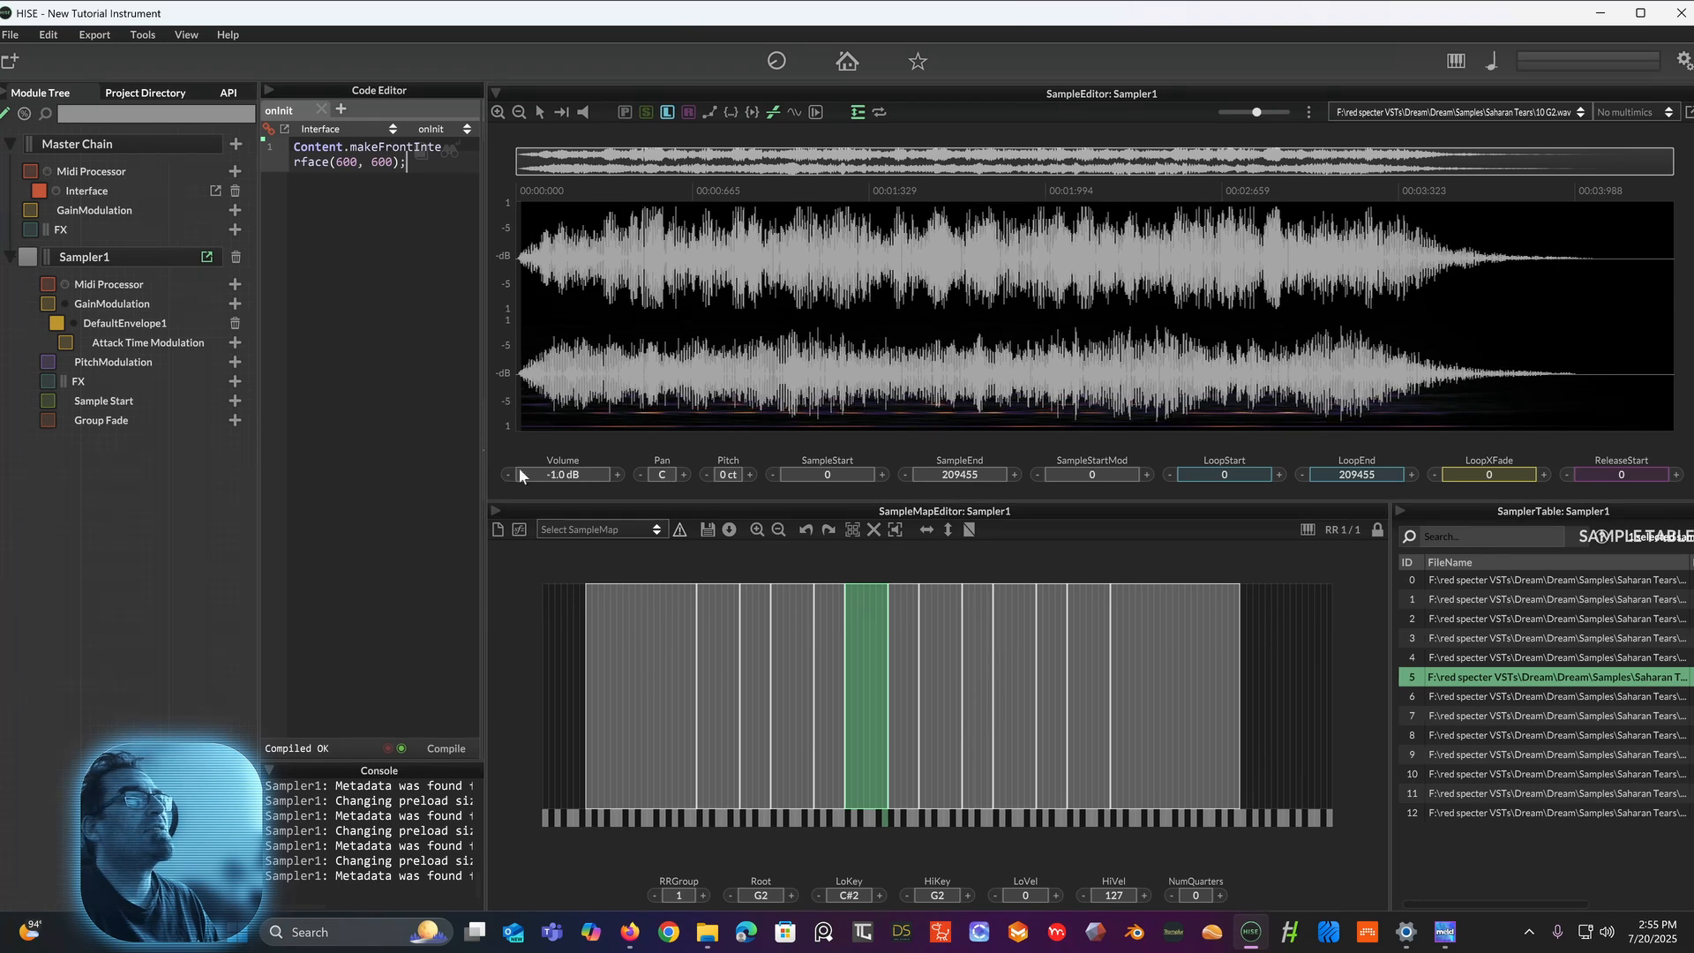
{"action": "left_click", "coordinate": [900, 622]}
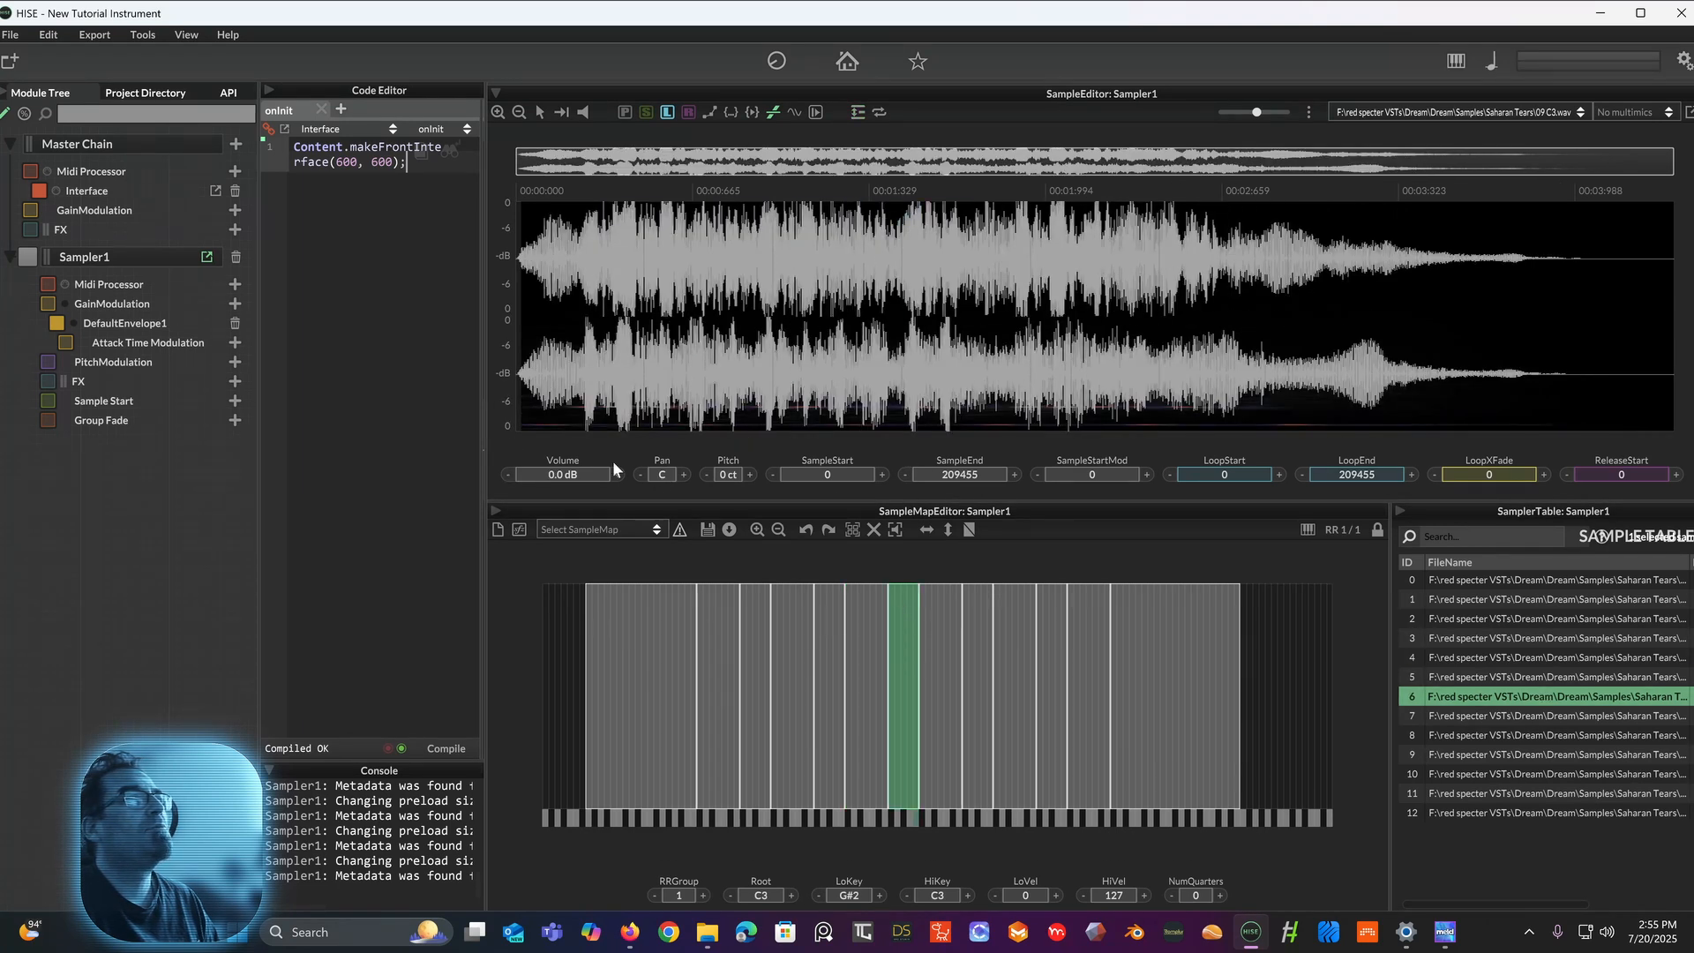
{"action": "left_click", "coordinate": [509, 475]}
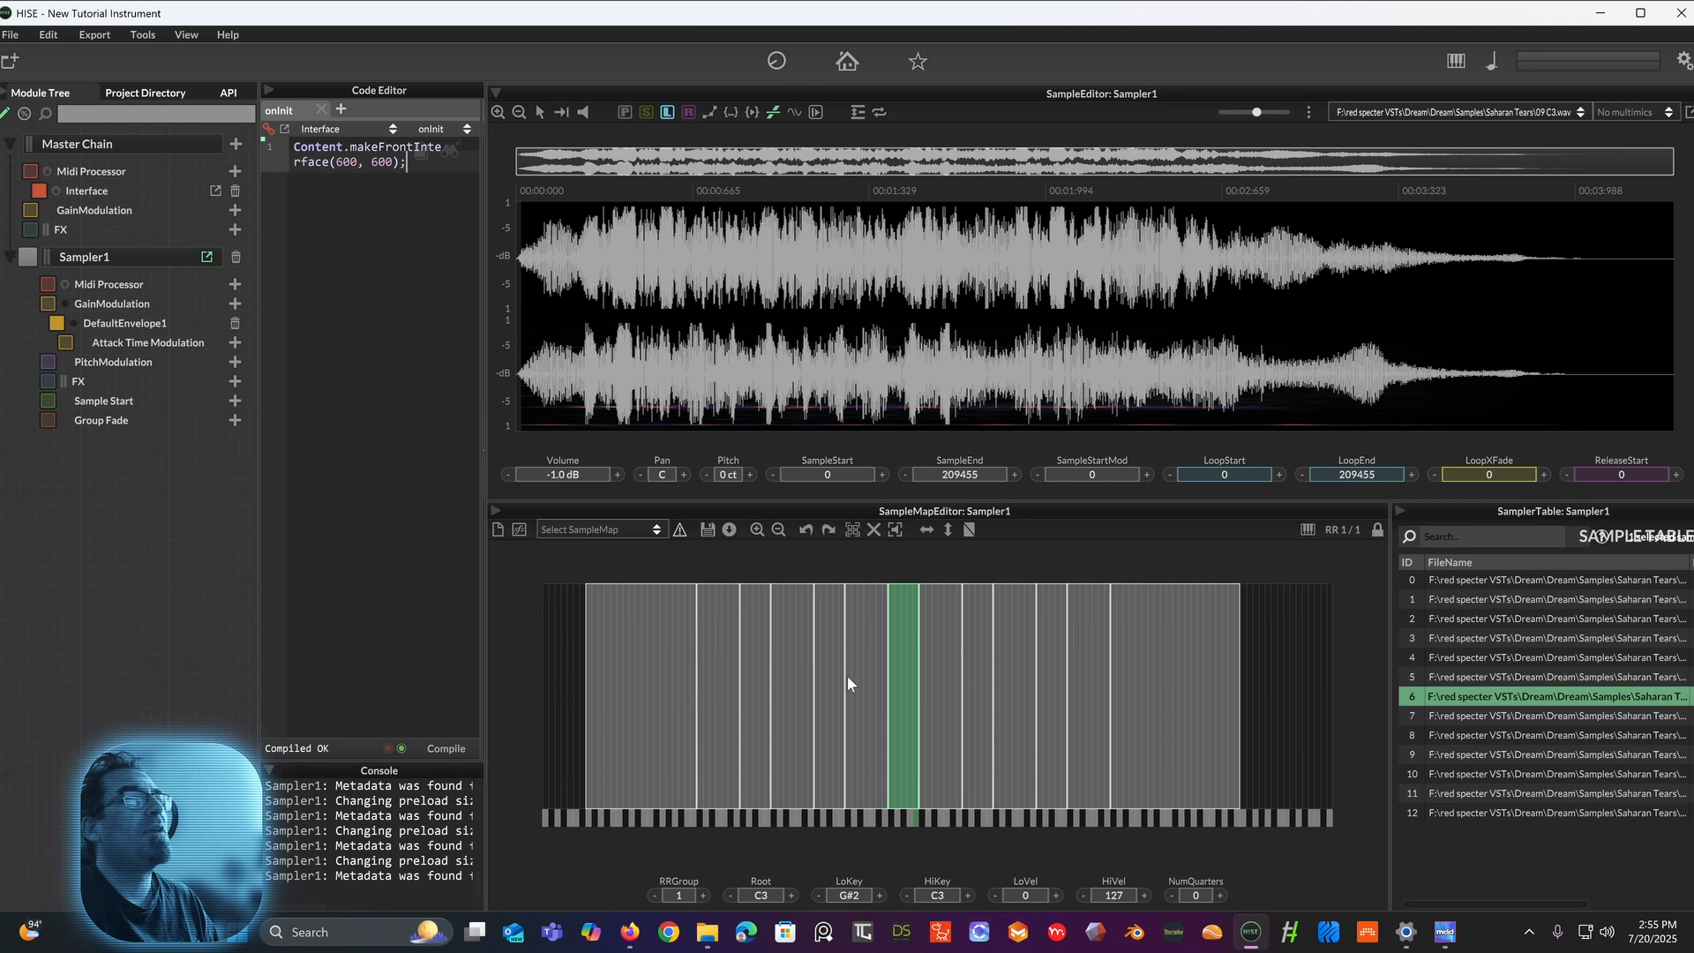
Step: Normalize the 07 C4.wav and 06 G4.wav samples
{"action": "left_click", "coordinate": [938, 676]}
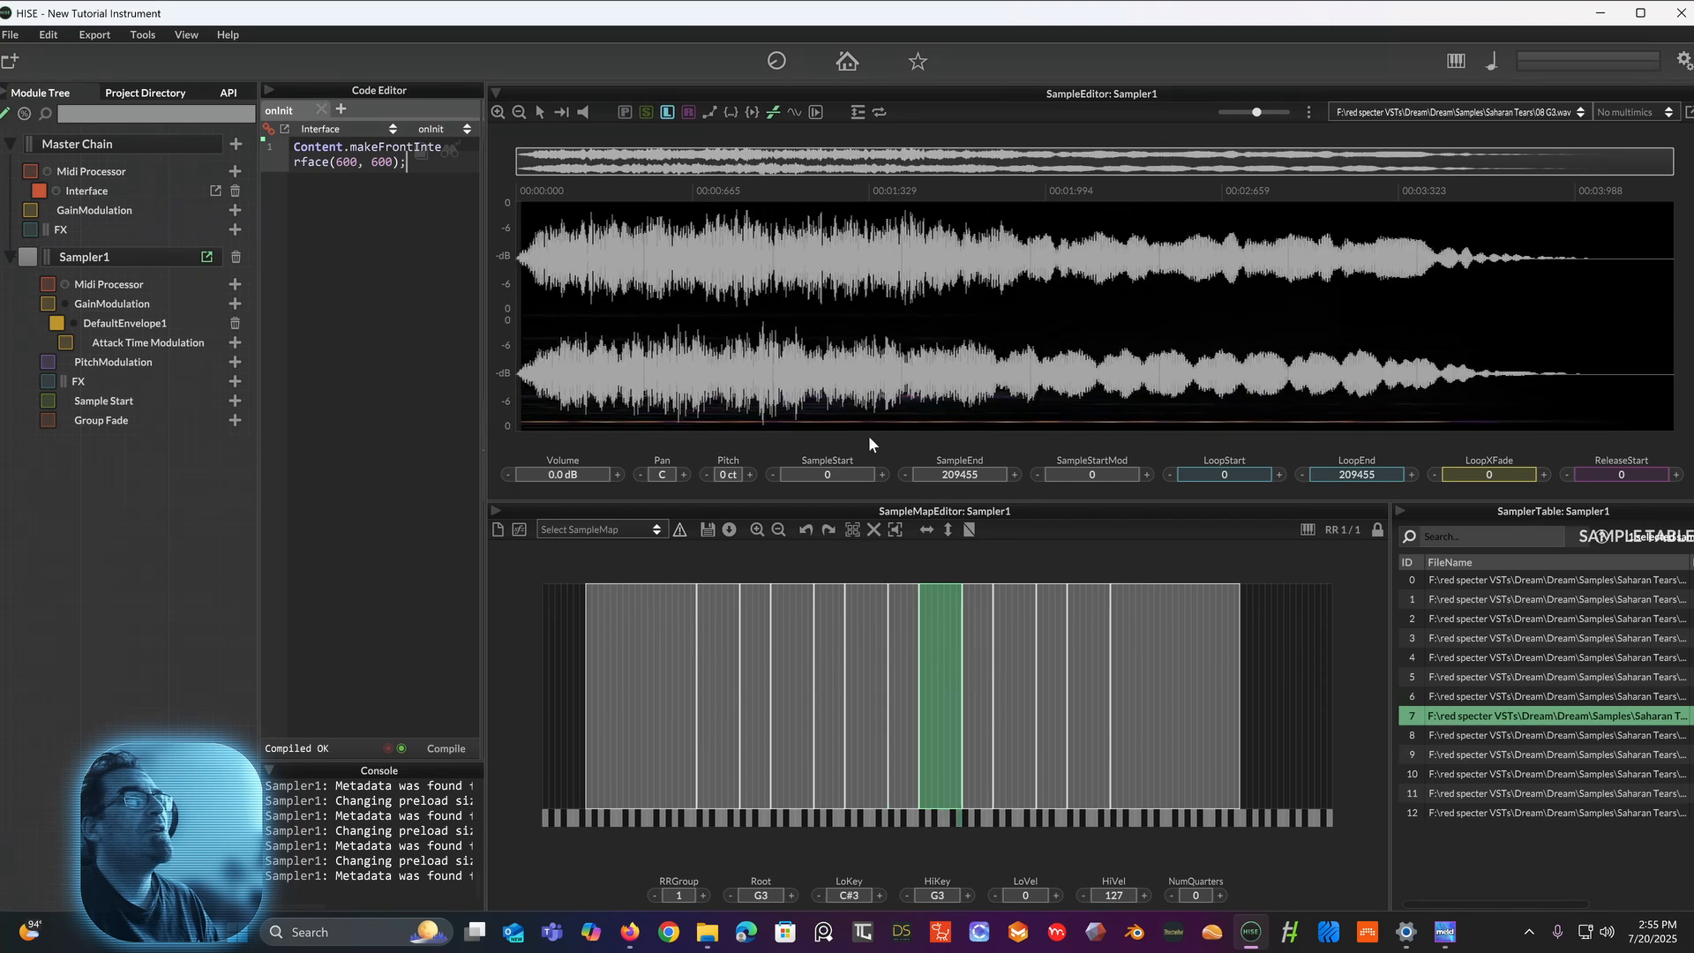
{"action": "left_click", "coordinate": [977, 645]}
{"action": "left_click", "coordinate": [858, 112]}
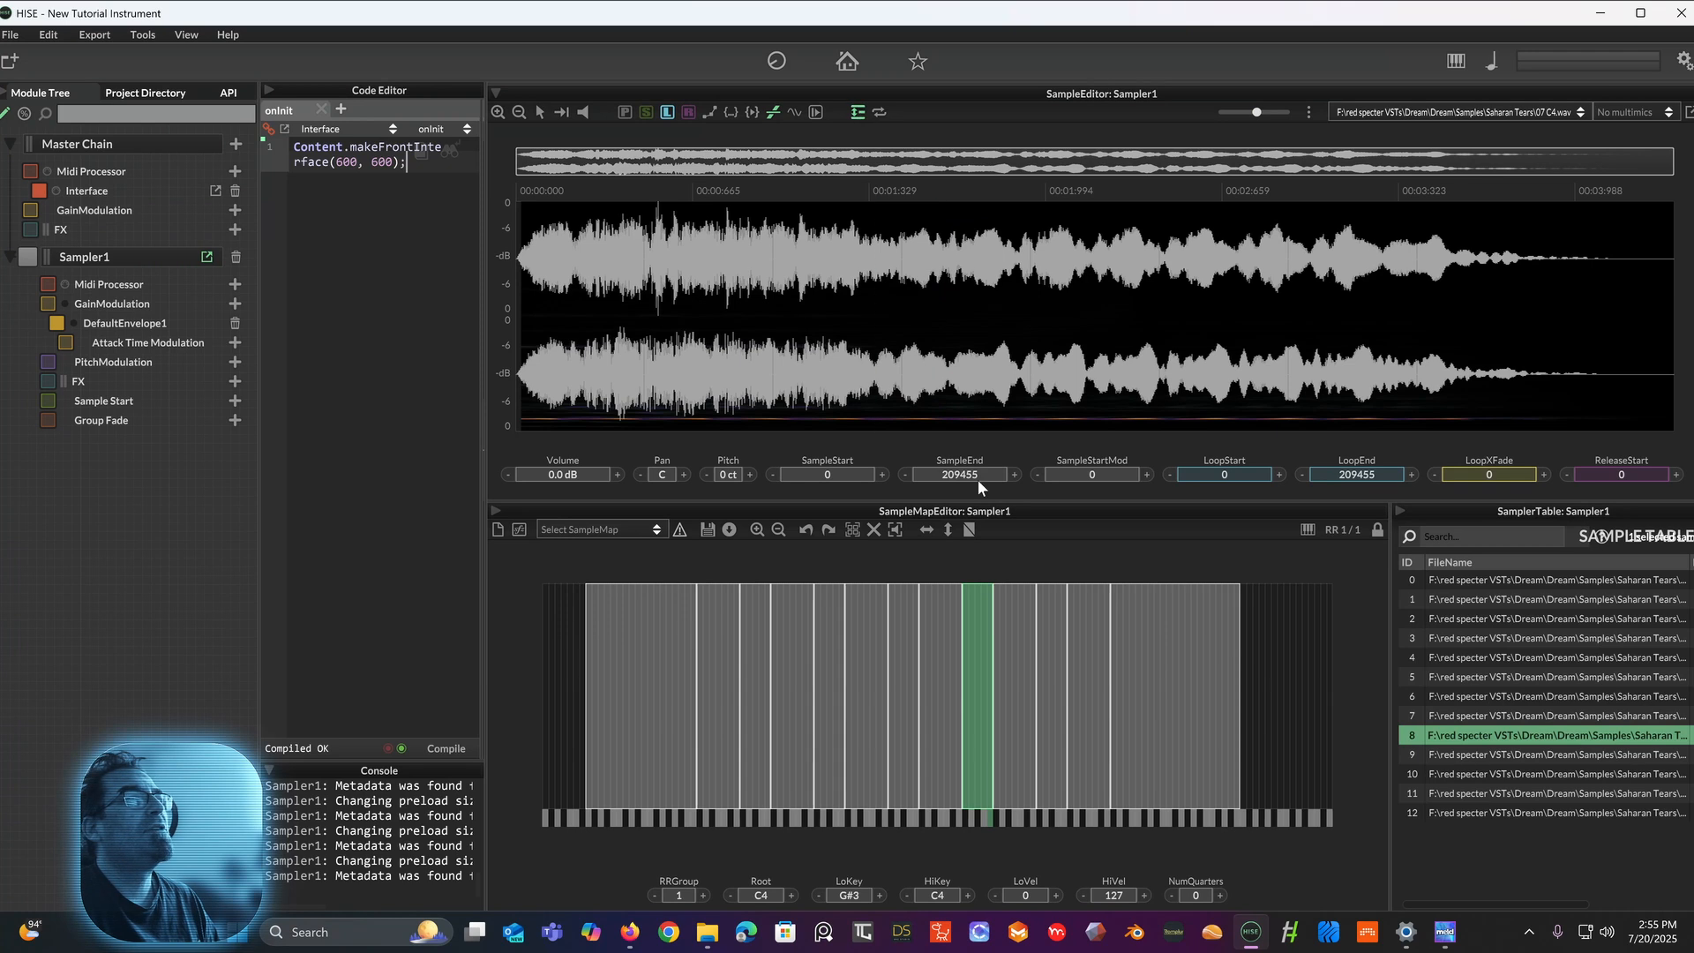
{"action": "left_click", "coordinate": [1019, 677]}
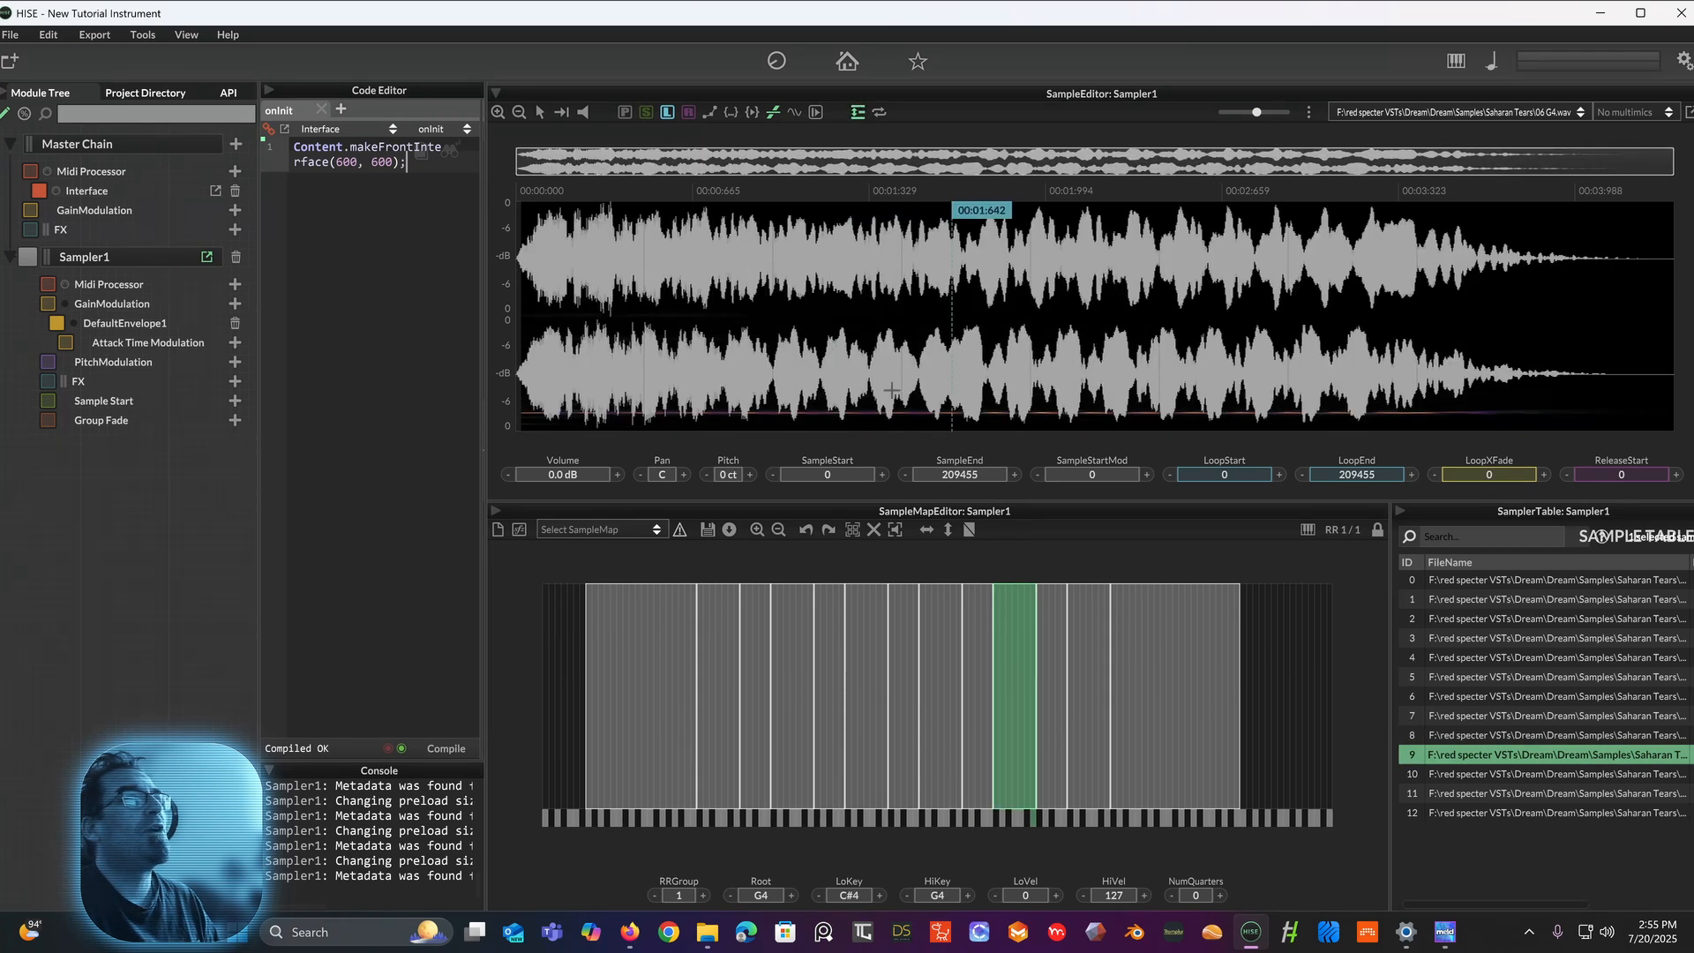
Step: Set the volume of the 05 C5.wav sample to -2.0 dB and normalize it
{"action": "left_click", "coordinate": [1052, 676]}
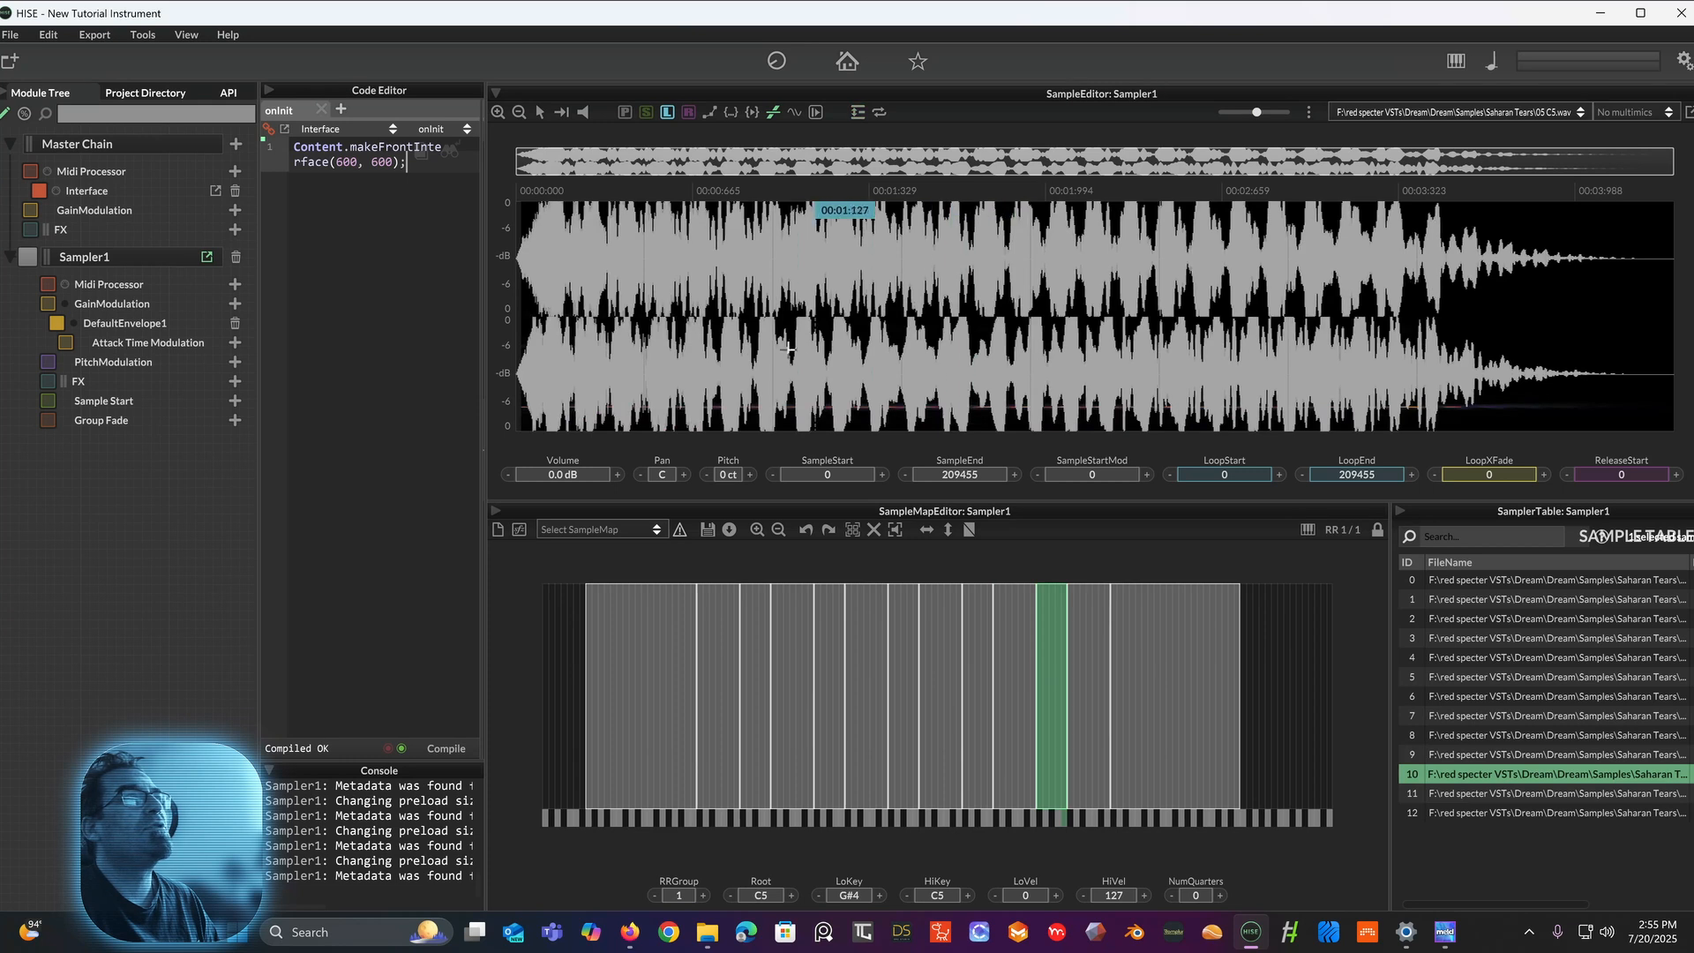
{"action": "left_click", "coordinate": [508, 476]}
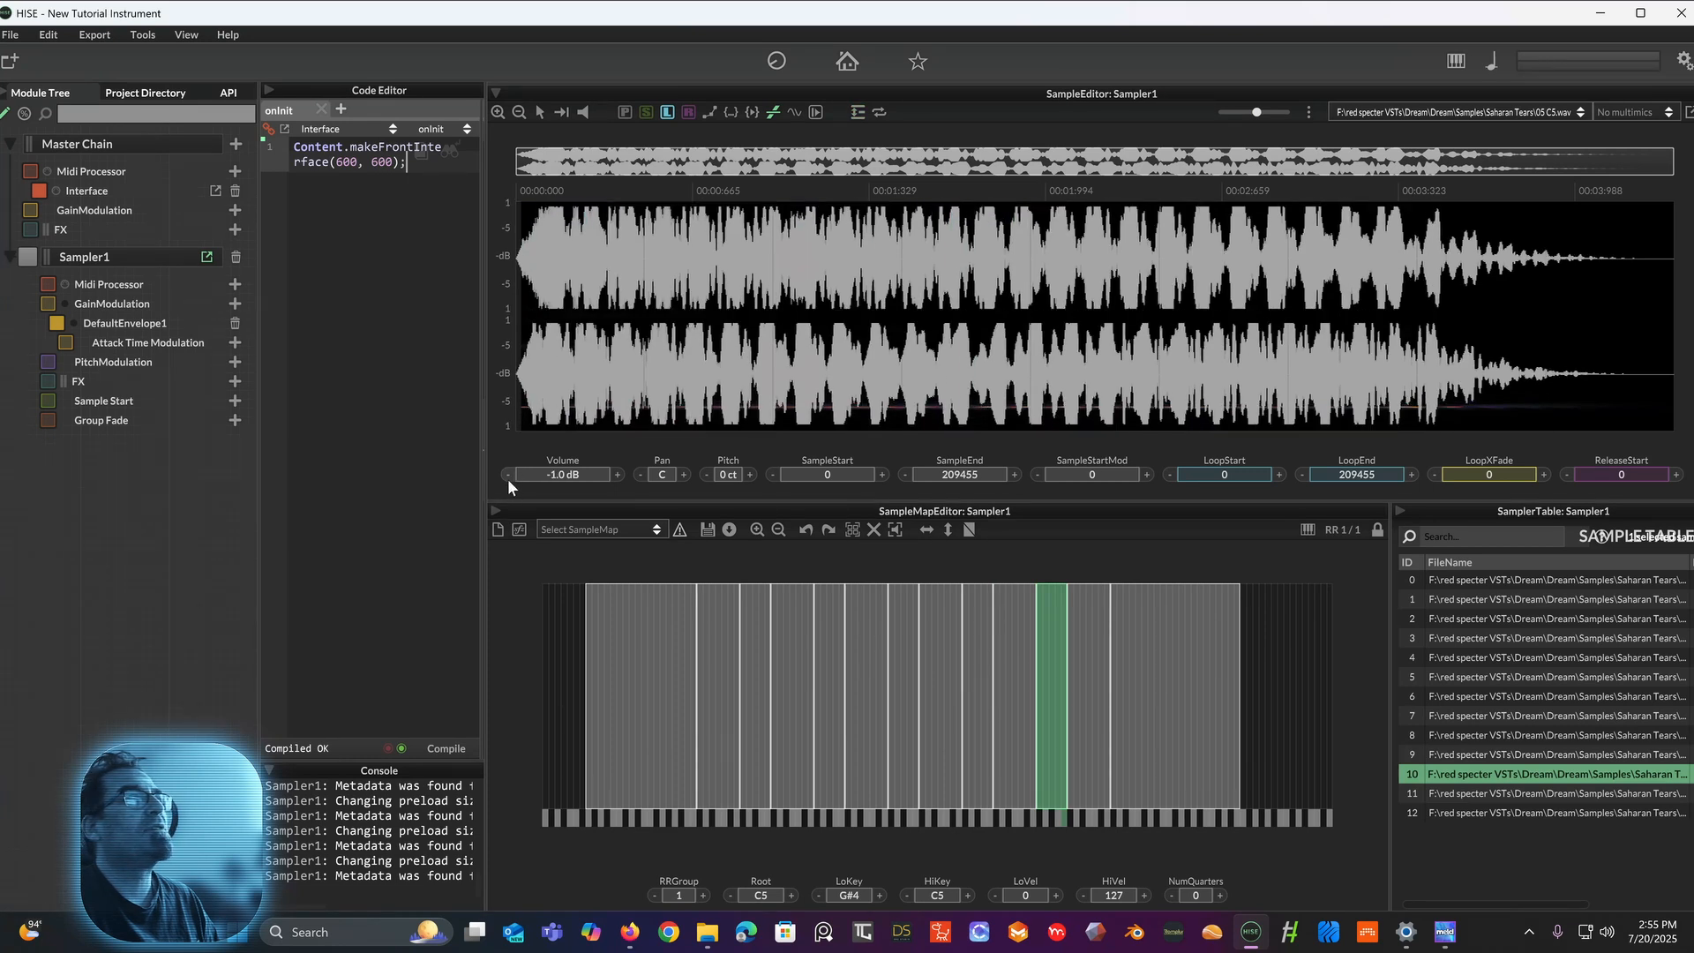
{"action": "left_click", "coordinate": [509, 476]}
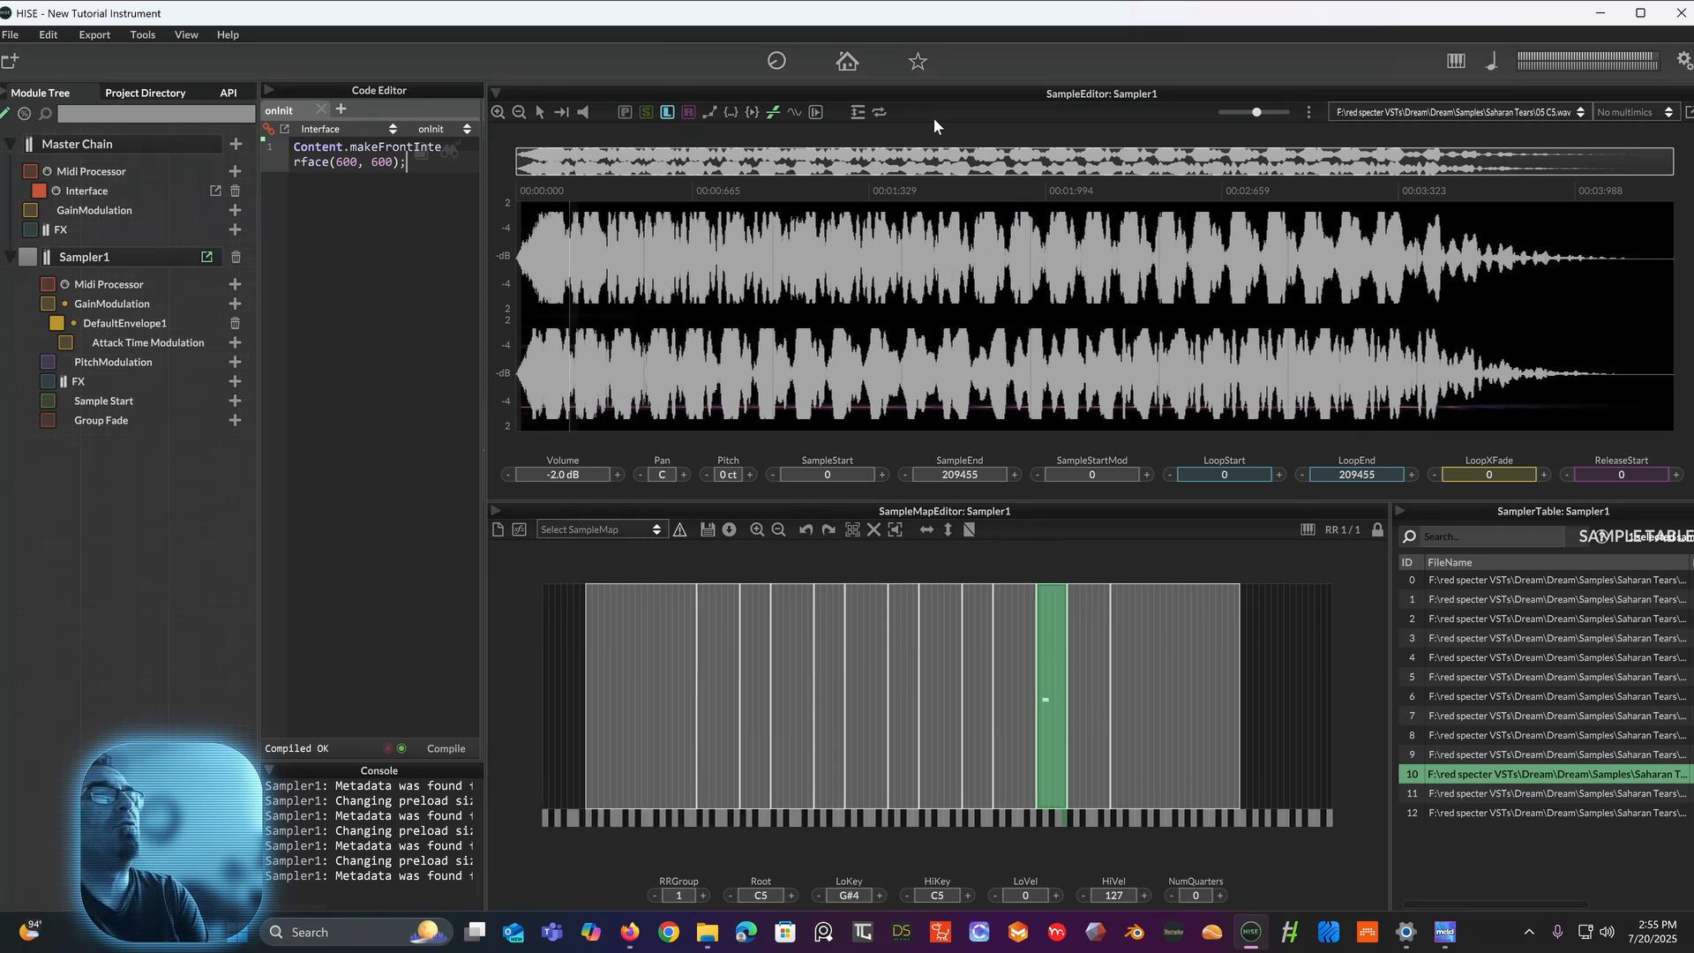
{"action": "left_click", "coordinate": [858, 111]}
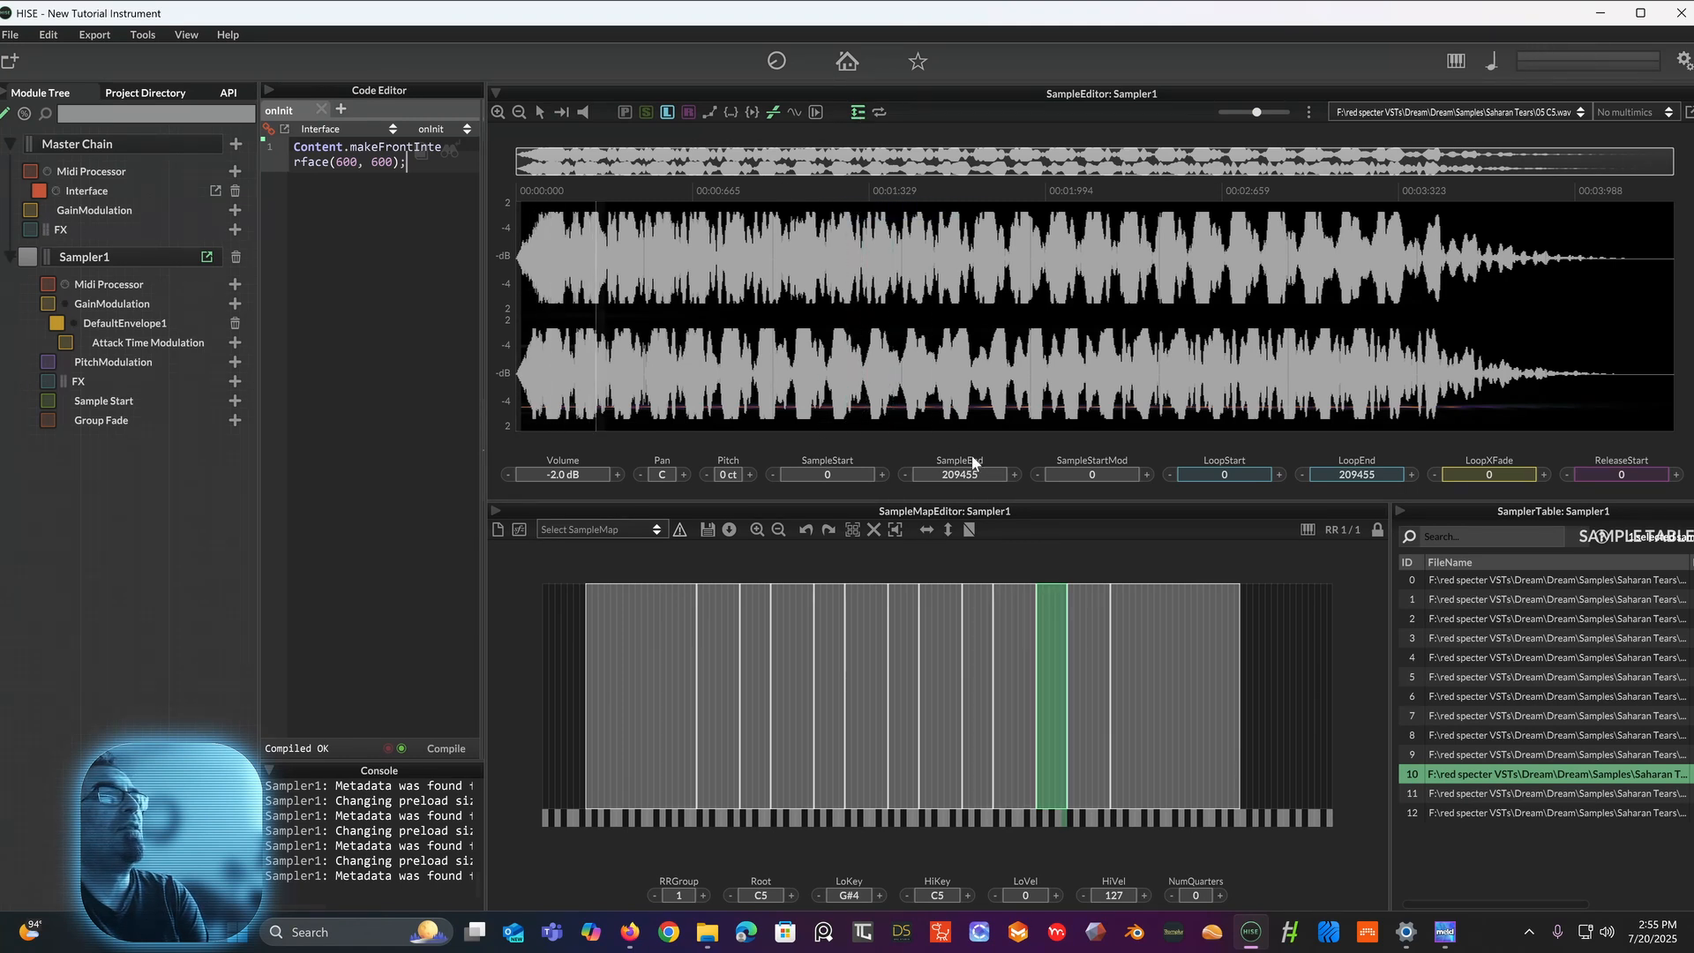
Step: Normalize the 03 C6.wav sample in the highest zone of the keyboard map
{"action": "left_click", "coordinate": [1091, 631]}
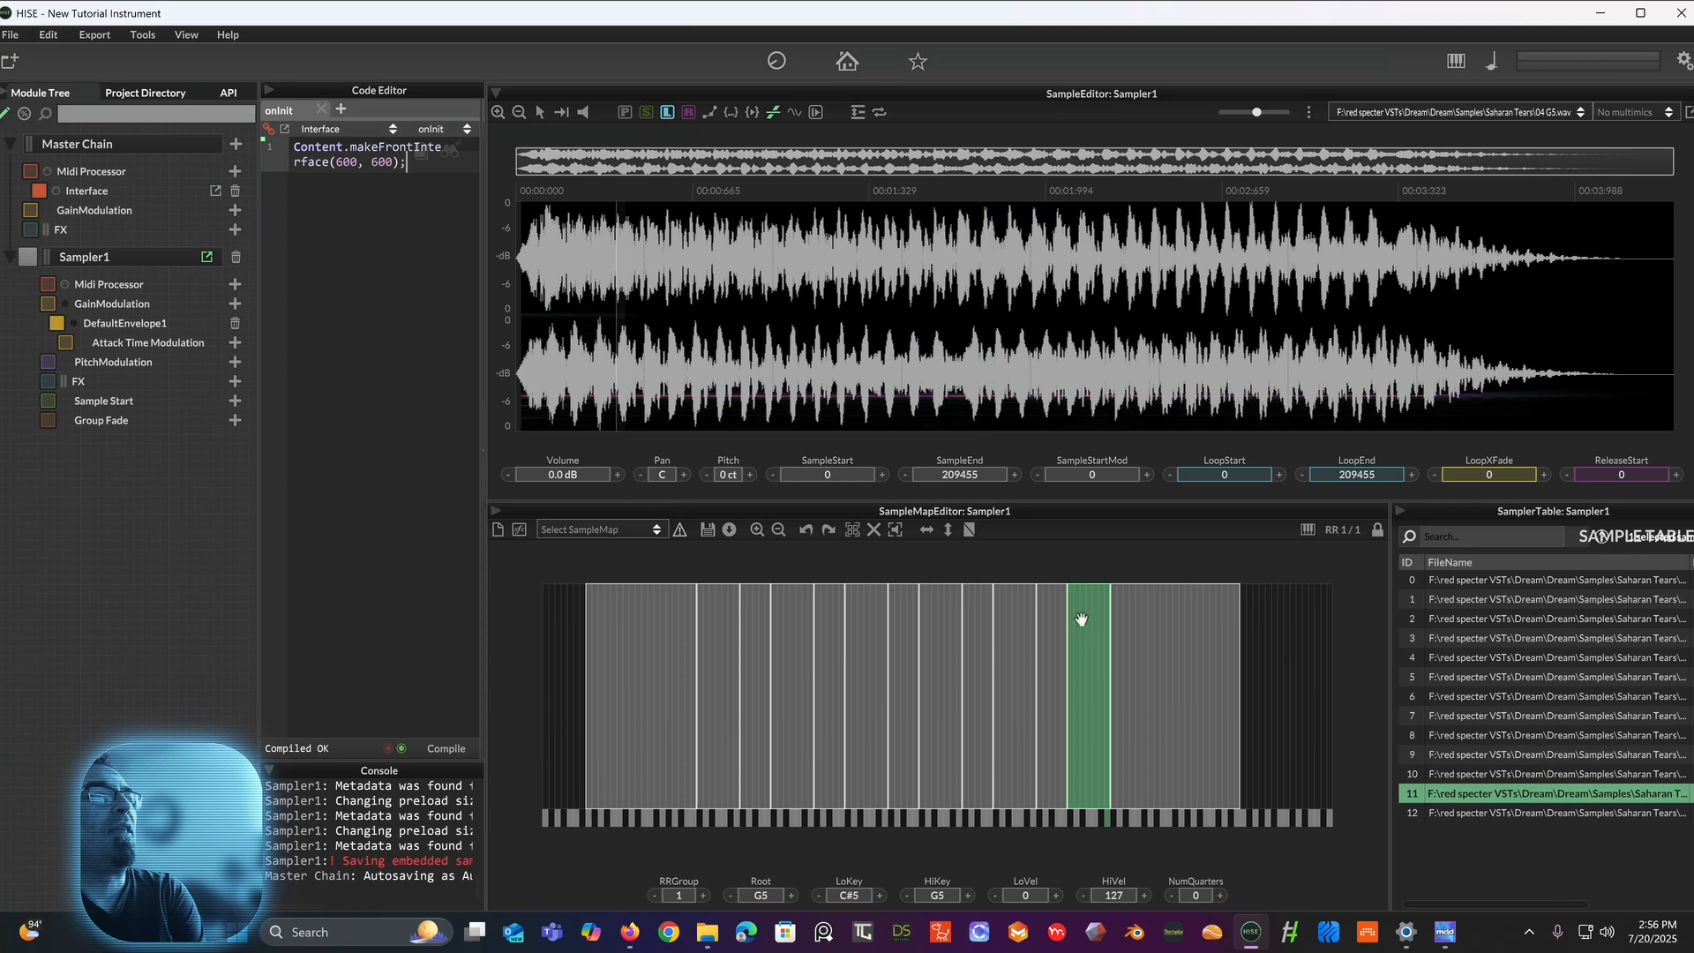
{"action": "left_click", "coordinate": [1125, 660]}
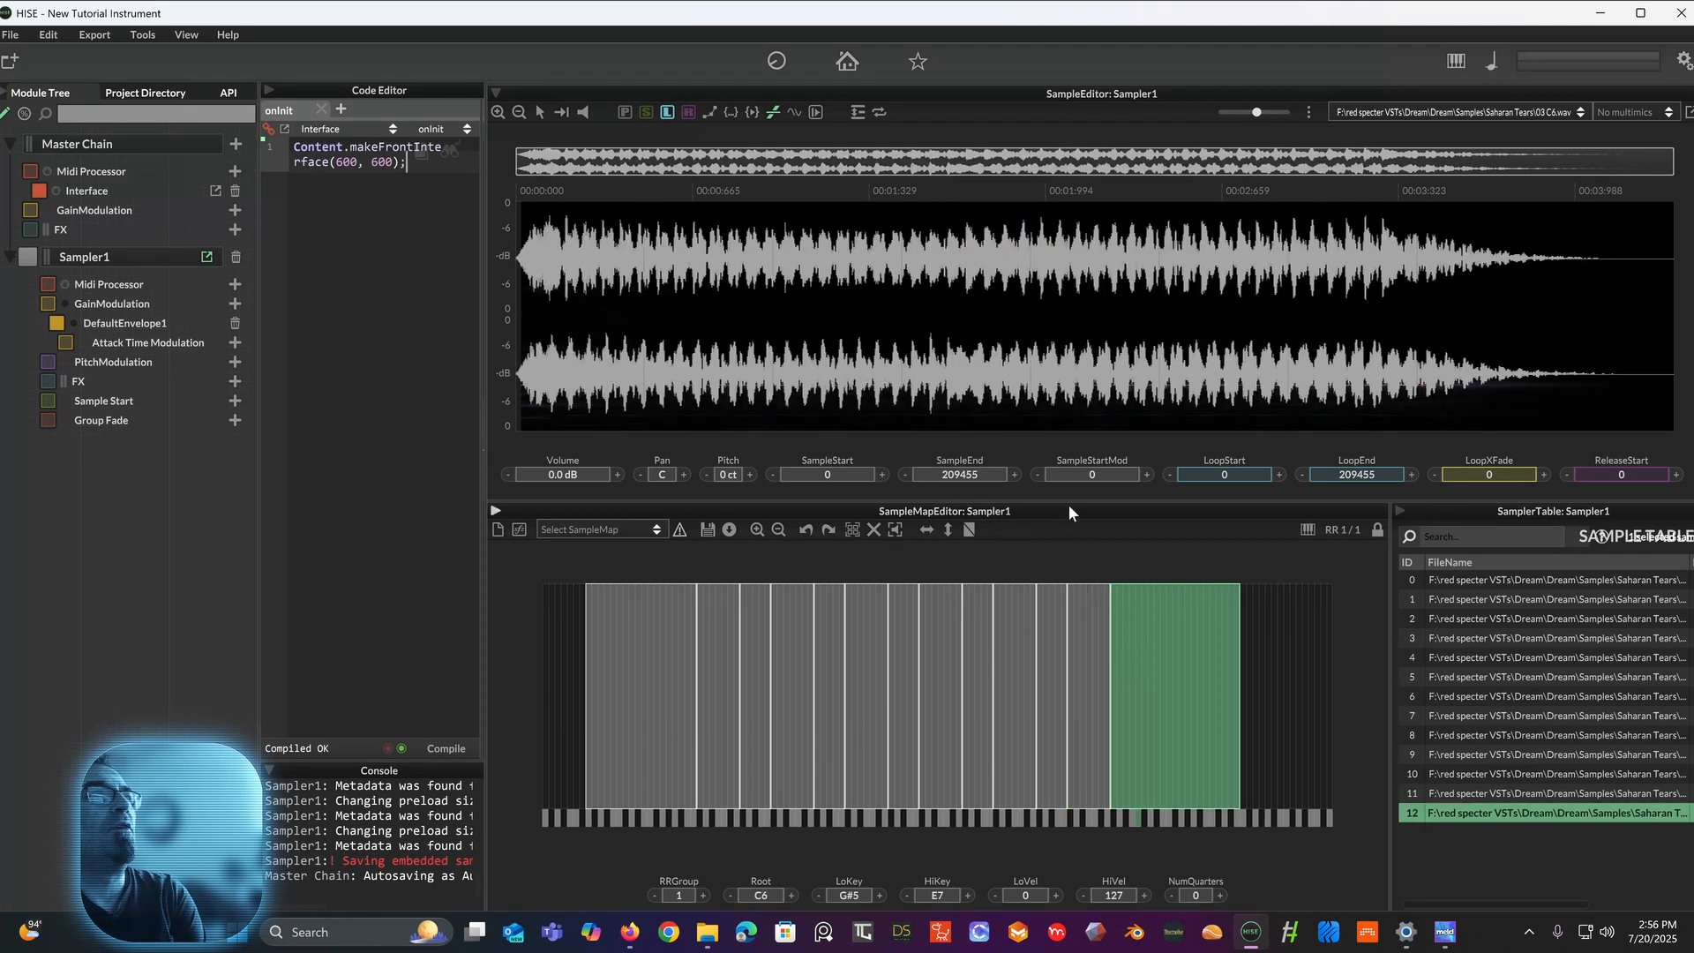
{"action": "left_click", "coordinate": [856, 112]}
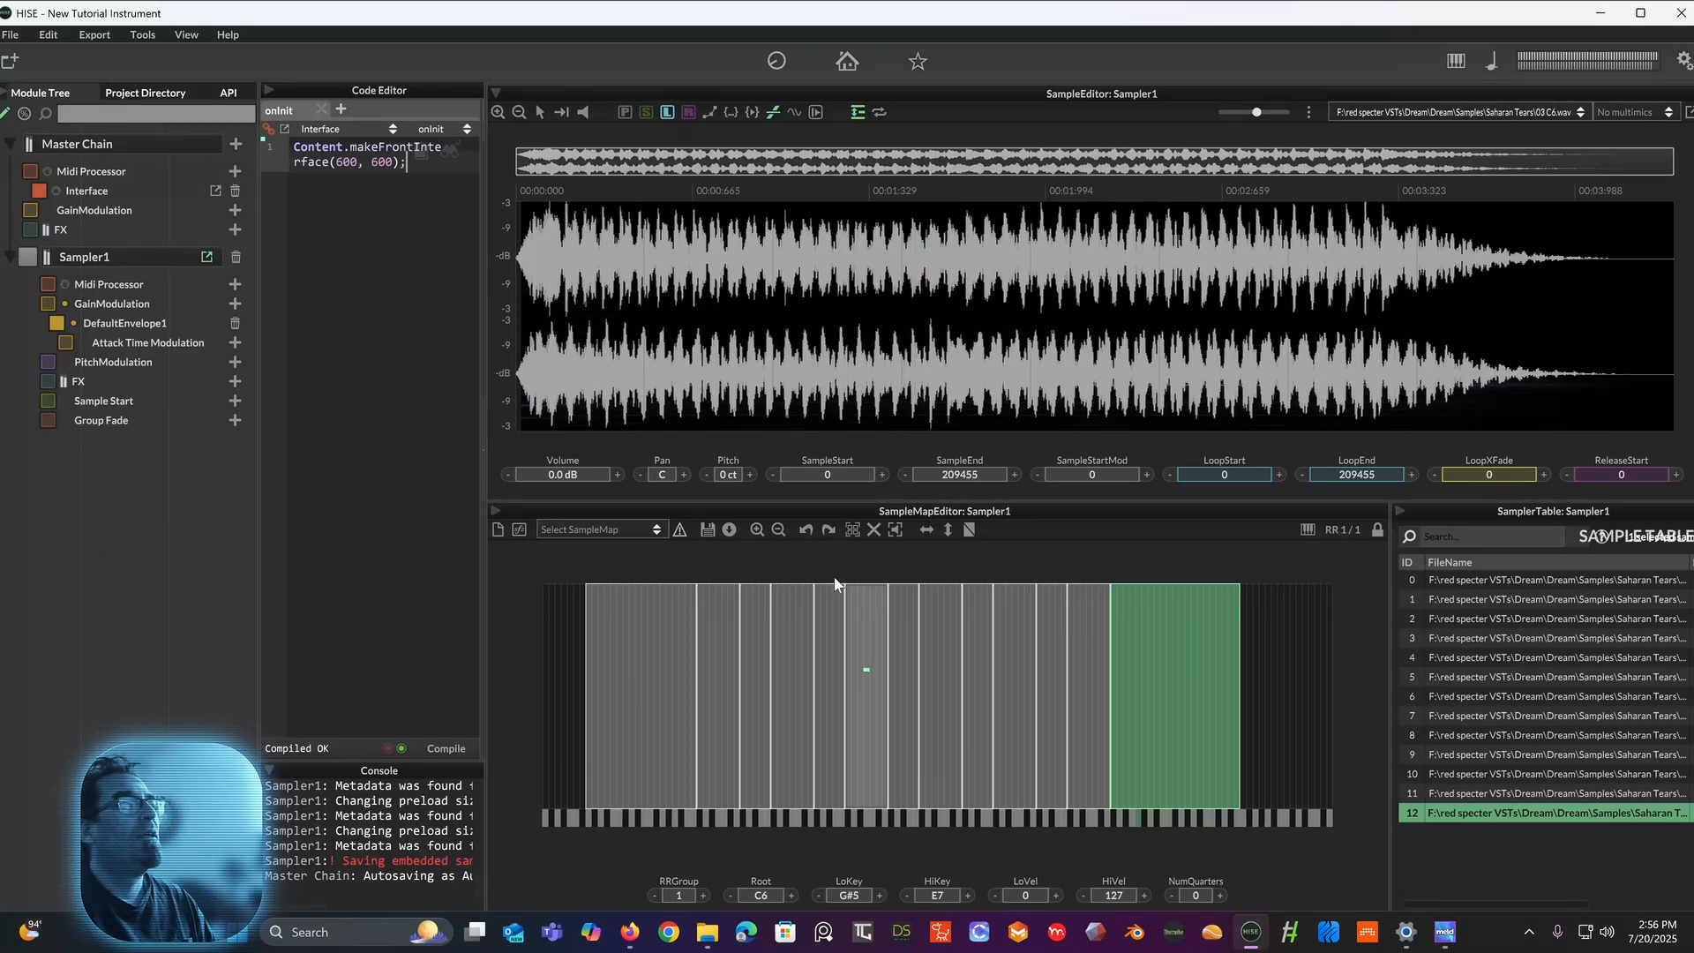
Step: Enable looping on the 10 G2.wav sample and set its loop to run from 95549 to 136835
{"action": "left_click", "coordinate": [865, 612]}
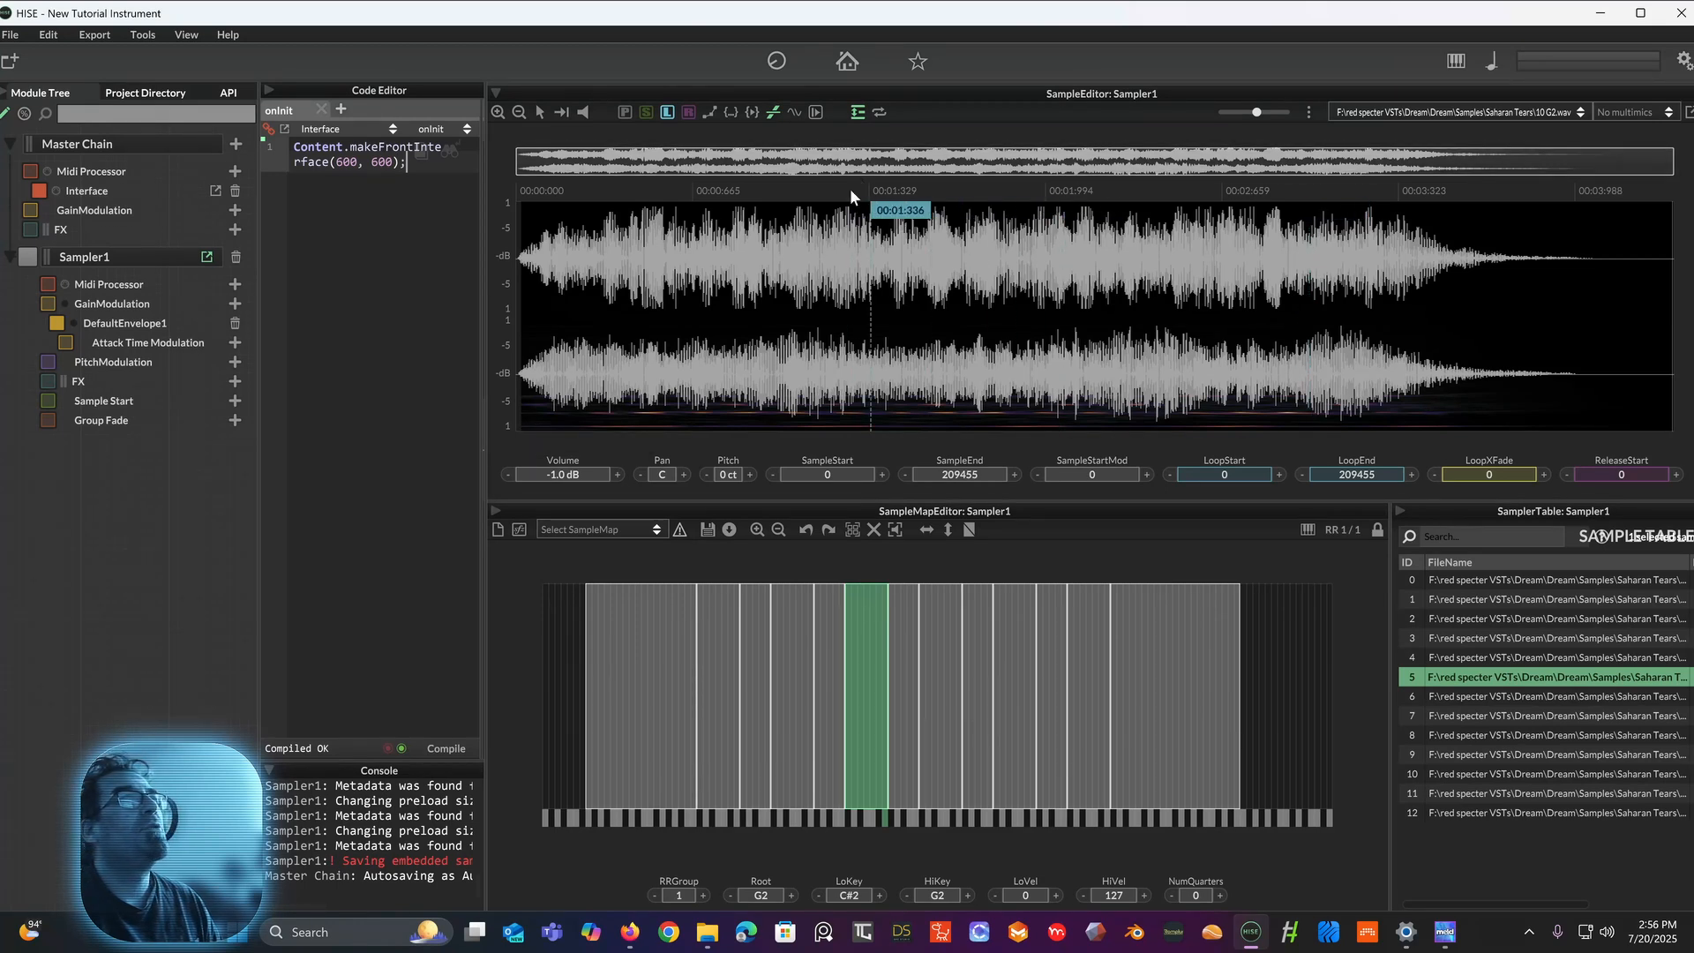
{"action": "left_click", "coordinate": [879, 113]}
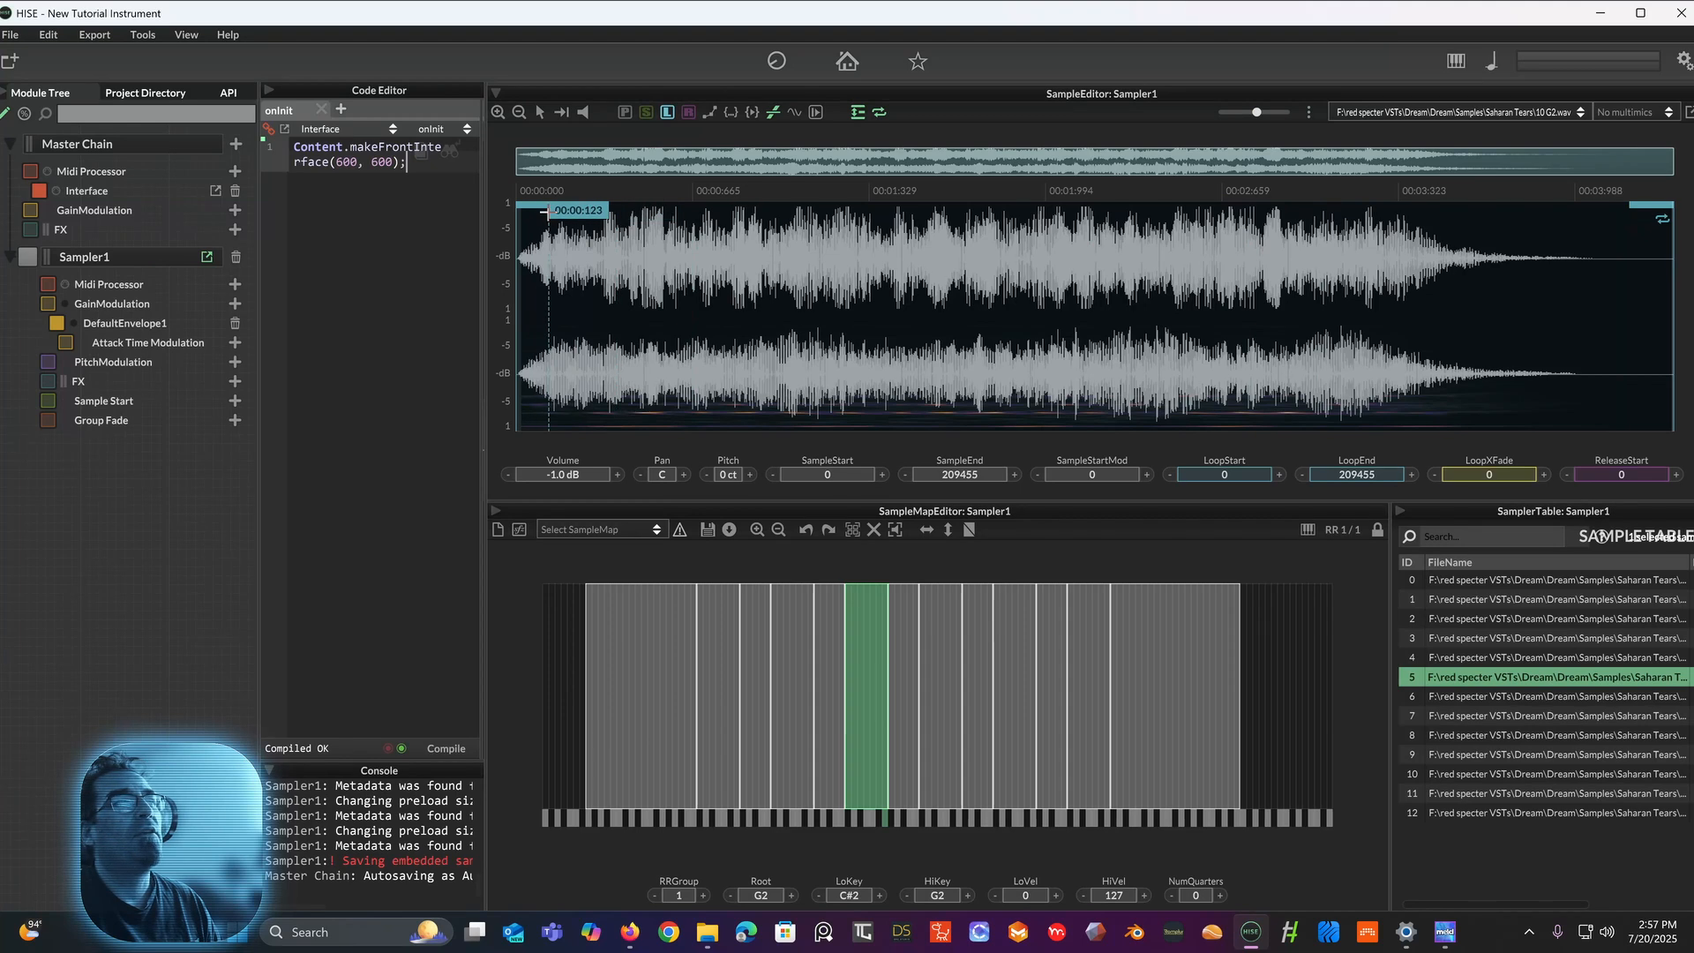
{"action": "left_click_drag", "start_coordinate": [544, 213], "coordinate": [715, 223]}
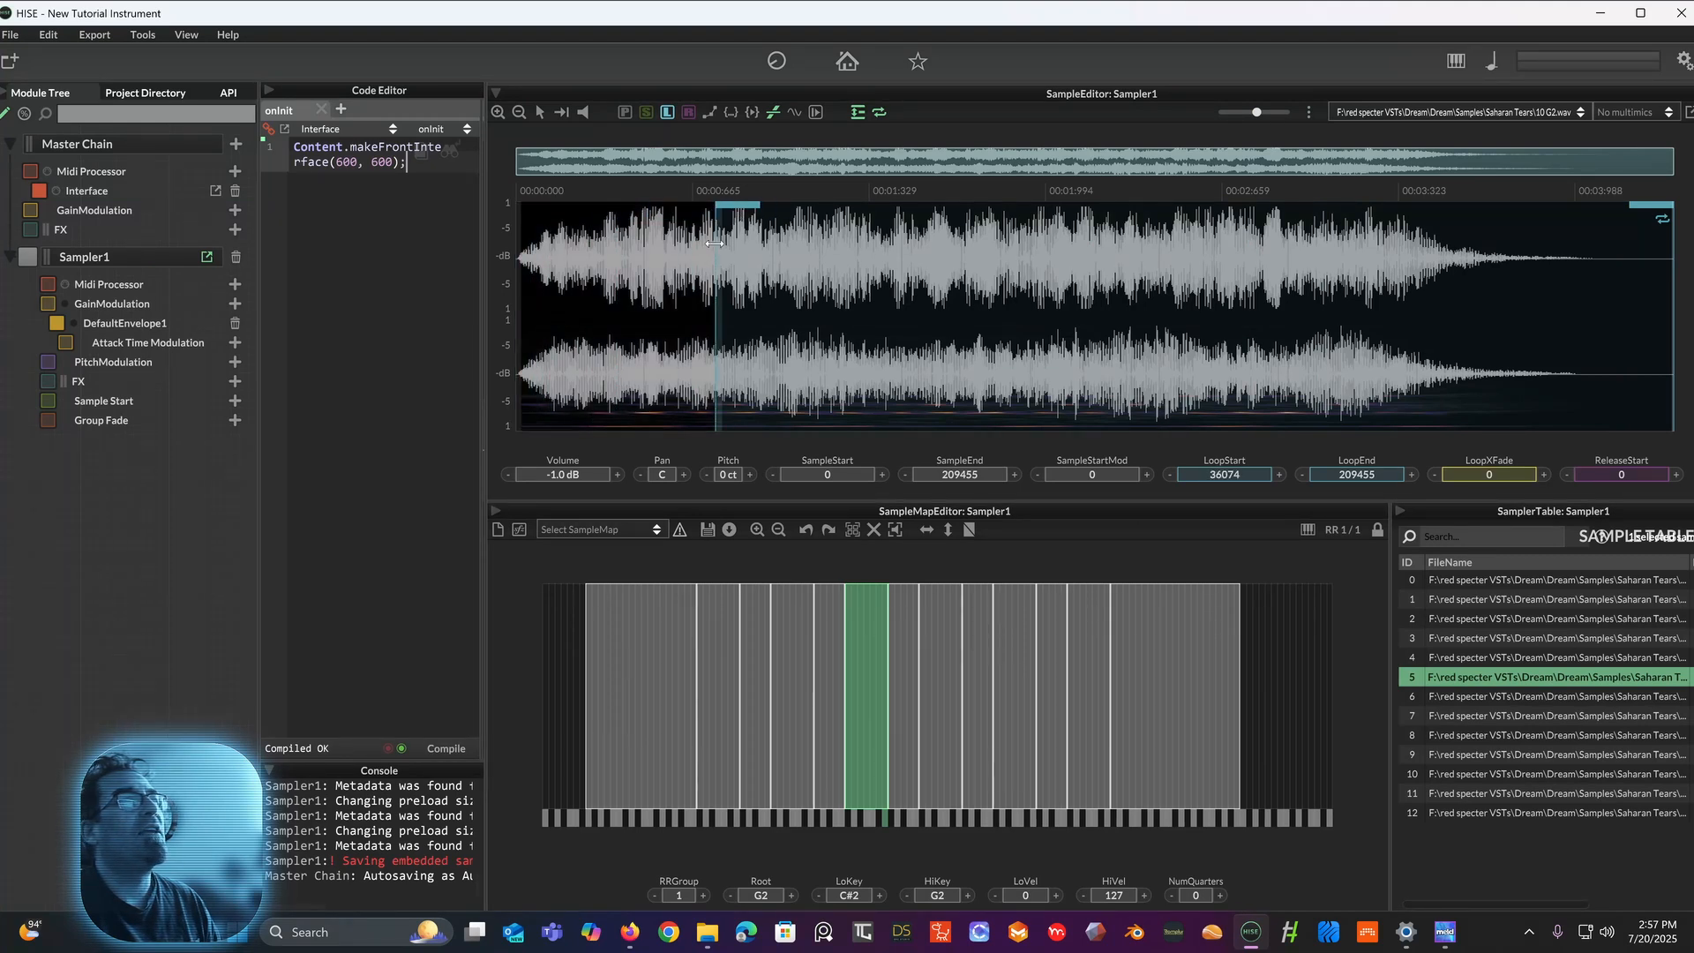
{"action": "left_click", "coordinate": [1044, 252]}
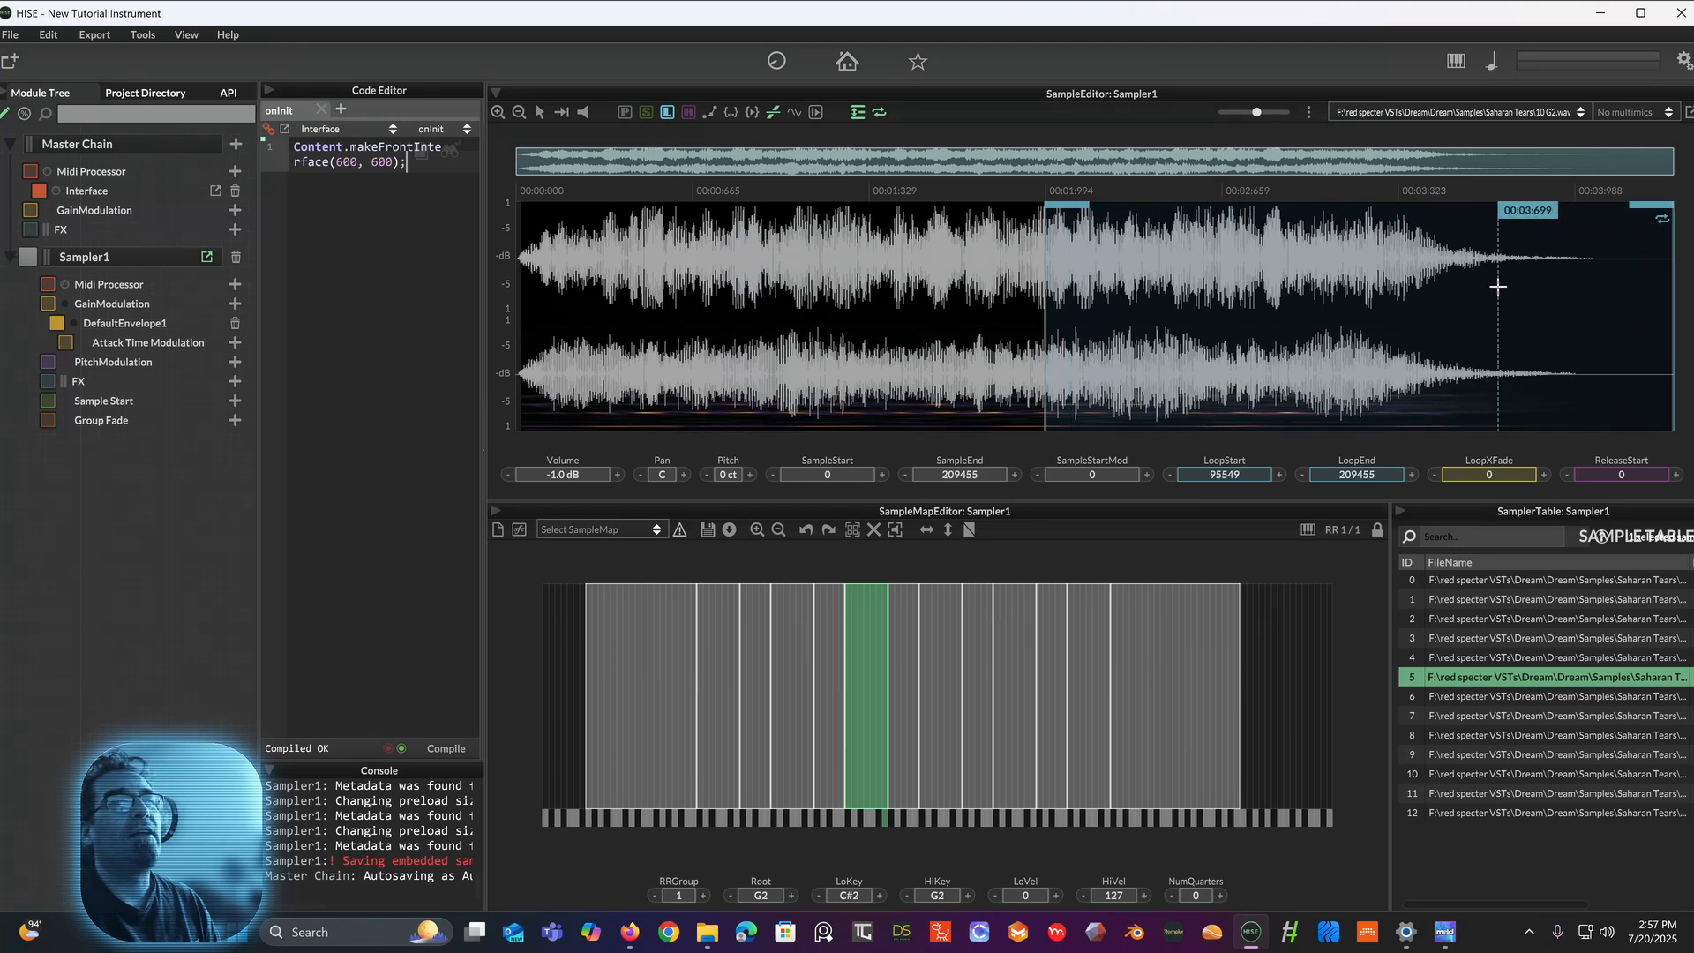
{"action": "left_click", "coordinate": [1303, 475]}
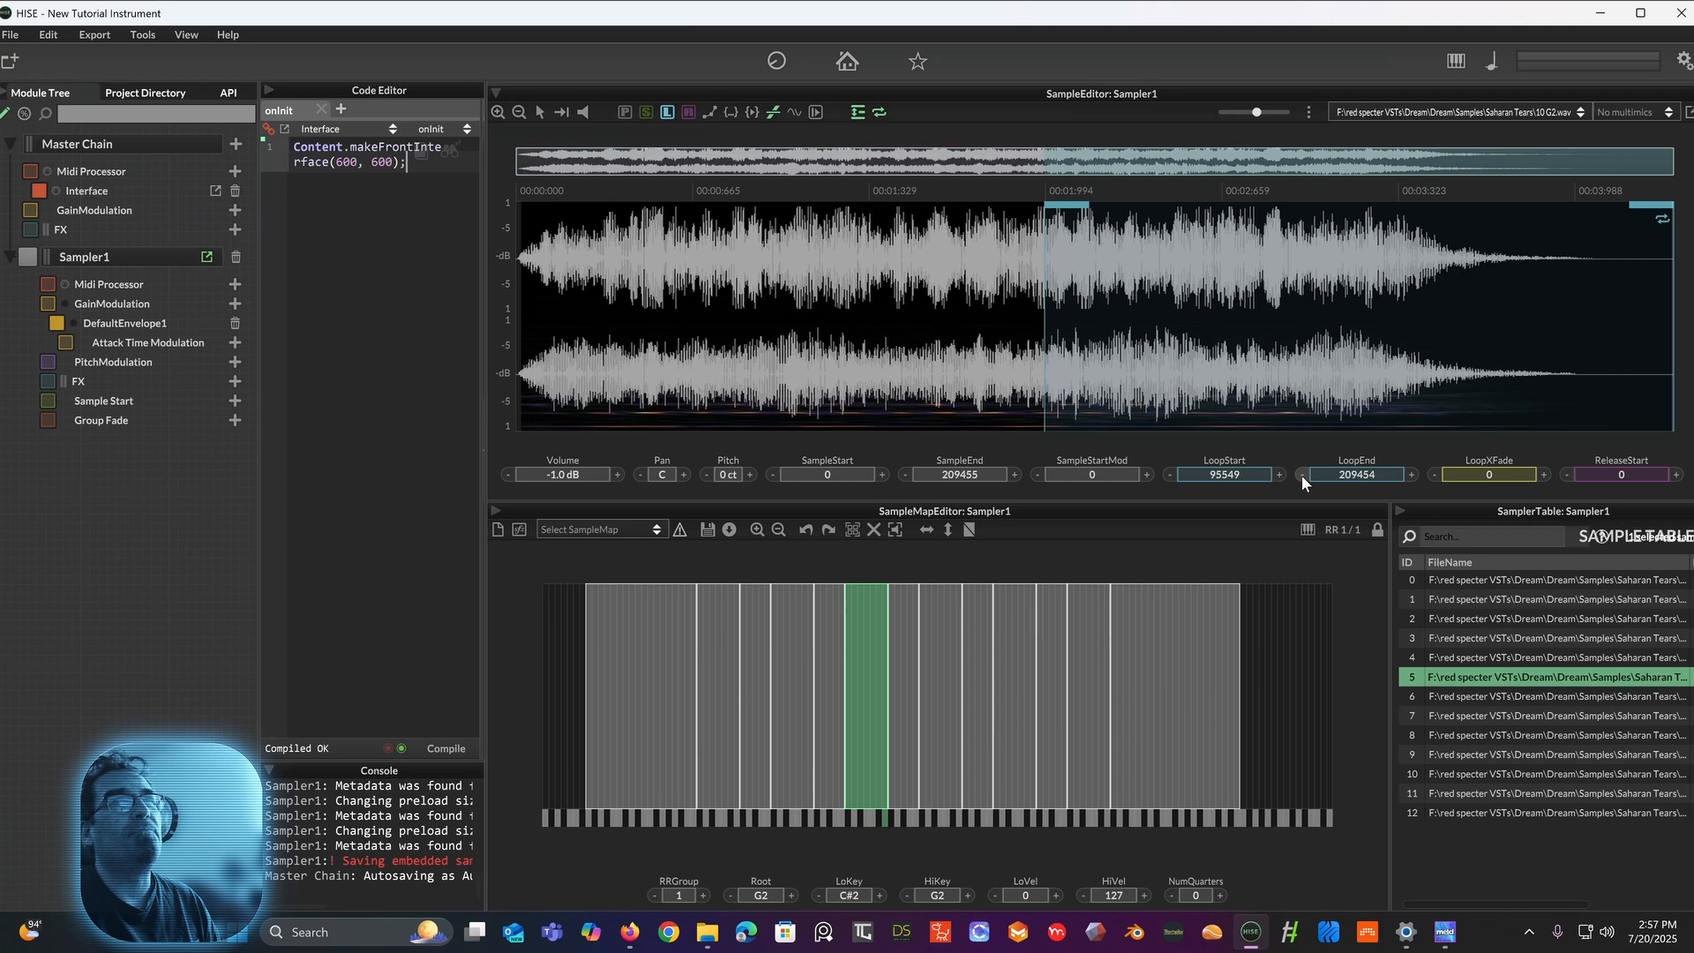
{"action": "left_click_drag", "start_coordinate": [1349, 476], "coordinate": [888, 501]}
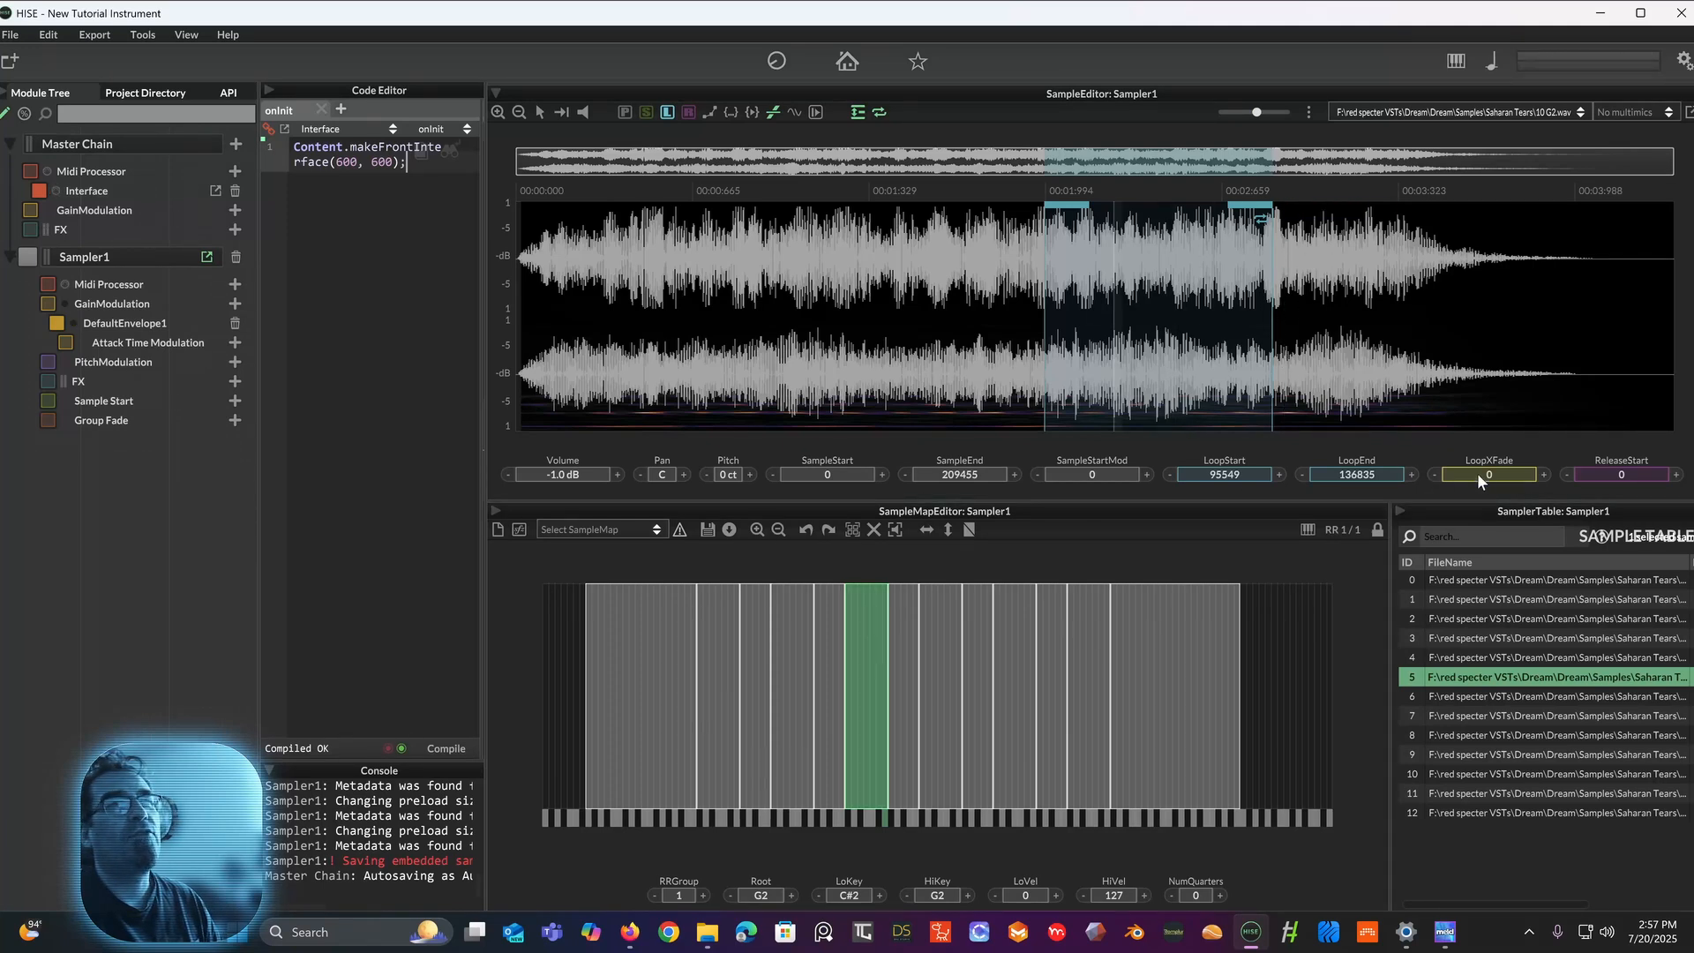
Step: Set the 10 G2.wav sample's loop crossfade to 4850 and its release start to 138763
{"action": "left_click_drag", "start_coordinate": [1480, 473], "coordinate": [1513, 469]}
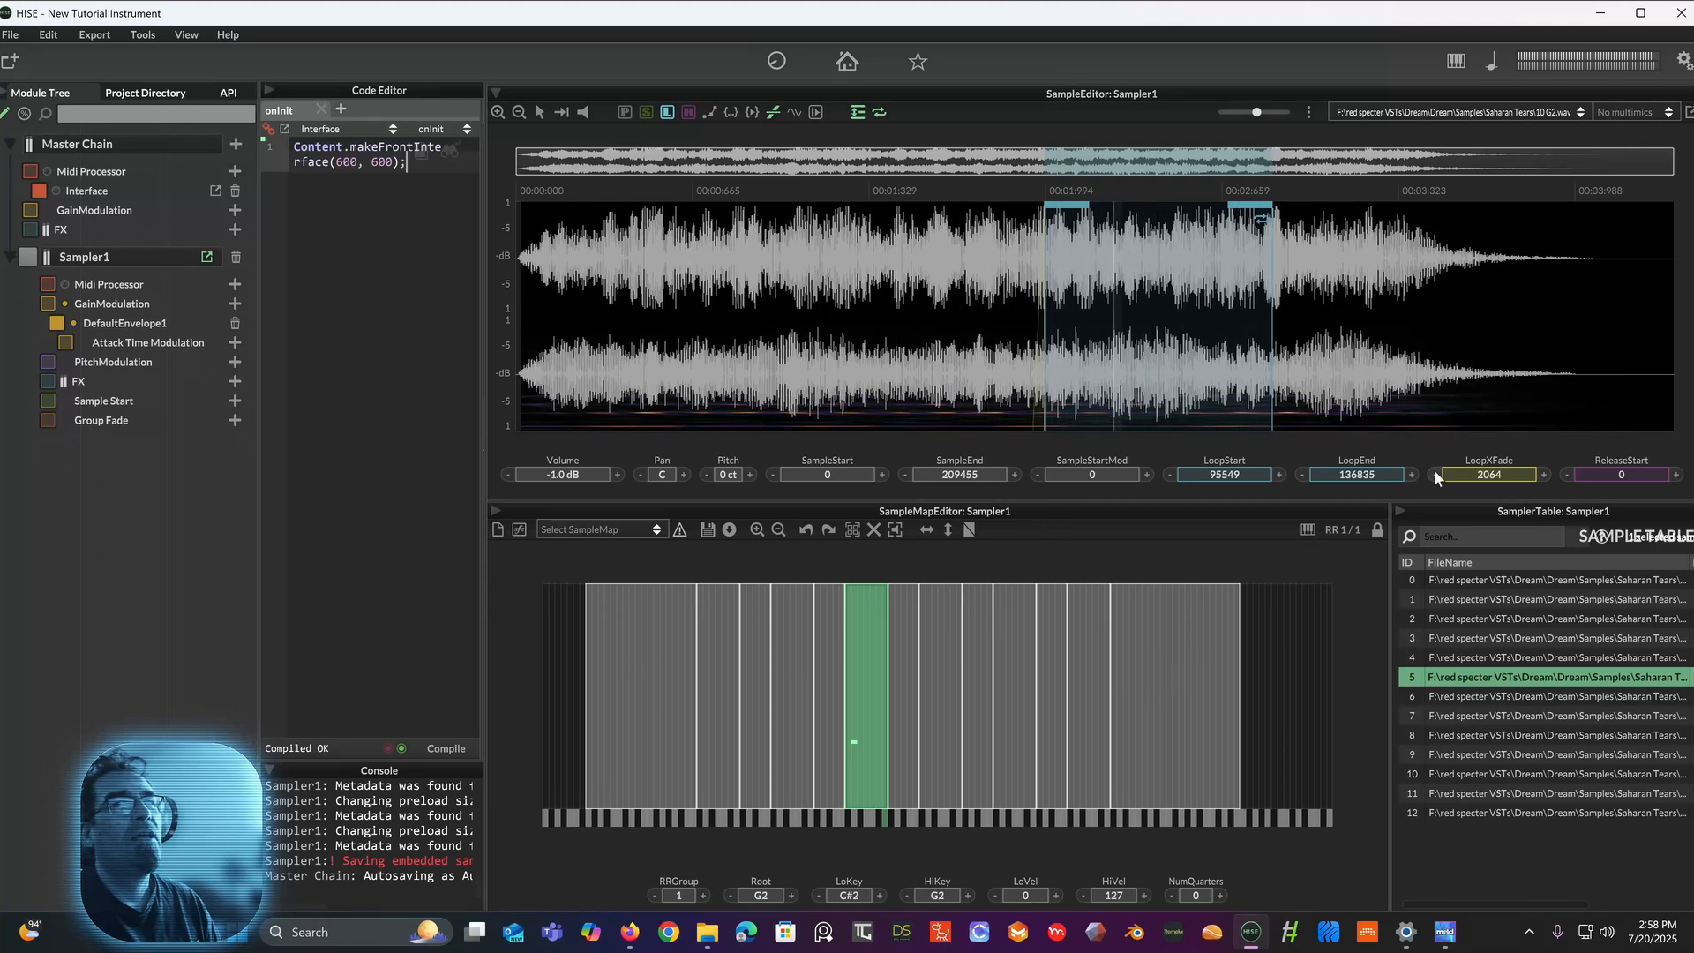
{"action": "left_click_drag", "start_coordinate": [1477, 471], "coordinate": [1480, 451]}
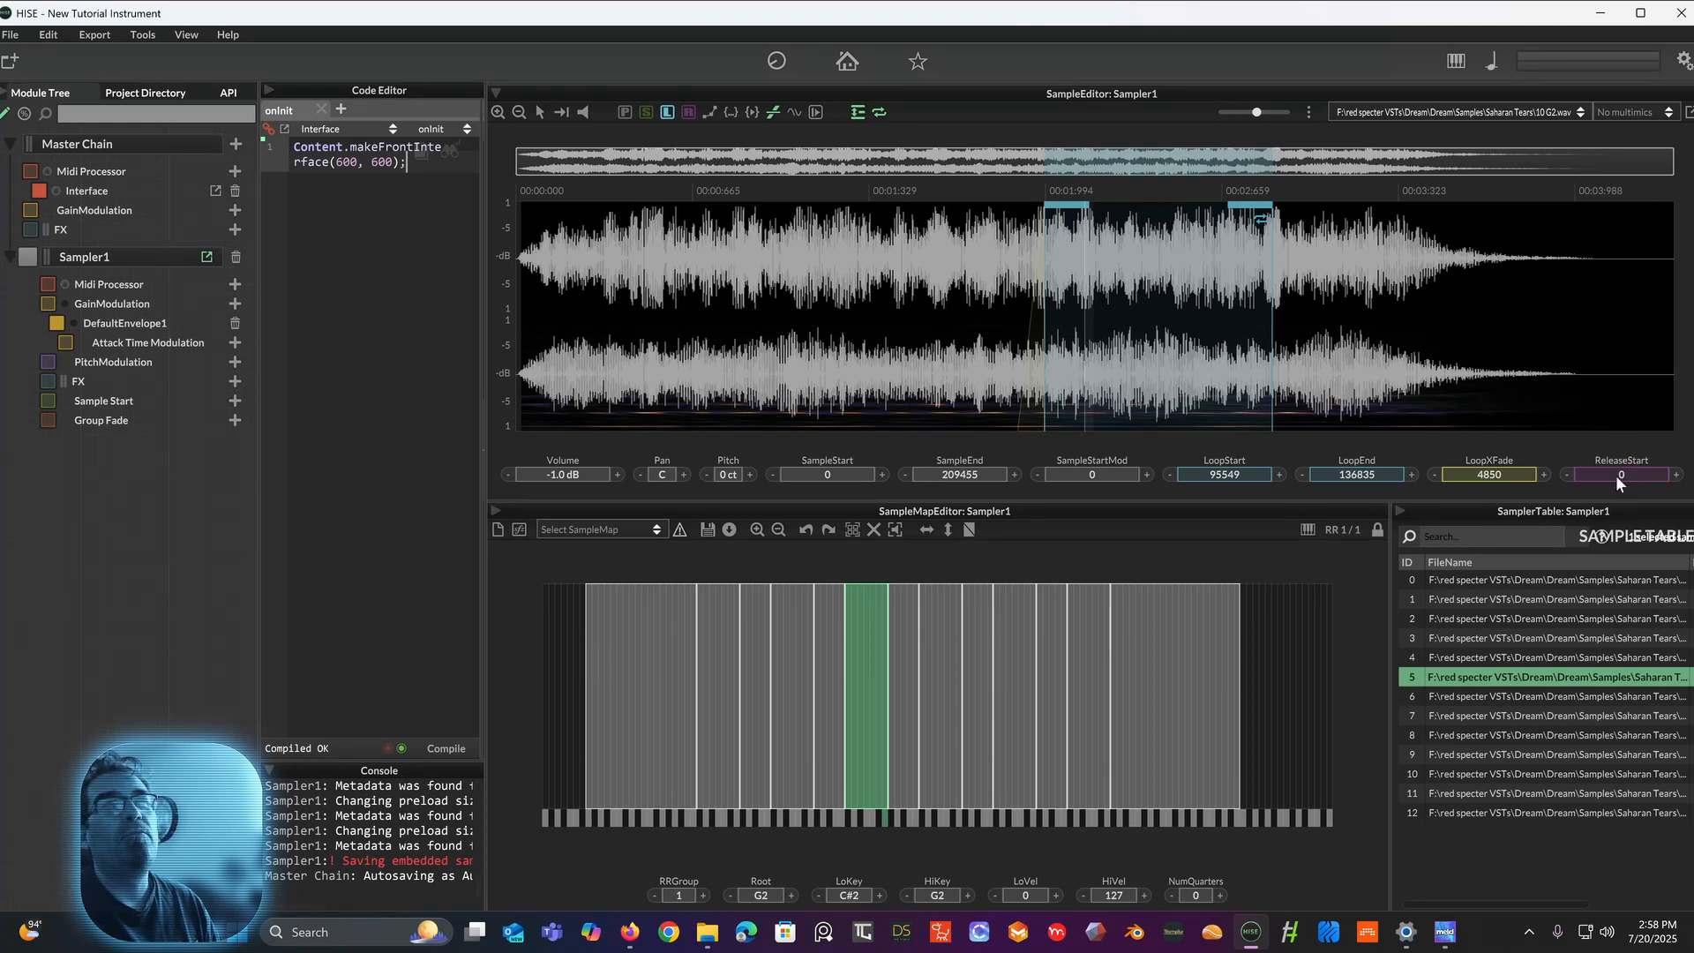
{"action": "mouse_move", "coordinate": [1618, 474]}
{"action": "left_mouse_down"}
{"action": "mouse_move", "coordinate": [1660, 470]}
{"action": "mouse_move", "coordinate": [1585, 469]}
{"action": "mouse_move", "coordinate": [1676, 477]}
{"action": "left_mouse_up"}
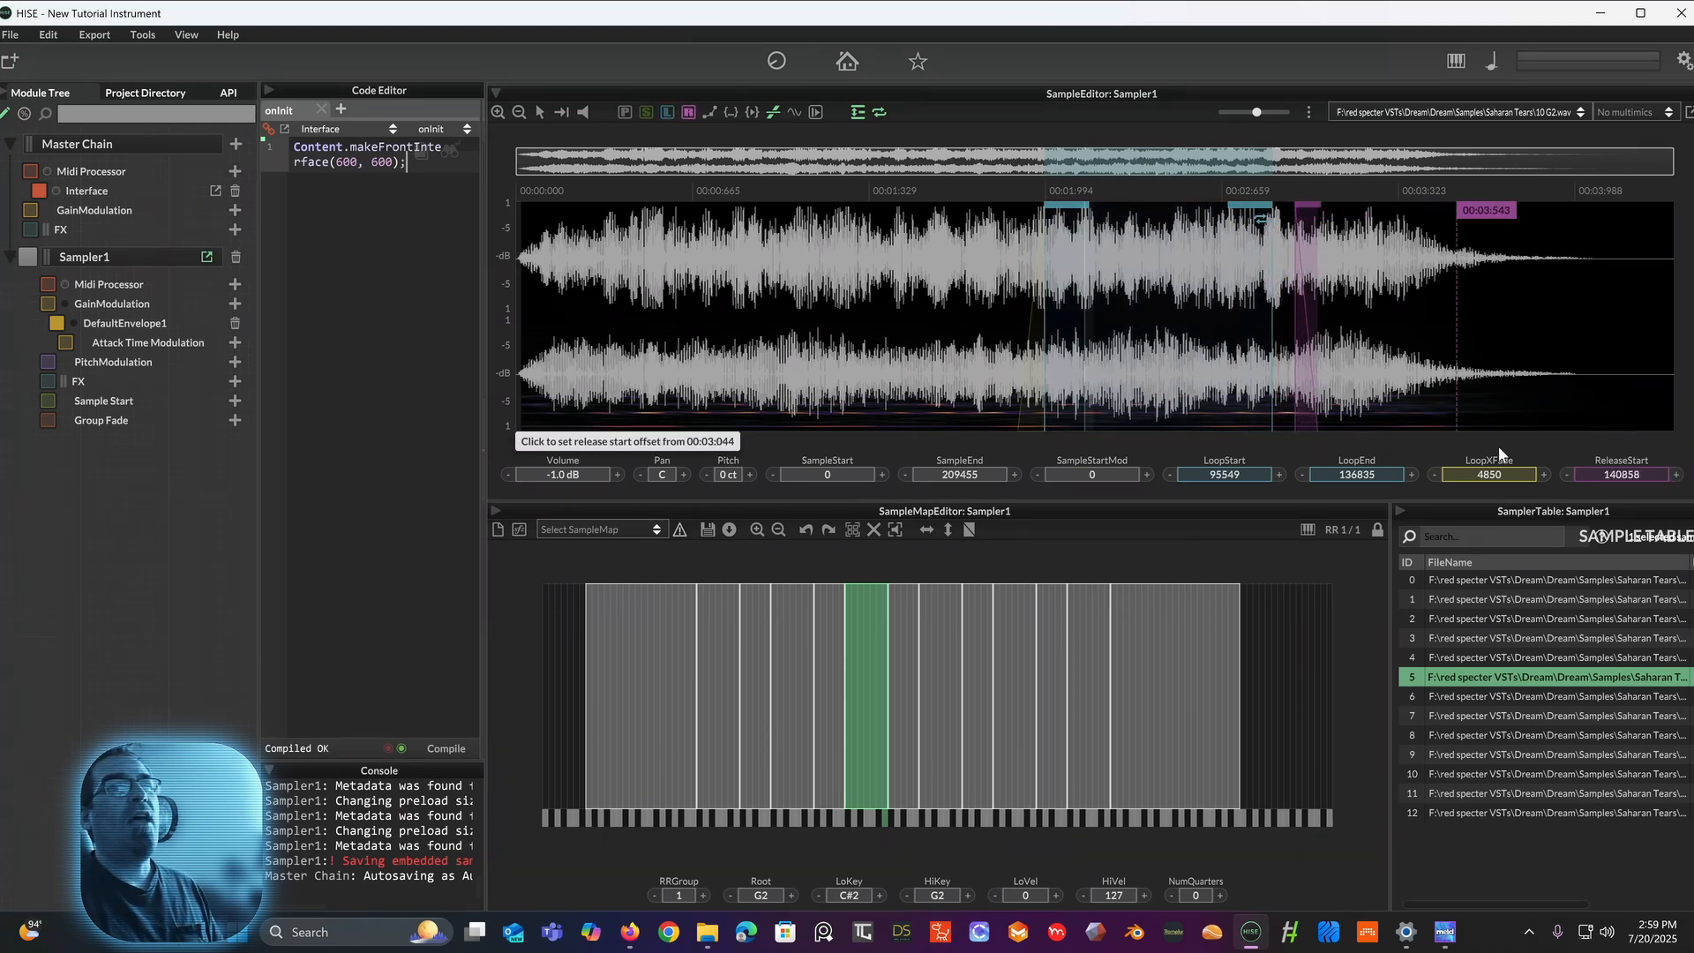
{"action": "left_click_drag", "start_coordinate": [1637, 470], "coordinate": [1628, 470]}
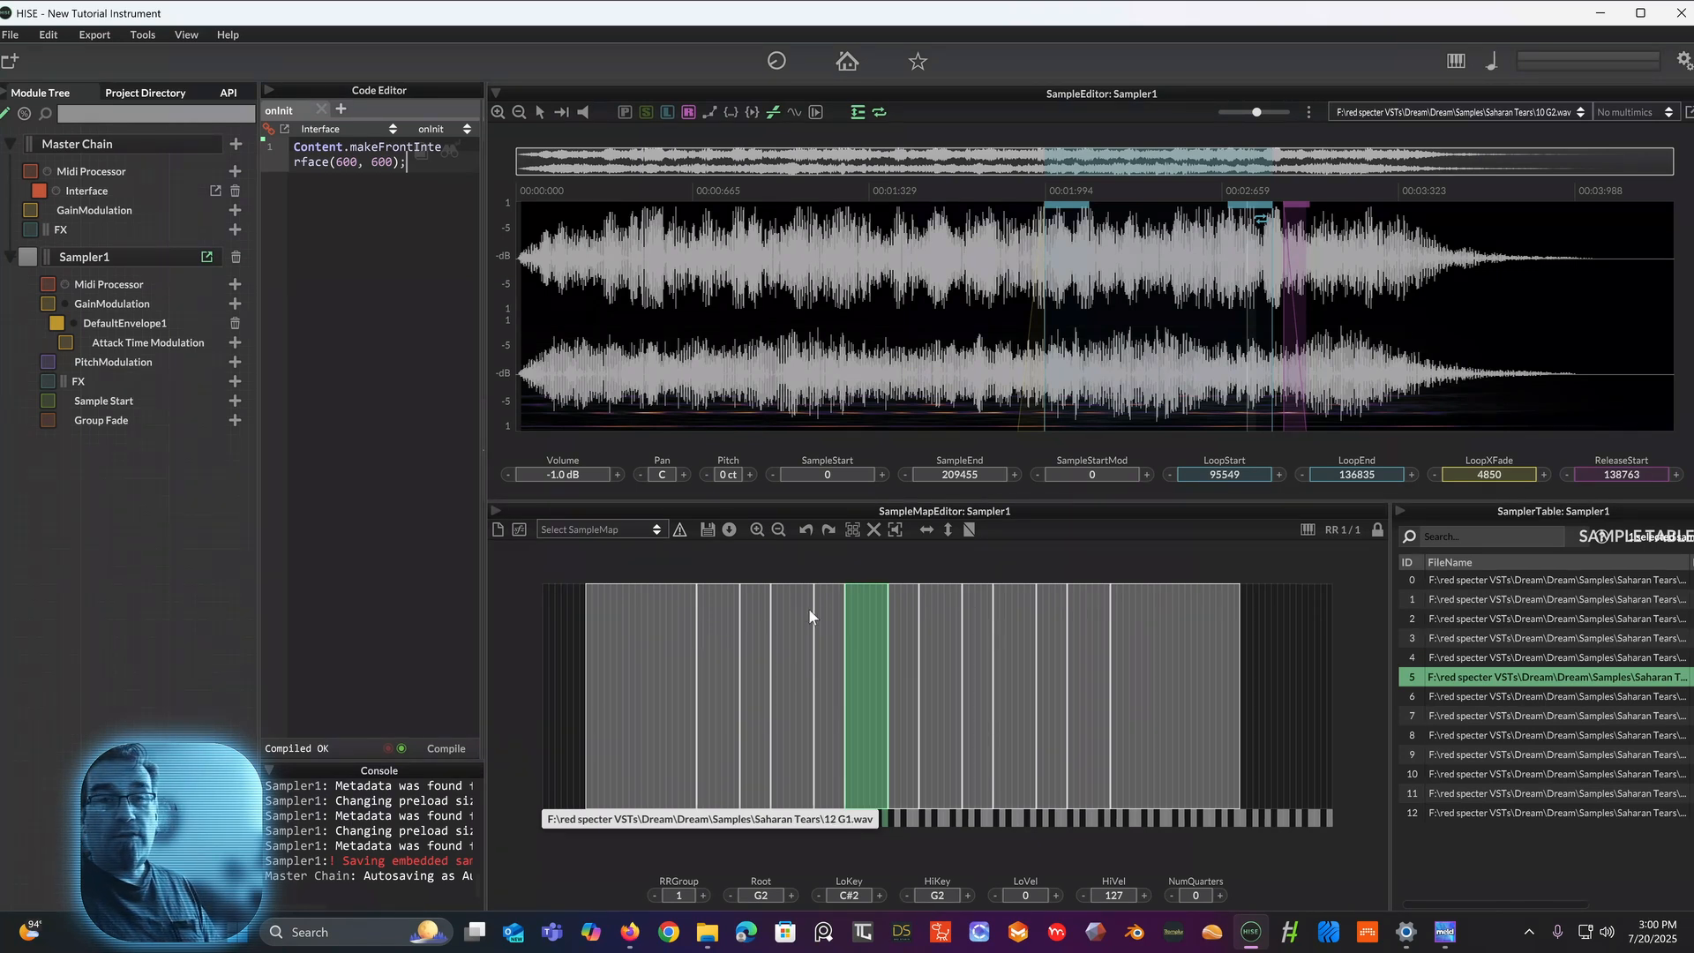
Step: Loop the 15 C0.wav sample from 100538 to 152001, with its release start at 154471 and a loop crossfade
{"action": "left_click", "coordinate": [690, 651]}
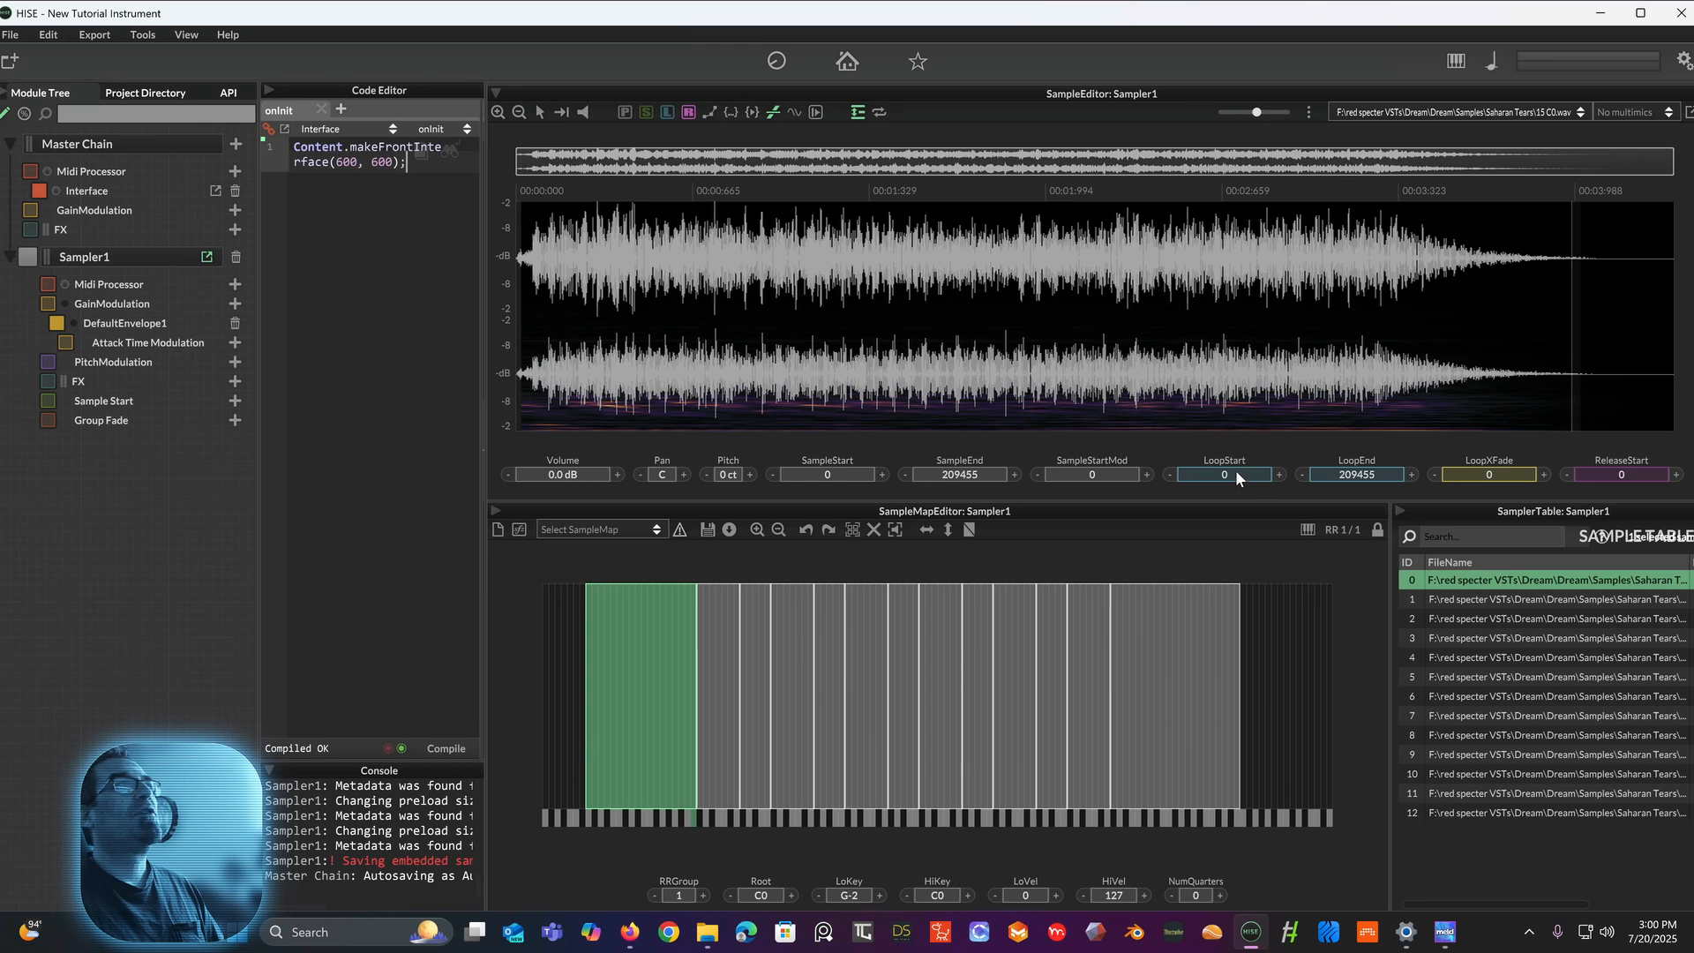
{"action": "left_click", "coordinate": [877, 113]}
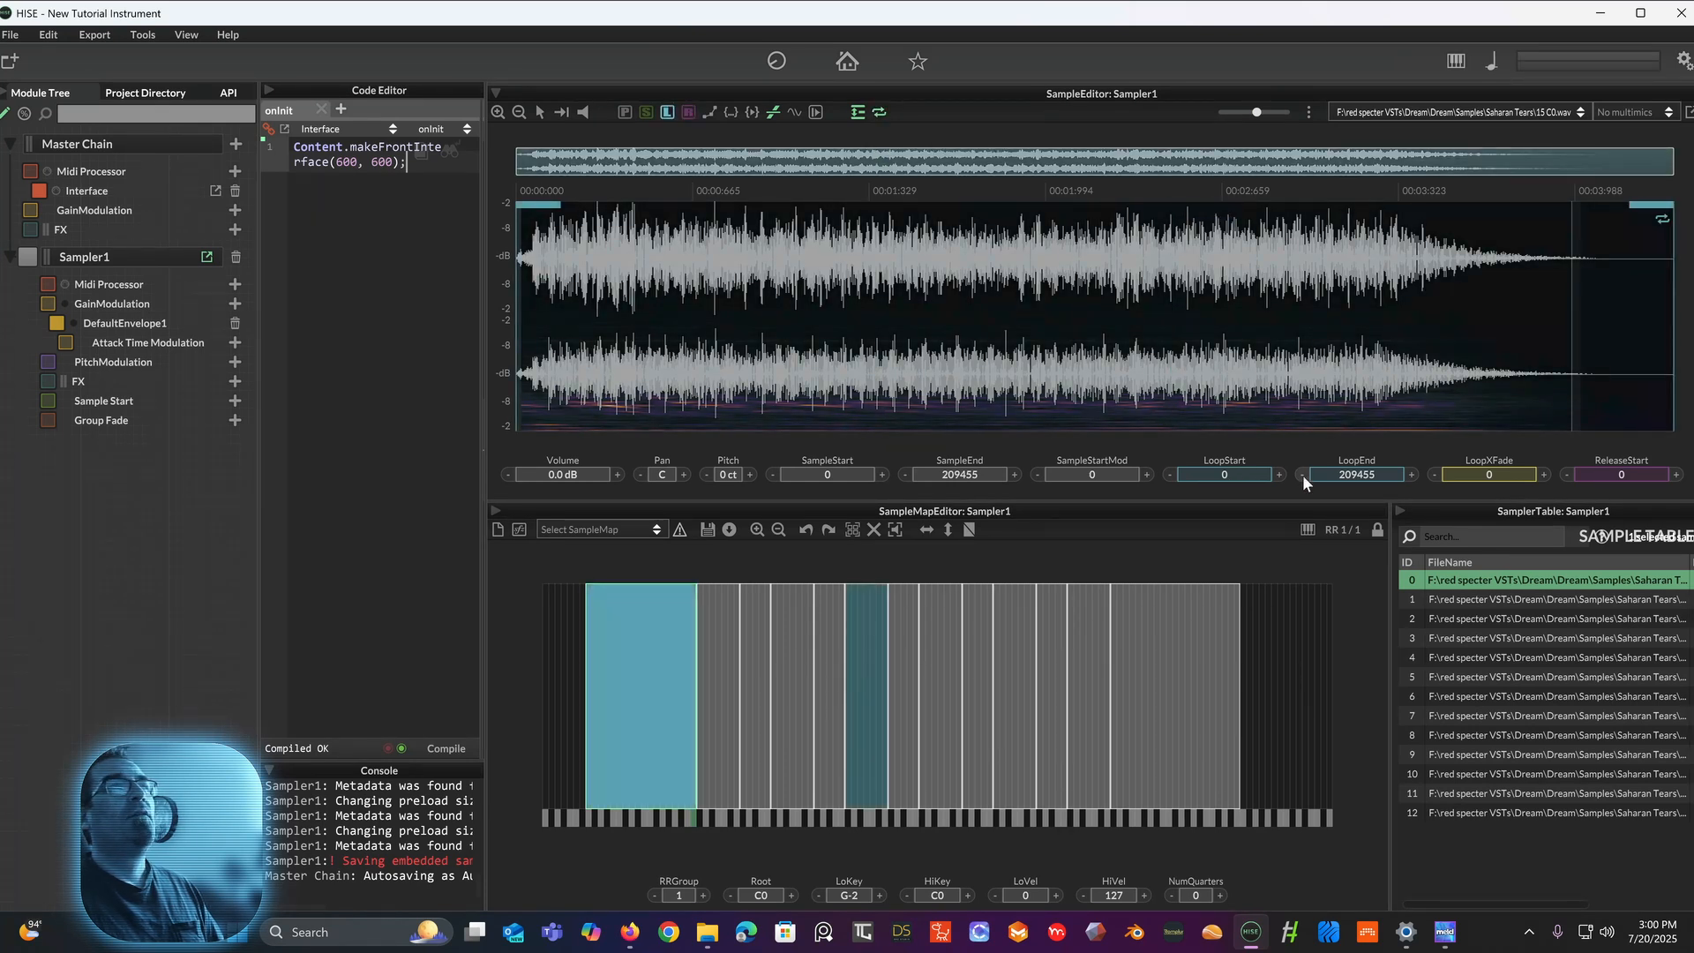
{"action": "mouse_move", "coordinate": [1241, 473]}
{"action": "left_mouse_down"}
{"action": "mouse_move", "coordinate": [1618, 424]}
{"action": "mouse_move", "coordinate": [1558, 448]}
{"action": "left_mouse_up"}
{"action": "left_click_drag", "start_coordinate": [1391, 475], "coordinate": [1014, 549]}
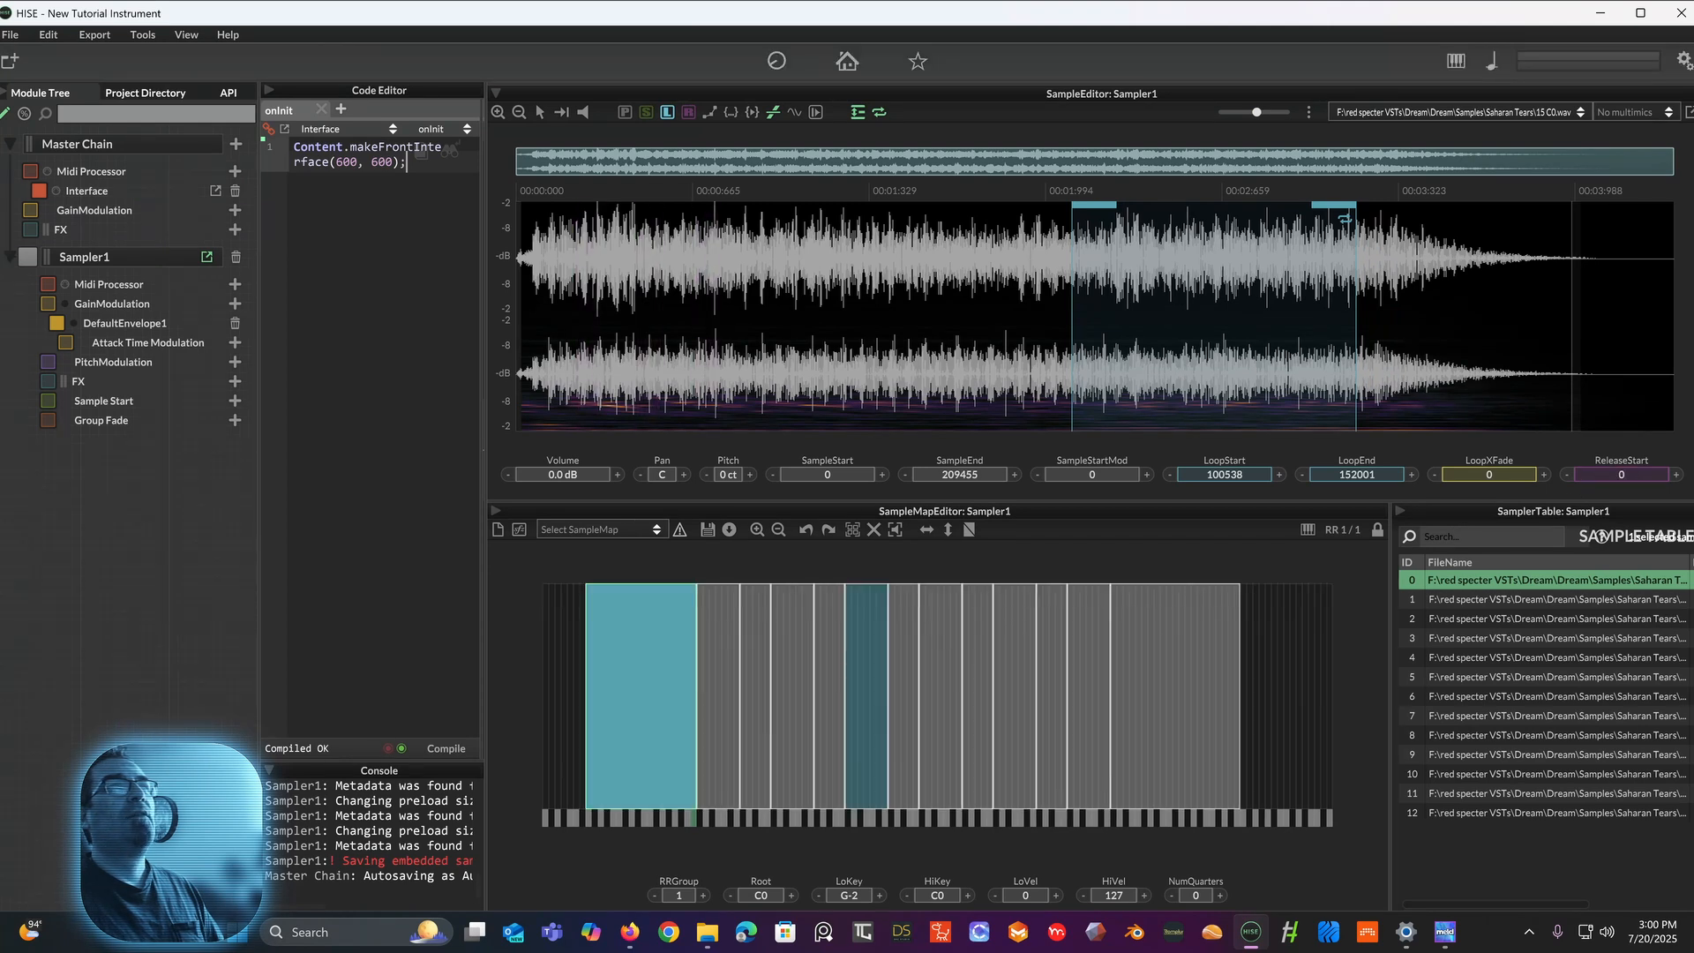
{"action": "mouse_move", "coordinate": [1622, 475]}
{"action": "left_mouse_down"}
{"action": "mouse_move", "coordinate": [1684, 441]}
{"action": "mouse_move", "coordinate": [1684, 484]}
{"action": "mouse_move", "coordinate": [1618, 477]}
{"action": "mouse_move", "coordinate": [1652, 485]}
{"action": "left_mouse_up"}
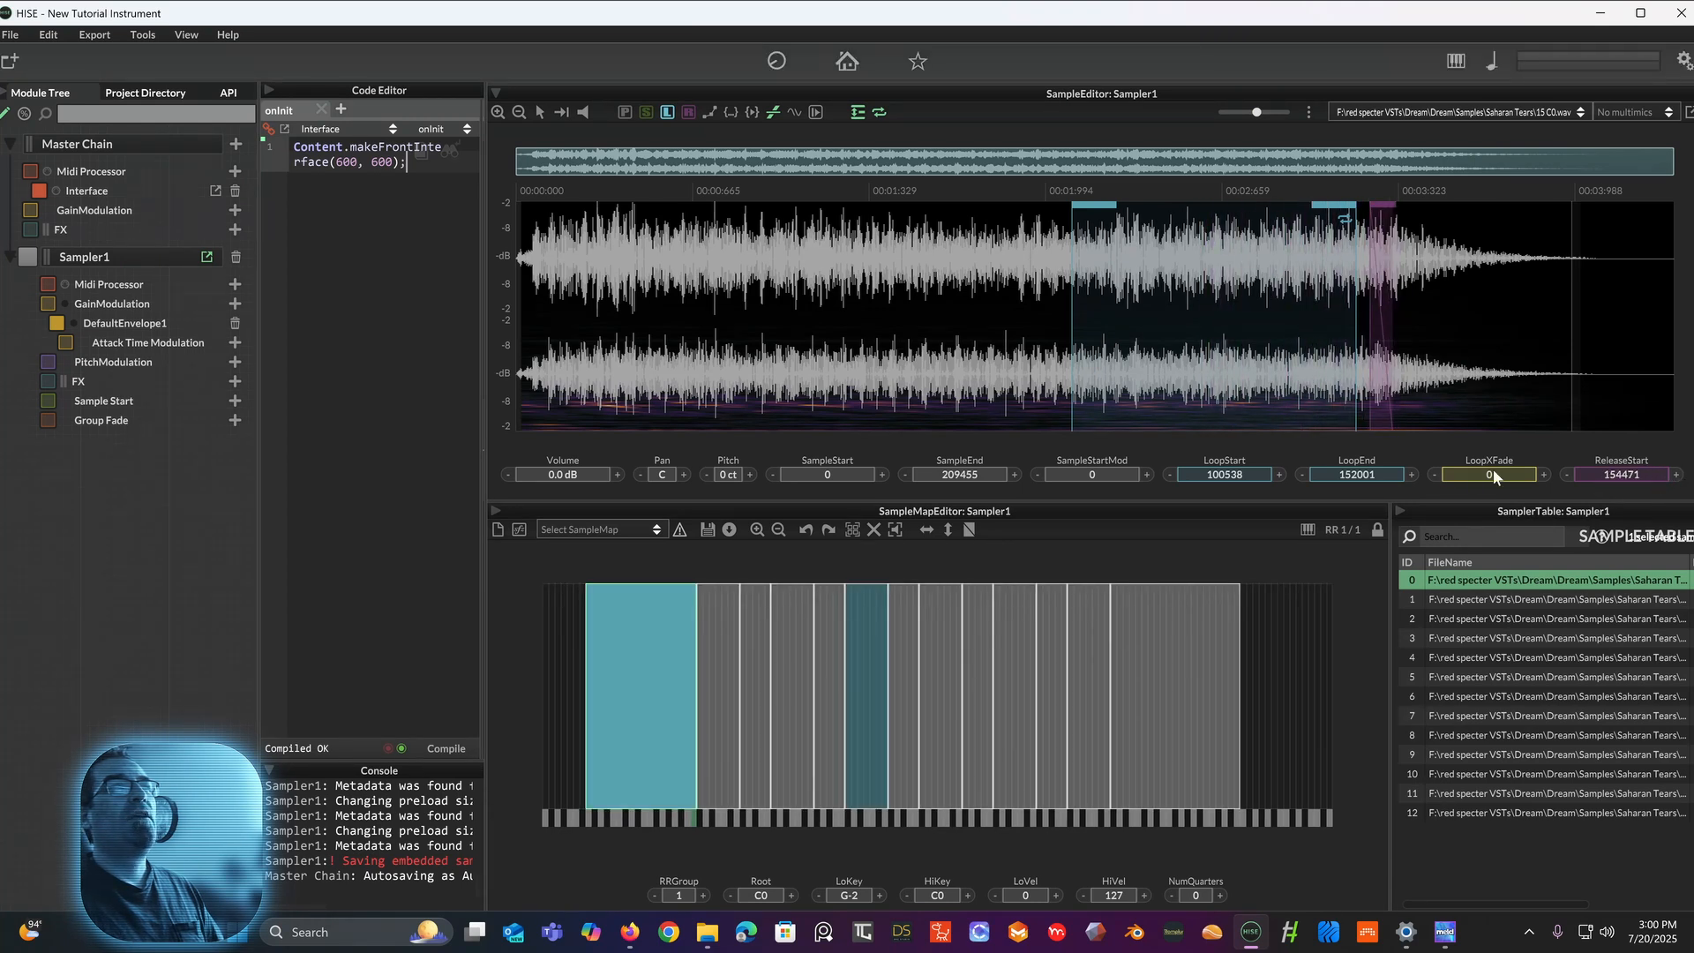
{"action": "left_click_drag", "start_coordinate": [1475, 461], "coordinate": [1513, 447]}
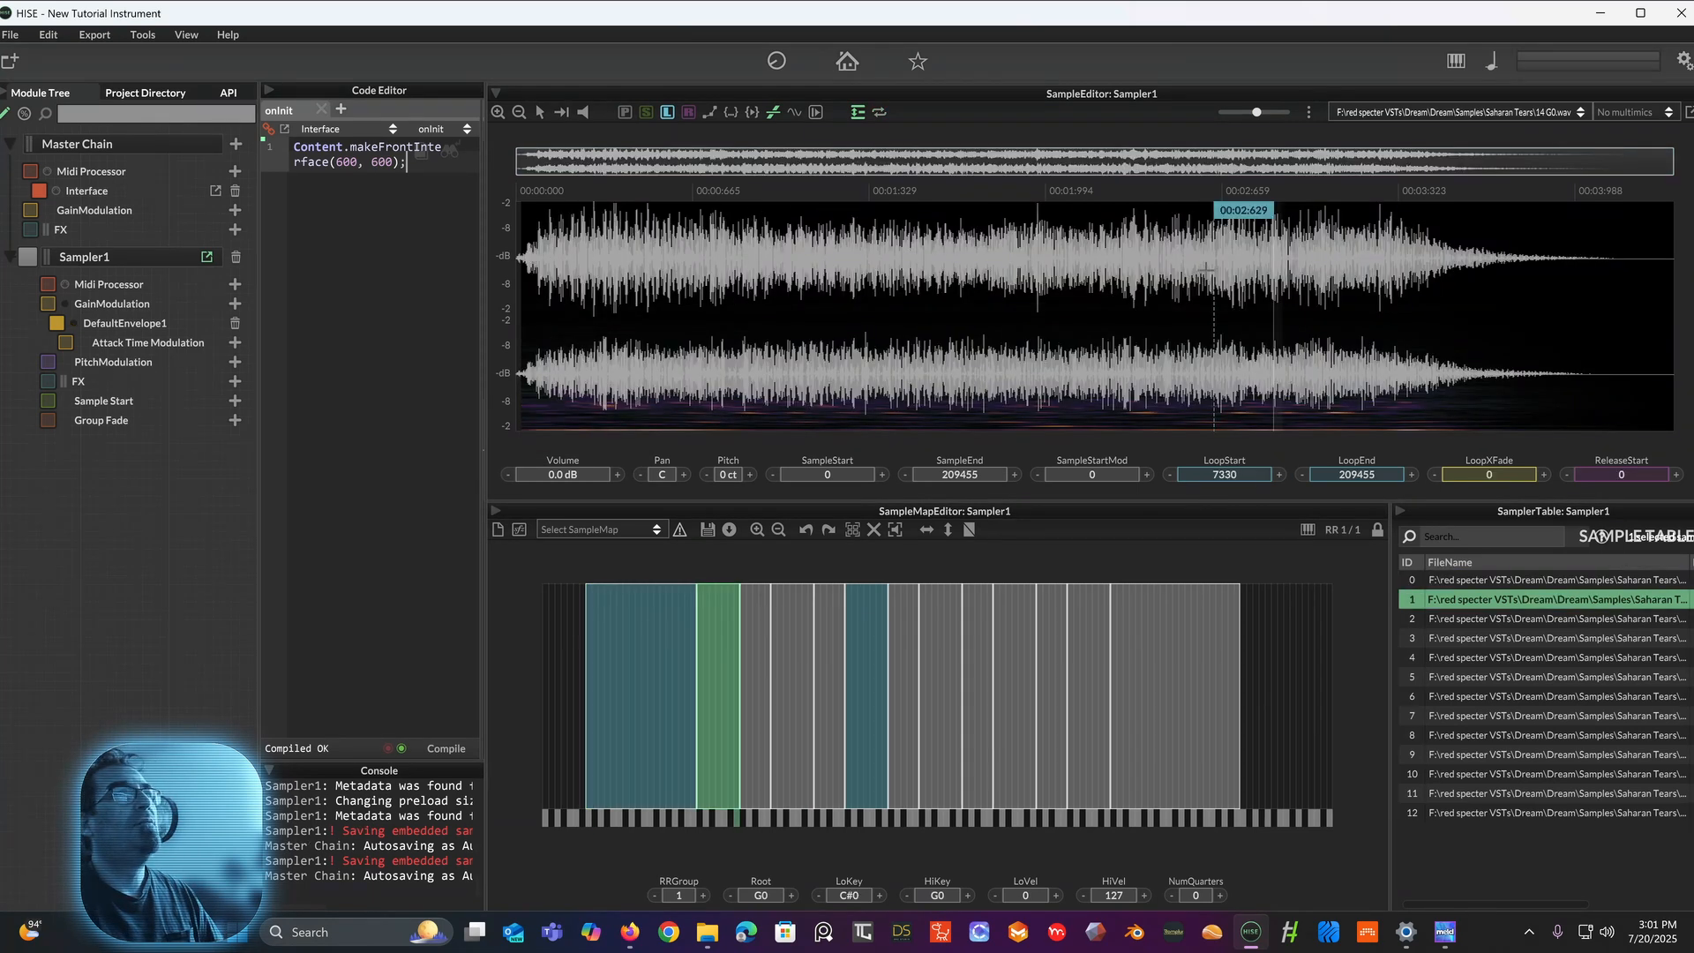
Step: Loop the 14 G0.wav sample from 102108 to 151487, with a crossfade of 5678 and release start at 156043
{"action": "left_click_drag", "start_coordinate": [1226, 475], "coordinate": [1056, 548]}
{"action": "mouse_move", "coordinate": [1597, 475]}
{"action": "left_mouse_down"}
{"action": "mouse_move", "coordinate": [1659, 472]}
{"action": "mouse_move", "coordinate": [1618, 416]}
{"action": "left_mouse_up"}
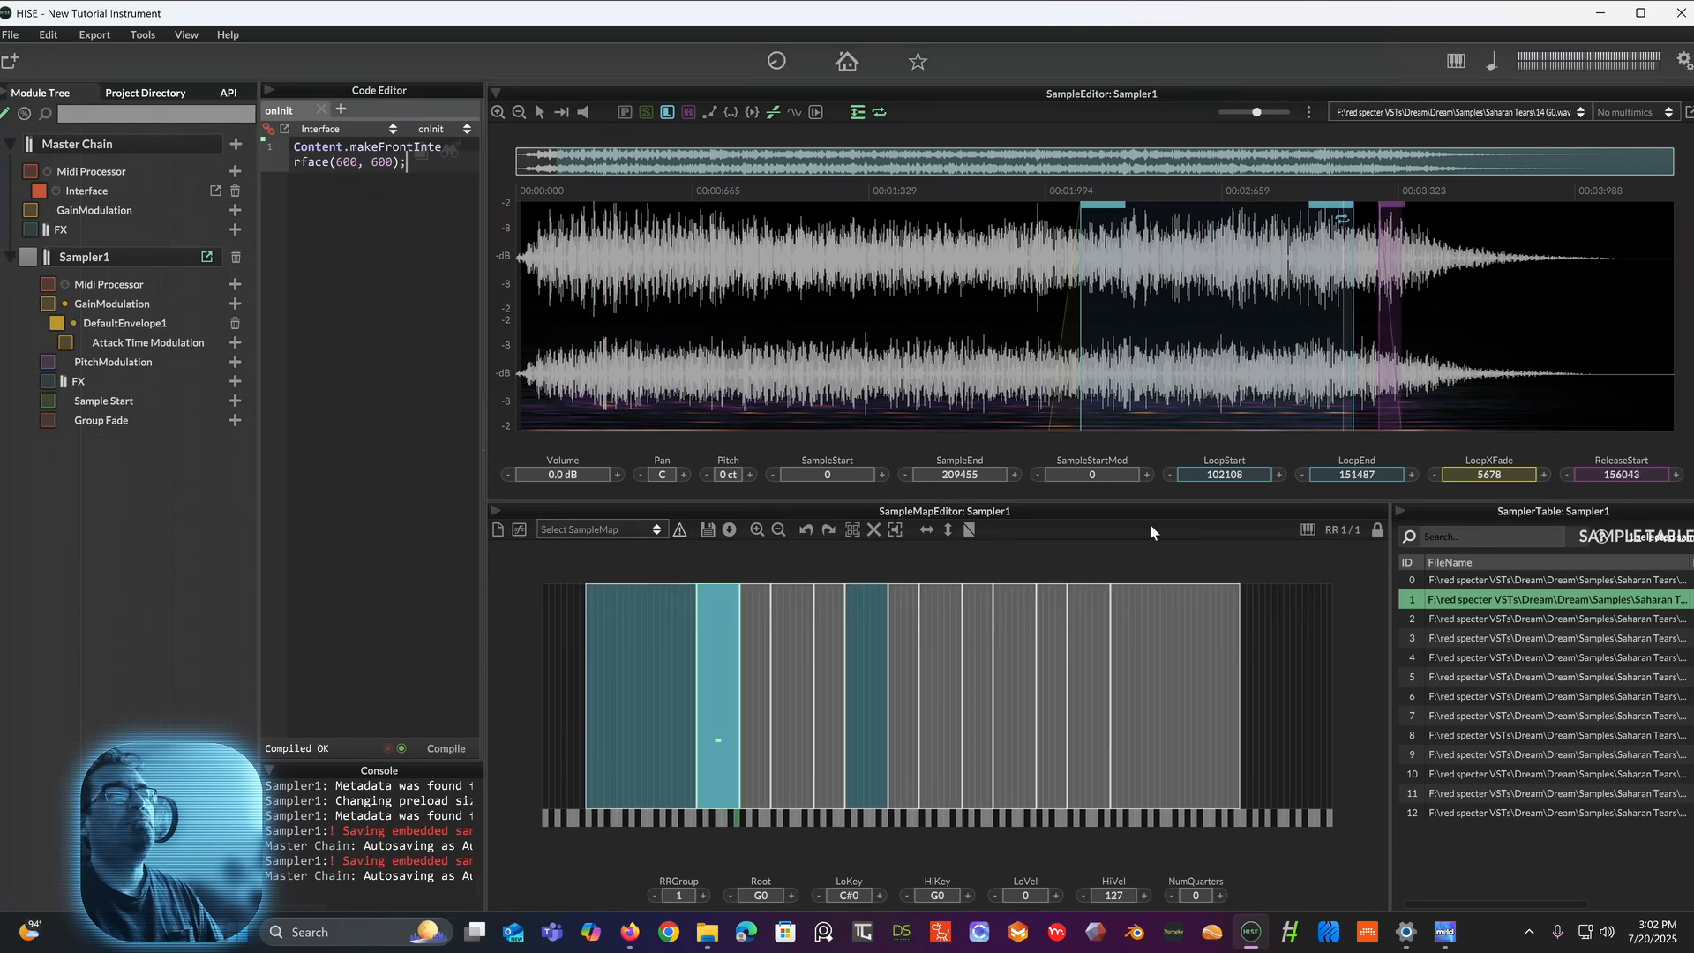
Step: Loop the 13 C1.wav sample from 67077 to 145354, with a crossfade of 12723 and release start at 146618
{"action": "left_click", "coordinate": [757, 719]}
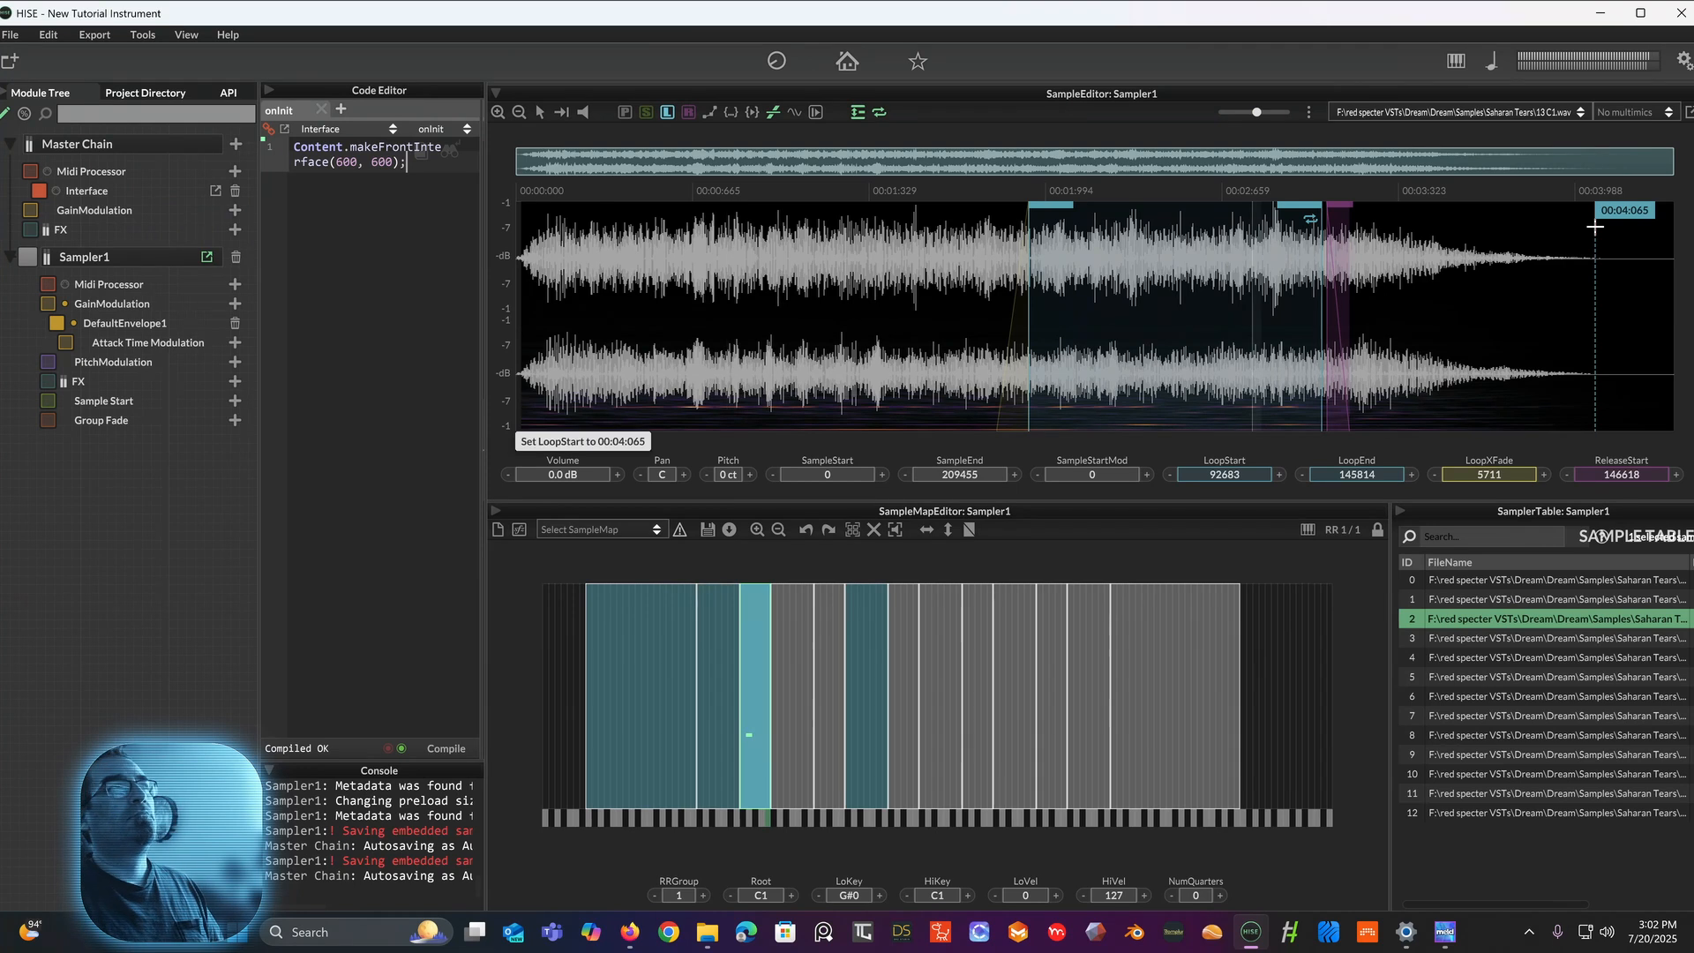
{"action": "left_click_drag", "start_coordinate": [1249, 471], "coordinate": [1254, 496]}
{"action": "left_click_drag", "start_coordinate": [1357, 477], "coordinate": [1357, 514]}
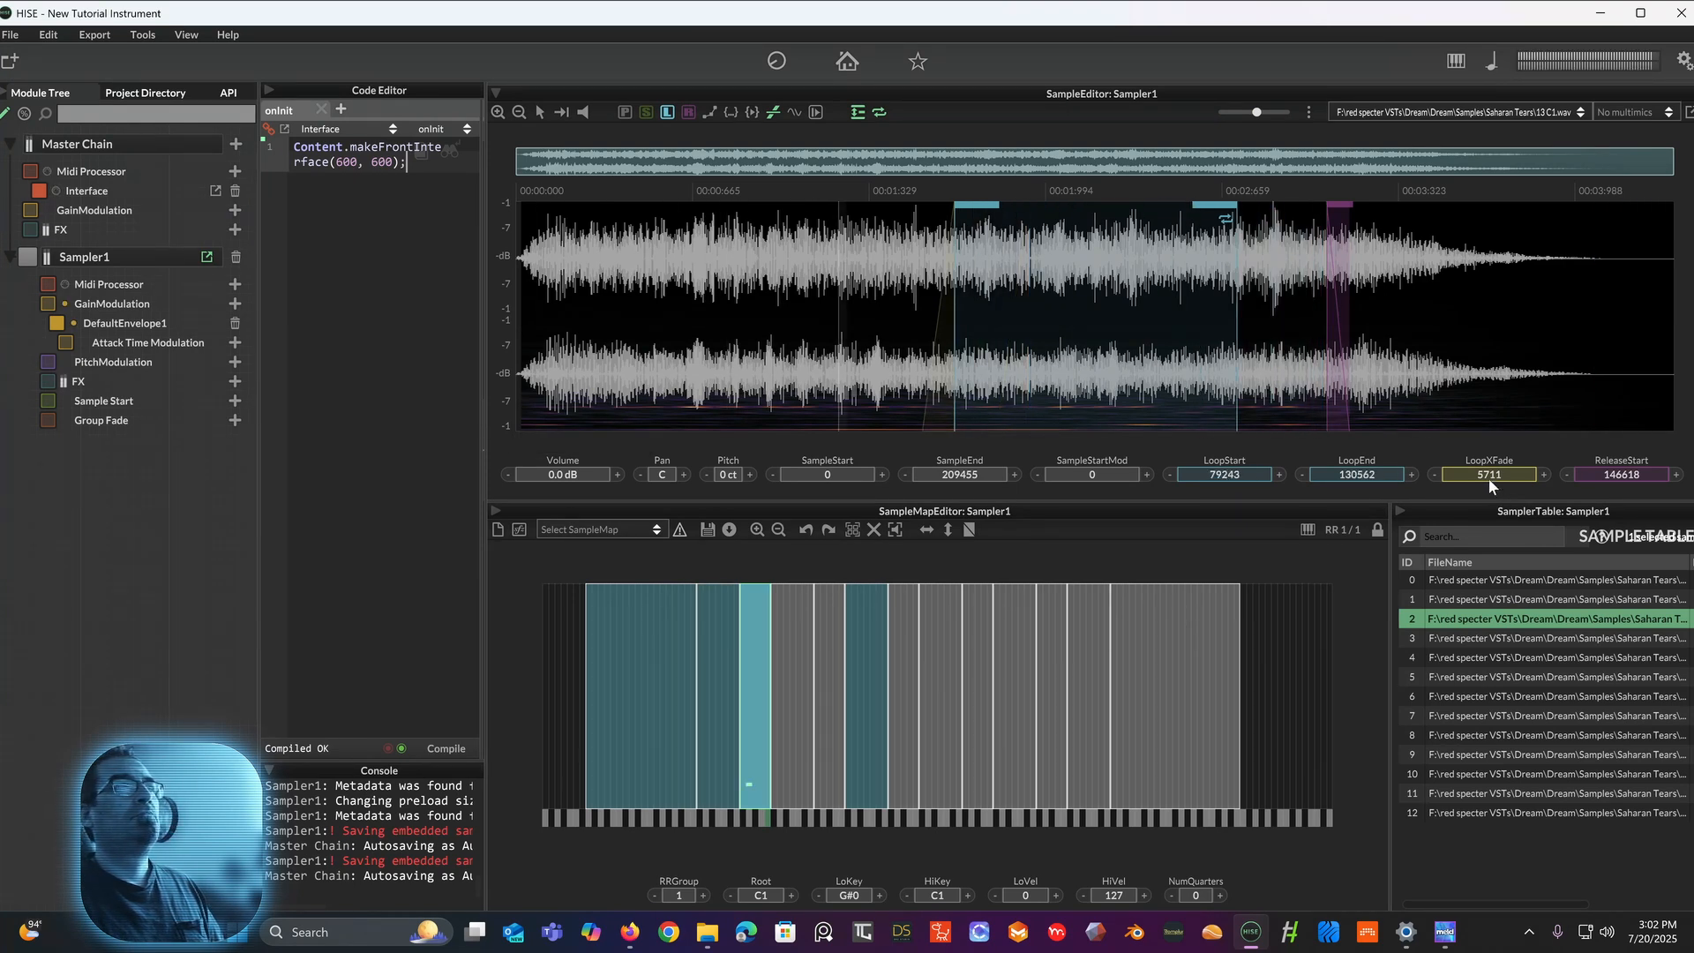
{"action": "left_click_drag", "start_coordinate": [1448, 474], "coordinate": [1360, 497]}
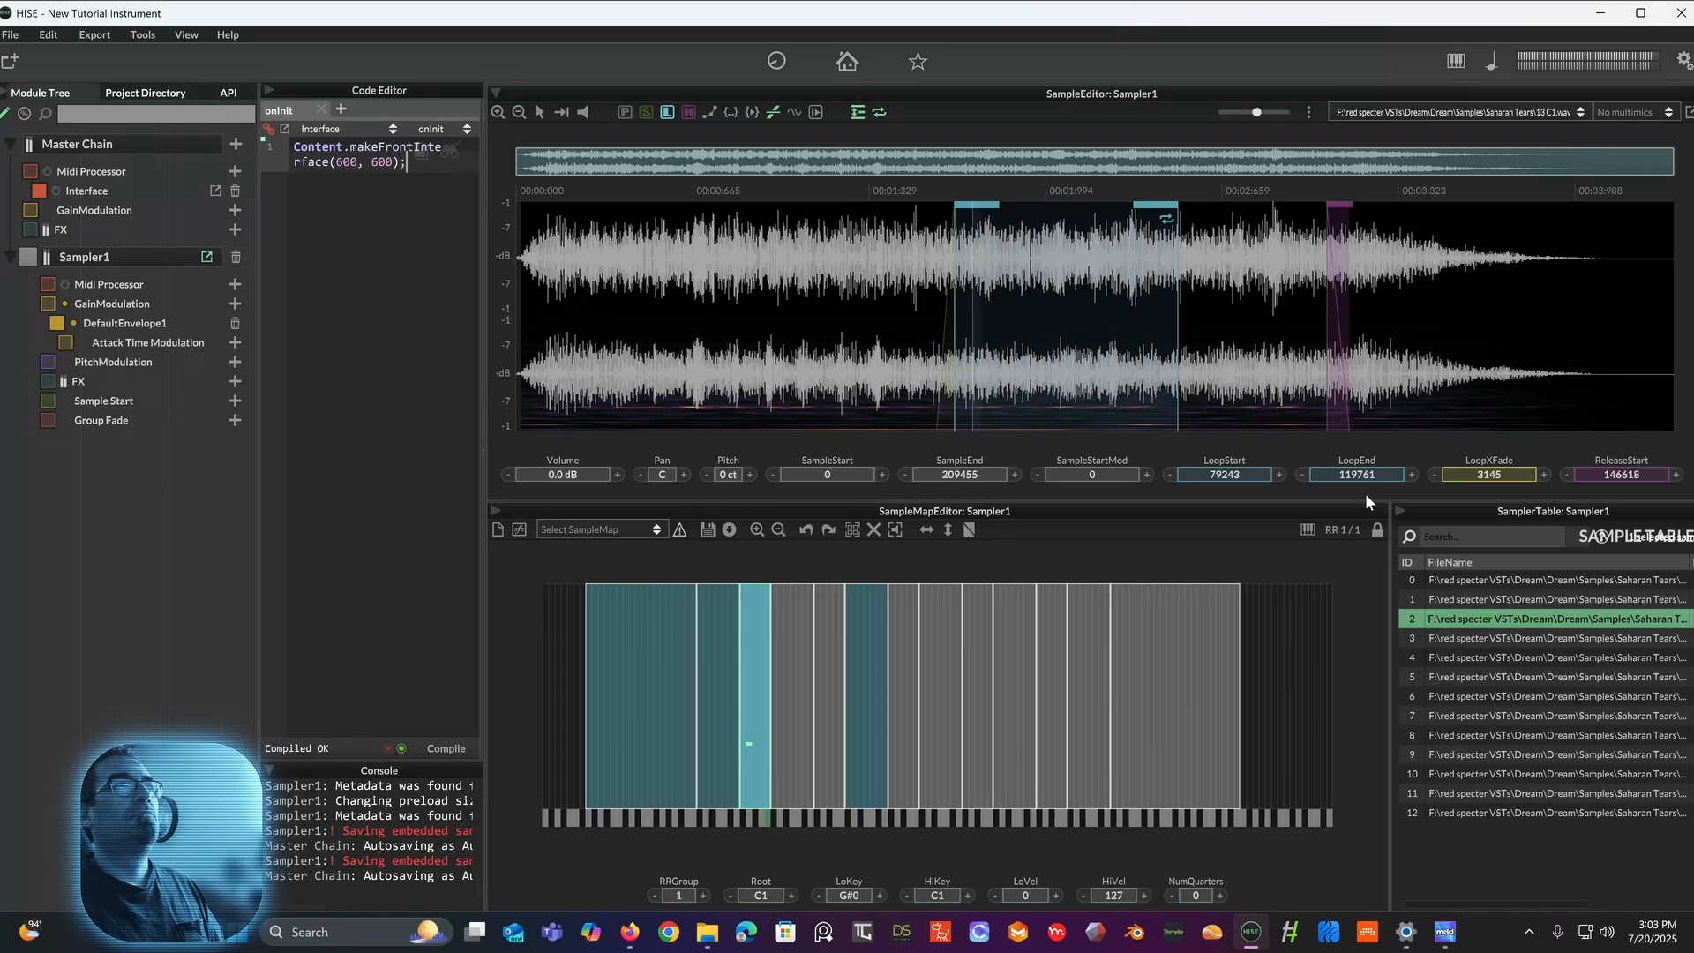
{"action": "left_click_drag", "start_coordinate": [1491, 475], "coordinate": [1510, 415]}
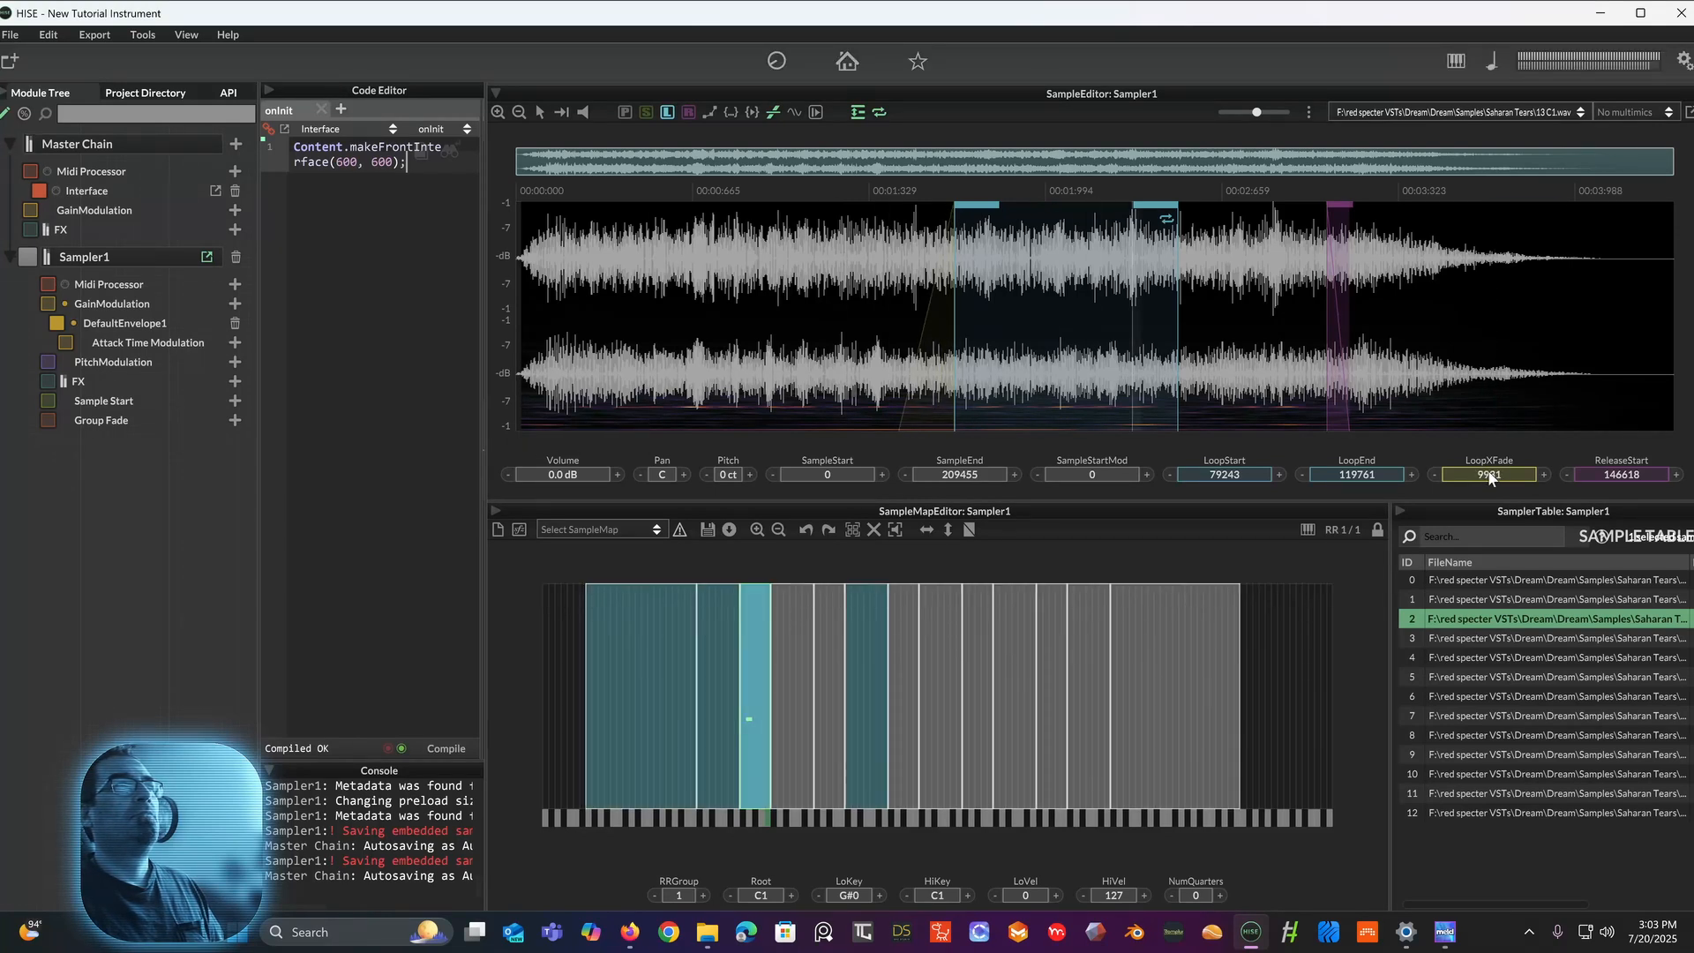
{"action": "left_click_drag", "start_coordinate": [1359, 475], "coordinate": [1364, 510]}
{"action": "left_click_drag", "start_coordinate": [1235, 474], "coordinate": [1253, 525]}
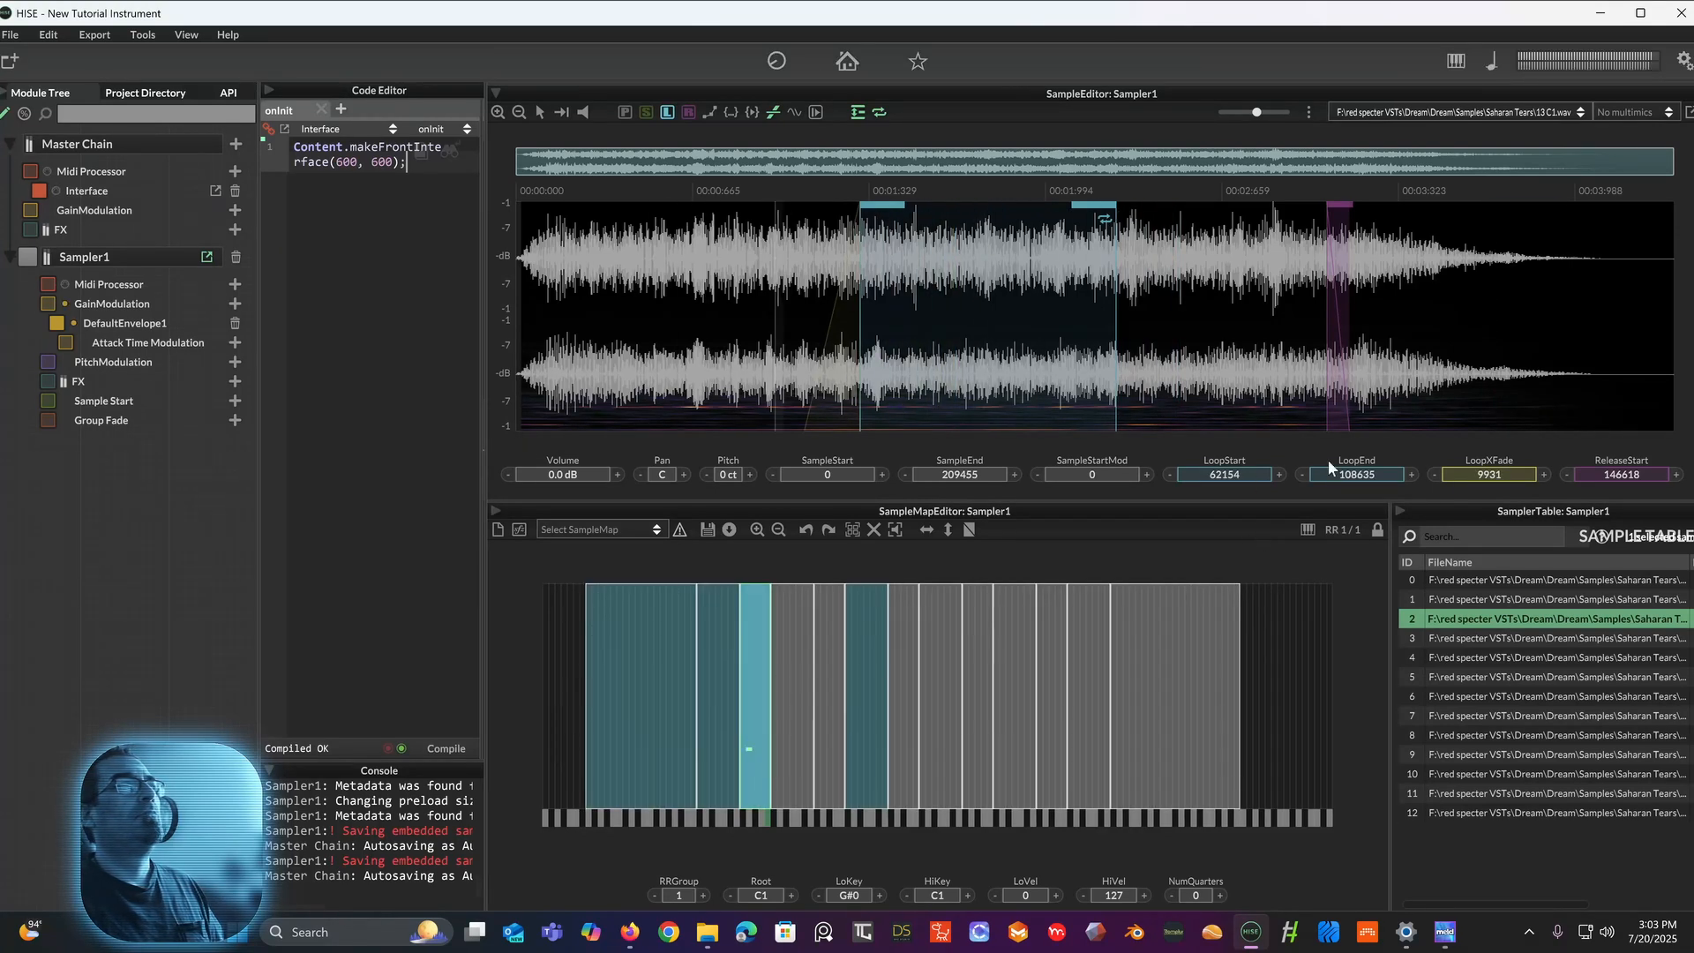
{"action": "left_click_drag", "start_coordinate": [1462, 490], "coordinate": [1452, 543]}
{"action": "left_click_drag", "start_coordinate": [1253, 469], "coordinate": [1257, 455]}
{"action": "left_click_drag", "start_coordinate": [1363, 475], "coordinate": [1387, 377]}
{"action": "left_click_drag", "start_coordinate": [1475, 475], "coordinate": [1462, 452]}
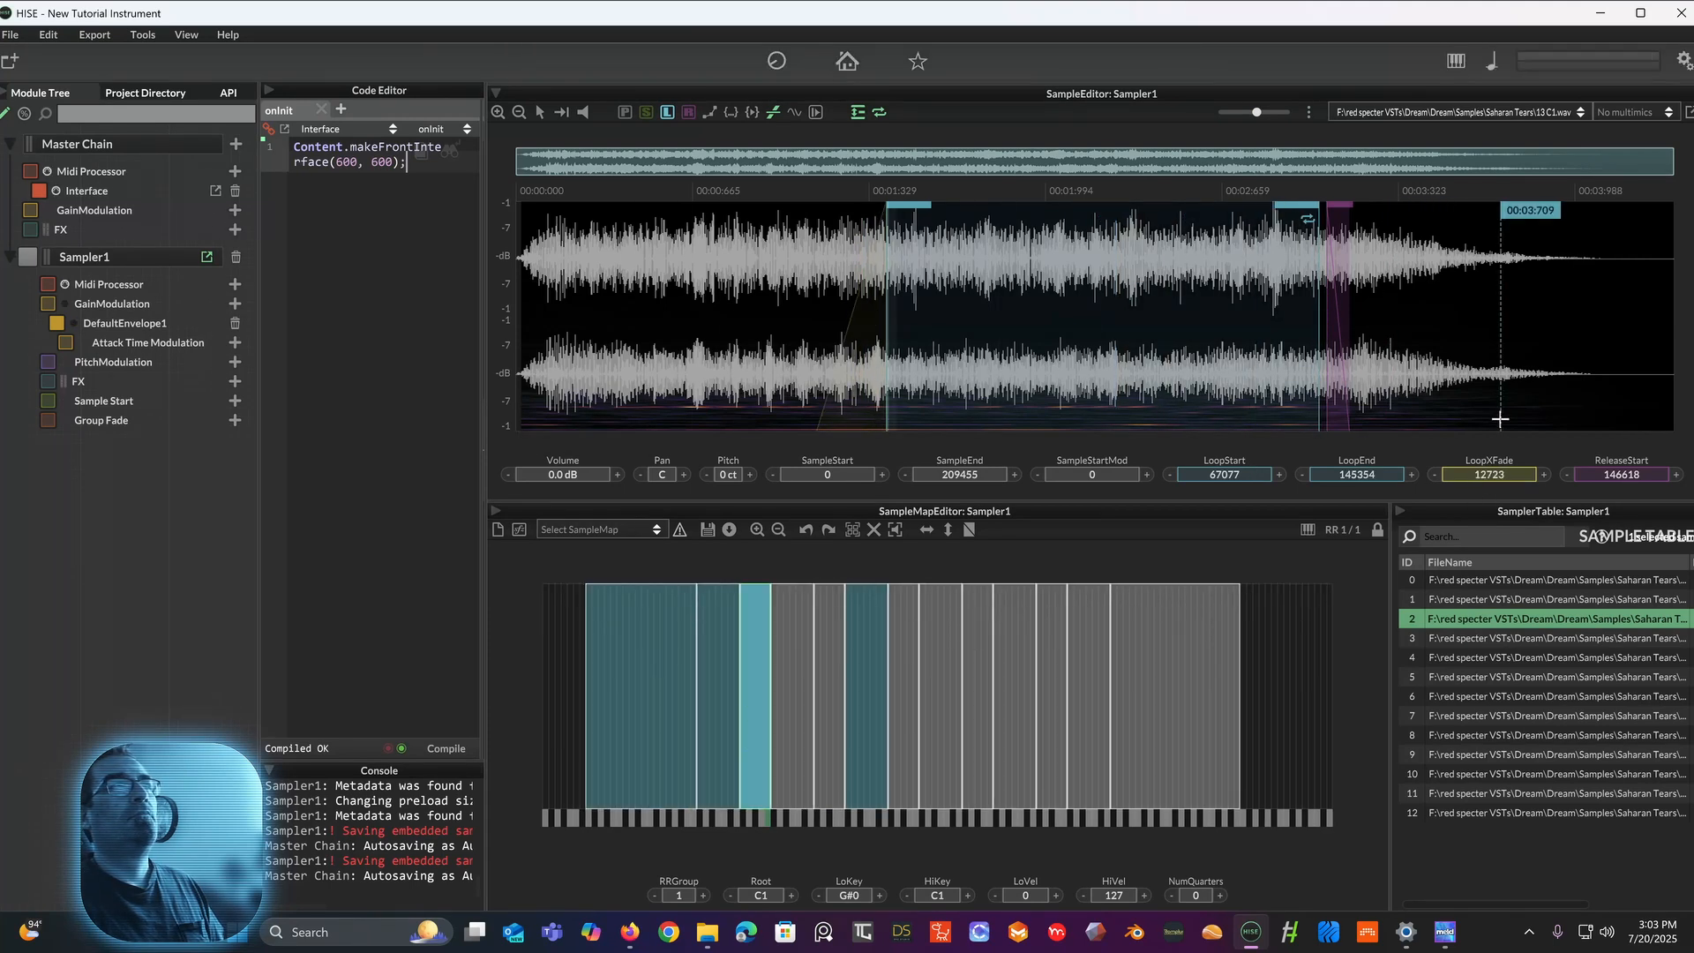
Step: Loop the 12 G1.wav sample from 77498 to 147105, with a crossfade of 521 and release start at 148713
{"action": "left_click", "coordinate": [791, 675]}
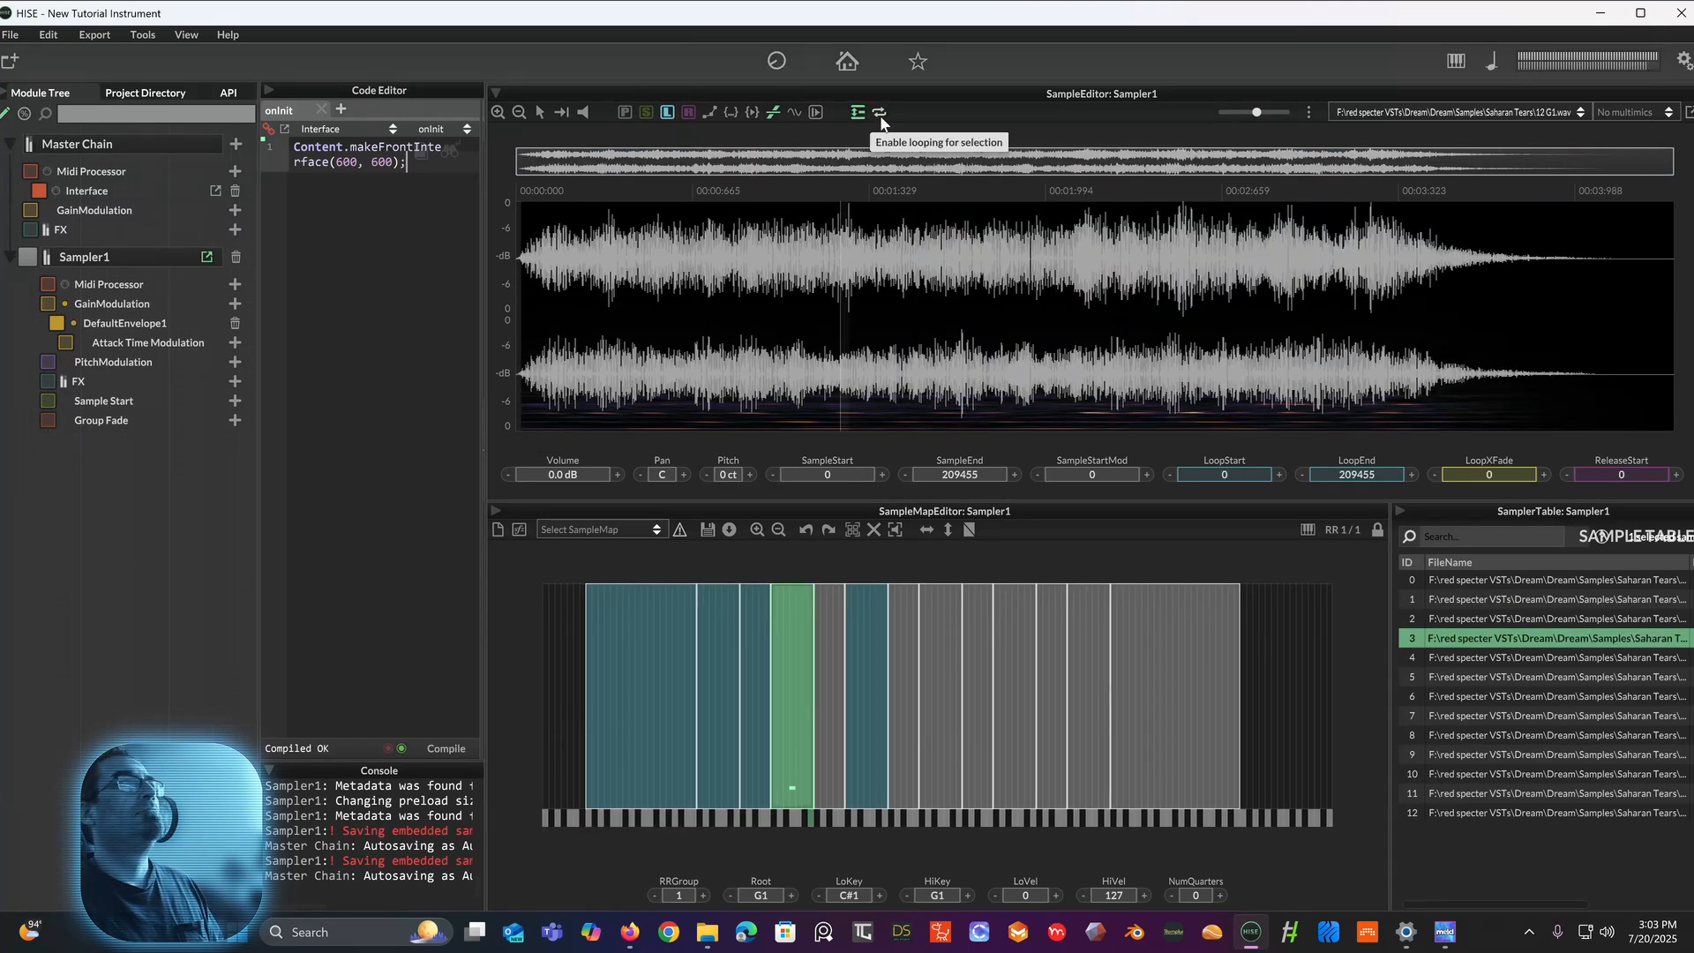
{"action": "left_click", "coordinate": [879, 112]}
{"action": "left_click_drag", "start_coordinate": [1221, 473], "coordinate": [1273, 349]}
{"action": "left_click_drag", "start_coordinate": [1360, 475], "coordinate": [1031, 713]}
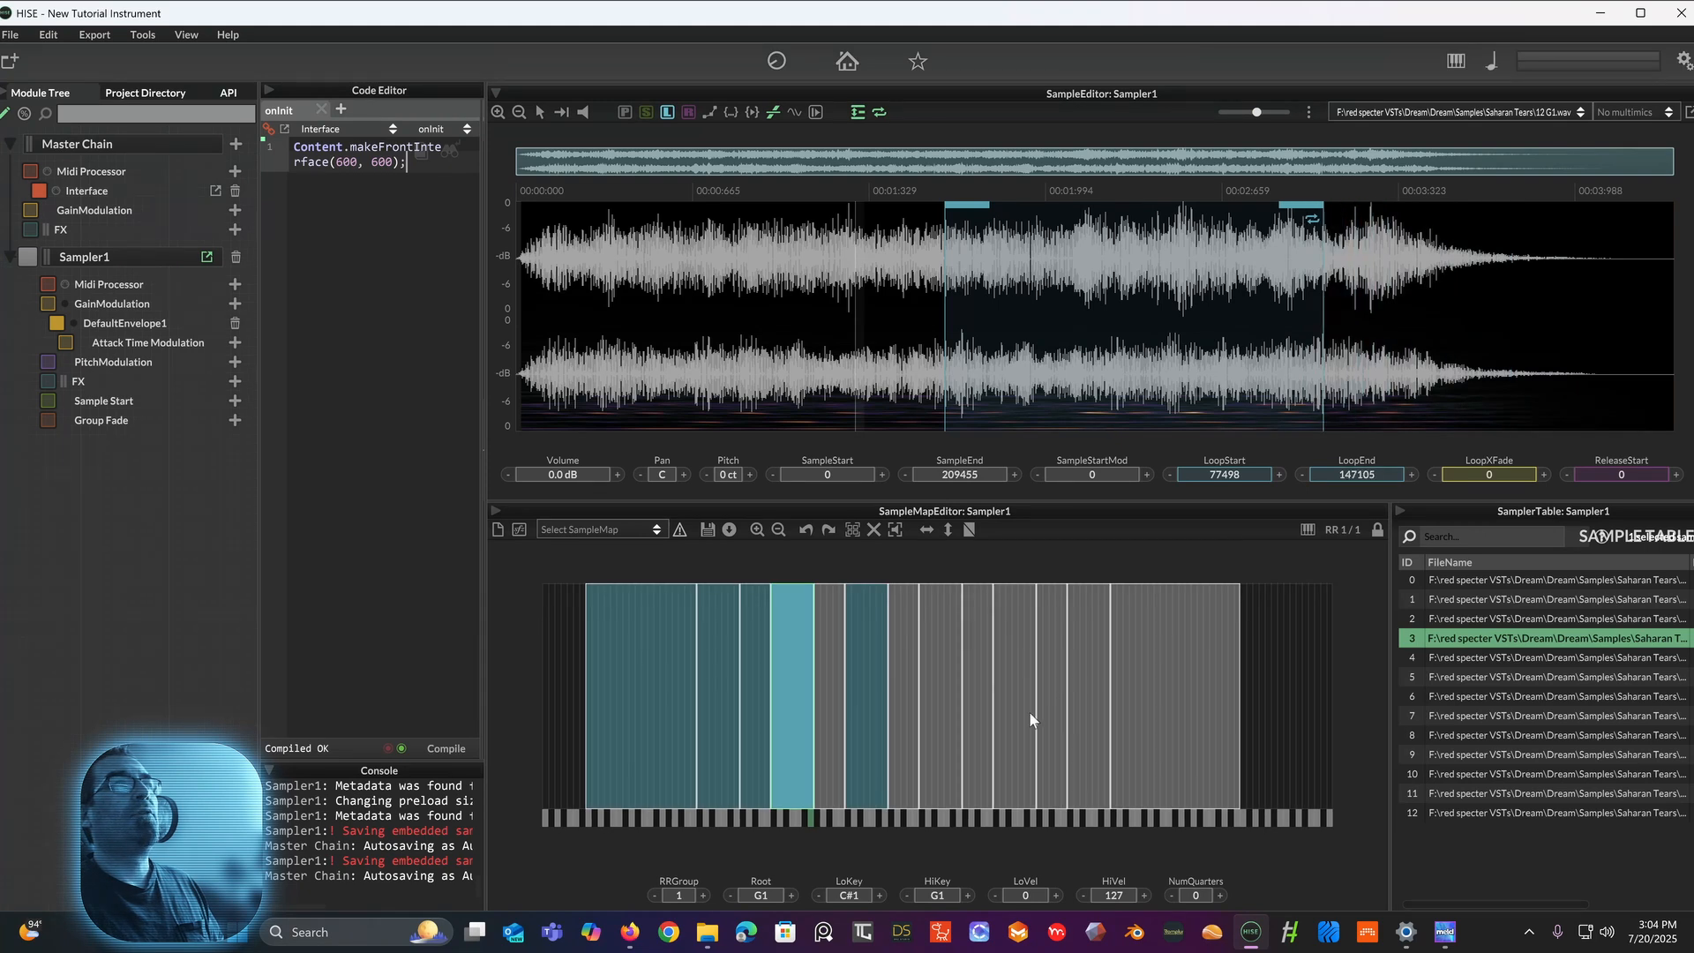
{"action": "left_click_drag", "start_coordinate": [1505, 477], "coordinate": [1507, 450]}
{"action": "mouse_move", "coordinate": [1622, 475]}
{"action": "left_mouse_down"}
{"action": "mouse_move", "coordinate": [1638, 452]}
{"action": "mouse_move", "coordinate": [1615, 223]}
{"action": "mouse_move", "coordinate": [1601, 227]}
{"action": "left_mouse_up"}
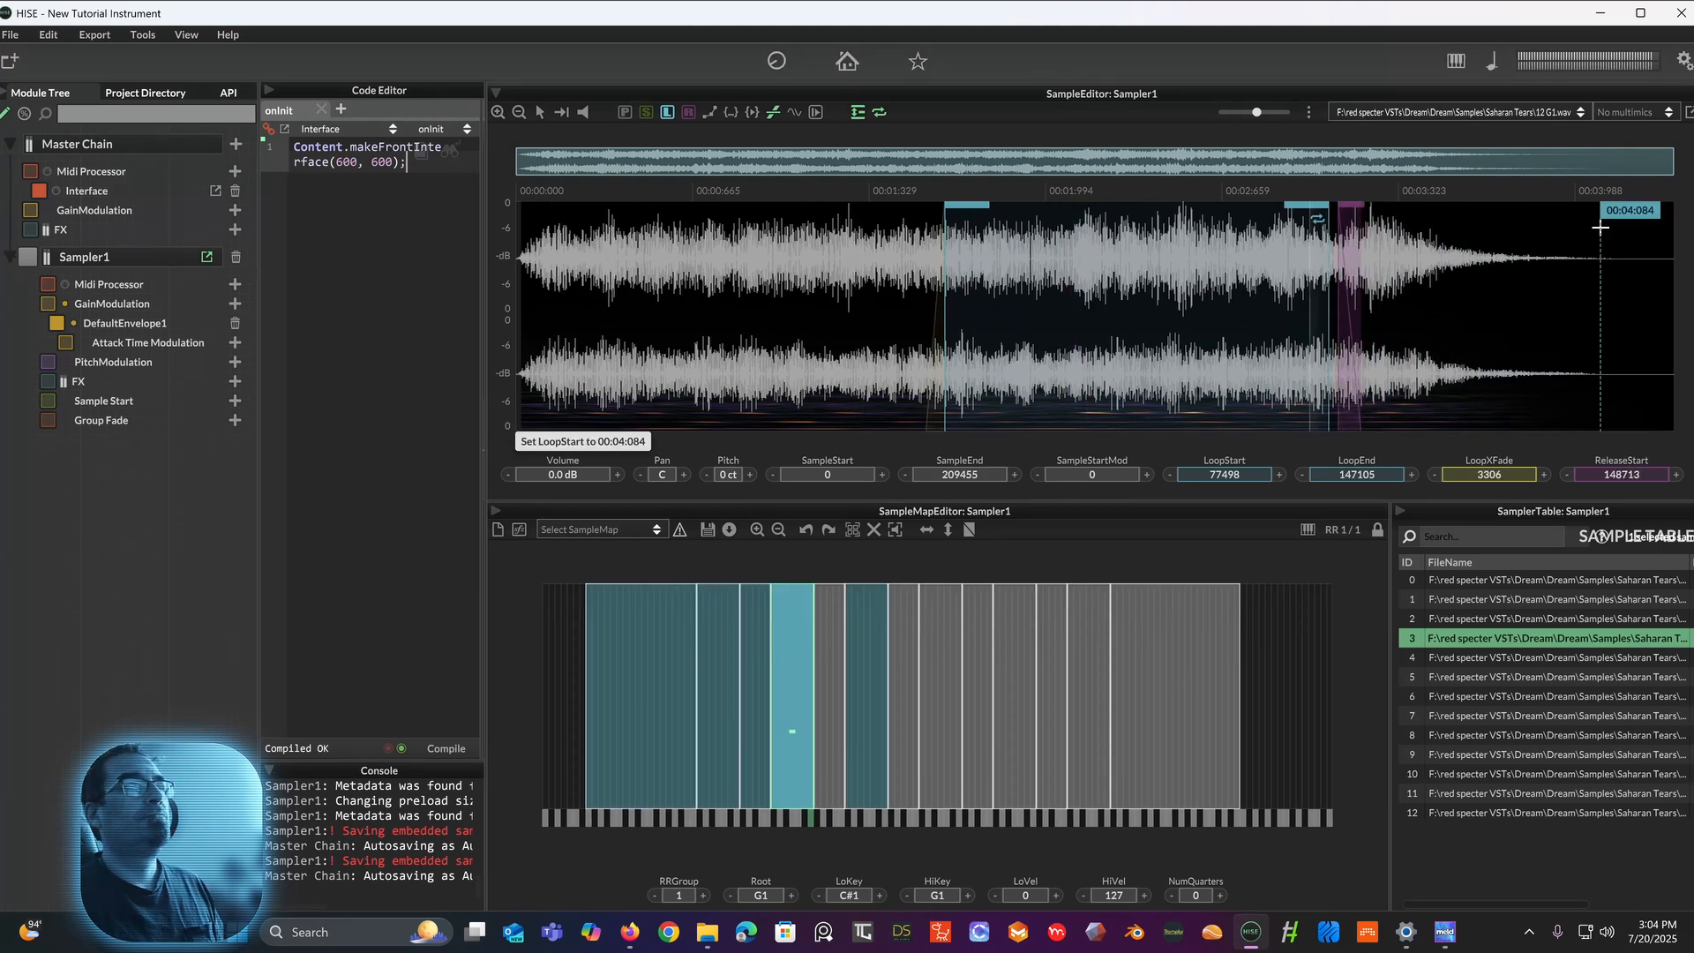
{"action": "left_click_drag", "start_coordinate": [1491, 475], "coordinate": [1495, 488]}
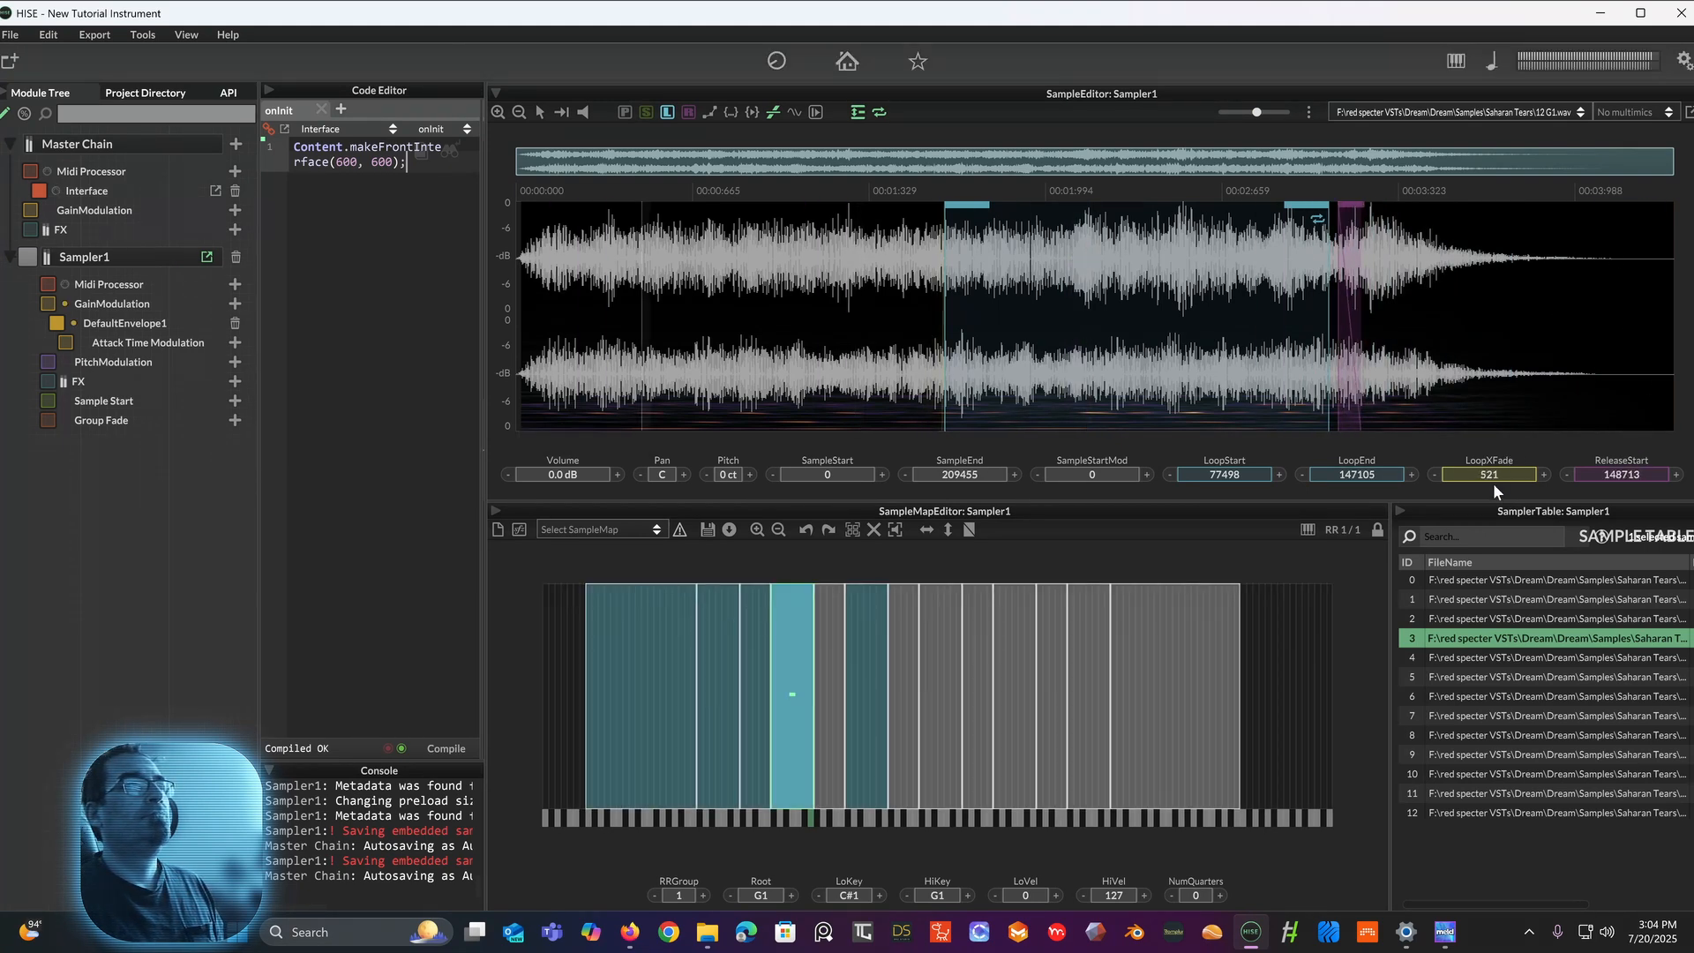
Step: Loop the 11 C2.wav sample from 70167 to 148864 with a crossfade of 1403, and set its release start
{"action": "left_click", "coordinate": [827, 680]}
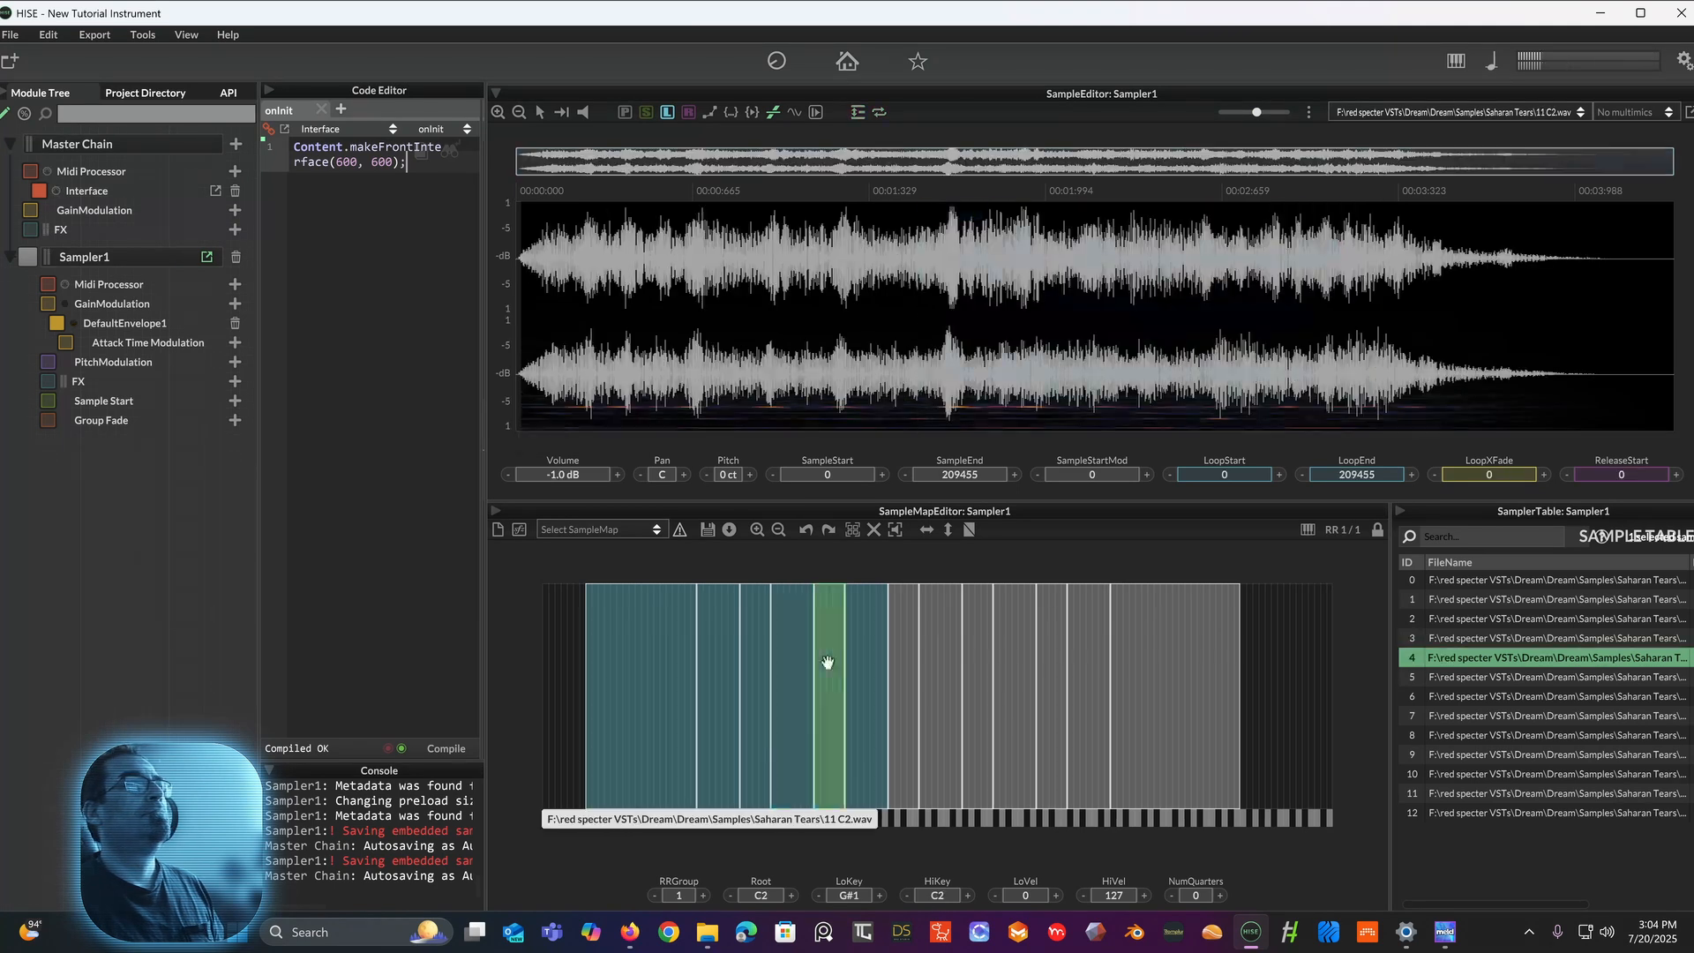
{"action": "left_click", "coordinate": [879, 113]}
{"action": "left_click_drag", "start_coordinate": [1236, 476], "coordinate": [1298, 351]}
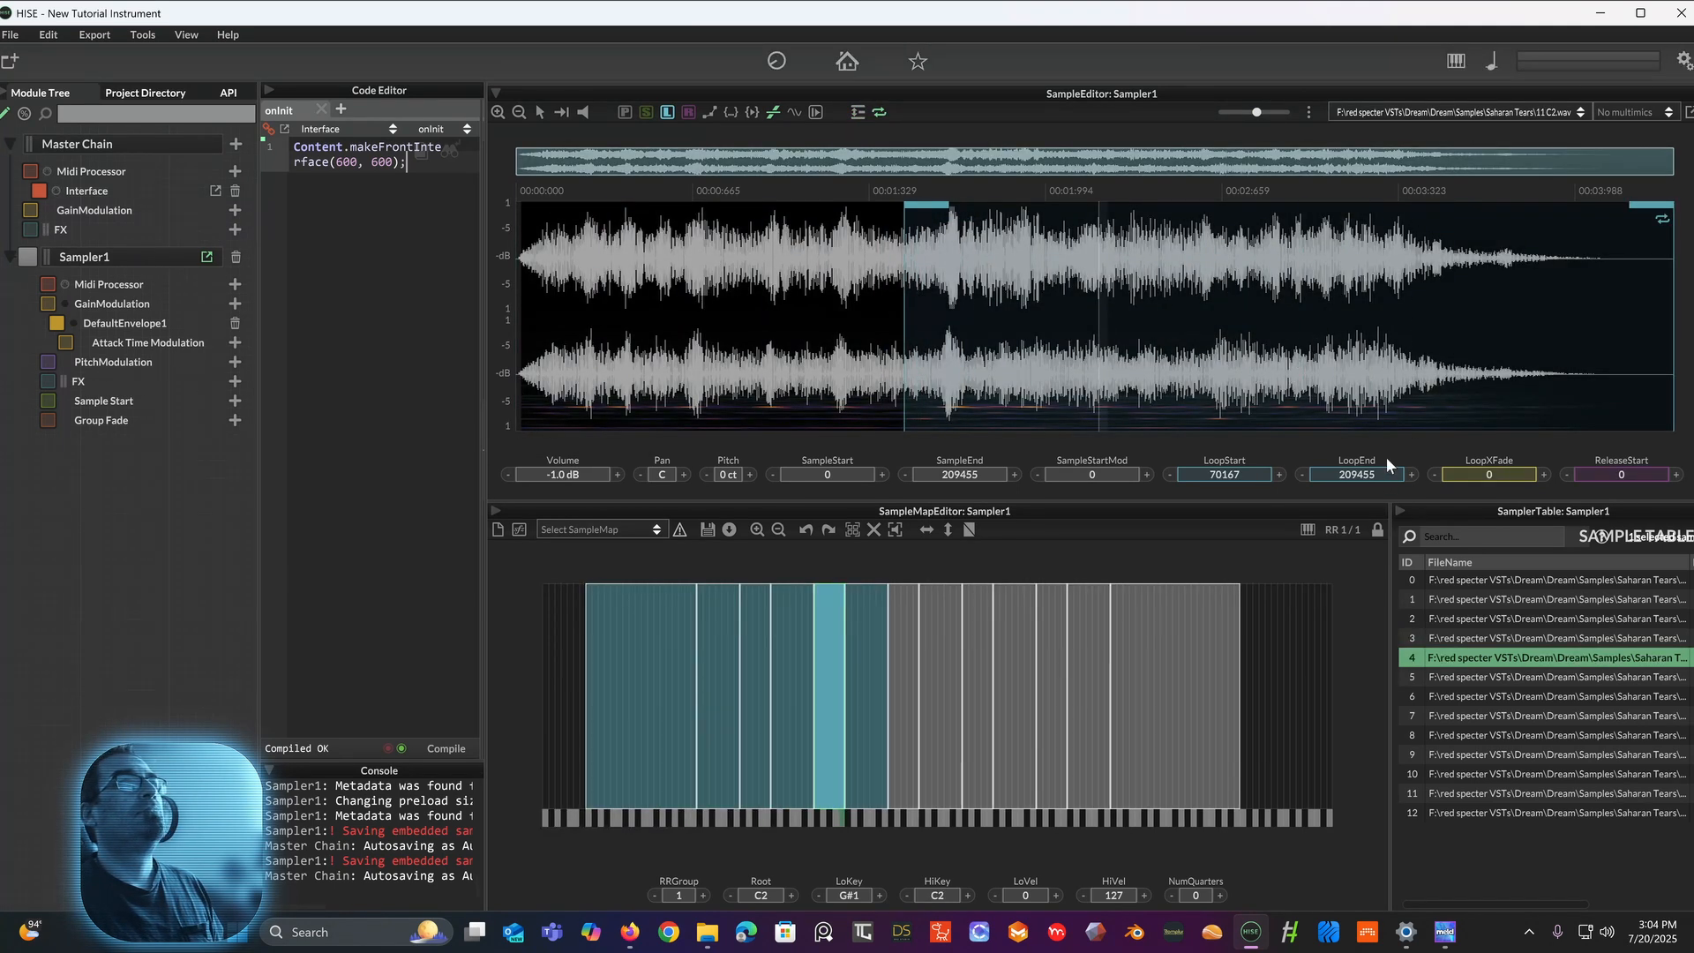
{"action": "left_click_drag", "start_coordinate": [1382, 473], "coordinate": [1355, 569]}
{"action": "left_click_drag", "start_coordinate": [1103, 761], "coordinate": [1082, 782]}
{"action": "left_click_drag", "start_coordinate": [1500, 477], "coordinate": [1501, 465]}
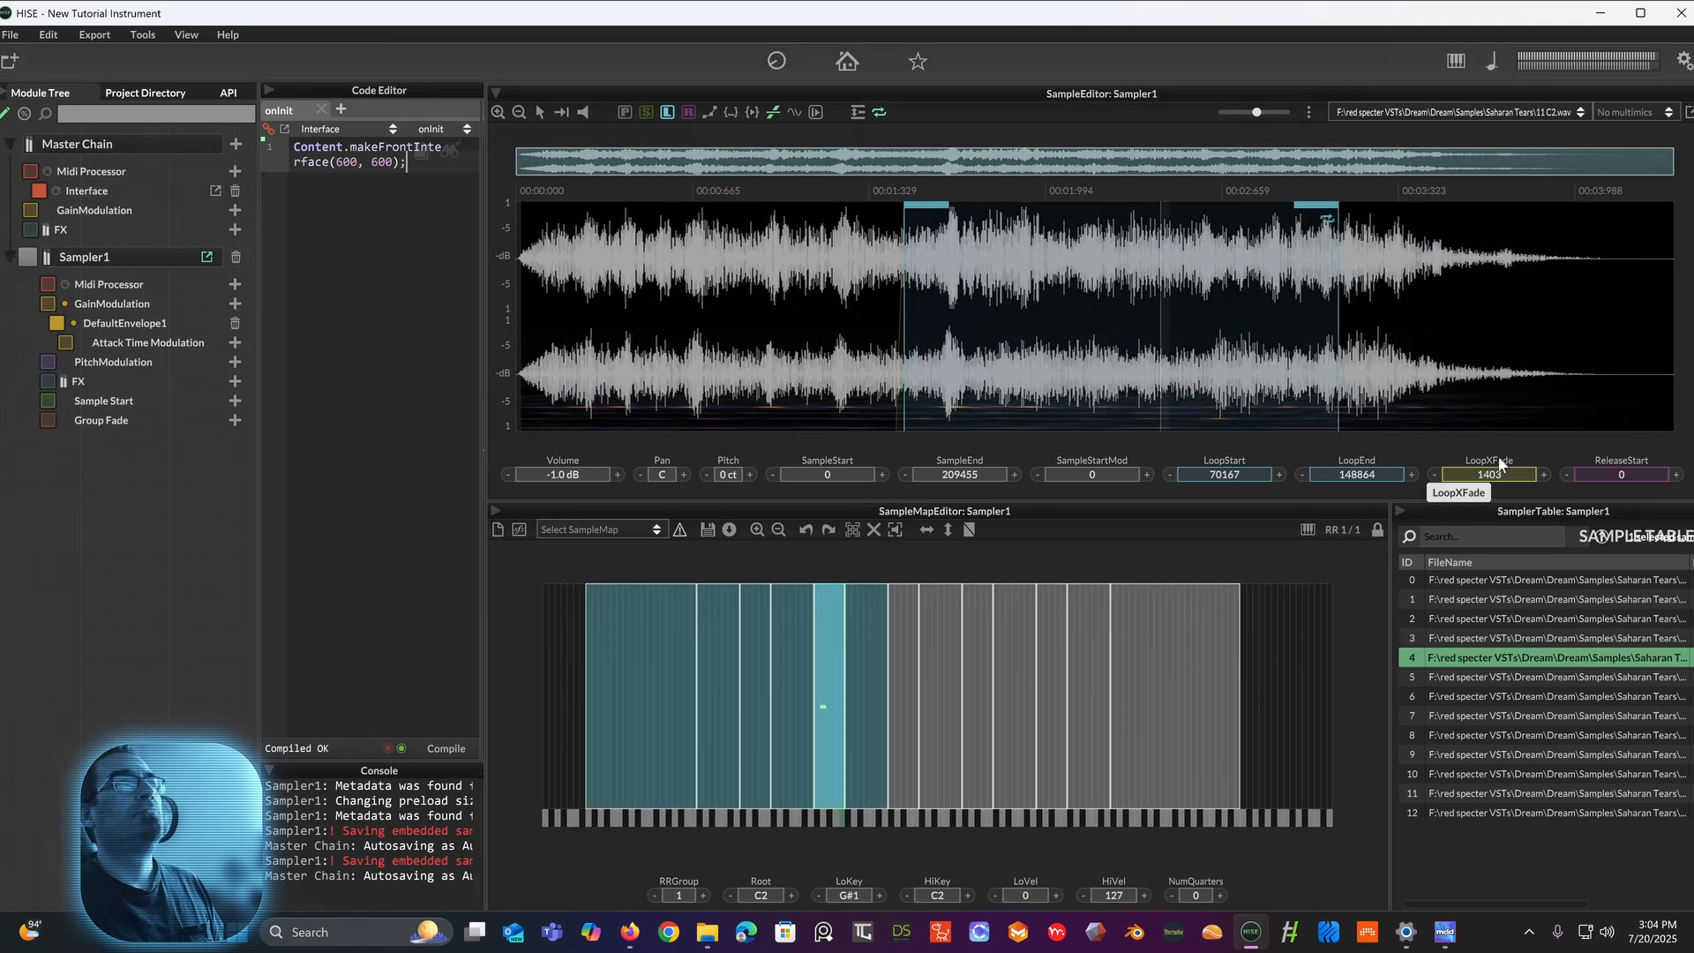
{"action": "left_click_drag", "start_coordinate": [1622, 475], "coordinate": [1615, 374]}
Step: Loop the 09 C3.wav sample from 83782 to 117399, with a crossfade of 1596 and release start at 119389
{"action": "left_click", "coordinate": [869, 715]}
{"action": "left_click", "coordinate": [904, 724]}
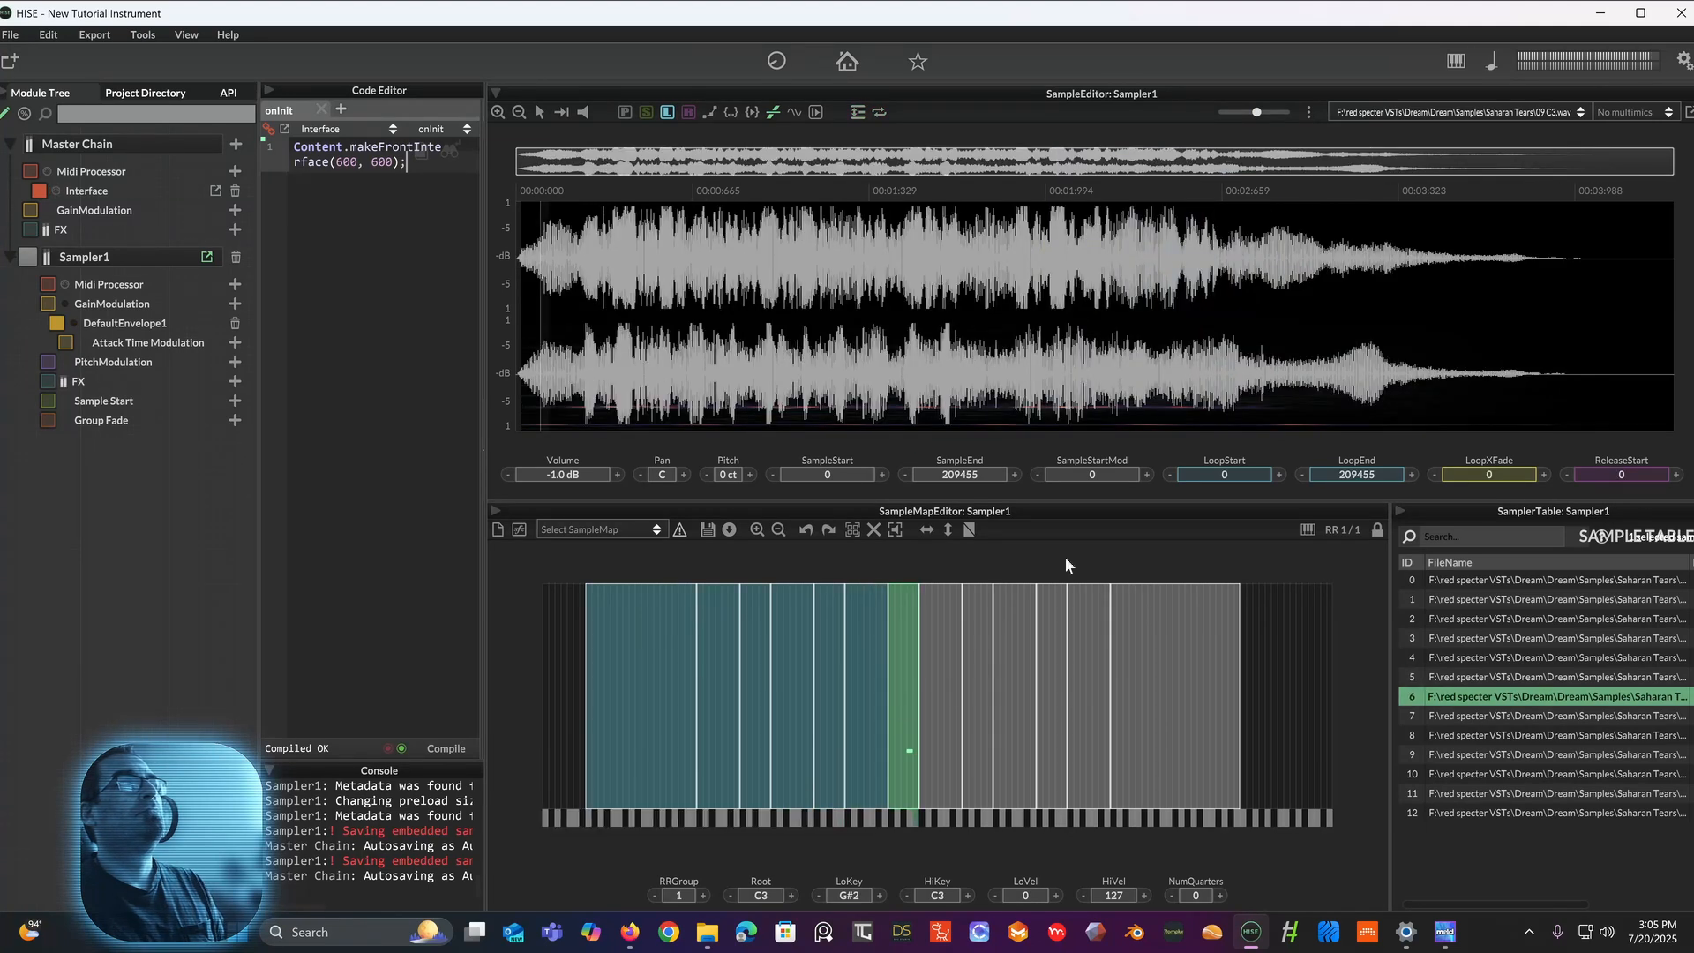
{"action": "left_click", "coordinate": [879, 113]}
{"action": "left_click_drag", "start_coordinate": [1225, 474], "coordinate": [1236, 357]}
{"action": "left_click_drag", "start_coordinate": [1352, 482], "coordinate": [1130, 744]}
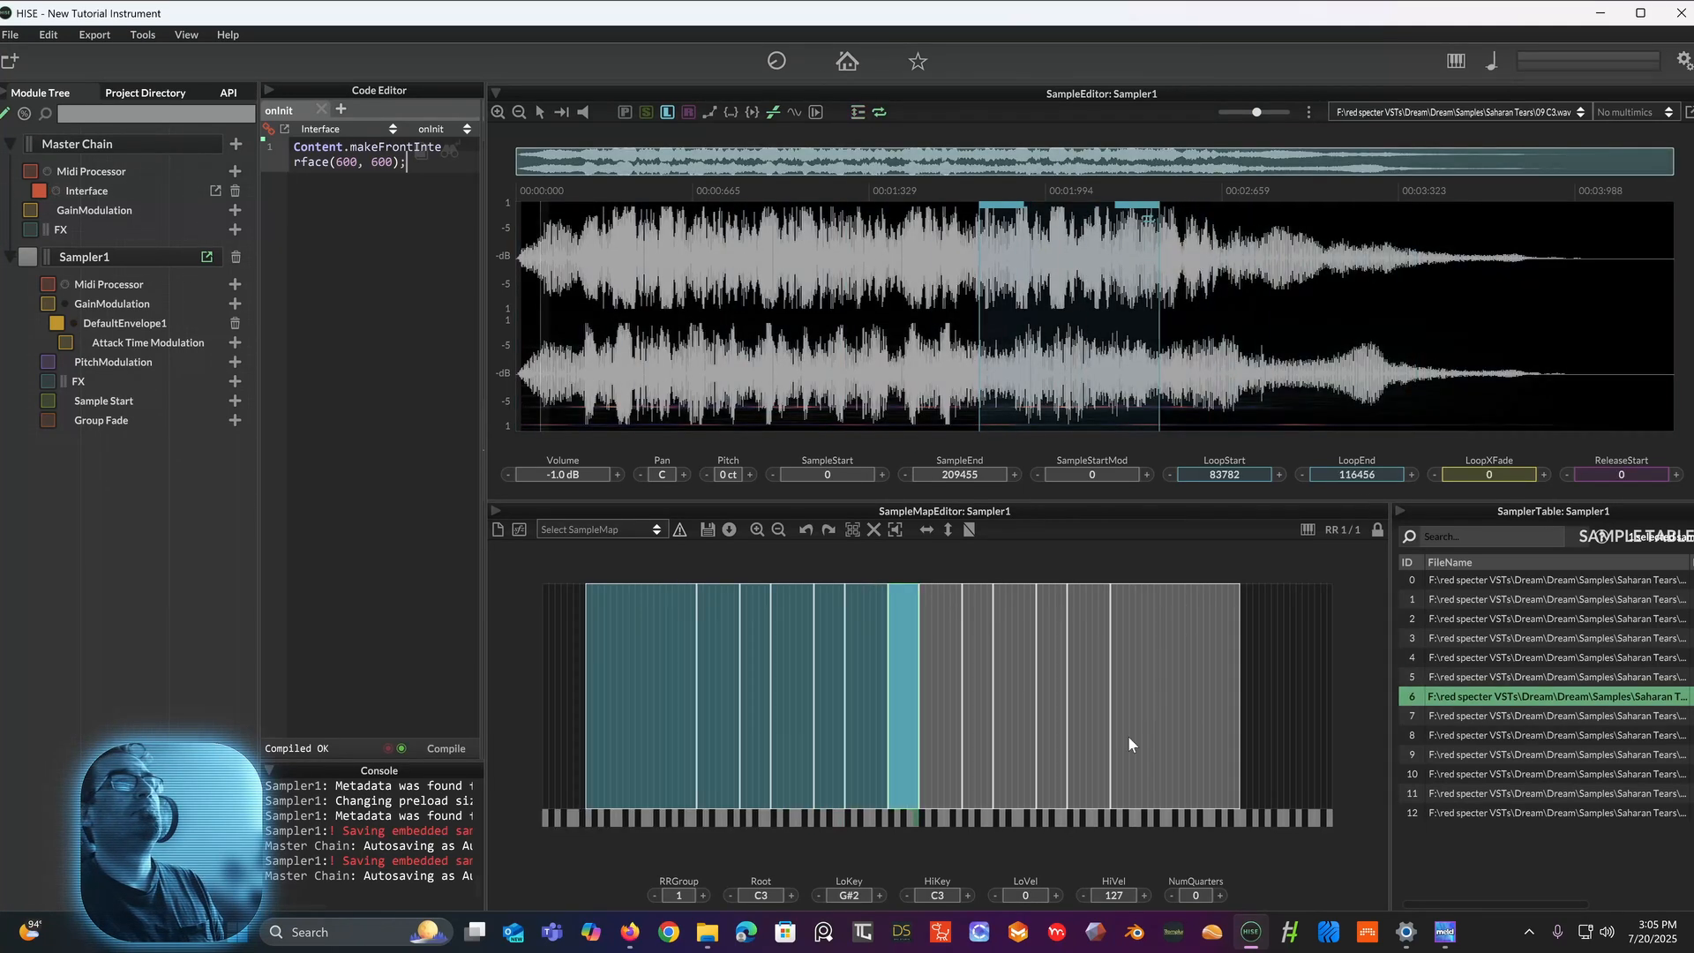
{"action": "left_click_drag", "start_coordinate": [1497, 477], "coordinate": [1500, 466]}
{"action": "left_click_drag", "start_coordinate": [1615, 476], "coordinate": [1641, 269]}
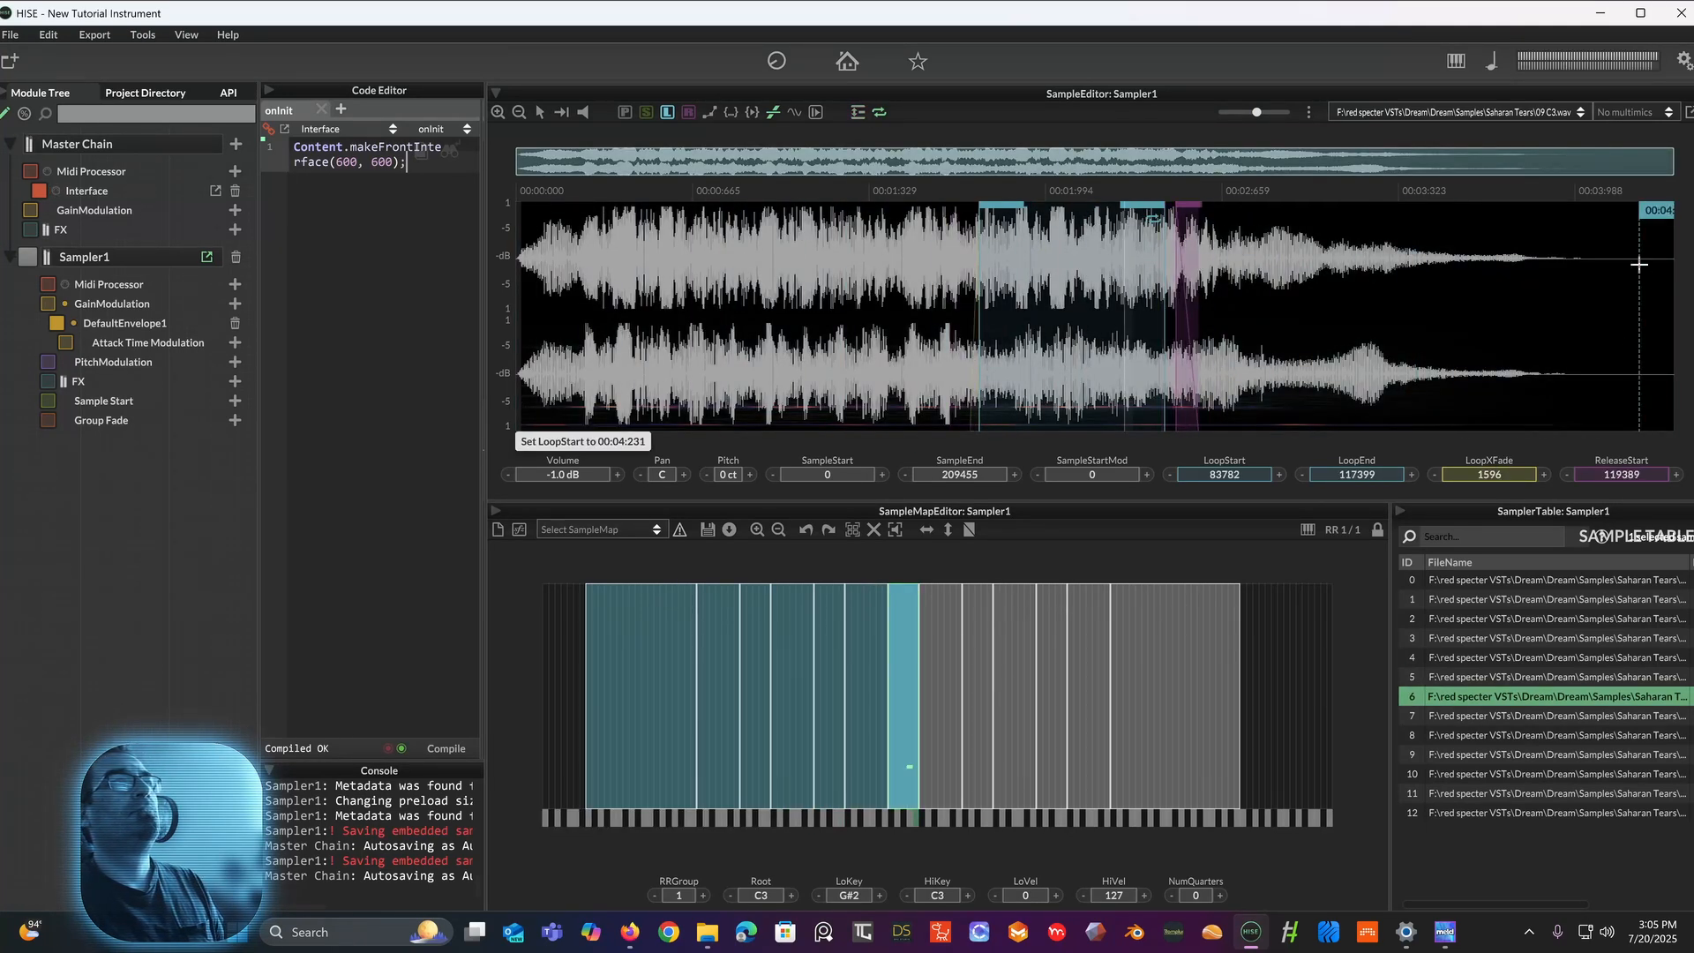
Step: Change the 09 C3.wav sample's loop to run from 71359 to 109738 with a crossfade of 3108
{"action": "left_click_drag", "start_coordinate": [1516, 467], "coordinate": [1513, 464]}
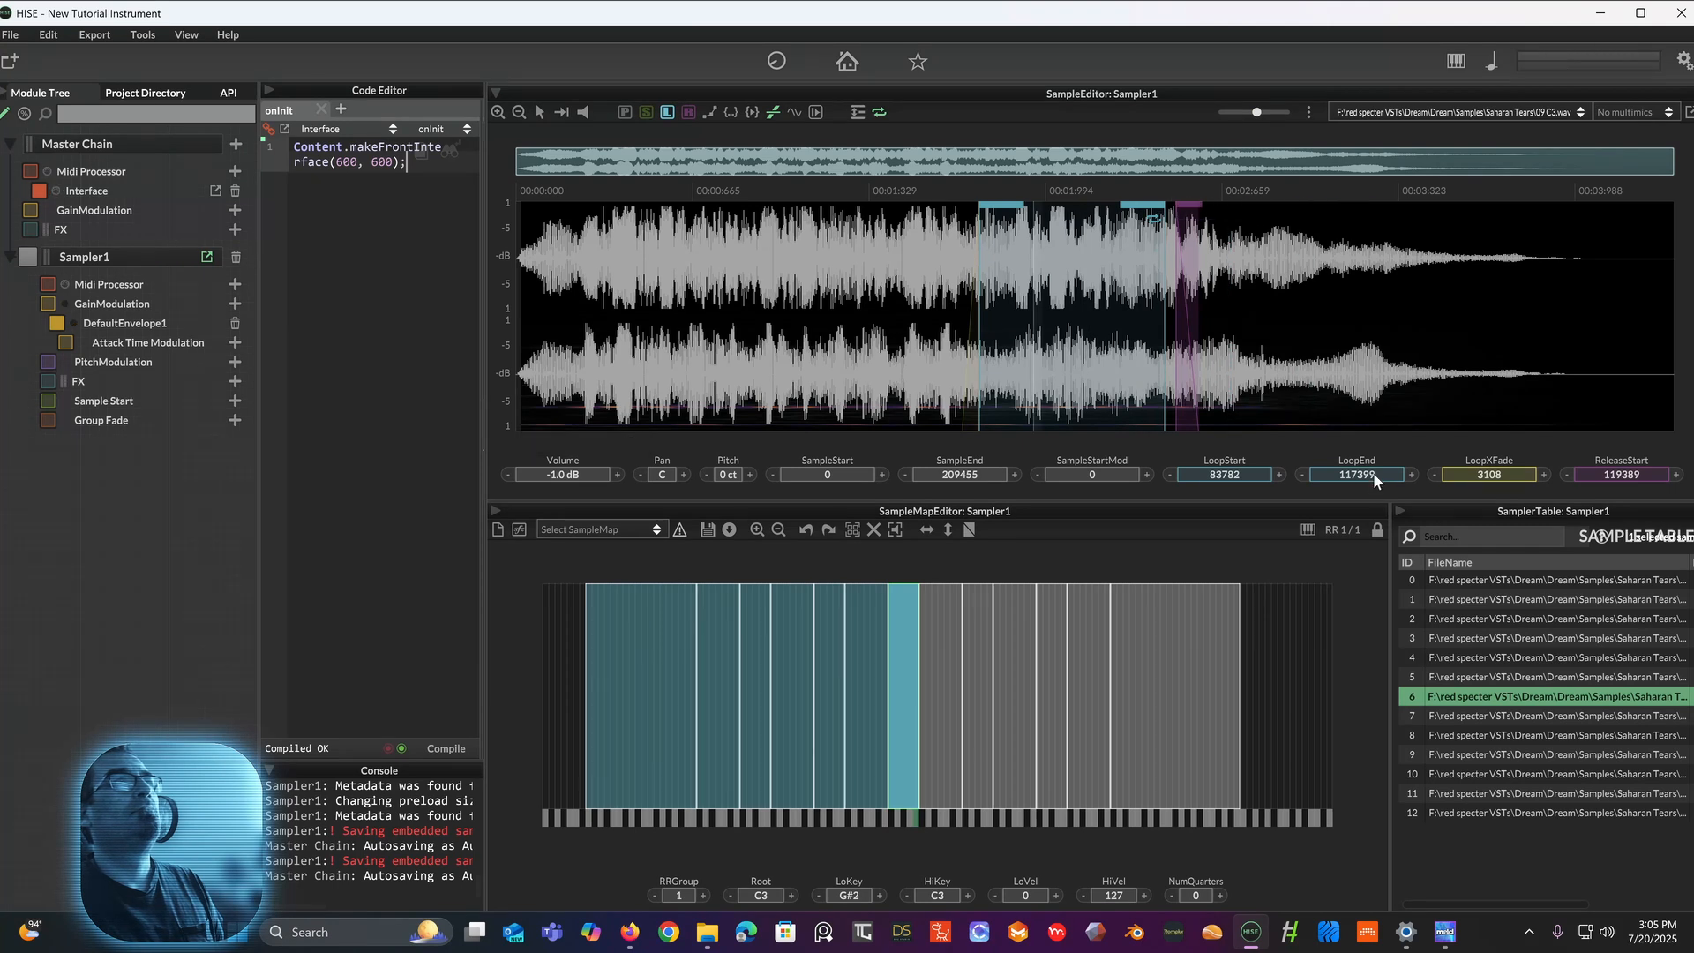
{"action": "left_click_drag", "start_coordinate": [1373, 476], "coordinate": [1369, 488]}
{"action": "left_click_drag", "start_coordinate": [1200, 479], "coordinate": [1197, 485]}
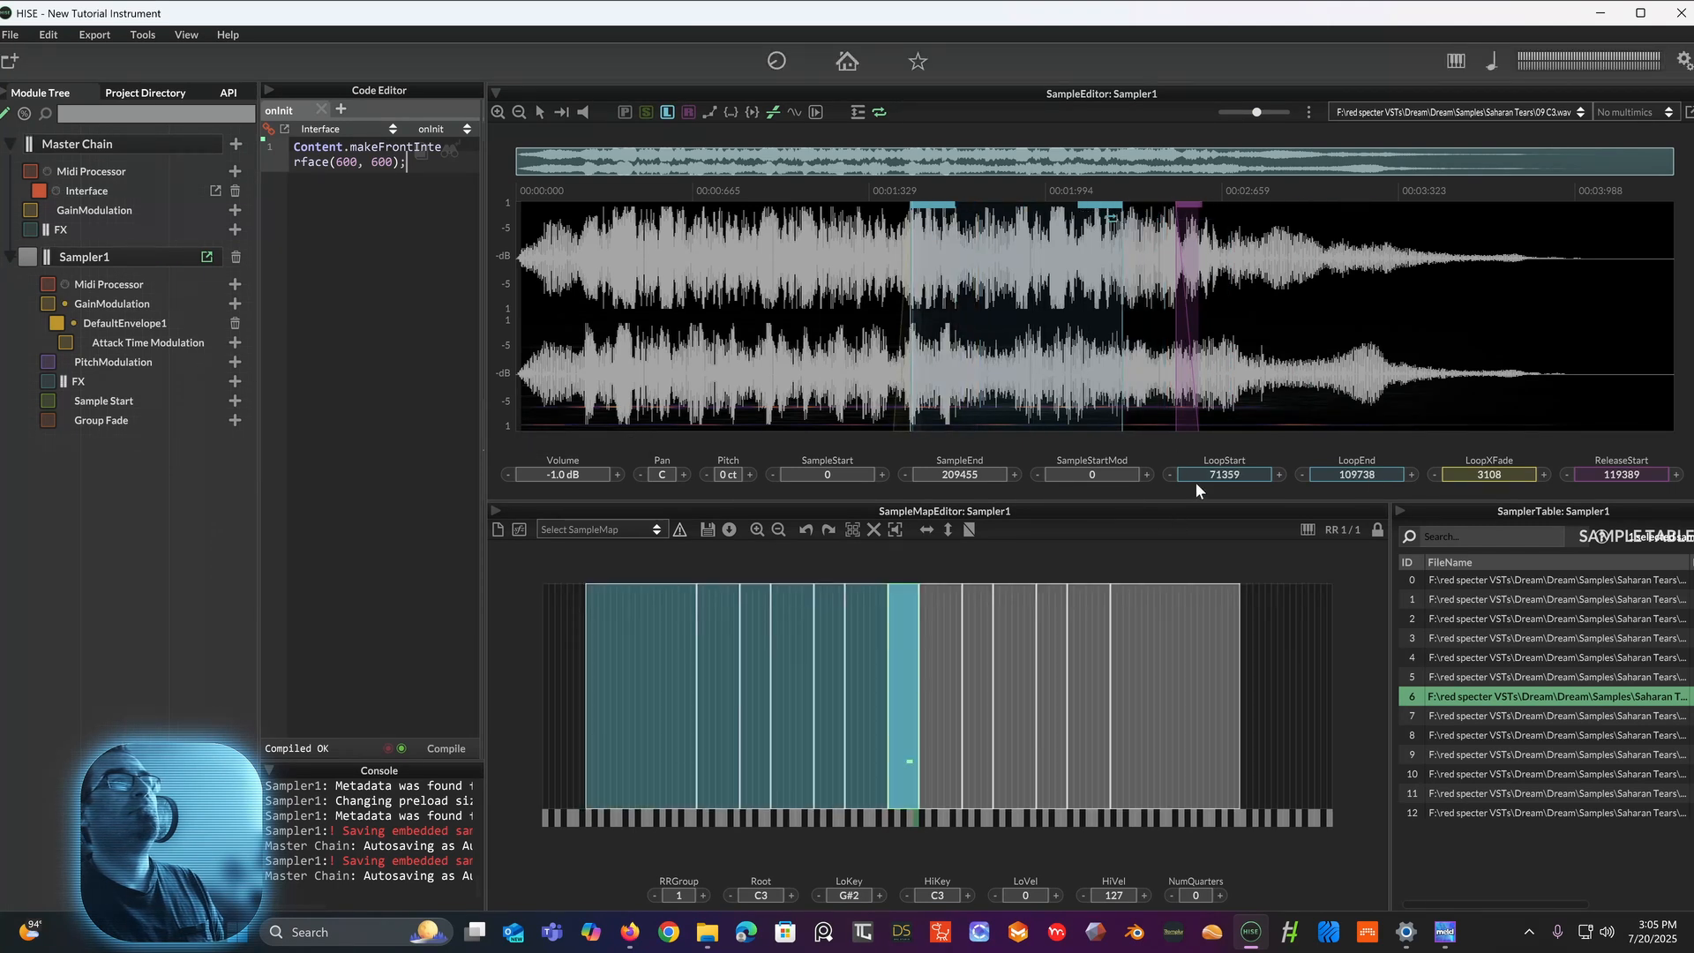
Step: Find the best loop point for the 09 C3.wav sample with the Loop Finder at 0.14, preview it, and fine-tune the crossfade and loop start
{"action": "left_click", "coordinate": [795, 111]}
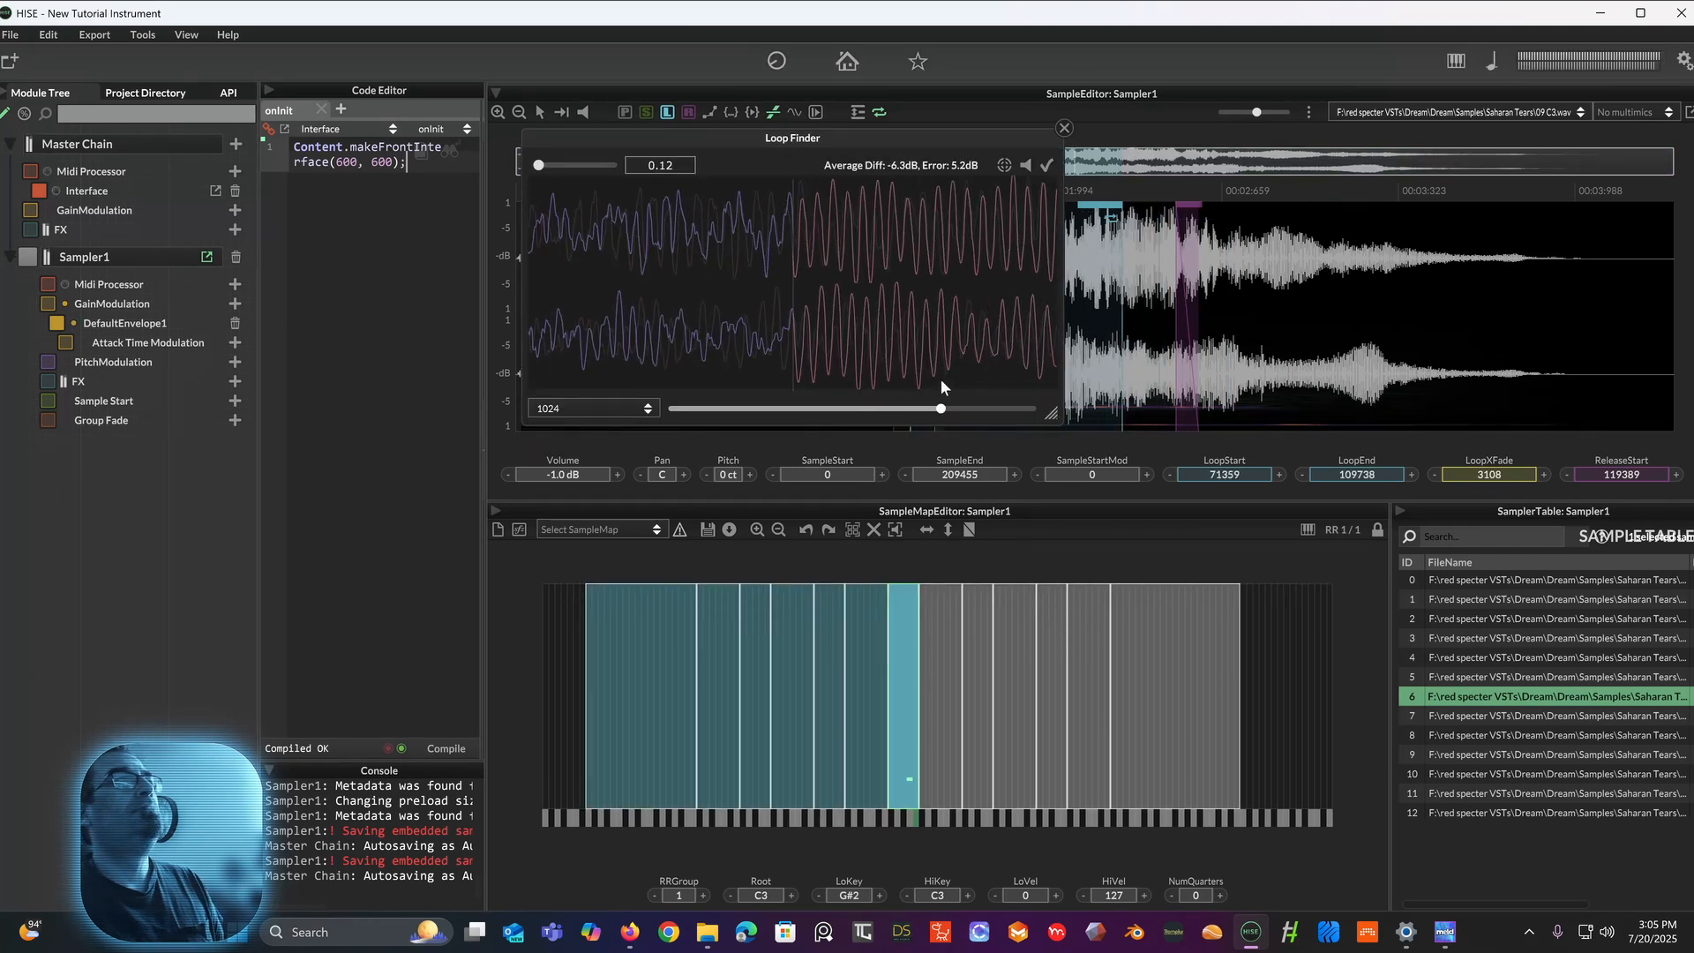
{"action": "left_click_drag", "start_coordinate": [880, 408], "coordinate": [822, 409]}
{"action": "left_click_drag", "start_coordinate": [540, 165], "coordinate": [548, 165]}
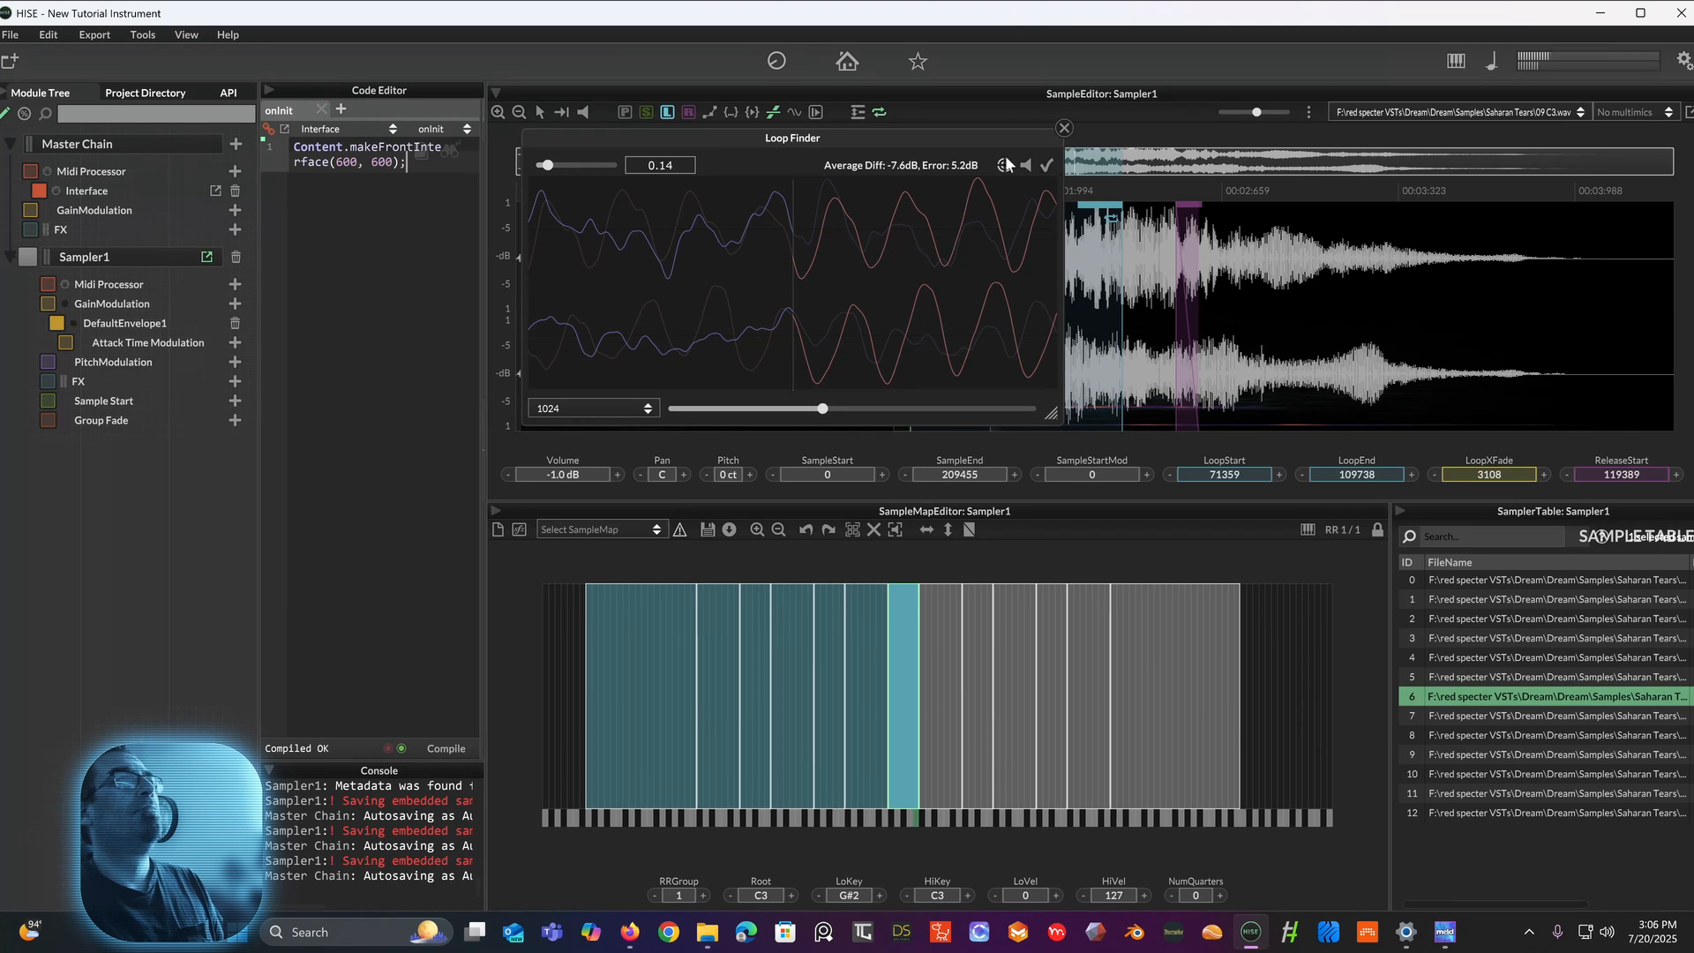
{"action": "left_click", "coordinate": [1004, 166]}
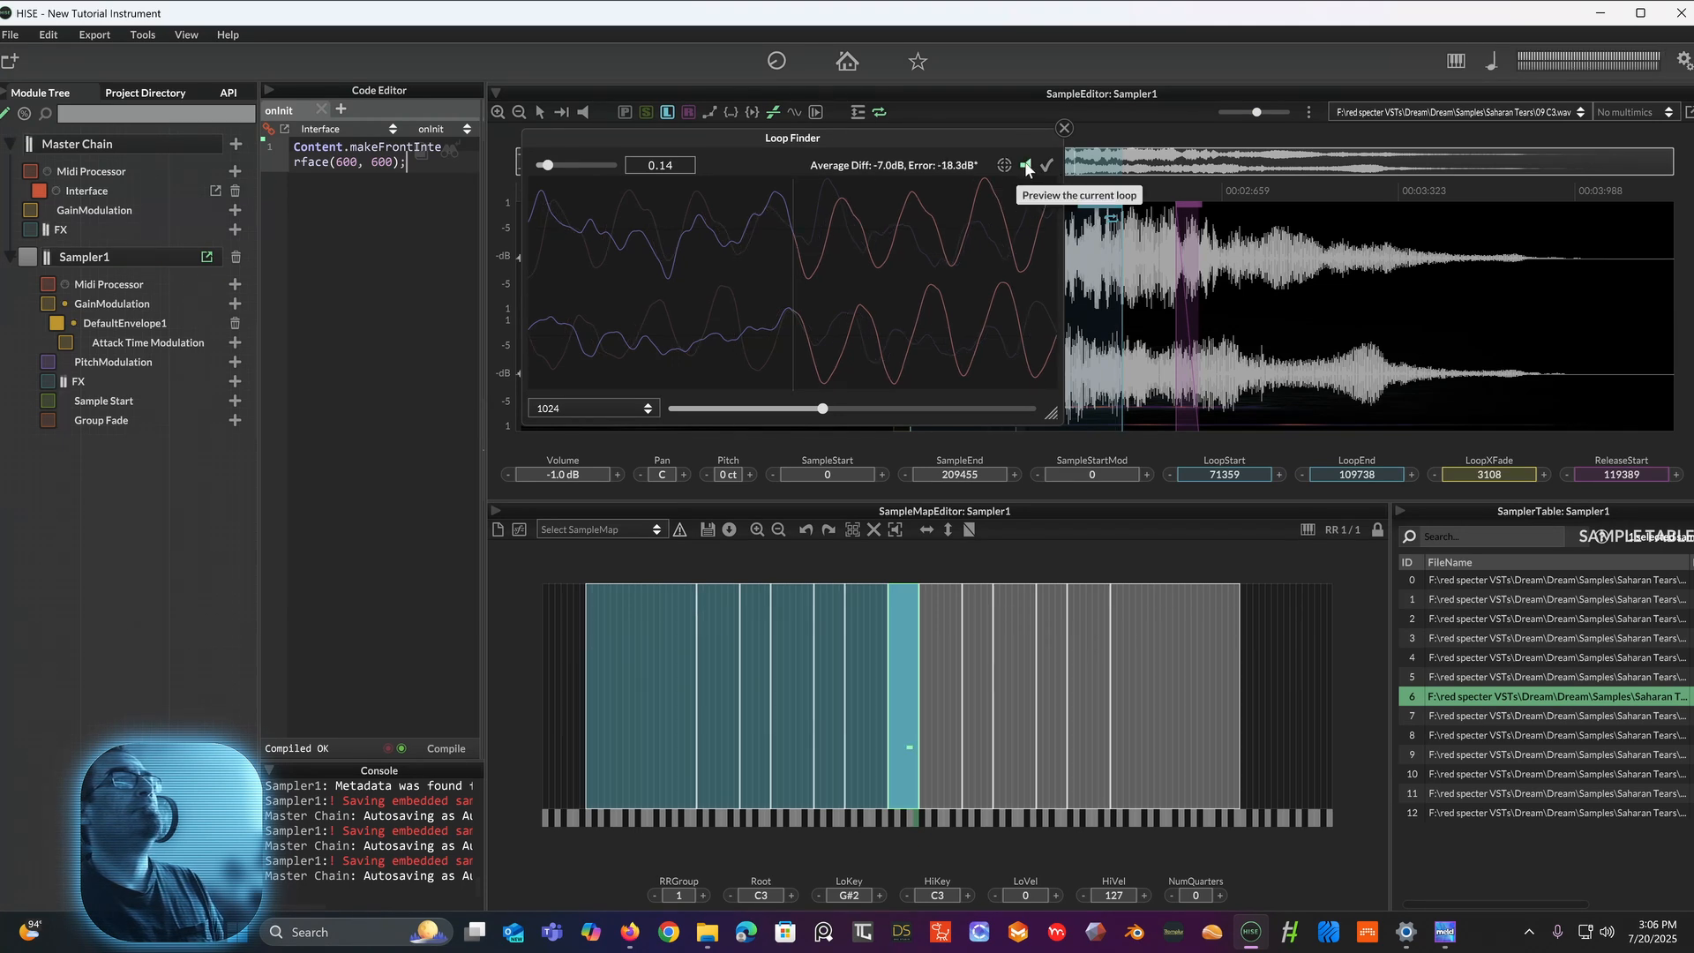
{"action": "left_click", "coordinate": [1025, 165]}
{"action": "left_click", "coordinate": [1065, 129]}
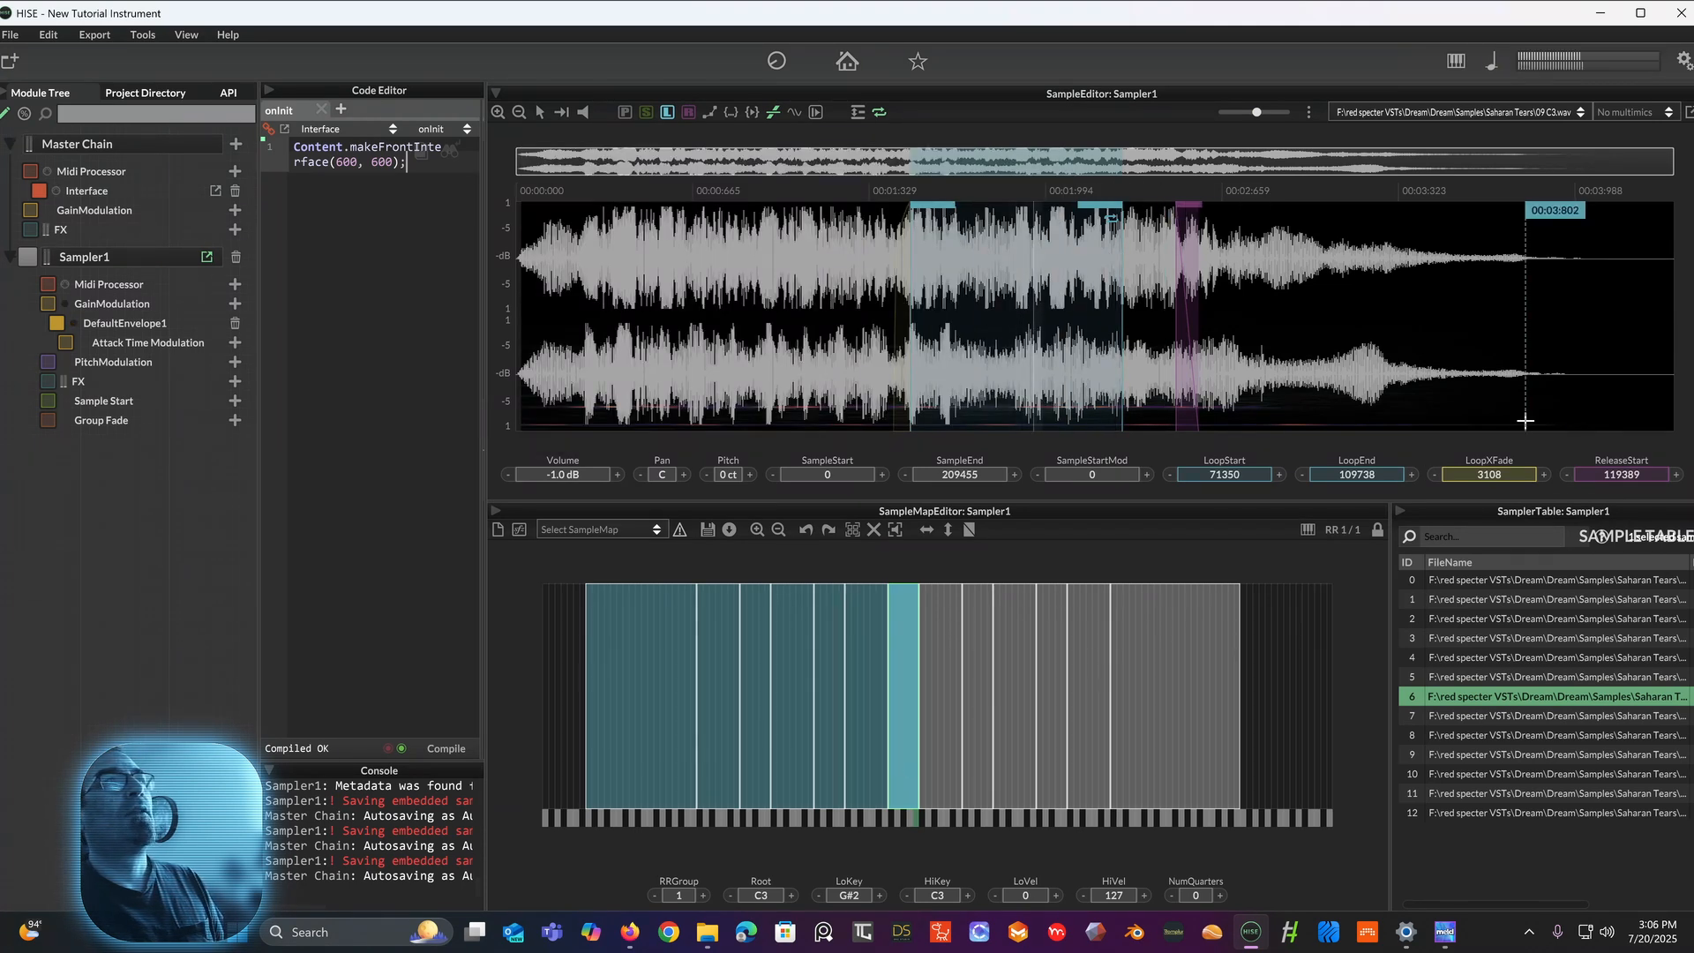
{"action": "mouse_move", "coordinate": [1499, 475]}
{"action": "left_mouse_down"}
{"action": "mouse_move", "coordinate": [1500, 442]}
{"action": "mouse_move", "coordinate": [1489, 478]}
{"action": "mouse_move", "coordinate": [1485, 447]}
{"action": "left_mouse_up"}
{"action": "left_click_drag", "start_coordinate": [1244, 476], "coordinate": [1292, 366]}
Step: Loop the 08 G3.wav sample from 104727 to 147888 with a crossfade of 7685, and set its release start
{"action": "left_click", "coordinate": [929, 683]}
{"action": "left_click_drag", "start_coordinate": [1671, 413], "coordinate": [1313, 568]}
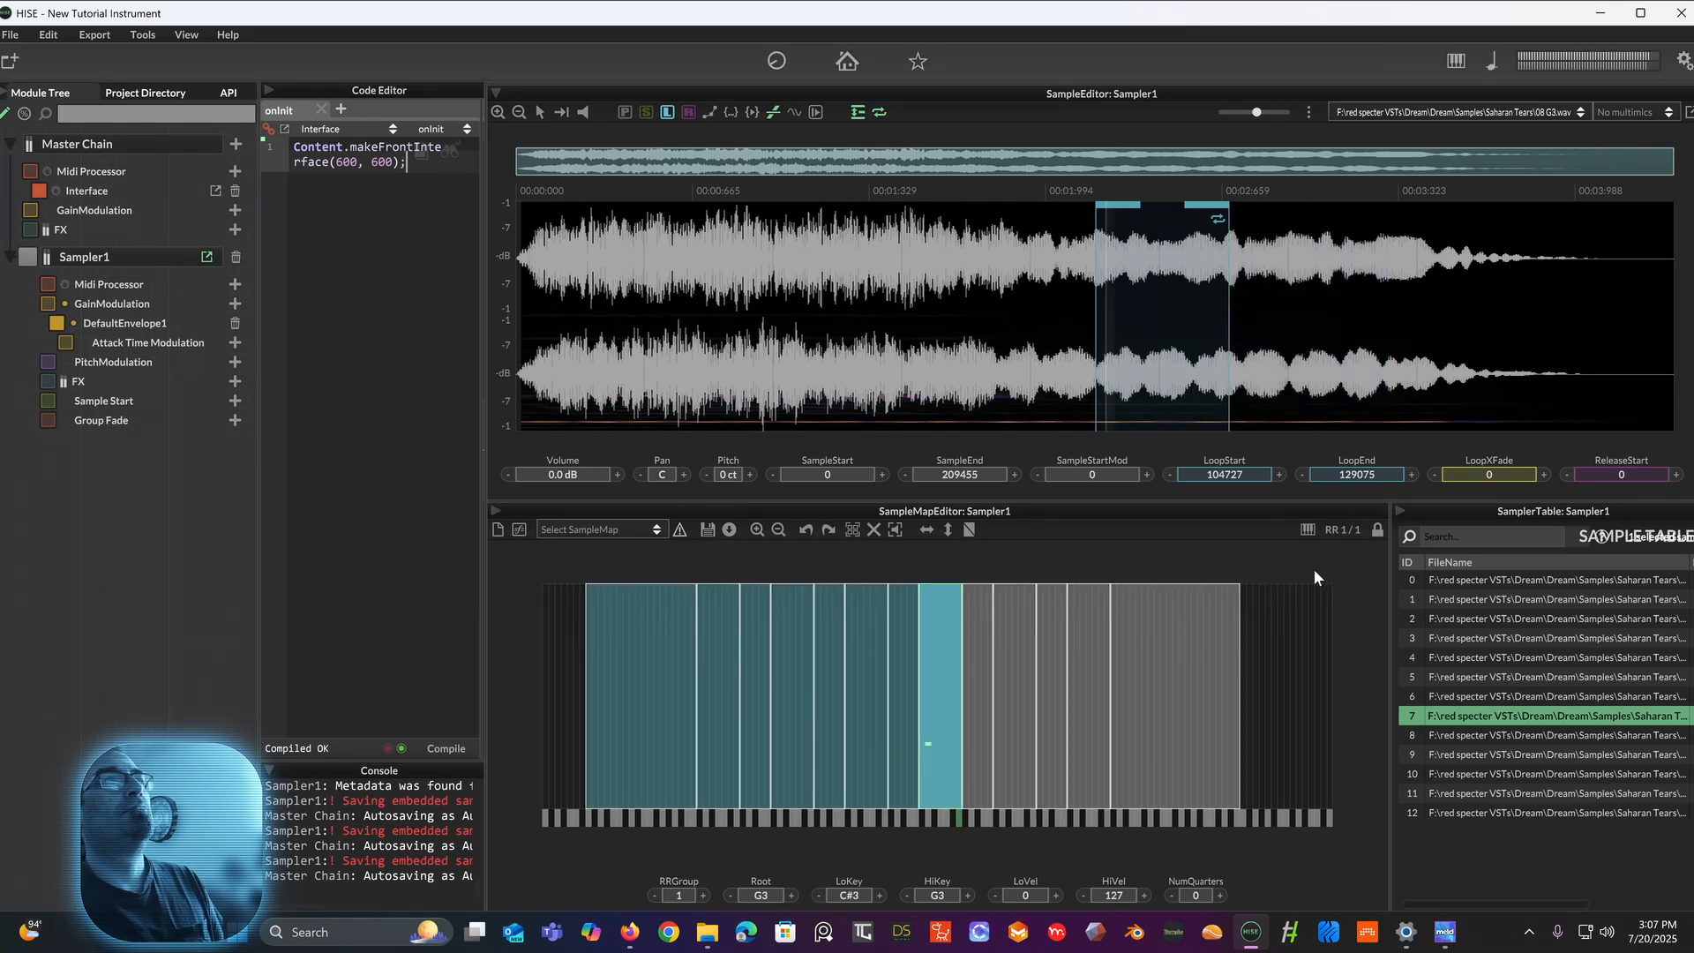
{"action": "left_click_drag", "start_coordinate": [1491, 477], "coordinate": [1493, 461]}
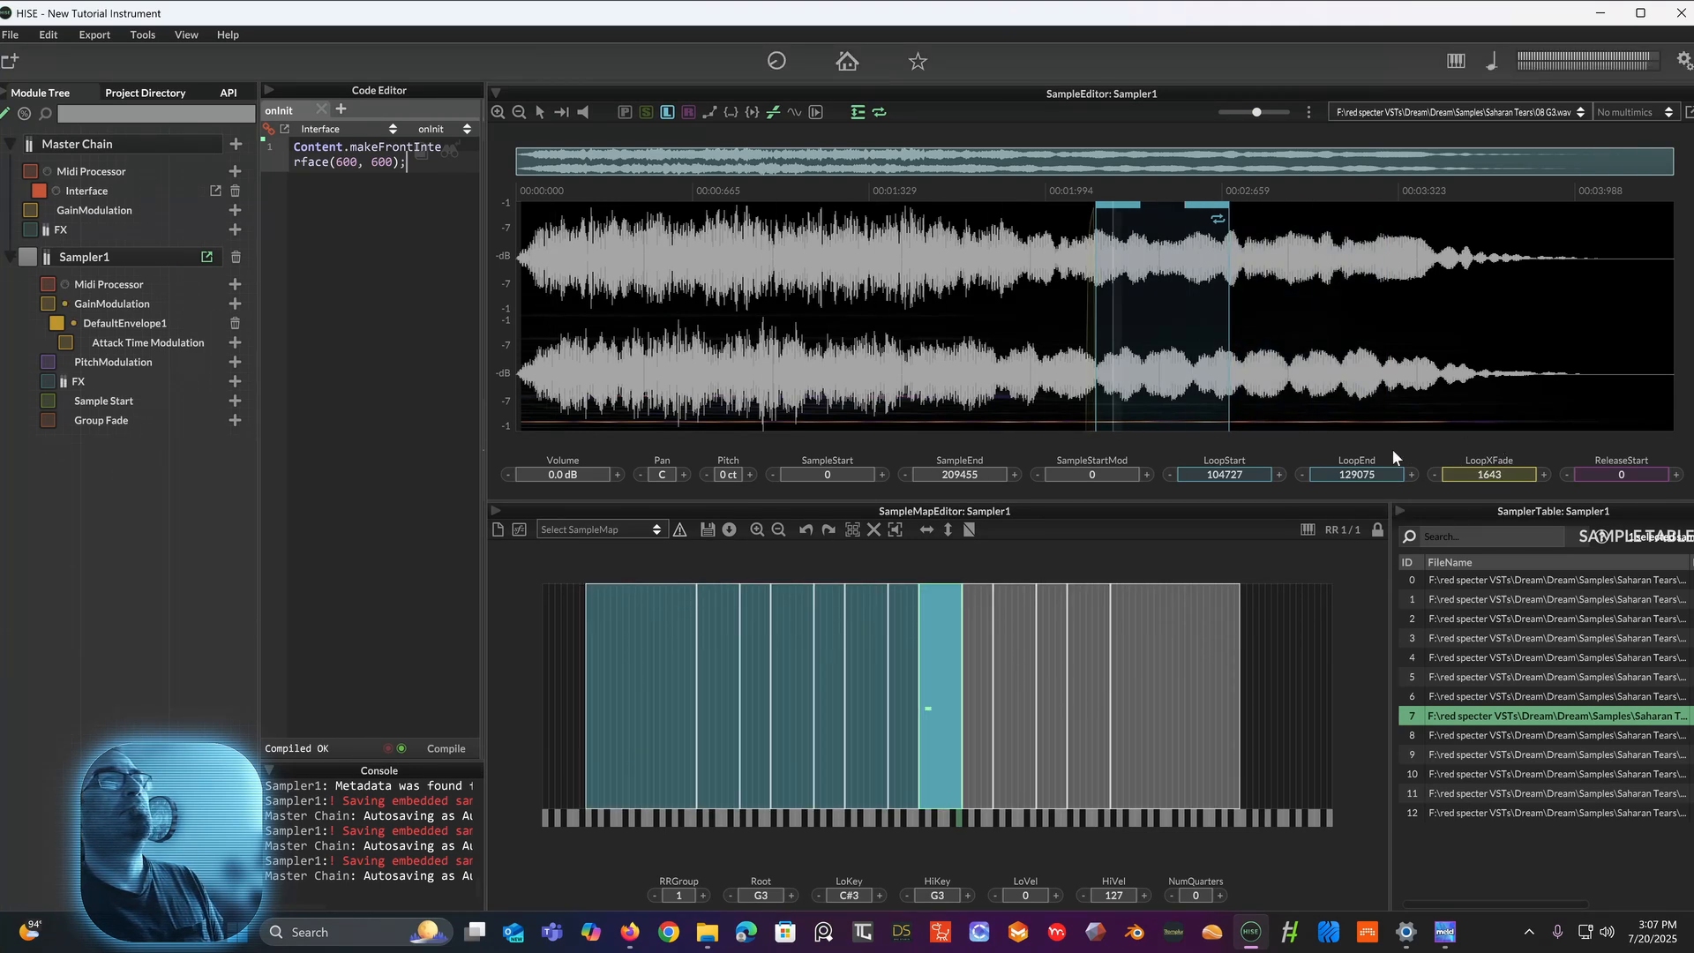
{"action": "left_click_drag", "start_coordinate": [1369, 474], "coordinate": [1497, 353]}
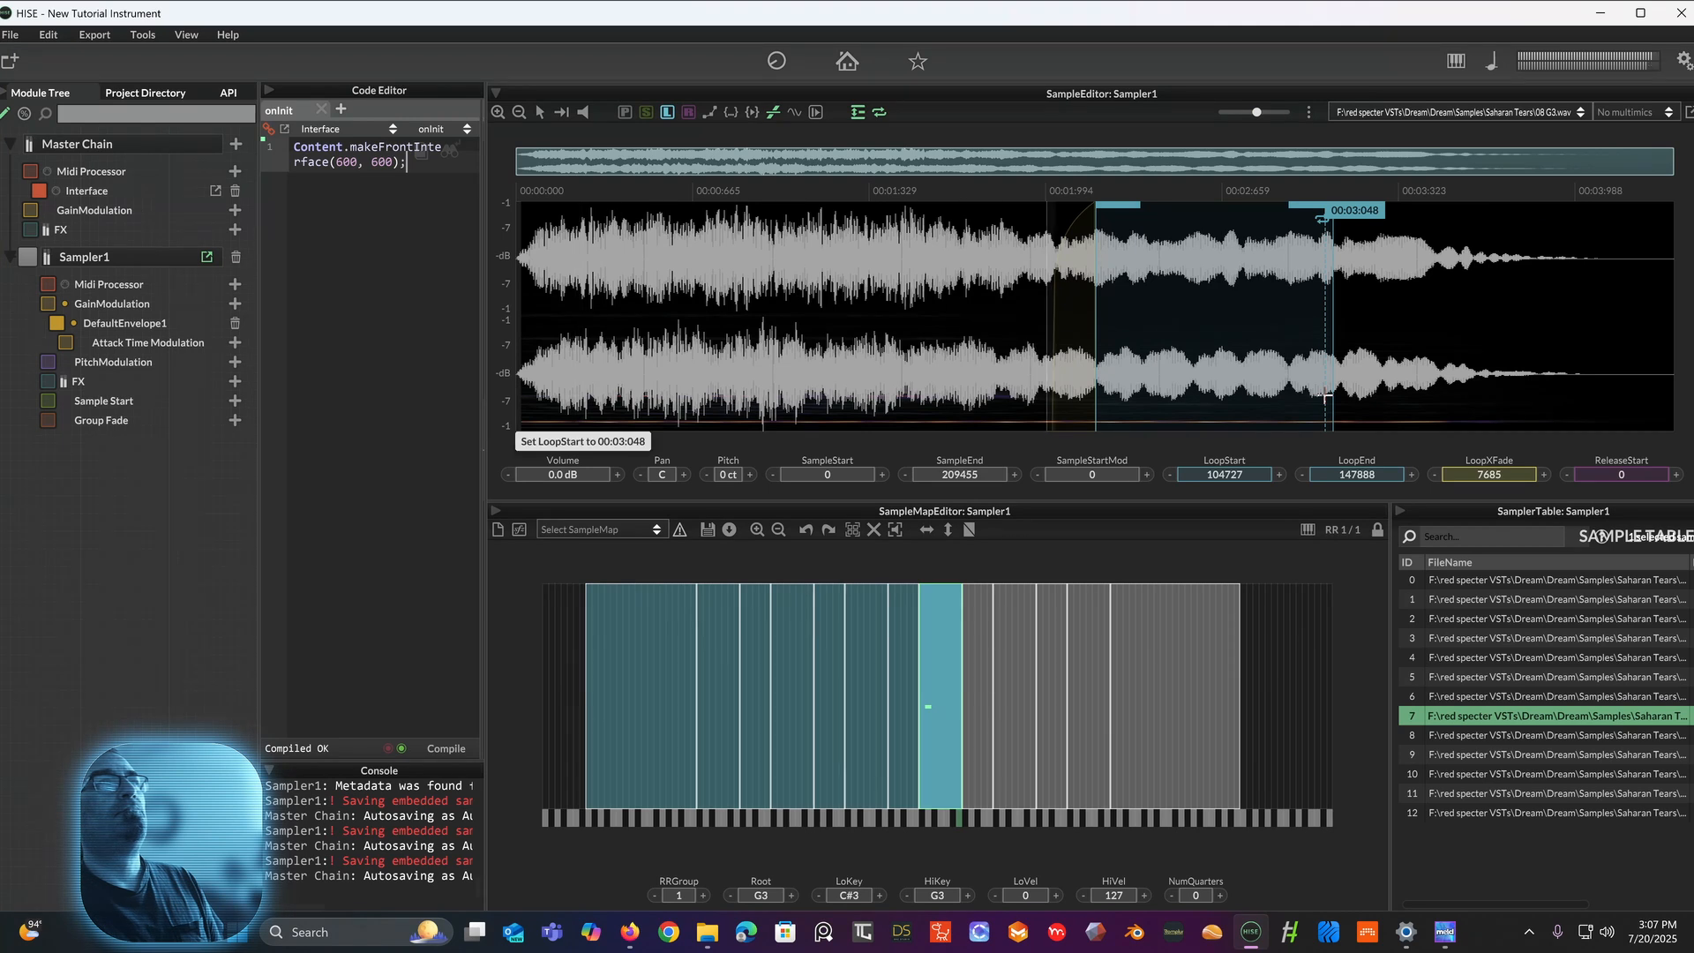
{"action": "left_click_drag", "start_coordinate": [1620, 475], "coordinate": [1599, 212]}
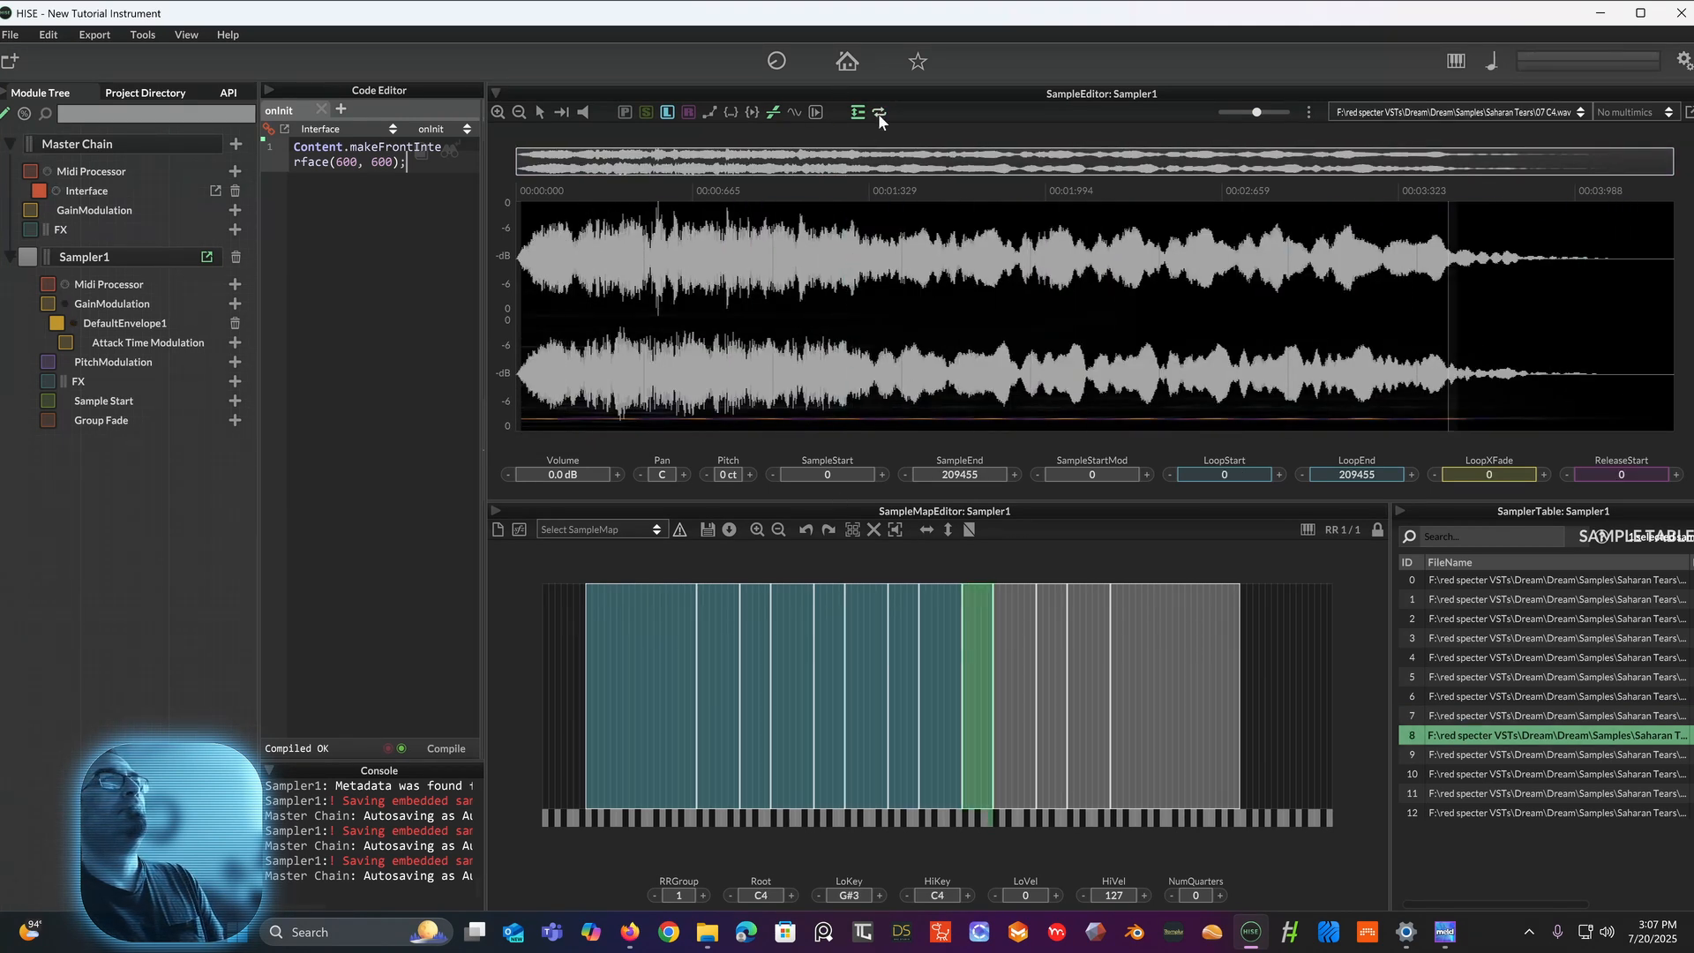
Step: Loop the 07 C4.wav sample from 116771 to 156856 with a crossfade of 3105, and open the Loop Finder for it
{"action": "left_click", "coordinate": [879, 112]}
{"action": "left_click_drag", "start_coordinate": [1227, 475], "coordinate": [1268, 278]}
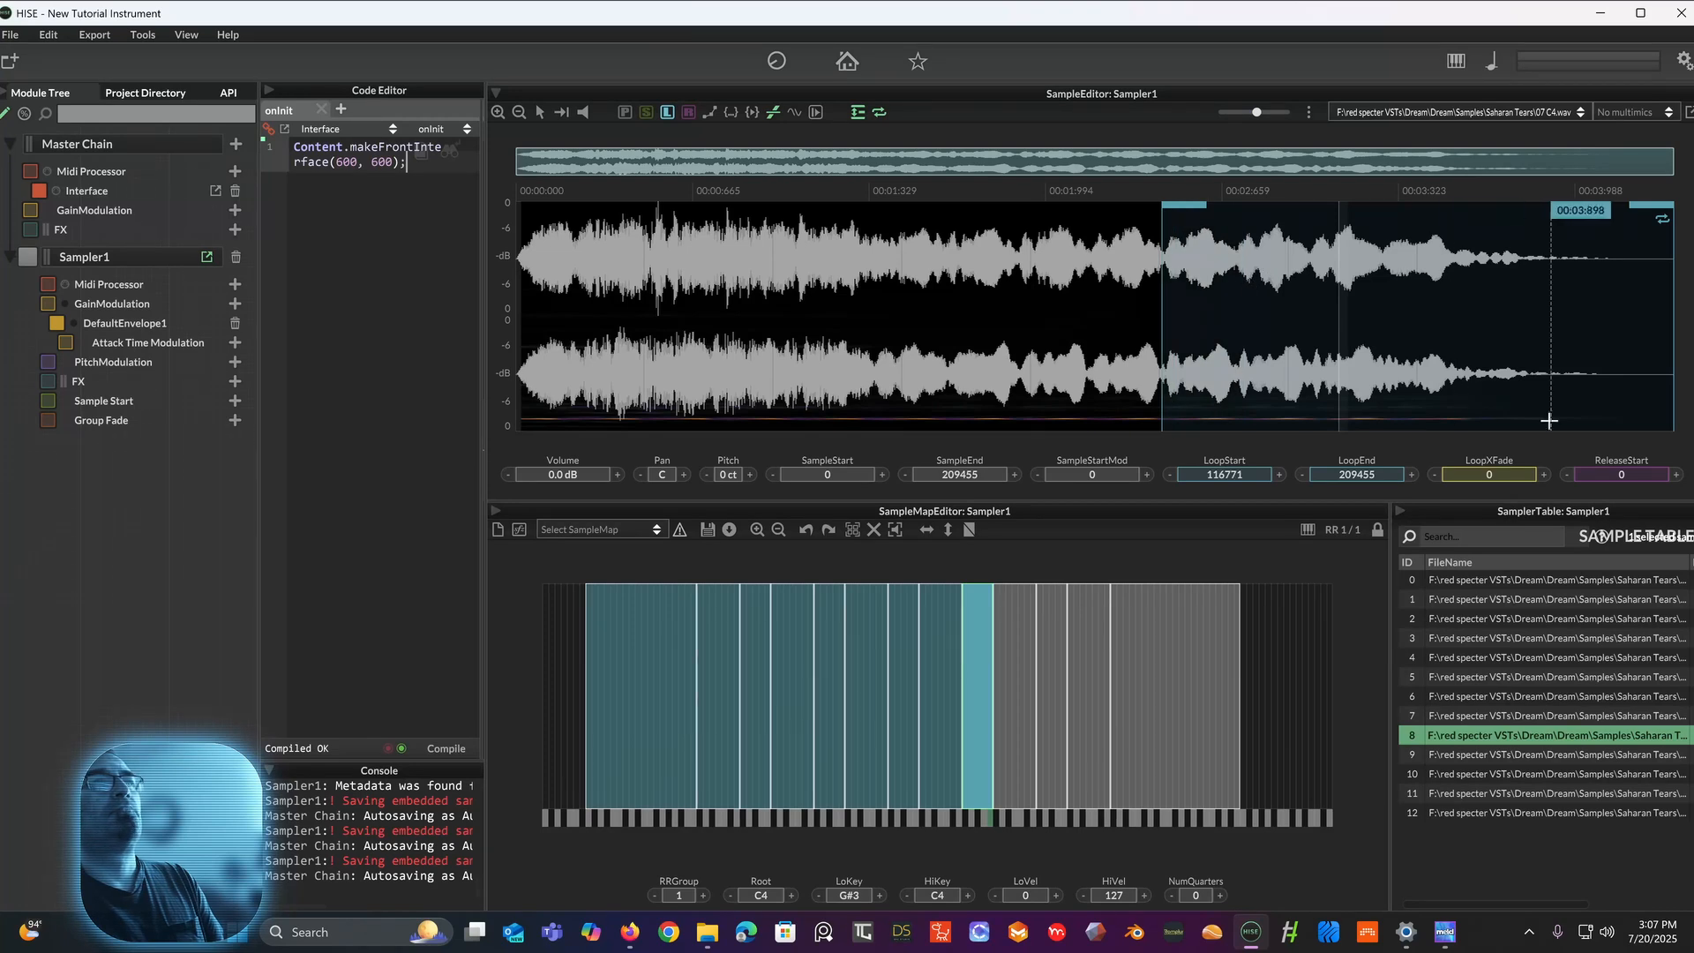
{"action": "left_click_drag", "start_coordinate": [1355, 476], "coordinate": [994, 719]}
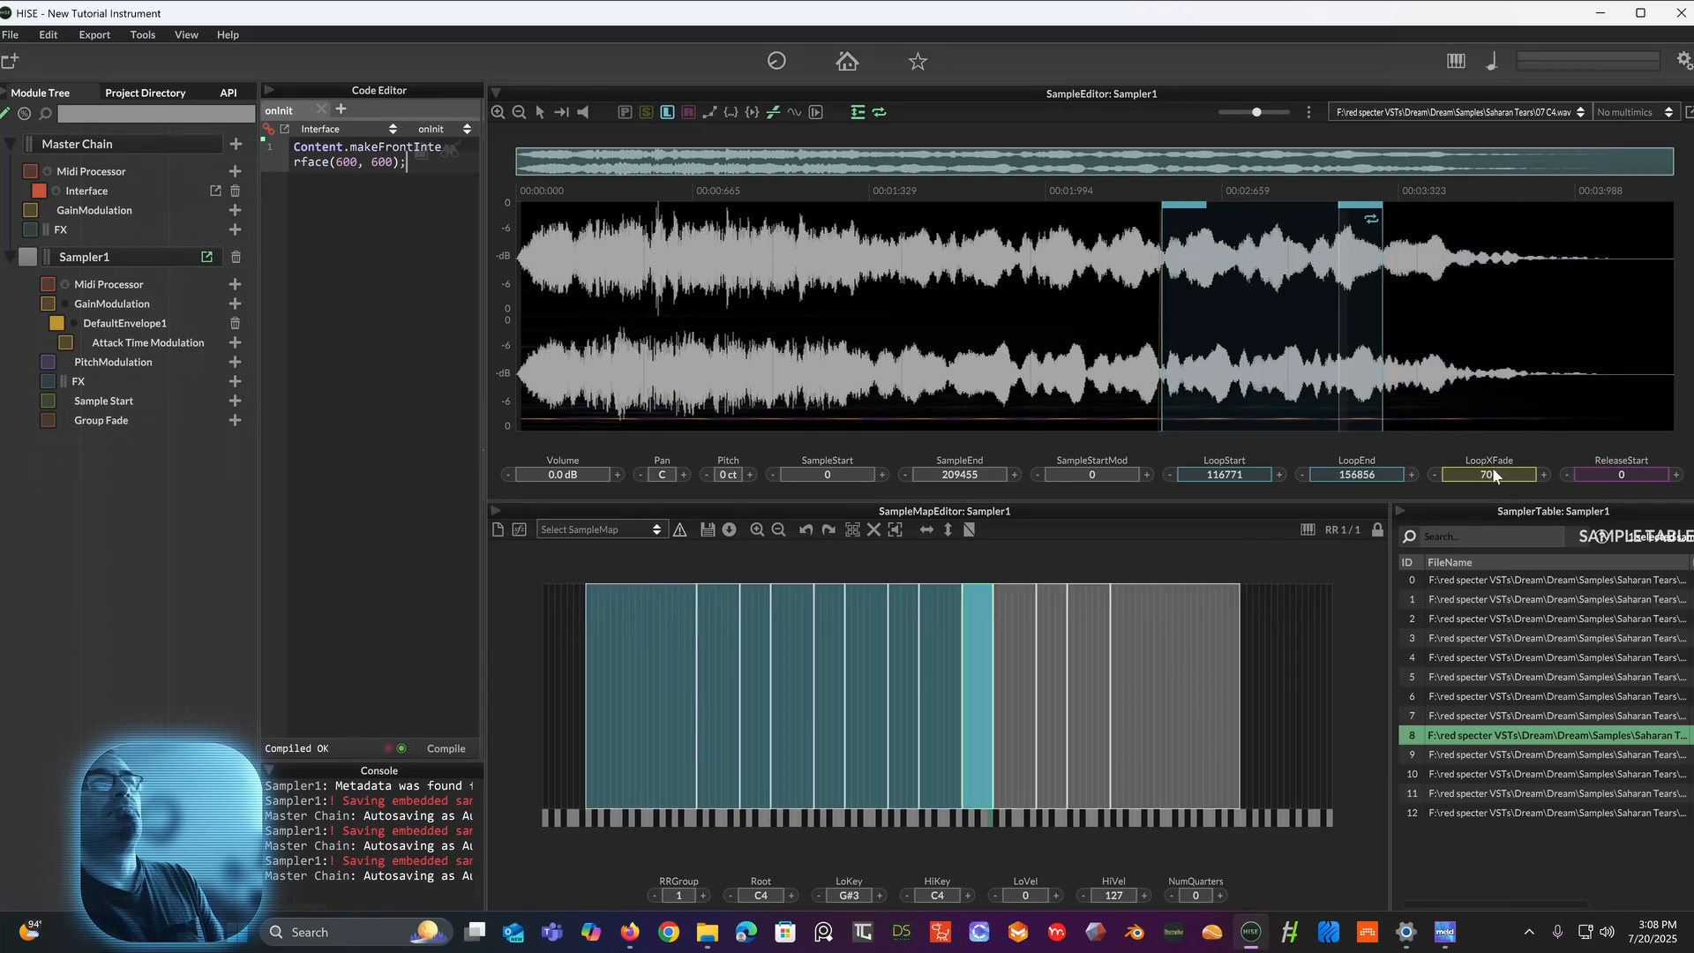
{"action": "left_click_drag", "start_coordinate": [1492, 467], "coordinate": [1493, 452]}
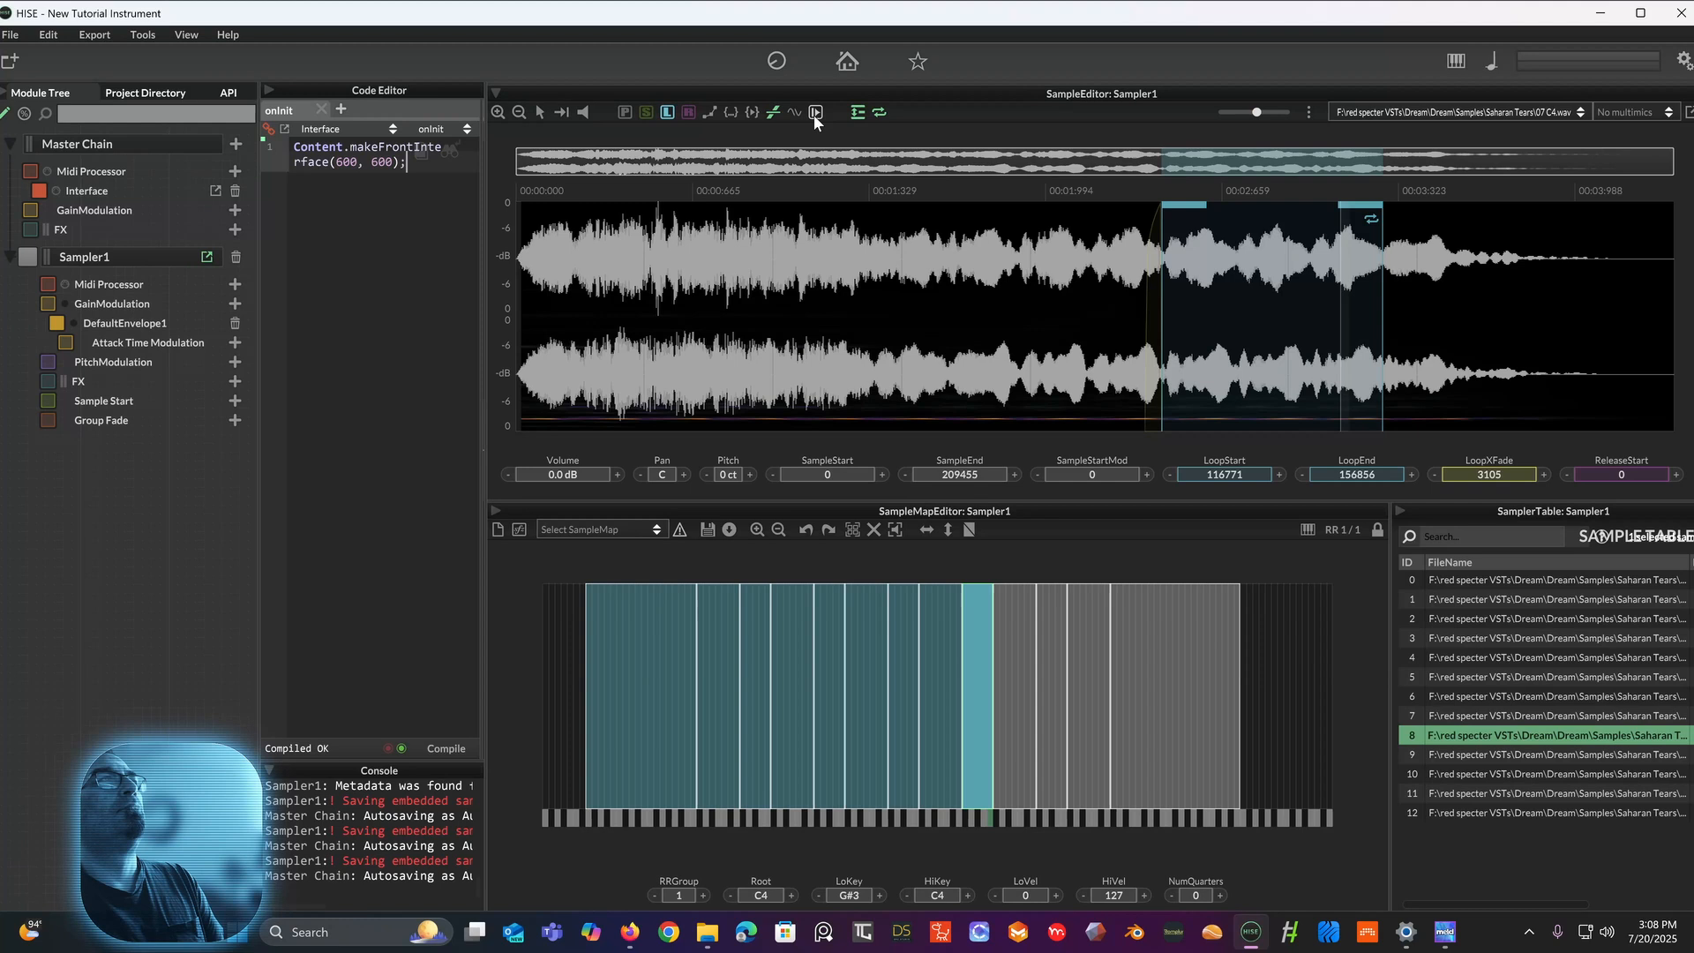
{"action": "left_click", "coordinate": [816, 116]}
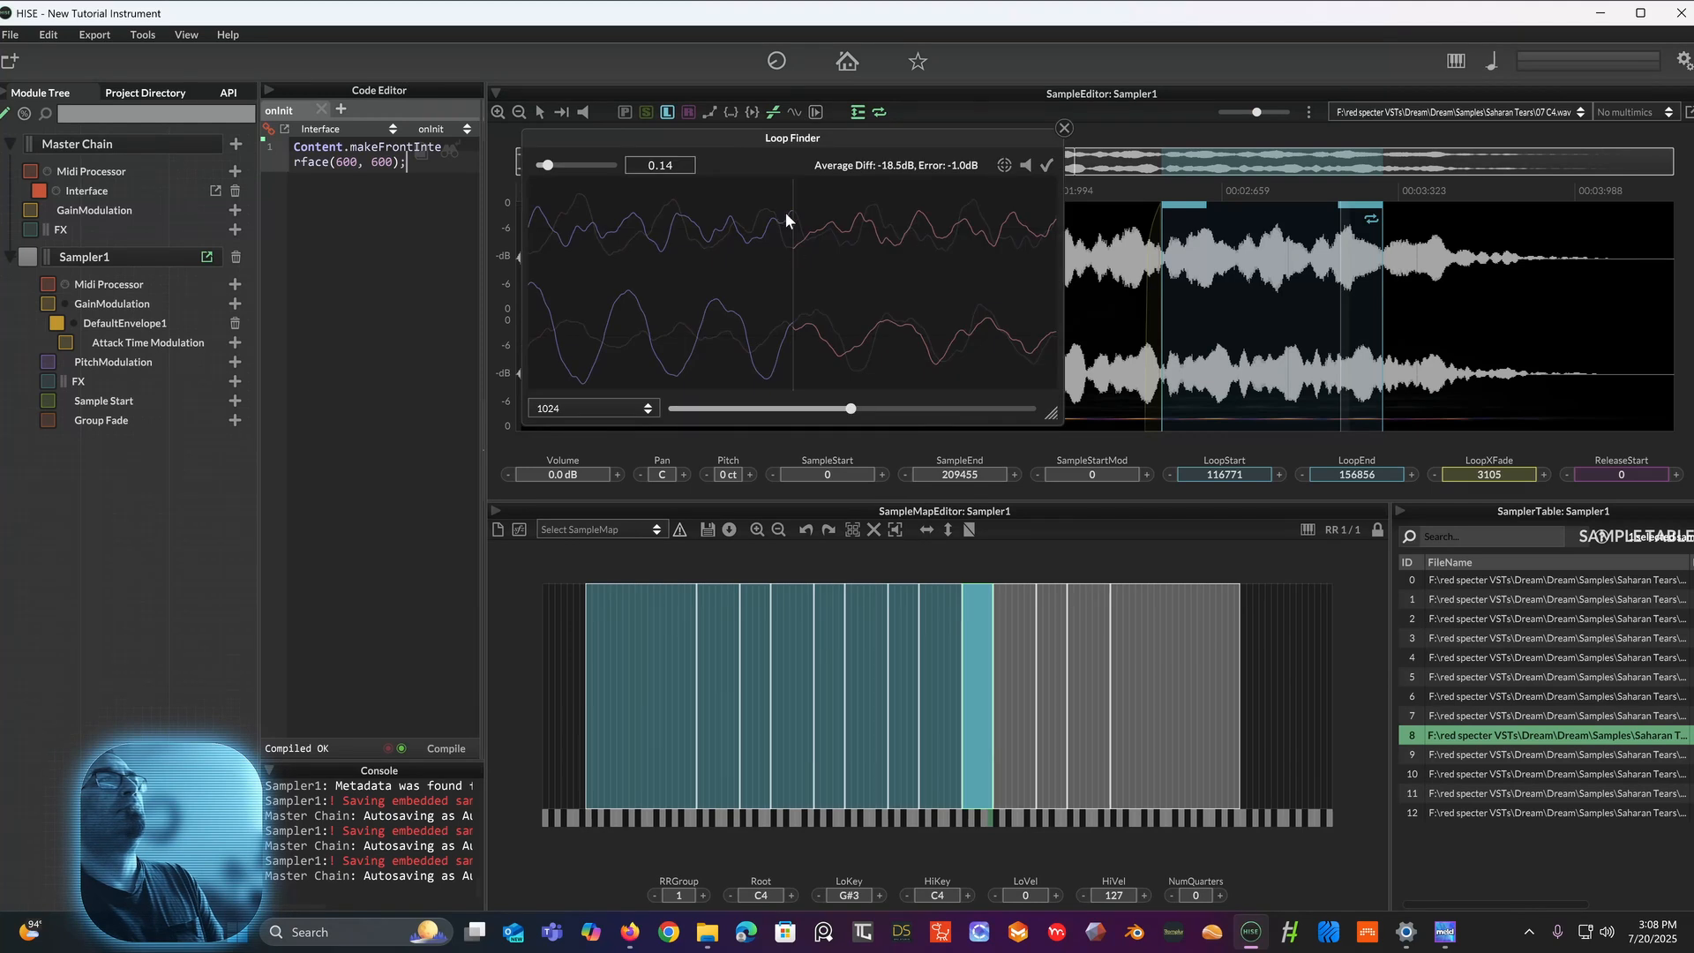
Step: Try the best loop point from the Loop Finder on the 06 G4.wav sample, with crossfades of 615 and 1753
{"action": "left_click_drag", "start_coordinate": [1497, 468], "coordinate": [1496, 461]}
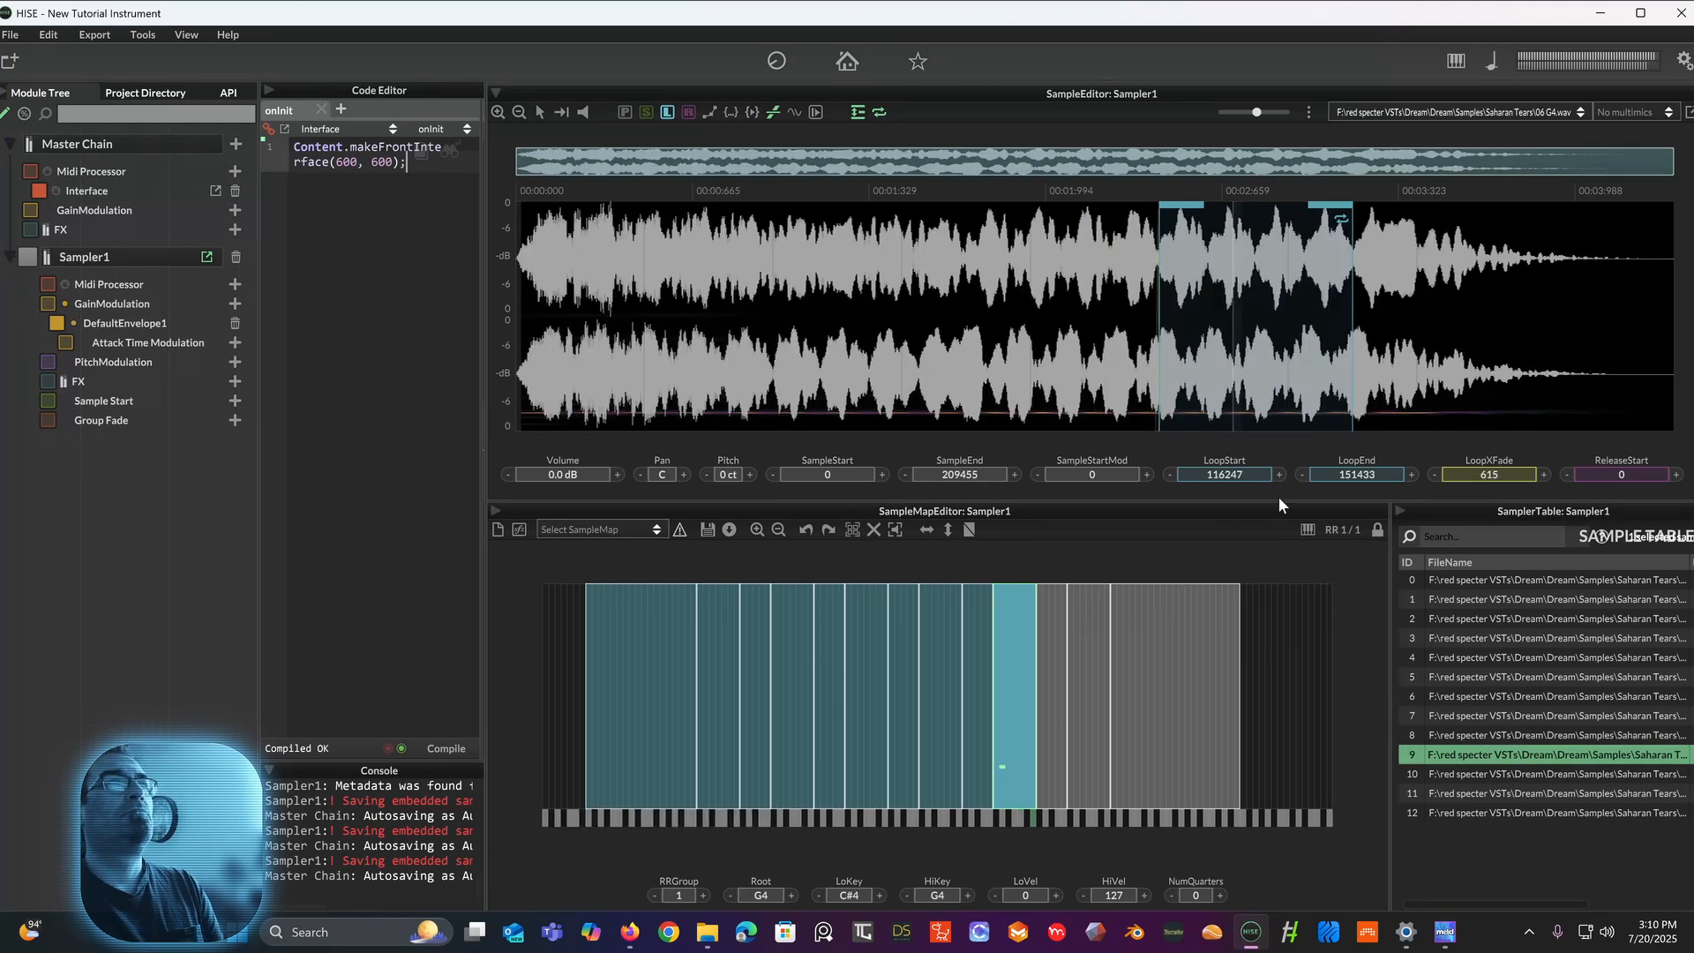
{"action": "left_click", "coordinate": [815, 113]}
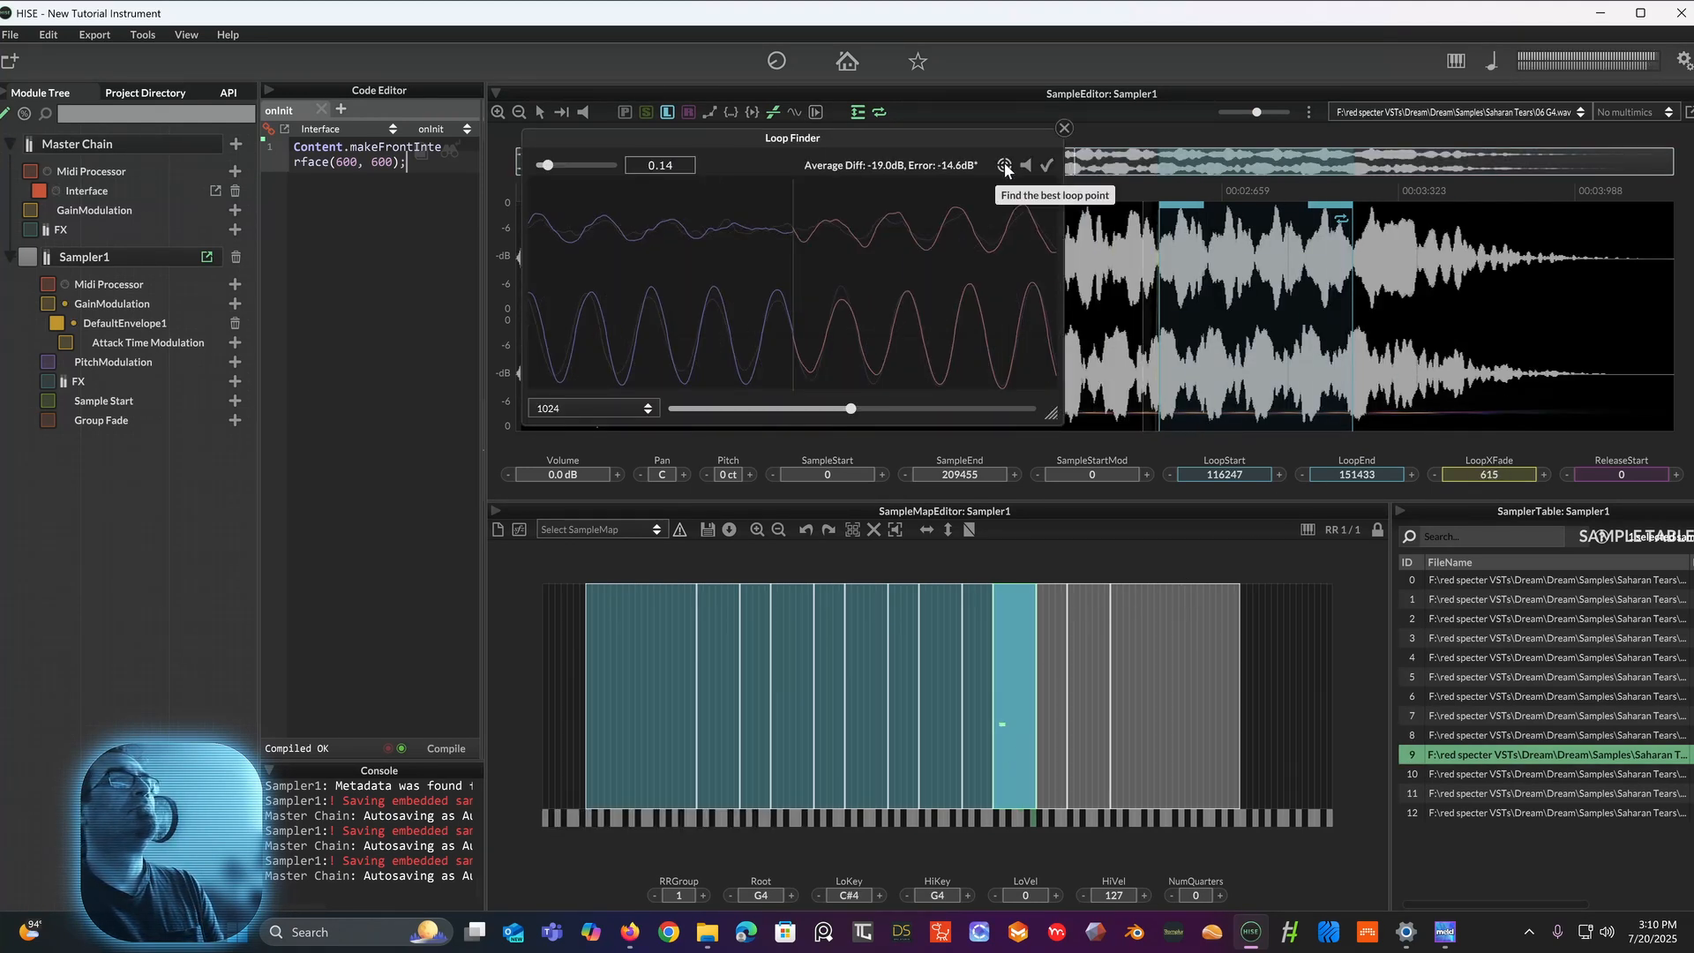
{"action": "left_click", "coordinate": [1026, 166]}
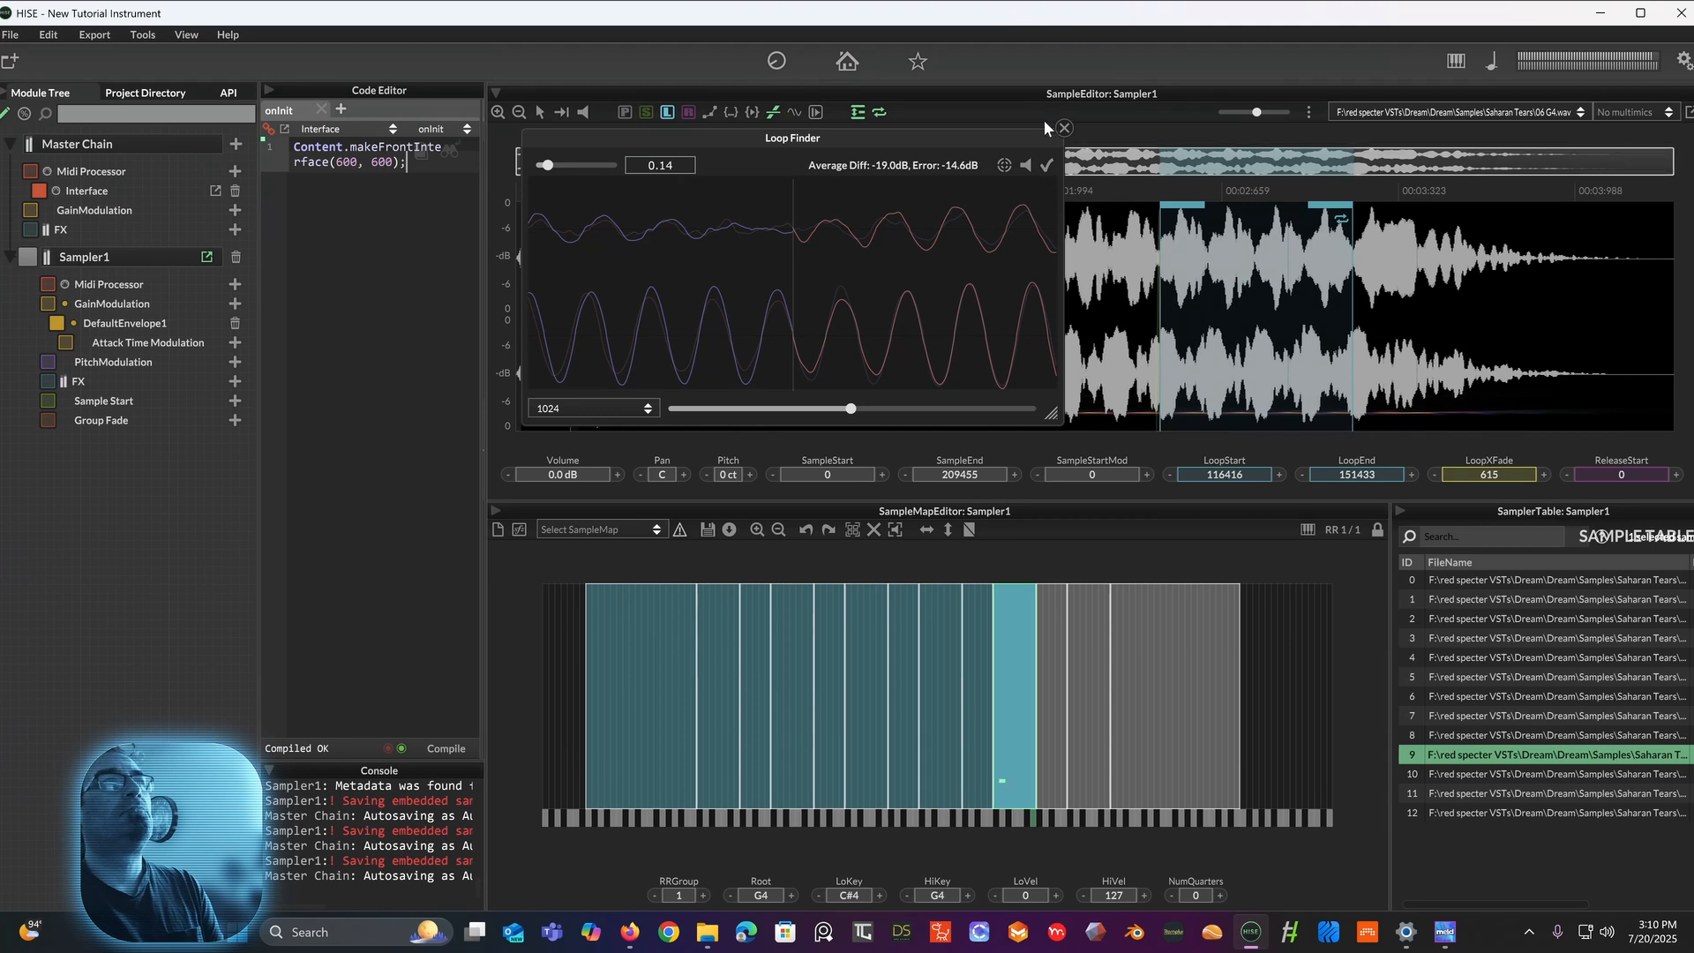
{"action": "left_click", "coordinate": [1065, 128]}
{"action": "left_click_drag", "start_coordinate": [1491, 470], "coordinate": [1495, 452]}
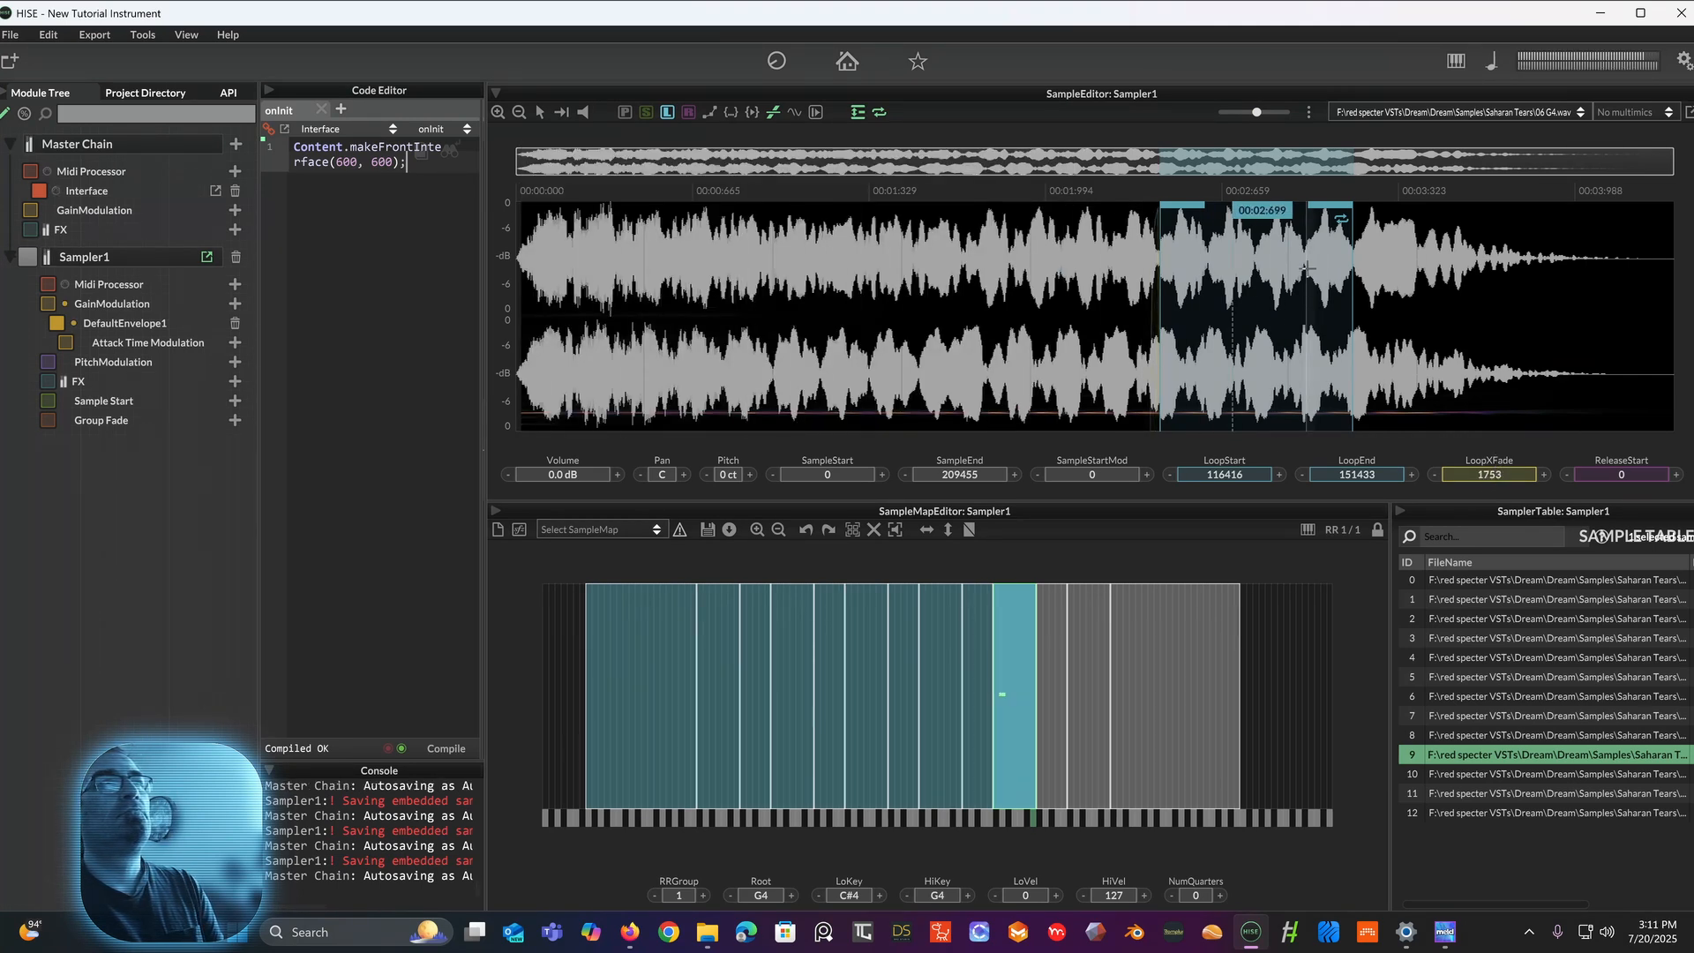
Step: Set the 06 G4.wav sample's loop start to 125066, crossfade to 632 and release start to 138240
{"action": "left_click_drag", "start_coordinate": [1161, 282], "coordinate": [1208, 288]}
{"action": "left_click_drag", "start_coordinate": [1487, 476], "coordinate": [1490, 401]}
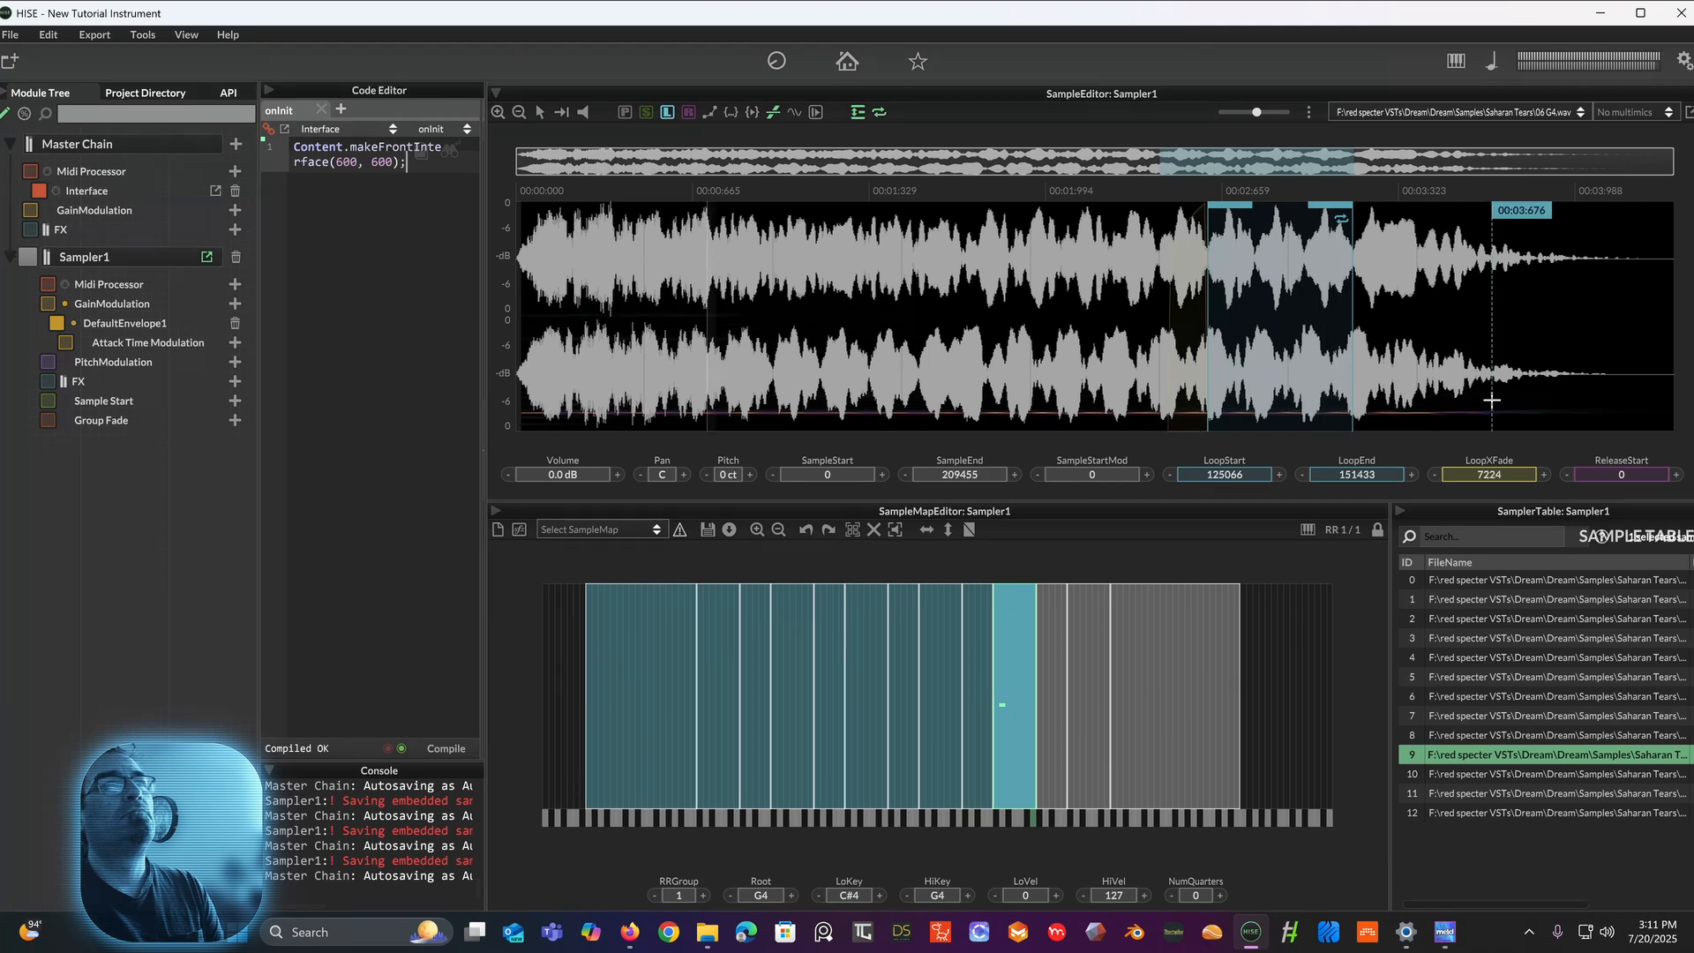
{"action": "left_click_drag", "start_coordinate": [1505, 472], "coordinate": [1482, 558]}
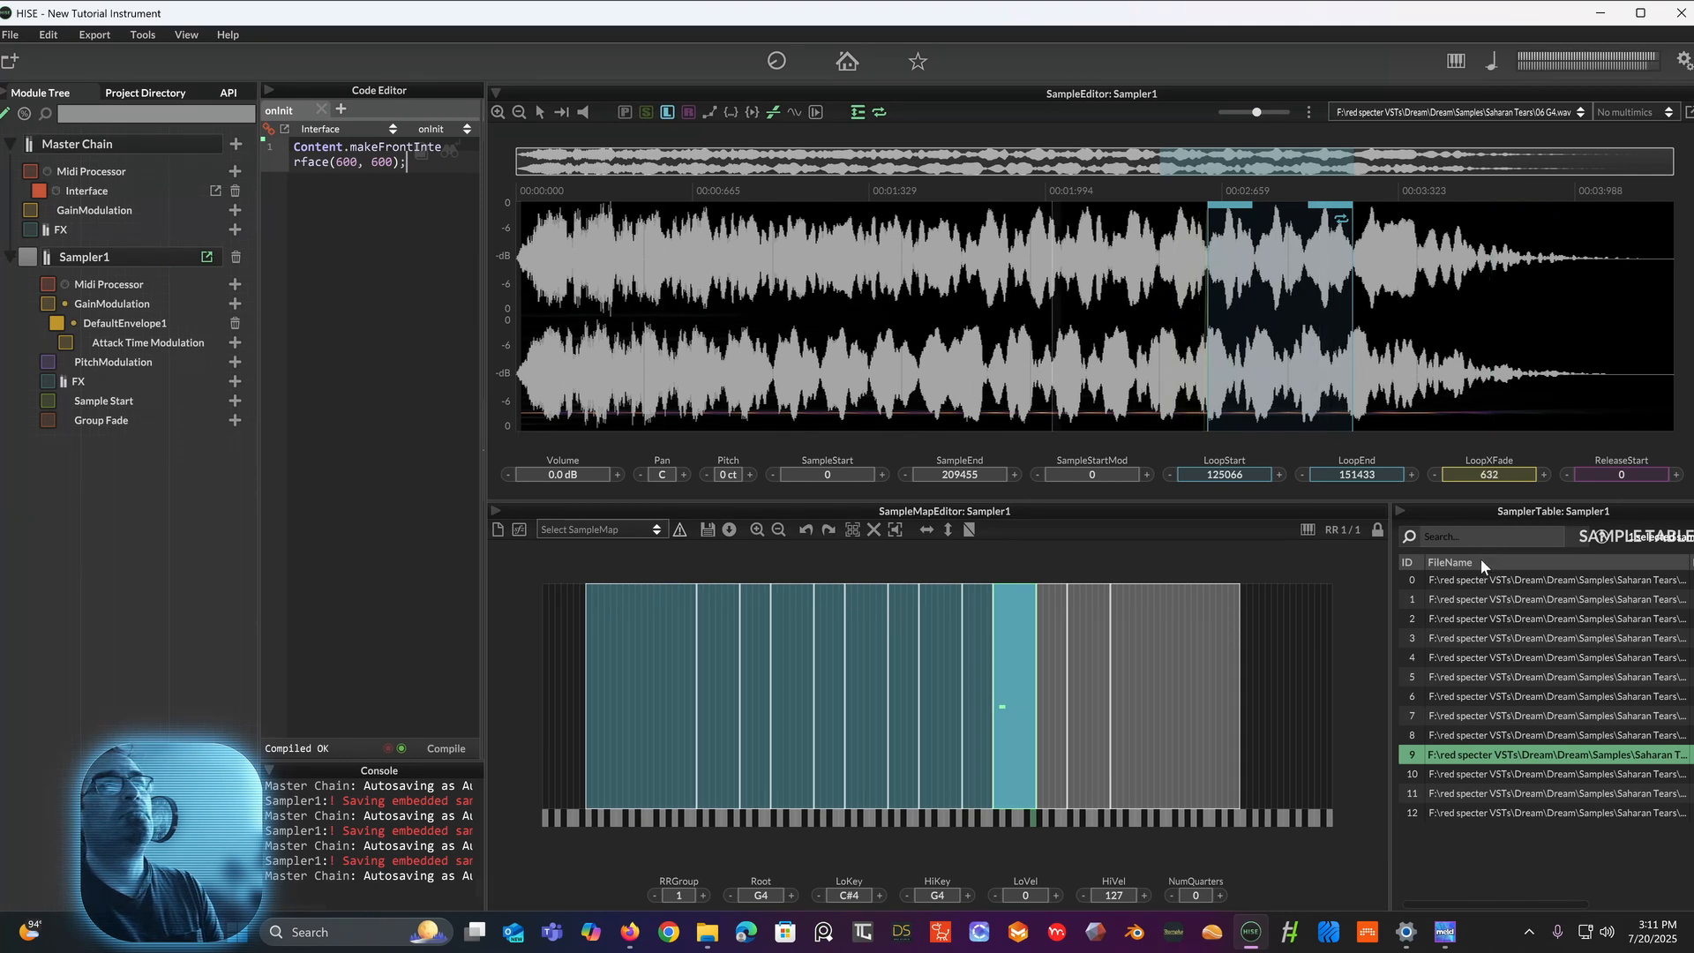
{"action": "left_click_drag", "start_coordinate": [1643, 476], "coordinate": [1638, 237]}
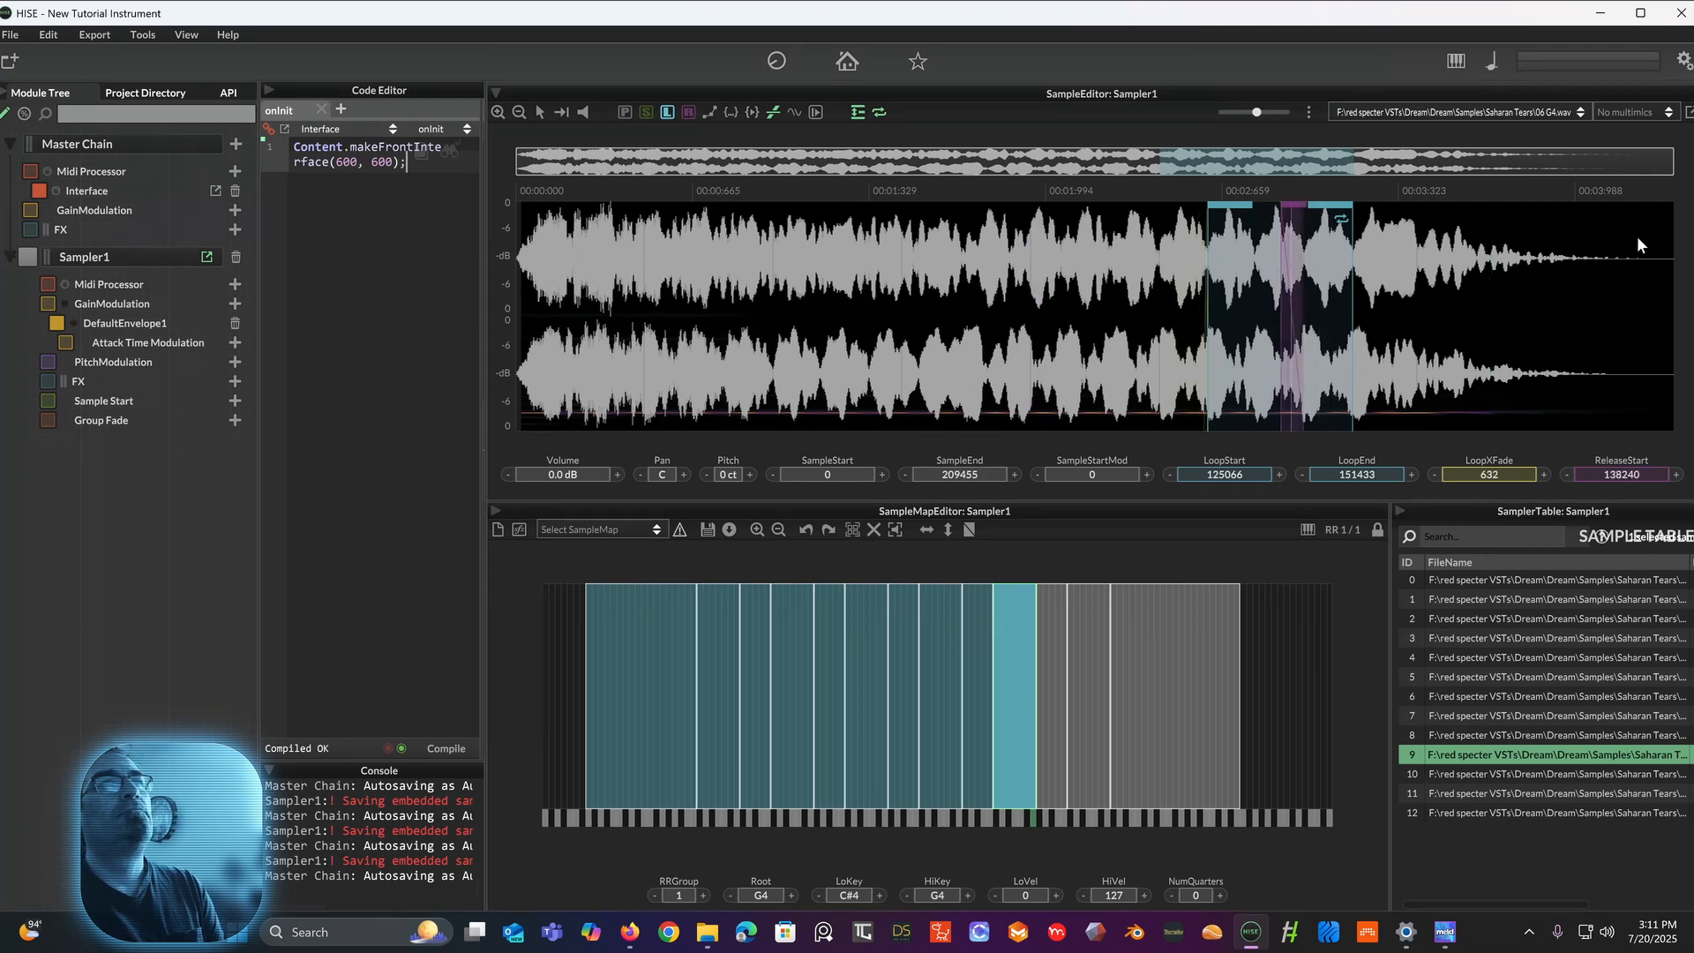
Step: Loop the 05 C5.wav sample from 124625 to 150922 with a crossfade of 64
{"action": "left_click", "coordinate": [1049, 715]}
{"action": "left_click_drag", "start_coordinate": [1247, 475], "coordinate": [1267, 263]}
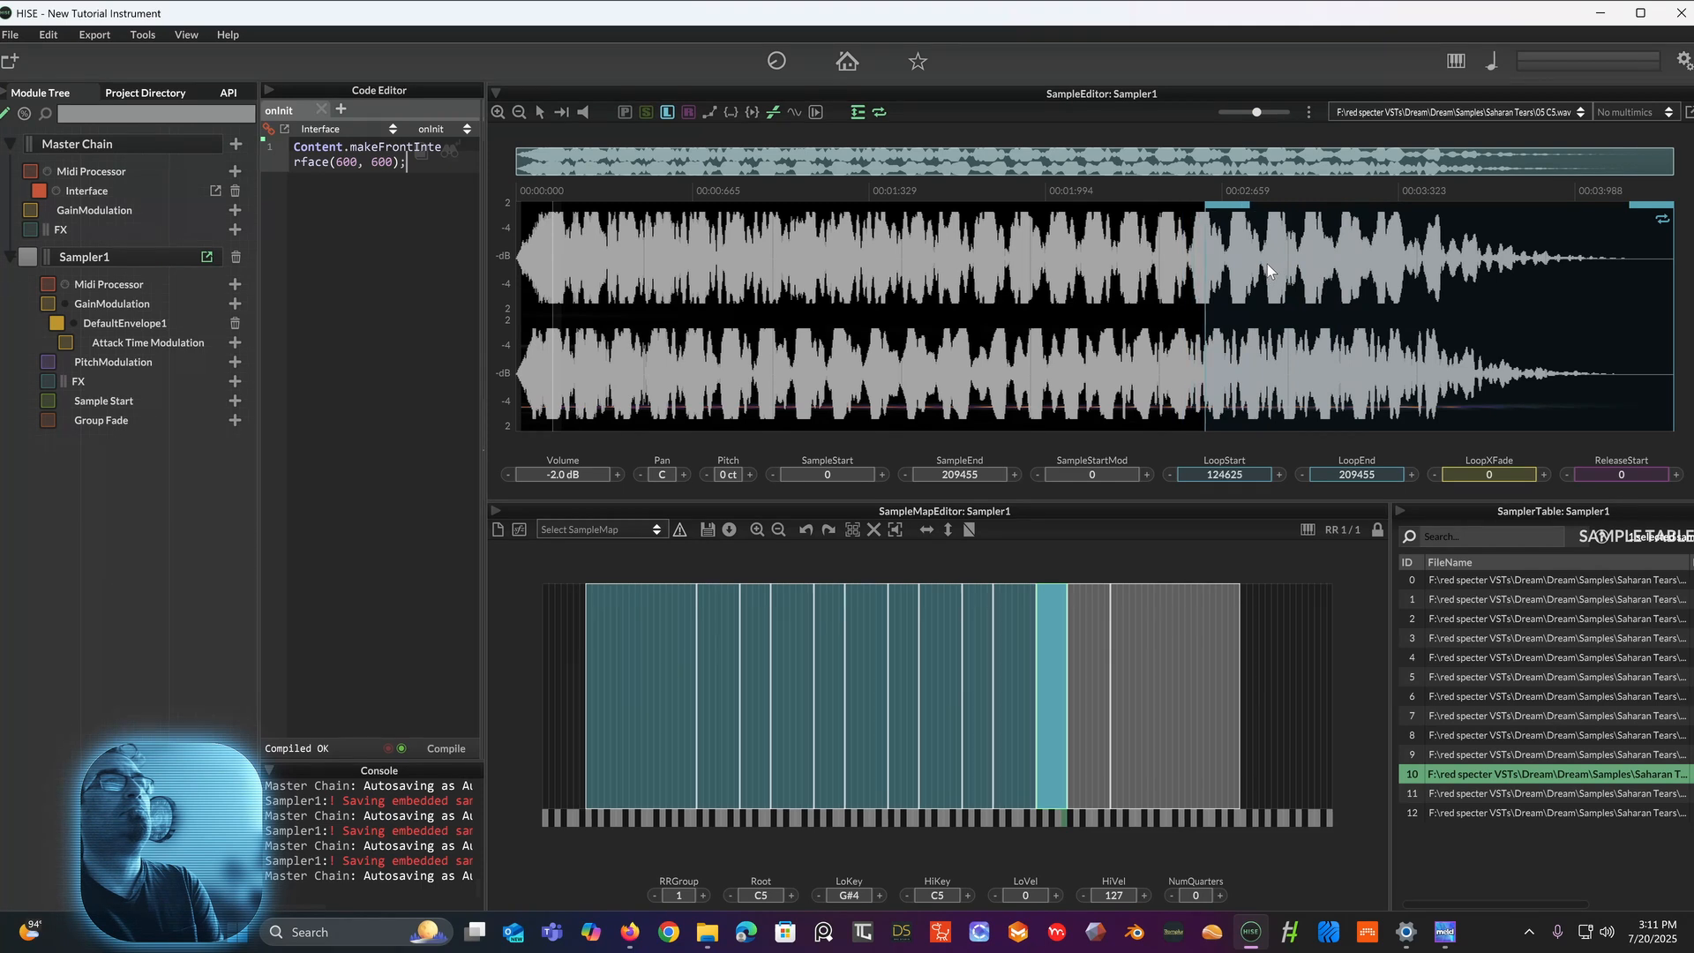
{"action": "left_click_drag", "start_coordinate": [1367, 474], "coordinate": [888, 699]}
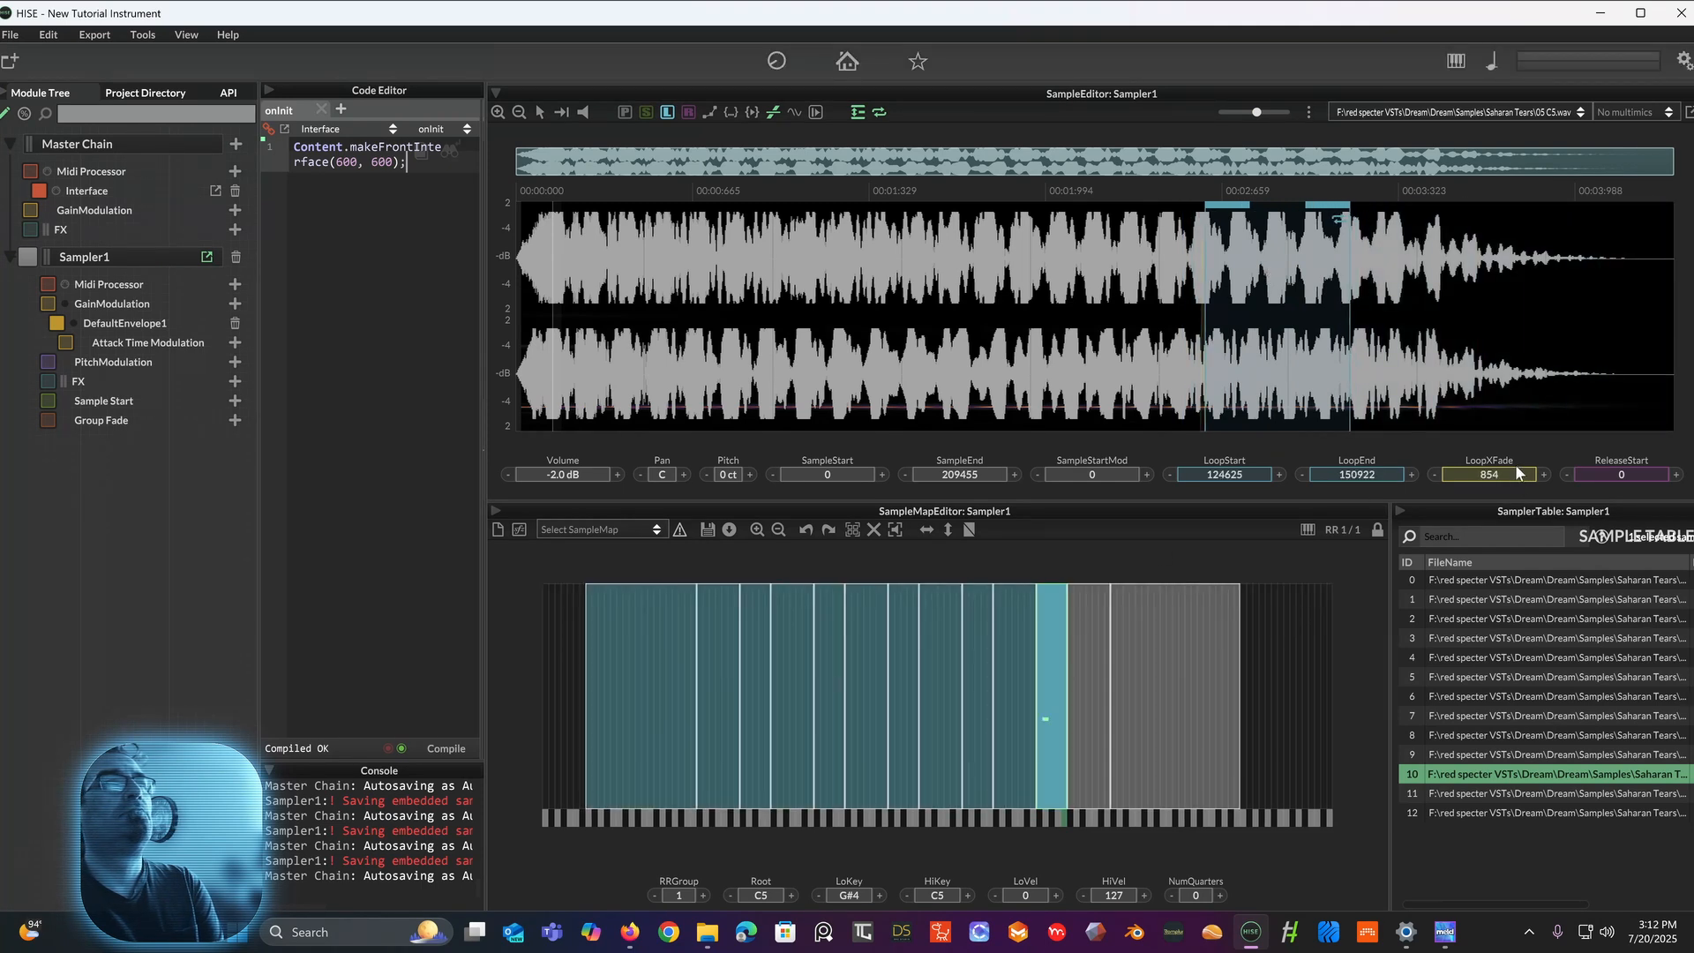
{"action": "left_click_drag", "start_coordinate": [1520, 474], "coordinate": [1492, 461]}
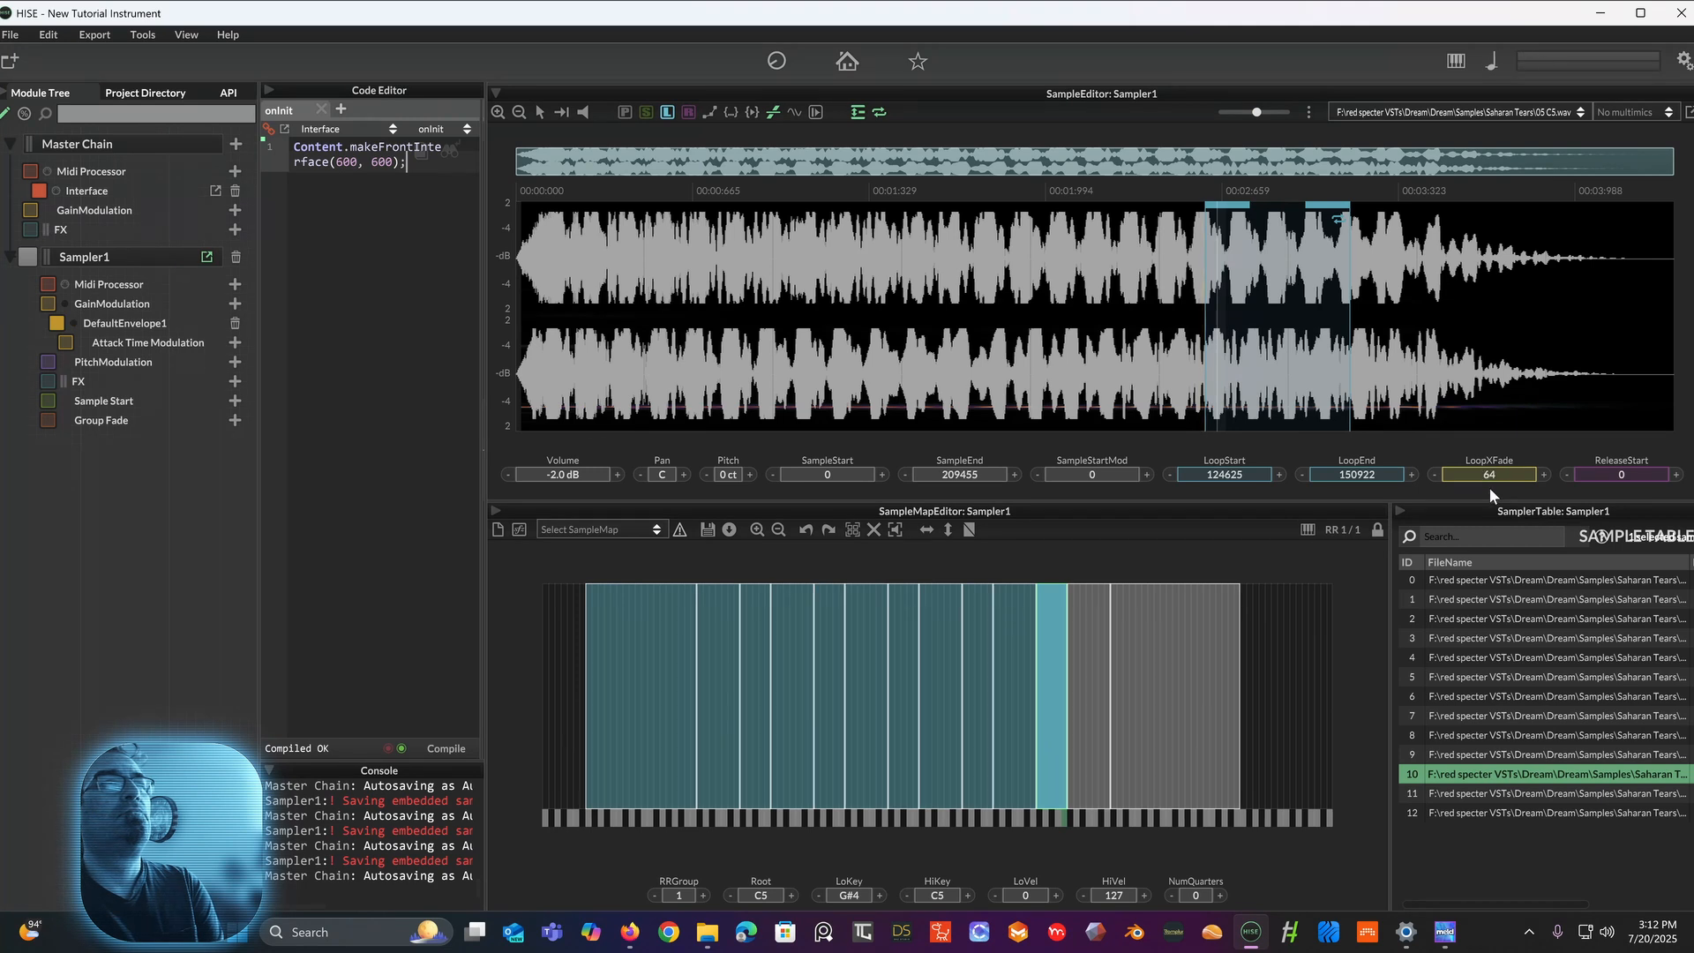
Step: Apply the Loop Finder's best loop point to the 05 C5.wav sample, and set its crossfade to 1380 and release start to 152378
{"action": "left_click", "coordinate": [795, 112]}
{"action": "left_click", "coordinate": [1005, 165]}
{"action": "left_click", "coordinate": [1026, 165]}
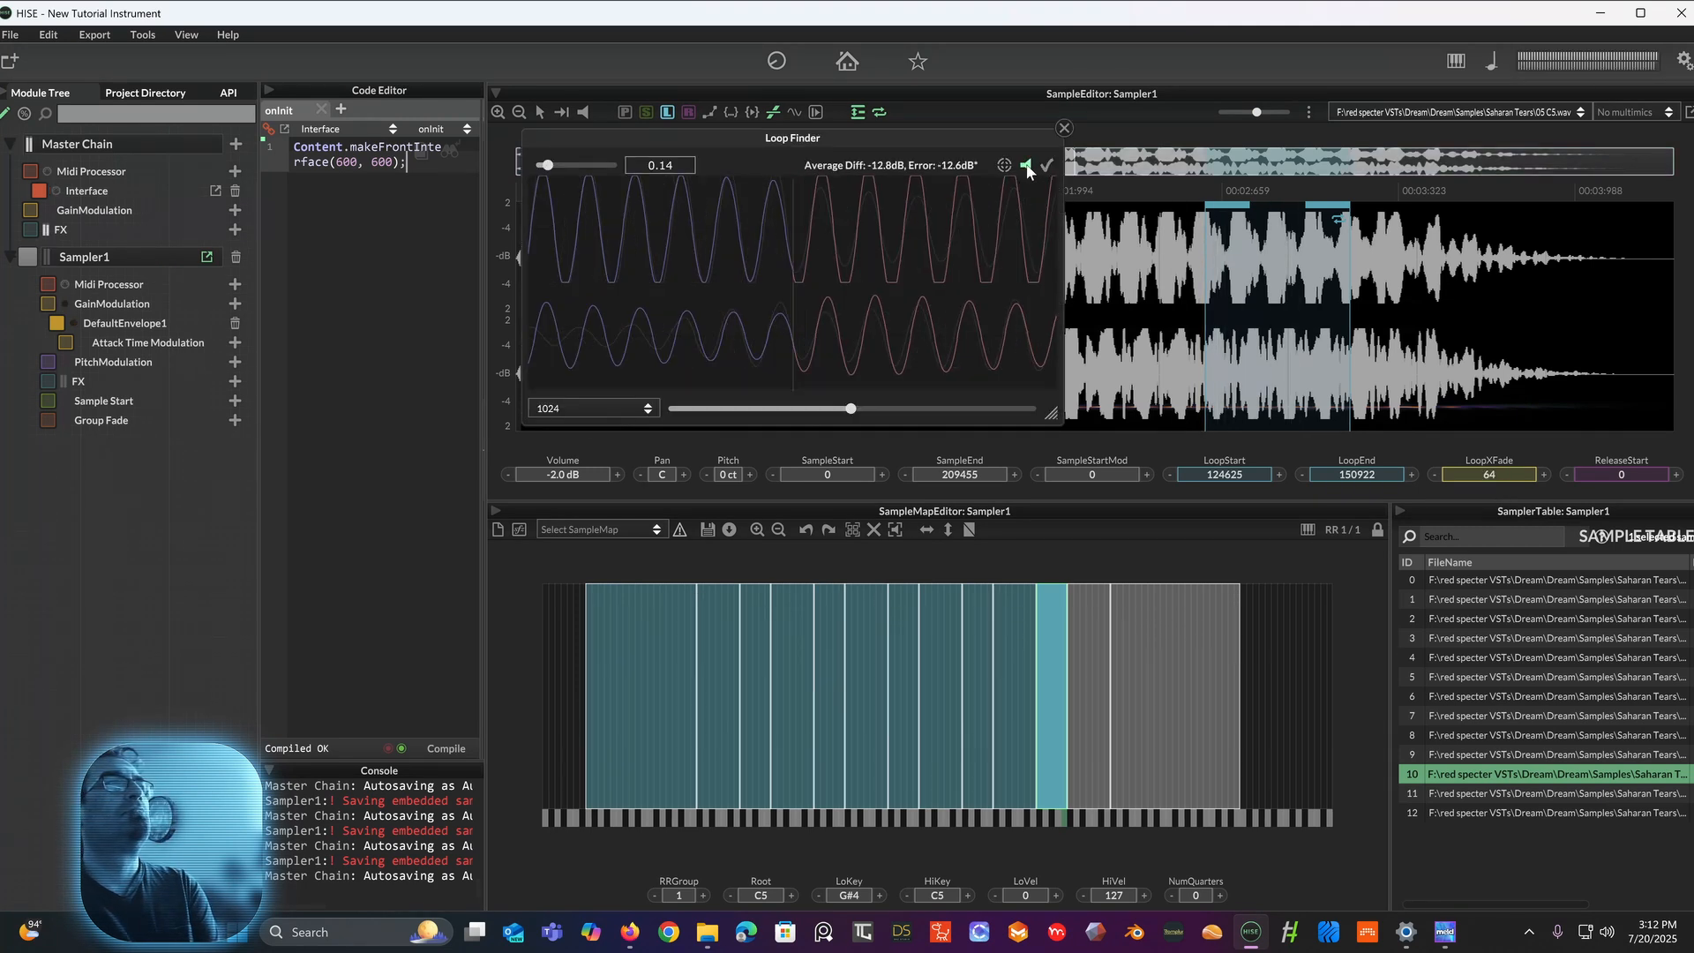
{"action": "left_click", "coordinate": [1047, 165]}
{"action": "left_click_drag", "start_coordinate": [851, 408], "coordinate": [733, 411]}
{"action": "left_click", "coordinate": [1064, 128]}
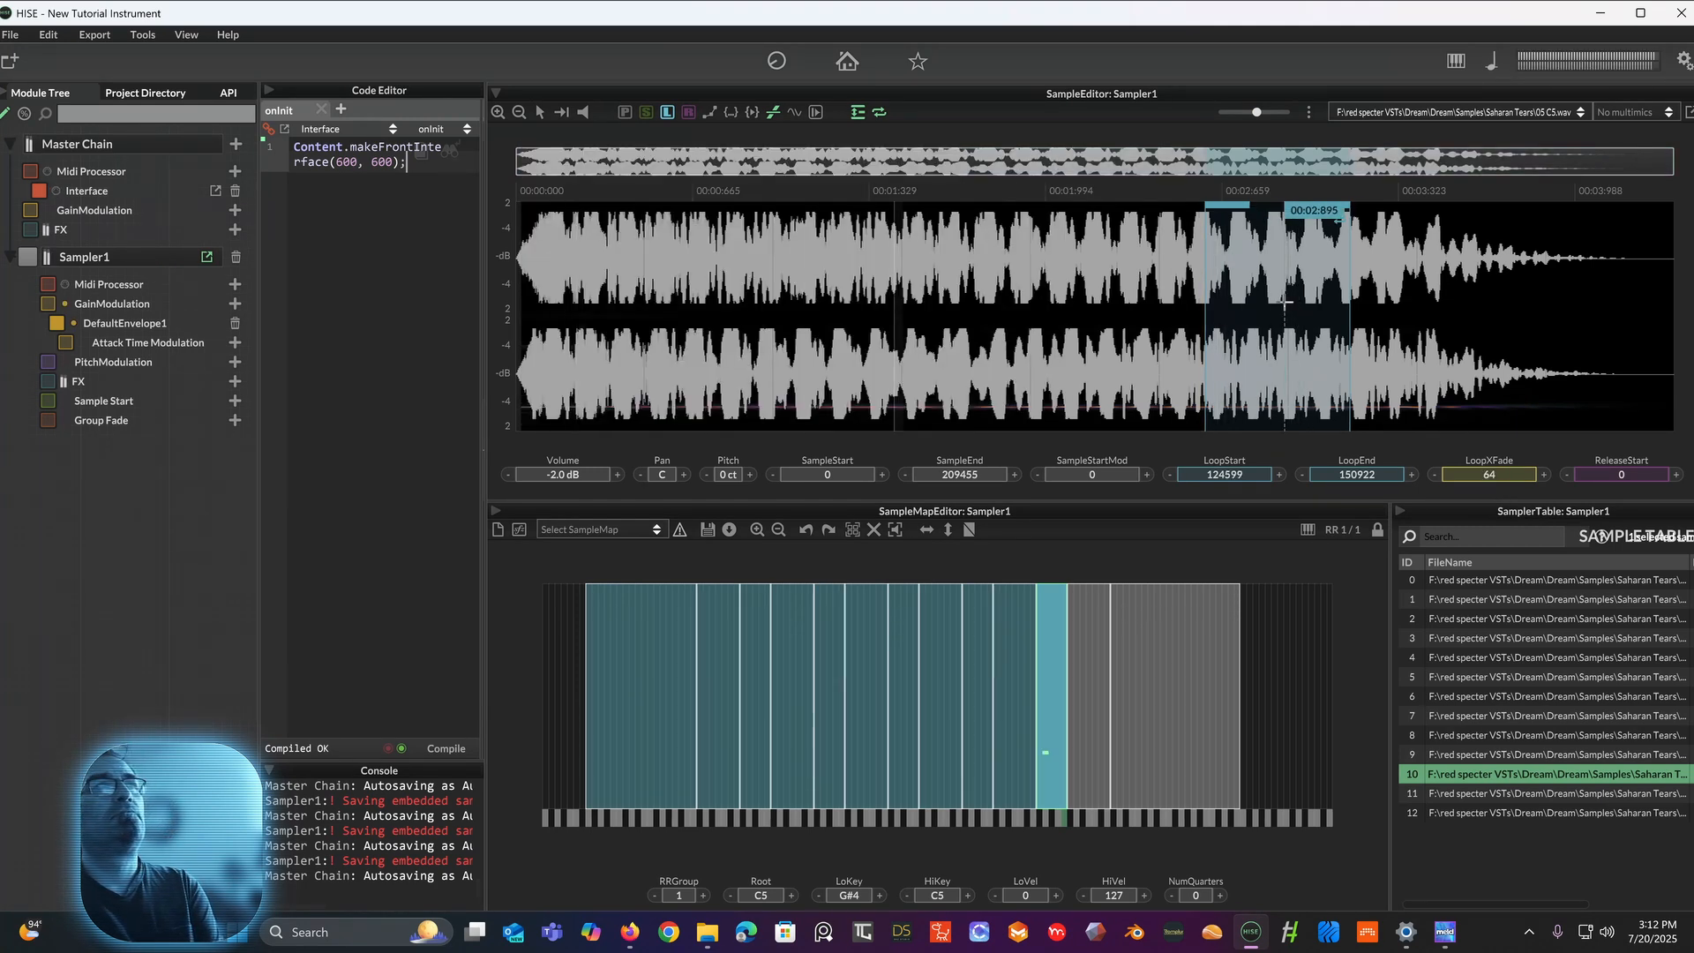
{"action": "left_click_drag", "start_coordinate": [1487, 480], "coordinate": [1486, 443]}
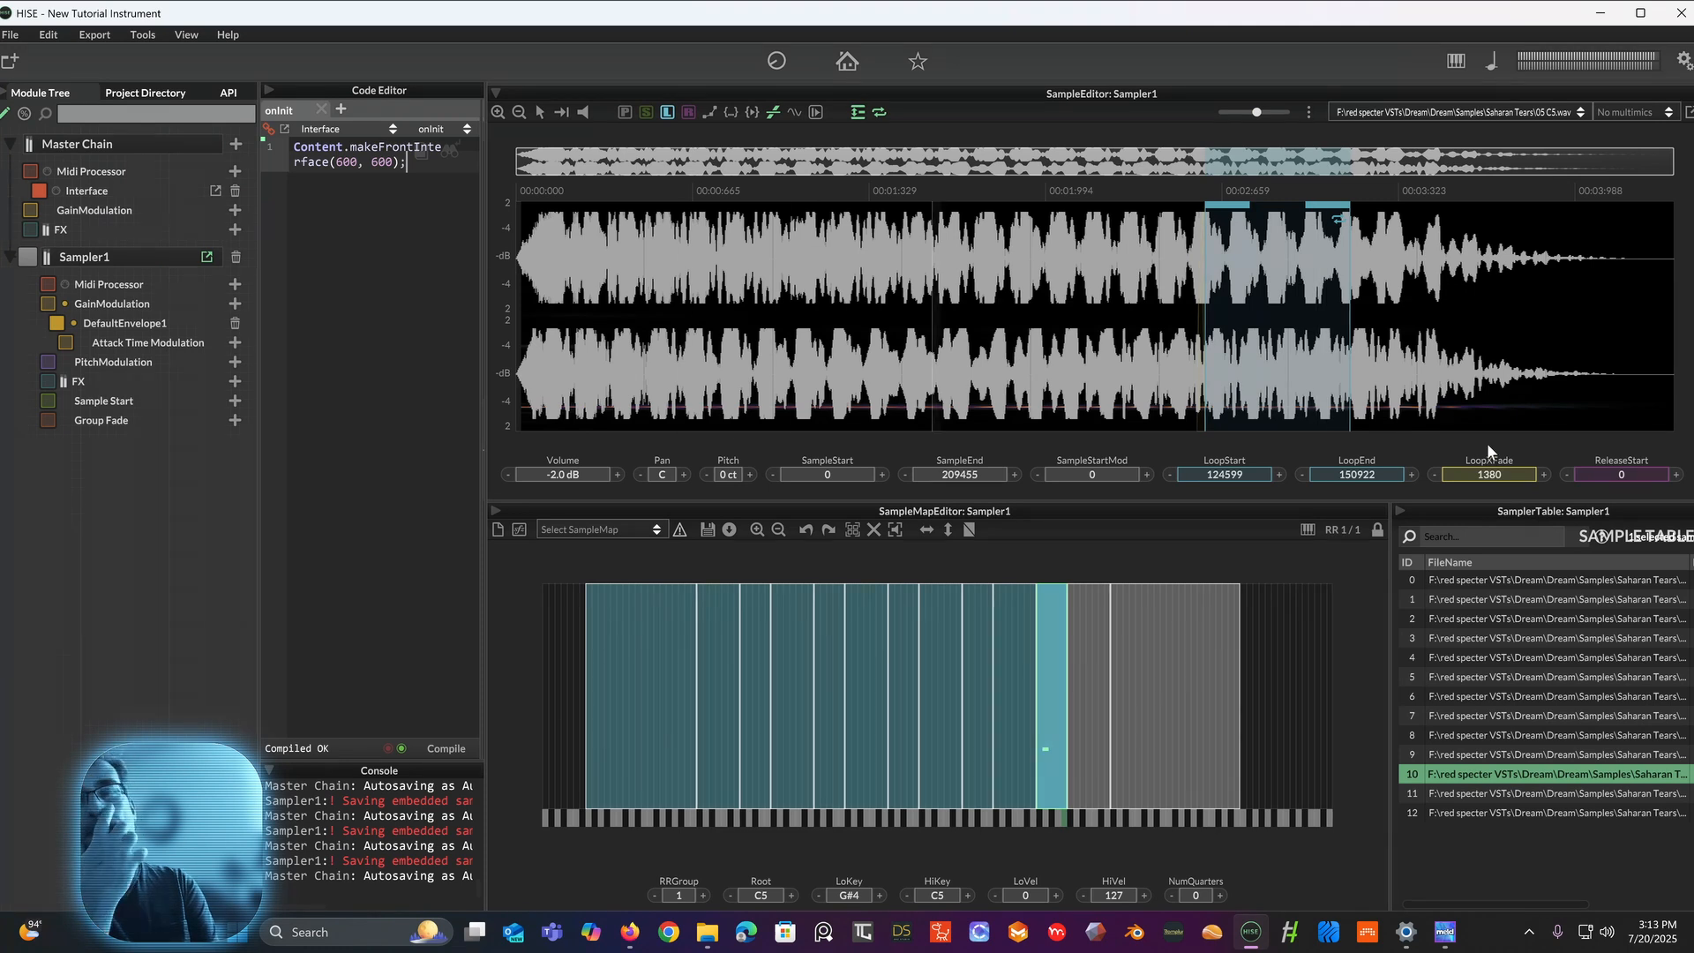
{"action": "mouse_move", "coordinate": [1619, 477]}
{"action": "left_mouse_down"}
{"action": "mouse_move", "coordinate": [1662, 232]}
{"action": "mouse_move", "coordinate": [1517, 156]}
{"action": "left_mouse_up"}
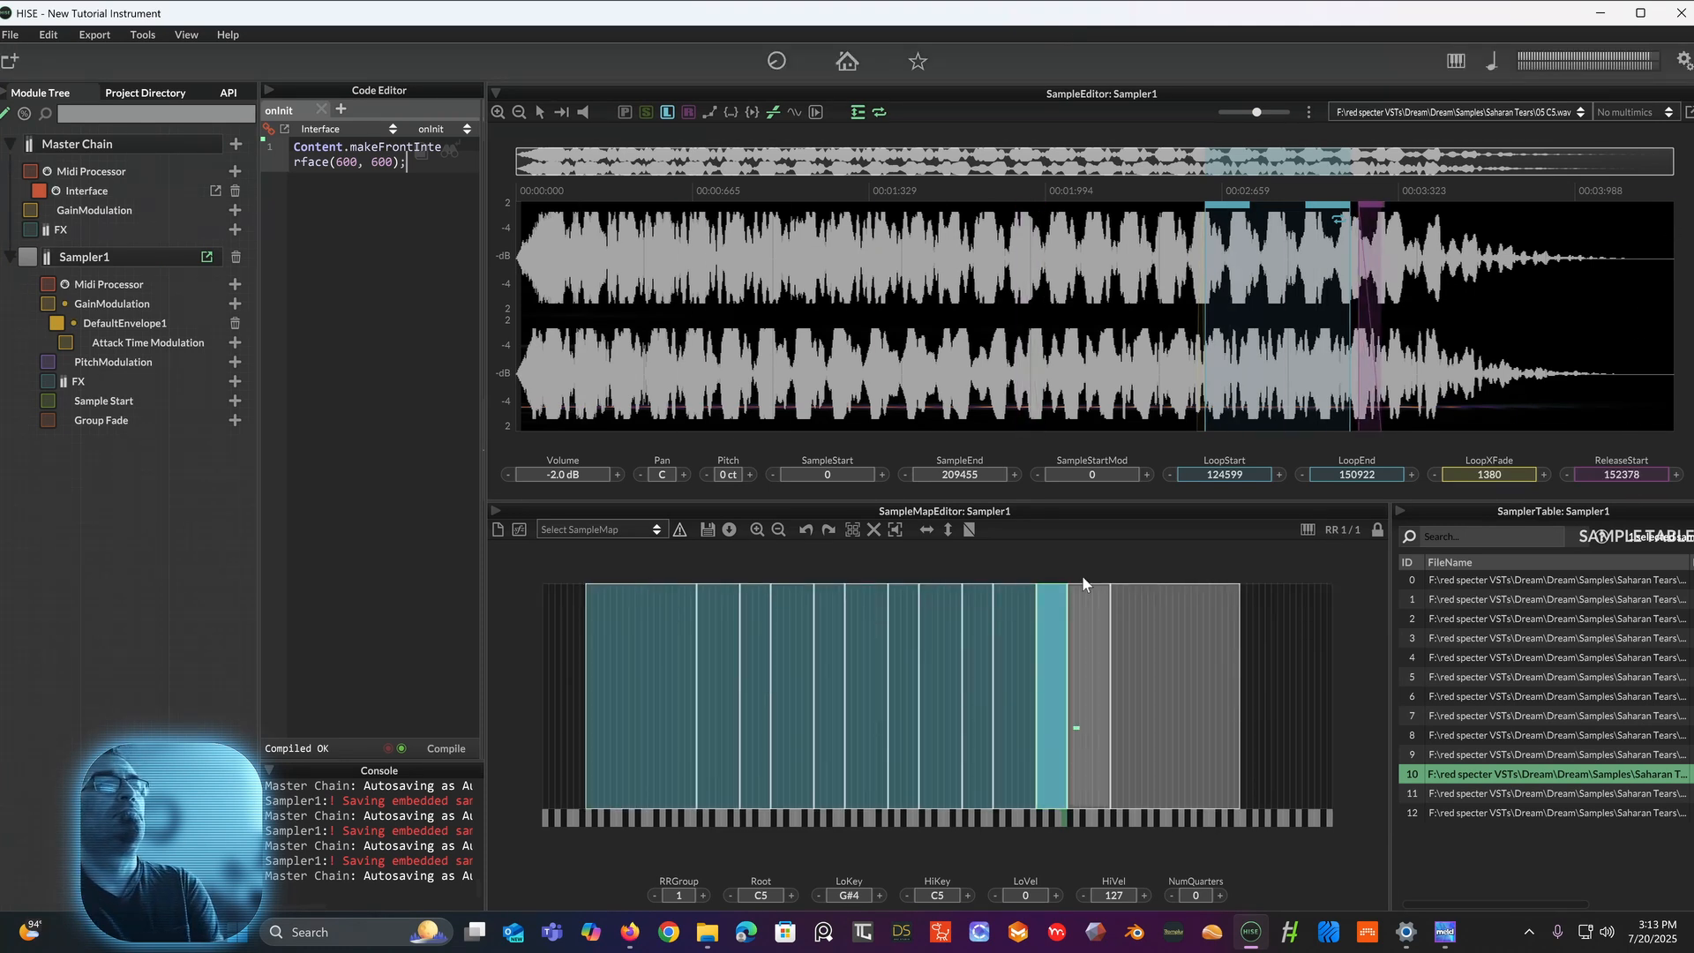
Step: Loop the 04 G5.wav sample from 87942 to 136501 with a crossfade of 1092, and set its release start
{"action": "left_click", "coordinate": [1087, 609]}
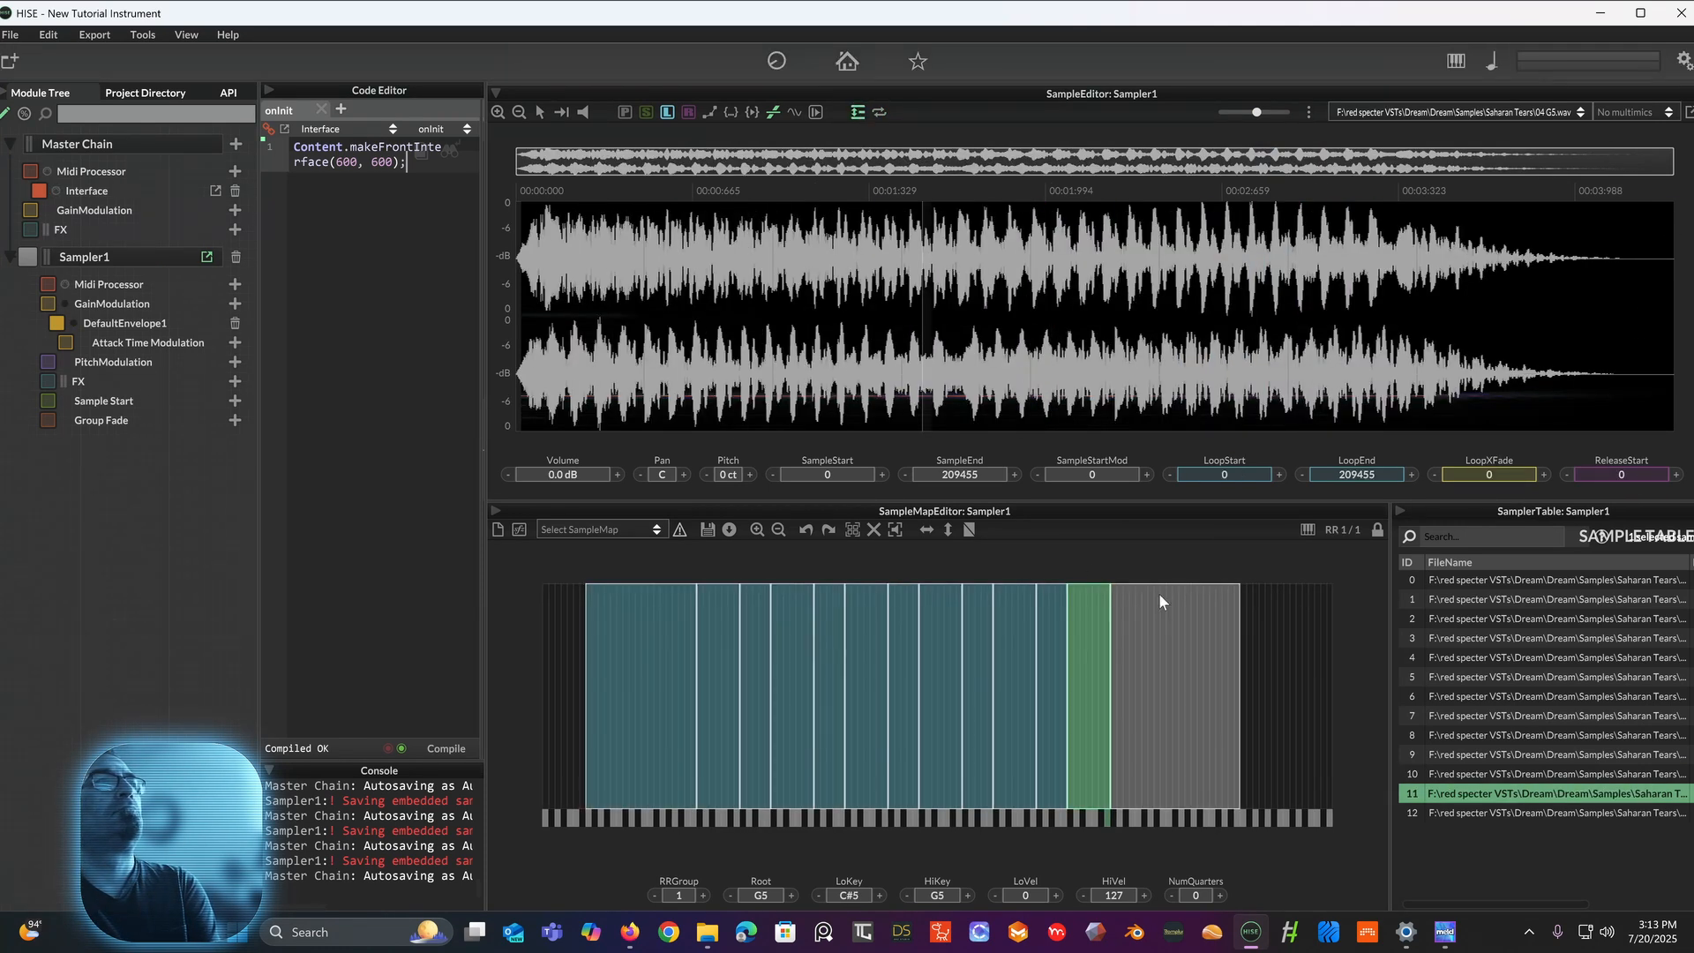
{"action": "left_click", "coordinate": [878, 112]}
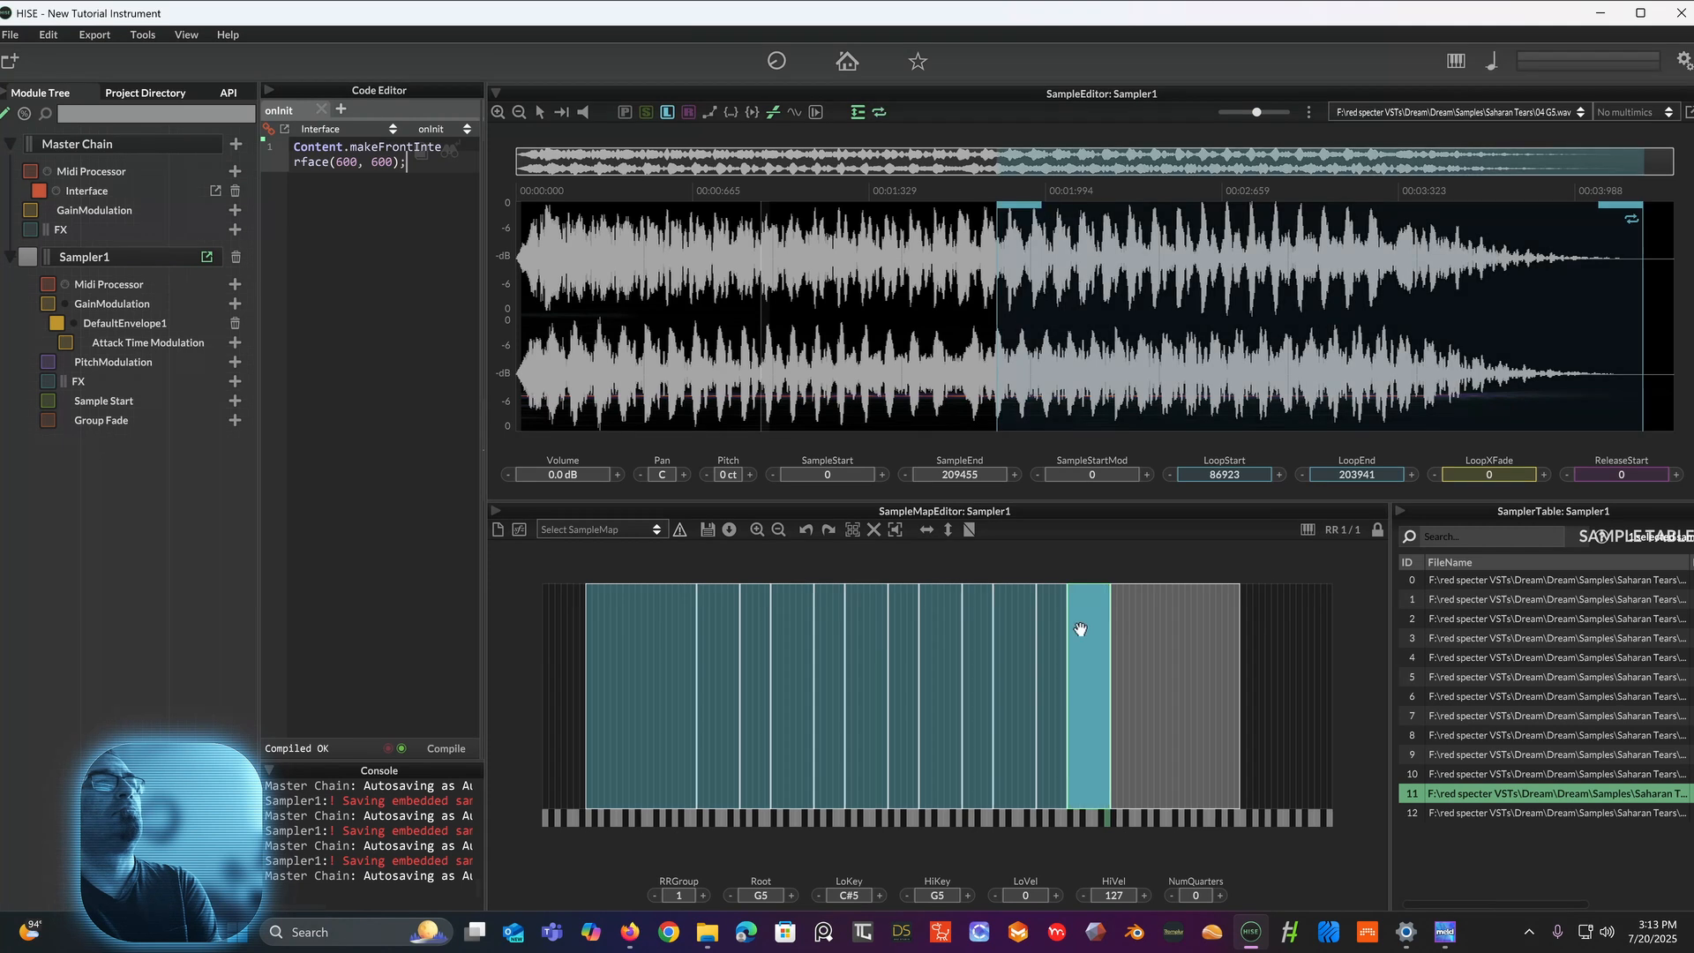
{"action": "mouse_move", "coordinate": [1225, 475]}
{"action": "left_mouse_down"}
{"action": "mouse_move", "coordinate": [1195, 496]}
{"action": "mouse_move", "coordinate": [1226, 473]}
{"action": "left_mouse_up"}
{"action": "left_click_drag", "start_coordinate": [1357, 474], "coordinate": [1189, 665]}
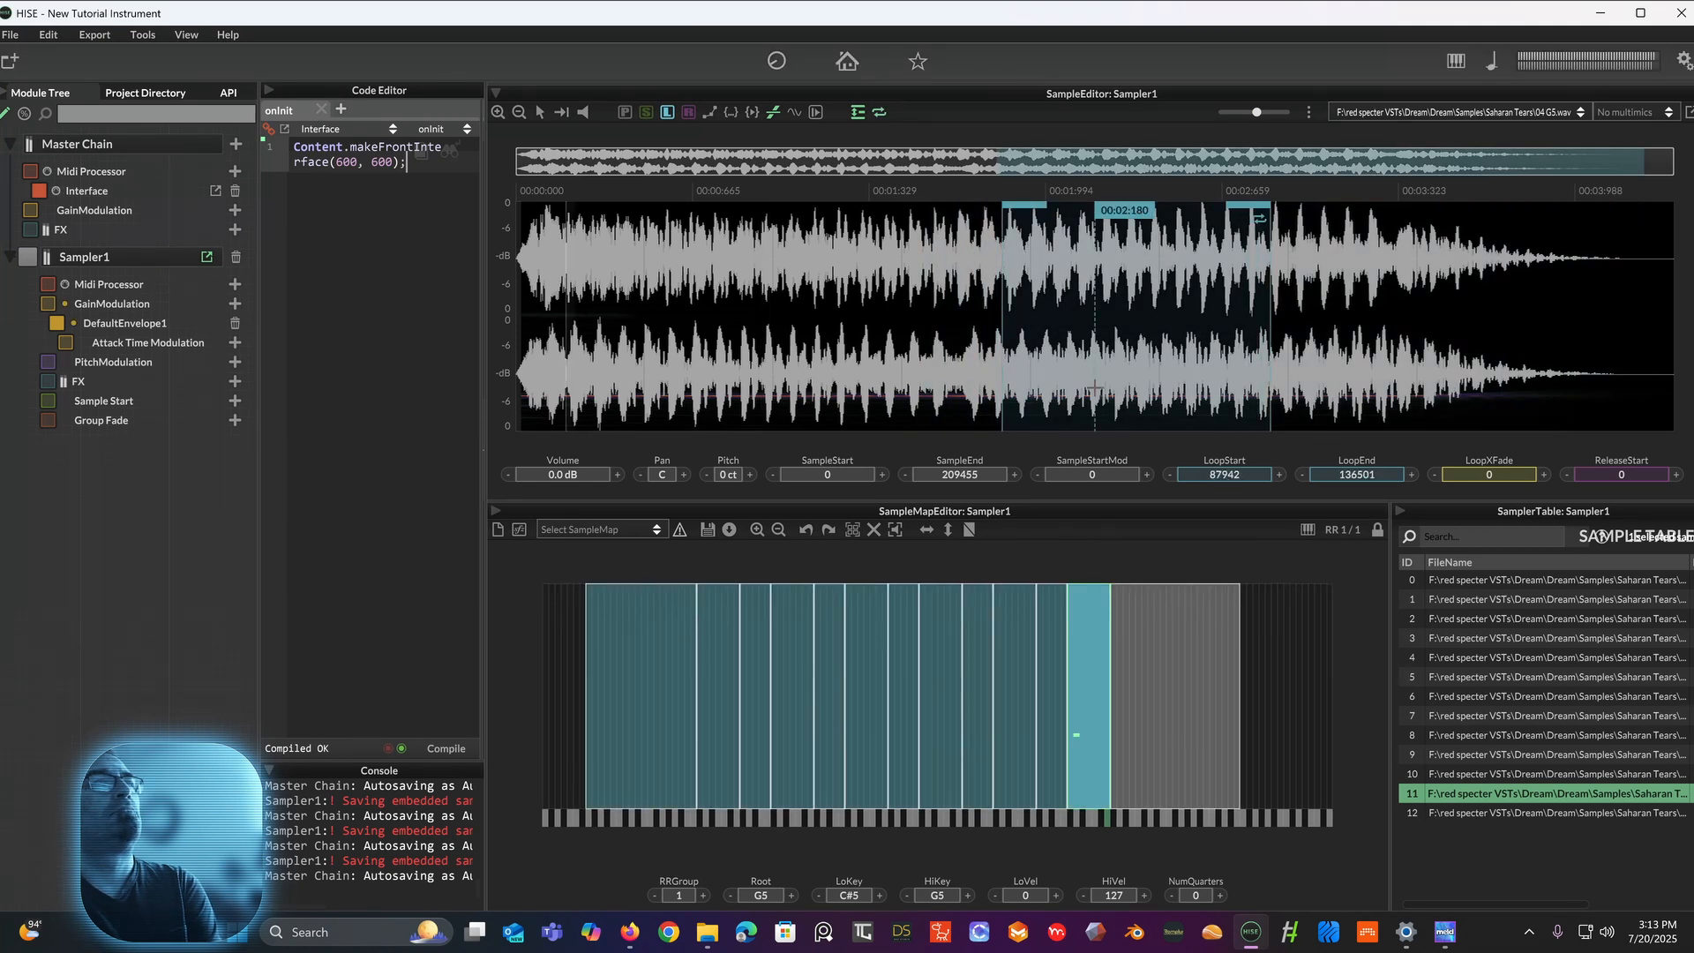
{"action": "left_click_drag", "start_coordinate": [1502, 477], "coordinate": [1498, 463]}
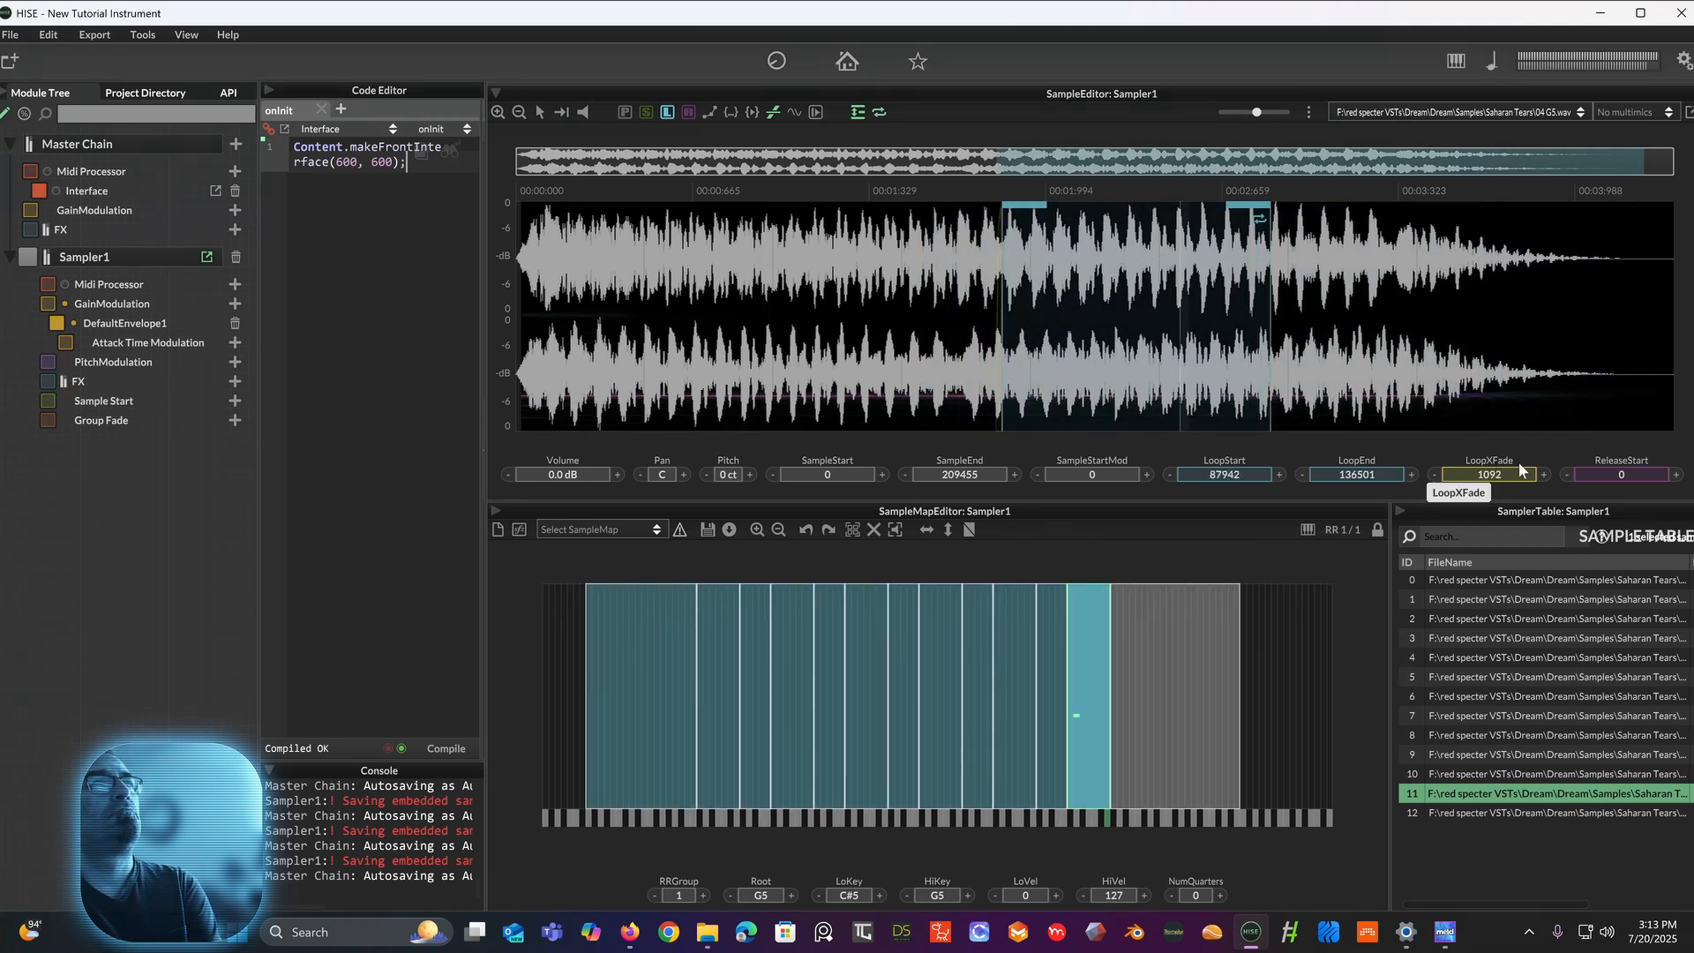
{"action": "mouse_move", "coordinate": [1620, 475]}
{"action": "left_mouse_down"}
{"action": "mouse_move", "coordinate": [1597, 283]}
{"action": "mouse_move", "coordinate": [1611, 245]}
{"action": "left_mouse_up"}
Step: Loop the 03 C6.wav sample from 105251 to 140940 with a crossfade of 535, and set its release start to 142429
{"action": "left_click", "coordinate": [1170, 657]}
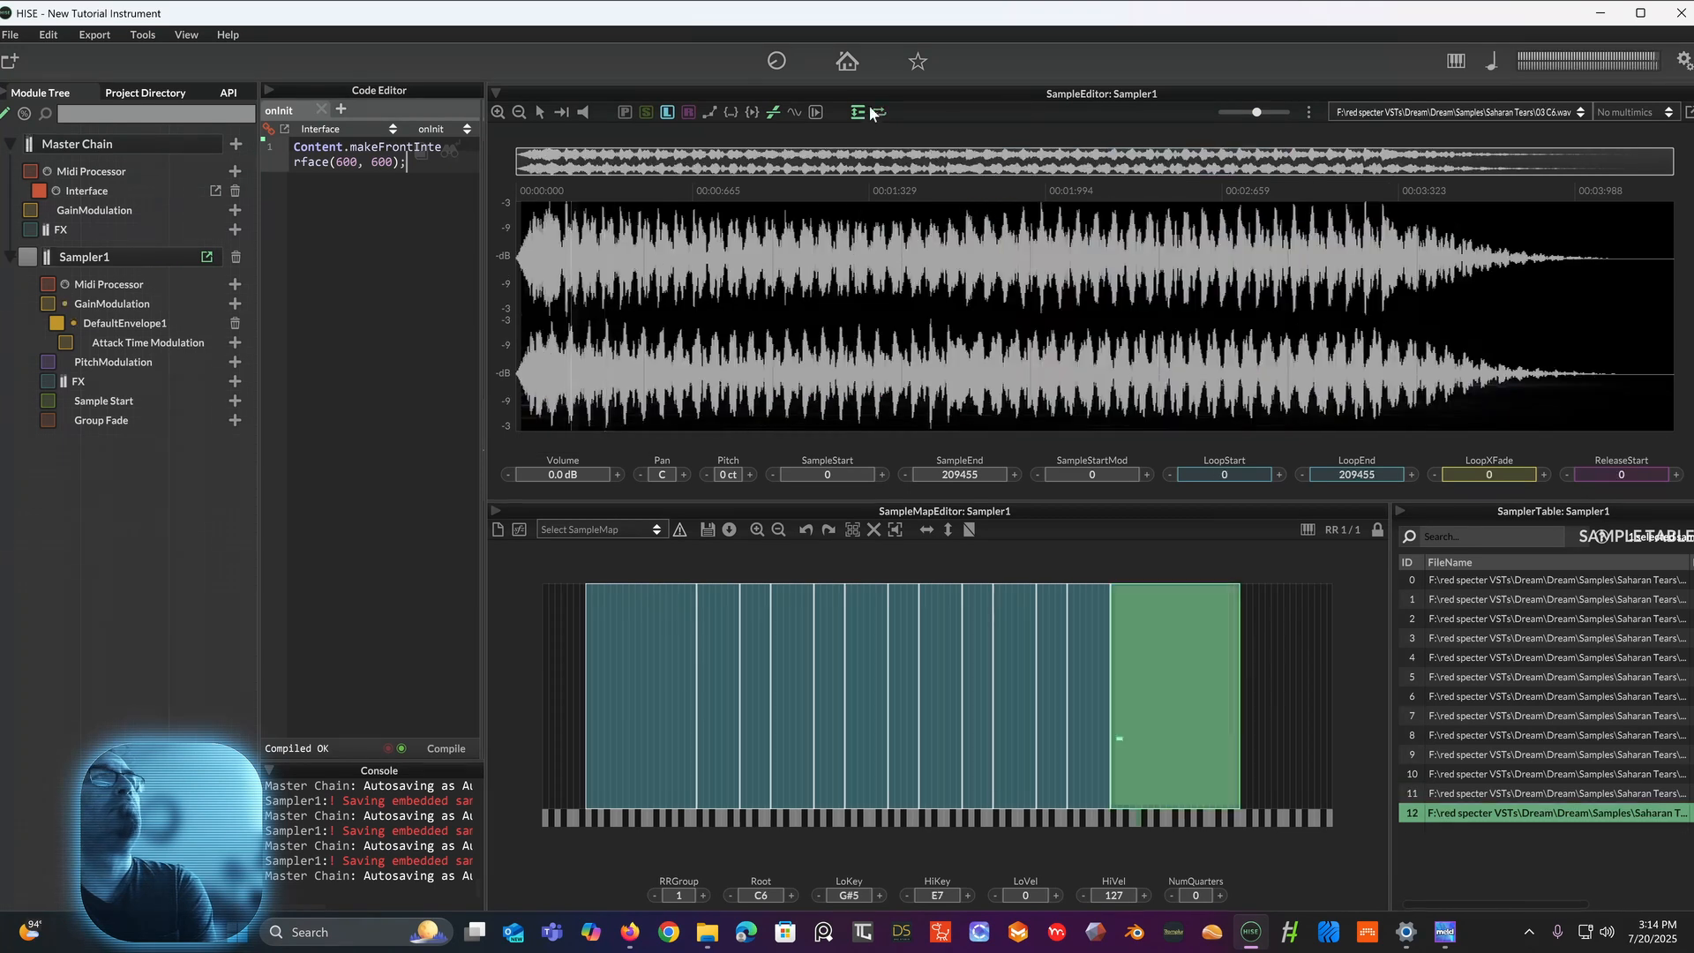
{"action": "left_click", "coordinate": [877, 113]}
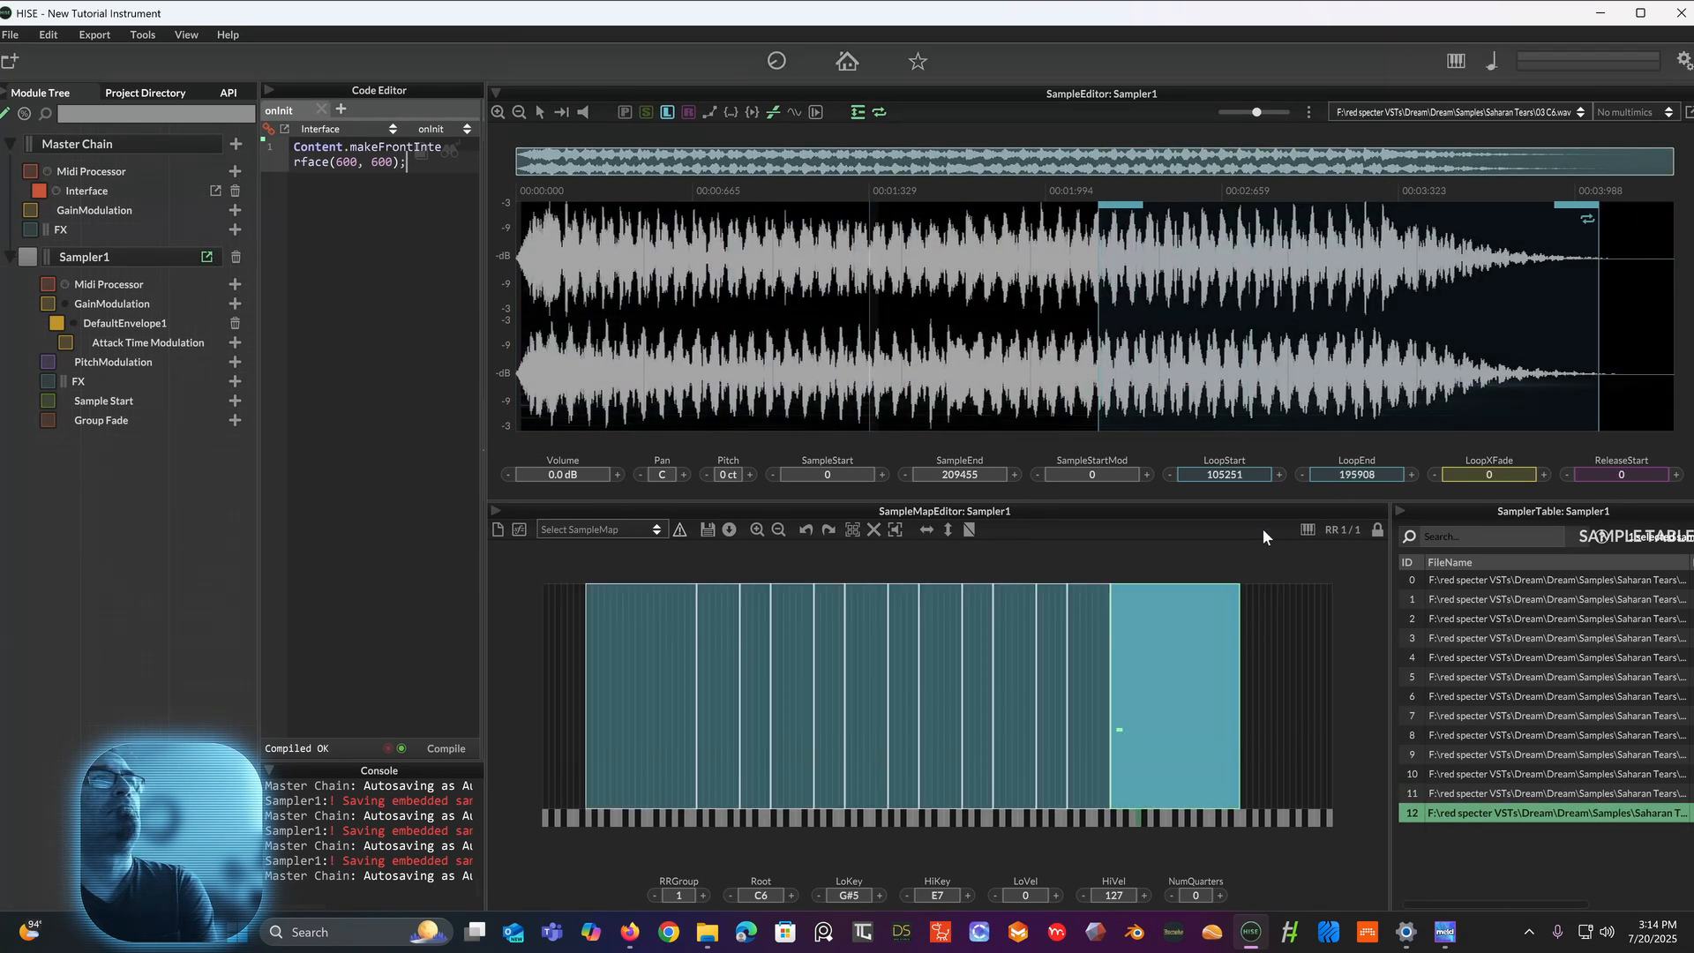
{"action": "mouse_move", "coordinate": [1358, 475]}
{"action": "left_mouse_down"}
{"action": "mouse_move", "coordinate": [919, 688]}
{"action": "mouse_move", "coordinate": [891, 722]}
{"action": "left_mouse_up"}
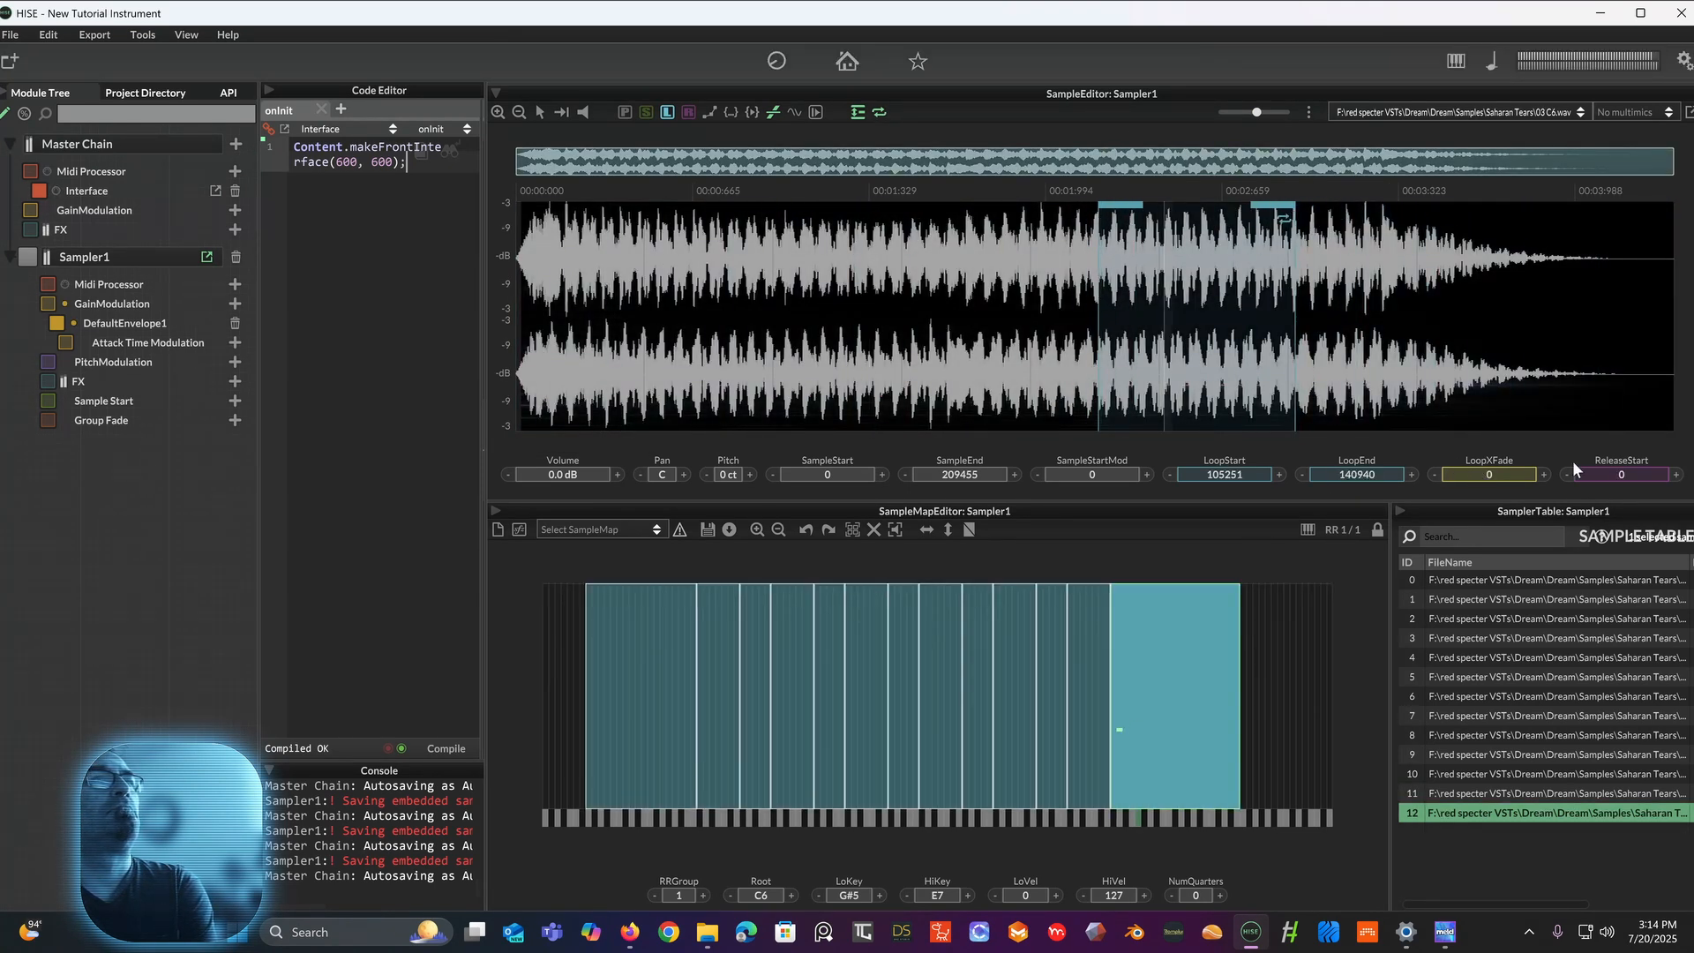
{"action": "left_click_drag", "start_coordinate": [1607, 475], "coordinate": [1591, 215]}
{"action": "left_click_drag", "start_coordinate": [1491, 480], "coordinate": [1491, 485]}
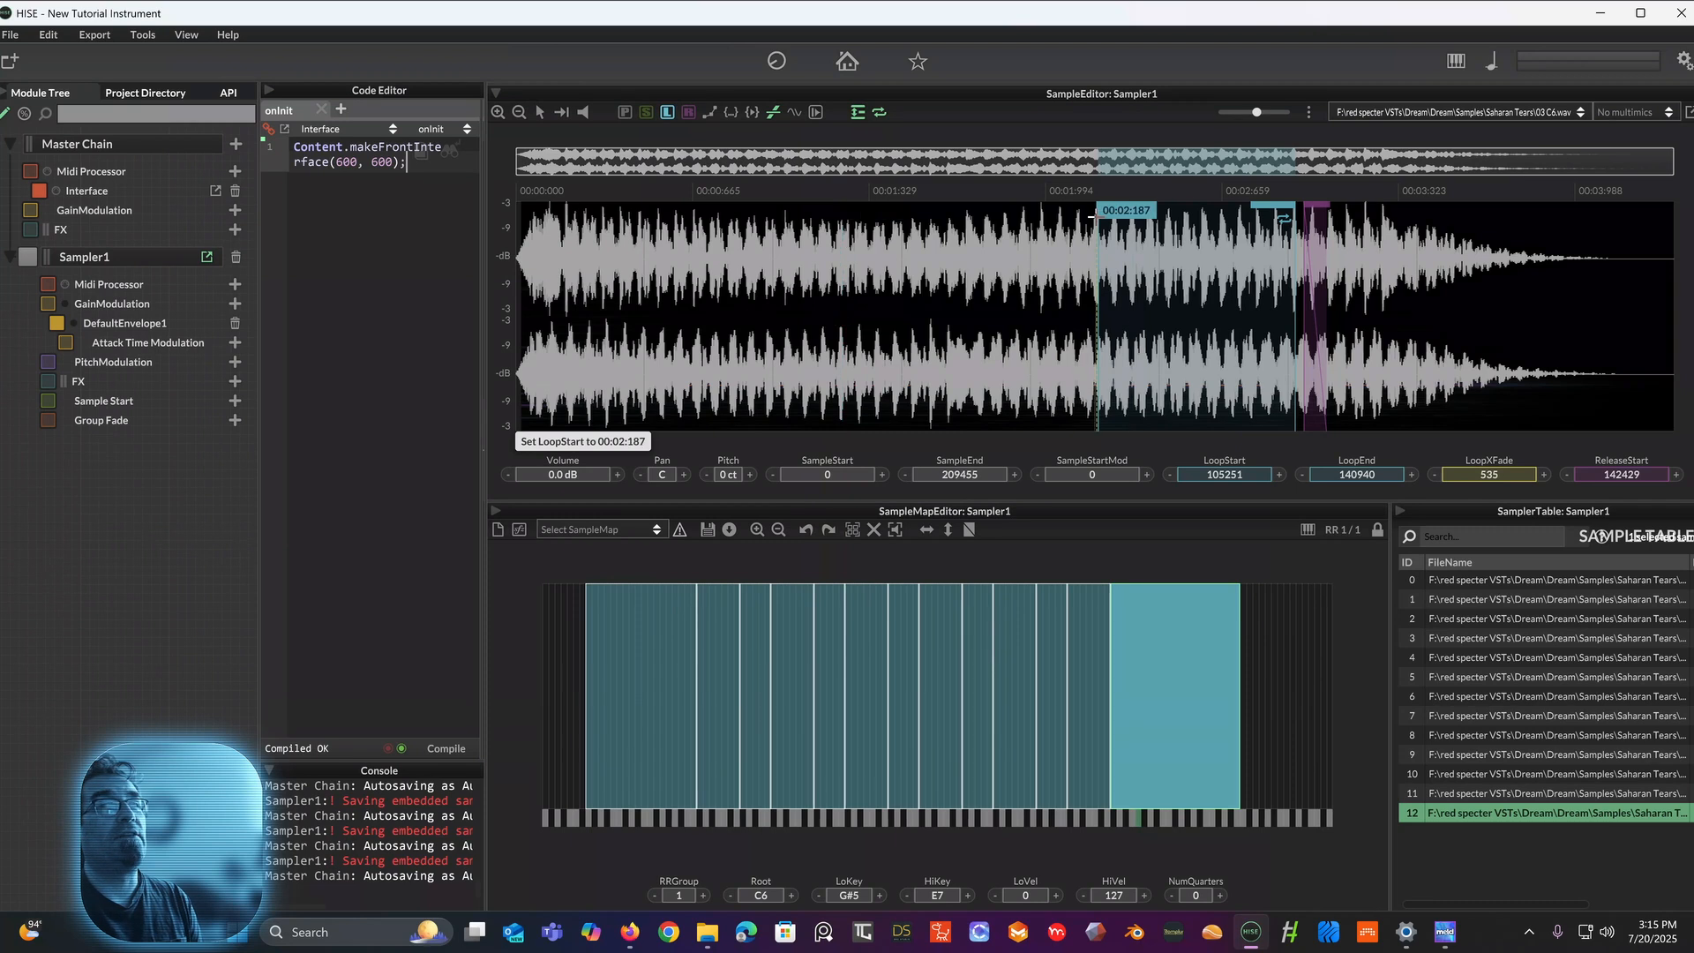
Step: Move the 08 G3.wav sample's loop start to 49771 and bring its loop end earlier in the waveform
{"action": "left_click", "coordinate": [950, 686]}
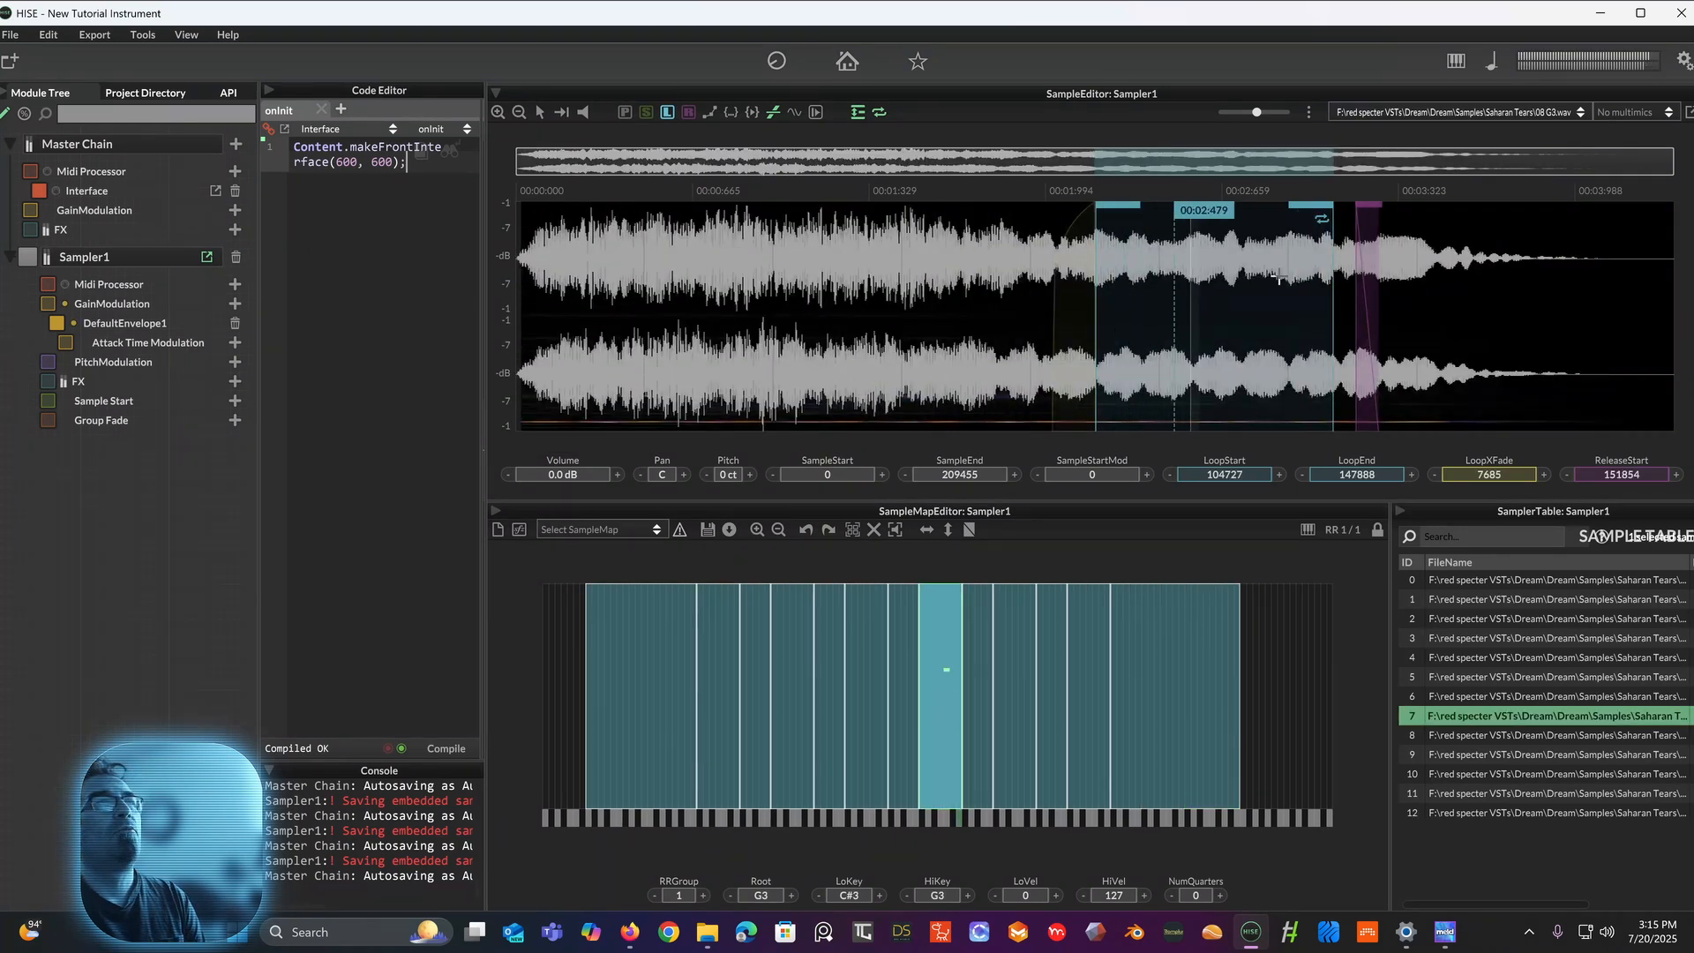
{"action": "mouse_move", "coordinate": [1095, 296]}
{"action": "left_mouse_down"}
{"action": "mouse_move", "coordinate": [747, 336]}
{"action": "mouse_move", "coordinate": [791, 333]}
{"action": "left_mouse_up"}
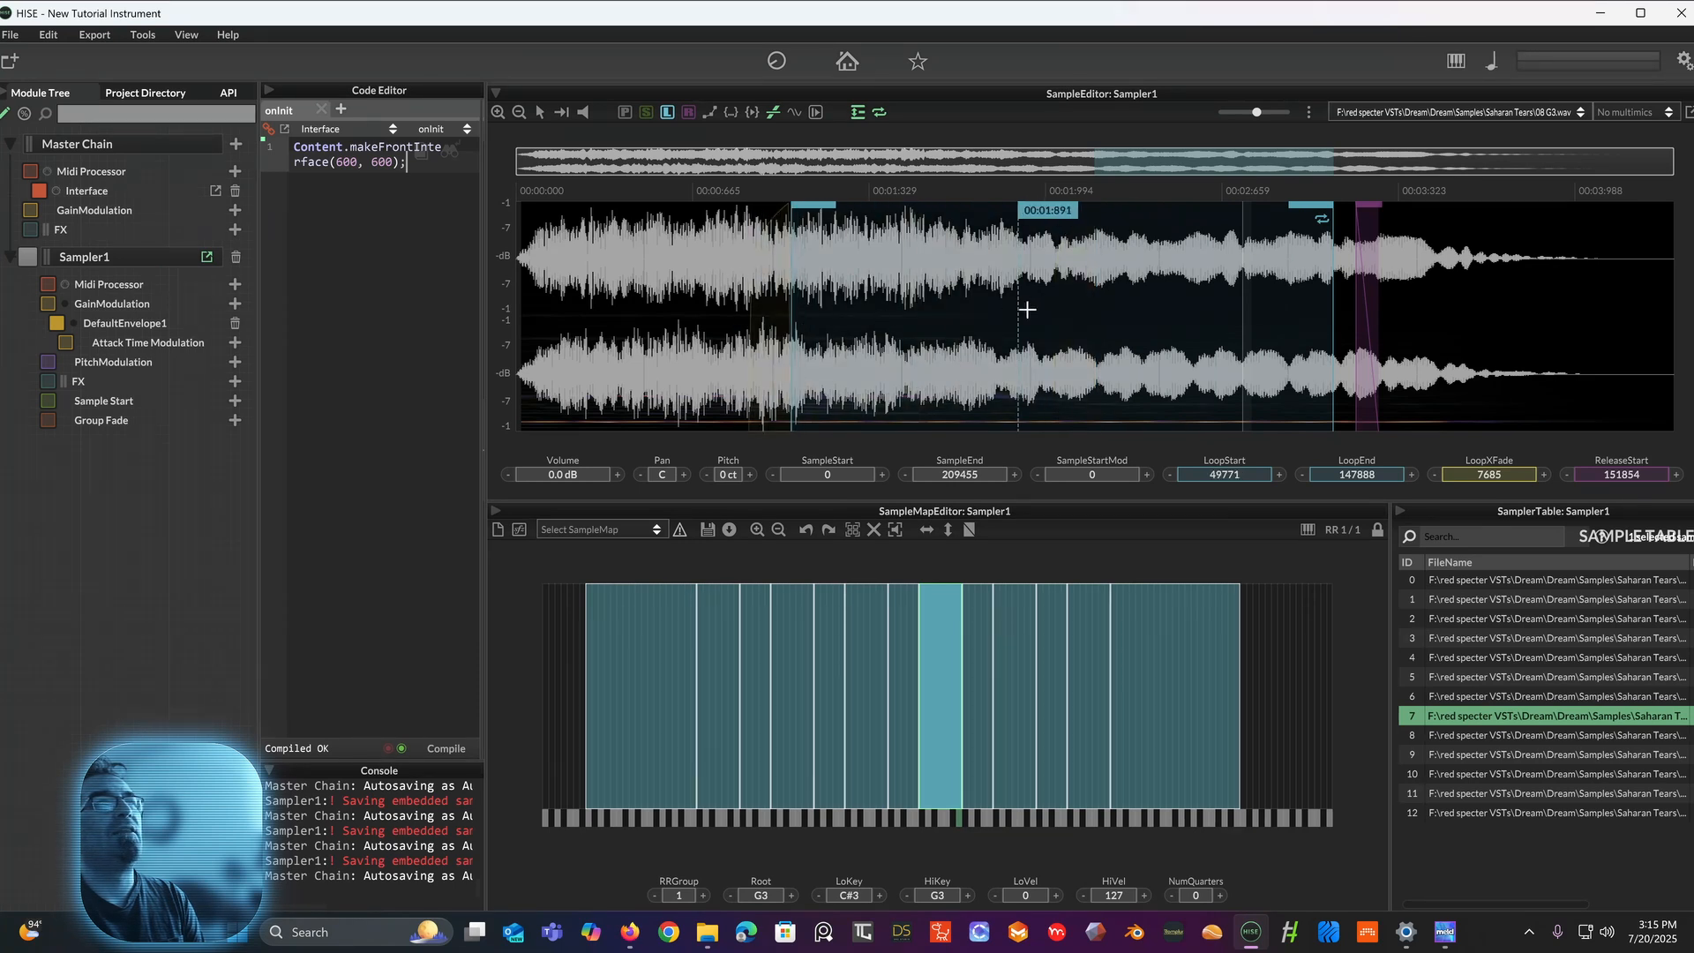
{"action": "left_click_drag", "start_coordinate": [1332, 291], "coordinate": [920, 351]}
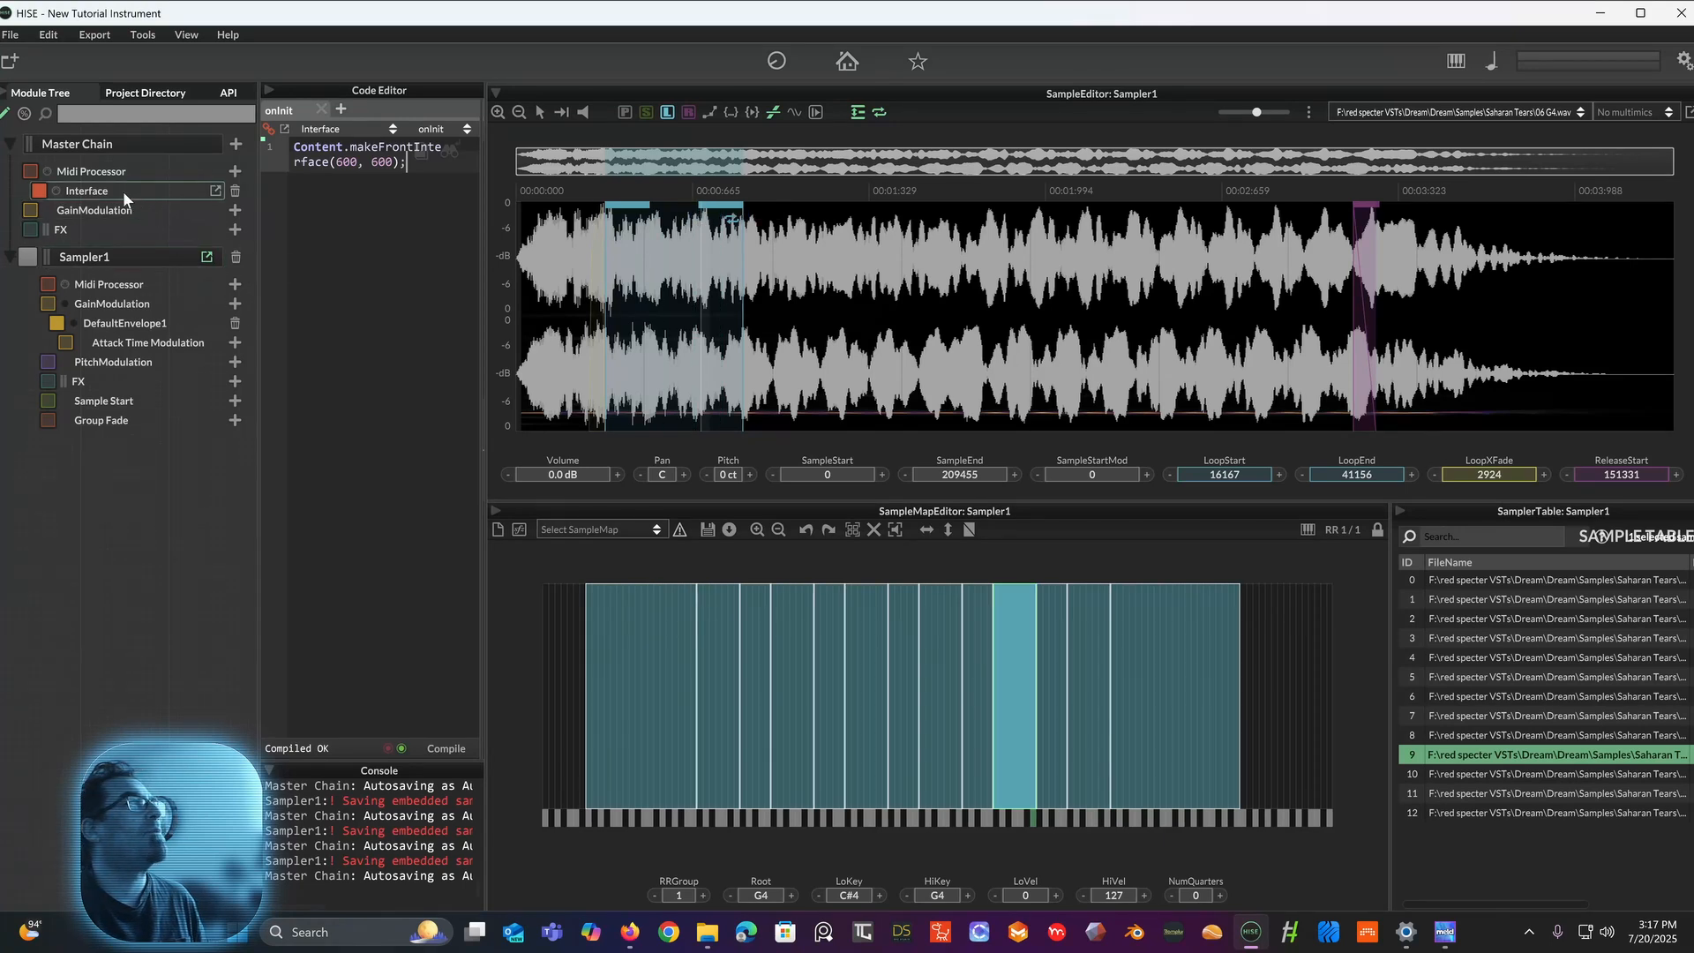
Step: Save Sampler1's current sample map as ice chimes in the project's SampleMaps folder
{"action": "left_click", "coordinate": [213, 193]}
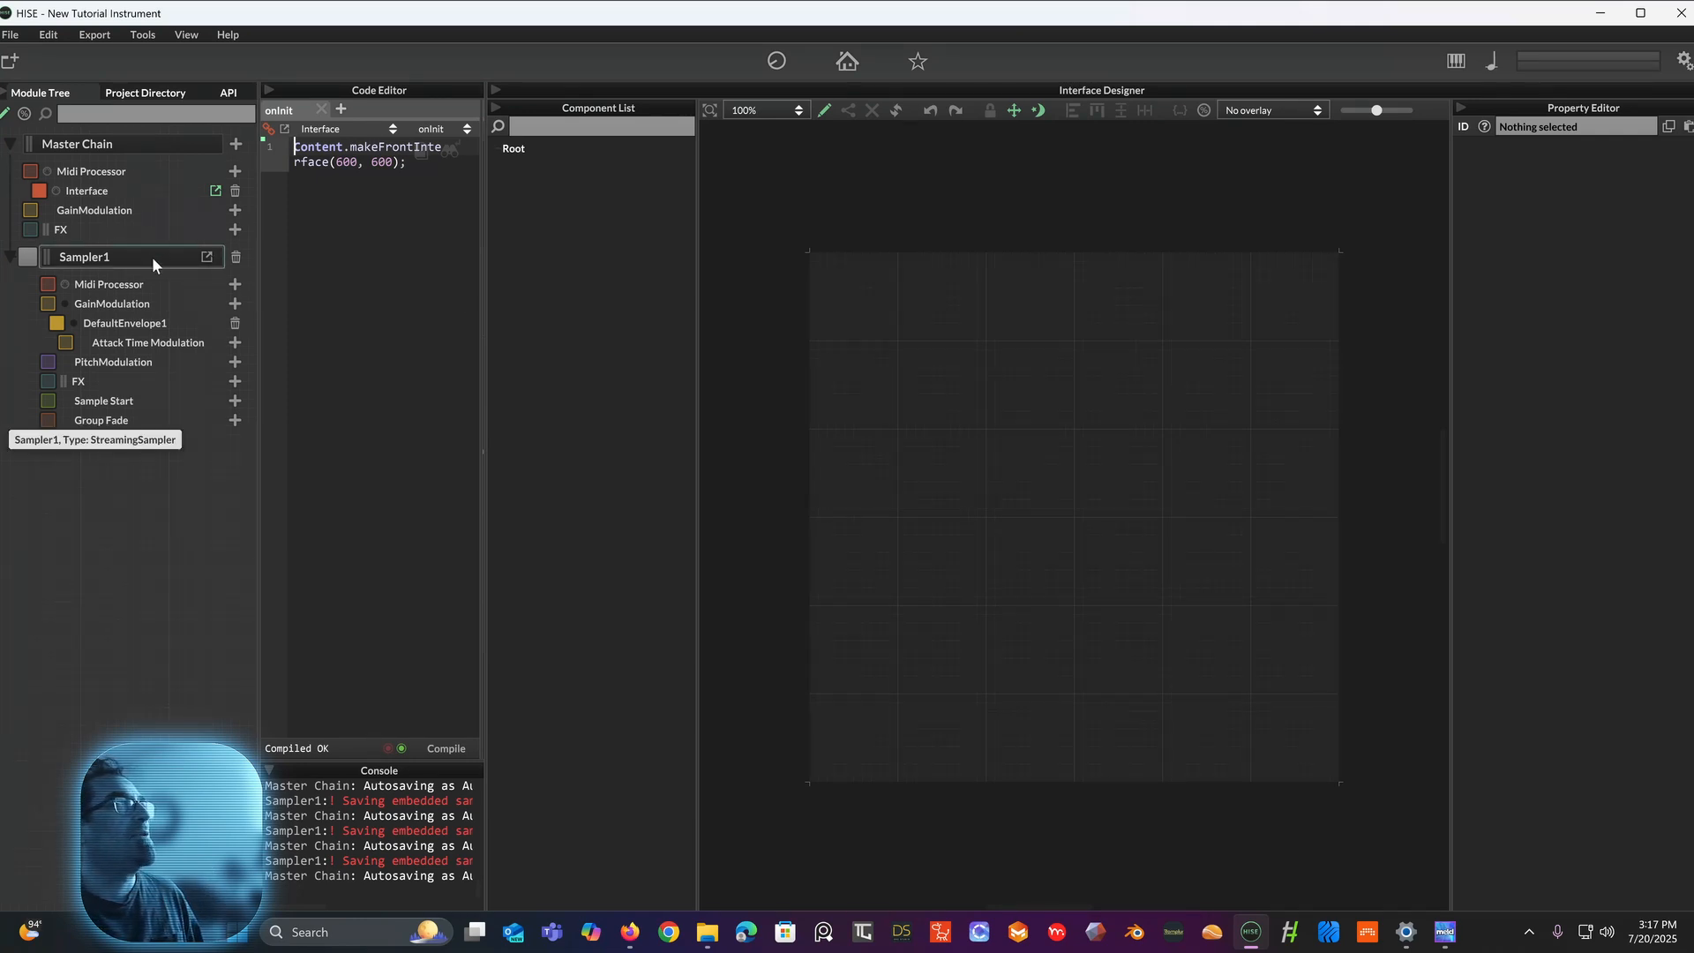
{"action": "left_click", "coordinate": [207, 257]}
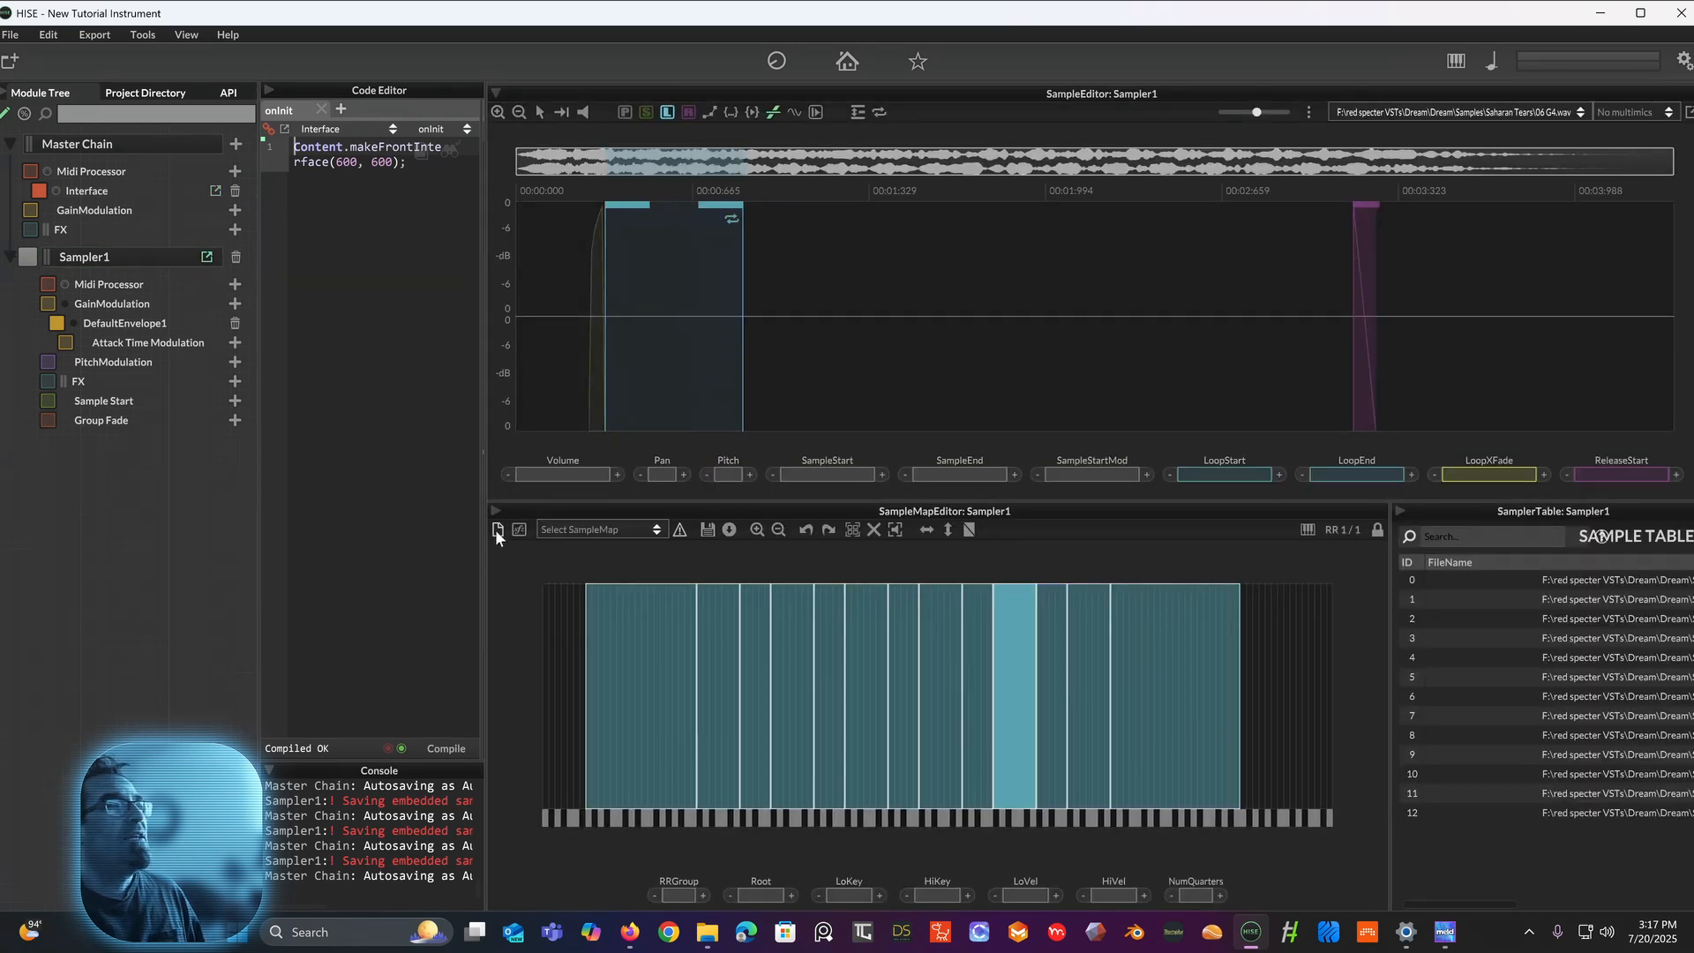
{"action": "left_click", "coordinate": [622, 533]}
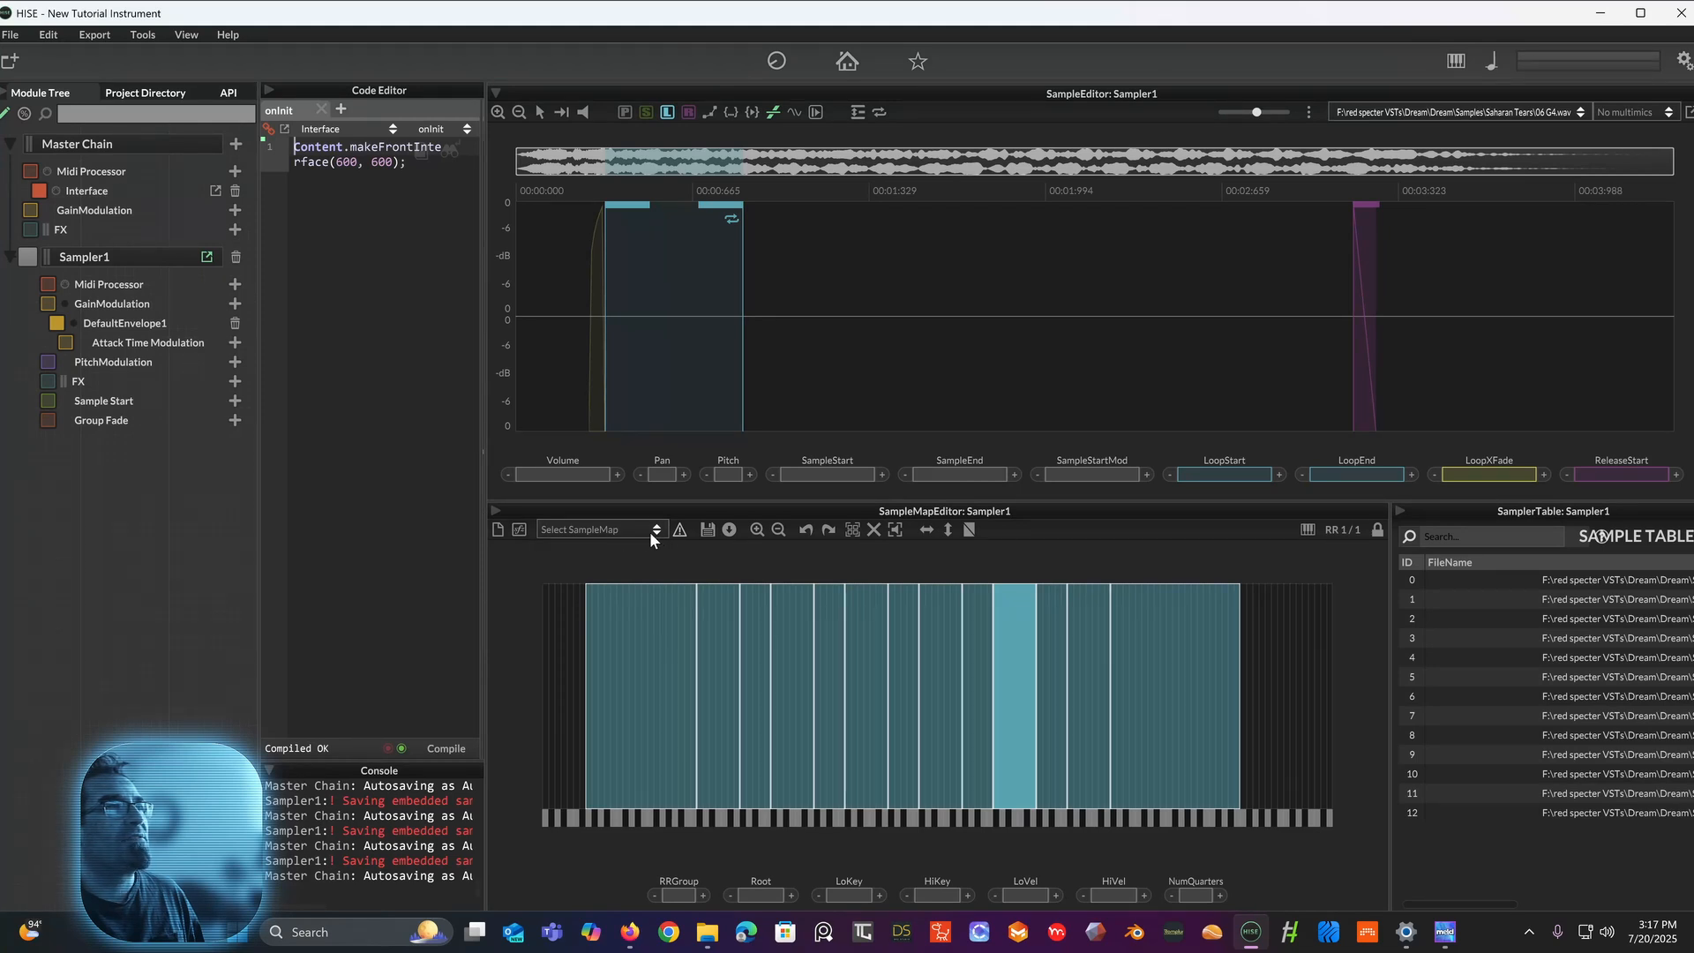
{"action": "left_click", "coordinate": [707, 532]}
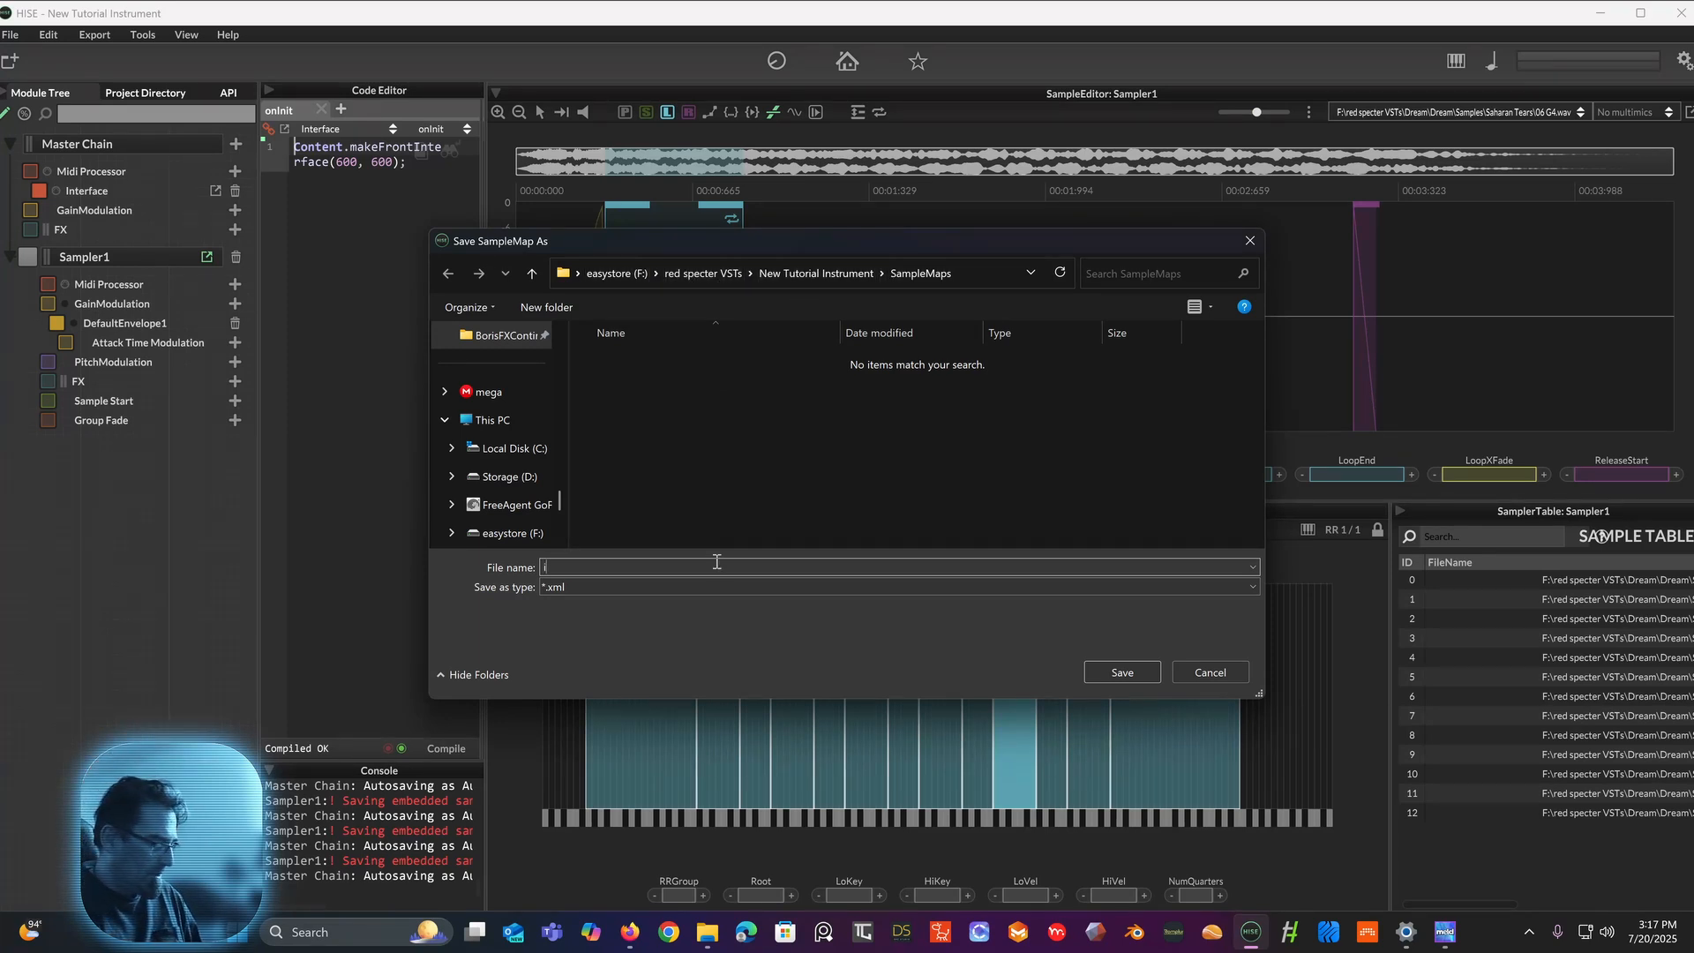
{"action": "type", "text": "ce chimes"}
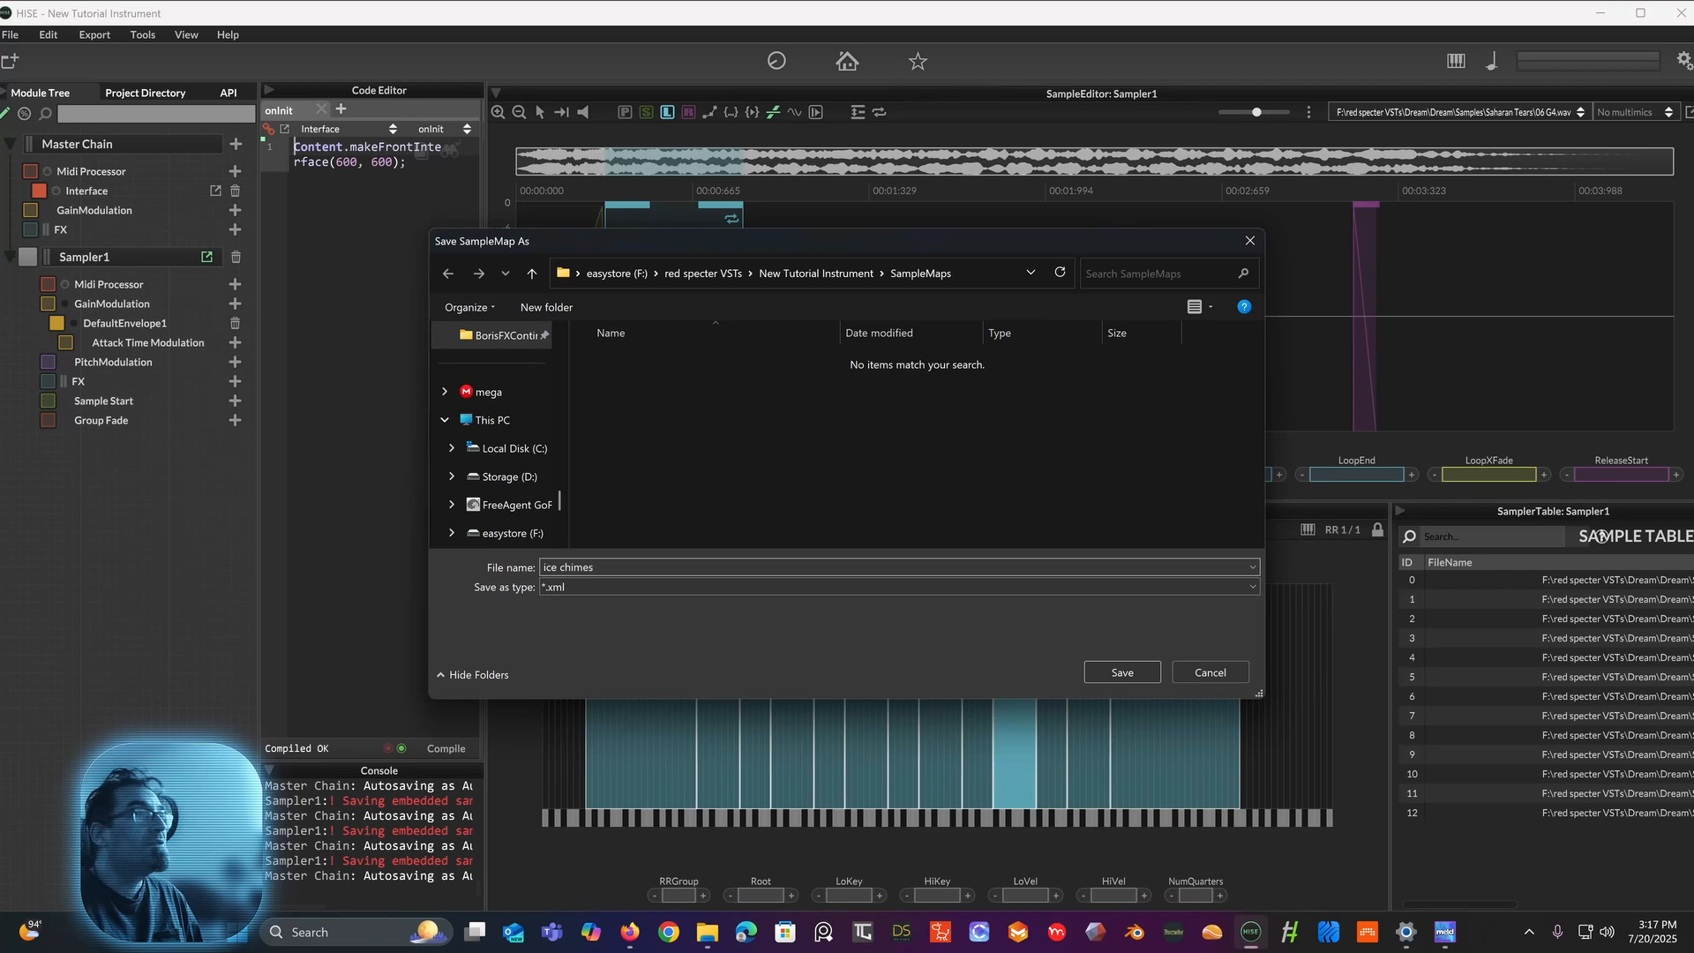
{"action": "key", "text": "Return"}
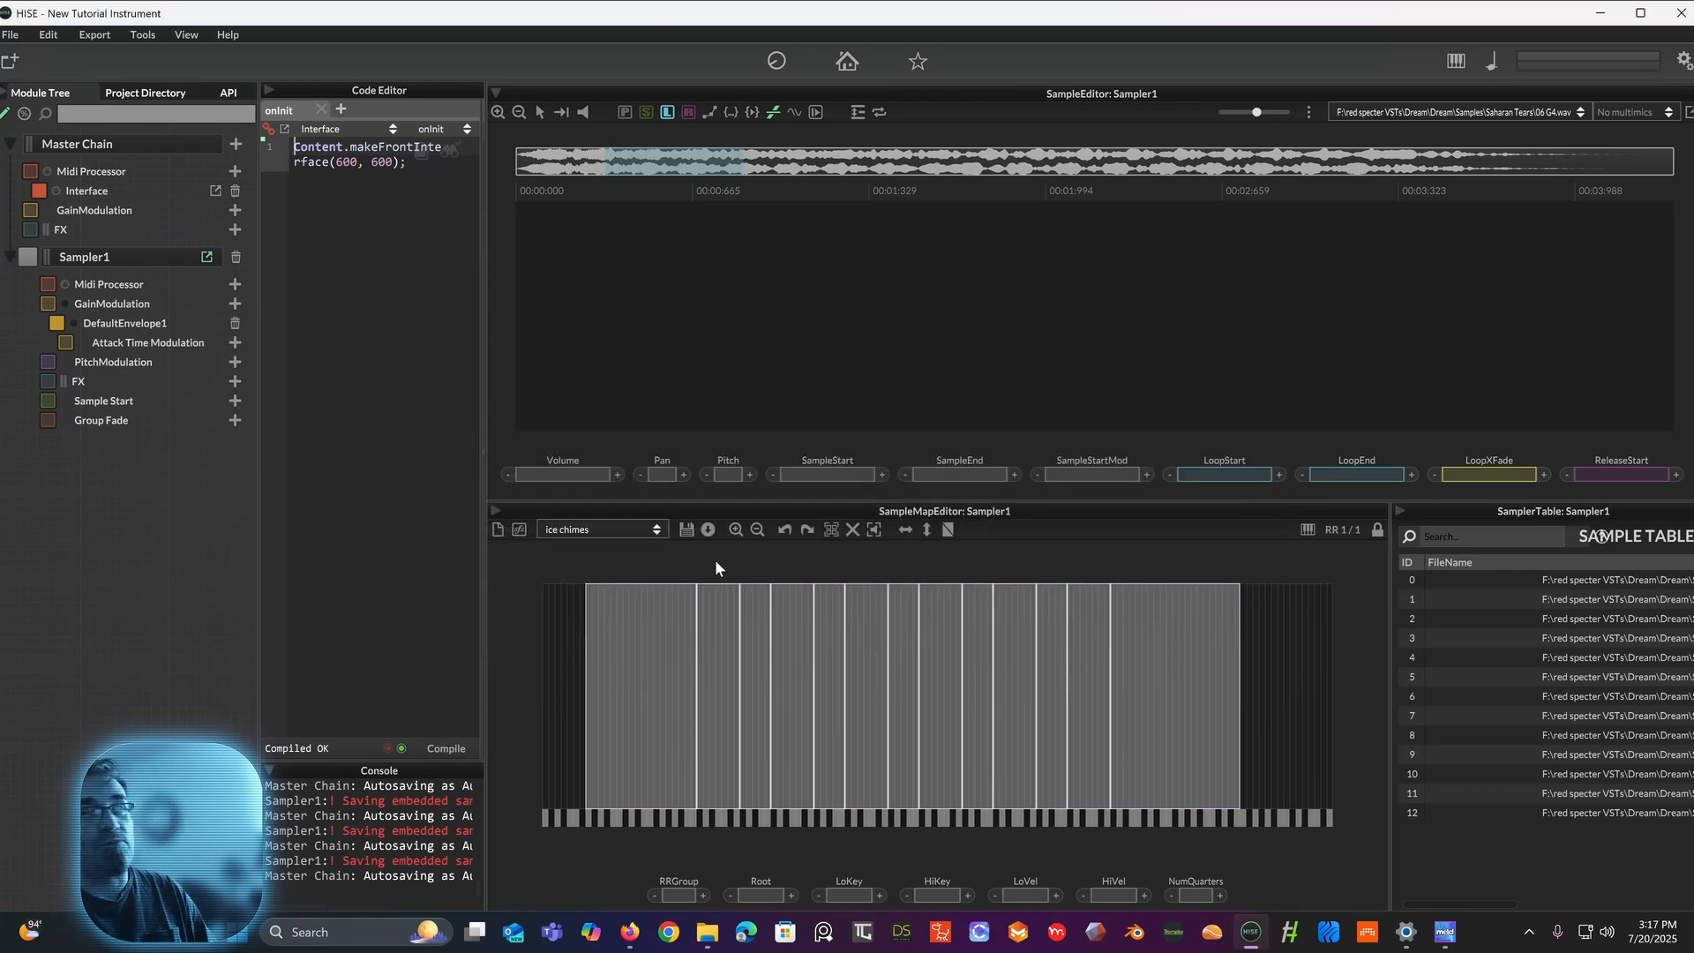
Step: Check the list of saved sample maps, and create a new empty sample map in Sampler1
{"action": "left_click", "coordinate": [655, 528]}
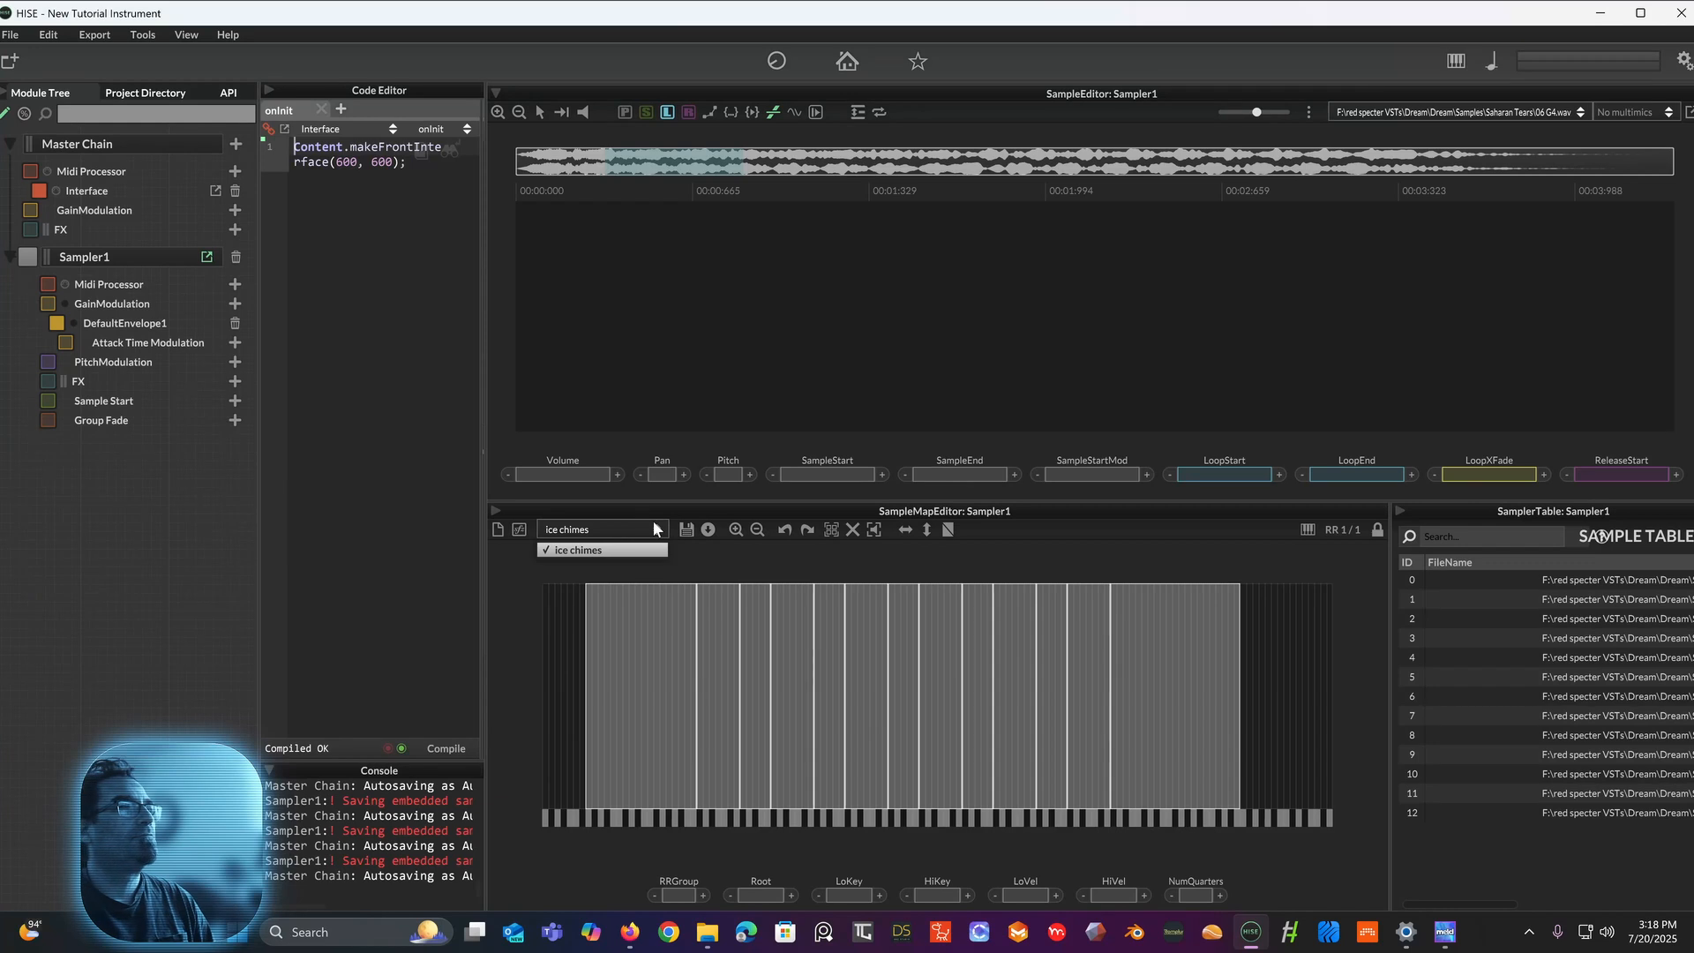
{"action": "left_click", "coordinate": [836, 578]}
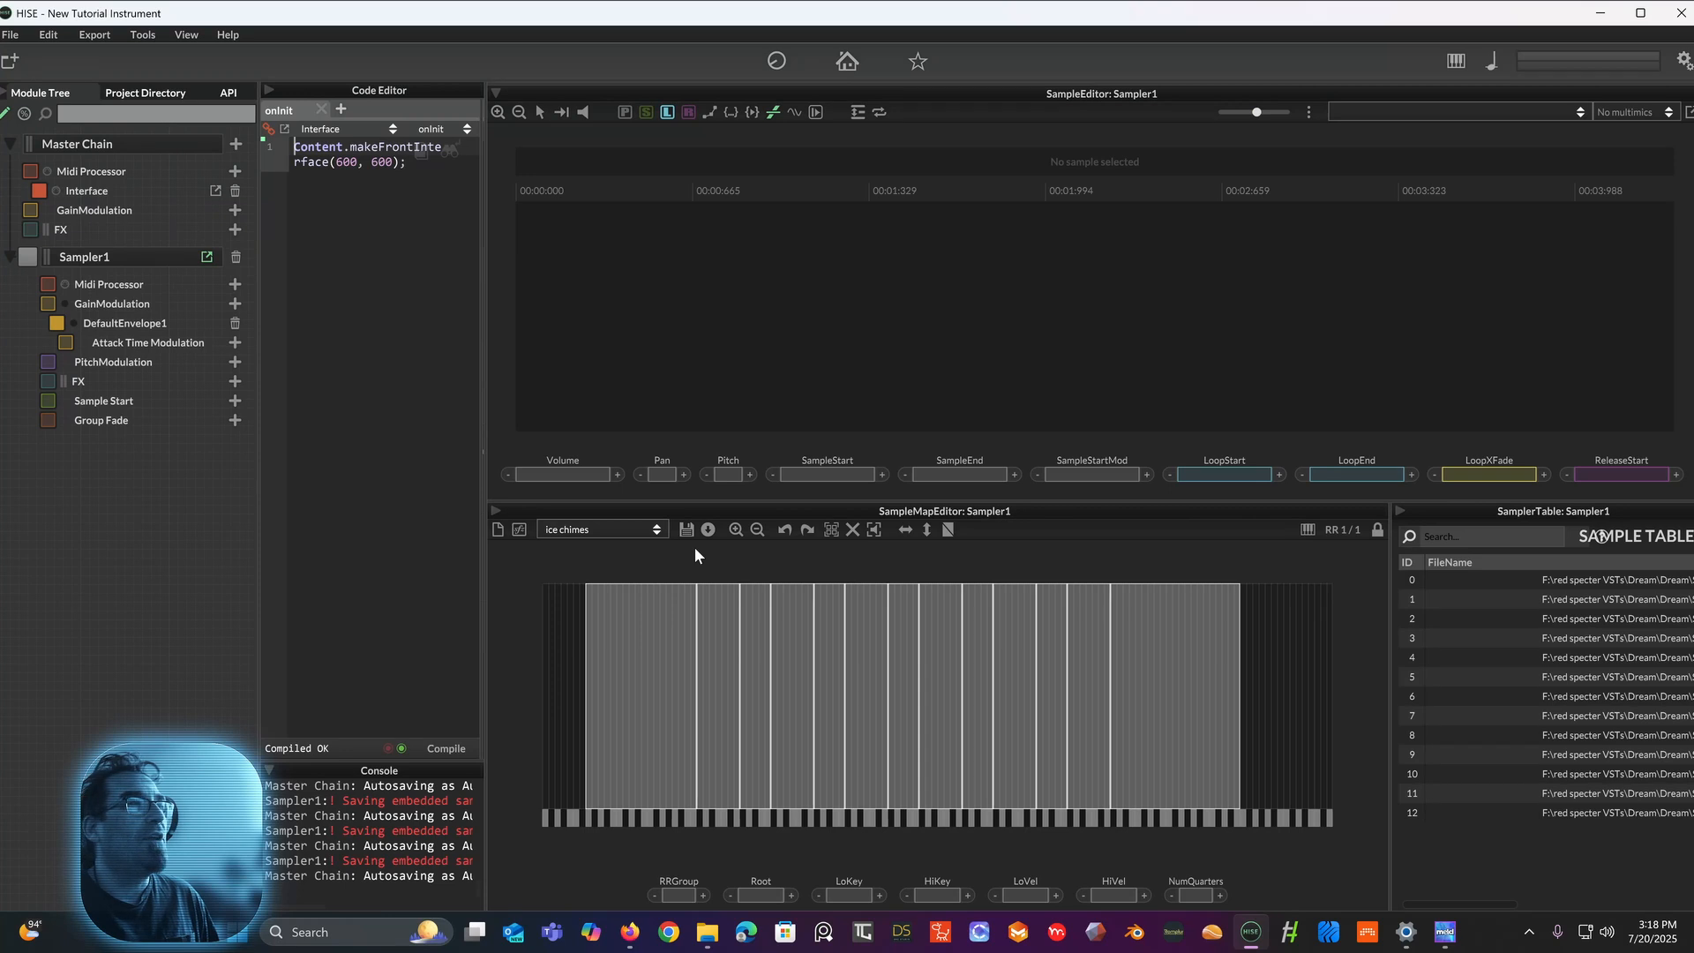
{"action": "left_click", "coordinate": [496, 530]}
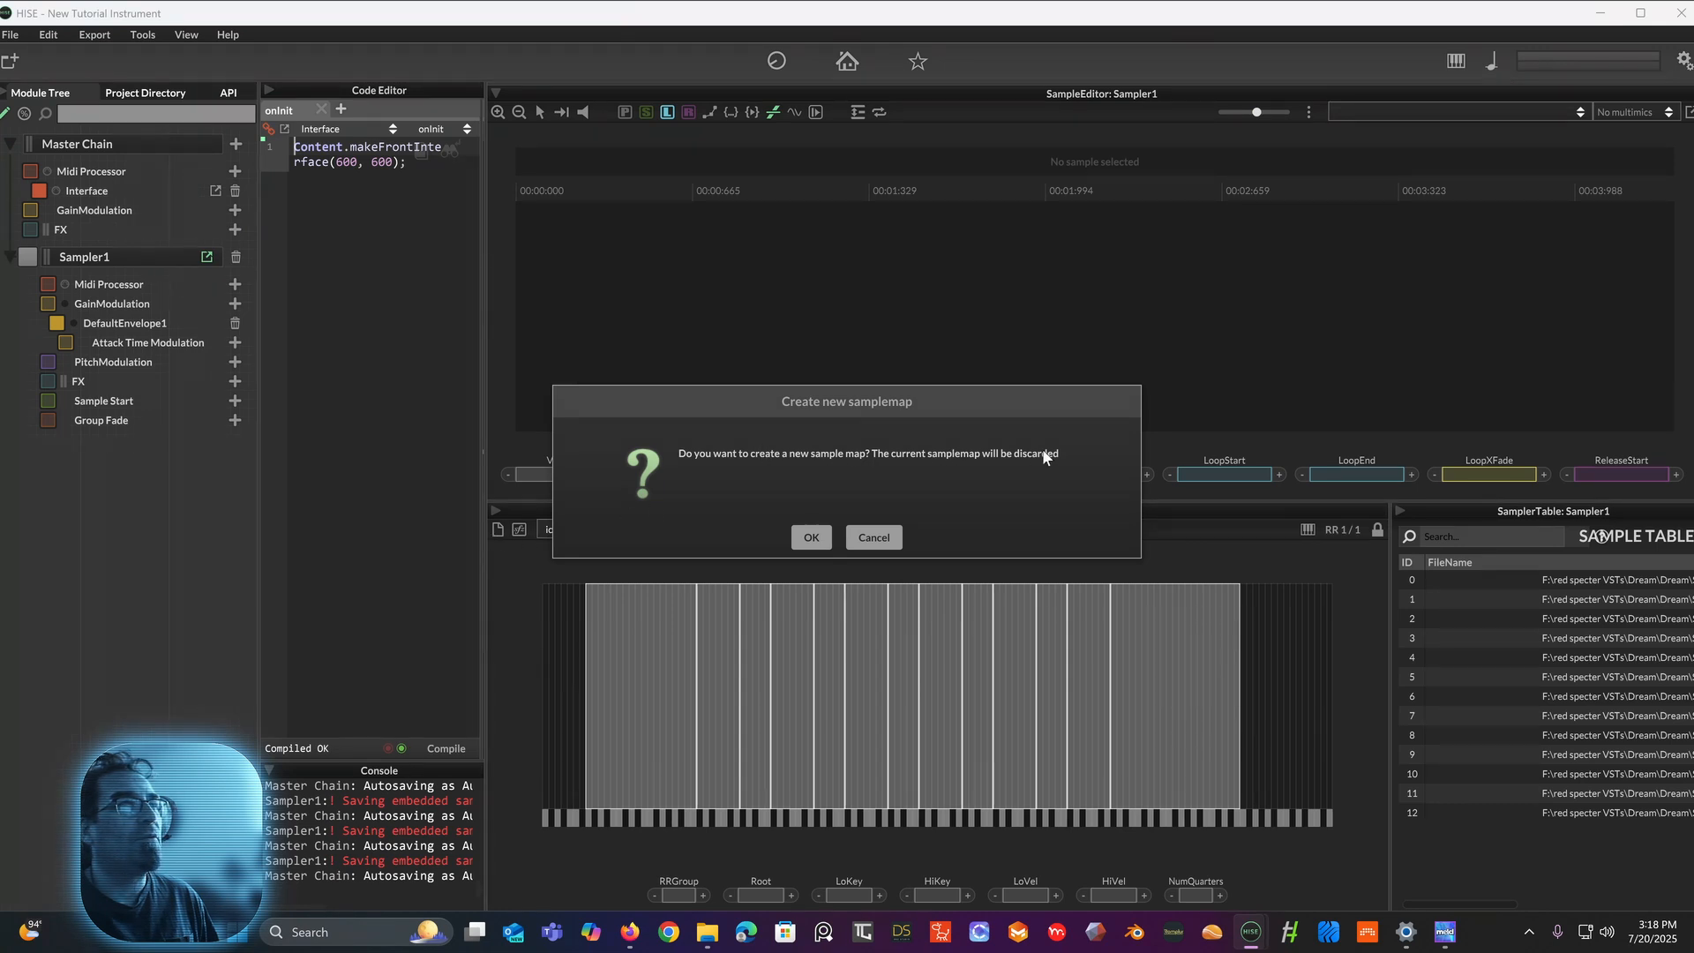
{"action": "left_click", "coordinate": [808, 540]}
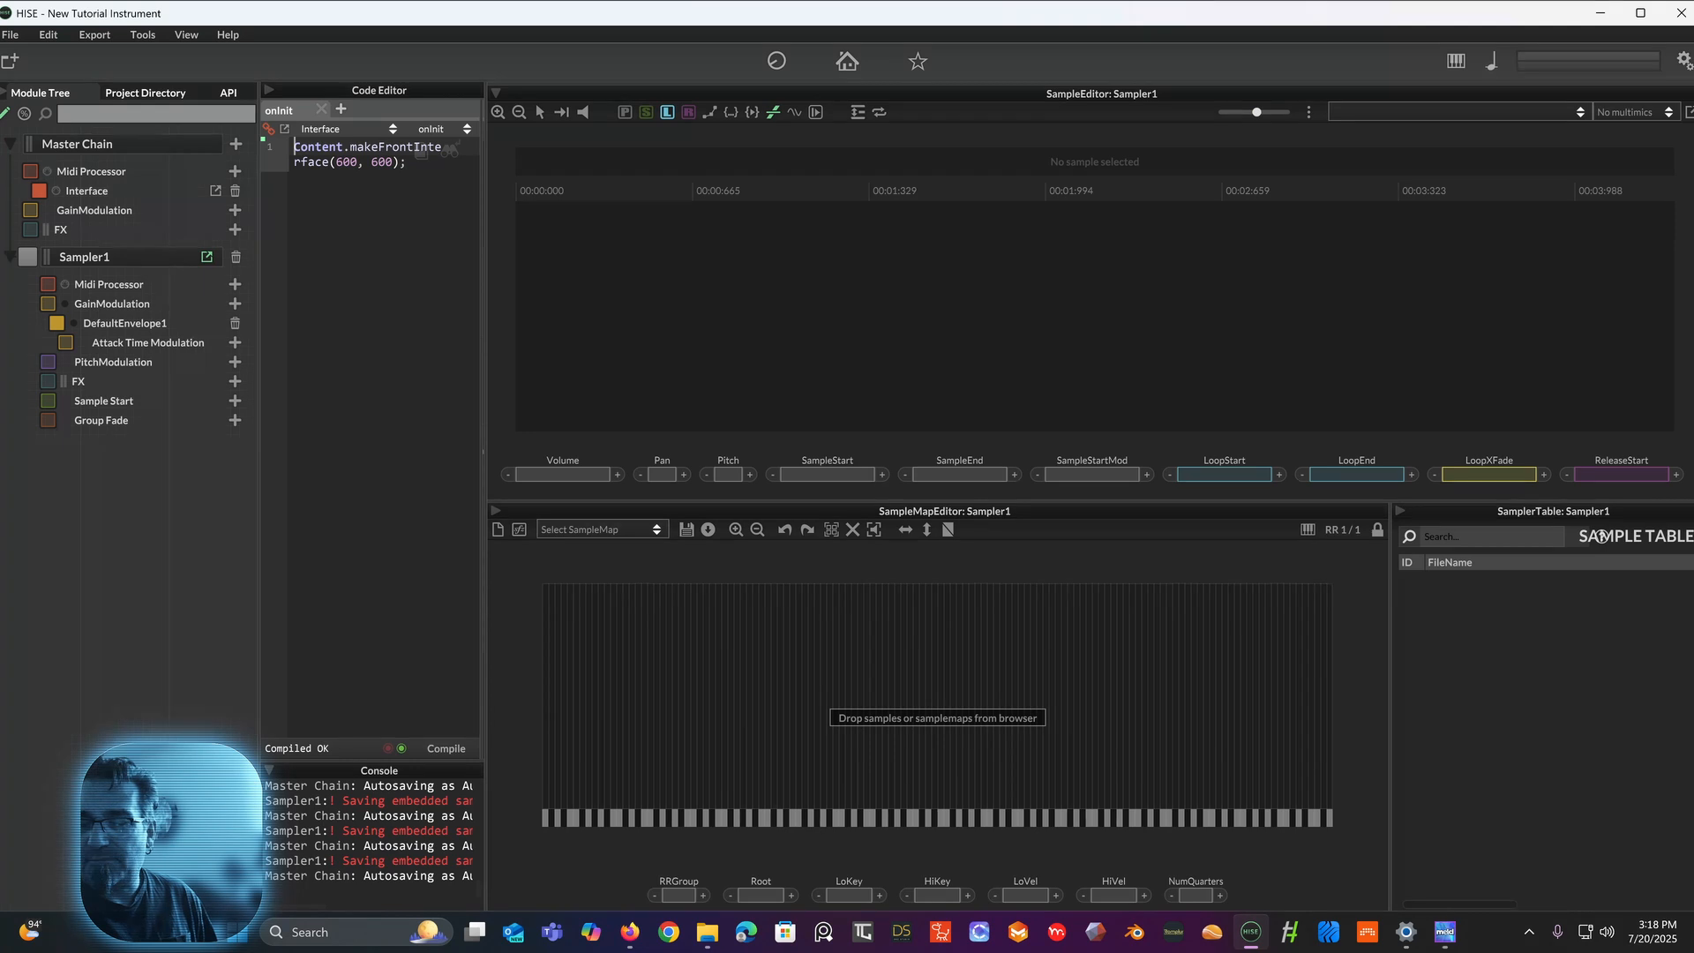
Step: Import Flute G3_cpy.wav from the Dream Samples folder into the sample map, using Drop Point mapping with metadata extraction
{"action": "key", "text": "alt+Tab"}
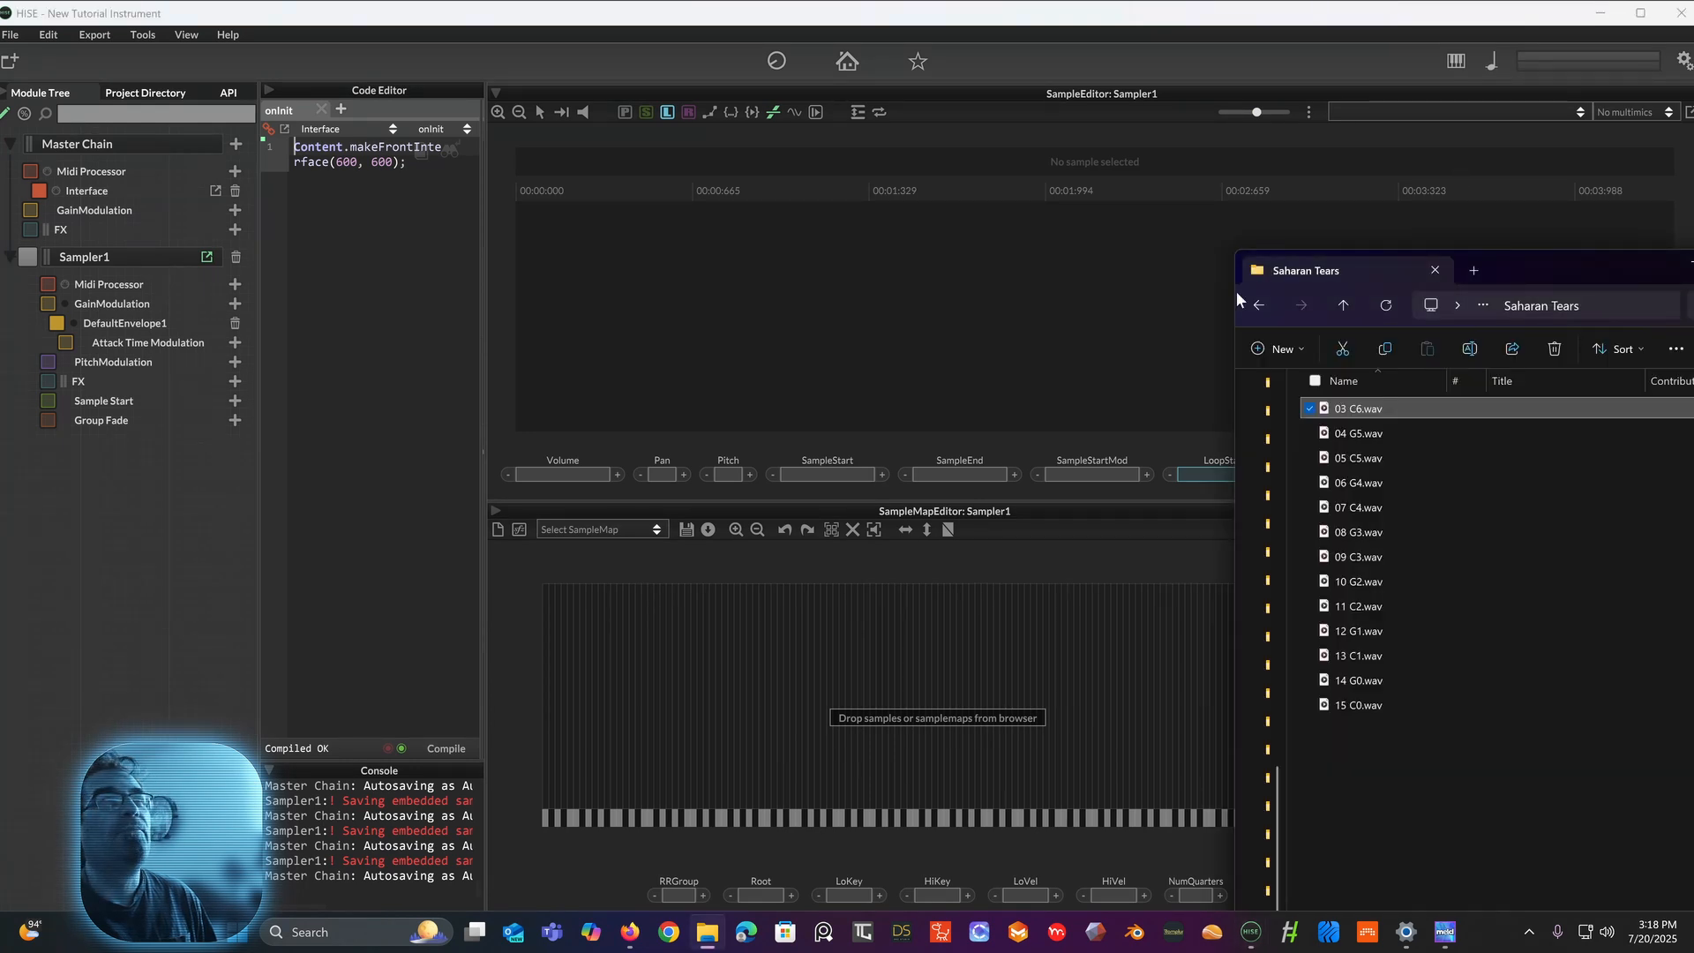
{"action": "left_click", "coordinate": [1342, 305]}
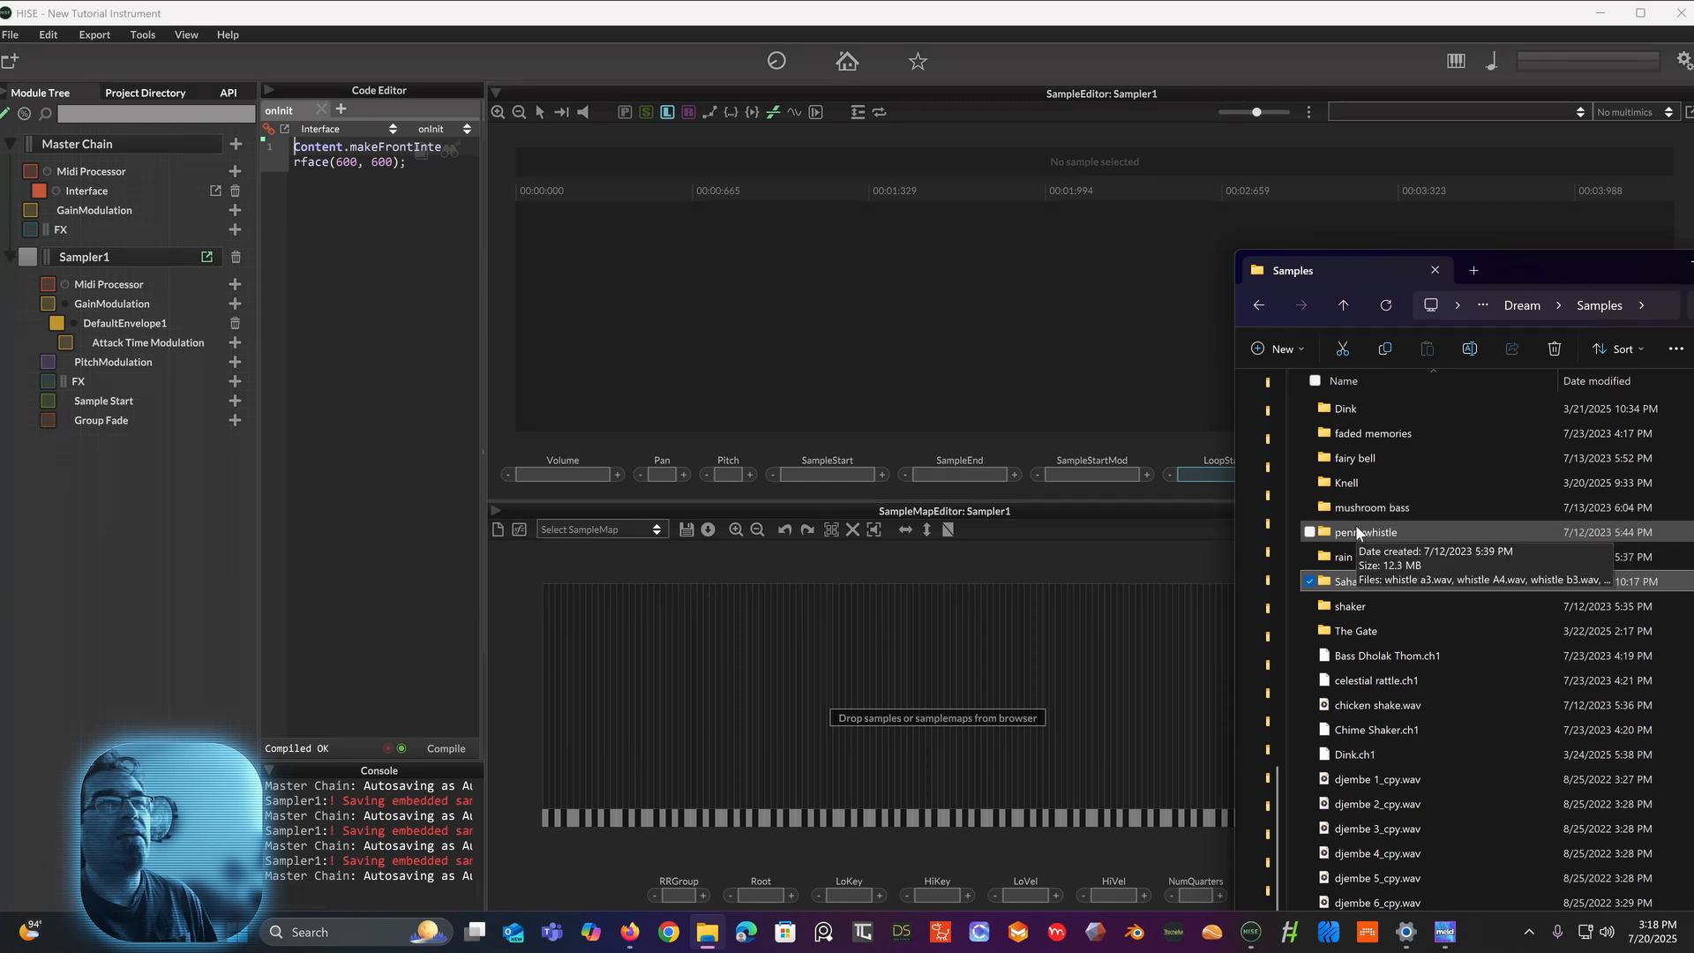
{"action": "scroll", "coordinate": [1356, 524], "scroll_direction": "down", "scroll_amount": 10}
{"action": "left_click", "coordinate": [1372, 662]}
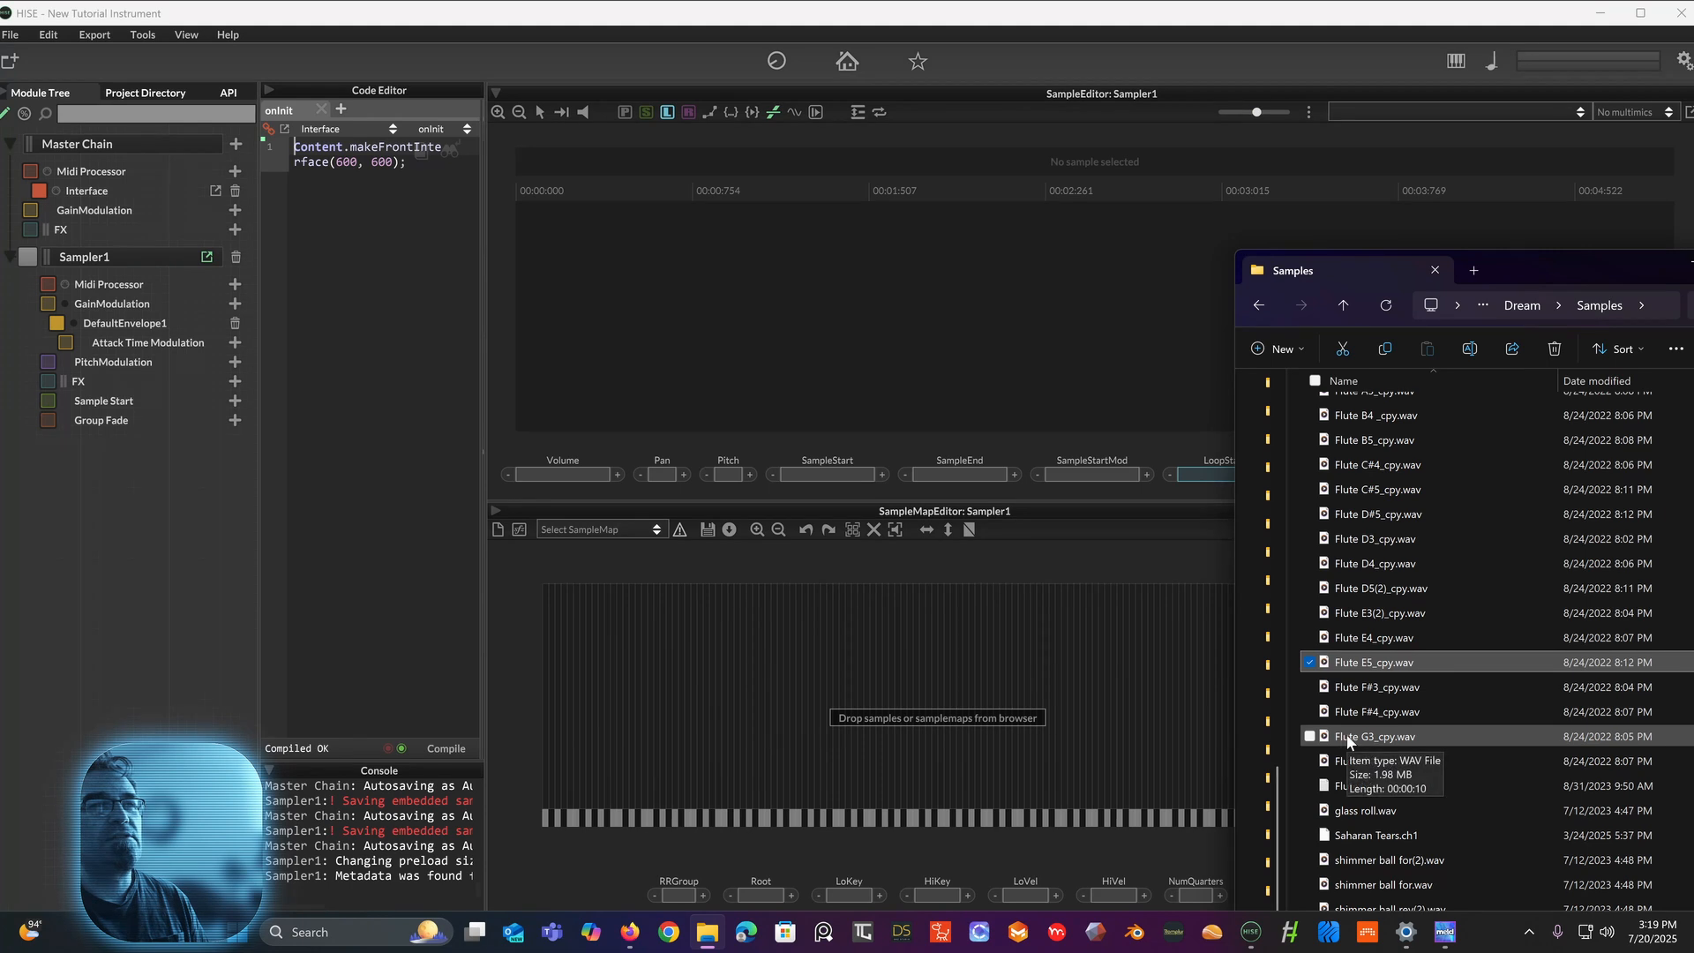
{"action": "left_click_drag", "start_coordinate": [1347, 736], "coordinate": [886, 796]}
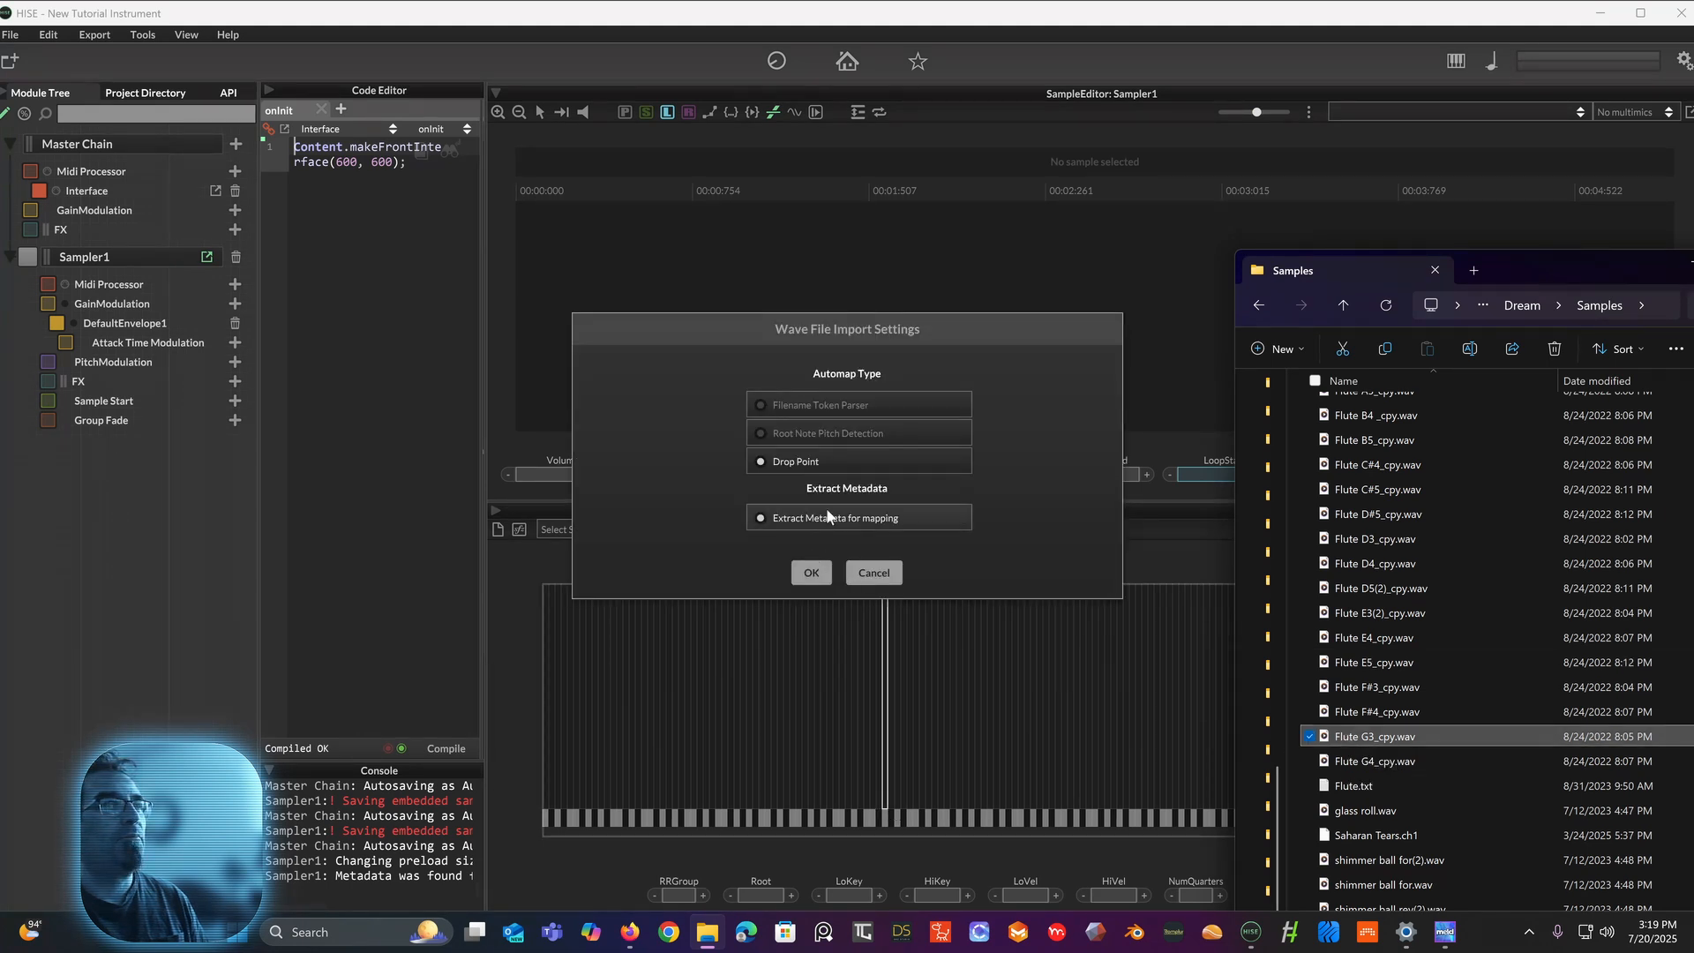
{"action": "left_click", "coordinate": [811, 573]}
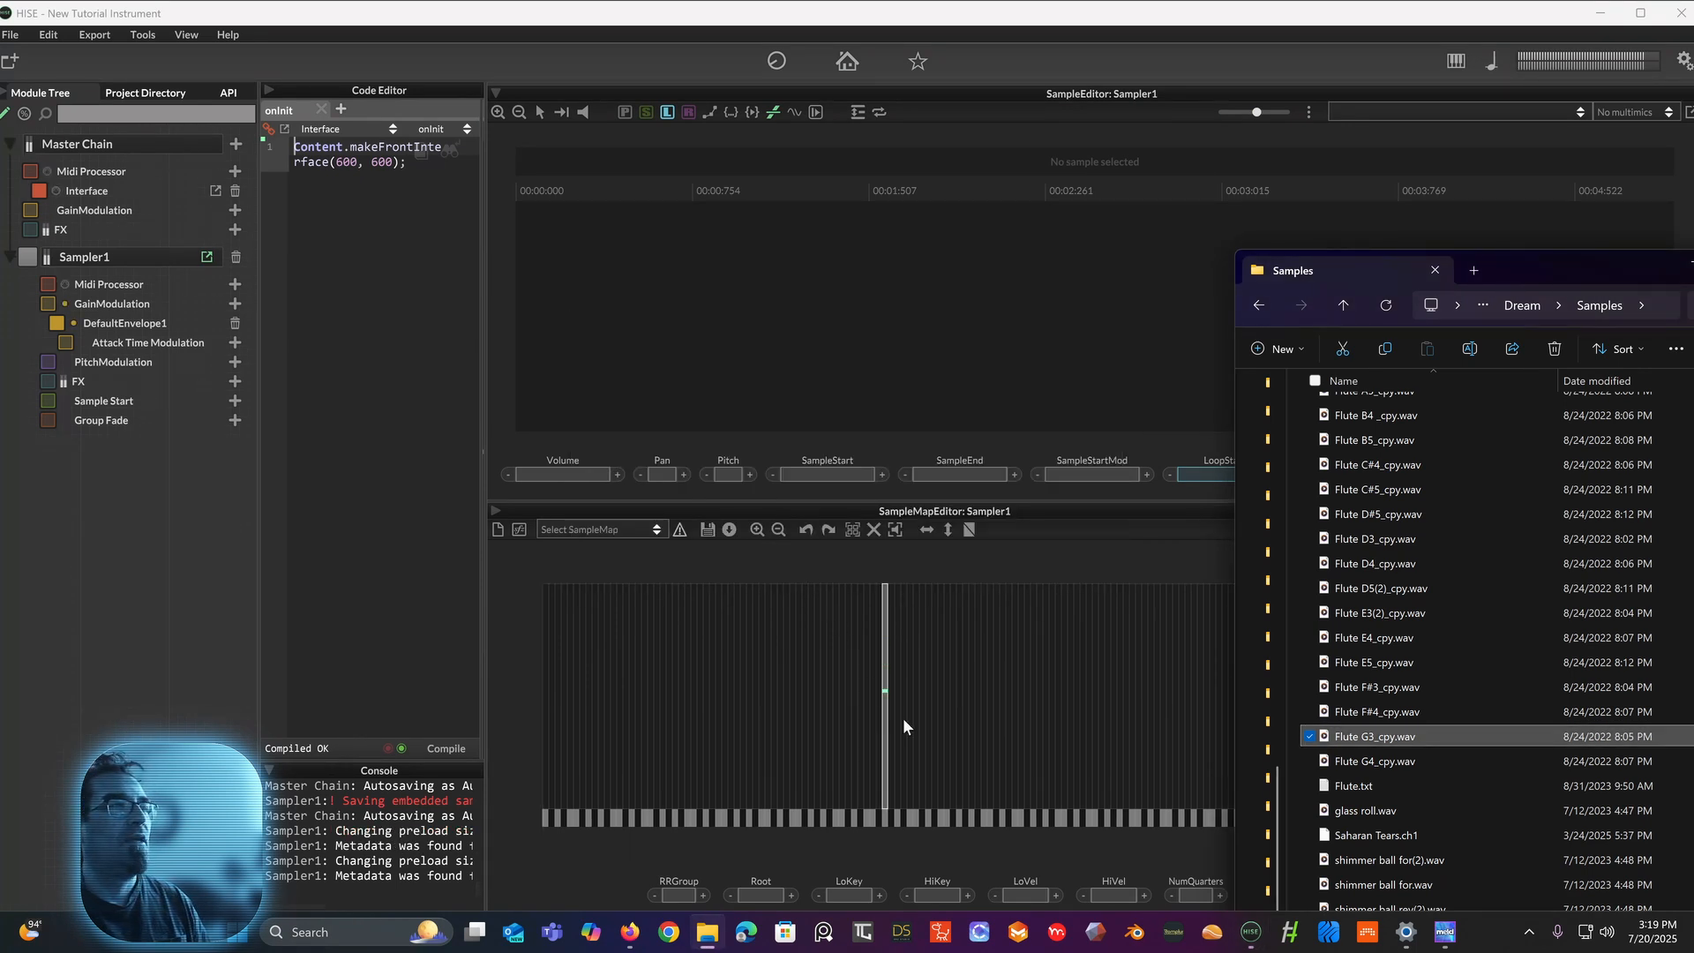
{"action": "left_click_drag", "start_coordinate": [1592, 257], "coordinate": [1505, 278]}
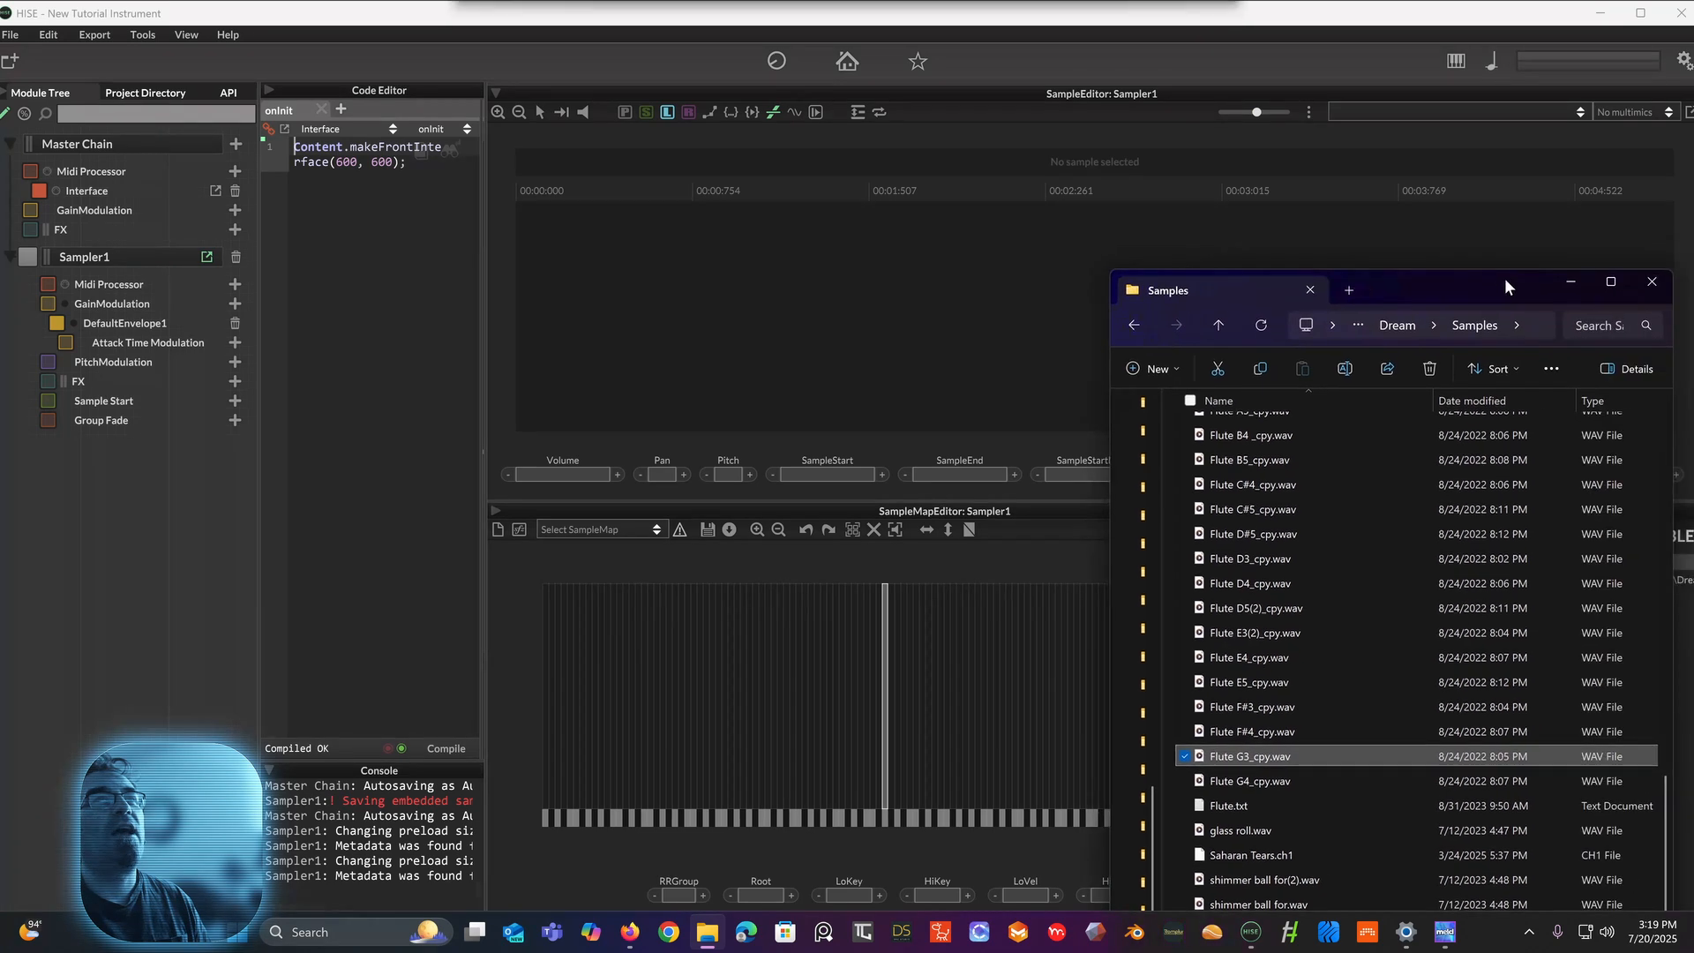
{"action": "left_click", "coordinate": [1572, 281]}
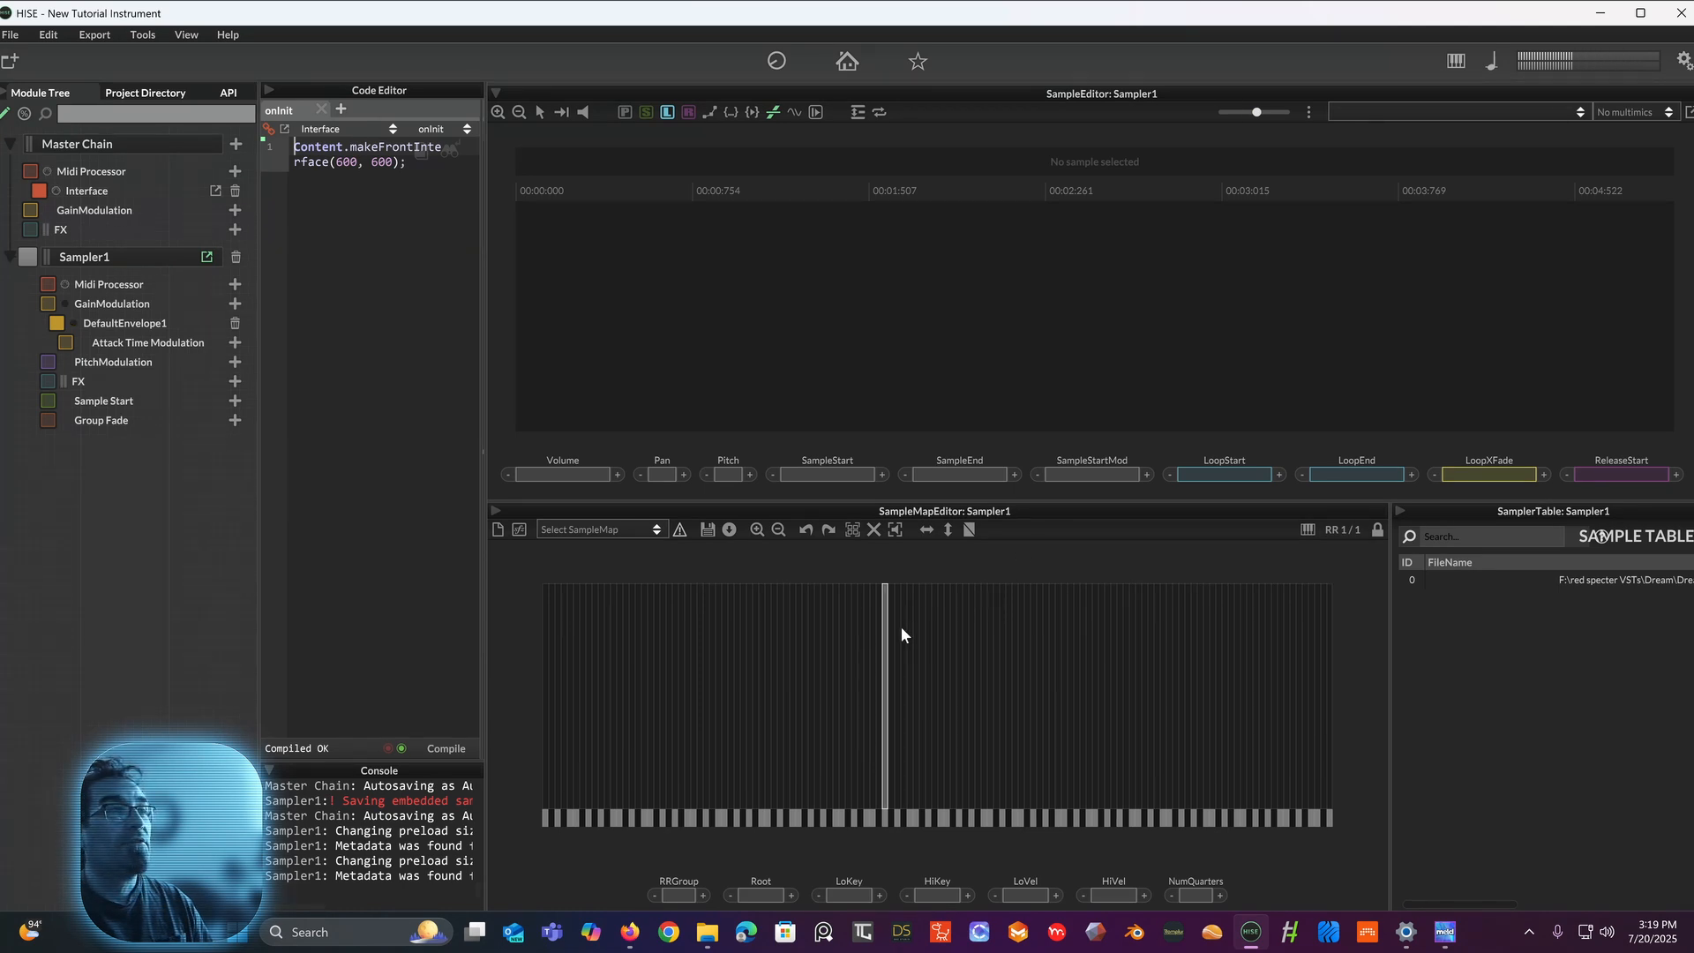
Step: Trim the silence before the Flute G3_cpy.wav attack by setting the sample start to 23405
{"action": "left_click", "coordinate": [886, 670]}
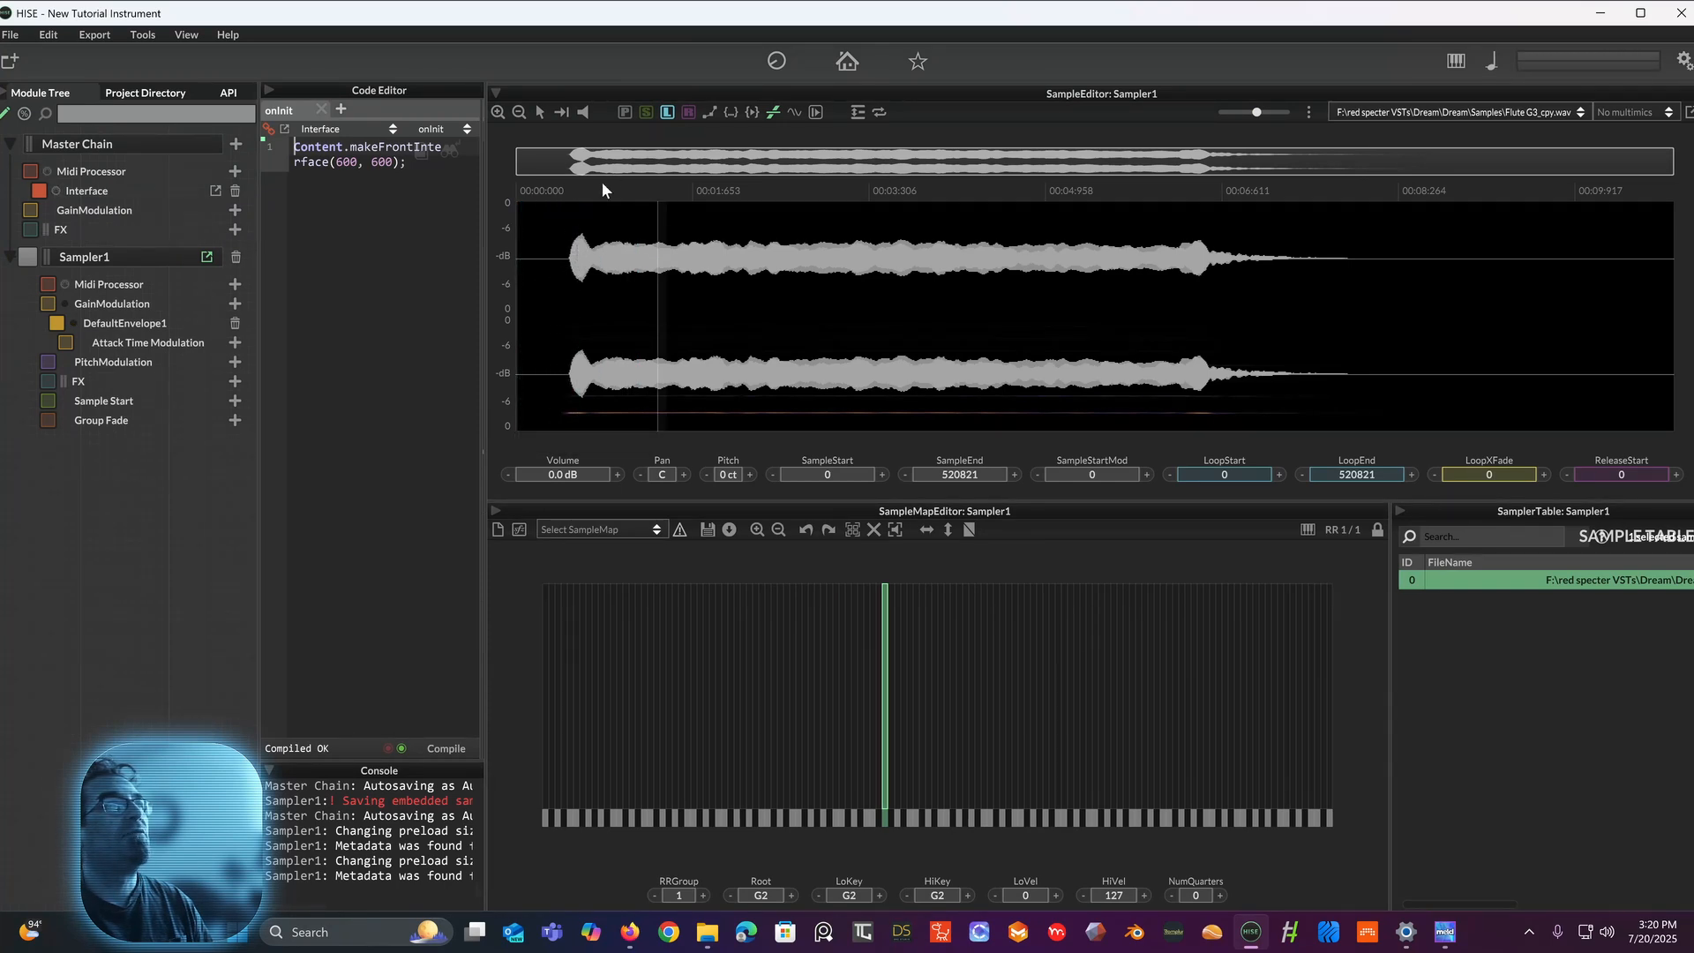
{"action": "left_click", "coordinate": [627, 113]}
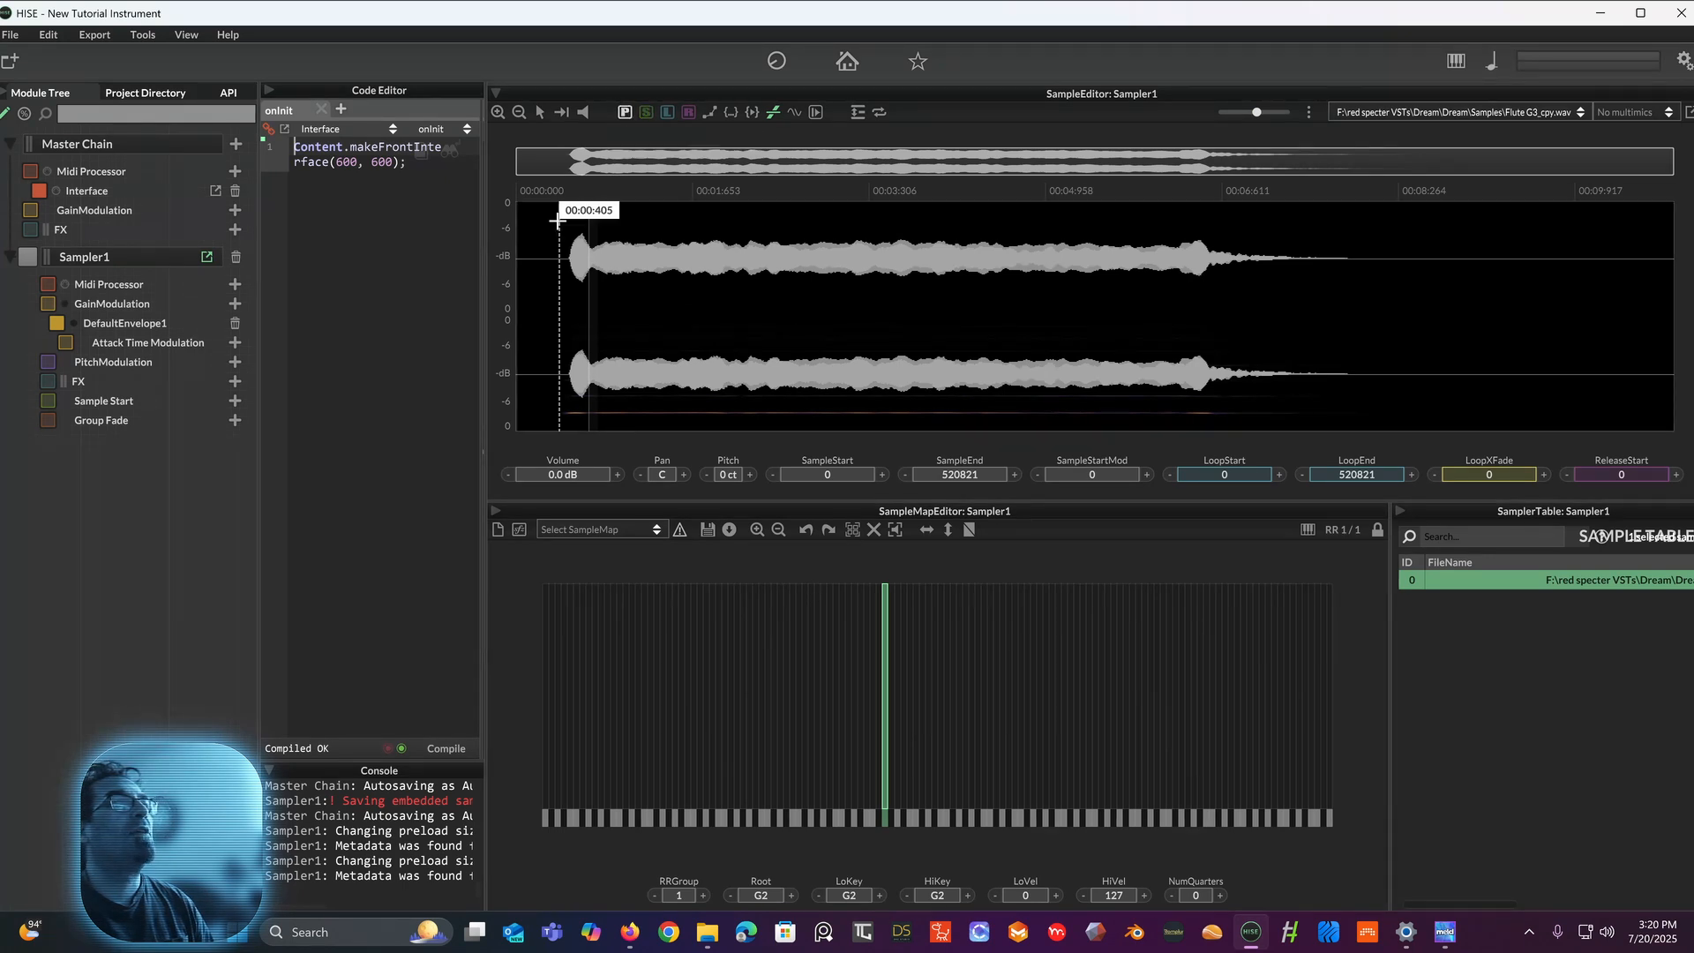
{"action": "left_click", "coordinate": [565, 244]}
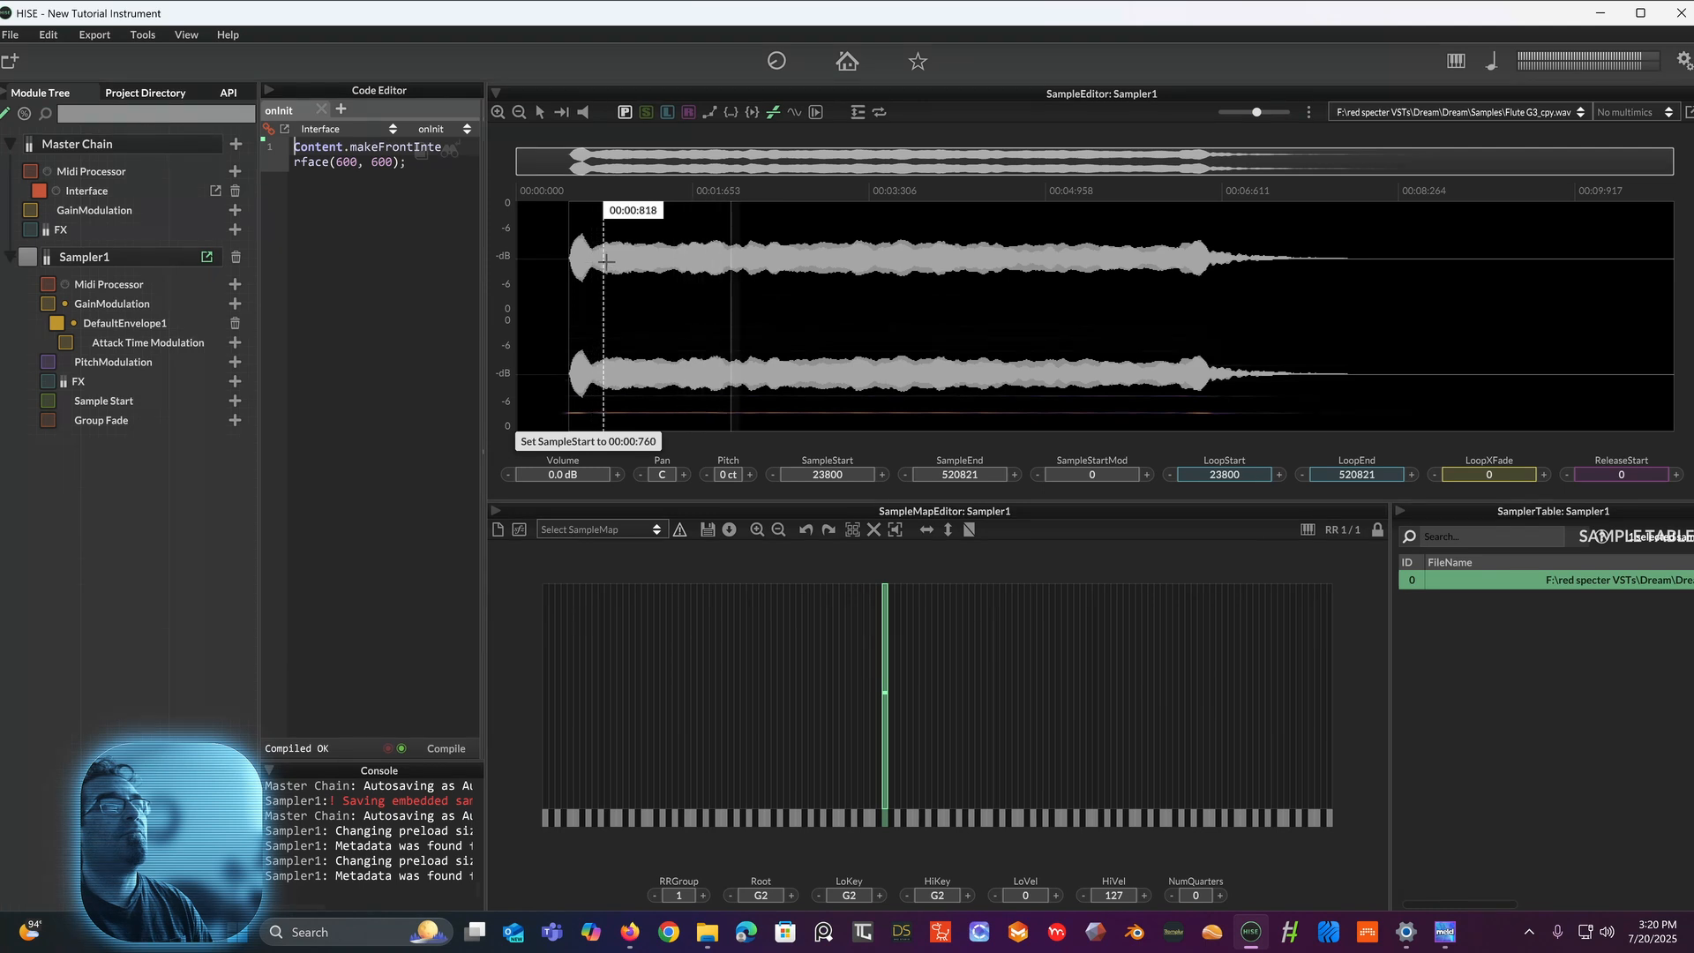
{"action": "left_click", "coordinate": [1408, 269]}
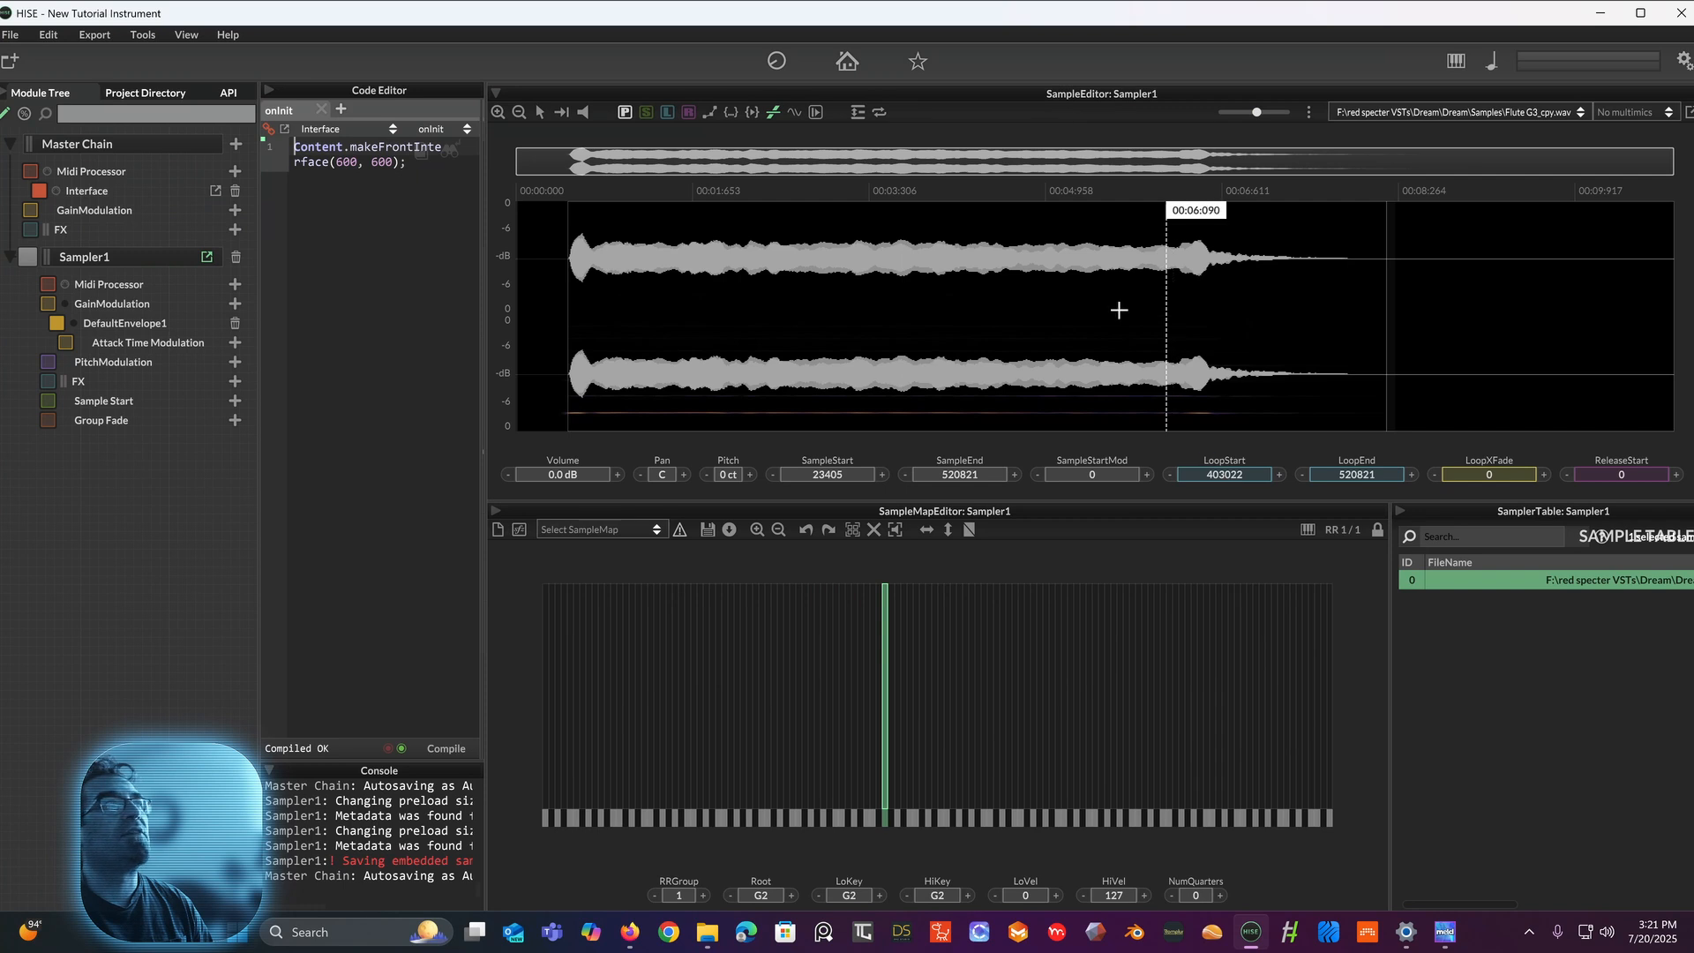
Step: Loop the Flute G3_cpy.wav sample from 138147 to 252949 with a crossfade of 4302
{"action": "left_click", "coordinate": [667, 112]}
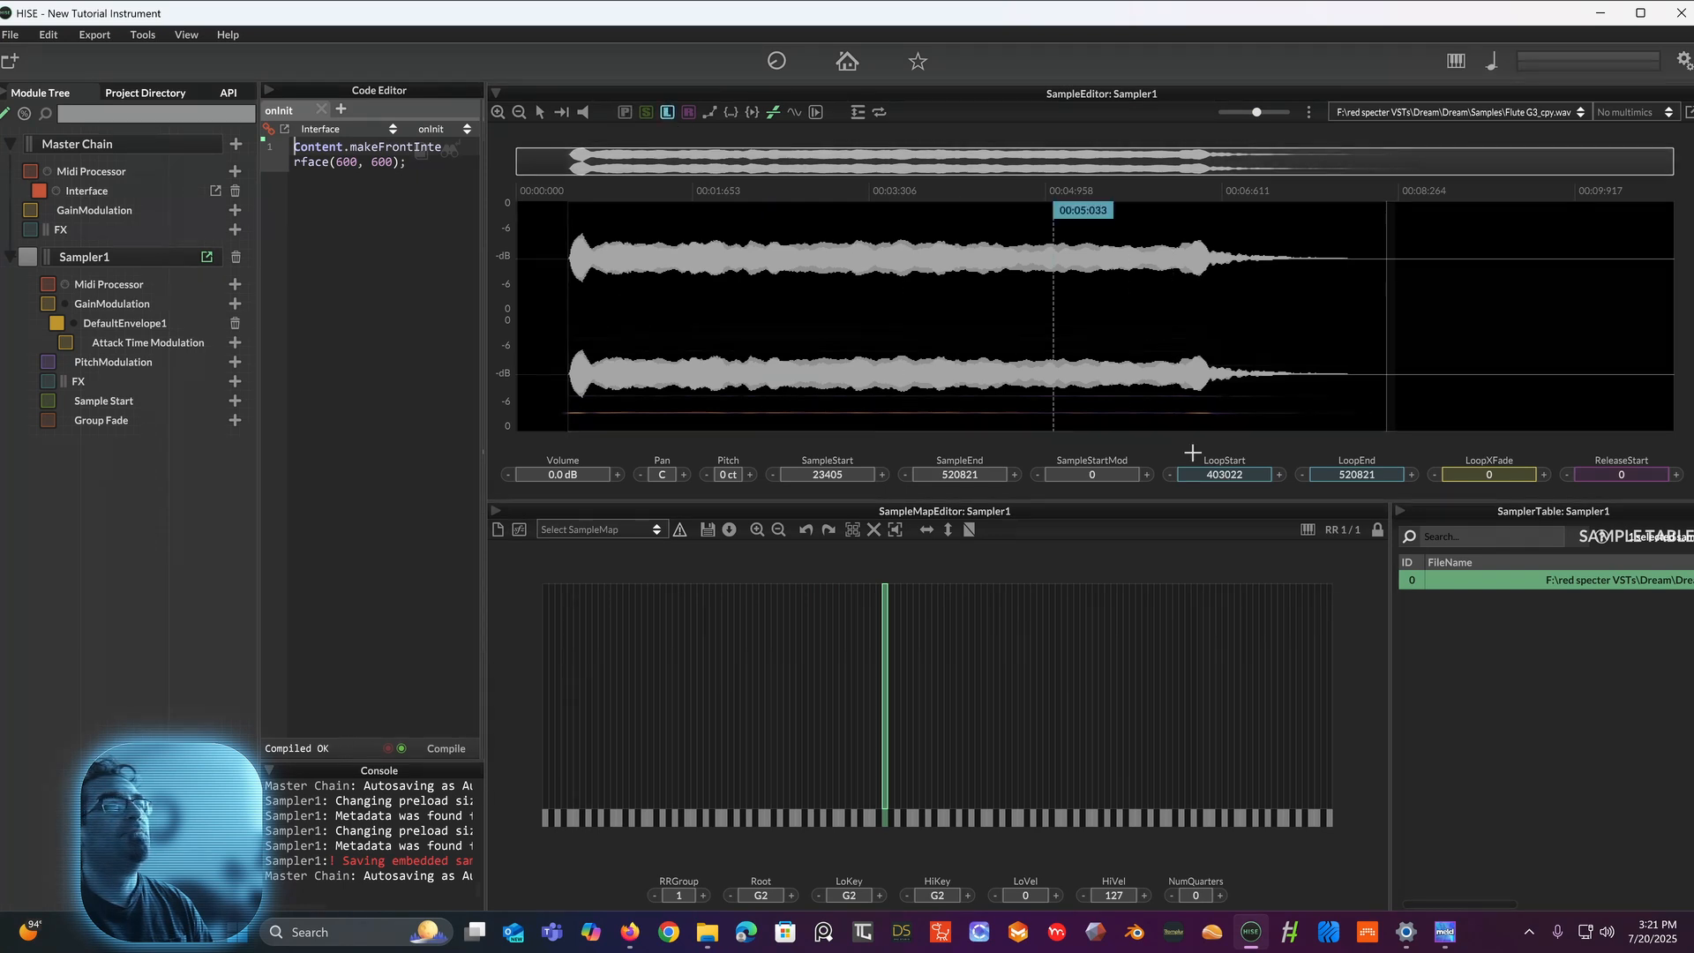
{"action": "left_click", "coordinate": [881, 113]}
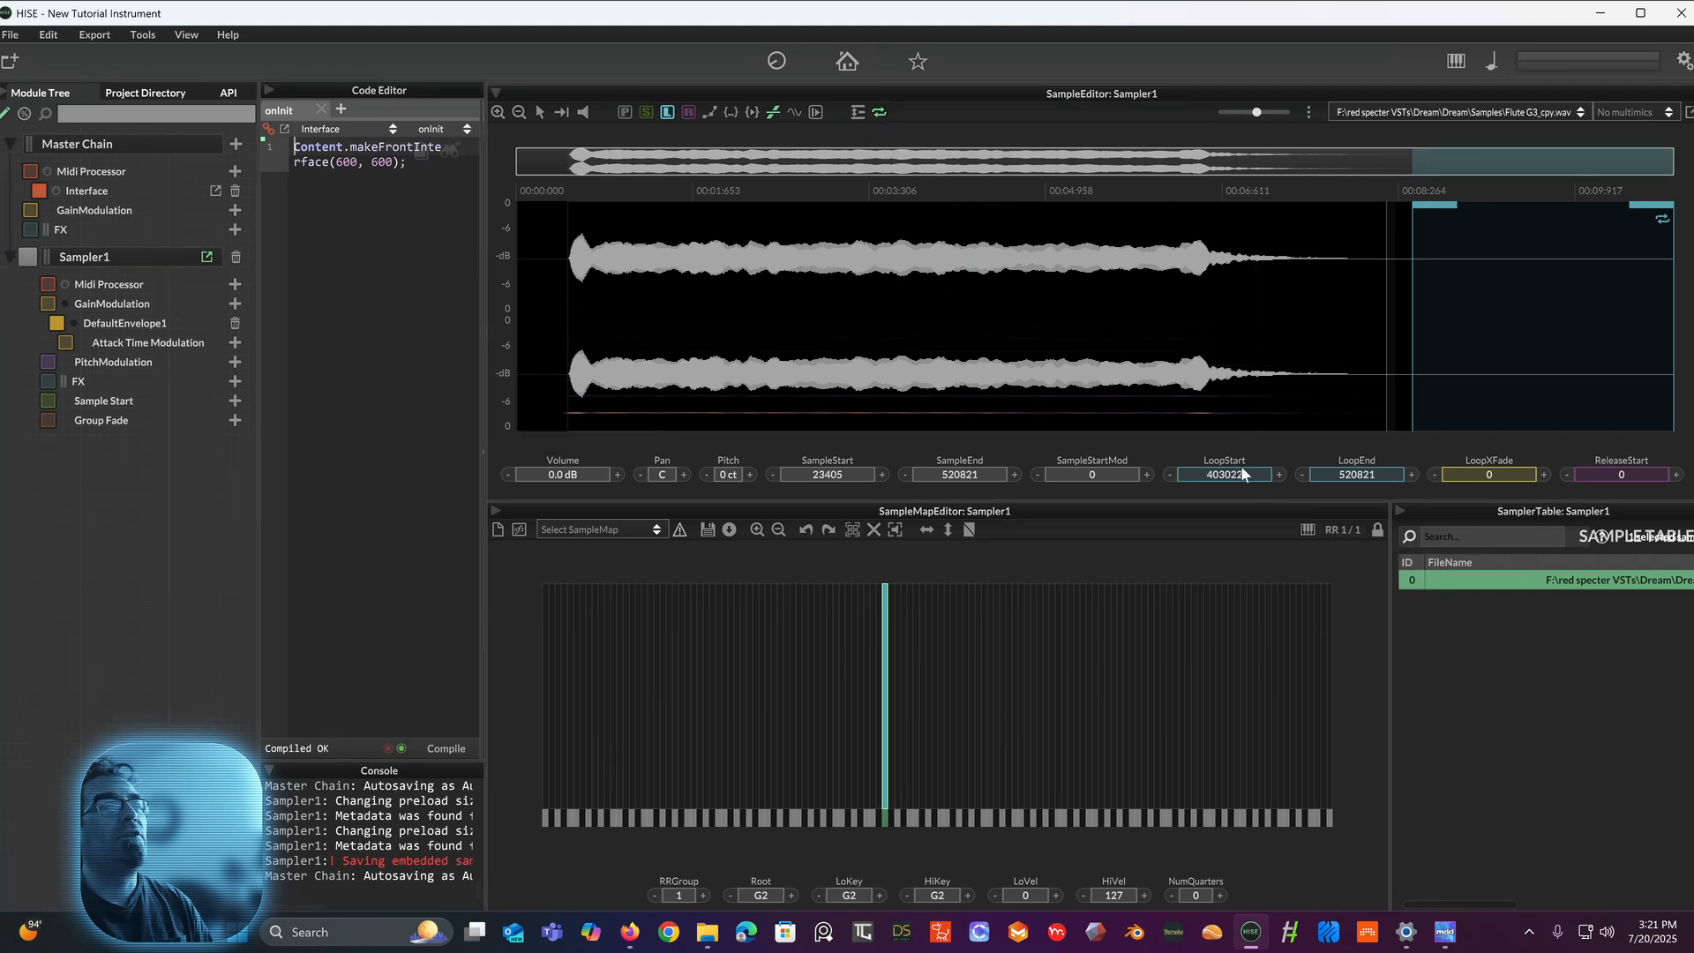
{"action": "left_click_drag", "start_coordinate": [1242, 474], "coordinate": [867, 515]}
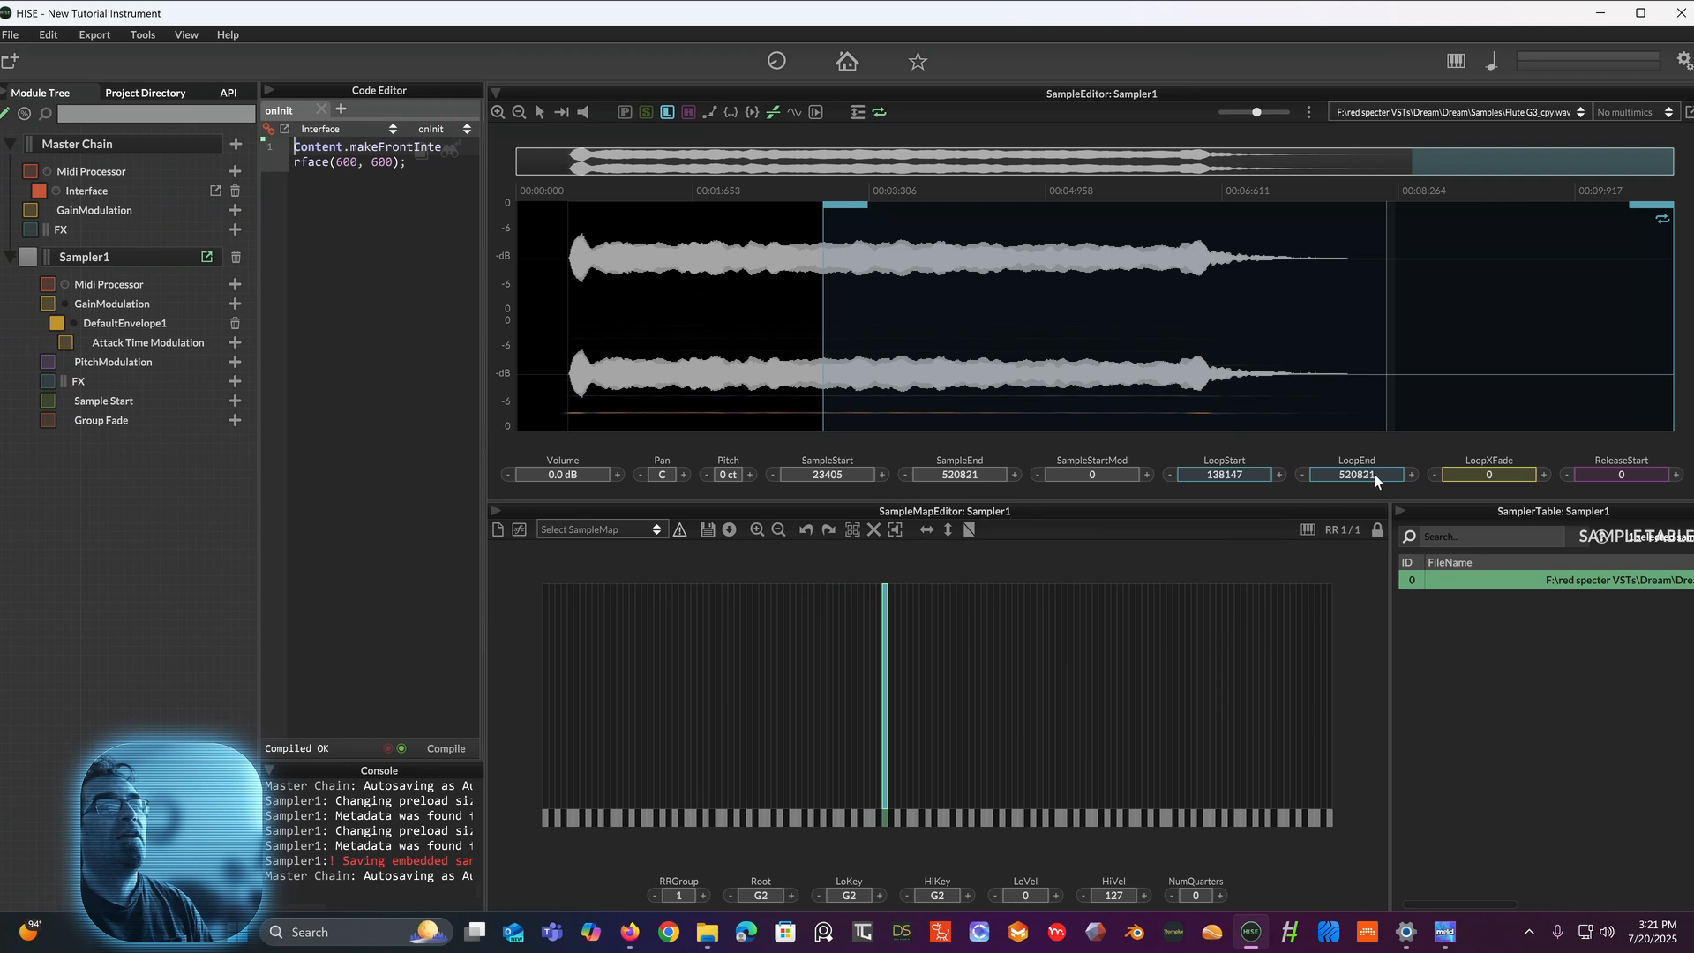
{"action": "left_click_drag", "start_coordinate": [1374, 473], "coordinate": [878, 552]}
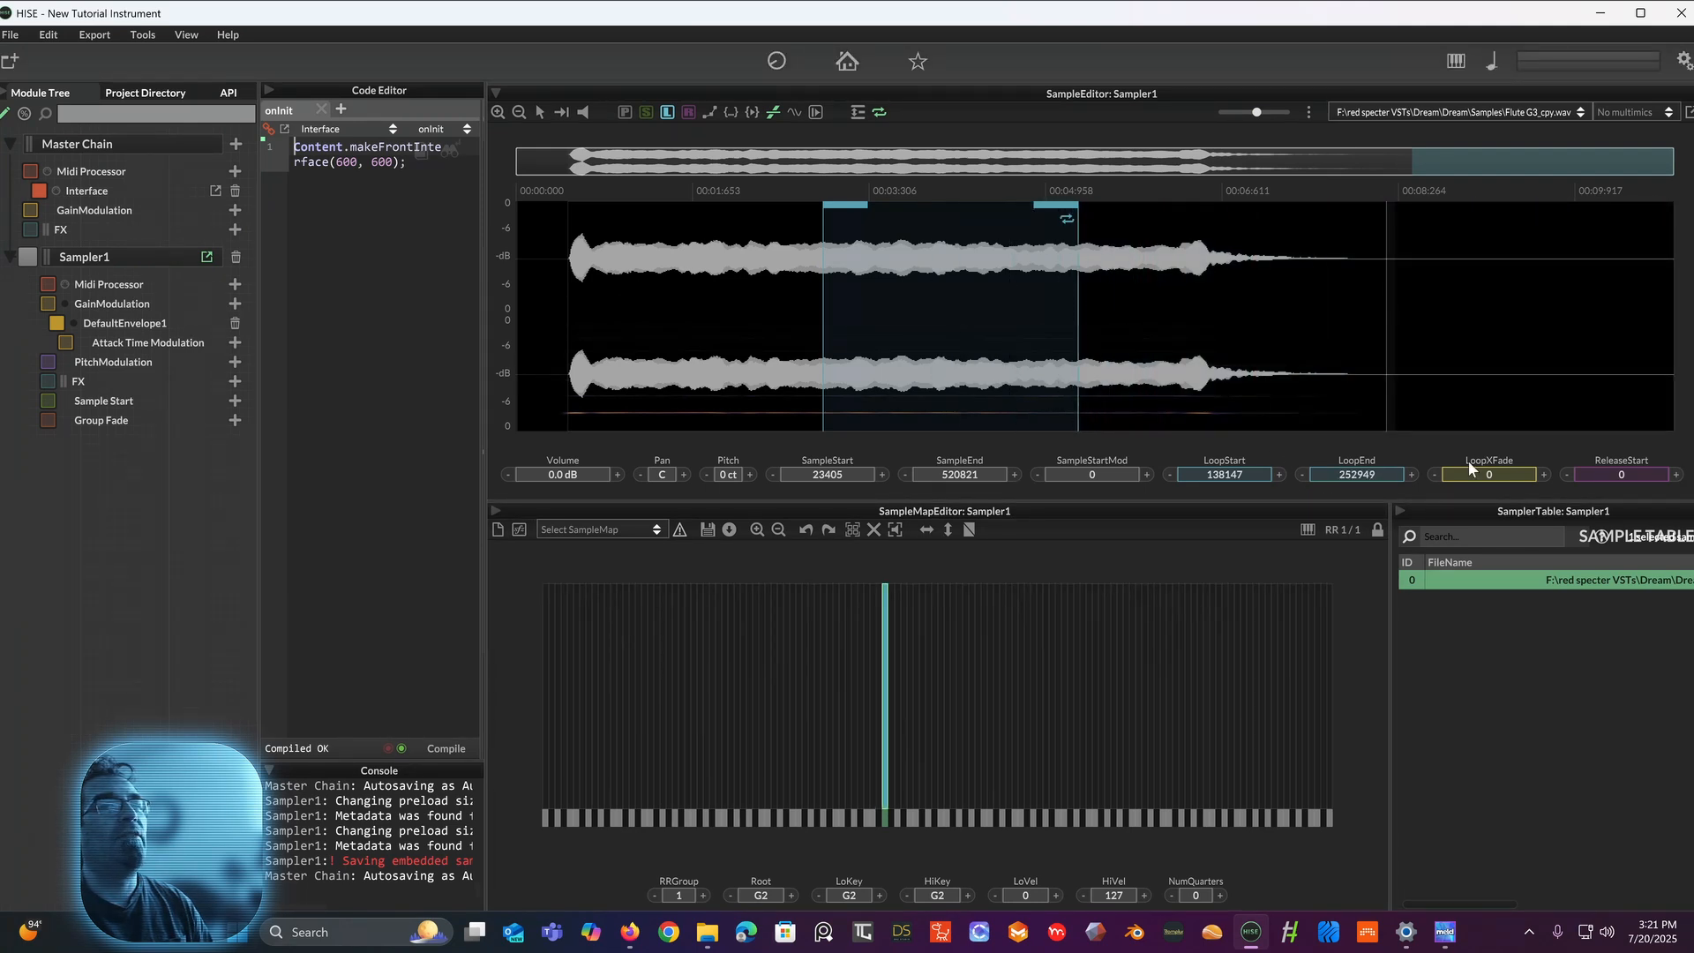
{"action": "left_click_drag", "start_coordinate": [1487, 476], "coordinate": [1490, 459]}
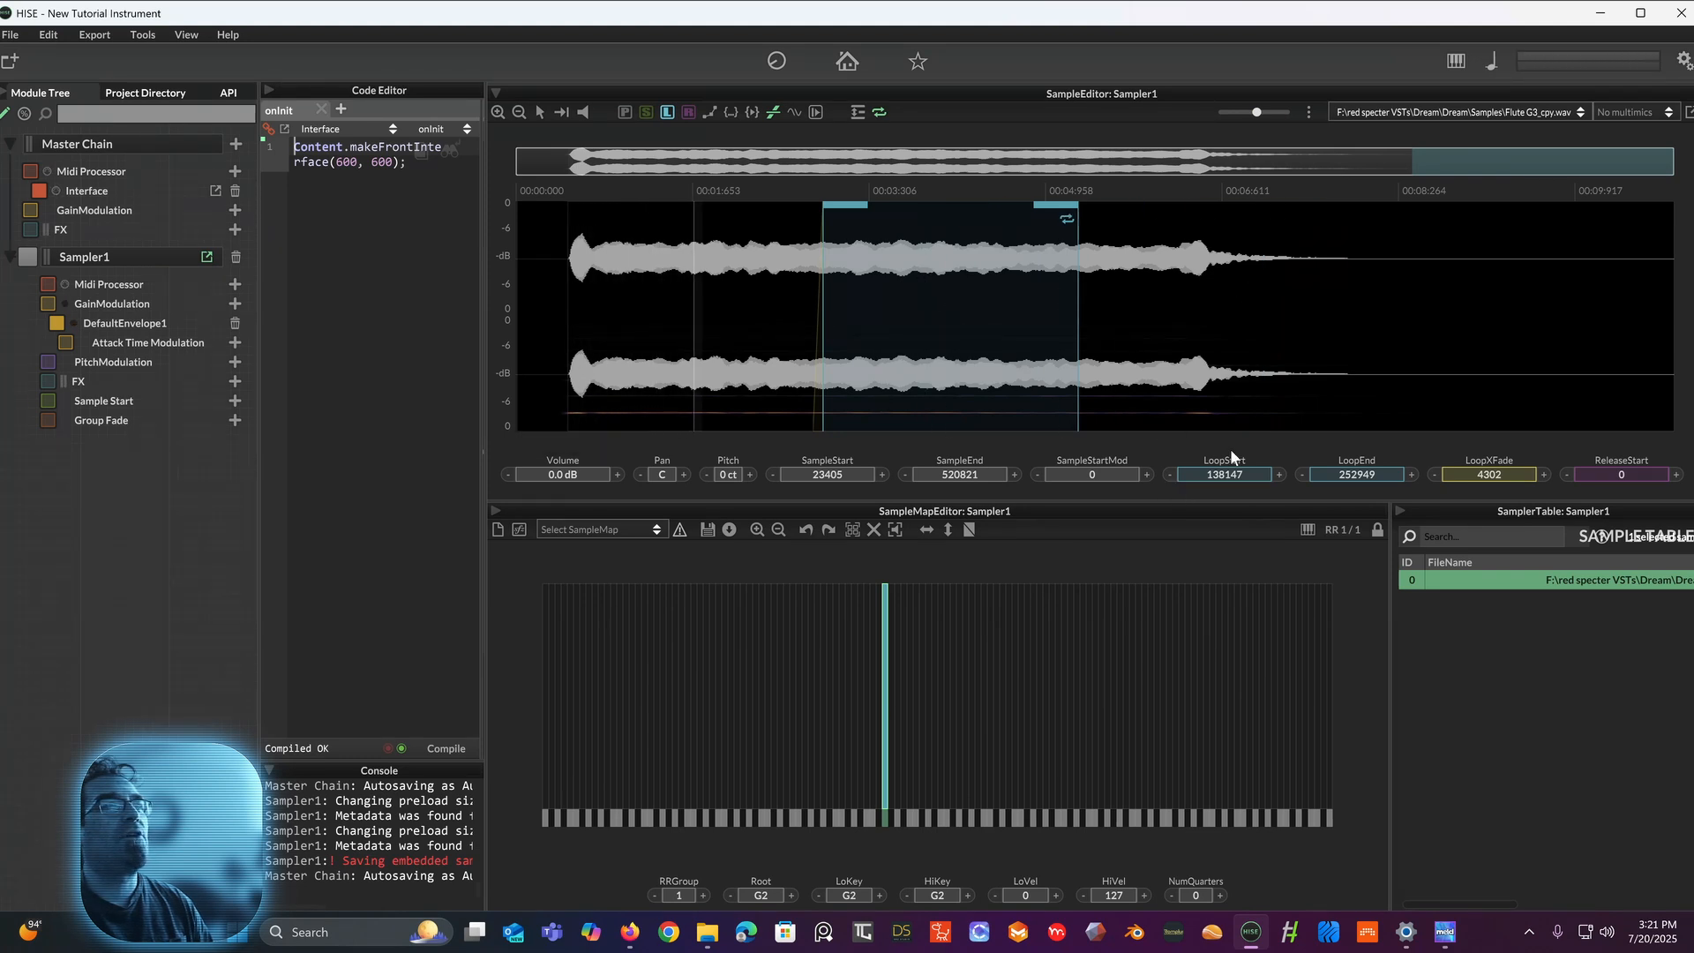
Step: Move the Flute G3_cpy.wav sample's start slightly earlier to 22614
{"action": "left_click", "coordinate": [624, 113]}
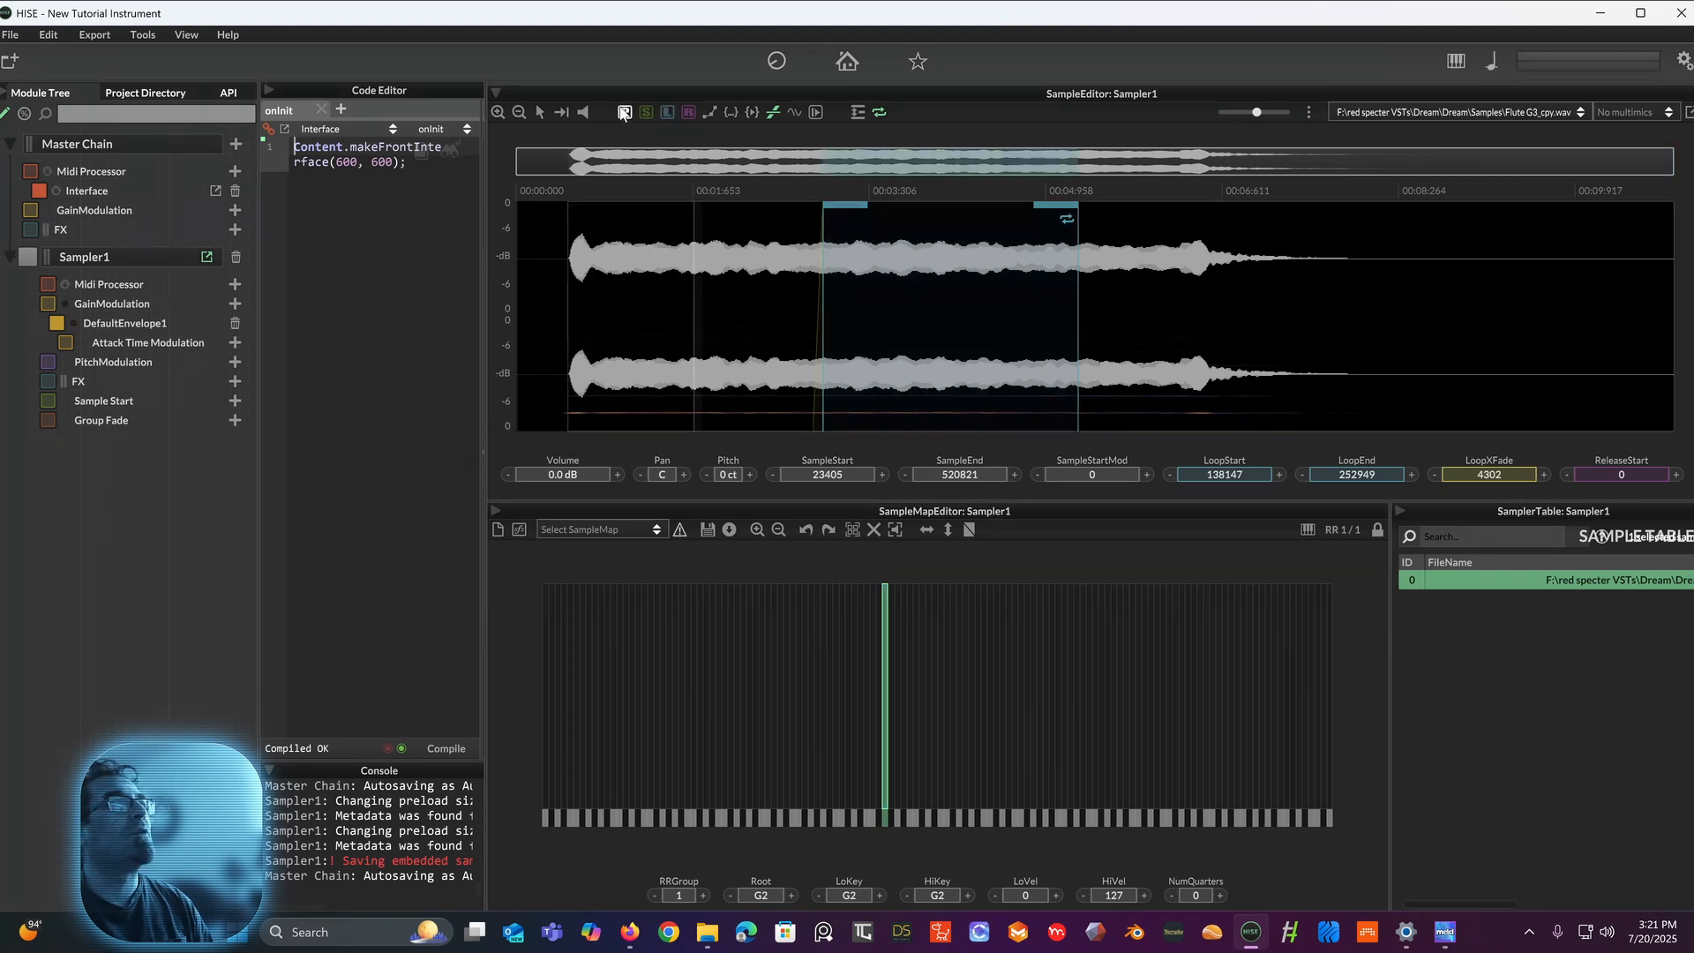
{"action": "left_click", "coordinate": [565, 276]}
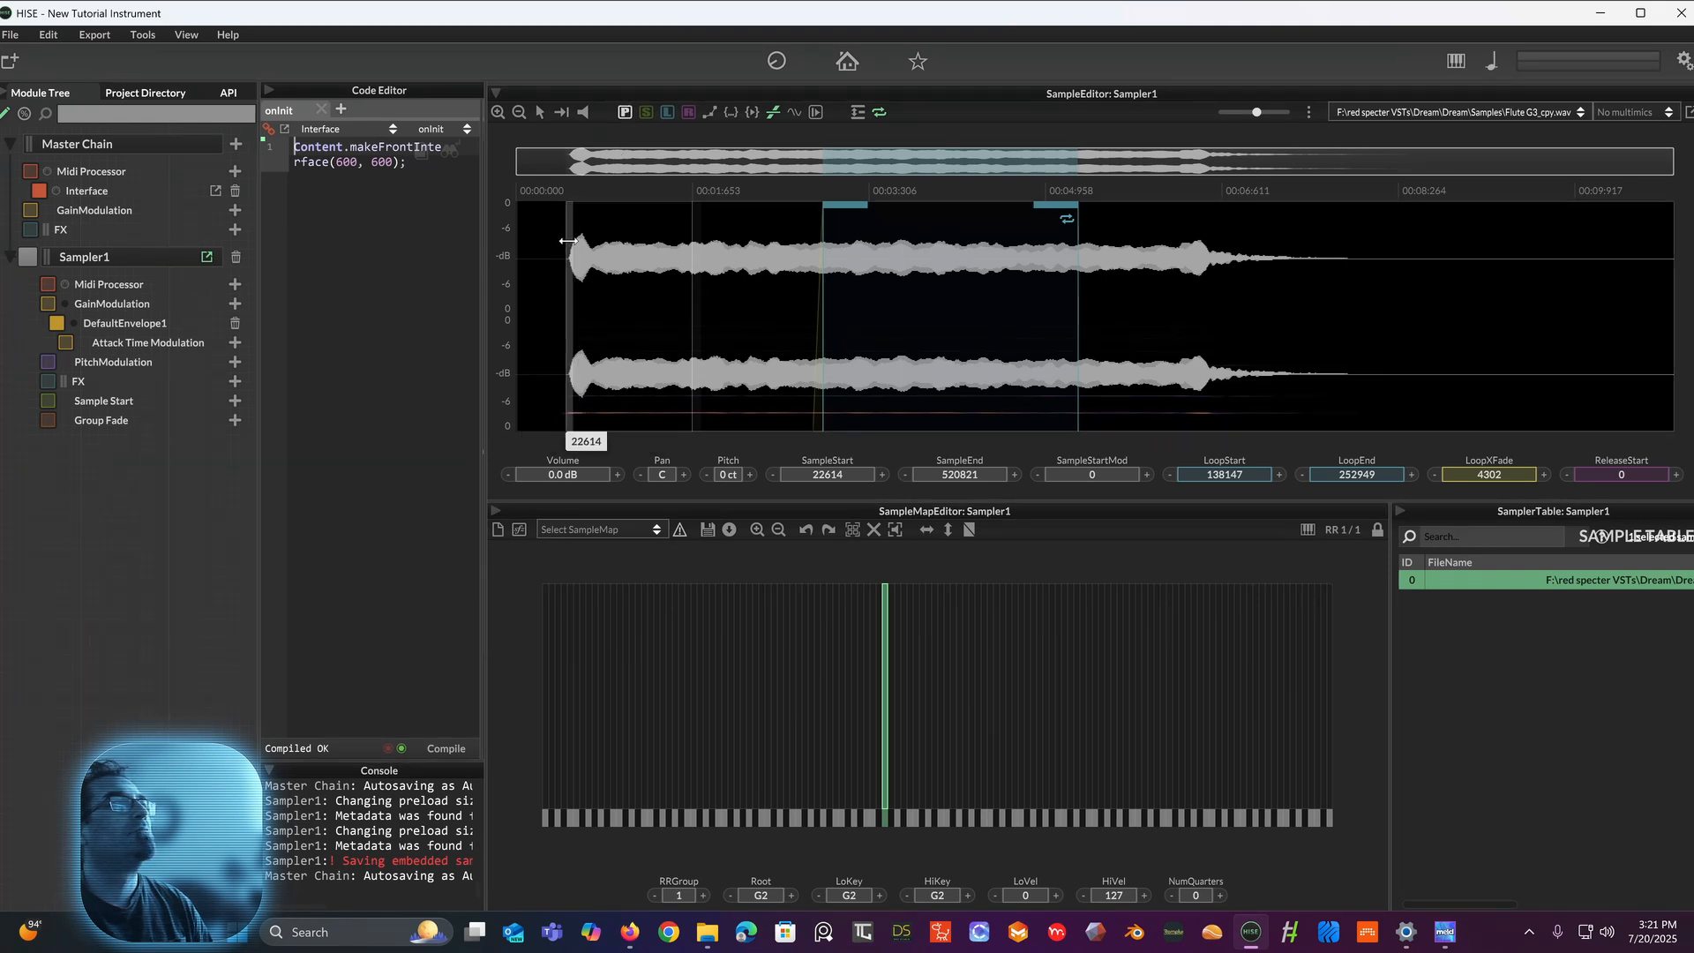
Step: Set the Flute G3_cpy.wav sample's start to 24196 and its release start to 291131
{"action": "left_click_drag", "start_coordinate": [587, 250], "coordinate": [571, 254]}
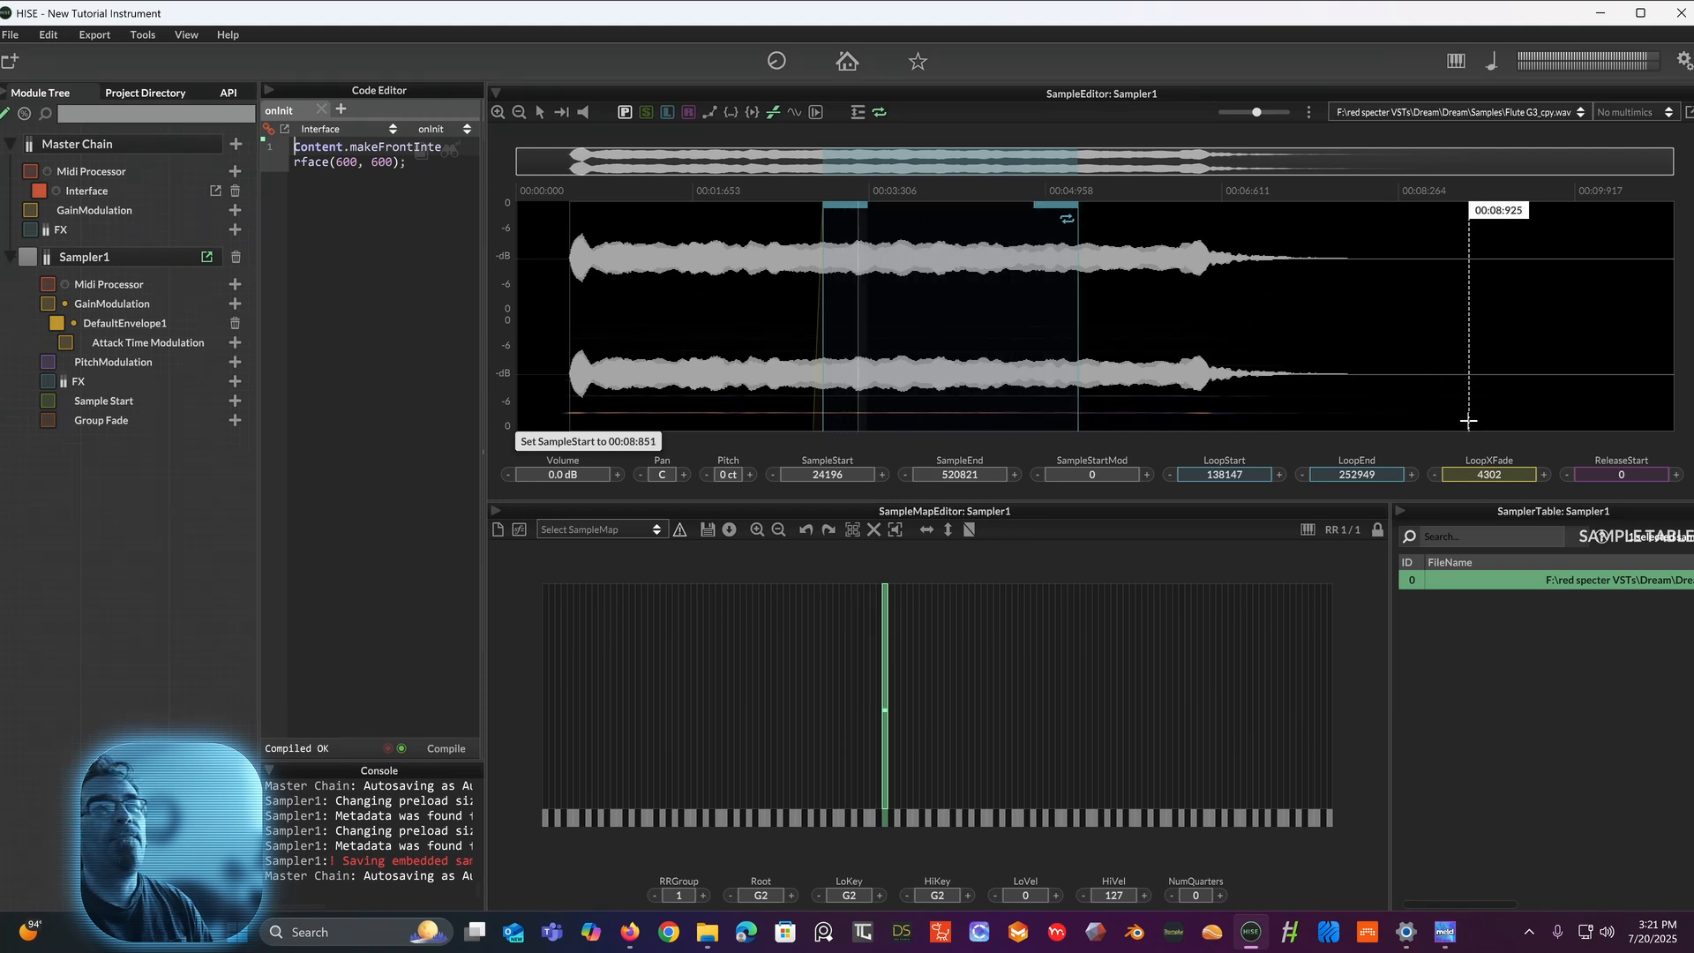
{"action": "mouse_move", "coordinate": [1633, 474]}
{"action": "left_mouse_down"}
{"action": "mouse_move", "coordinate": [1586, 448]}
{"action": "mouse_move", "coordinate": [1565, 458]}
{"action": "mouse_move", "coordinate": [1586, 421]}
{"action": "mouse_move", "coordinate": [1576, 325]}
{"action": "mouse_move", "coordinate": [1595, 283]}
{"action": "left_mouse_up"}
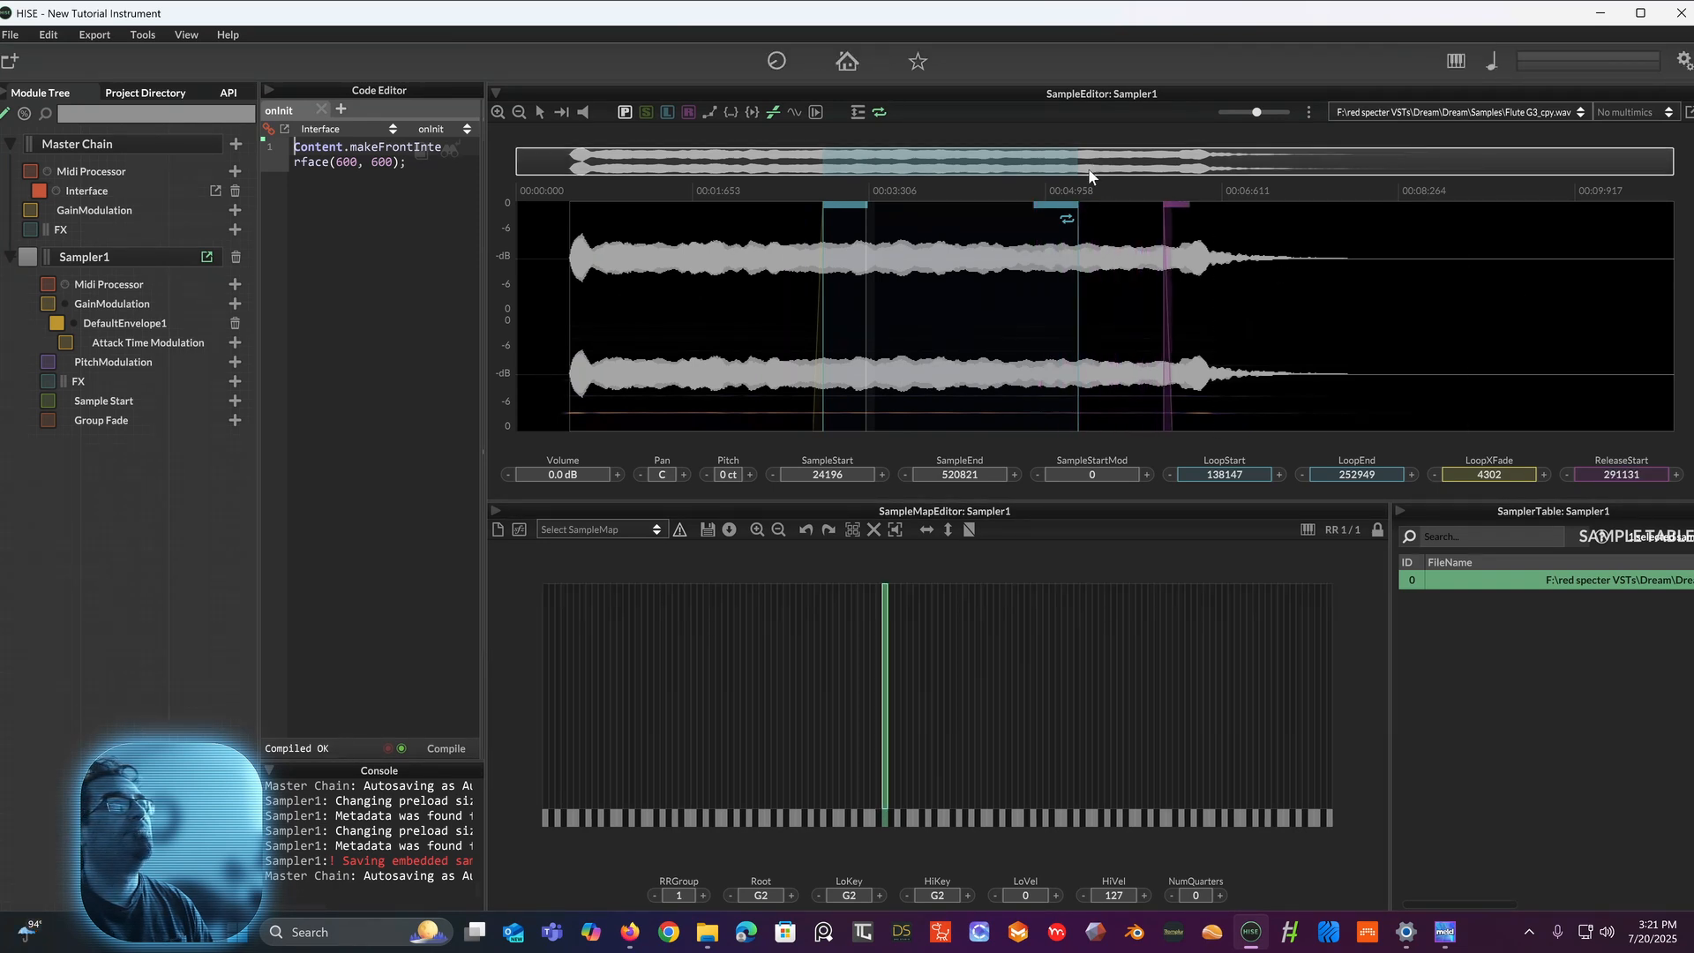
Step: Enable normalisation for the Flute G3_cpy.wav sample
{"action": "left_click", "coordinate": [856, 113]}
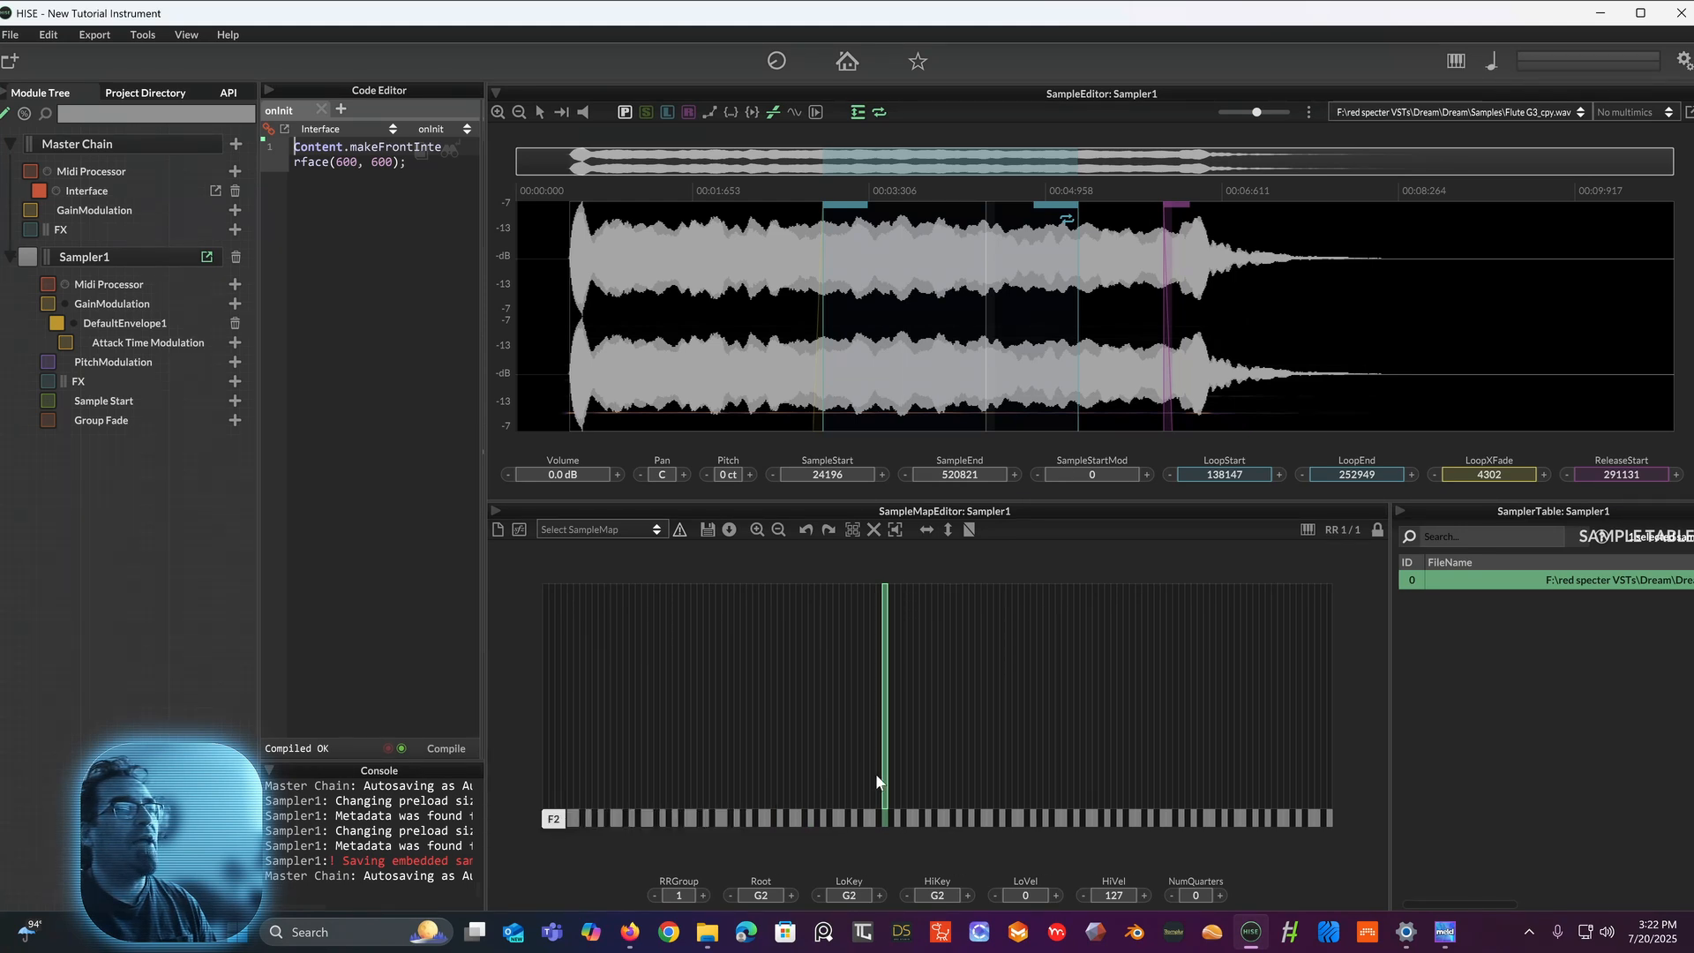
Step: Extend the flute sample's key range downward by lowering its LoKey to F-1
{"action": "left_click", "coordinate": [819, 895]}
{"action": "left_click", "coordinate": [819, 896]}
{"action": "left_click", "coordinate": [819, 896]}
{"action": "left_click", "coordinate": [819, 895]}
{"action": "left_click", "coordinate": [819, 896]}
{"action": "left_click", "coordinate": [819, 896]}
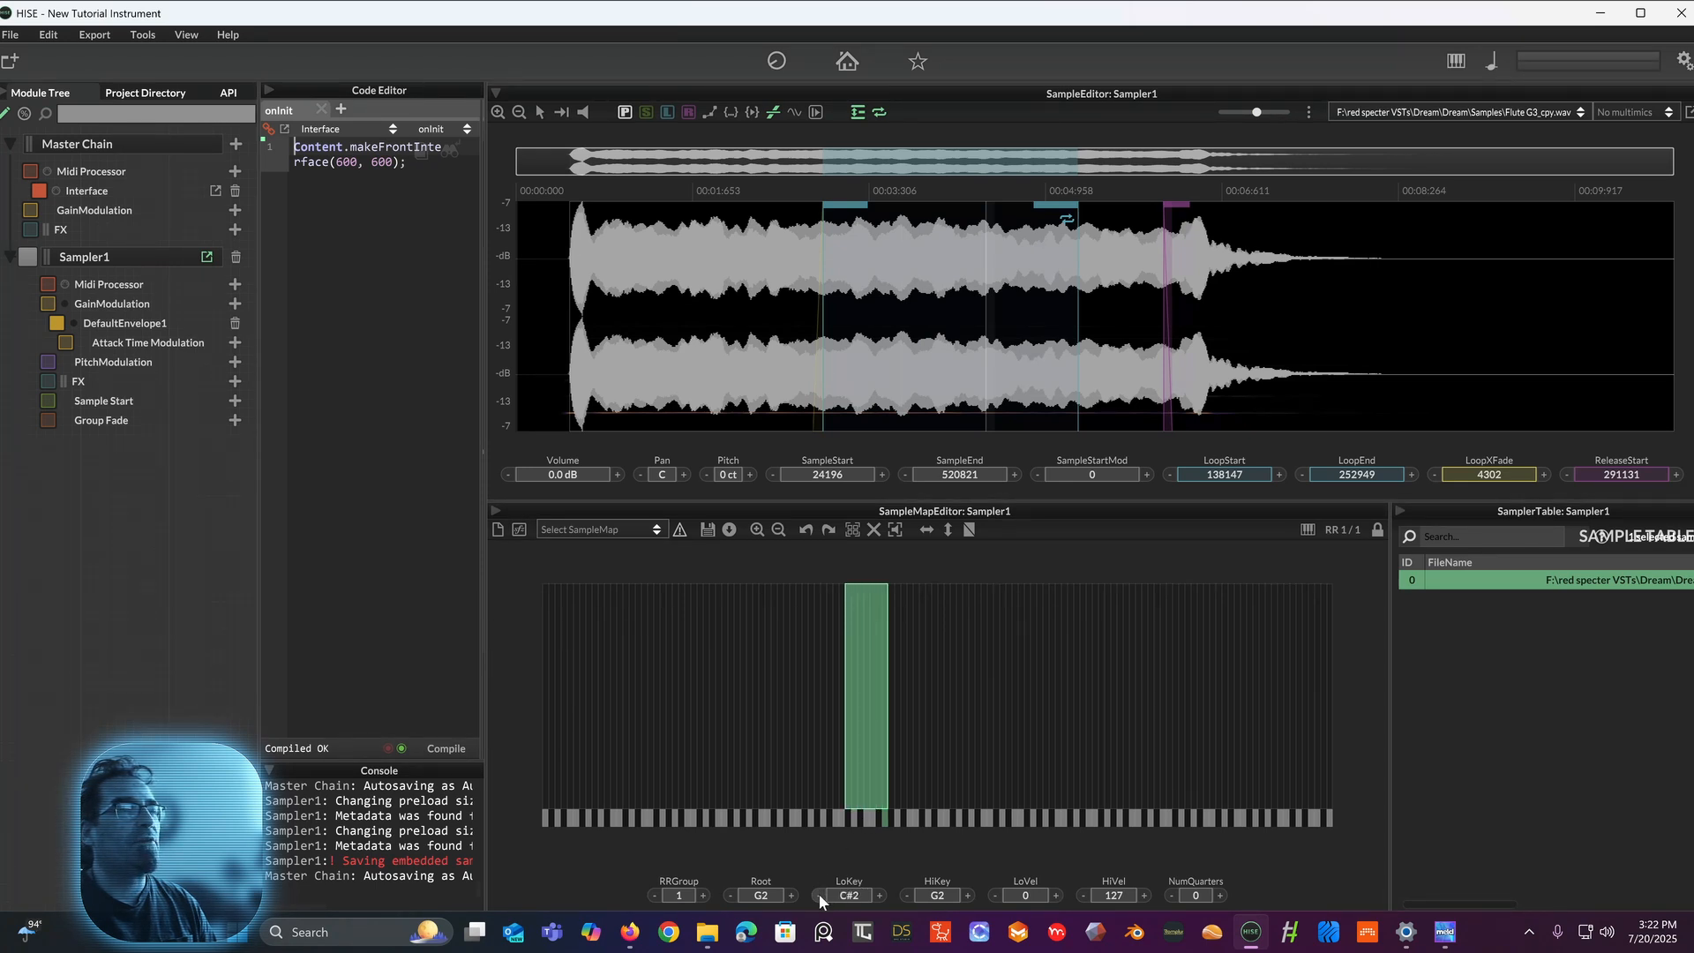
{"action": "left_click", "coordinate": [819, 896]}
{"action": "left_click", "coordinate": [819, 896]}
{"action": "left_click", "coordinate": [819, 896]}
{"action": "left_click", "coordinate": [819, 895]}
{"action": "left_click", "coordinate": [818, 896]}
{"action": "left_click", "coordinate": [819, 895]}
{"action": "left_click", "coordinate": [819, 896]}
{"action": "left_click", "coordinate": [819, 895]}
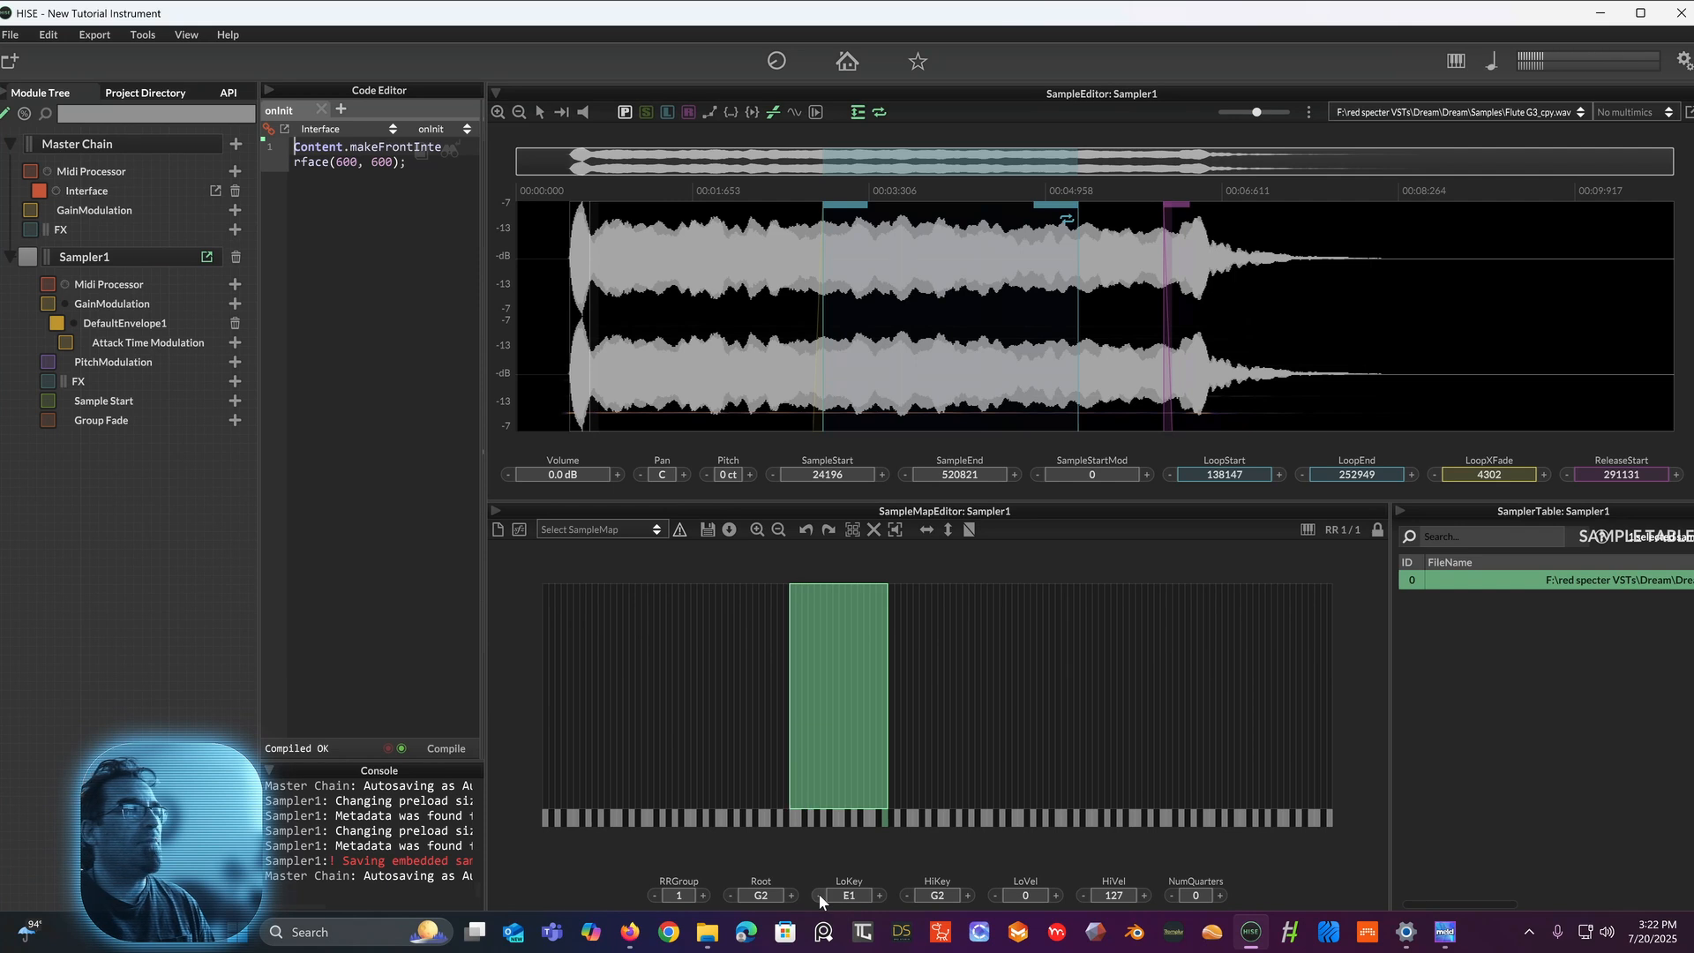
{"action": "left_click", "coordinate": [819, 895]}
{"action": "left_click", "coordinate": [819, 896]}
{"action": "left_click", "coordinate": [819, 895]}
{"action": "left_click", "coordinate": [819, 896]}
{"action": "left_click", "coordinate": [819, 896]}
{"action": "left_click", "coordinate": [819, 895]}
{"action": "left_click", "coordinate": [819, 896]}
{"action": "left_click", "coordinate": [819, 896]}
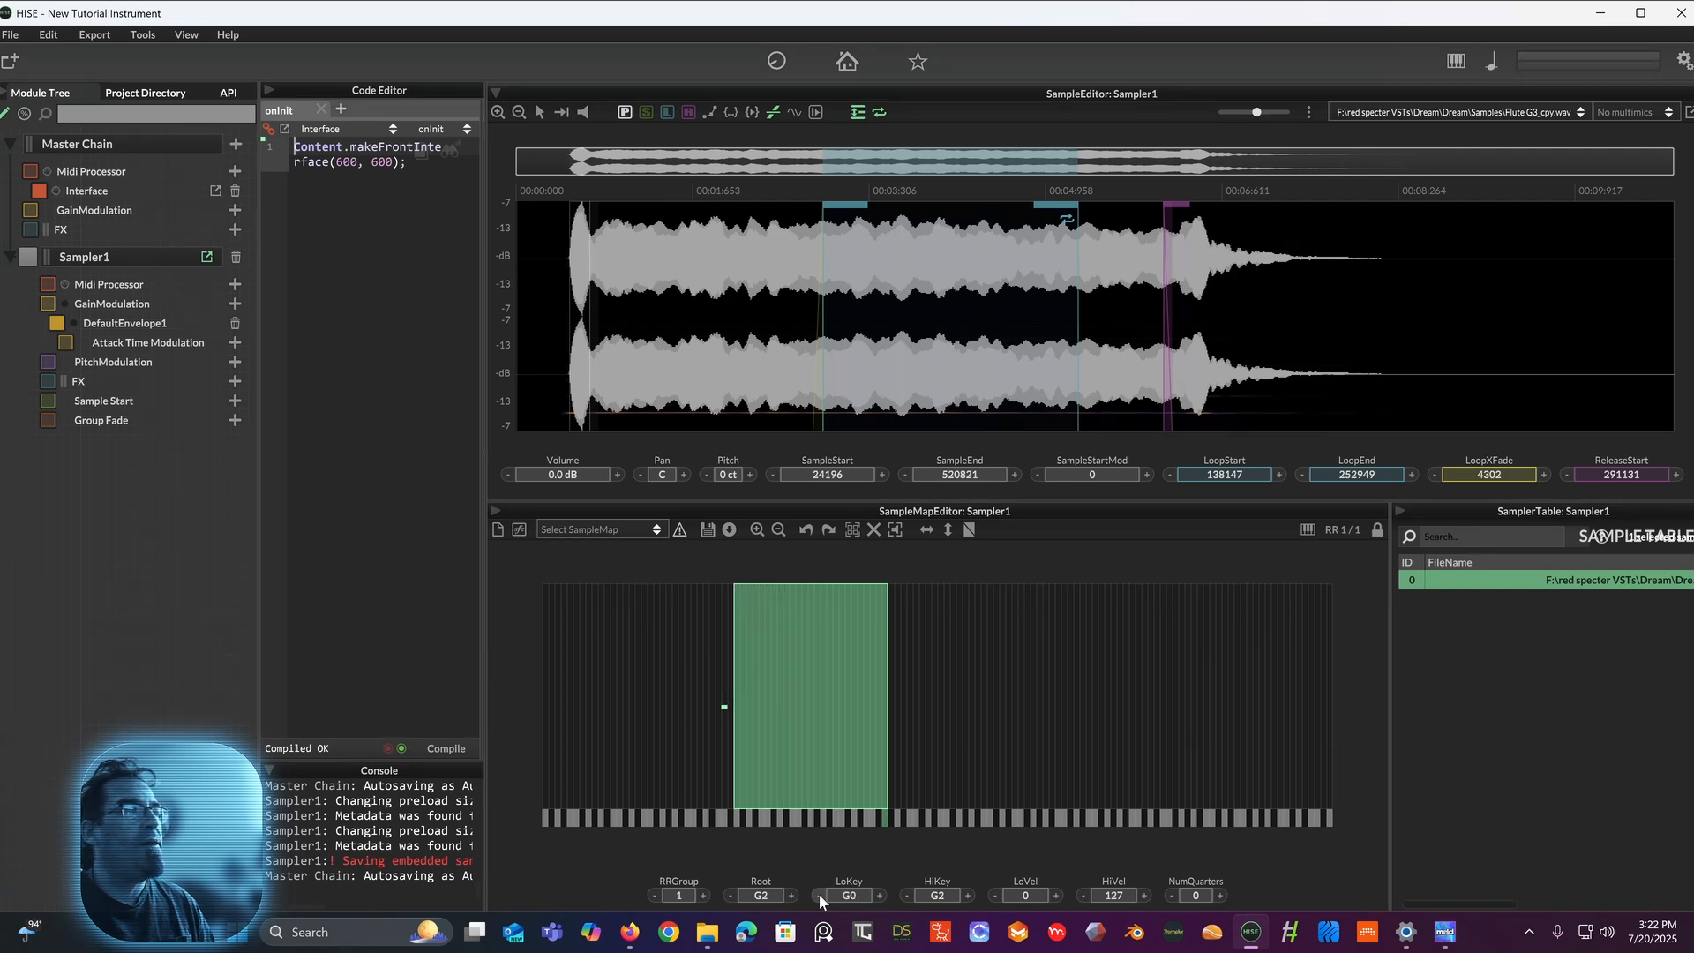
{"action": "left_click", "coordinate": [819, 896]}
{"action": "left_click", "coordinate": [819, 895]}
{"action": "left_click", "coordinate": [819, 896]}
{"action": "left_click", "coordinate": [819, 895]}
{"action": "left_click", "coordinate": [818, 896]}
{"action": "left_click", "coordinate": [819, 896]}
{"action": "left_click", "coordinate": [819, 896]}
{"action": "left_click", "coordinate": [819, 896]}
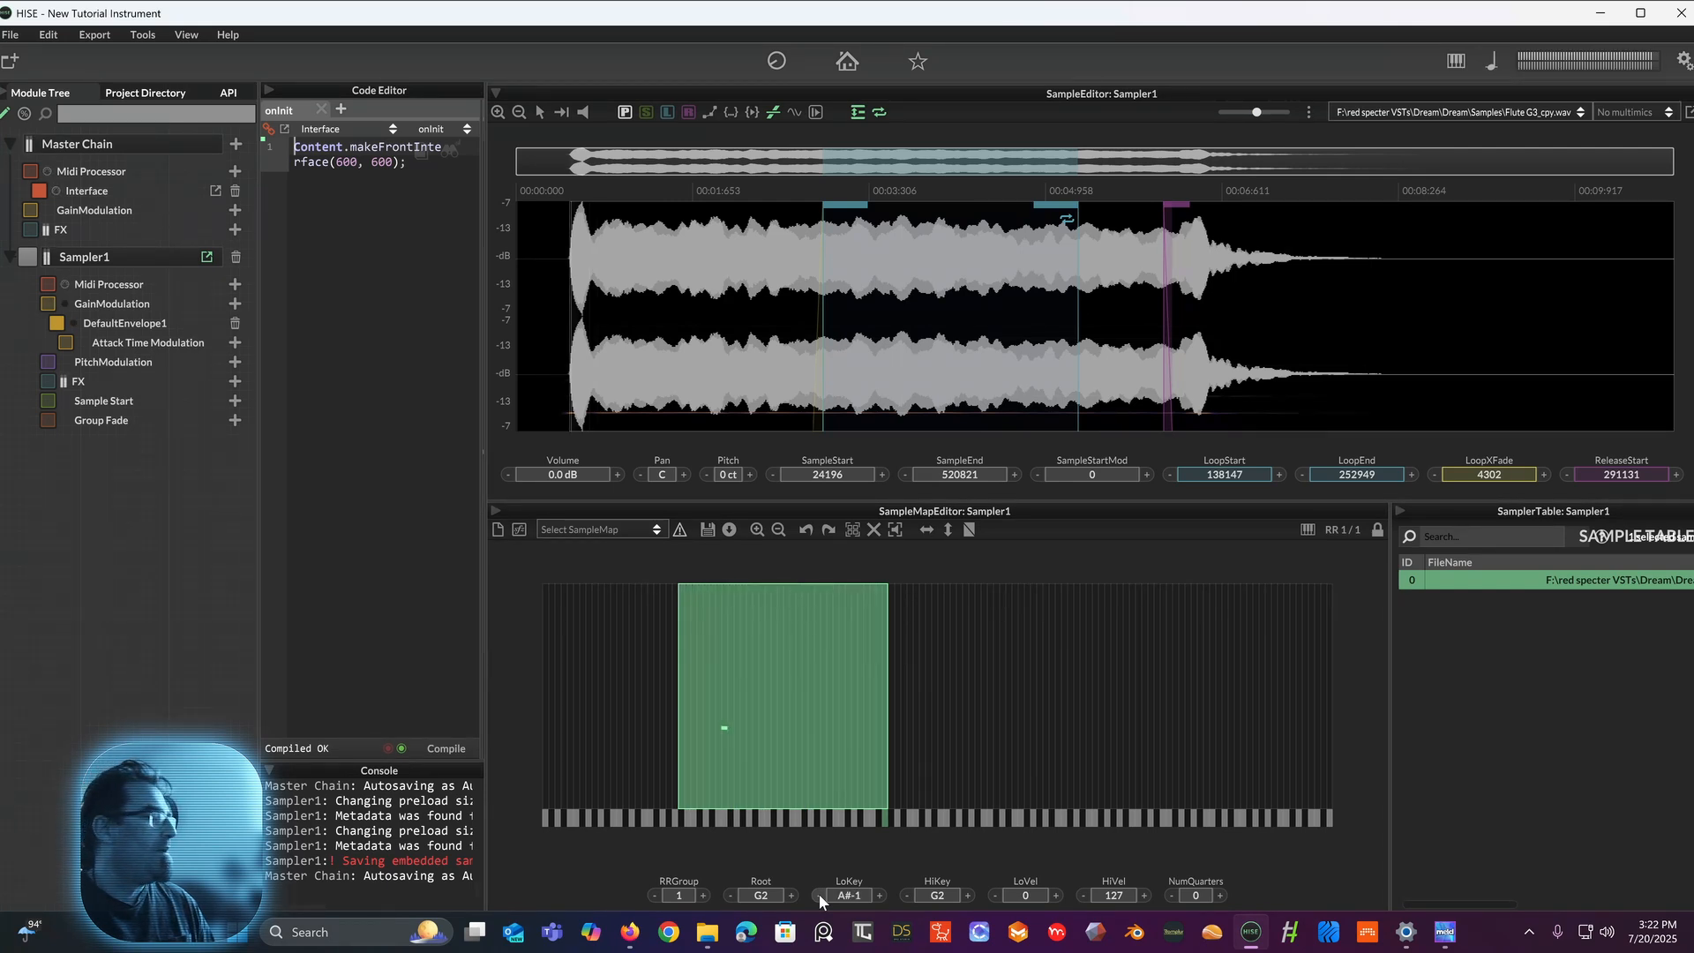
{"action": "left_click", "coordinate": [819, 896]}
{"action": "left_click", "coordinate": [819, 896]}
{"action": "left_click", "coordinate": [819, 895]}
{"action": "left_click", "coordinate": [819, 896]}
{"action": "left_click", "coordinate": [819, 896]}
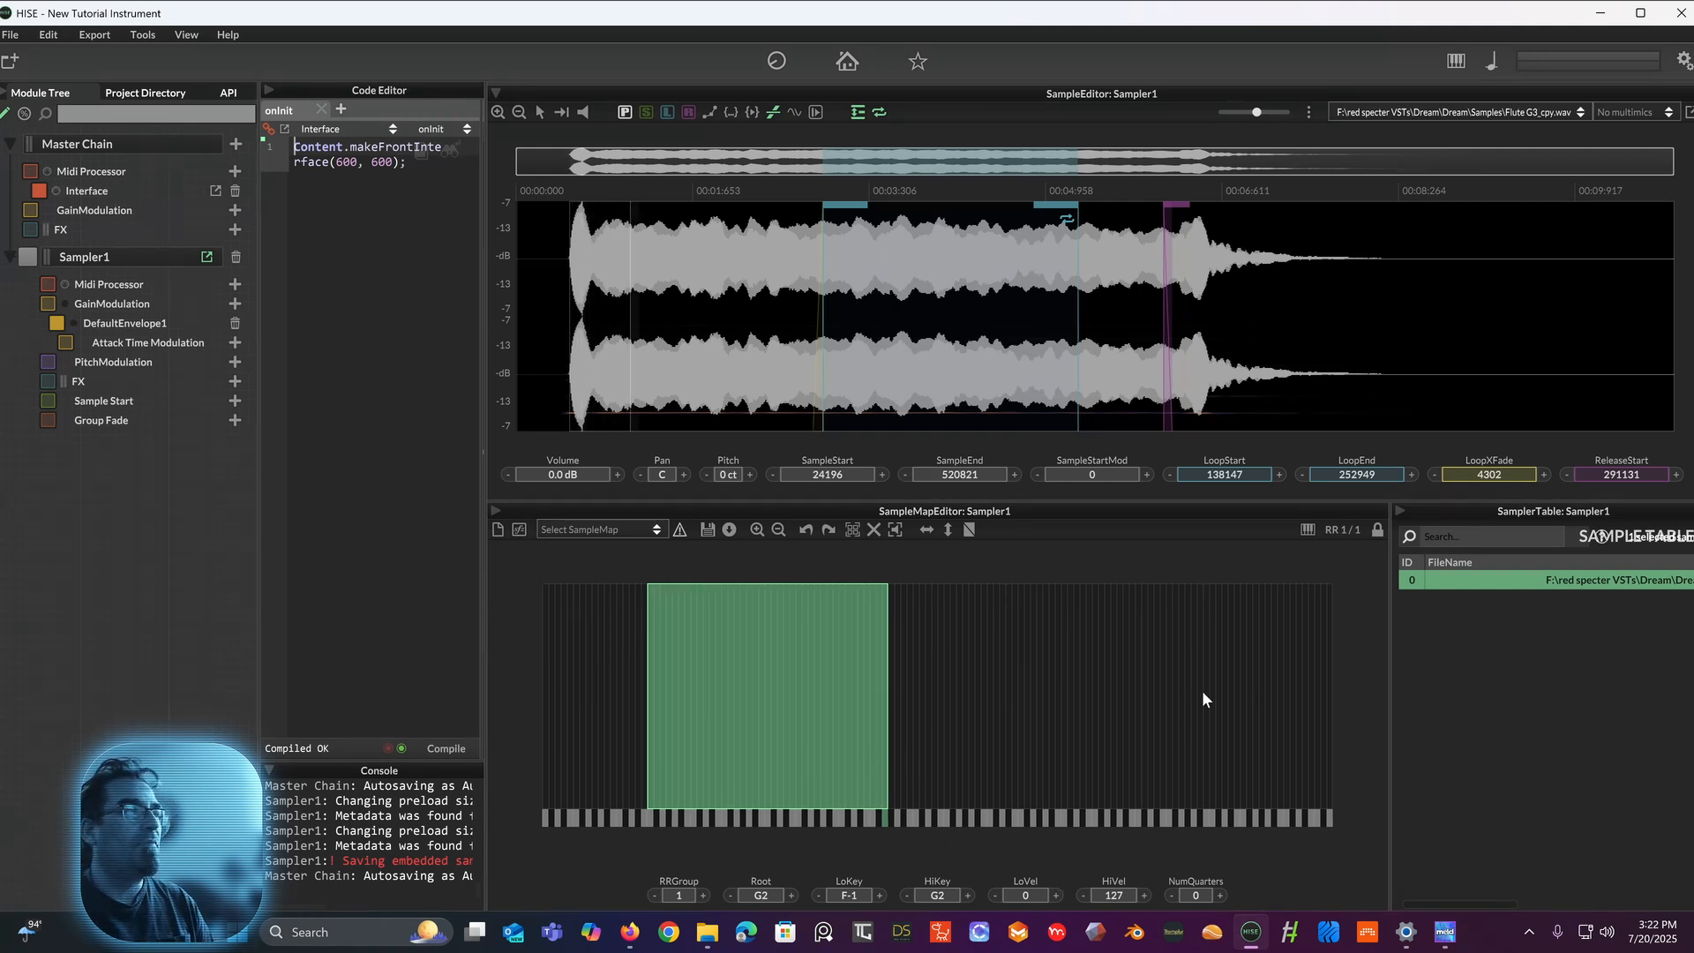
Step: Extend the flute sample's key range upward by raising its HiKey to G6
{"action": "left_click", "coordinate": [968, 895]}
{"action": "left_click", "coordinate": [968, 896]}
{"action": "left_click", "coordinate": [968, 896]}
{"action": "left_click", "coordinate": [968, 896]}
{"action": "left_click", "coordinate": [968, 895]}
{"action": "left_click", "coordinate": [968, 896]}
{"action": "left_click", "coordinate": [968, 896]}
{"action": "left_click", "coordinate": [968, 895]}
{"action": "left_click", "coordinate": [968, 895]}
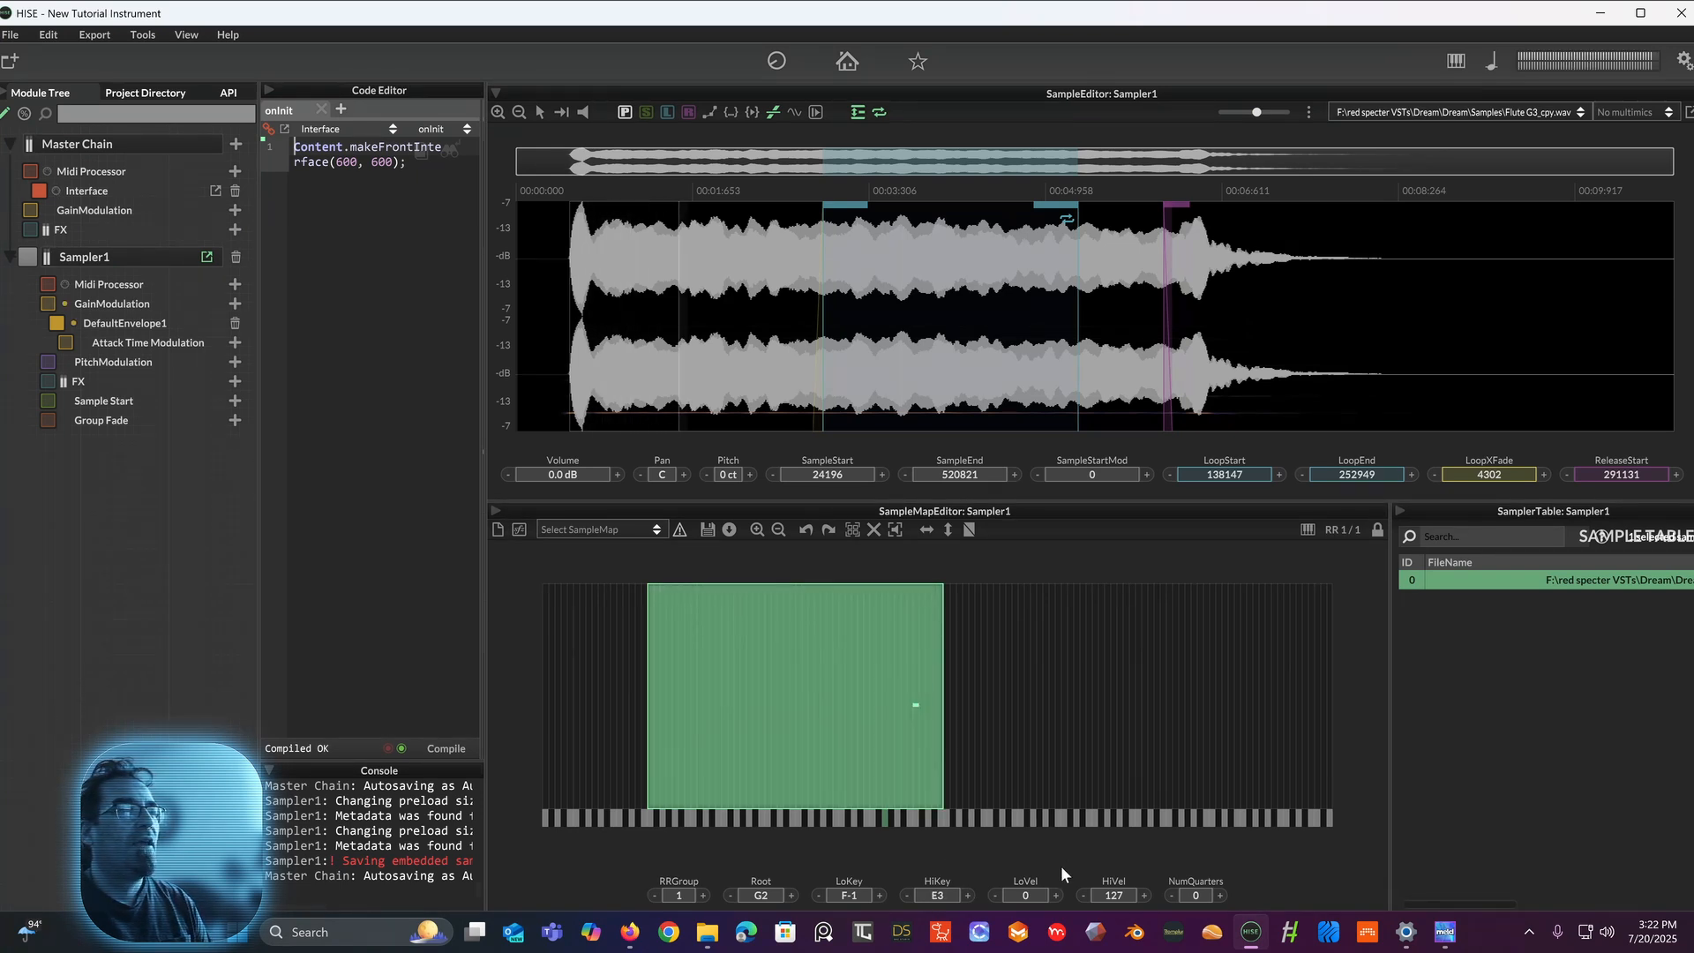
{"action": "left_click", "coordinate": [967, 896]}
{"action": "left_click", "coordinate": [967, 896]}
{"action": "left_click", "coordinate": [966, 896]}
{"action": "left_click", "coordinate": [966, 896]}
{"action": "left_click", "coordinate": [966, 896]}
{"action": "left_click", "coordinate": [966, 895]}
{"action": "left_click", "coordinate": [967, 896]}
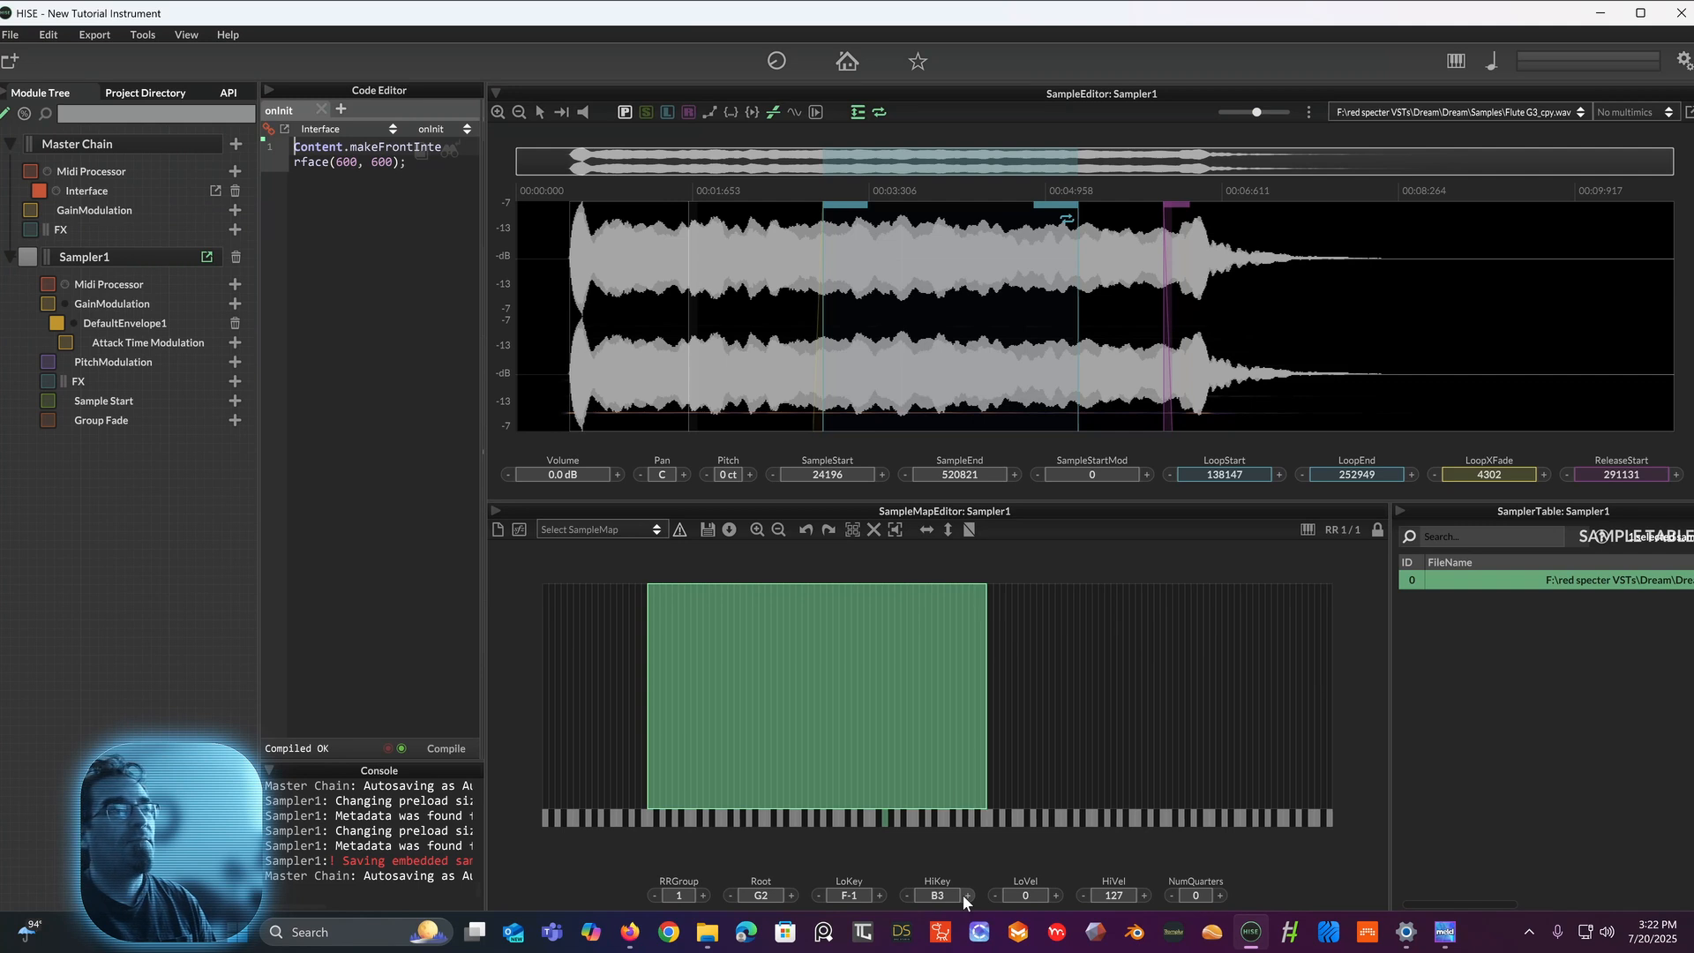
{"action": "left_click", "coordinate": [966, 896]}
{"action": "left_click", "coordinate": [966, 896]}
{"action": "left_click", "coordinate": [966, 896]}
{"action": "left_click", "coordinate": [967, 896]}
{"action": "left_click", "coordinate": [967, 895]}
{"action": "double_click", "coordinate": [966, 895]}
{"action": "double_click", "coordinate": [968, 895]}
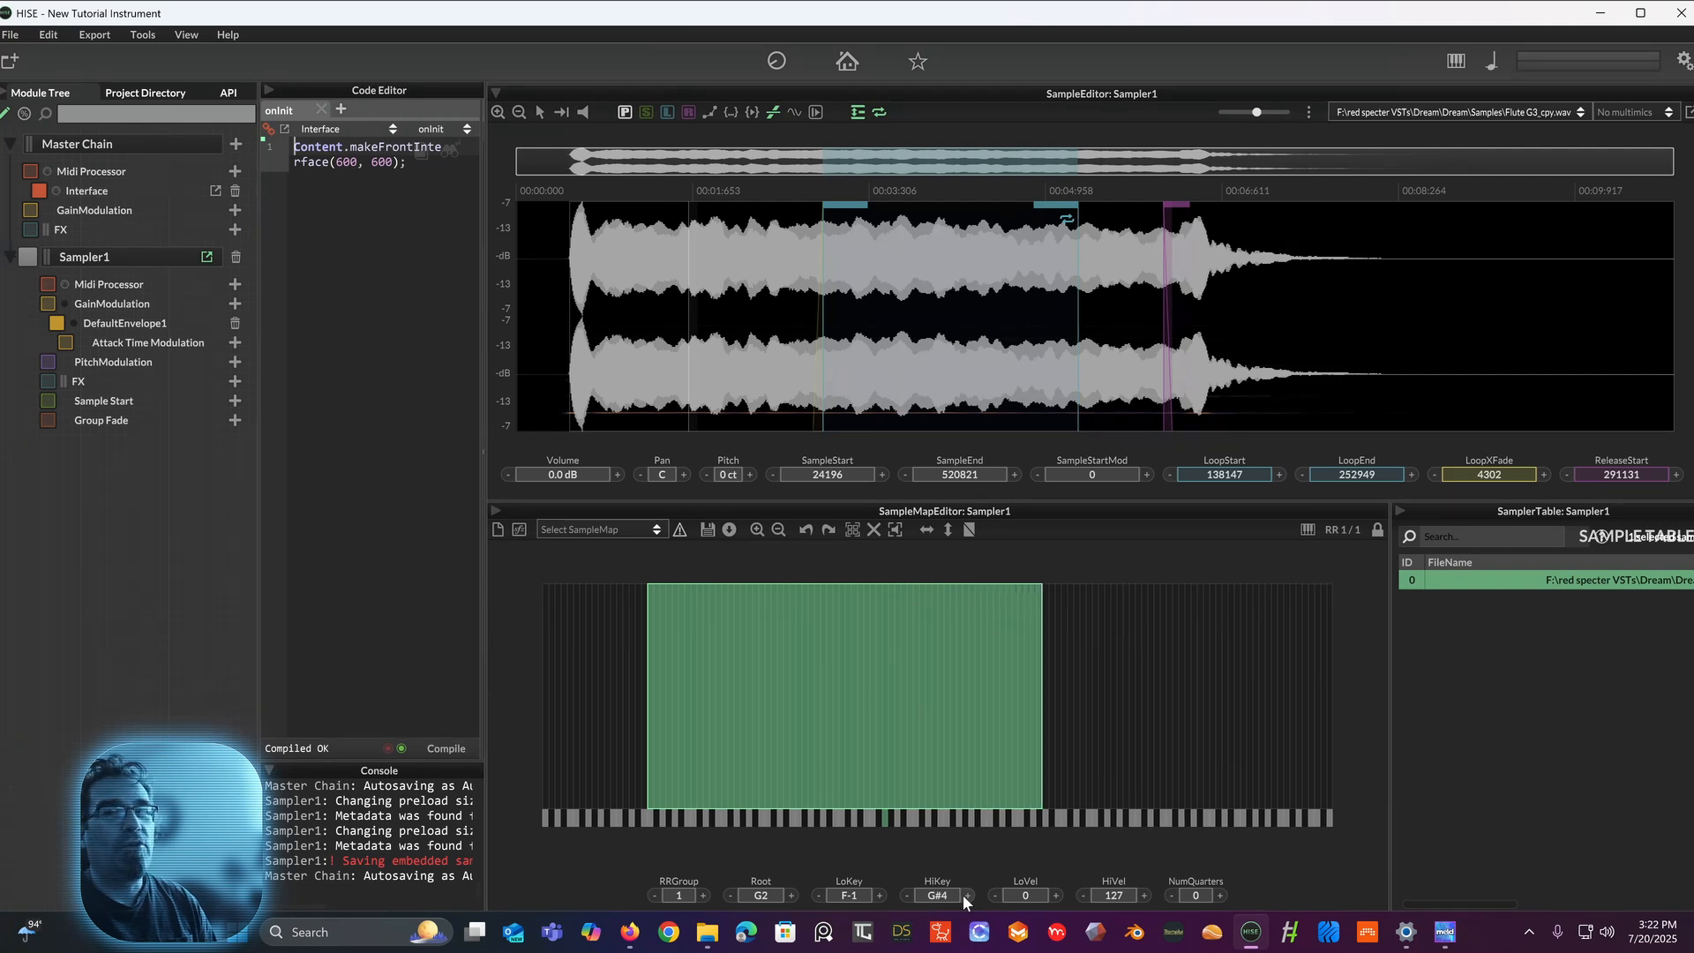
{"action": "double_click", "coordinate": [968, 896]}
{"action": "left_click", "coordinate": [968, 895]}
{"action": "double_click", "coordinate": [968, 896]}
{"action": "double_click", "coordinate": [968, 896]}
{"action": "left_click", "coordinate": [967, 895]}
{"action": "left_click", "coordinate": [967, 896]}
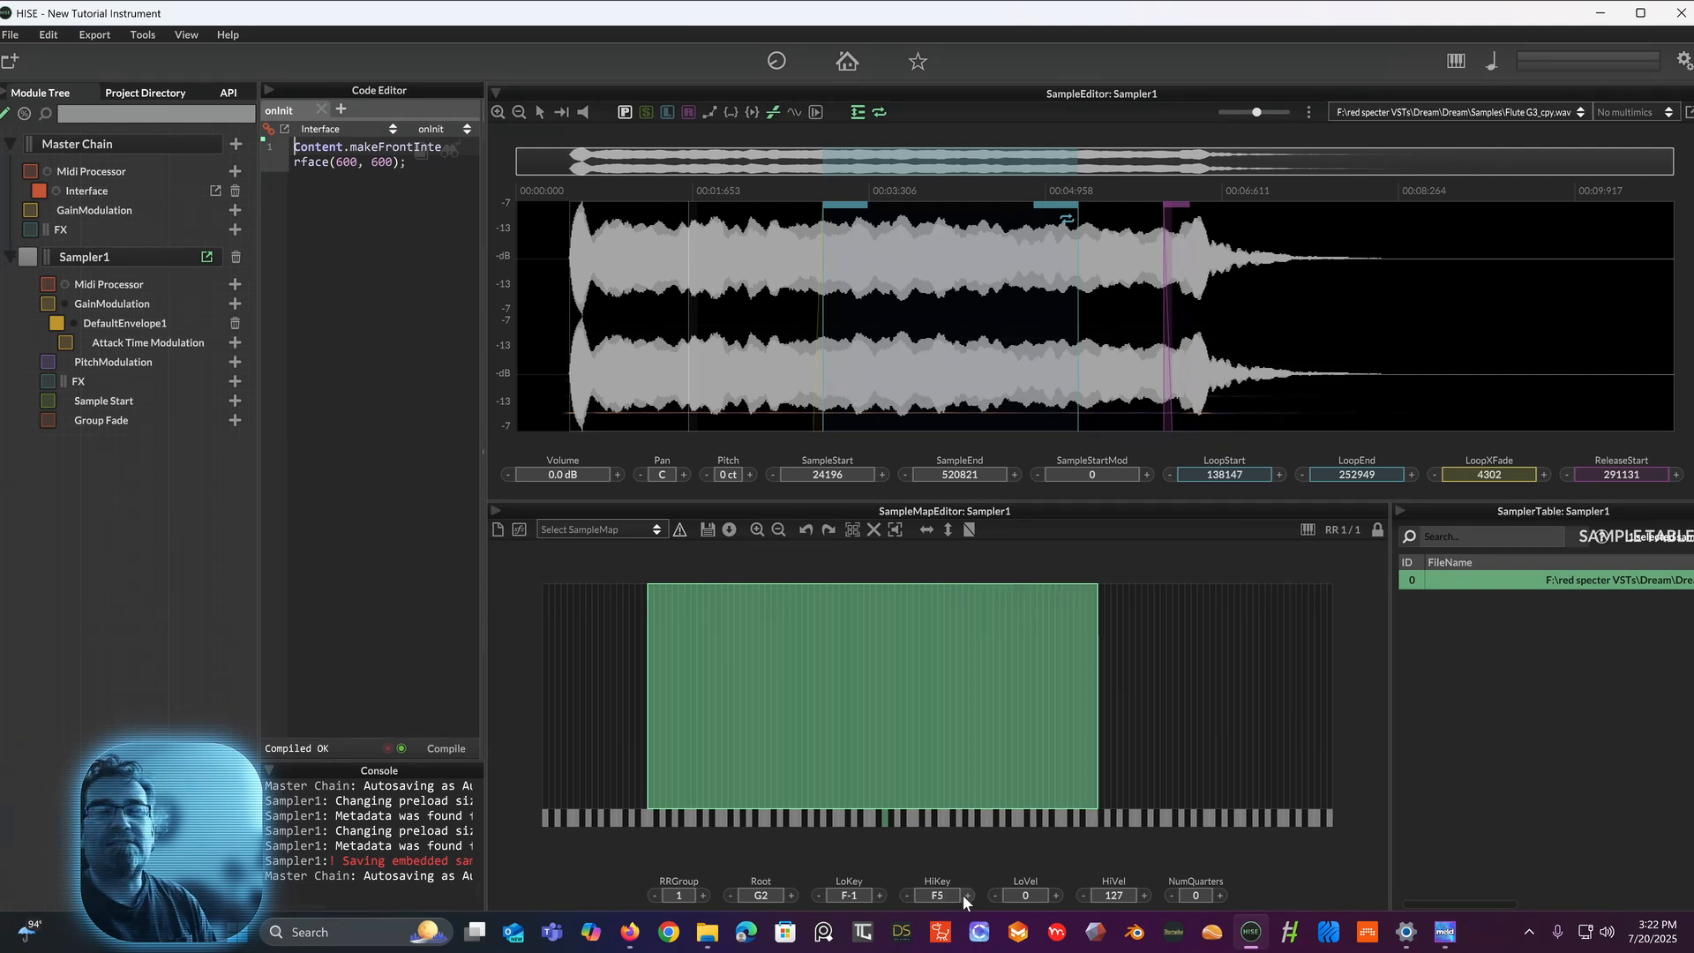
{"action": "left_click", "coordinate": [967, 896]}
{"action": "left_click", "coordinate": [967, 896]}
{"action": "left_click", "coordinate": [968, 895]}
{"action": "left_click", "coordinate": [968, 896]}
{"action": "left_click", "coordinate": [967, 895]}
{"action": "left_click", "coordinate": [967, 896]}
{"action": "left_click", "coordinate": [967, 895]}
{"action": "left_click", "coordinate": [967, 896]}
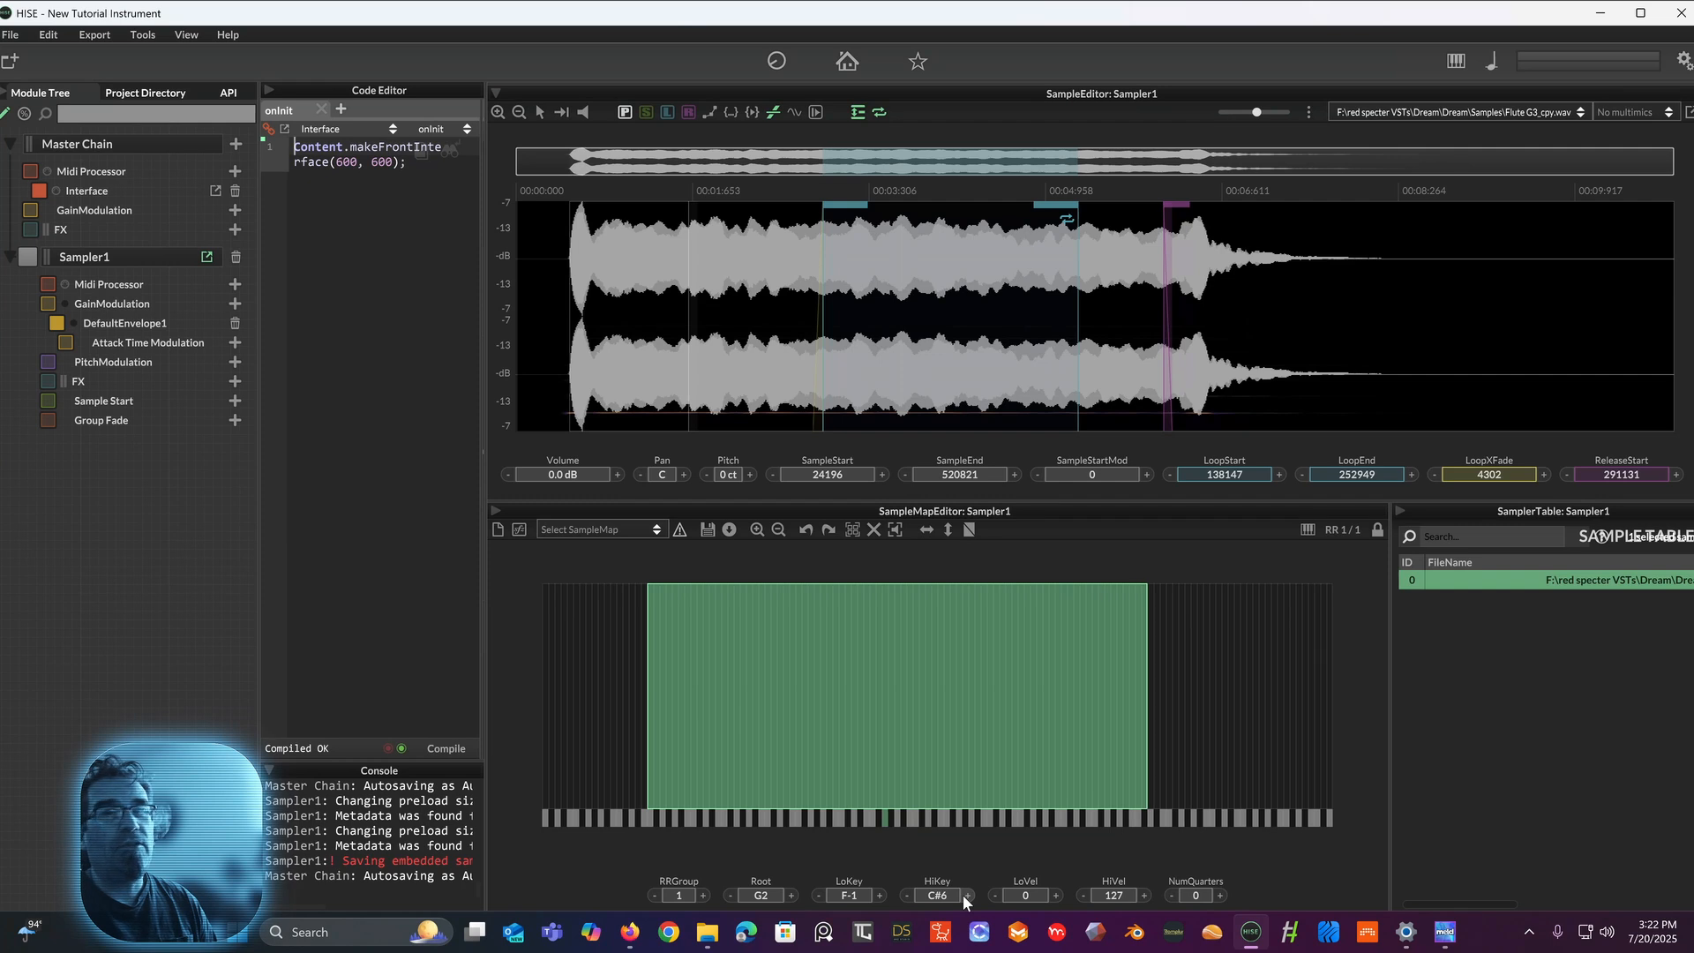
{"action": "left_click", "coordinate": [967, 896]}
{"action": "left_click", "coordinate": [967, 896]}
{"action": "left_click", "coordinate": [968, 896]}
{"action": "left_click", "coordinate": [968, 896]}
{"action": "left_click", "coordinate": [967, 896]}
{"action": "left_click", "coordinate": [967, 896]}
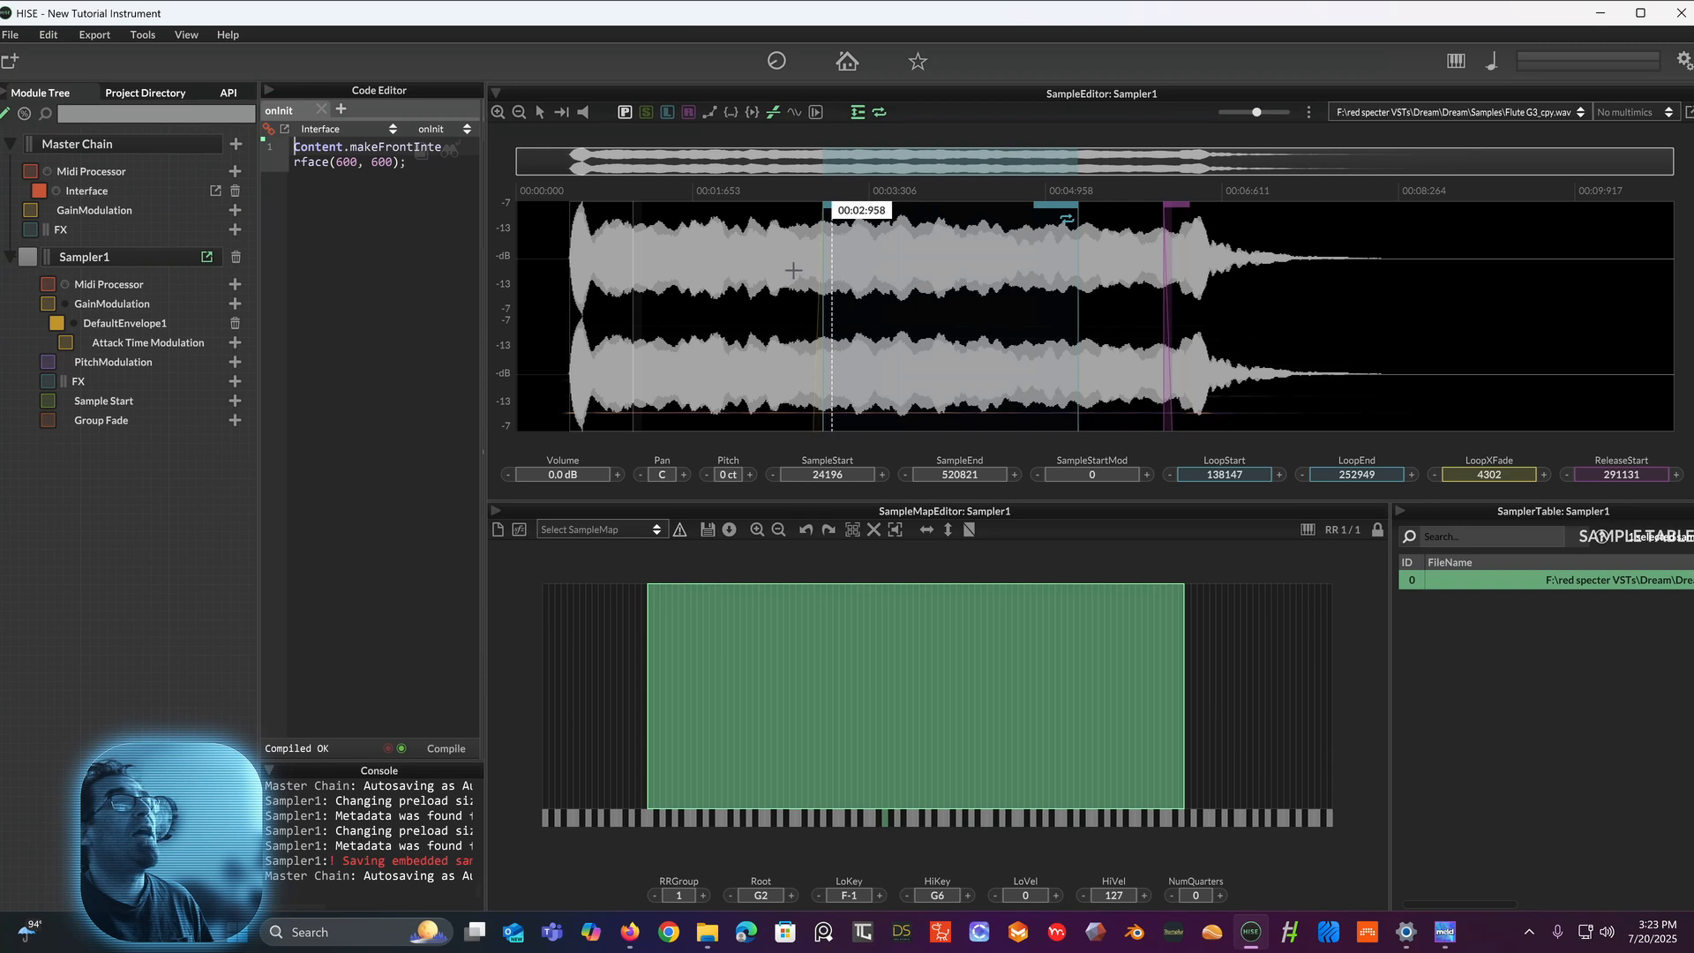
Step: Save the sample map as "wierd flute" in the project's SampleMaps folder and check it among the available sample maps
{"action": "left_click", "coordinate": [710, 529]}
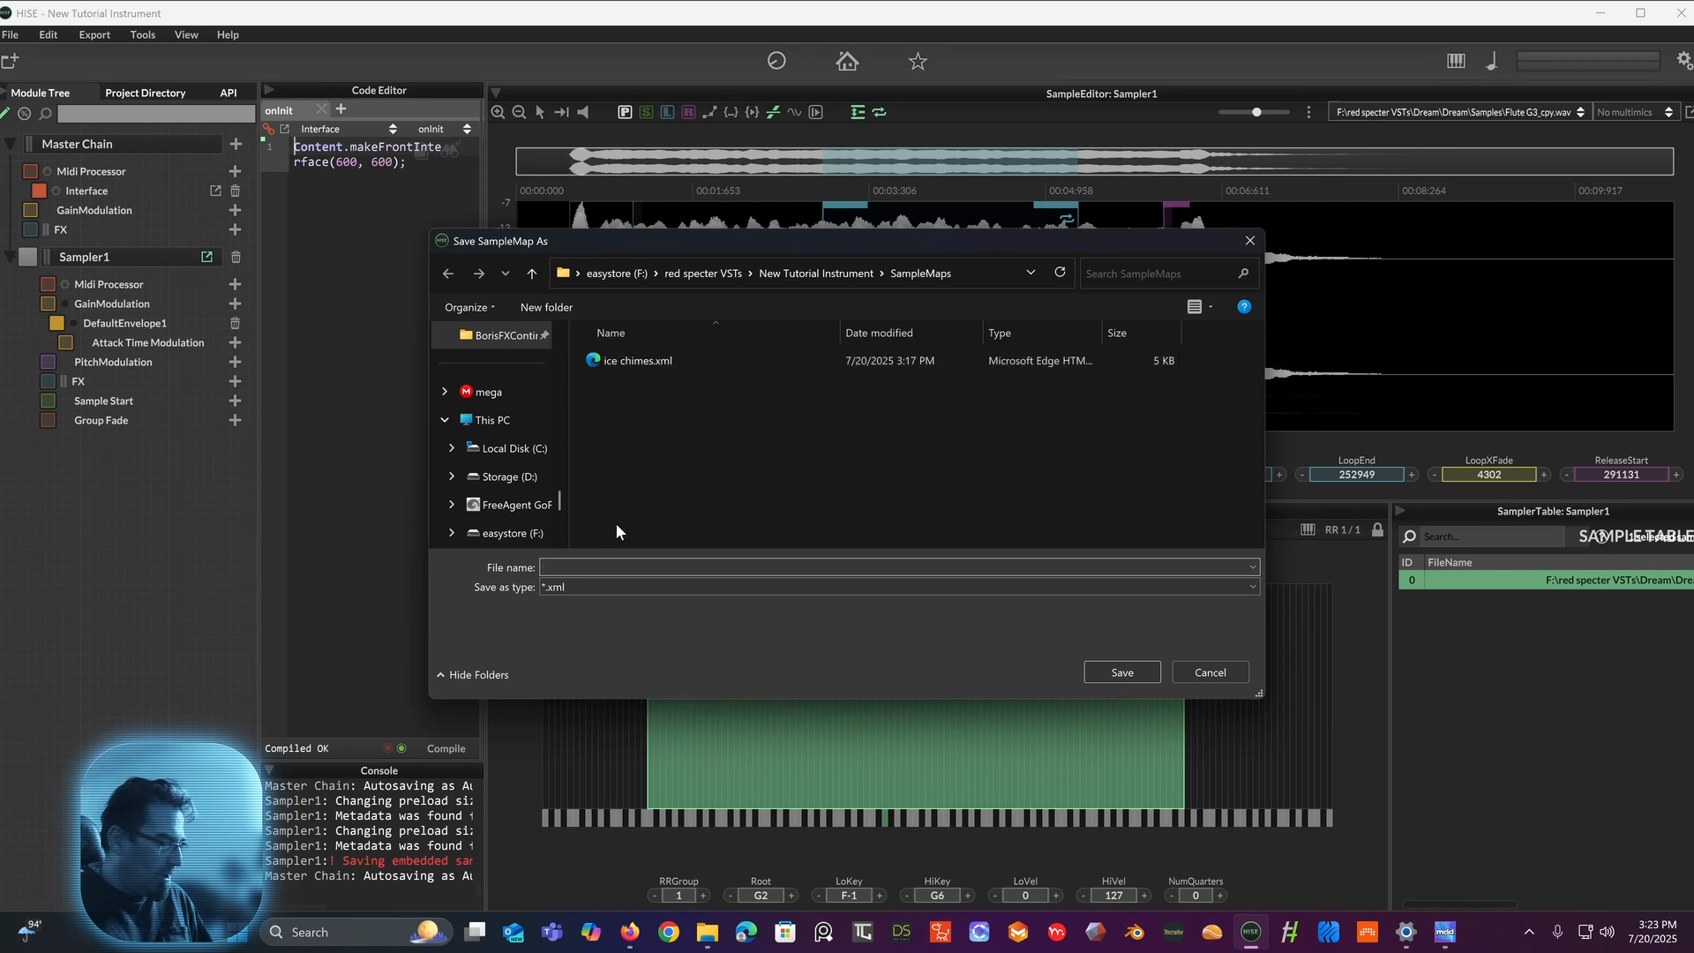
{"action": "type", "text": "wierd"}
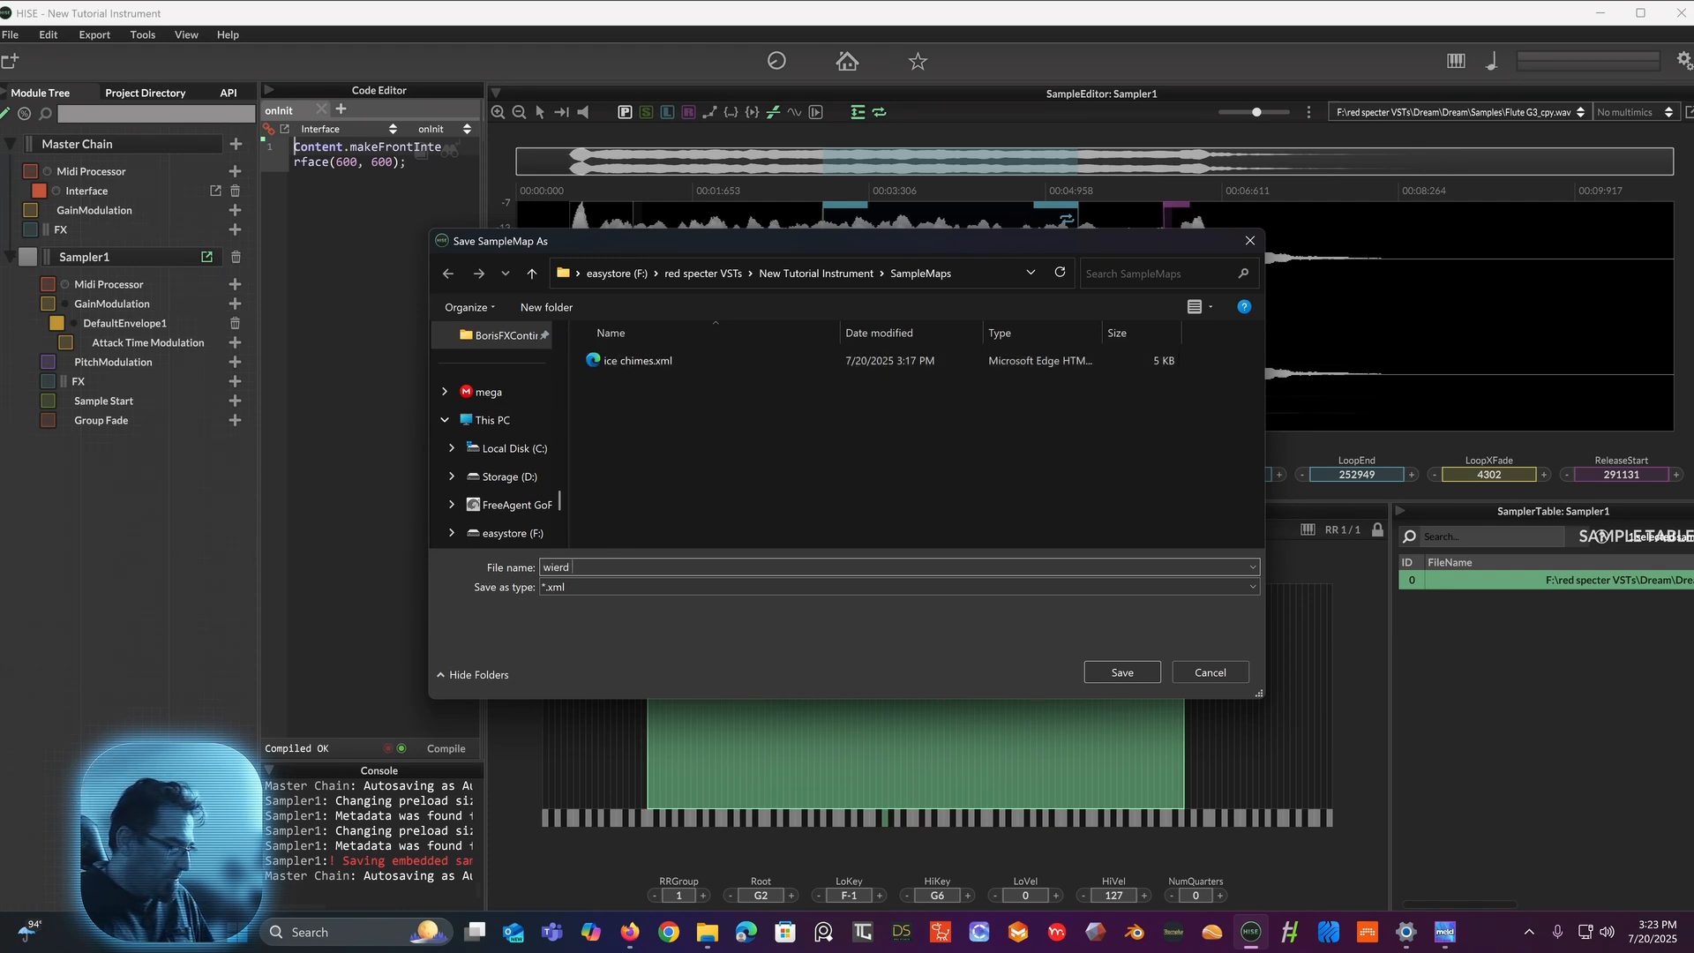
{"action": "type", "text": " flute"}
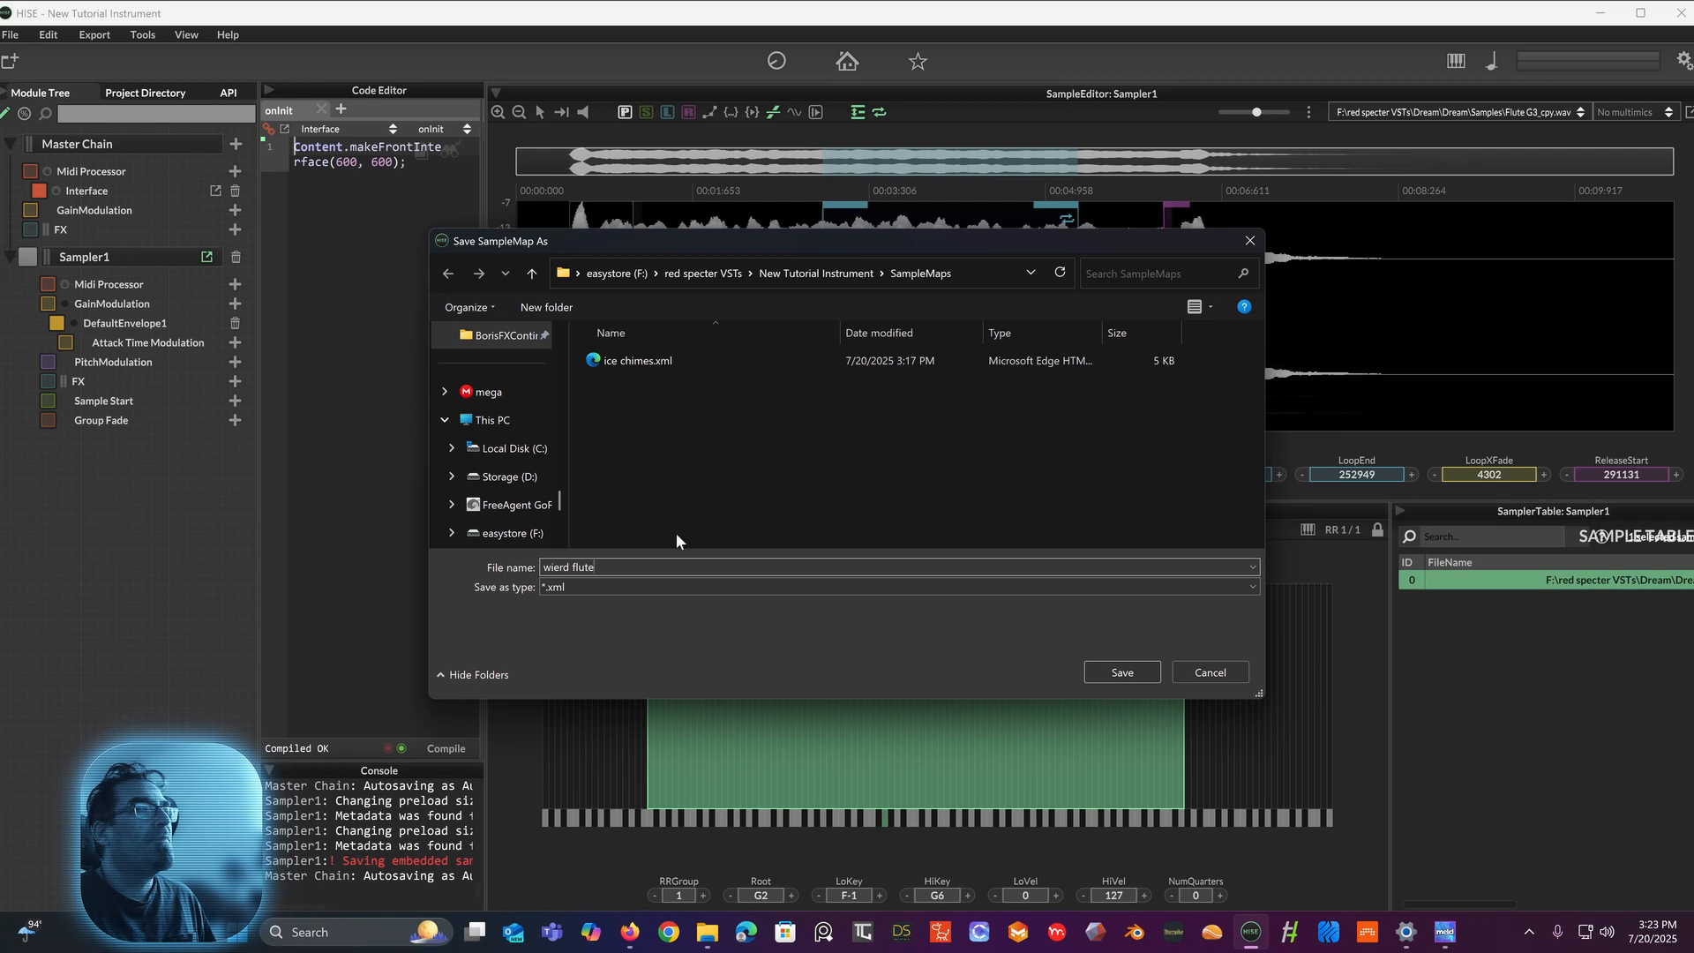
{"action": "left_click", "coordinate": [1091, 675]}
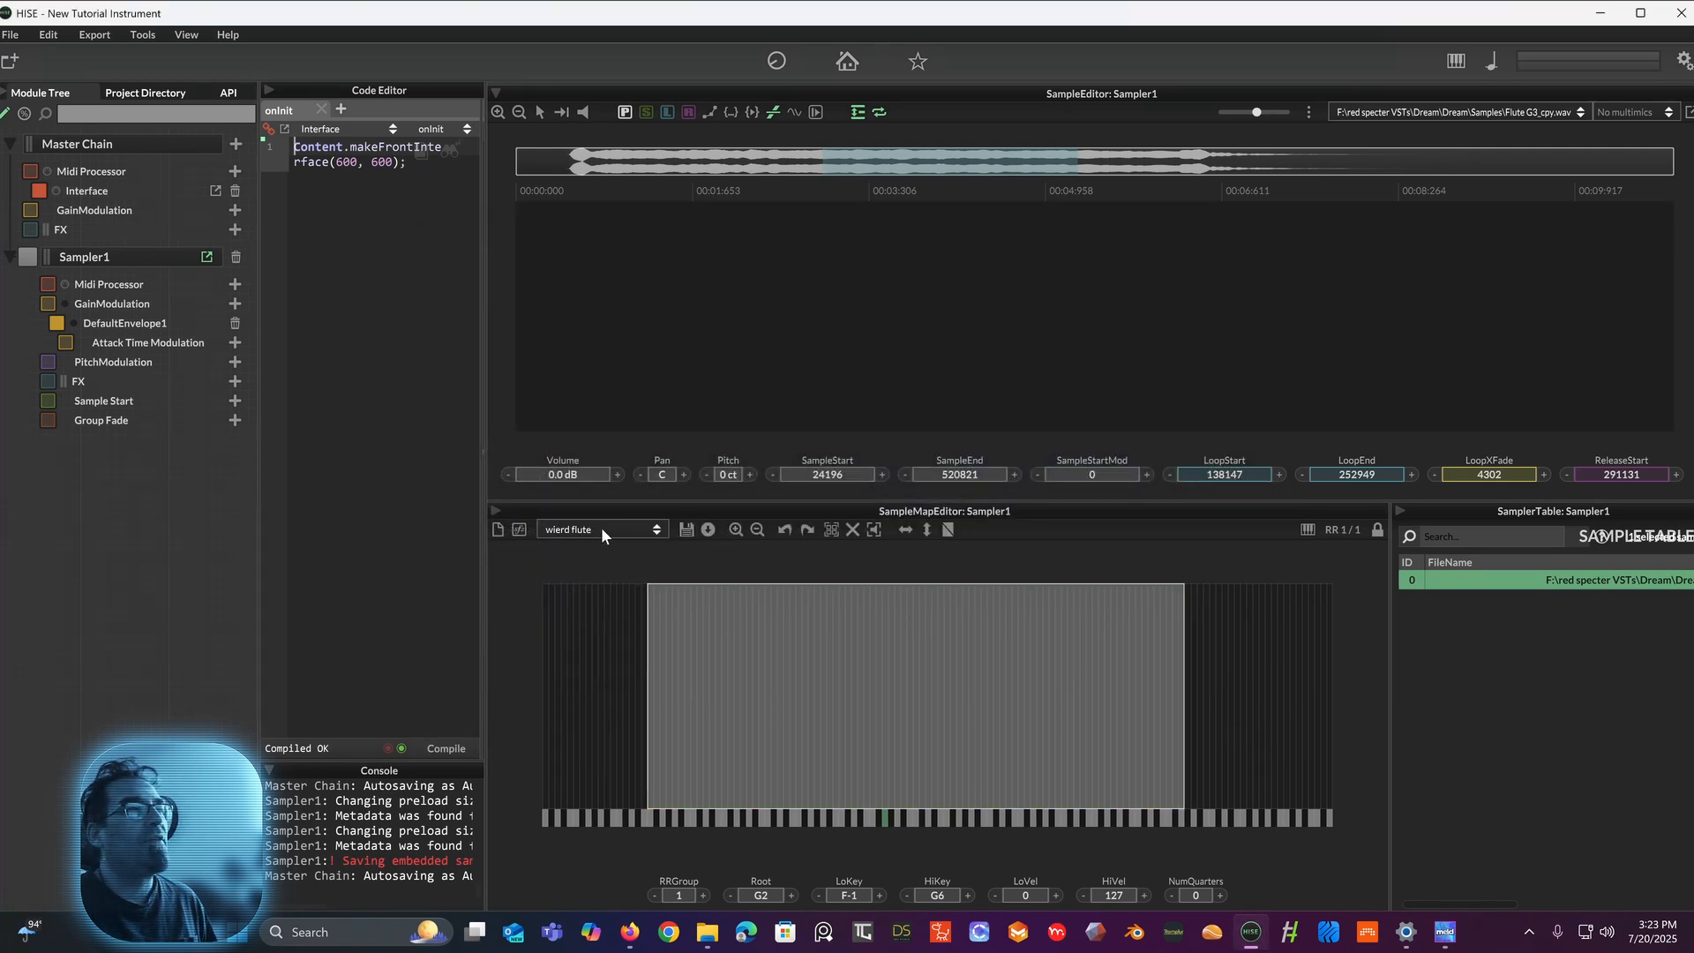
{"action": "left_click", "coordinate": [586, 532]}
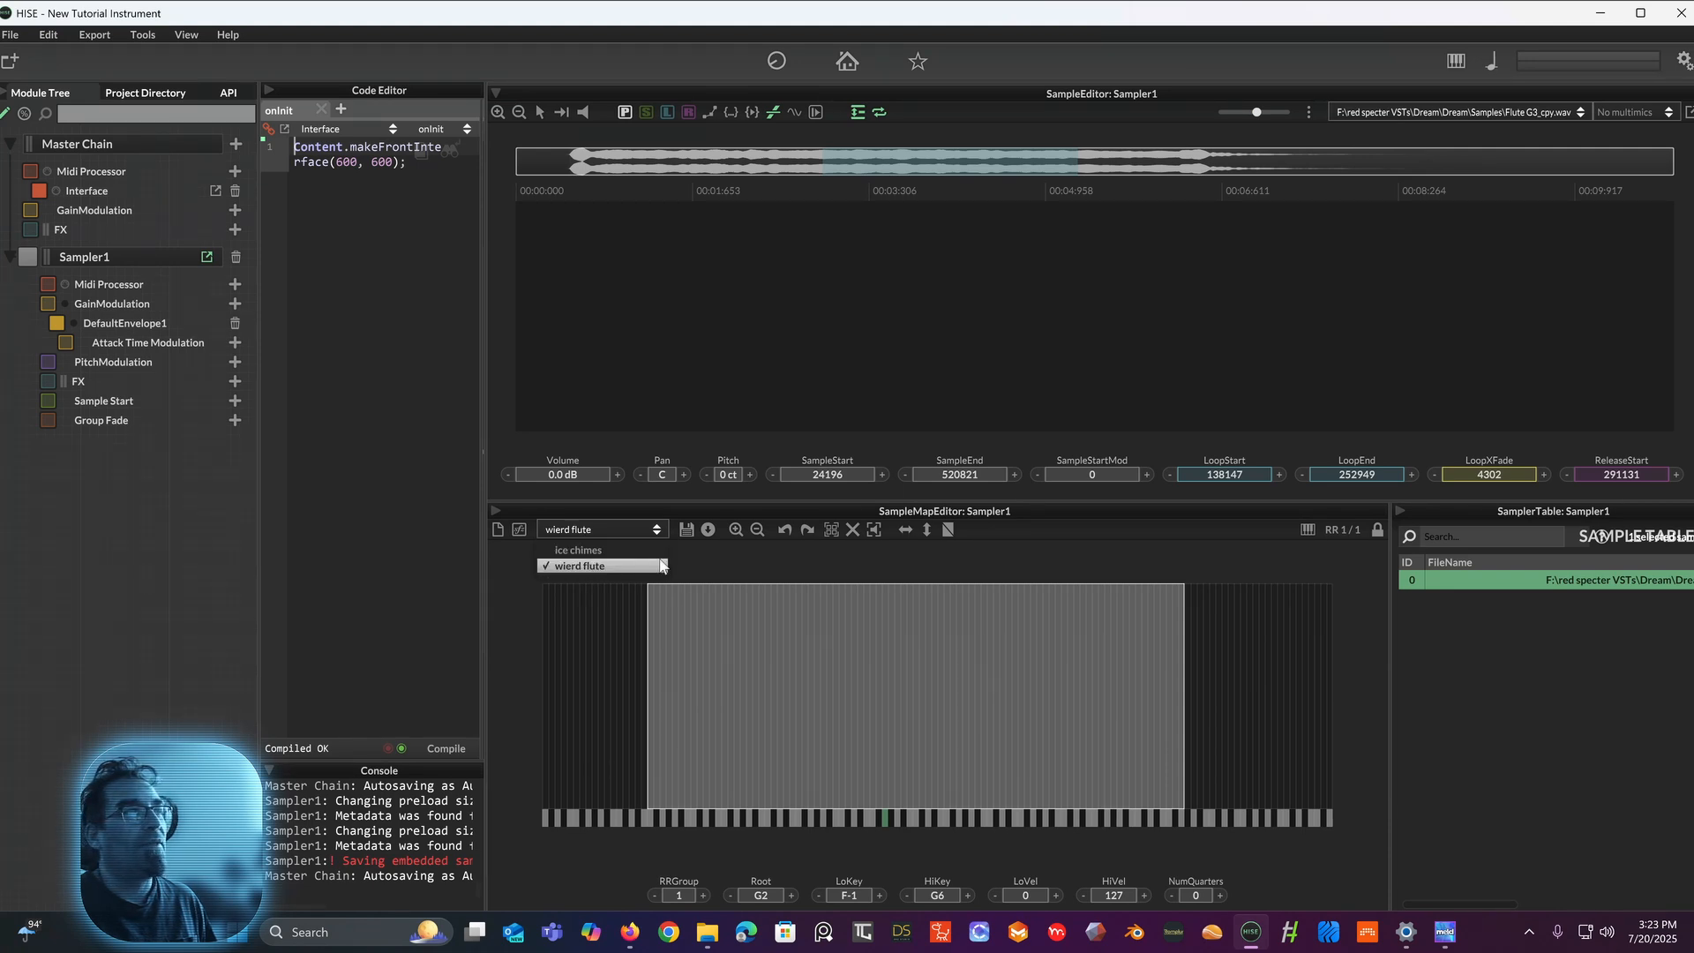
{"action": "left_click", "coordinate": [706, 567]}
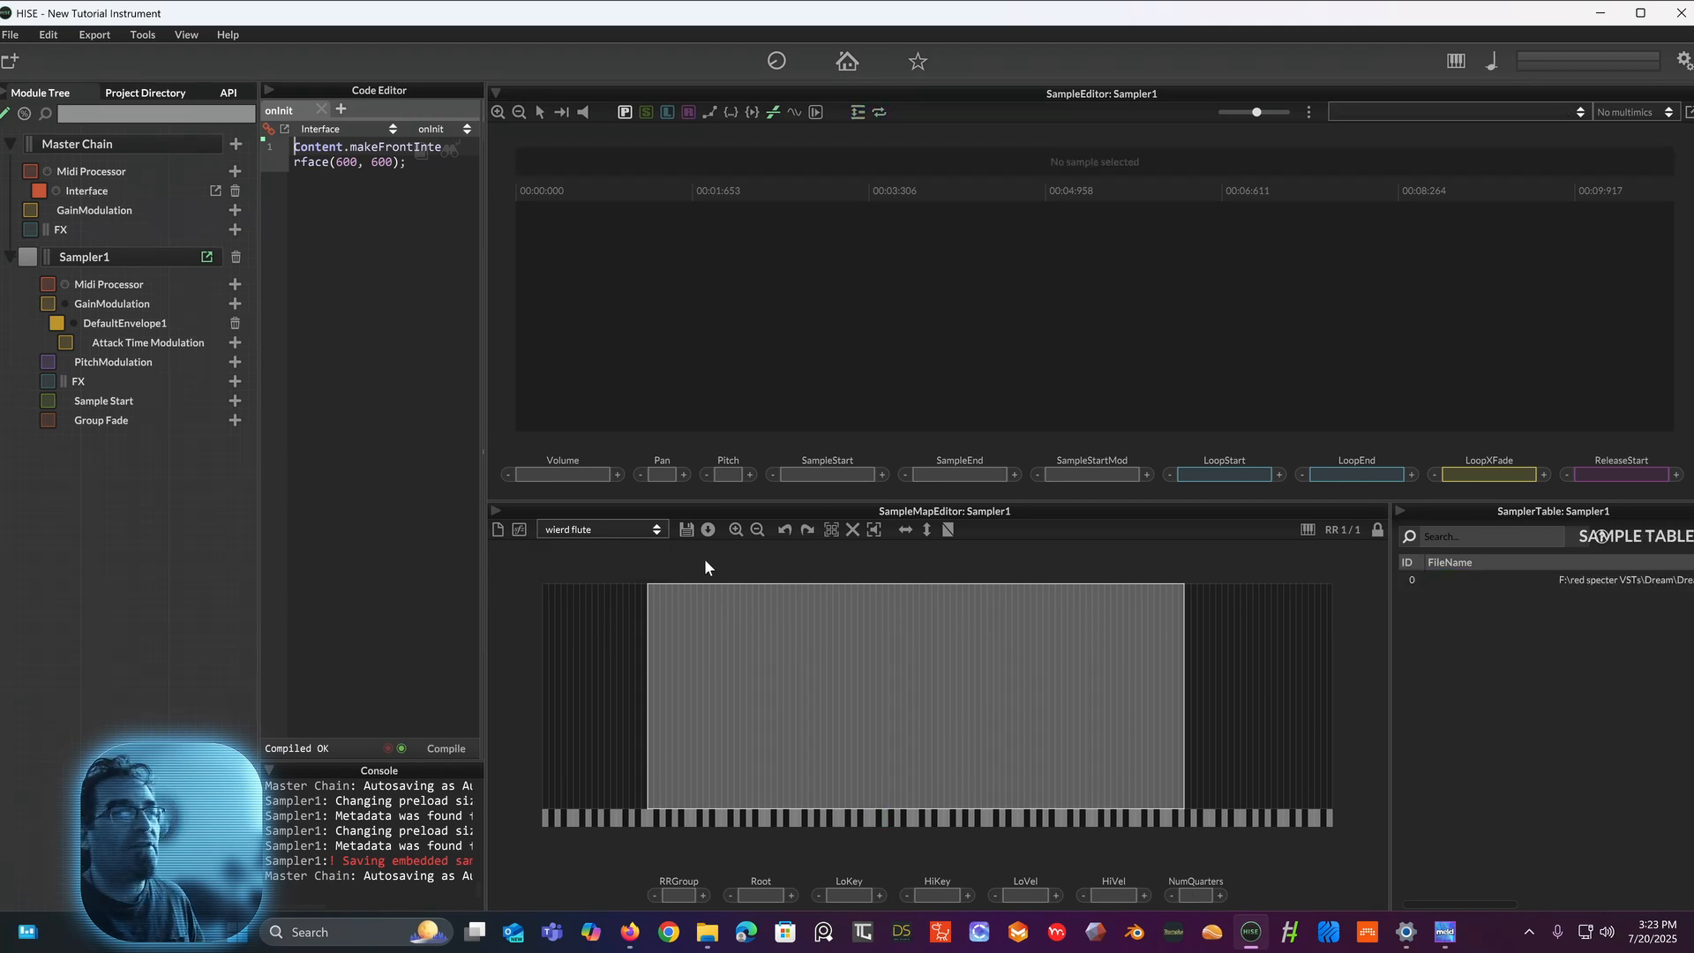
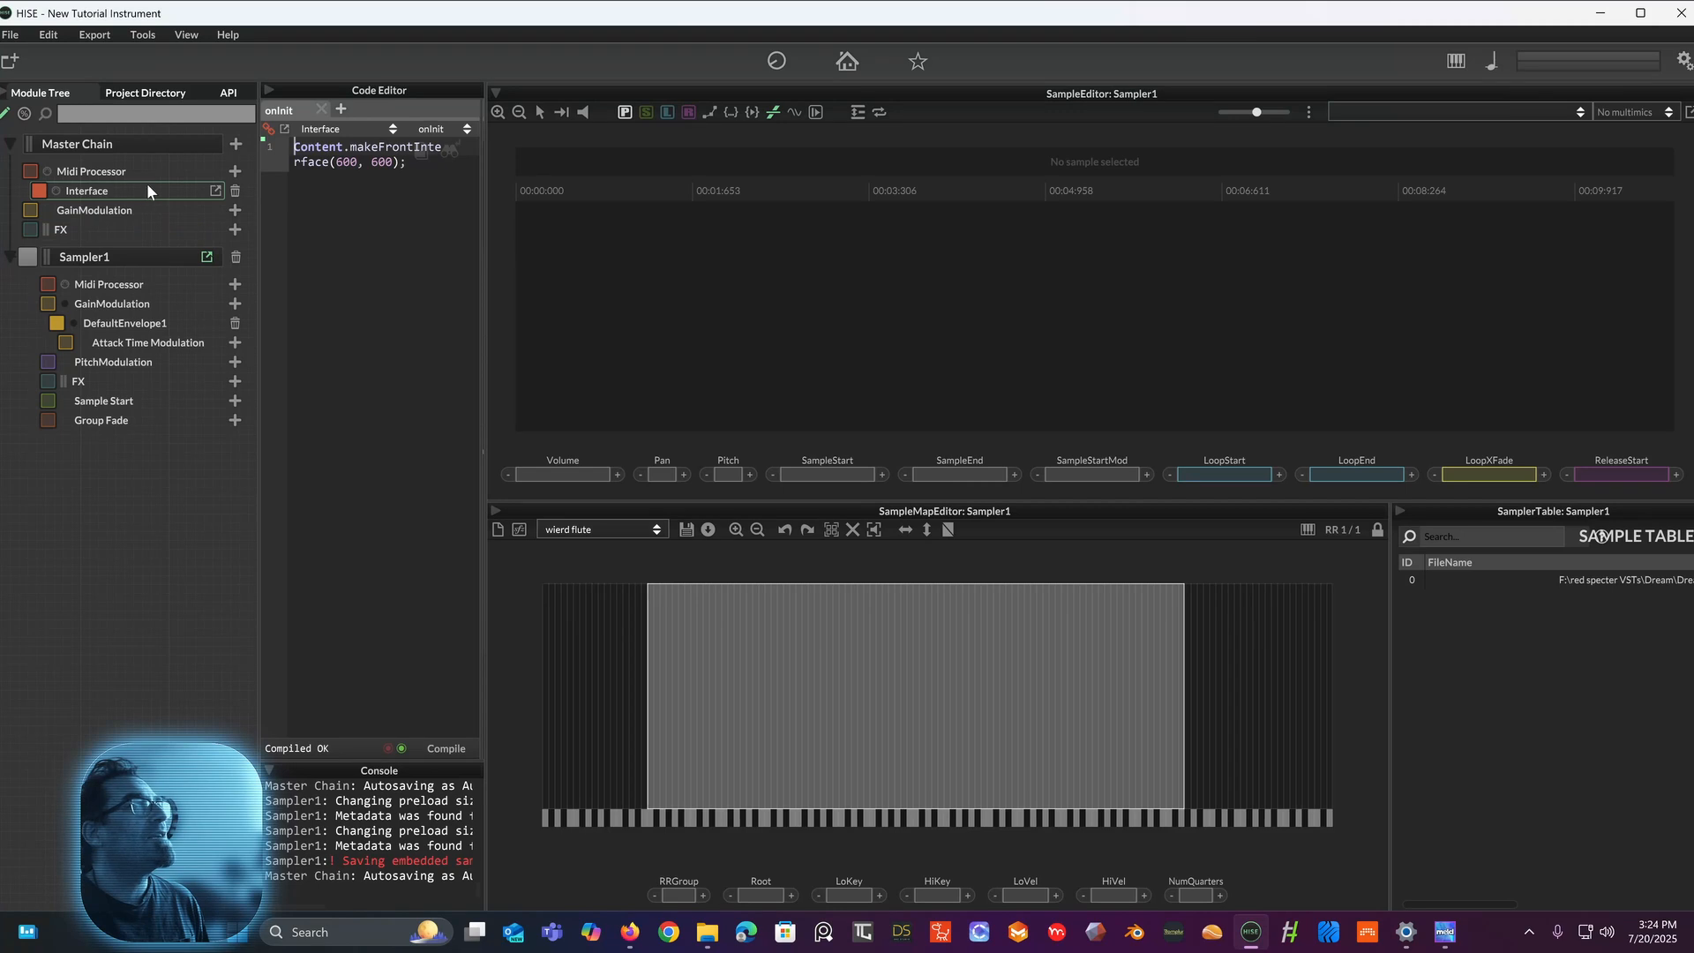
Step: Open the Interface script processor in the Interface Designer and briefly preview the plugin interface
{"action": "left_click", "coordinate": [215, 189]}
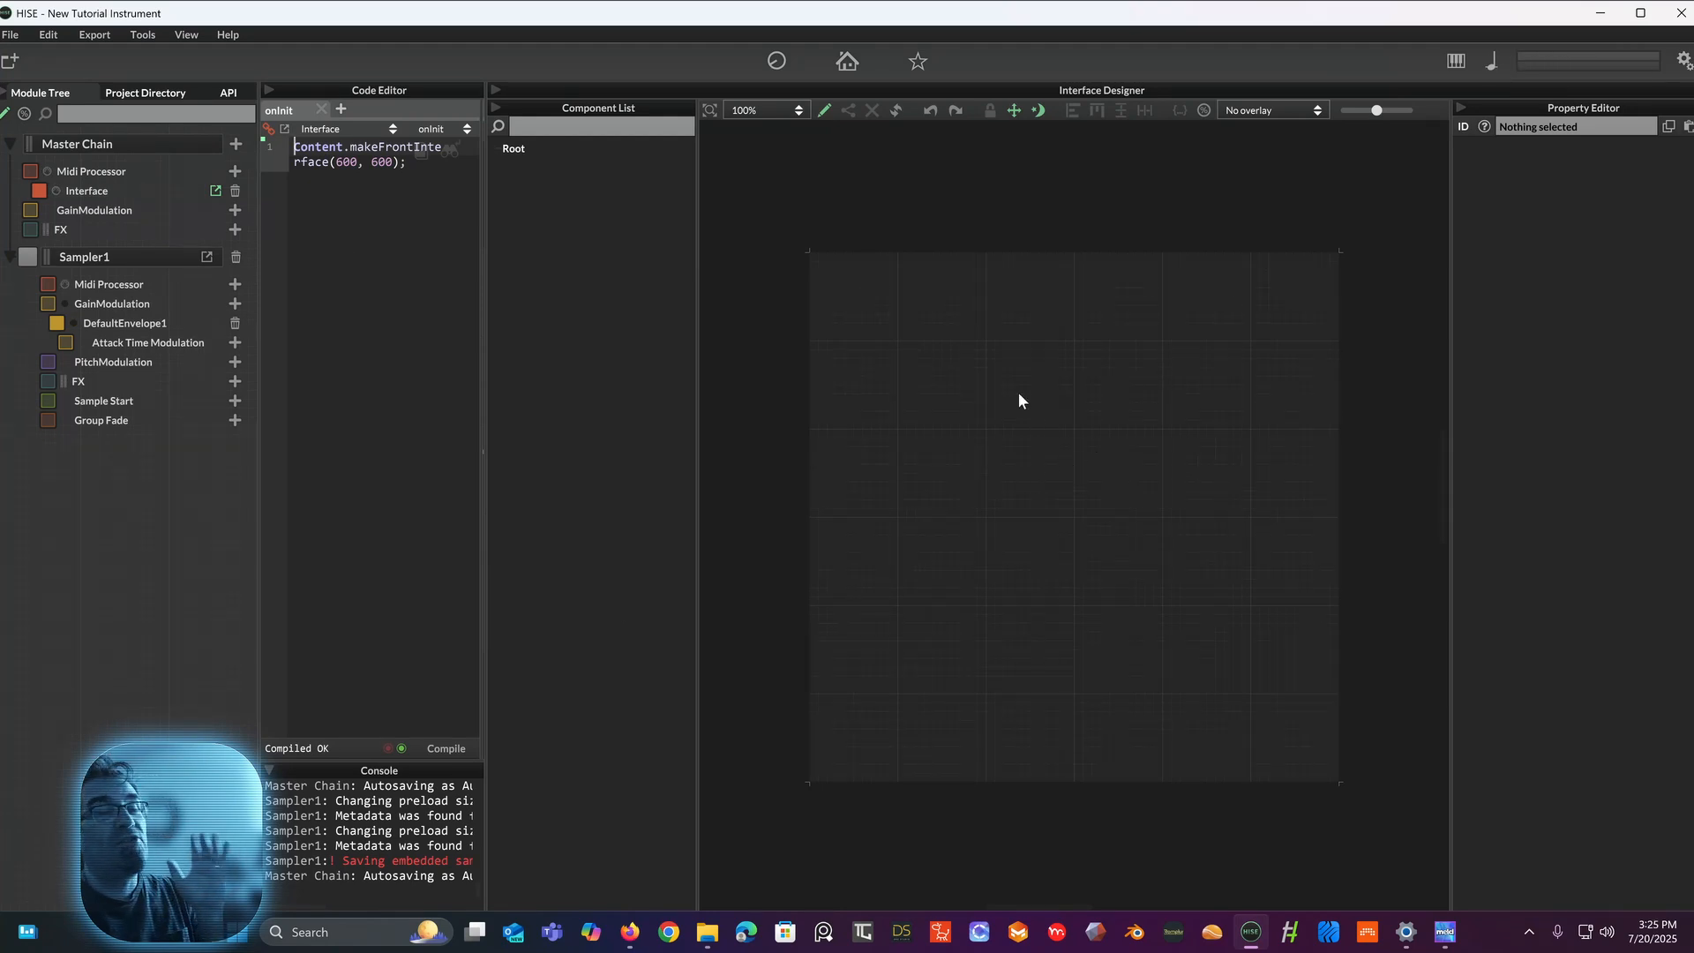
{"action": "left_click", "coordinate": [849, 63]}
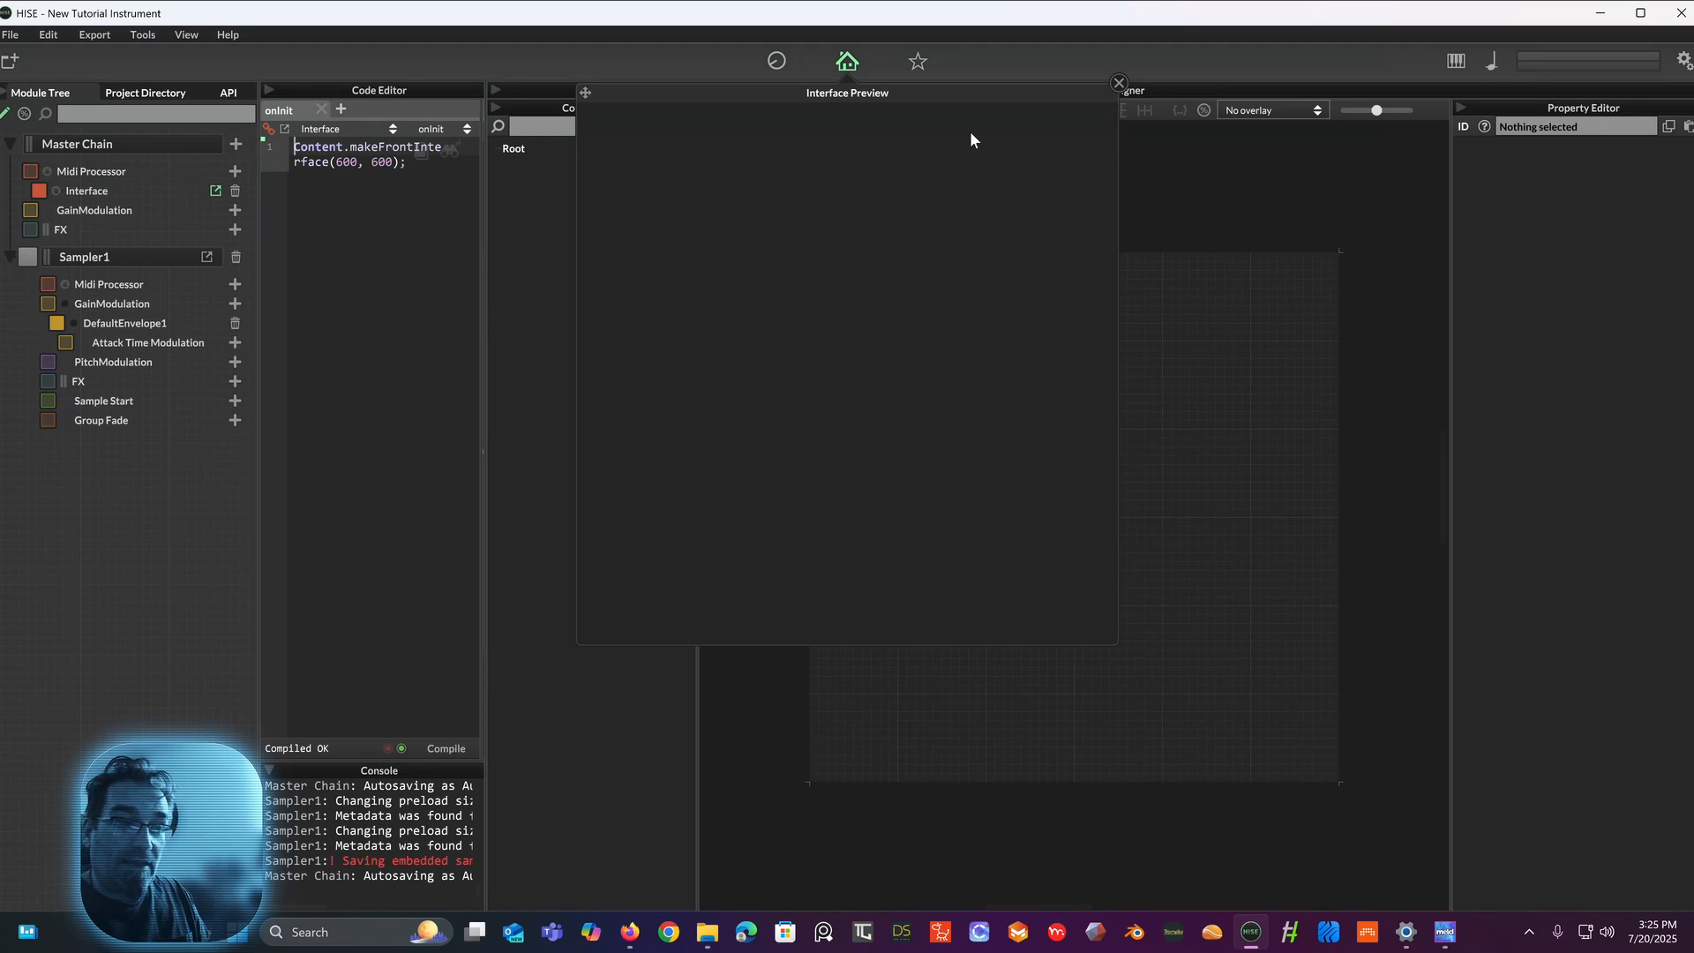
{"action": "left_click", "coordinate": [1120, 83]}
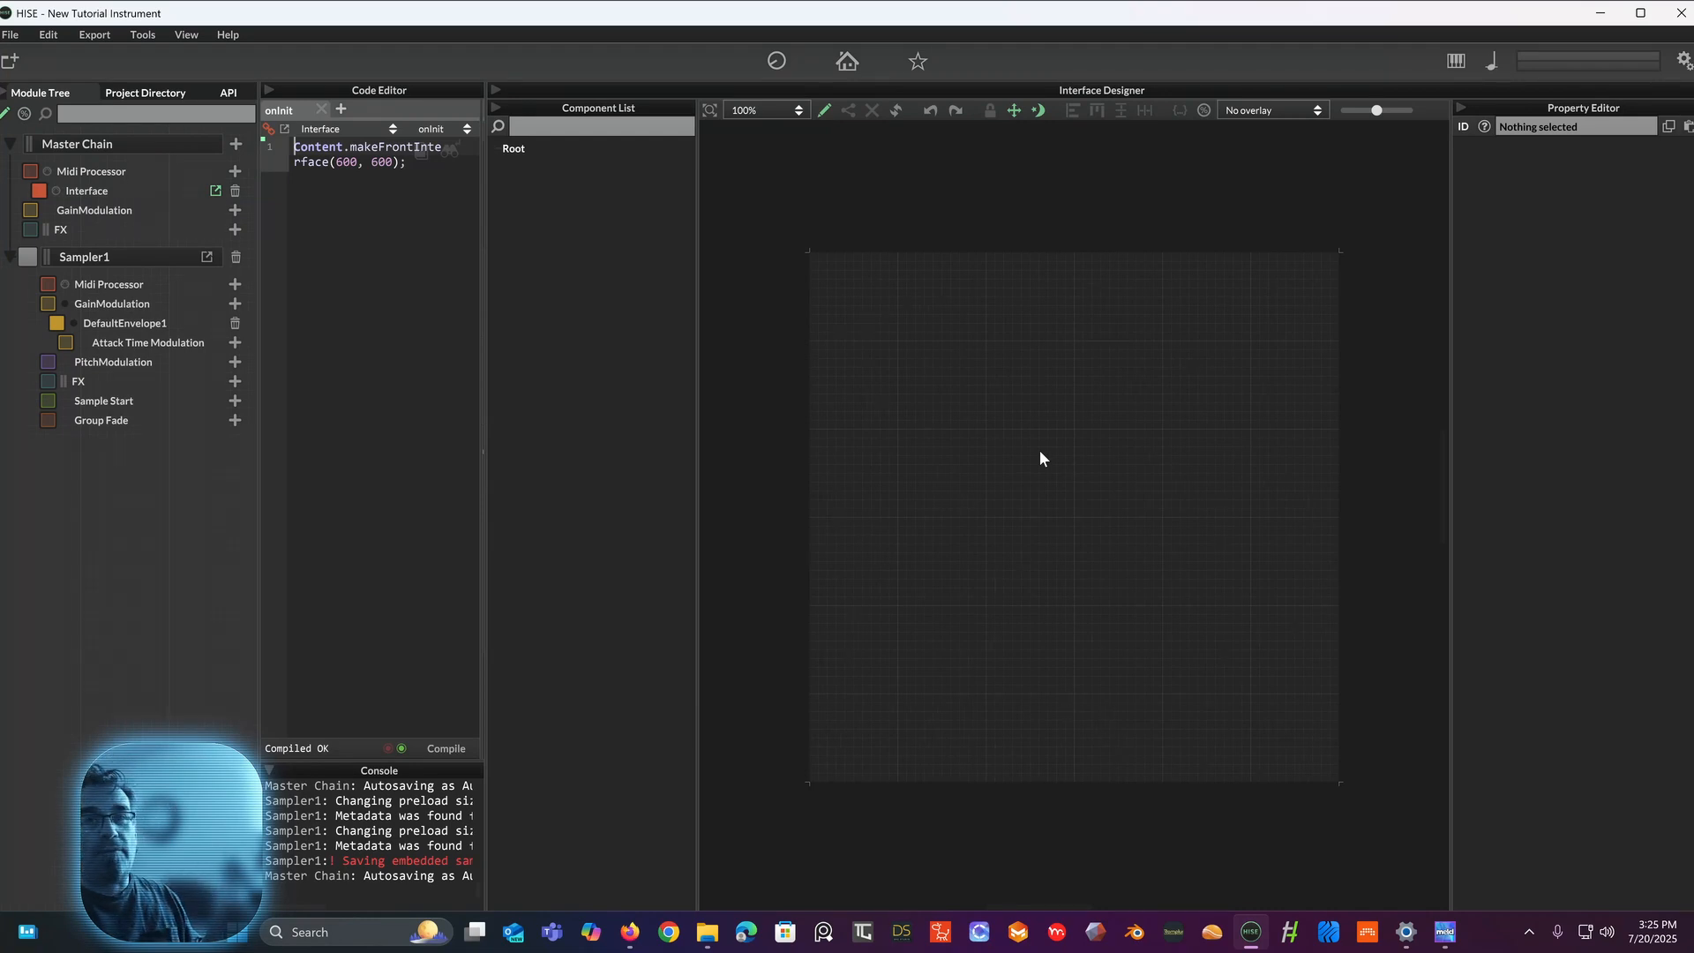
Step: Add a new ComboBox to the upper part of the interface canvas at about x 190, y 90
{"action": "right_click", "coordinate": [979, 339]}
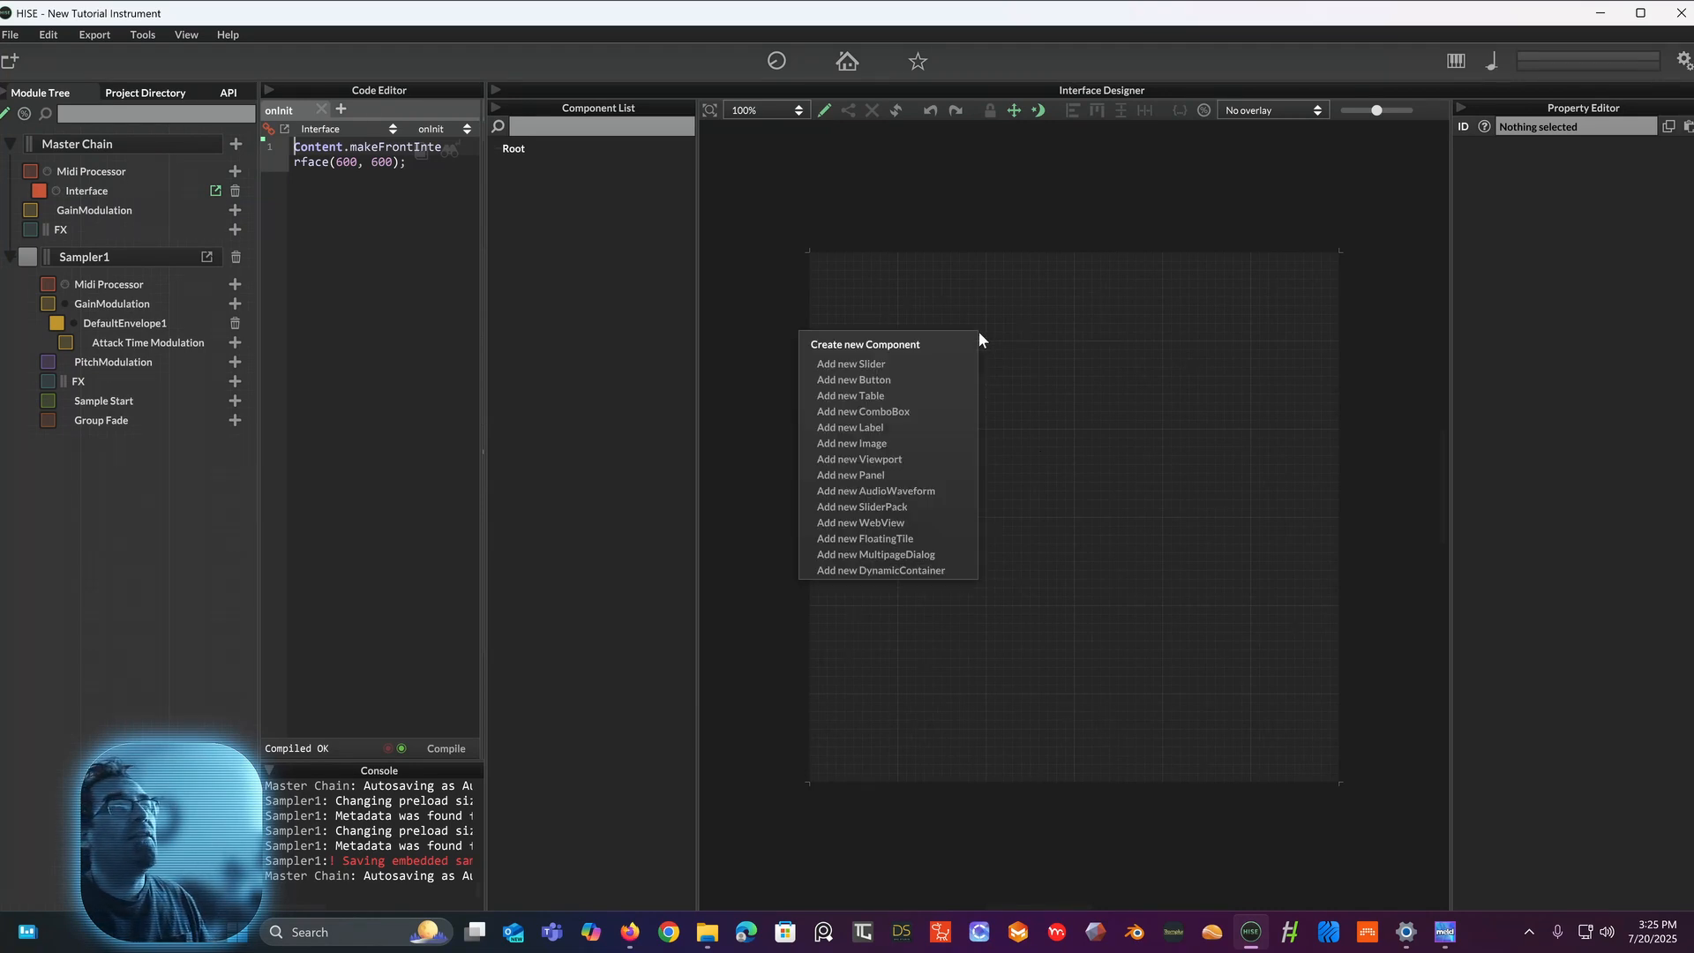
{"action": "left_click", "coordinate": [883, 411]}
{"action": "mouse_move", "coordinate": [1049, 347]}
{"action": "left_mouse_down"}
{"action": "mouse_move", "coordinate": [982, 424]}
{"action": "mouse_move", "coordinate": [991, 362]}
{"action": "mouse_move", "coordinate": [1047, 345]}
{"action": "left_mouse_up"}
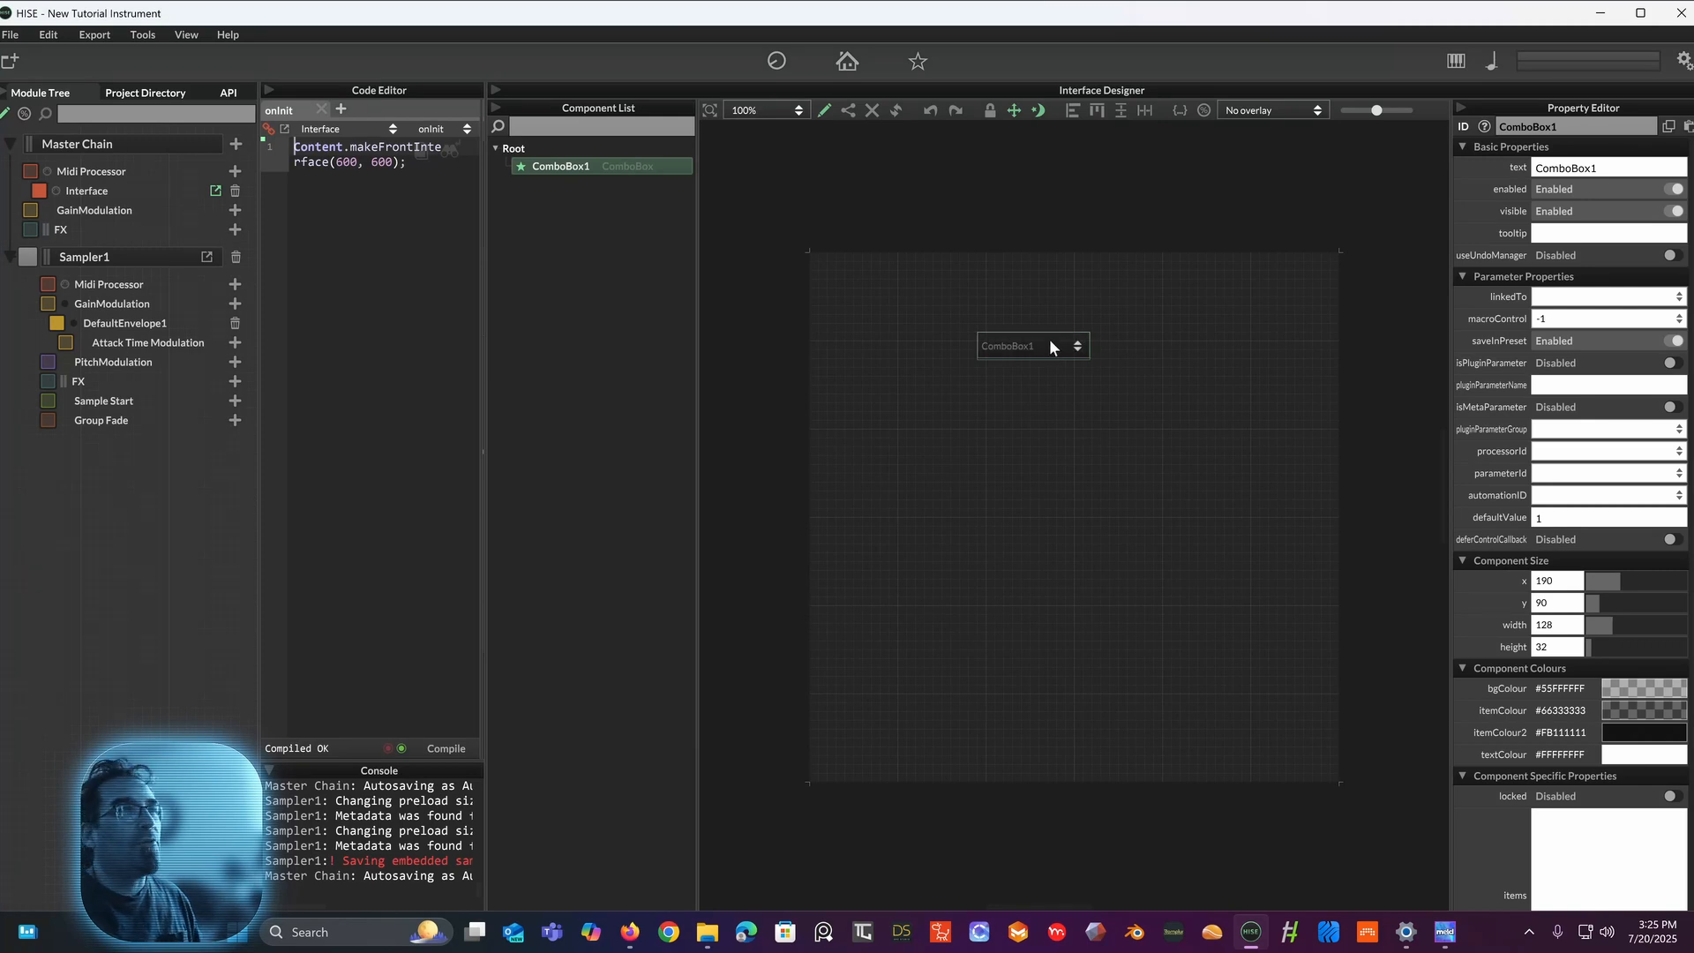
{"action": "left_click_drag", "start_coordinate": [1054, 327], "coordinate": [988, 253]}
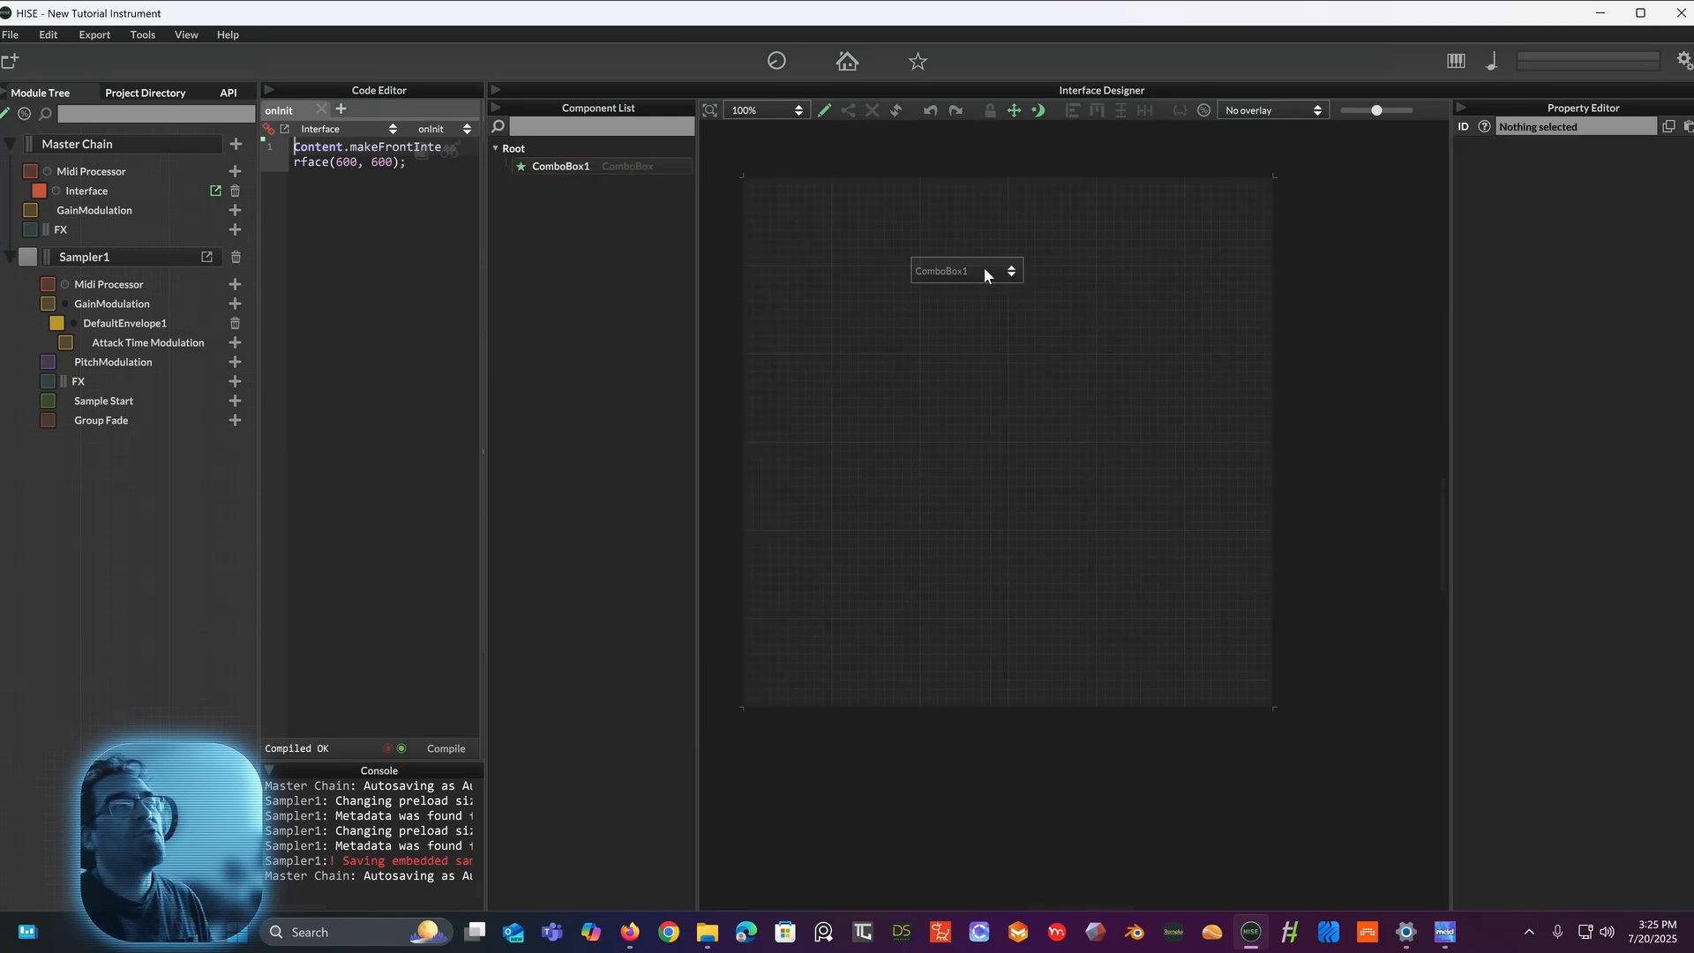
Step: Widen the property area and change the ComboBox's ID to PRST_CB, keeping the renamed component selected
{"action": "left_click", "coordinate": [985, 268]}
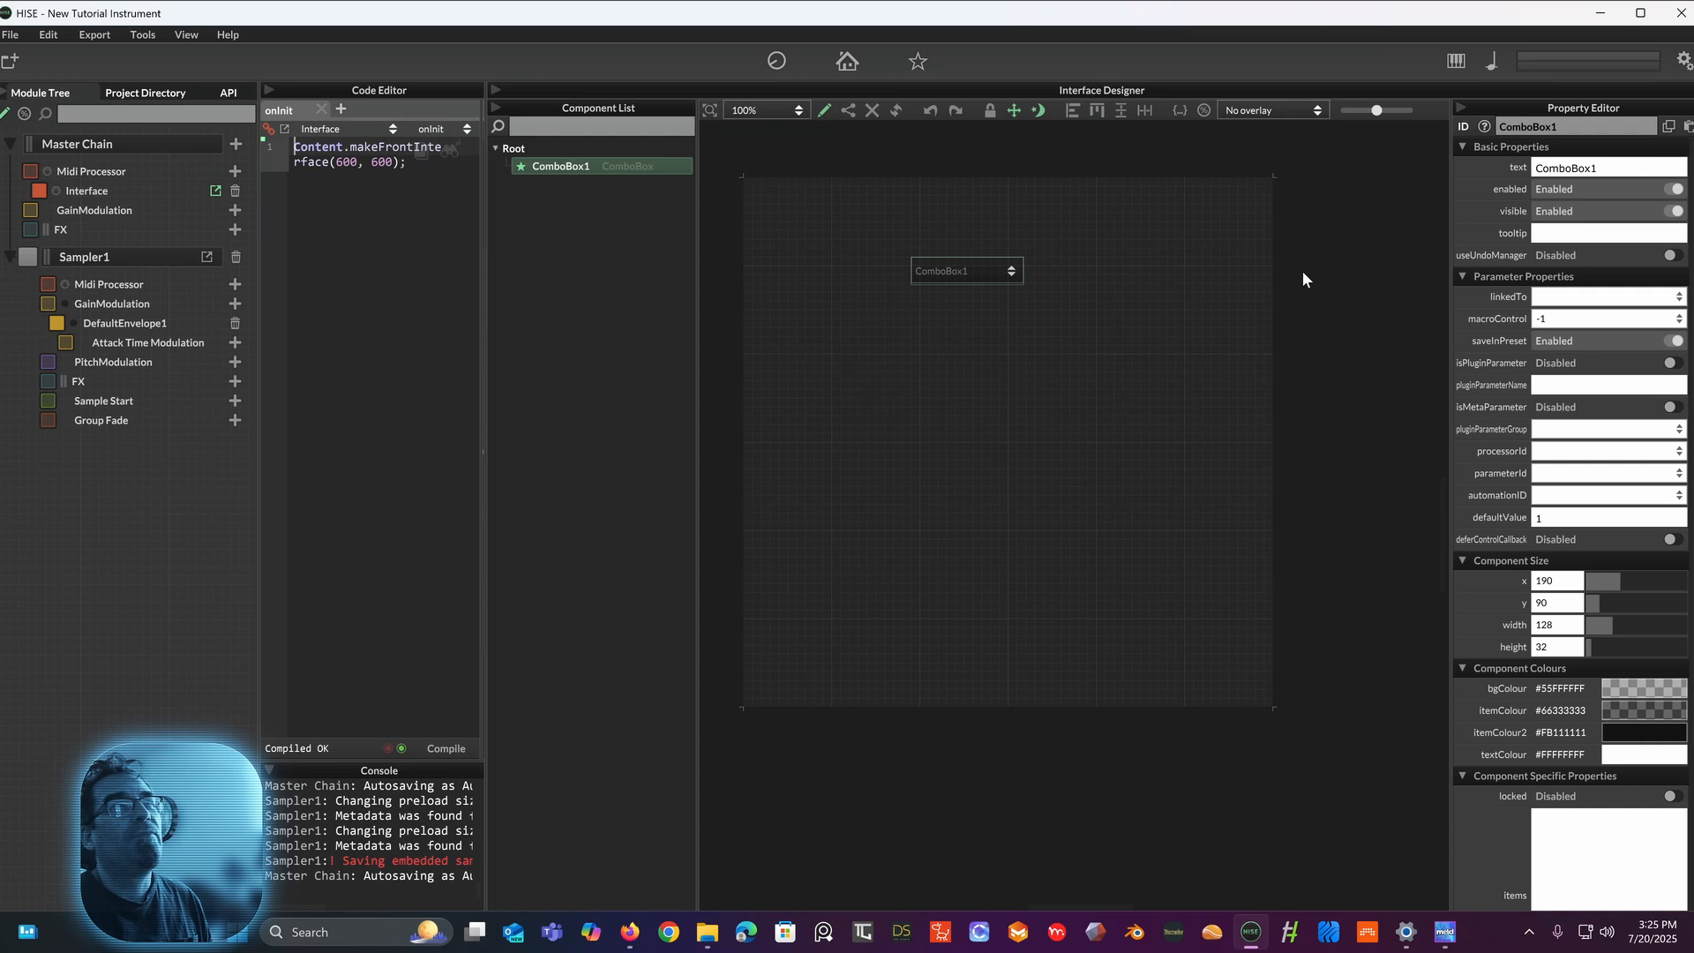
{"action": "left_click_drag", "start_coordinate": [1454, 257], "coordinate": [1337, 264]}
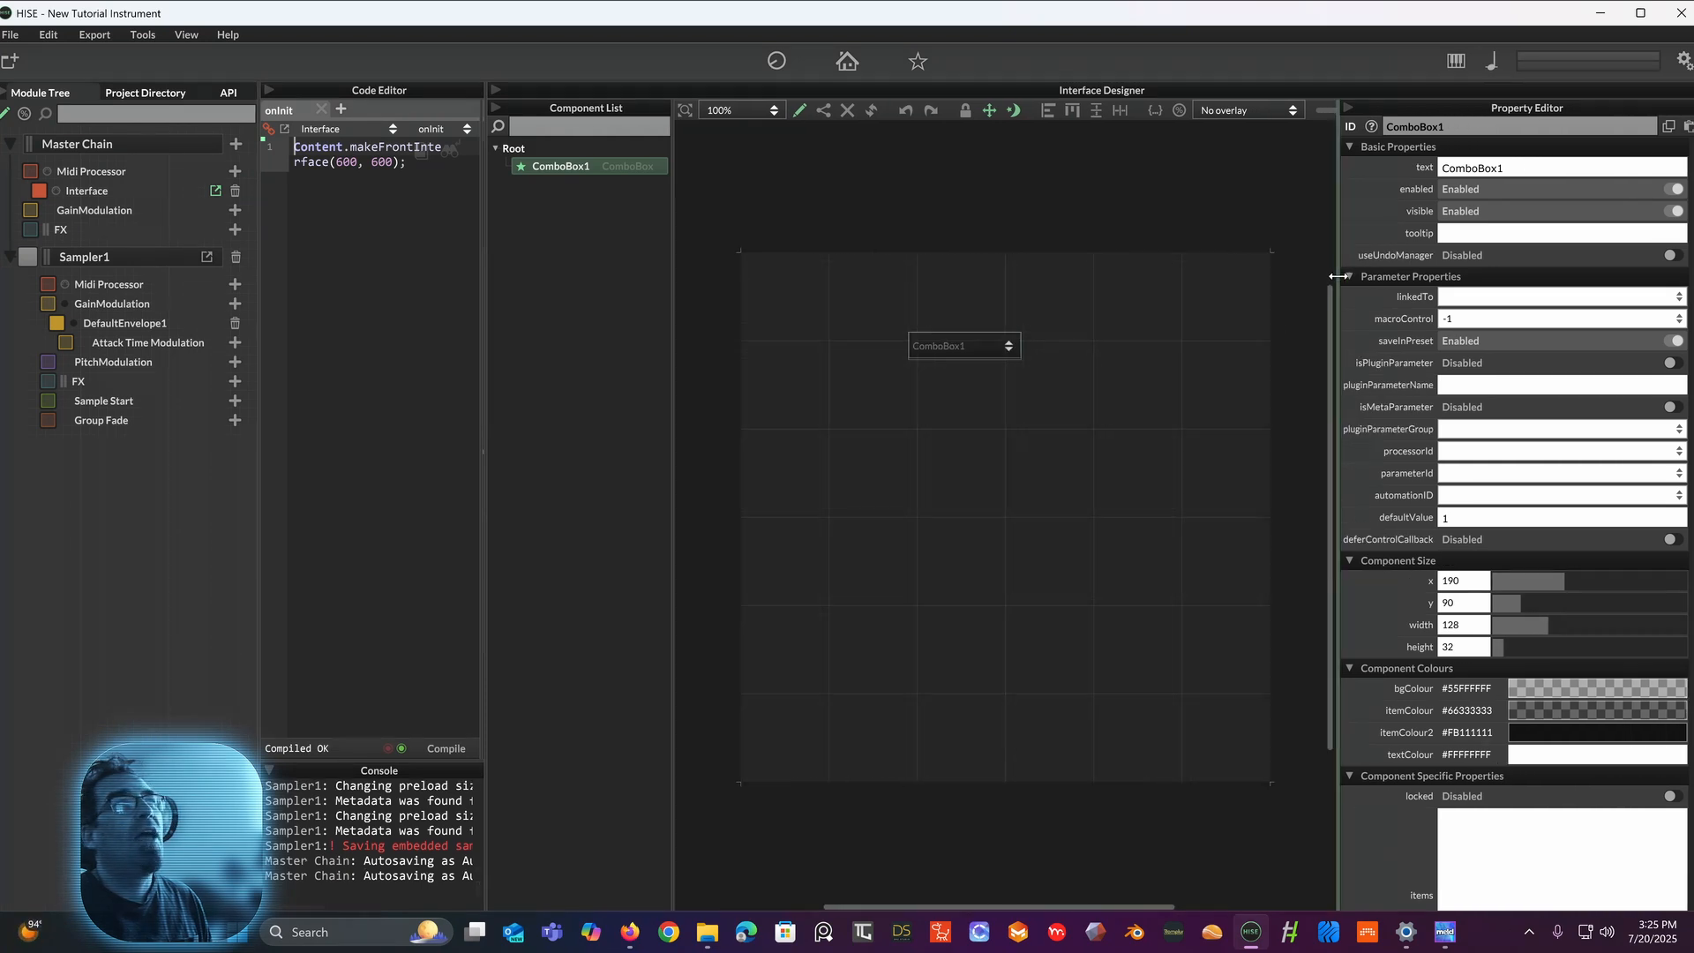
{"action": "left_click", "coordinate": [794, 111]}
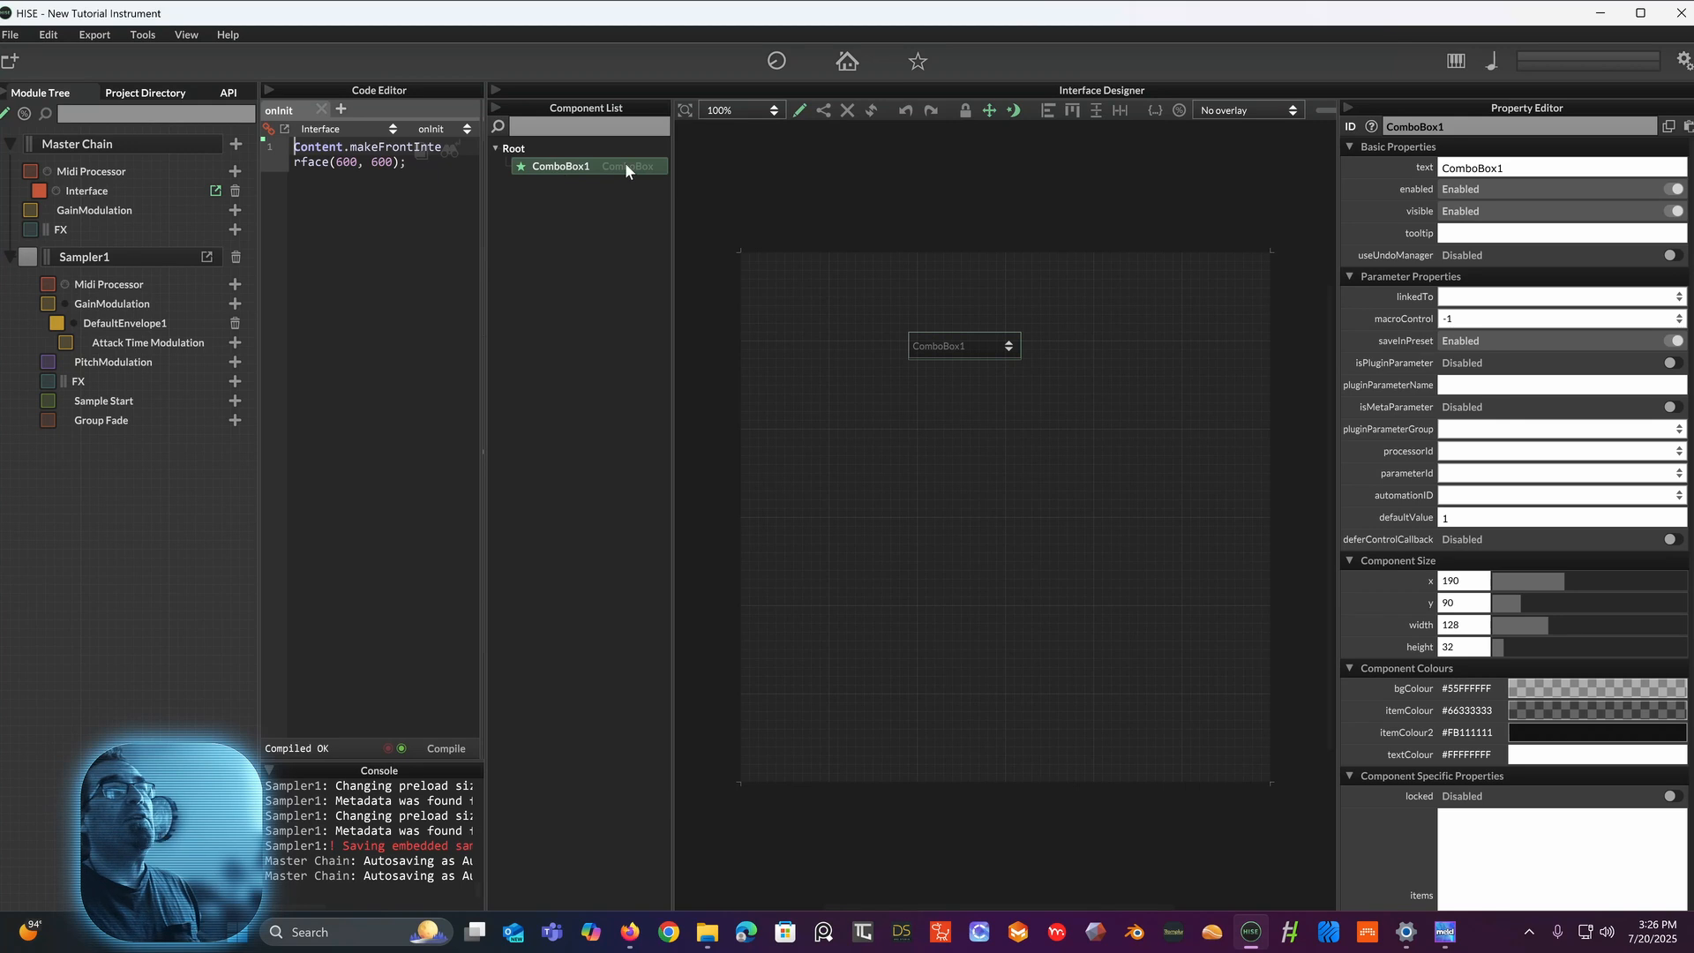
{"action": "left_click", "coordinate": [1456, 128]}
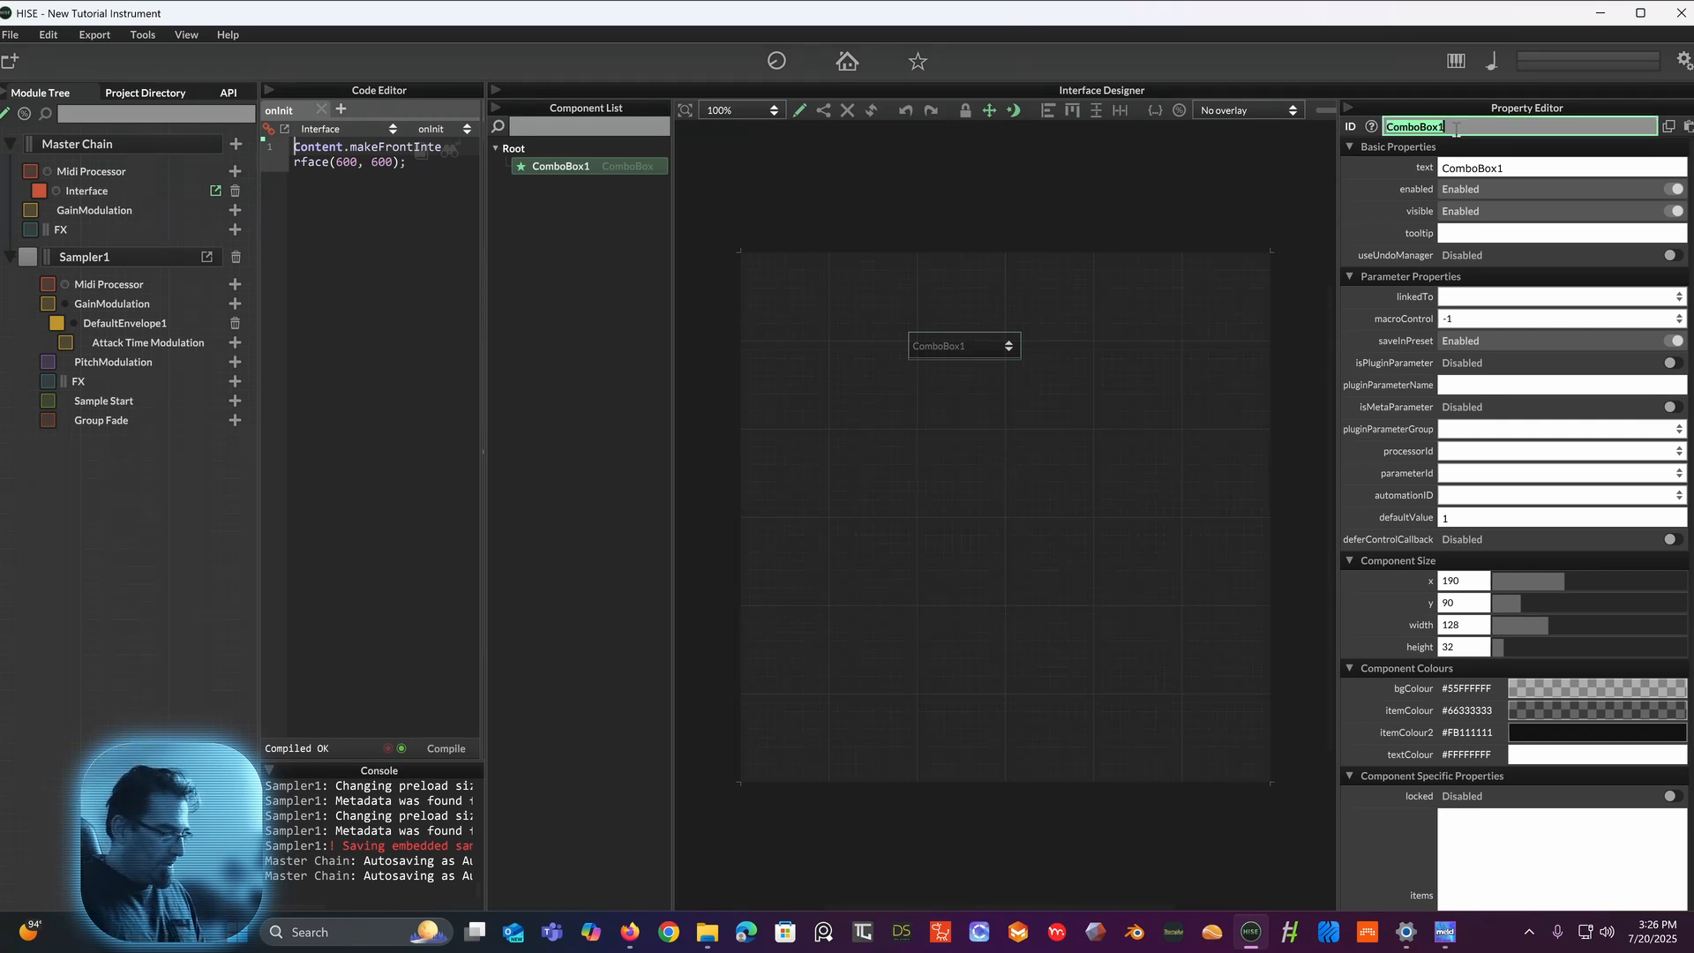
{"action": "type", "text": "PRST"}
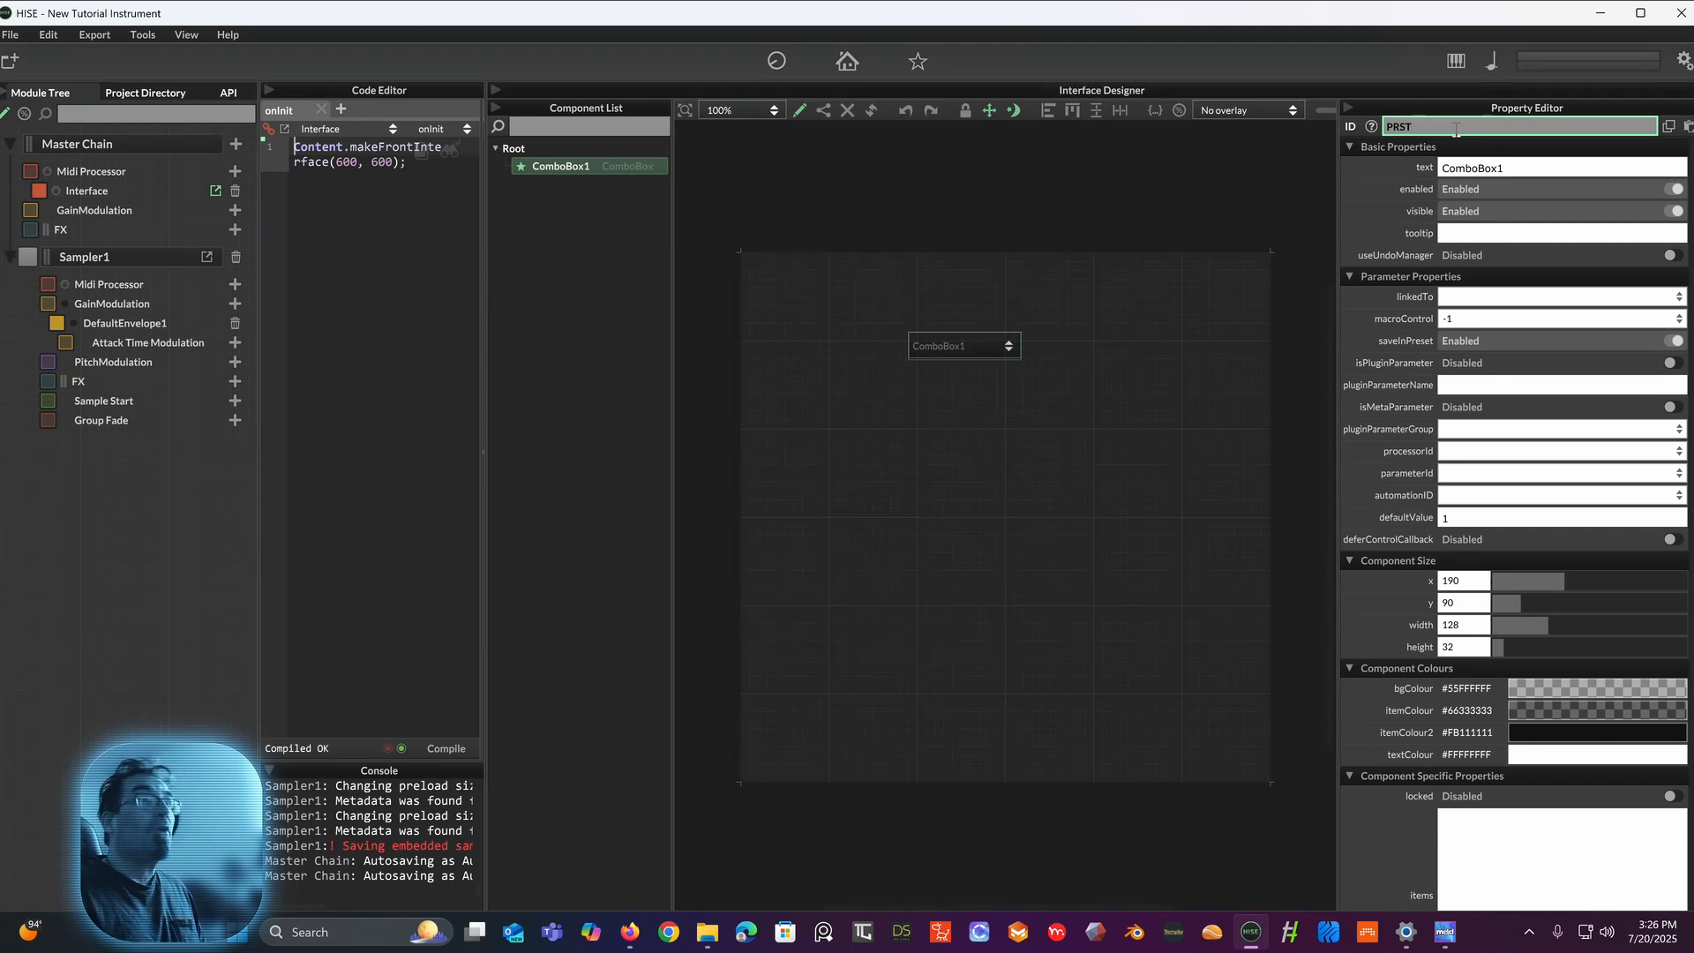
{"action": "type", "text": "_CB"}
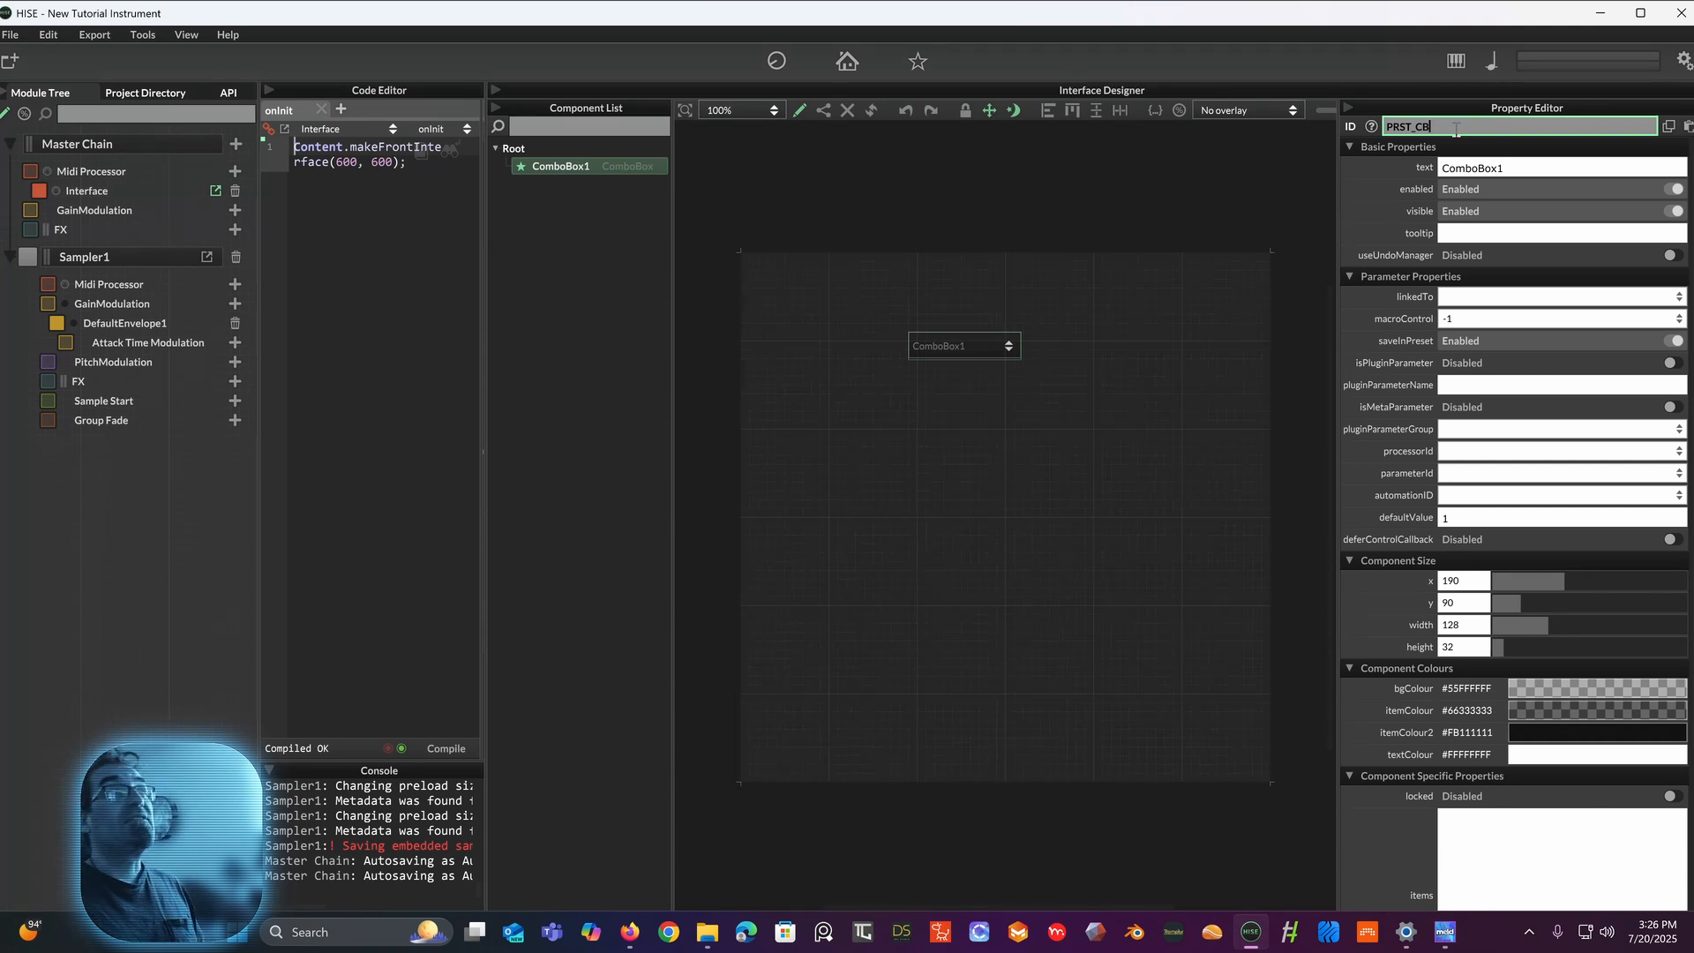
{"action": "key", "text": "Return"}
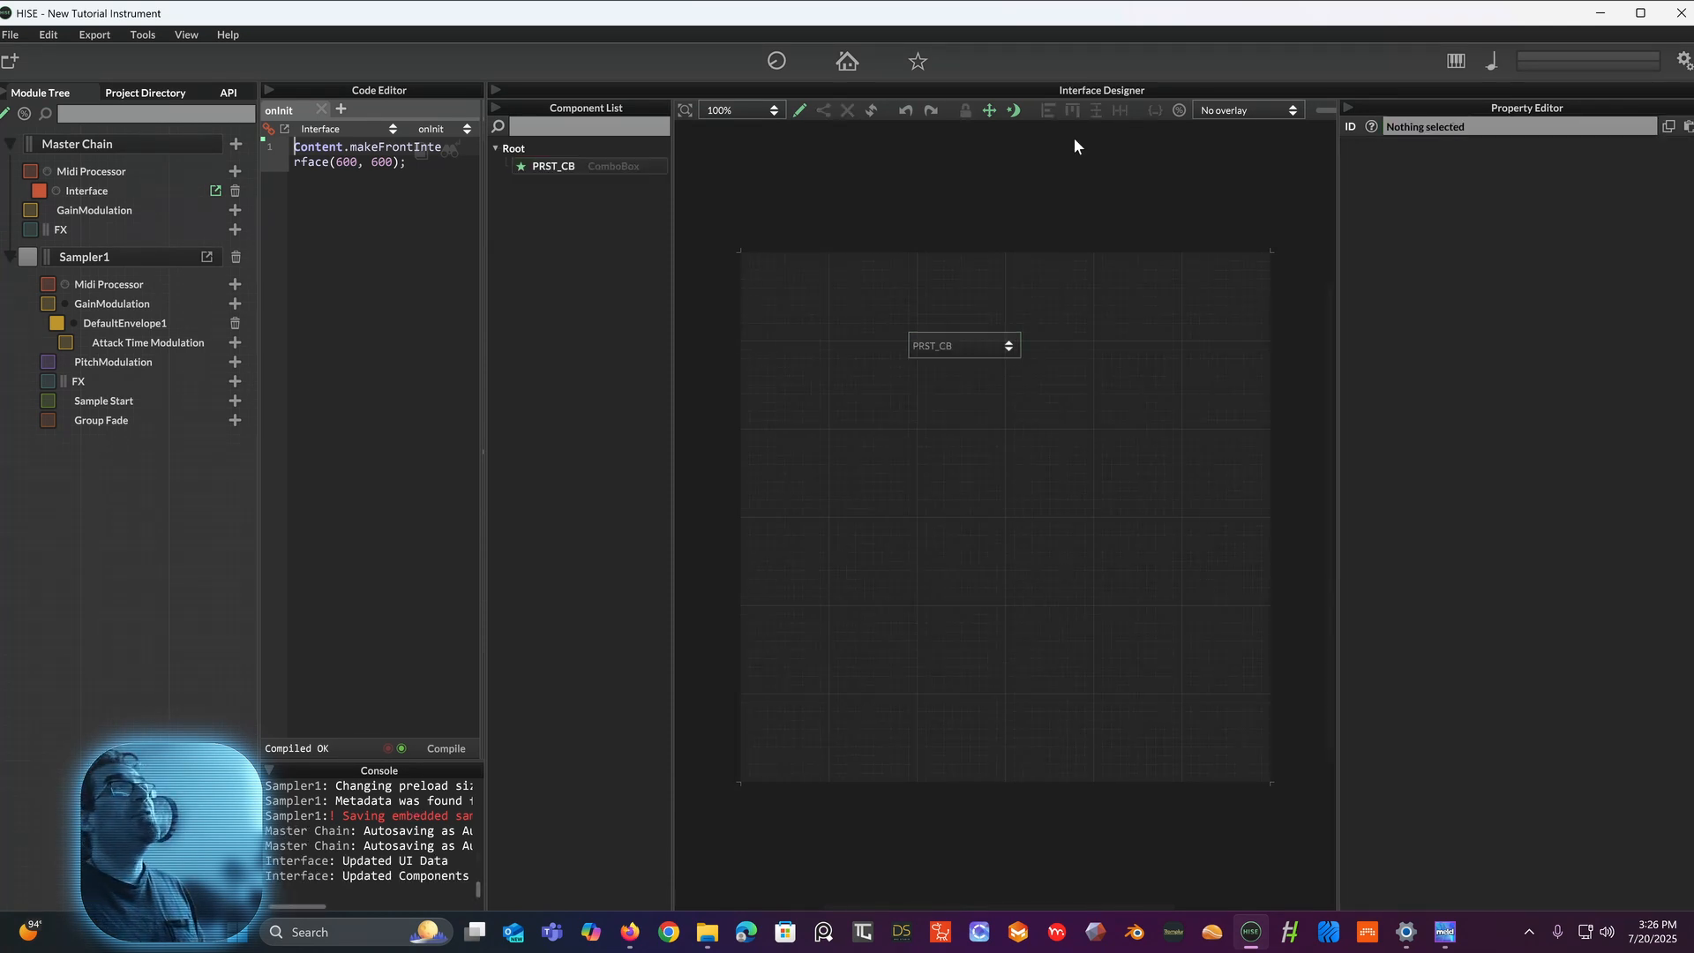
{"action": "left_click", "coordinate": [567, 169]}
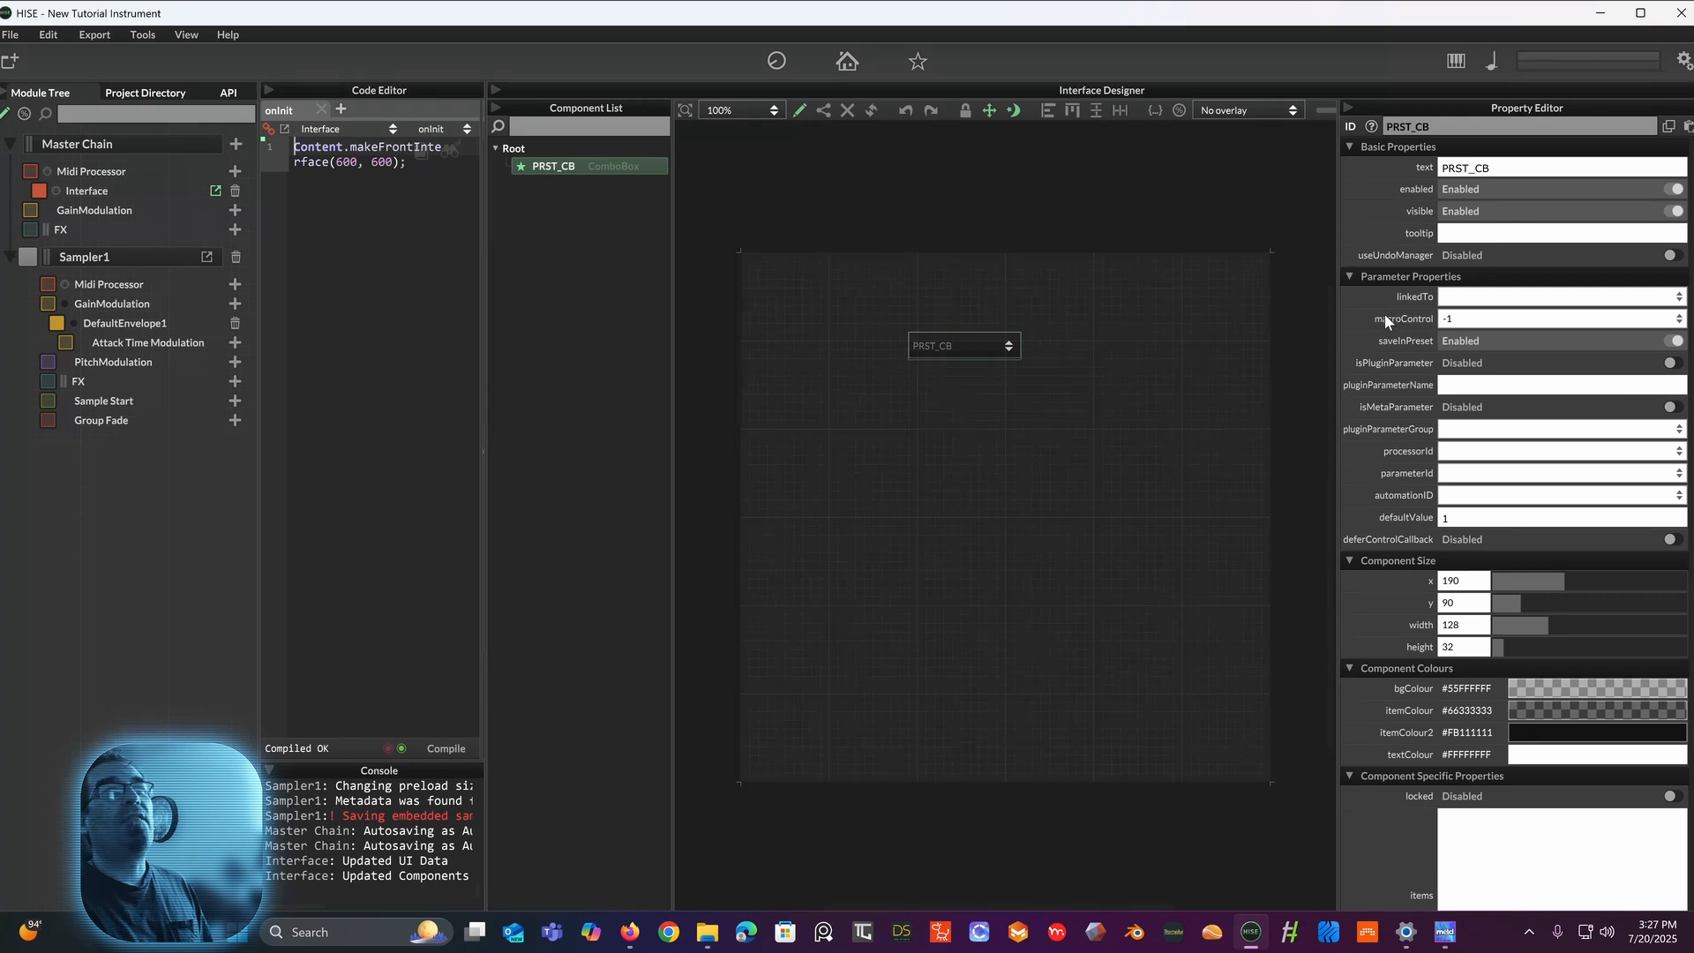
Step: Find PRST_CB's items property and check the sample map names available in Sampler1's Map Editor
{"action": "scroll", "coordinate": [1388, 318], "scroll_direction": "down", "scroll_amount": 3}
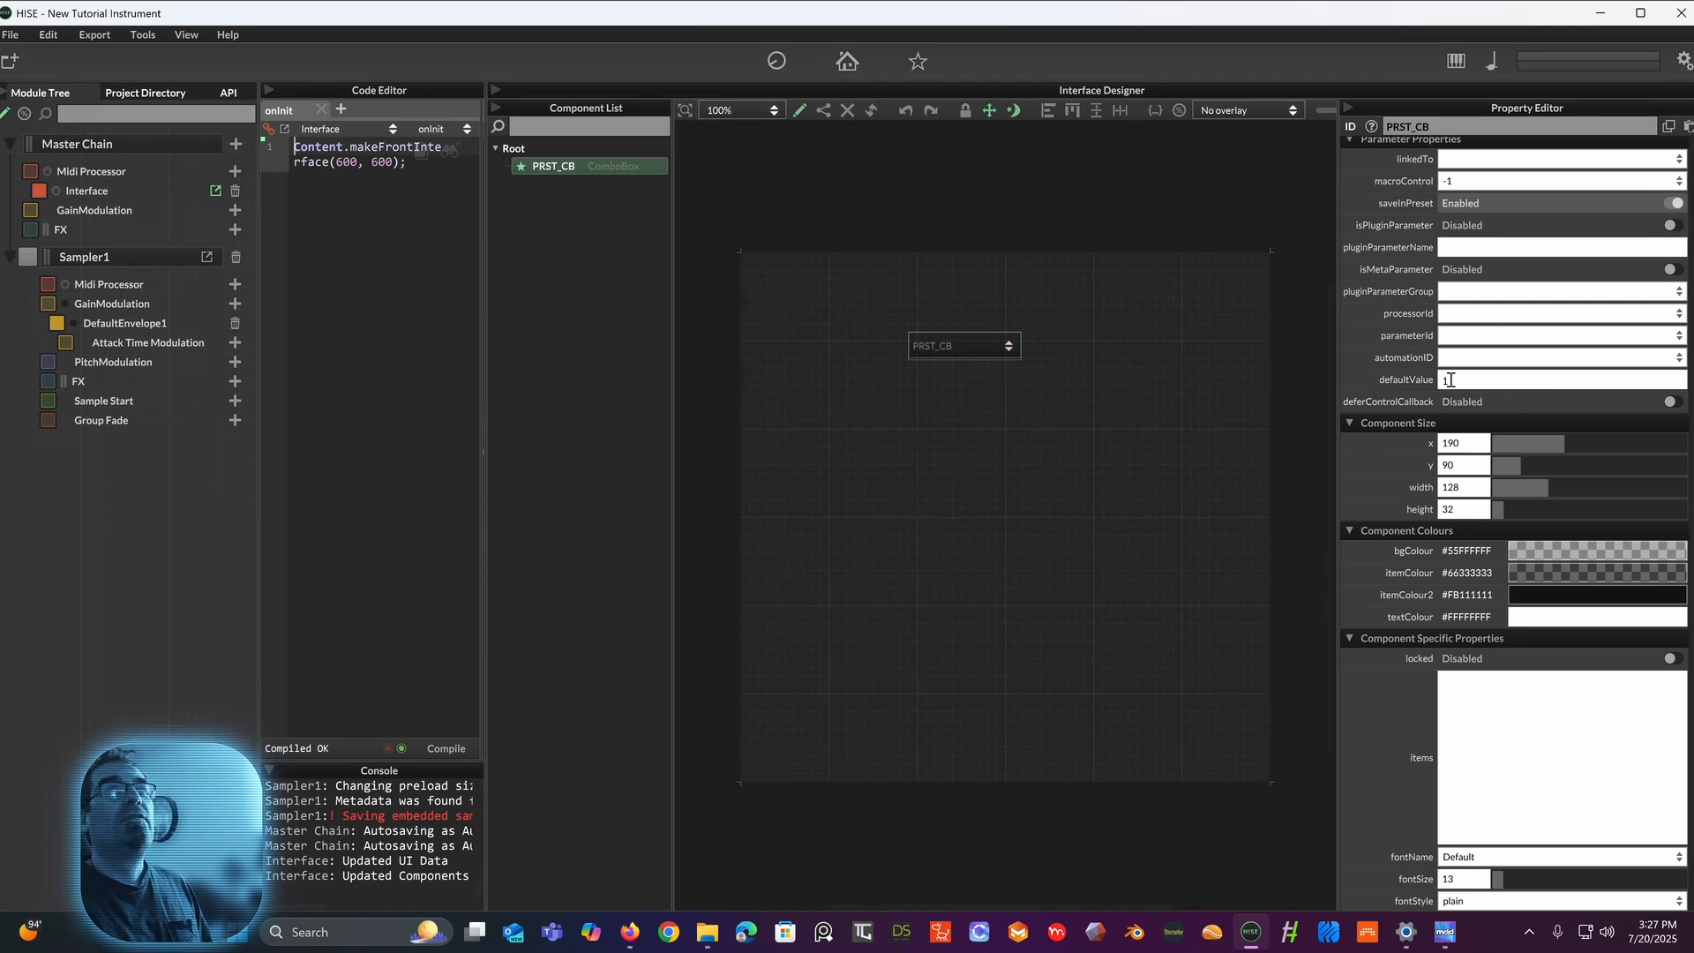
{"action": "scroll", "coordinate": [1465, 465], "scroll_direction": "down", "scroll_amount": 2}
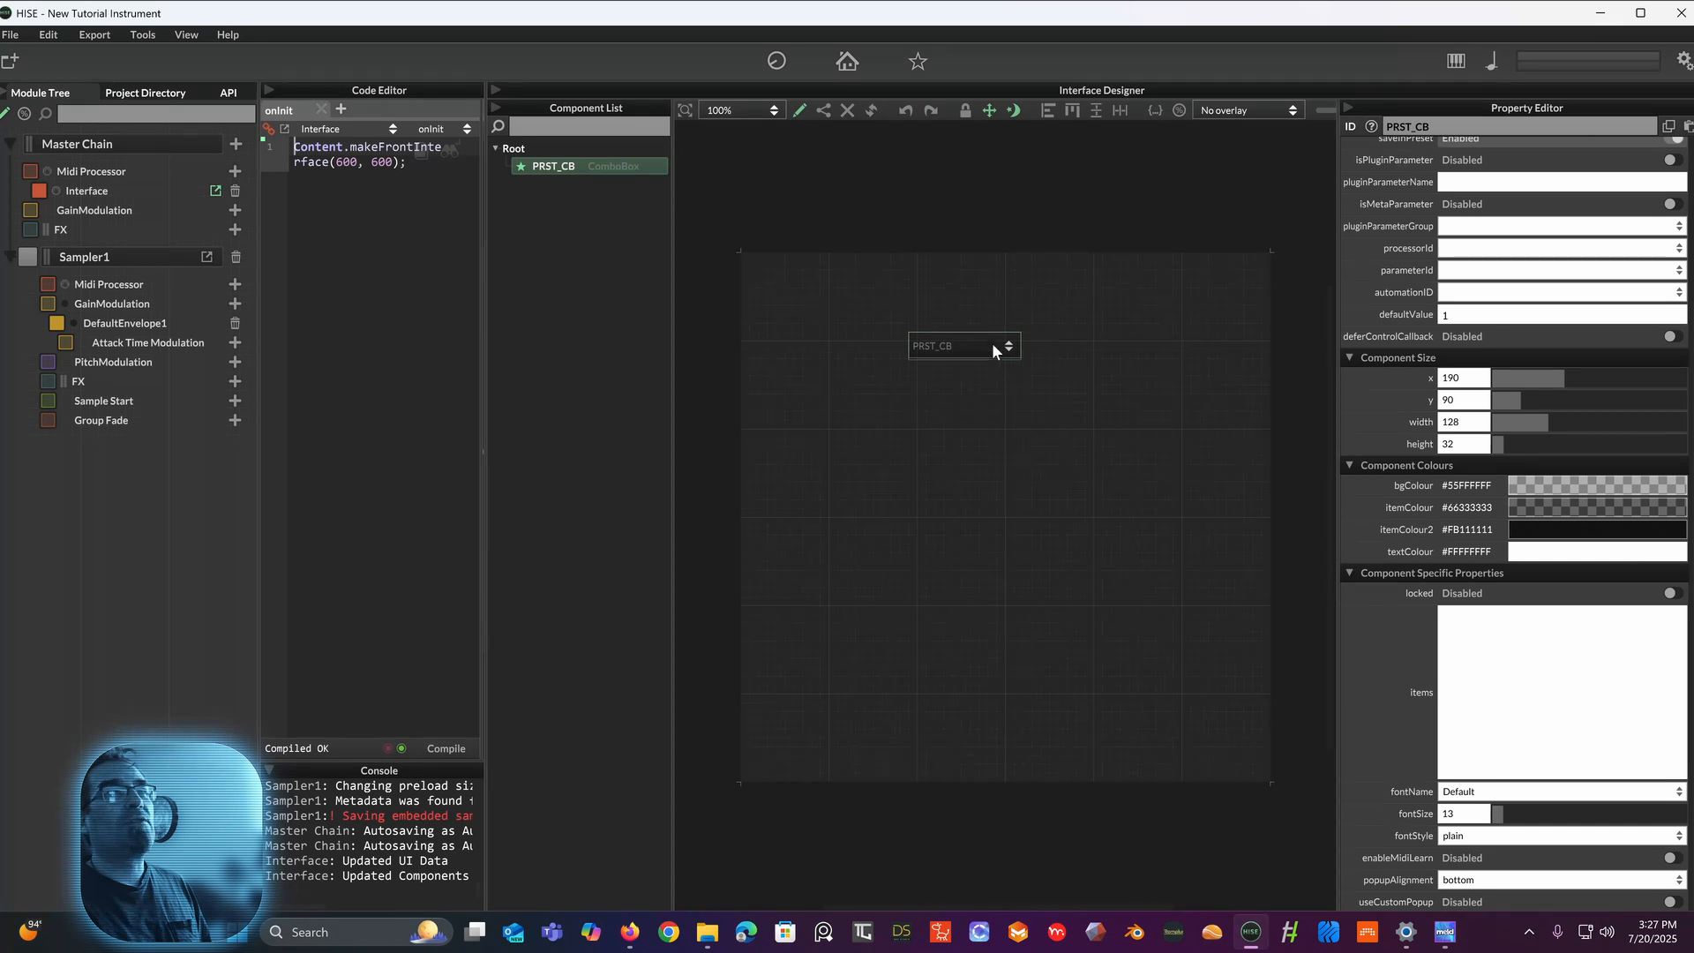
{"action": "left_click", "coordinate": [1485, 679]}
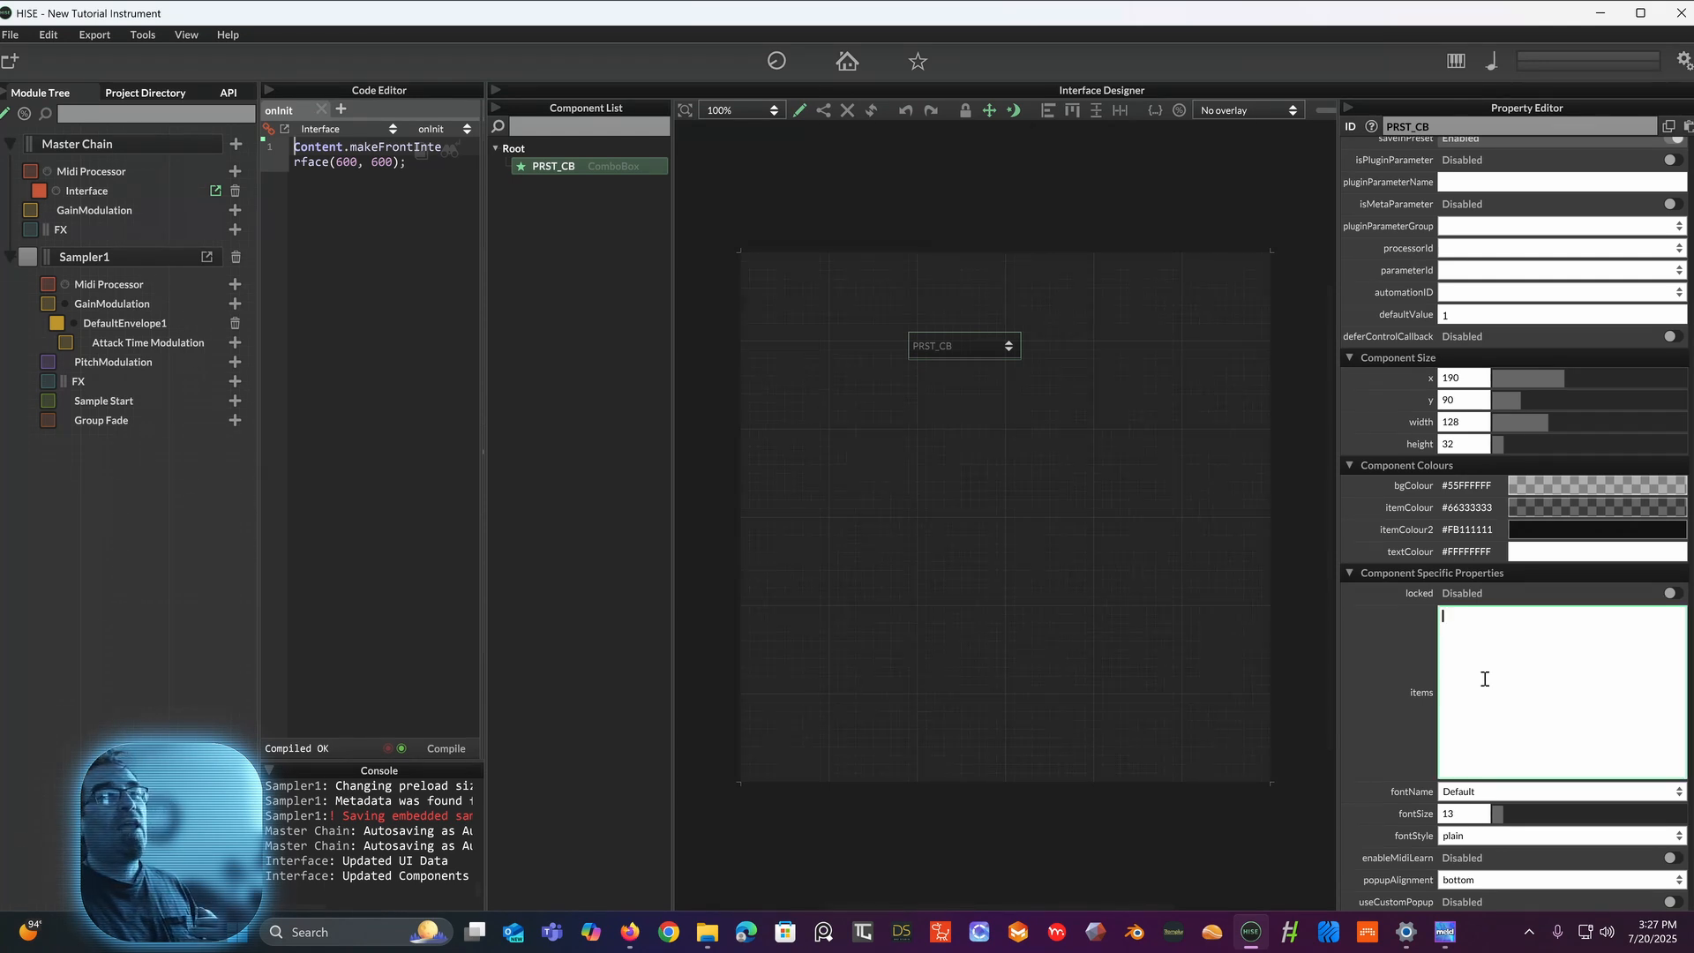
{"action": "left_click", "coordinate": [1007, 357]}
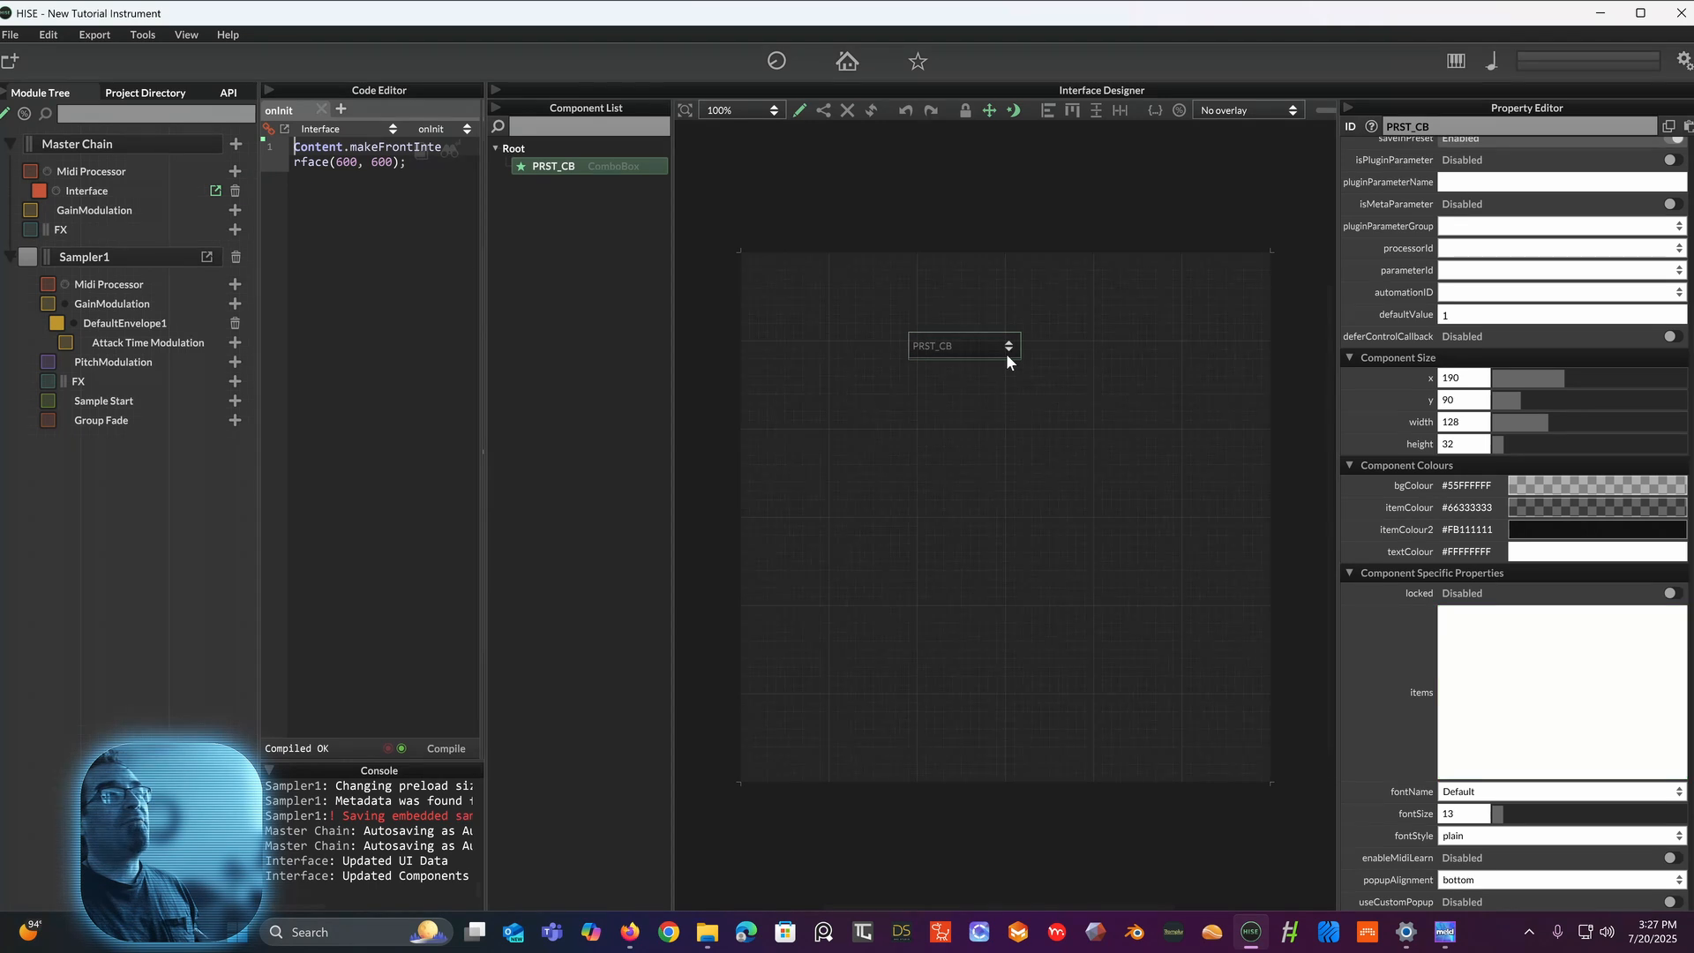
{"action": "double_click", "coordinate": [132, 252]}
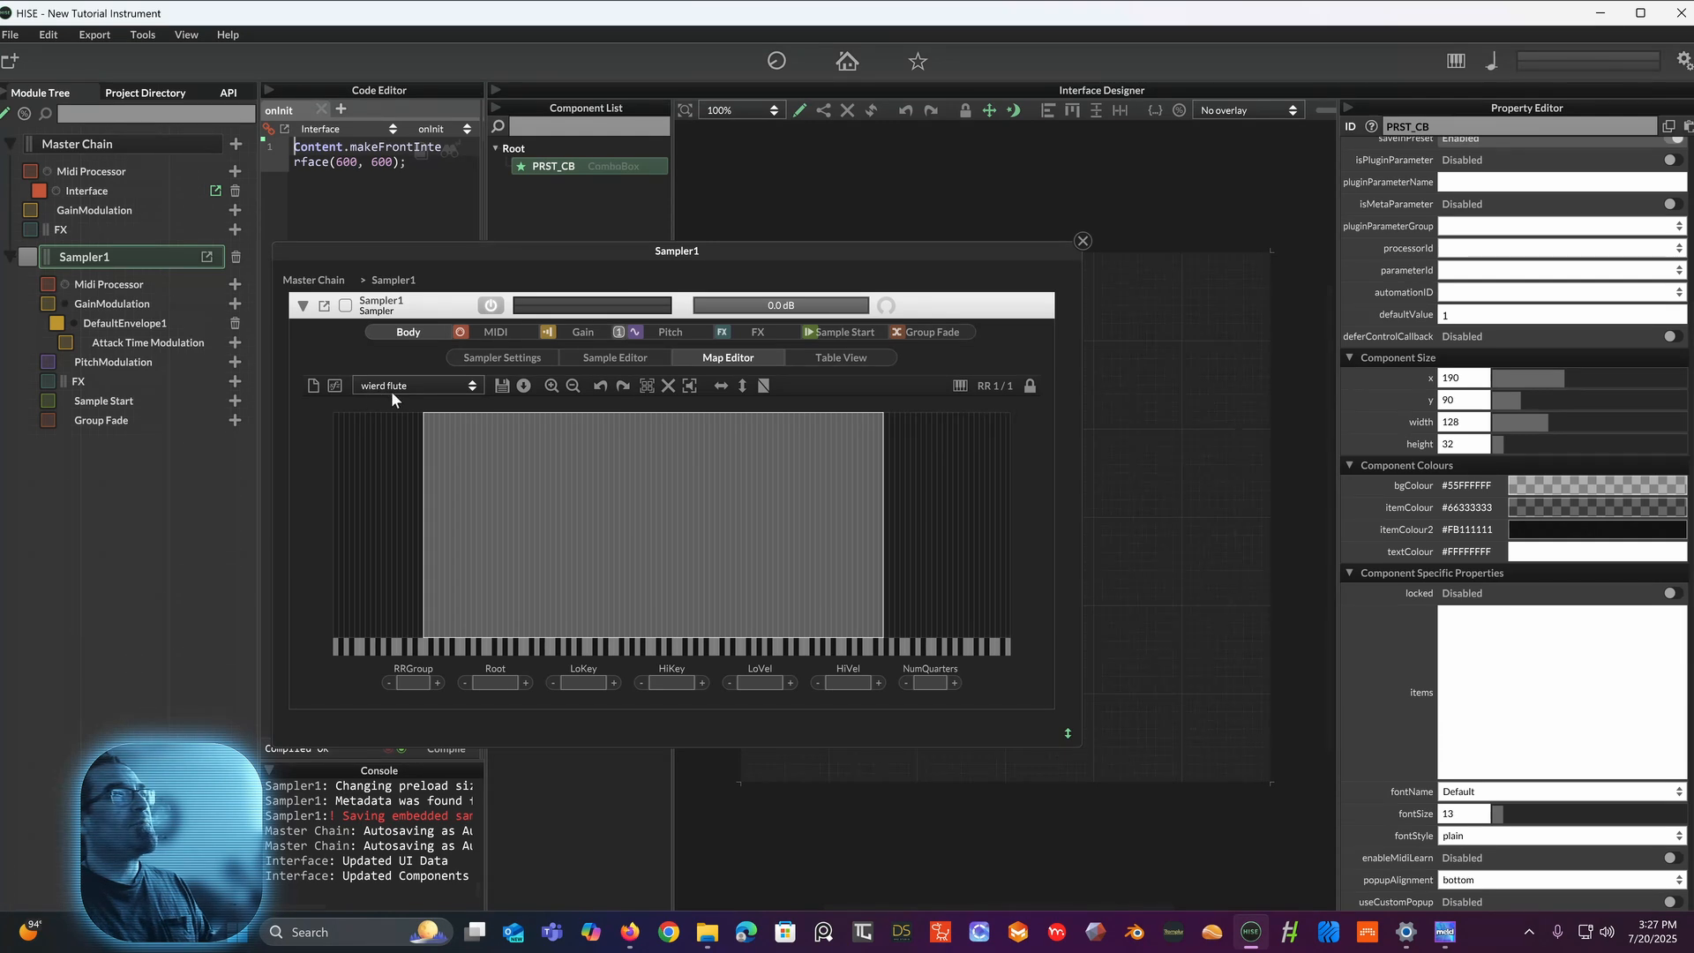
{"action": "left_click", "coordinate": [420, 385]}
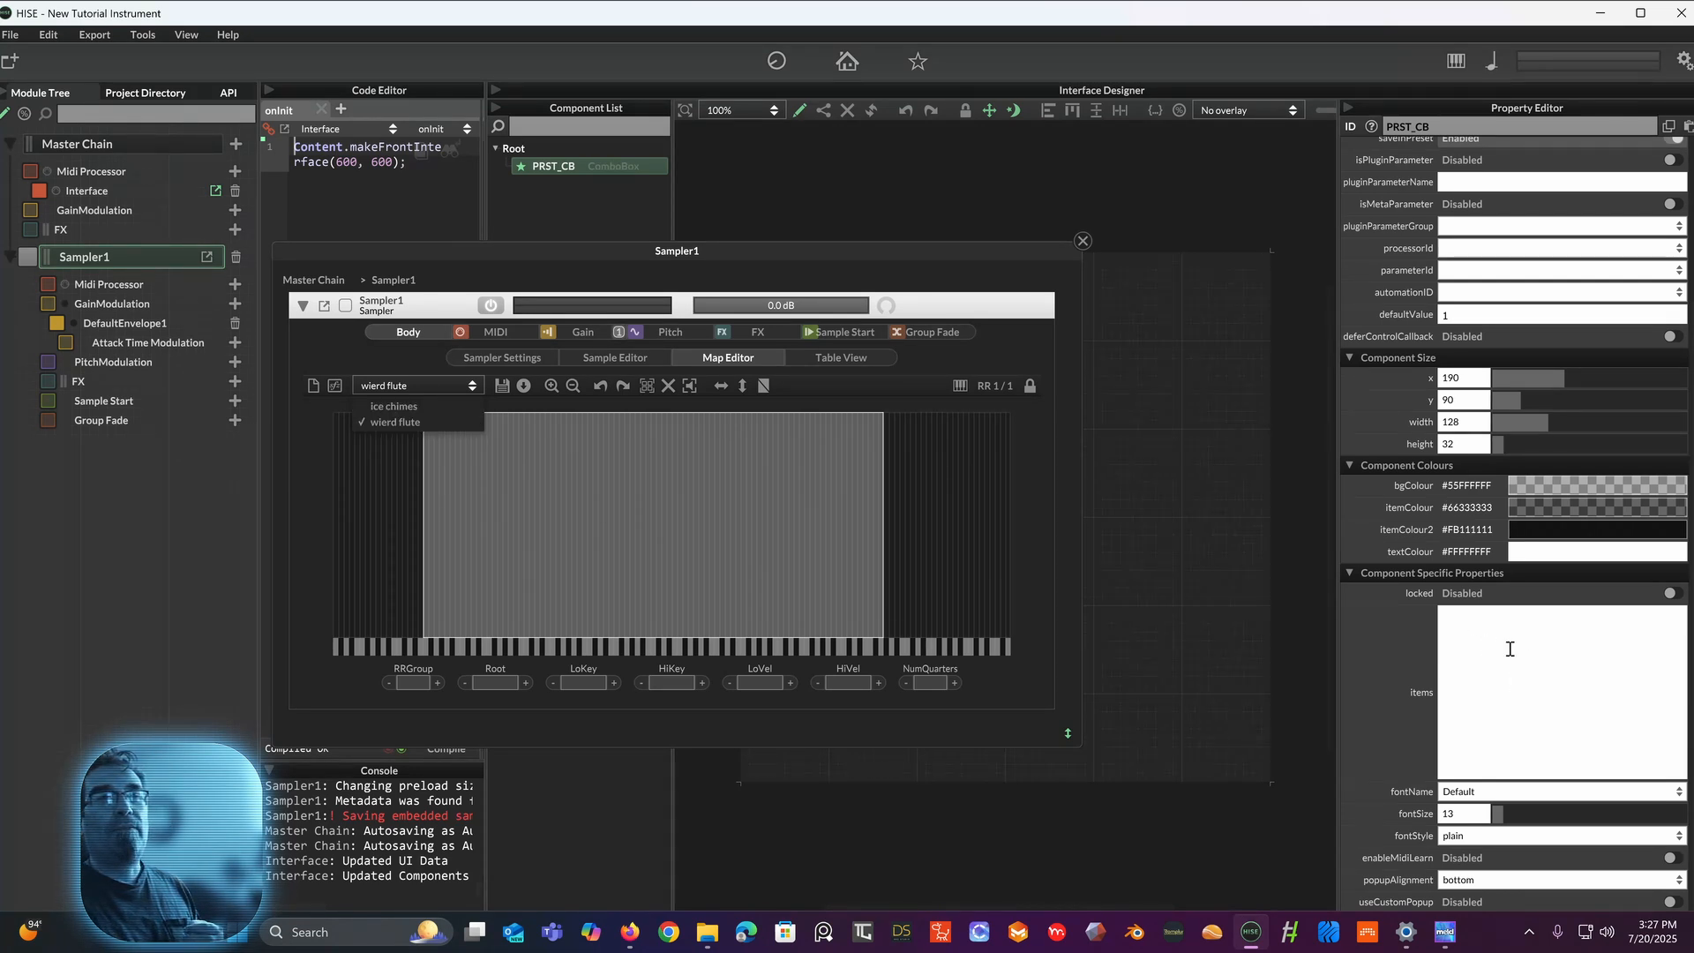
Step: Enter "ice chimes" and "wierd flute" on separate lines as PRST_CB's items, and close the Sampler1 editor
{"action": "left_click", "coordinate": [1474, 639]}
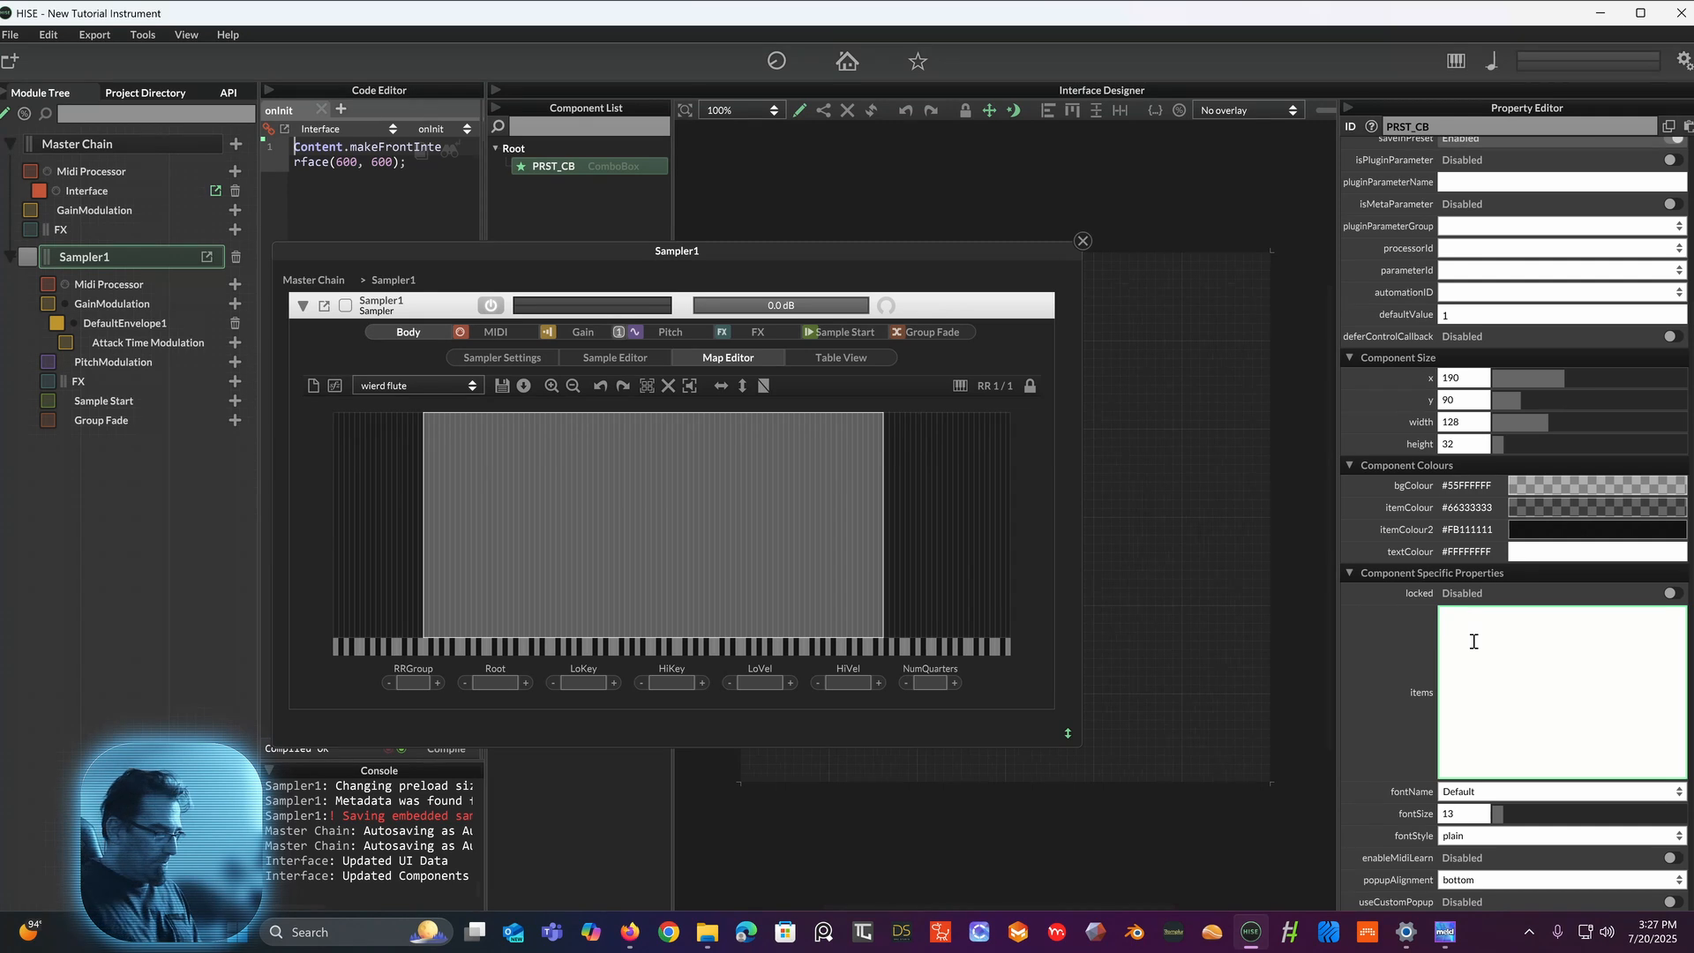
{"action": "type", "text": "ice chimes "}
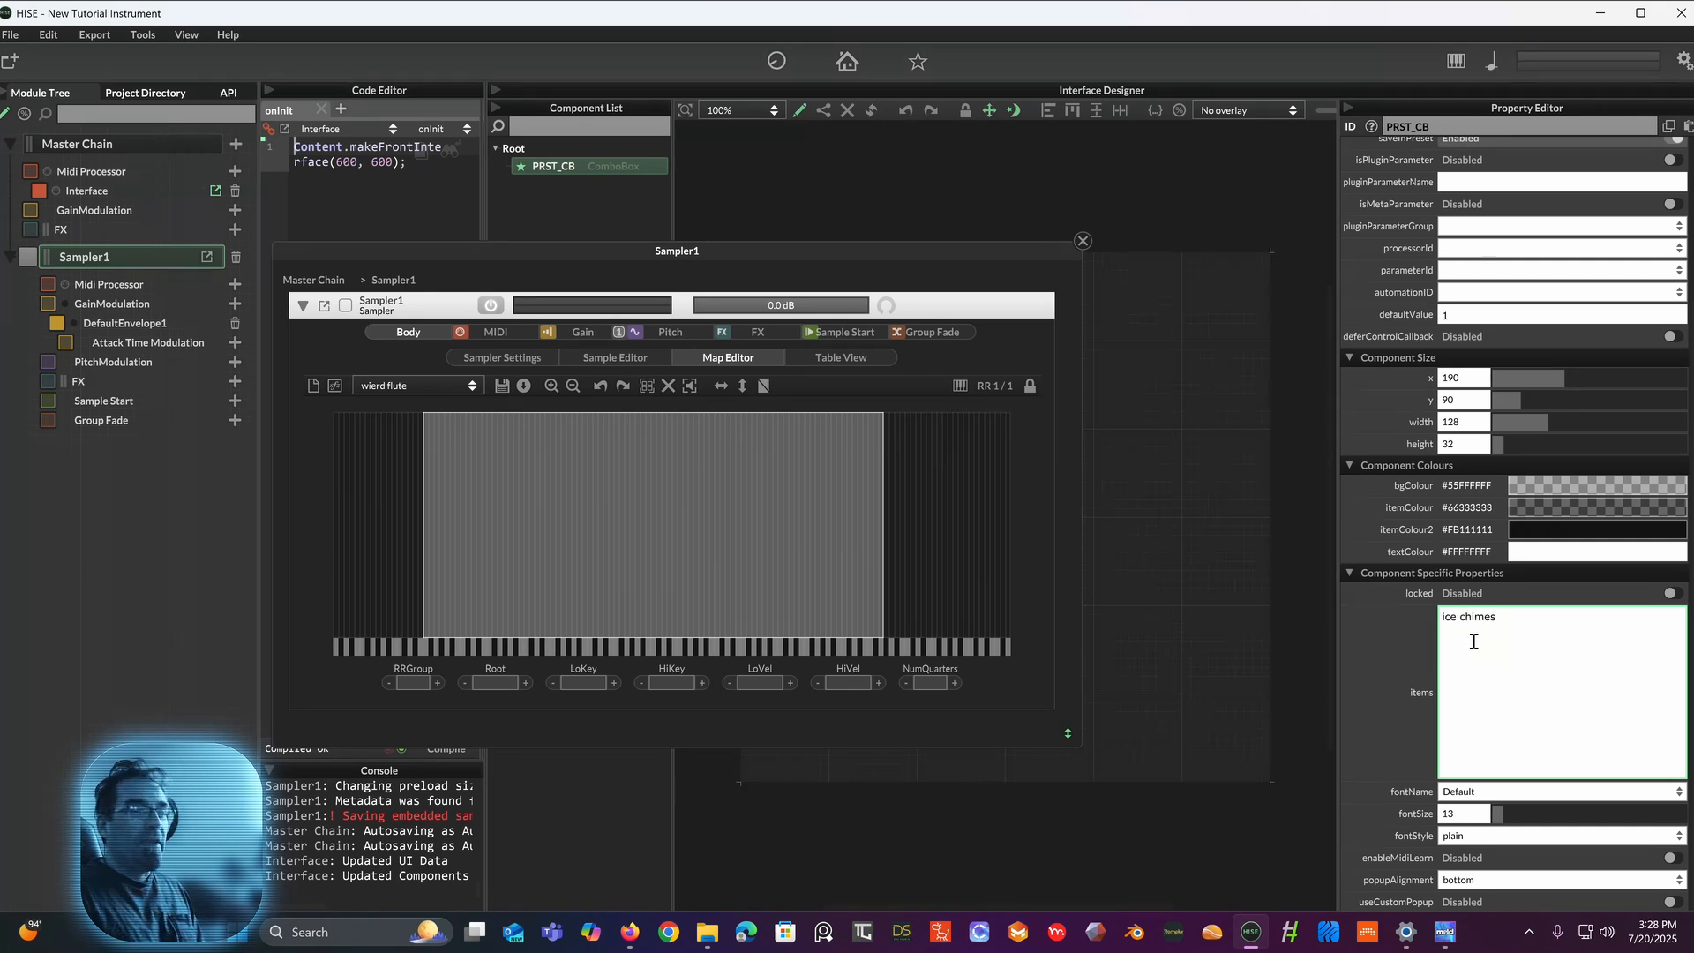
{"action": "type", "text": "wier"}
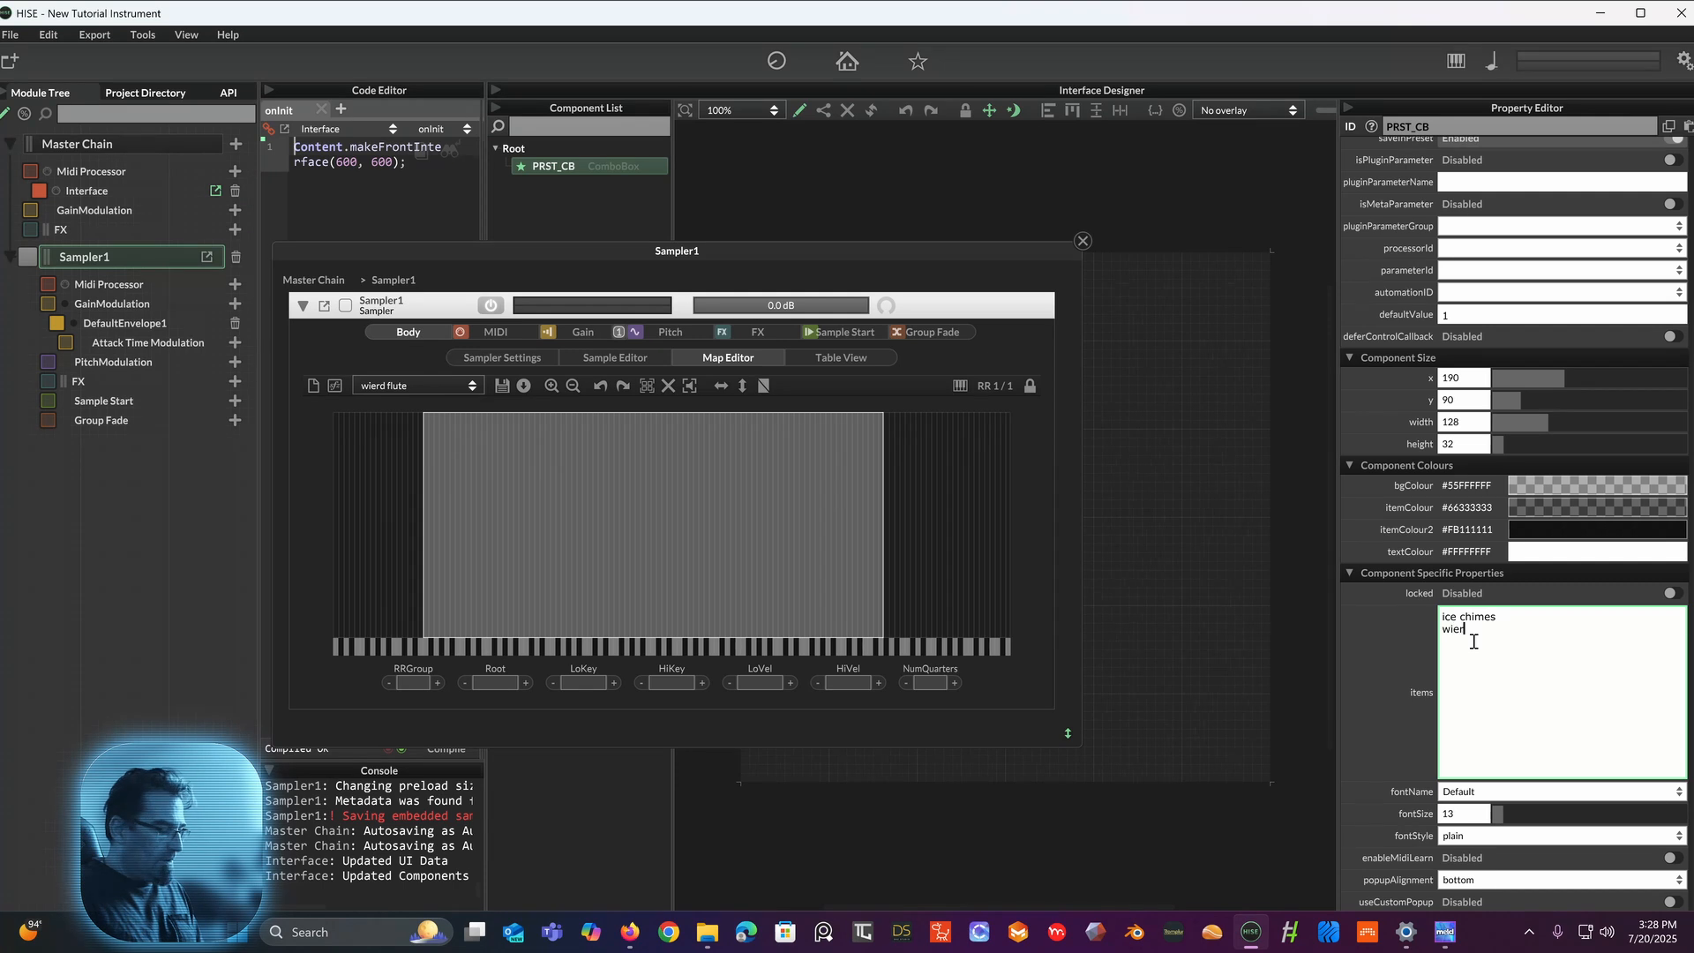
{"action": "type", "text": "d flute"}
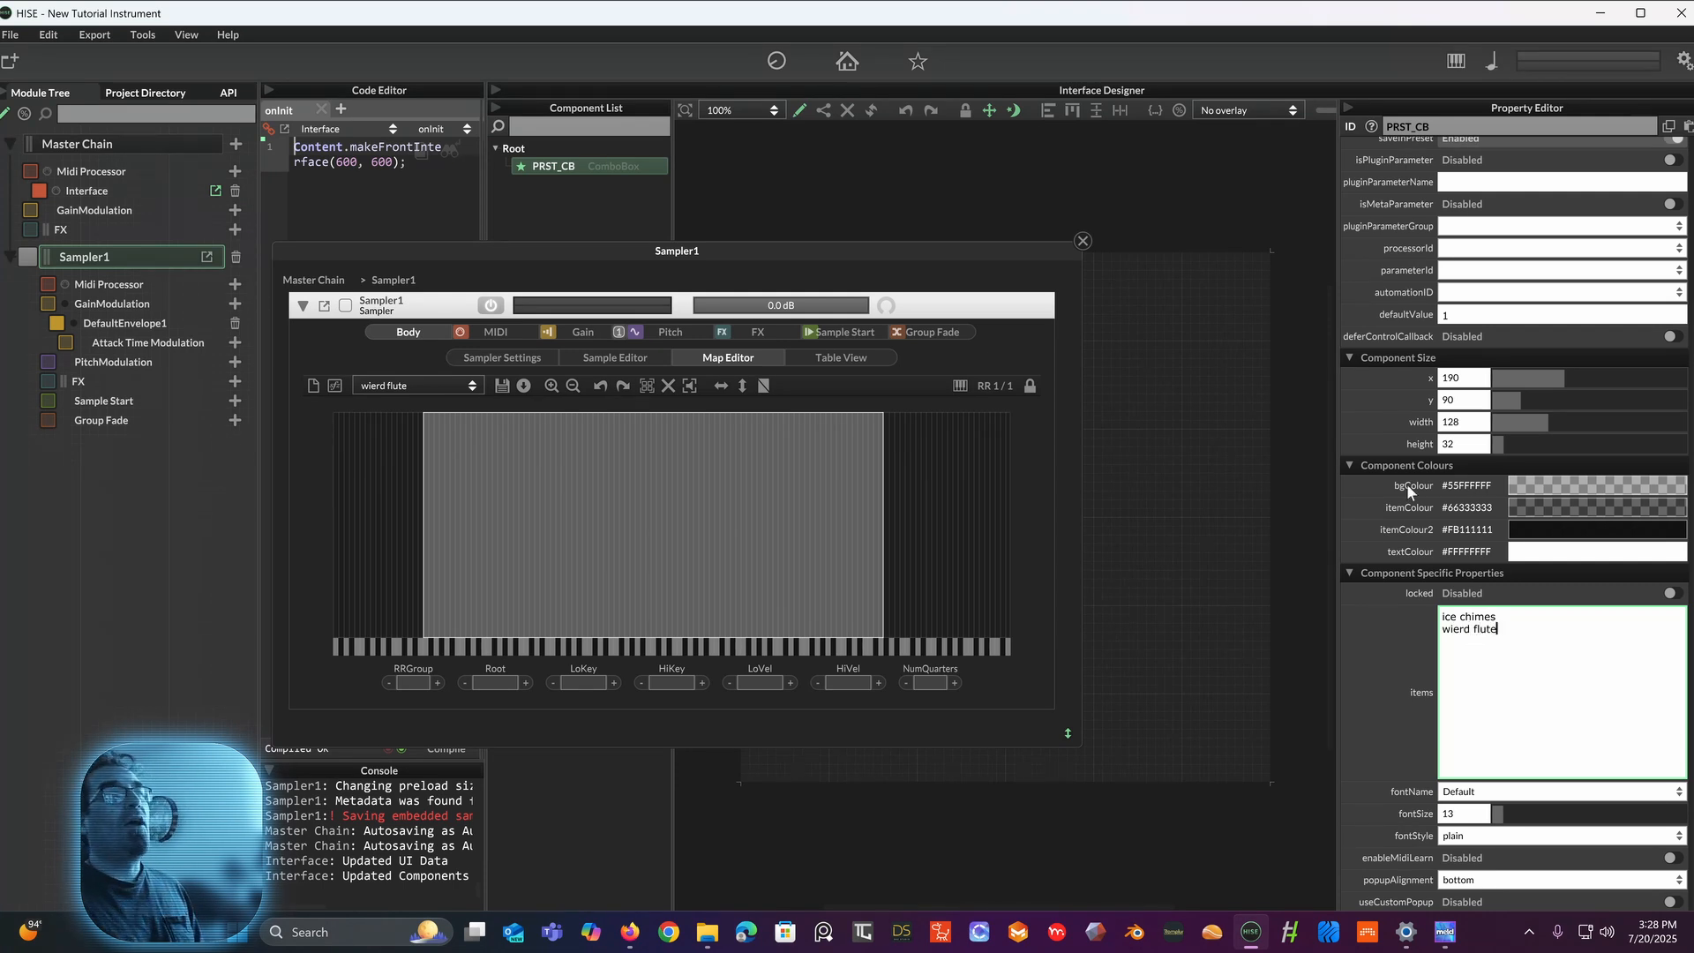
{"action": "left_click", "coordinate": [1083, 240]}
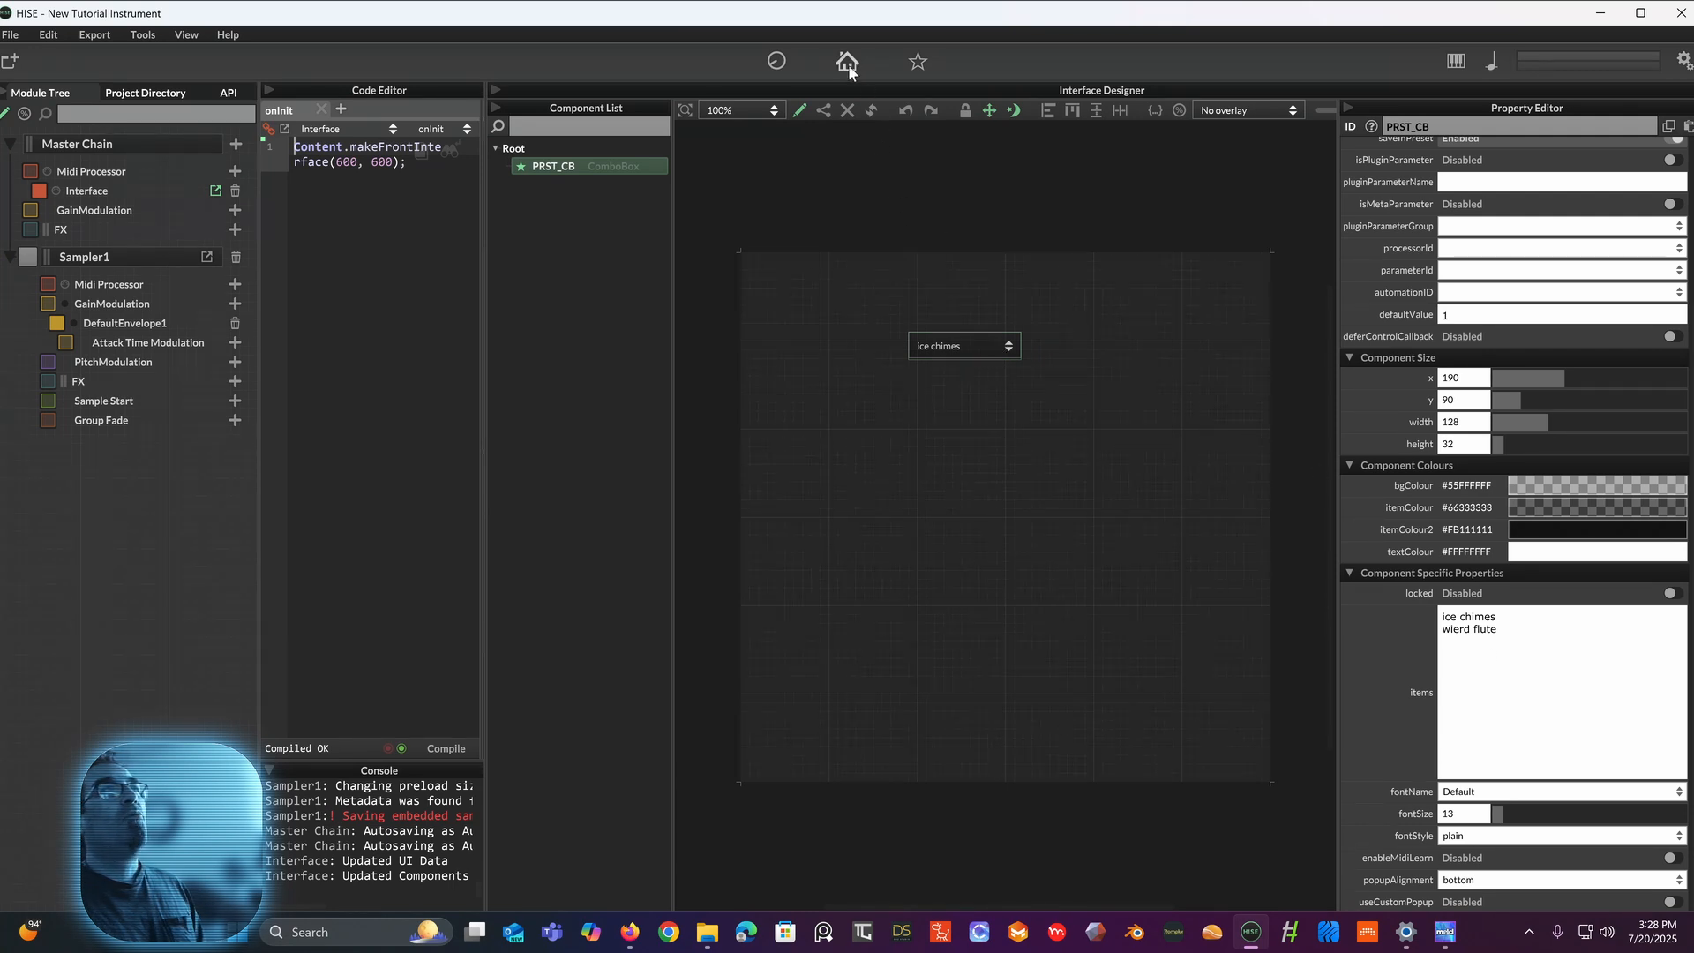
Step: Switch the interface canvas out of edit mode and test the ComboBox by choosing wierd flute and returning to ice chimes
{"action": "left_click", "coordinate": [800, 112]}
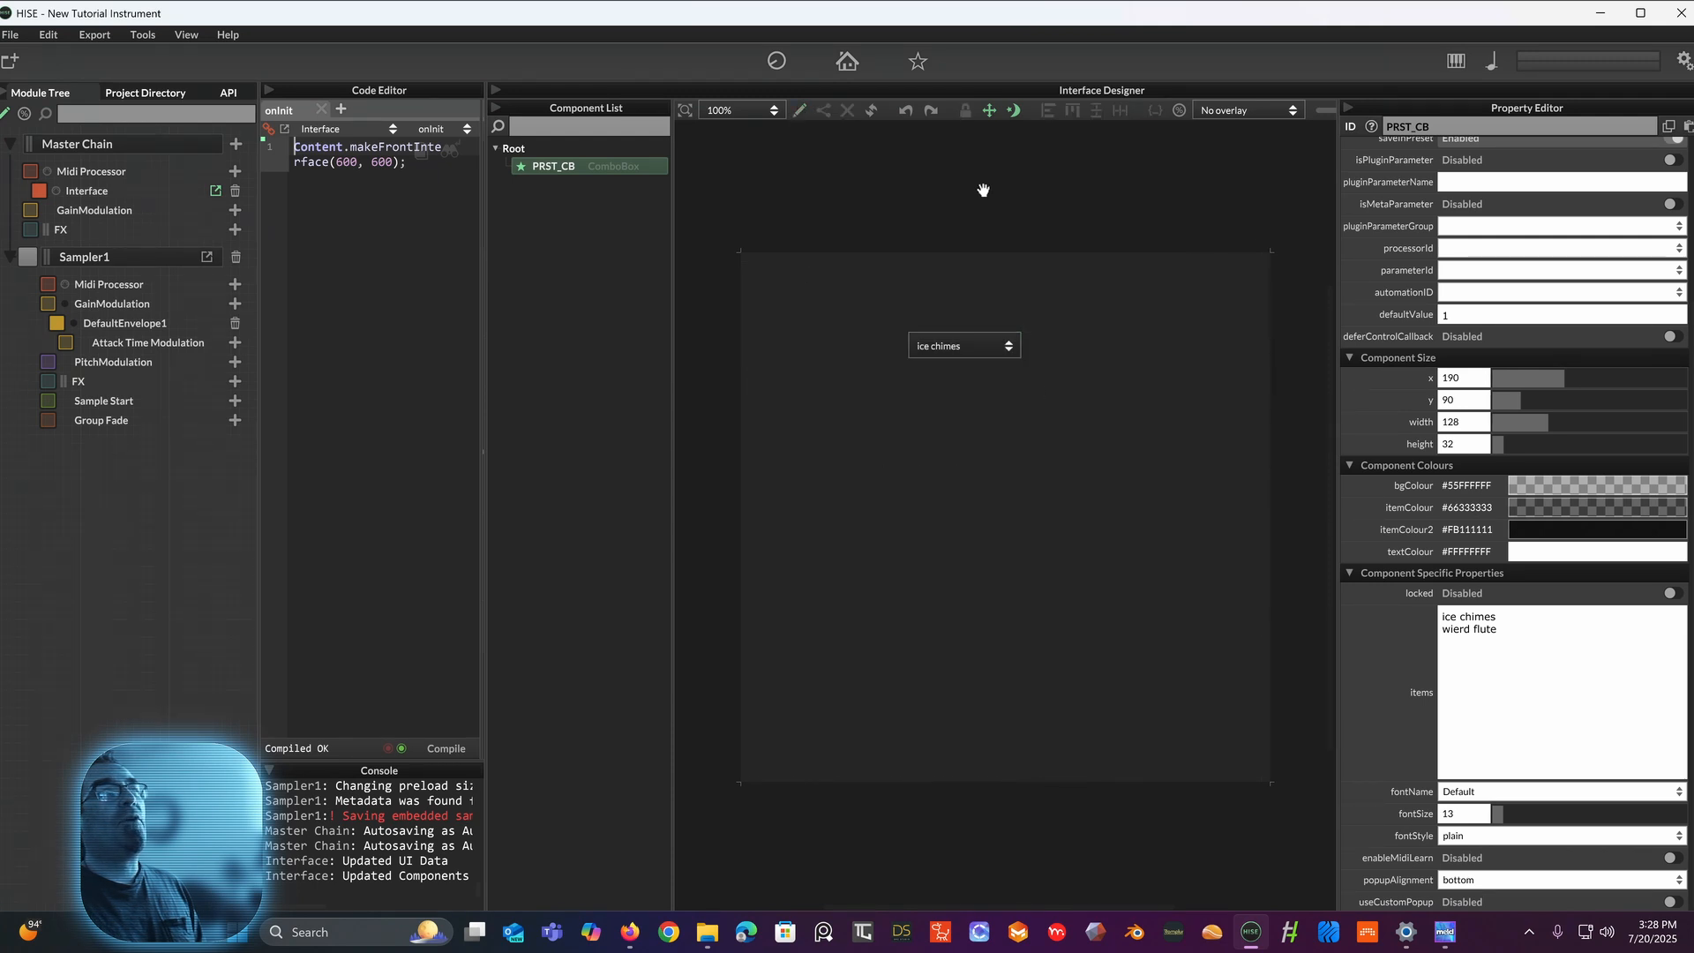
{"action": "left_click", "coordinate": [986, 344]}
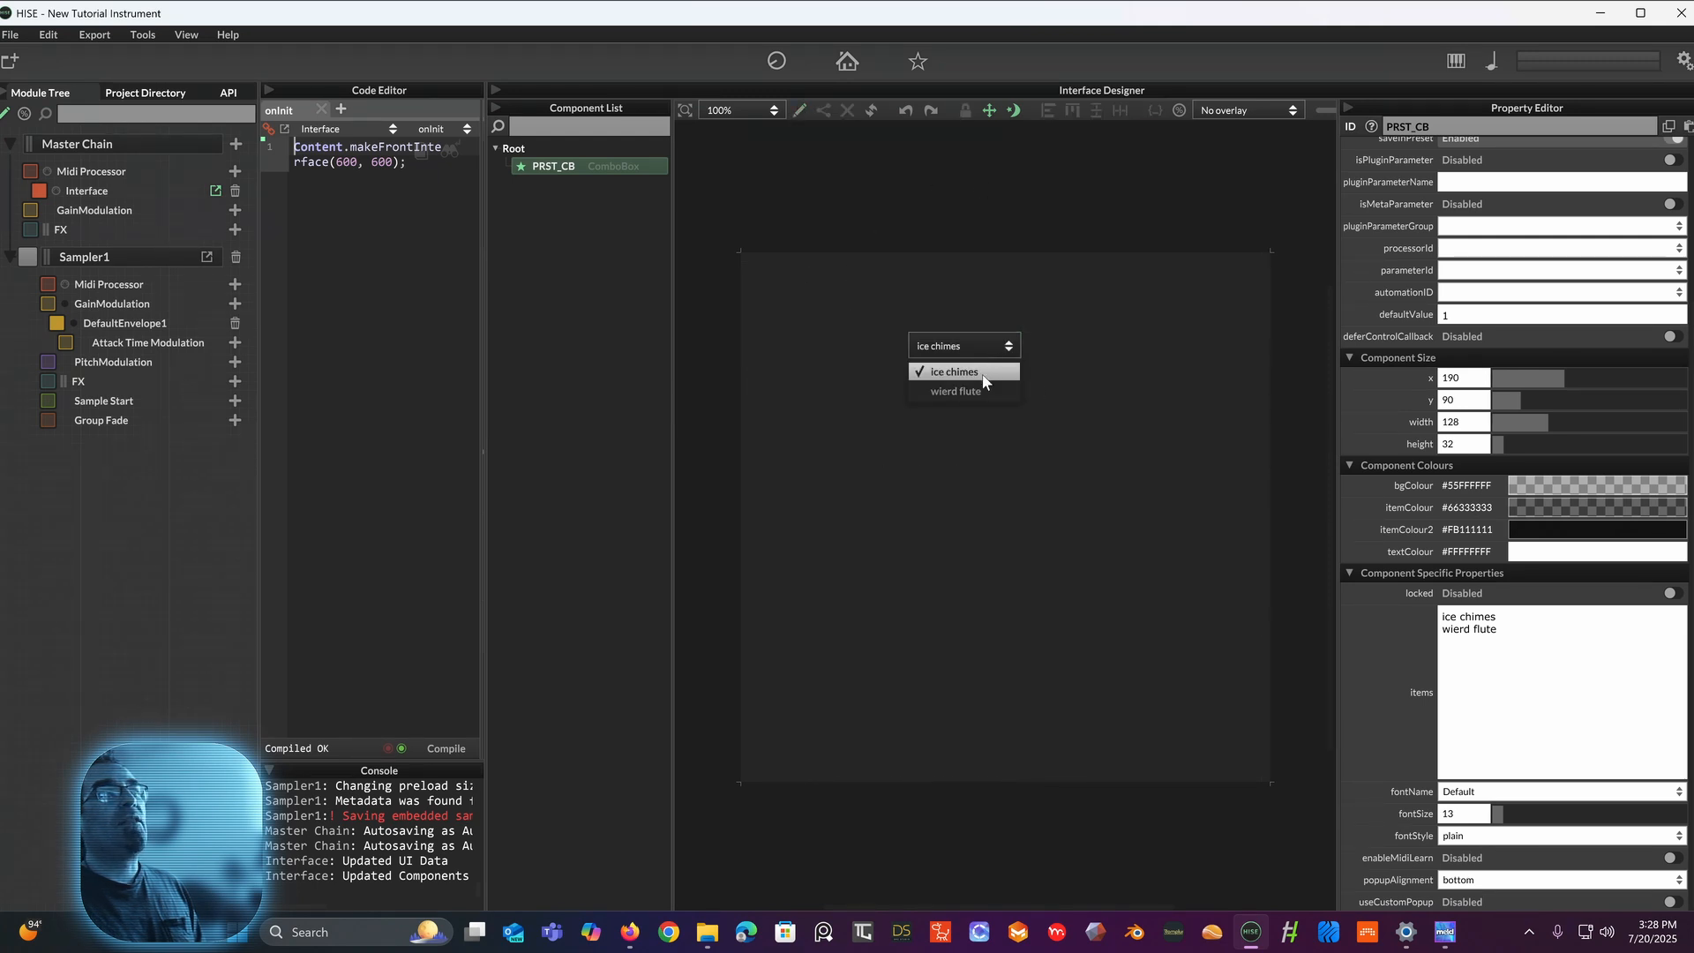
{"action": "left_click", "coordinate": [981, 371]}
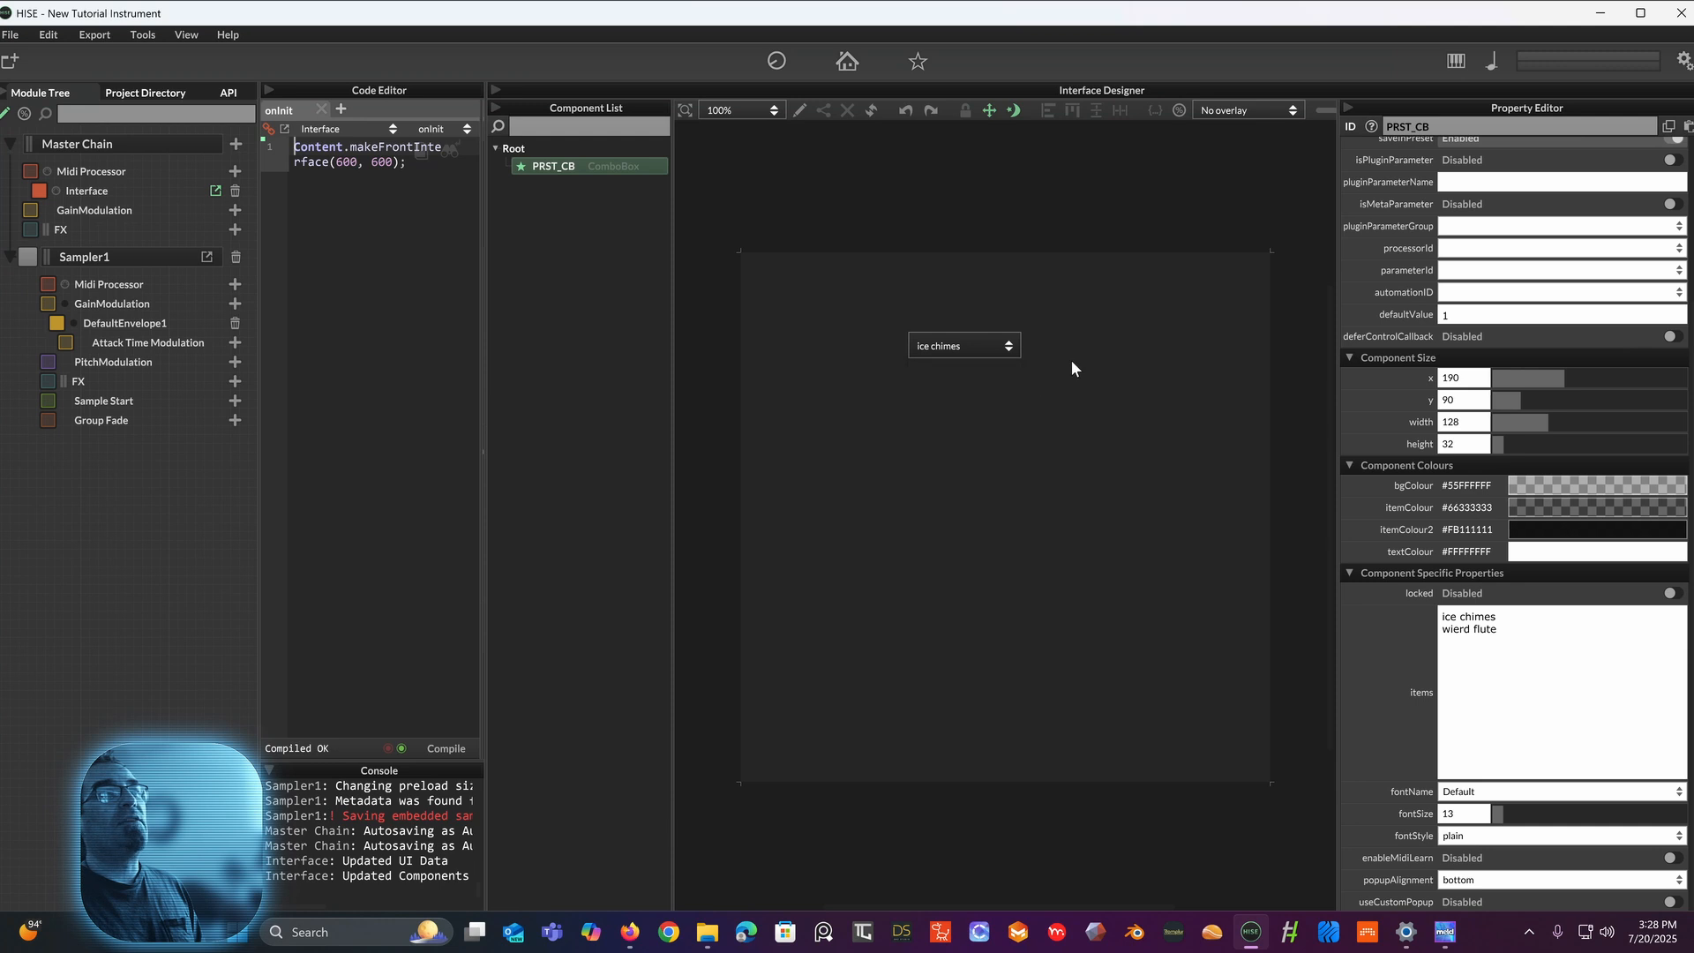
{"action": "left_click", "coordinate": [982, 347]}
{"action": "left_click", "coordinate": [978, 387]}
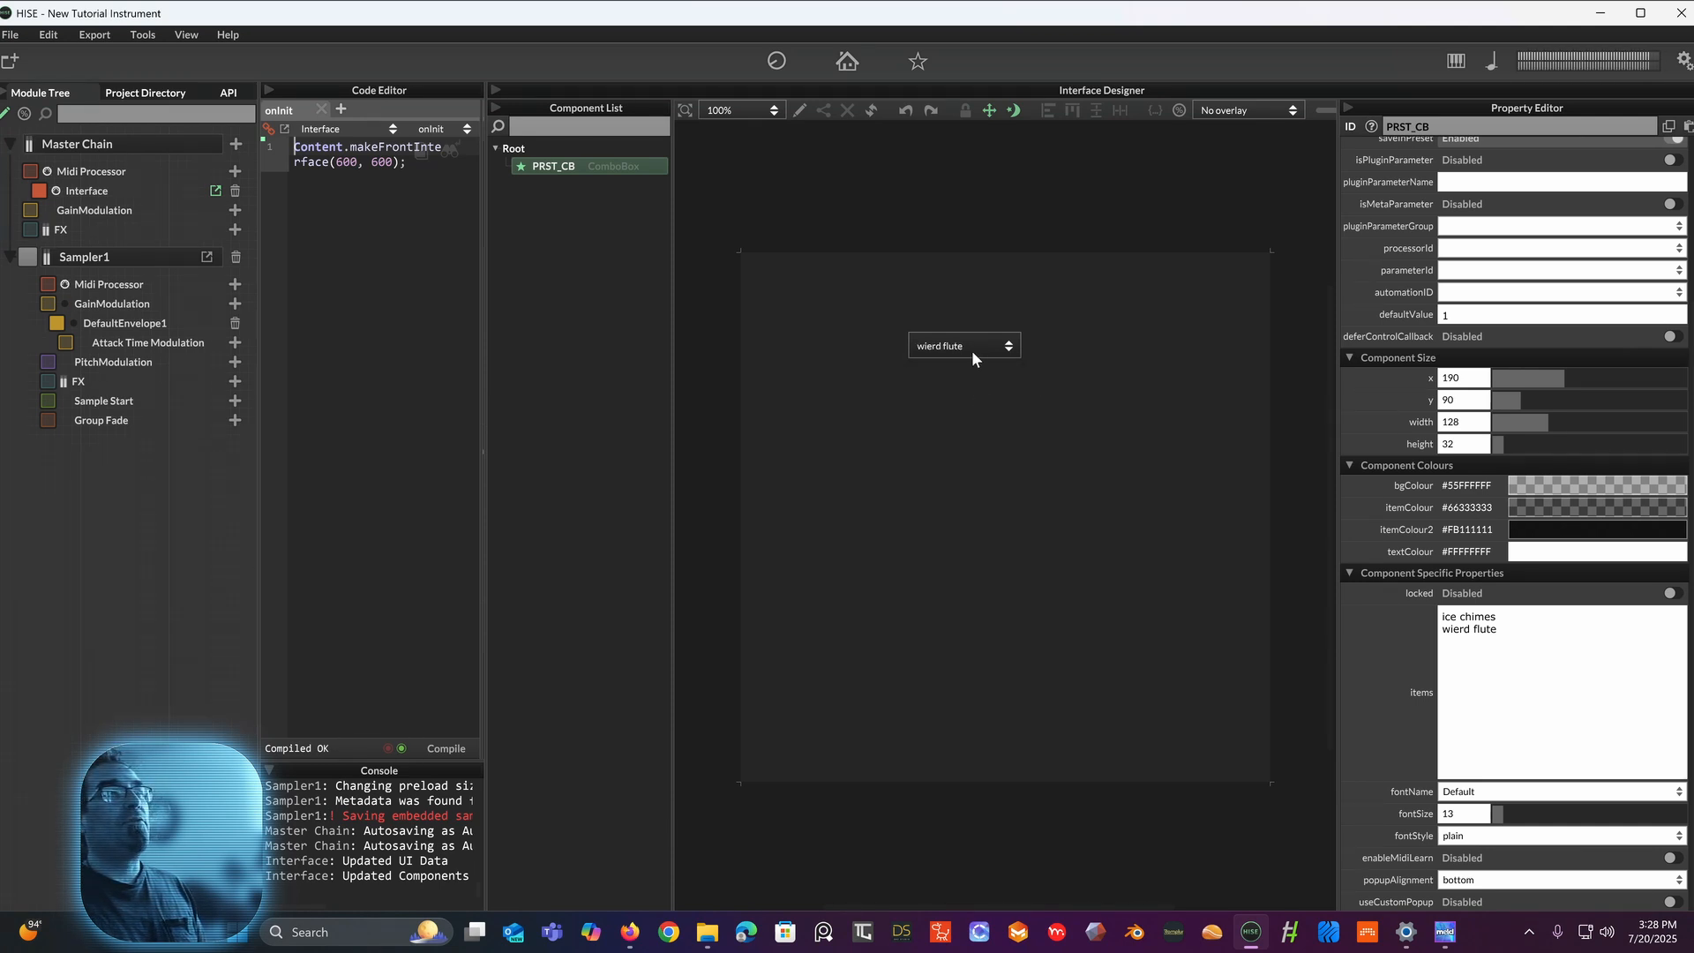
{"action": "left_click", "coordinate": [972, 351]}
{"action": "left_click", "coordinate": [966, 373]}
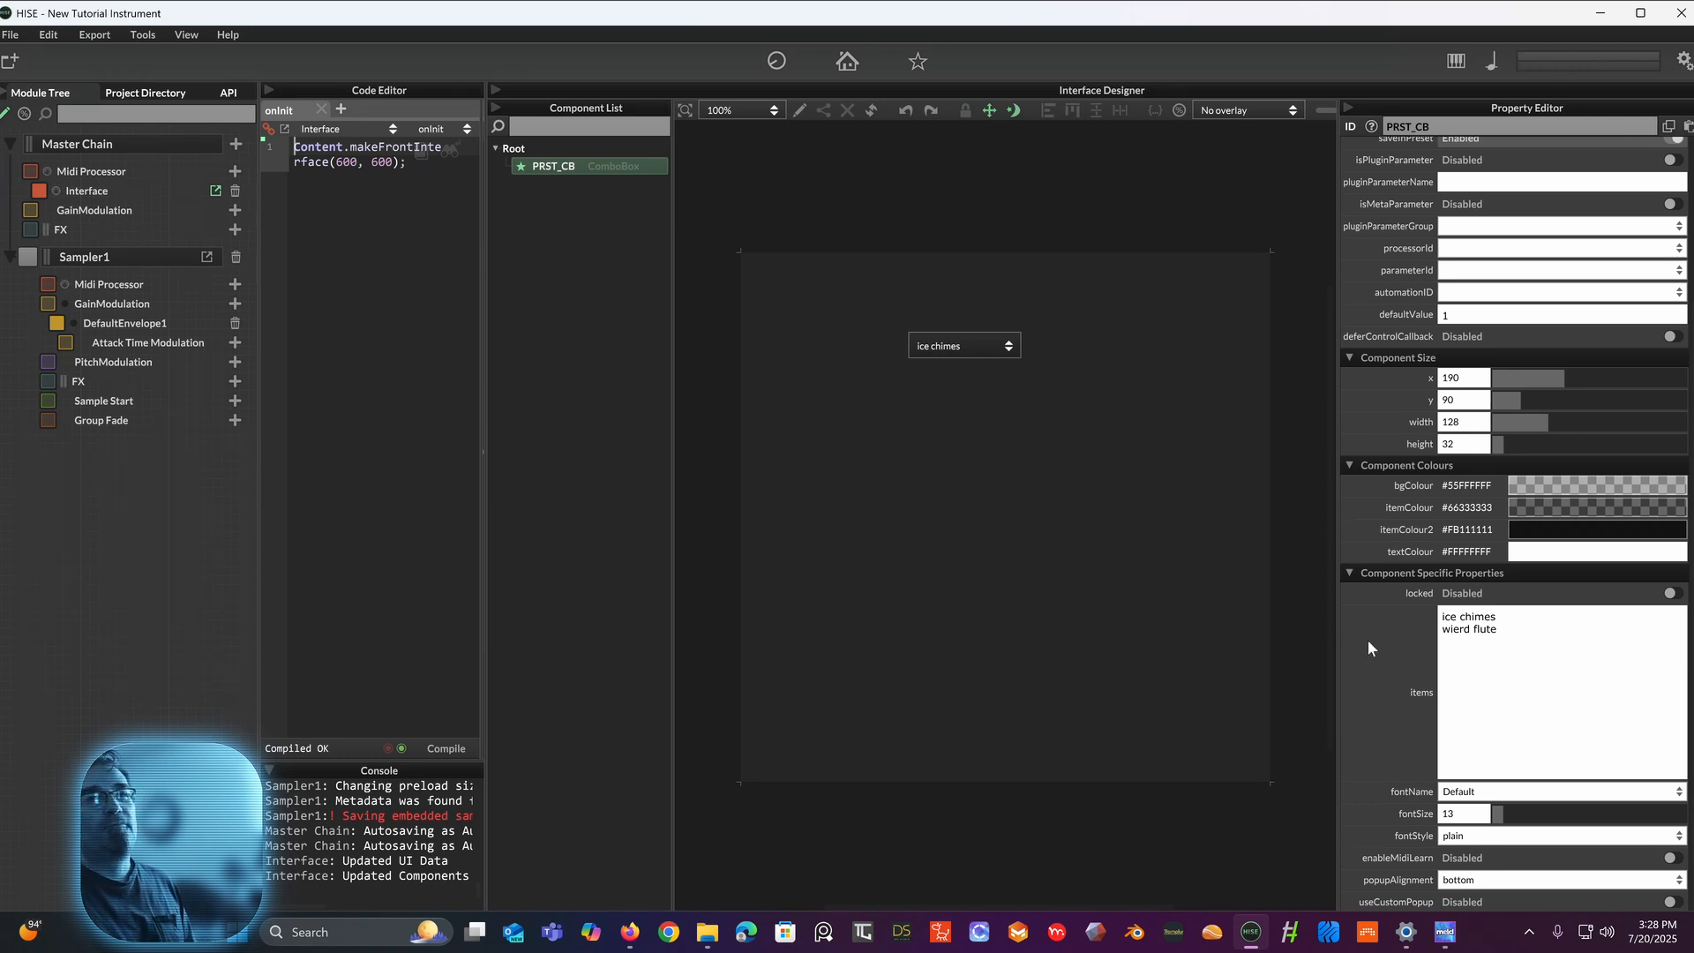
Step: Widen the Code Editor until the makeFrontInterface call fits on one line, and review the ComboBox's preset choices
{"action": "scroll", "coordinate": [1426, 469], "scroll_direction": "up", "scroll_amount": 2}
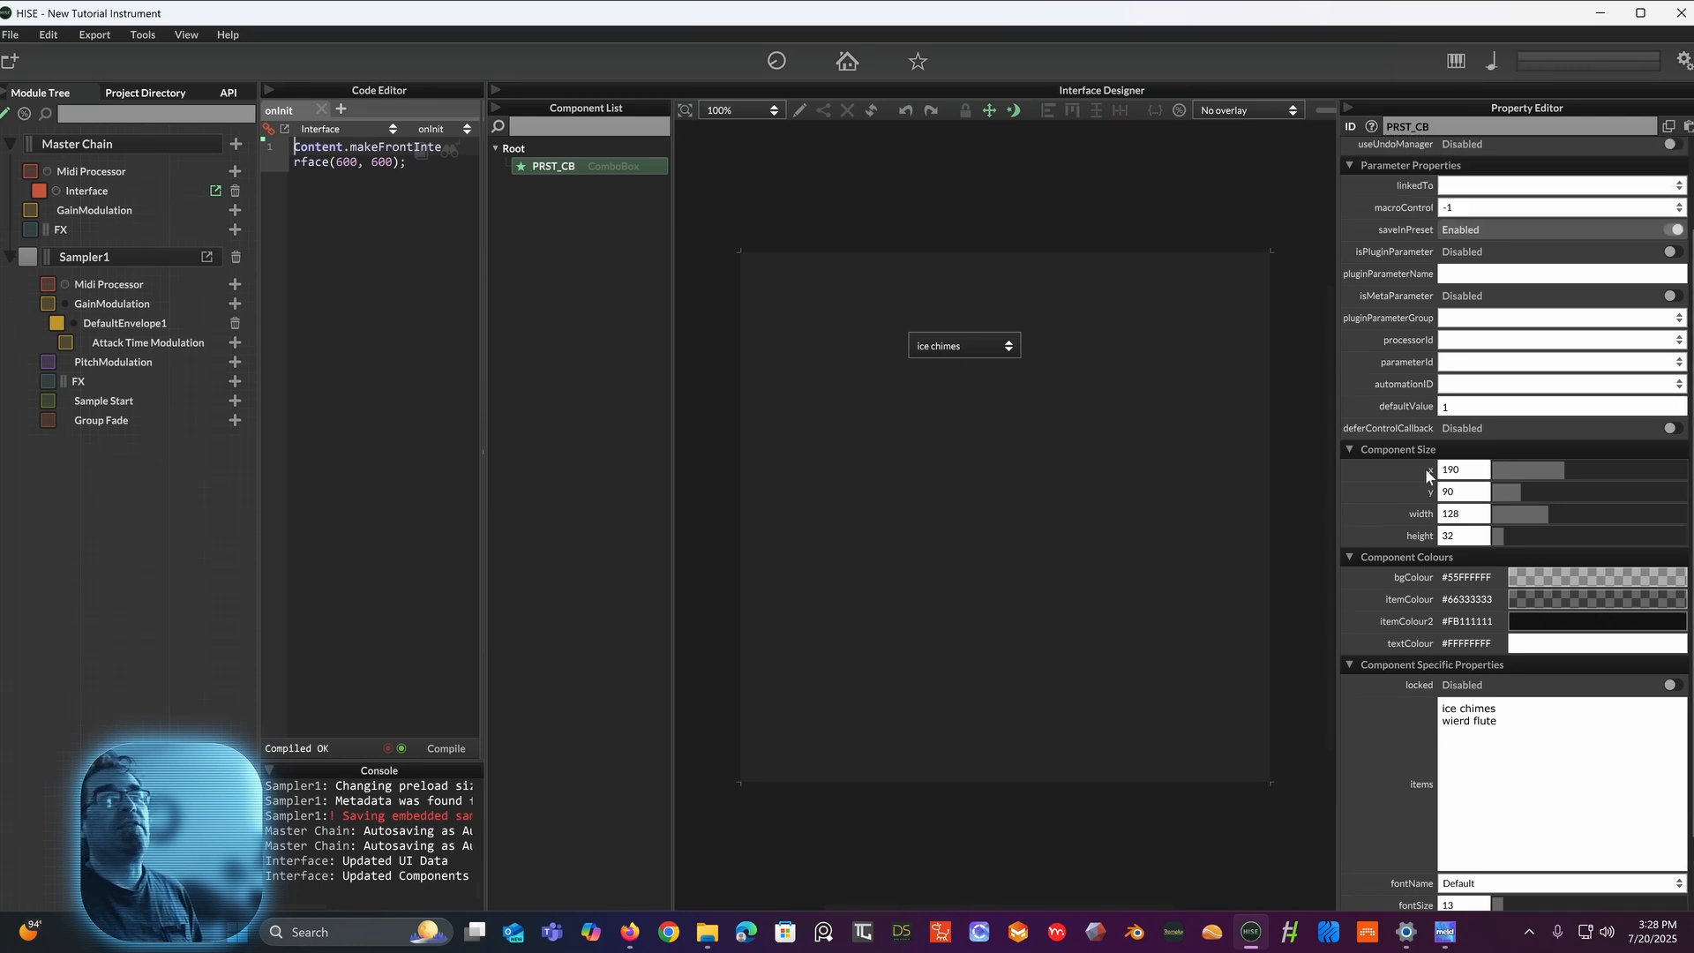
{"action": "scroll", "coordinate": [1490, 734], "scroll_direction": "down", "scroll_amount": 2}
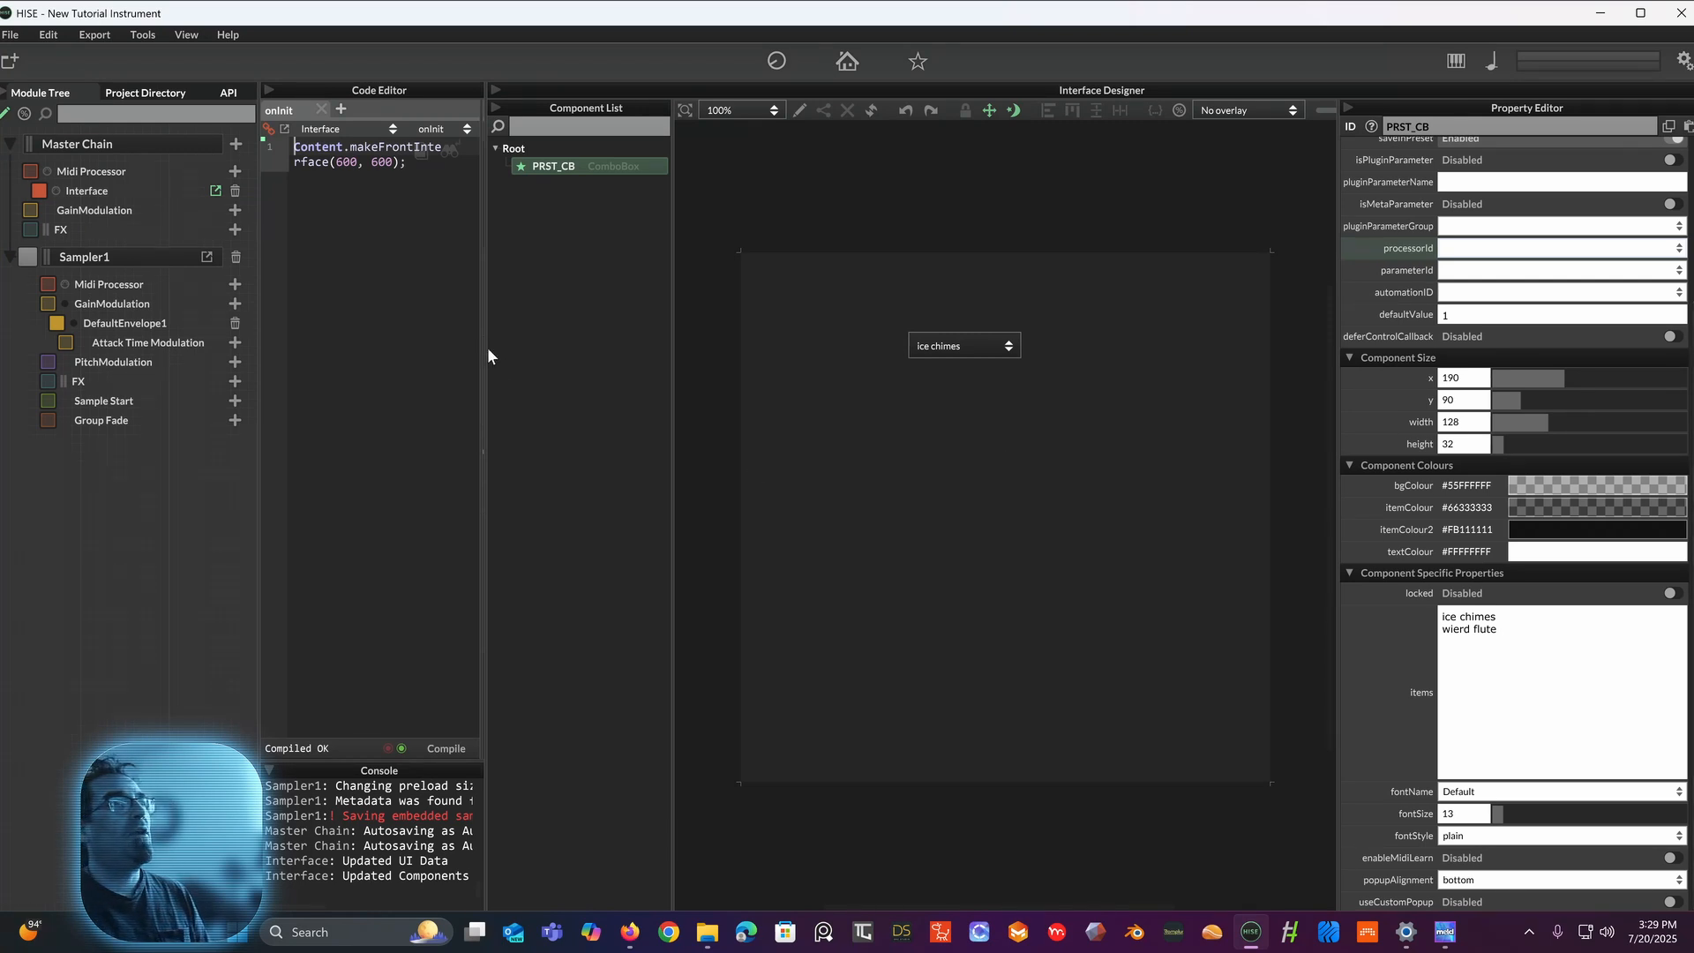
{"action": "left_click_drag", "start_coordinate": [488, 353], "coordinate": [638, 360]}
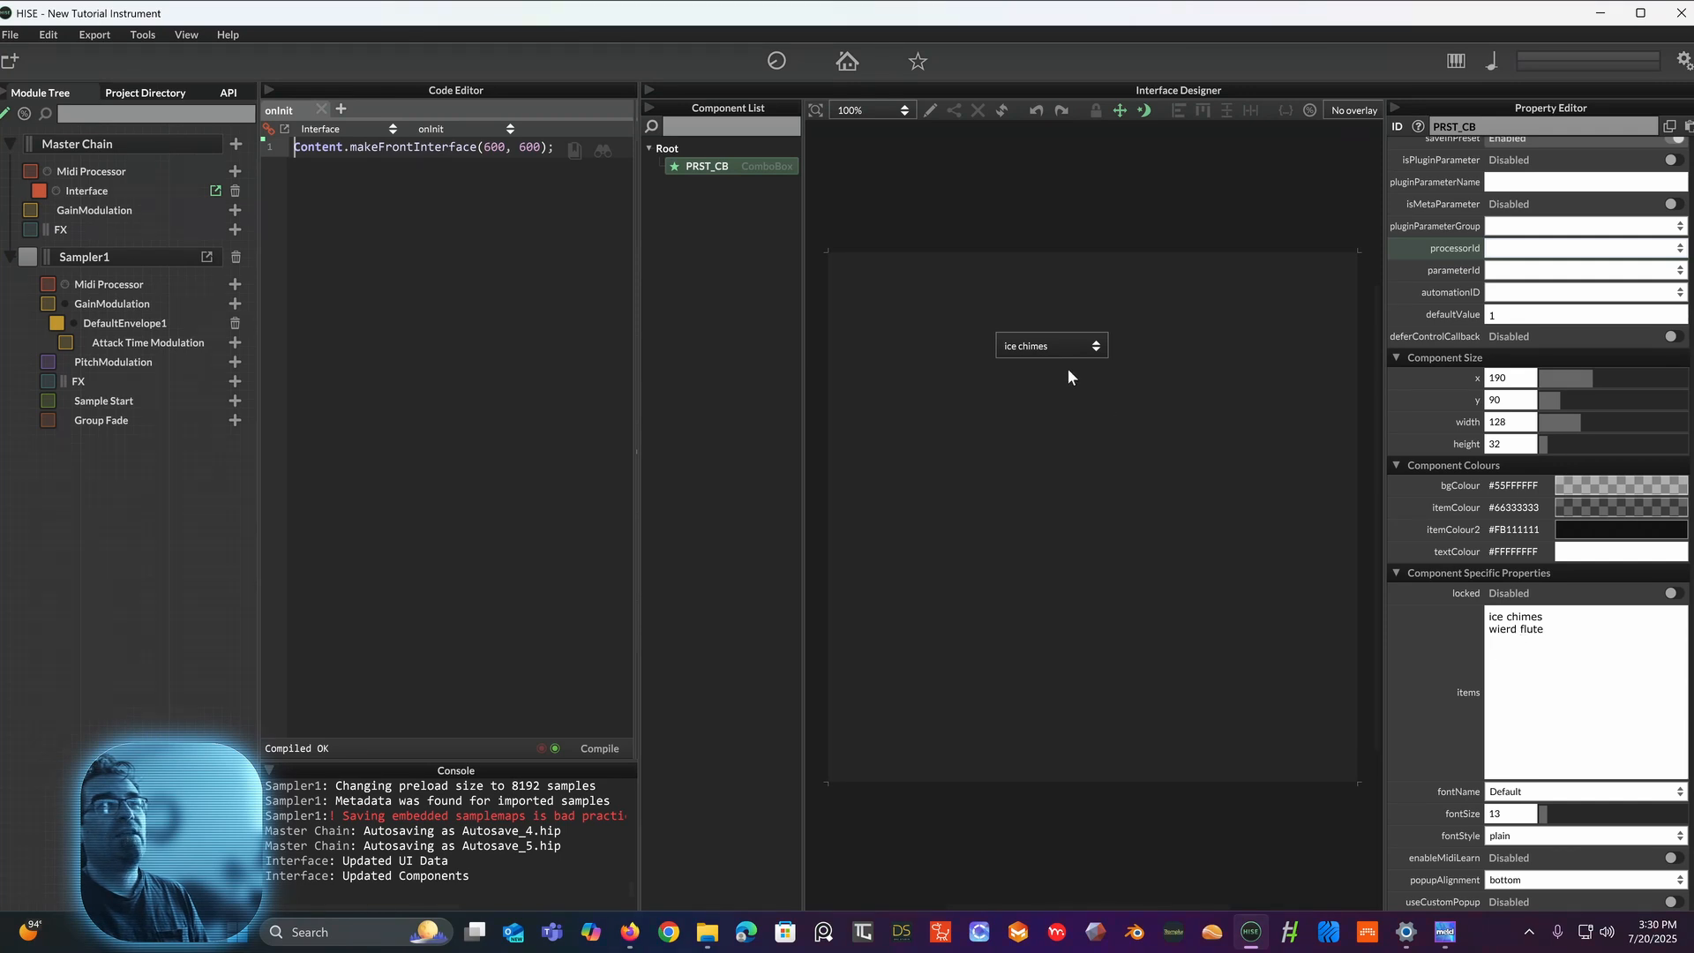
{"action": "left_click", "coordinate": [1026, 352]}
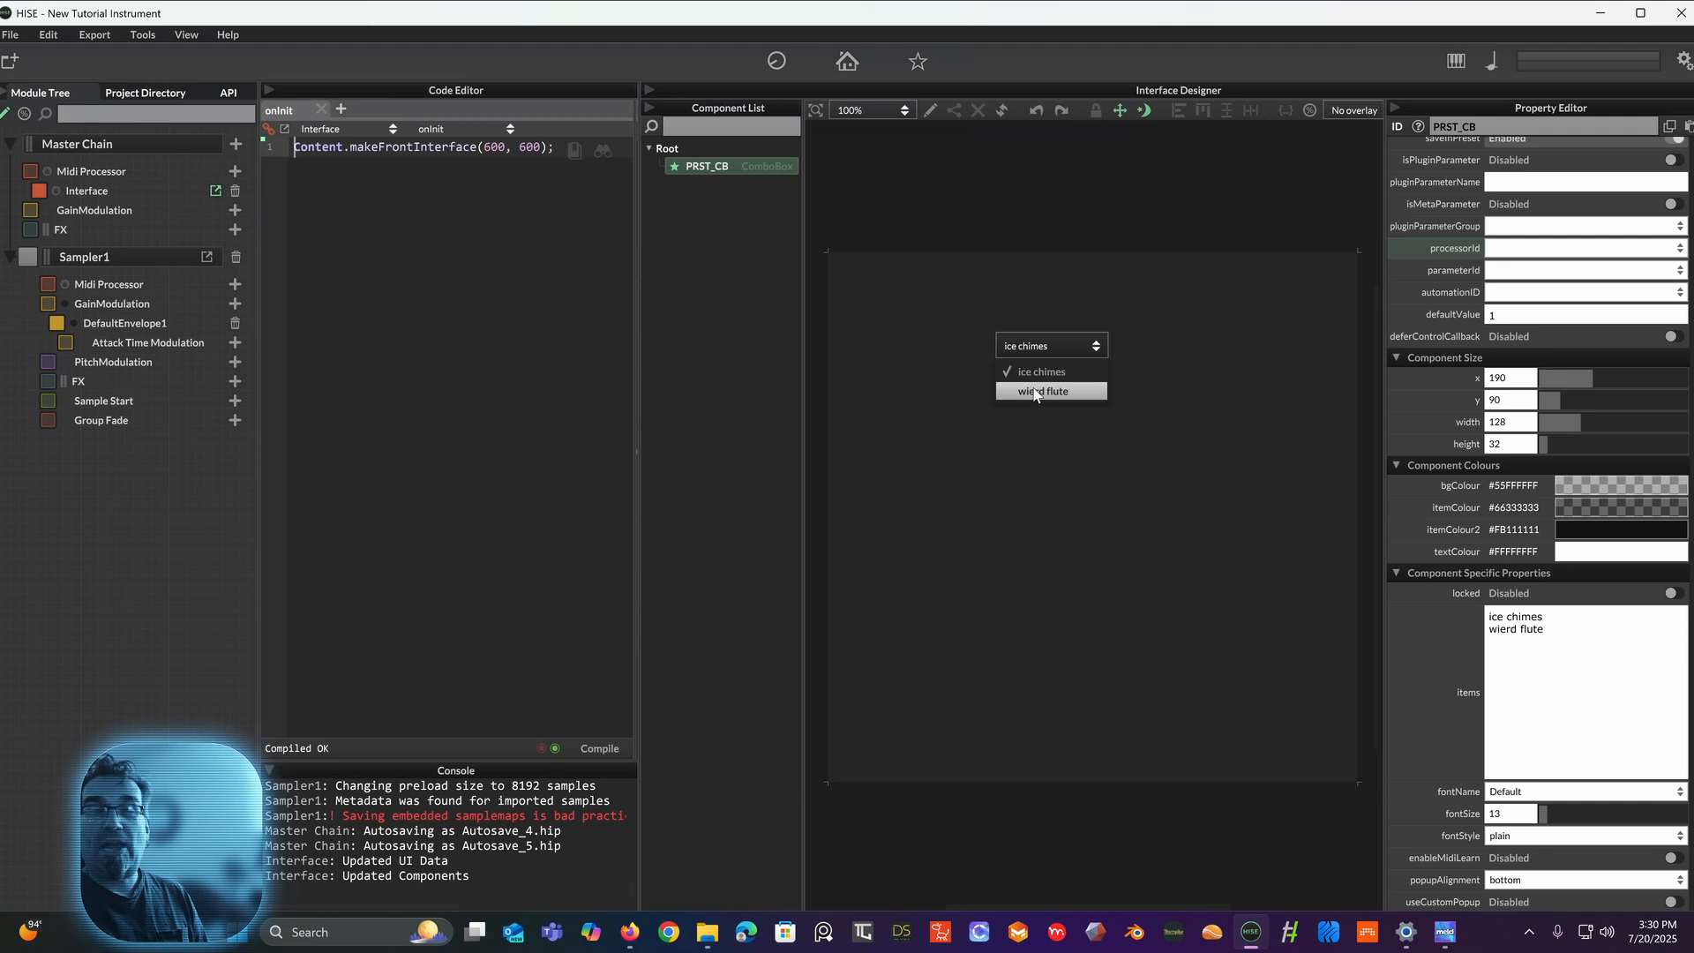
{"action": "left_click", "coordinate": [1051, 432]}
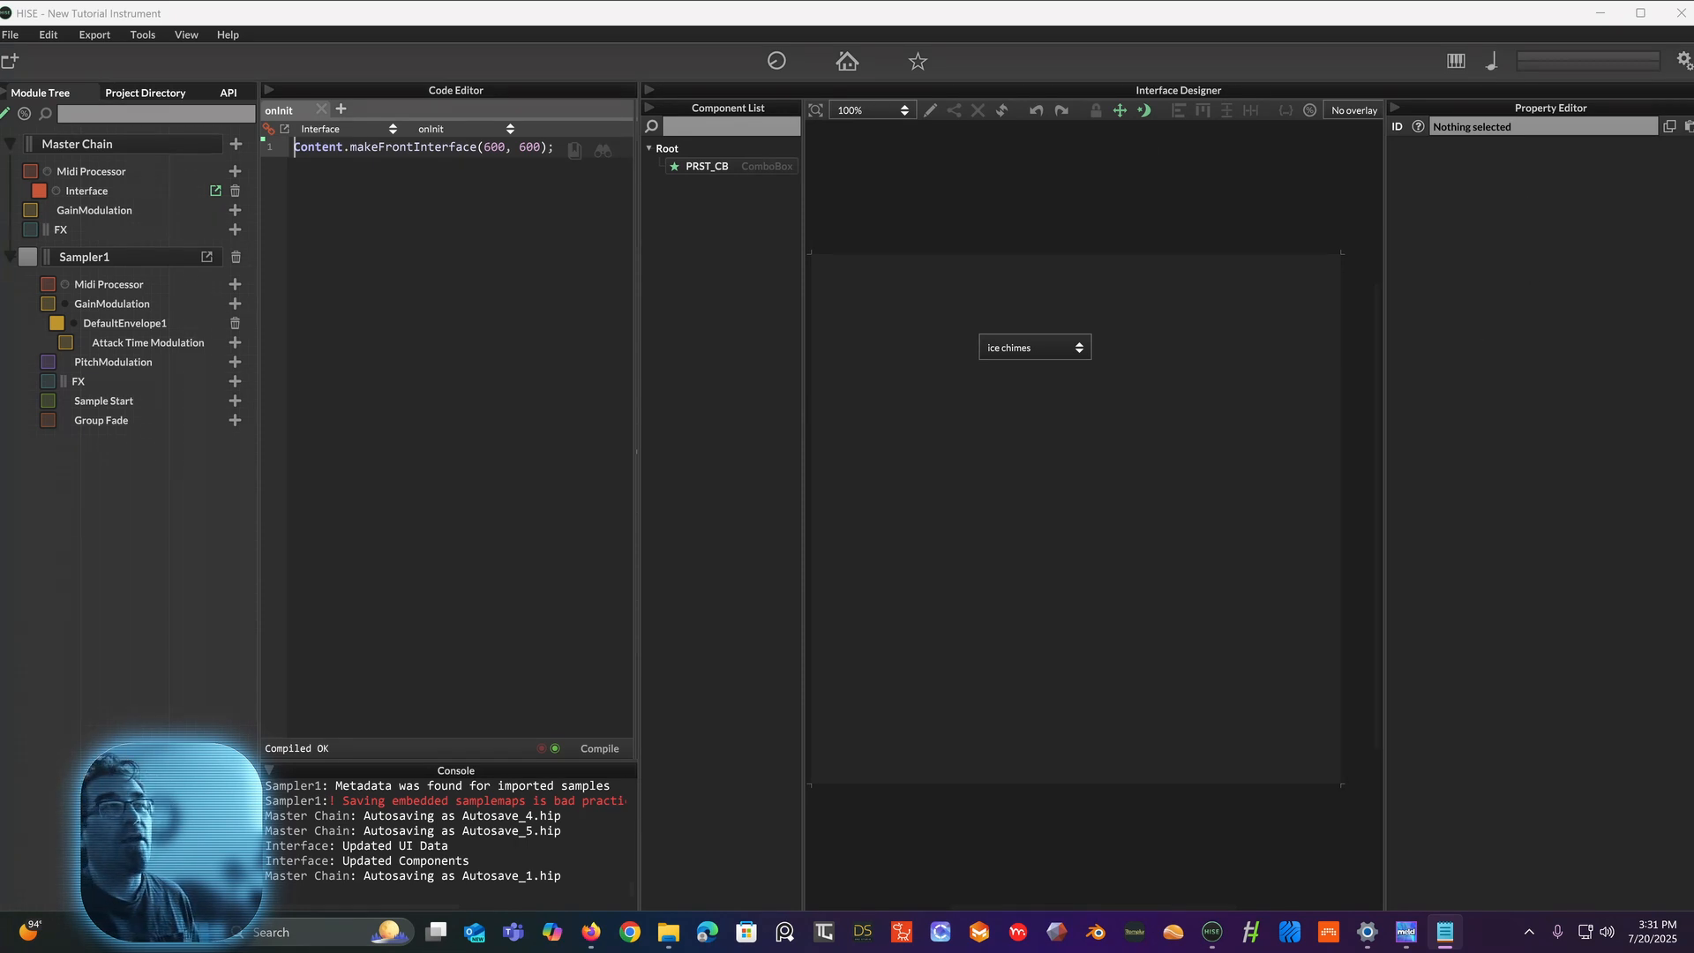
Step: Paste the script below the makeFrontInterface line that fills Presets_CB with the sample map list and loads the chosen map into Sampler1
{"action": "left_click", "coordinate": [368, 237]}
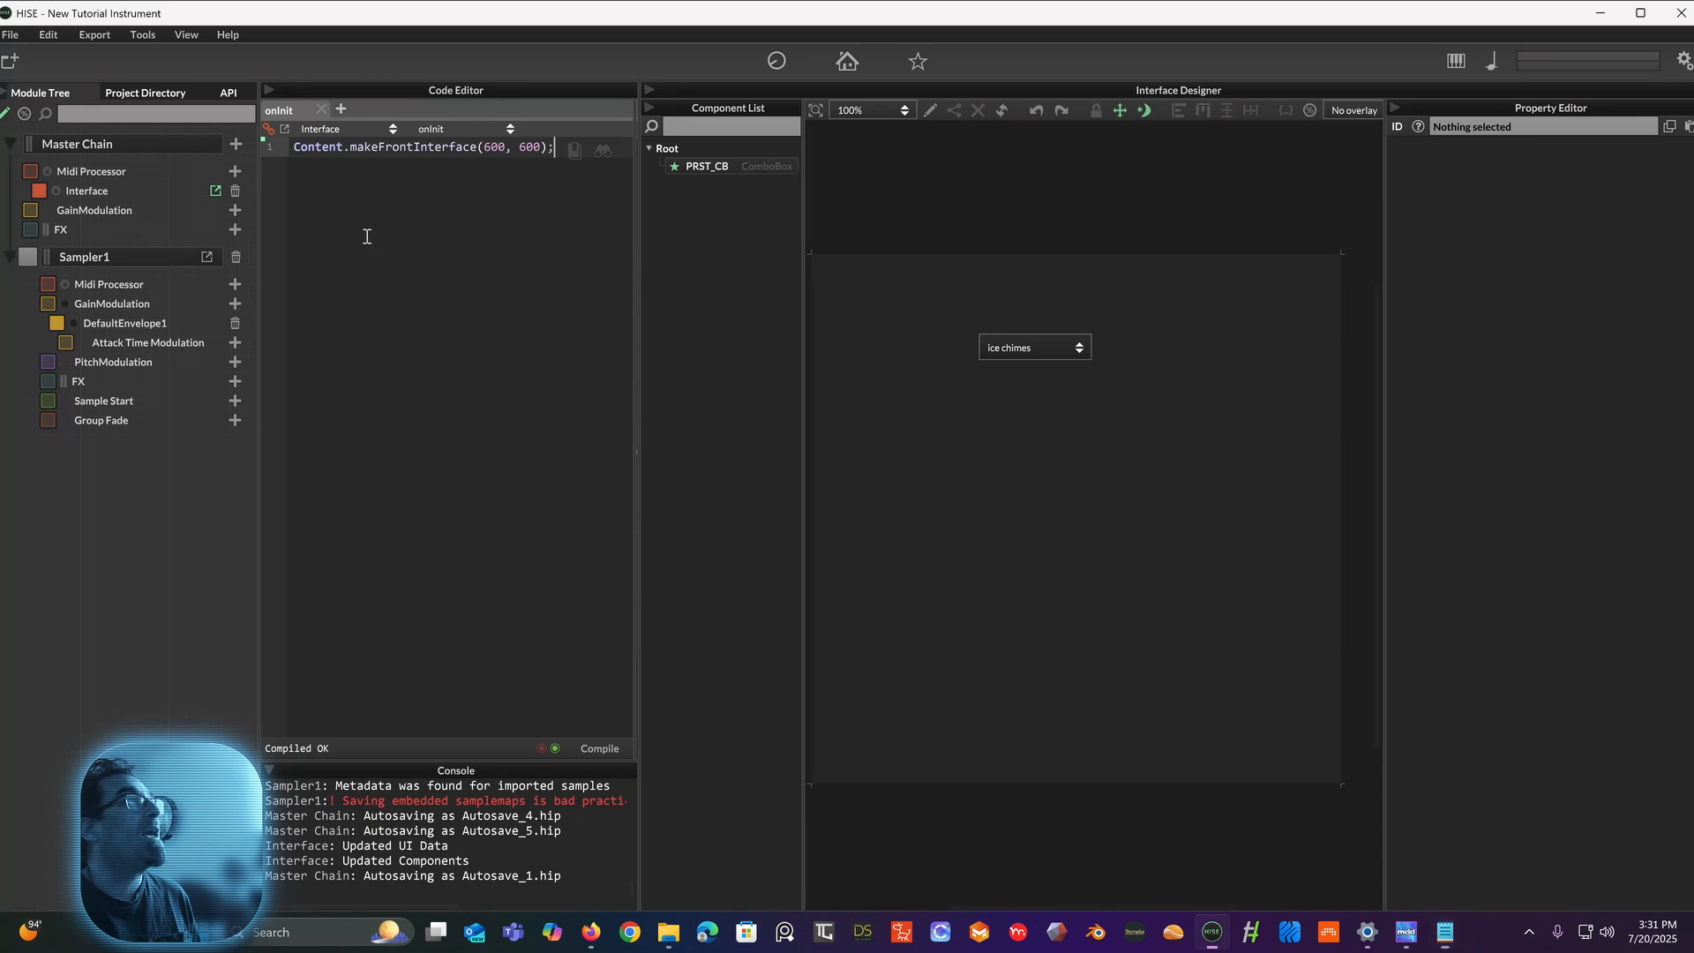
{"action": "key", "text": "Return"}
{"action": "key", "text": "Return"}
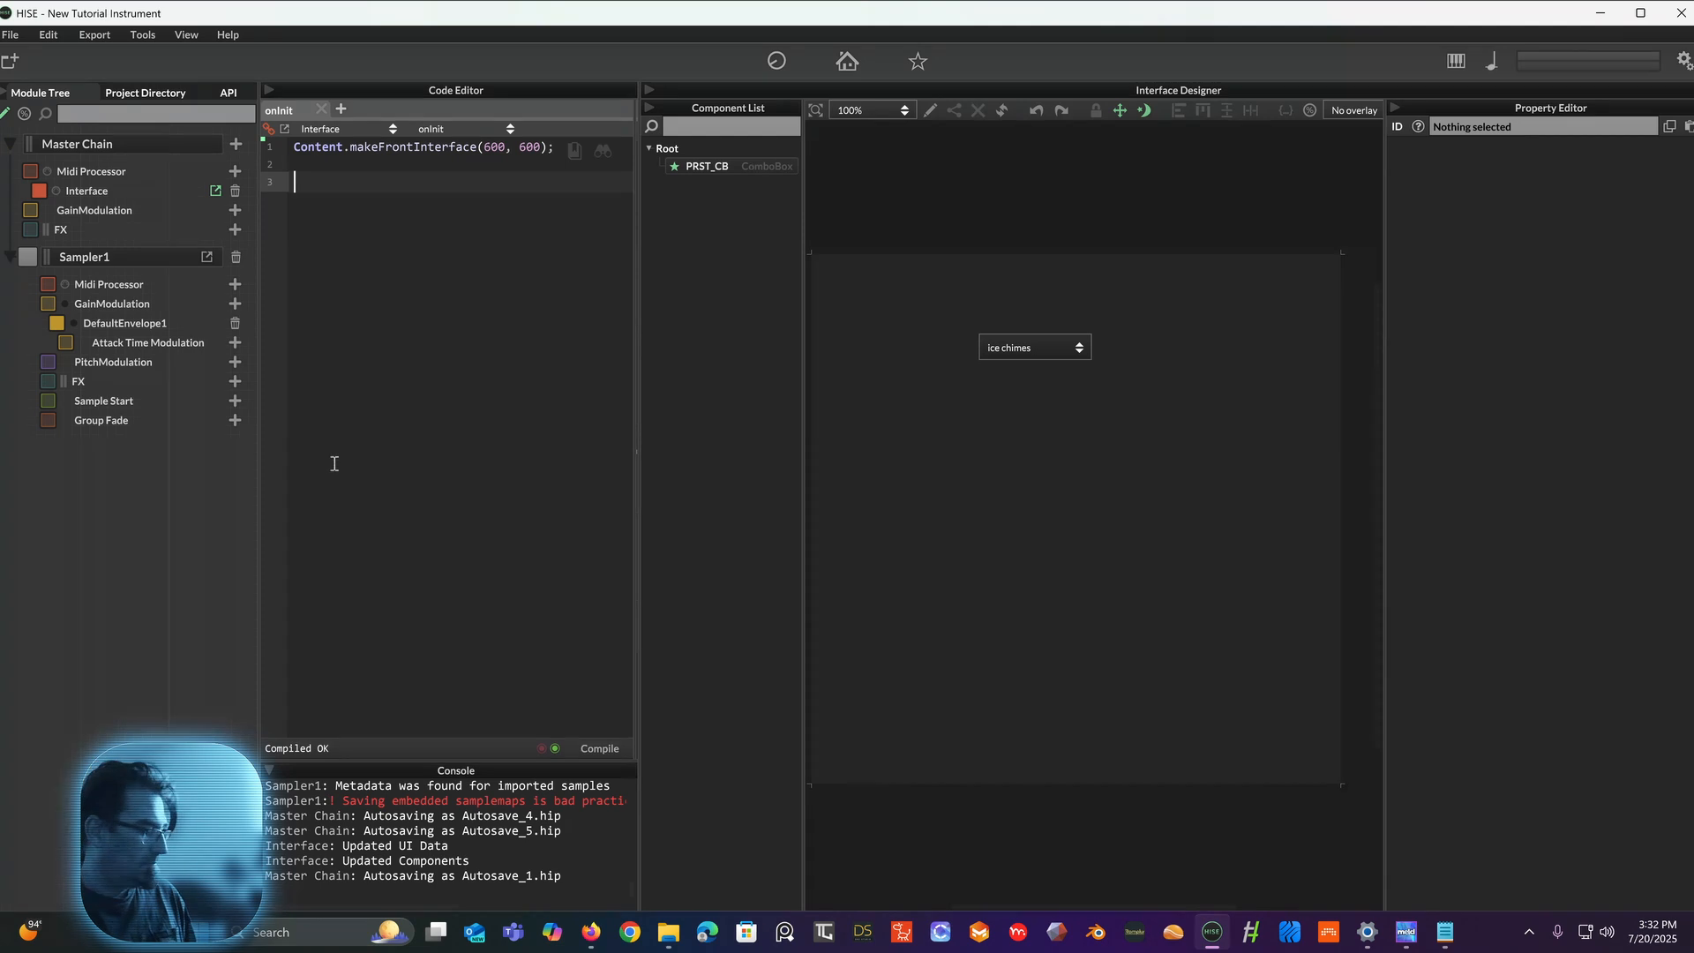
{"action": "key", "text": "ctrl+v"}
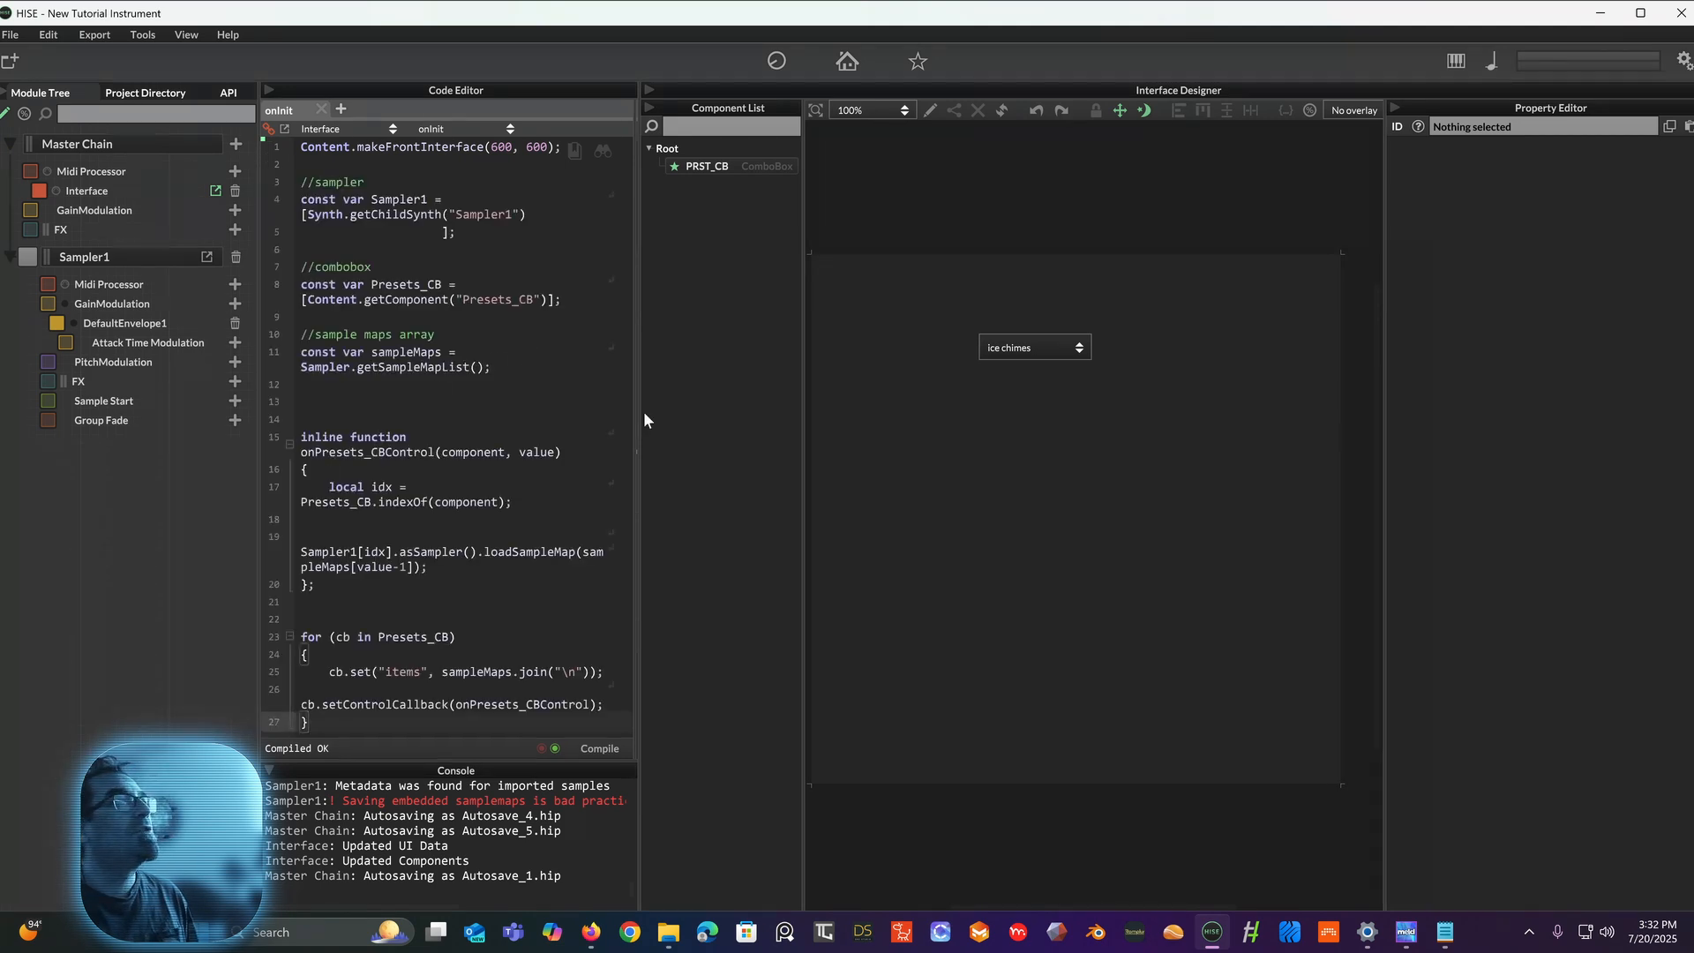
Step: Widen the Code Editor further so that the pasted script's lines display without wrapping
{"action": "left_click_drag", "start_coordinate": [635, 414], "coordinate": [798, 409]}
{"action": "left_click_drag", "start_coordinate": [802, 442], "coordinate": [935, 435]}
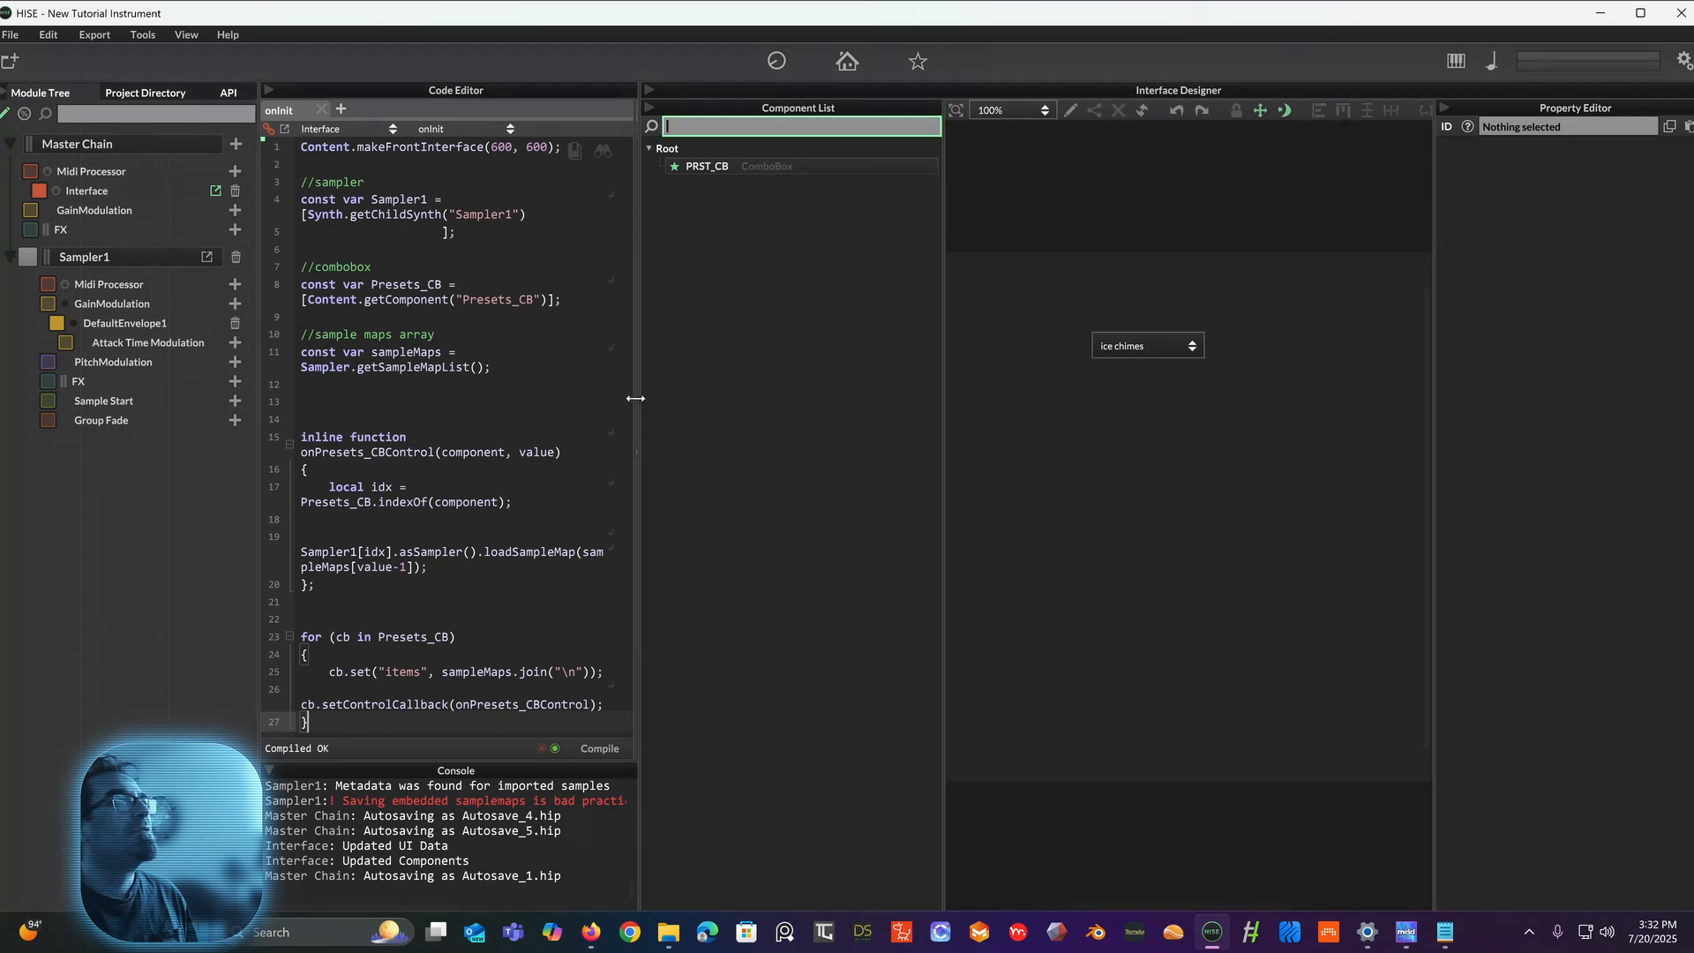
{"action": "left_click_drag", "start_coordinate": [635, 399], "coordinate": [851, 399]}
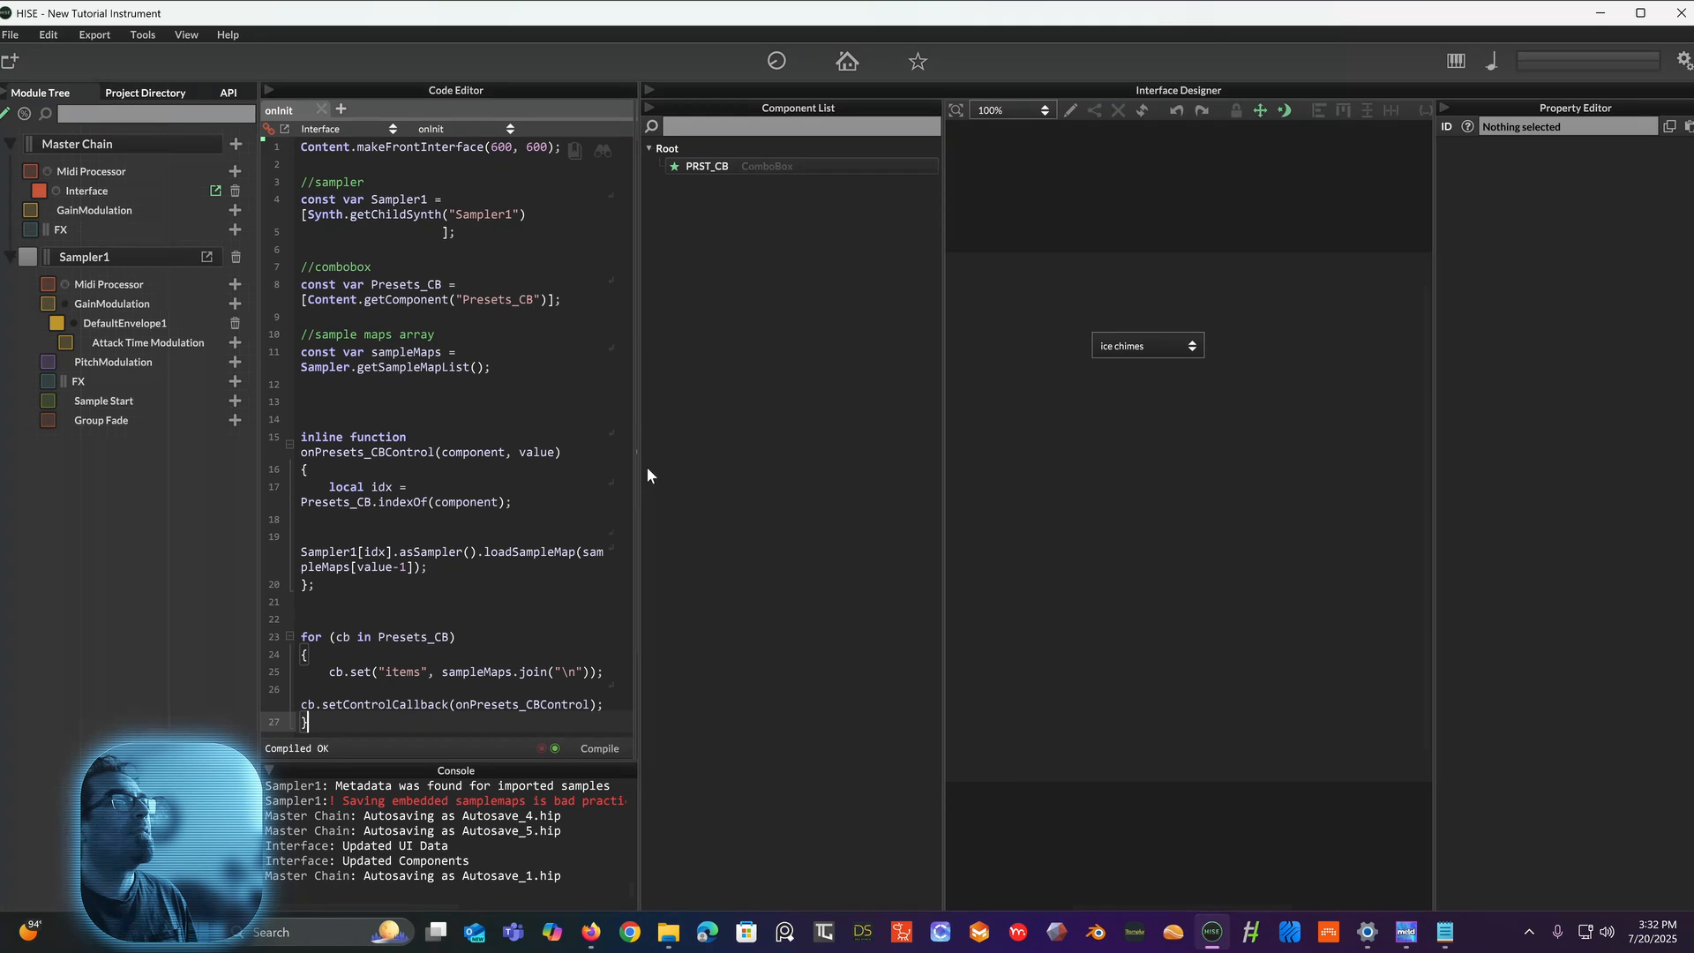
{"action": "left_click_drag", "start_coordinate": [639, 471], "coordinate": [918, 455]}
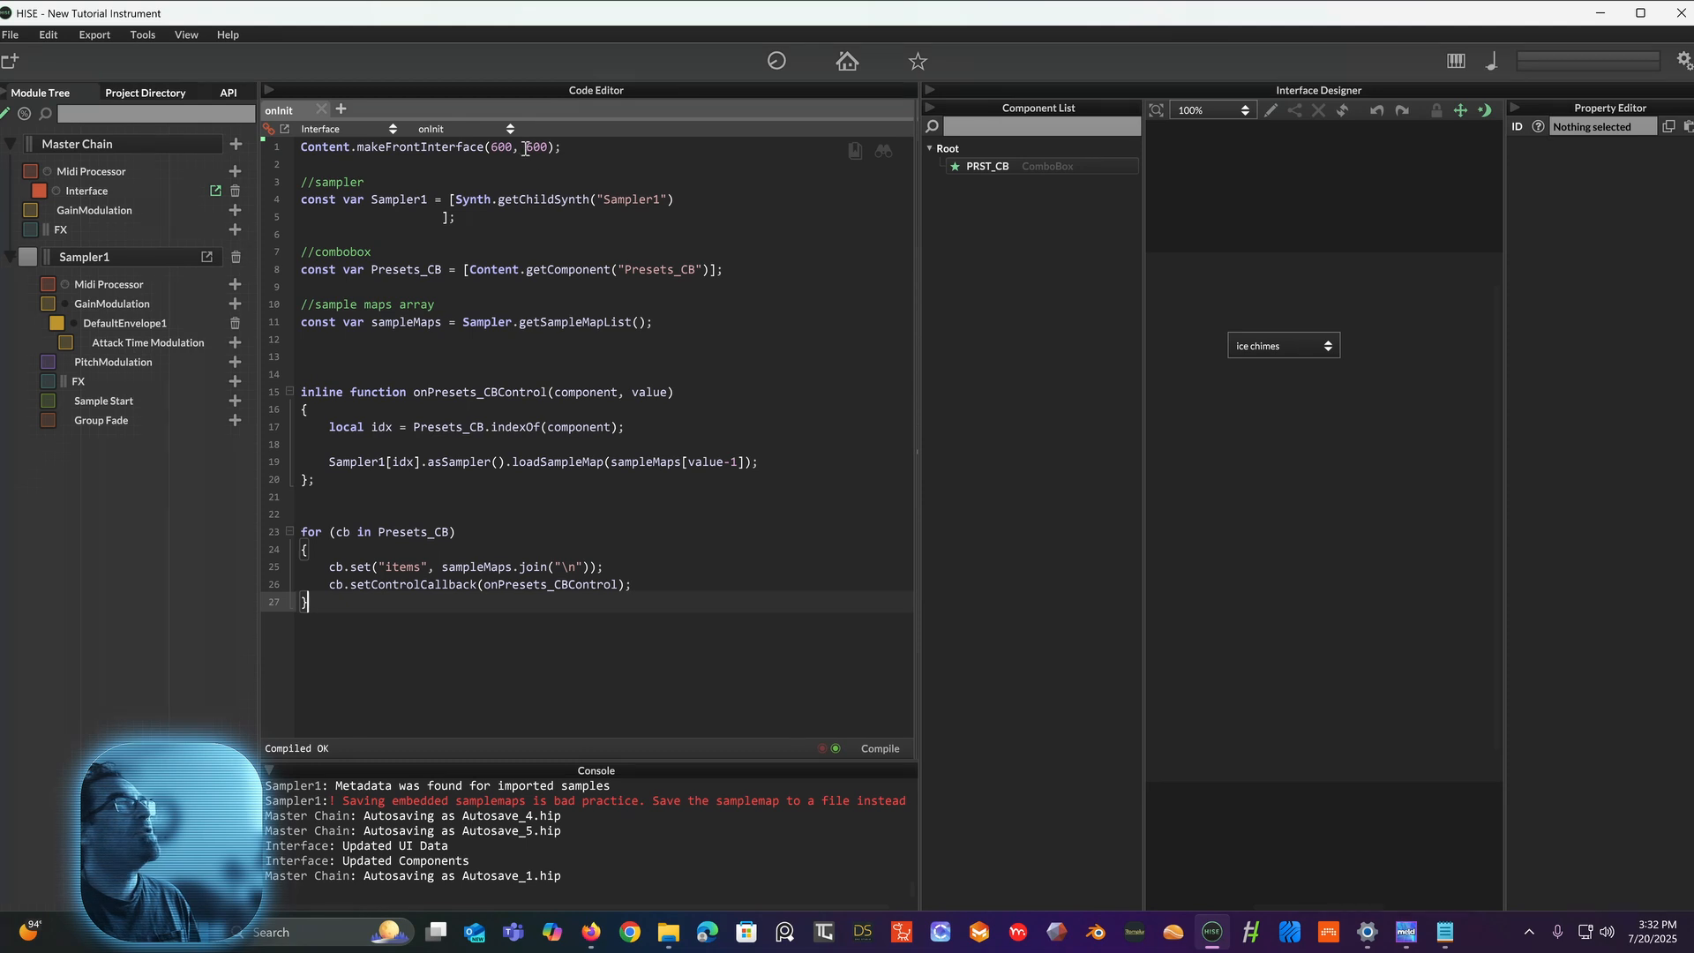
{"action": "left_click", "coordinate": [557, 148]}
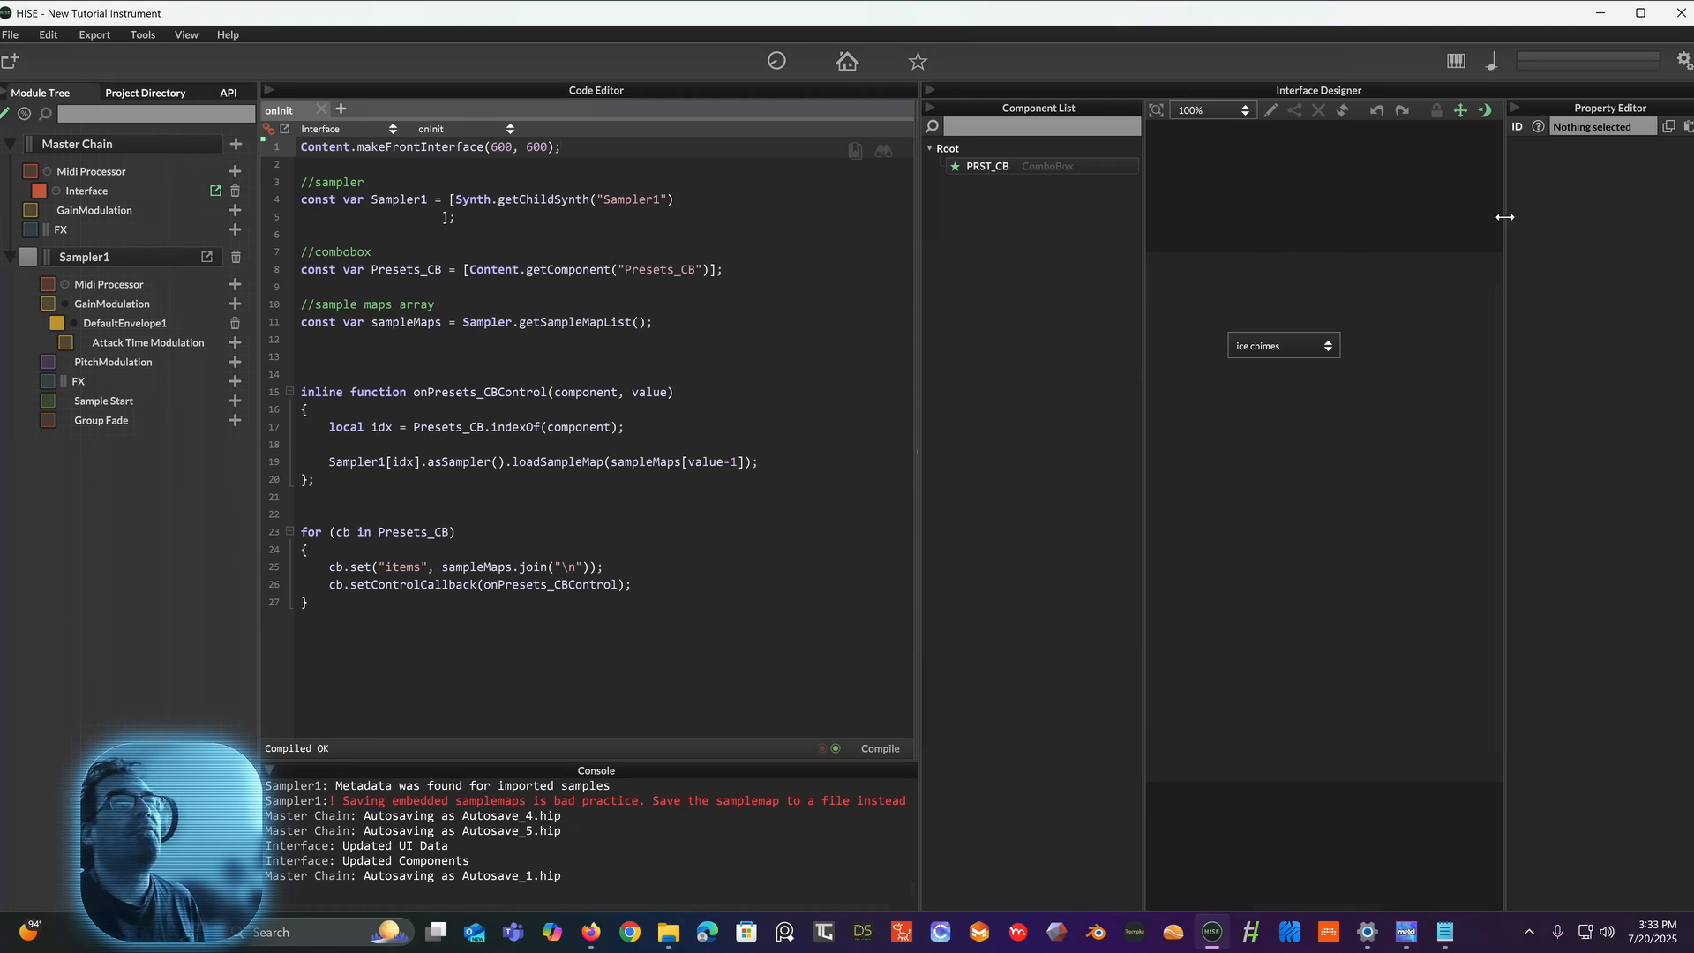
Step: Widen the property area, turn the canvas's edit mode back on and select the ComboBox
{"action": "left_click_drag", "start_coordinate": [1507, 223], "coordinate": [1329, 236]}
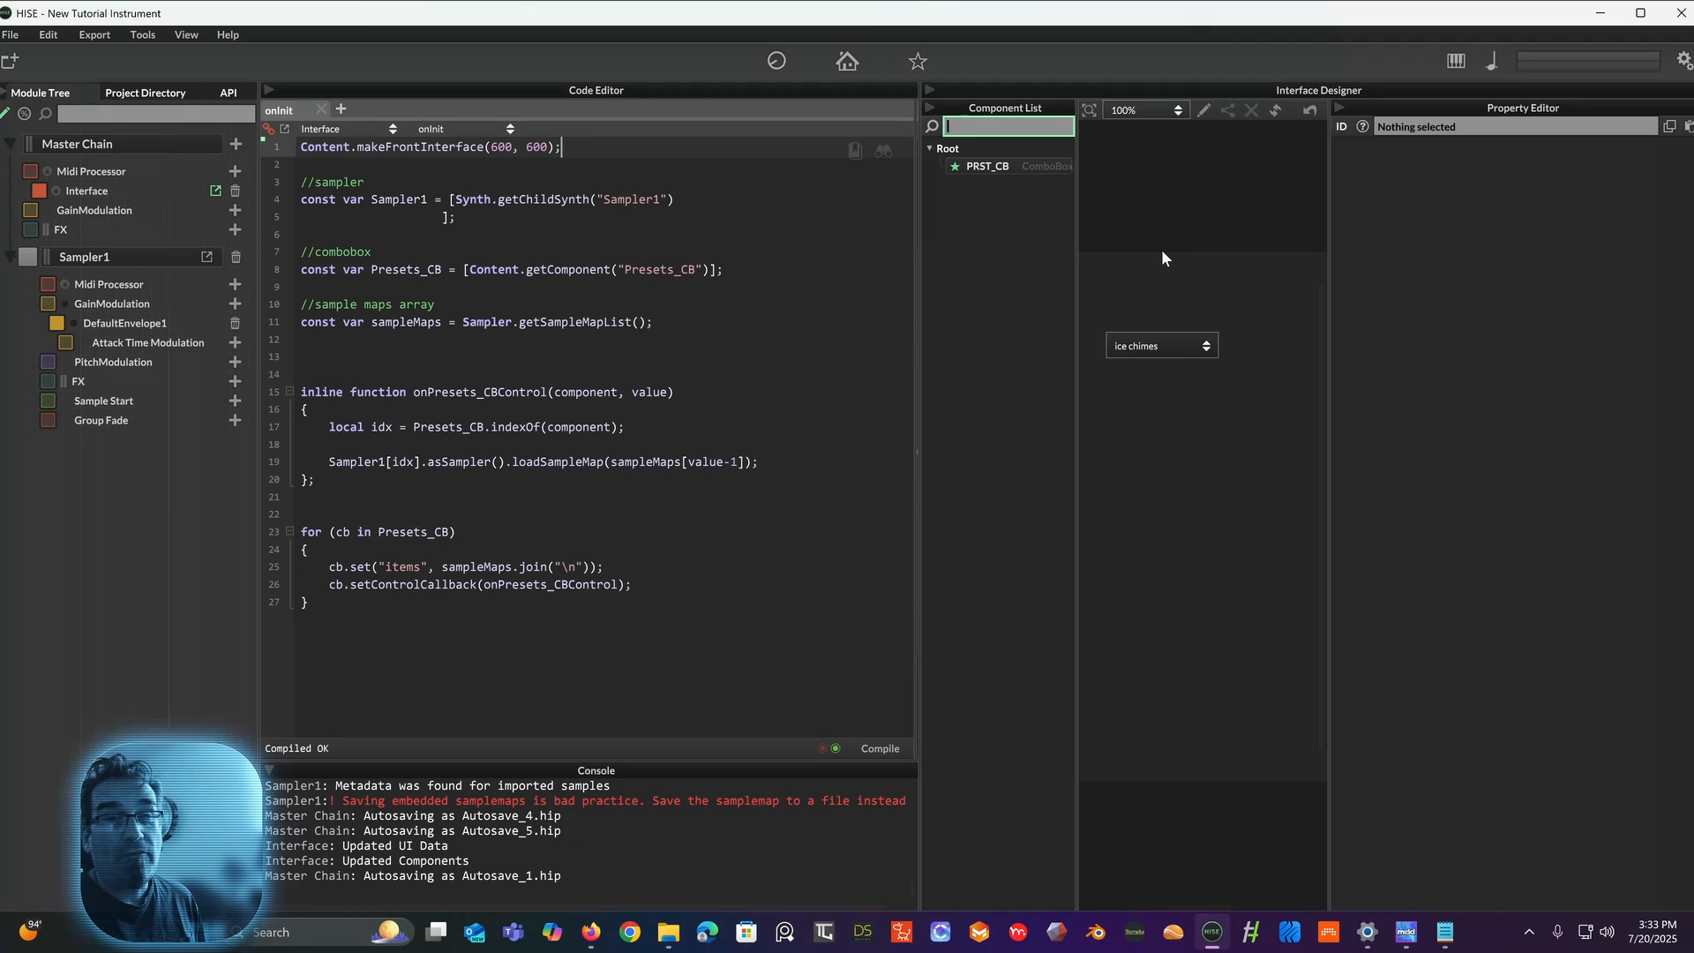
{"action": "left_click", "coordinate": [1126, 343]}
{"action": "left_click", "coordinate": [1208, 113]}
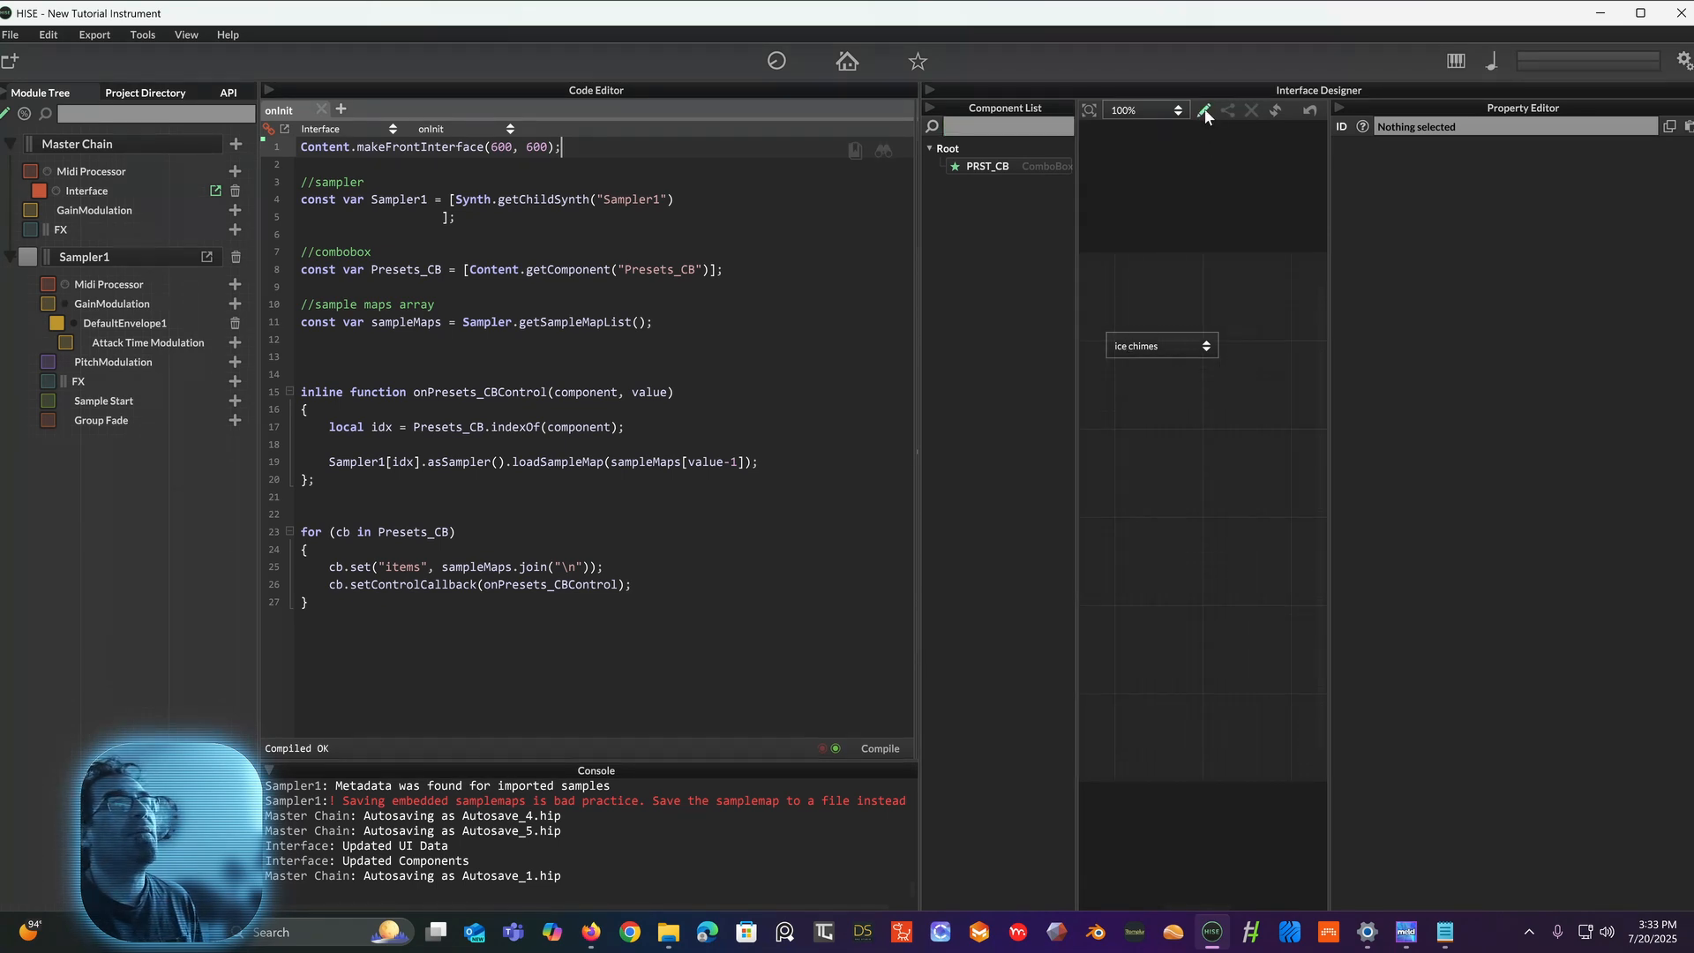
{"action": "left_click", "coordinate": [1206, 111]}
{"action": "left_click", "coordinate": [1161, 344]}
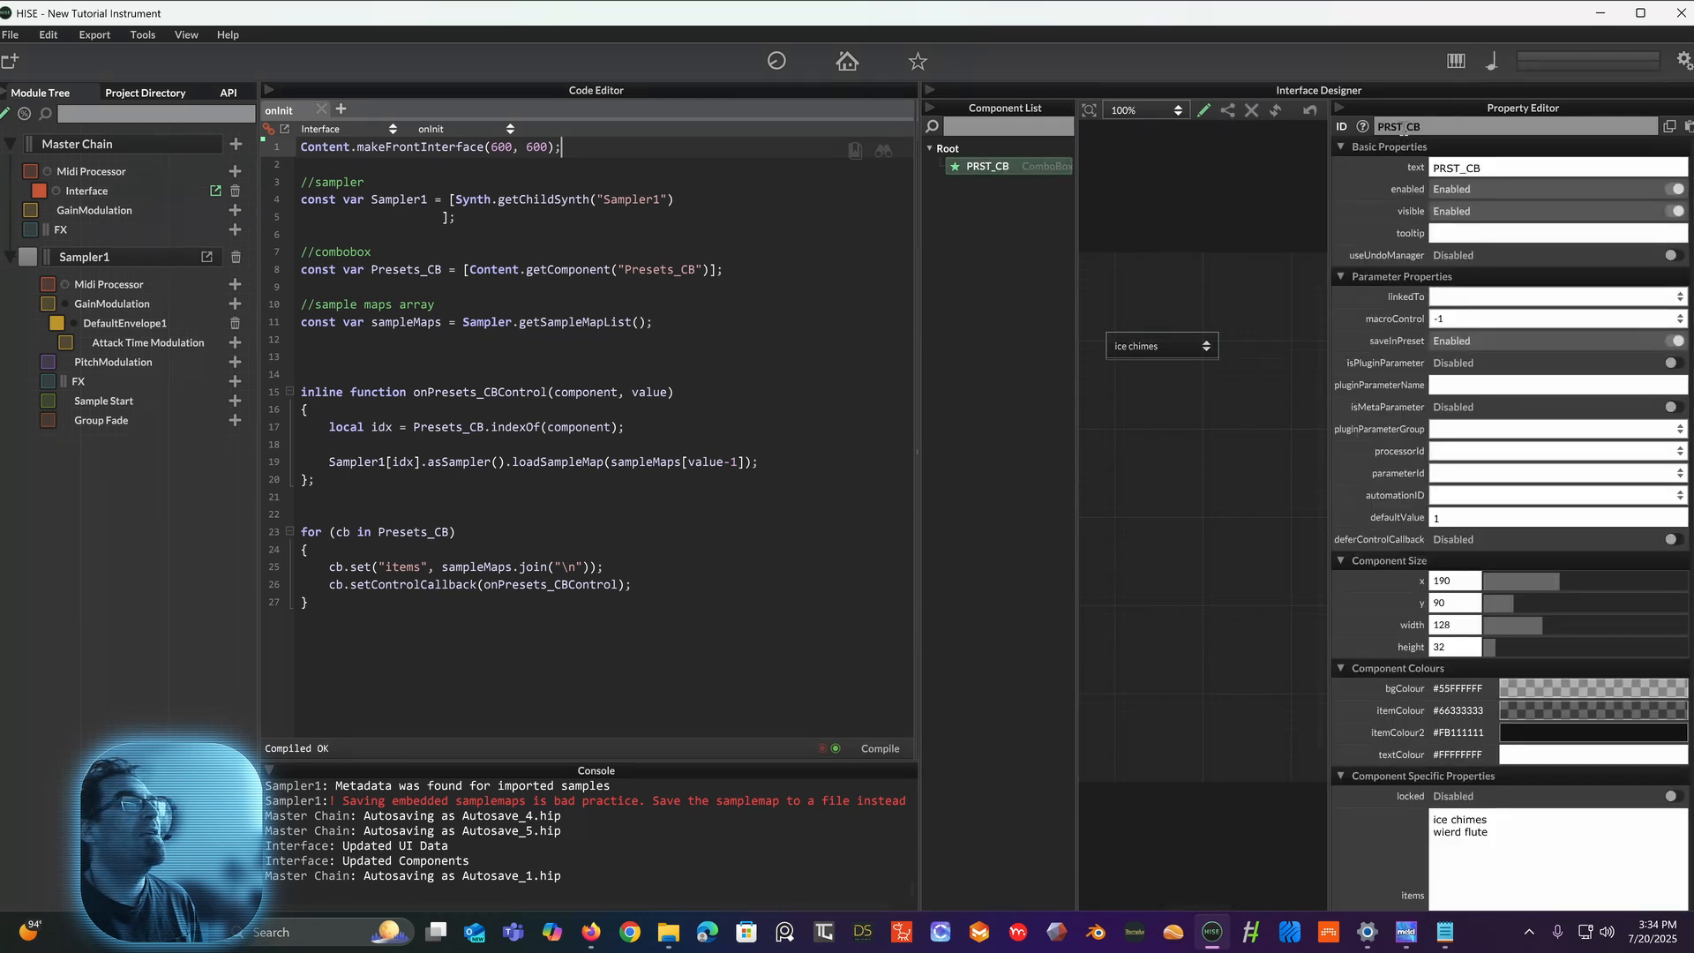
{"action": "left_click", "coordinate": [1405, 127]}
{"action": "double_click", "coordinate": [1405, 127]}
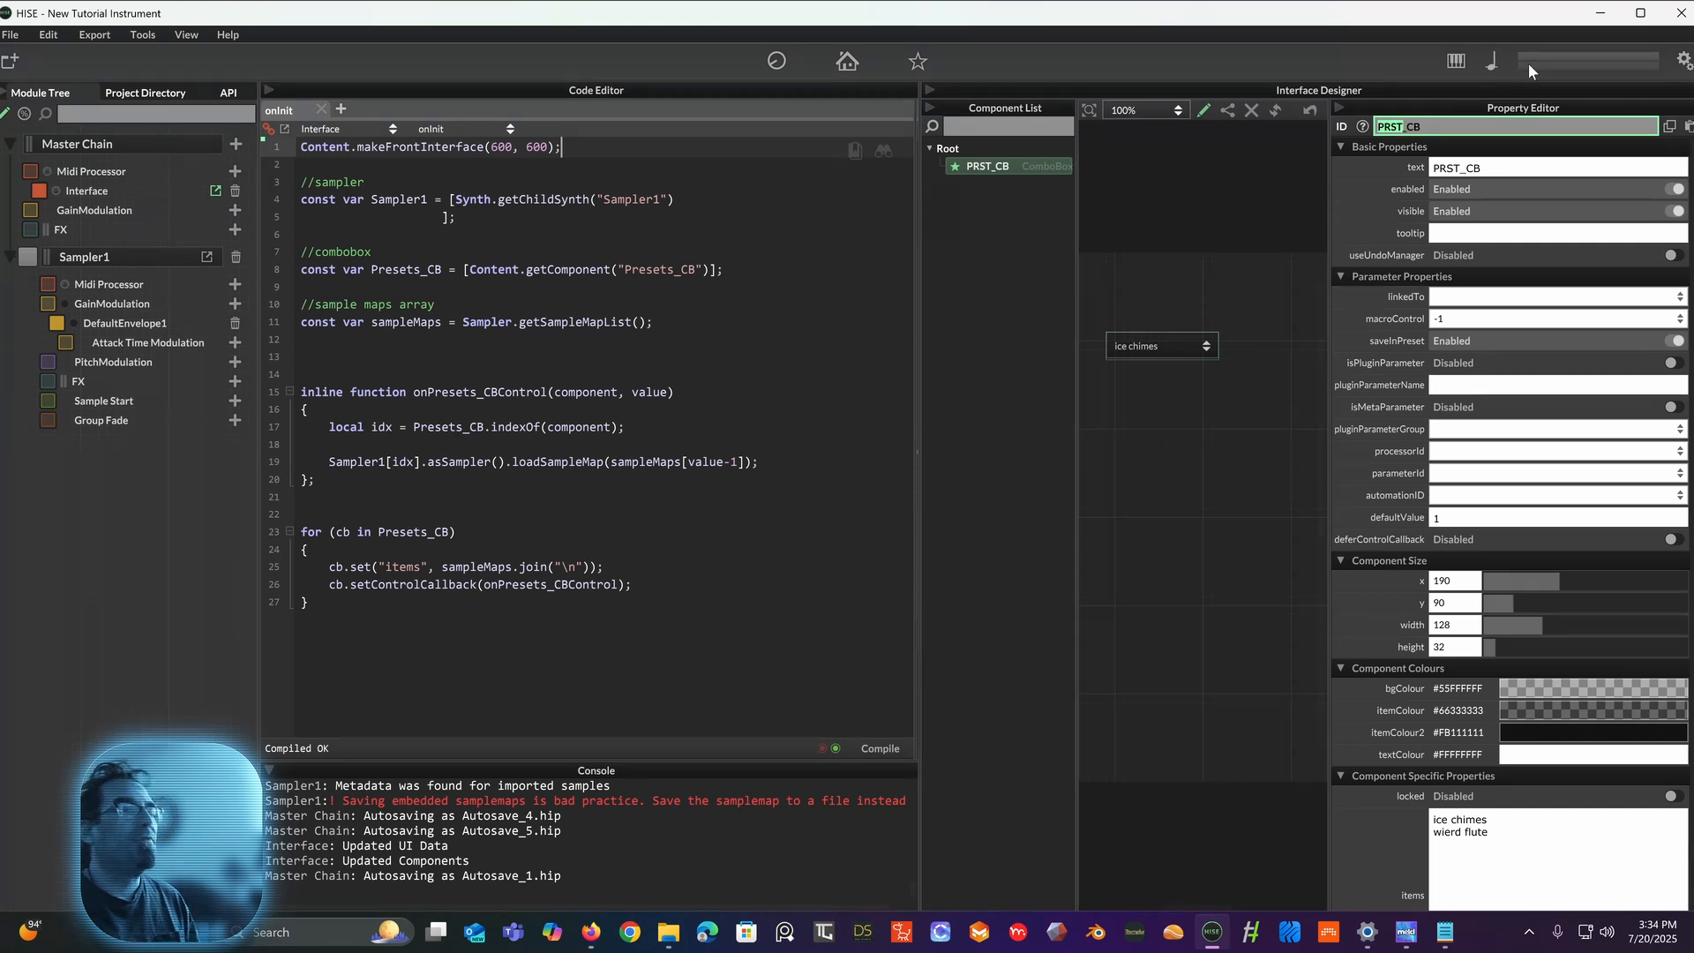
{"action": "type", "text": "Presets"}
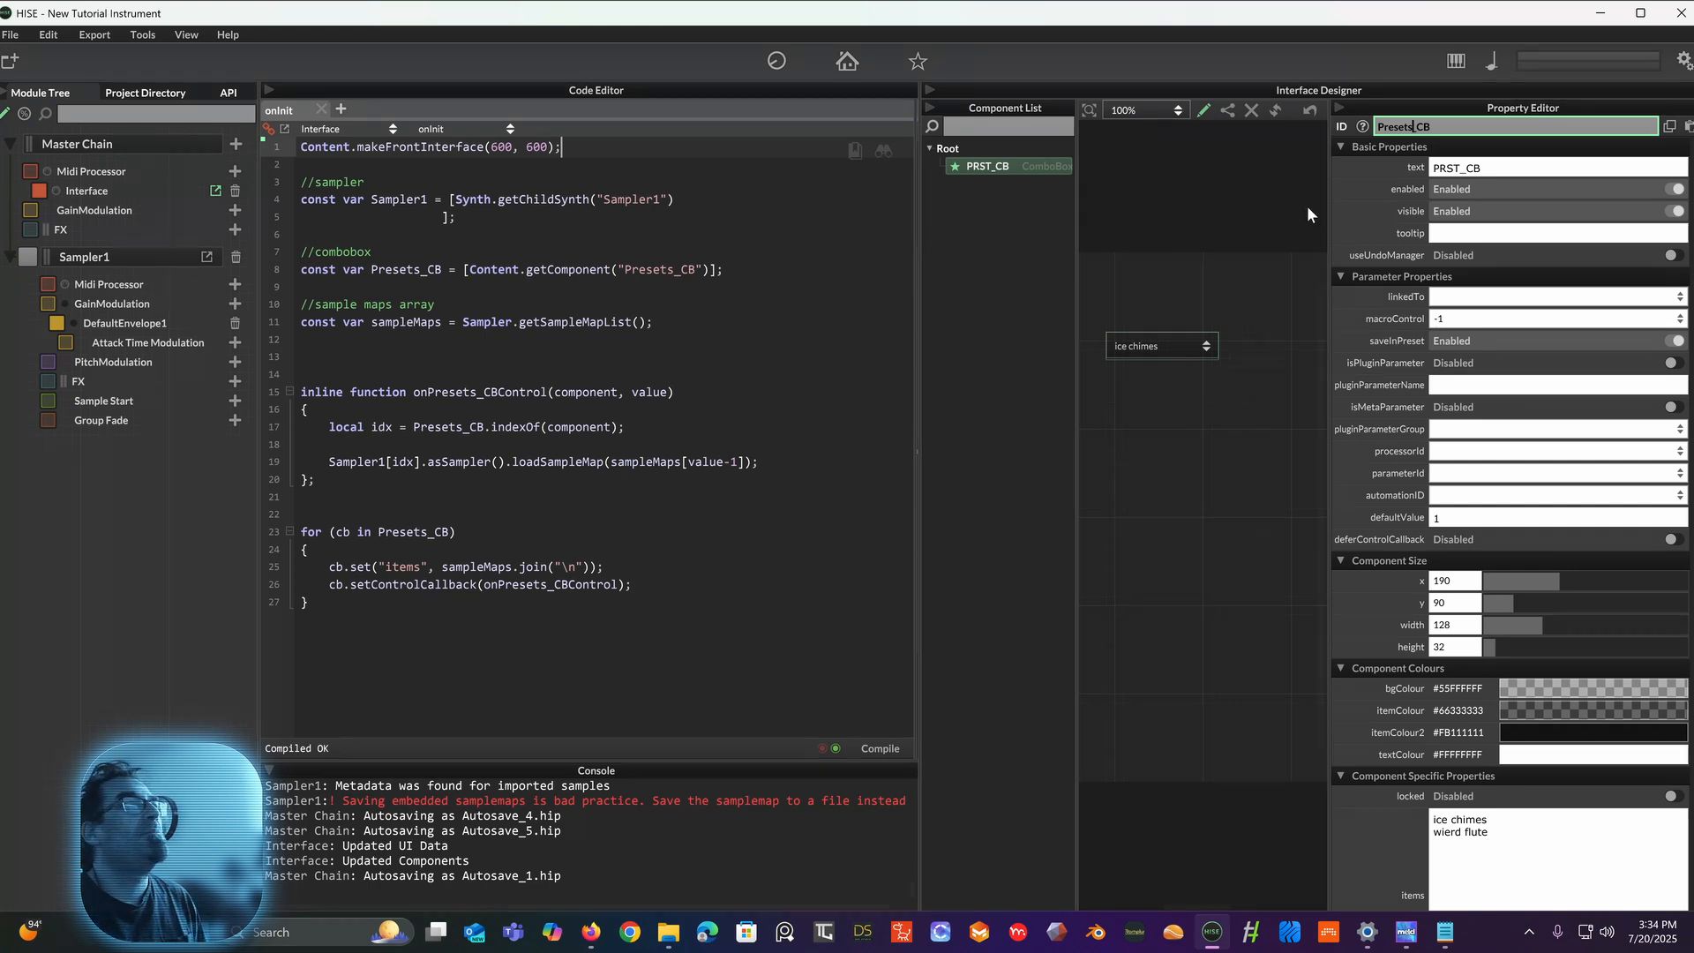
{"action": "left_click", "coordinate": [1266, 235]}
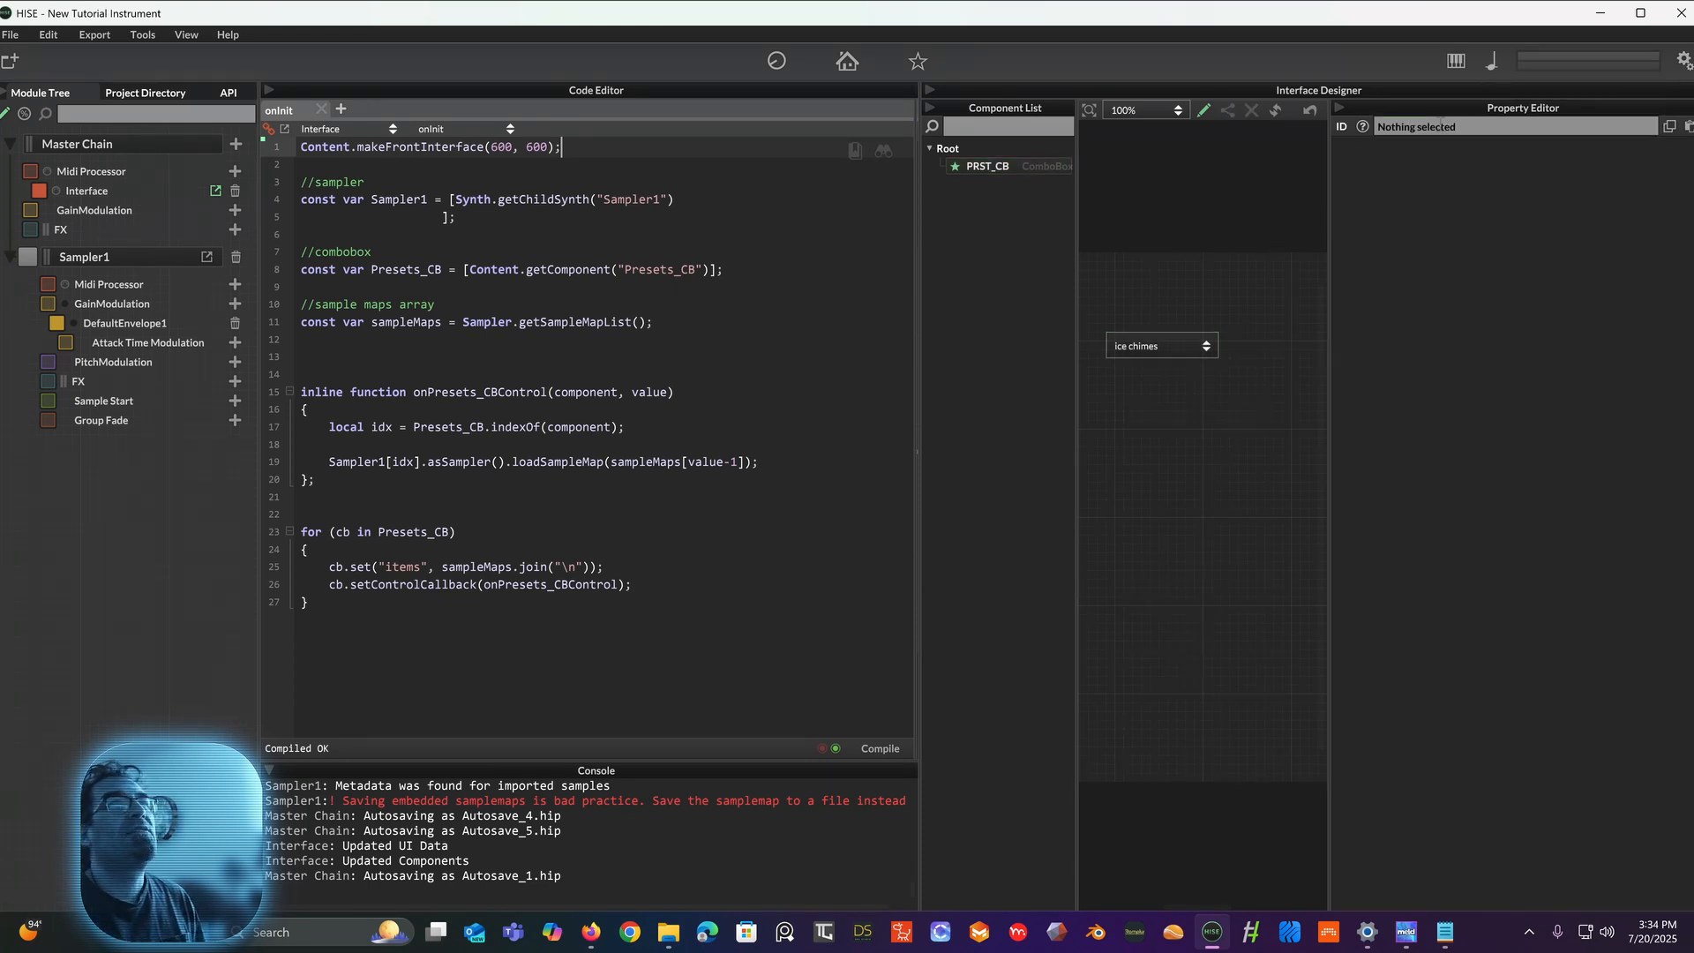
Step: Select the ComboBox on the canvas and rename its ID to Presets_CB to match the script
{"action": "left_click", "coordinate": [1156, 343]}
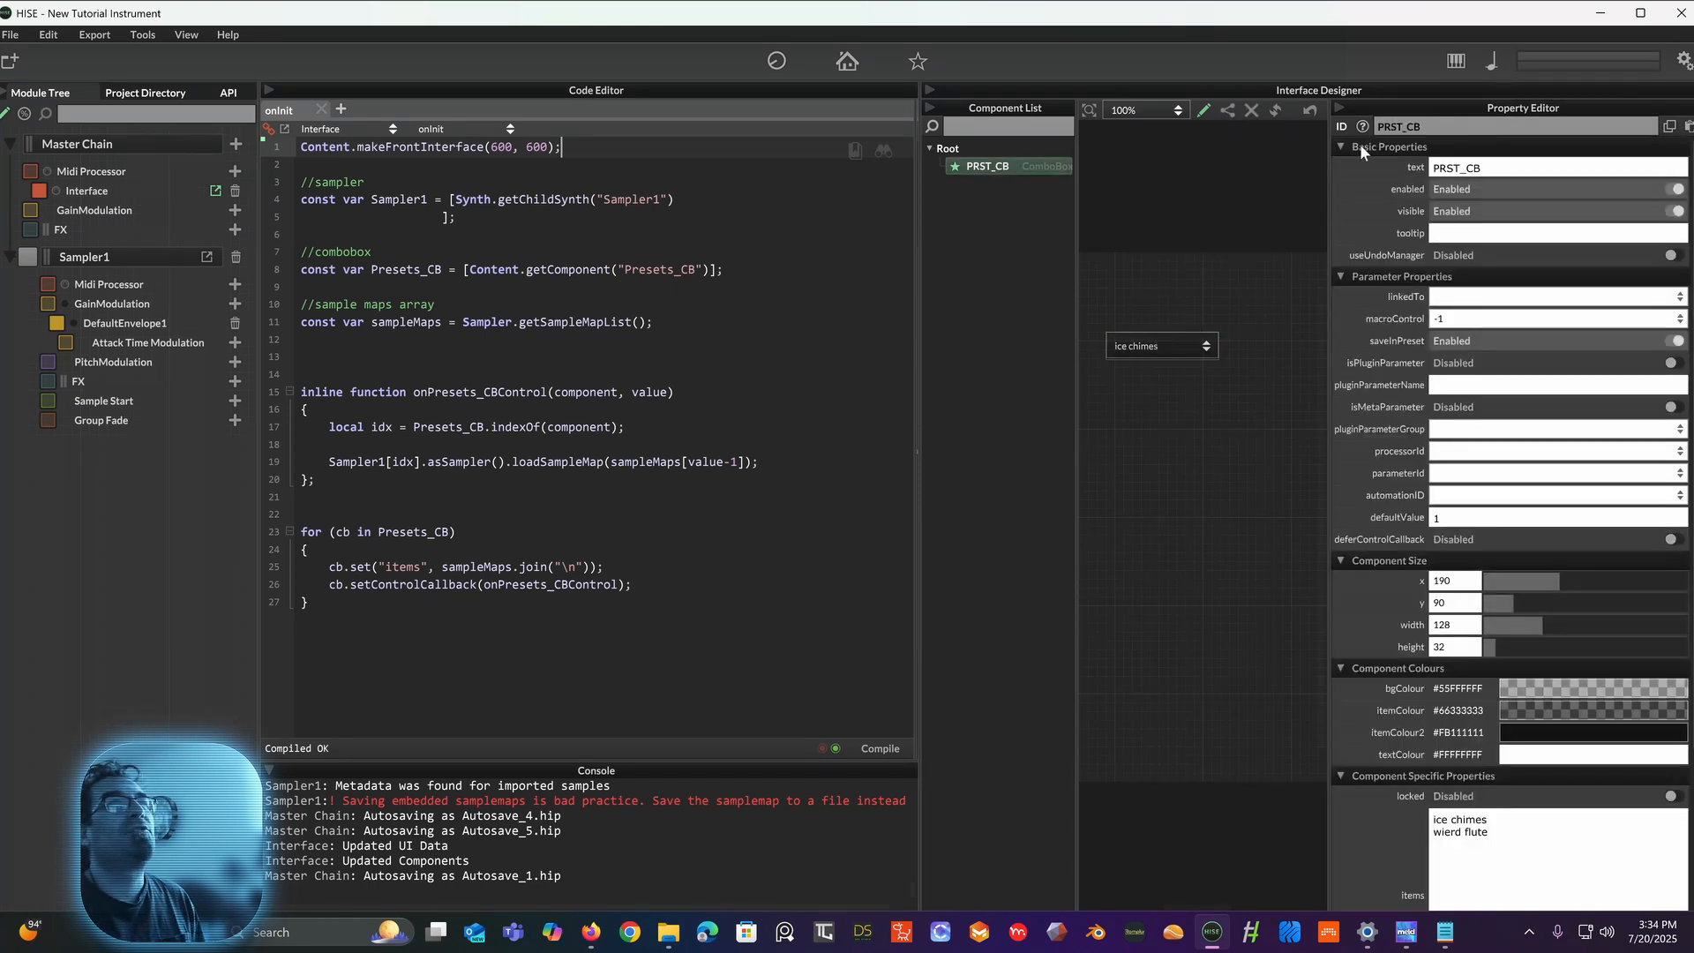
{"action": "left_click", "coordinate": [1402, 126]}
{"action": "mouse_move", "coordinate": [1405, 126]}
{"action": "left_mouse_down"}
{"action": "mouse_move", "coordinate": [1388, 129]}
{"action": "mouse_move", "coordinate": [1421, 133]}
{"action": "left_mouse_up"}
{"action": "type", "text": "resets_CB"}
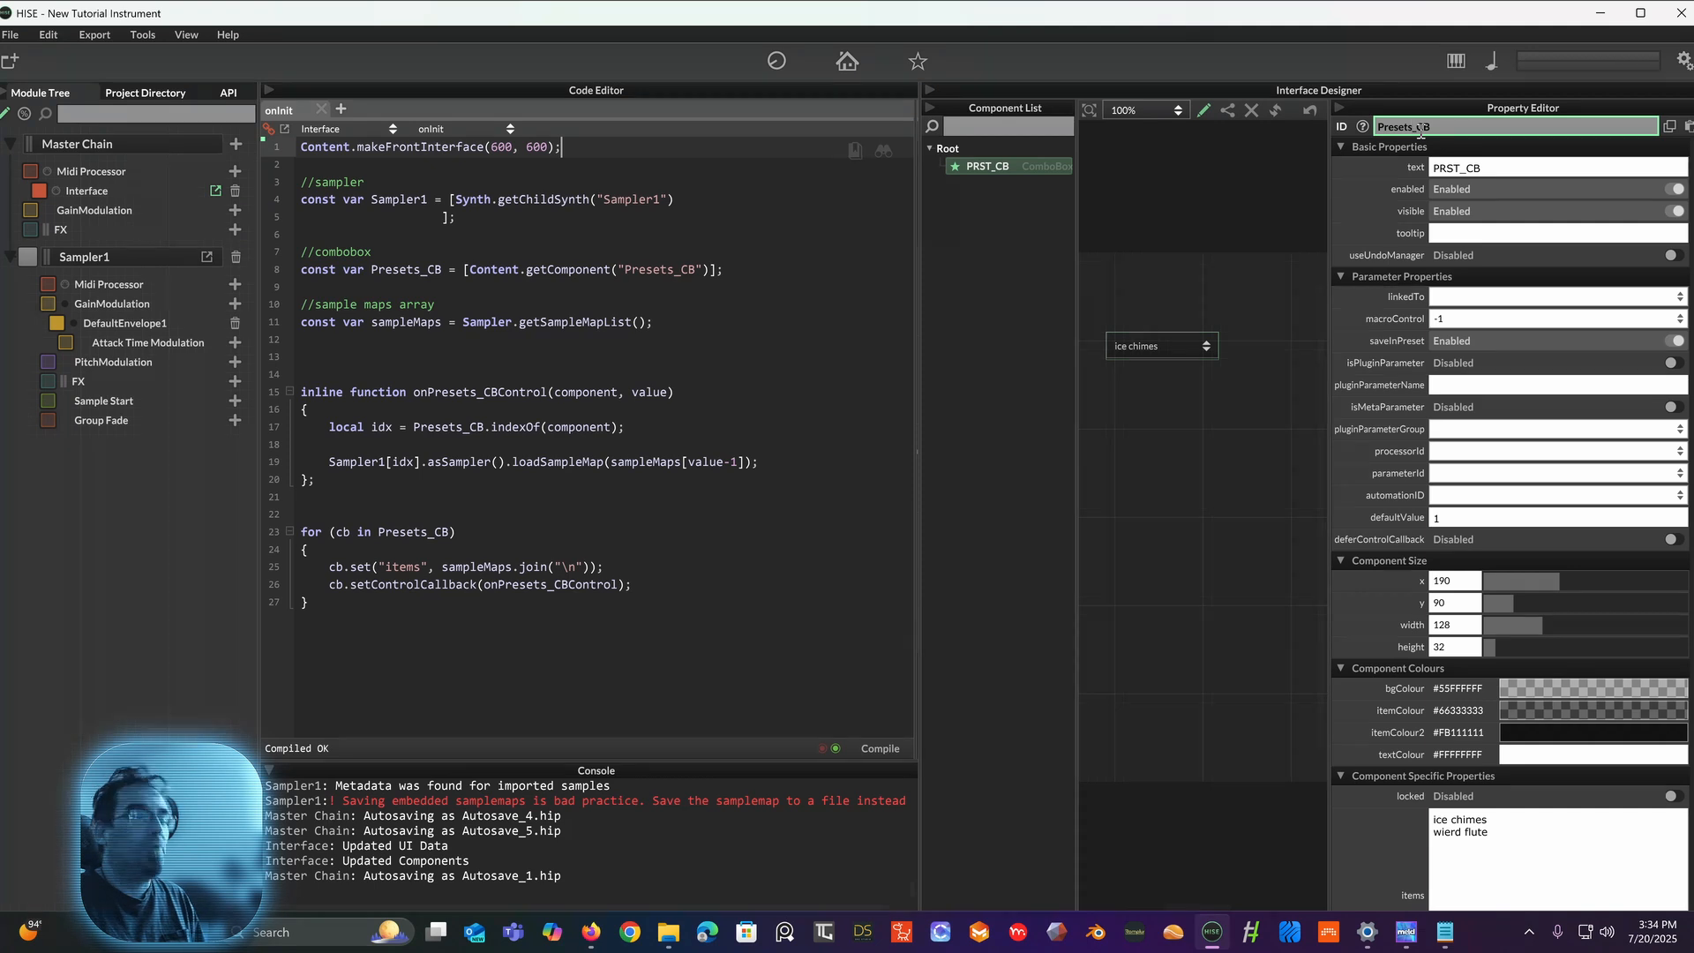
{"action": "key", "text": "Return"}
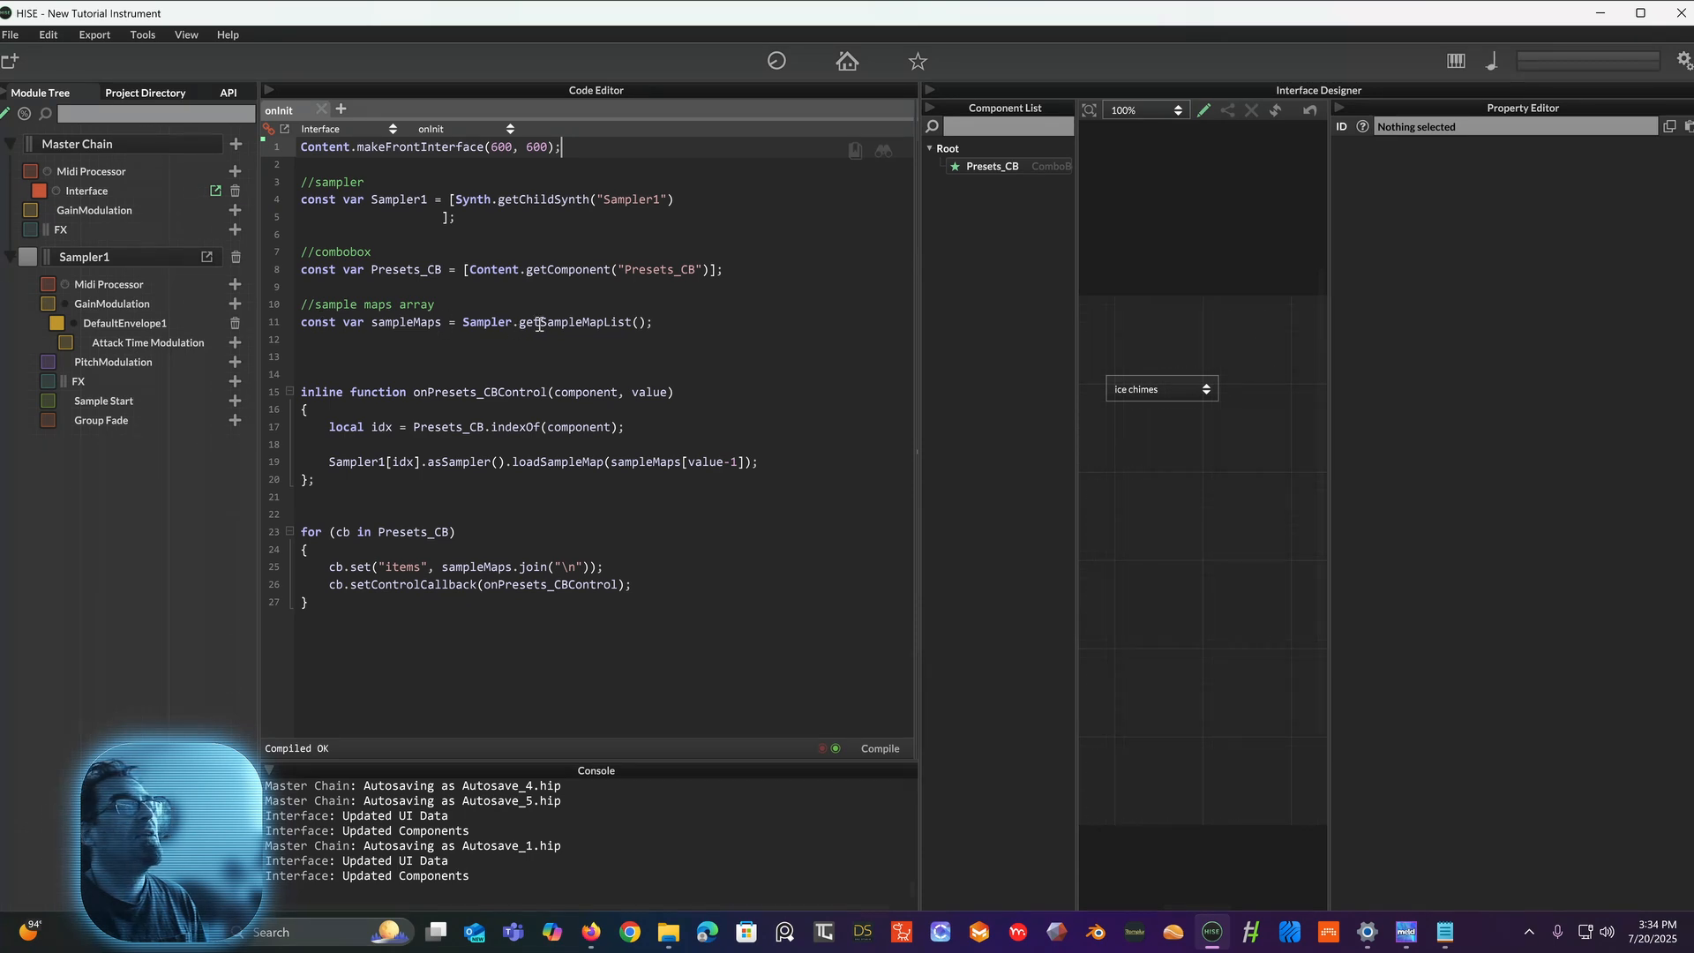
Step: Review the sample map line and the ComboBox's items, compile the interface script and check the console message
{"action": "left_click", "coordinate": [642, 322]}
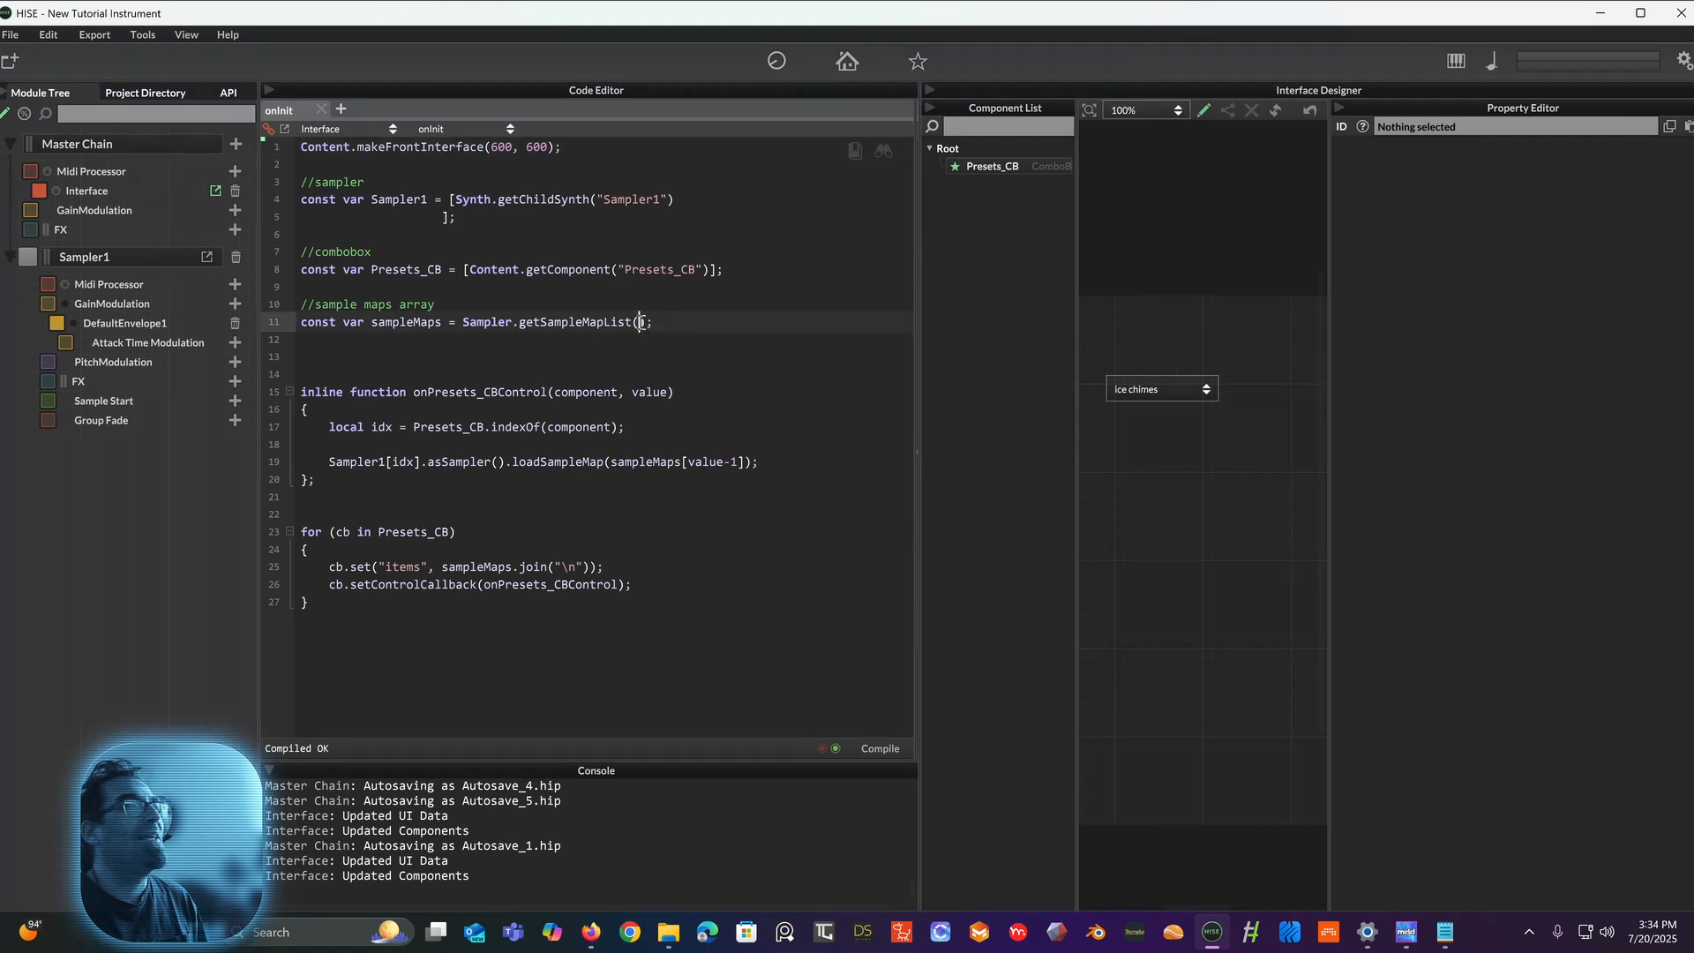
{"action": "left_click", "coordinate": [1146, 389]}
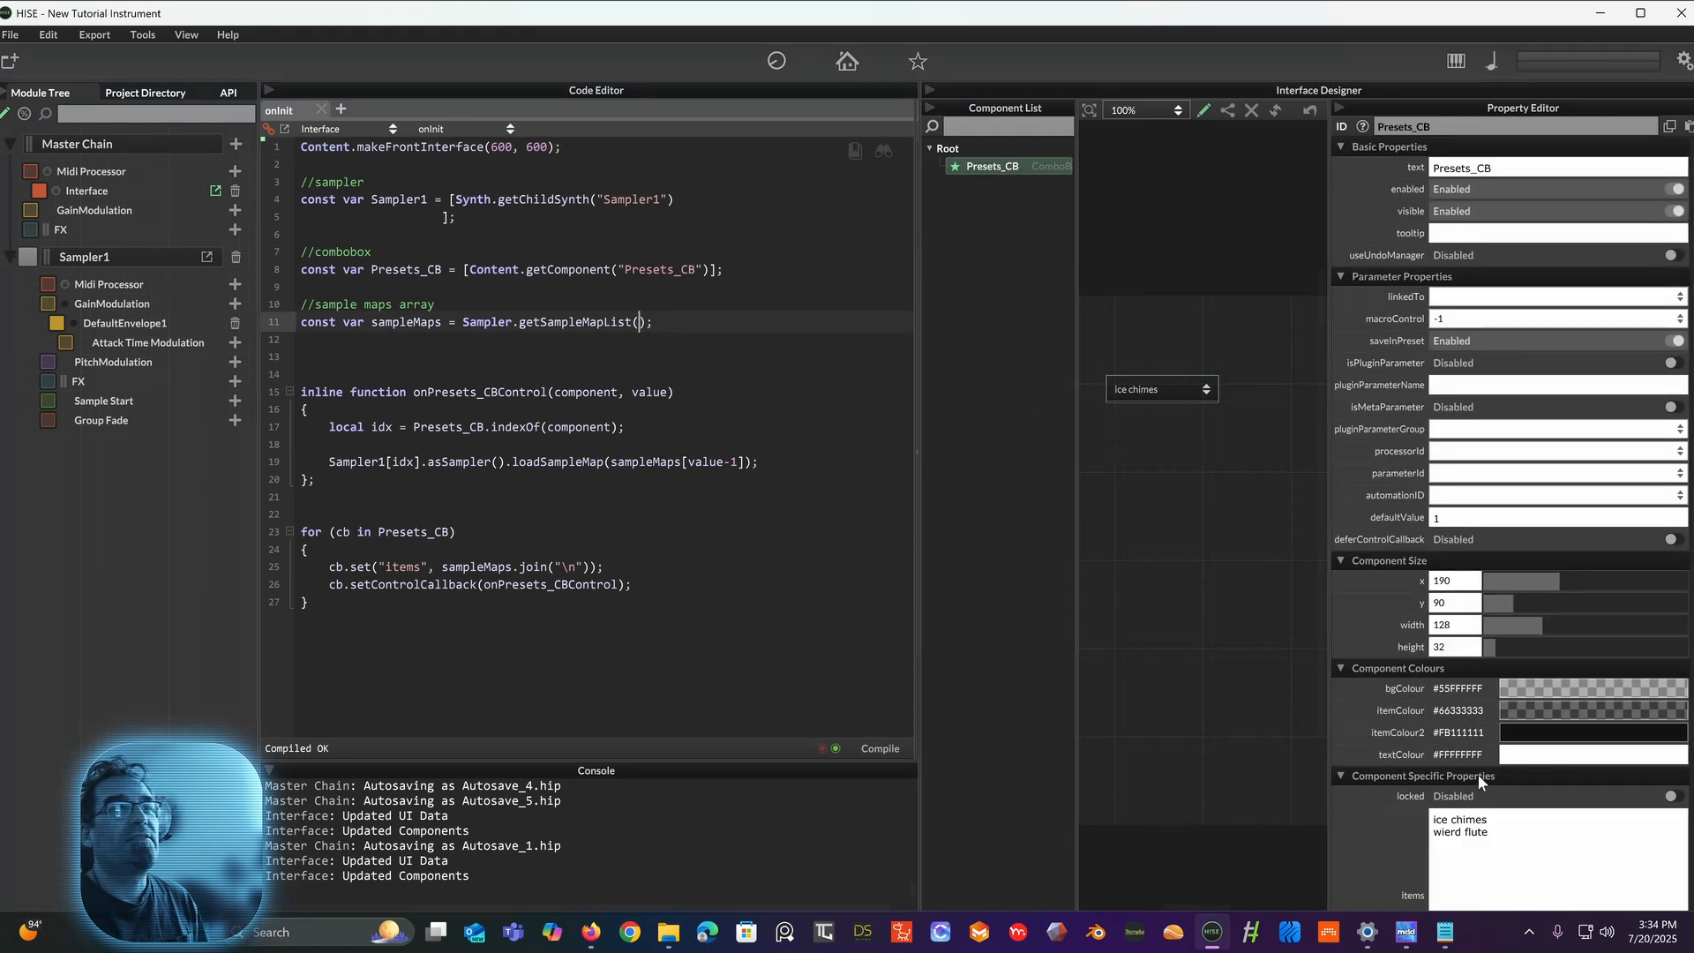
{"action": "scroll", "coordinate": [1479, 775], "scroll_direction": "down", "scroll_amount": 5}
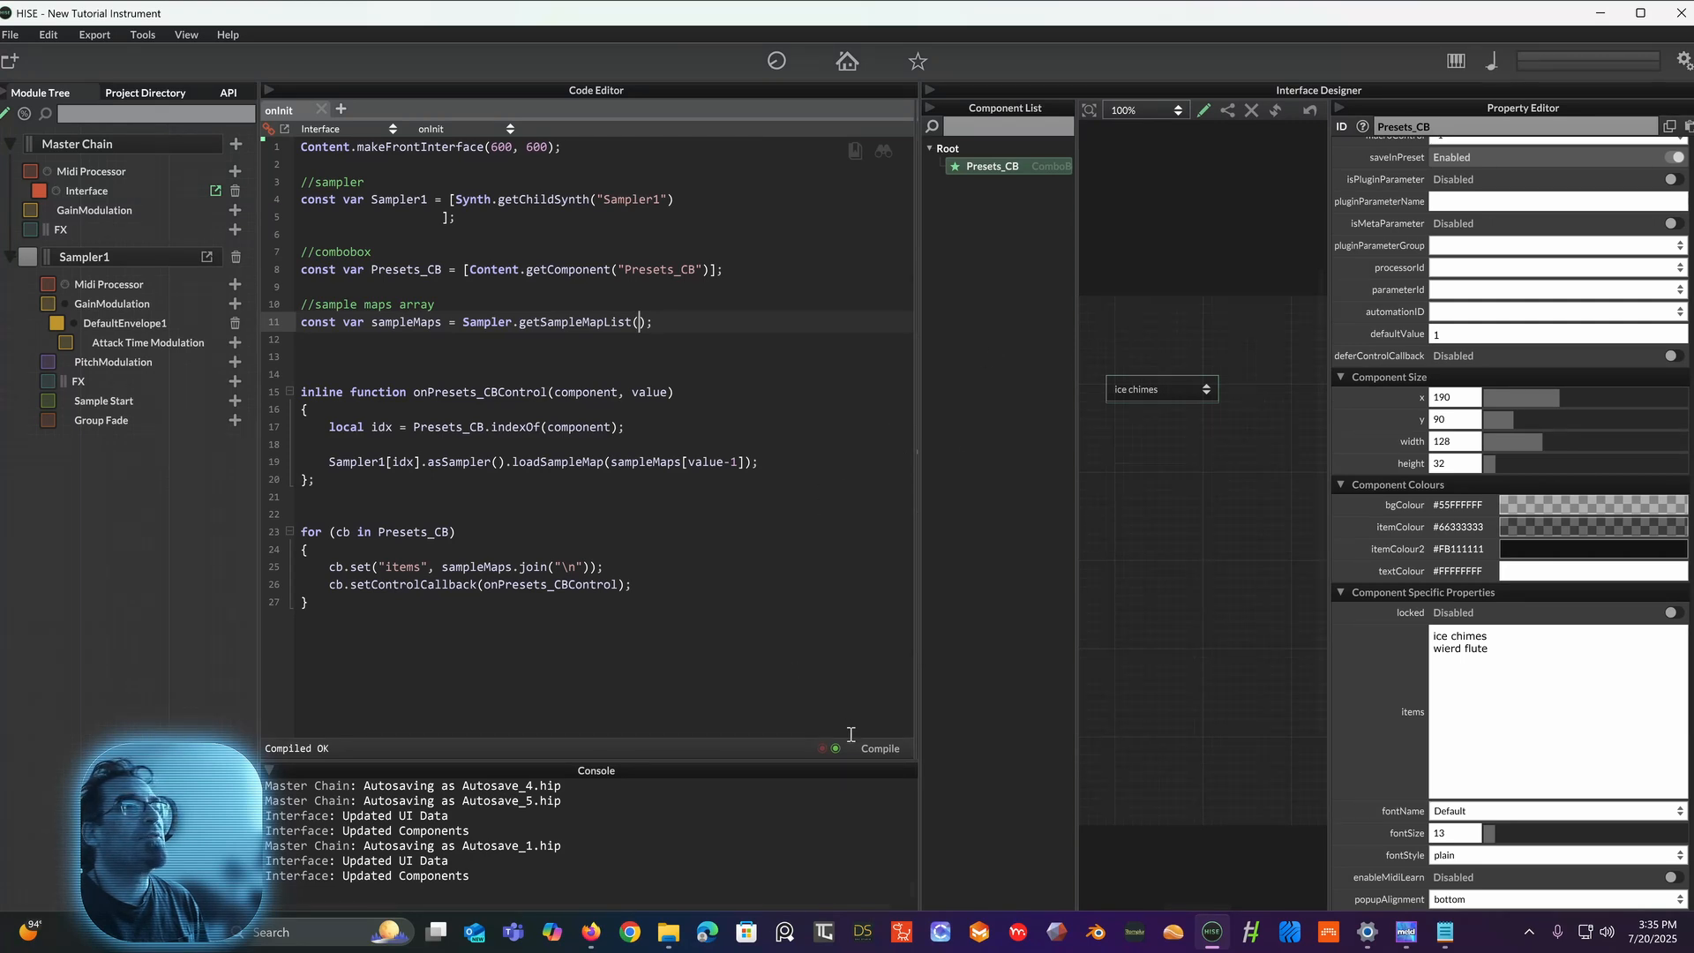
{"action": "left_click", "coordinate": [878, 749]}
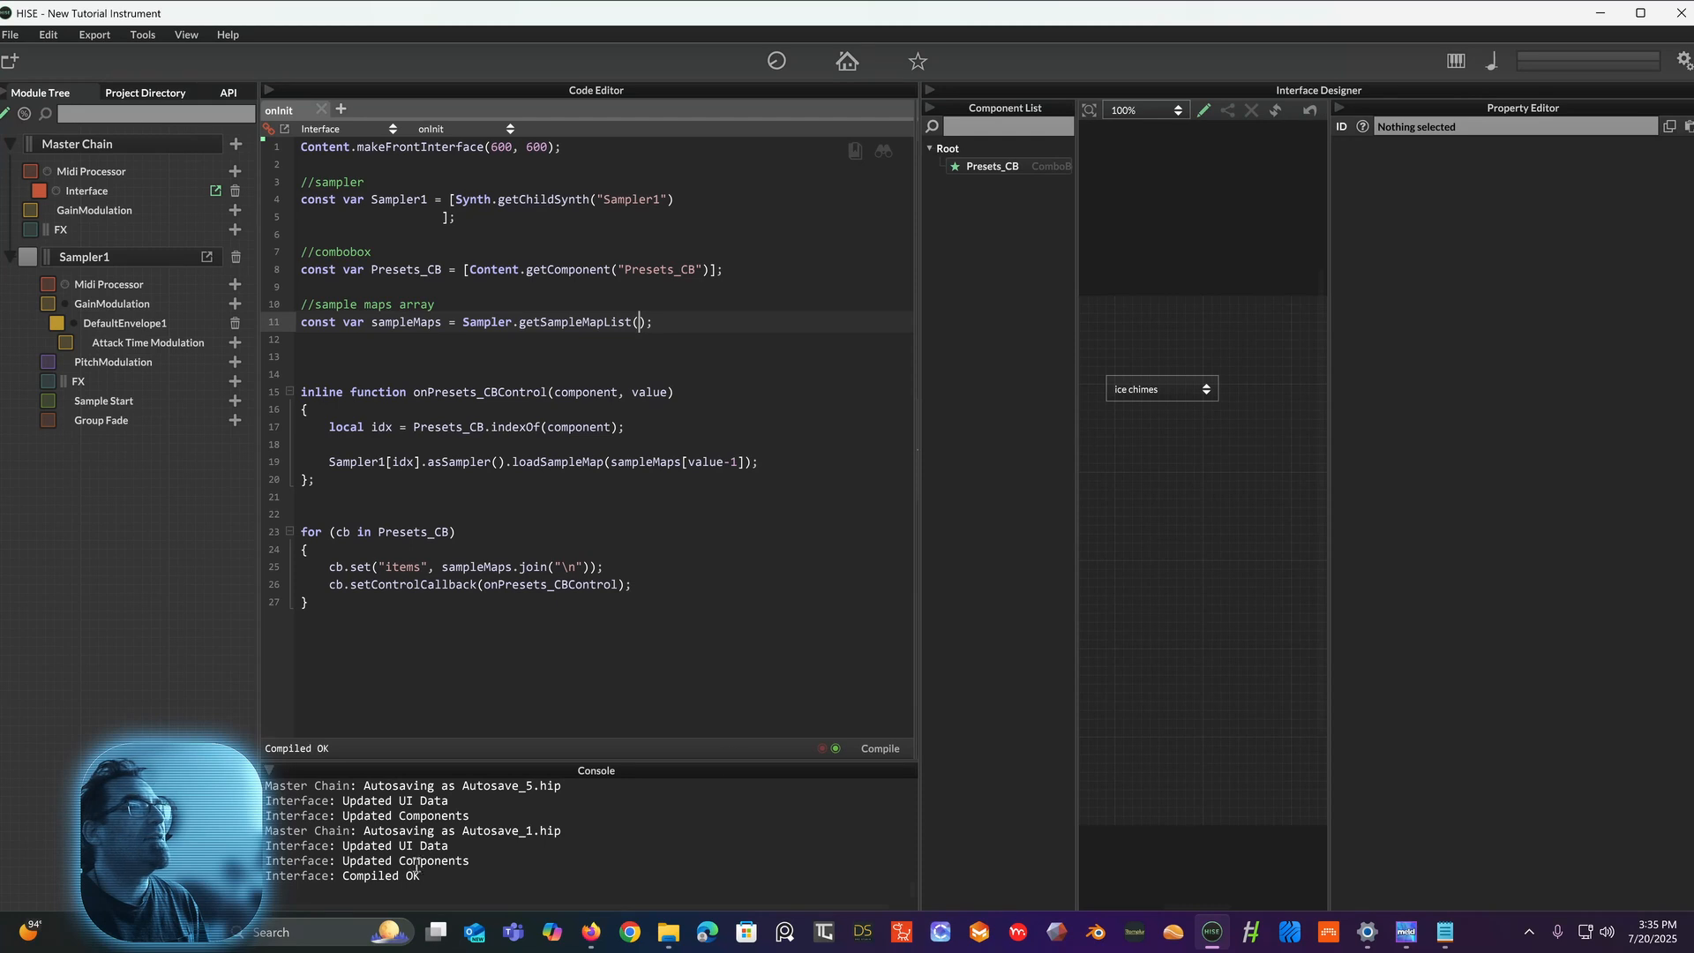
{"action": "left_click_drag", "start_coordinate": [422, 877], "coordinate": [343, 879]}
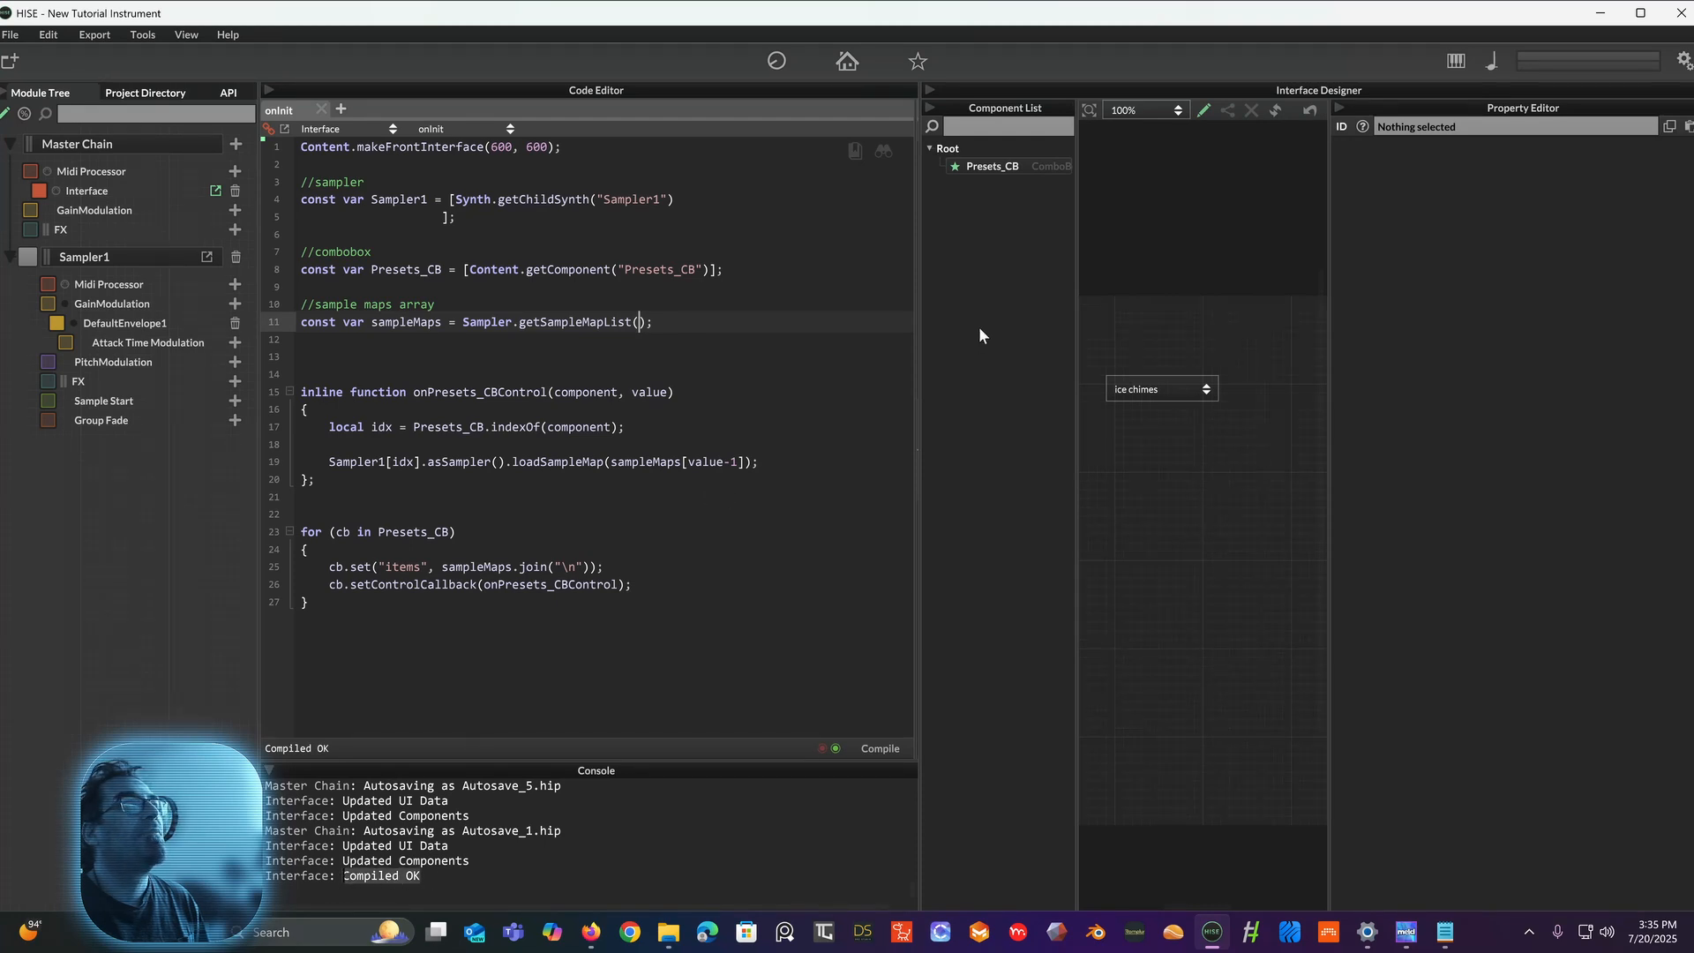
Step: Widen the Interface Designer, turn the canvas's edit mode off and choose wierd flute in the ComboBox
{"action": "left_click_drag", "start_coordinate": [918, 346], "coordinate": [751, 349]}
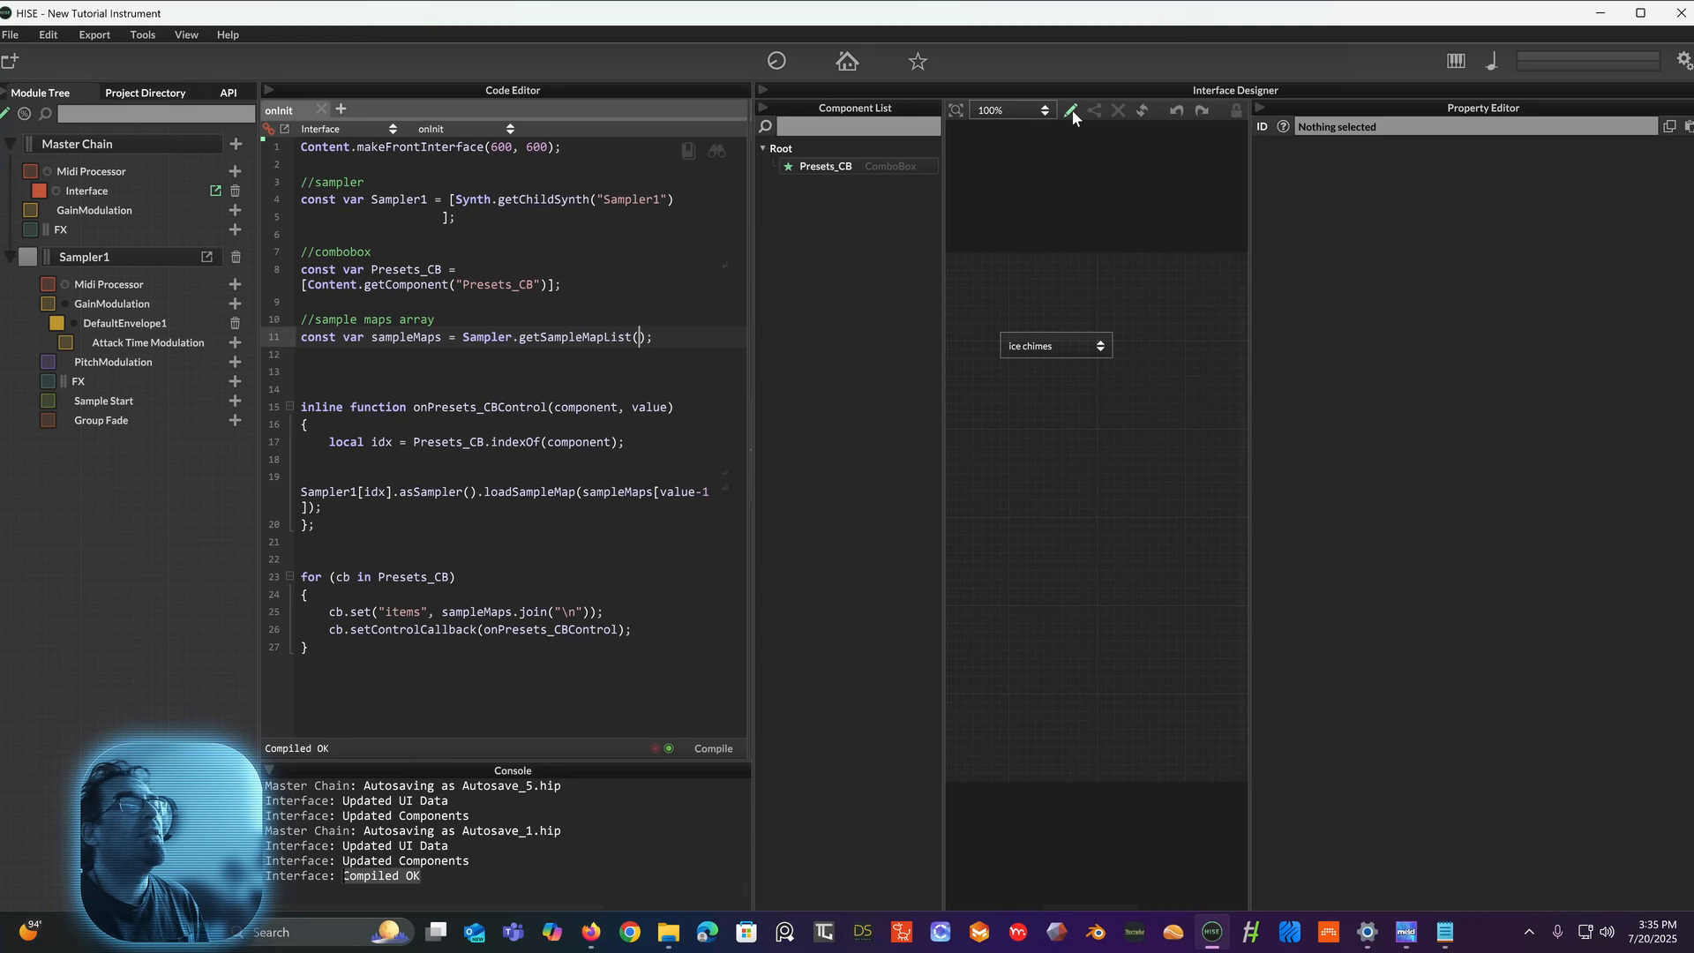
{"action": "left_click", "coordinate": [1054, 344]}
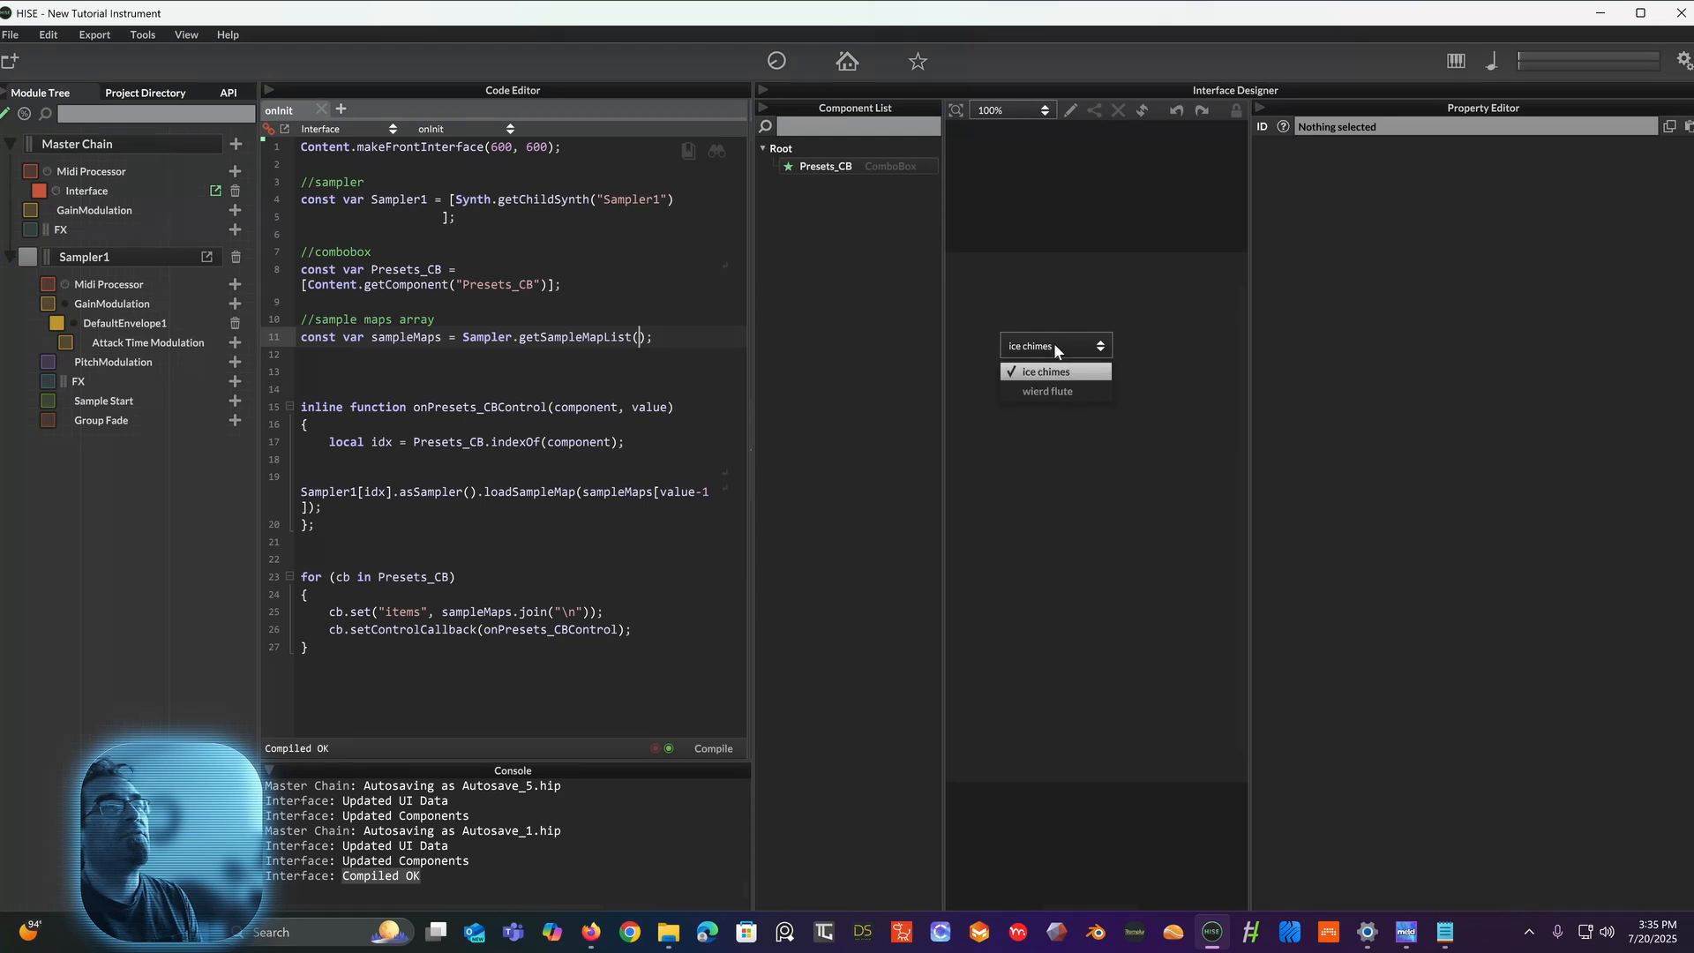
{"action": "left_click", "coordinate": [1051, 391]}
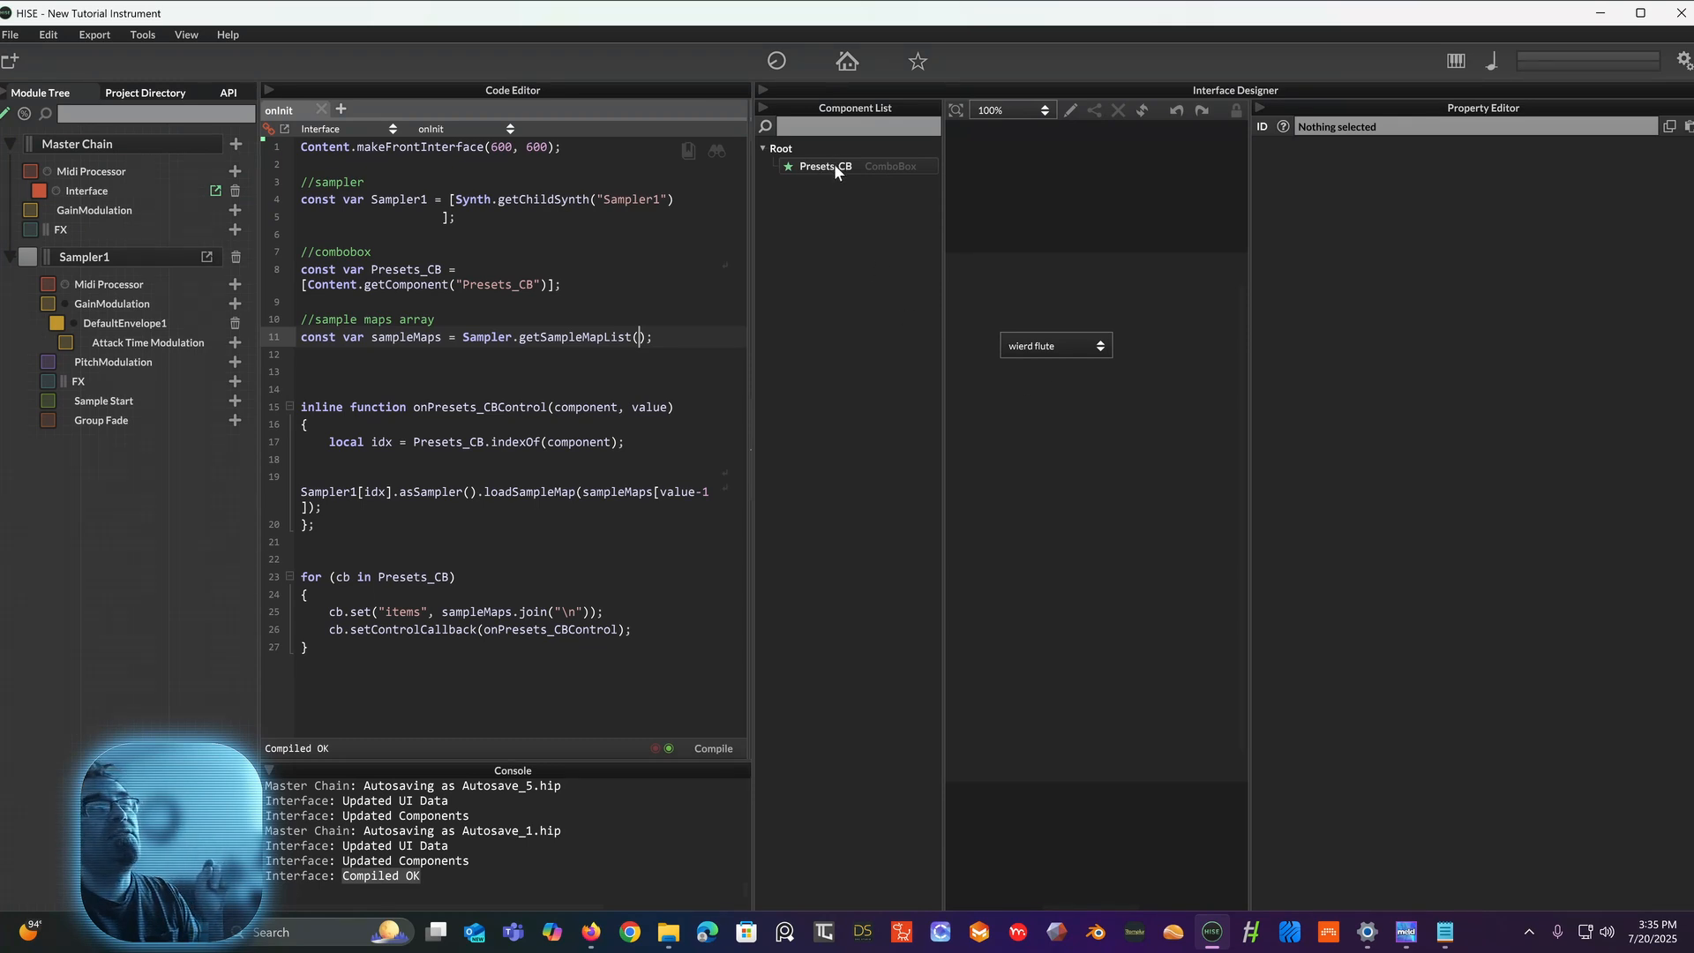
Step: Check the ComboBox's choices, reselect it in edit mode and highlight the Sampler1 name in the script's getChildSynth call
{"action": "left_click", "coordinate": [1041, 338]}
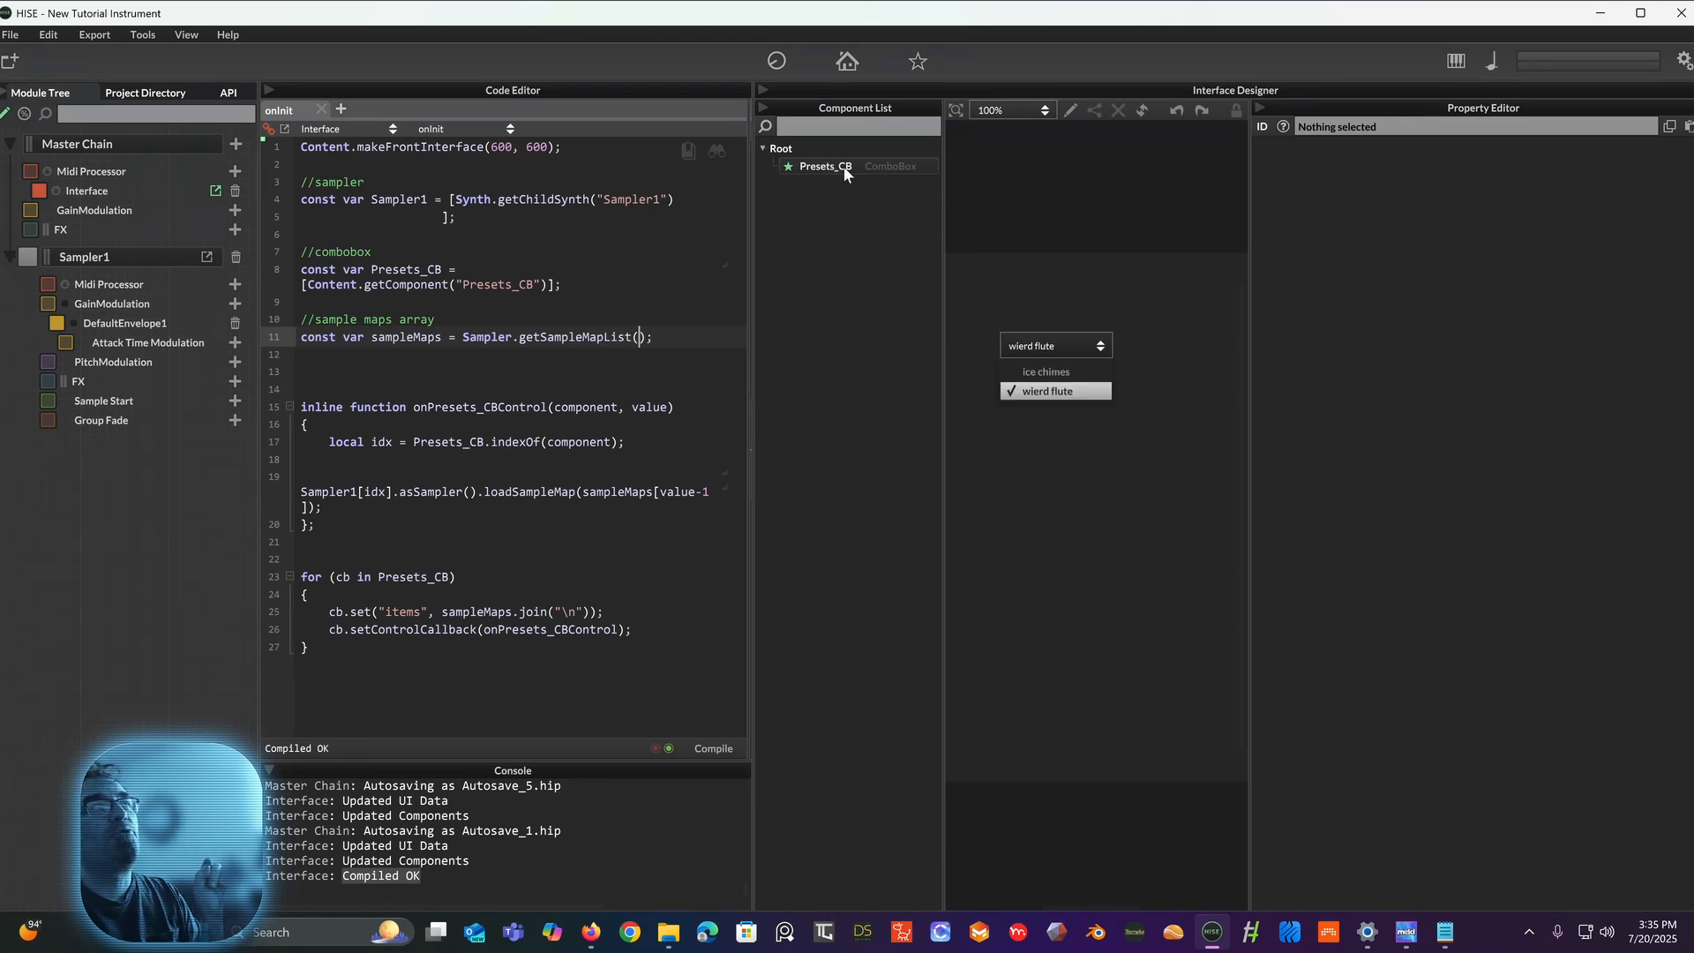
{"action": "left_click", "coordinate": [1068, 348]}
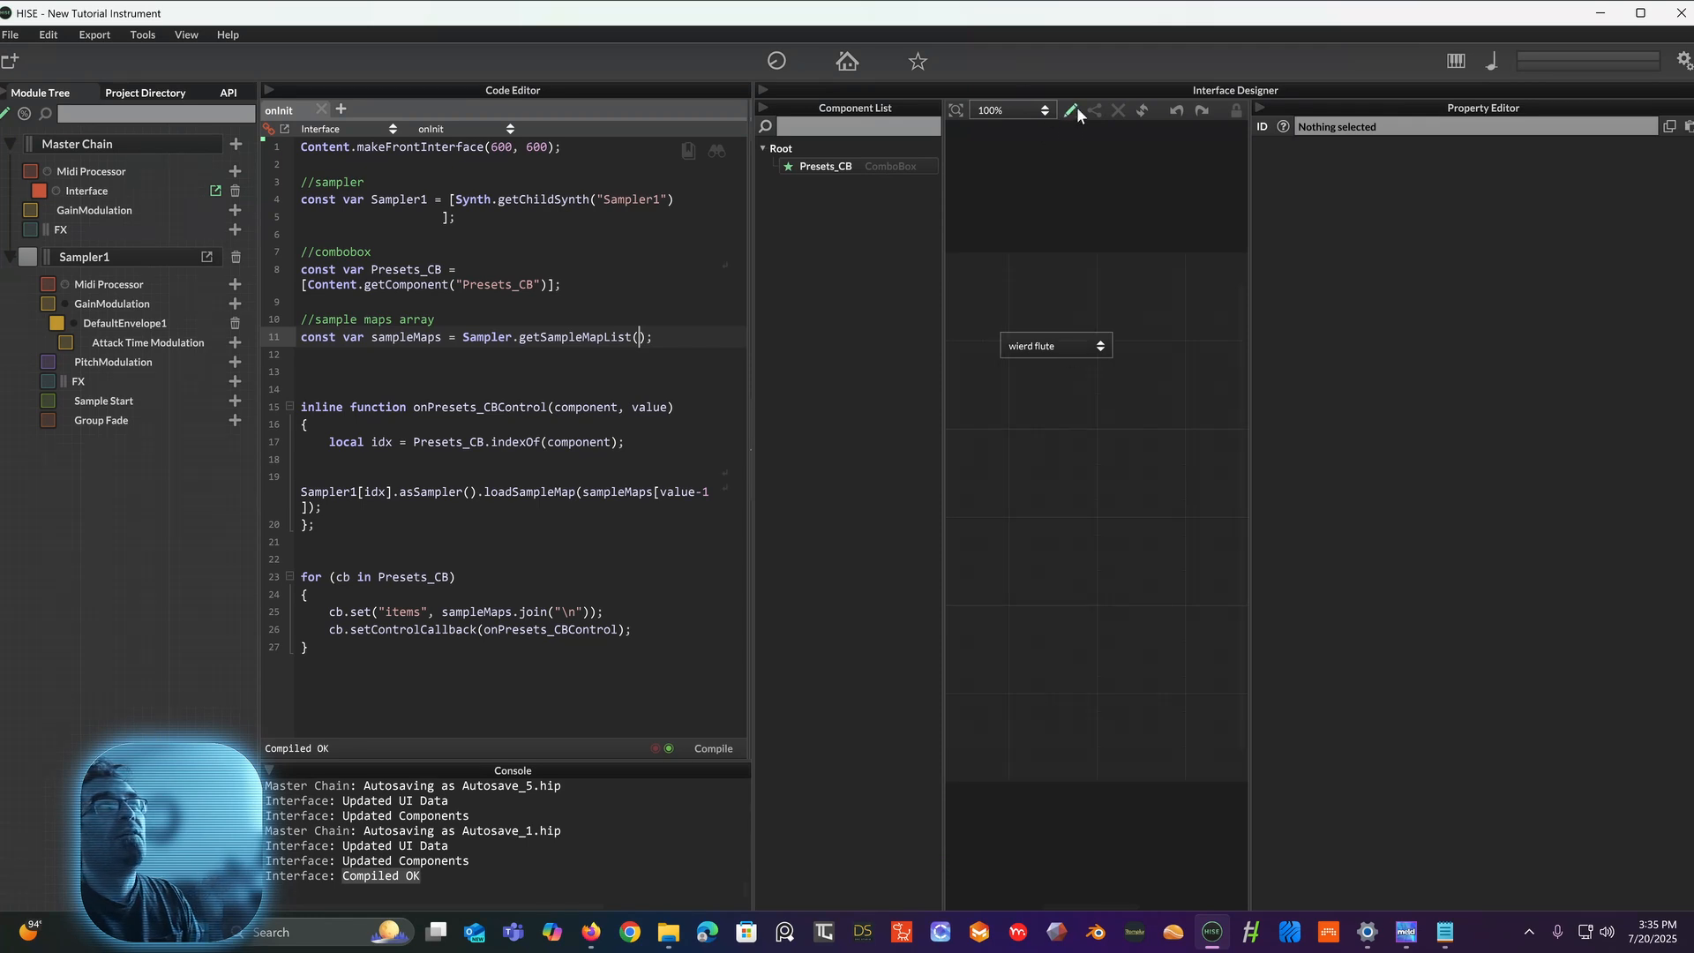
{"action": "left_click", "coordinate": [1052, 341]}
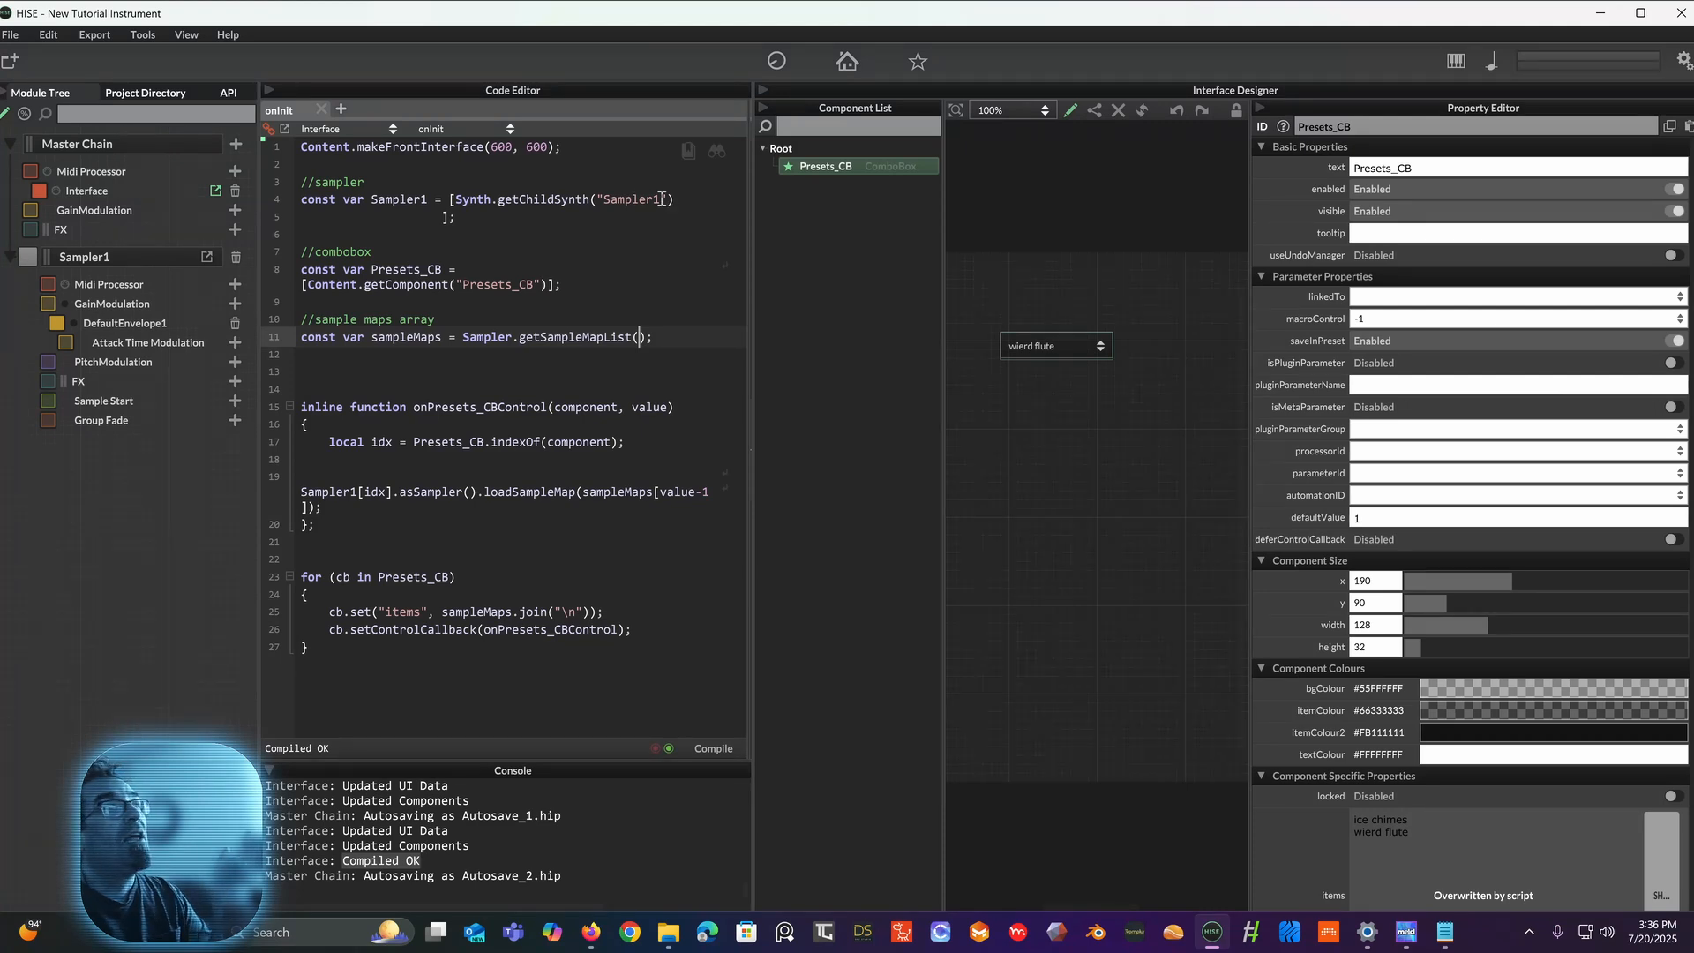
{"action": "left_click_drag", "start_coordinate": [665, 200], "coordinate": [603, 207]}
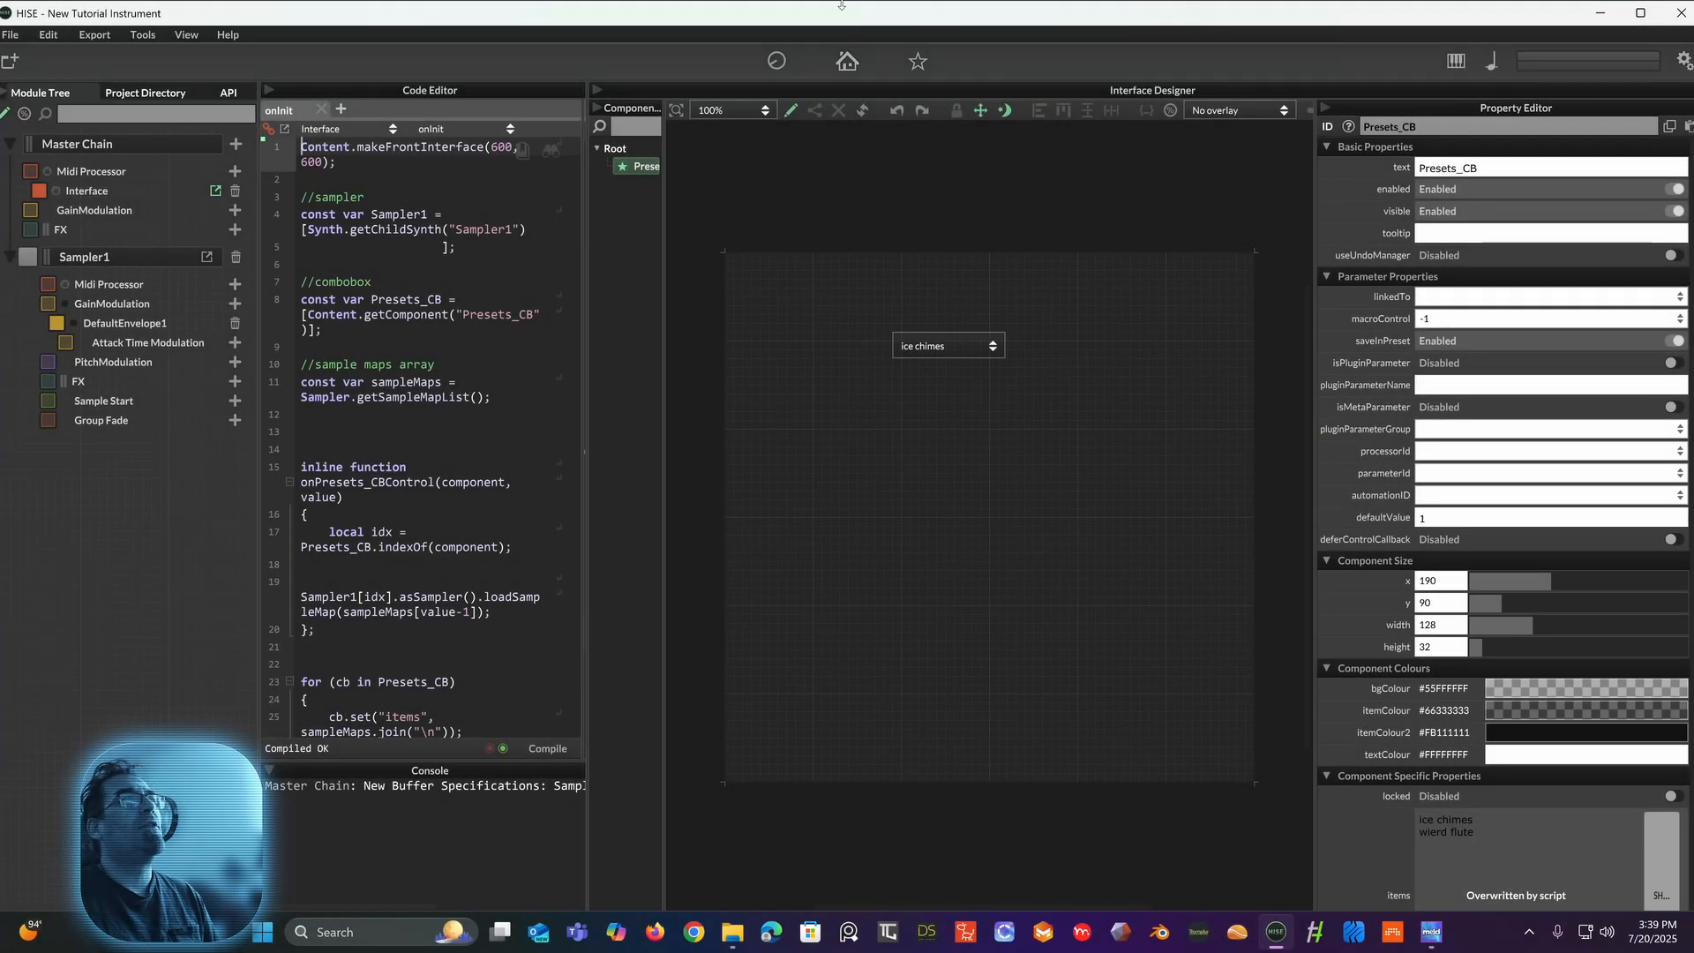
Step: Test the ComboBox in the interface preview by switching between ice chimes and wierd flute, and close the preview on ice chimes
{"action": "left_click", "coordinate": [845, 63]}
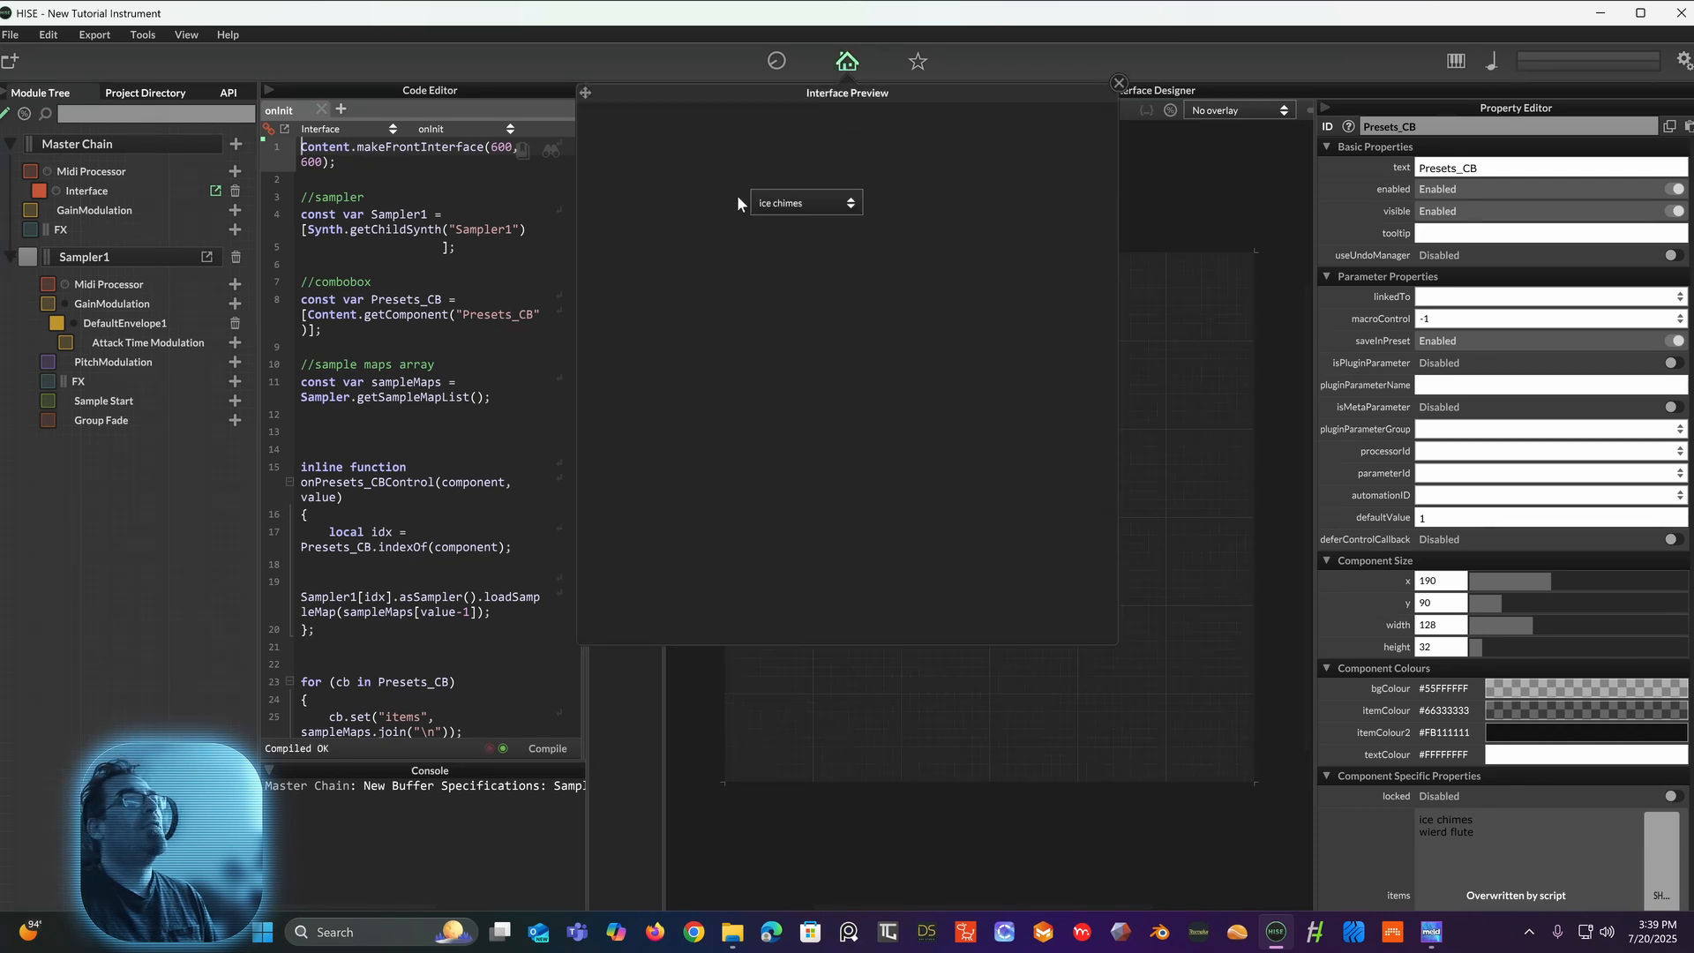
{"action": "left_click", "coordinate": [830, 206]}
{"action": "left_click", "coordinate": [830, 228]}
{"action": "left_click", "coordinate": [838, 203]}
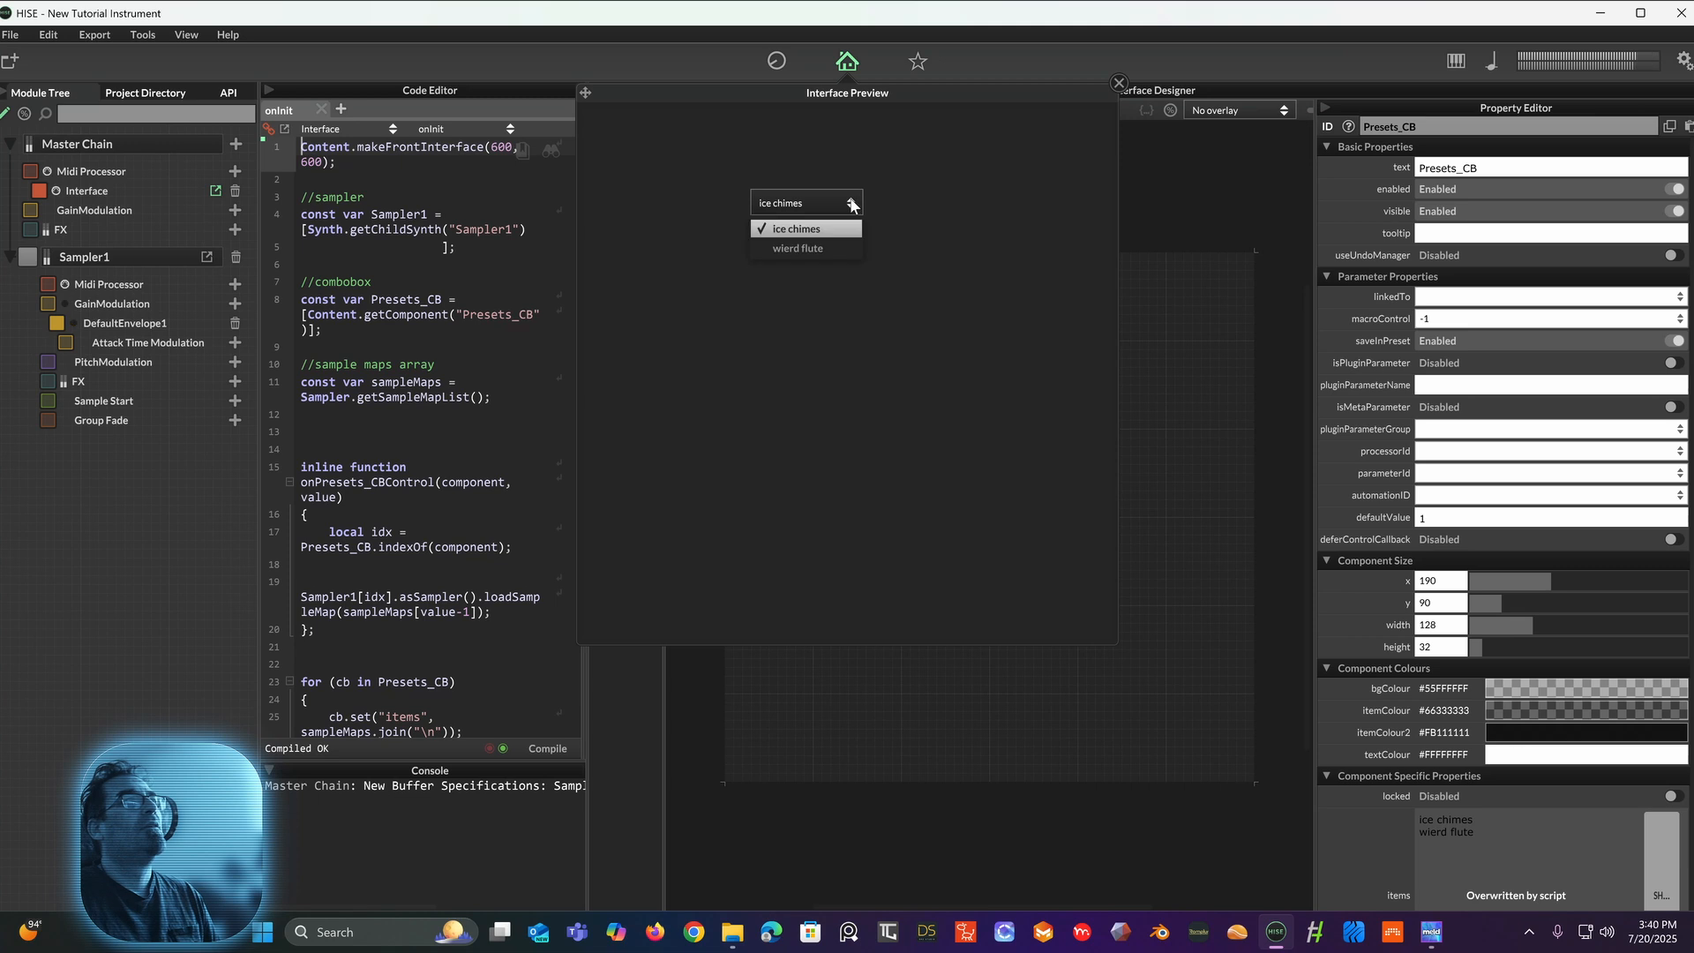
{"action": "left_click", "coordinate": [808, 247]}
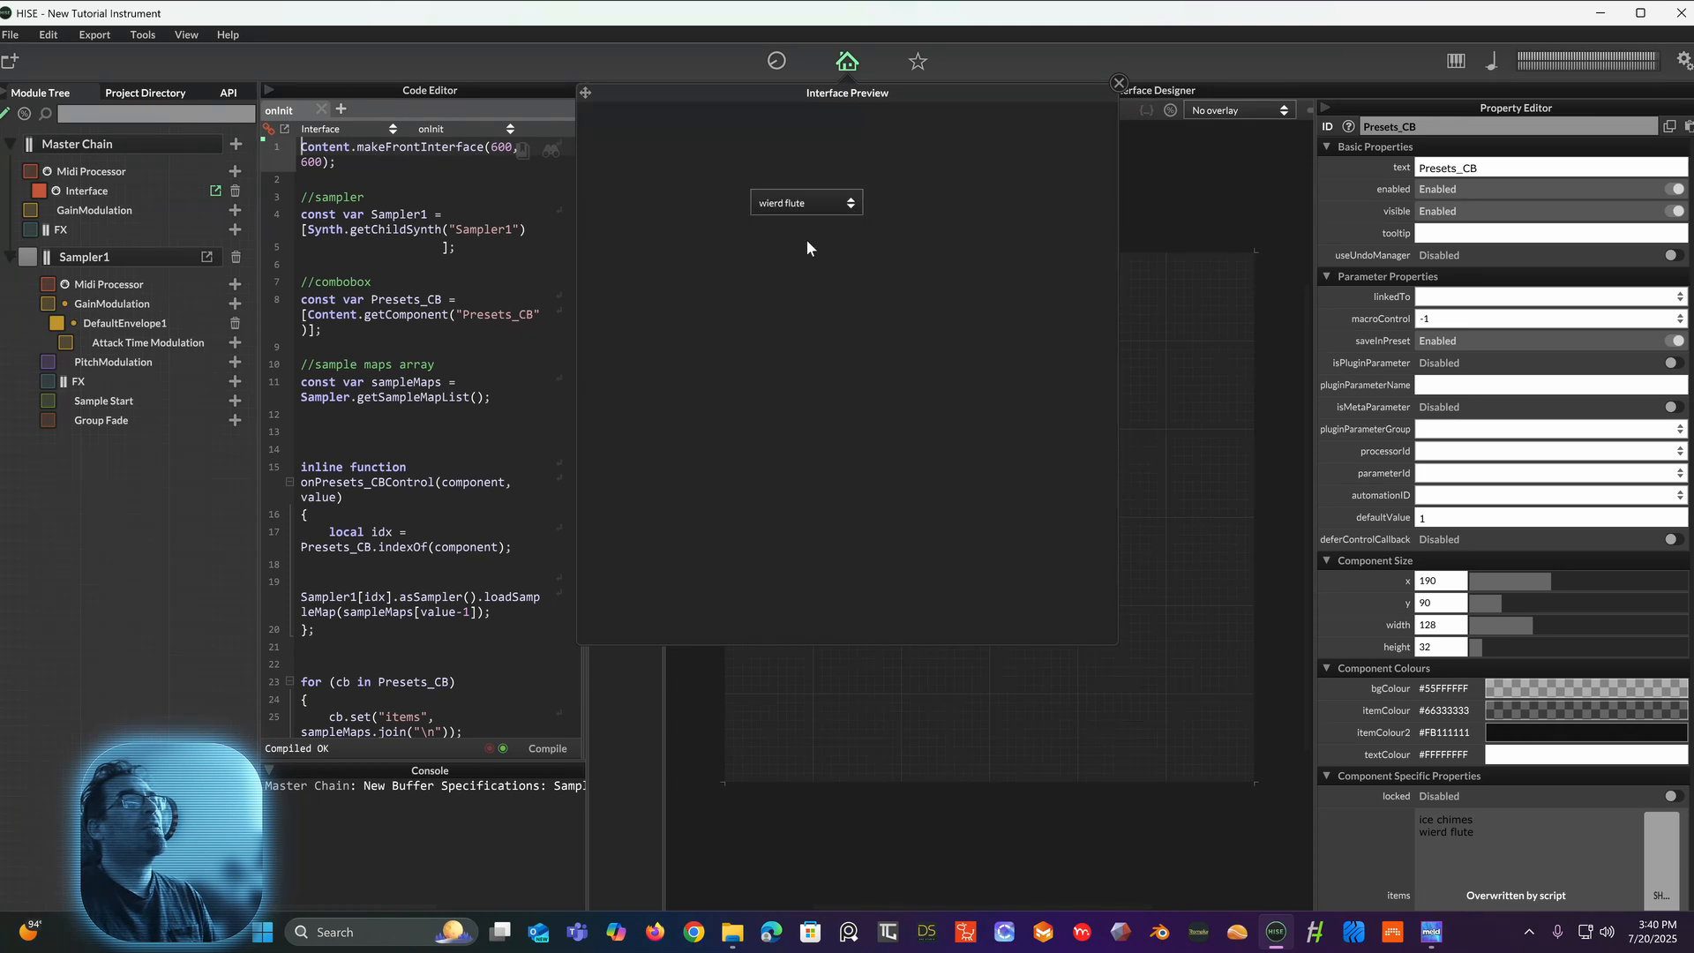
{"action": "left_click", "coordinate": [834, 203]}
{"action": "left_click", "coordinate": [828, 229]}
{"action": "left_click", "coordinate": [1118, 83]}
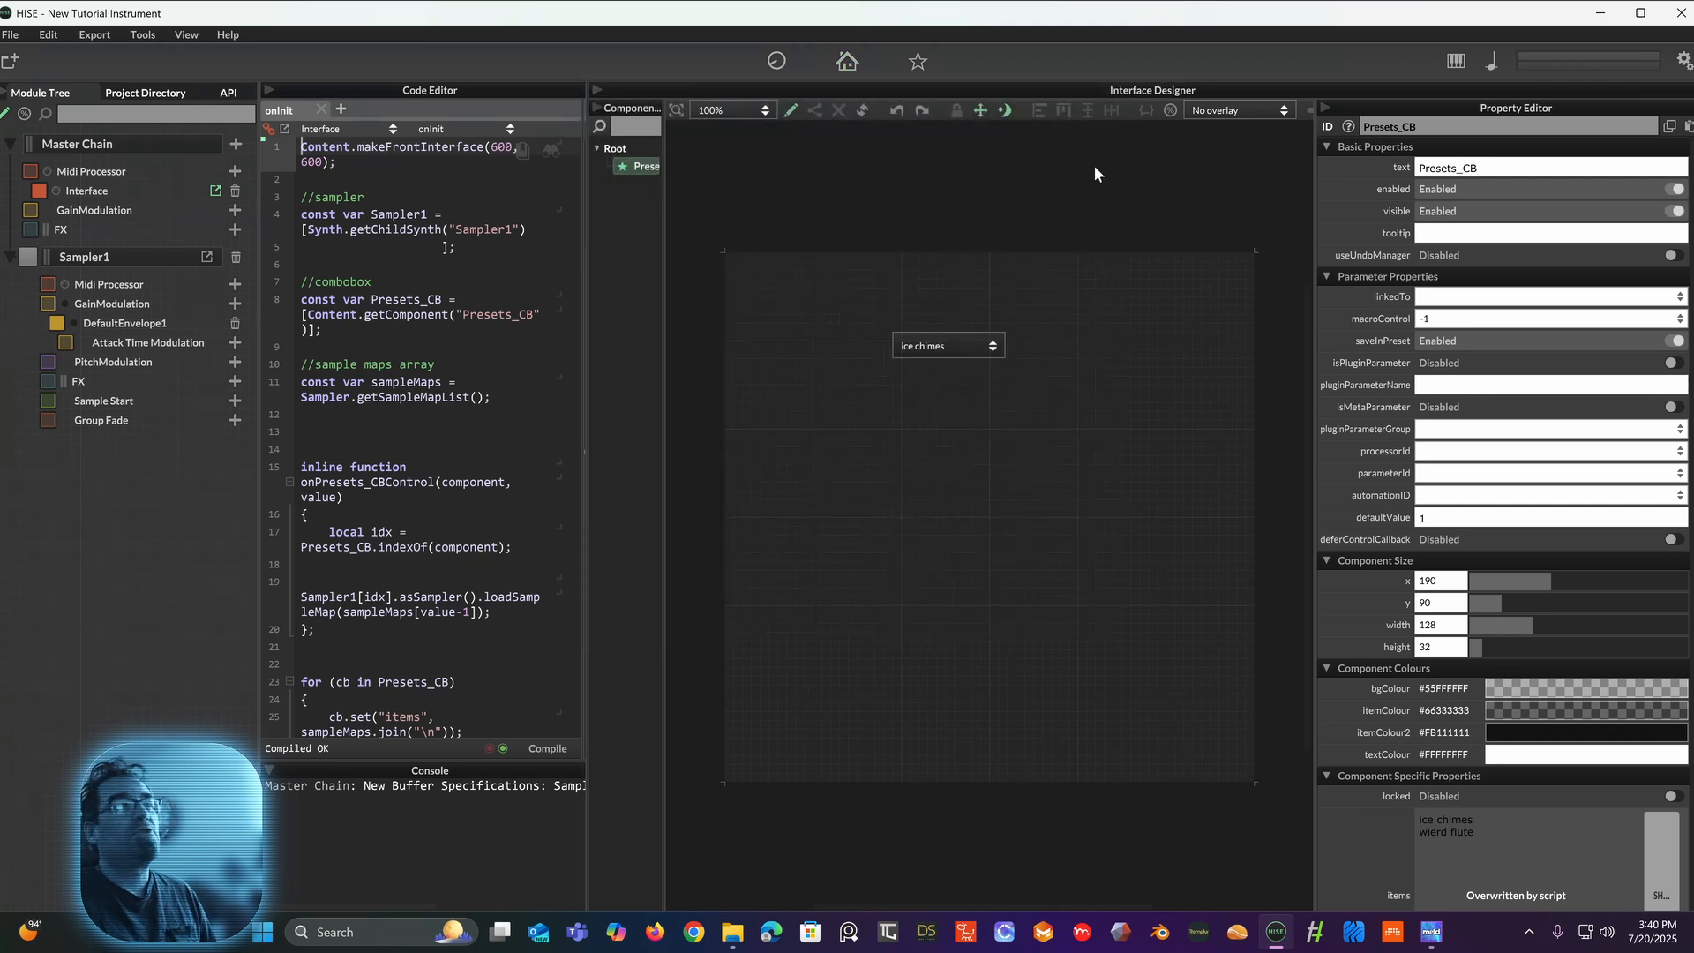
Step: Move the ComboBox to x 230, y 40 and add a new slider at x 50, y 40
{"action": "left_click", "coordinate": [930, 347]}
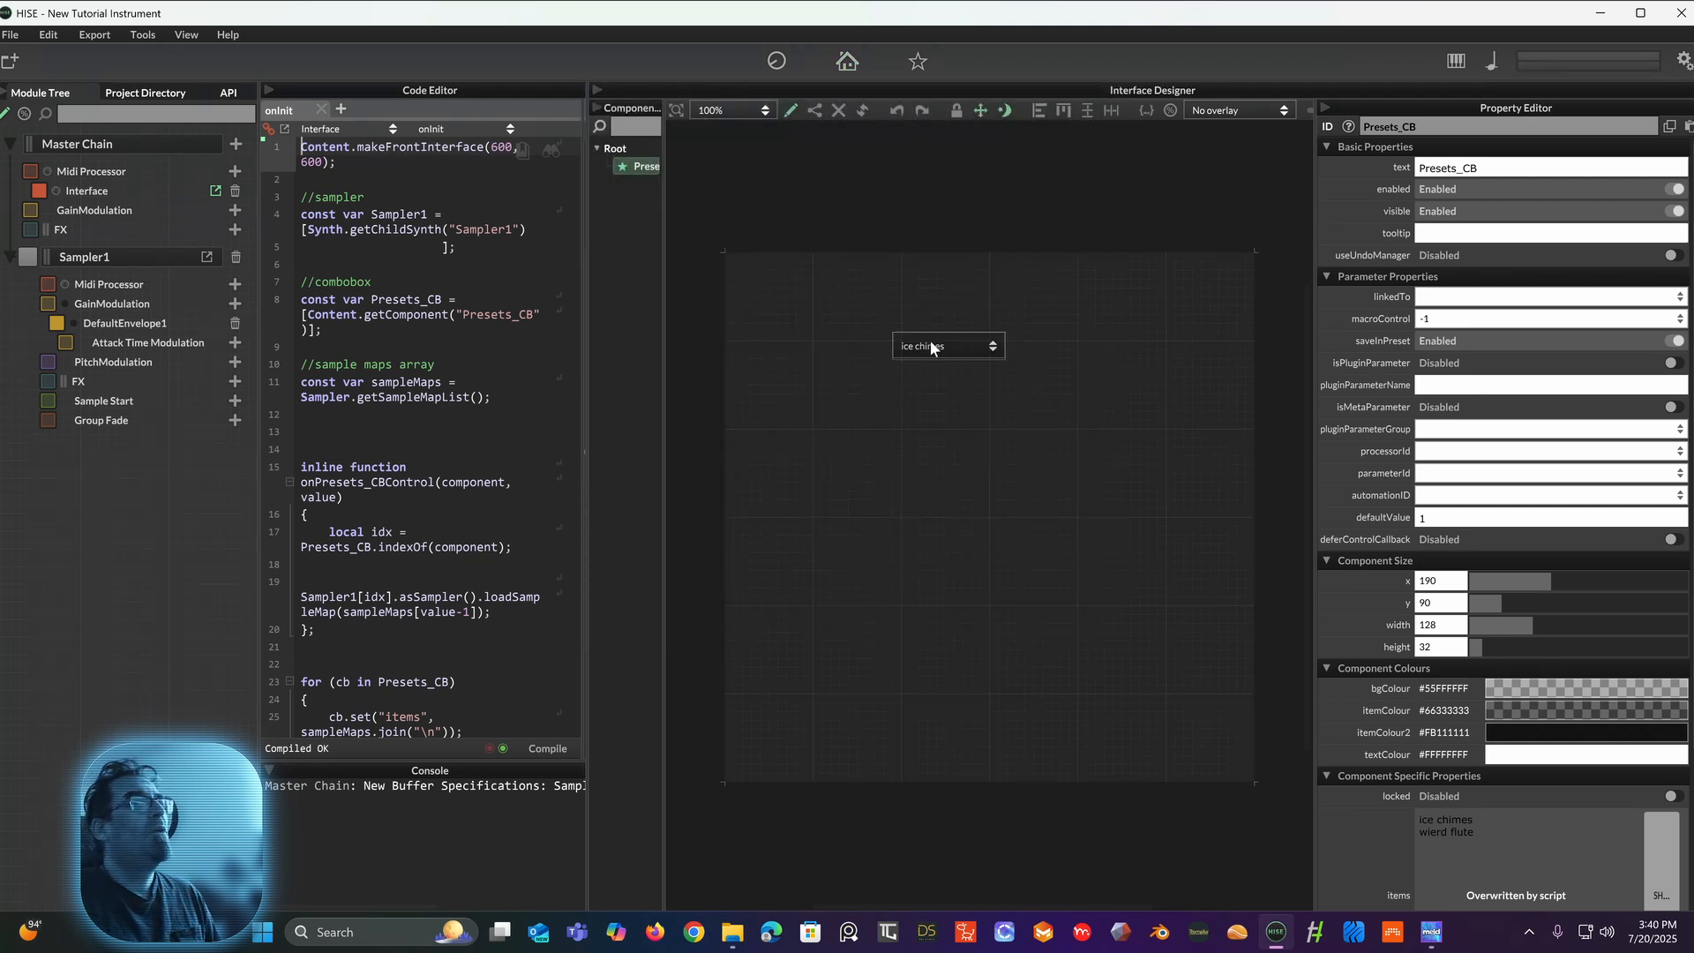
{"action": "left_click_drag", "start_coordinate": [955, 346], "coordinate": [990, 302]}
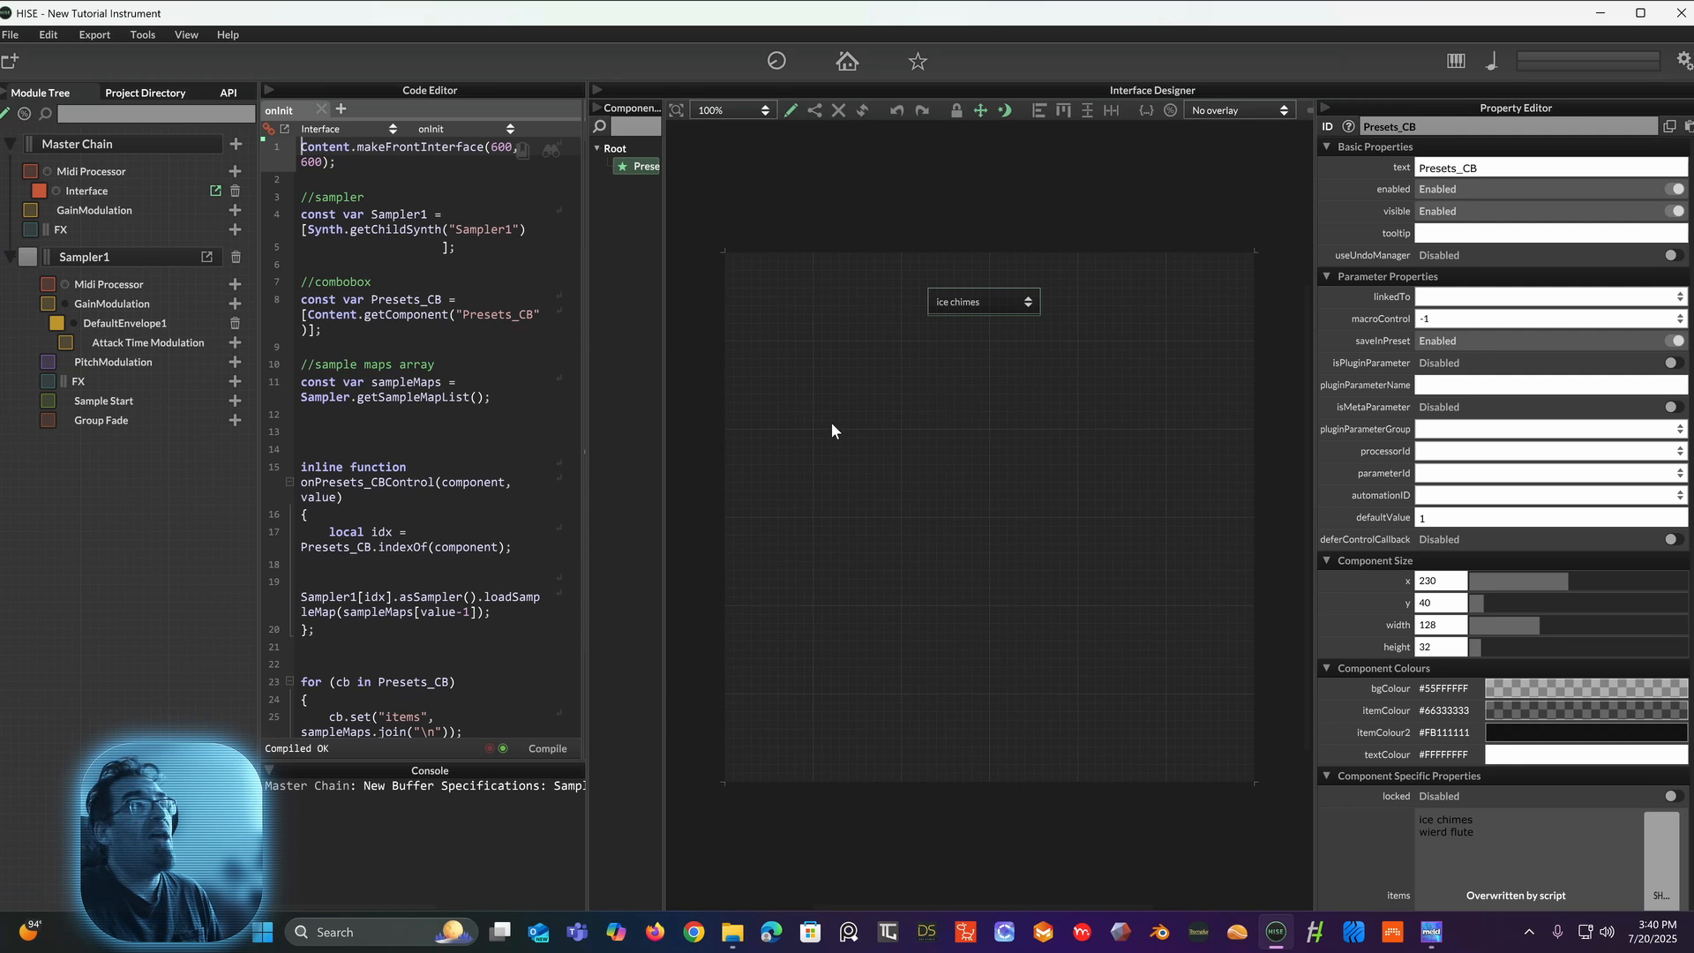
{"action": "right_click", "coordinate": [785, 309]}
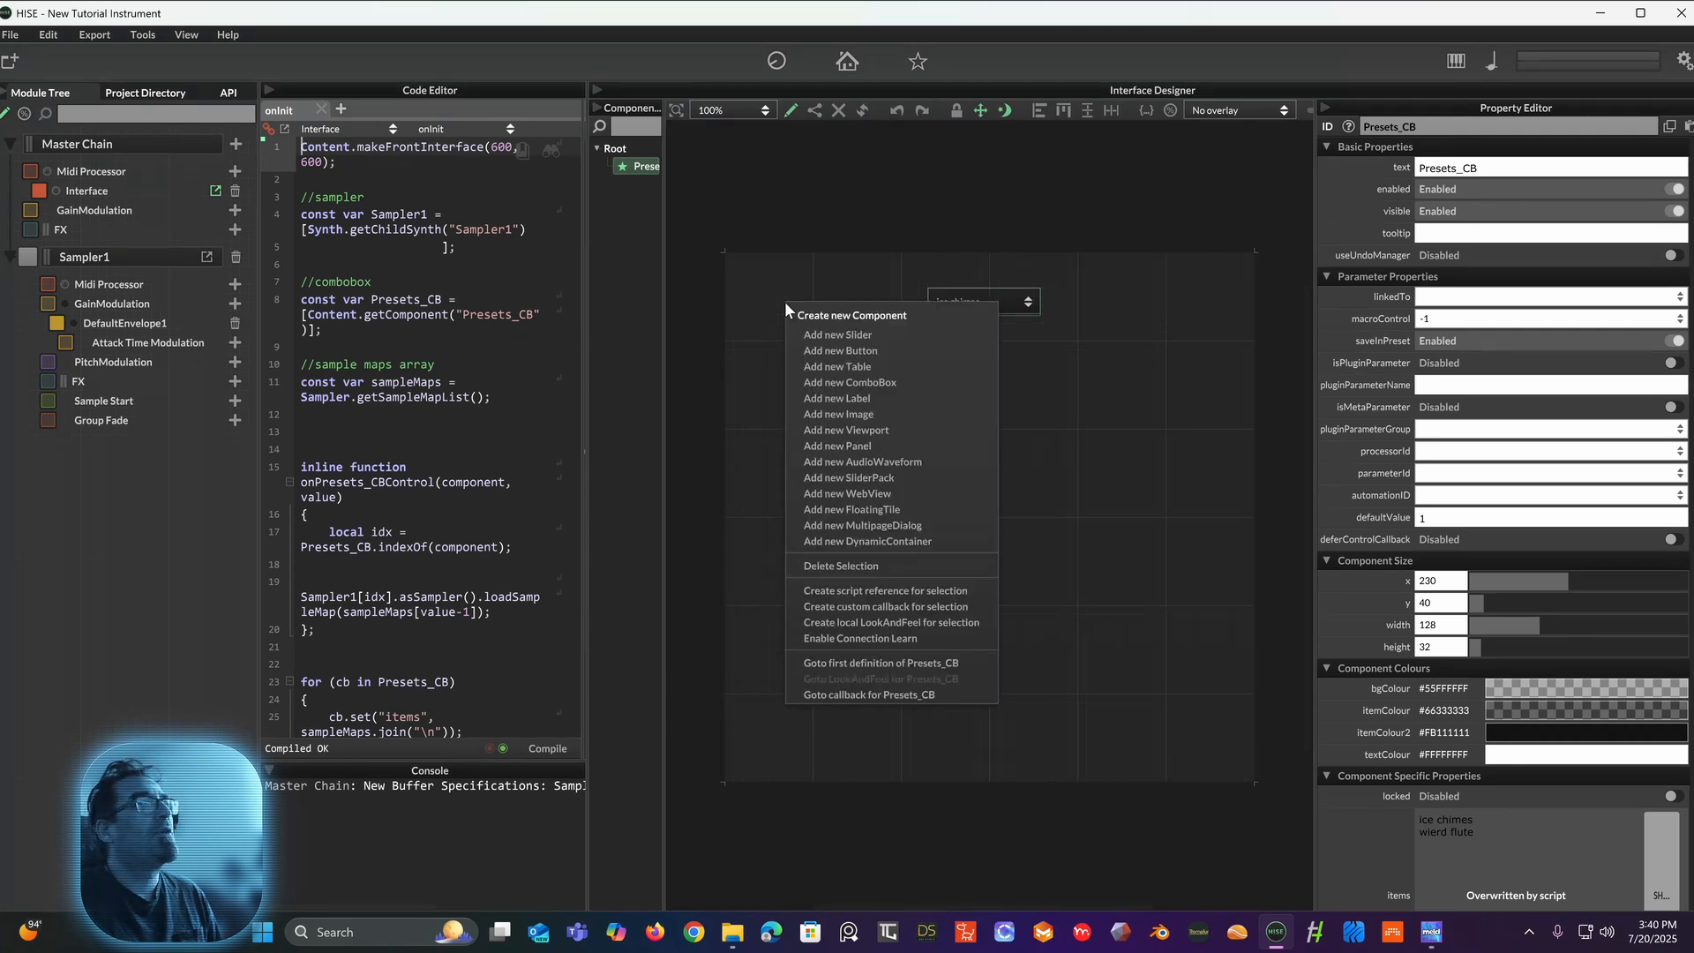
{"action": "left_click", "coordinate": [848, 337]}
{"action": "left_click_drag", "start_coordinate": [846, 319], "coordinate": [830, 304]}
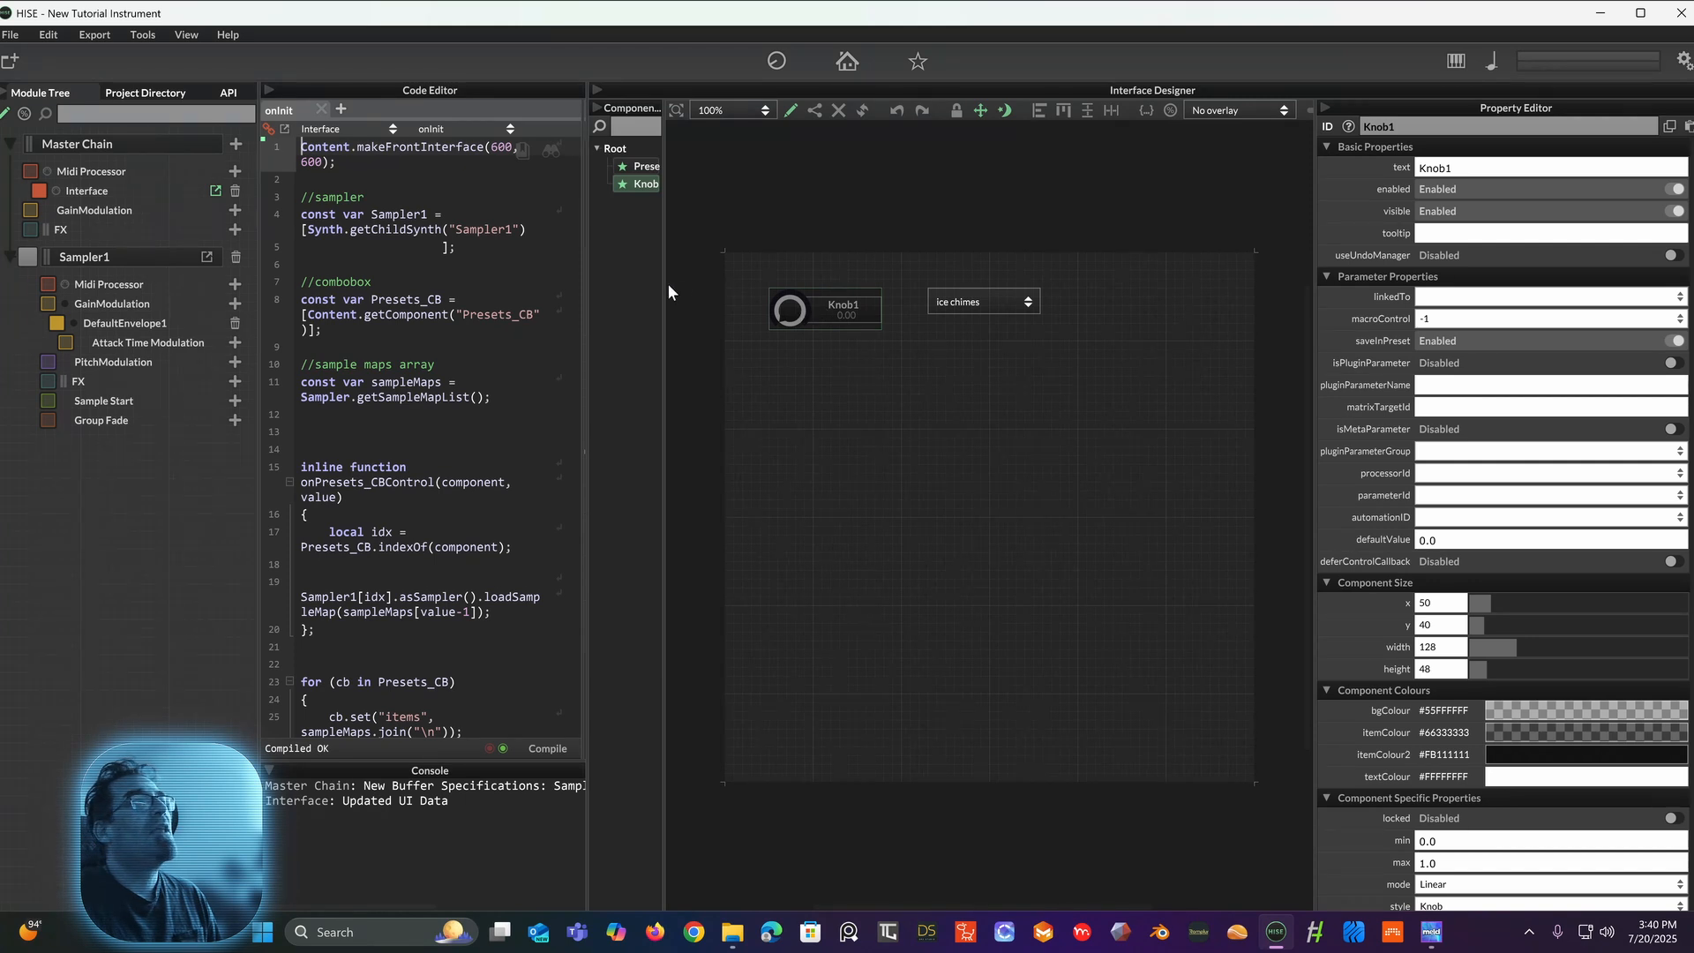
Step: Widen the Component List, rename the new slider's ID to Vol_KNB and reselect the knob on the canvas
{"action": "left_click_drag", "start_coordinate": [661, 283], "coordinate": [788, 300]}
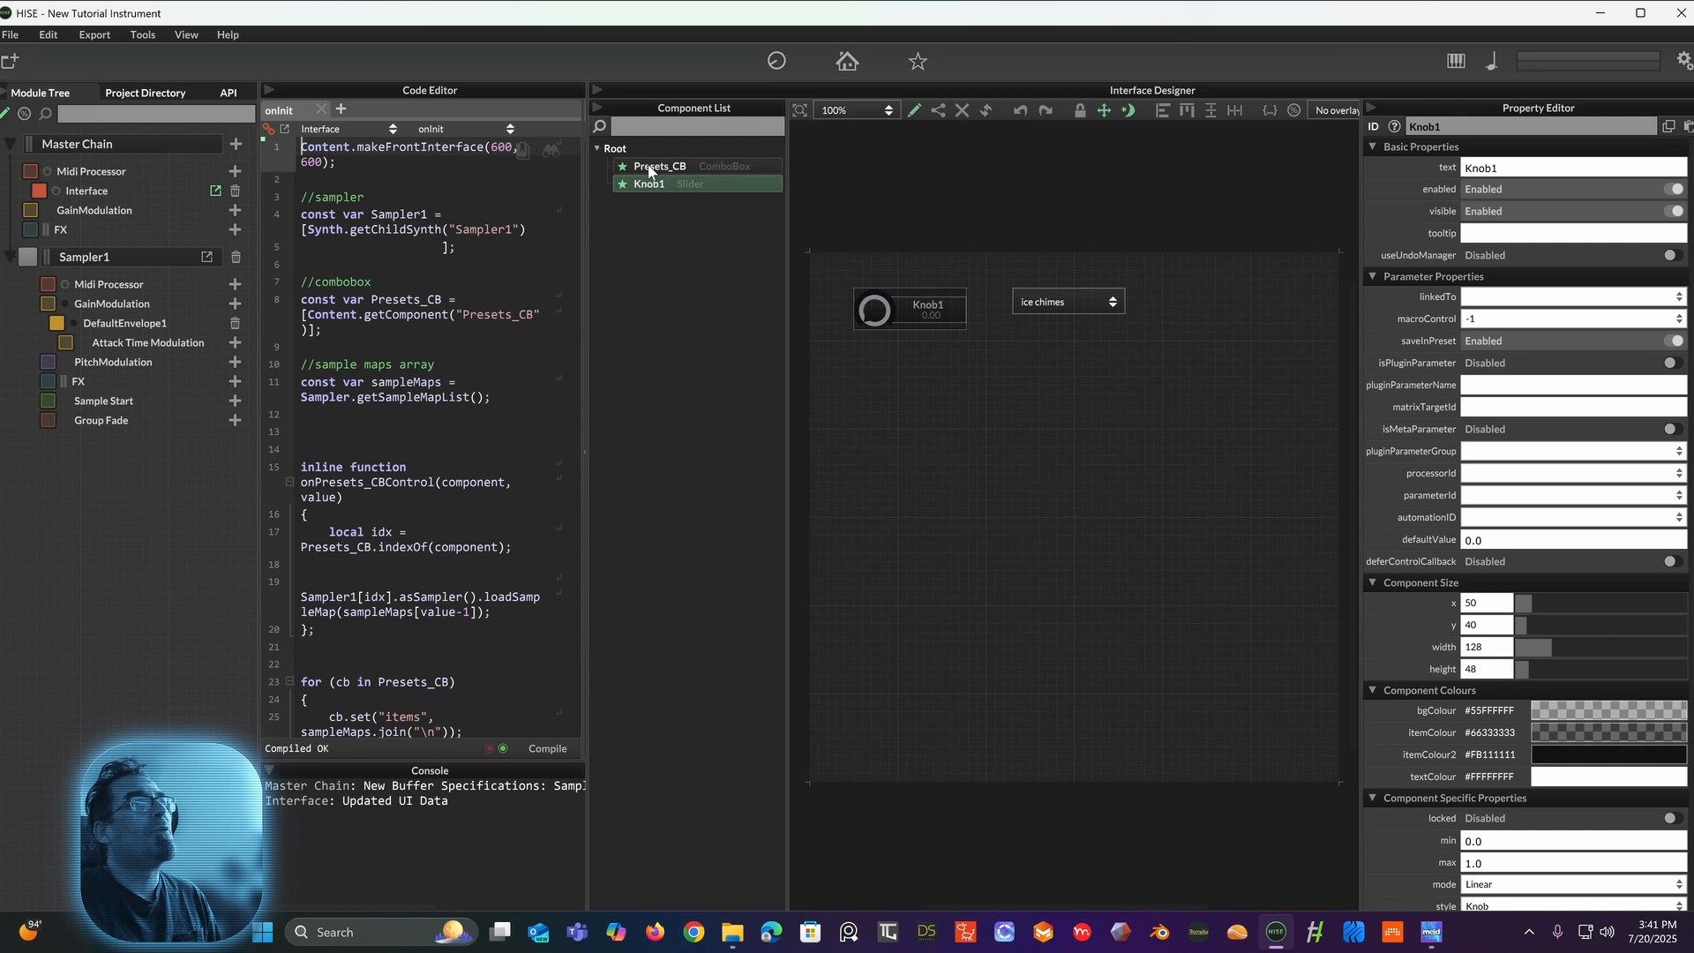
{"action": "mouse_move", "coordinate": [902, 304]}
{"action": "left_mouse_down"}
{"action": "mouse_move", "coordinate": [1060, 295]}
{"action": "mouse_move", "coordinate": [872, 301]}
{"action": "mouse_move", "coordinate": [919, 301]}
{"action": "left_mouse_up"}
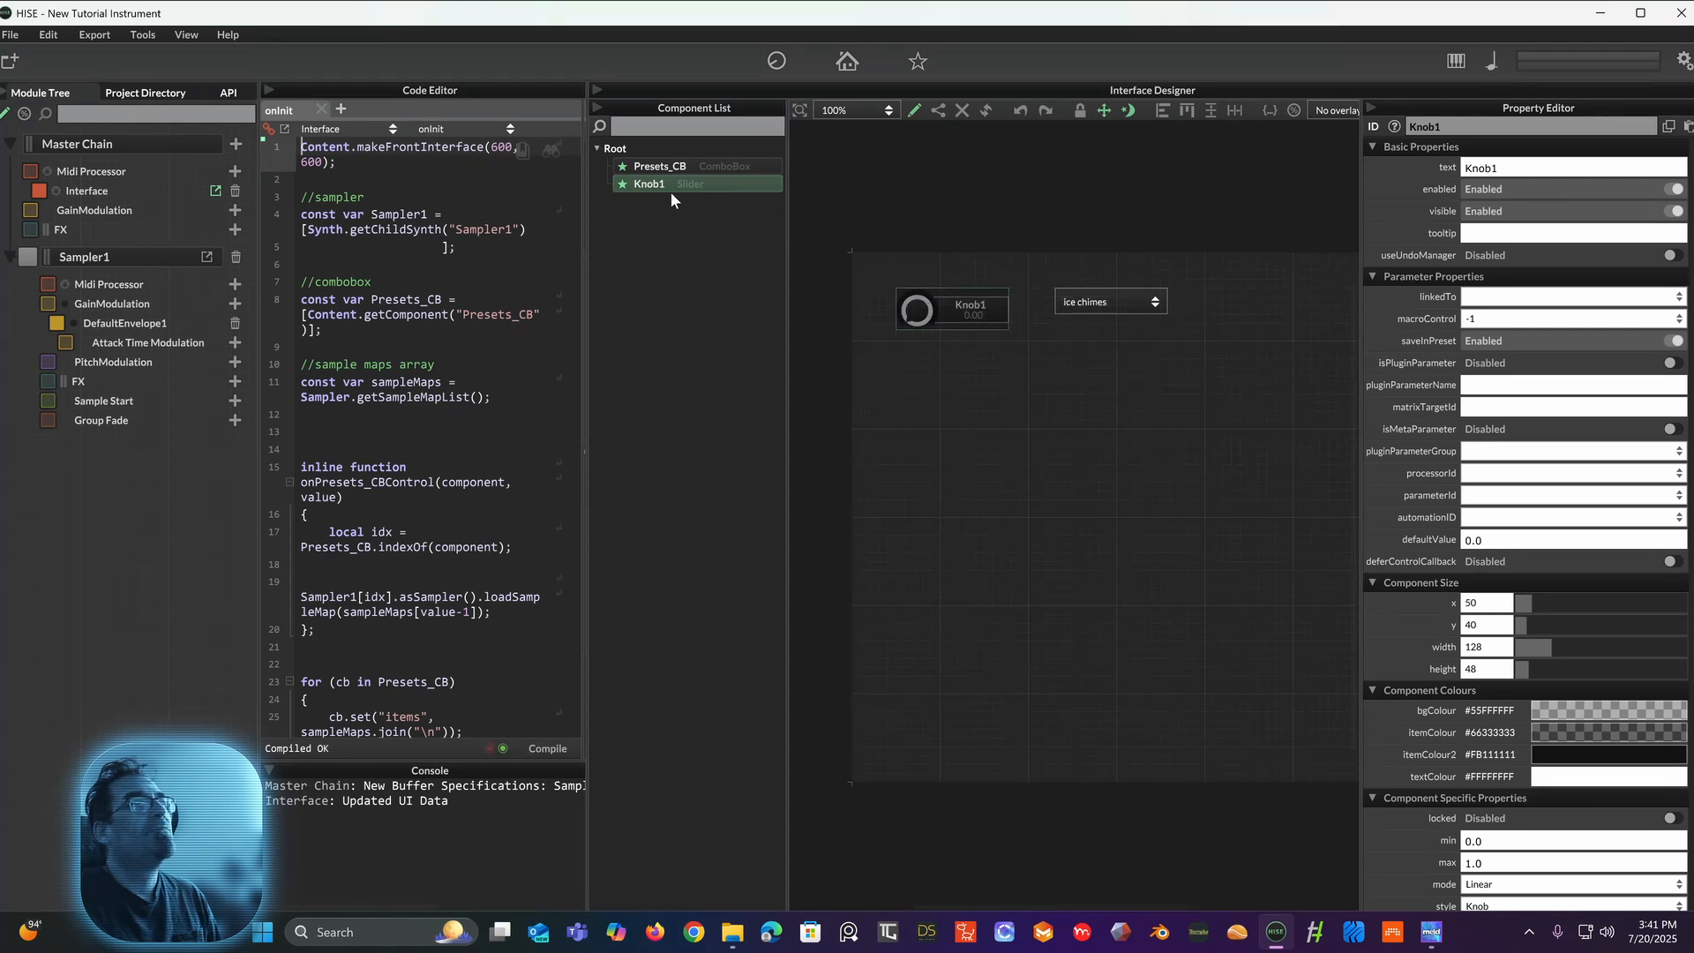
{"action": "left_click", "coordinate": [1455, 127]}
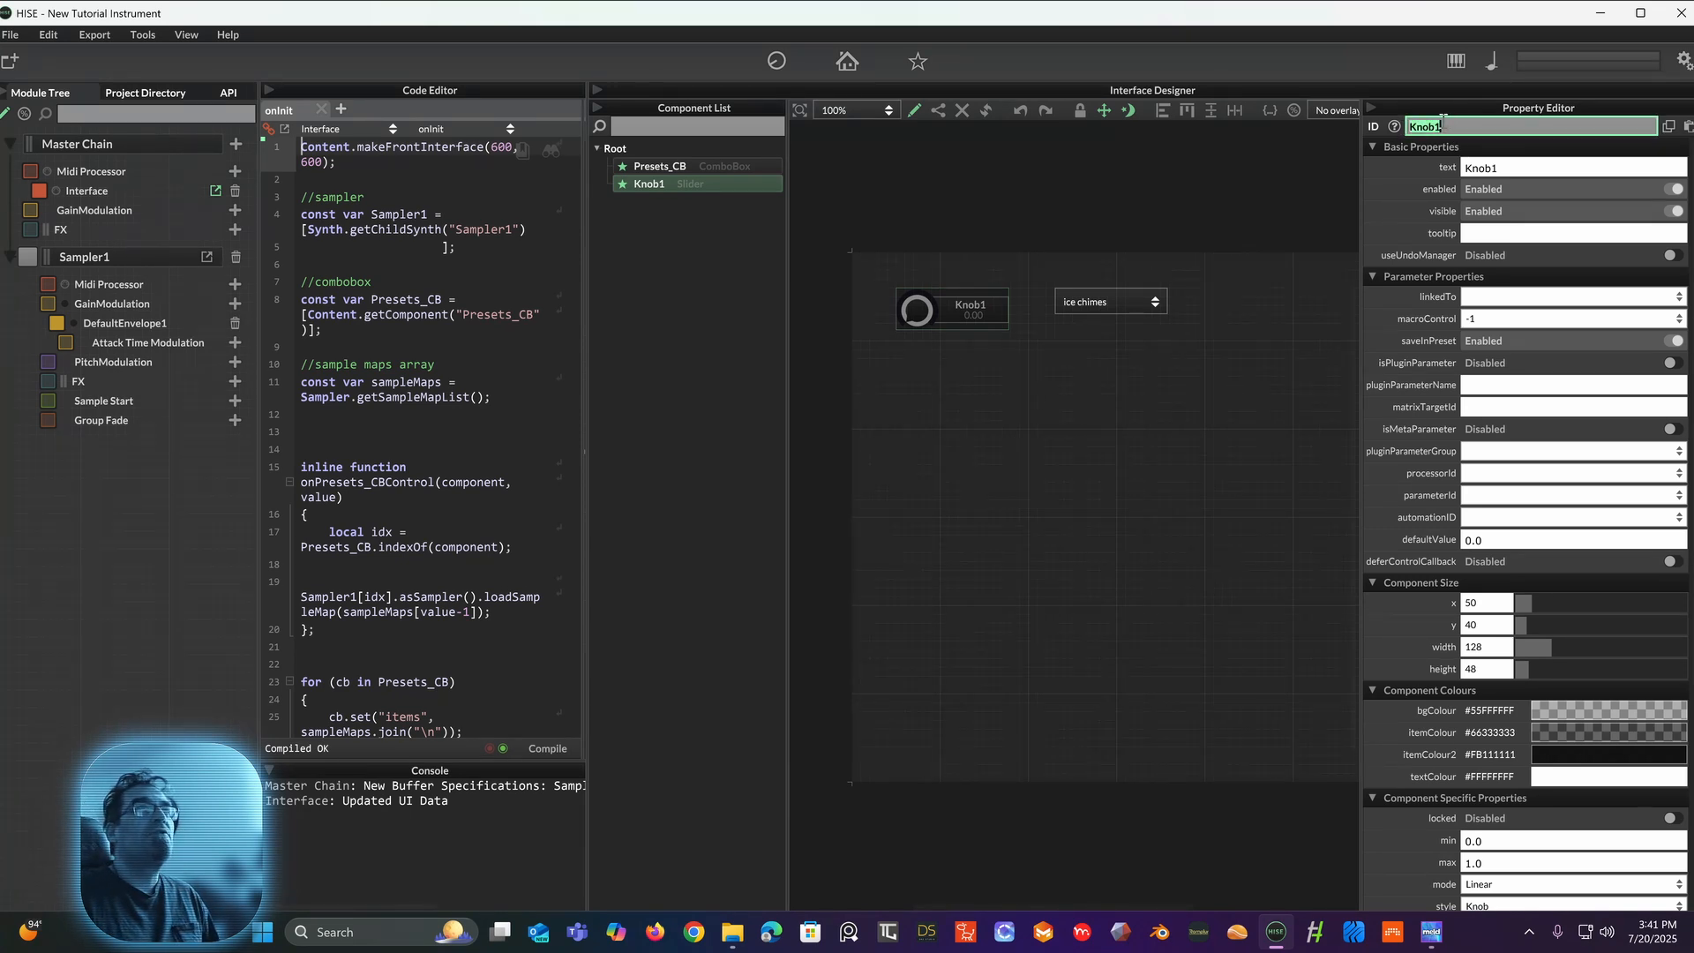
{"action": "key", "text": "BackSpace"}
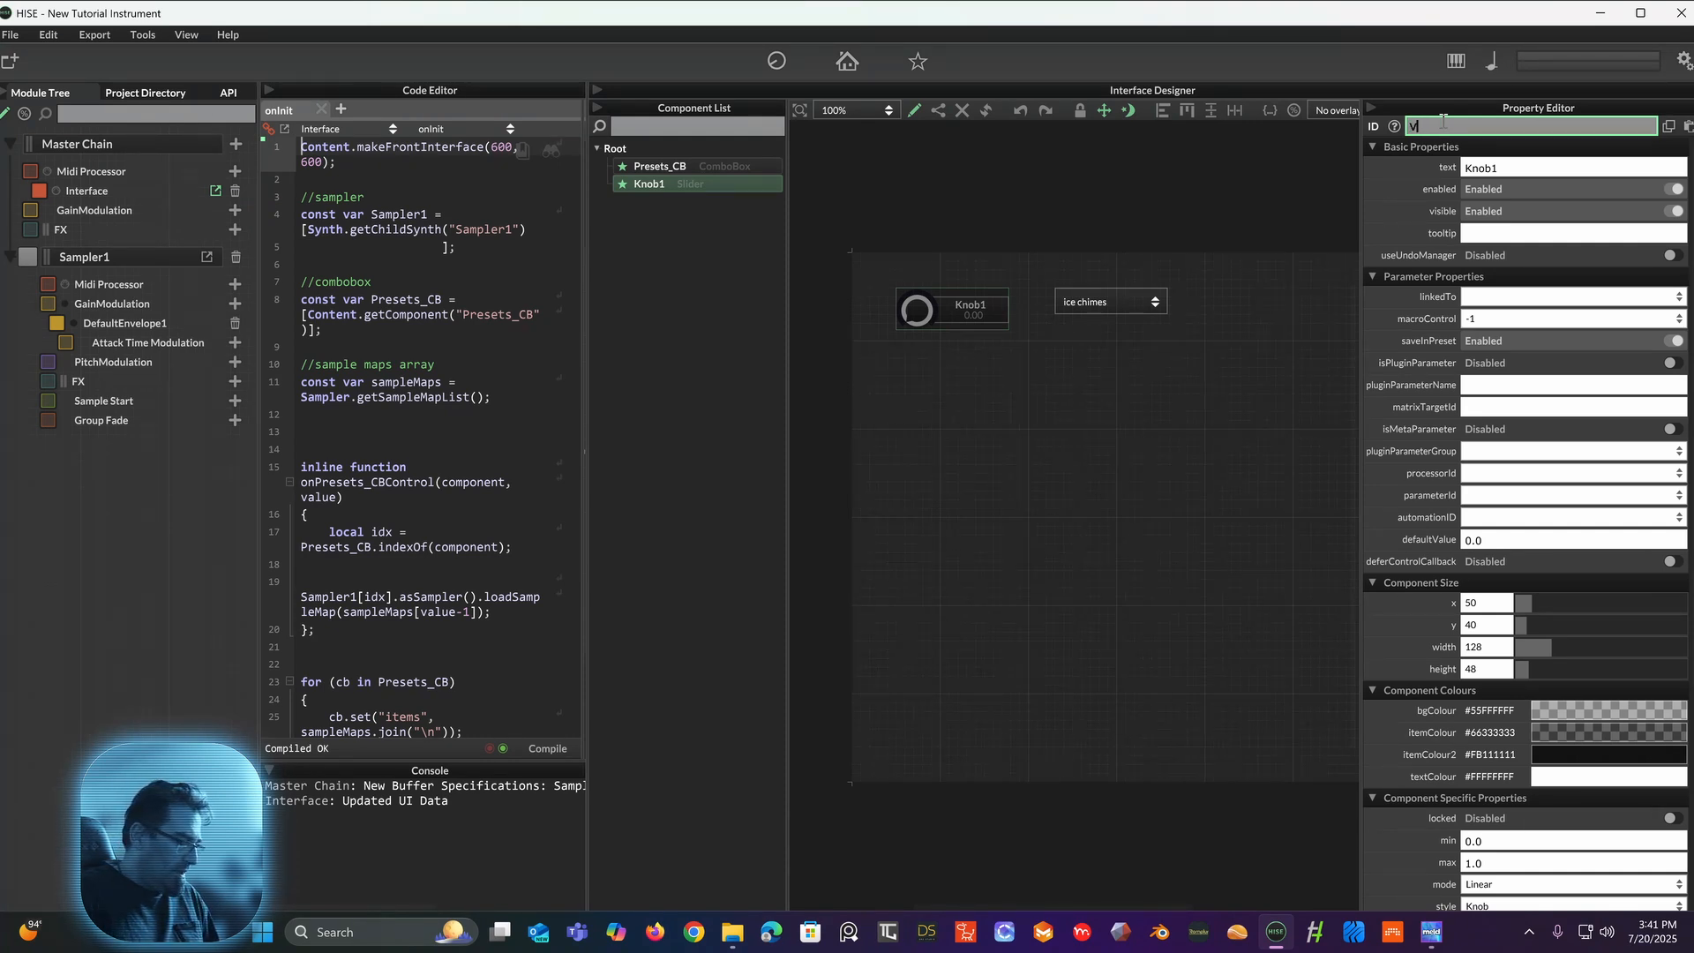
{"action": "type", "text": "Vol"}
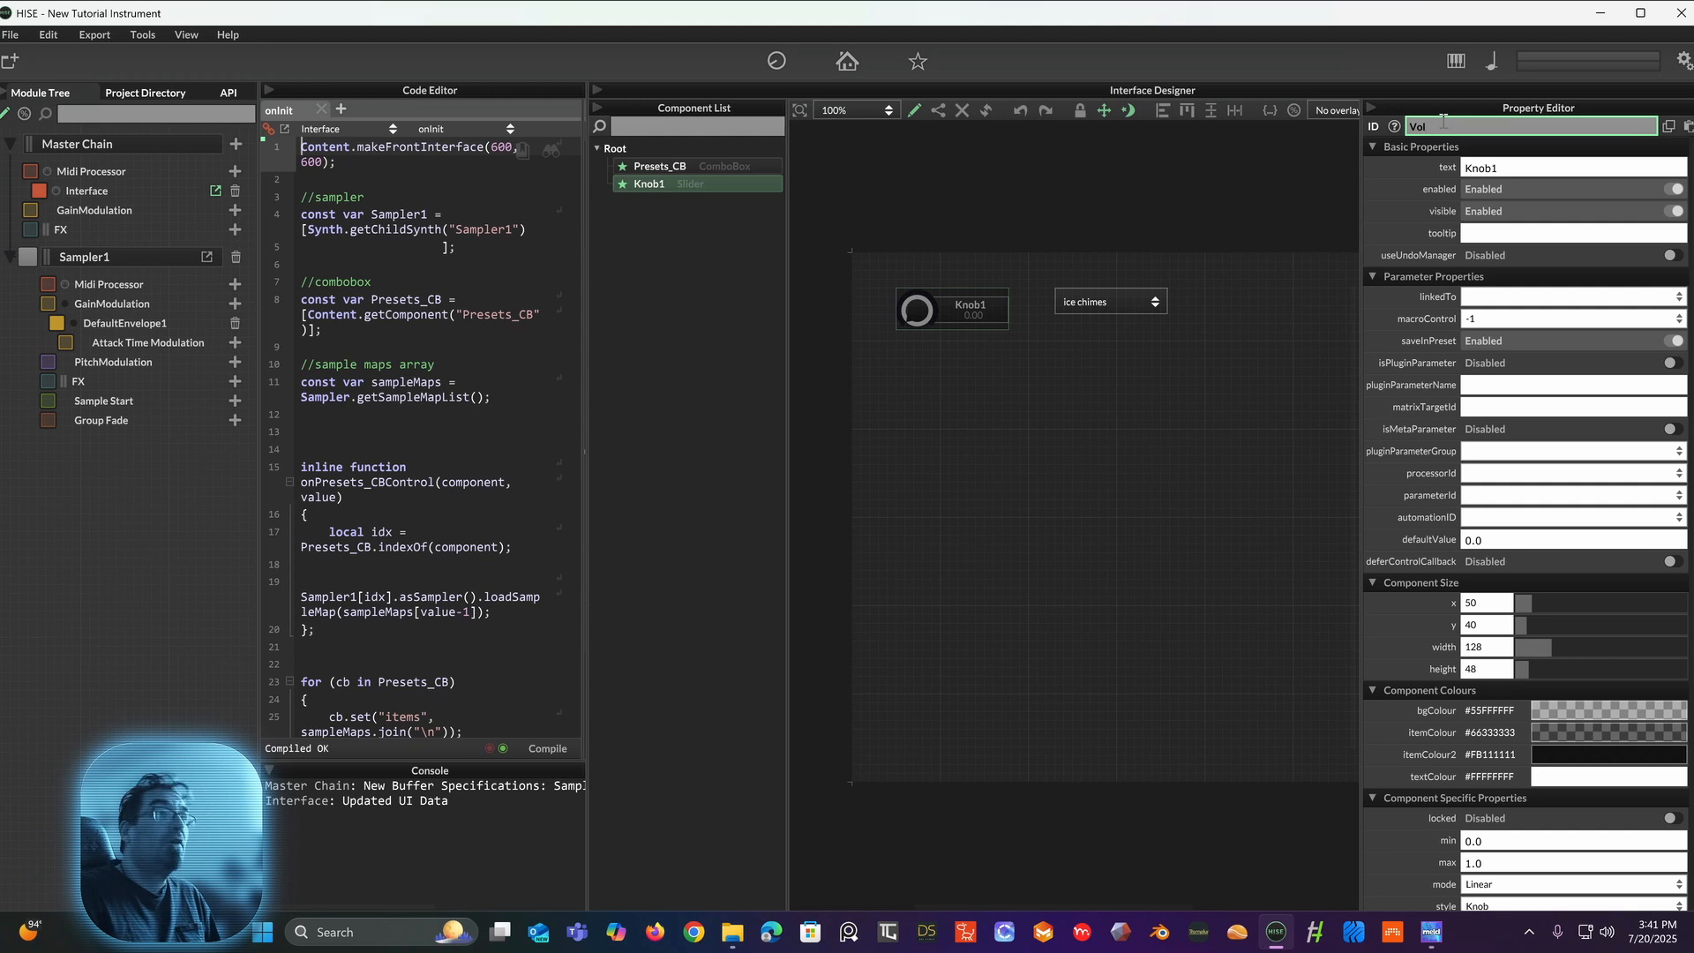
{"action": "type", "text": "_"}
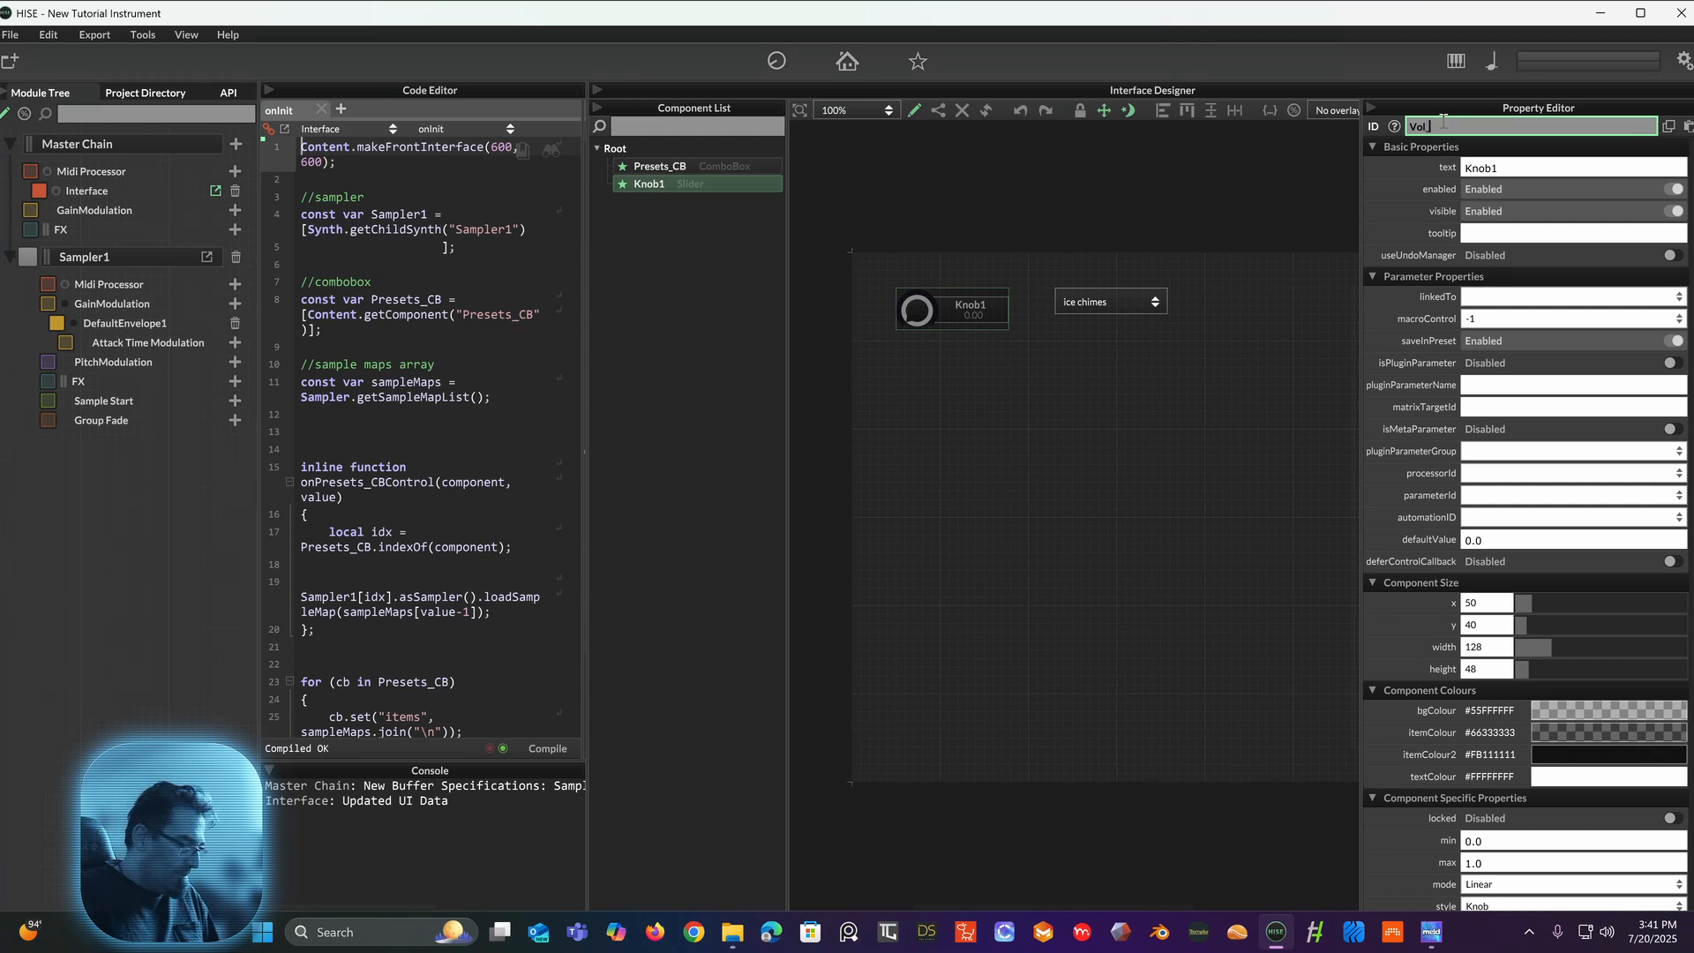
{"action": "type", "text": "Knob"}
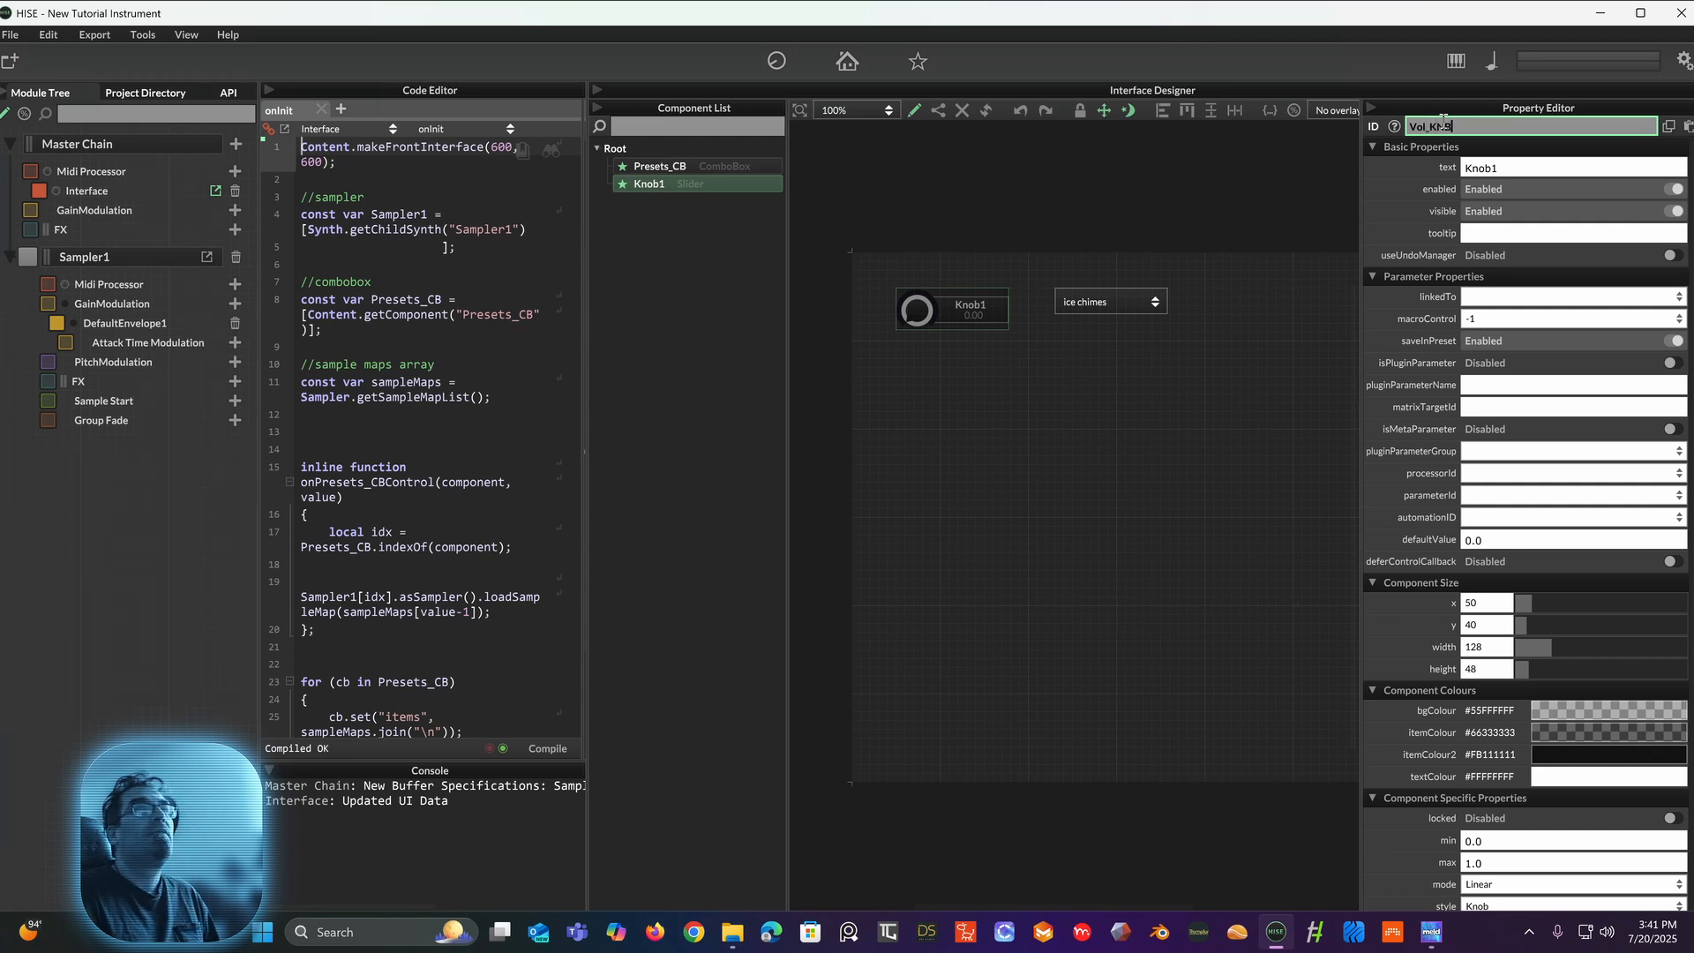
{"action": "key", "text": "Return"}
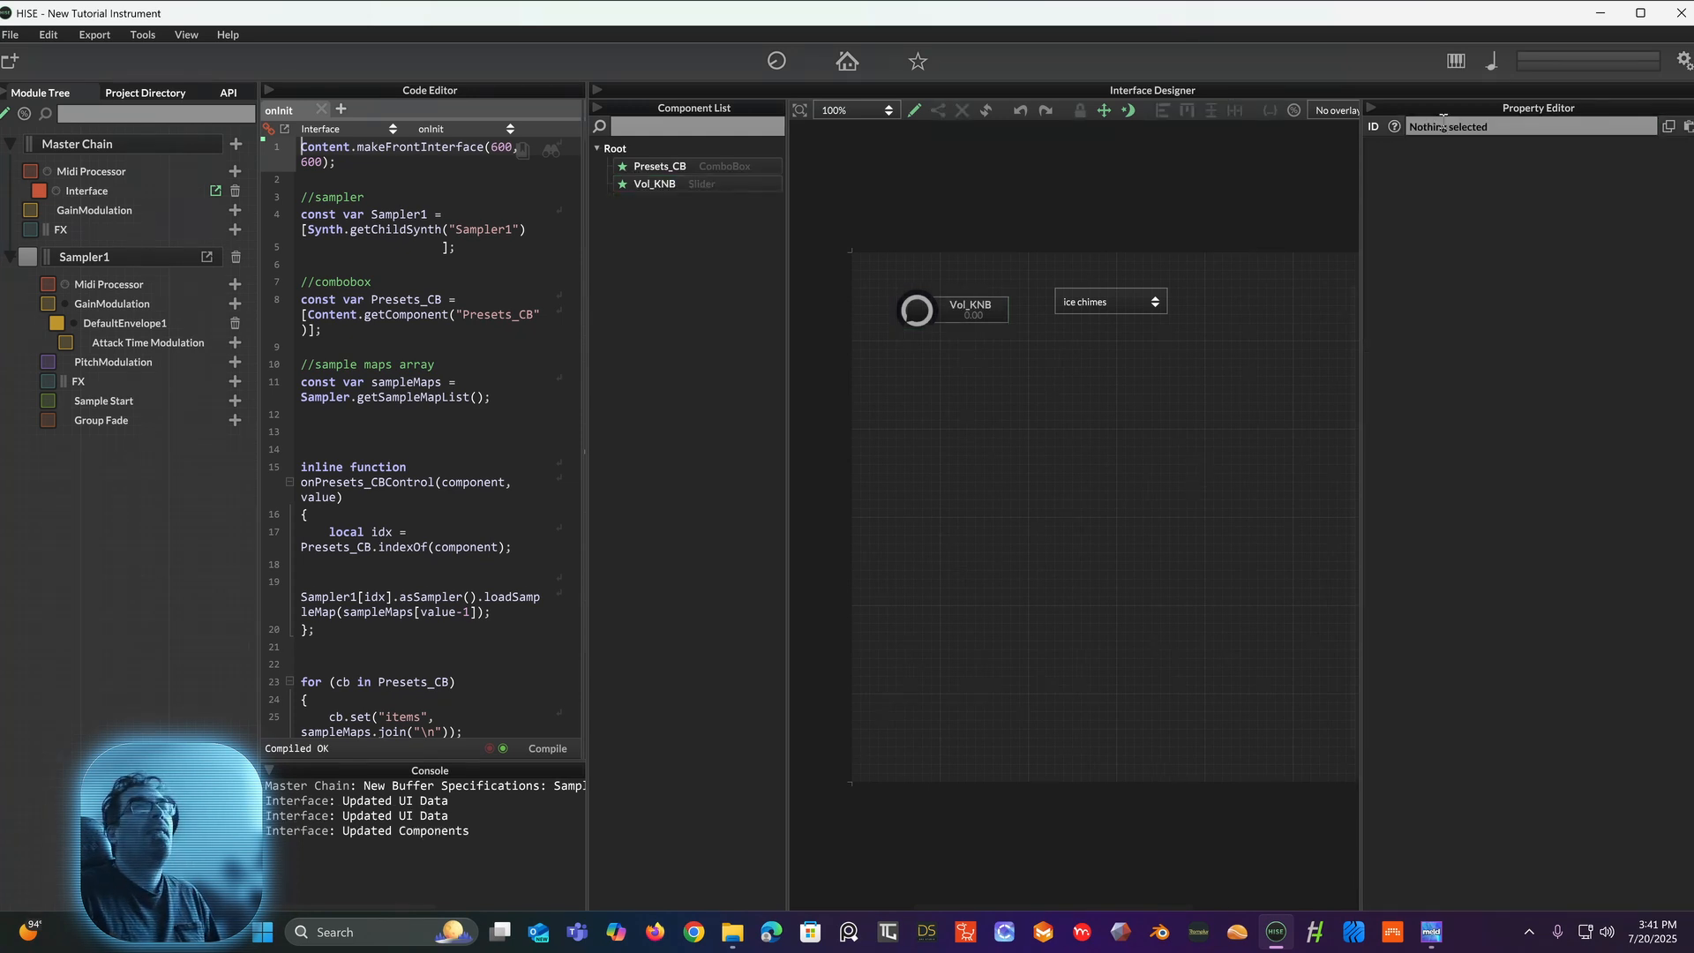
{"action": "left_click", "coordinate": [939, 305]}
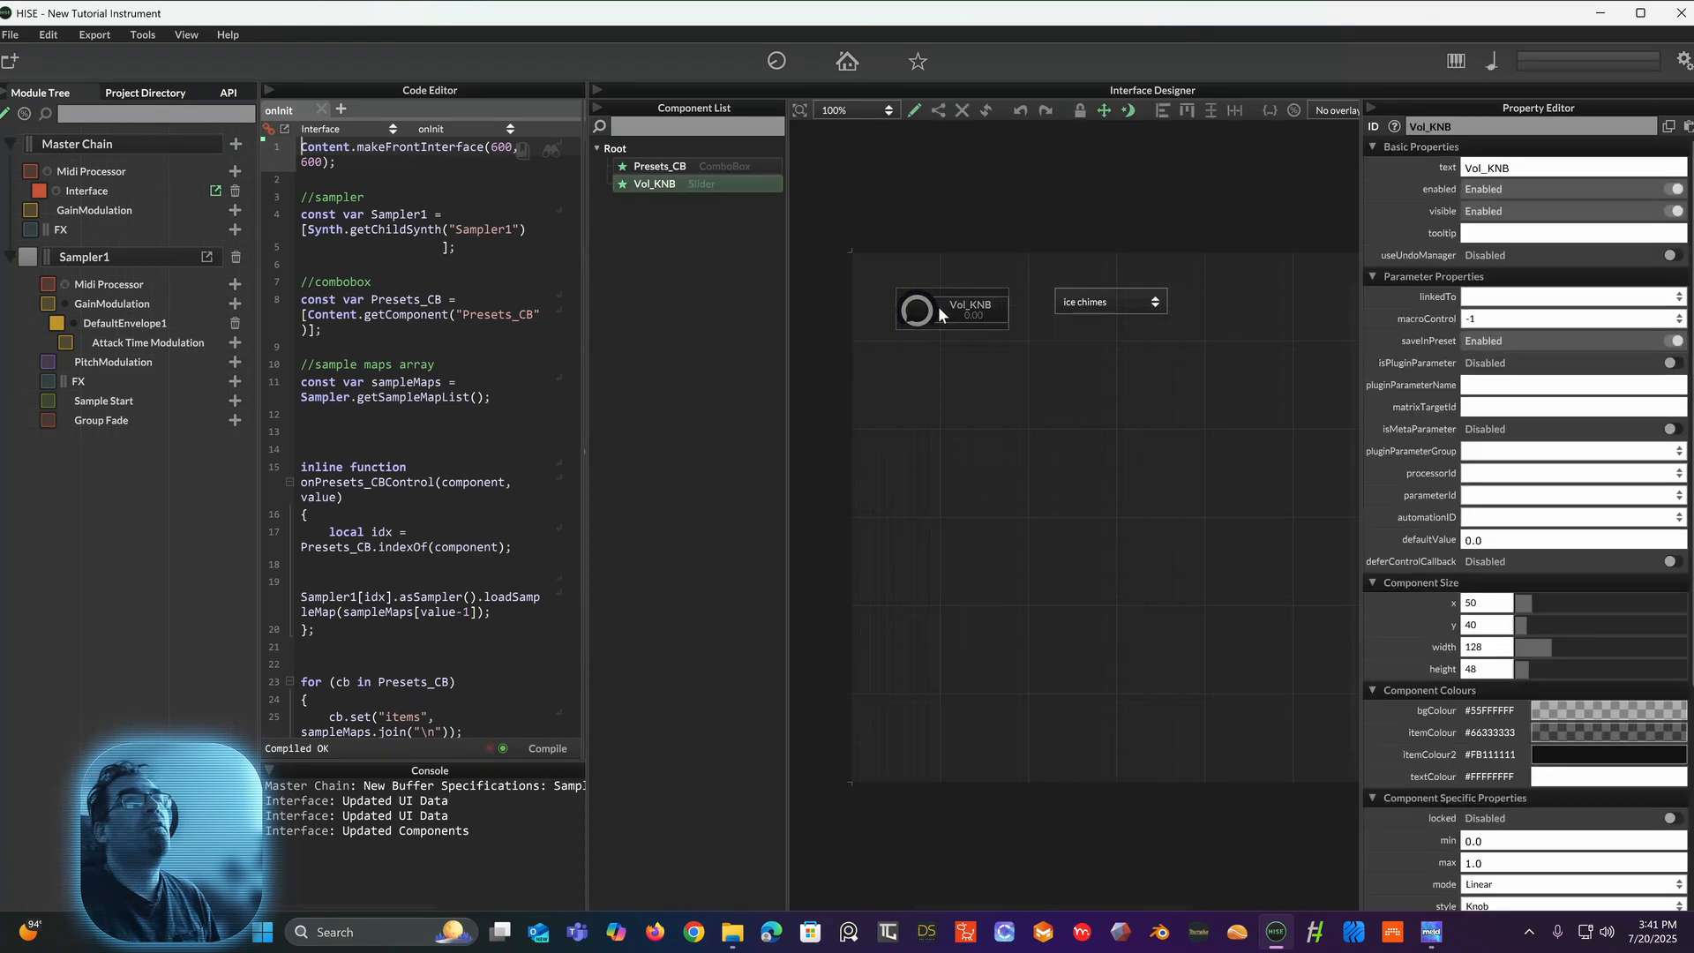
Step: Set the Vol_KNB slider's display text to Volume and deselect the knob on the canvas
{"action": "left_click", "coordinate": [1493, 166]}
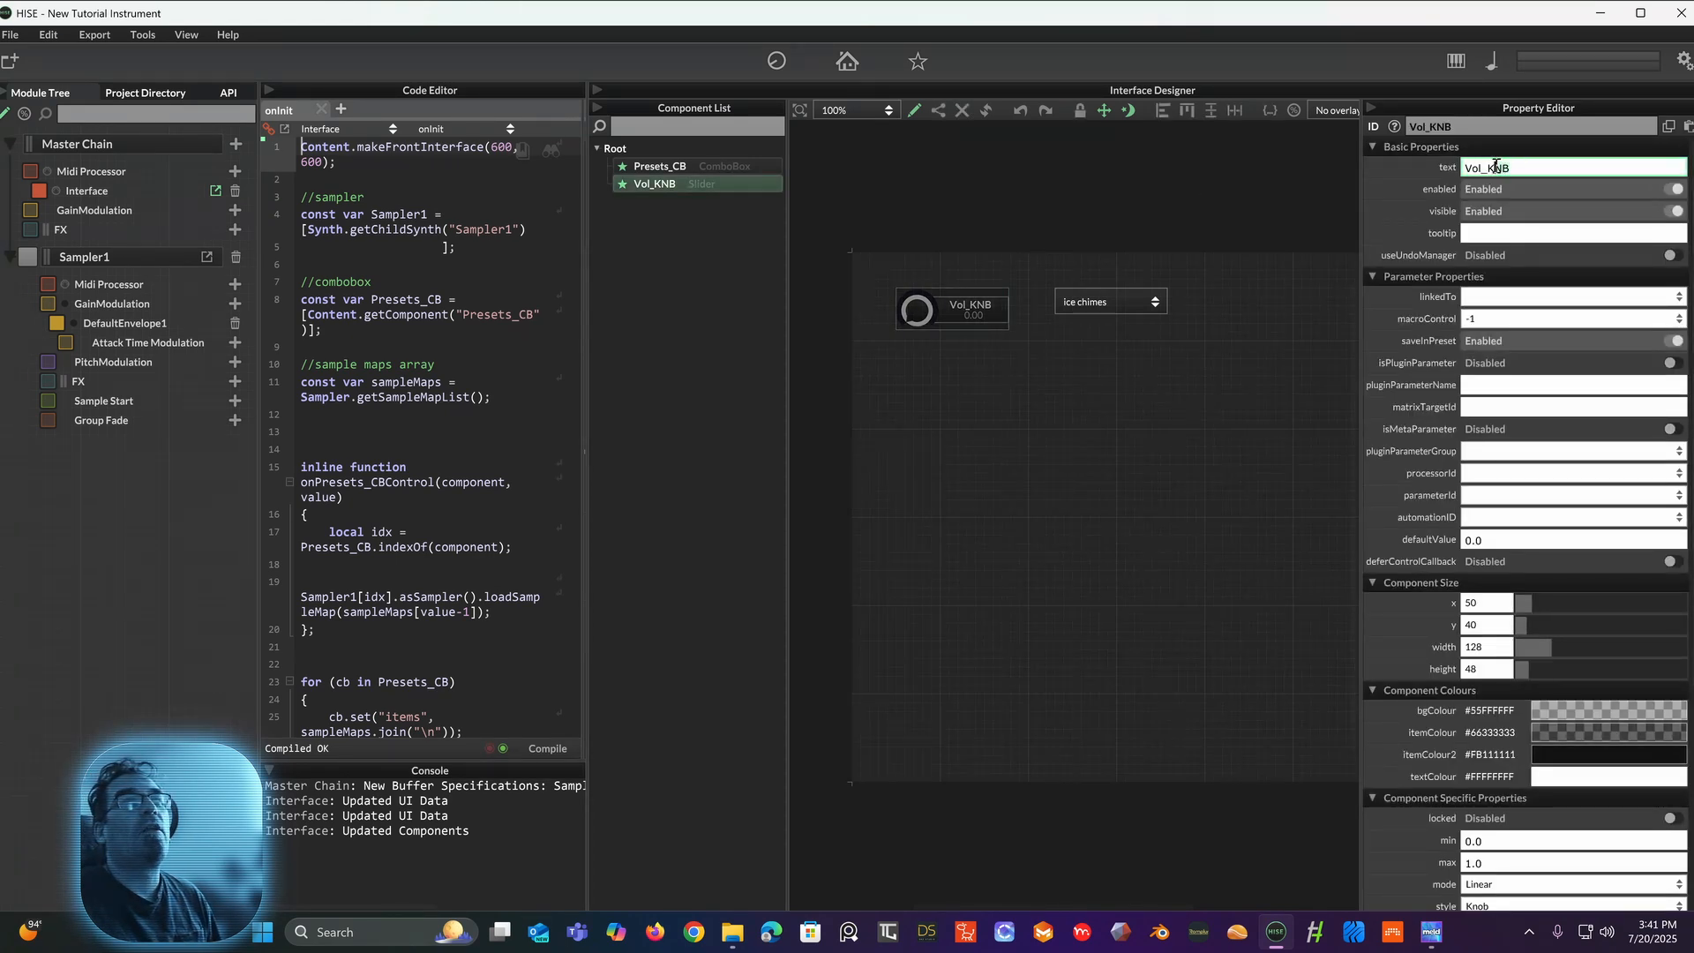
{"action": "left_click_drag", "start_coordinate": [1497, 166], "coordinate": [1464, 166]}
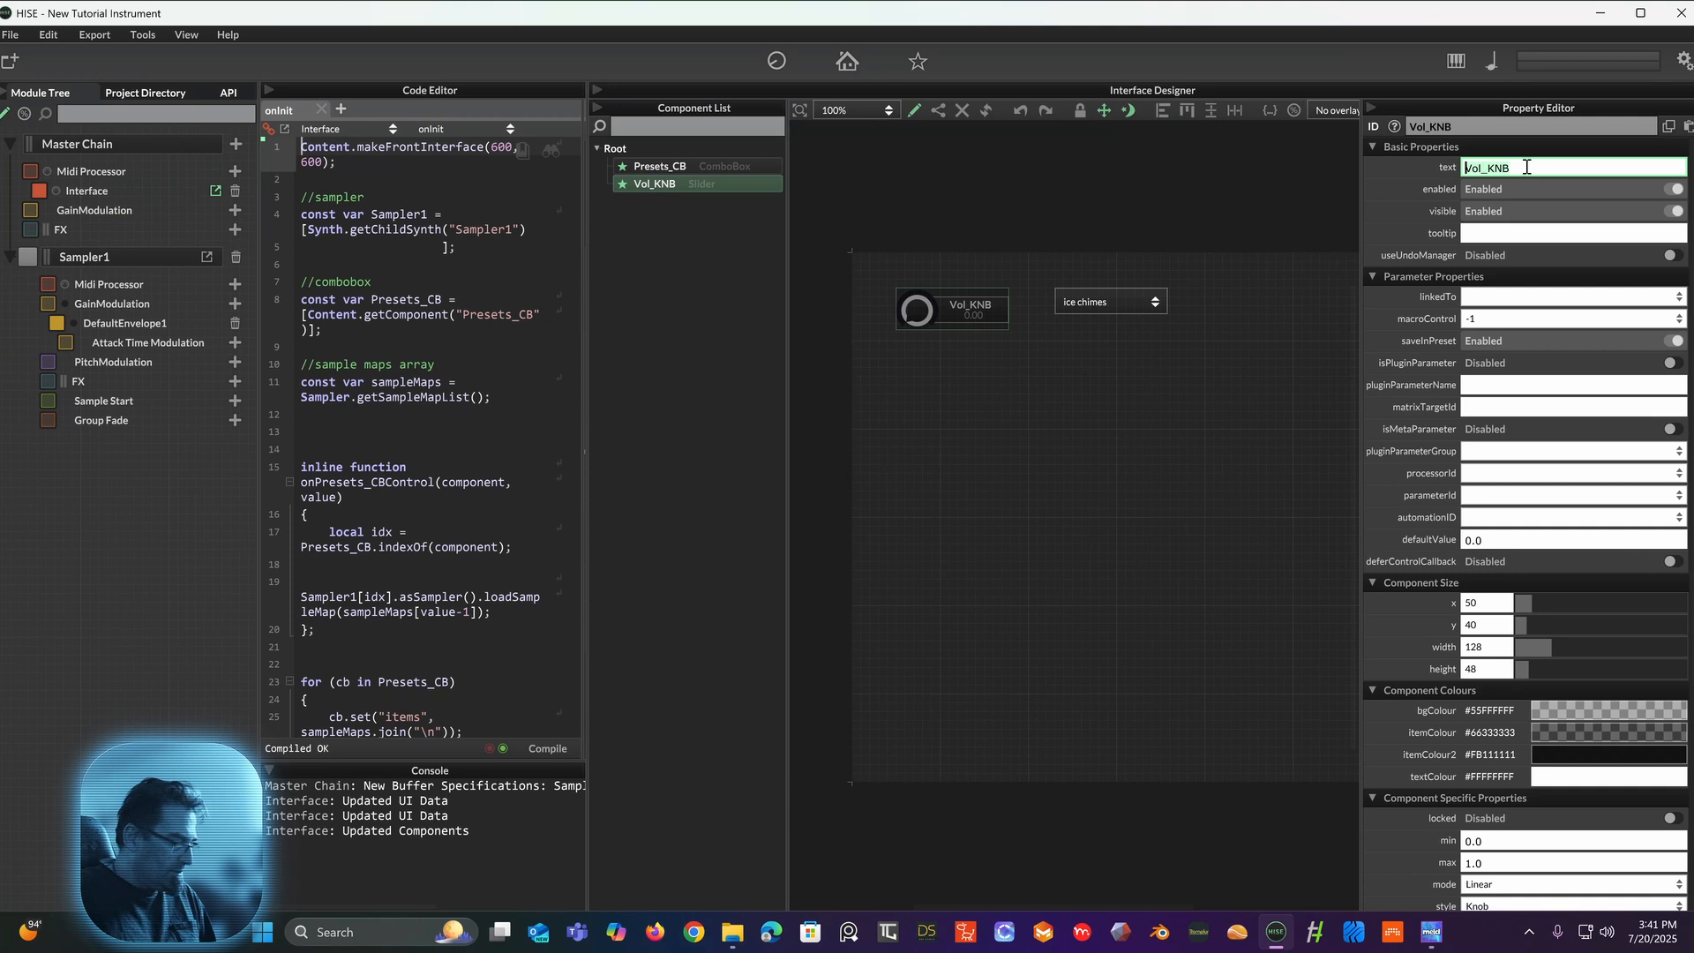
{"action": "type", "text": "Volume"}
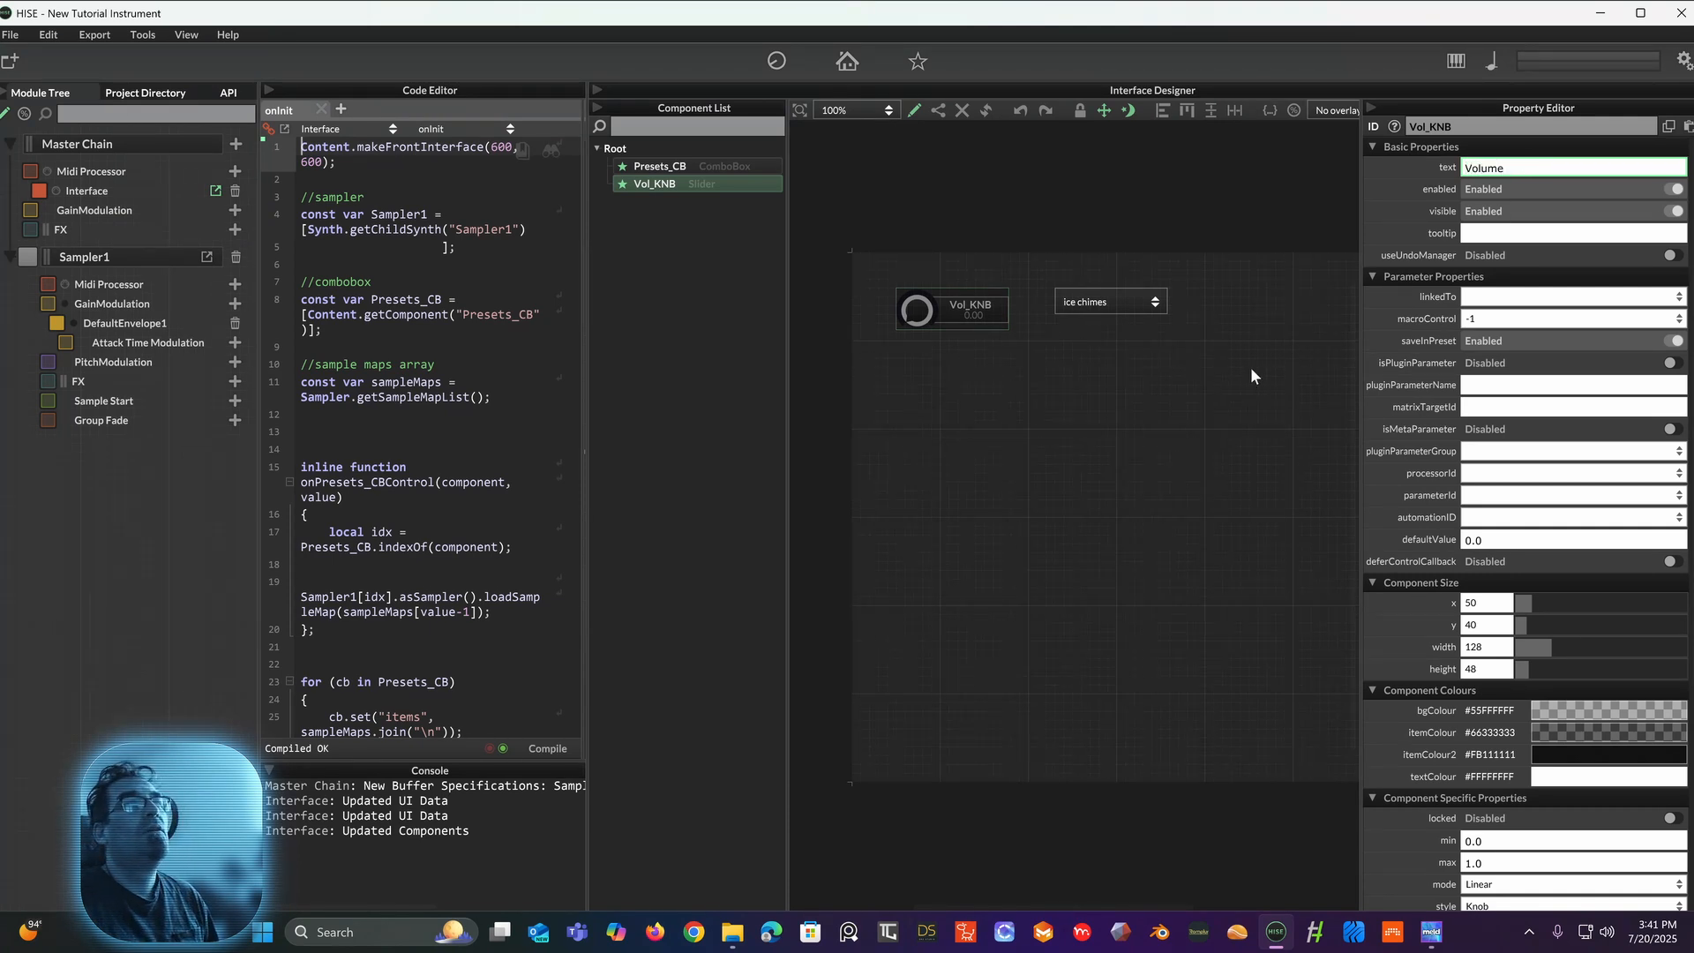
{"action": "left_click", "coordinate": [1084, 367]}
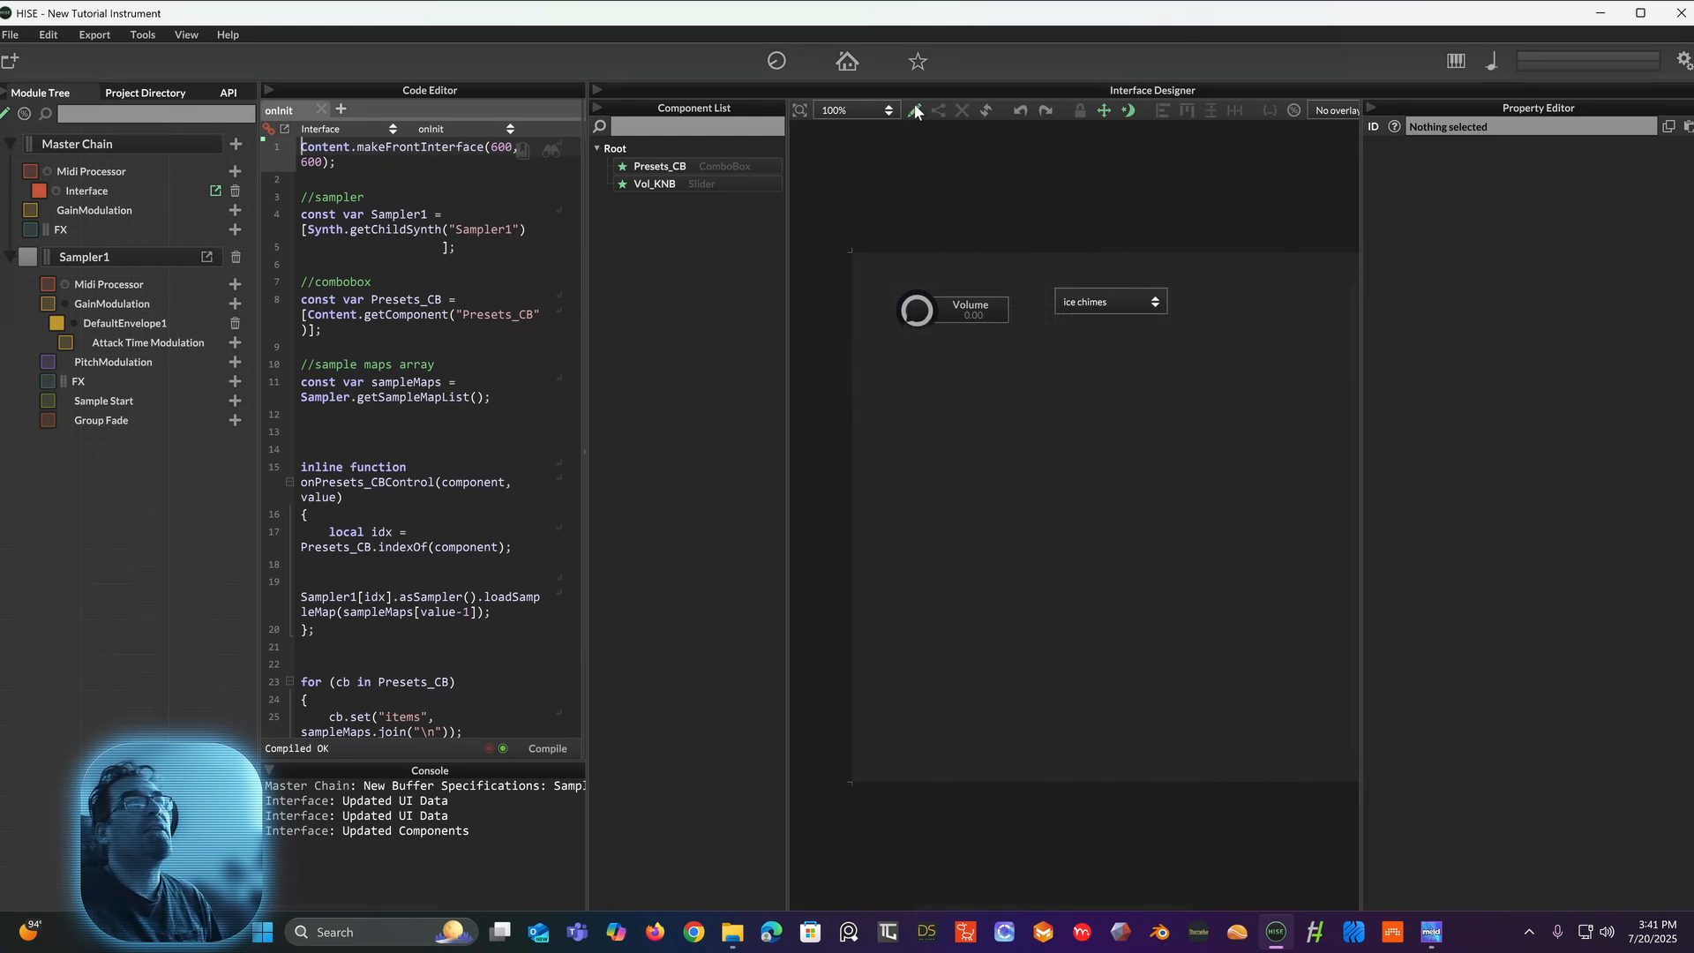
Step: Test the Volume knob by turning it up and down in the interface preview, and reselect it in edit mode
{"action": "mouse_move", "coordinate": [914, 304]}
{"action": "left_mouse_down"}
{"action": "mouse_move", "coordinate": [925, 39]}
{"action": "mouse_move", "coordinate": [907, 245]}
{"action": "mouse_move", "coordinate": [987, 342]}
{"action": "mouse_move", "coordinate": [914, 275]}
{"action": "left_mouse_up"}
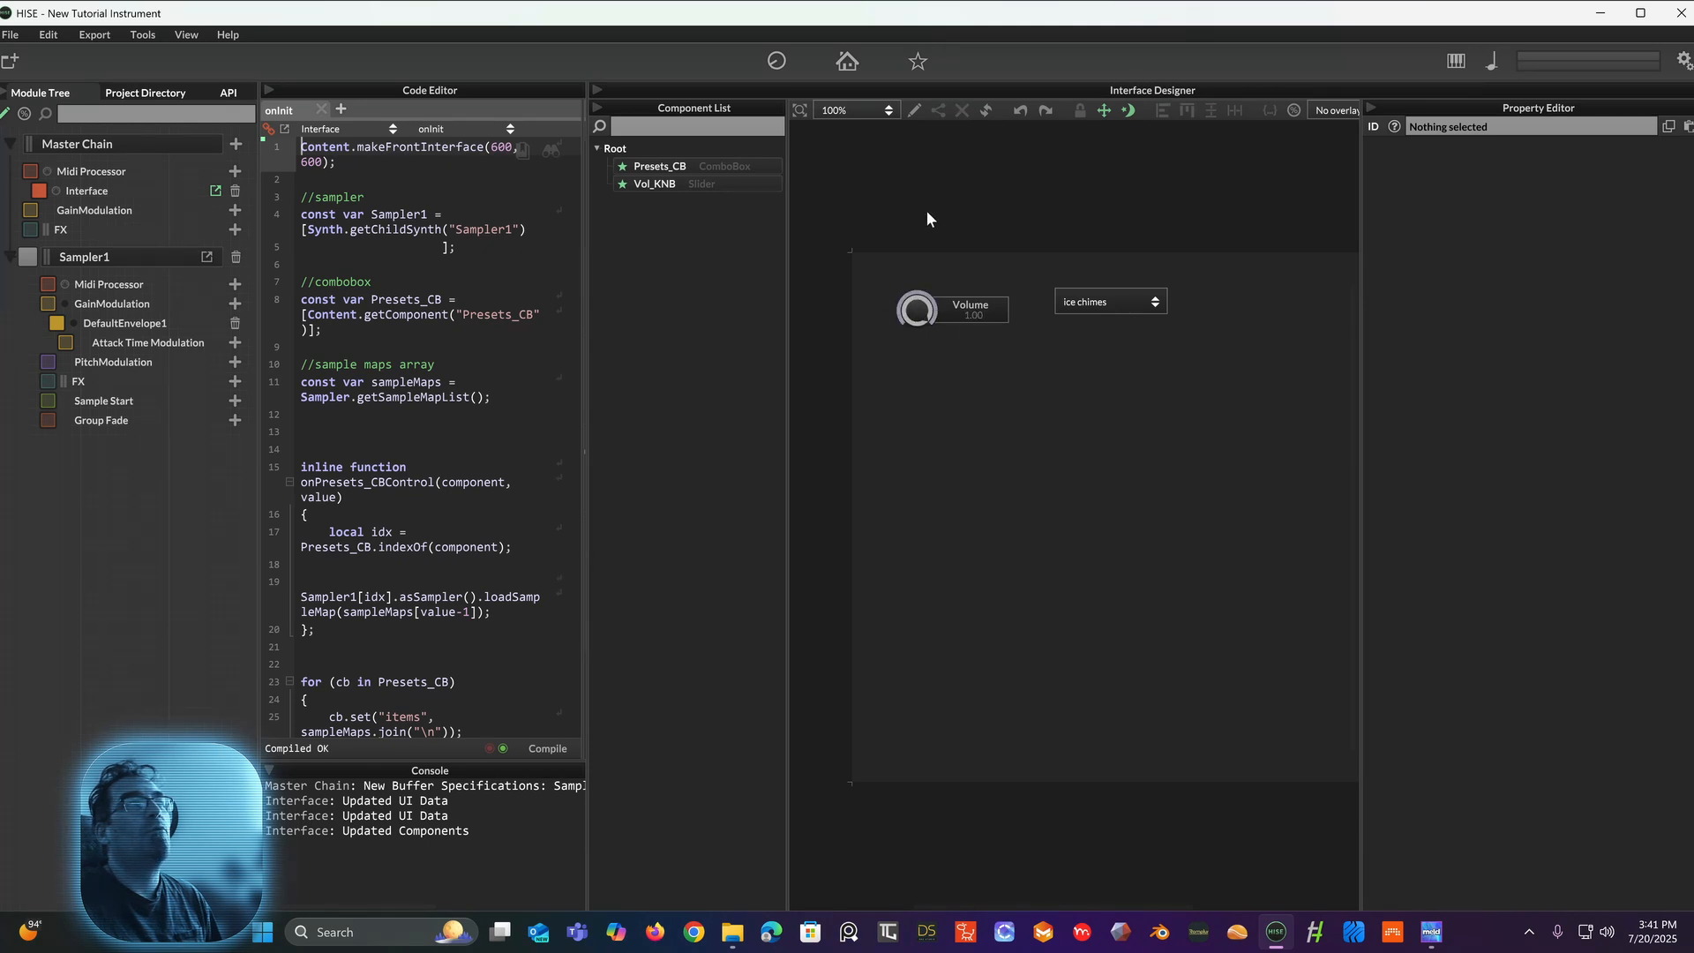
{"action": "left_click_drag", "start_coordinate": [927, 210], "coordinate": [899, 389]}
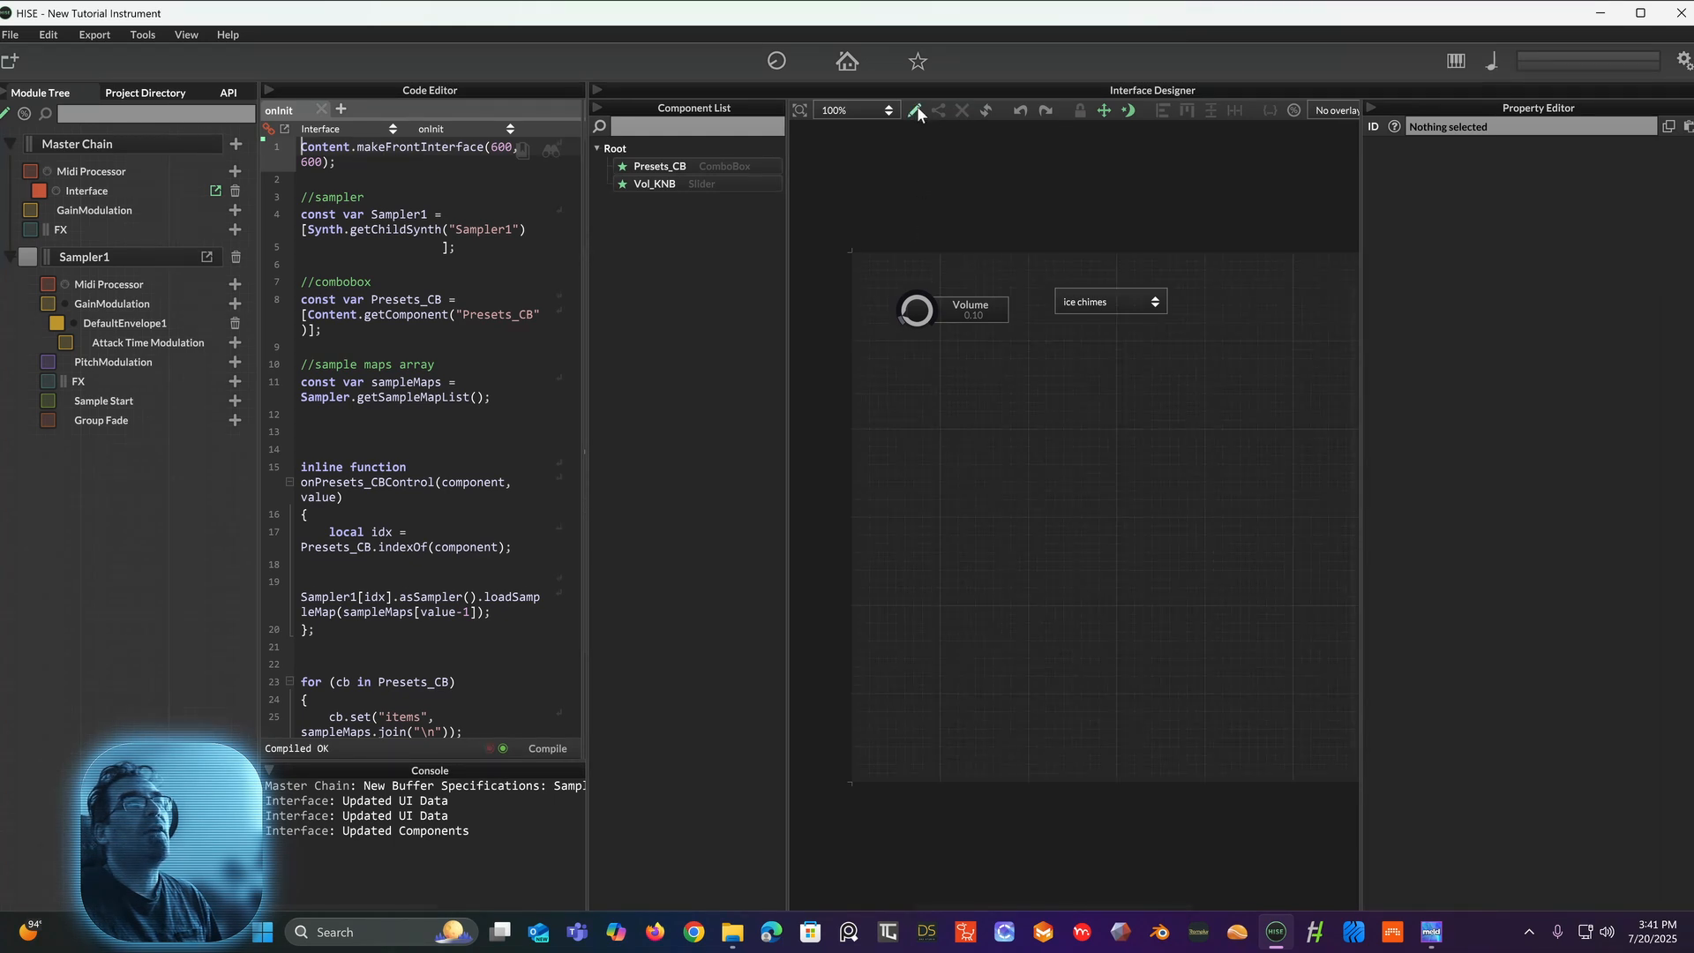
{"action": "left_click", "coordinate": [915, 310]}
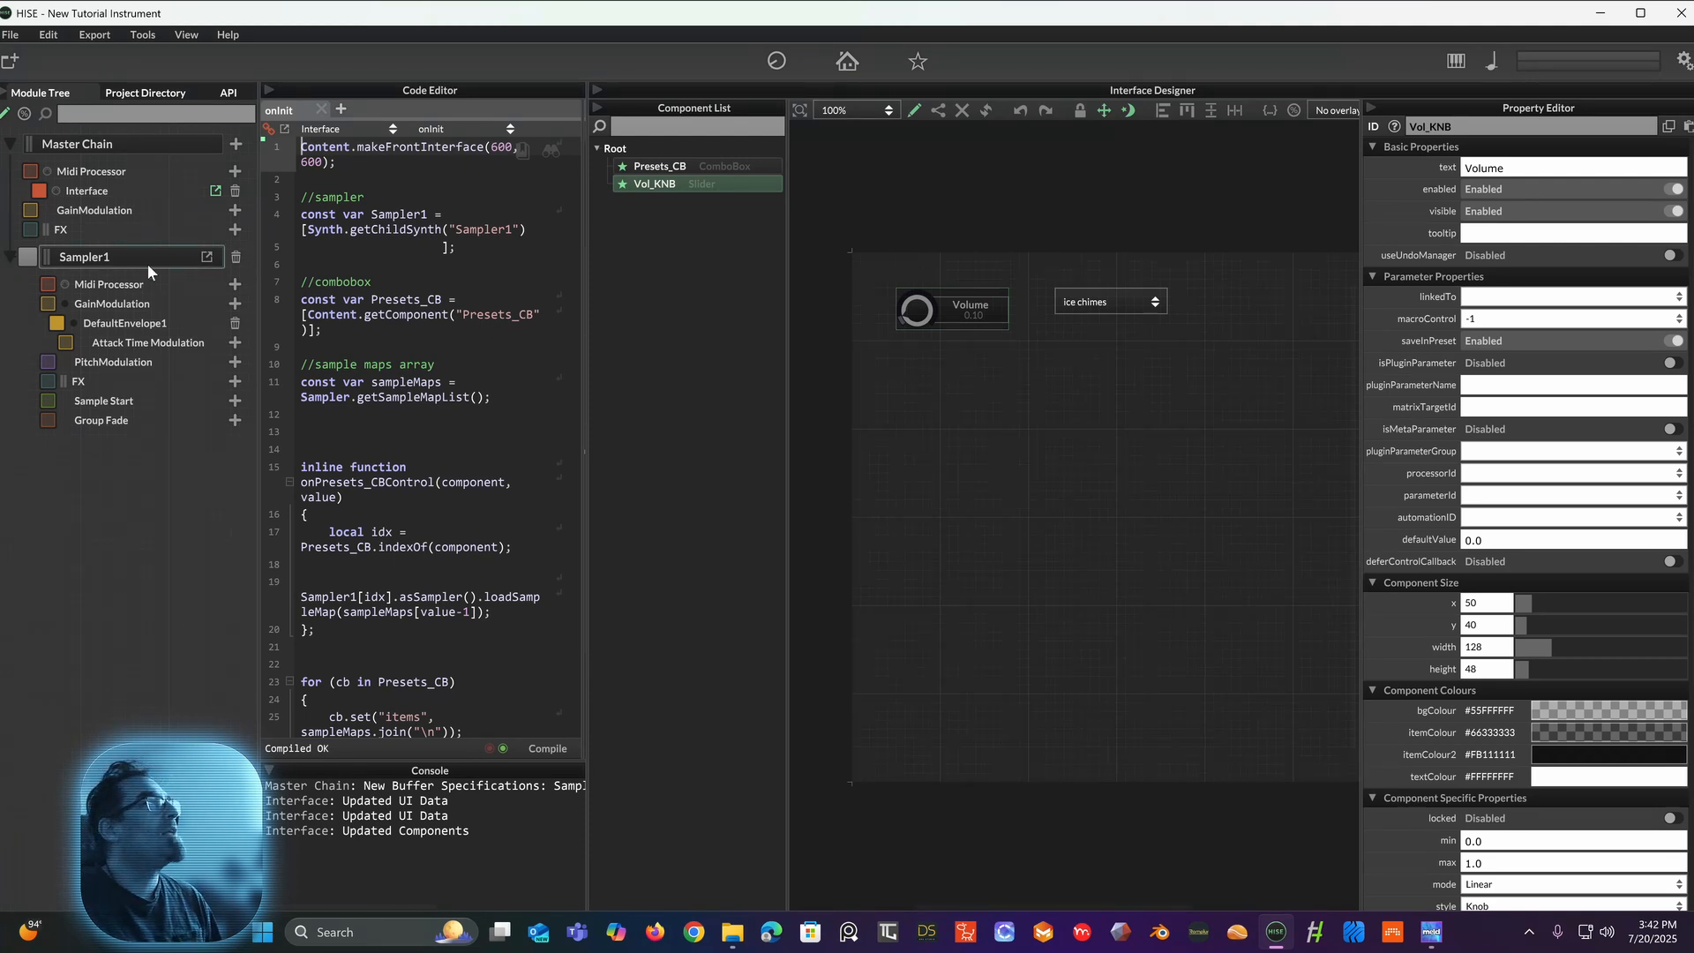
Step: Open the Sampler1 editor, move its window clear of the interface canvas and try out the sampler's gain slider
{"action": "double_click", "coordinate": [108, 257]}
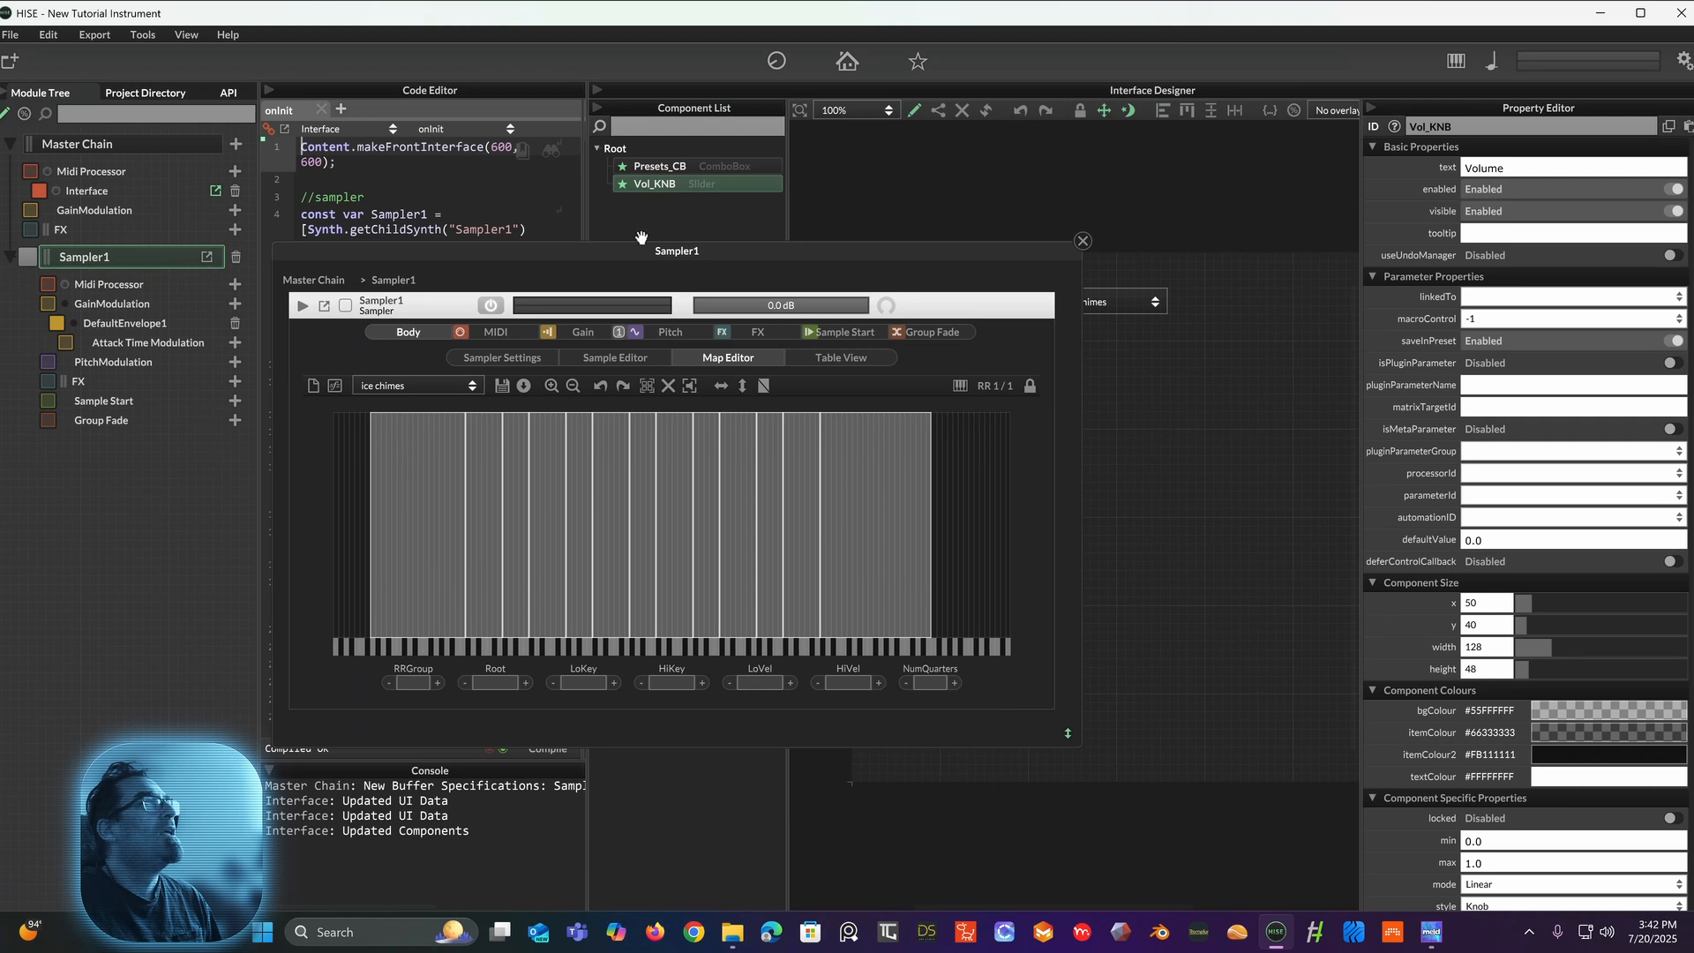
{"action": "left_click_drag", "start_coordinate": [628, 259], "coordinate": [422, 195]}
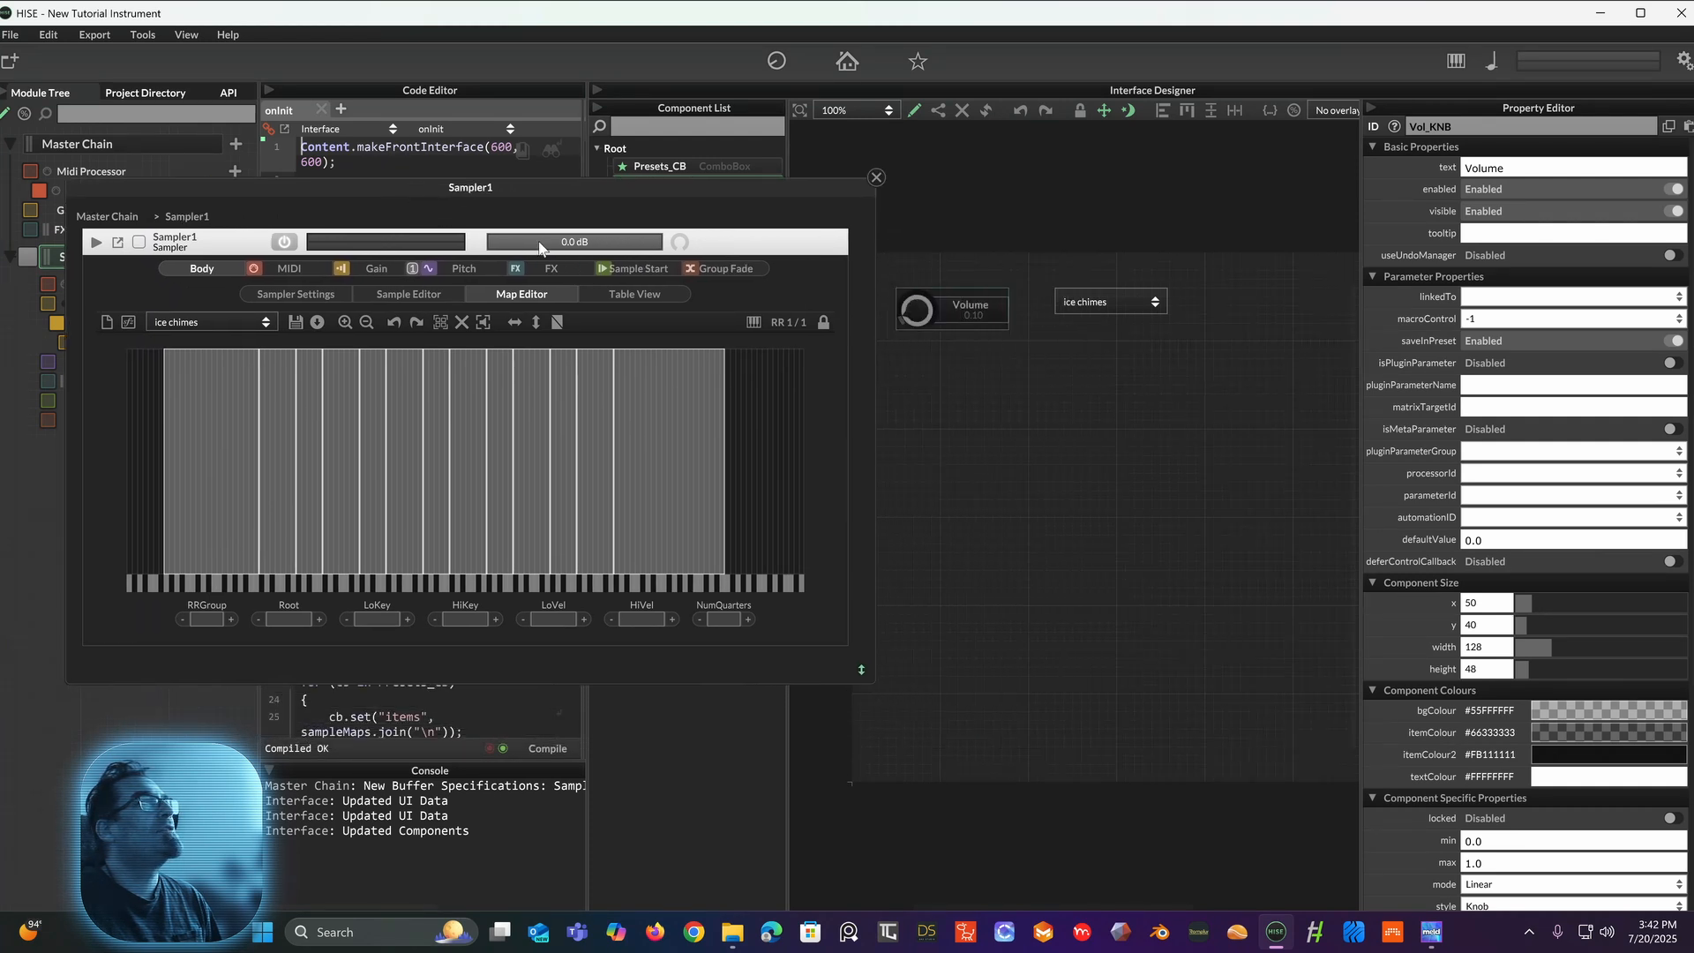
{"action": "left_click_drag", "start_coordinate": [606, 242], "coordinate": [723, 236]}
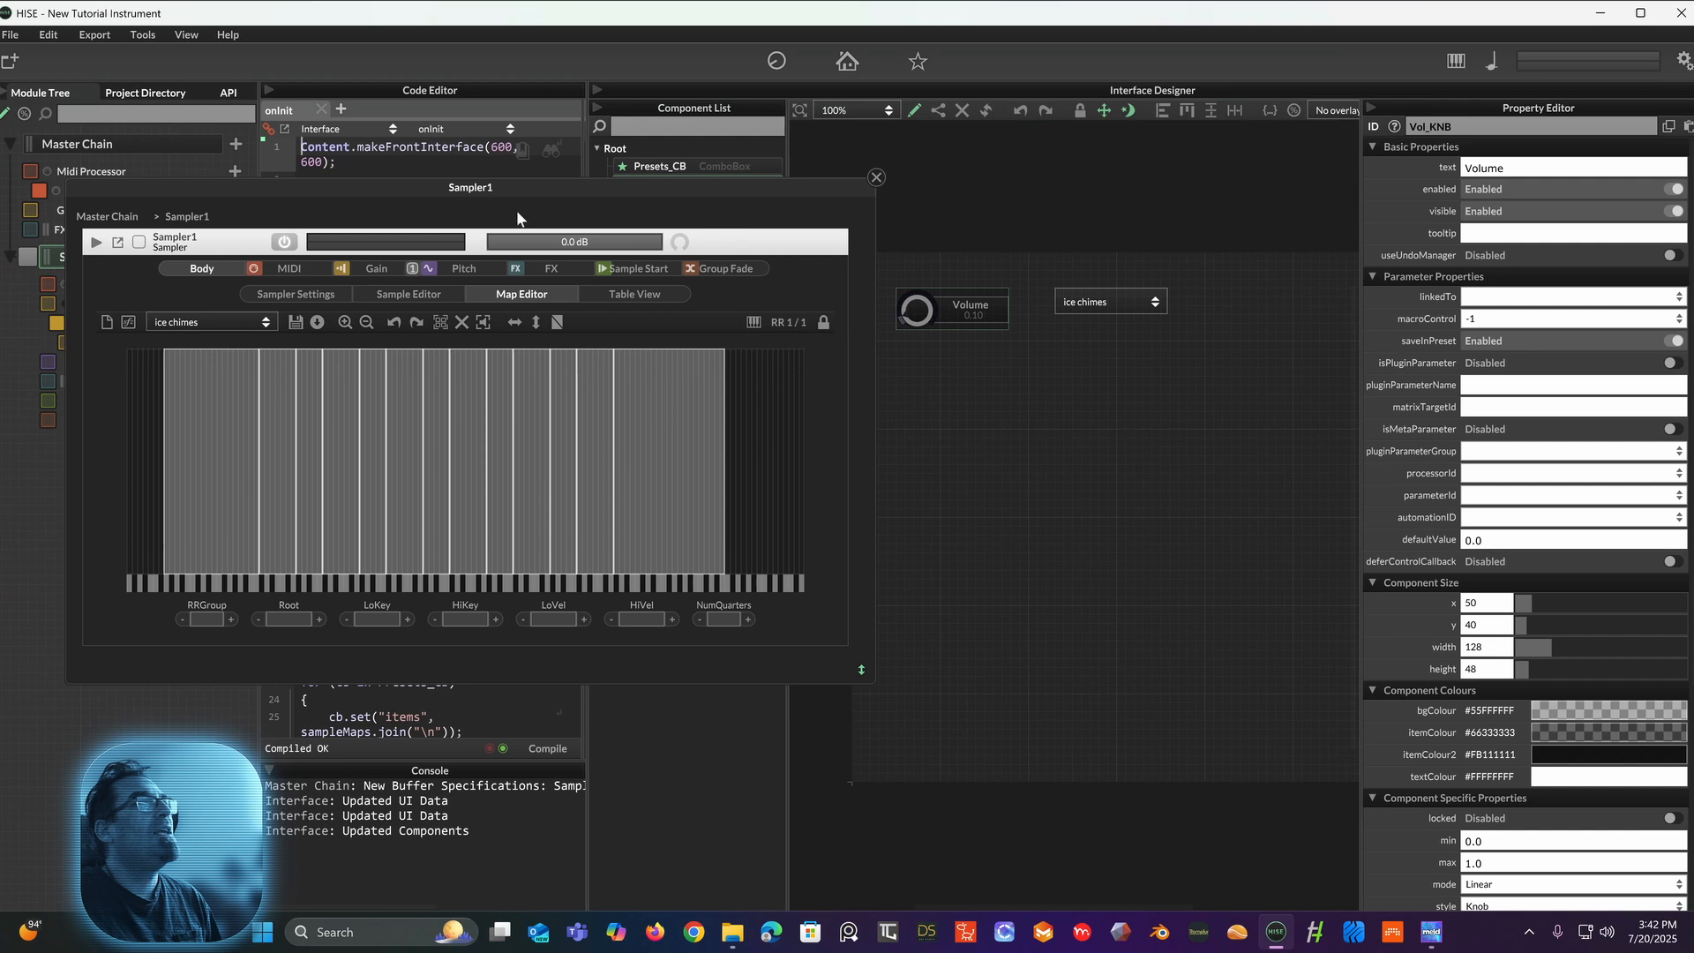
{"action": "left_click_drag", "start_coordinate": [603, 247], "coordinate": [687, 250]}
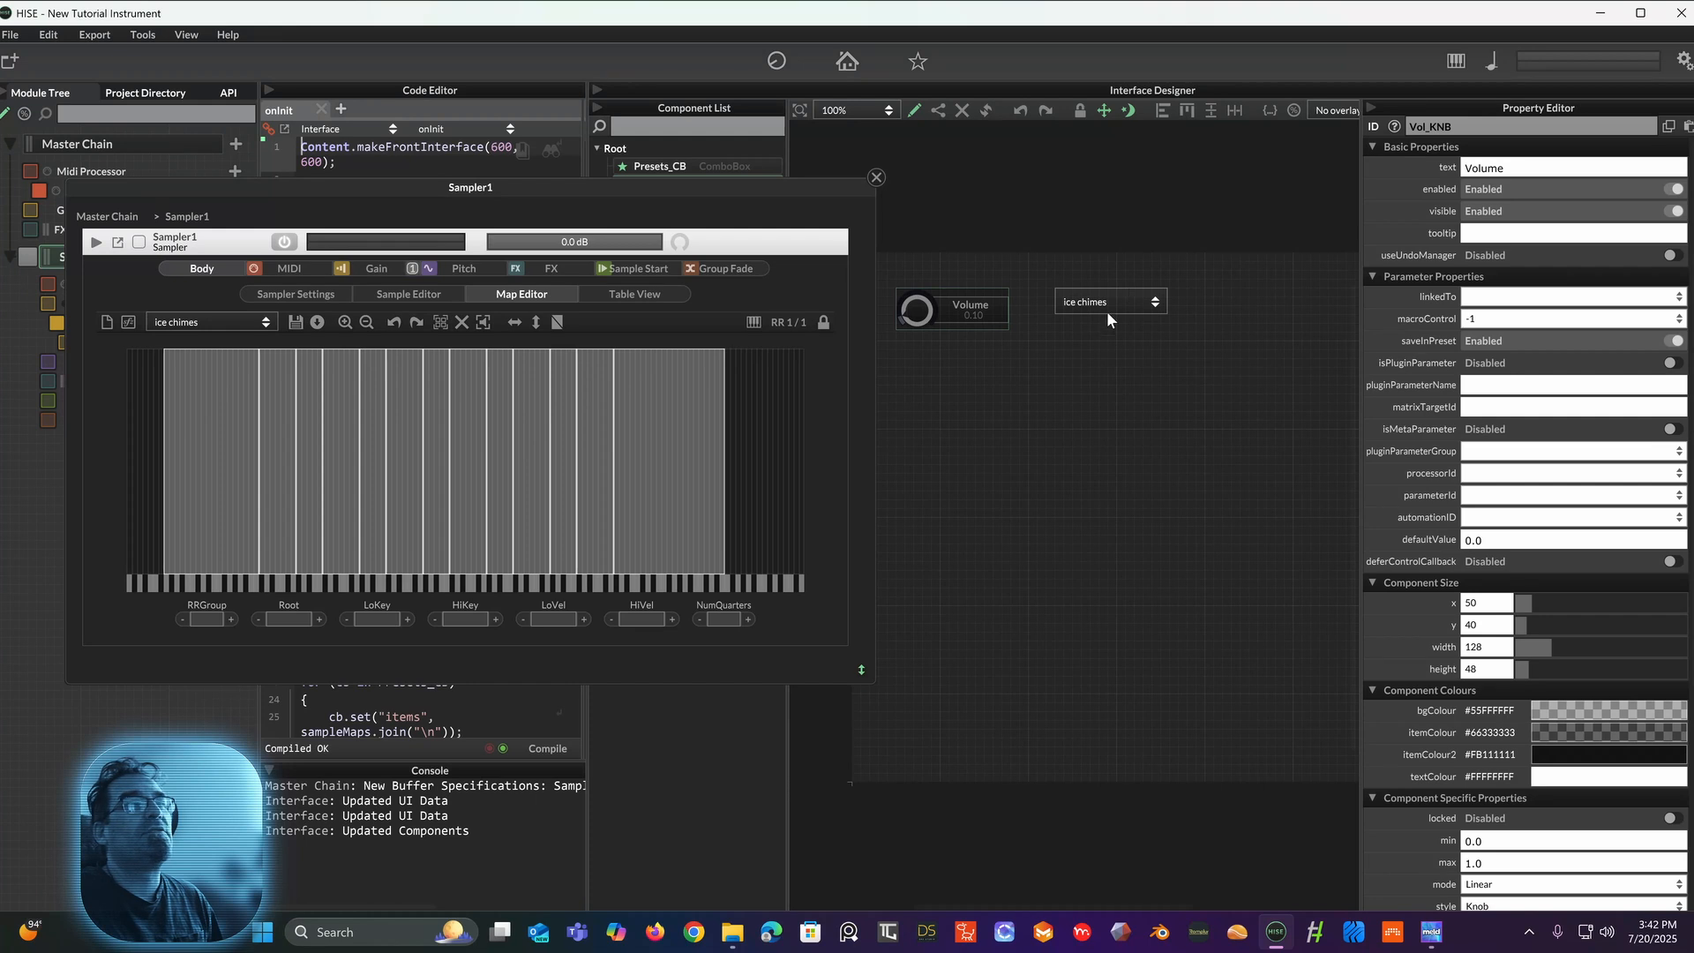
Step: Set the Volume knob's range to a minimum of -100 and a maximum of 0.0
{"action": "scroll", "coordinate": [1437, 533], "scroll_direction": "down", "scroll_amount": 5}
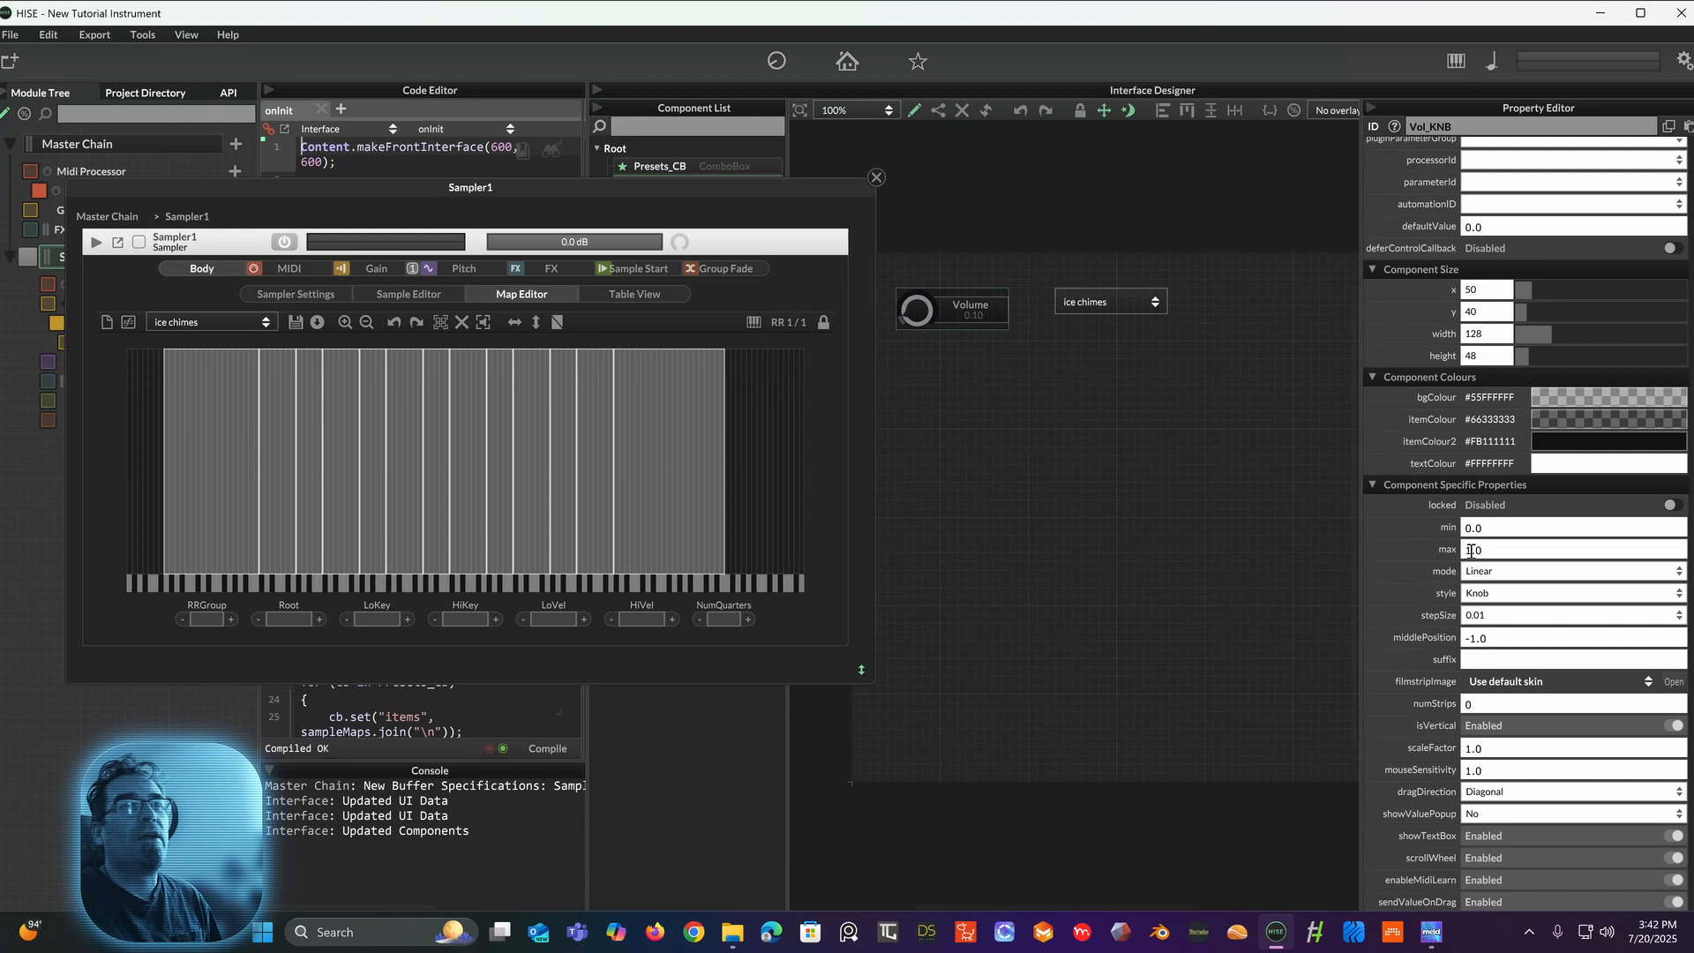
{"action": "left_click", "coordinate": [1482, 549]}
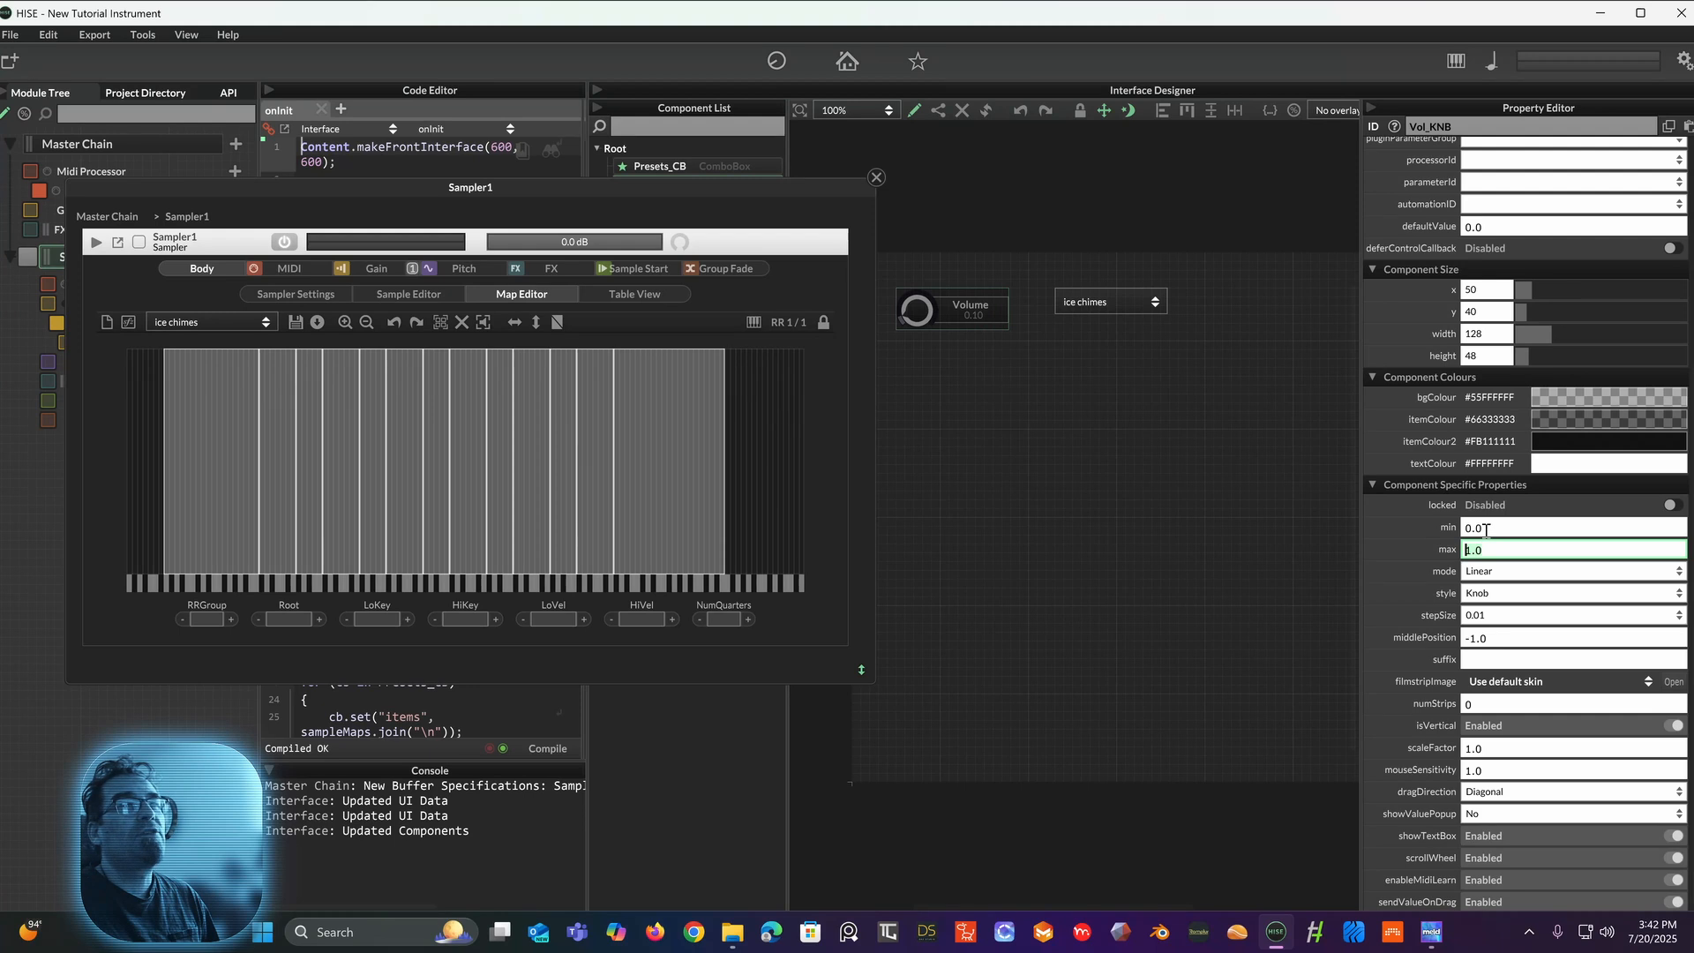
{"action": "left_click", "coordinate": [1487, 529]}
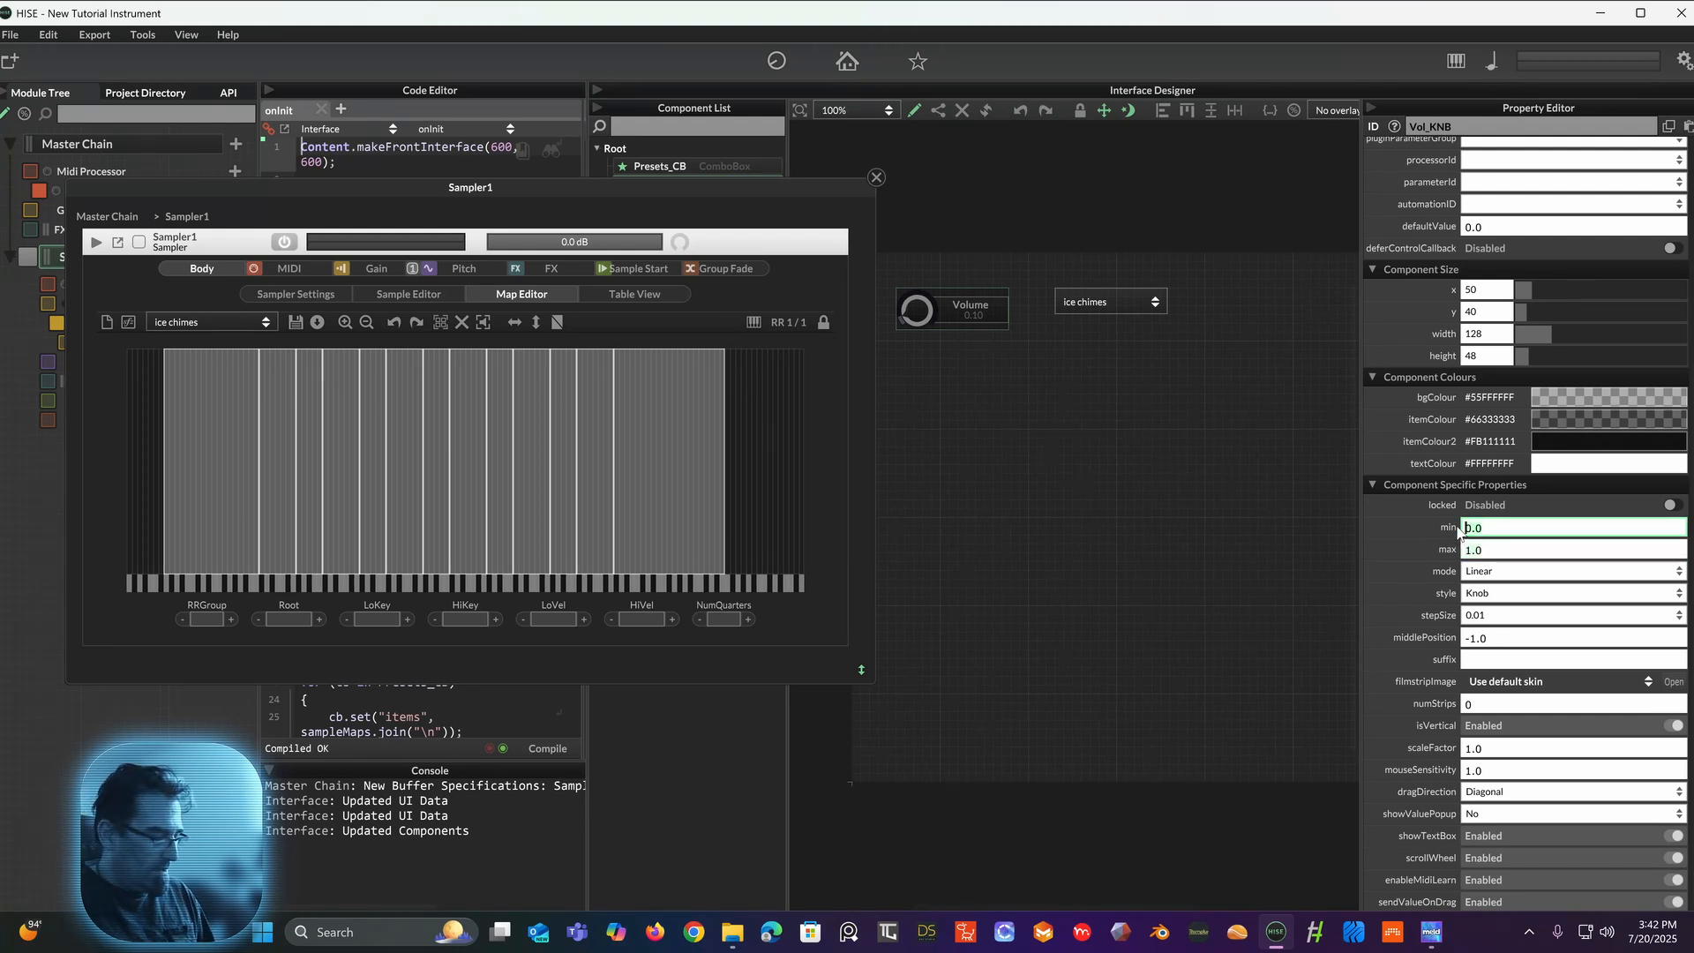
{"action": "type", "text": "-100"}
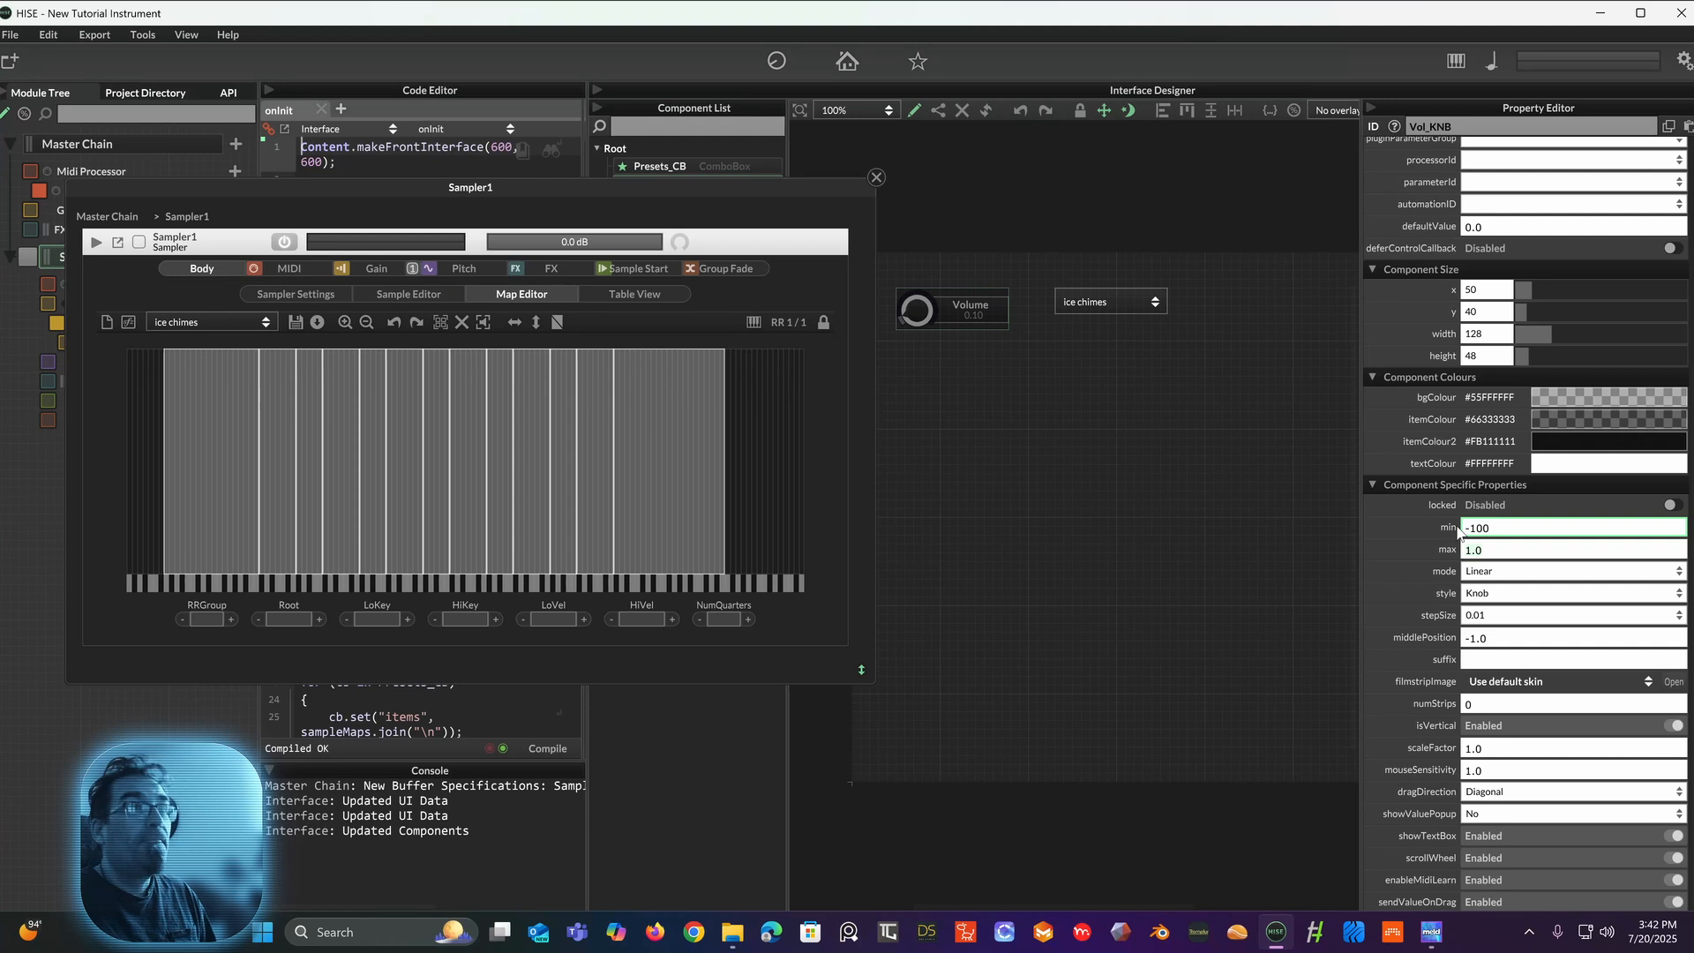
{"action": "left_click", "coordinate": [1495, 549]}
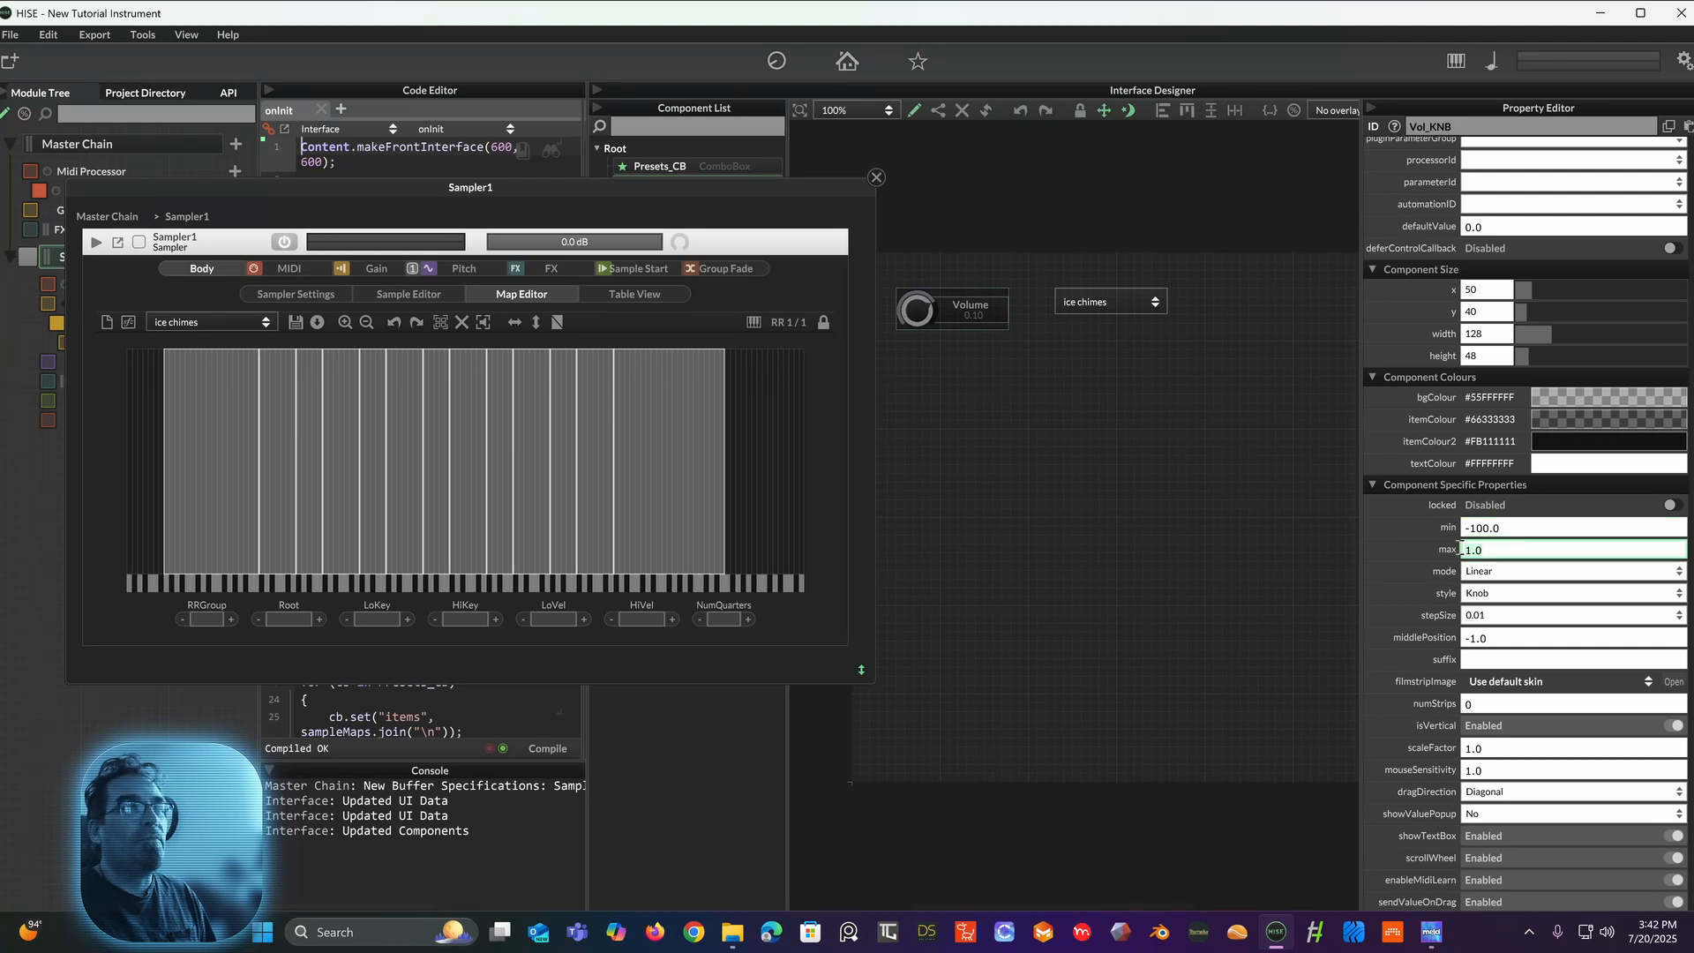
{"action": "type", "text": "0.0"}
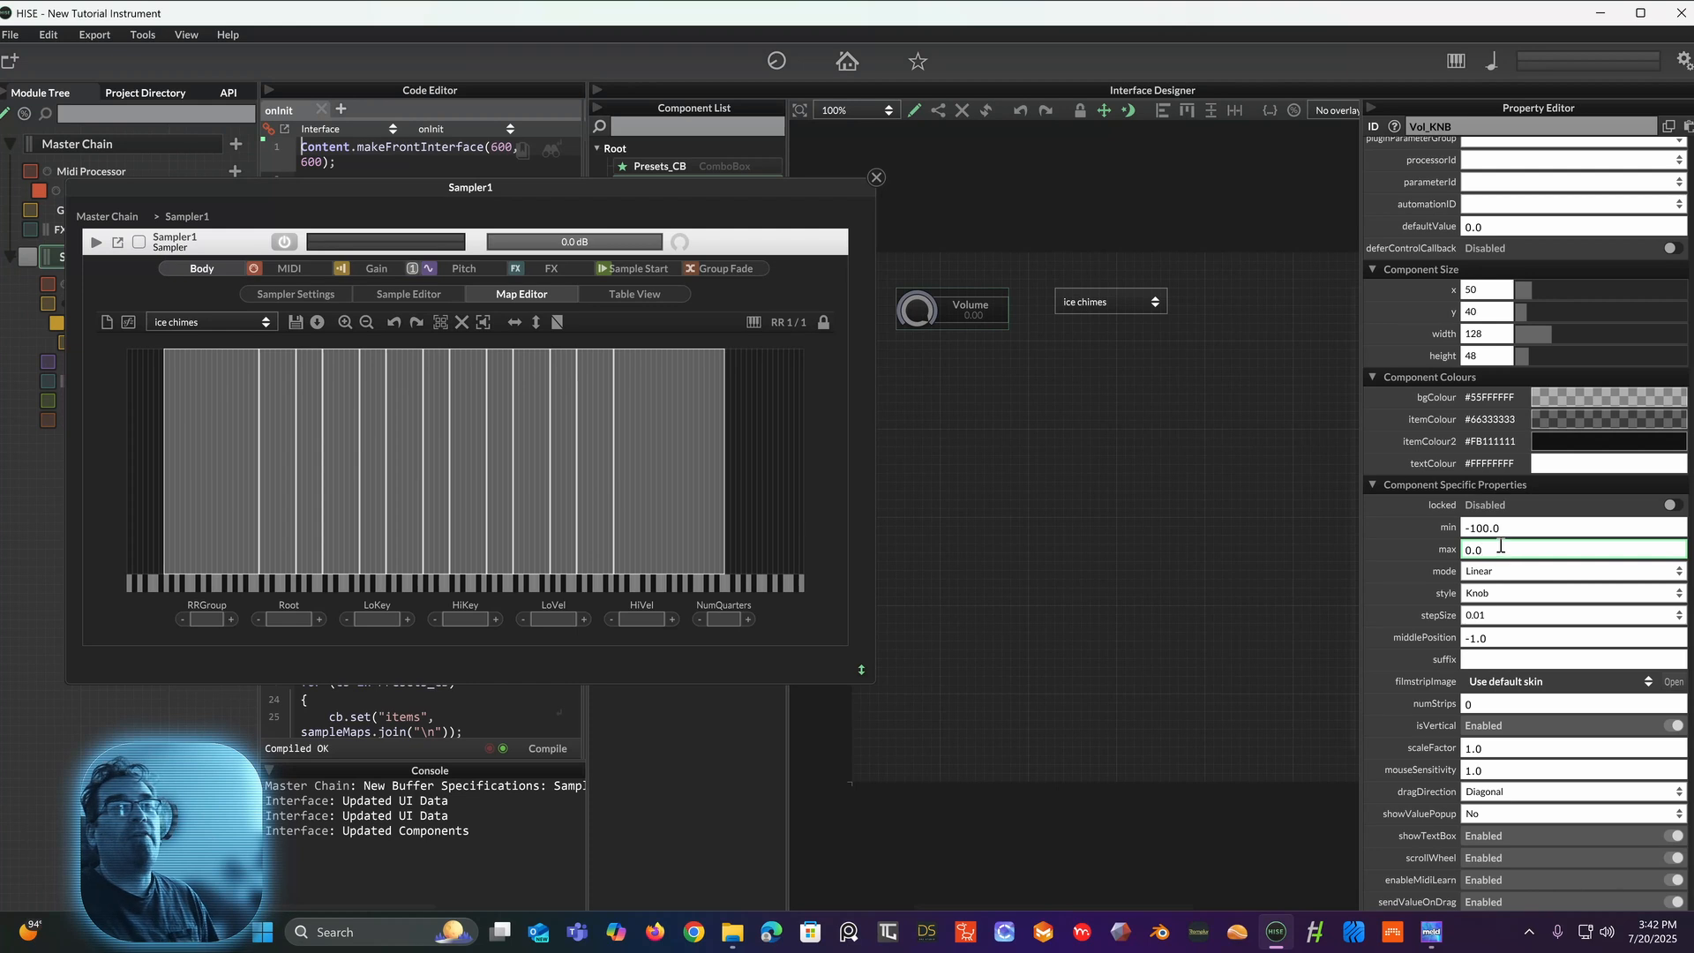
{"action": "left_click", "coordinate": [1505, 530]}
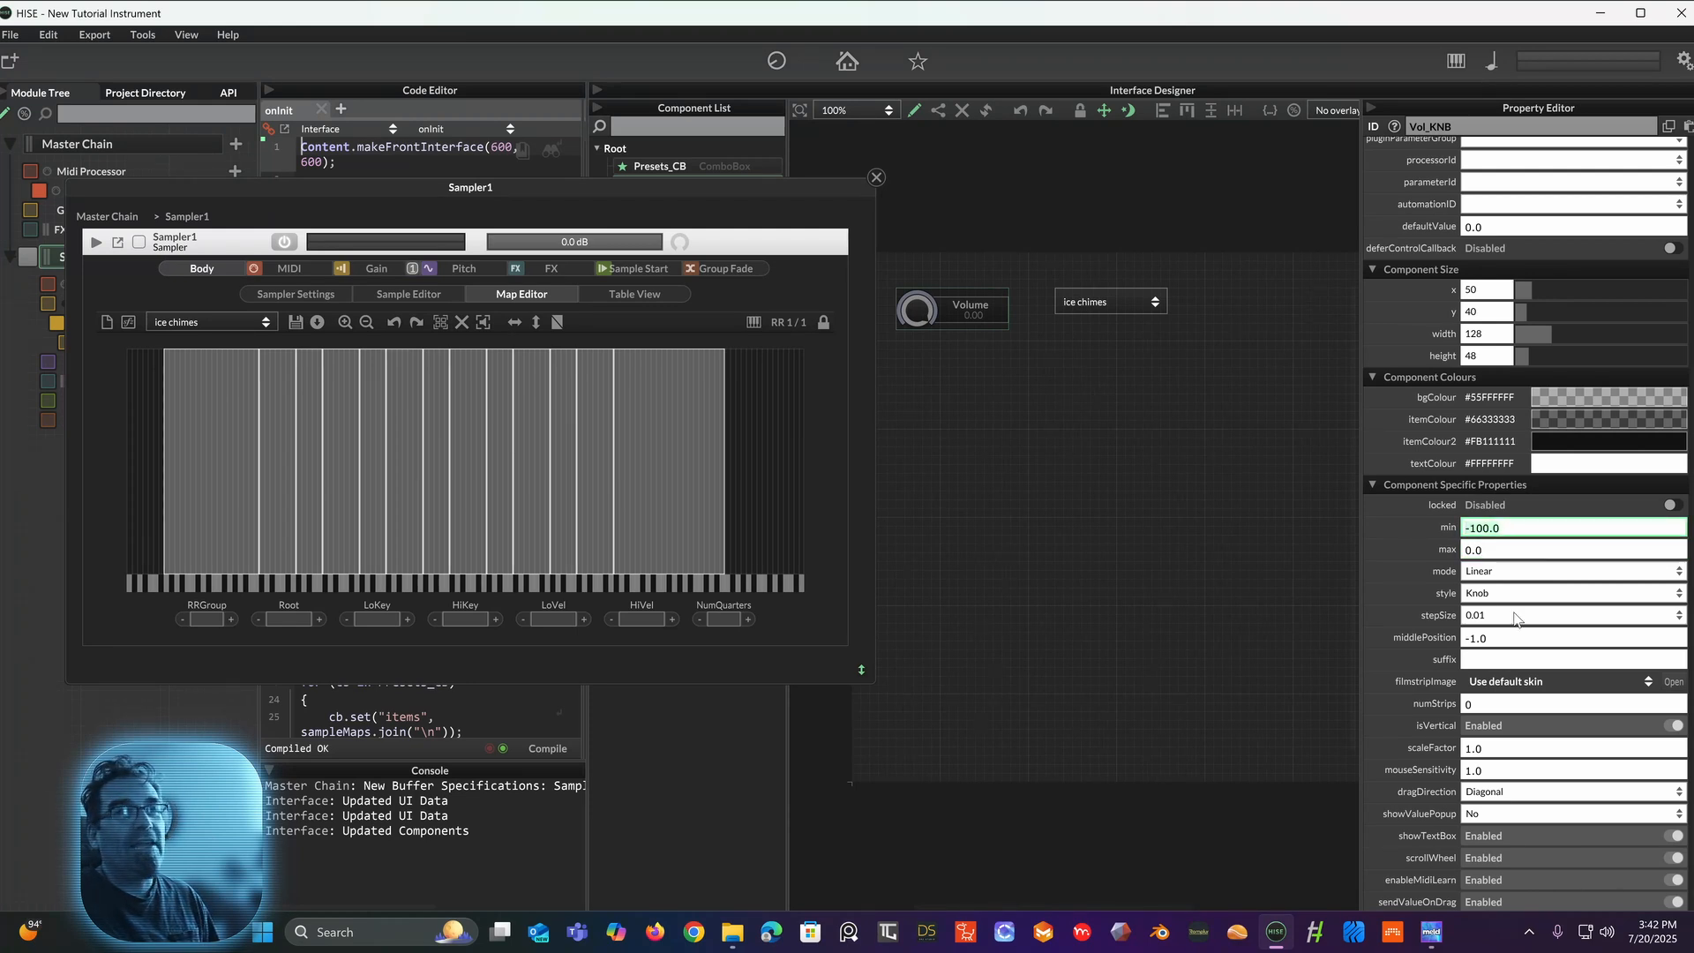
Step: Set the Volume knob's mode to Decibel and check the step size choices, keeping 0.01
{"action": "left_click", "coordinate": [1491, 574]}
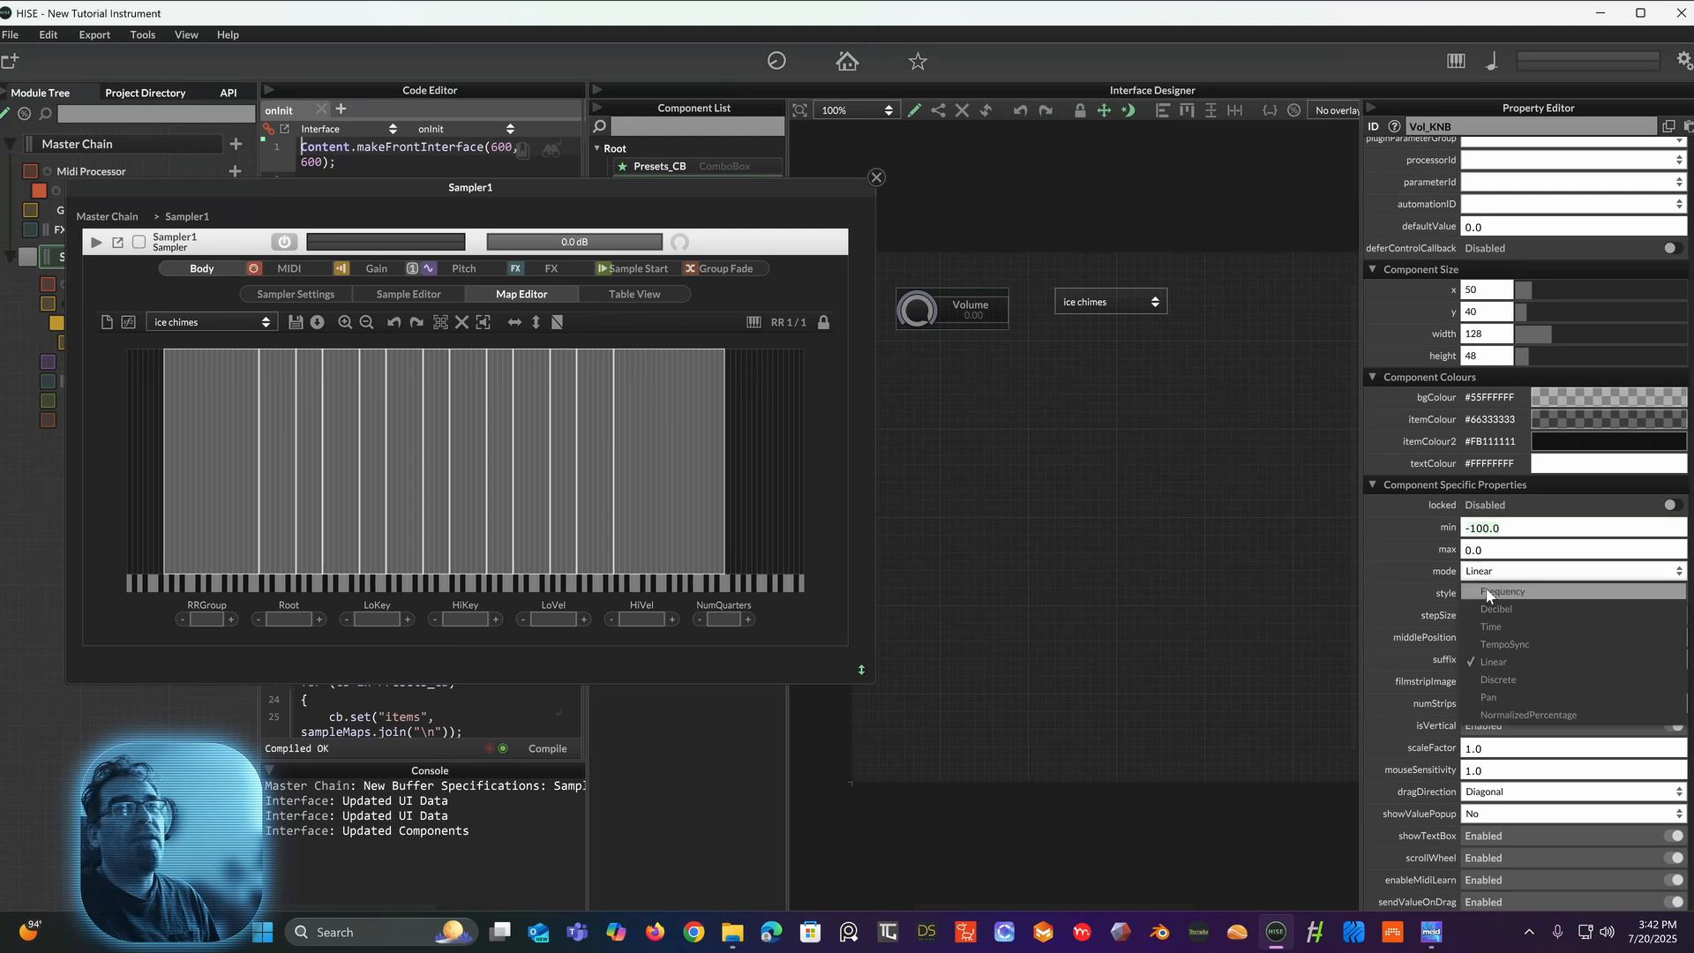
{"action": "left_click", "coordinate": [1496, 609]}
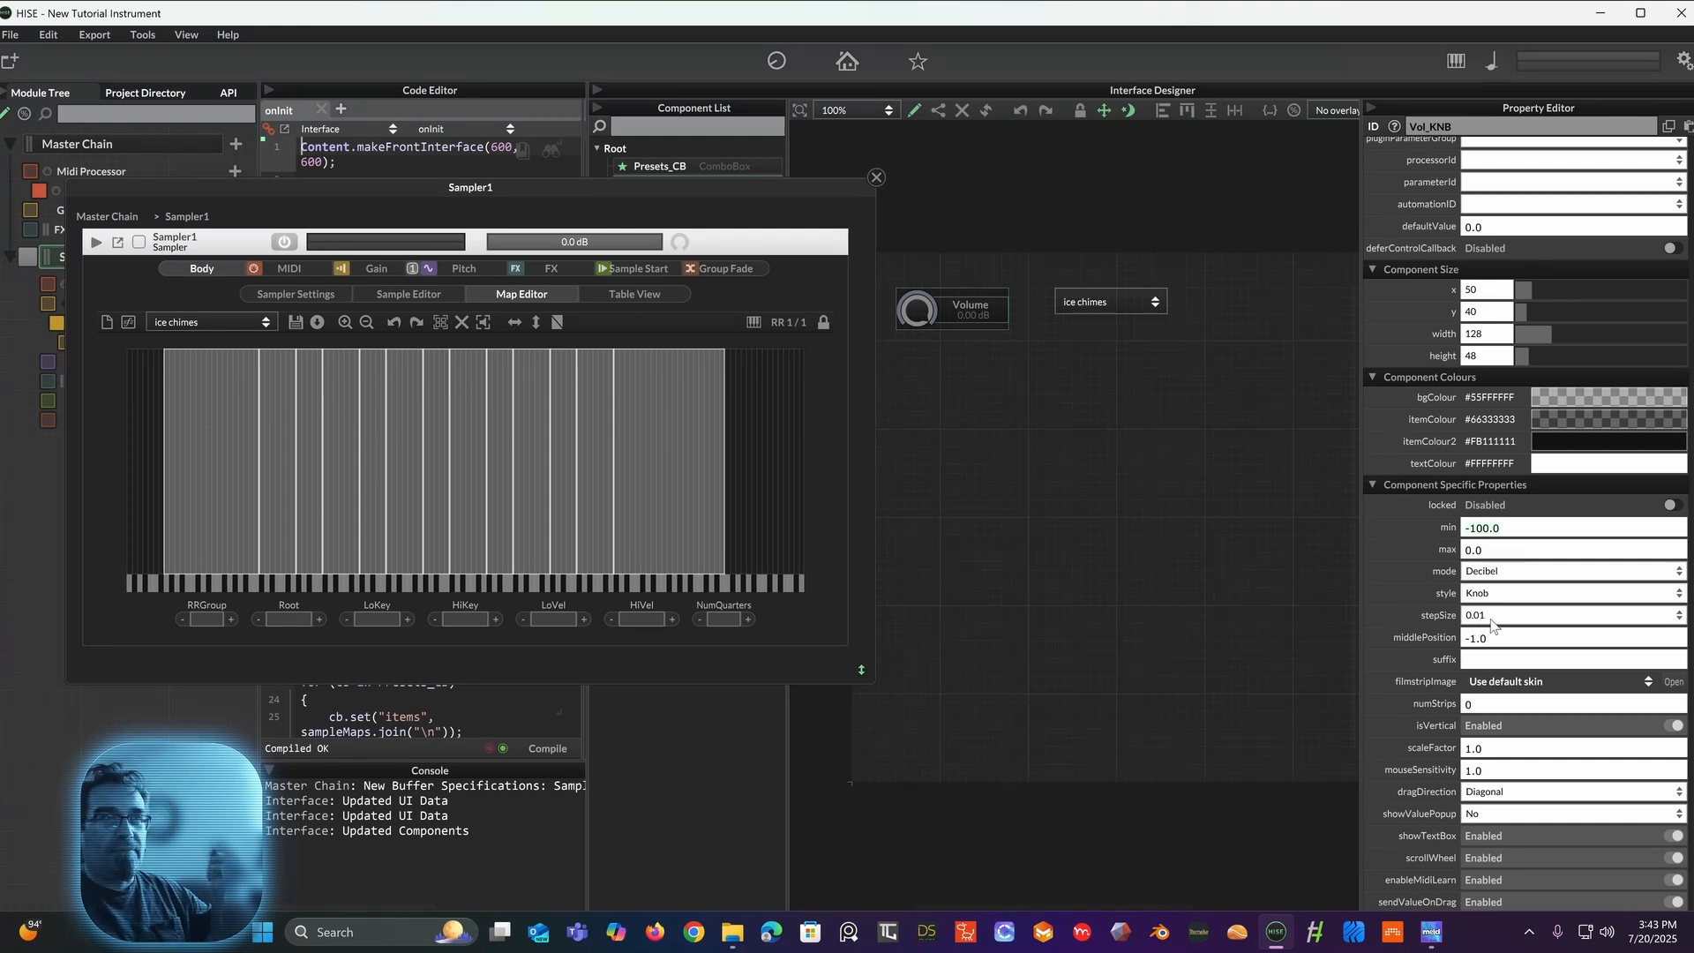
{"action": "left_click", "coordinate": [1491, 621]}
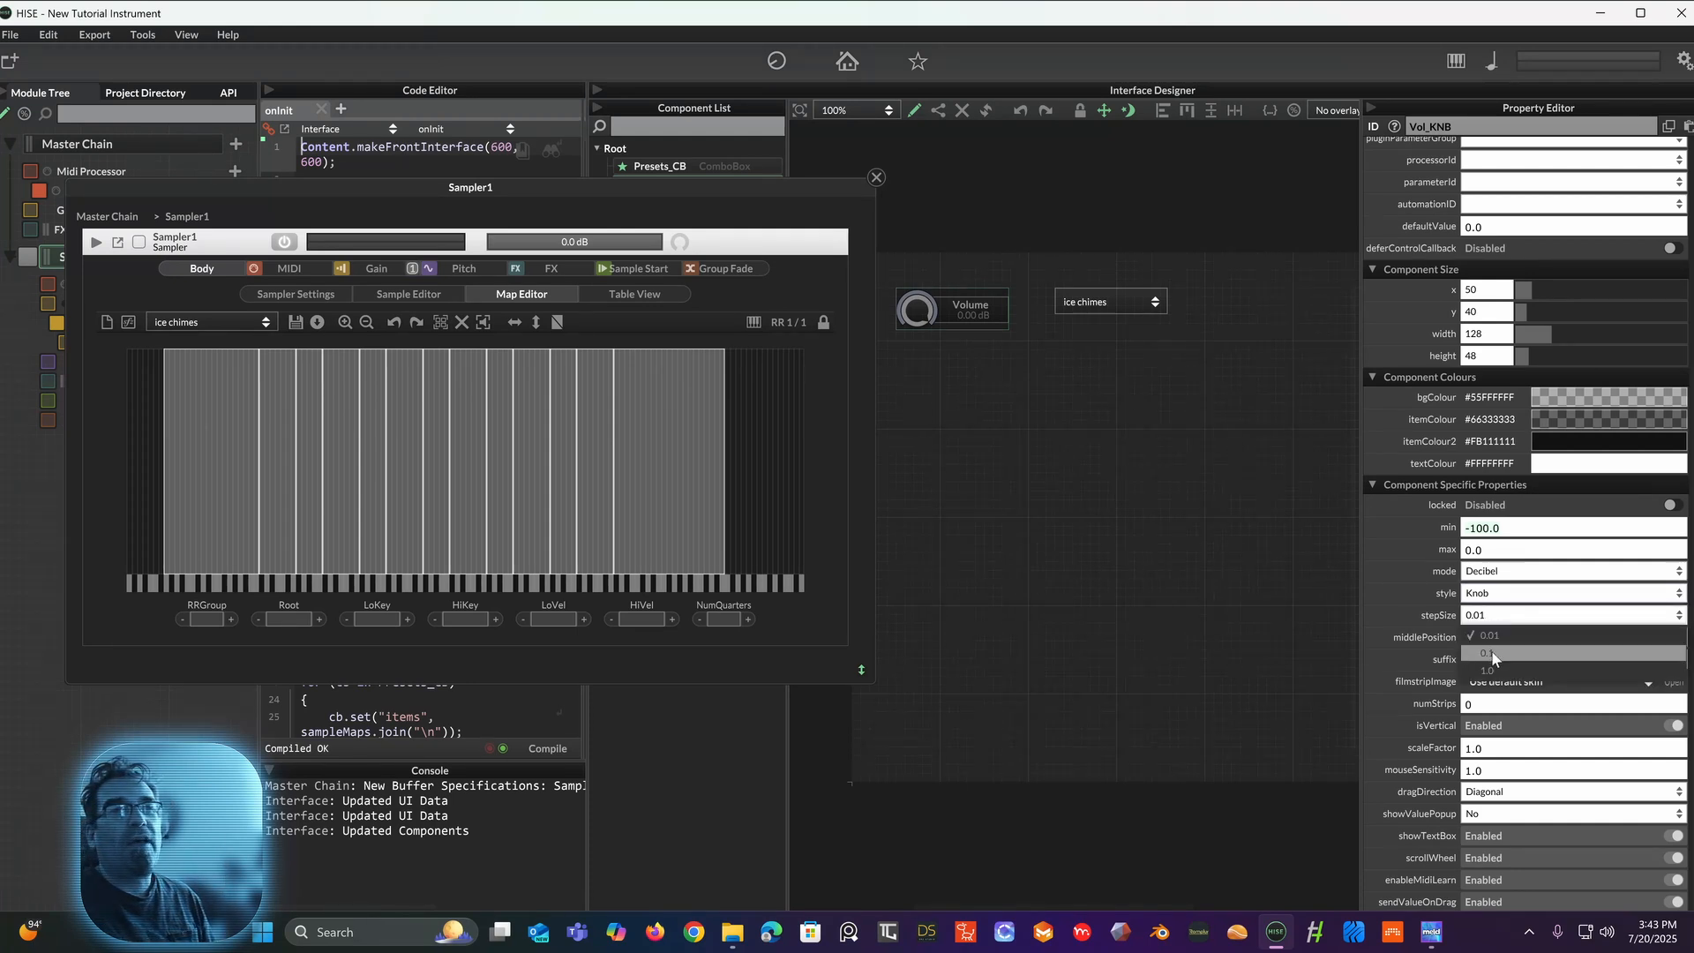
{"action": "left_click", "coordinate": [1426, 605]}
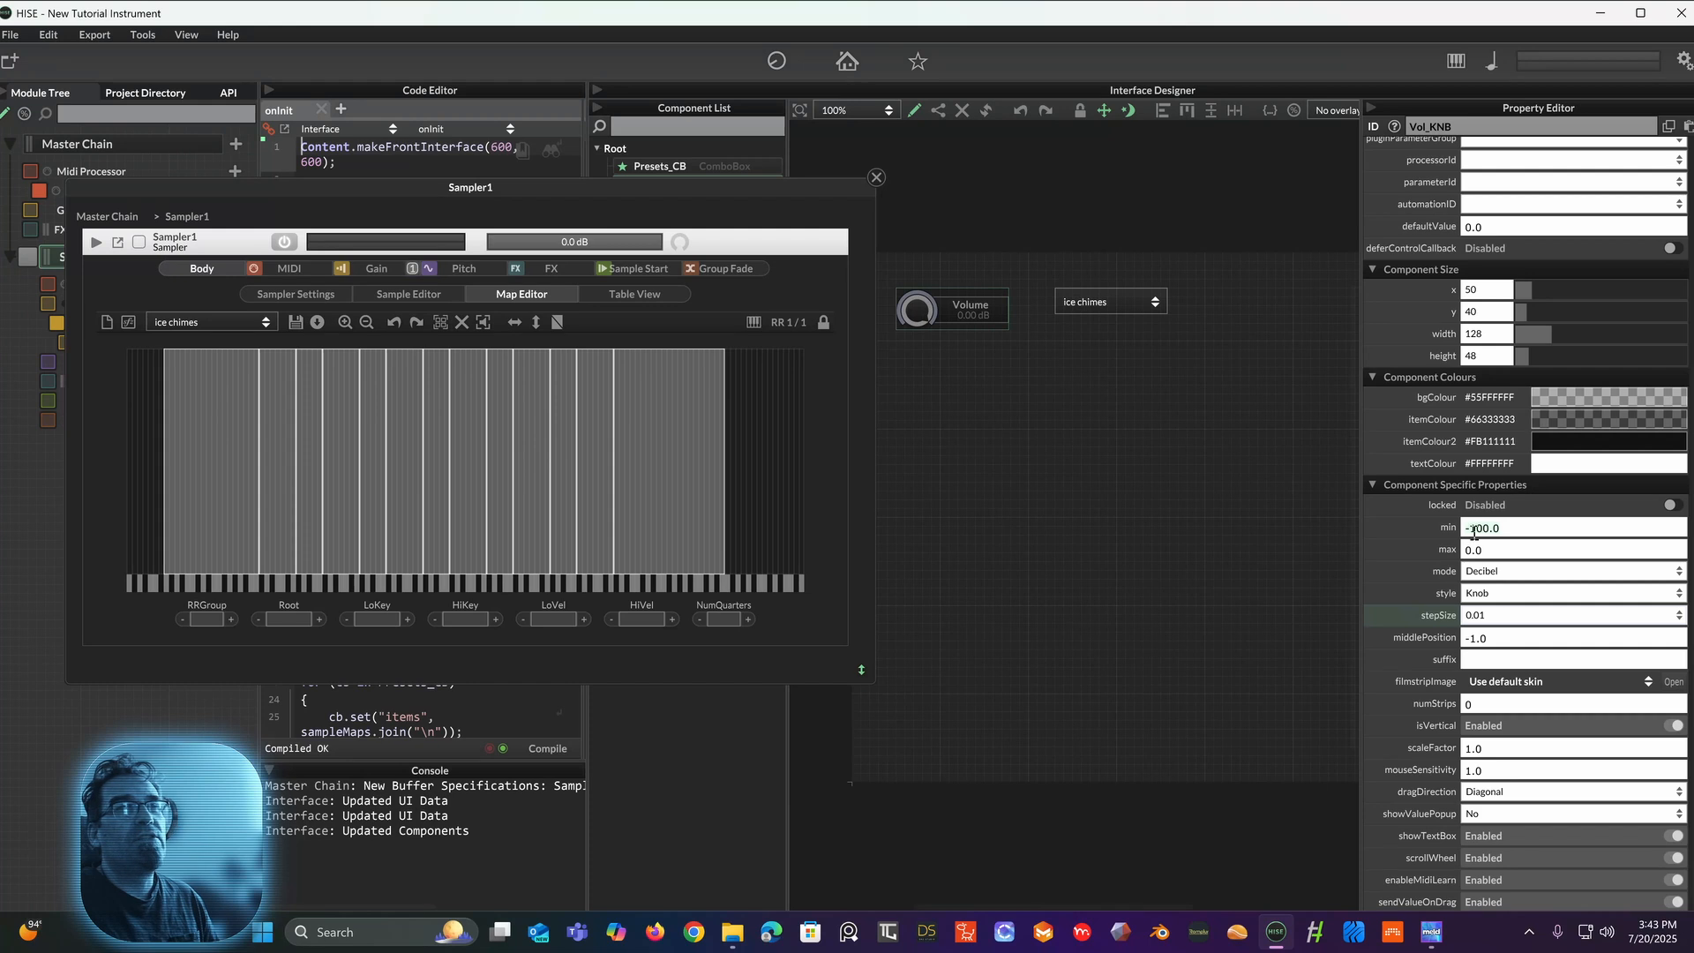
Step: Set the Volume knob's middle position to -50.0
{"action": "left_click", "coordinate": [1494, 637]}
{"action": "key", "text": "Home"}
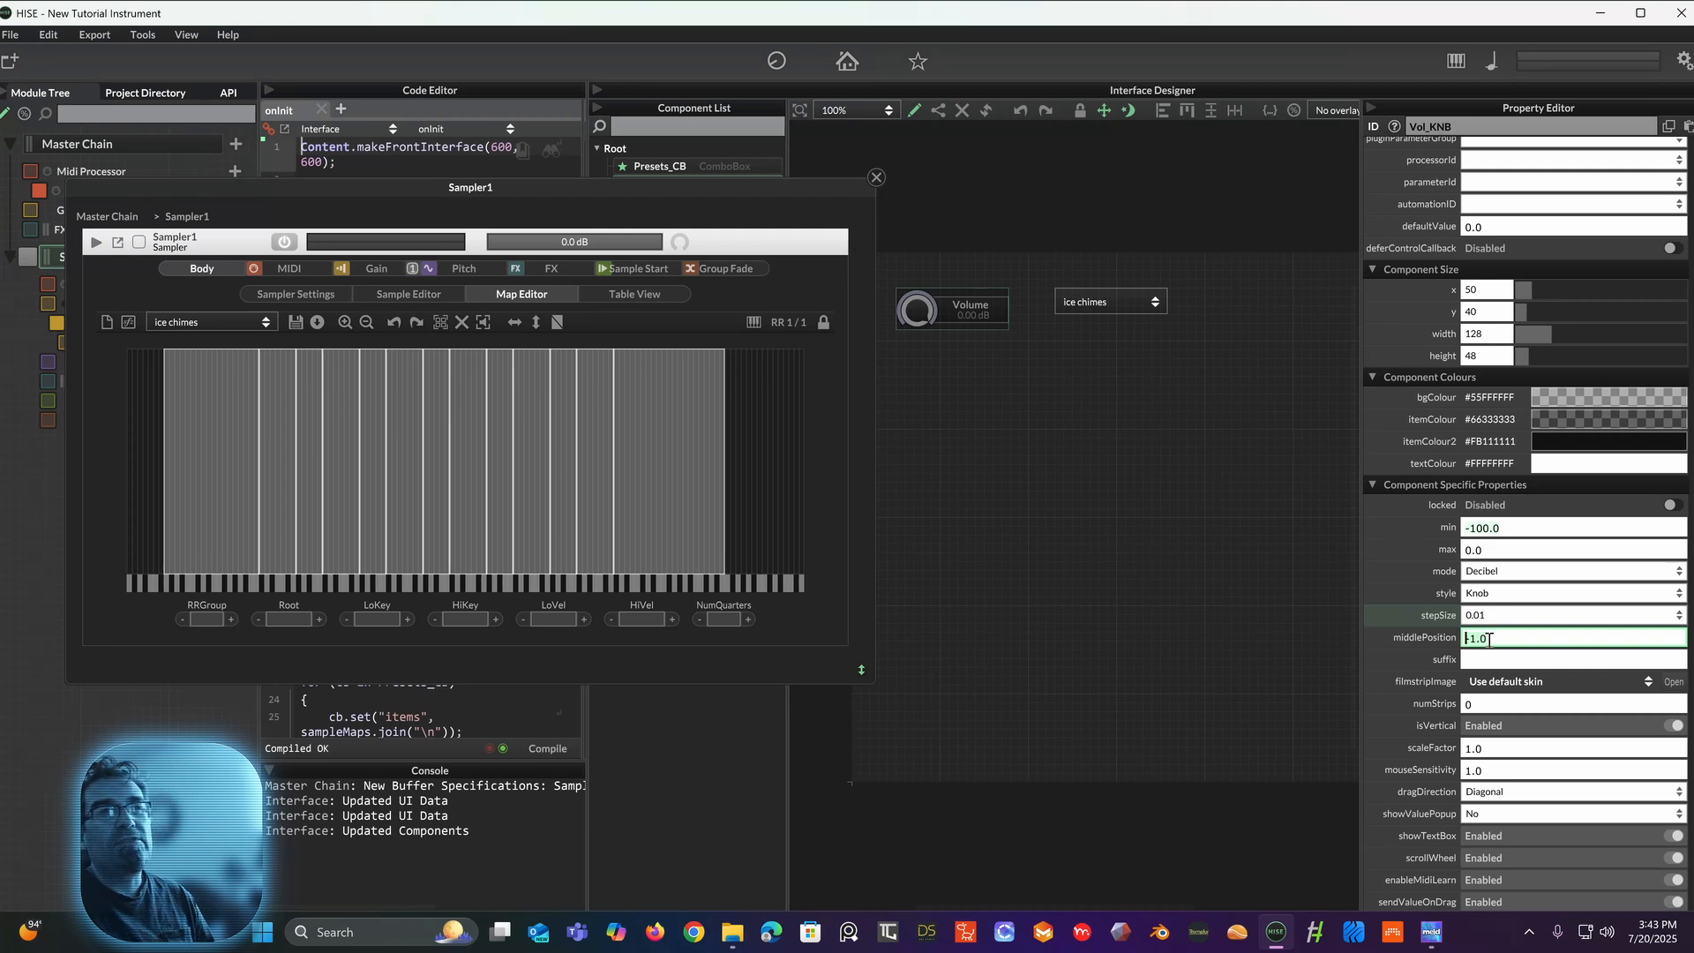
{"action": "key", "text": "Delete"}
{"action": "key", "text": "Delete"}
{"action": "key", "text": "Delete"}
{"action": "key", "text": "Delete"}
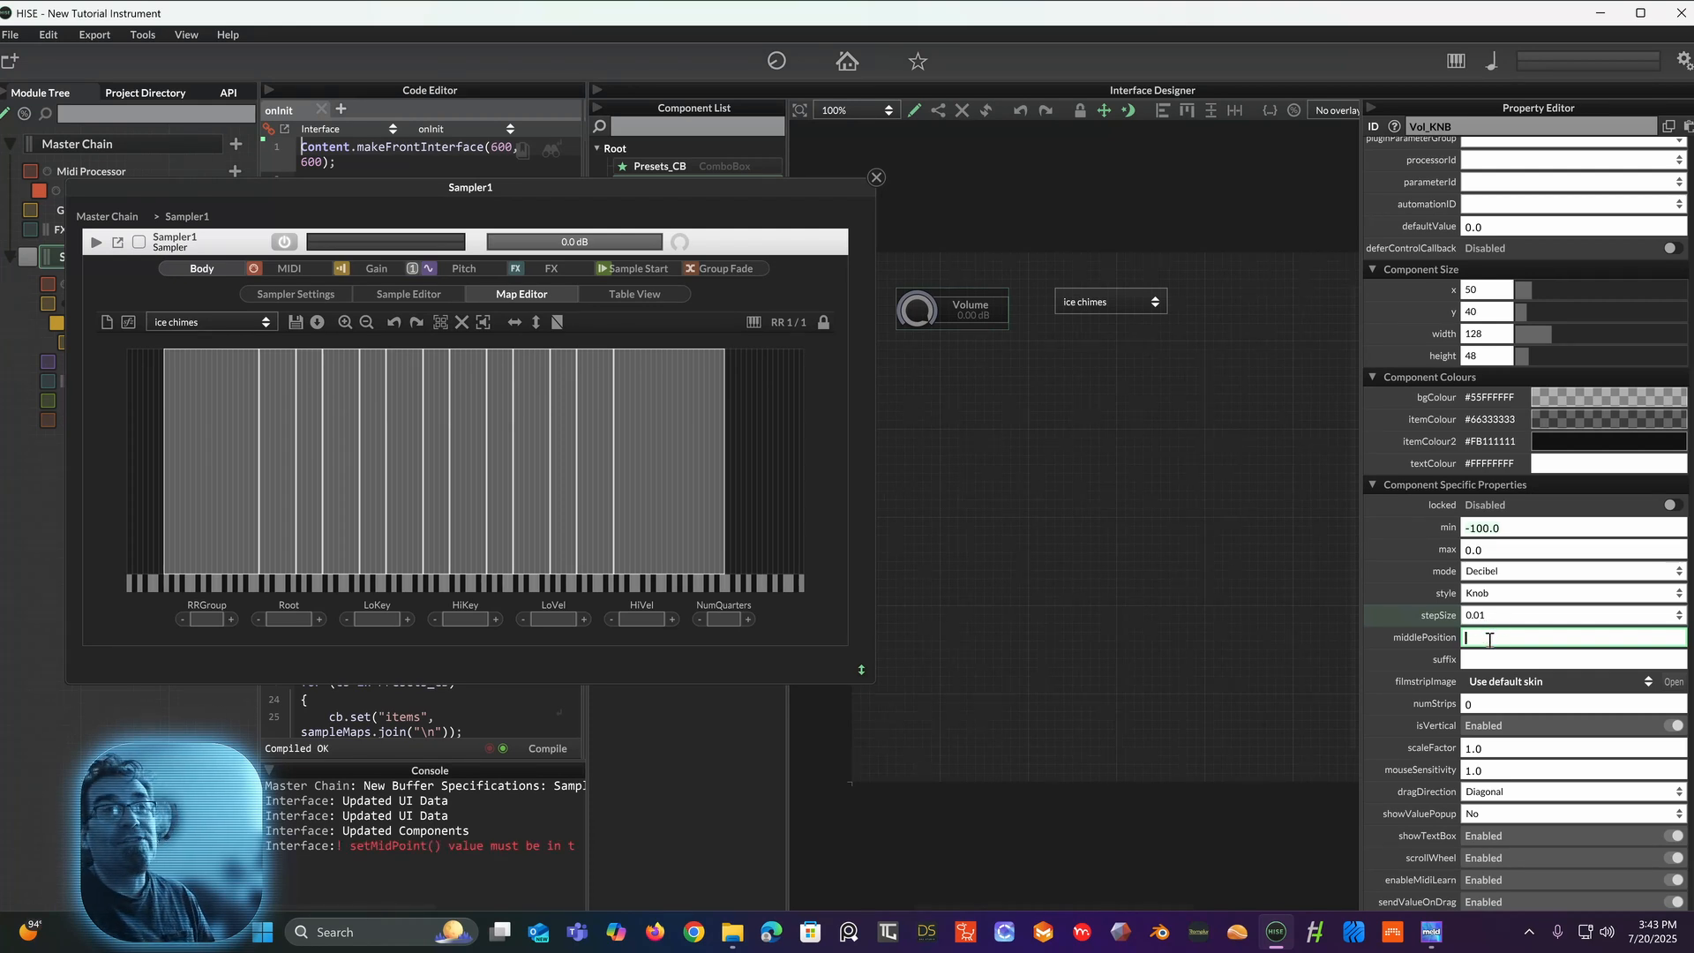
{"action": "type", "text": "-50.0"}
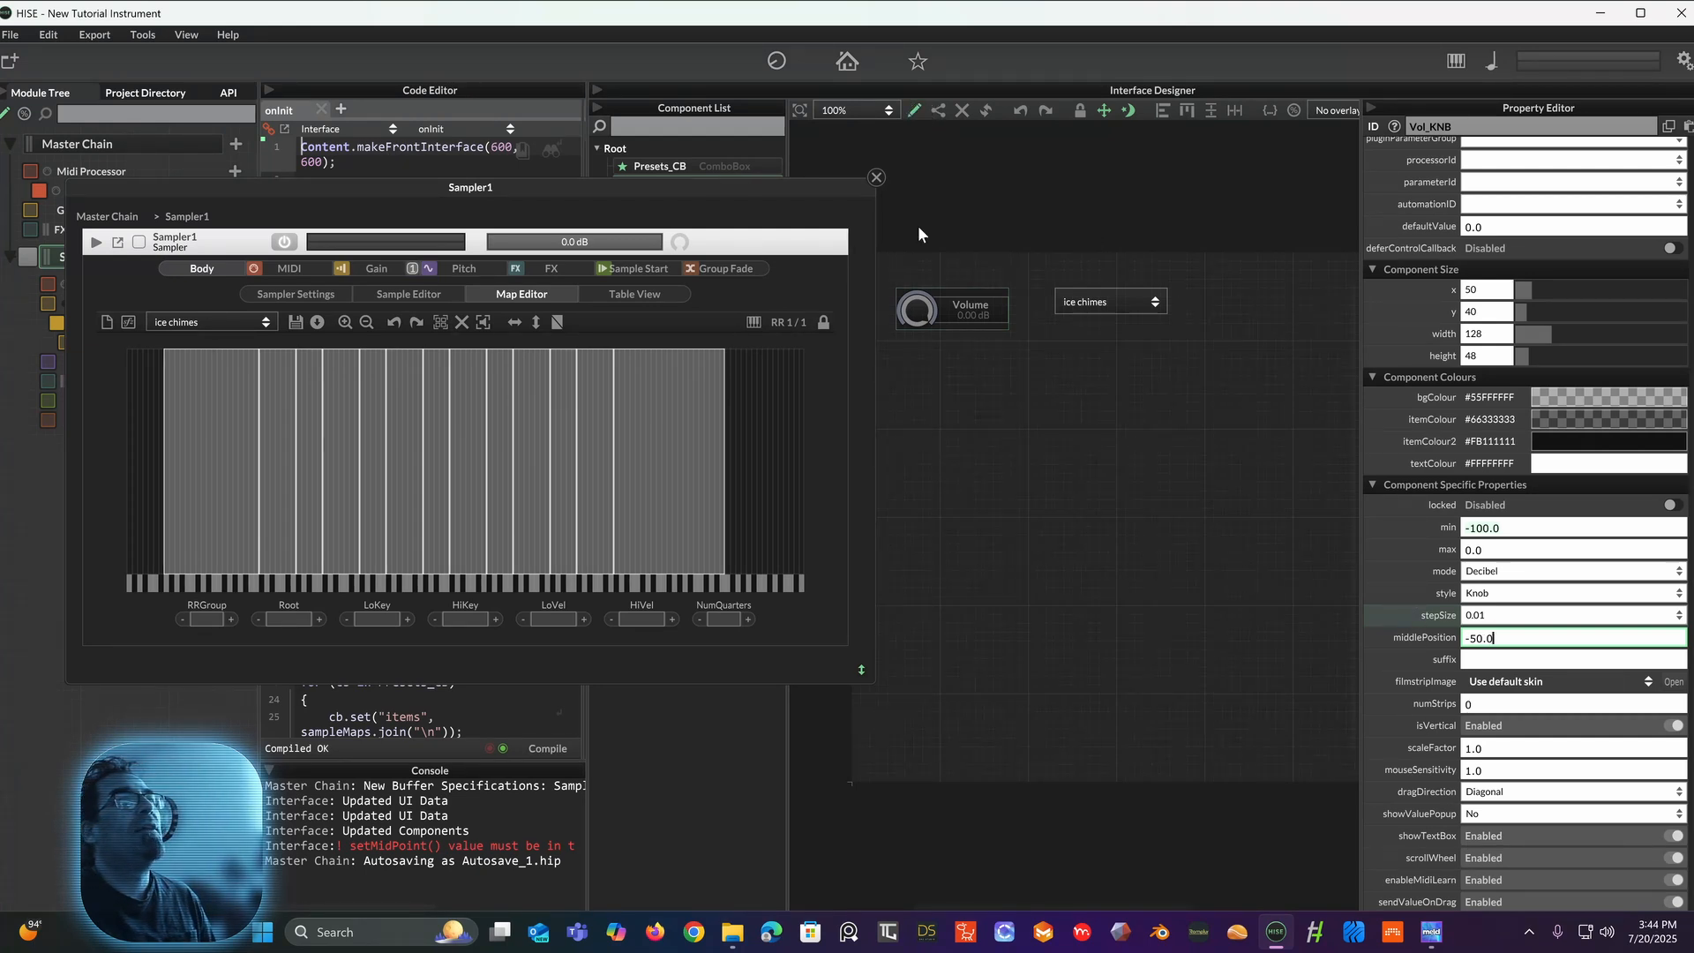
Step: Turn the Volume knob in the interface preview to test its decibel range against Sampler1's gain
{"action": "left_click", "coordinate": [916, 109]}
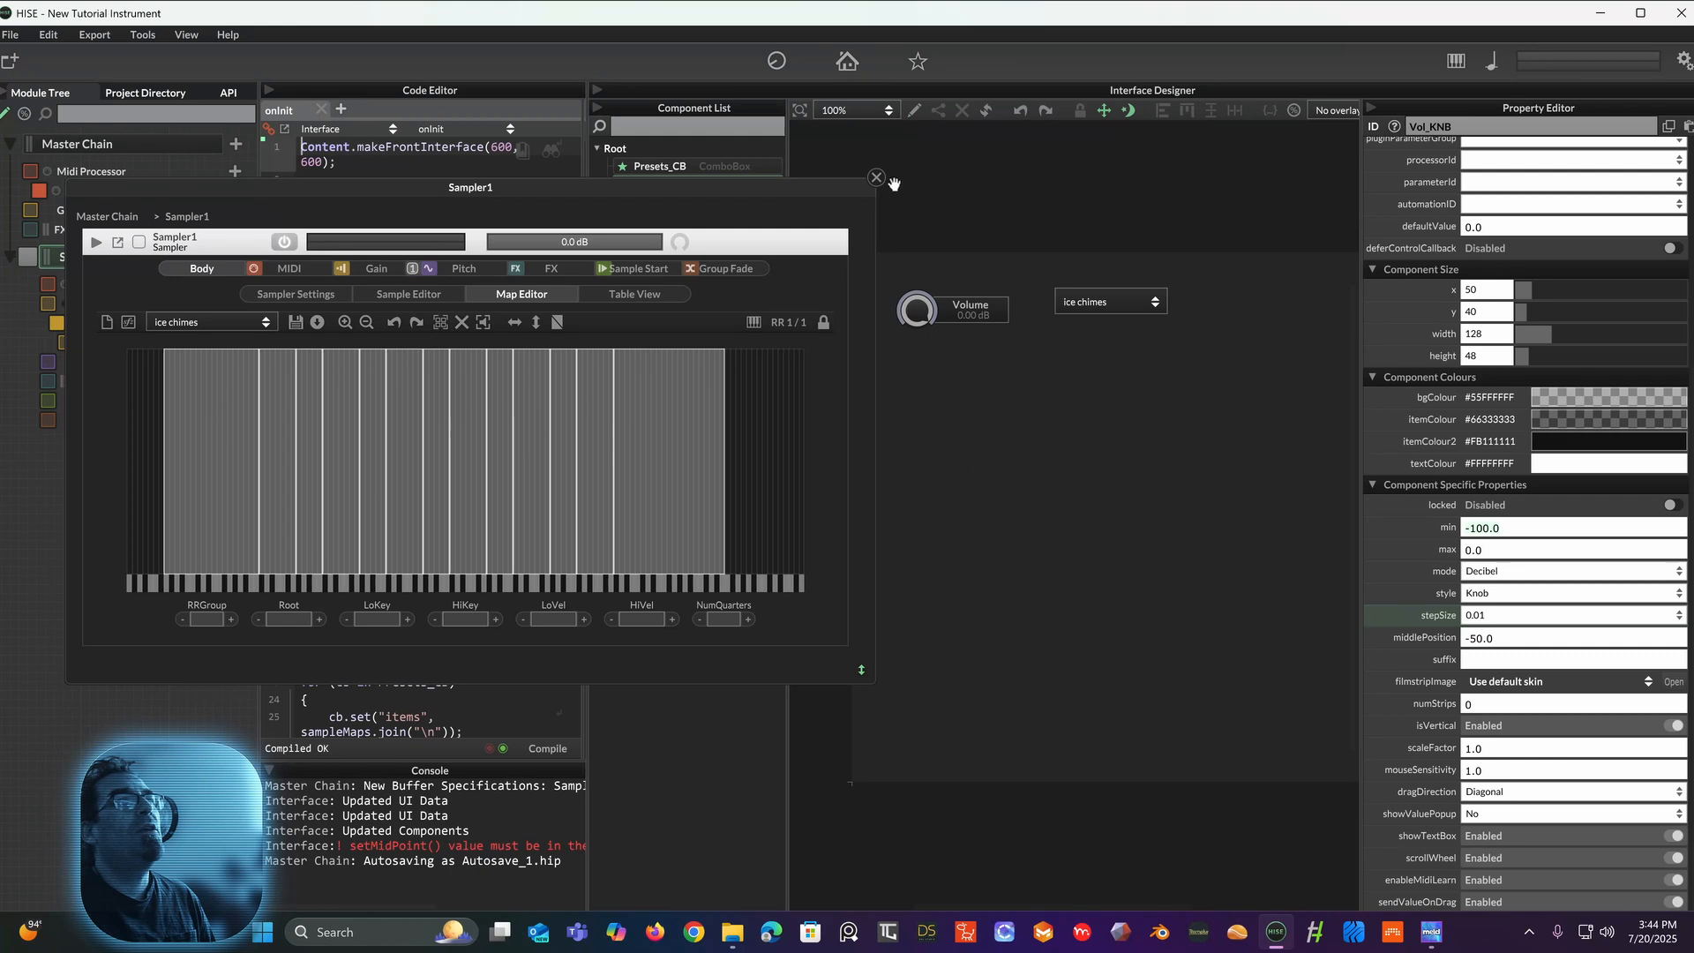
{"action": "left_click_drag", "start_coordinate": [916, 309], "coordinate": [883, 388]}
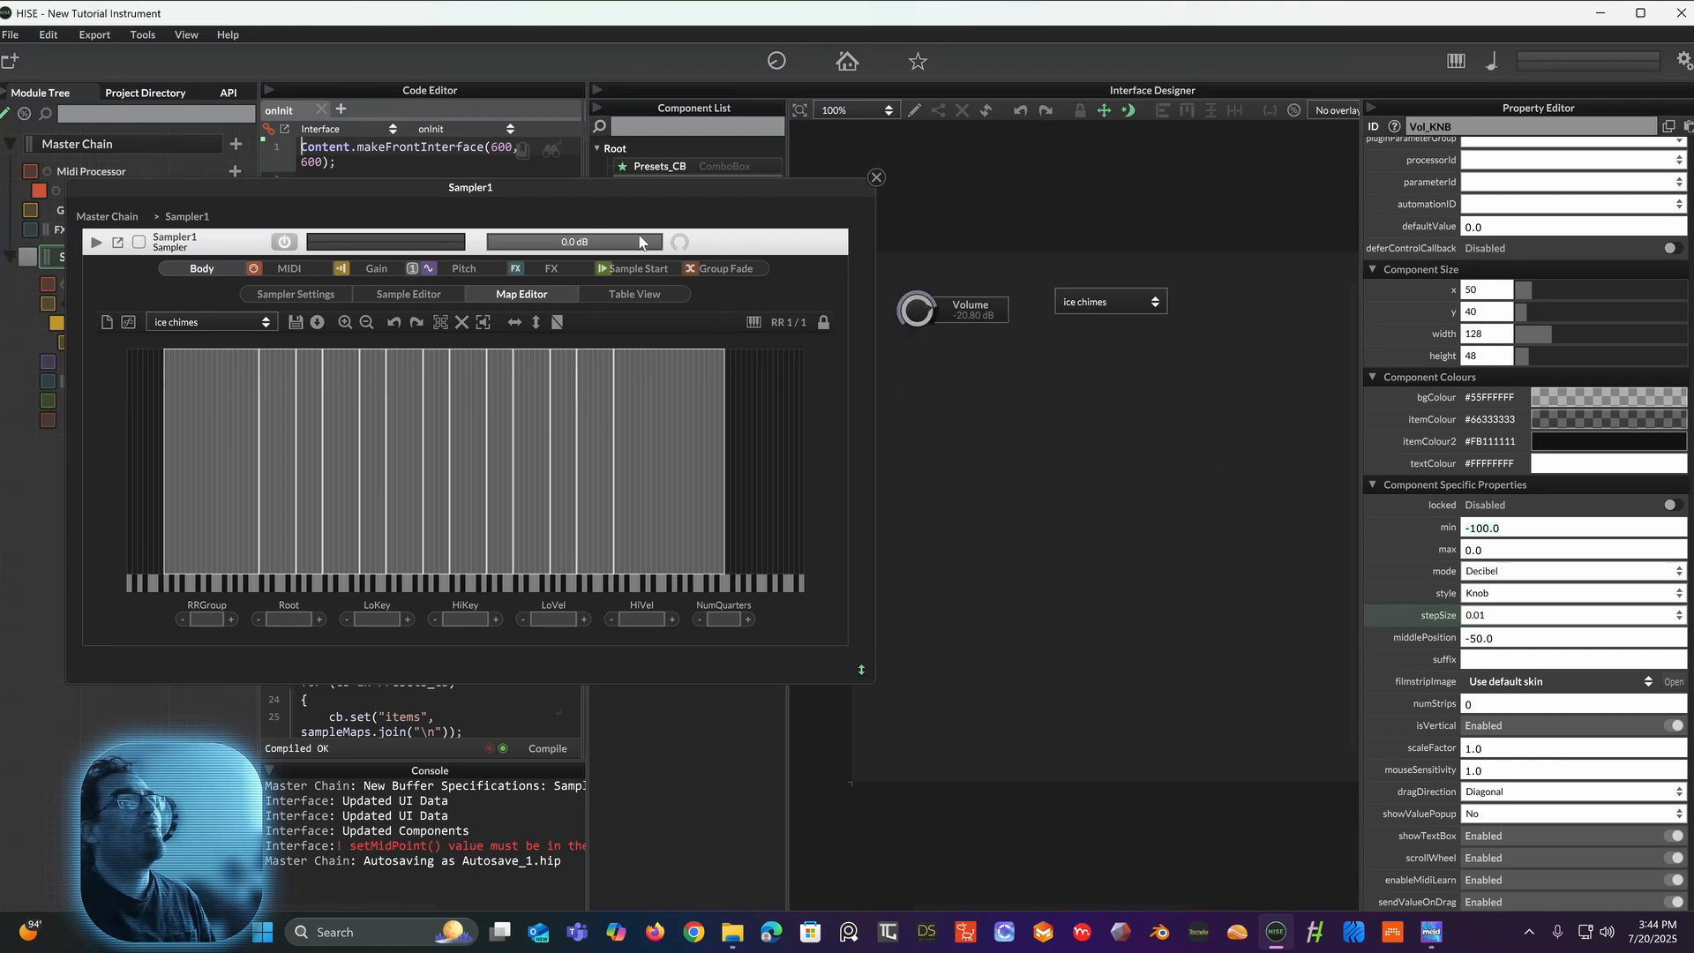
{"action": "left_click_drag", "start_coordinate": [914, 301], "coordinate": [790, 432]}
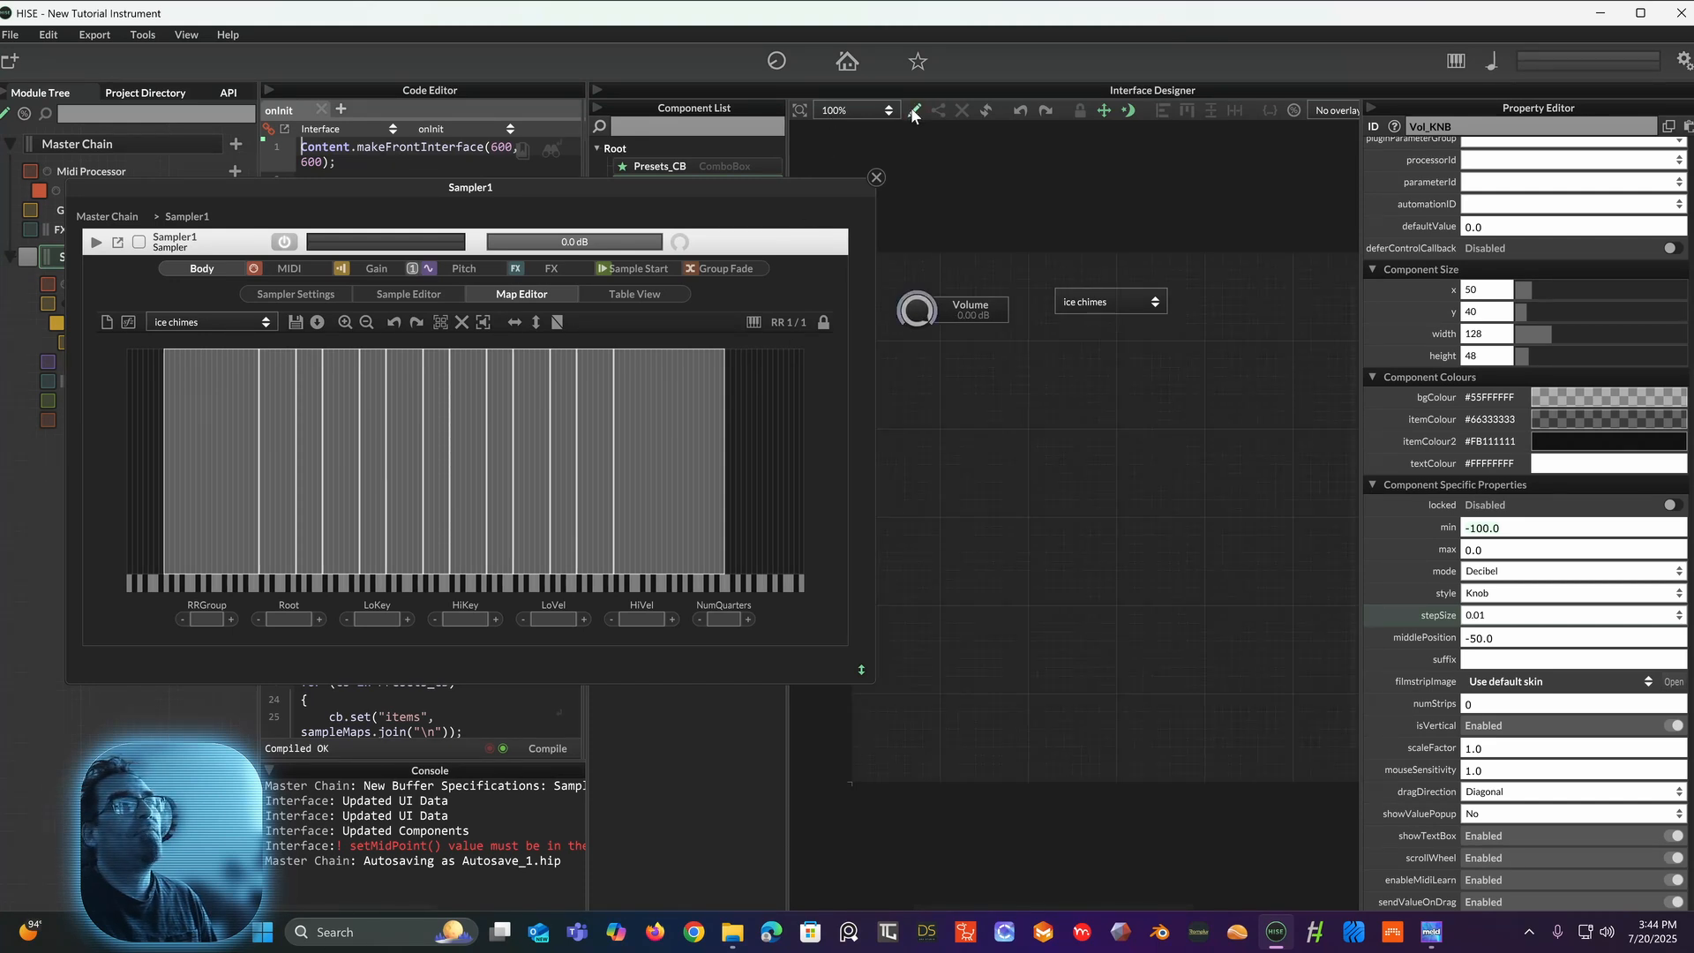
Step: Connect the Volume knob to Sampler1 as its processor, with Gain as the controlled parameter
{"action": "scroll", "coordinate": [1384, 219], "scroll_direction": "up", "scroll_amount": 3}
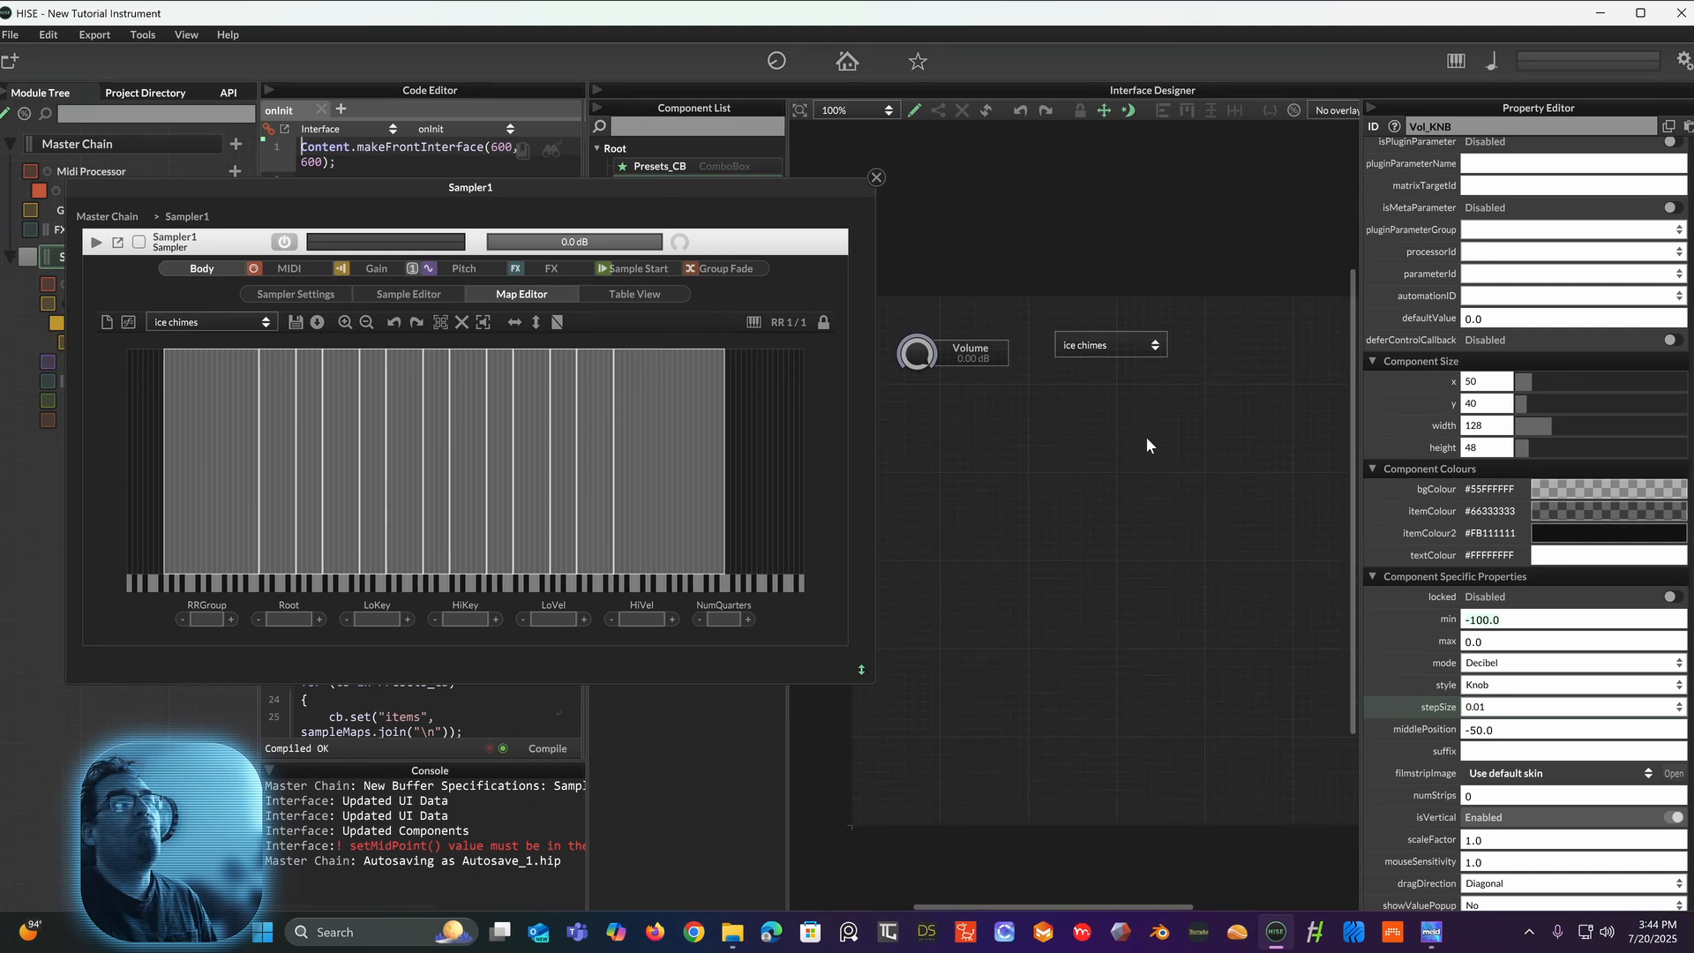
{"action": "scroll", "coordinate": [1442, 336], "scroll_direction": "up", "scroll_amount": 7}
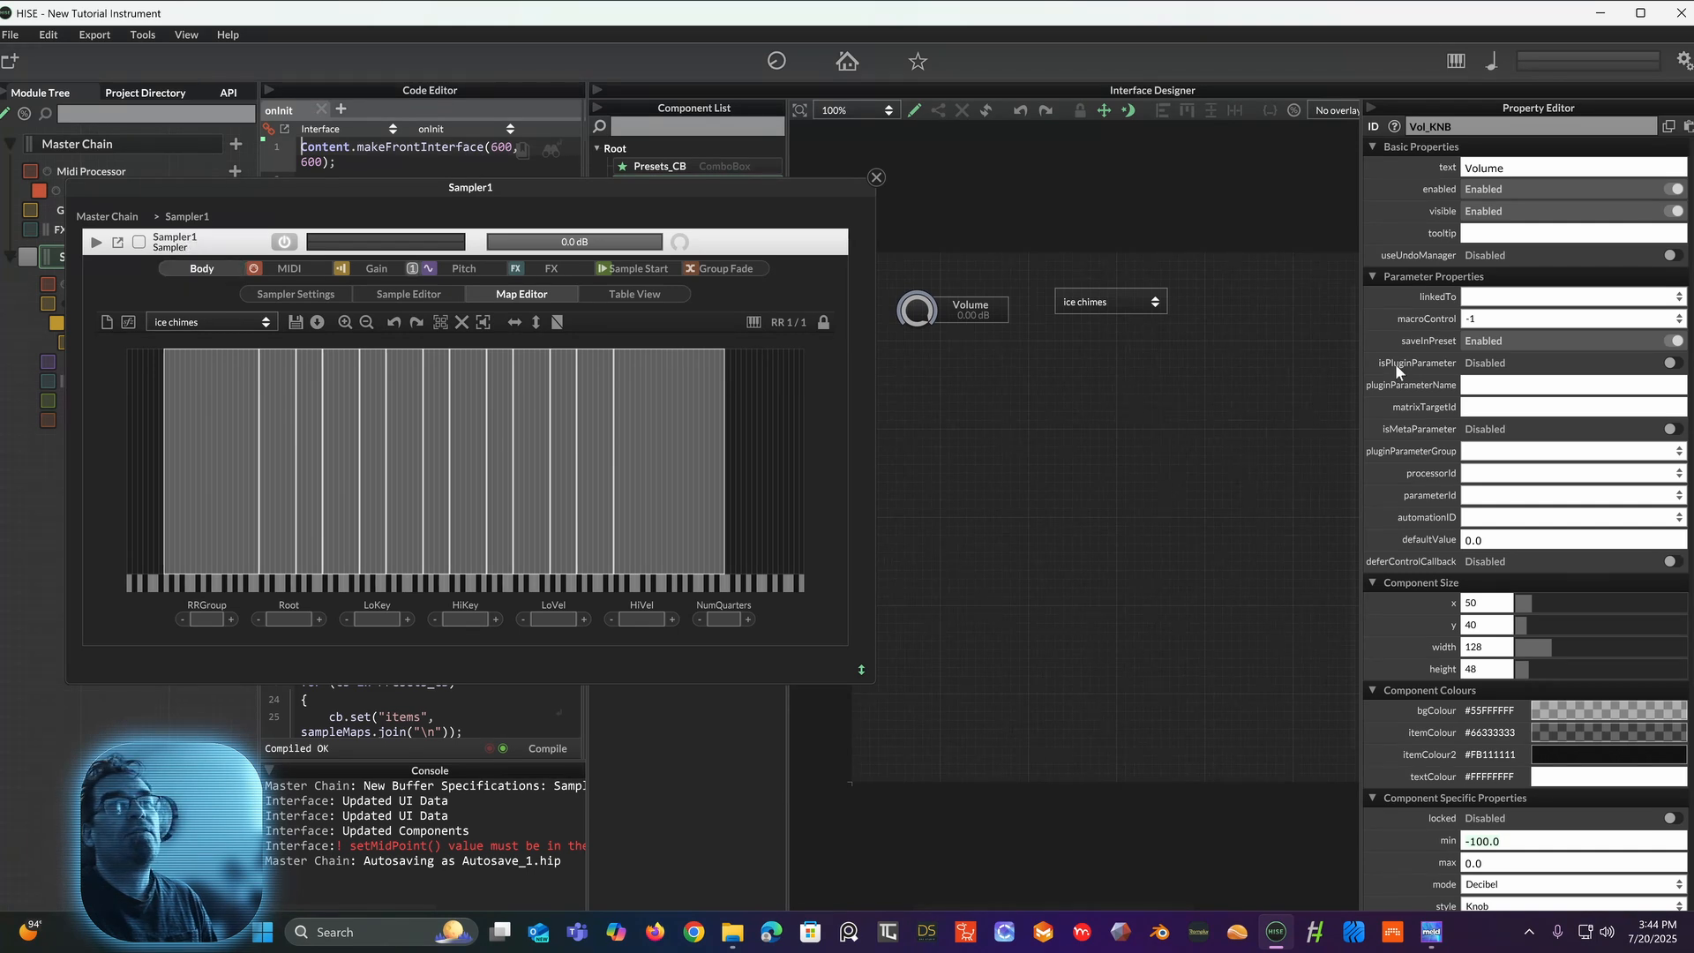
{"action": "left_click", "coordinate": [1491, 475]}
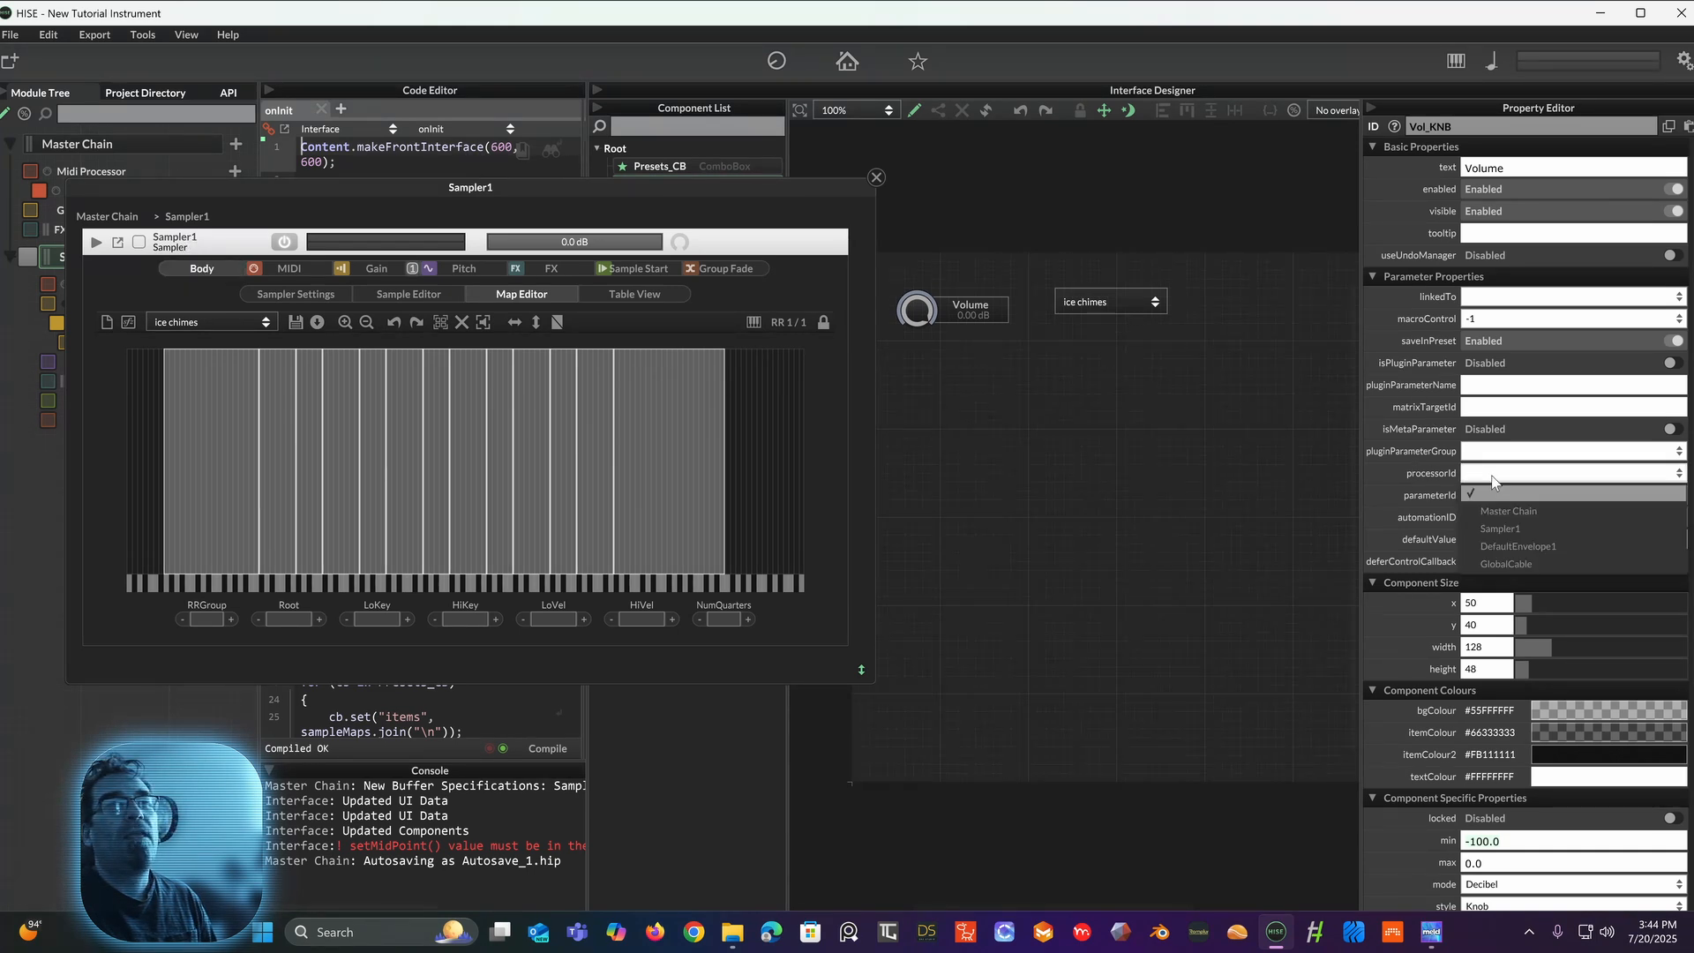
{"action": "left_click", "coordinate": [1502, 529]}
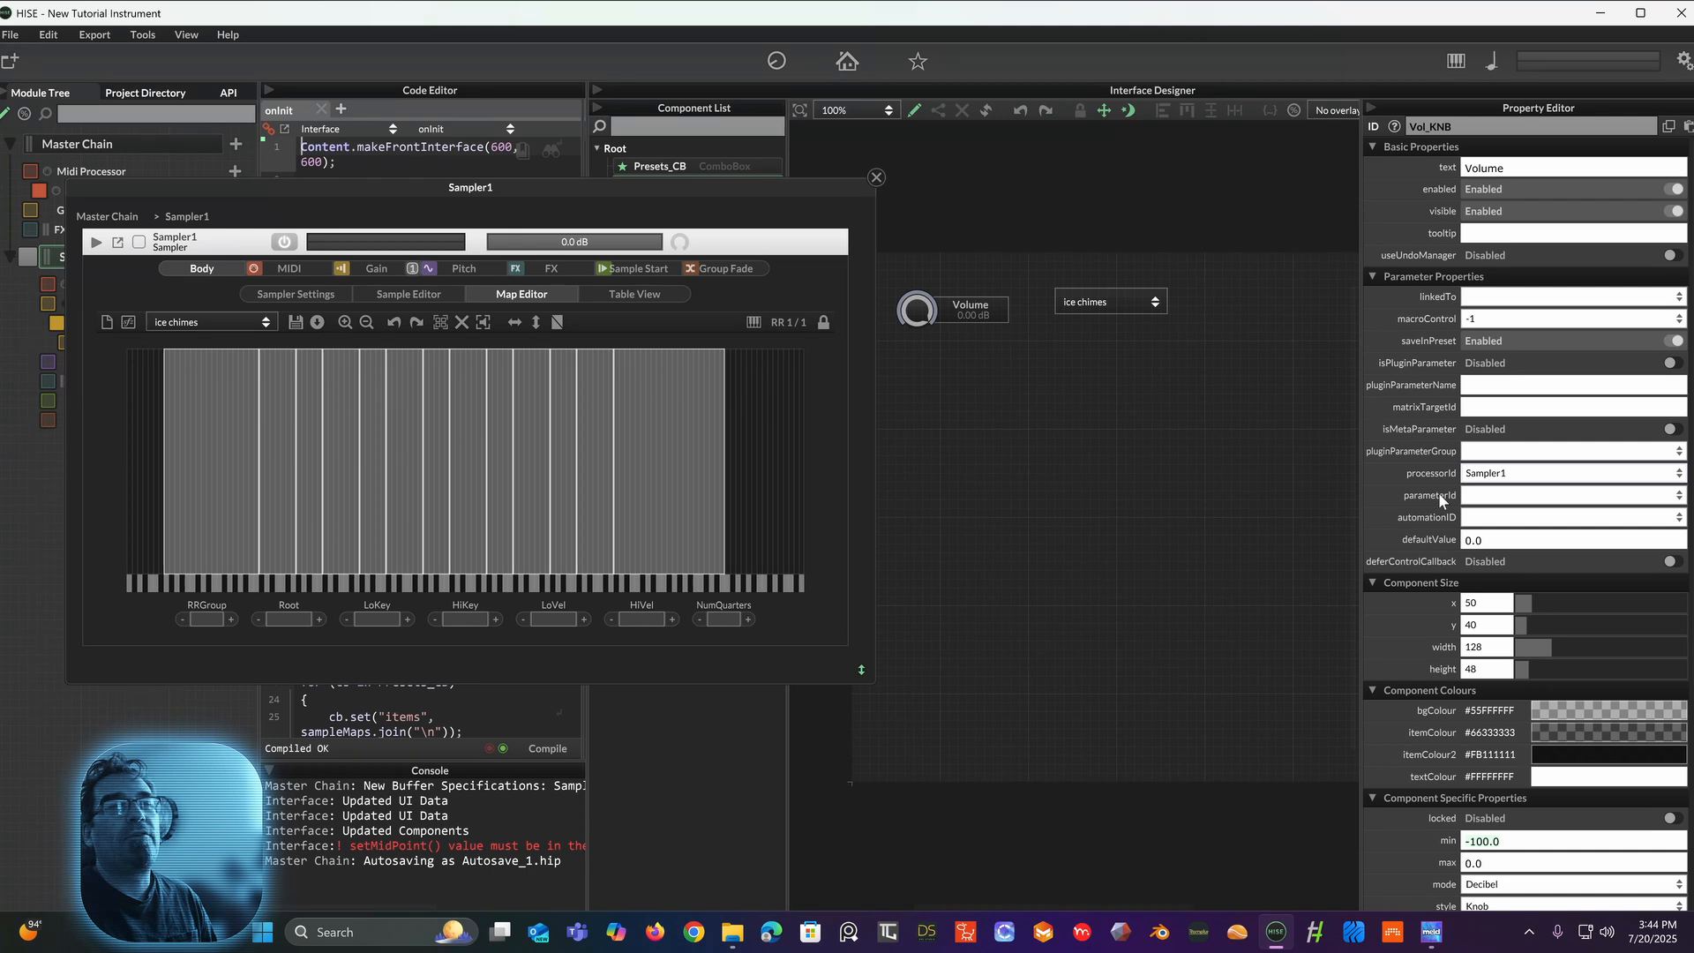
{"action": "left_click", "coordinate": [1488, 497]}
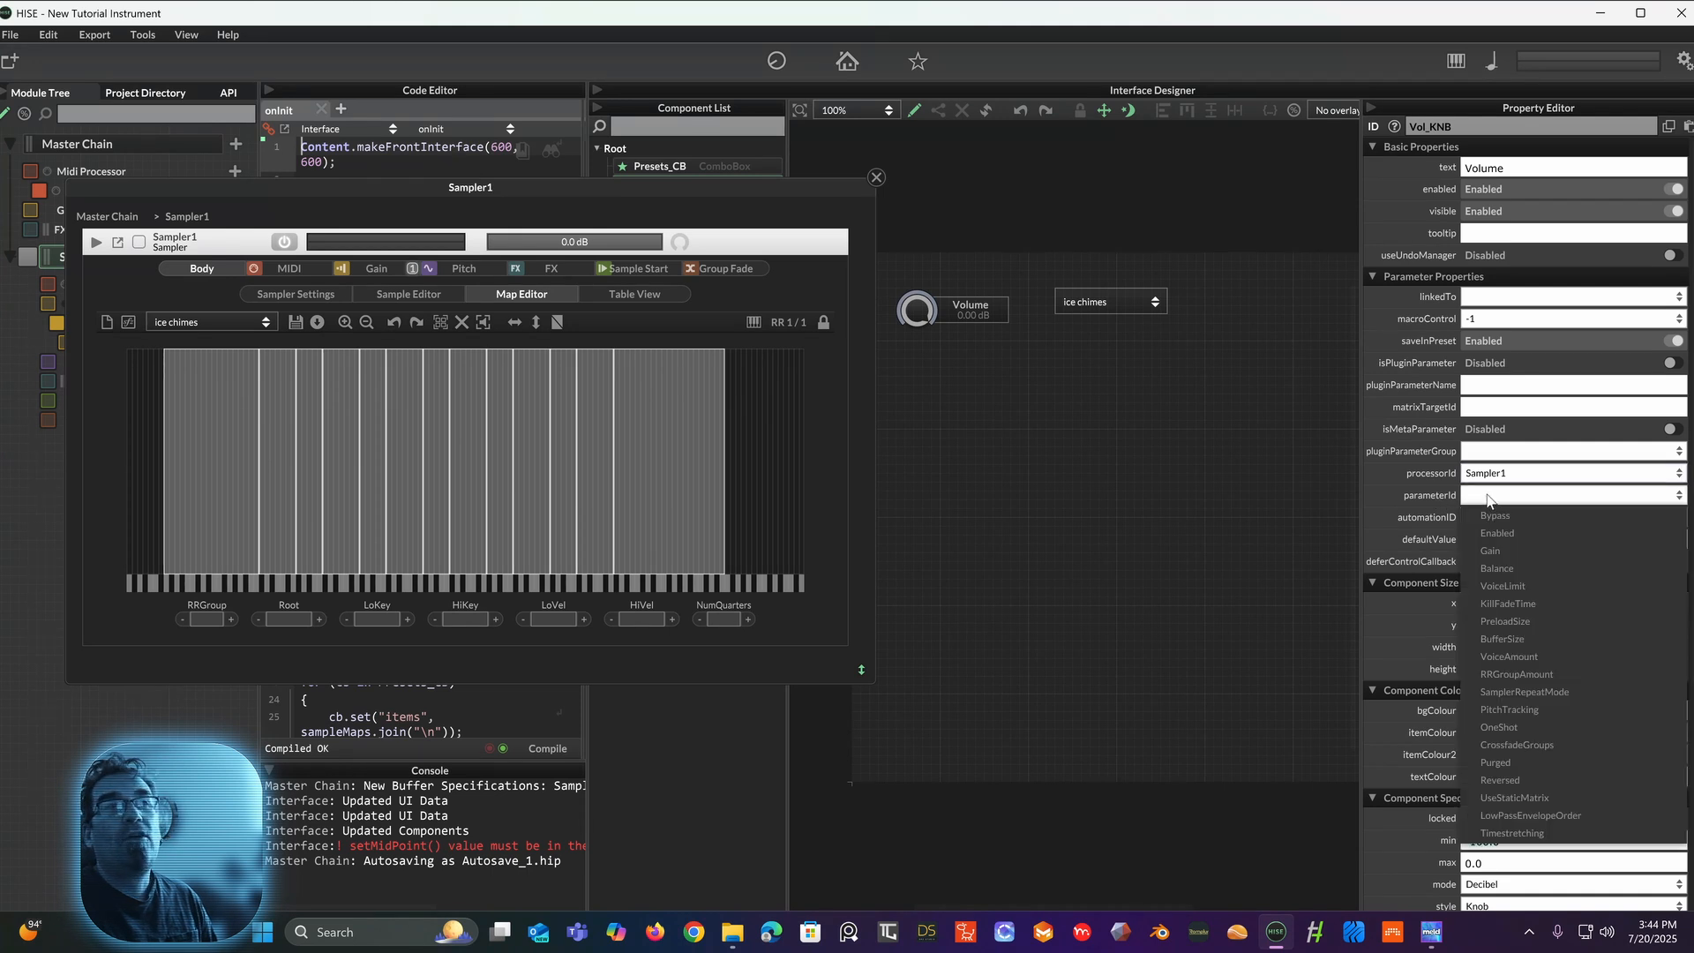
{"action": "left_click", "coordinate": [1491, 552]}
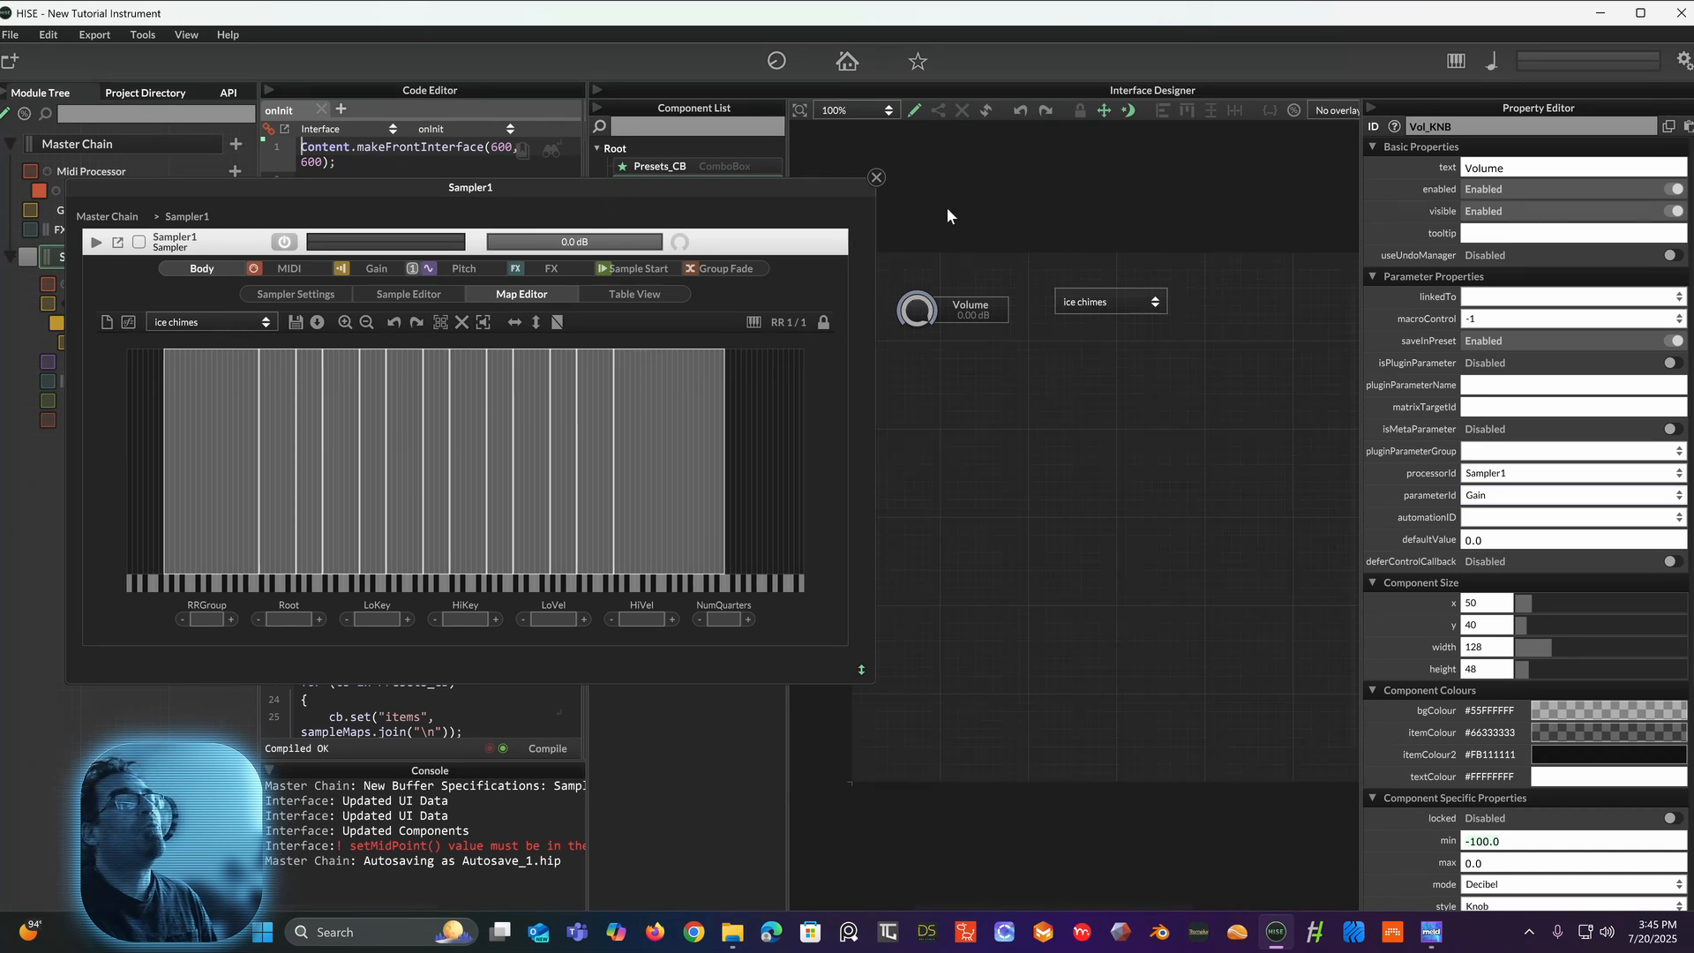
Step: Turn the connected Volume knob down and up in the interface to check that it drives Sampler1's gain
{"action": "left_click", "coordinate": [913, 112]}
{"action": "left_click_drag", "start_coordinate": [922, 319], "coordinate": [883, 327]}
{"action": "left_click_drag", "start_coordinate": [921, 183], "coordinate": [876, 148]}
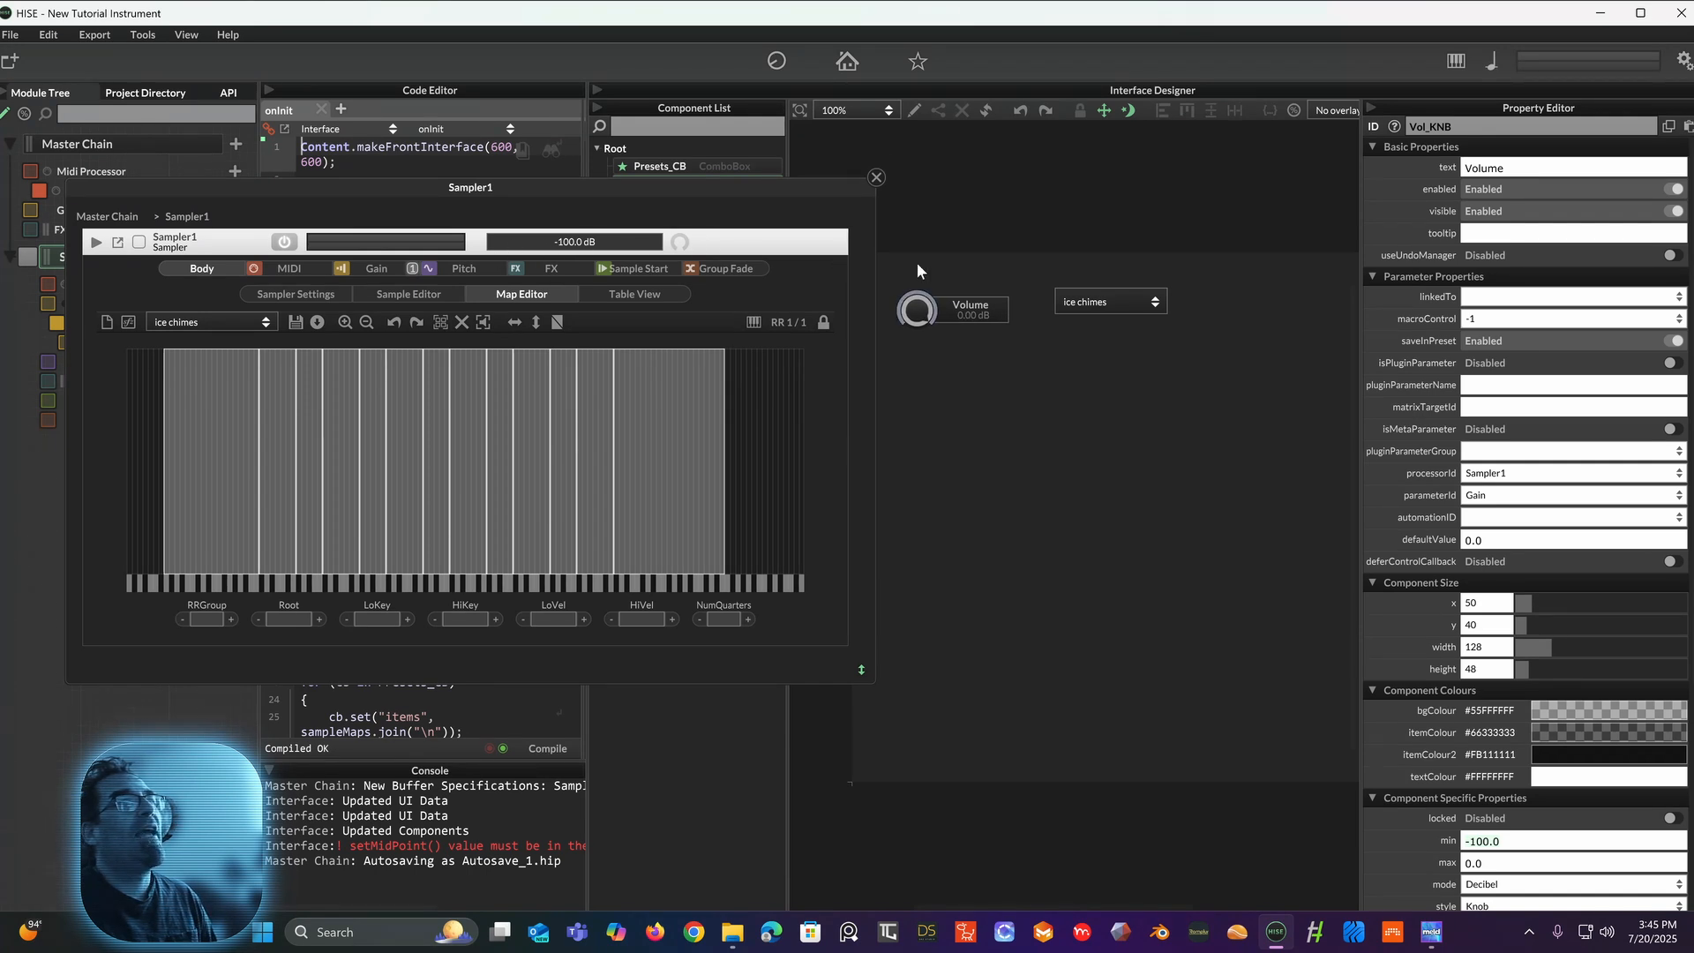
Step: Set the Volume knob's range to a minimum of 0.0 and a maximum of 1.0
{"action": "left_click_drag", "start_coordinate": [929, 316], "coordinate": [788, 201]}
{"action": "left_click", "coordinate": [928, 309]}
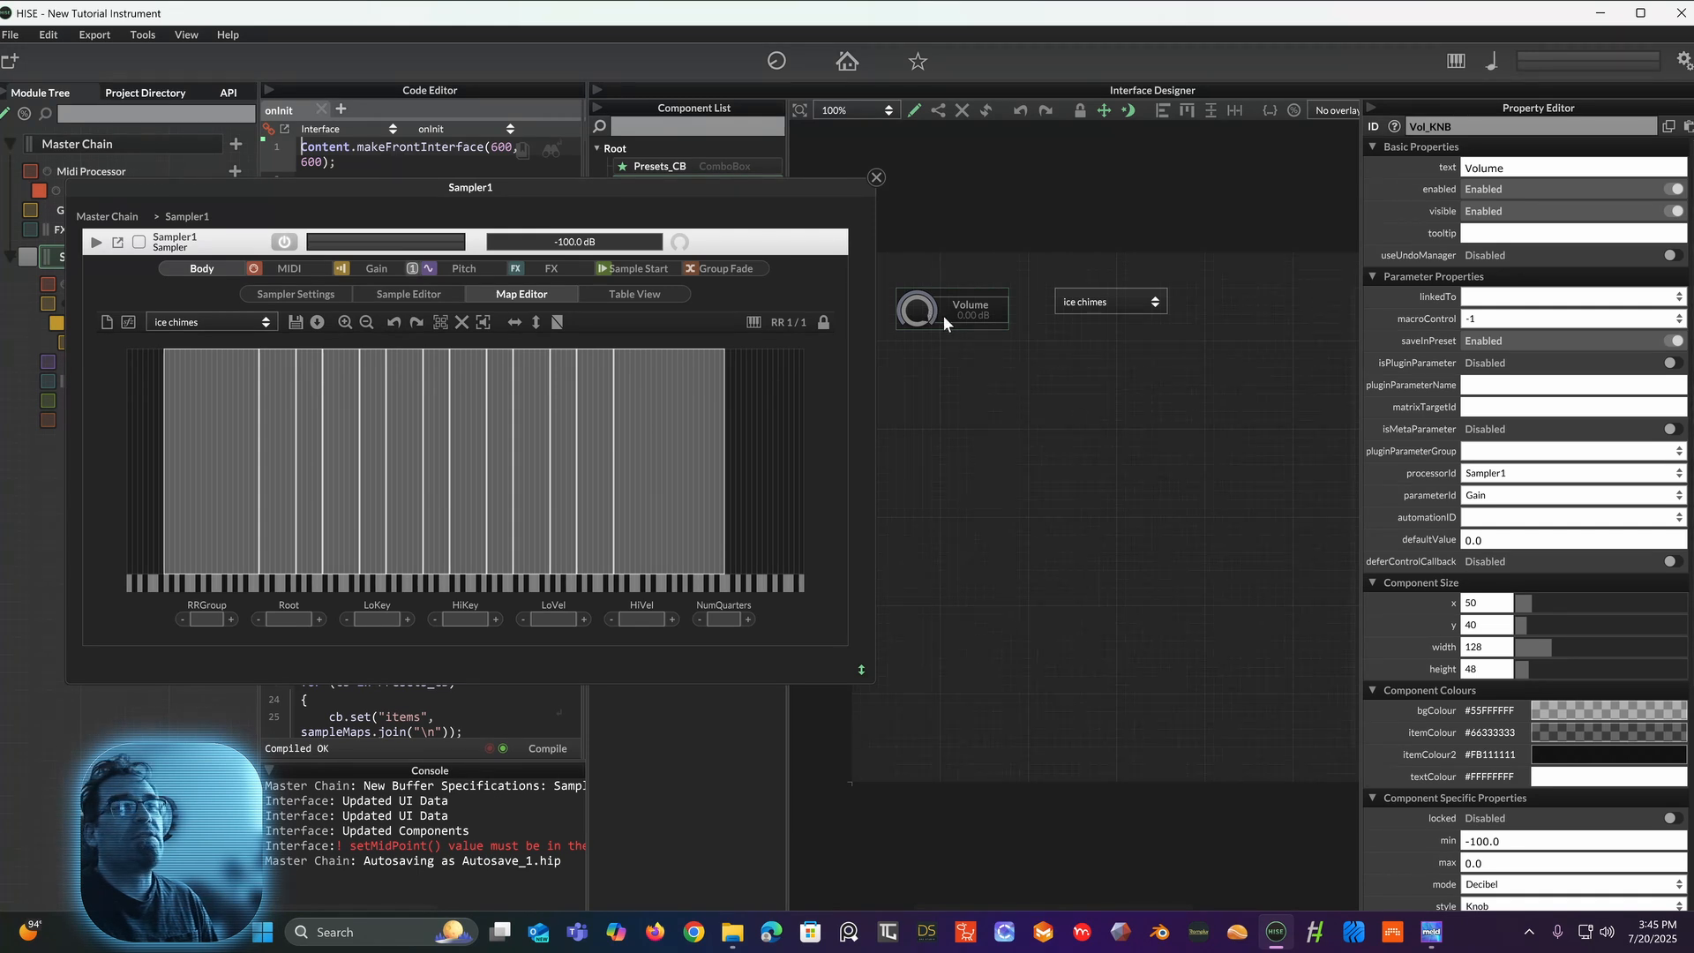
{"action": "scroll", "coordinate": [1447, 558], "scroll_direction": "down", "scroll_amount": 5}
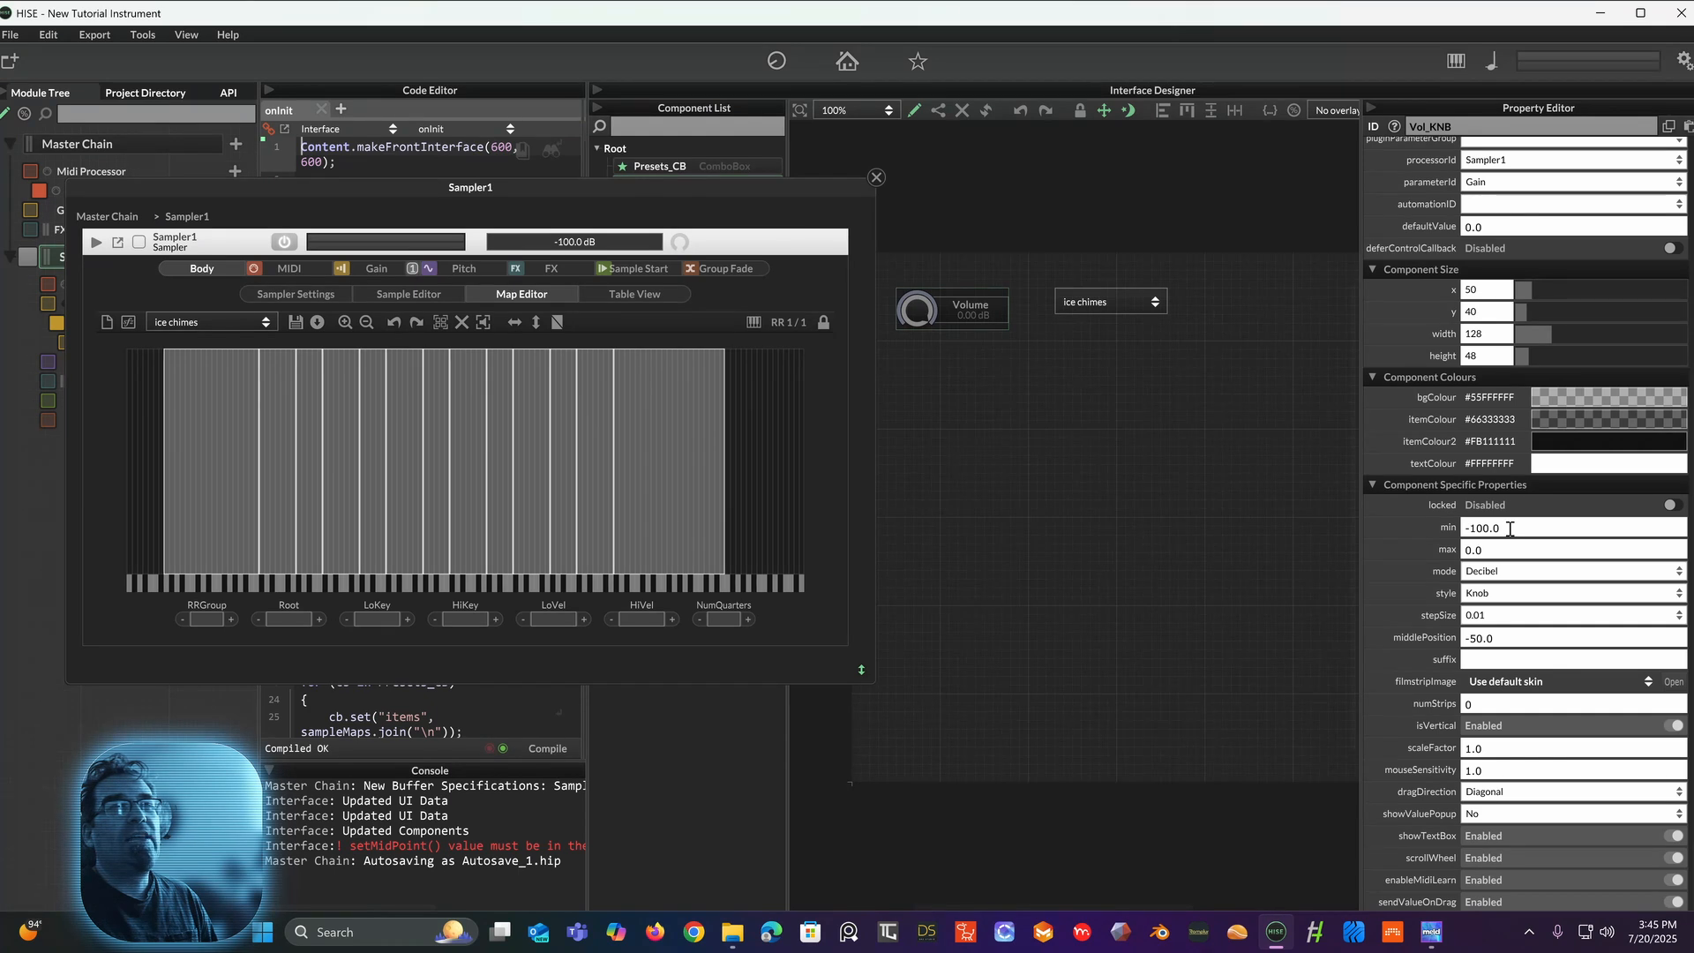
{"action": "left_click", "coordinate": [1510, 528]}
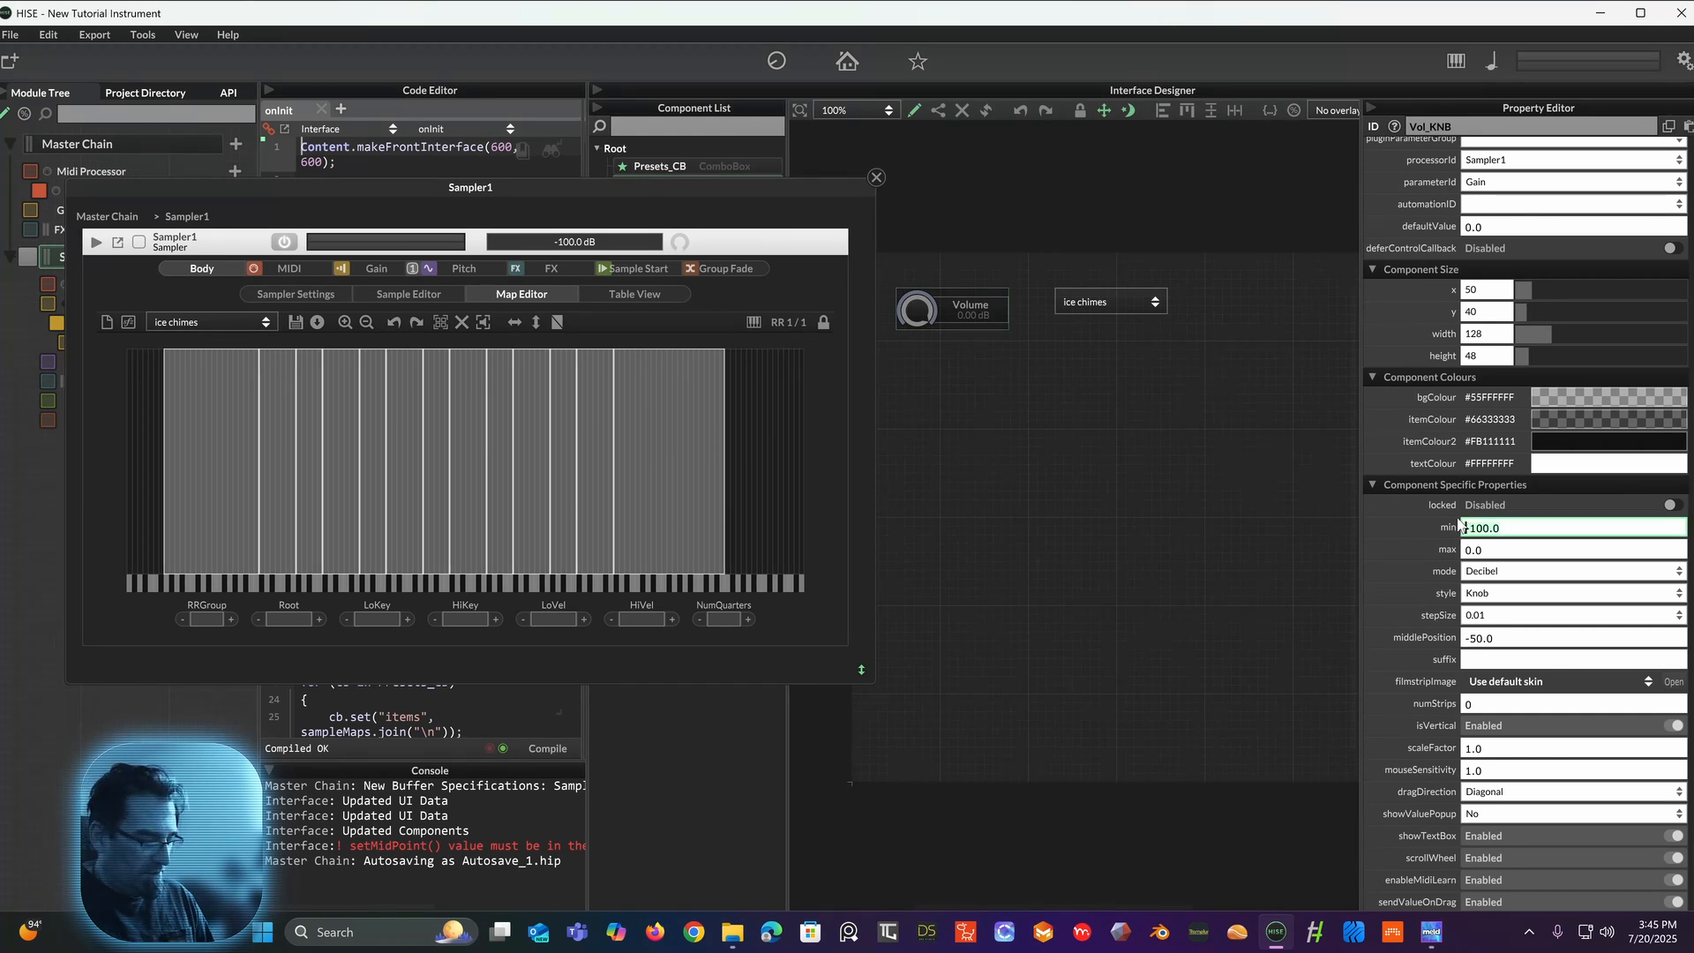
{"action": "type", "text": "0"}
{"action": "key", "text": "Return"}
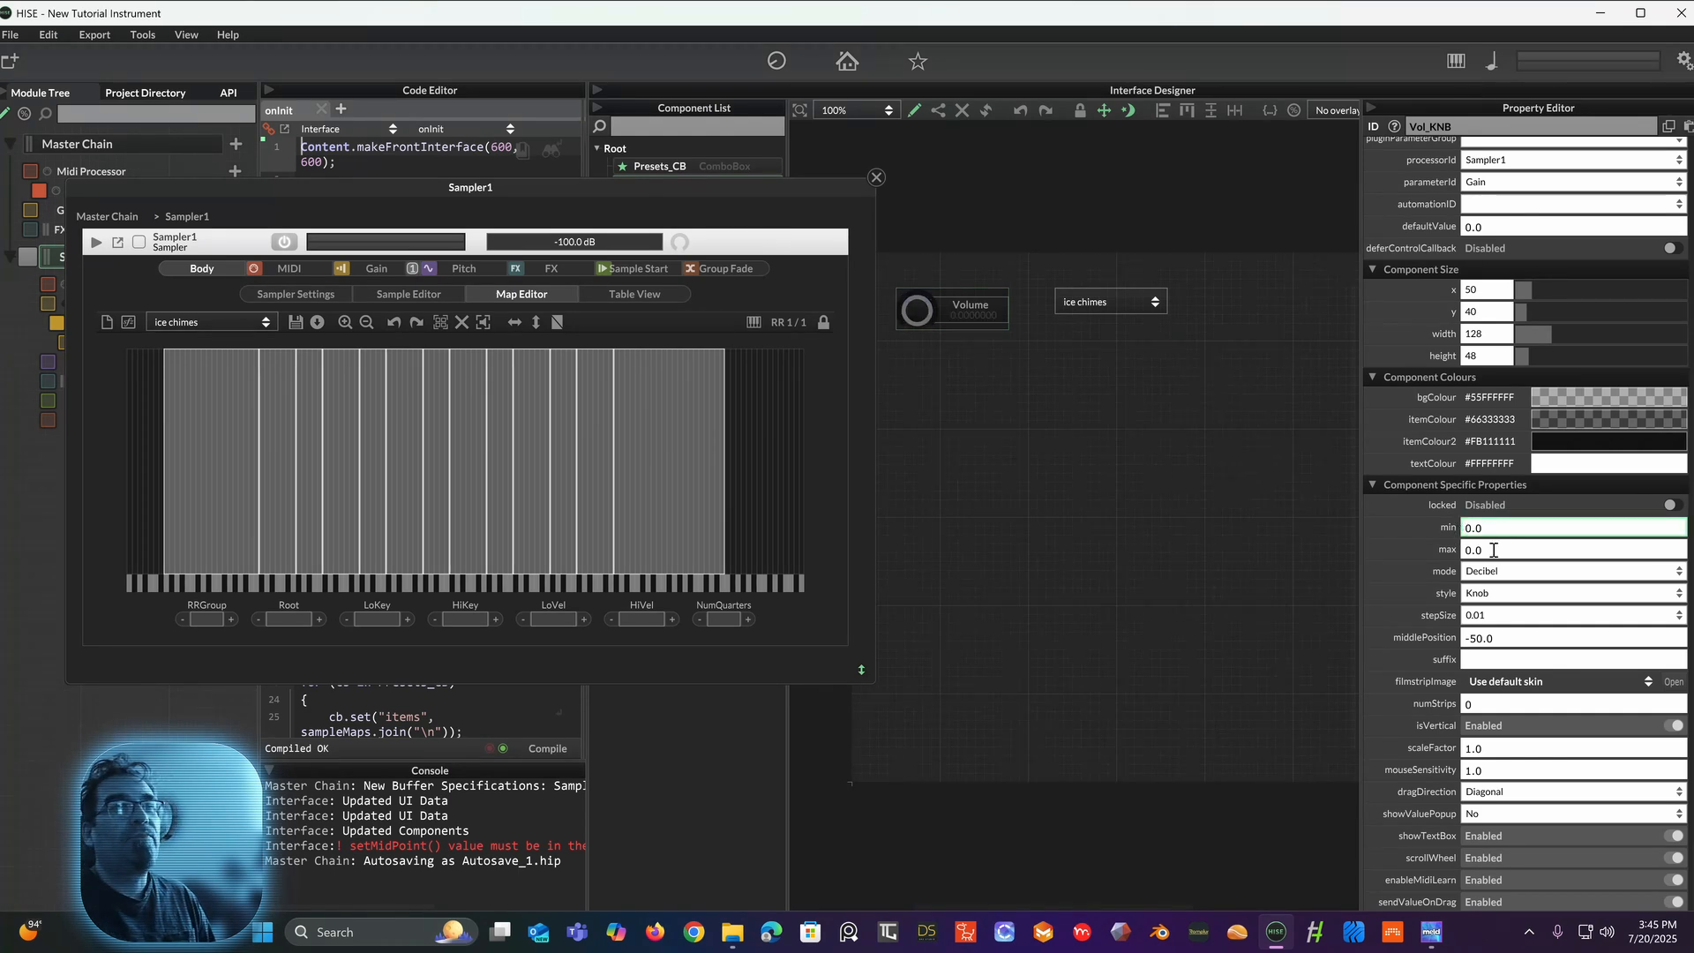
{"action": "left_click", "coordinate": [1494, 550]}
{"action": "type", "text": "1"}
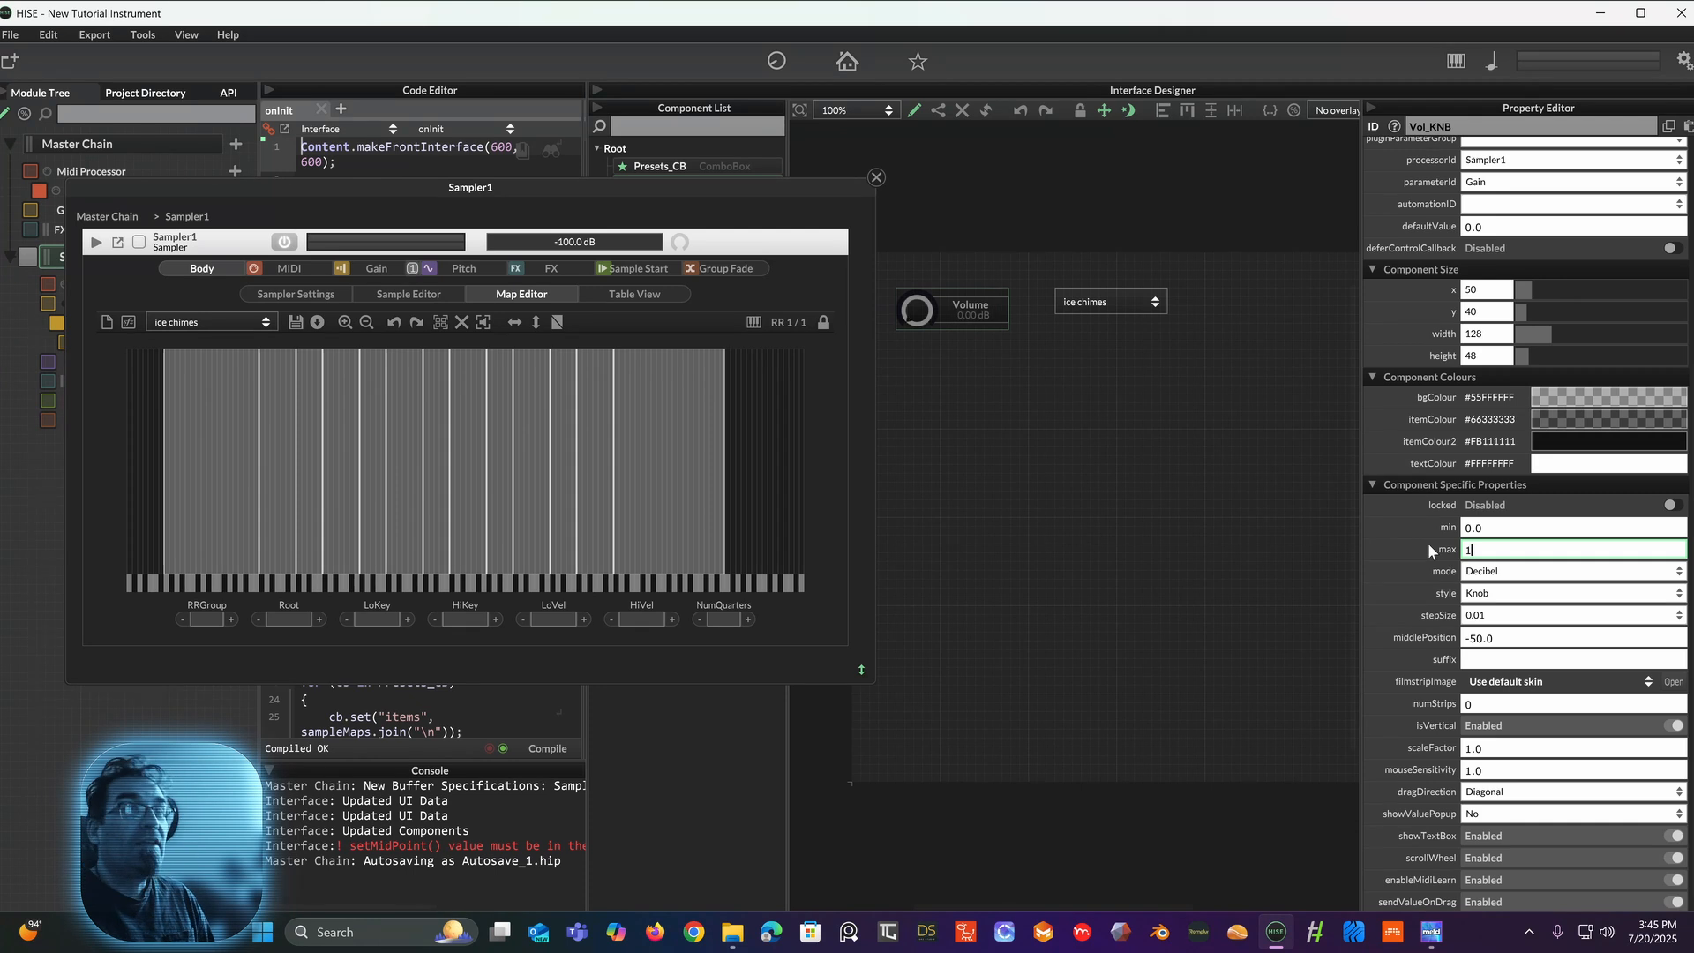
{"action": "key", "text": "Return"}
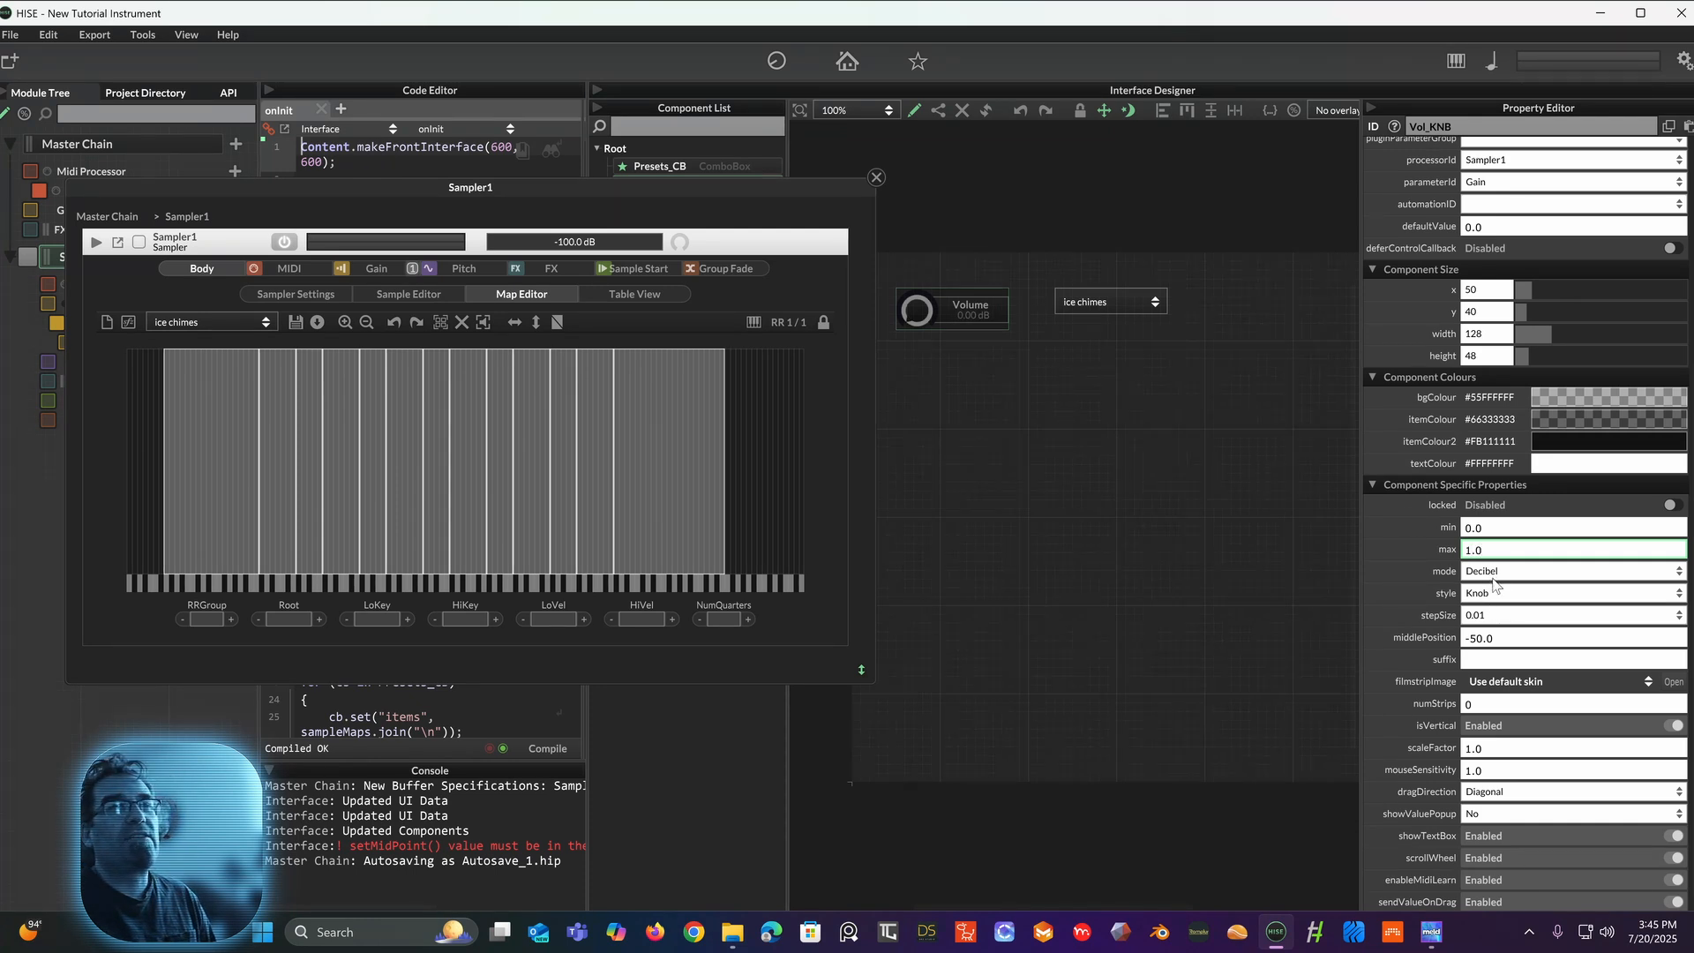
Step: Set the Volume knob's middle position to 0.5
{"action": "left_click", "coordinate": [1501, 639]}
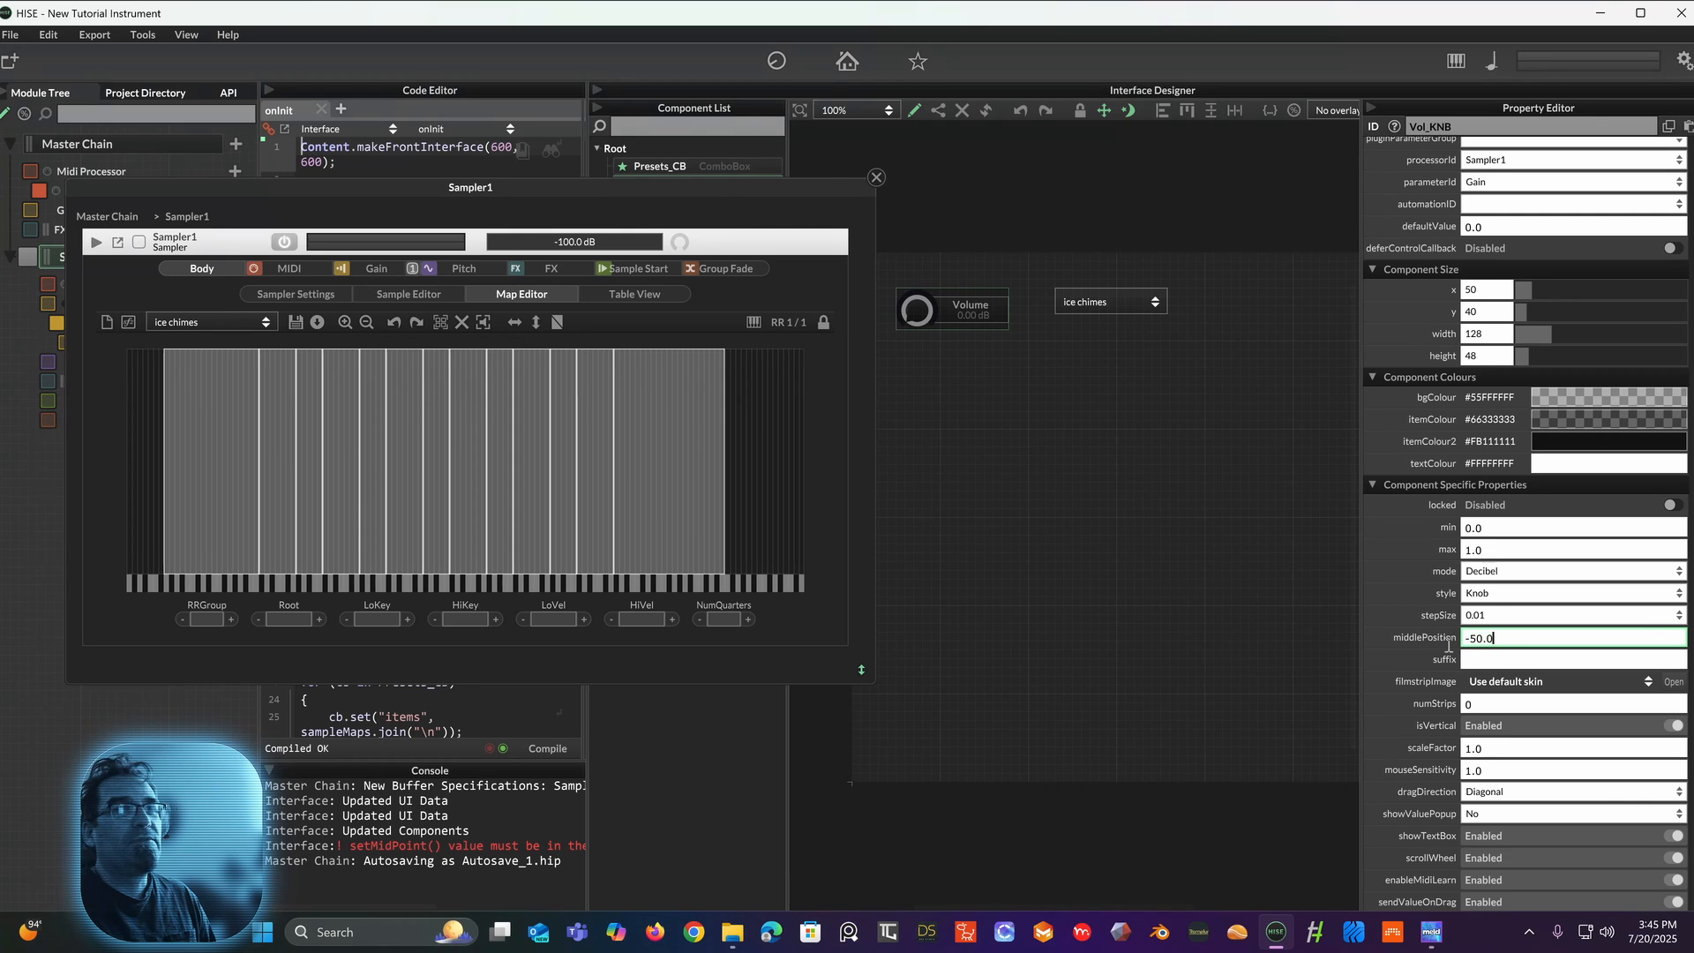
{"action": "key", "text": "BackSpace"}
{"action": "key", "text": "BackSpace"}
{"action": "key", "text": "BackSpace"}
{"action": "key", "text": "BackSpace"}
{"action": "key", "text": "BackSpace"}
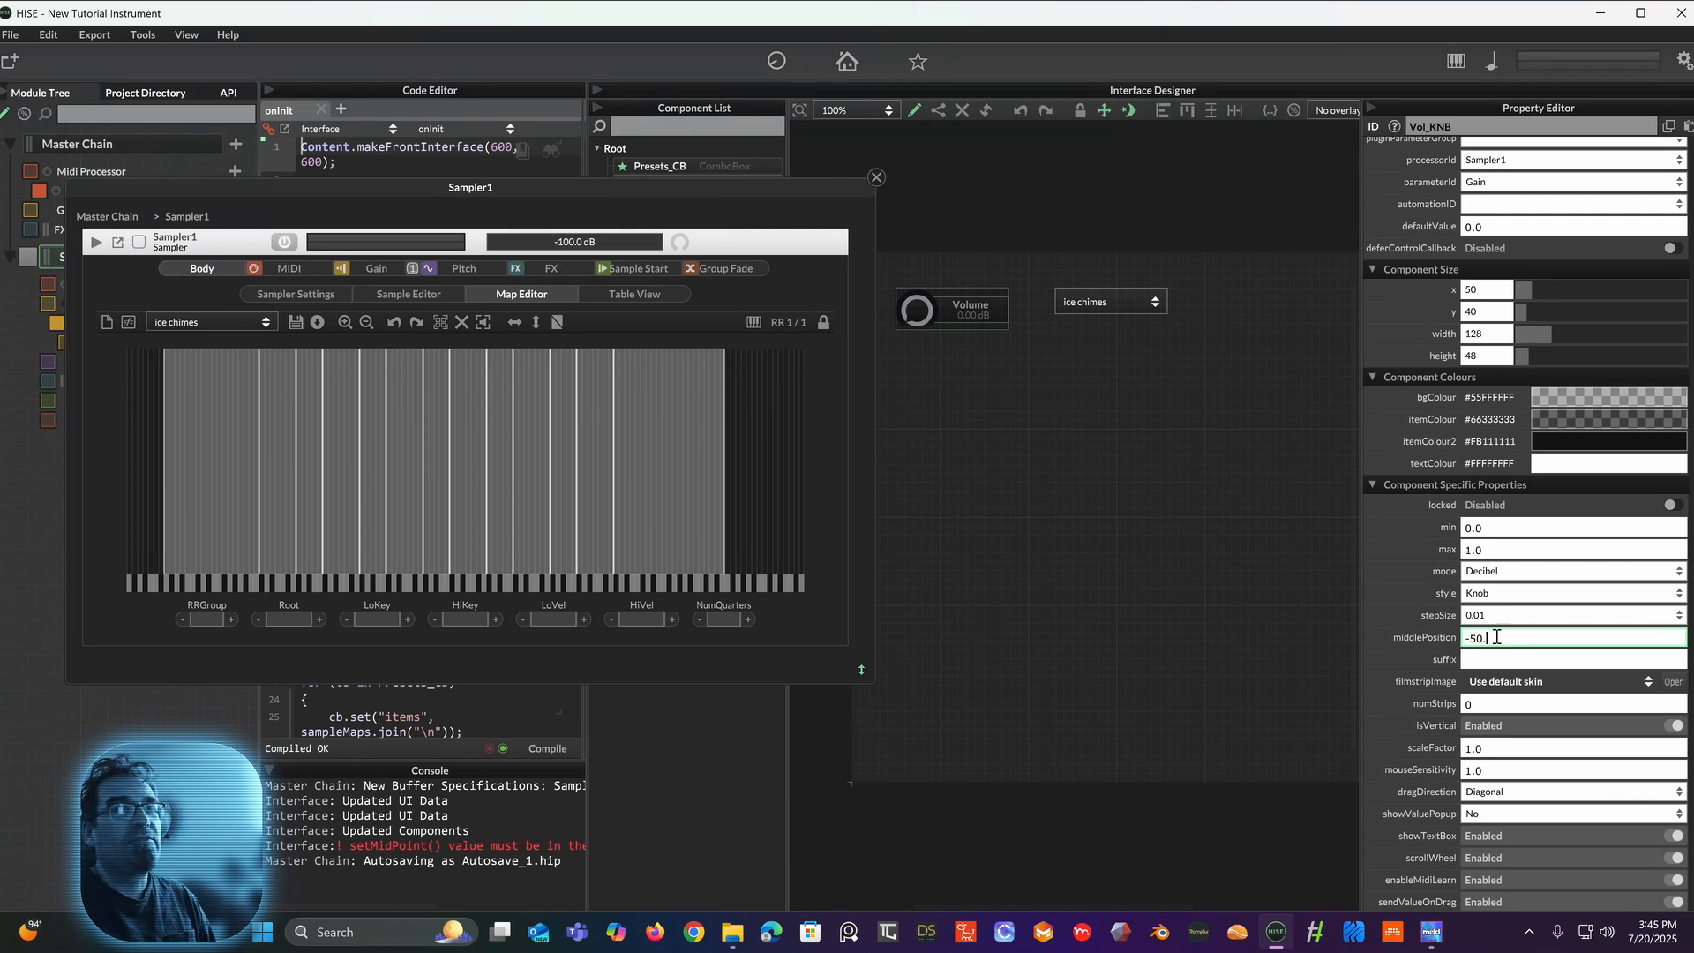
{"action": "key", "text": "Return"}
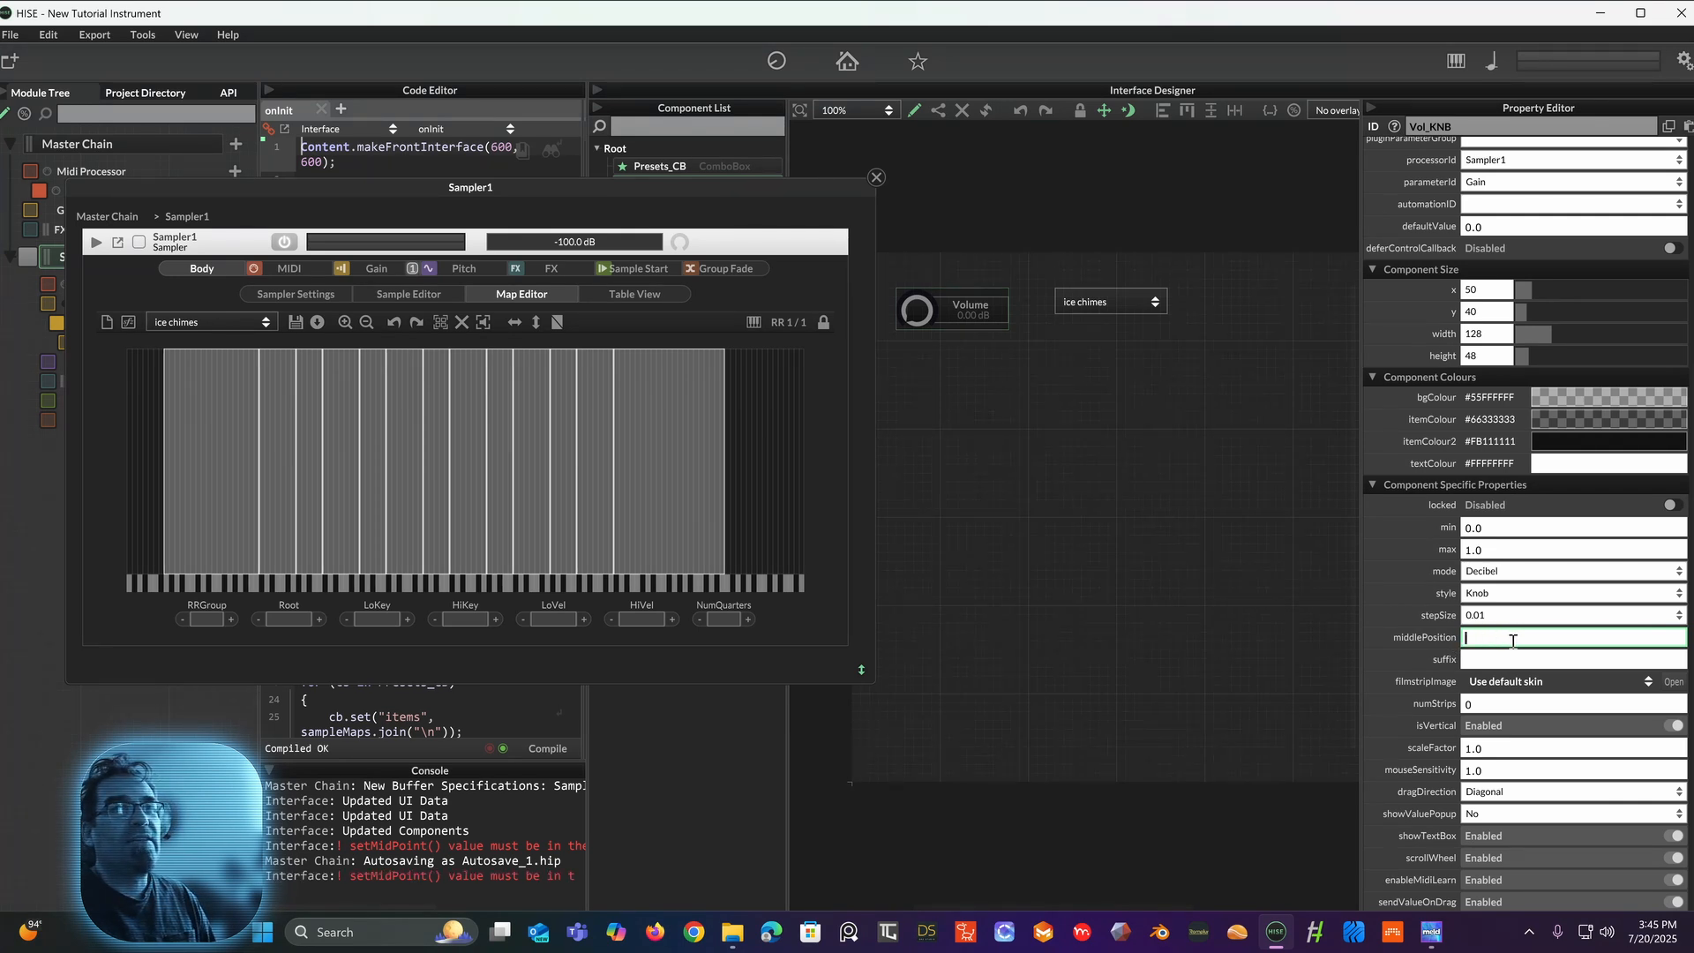
{"action": "left_click", "coordinate": [1489, 529]}
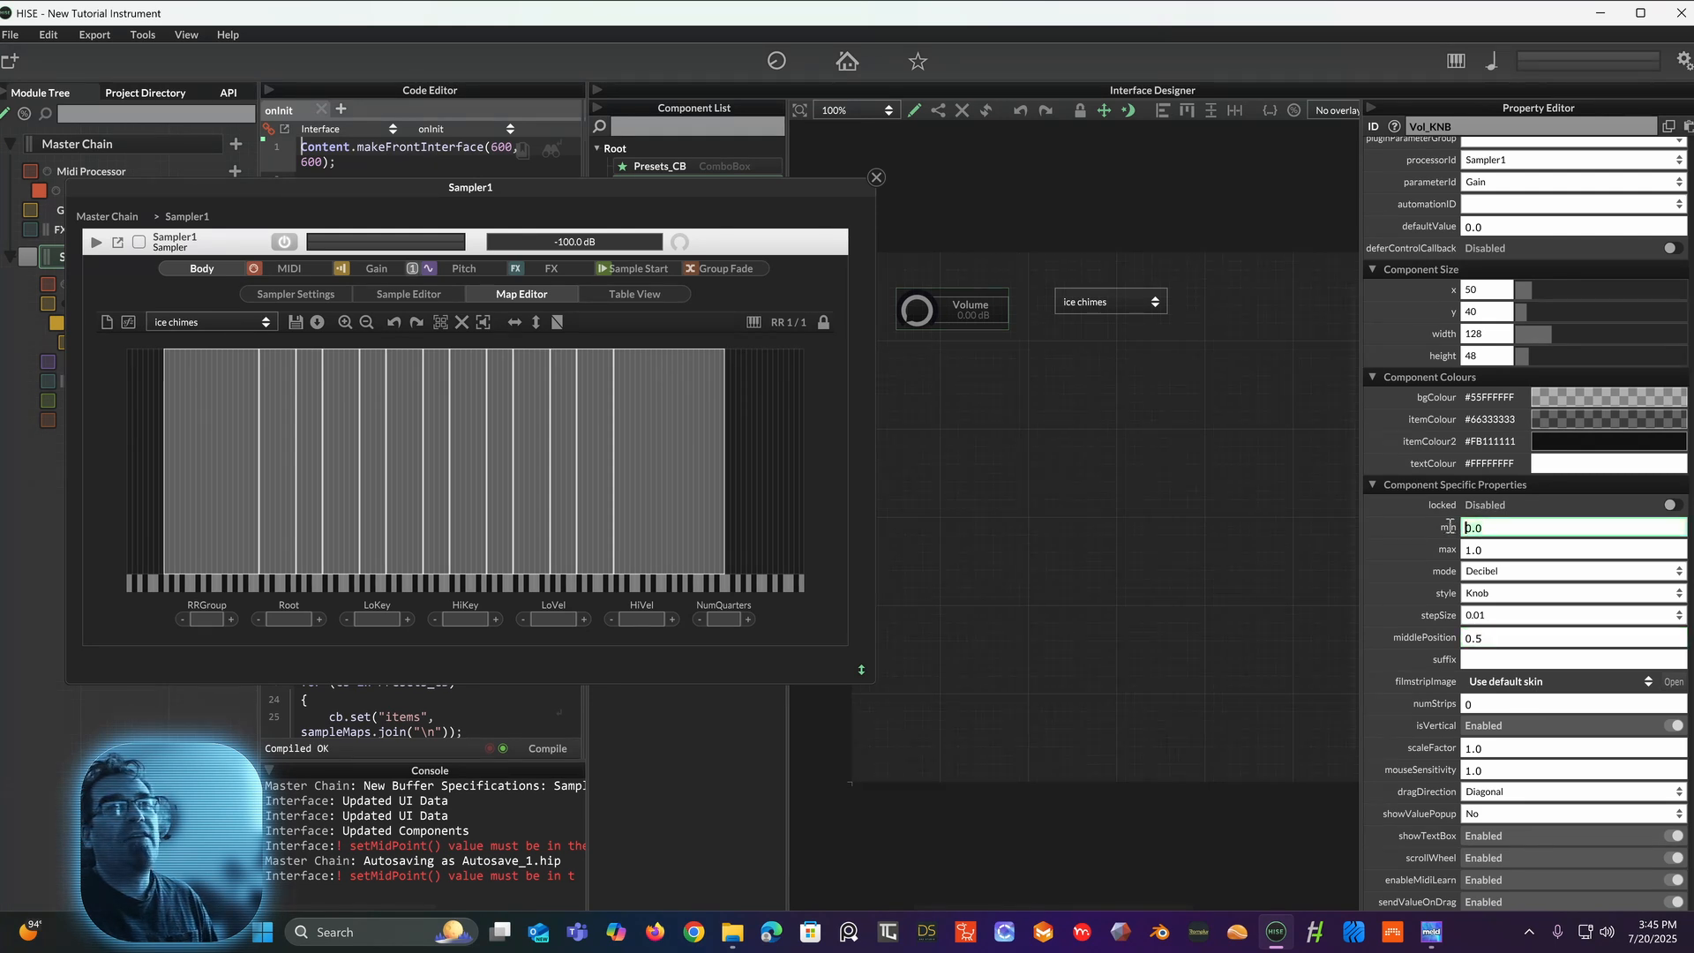
{"action": "left_click", "coordinate": [1463, 550]}
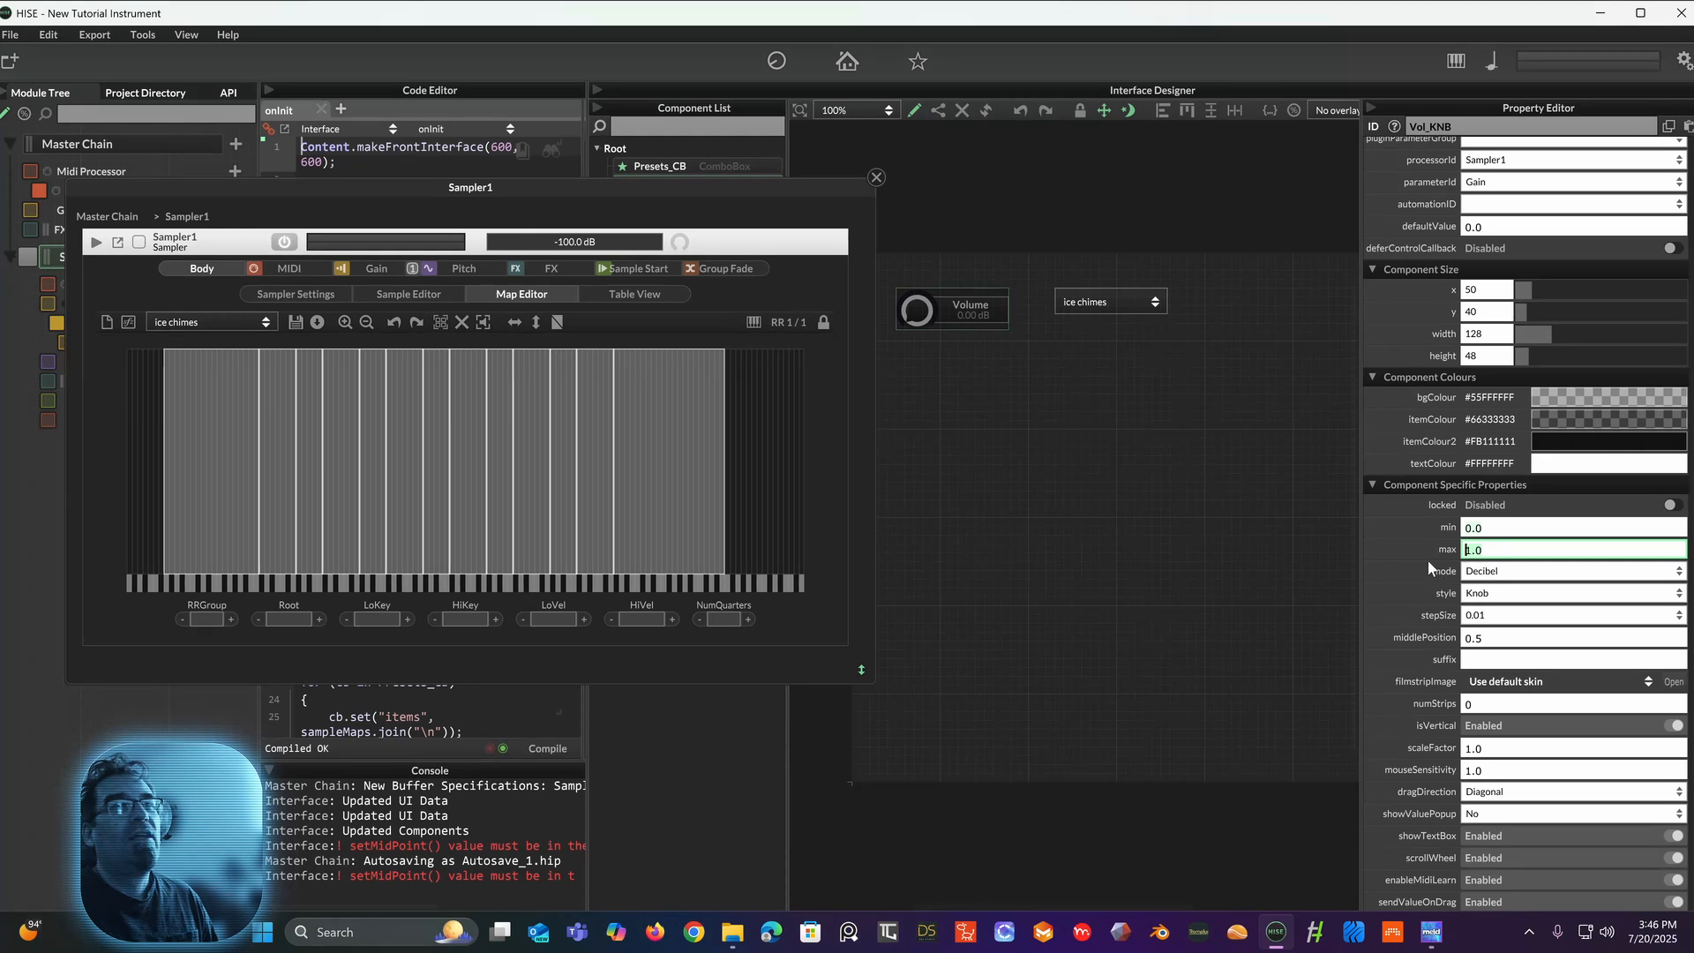
Step: Turn the Volume knob in the interface and adjust Sampler1's gain slider to compare how the two controls respond
{"action": "left_click", "coordinate": [915, 113]}
{"action": "left_click_drag", "start_coordinate": [924, 307], "coordinate": [947, 47]}
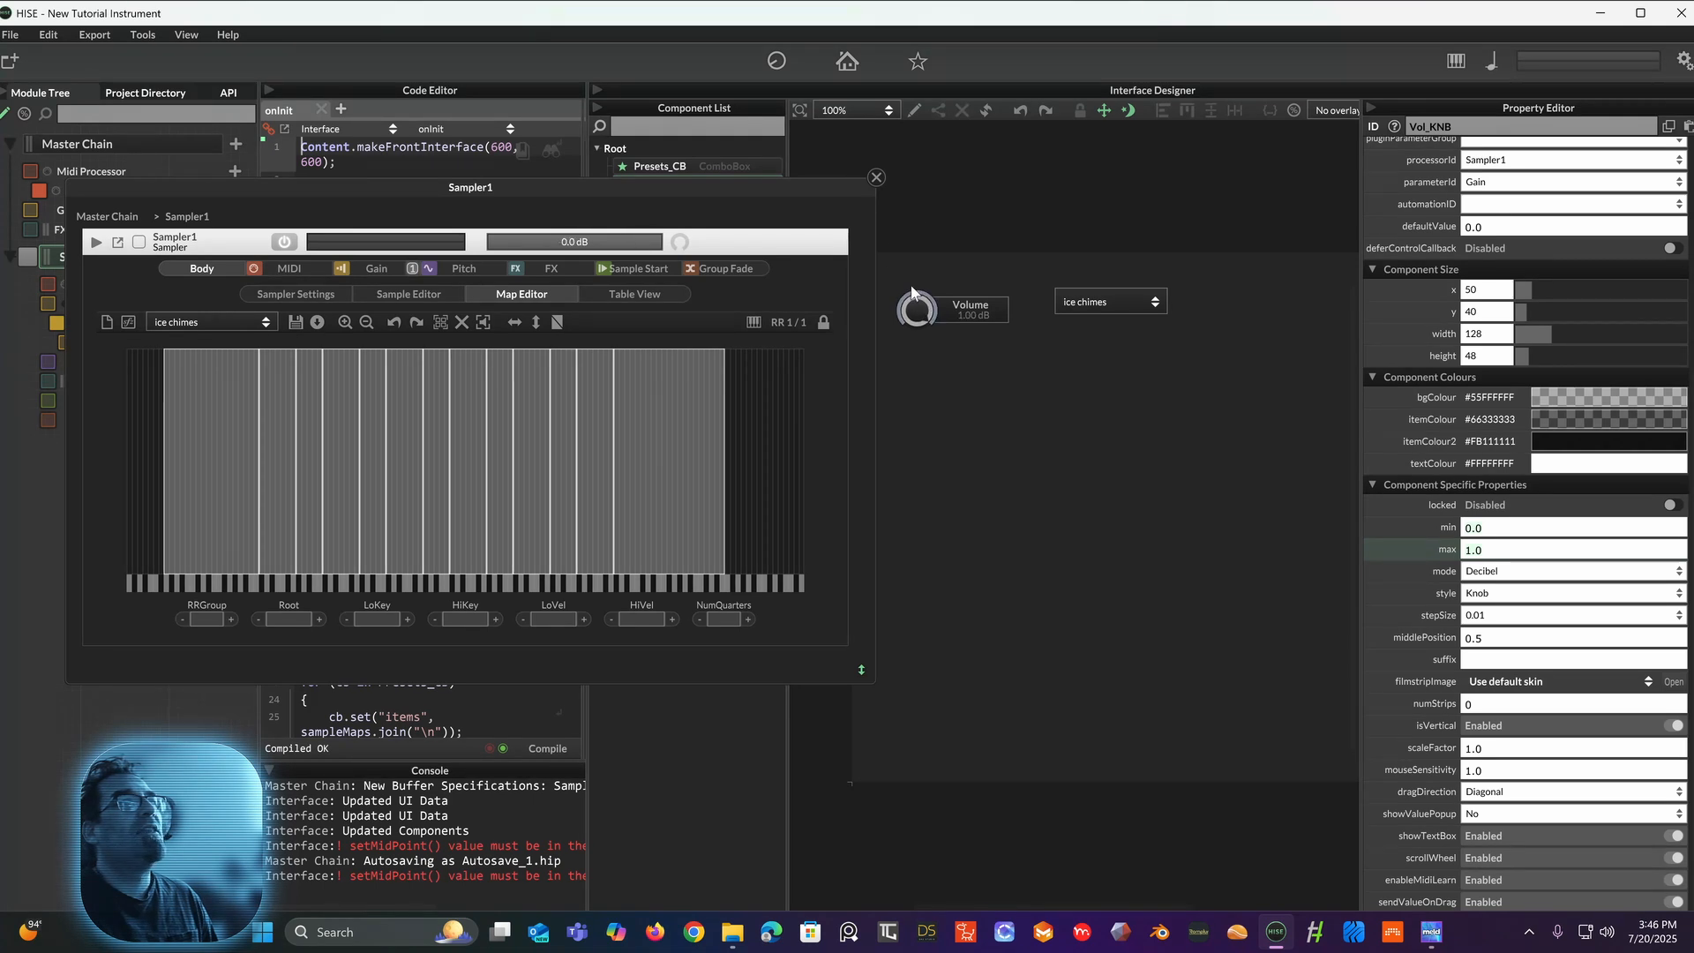
{"action": "mouse_move", "coordinate": [912, 289]}
{"action": "left_mouse_down"}
{"action": "mouse_move", "coordinate": [870, 412]}
{"action": "mouse_move", "coordinate": [888, 385]}
{"action": "mouse_move", "coordinate": [835, 307]}
{"action": "mouse_move", "coordinate": [914, 334]}
{"action": "mouse_move", "coordinate": [869, 401]}
{"action": "mouse_move", "coordinate": [916, 299]}
{"action": "left_mouse_up"}
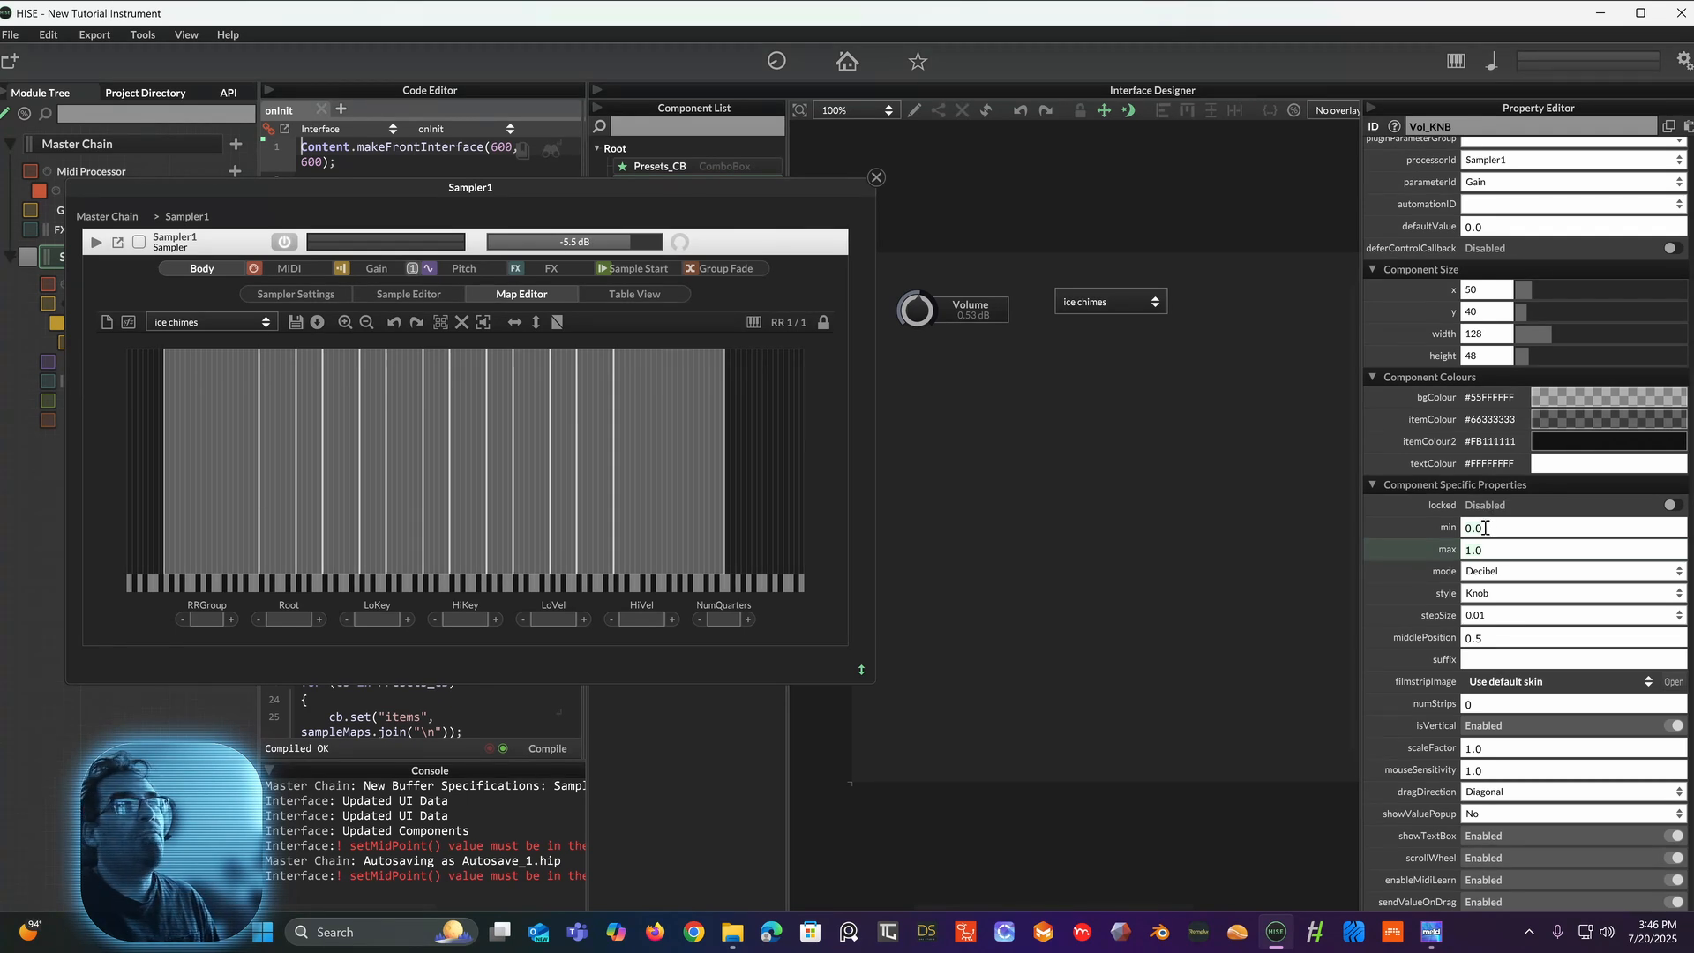
{"action": "mouse_move", "coordinate": [597, 240]}
{"action": "left_mouse_down"}
{"action": "mouse_move", "coordinate": [453, 257]}
{"action": "mouse_move", "coordinate": [679, 256]}
{"action": "mouse_move", "coordinate": [587, 253]}
{"action": "left_mouse_up"}
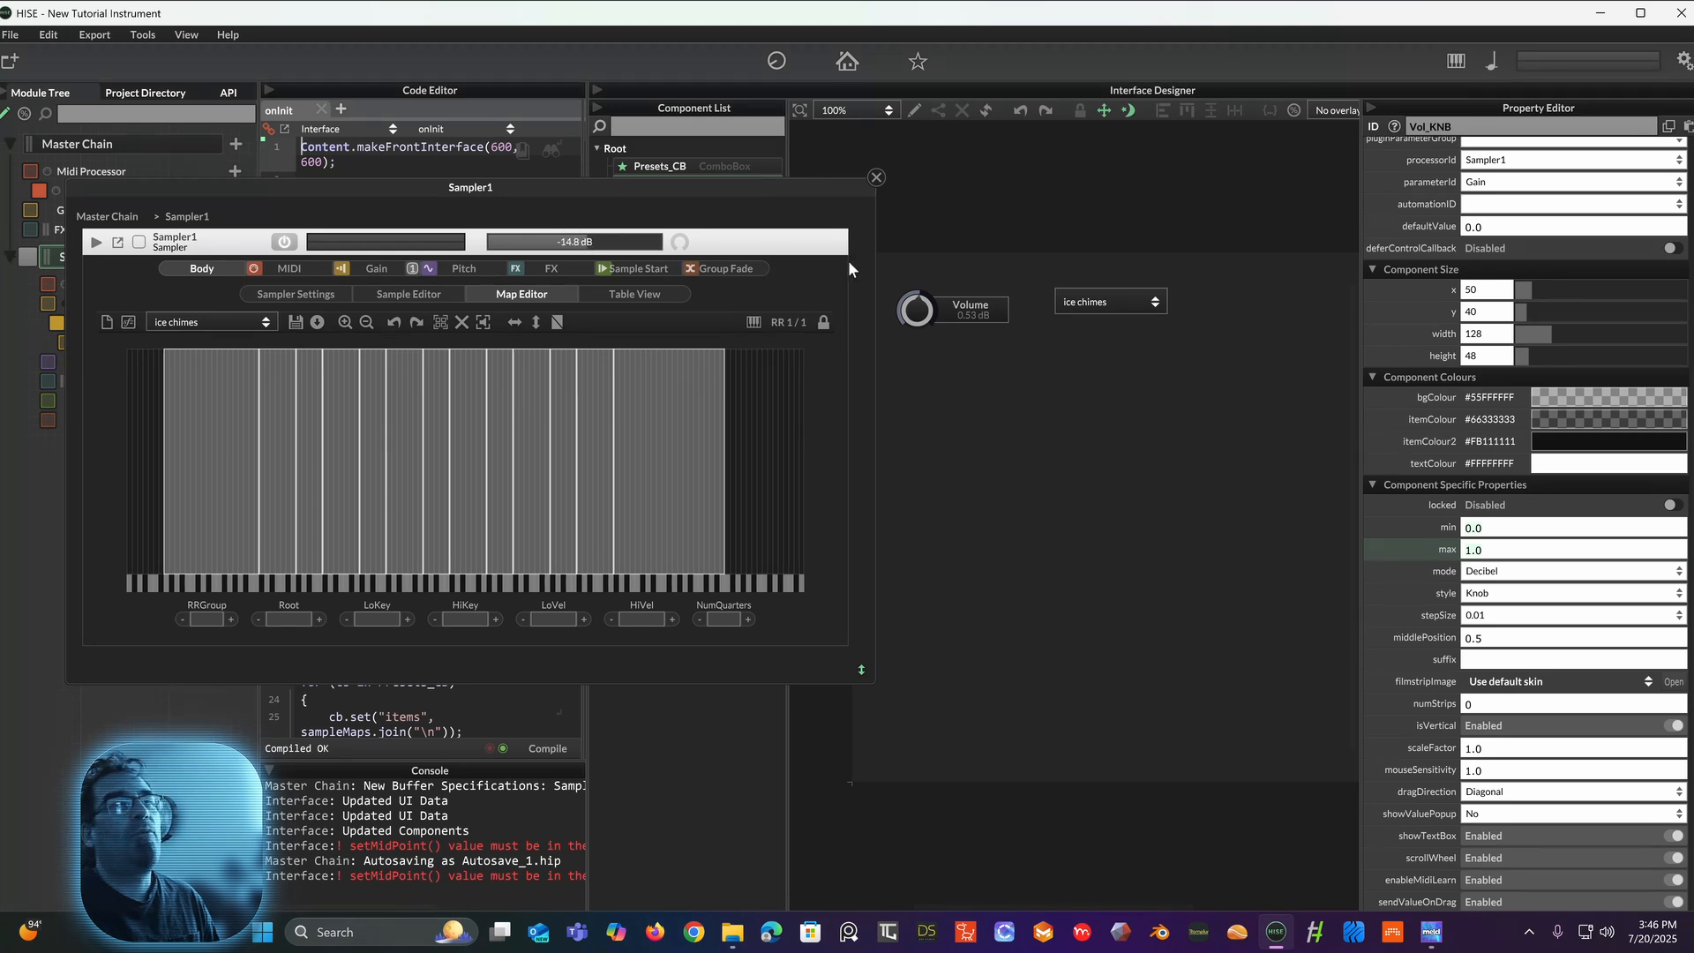
Step: Change the Volume knob's mode to NormalizedPercentage
{"action": "left_click", "coordinate": [1492, 573]}
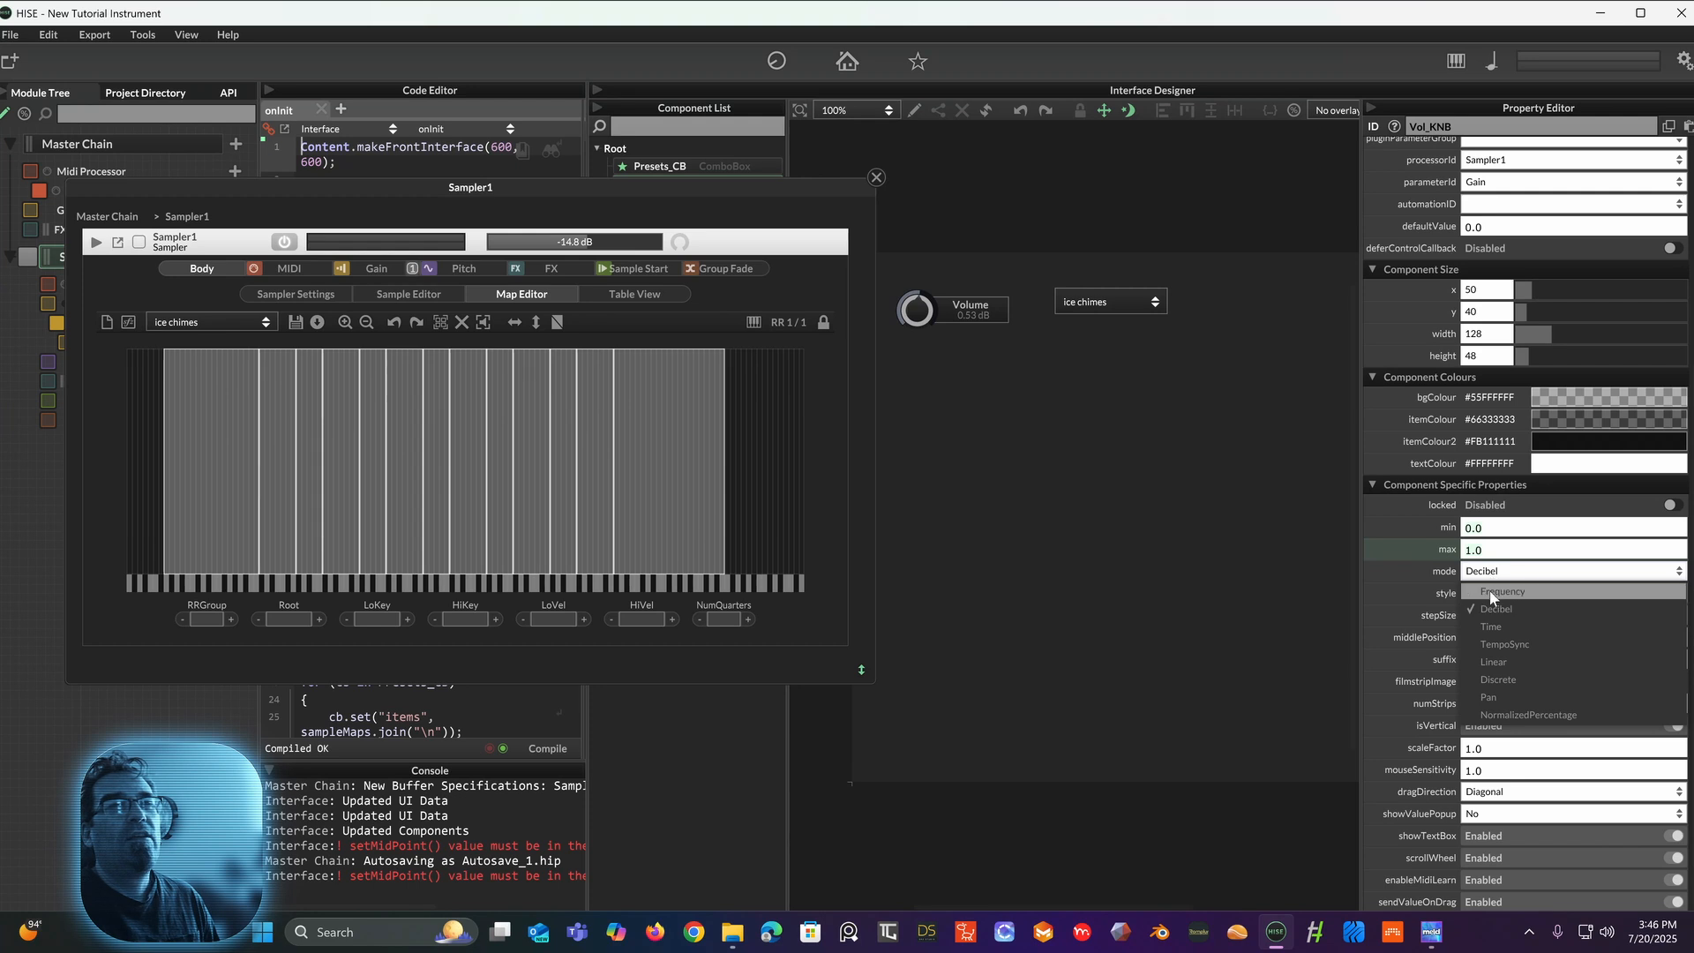
{"action": "left_click", "coordinate": [1495, 716]}
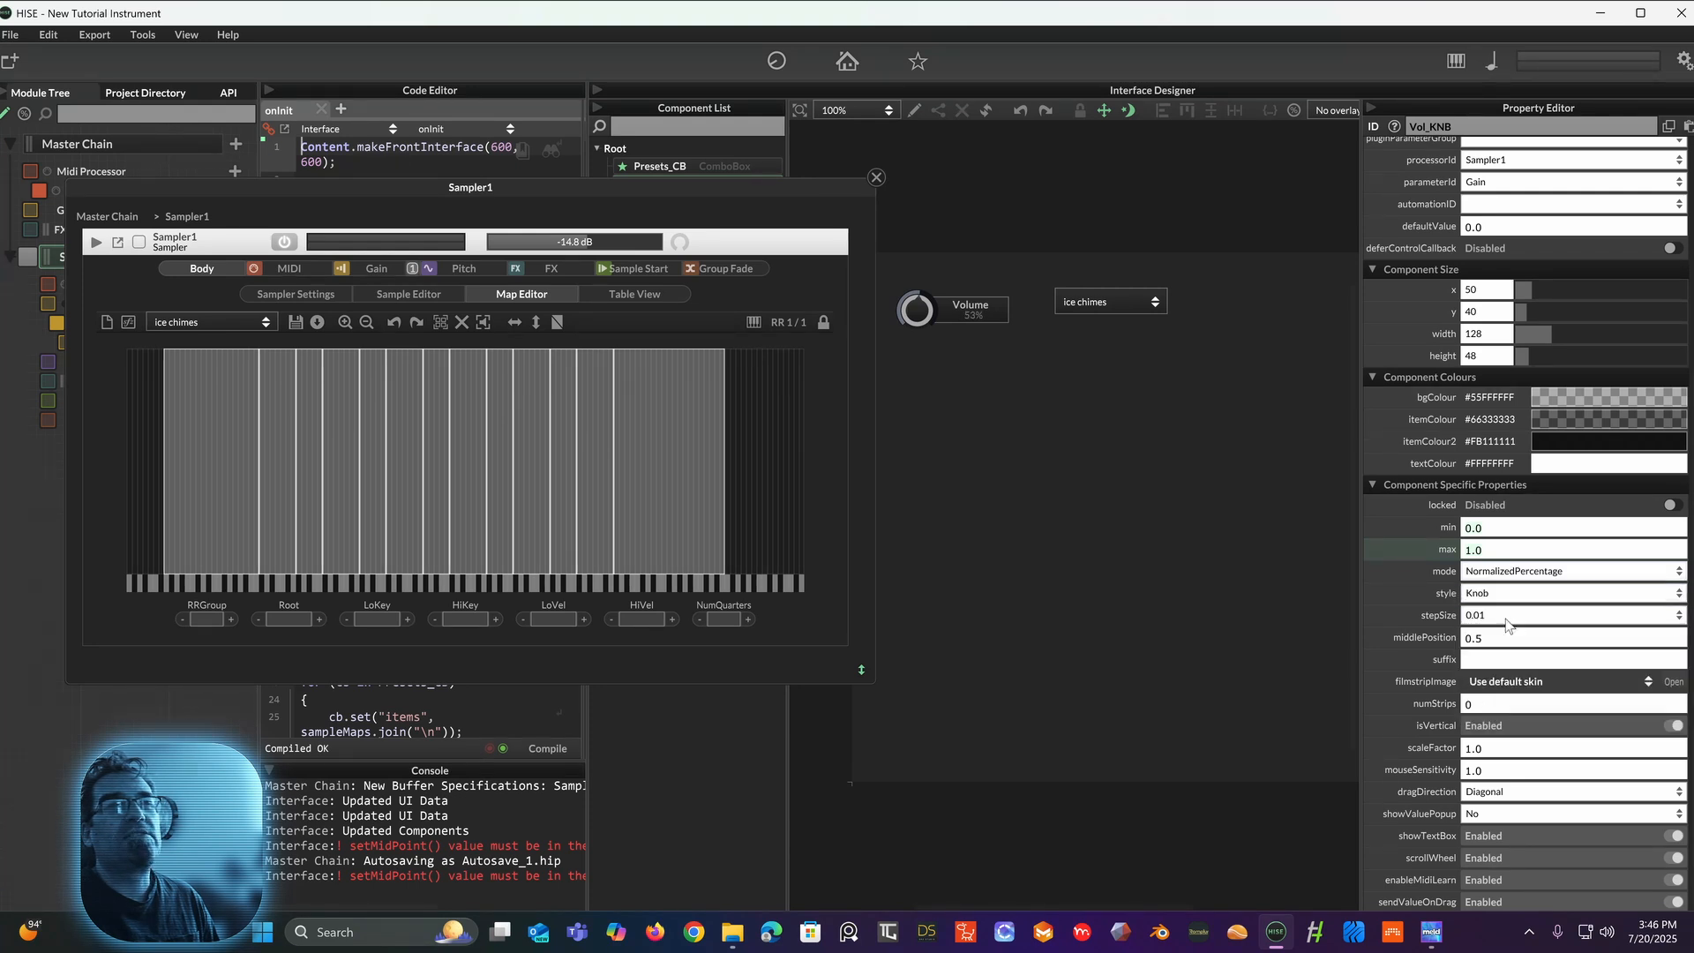
{"action": "left_click", "coordinate": [1470, 550]}
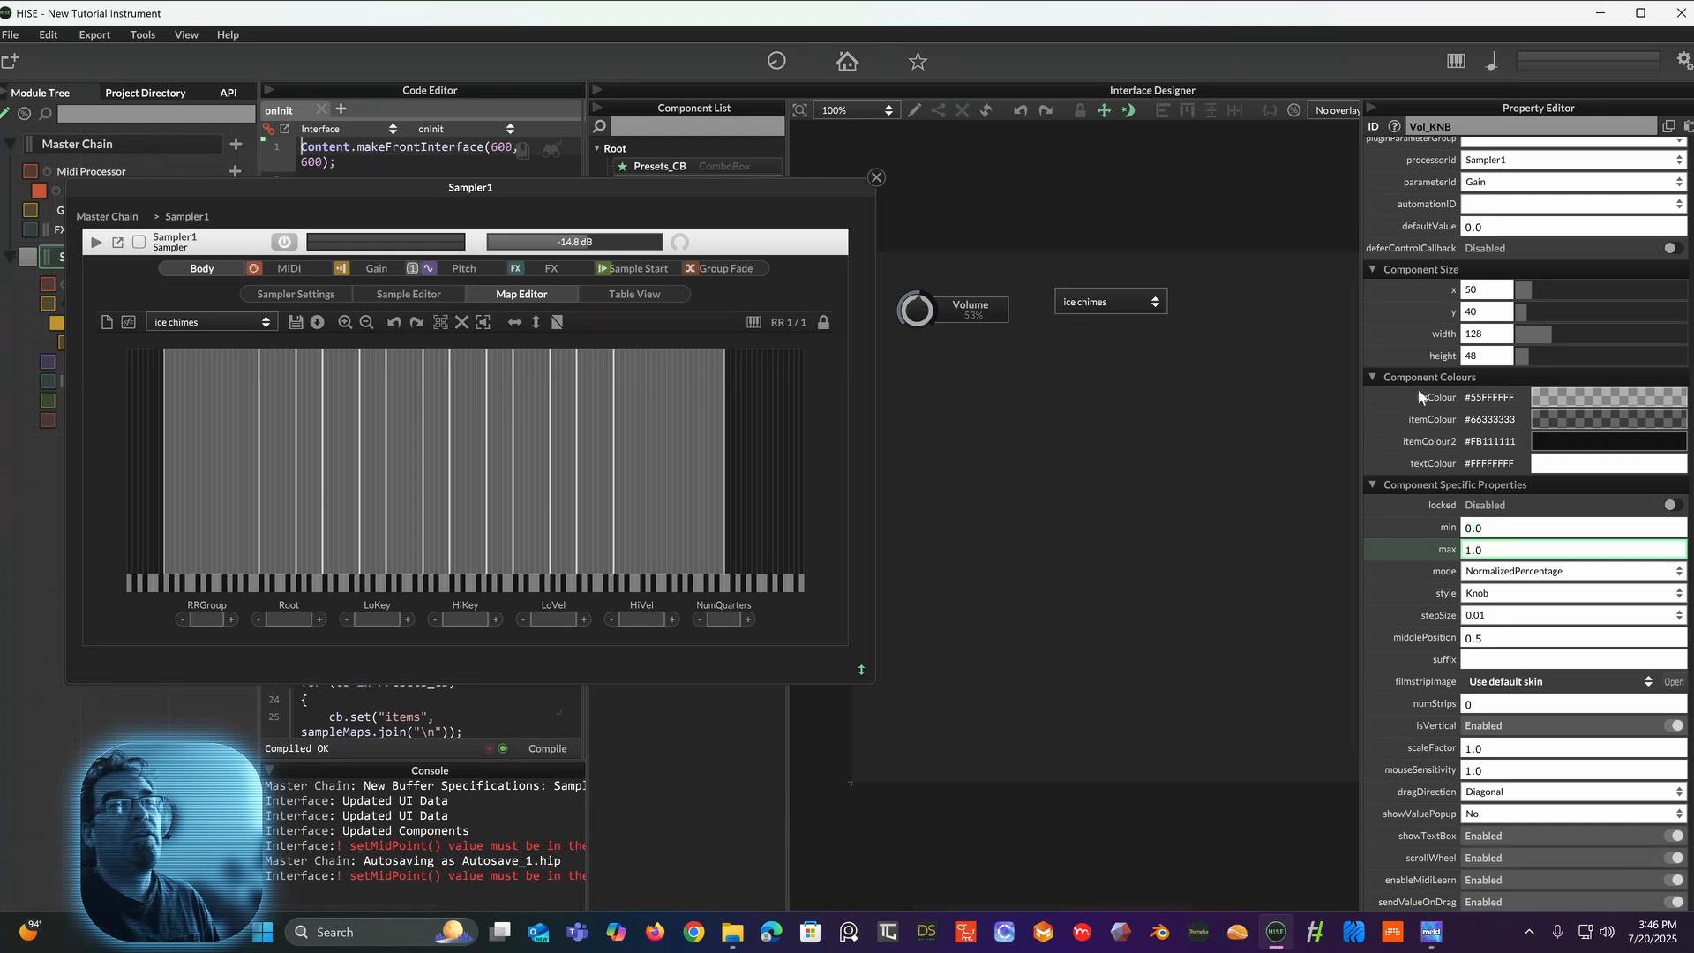
{"action": "left_click", "coordinate": [914, 111]}
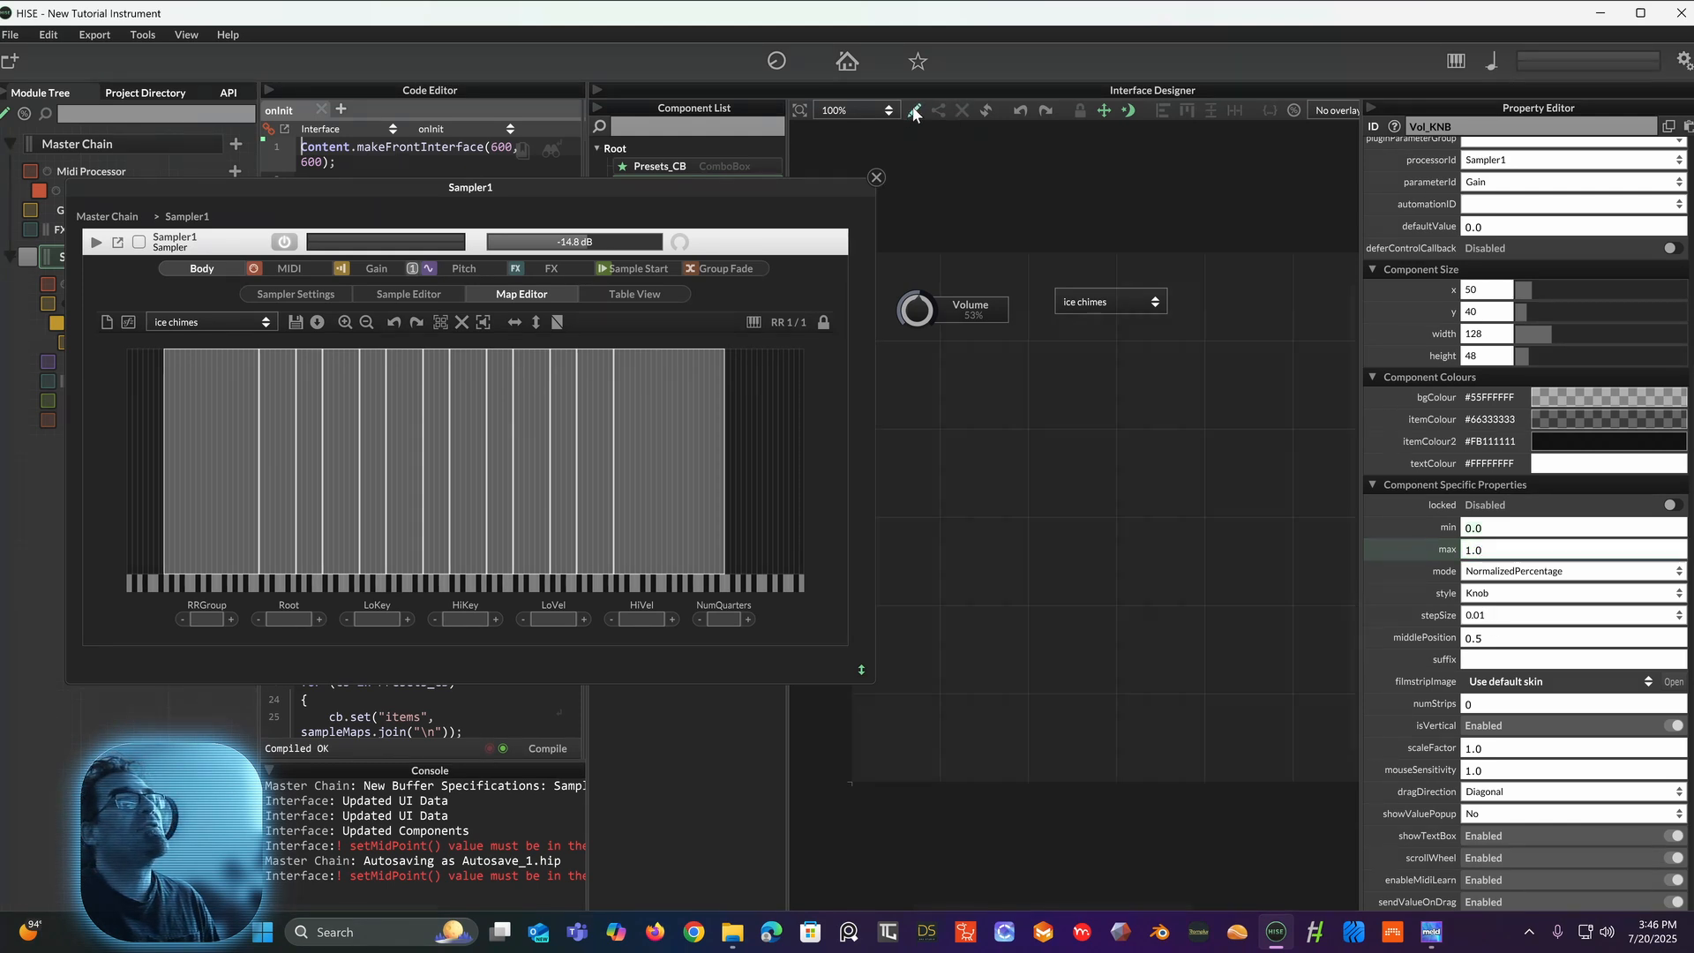
{"action": "left_click", "coordinate": [918, 319]}
{"action": "scroll", "coordinate": [1518, 601], "scroll_direction": "down", "scroll_amount": 5}
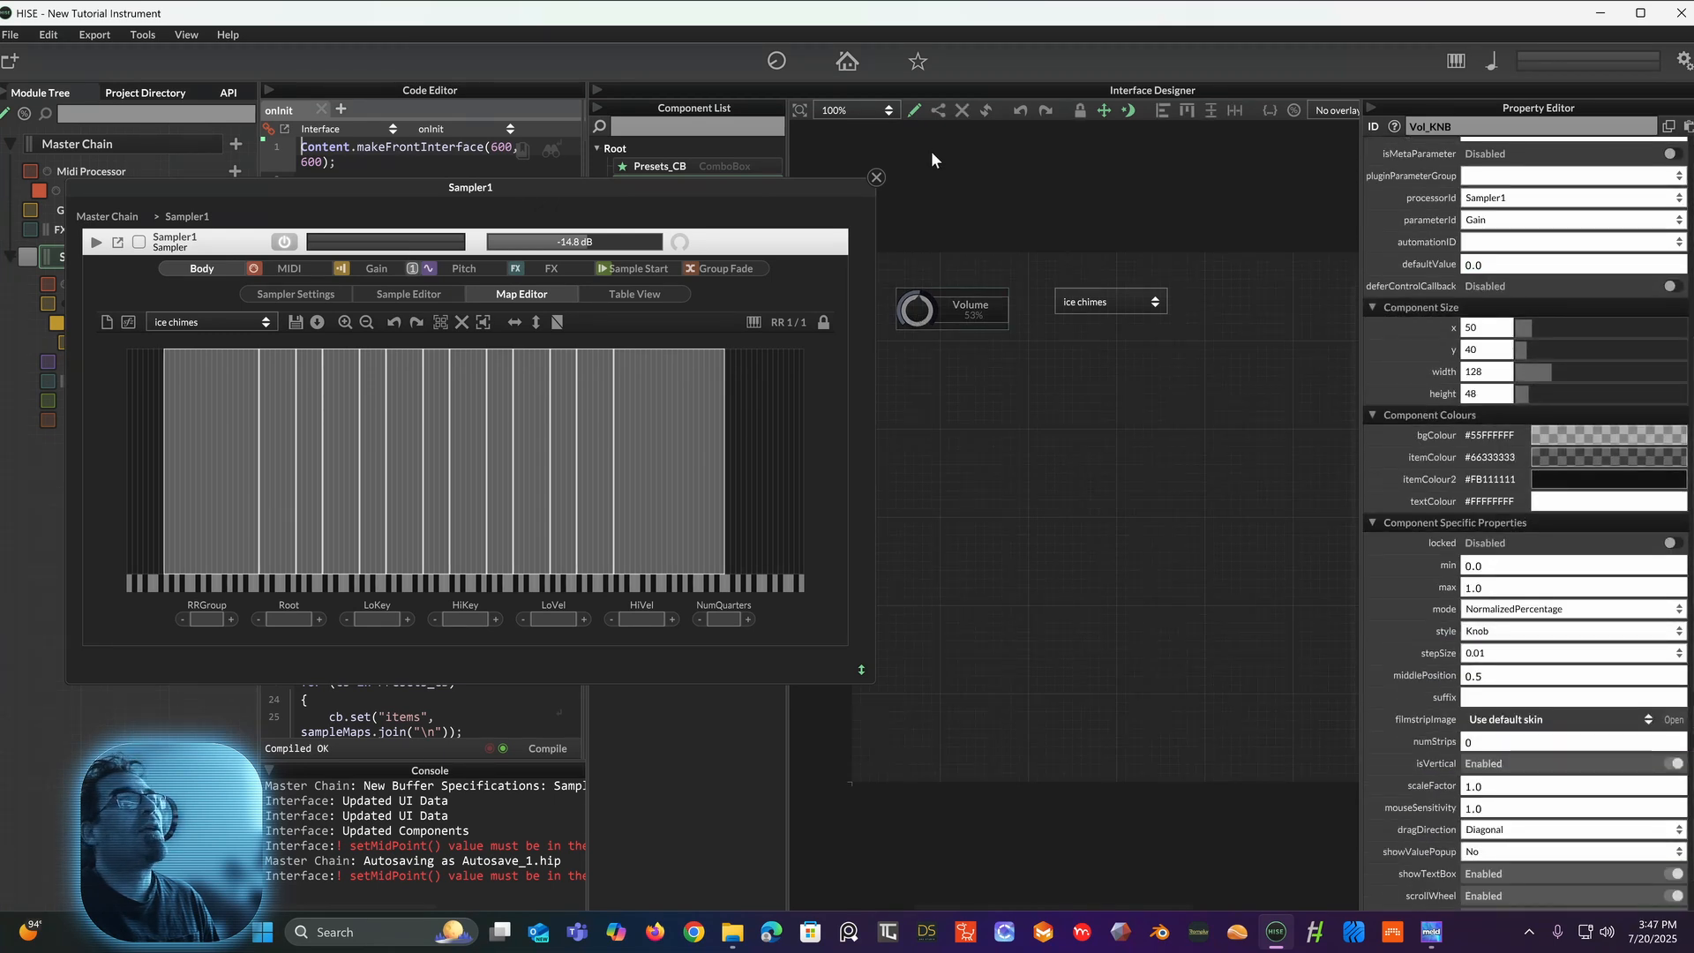
Step: Turn the percentage-based Volume knob through its full range to test its effect on Sampler1's gain while notes play
{"action": "left_click", "coordinate": [913, 106]}
{"action": "mouse_move", "coordinate": [917, 314]}
{"action": "left_mouse_down"}
{"action": "mouse_move", "coordinate": [887, 395]}
{"action": "mouse_move", "coordinate": [894, 172]}
{"action": "mouse_move", "coordinate": [871, 400]}
{"action": "mouse_move", "coordinate": [889, 260]}
{"action": "left_mouse_up"}
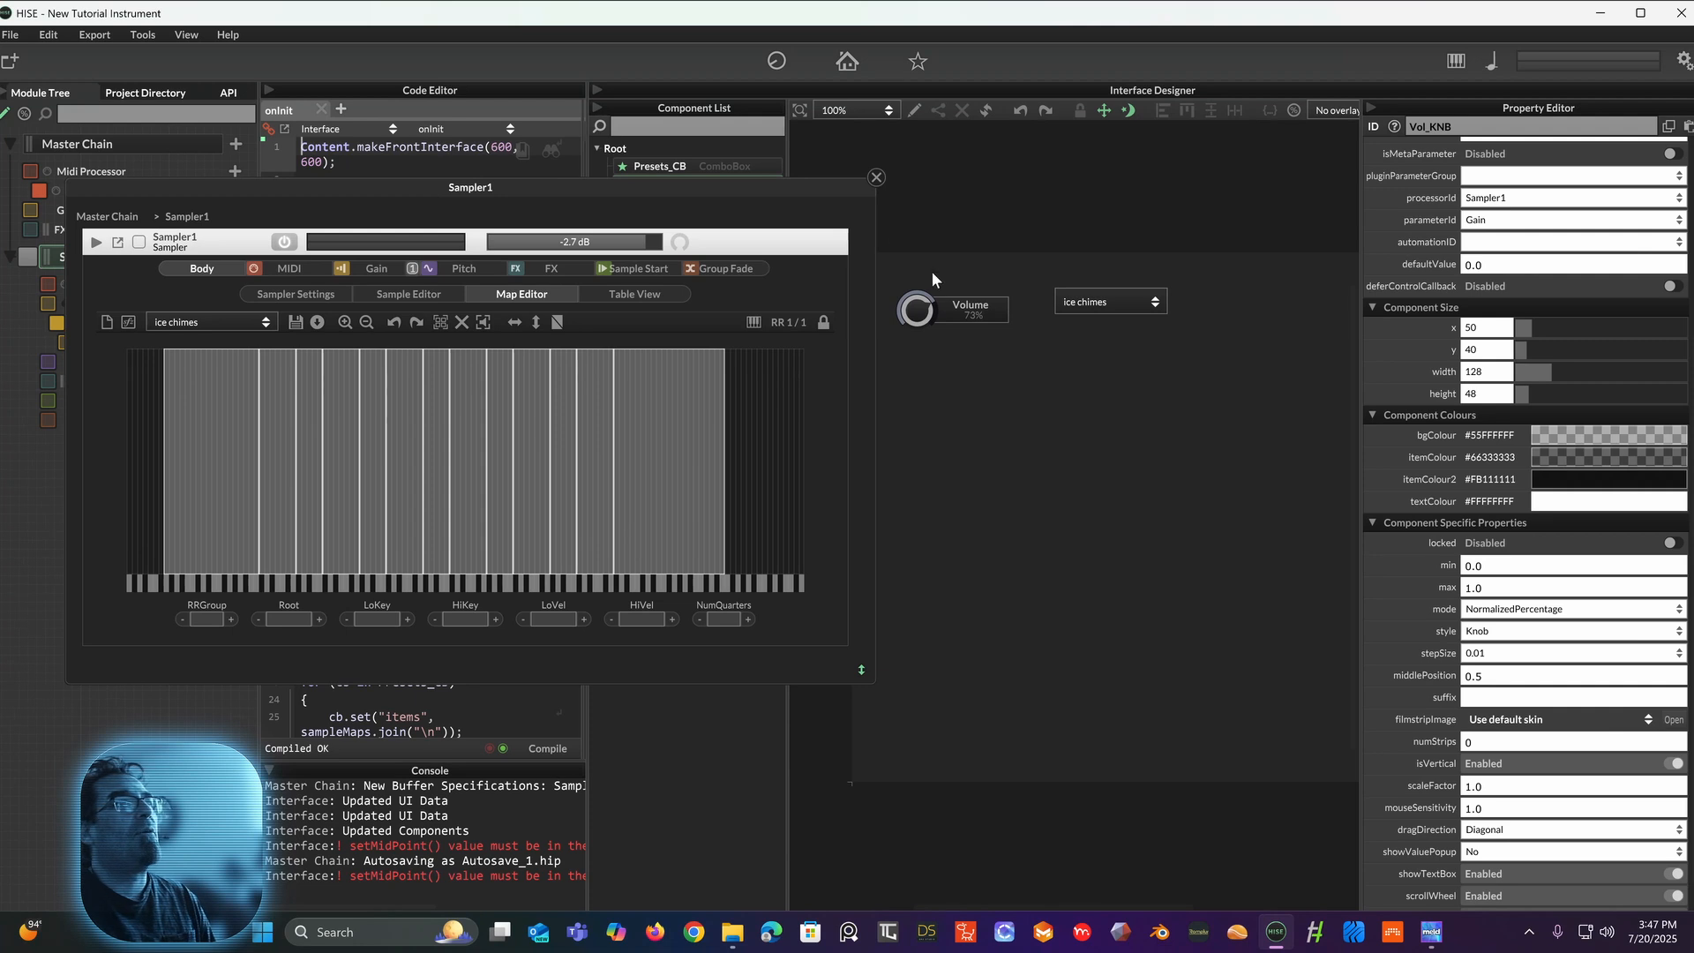
{"action": "left_click_drag", "start_coordinate": [914, 314], "coordinate": [868, 438]}
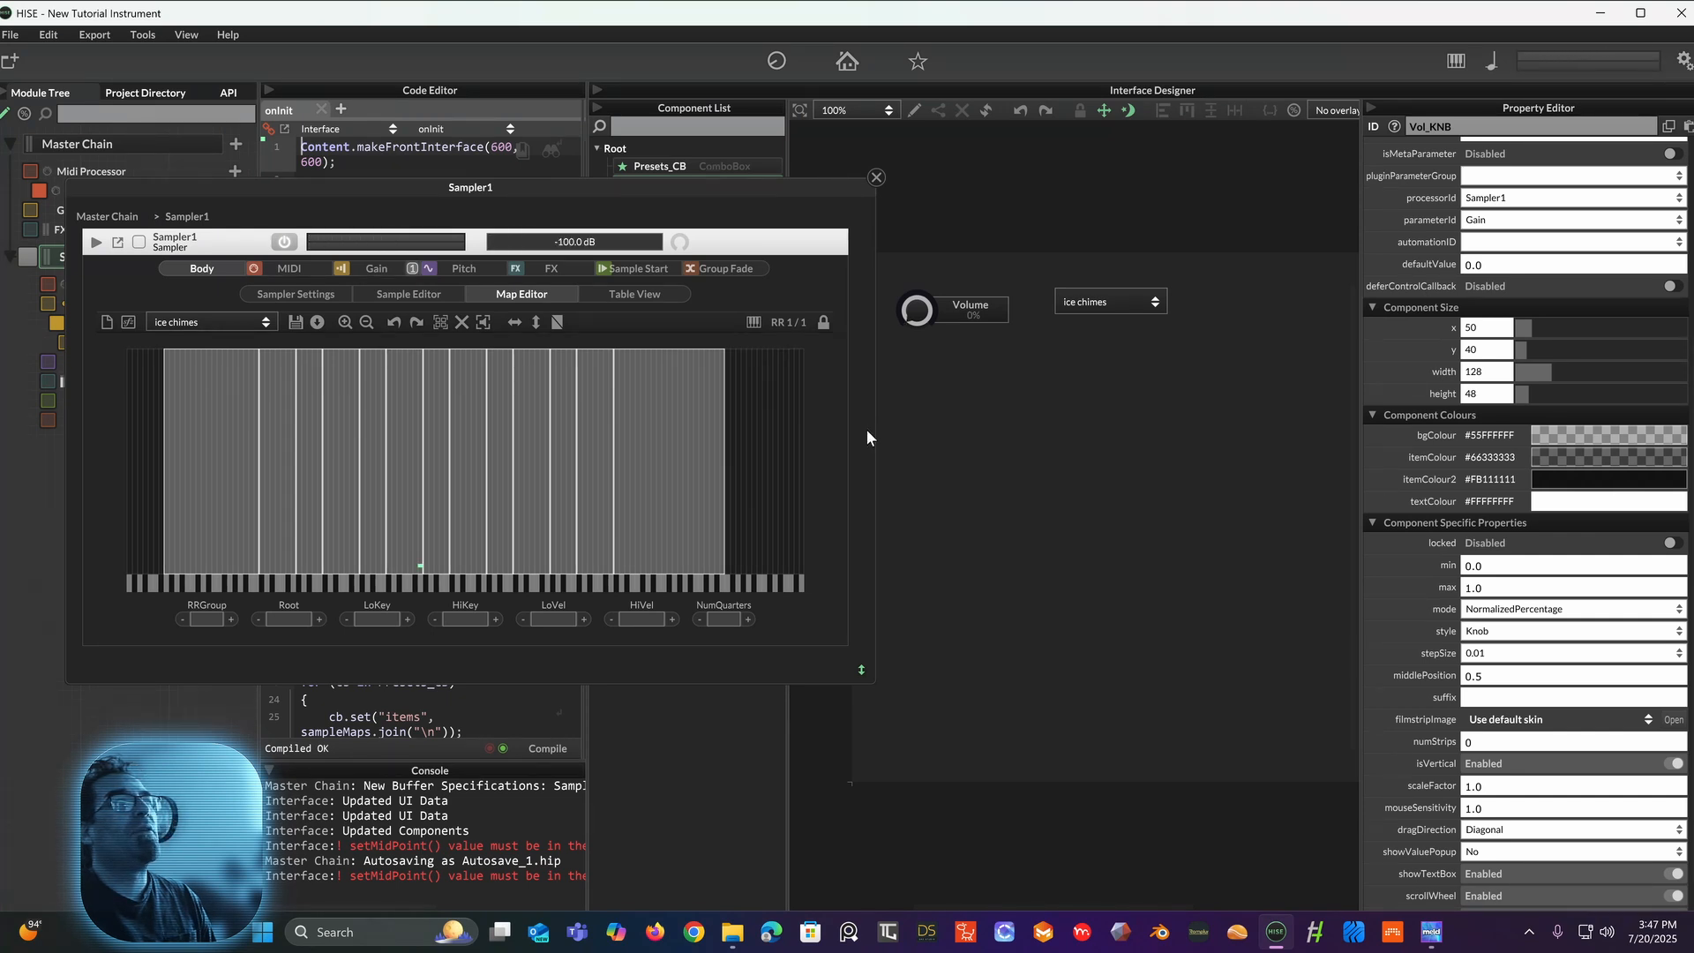
{"action": "left_click_drag", "start_coordinate": [867, 438], "coordinate": [913, 109]}
{"action": "left_click", "coordinate": [914, 110]}
{"action": "left_click", "coordinate": [911, 107]}
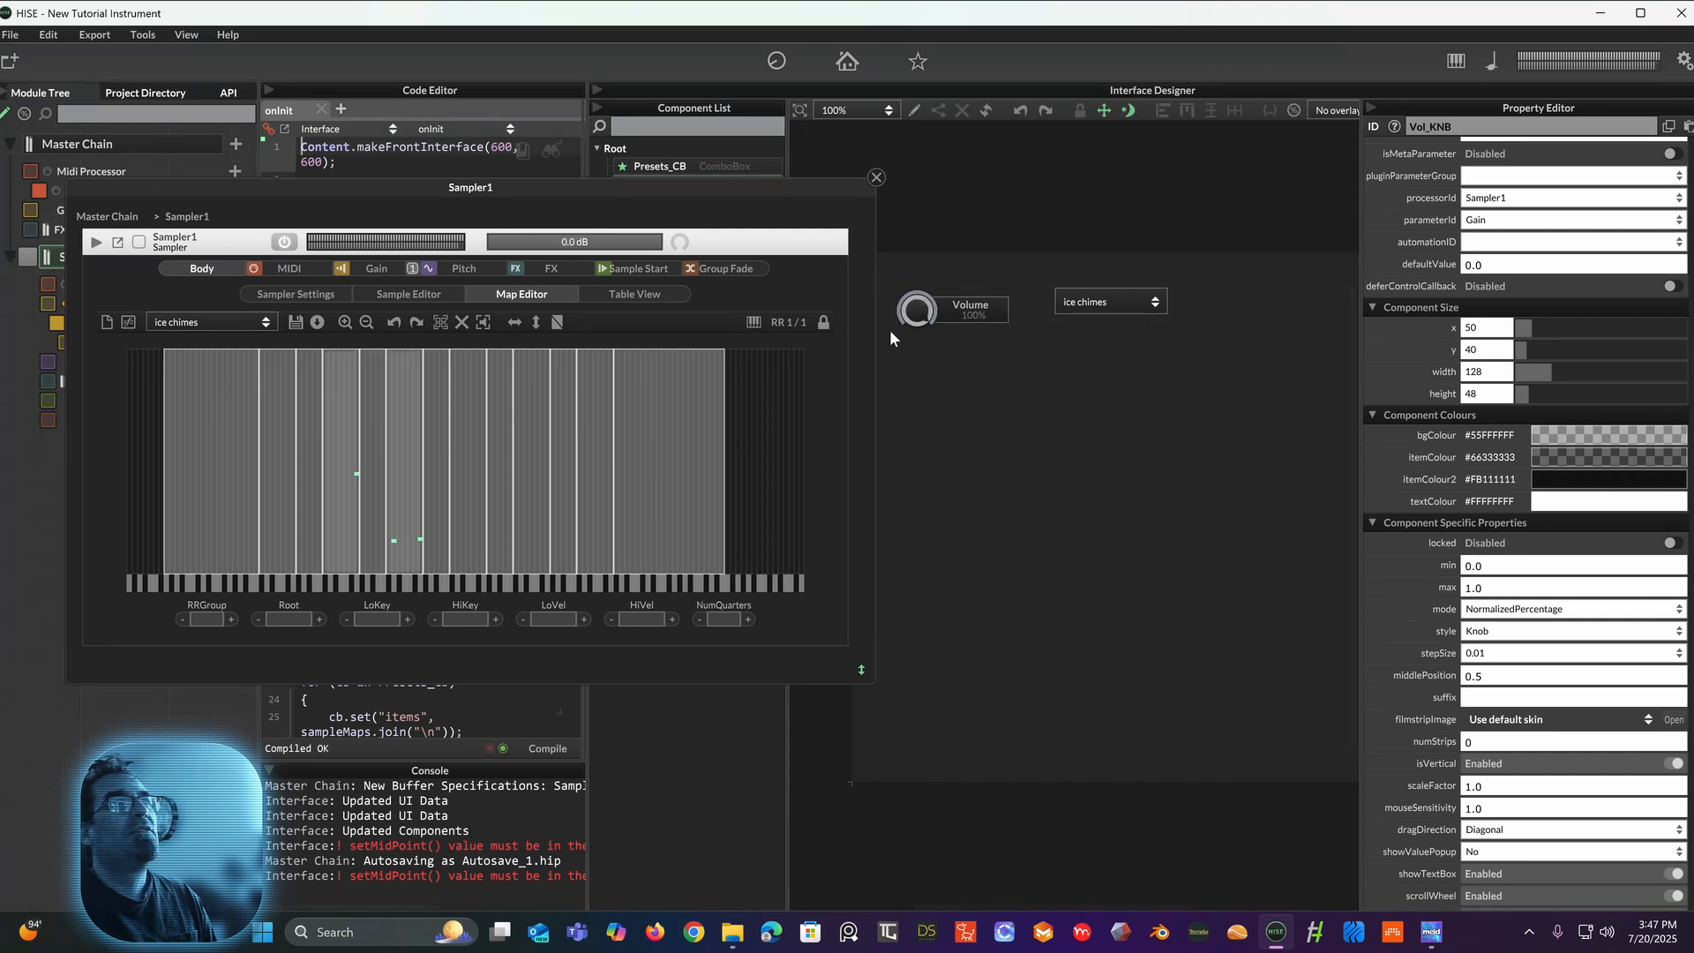
{"action": "left_click_drag", "start_coordinate": [914, 307], "coordinate": [907, 372]}
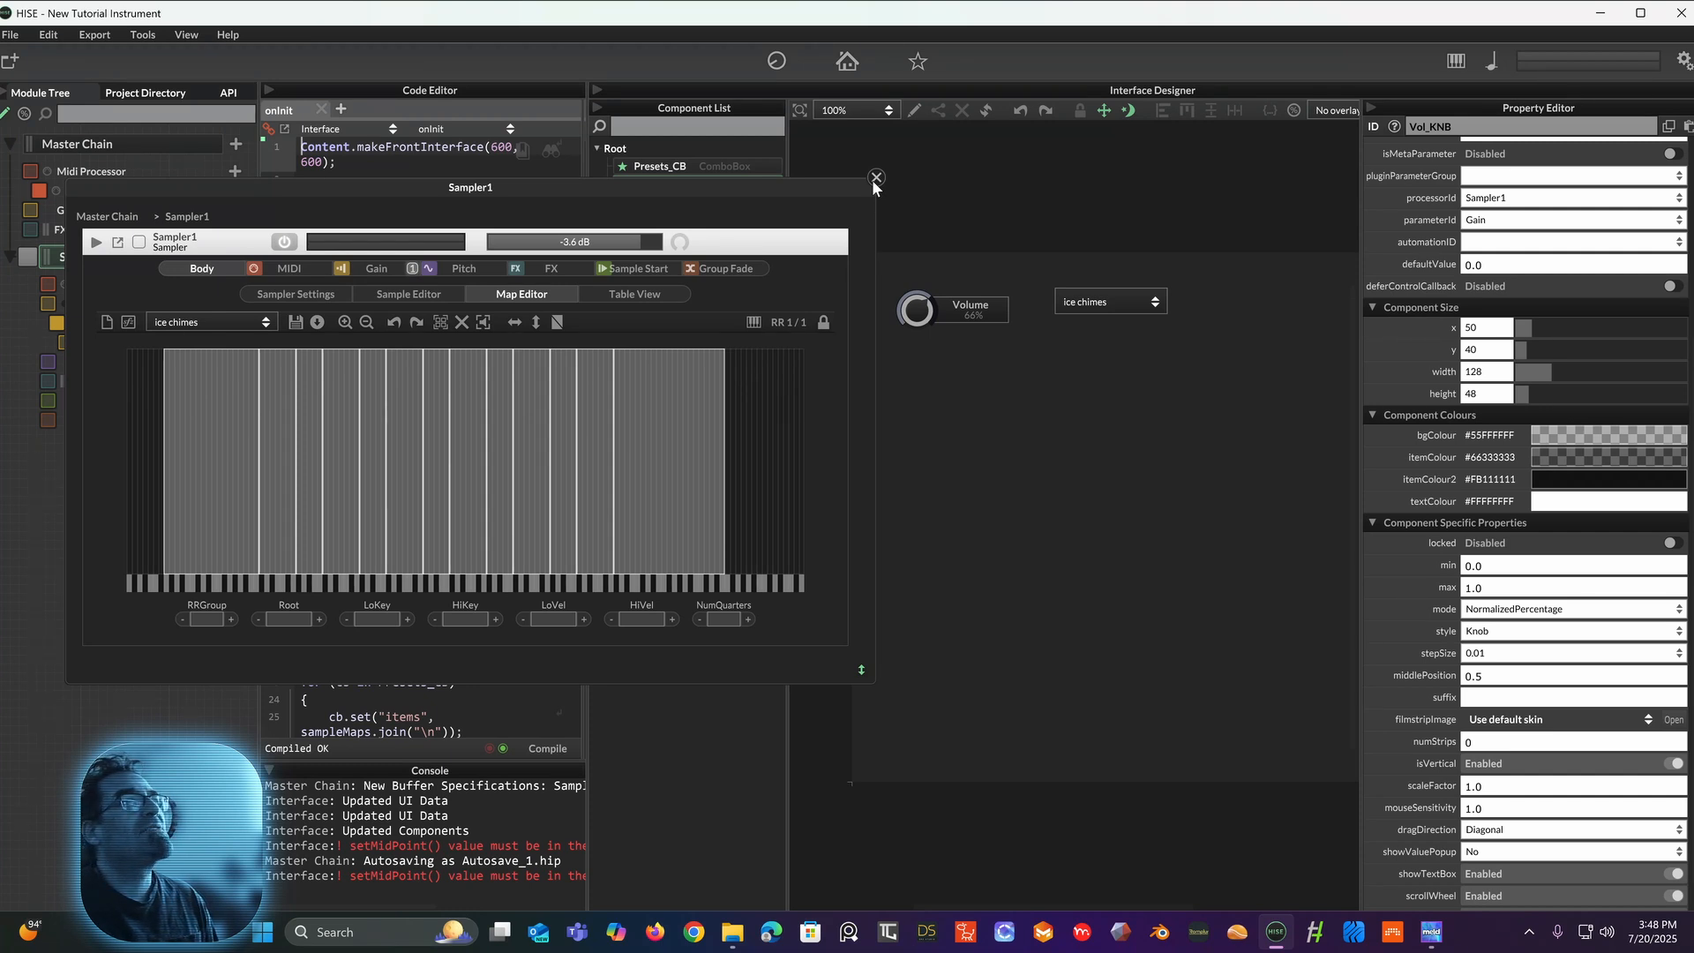
{"action": "left_click_drag", "start_coordinate": [930, 309], "coordinate": [942, 215]}
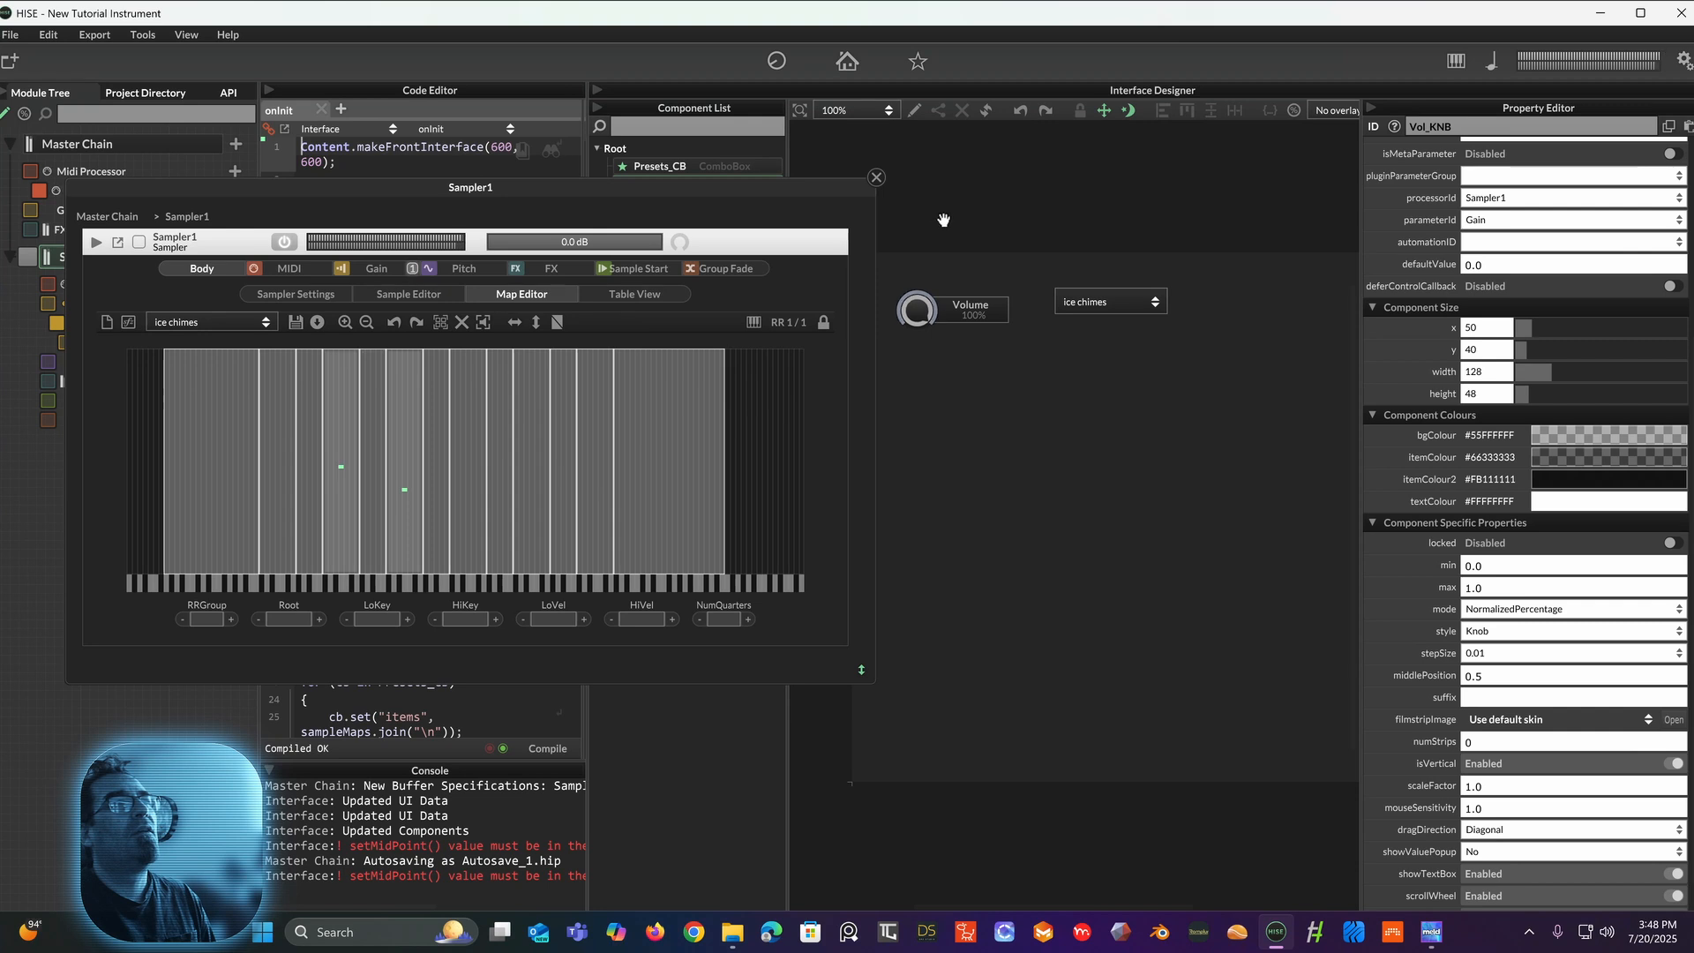
Step: Alternate the ComboBox between wierd flute and ice chimes while lowering the Volume knob to about 79% to test both controls
{"action": "left_click", "coordinate": [1095, 302]}
{"action": "left_click", "coordinate": [1069, 349]}
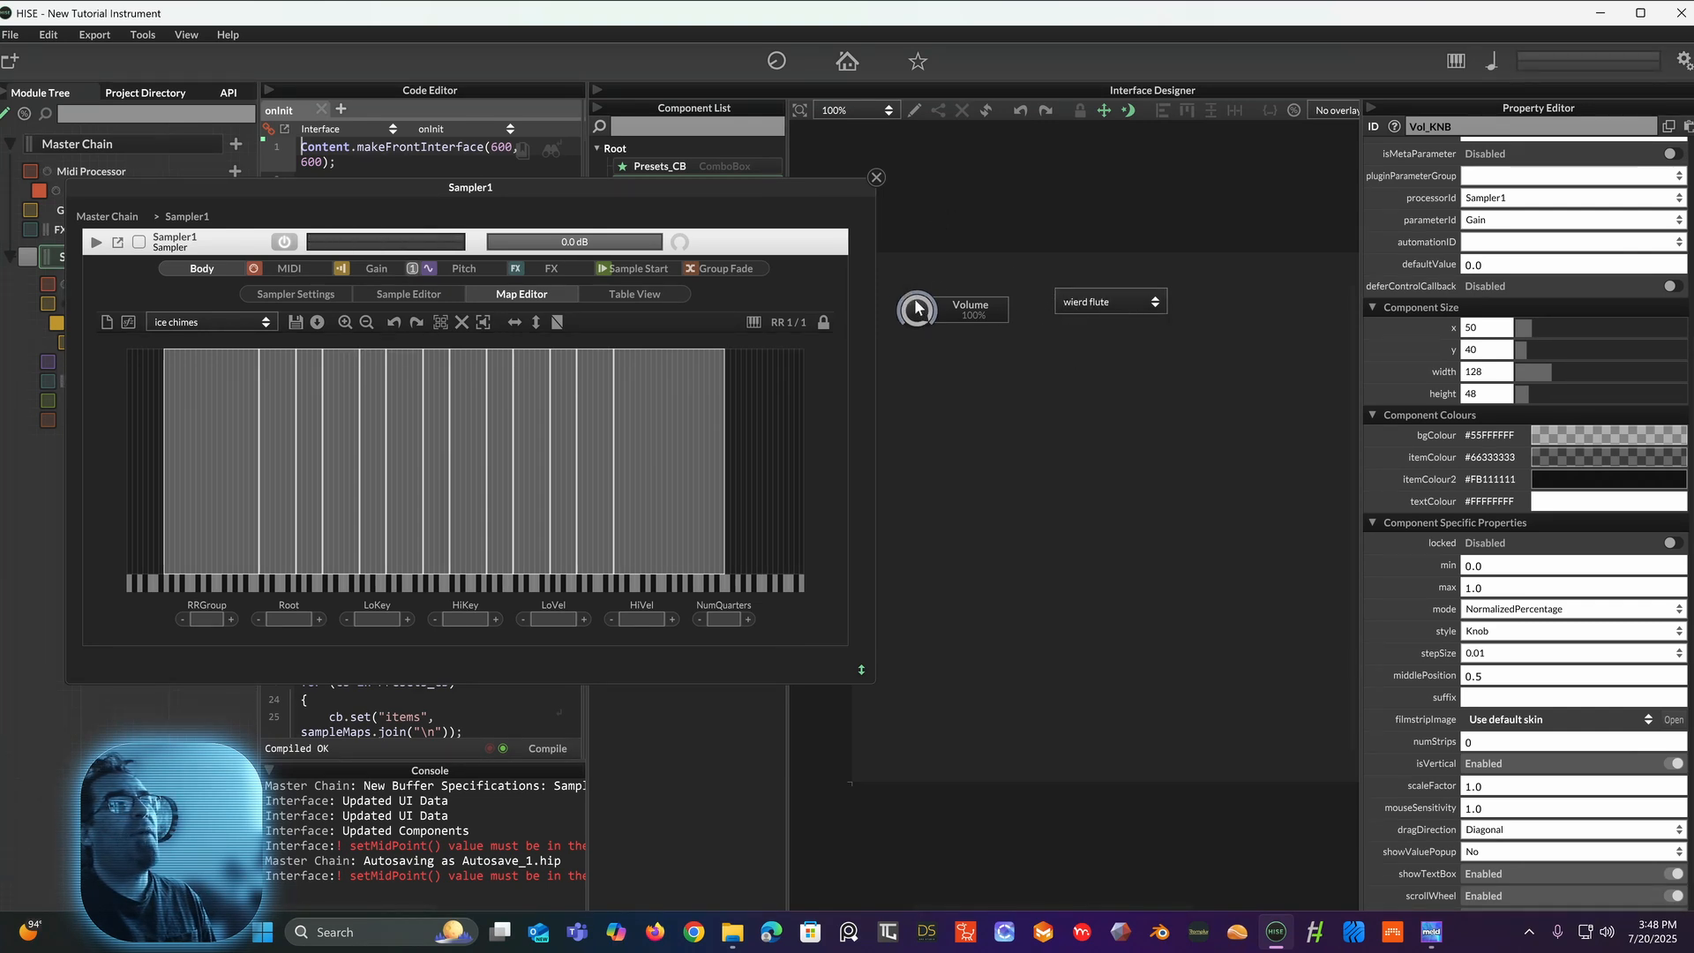
{"action": "left_click_drag", "start_coordinate": [918, 309], "coordinate": [904, 348]}
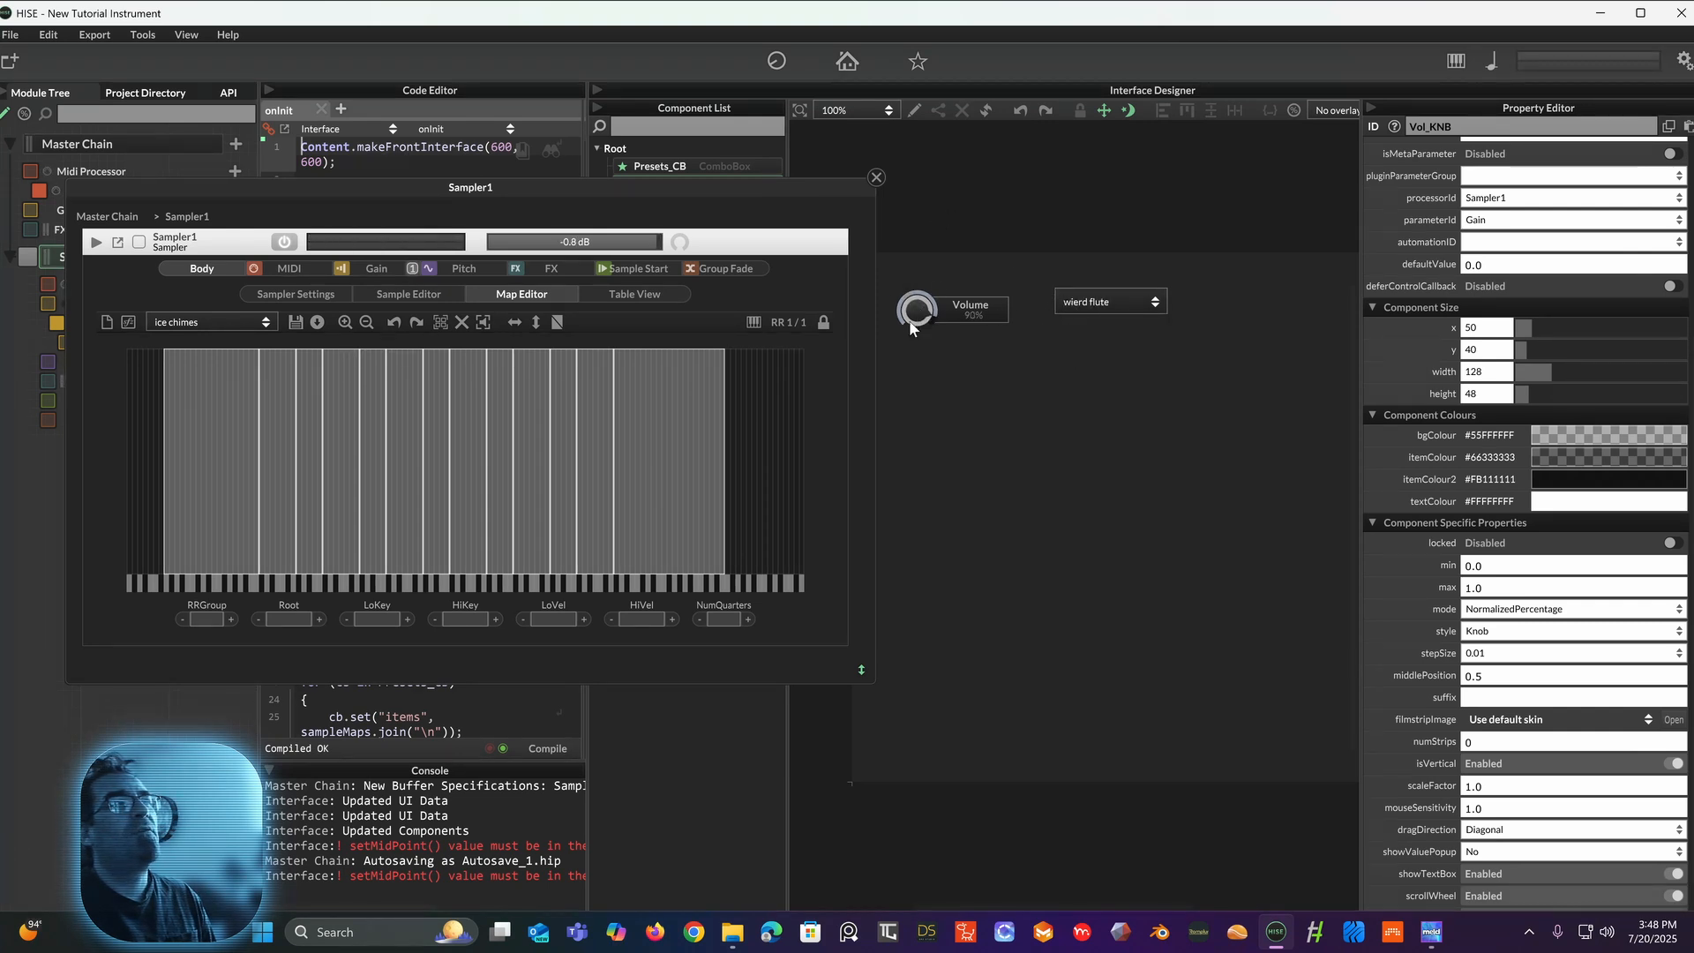
{"action": "left_click", "coordinate": [1095, 298]}
{"action": "left_click", "coordinate": [1088, 328]}
{"action": "left_click", "coordinate": [1091, 304]}
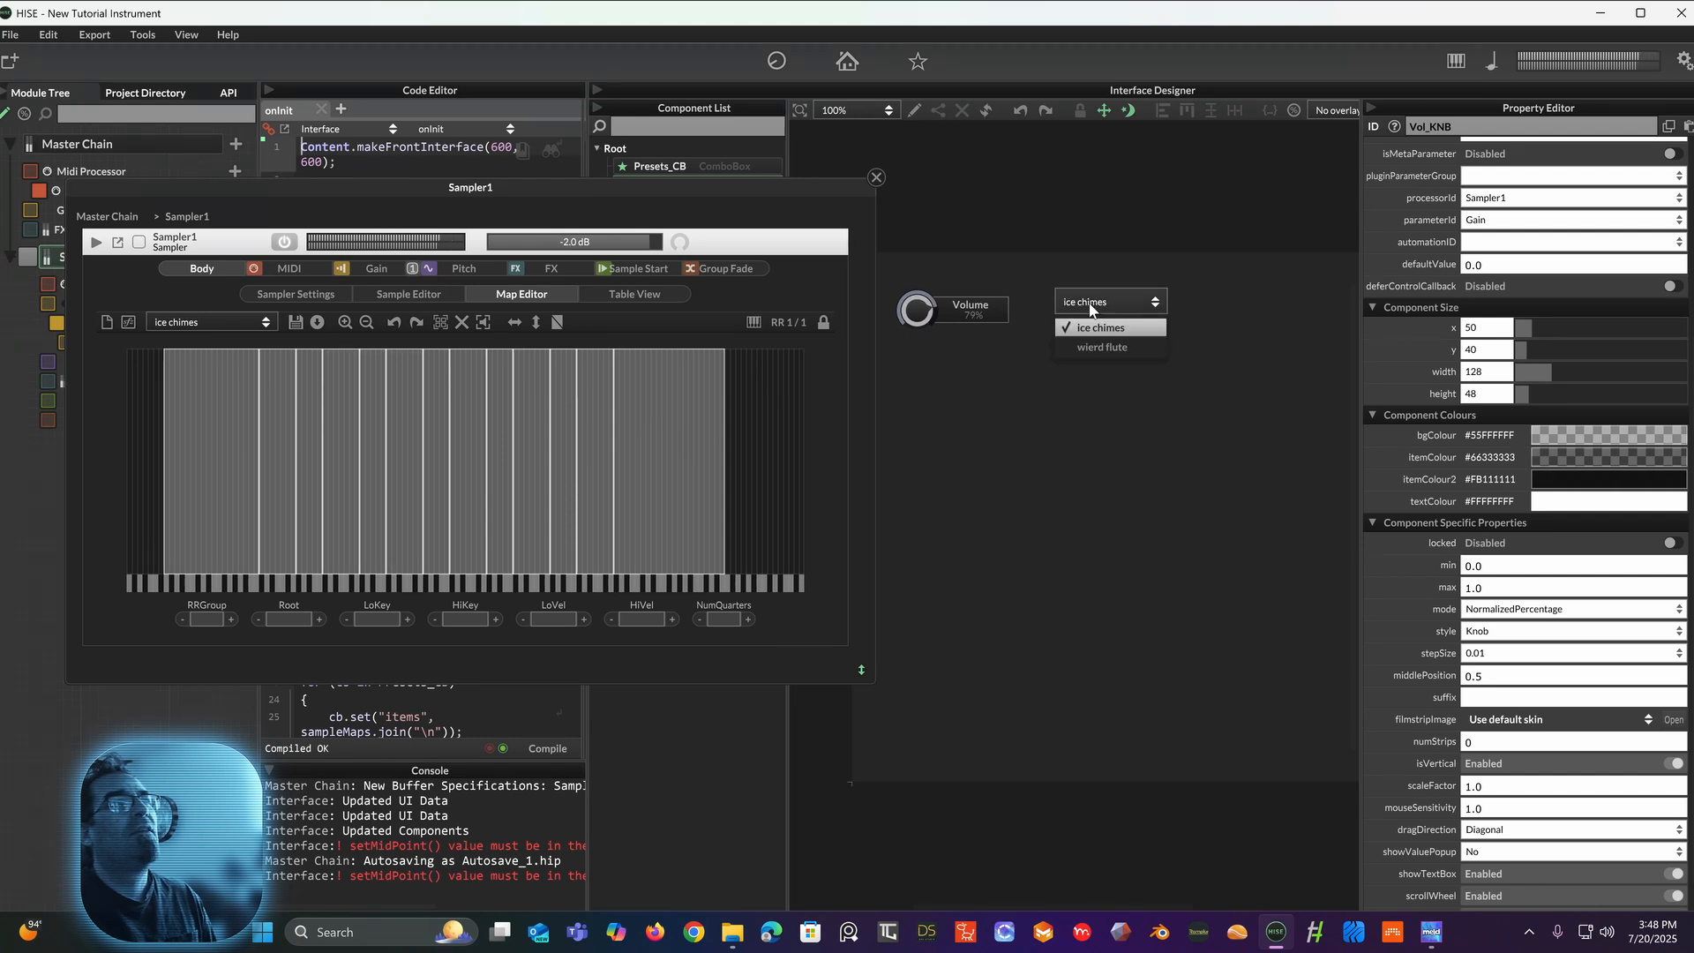
{"action": "left_click", "coordinate": [1084, 348]}
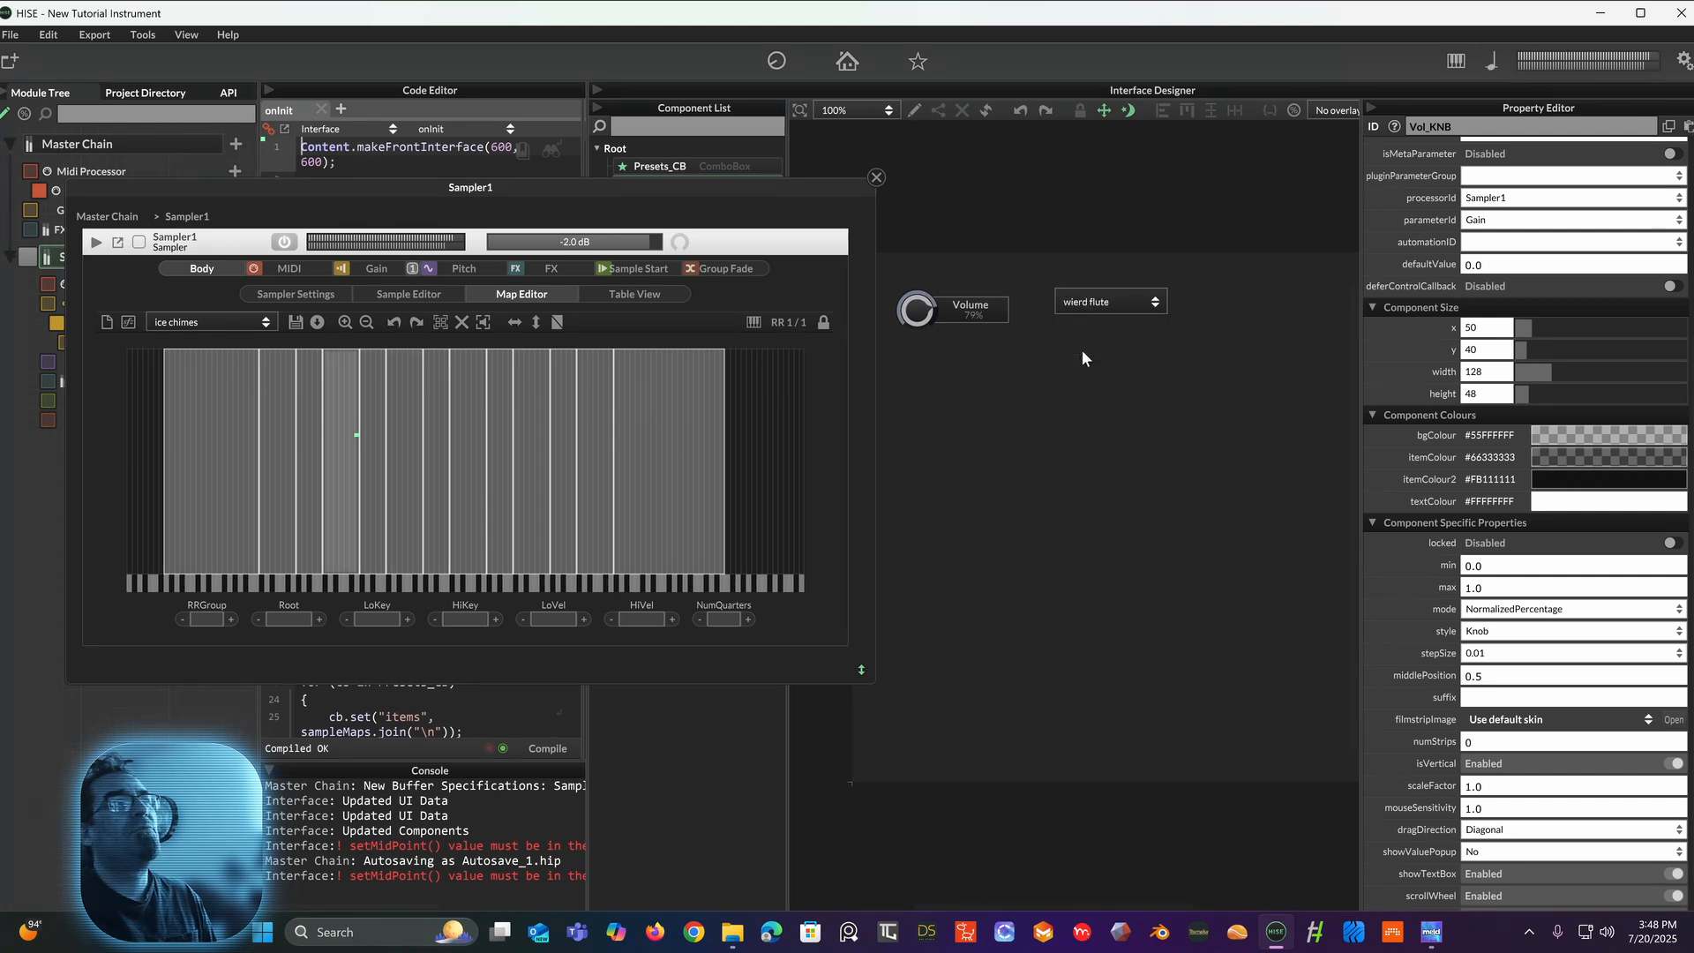
Step: Close the Sampler1 editor and recompile the interface script, testing the ComboBox with ice chimes and wierd flute
{"action": "left_click", "coordinate": [876, 178]}
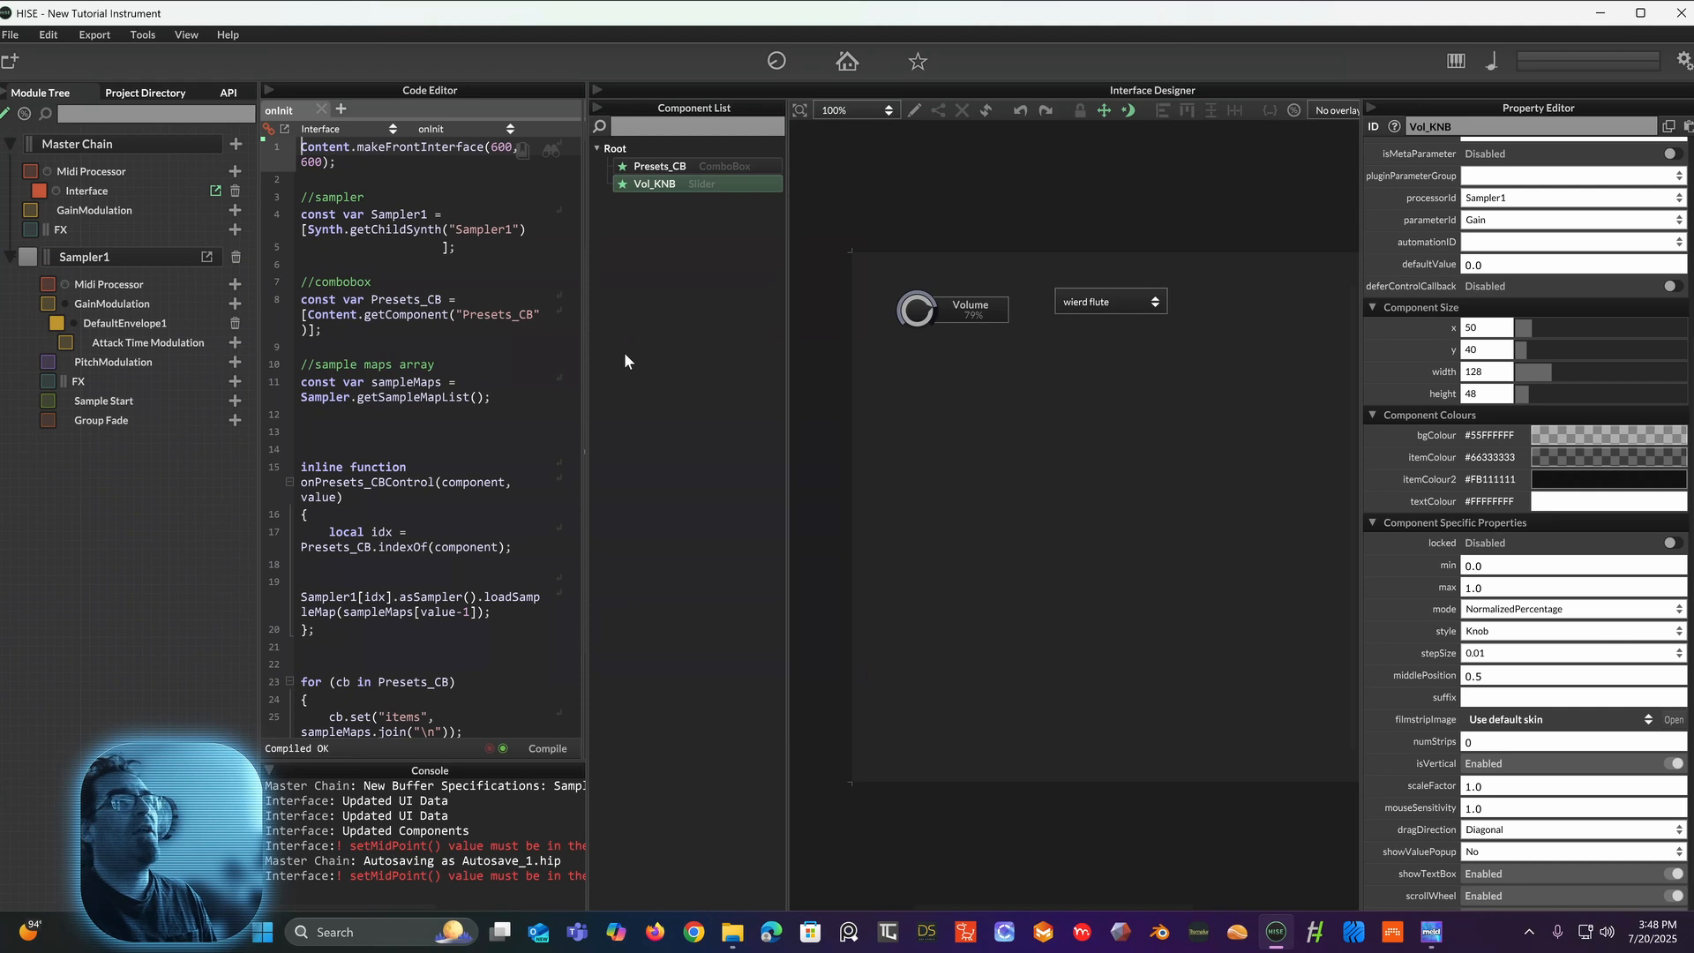
{"action": "left_click", "coordinate": [545, 749]}
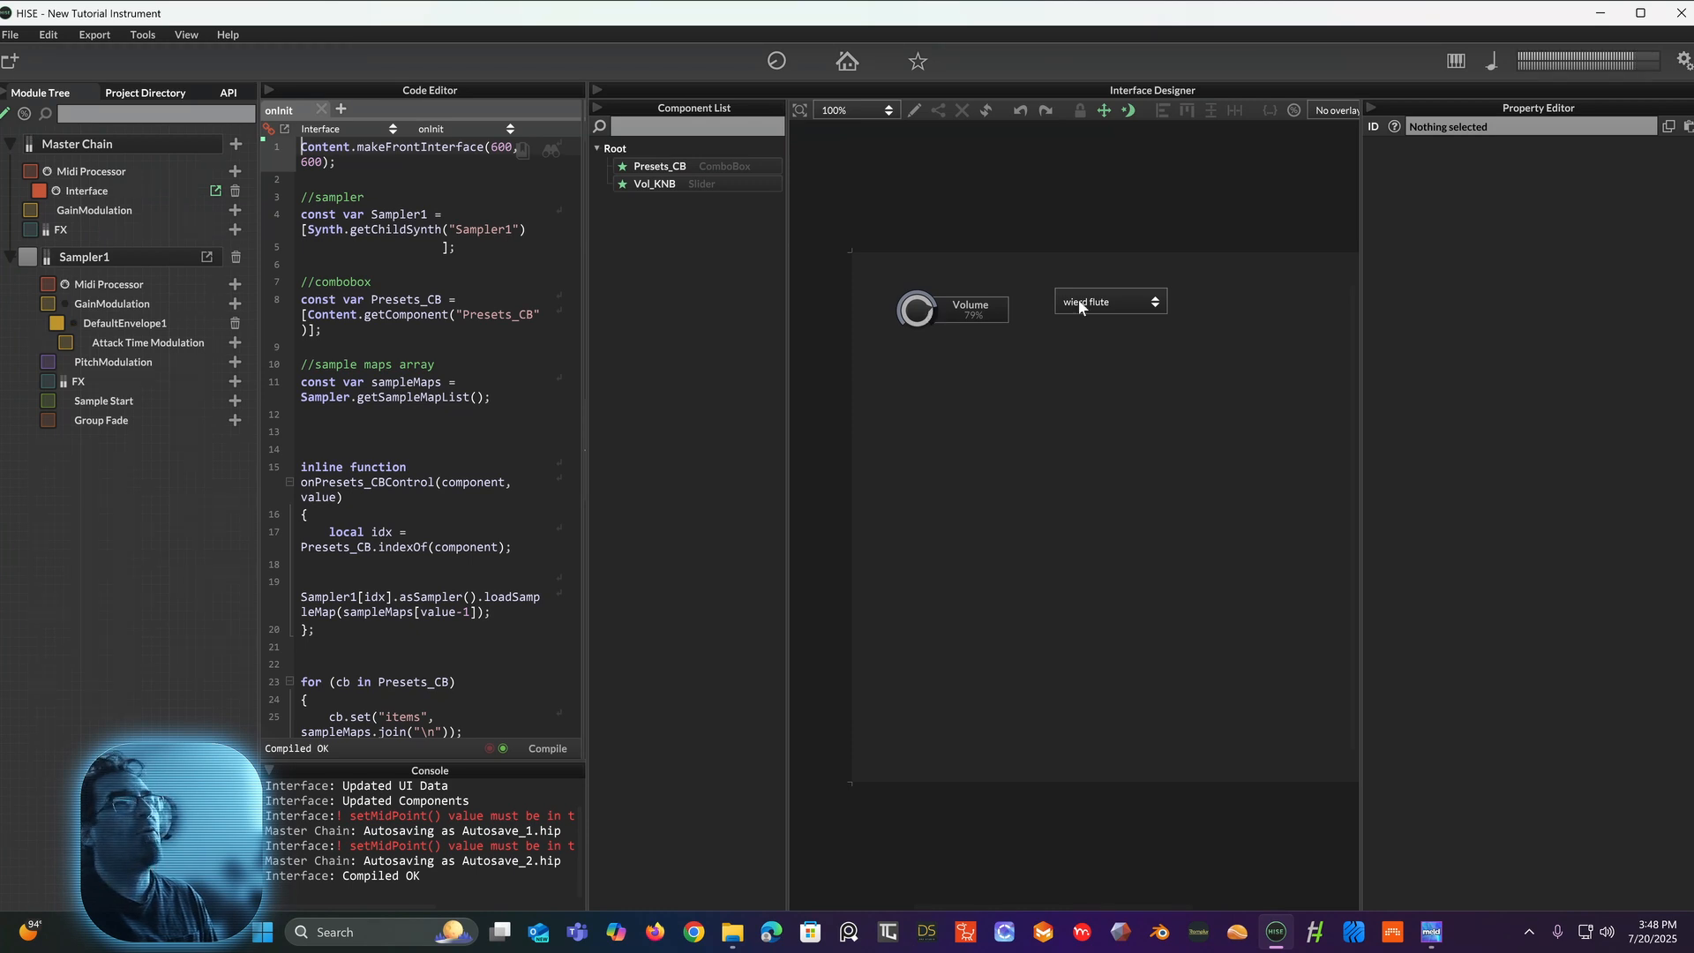
{"action": "left_click", "coordinate": [1114, 295]}
{"action": "left_click", "coordinate": [1101, 329]}
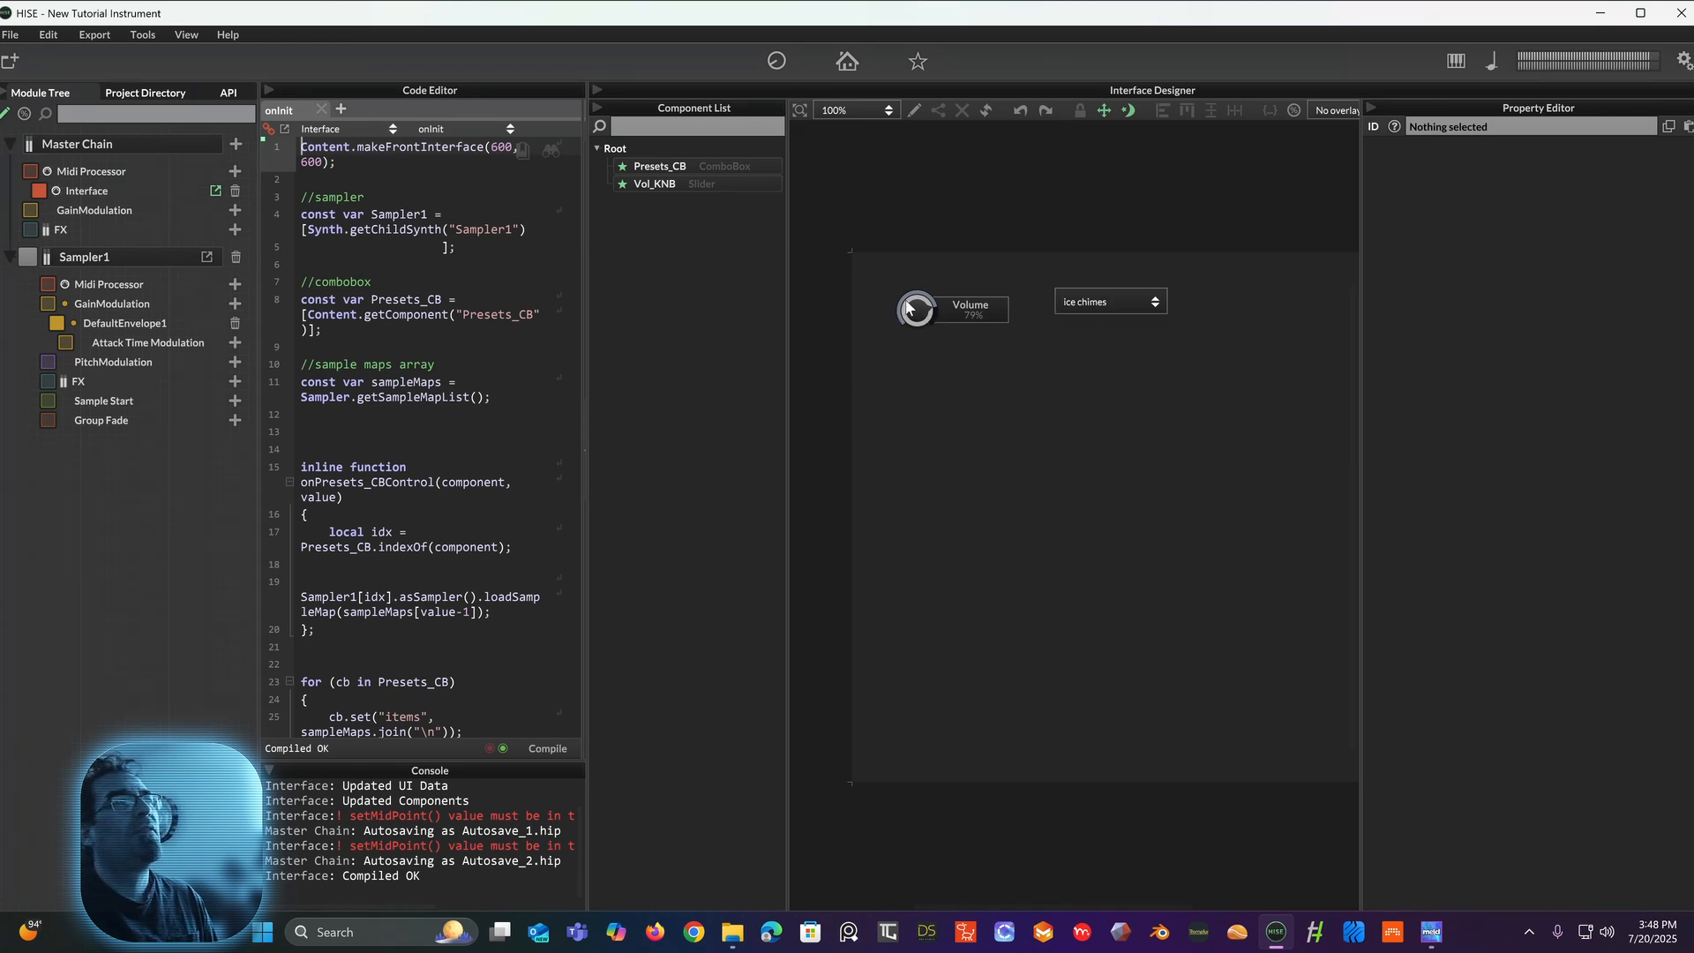
{"action": "left_click", "coordinate": [1089, 298]}
{"action": "left_click", "coordinate": [1076, 340]}
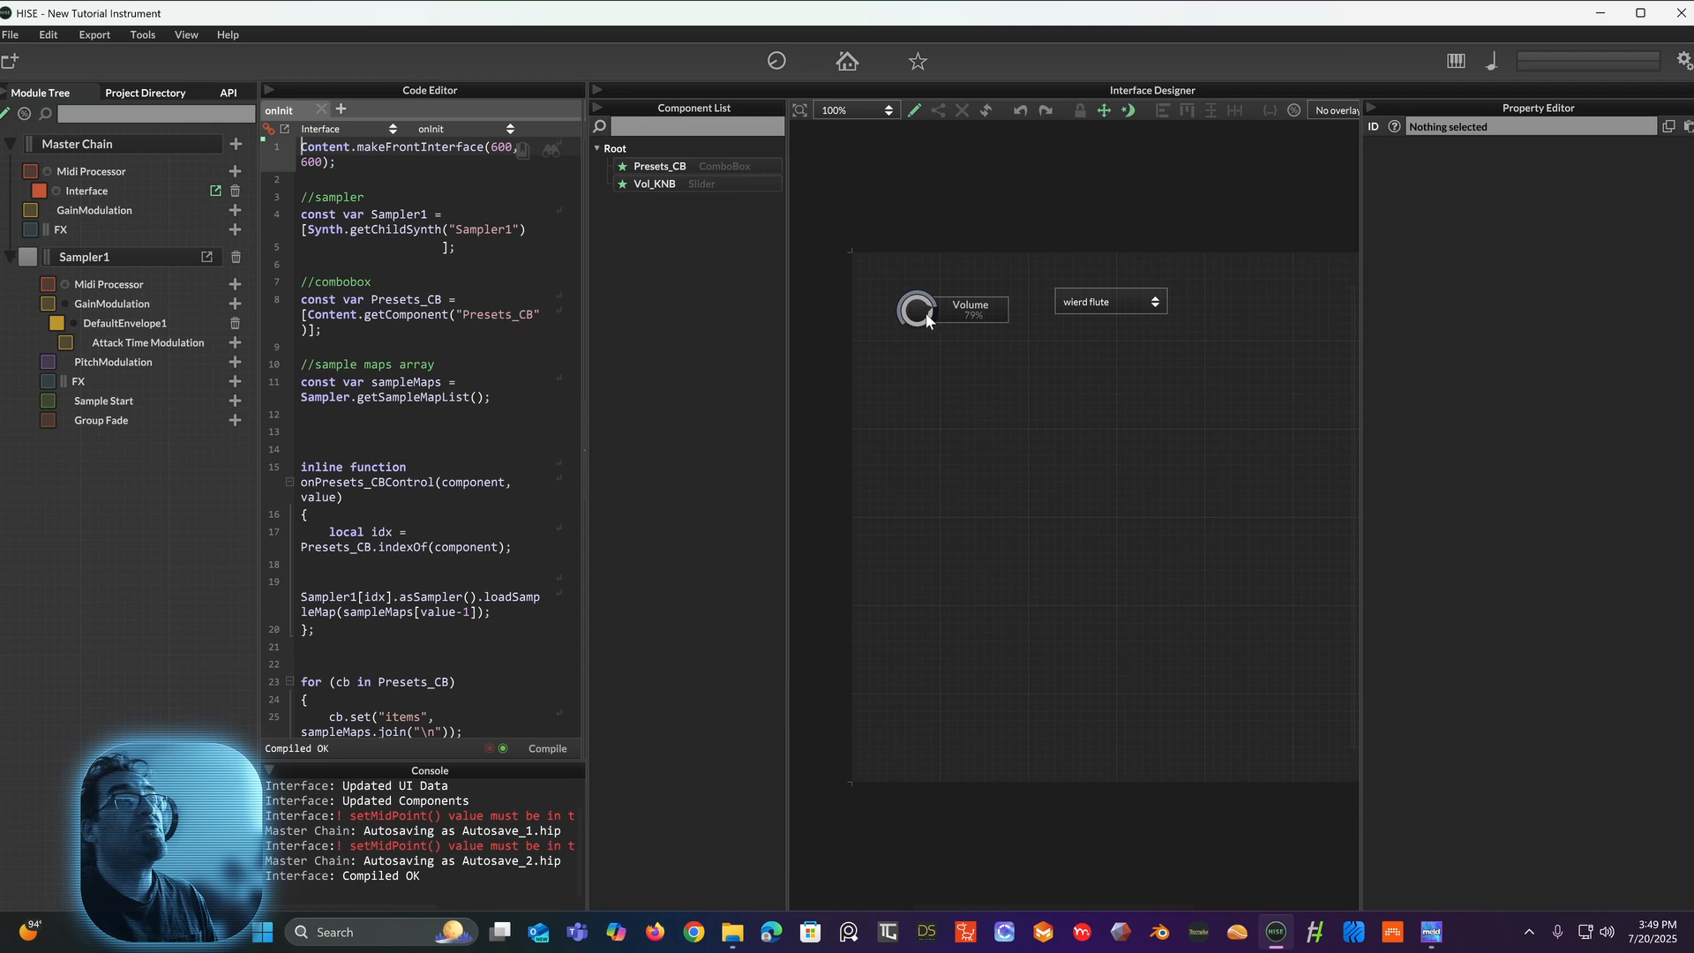
Step: Move the Volume knob up to y 30, level with the ComboBox, and open the interface preview
{"action": "left_click_drag", "start_coordinate": [930, 320], "coordinate": [947, 312]}
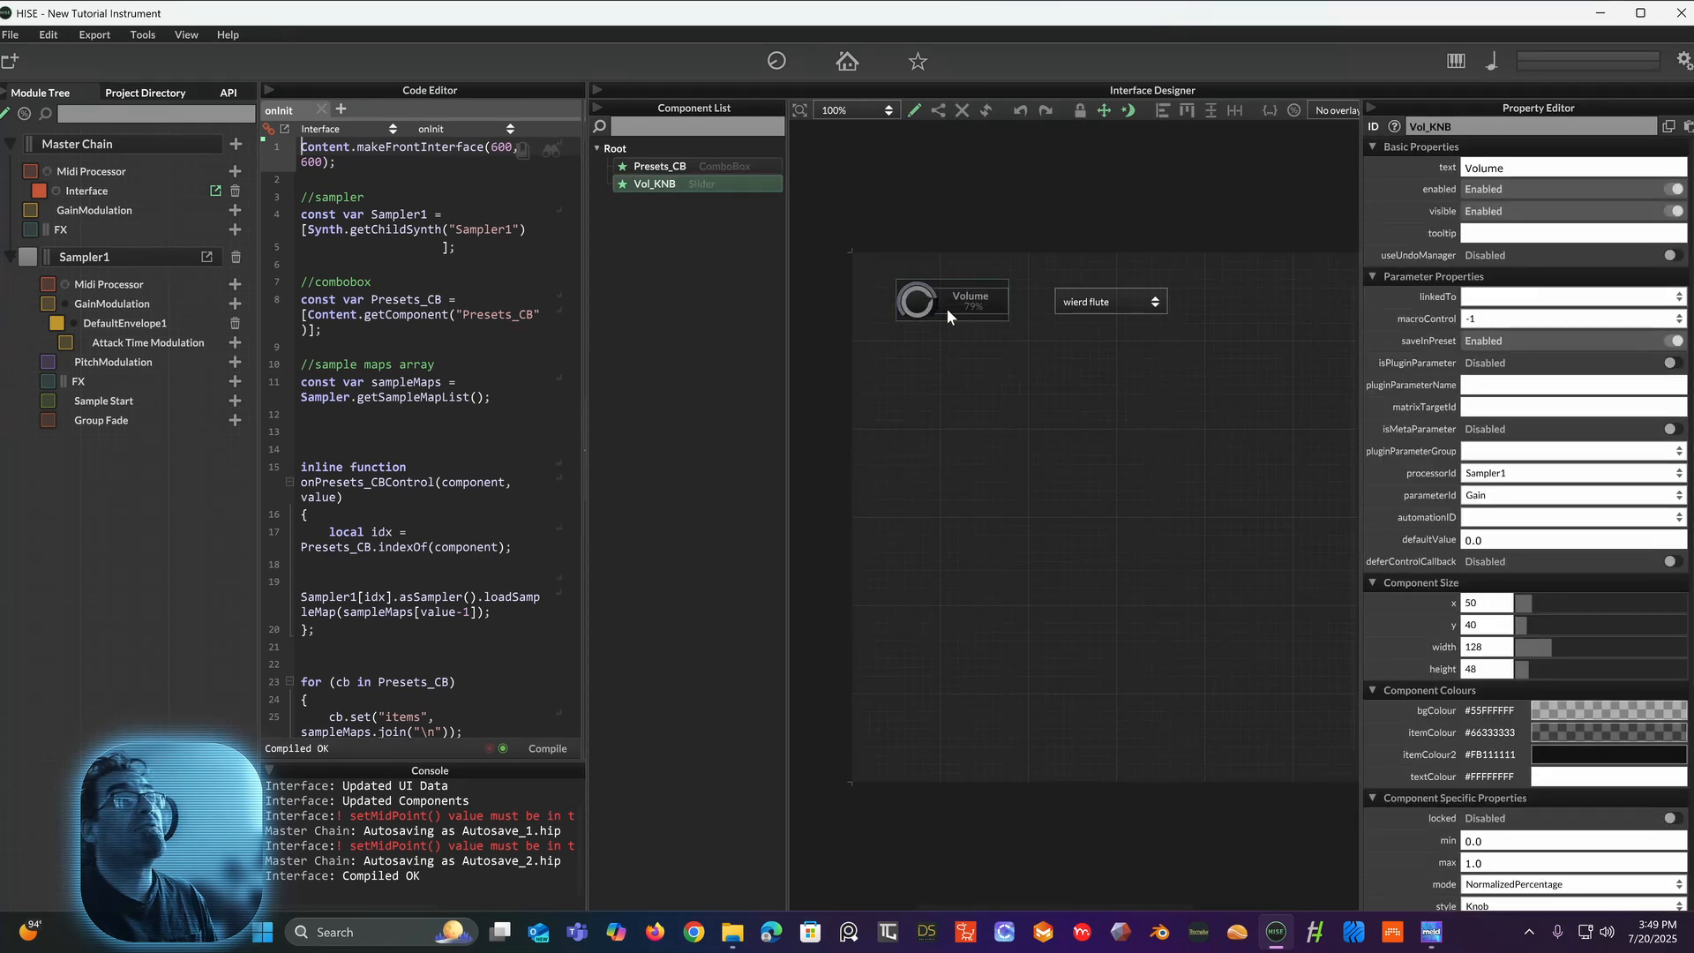
{"action": "left_click", "coordinate": [913, 110]}
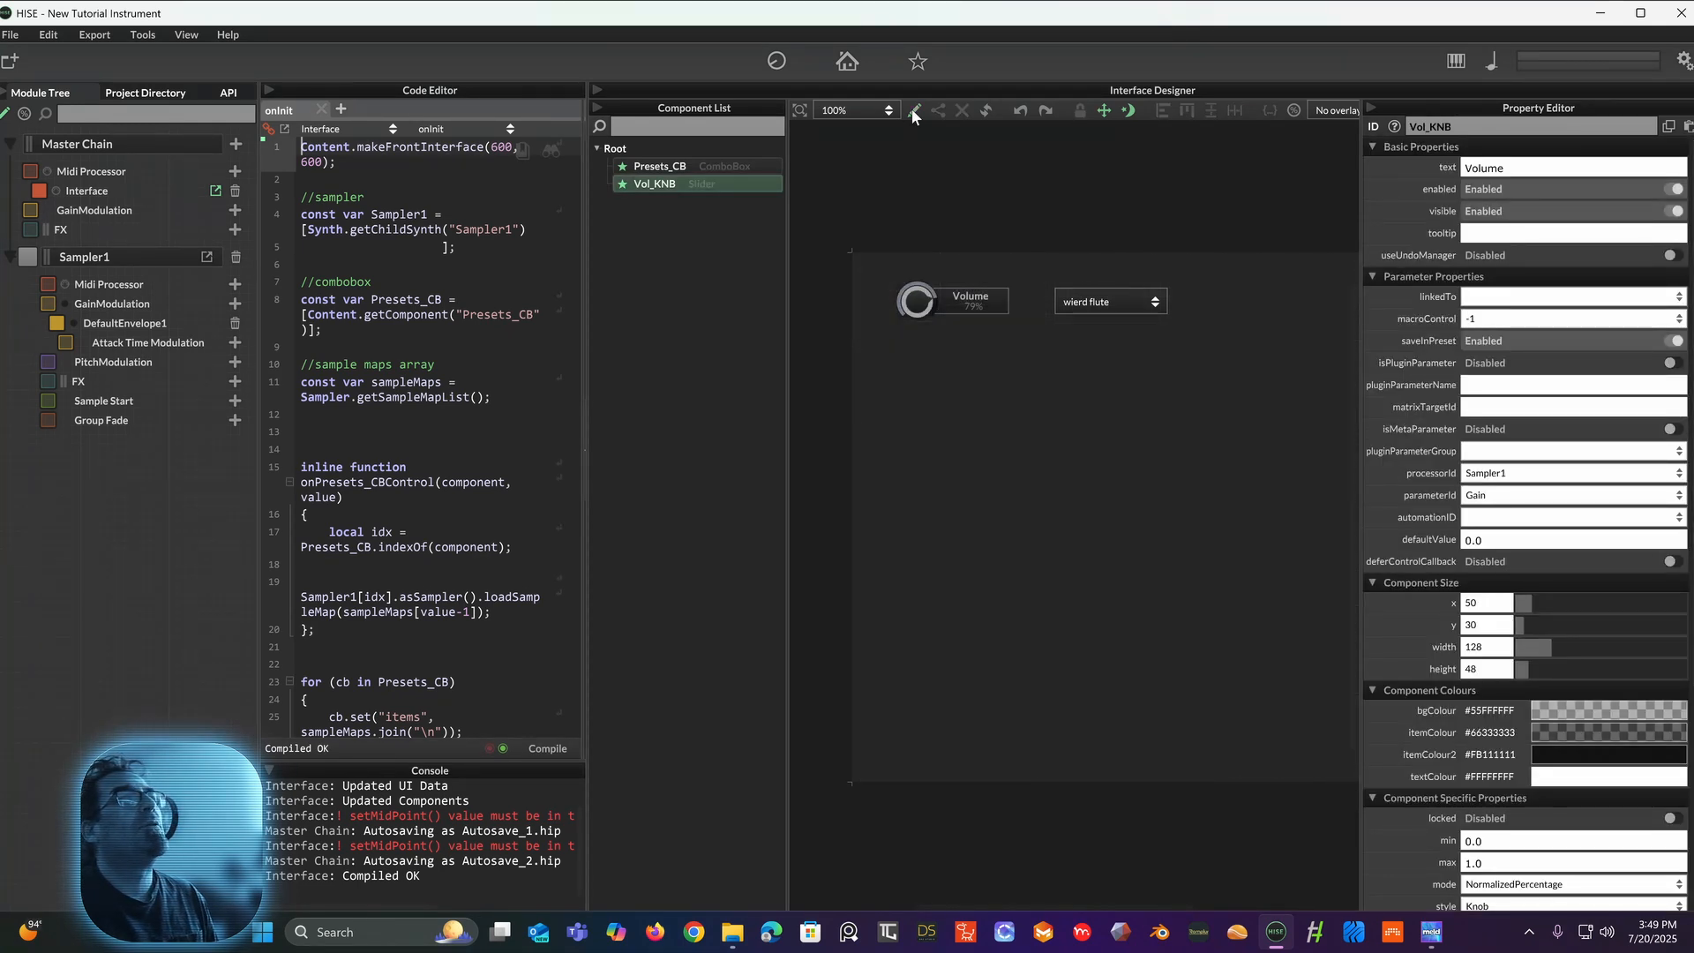
{"action": "left_click", "coordinate": [851, 62]}
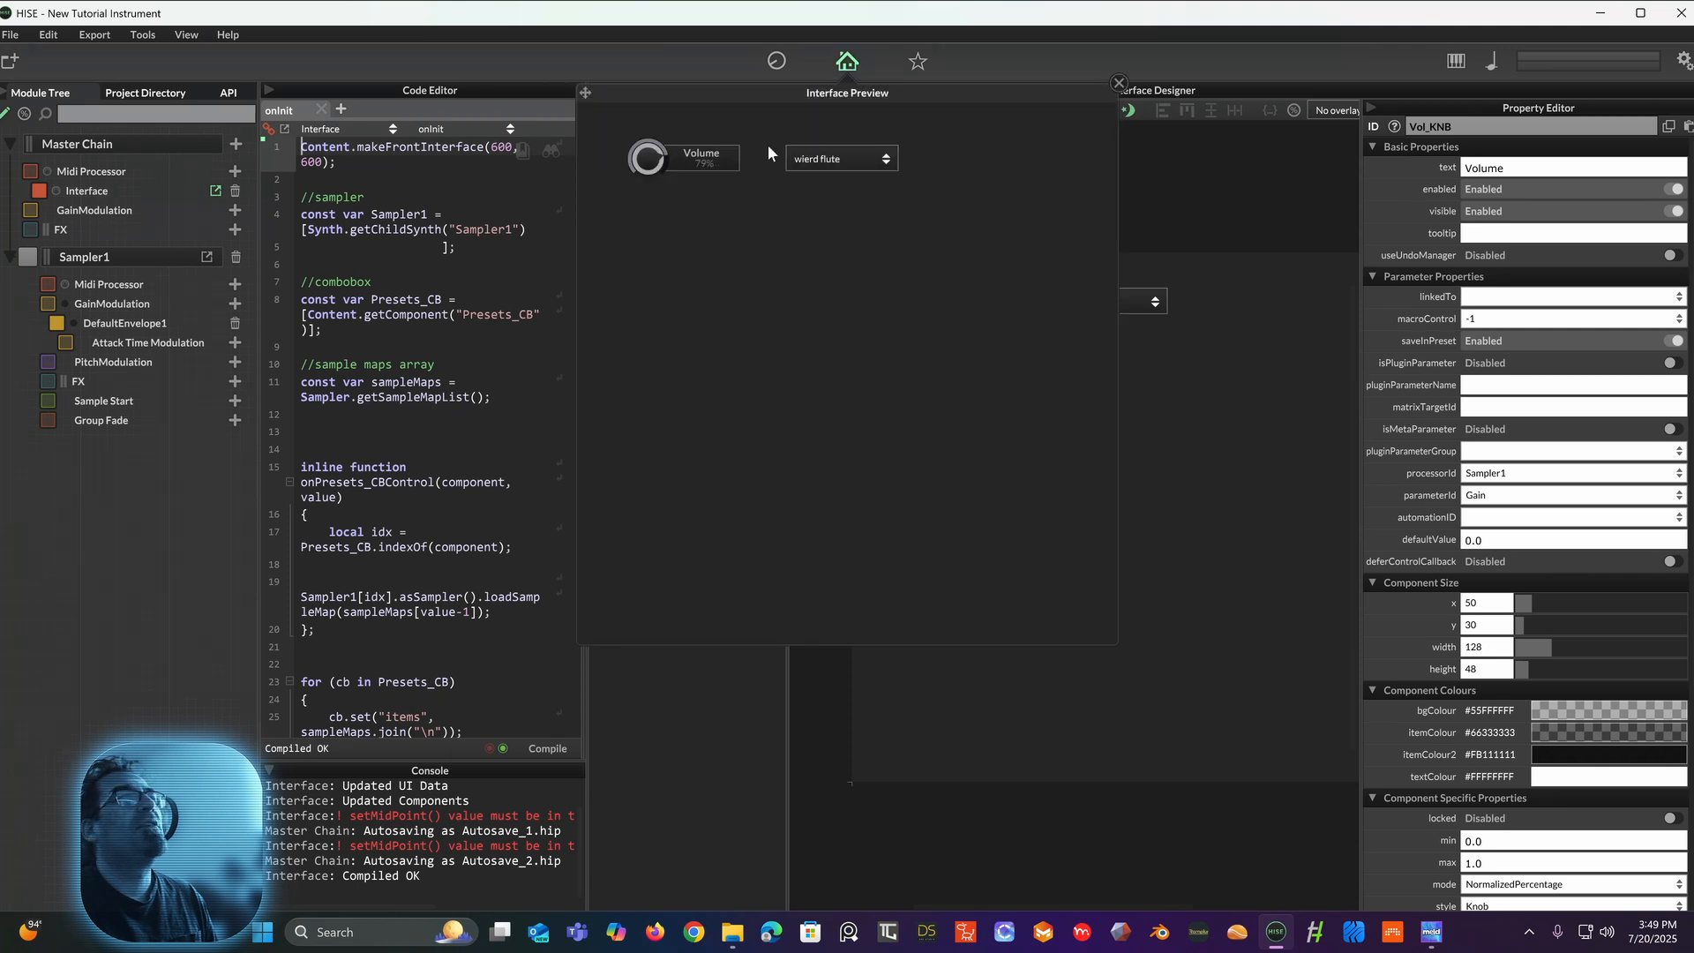
Step: Switch the ComboBox in the interface preview between wierd flute and ice chimes while playing notes, ending on ice chimes
{"action": "left_click", "coordinate": [832, 161]}
{"action": "left_click", "coordinate": [838, 194]}
{"action": "left_click", "coordinate": [837, 160]}
{"action": "left_click", "coordinate": [833, 193]}
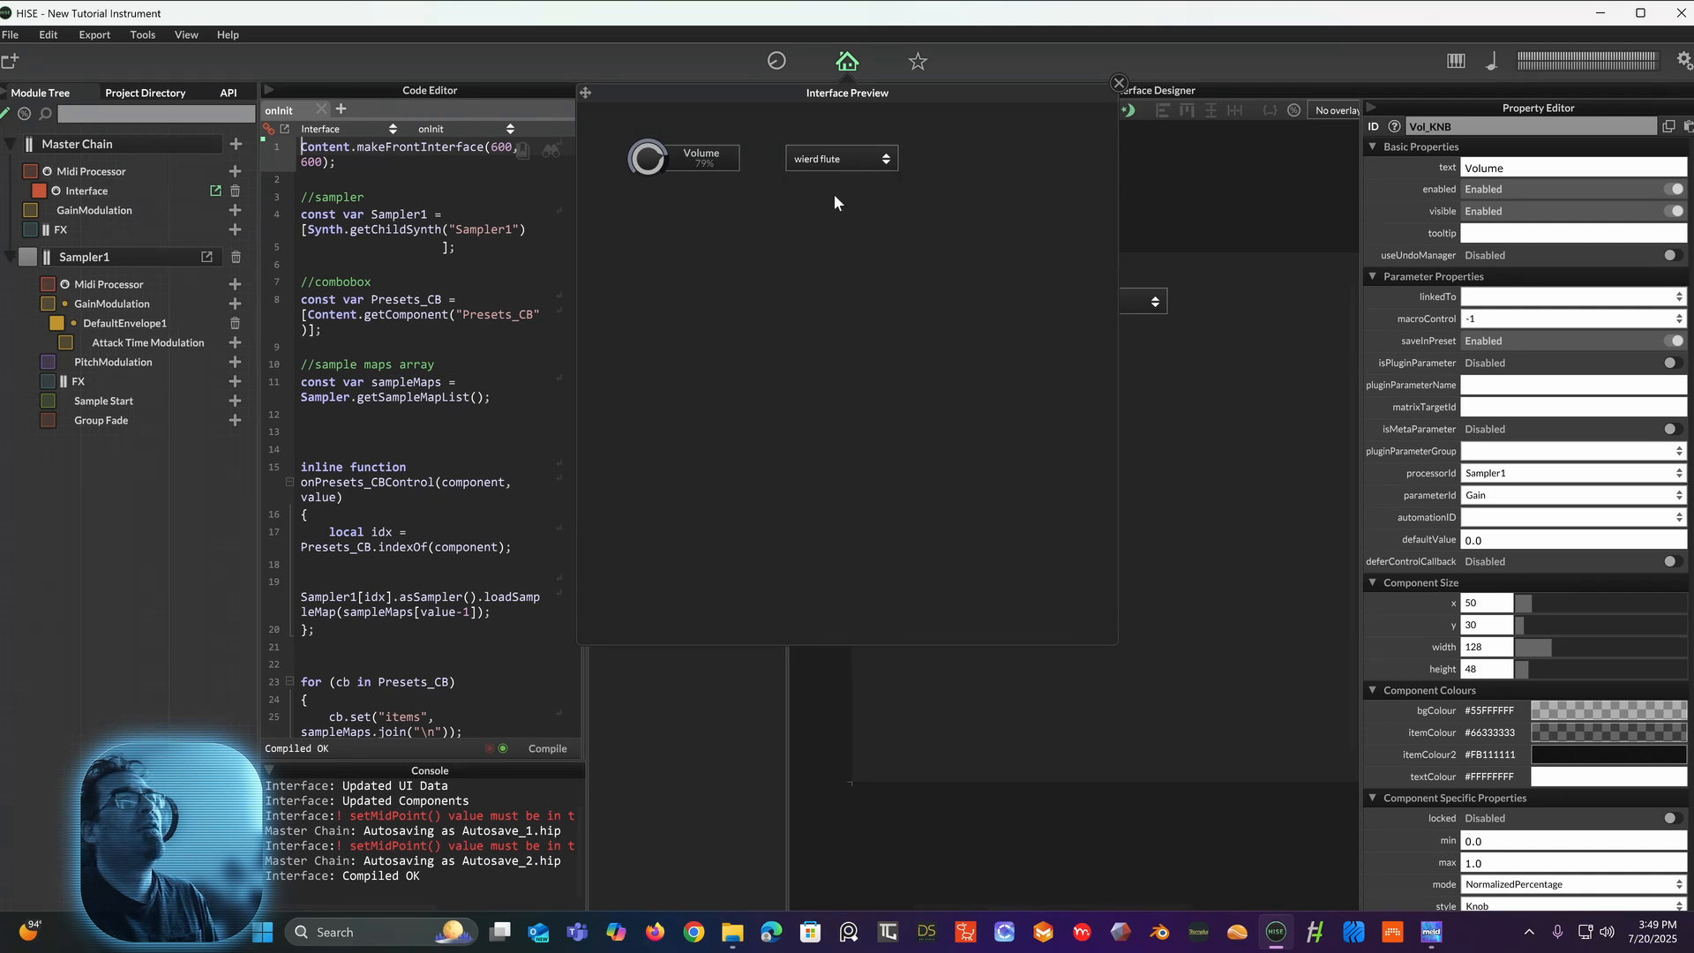
{"action": "left_click", "coordinate": [860, 159]}
{"action": "left_click", "coordinate": [854, 188]}
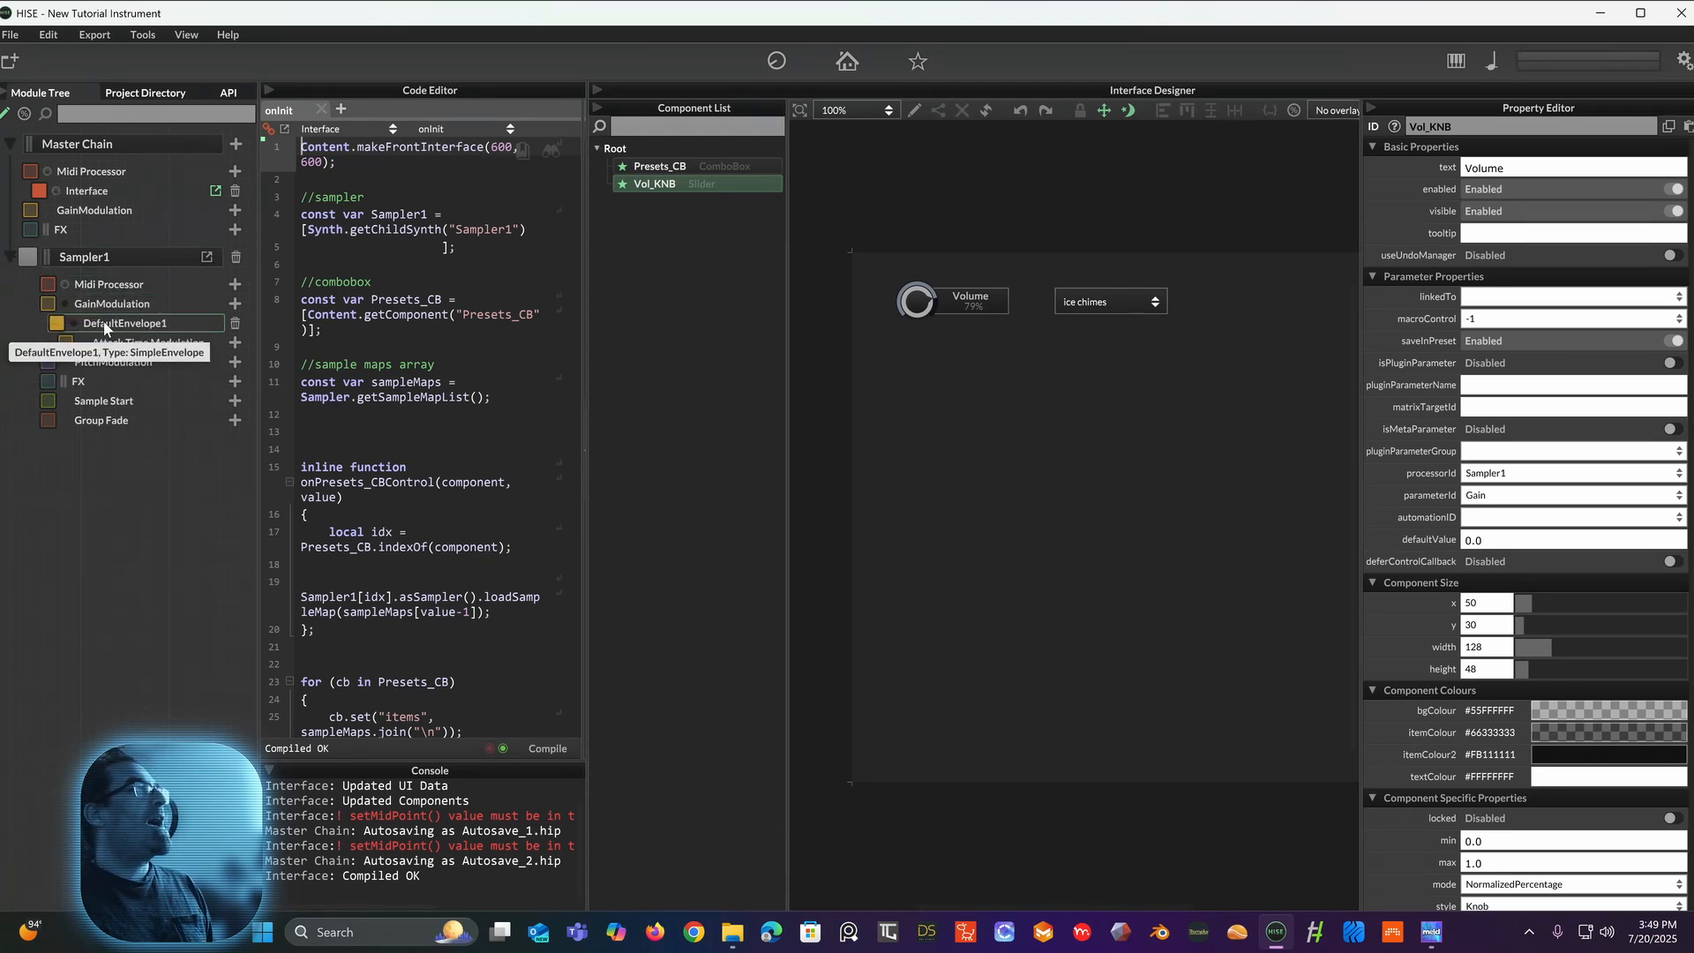
{"action": "left_click", "coordinate": [232, 306]}
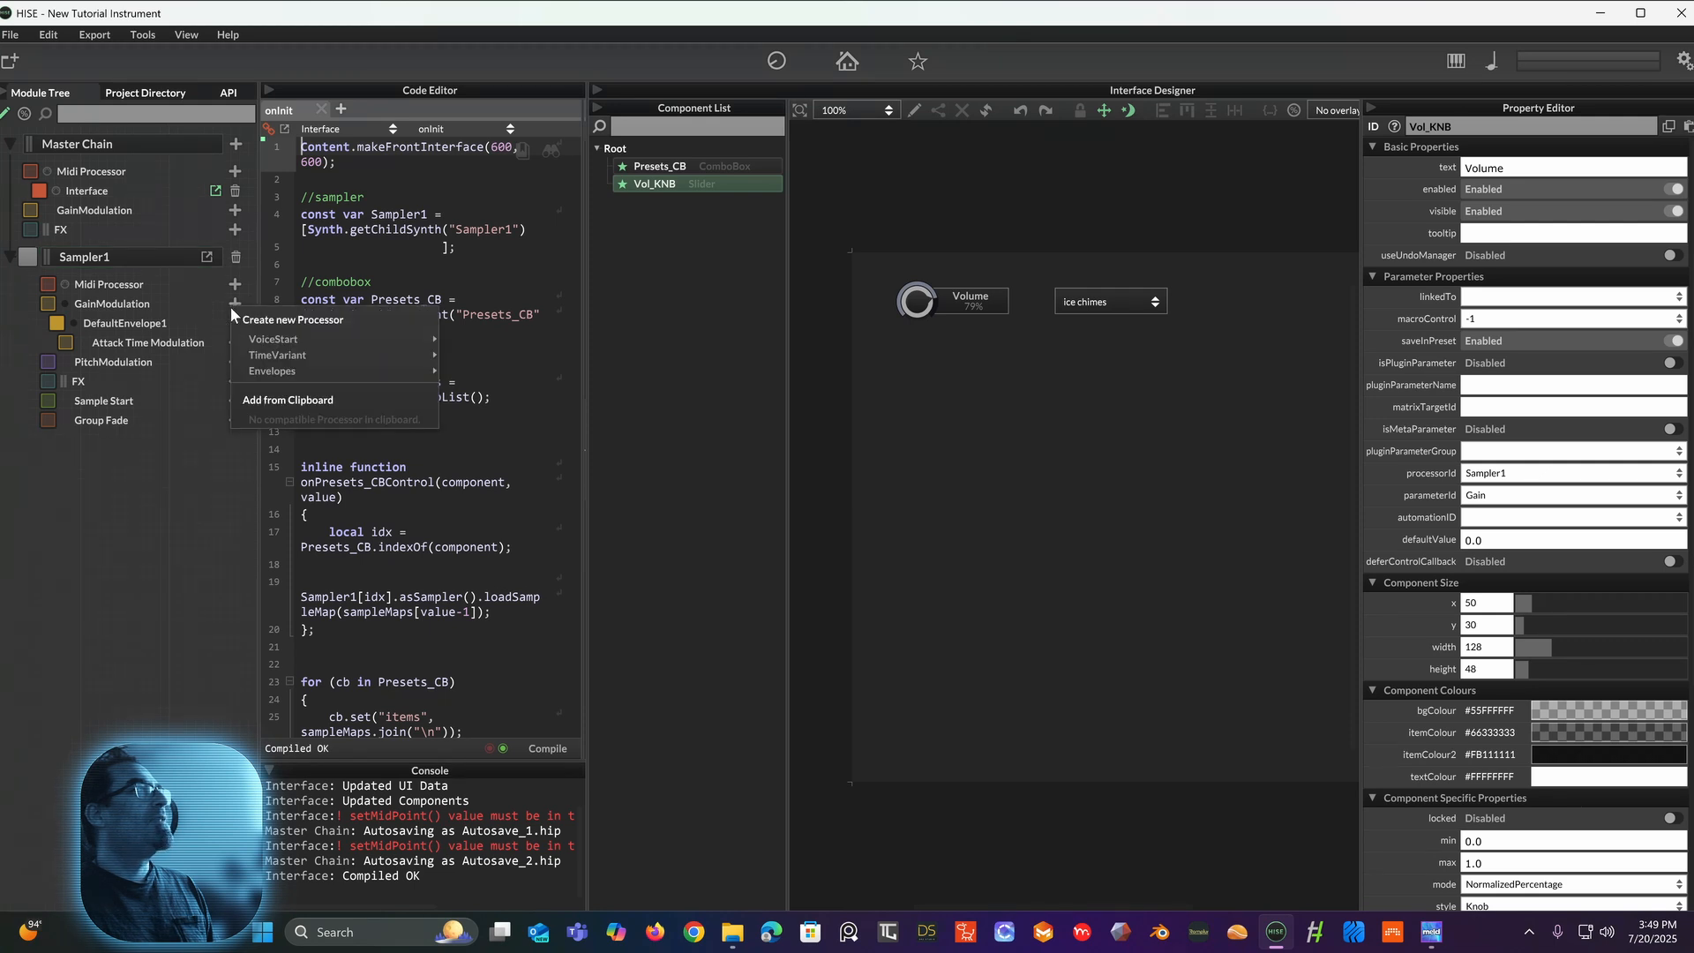
{"action": "left_click", "coordinate": [123, 303]}
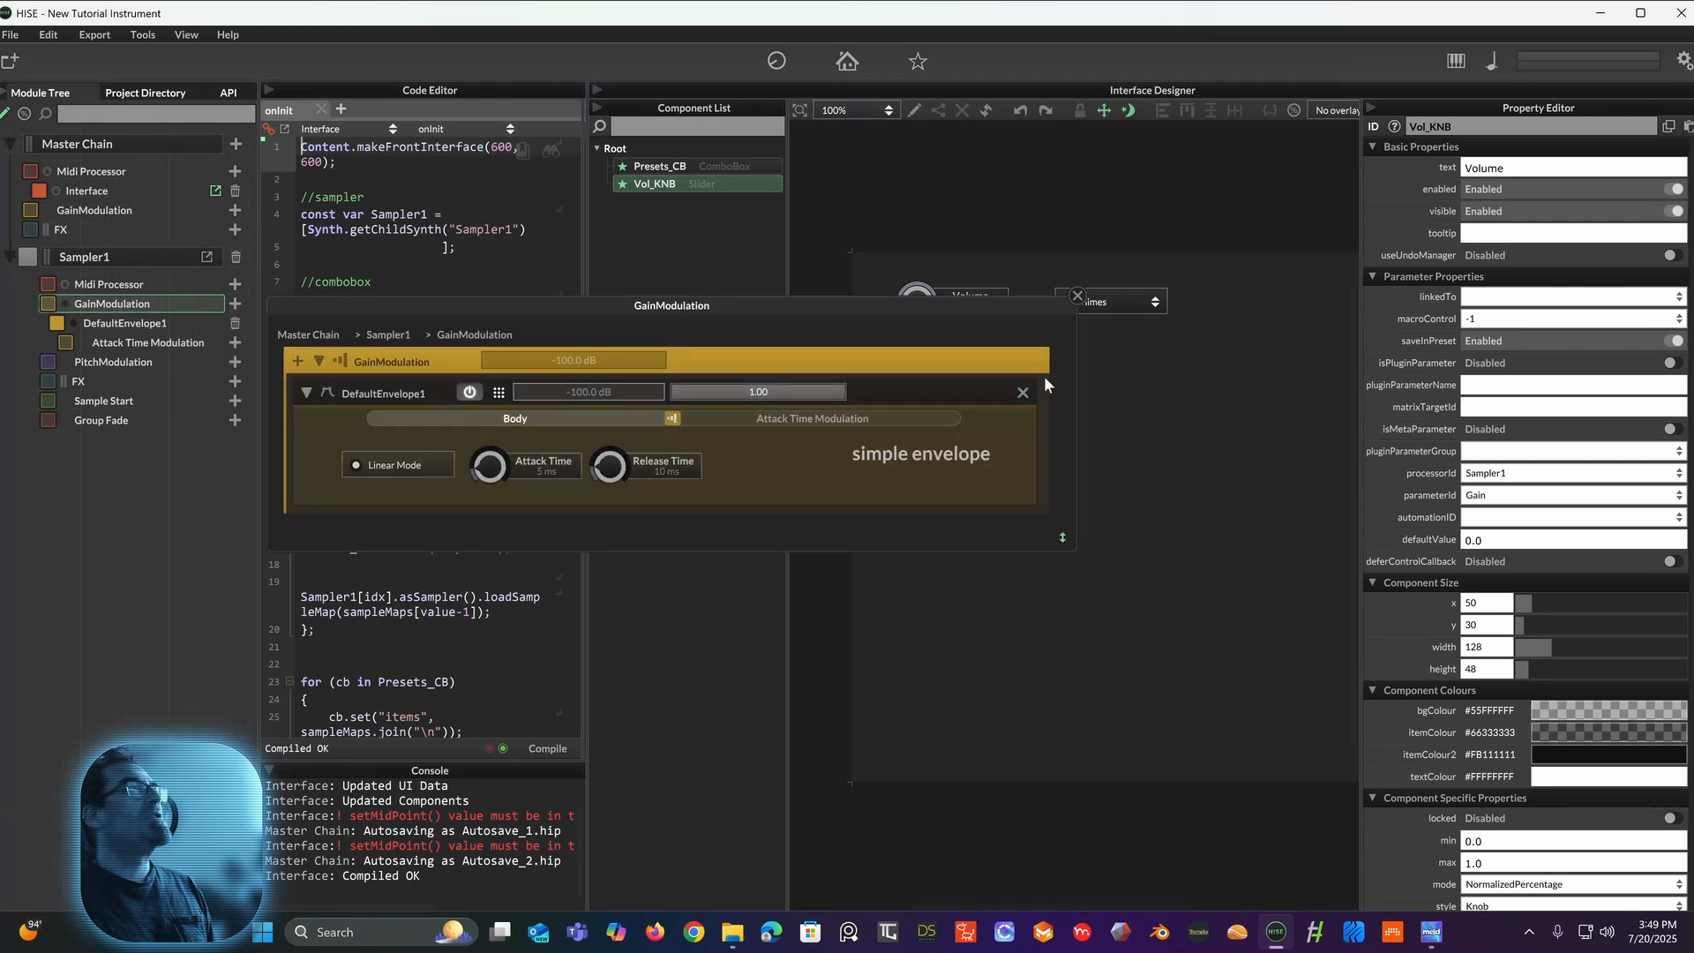
{"action": "left_click", "coordinate": [1076, 297]}
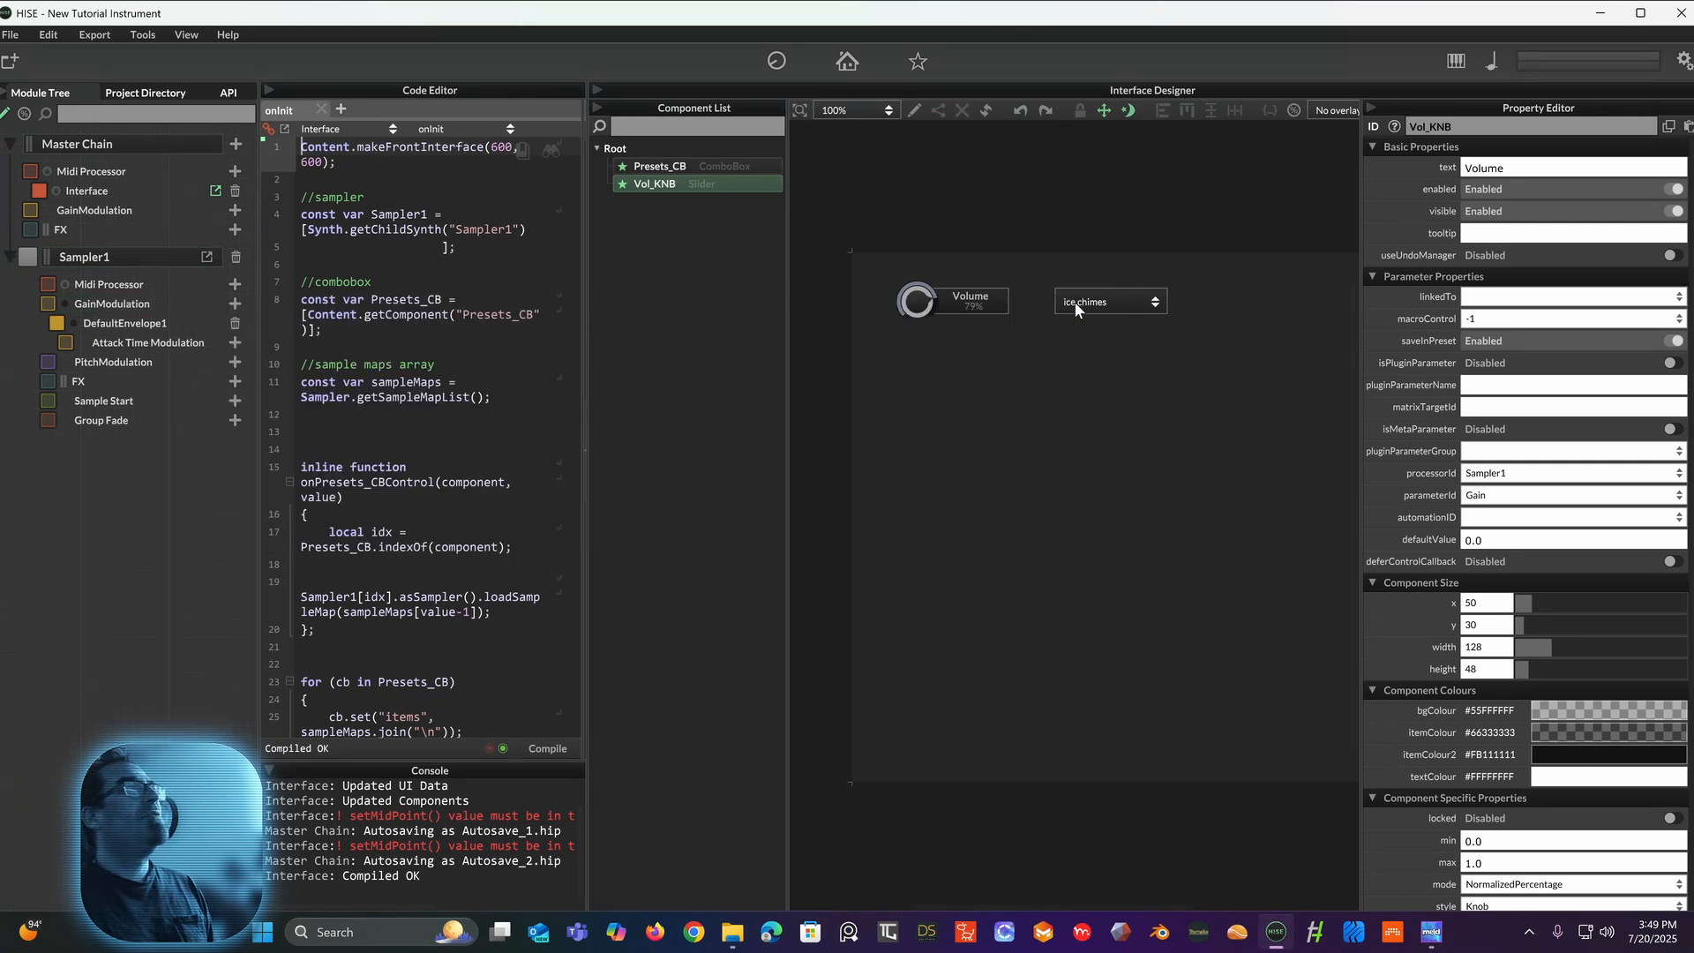
Step: Open Sampler1's GainModulation editor and test DefaultEnvelope1 with 20000 ms attack, ending at 0 ms attack and about 434 ms release
{"action": "left_click", "coordinate": [113, 303]}
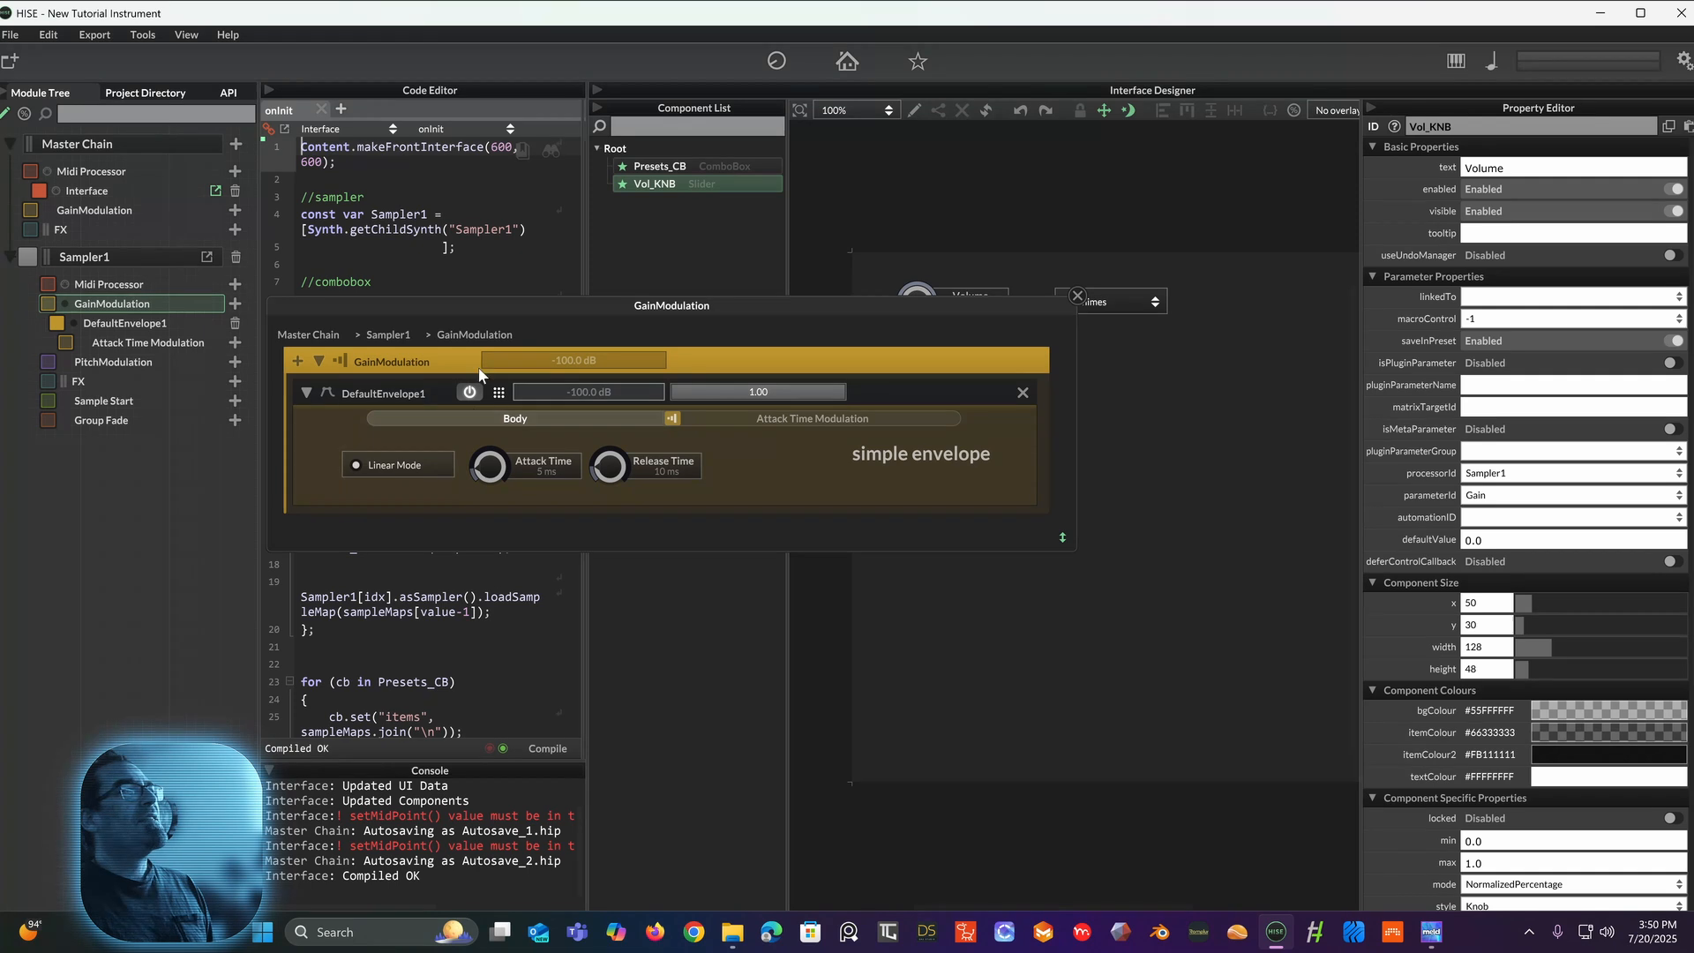
{"action": "left_click_drag", "start_coordinate": [488, 474], "coordinate": [484, 535]}
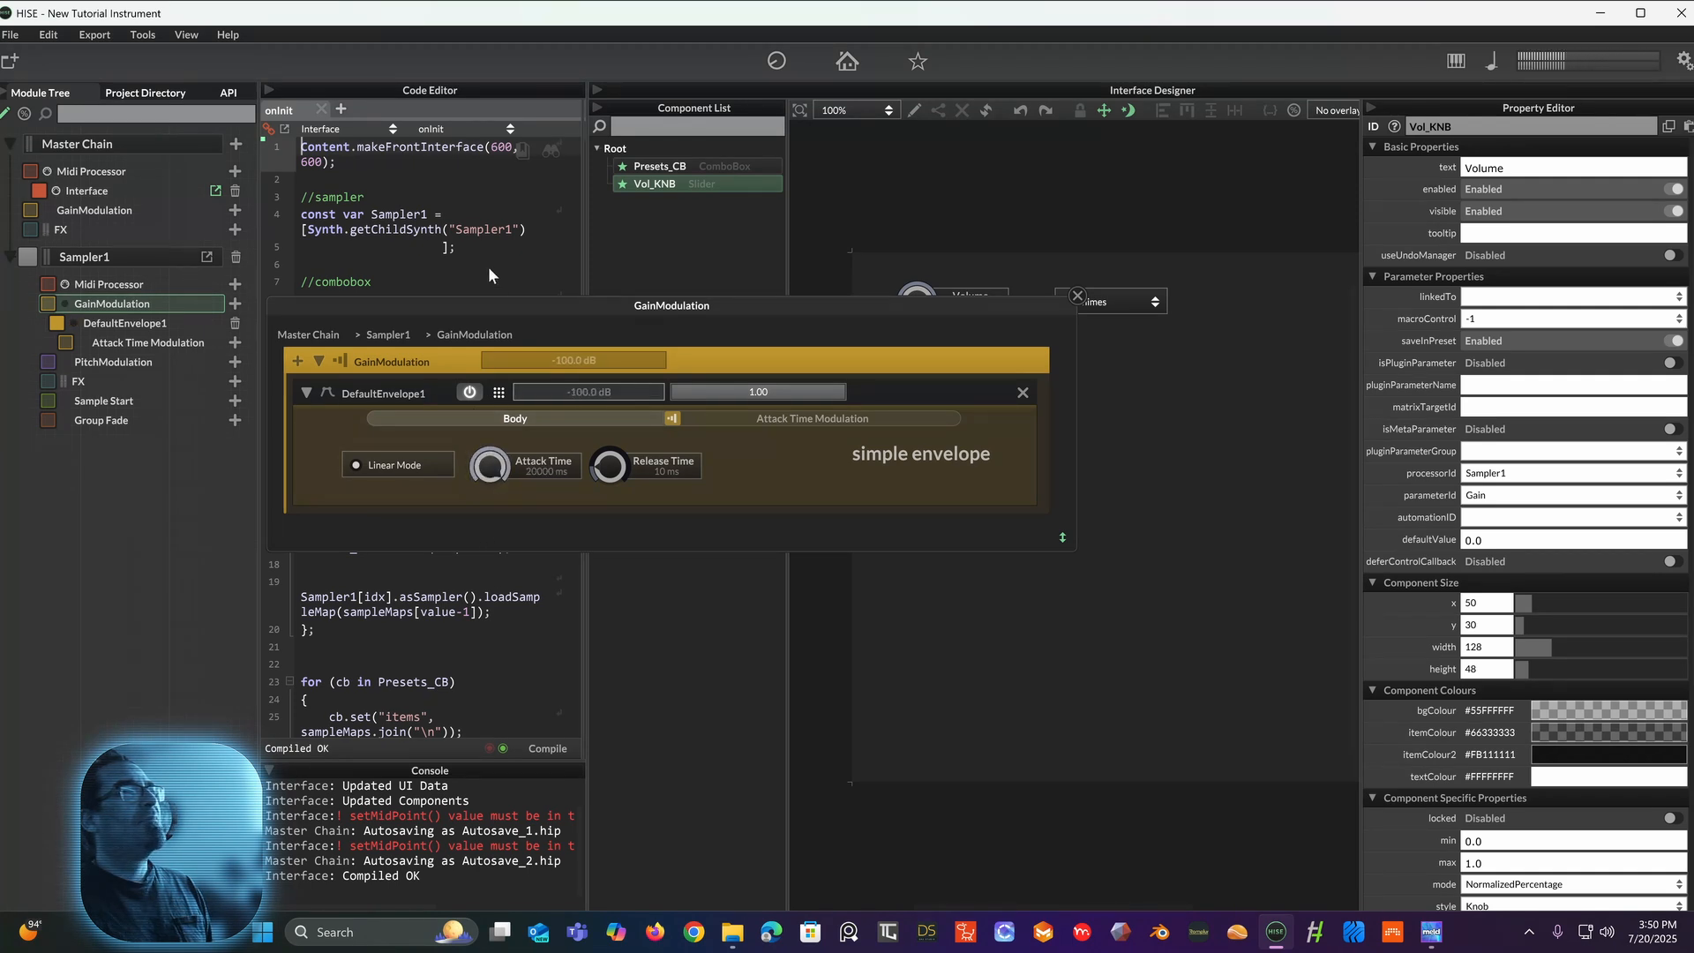
{"action": "left_click_drag", "start_coordinate": [480, 311], "coordinate": [530, 520]}
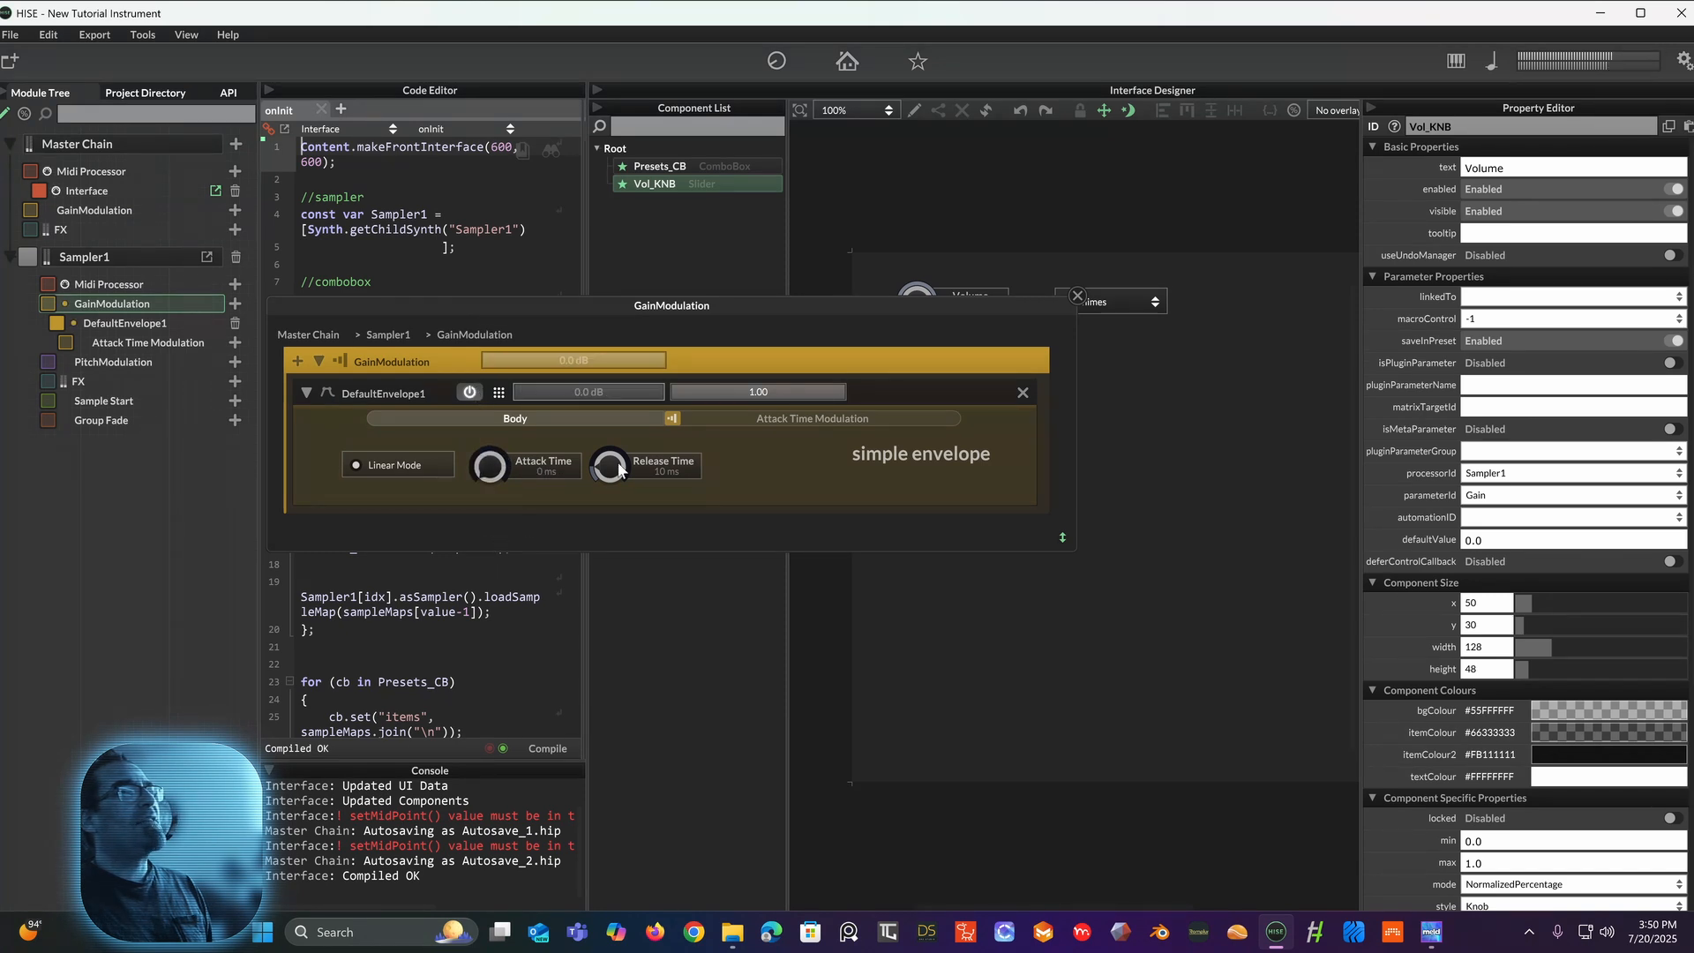
{"action": "mouse_move", "coordinate": [607, 467]}
{"action": "left_mouse_down"}
{"action": "mouse_move", "coordinate": [614, 369]}
{"action": "mouse_move", "coordinate": [602, 501]}
{"action": "mouse_move", "coordinate": [612, 456]}
{"action": "left_mouse_up"}
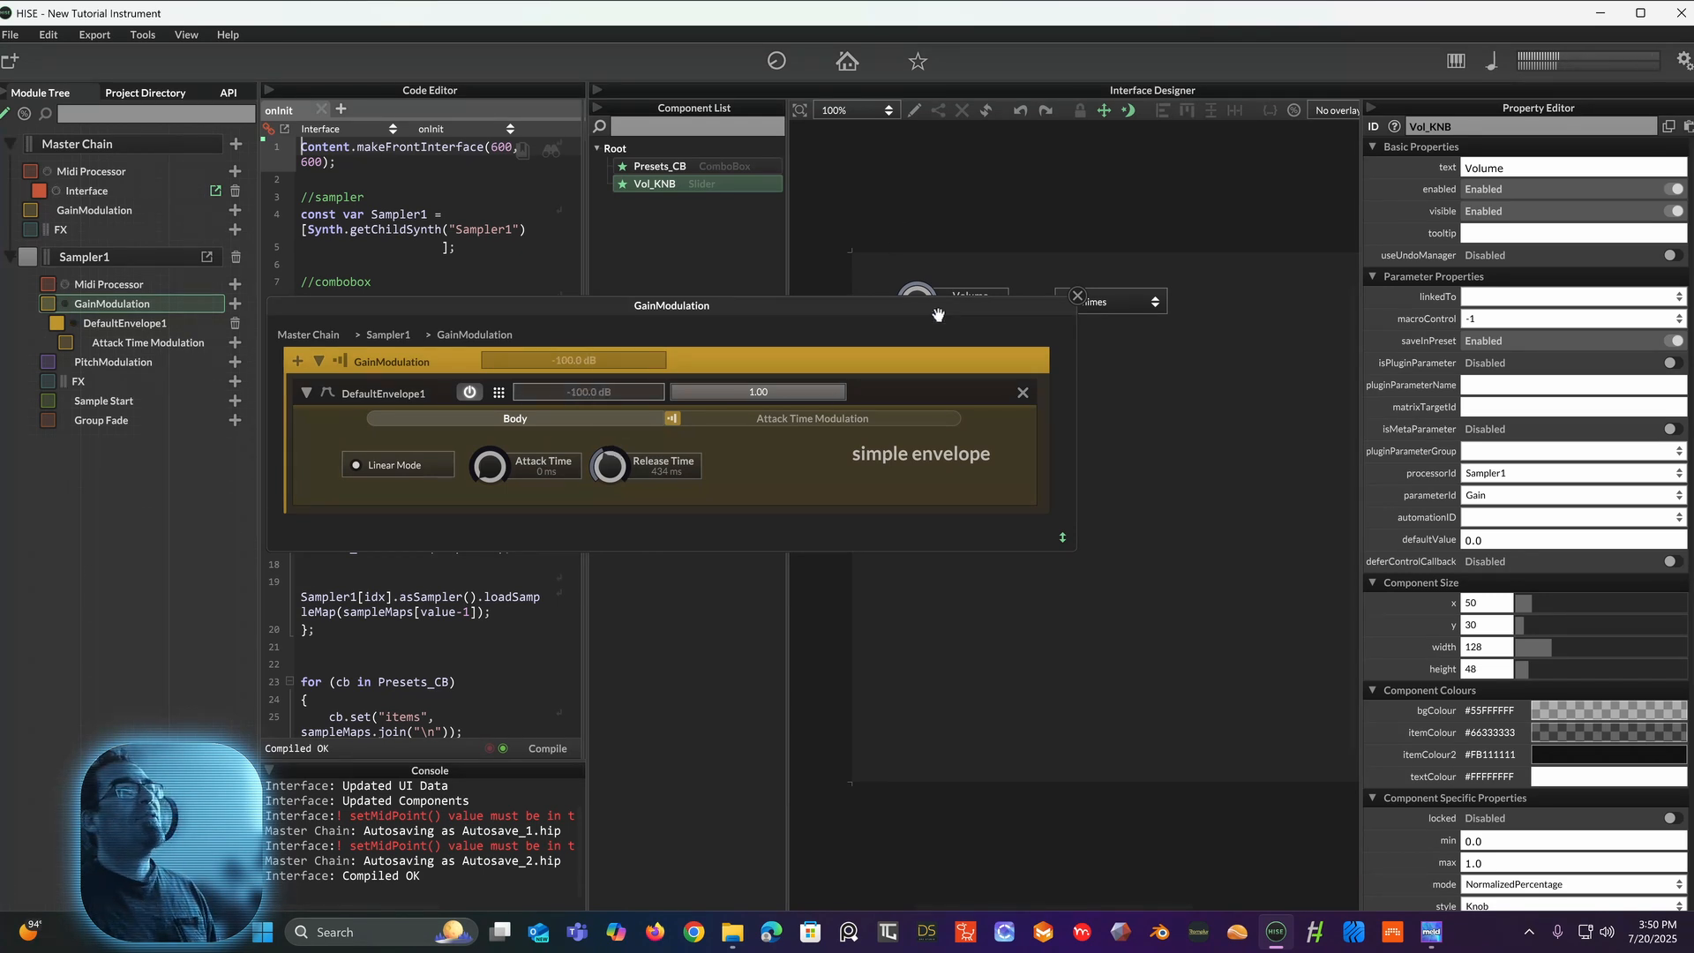
Step: Load wierd flute through the ComboBox, lower DefaultEnvelope1's release time to about 6 ms, and close the GainModulation editor
{"action": "left_click_drag", "start_coordinate": [935, 307], "coordinate": [909, 349]}
{"action": "left_click", "coordinate": [1109, 305]}
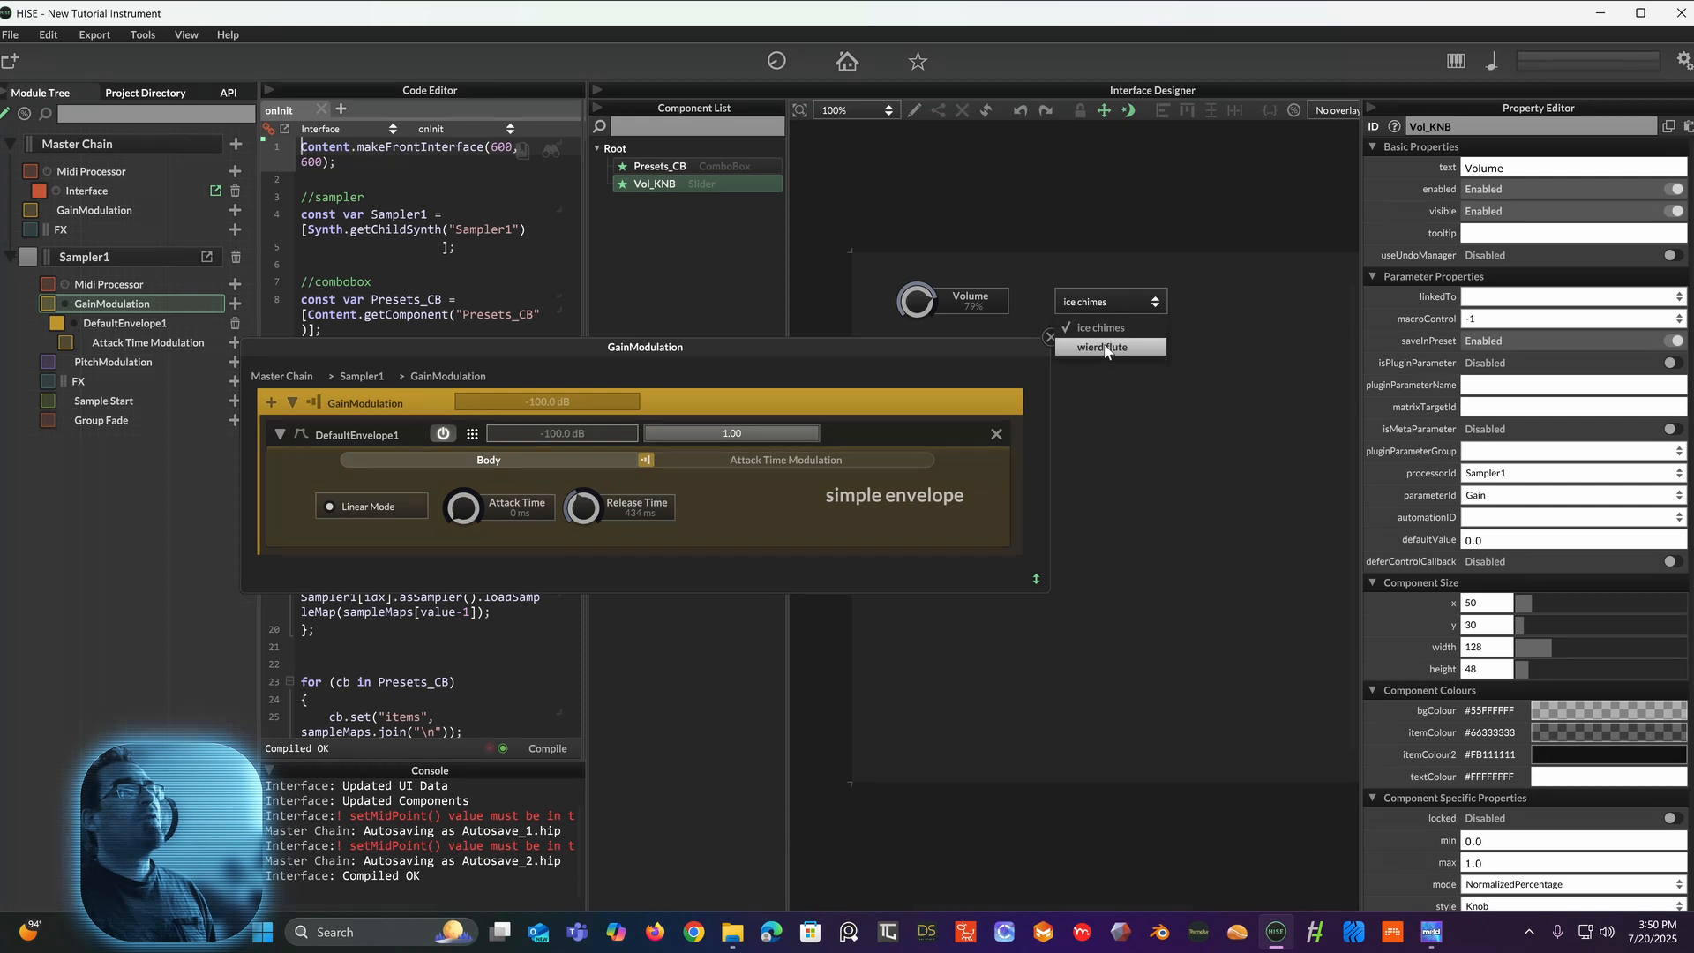
{"action": "left_click", "coordinate": [1094, 343]}
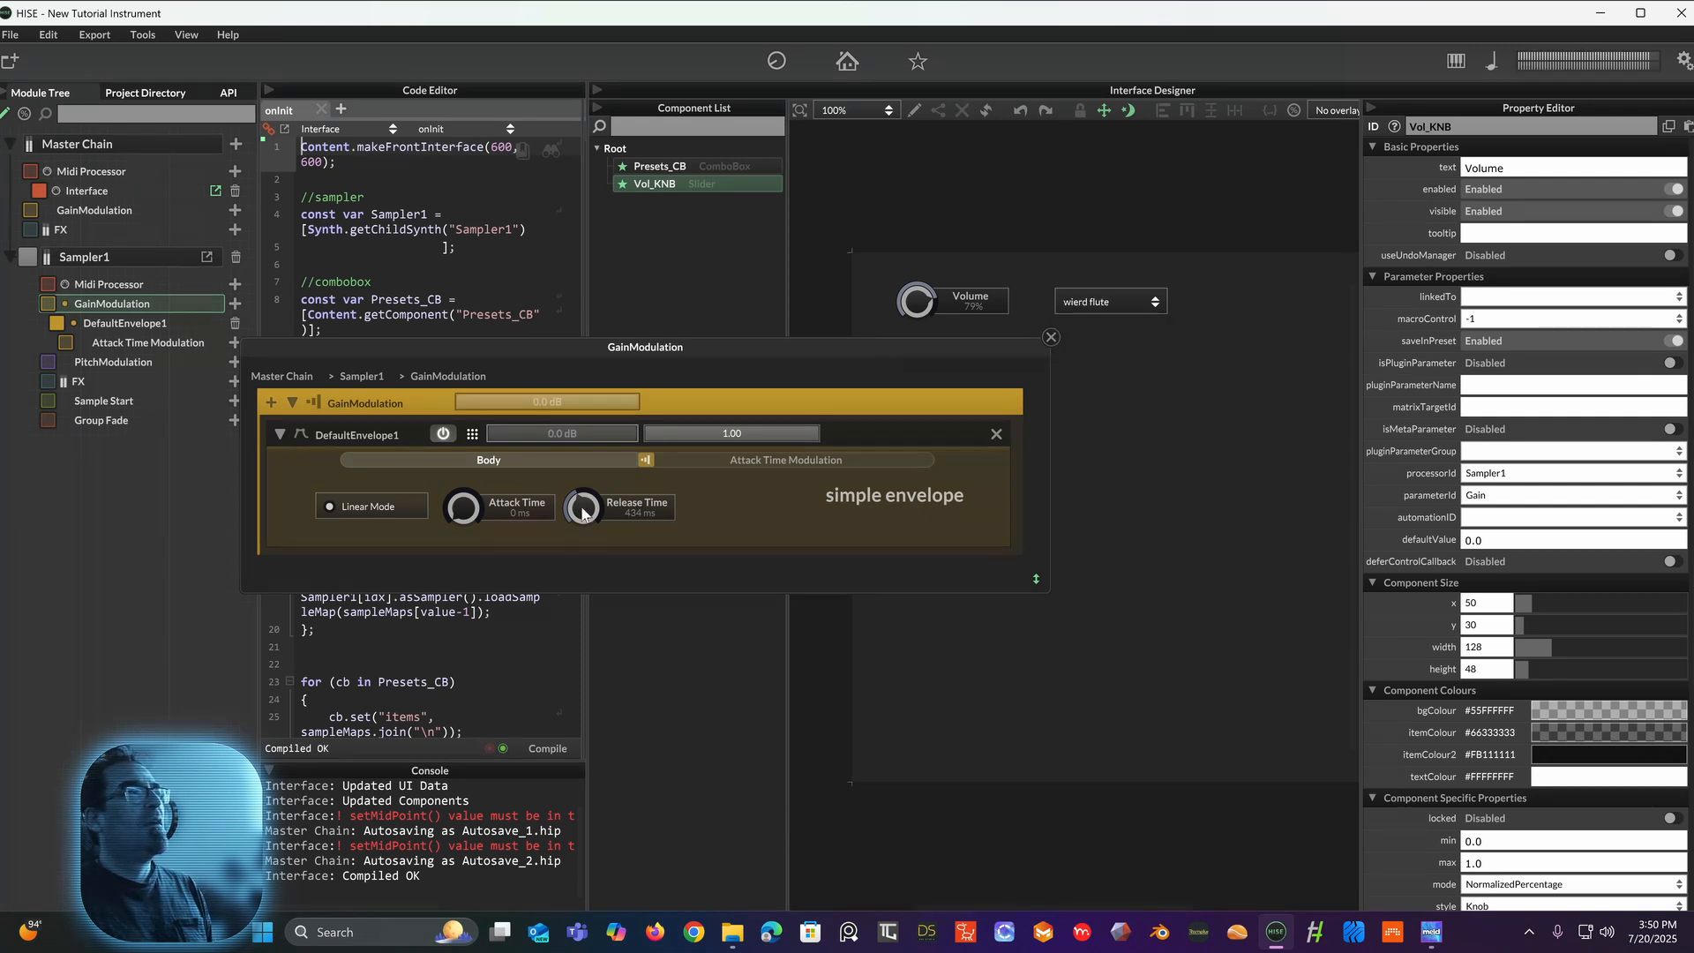
{"action": "left_click_drag", "start_coordinate": [576, 549], "coordinate": [577, 554]}
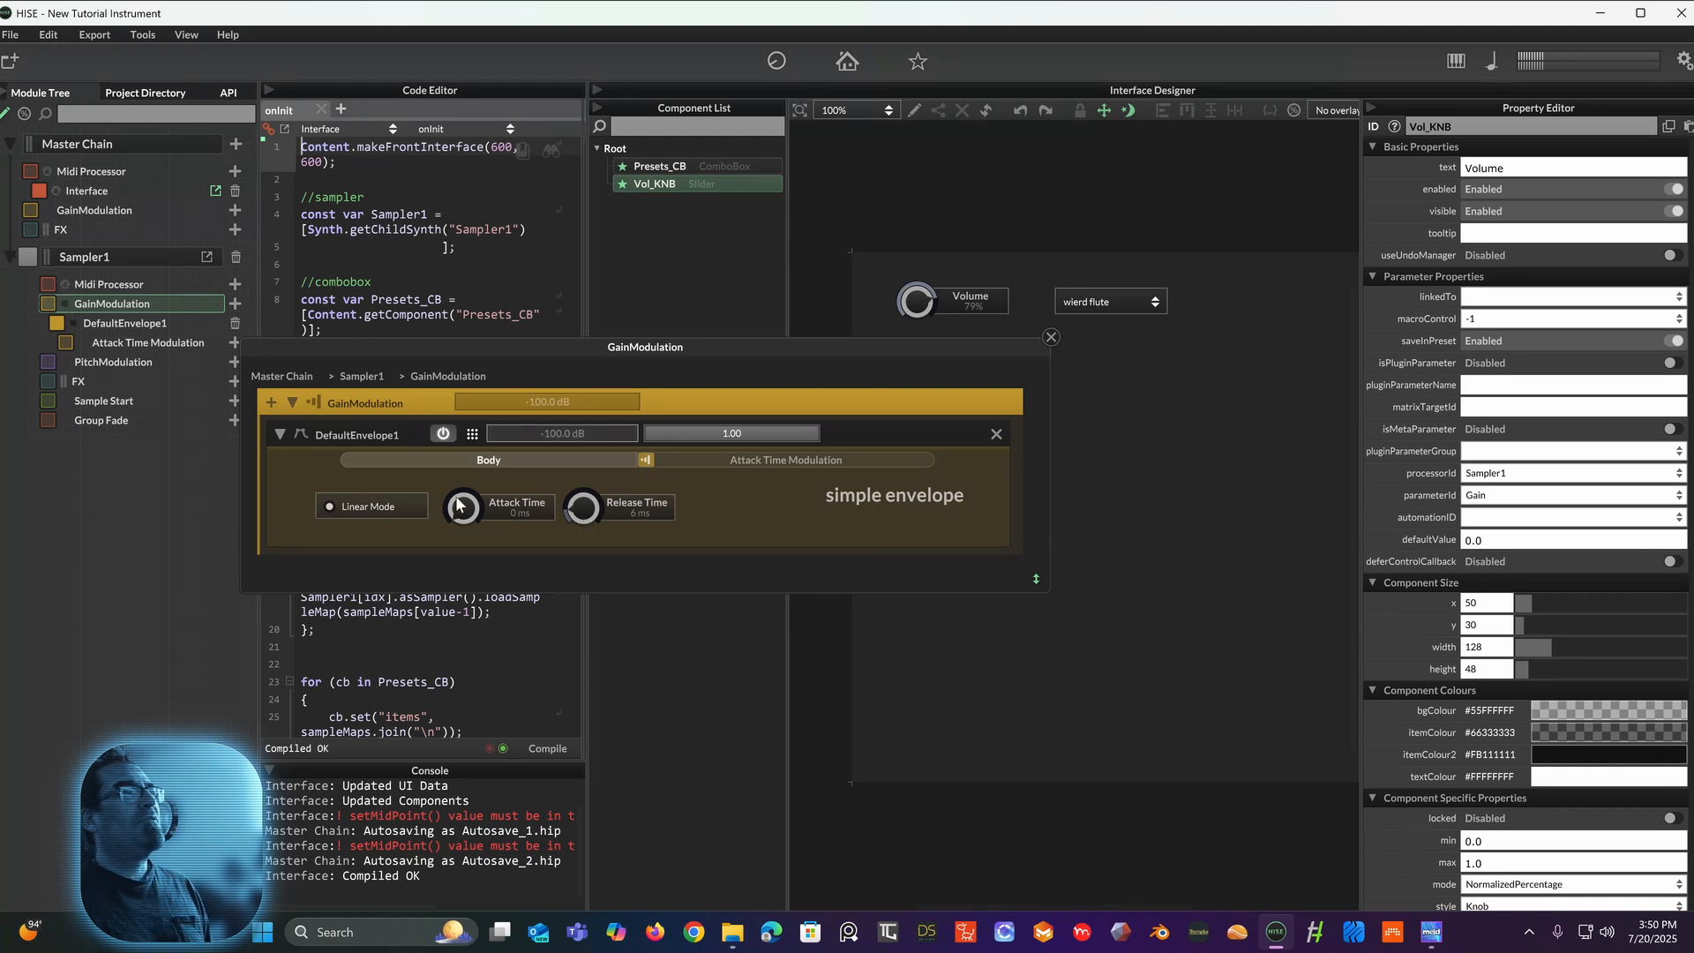
{"action": "left_click", "coordinate": [1052, 338]}
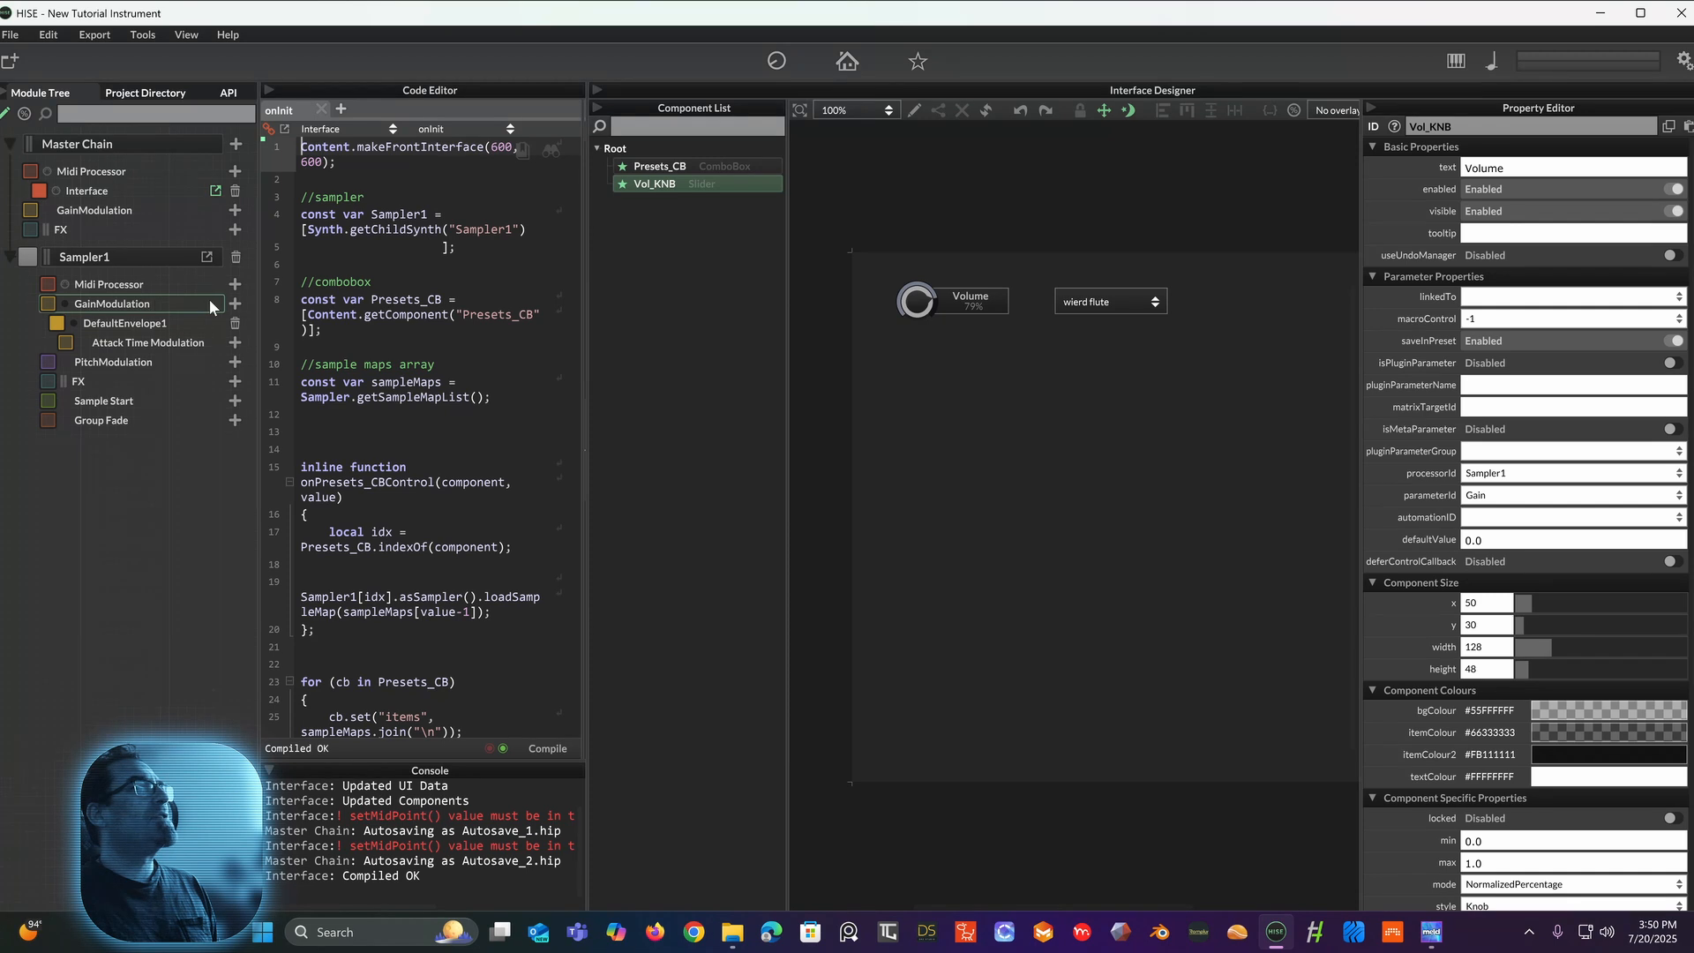
Step: Add an AHDSR Envelope to Sampler1's GainModulation and open its editor, moved clear of the interface controls
{"action": "left_click", "coordinate": [236, 304]}
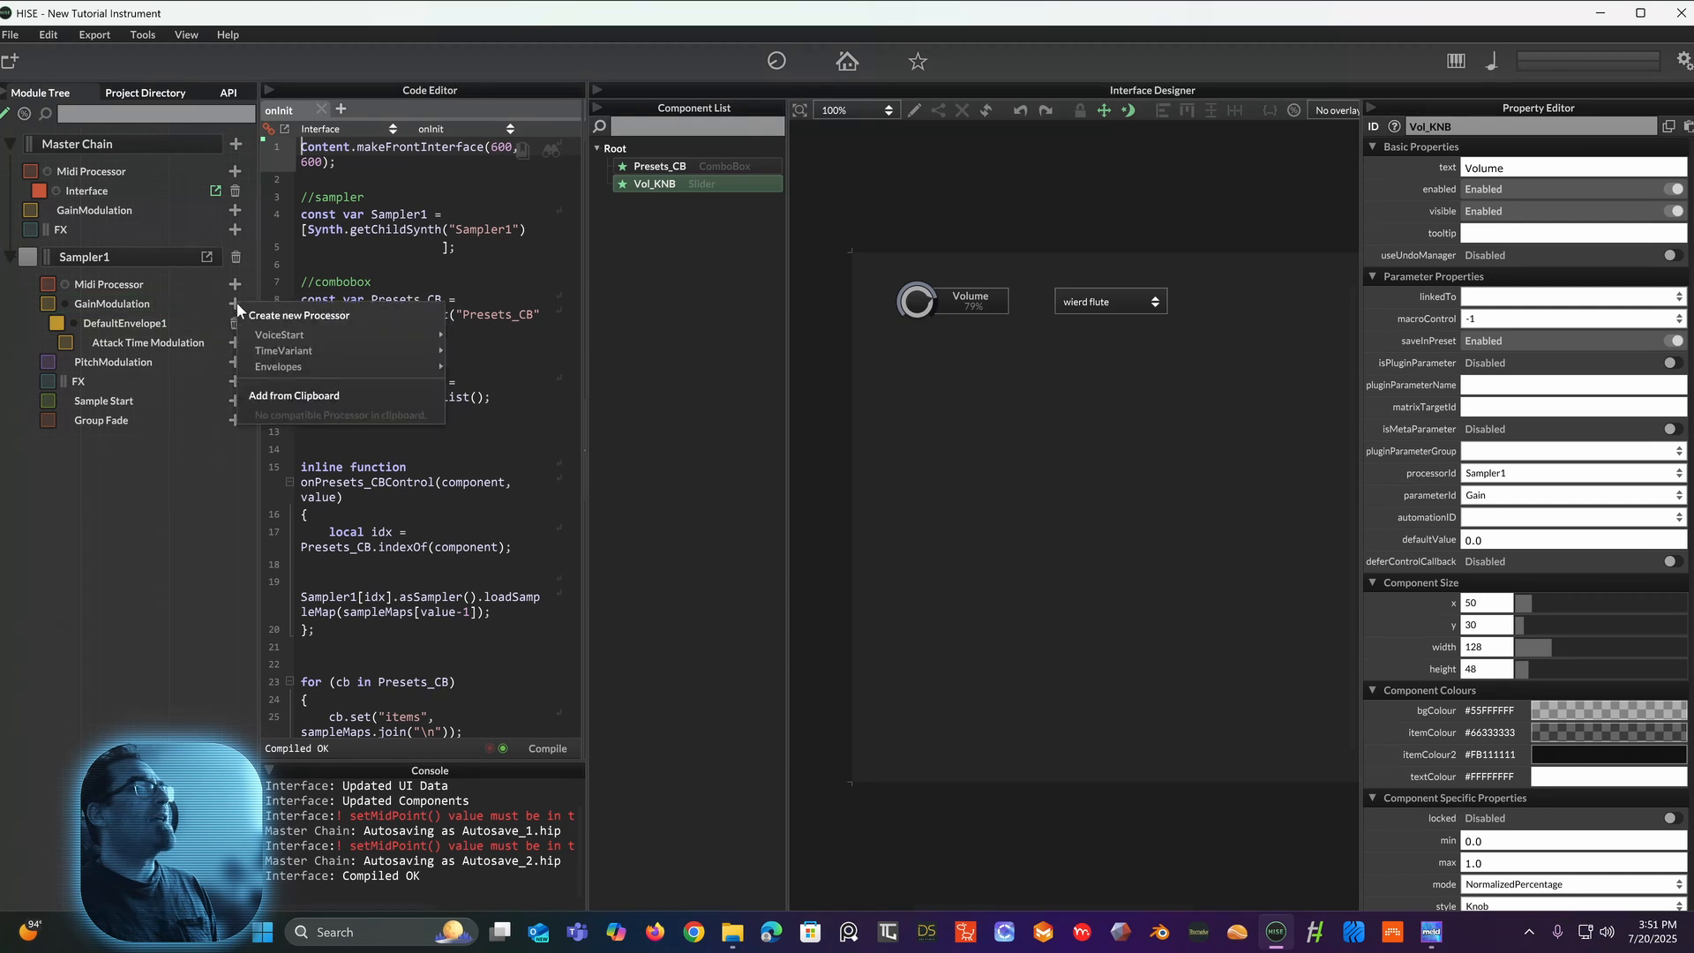
{"action": "mouse_move", "coordinate": [296, 371]}
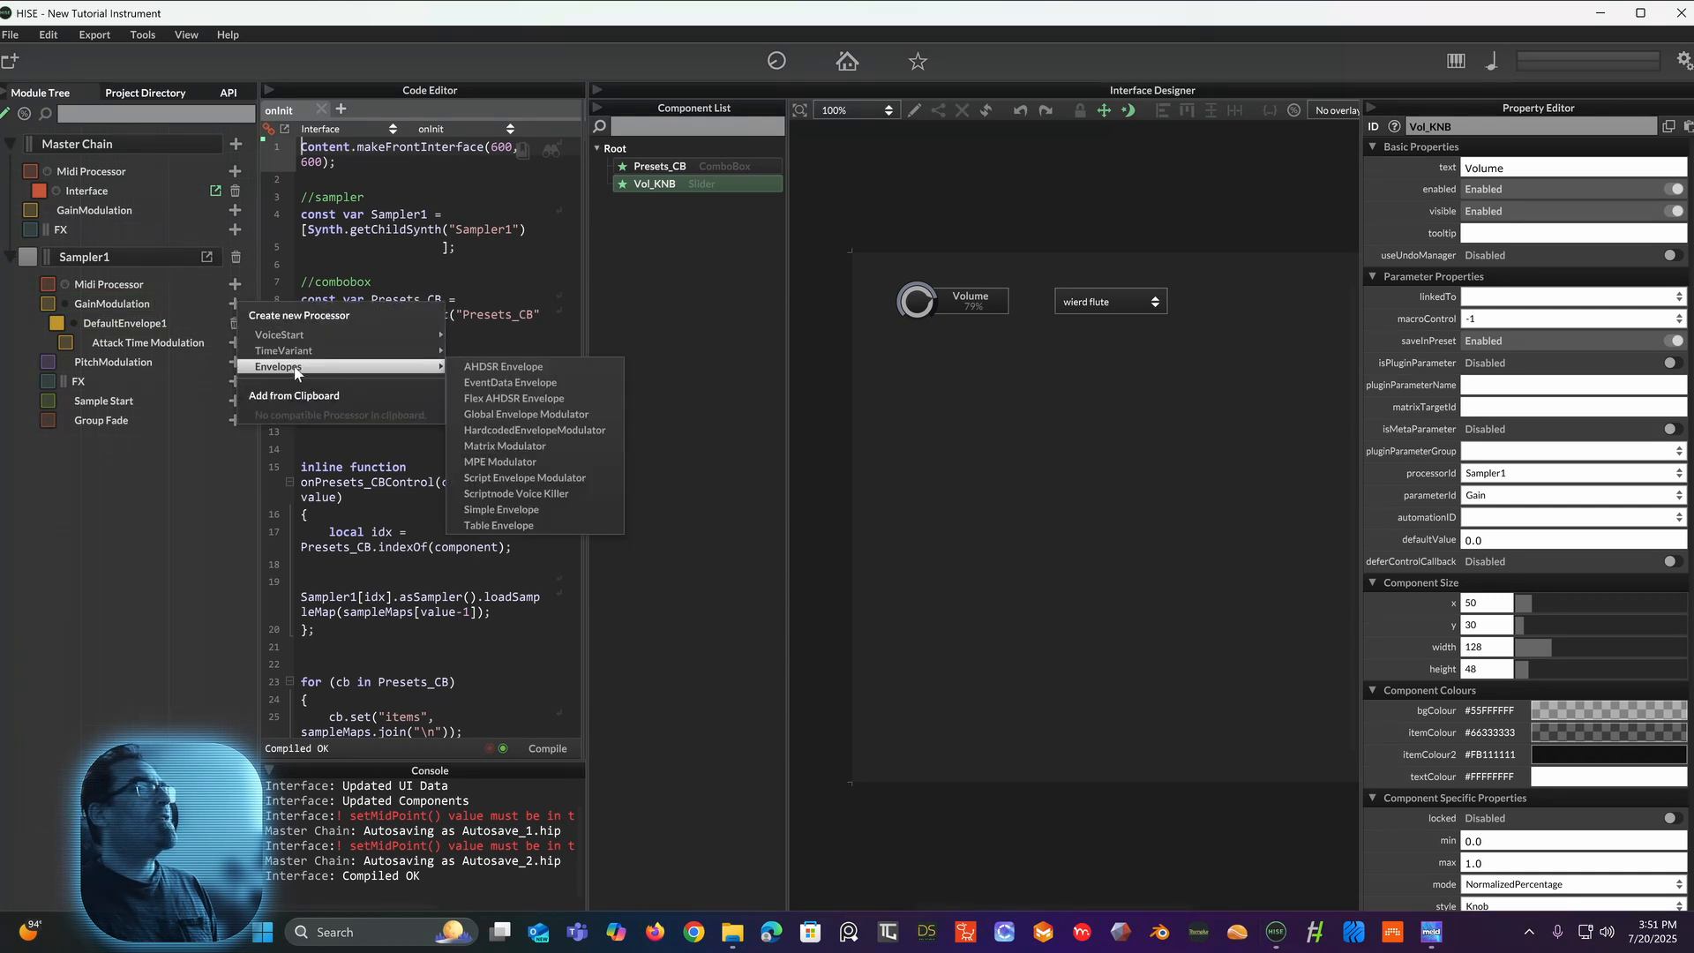
{"action": "left_click", "coordinate": [521, 377]}
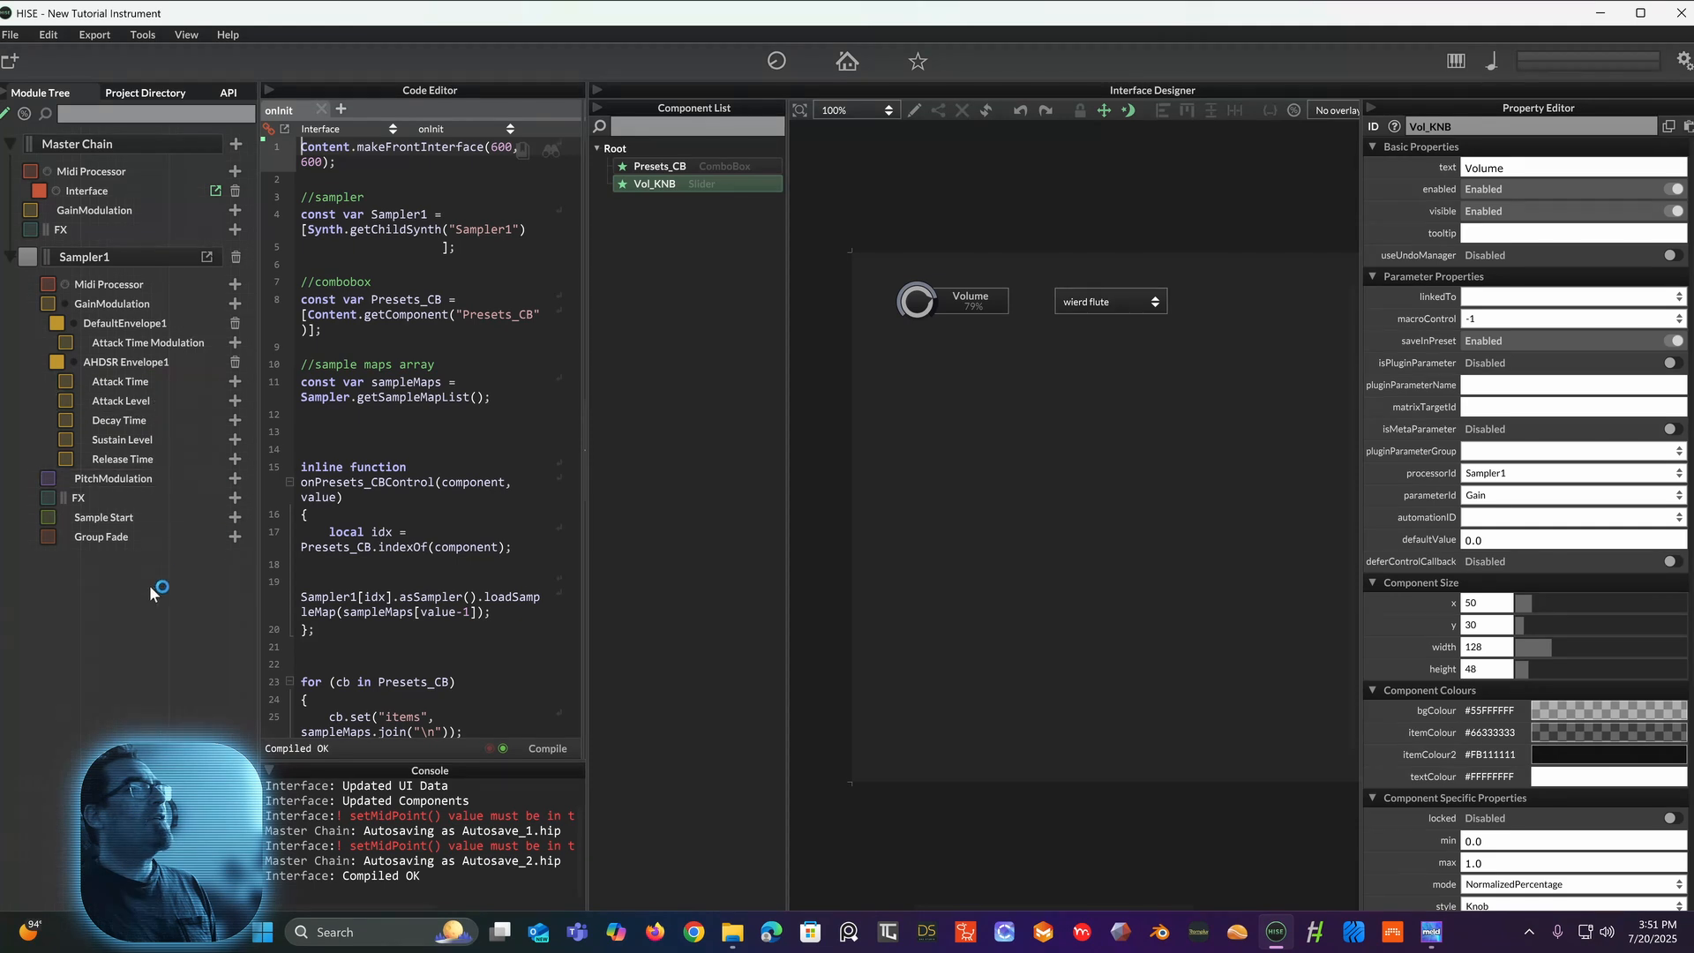
{"action": "double_click", "coordinate": [130, 364]}
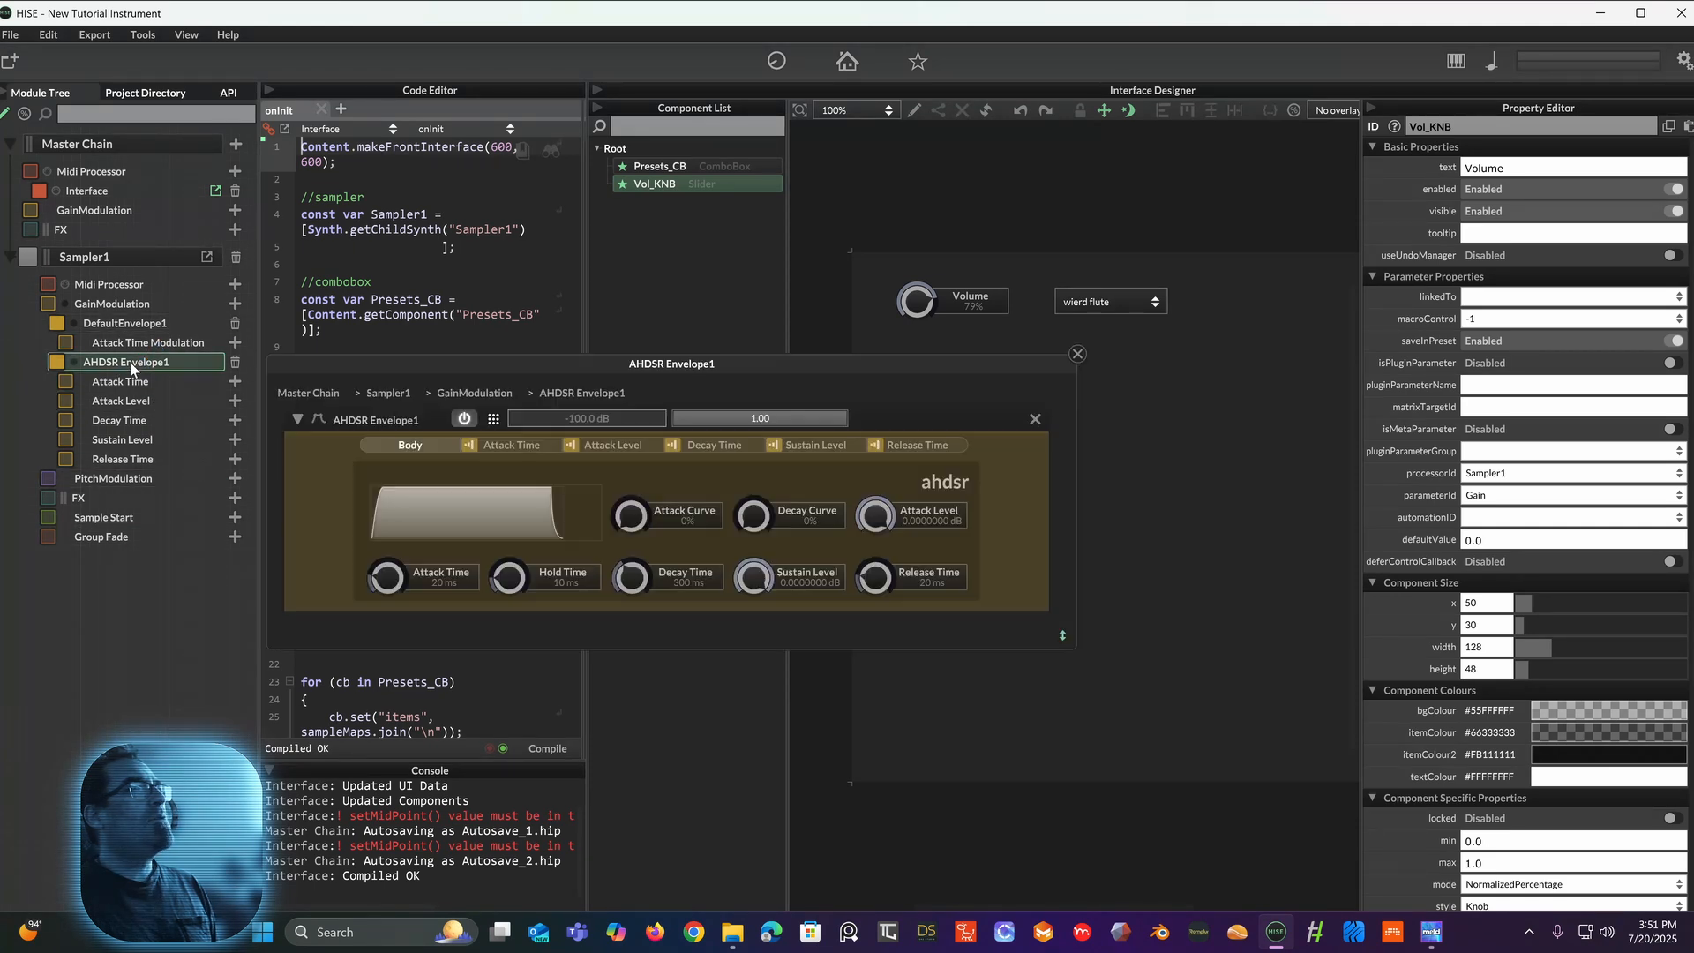
{"action": "left_click_drag", "start_coordinate": [484, 364], "coordinate": [344, 186]}
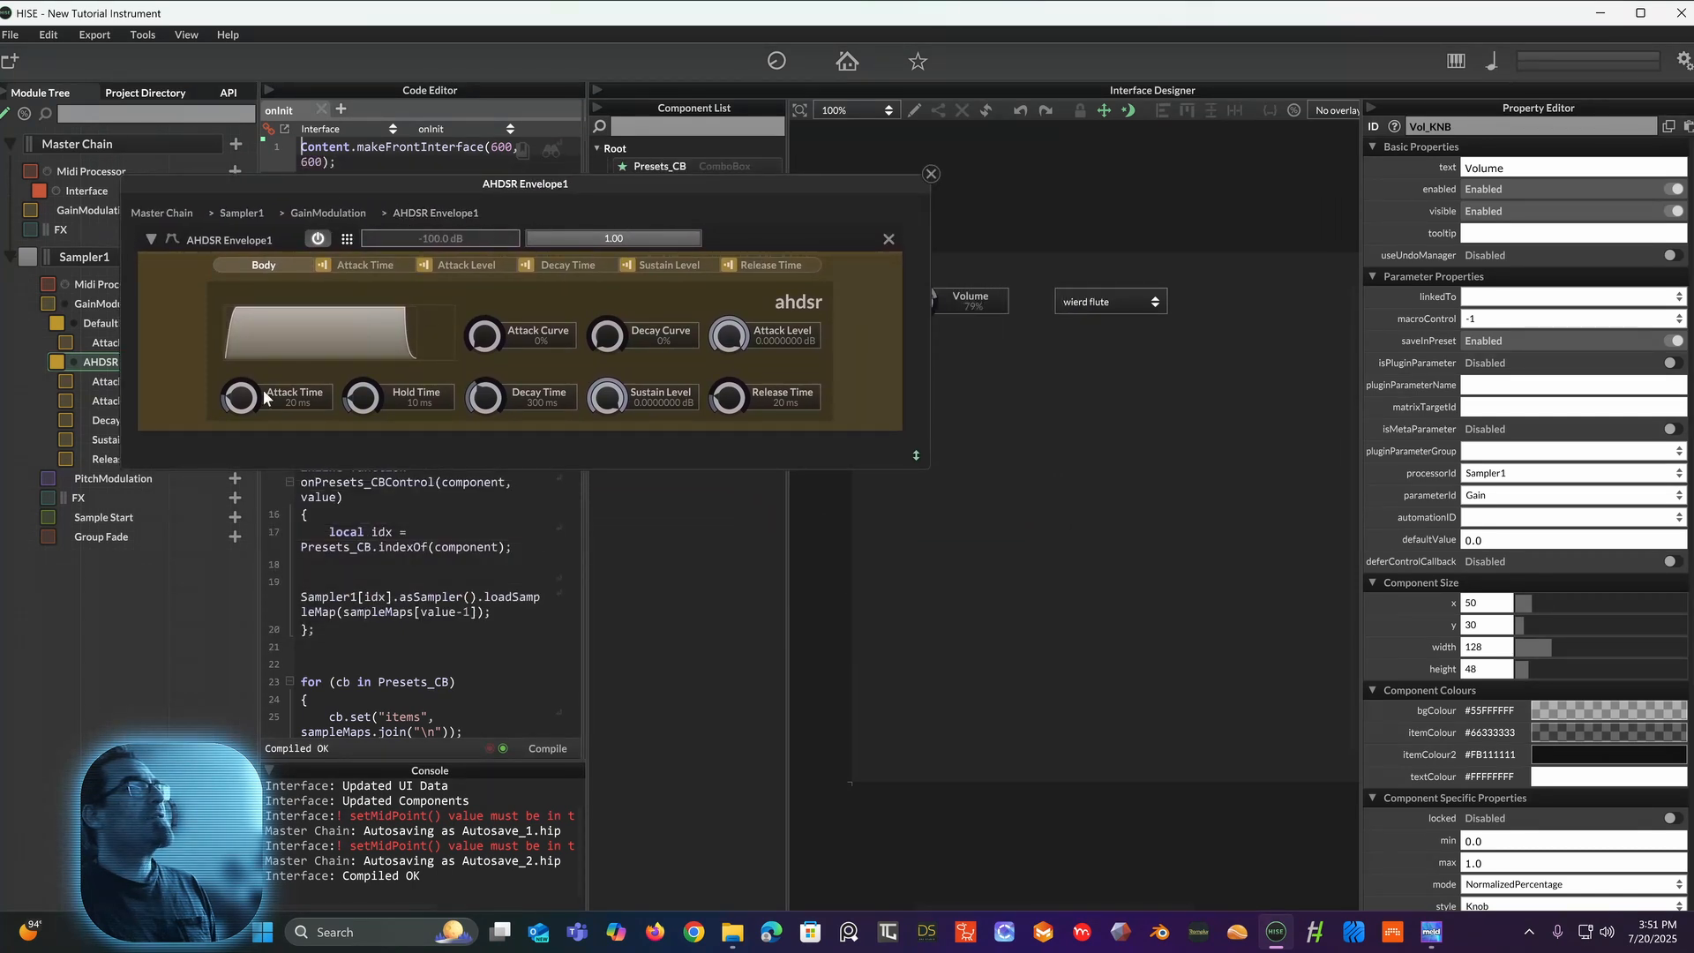
Step: Set the AHDSR envelope's attack time to about 4 ms, hold time to about 113 ms and sustain level to about -8.3 dB
{"action": "left_click_drag", "start_coordinate": [265, 397], "coordinate": [240, 413]}
{"action": "mouse_move", "coordinate": [251, 296]}
{"action": "left_mouse_down"}
{"action": "mouse_move", "coordinate": [221, 347]}
{"action": "mouse_move", "coordinate": [225, 412]}
{"action": "mouse_move", "coordinate": [241, 277]}
{"action": "left_mouse_up"}
{"action": "left_click_drag", "start_coordinate": [375, 394], "coordinate": [379, 394]}
{"action": "left_click_drag", "start_coordinate": [607, 399], "coordinate": [576, 432]}
{"action": "left_click_drag", "start_coordinate": [427, 405], "coordinate": [388, 386]}
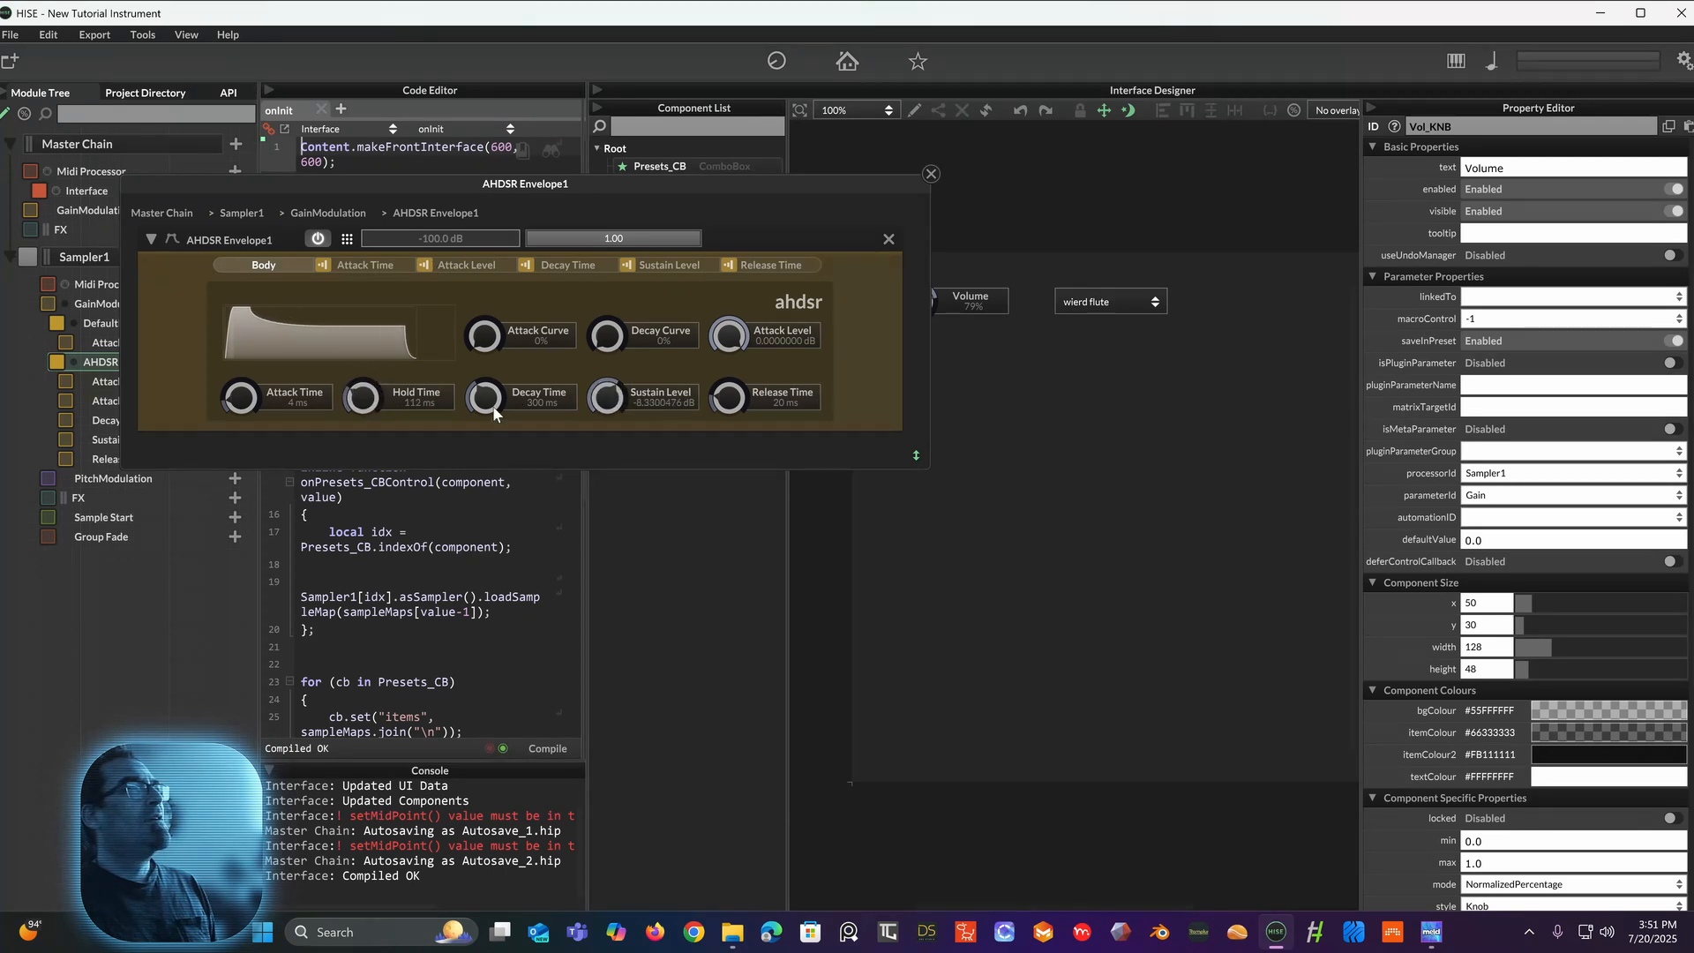
Step: Set the AHDSR envelope's decay time to 18 ms and release time to 391 ms, and move its window clear of the interface canvas
{"action": "left_click_drag", "start_coordinate": [493, 405], "coordinate": [459, 432]}
{"action": "left_click_drag", "start_coordinate": [729, 408], "coordinate": [714, 344]}
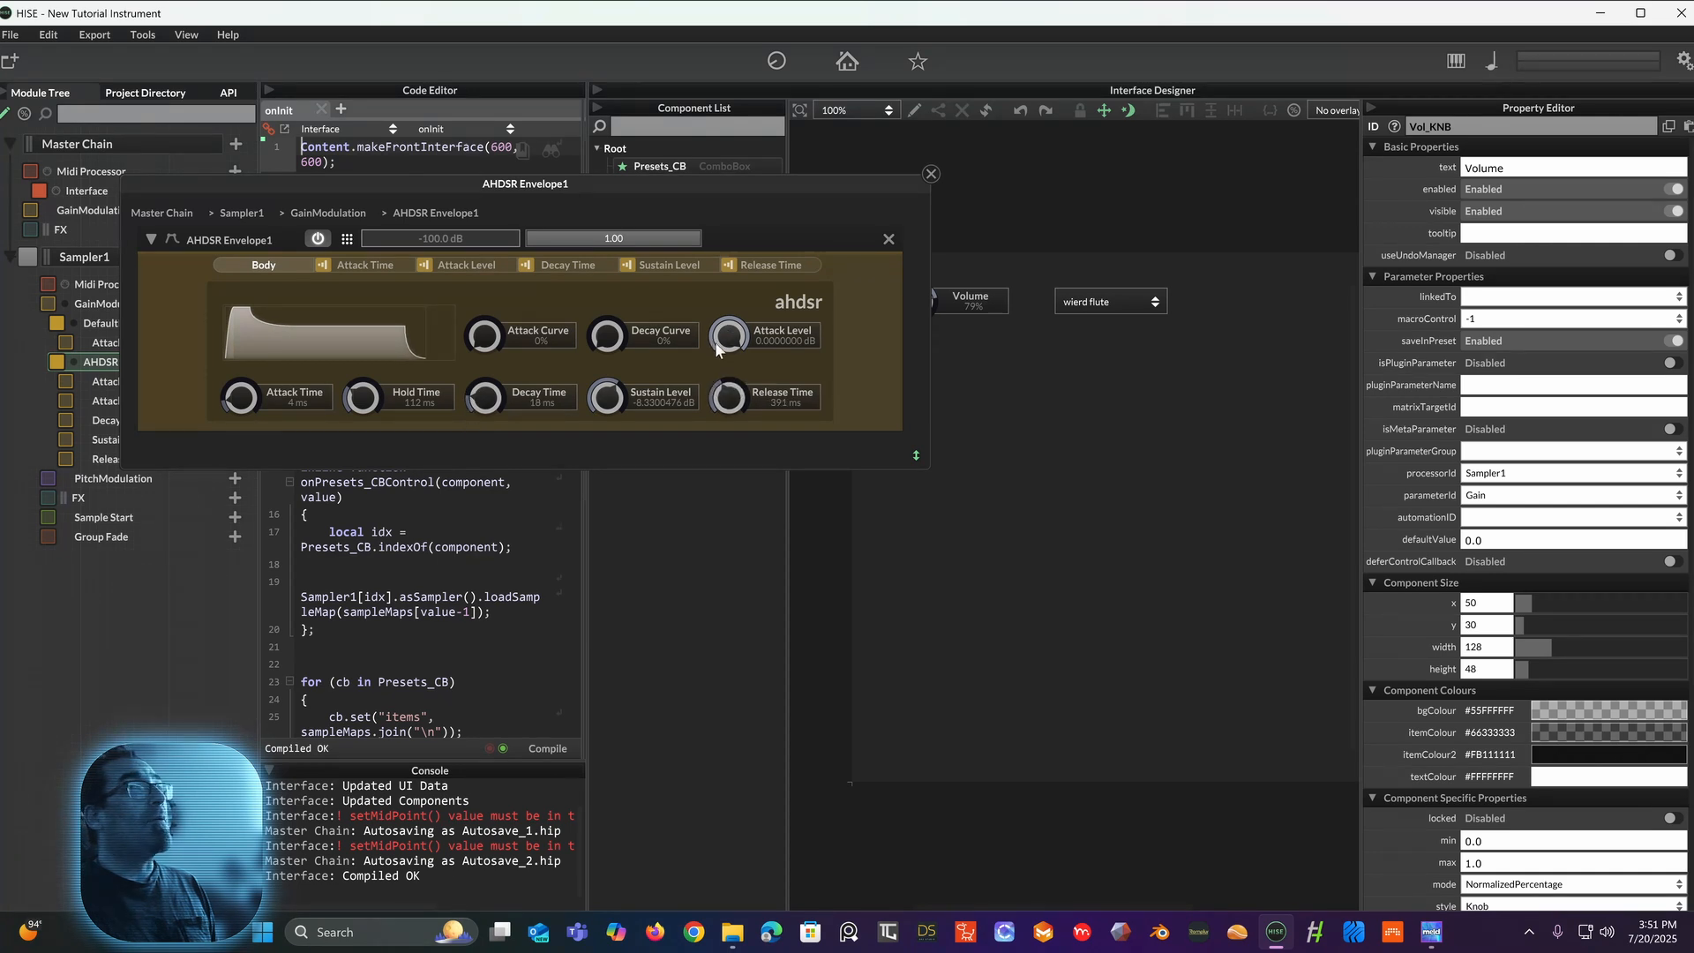
{"action": "left_click_drag", "start_coordinate": [565, 198], "coordinate": [594, 553]}
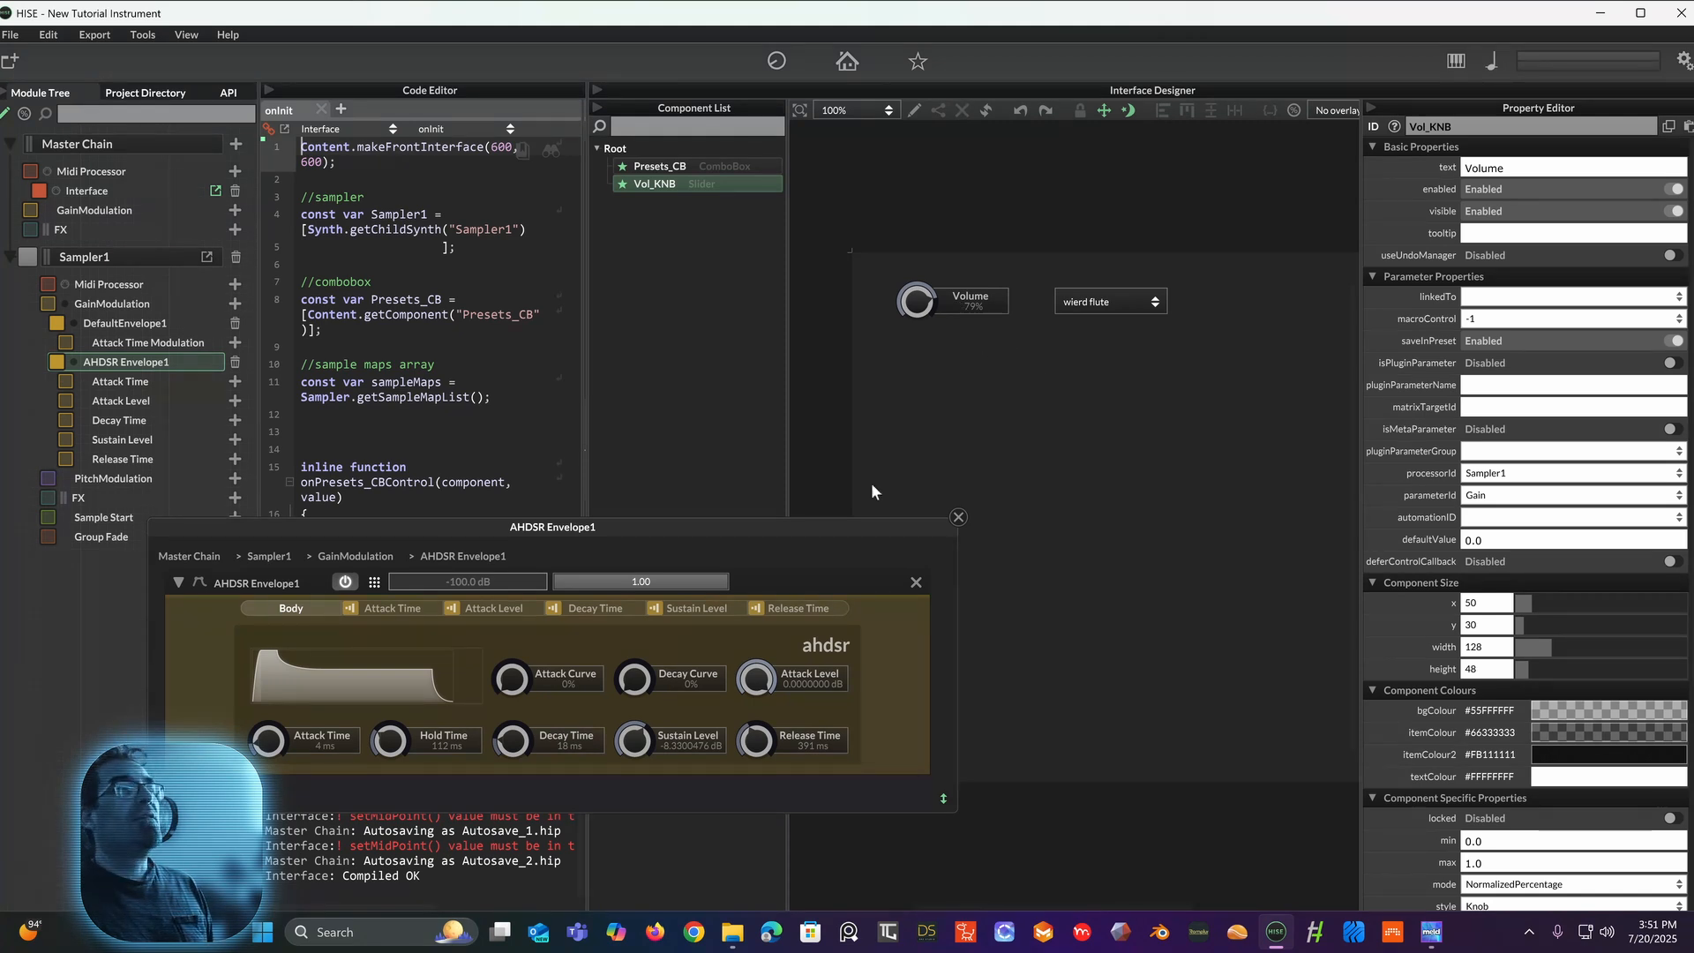
{"action": "left_click_drag", "start_coordinate": [529, 516], "coordinate": [482, 473]}
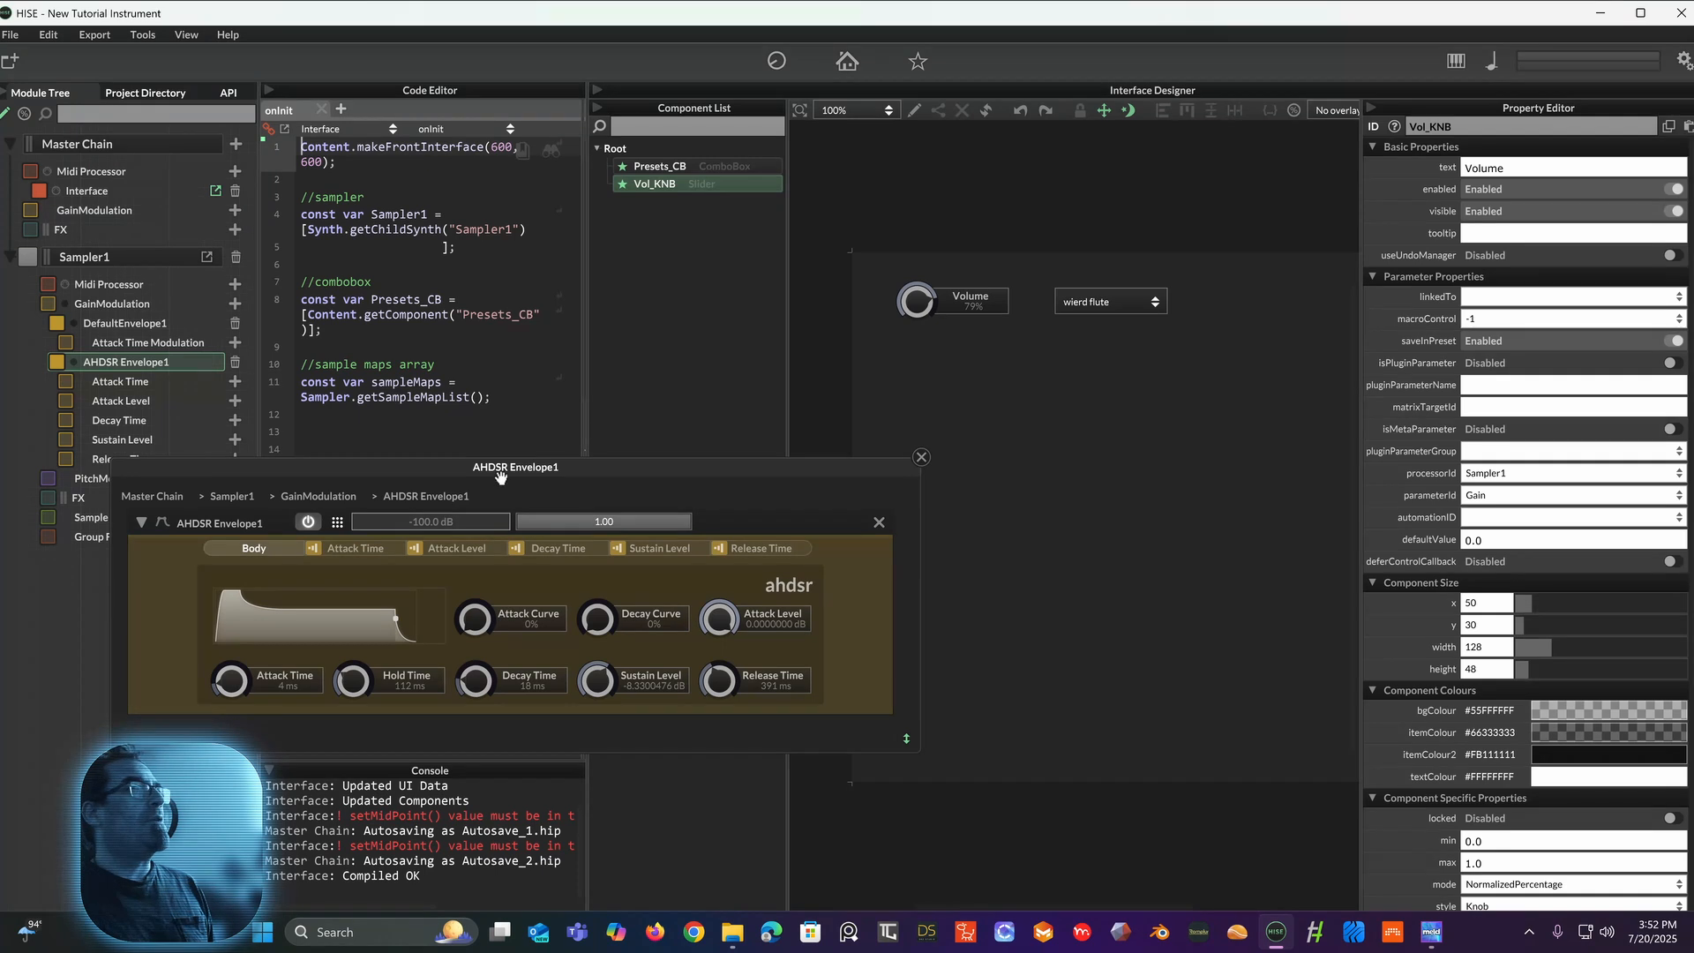
{"action": "left_click_drag", "start_coordinate": [500, 476], "coordinate": [426, 480]}
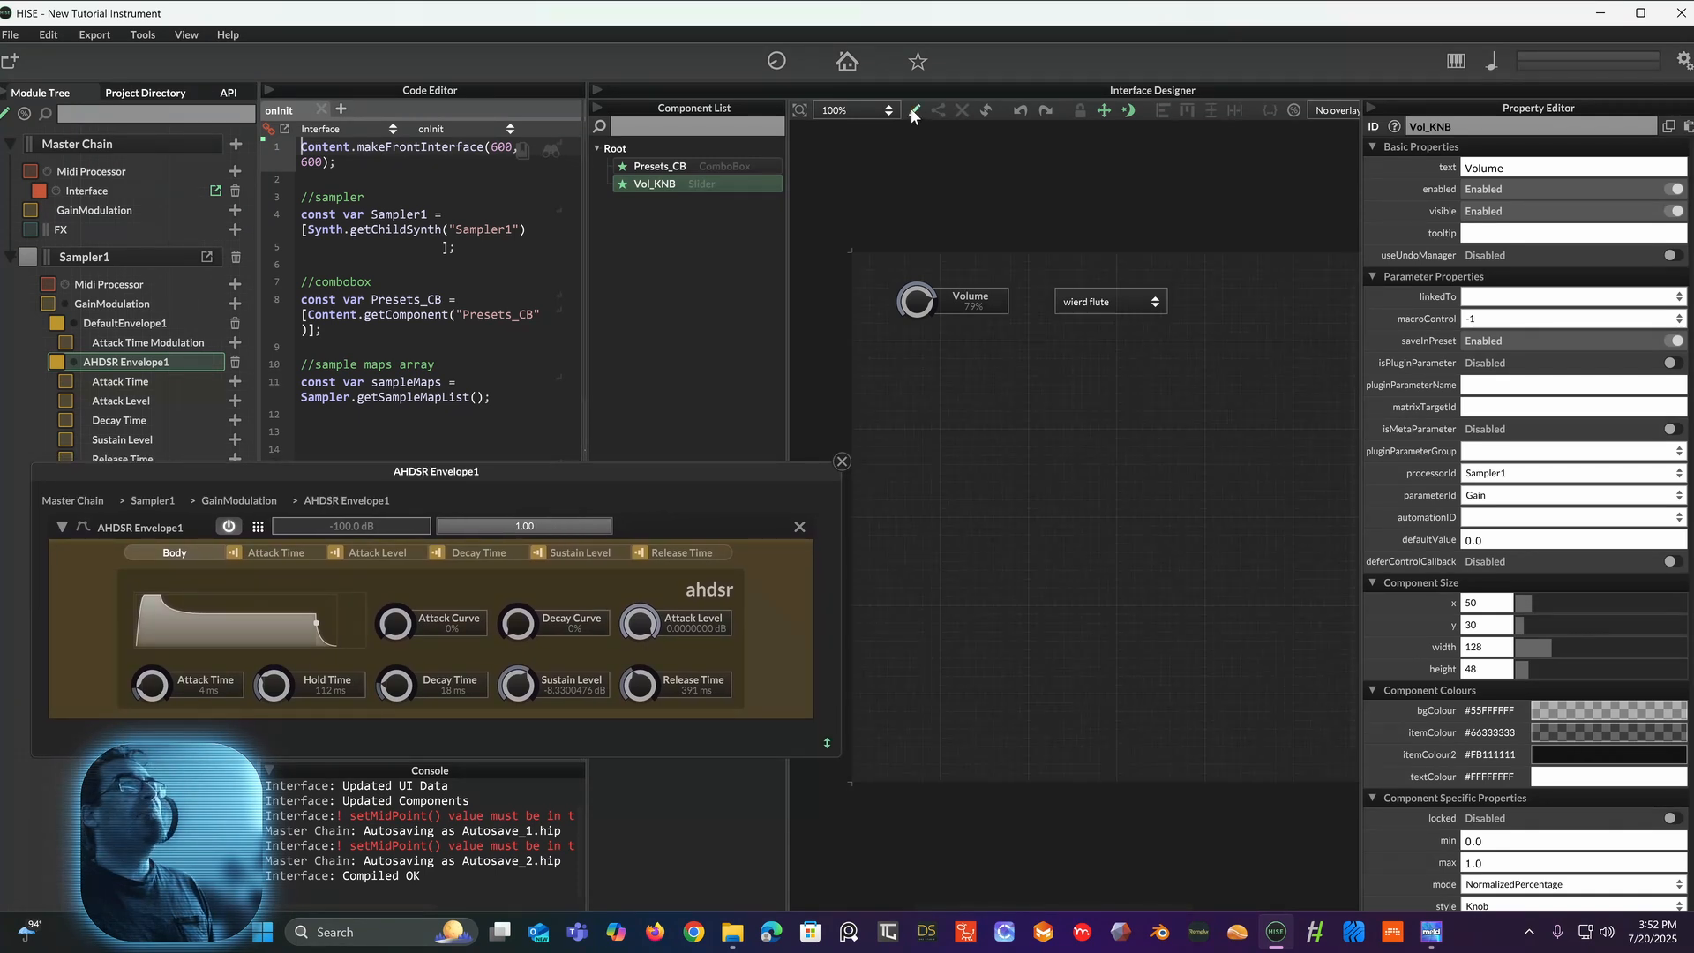
Step: Add a new slider to the interface and place it below the Volume knob at x 50, y 180
{"action": "right_click", "coordinate": [925, 388]}
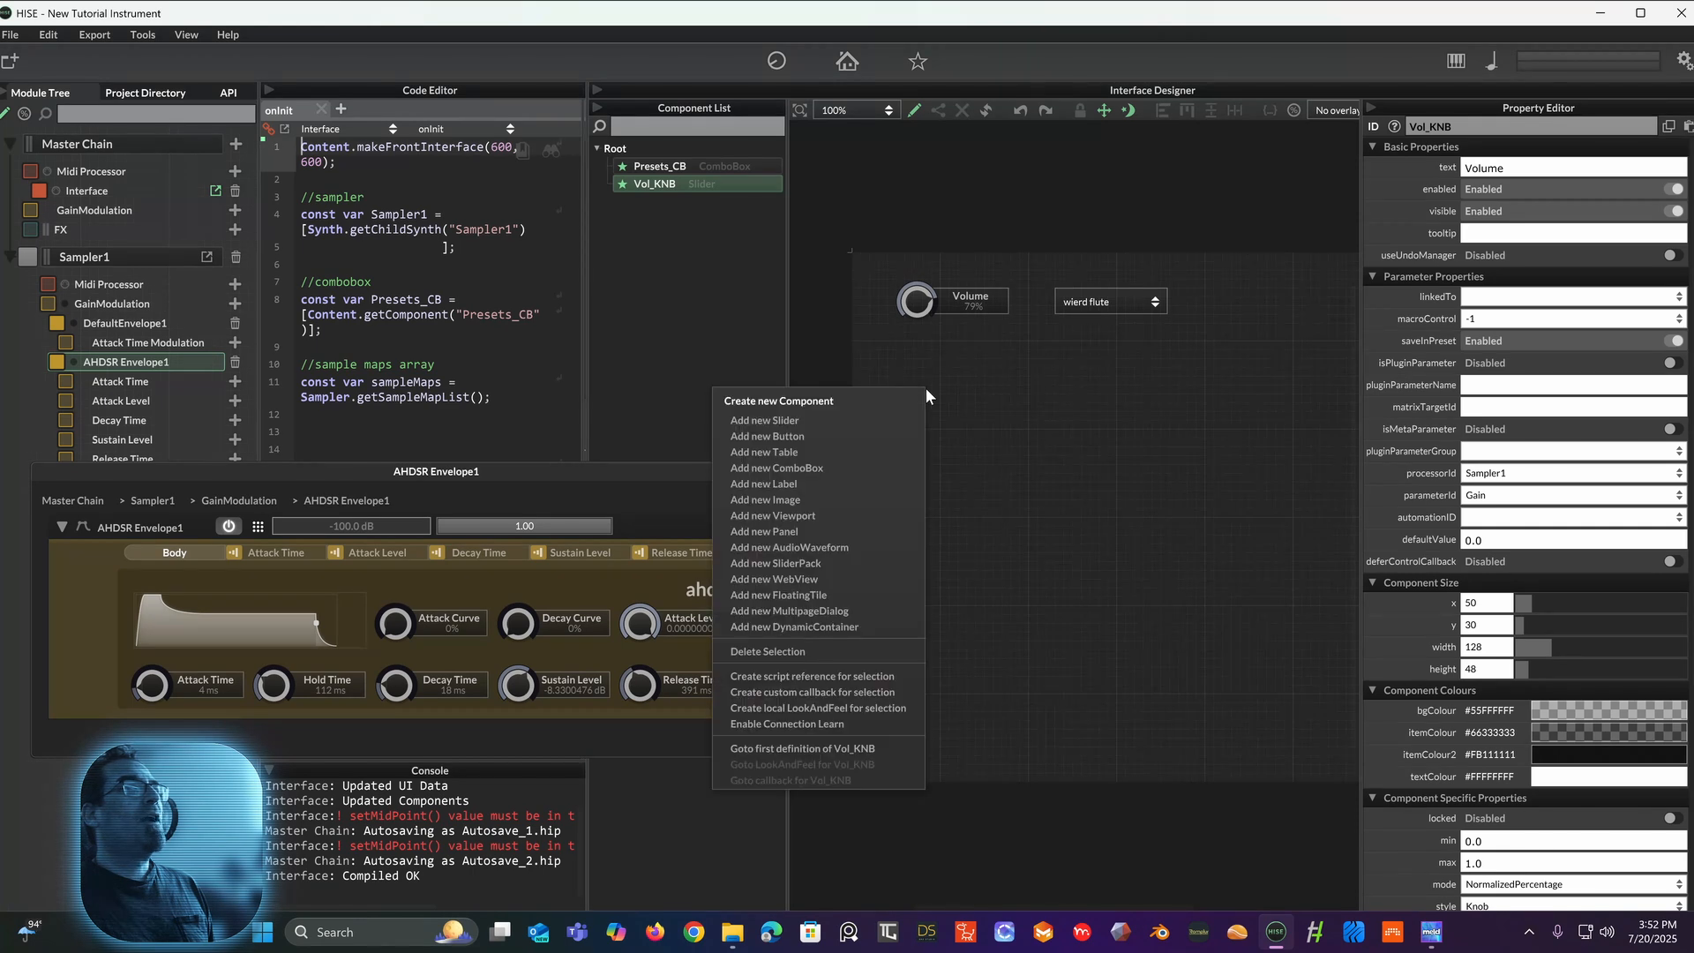
{"action": "left_click", "coordinate": [856, 421]}
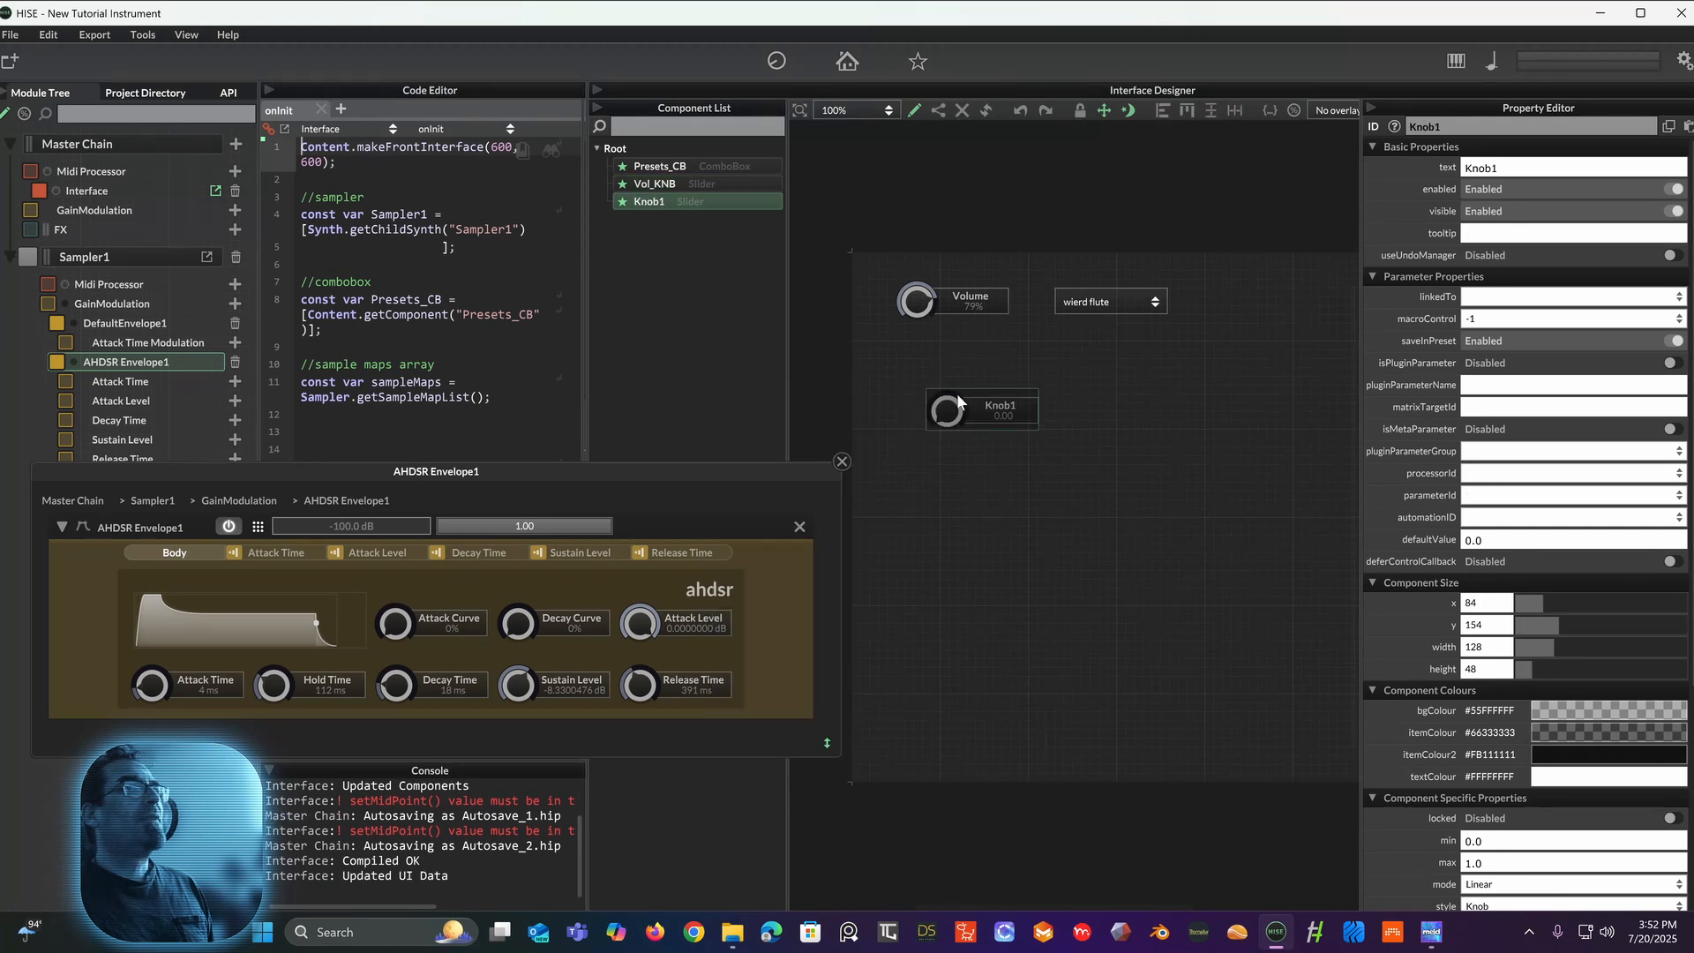
{"action": "mouse_move", "coordinate": [945, 408]}
{"action": "left_mouse_down"}
{"action": "mouse_move", "coordinate": [910, 377]}
{"action": "mouse_move", "coordinate": [912, 441]}
{"action": "mouse_move", "coordinate": [924, 433]}
{"action": "left_mouse_up"}
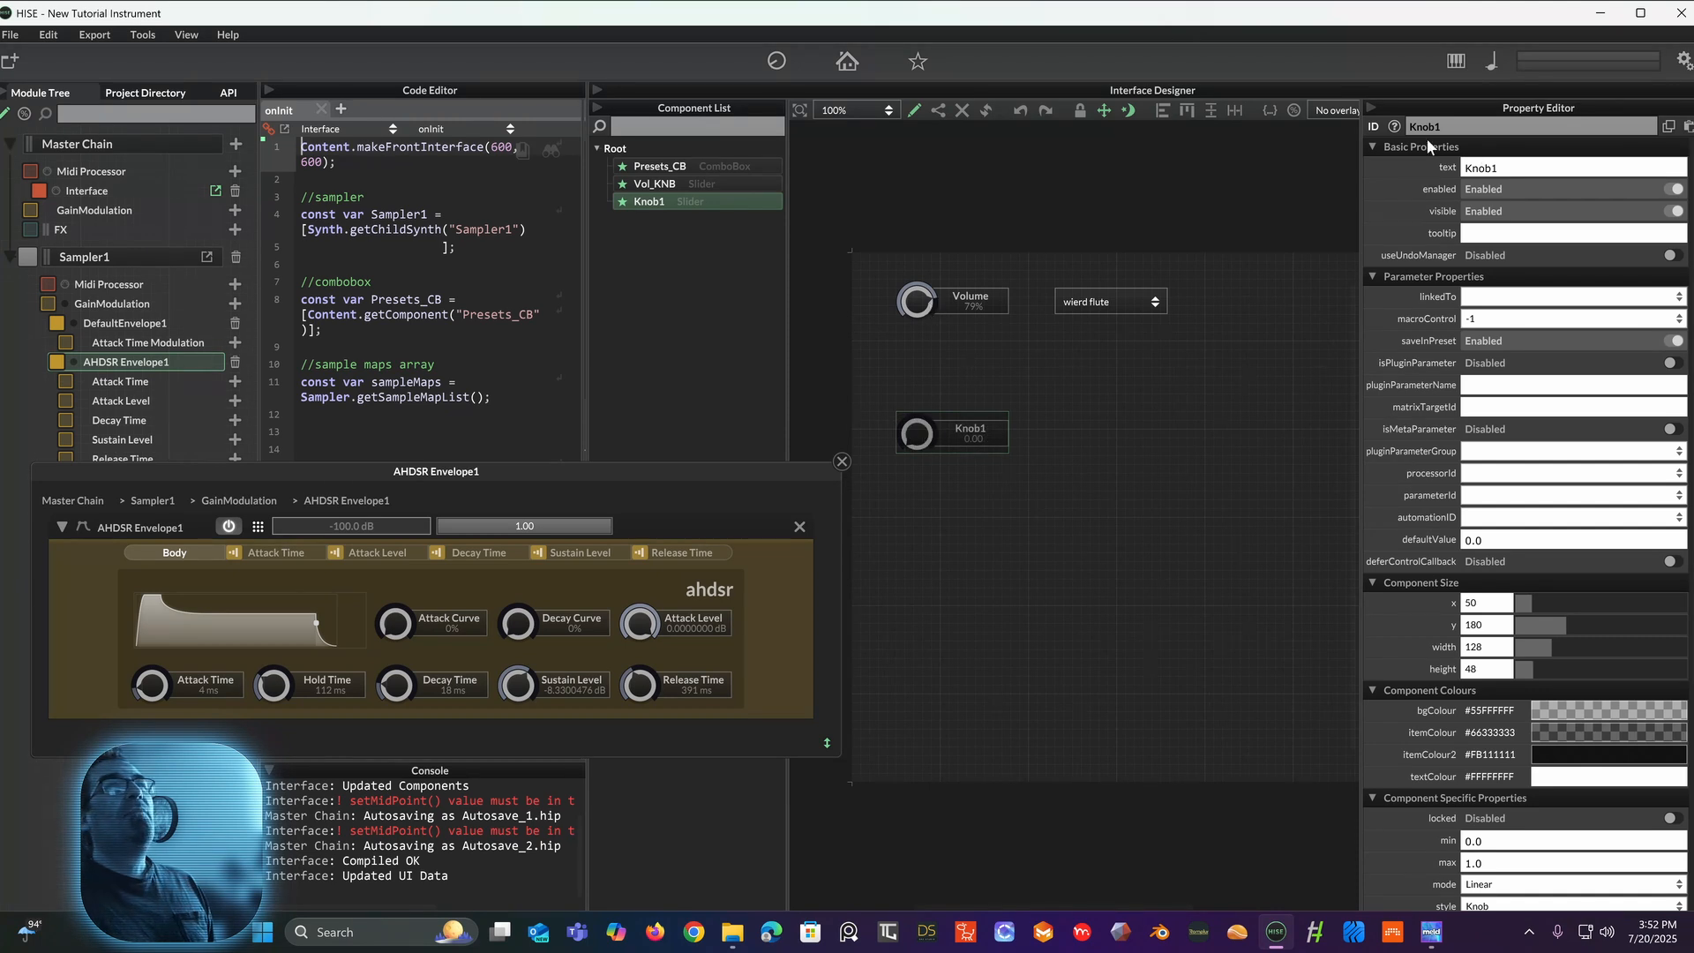
Step: Rename the new slider's ID as ATT_KNB
{"action": "double_click", "coordinate": [1450, 126]}
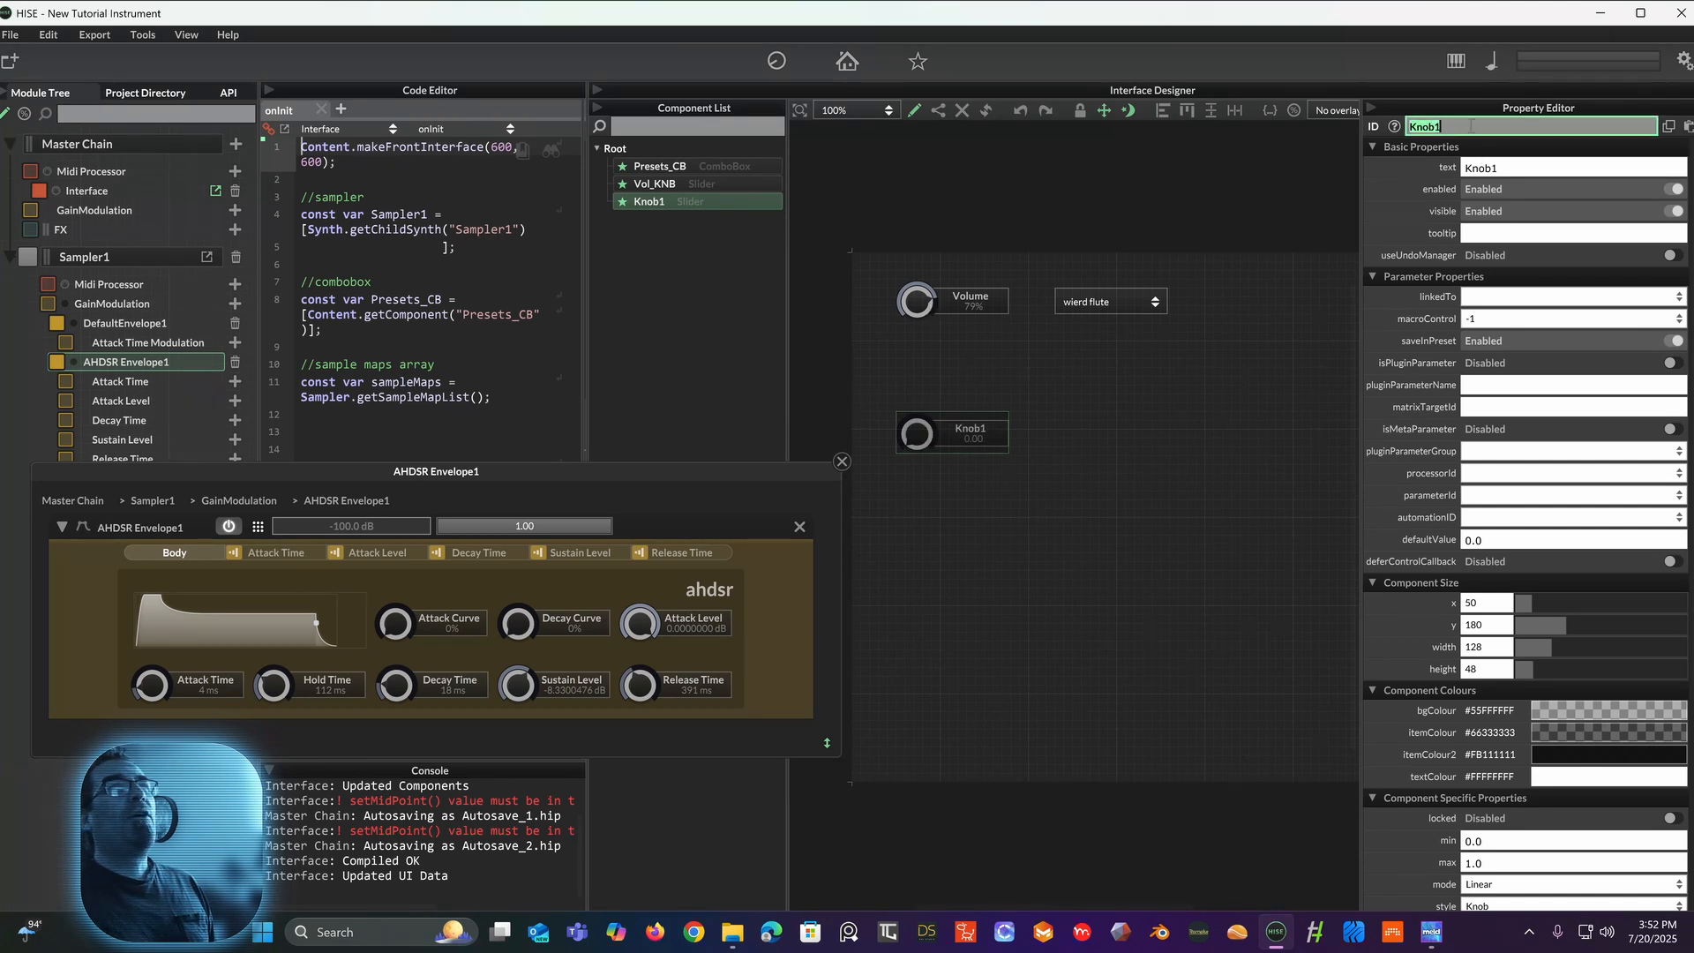
{"action": "key", "text": "BackSpace"}
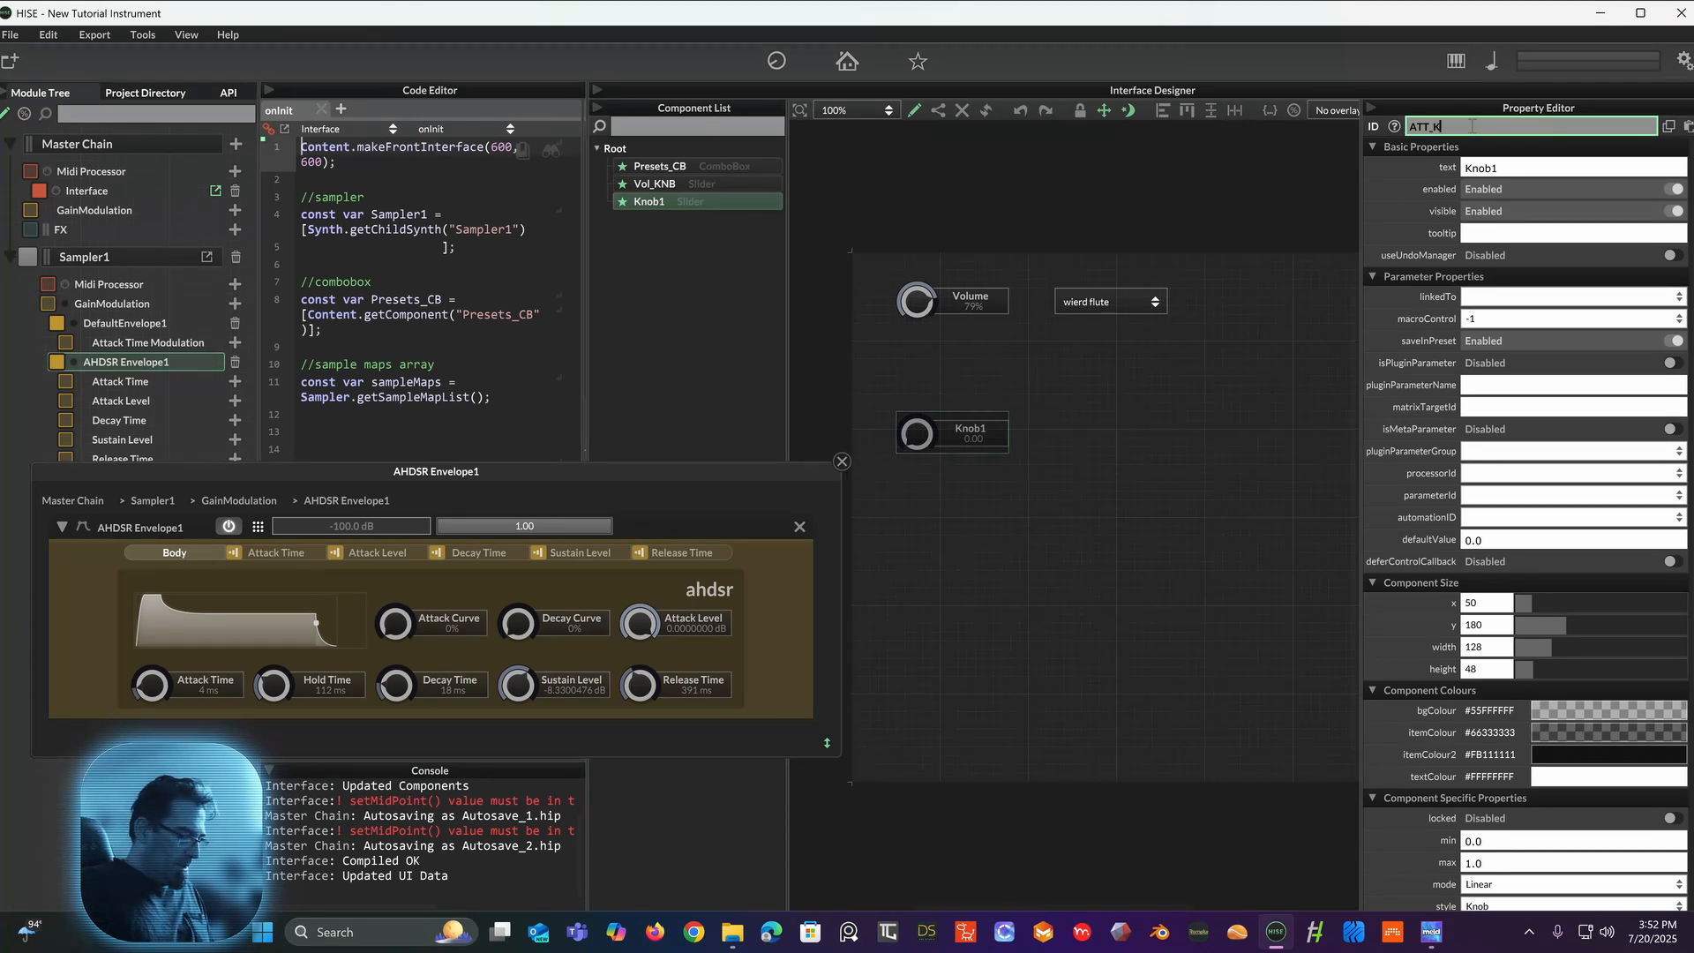
{"action": "key", "text": "Return"}
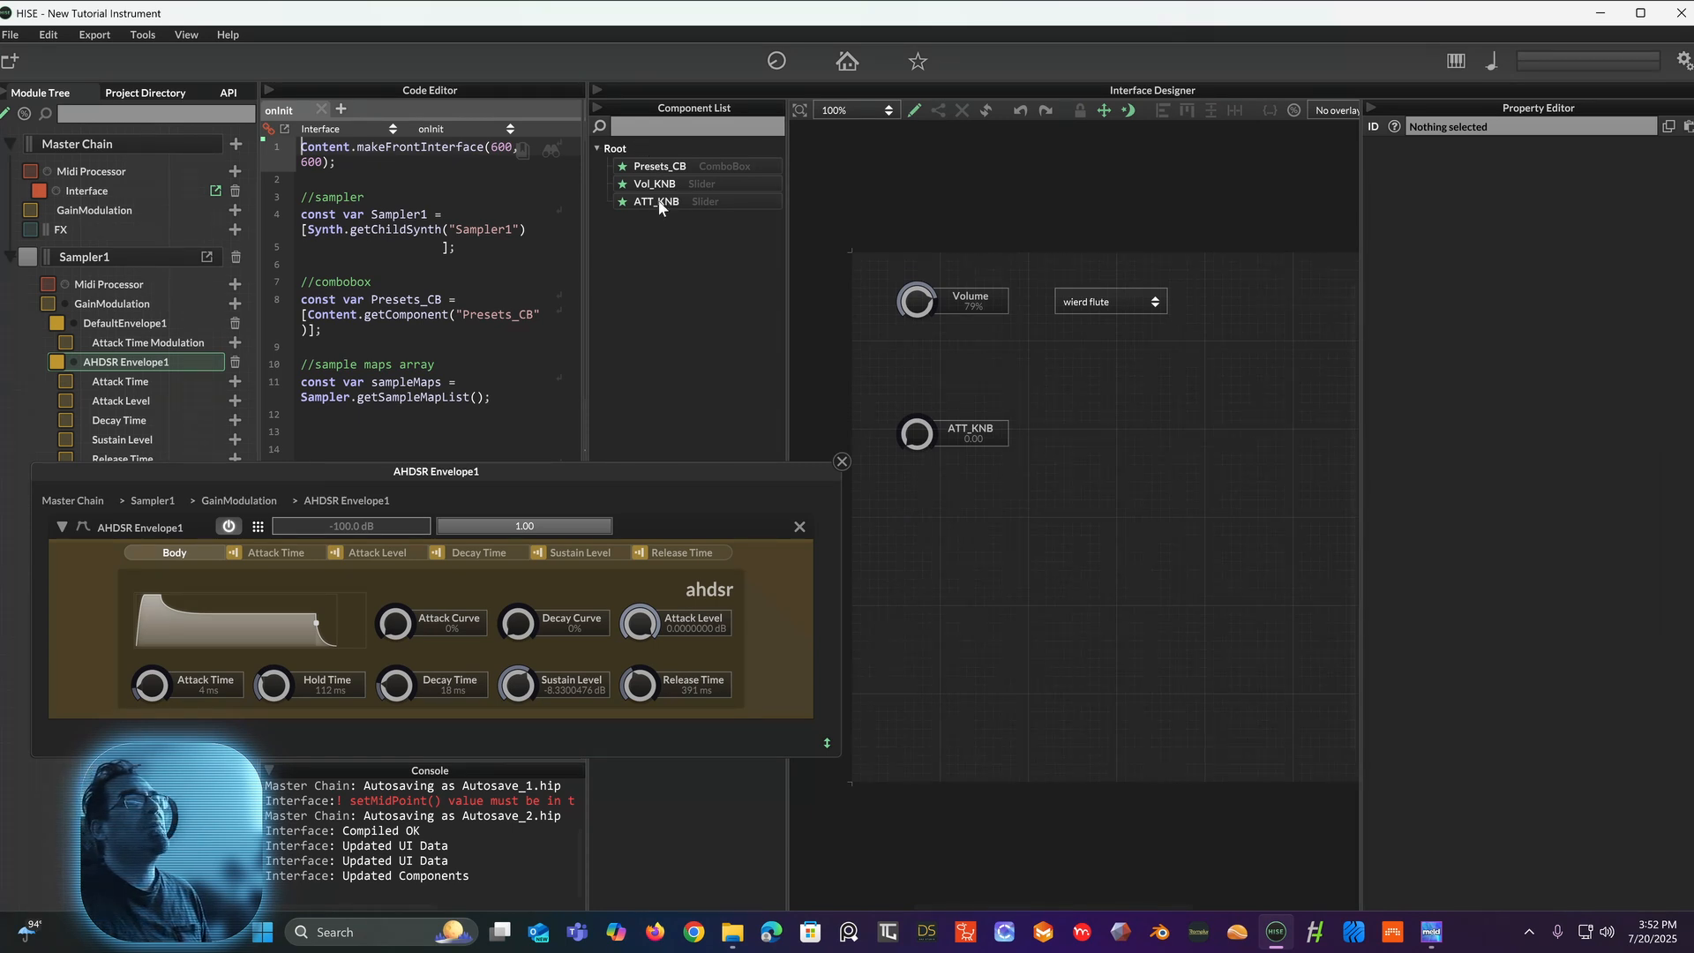
Step: Set the display text of the ATT_KNB slider to Attack
{"action": "left_click", "coordinate": [929, 449]}
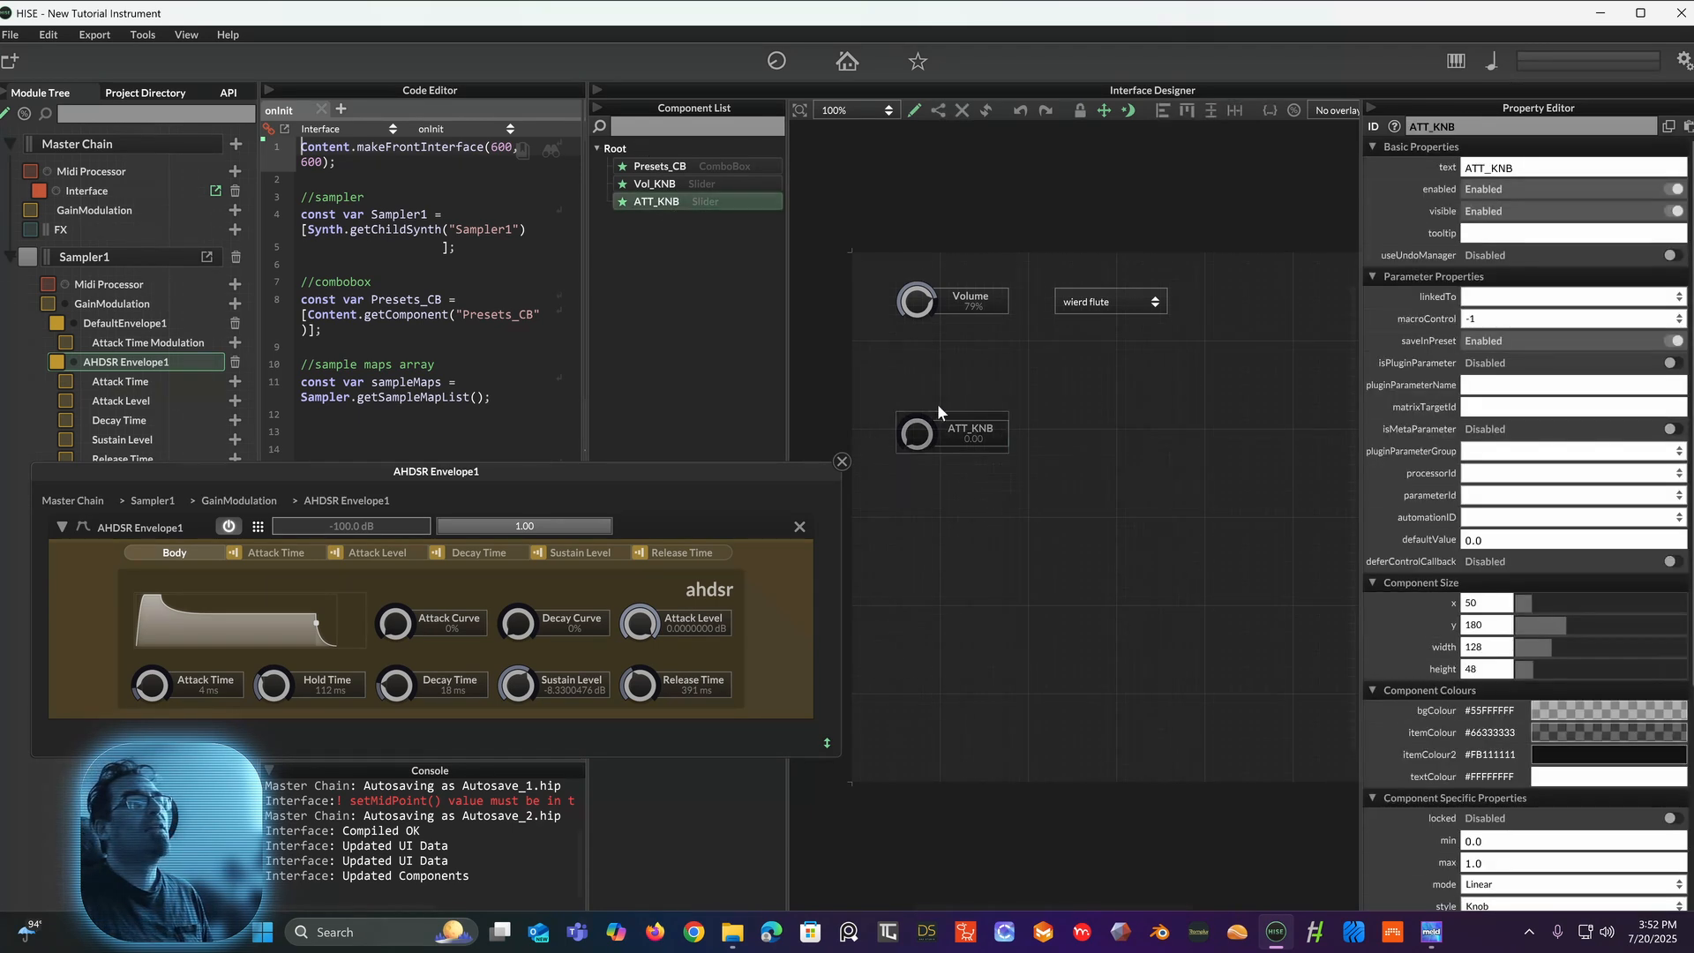
{"action": "left_click_drag", "start_coordinate": [1537, 169], "coordinate": [1464, 166]}
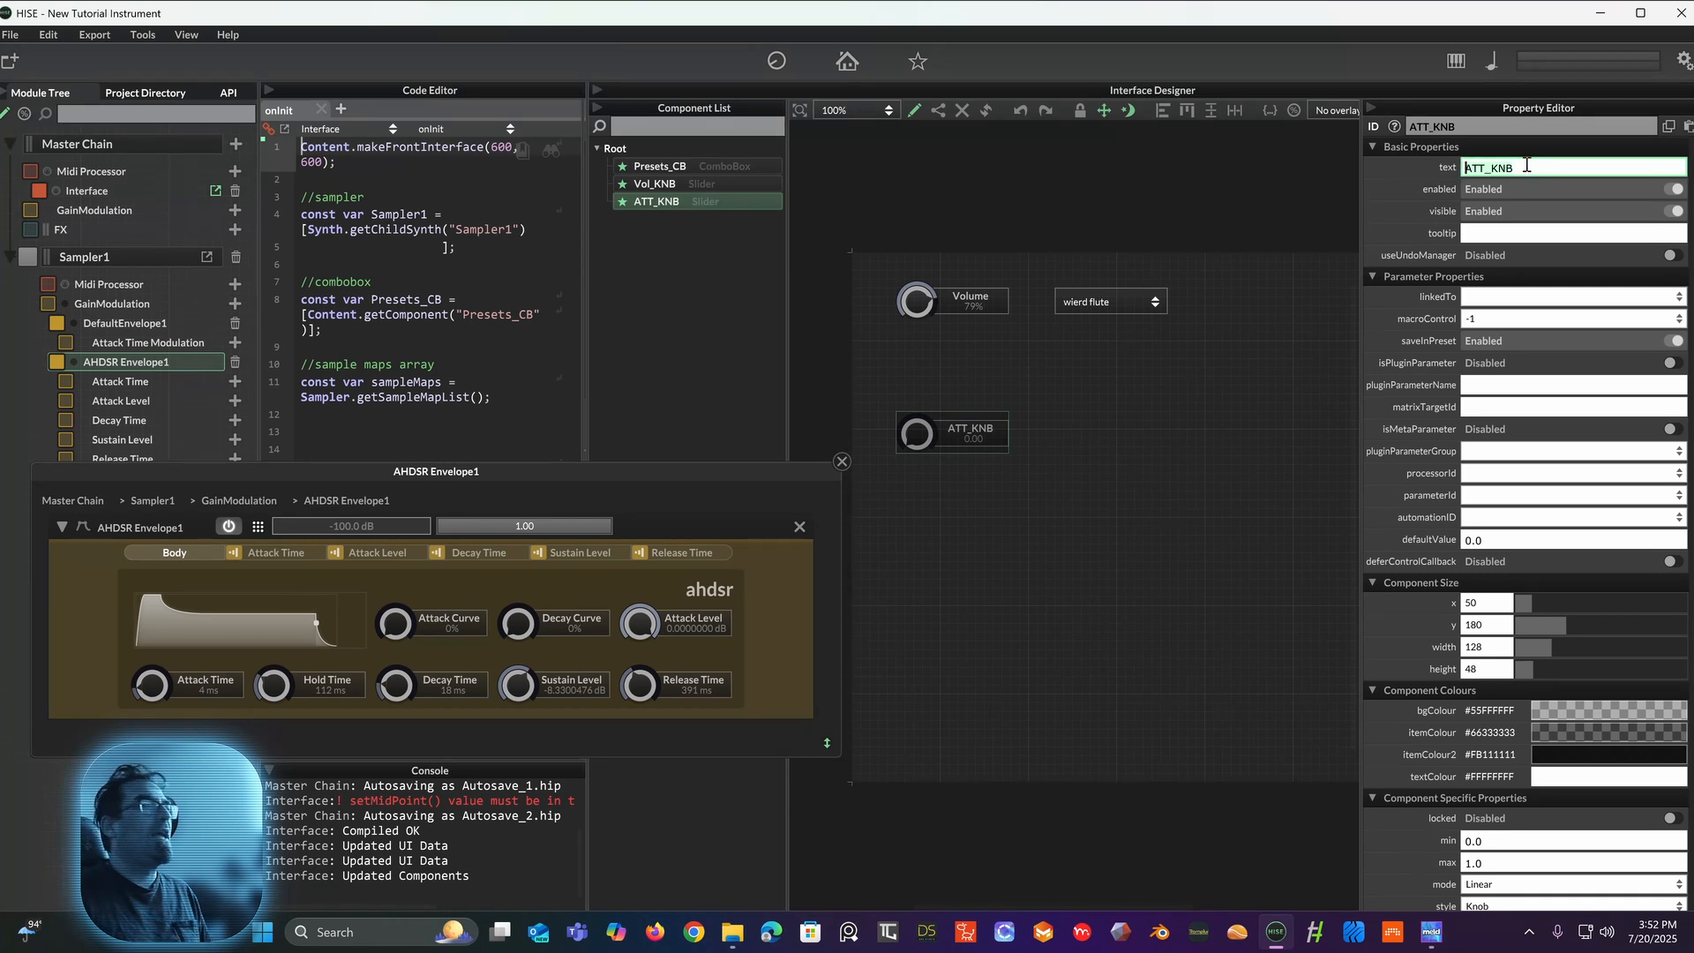
{"action": "type", "text": "A"}
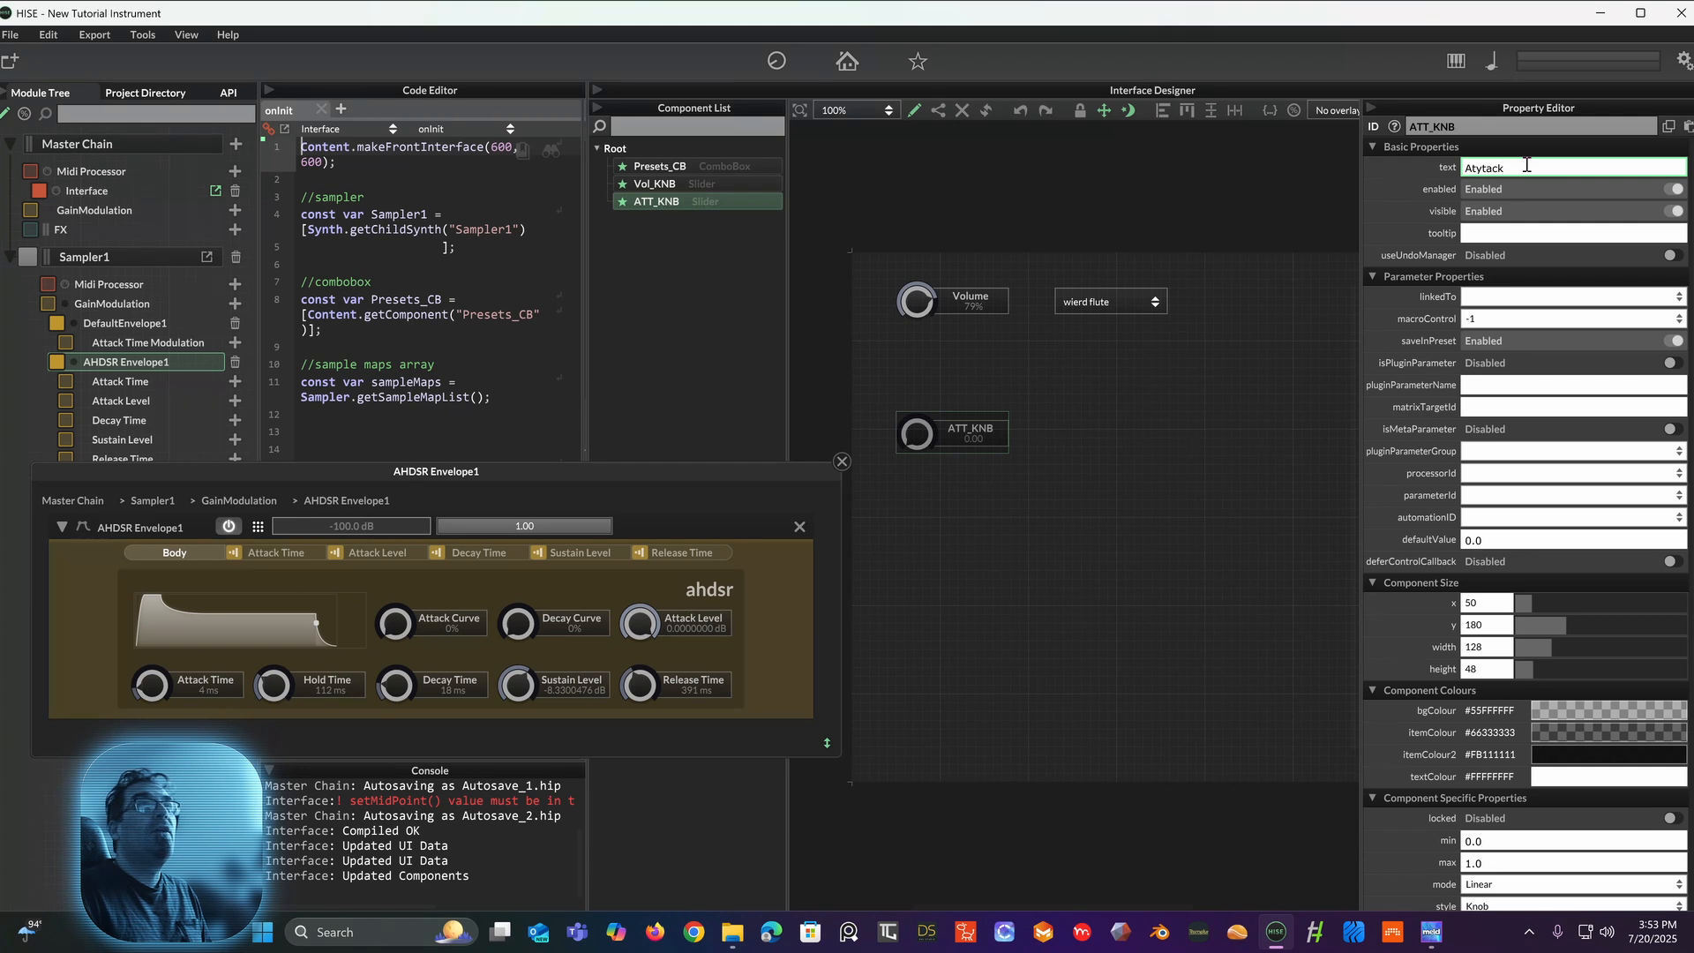
{"action": "type", "text": "tta"}
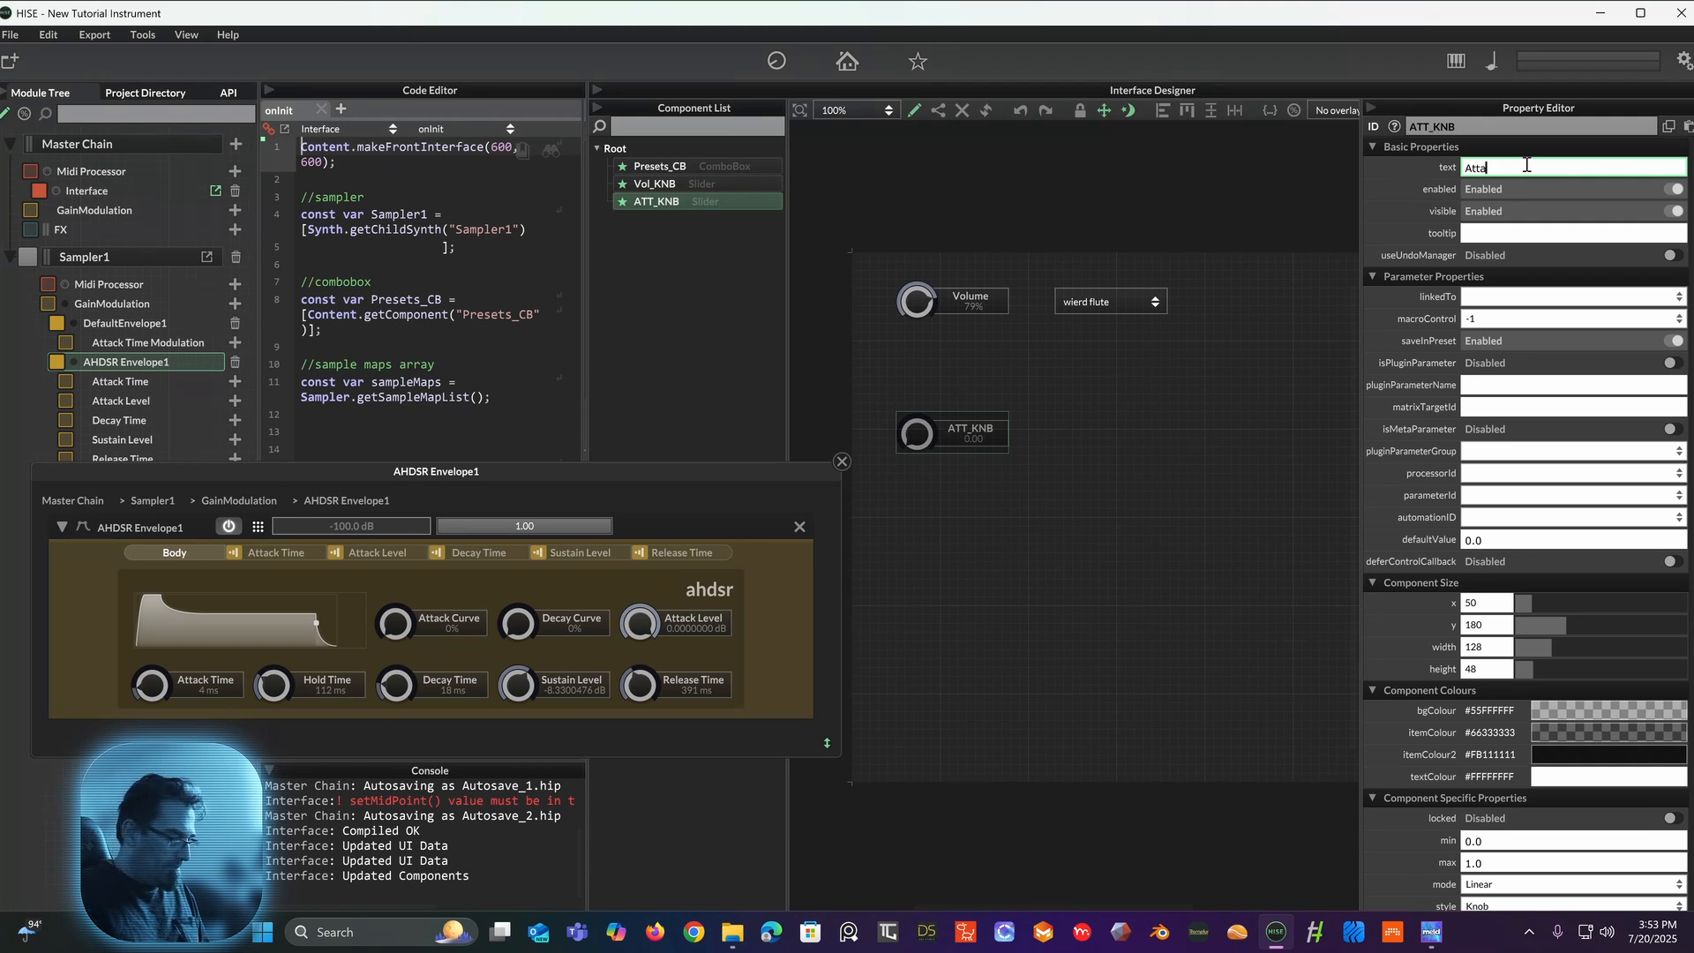
{"action": "type", "text": "ck"}
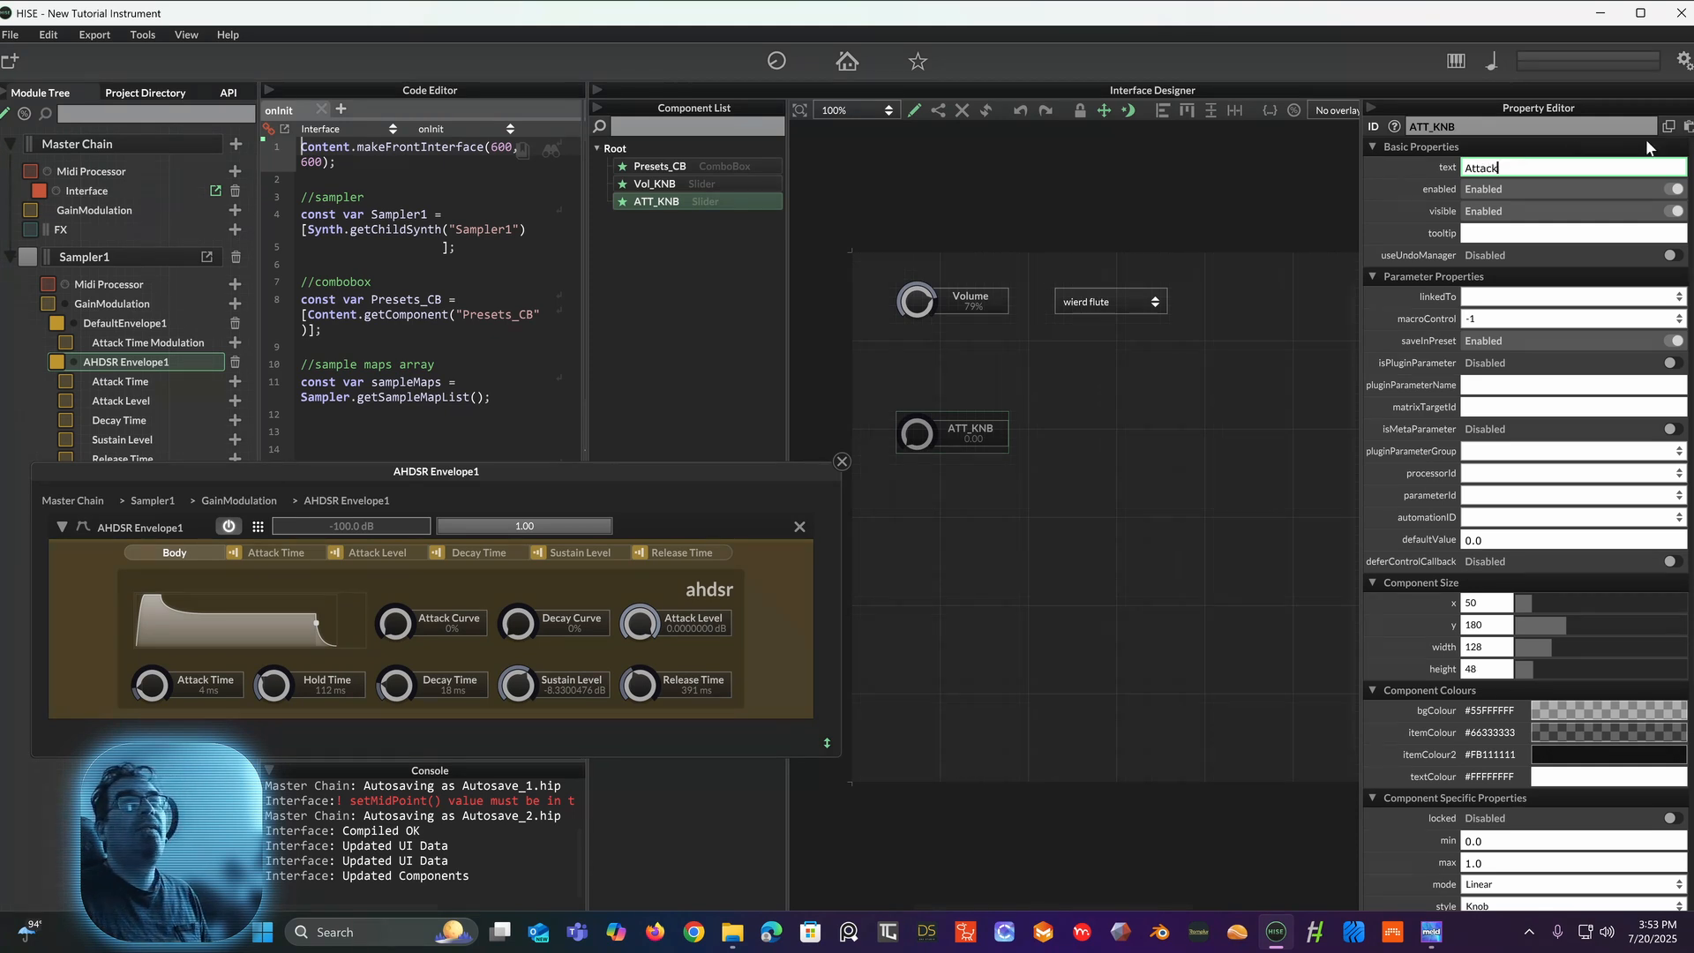
Step: Connect the Attack knob to the AHDSR Envelope1 processor and its Attack parameter
{"action": "scroll", "coordinate": [1548, 241], "scroll_direction": "down", "scroll_amount": 5}
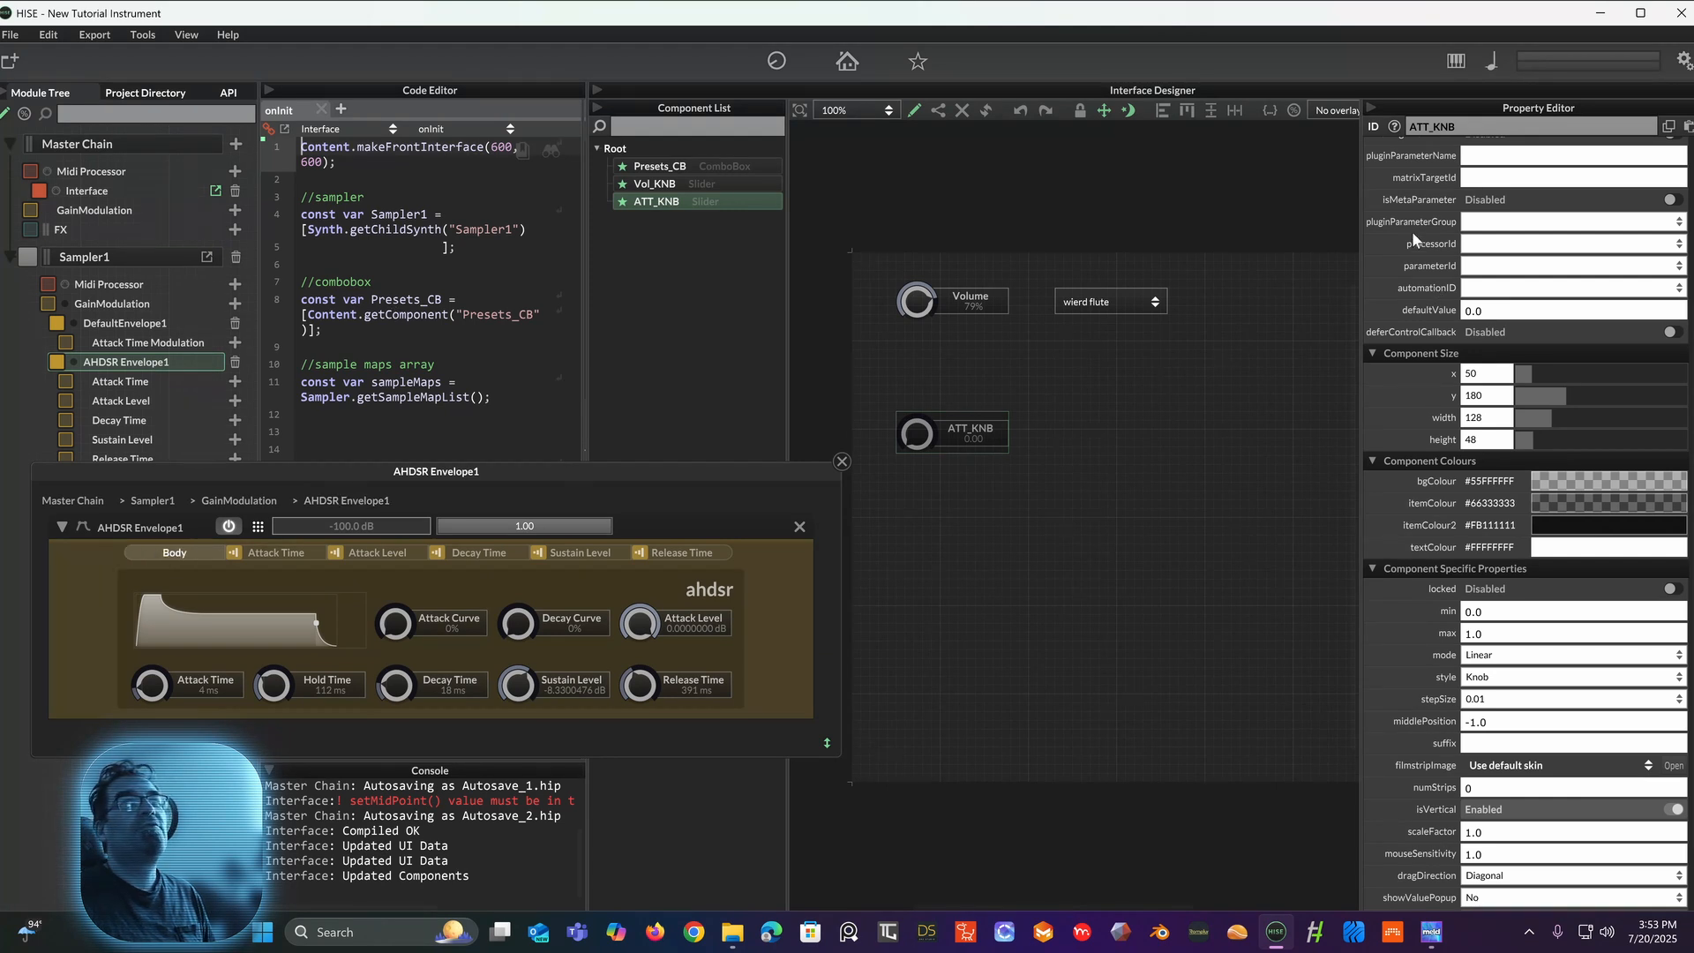
{"action": "left_click", "coordinate": [1498, 248]}
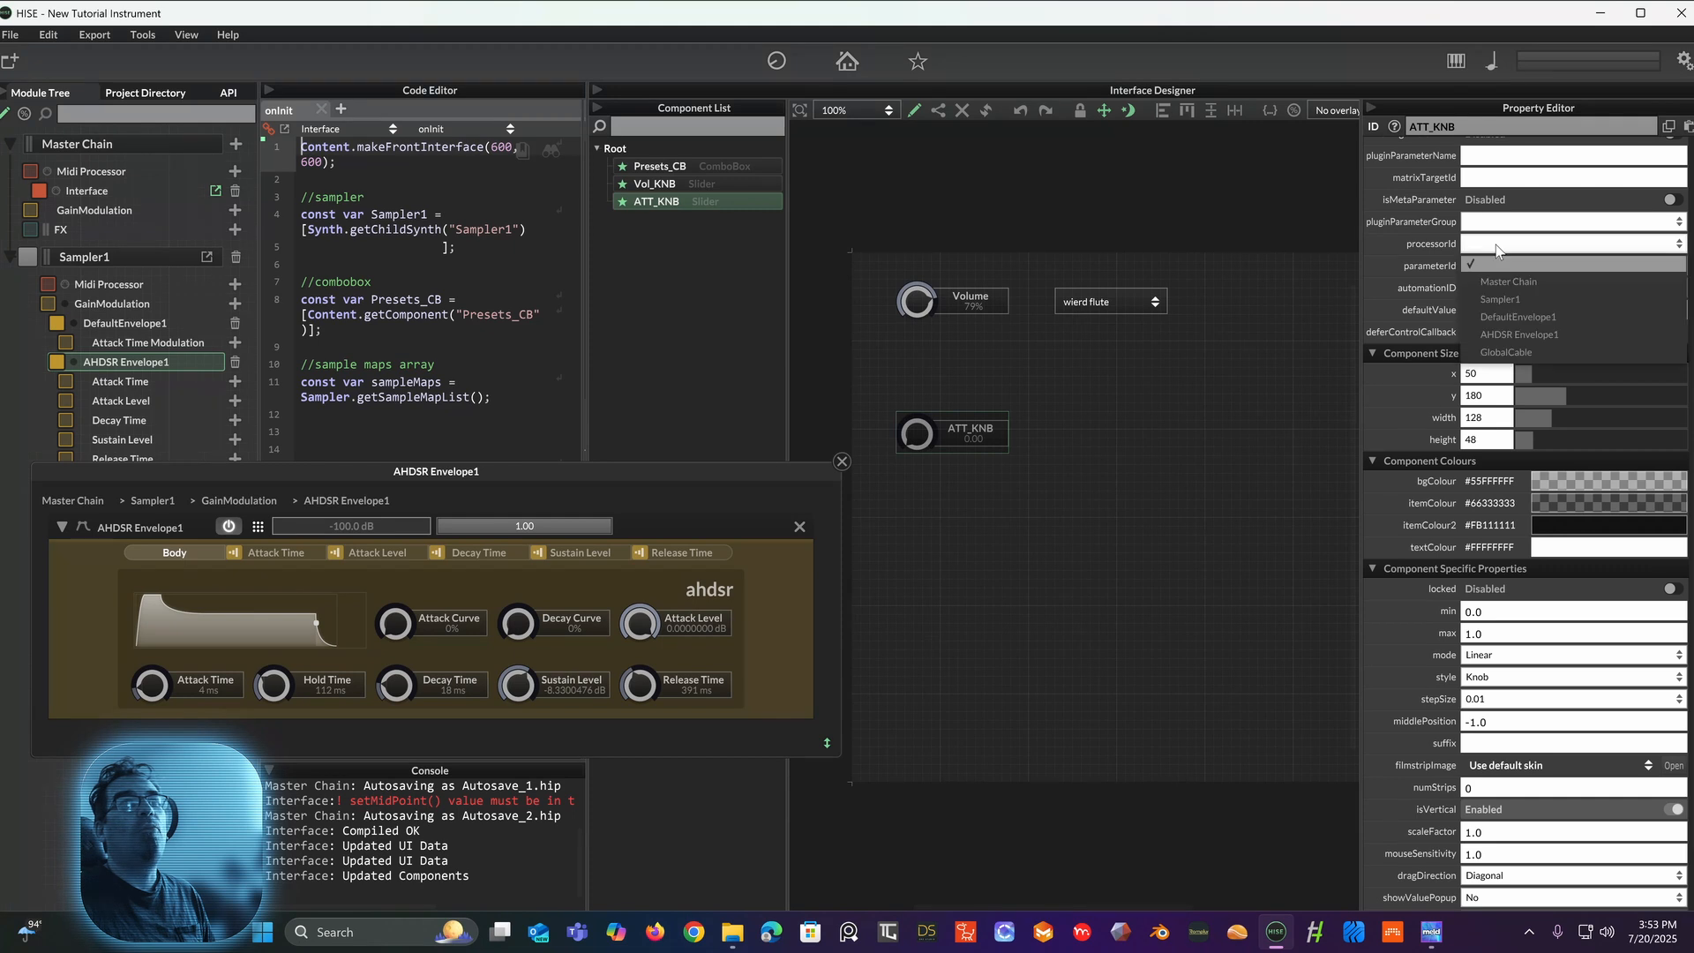
{"action": "left_click", "coordinate": [1548, 337]}
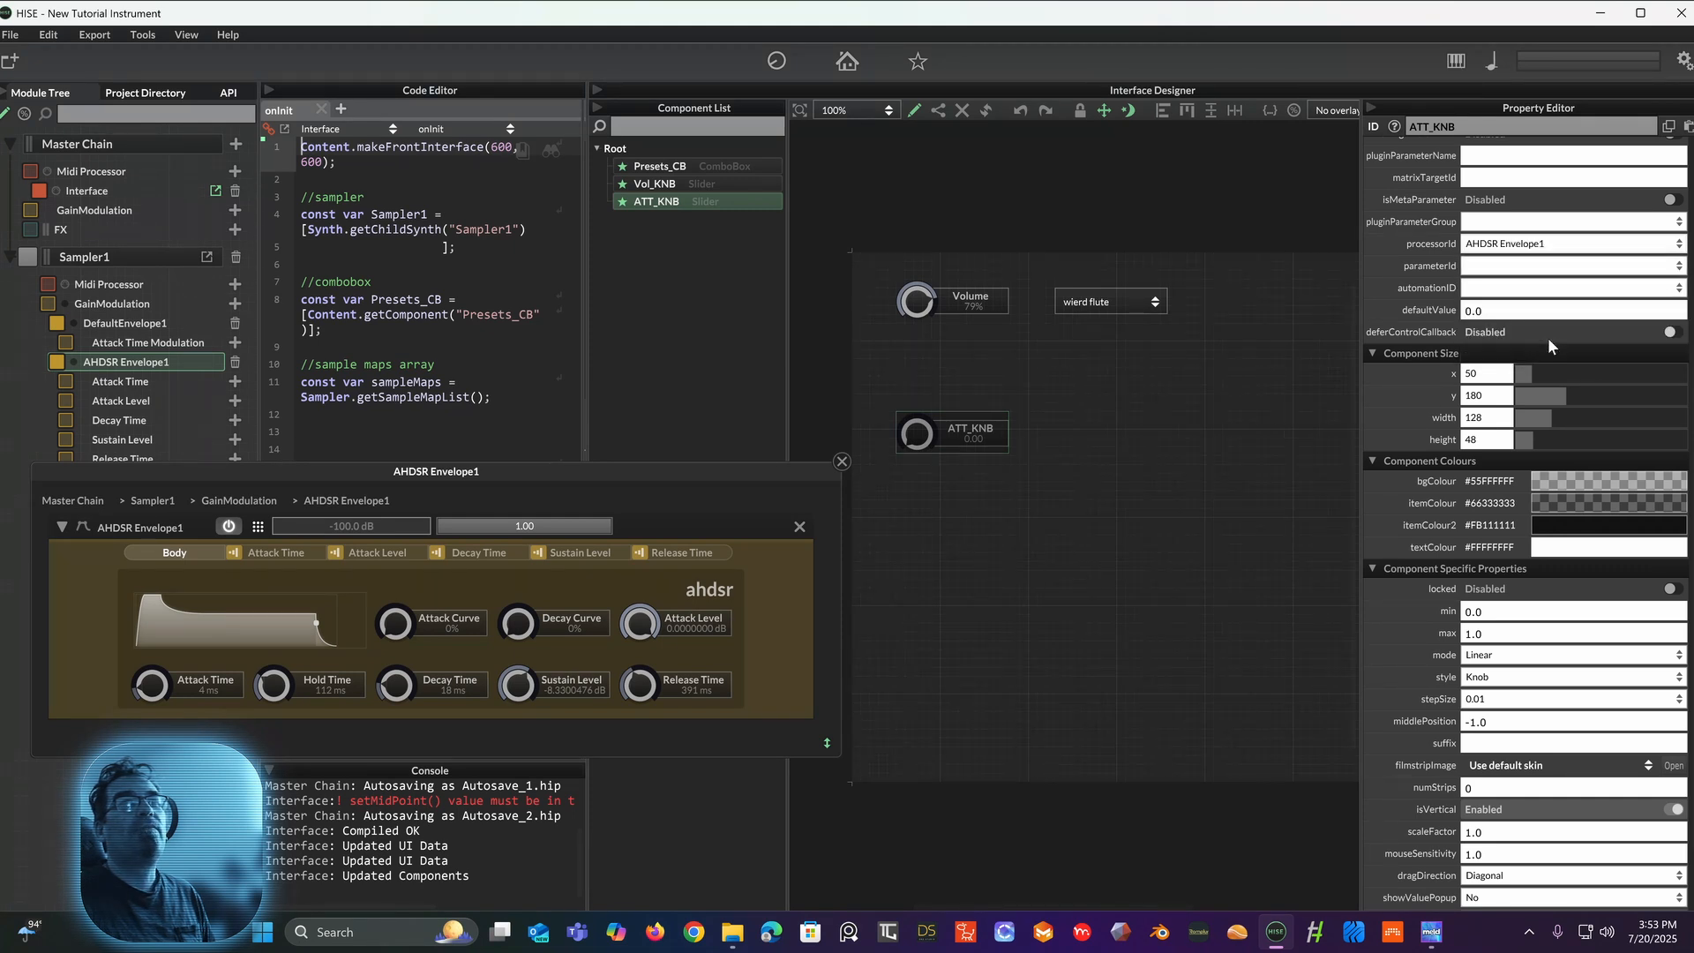
{"action": "left_click", "coordinate": [1498, 270]}
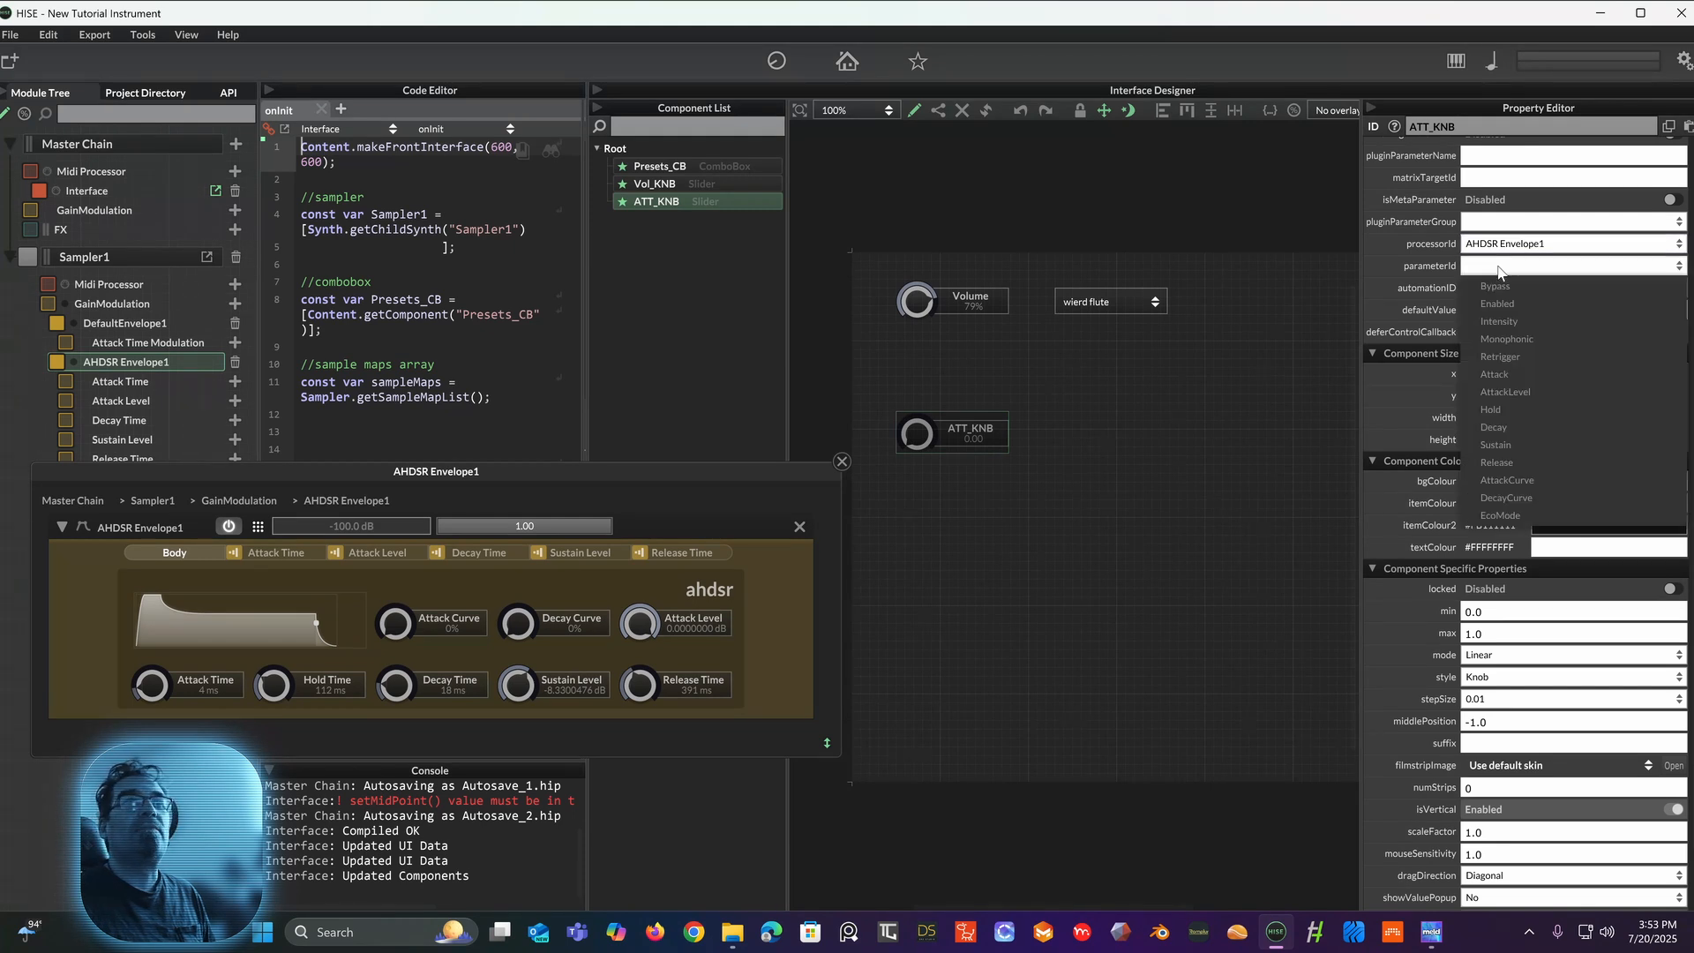
{"action": "left_click", "coordinate": [1509, 376]}
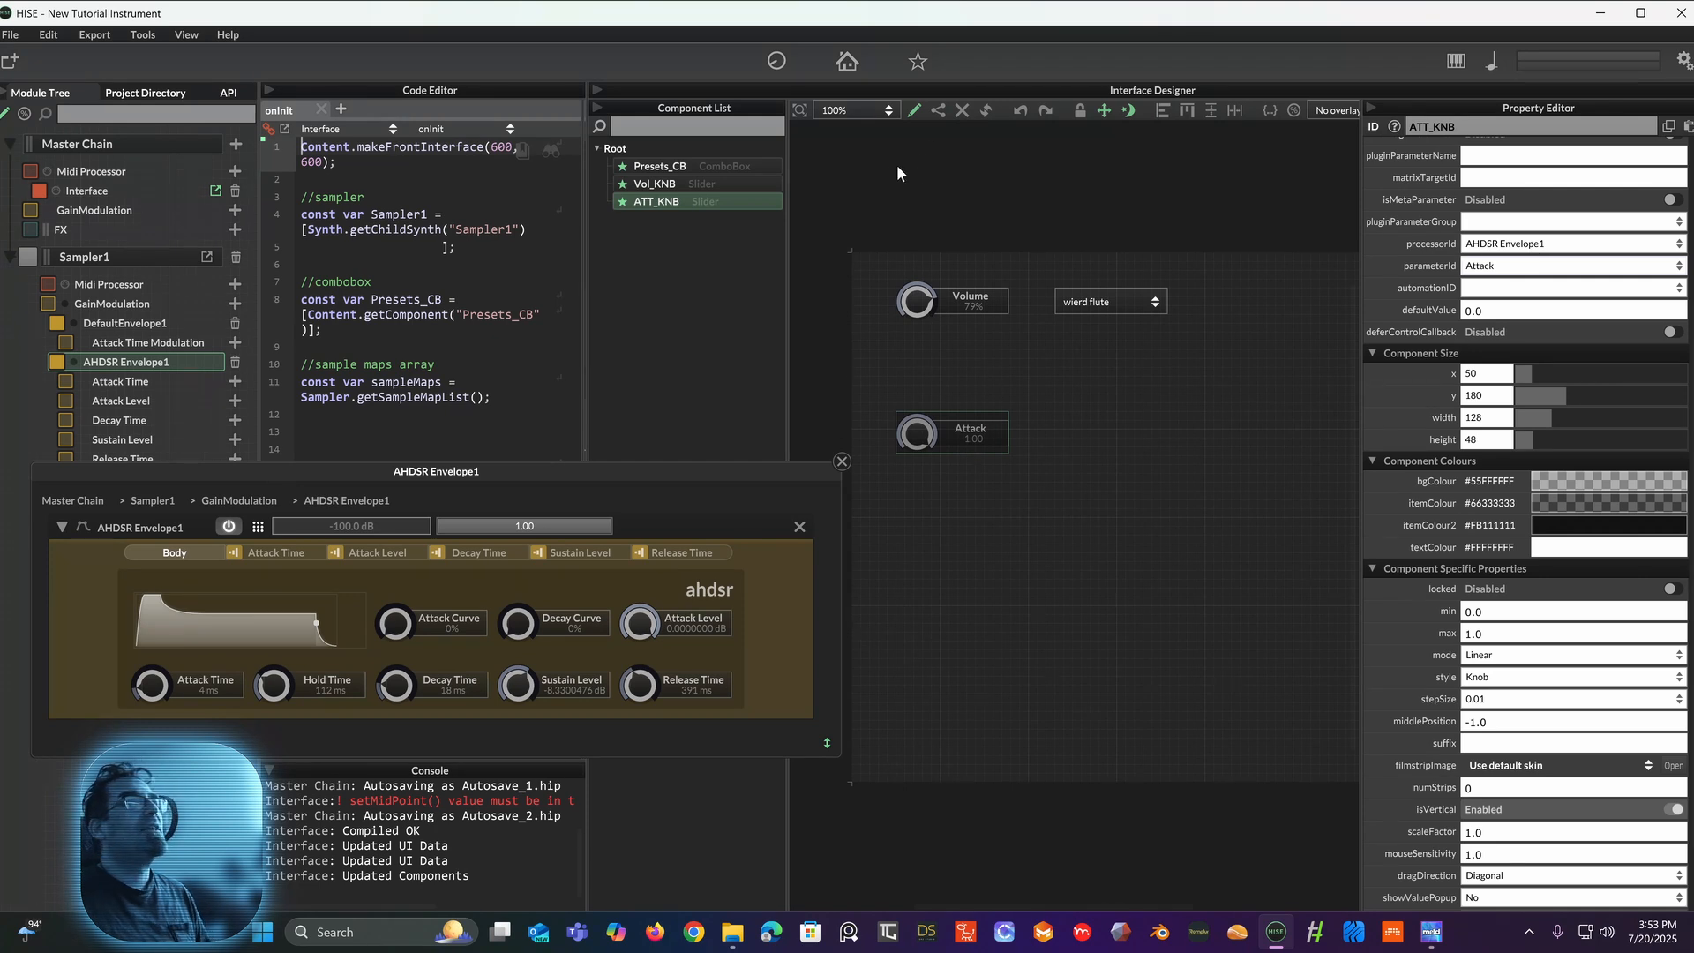
Step: Leave edit mode, lower the envelope's attack time to 0 ms, and test the Attack knob by turning it to about 0.35
{"action": "left_click", "coordinate": [913, 109]}
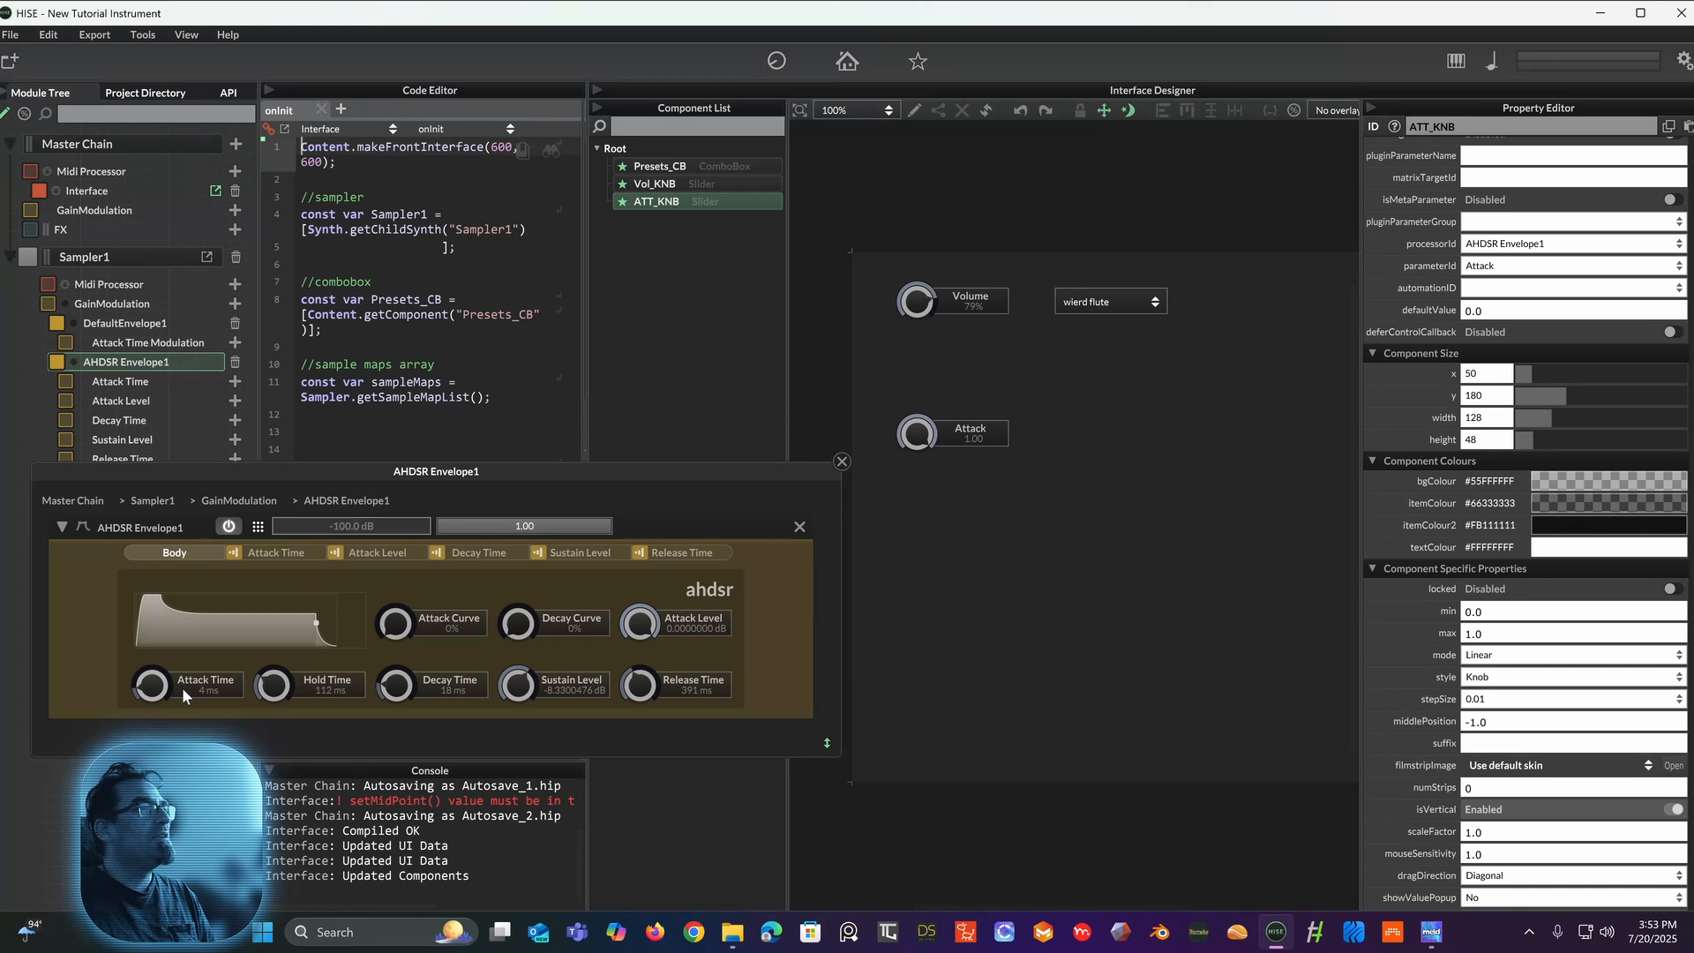
{"action": "mouse_move", "coordinate": [176, 685]}
{"action": "left_mouse_down"}
{"action": "mouse_move", "coordinate": [159, 713]}
{"action": "mouse_move", "coordinate": [187, 383]}
{"action": "mouse_move", "coordinate": [147, 692]}
{"action": "left_mouse_up"}
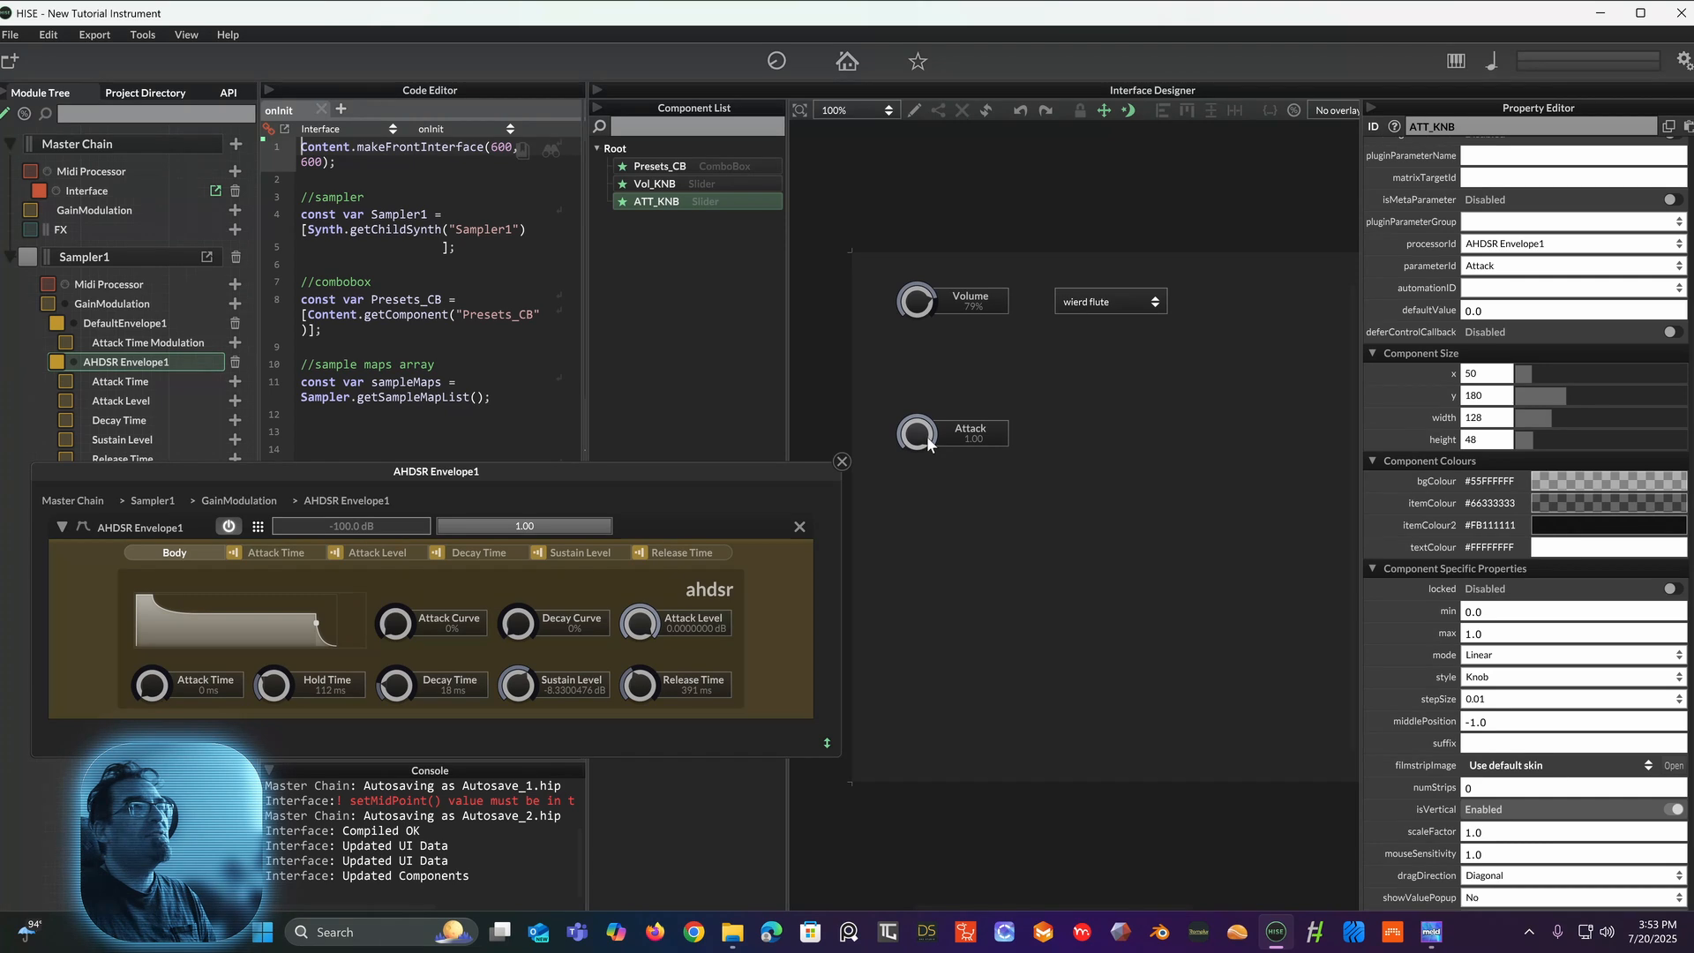
{"action": "left_click_drag", "start_coordinate": [929, 443], "coordinate": [883, 521]}
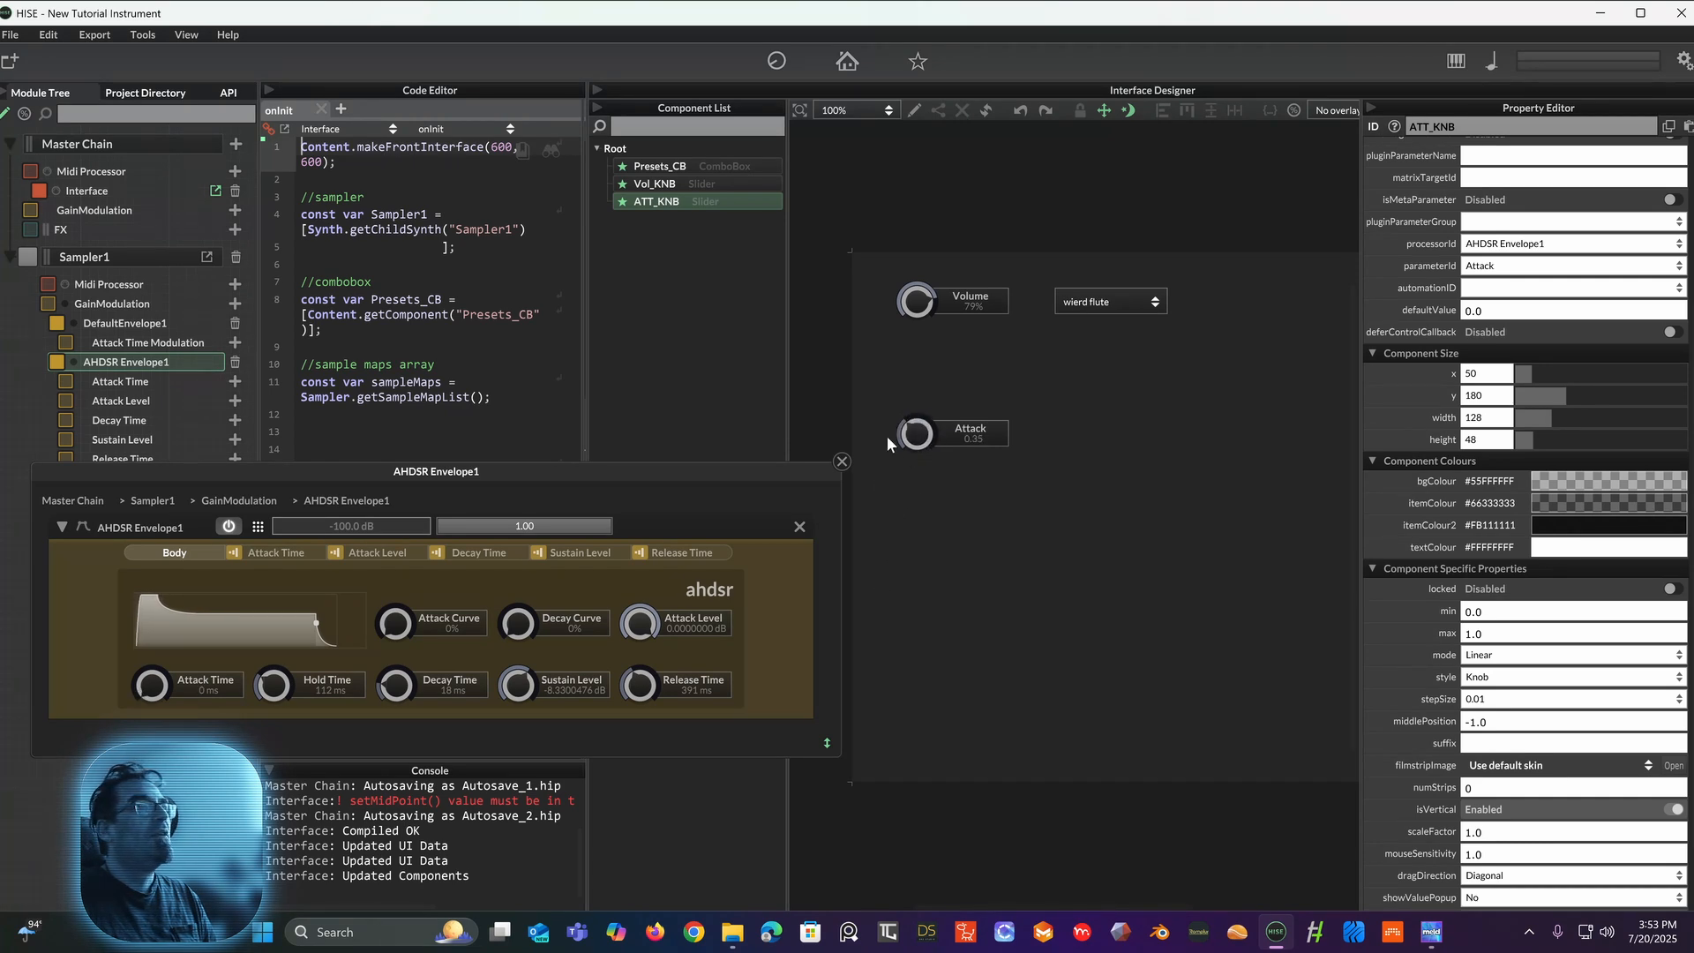
Step: Raise the envelope's attack time to its 20000 ms limit and set the Attack knob's maximum value to 20000.0
{"action": "left_click", "coordinate": [914, 111]}
{"action": "left_click", "coordinate": [935, 436]}
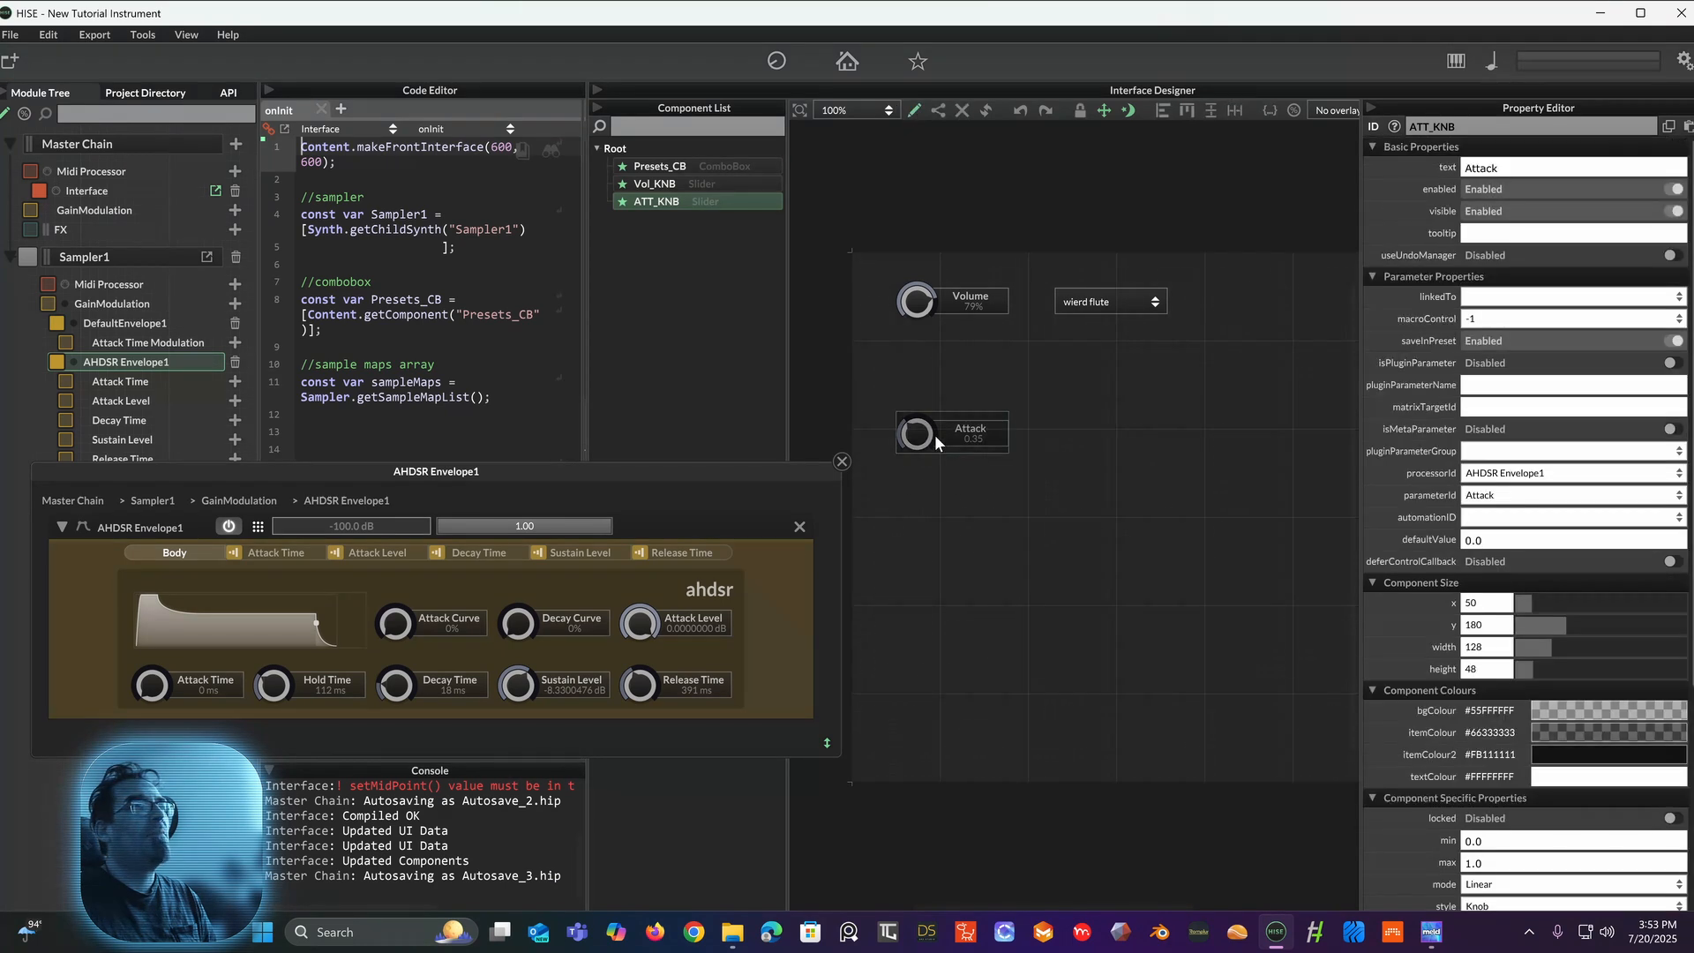
{"action": "scroll", "coordinate": [1502, 538], "scroll_direction": "down", "scroll_amount": 3}
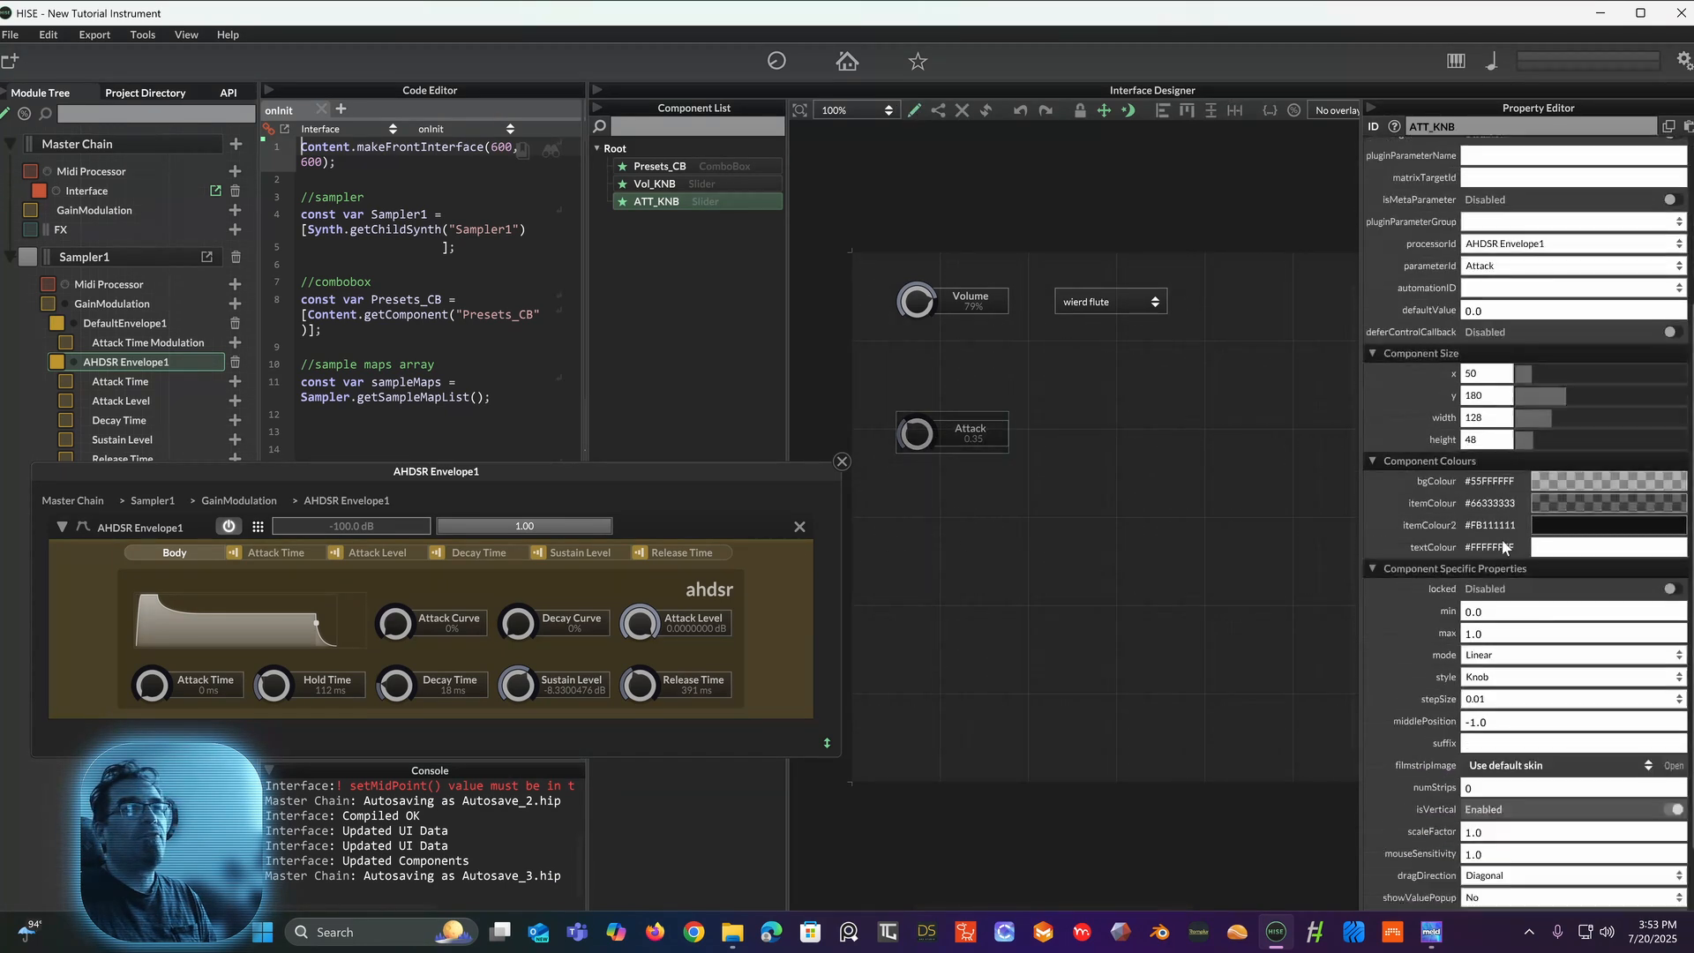
{"action": "scroll", "coordinate": [1502, 539], "scroll_direction": "down", "scroll_amount": 1}
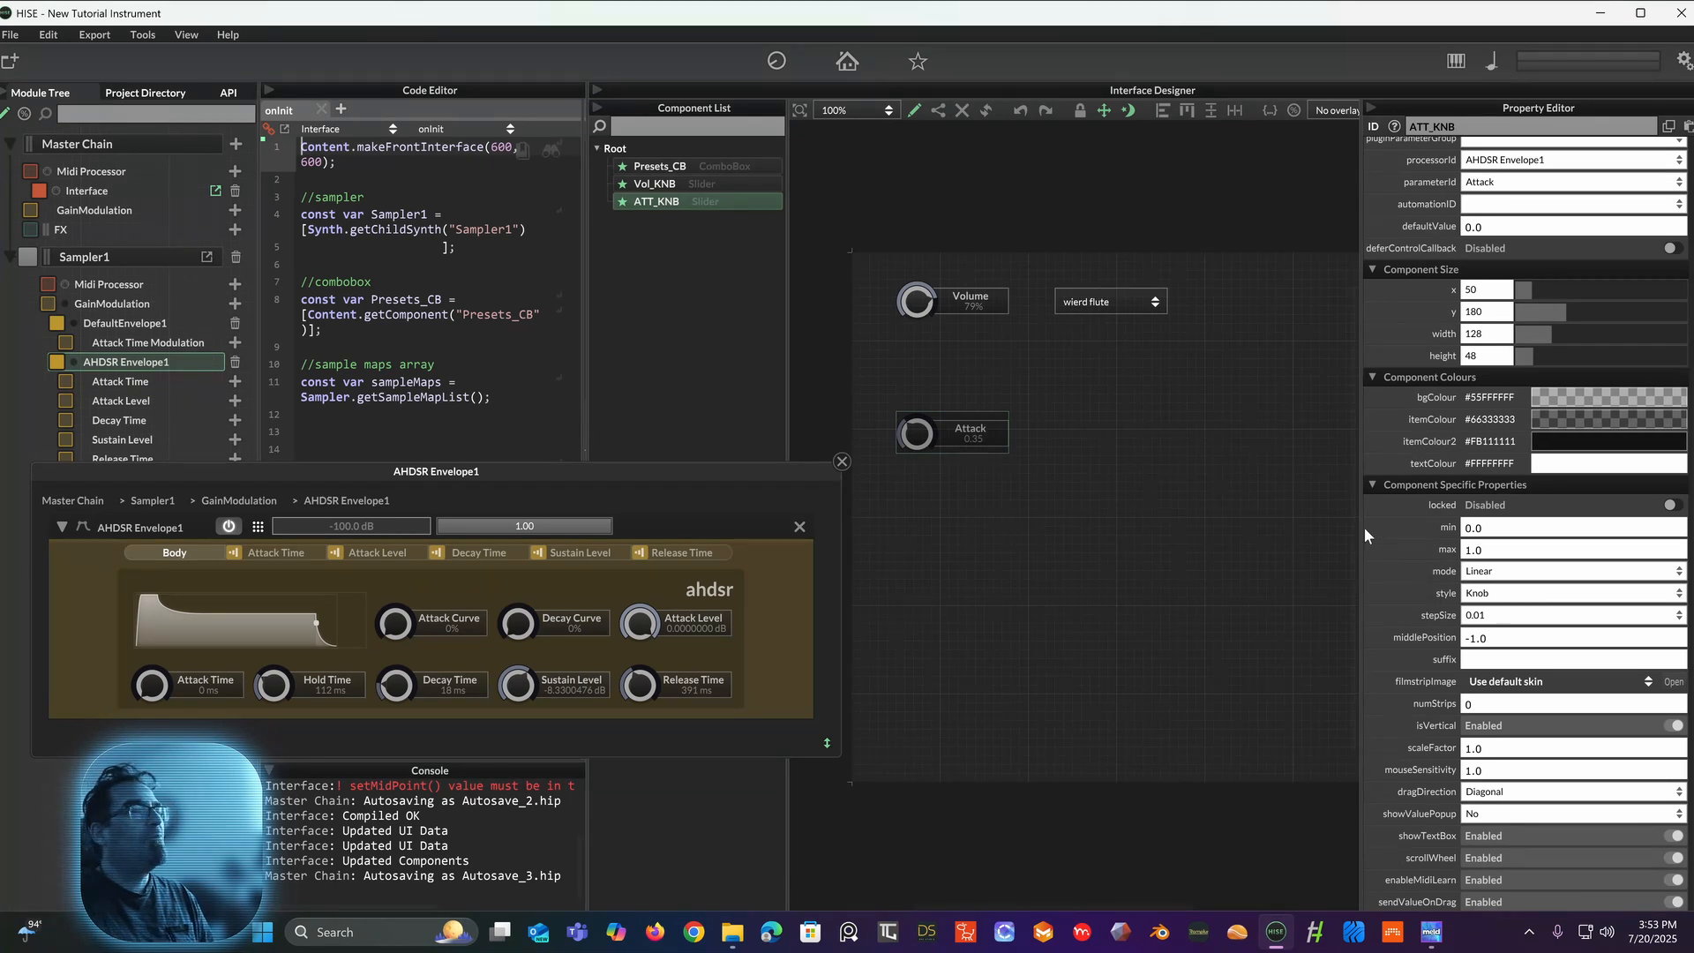
{"action": "left_click_drag", "start_coordinate": [150, 689], "coordinate": [194, 425]}
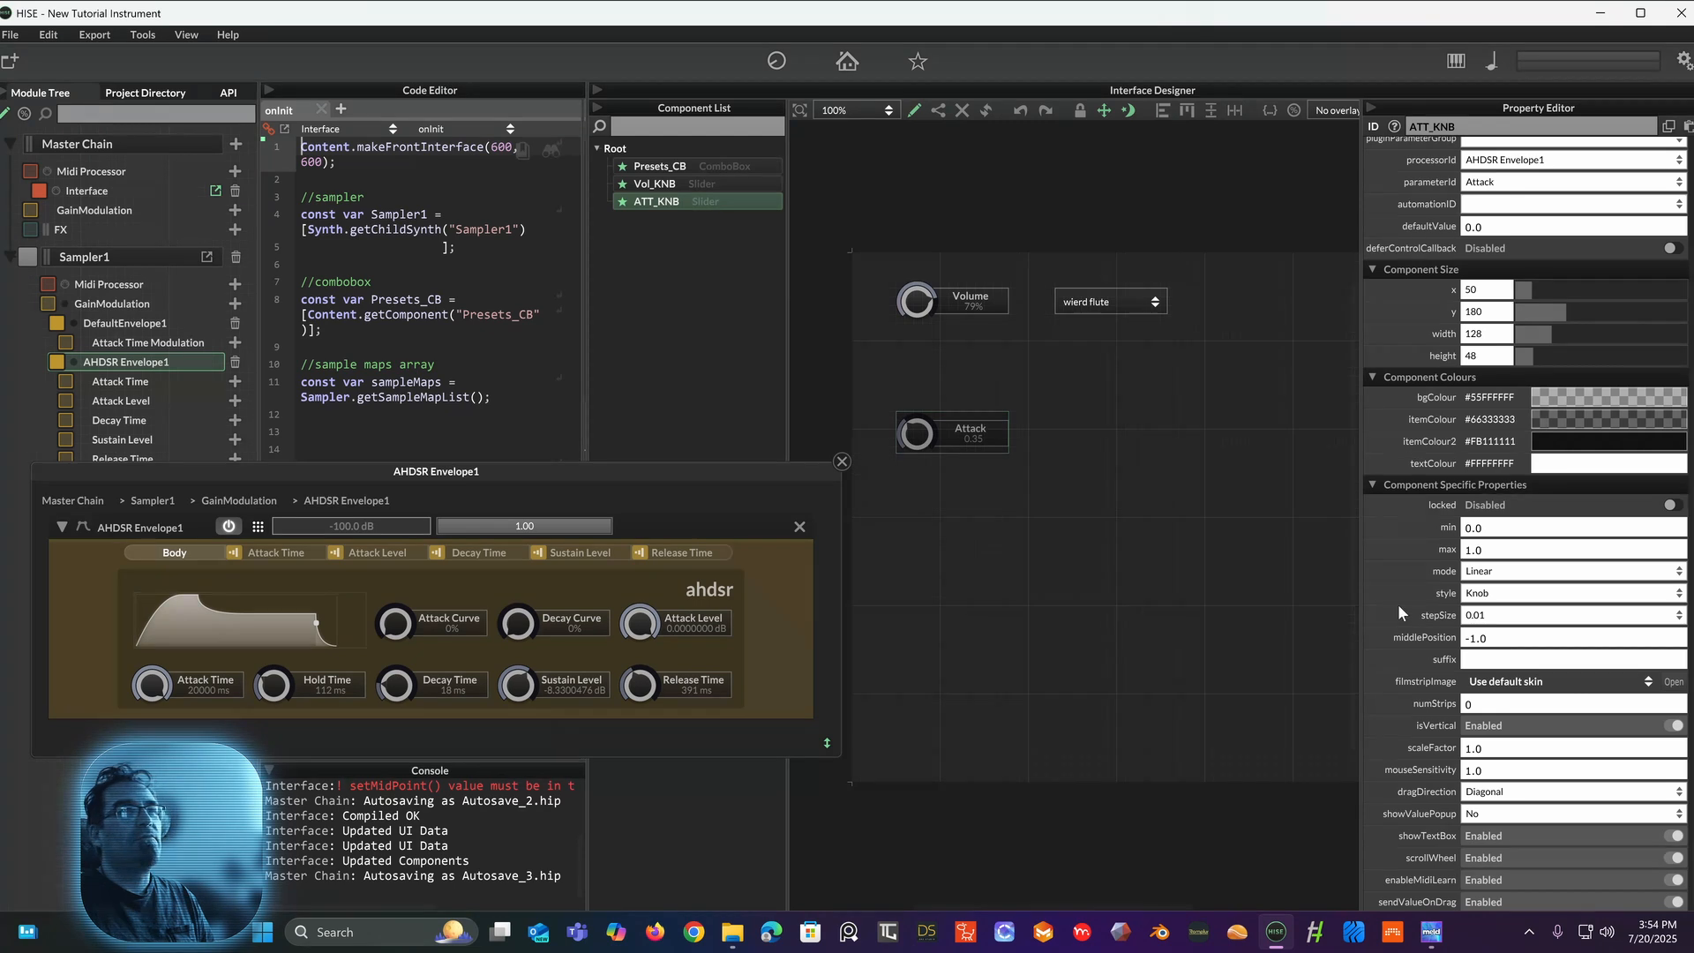
{"action": "left_click", "coordinate": [1485, 548]}
{"action": "type", "text": "2"}
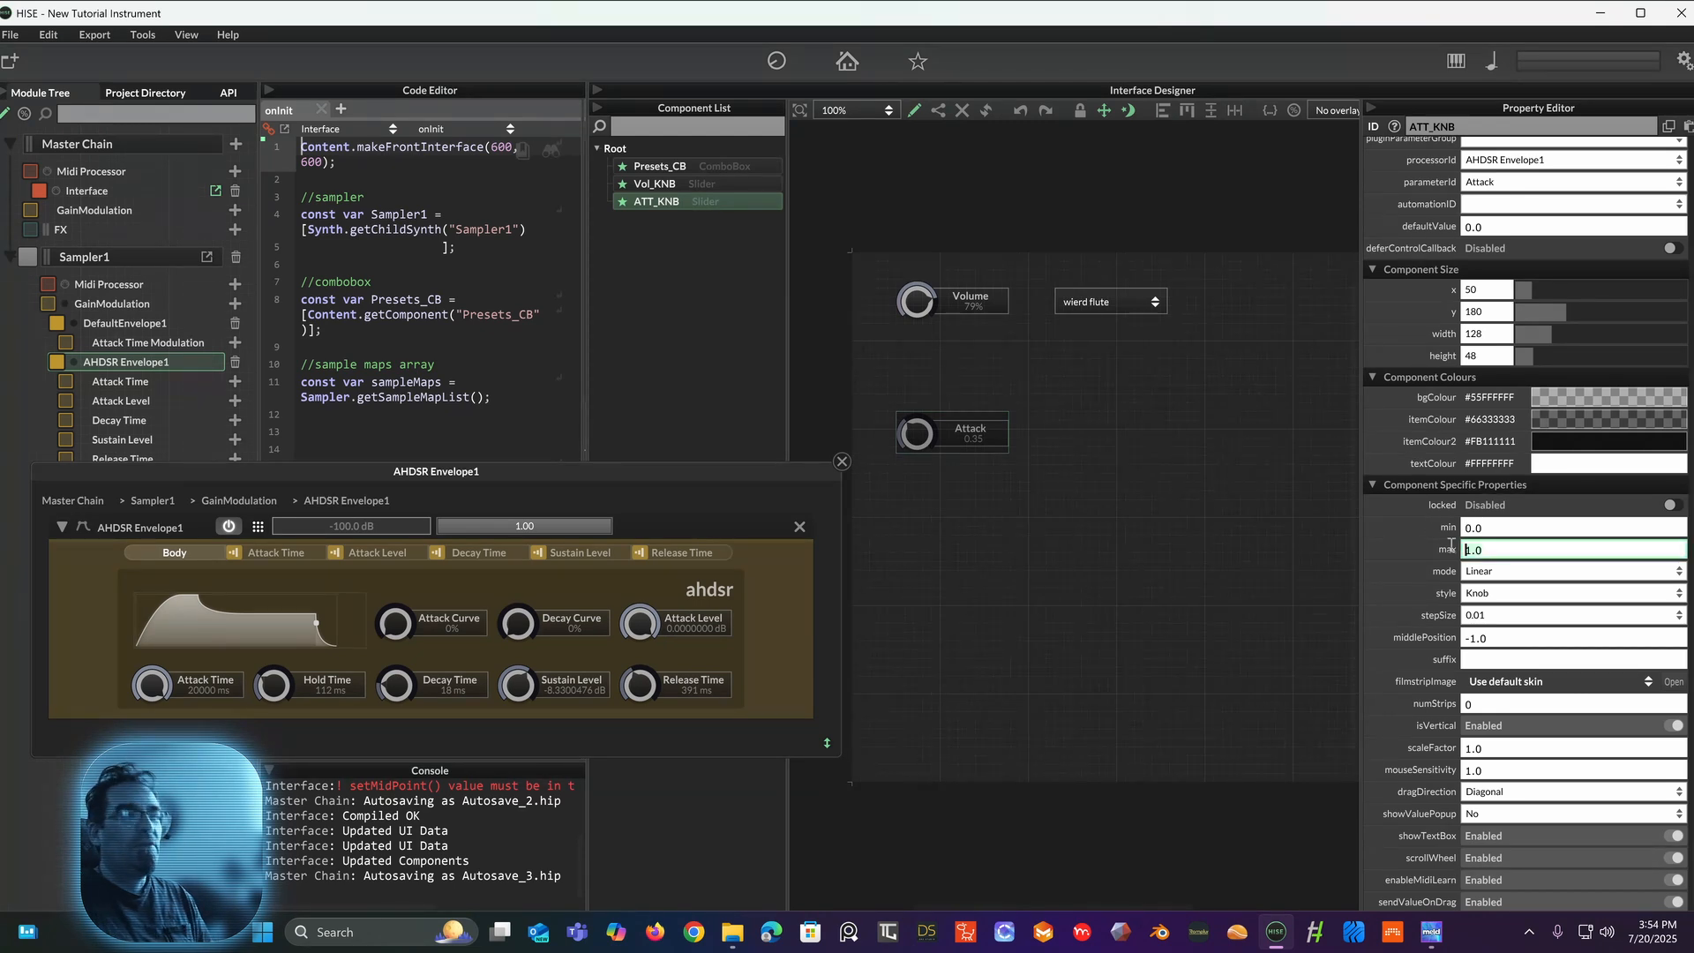
{"action": "type", "text": "0000"}
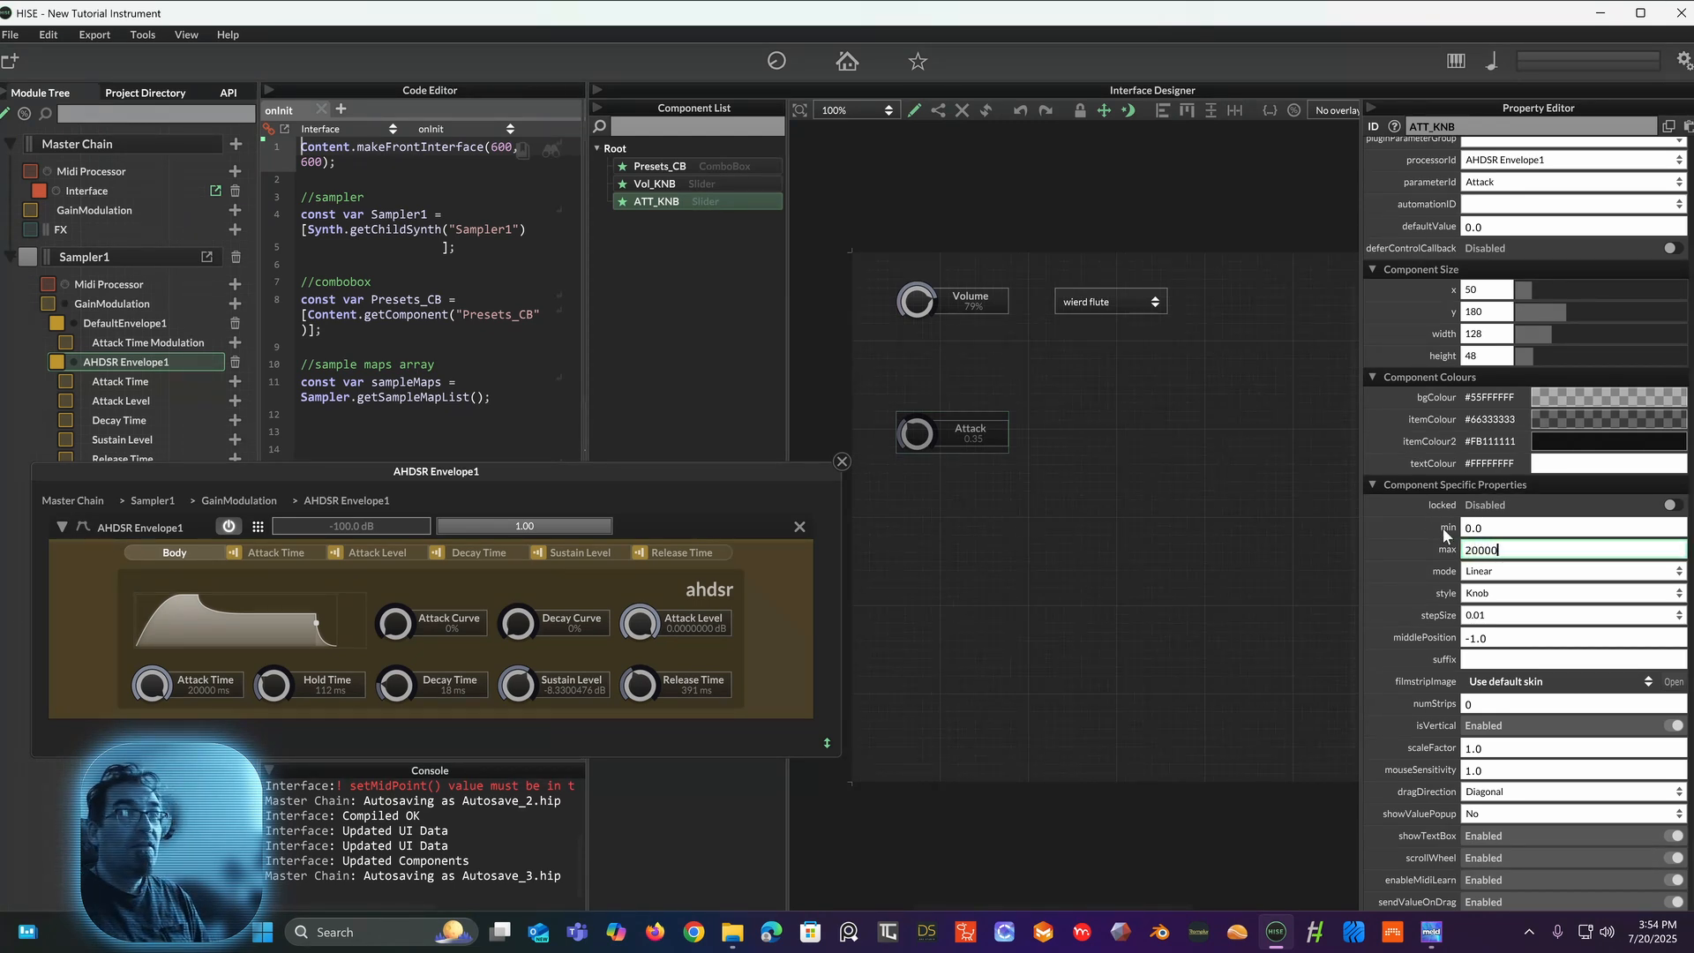
{"action": "type", "text": ".0"}
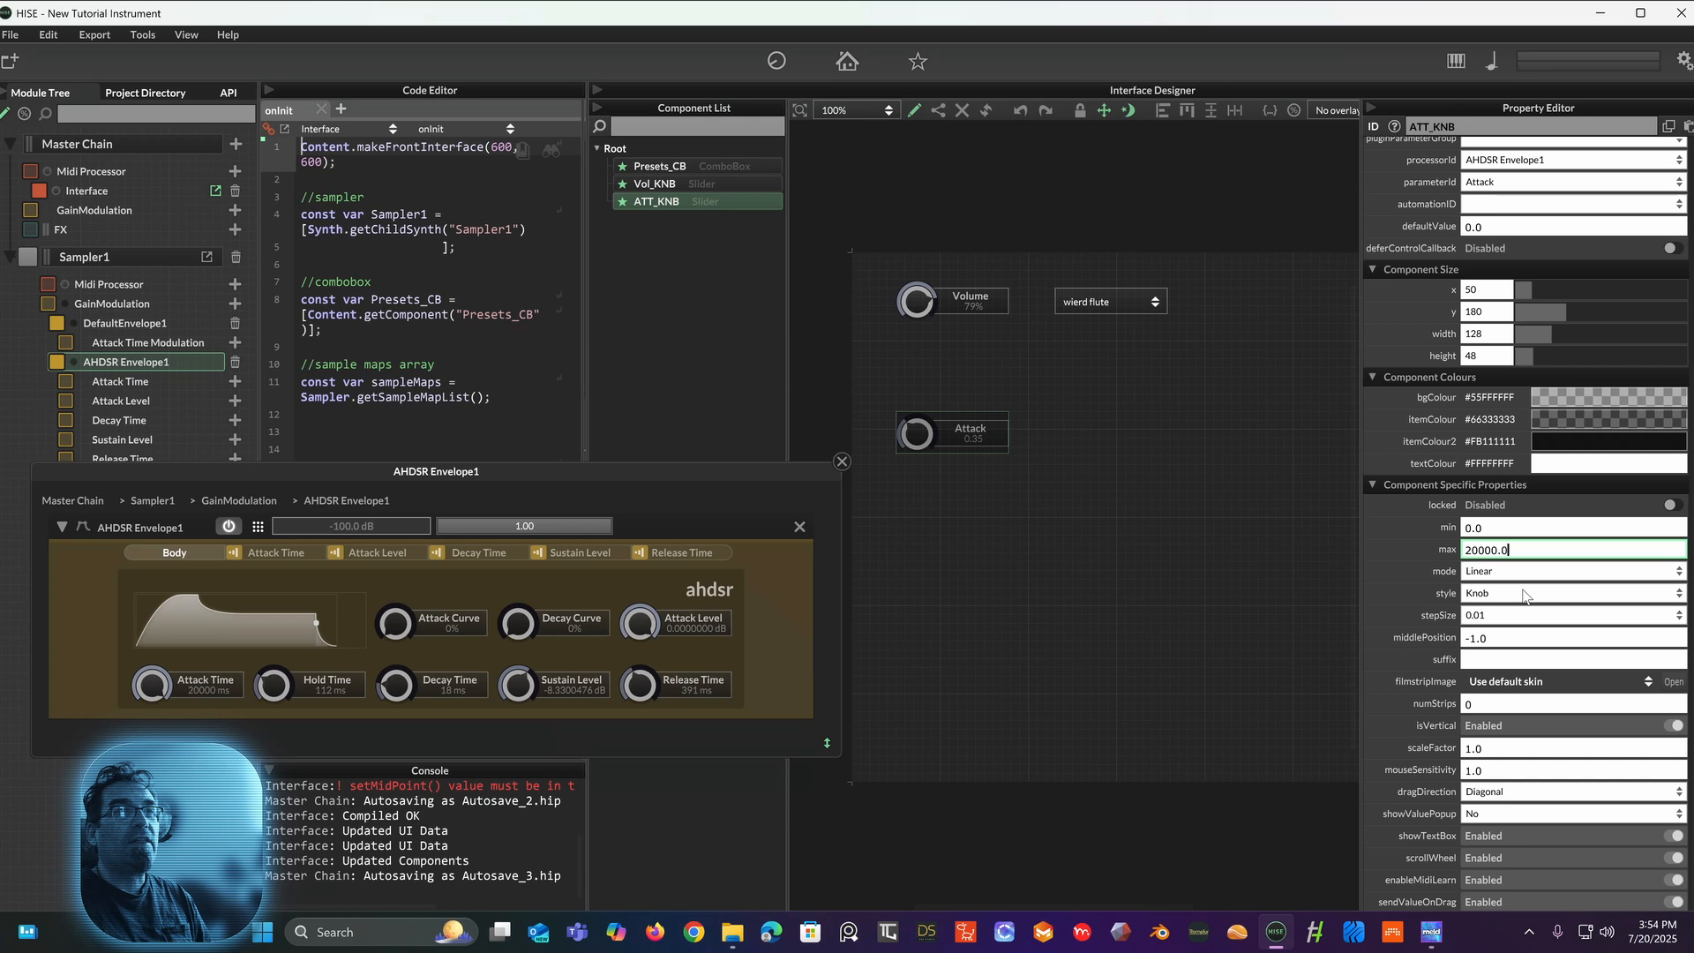
Step: Set the Attack knob's middle position to 10000.0
{"action": "left_click", "coordinate": [1501, 636]}
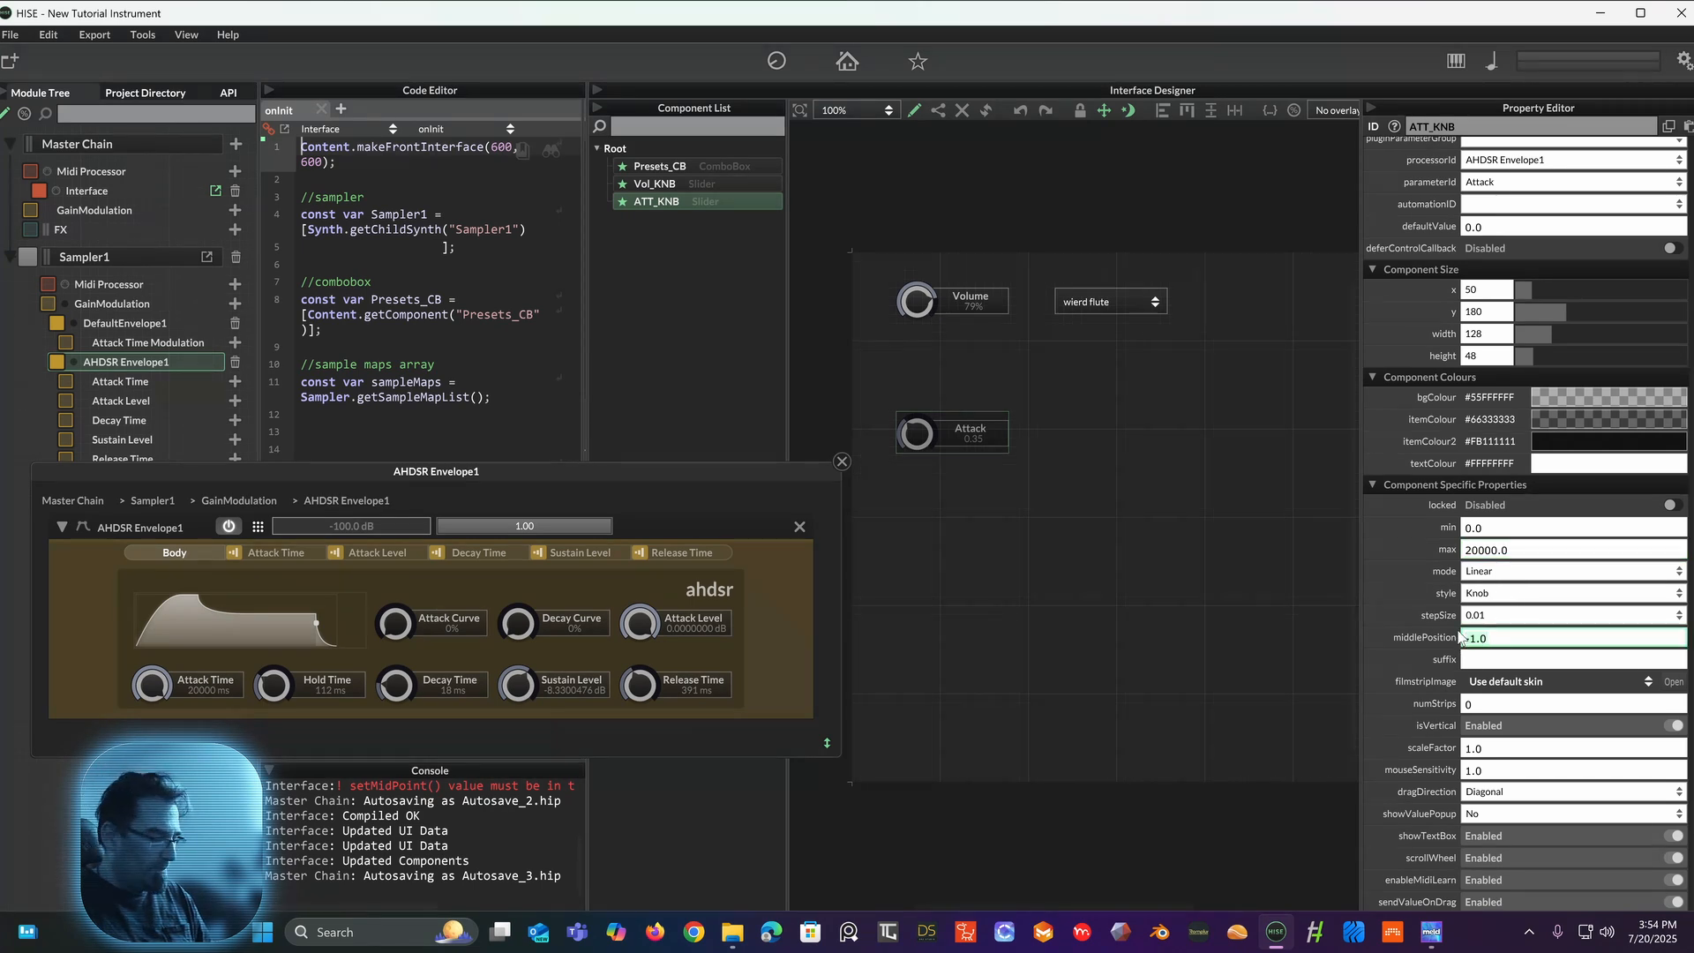
{"action": "key", "text": "BackSpace"}
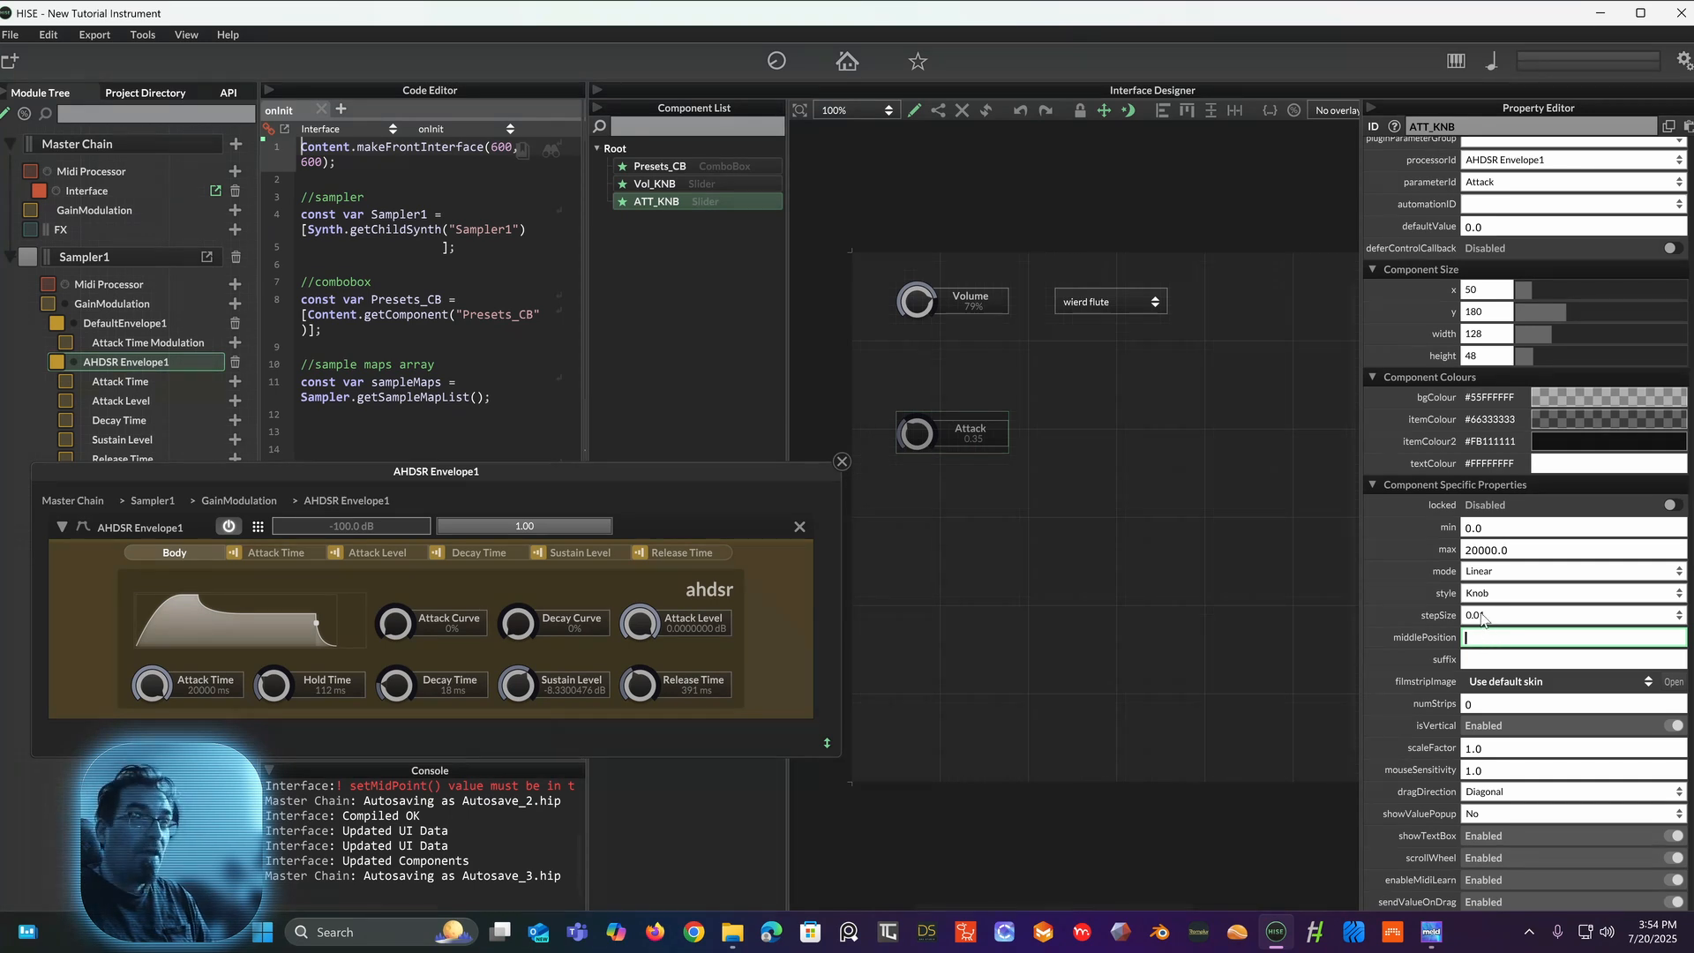
{"action": "type", "text": "10000.0"}
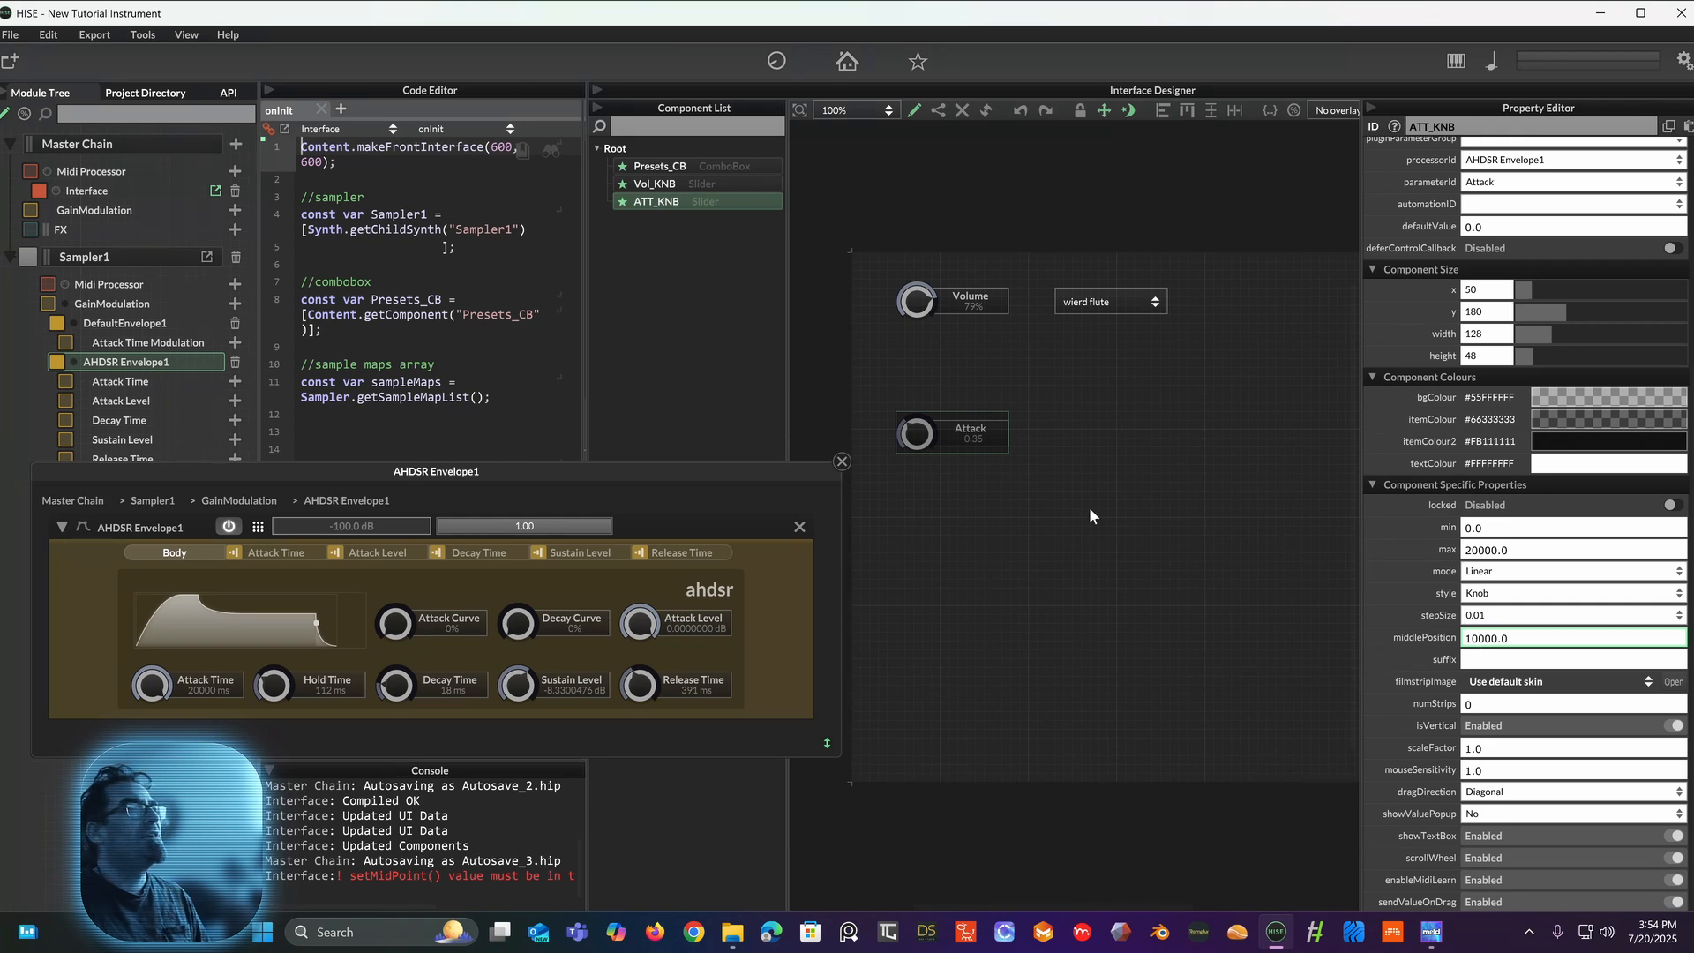
Step: Leave edit mode and test the Attack knob by turning it to about 1120
{"action": "left_click", "coordinate": [914, 109]}
{"action": "double_click", "coordinate": [924, 433]}
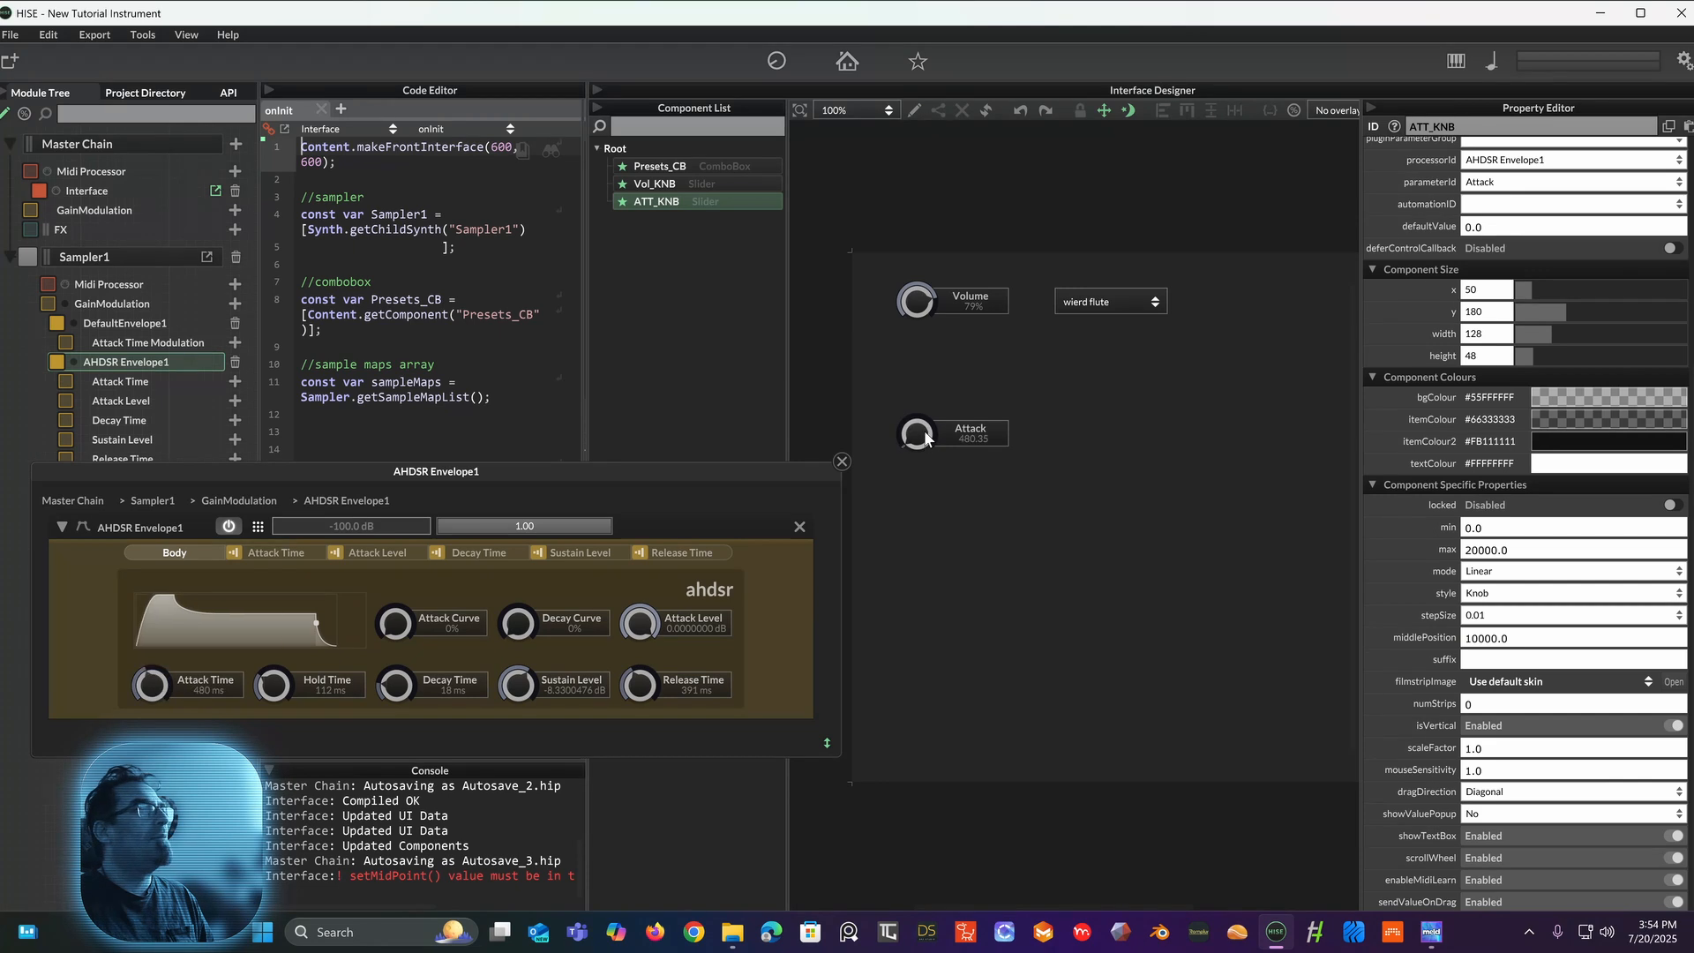
{"action": "left_click_drag", "start_coordinate": [923, 438], "coordinate": [891, 390]}
Step: Set the Attack knob's step size to 0.1 and test it by resetting the knob and turning it up to about 1120
{"action": "left_click", "coordinate": [1491, 617]}
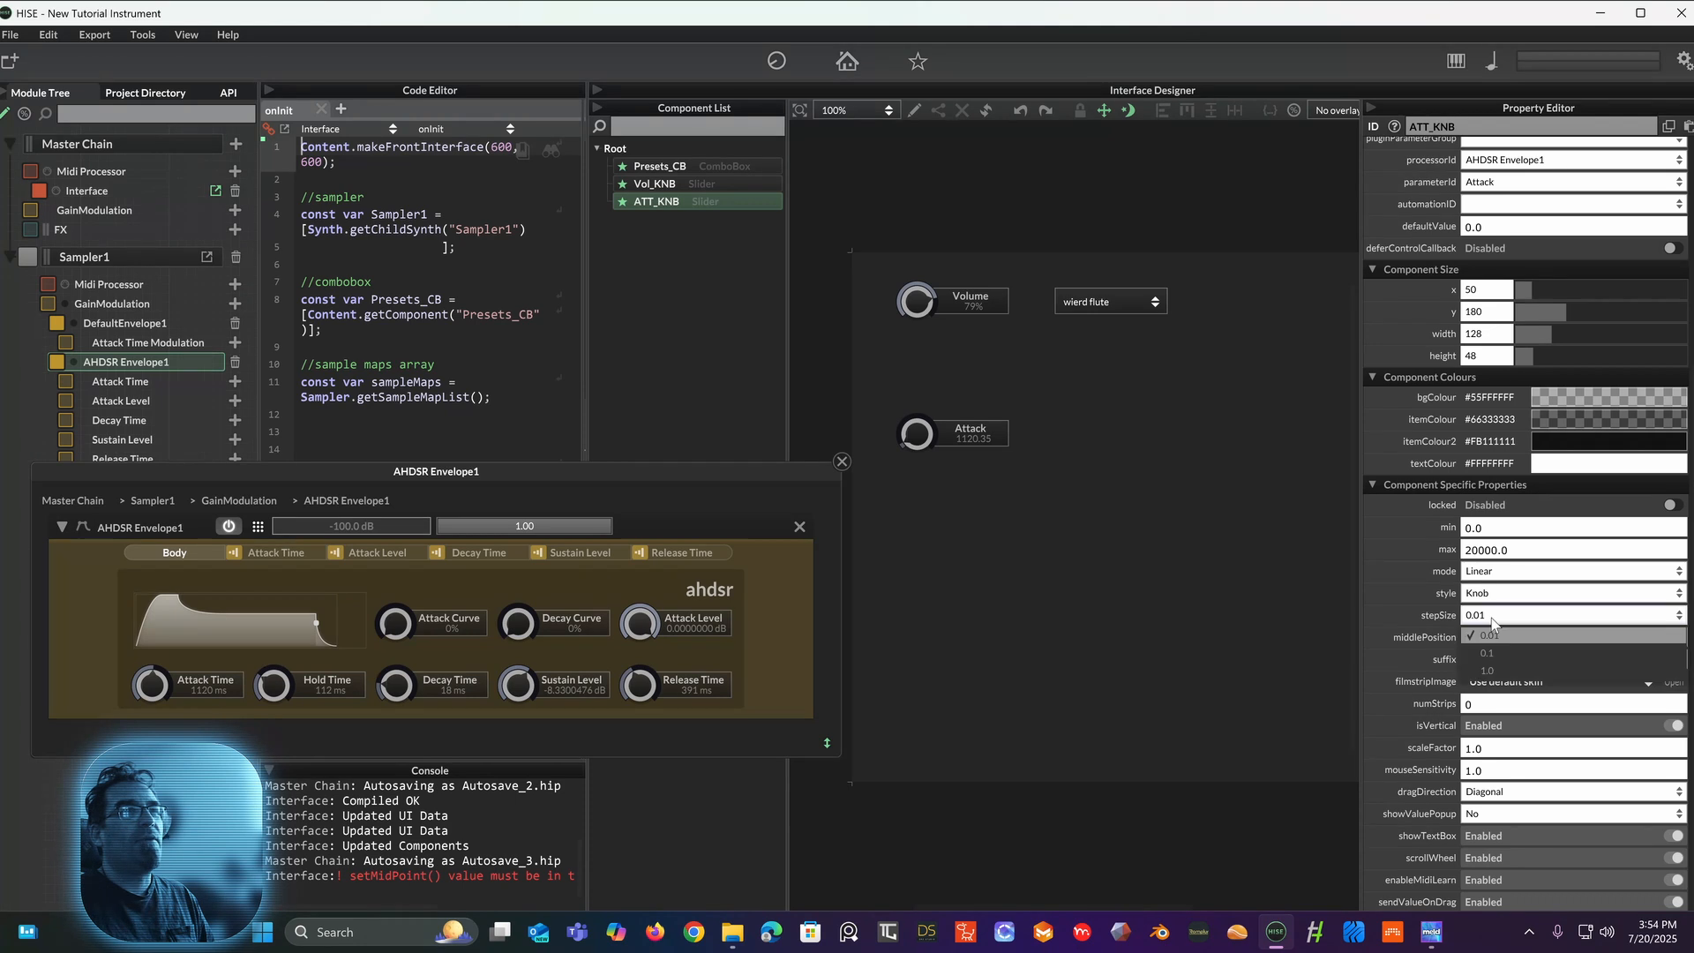
{"action": "left_click", "coordinate": [1487, 653]}
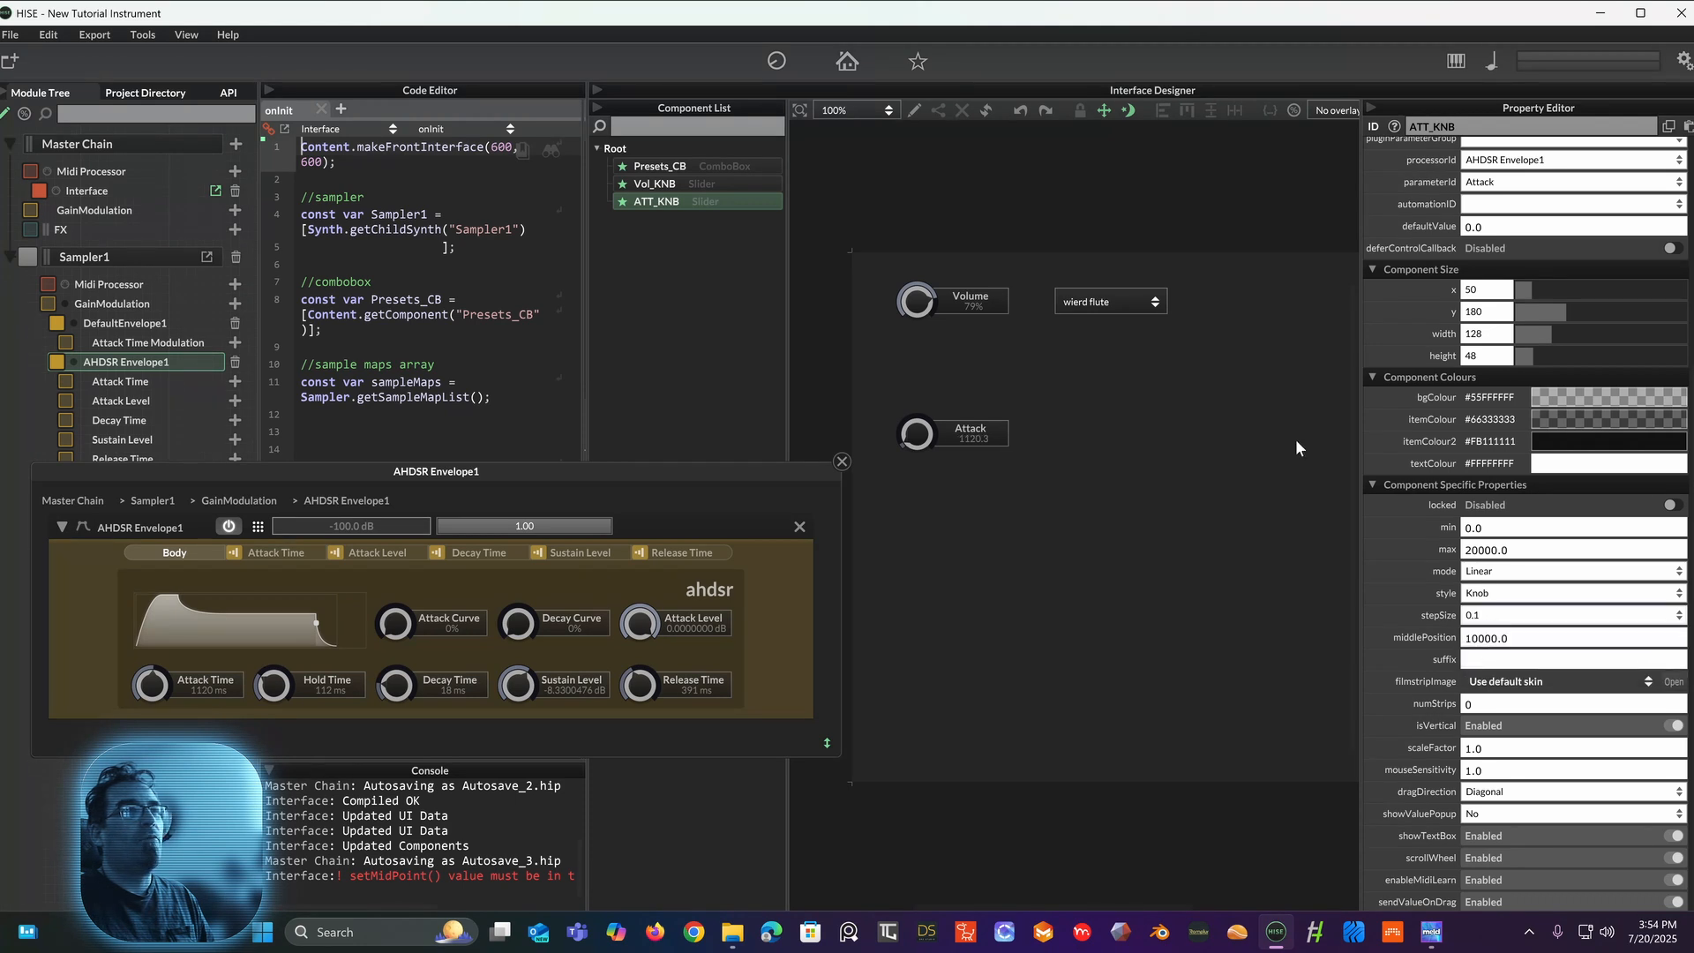
{"action": "double_click", "coordinate": [917, 435]}
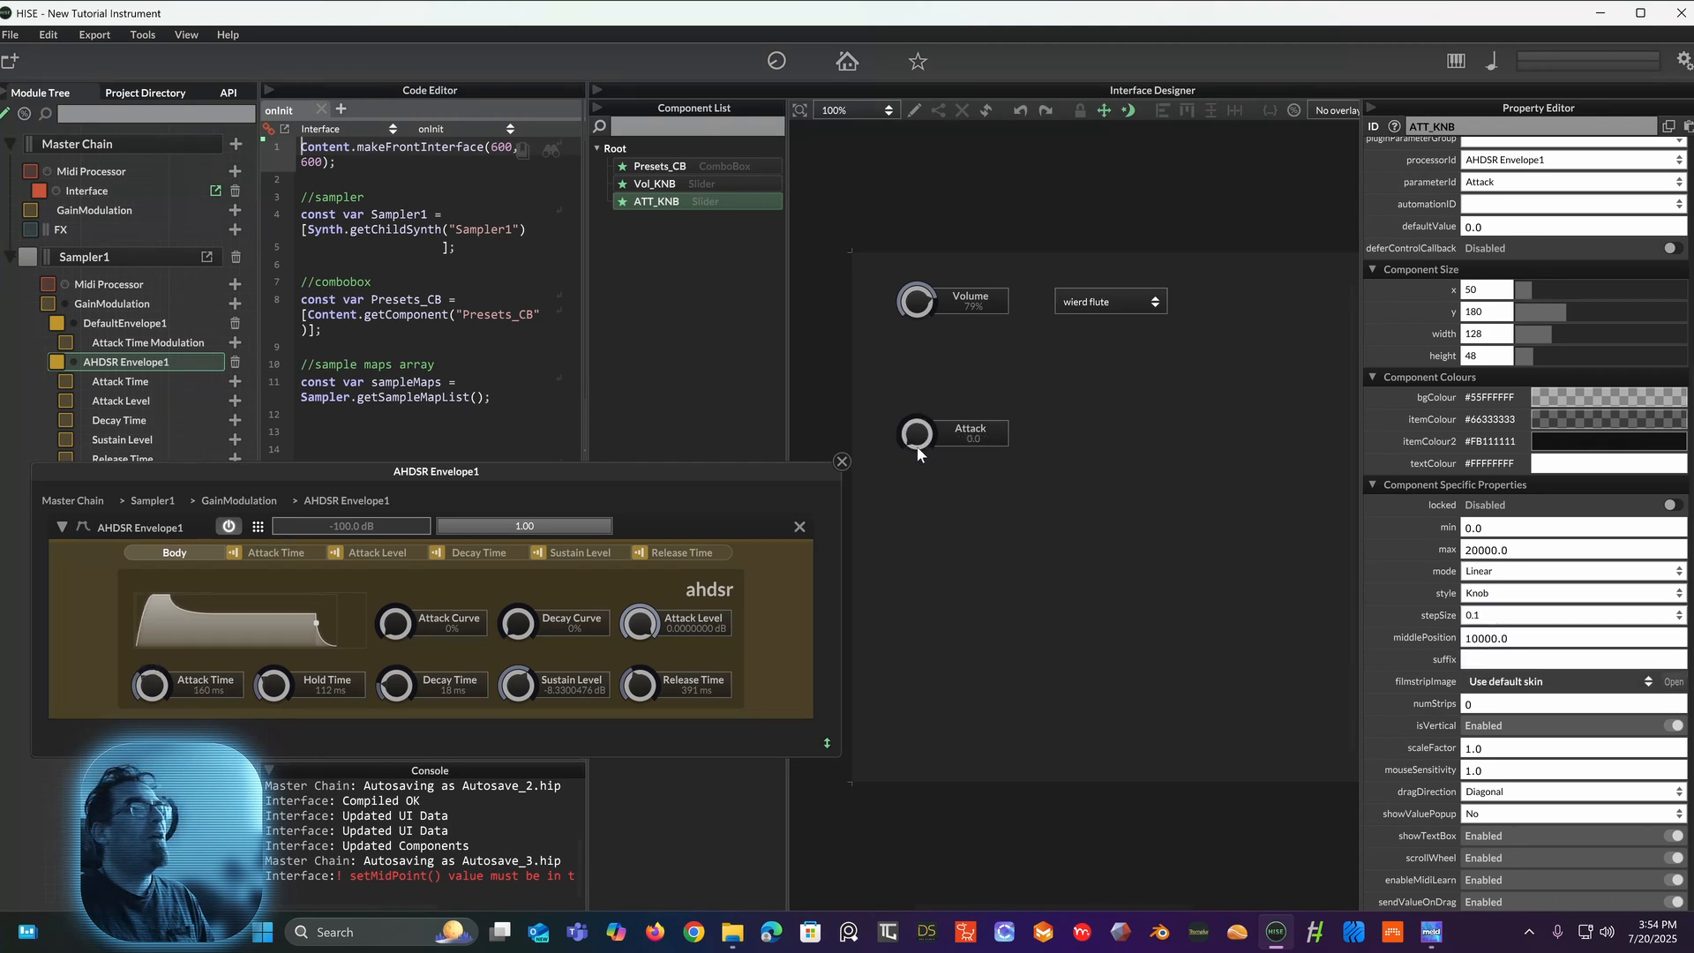
{"action": "left_click_drag", "start_coordinate": [918, 453], "coordinate": [923, 403]}
{"action": "left_click_drag", "start_coordinate": [916, 448], "coordinate": [892, 405]}
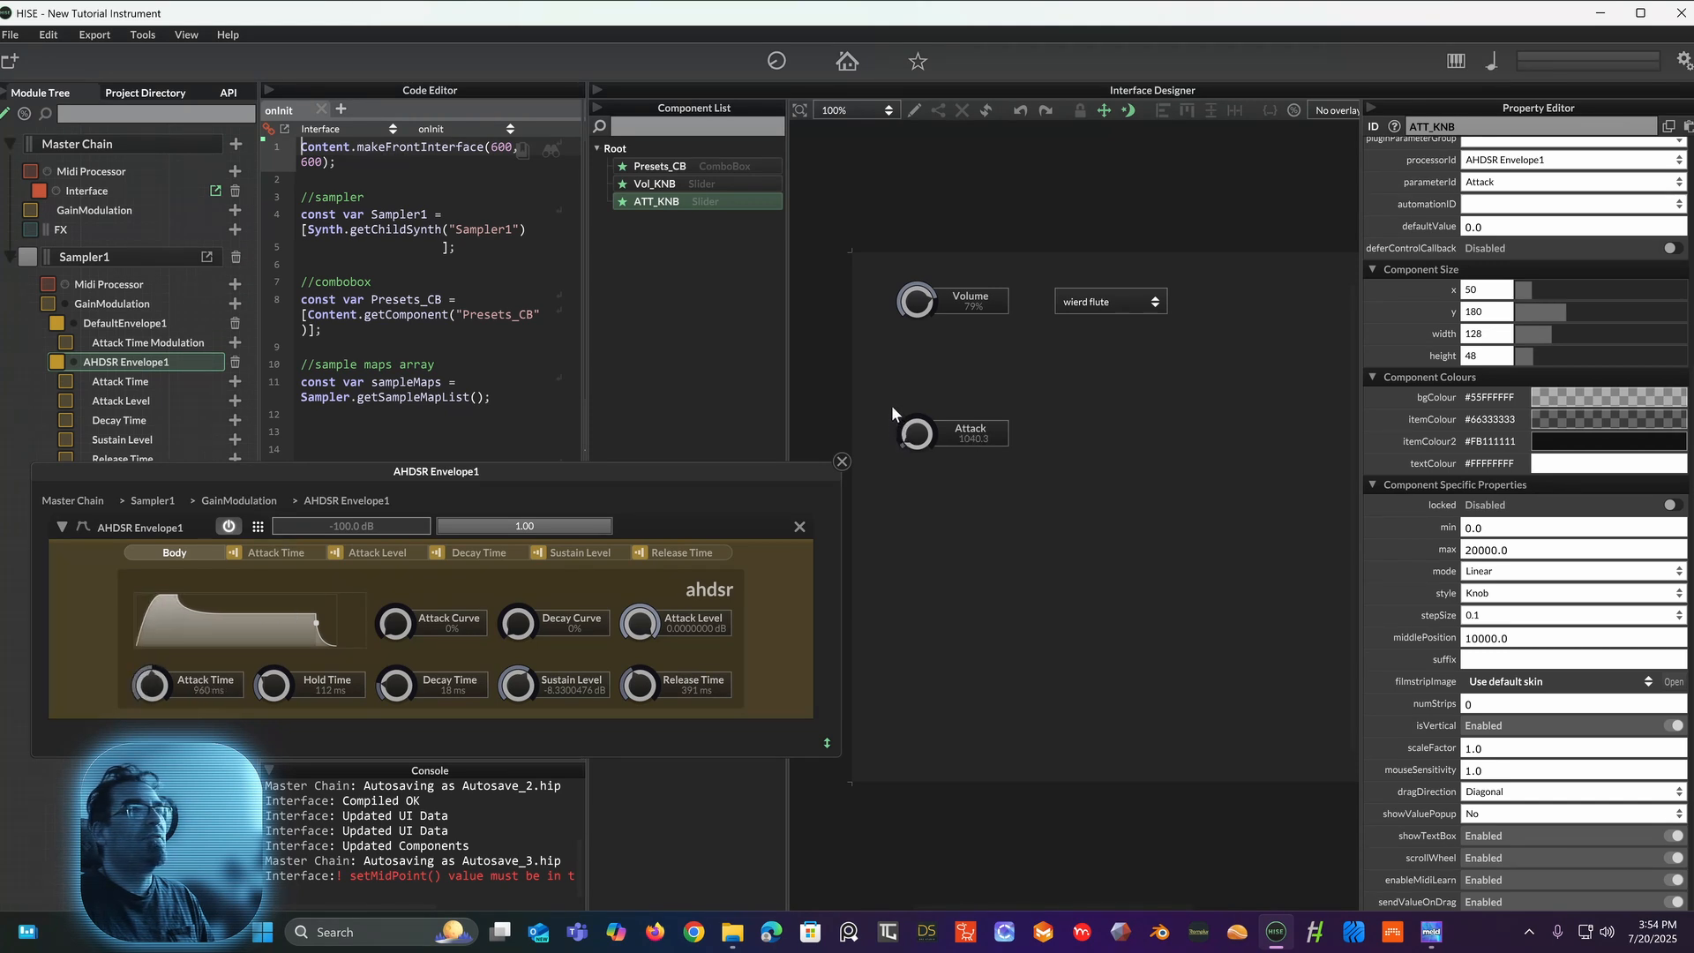
Step: Set the Attack knob's step size to 1.0 and test the knob by turning it to about 1360
{"action": "left_click", "coordinate": [1490, 616]}
{"action": "left_click", "coordinate": [1487, 675]}
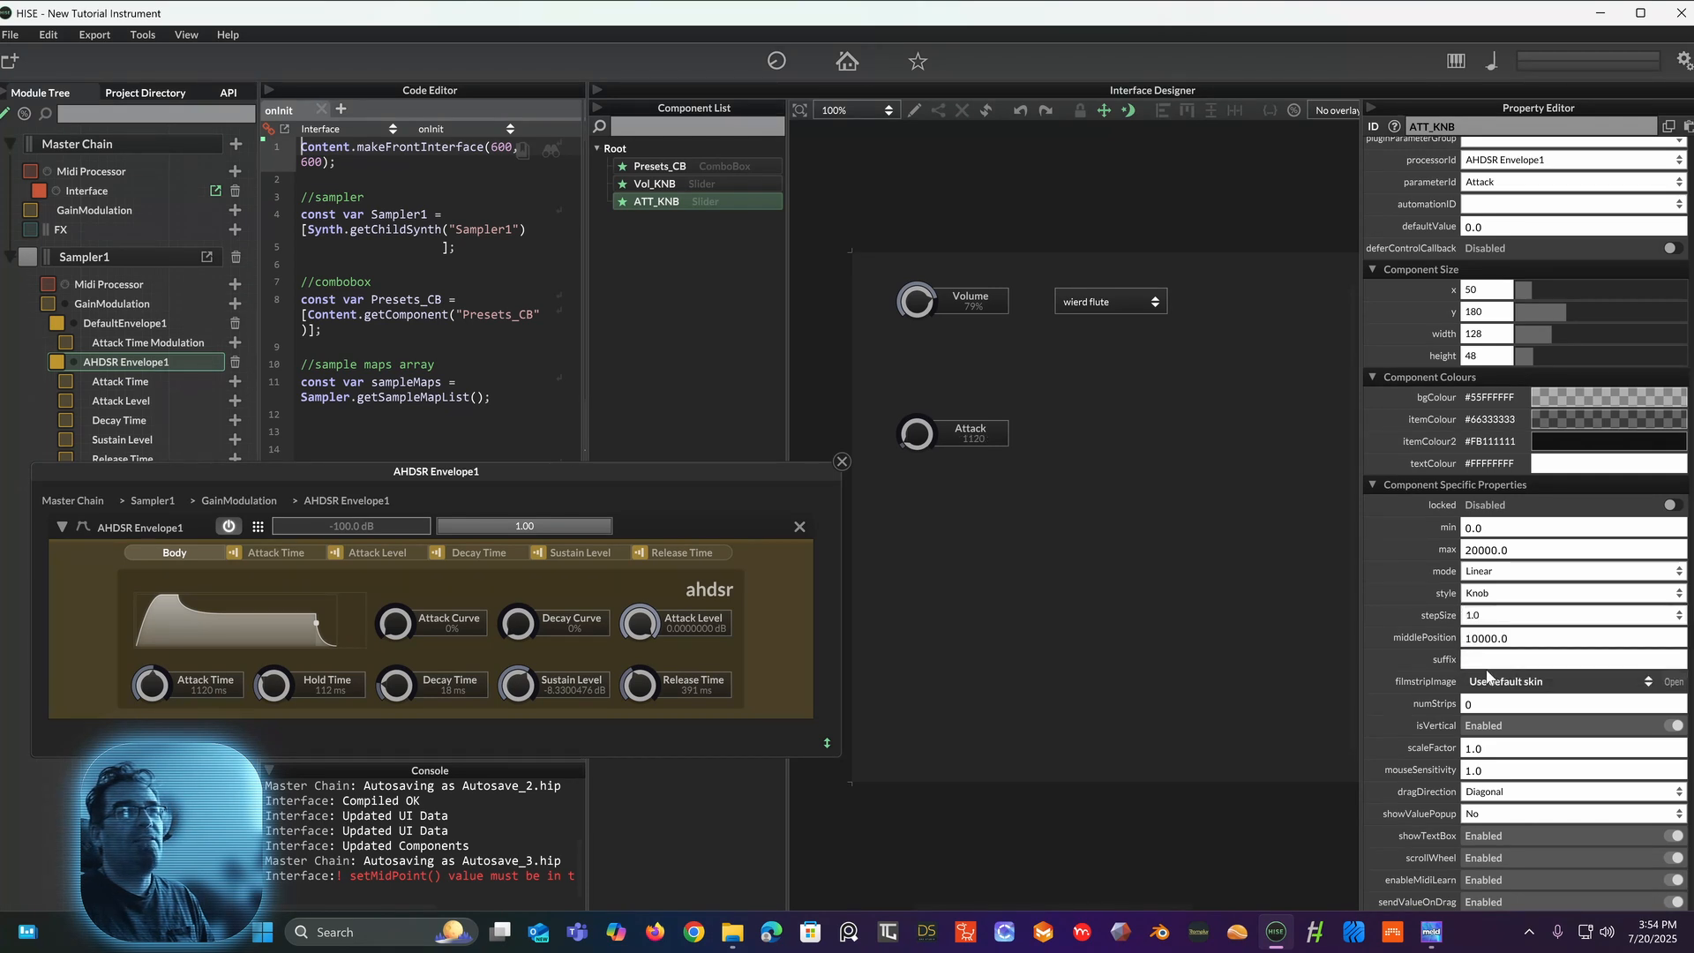
{"action": "mouse_move", "coordinate": [910, 441]}
{"action": "left_mouse_down"}
{"action": "mouse_move", "coordinate": [917, 355]}
{"action": "mouse_move", "coordinate": [885, 439]}
{"action": "left_mouse_up"}
Step: Move the AHDSR envelope window up to uncover the code editor, and compile the script to test the Attack knob at about 9040
{"action": "left_click_drag", "start_coordinate": [768, 471], "coordinate": [763, 269]}
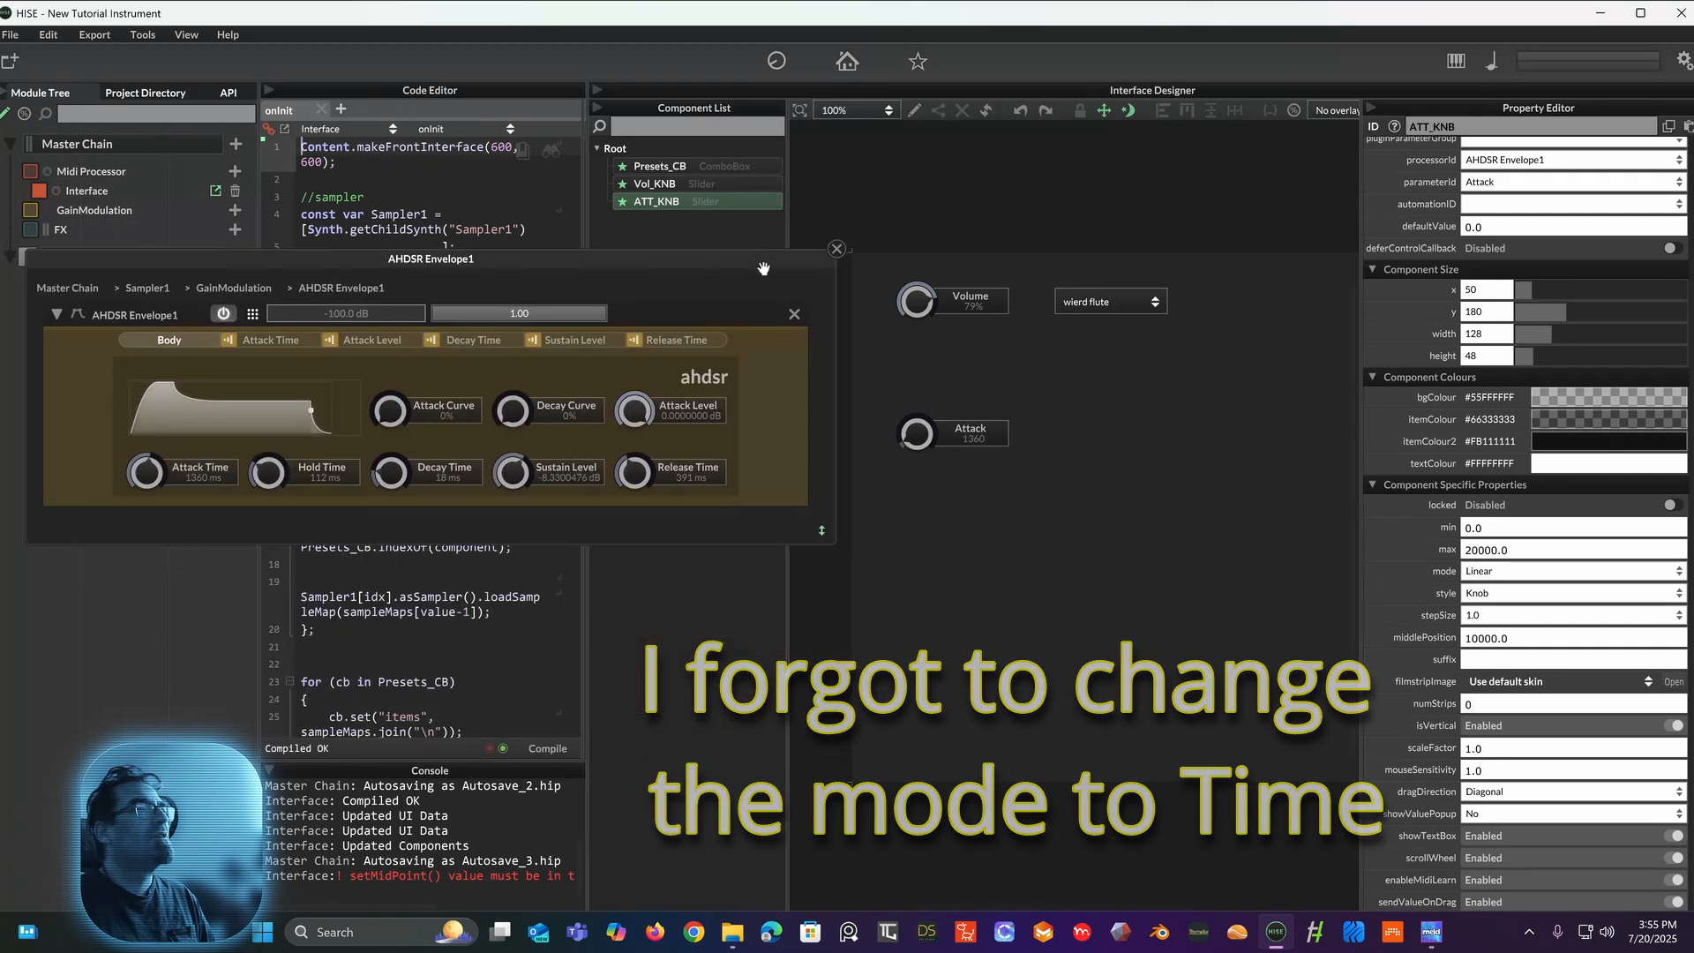
{"action": "left_click", "coordinate": [548, 749]}
{"action": "left_click_drag", "start_coordinate": [933, 452], "coordinate": [924, 359]}
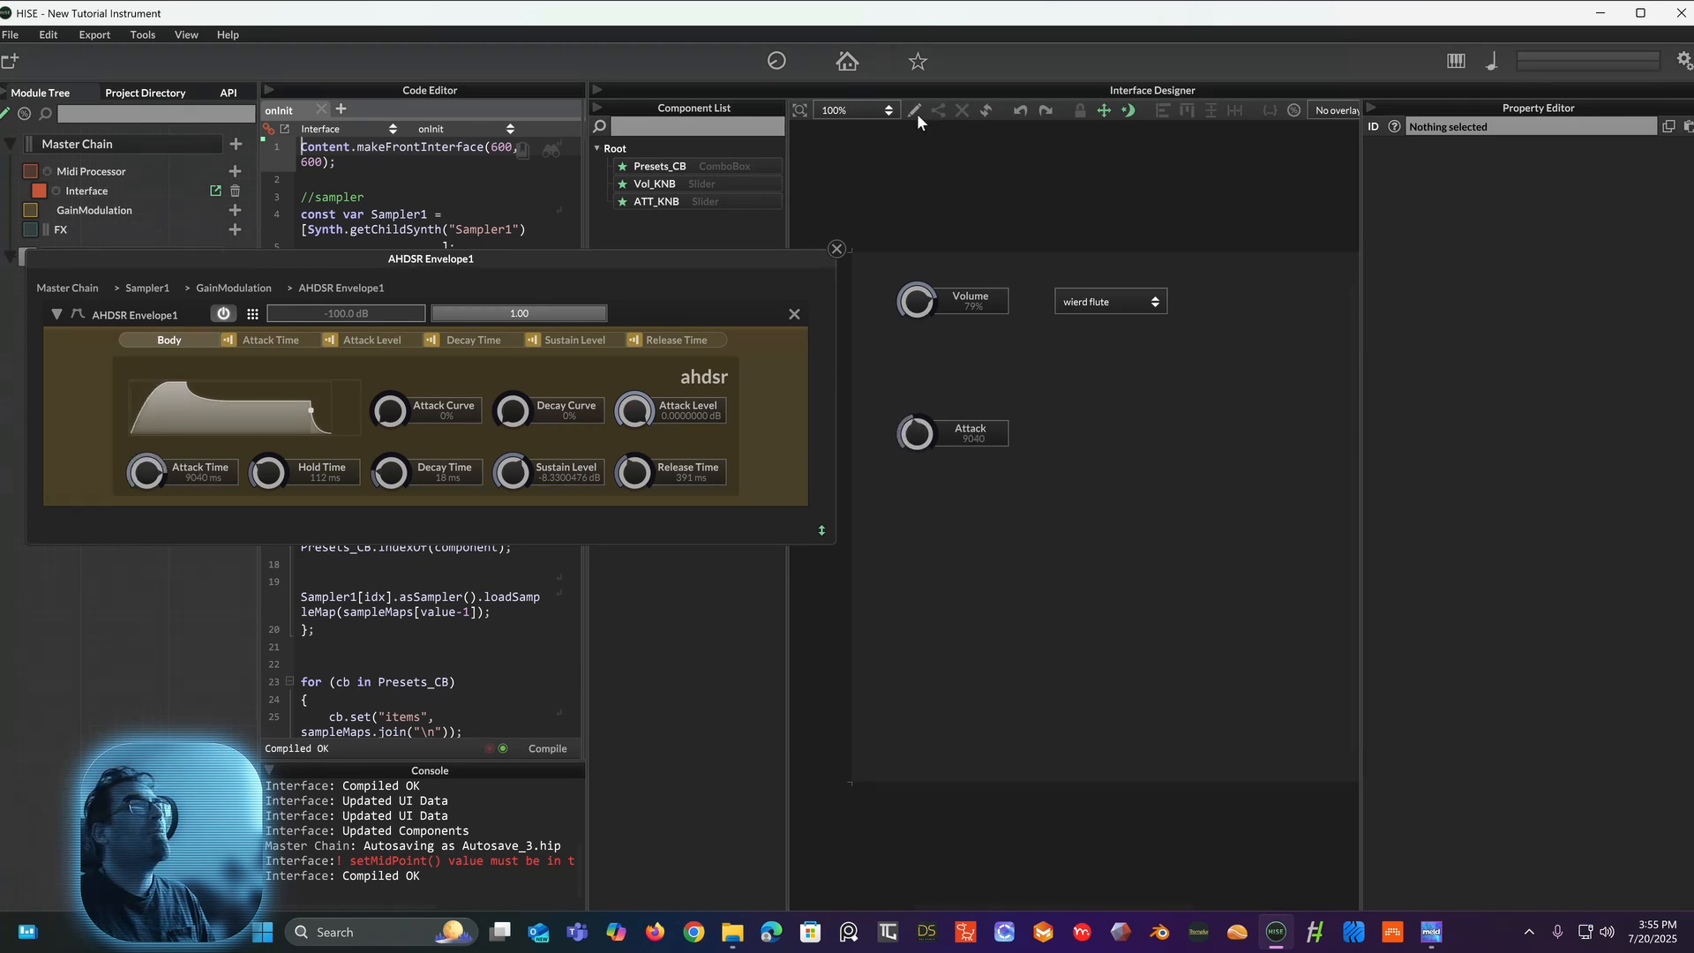
Step: Re-enter edit mode, select the Attack knob, and change its mode to Time
{"action": "left_click", "coordinate": [919, 438]}
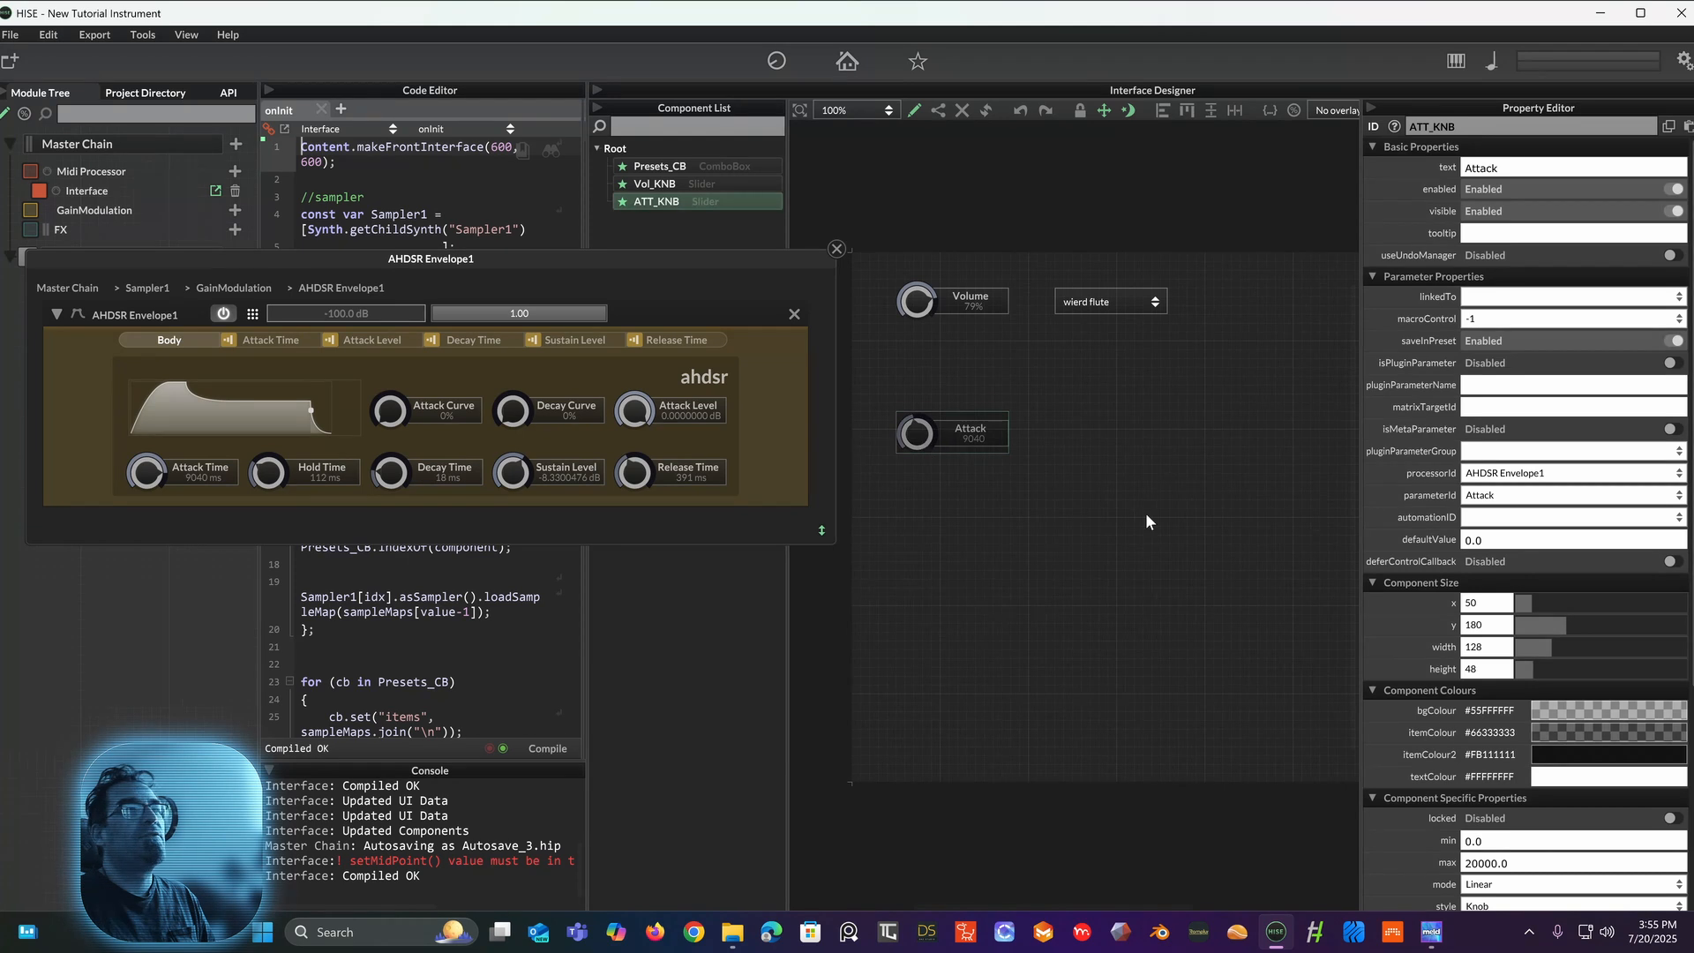
{"action": "scroll", "coordinate": [1513, 465], "scroll_direction": "down", "scroll_amount": 5}
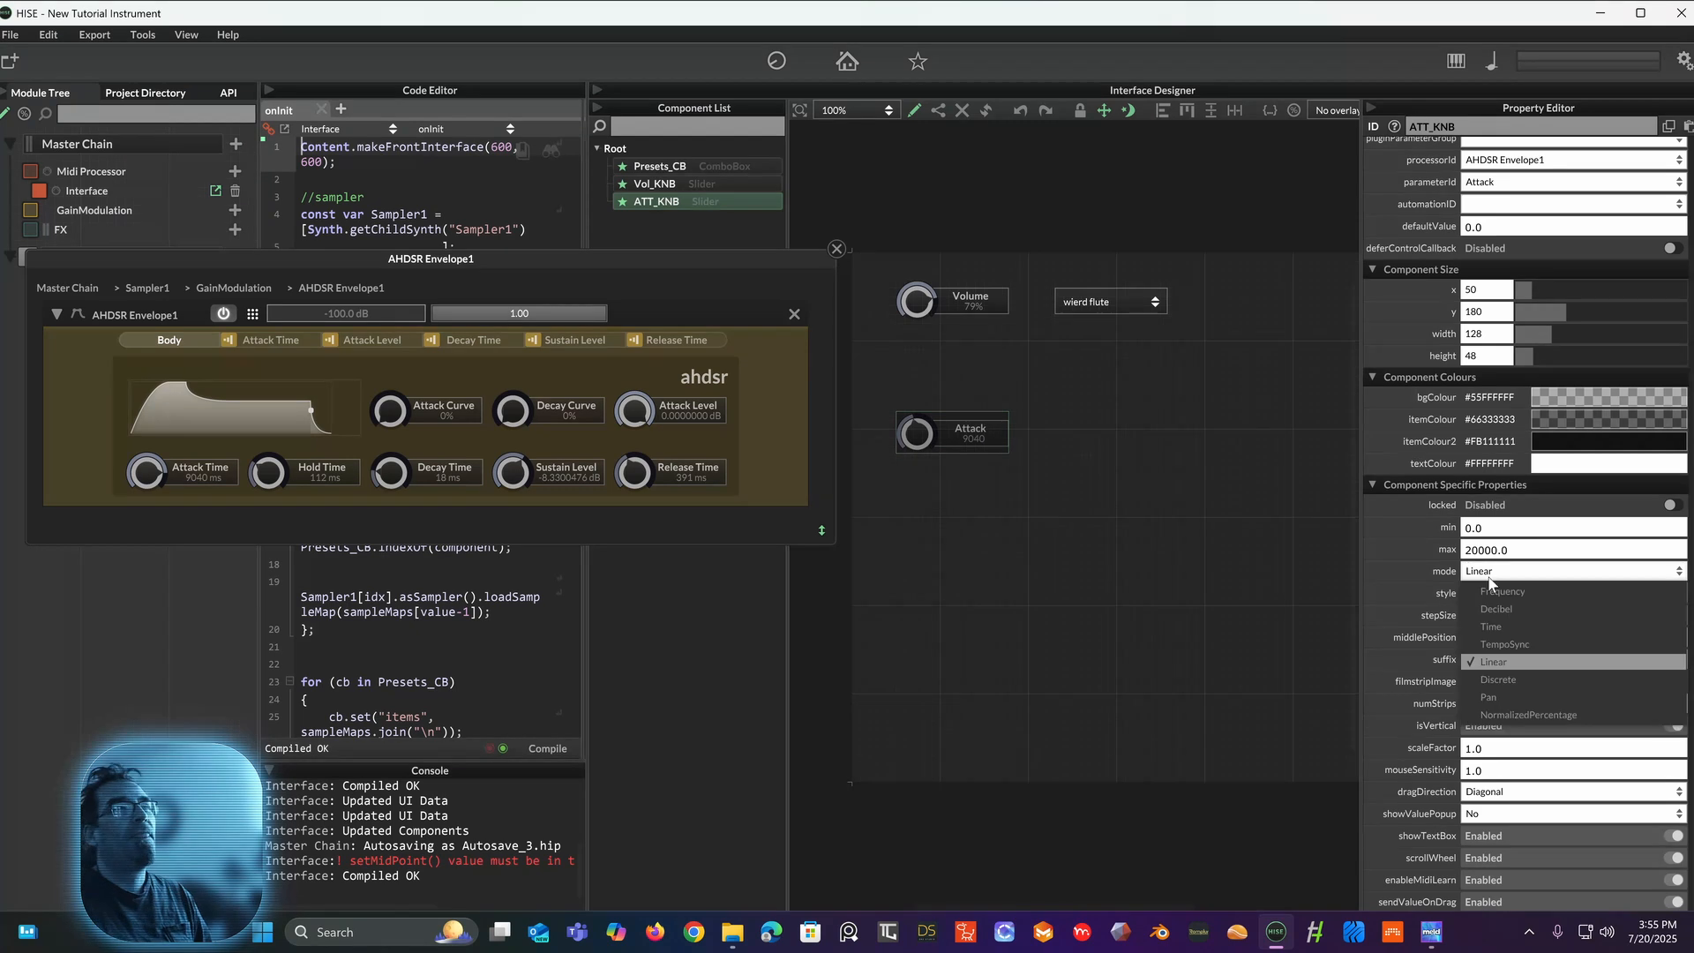
{"action": "left_click", "coordinate": [1491, 573]}
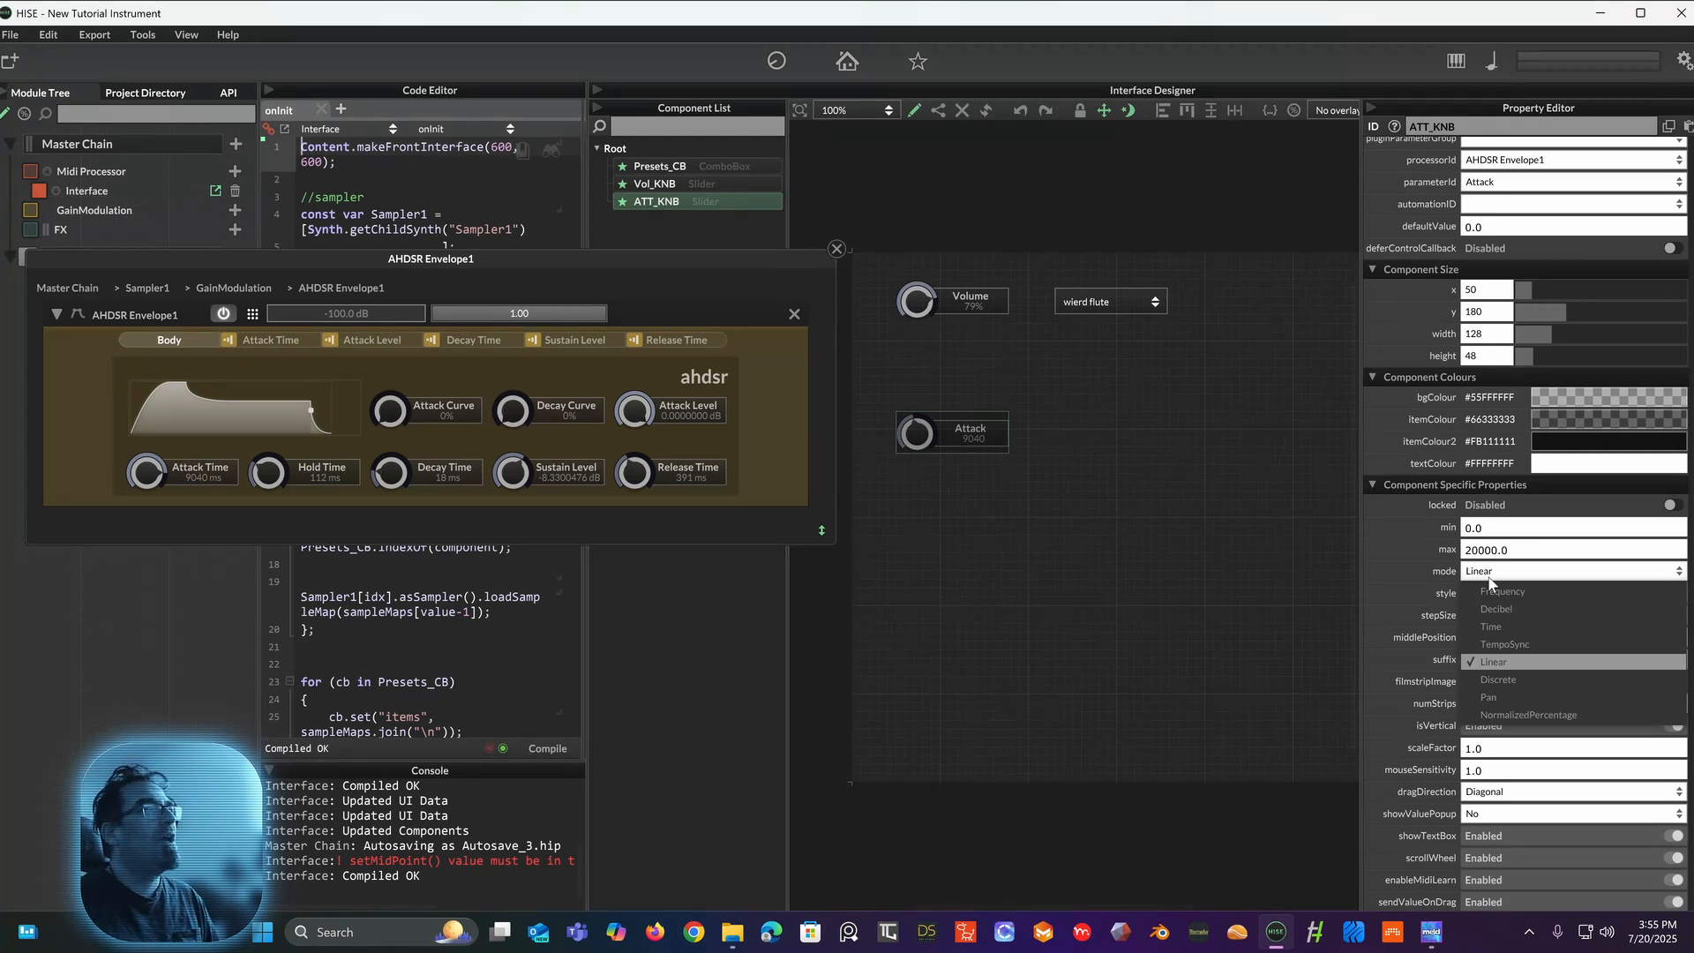
{"action": "left_click", "coordinate": [1491, 627]}
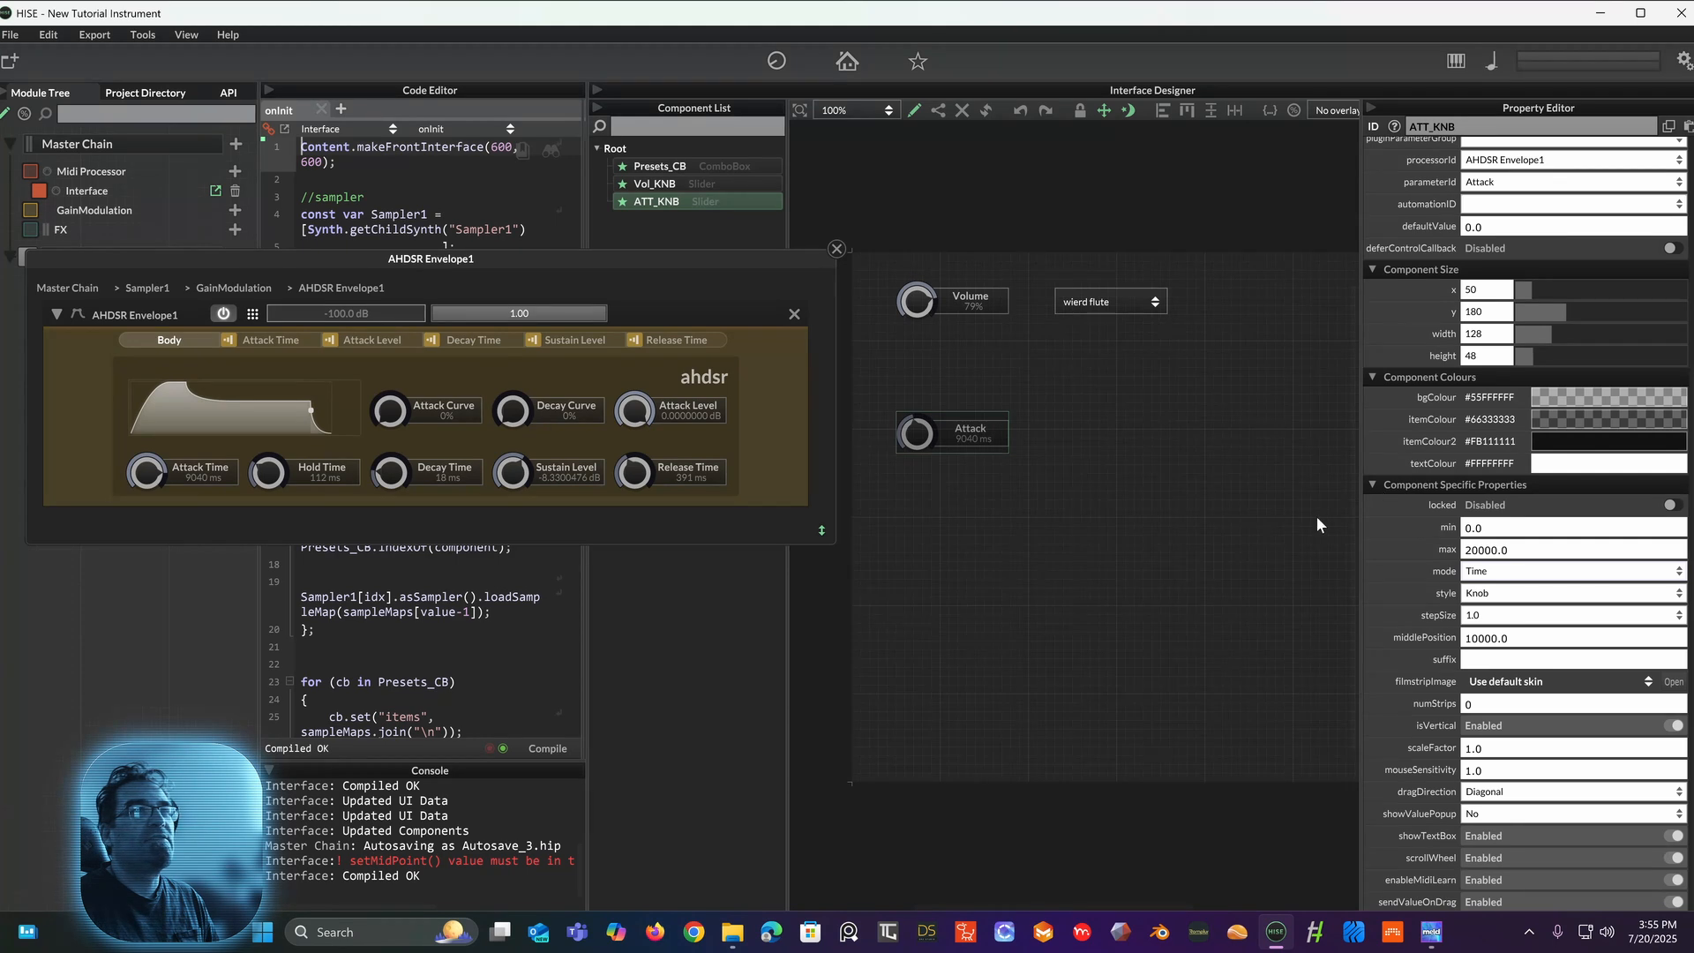
Step: Set the Attack knob's step size to 0.01 and compile the script
{"action": "left_click", "coordinate": [1503, 616]}
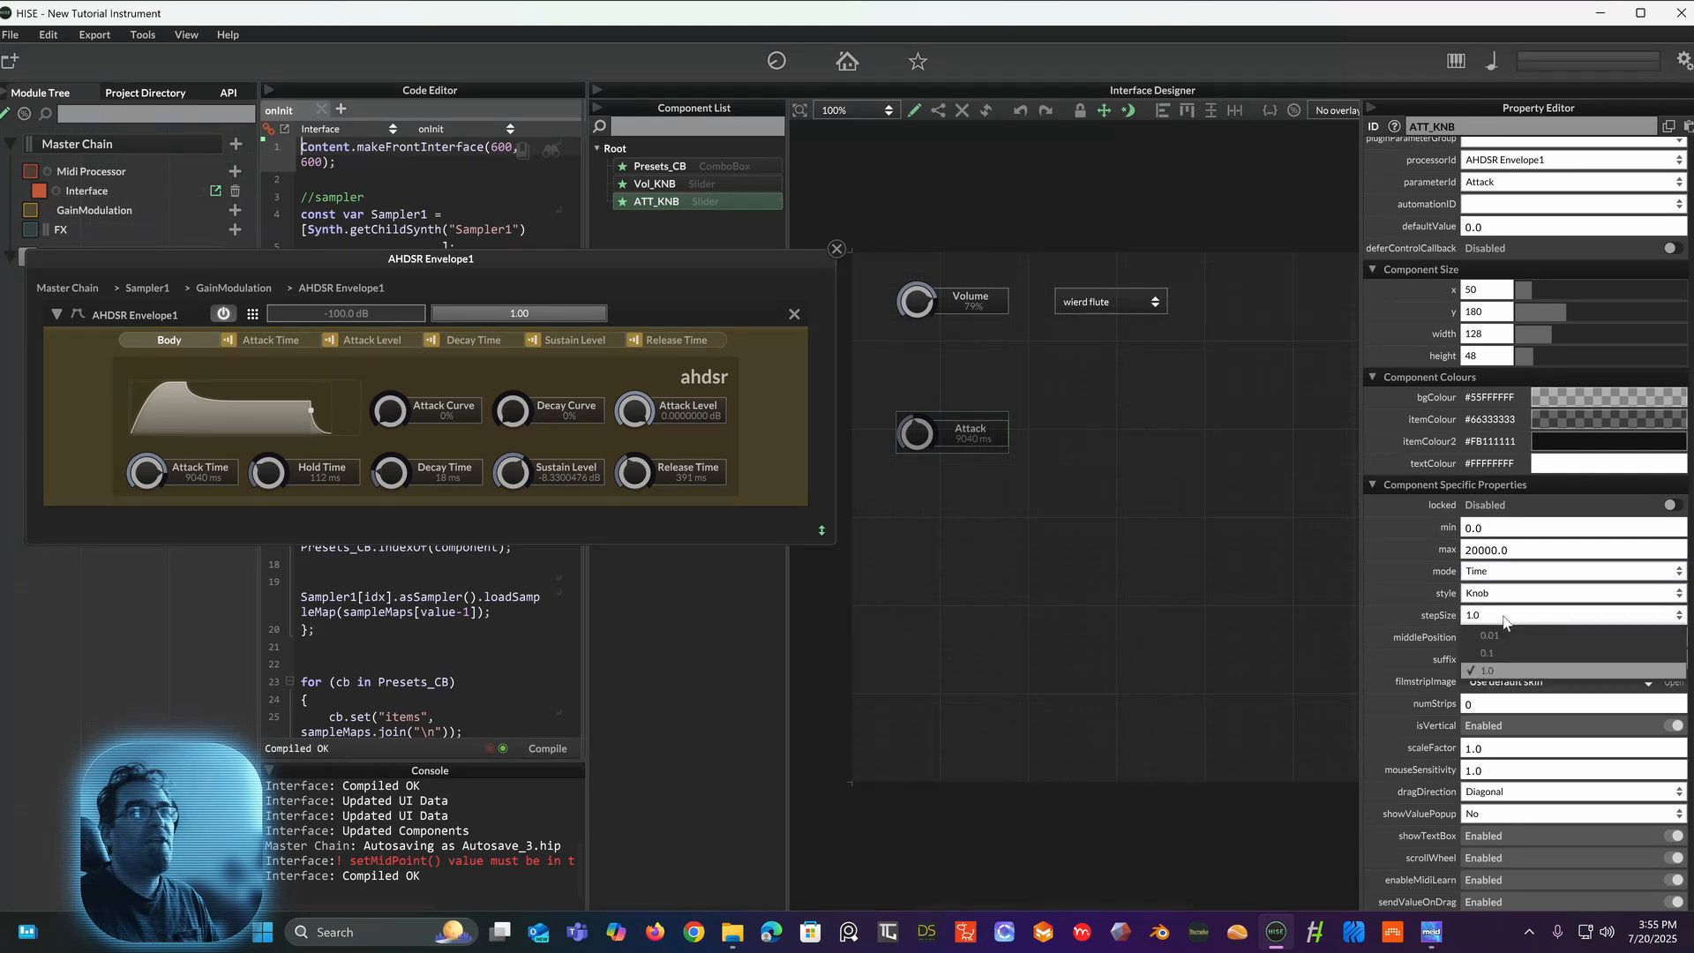
{"action": "left_click", "coordinate": [1498, 635]}
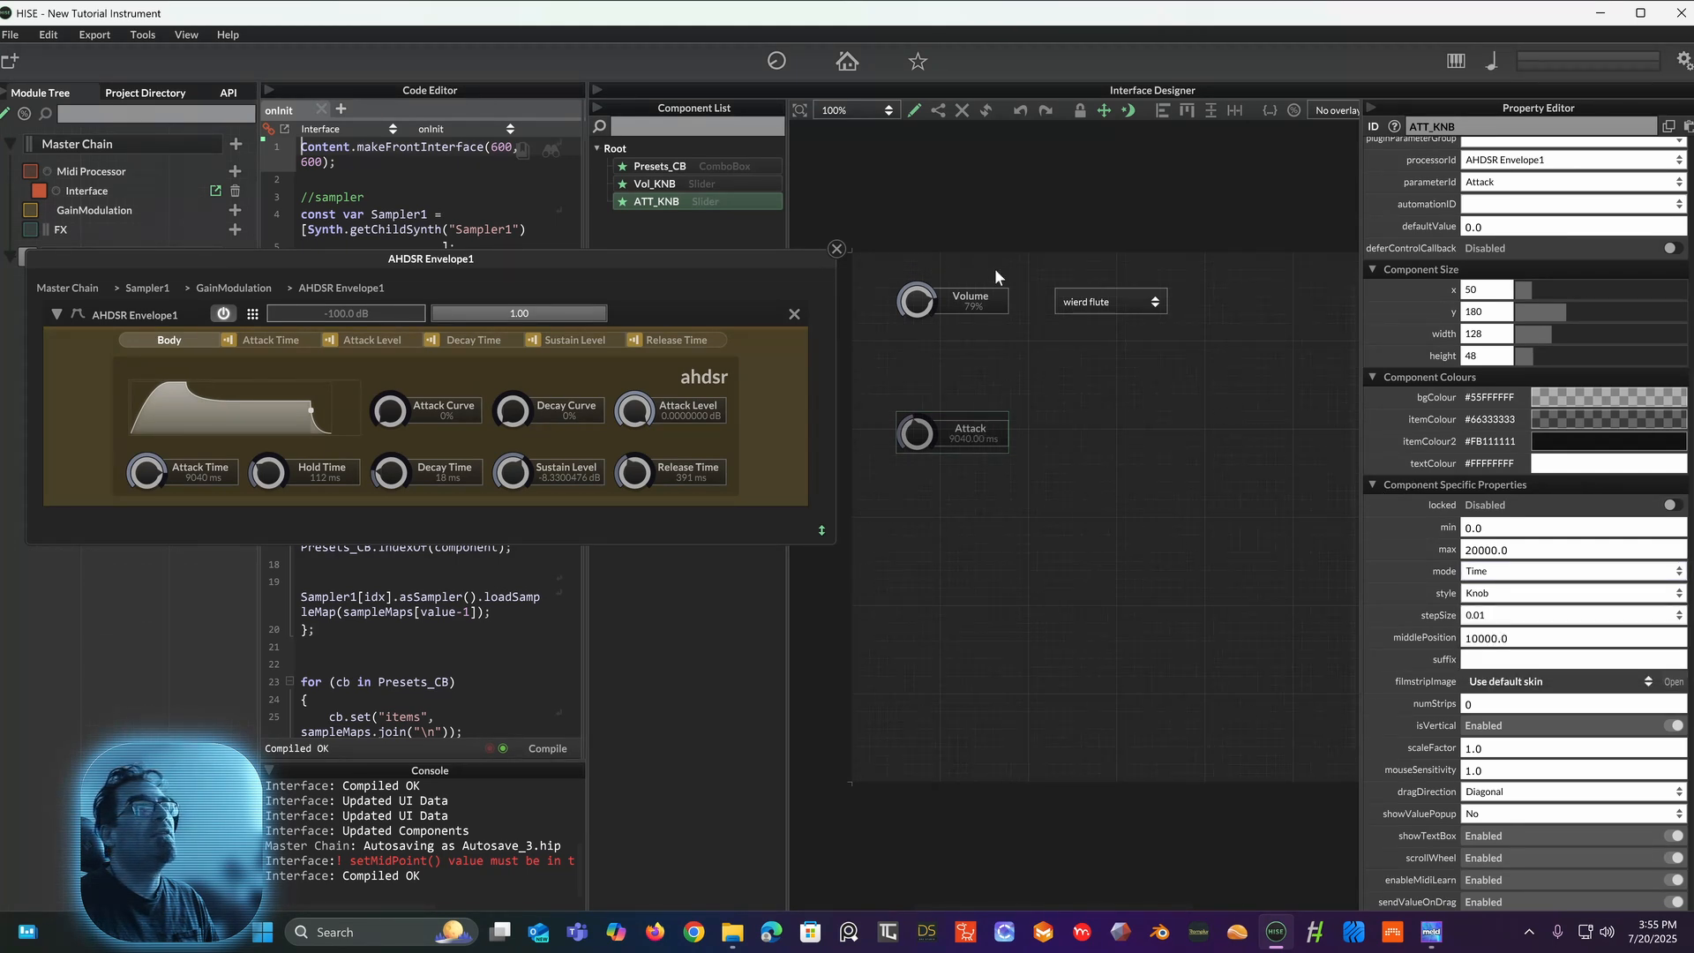
{"action": "left_click", "coordinate": [546, 749]}
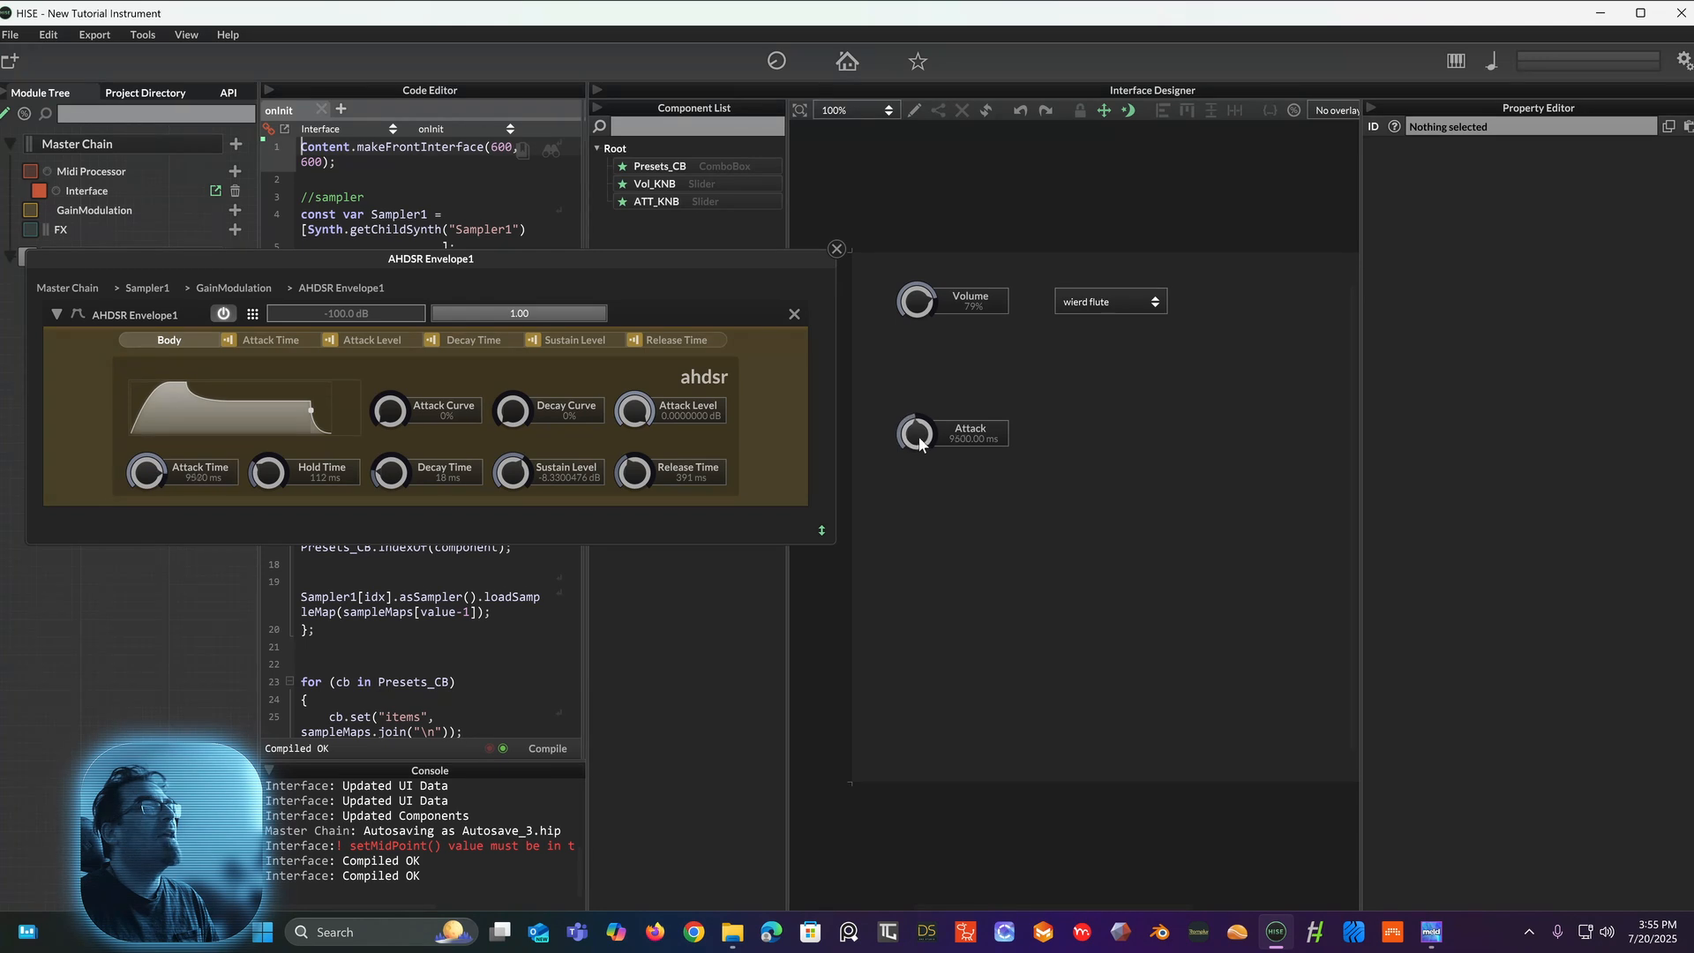
Step: Test the Attack knob against the envelope's attack time by turning it down to 0 ms and back up to about 1440 ms
{"action": "left_click_drag", "start_coordinate": [921, 444], "coordinate": [899, 525]}
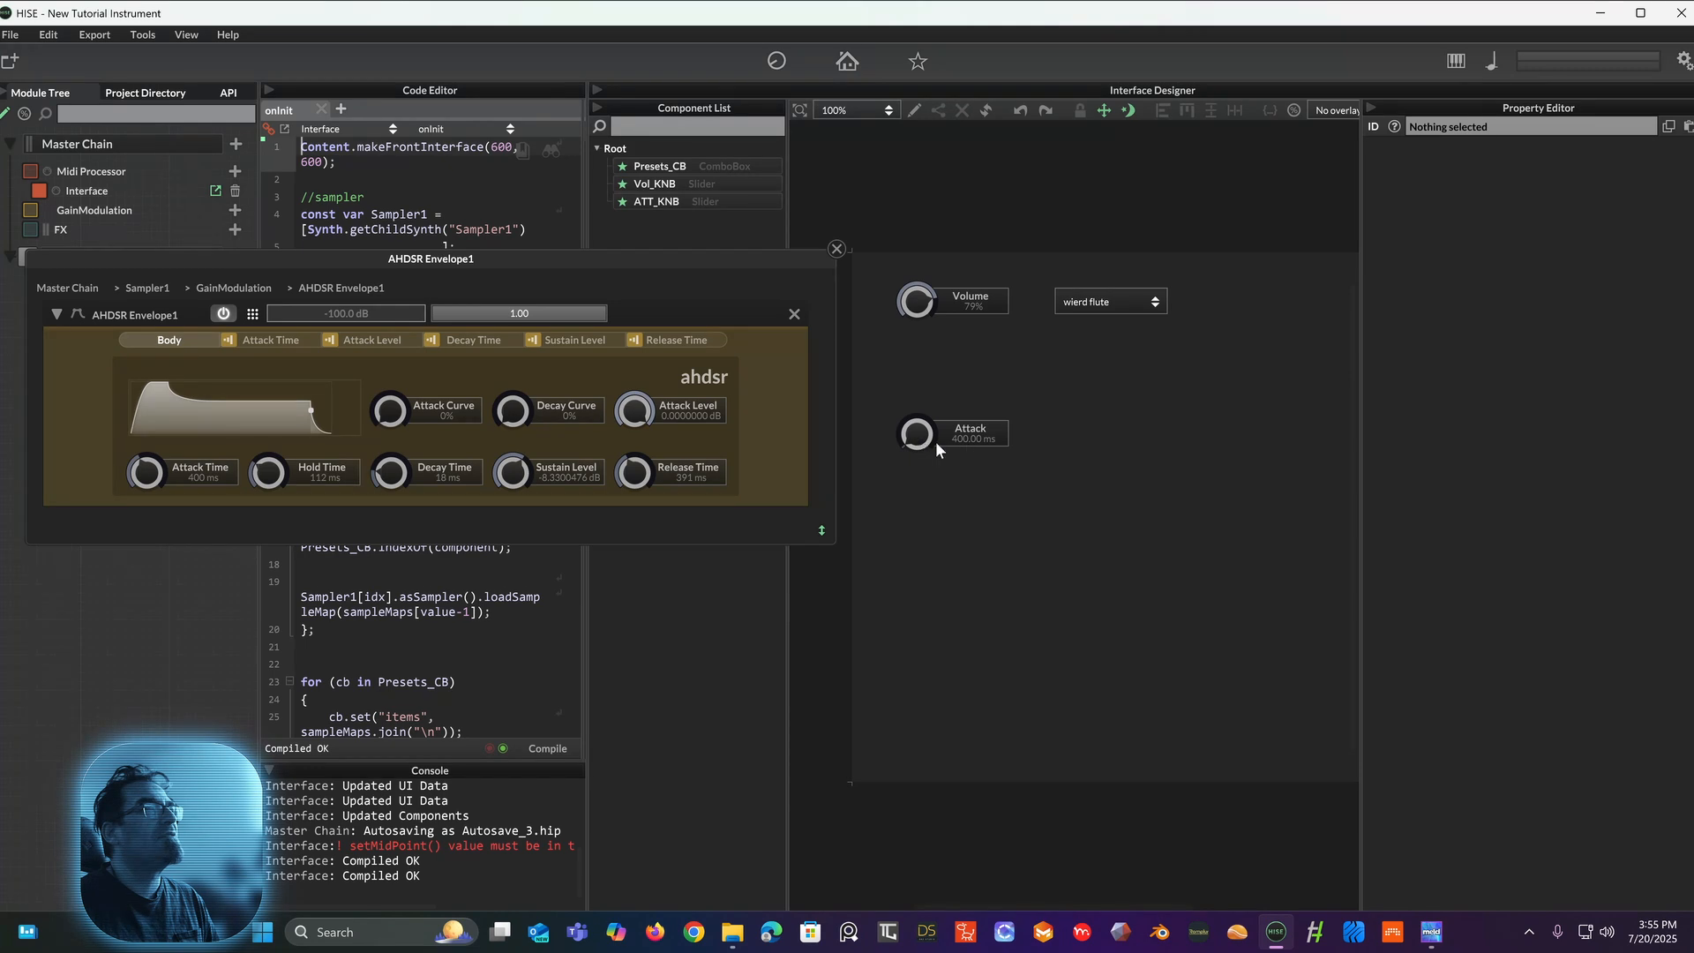
{"action": "left_click_drag", "start_coordinate": [935, 441], "coordinate": [884, 521]}
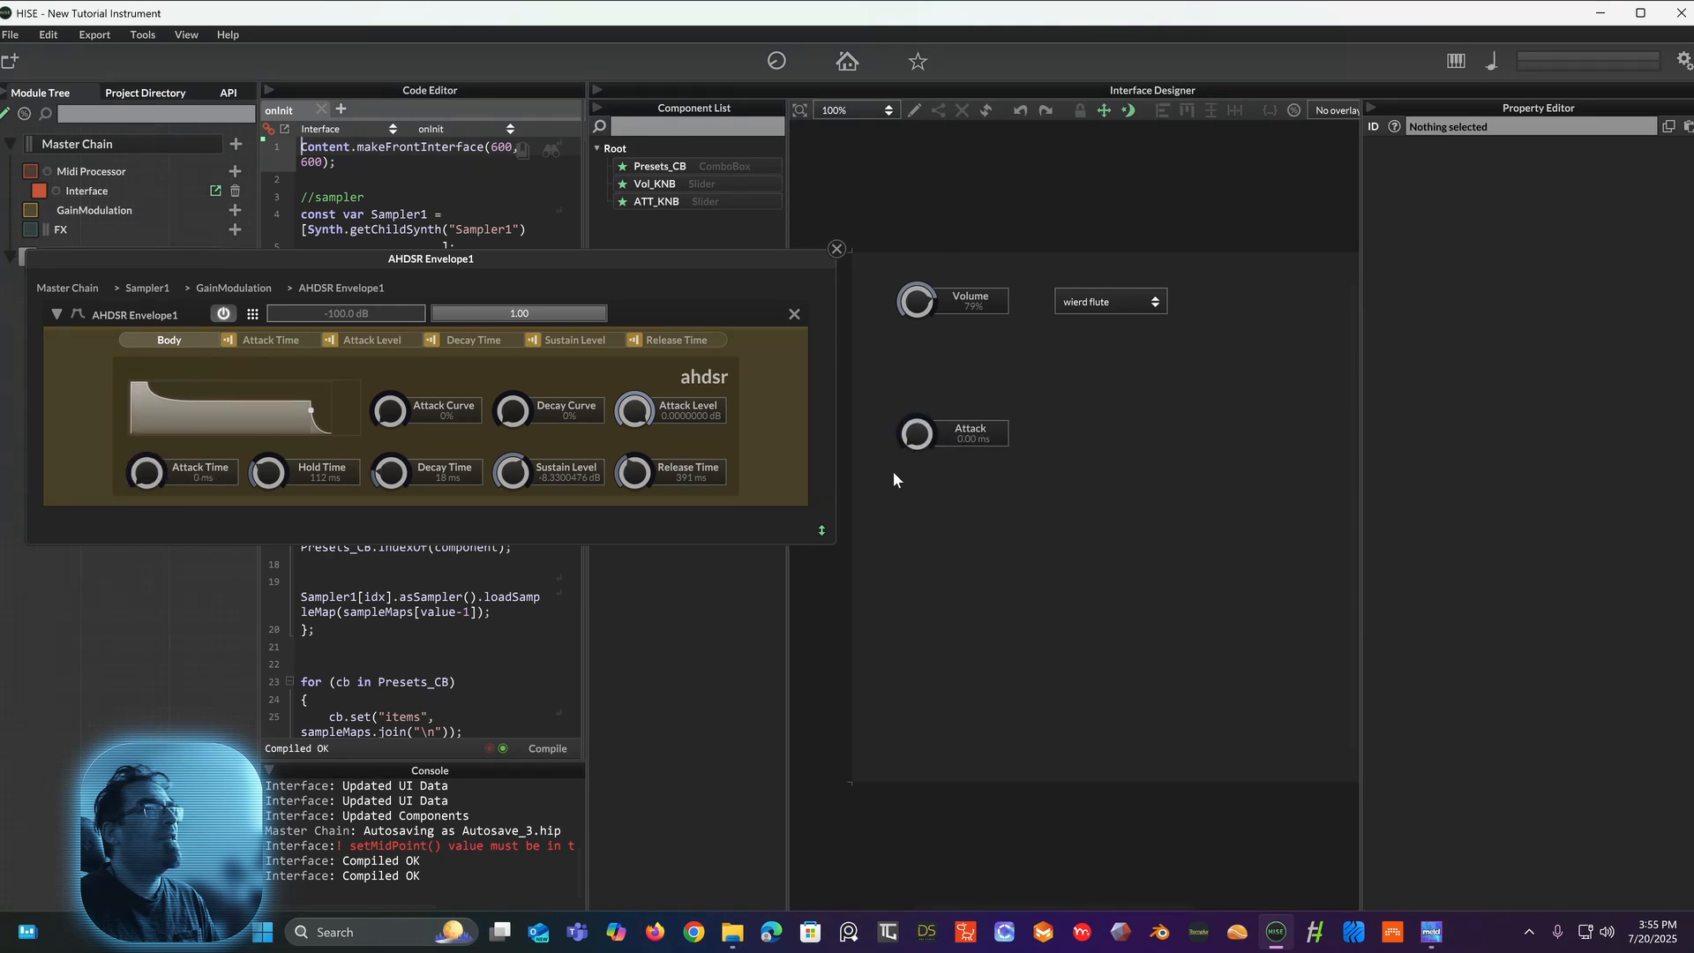
{"action": "left_click_drag", "start_coordinate": [896, 436], "coordinate": [937, 444]}
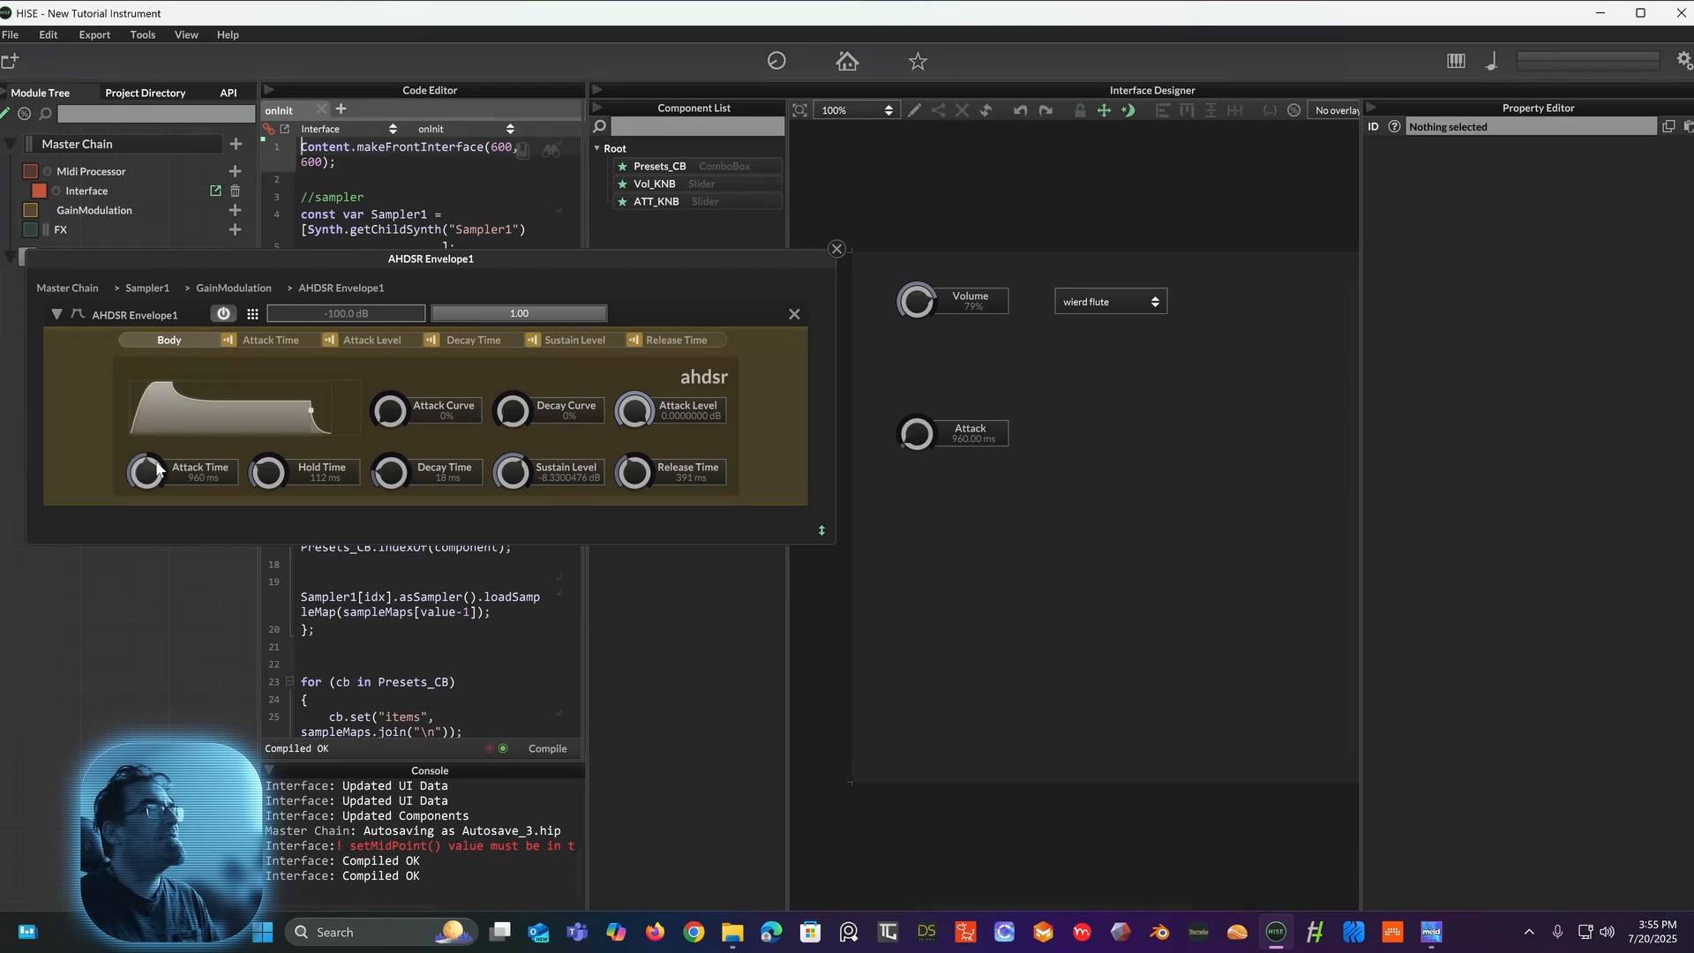
{"action": "mouse_move", "coordinate": [917, 432]}
{"action": "left_mouse_down"}
{"action": "mouse_move", "coordinate": [934, 311]}
{"action": "mouse_move", "coordinate": [903, 410]}
{"action": "left_mouse_up"}
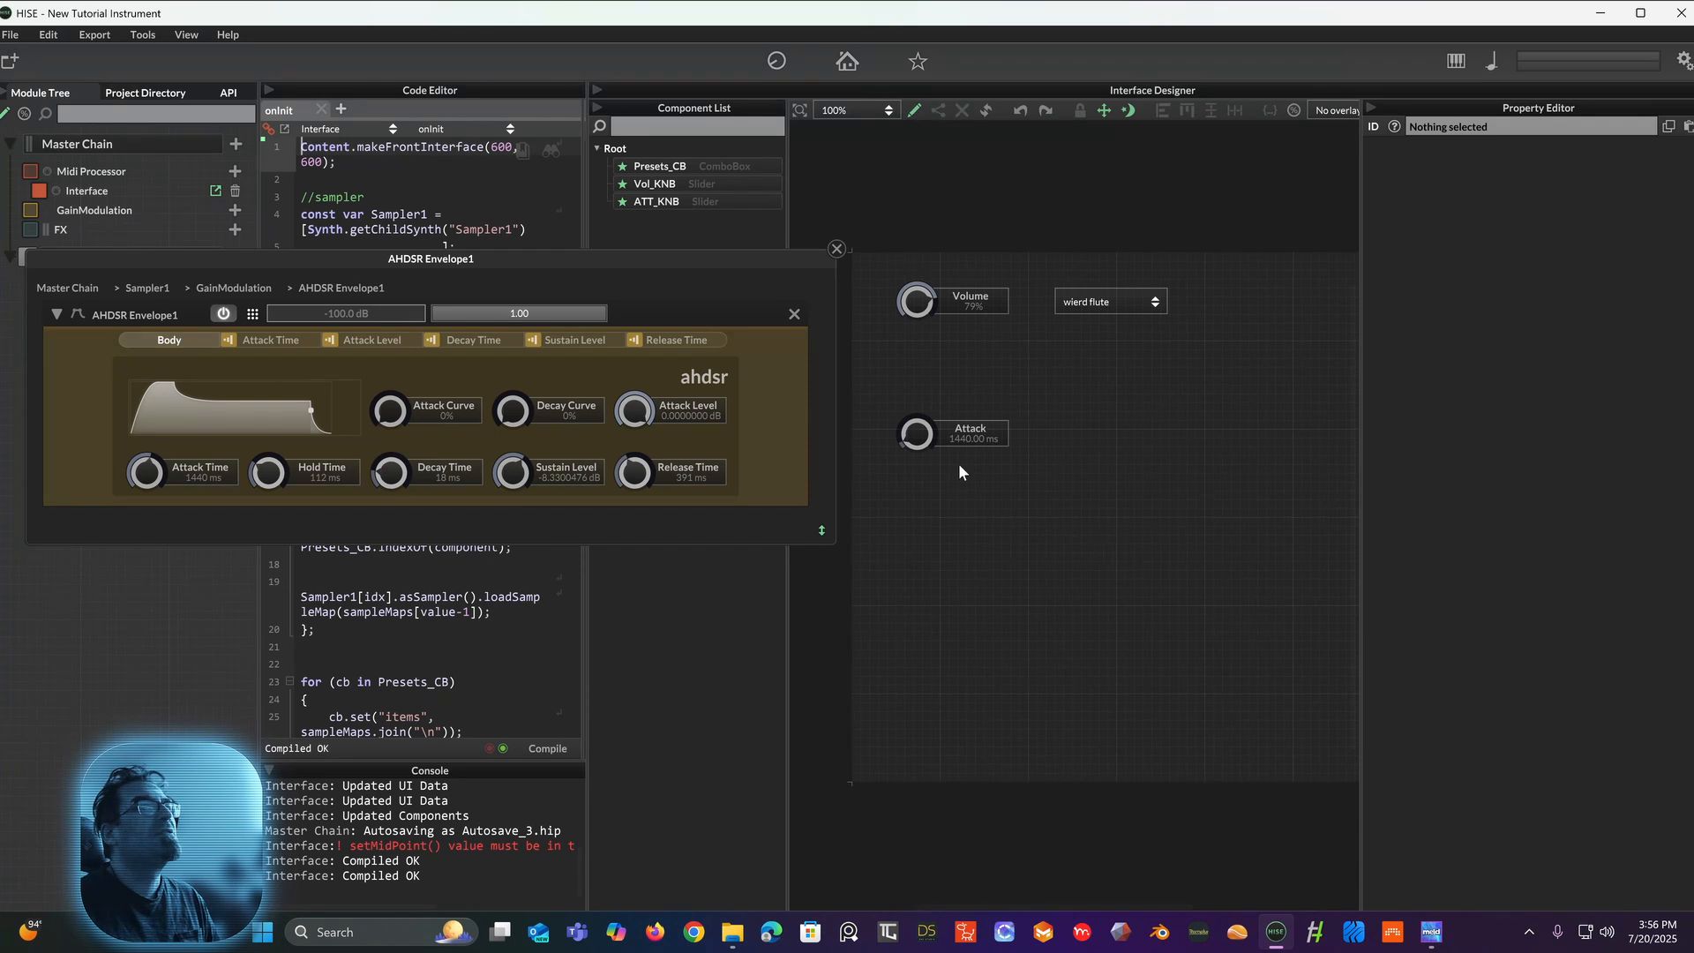
Step: Set the Attack knob's step size to 0.1 and recompile the script to test the knob at about 480 ms
{"action": "left_click", "coordinate": [952, 441]}
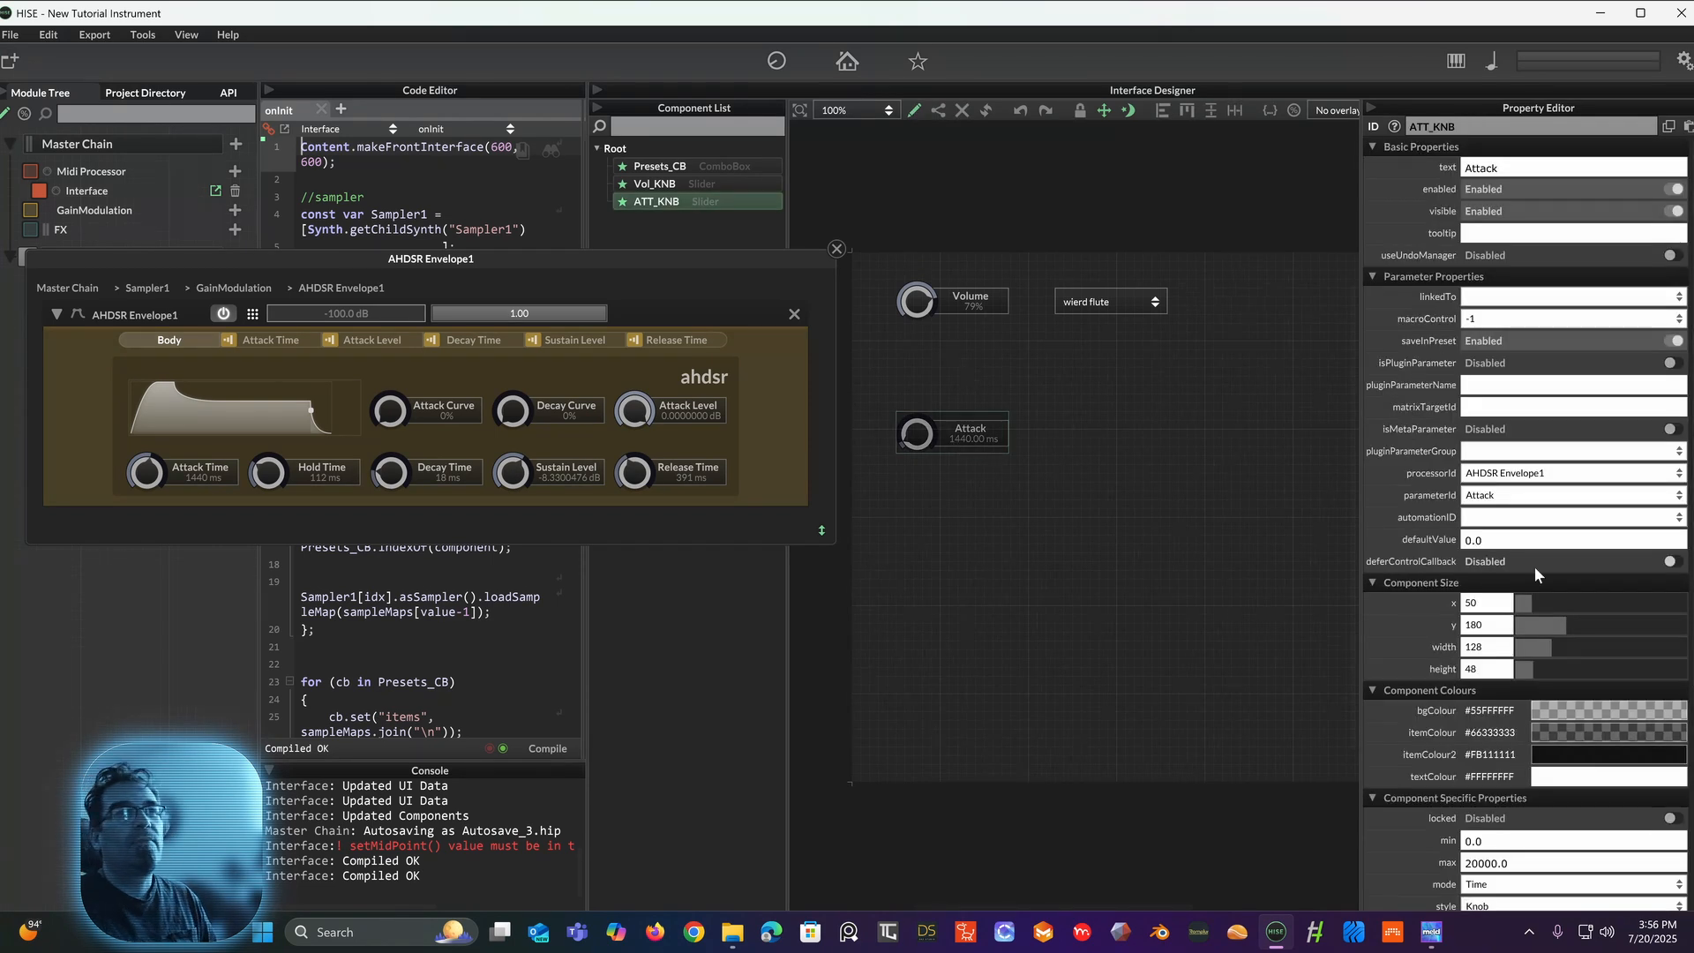
{"action": "scroll", "coordinate": [1531, 569], "scroll_direction": "down", "scroll_amount": 5}
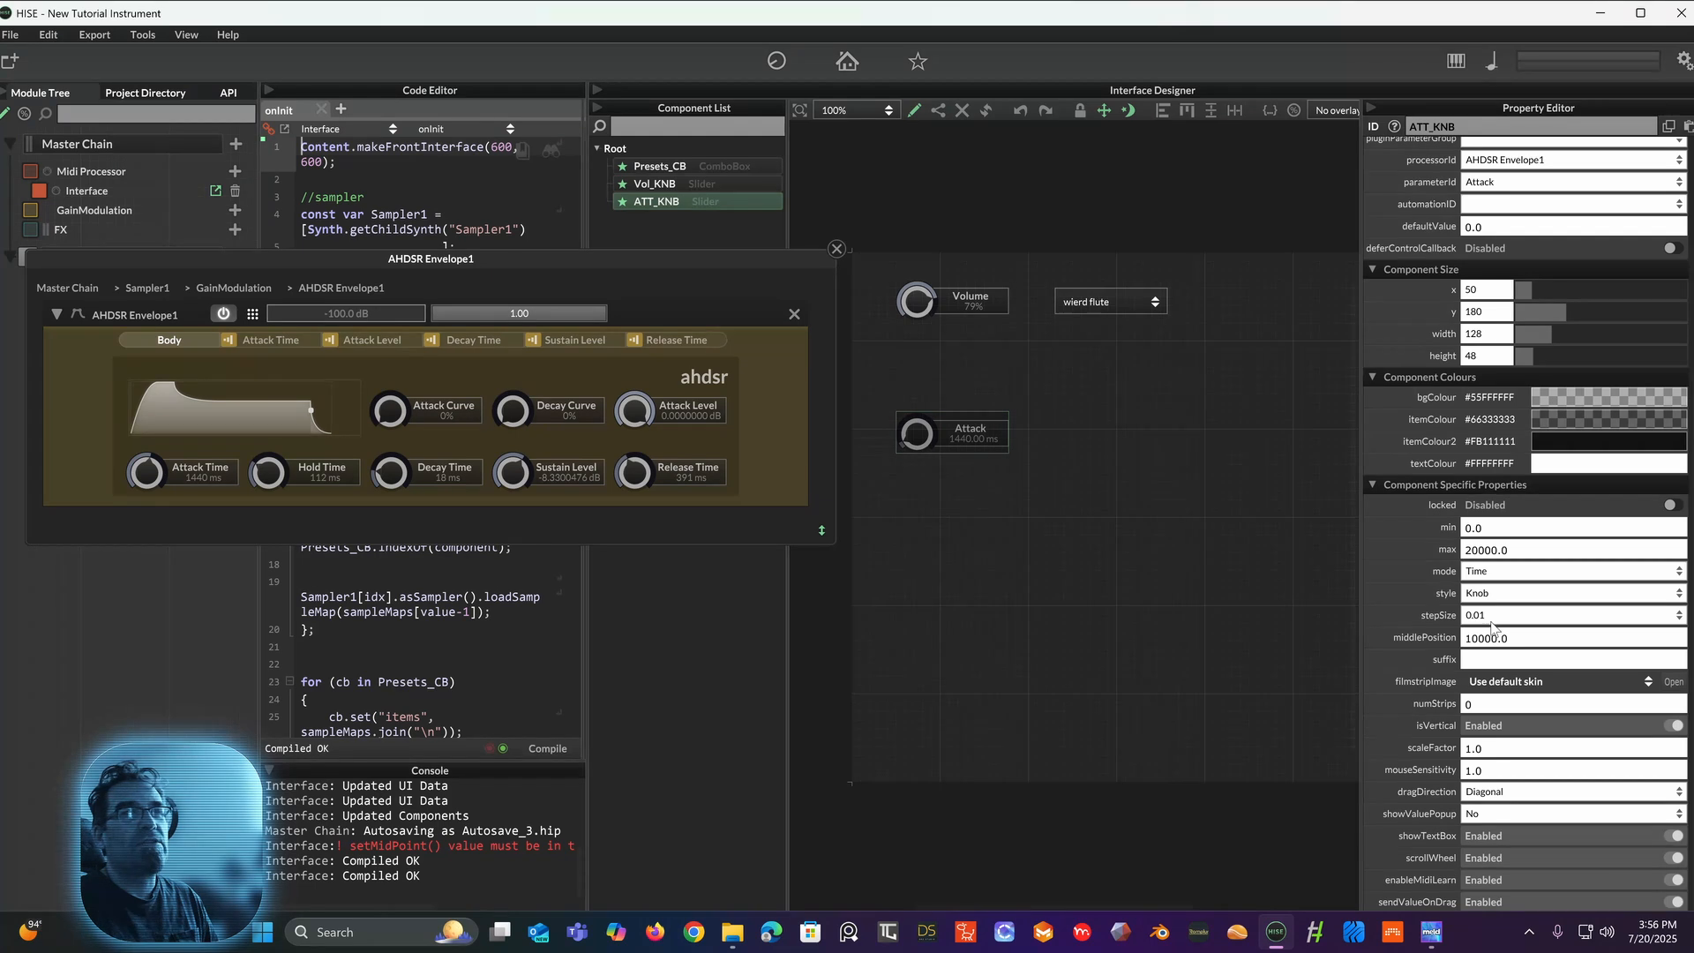
{"action": "left_click", "coordinate": [1493, 618]}
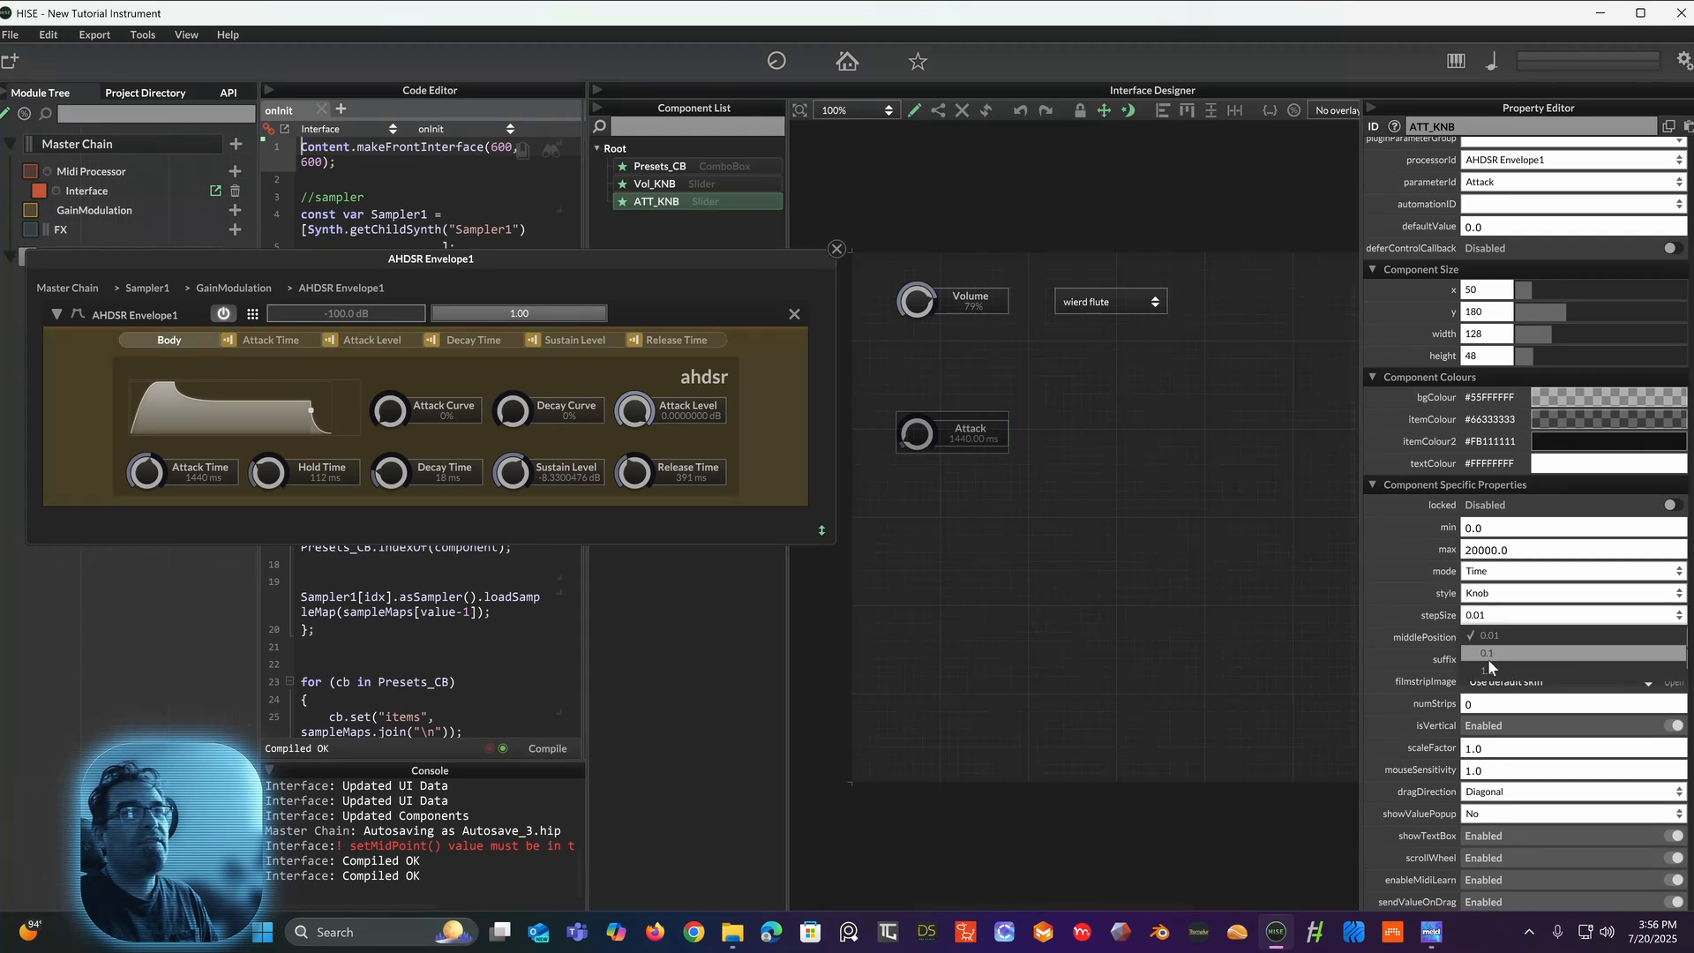
{"action": "left_click", "coordinate": [1488, 657]}
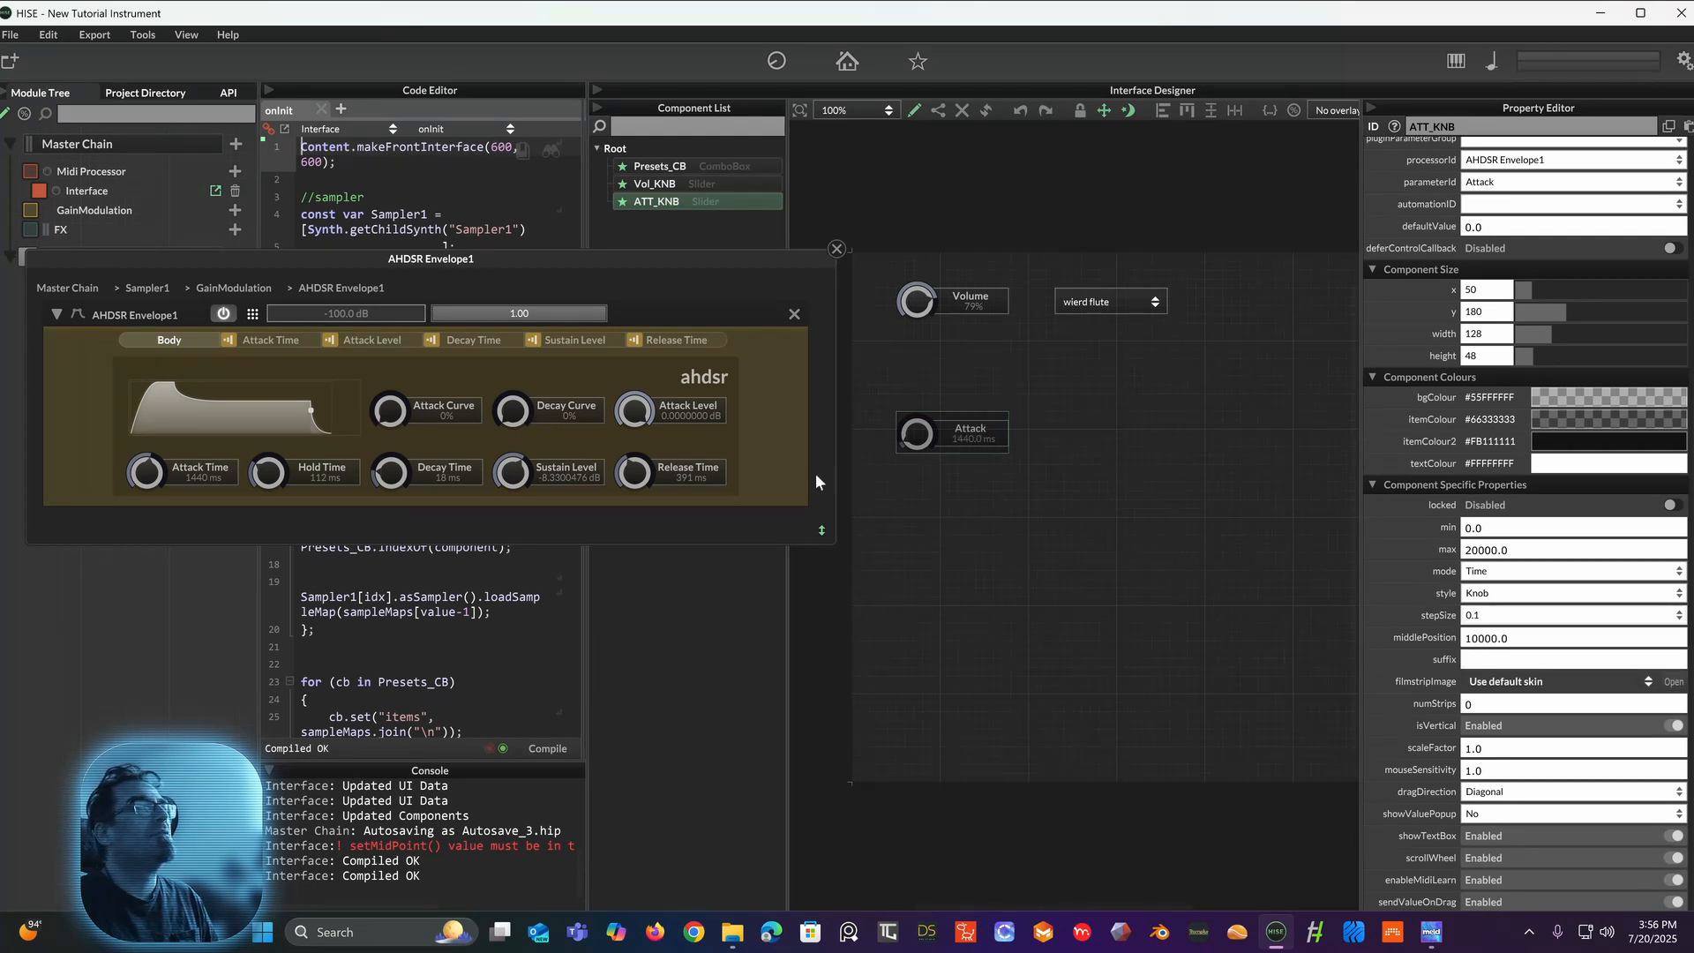
{"action": "left_click", "coordinate": [548, 746]}
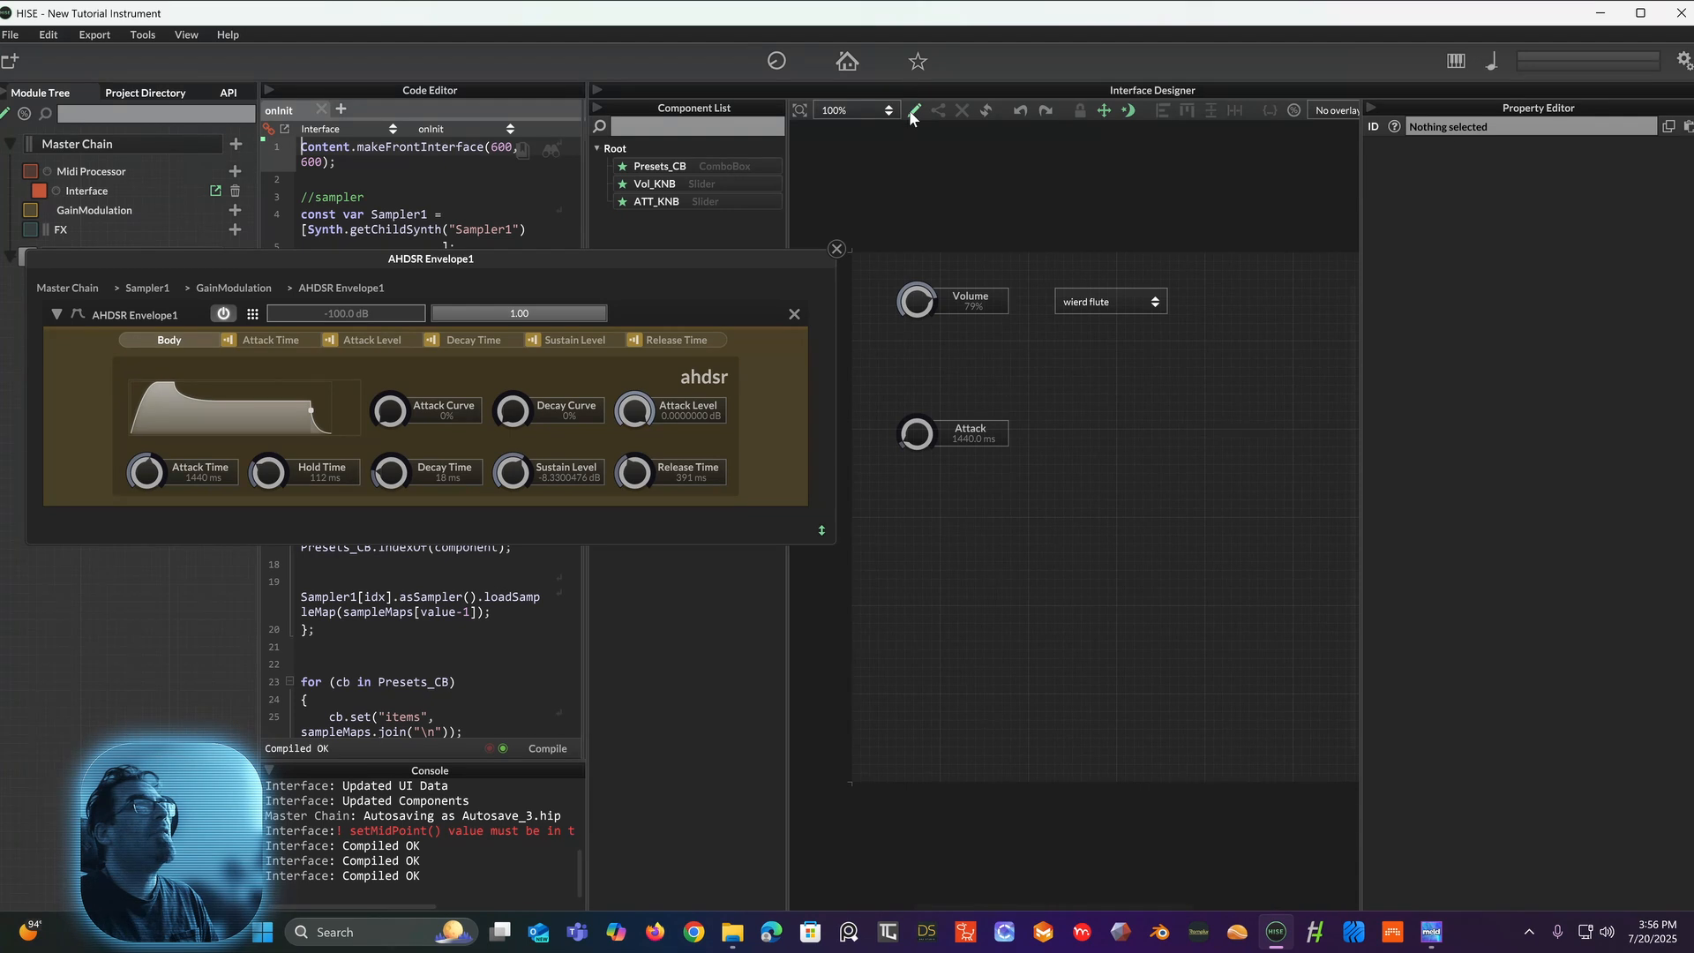
{"action": "mouse_move", "coordinate": [928, 433]}
{"action": "left_mouse_down"}
{"action": "mouse_move", "coordinate": [935, 364]}
{"action": "mouse_move", "coordinate": [913, 432]}
{"action": "left_mouse_up"}
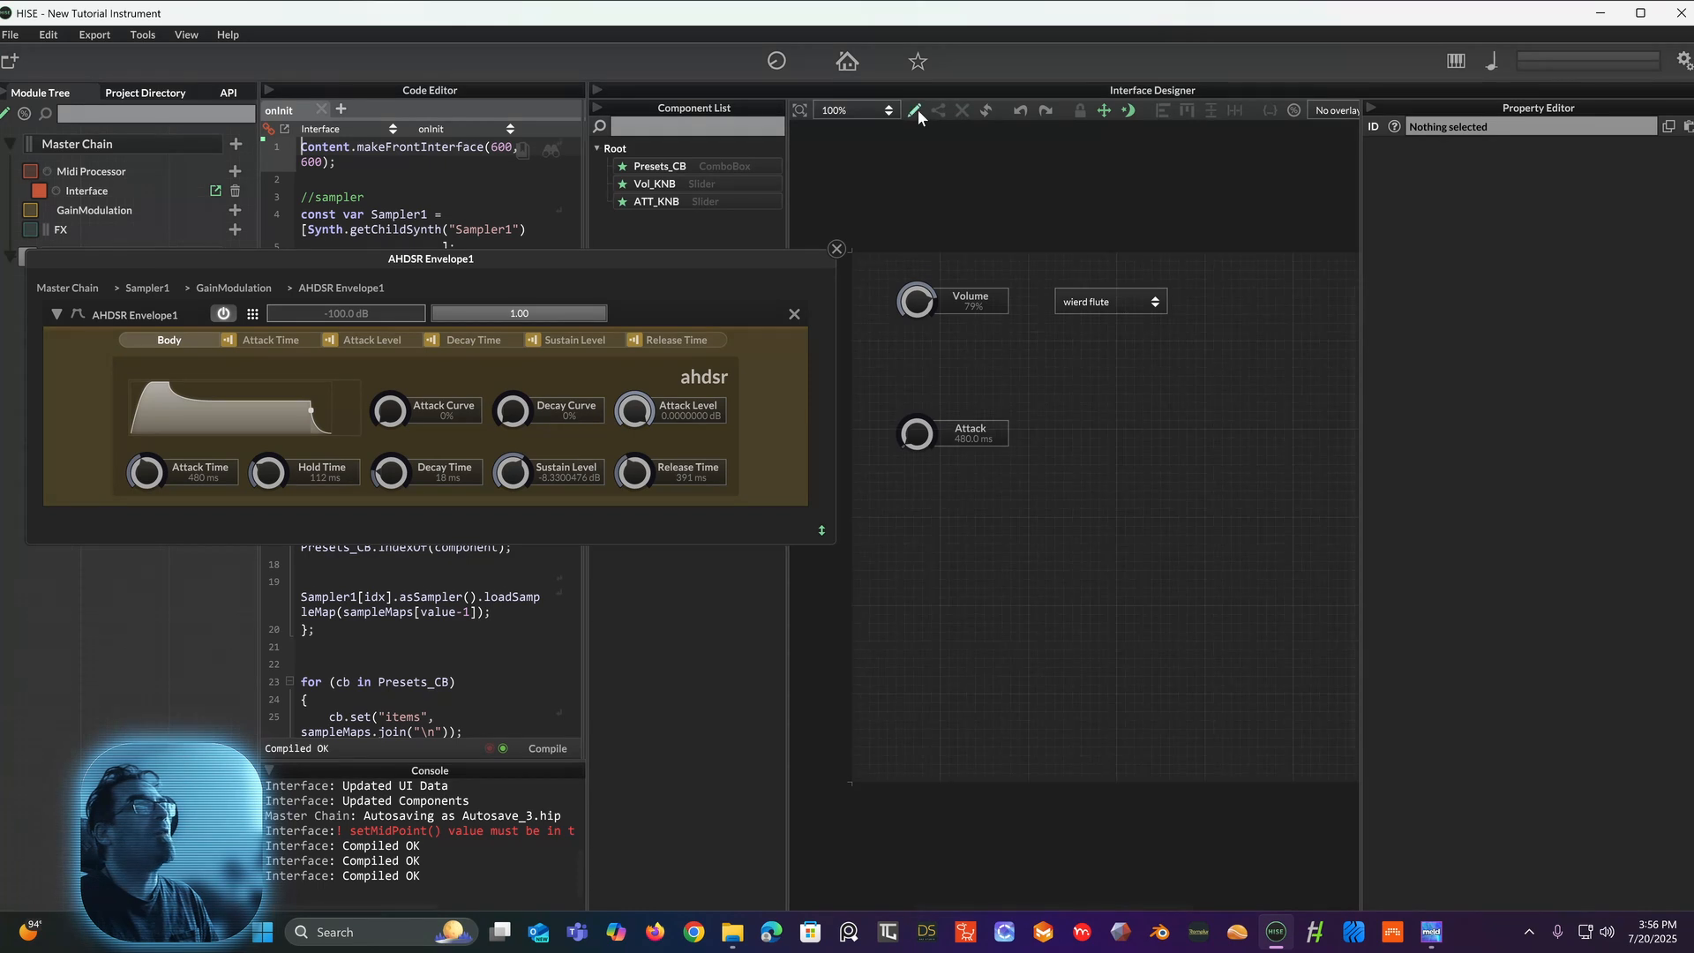
Step: Set the Attack knob's middle position to 300.0 and compile the script
{"action": "left_click", "coordinate": [955, 428]}
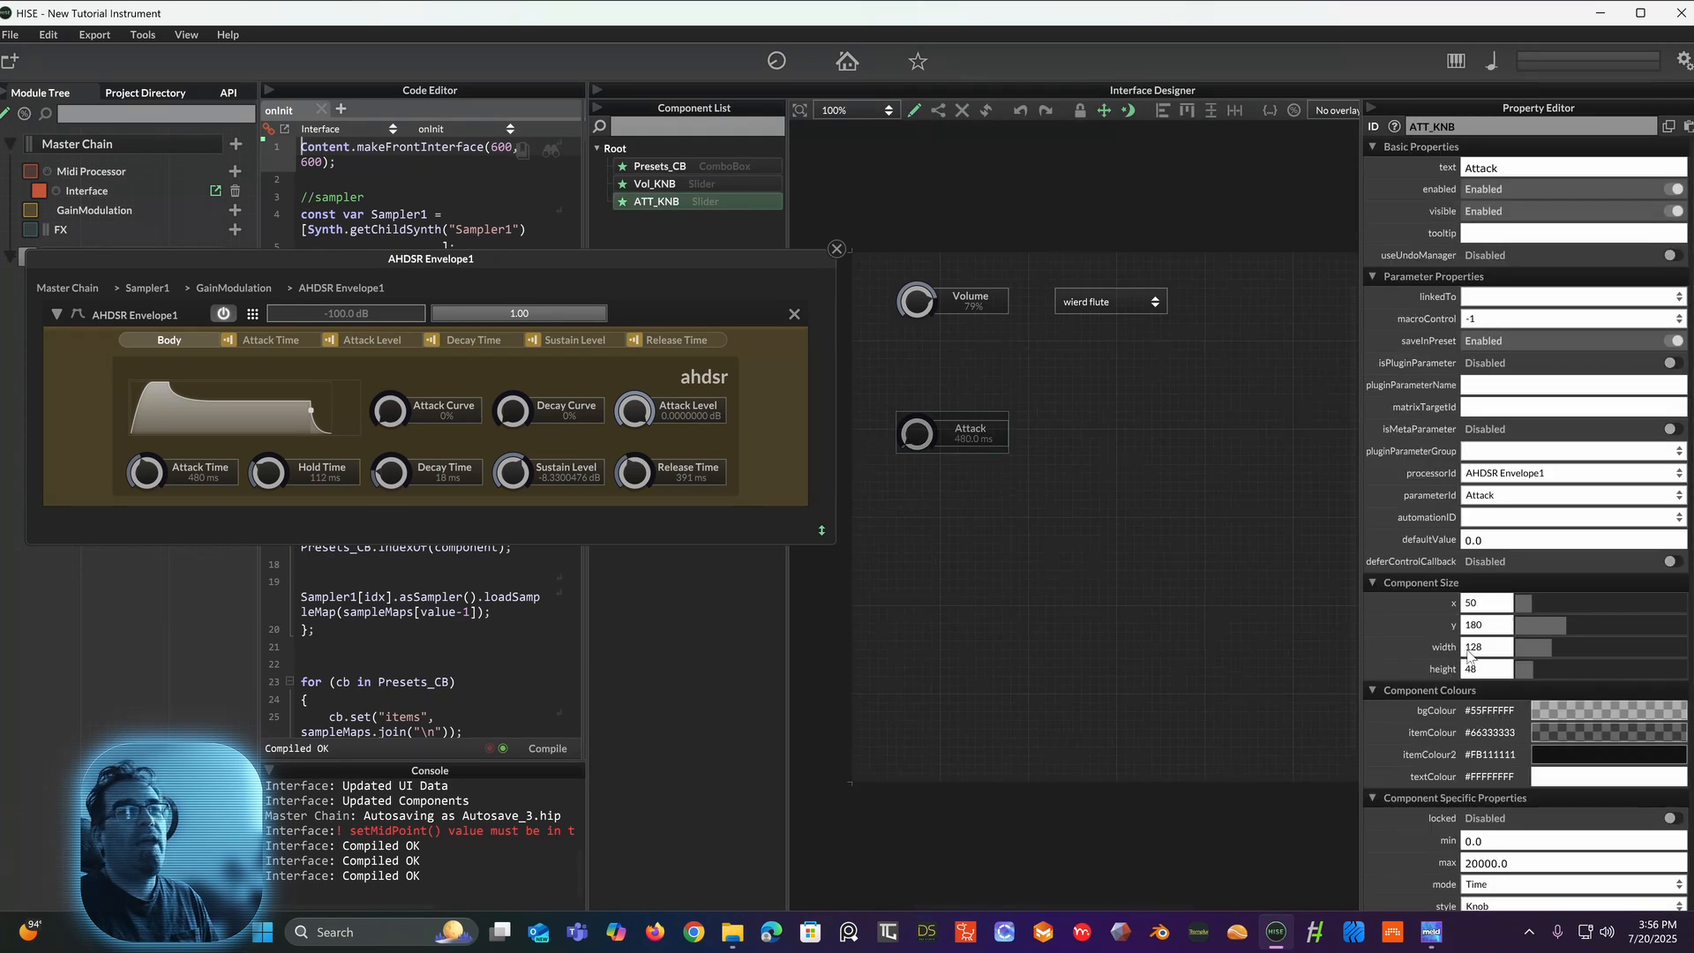
{"action": "scroll", "coordinate": [1502, 701], "scroll_direction": "down", "scroll_amount": 5}
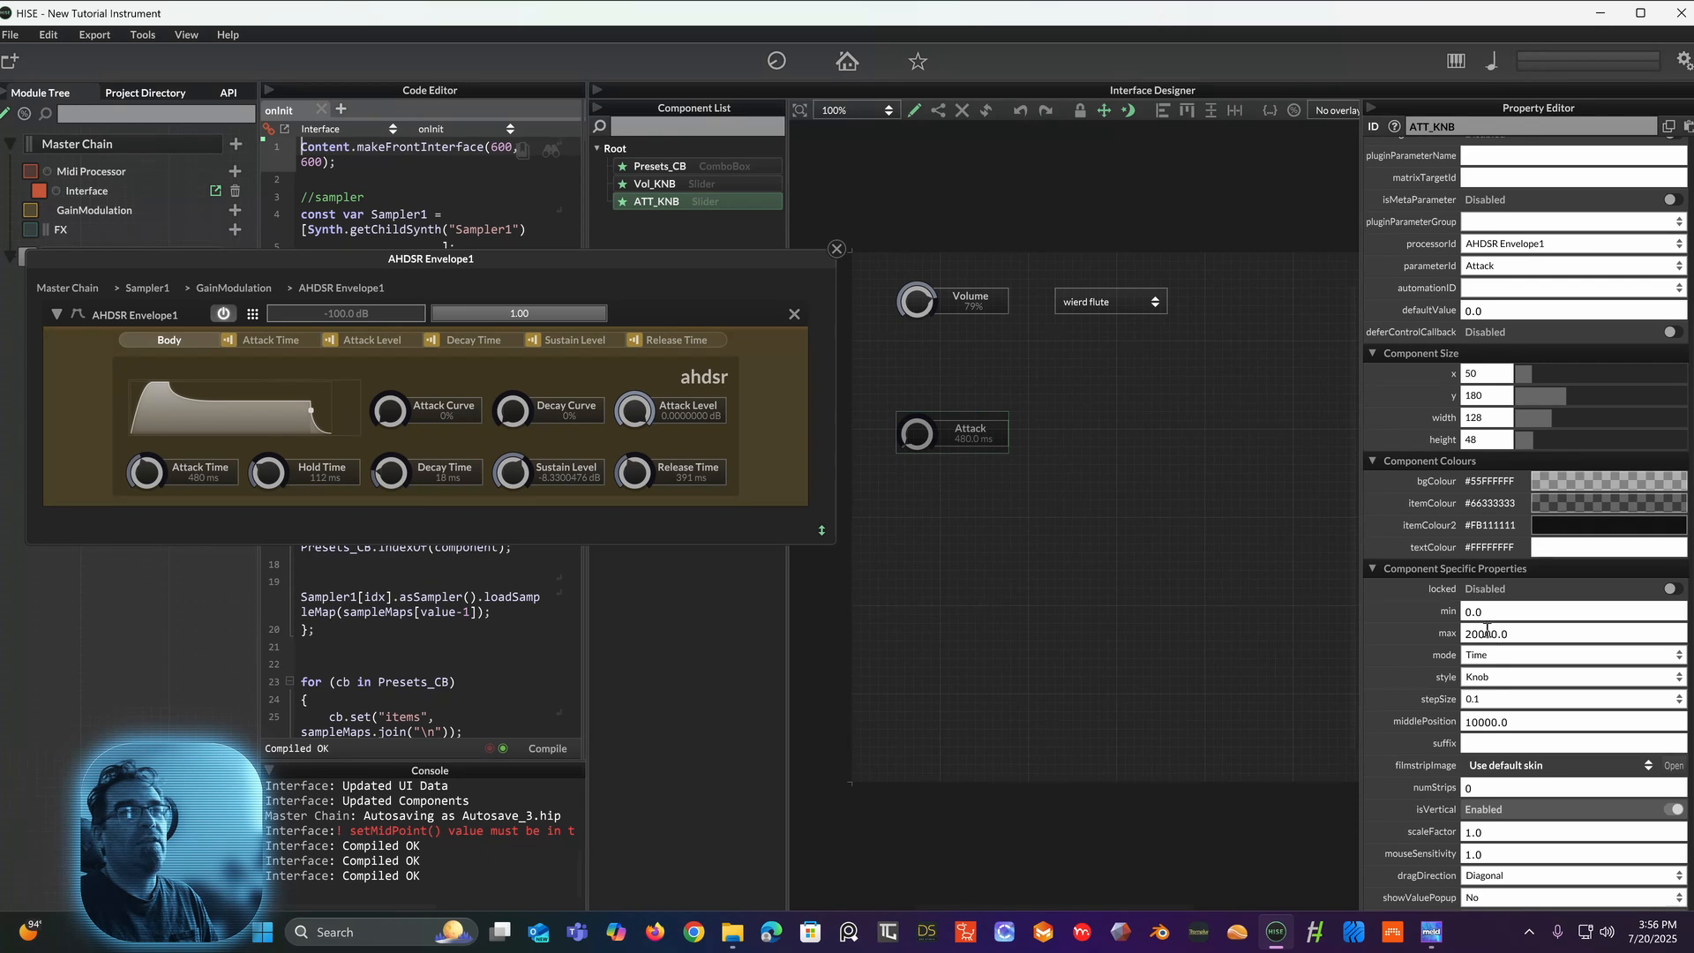
{"action": "left_click", "coordinate": [1511, 723]}
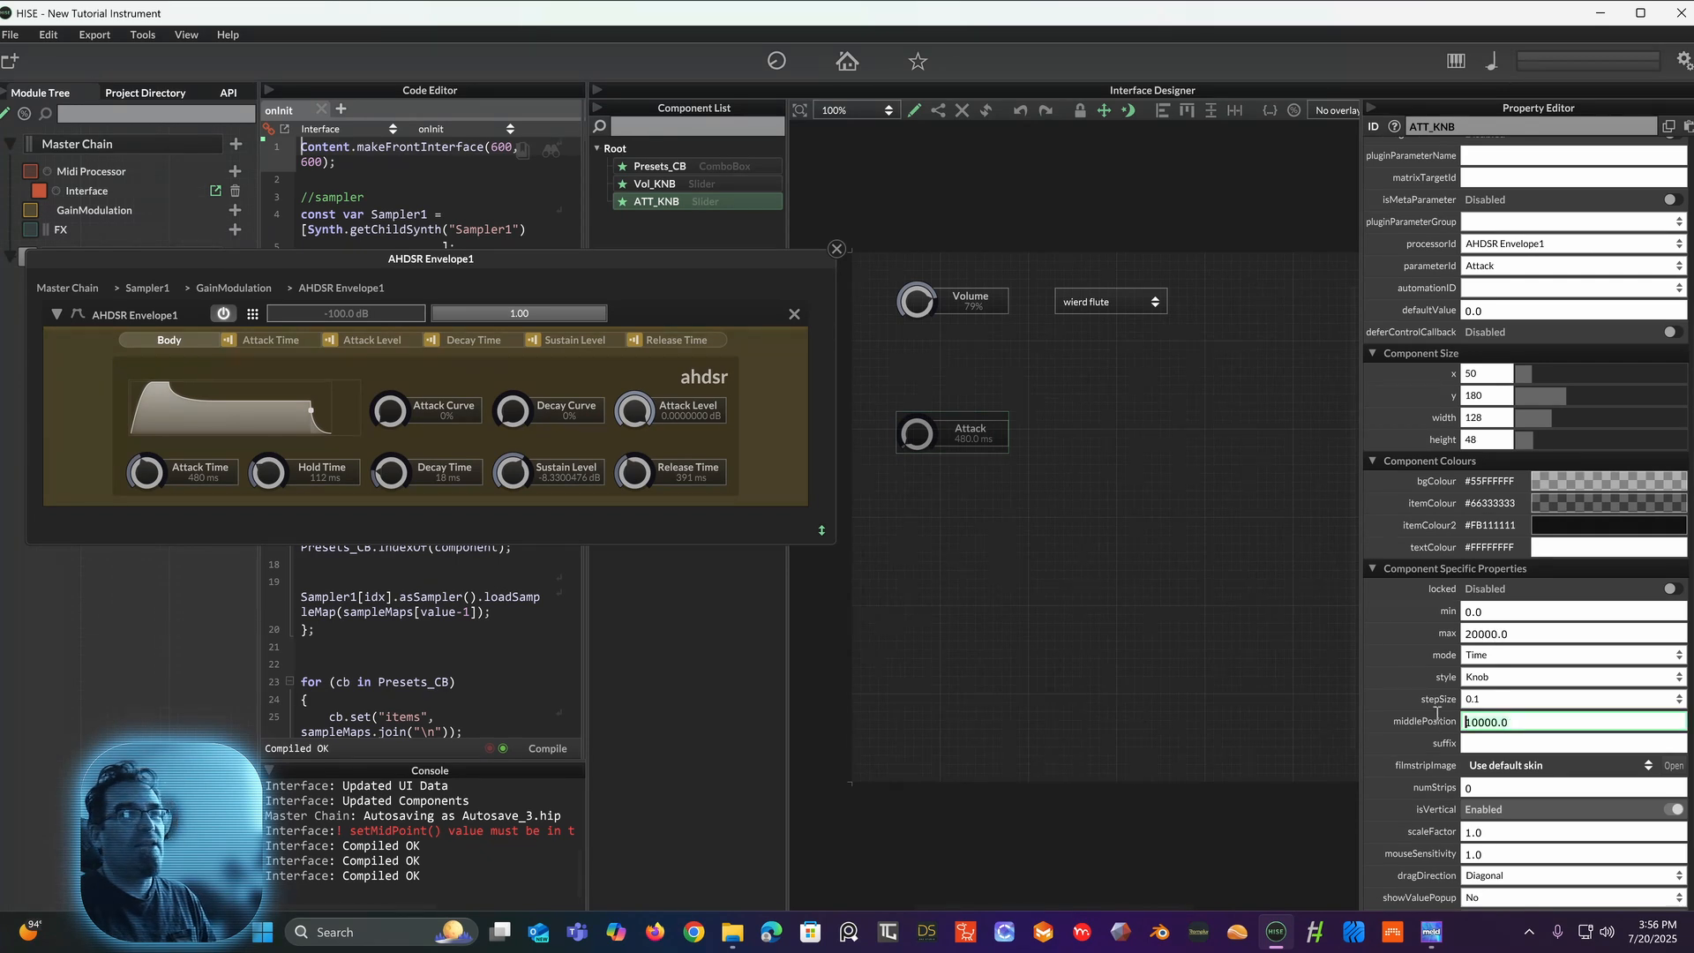
{"action": "type", "text": "3"}
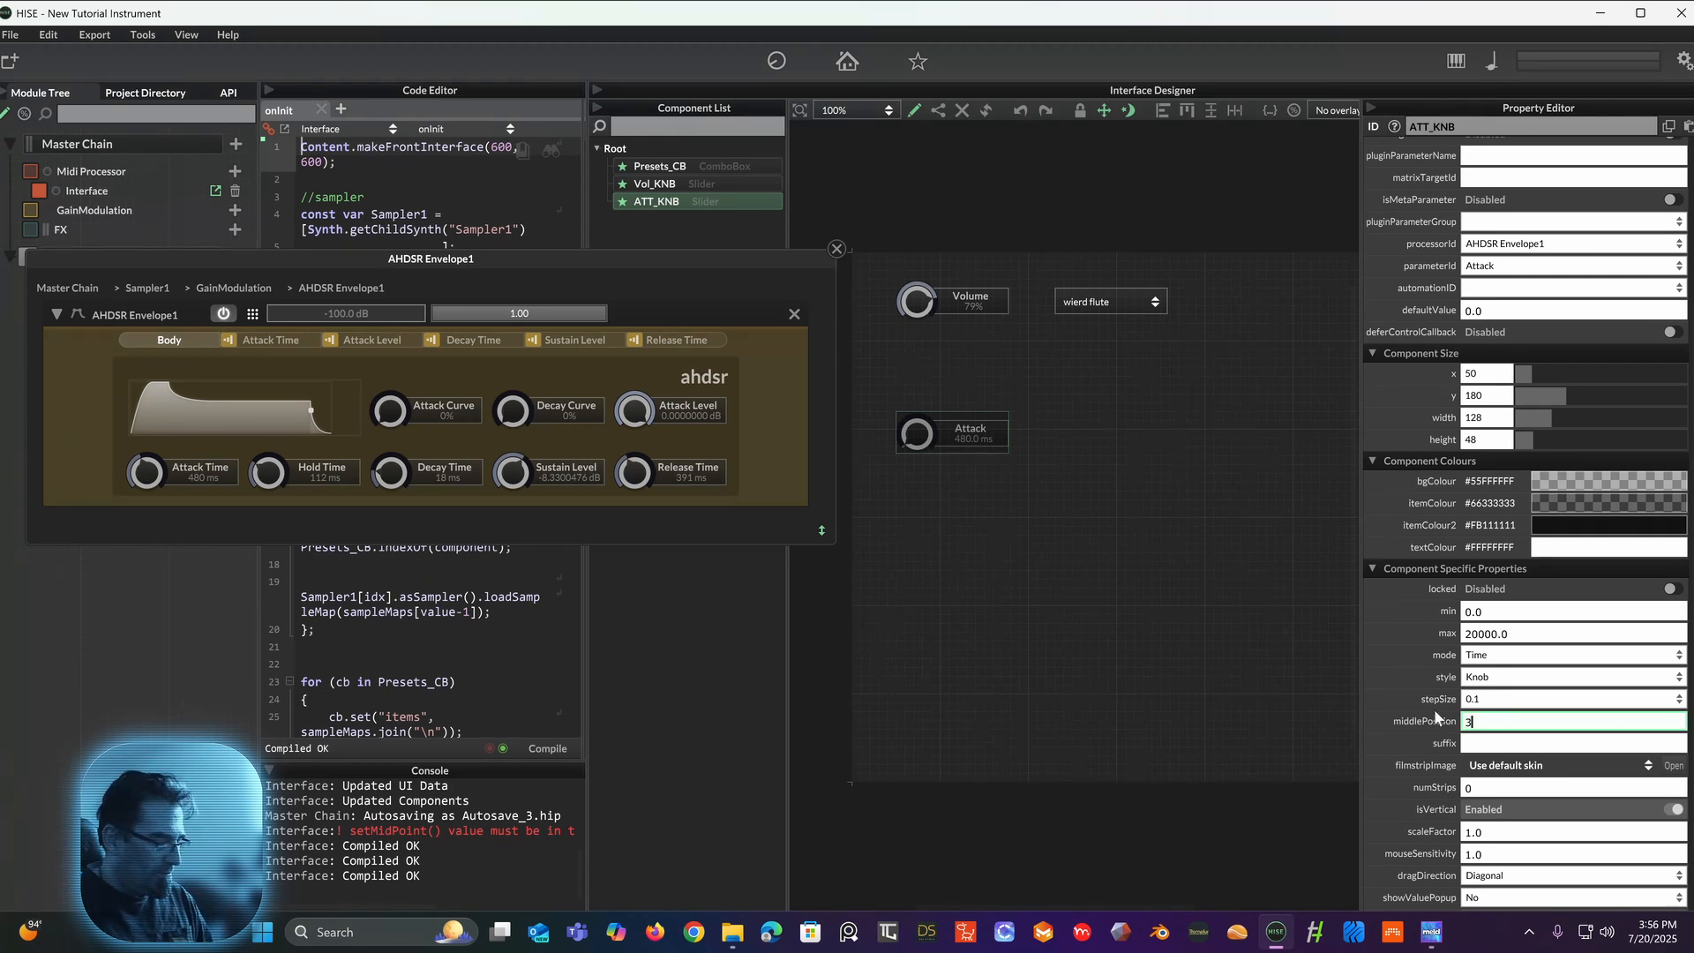
{"action": "type", "text": "00.0"}
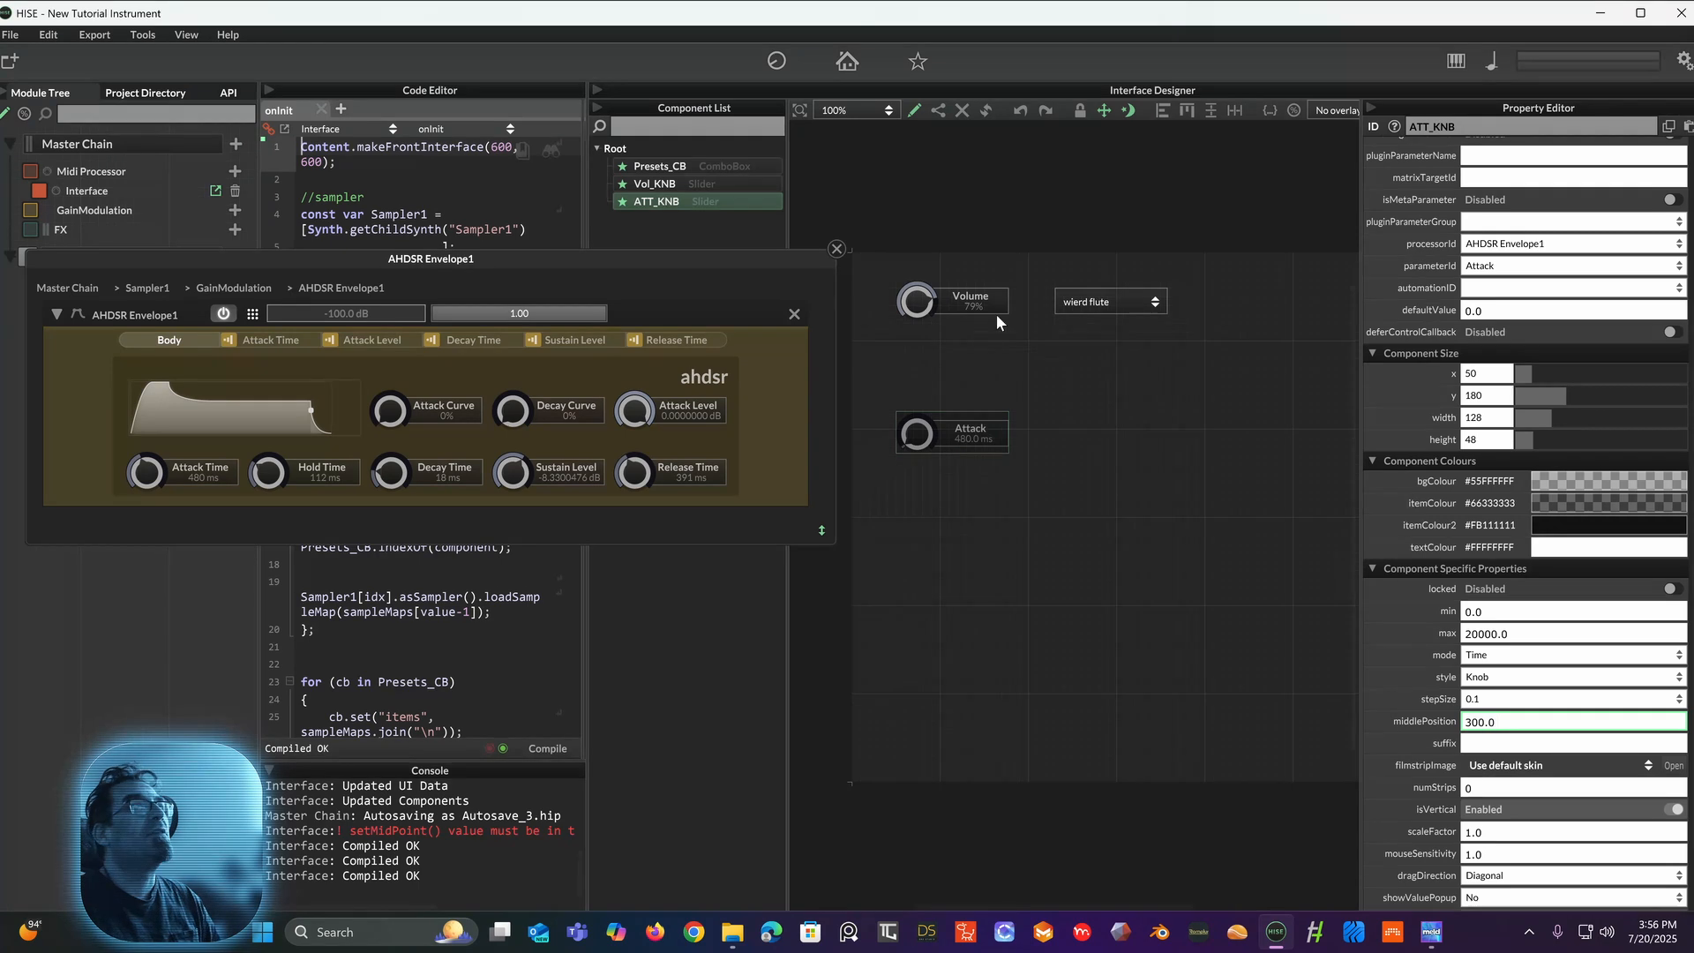
{"action": "left_click", "coordinate": [540, 750]}
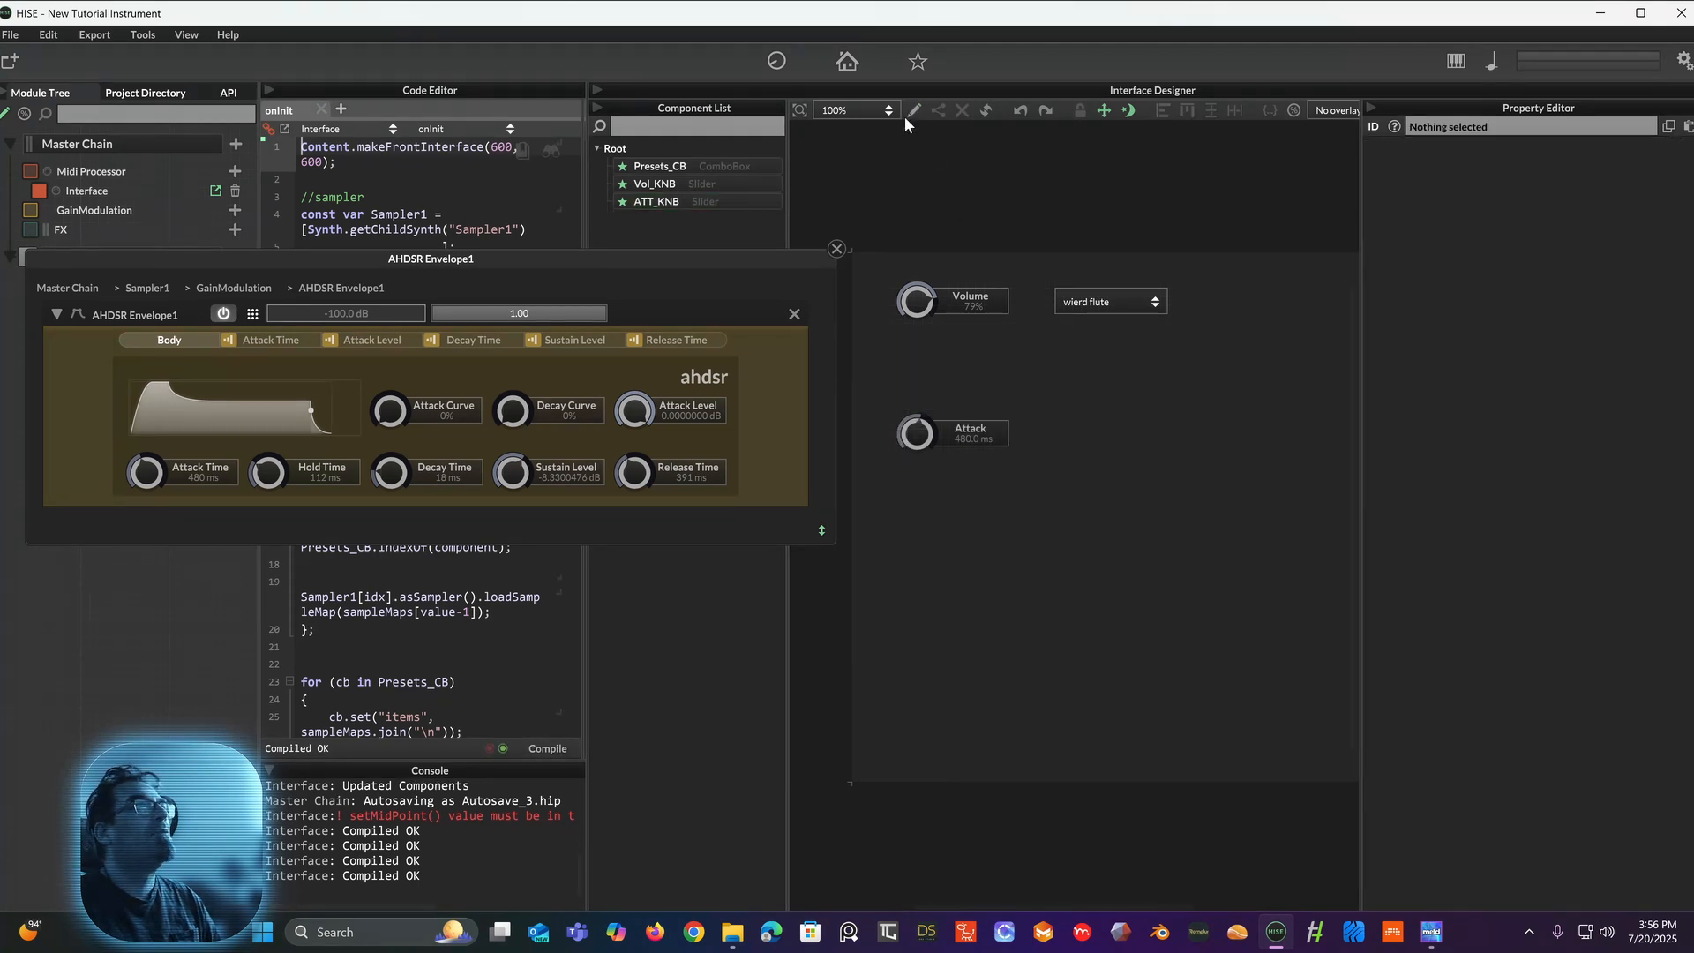
Step: Test the Attack knob's new response by turning it down to 0.0 ms and back up through its range
{"action": "left_click_drag", "start_coordinate": [917, 442], "coordinate": [894, 518]}
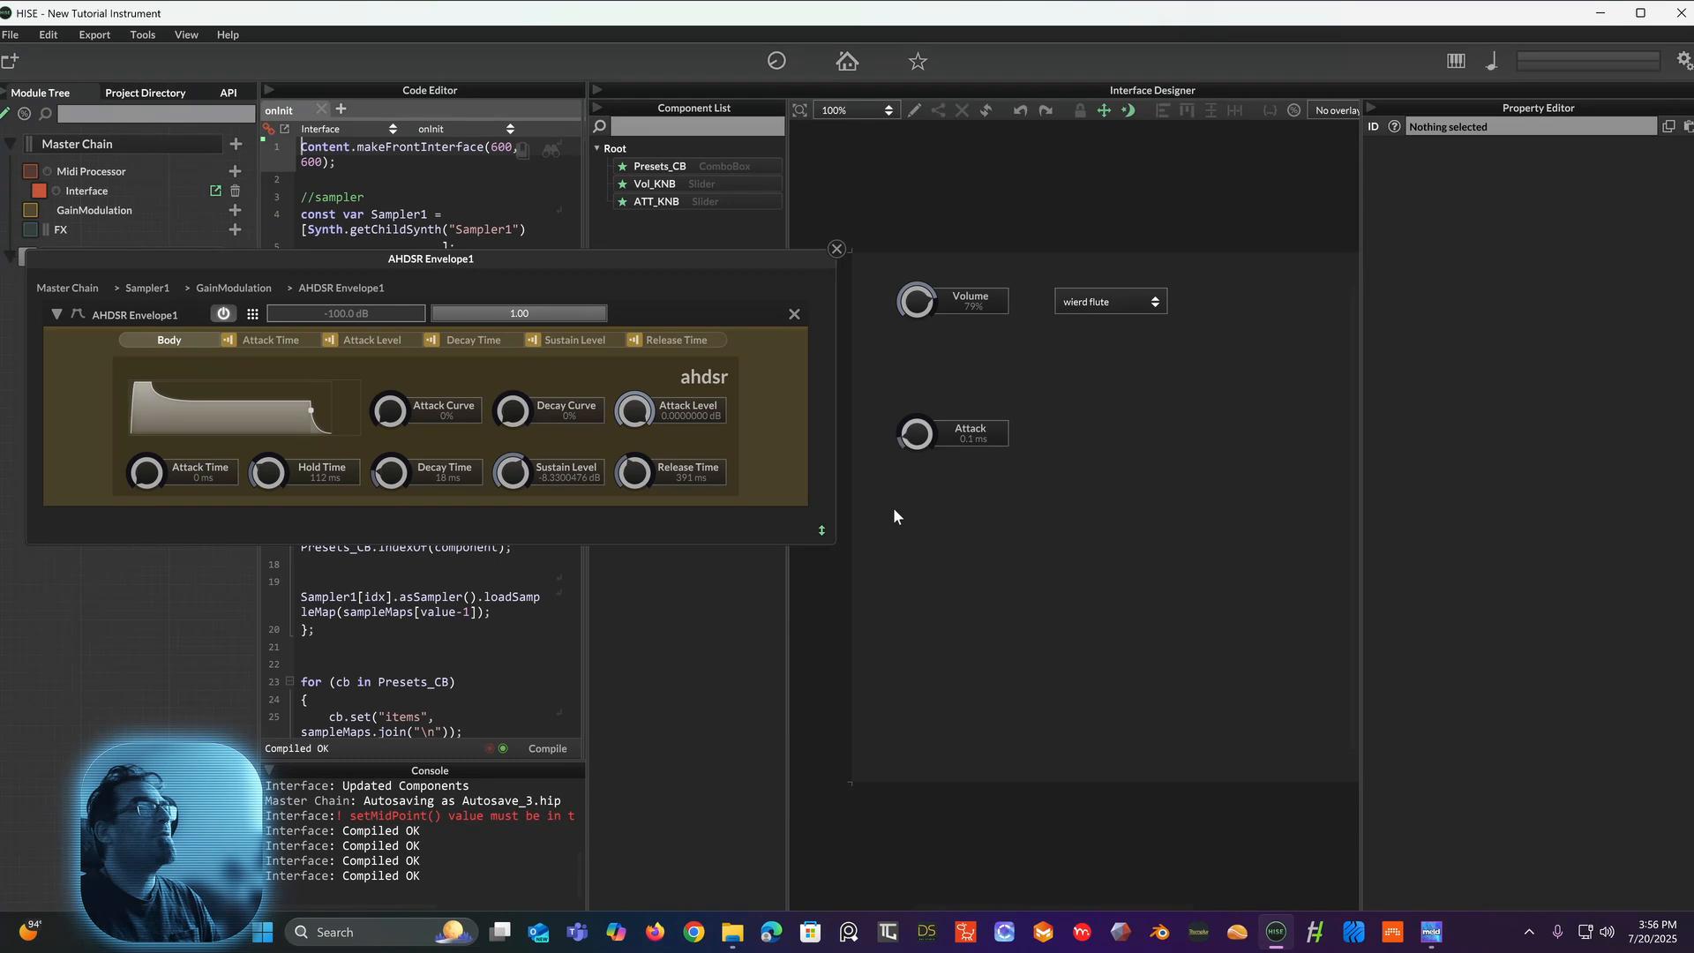
{"action": "mouse_move", "coordinate": [894, 500]}
{"action": "left_mouse_down"}
{"action": "mouse_move", "coordinate": [906, 345]}
{"action": "mouse_move", "coordinate": [888, 525]}
{"action": "mouse_move", "coordinate": [888, 496]}
{"action": "mouse_move", "coordinate": [888, 510]}
{"action": "left_mouse_up"}
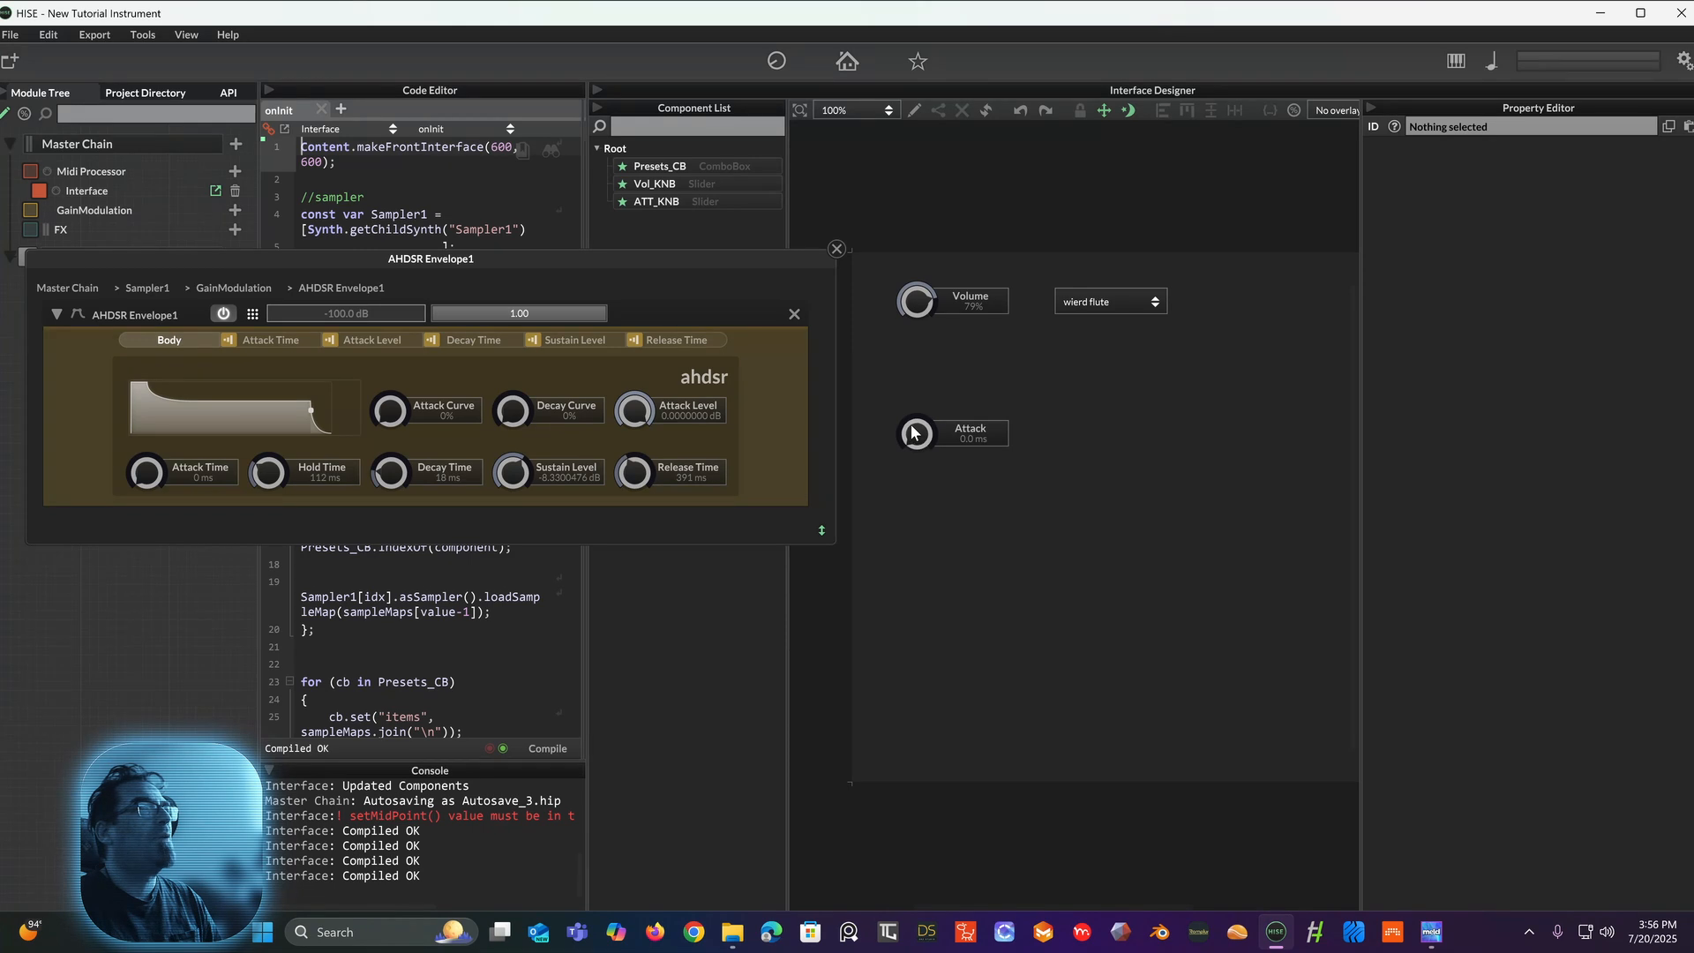
{"action": "left_click_drag", "start_coordinate": [913, 424], "coordinate": [937, 100]}
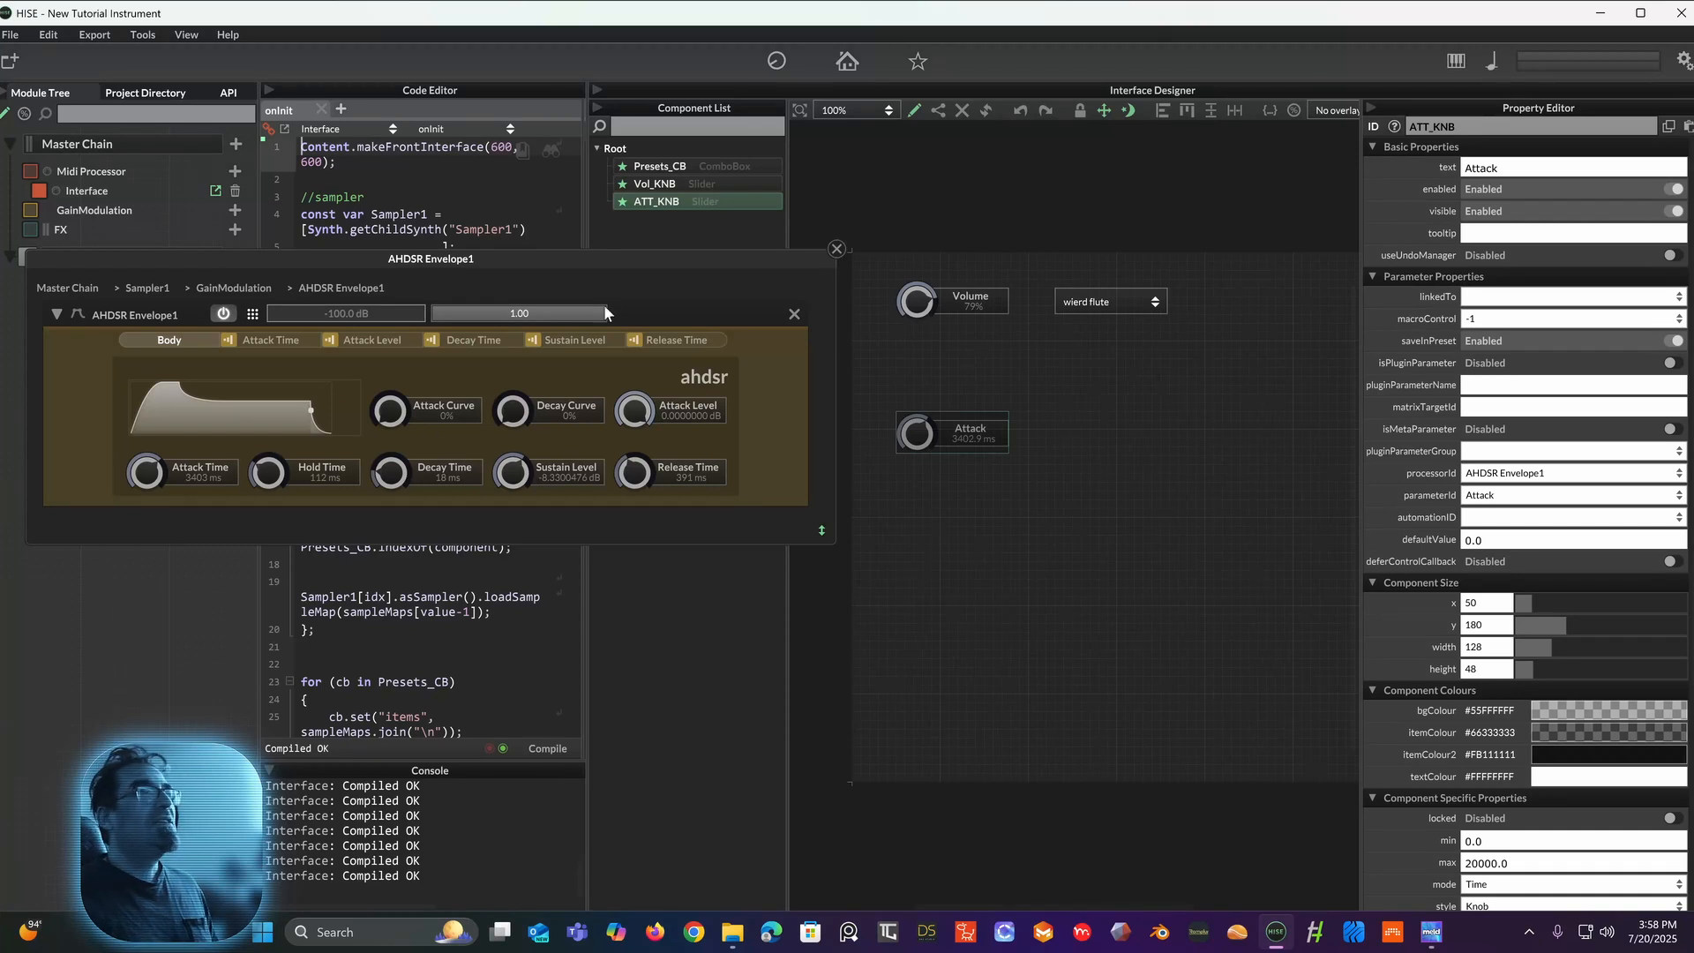
{"action": "right_click", "coordinate": [929, 436]}
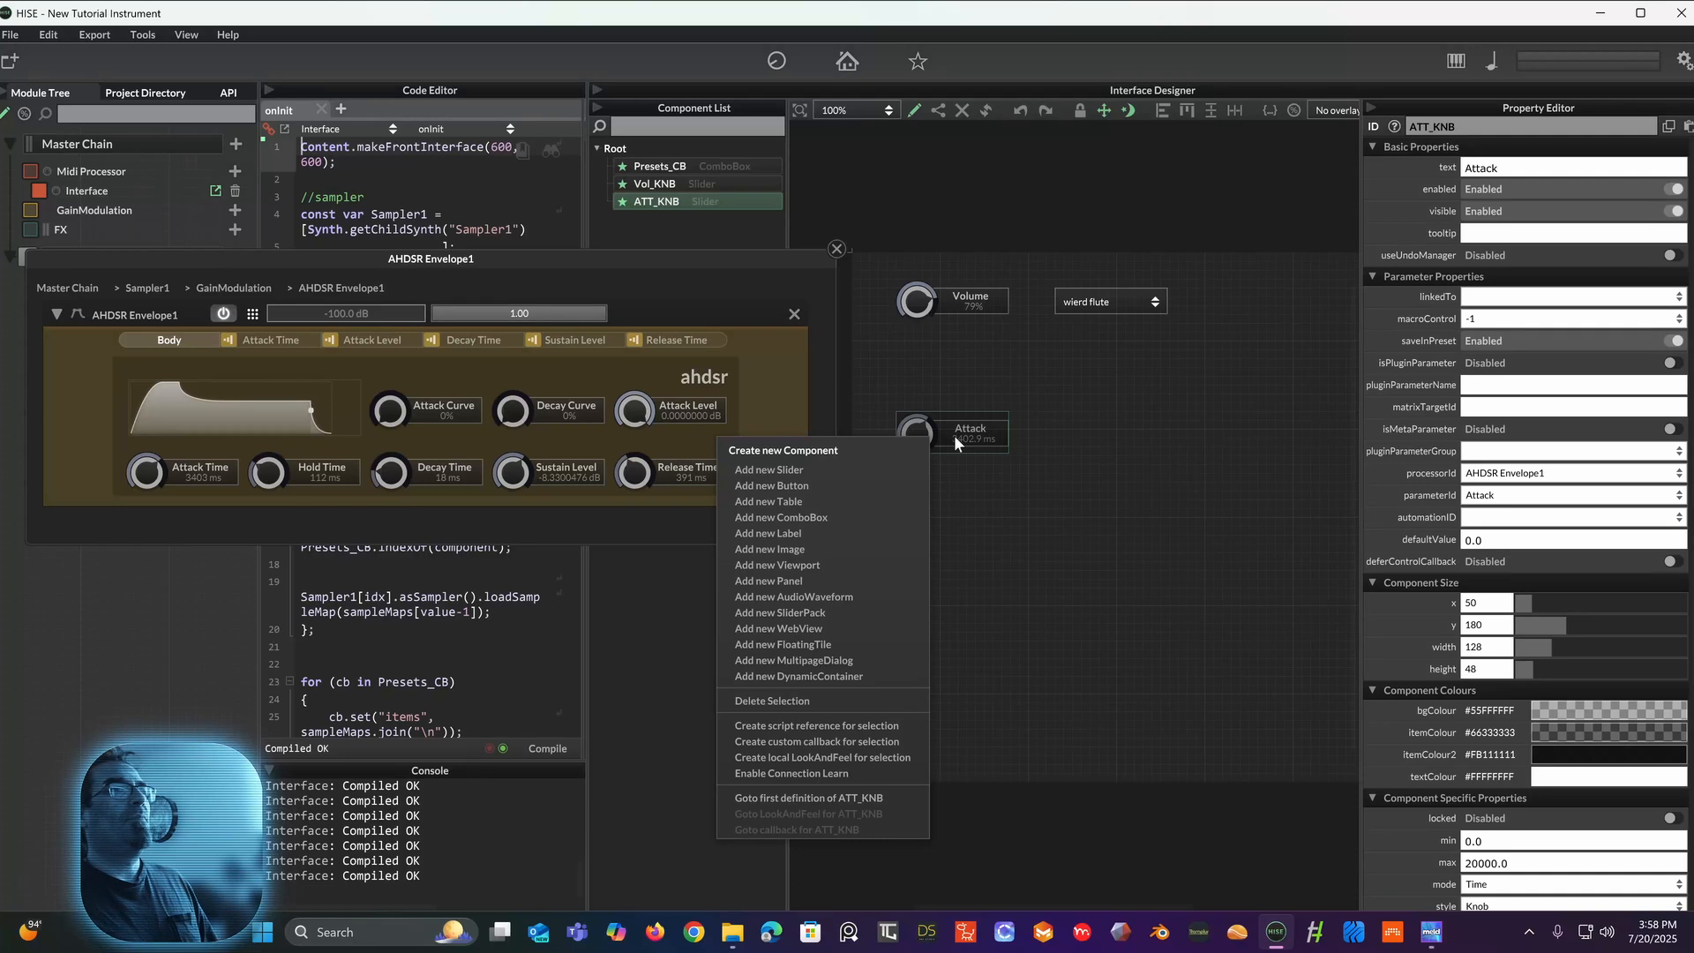
{"action": "left_click", "coordinate": [961, 431]}
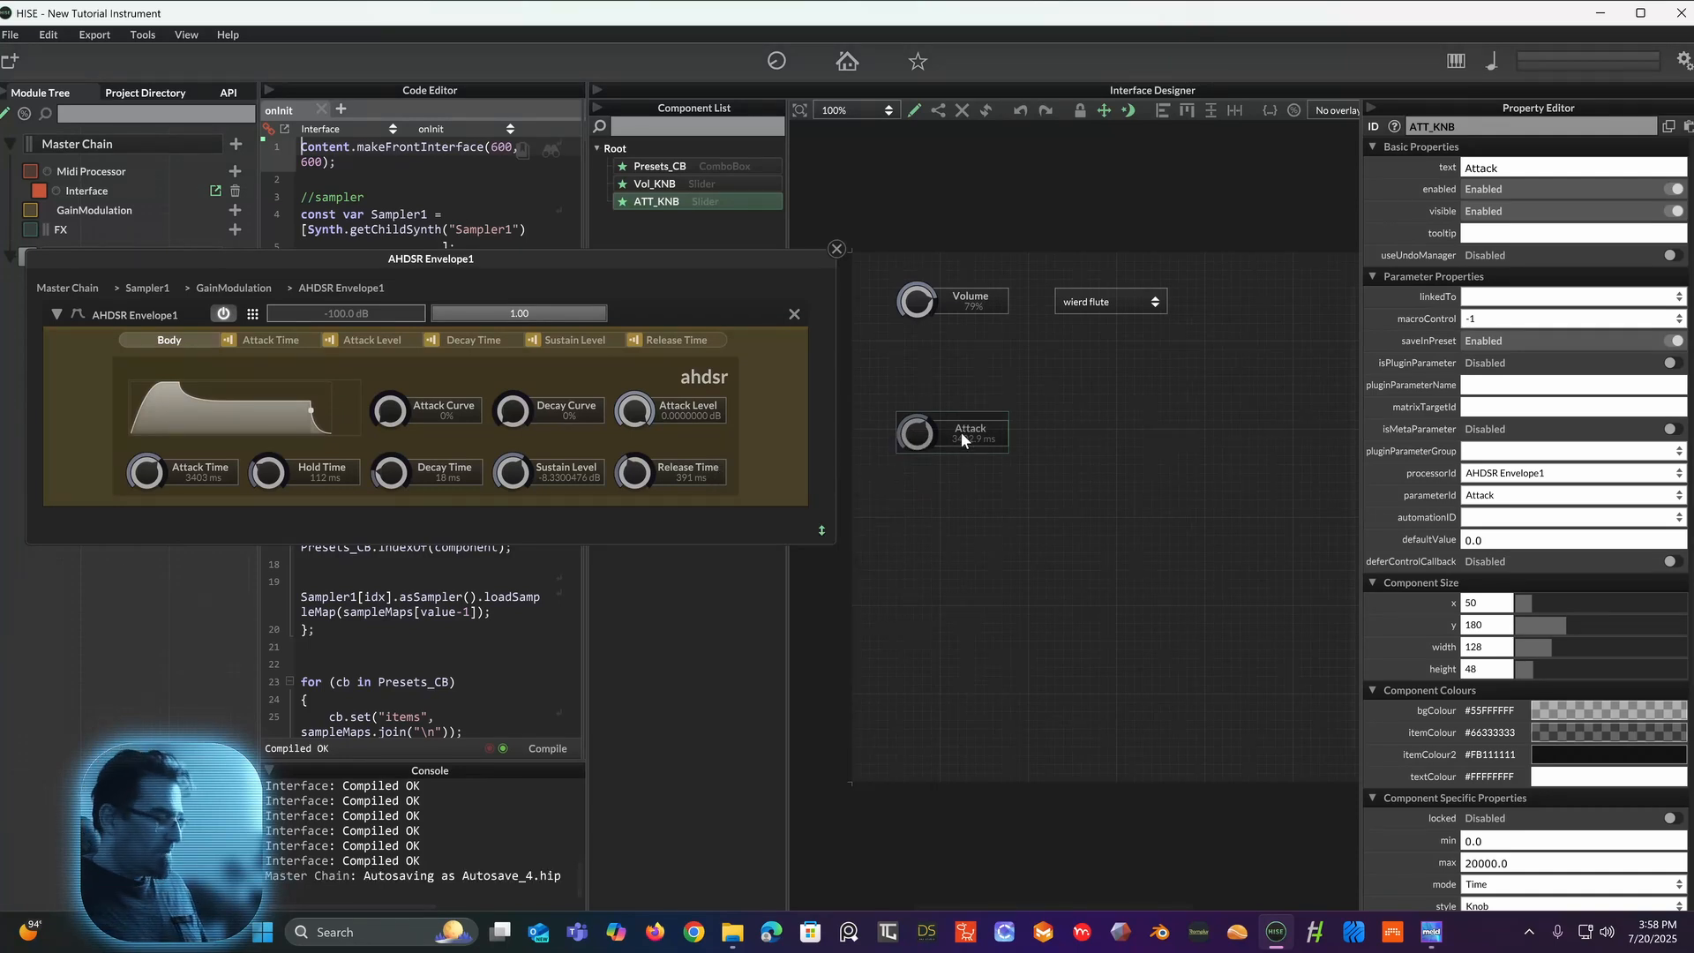
Step: Duplicate the Attack knob to x 190, y 180 and change the copy's ID to Decay_KNB
{"action": "left_click_drag", "start_coordinate": [961, 432], "coordinate": [1094, 433]}
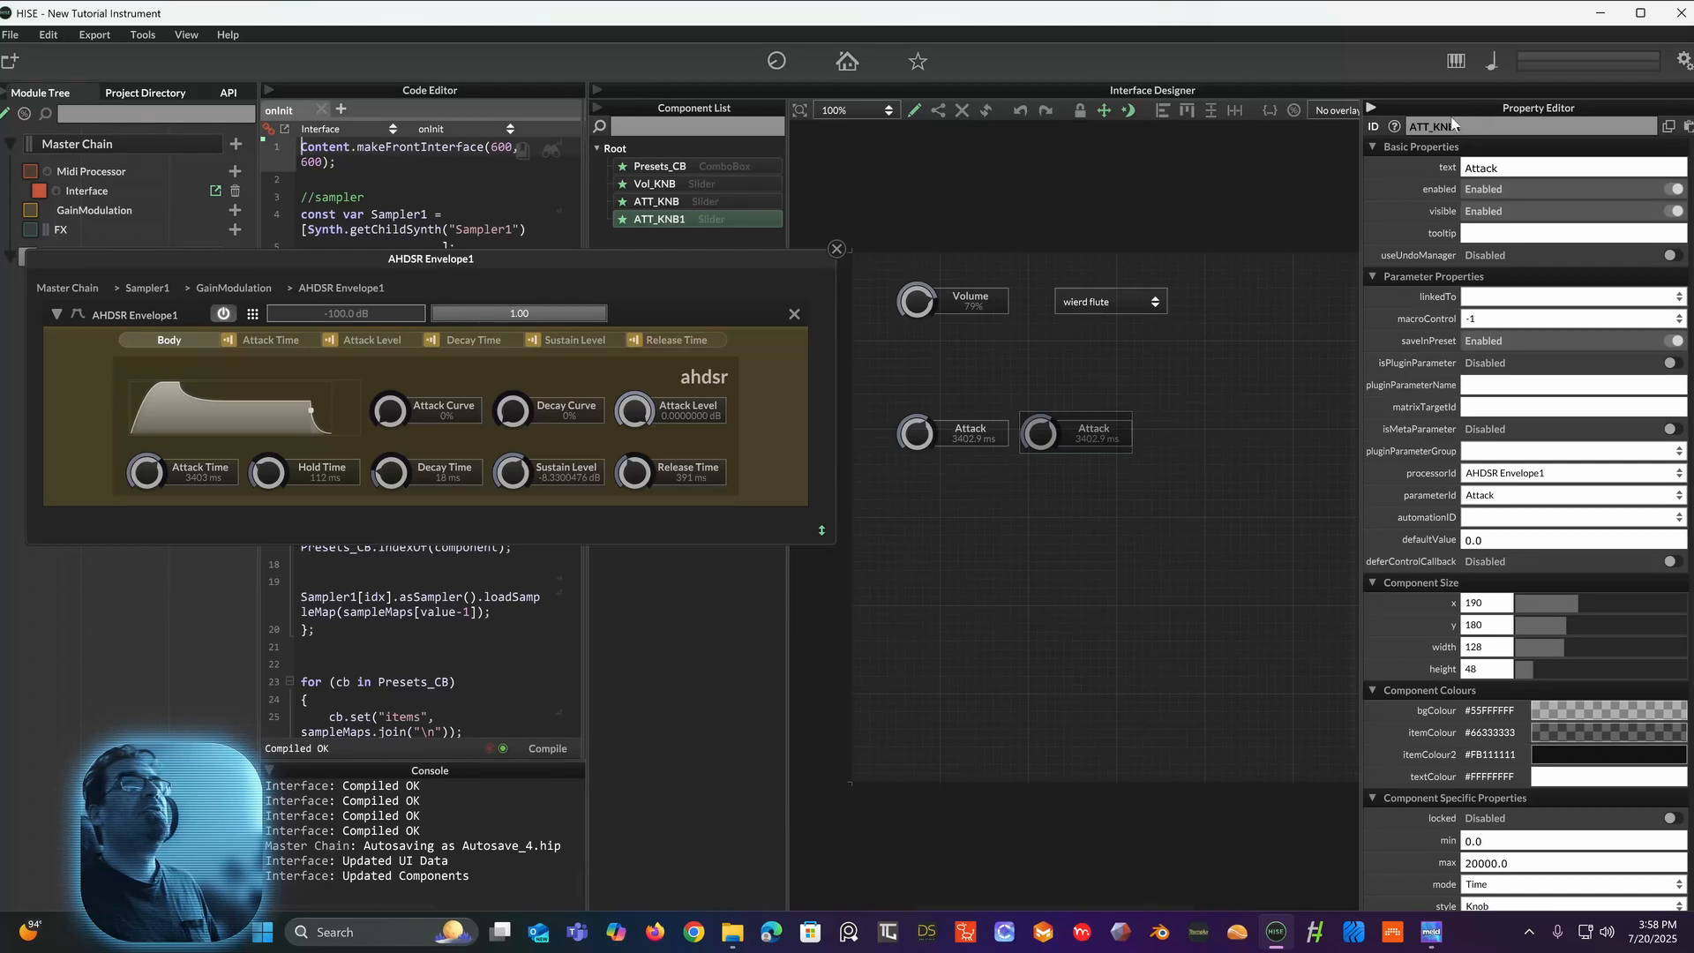
{"action": "left_click", "coordinate": [1411, 126]}
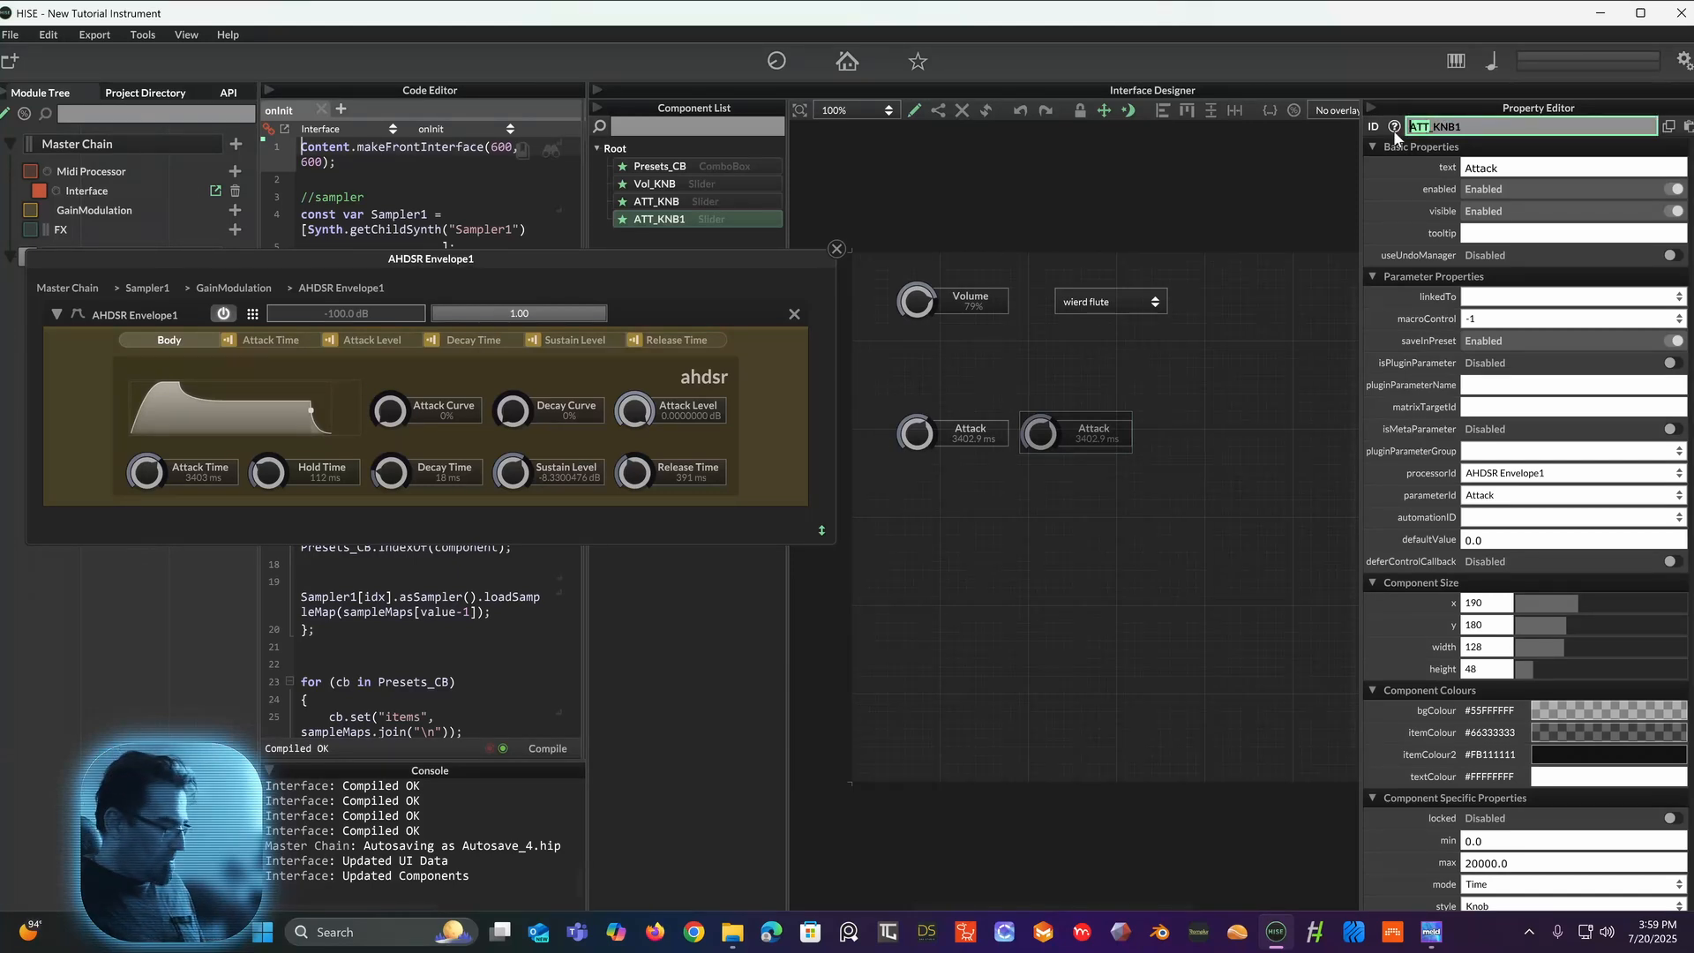
{"action": "type", "text": "D"}
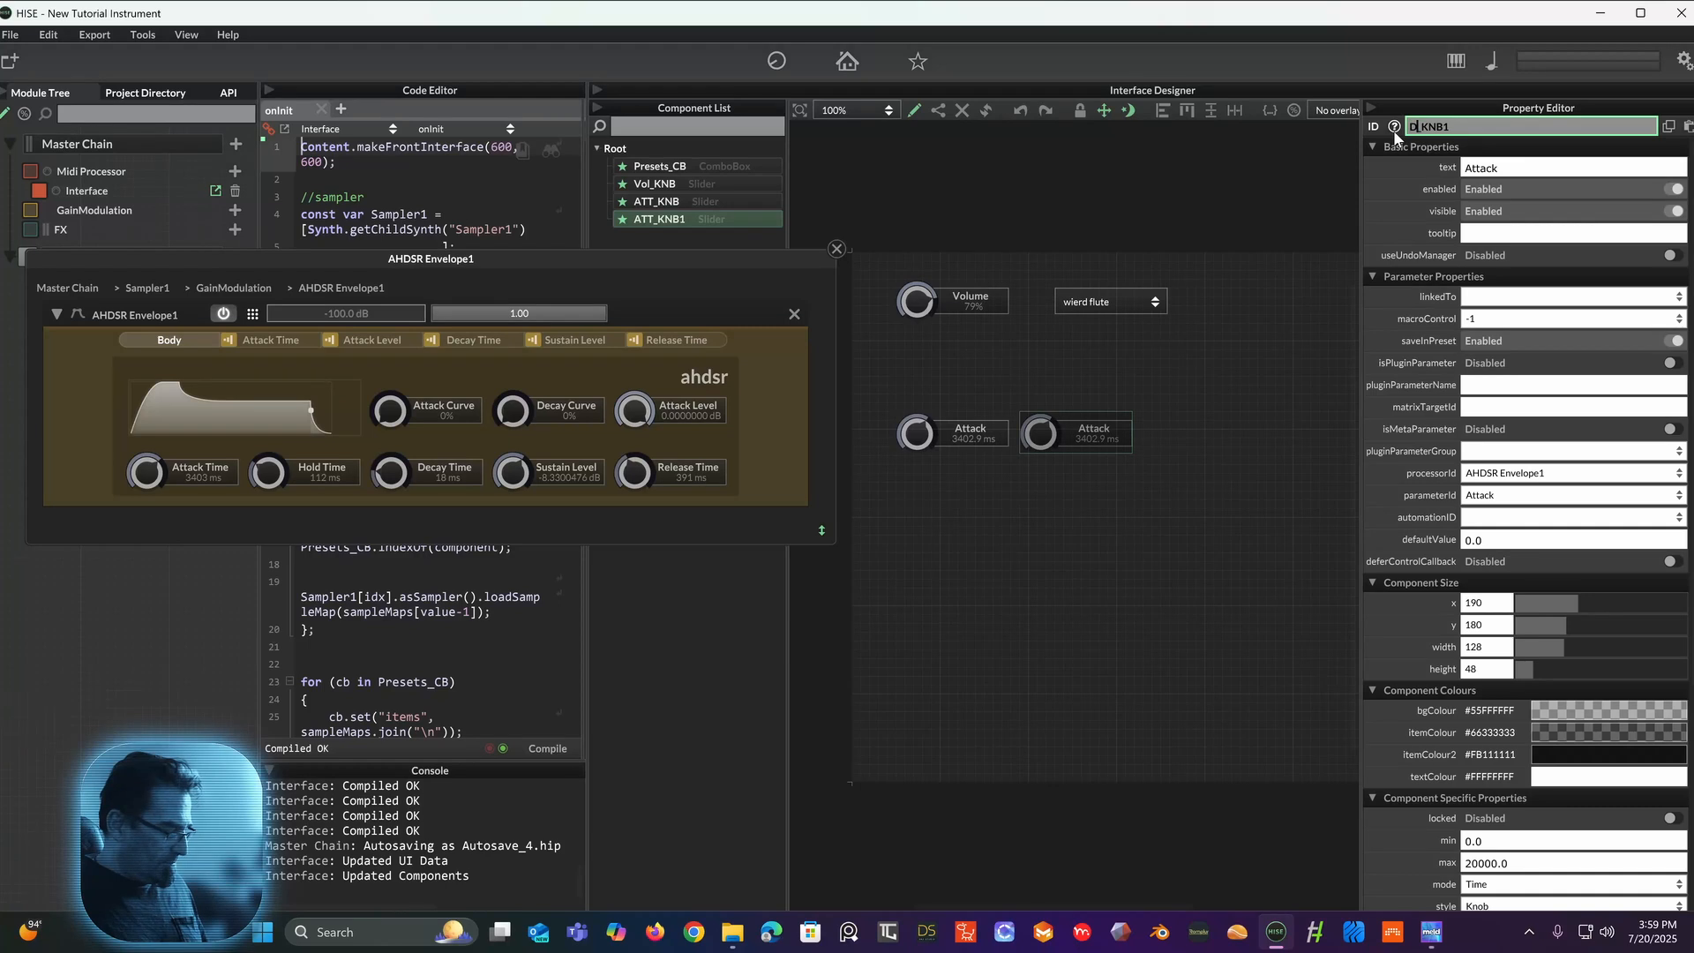
{"action": "type", "text": "ecay"}
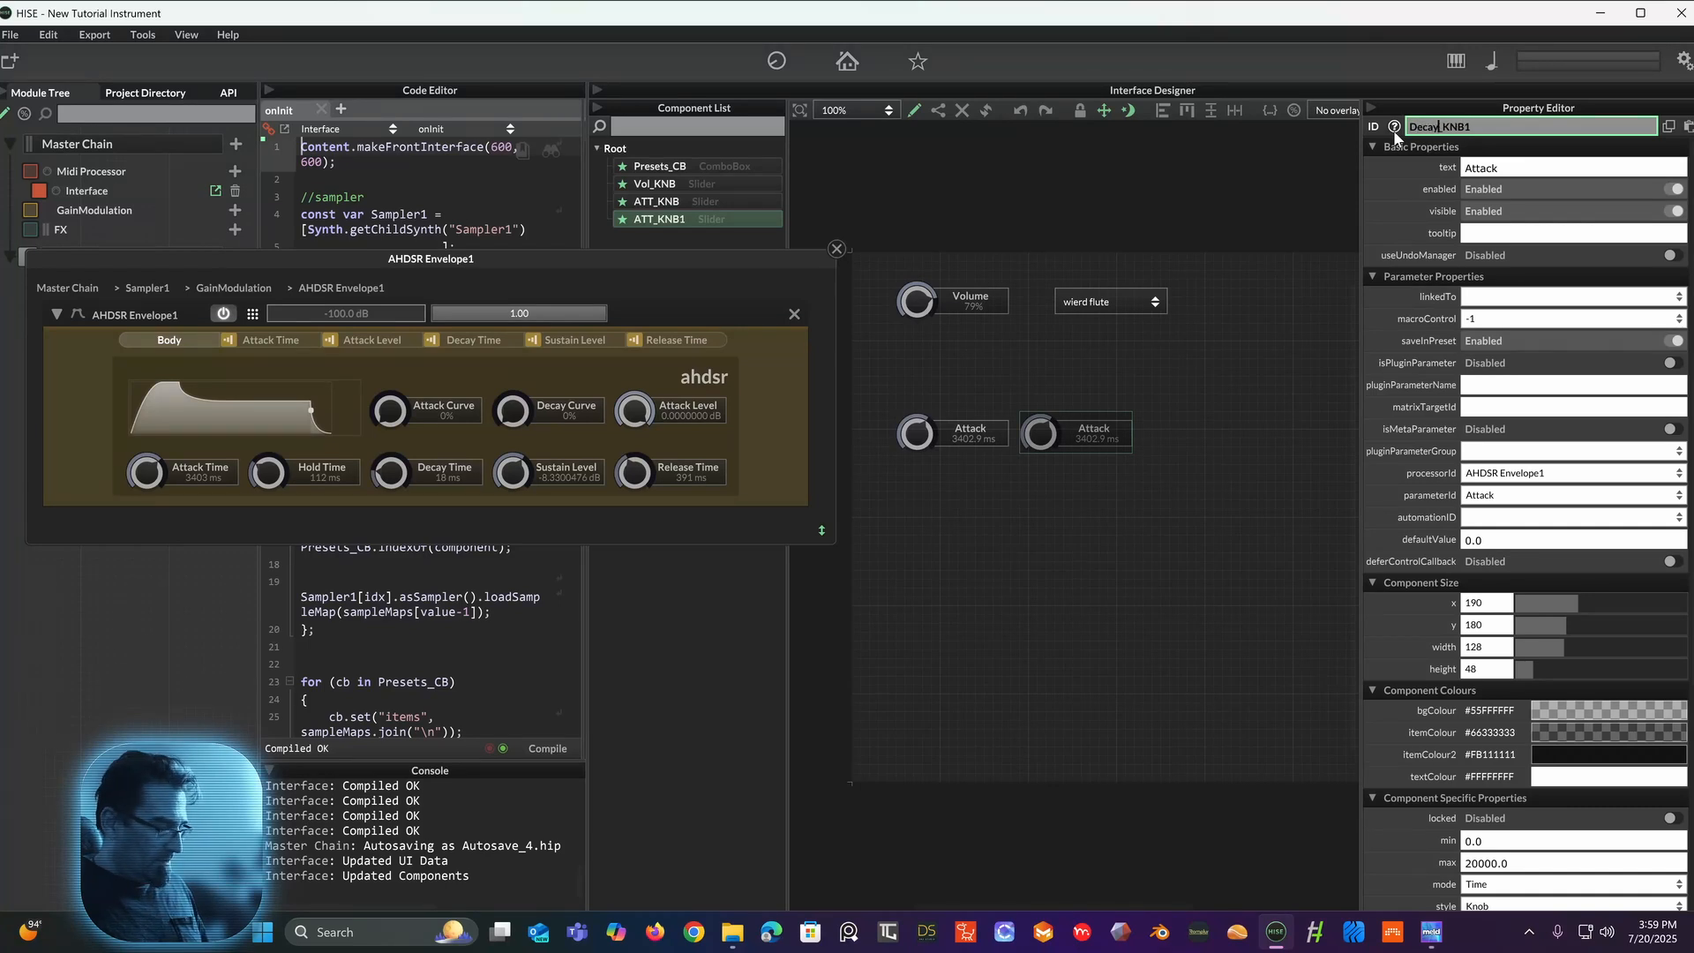
{"action": "key", "text": "Return"}
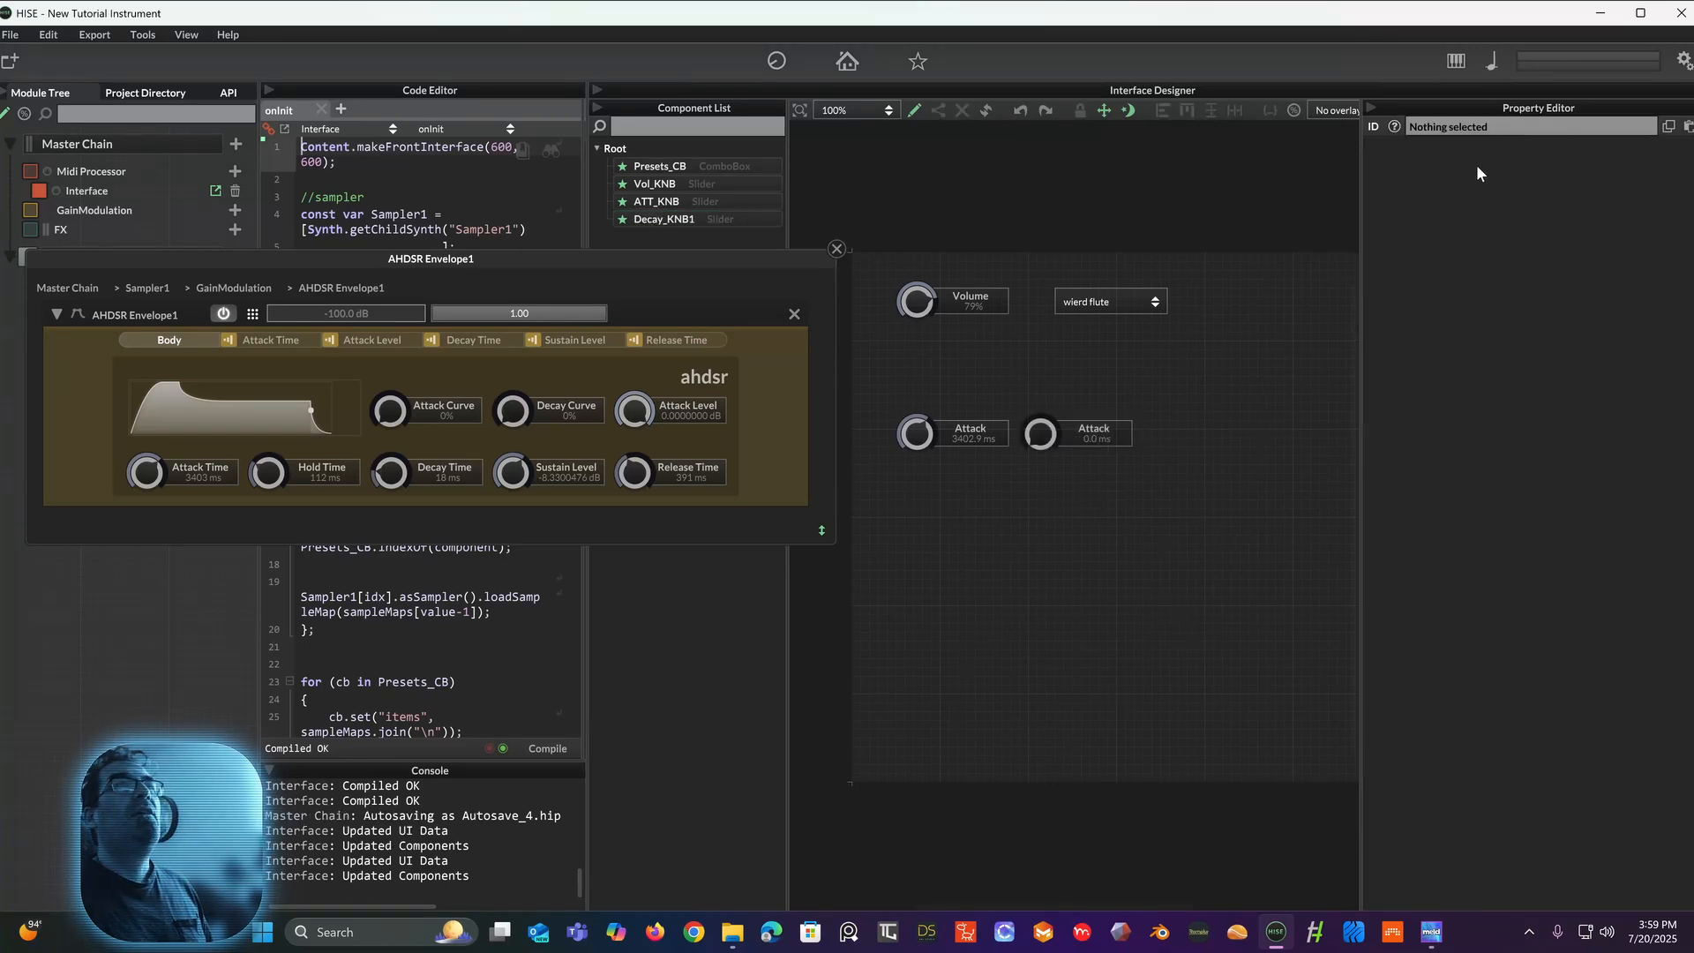
{"action": "left_click", "coordinate": [1109, 425]}
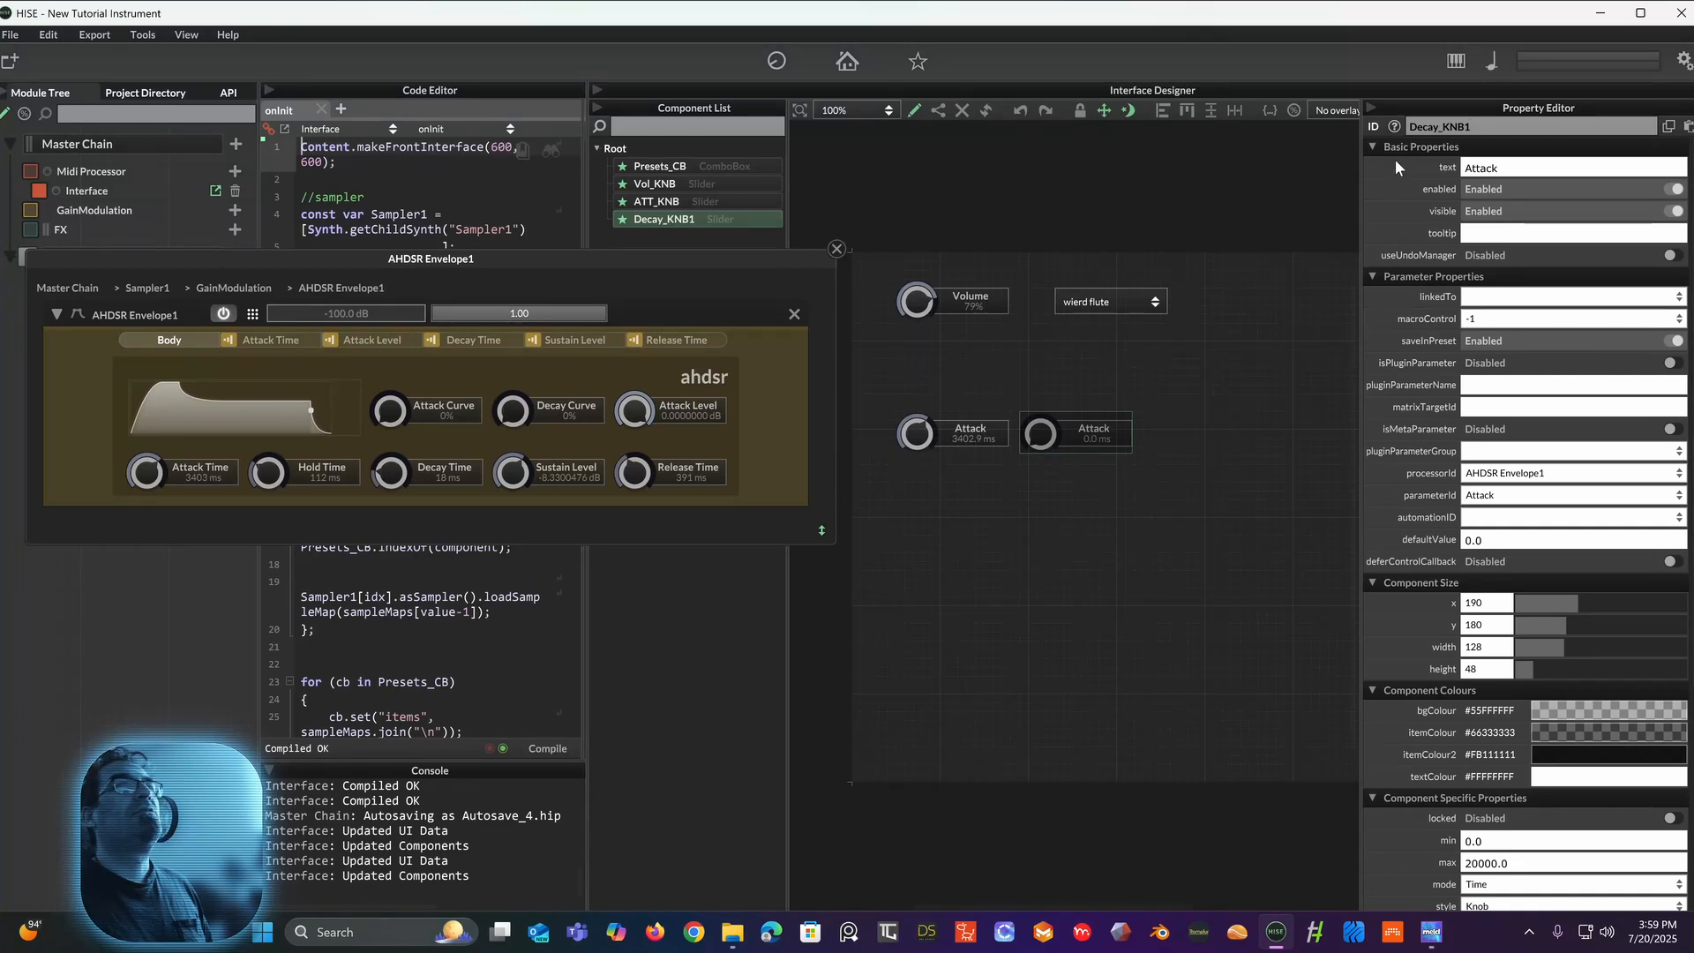
{"action": "left_click", "coordinate": [1479, 128]}
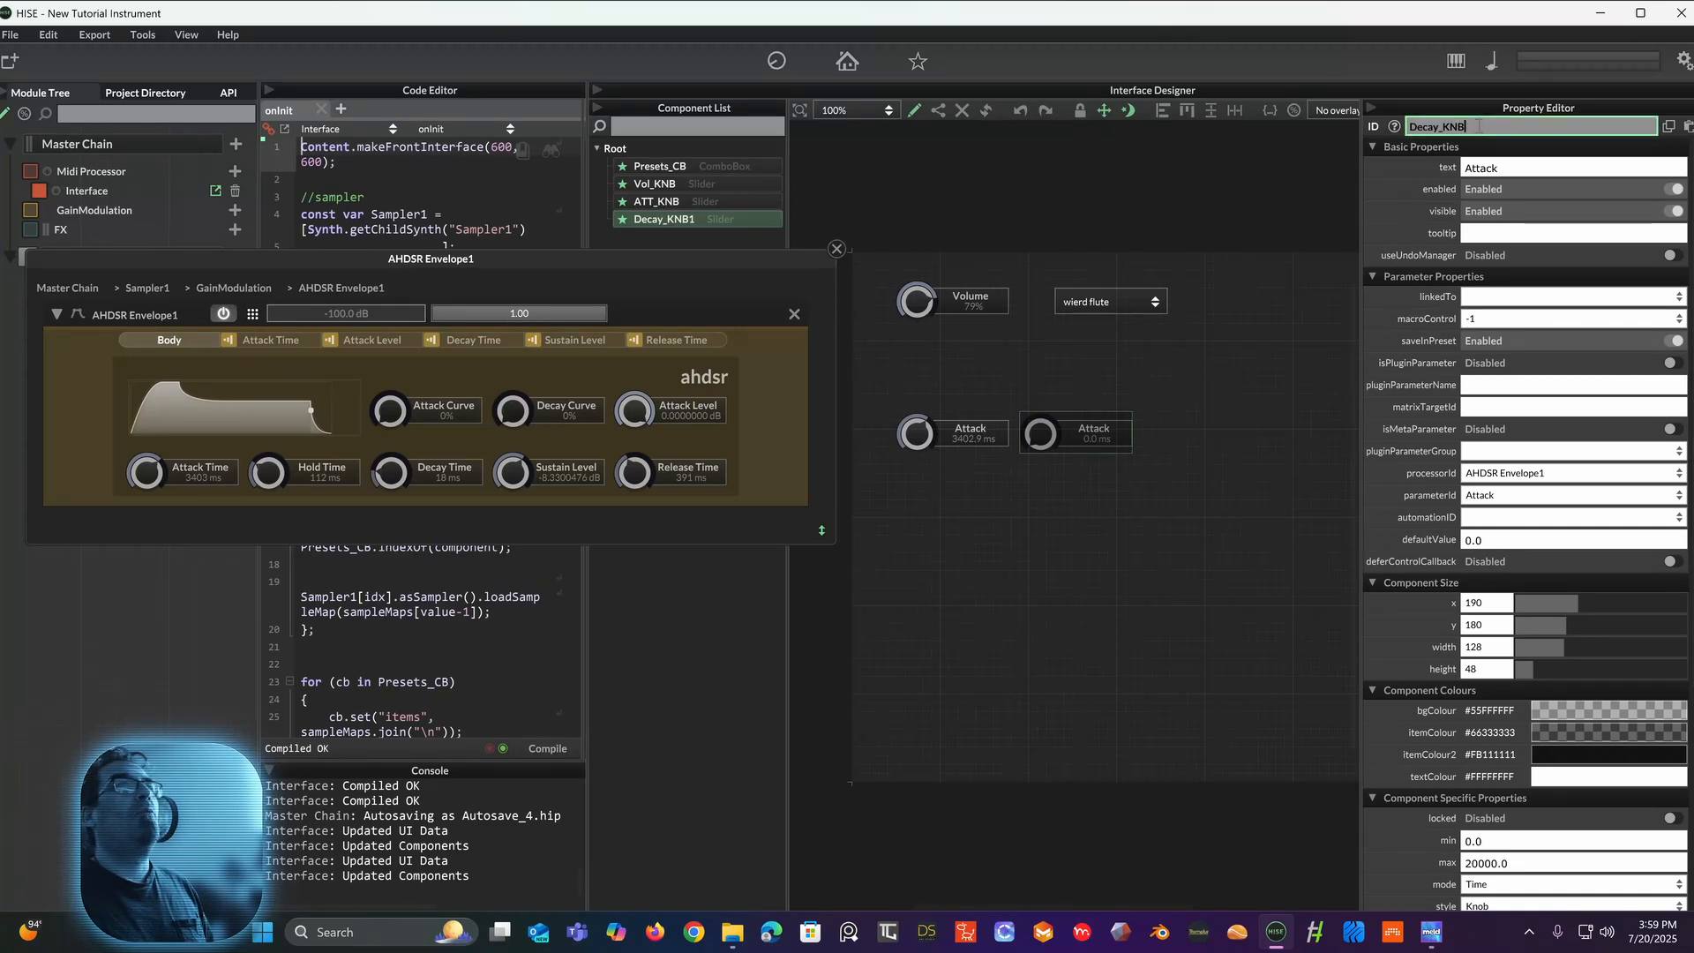
{"action": "key", "text": "Return"}
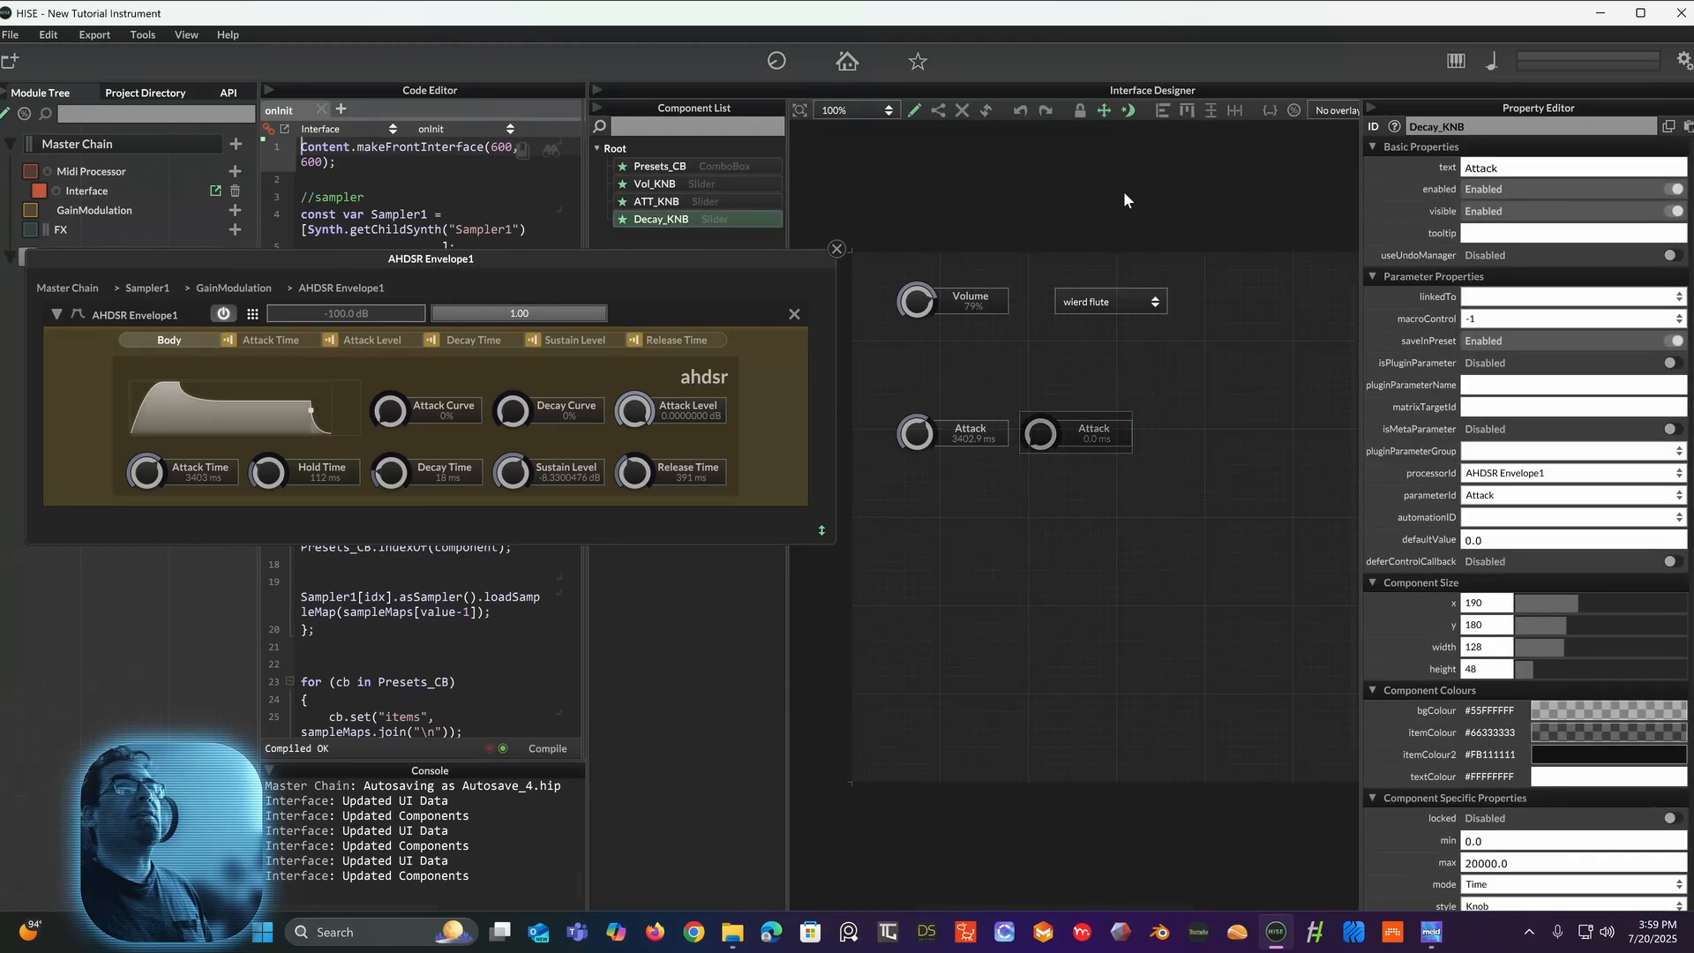
Step: Set the Decay_KNB knob's text to Decay and connect it to the Decay parameter of AHDSR Envelope1
{"action": "left_click", "coordinate": [1514, 167]}
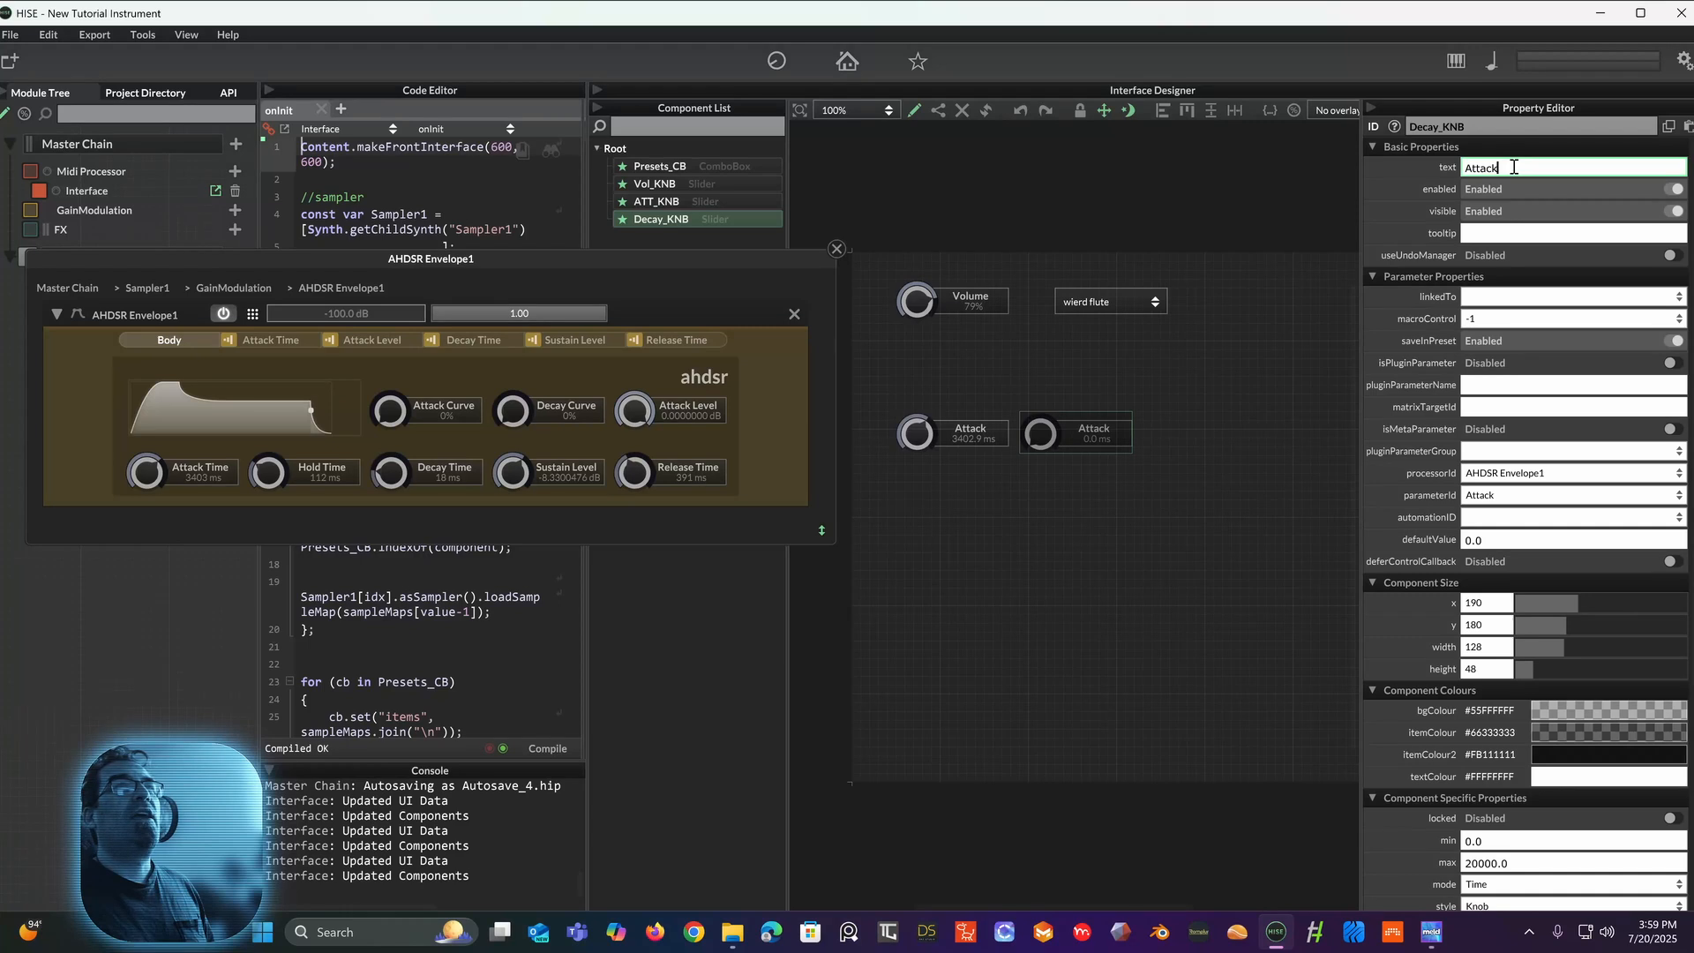
{"action": "left_click_drag", "start_coordinate": [1514, 167], "coordinate": [1454, 170]}
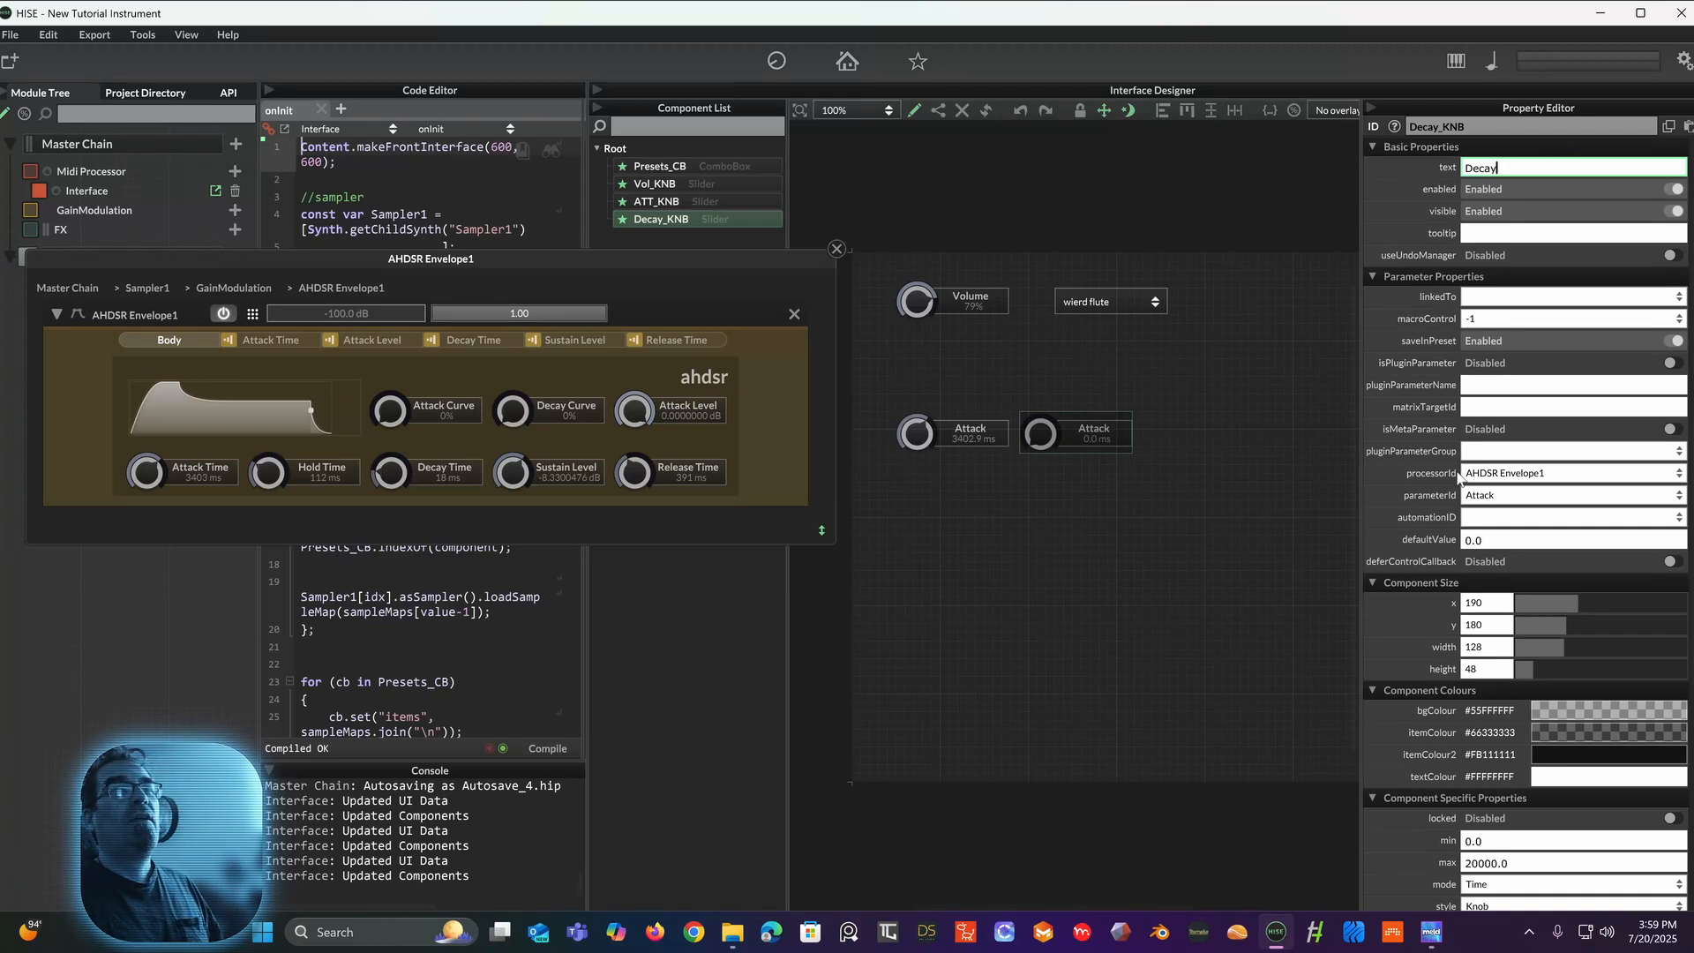
{"action": "left_click", "coordinate": [1503, 473]}
{"action": "left_click", "coordinate": [1527, 476]}
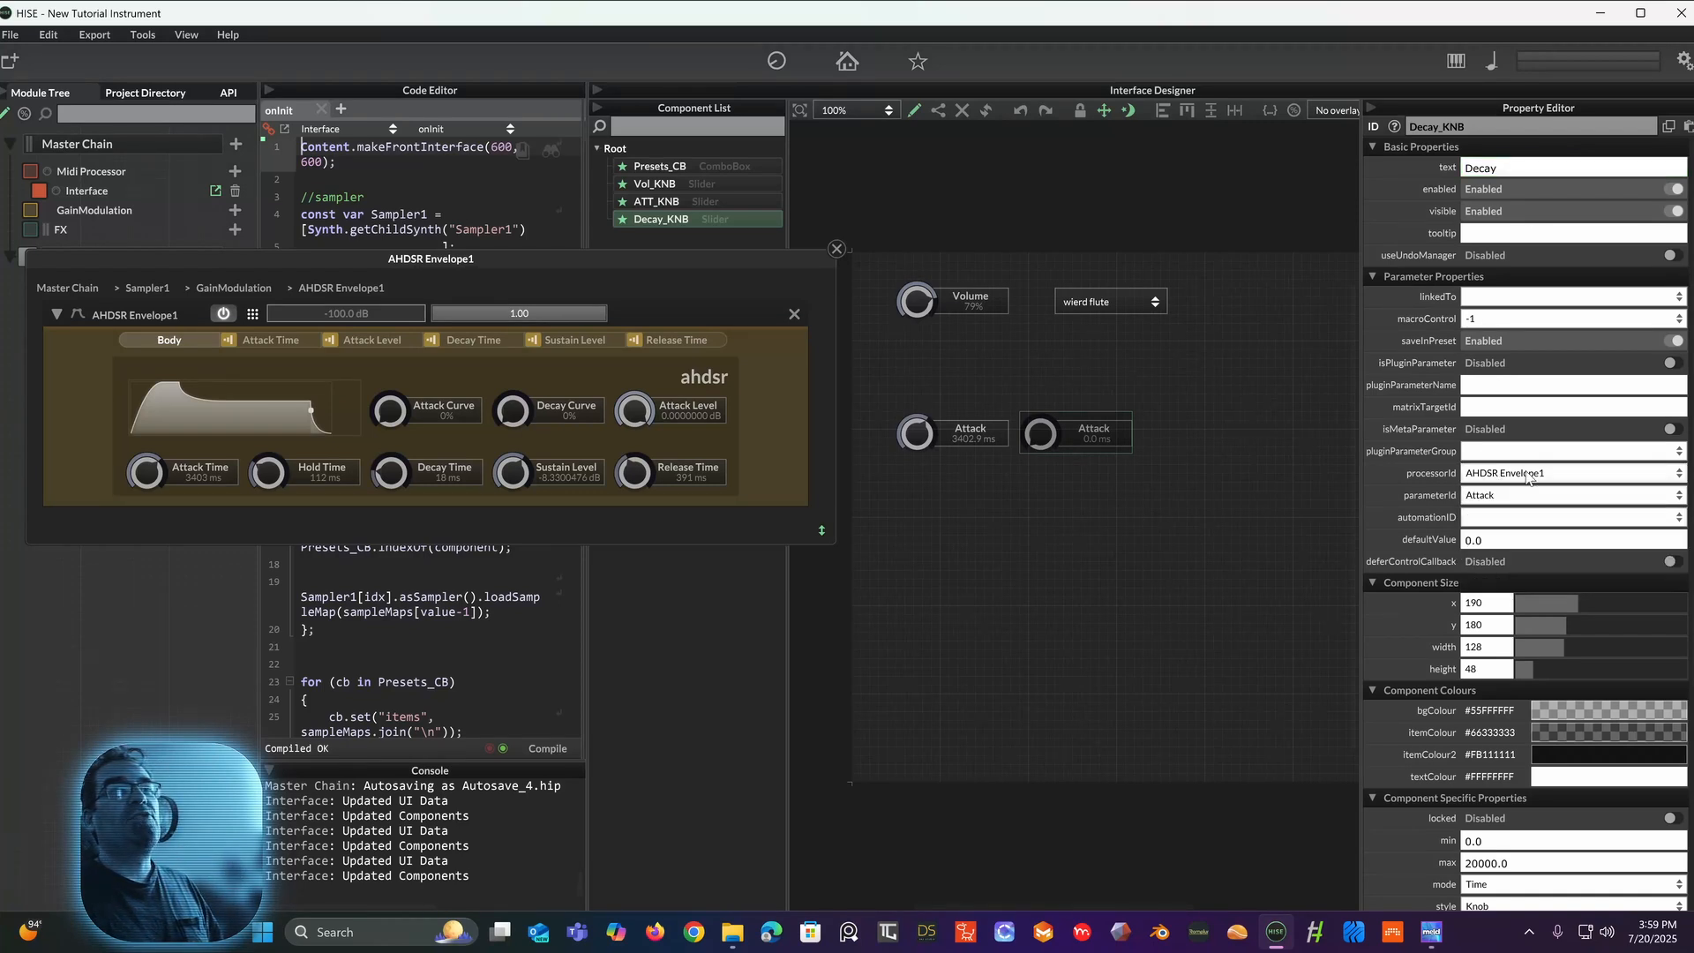
{"action": "left_click", "coordinate": [1509, 496]}
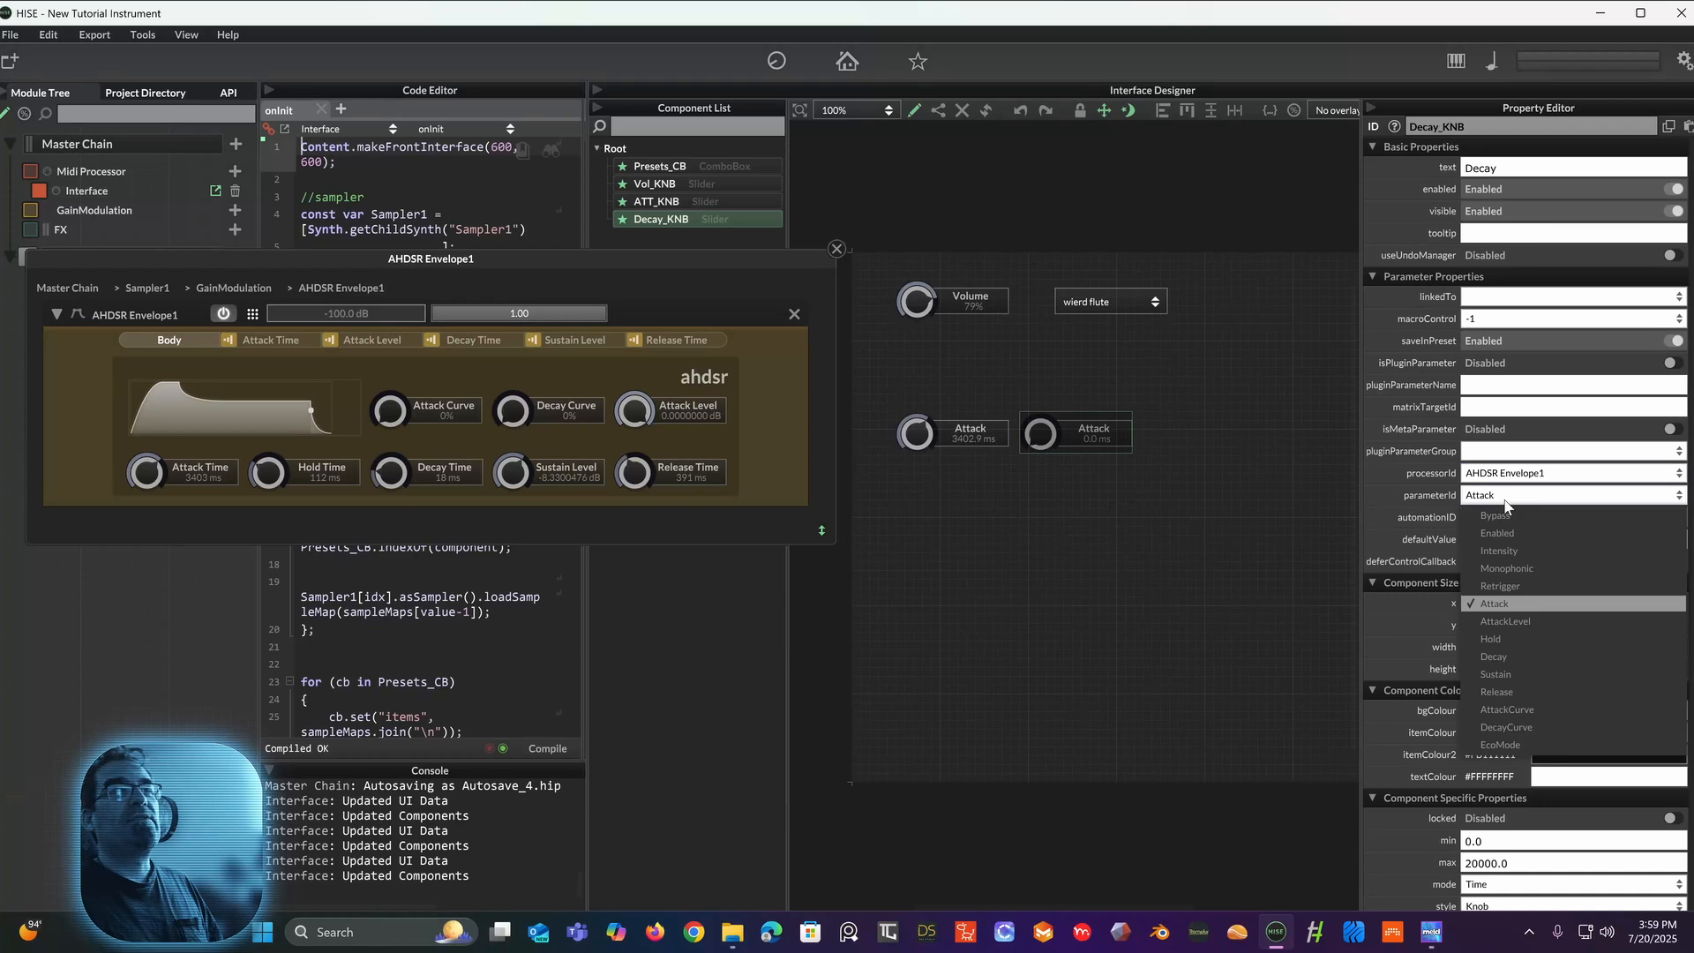
{"action": "left_click", "coordinate": [1498, 657]}
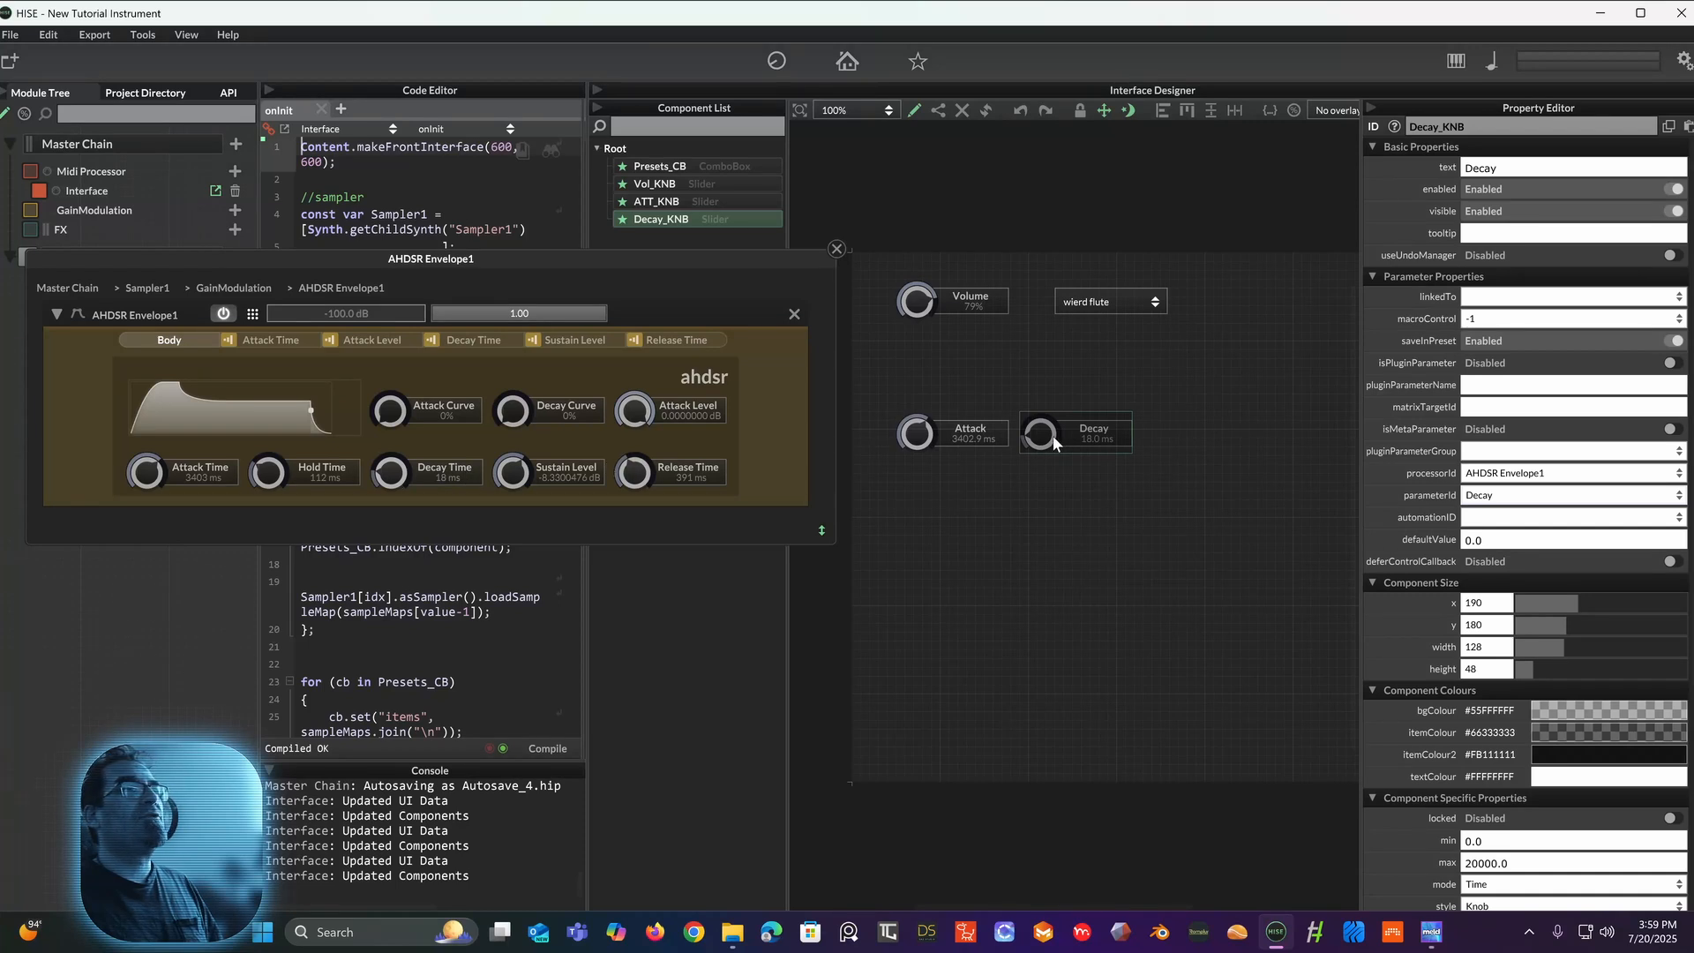
Step: Compile the script, test the Decay knob by turning it up to about 7903 ms, and review its range and middle position settings
{"action": "left_click", "coordinate": [913, 109]}
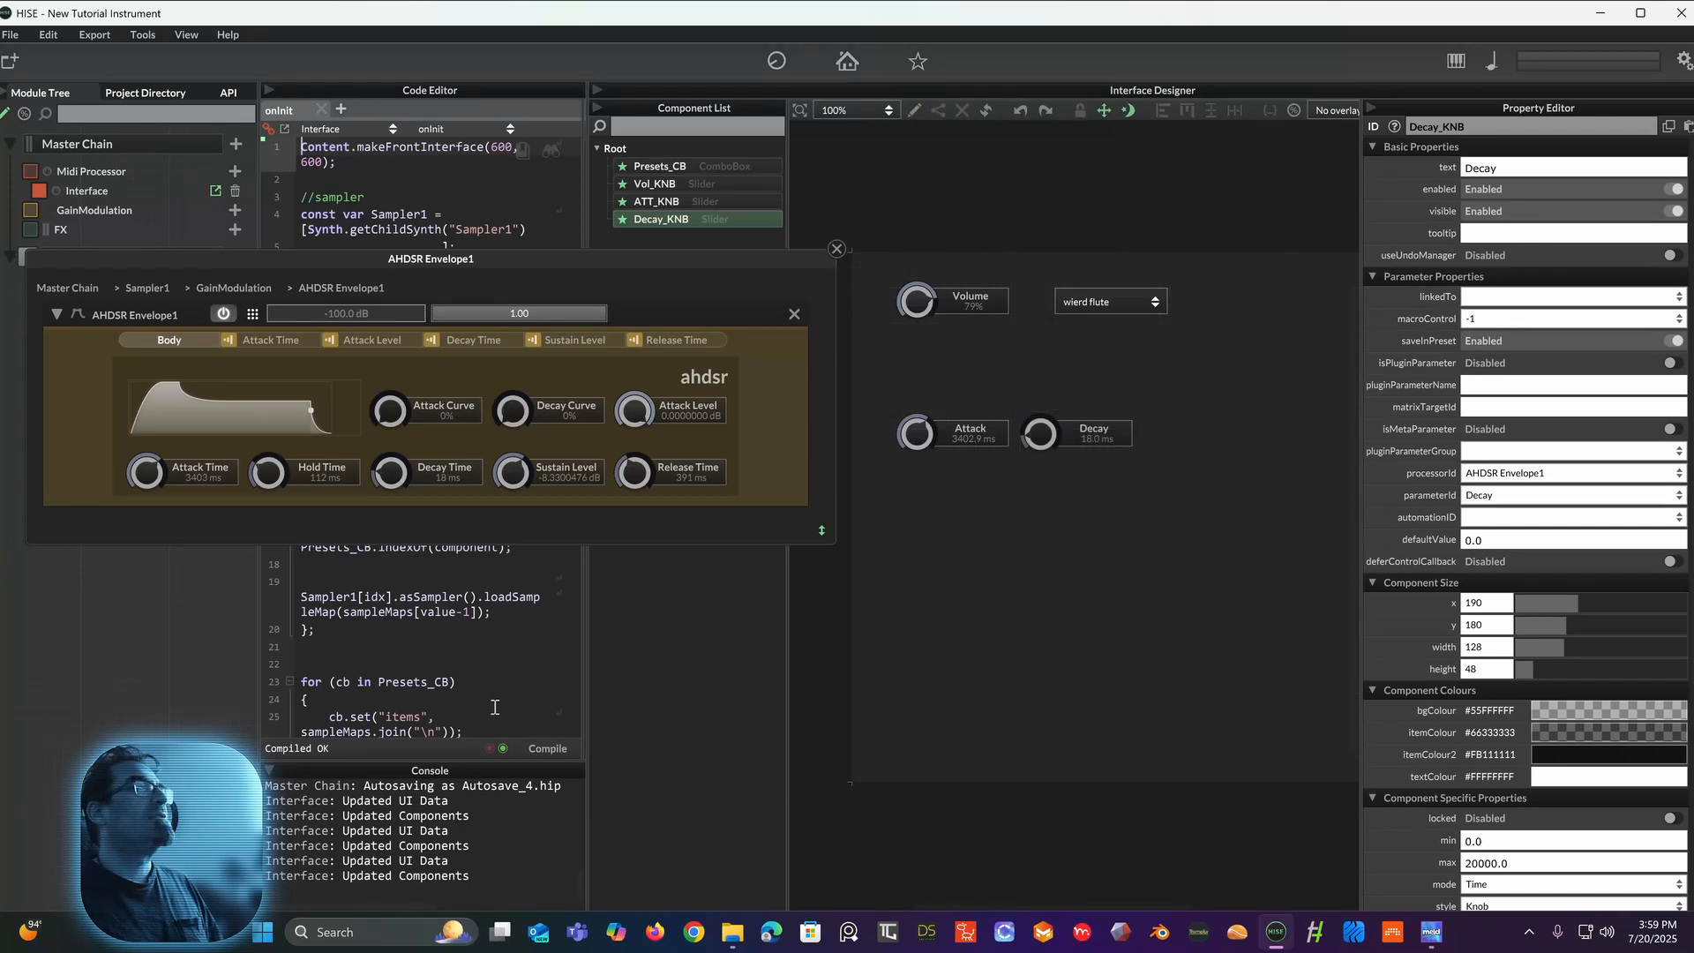
{"action": "left_click", "coordinate": [535, 755]}
{"action": "left_click_drag", "start_coordinate": [1043, 425], "coordinate": [1059, 282]}
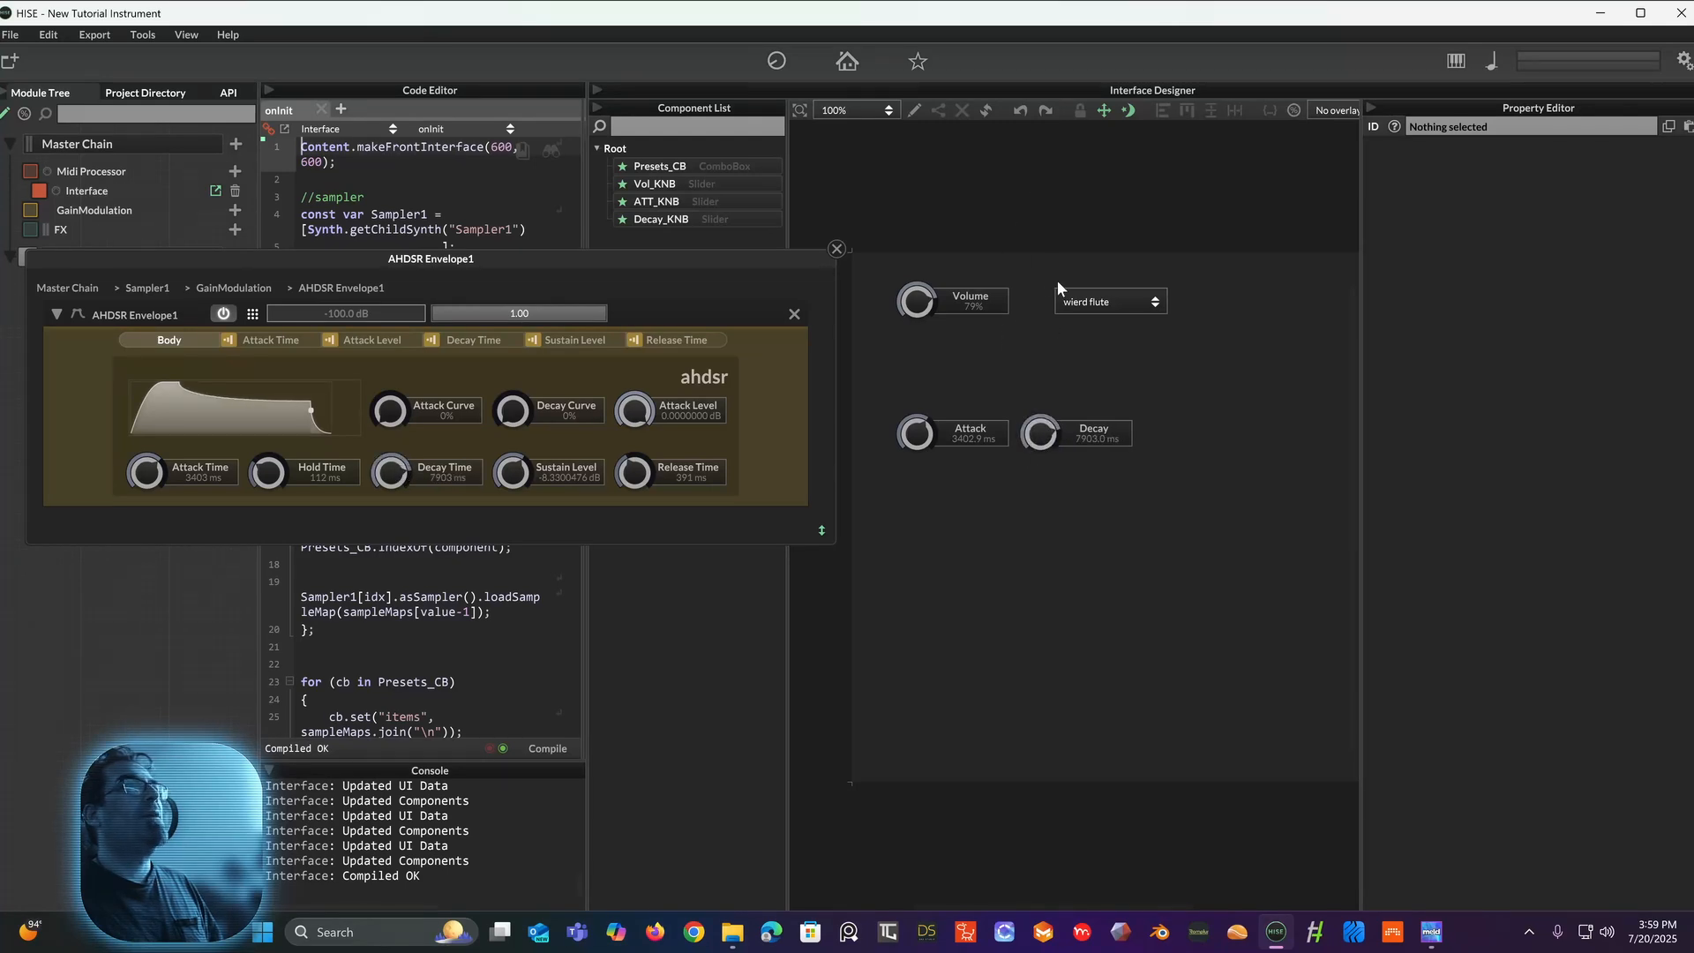
{"action": "left_click", "coordinate": [1084, 430]}
{"action": "scroll", "coordinate": [1495, 704], "scroll_direction": "down", "scroll_amount": 3}
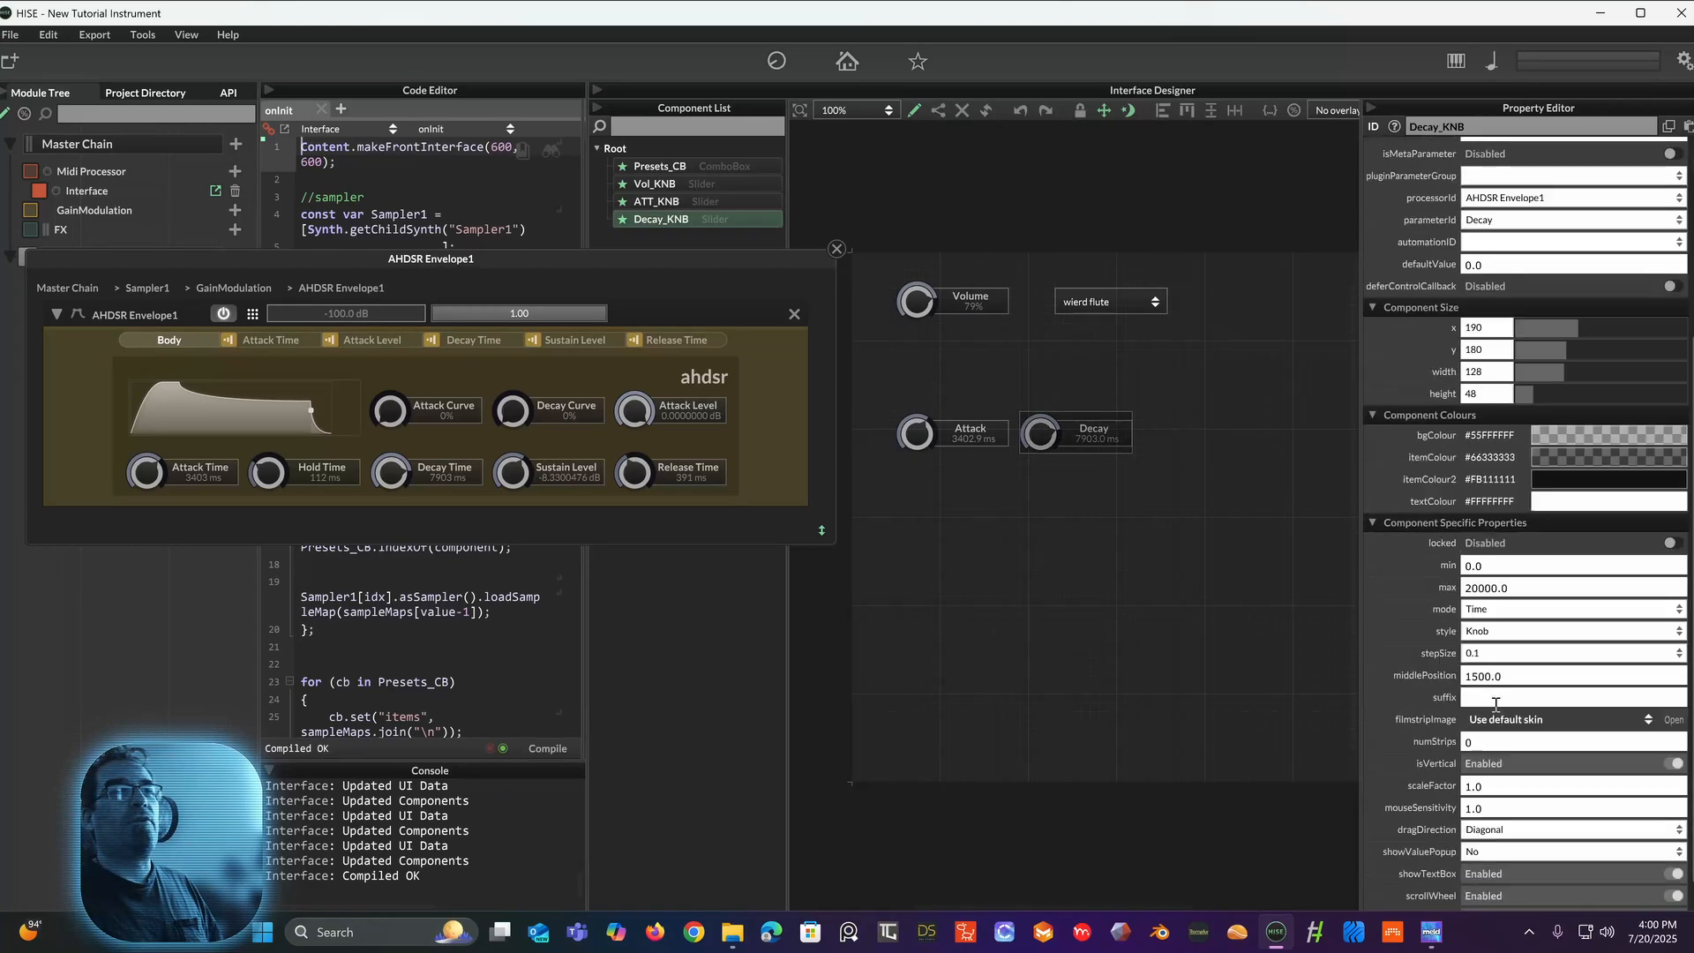
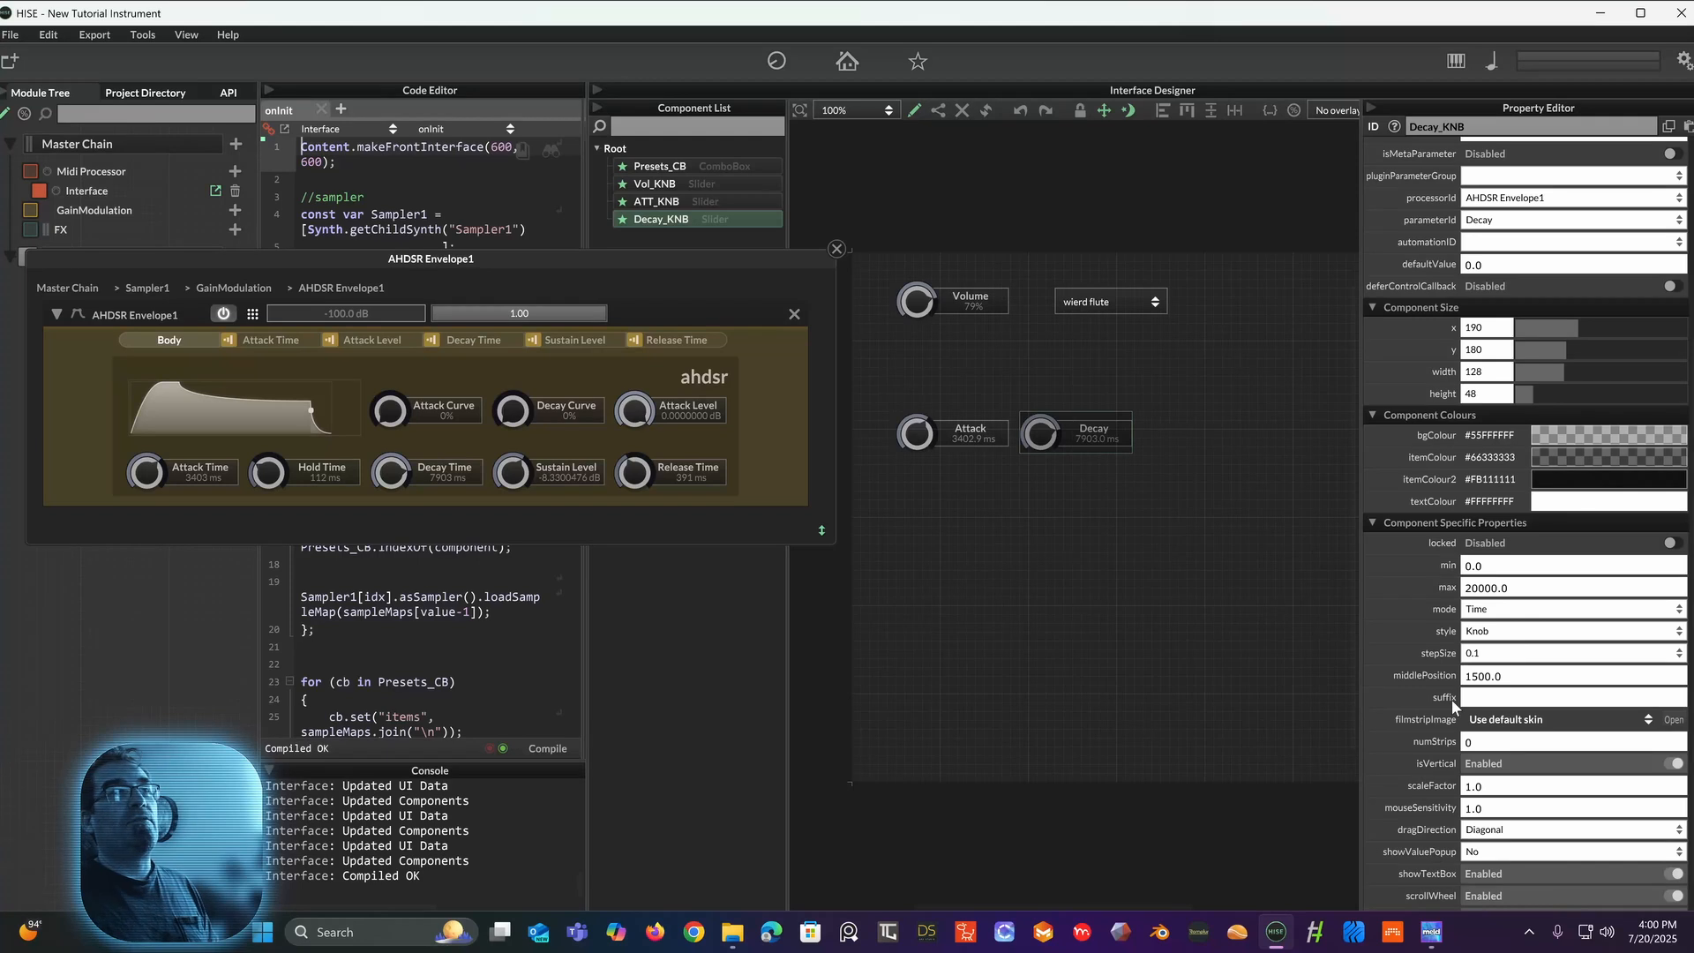
{"action": "left_click", "coordinate": [1159, 530]}
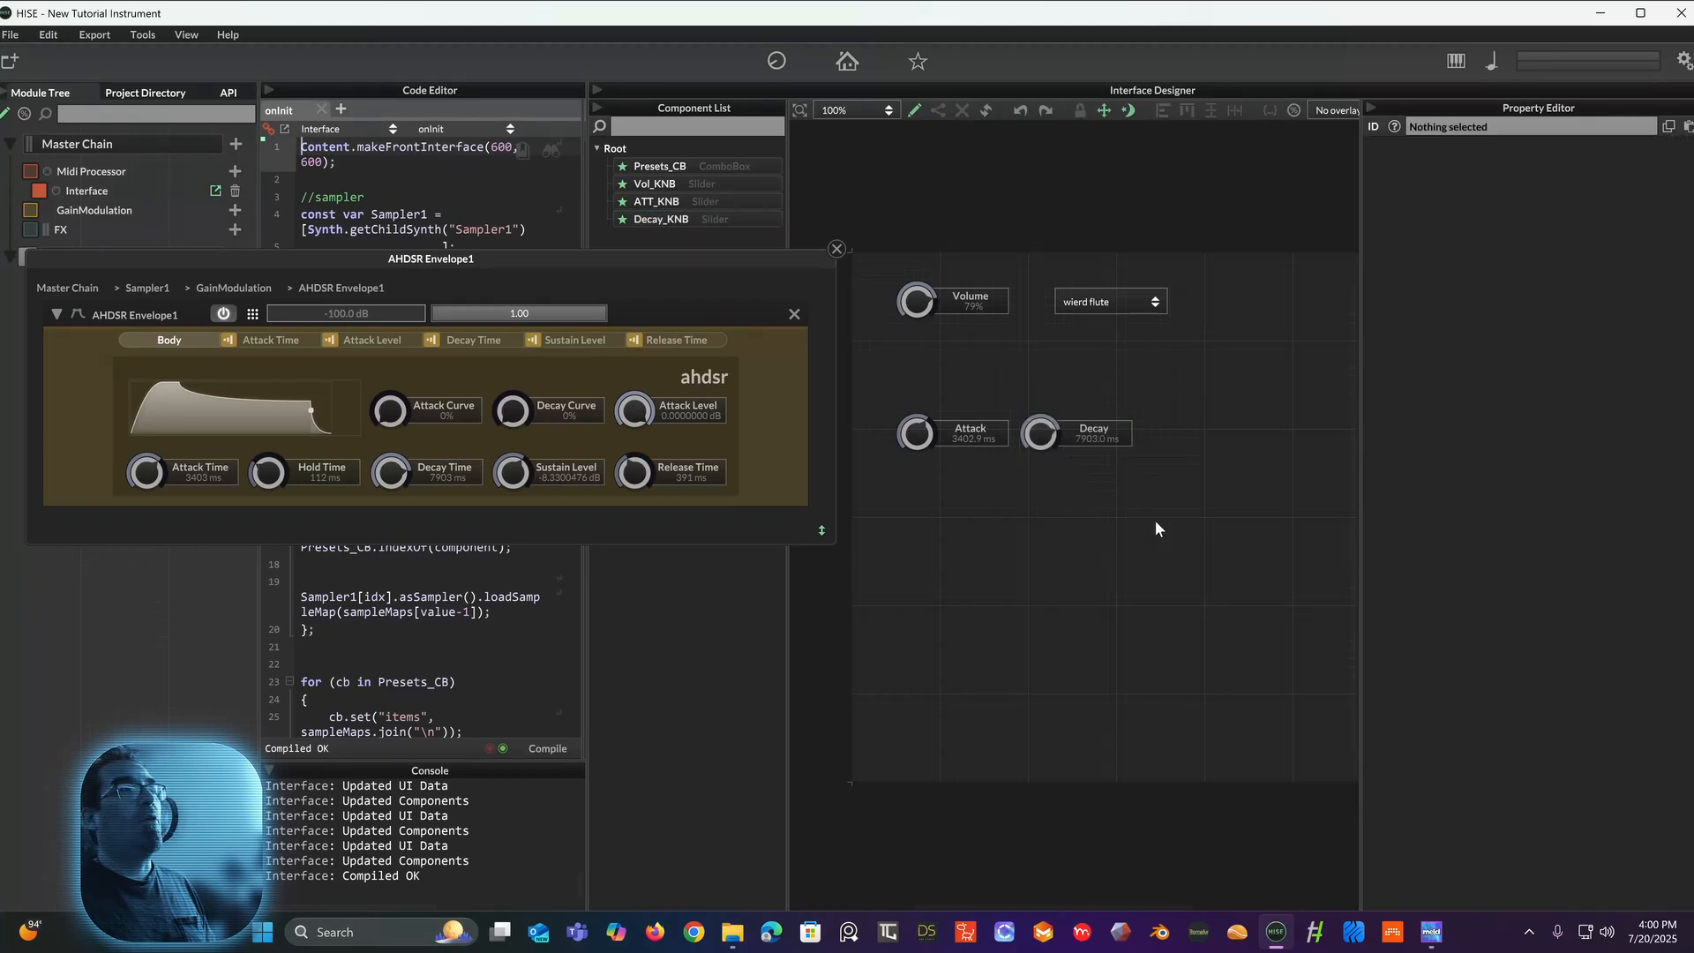
Step: Duplicate the Decay knob and place the copy beside it at x 330, y 180
{"action": "left_click", "coordinate": [1066, 431]}
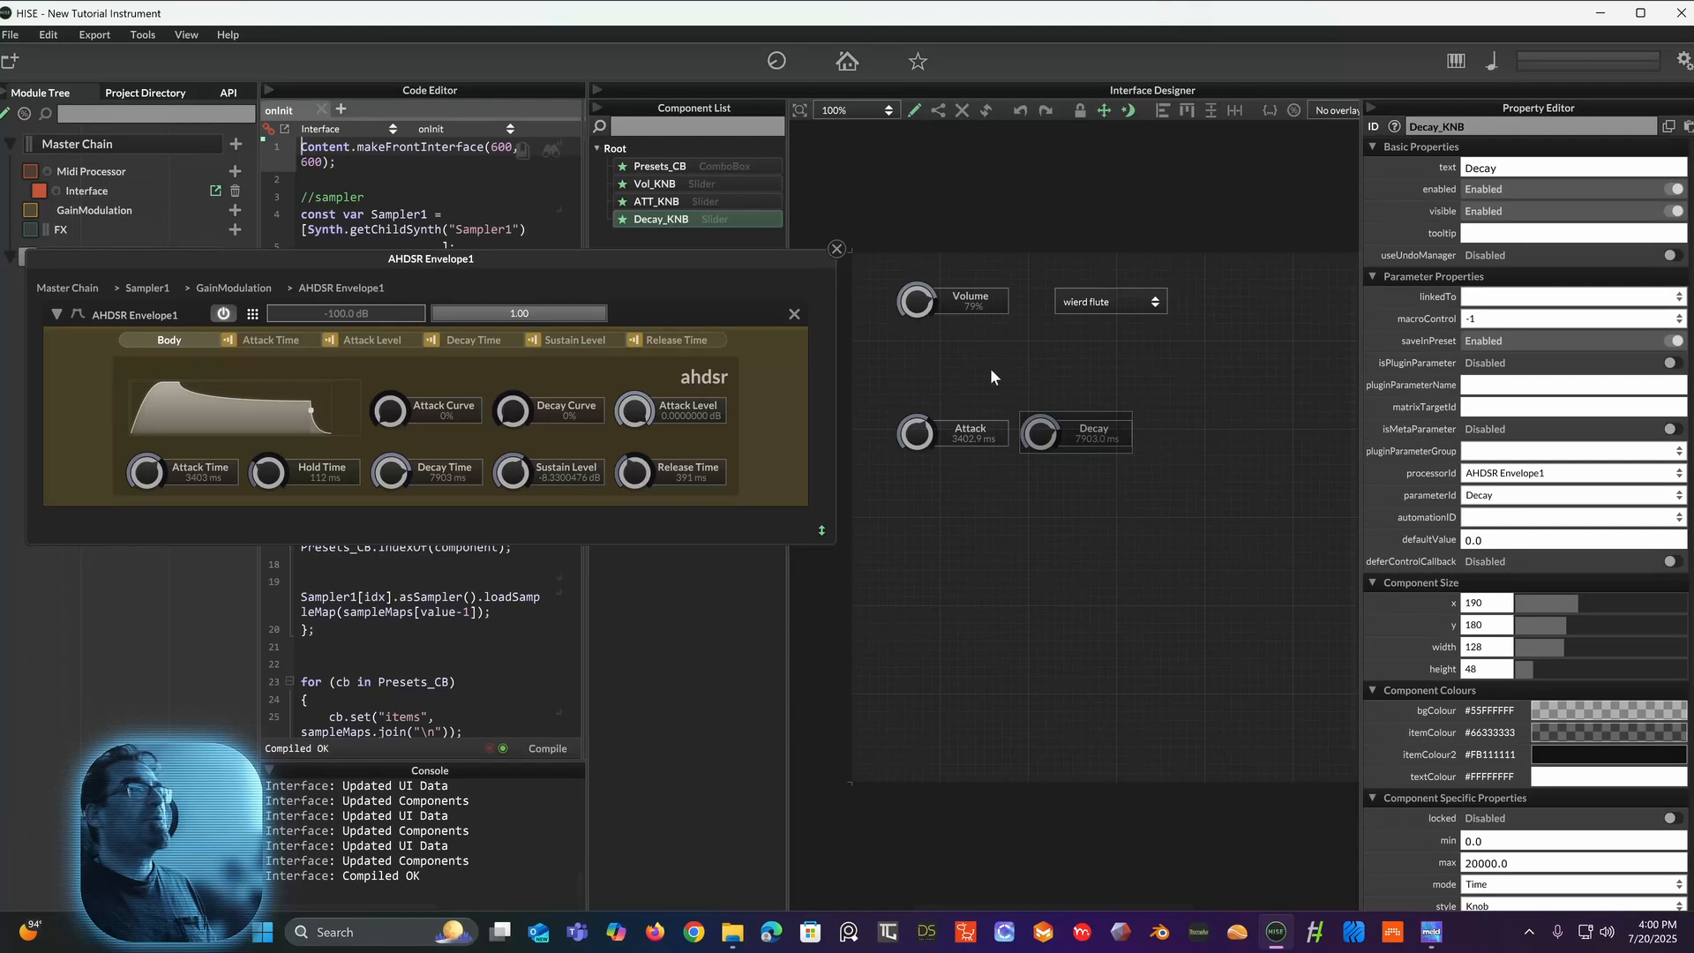
{"action": "right_click", "coordinate": [1062, 429]}
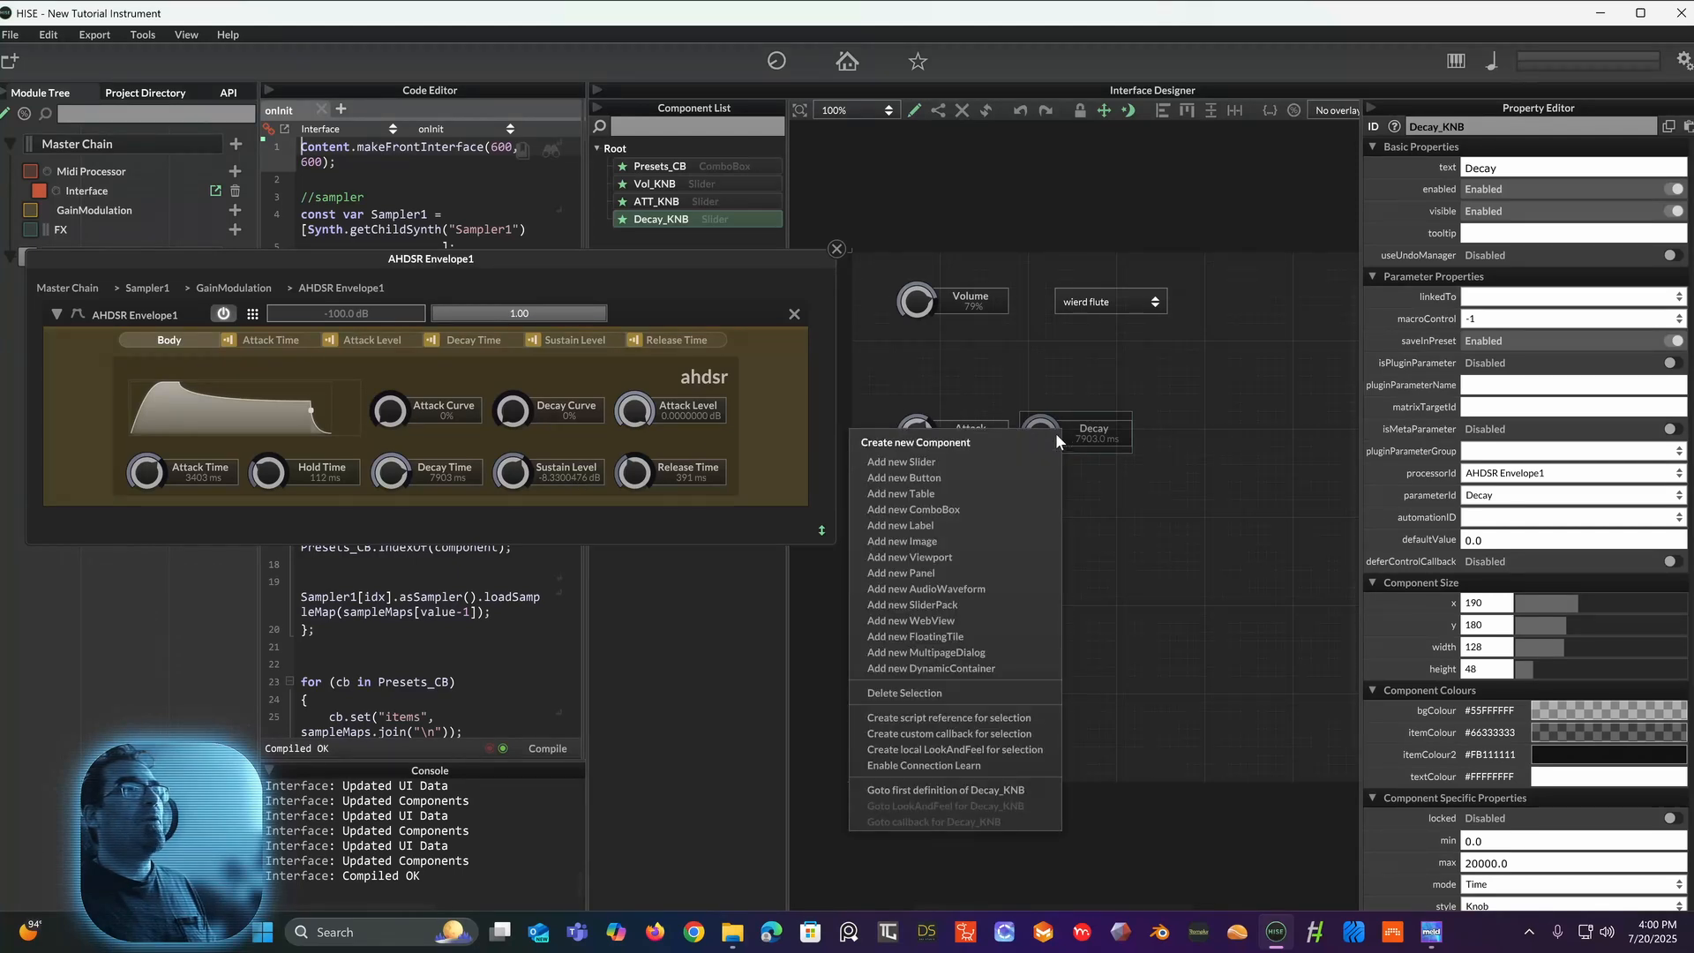
{"action": "left_click", "coordinate": [1093, 436]}
{"action": "left_click_drag", "start_coordinate": [1093, 436], "coordinate": [1181, 439]}
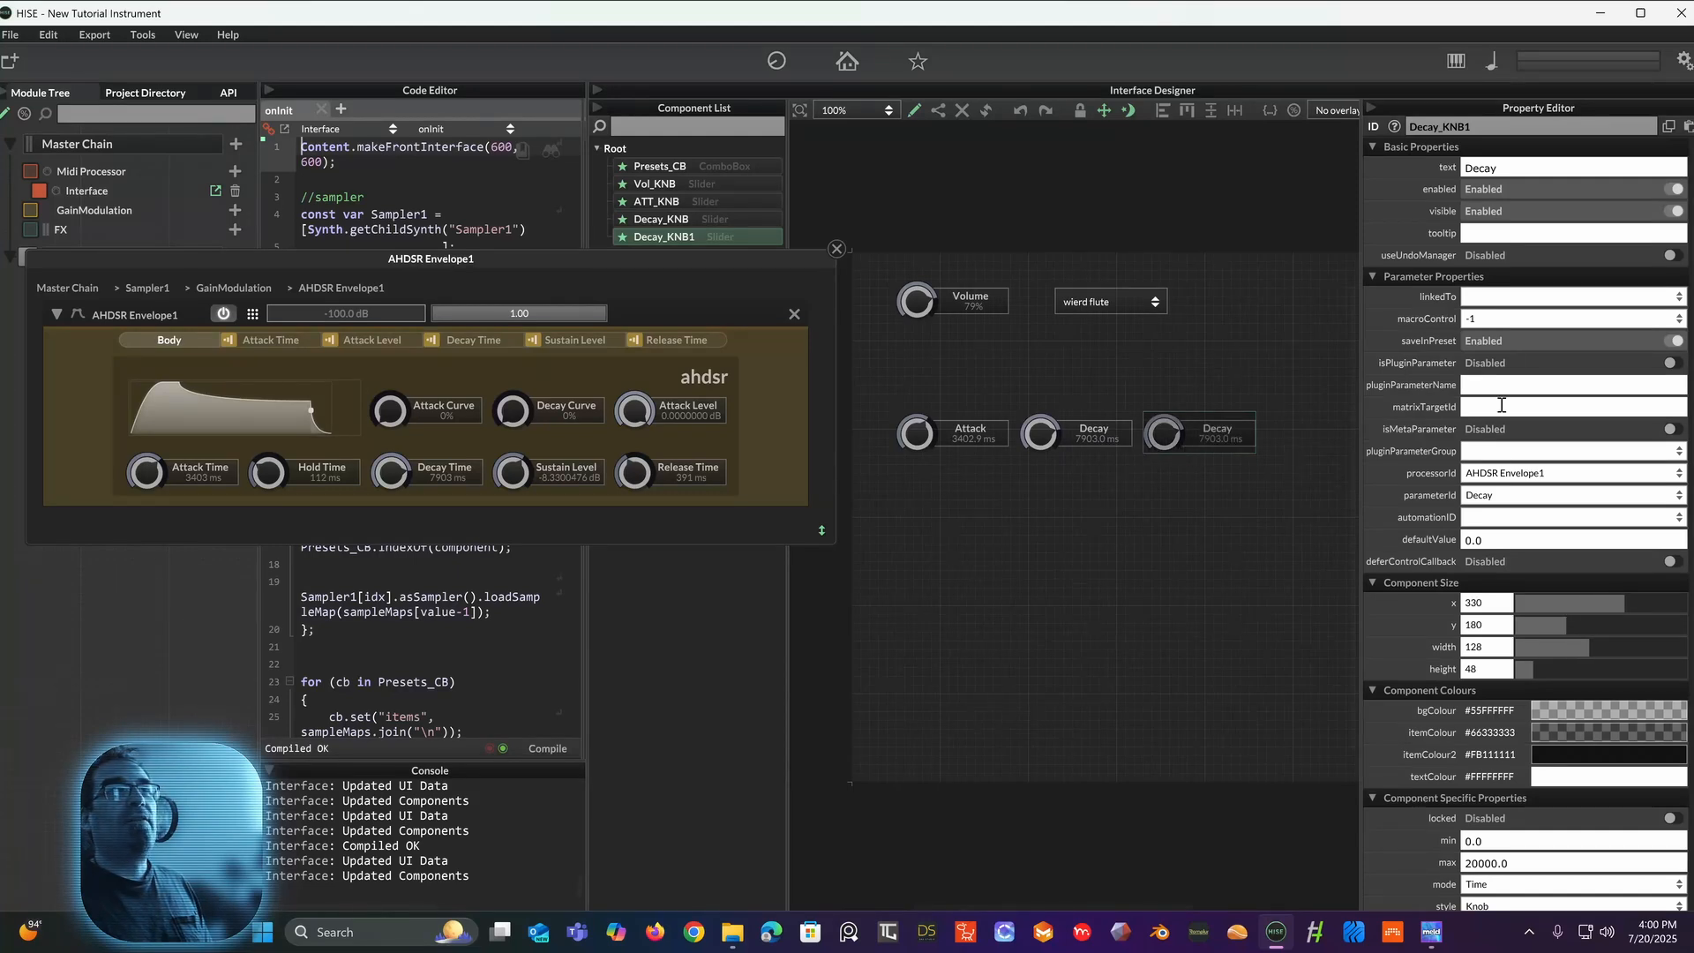
Step: Change the ID of the duplicated Decay knob to SUS_KNB
{"action": "left_click", "coordinate": [1435, 126]}
{"action": "left_click_drag", "start_coordinate": [1439, 127], "coordinate": [1410, 129]}
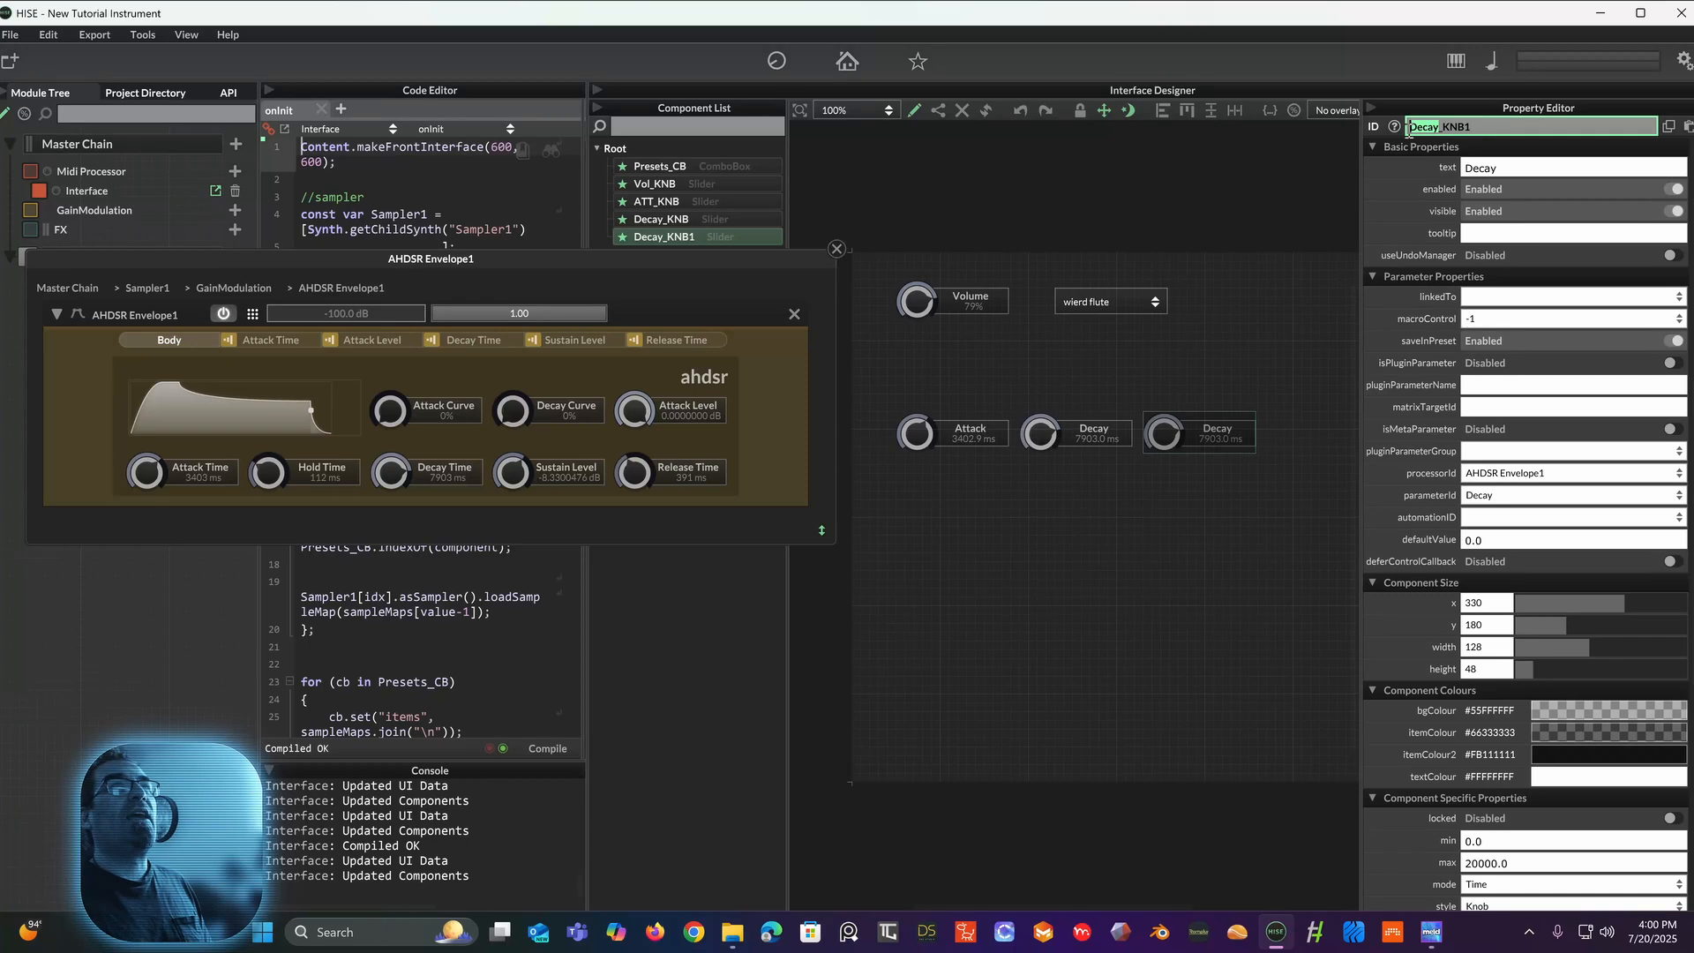
{"action": "type", "text": "S"}
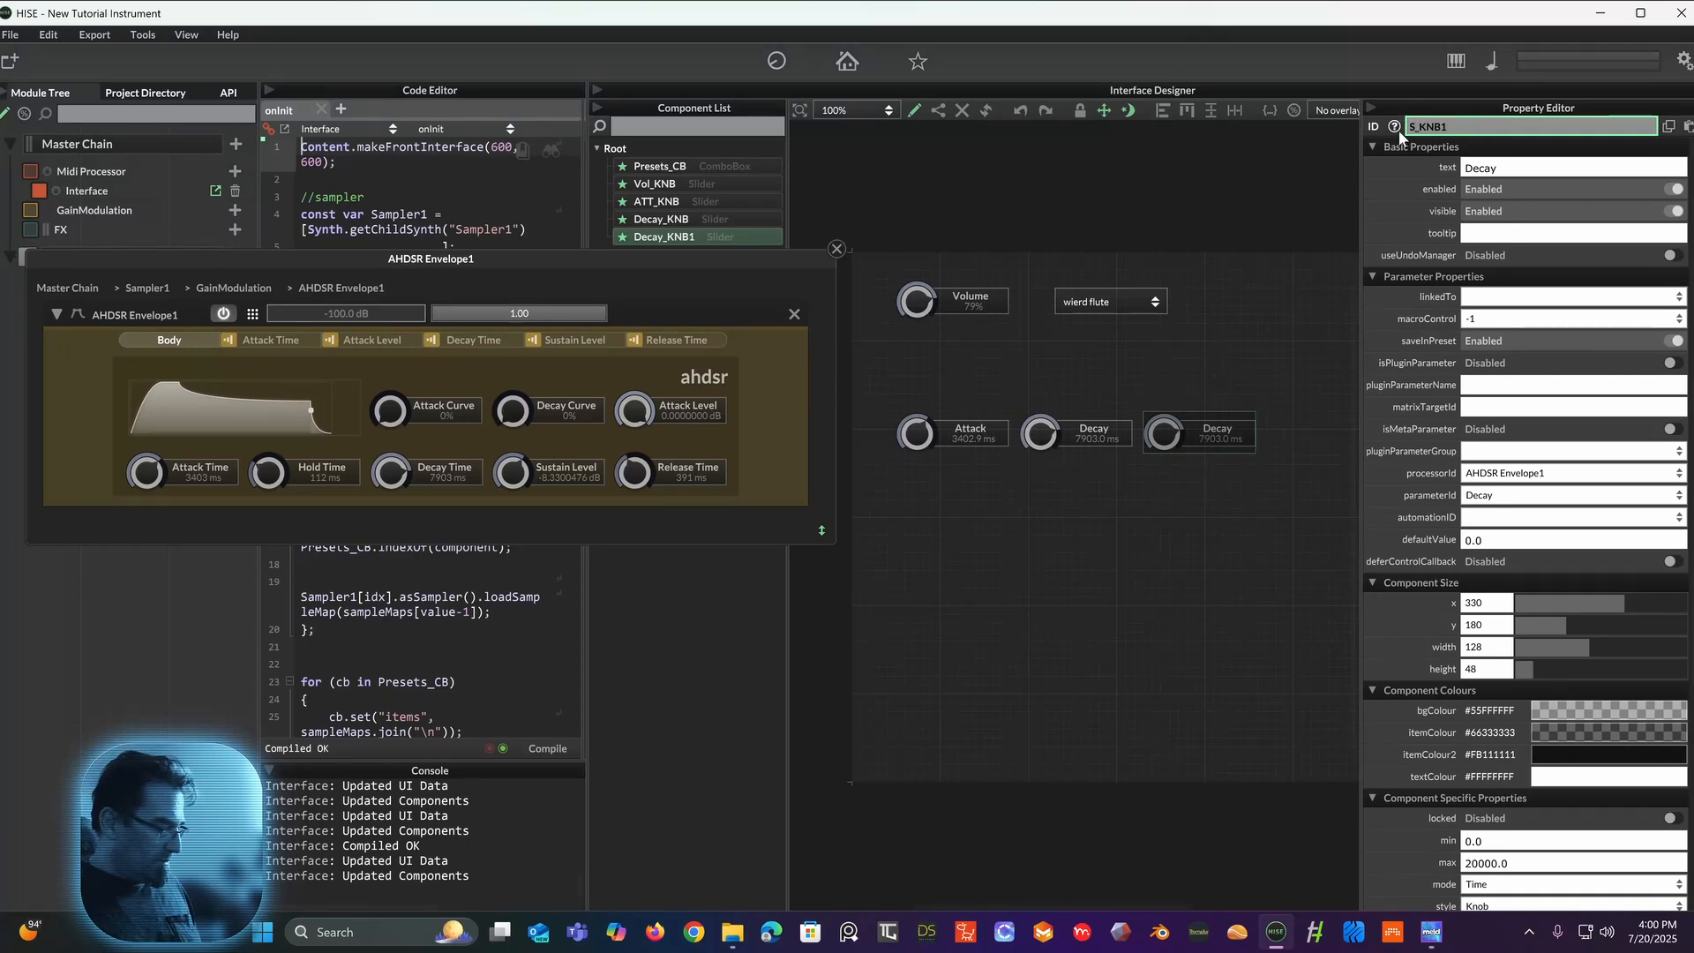
{"action": "type", "text": "US"}
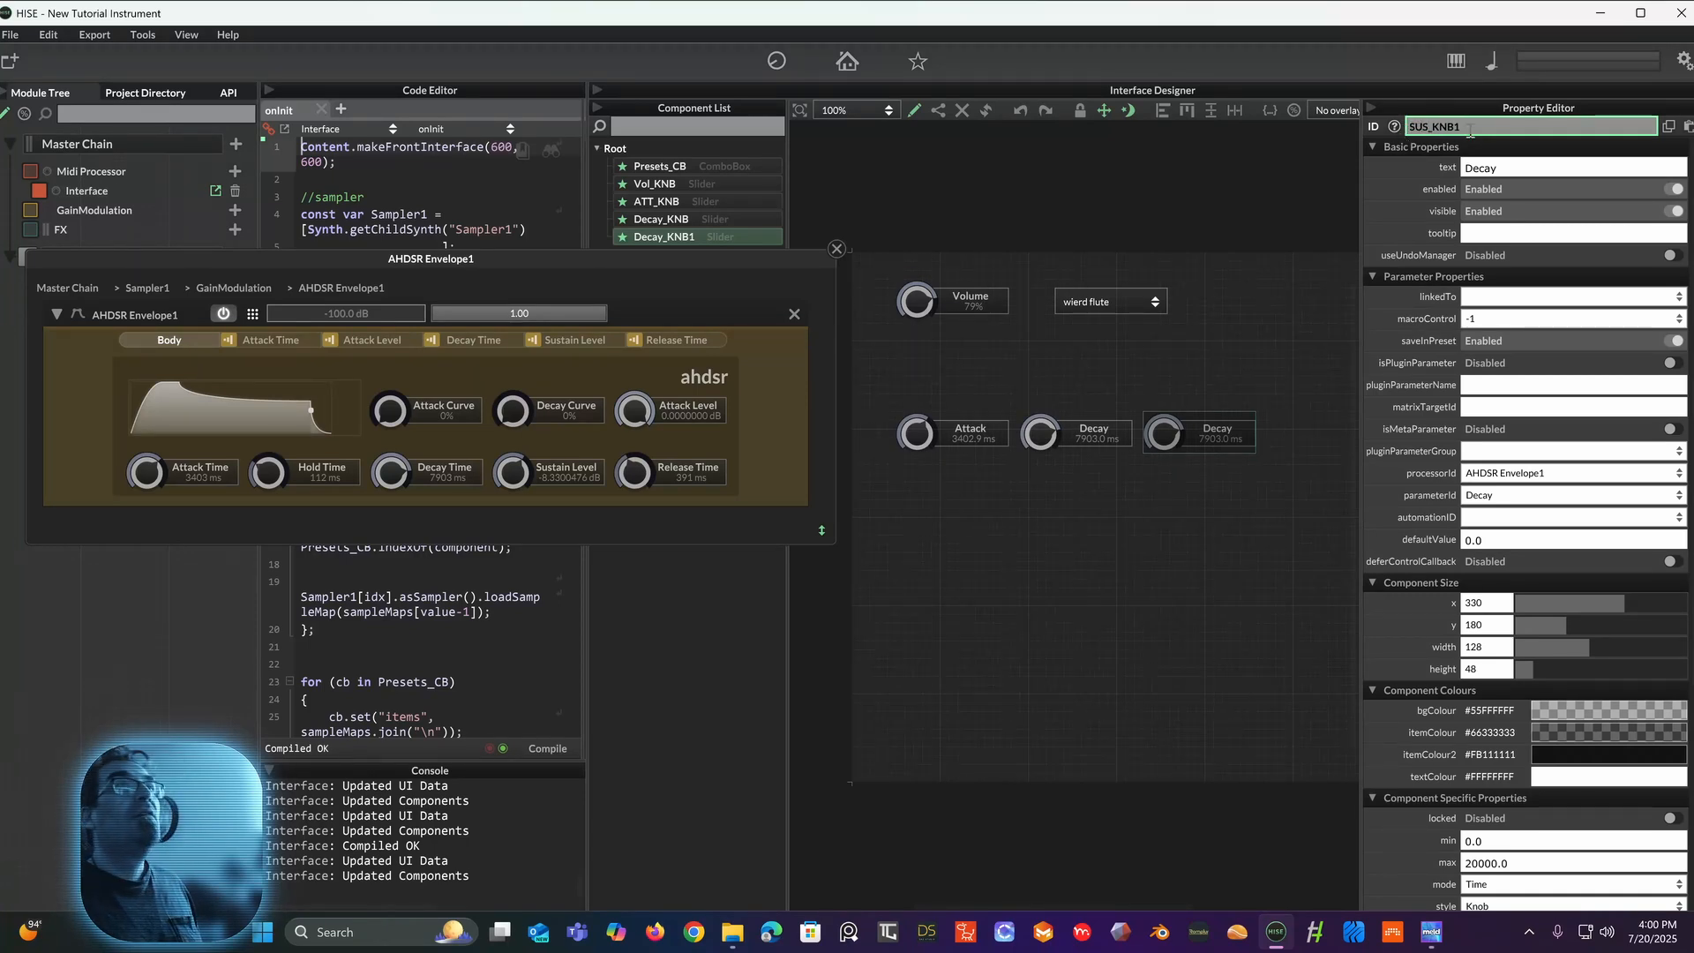
{"action": "key", "text": "BackSpace"}
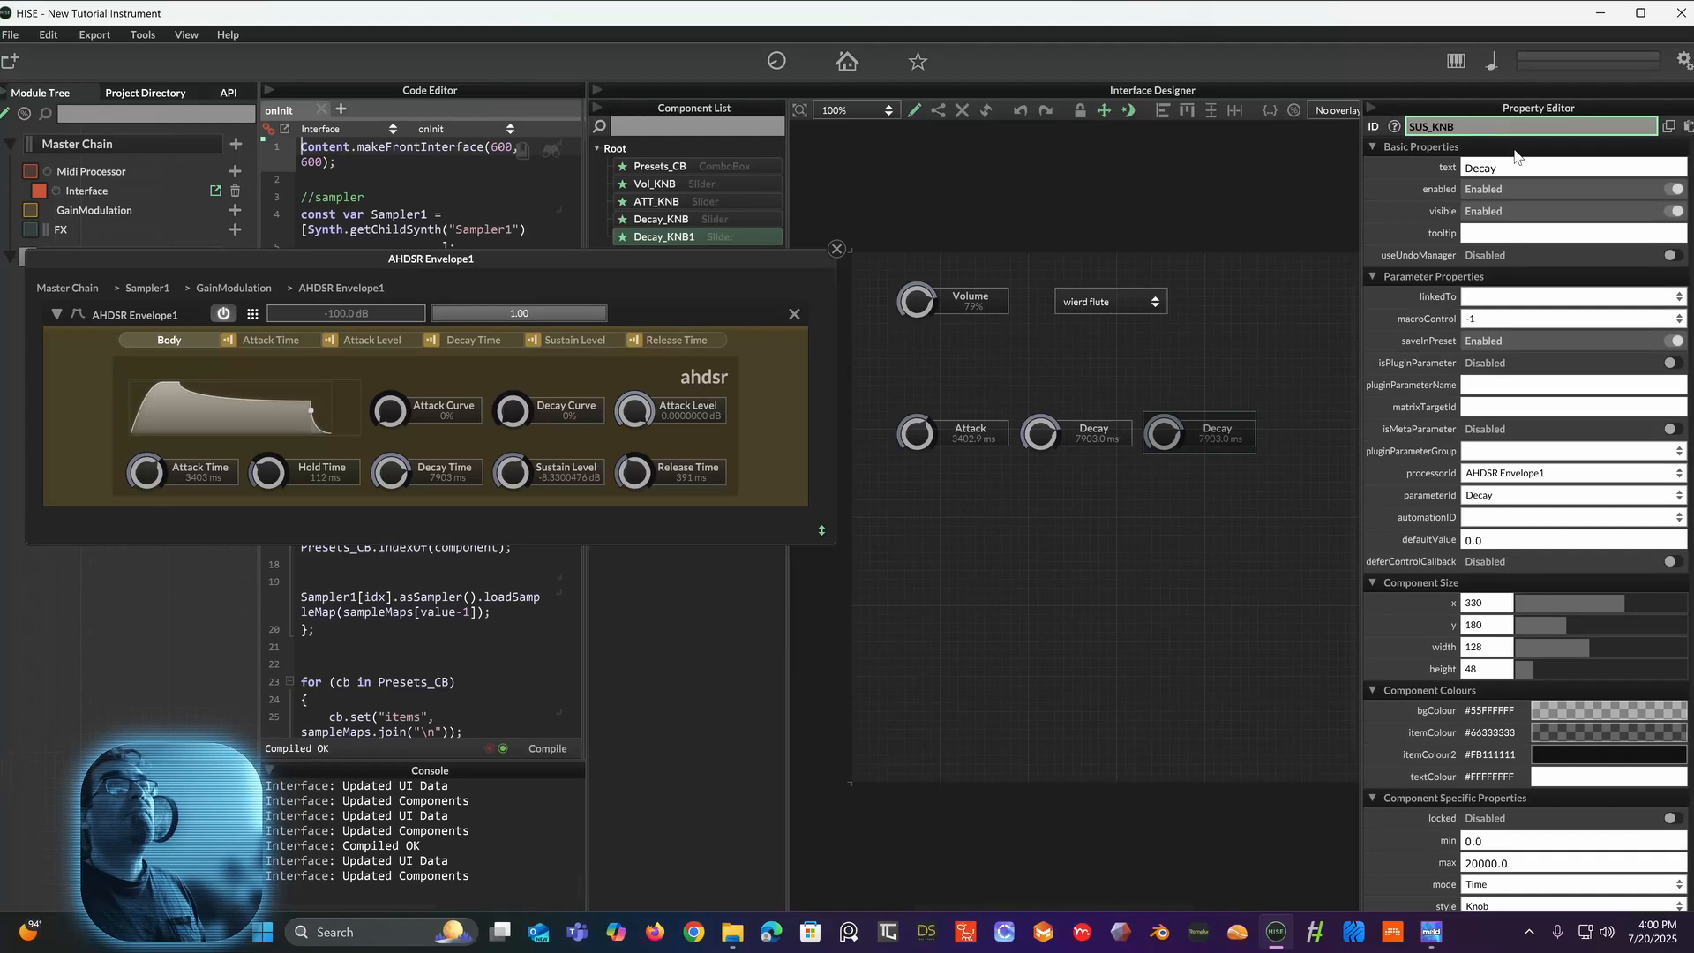
{"action": "key", "text": "Return"}
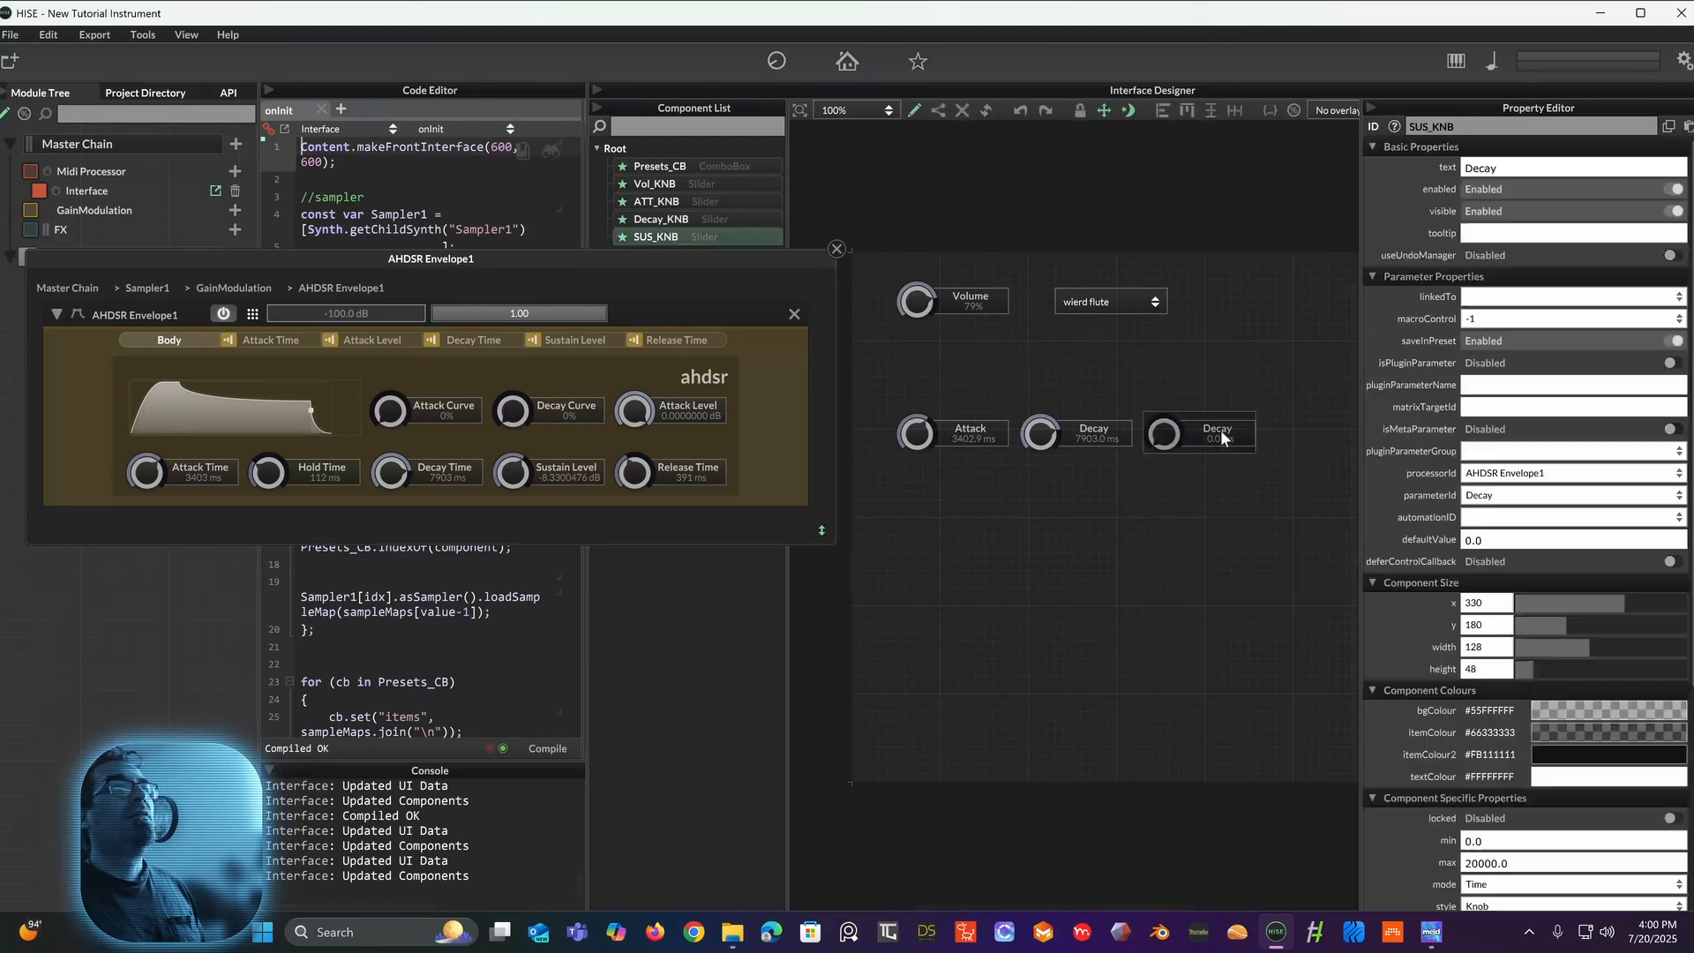
Step: Set the SUS_KNB knob's text to Sustain and connect it to the envelope's Sustain parameter
{"action": "left_click", "coordinate": [1508, 173]}
{"action": "type", "text": "S"}
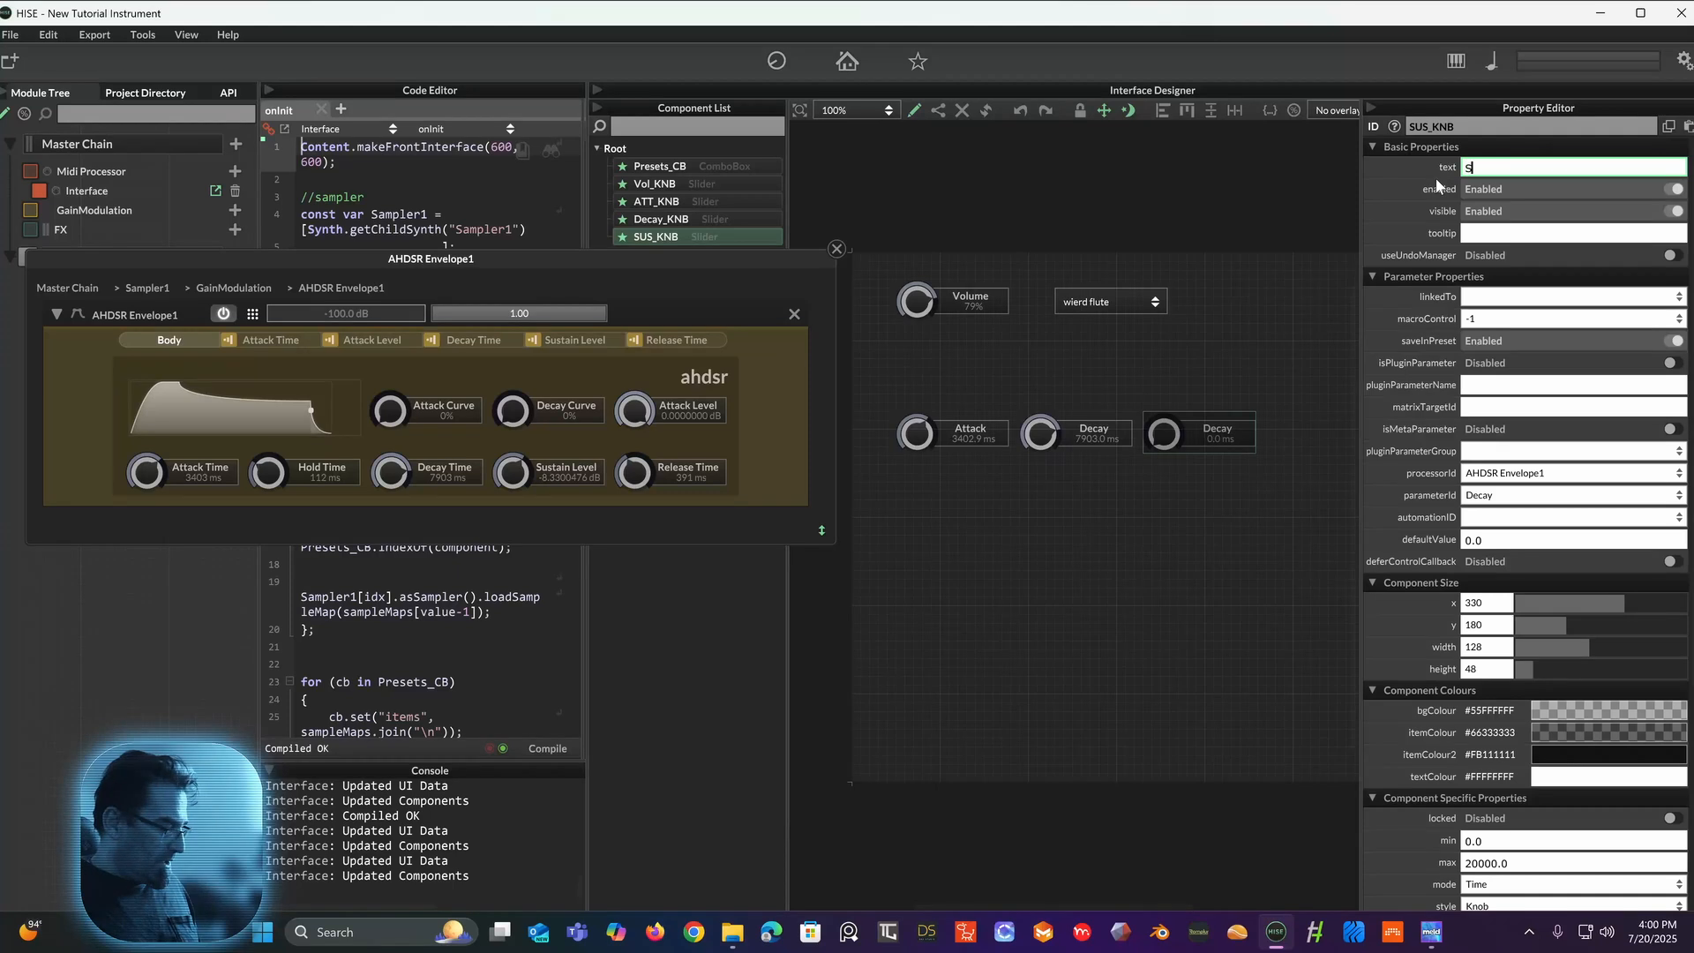
{"action": "type", "text": "ustai"}
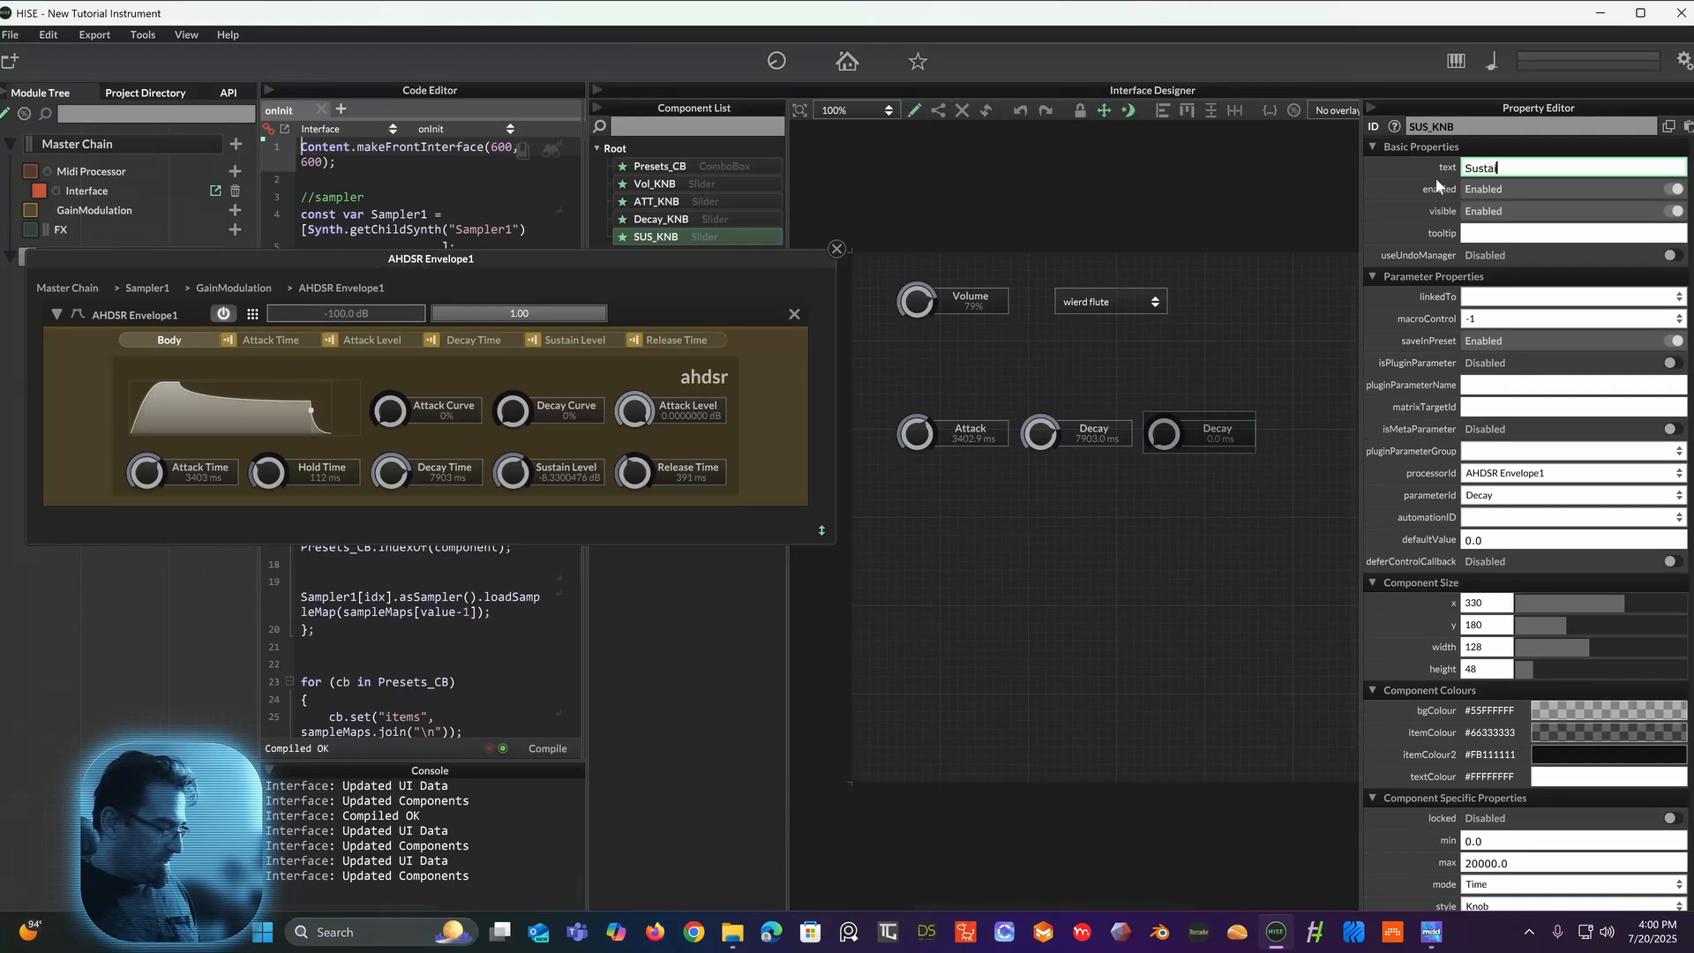
{"action": "type", "text": "n"}
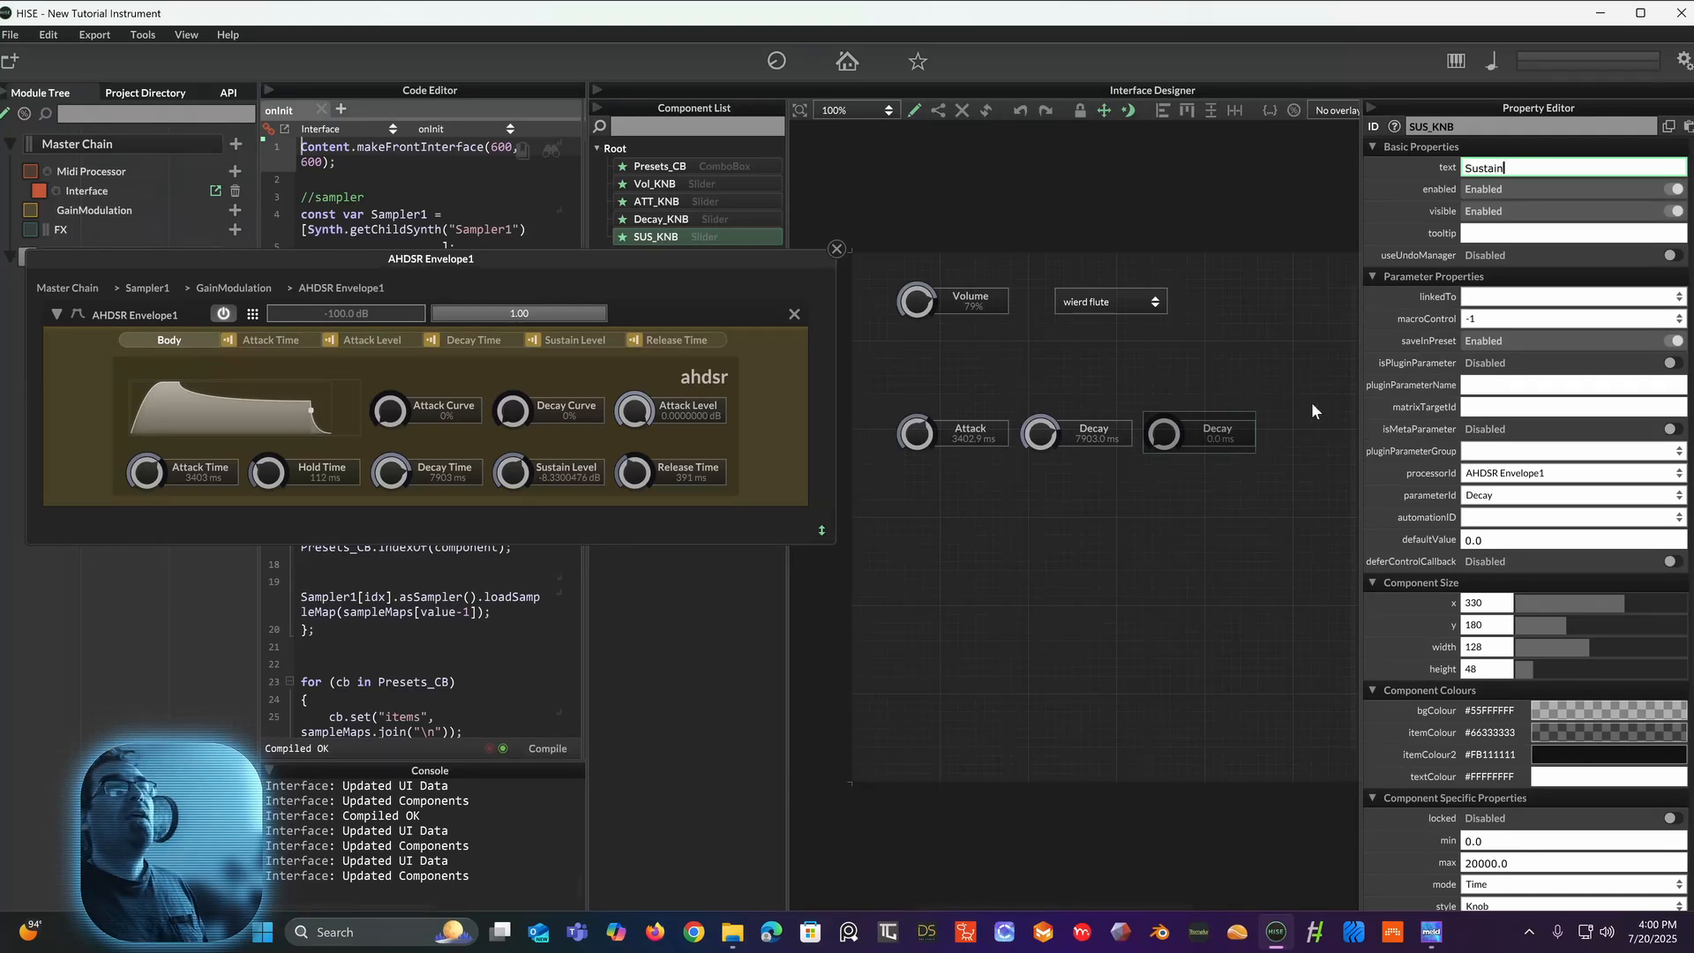
{"action": "key", "text": "Return"}
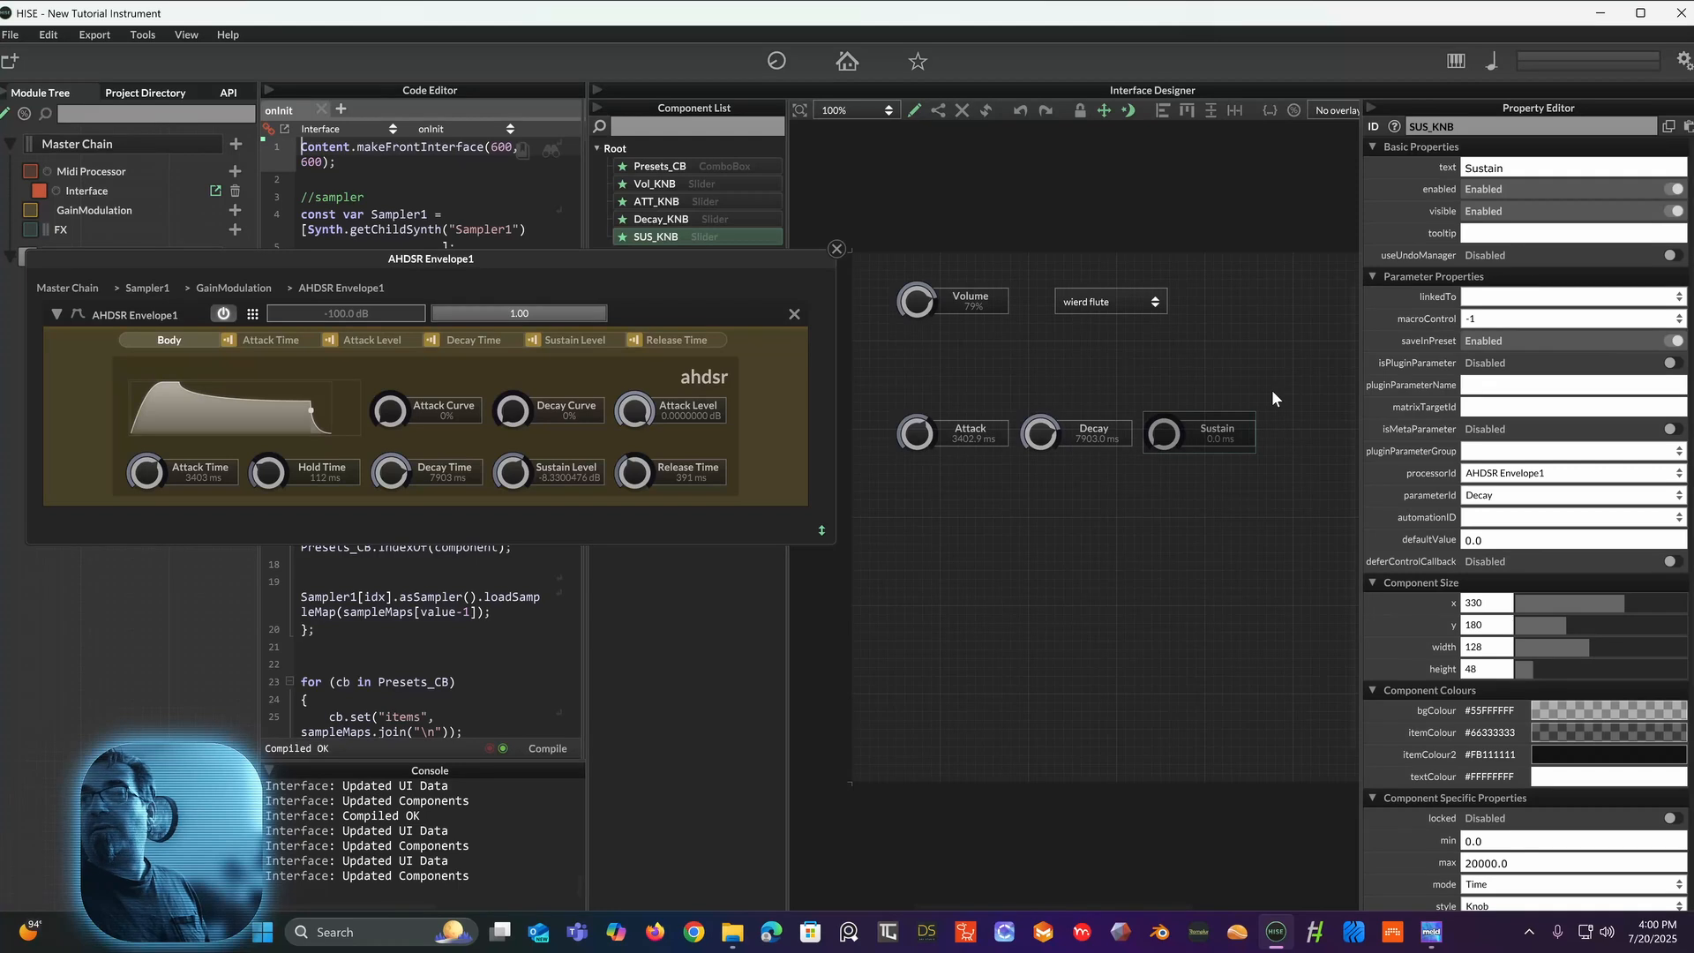
{"action": "left_click", "coordinate": [1493, 497]}
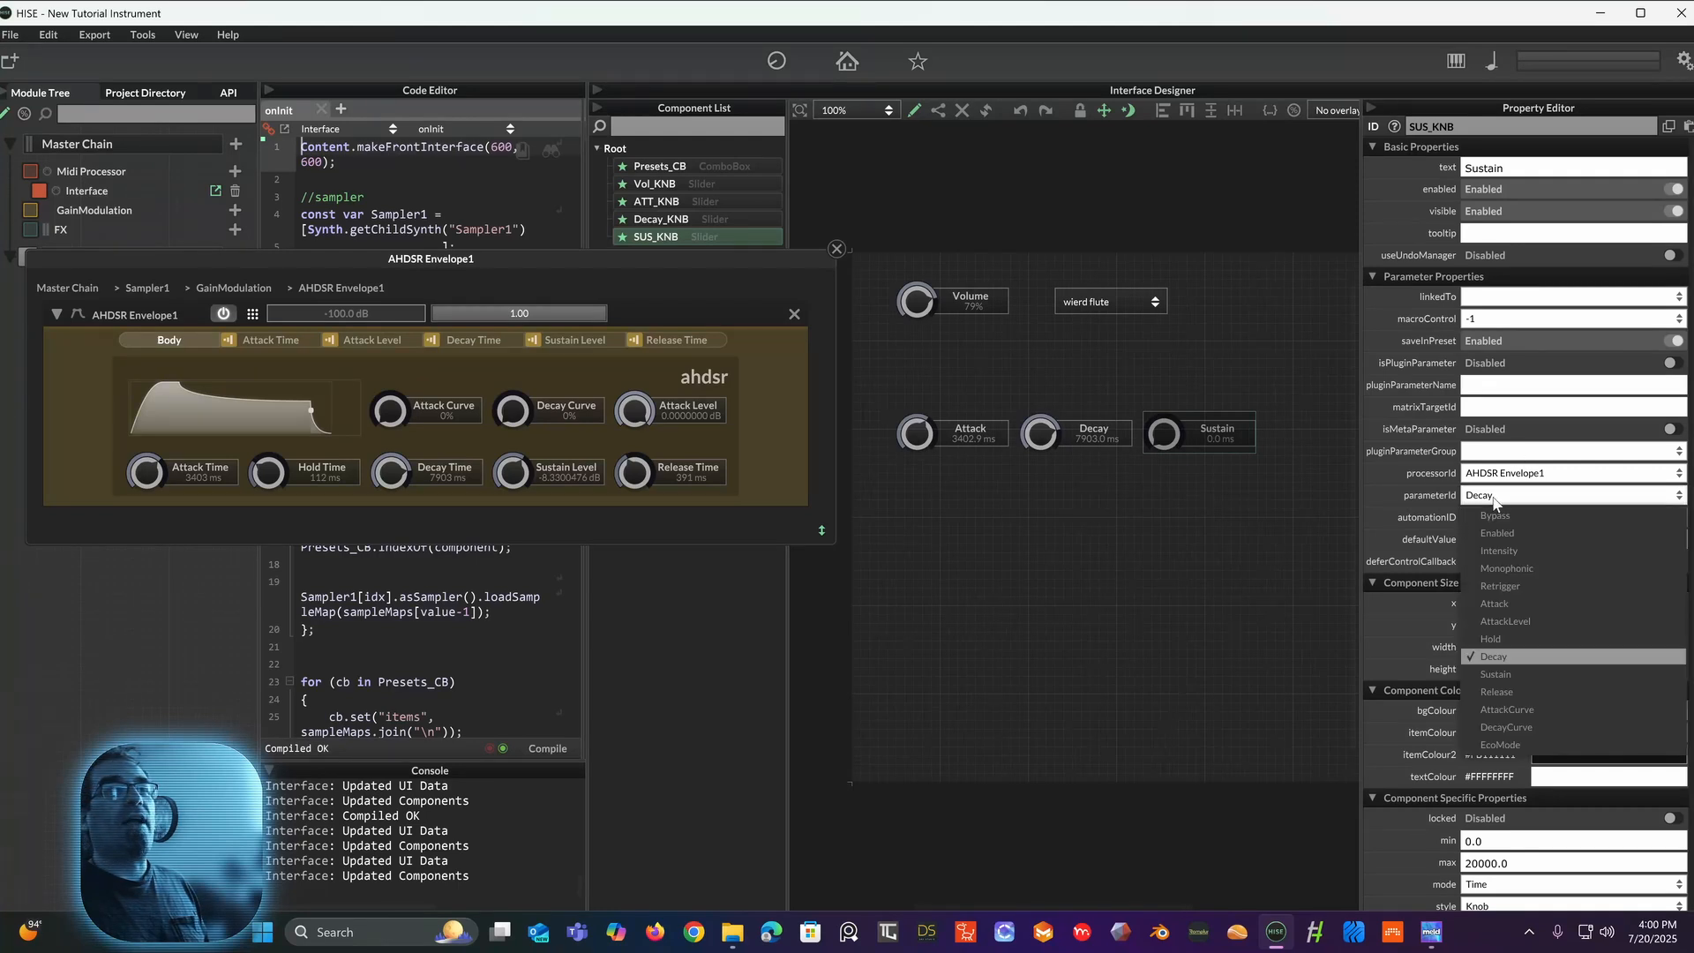
{"action": "left_click", "coordinate": [1495, 674]}
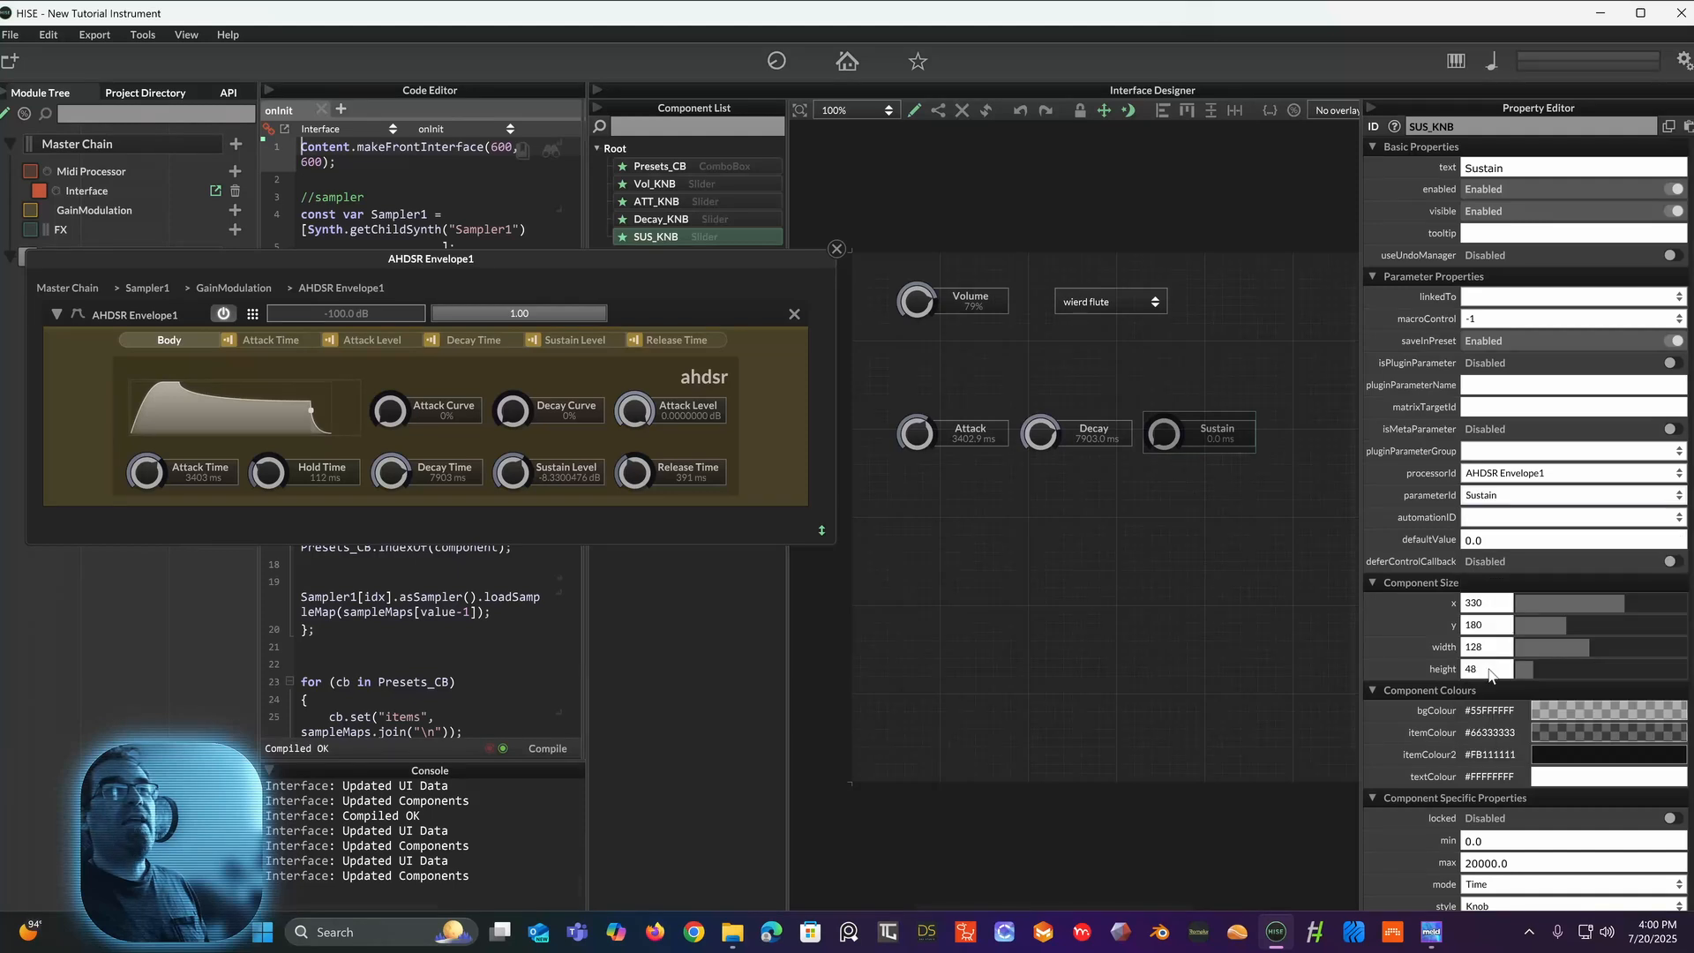
Step: Set the Sustain knob's mode to Decibel
{"action": "scroll", "coordinate": [1525, 540], "scroll_direction": "down", "scroll_amount": 3}
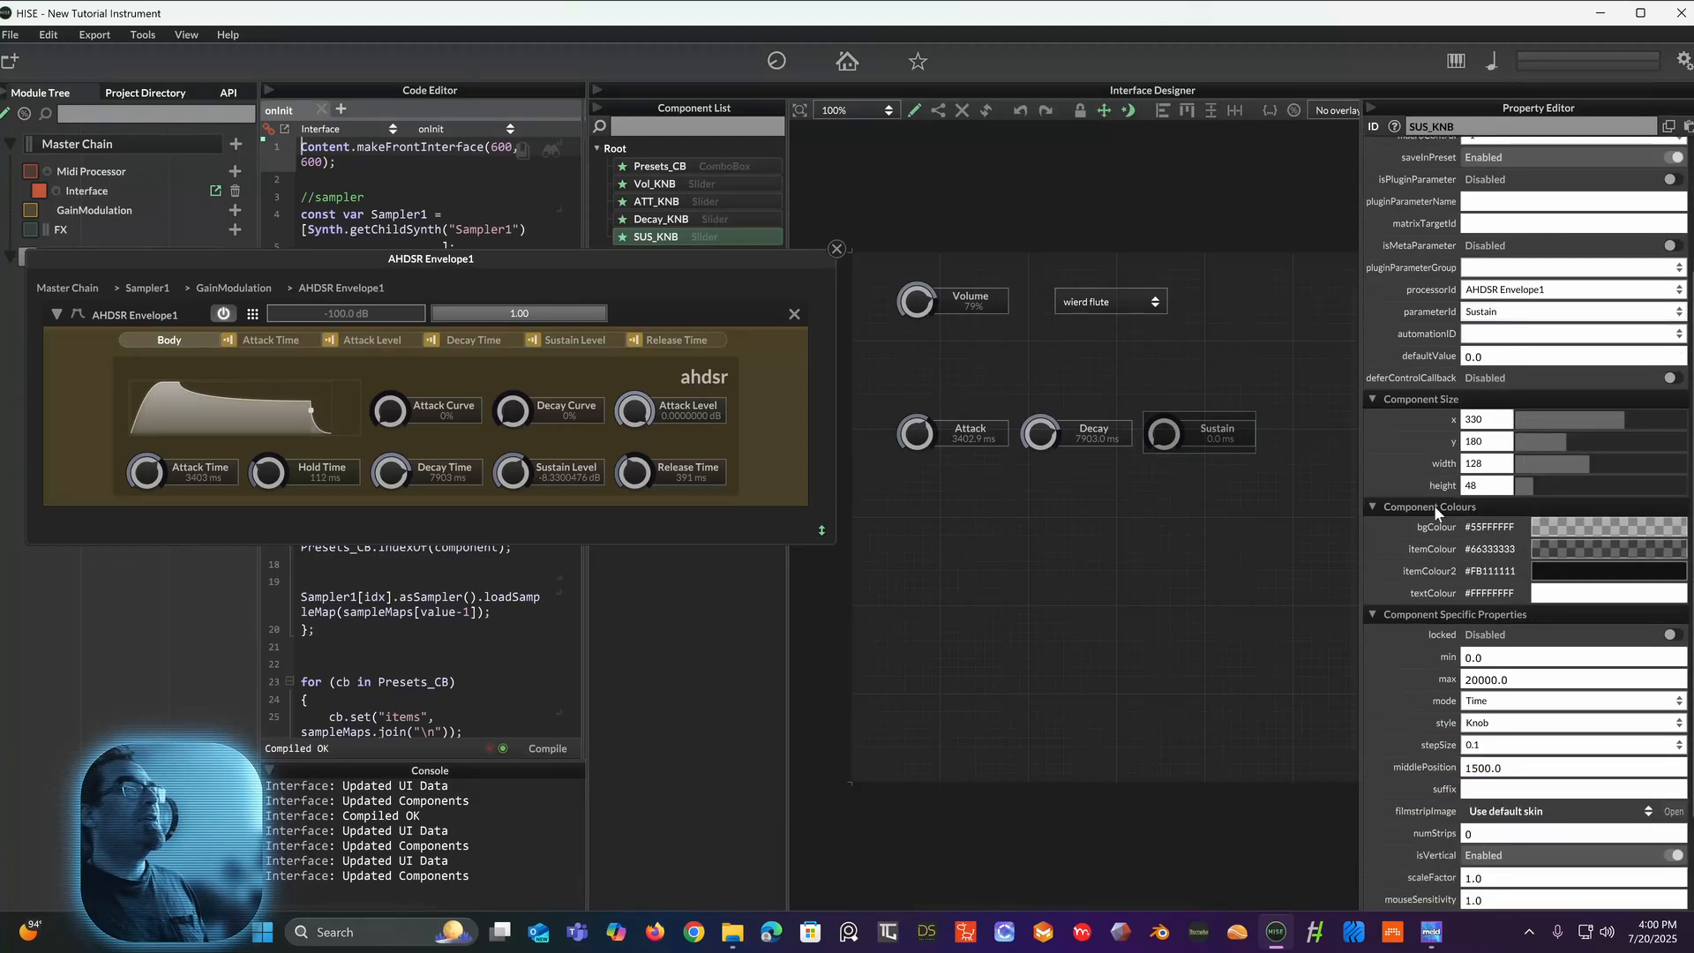
{"action": "scroll", "coordinate": [1495, 515], "scroll_direction": "down", "scroll_amount": 2}
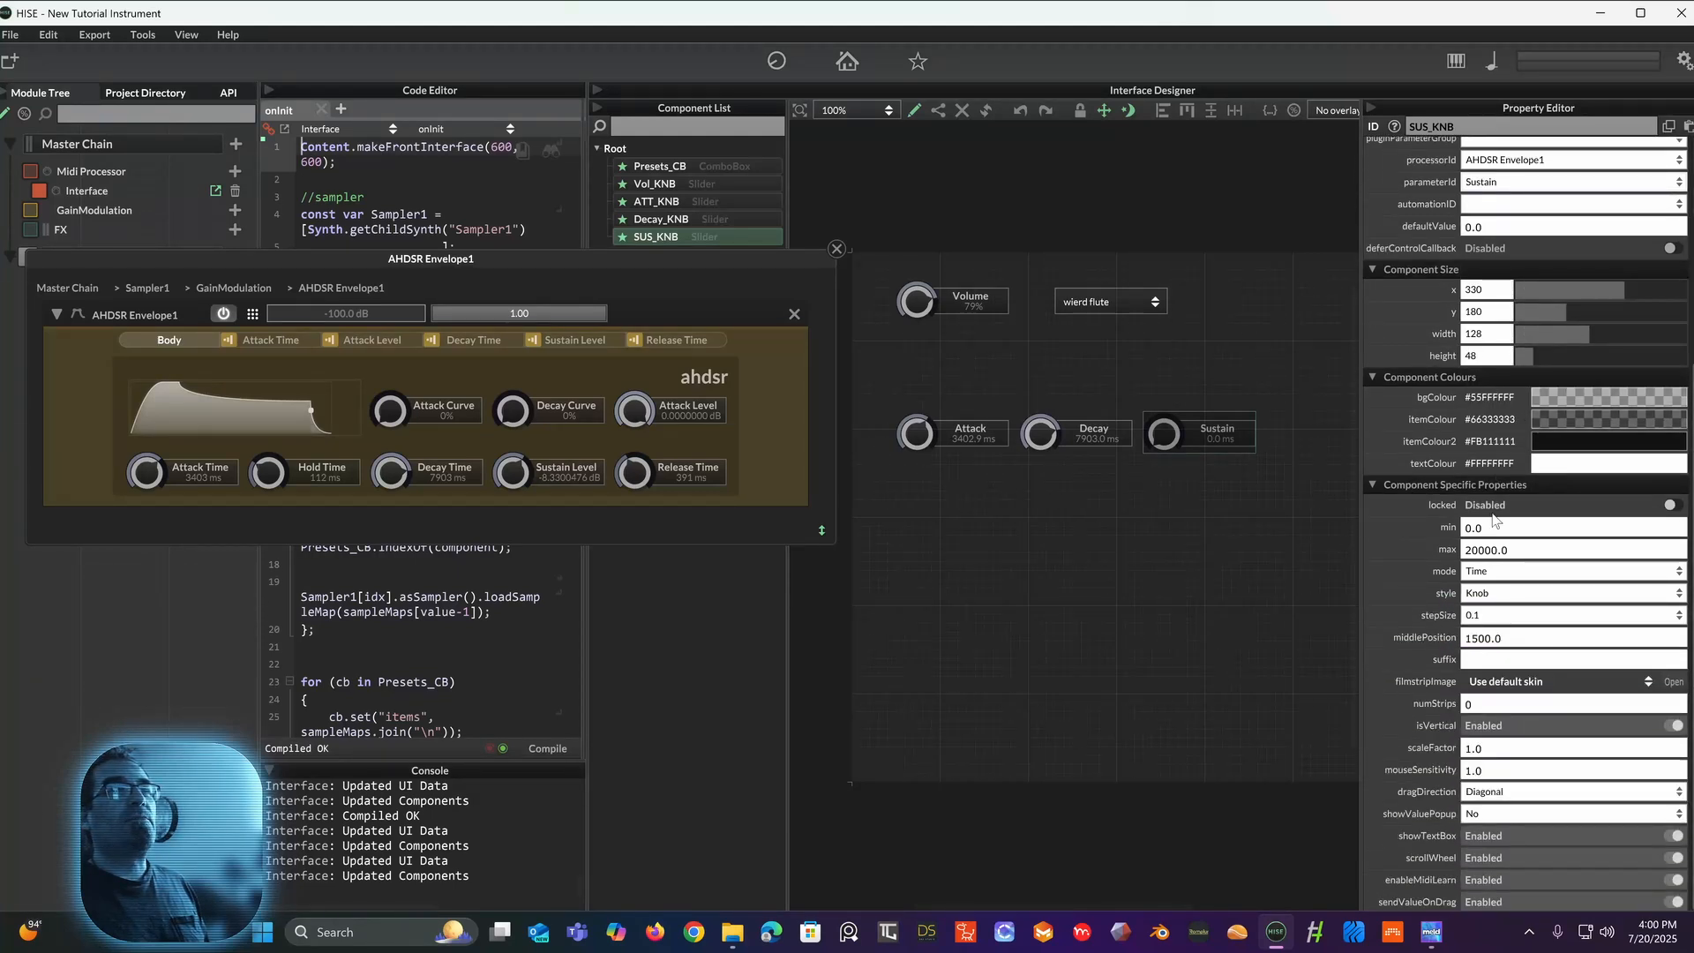
{"action": "left_click", "coordinate": [1516, 573]}
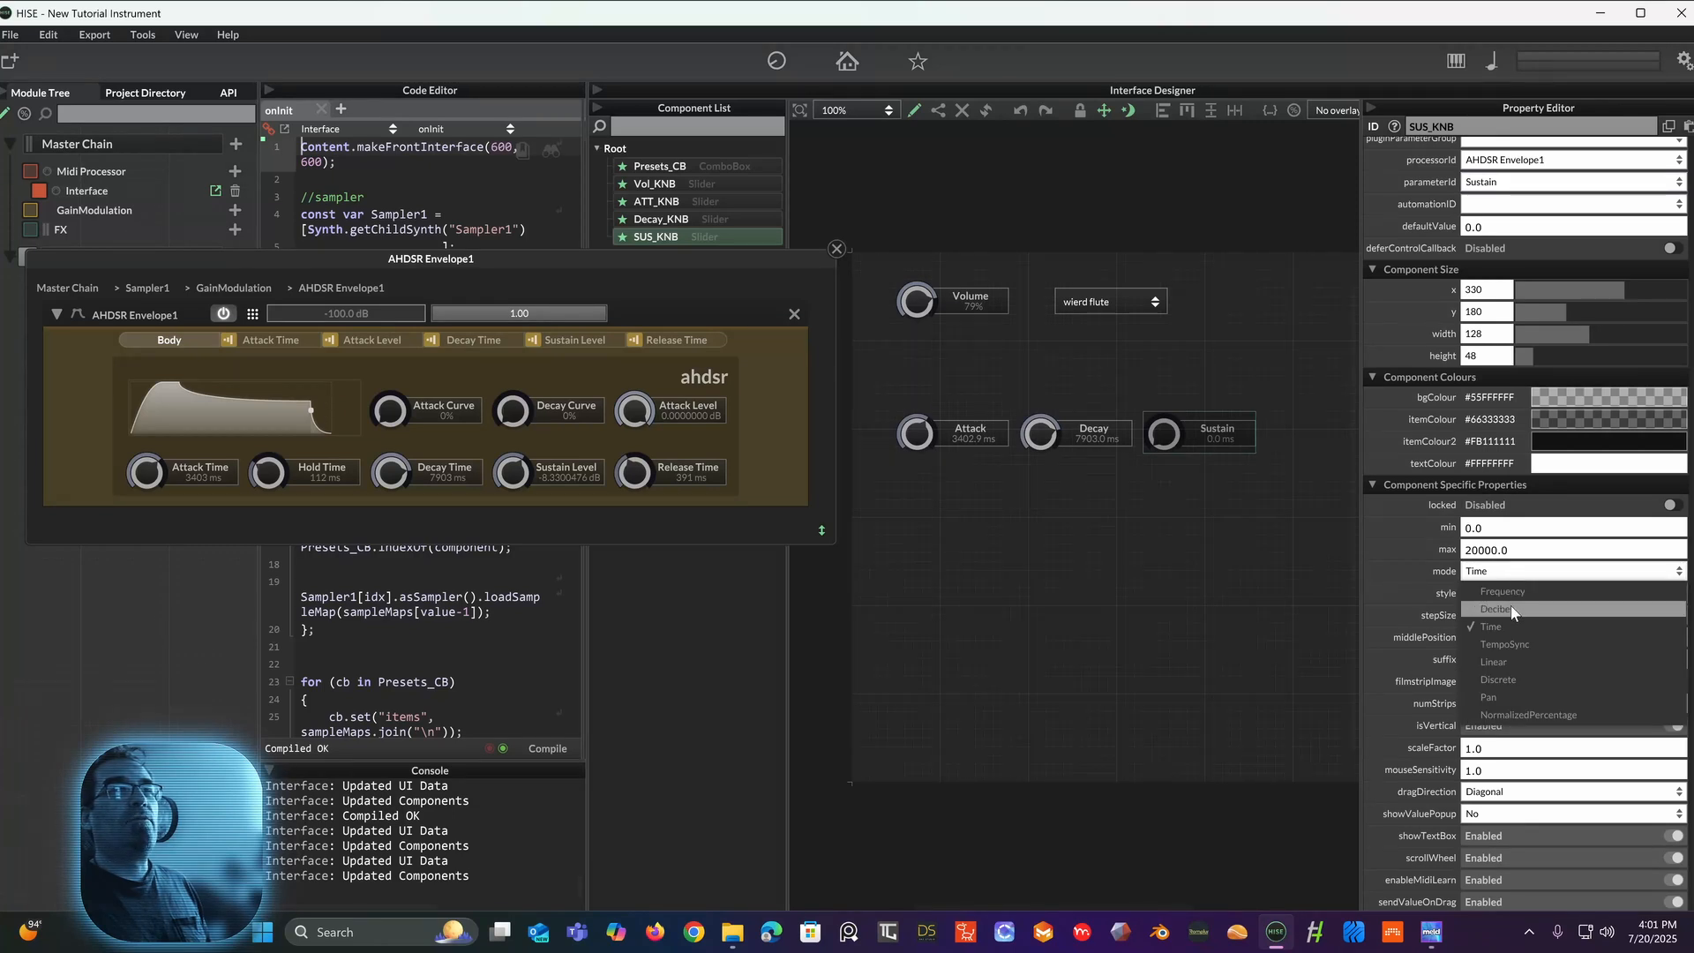
{"action": "left_click", "coordinate": [1512, 609]}
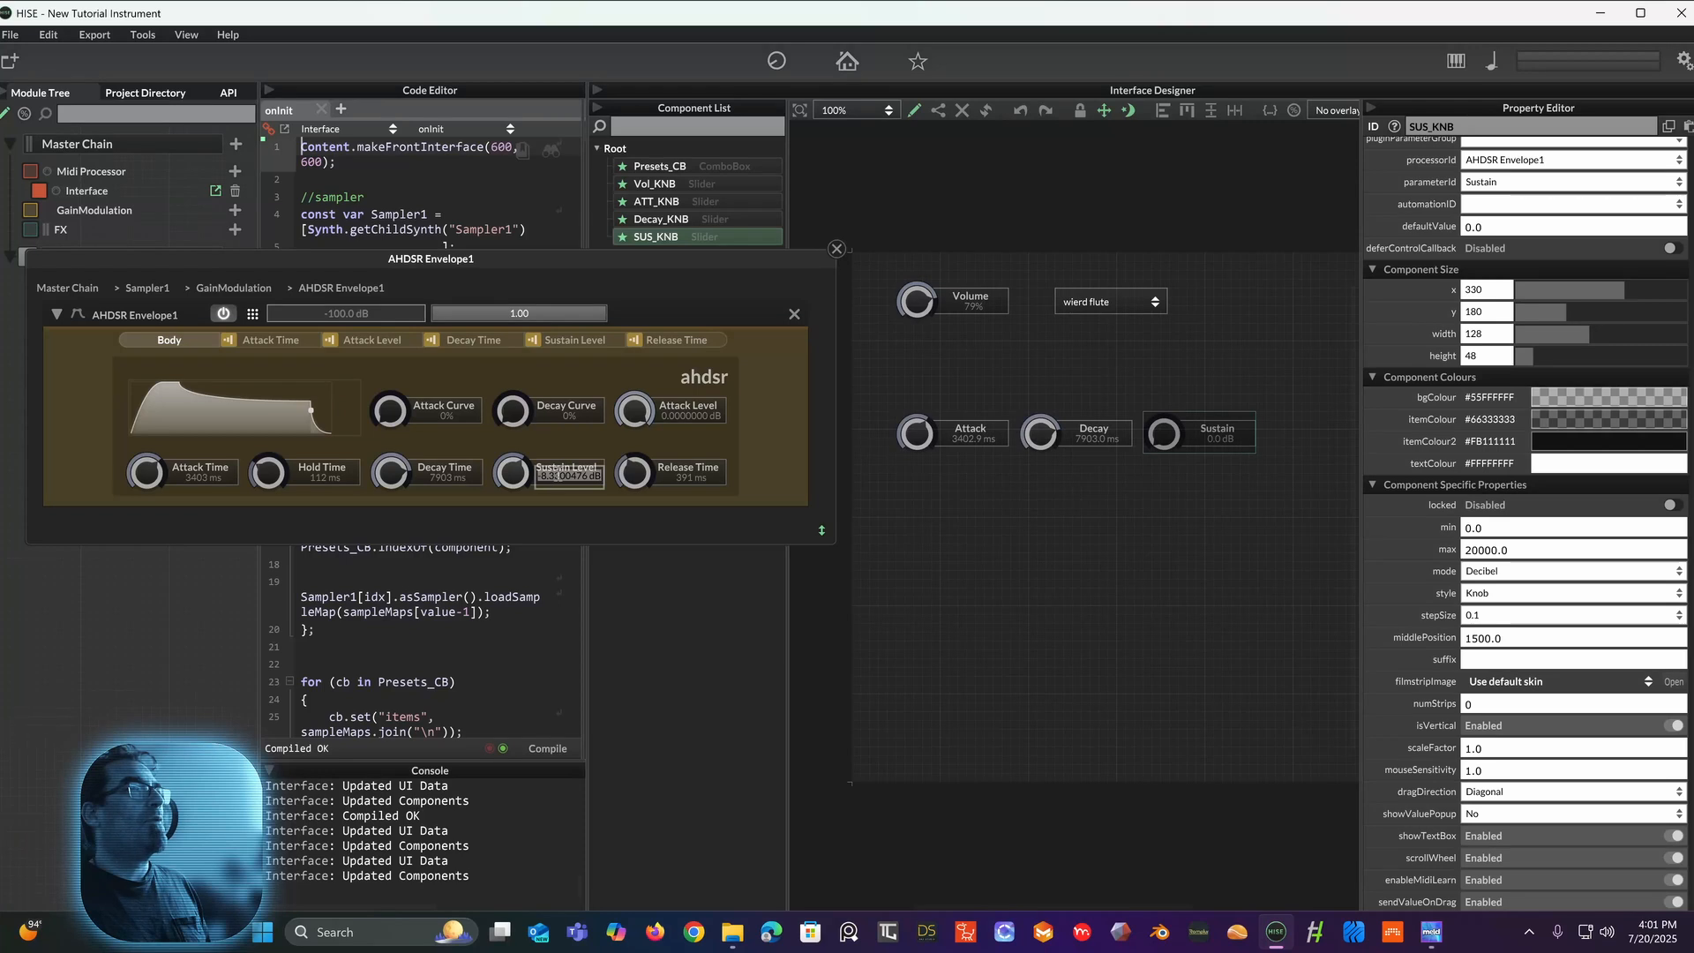
Step: Sweep the envelope's Sustain Level between its lower and upper limits, and set the Sustain knob's minimum to -100 and maximum to 100
{"action": "left_click_drag", "start_coordinate": [533, 469], "coordinate": [500, 638]}
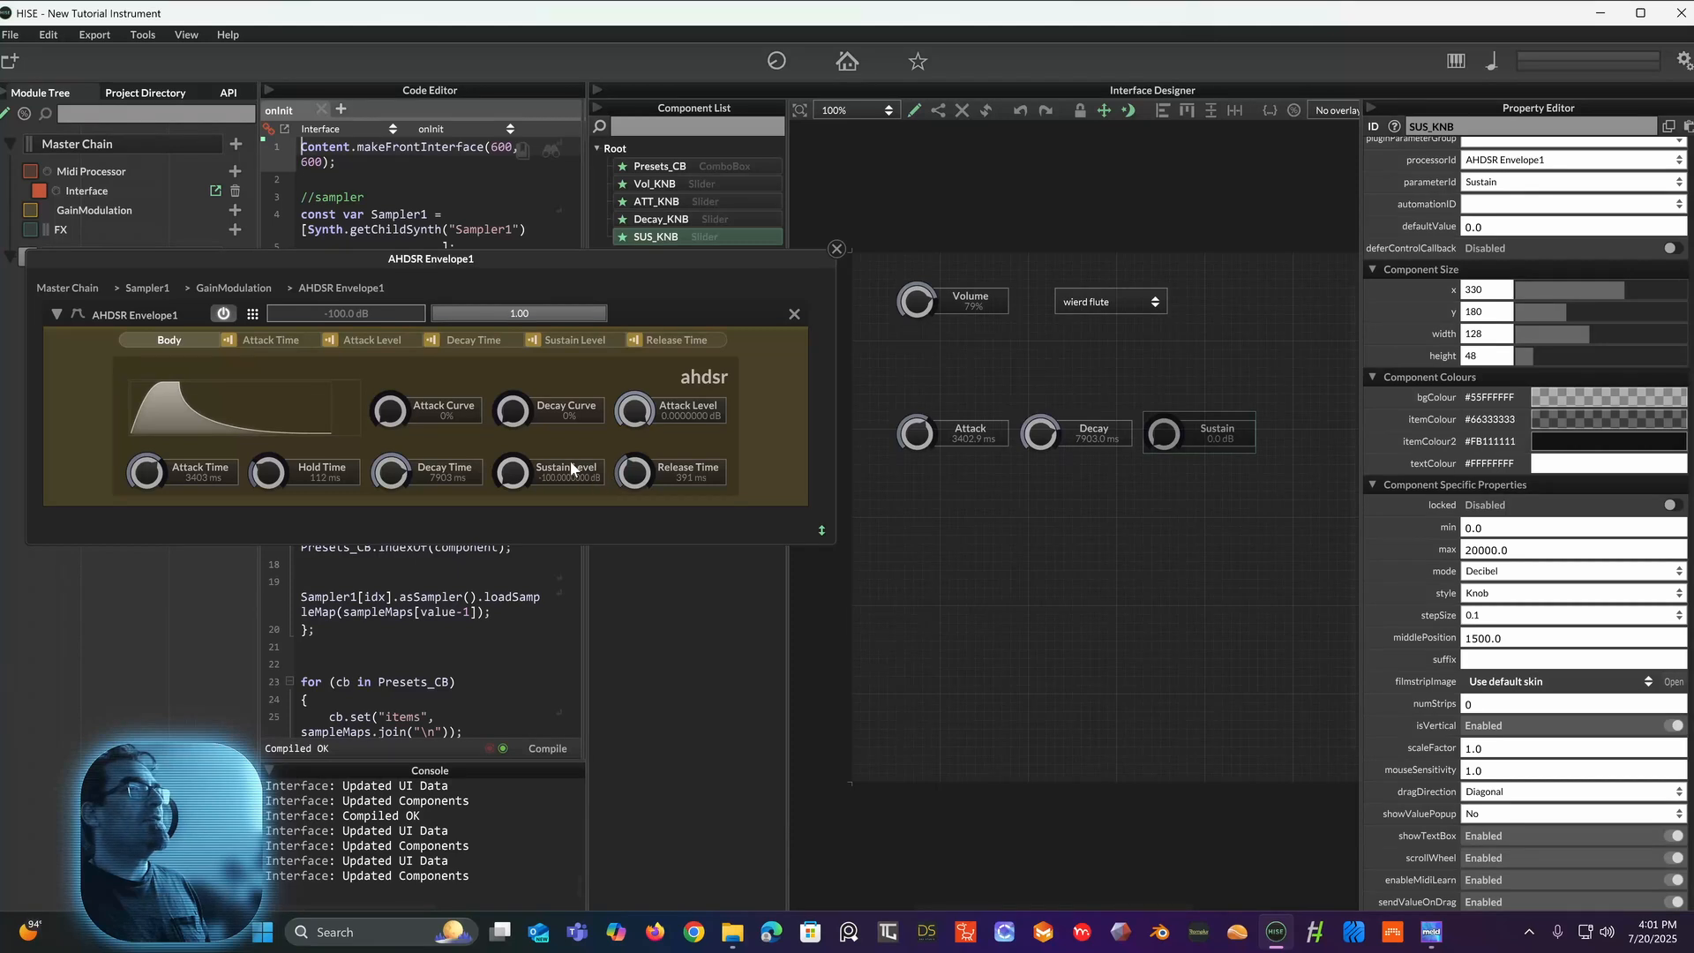
{"action": "left_click_drag", "start_coordinate": [524, 477], "coordinate": [563, 215]}
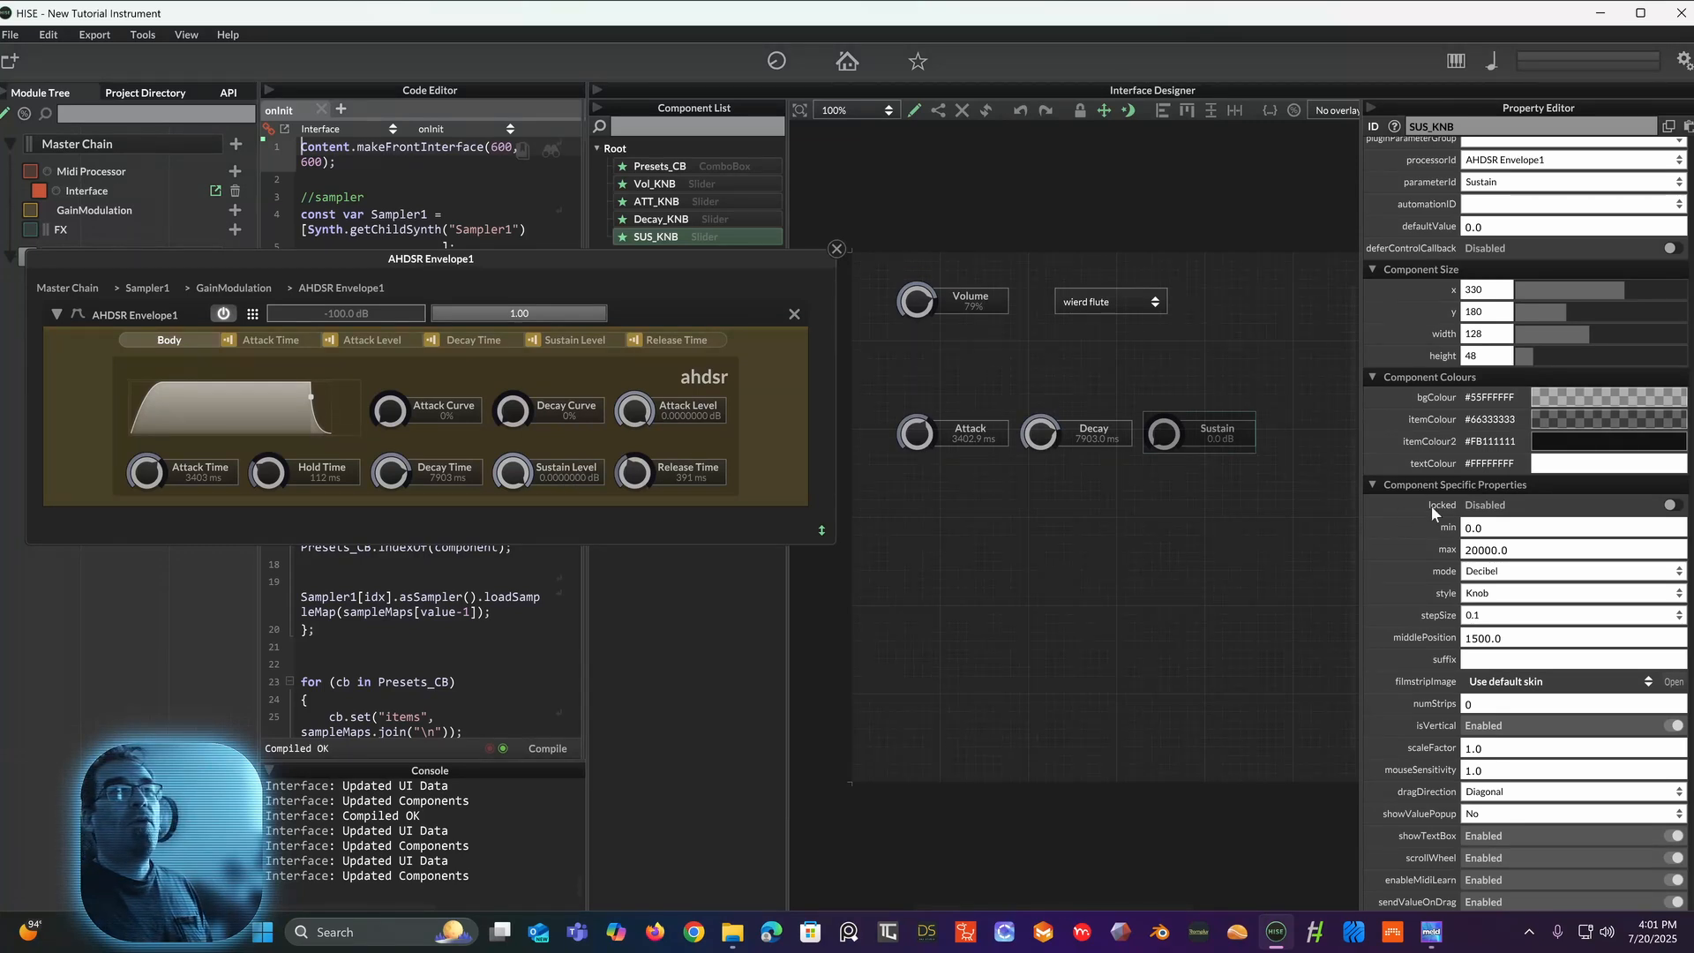
{"action": "left_click", "coordinate": [1524, 550]}
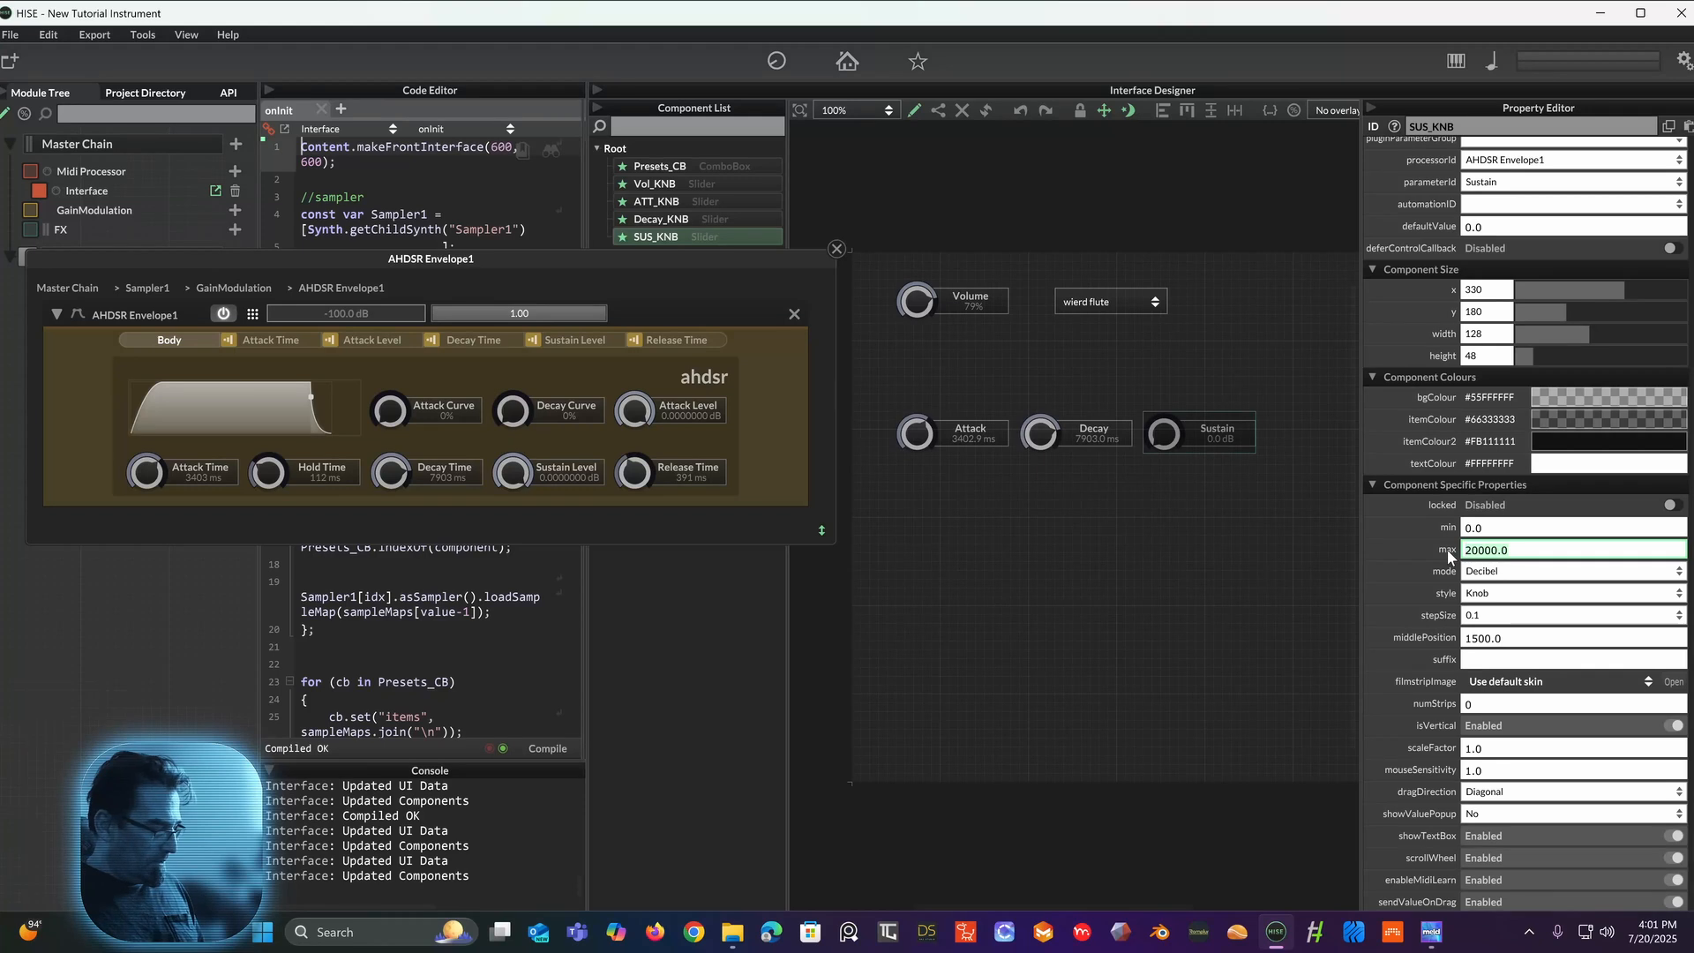
{"action": "type", "text": "100"}
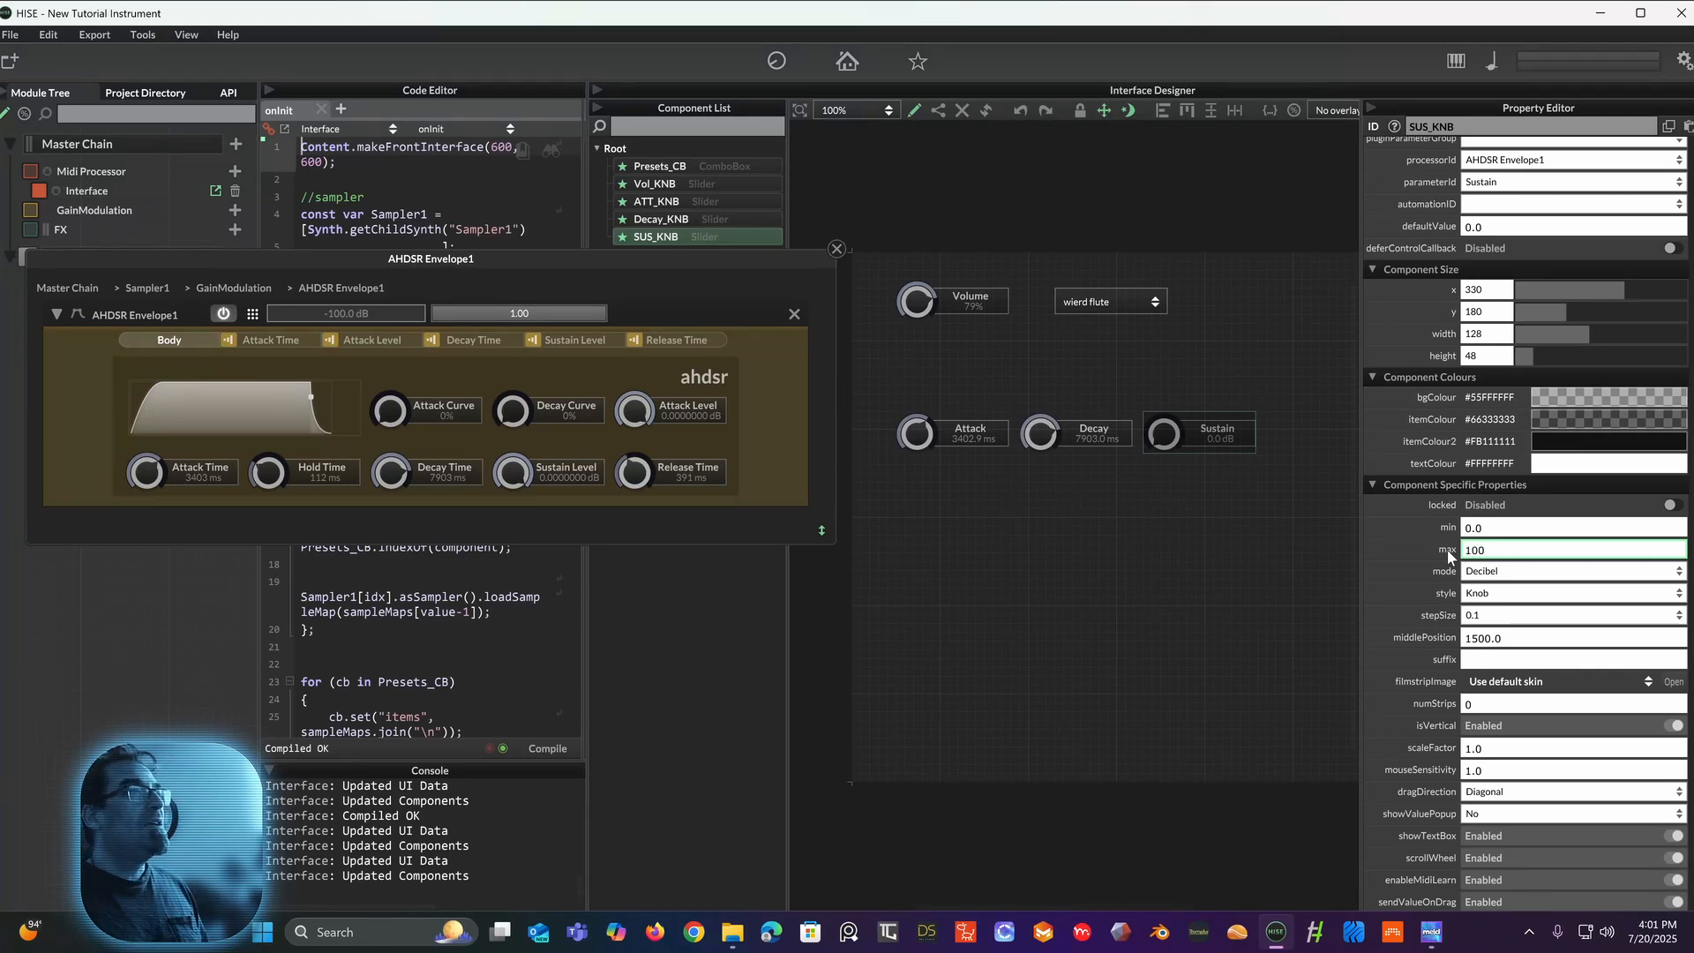
{"action": "left_click_drag", "start_coordinate": [1496, 530], "coordinate": [1445, 526]}
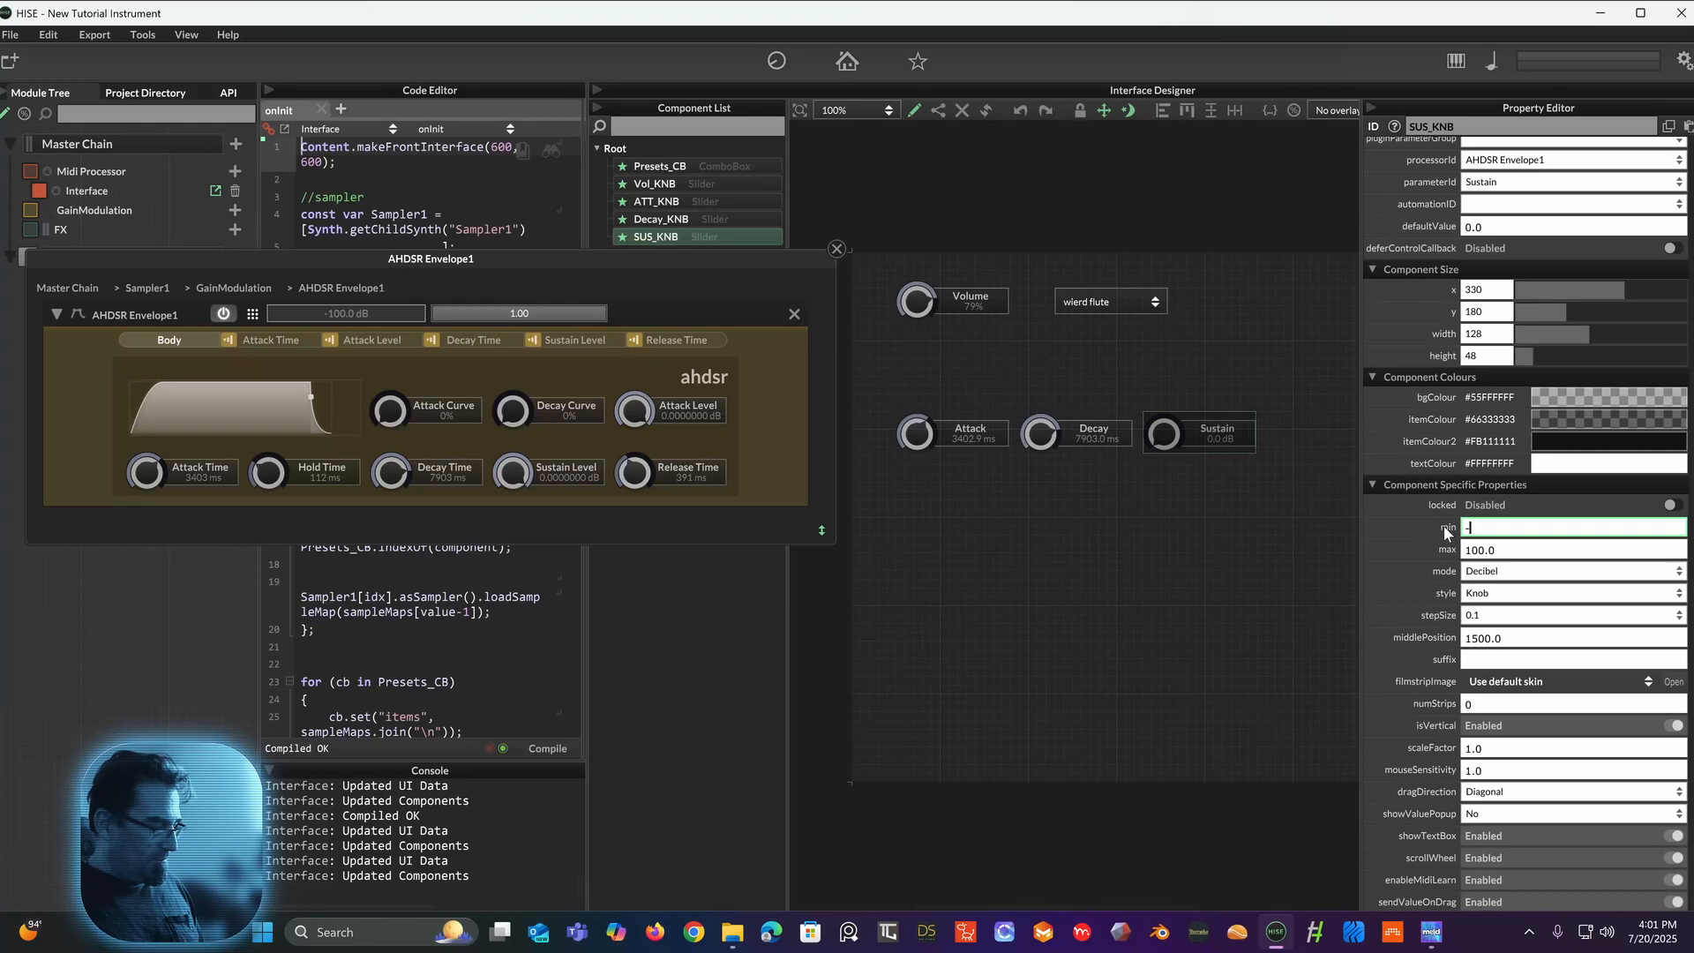
{"action": "key", "text": "Return"}
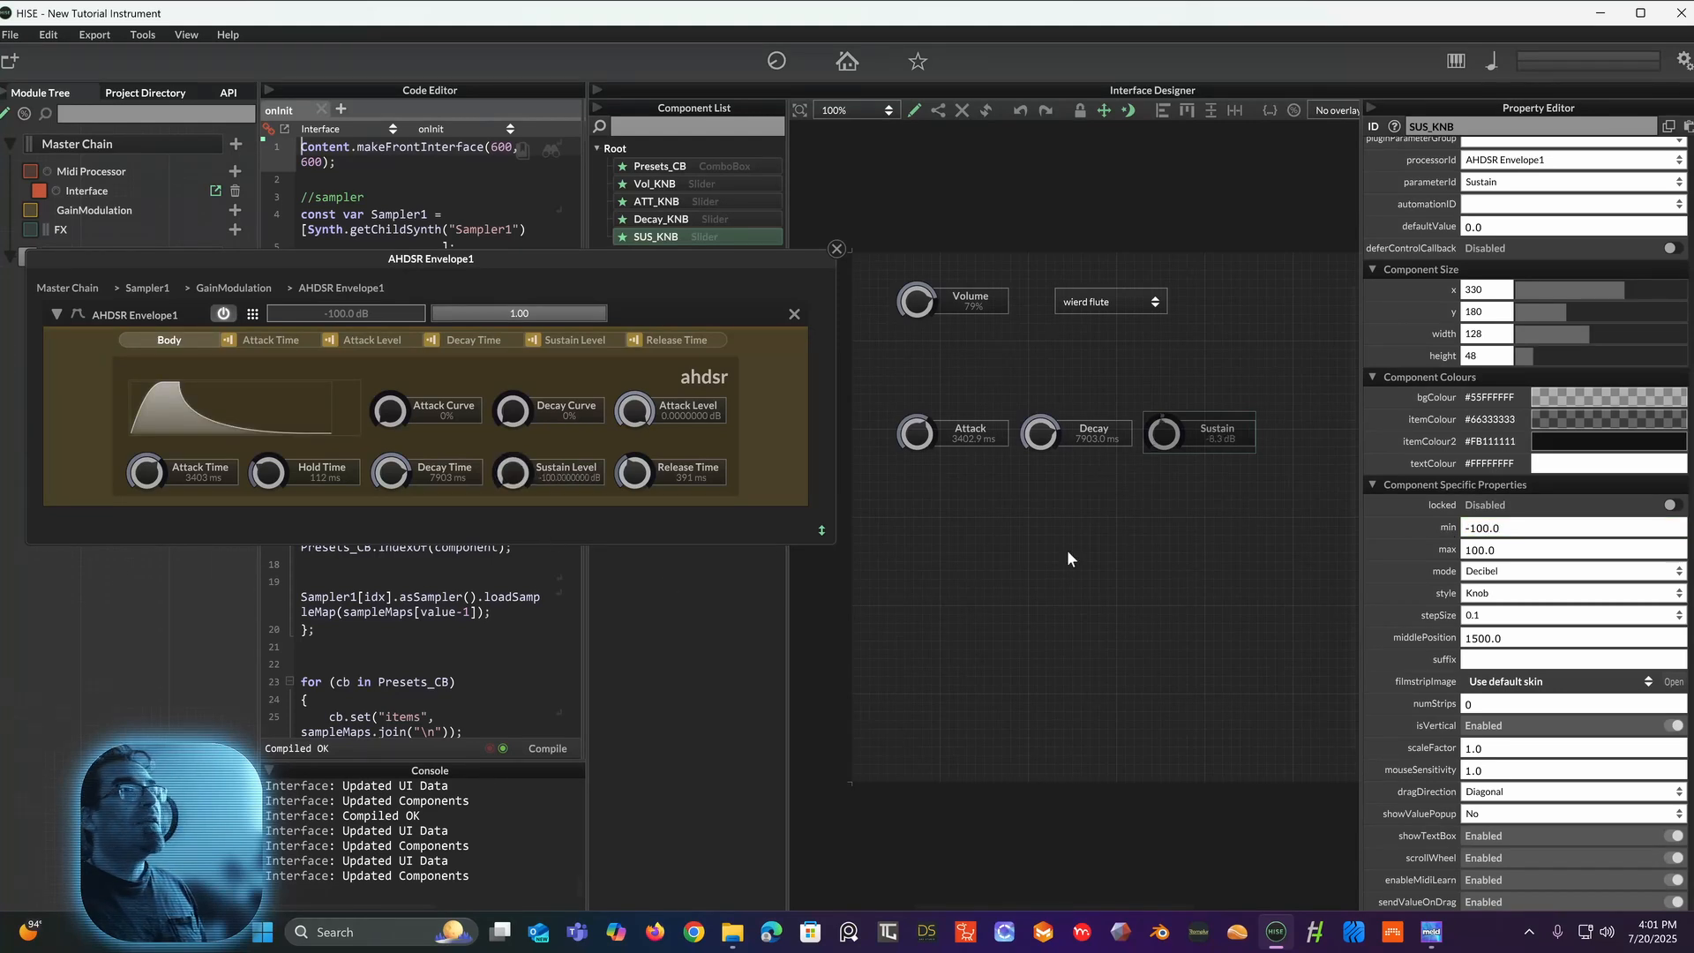
Step: Set the Sustain knob's maximum to 0.0
{"action": "left_click", "coordinate": [1463, 550]}
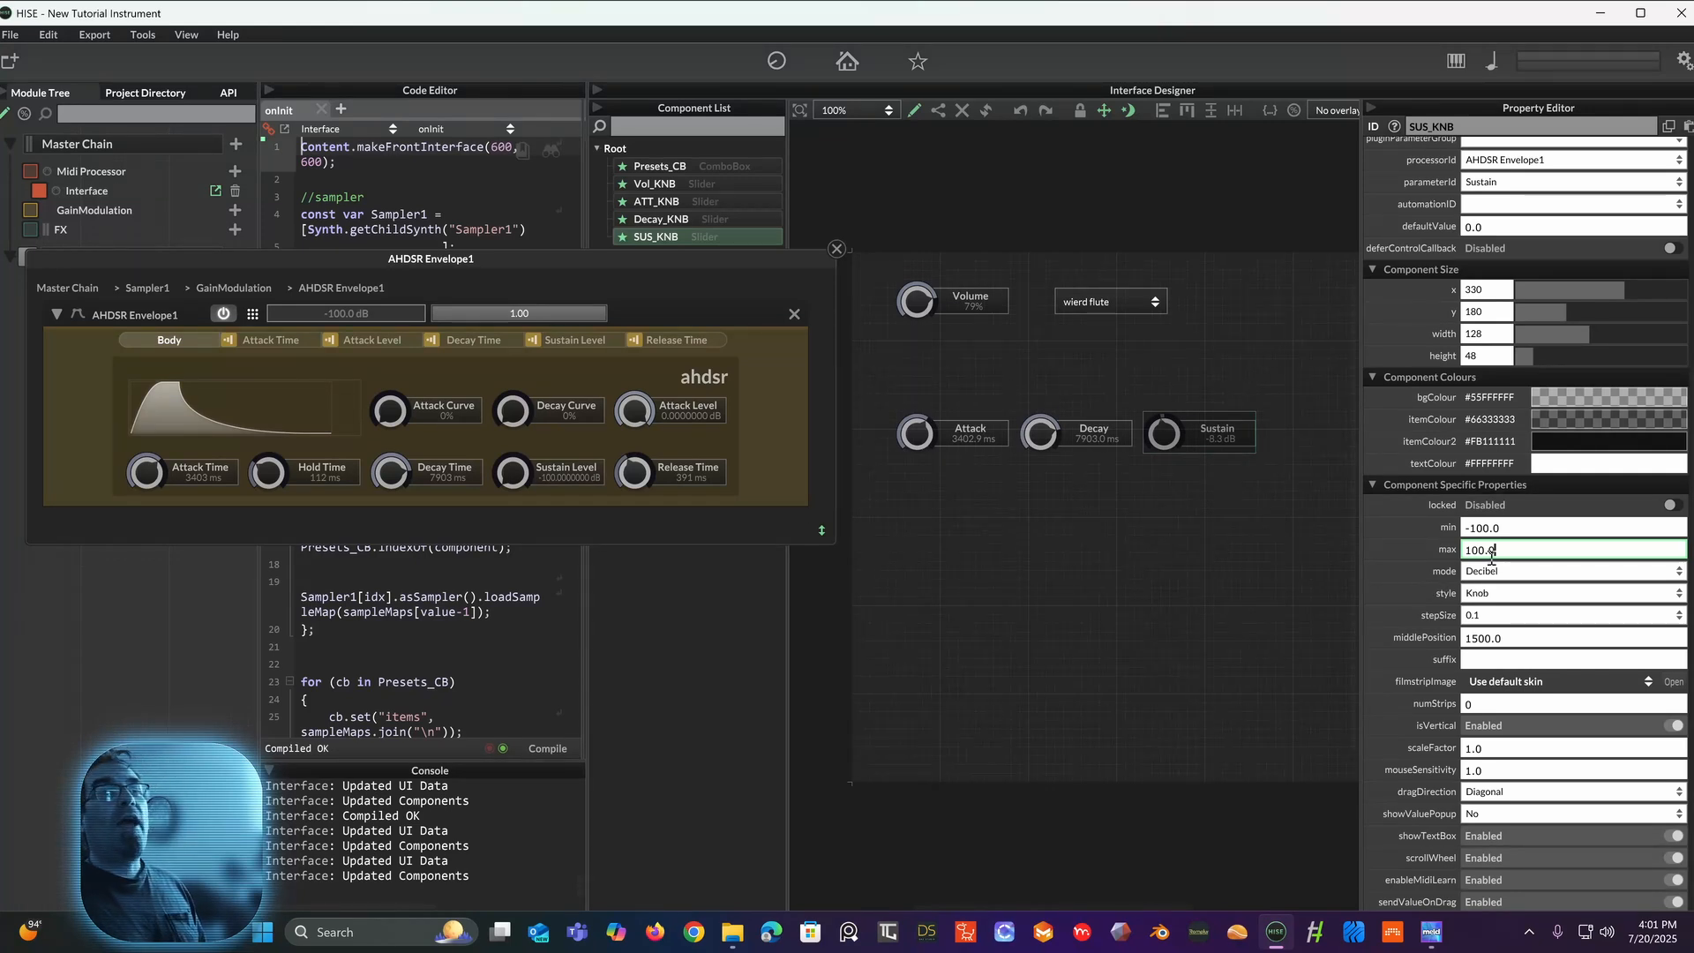
{"action": "left_click_drag", "start_coordinate": [1523, 549], "coordinate": [1433, 553]}
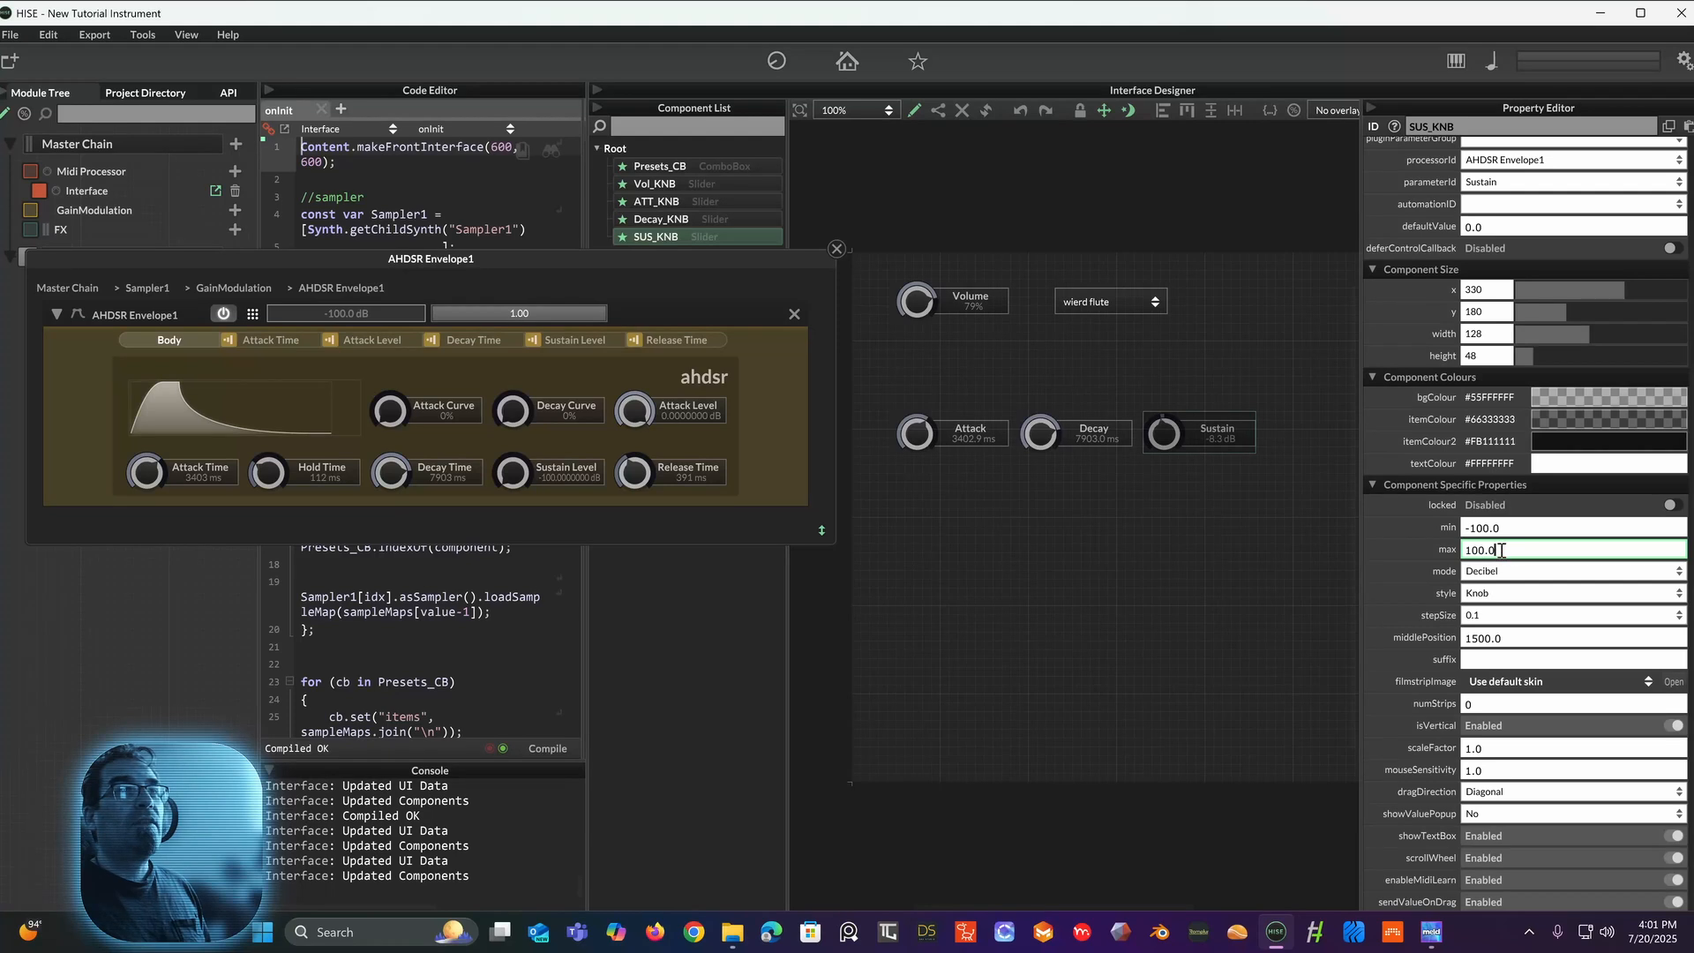
{"action": "key", "text": "BackSpace"}
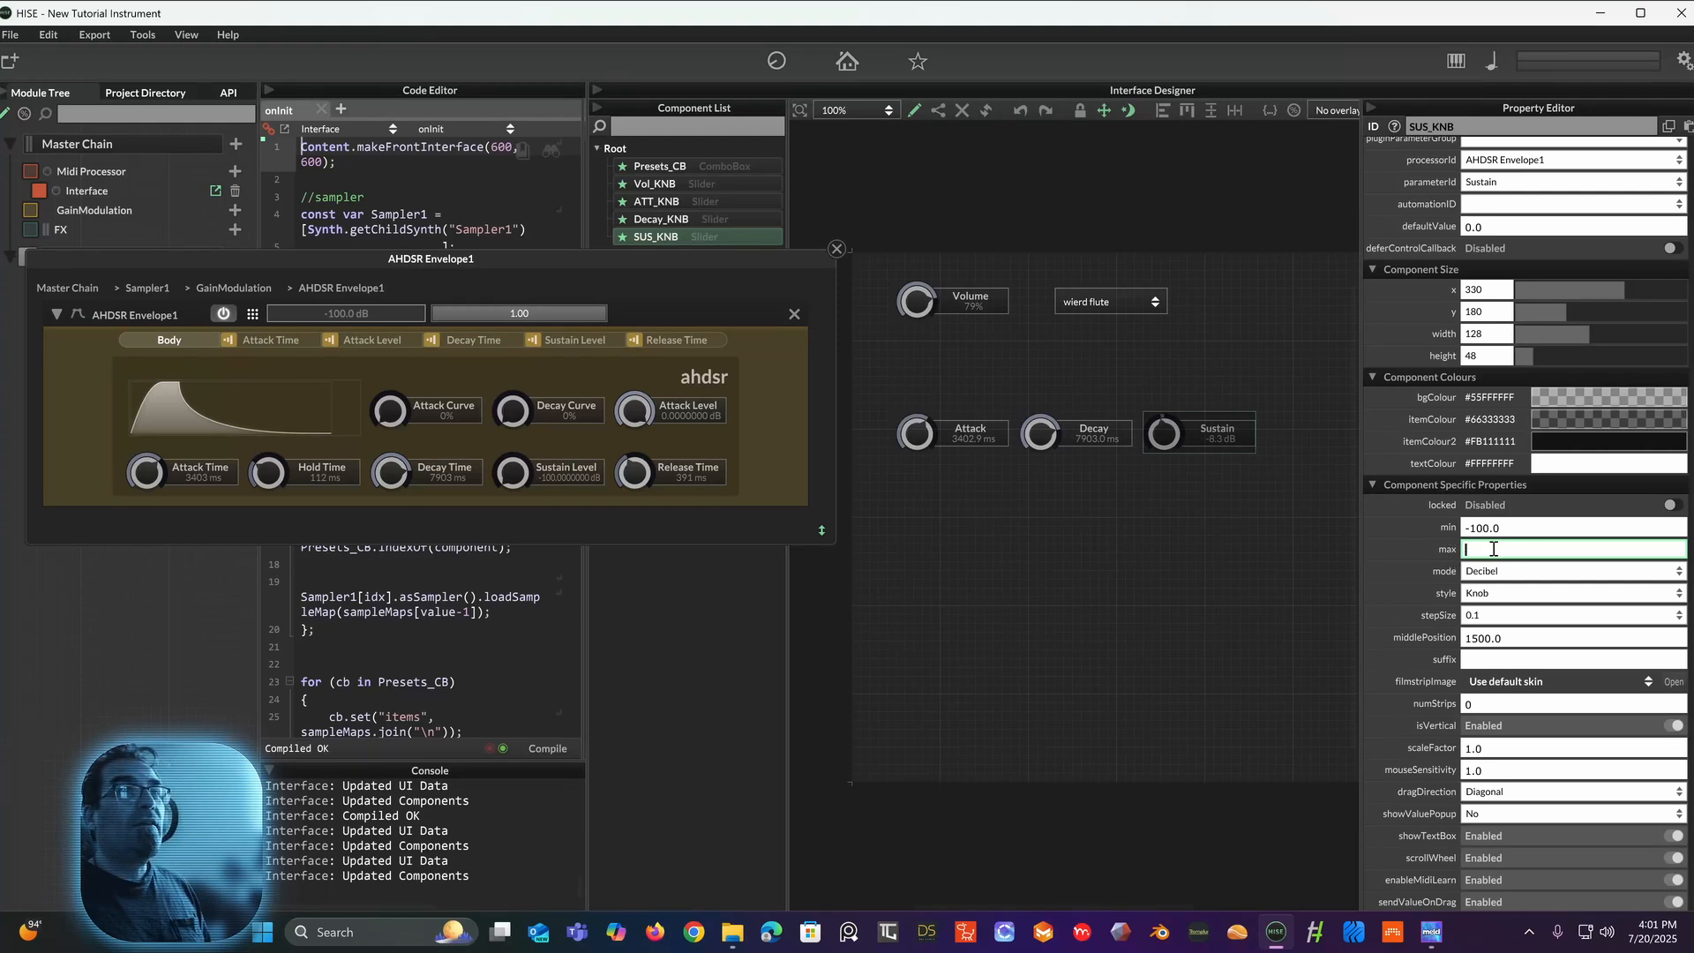
{"action": "type", "text": "0.0"}
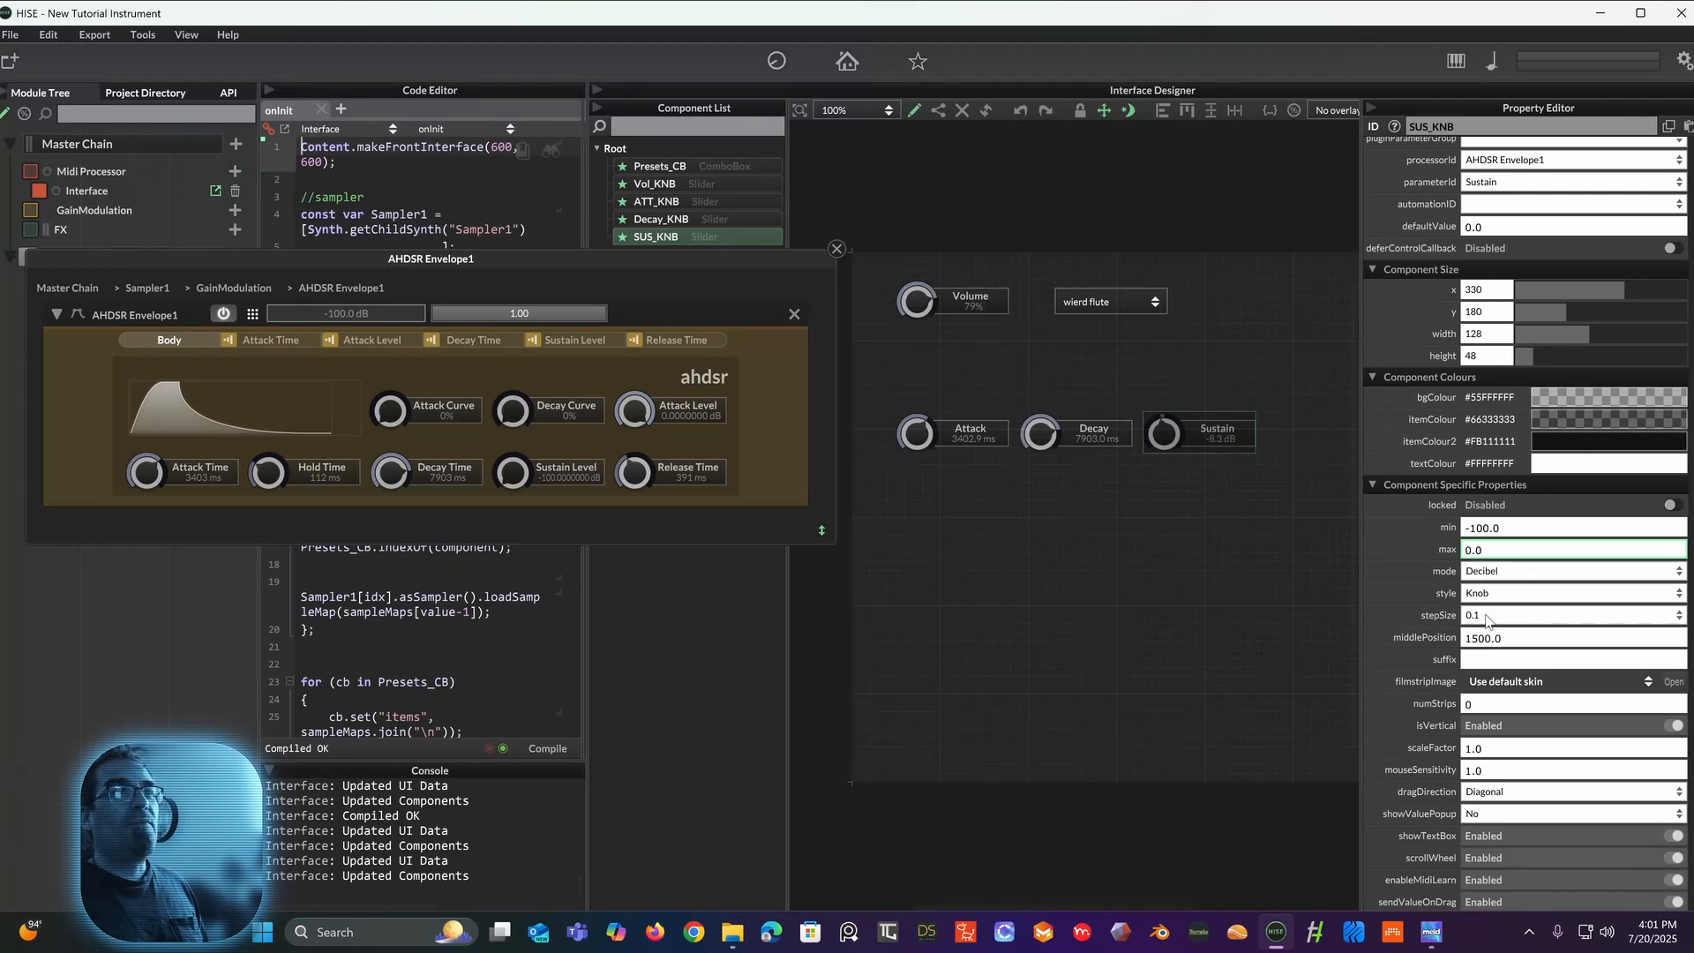
Step: Set the Sustain knob's middle position to -50.0
{"action": "left_click", "coordinate": [1511, 637]}
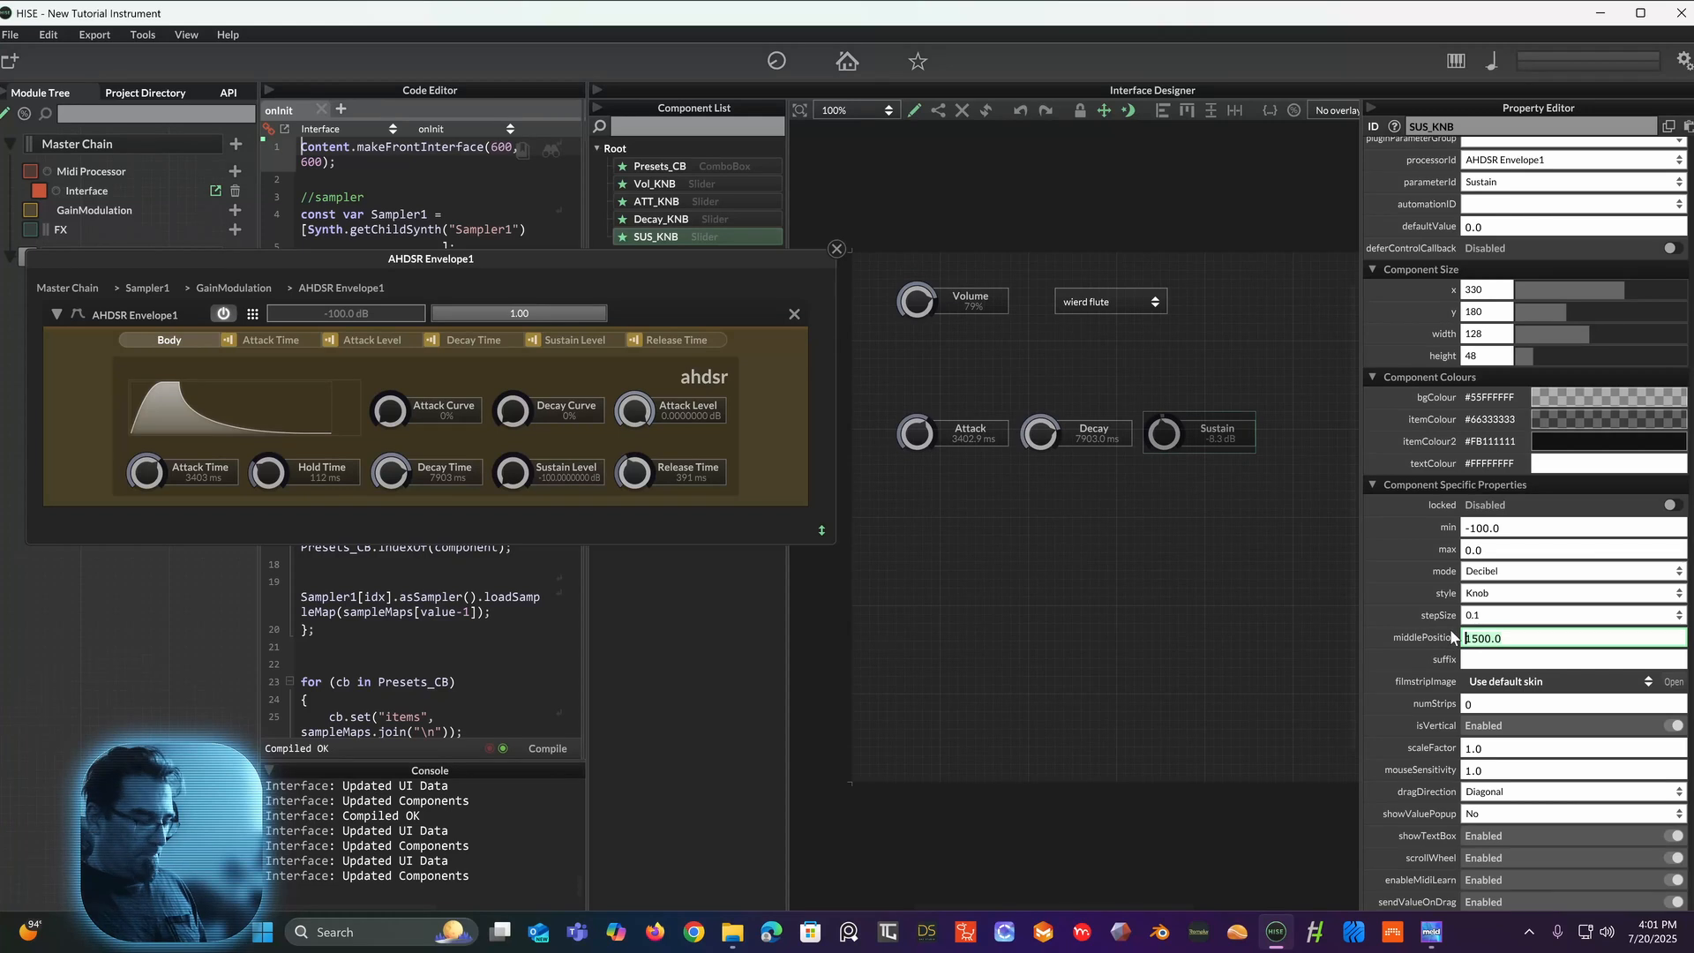
{"action": "key", "text": "Delete"}
{"action": "key", "text": "Delete"}
{"action": "key", "text": "Delete"}
{"action": "key", "text": "Delete"}
{"action": "key", "text": "Delete"}
{"action": "key", "text": "Delete"}
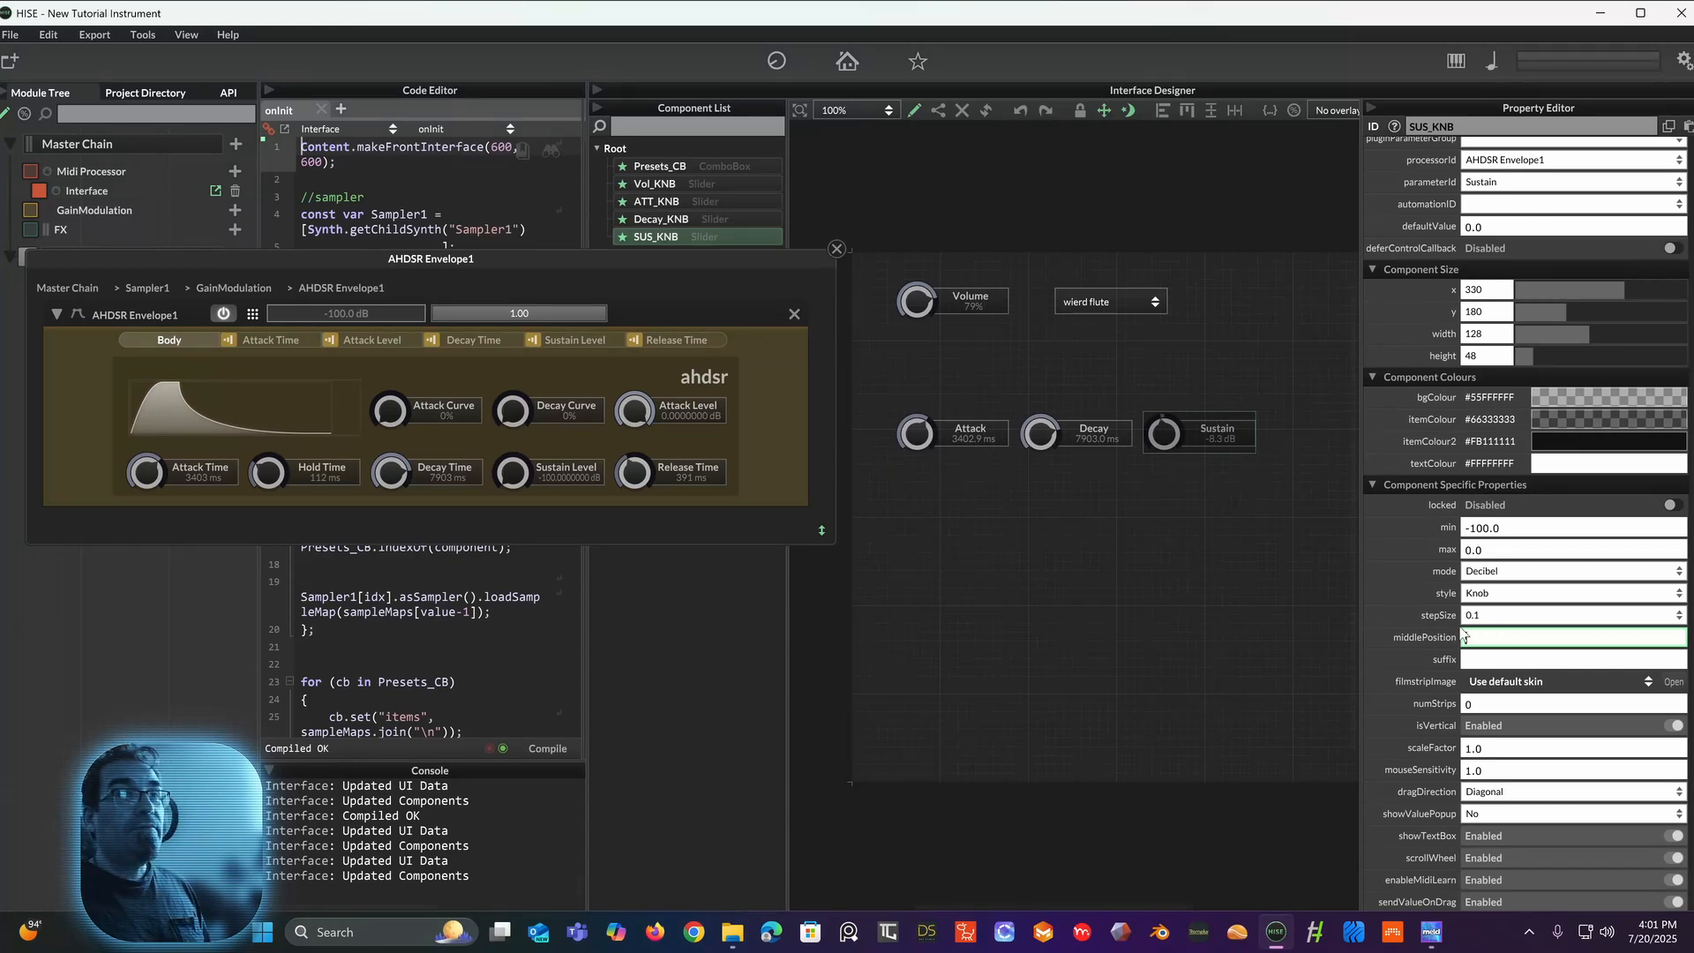
{"action": "type", "text": "-50.0"}
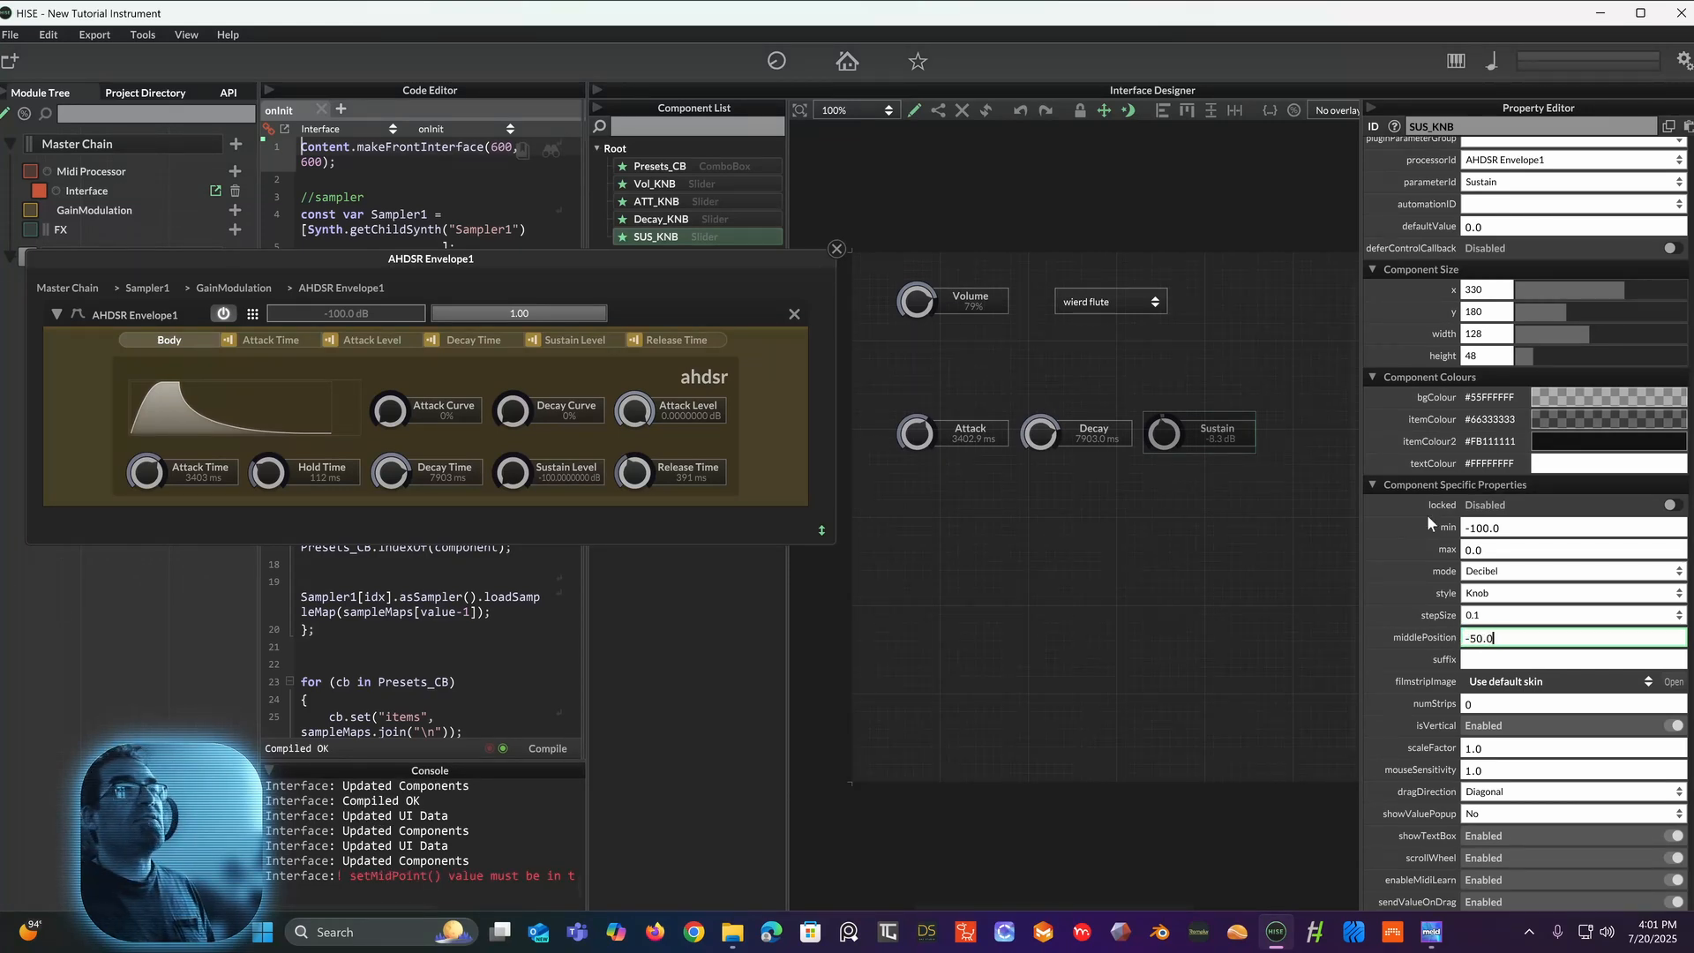
Step: Compile the script and test the Sustain knob, leaving it at about -1.5 dB
{"action": "left_click", "coordinate": [552, 754]}
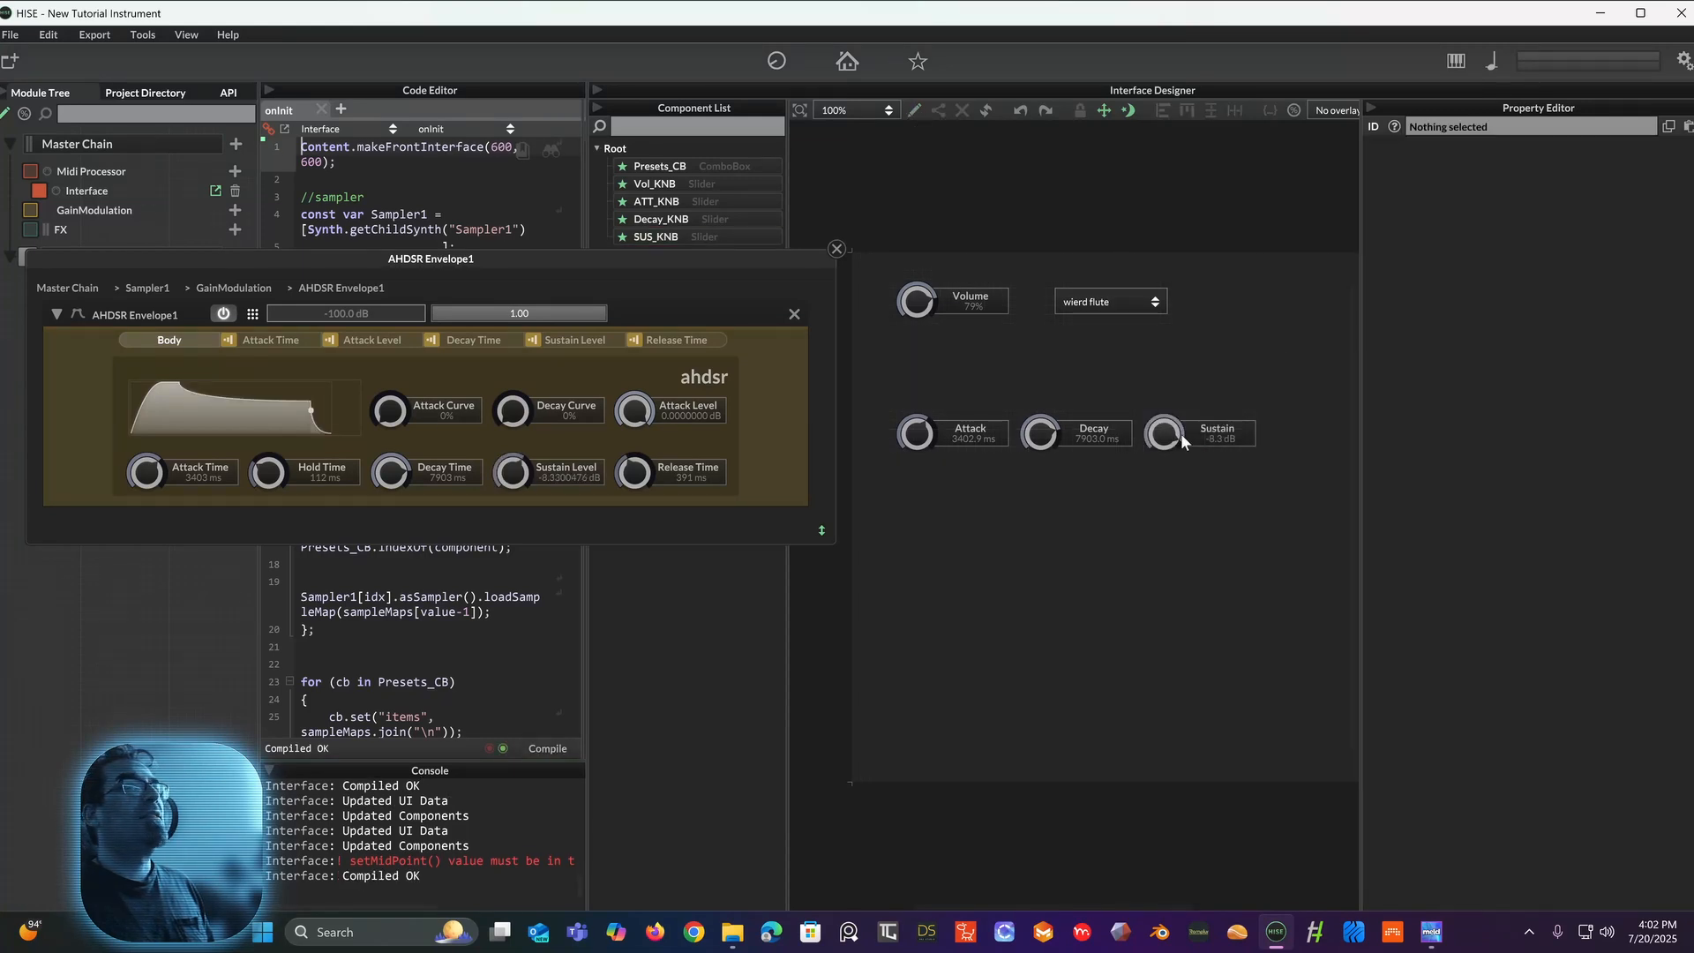
{"action": "left_click_drag", "start_coordinate": [1163, 435], "coordinate": [1039, 185]}
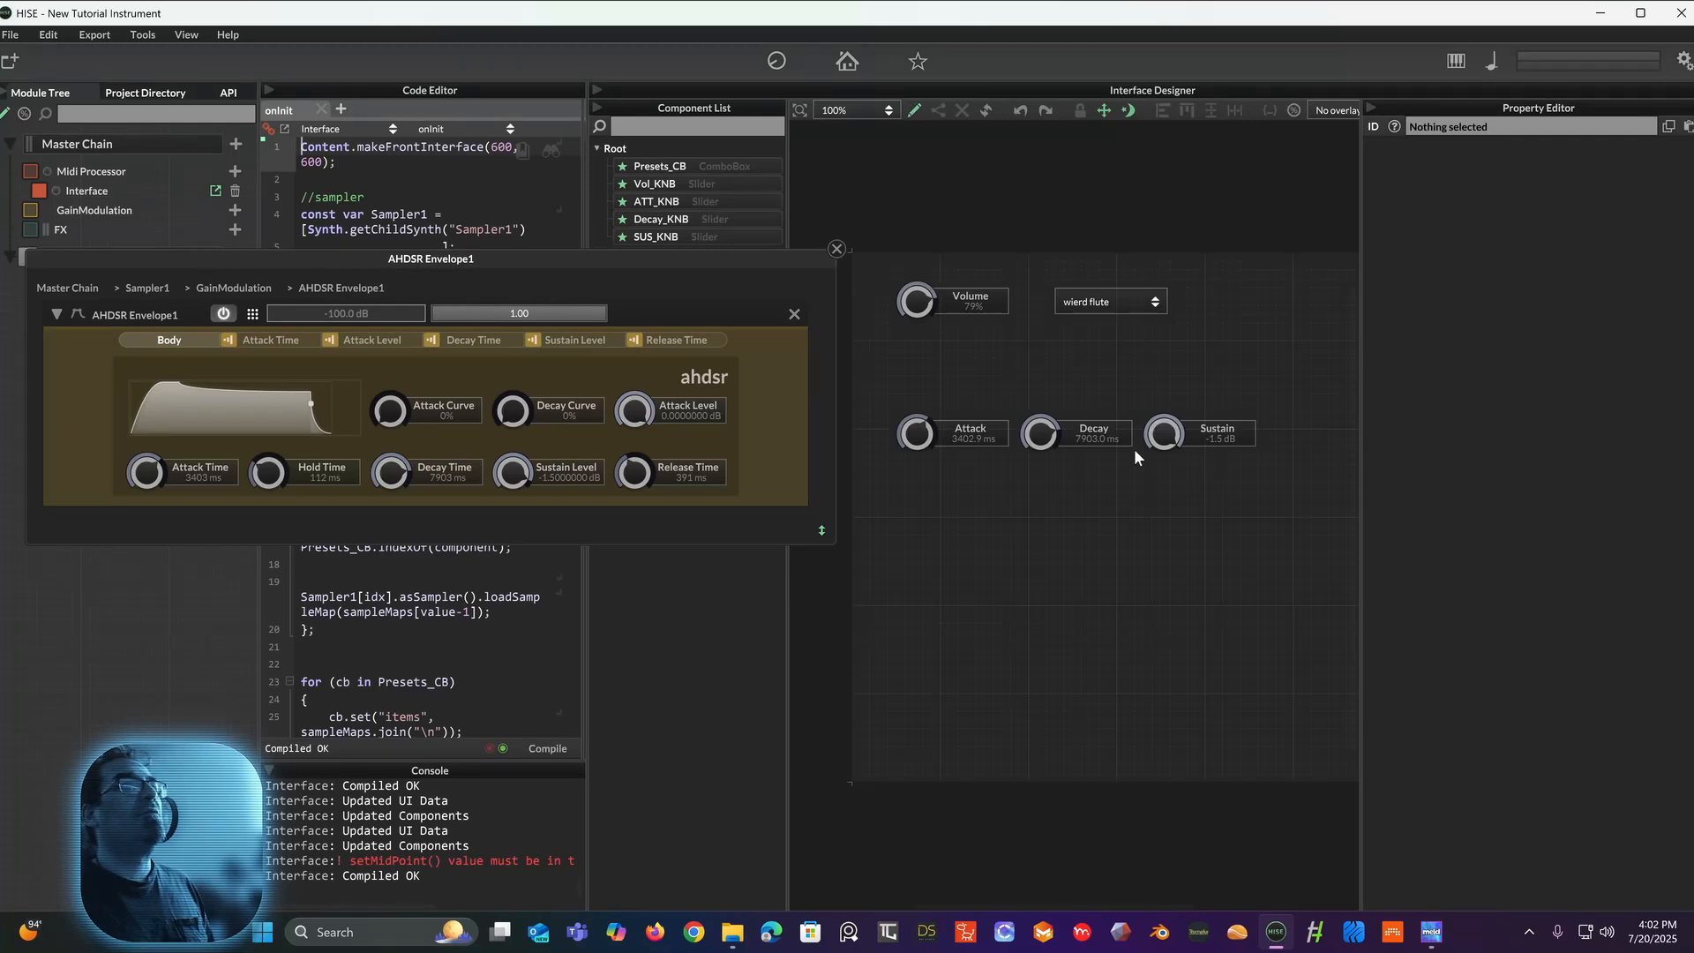
Step: Set the Sustain knob's step size to 0.01
{"action": "left_click", "coordinate": [1178, 441]}
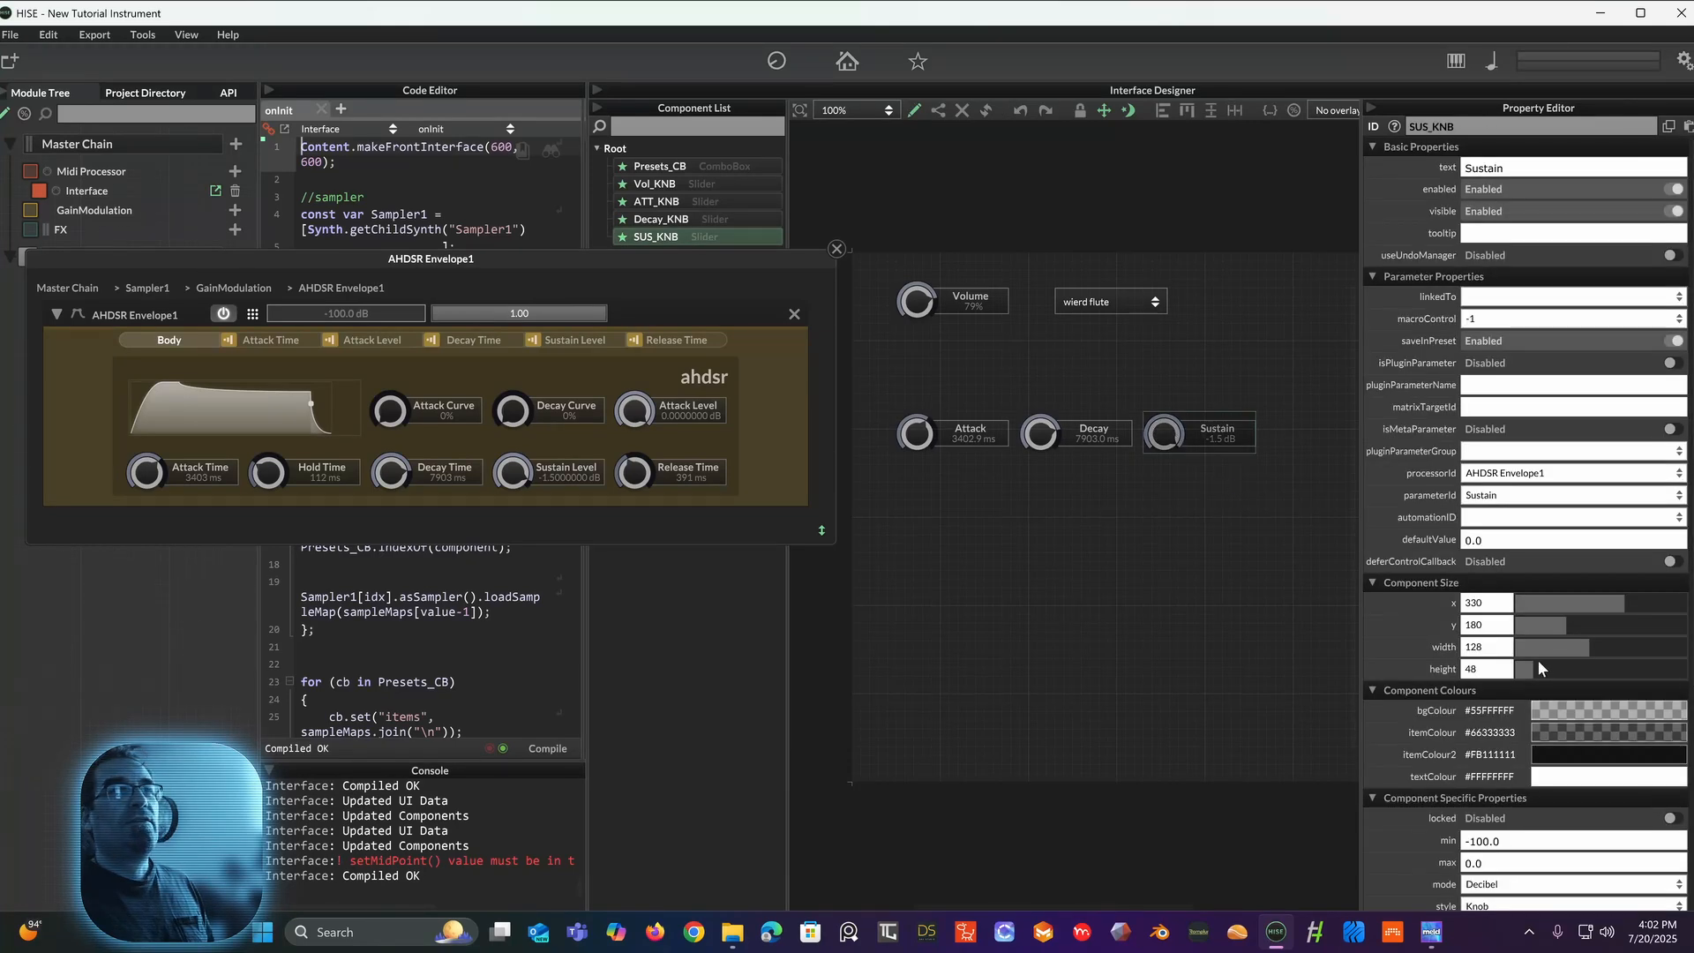
{"action": "scroll", "coordinate": [1517, 667], "scroll_direction": "down", "scroll_amount": 5}
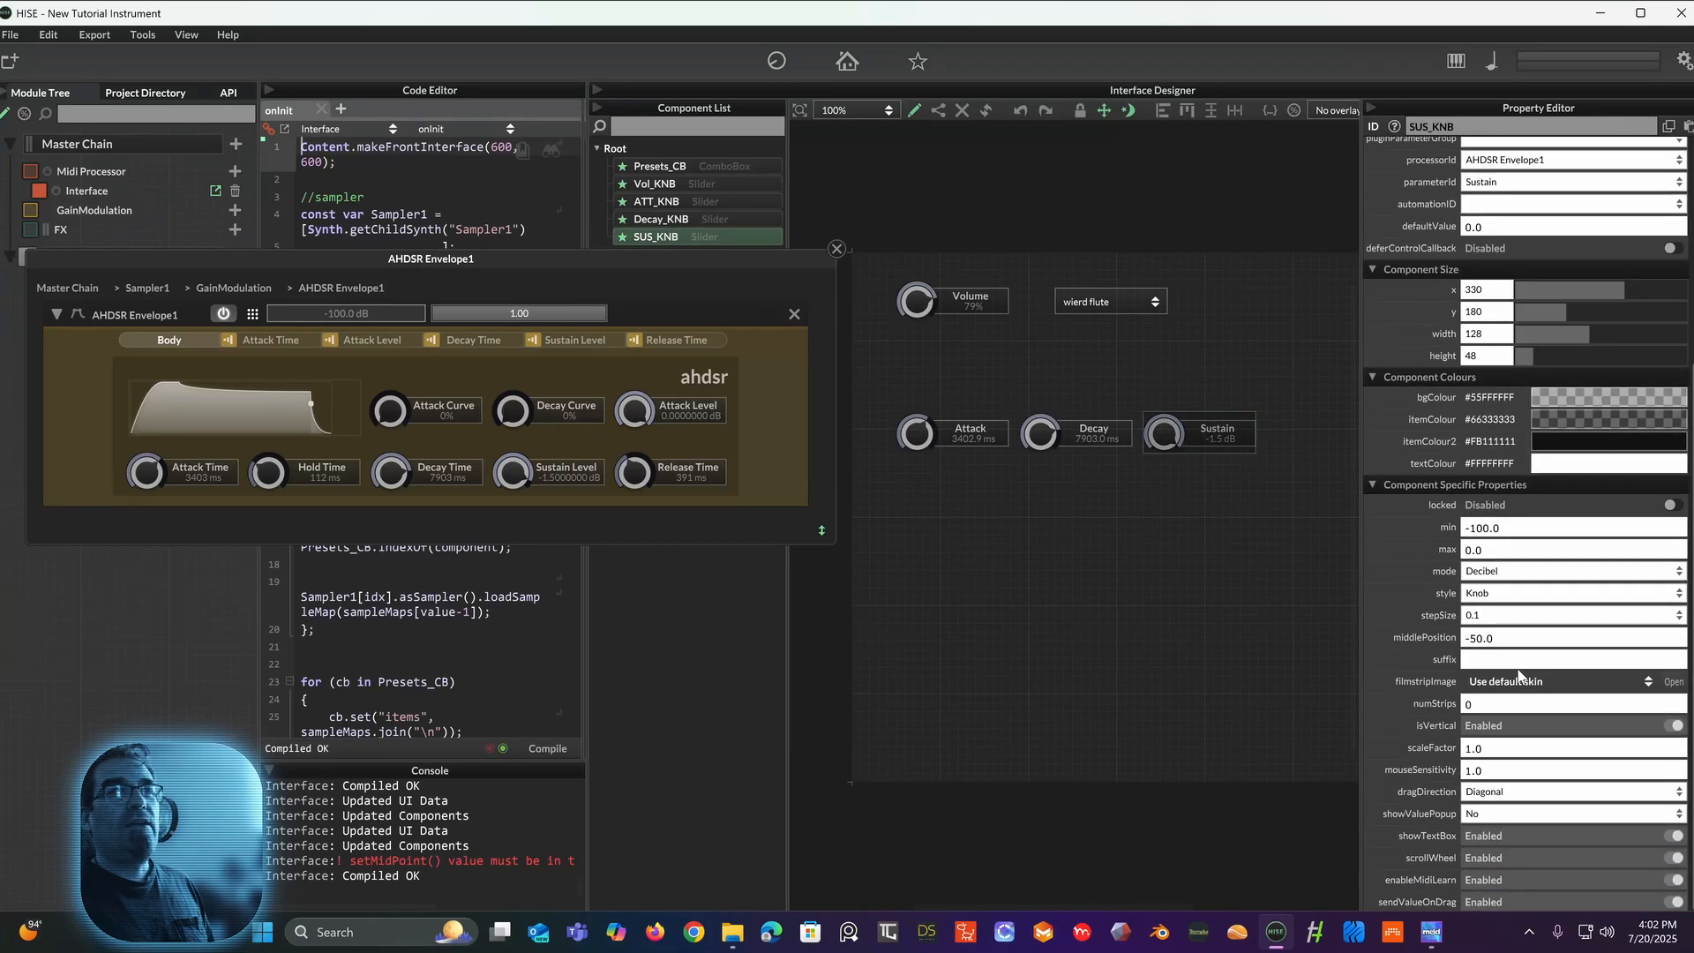
{"action": "left_click", "coordinate": [1480, 619]}
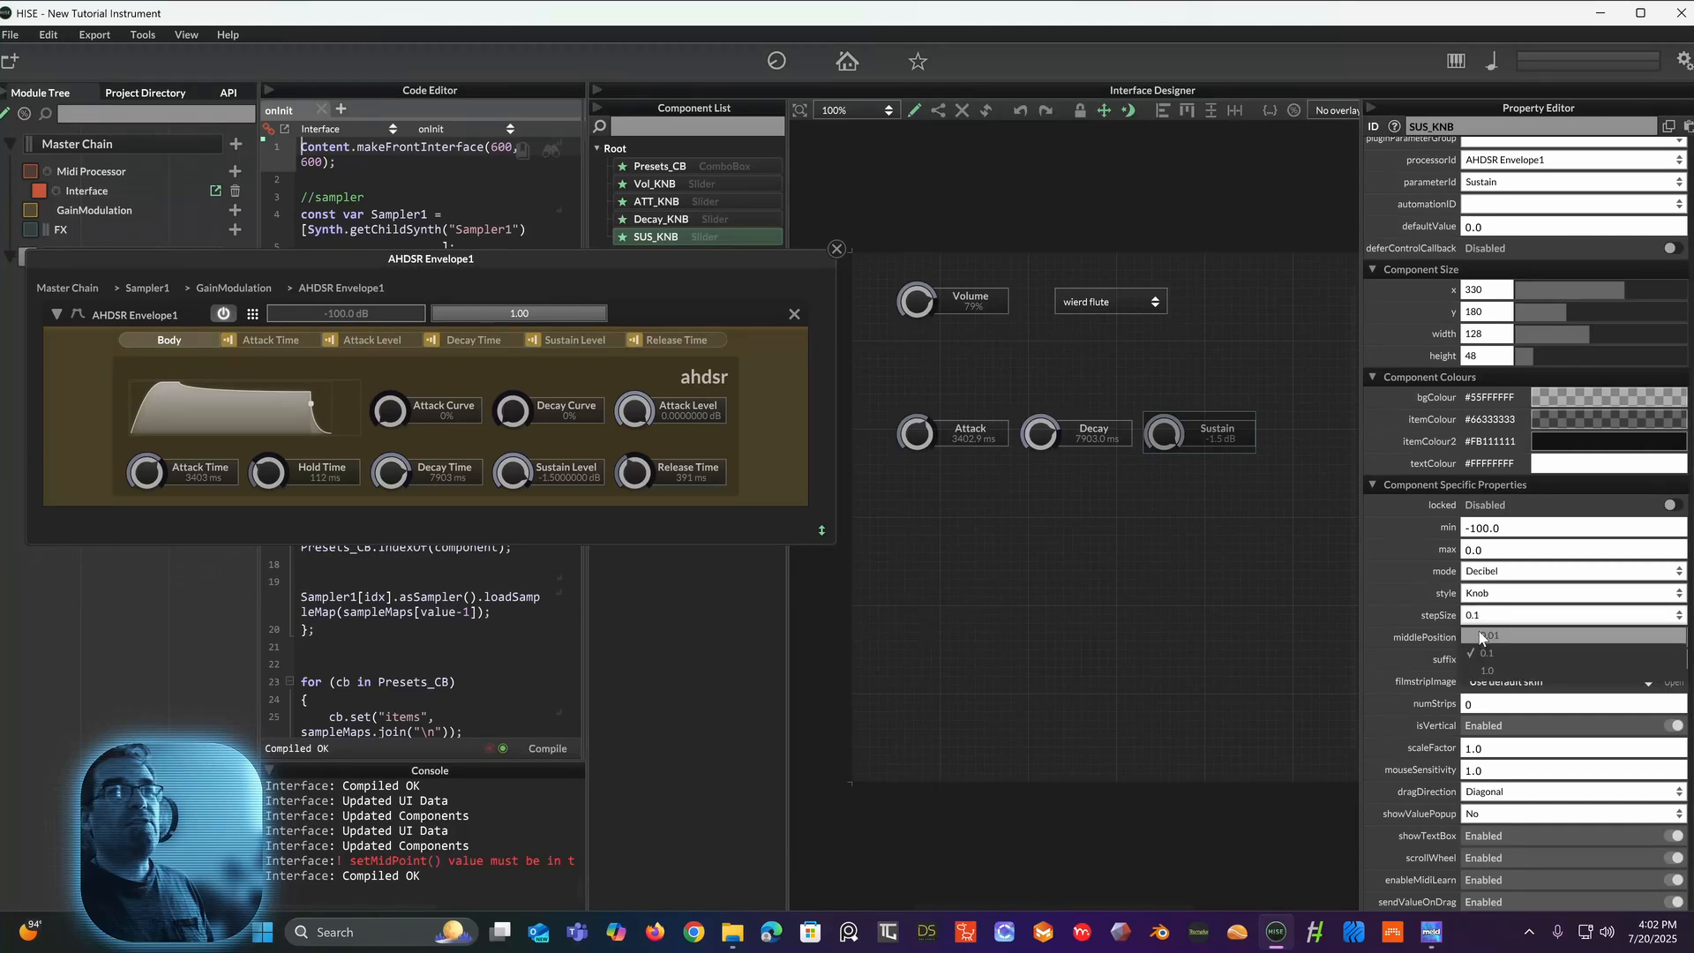
{"action": "left_click", "coordinate": [1478, 635]}
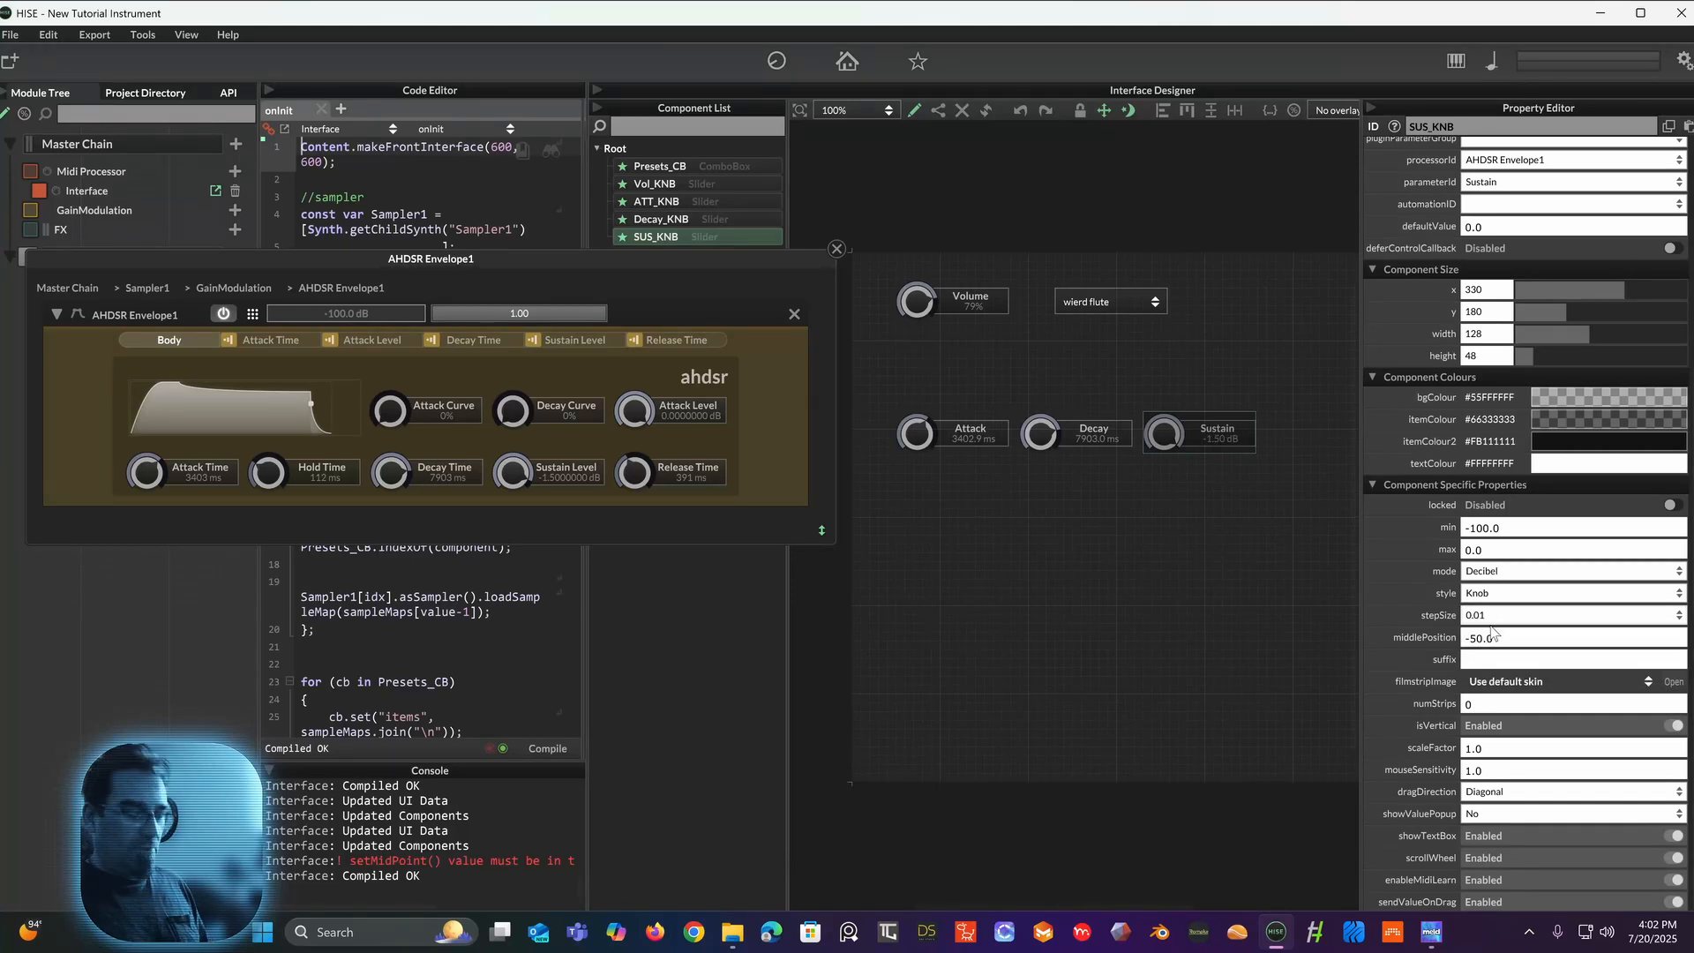
{"action": "left_click", "coordinate": [1488, 613]}
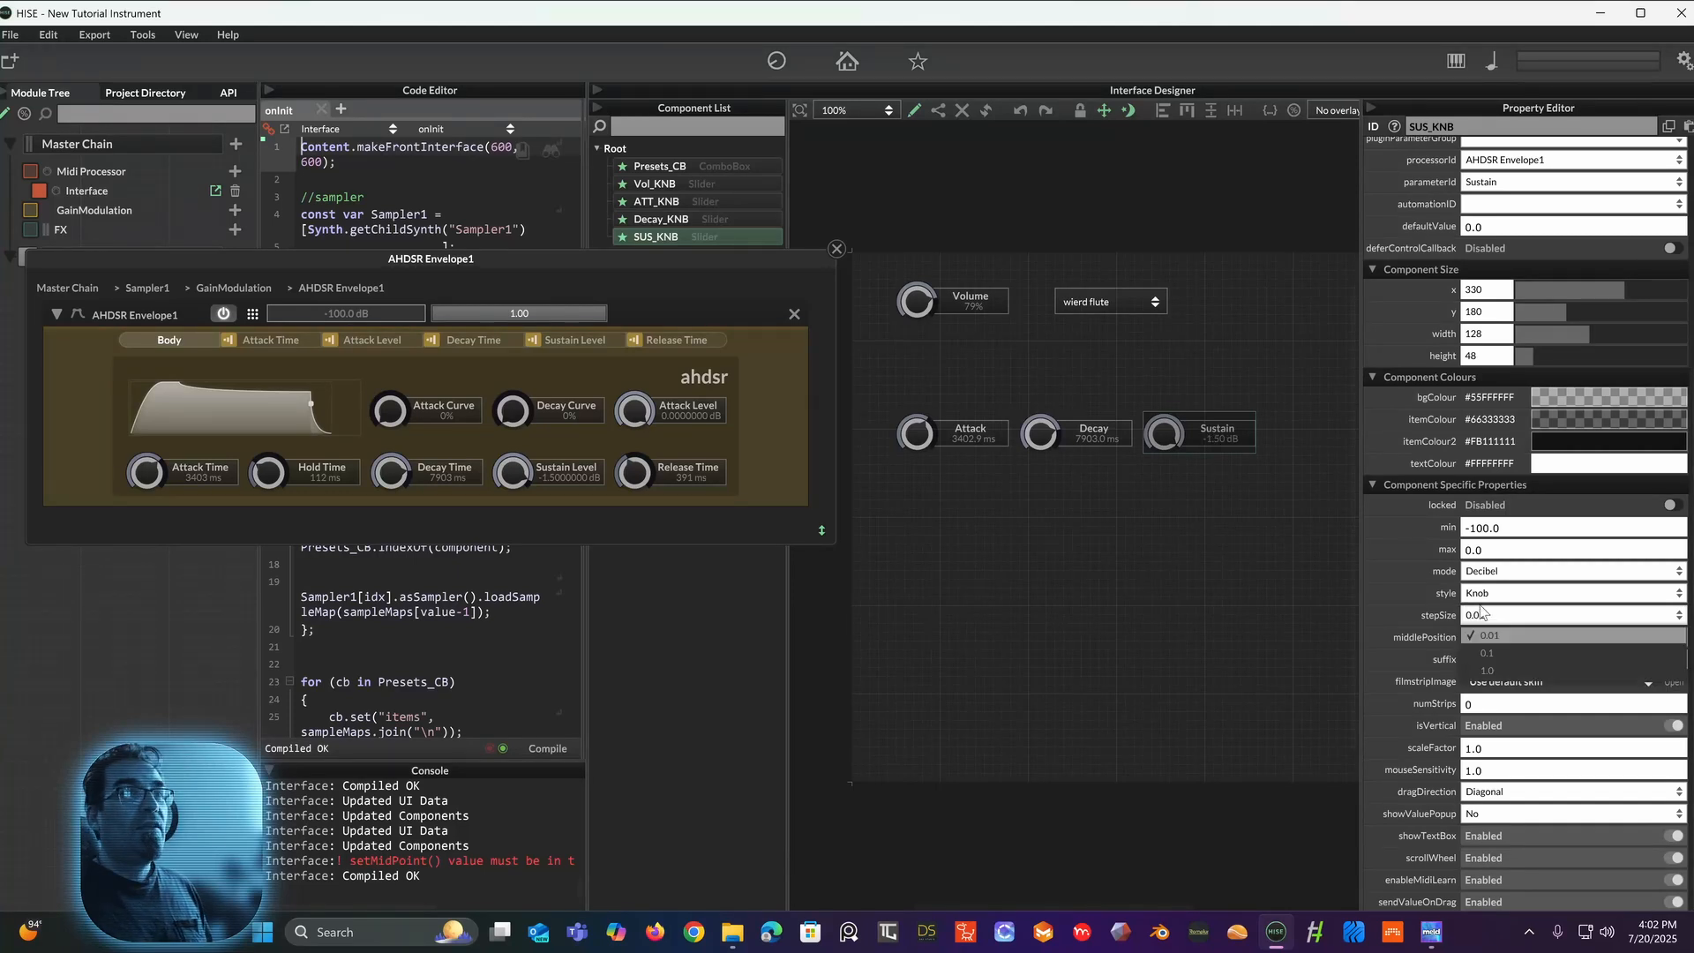
{"action": "left_click", "coordinate": [1077, 615]}
Step: Compile the script, test the Sustain knob by turning it up to 0 dB, and review its range and step settings
{"action": "left_click", "coordinate": [535, 749]}
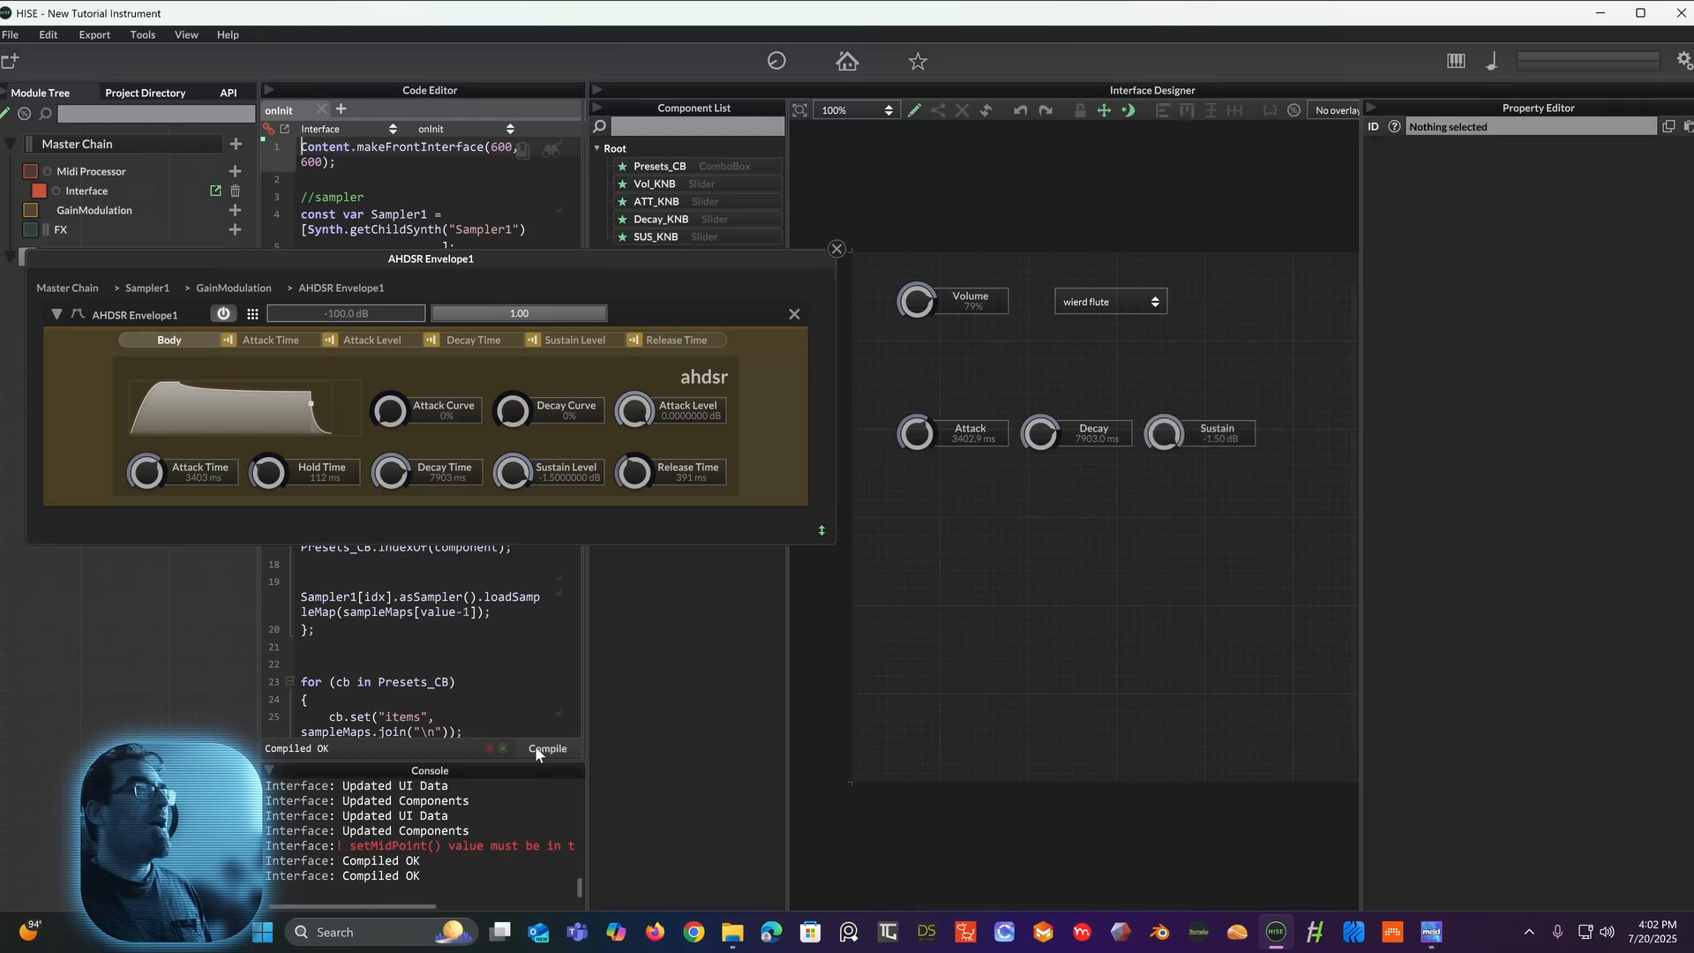
{"action": "left_click", "coordinate": [1197, 424]}
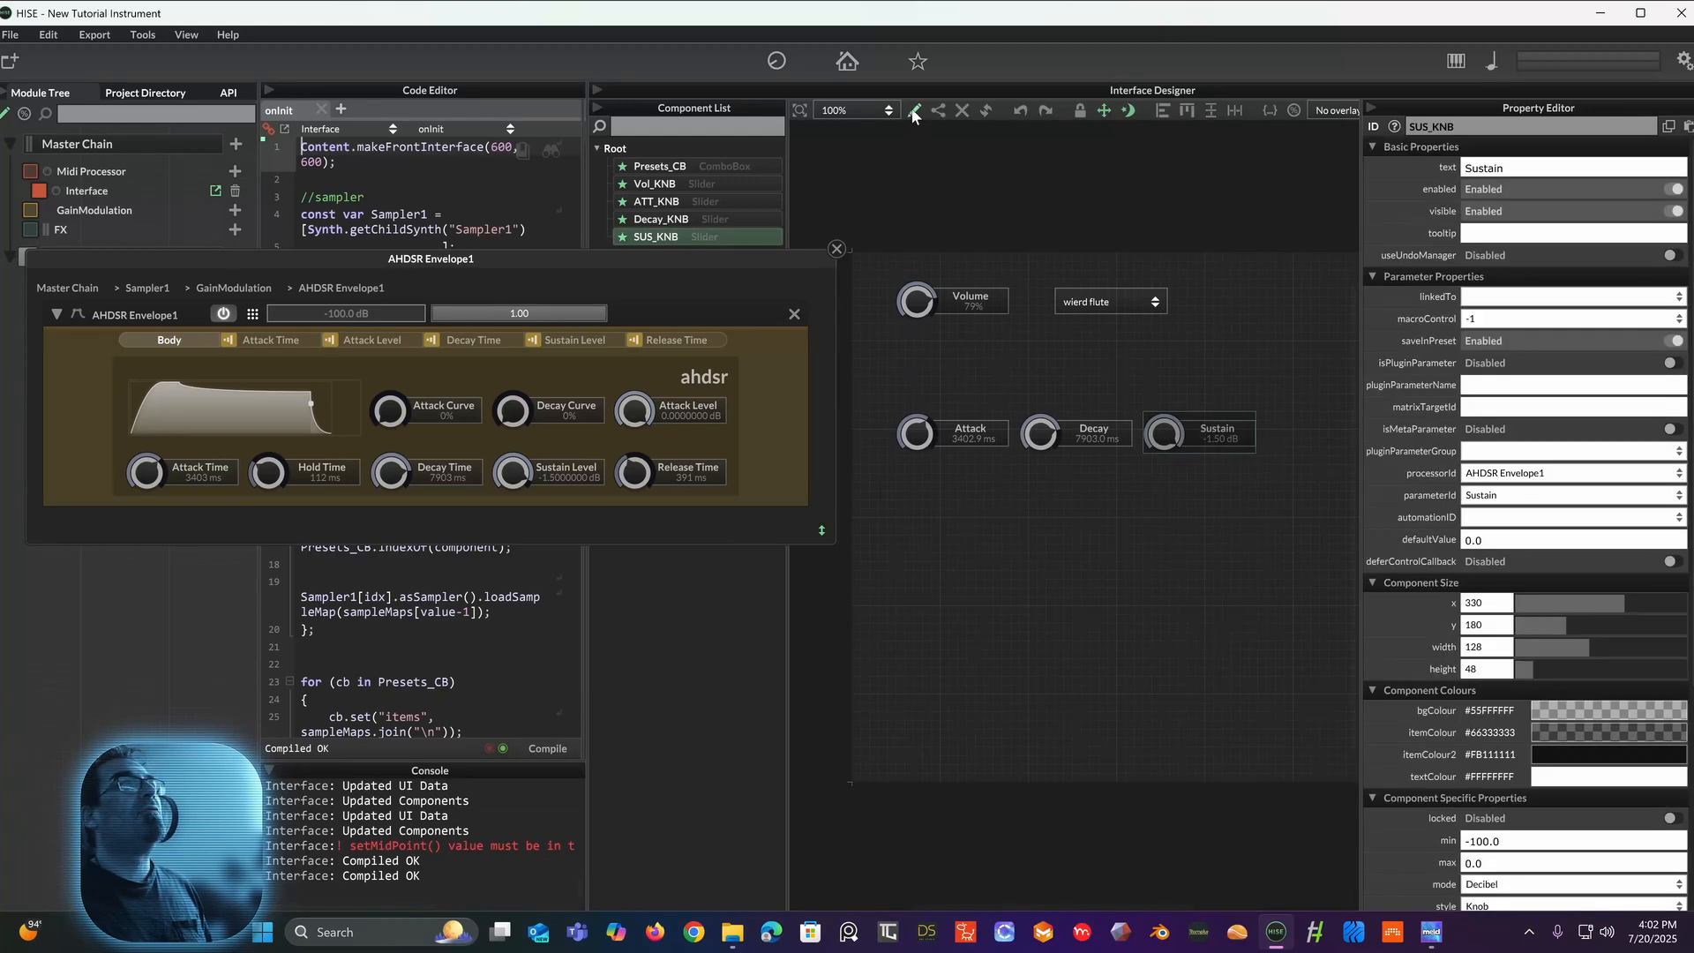
{"action": "left_click", "coordinate": [1051, 300]}
{"action": "left_click_drag", "start_coordinate": [1163, 436], "coordinate": [1119, 443]}
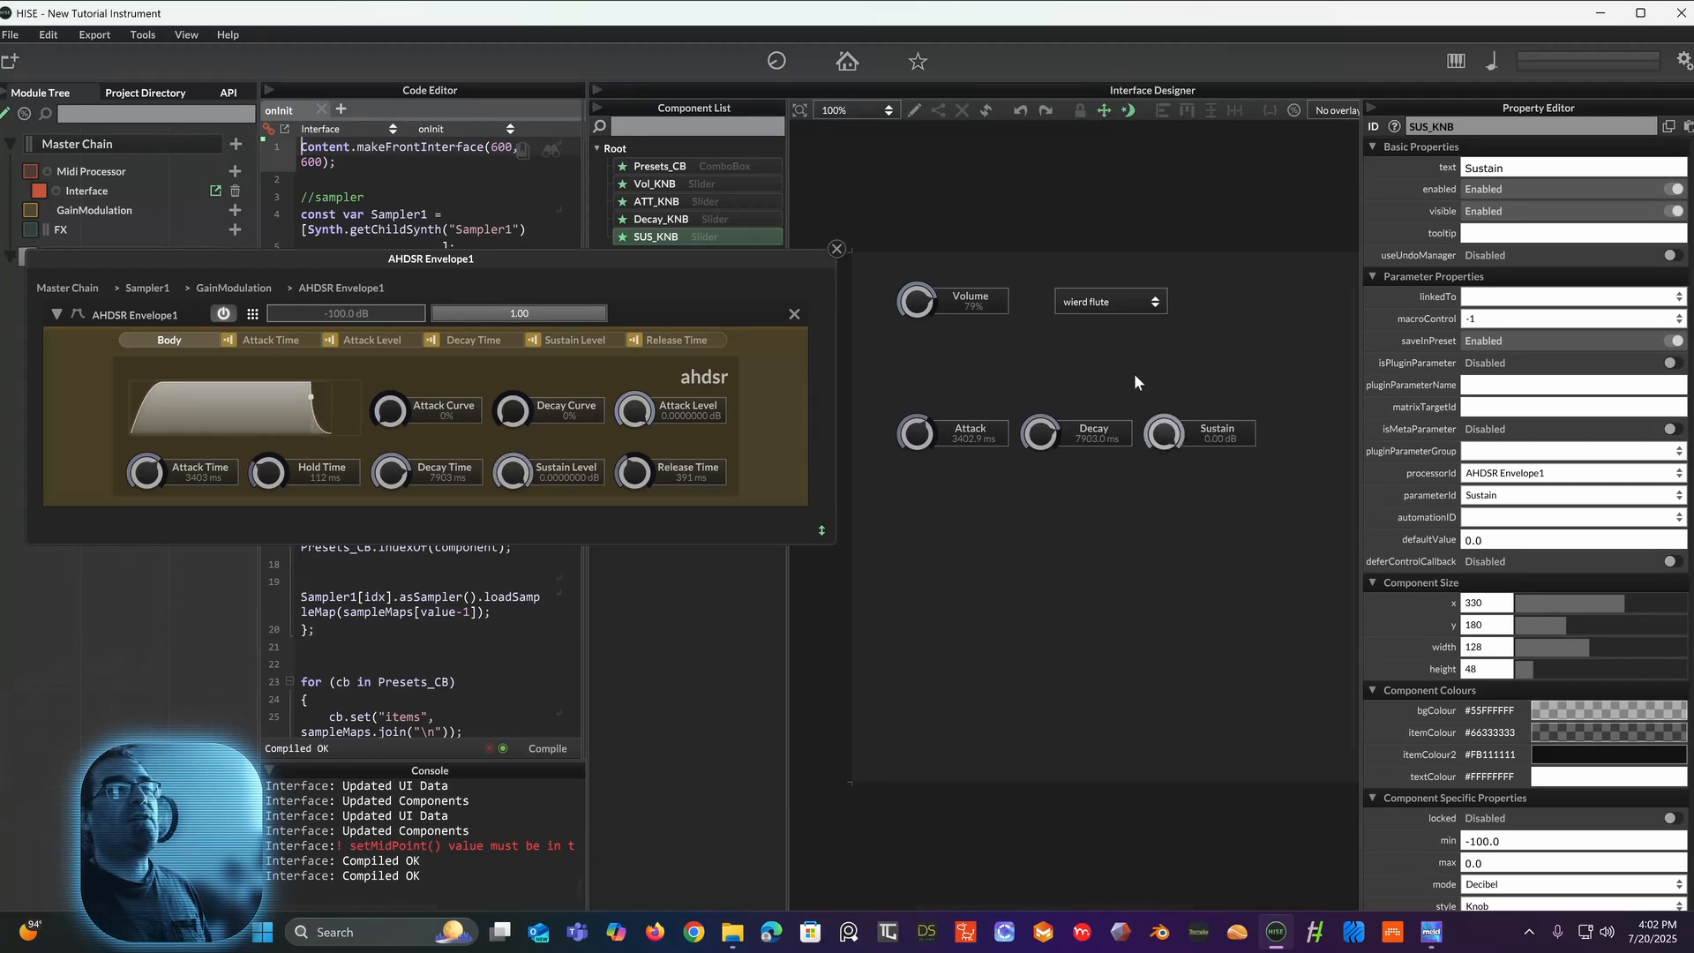
{"action": "scroll", "coordinate": [1461, 609], "scroll_direction": "down", "scroll_amount": 5}
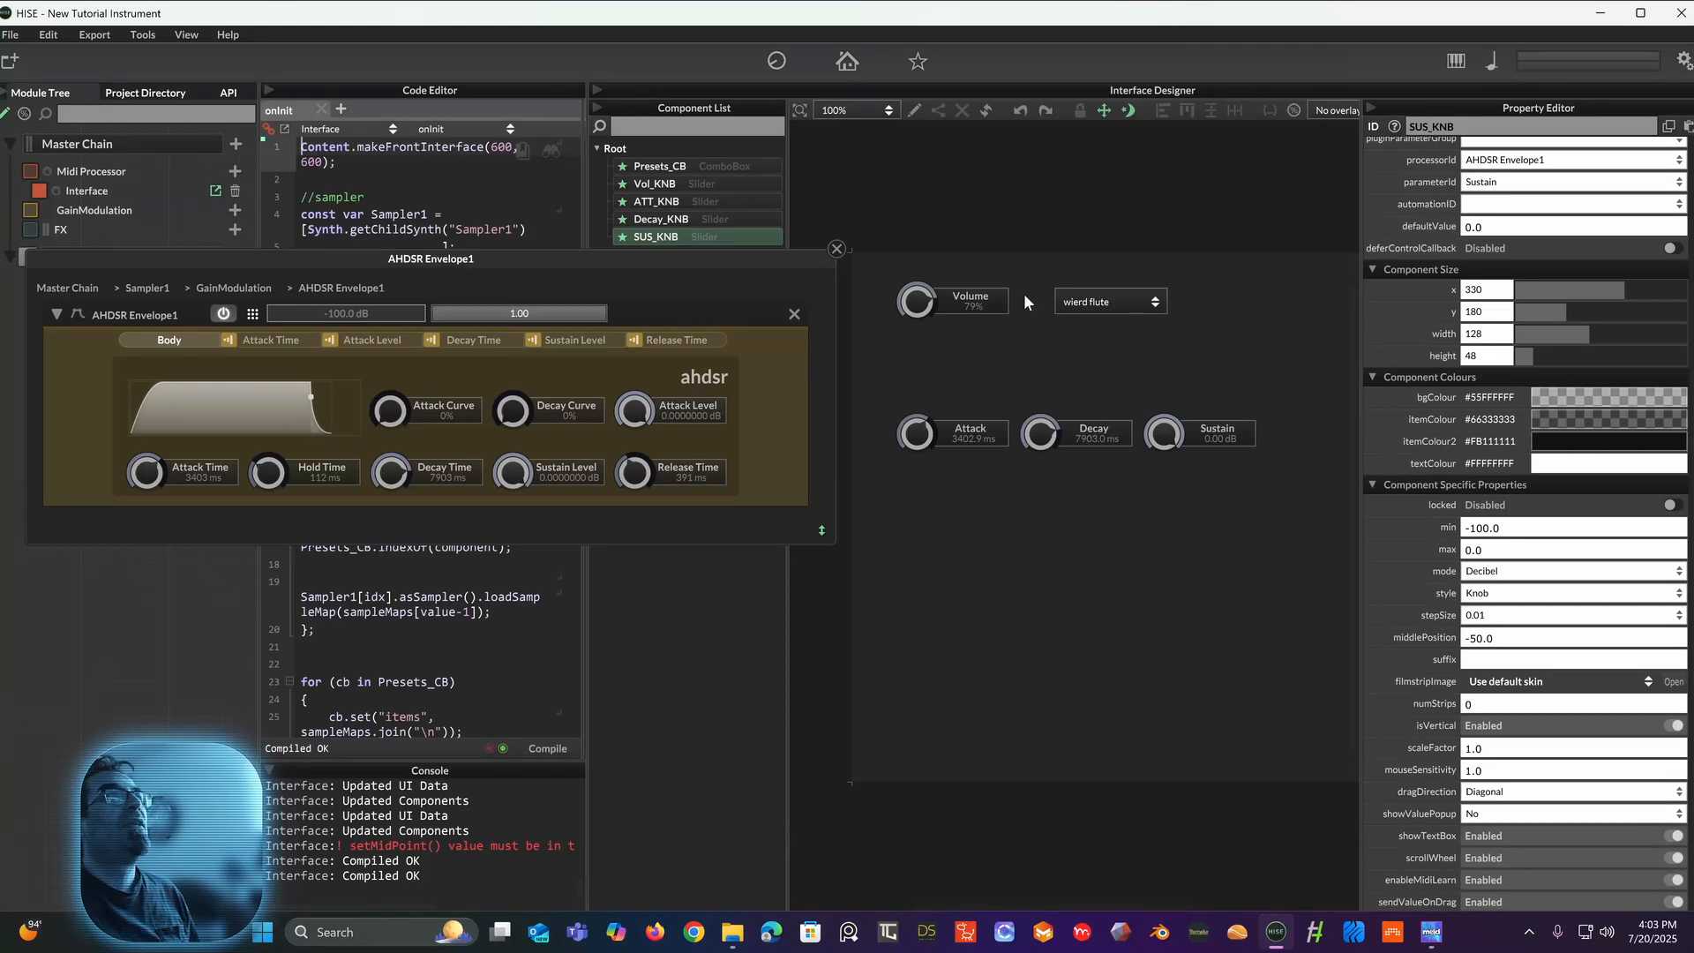
Step: Duplicate the Sustain knob and place the copy beside it at x 470, y 180
{"action": "right_click", "coordinate": [1114, 574]}
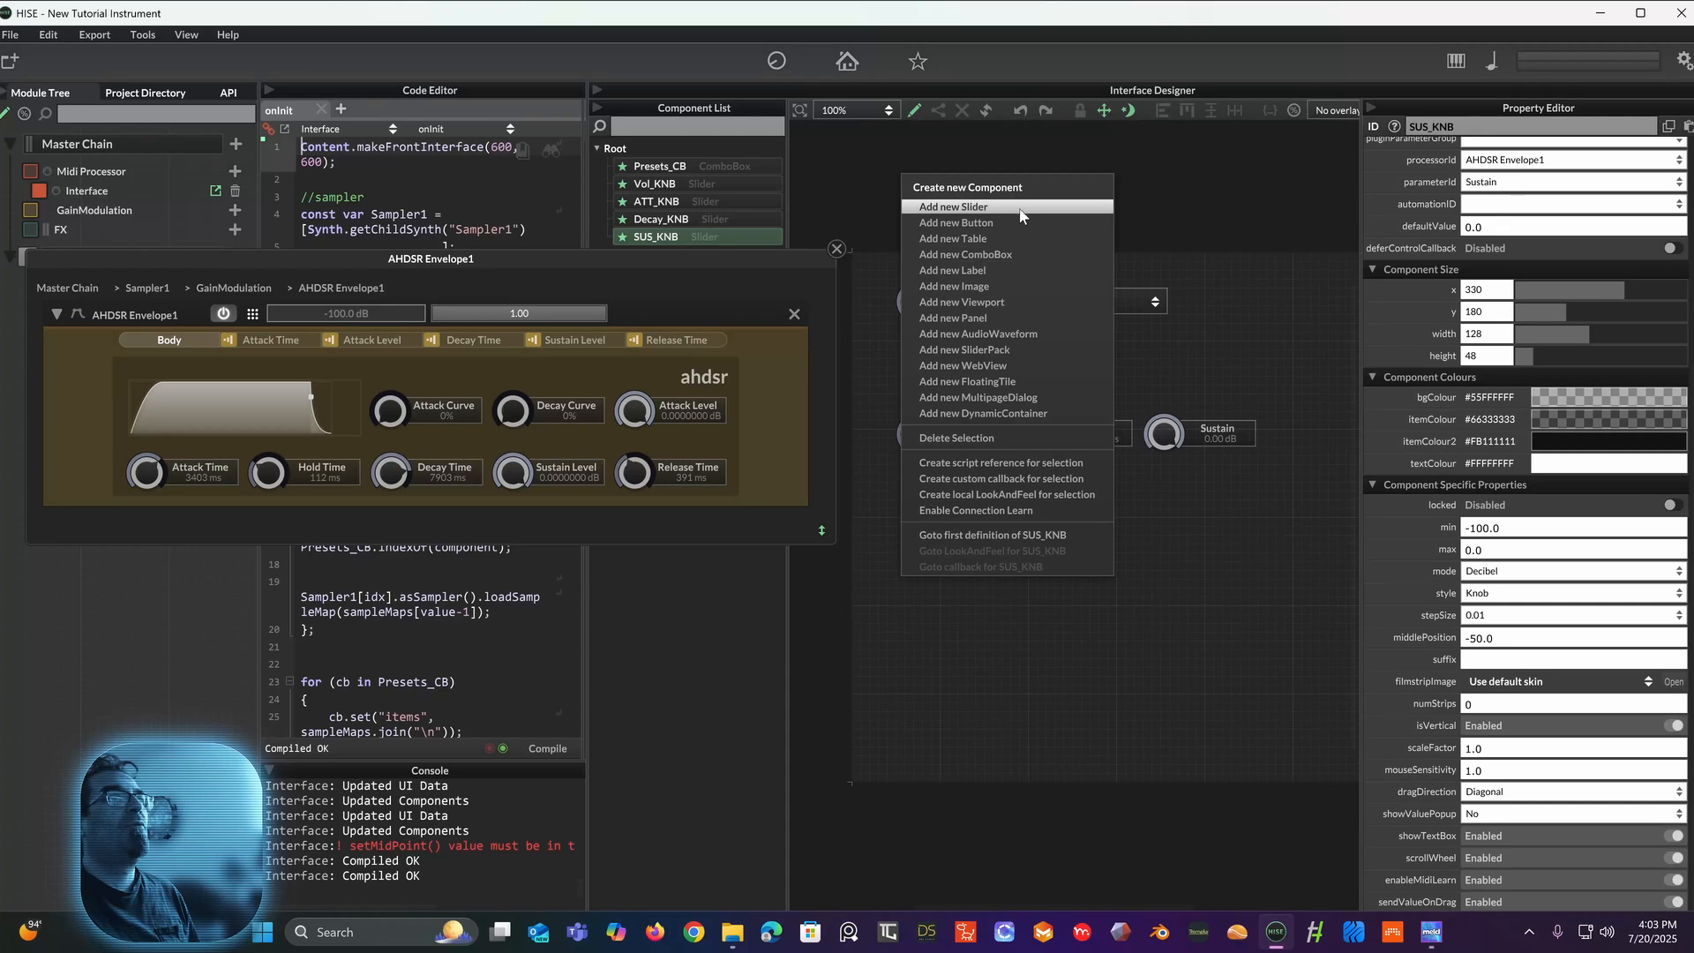
{"action": "left_click", "coordinate": [1236, 438]}
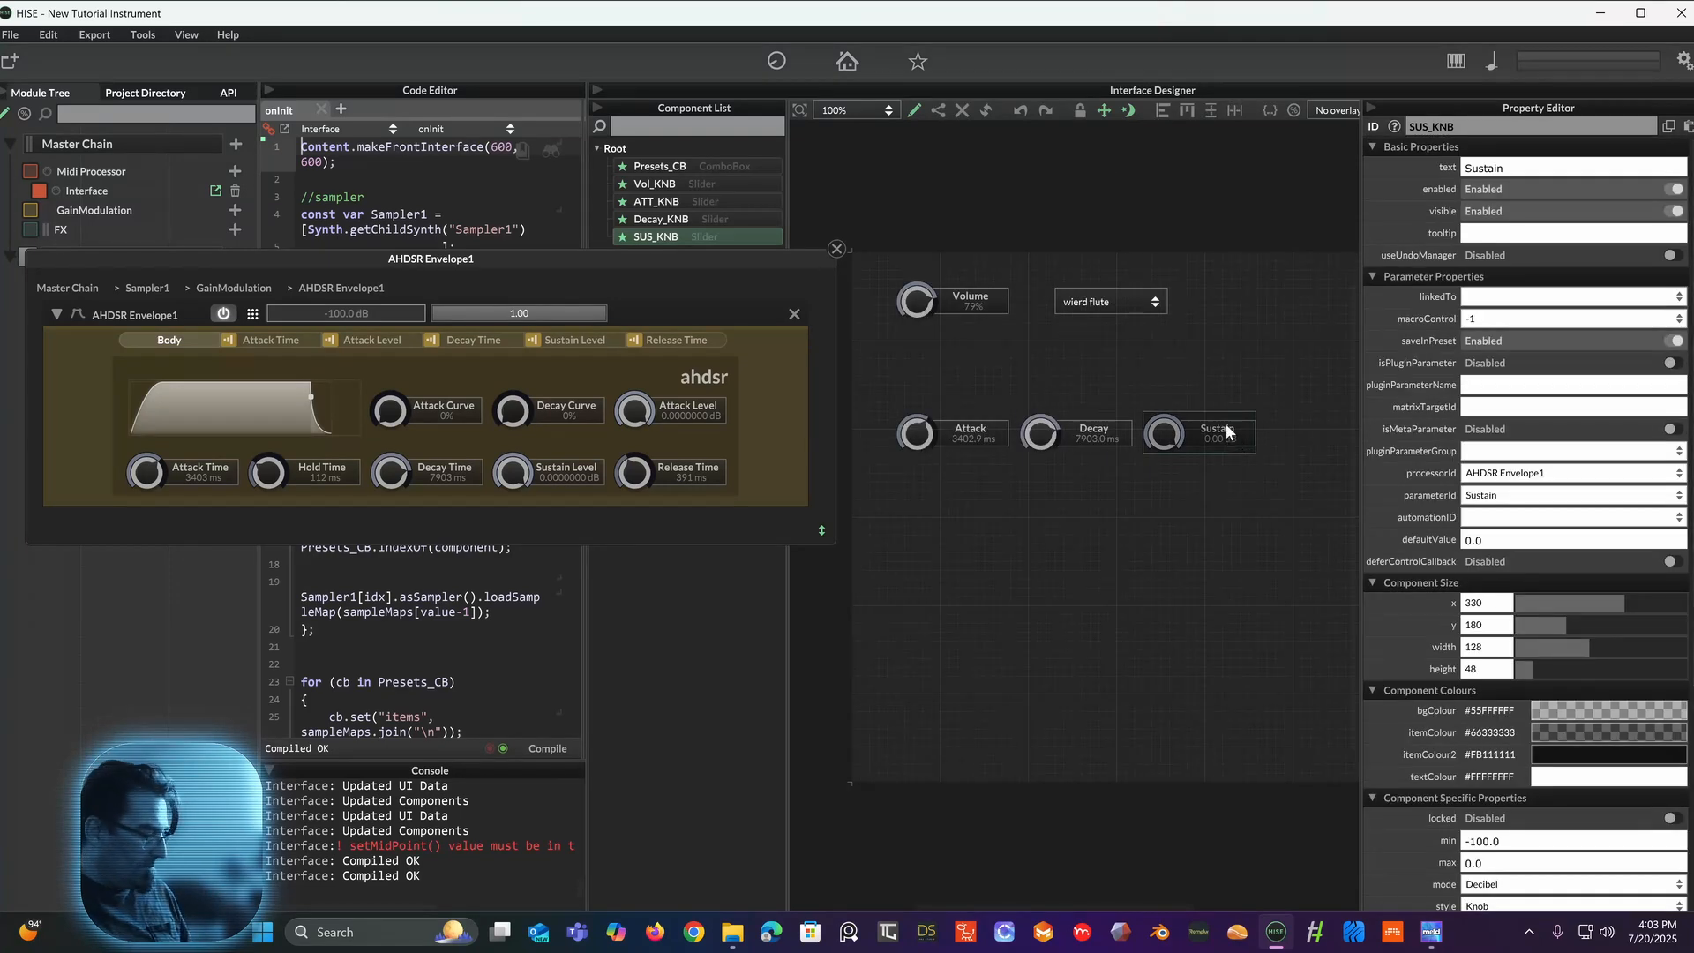
{"action": "left_click_drag", "start_coordinate": [1226, 420], "coordinate": [1307, 437]}
{"action": "left_click", "coordinate": [1225, 519]}
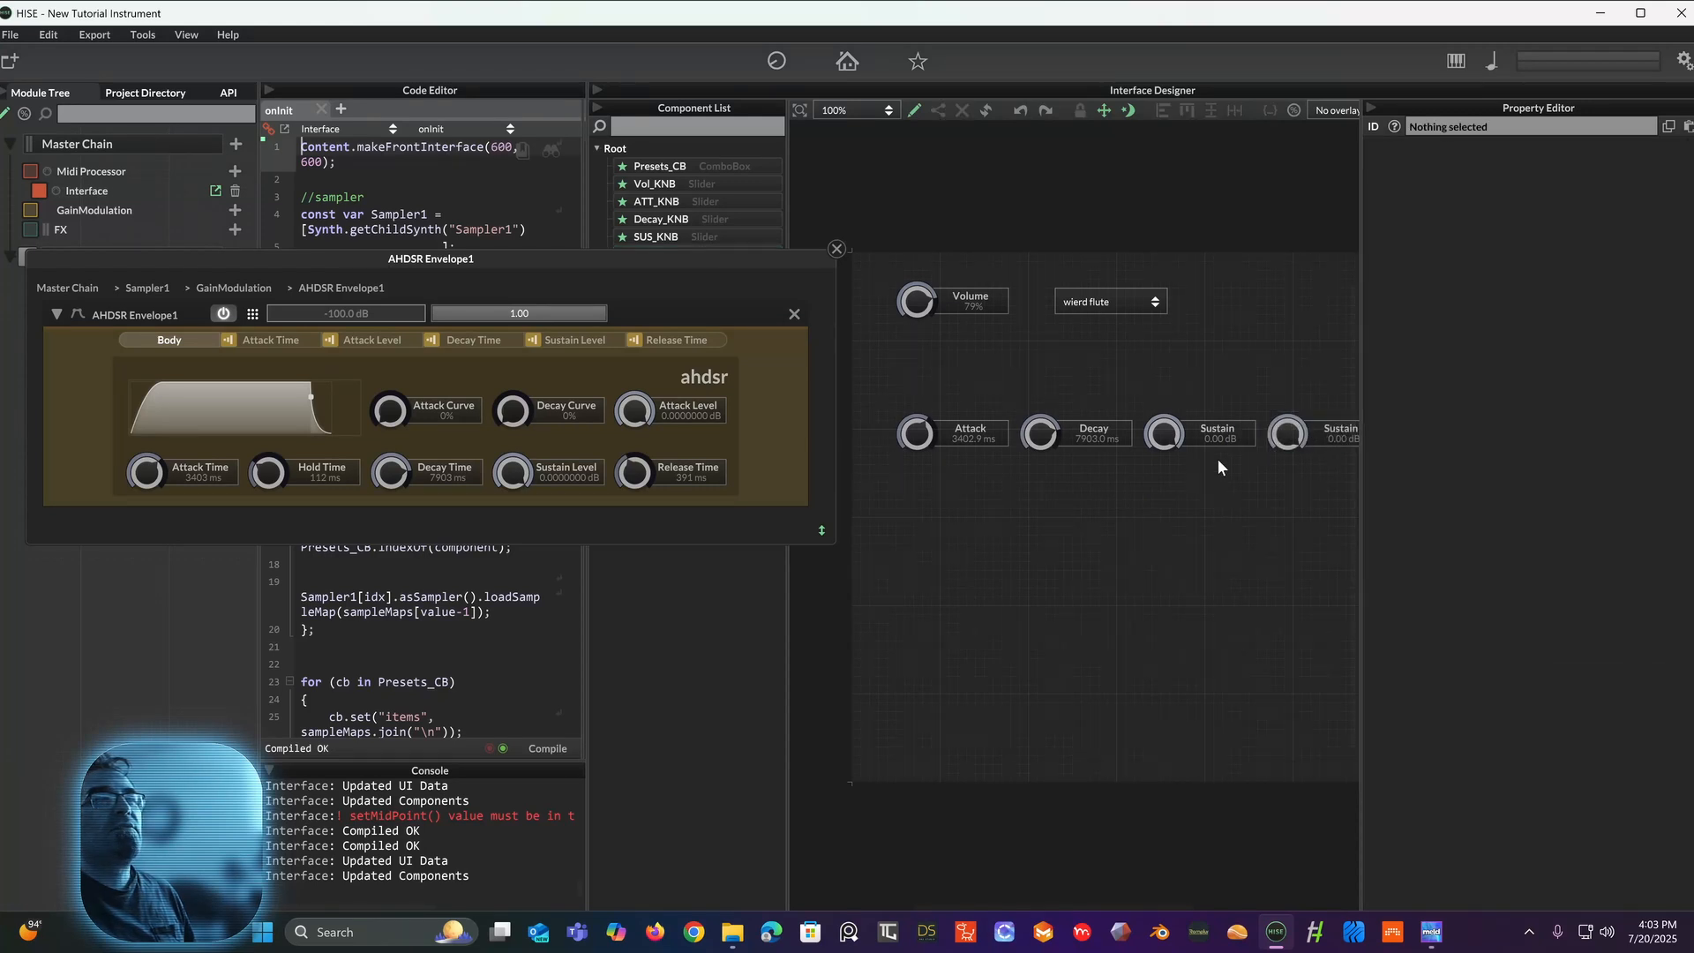
Step: Change the ID of the duplicated Sustain knob to Rel_KNB
{"action": "left_click", "coordinate": [1301, 439]}
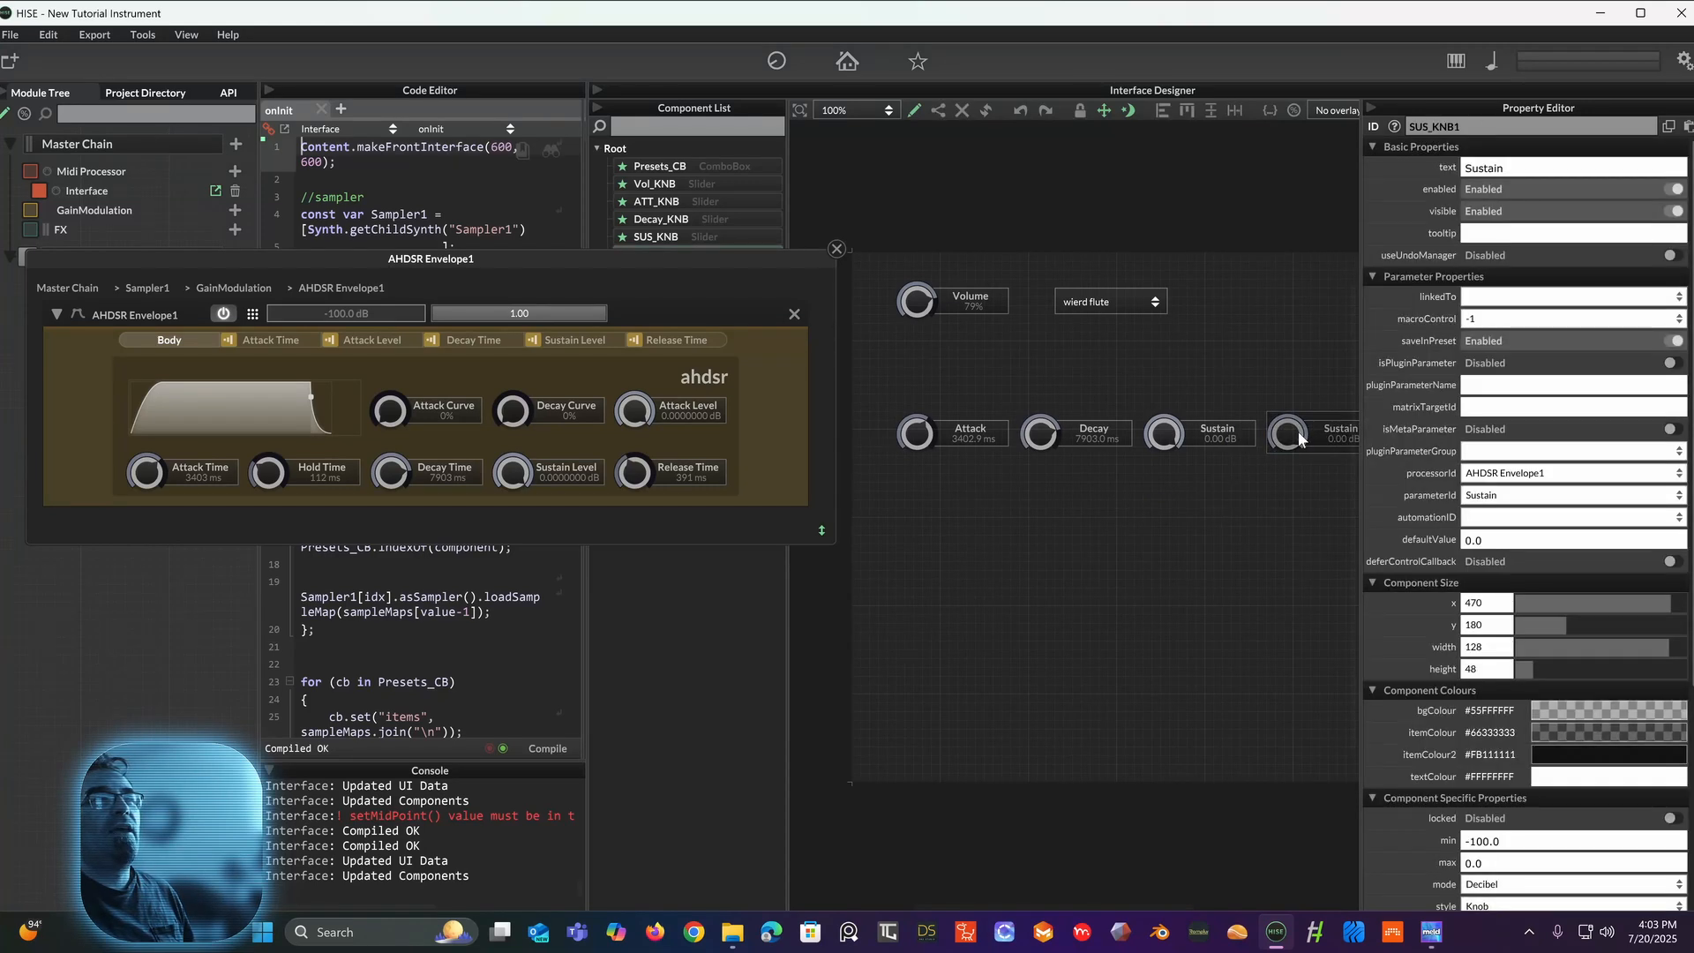
{"action": "left_click", "coordinate": [1428, 127]}
{"action": "left_click_drag", "start_coordinate": [1428, 129], "coordinate": [1401, 129]}
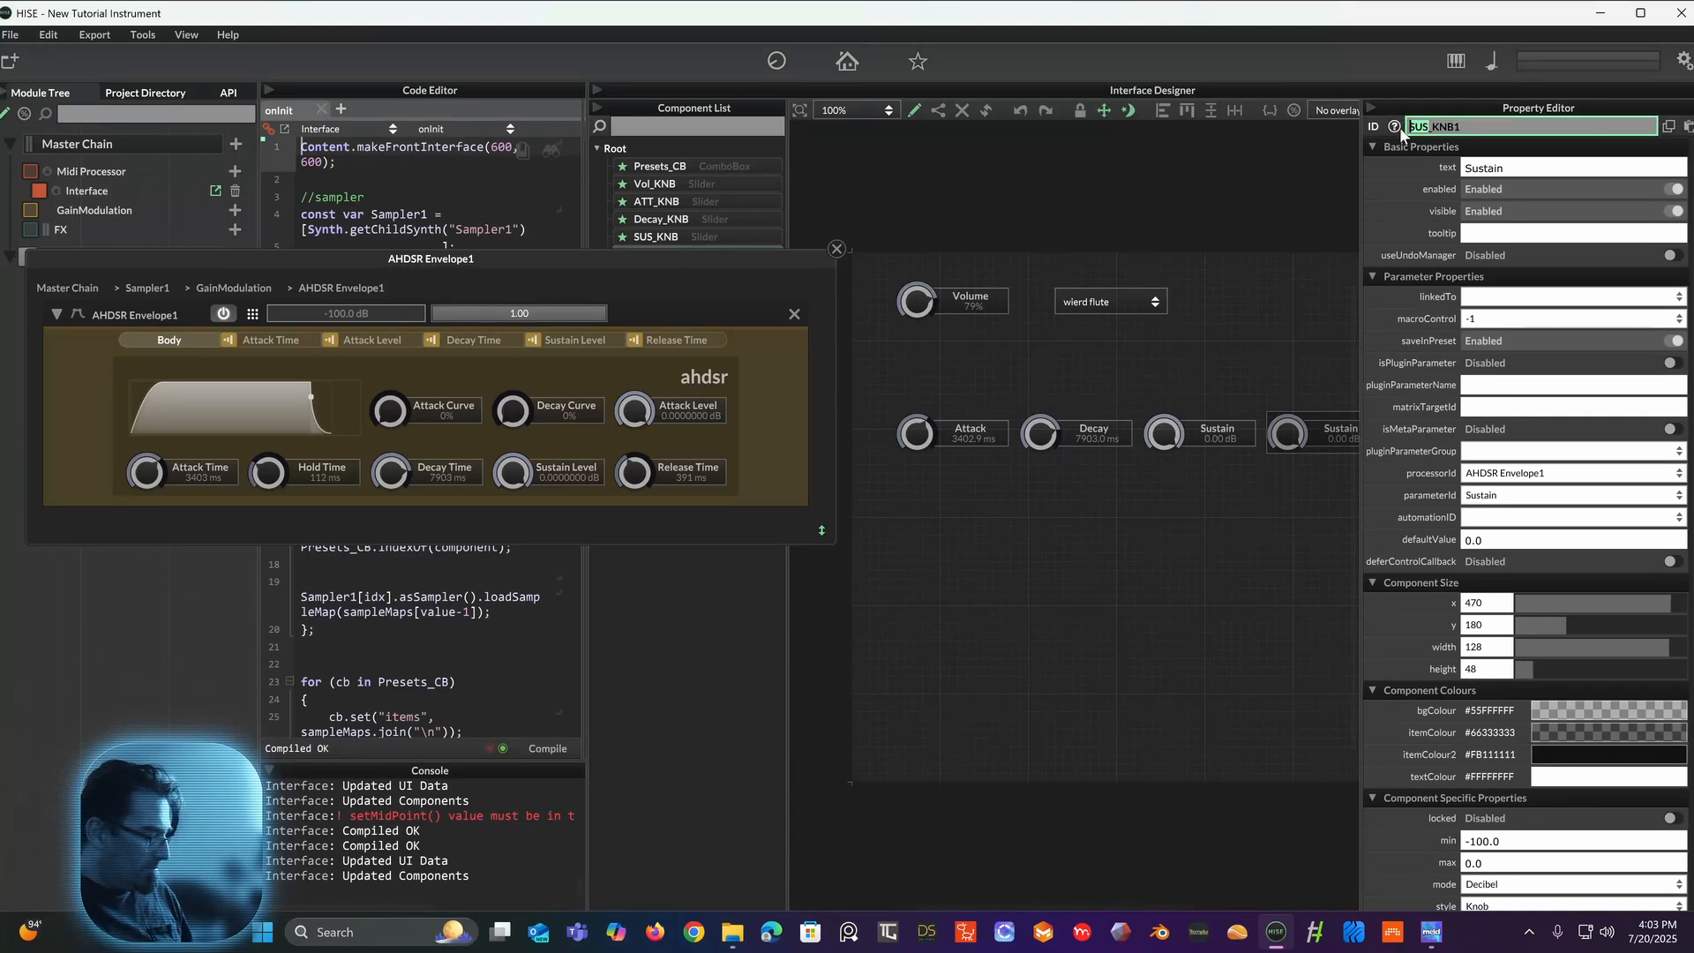
{"action": "type", "text": "Rel"}
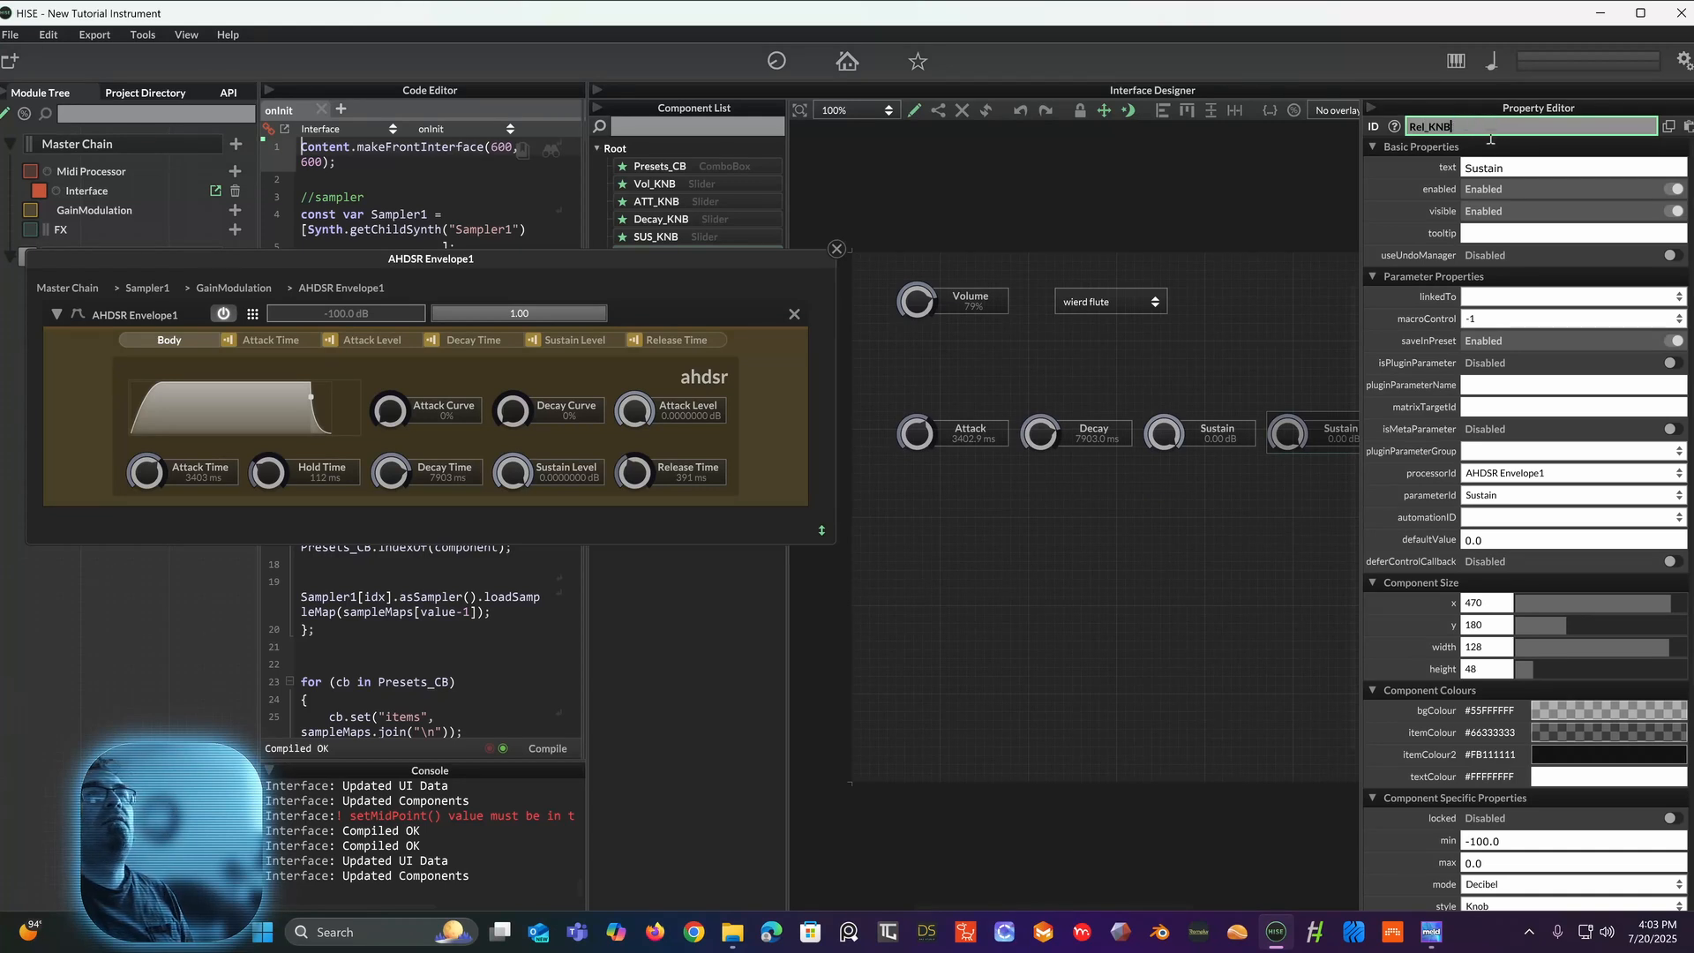
{"action": "key", "text": "Return"}
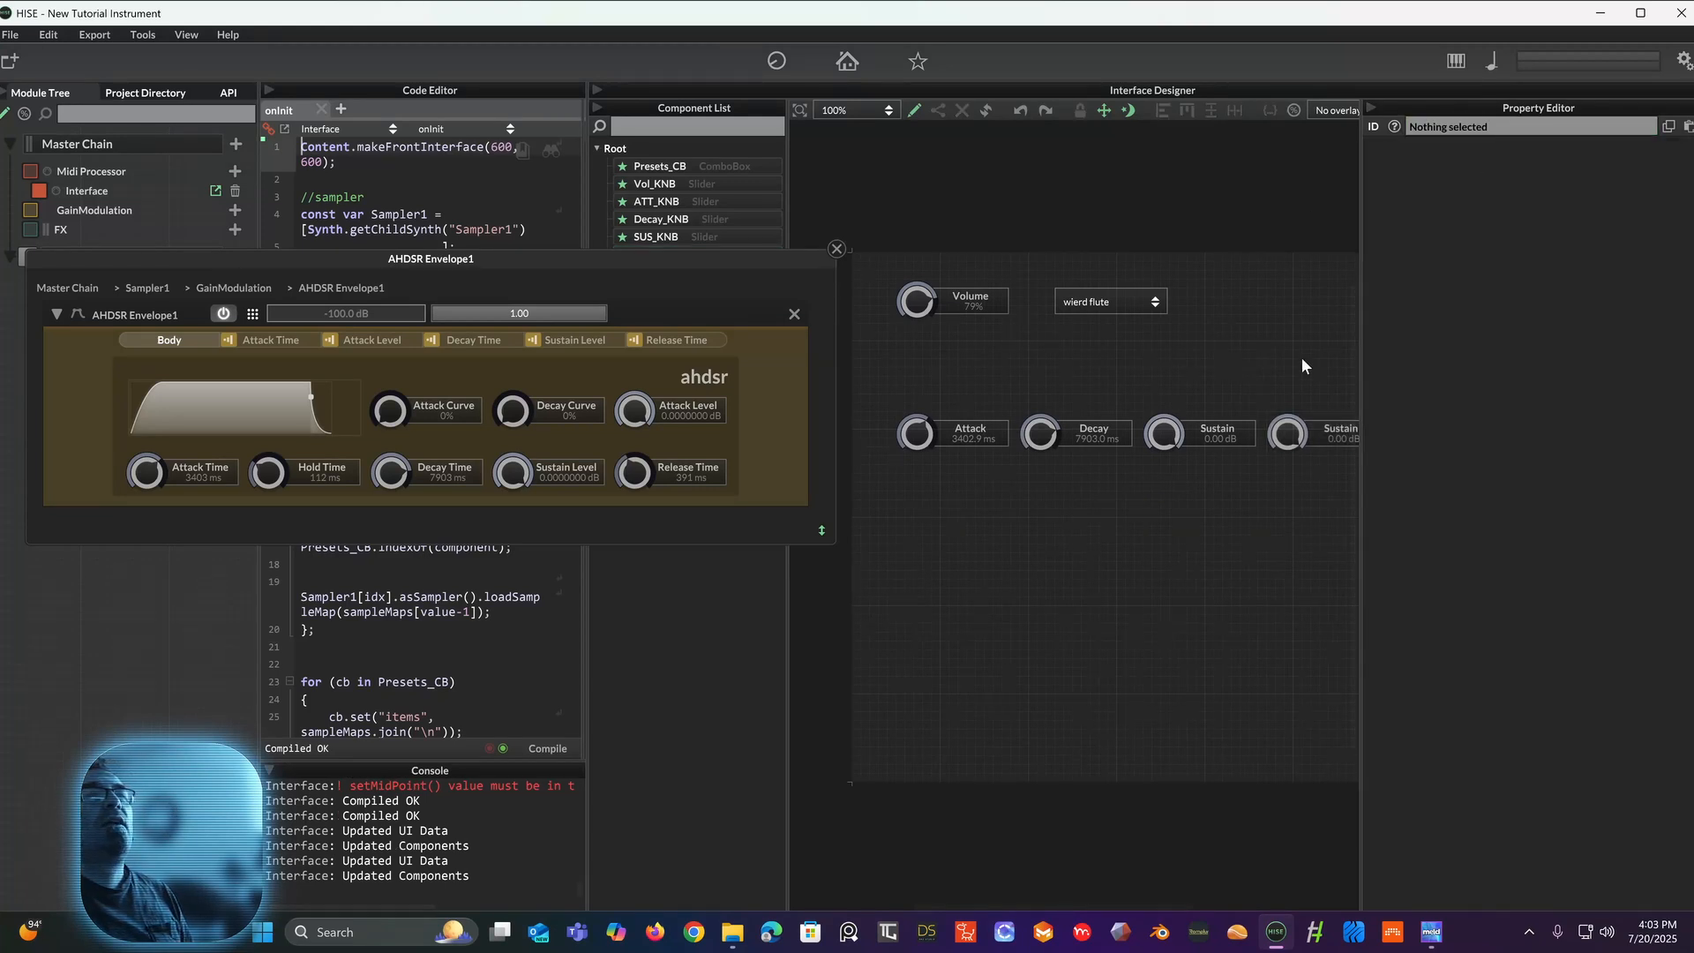
Step: Change the display text of the duplicated knob Rel_KNB to Release
{"action": "left_click", "coordinate": [1321, 427]}
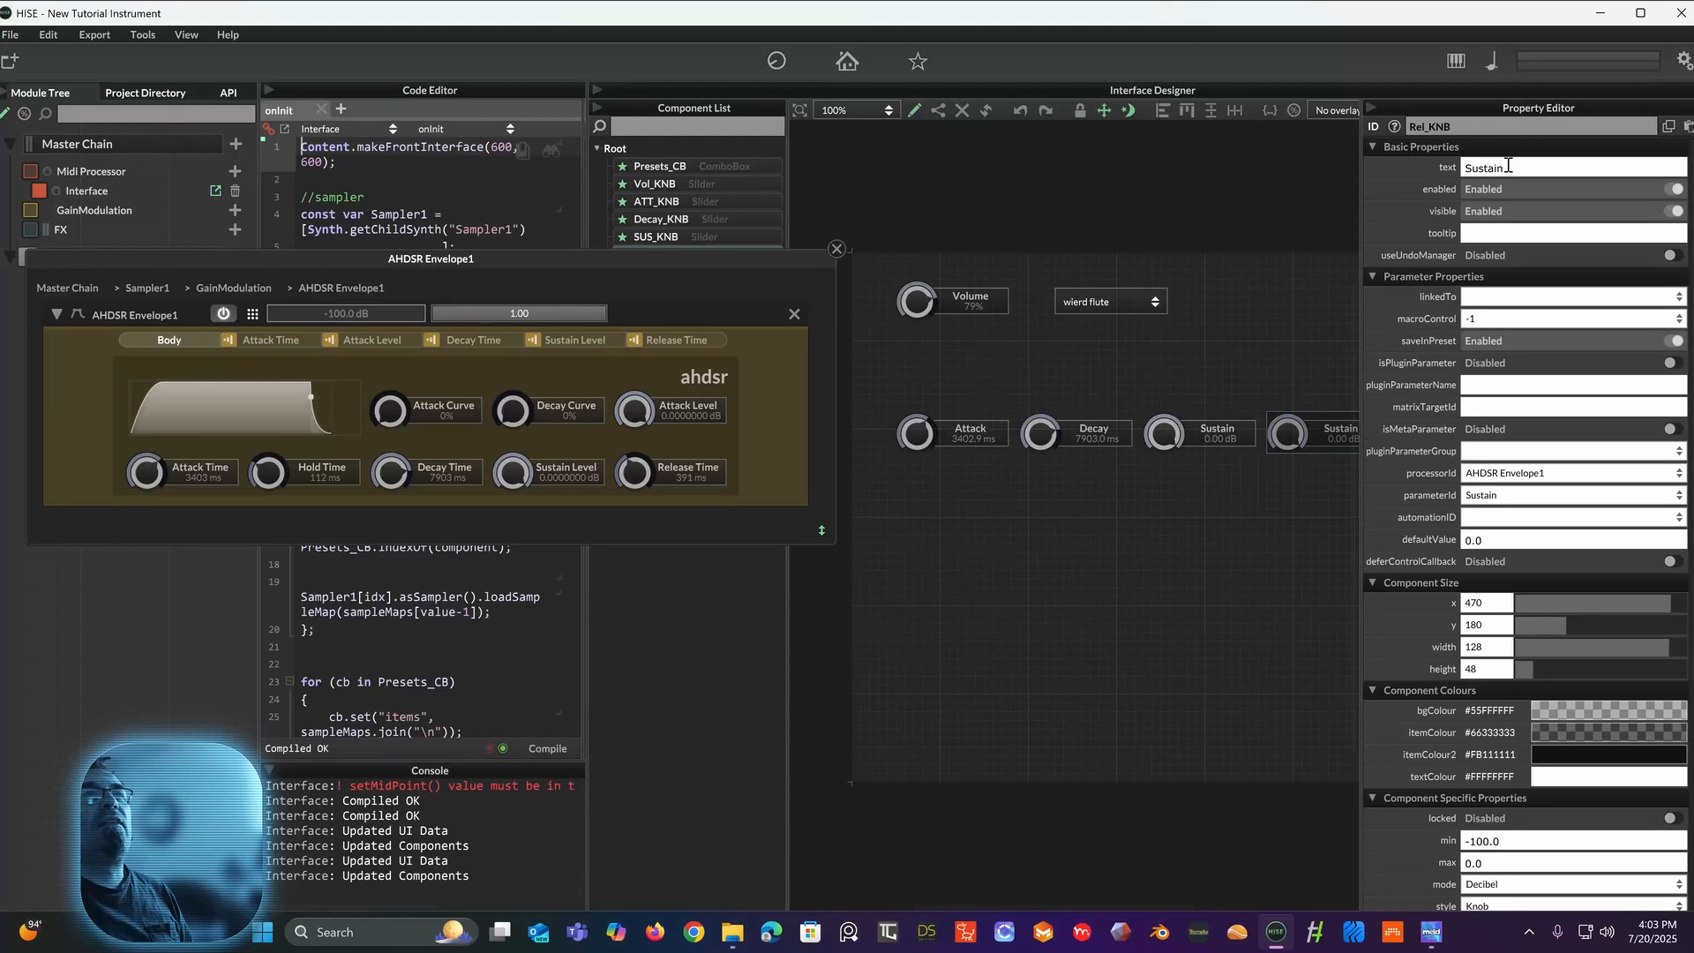
{"action": "left_click", "coordinate": [1465, 167]}
{"action": "type", "text": "Re"}
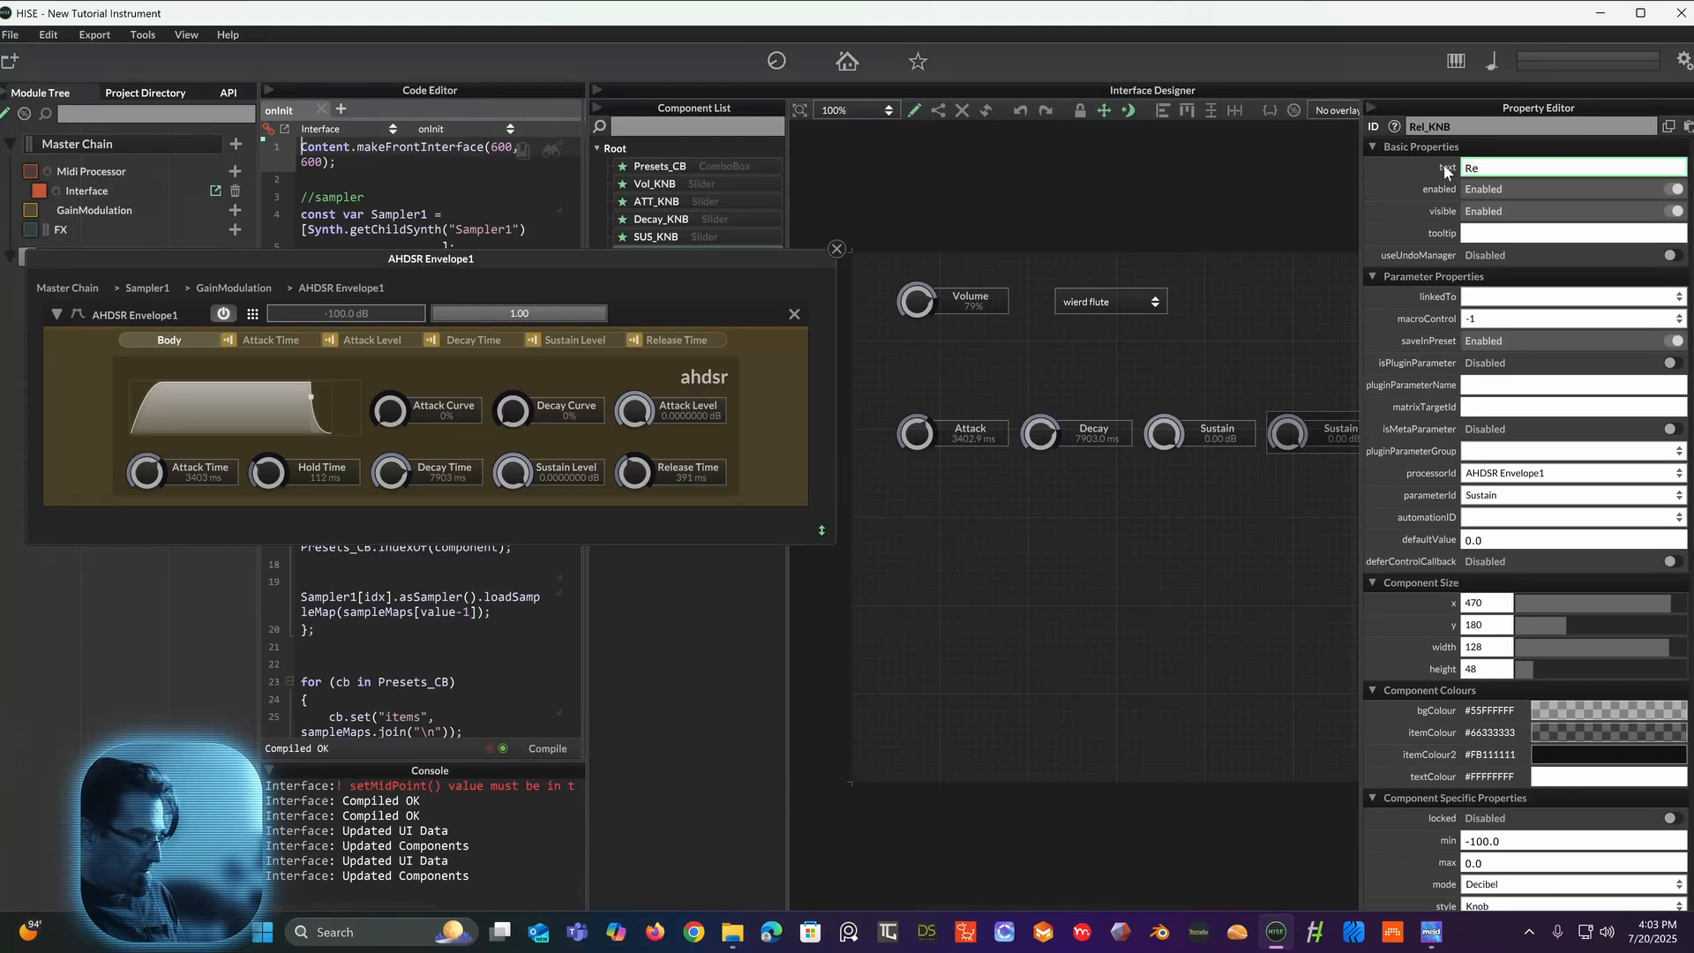
{"action": "type", "text": "lease"}
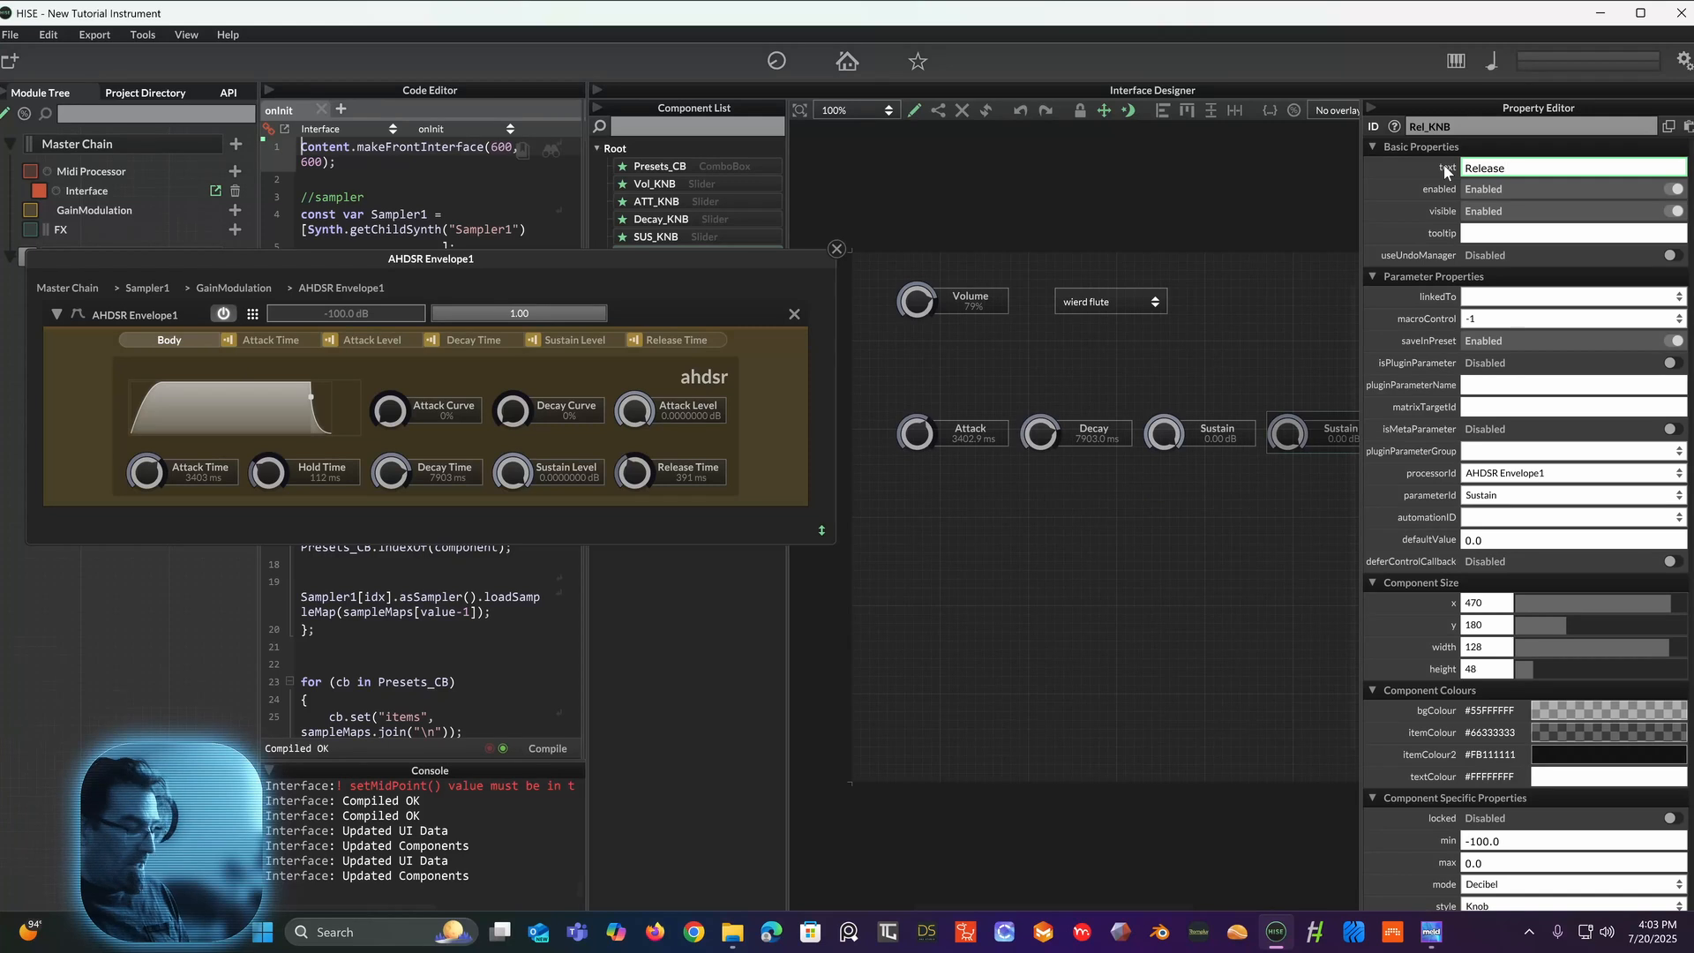
Step: Turn the envelope's Release Time up to 20000 ms and set the Release knob's minimum to 0.0 and maximum to 20000.0
{"action": "scroll", "coordinate": [1549, 744], "scroll_direction": "down", "scroll_amount": 3}
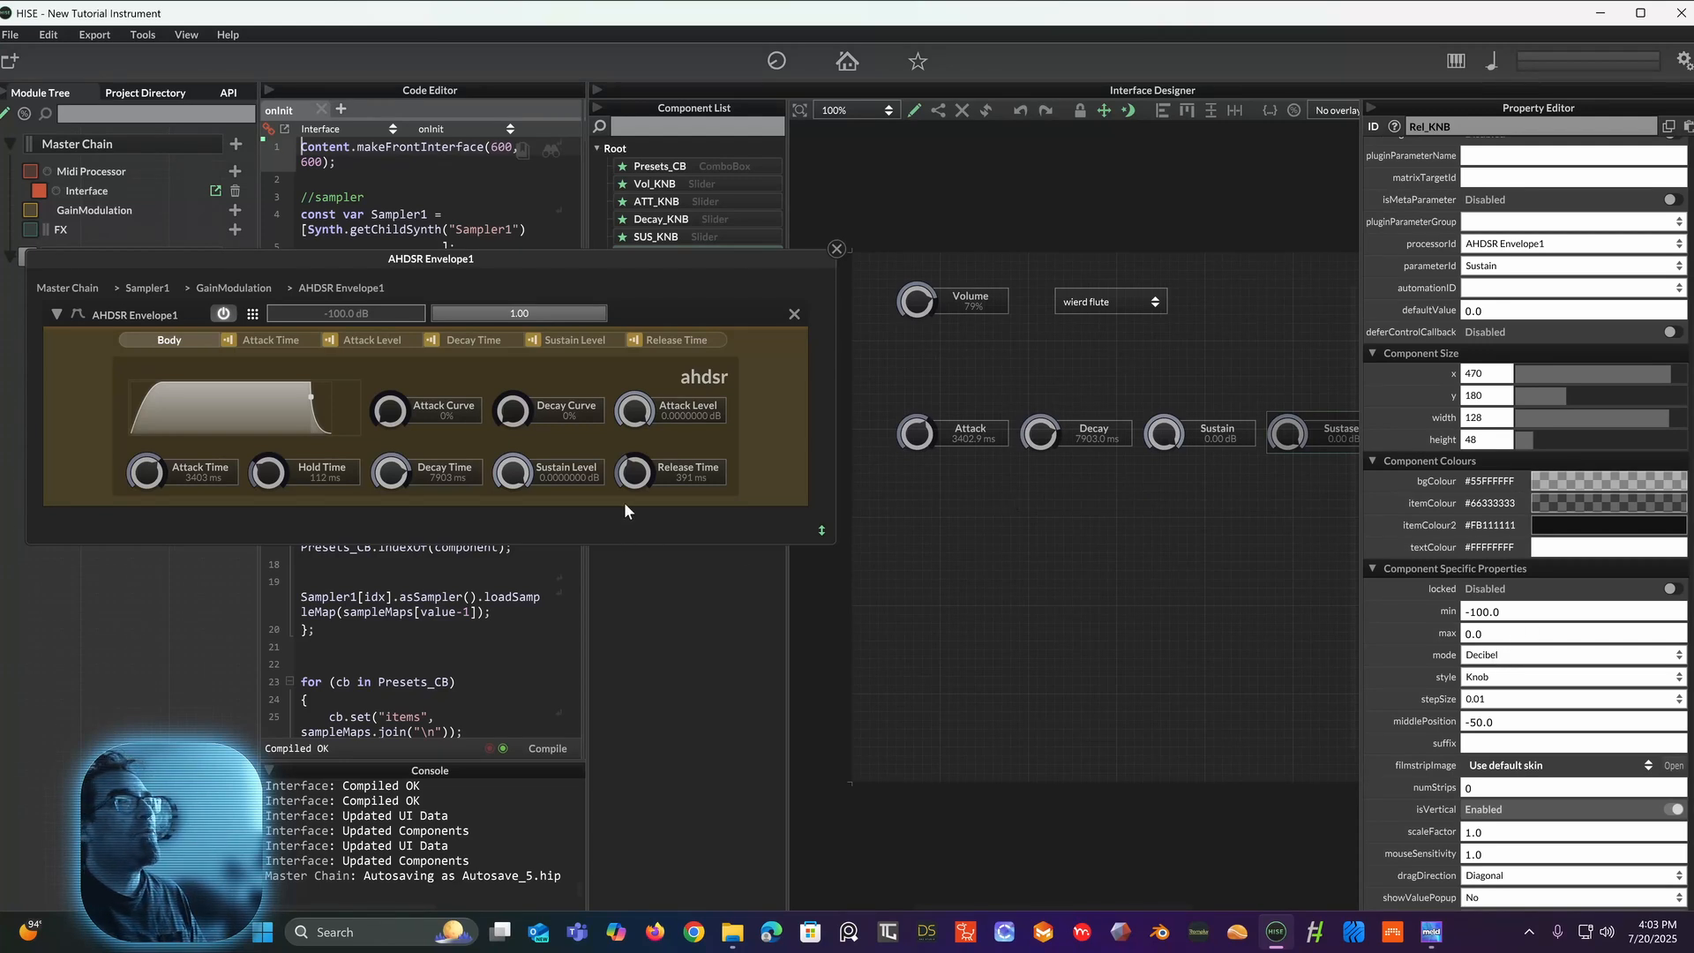
{"action": "left_click_drag", "start_coordinate": [633, 472], "coordinate": [641, 286]}
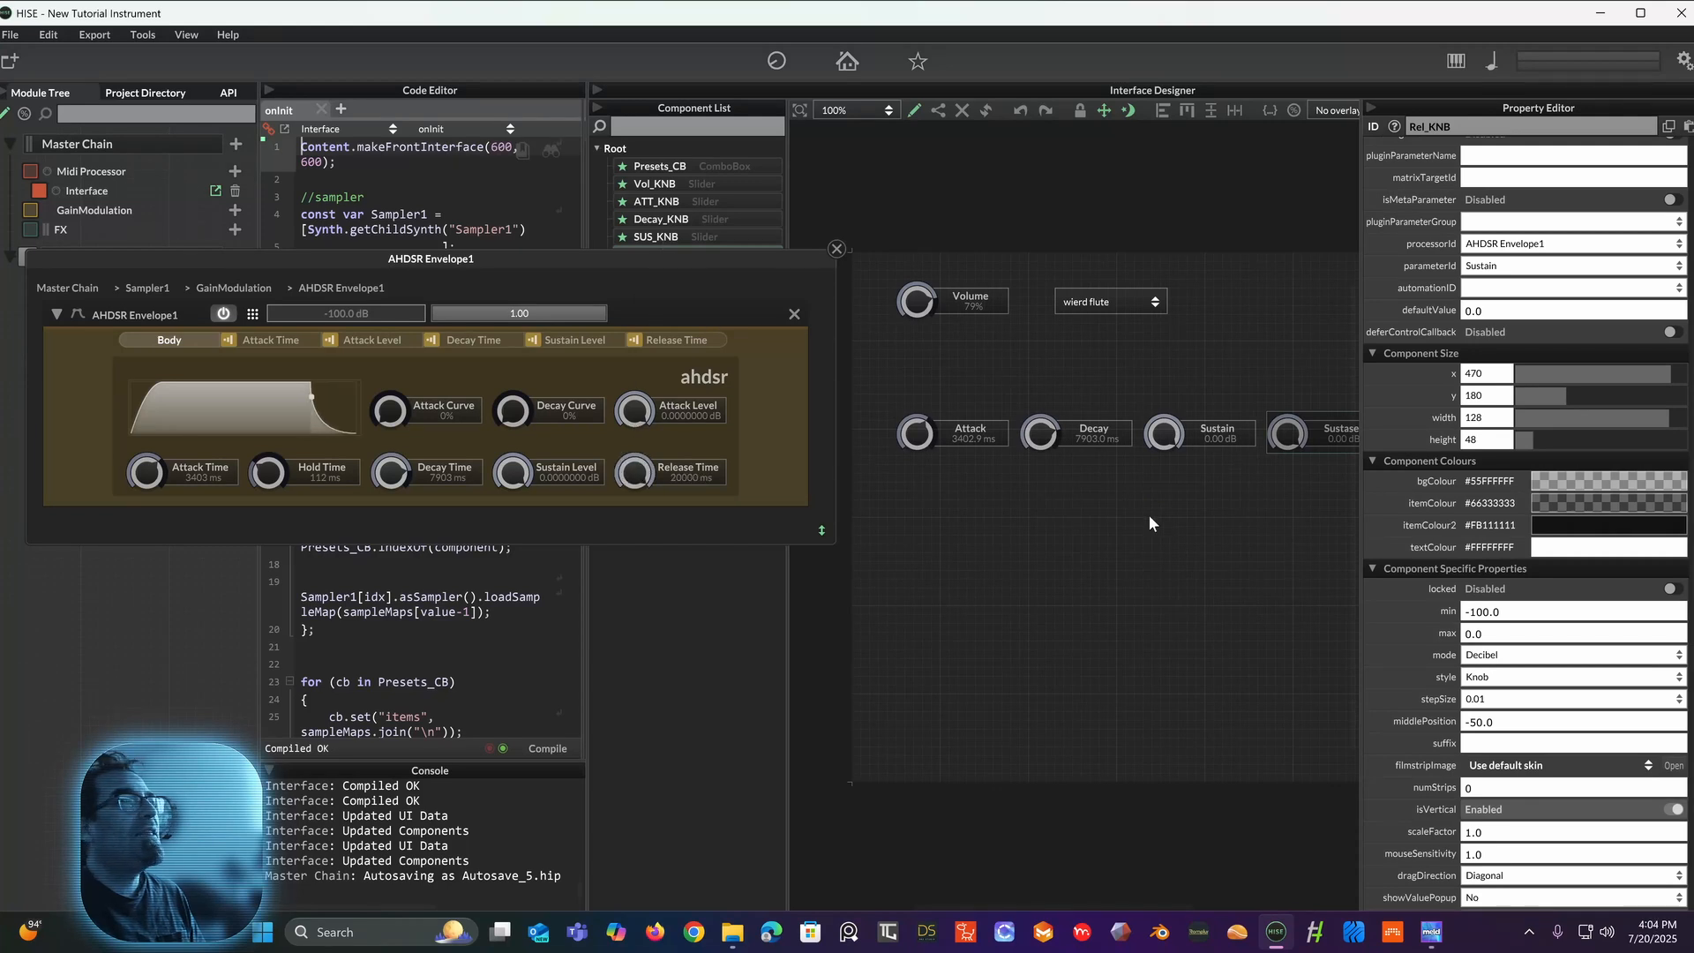
{"action": "left_click", "coordinate": [1522, 611]}
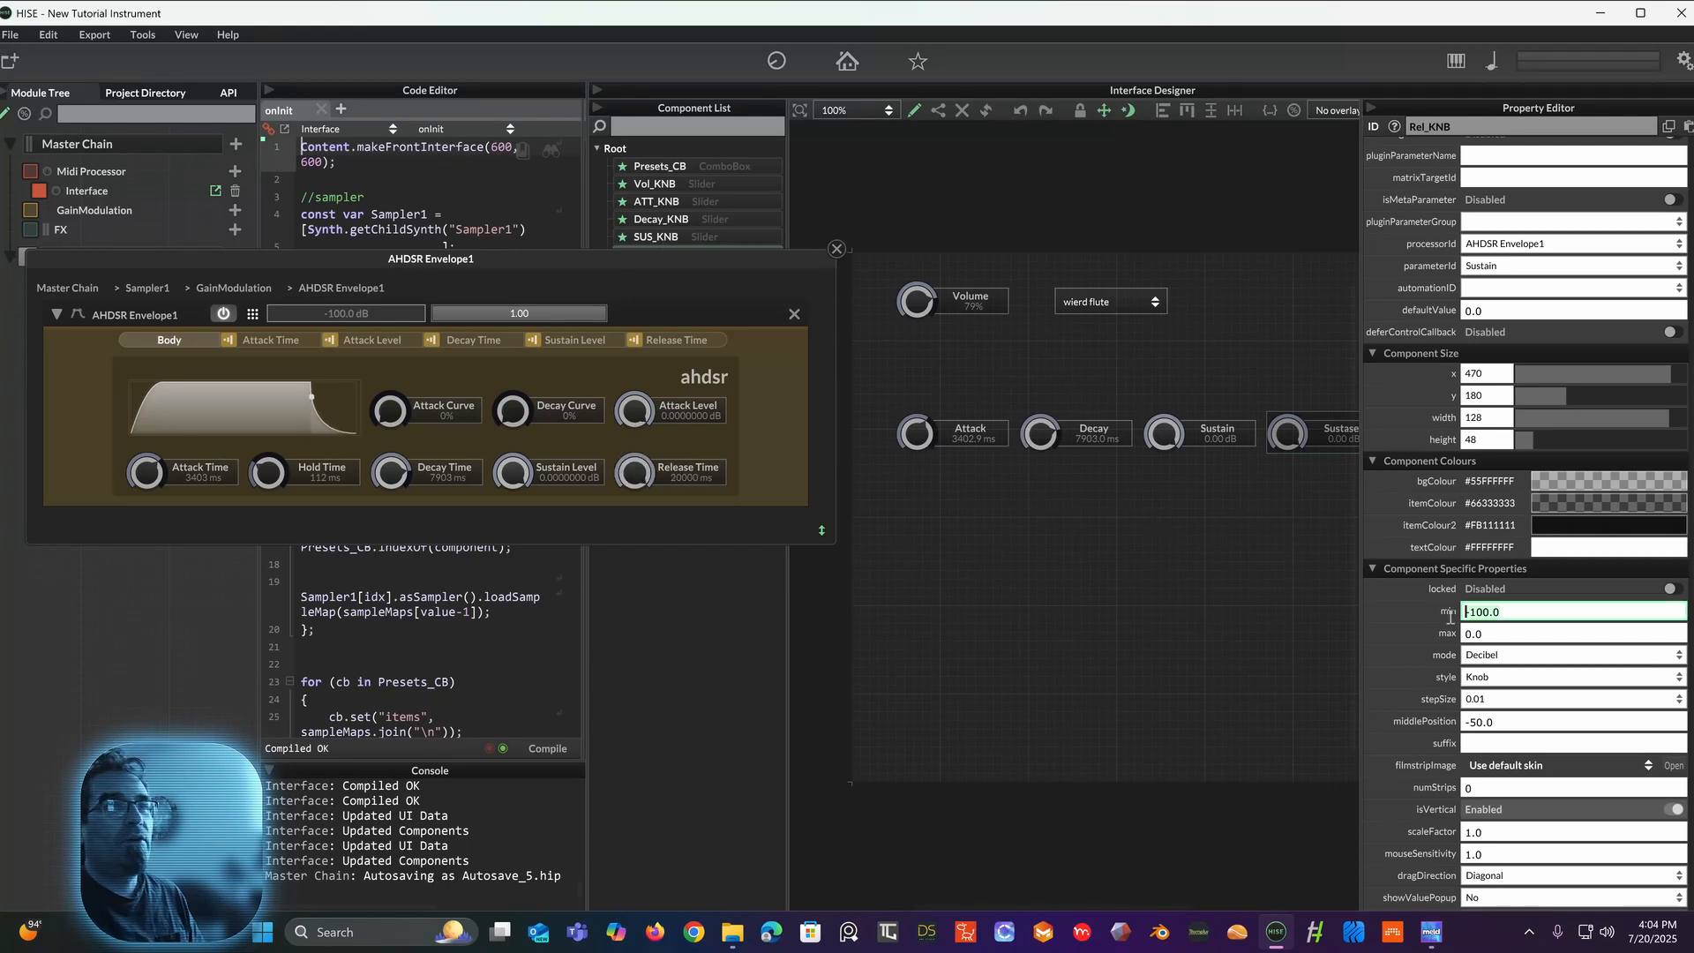
{"action": "type", "text": "0.0"}
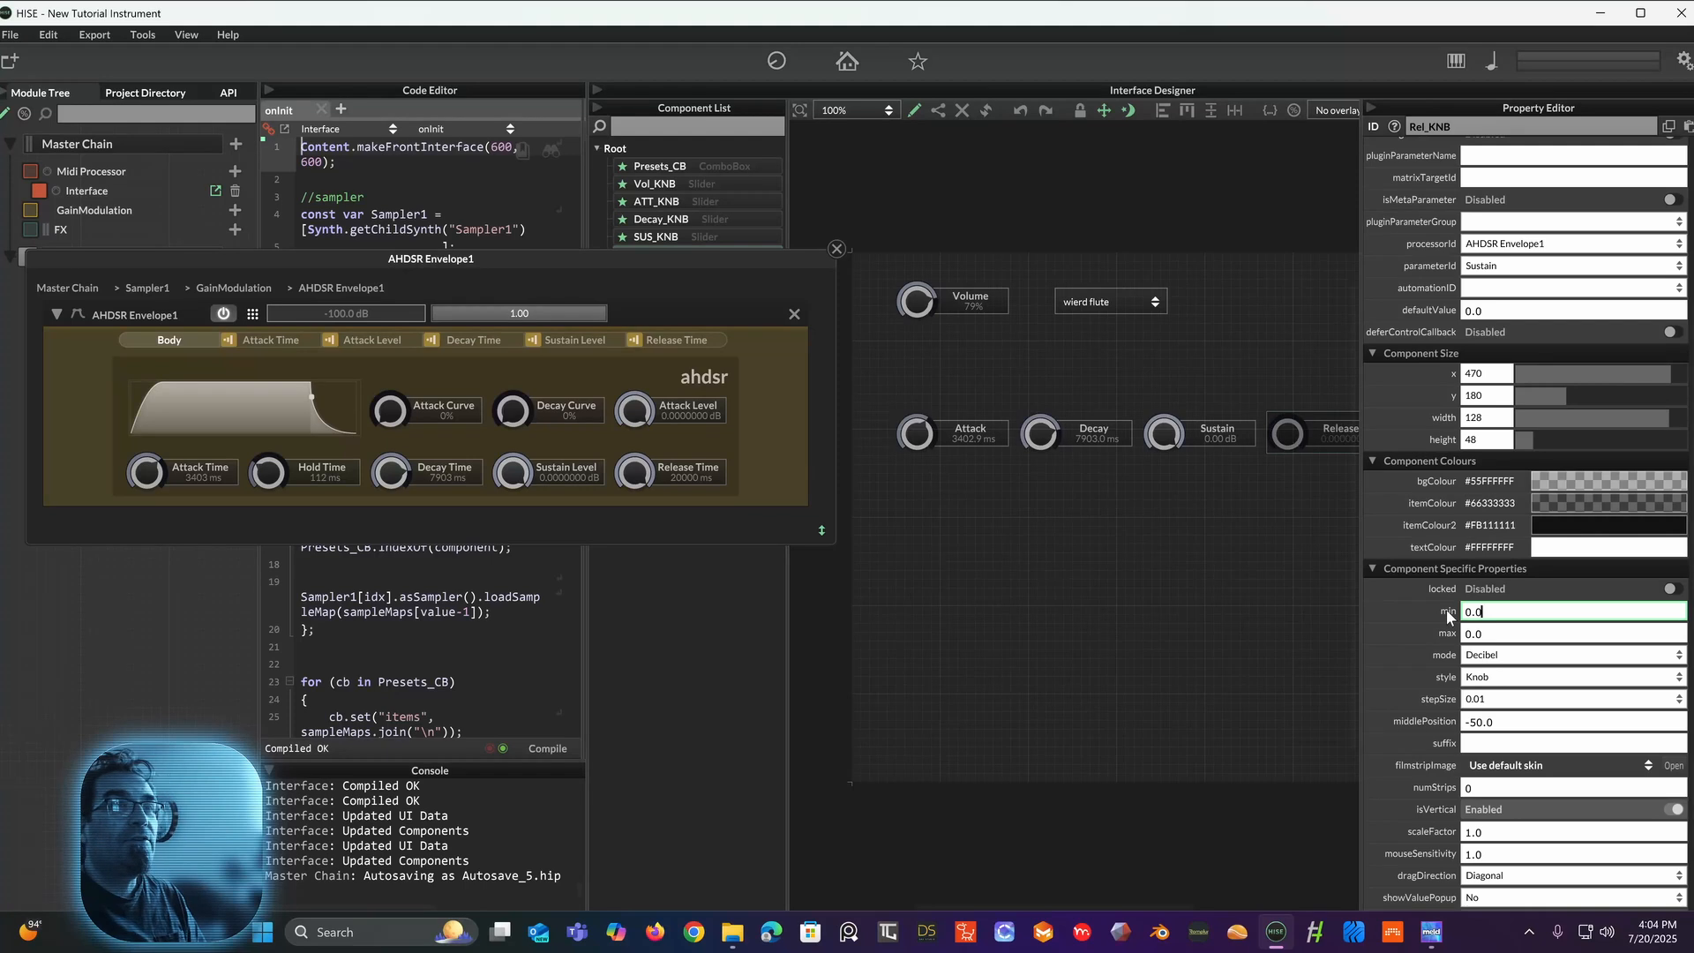
{"action": "left_click", "coordinate": [1462, 634]}
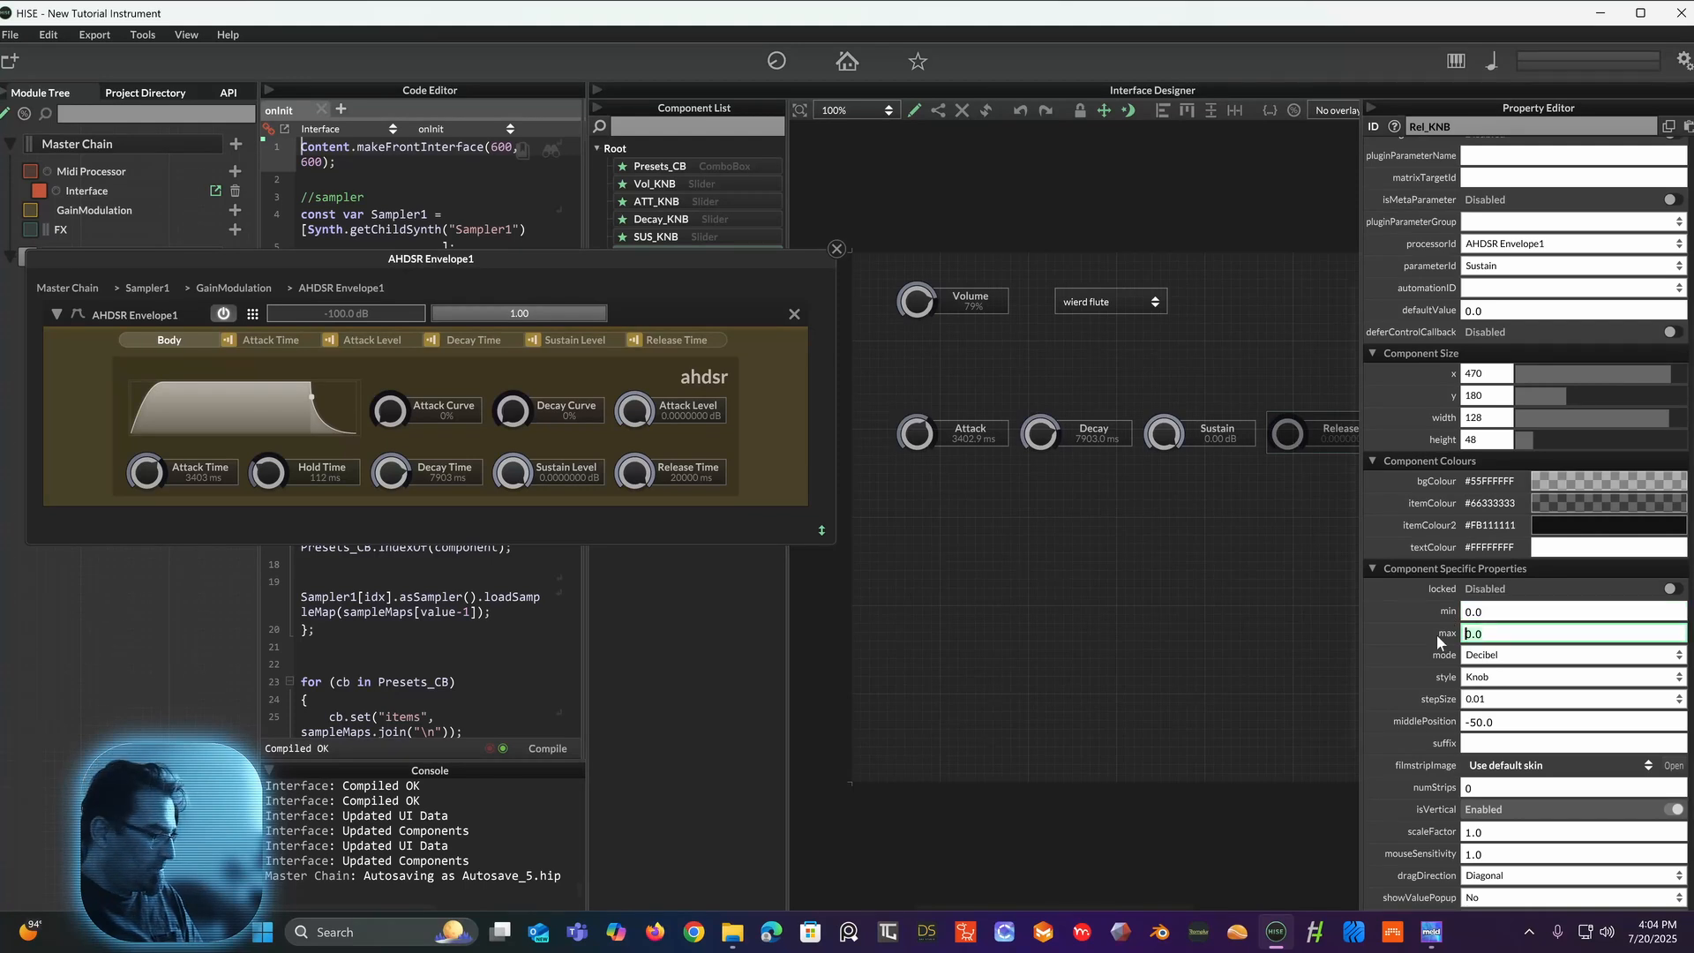
{"action": "type", "text": "20000.0"}
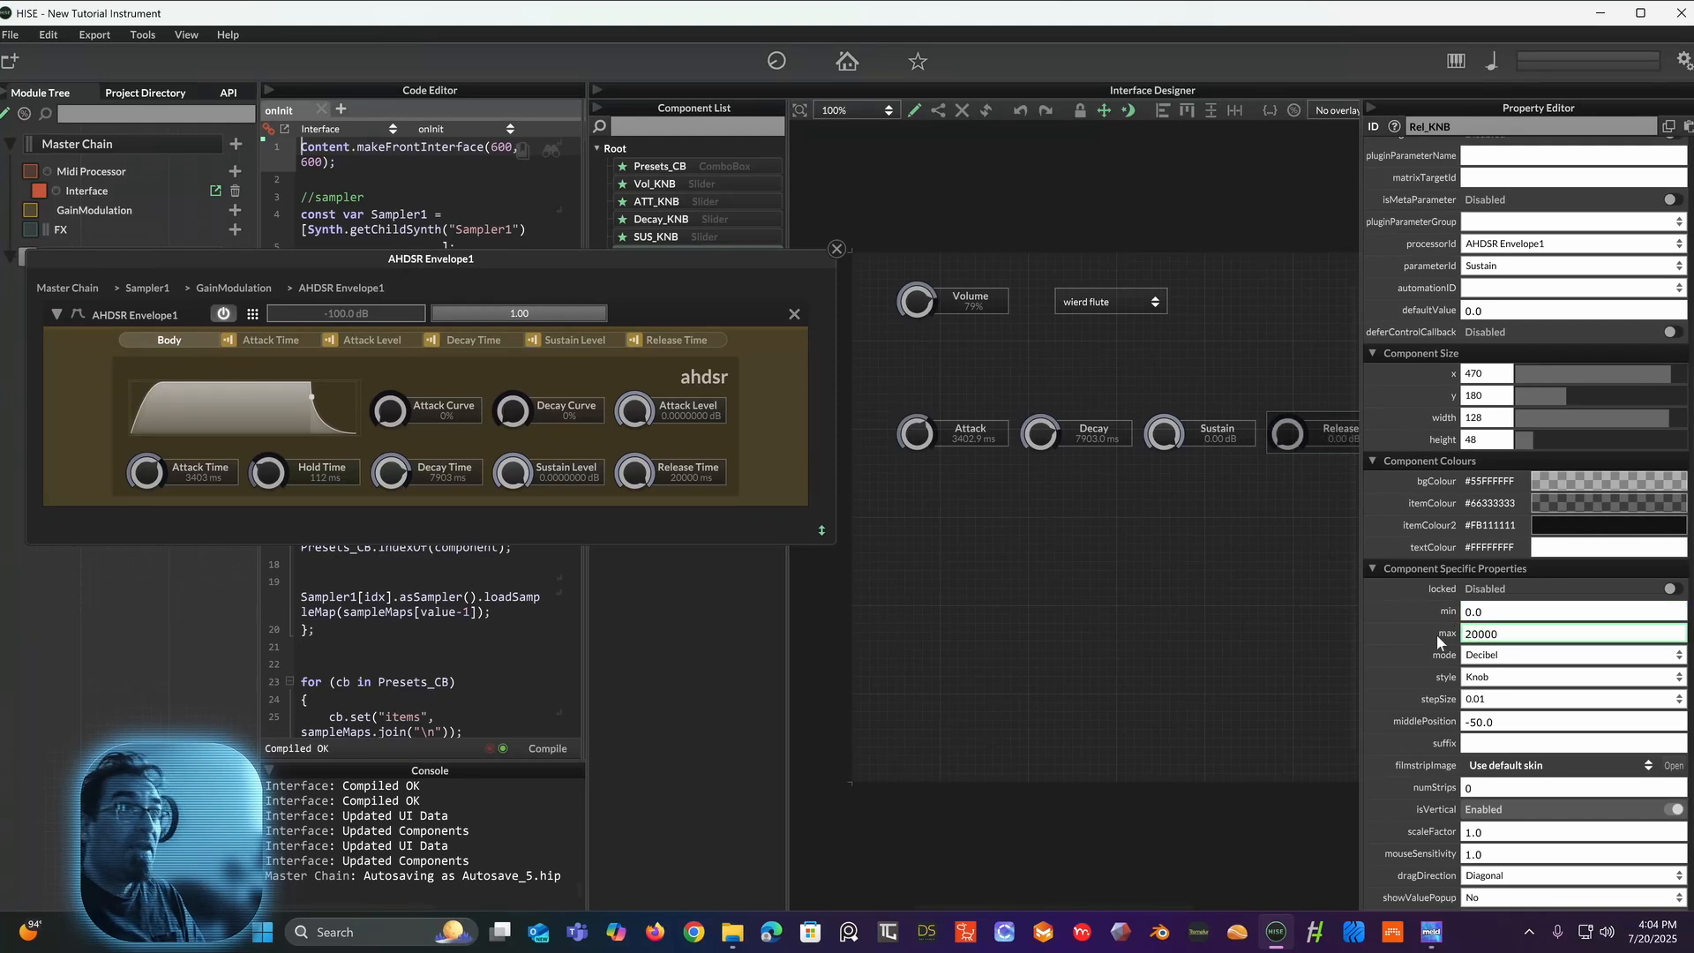
Step: Set the Release knob's middle position to 10000.0
{"action": "left_click", "coordinate": [1500, 721]}
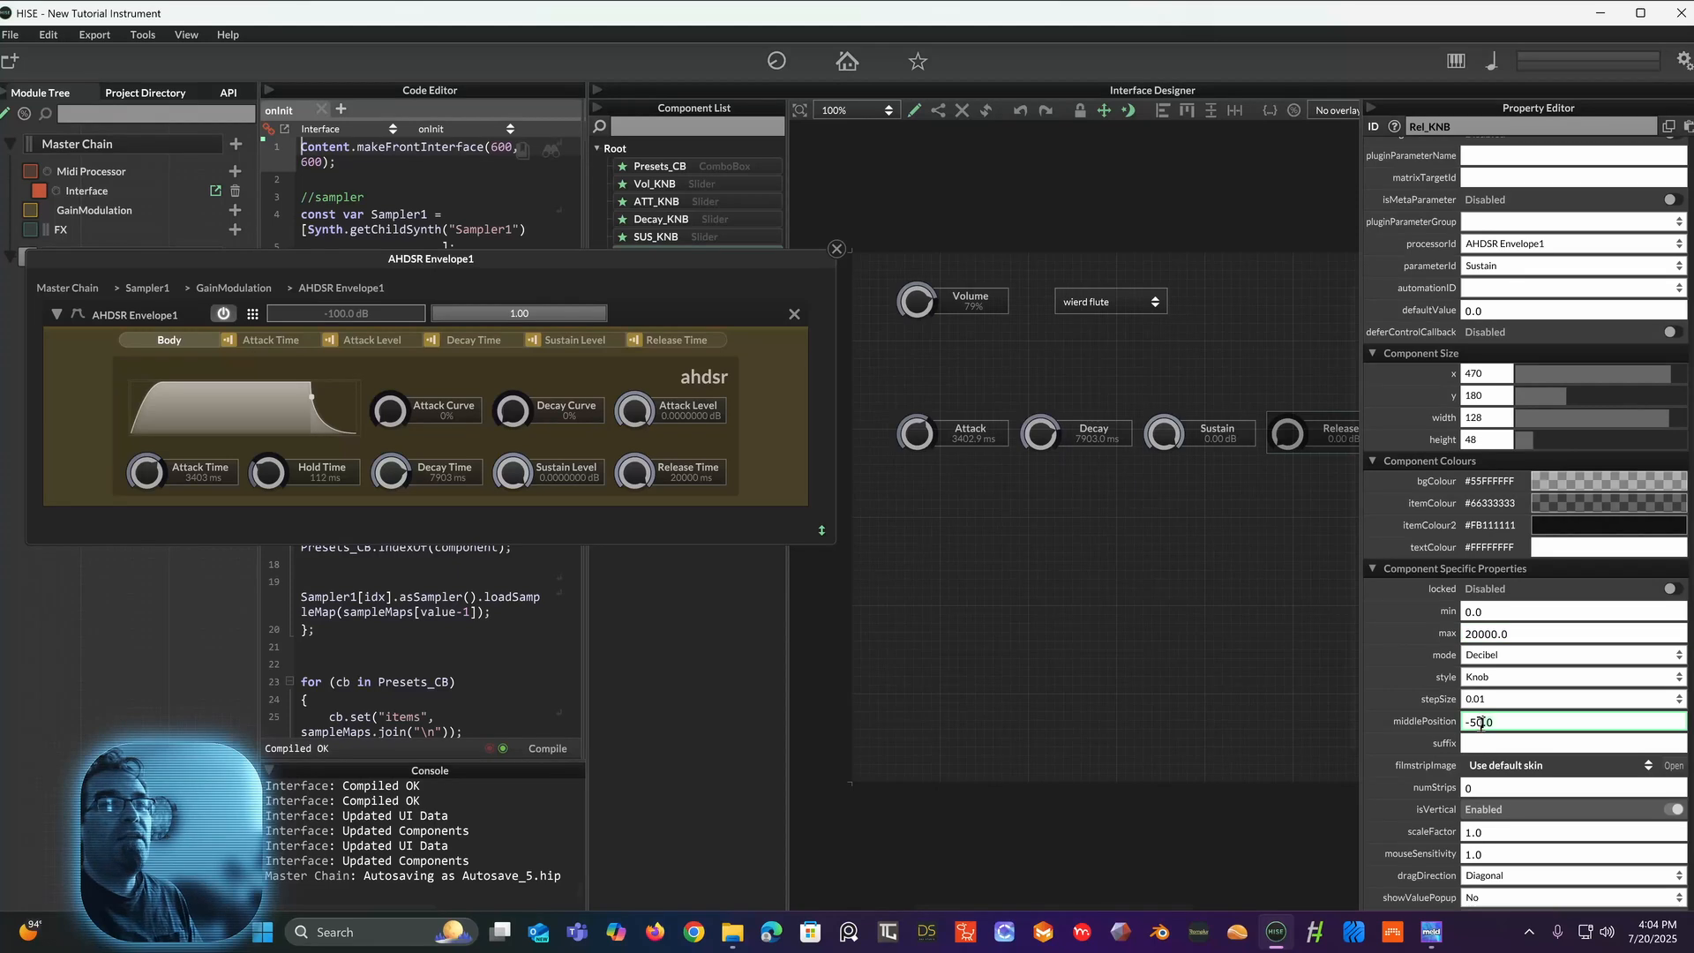
{"action": "key", "text": "BackSpace"}
{"action": "key", "text": "BackSpace"}
{"action": "key", "text": "BackSpace"}
{"action": "key", "text": "BackSpace"}
{"action": "key", "text": "BackSpace"}
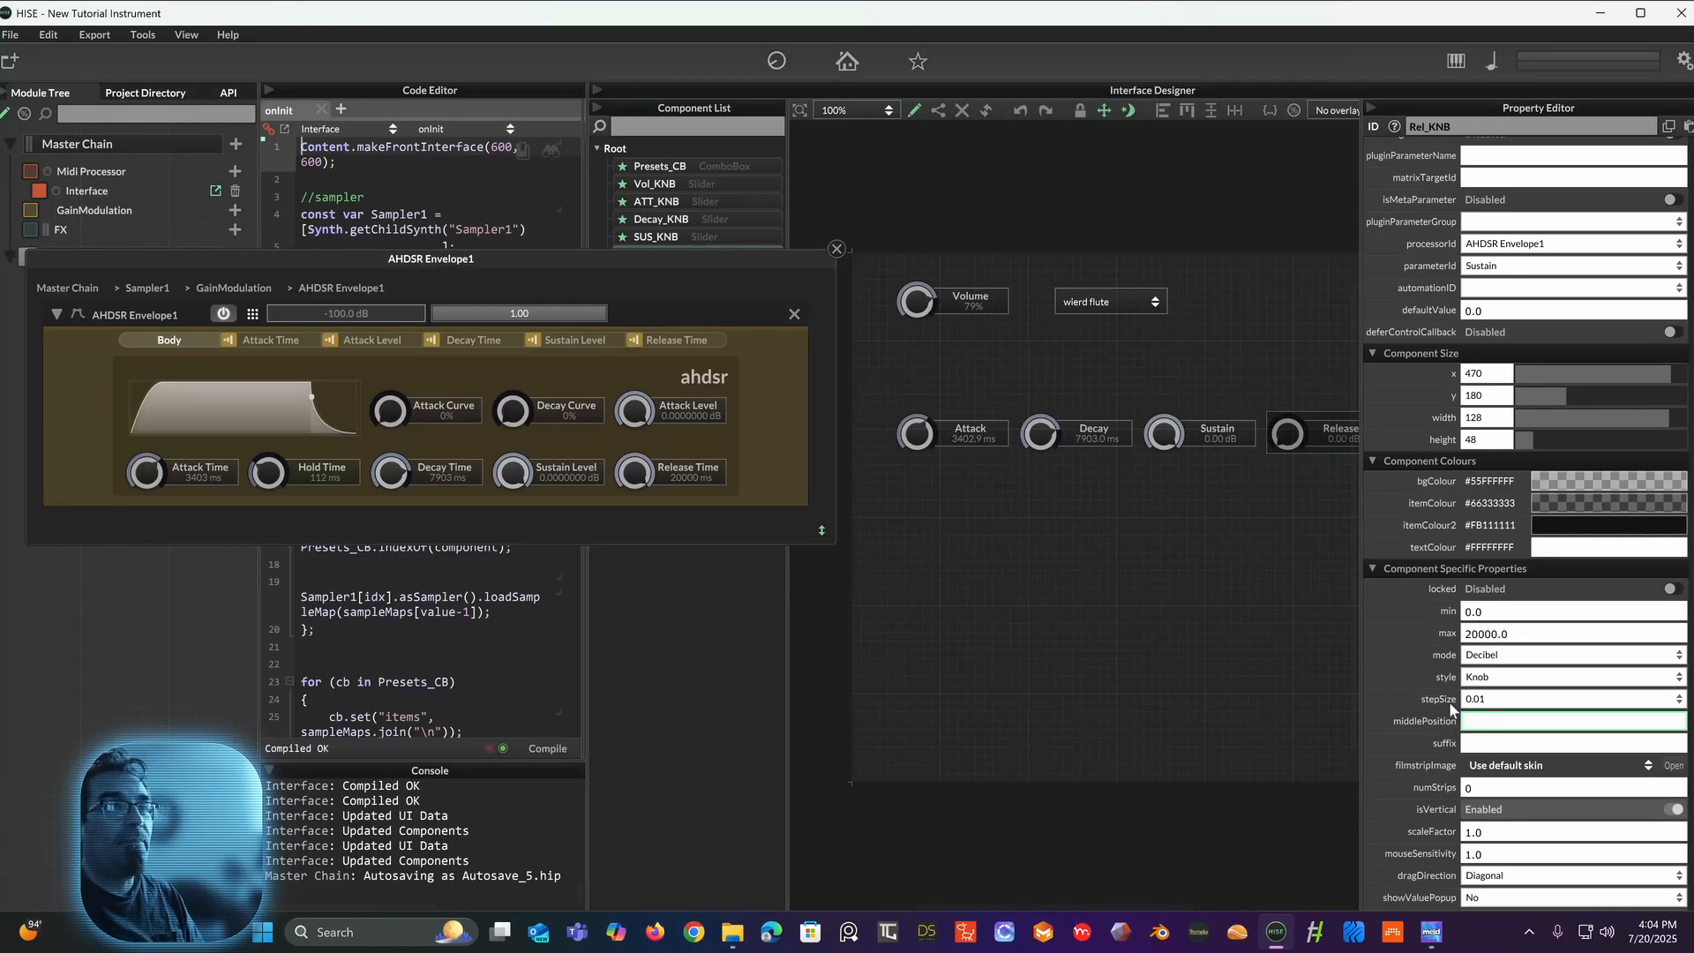
{"action": "type", "text": "10000.0"}
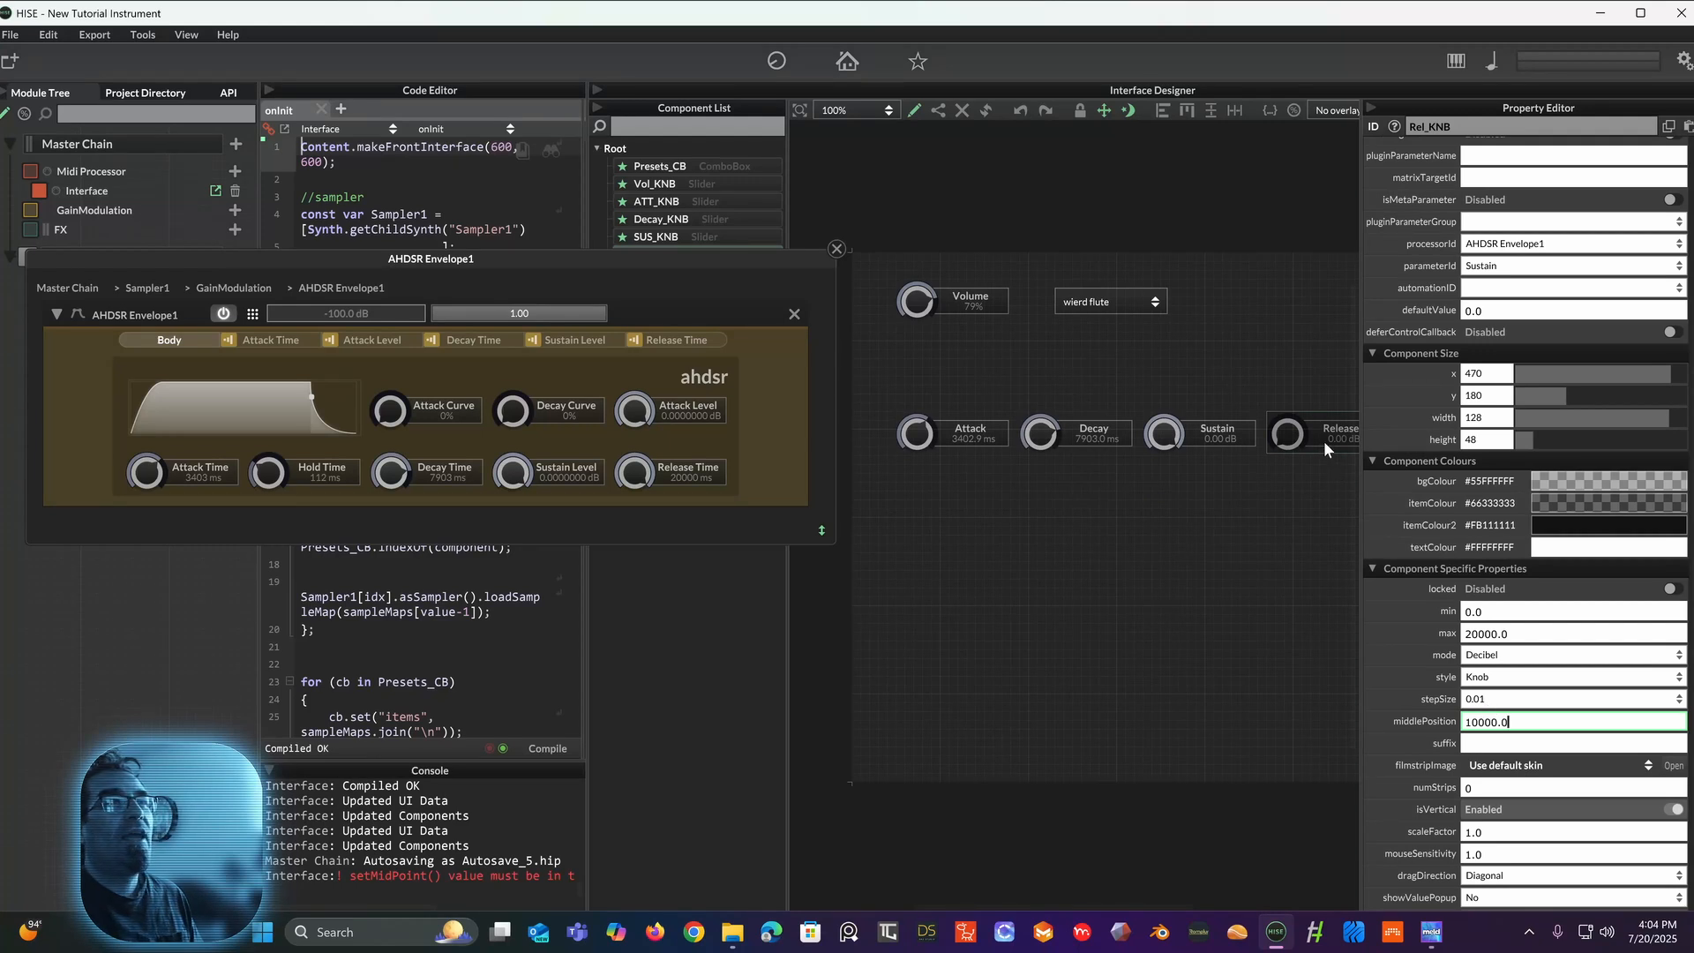
{"action": "key", "text": "Return"}
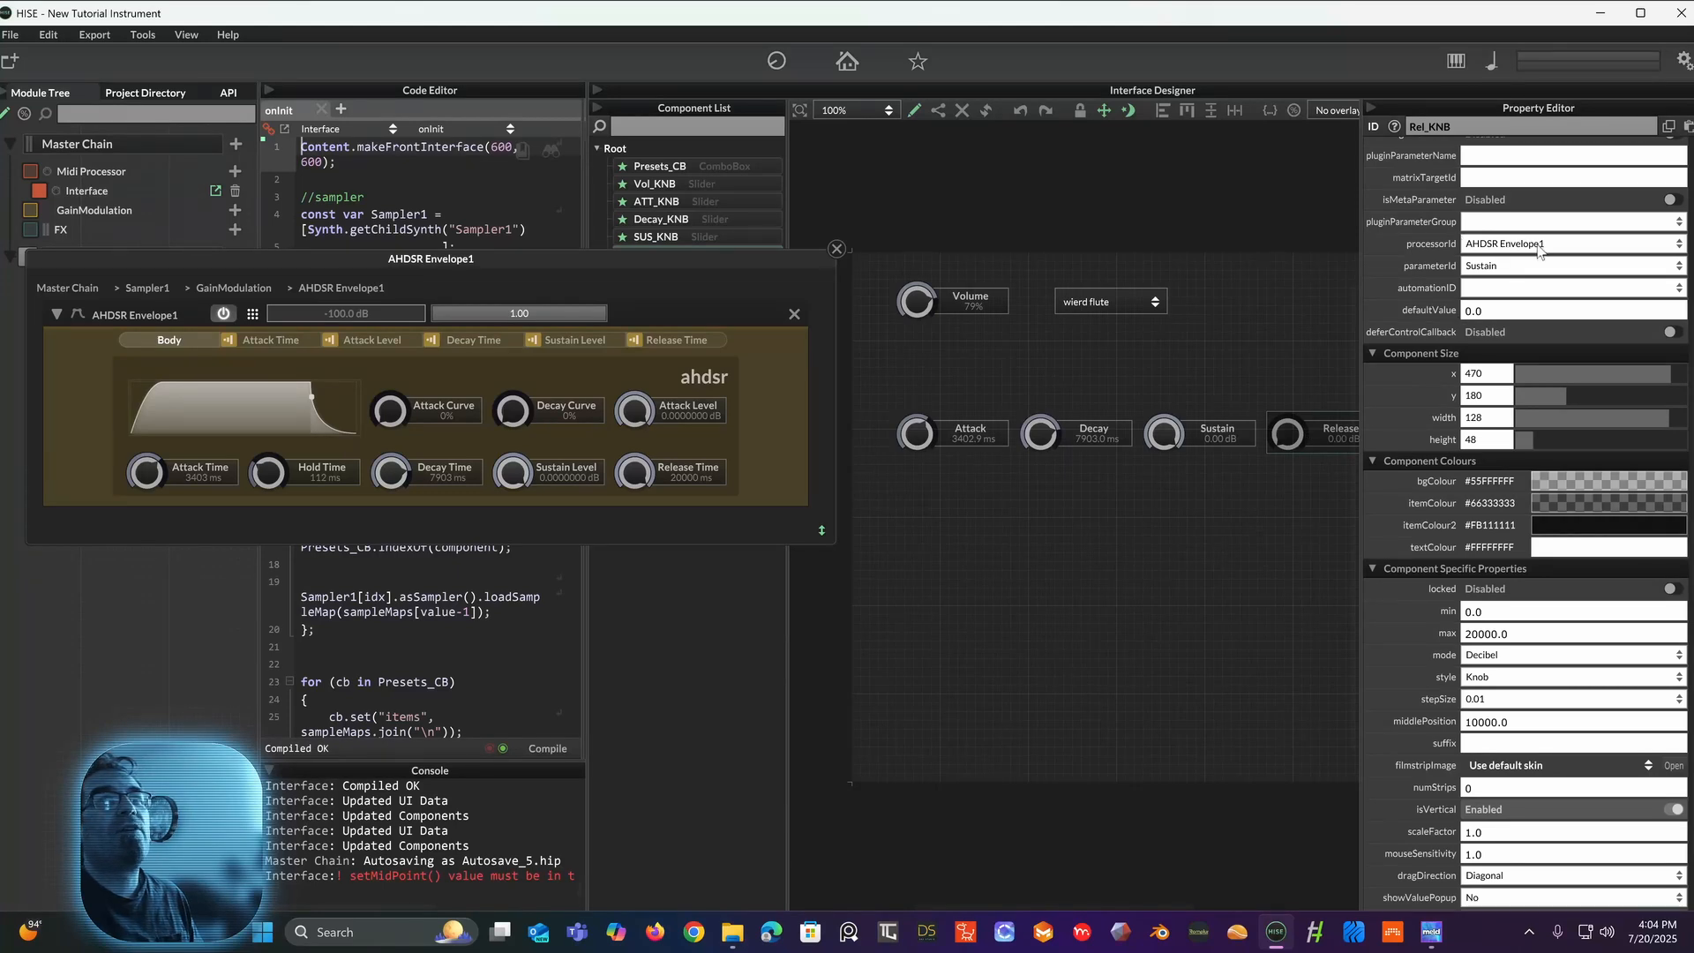
Step: Assign the Release knob to the envelope's Release parameter, compile the script and test the knob
{"action": "left_click", "coordinate": [1507, 271]}
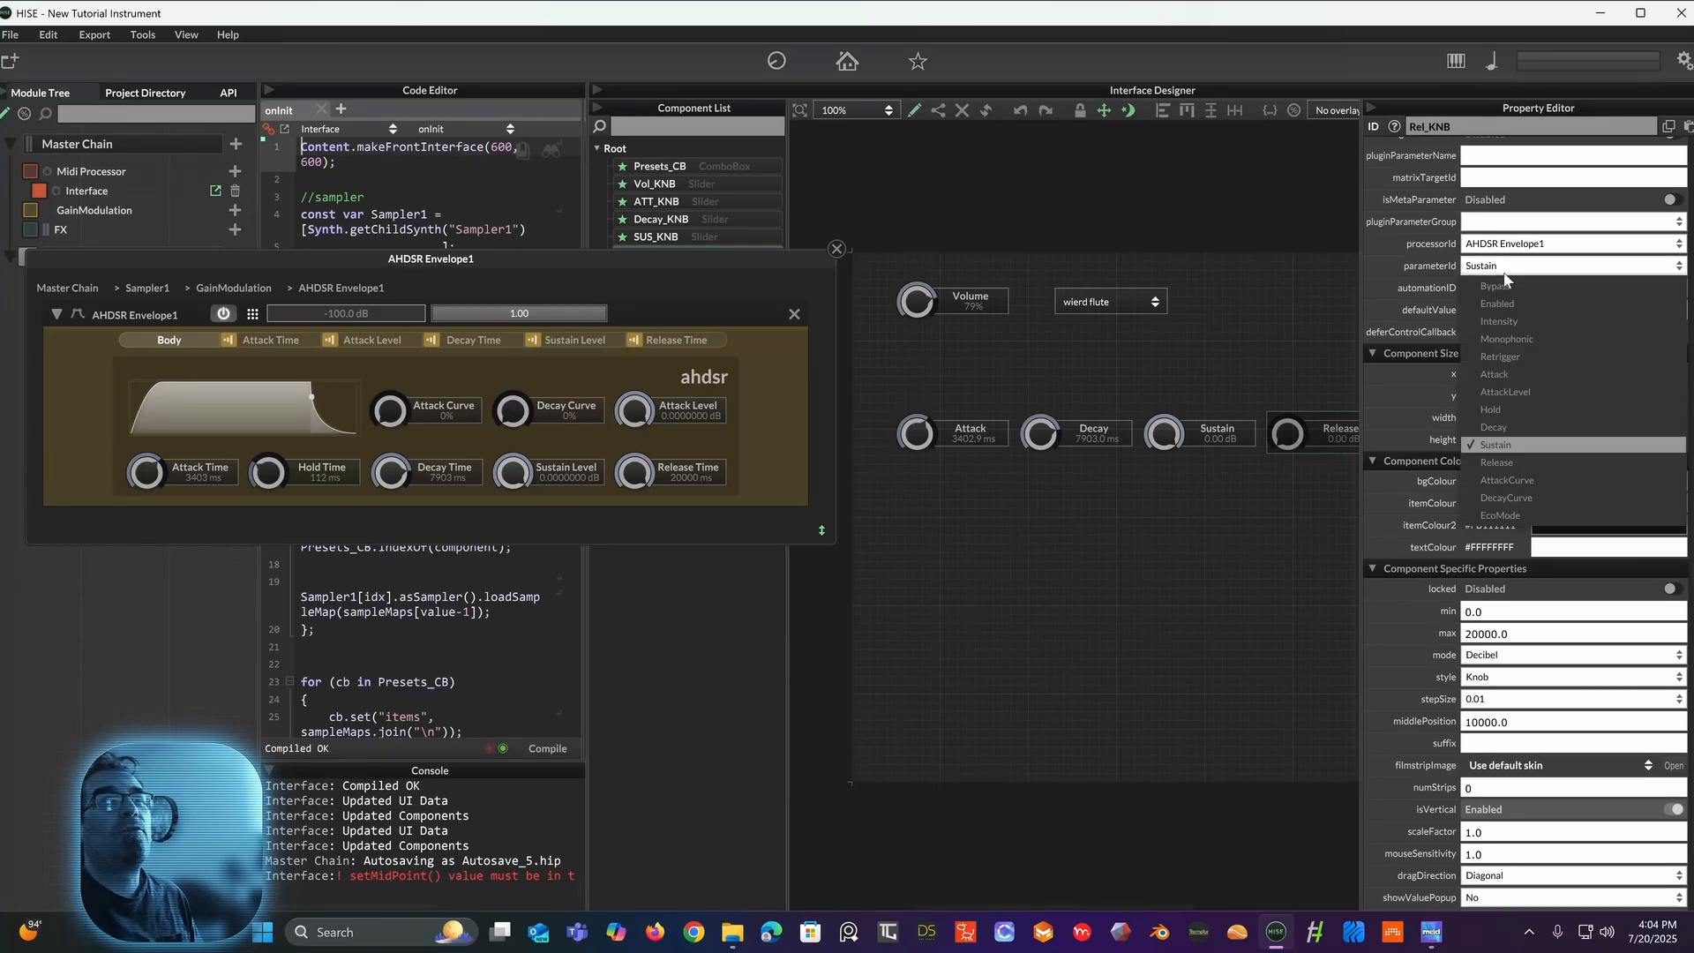
{"action": "left_click", "coordinate": [1491, 463]}
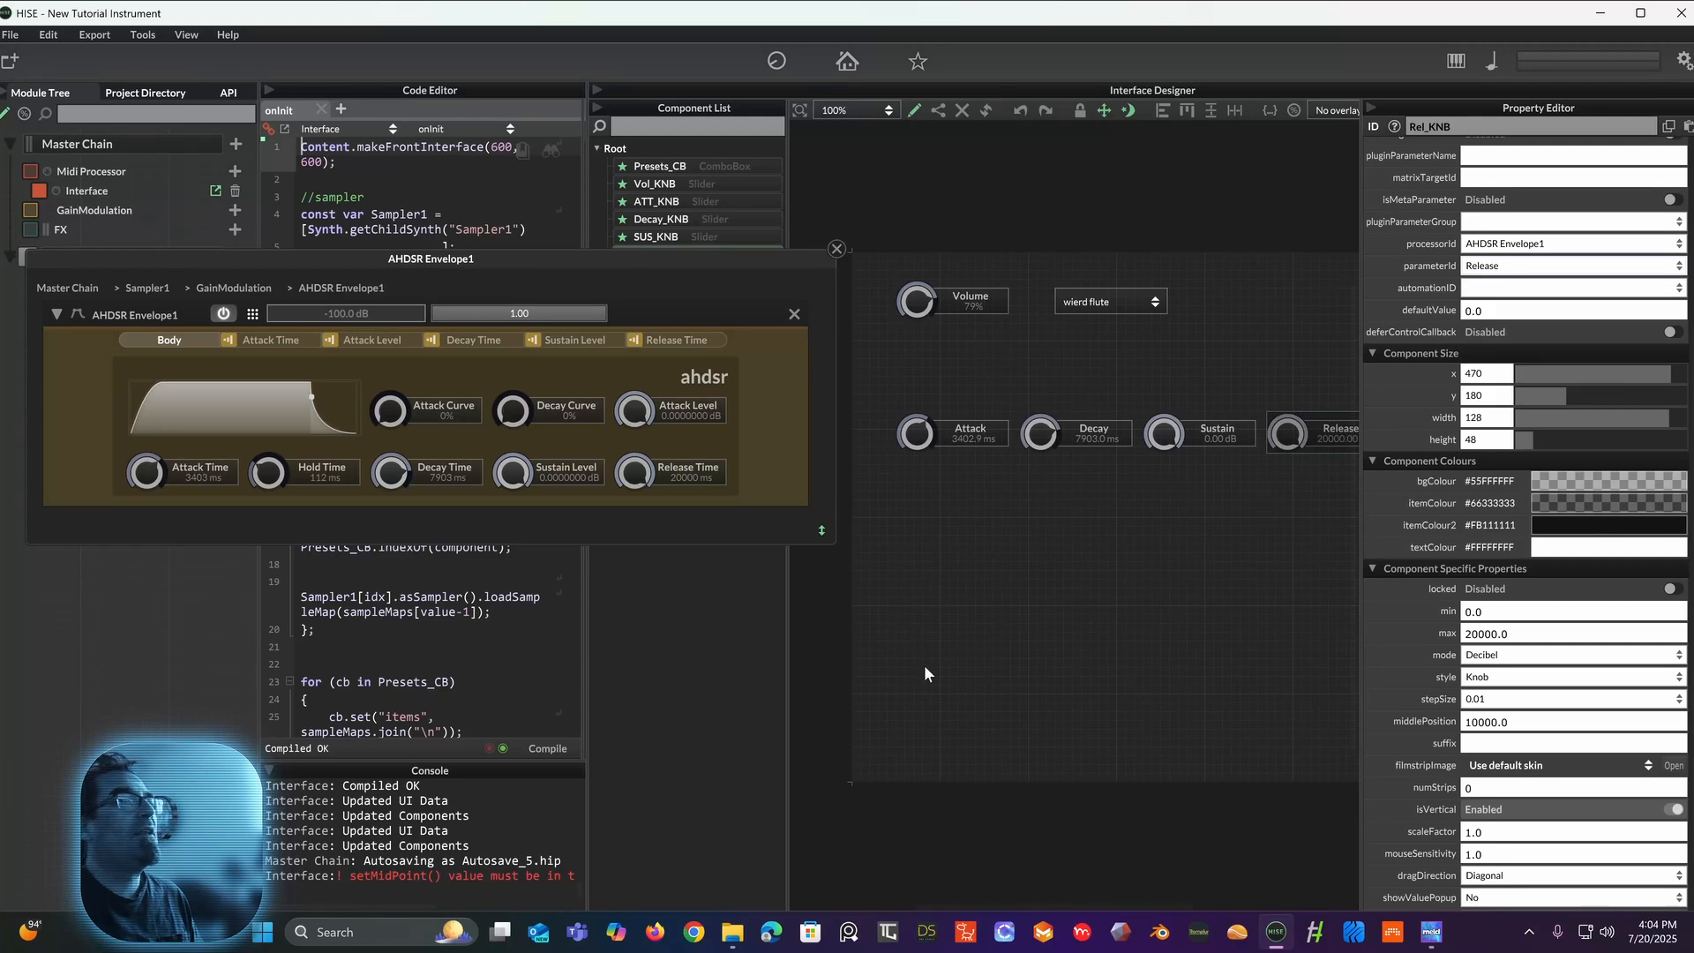
{"action": "left_click", "coordinate": [549, 748]}
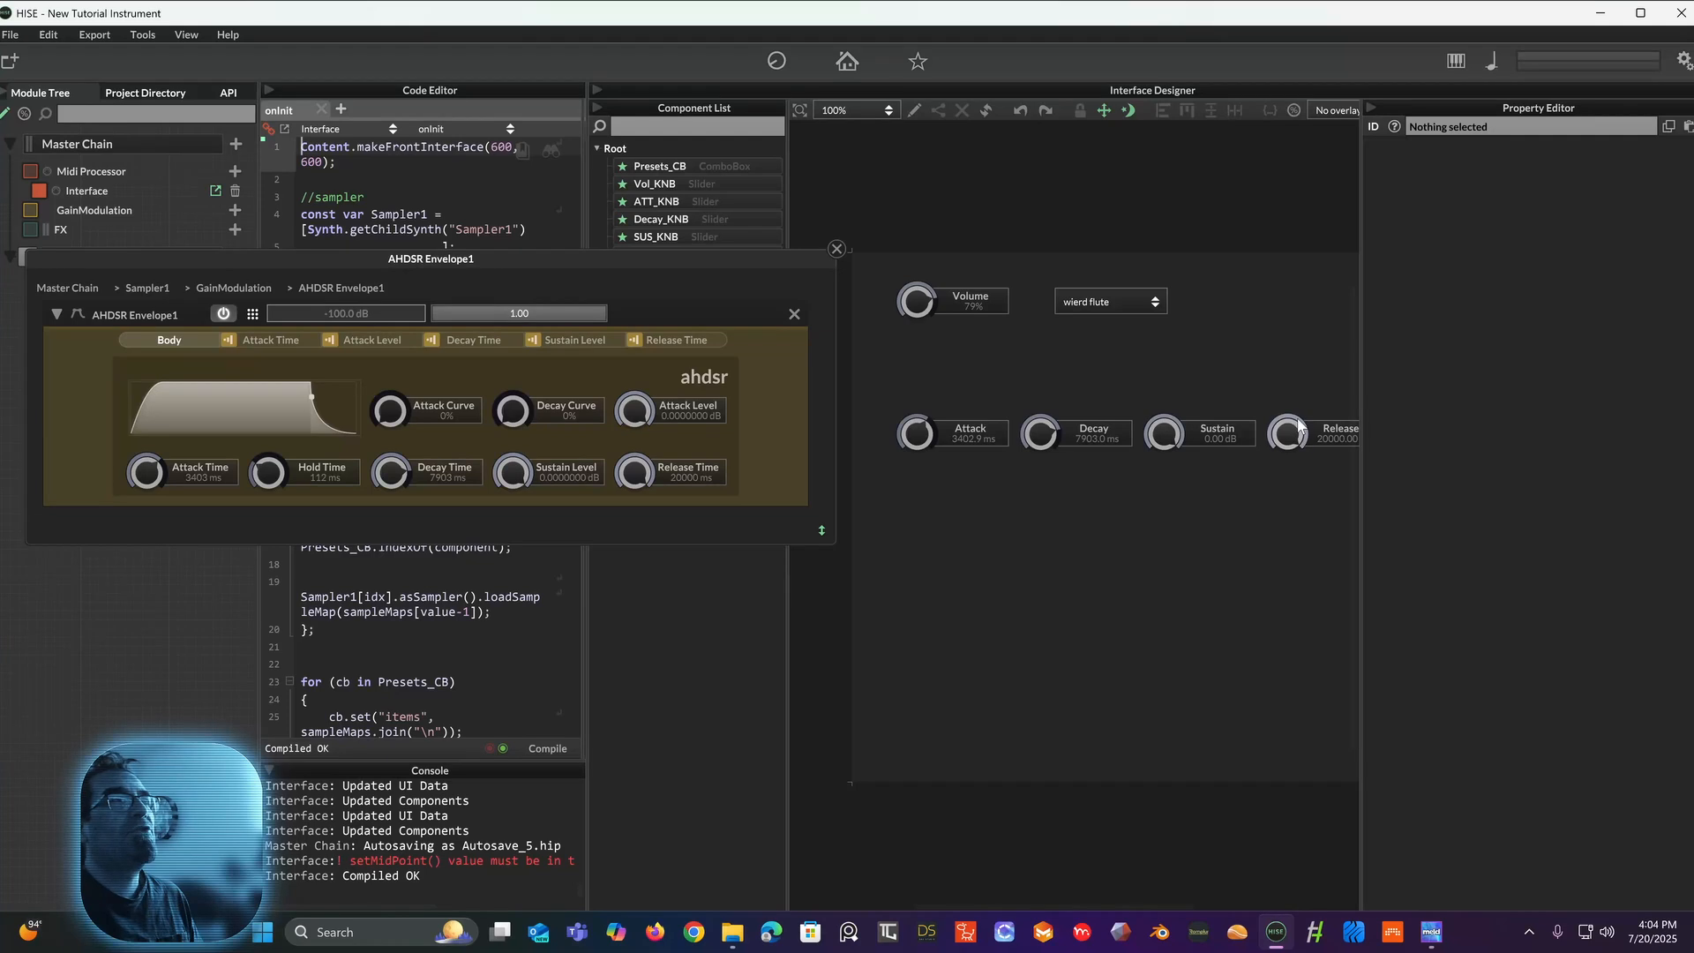
{"action": "left_click_drag", "start_coordinate": [1286, 480], "coordinate": [1249, 349]}
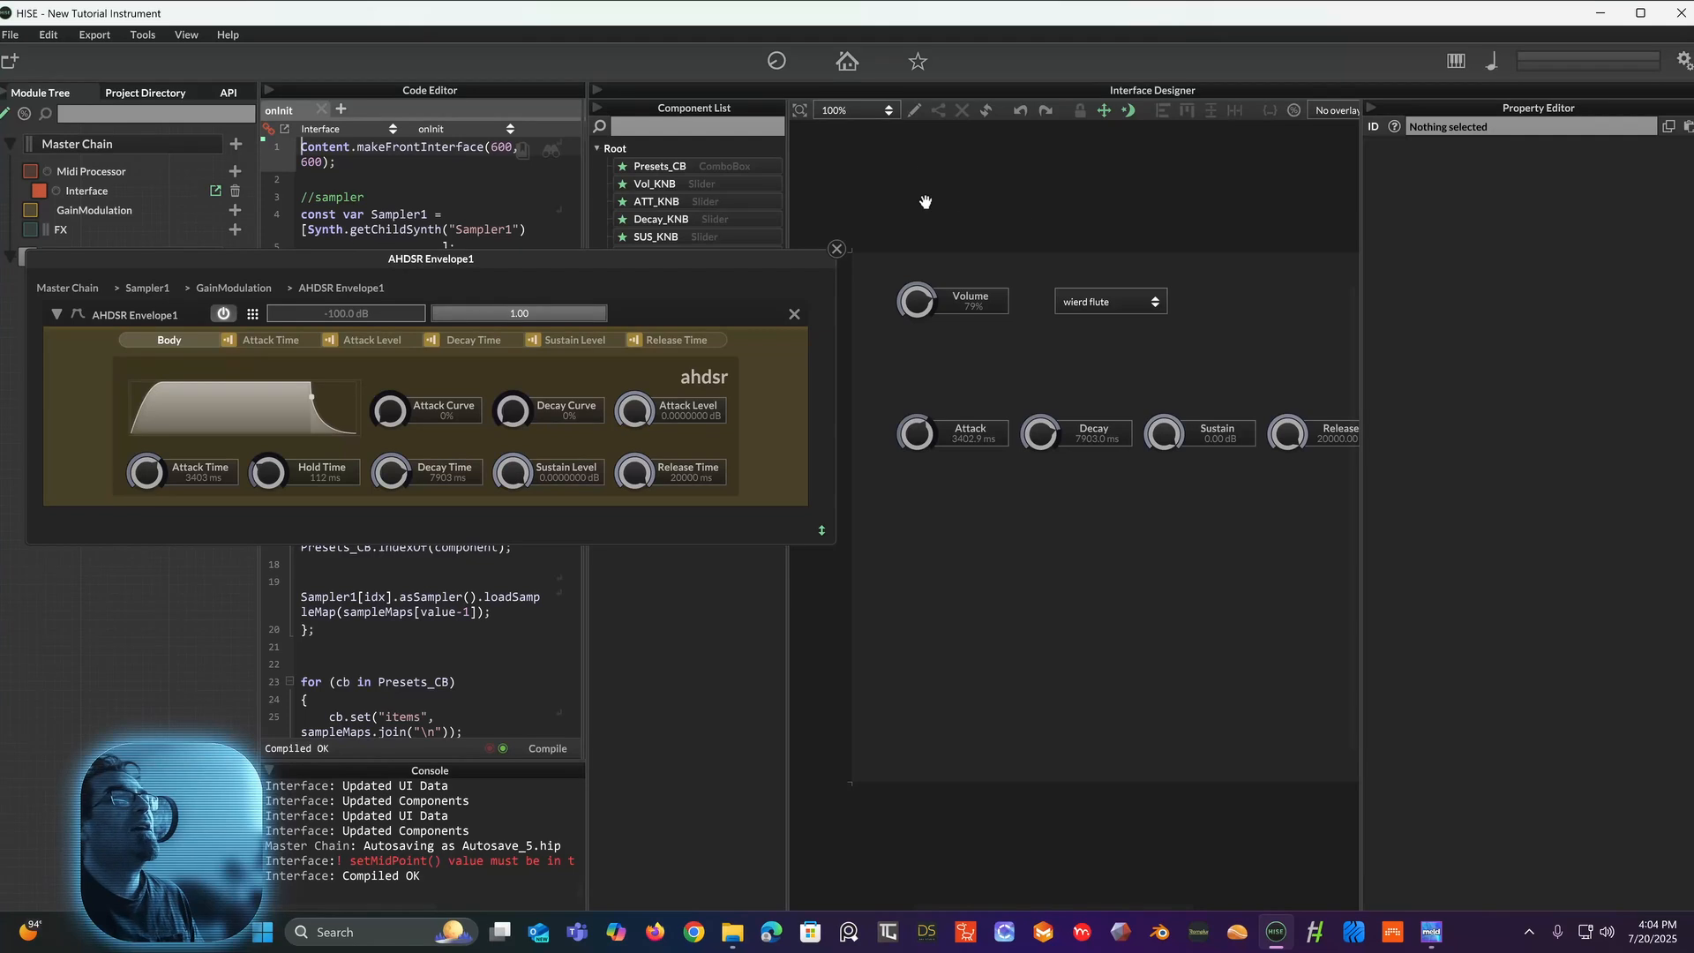
Step: Move the AHDSR Envelope1 window up, widen the Interface Designer to show the whole Release knob, and re-enable edit mode
{"action": "left_click_drag", "start_coordinate": [792, 261], "coordinate": [787, 225]}
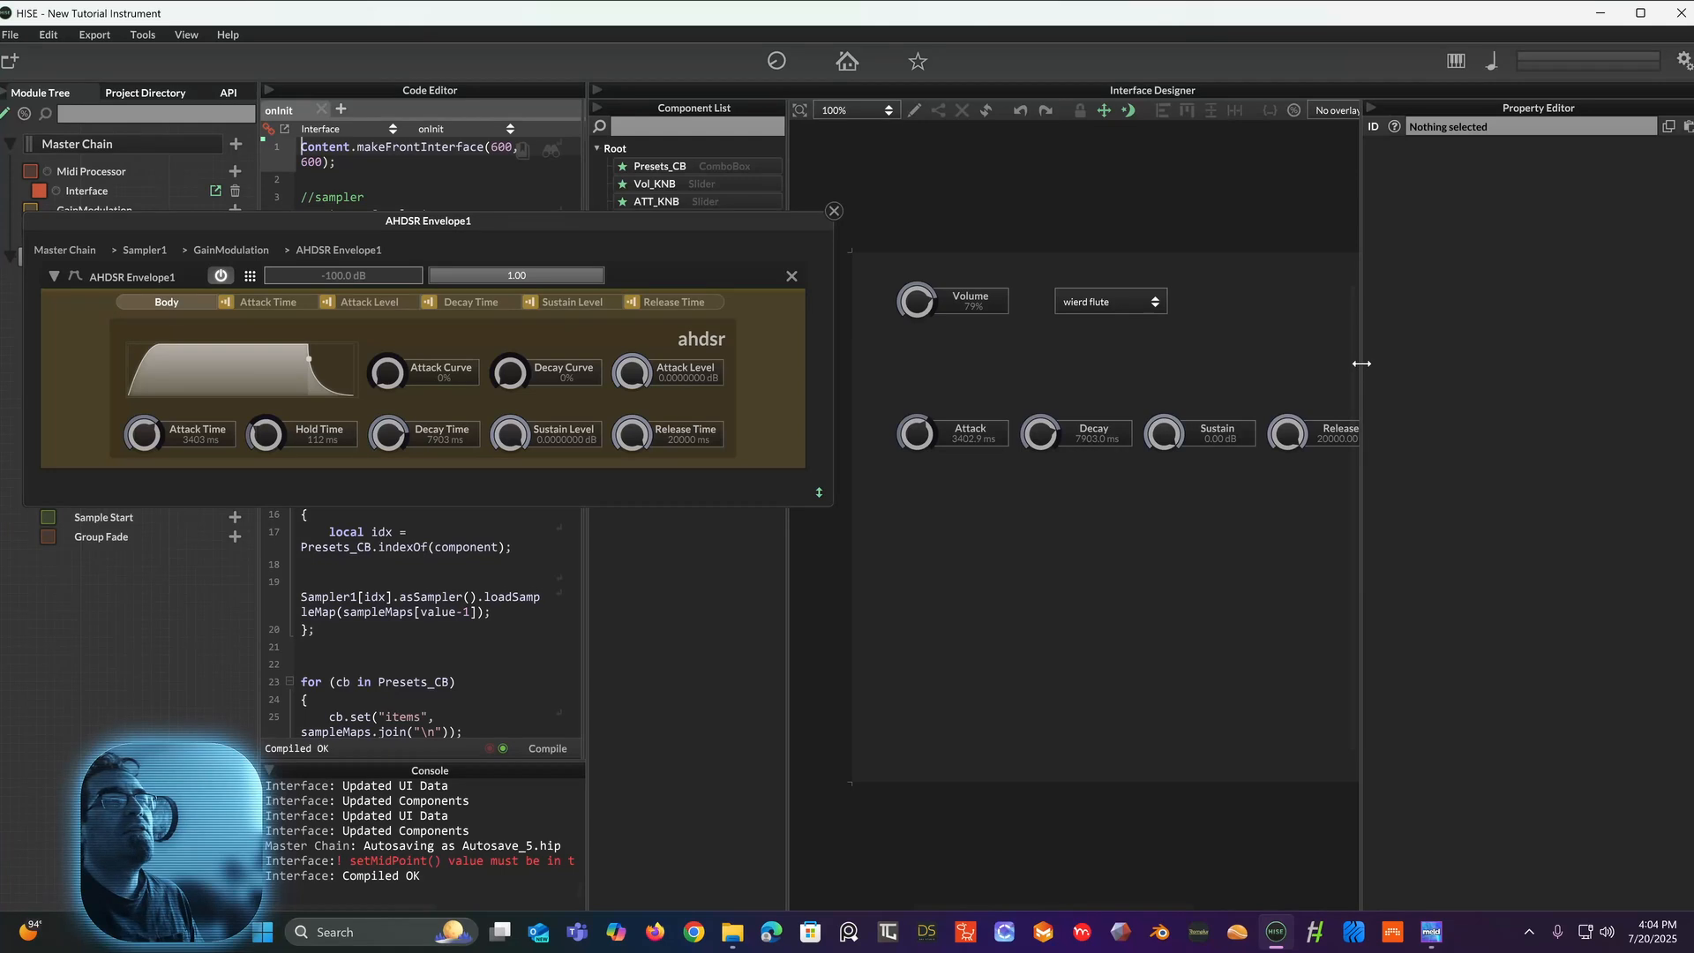
{"action": "left_click_drag", "start_coordinate": [1361, 362], "coordinate": [1425, 362]}
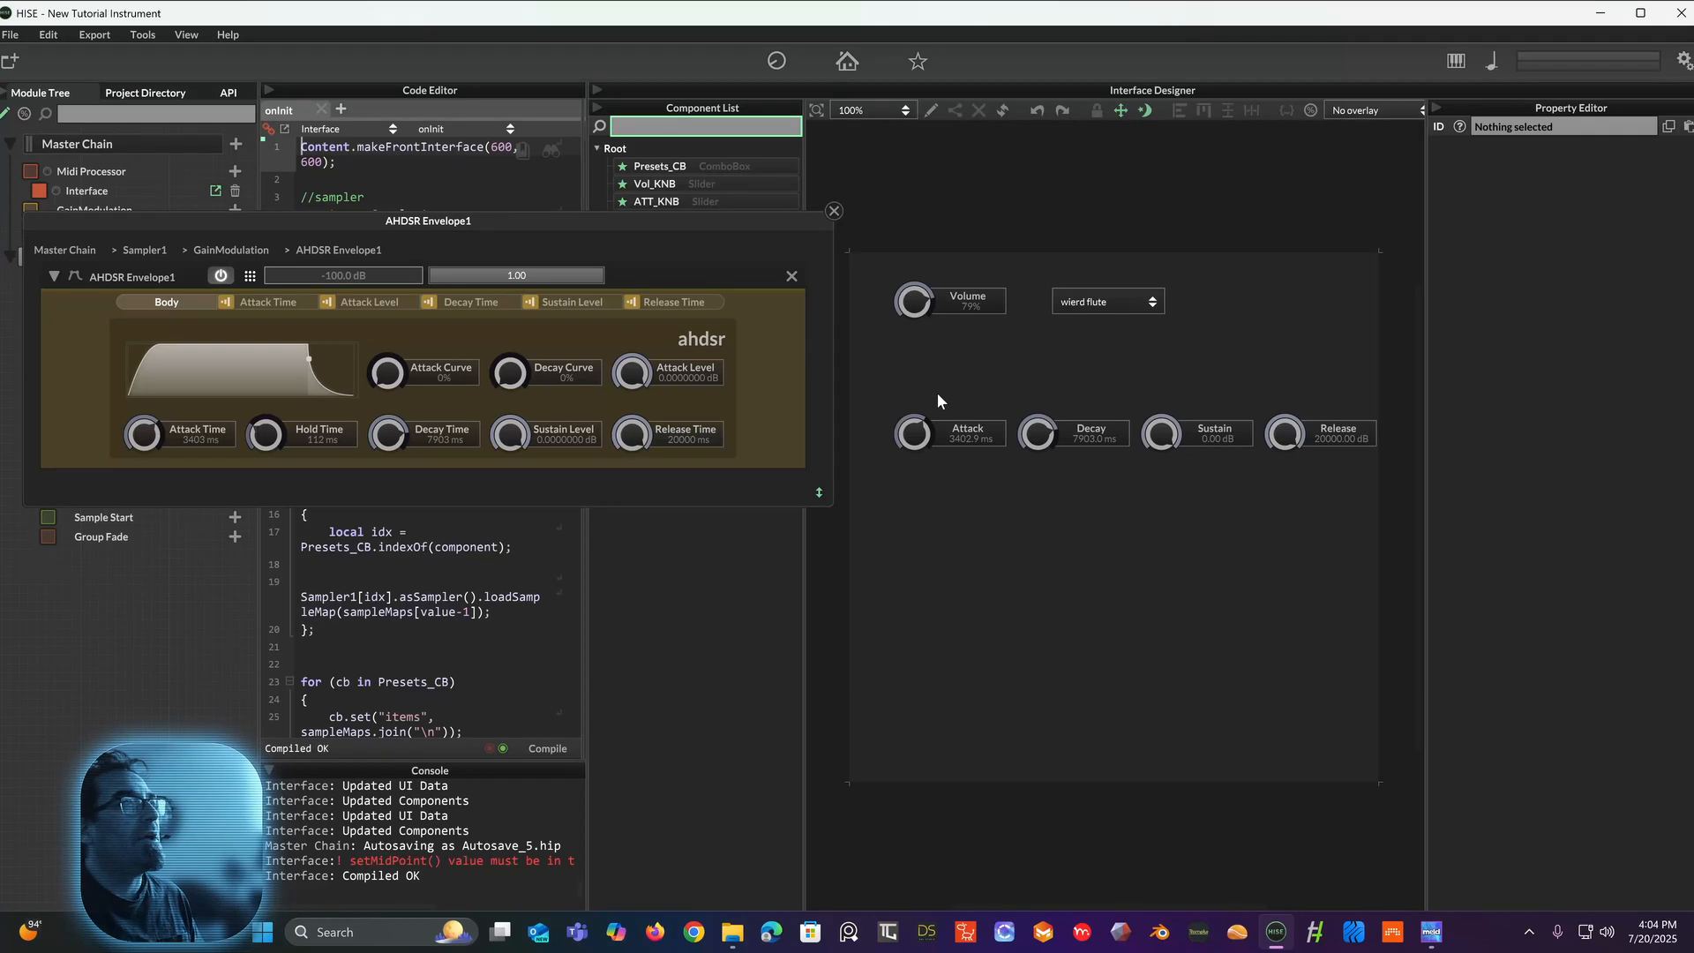
{"action": "left_click", "coordinate": [930, 109]}
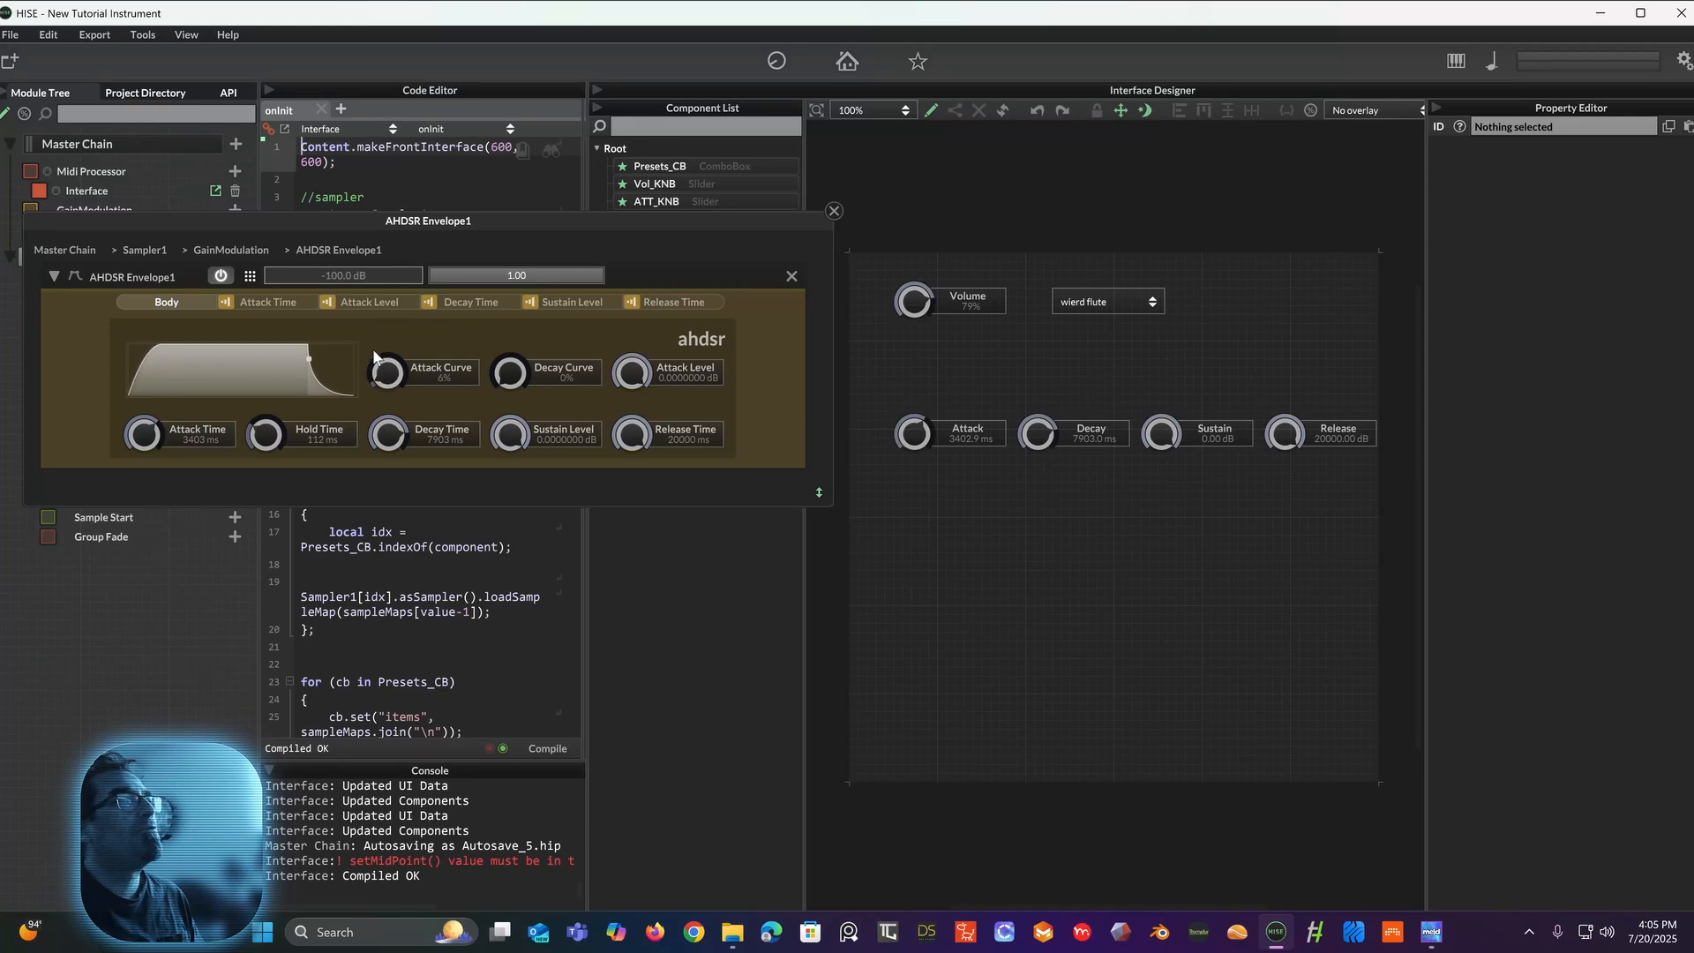
Step: Shape the AHDSR envelope with a Decay Curve of 49%, a Decay Time of 315 ms and a Sustain Level of about -15.2 dB
{"action": "mouse_move", "coordinate": [509, 372]}
{"action": "left_mouse_down"}
{"action": "mouse_move", "coordinate": [508, 296]}
{"action": "mouse_move", "coordinate": [509, 348]}
{"action": "left_mouse_up"}
{"action": "left_click_drag", "start_coordinate": [633, 369], "coordinate": [648, 286]}
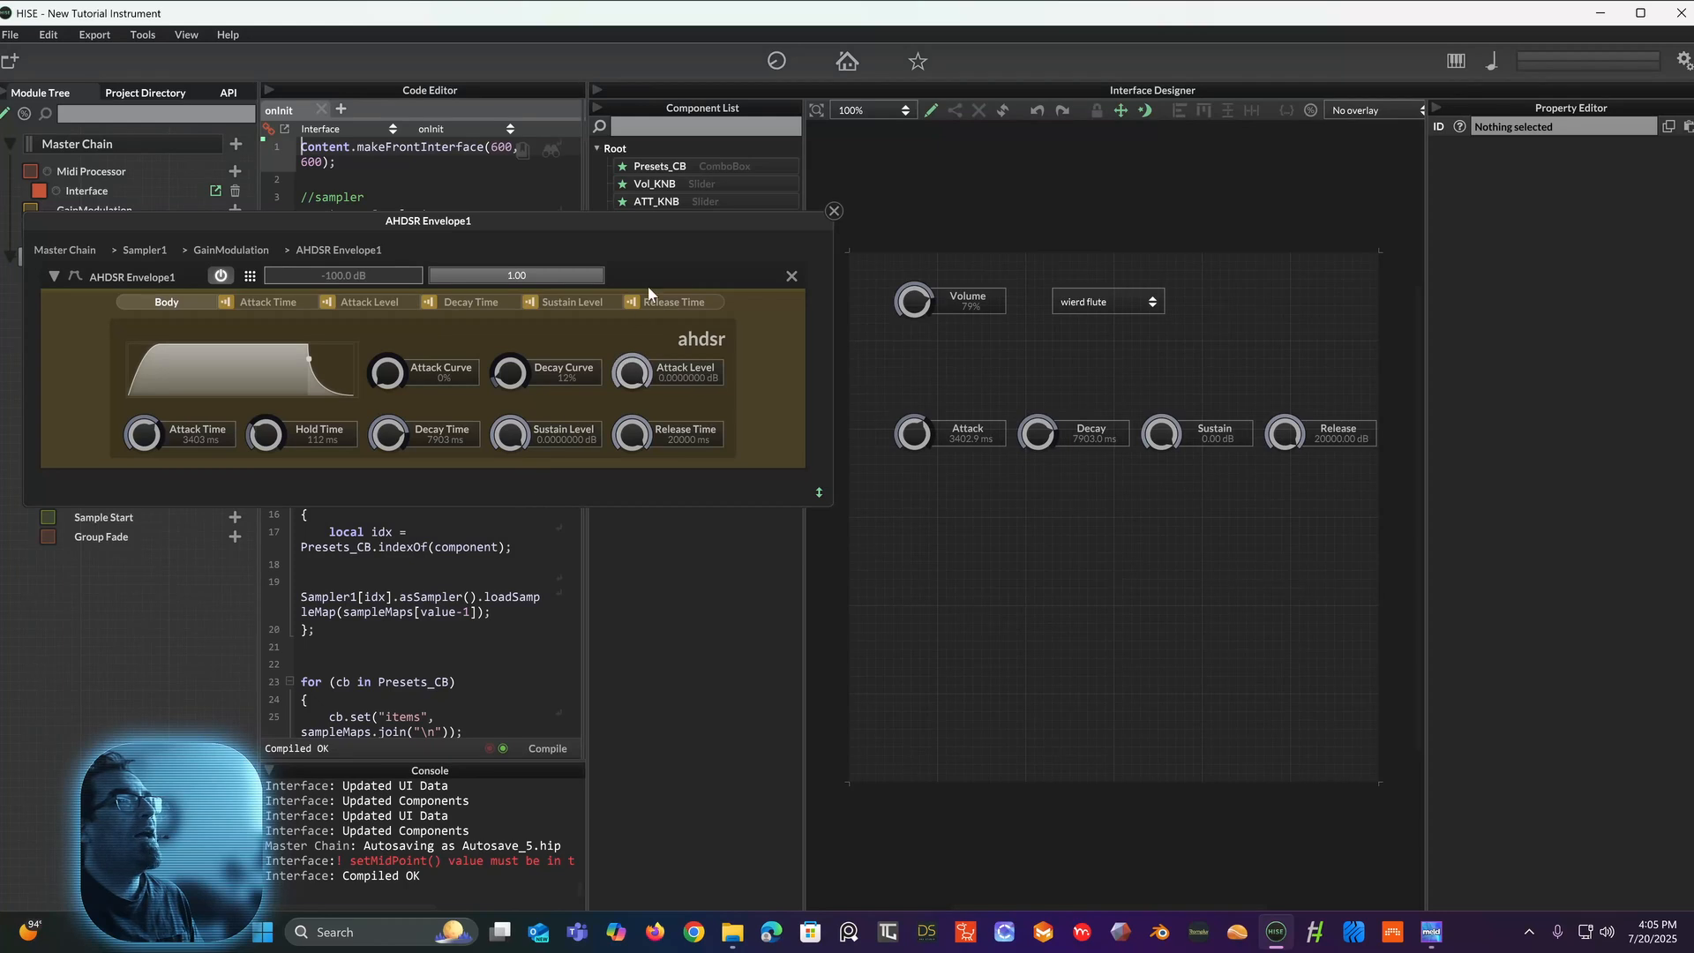
{"action": "mouse_move", "coordinate": [509, 368]}
{"action": "left_mouse_down"}
{"action": "mouse_move", "coordinate": [511, 389]}
{"action": "mouse_move", "coordinate": [524, 304]}
{"action": "mouse_move", "coordinate": [507, 397]}
{"action": "mouse_move", "coordinate": [510, 374]}
{"action": "left_mouse_up"}
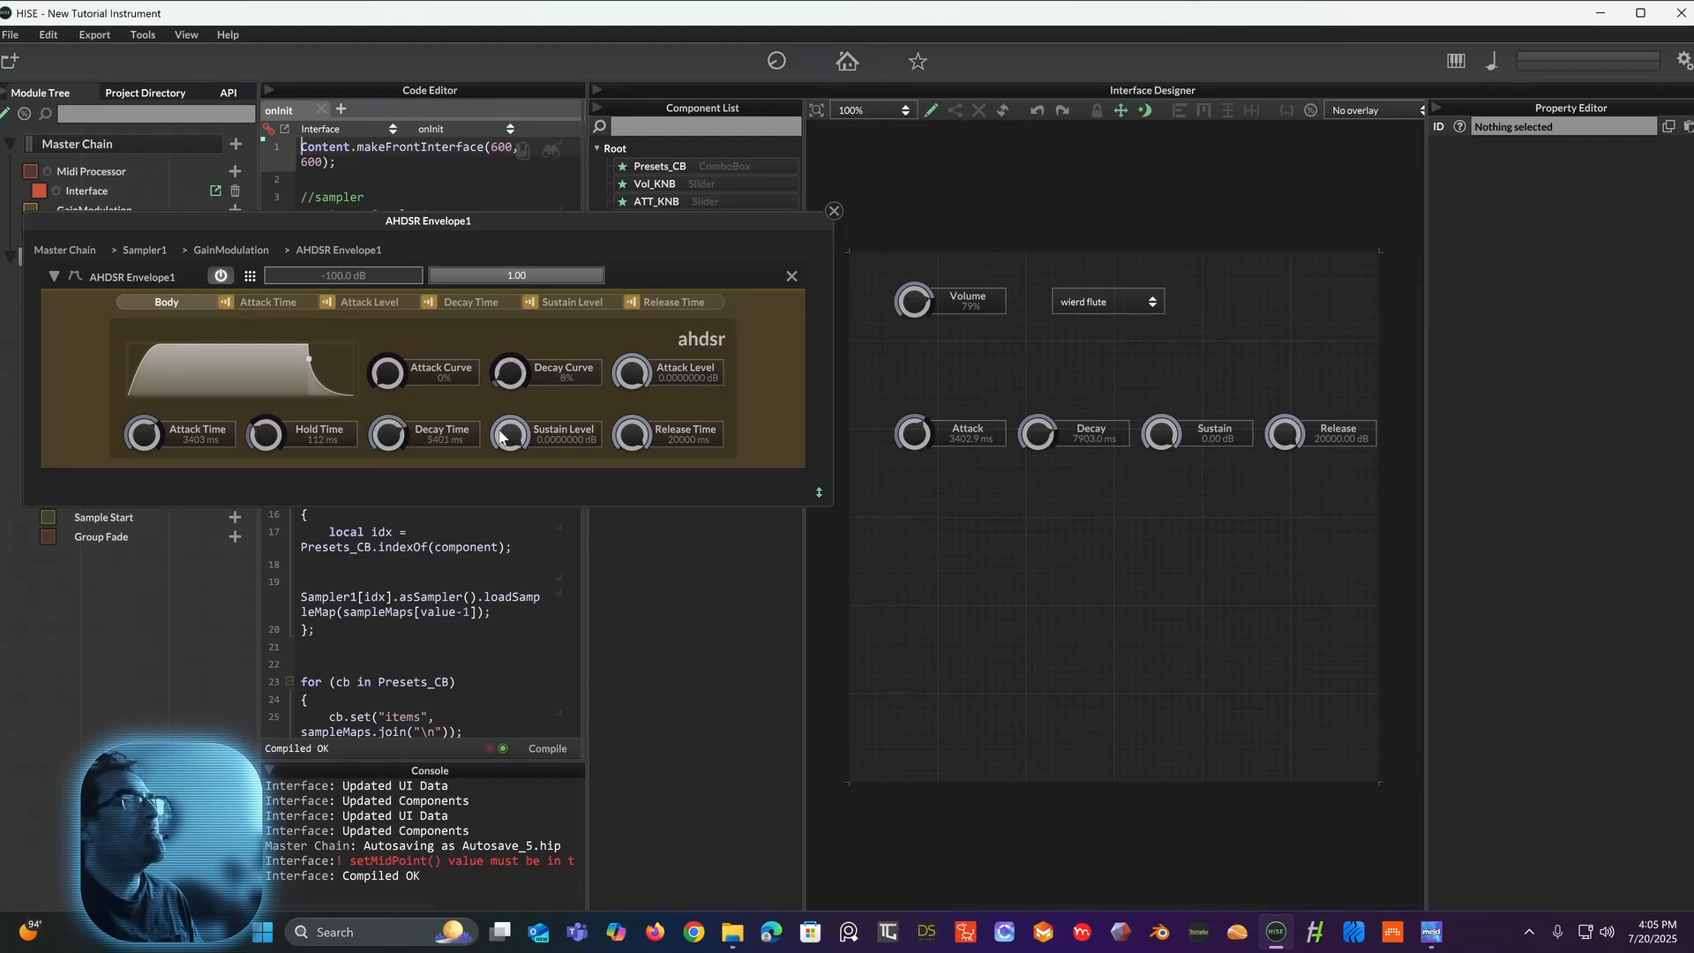
{"action": "left_click_drag", "start_coordinate": [501, 437], "coordinate": [452, 512]}
{"action": "left_click_drag", "start_coordinate": [406, 431], "coordinate": [425, 499]}
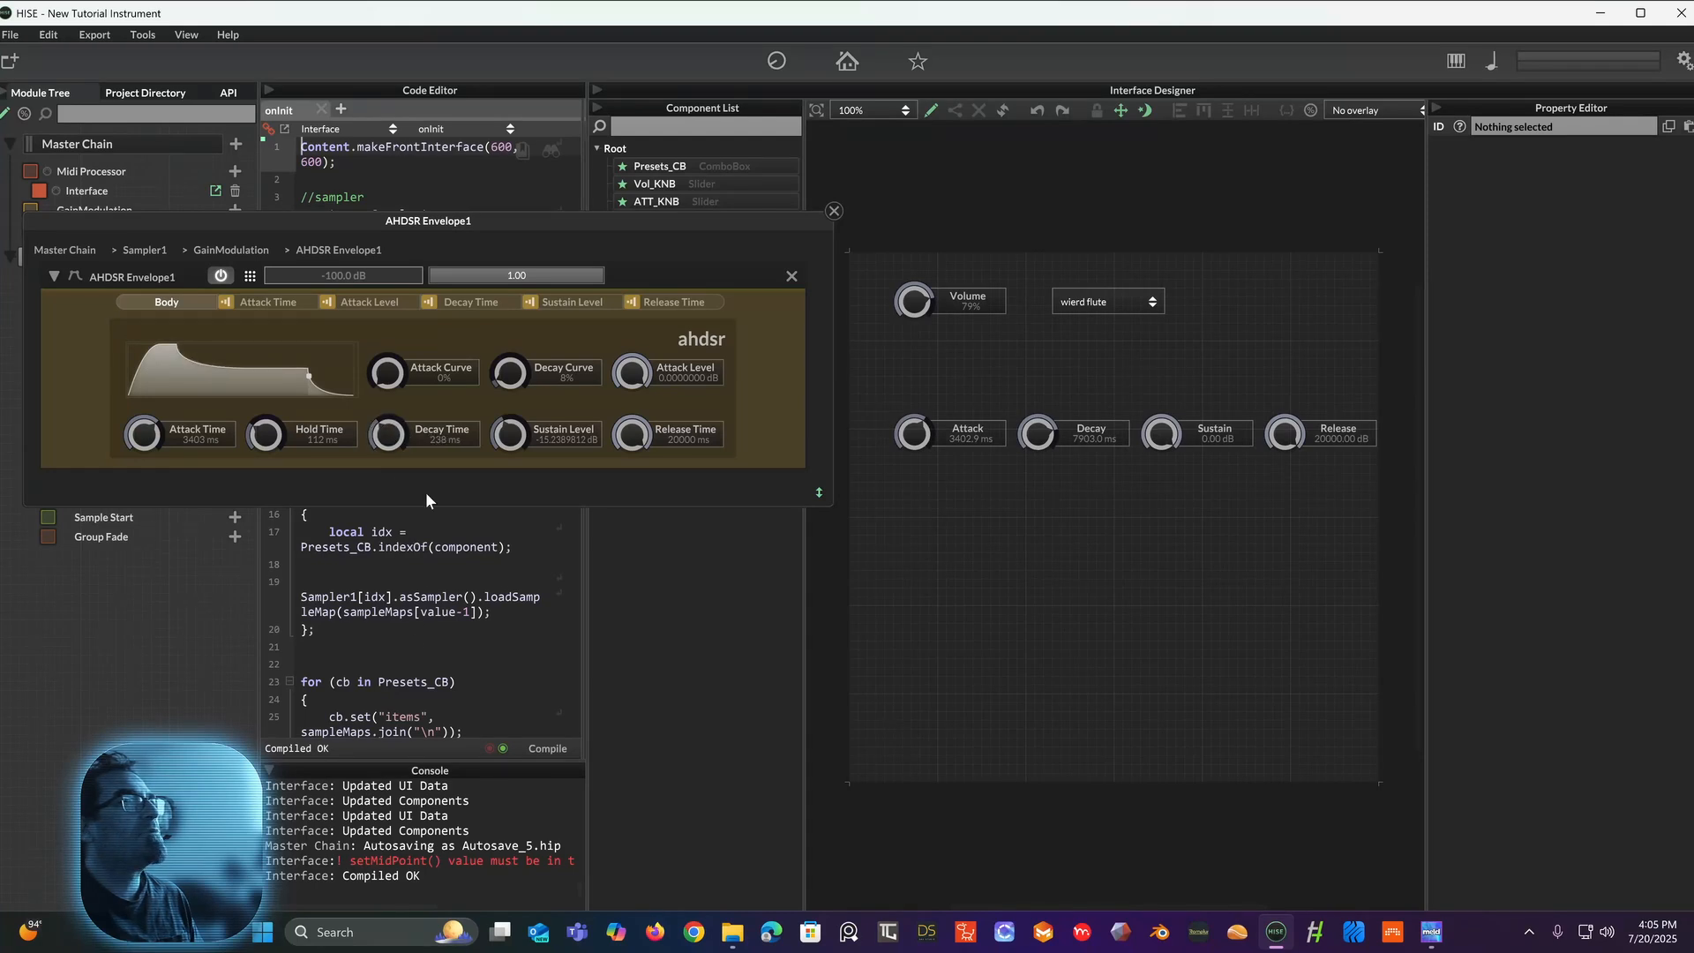
{"action": "left_click_drag", "start_coordinate": [514, 307], "coordinate": [526, 235]}
{"action": "left_click_drag", "start_coordinate": [406, 439], "coordinate": [407, 355]}
{"action": "left_click_drag", "start_coordinate": [491, 447], "coordinate": [490, 486]}
{"action": "left_click_drag", "start_coordinate": [400, 389], "coordinate": [371, 469]}
{"action": "mouse_move", "coordinate": [618, 374]}
{"action": "left_mouse_down"}
{"action": "mouse_move", "coordinate": [608, 395]}
{"action": "mouse_move", "coordinate": [624, 362]}
{"action": "mouse_move", "coordinate": [630, 377]}
{"action": "left_mouse_up"}
{"action": "left_click_drag", "start_coordinate": [503, 382], "coordinate": [526, 342]}
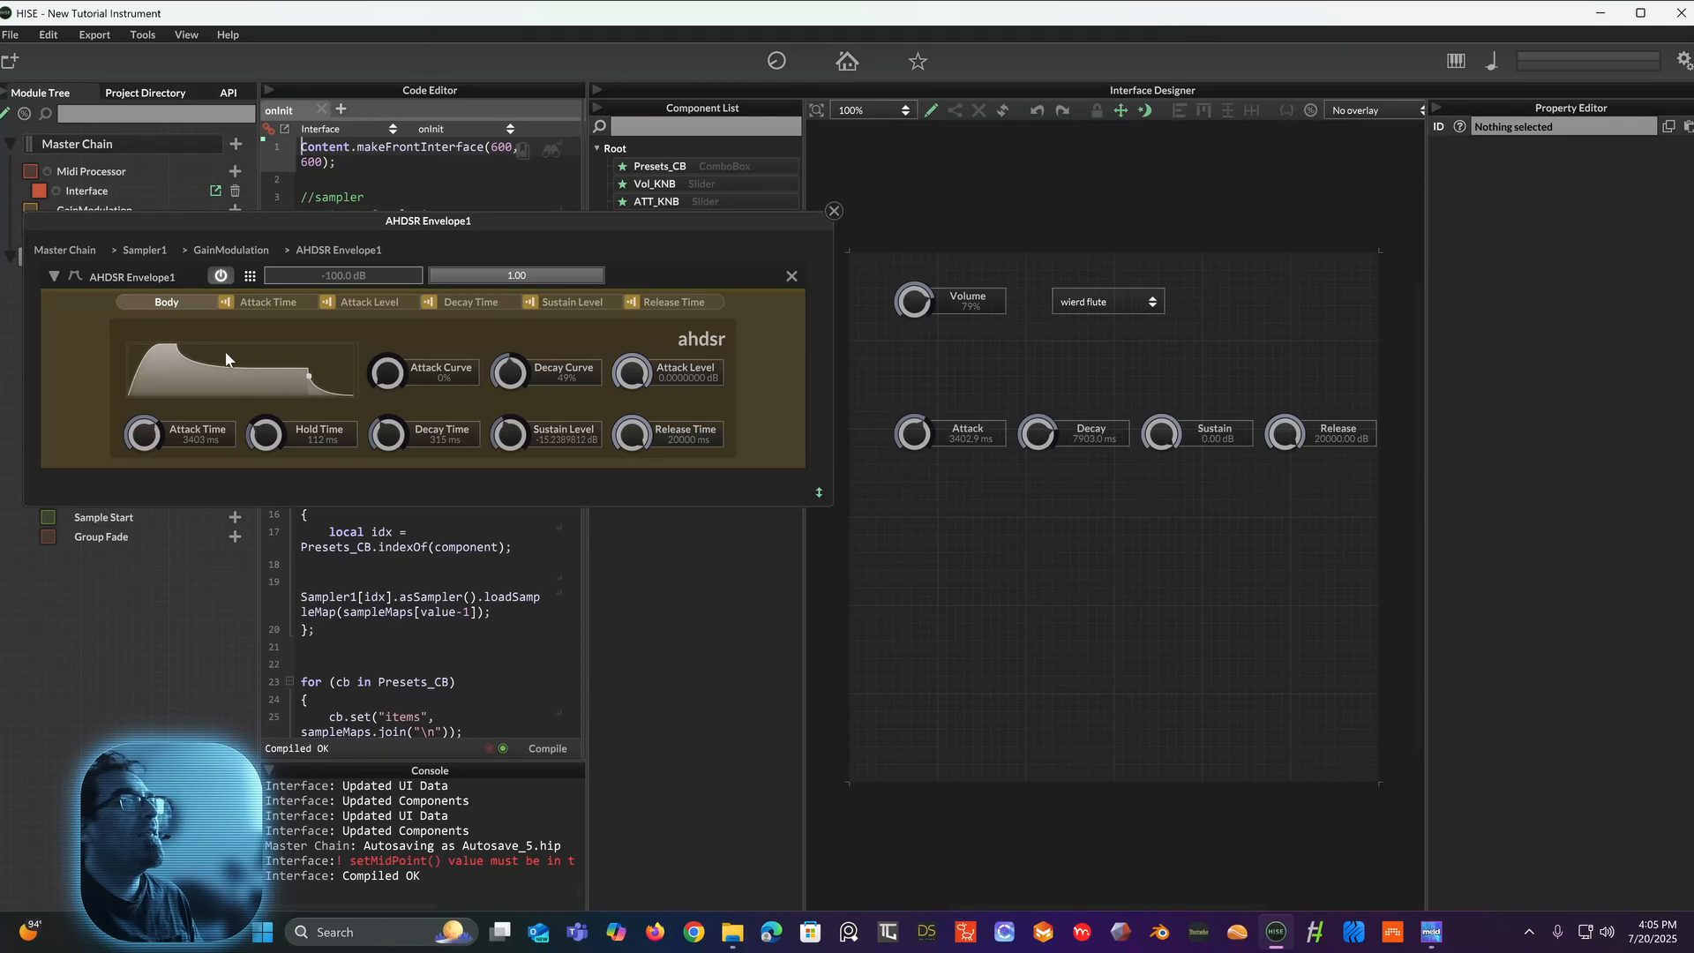
Step: Add a FloatingTile to the interface and place it above the Attack and Decay knobs at x 50, y 80
{"action": "right_click", "coordinate": [993, 481]}
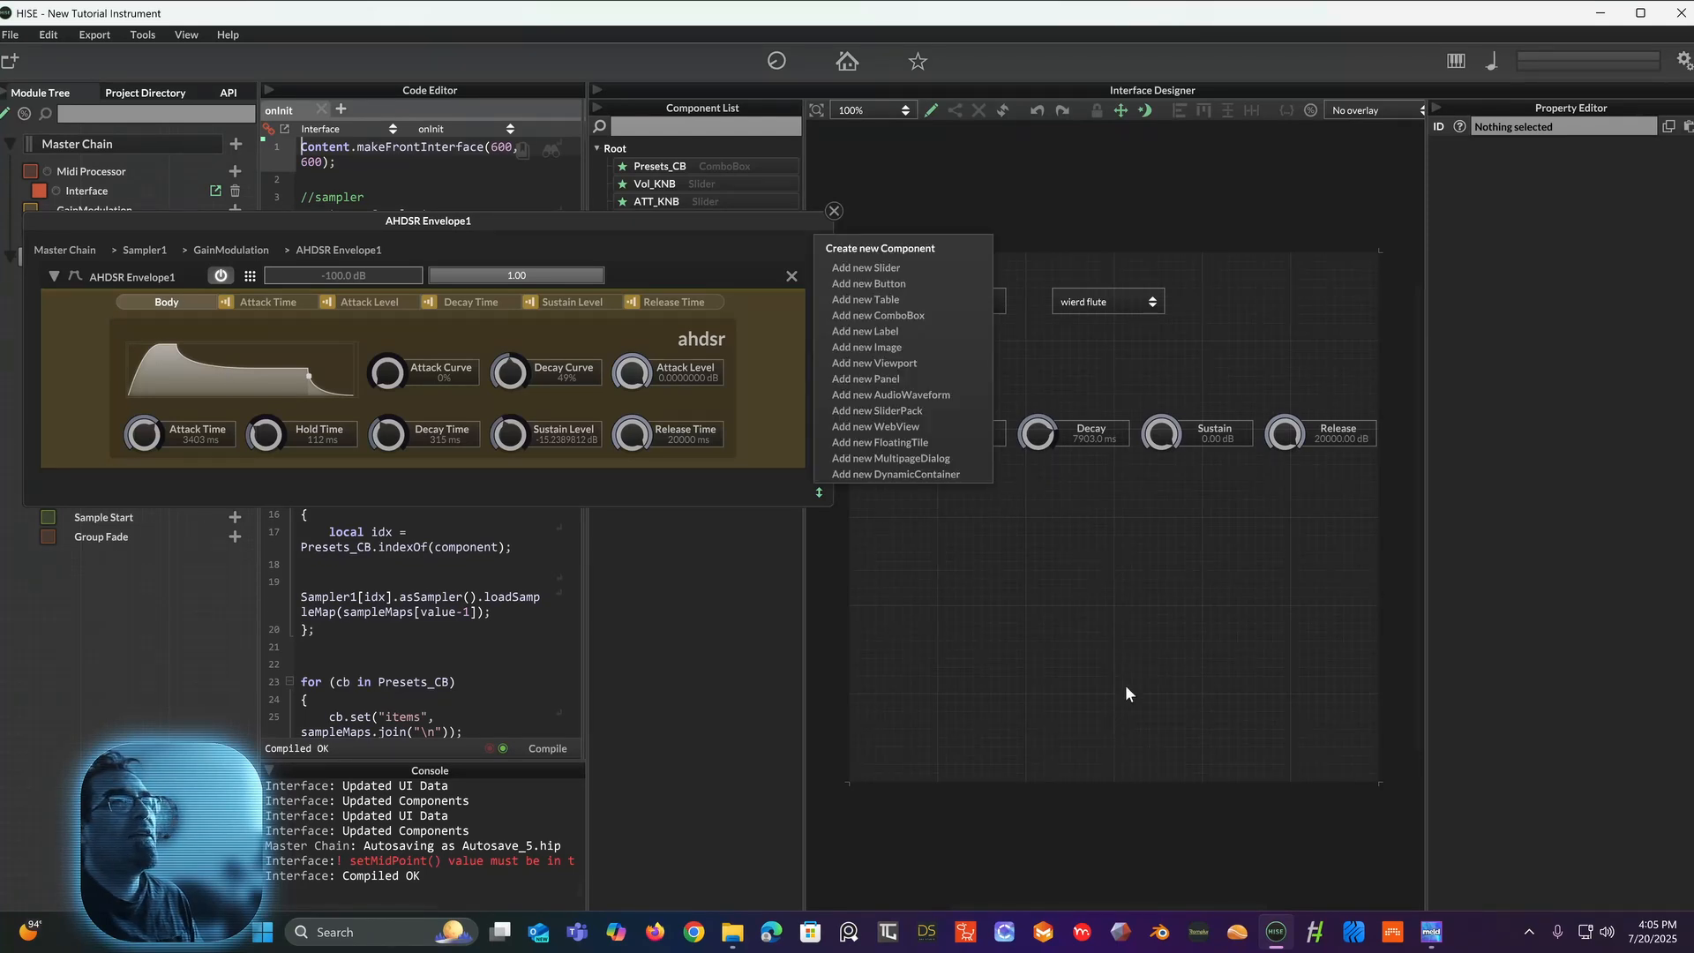
{"action": "left_click", "coordinate": [911, 444]}
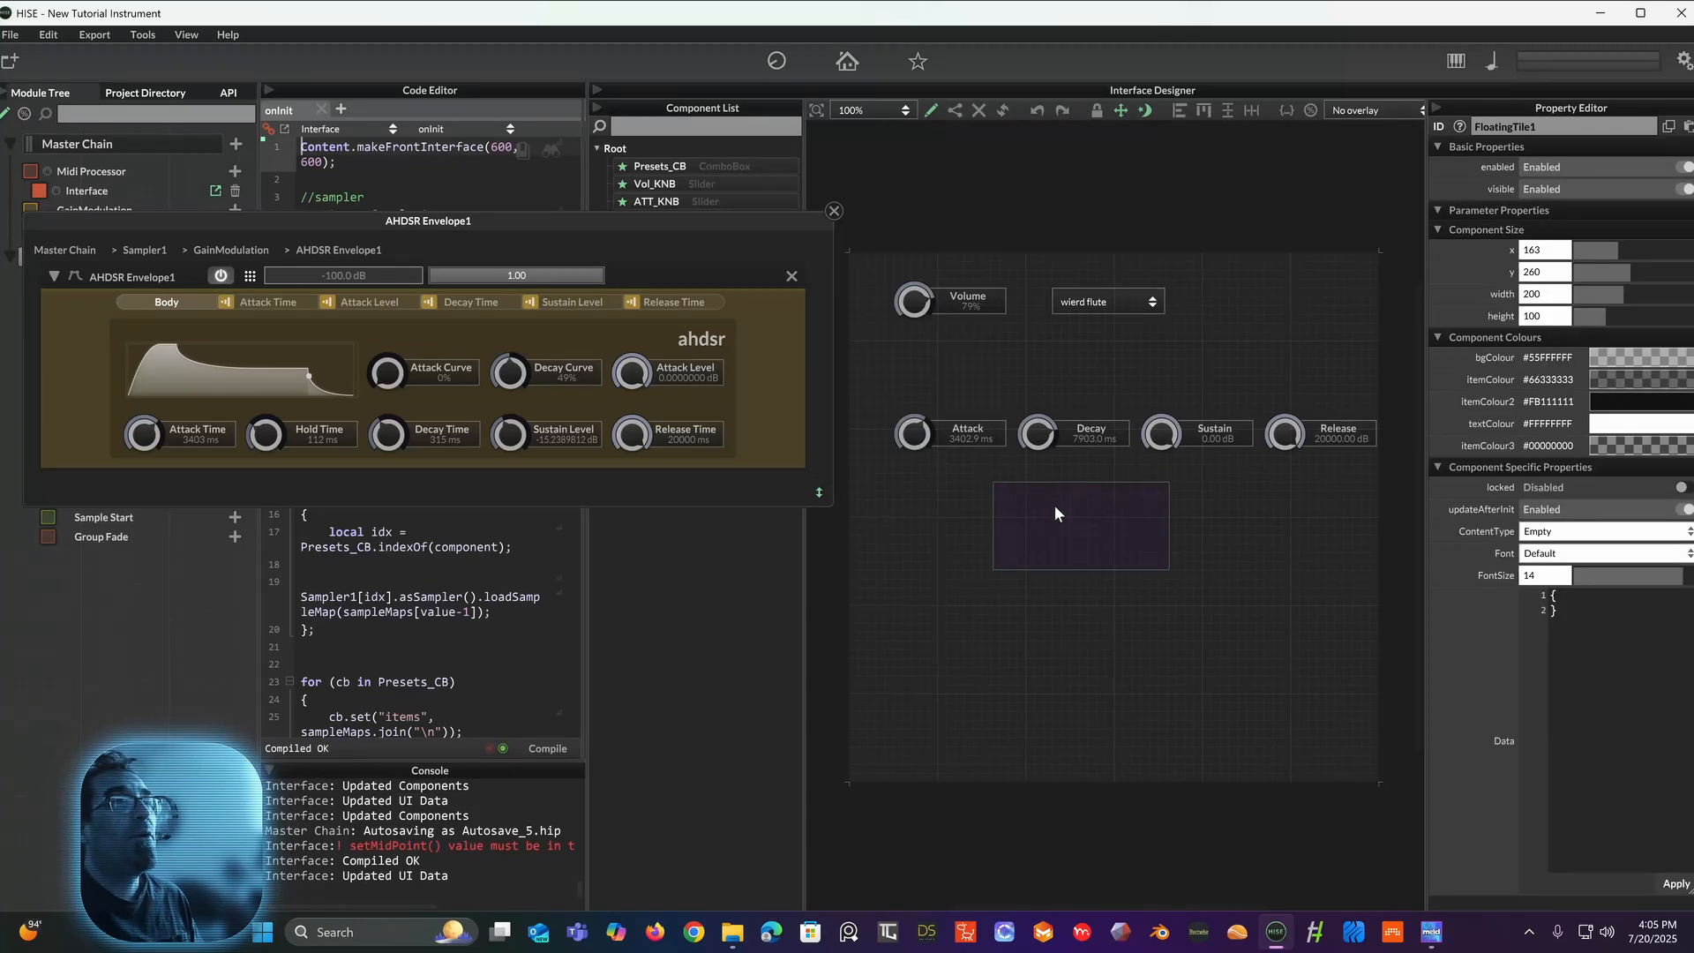
{"action": "left_click_drag", "start_coordinate": [1056, 505], "coordinate": [962, 350]}
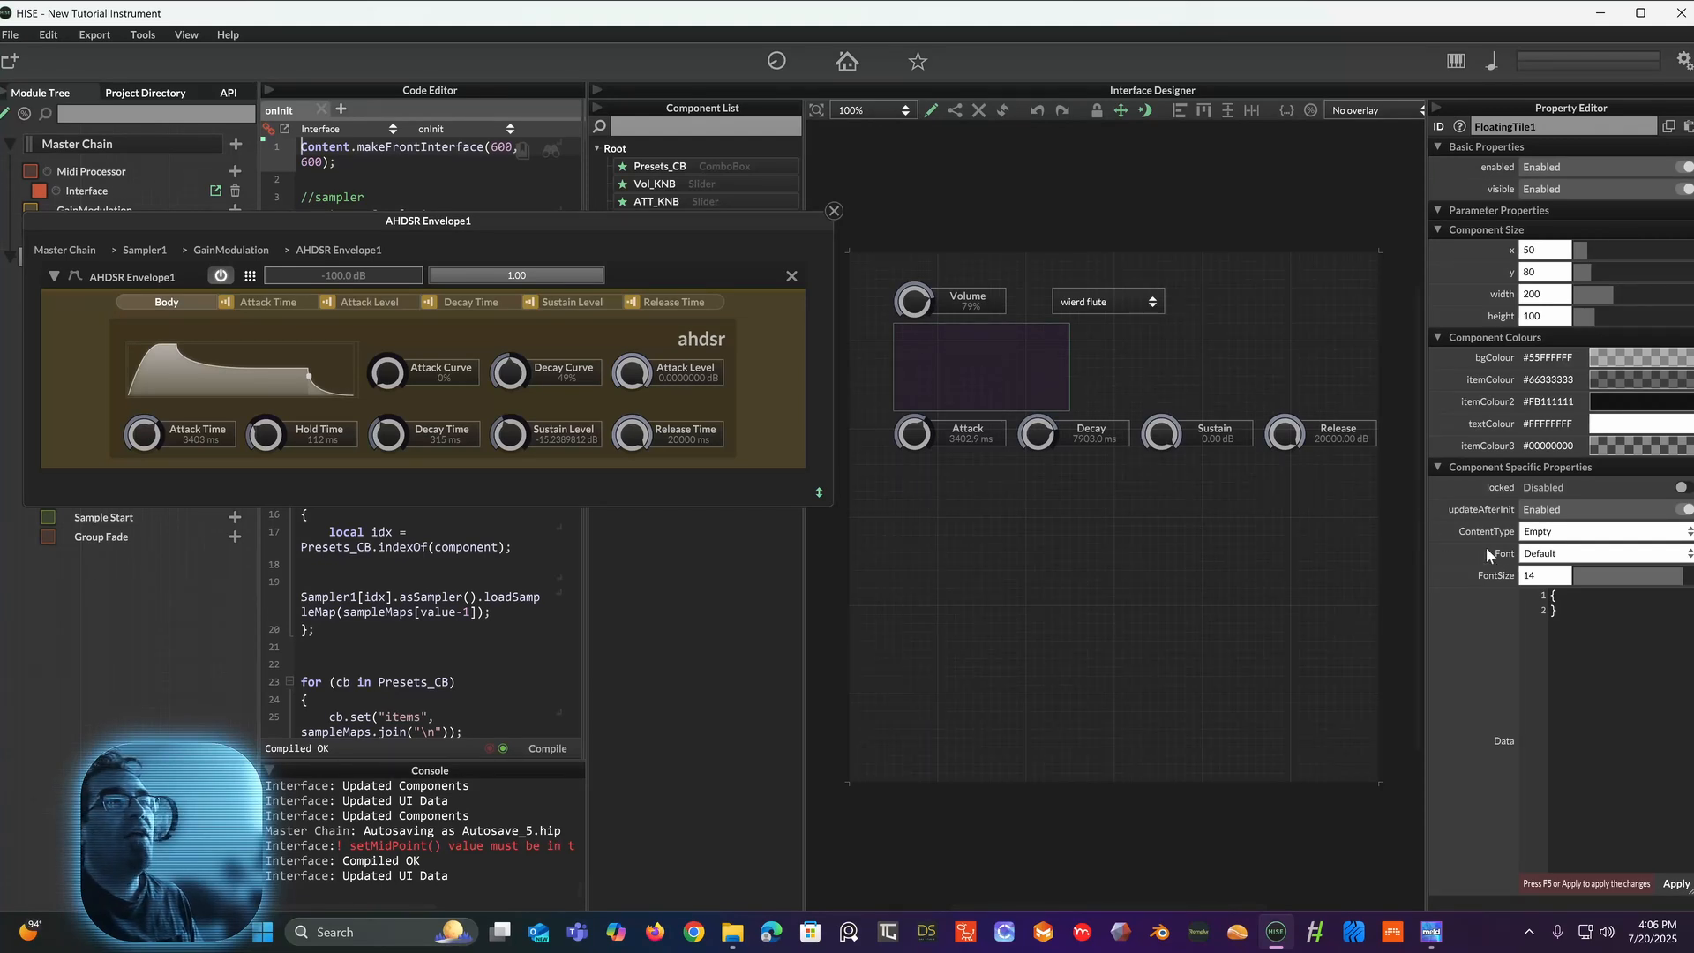
Step: Set the floating tile's x position to 62 and width to 295, and choose AHDSRGraph as its content type
{"action": "left_click_drag", "start_coordinate": [1427, 472], "coordinate": [1345, 465]}
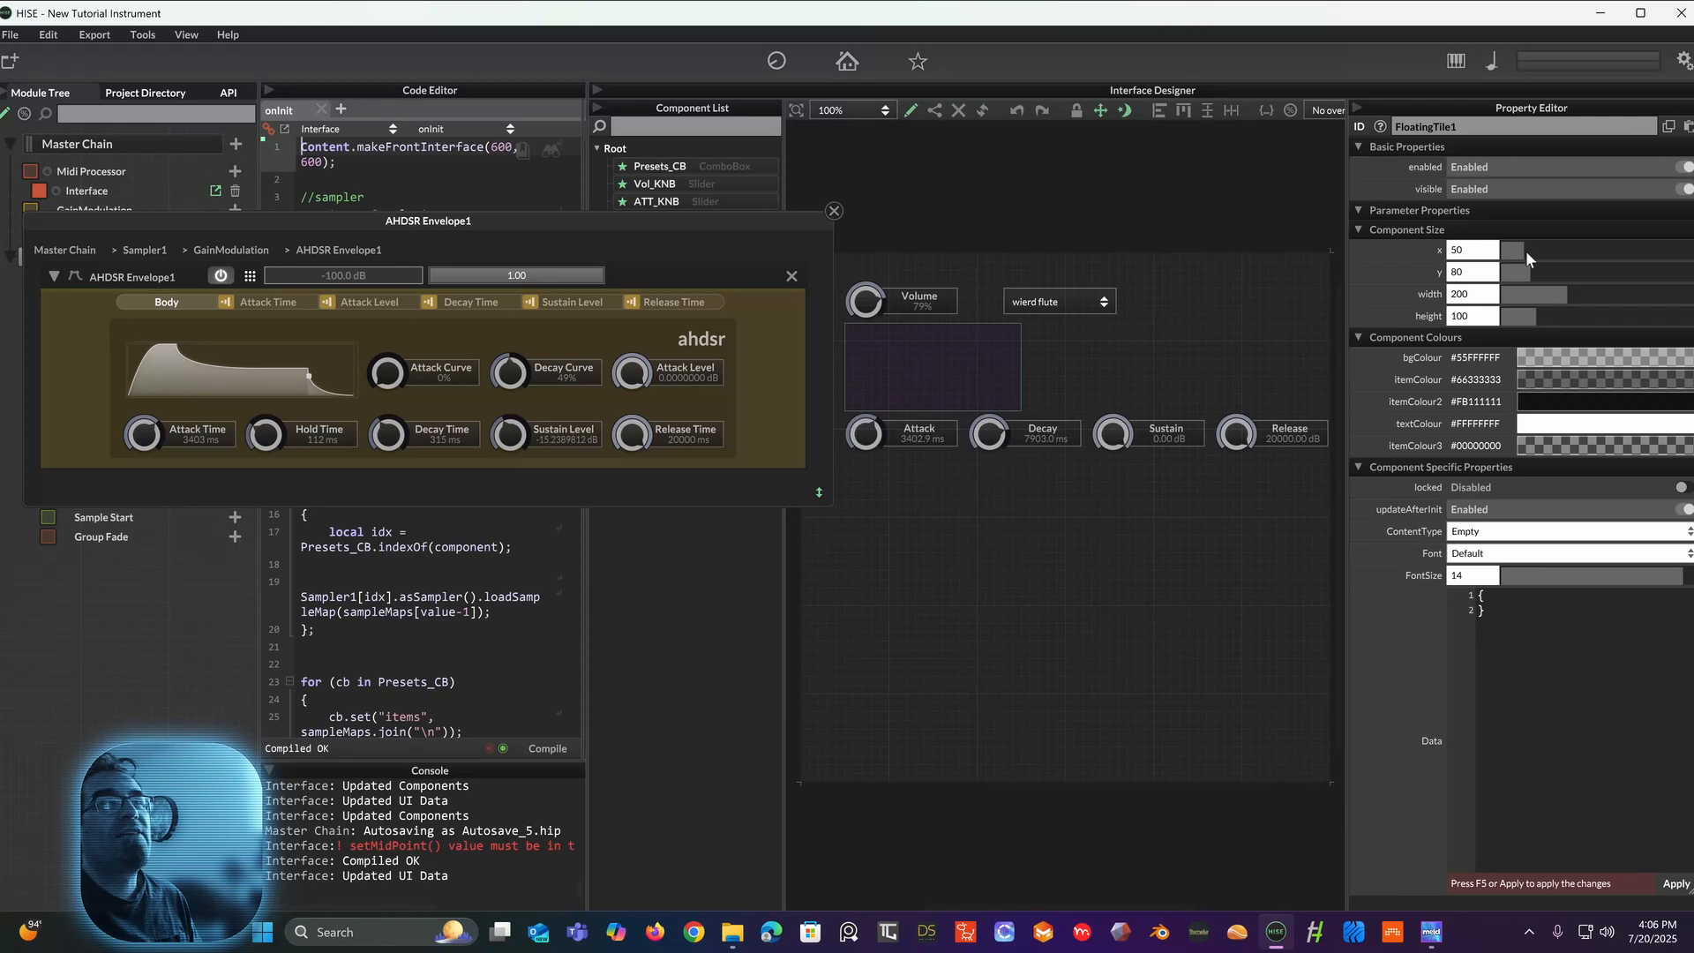
{"action": "left_click_drag", "start_coordinate": [1520, 251], "coordinate": [1607, 293]}
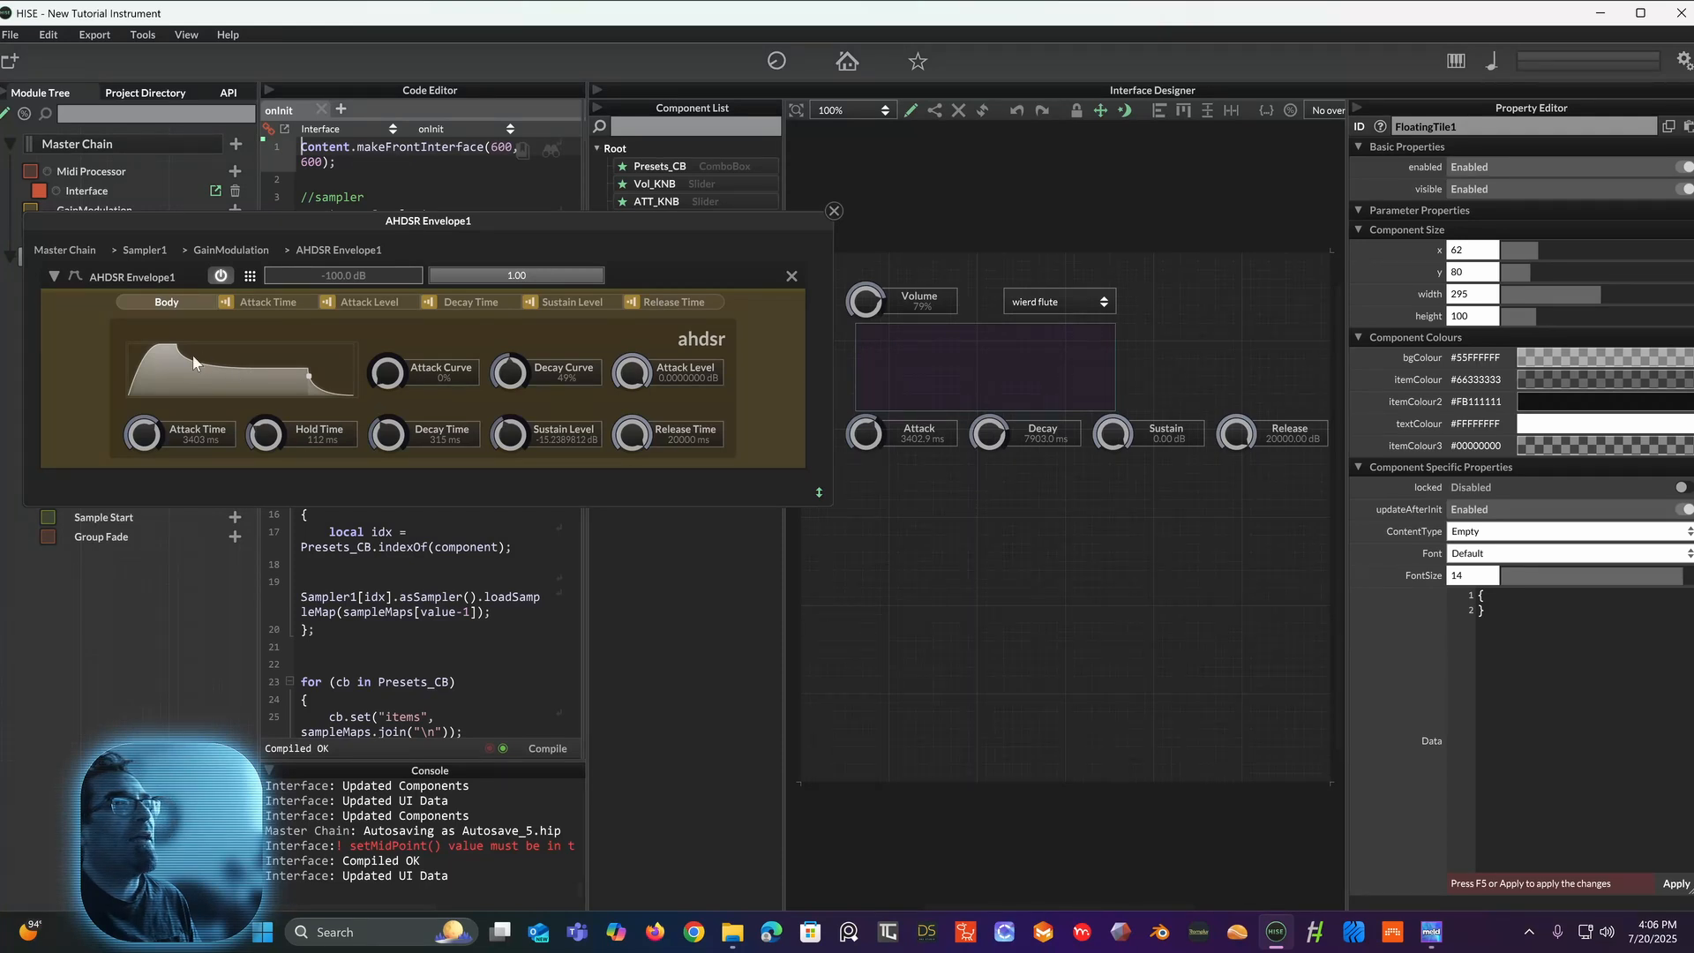
{"action": "left_click", "coordinate": [1496, 533]}
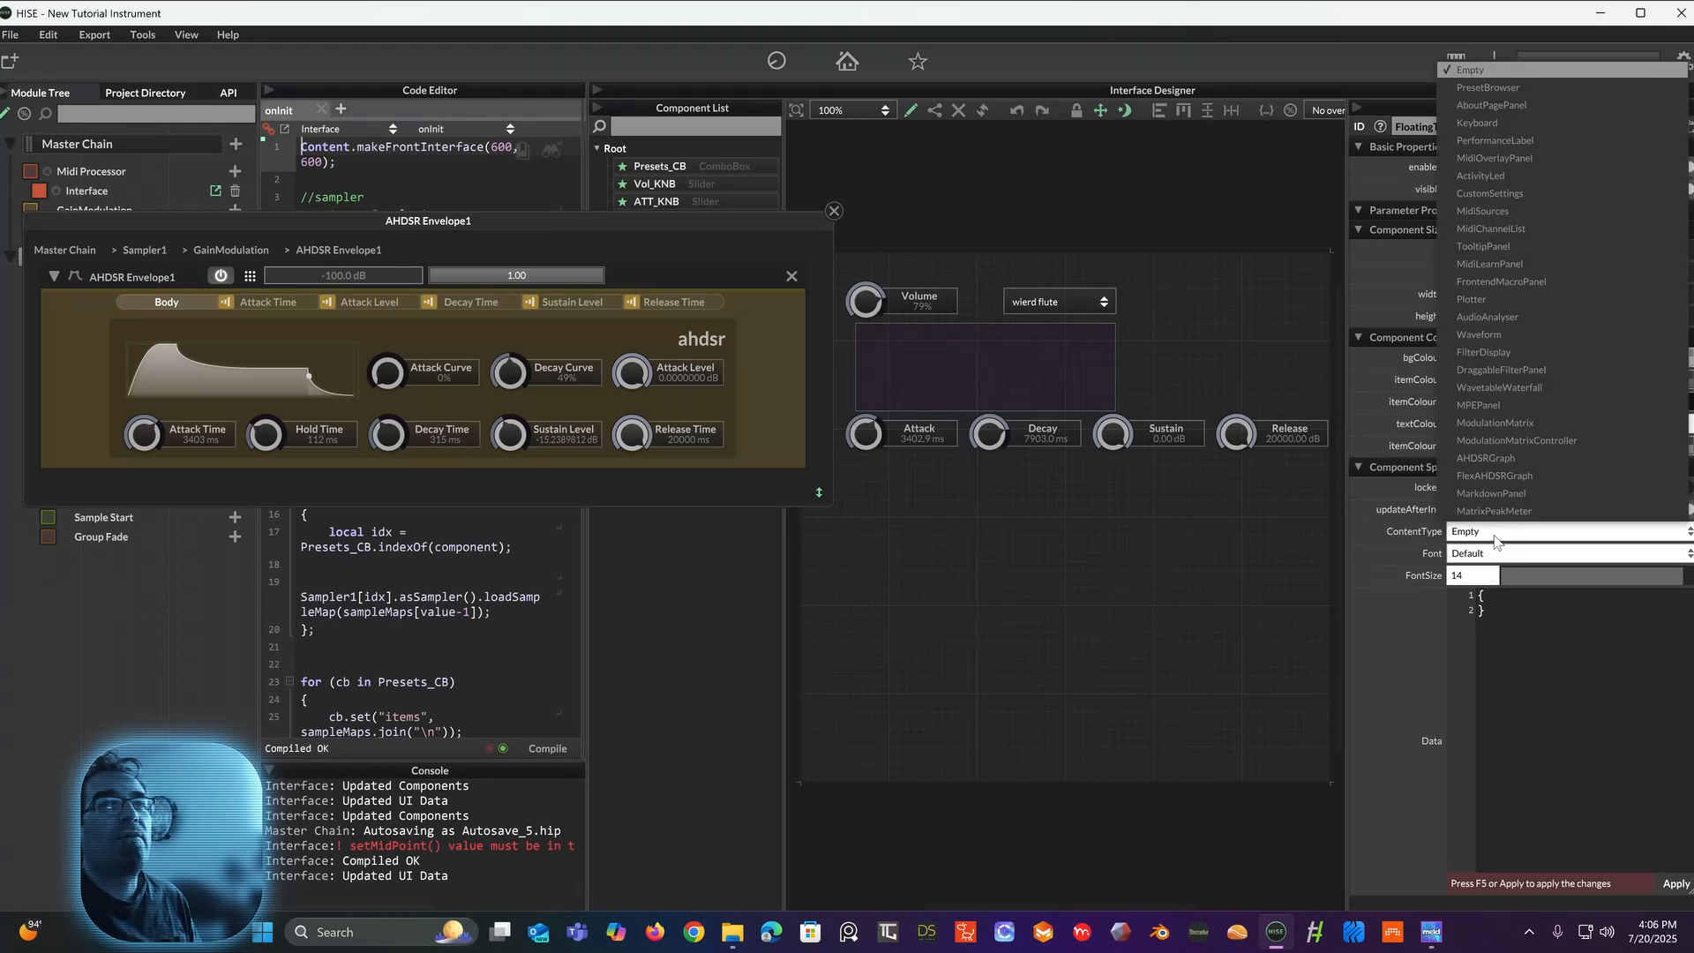
{"action": "left_click", "coordinate": [1495, 459]}
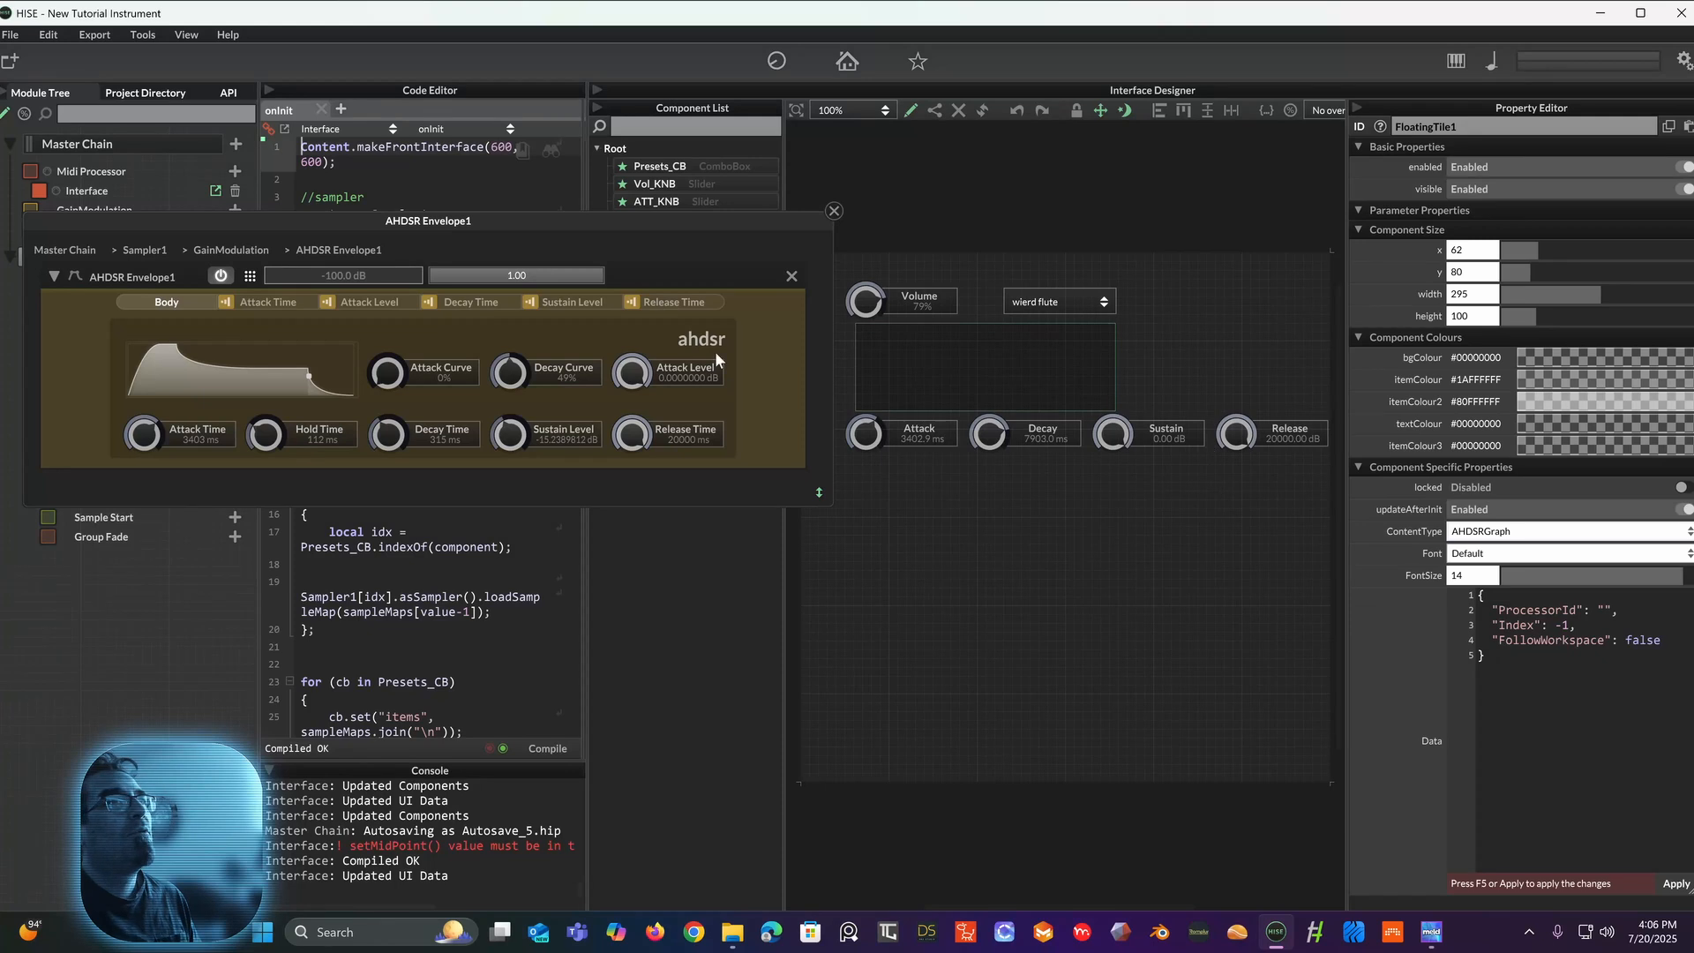
Step: Copy the envelope's name into the floating tile's ProcessorId as "AHDSR Envelope1" and apply the data change
{"action": "double_click", "coordinate": [135, 278]}
{"action": "key", "text": "ctrl+c"}
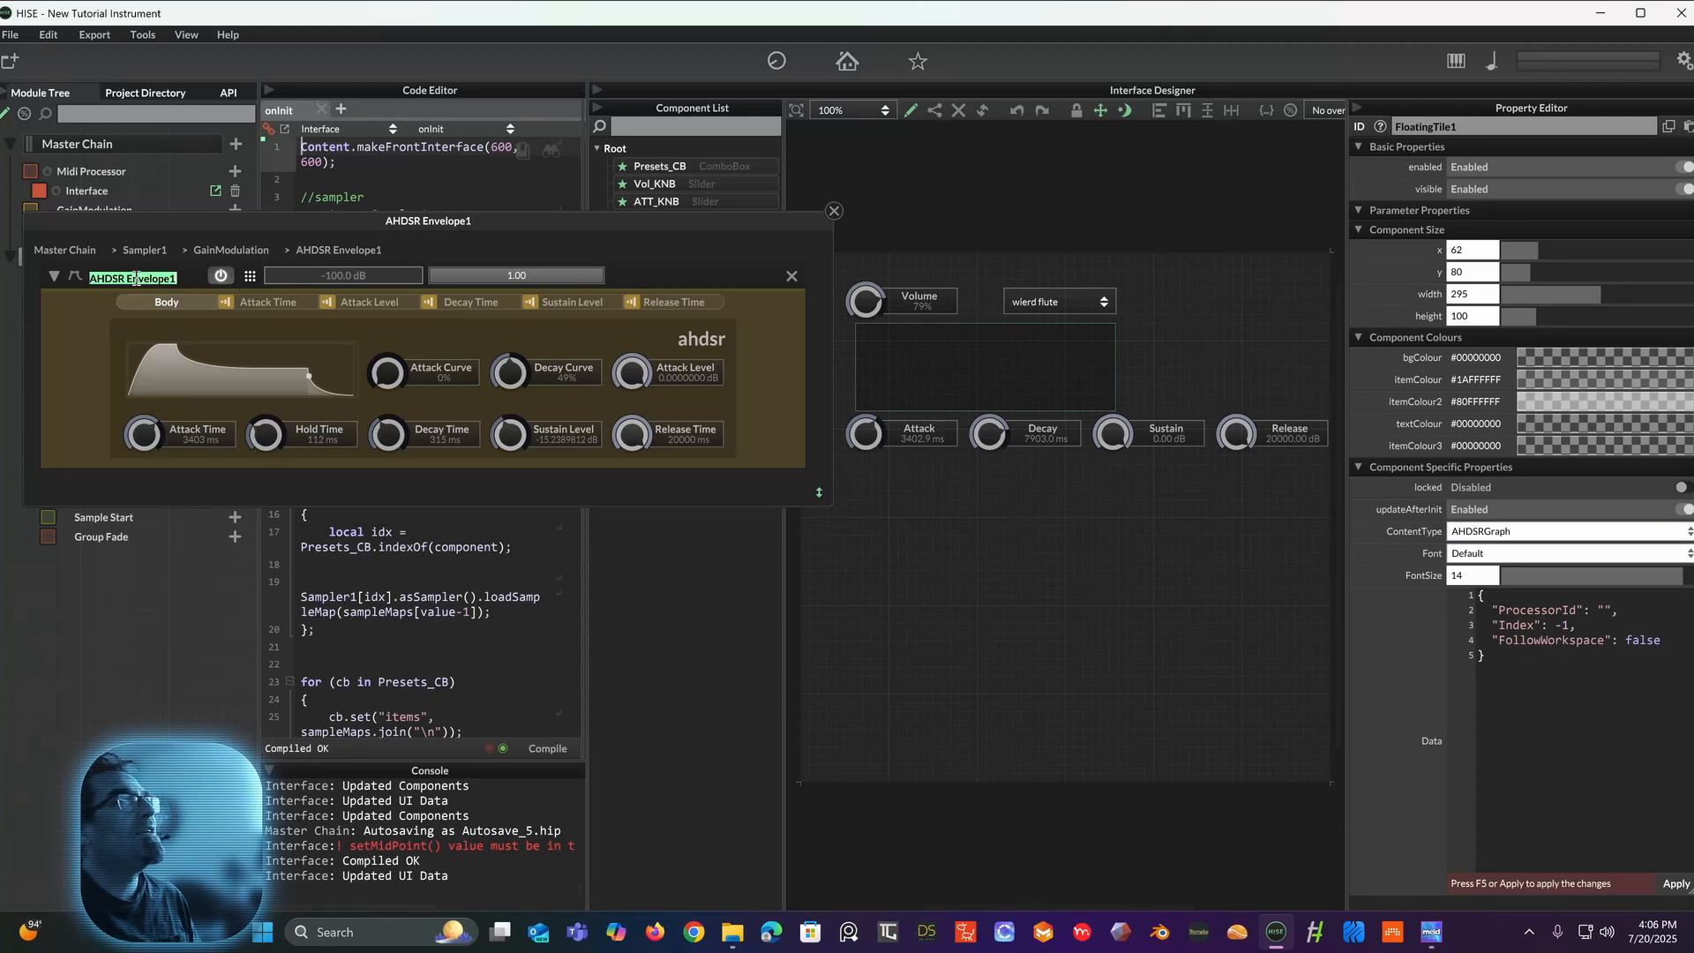
{"action": "right_click", "coordinate": [148, 282]}
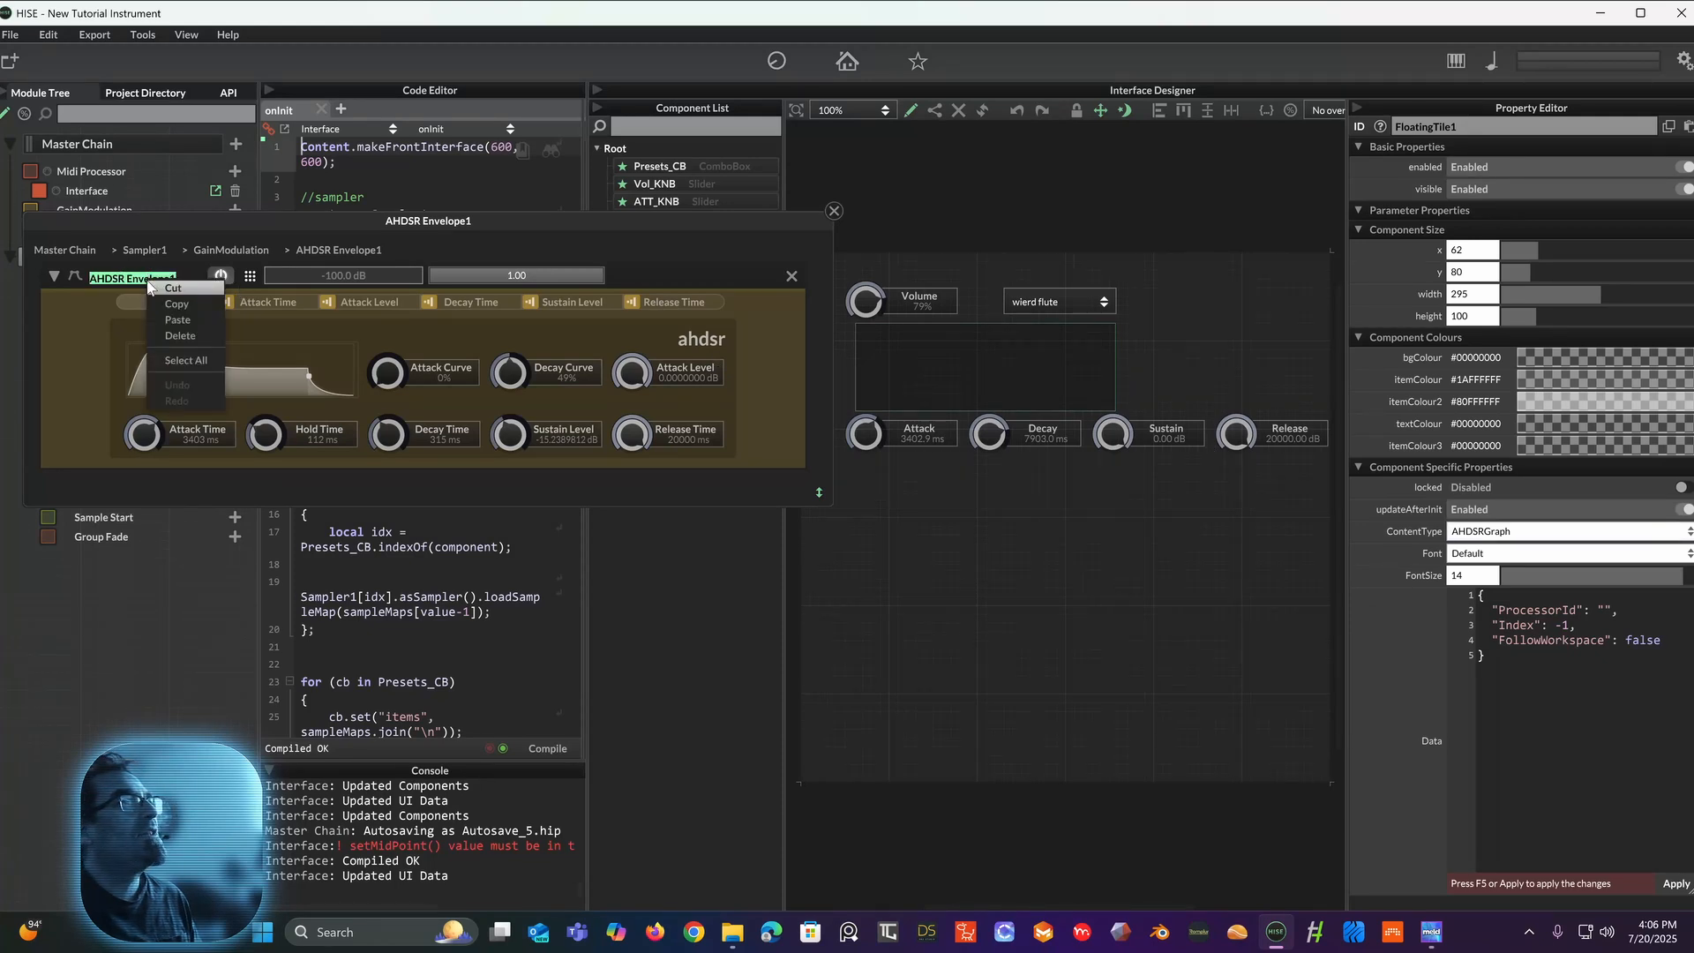
{"action": "left_click", "coordinate": [168, 306]}
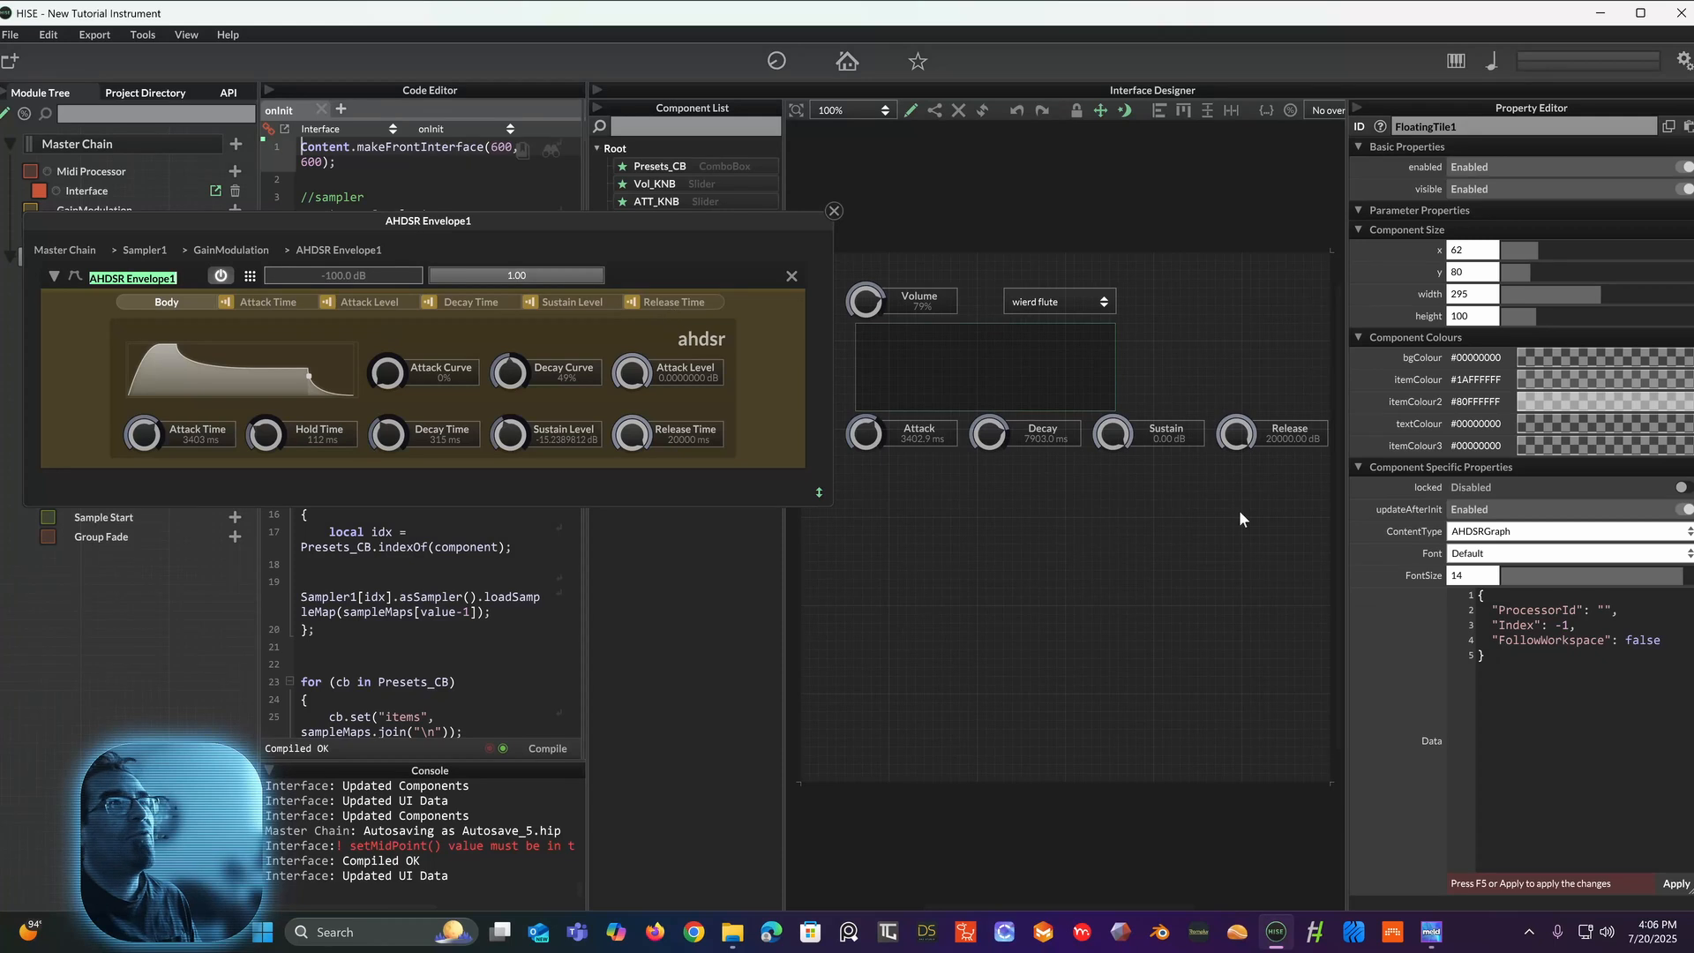
{"action": "left_click", "coordinate": [1605, 609]}
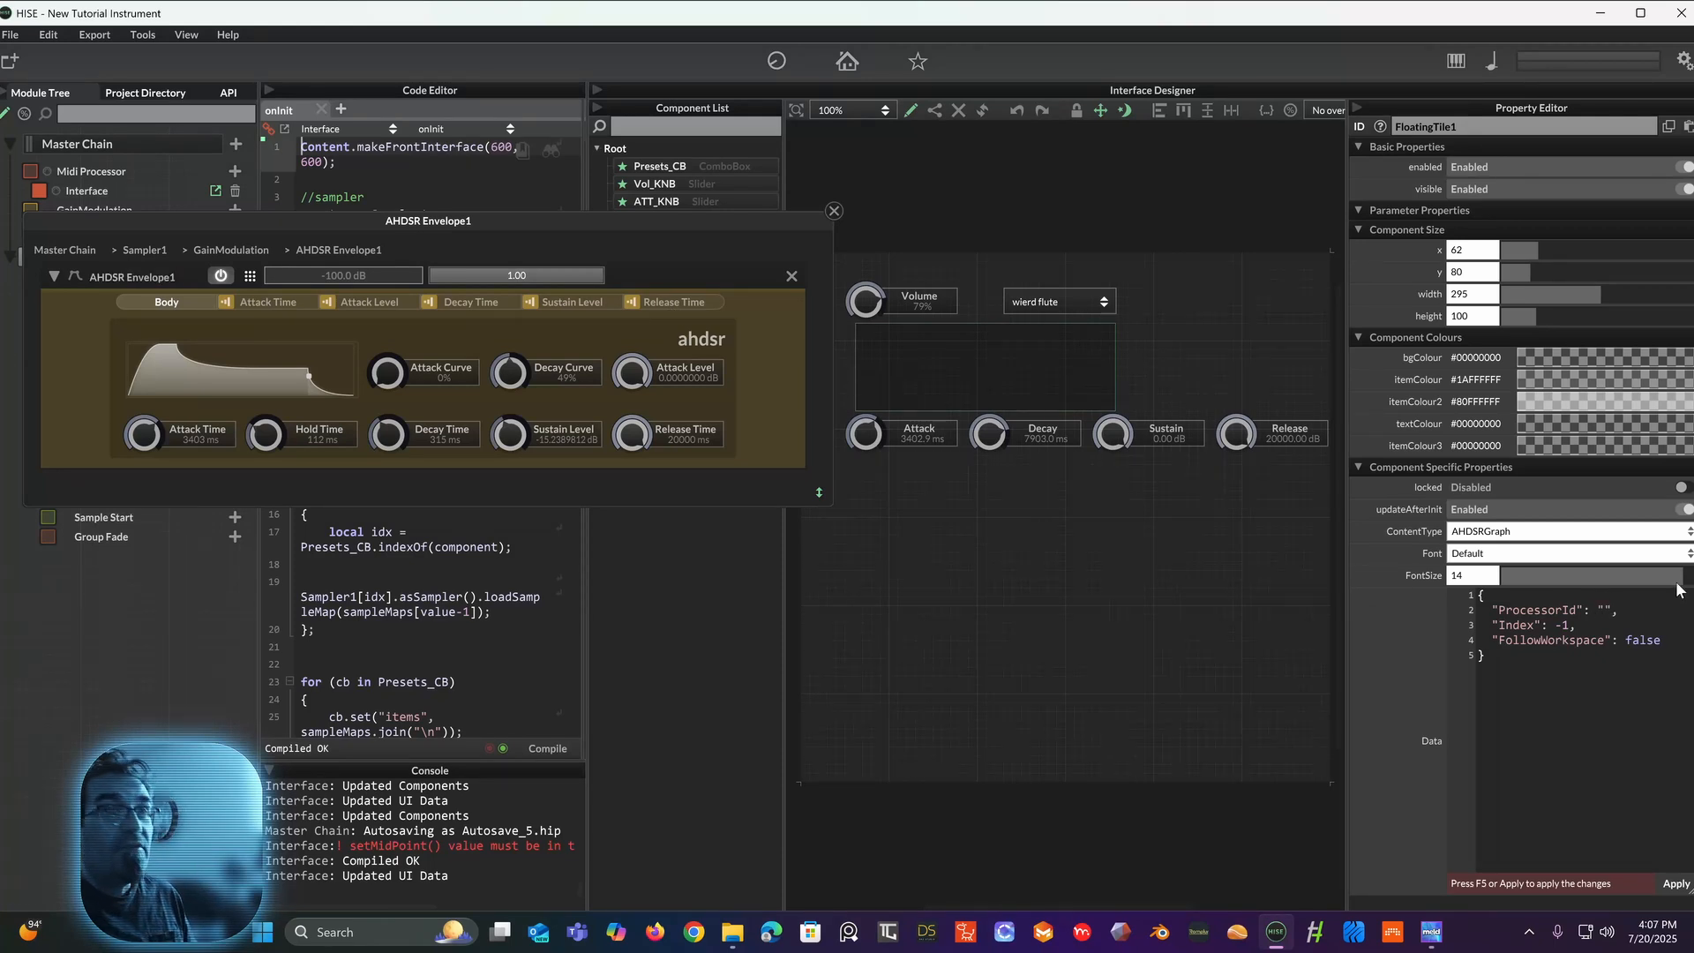
{"action": "key", "text": "ctrl+v"}
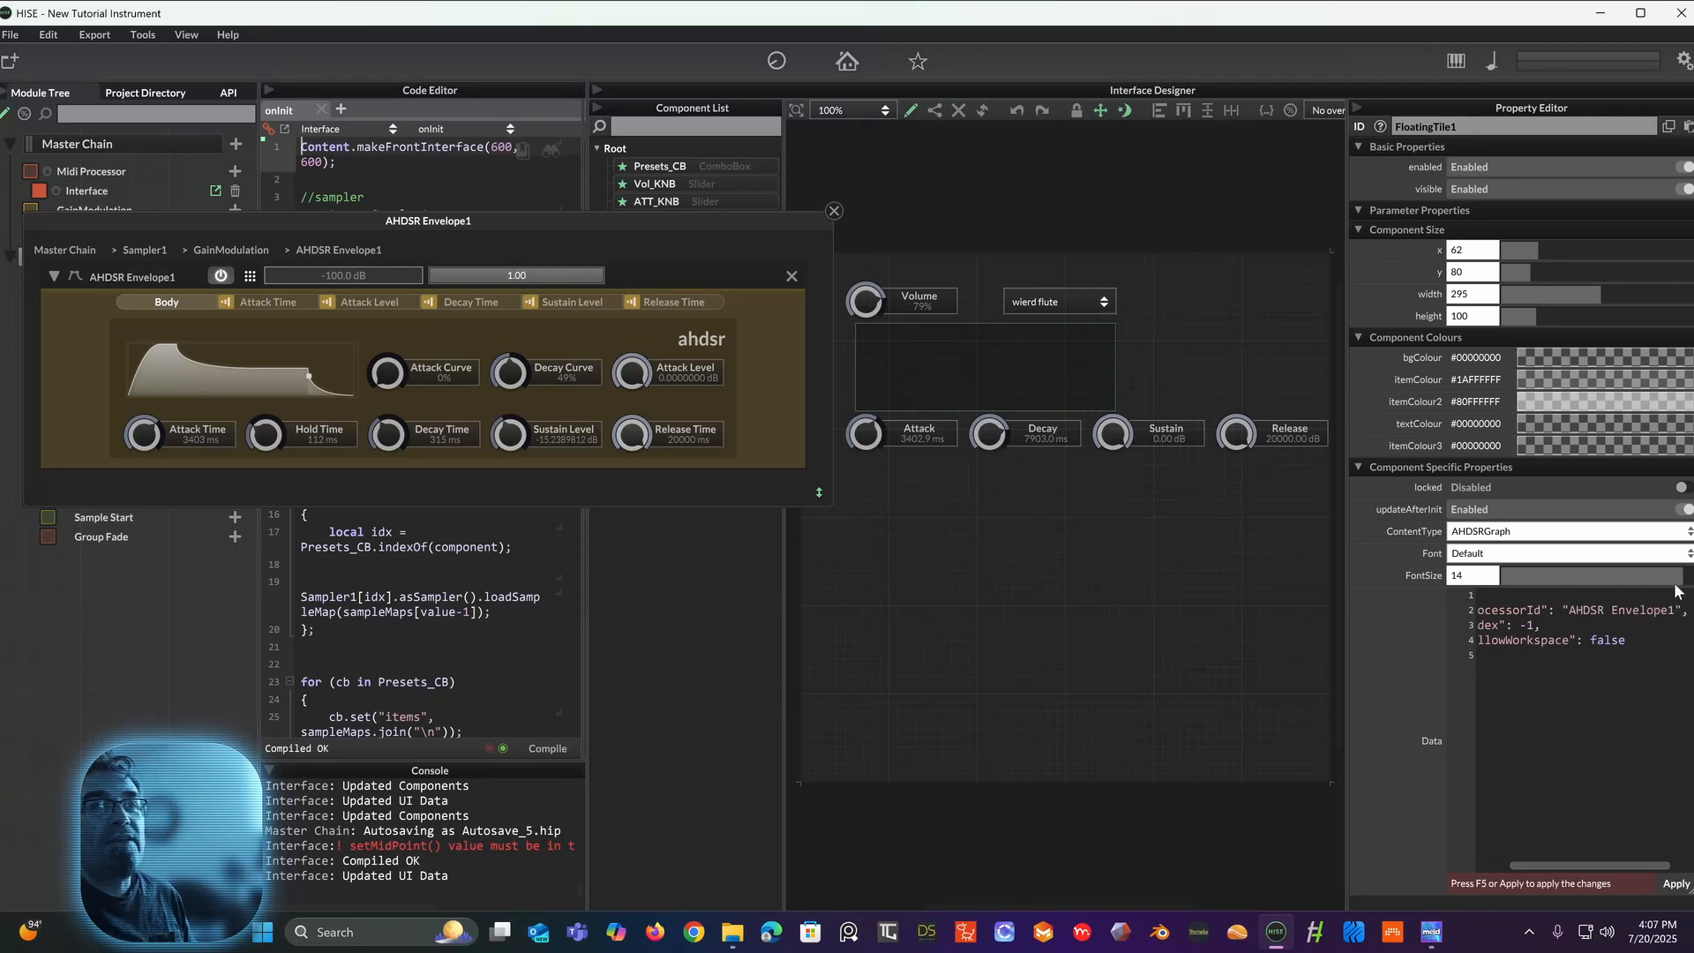
{"action": "left_click", "coordinate": [1674, 882]}
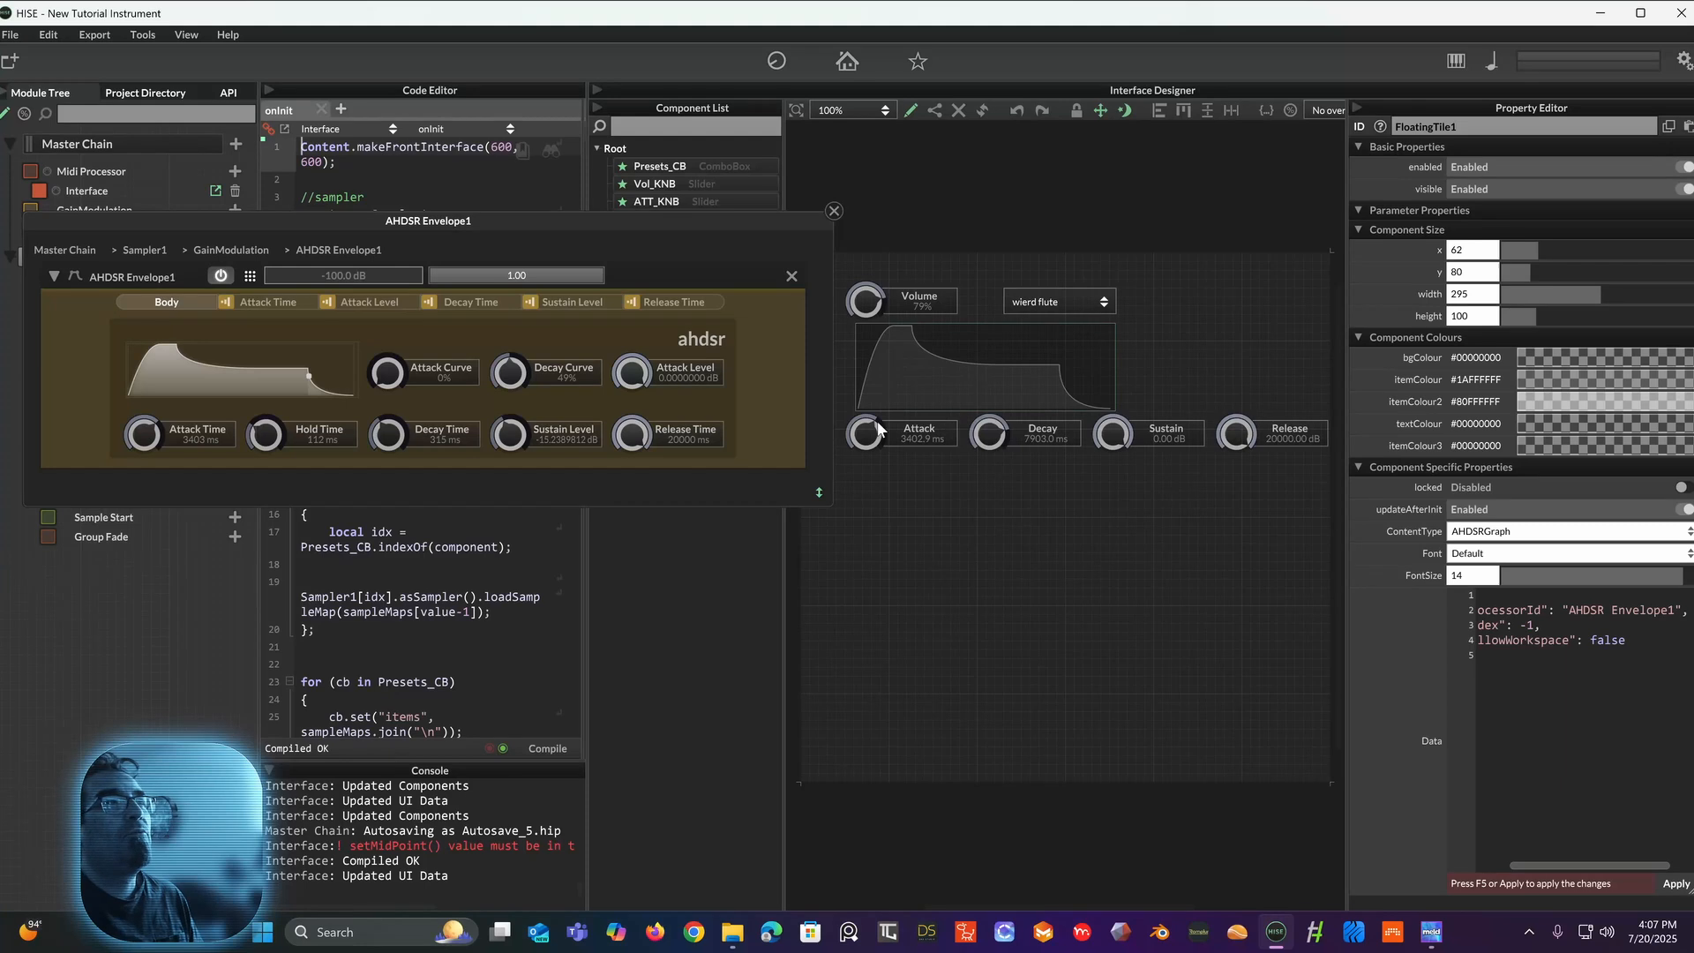
Step: Turn off edit mode and set Attack to 828.4 ms, Decay to 1639 ms, Sustain to -30 dB and Release to 11840
{"action": "left_click", "coordinate": [910, 116]}
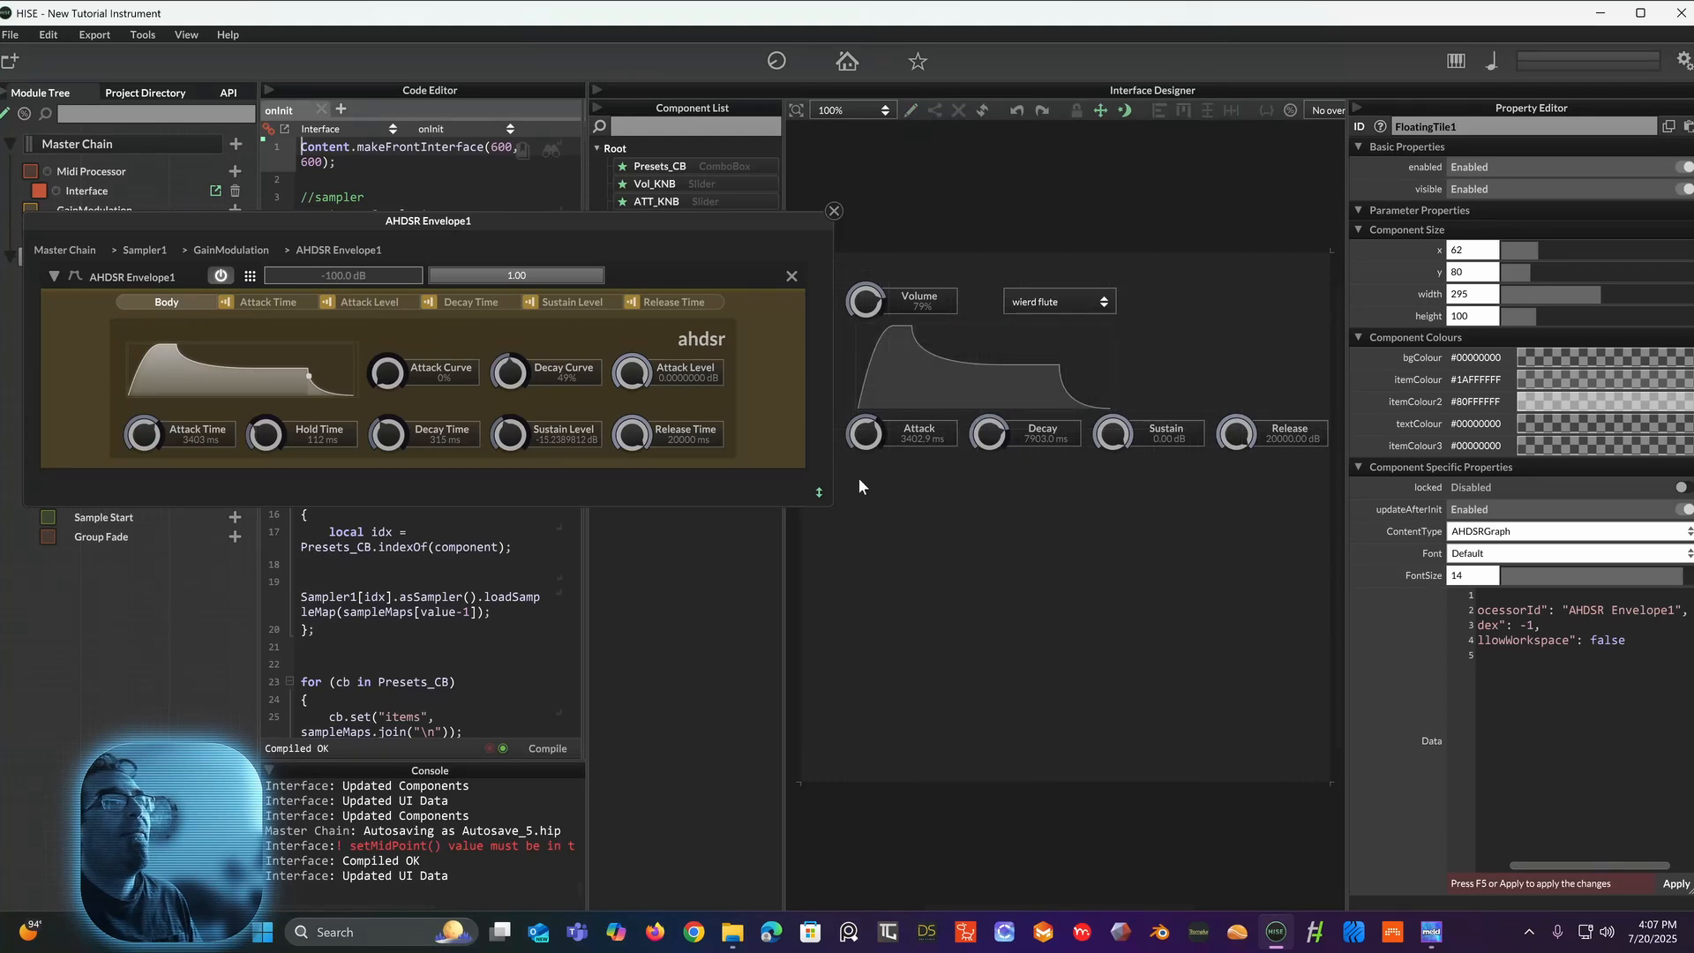
{"action": "left_click_drag", "start_coordinate": [865, 441], "coordinate": [850, 478]}
{"action": "left_click_drag", "start_coordinate": [990, 432], "coordinate": [969, 466]}
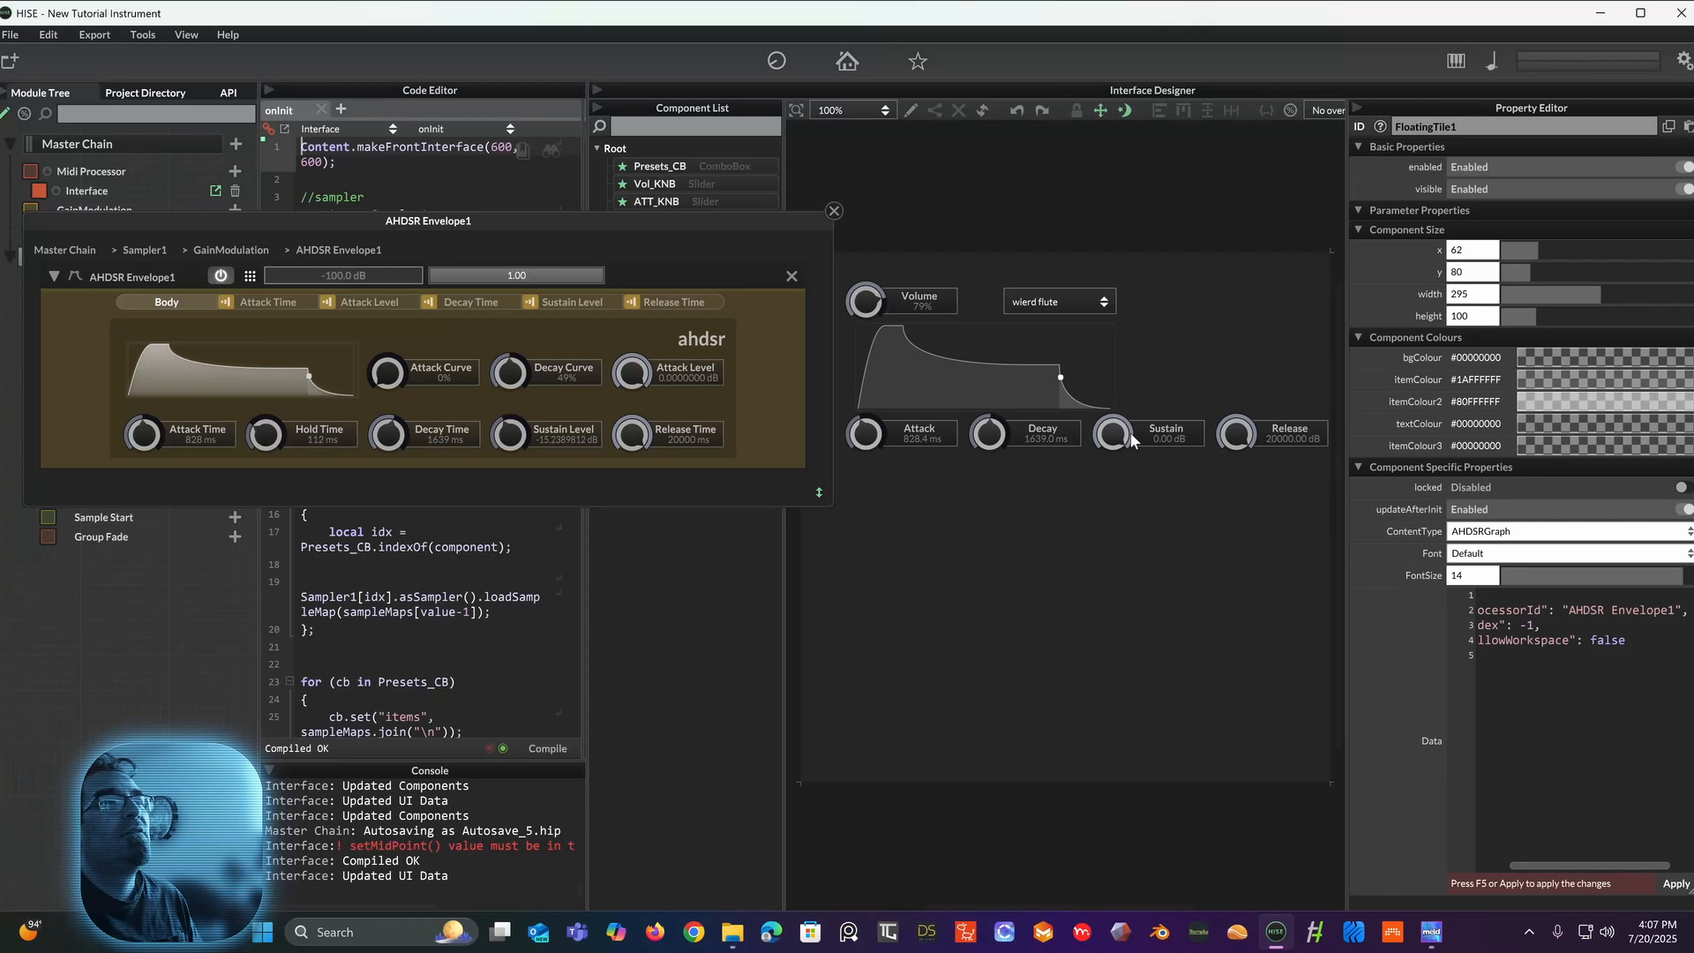
{"action": "left_click_drag", "start_coordinate": [1130, 432], "coordinate": [1088, 474]}
{"action": "left_click_drag", "start_coordinate": [1236, 427], "coordinate": [1175, 408]}
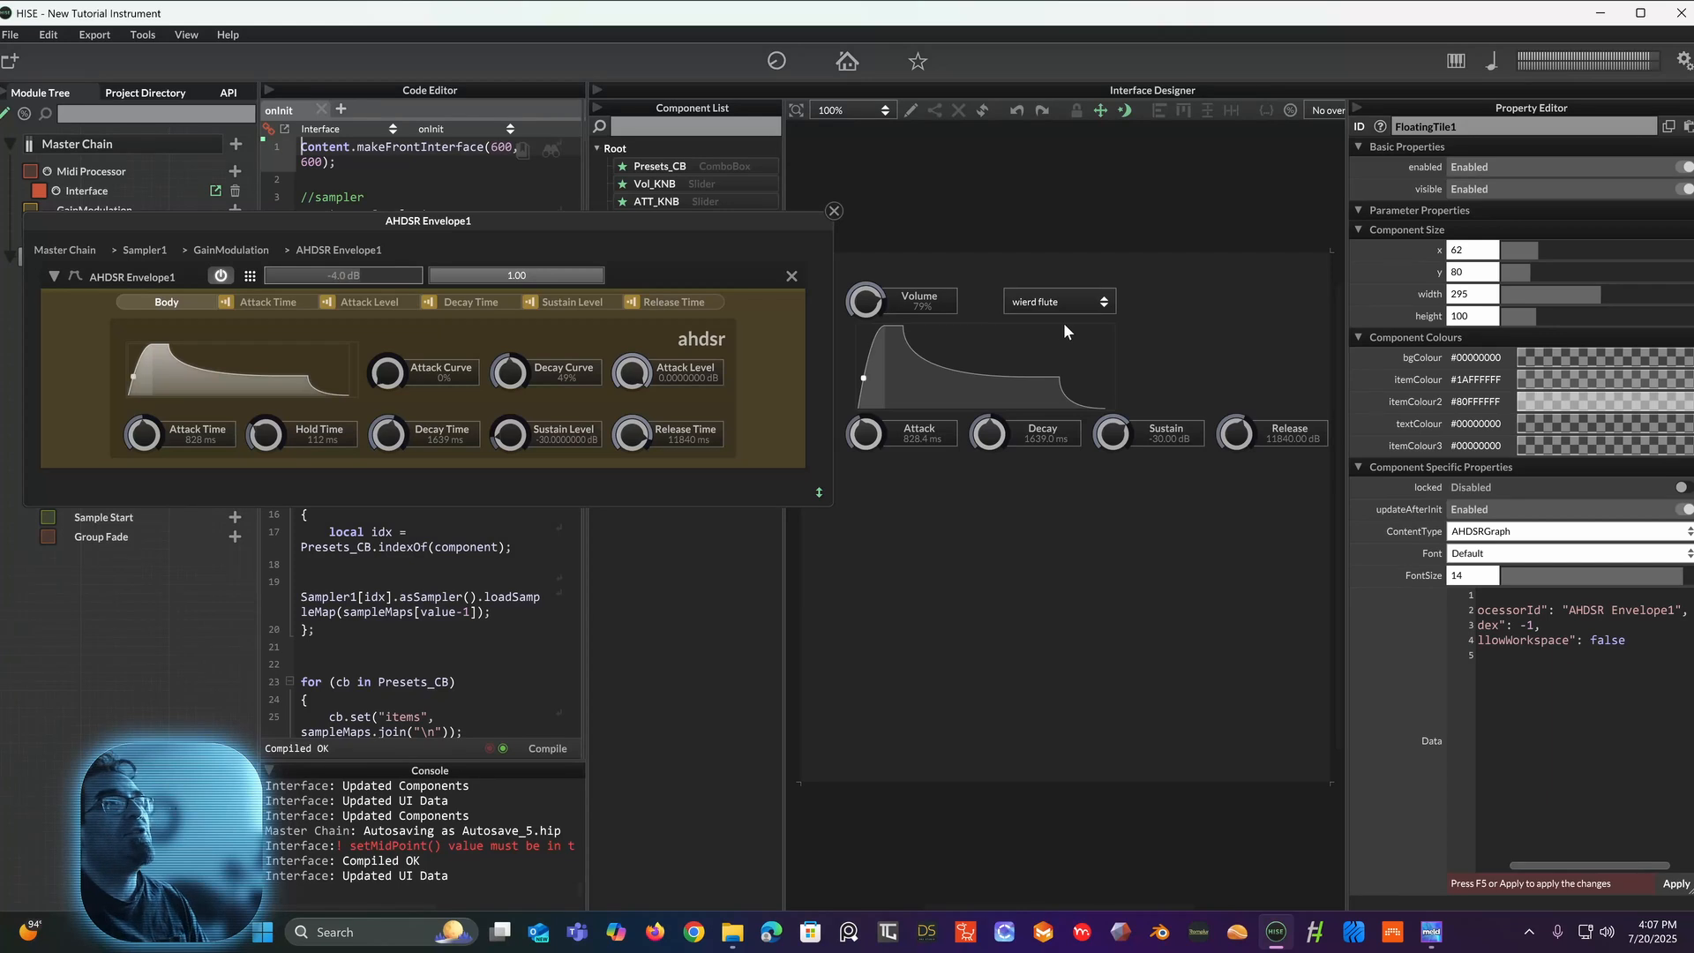
Step: Switch the preset to ice chimes and lower the Attack knob to 0.0 ms
{"action": "left_click", "coordinate": [1093, 304]}
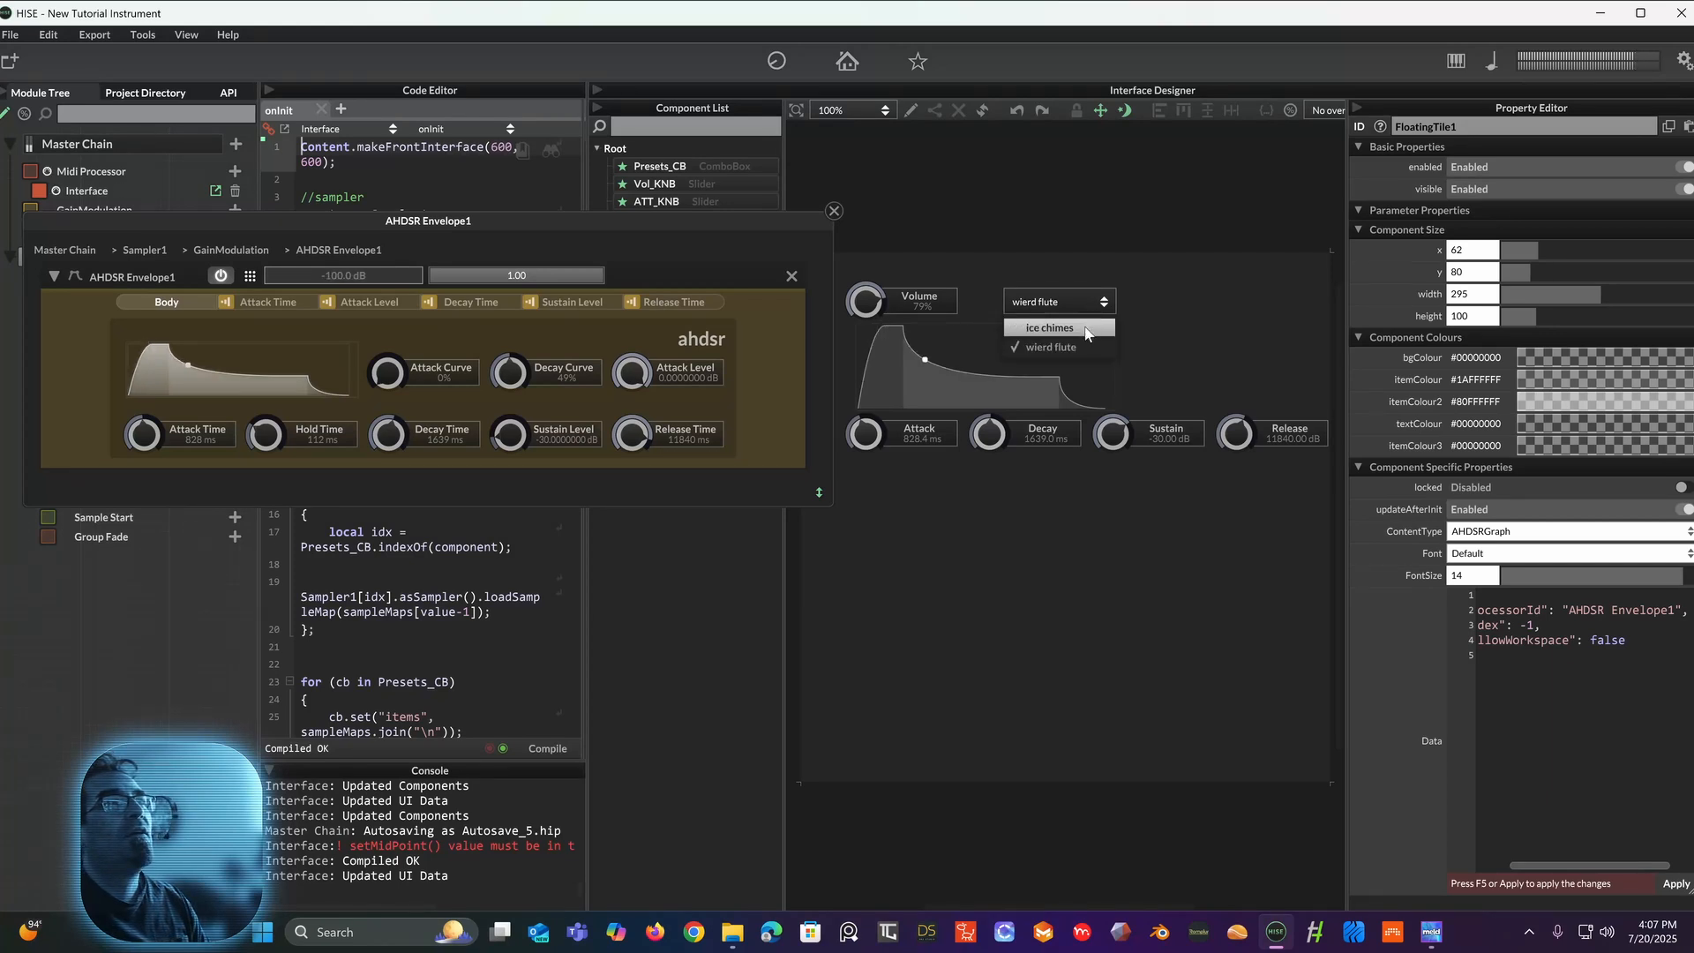
{"action": "left_click", "coordinate": [1084, 327]}
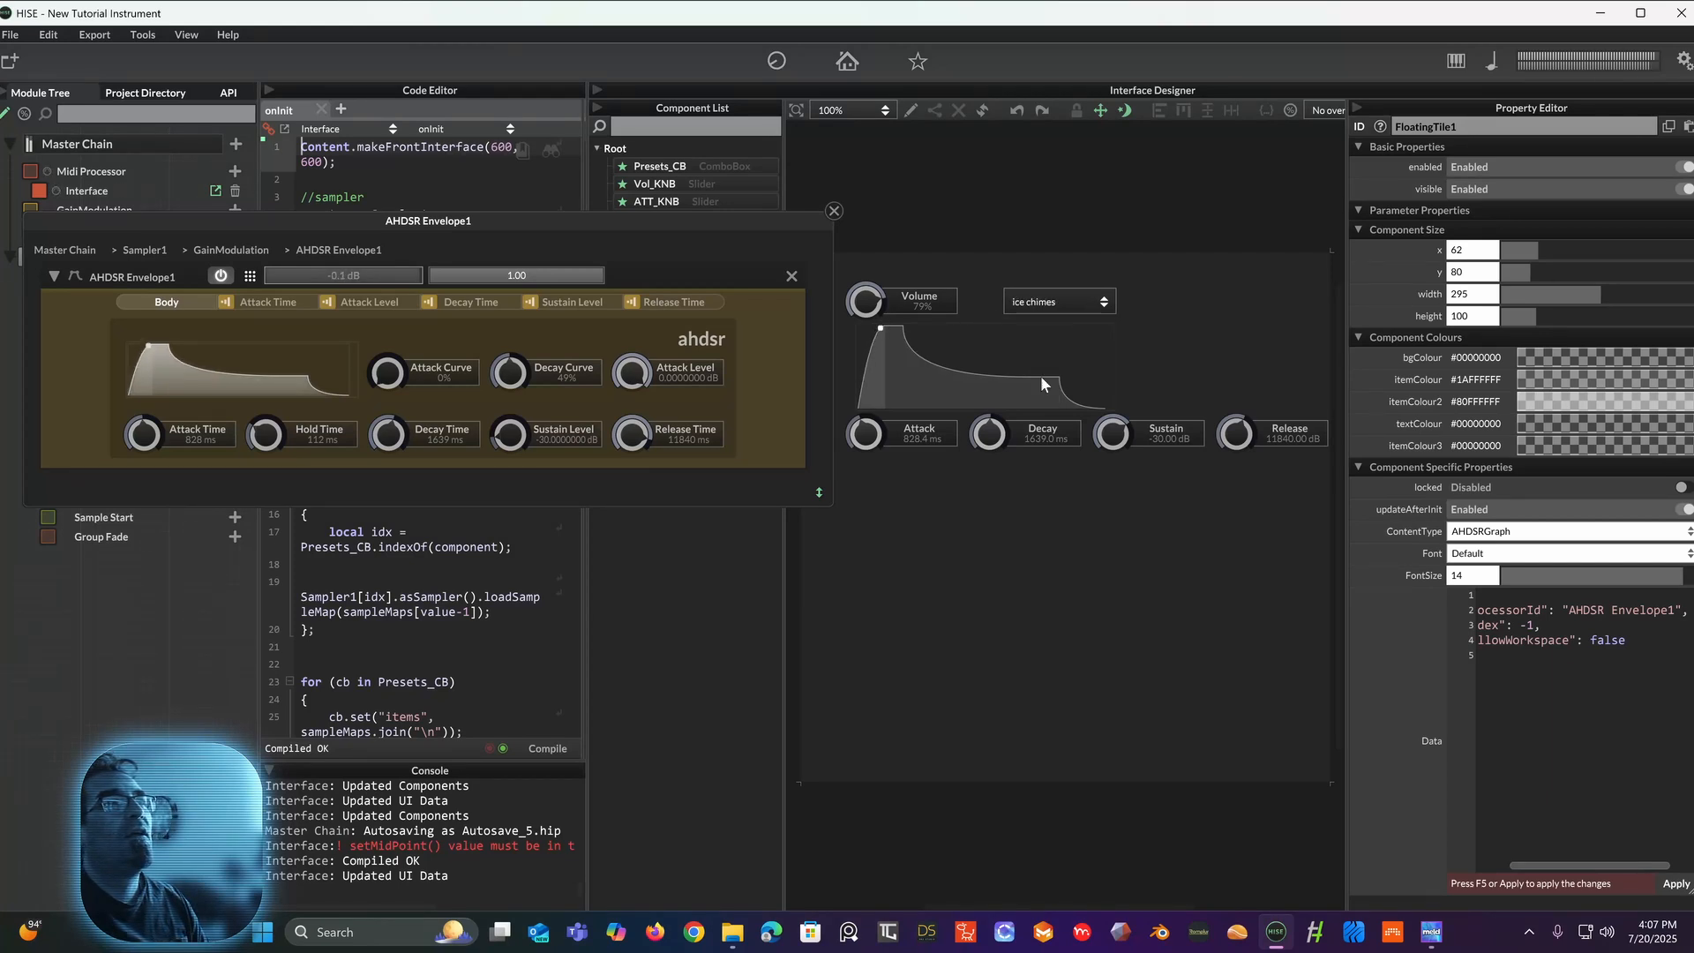
{"action": "left_click_drag", "start_coordinate": [866, 433], "coordinate": [855, 527]}
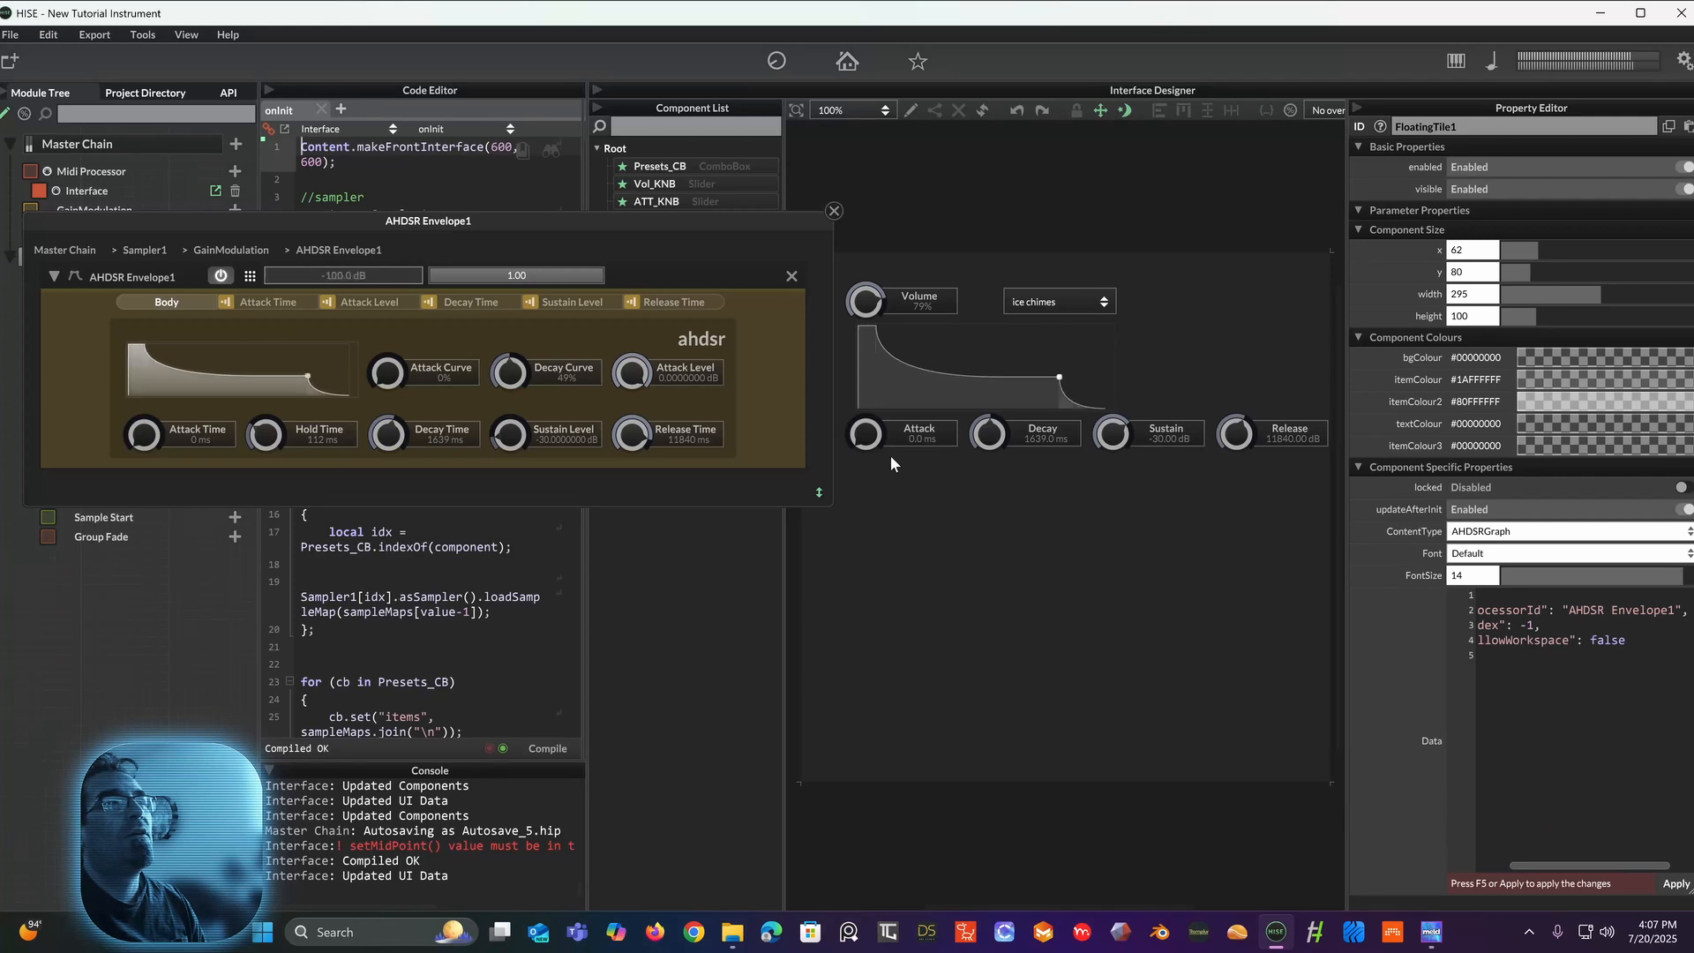
Step: Switch the preset to wierd flute and test the Attack knob at 20000 ms and at 0.0 ms
{"action": "left_click", "coordinate": [1044, 305]}
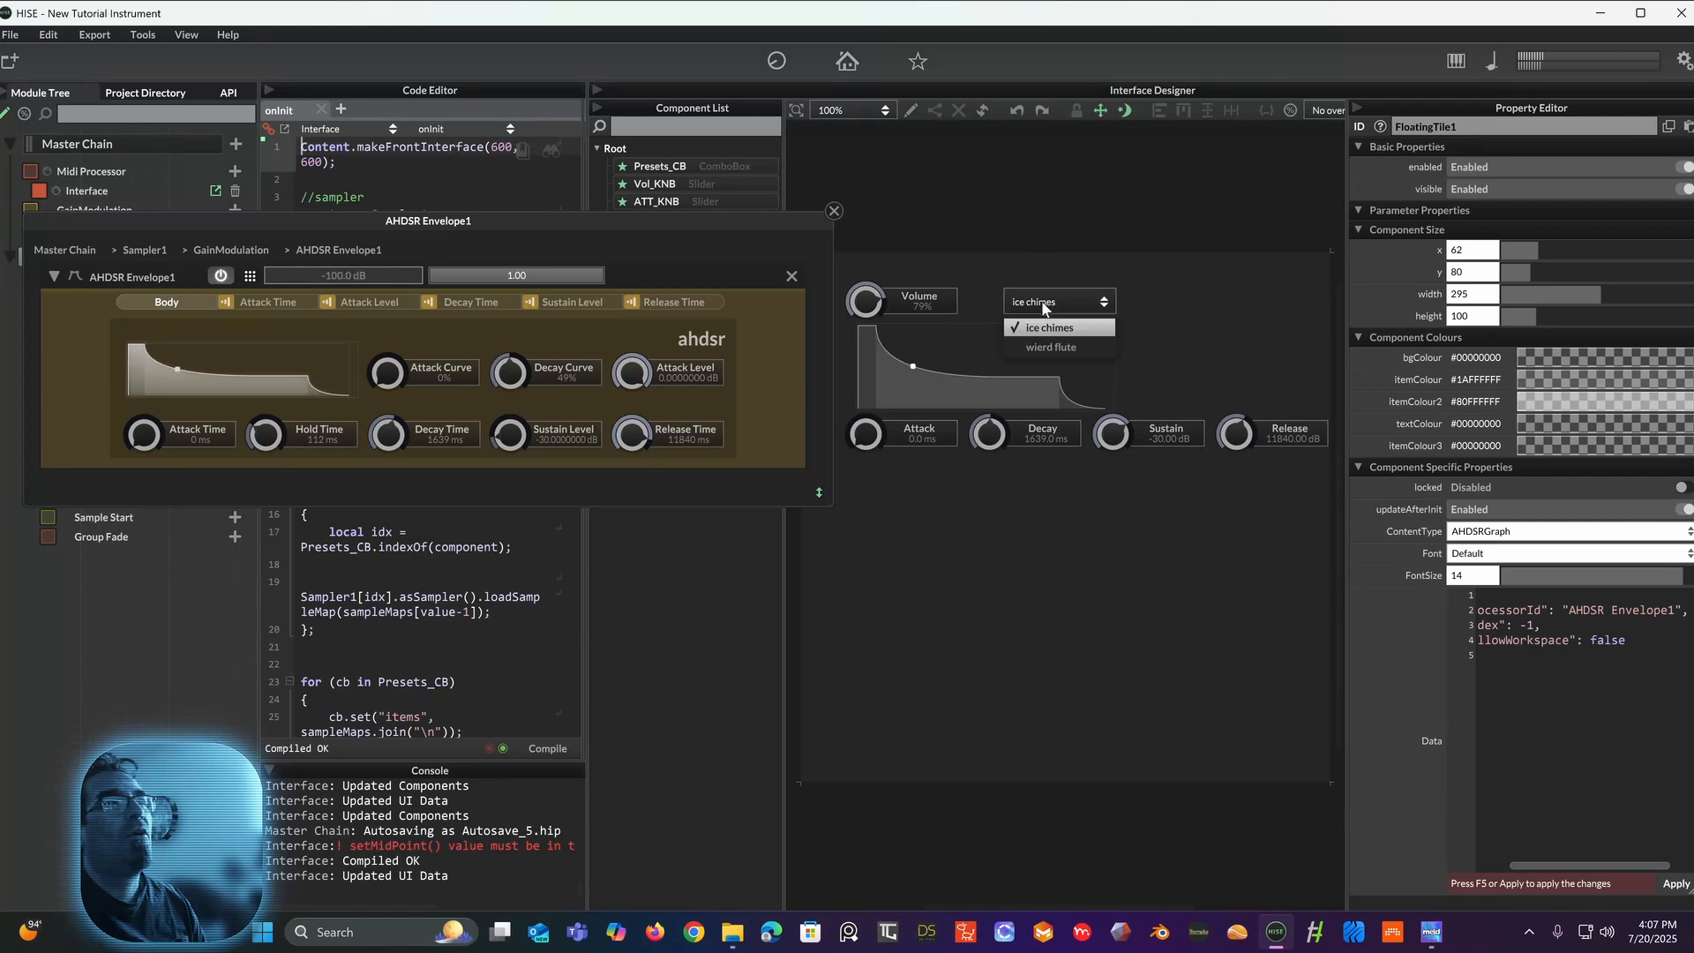
{"action": "left_click", "coordinate": [1041, 349]}
{"action": "left_click_drag", "start_coordinate": [866, 434], "coordinate": [878, 357]}
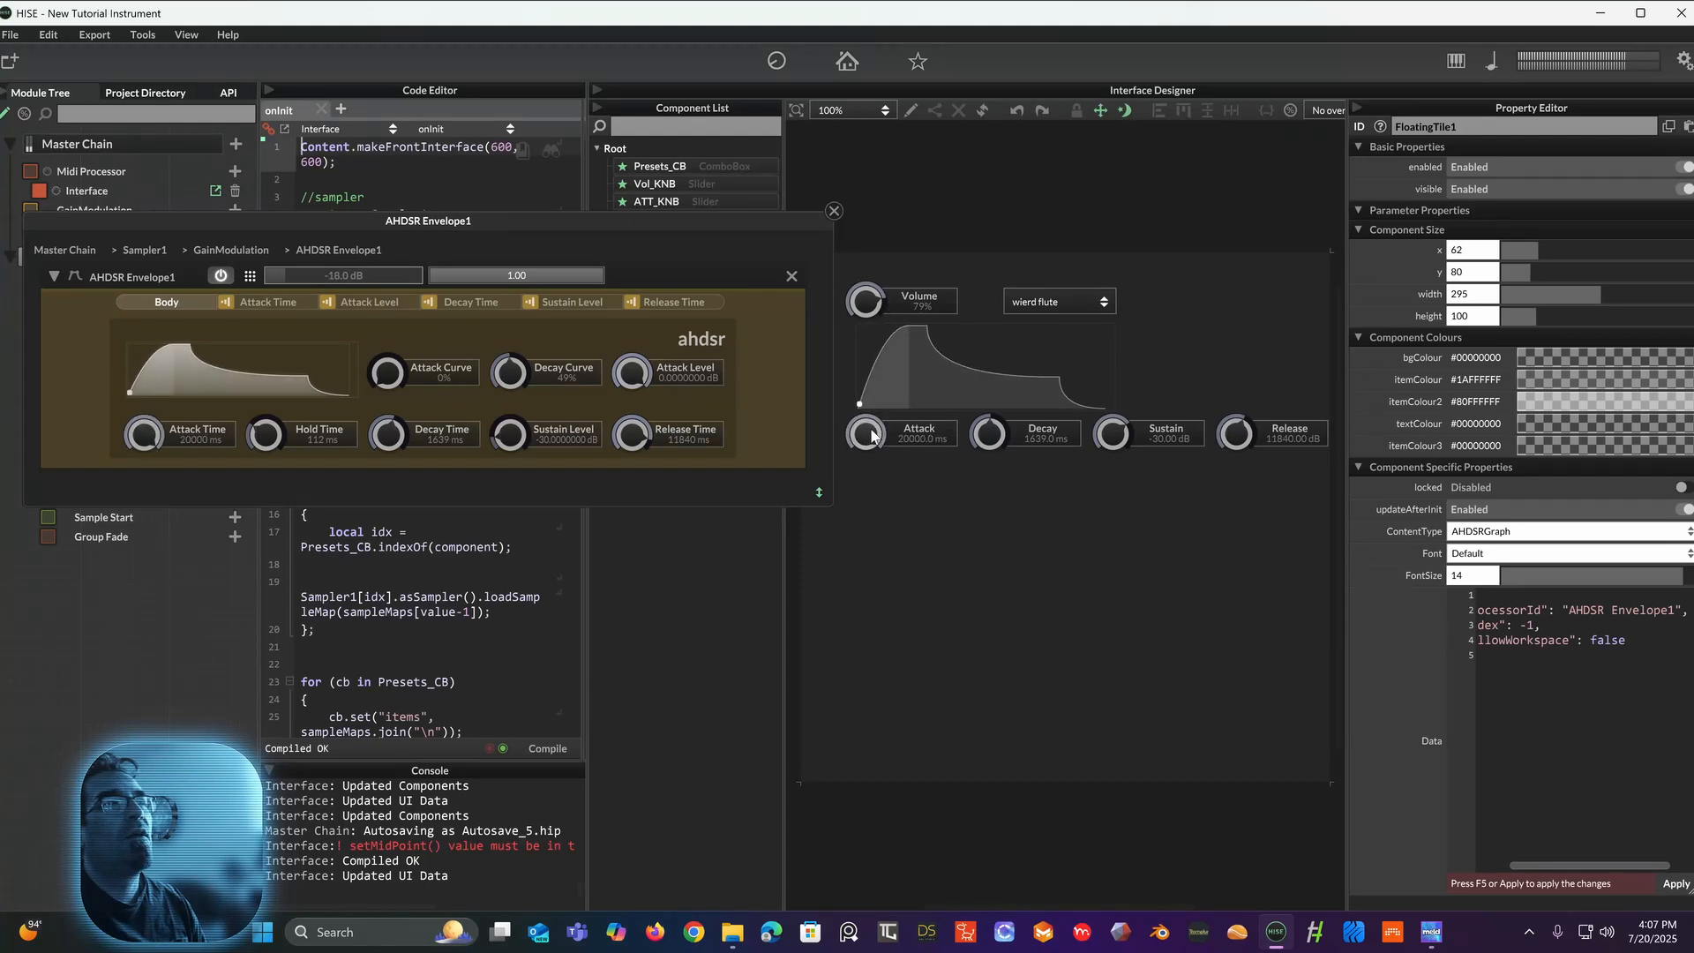
{"action": "left_click_drag", "start_coordinate": [872, 435], "coordinate": [834, 686]}
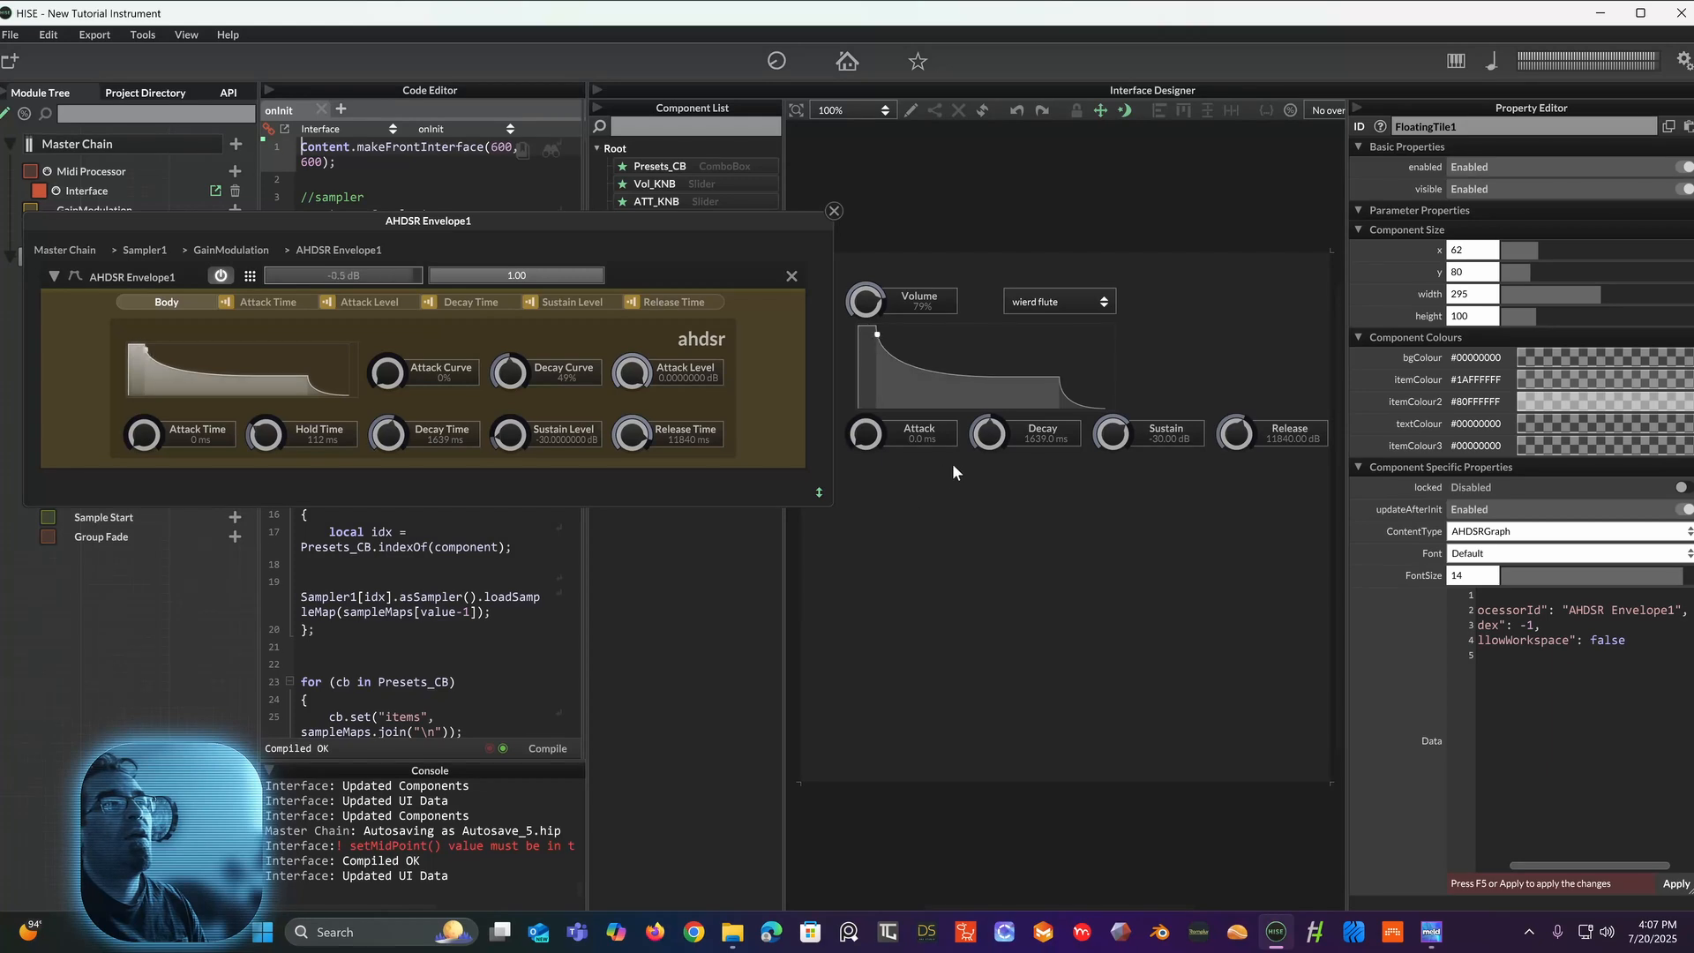
Step: Set the interface knobs to an Attack of 15.9 ms, a Decay of 20000 ms and a Sustain of -19.20 dB
{"action": "left_click_drag", "start_coordinate": [866, 448], "coordinate": [869, 432]}
{"action": "left_click_drag", "start_coordinate": [999, 447], "coordinate": [1009, 395]}
{"action": "left_click_drag", "start_coordinate": [1120, 412], "coordinate": [1140, 361]}
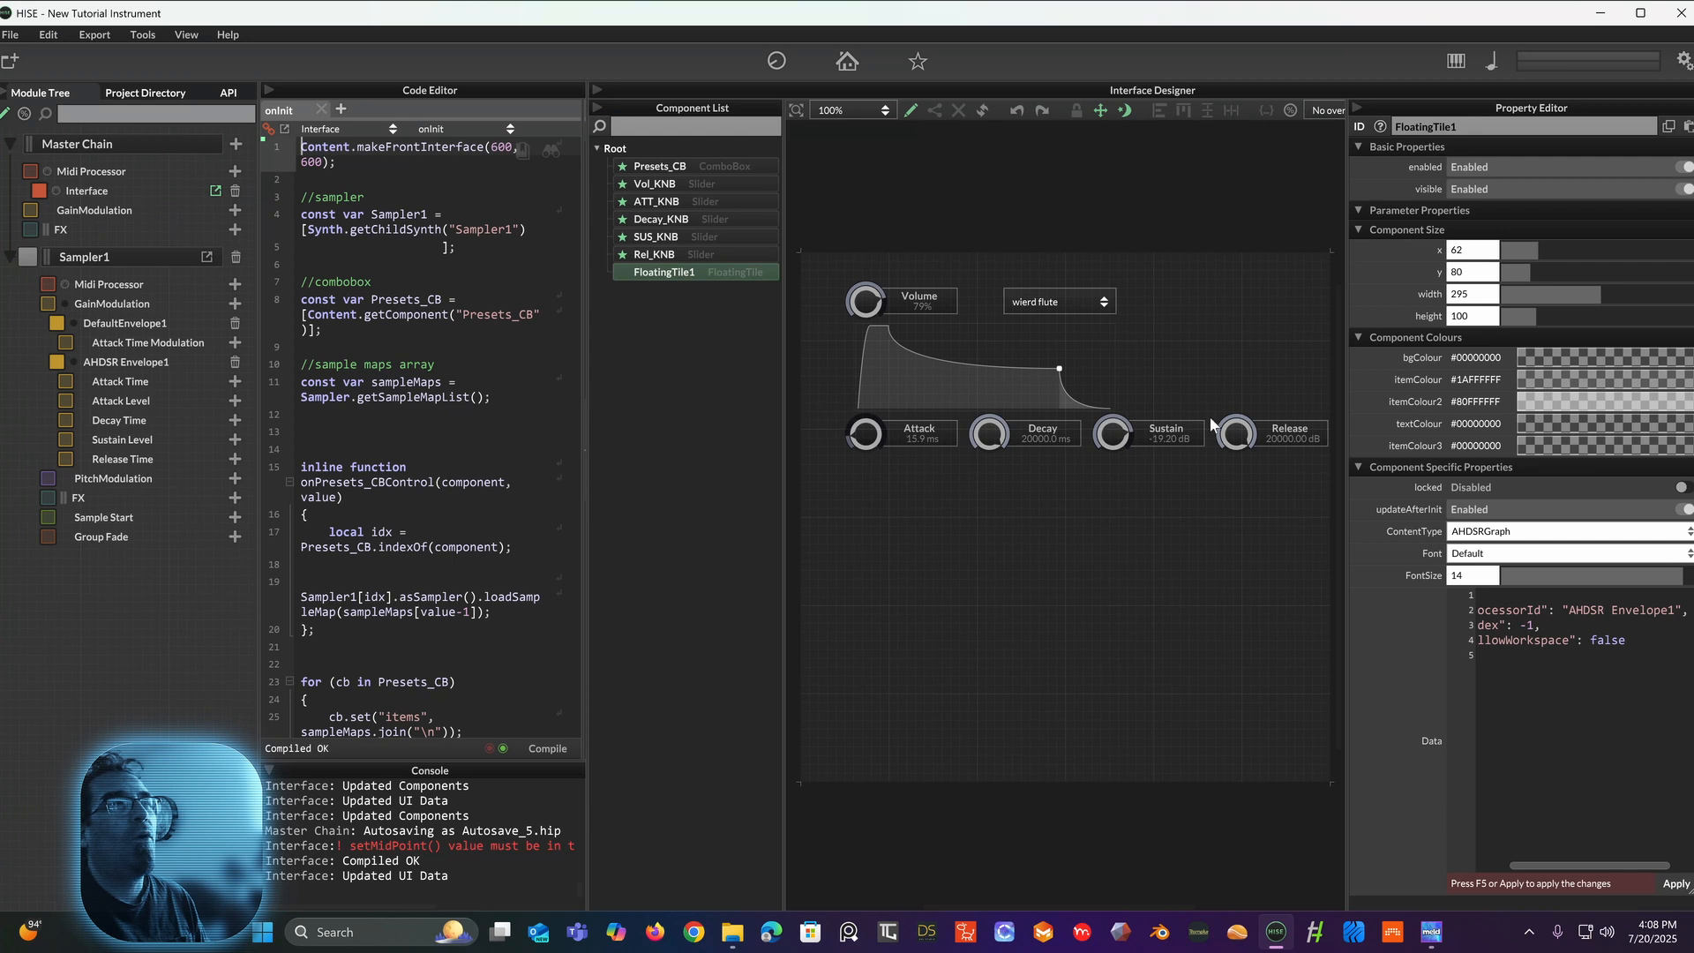
Step: Change the Attack knob to the Vertical style, resize it to 20 by 150 and move it to x 60
{"action": "left_click", "coordinate": [877, 444]}
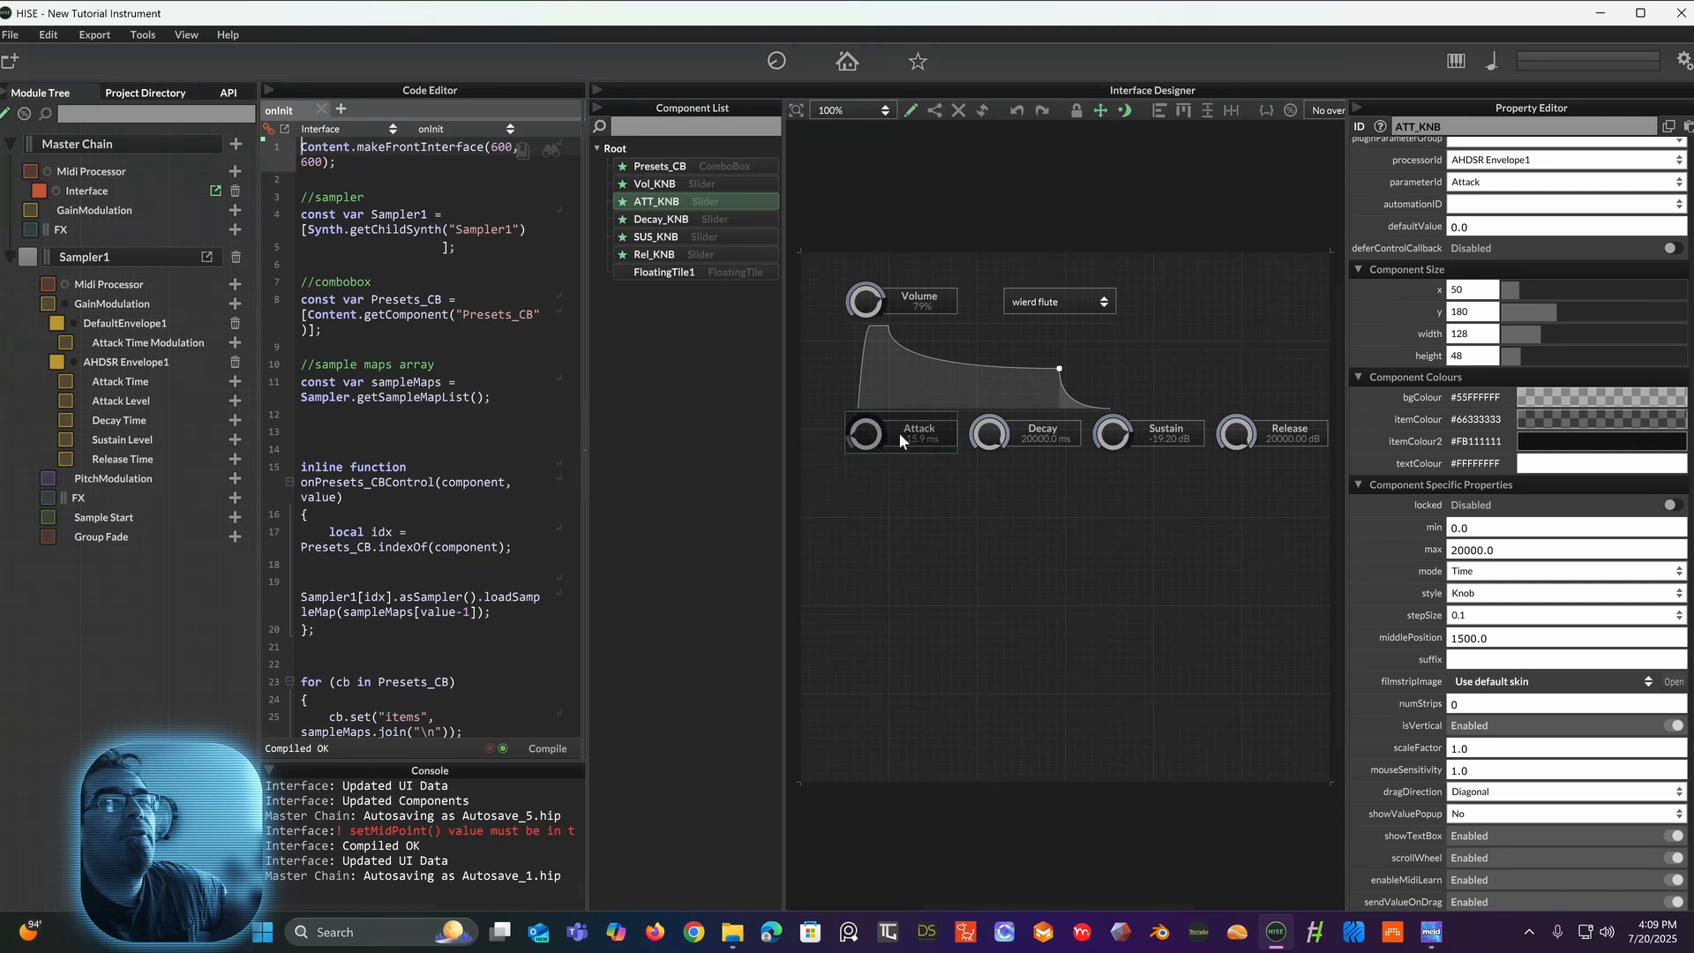
{"action": "left_click", "coordinate": [1505, 595]}
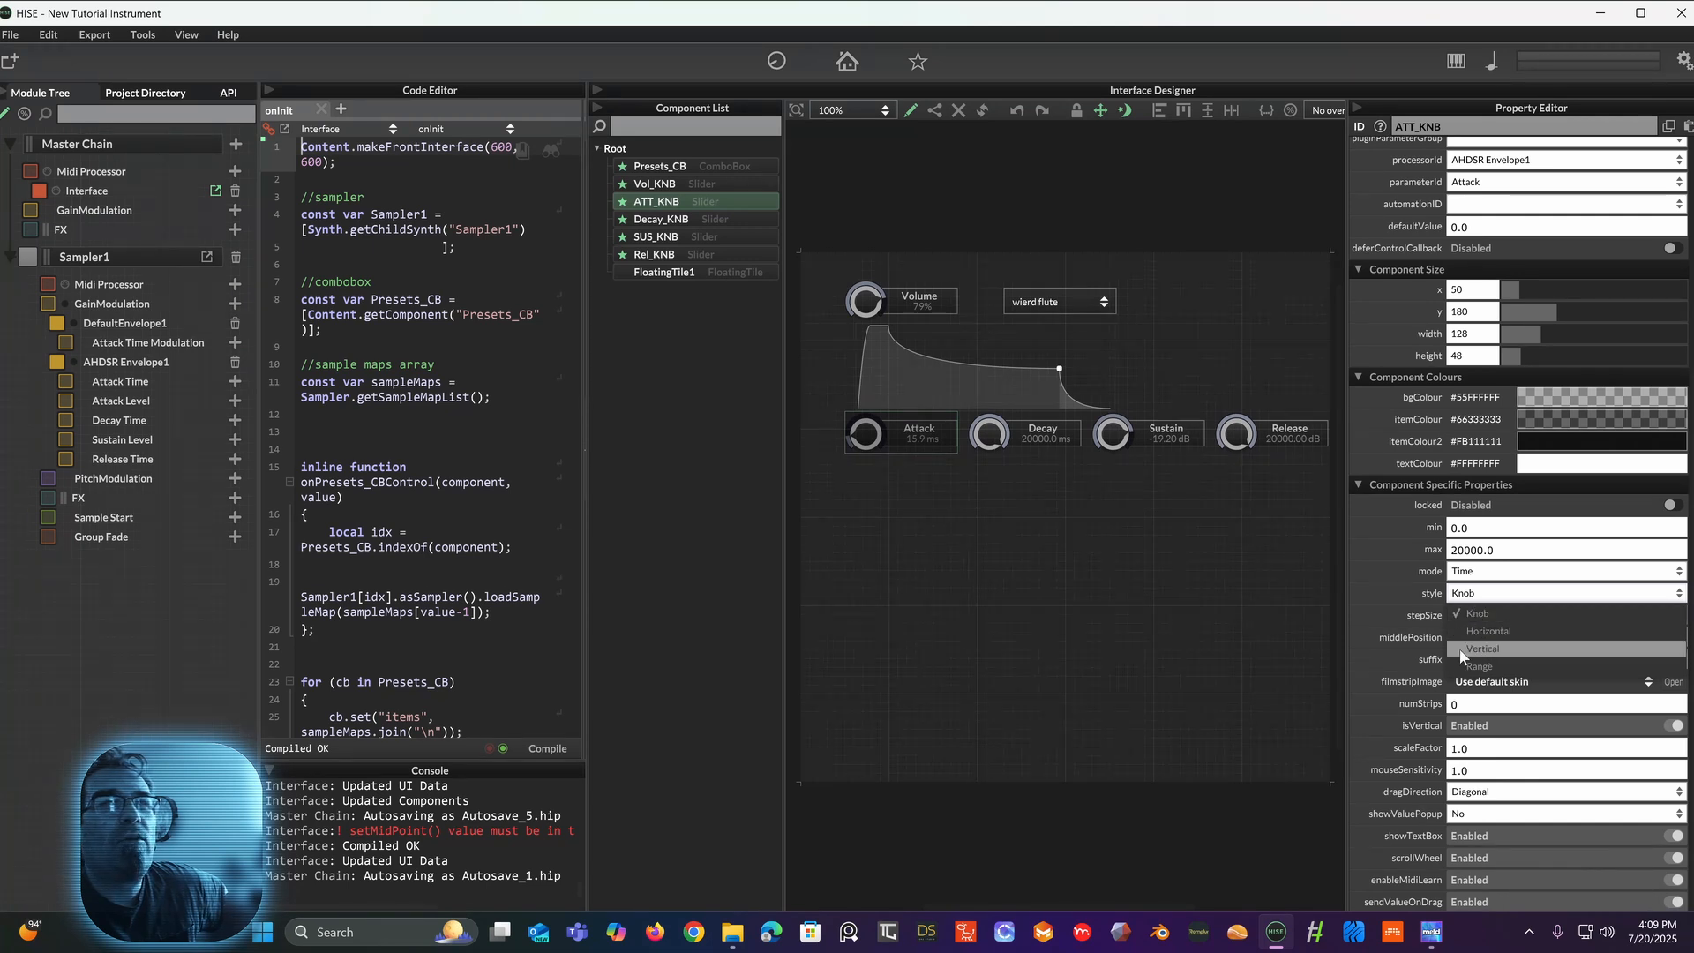
{"action": "left_click", "coordinate": [1490, 650]}
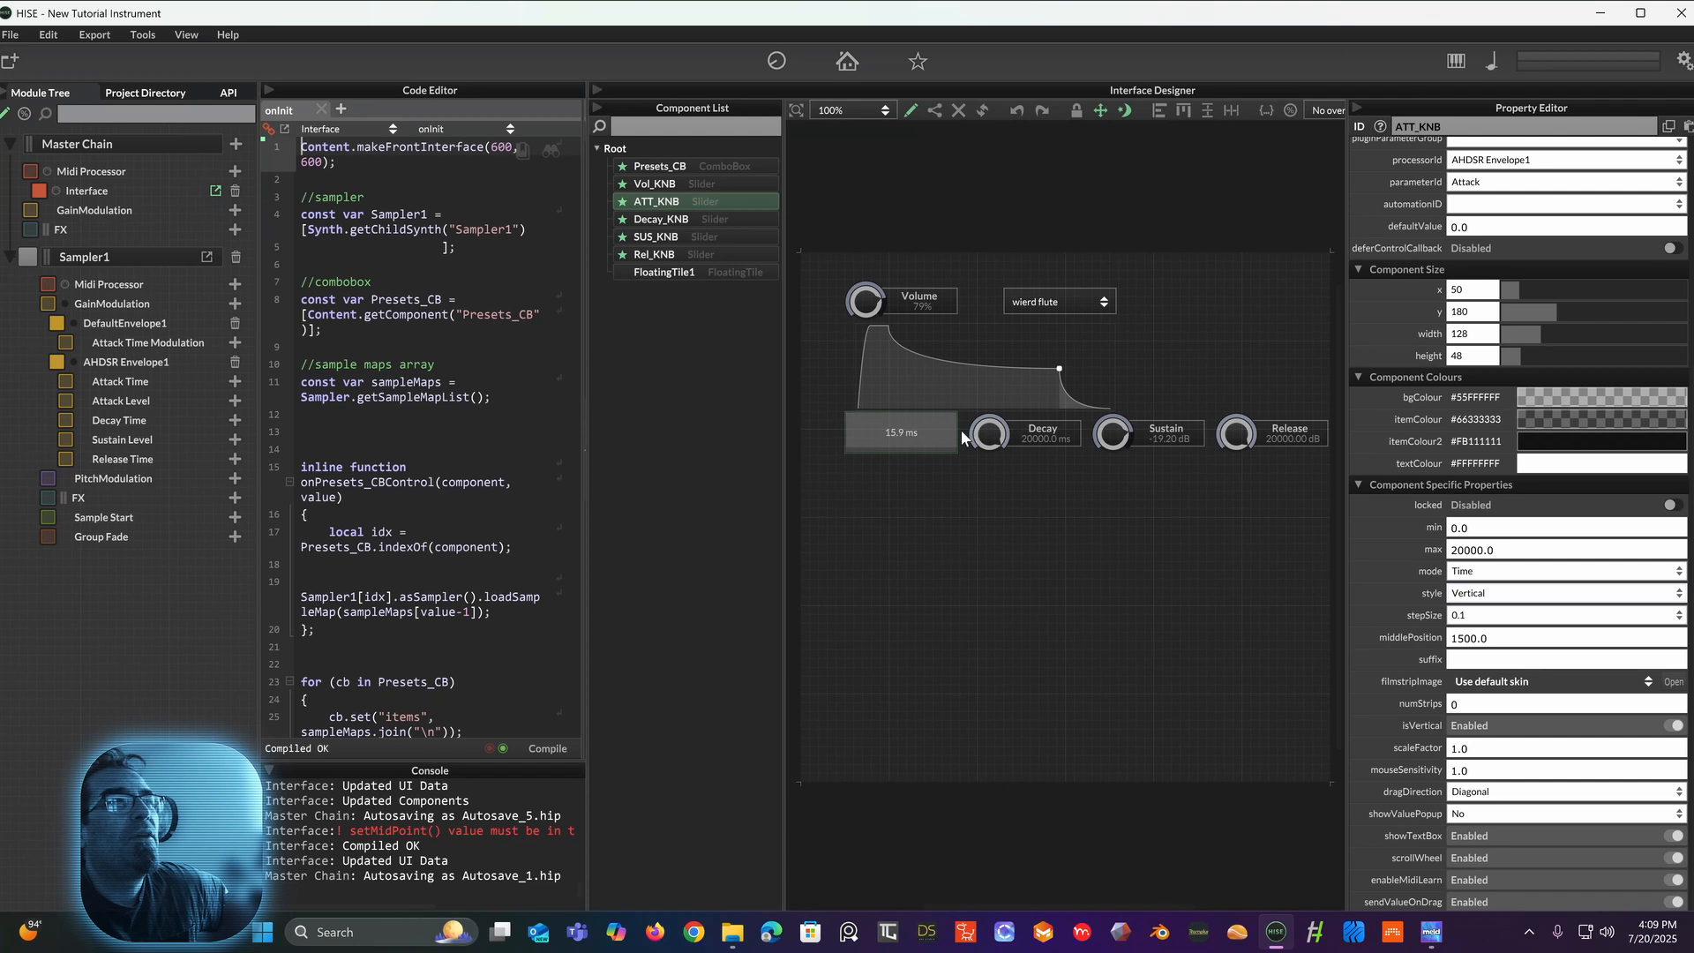
{"action": "left_click_drag", "start_coordinate": [958, 452], "coordinate": [859, 549]}
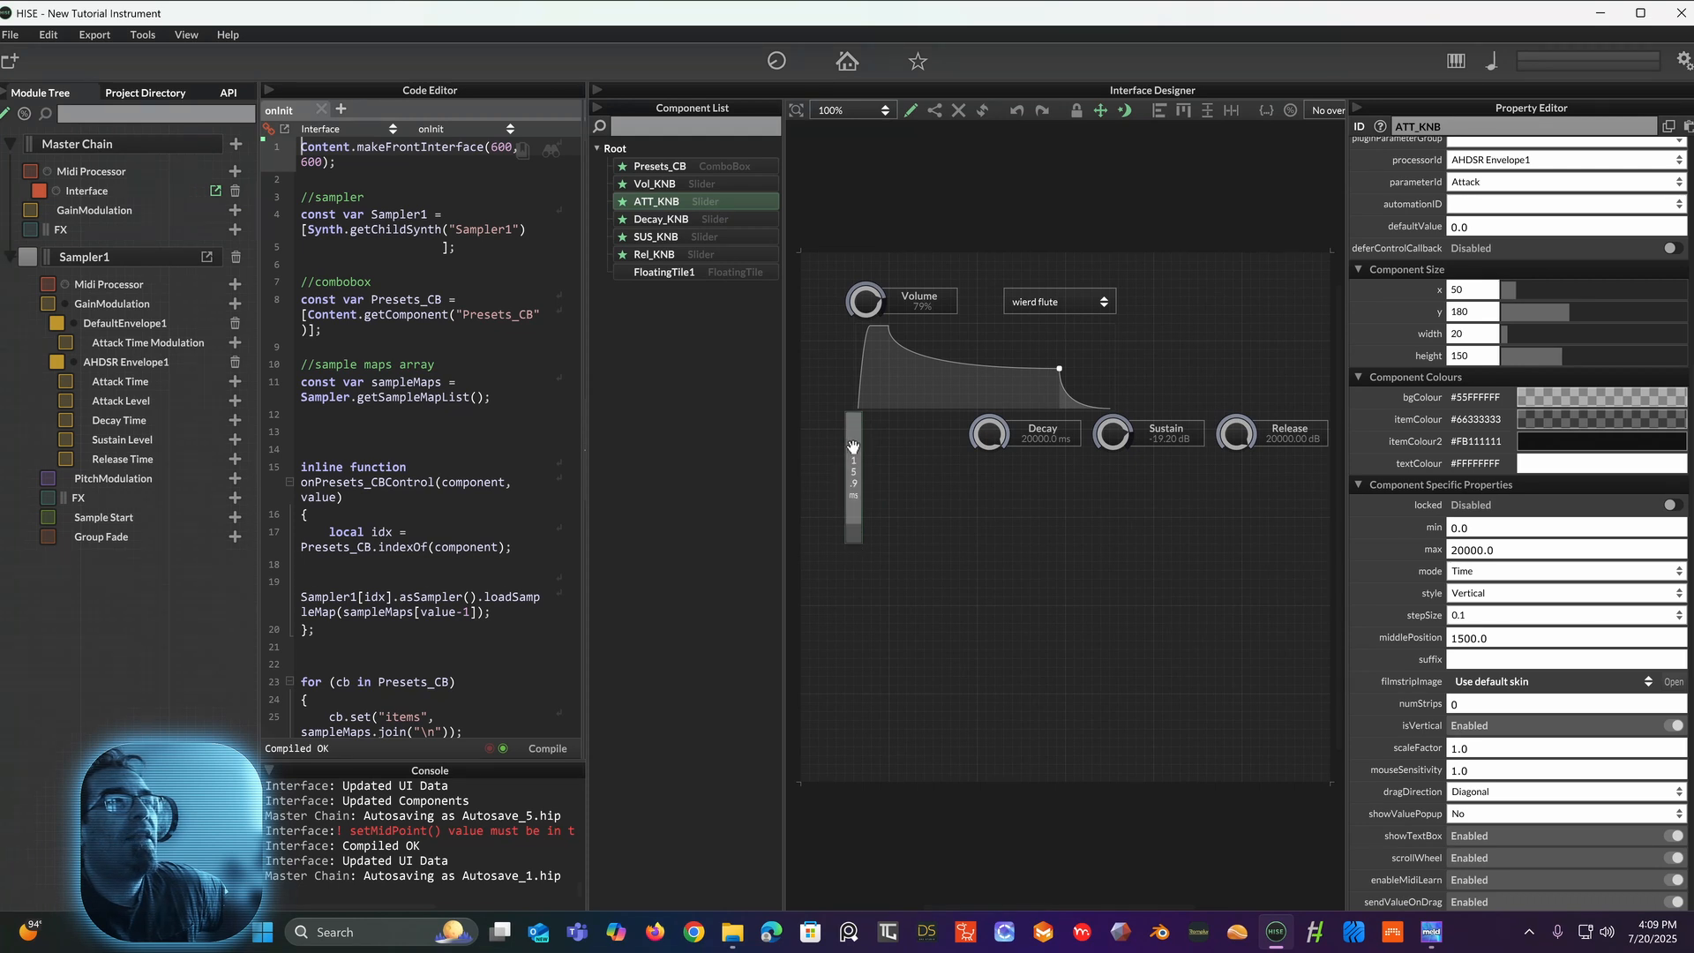
{"action": "left_click_drag", "start_coordinate": [854, 462], "coordinate": [861, 443]}
Step: Test the vertical Attack slider outside edit mode by raising it to 1154.9 ms, and re-enable edit mode
{"action": "left_click", "coordinate": [910, 110]}
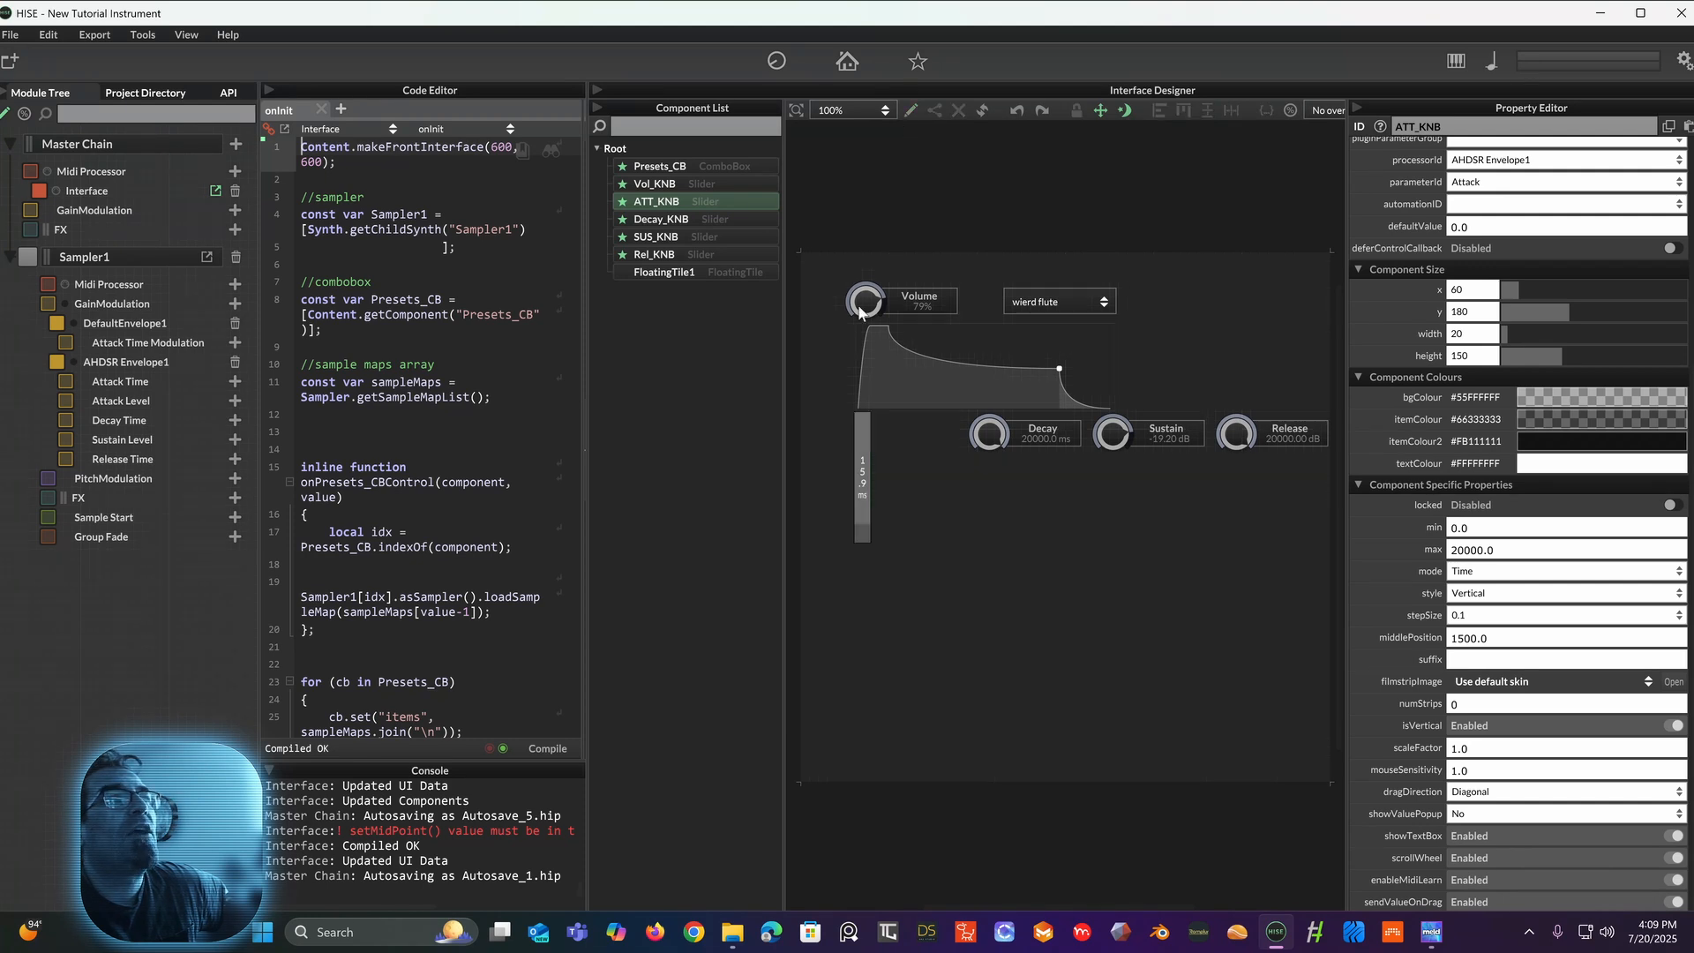
{"action": "mouse_move", "coordinate": [870, 501]}
{"action": "left_mouse_down"}
{"action": "mouse_move", "coordinate": [855, 503]}
{"action": "mouse_move", "coordinate": [865, 421]}
{"action": "mouse_move", "coordinate": [849, 527]}
{"action": "mouse_move", "coordinate": [855, 455]}
{"action": "mouse_move", "coordinate": [870, 410]}
{"action": "mouse_move", "coordinate": [848, 527]}
{"action": "mouse_move", "coordinate": [859, 440]}
{"action": "mouse_move", "coordinate": [860, 473]}
{"action": "mouse_move", "coordinate": [900, 350]}
{"action": "left_mouse_up"}
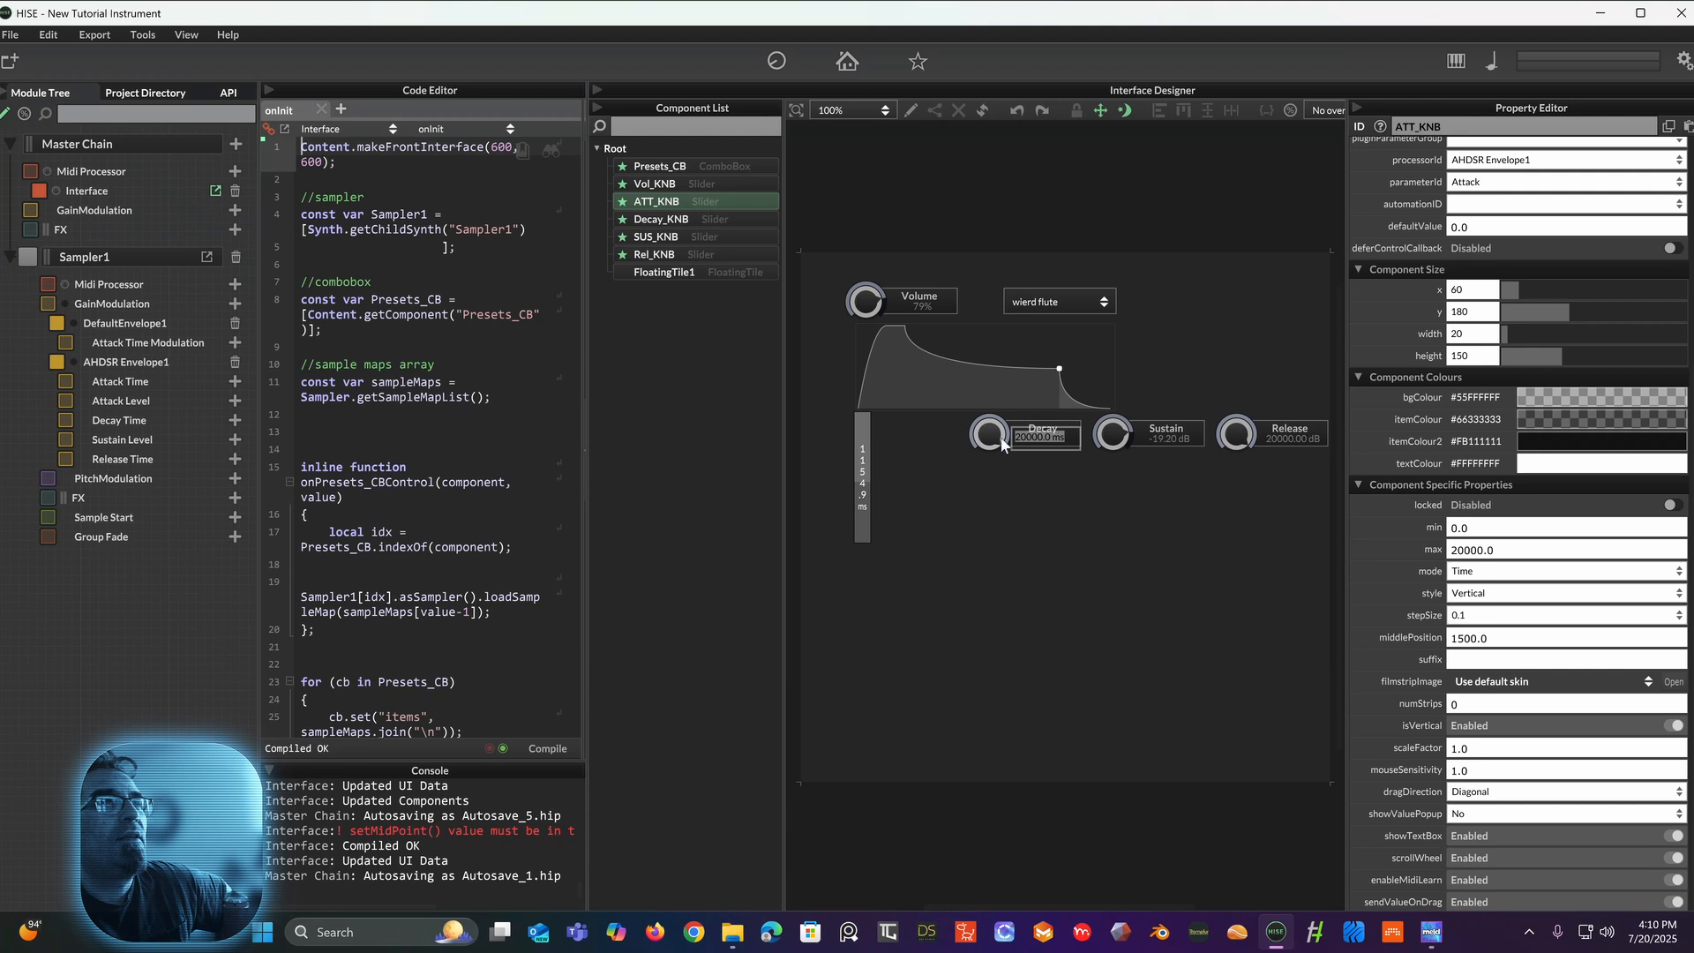
{"action": "left_click", "coordinate": [863, 474]}
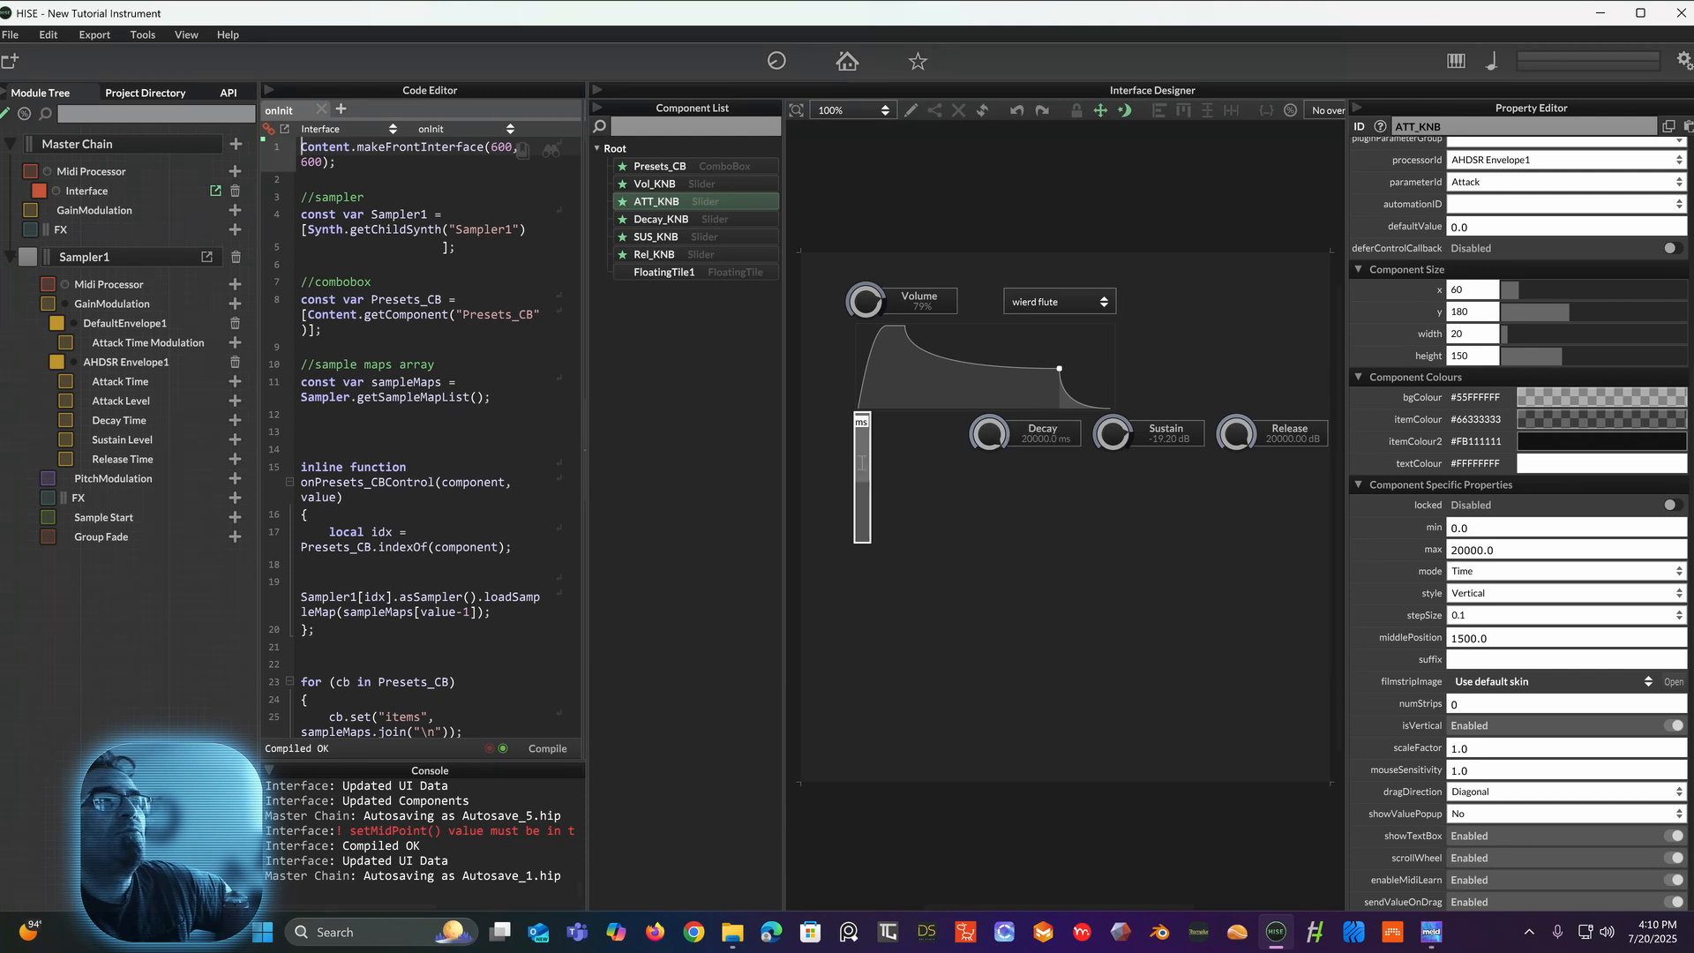
{"action": "left_click", "coordinate": [910, 111]}
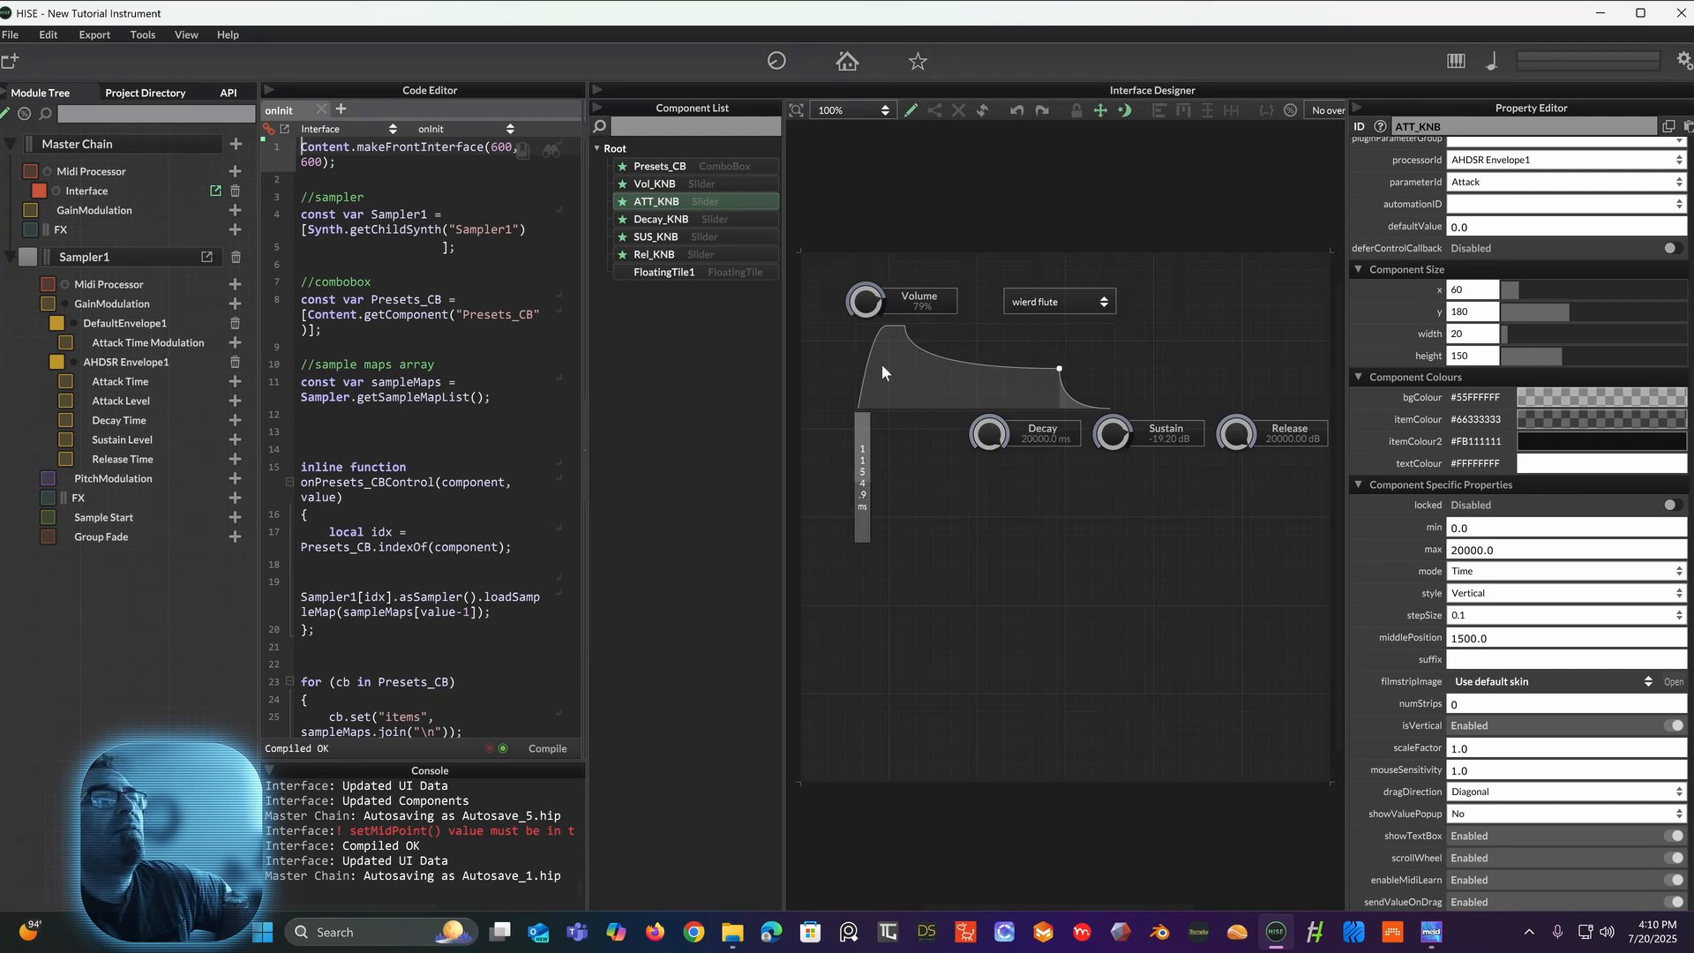
Step: Change the Decay knob to a Vertical slider of width 20 and height 150, placed just beside the Attack slider
{"action": "left_click", "coordinate": [856, 438]}
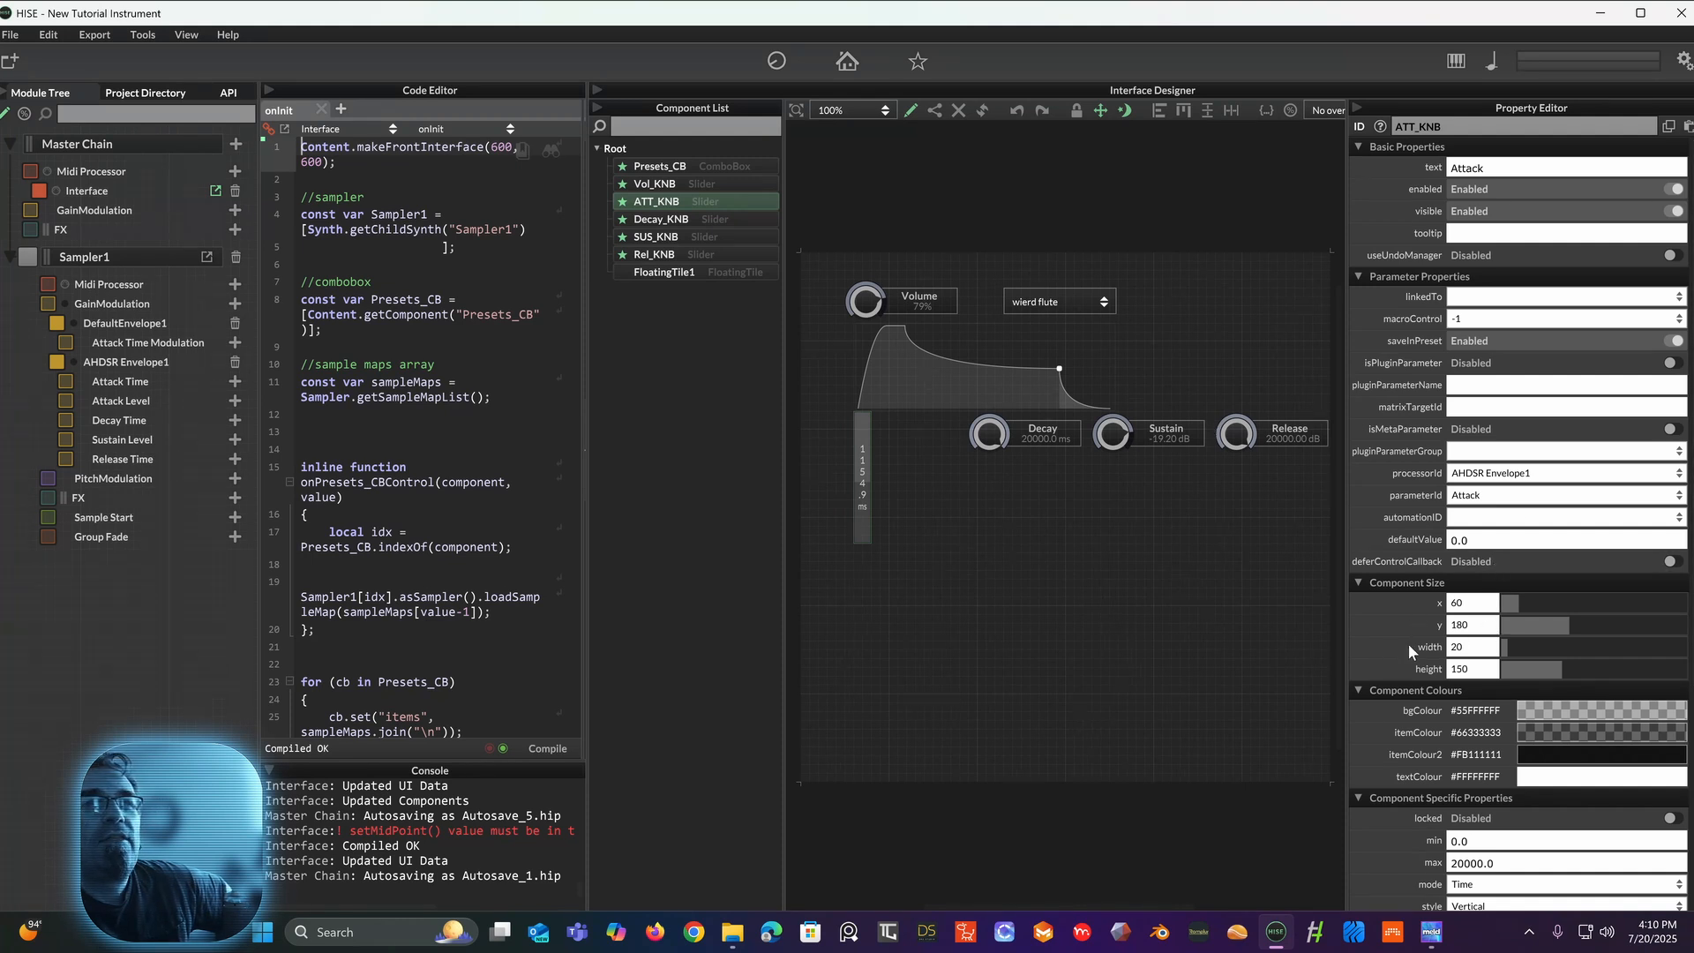
{"action": "left_click", "coordinate": [1011, 444]}
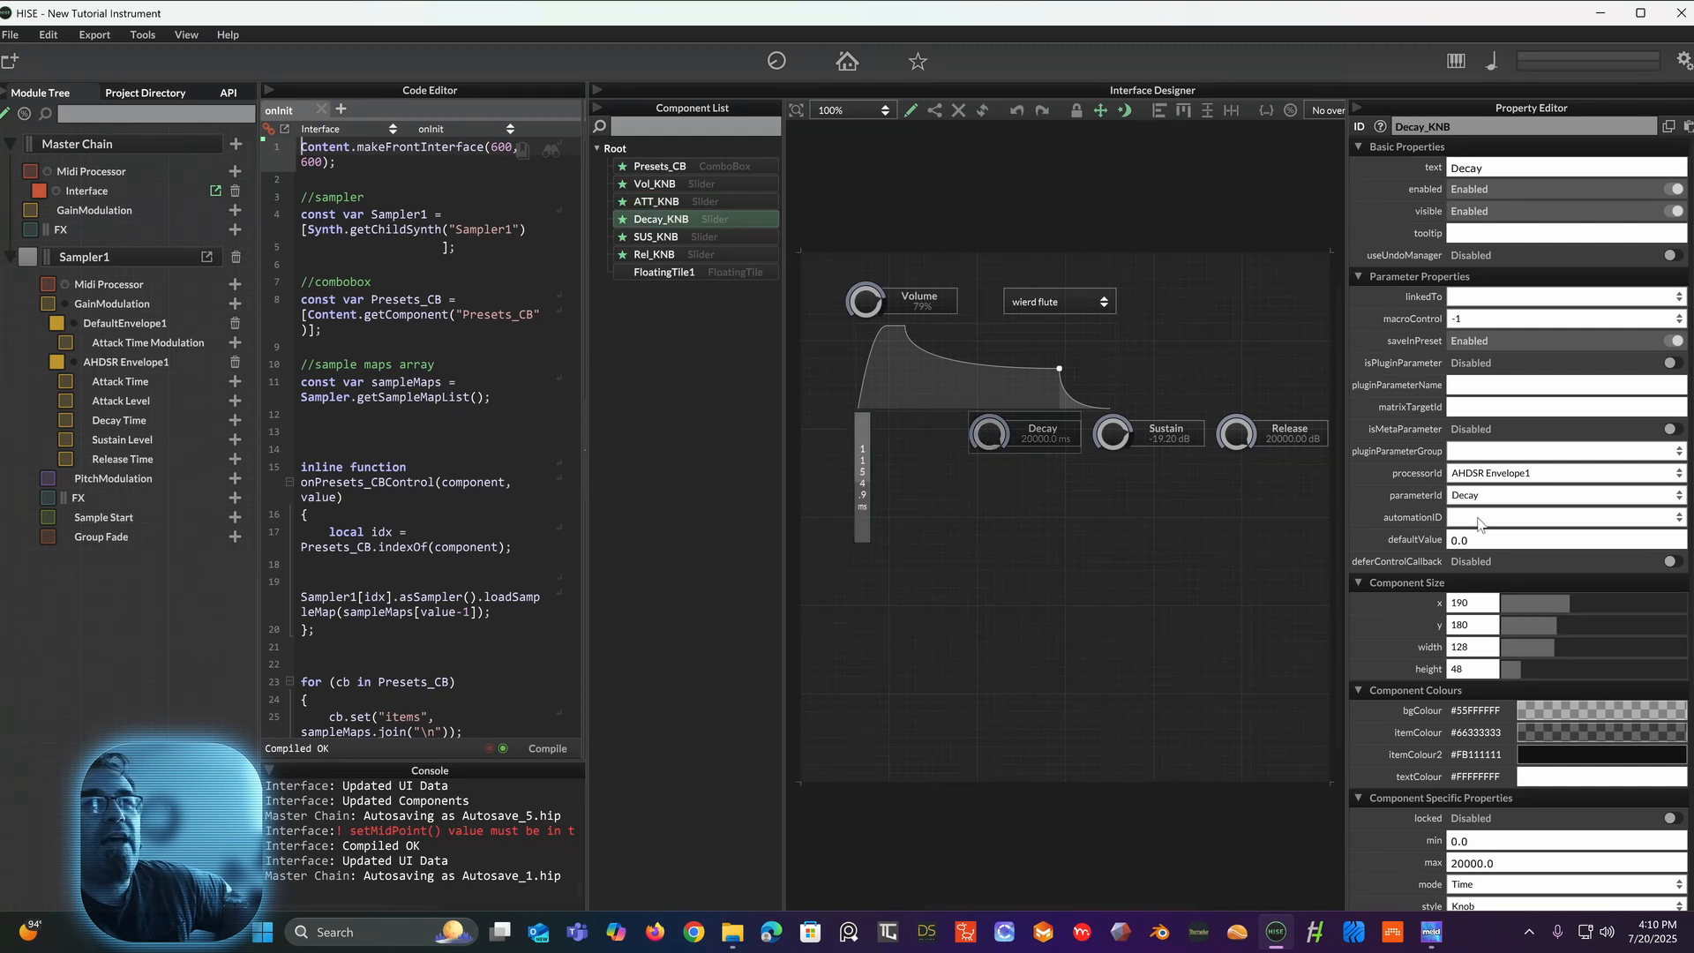
{"action": "scroll", "coordinate": [1479, 666], "scroll_direction": "down", "scroll_amount": 5}
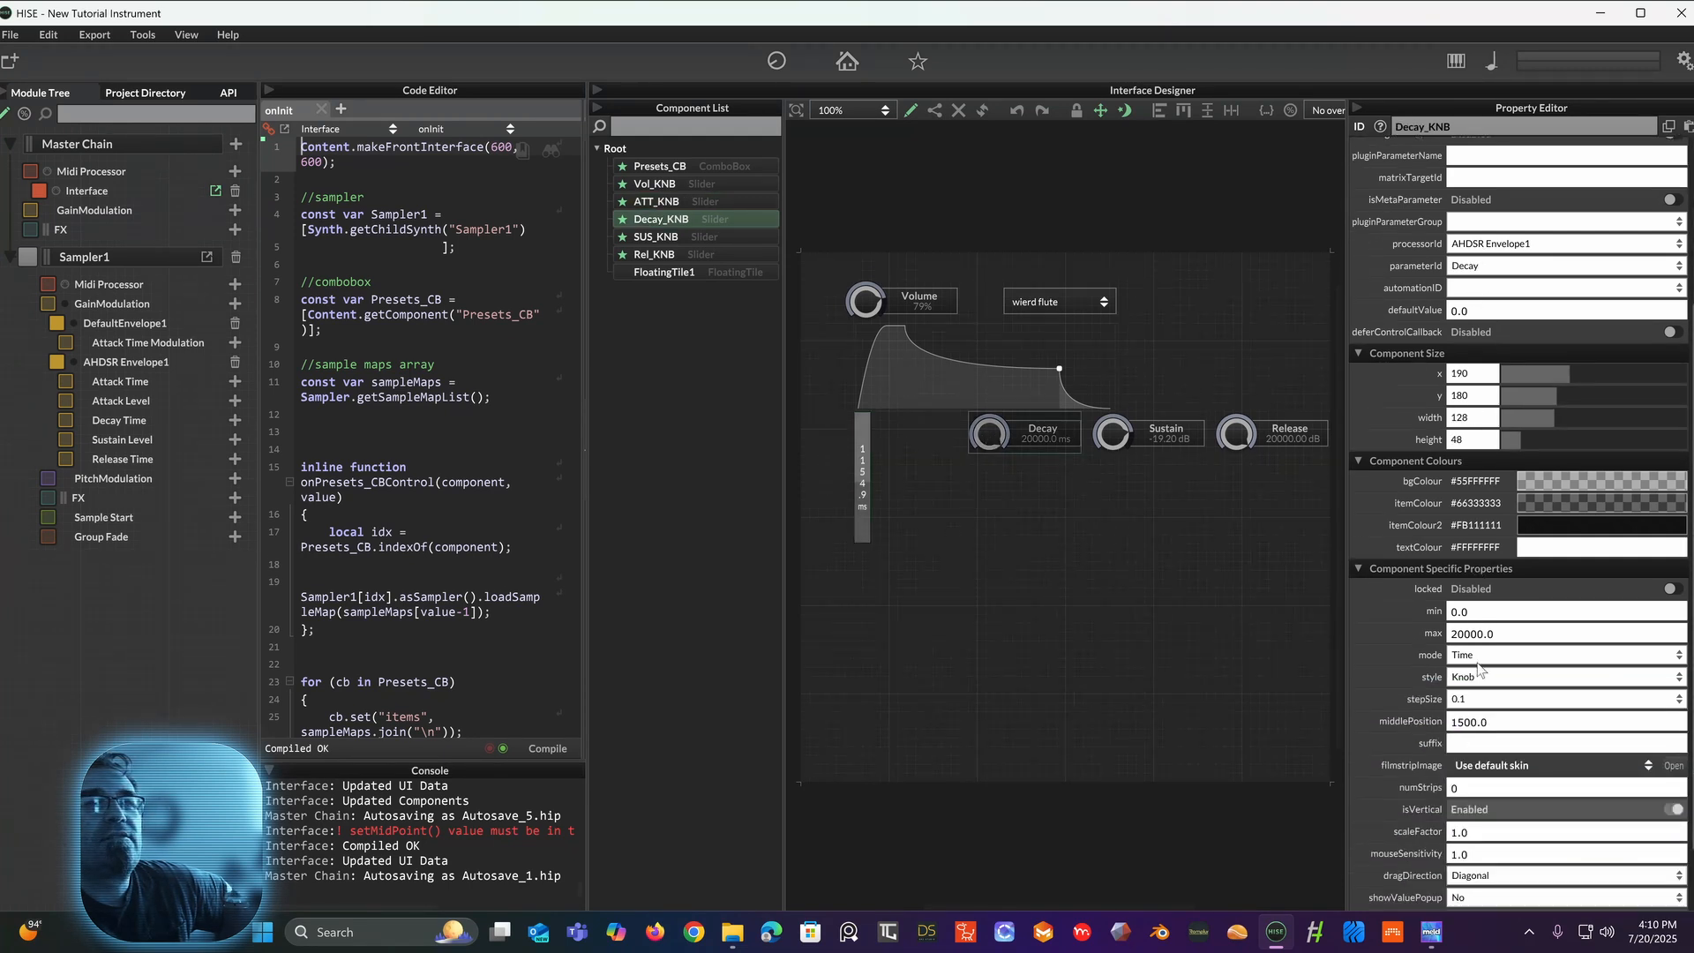
{"action": "left_click", "coordinate": [1463, 679]}
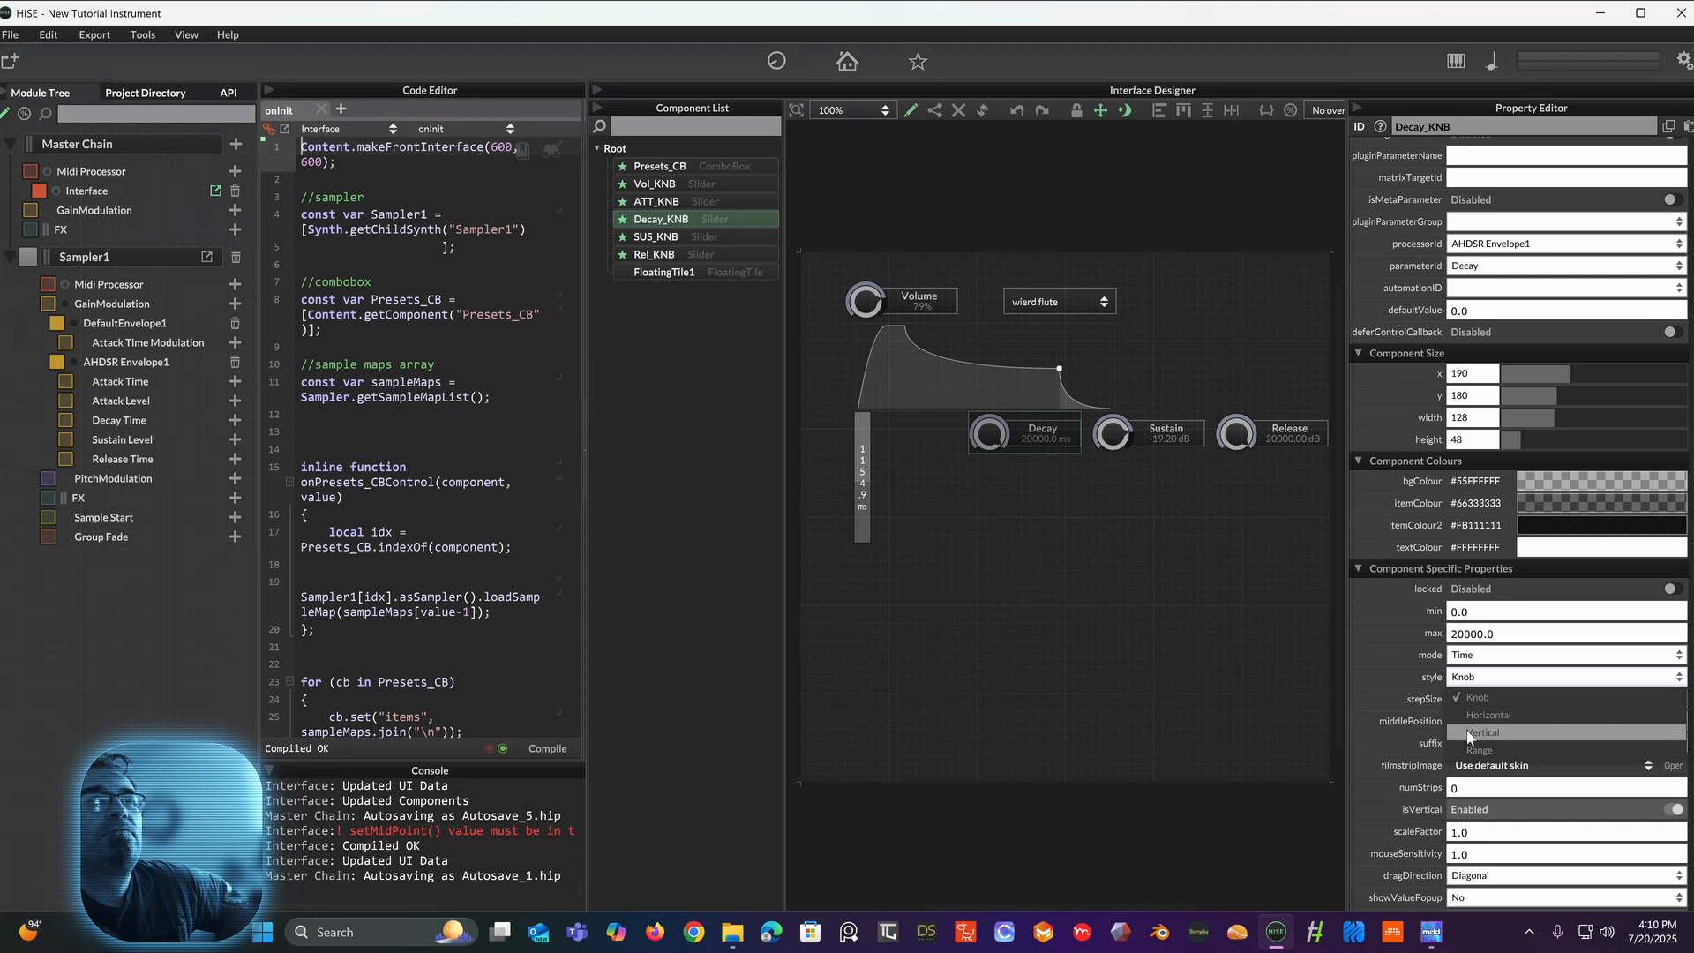
{"action": "left_click", "coordinate": [1470, 734]}
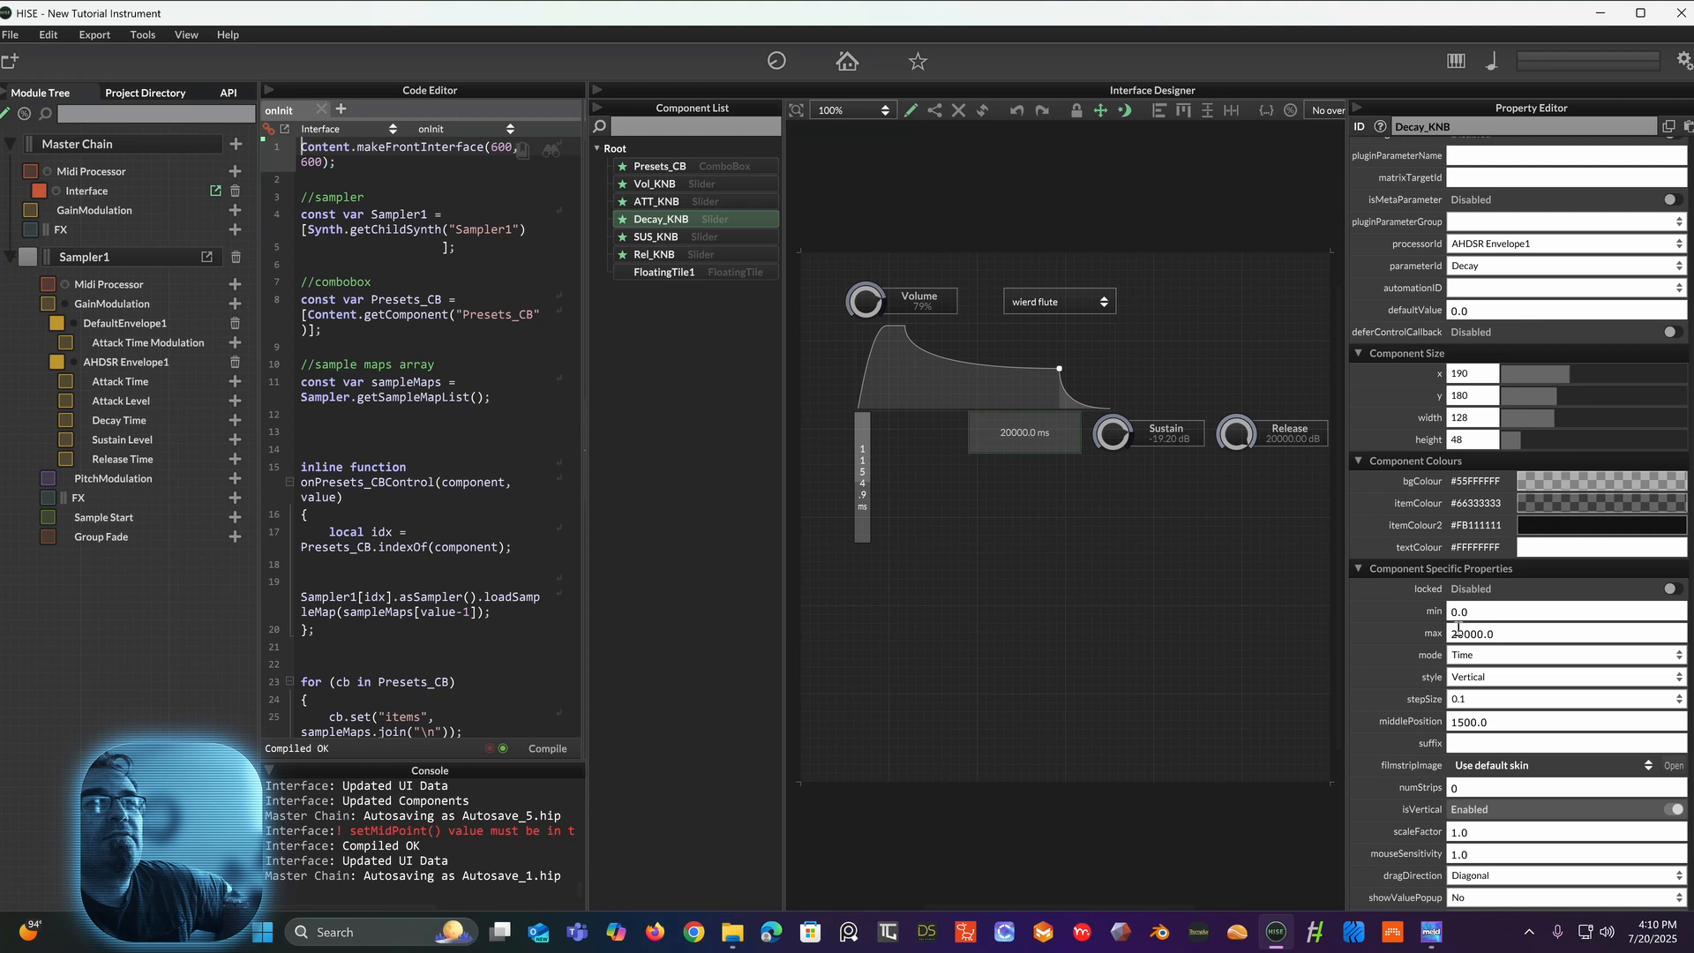
{"action": "left_click", "coordinate": [1480, 420]}
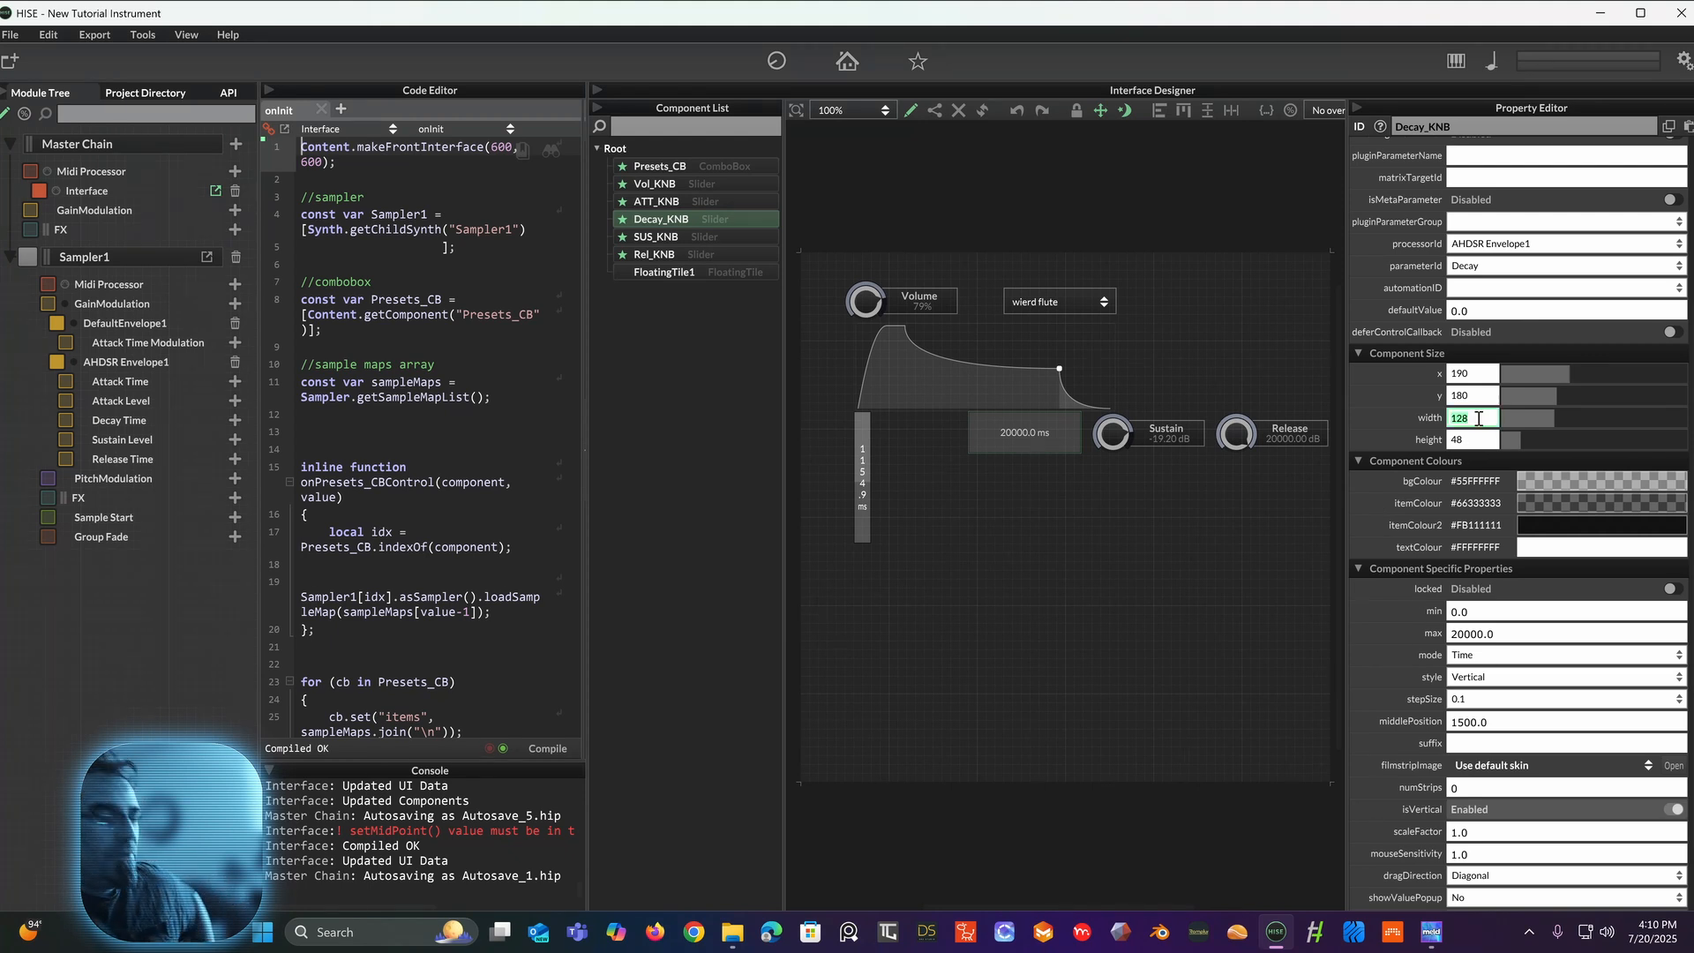
{"action": "type", "text": "2"}
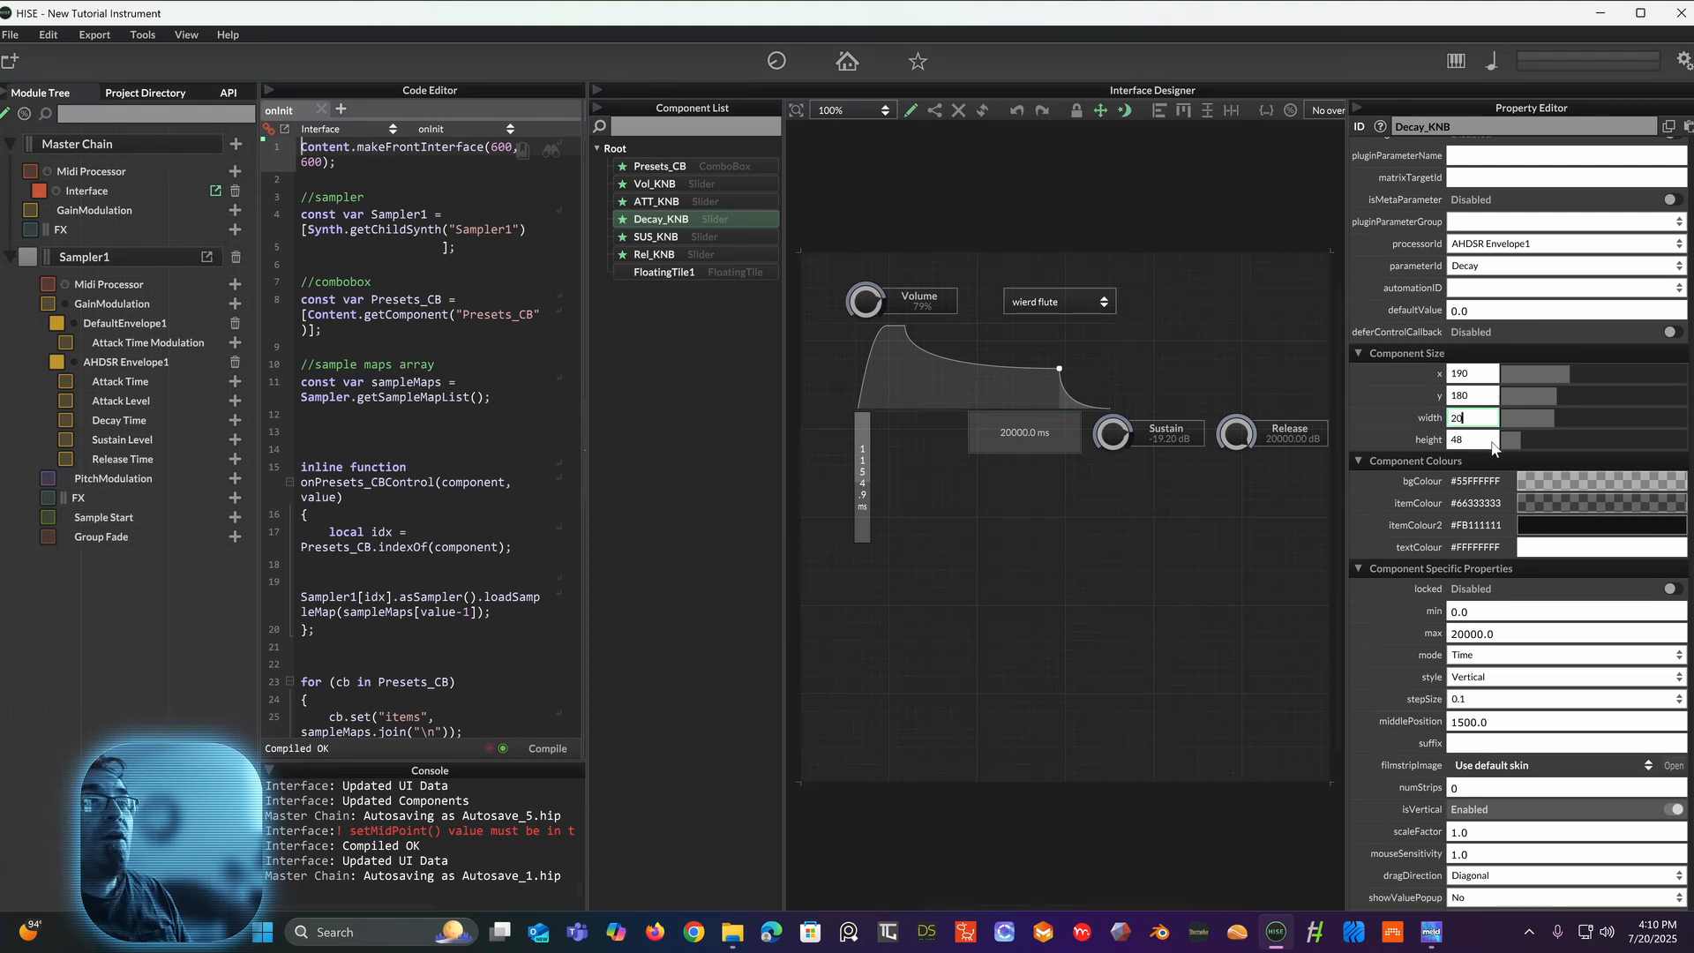
{"action": "type", "text": "0"}
{"action": "left_click", "coordinate": [1477, 438]}
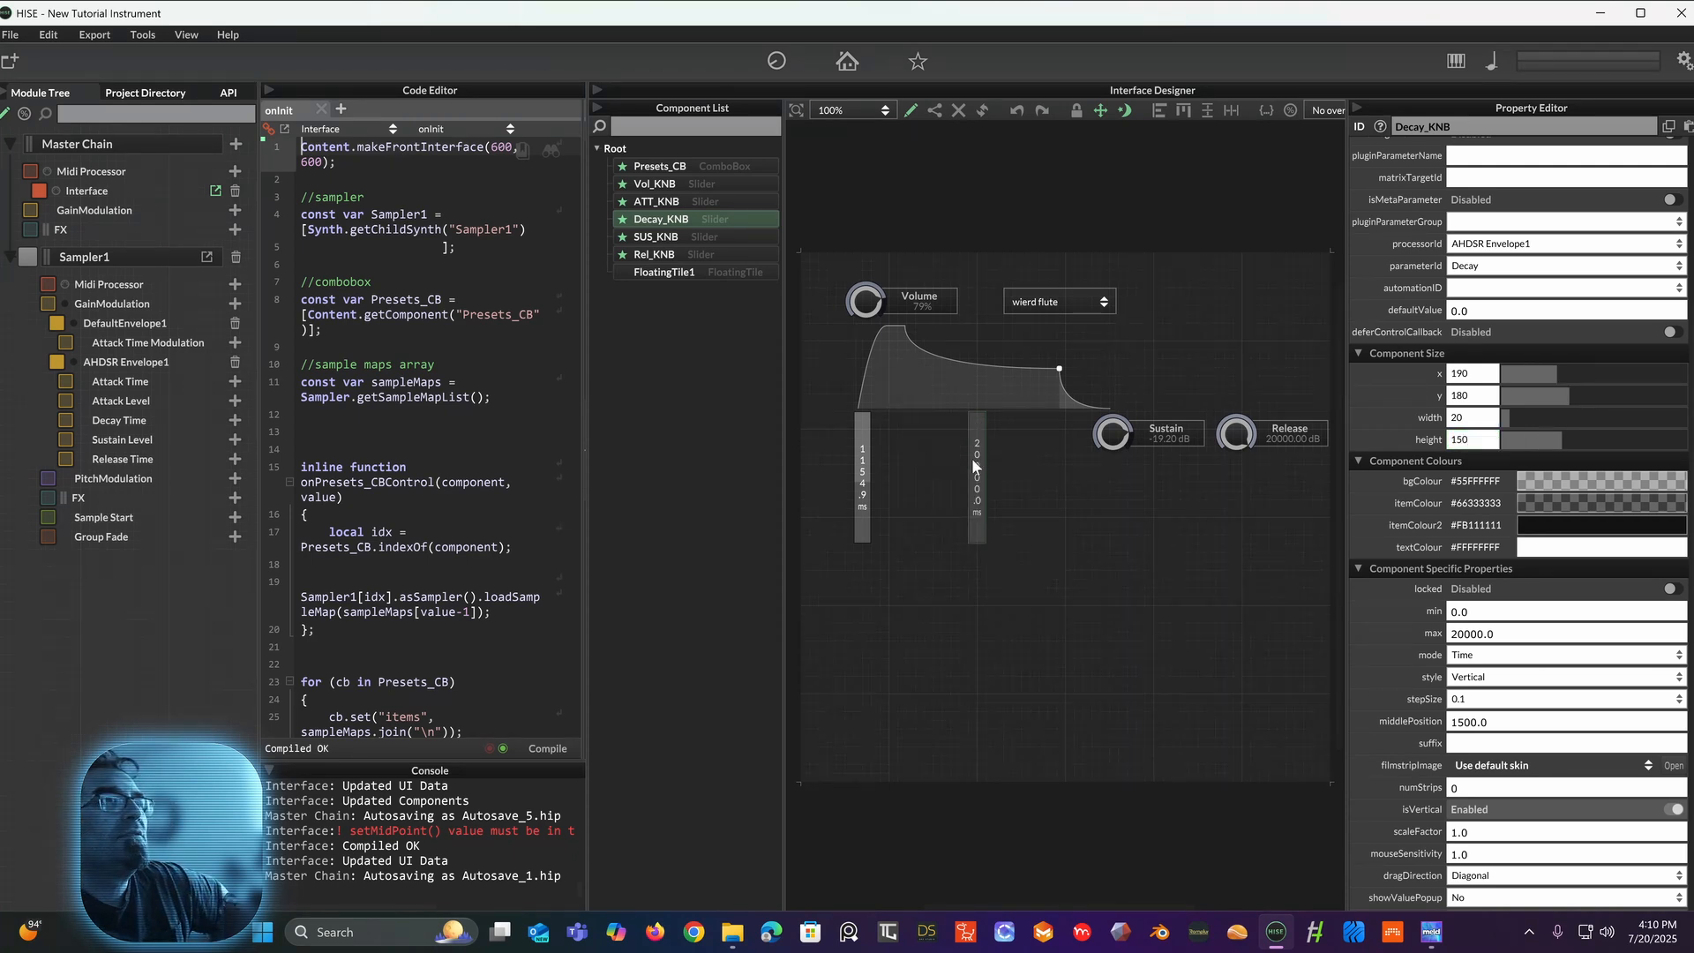
{"action": "left_click_drag", "start_coordinate": [974, 466], "coordinate": [898, 460]}
Step: Change the Sustain knob to a Vertical slider of width 20 and height 150, and place it beside the Decay slider at x 140
{"action": "left_click", "coordinate": [1143, 430]}
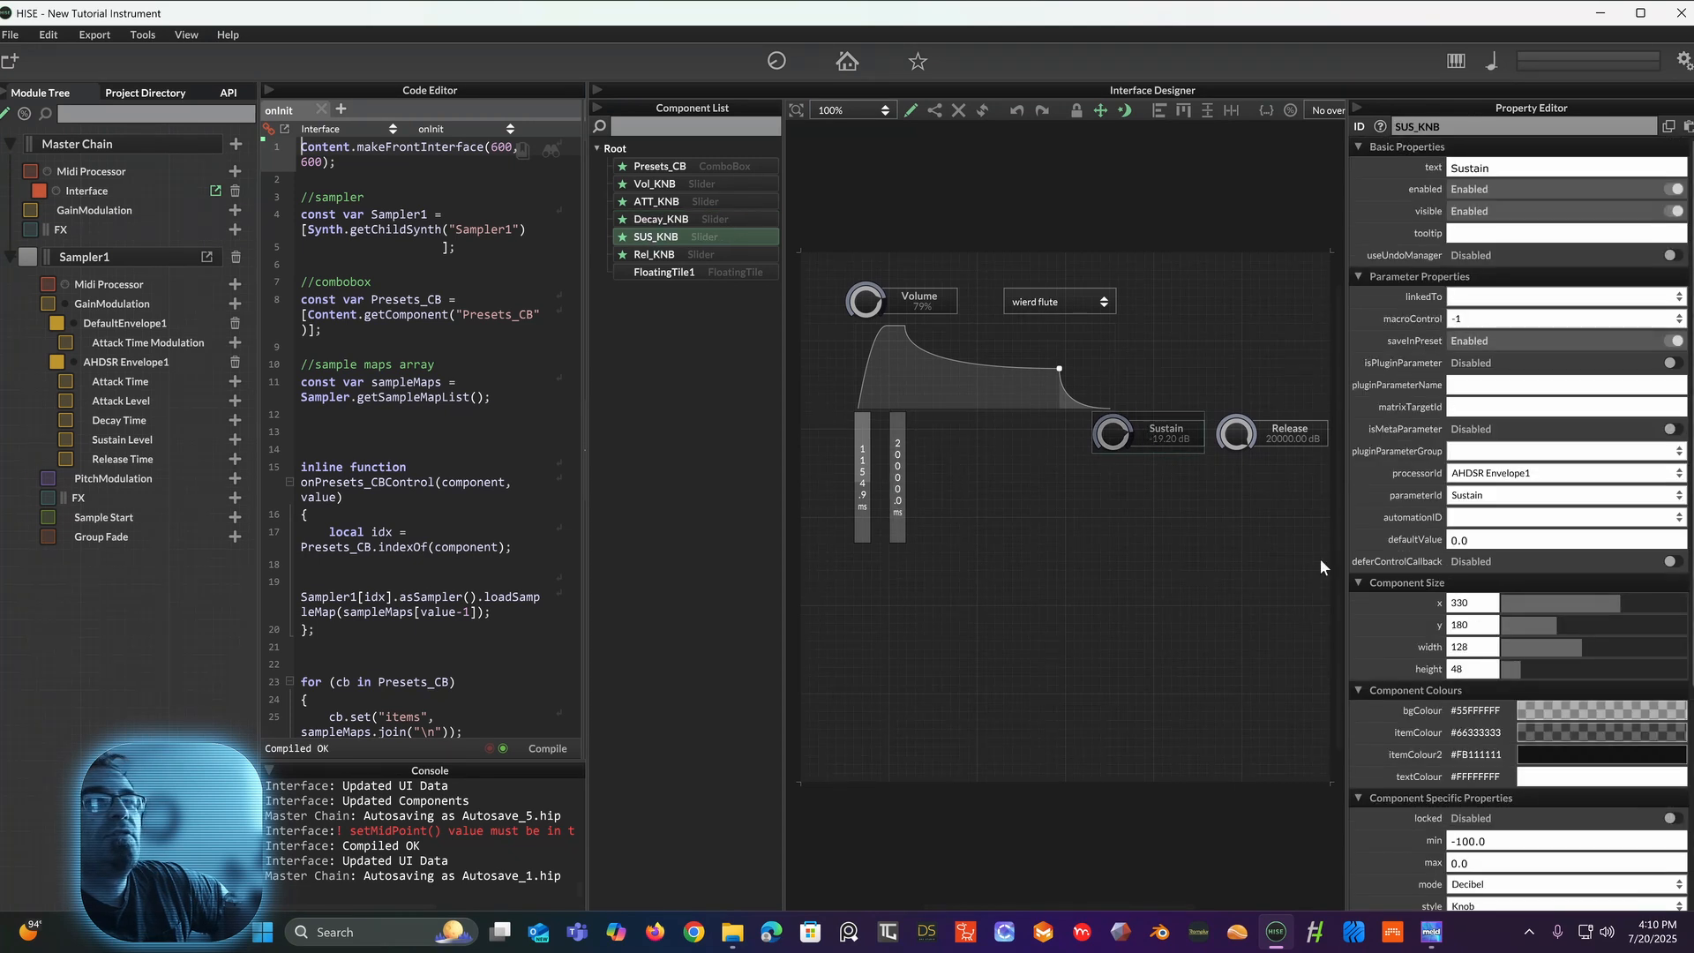
{"action": "scroll", "coordinate": [1457, 642], "scroll_direction": "down", "scroll_amount": 3}
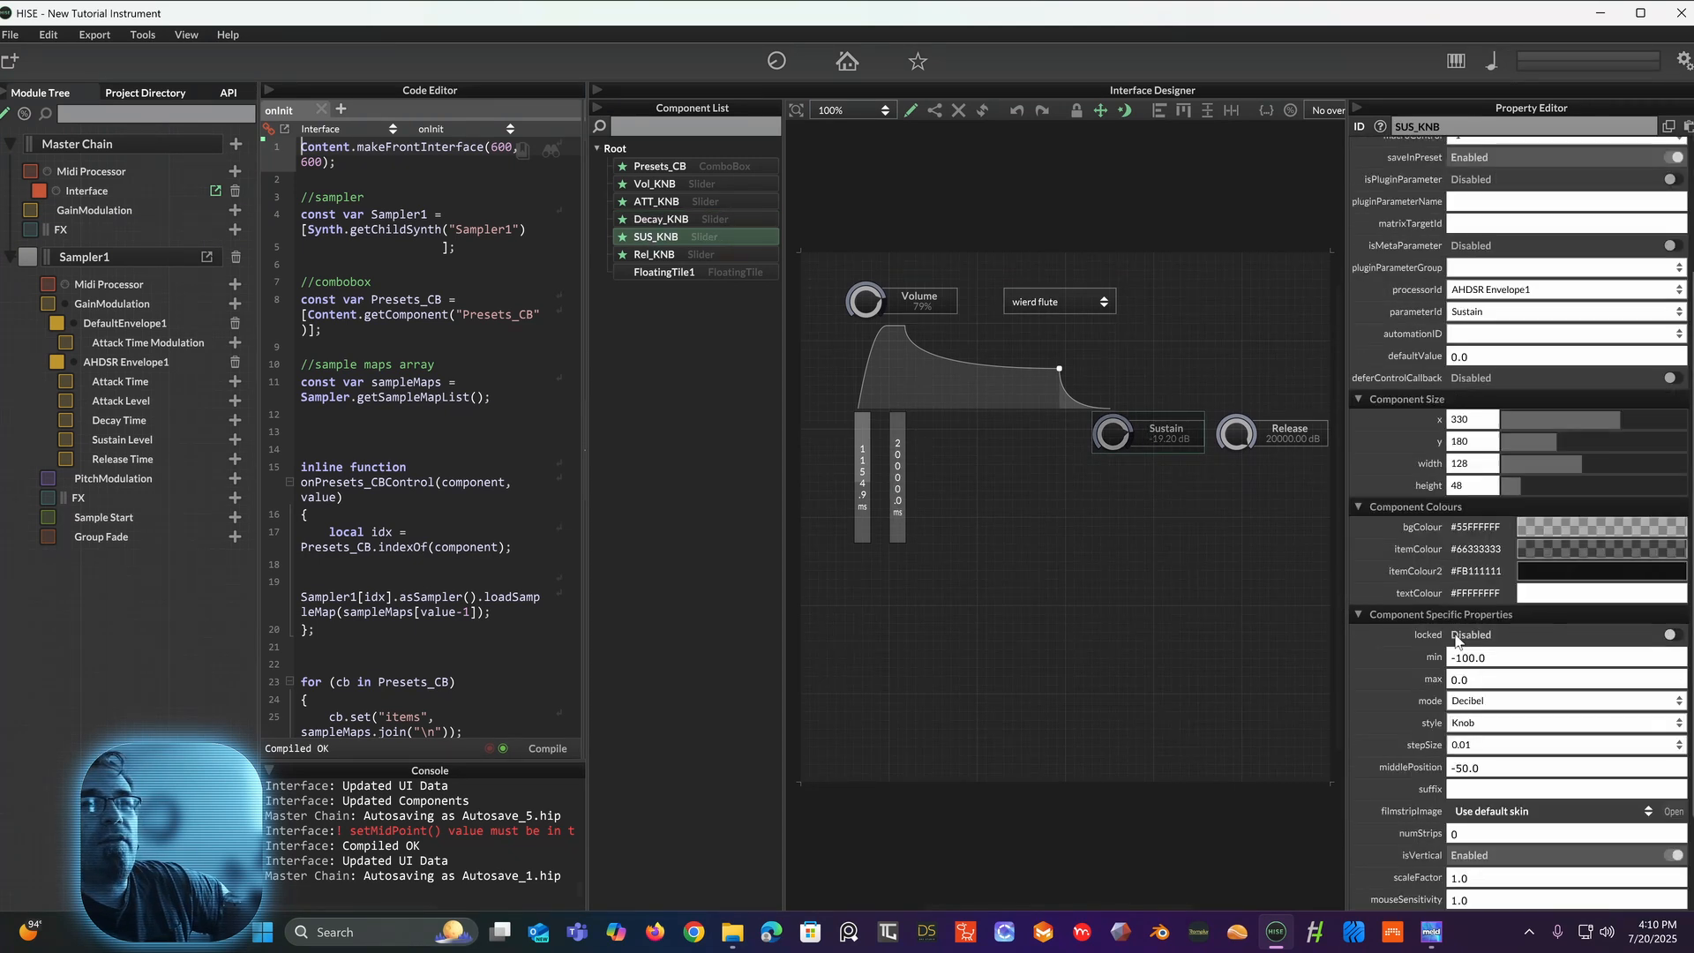
{"action": "left_click", "coordinate": [1456, 723]}
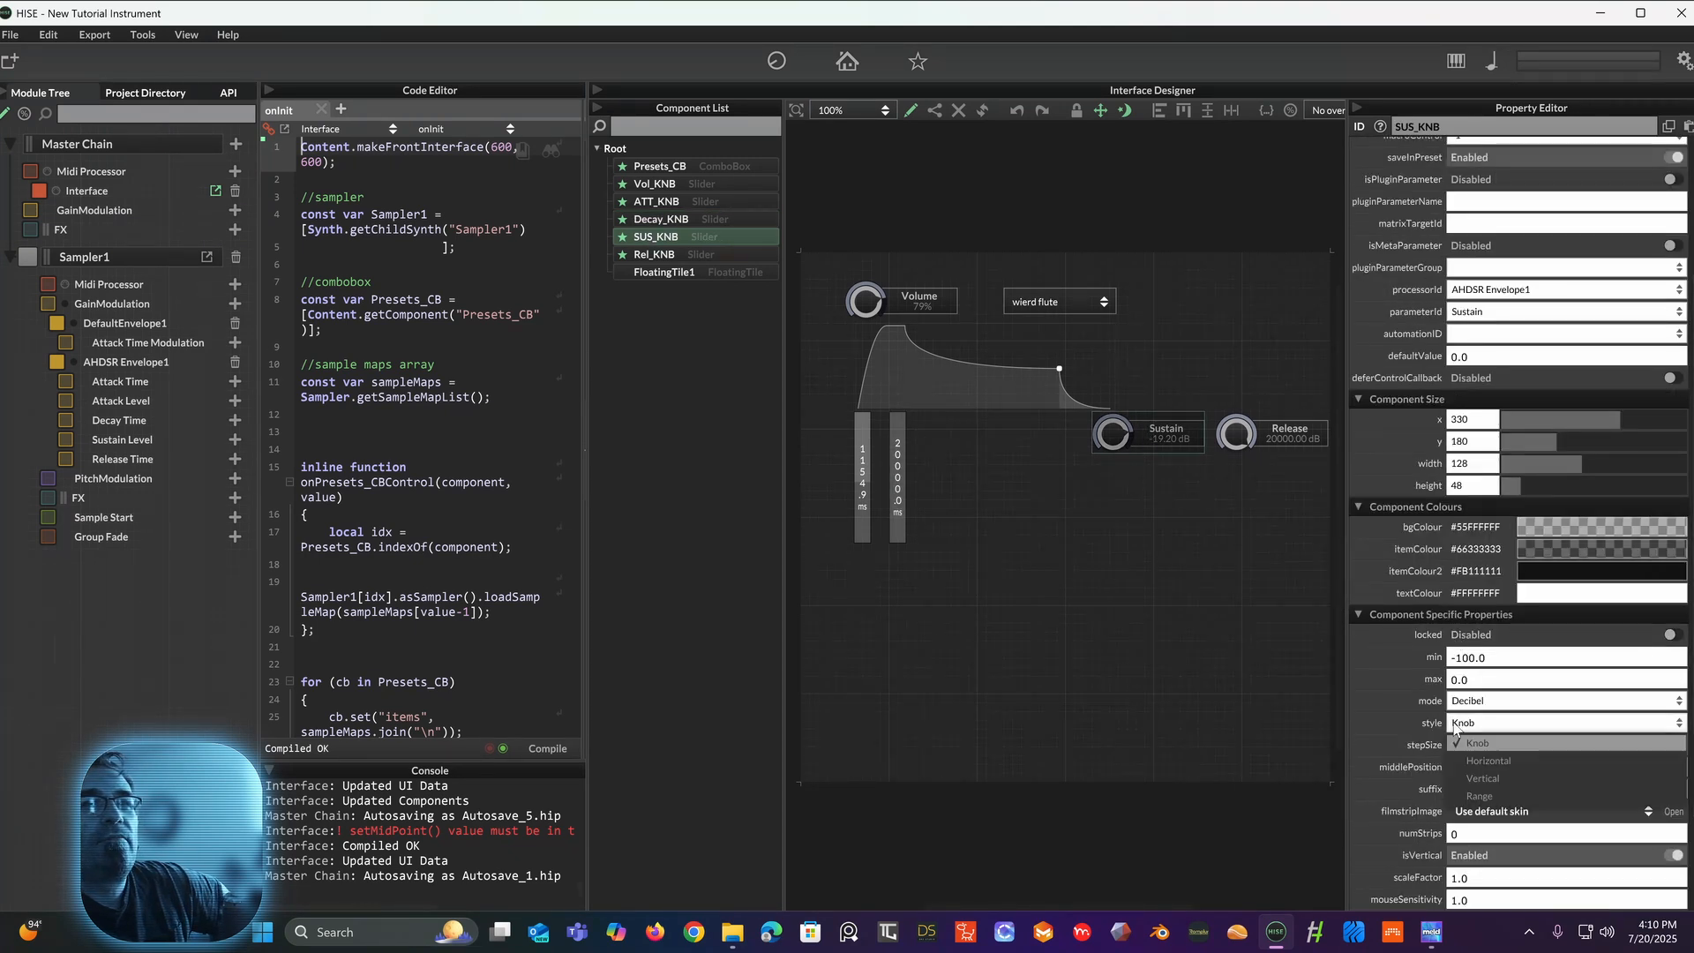
{"action": "left_click", "coordinate": [1476, 780]}
{"action": "left_click", "coordinate": [1475, 466]}
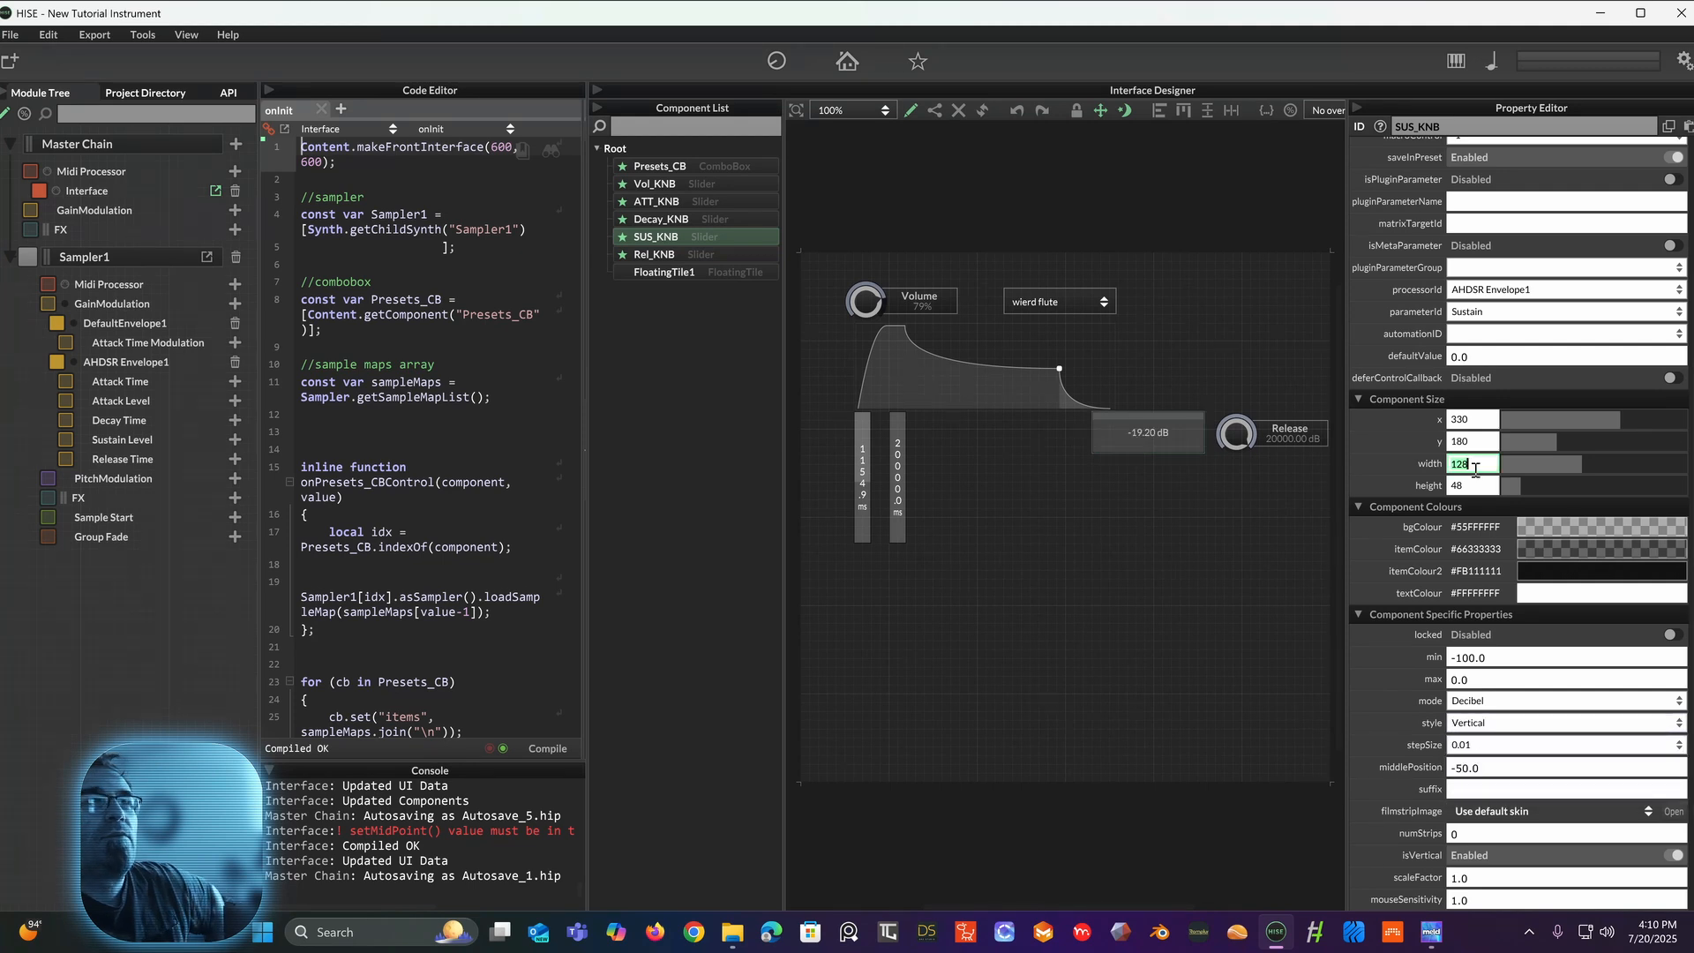
{"action": "type", "text": "20"}
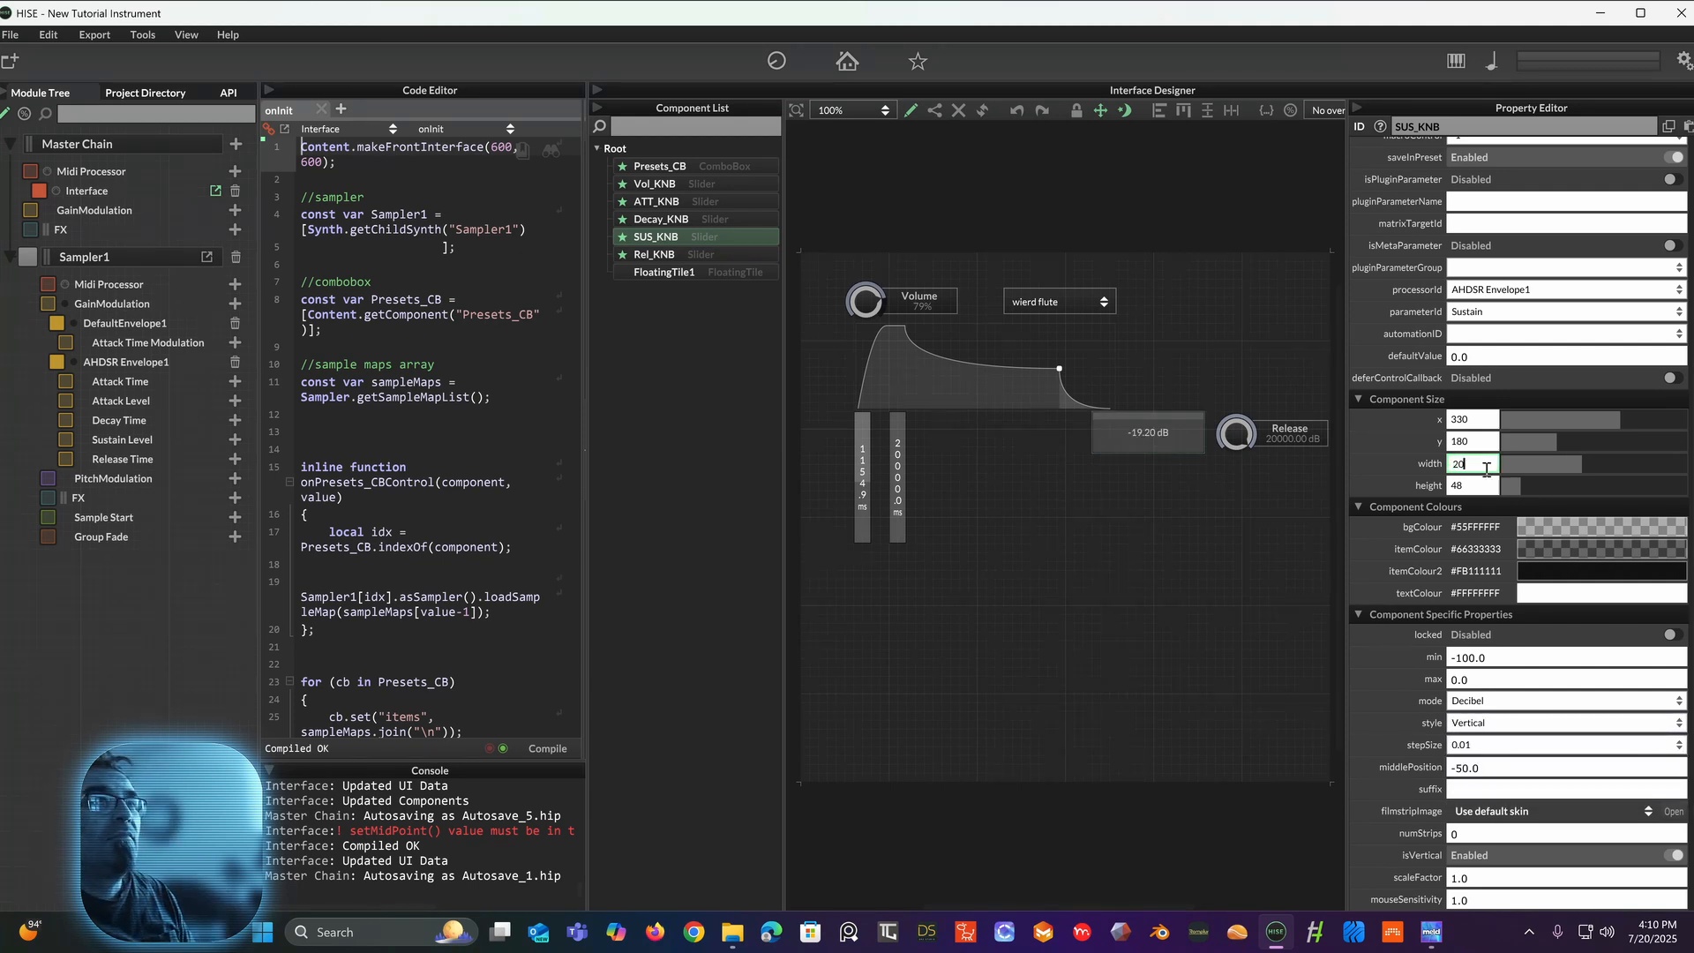
{"action": "left_click", "coordinate": [1475, 486]}
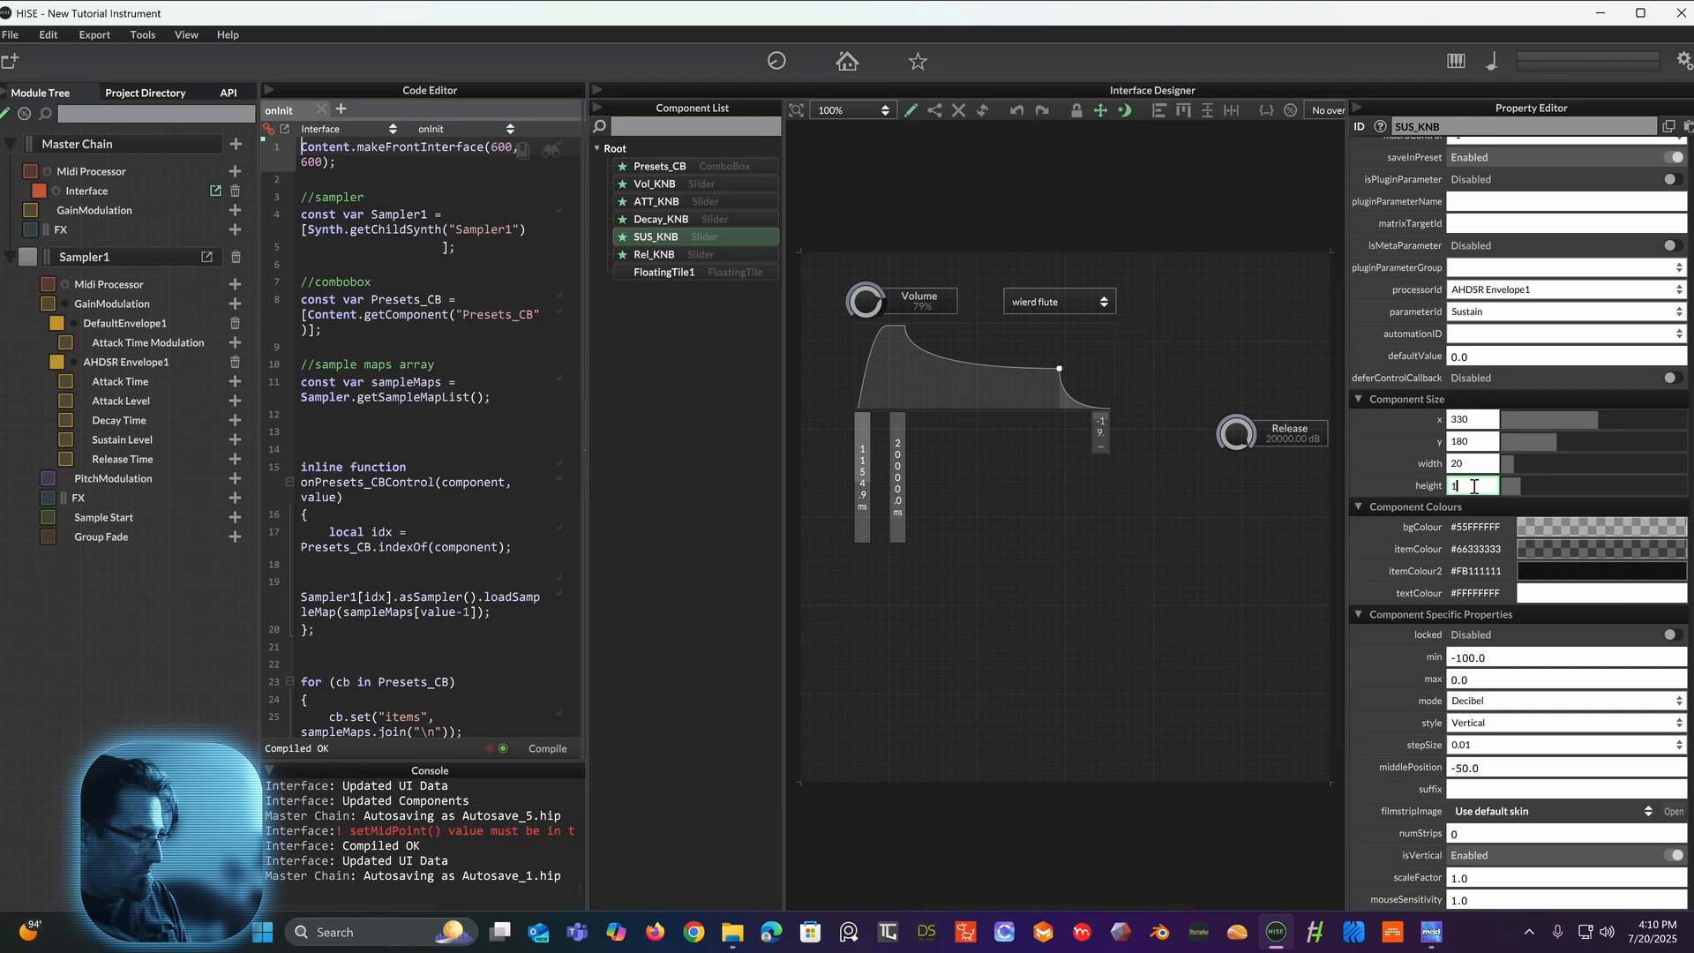
{"action": "key", "text": "Return"}
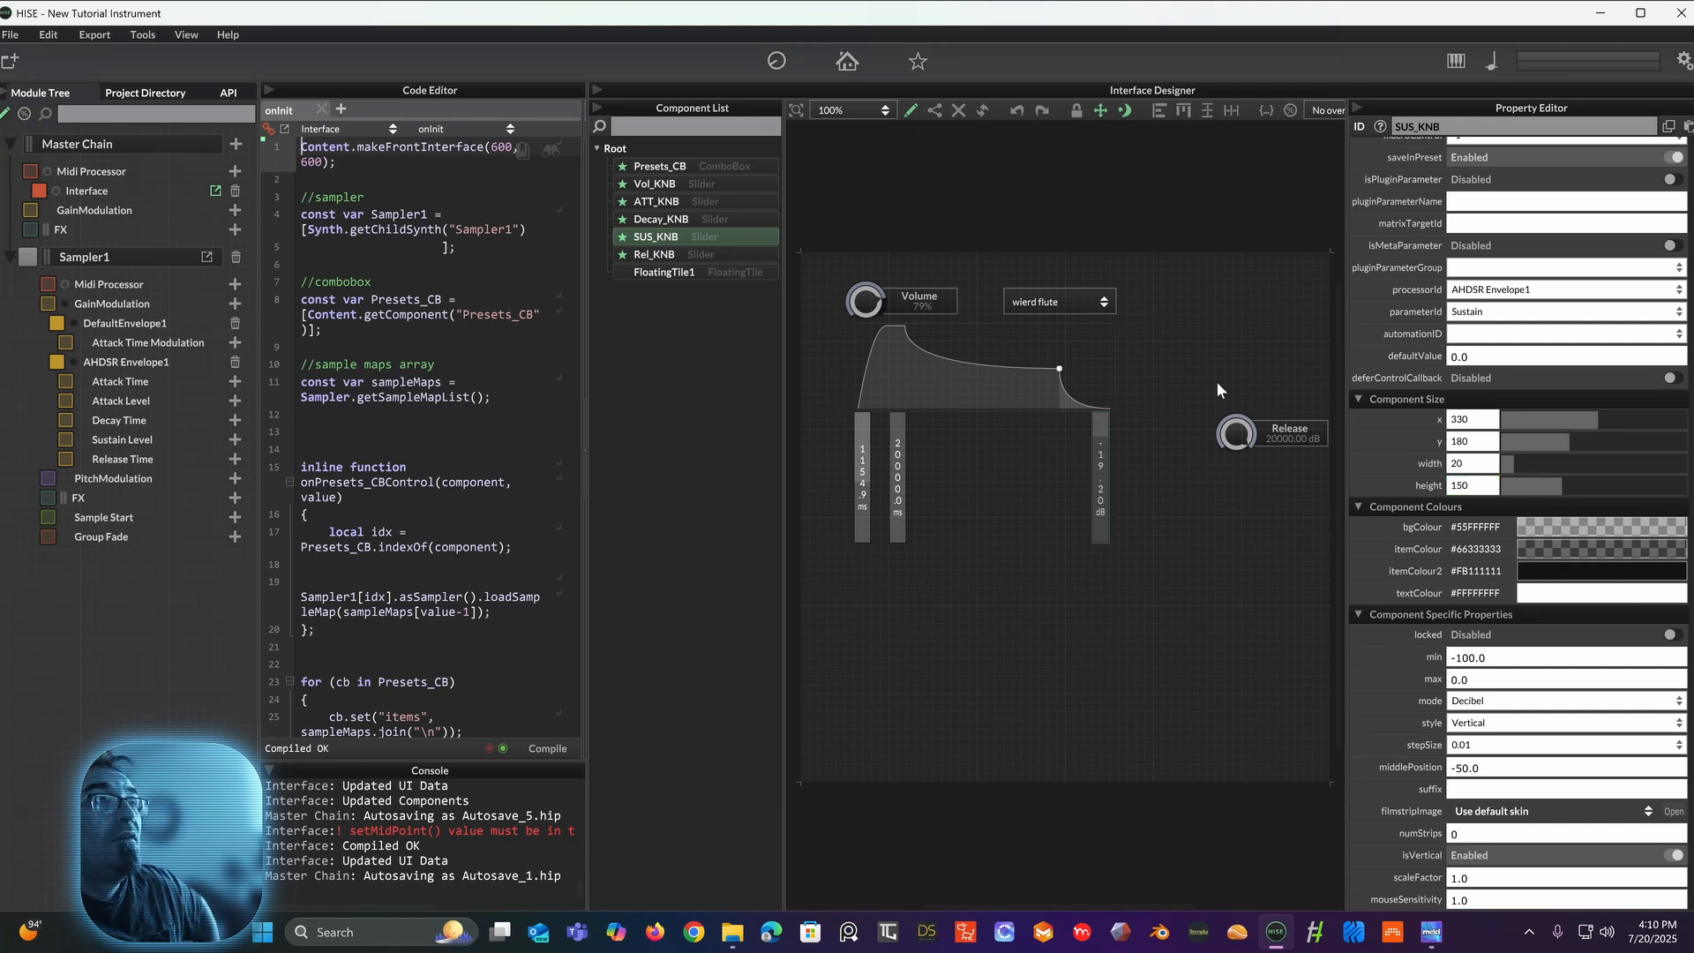
{"action": "left_click_drag", "start_coordinate": [1098, 457], "coordinate": [937, 461]}
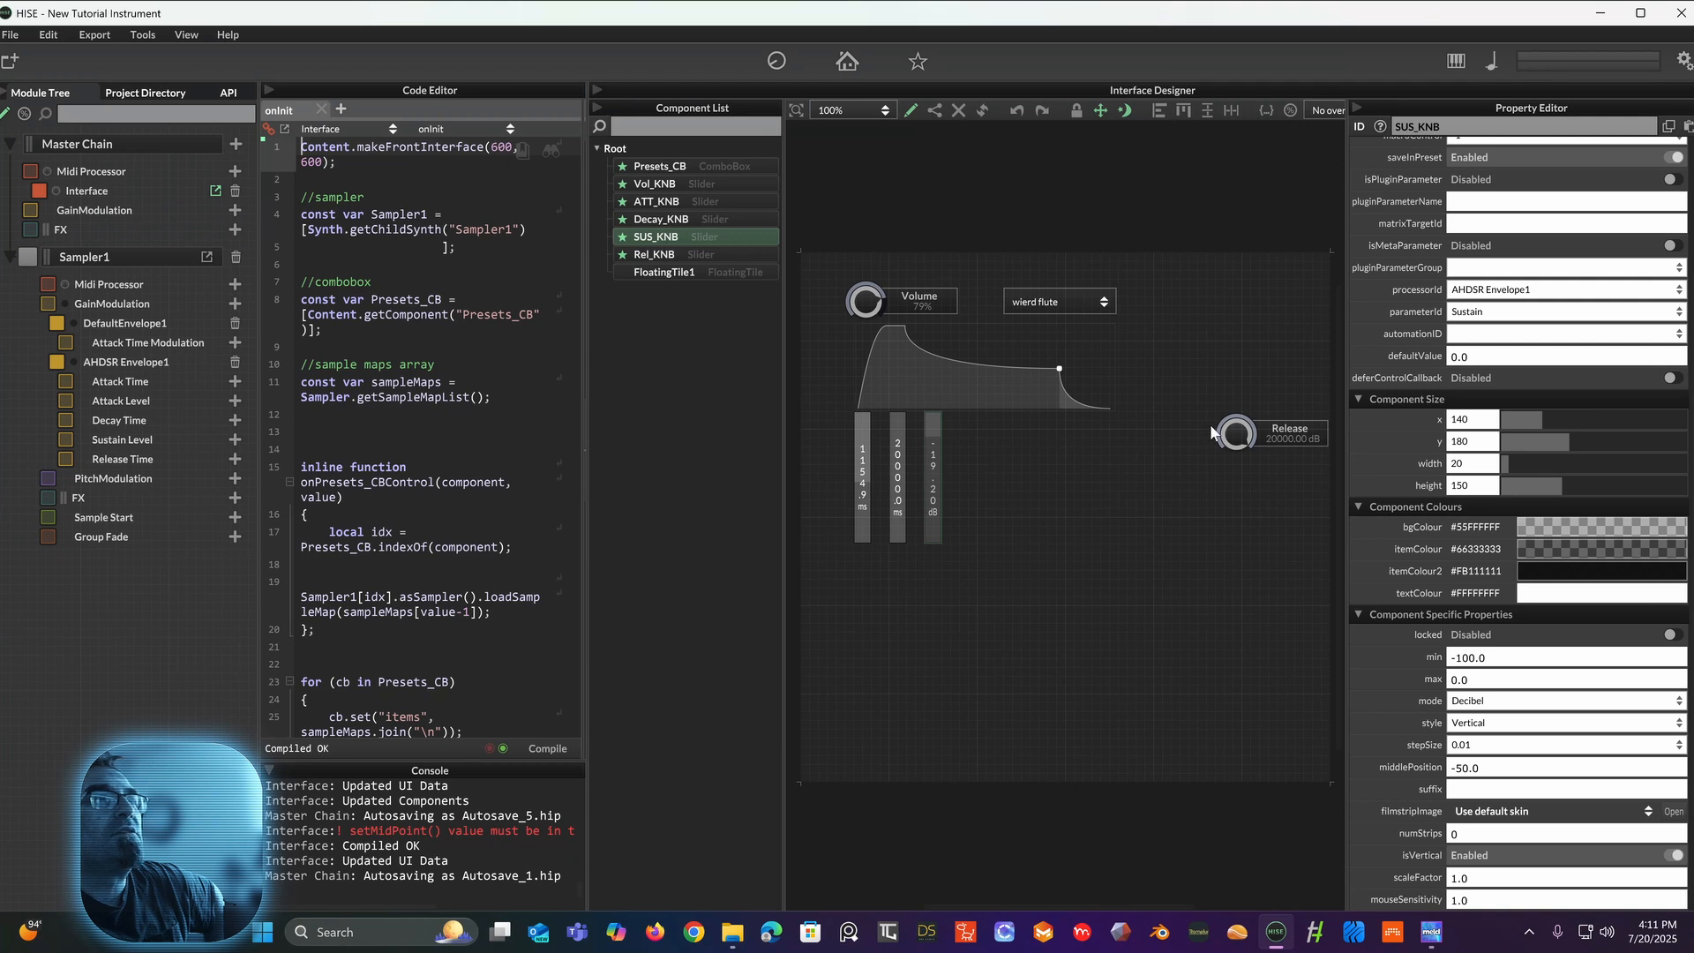
Step: Move the Release knob beside the Sustain slider at x 180, y 180, and resize it to 20 by 150
{"action": "left_click_drag", "start_coordinate": [1290, 430], "coordinate": [981, 443]}
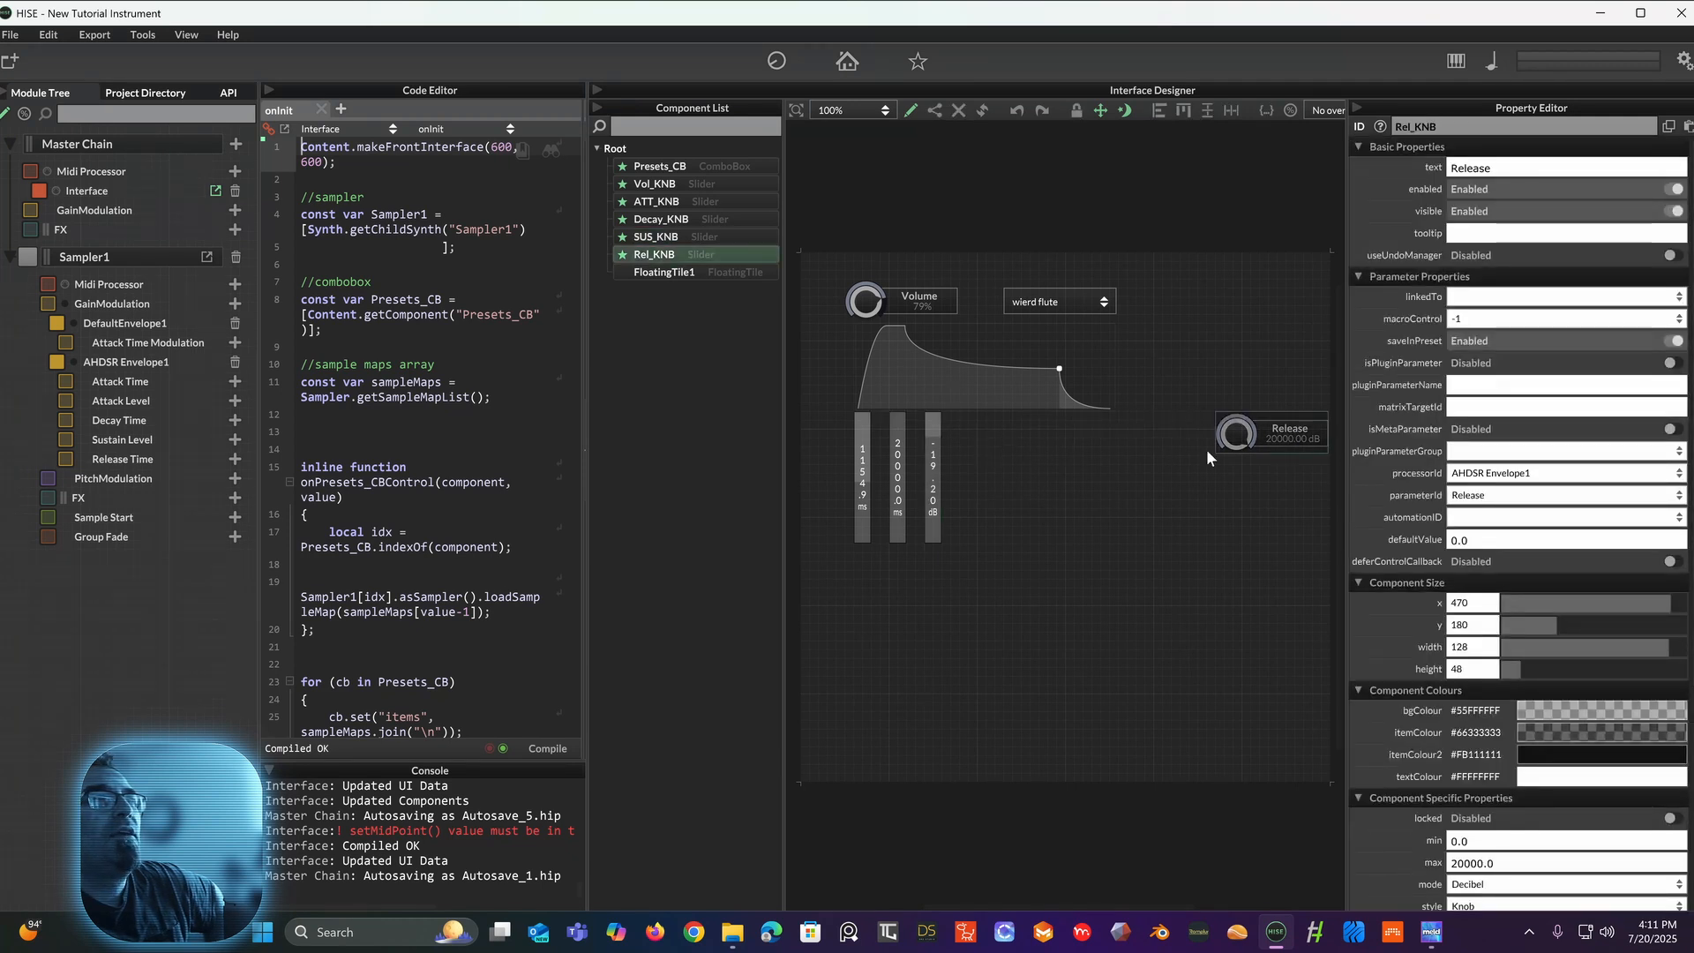
{"action": "left_click_drag", "start_coordinate": [1253, 432], "coordinate": [997, 442]}
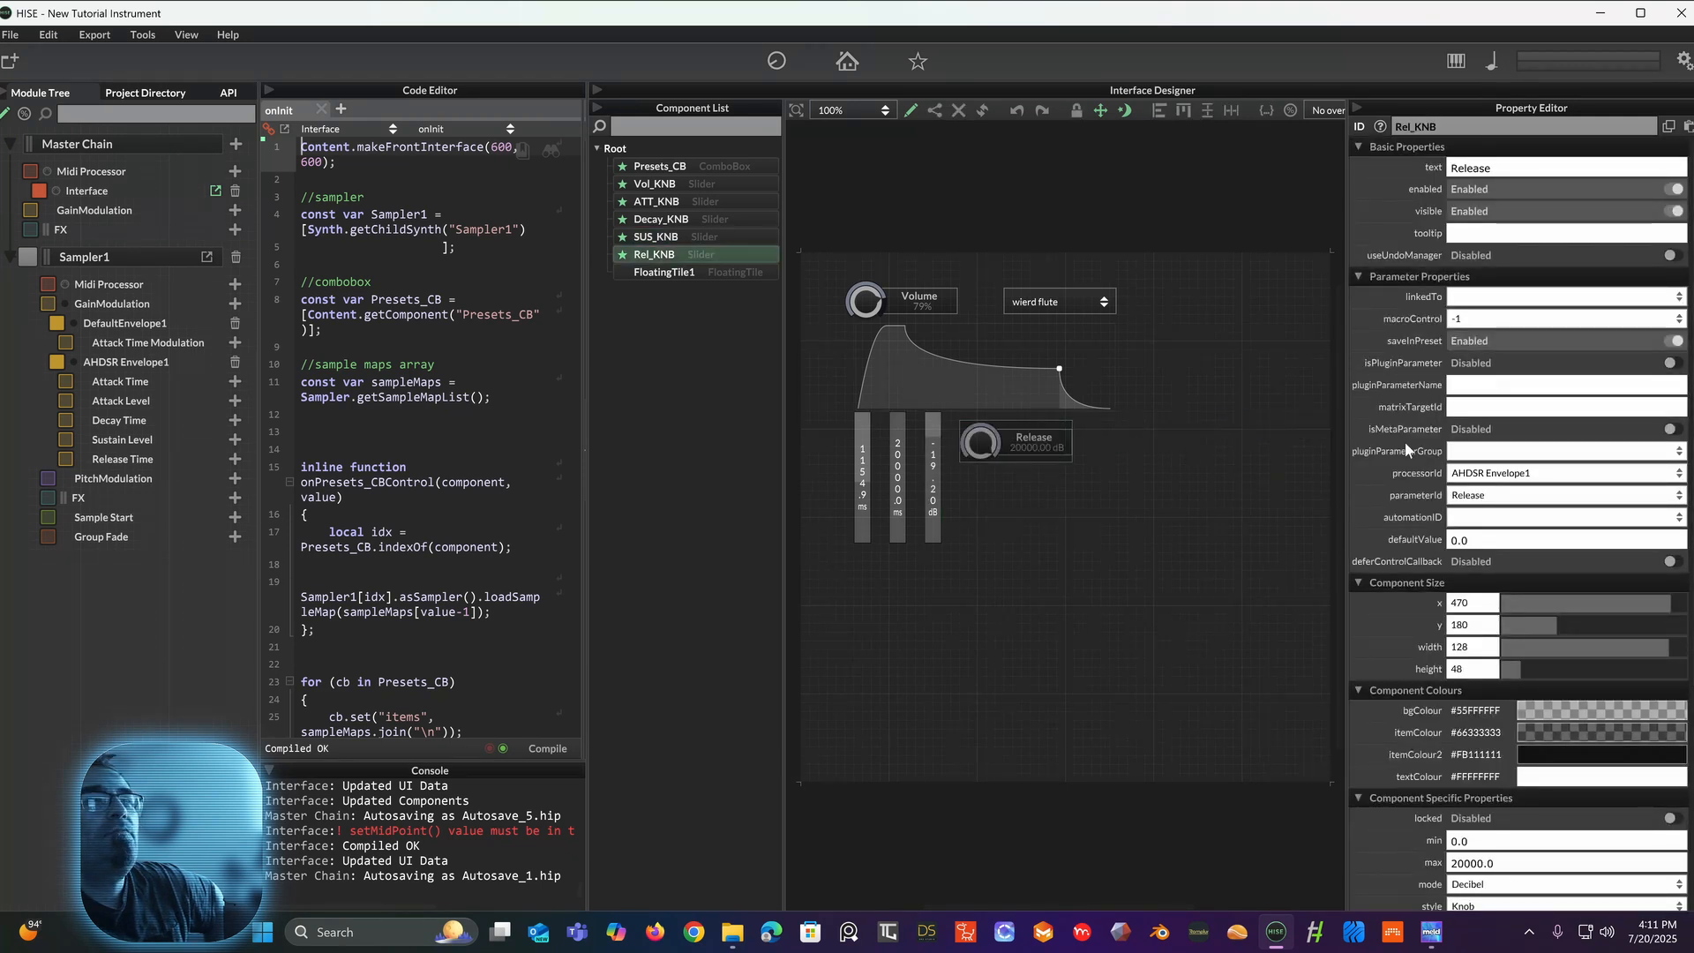
{"action": "left_click", "coordinate": [1475, 648]}
{"action": "type", "text": "2"}
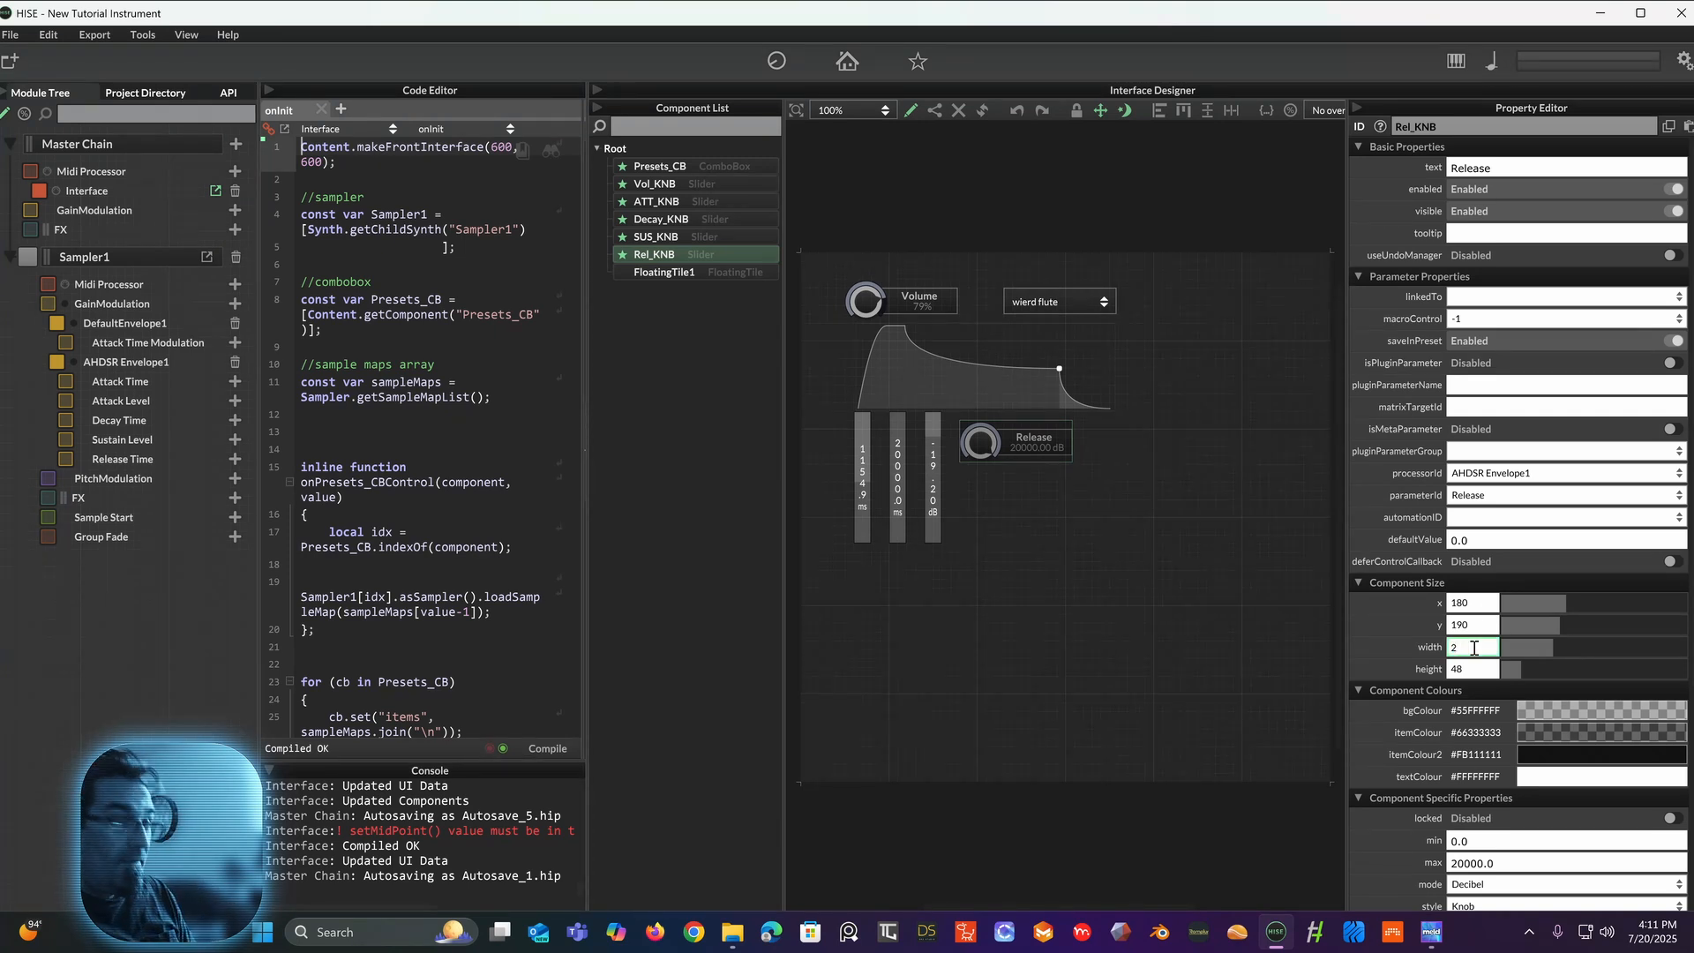
{"action": "type", "text": "0"}
{"action": "left_click", "coordinate": [1474, 670]}
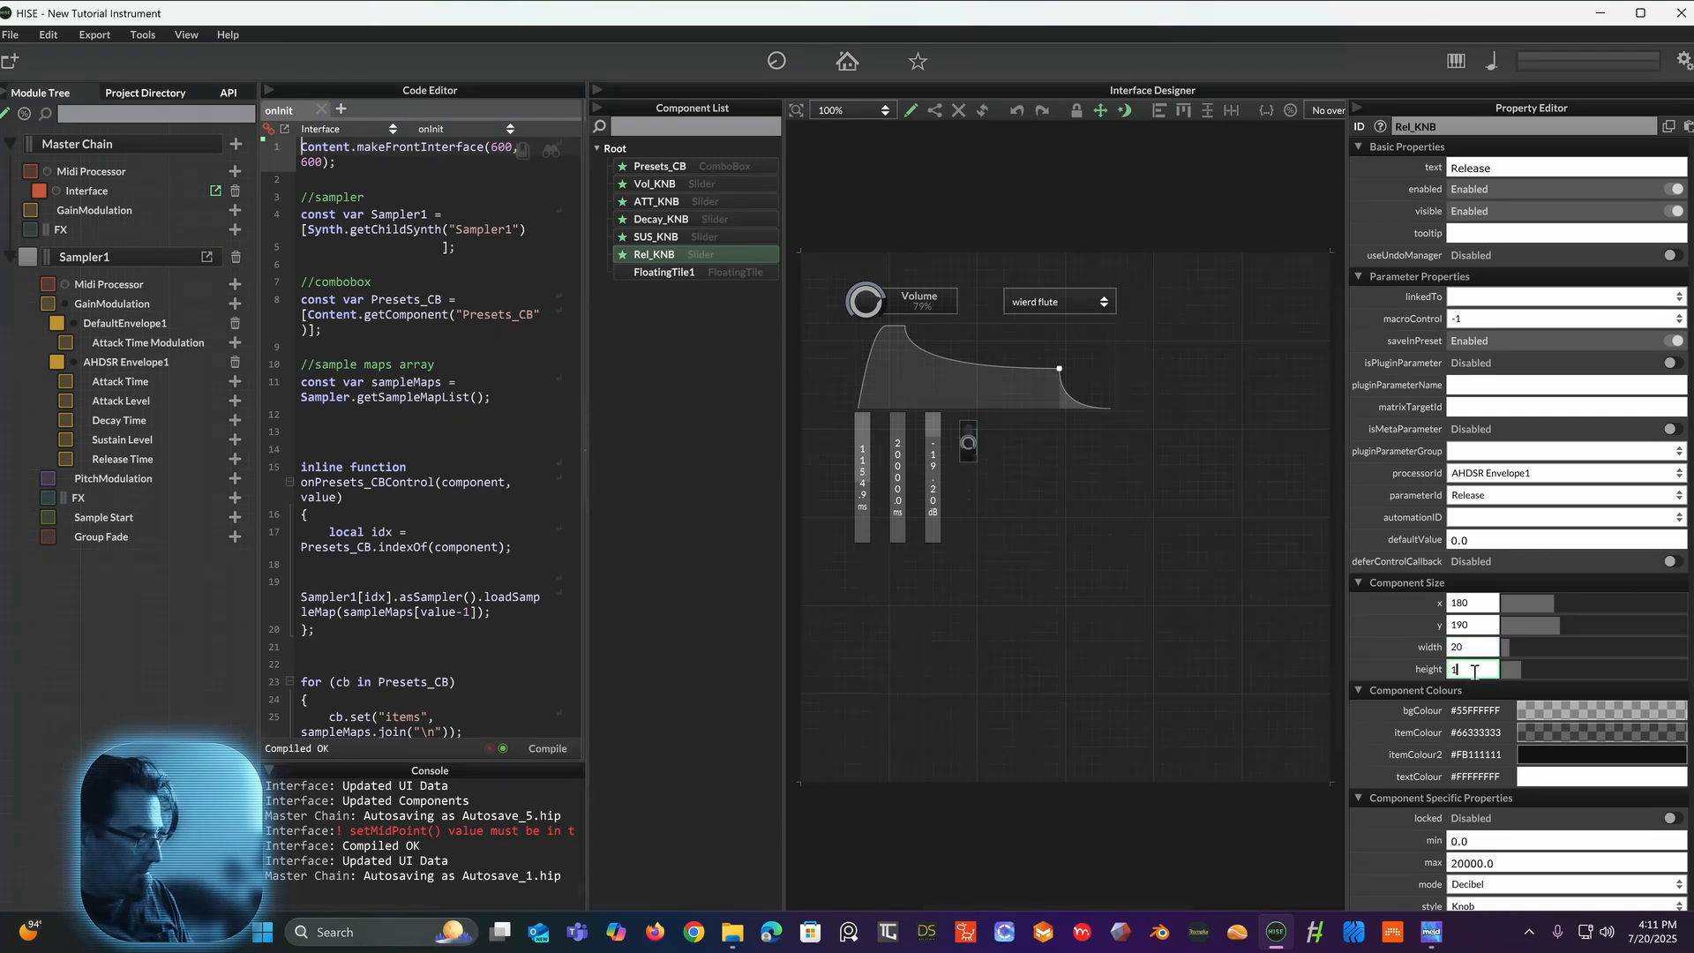
{"action": "type", "text": "150"}
{"action": "key", "text": "Return"}
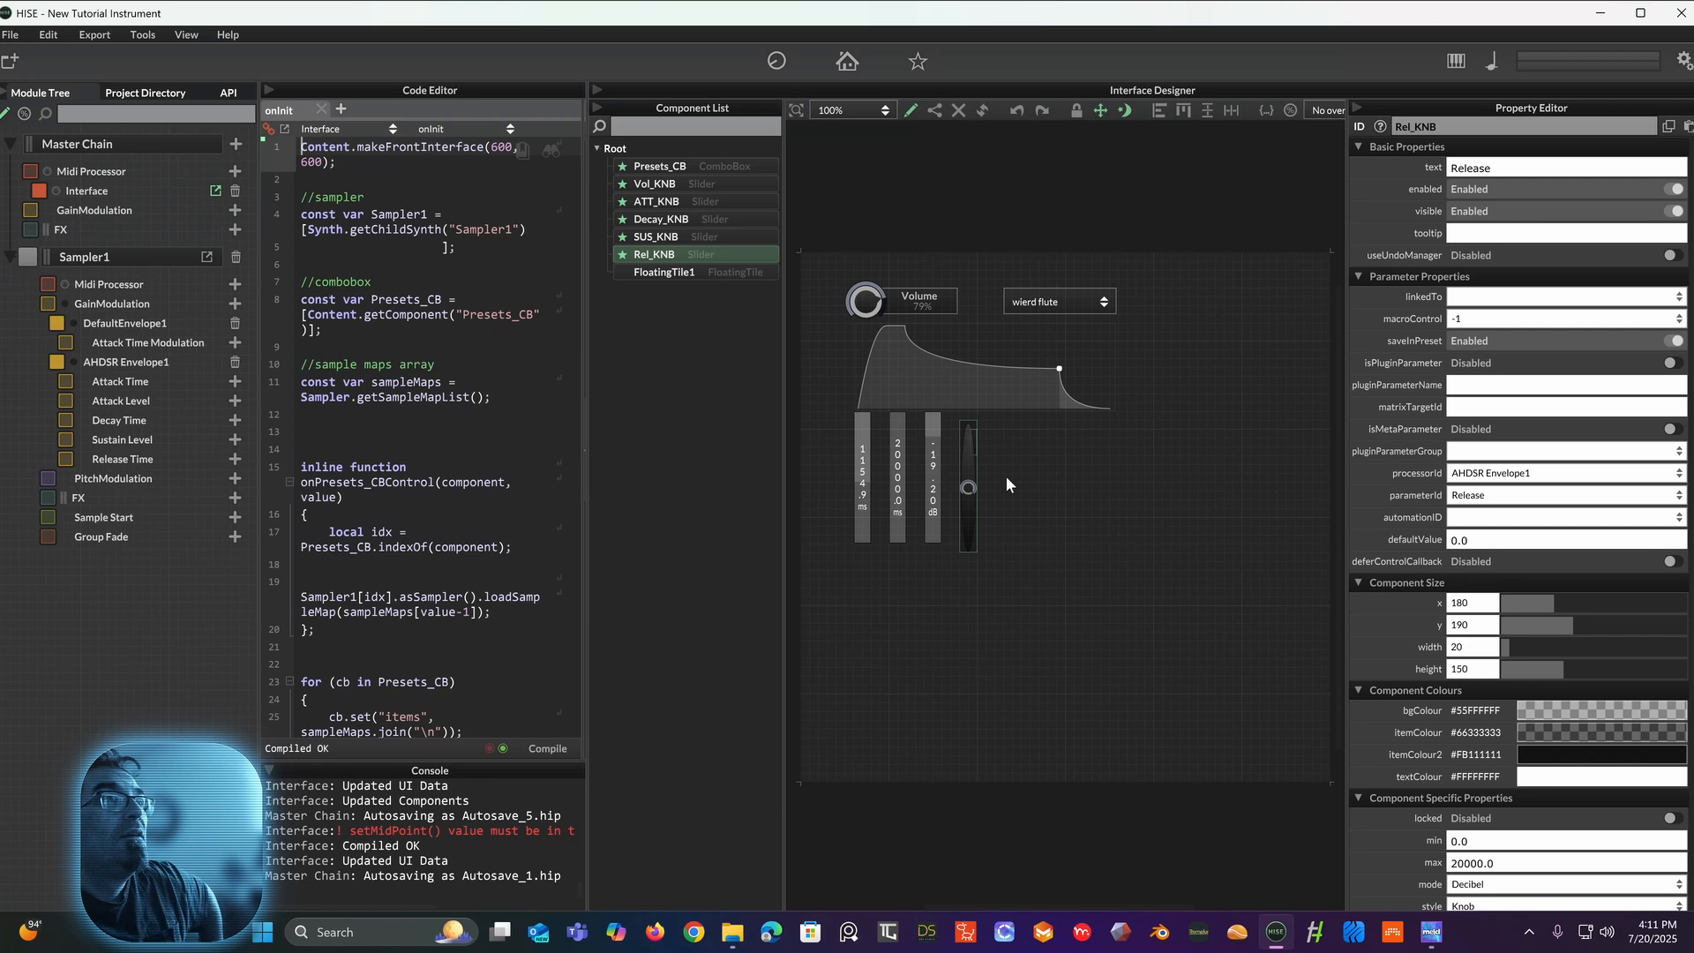
{"action": "left_click_drag", "start_coordinate": [966, 459], "coordinate": [967, 450]}
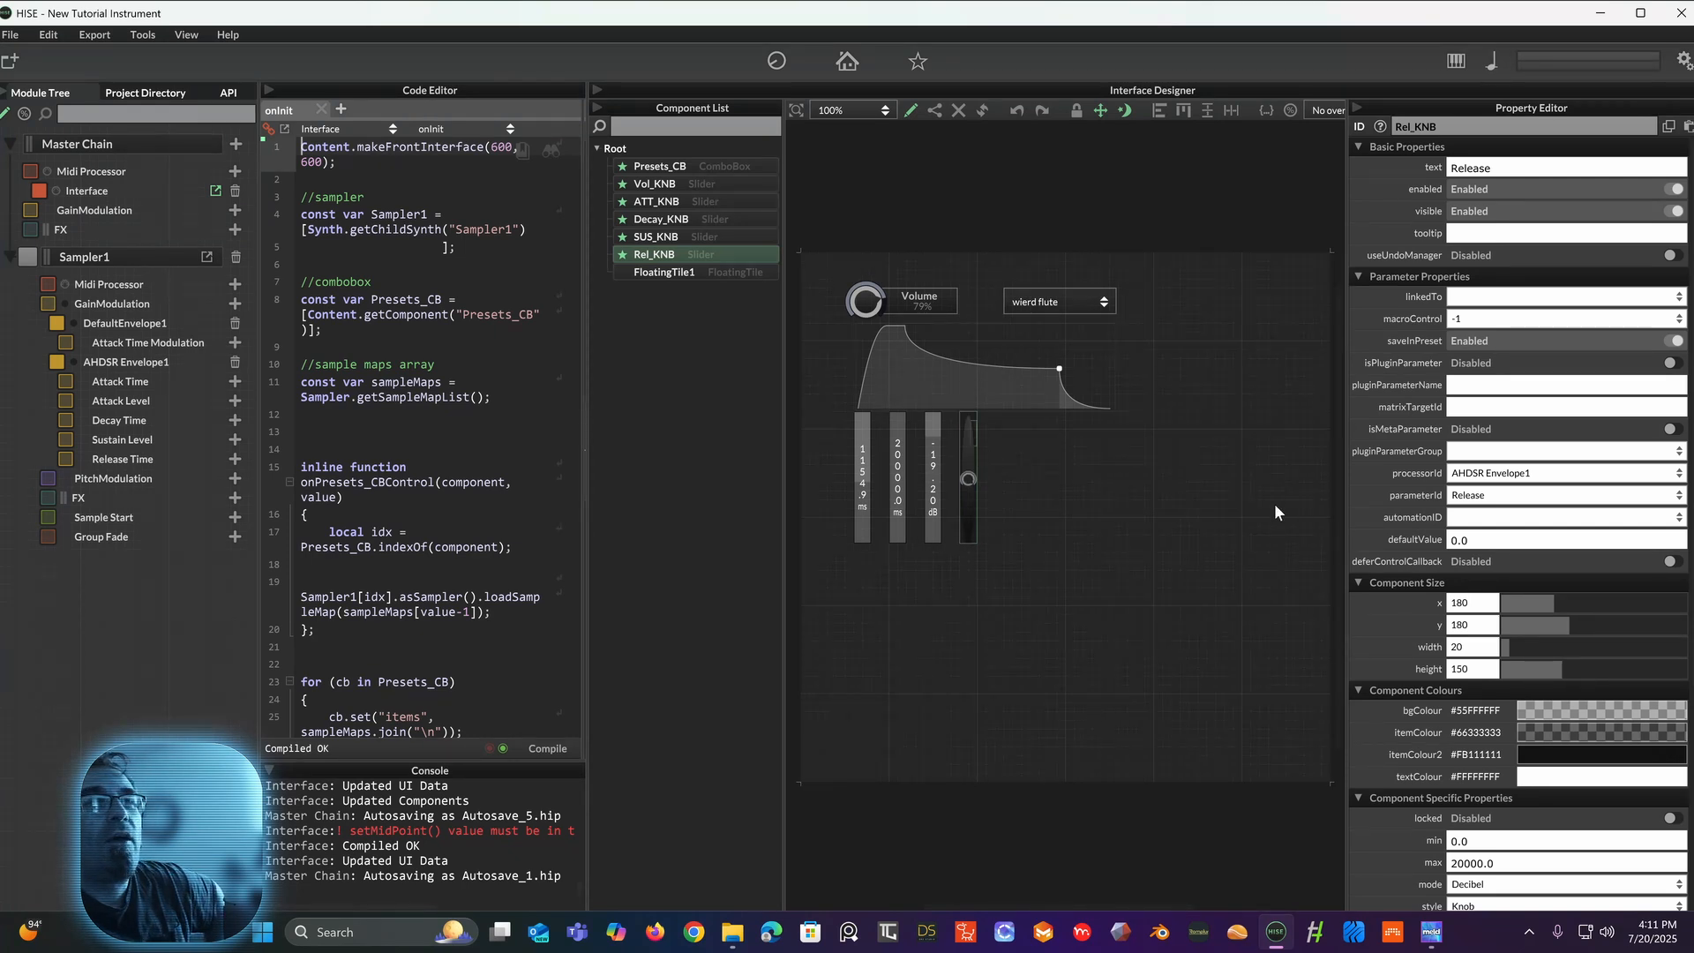
Step: Change the style of the Release knob to Vertical
{"action": "left_click", "coordinate": [1176, 495]}
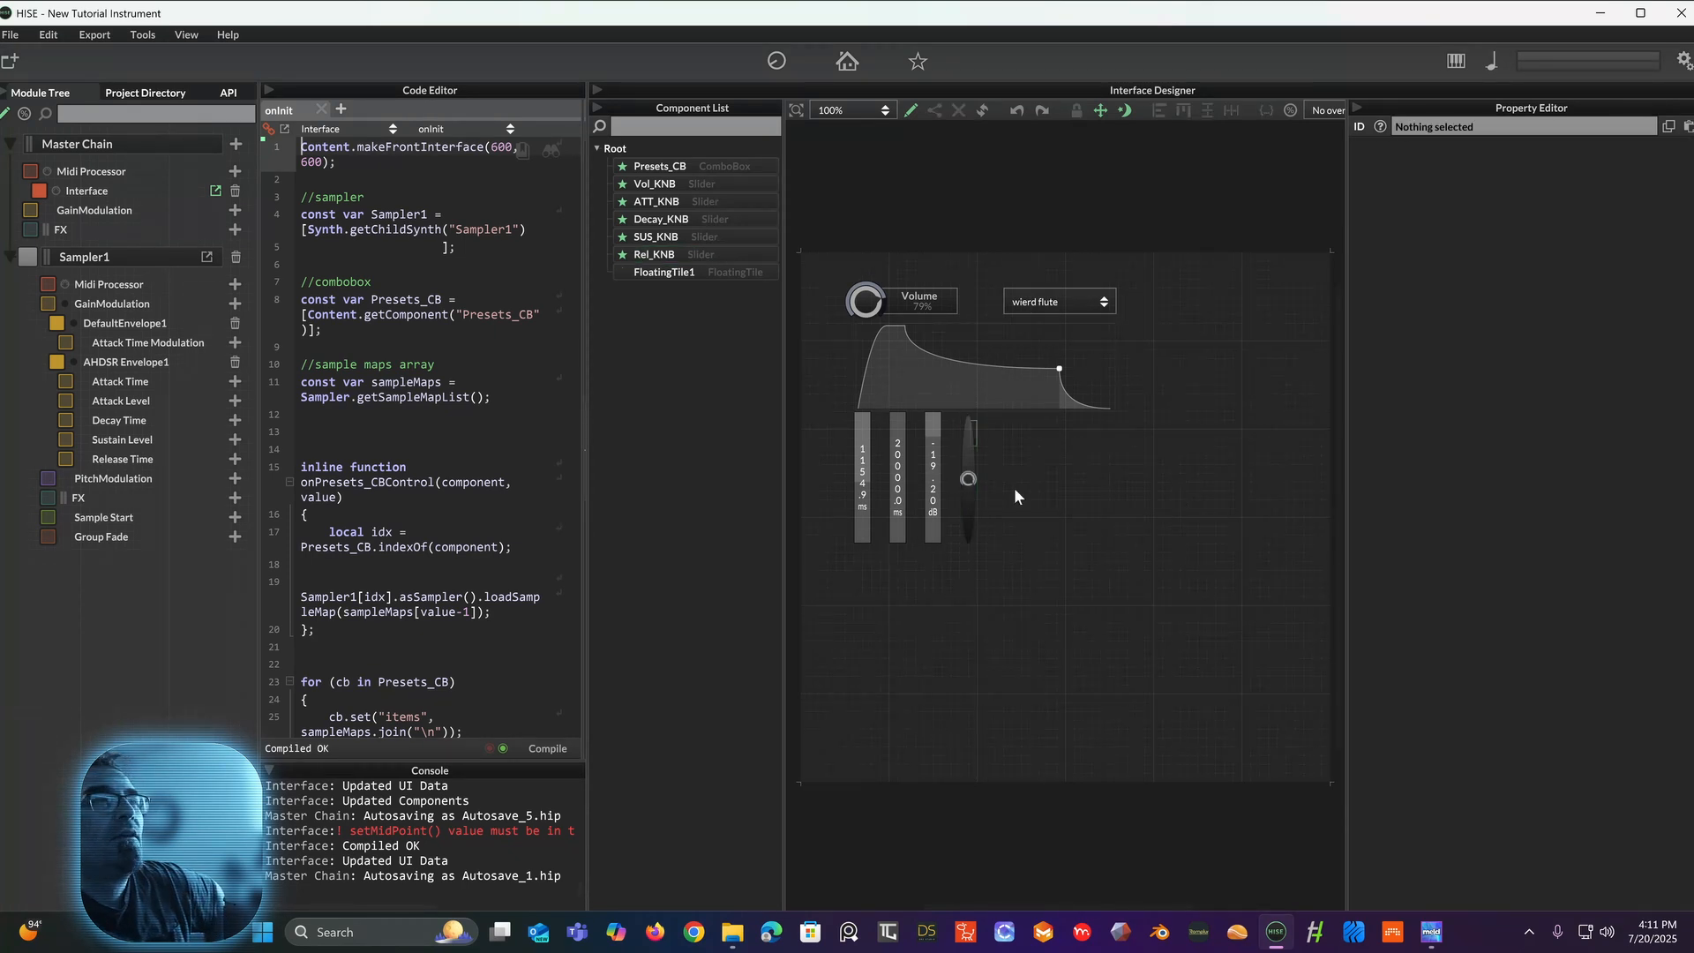
{"action": "left_click", "coordinate": [966, 480]}
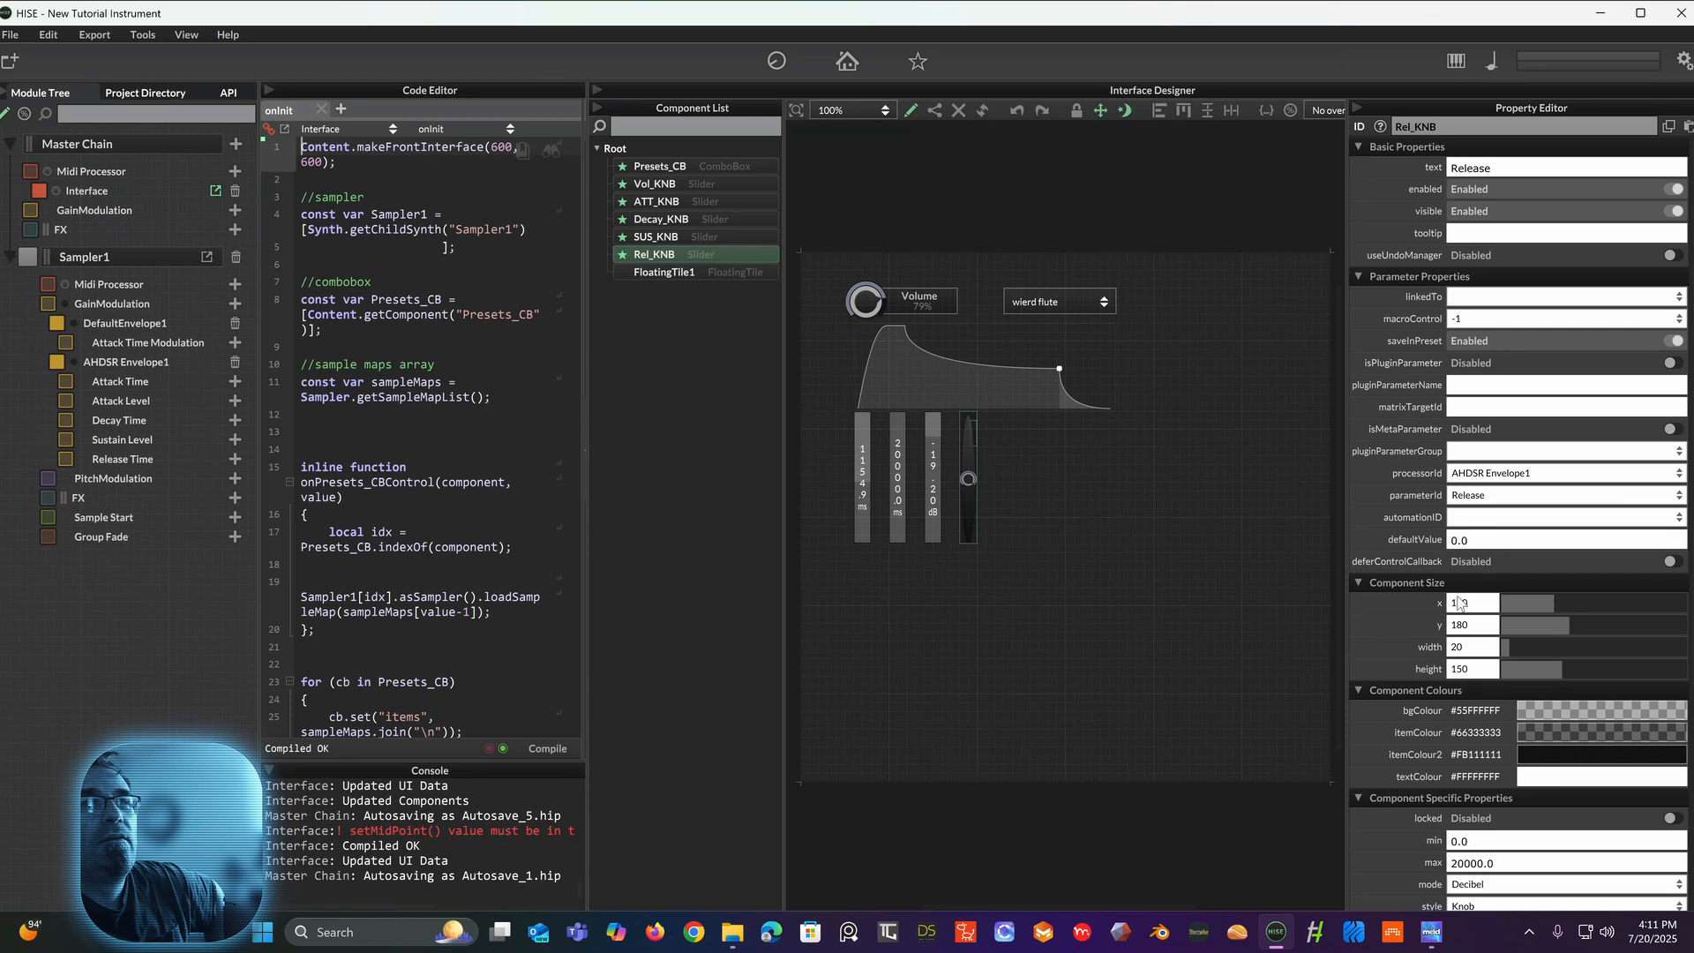
{"action": "scroll", "coordinate": [1484, 676], "scroll_direction": "down", "scroll_amount": 3}
{"action": "scroll", "coordinate": [1484, 679], "scroll_direction": "up", "scroll_amount": 2}
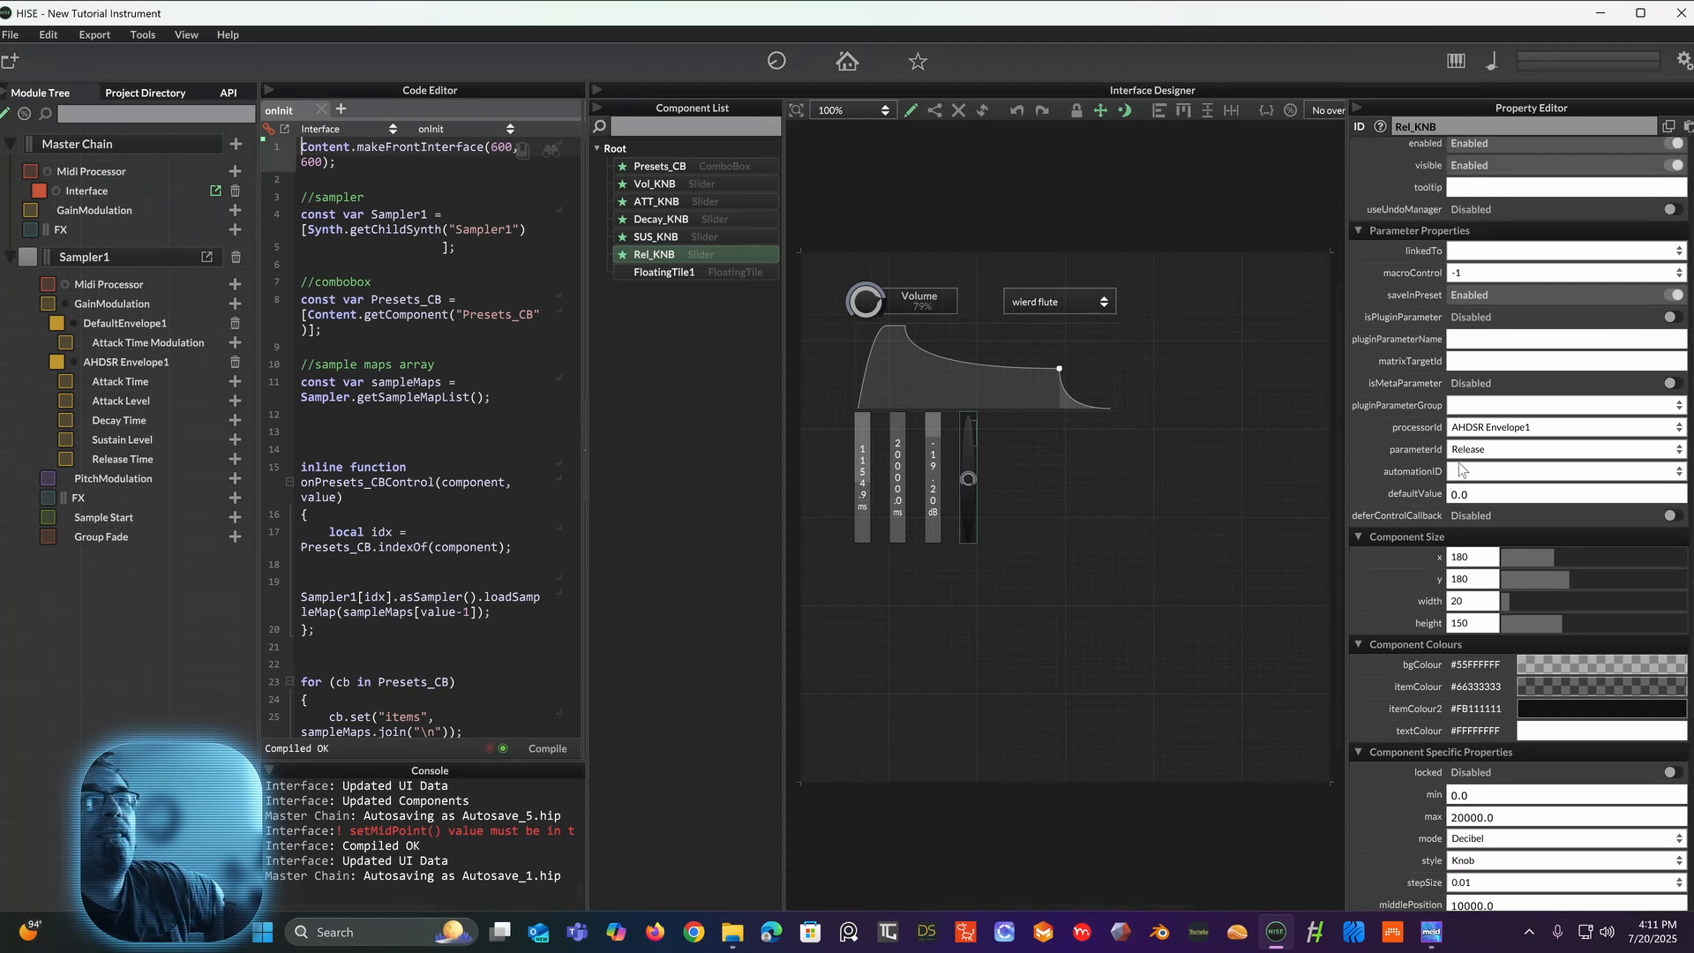
{"action": "scroll", "coordinate": [1490, 554], "scroll_direction": "down", "scroll_amount": 5}
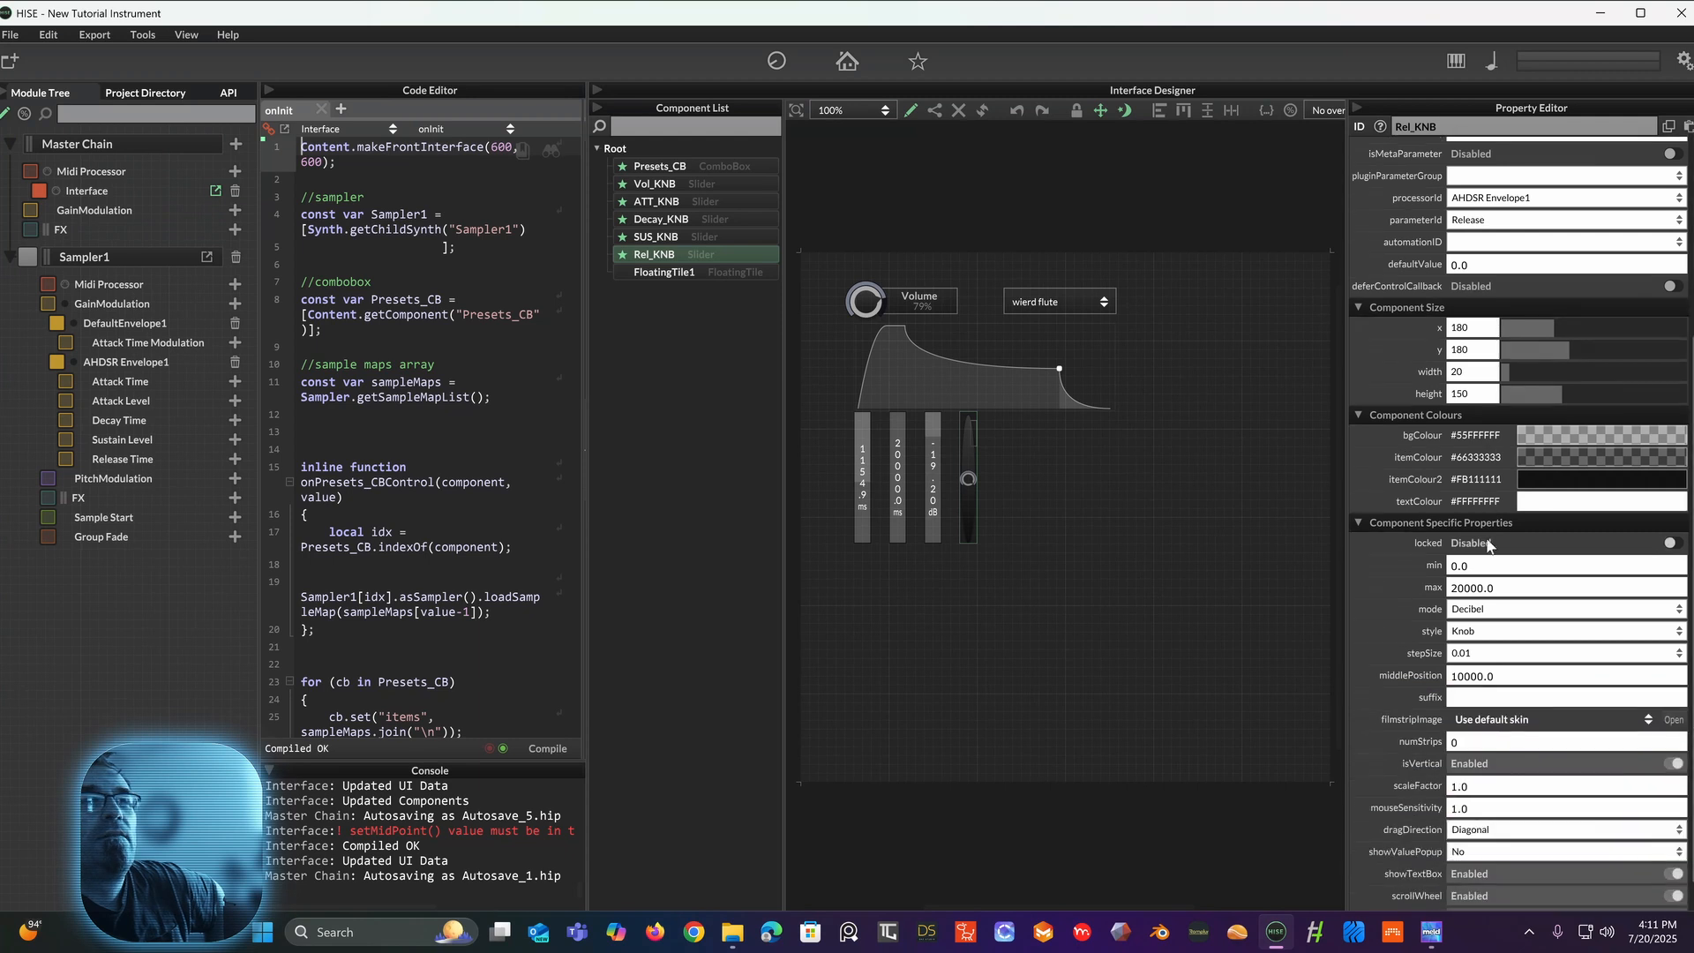
{"action": "left_click", "coordinate": [1469, 632]}
{"action": "left_click", "coordinate": [1474, 687]}
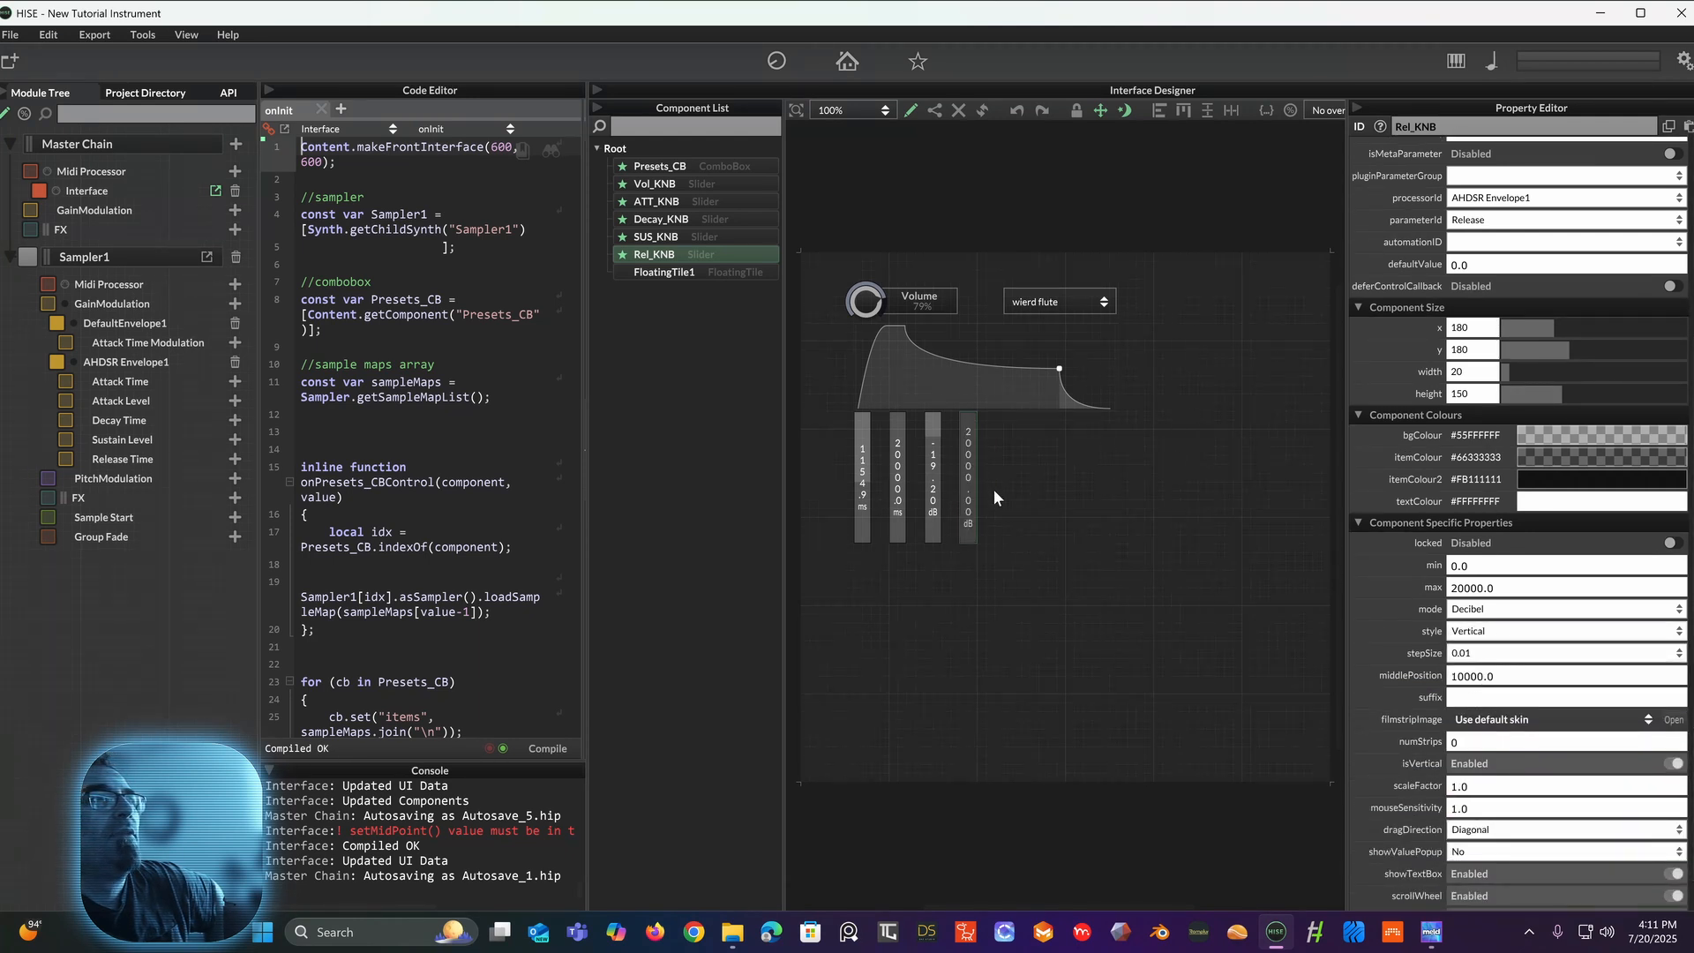
{"action": "left_click", "coordinate": [995, 491]}
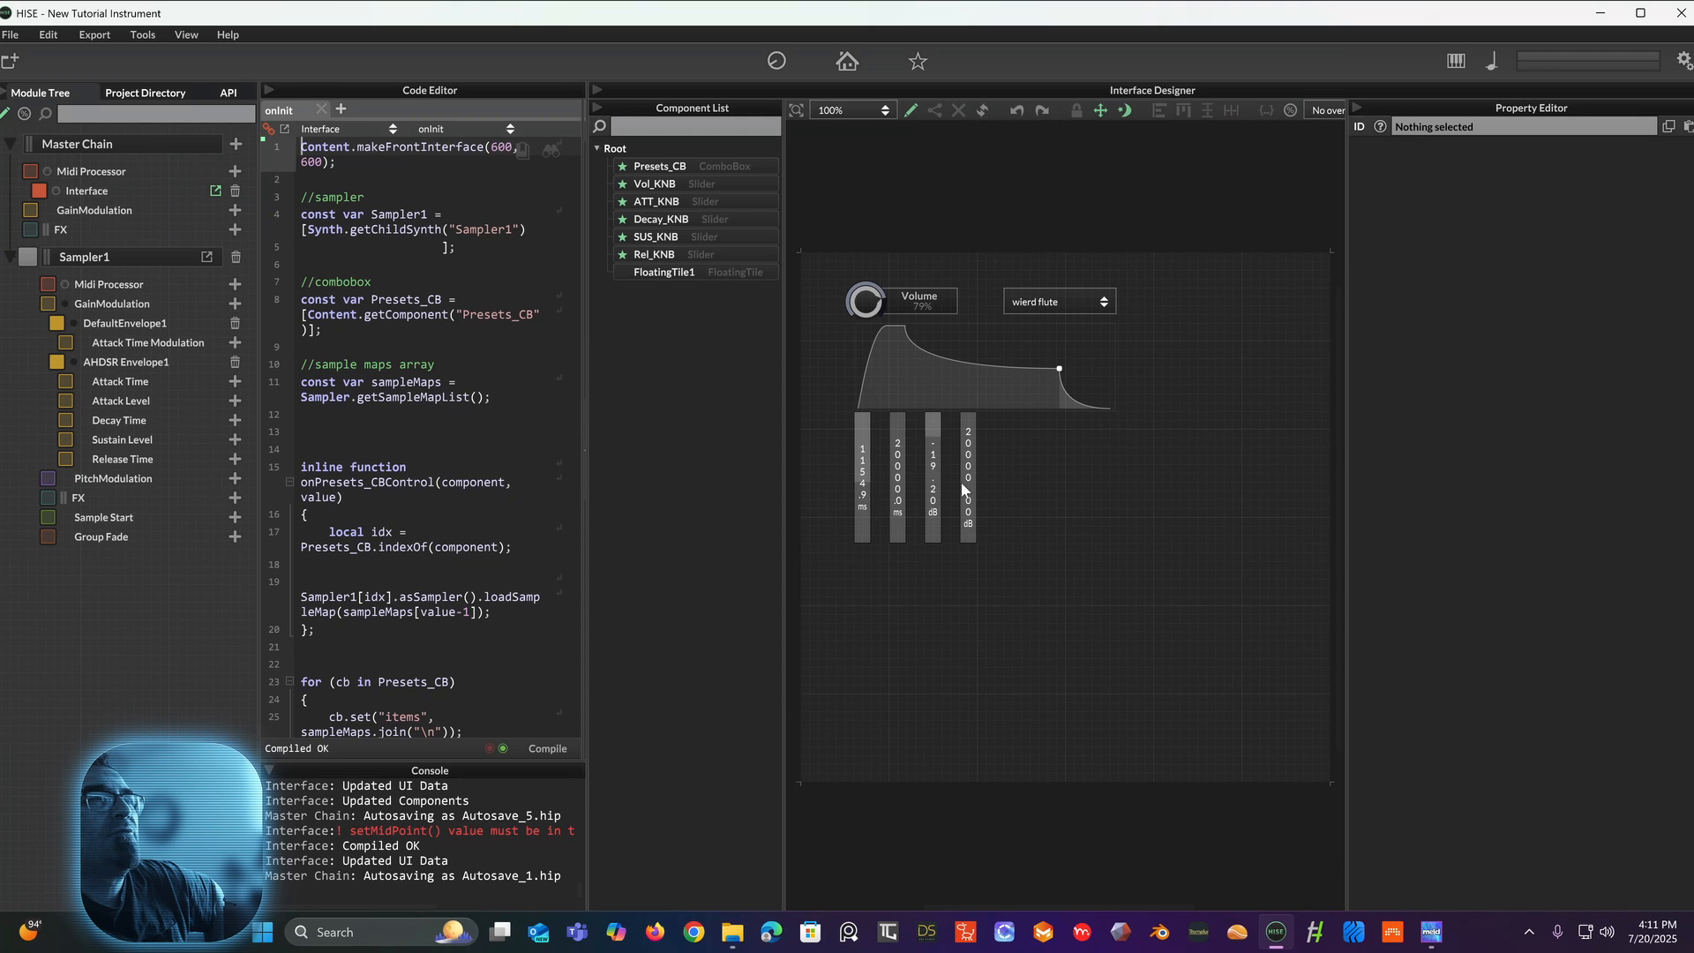
Step: Set the Attack slider's bgColour to black with the alpha kept at 55 (#55000000)
{"action": "left_click", "coordinate": [864, 474]}
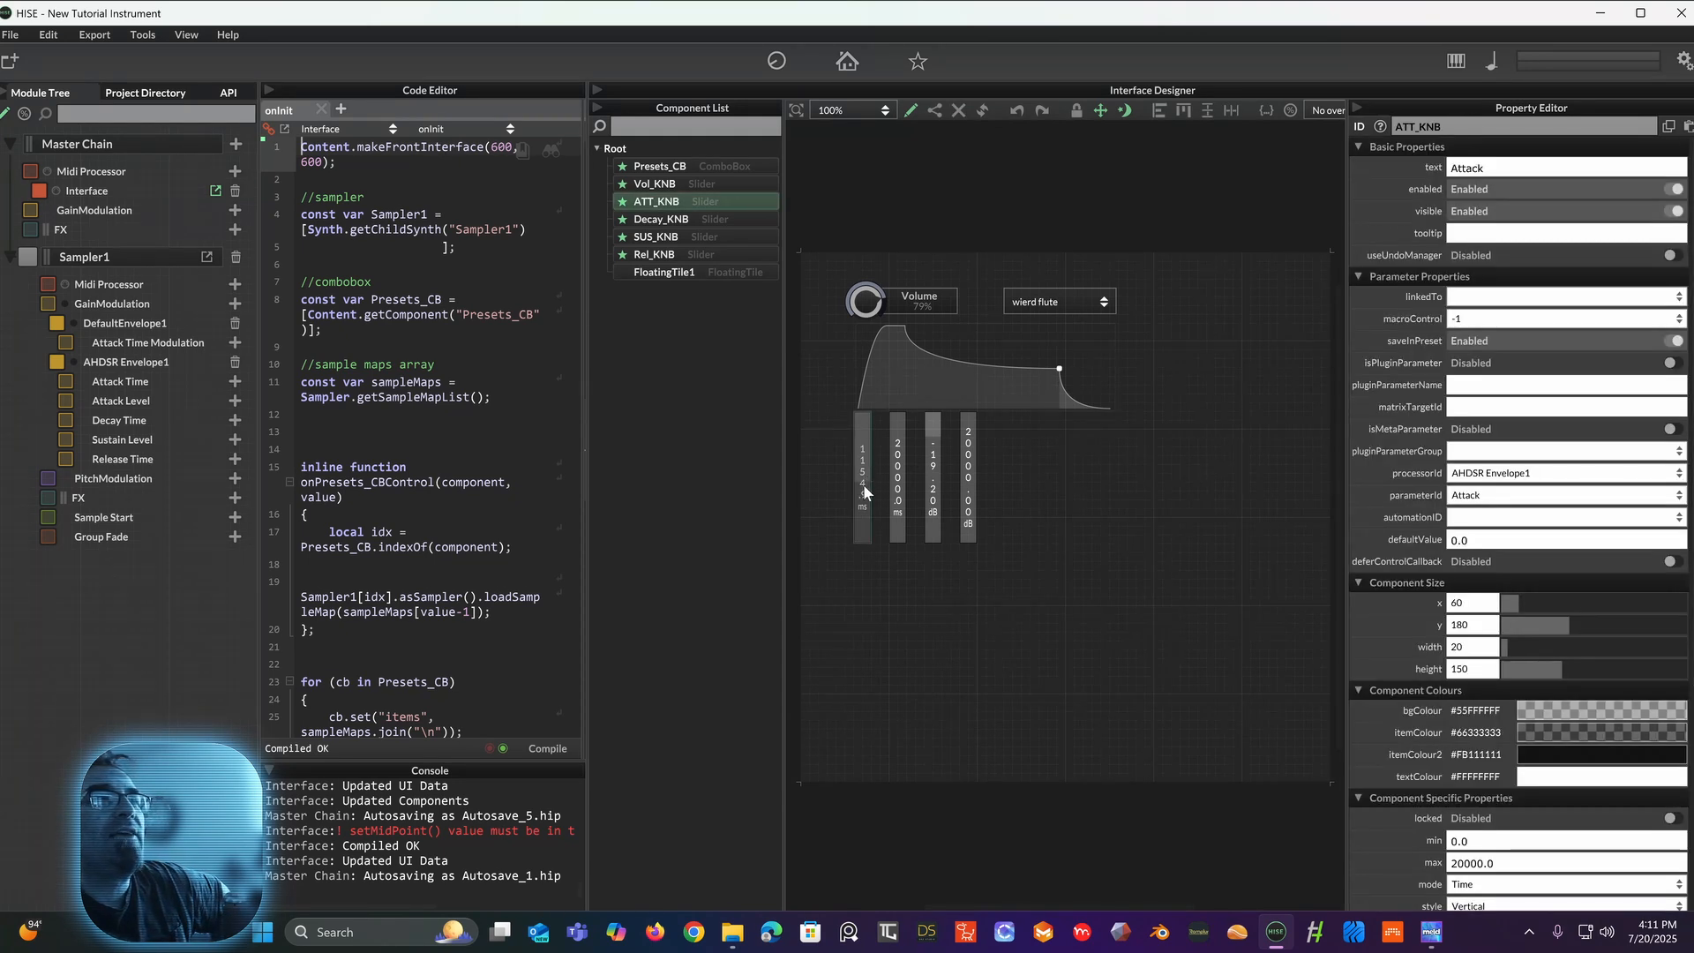
{"action": "scroll", "coordinate": [1597, 538], "scroll_direction": "down", "scroll_amount": 3}
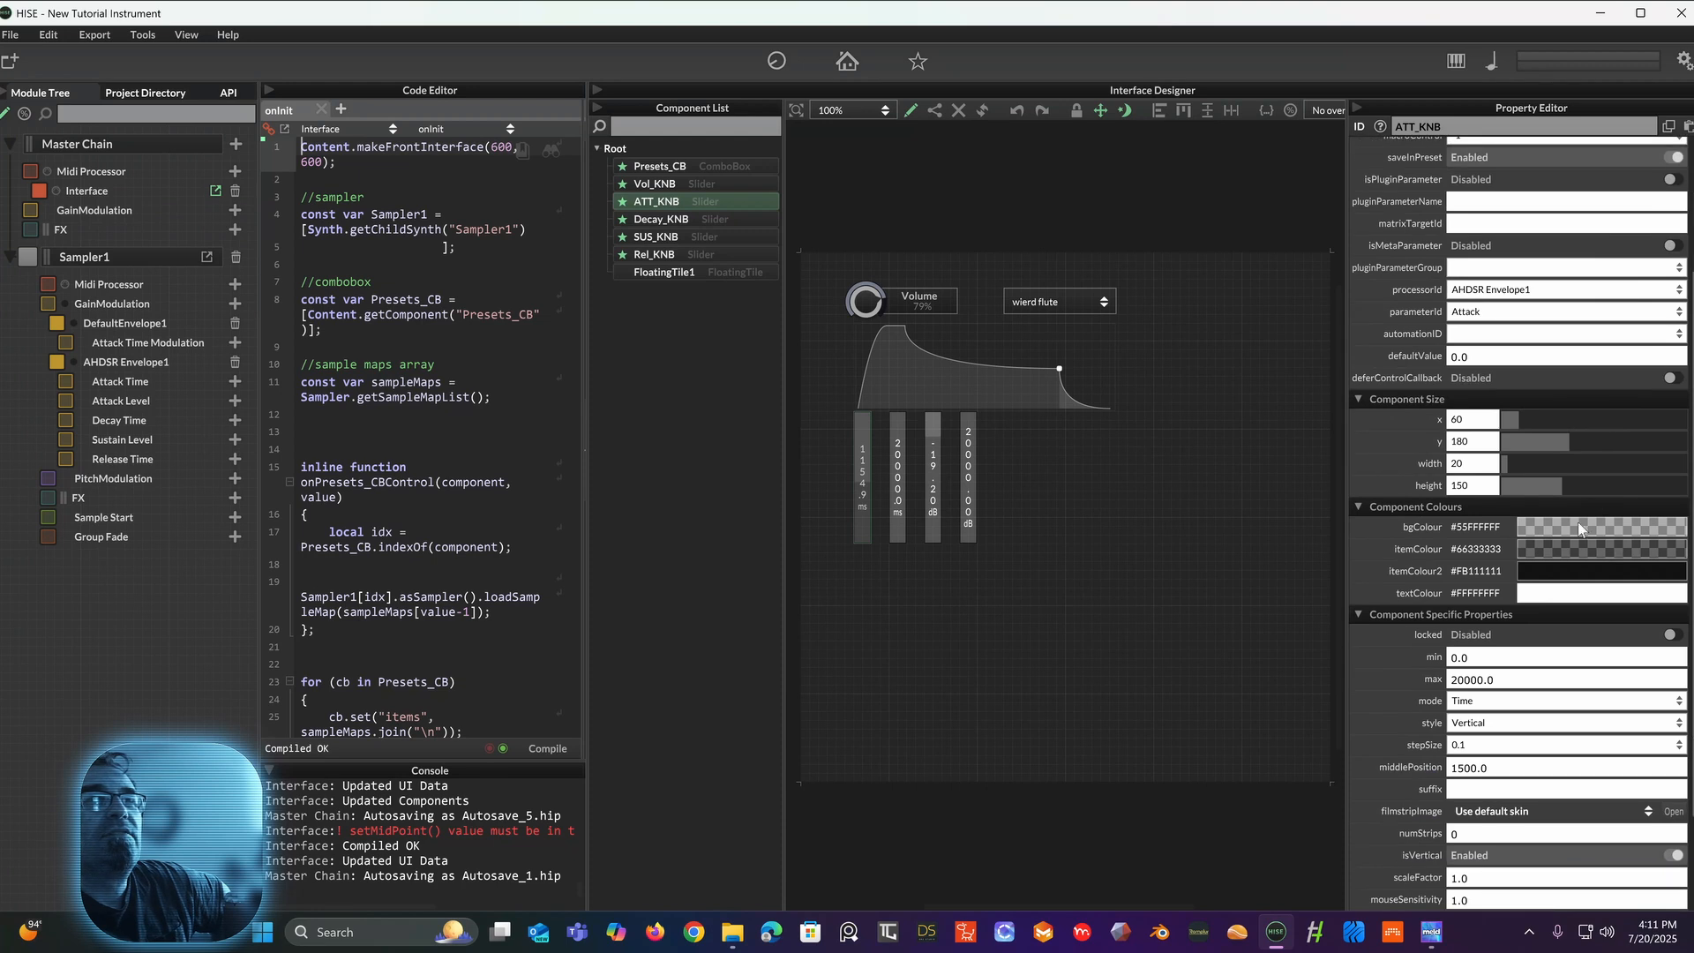
{"action": "left_click", "coordinate": [1571, 527]}
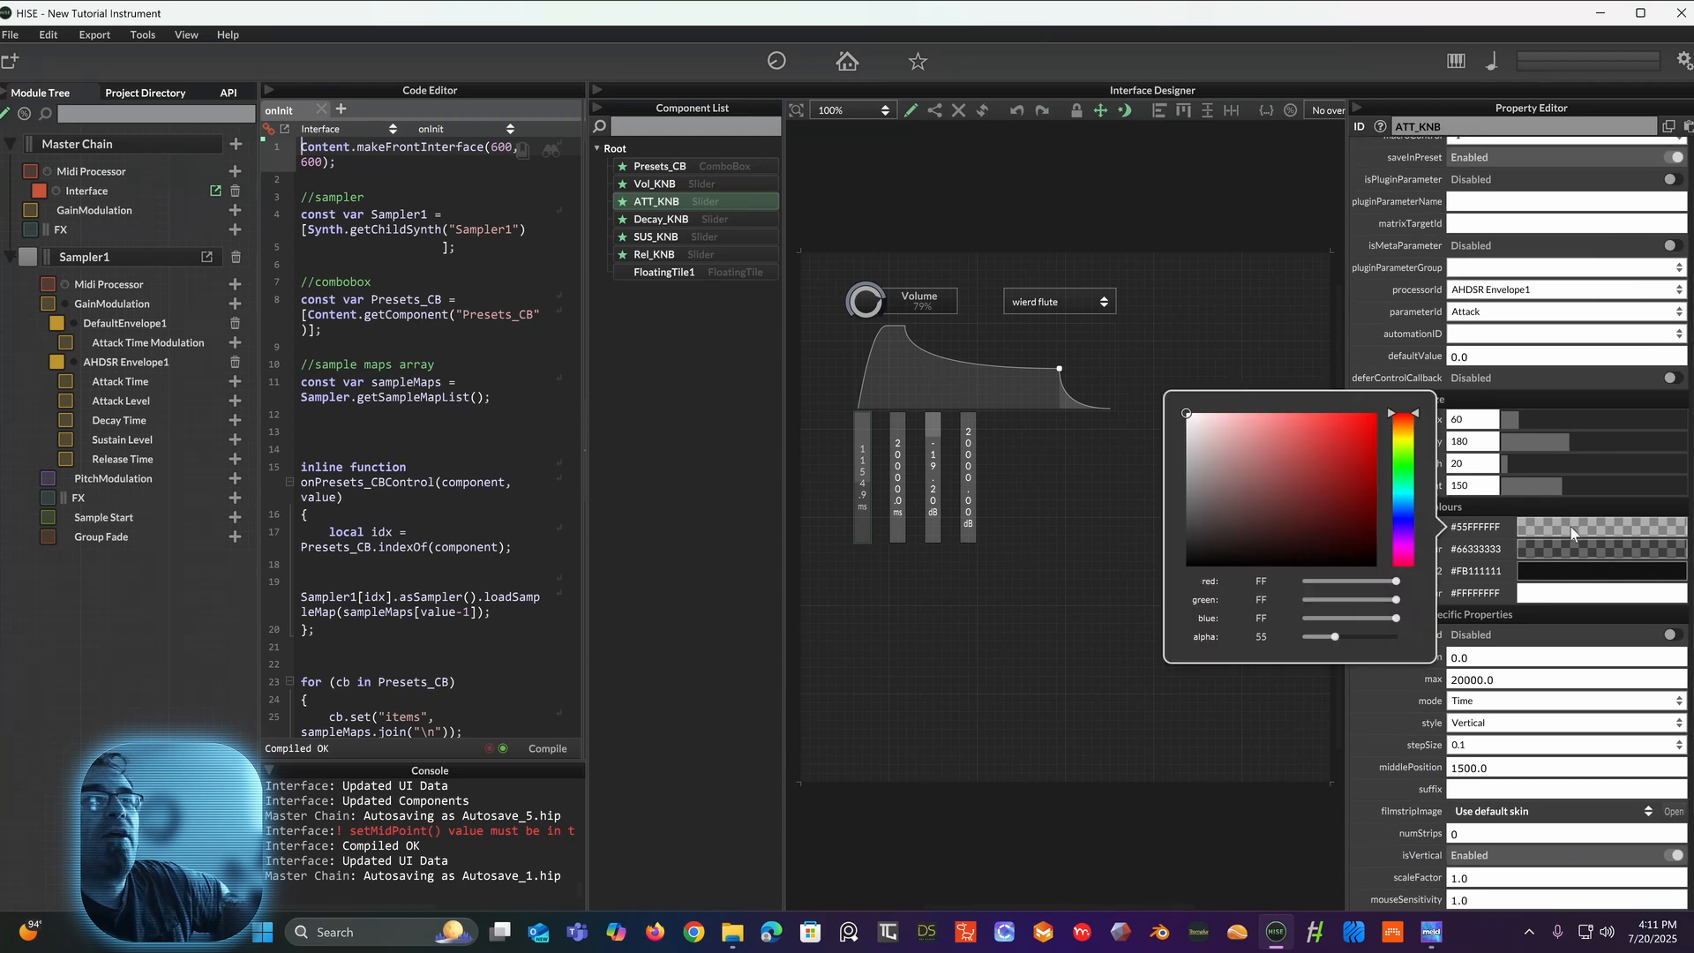
{"action": "left_click_drag", "start_coordinate": [1302, 471], "coordinate": [1375, 569]}
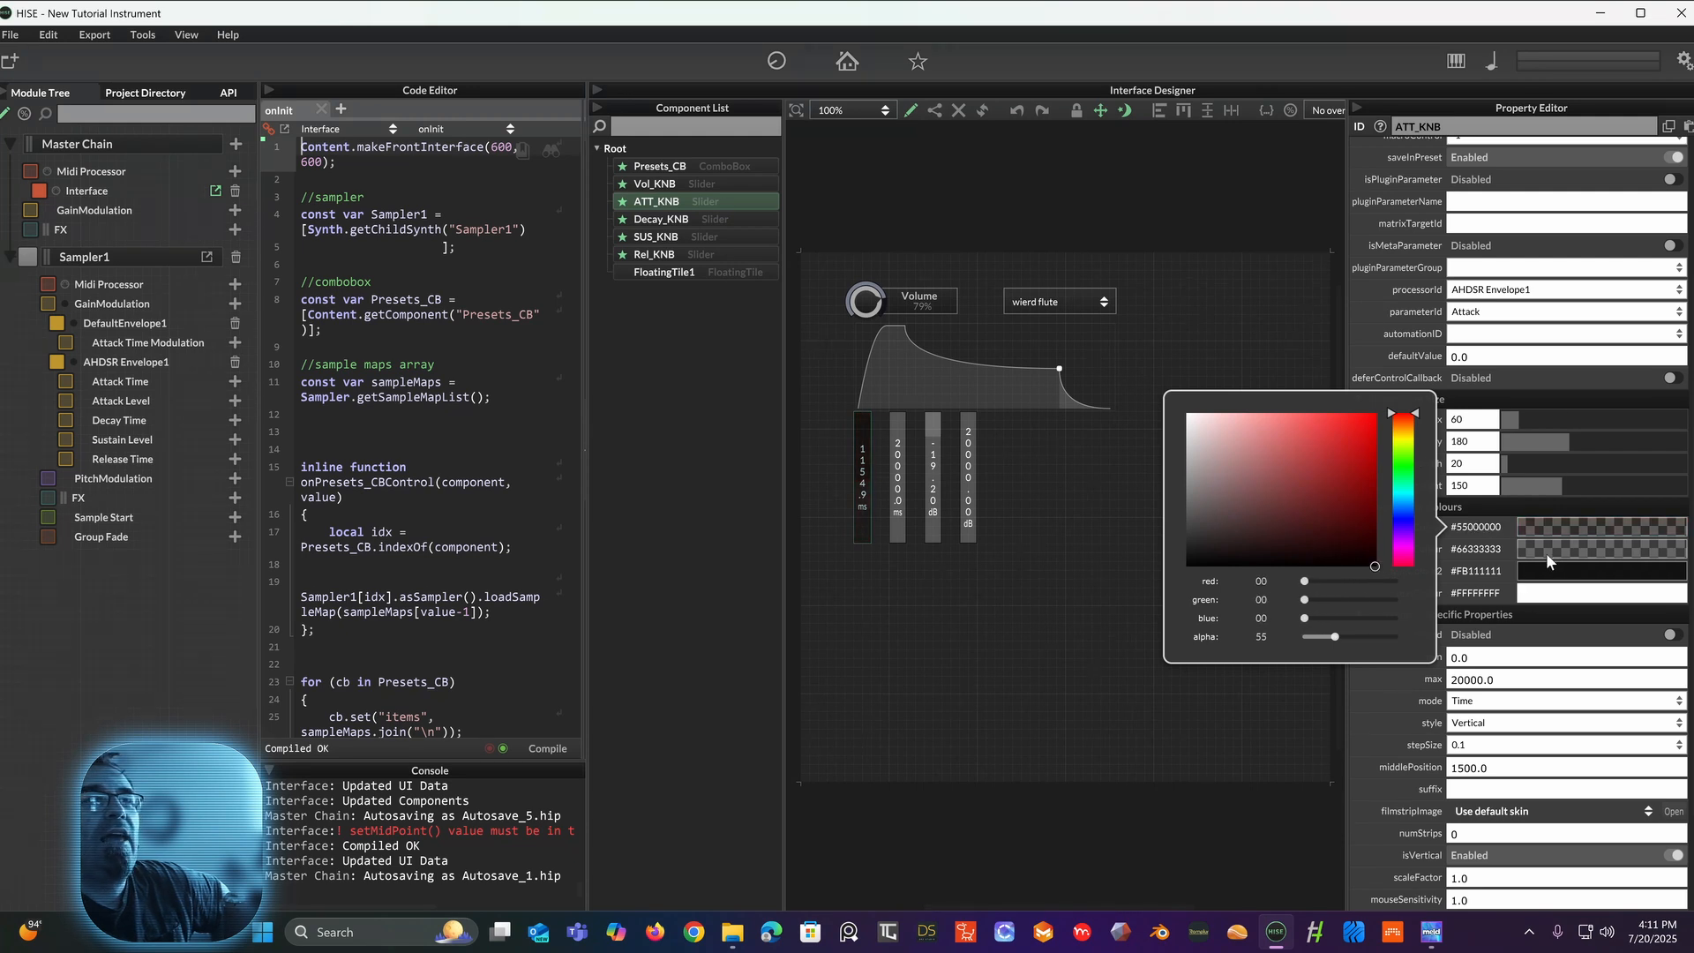
Step: Set the Attack slider's itemColour2 to red #FBFF0000 and its itemColour to semi-transparent red #66FF0000
{"action": "left_click", "coordinate": [1529, 571]}
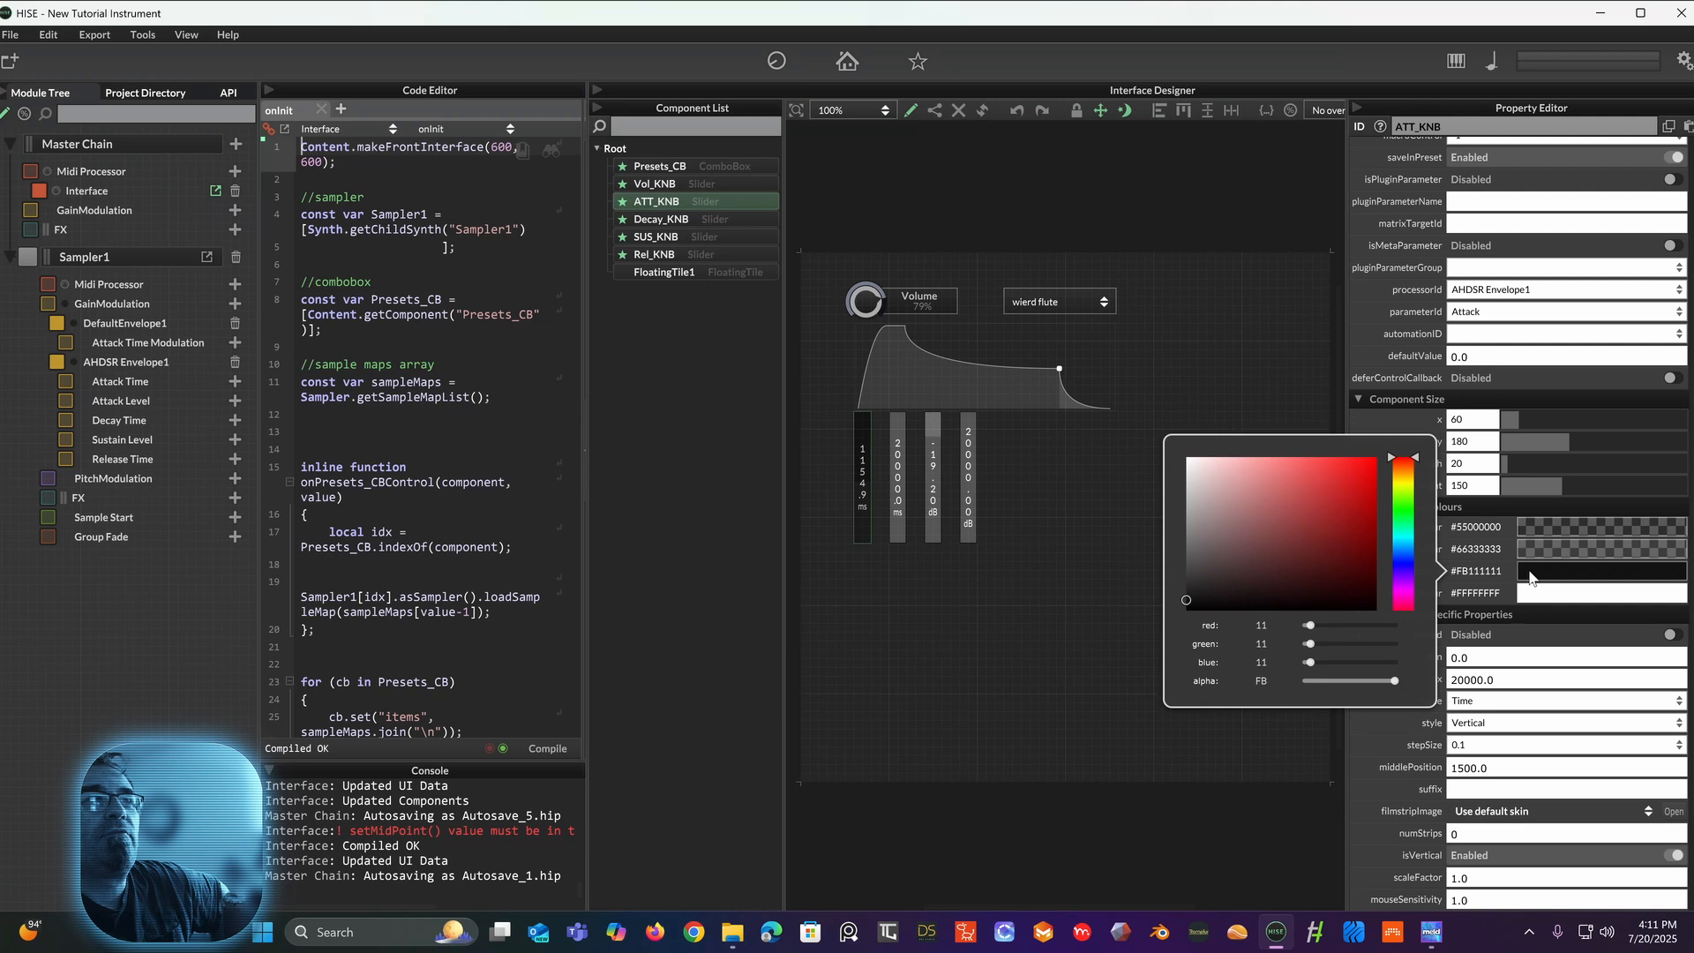
{"action": "left_click_drag", "start_coordinate": [1351, 532], "coordinate": [1401, 435]}
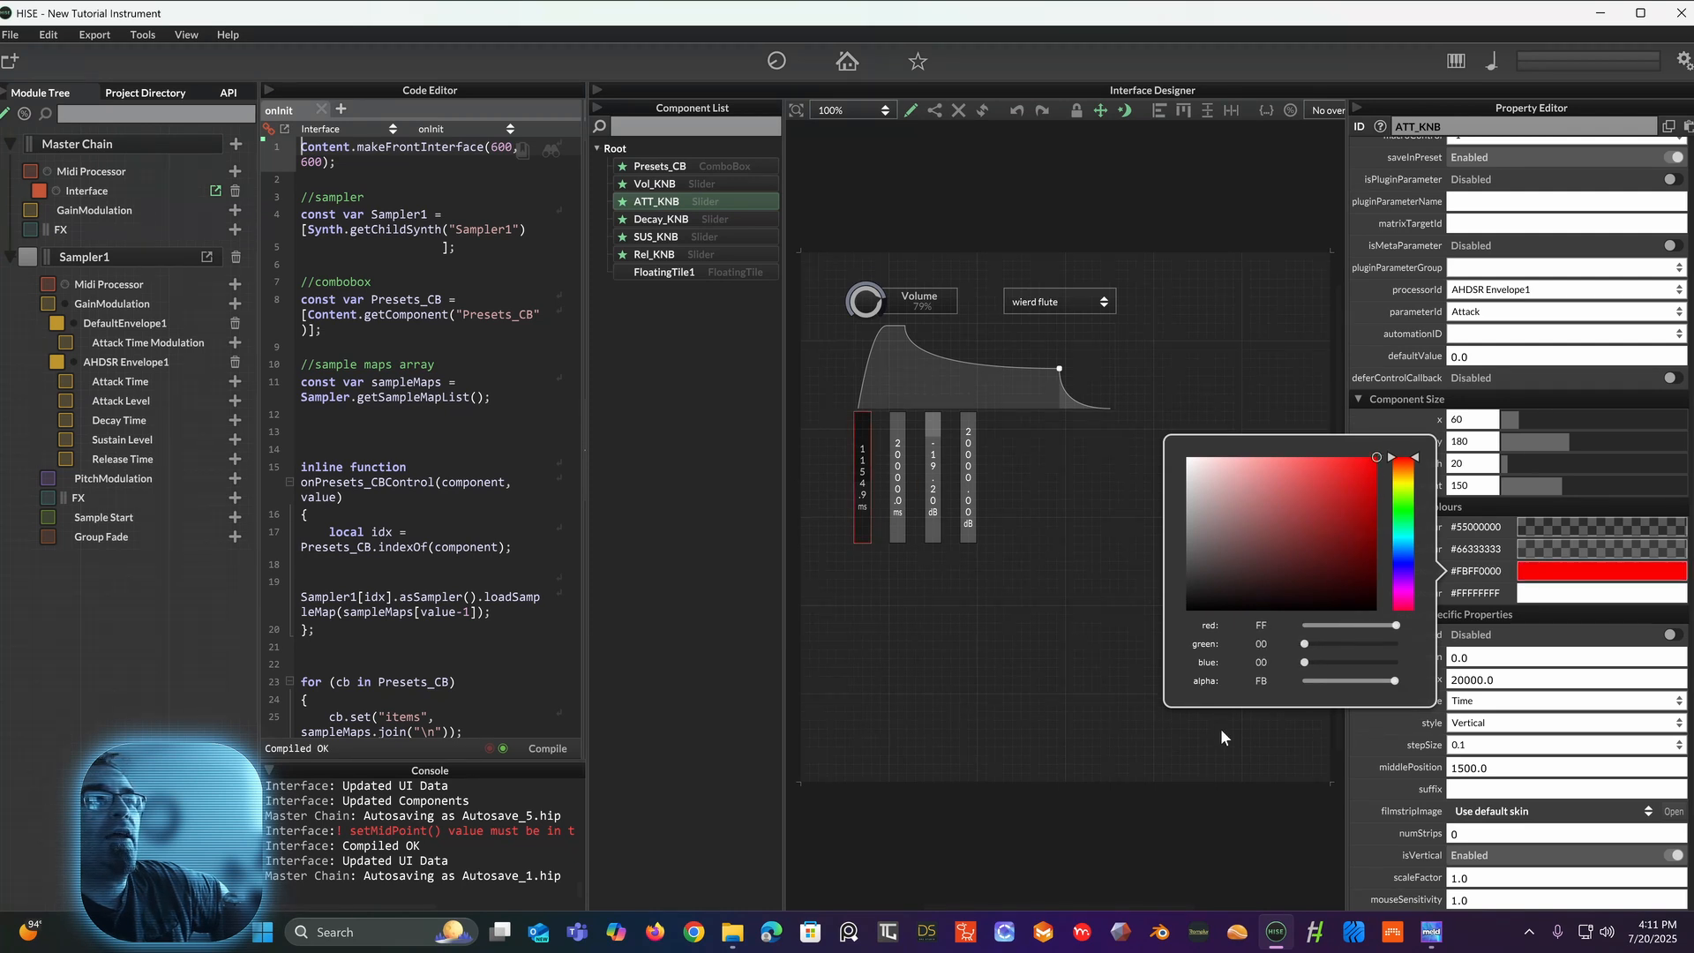
{"action": "left_click", "coordinate": [1547, 599]}
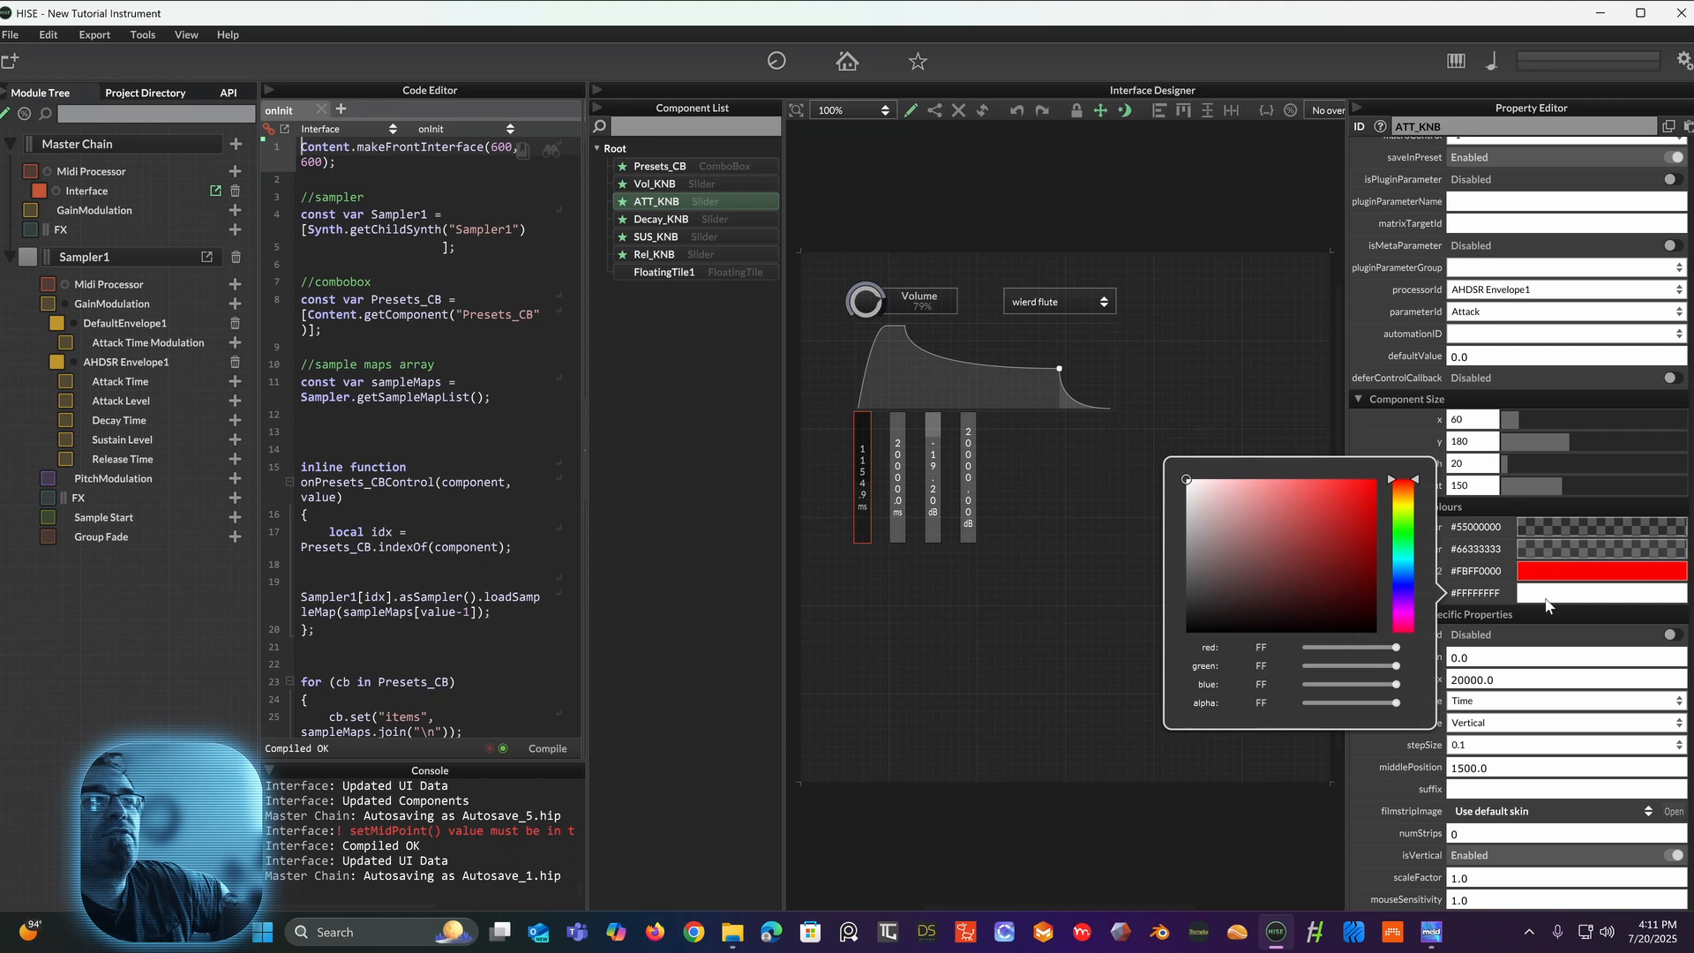
{"action": "left_click", "coordinate": [1554, 547]}
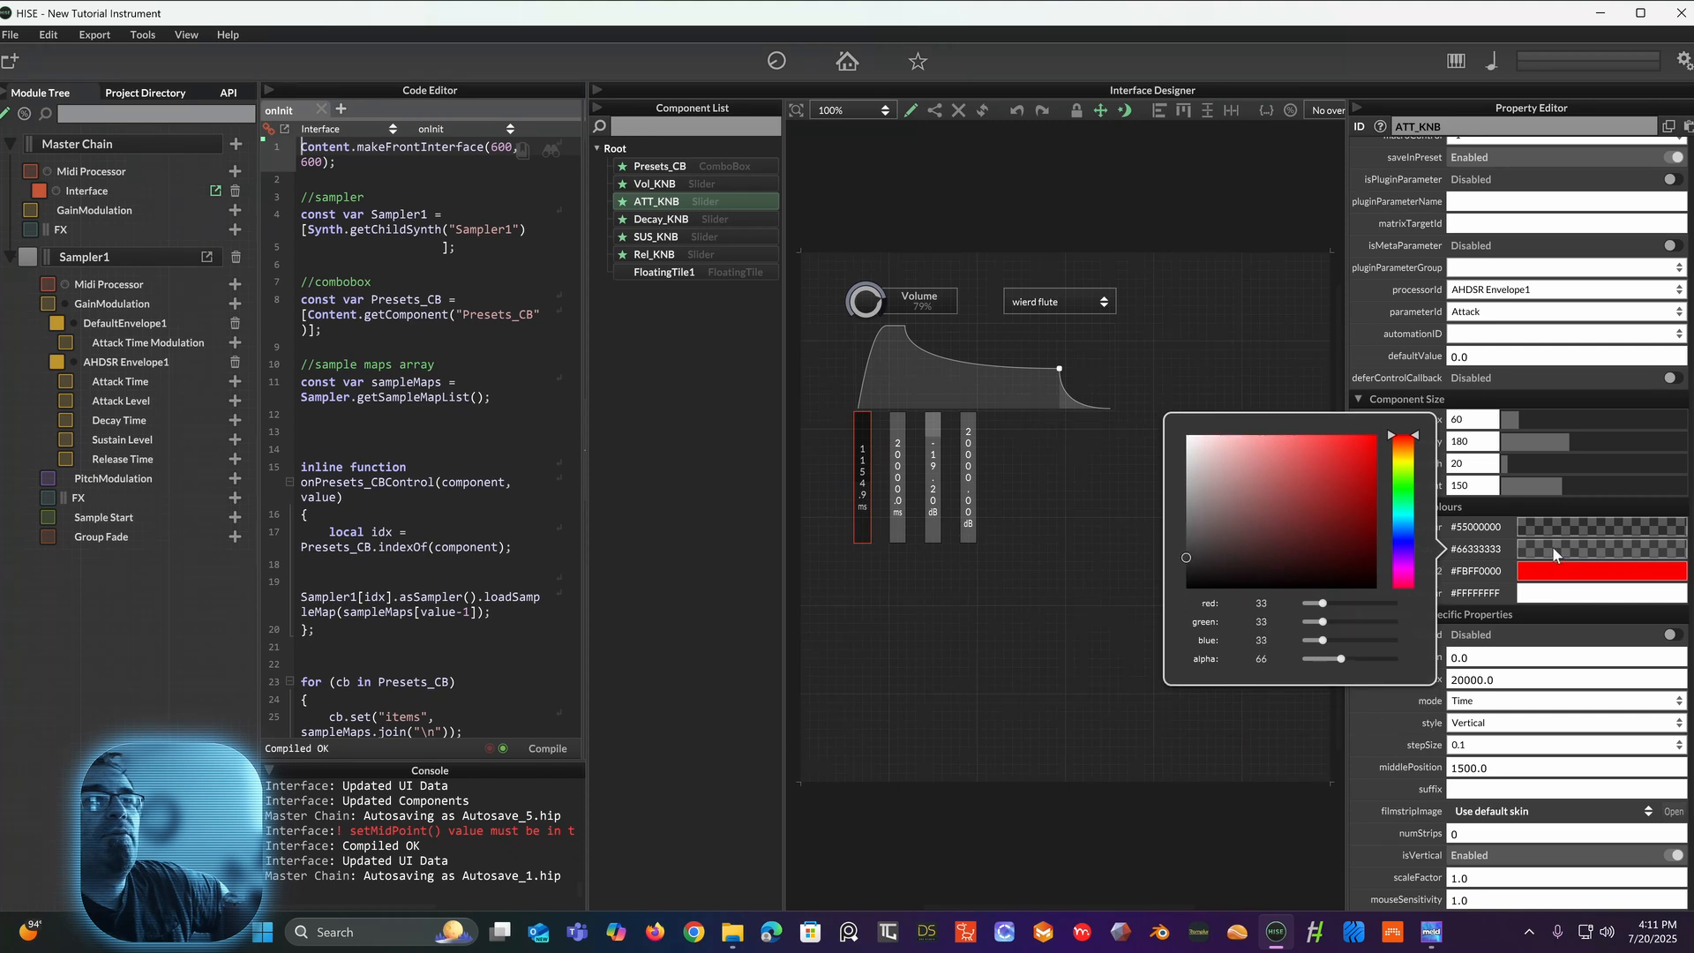
{"action": "left_click_drag", "start_coordinate": [1355, 473], "coordinate": [1444, 413]}
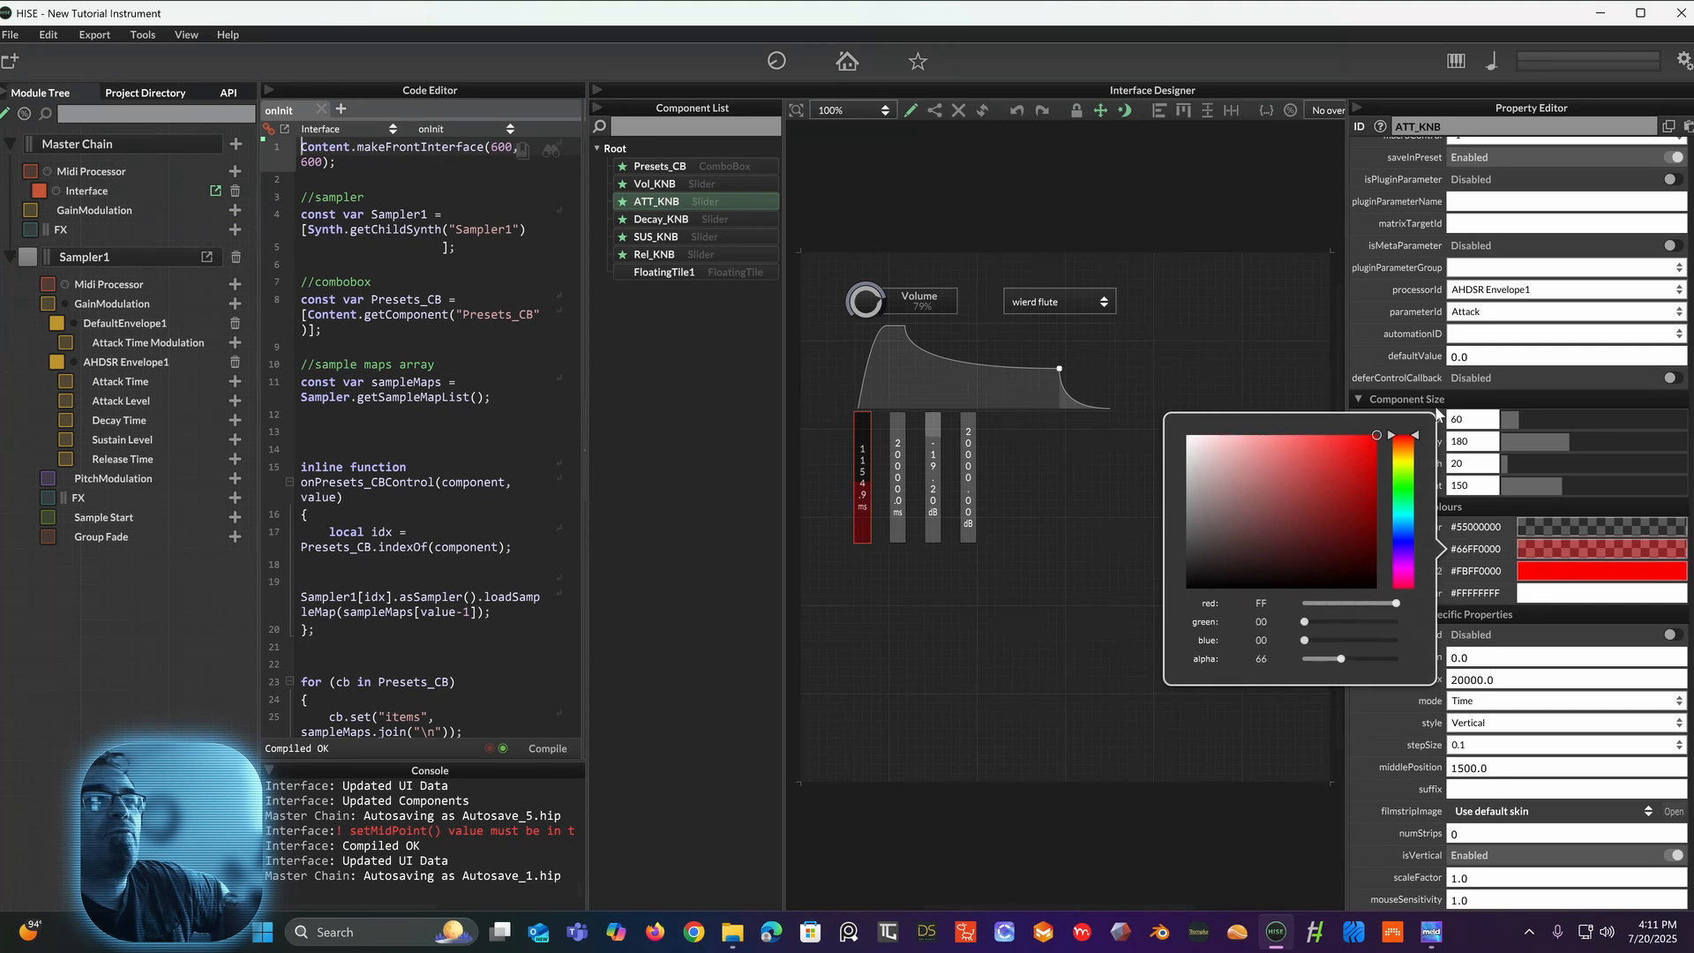
{"action": "left_click", "coordinate": [989, 605]}
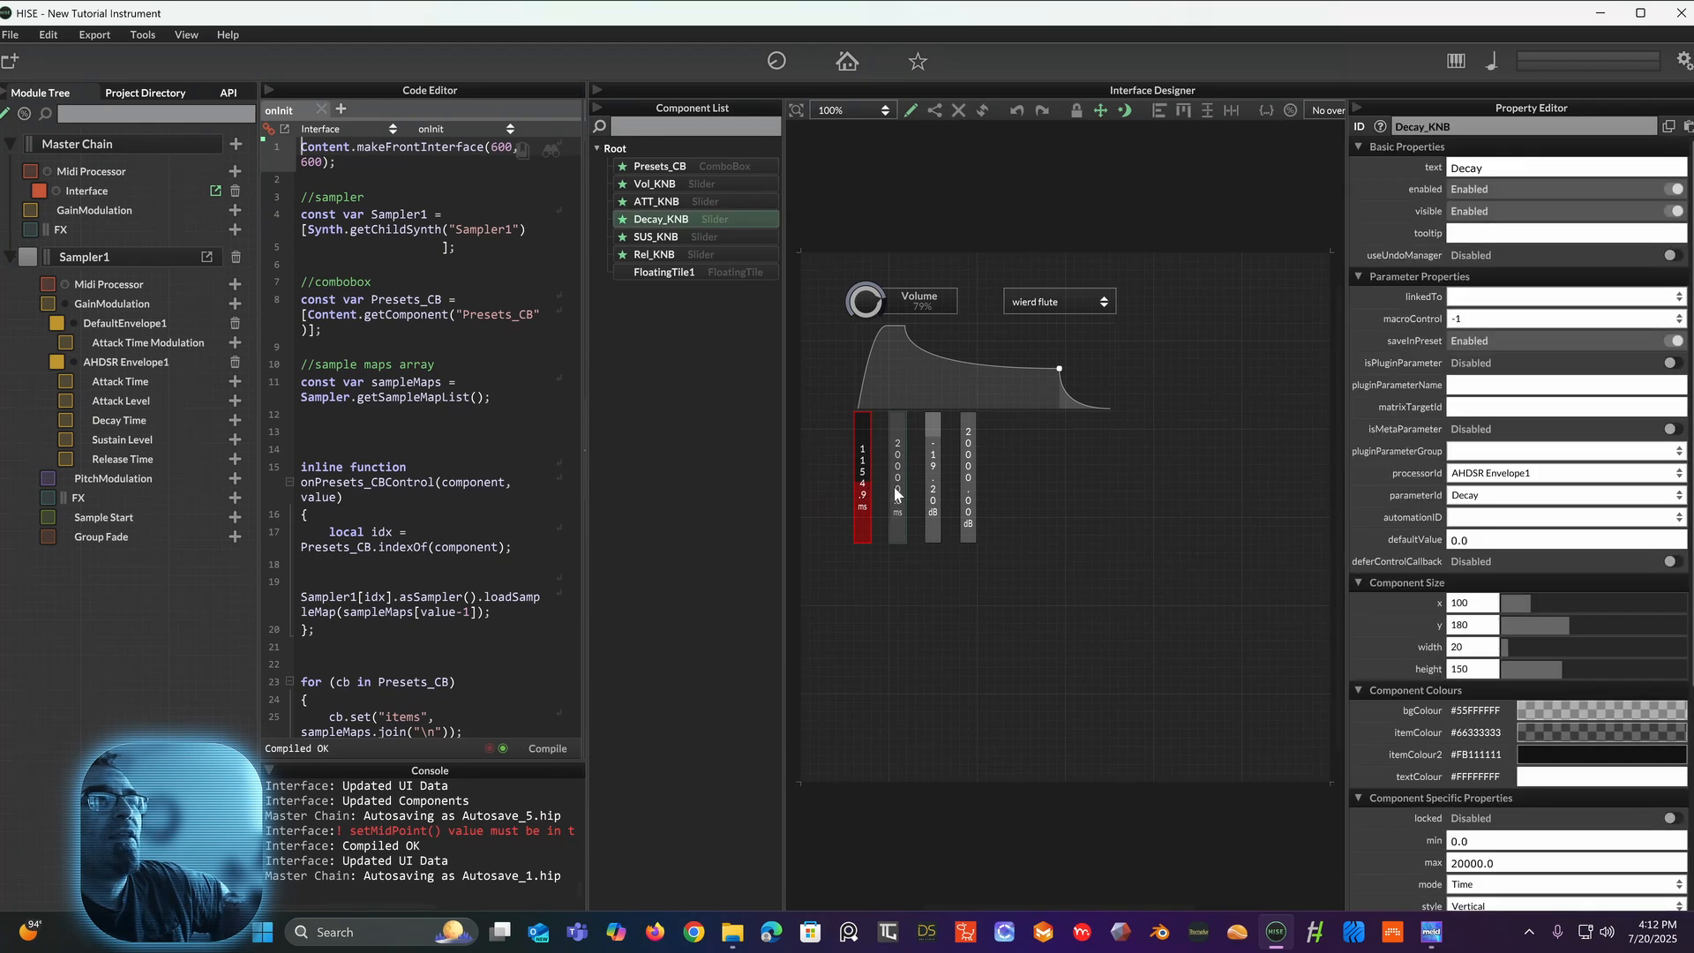
Step: Test the red sliders by setting Decay to 5950.8 ms, Sustain to -62.84 dB and Release to 9189.19 dB
{"action": "left_click", "coordinate": [1092, 514]}
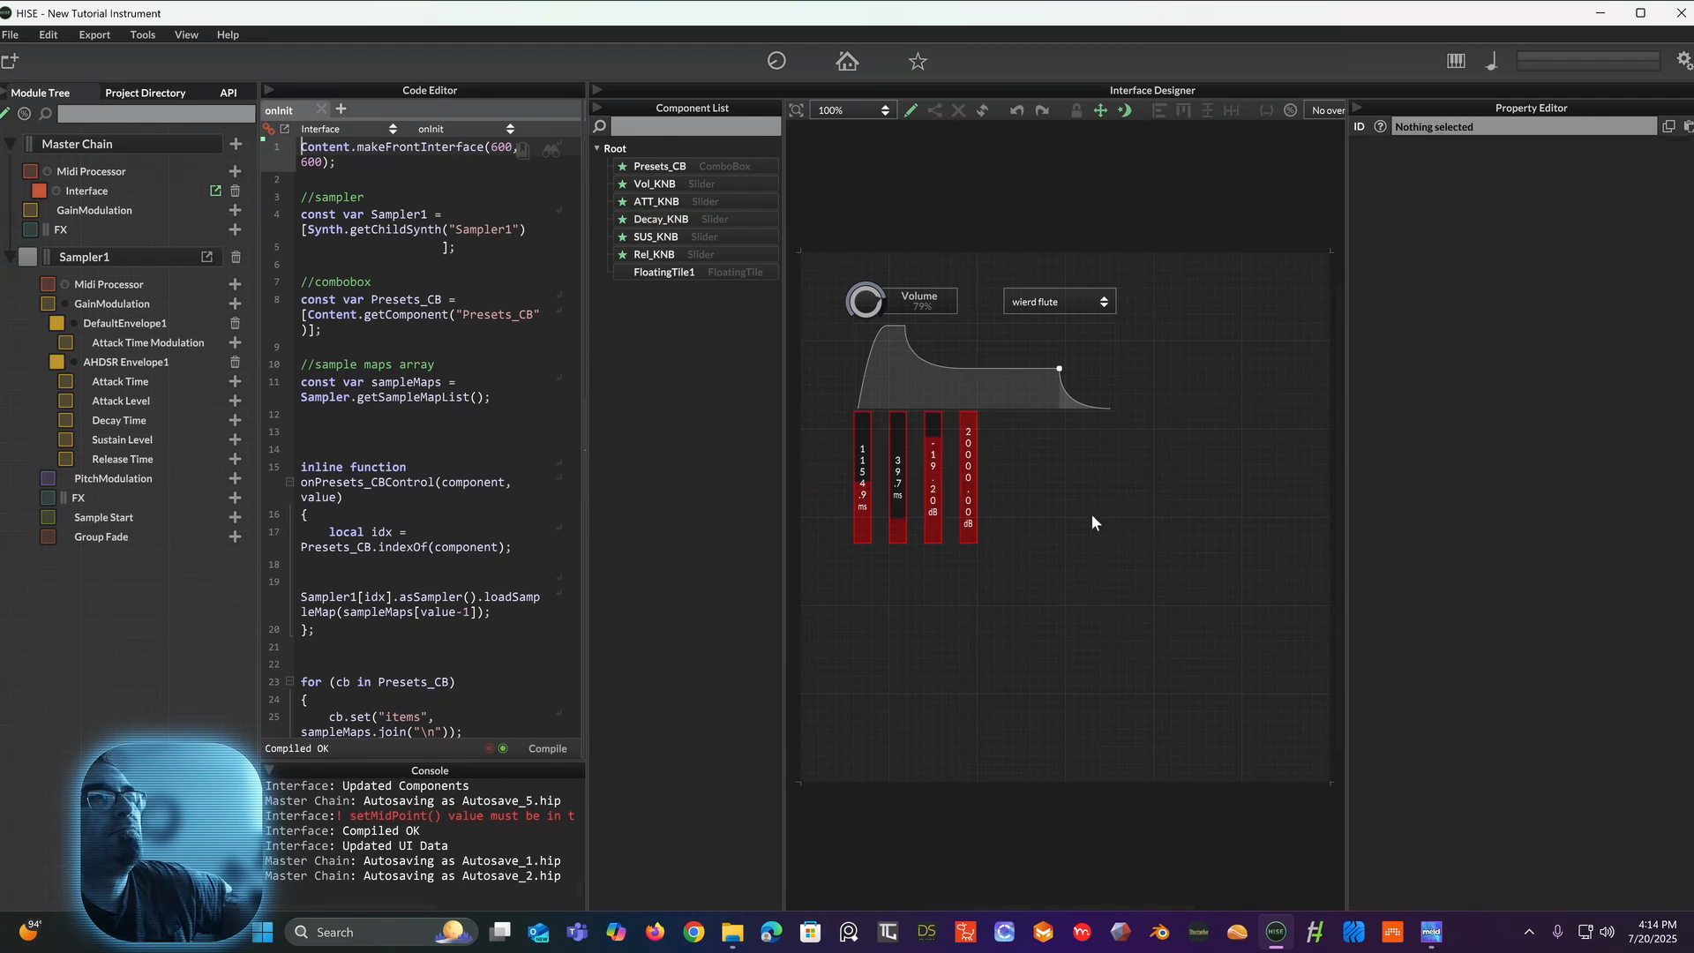
{"action": "left_click_drag", "start_coordinate": [966, 437], "coordinate": [871, 468]}
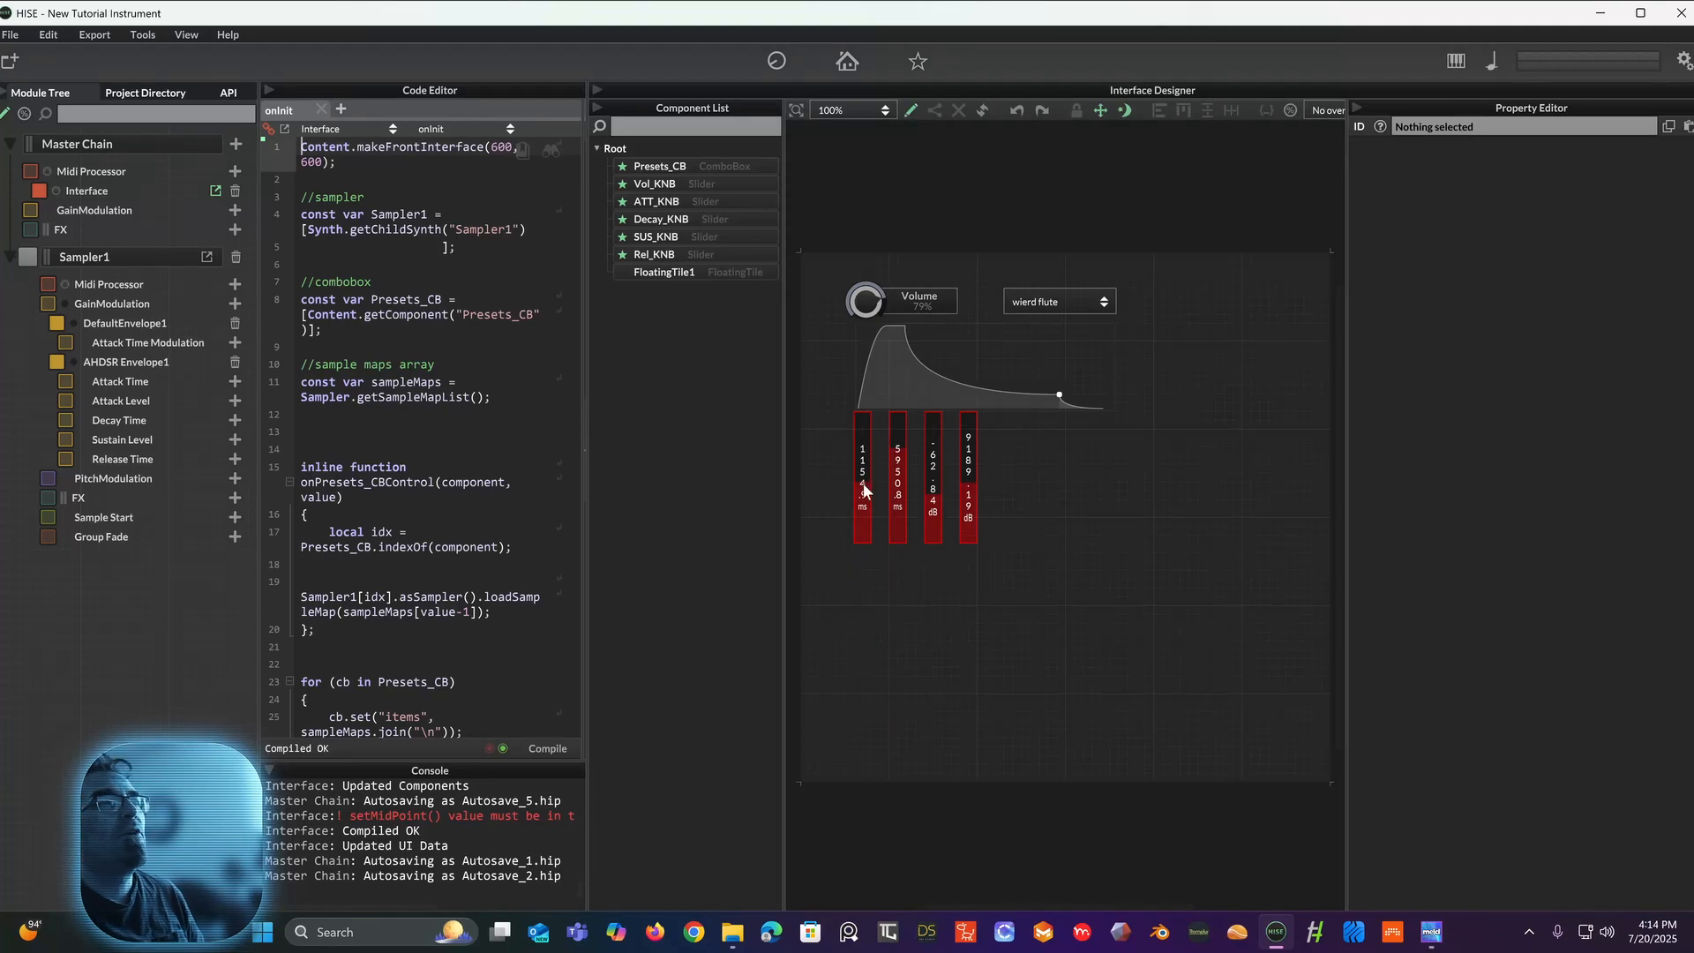
Step: Disable the showTextBox property of the Attack slider to hide its value text
{"action": "left_click", "coordinate": [864, 487]}
{"action": "scroll", "coordinate": [1467, 703], "scroll_direction": "down", "scroll_amount": 3}
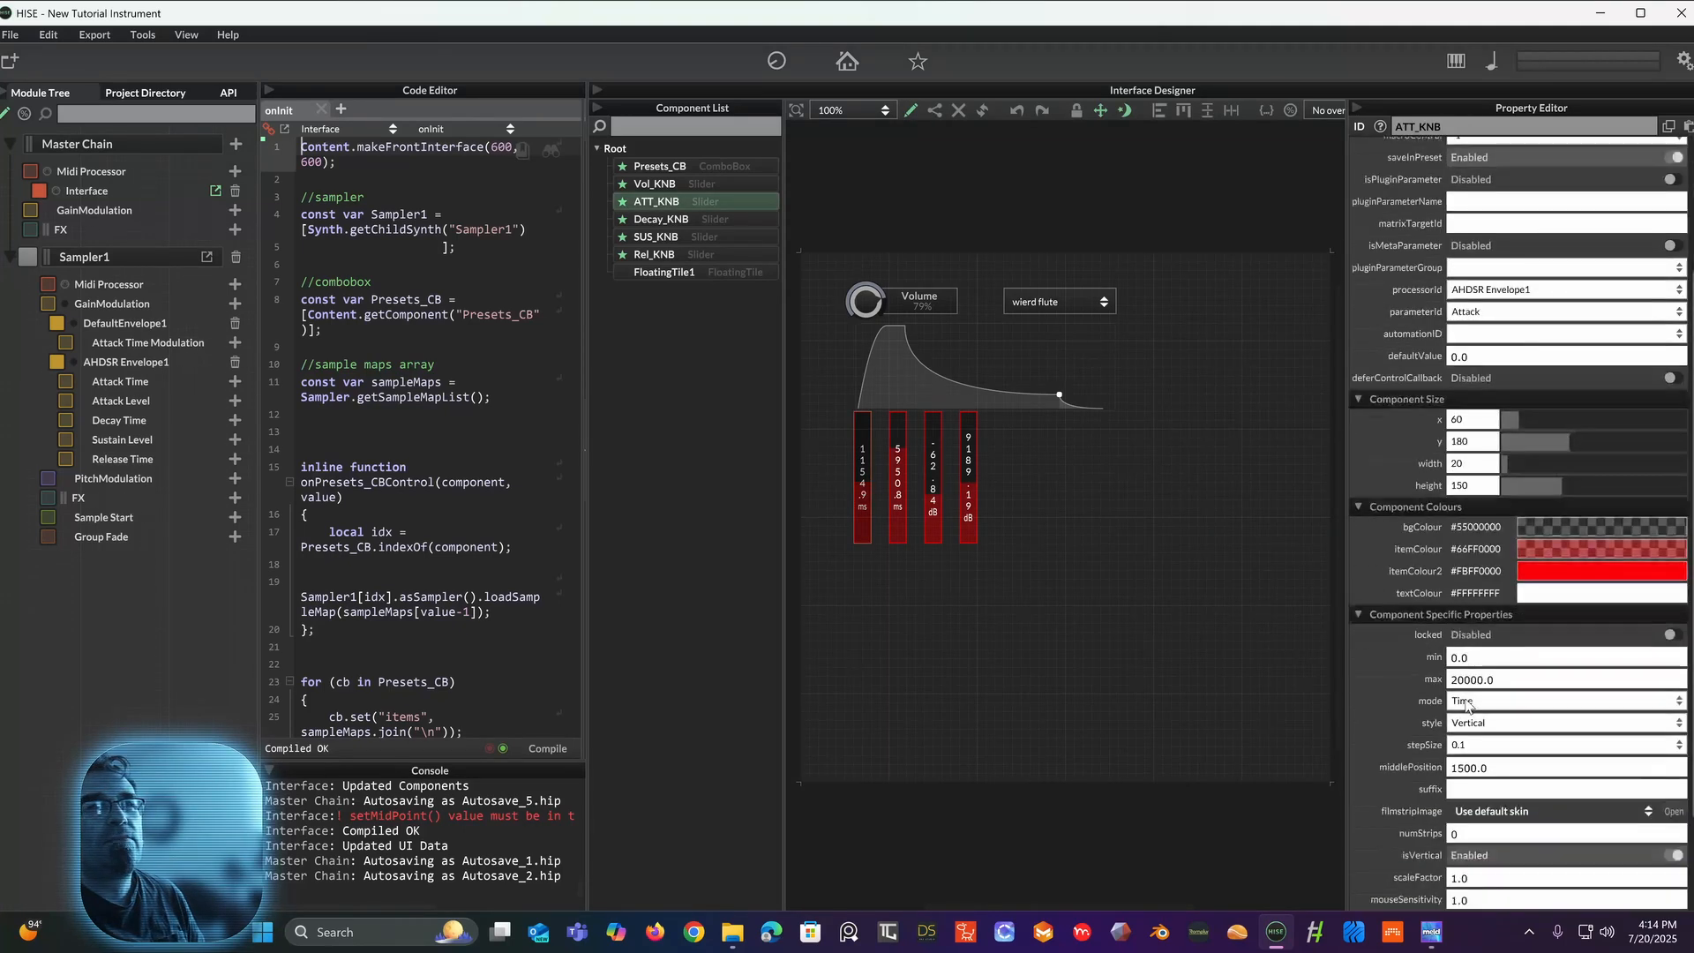
{"action": "scroll", "coordinate": [1467, 703], "scroll_direction": "down", "scroll_amount": 3}
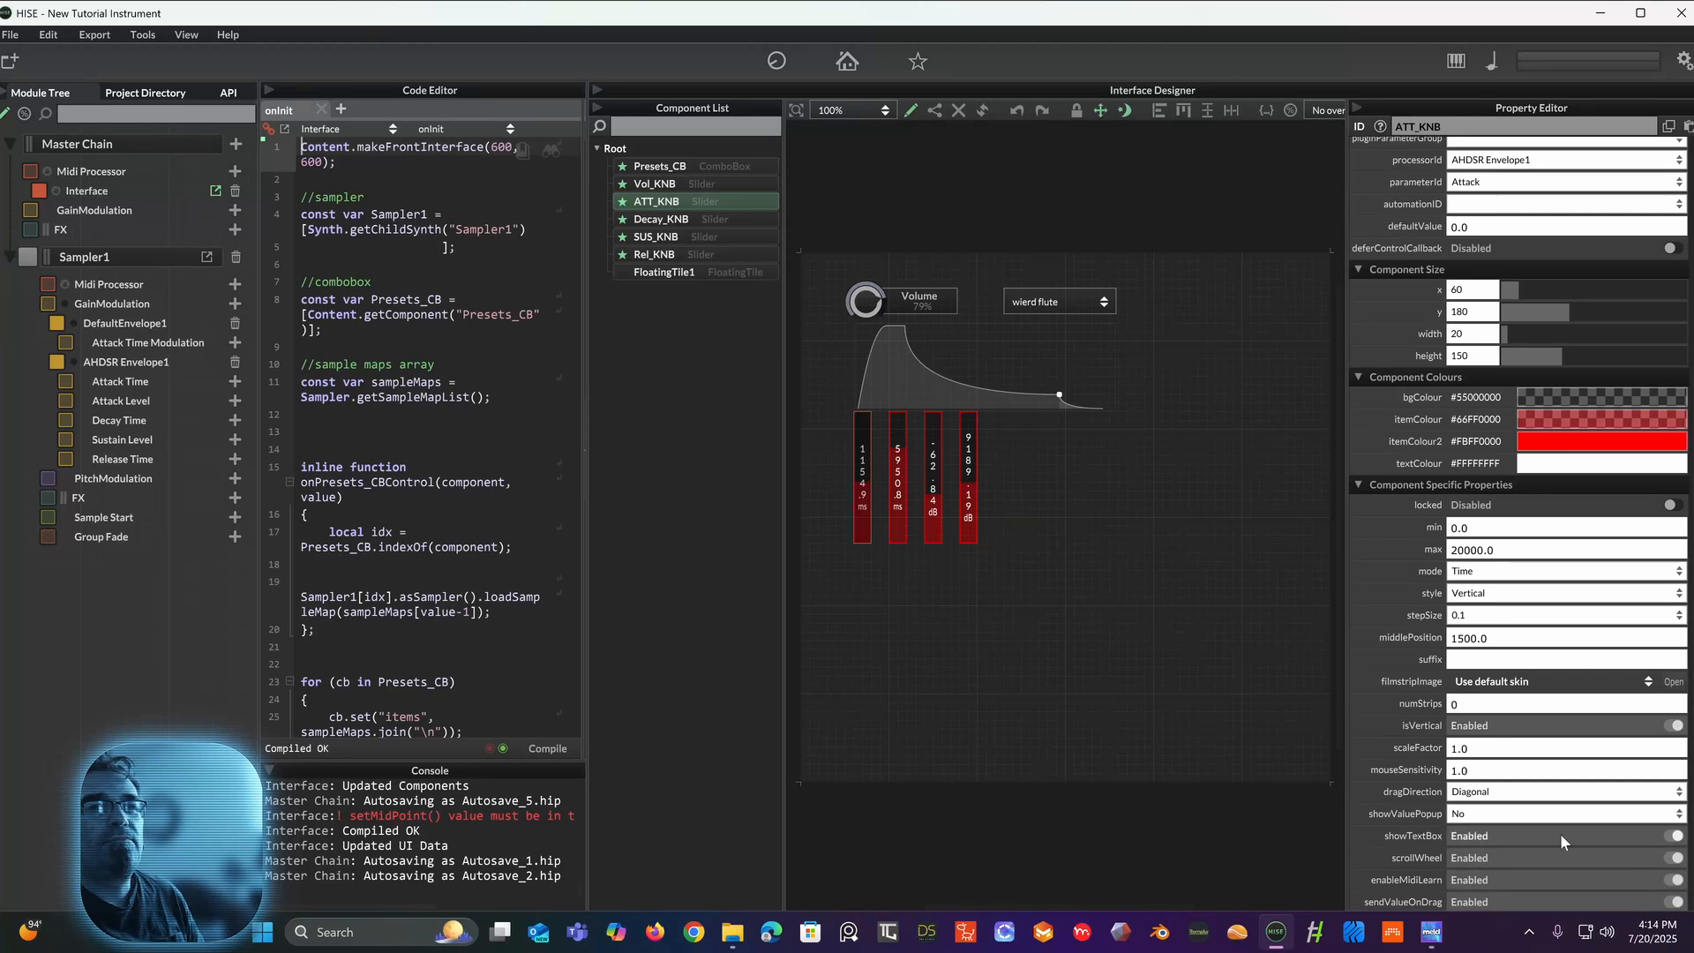
{"action": "left_click", "coordinate": [1675, 835]}
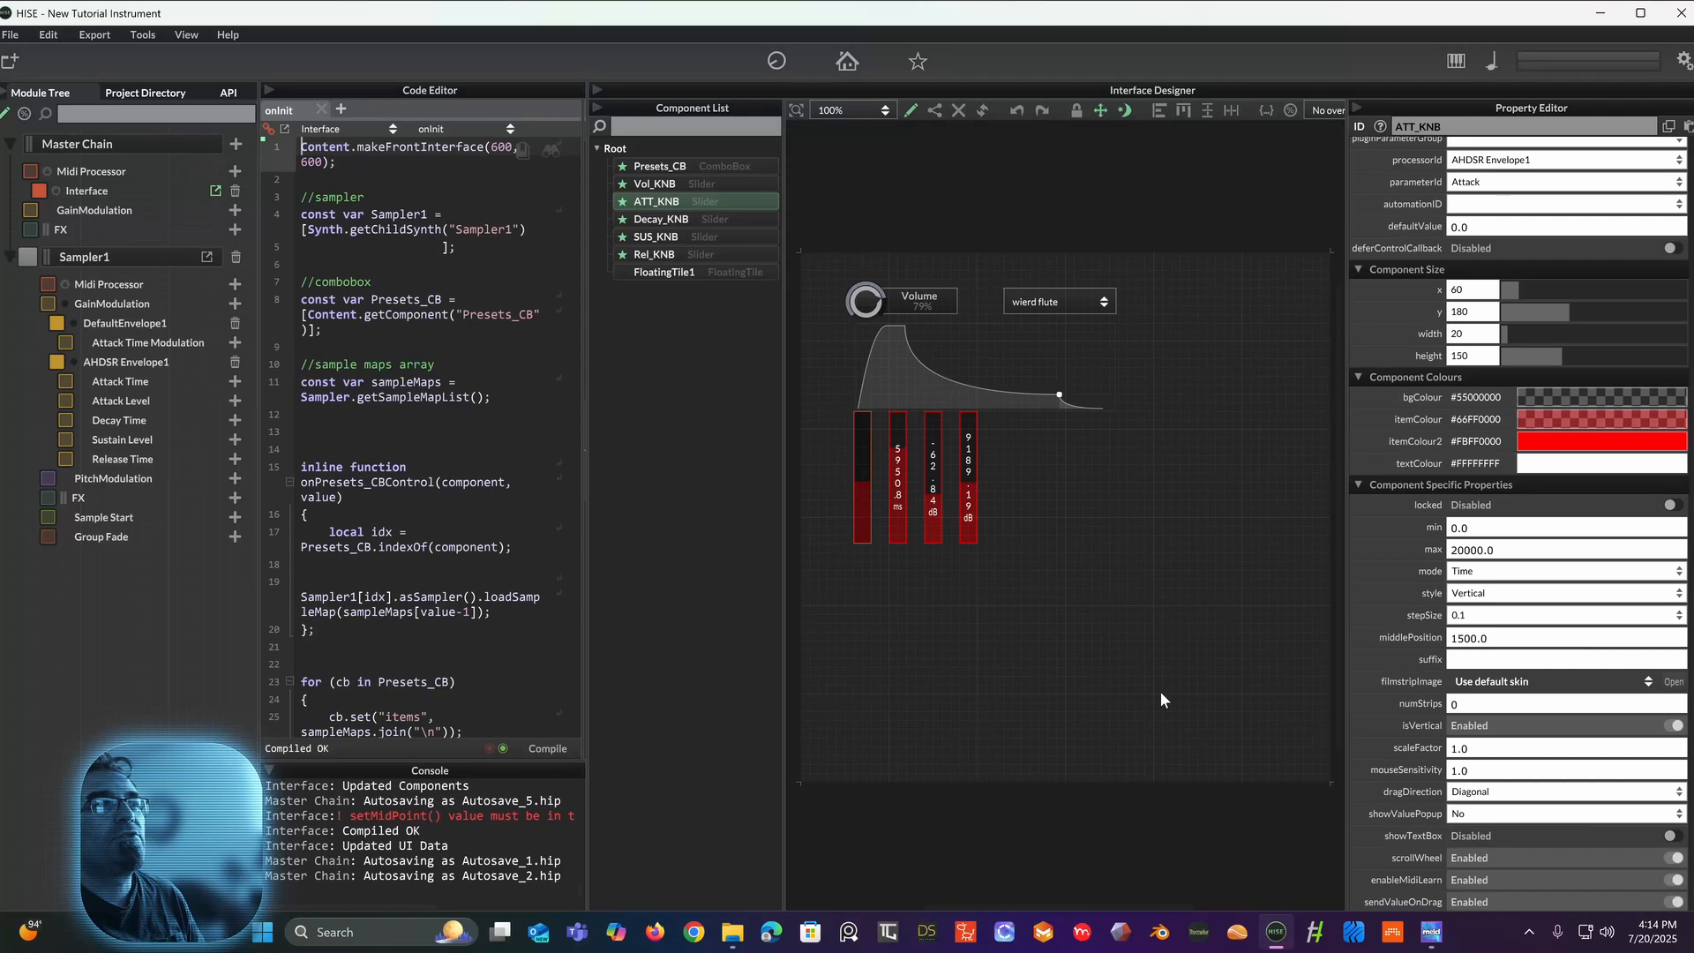
Step: Disable the showTextBox property of the Decay, Sustain and Release sliders to hide their value text
{"action": "left_click", "coordinate": [898, 501]}
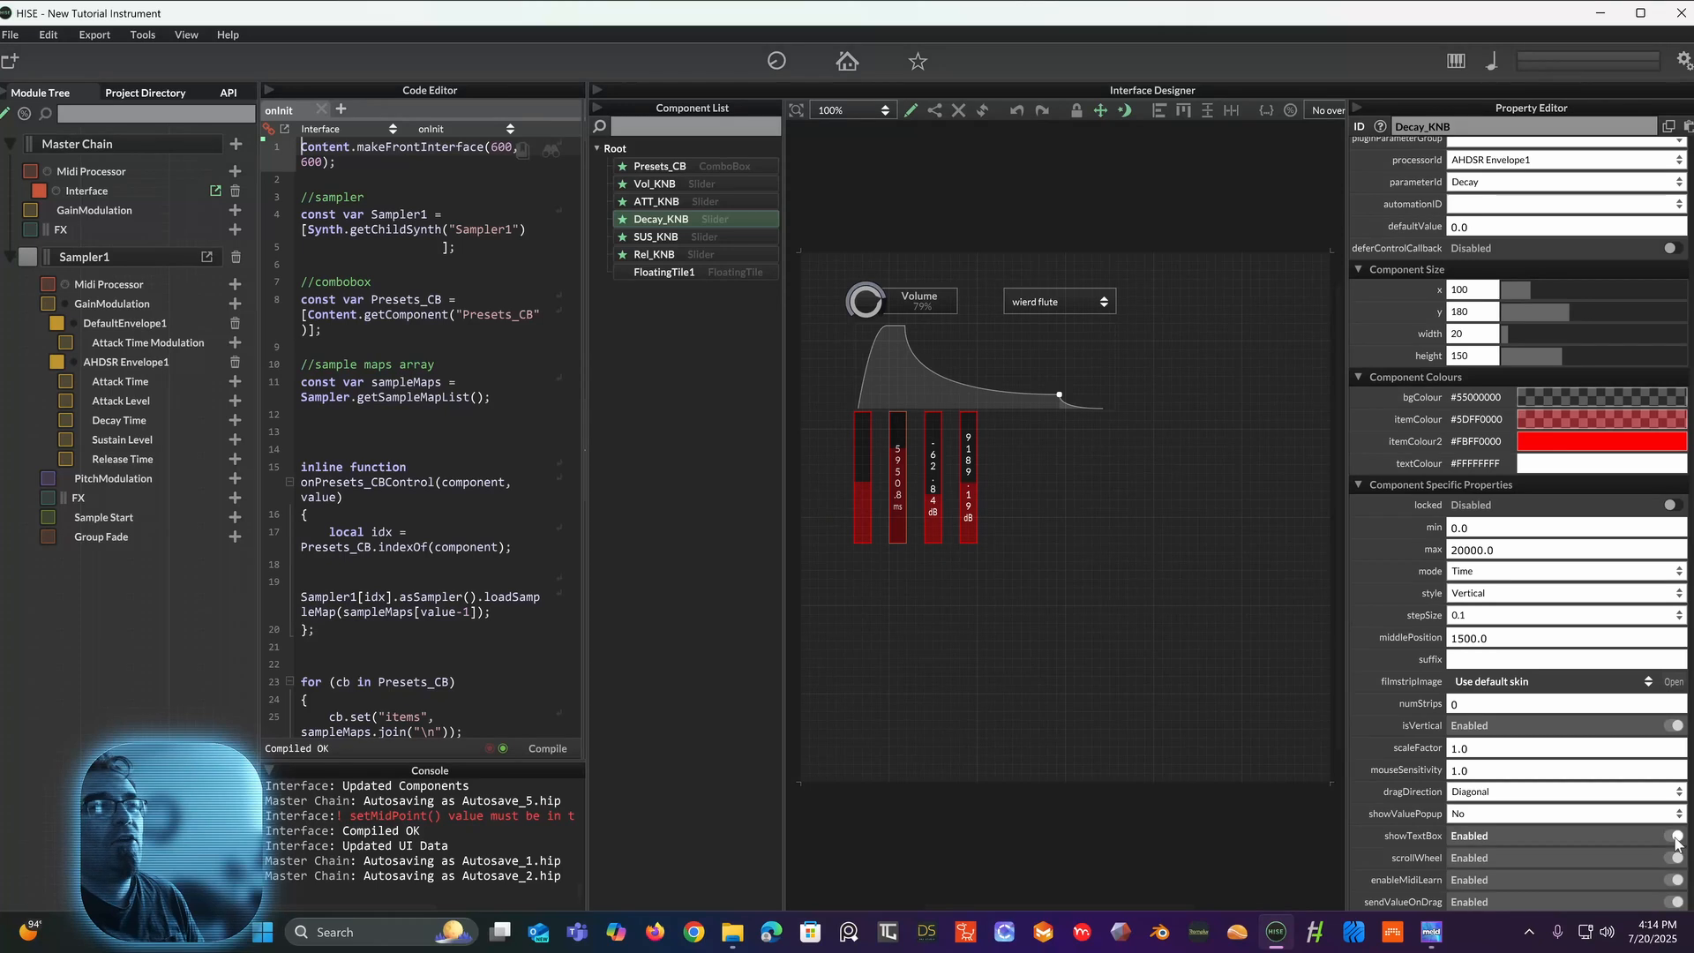
{"action": "left_click", "coordinate": [1675, 835]}
{"action": "left_click", "coordinate": [936, 492]}
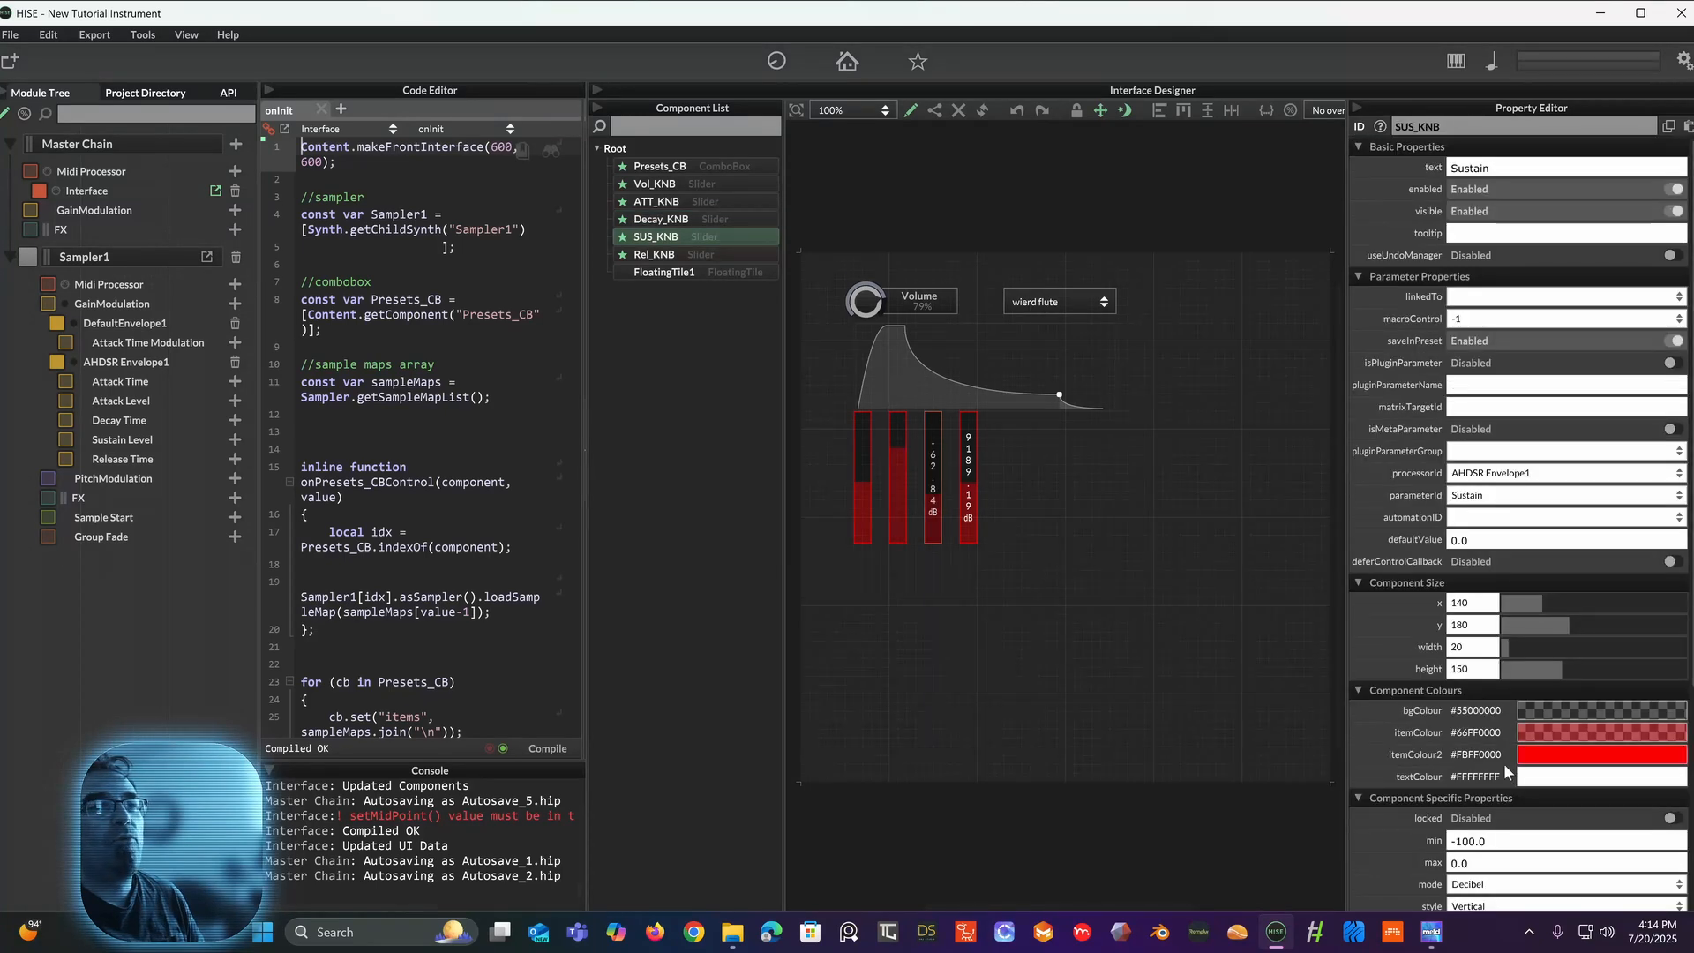
{"action": "scroll", "coordinate": [1509, 777], "scroll_direction": "down", "scroll_amount": 5}
{"action": "scroll", "coordinate": [1613, 843], "scroll_direction": "down", "scroll_amount": 1}
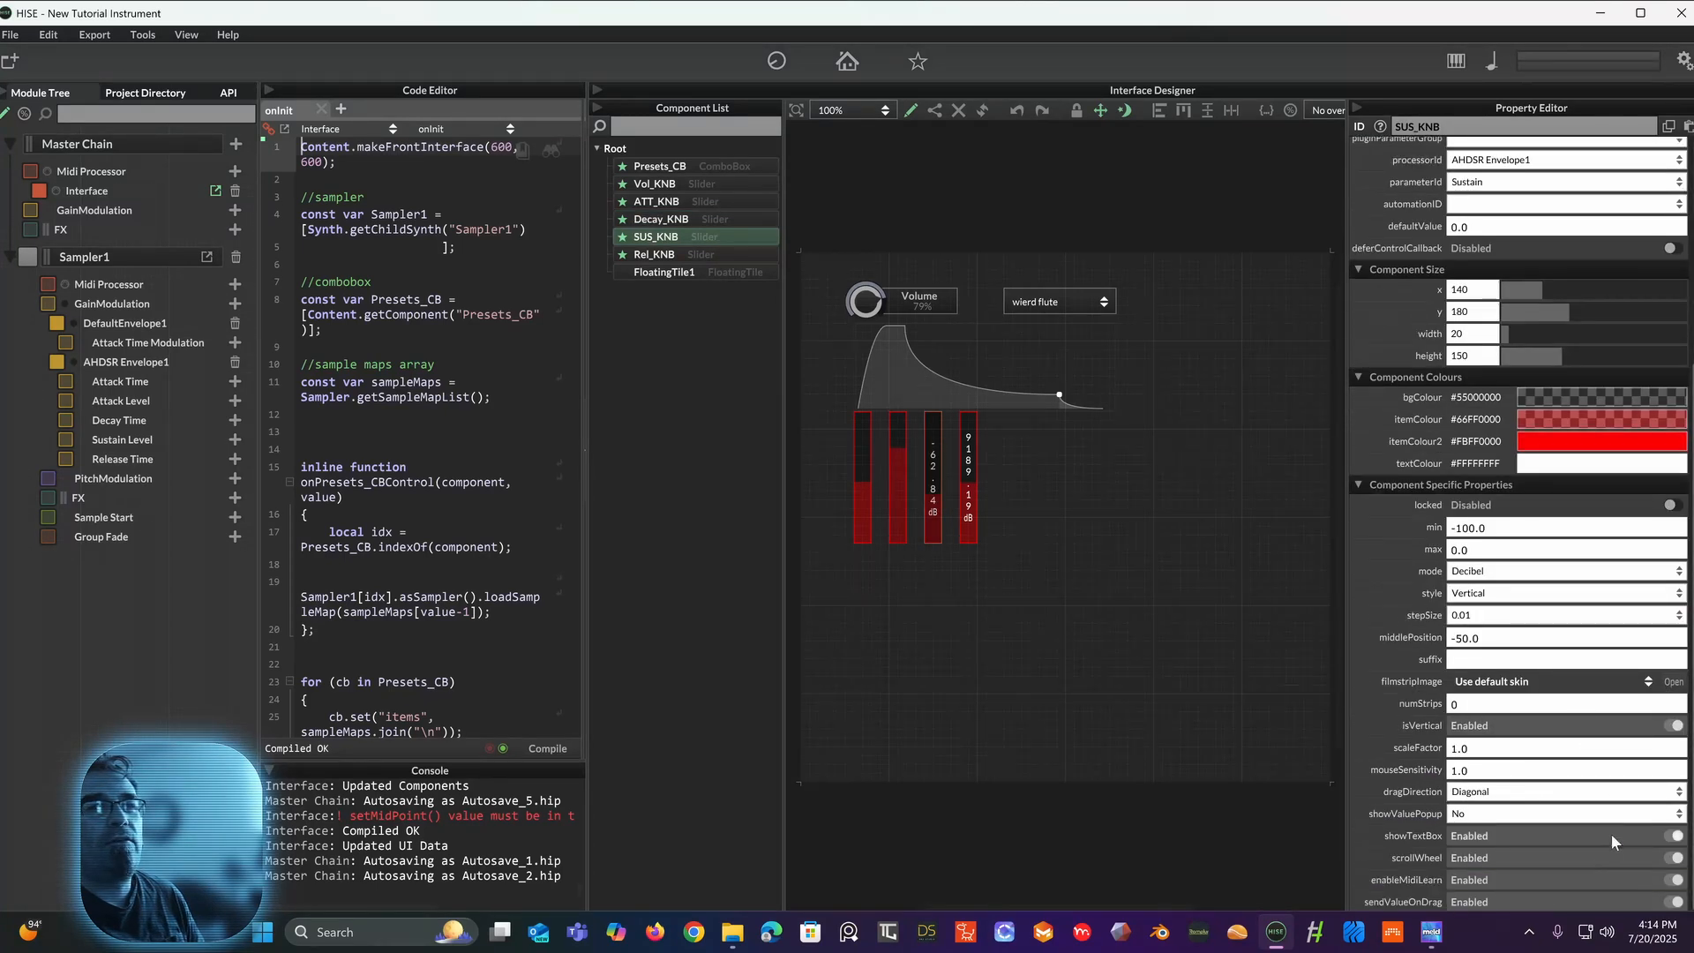
{"action": "left_click", "coordinate": [1676, 836]}
{"action": "left_click", "coordinate": [969, 473]}
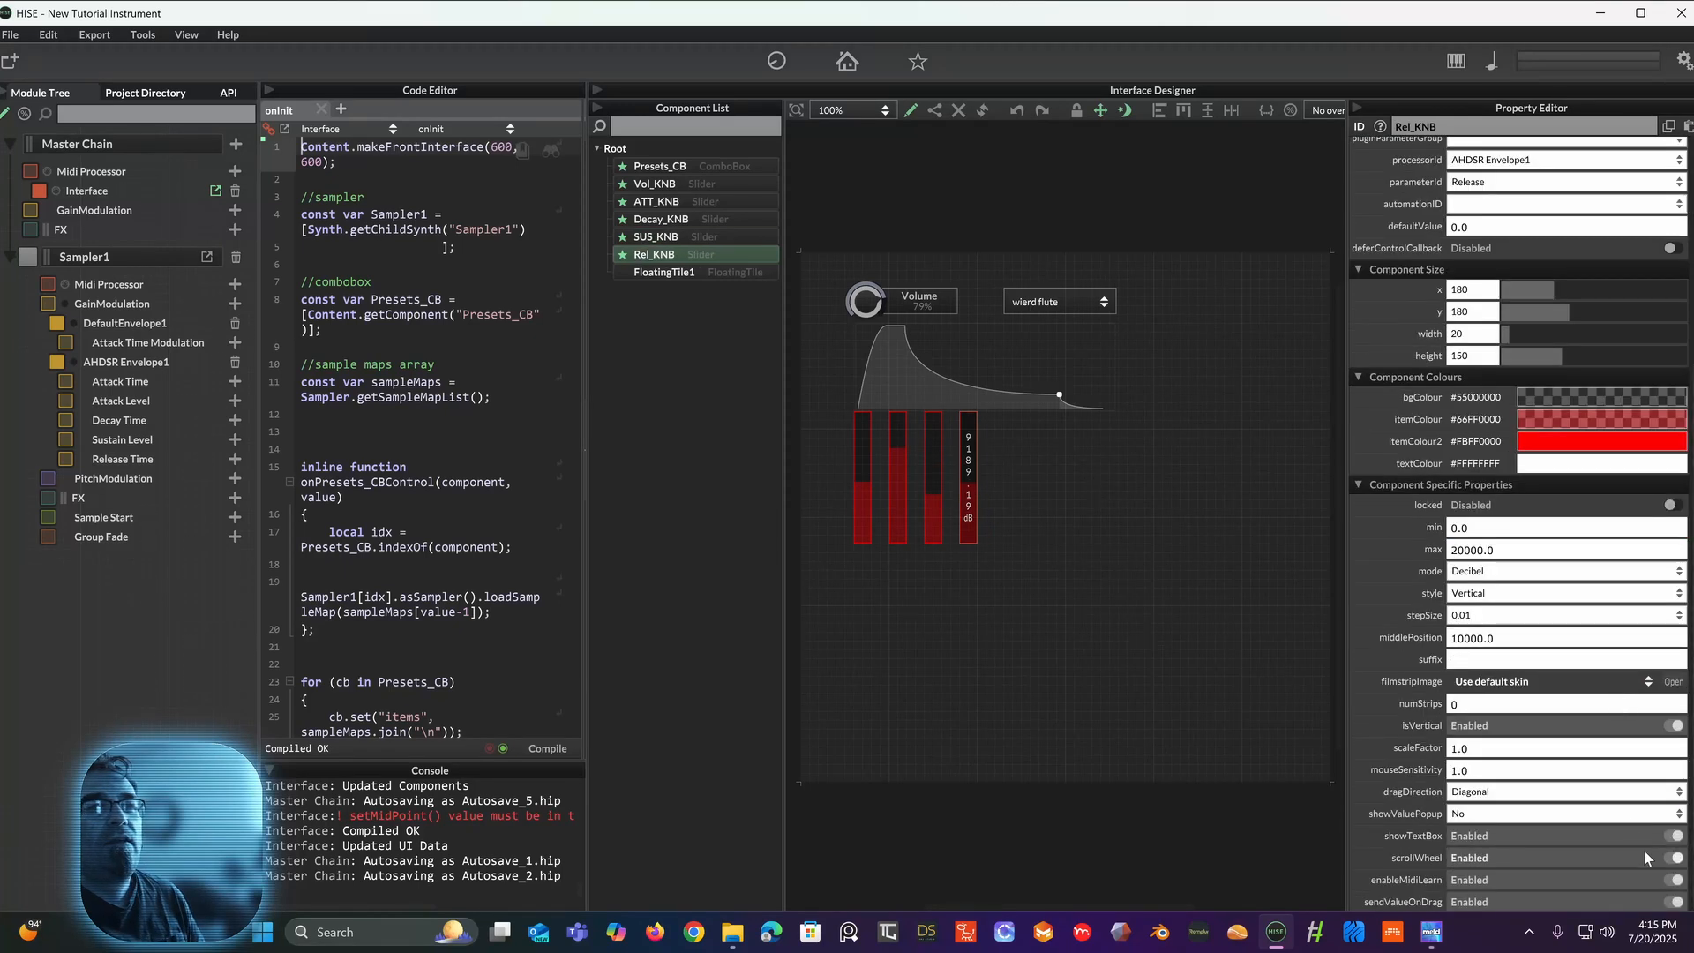
{"action": "left_click", "coordinate": [1676, 835]}
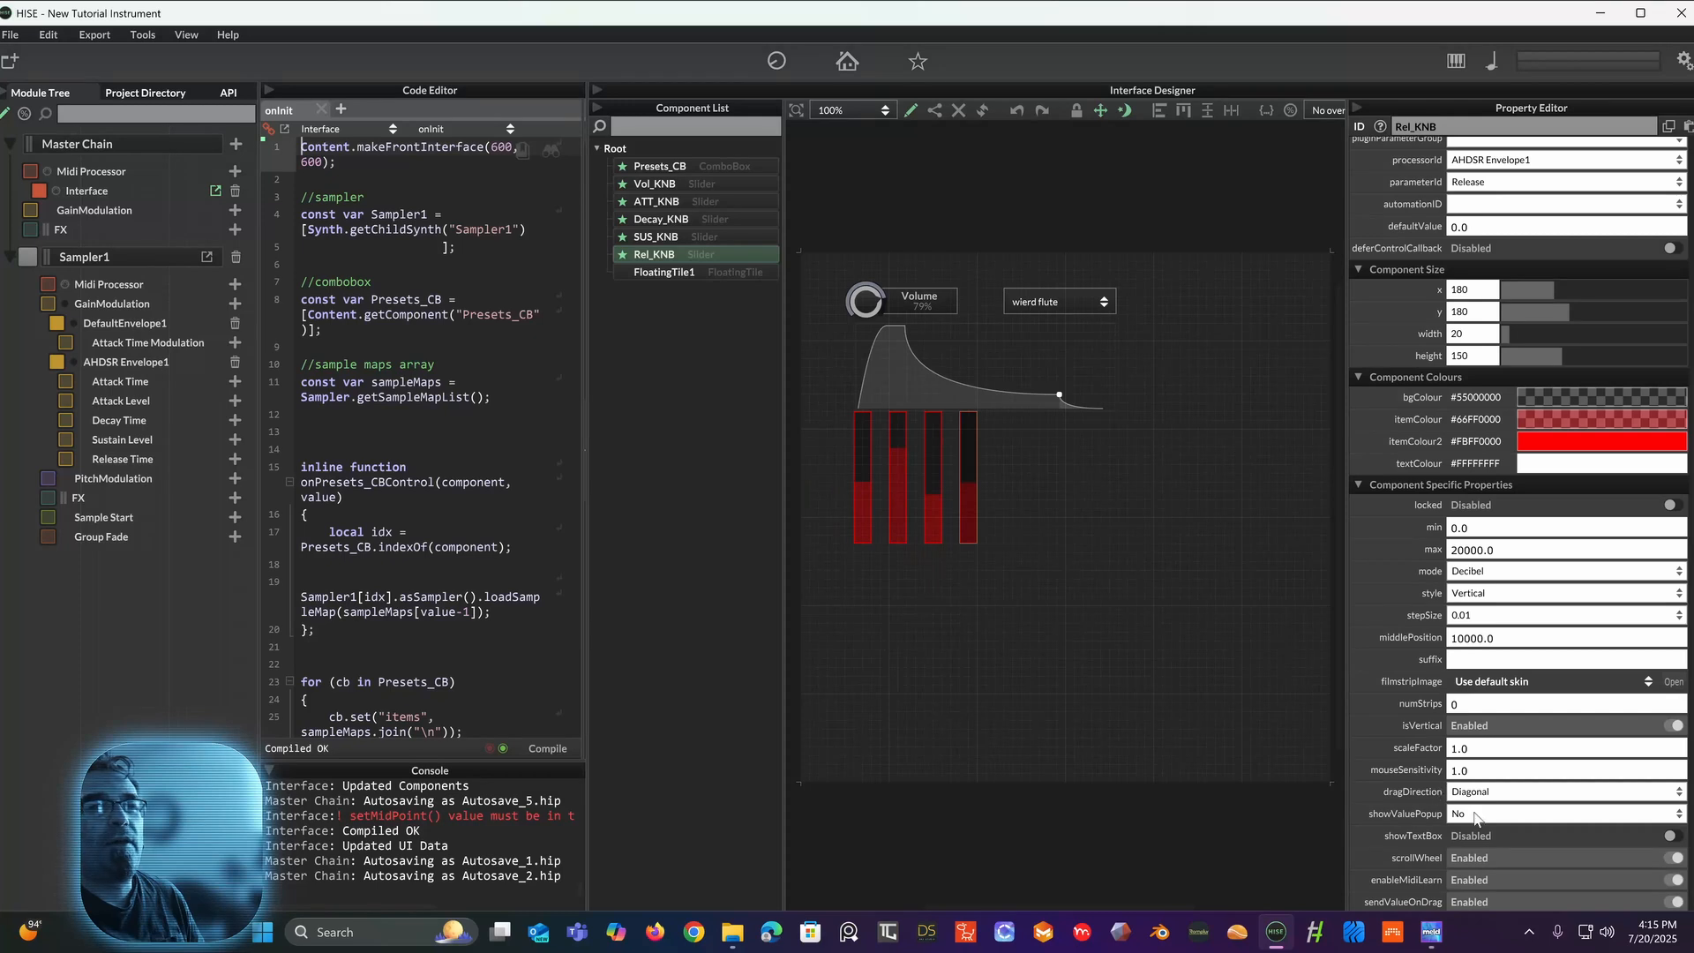
Step: Set the Attack slider's showValuePopup to Below and test it by lowering the slider slightly outside edit mode
{"action": "left_click", "coordinate": [861, 507]}
{"action": "scroll", "coordinate": [1518, 834], "scroll_direction": "down", "scroll_amount": 4}
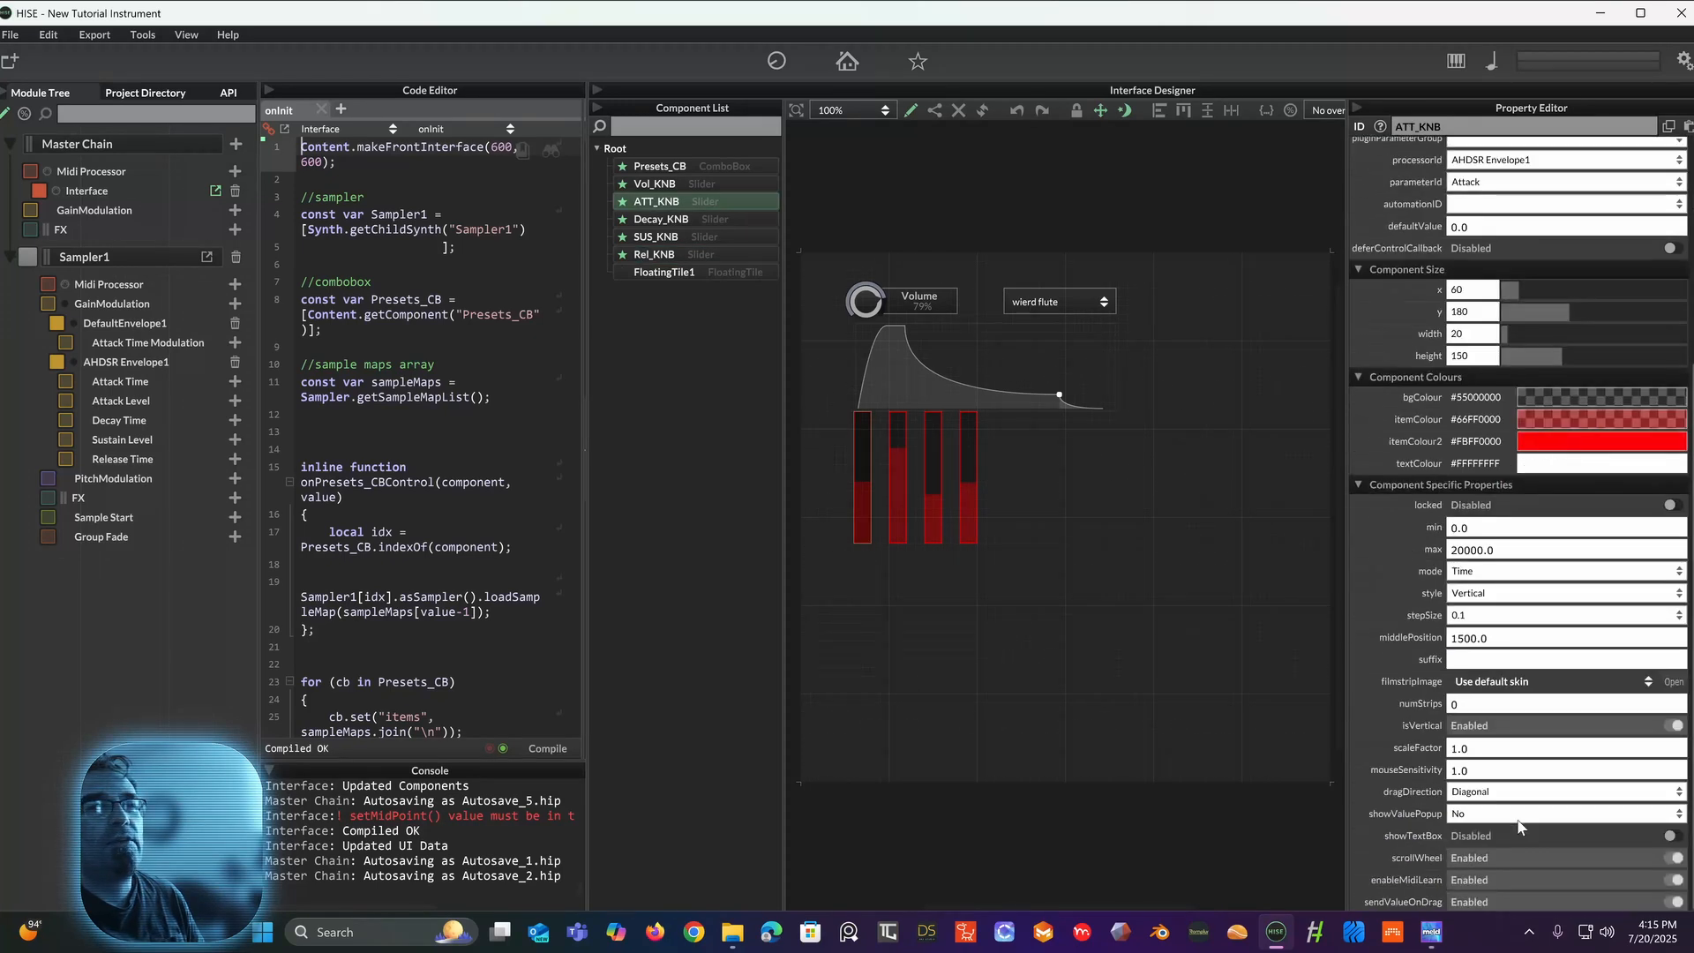
{"action": "left_click", "coordinate": [1677, 814]}
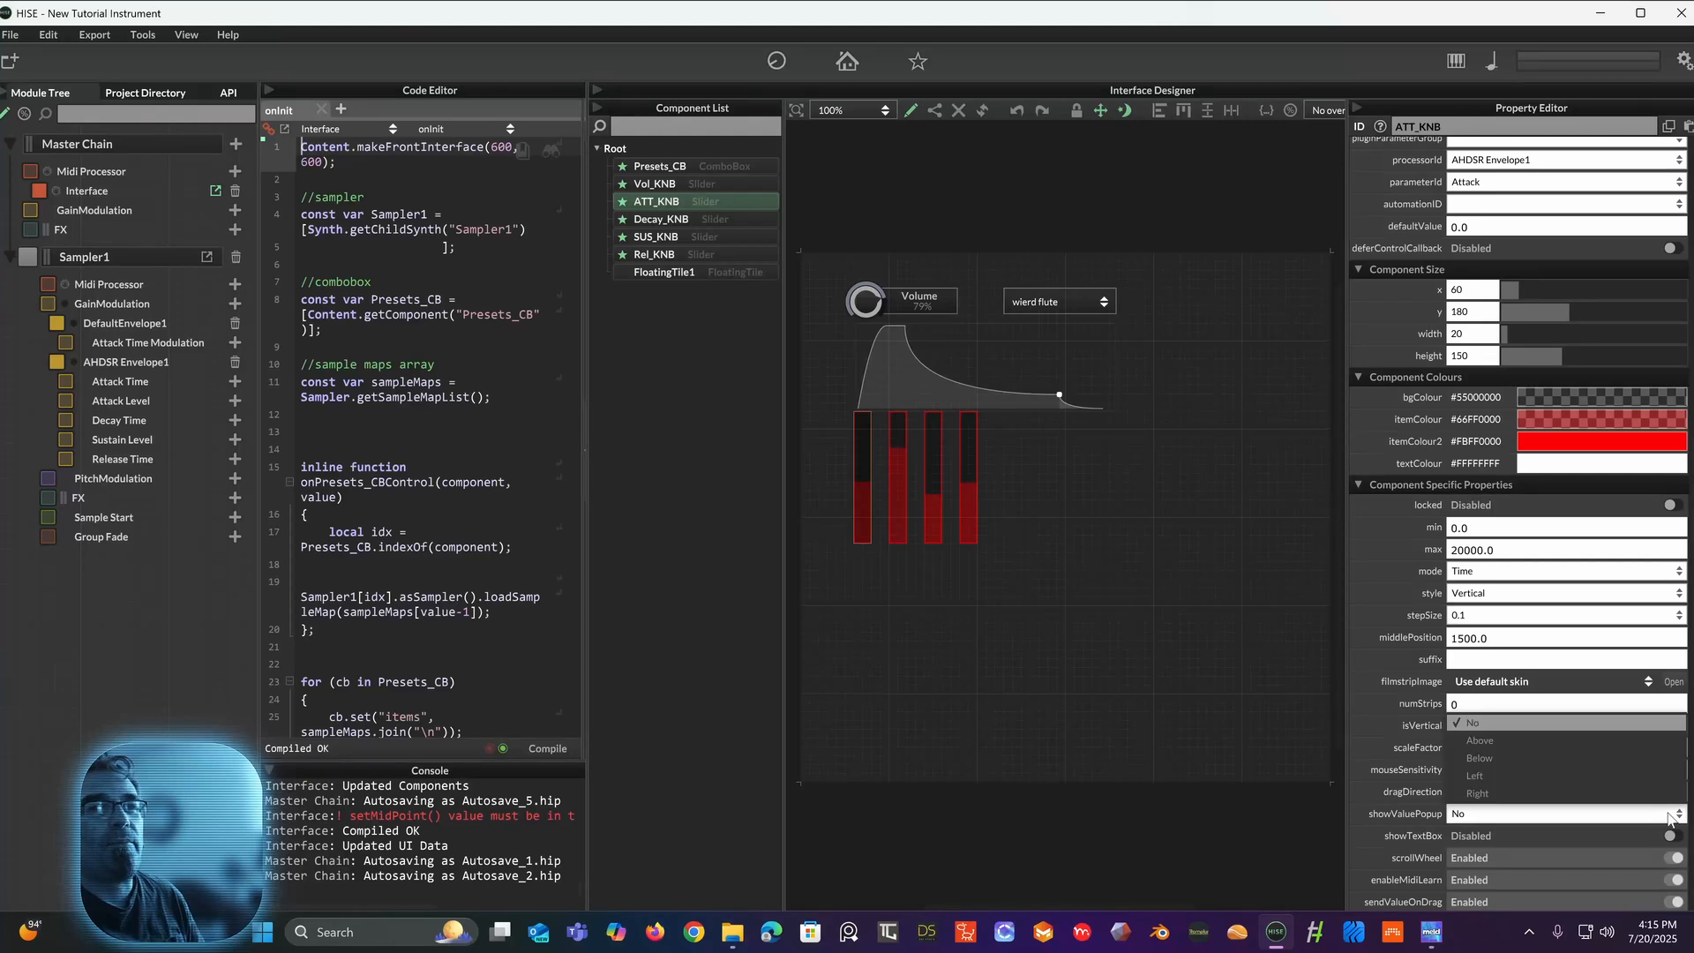
{"action": "left_click", "coordinate": [1551, 761]}
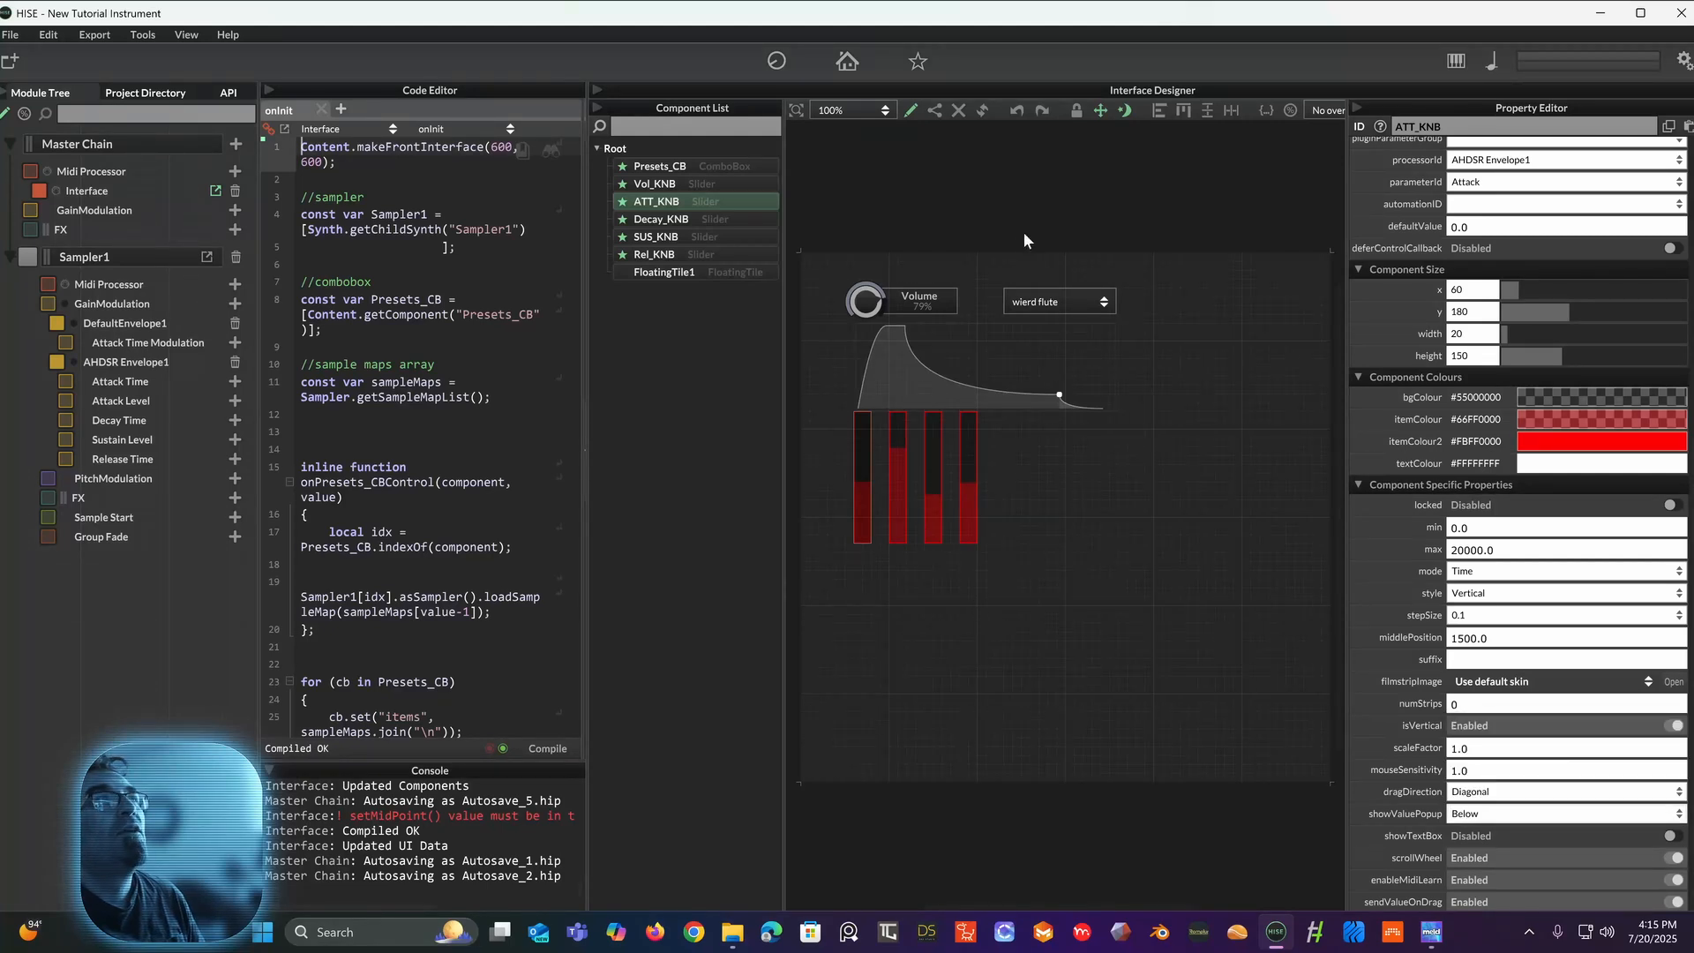
{"action": "left_click", "coordinate": [910, 112]}
{"action": "mouse_move", "coordinate": [861, 504]}
{"action": "left_mouse_down"}
{"action": "mouse_move", "coordinate": [871, 429]}
{"action": "mouse_move", "coordinate": [854, 499]}
{"action": "left_mouse_up"}
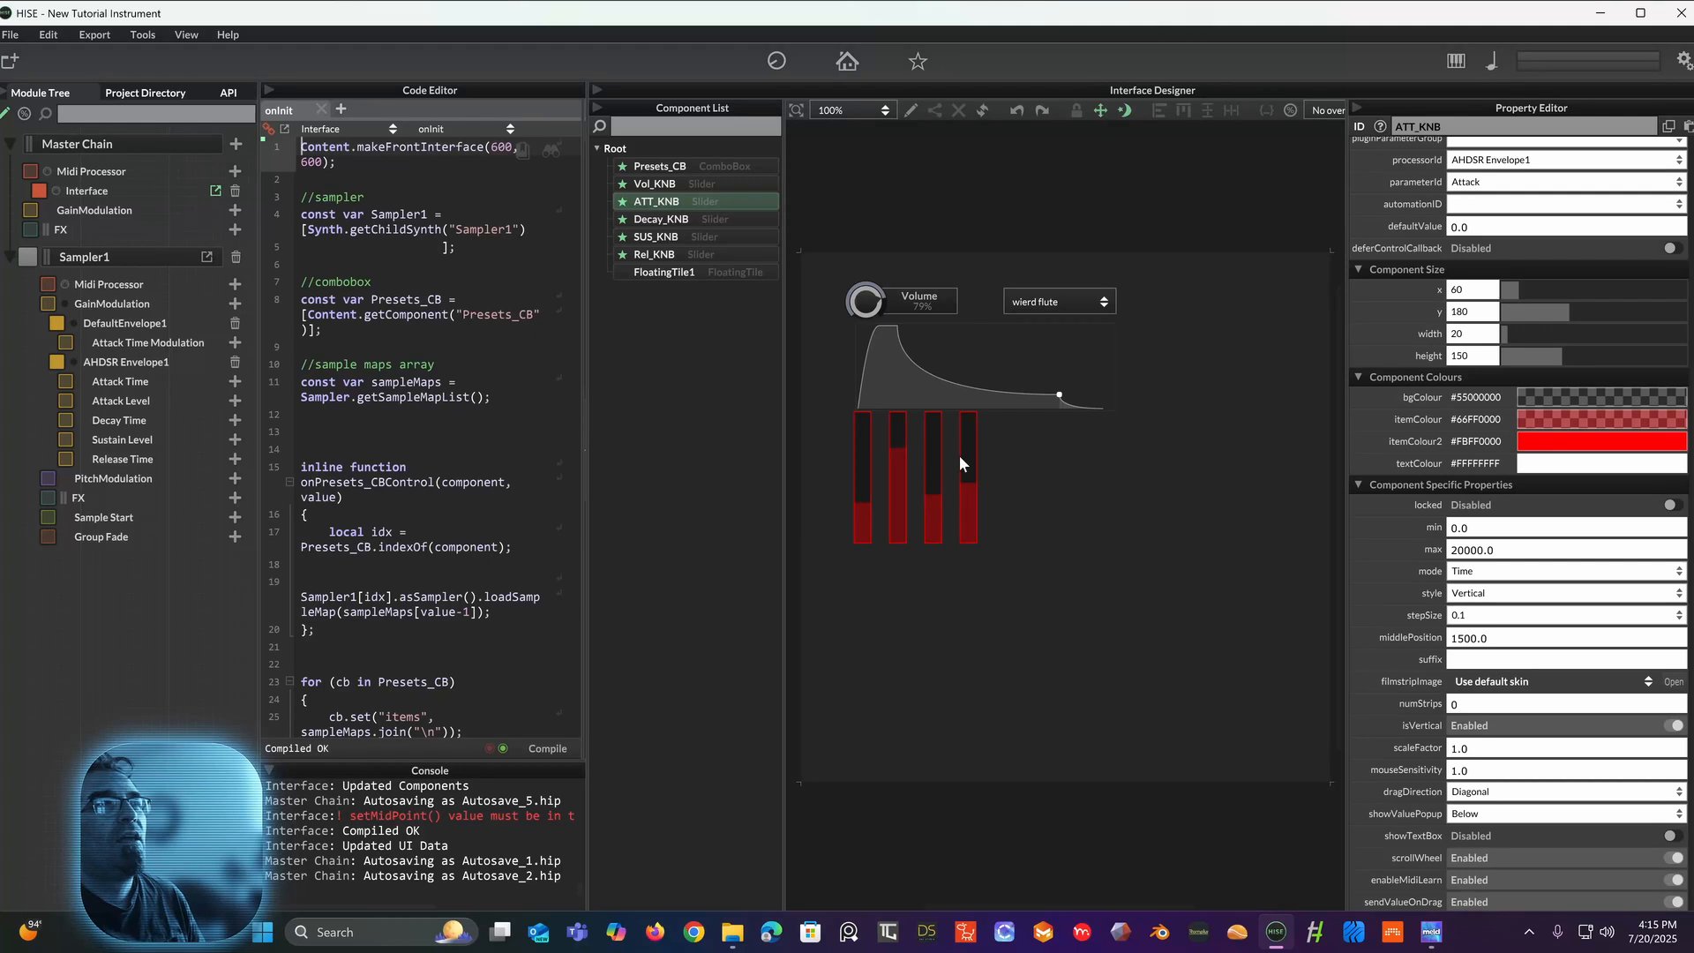
Step: Set showValuePopup to Below for the Decay and Sustain sliders
{"action": "left_click", "coordinate": [902, 531]}
{"action": "scroll", "coordinate": [1456, 817], "scroll_direction": "down", "scroll_amount": 6}
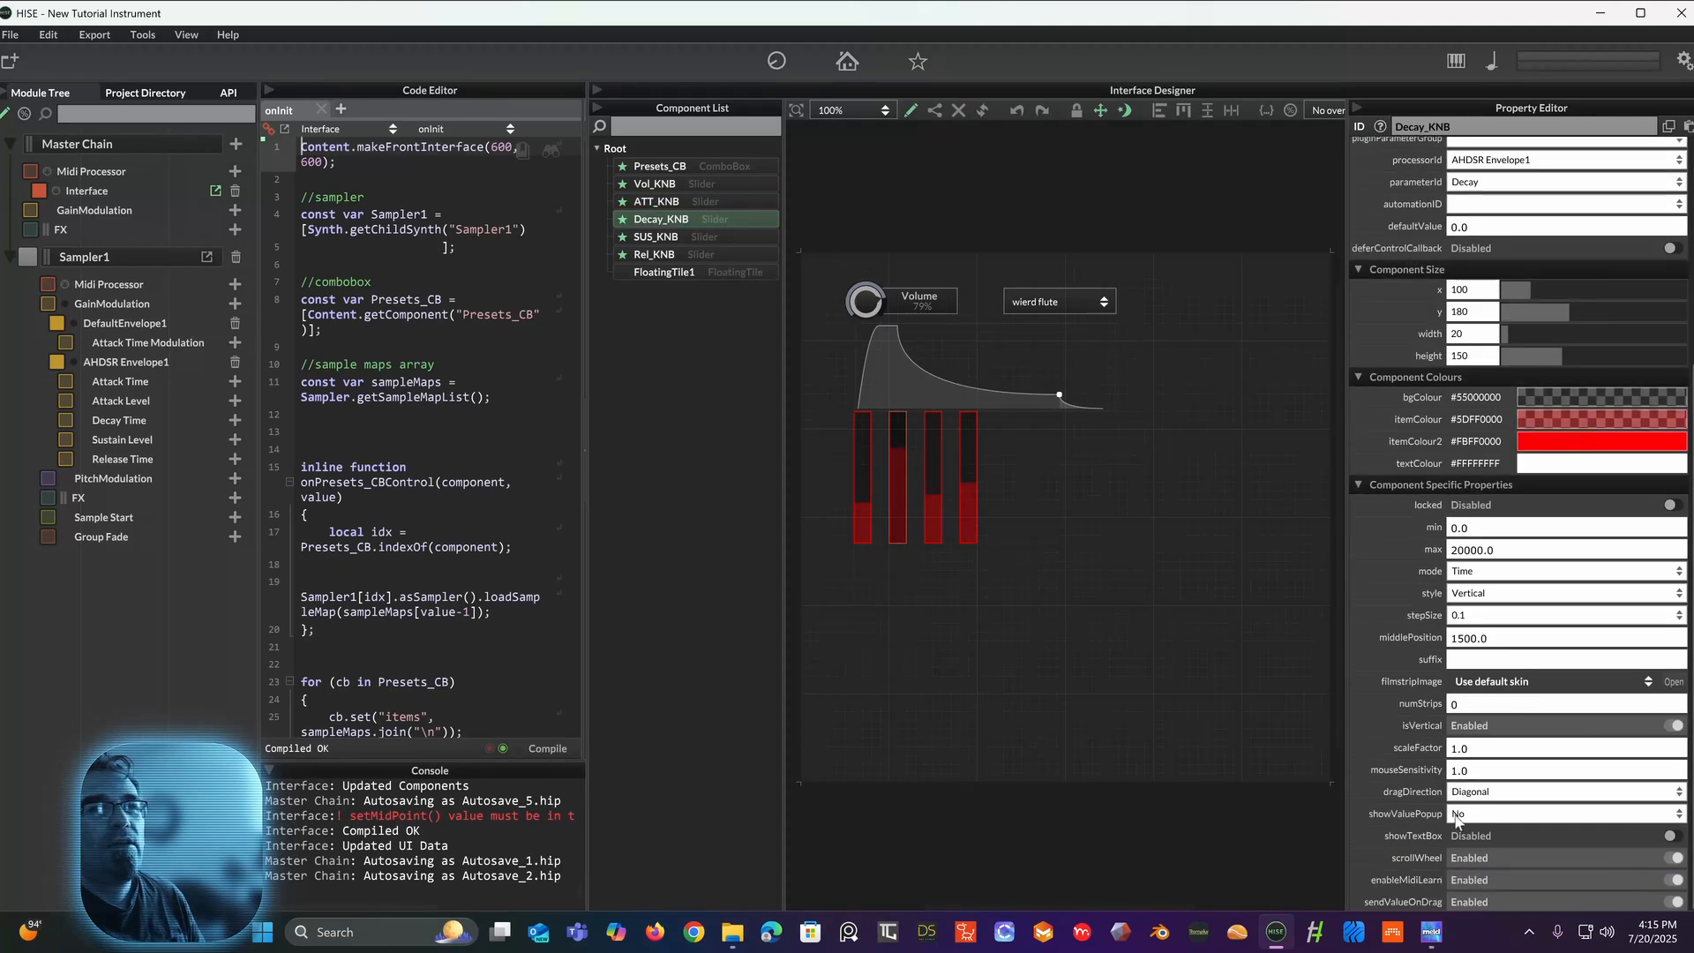
{"action": "left_click", "coordinate": [1608, 823]}
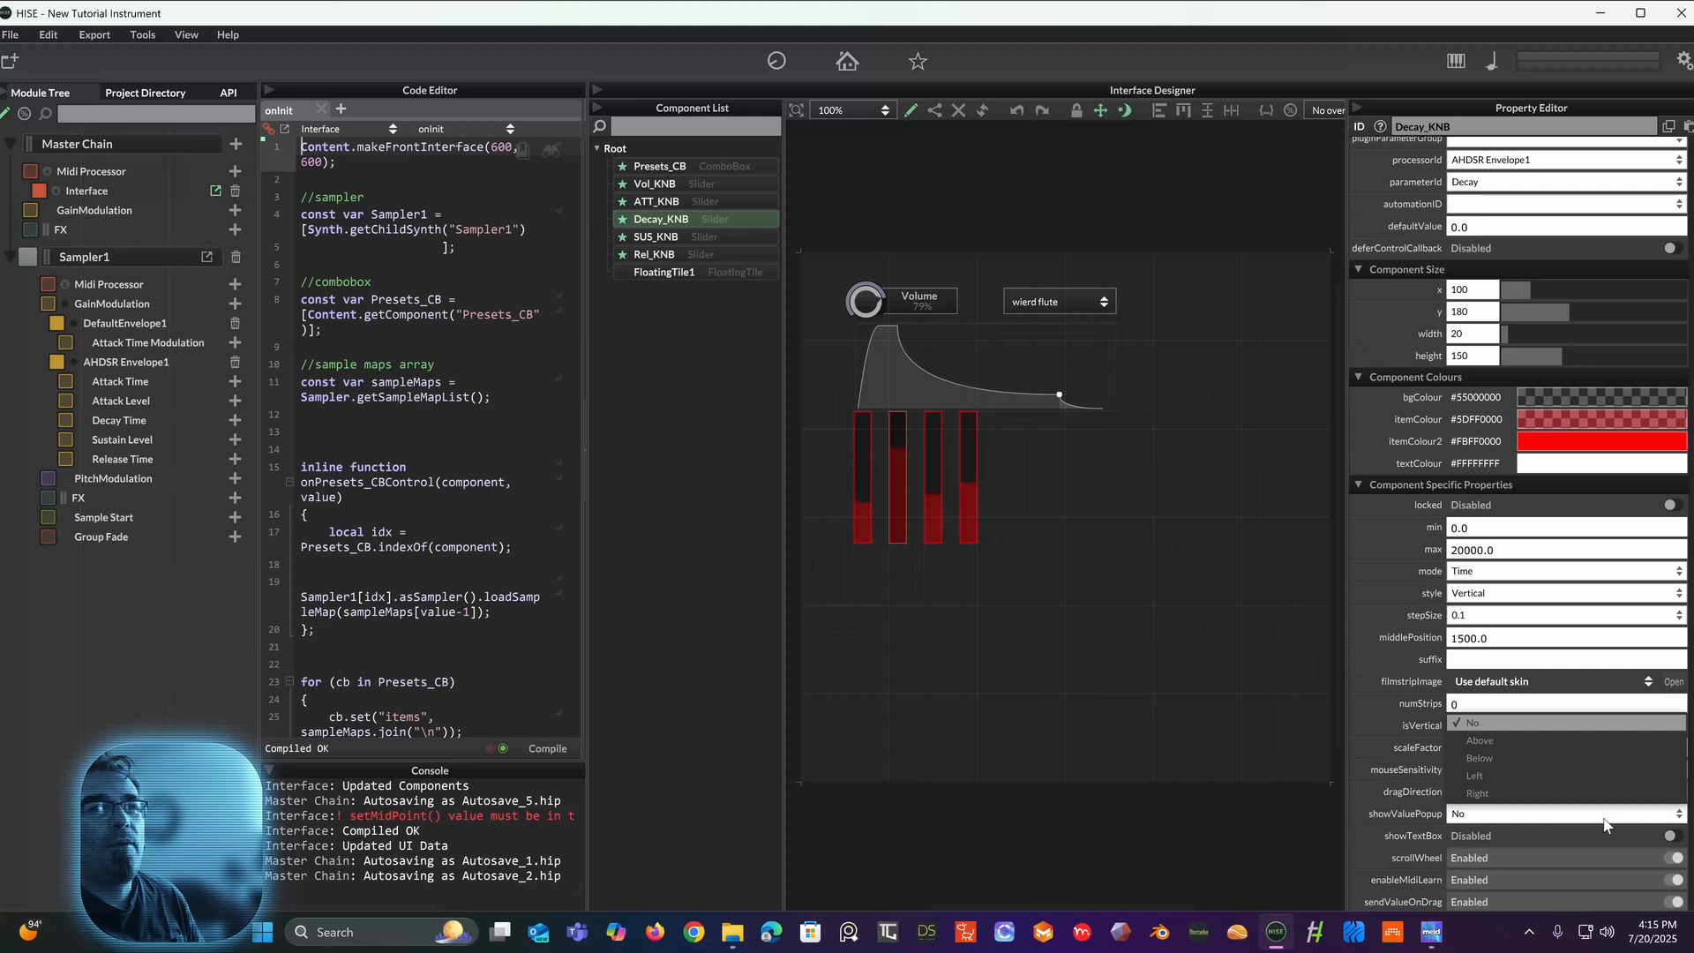
{"action": "left_click", "coordinate": [1570, 758]}
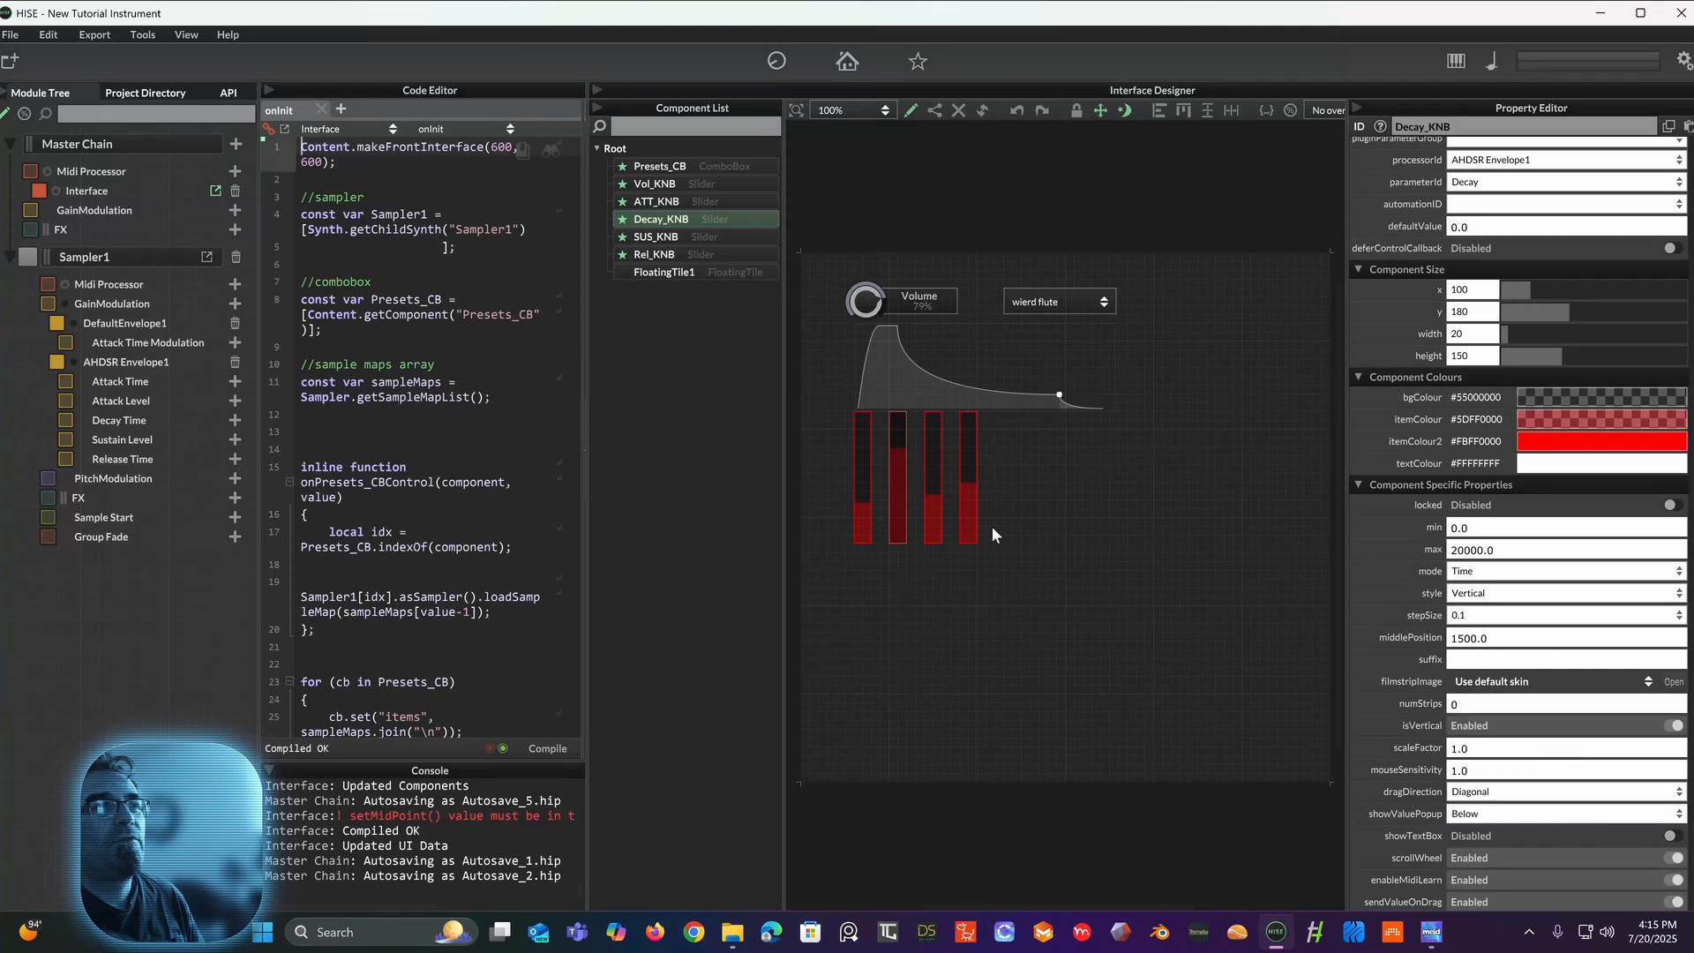
{"action": "left_click", "coordinate": [932, 512]}
{"action": "scroll", "coordinate": [1462, 772], "scroll_direction": "down", "scroll_amount": 3}
{"action": "scroll", "coordinate": [1462, 772], "scroll_direction": "down", "scroll_amount": 3}
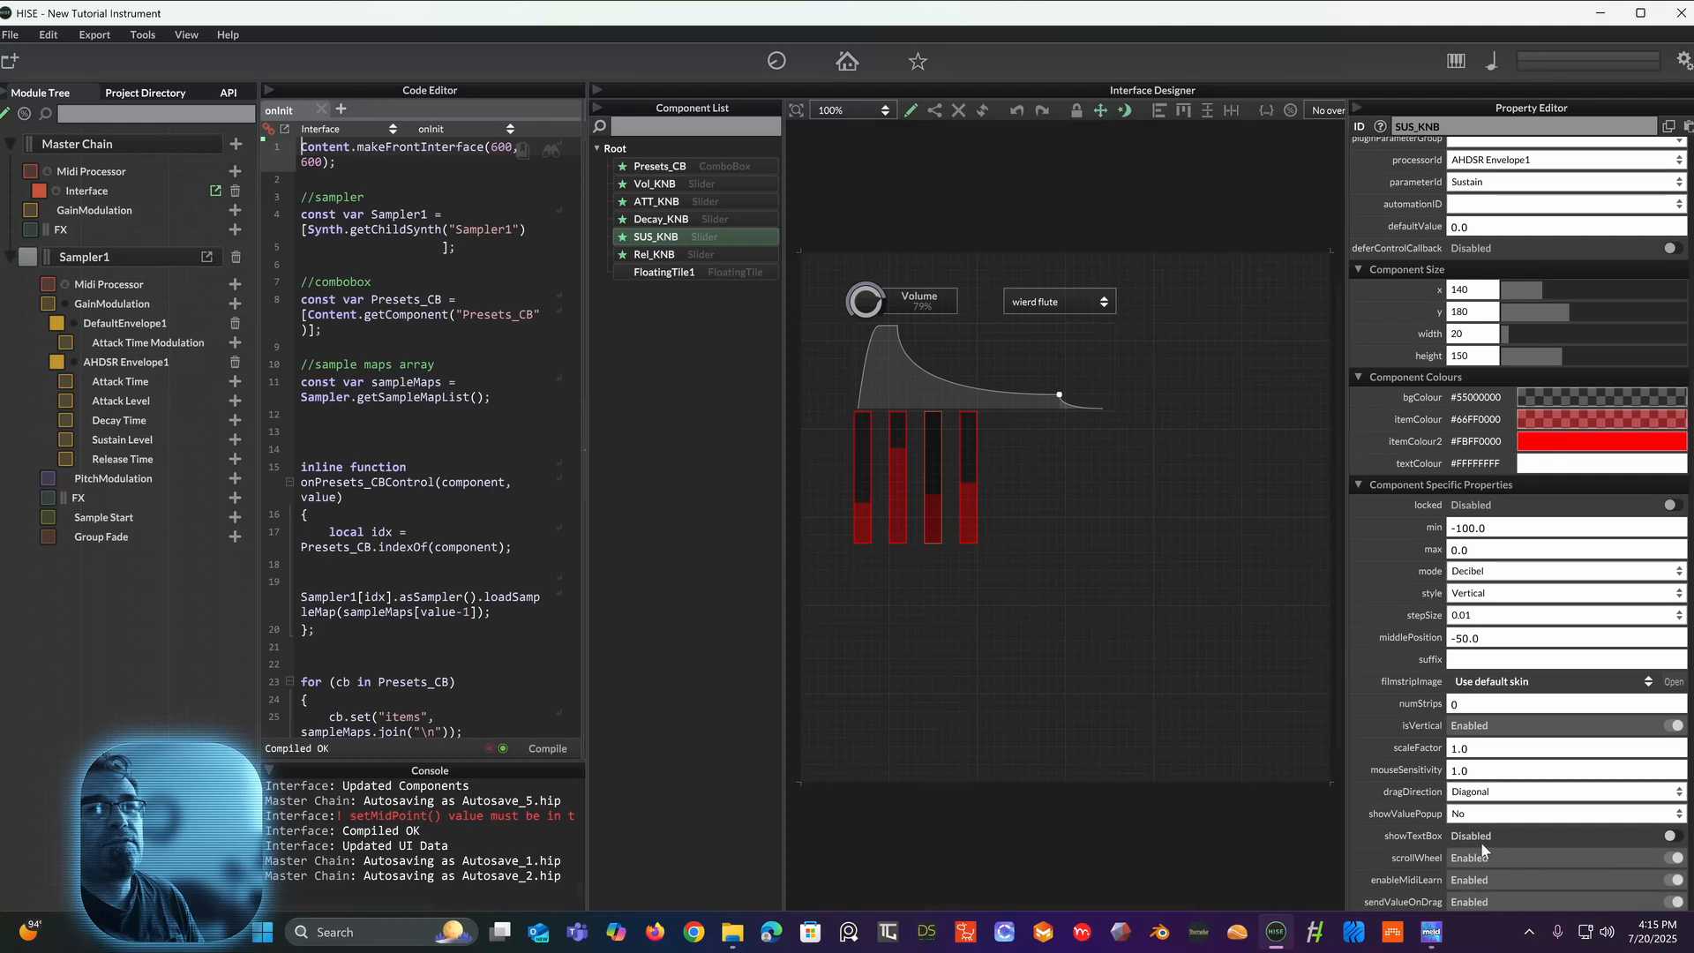
{"action": "left_click", "coordinate": [1493, 819]}
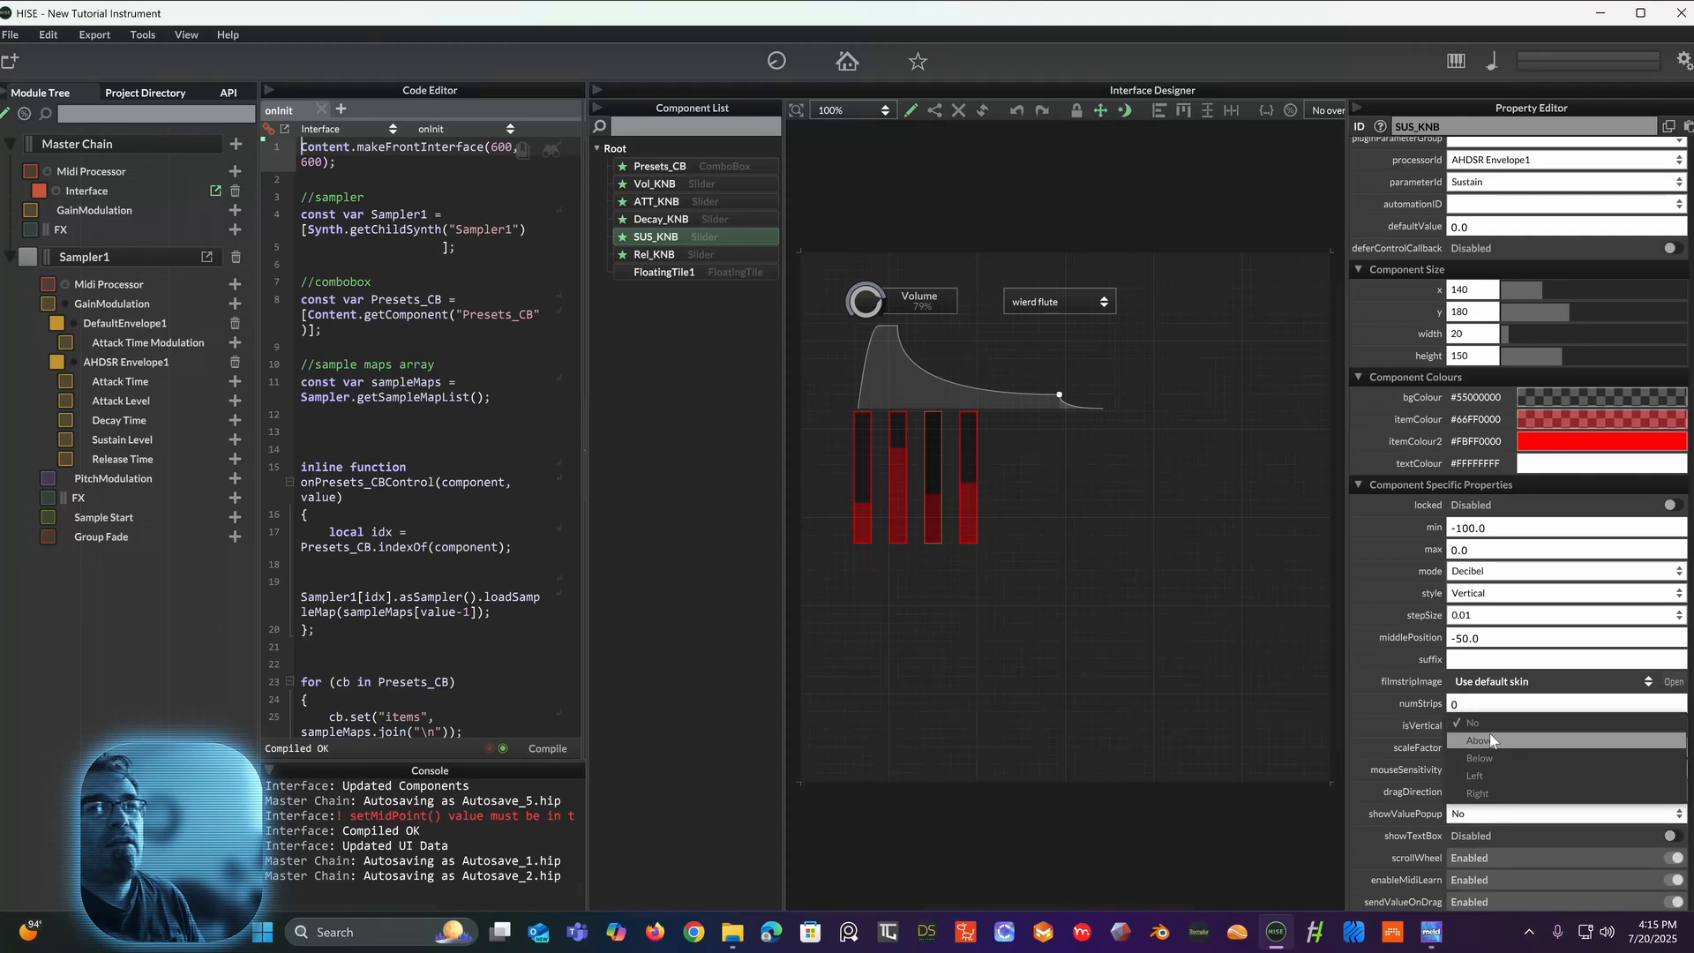
{"action": "left_click", "coordinate": [1488, 758]}
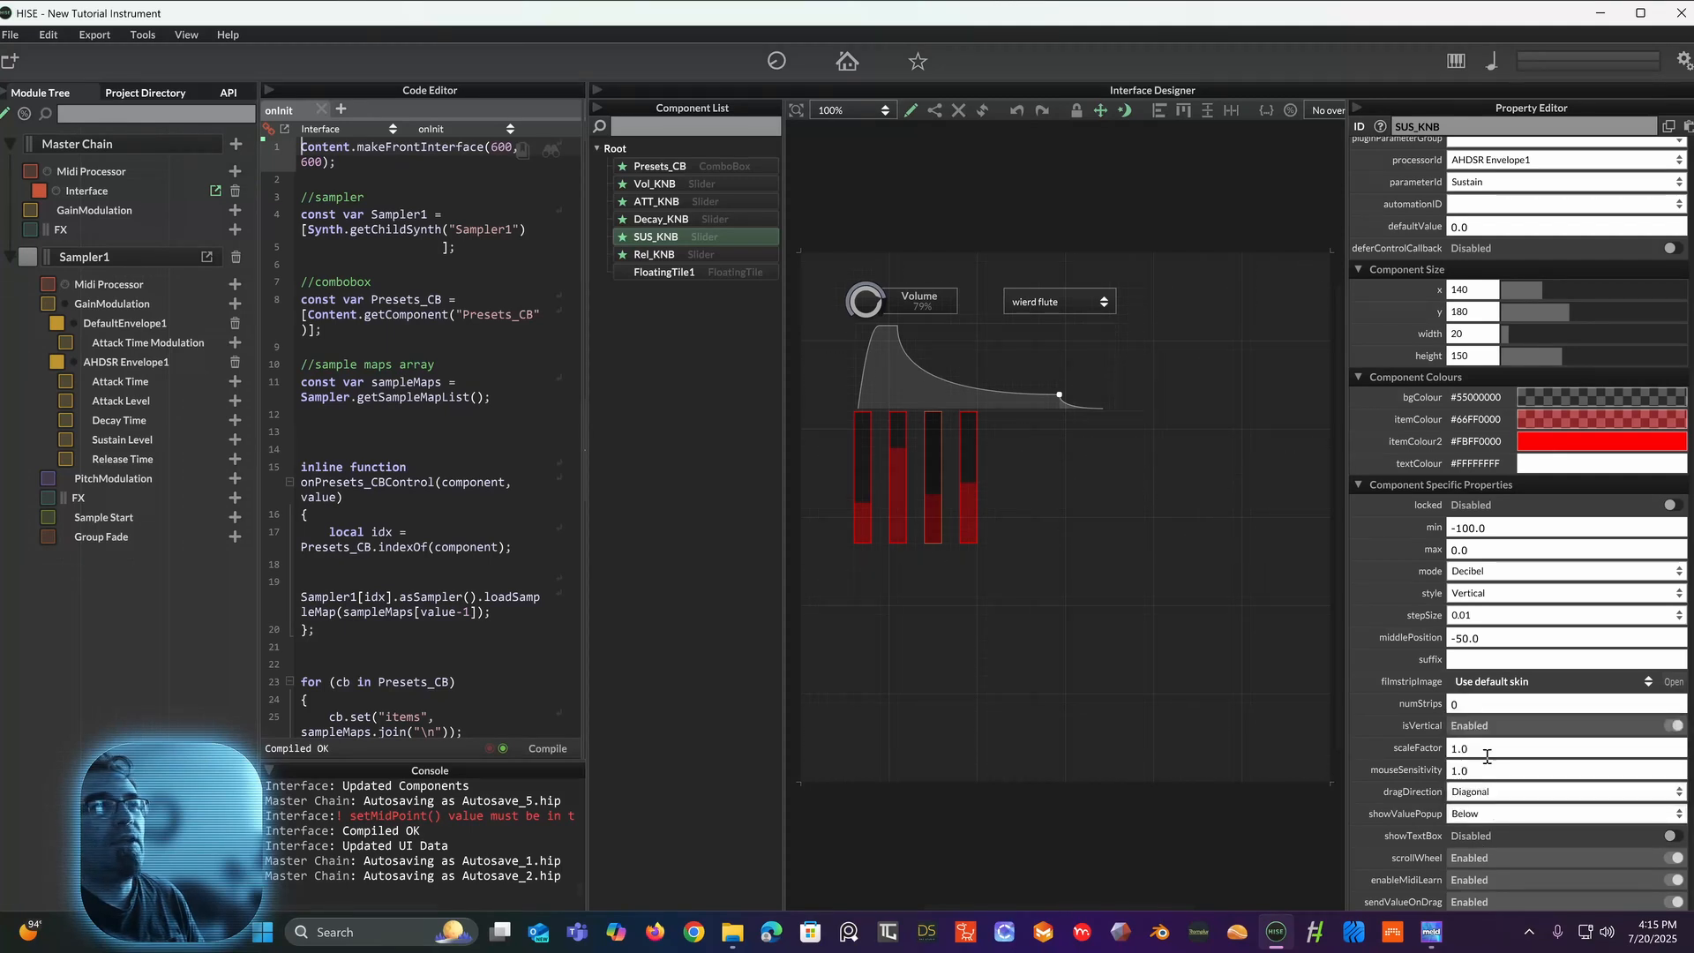
Step: Set the Release slider's showValuePopup to Below
{"action": "left_click", "coordinate": [971, 495]}
{"action": "scroll", "coordinate": [1553, 651], "scroll_direction": "down", "scroll_amount": 5}
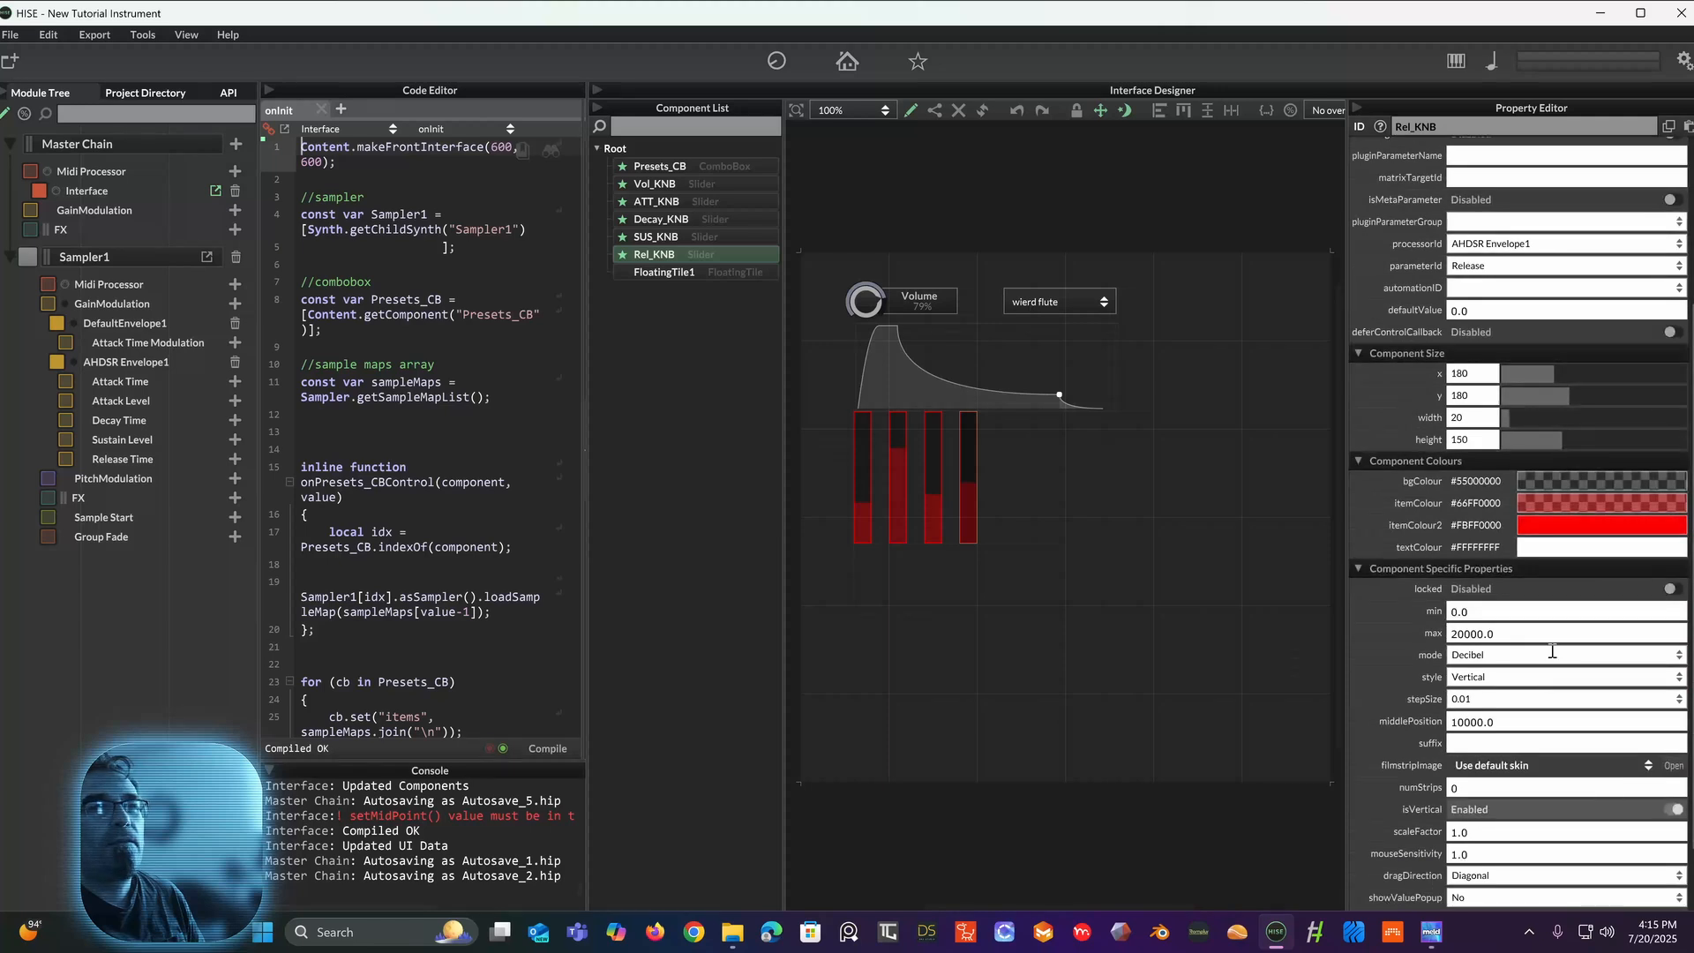
{"action": "scroll", "coordinate": [1553, 651], "scroll_direction": "down", "scroll_amount": 2}
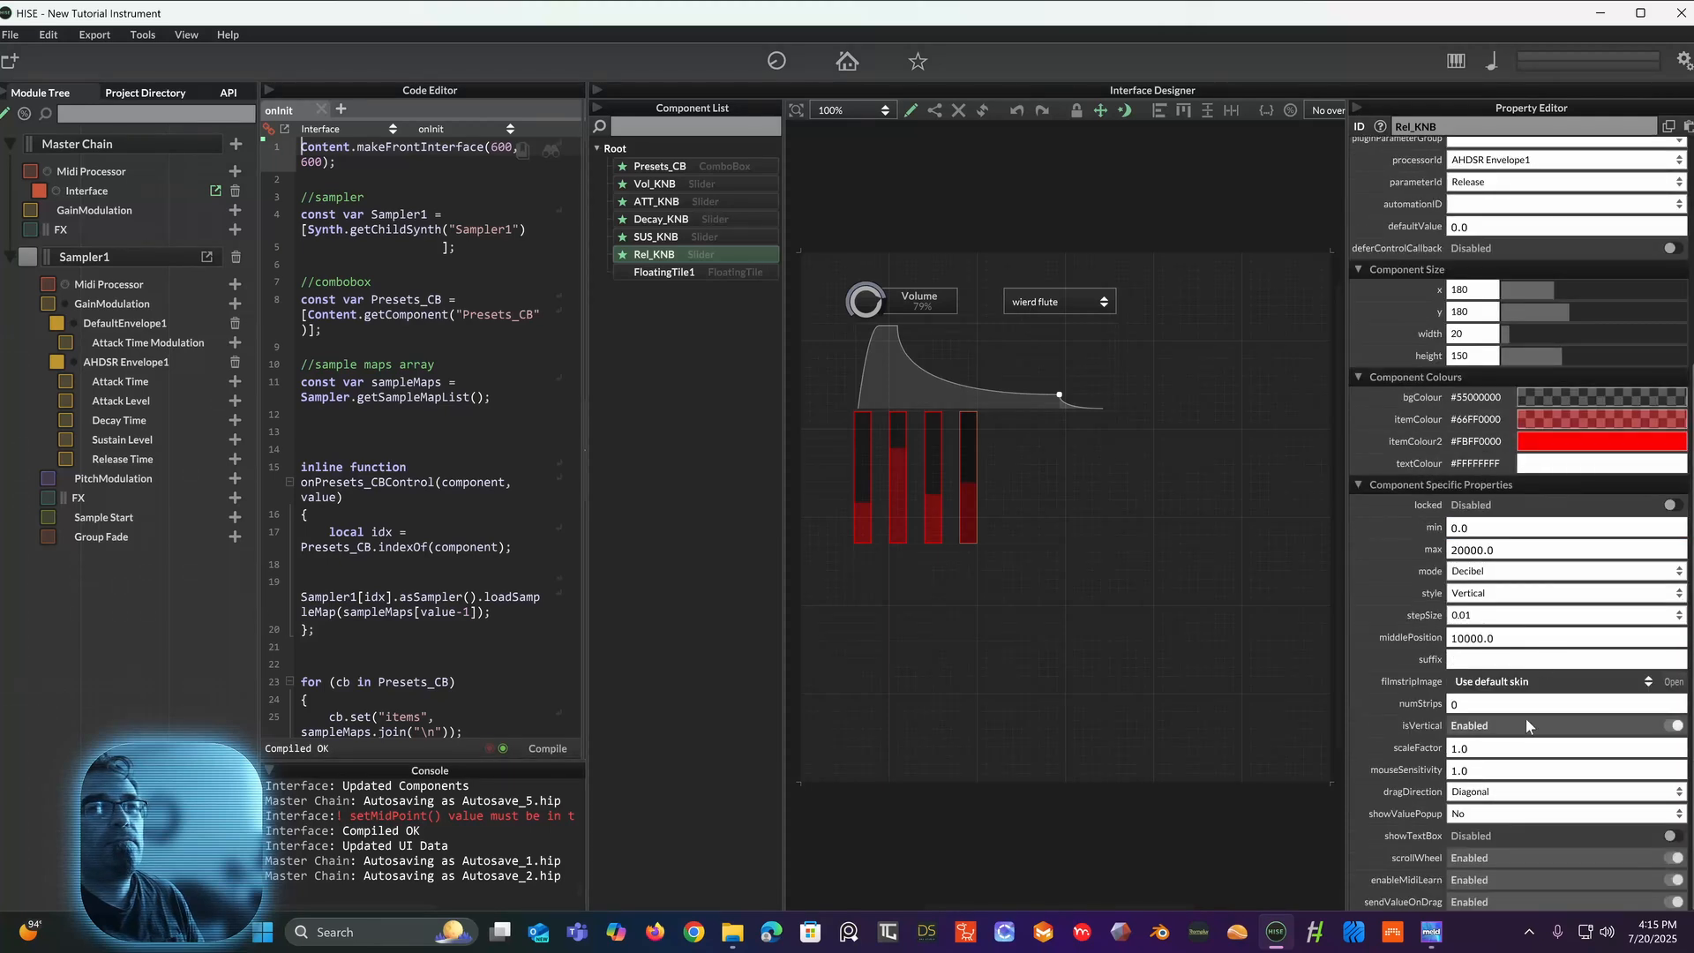
{"action": "left_click", "coordinate": [1506, 817]}
{"action": "left_click", "coordinate": [1513, 761]}
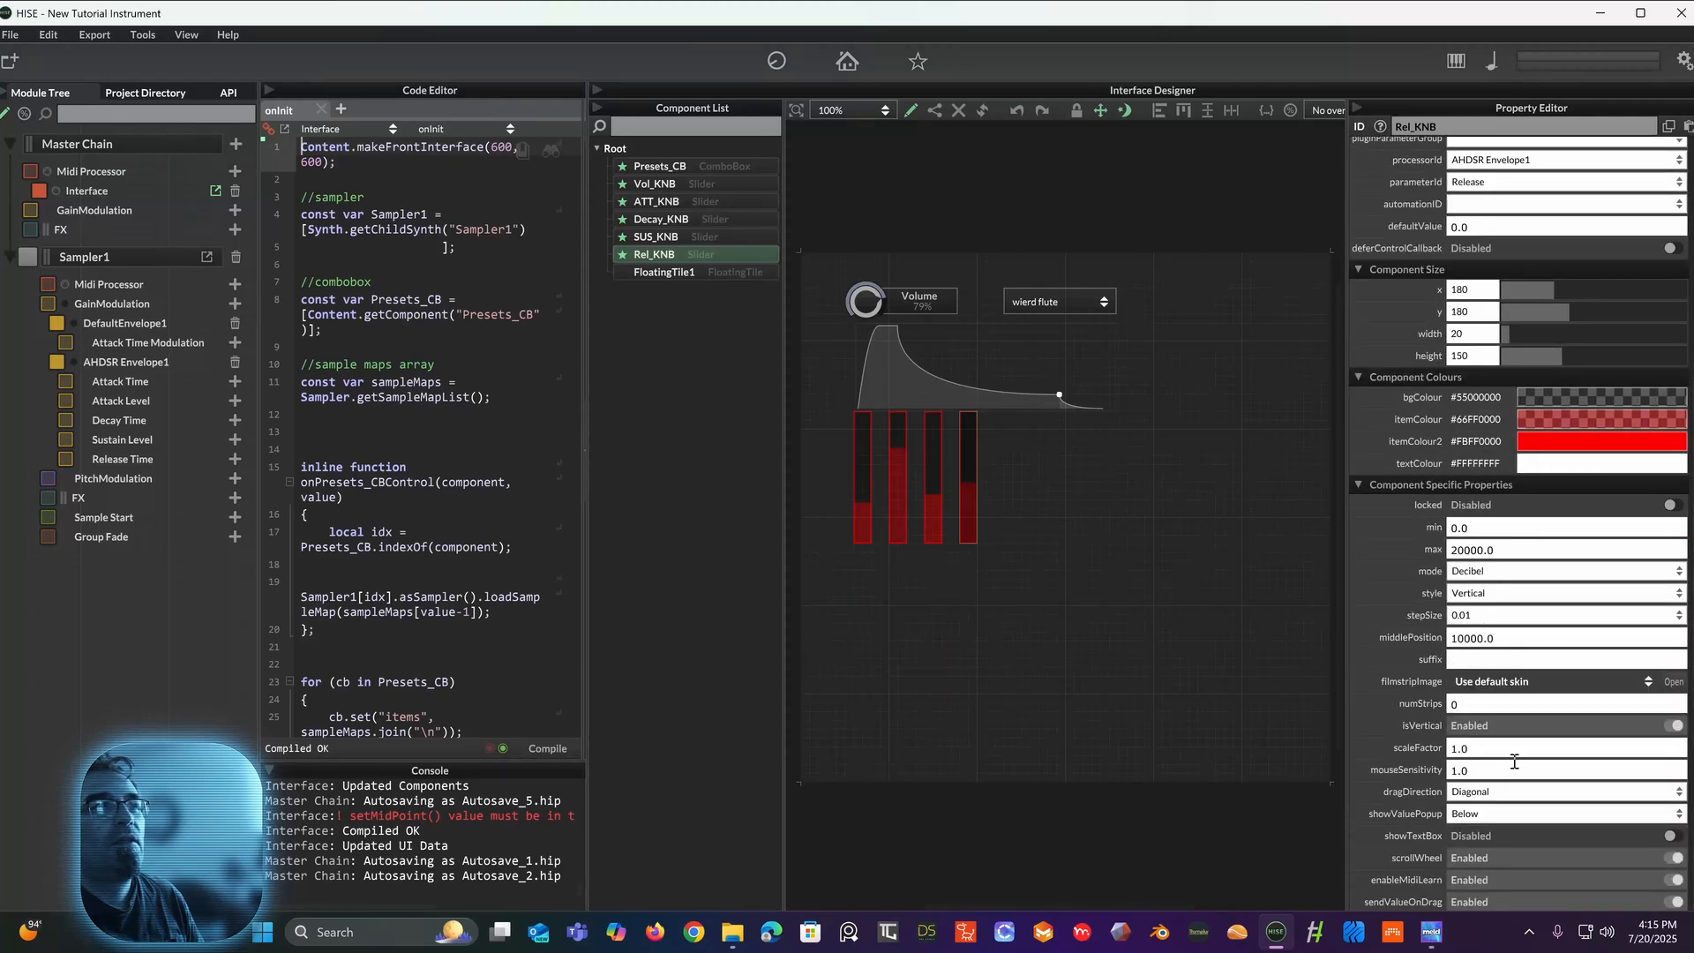
Step: Resize the envelope floating tile to 140 wide and 90 high so it matches the slider group's width
{"action": "left_click", "coordinate": [1117, 616]}
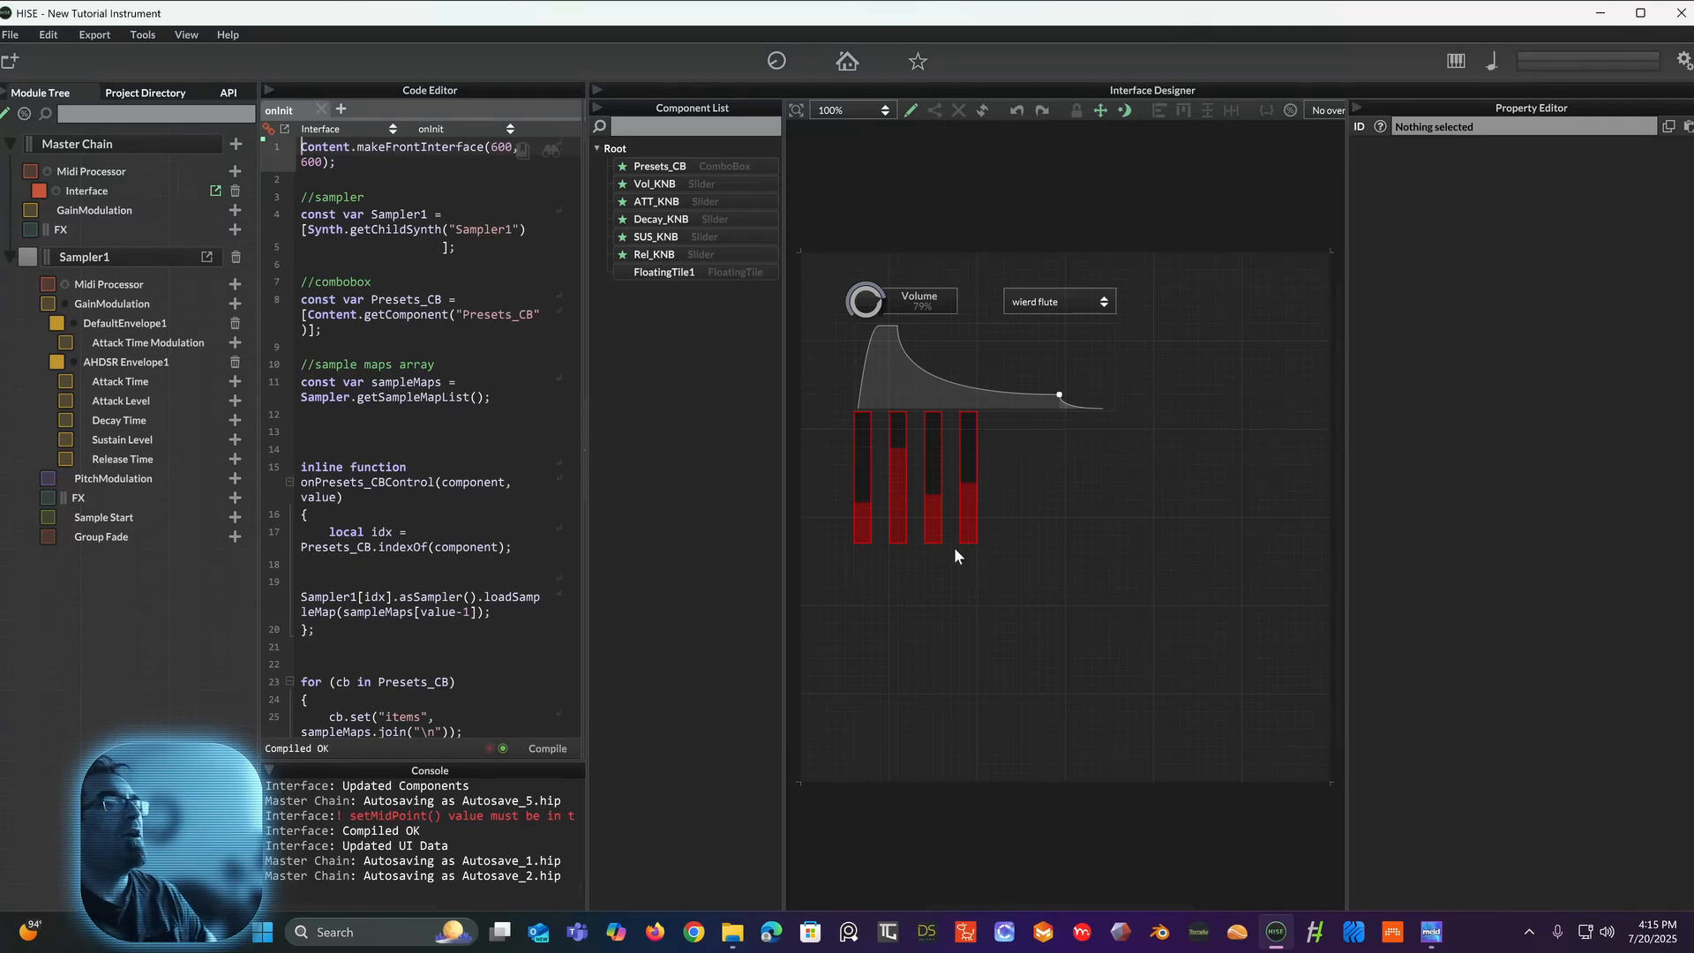
{"action": "left_click", "coordinate": [911, 372]}
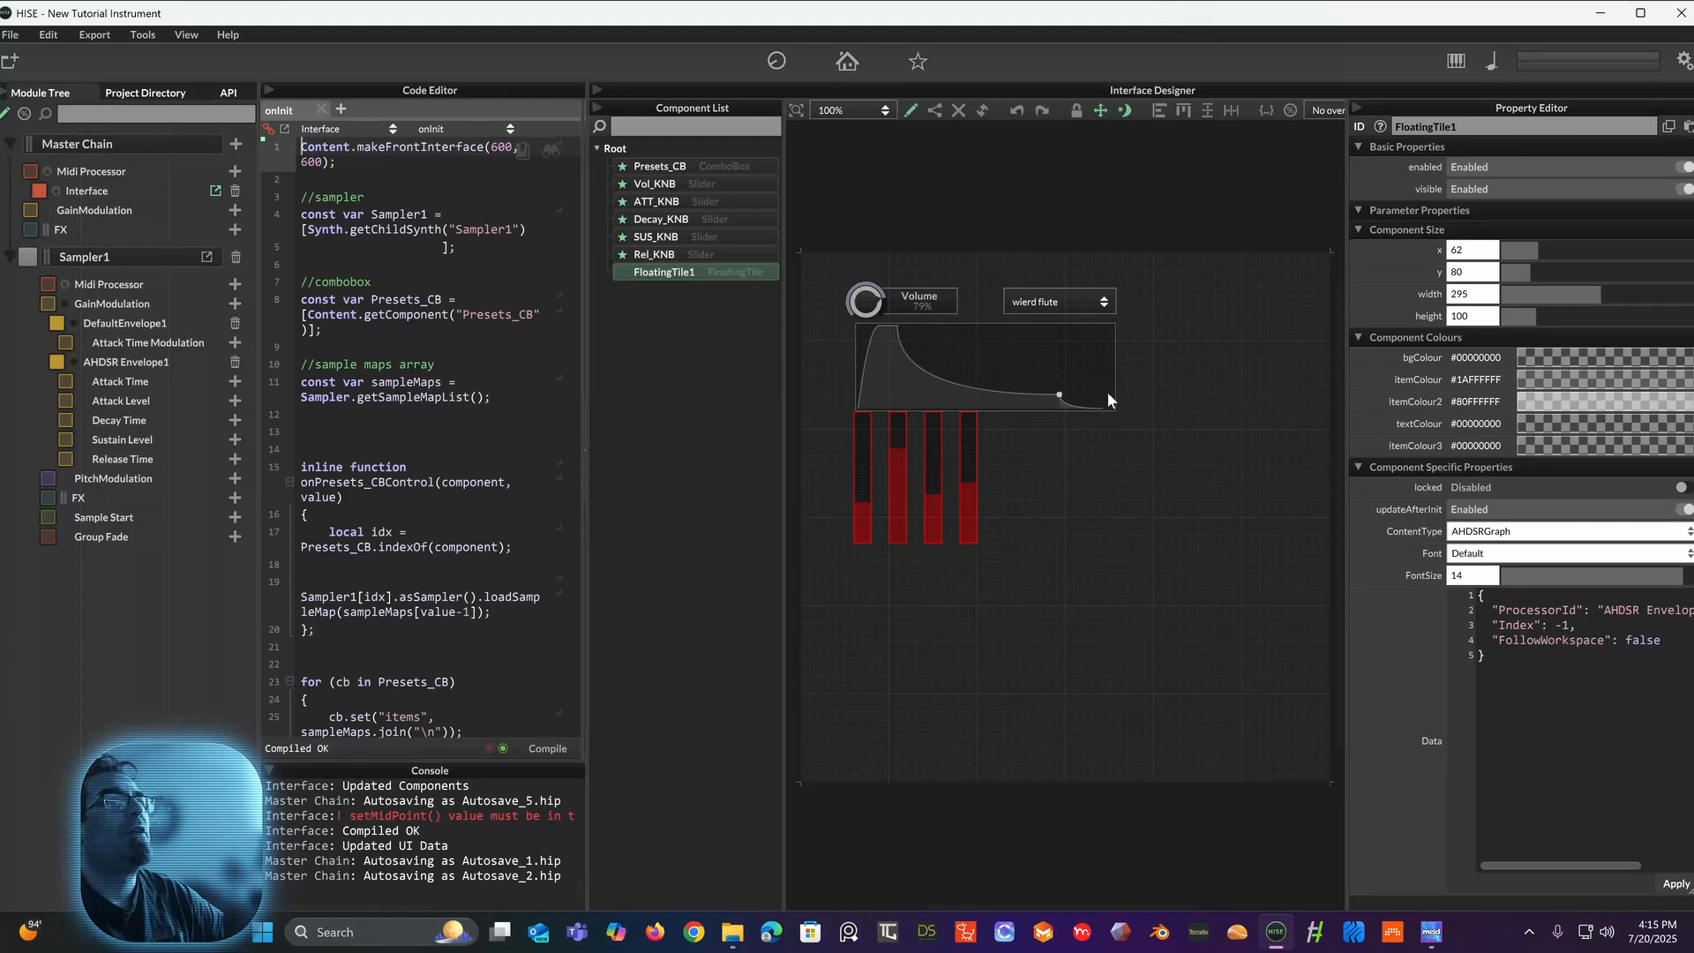
{"action": "left_click_drag", "start_coordinate": [1115, 409], "coordinate": [979, 404]}
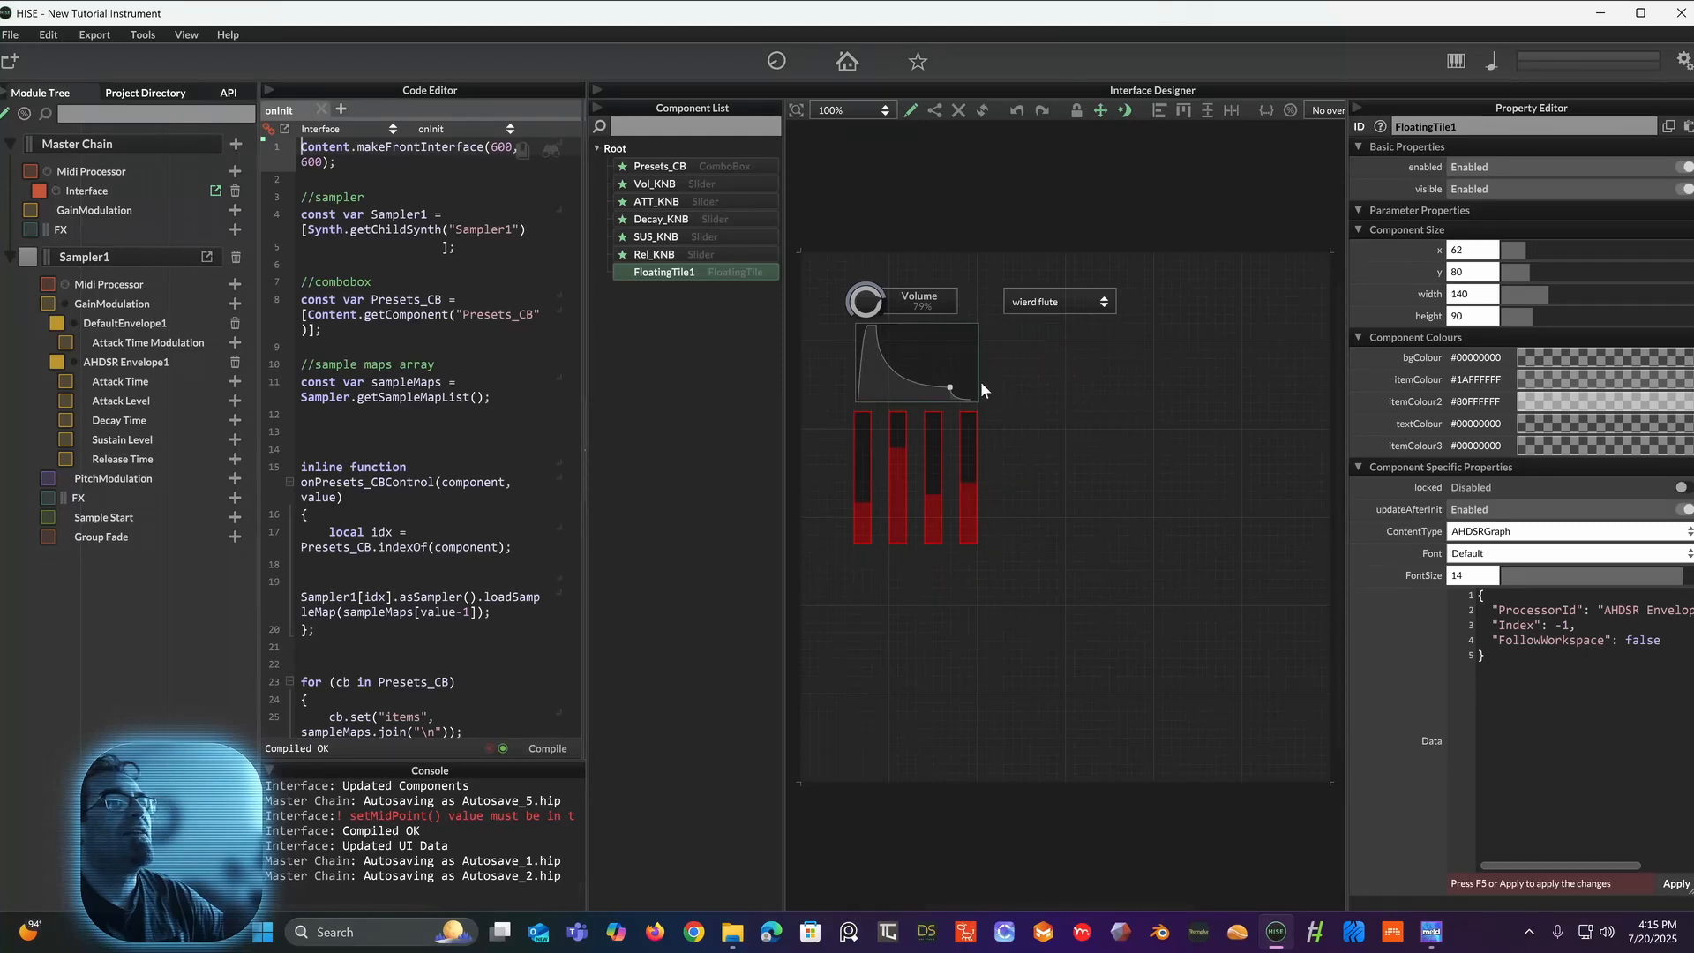
Step: Shorten the Release, Sustain, Decay and Attack sliders to a height of 100
{"action": "left_click", "coordinate": [968, 495]}
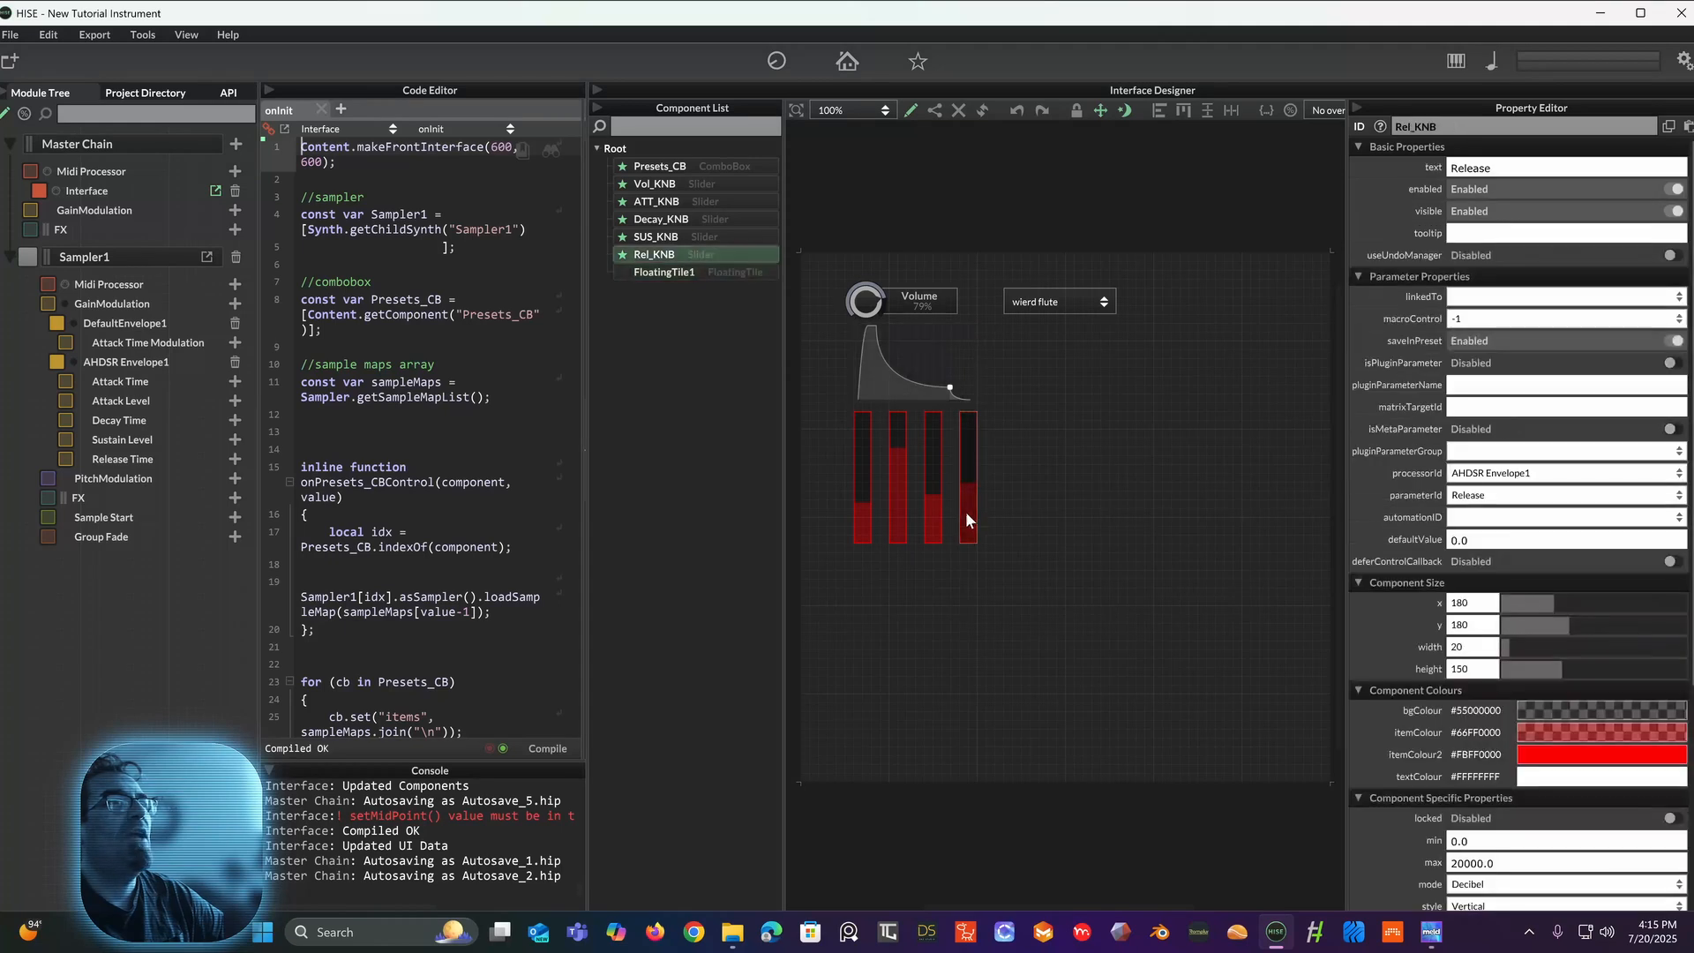
{"action": "left_click_drag", "start_coordinate": [966, 540], "coordinate": [966, 499]}
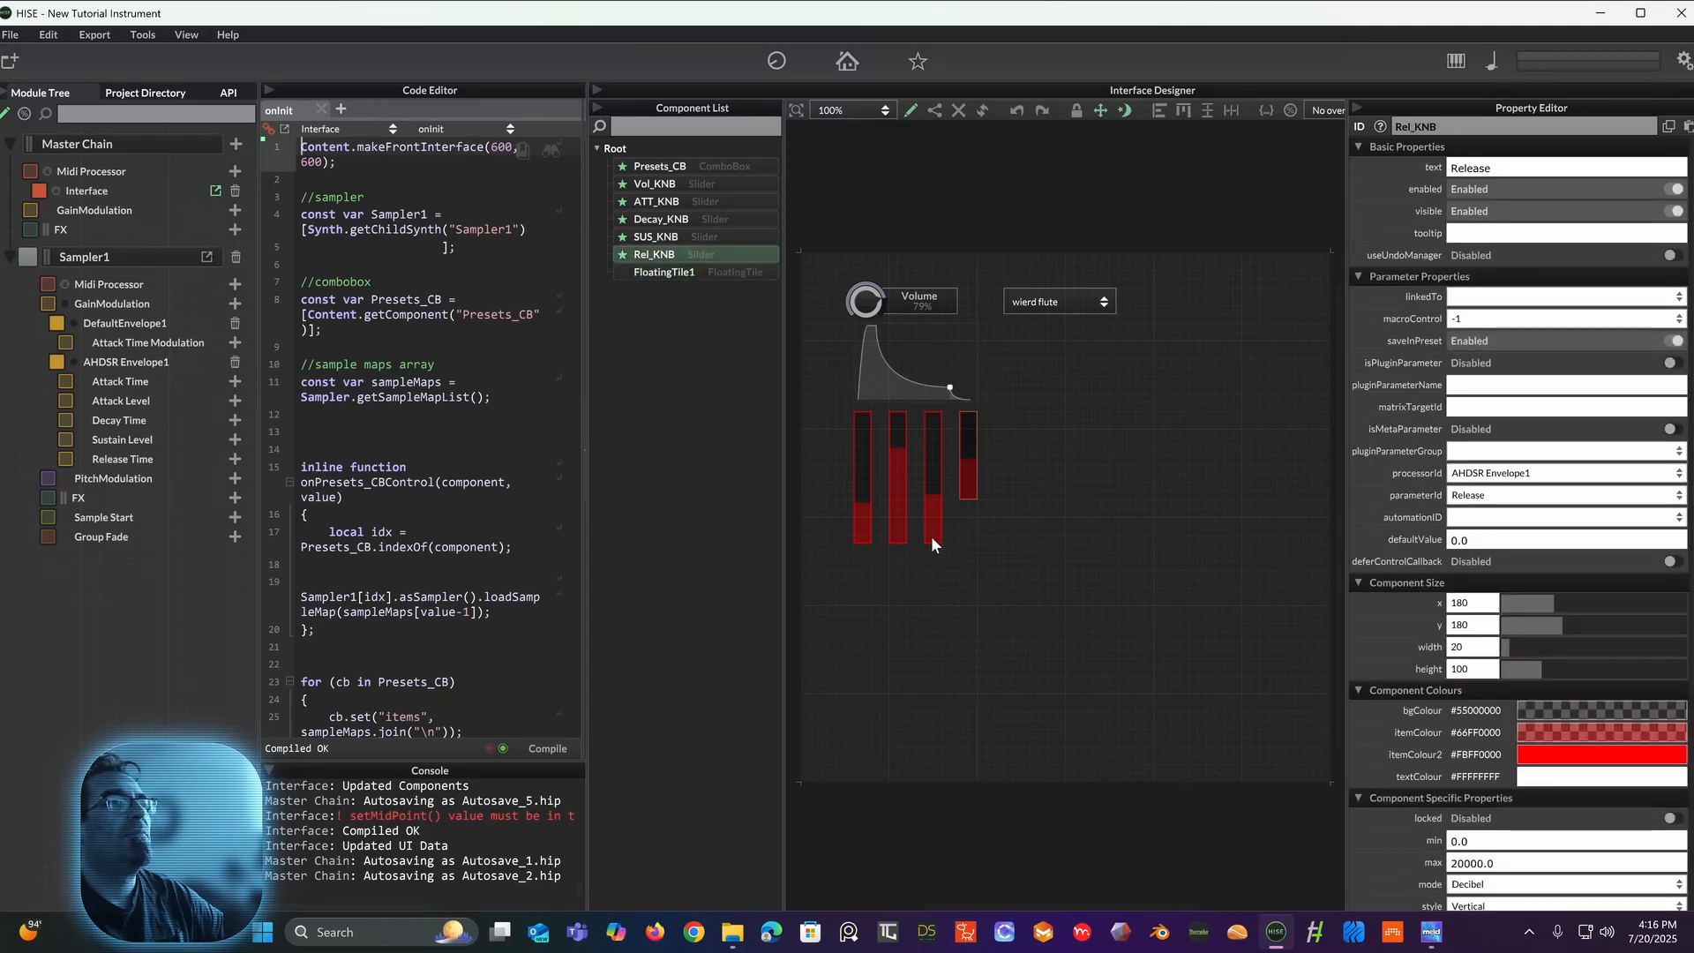
{"action": "left_click", "coordinate": [932, 540]}
{"action": "left_click_drag", "start_coordinate": [932, 542], "coordinate": [940, 501]}
{"action": "left_click", "coordinate": [898, 515]}
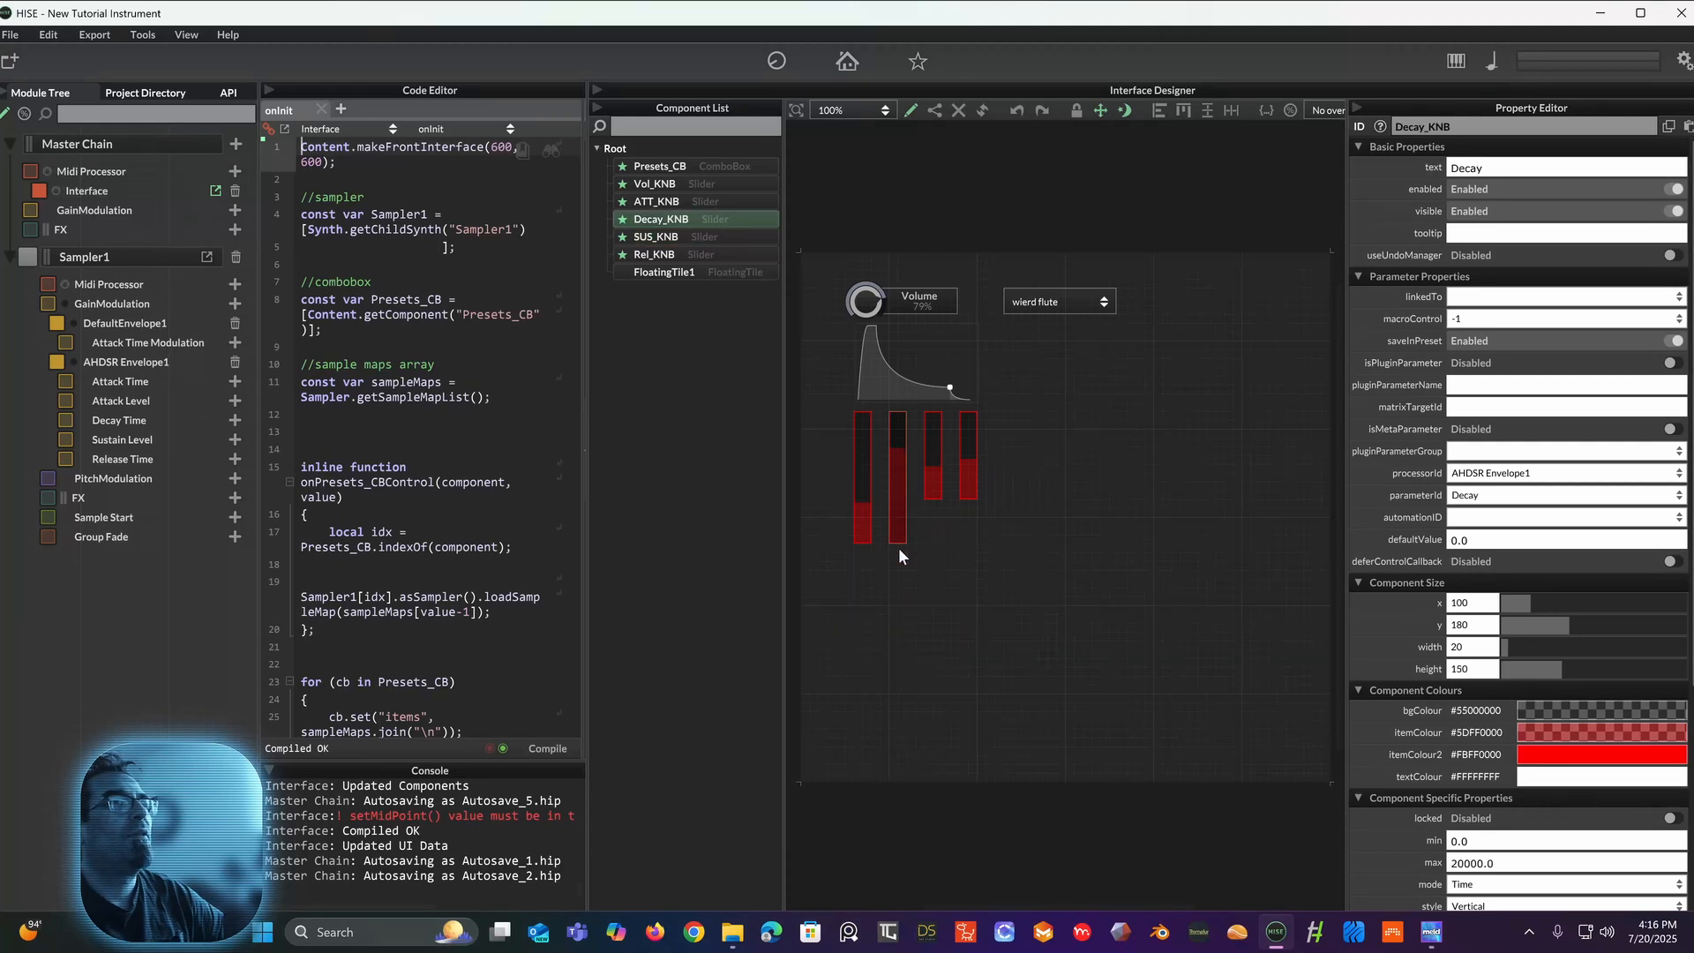
{"action": "left_click_drag", "start_coordinate": [899, 535], "coordinate": [870, 501]}
{"action": "left_click", "coordinate": [864, 517]}
Step: Move the envelope floating tile to x 60, y 130 and reduce its height so it ends just above the sliders
{"action": "left_click", "coordinate": [891, 371]}
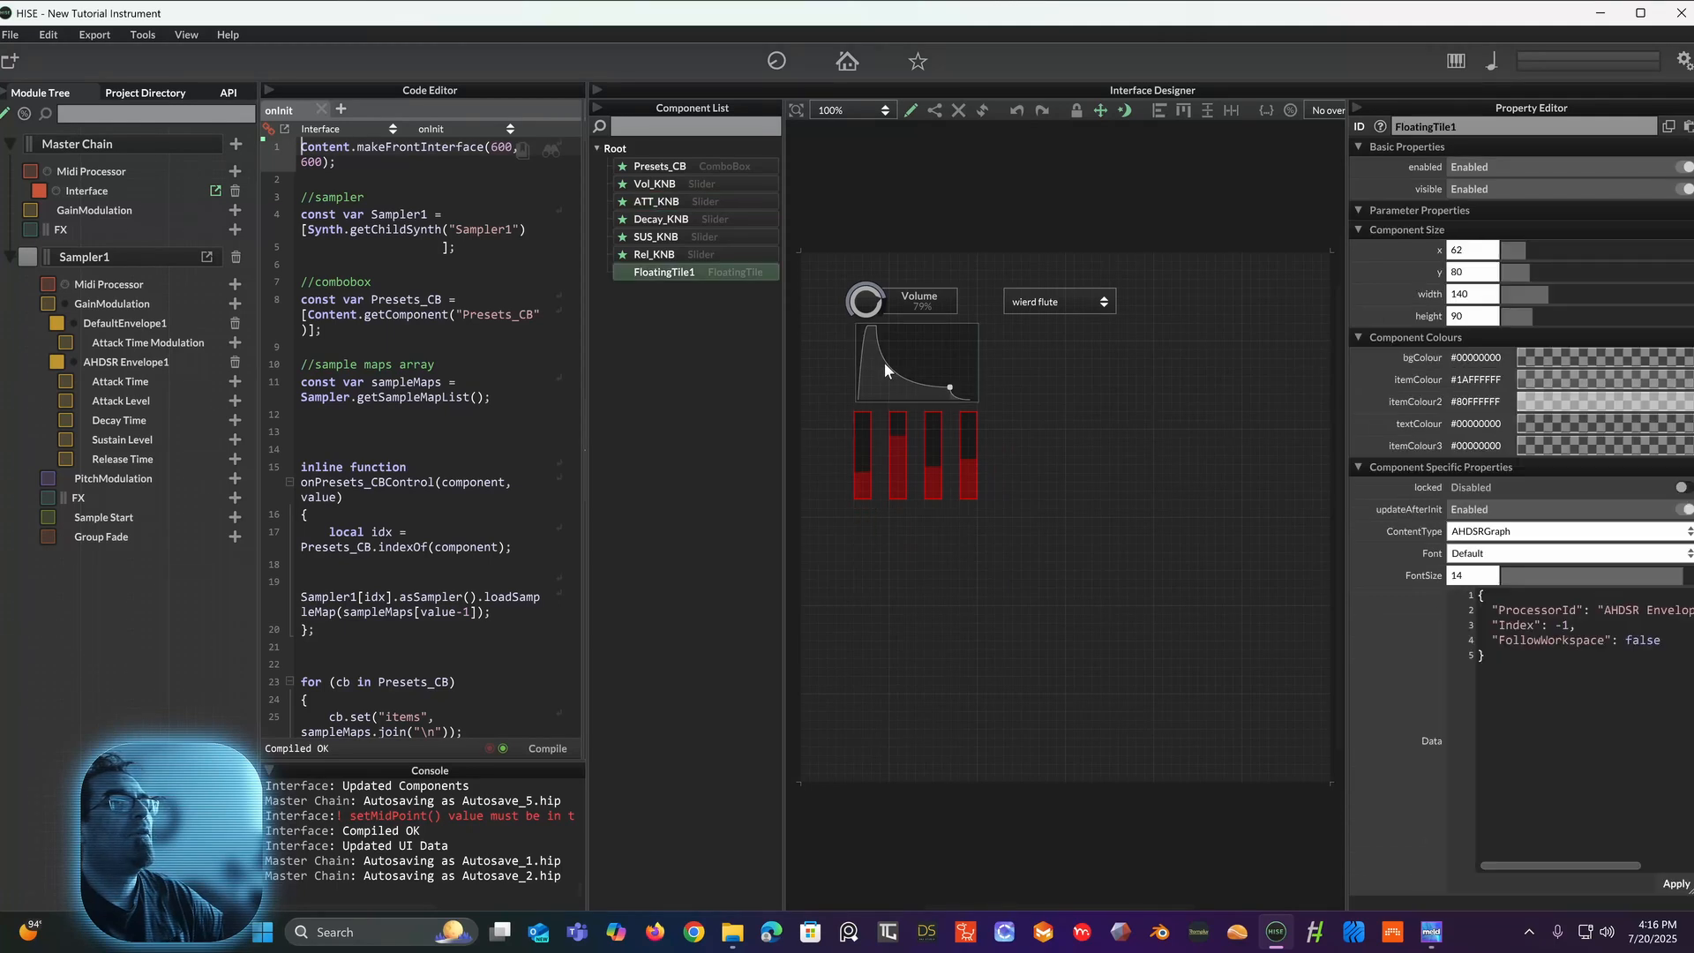
{"action": "left_click_drag", "start_coordinate": [898, 336], "coordinate": [891, 381]}
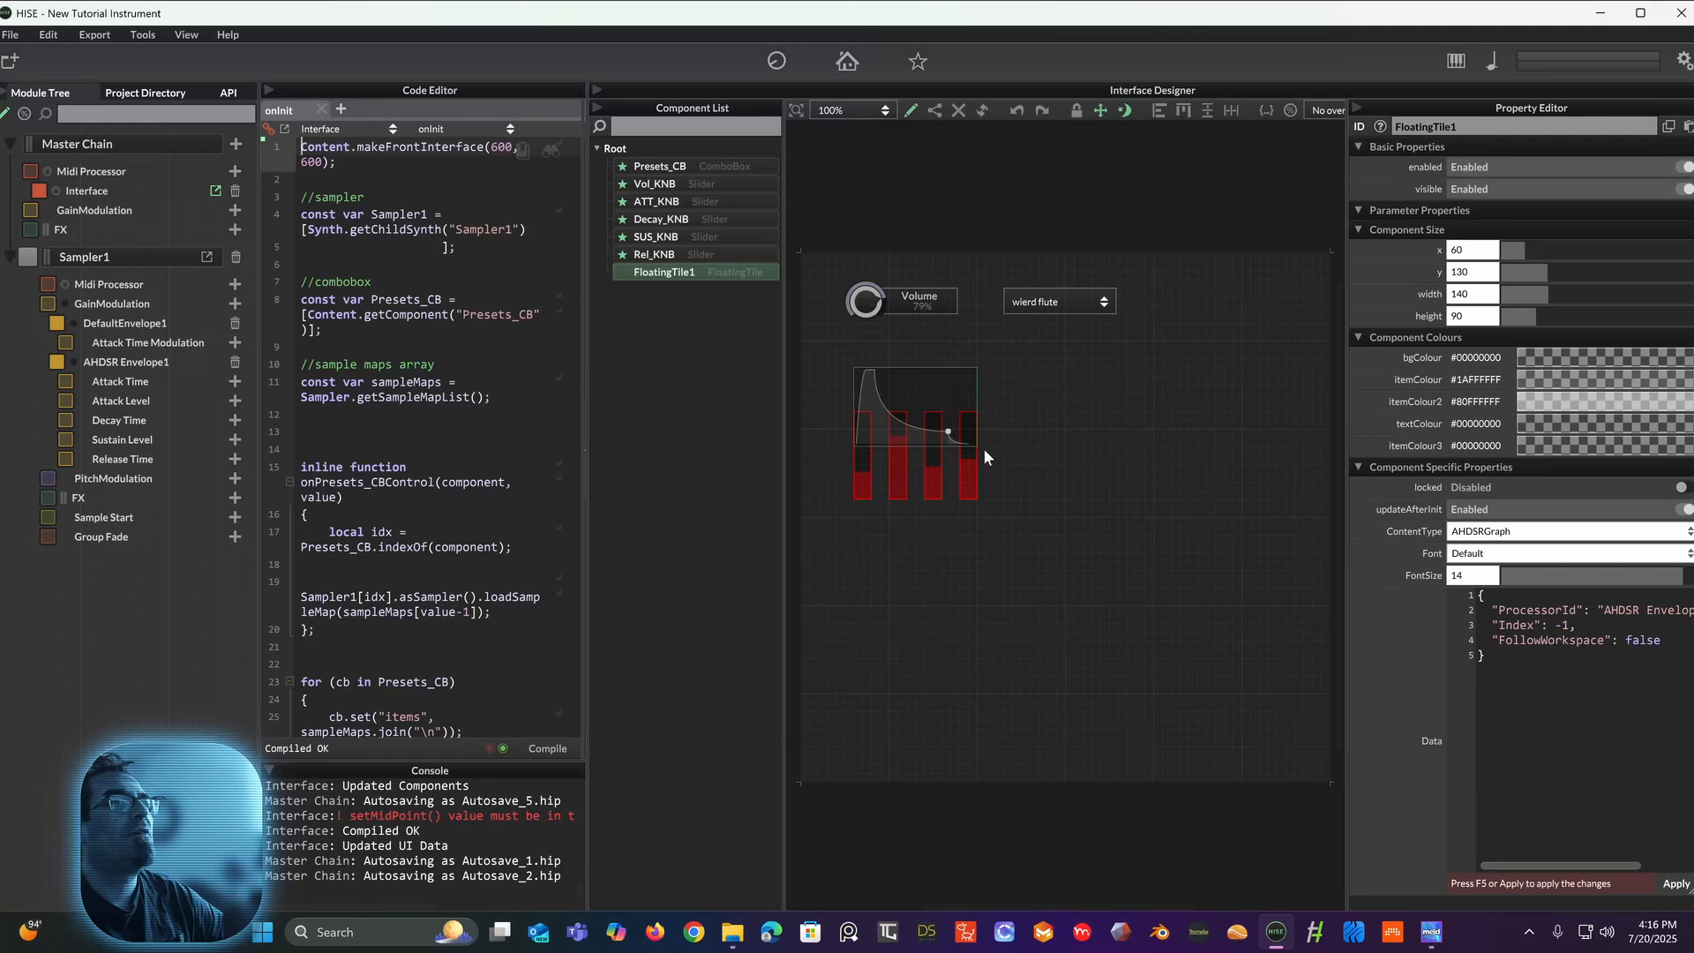
{"action": "left_click_drag", "start_coordinate": [980, 447], "coordinate": [973, 404]}
{"action": "left_click", "coordinate": [1043, 404]}
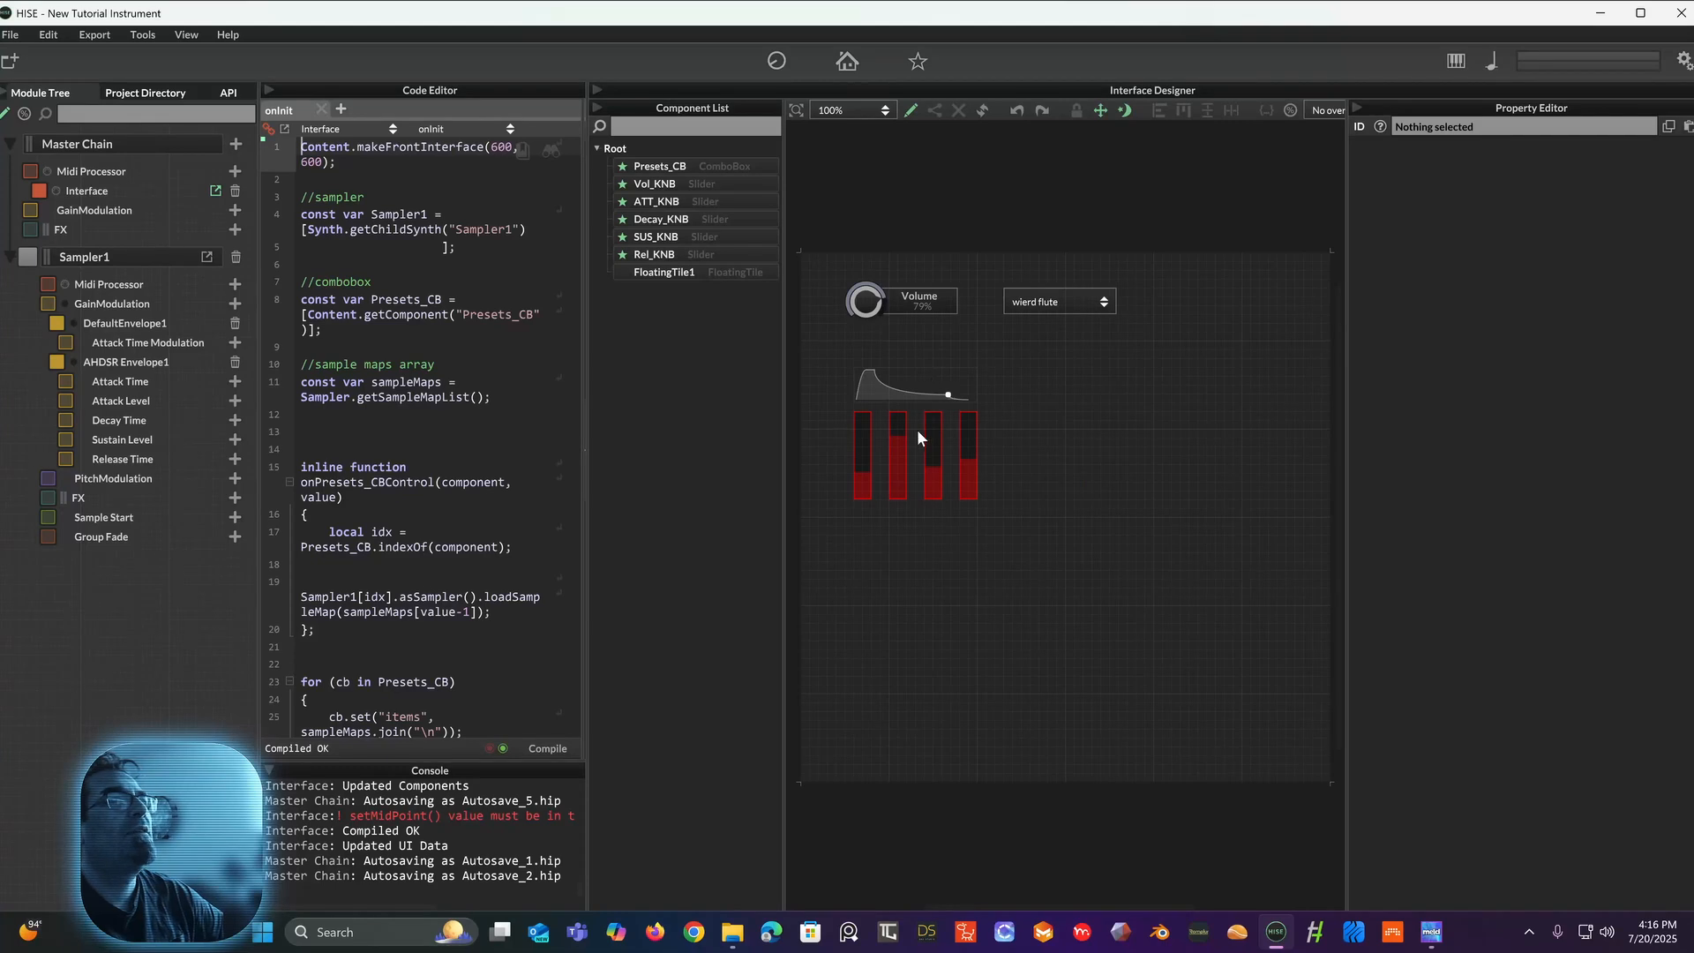
Step: Add a new Label below the Attack slider at x 60, y 290 and shrink it to 20 by 20
{"action": "right_click", "coordinate": [870, 531]}
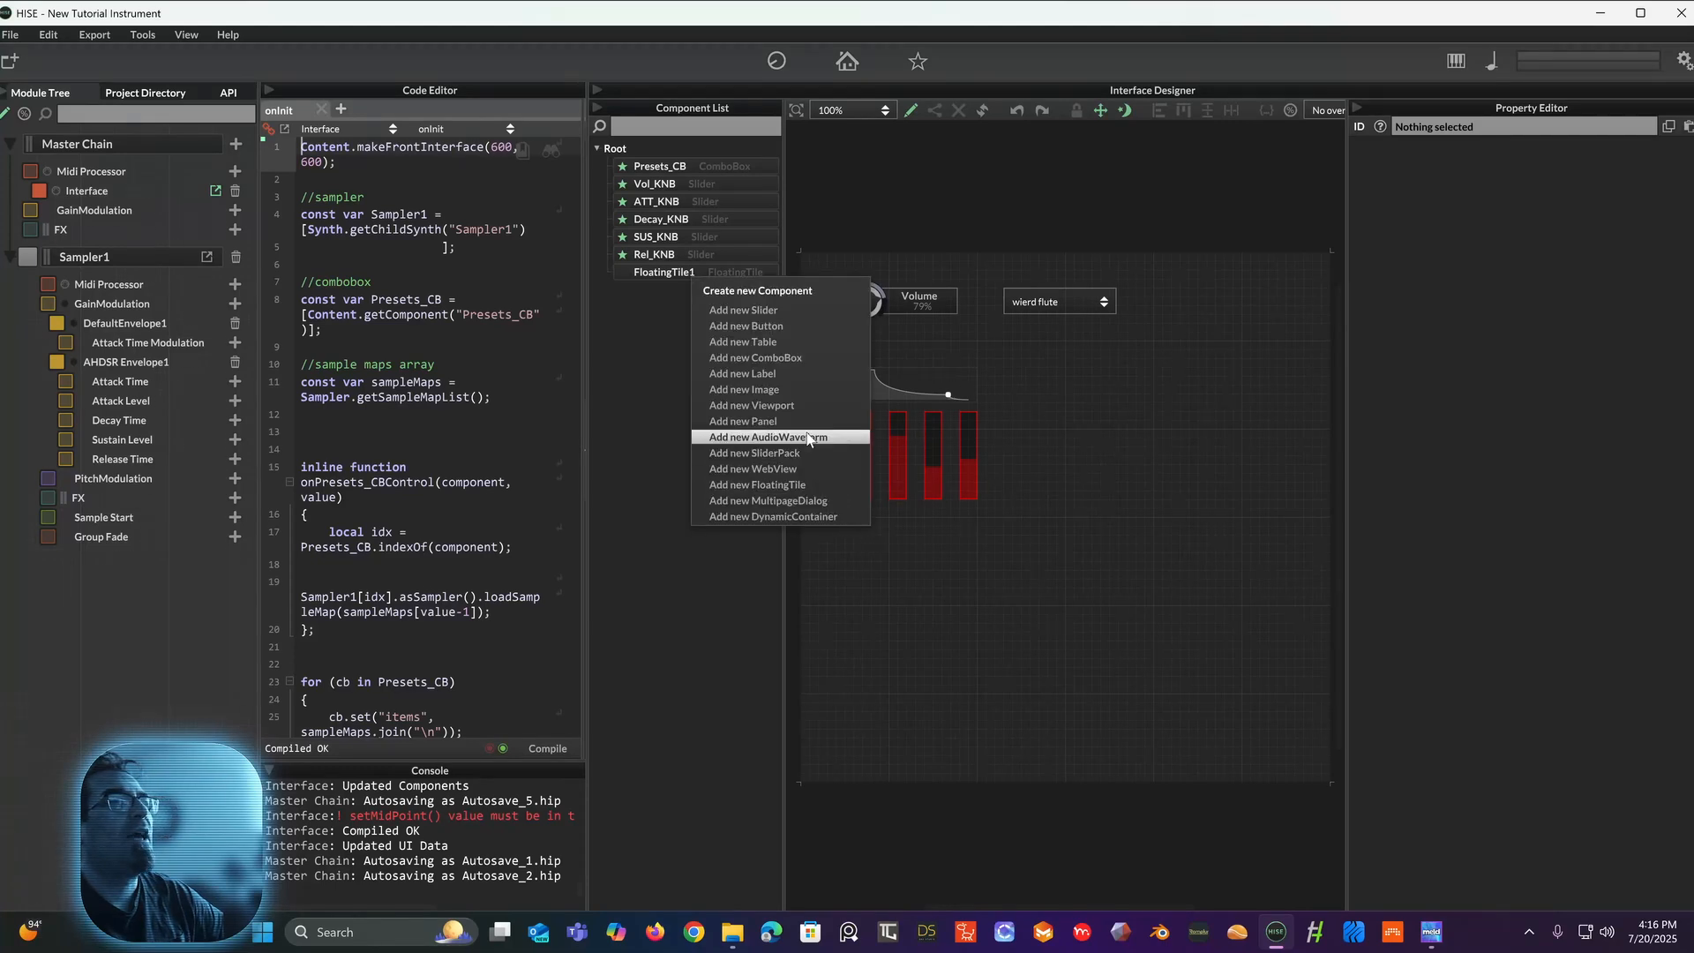
{"action": "left_click", "coordinate": [761, 374]}
{"action": "left_click_drag", "start_coordinate": [903, 533], "coordinate": [895, 522]}
{"action": "scroll", "coordinate": [877, 532], "scroll_direction": "up", "scroll_amount": 2}
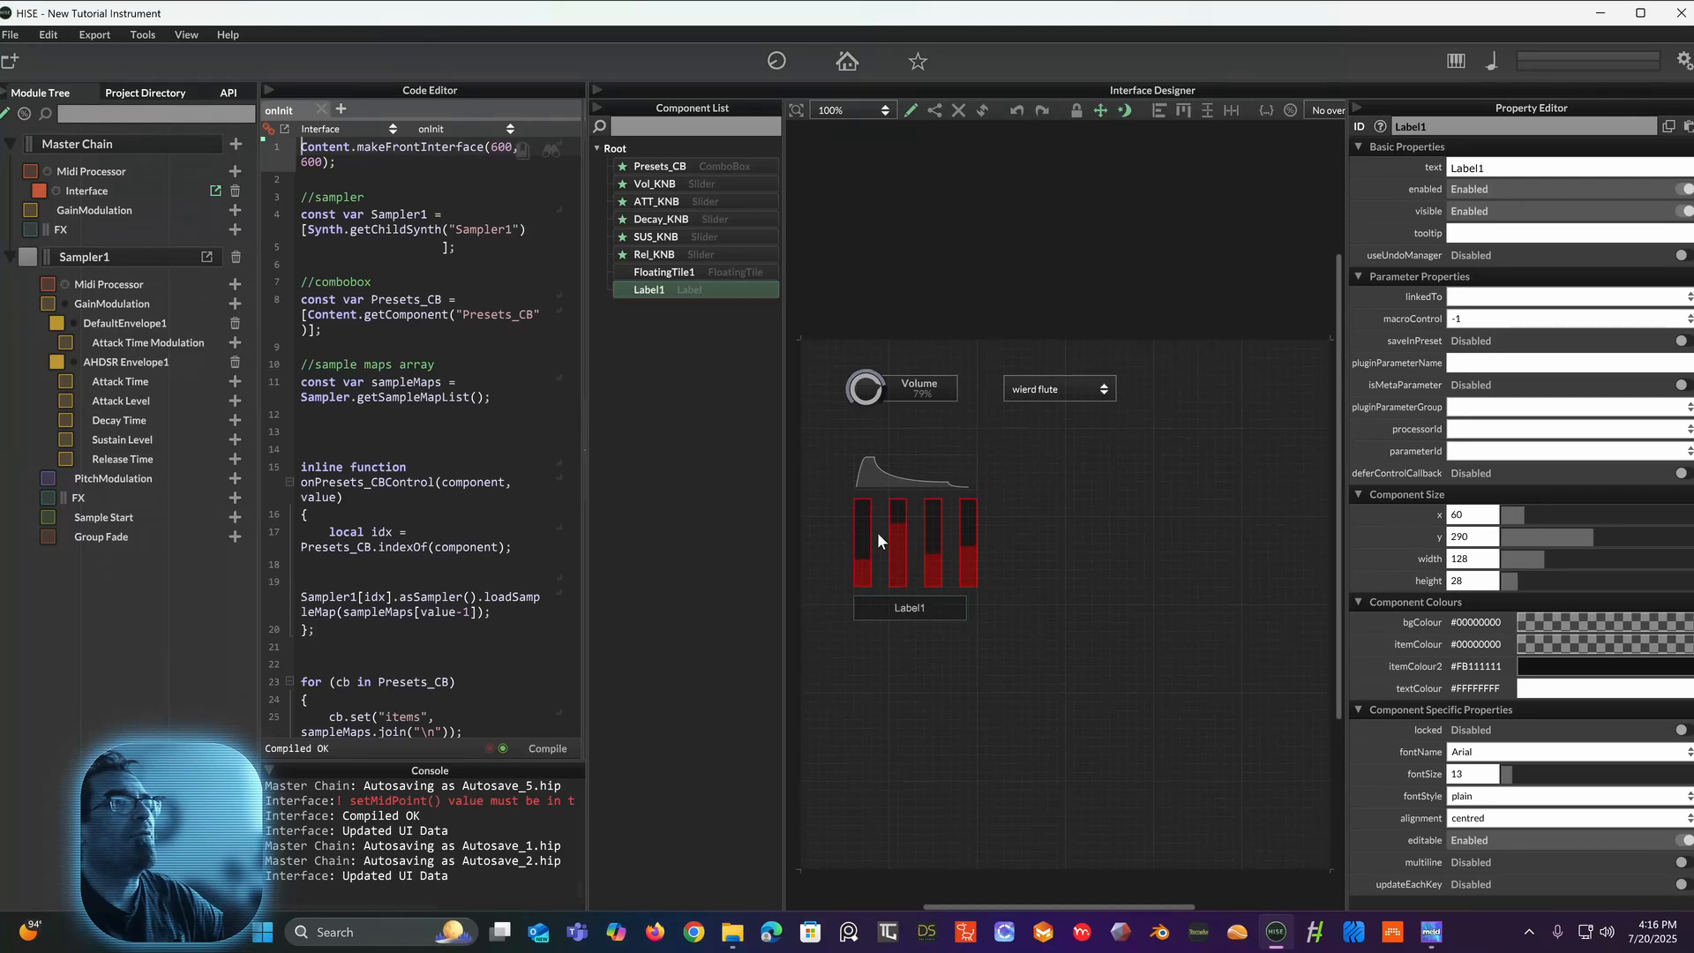
{"action": "left_click_drag", "start_coordinate": [962, 618], "coordinate": [877, 620]}
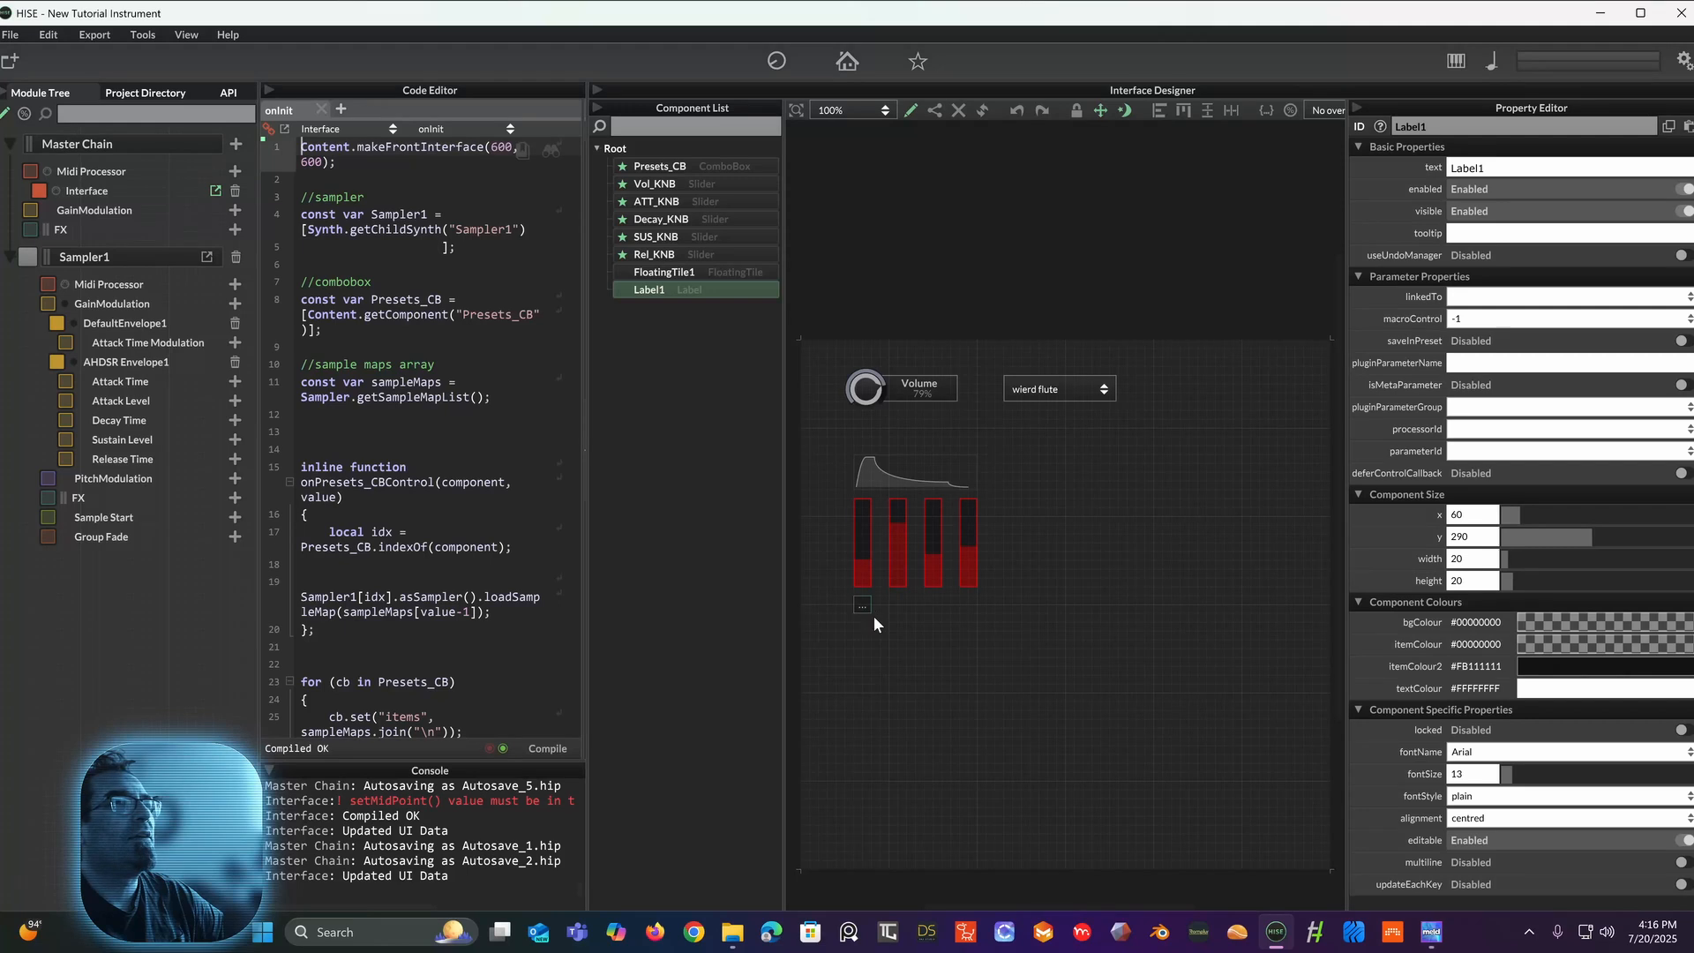
{"action": "scroll", "coordinate": [856, 605], "scroll_direction": "down", "scroll_amount": 2}
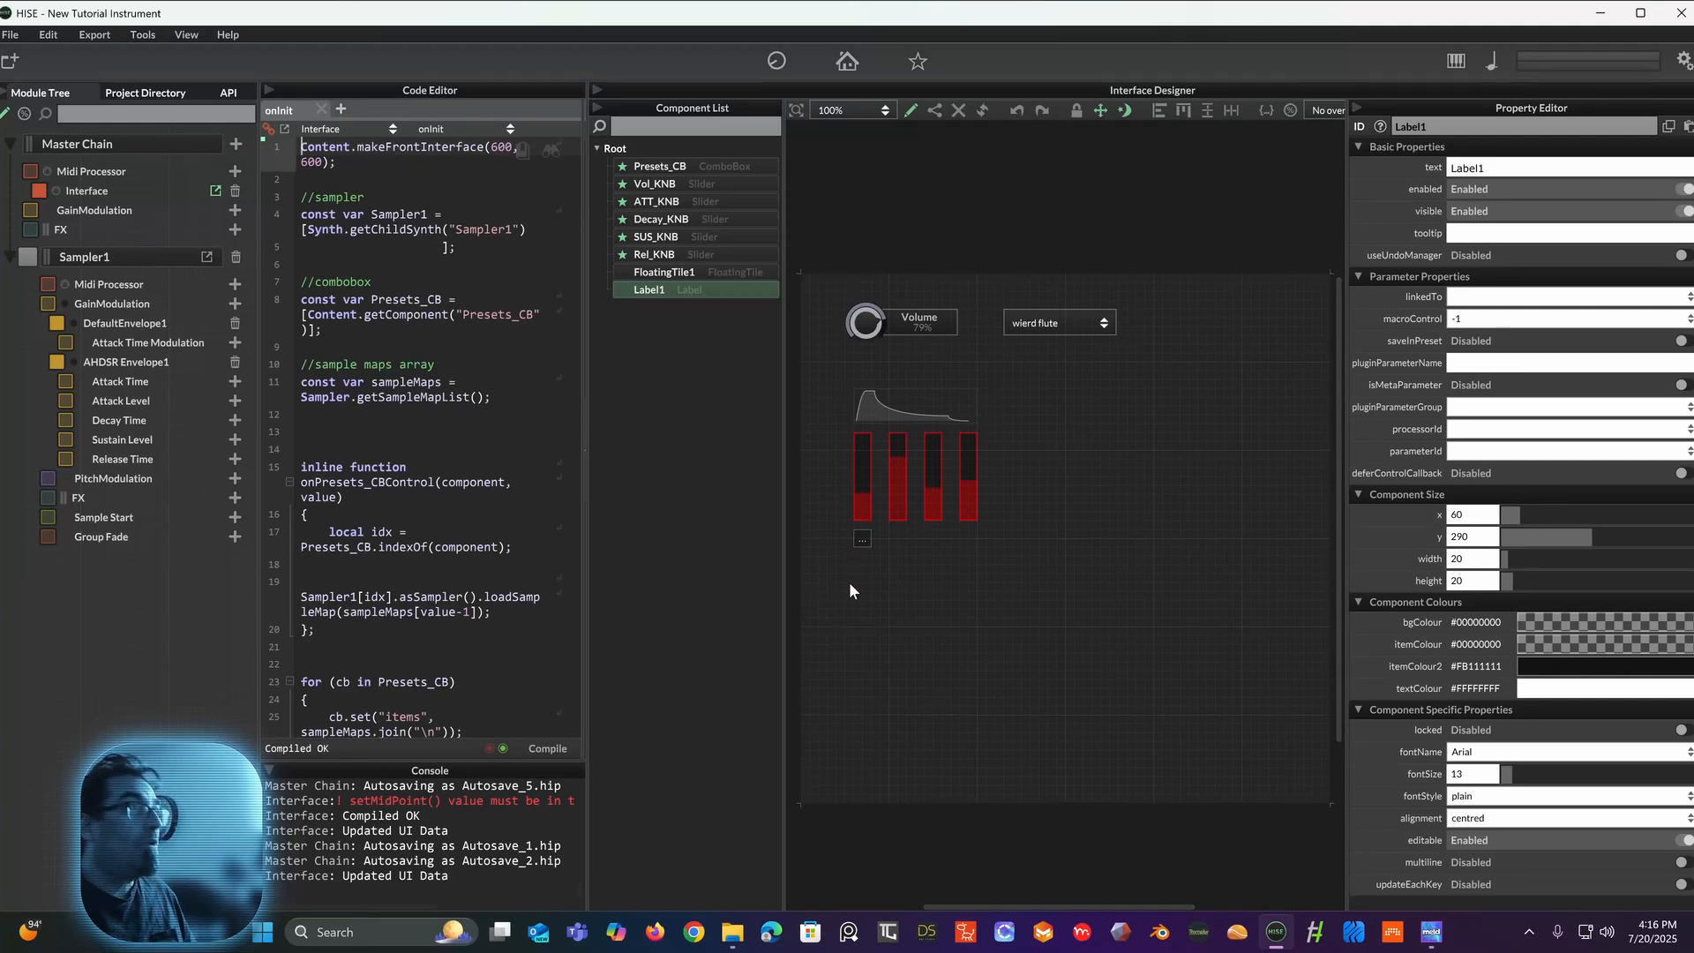
{"action": "scroll", "coordinate": [849, 580], "scroll_direction": "up", "scroll_amount": 4}
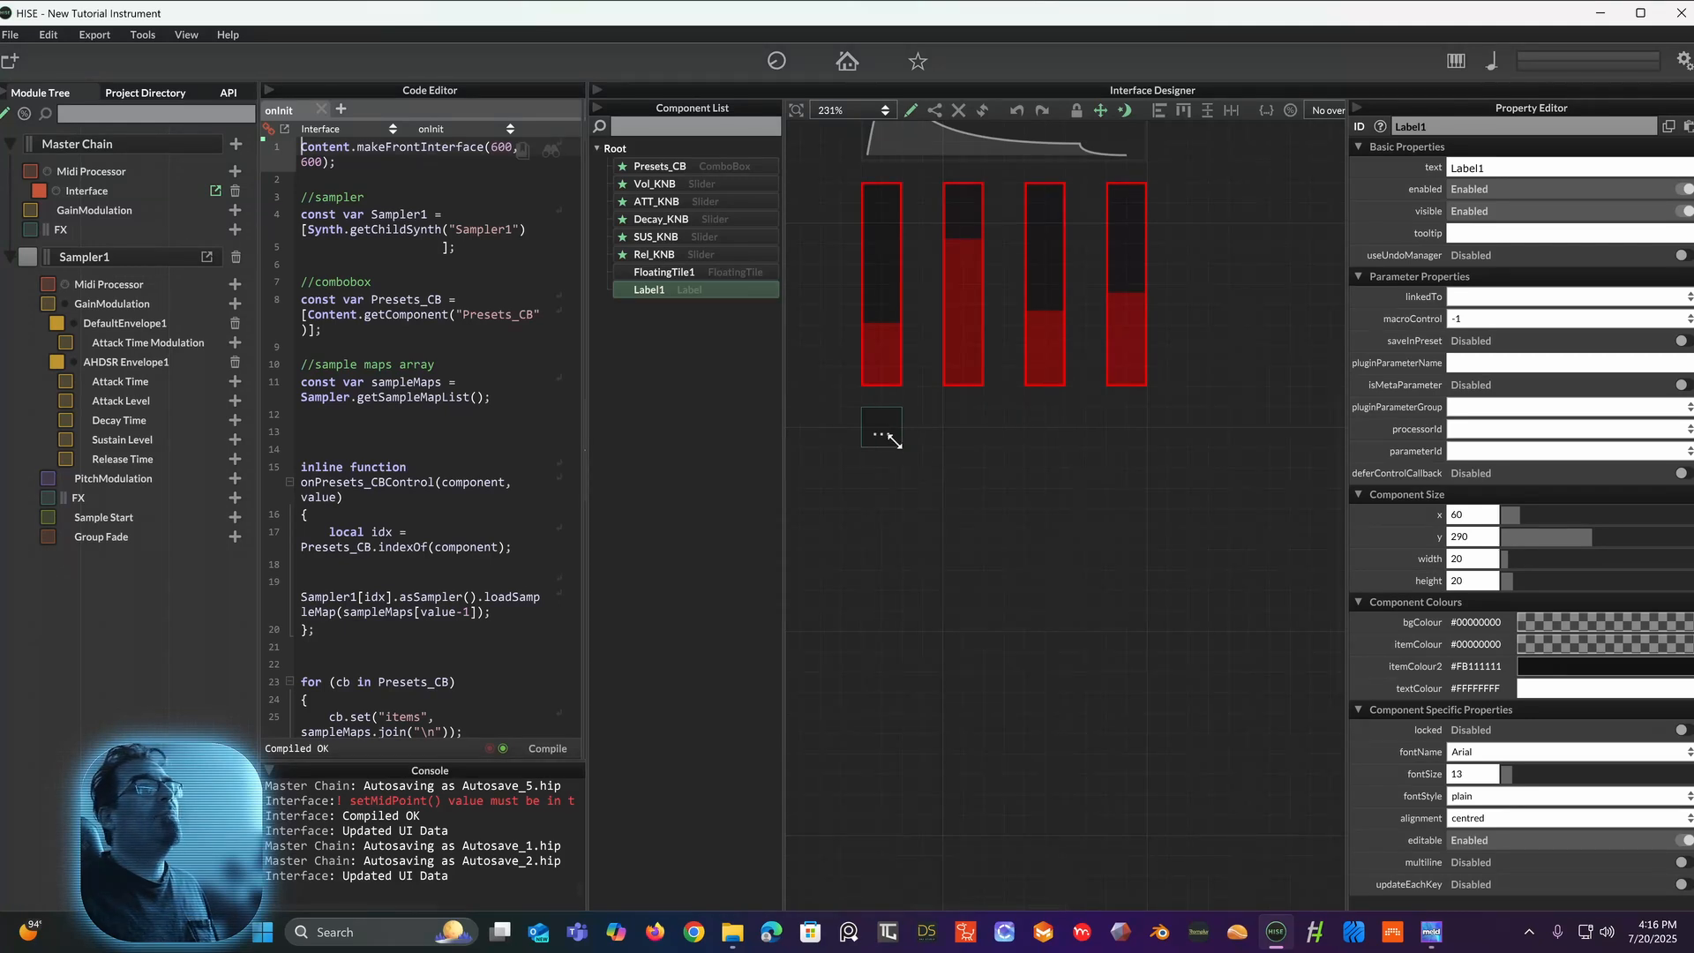
Step: Enlarge the label to 60 by 60 at x 50, y 290 and set its text to A
{"action": "left_click_drag", "start_coordinate": [902, 448], "coordinate": [929, 473]}
{"action": "left_click", "coordinate": [1527, 168]}
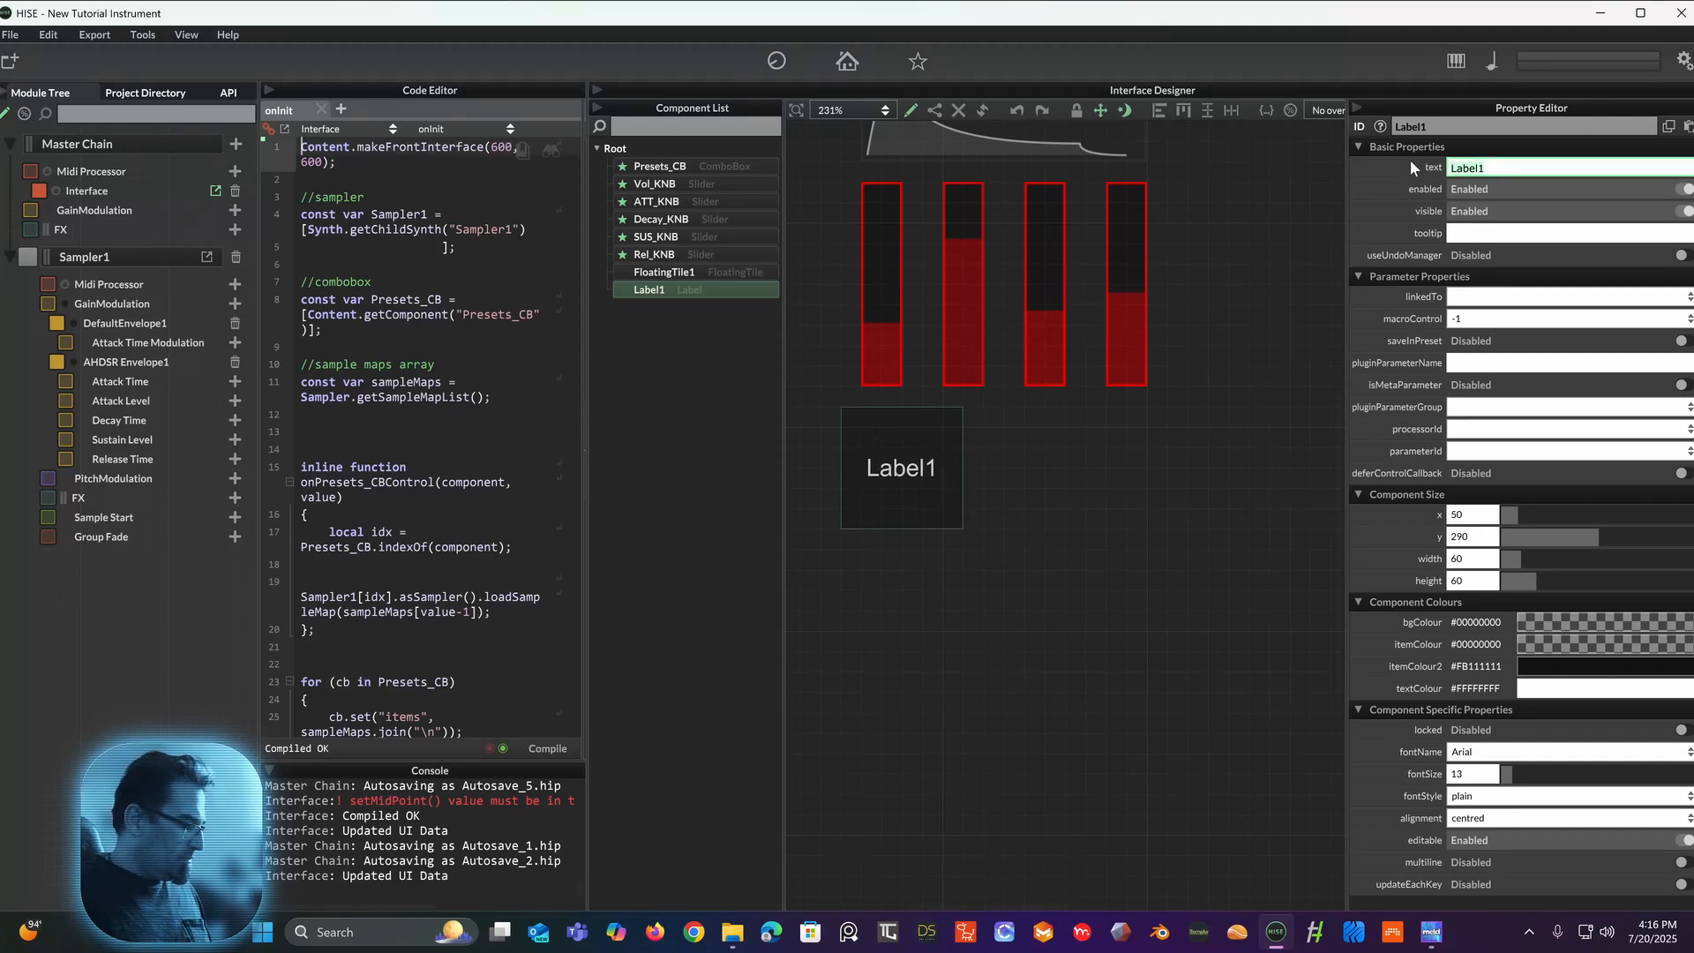
{"action": "key", "text": "ctrl+a"}
{"action": "type", "text": "A"}
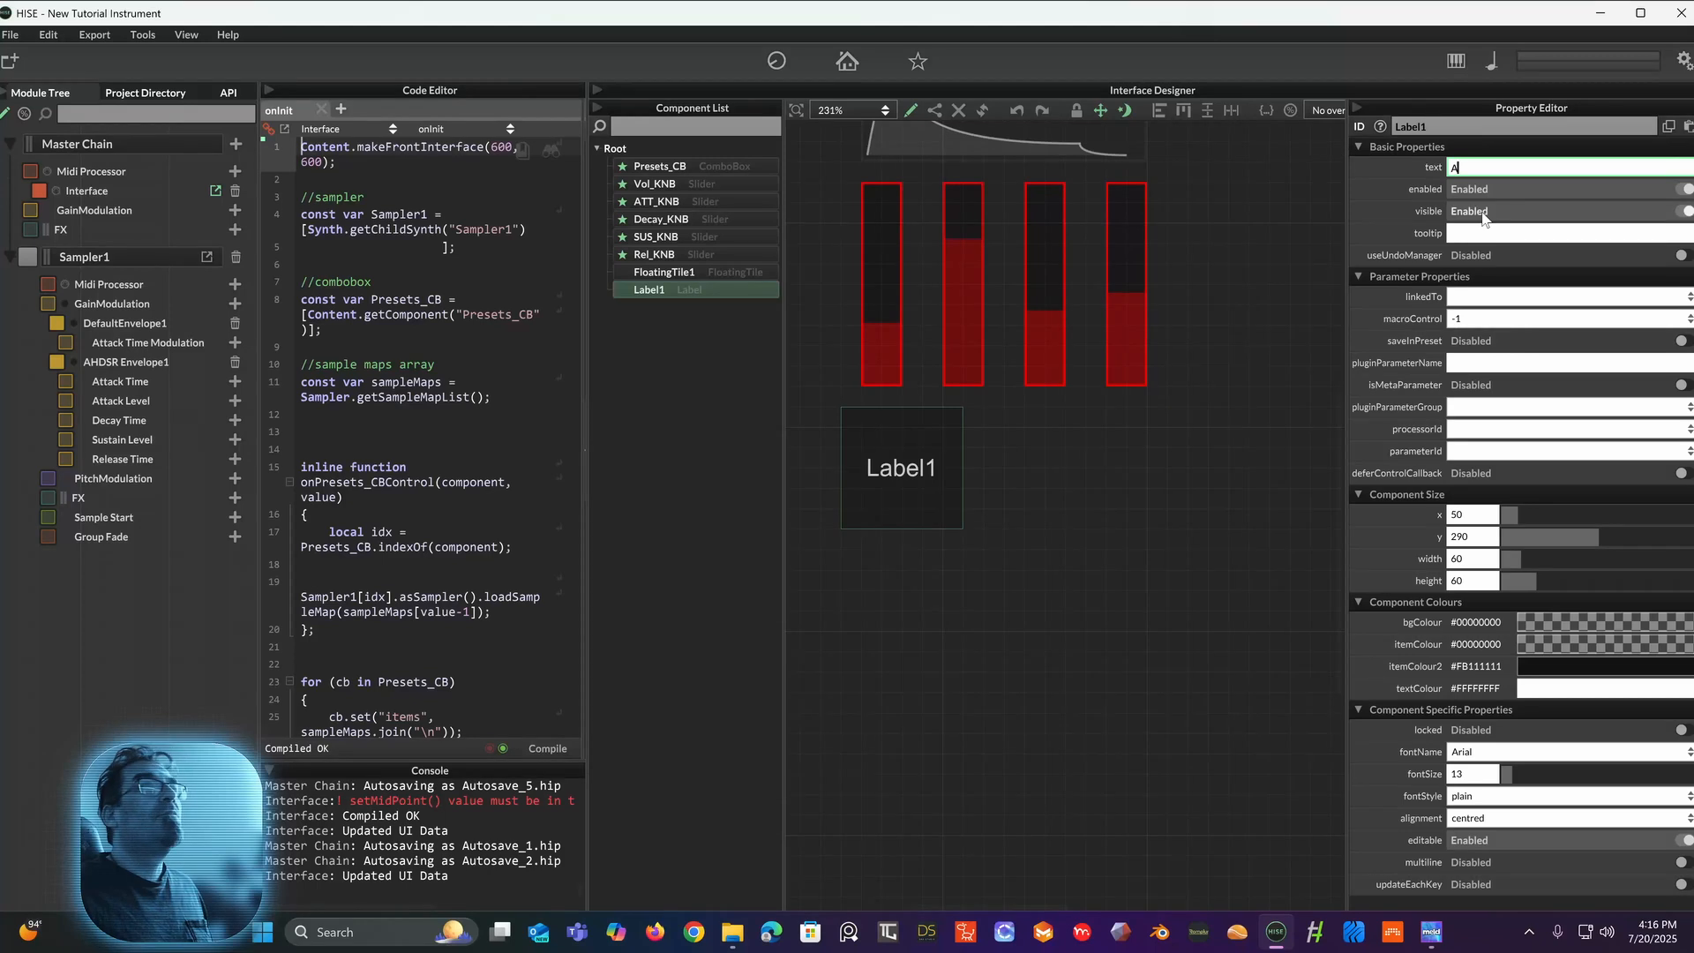
{"action": "key", "text": "Return"}
{"action": "left_click", "coordinate": [1093, 427]}
{"action": "left_click", "coordinate": [898, 465]}
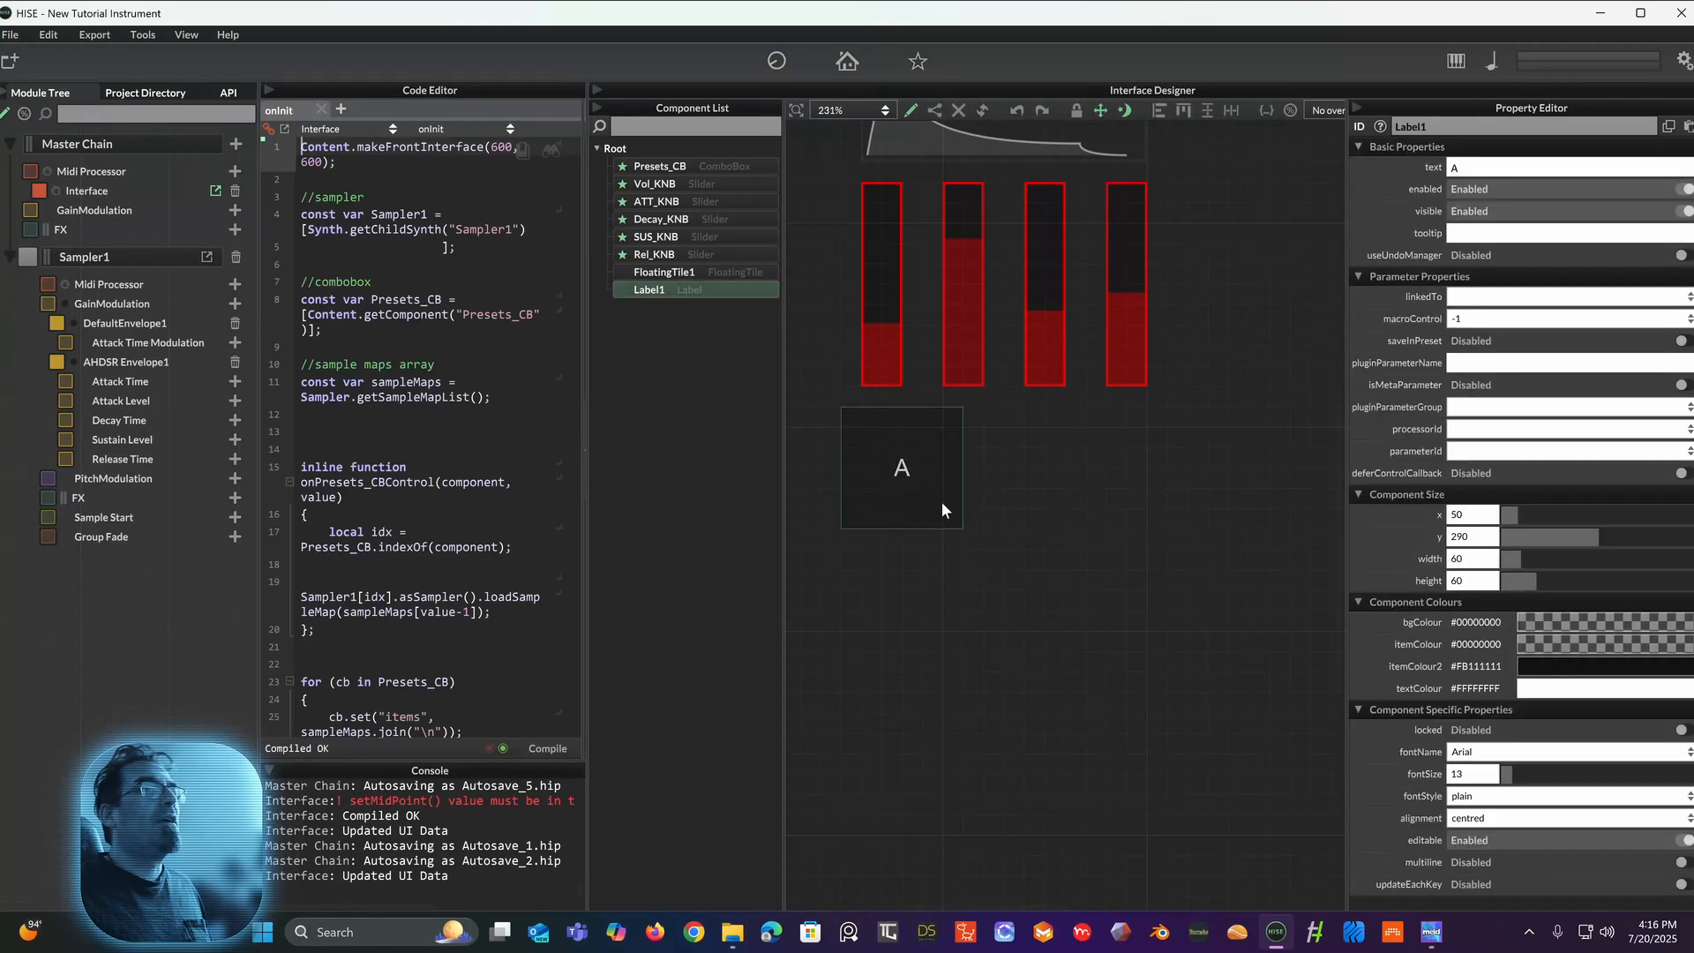
Step: Shrink the A label to 20 by 20 and place it at x 60, y 290 beneath the Attack slider
{"action": "left_click_drag", "start_coordinate": [957, 524], "coordinate": [887, 430]}
{"action": "left_click", "coordinate": [919, 438]}
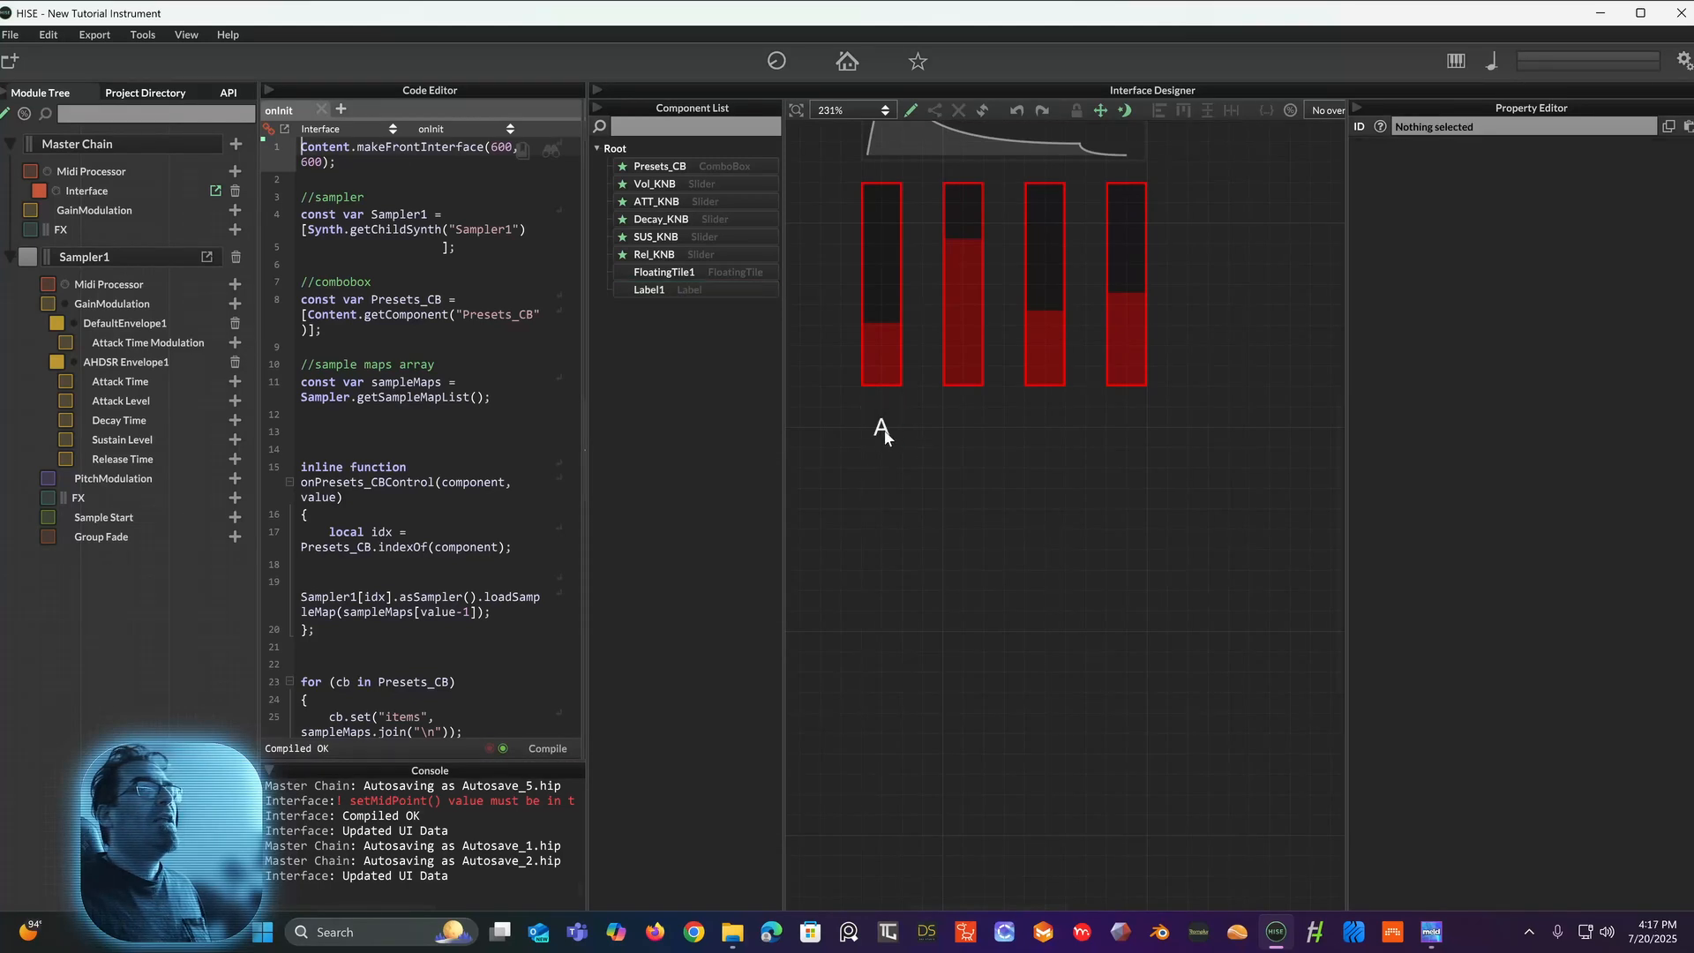
{"action": "left_click", "coordinate": [882, 431]}
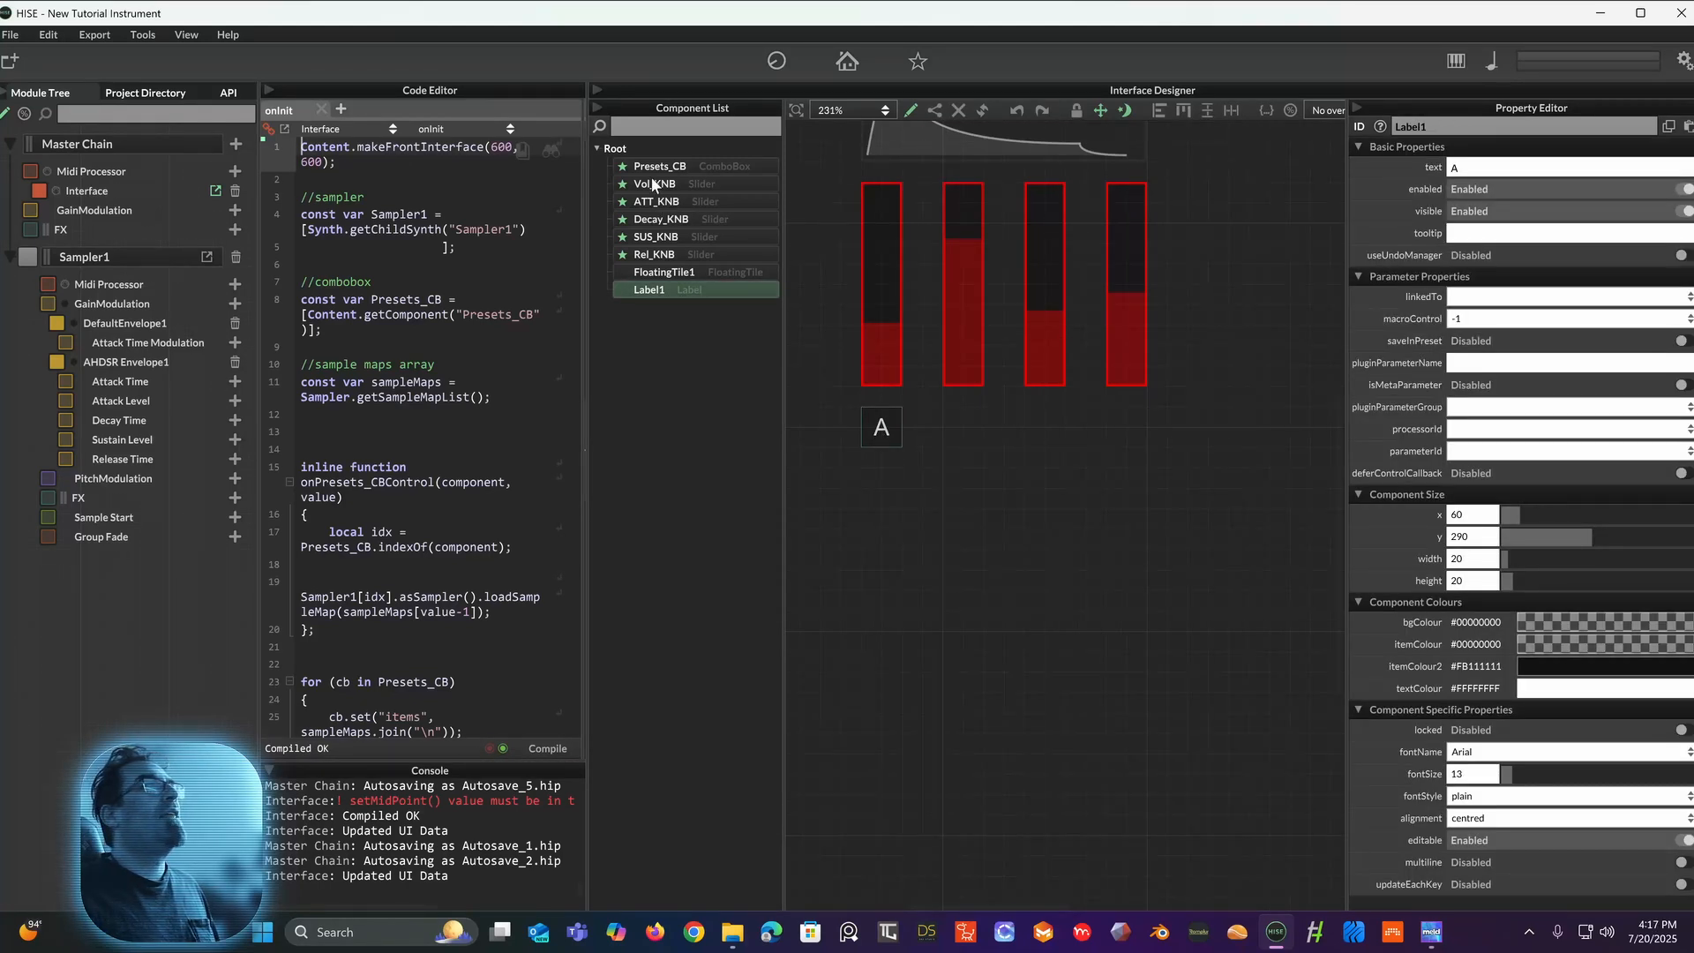
Step: Rename the envelope floating tile's ID to ADSR_FLT
{"action": "left_click", "coordinate": [656, 273]}
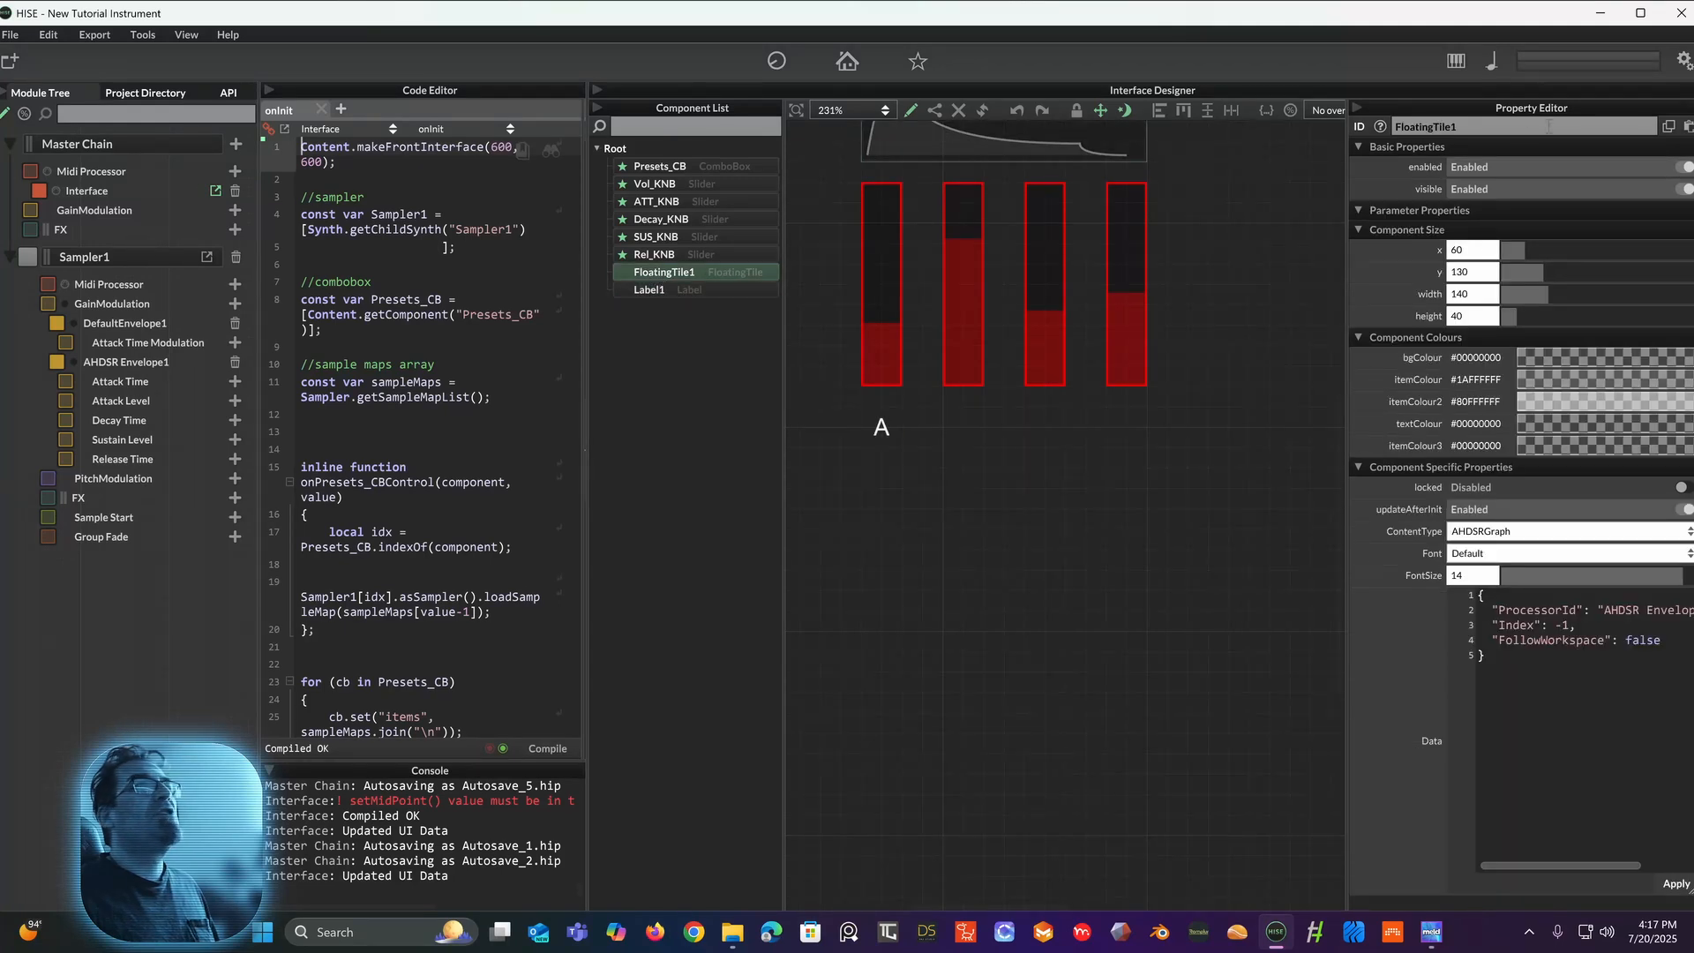
{"action": "left_click", "coordinate": [1465, 126]}
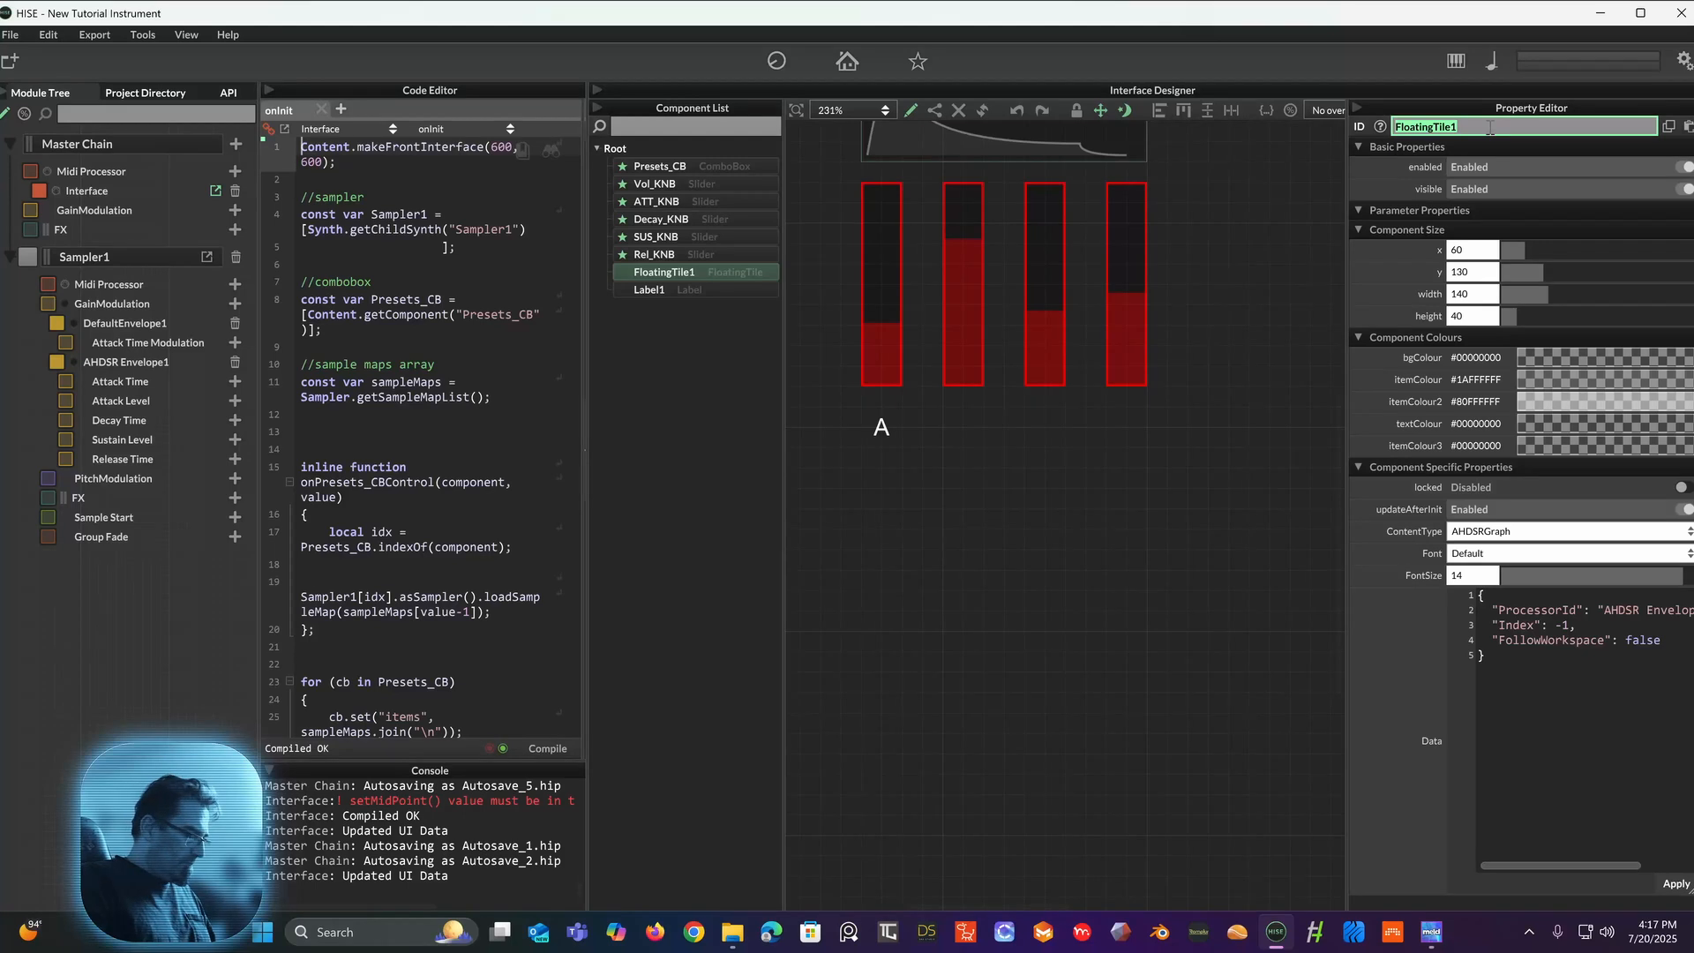
{"action": "type", "text": "ADSR"}
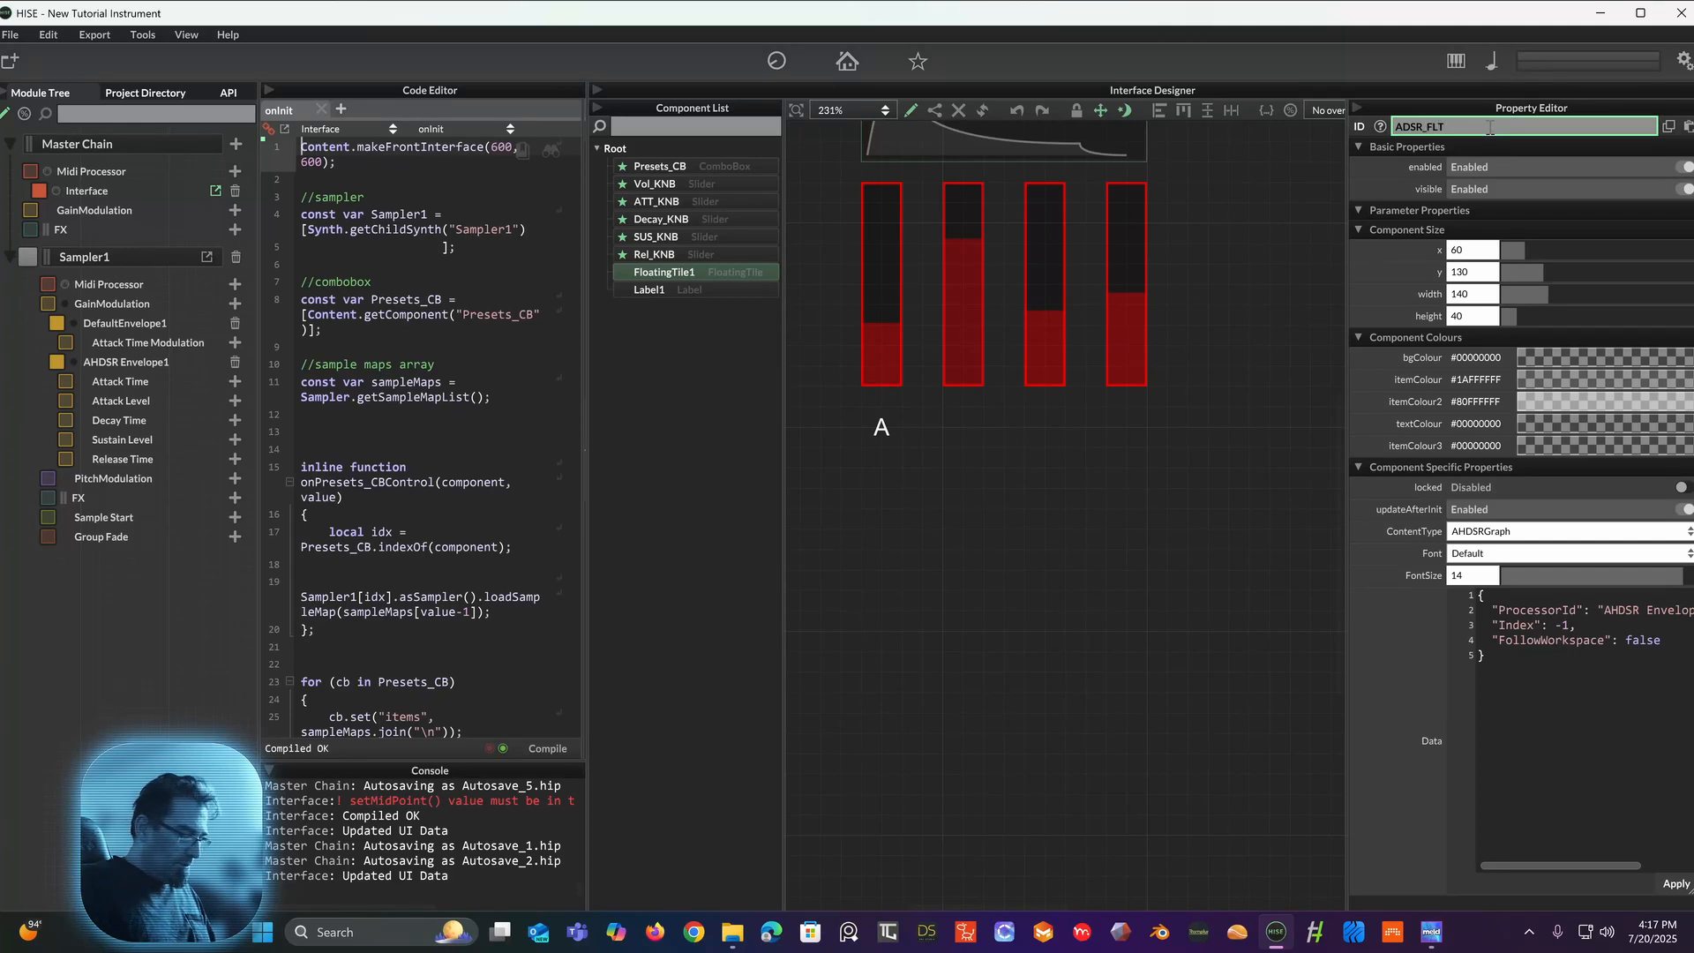
{"action": "type", "text": "_FLT"}
{"action": "key", "text": "Return"}
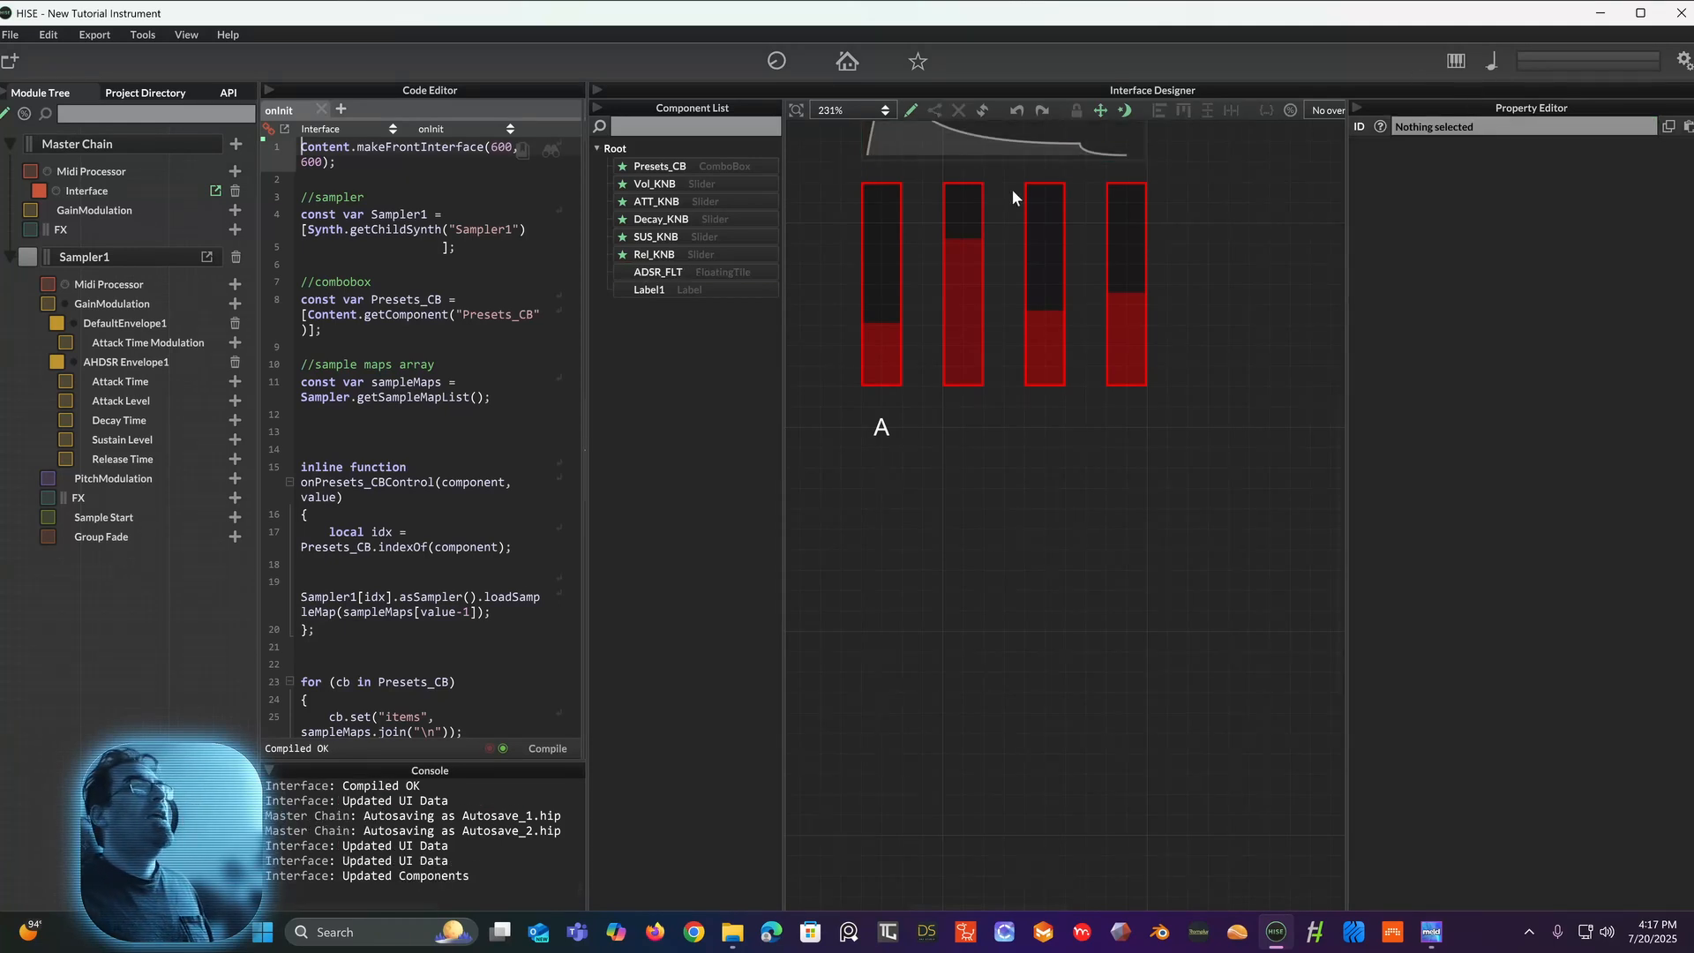
Step: Rename the A label's ID to ATT_LBL
{"action": "left_click", "coordinate": [664, 285]}
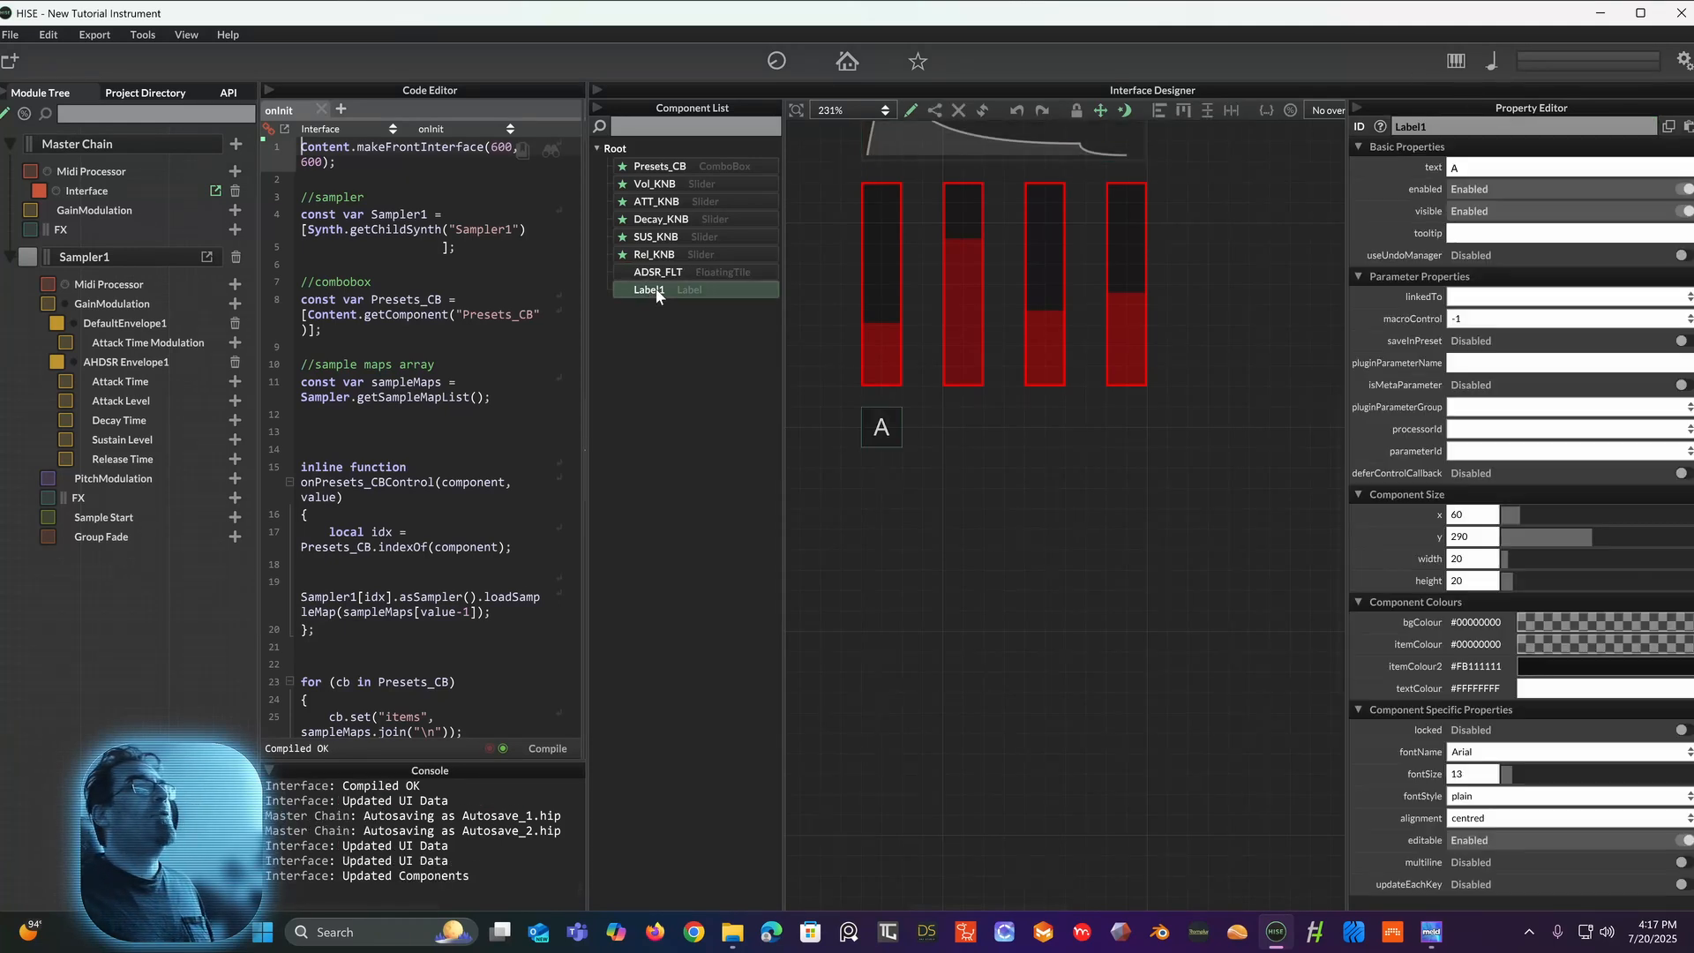
{"action": "left_click", "coordinate": [1430, 129]}
{"action": "double_click", "coordinate": [1457, 130]}
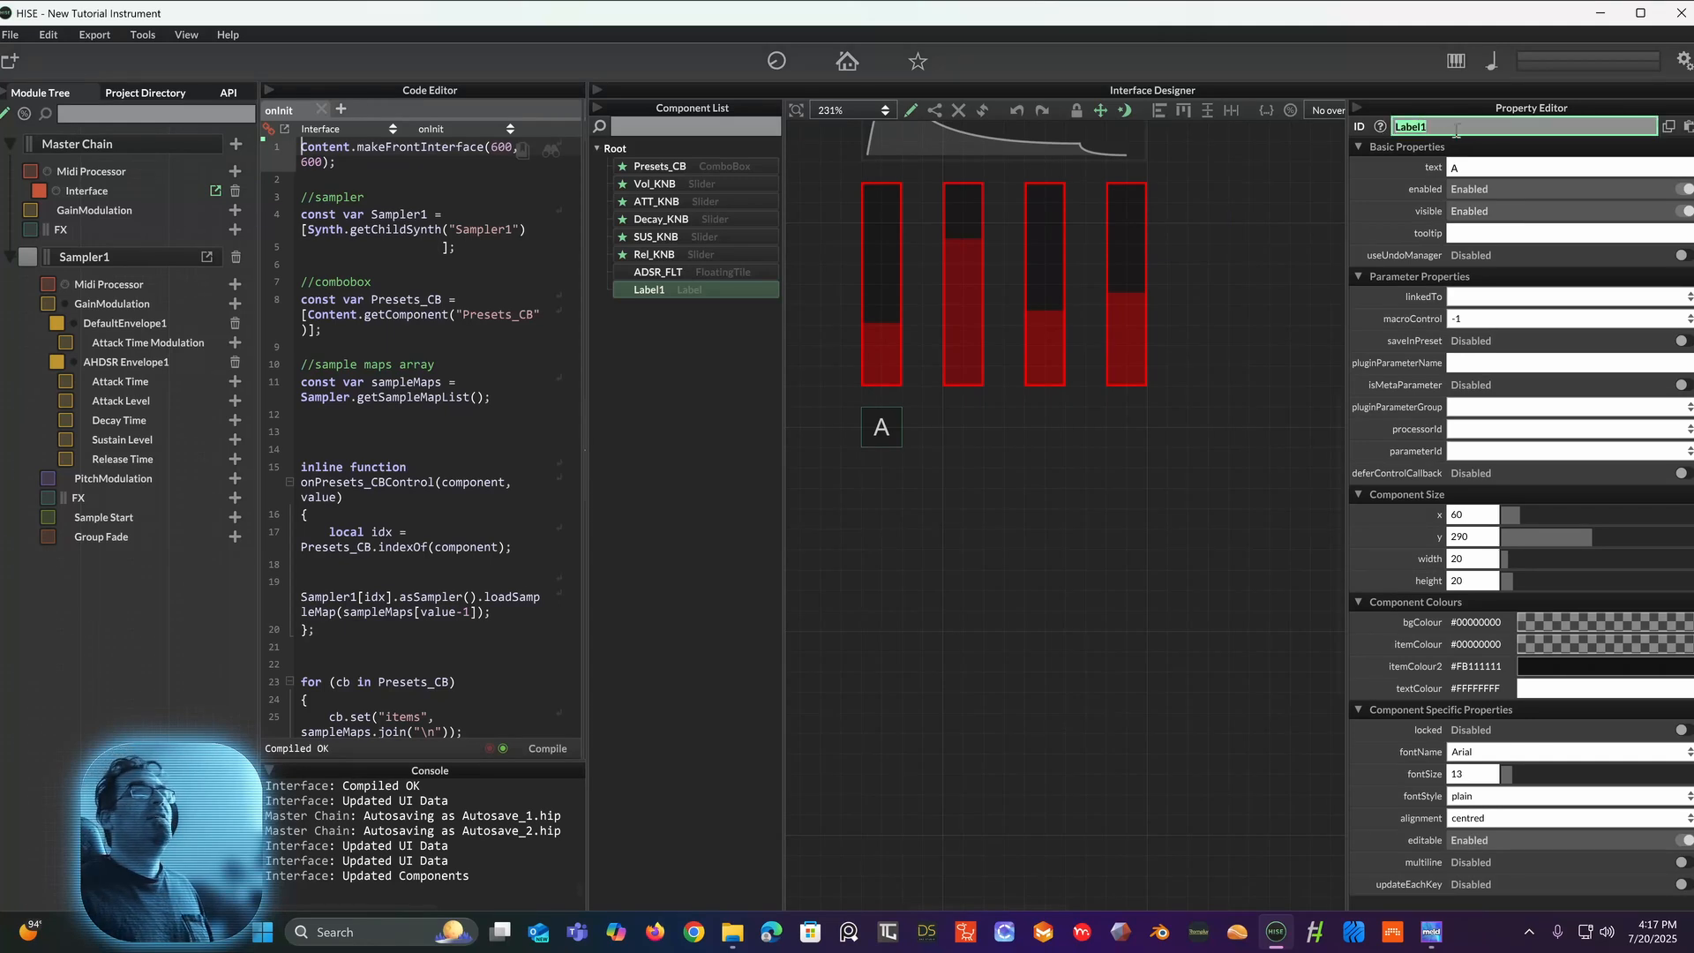
{"action": "type", "text": "ATT_LBL"}
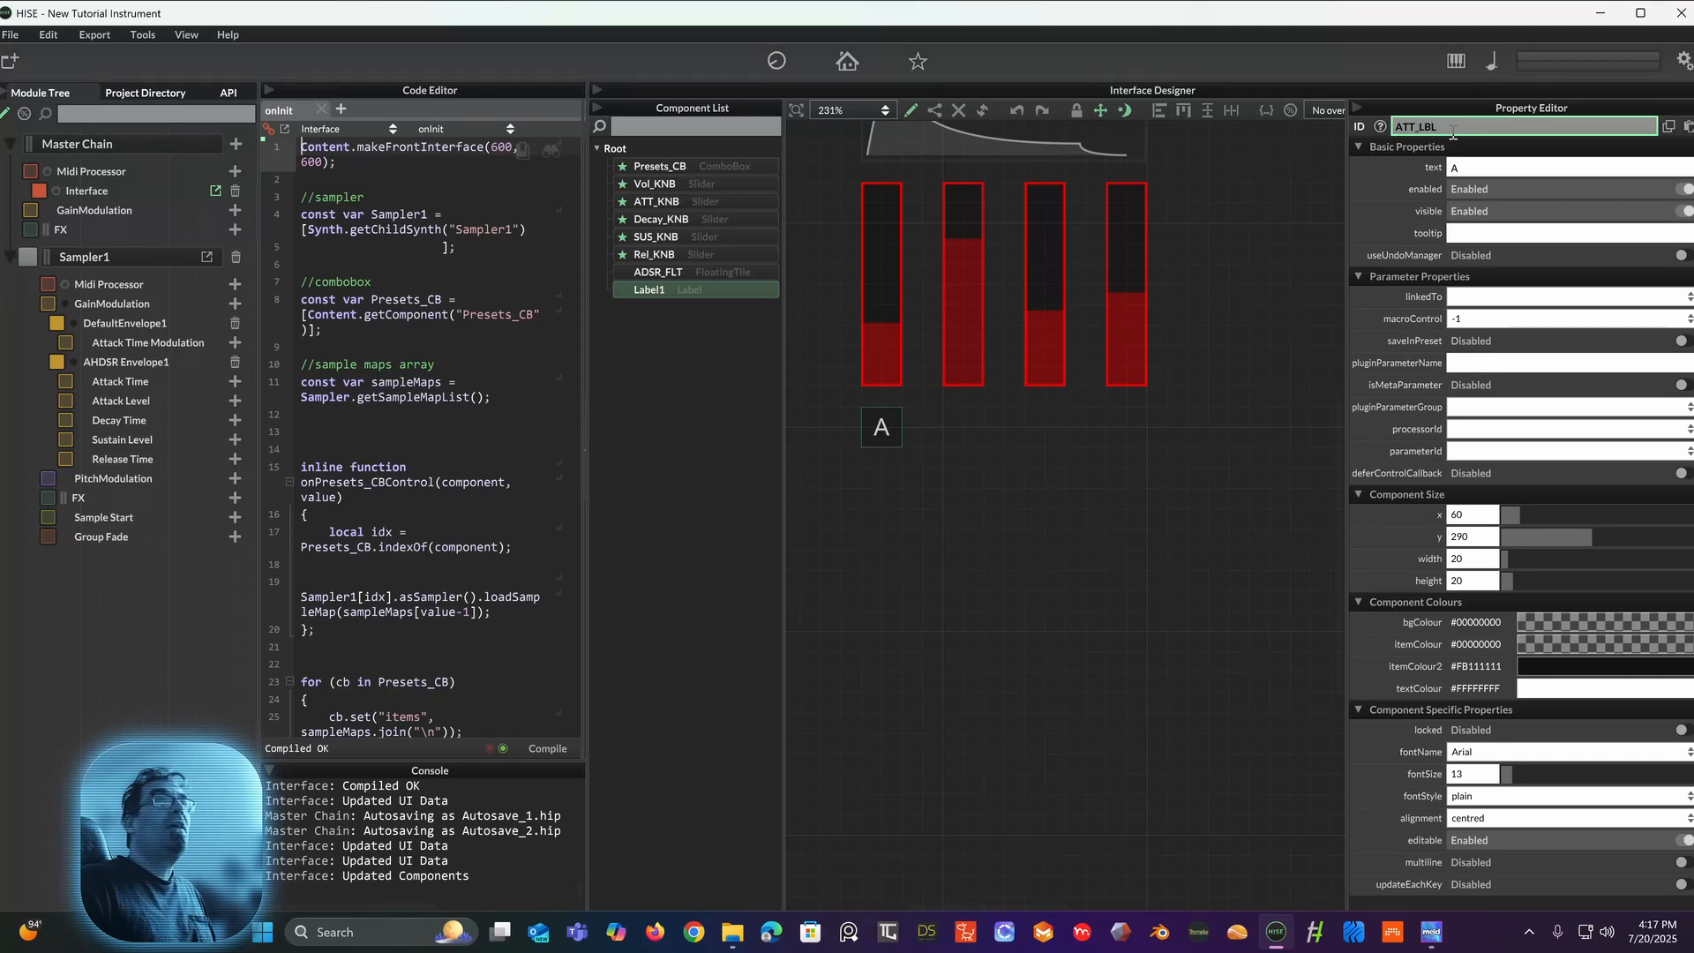
{"action": "key", "text": "Return"}
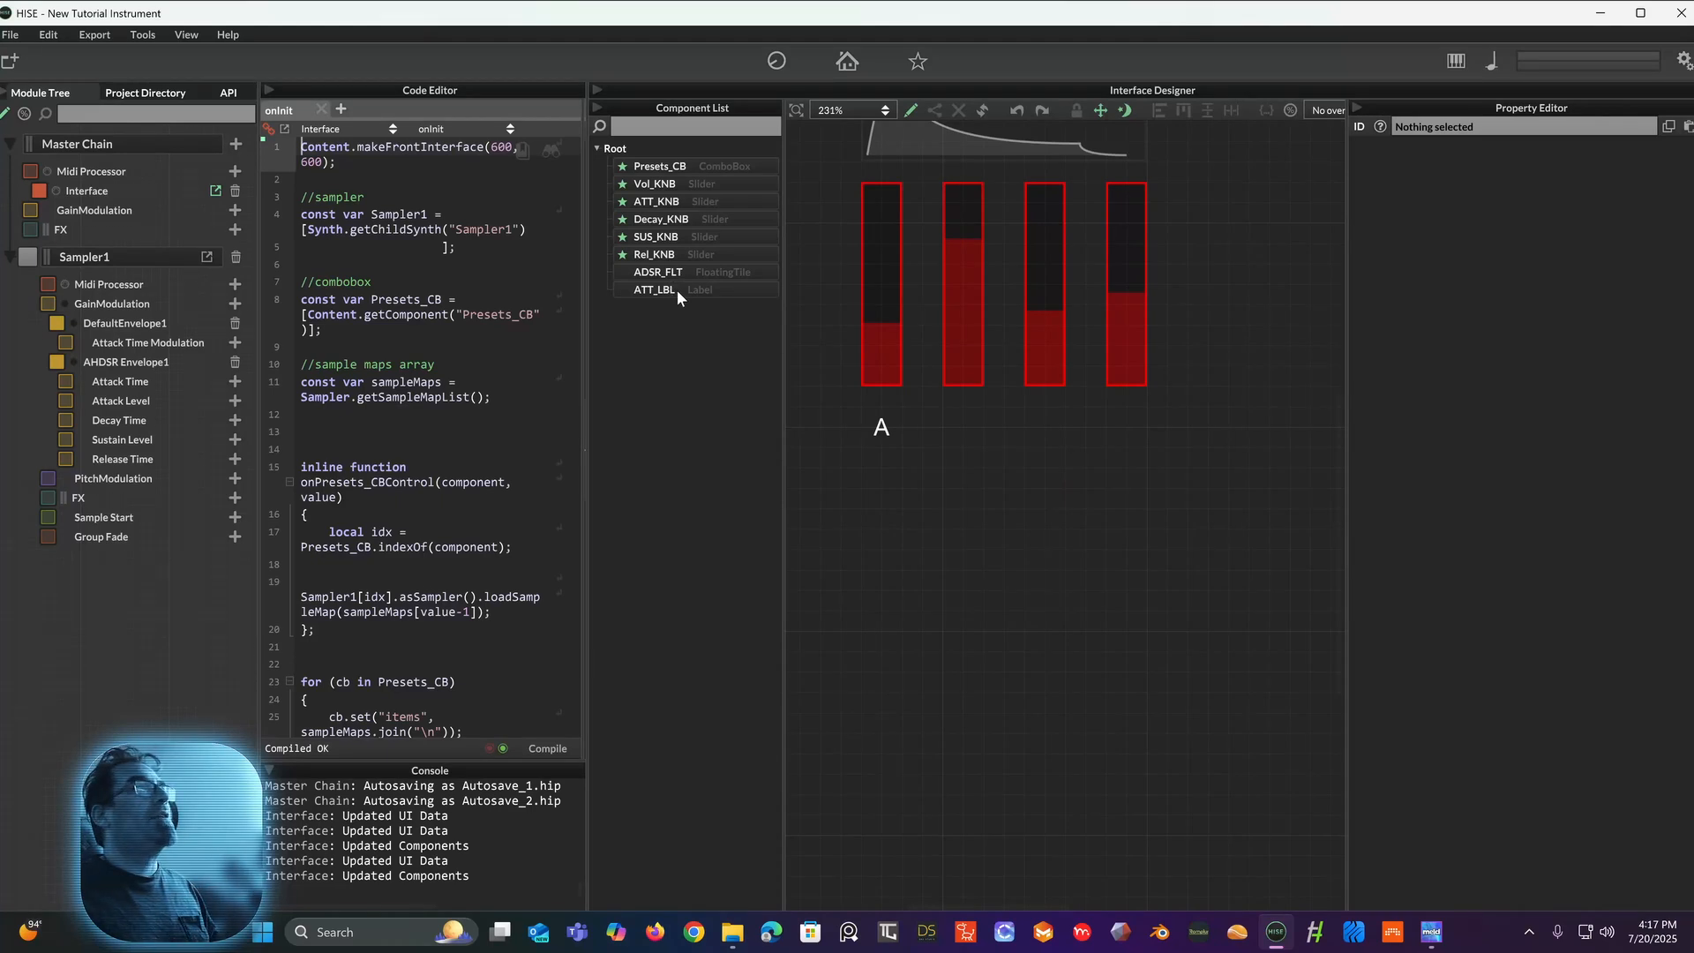
Step: Duplicate the A label, place the copy beneath the Decay slider at x 100, y 290 and set its text to D
{"action": "left_click", "coordinate": [886, 431]}
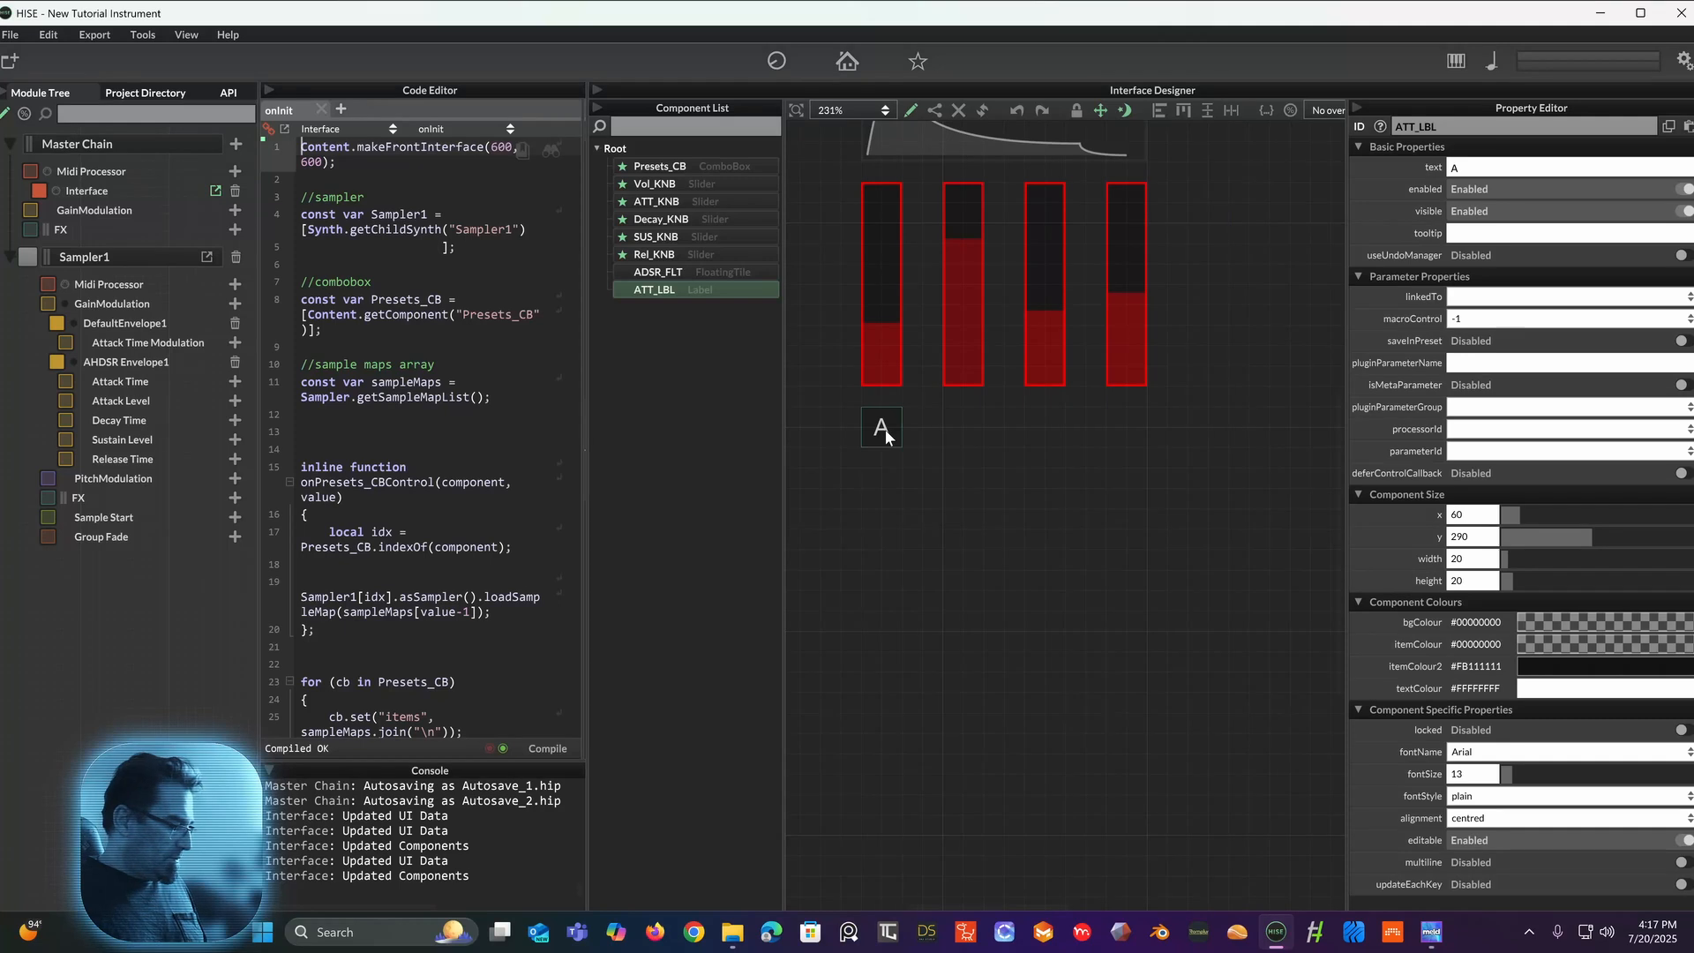
{"action": "key", "text": "ctrl+d"}
{"action": "left_click_drag", "start_coordinate": [892, 438], "coordinate": [967, 428]}
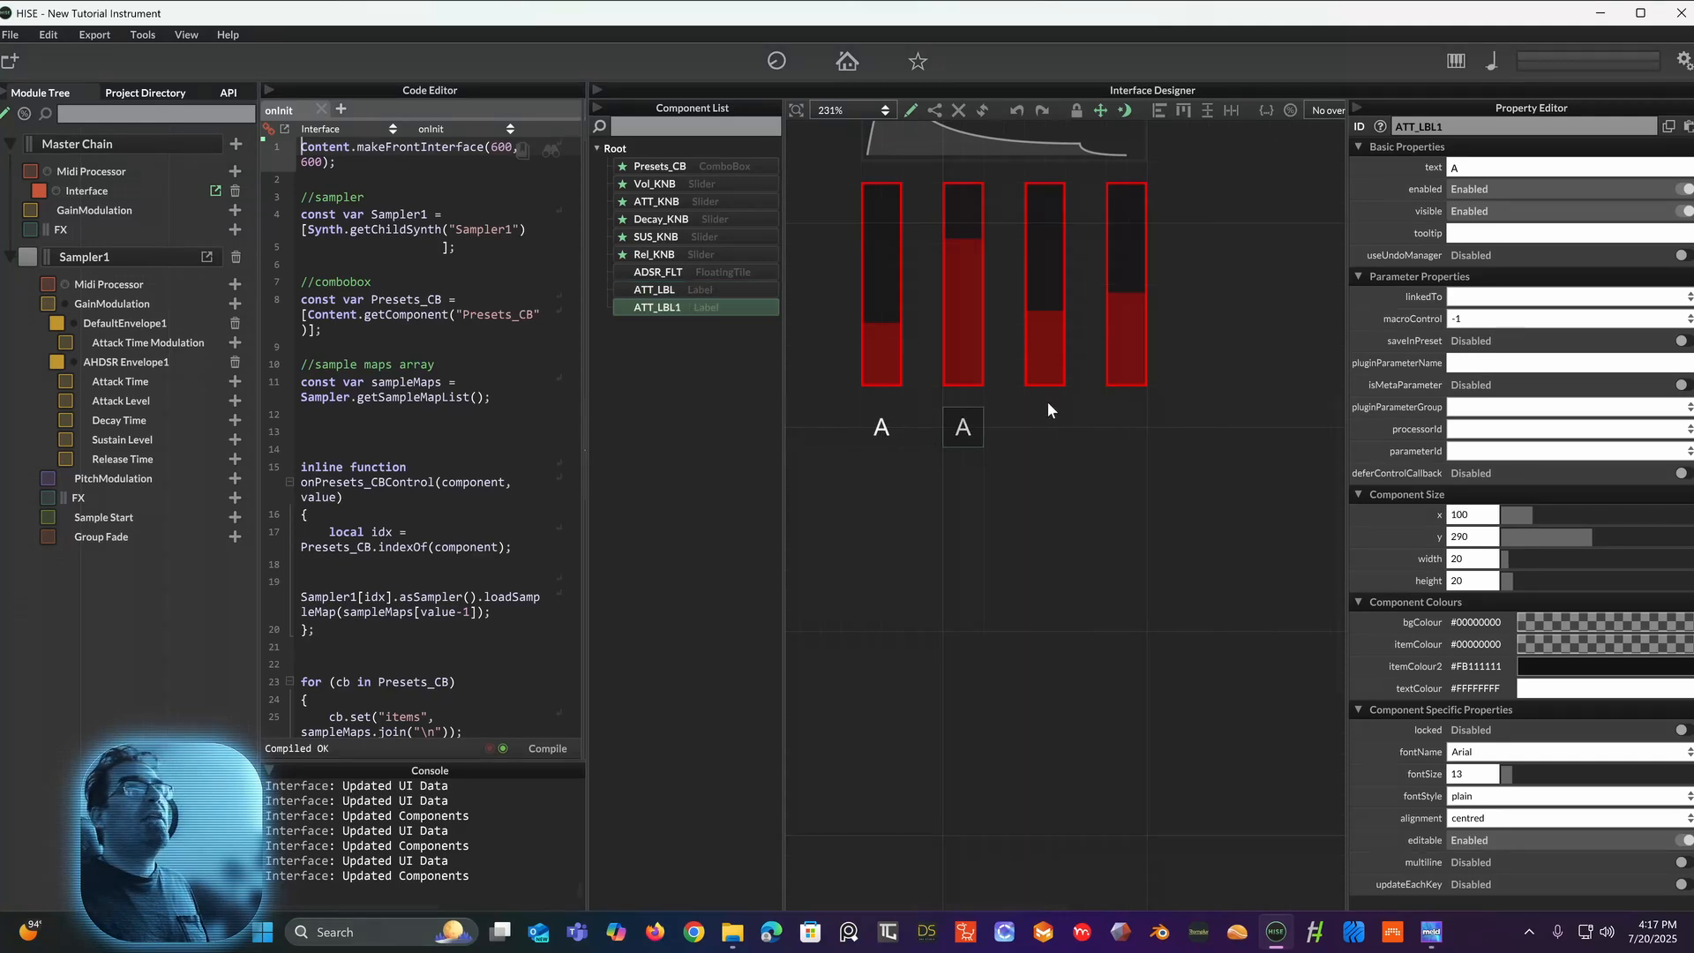
{"action": "left_click", "coordinate": [1448, 169]}
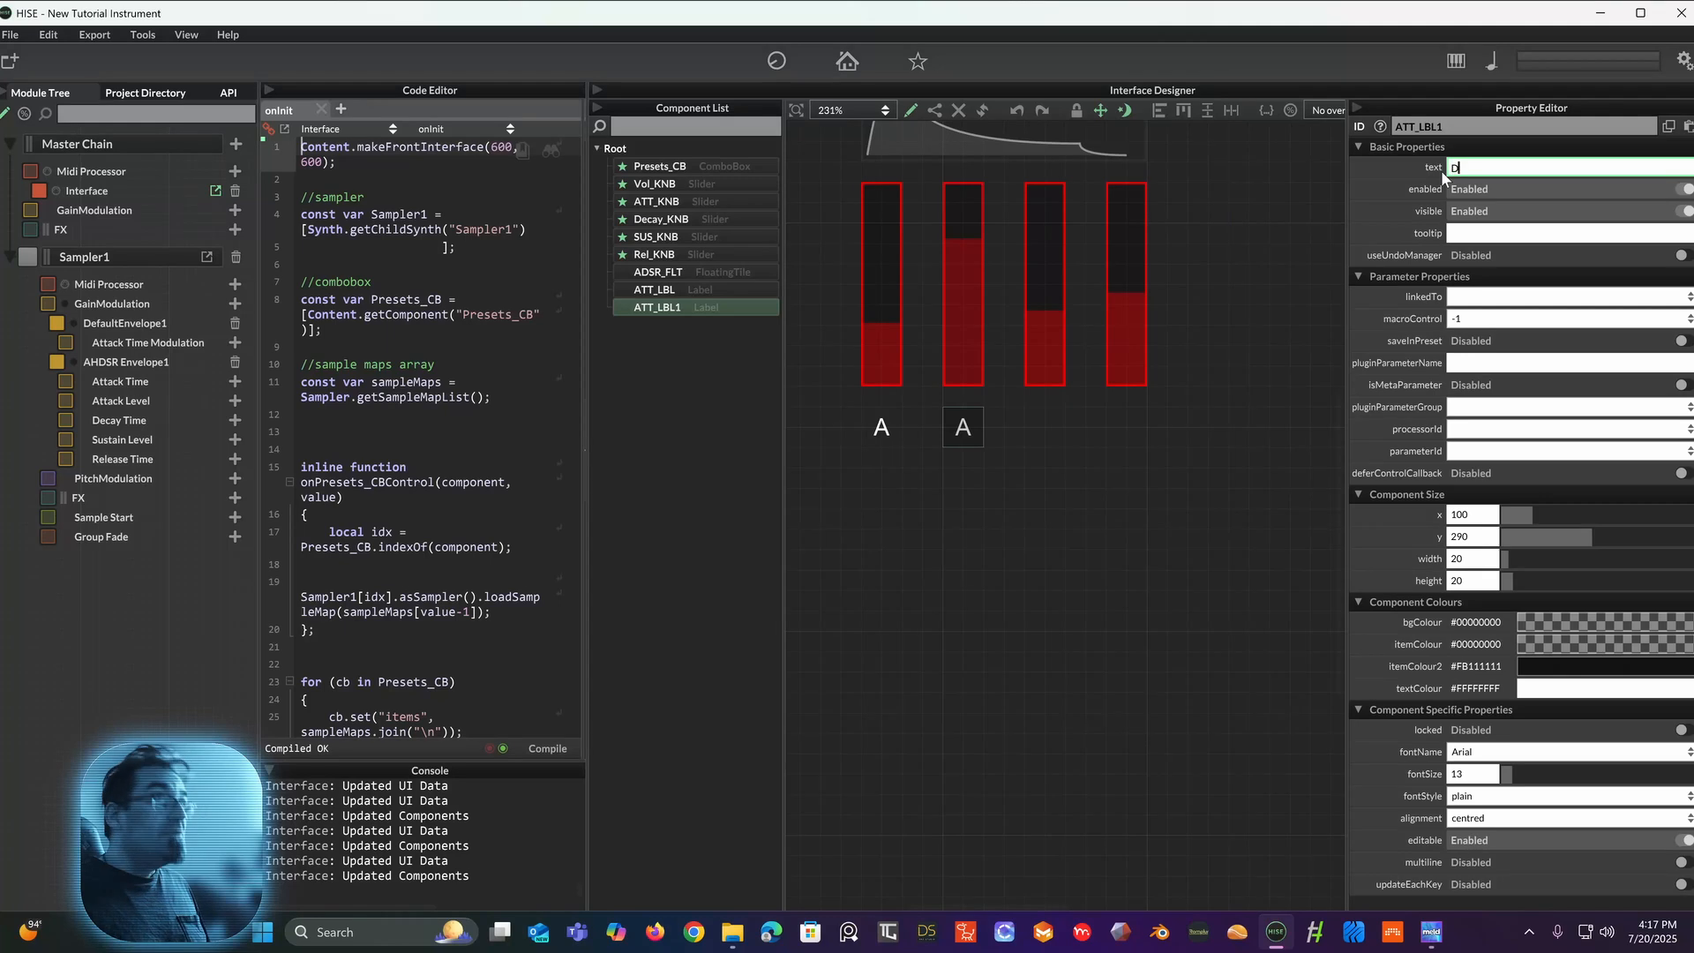
Step: Rename the D label's ID to Dec_LBL1
{"action": "left_click", "coordinate": [1419, 126]}
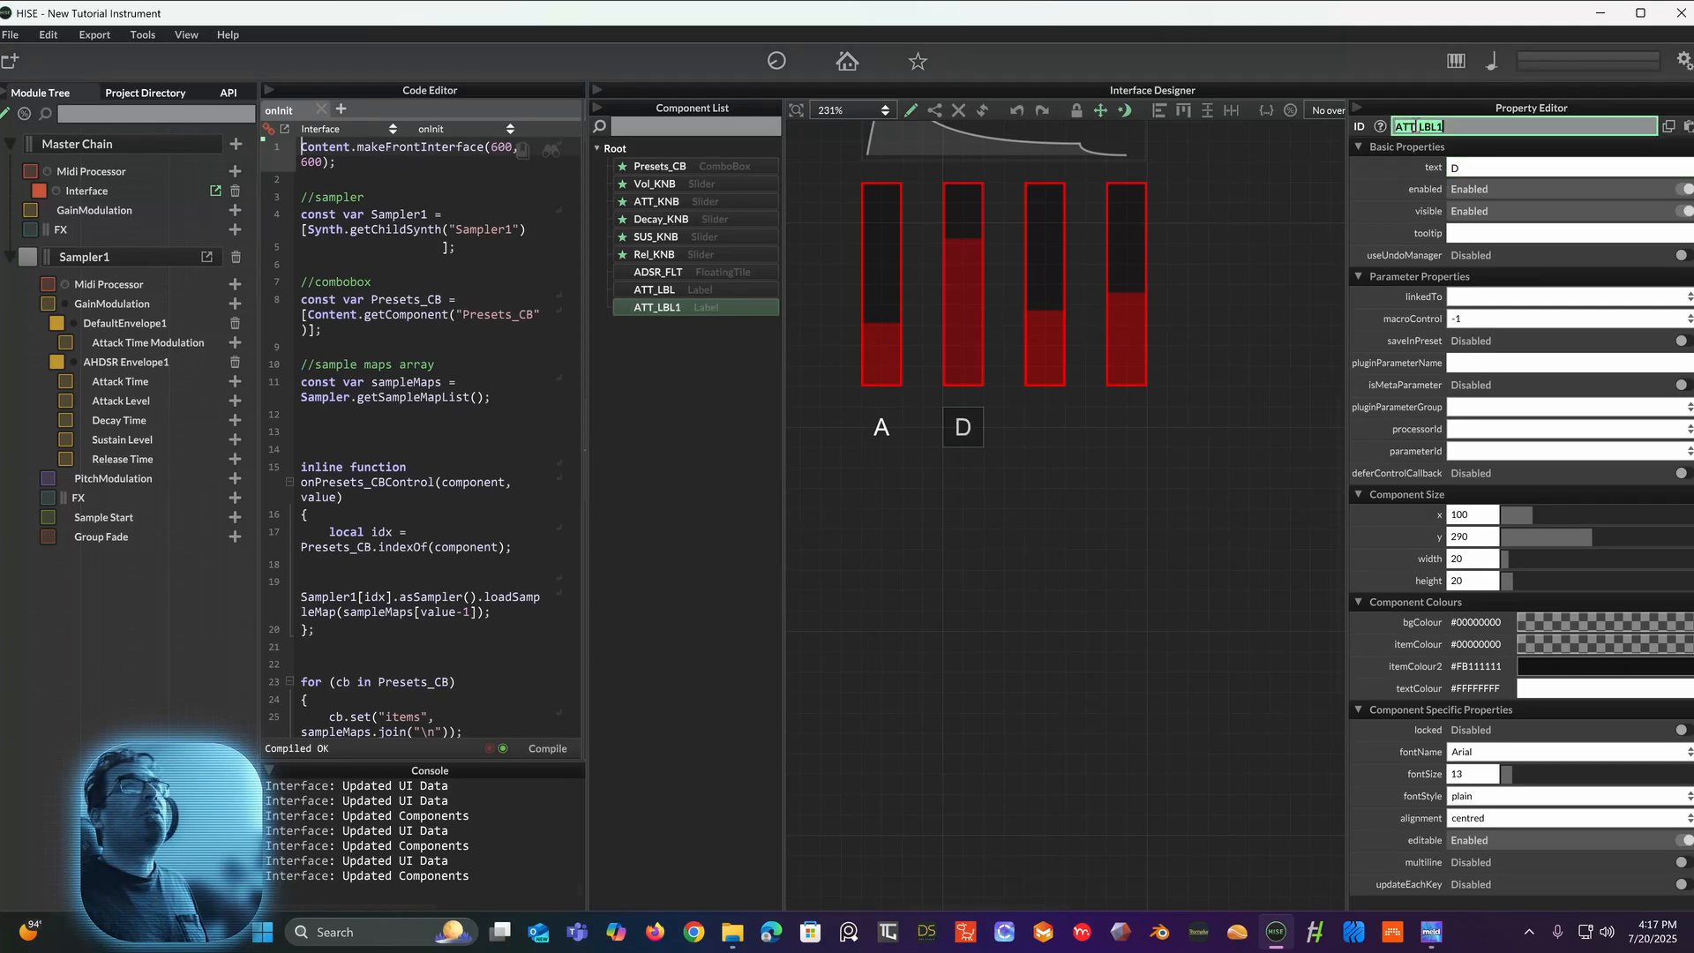
{"action": "left_click_drag", "start_coordinate": [1414, 124], "coordinate": [1394, 125]}
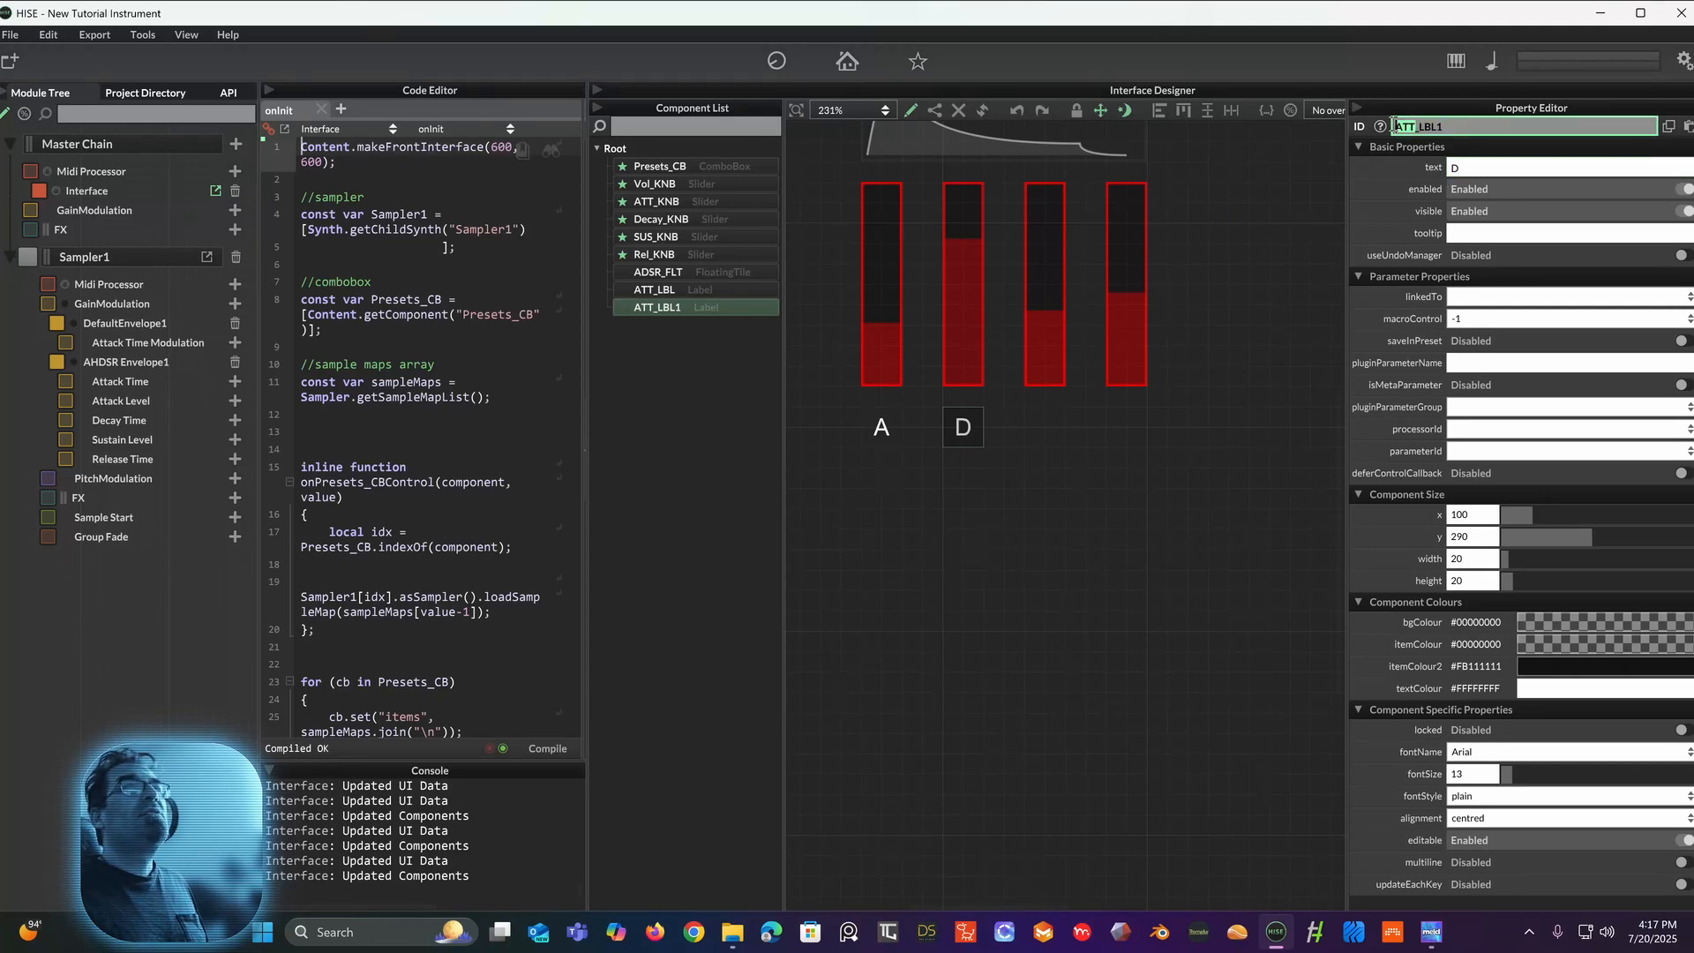
{"action": "type", "text": "Dec"}
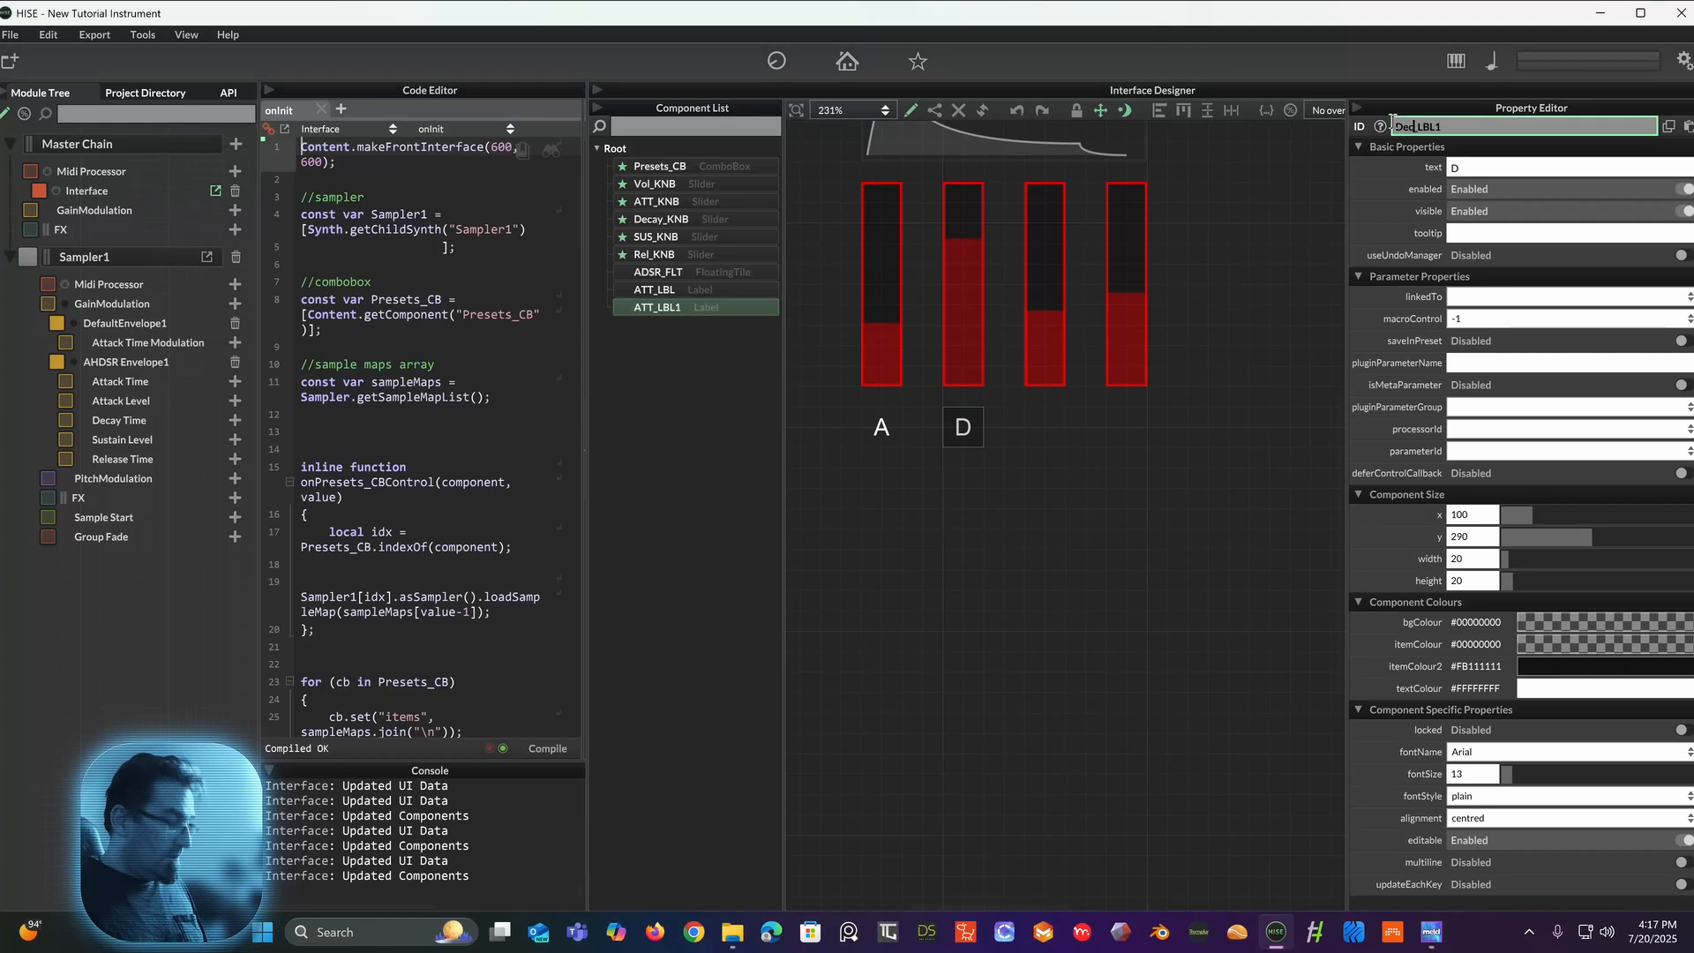
{"action": "left_click", "coordinate": [1285, 250]}
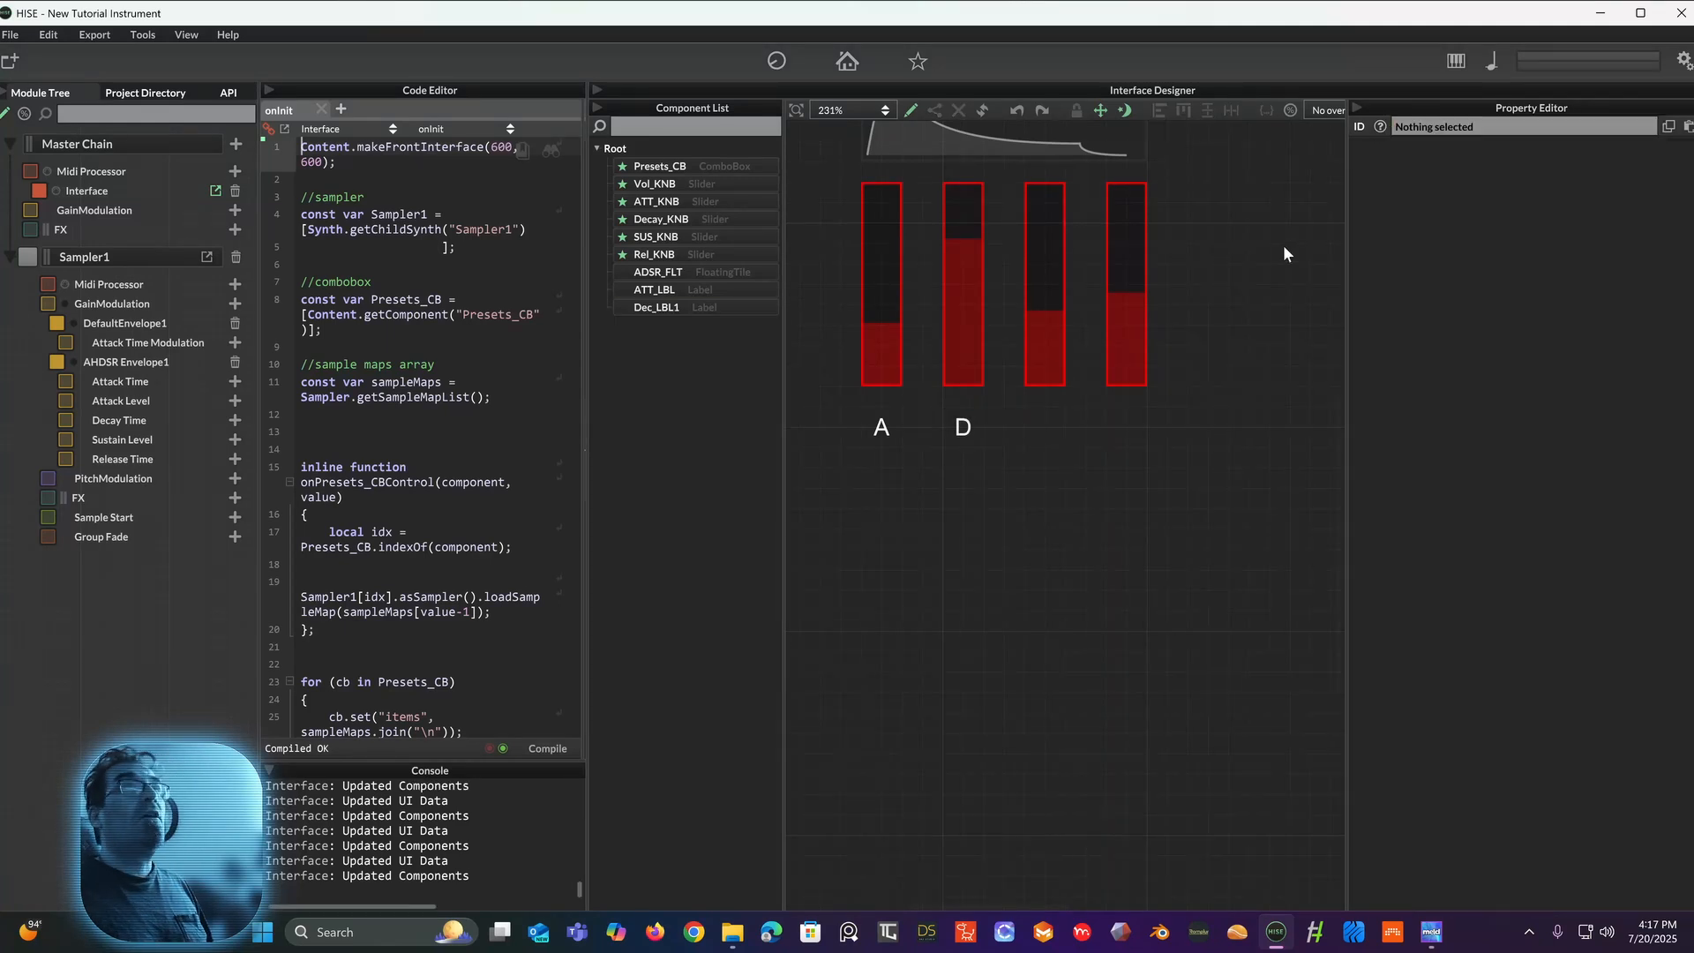
Step: Duplicate the D label, place the copy beneath the Sustain slider at x 140, y 290 and set its text to S
{"action": "left_click", "coordinate": [963, 430]}
{"action": "key", "text": "ctrl+d"}
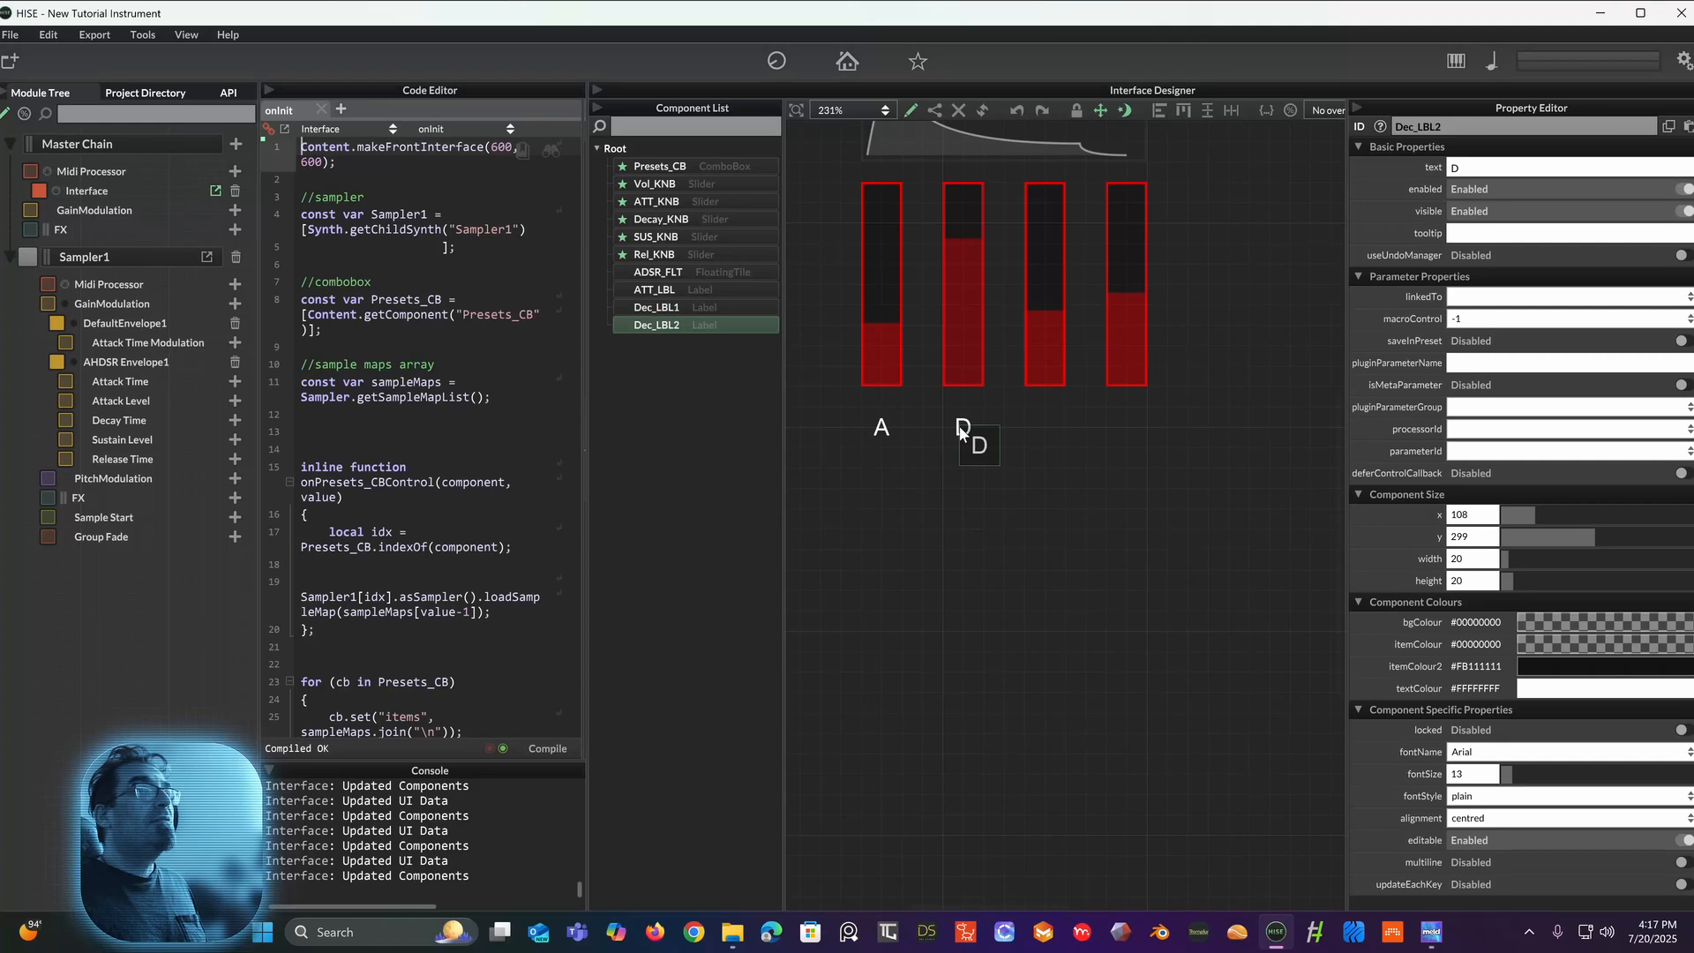
{"action": "left_click_drag", "start_coordinate": [980, 440], "coordinate": [1057, 423]}
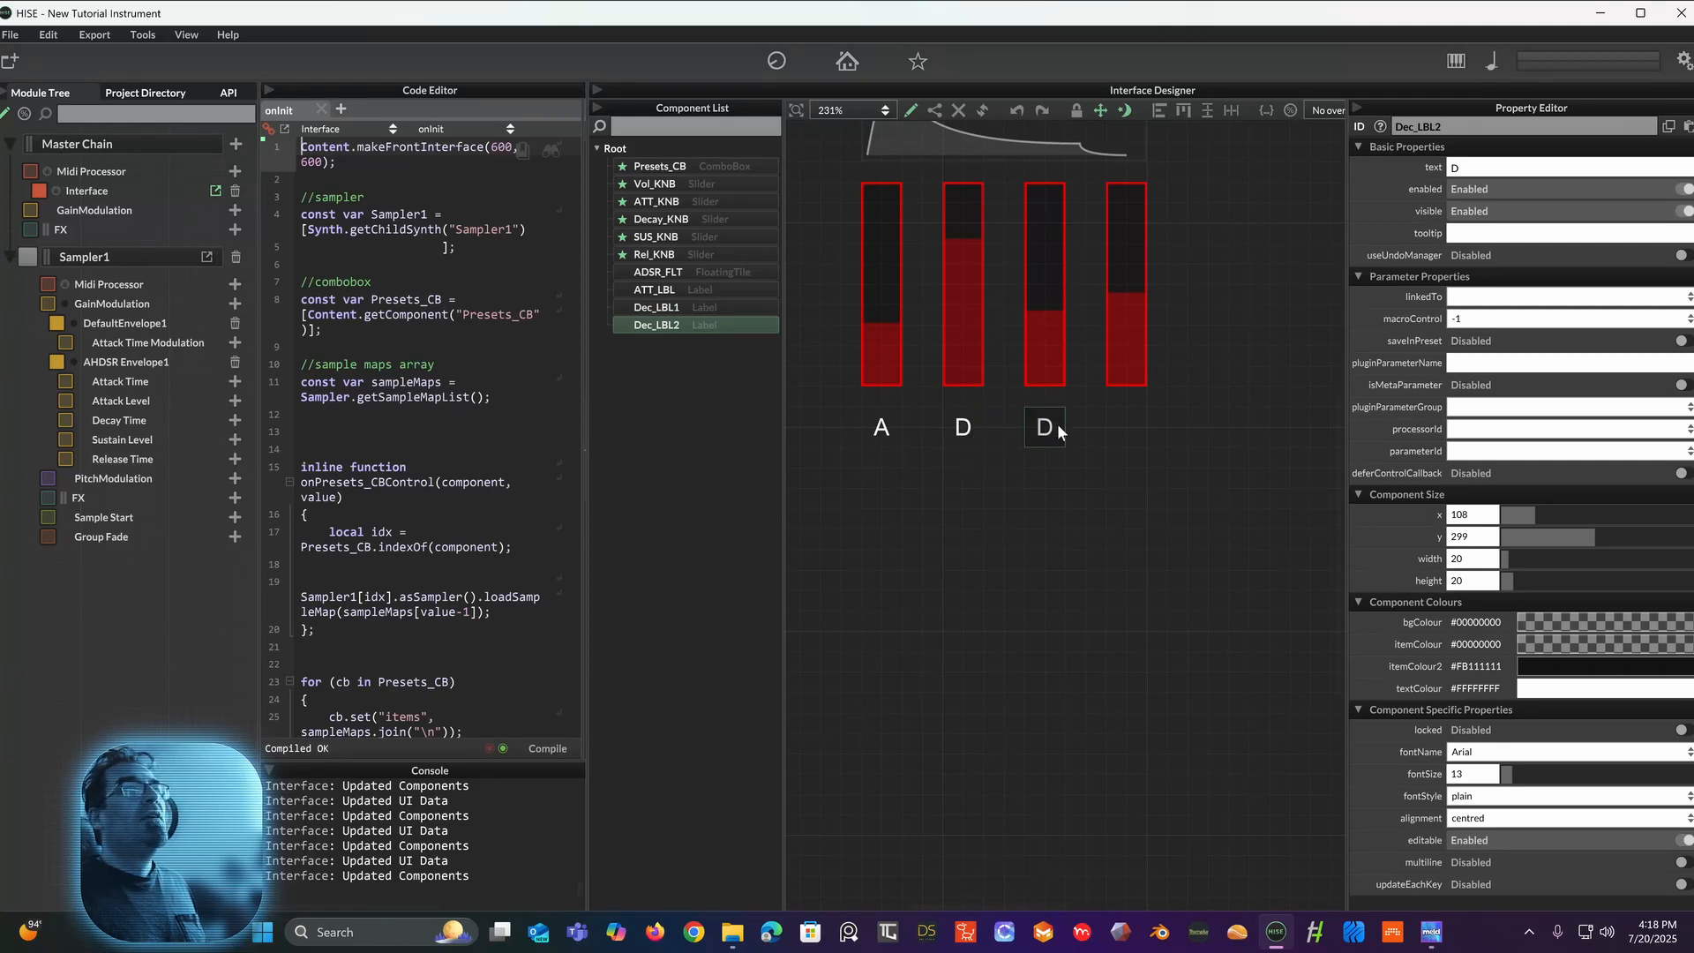
{"action": "left_click", "coordinate": [1454, 166]}
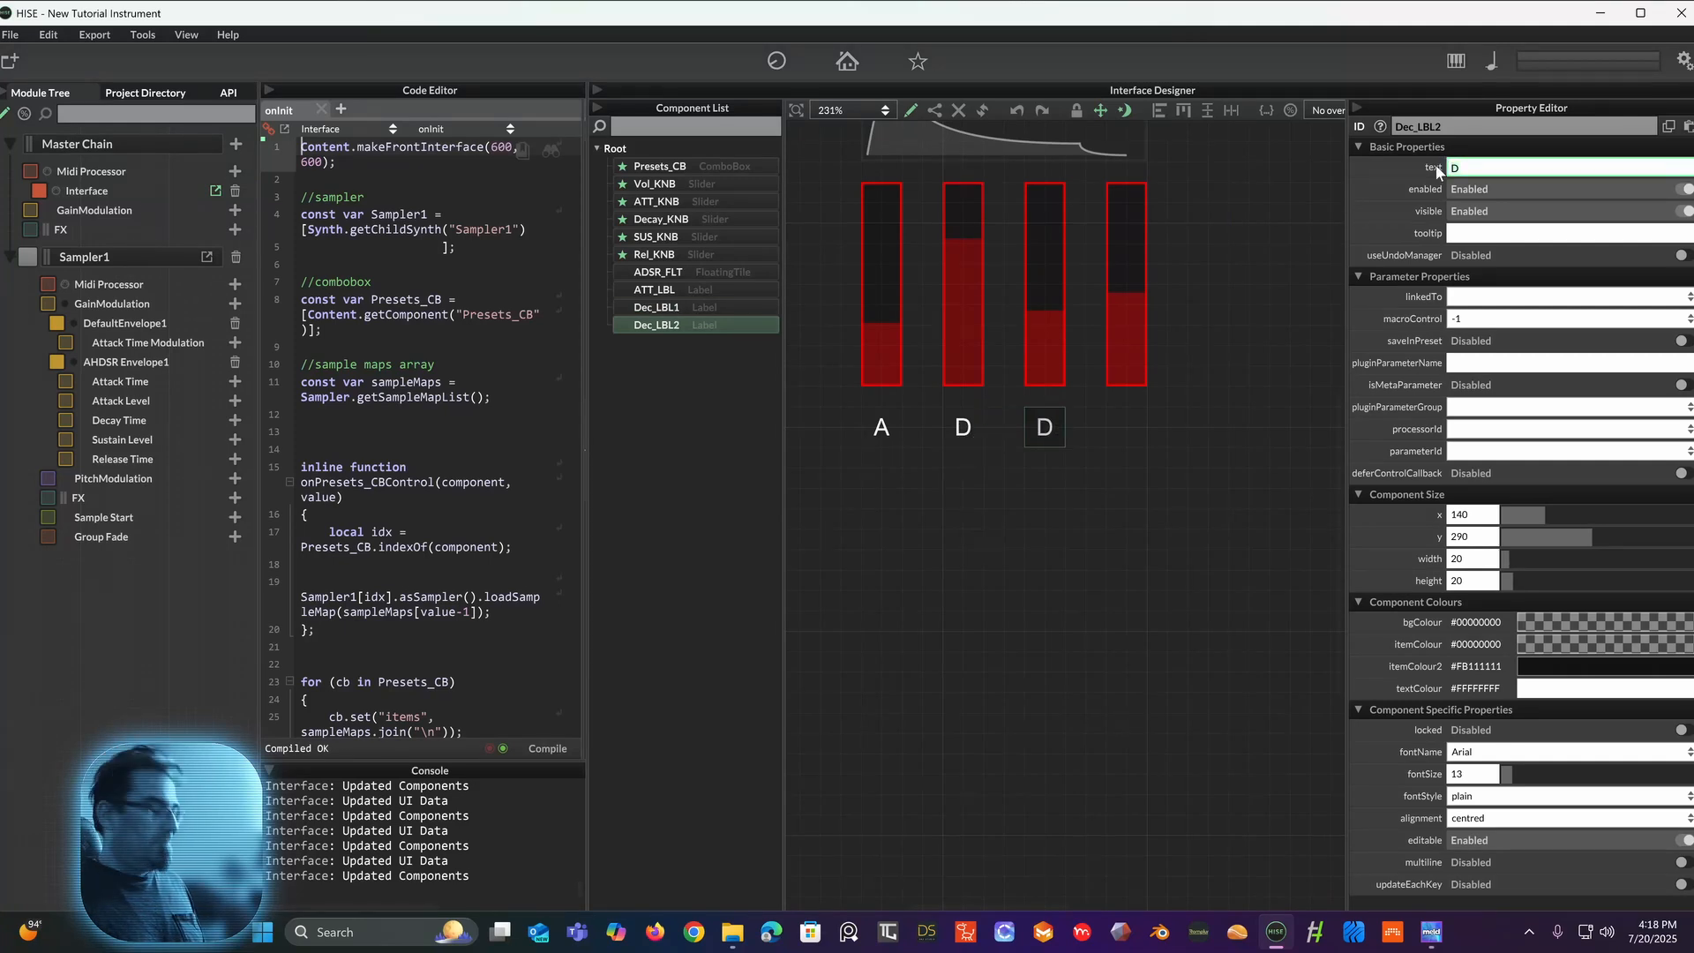
{"action": "type", "text": "S"}
Step: Rename the S label's ID to Sus_LBL2
{"action": "left_click", "coordinate": [1413, 126]}
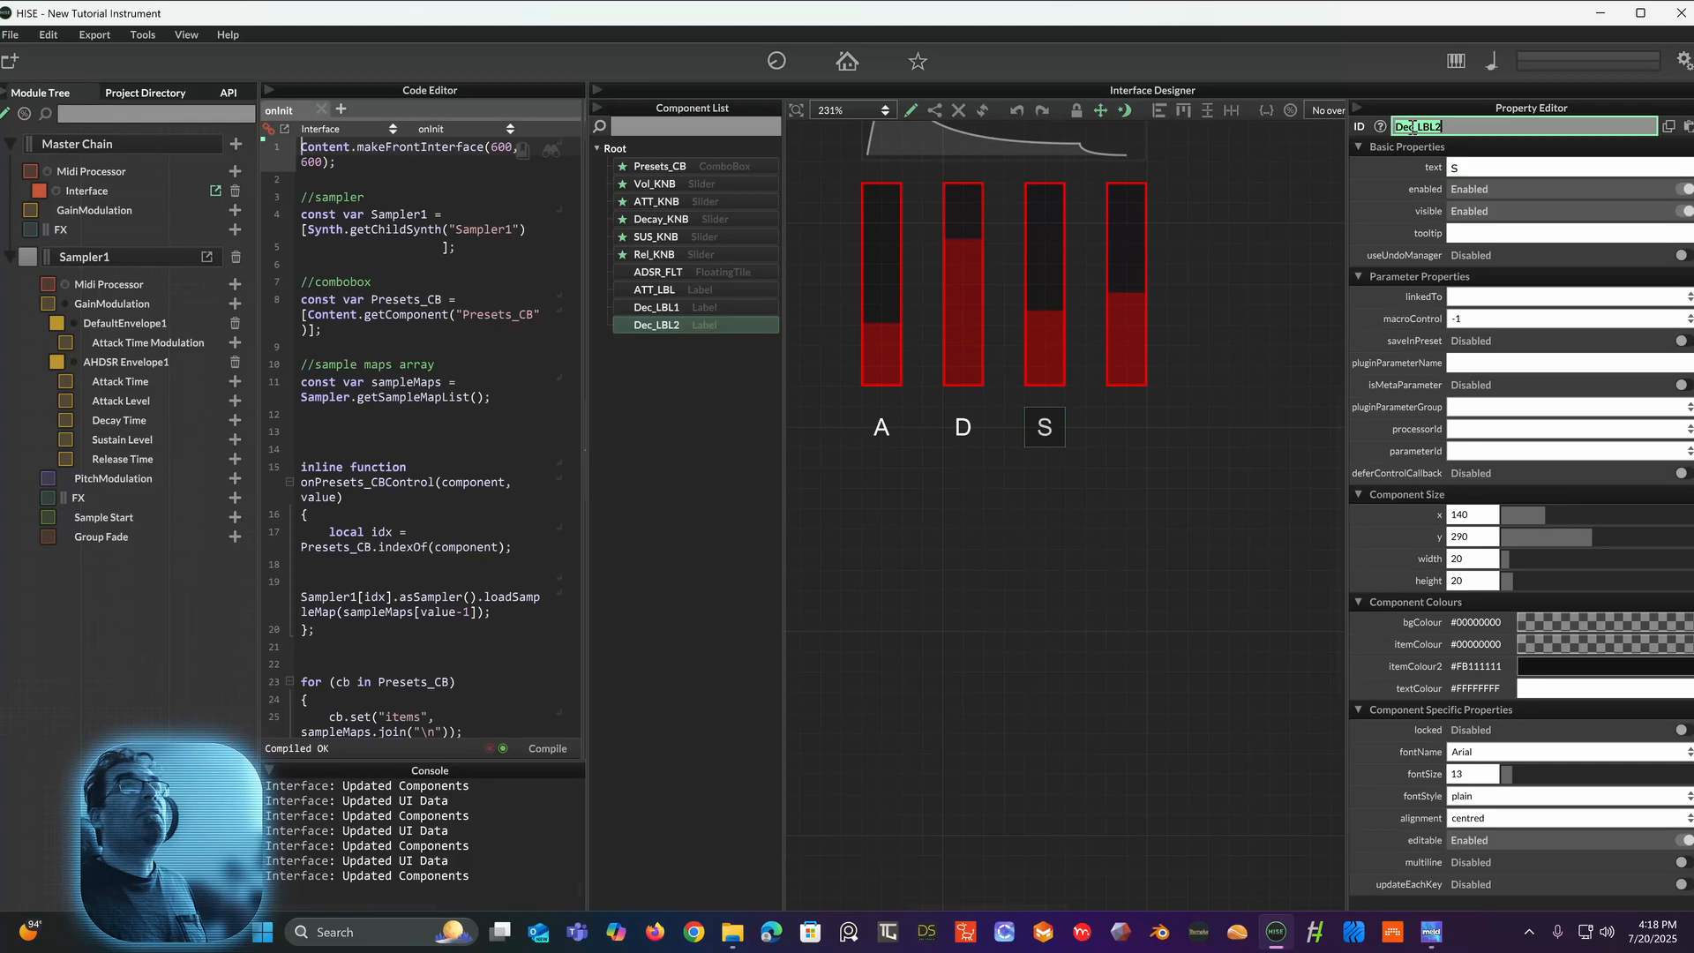
{"action": "left_click_drag", "start_coordinate": [1413, 126], "coordinate": [1396, 128]}
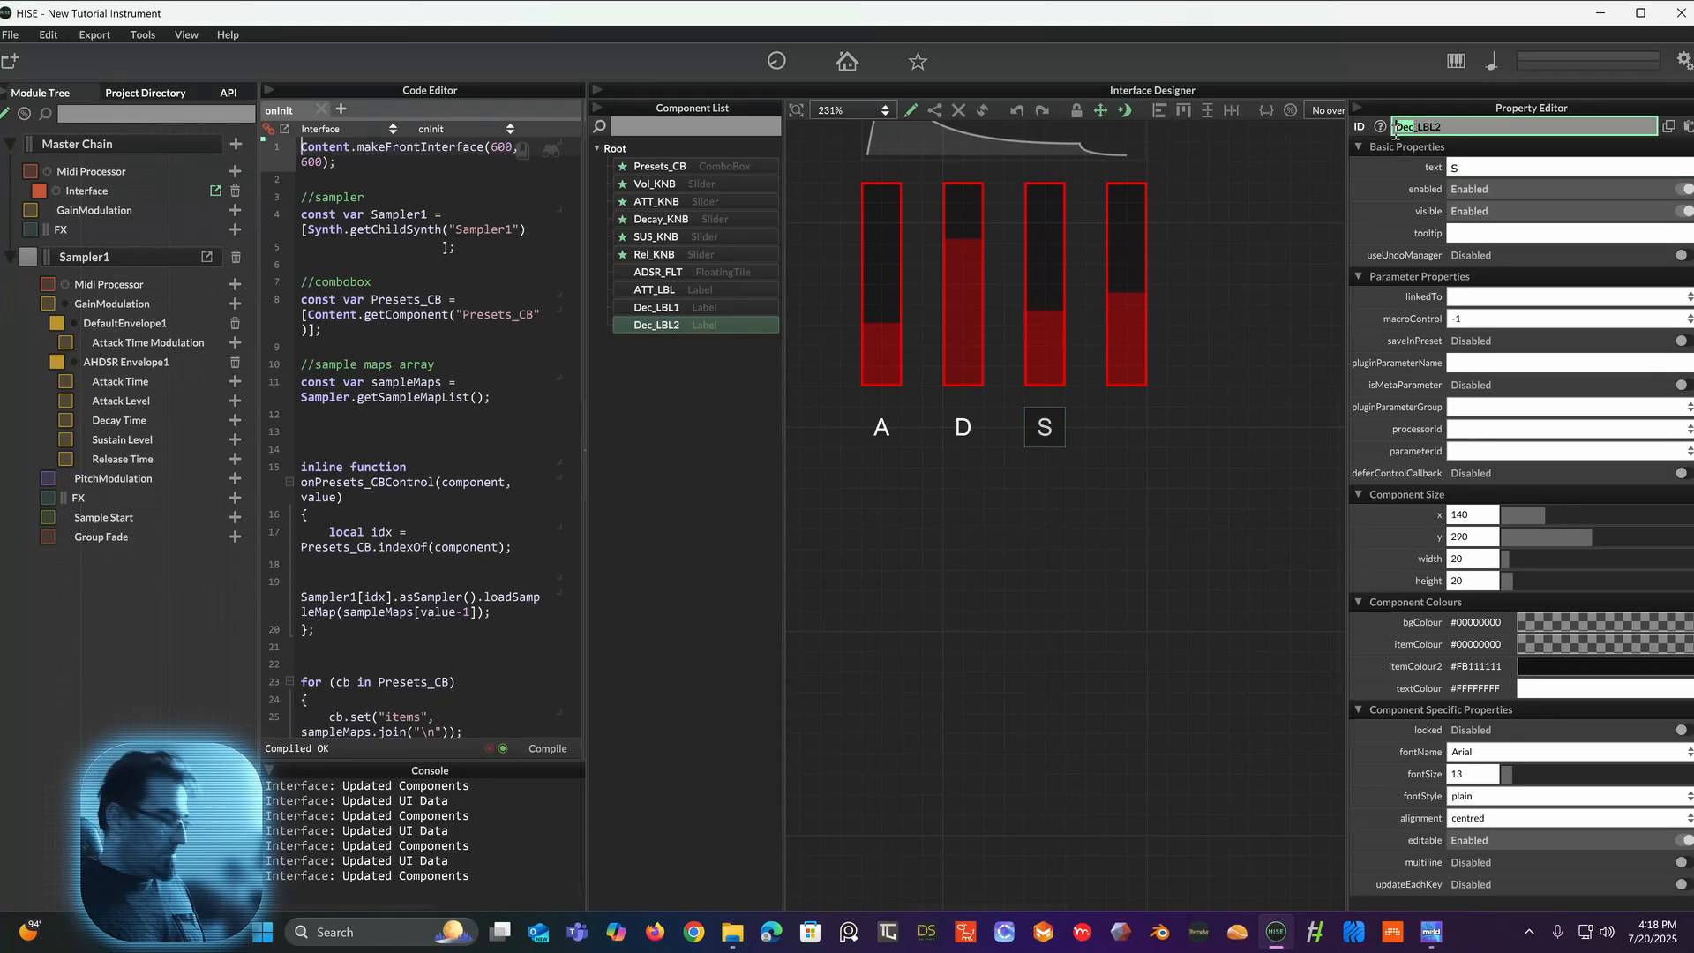
{"action": "type", "text": "Sus"}
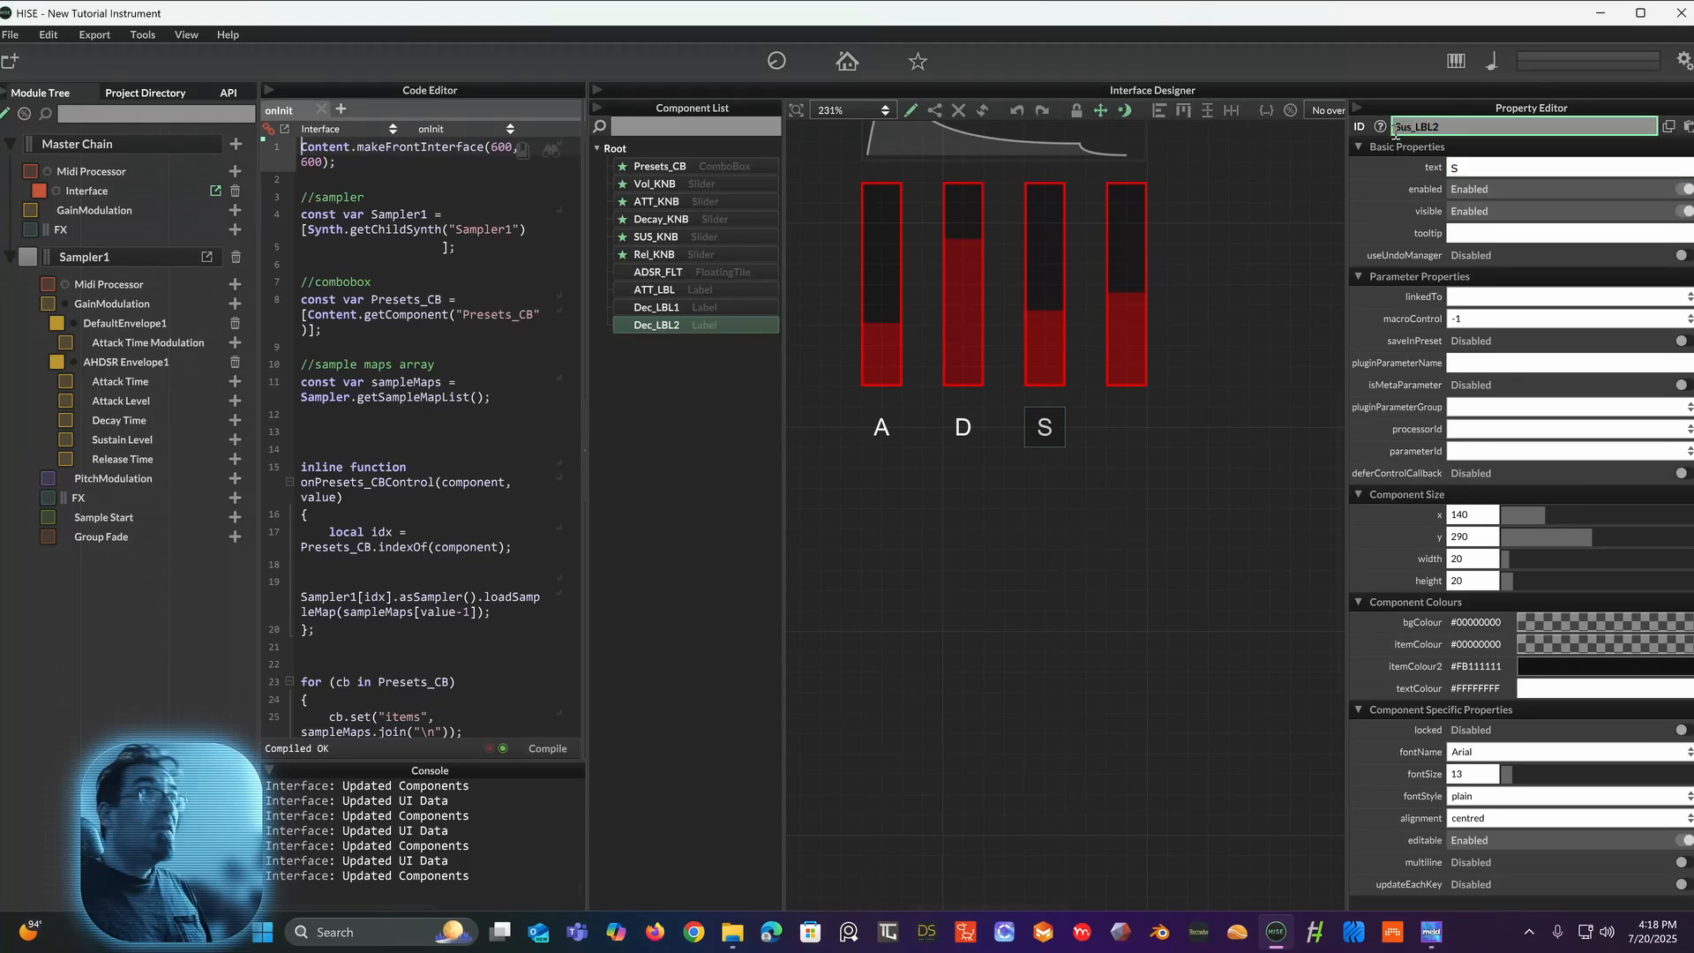
{"action": "key", "text": "Return"}
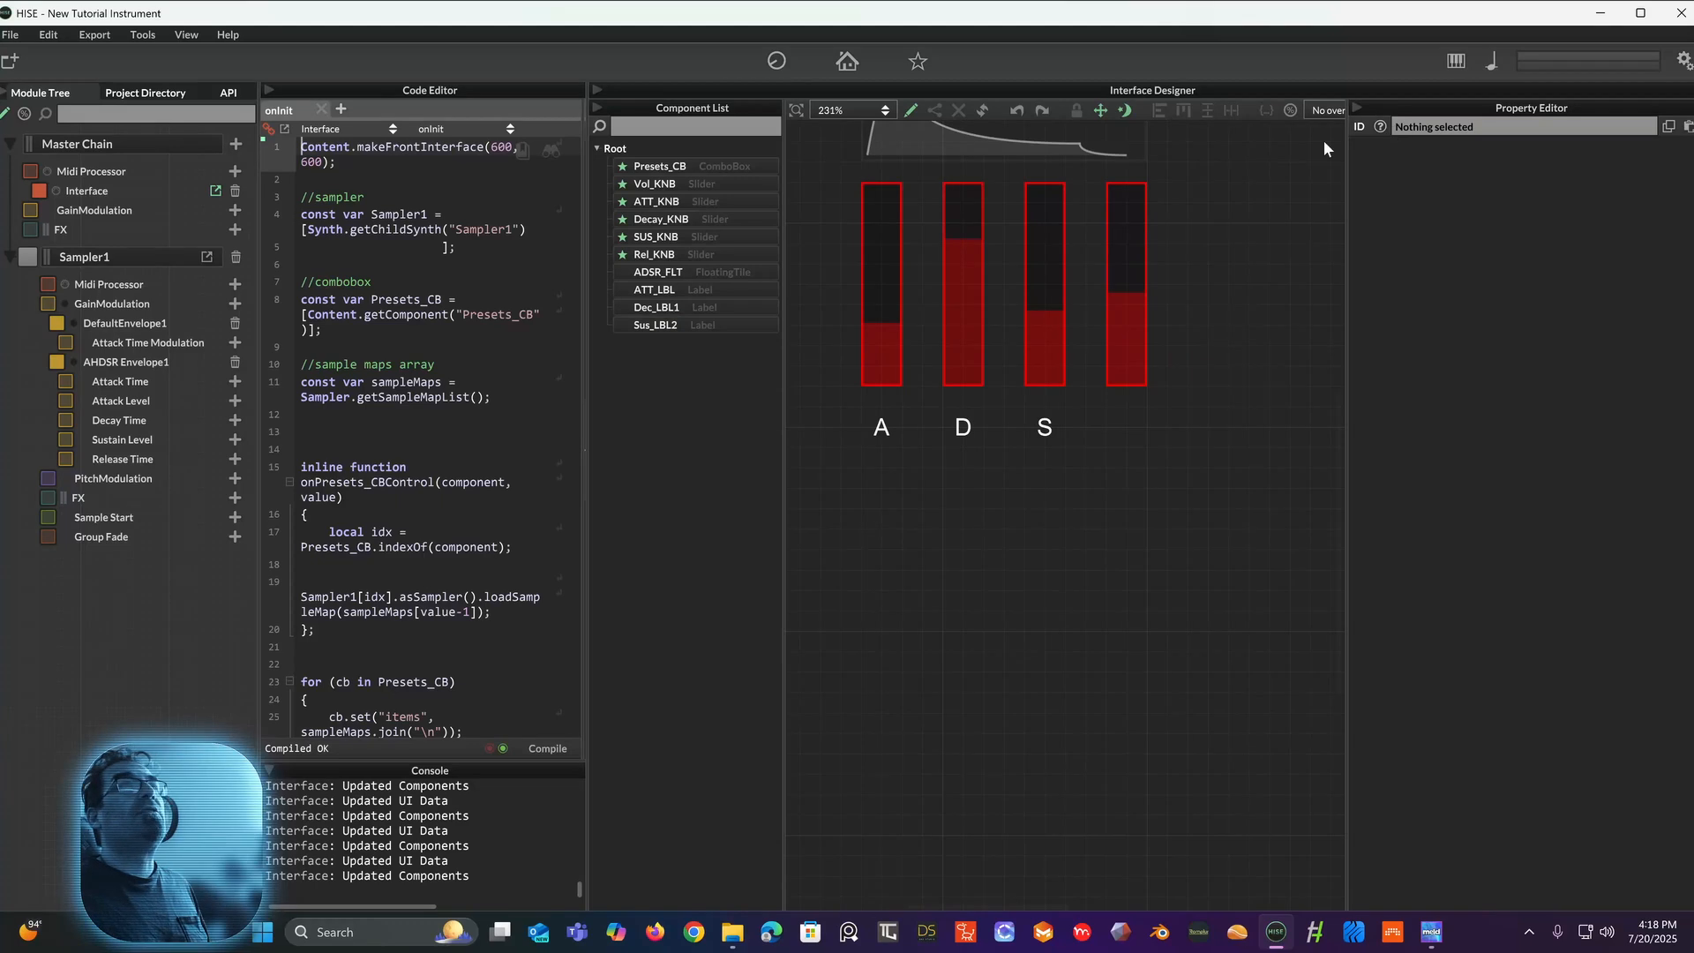
Step: Duplicate the S label, place the copy beneath the Release slider at x 180, y 290 and set its text to R
{"action": "left_click", "coordinate": [1048, 433]}
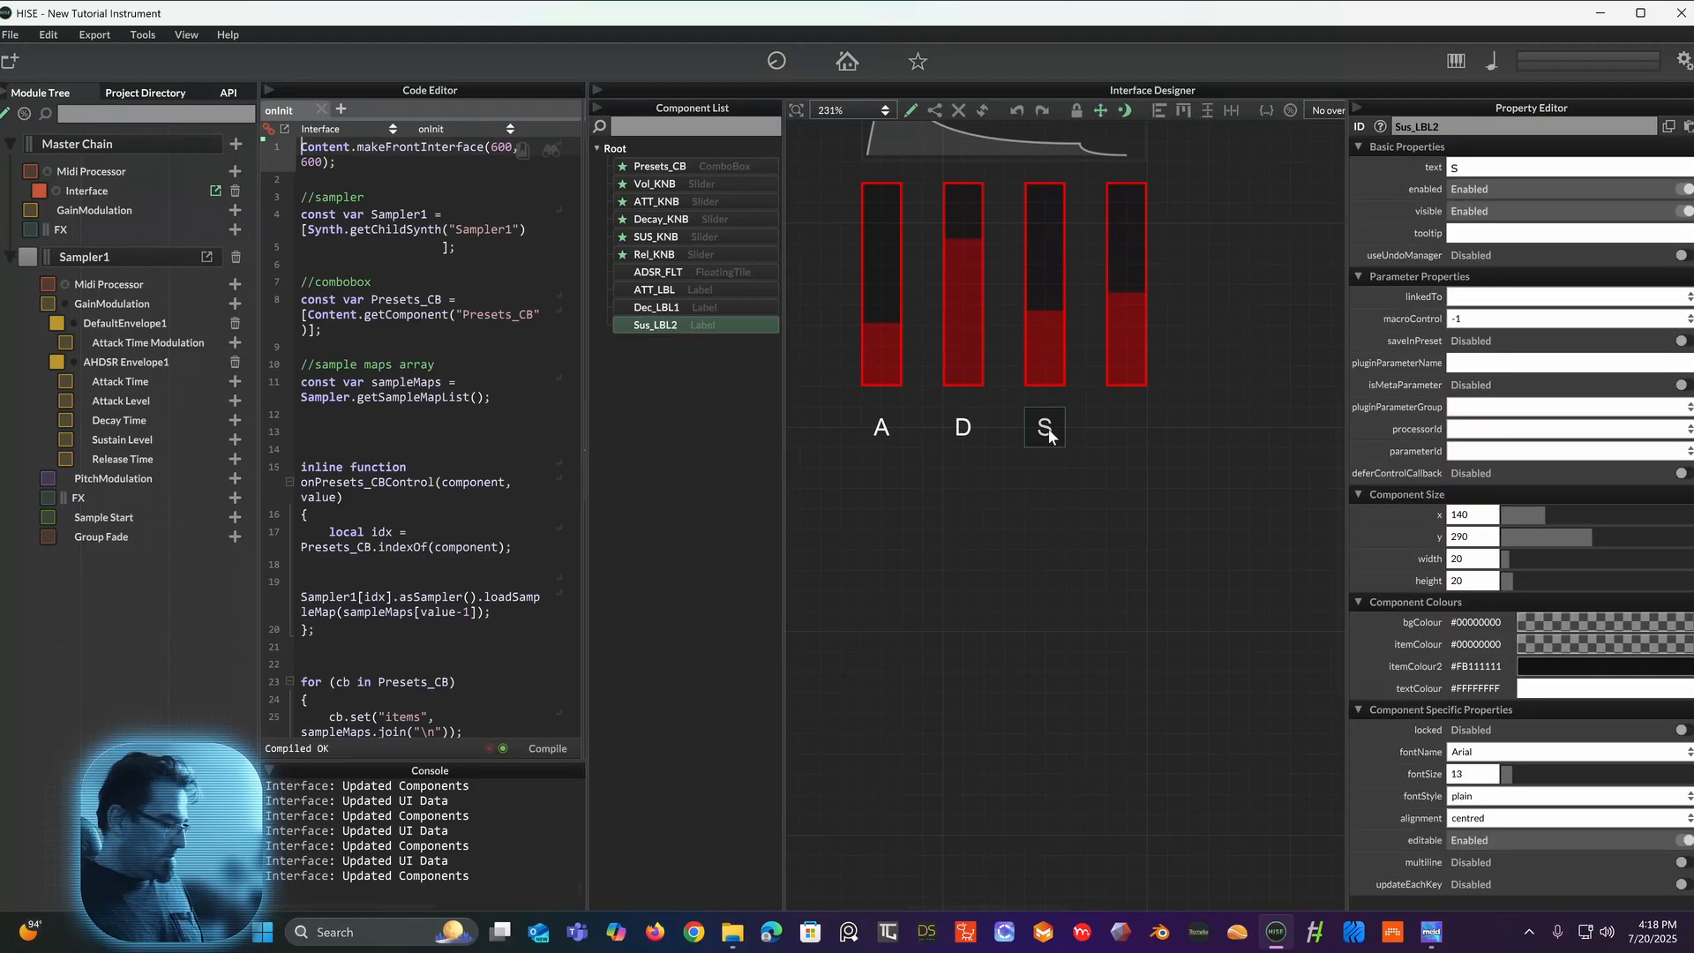
{"action": "left_click_drag", "start_coordinate": [1049, 434], "coordinate": [1137, 432]}
{"action": "left_click", "coordinate": [1456, 168]}
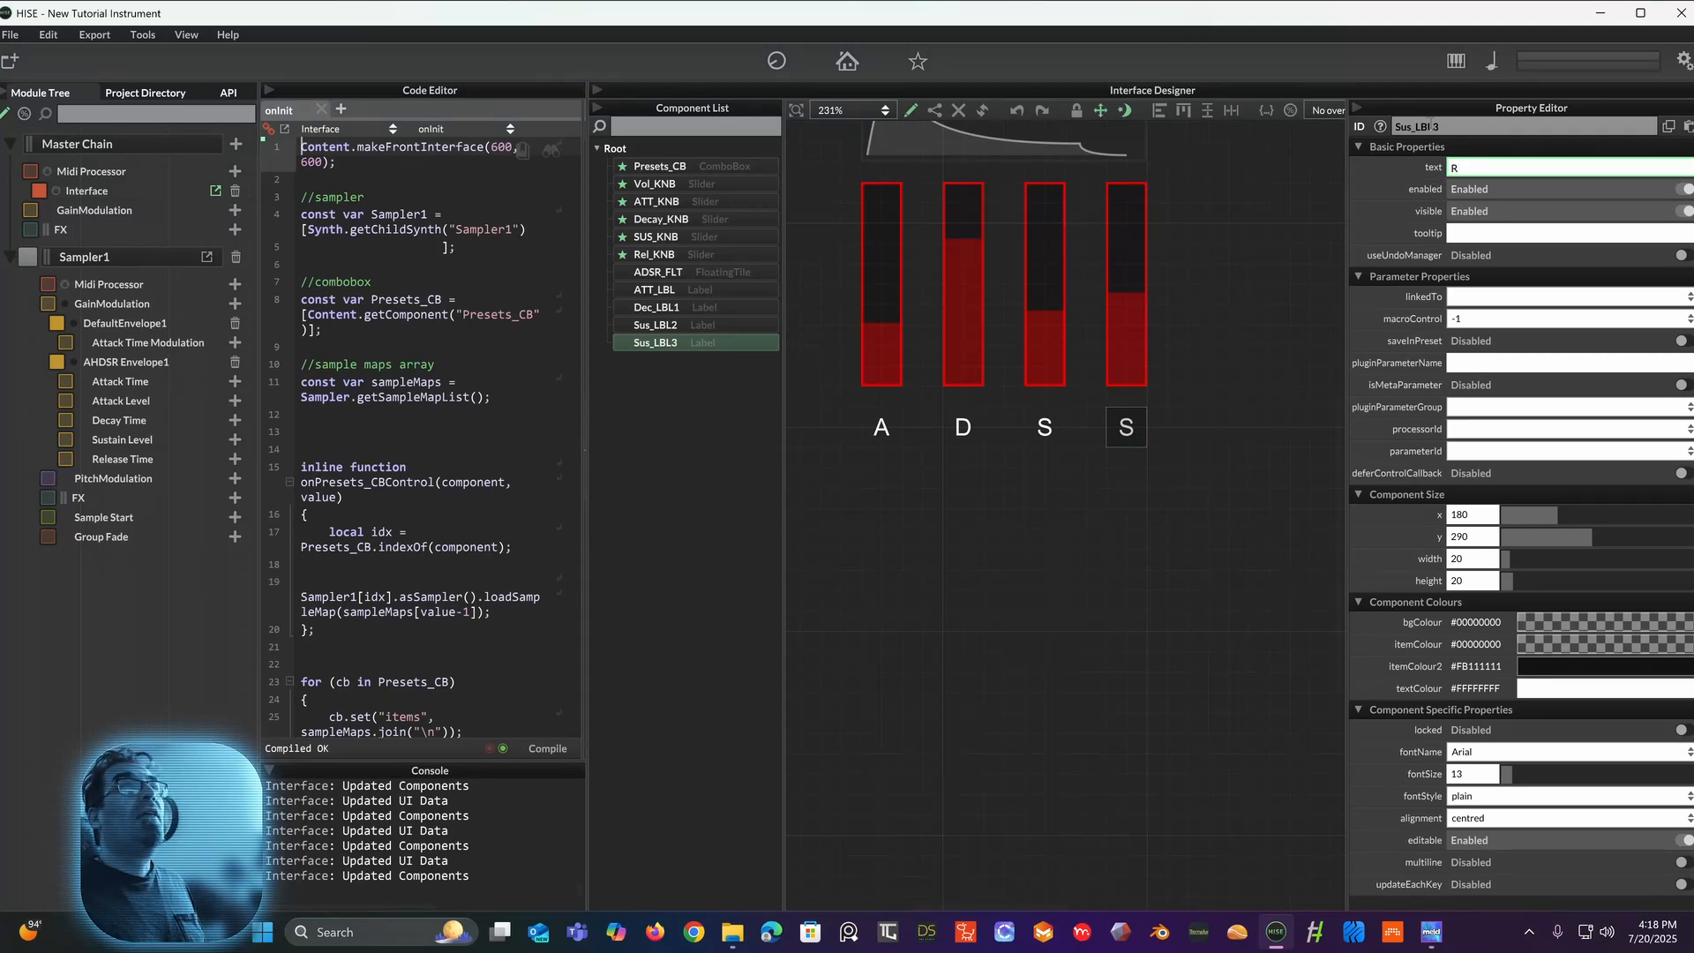
Step: Rename the R label's ID to Rel_LBL3
{"action": "left_click", "coordinate": [1414, 128]}
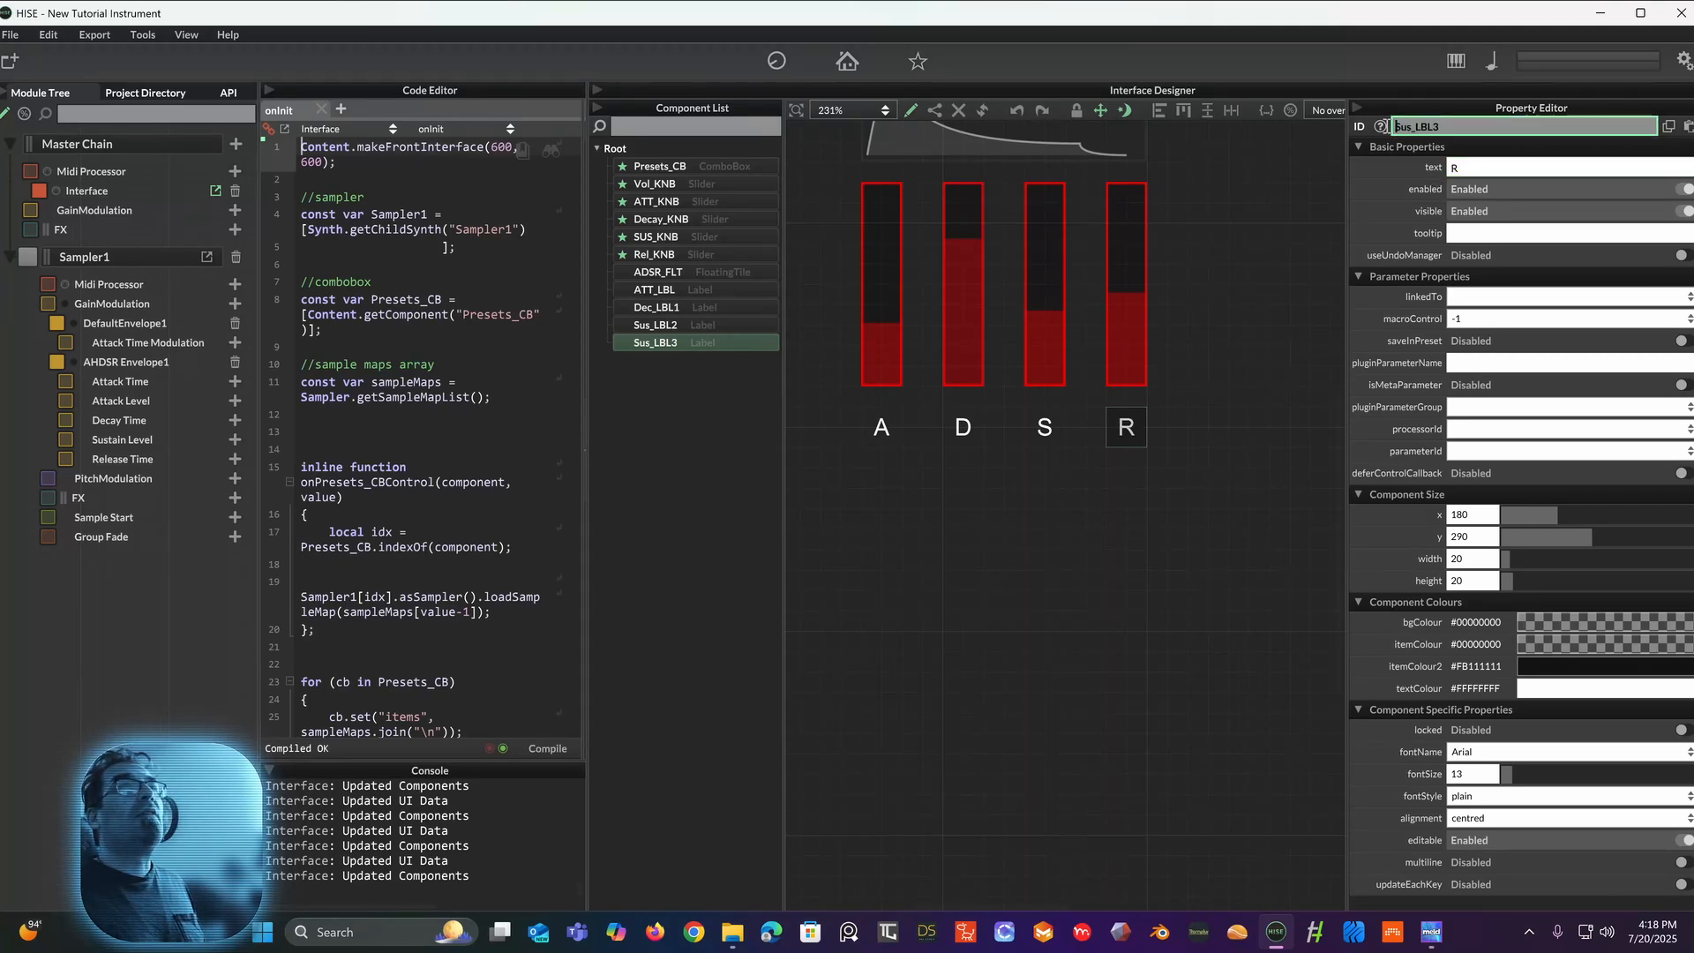
{"action": "left_click_drag", "start_coordinate": [1413, 130], "coordinate": [1386, 128]}
{"action": "type", "text": "Rel"}
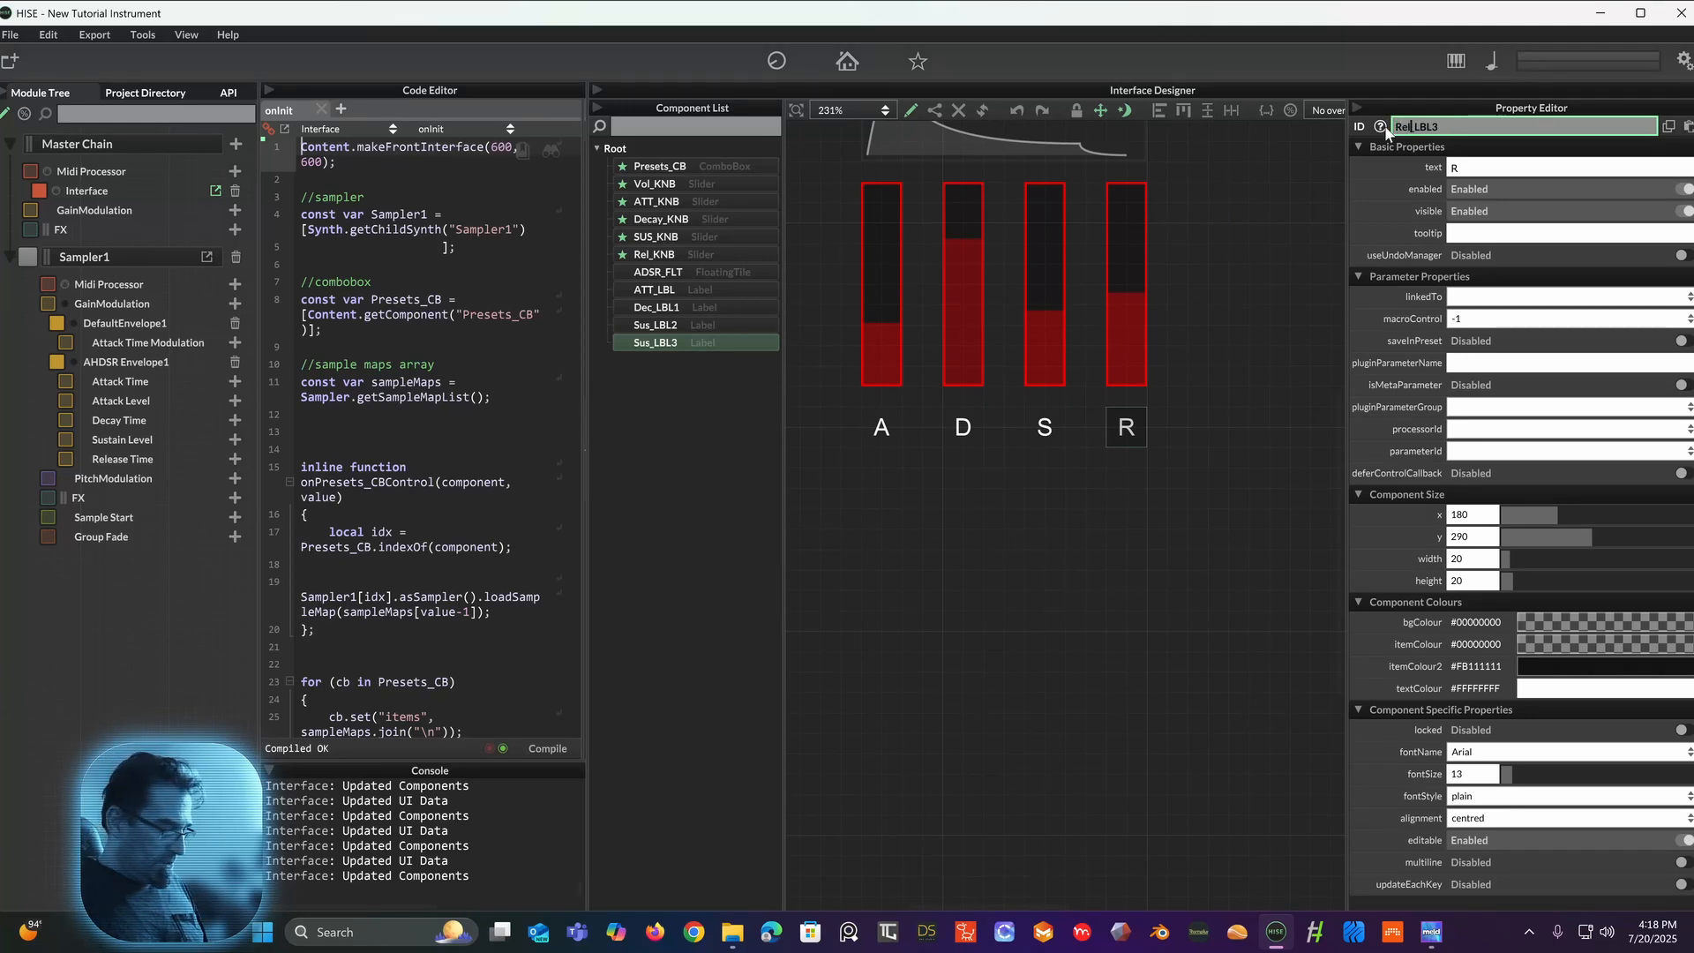
{"action": "key", "text": "Return"}
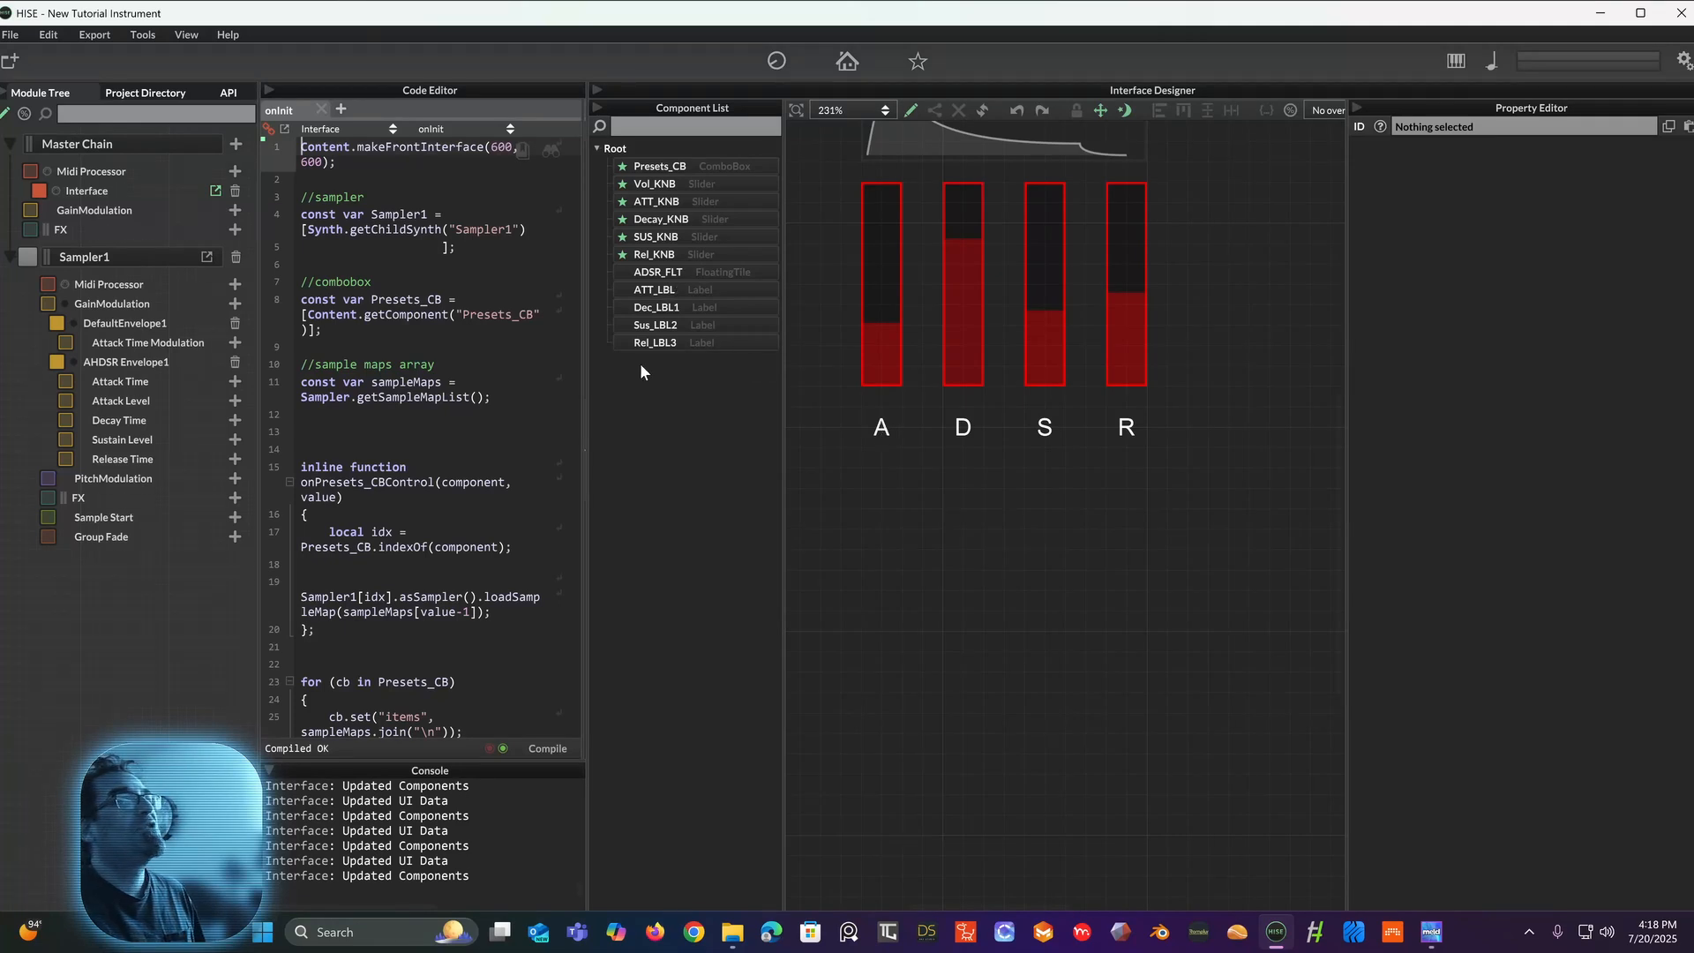
{"action": "left_click", "coordinate": [660, 343]}
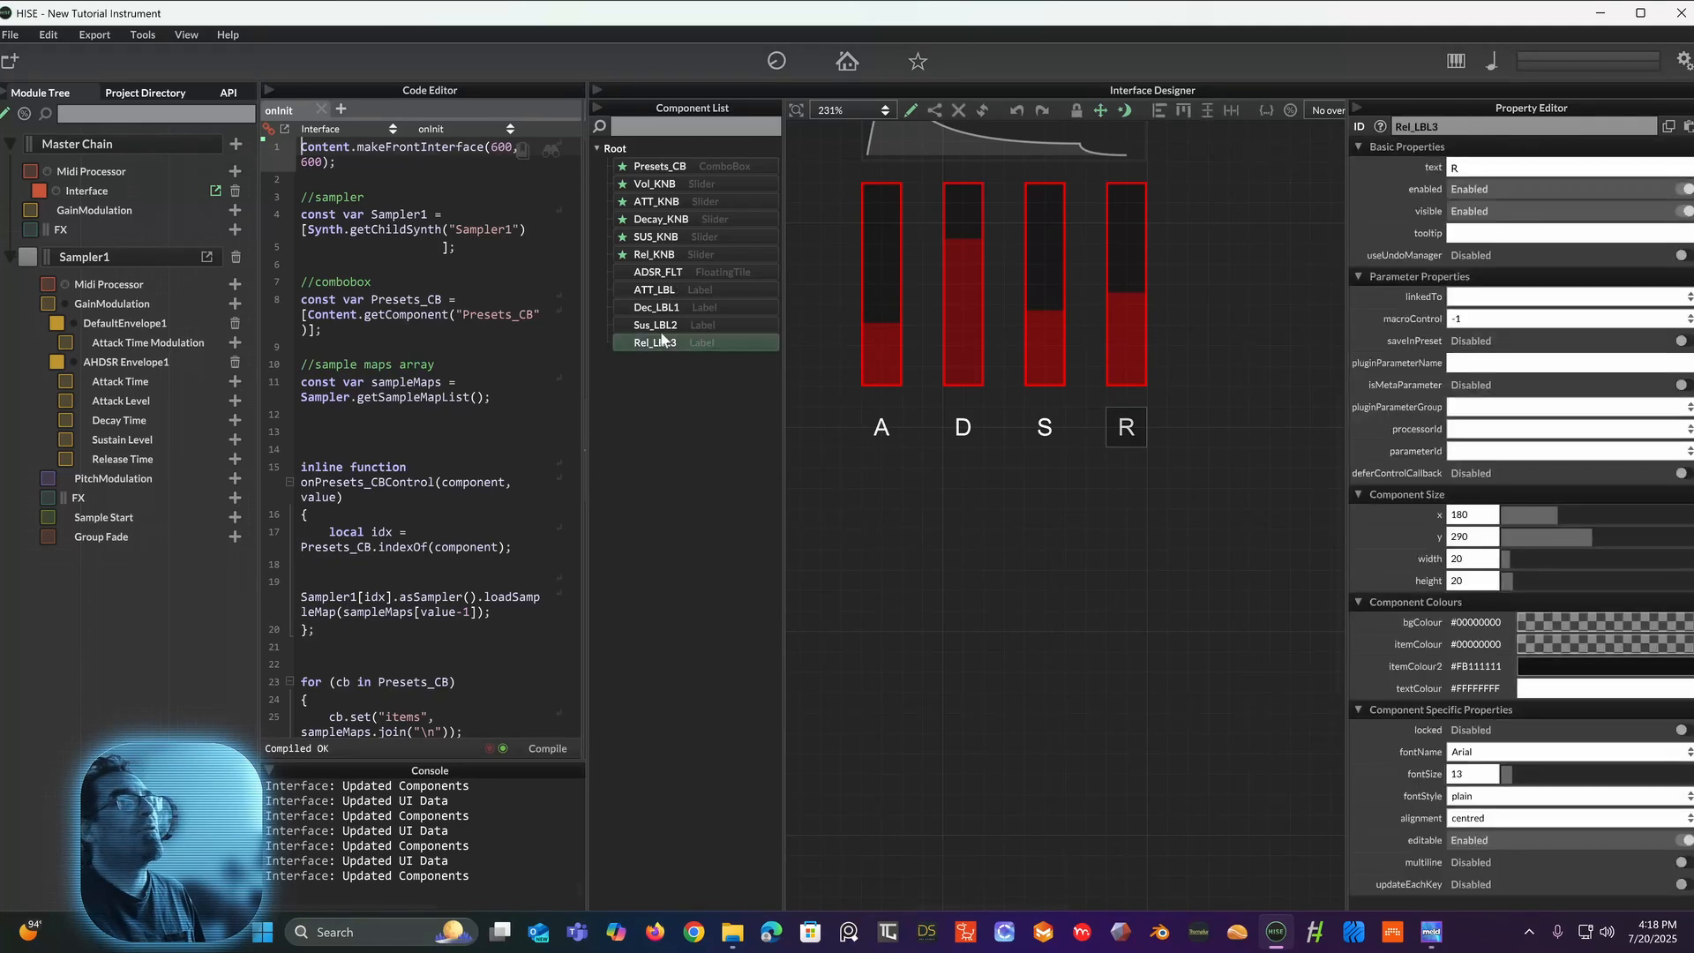
{"action": "left_click", "coordinate": [657, 168]}
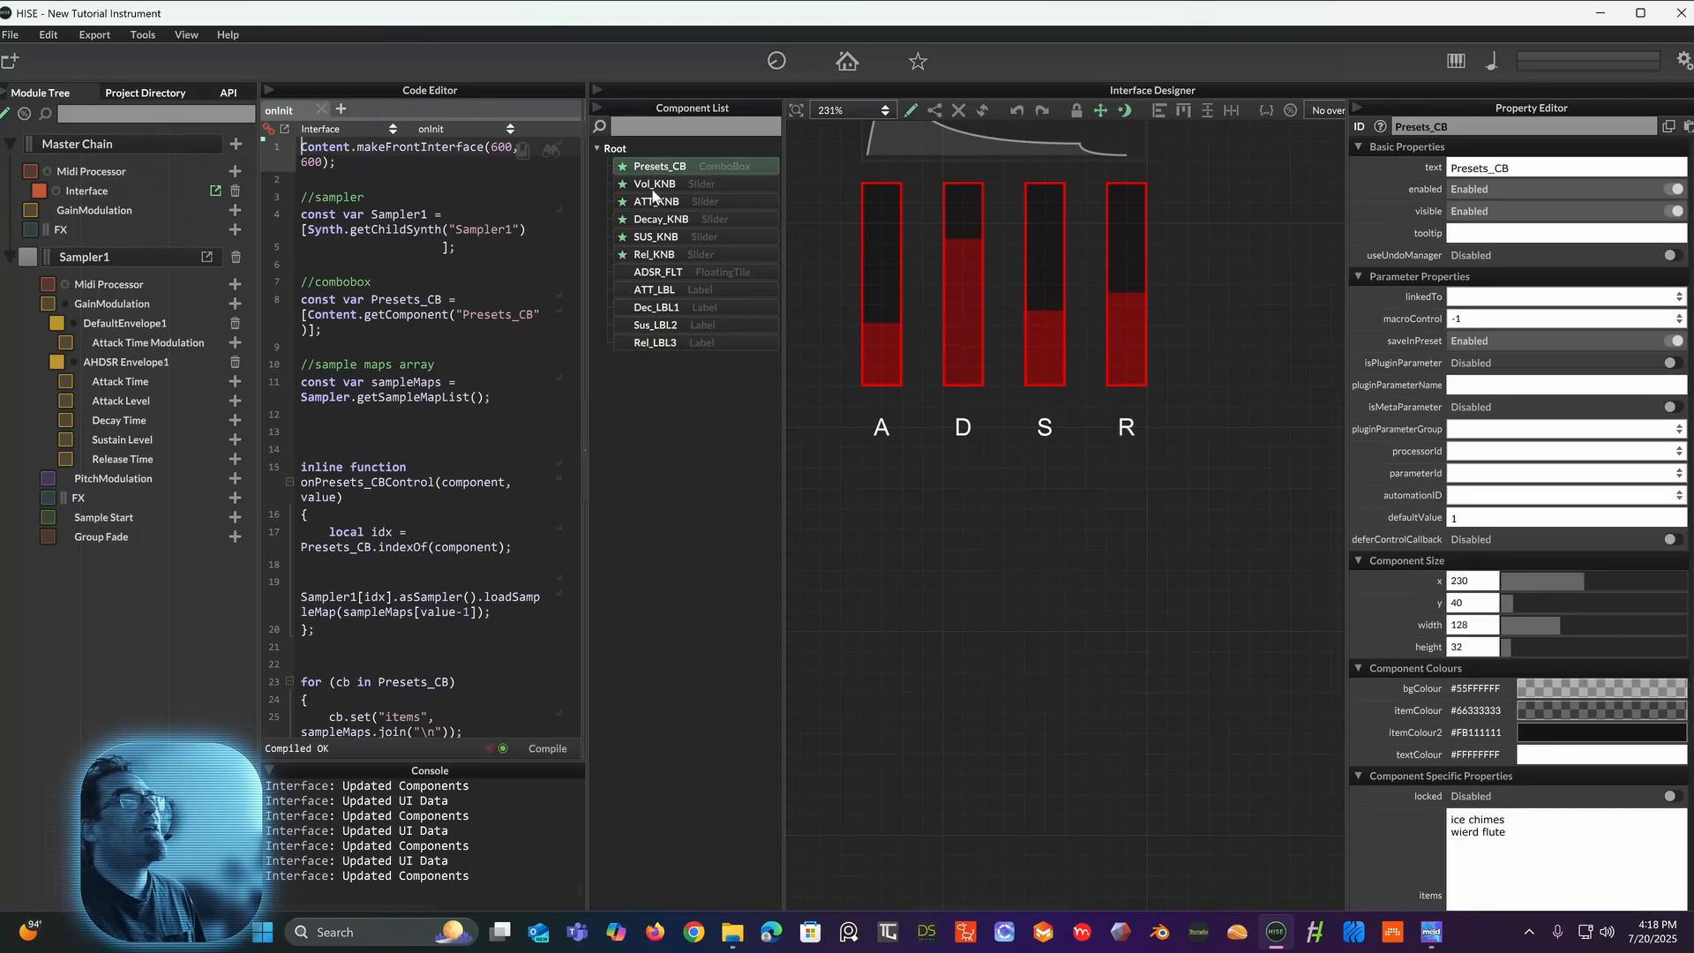
Step: Set the envelope curve tile's itemColour2 to translucent red, #80FF0000
{"action": "scroll", "coordinate": [888, 390], "scroll_direction": "up", "scroll_amount": 3}
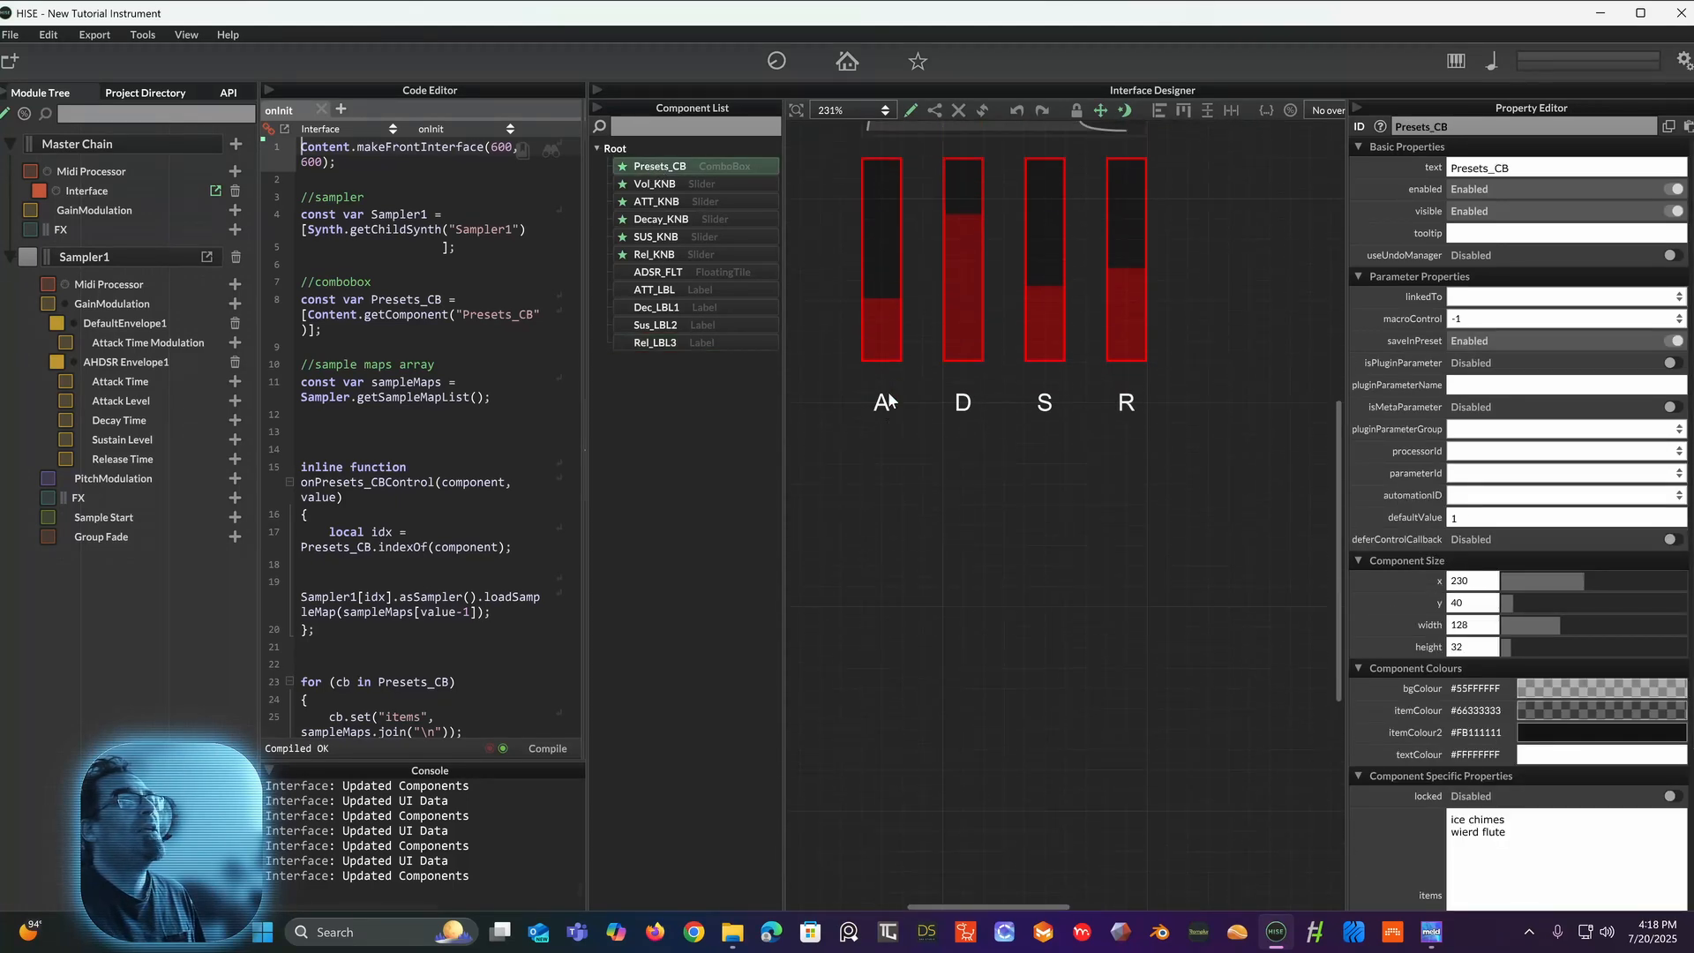
{"action": "scroll", "coordinate": [888, 390], "scroll_direction": "up", "scroll_amount": 2}
{"action": "scroll", "coordinate": [934, 403], "scroll_direction": "down", "scroll_amount": 5}
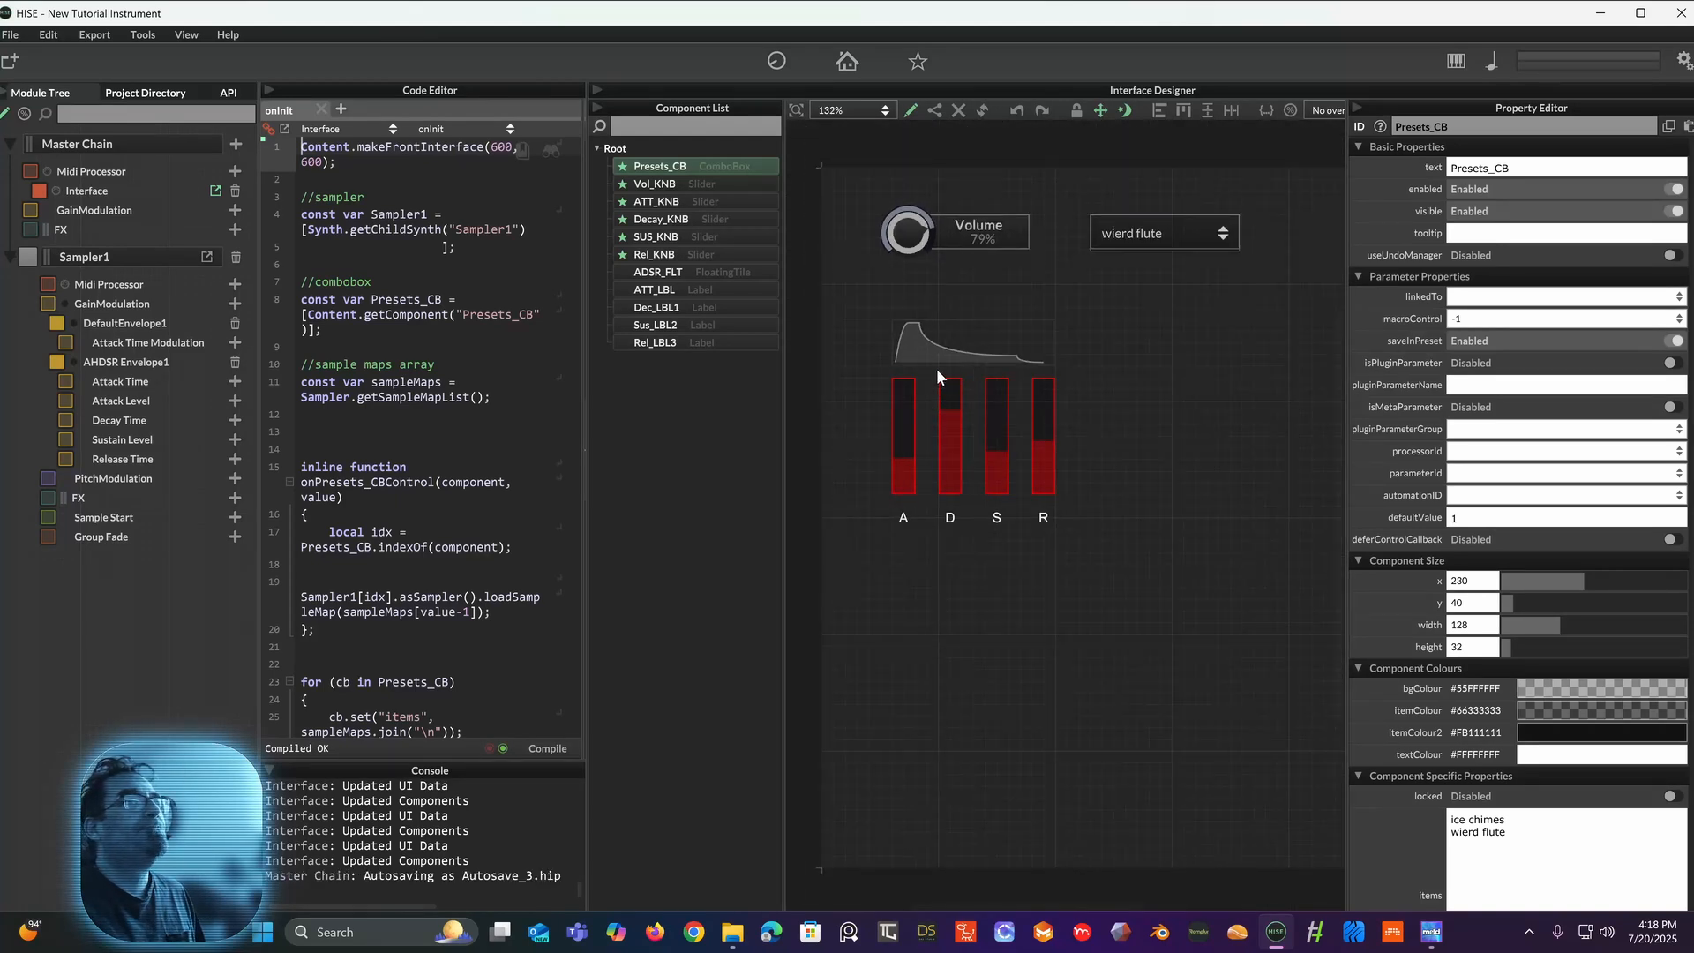
{"action": "left_click", "coordinate": [927, 346]}
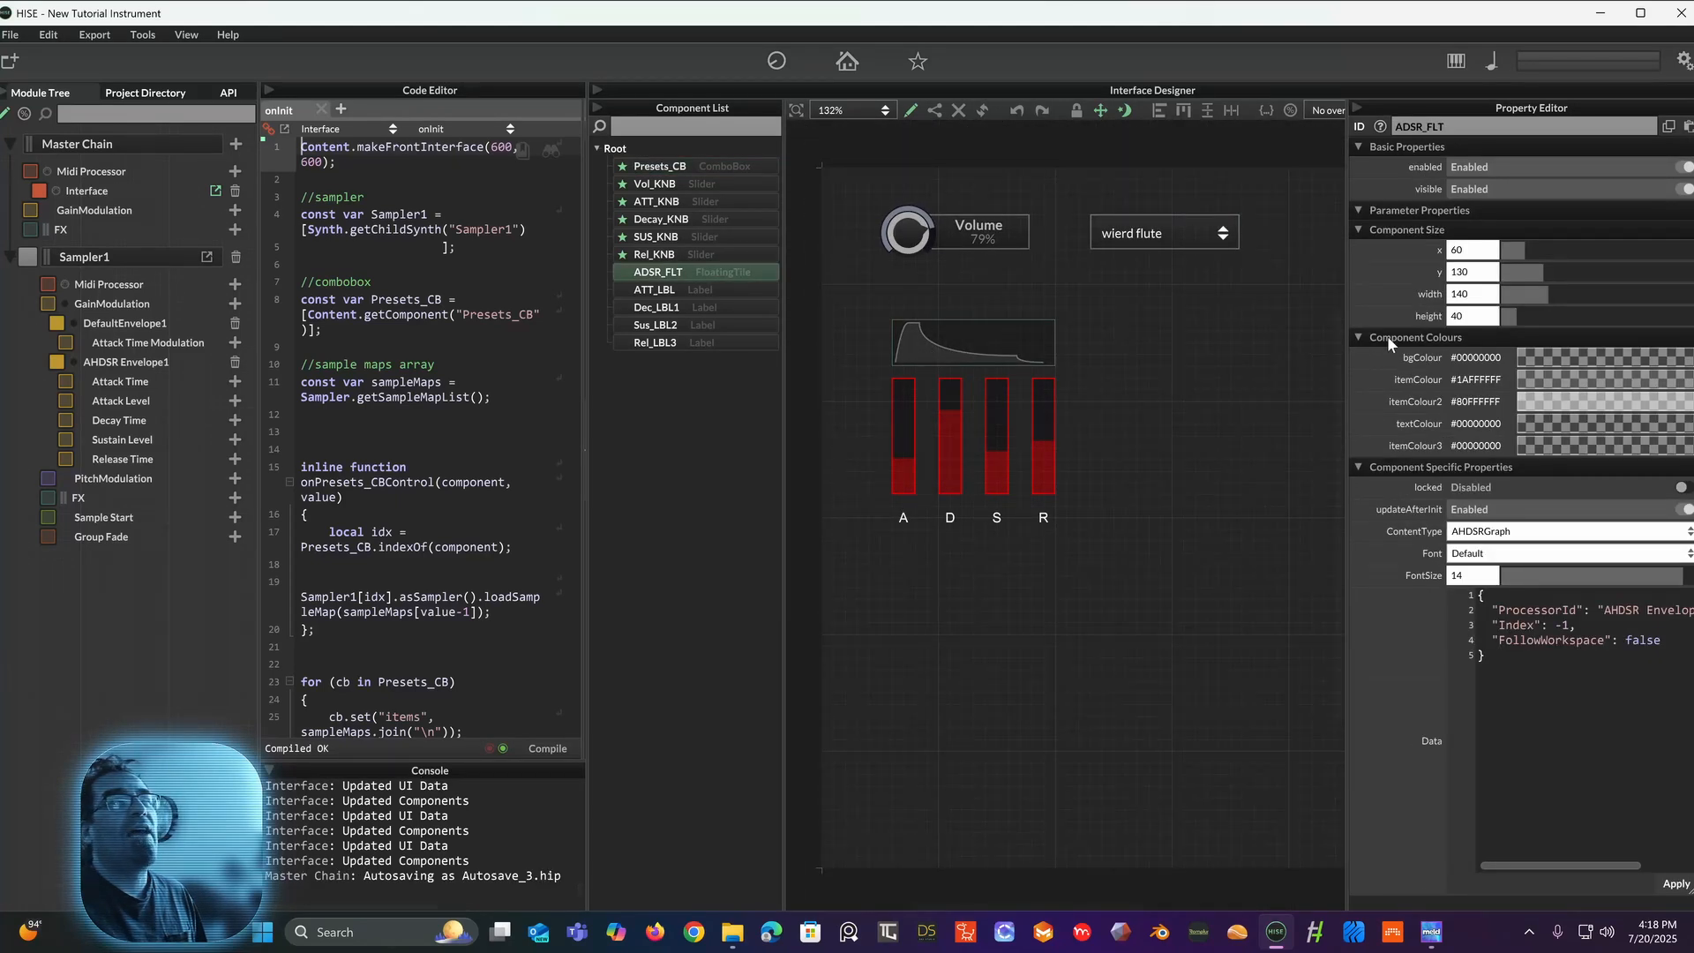
{"action": "left_click", "coordinate": [1534, 402]}
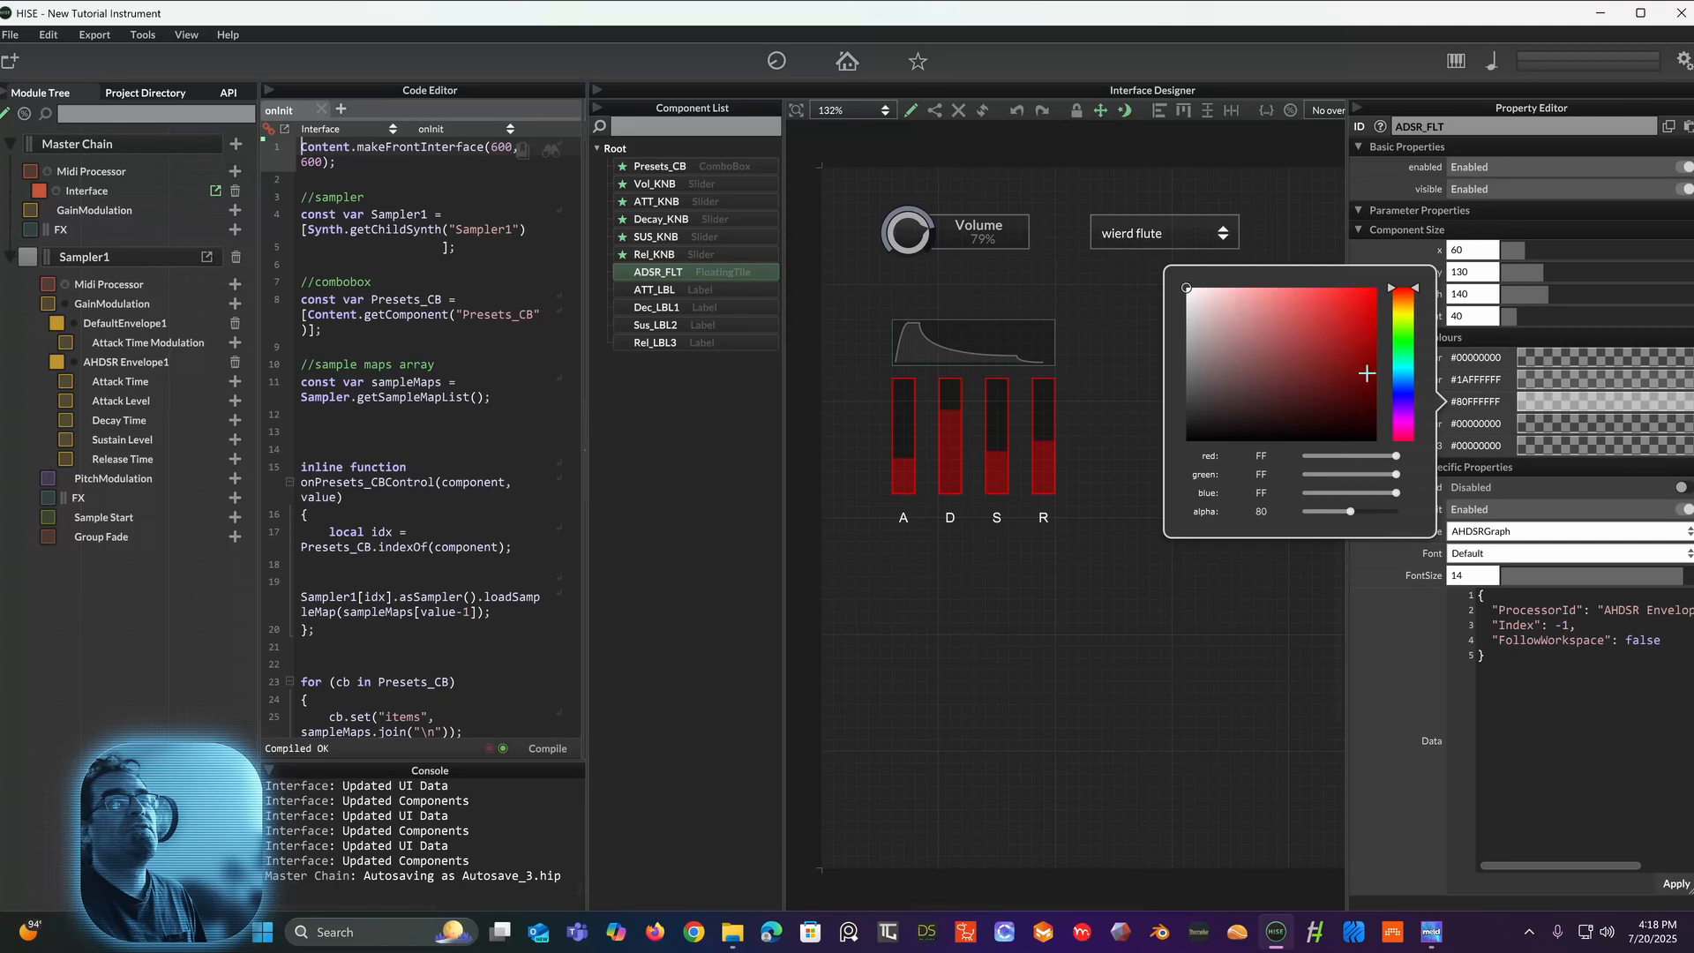
{"action": "left_click_drag", "start_coordinate": [1352, 323], "coordinate": [1408, 263]}
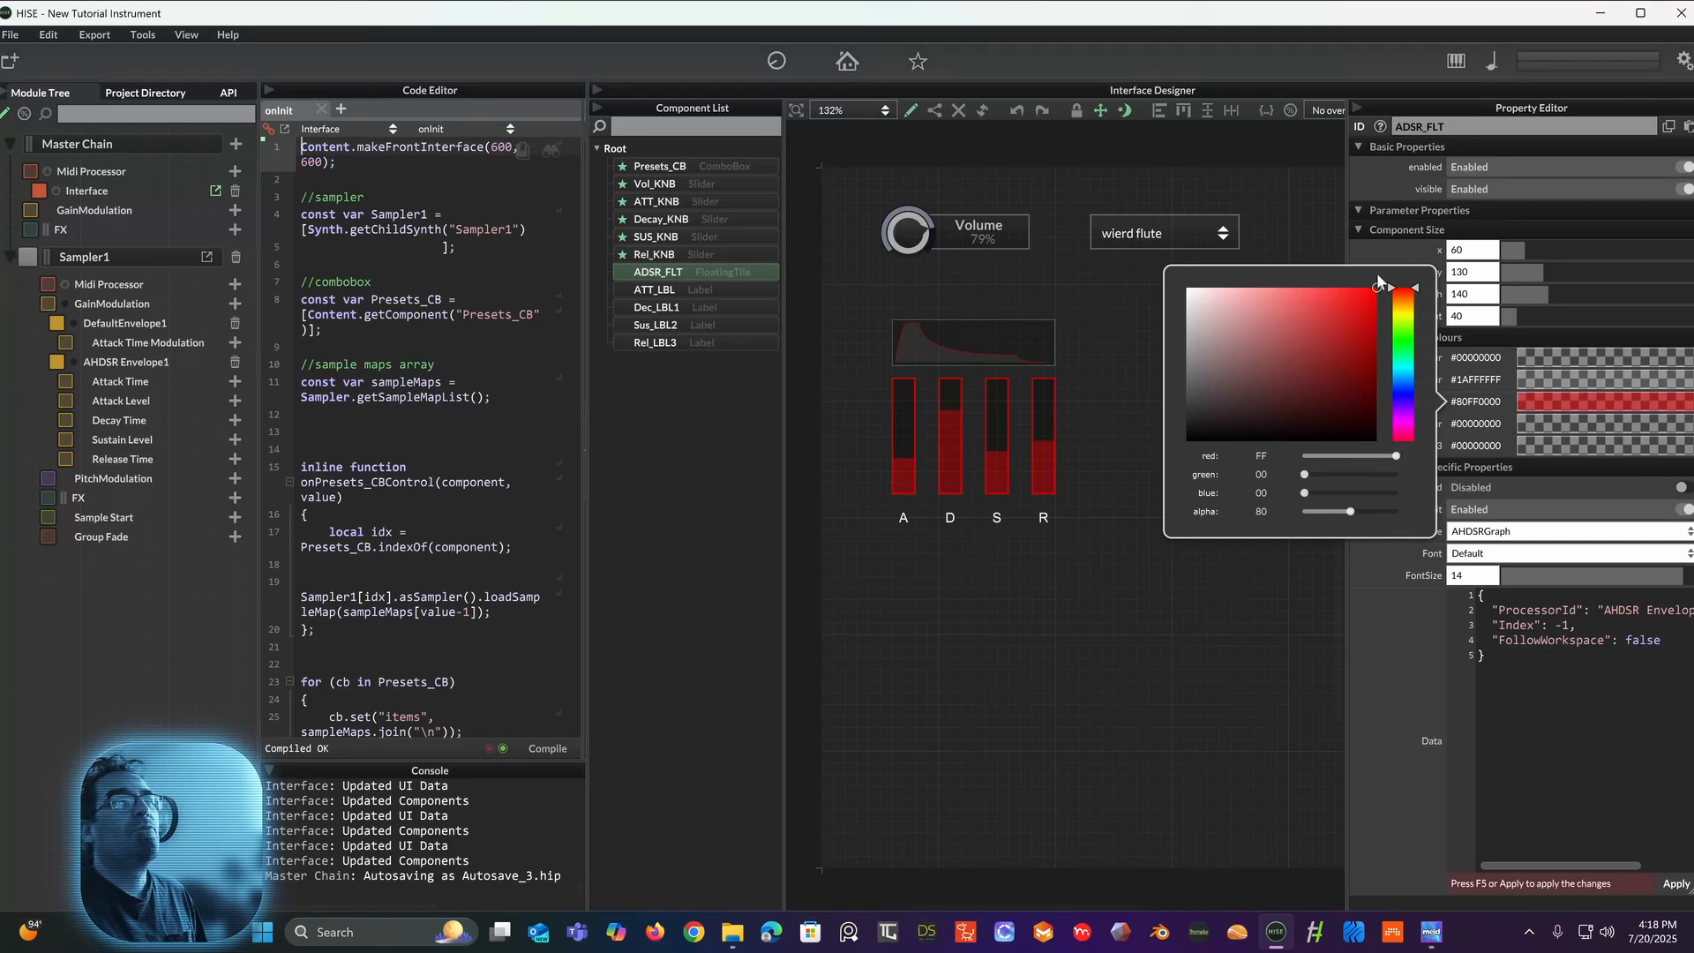
Step: Try pure red, #1AFF0000, for the envelope tile's itemColour and return it to white, #1AFFFFFF
{"action": "left_click", "coordinate": [1562, 381]}
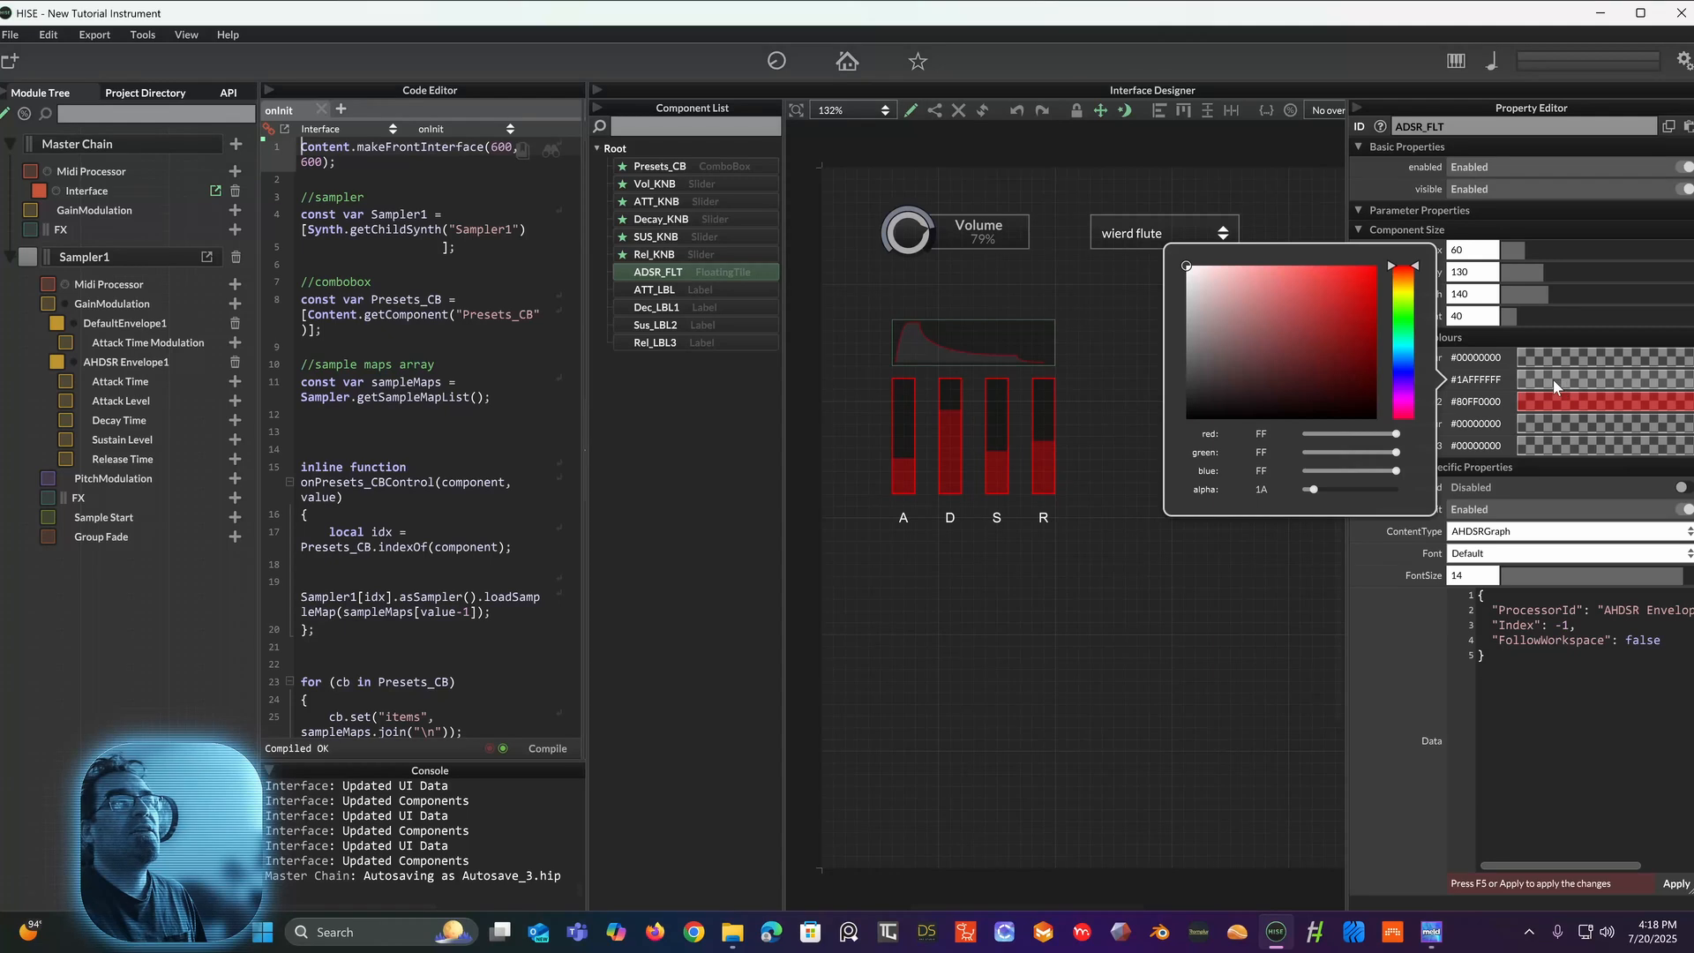
{"action": "left_click_drag", "start_coordinate": [1330, 337], "coordinate": [1324, 301]}
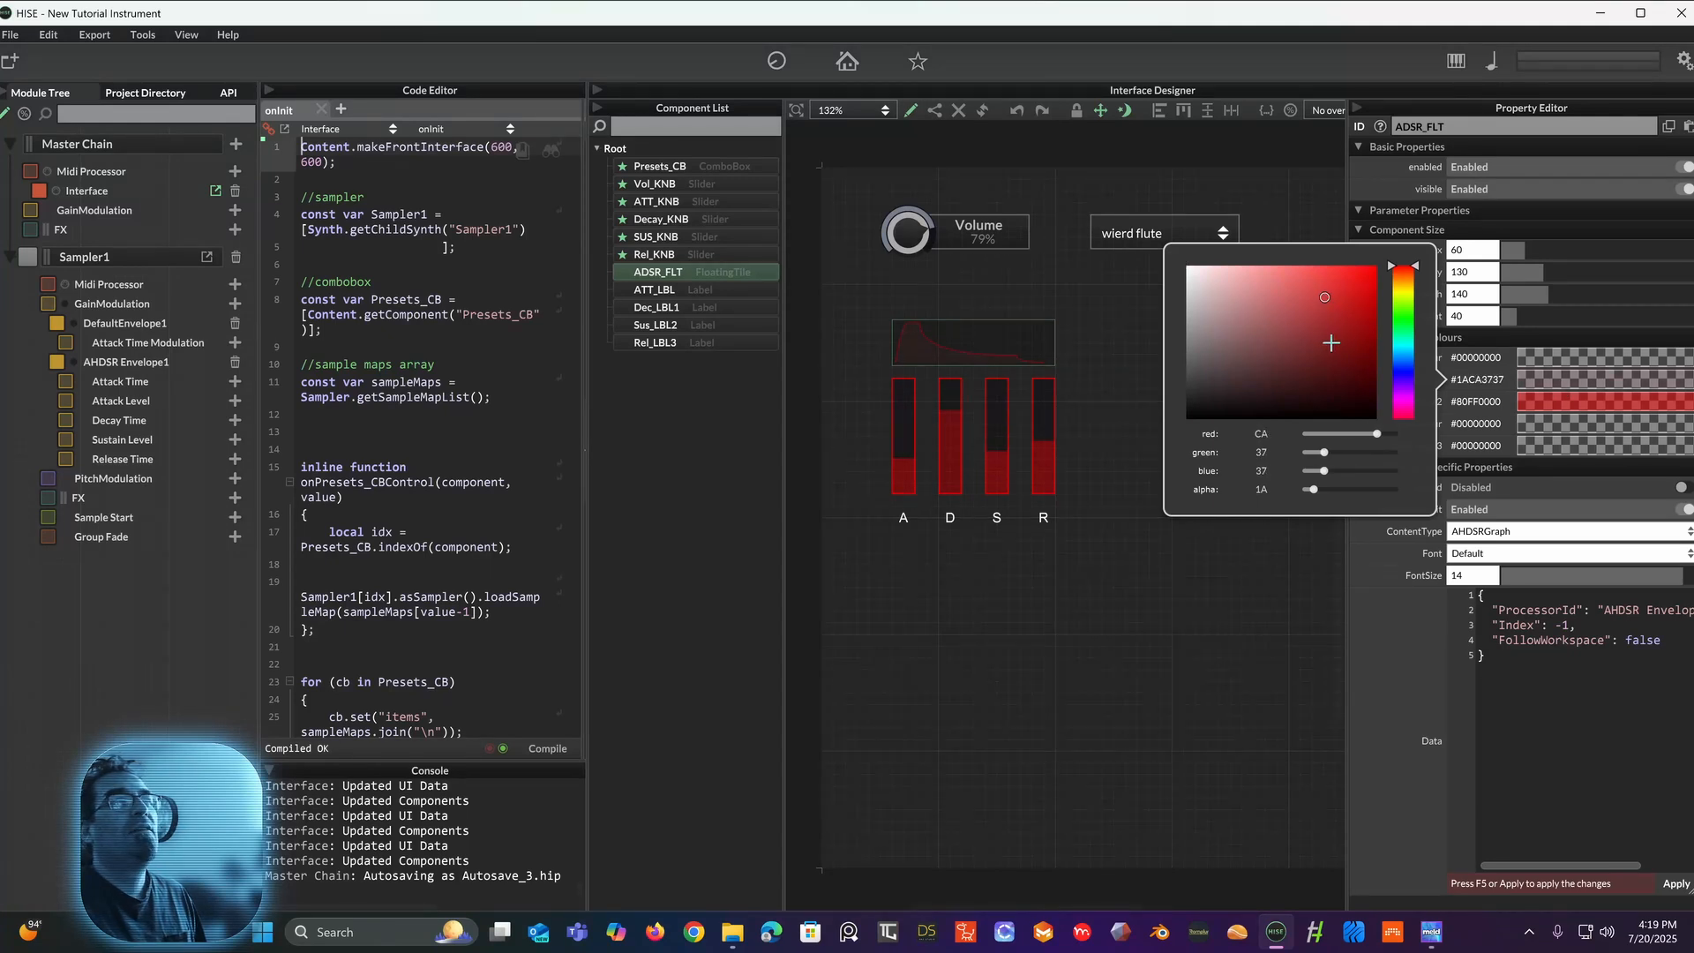
{"action": "left_click", "coordinate": [1347, 296]}
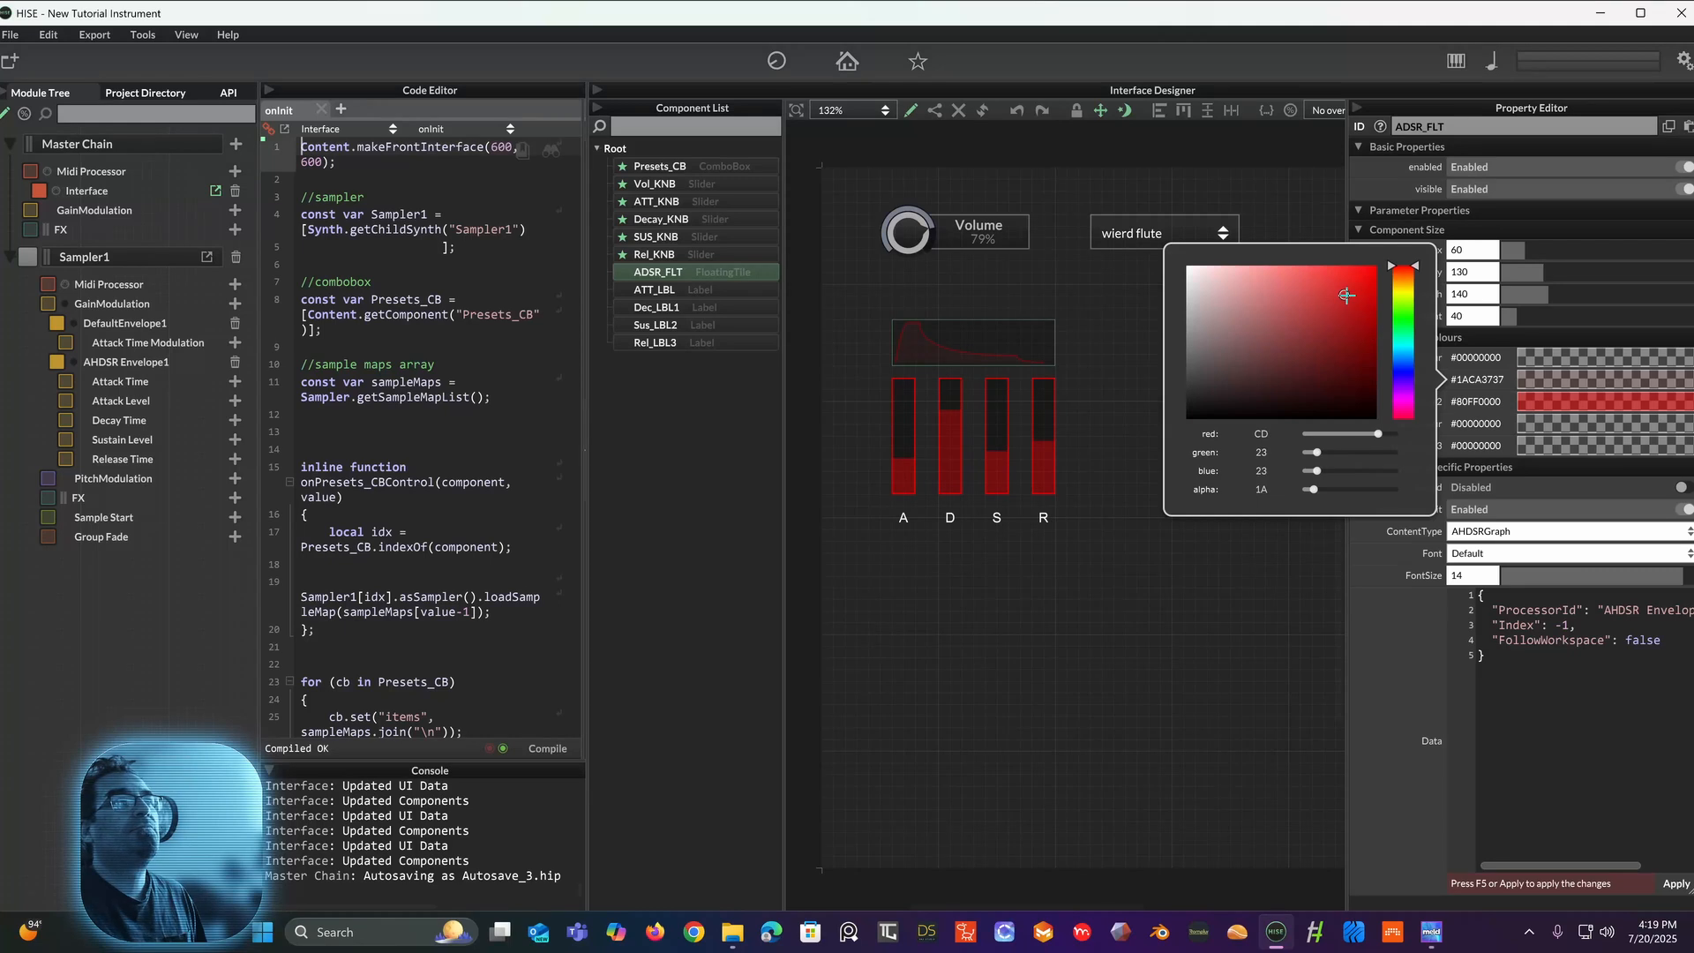
{"action": "left_click_drag", "start_coordinate": [1347, 295], "coordinate": [1423, 274]}
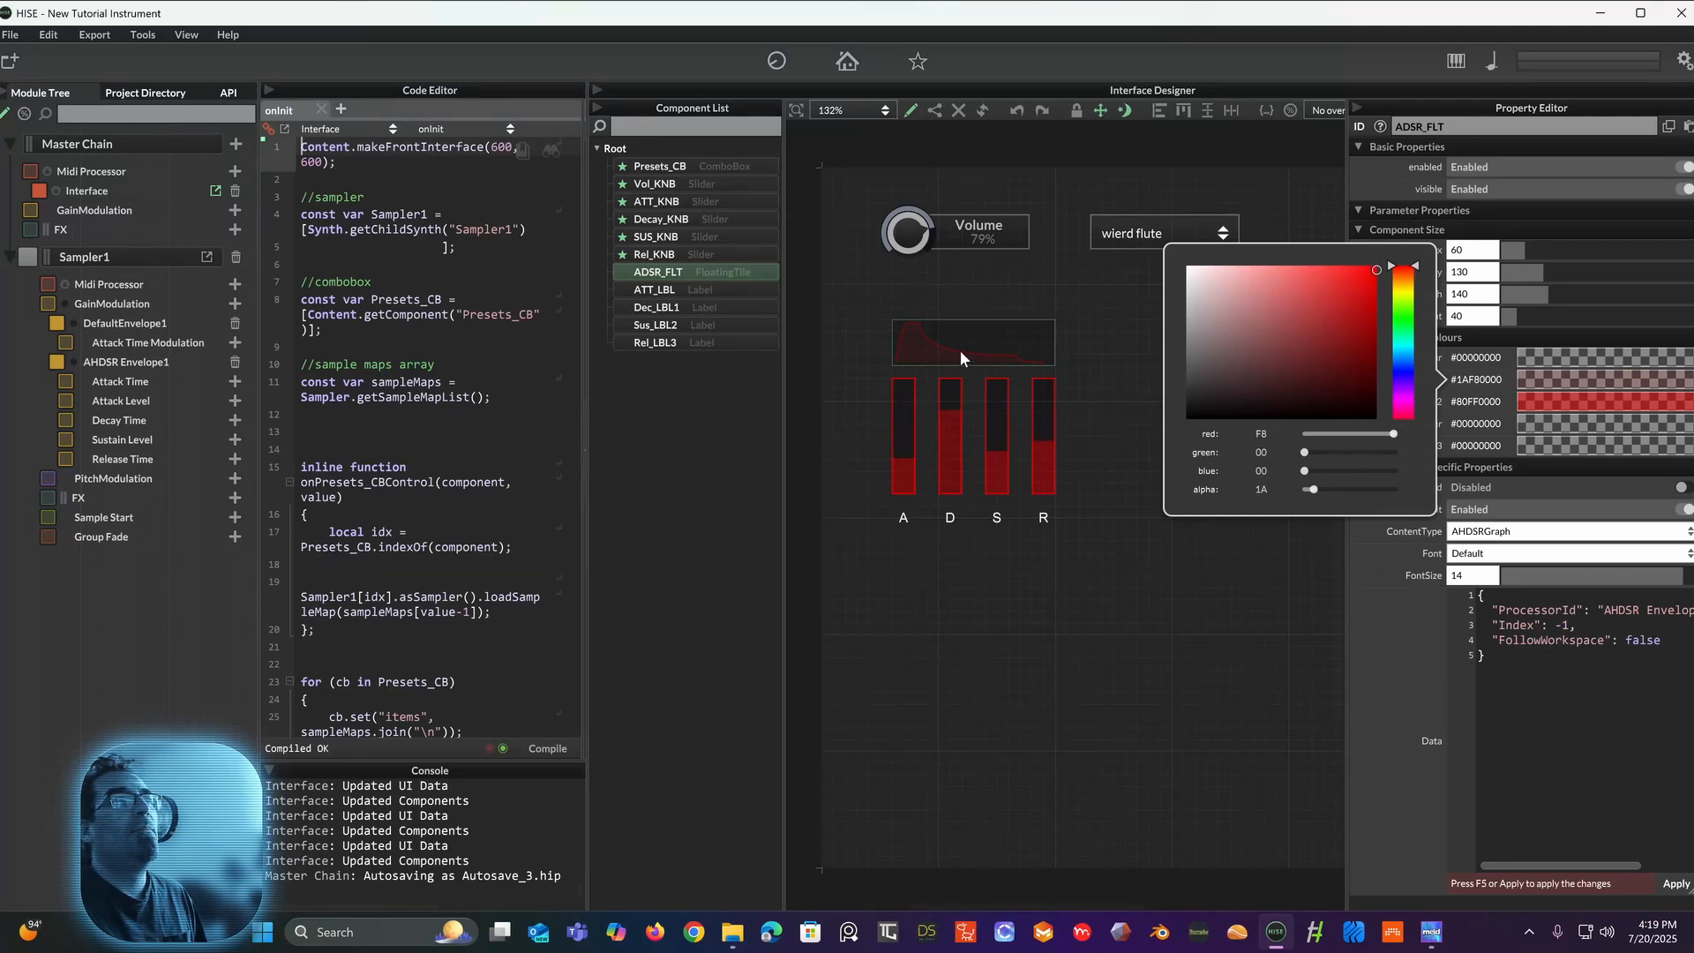
{"action": "left_click_drag", "start_coordinate": [1374, 269], "coordinate": [1392, 247]}
{"action": "left_click", "coordinate": [1377, 585]}
{"action": "left_click", "coordinate": [1557, 381]}
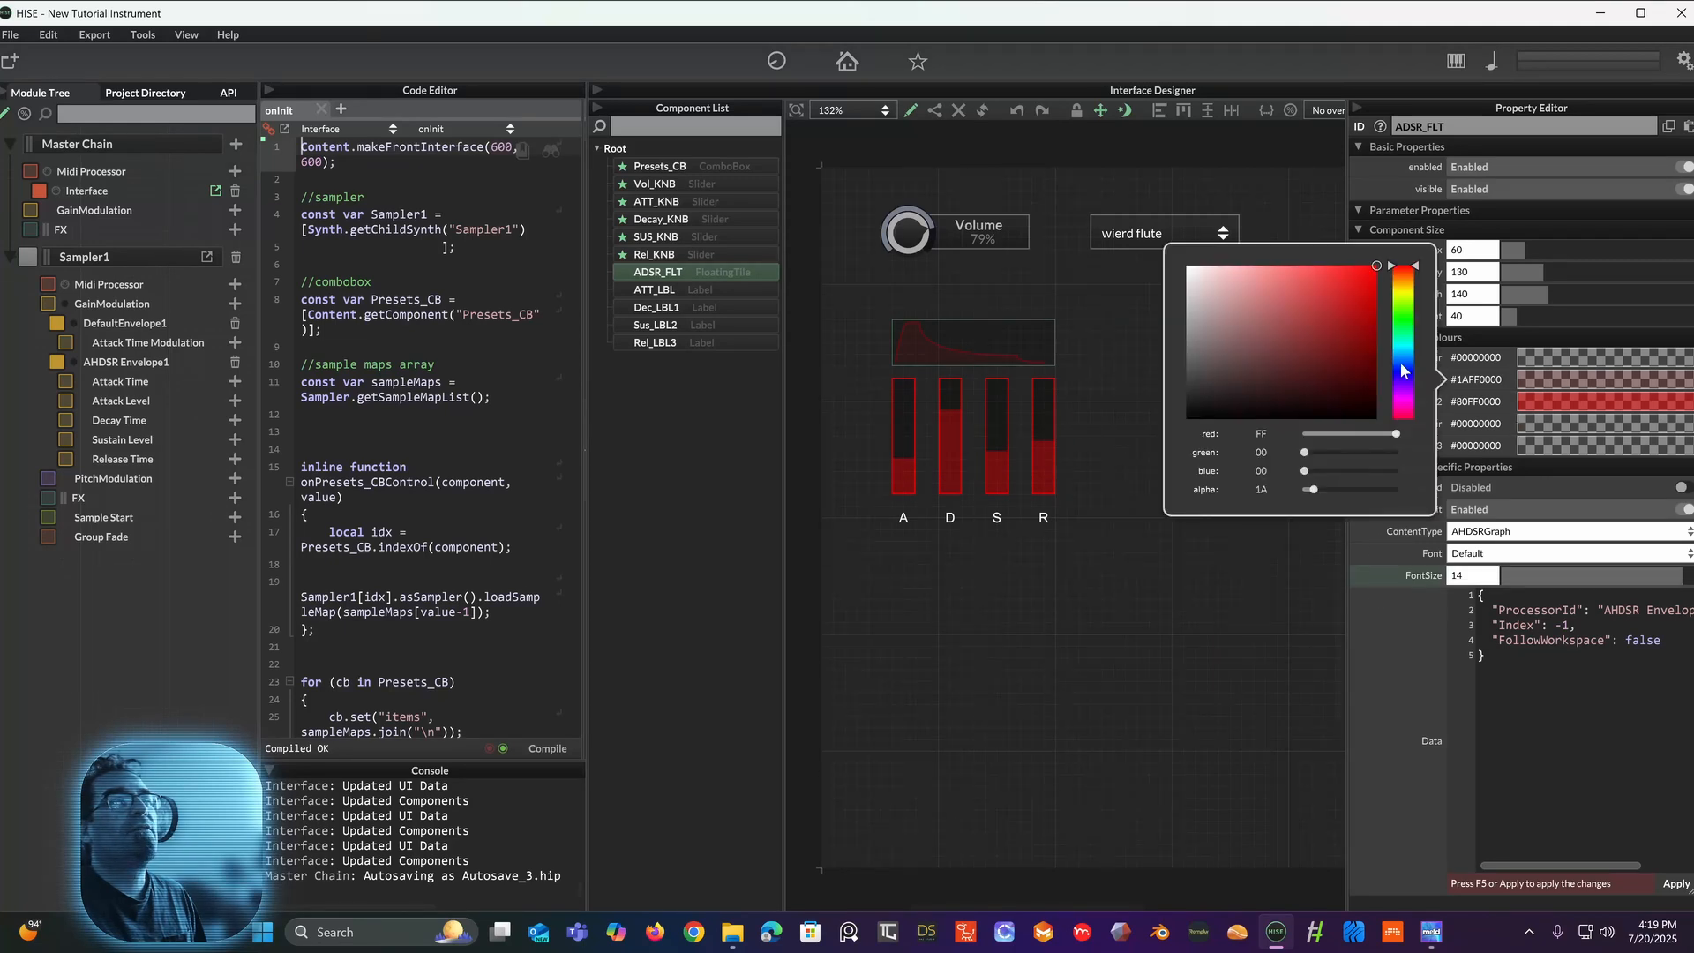
{"action": "mouse_move", "coordinate": [1317, 386]}
{"action": "left_mouse_down"}
{"action": "mouse_move", "coordinate": [1305, 420]}
{"action": "mouse_move", "coordinate": [1249, 306]}
{"action": "mouse_move", "coordinate": [1192, 247]}
{"action": "mouse_move", "coordinate": [1305, 267]}
{"action": "mouse_move", "coordinate": [1207, 284]}
{"action": "mouse_move", "coordinate": [1178, 236]}
{"action": "left_mouse_up"}
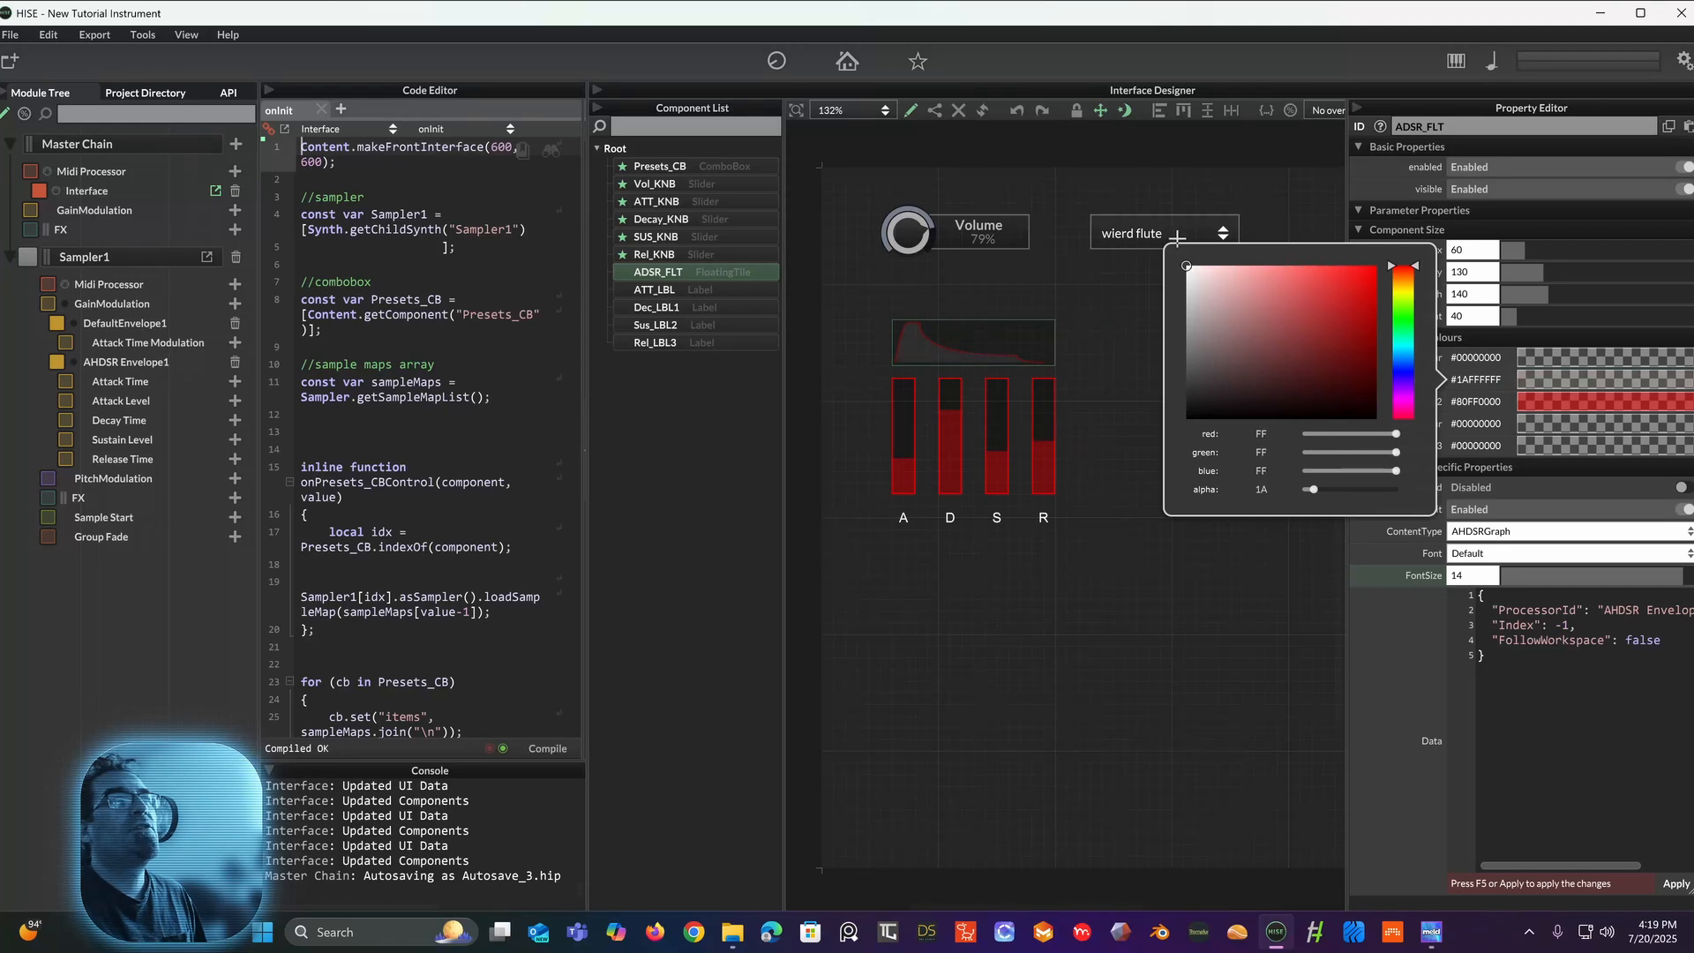
{"action": "left_click", "coordinate": [1384, 610]}
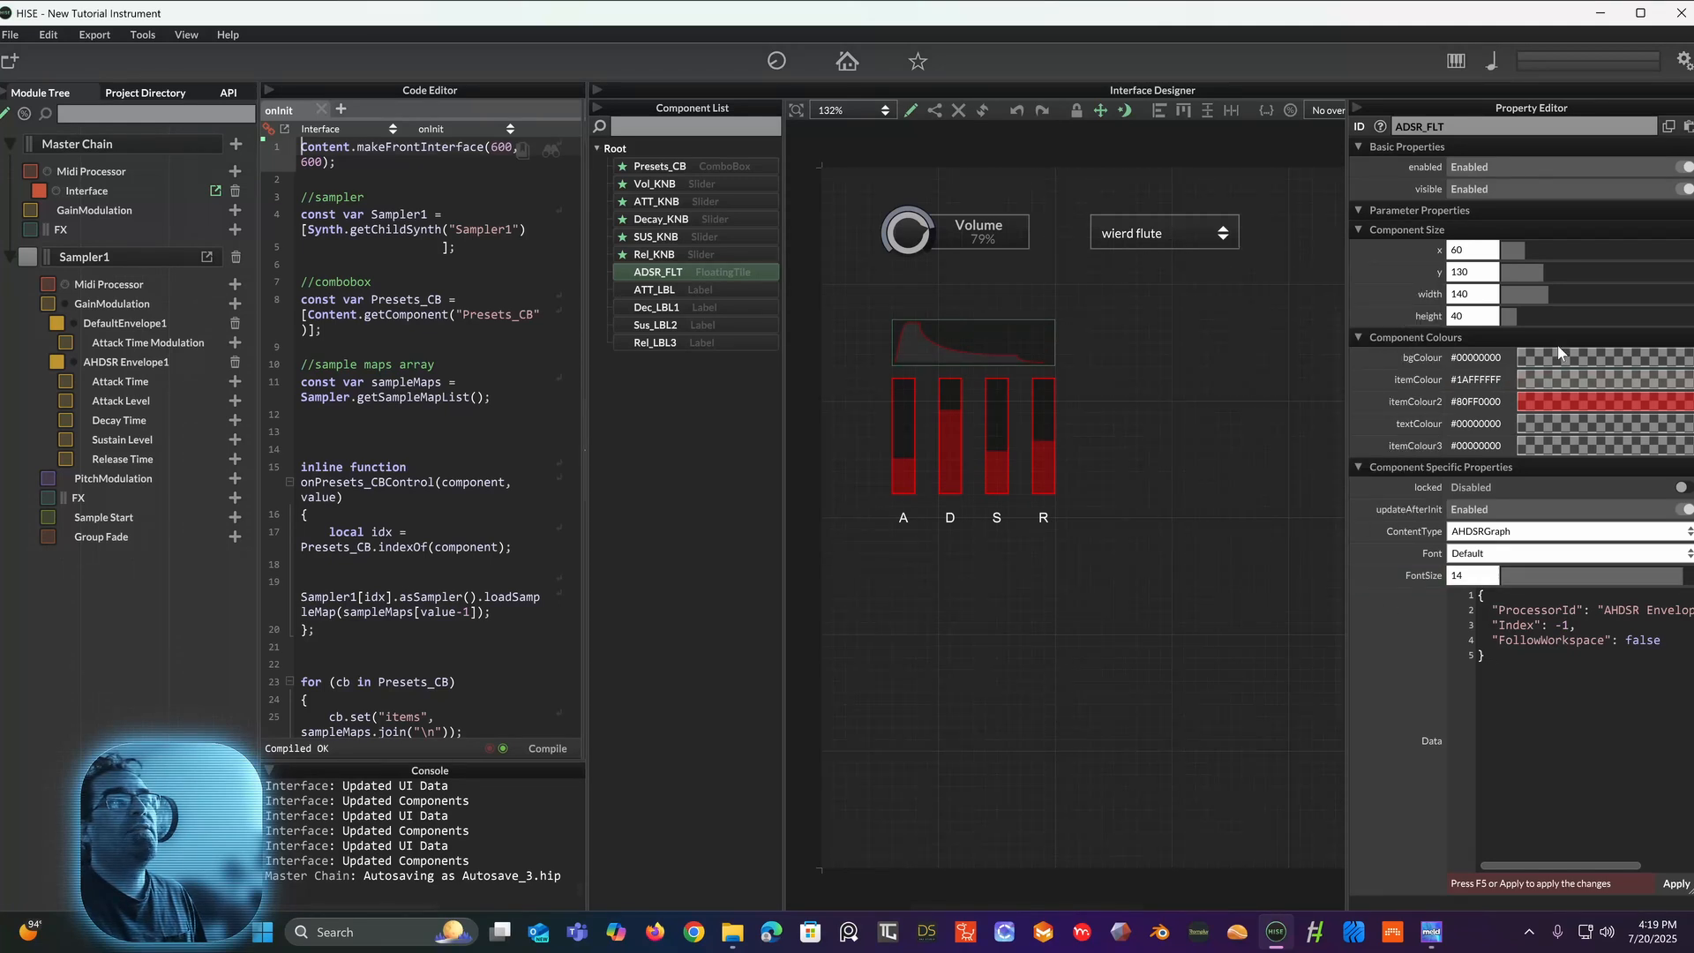
Step: Give the envelope tile a faint yellow background by setting bgColour to #22E5F600
{"action": "left_click", "coordinate": [1423, 355]}
{"action": "left_click_drag", "start_coordinate": [1211, 289], "coordinate": [1198, 254]}
{"action": "mouse_move", "coordinate": [1306, 467]}
{"action": "left_mouse_down"}
{"action": "mouse_move", "coordinate": [1339, 470]}
{"action": "mouse_move", "coordinate": [1319, 471]}
{"action": "left_mouse_up"}
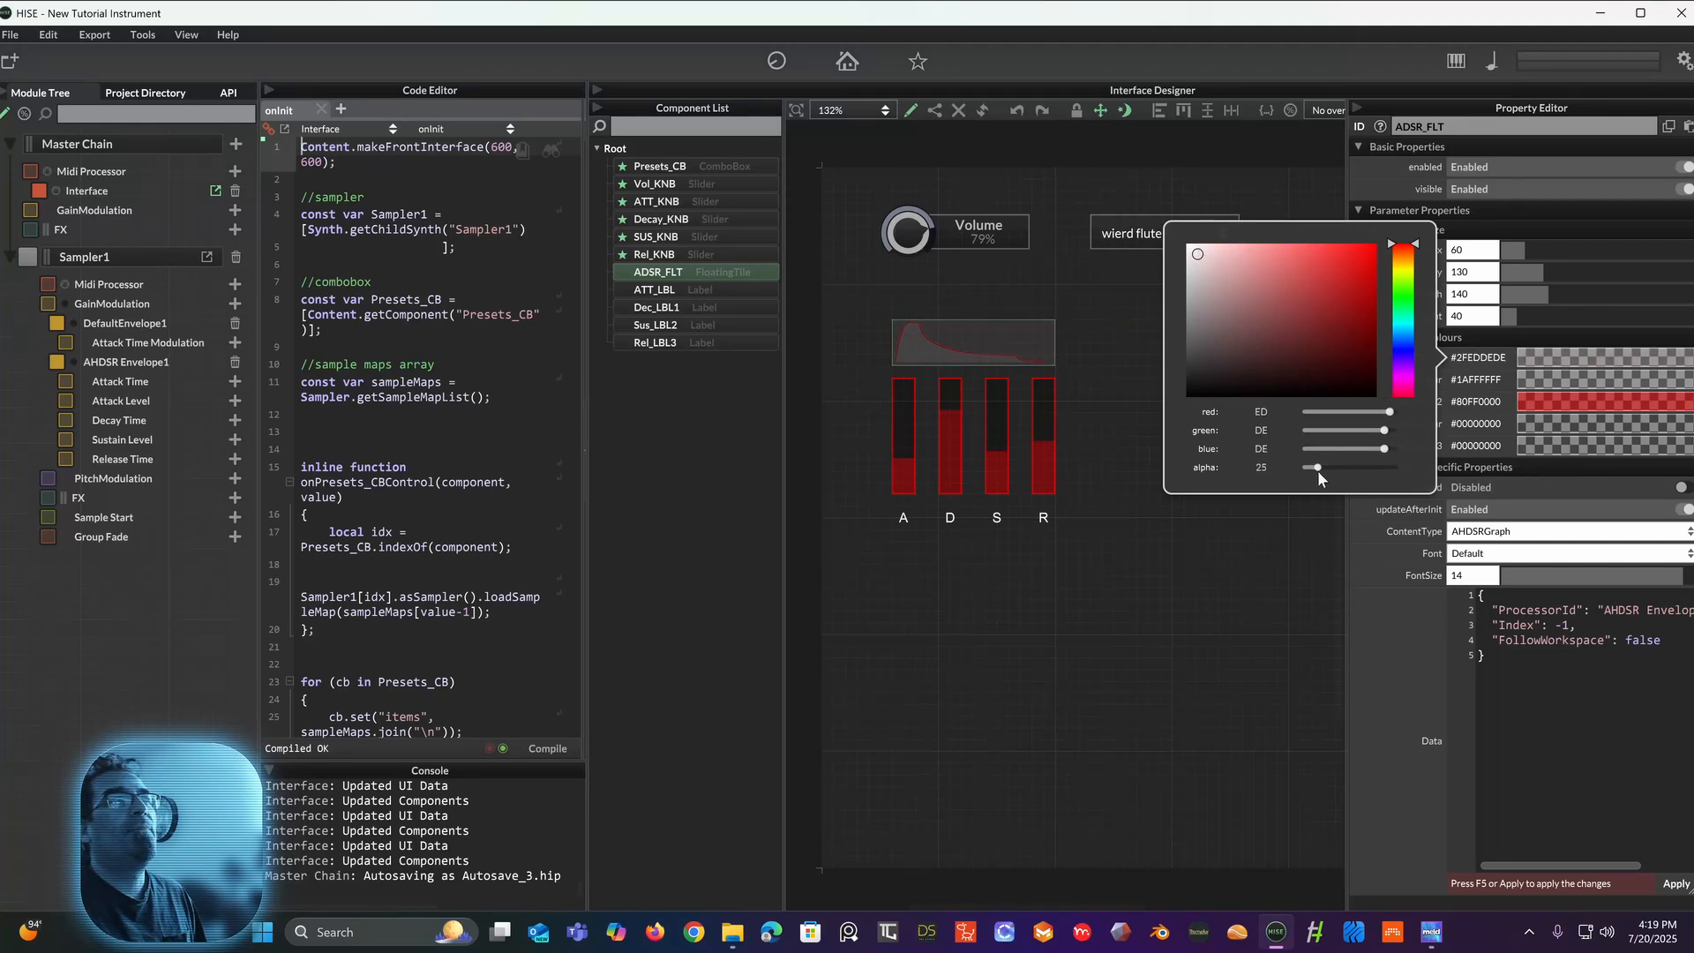
{"action": "left_click", "coordinate": [1403, 273]}
{"action": "left_click_drag", "start_coordinate": [1286, 263], "coordinate": [1377, 250]}
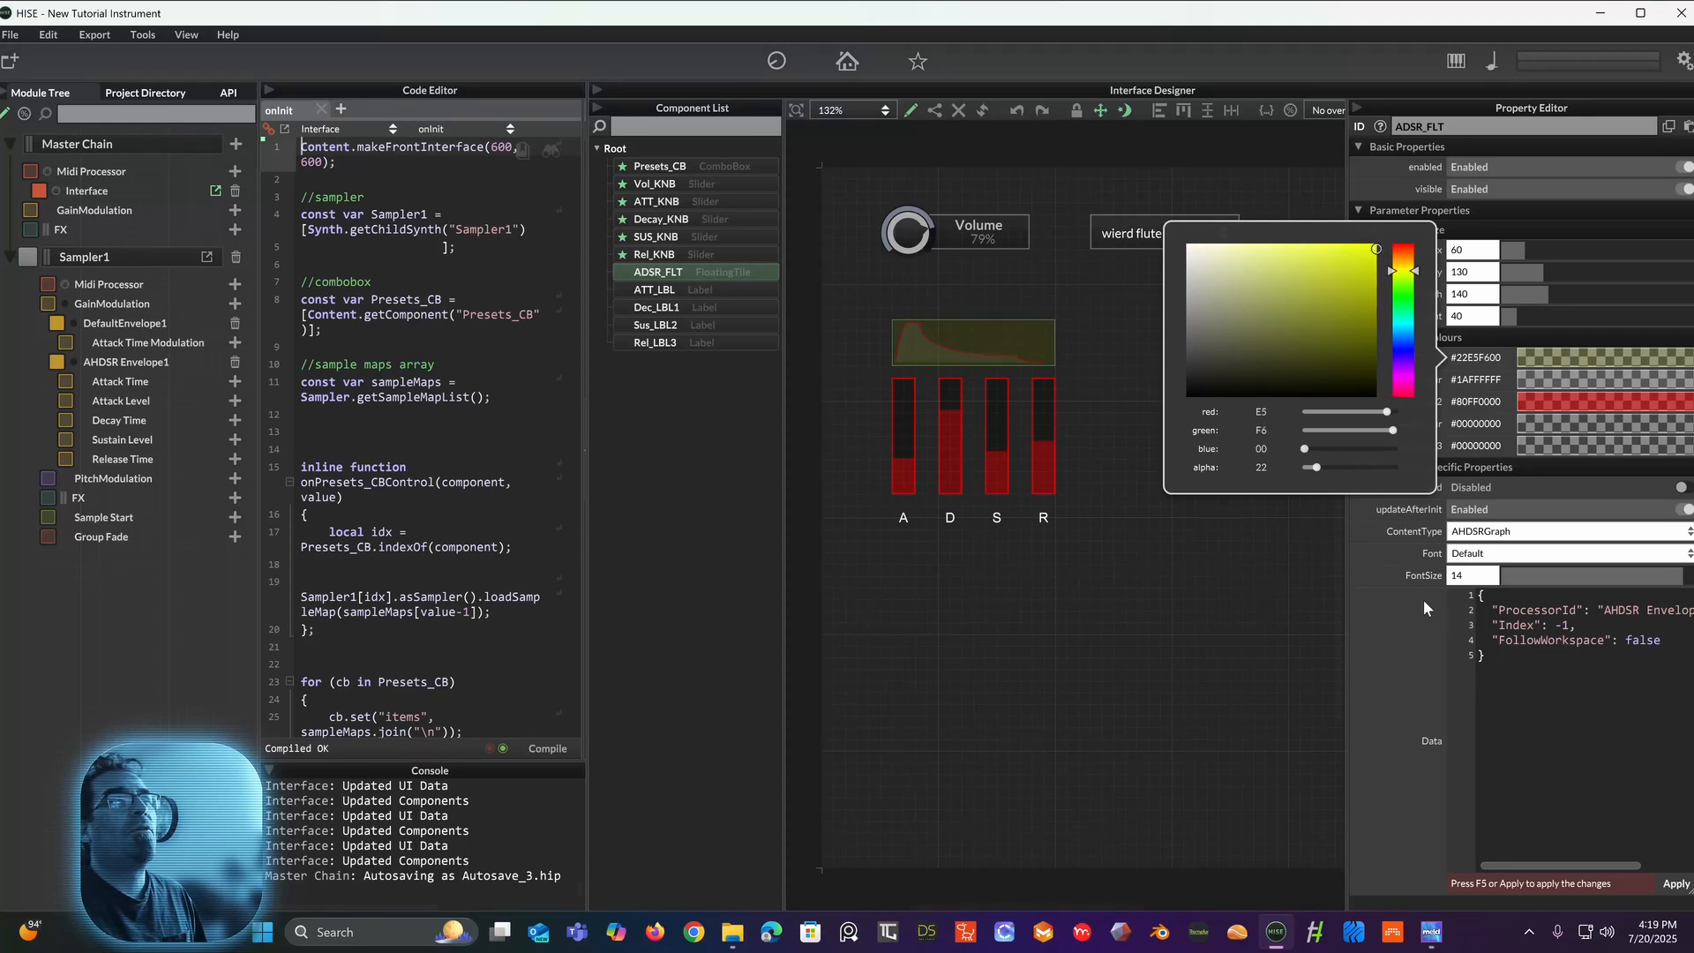
{"action": "left_click", "coordinate": [1359, 564]}
Step: Set the envelope tile's itemColour to muted red #82C64C4C and its itemColour2 to stronger red #9DFF0000
{"action": "left_click", "coordinate": [1544, 381]}
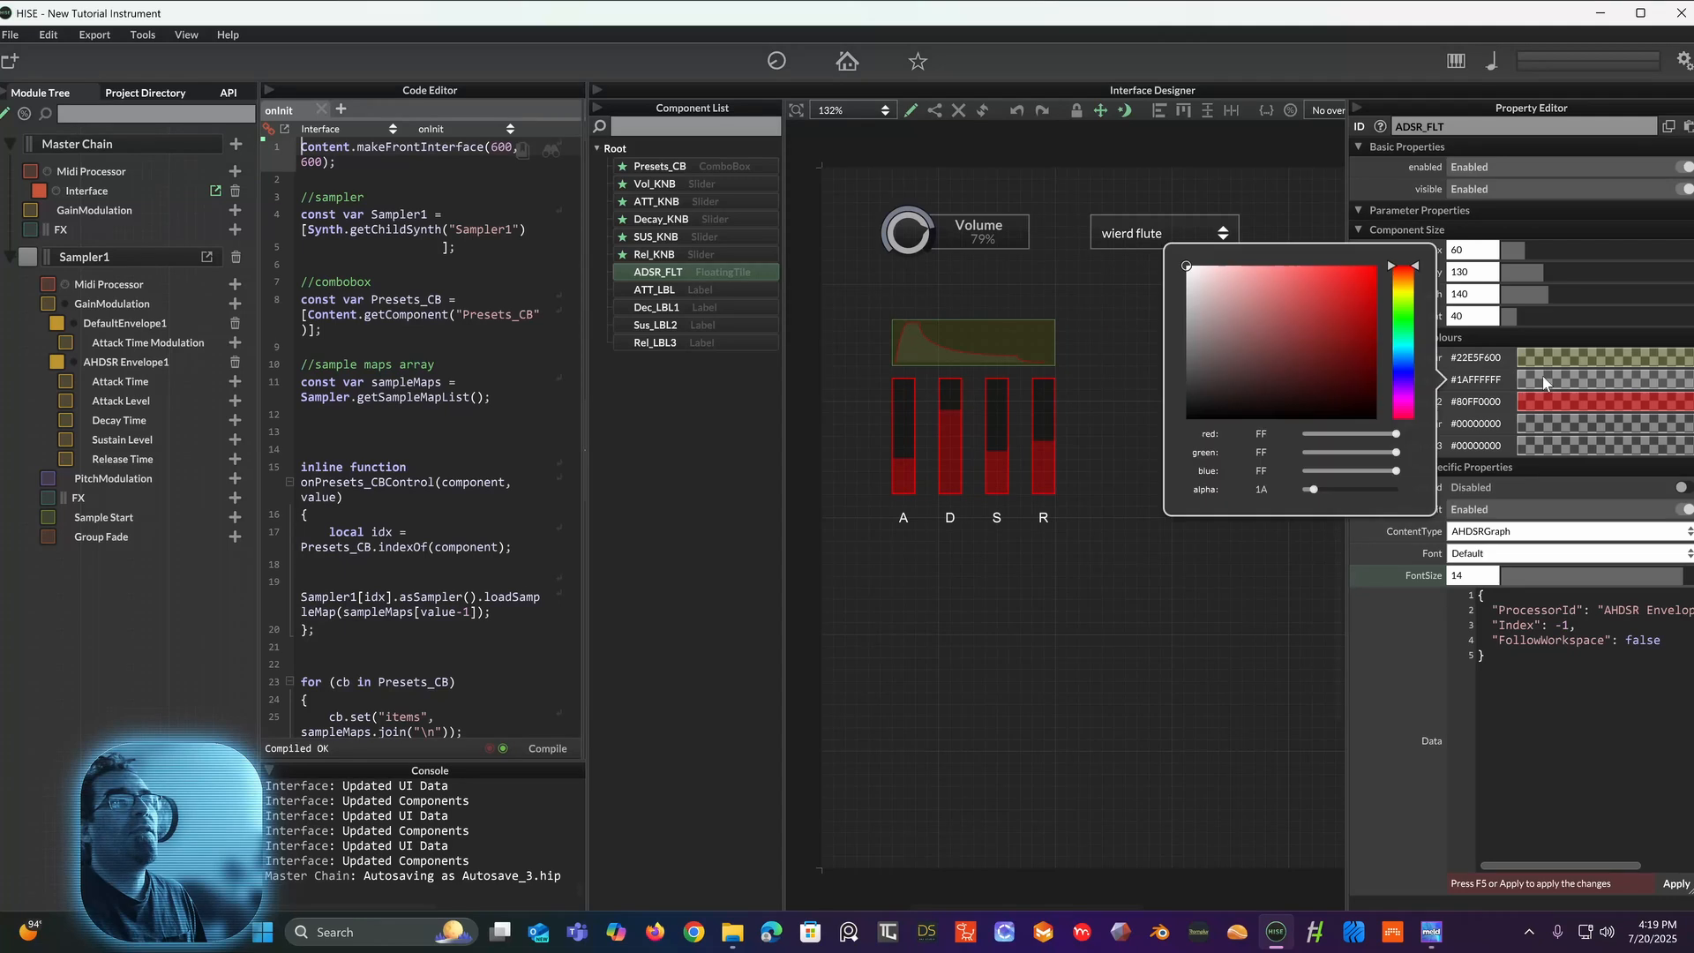
{"action": "mouse_move", "coordinate": [1305, 349]}
{"action": "left_mouse_down"}
{"action": "mouse_move", "coordinate": [1268, 393]}
{"action": "mouse_move", "coordinate": [1303, 301]}
{"action": "left_mouse_up"}
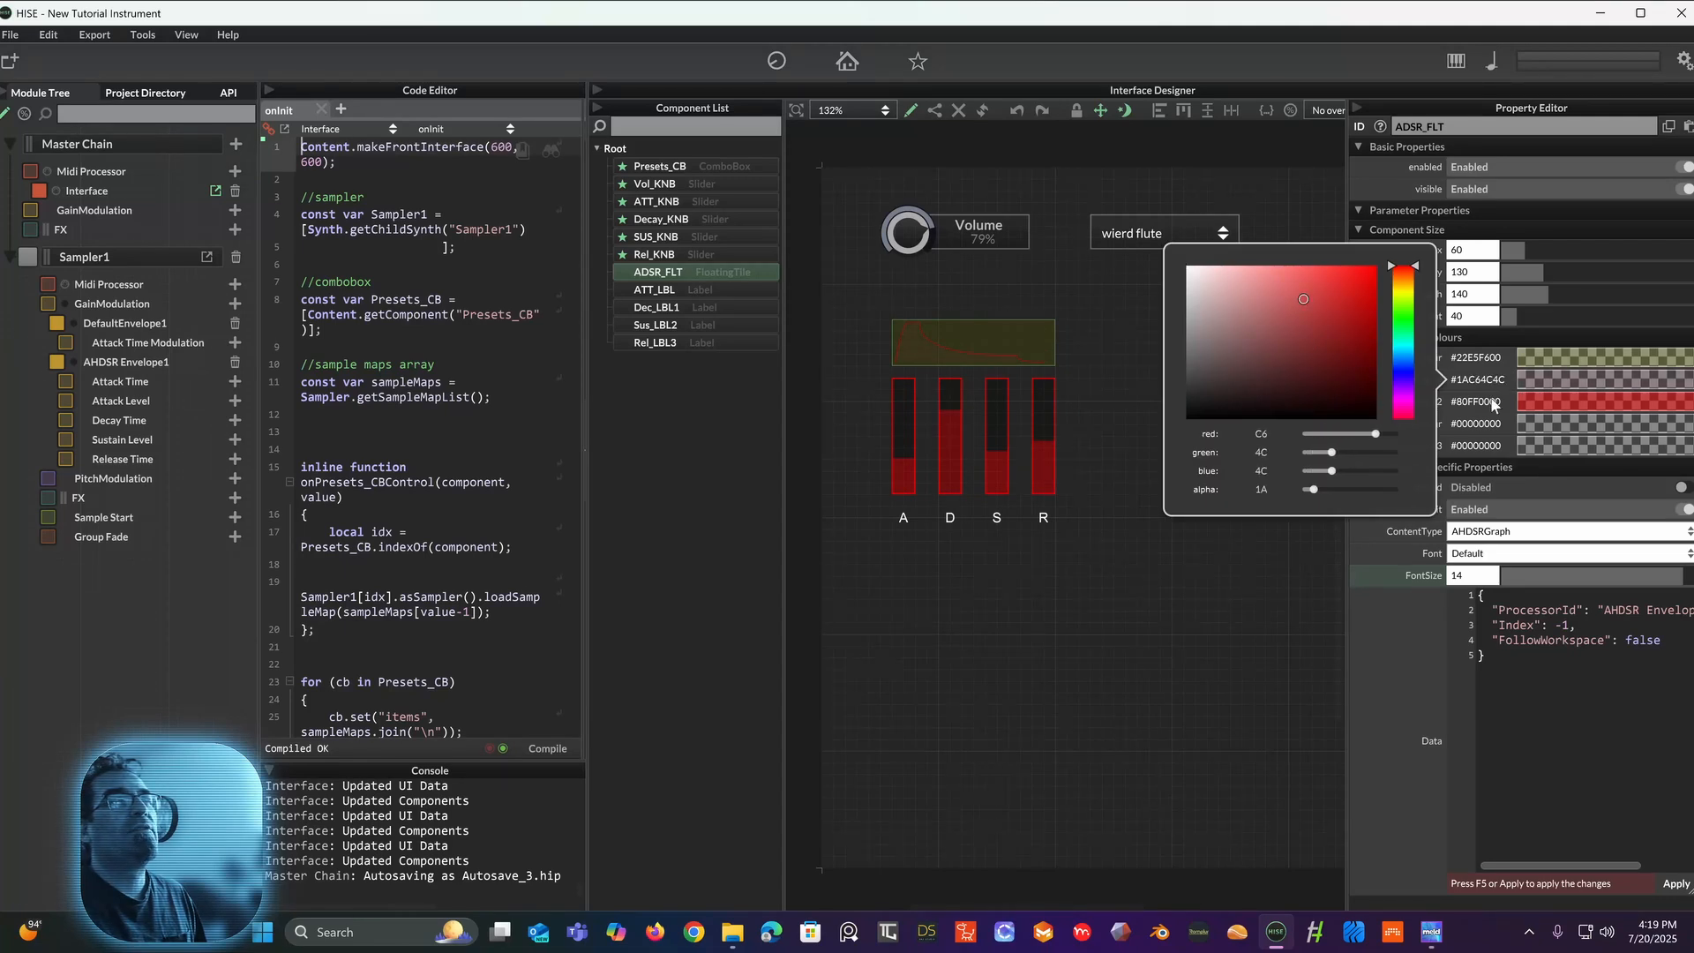
{"action": "left_click", "coordinate": [1549, 399]}
{"action": "mouse_move", "coordinate": [1353, 507]}
{"action": "left_mouse_down"}
{"action": "mouse_move", "coordinate": [1406, 508]}
{"action": "mouse_move", "coordinate": [1361, 518]}
{"action": "left_mouse_up"}
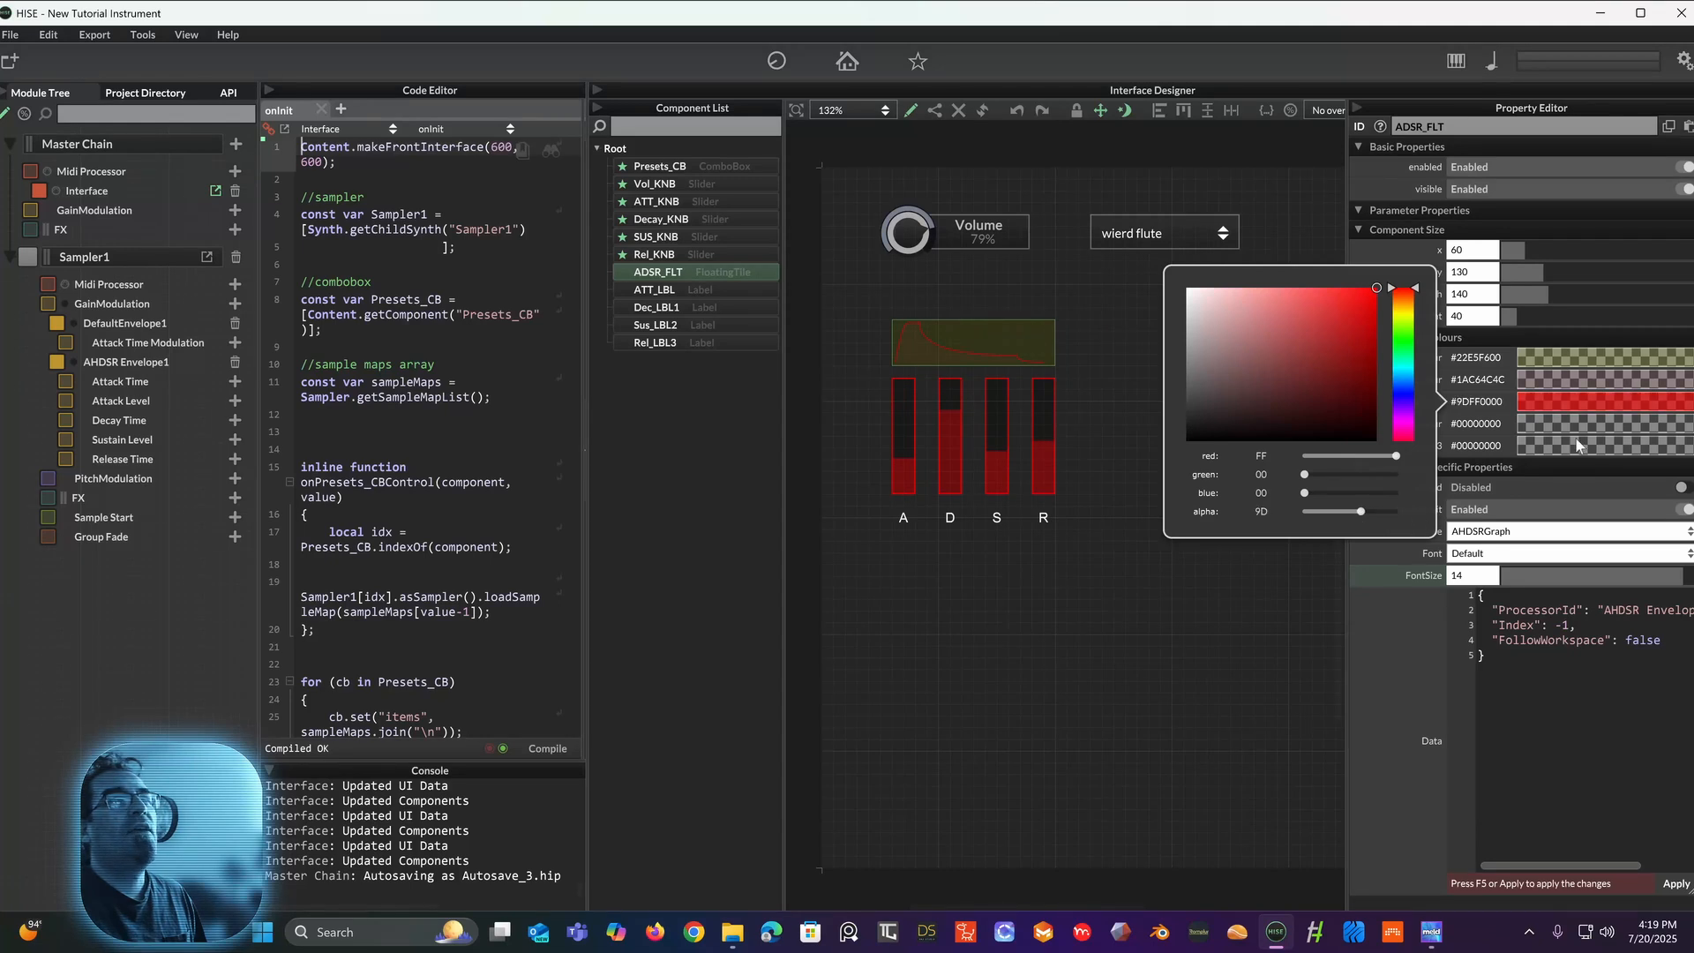
{"action": "left_click", "coordinate": [1586, 380]}
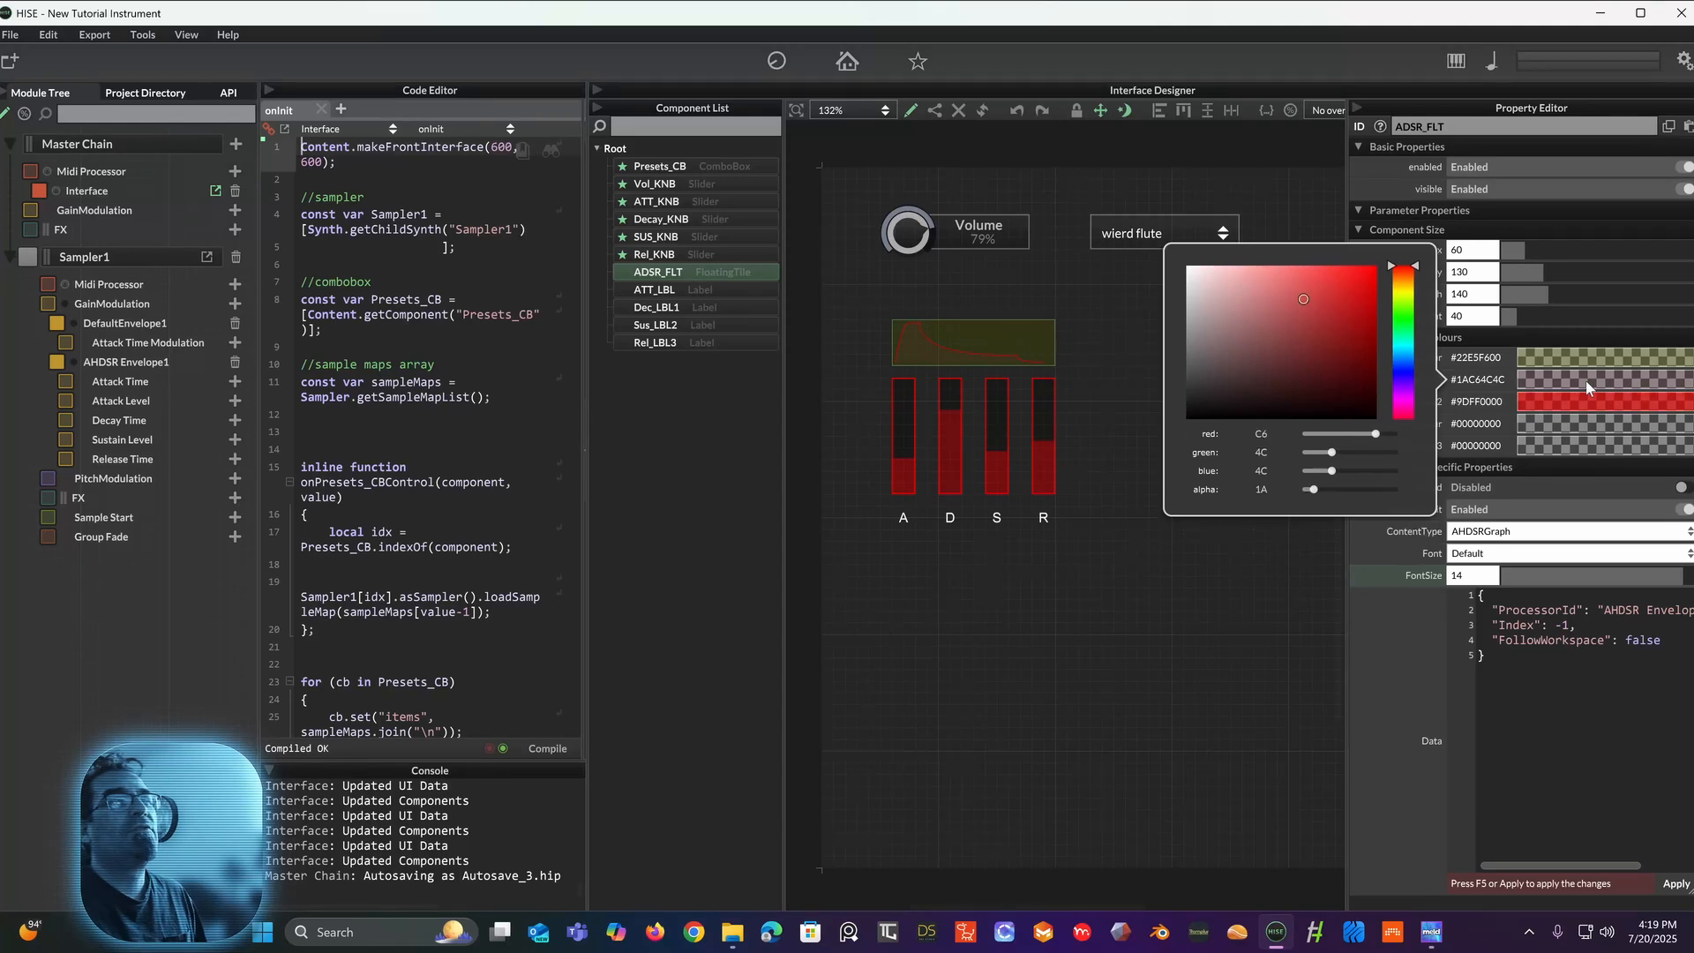
{"action": "mouse_move", "coordinate": [1319, 490]}
{"action": "left_mouse_down"}
{"action": "mouse_move", "coordinate": [1369, 490]}
{"action": "mouse_move", "coordinate": [1352, 493]}
{"action": "left_mouse_up"}
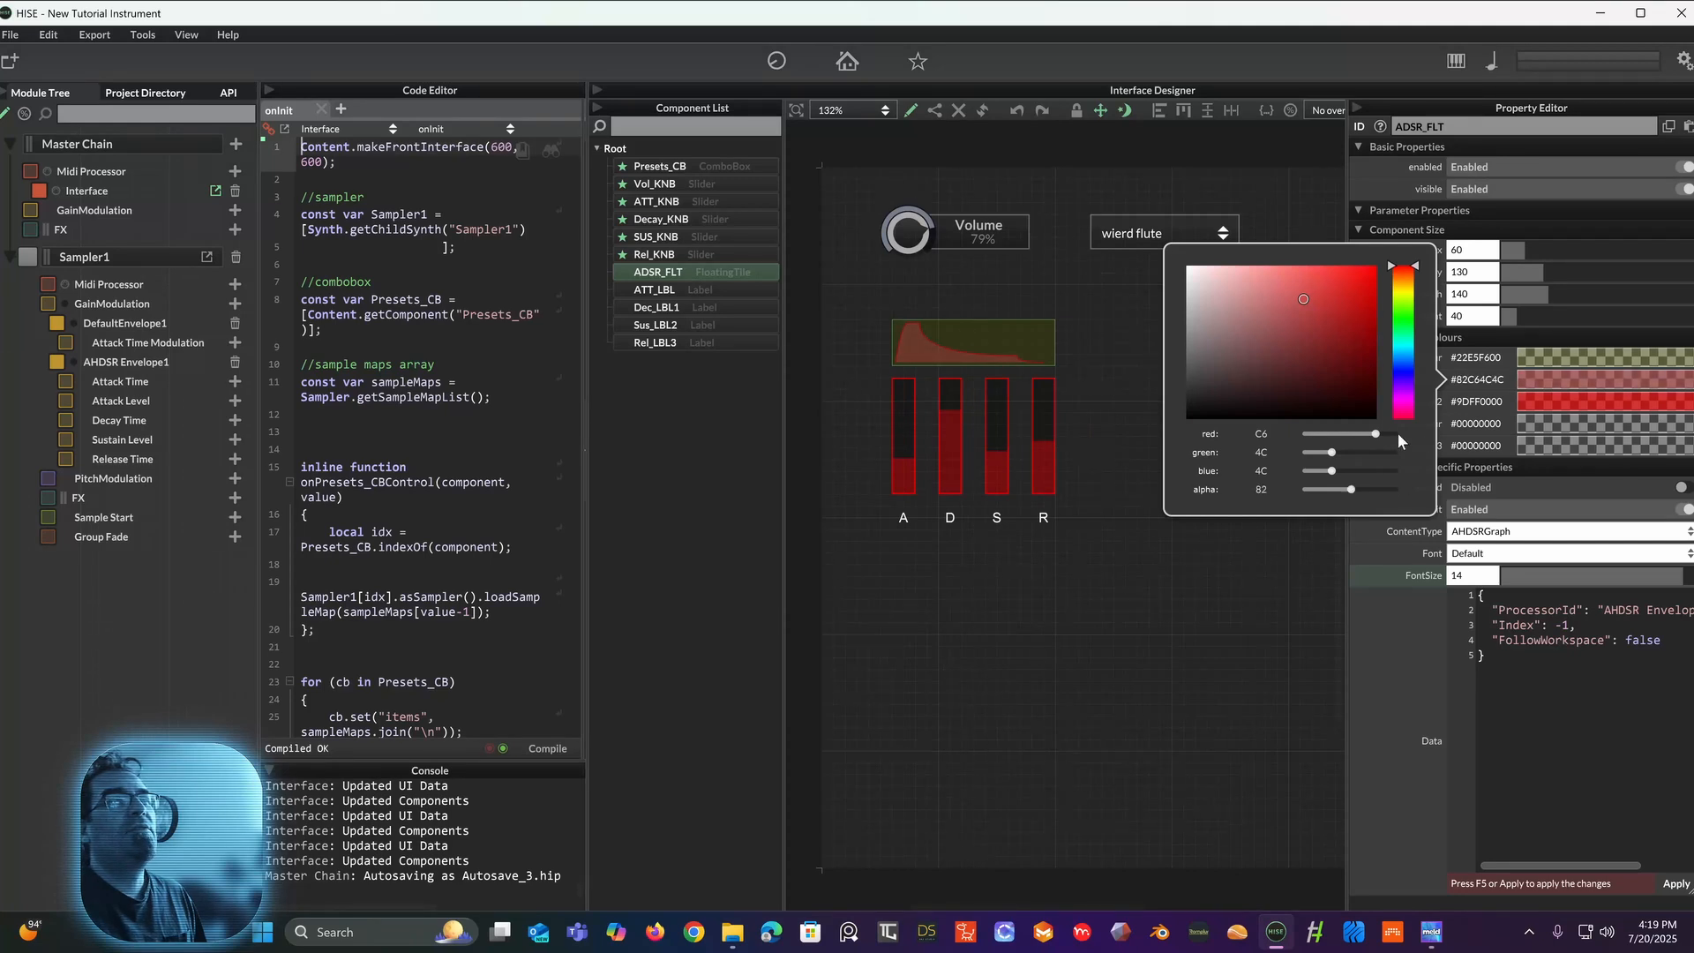
Step: Set the envelope tile's textColour to fully transparent green, #0009FF00
{"action": "left_click", "coordinate": [1564, 430]}
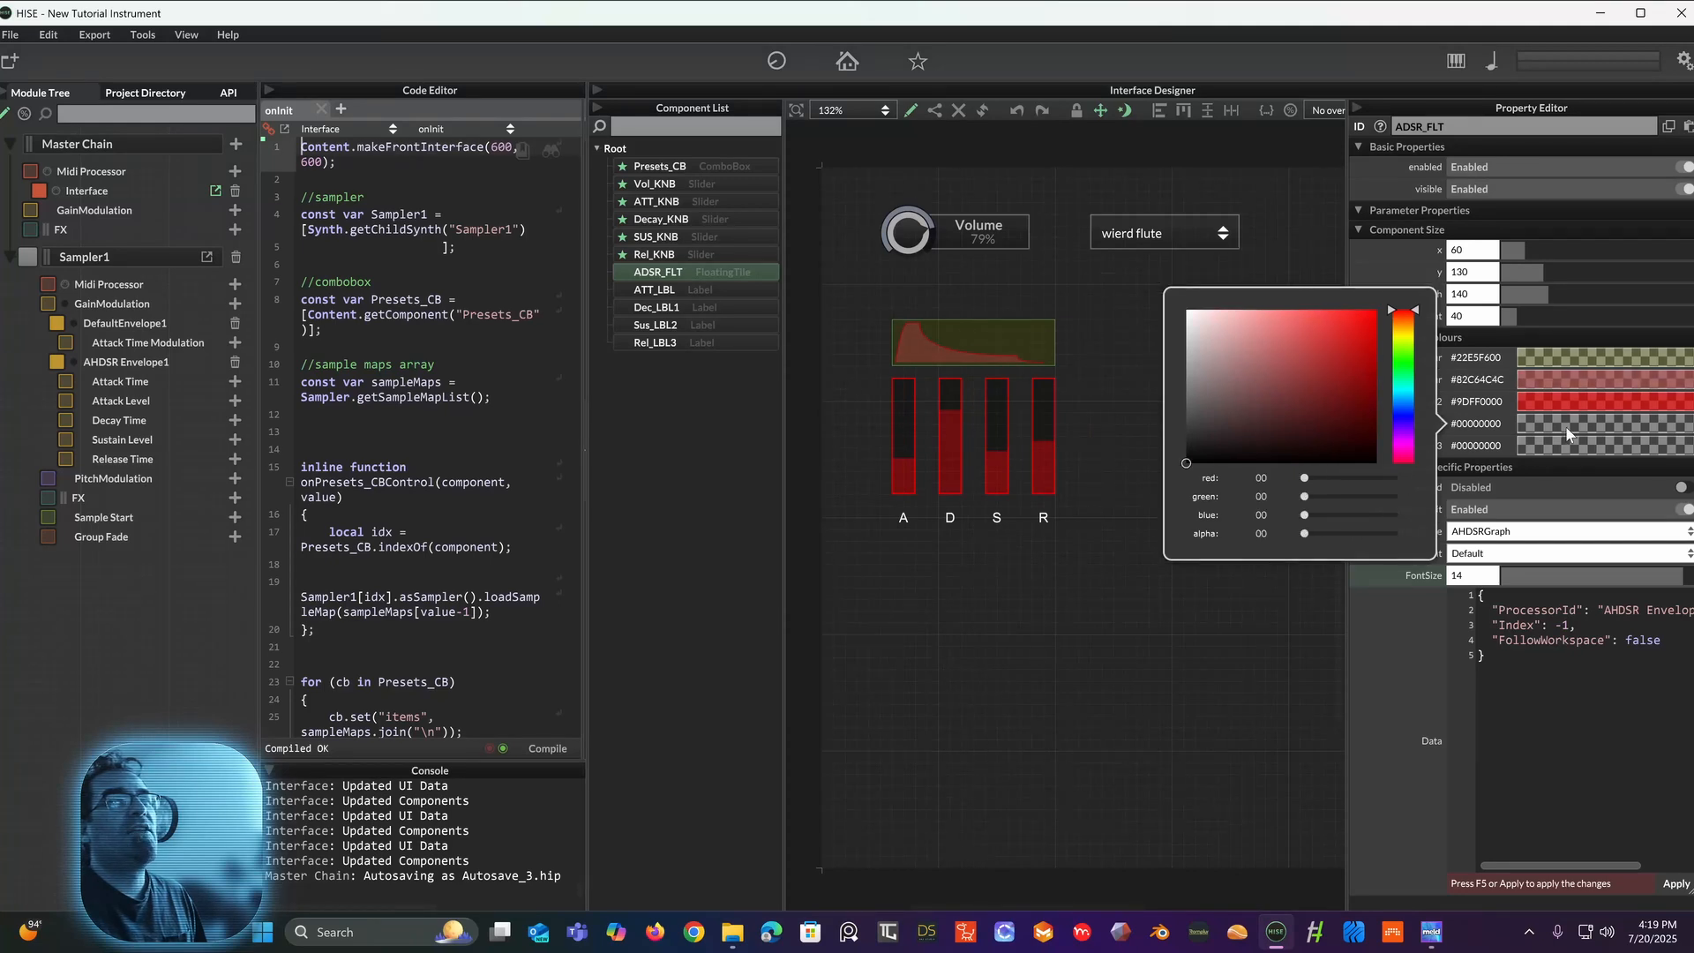
{"action": "left_click", "coordinate": [1406, 363]}
{"action": "mouse_move", "coordinate": [1324, 321]}
{"action": "left_mouse_down"}
{"action": "mouse_move", "coordinate": [1237, 345]}
{"action": "mouse_move", "coordinate": [1390, 315]}
{"action": "mouse_move", "coordinate": [1216, 493]}
{"action": "mouse_move", "coordinate": [1372, 312]}
{"action": "left_mouse_up"}
{"action": "left_click", "coordinate": [1375, 632]}
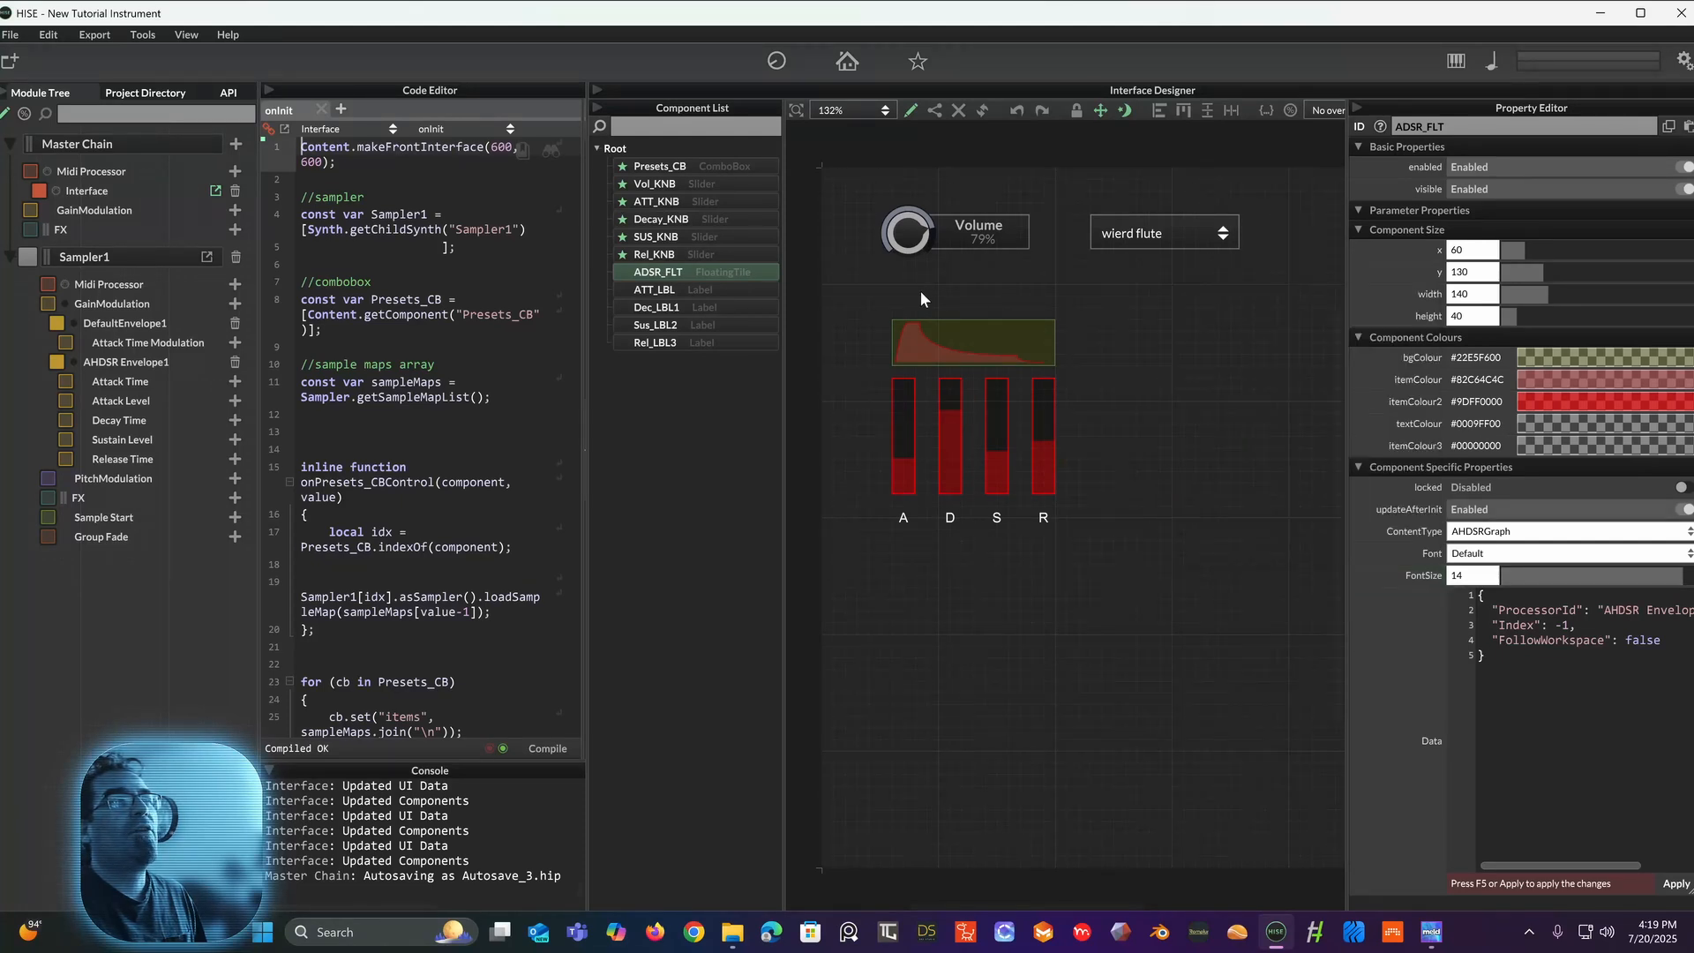
Step: Set the envelope tile's itemColour3 to semi-opaque yellow, #C2E2CE25
{"action": "left_click", "coordinate": [1575, 443]}
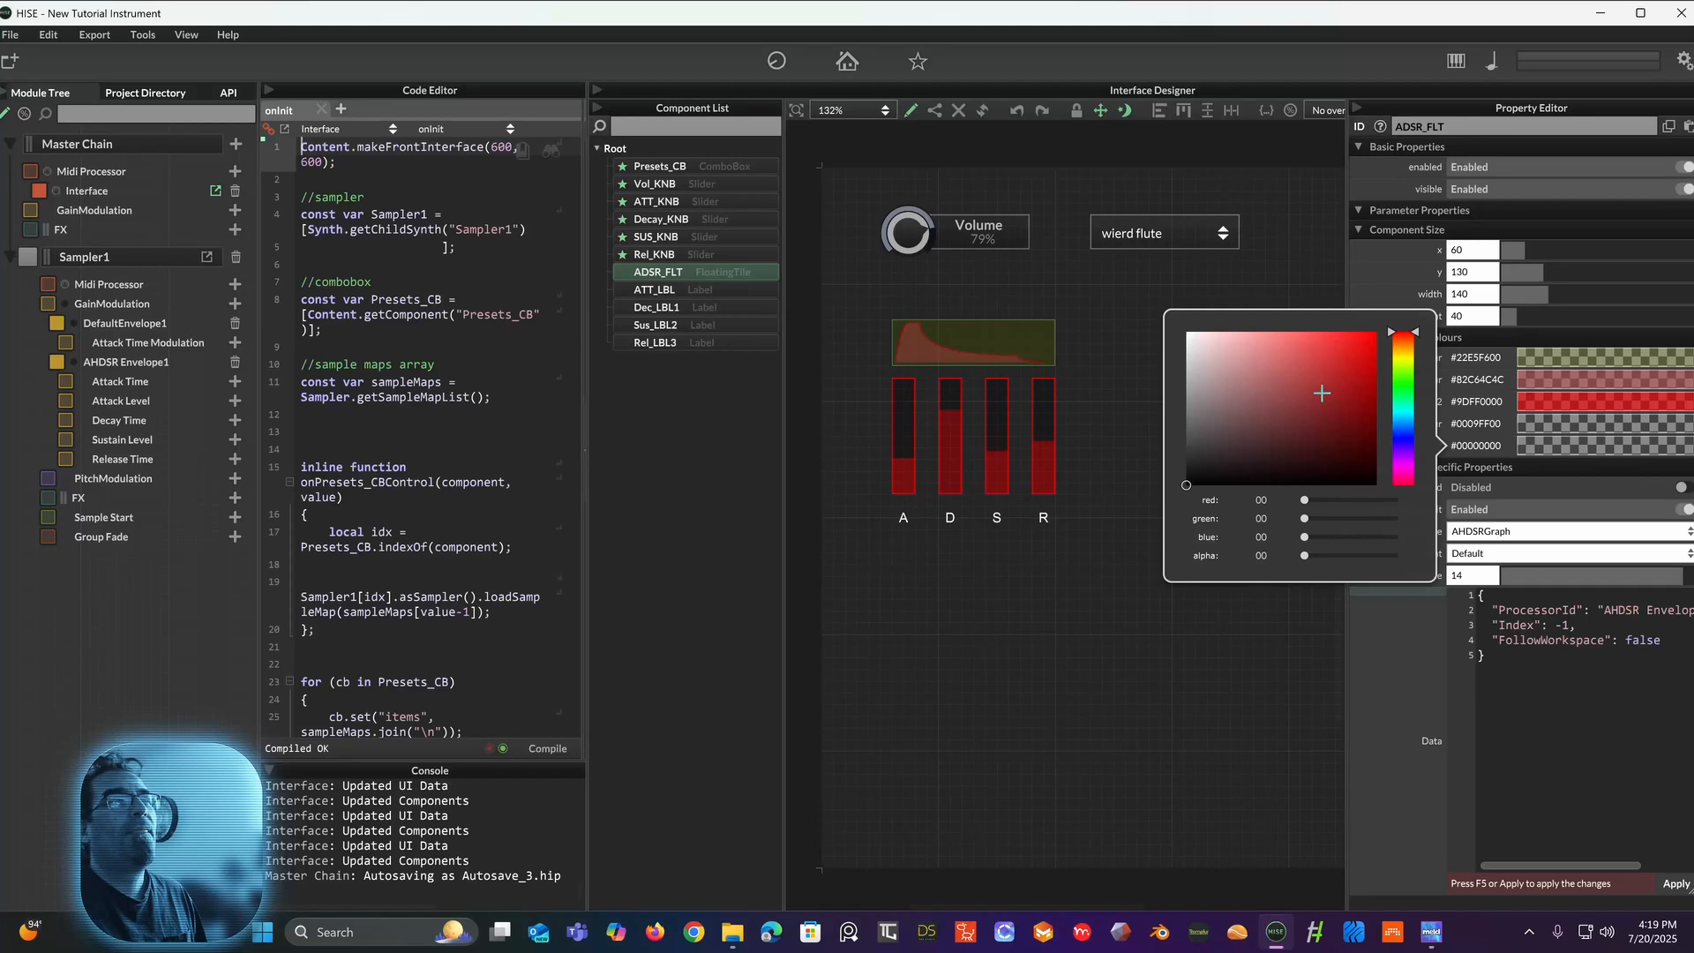
{"action": "left_click_drag", "start_coordinate": [1319, 554], "coordinate": [1374, 555]}
{"action": "left_click_drag", "start_coordinate": [1290, 381], "coordinate": [1346, 349]}
{"action": "left_click", "coordinate": [1408, 359]}
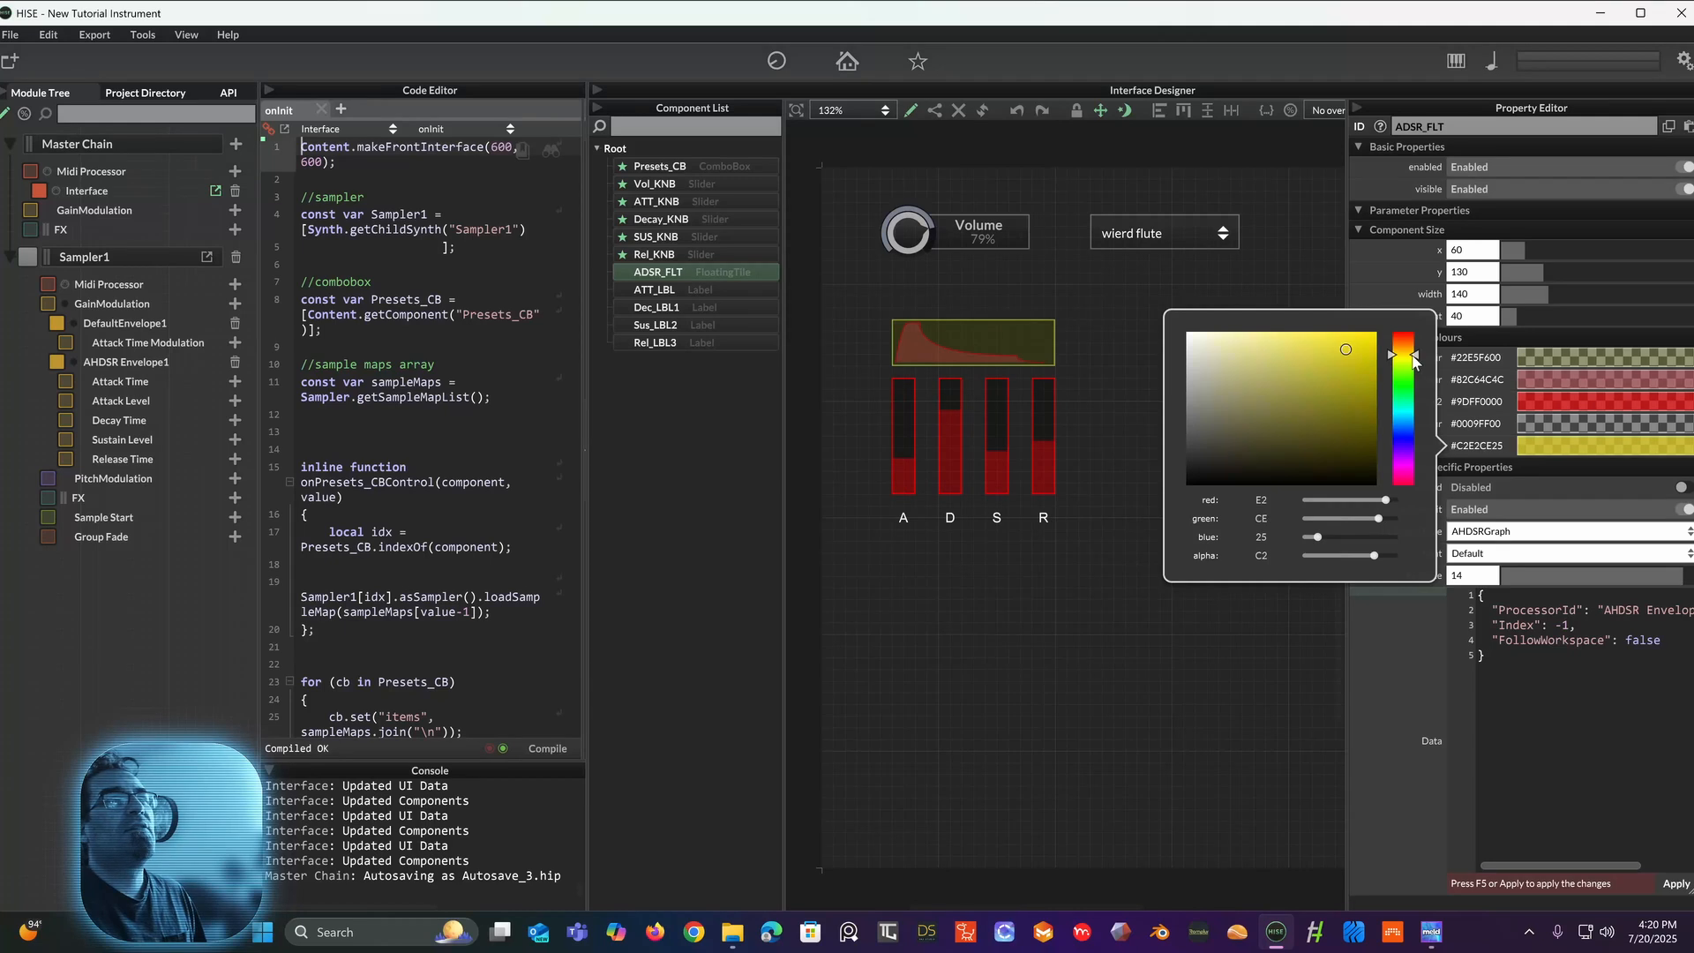
Step: Change the envelope tile's textColour to a darker, half-transparent green, #7811BA0A
{"action": "left_click", "coordinate": [1536, 425]}
{"action": "left_click", "coordinate": [1366, 351]}
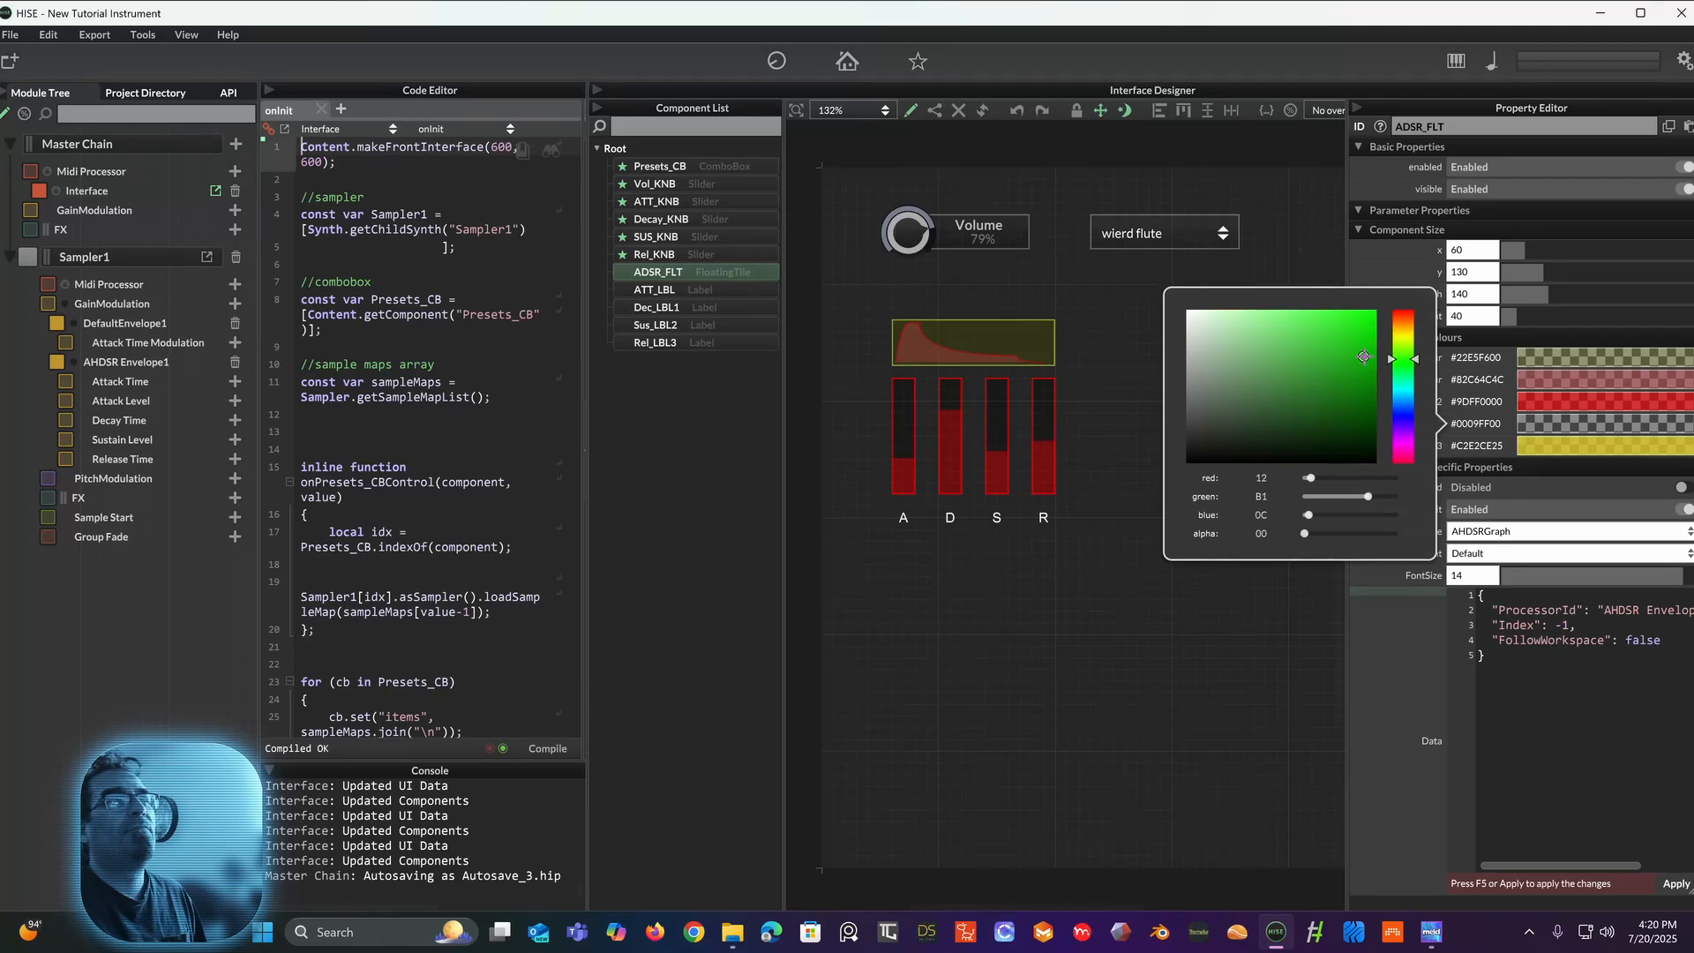
{"action": "left_click_drag", "start_coordinate": [1306, 534], "coordinate": [1354, 534]}
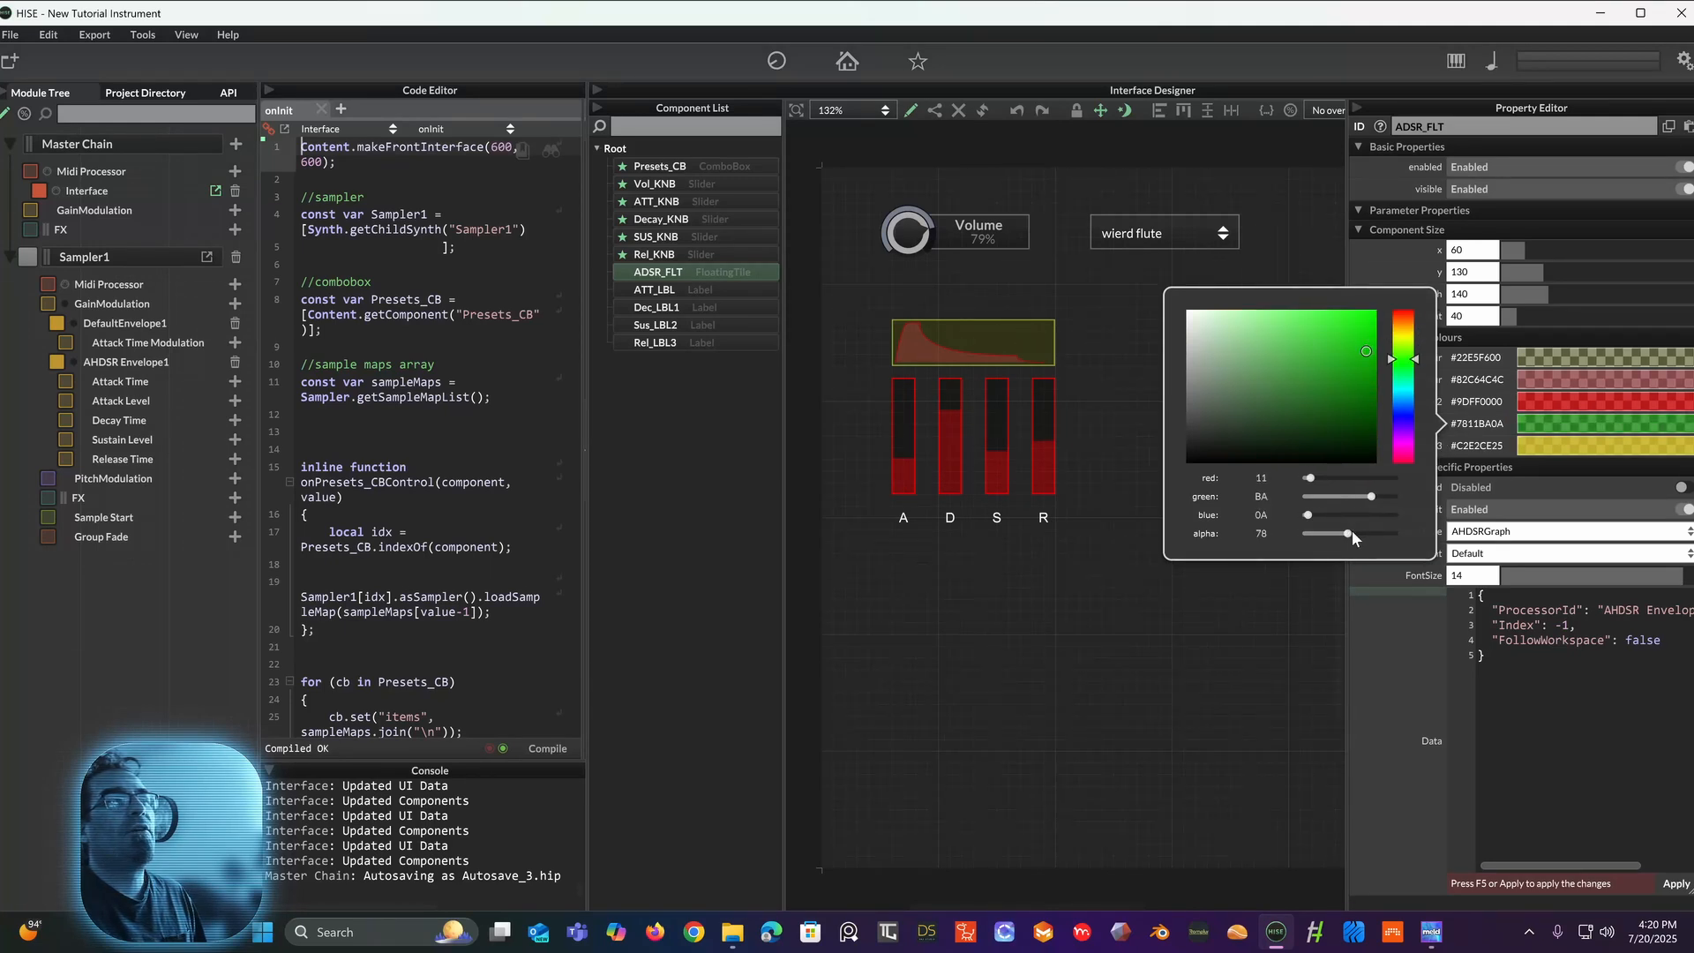
{"action": "left_click", "coordinate": [1380, 631]}
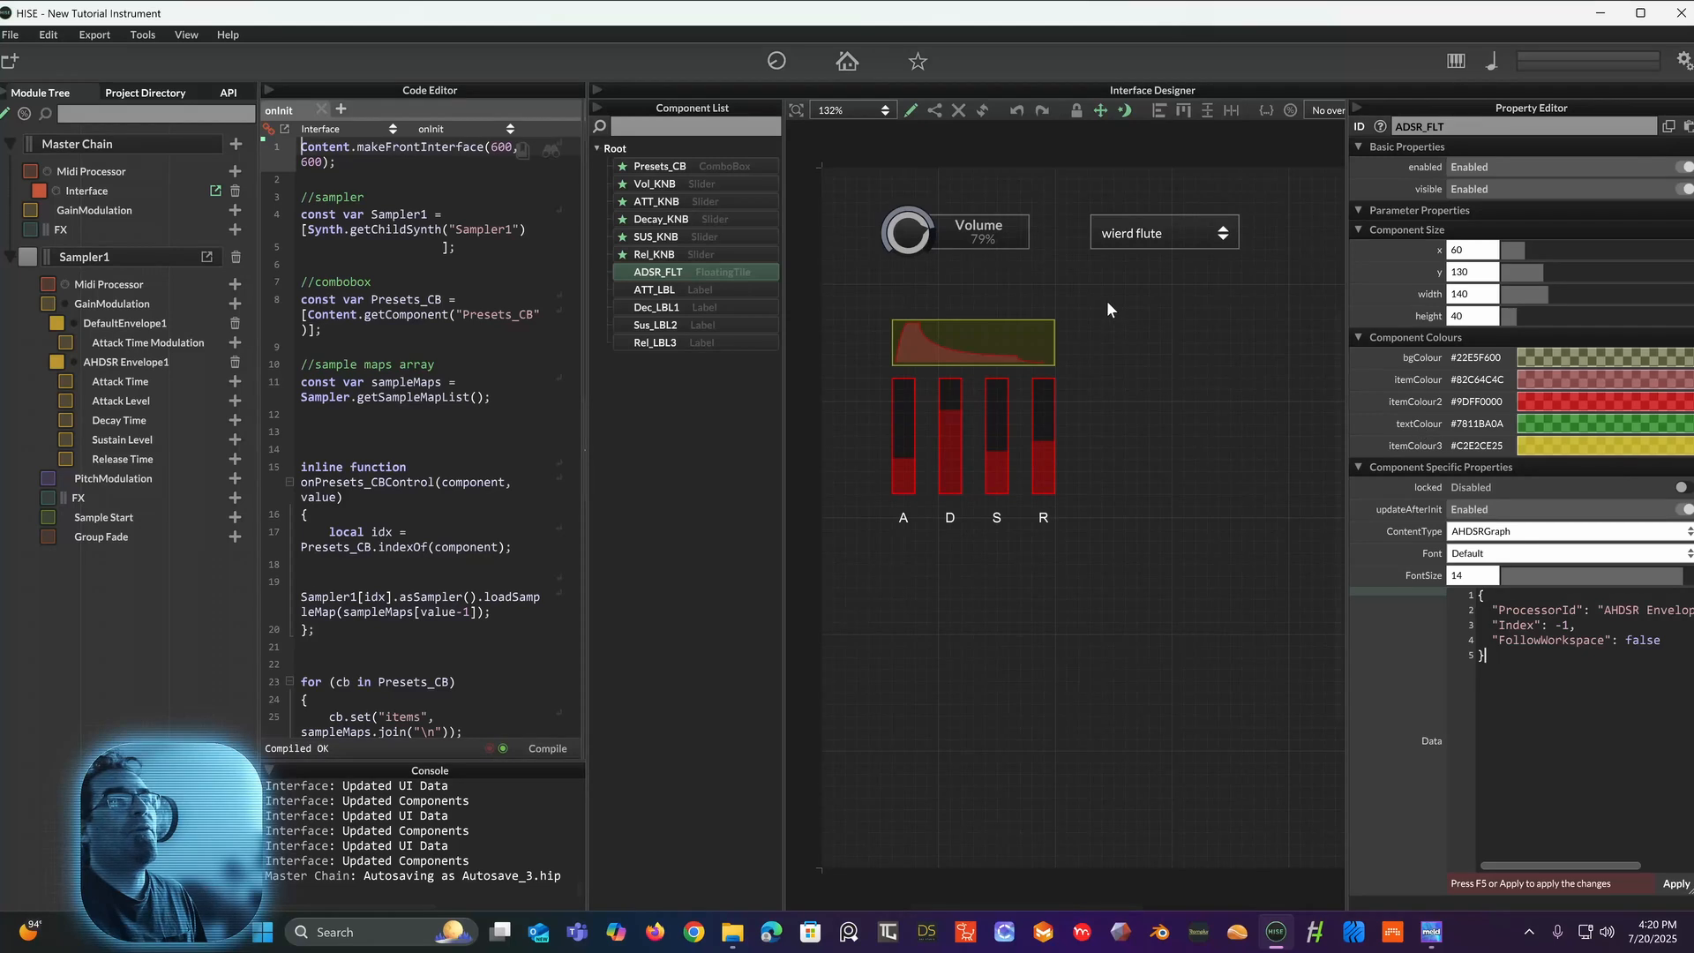
Step: Add a panel beside the envelope controls, about 230 wide and 170 high, placed at x 240, y 100
{"action": "left_click", "coordinate": [1168, 363]}
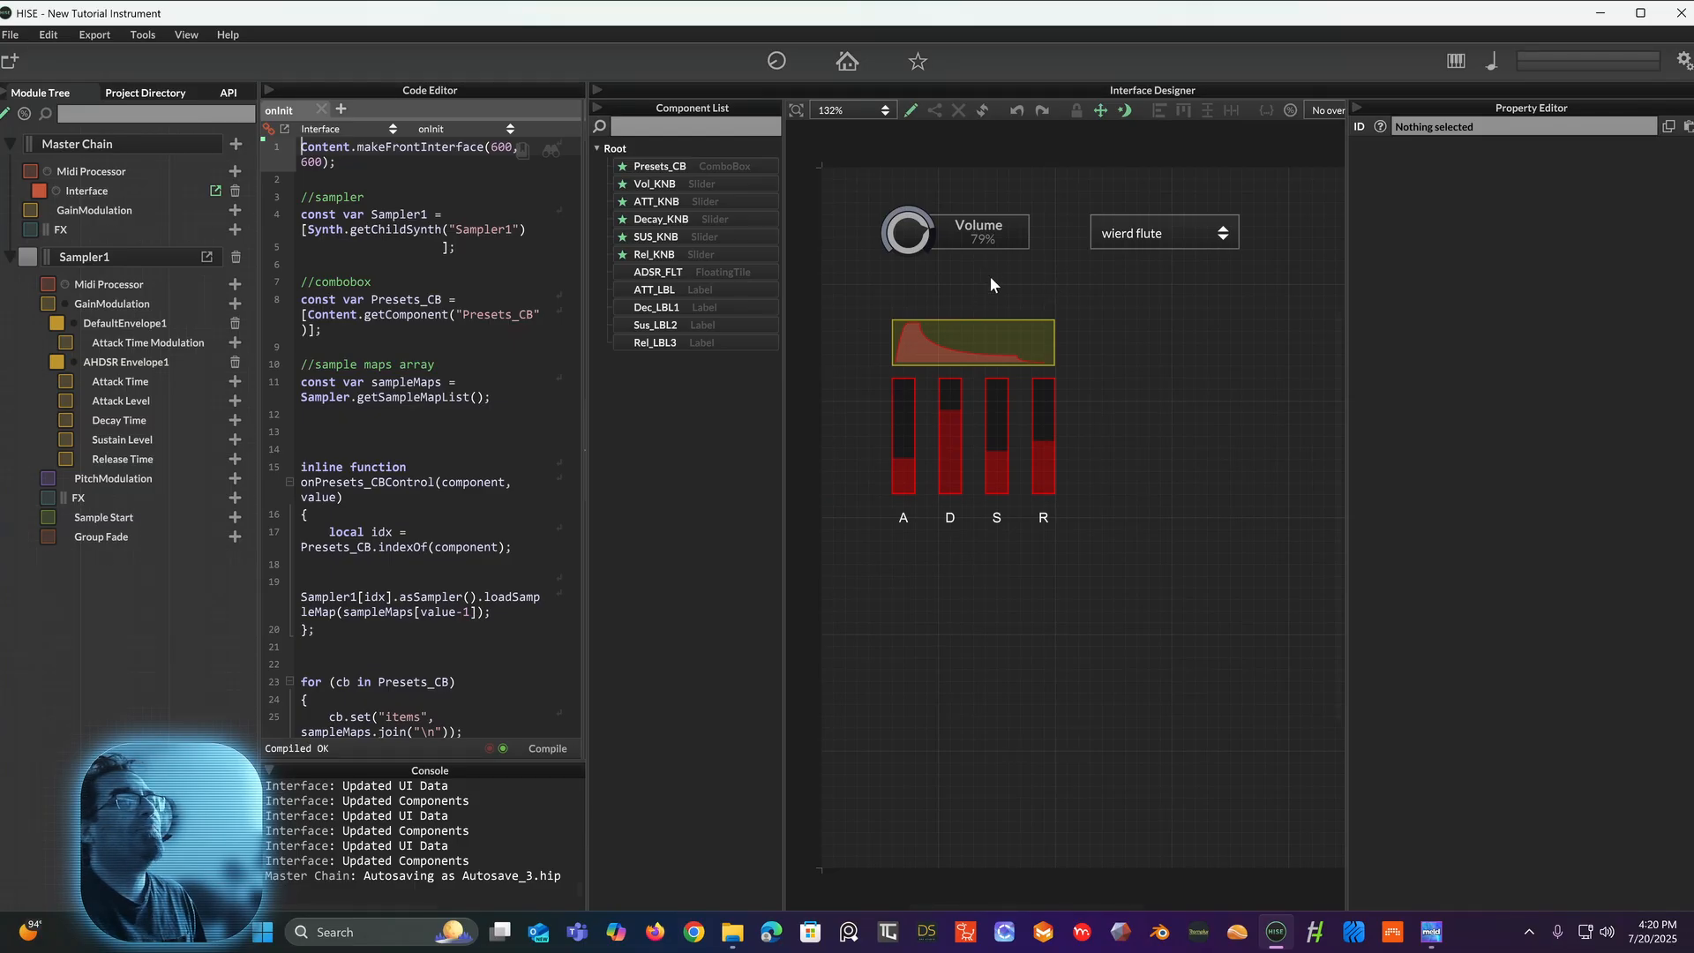
{"action": "scroll", "coordinate": [1087, 304], "scroll_direction": "up", "scroll_amount": 1}
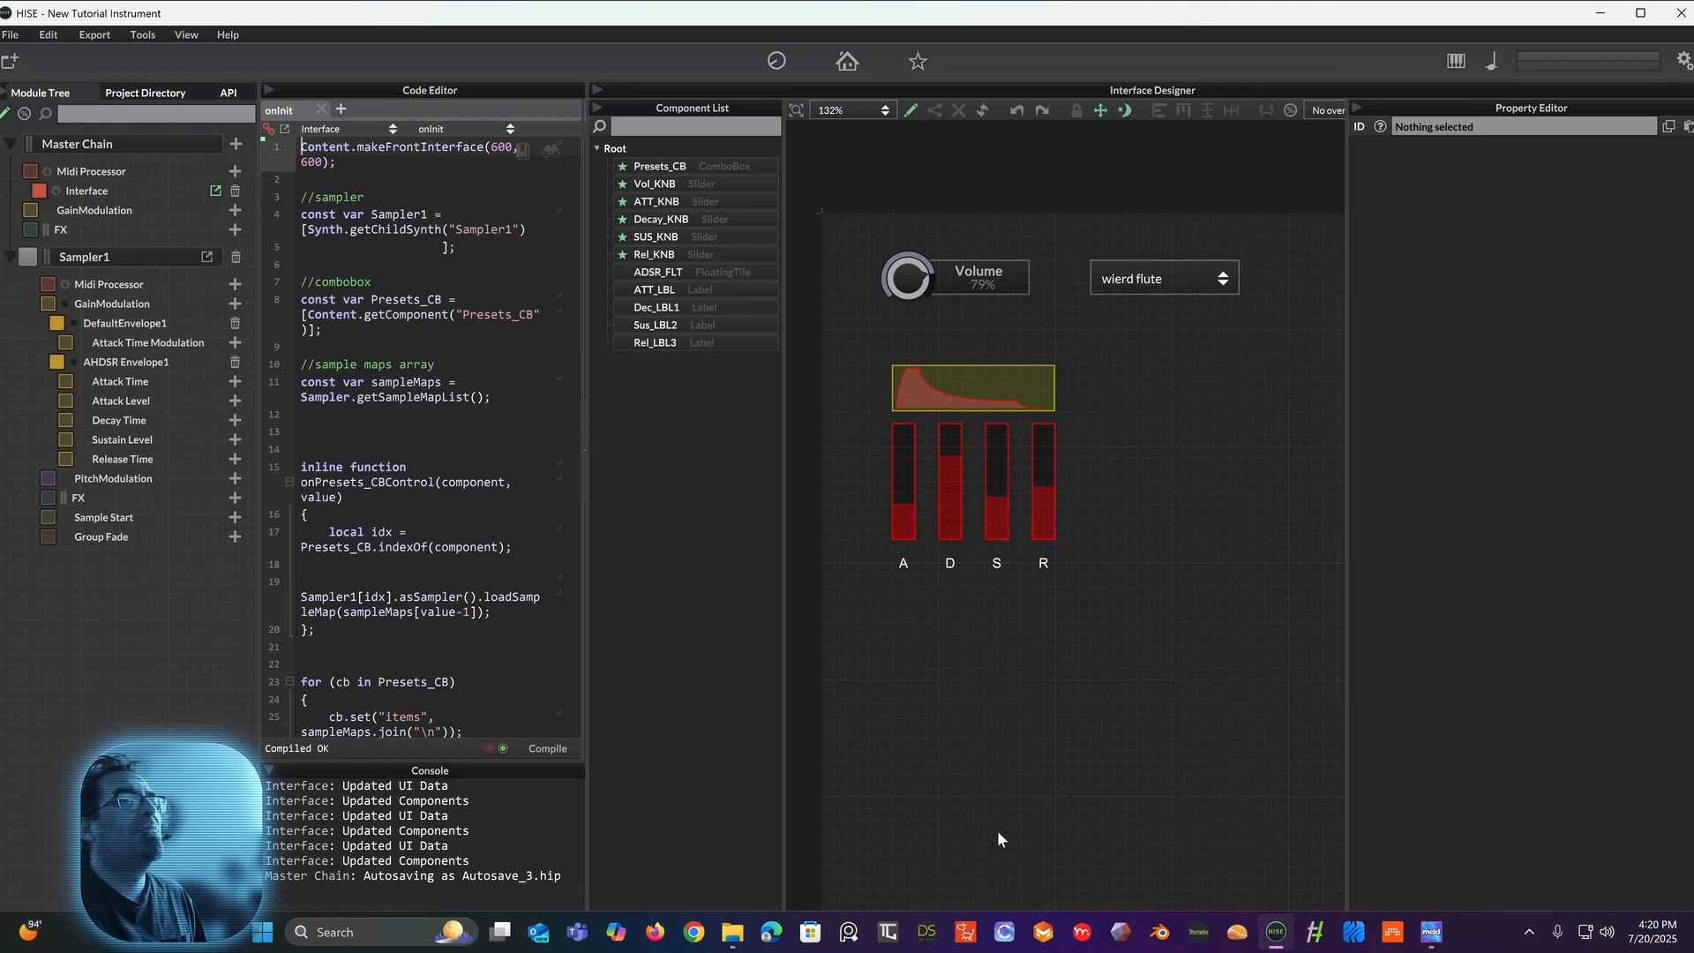
{"action": "scroll", "coordinate": [1119, 600], "scroll_direction": "down", "scroll_amount": 2}
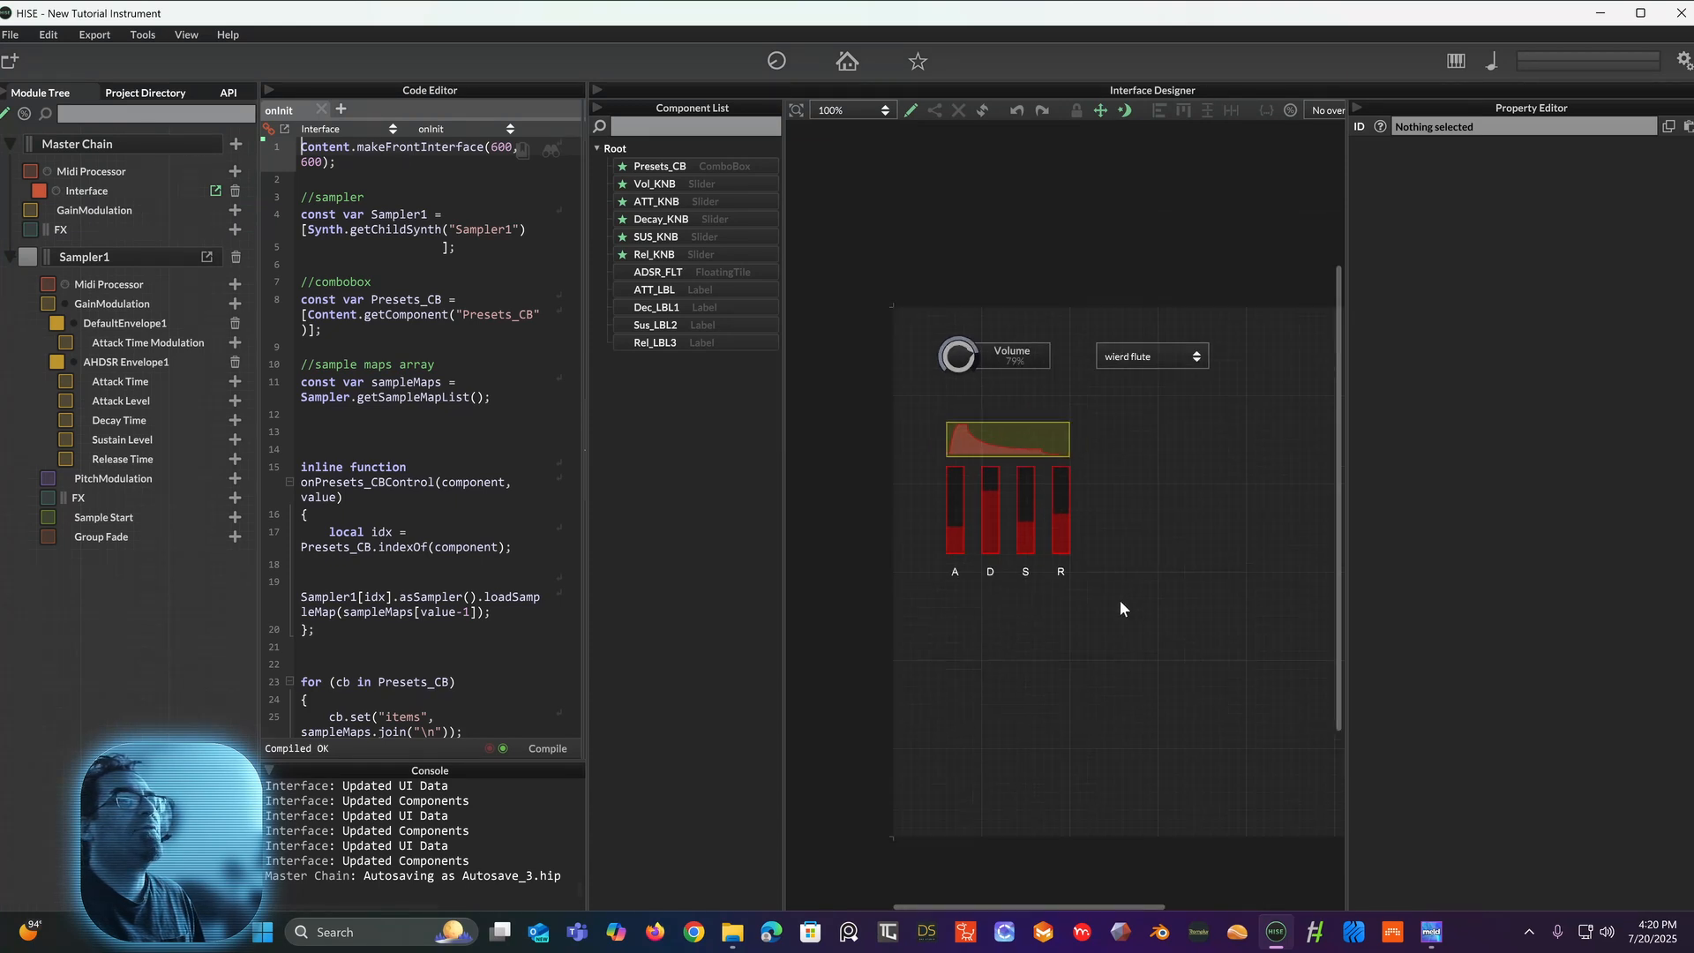
{"action": "left_click_drag", "start_coordinate": [1126, 595], "coordinate": [1038, 553]}
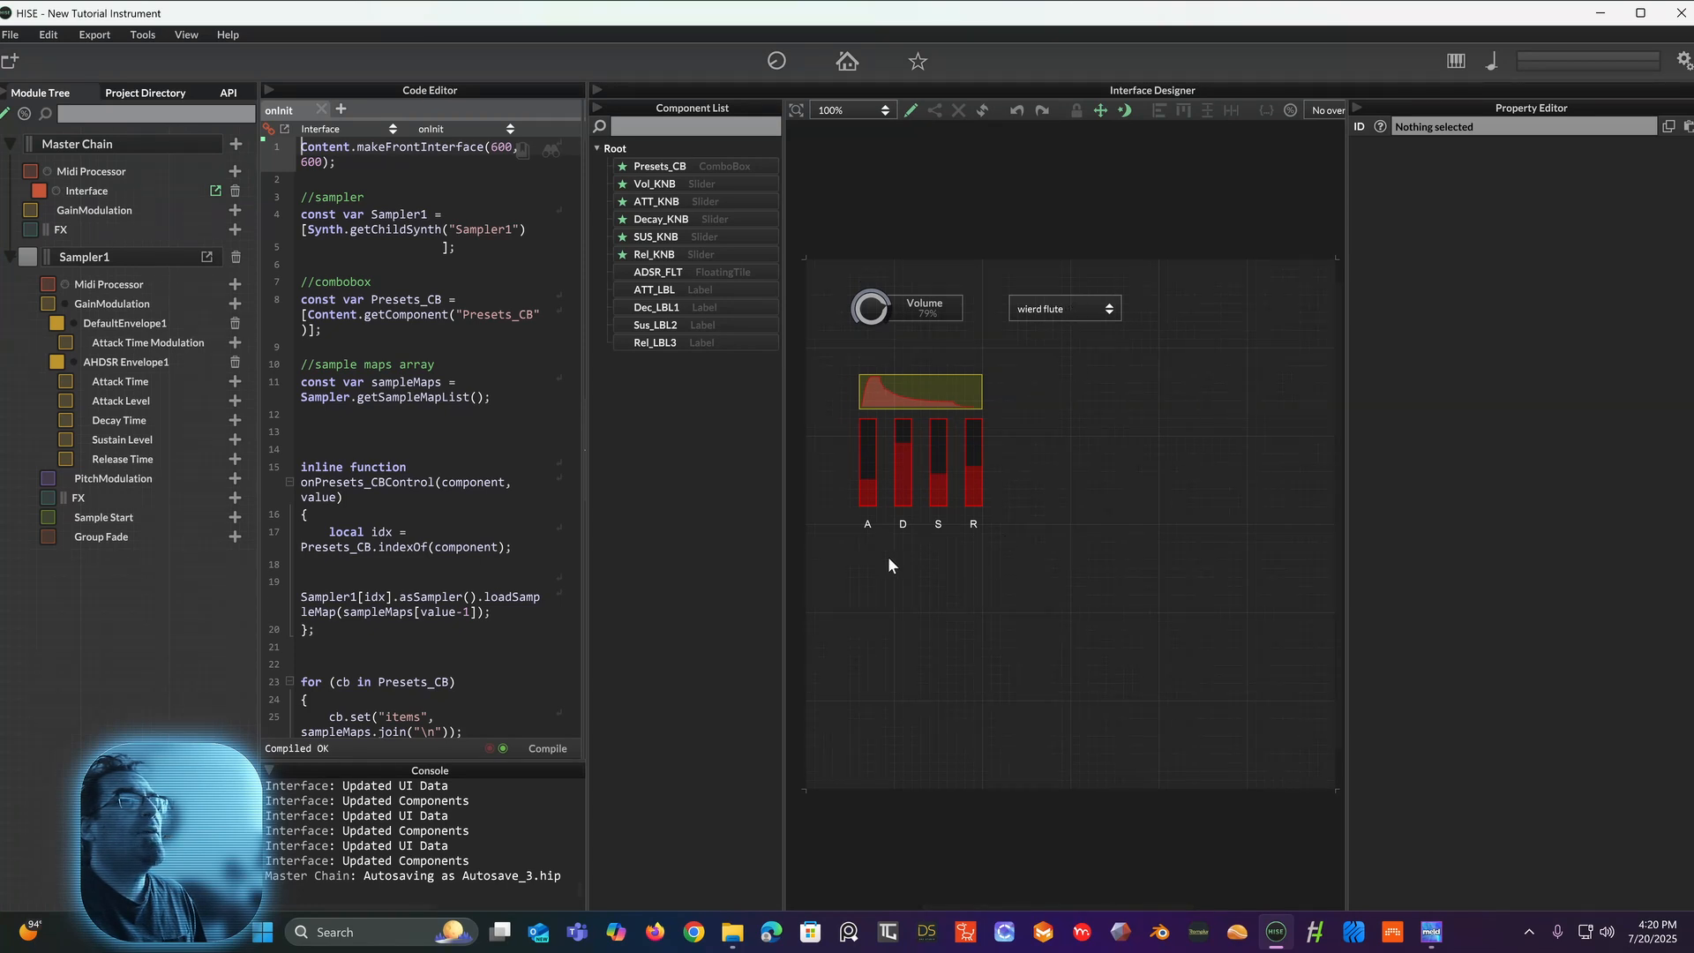
{"action": "right_click", "coordinate": [1043, 393]}
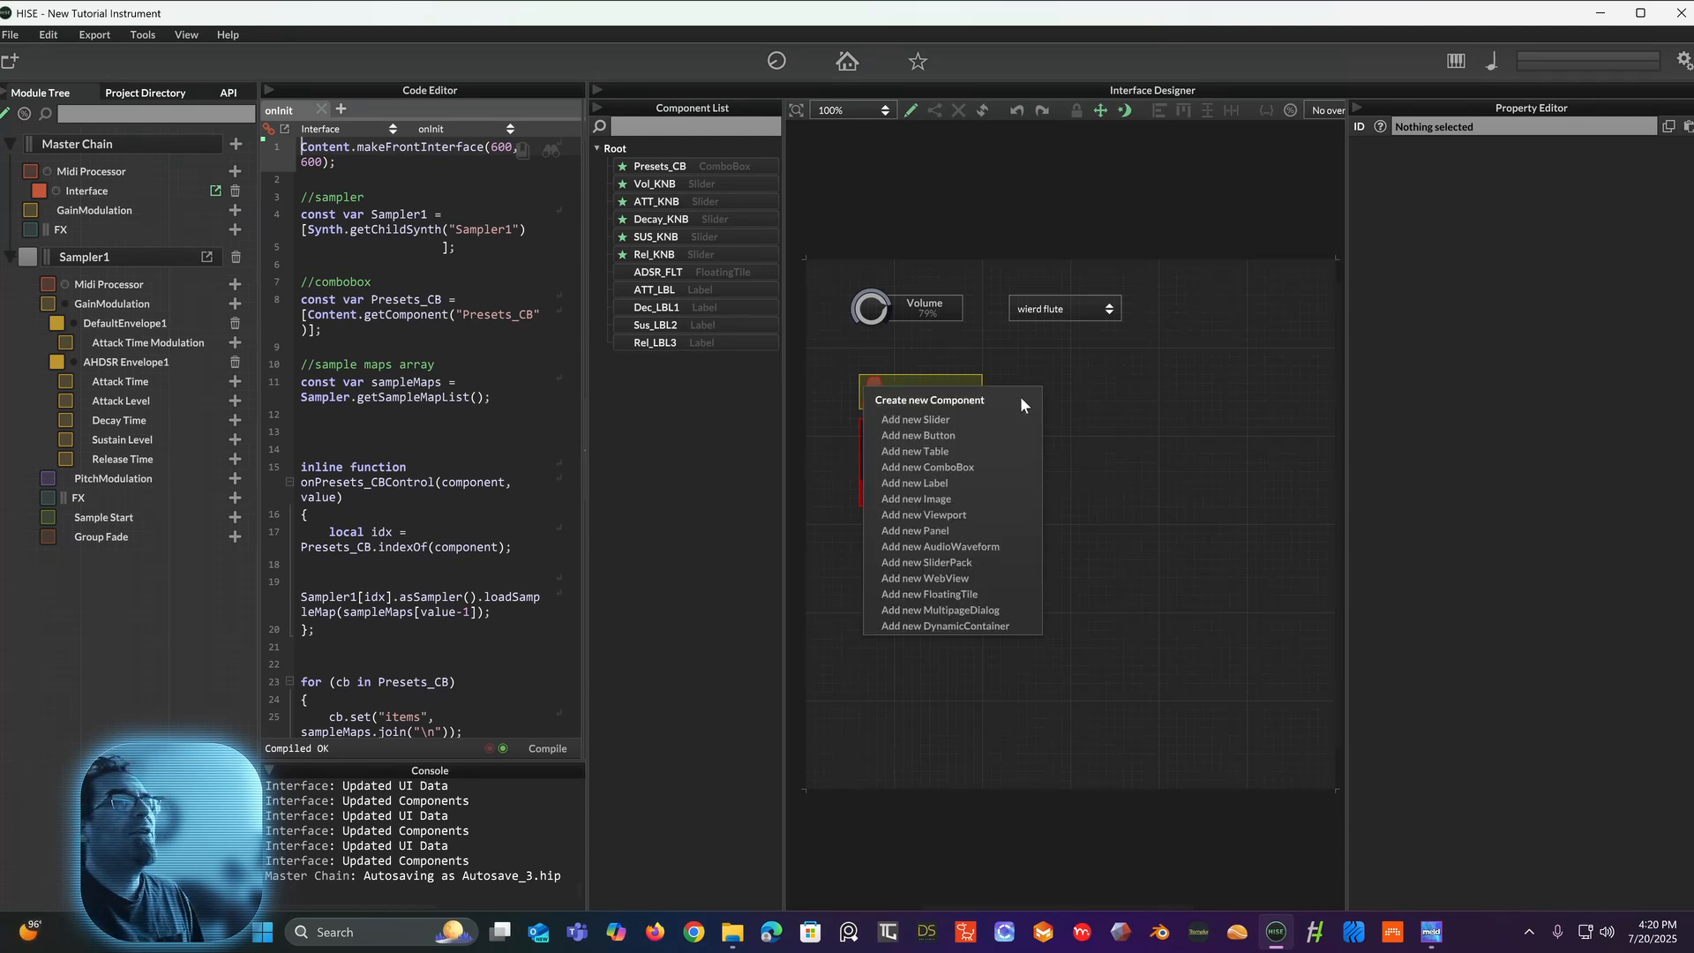
{"action": "left_click", "coordinate": [930, 532]}
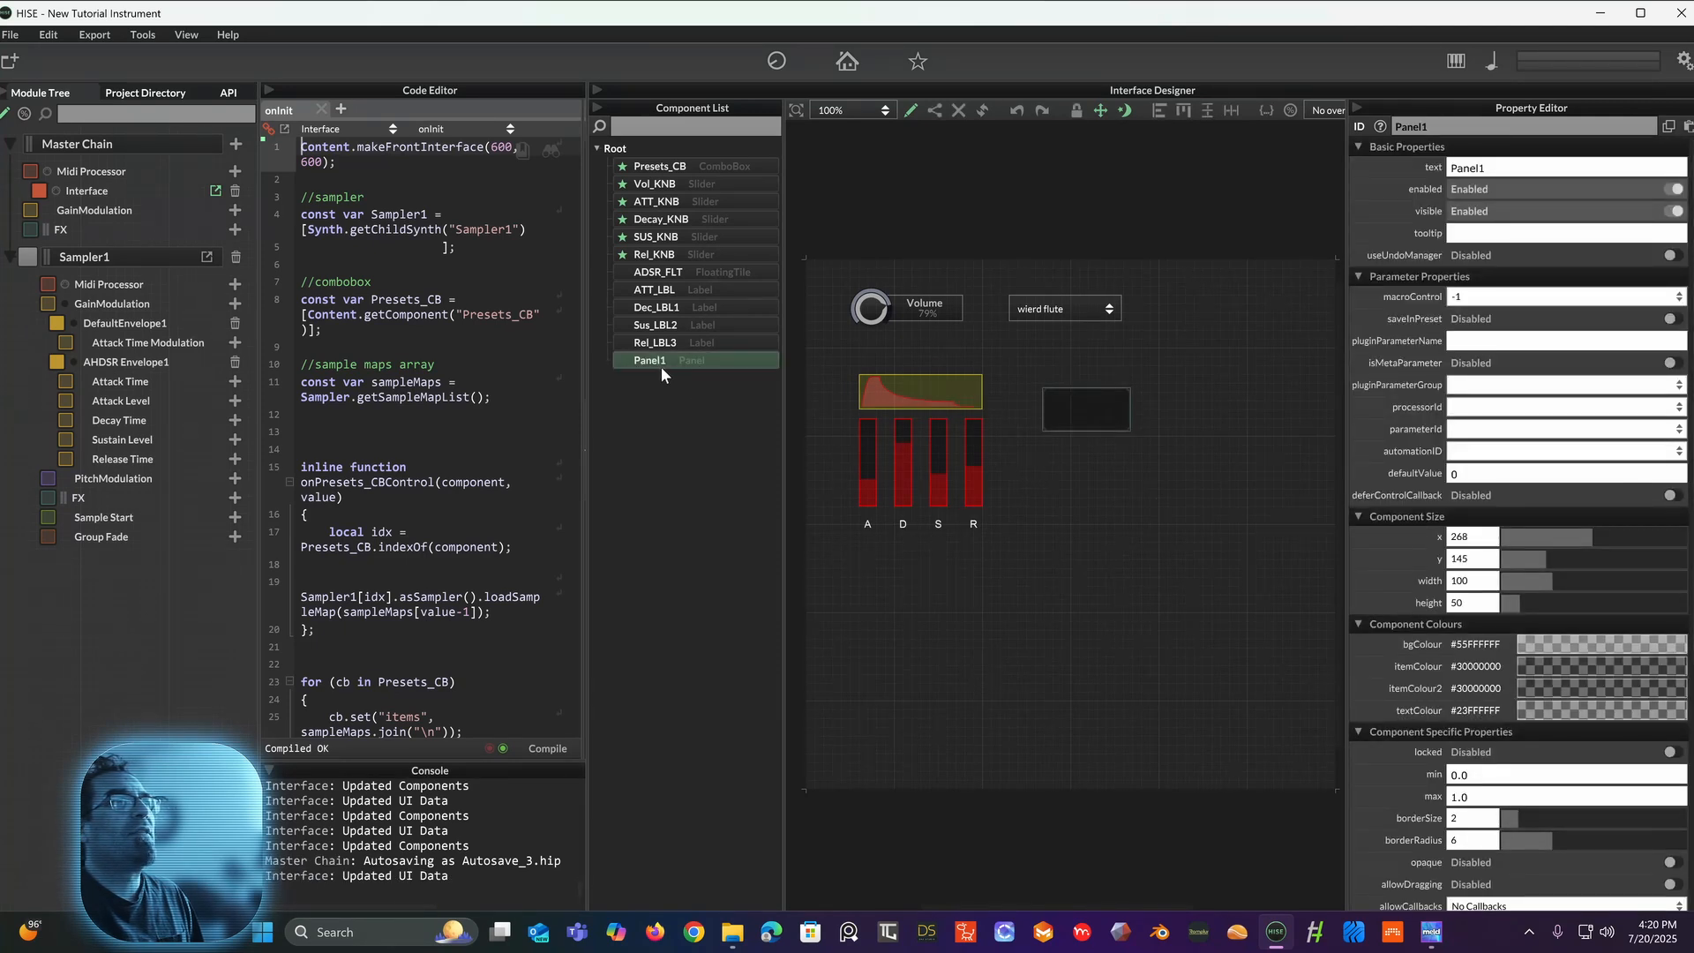
{"action": "left_click_drag", "start_coordinate": [1131, 430], "coordinate": [1245, 537]}
{"action": "left_click_drag", "start_coordinate": [1138, 450], "coordinate": [1195, 398]}
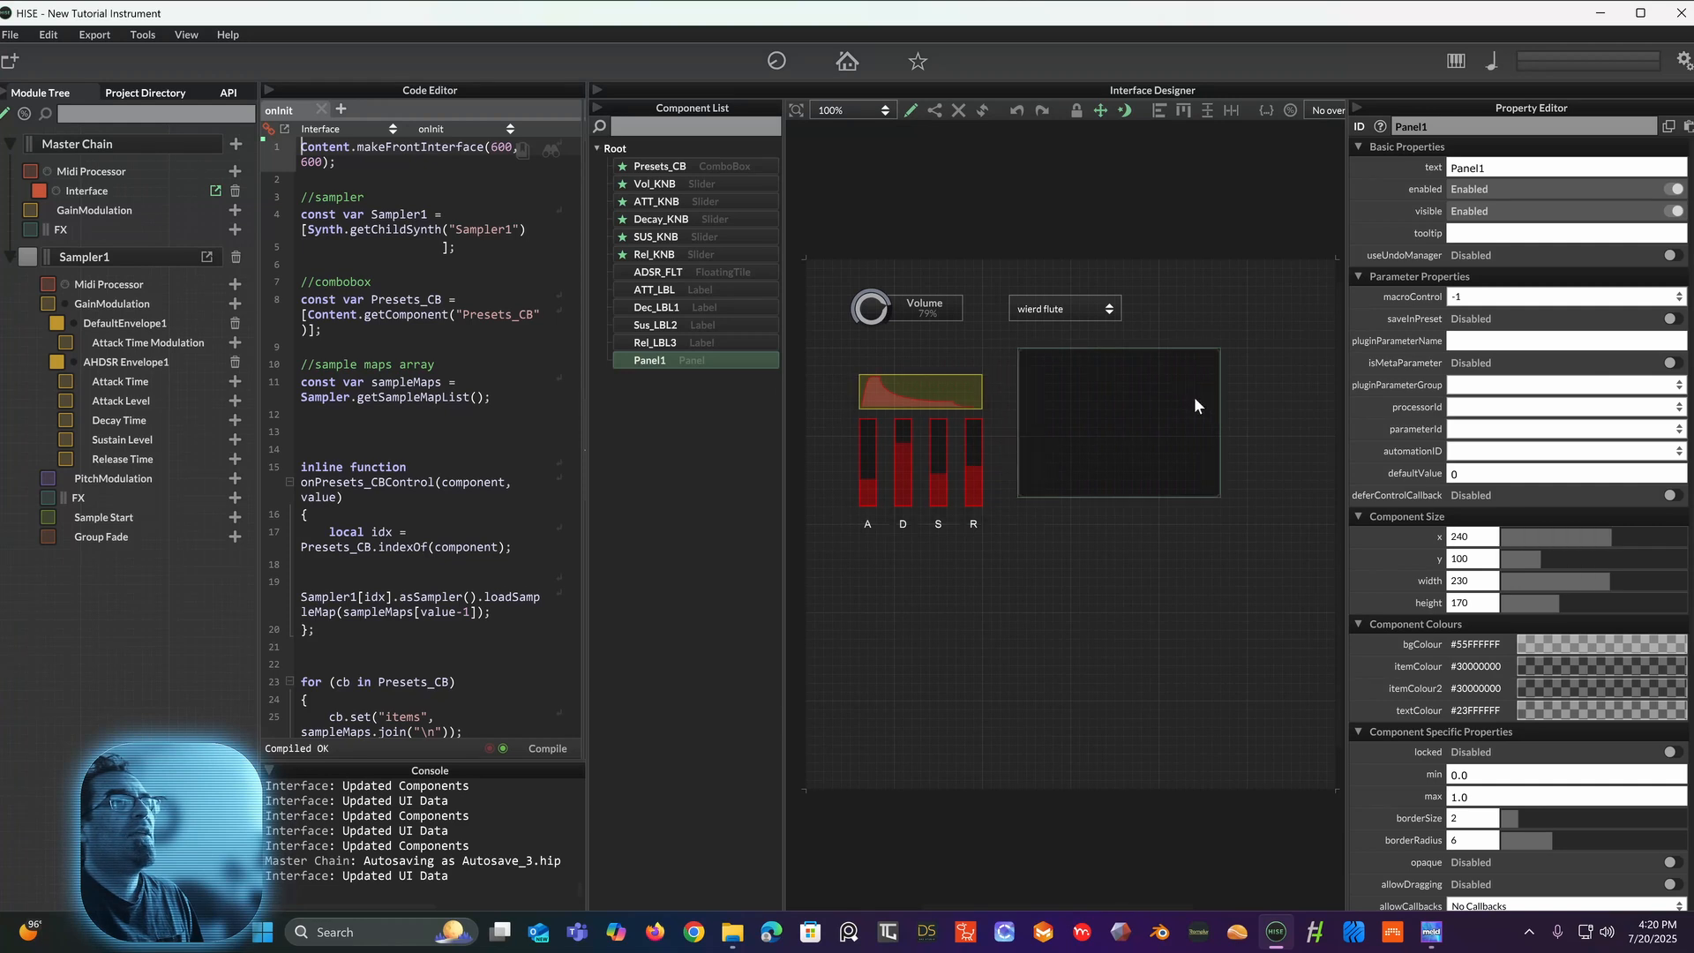
Step: Reorder Panel1 to the start of the component list, ahead of Presets_CB, so it sits behind the other controls
{"action": "left_click_drag", "start_coordinate": [665, 360], "coordinate": [668, 160]}
{"action": "left_click", "coordinate": [660, 458]}
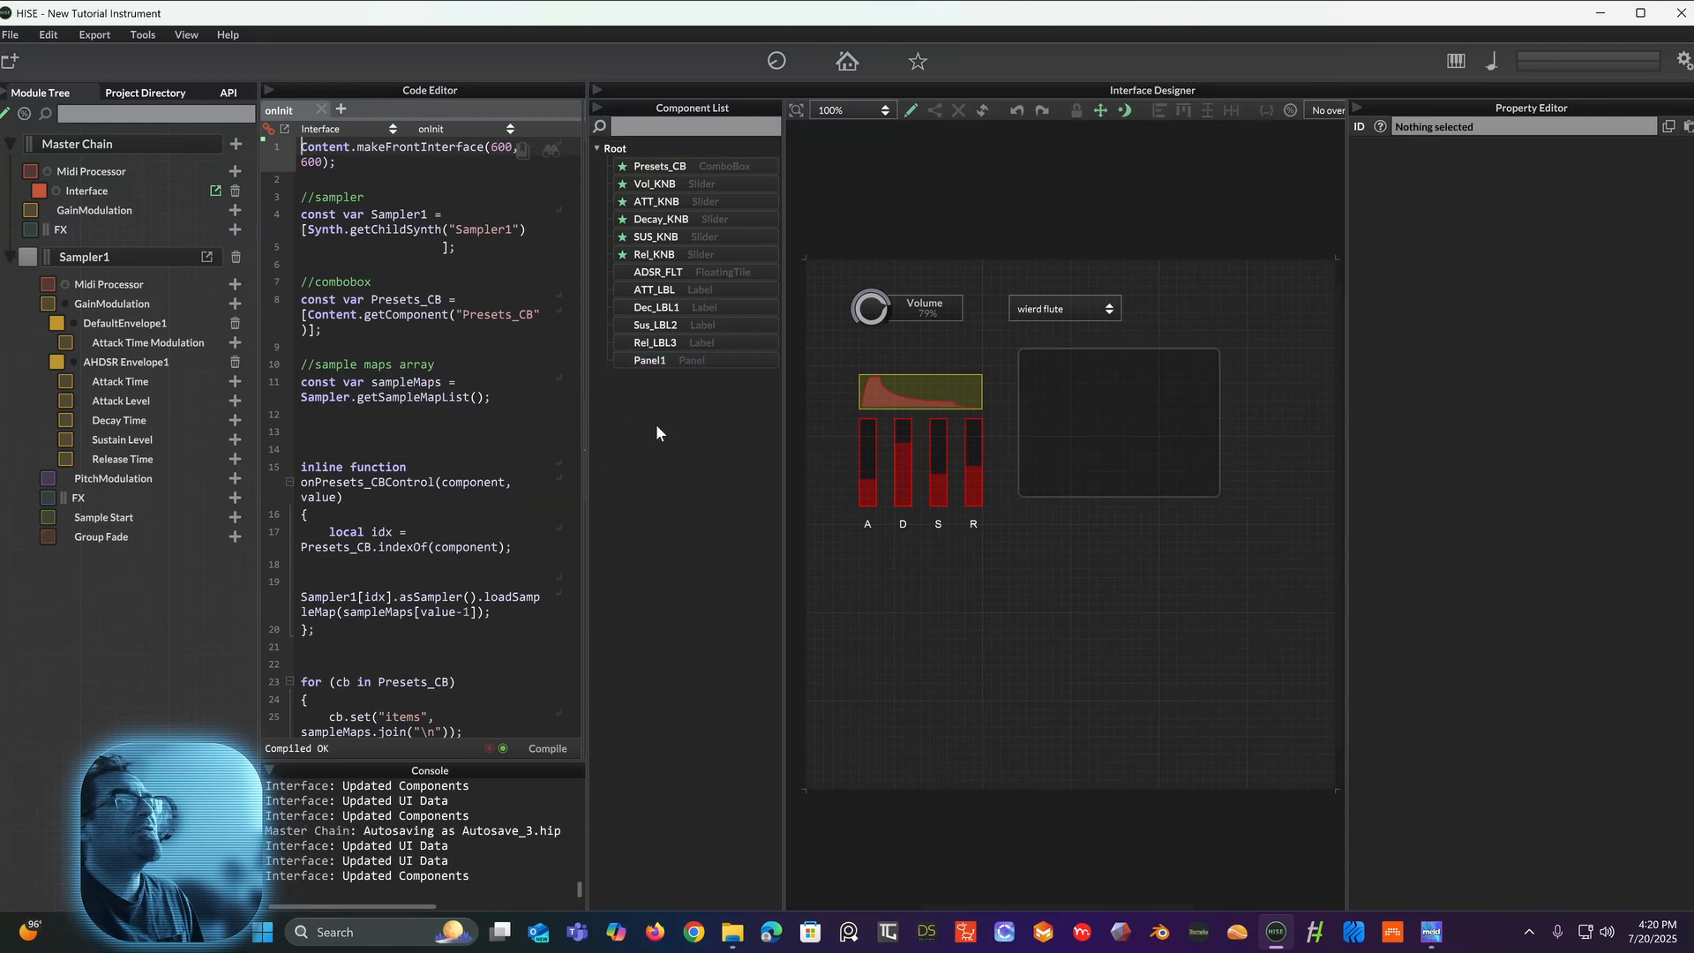
{"action": "left_click", "coordinate": [650, 362]}
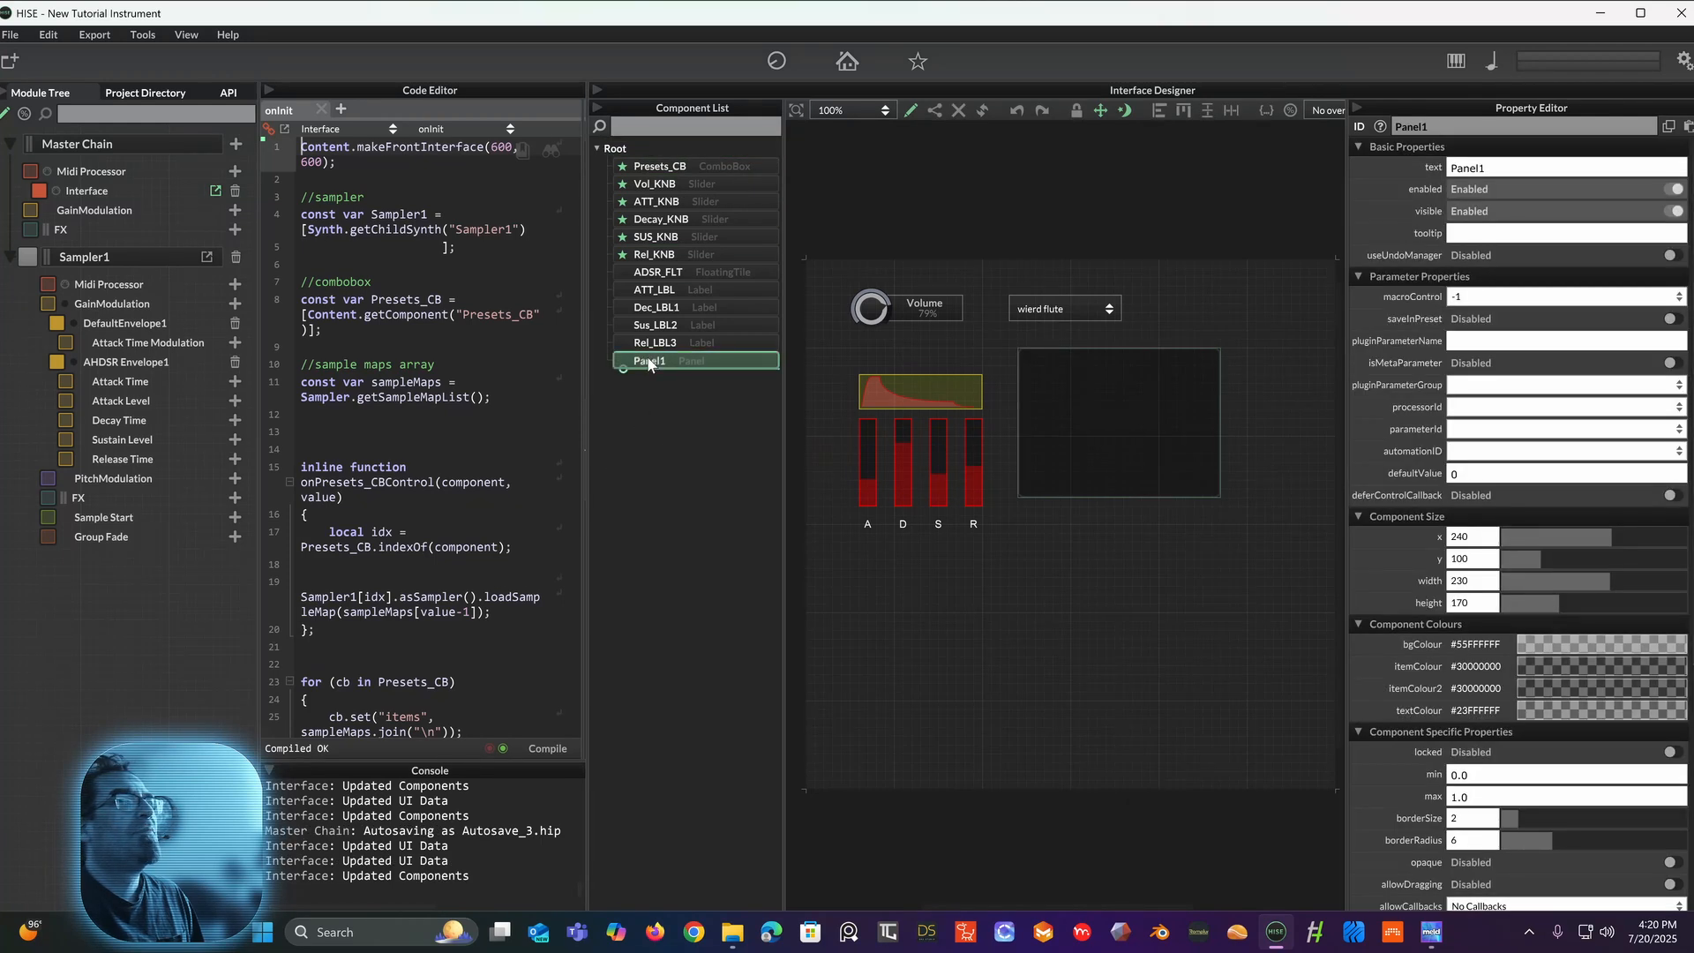
{"action": "left_click_drag", "start_coordinate": [648, 358], "coordinate": [652, 155]}
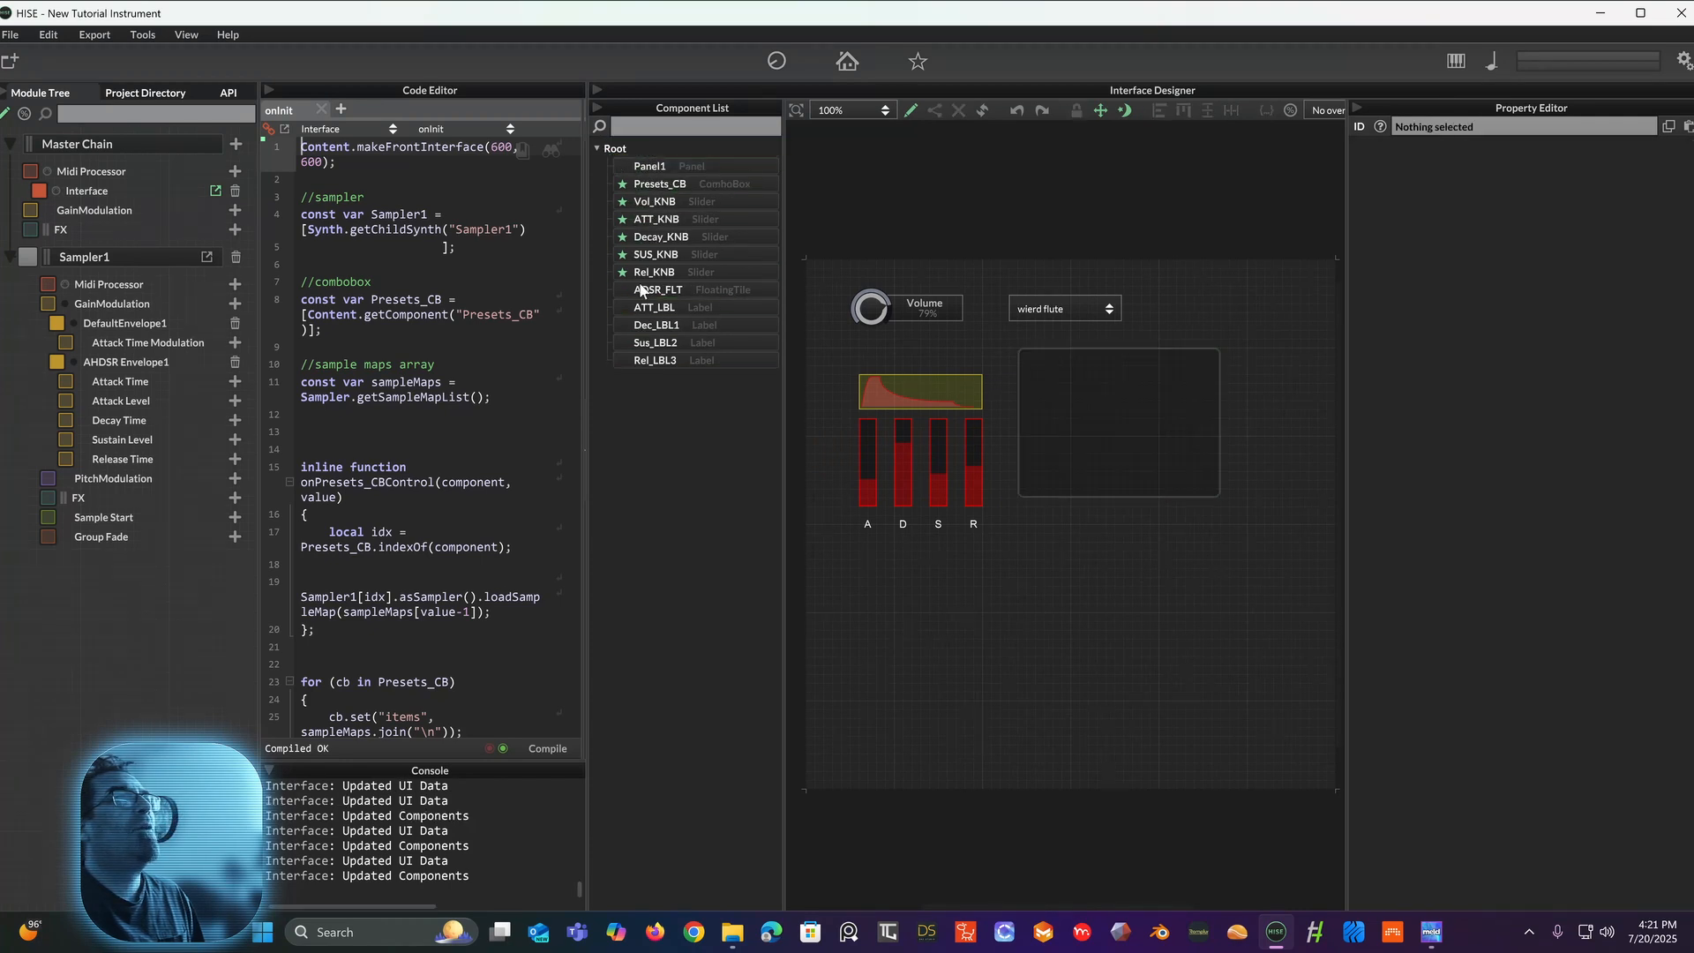
Step: Place Panel1 behind the envelope tile, sliders and labels at x 50, y 120, sized 160 wide and 200 high
{"action": "left_click", "coordinate": [662, 167]}
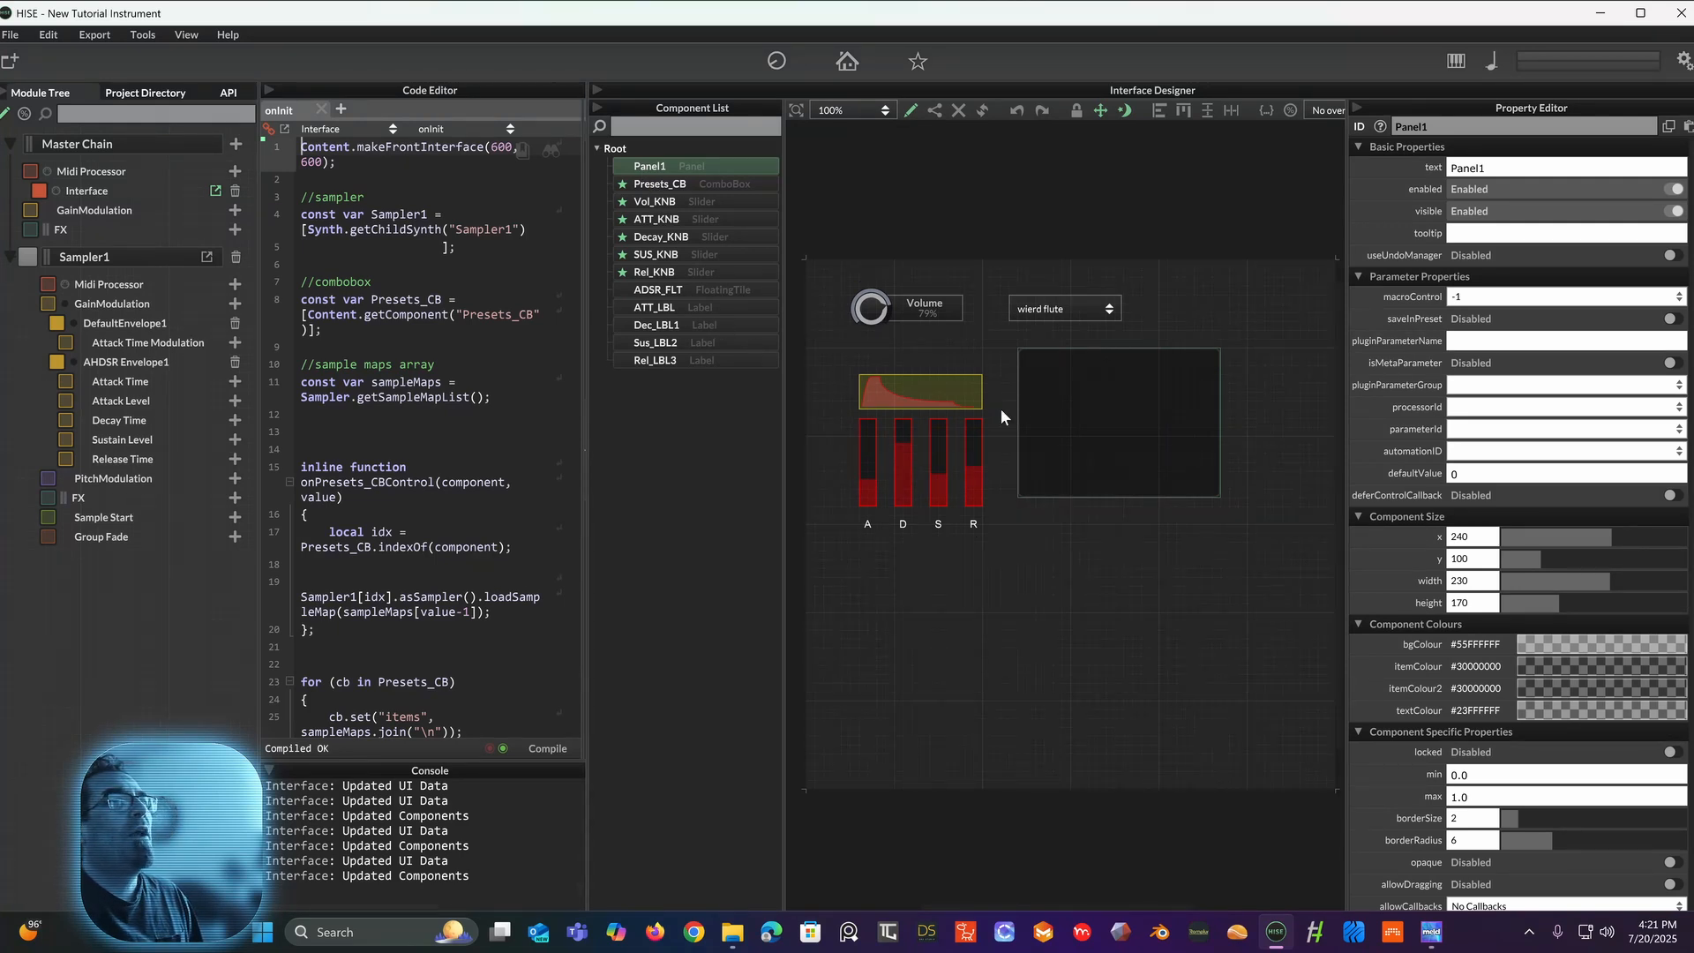
{"action": "left_click_drag", "start_coordinate": [1074, 399], "coordinate": [915, 411]}
{"action": "left_click_drag", "start_coordinate": [1056, 516], "coordinate": [995, 543]}
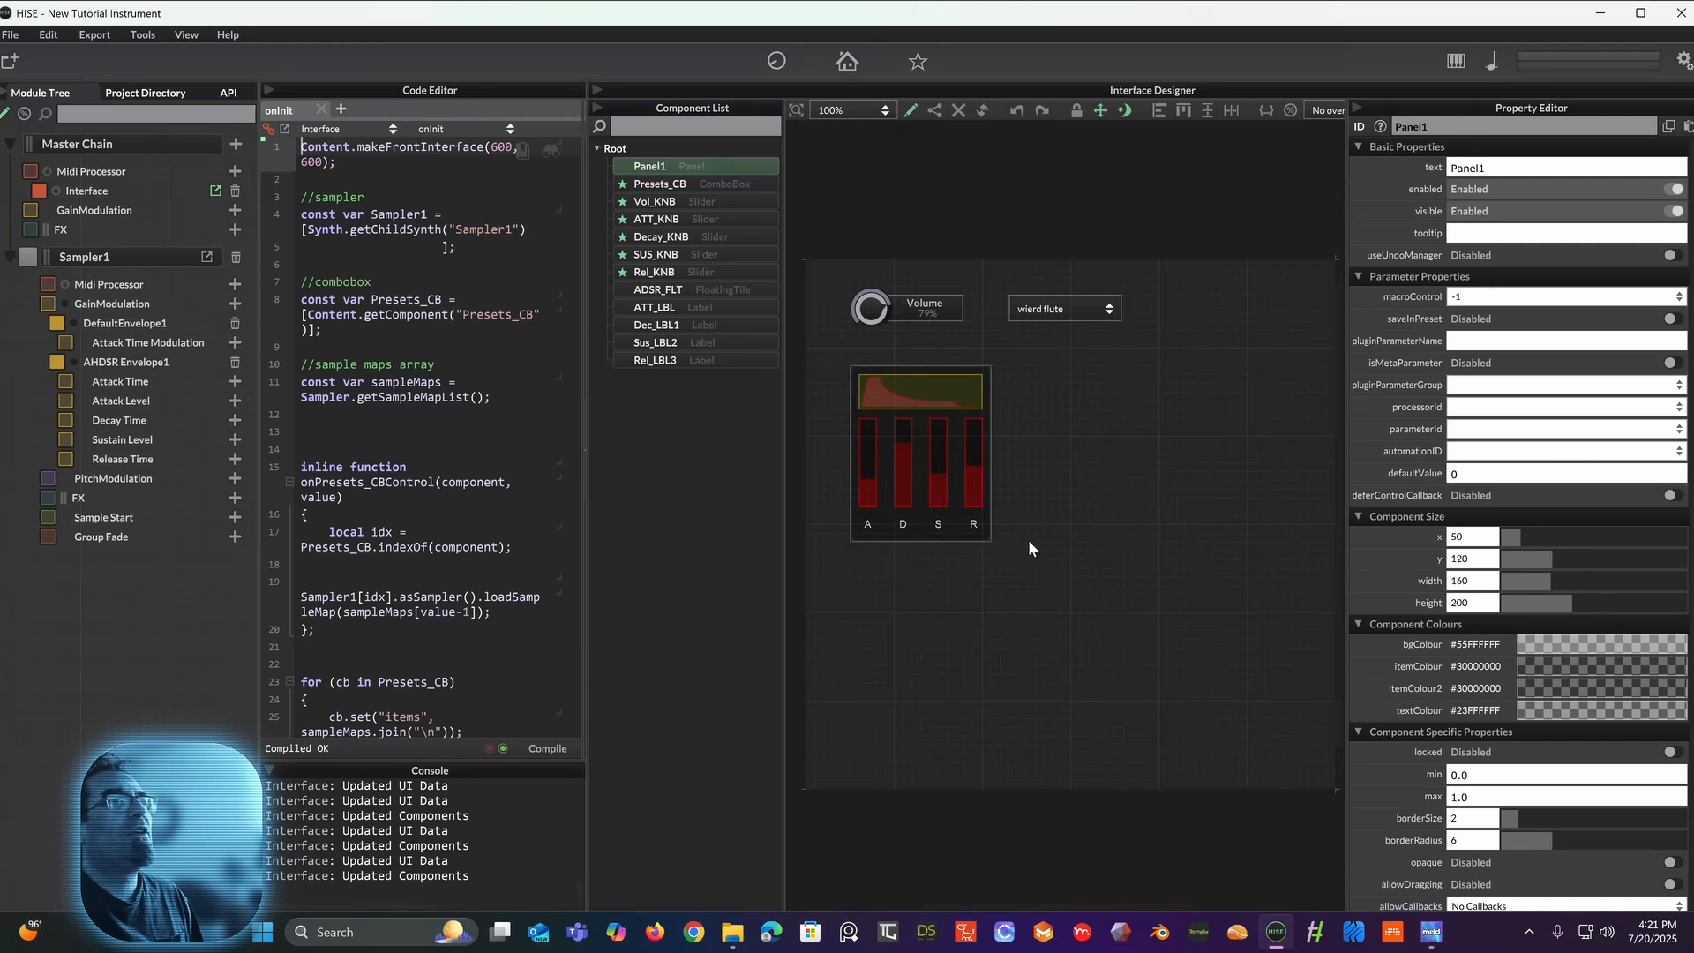
{"action": "left_click", "coordinate": [1105, 519]}
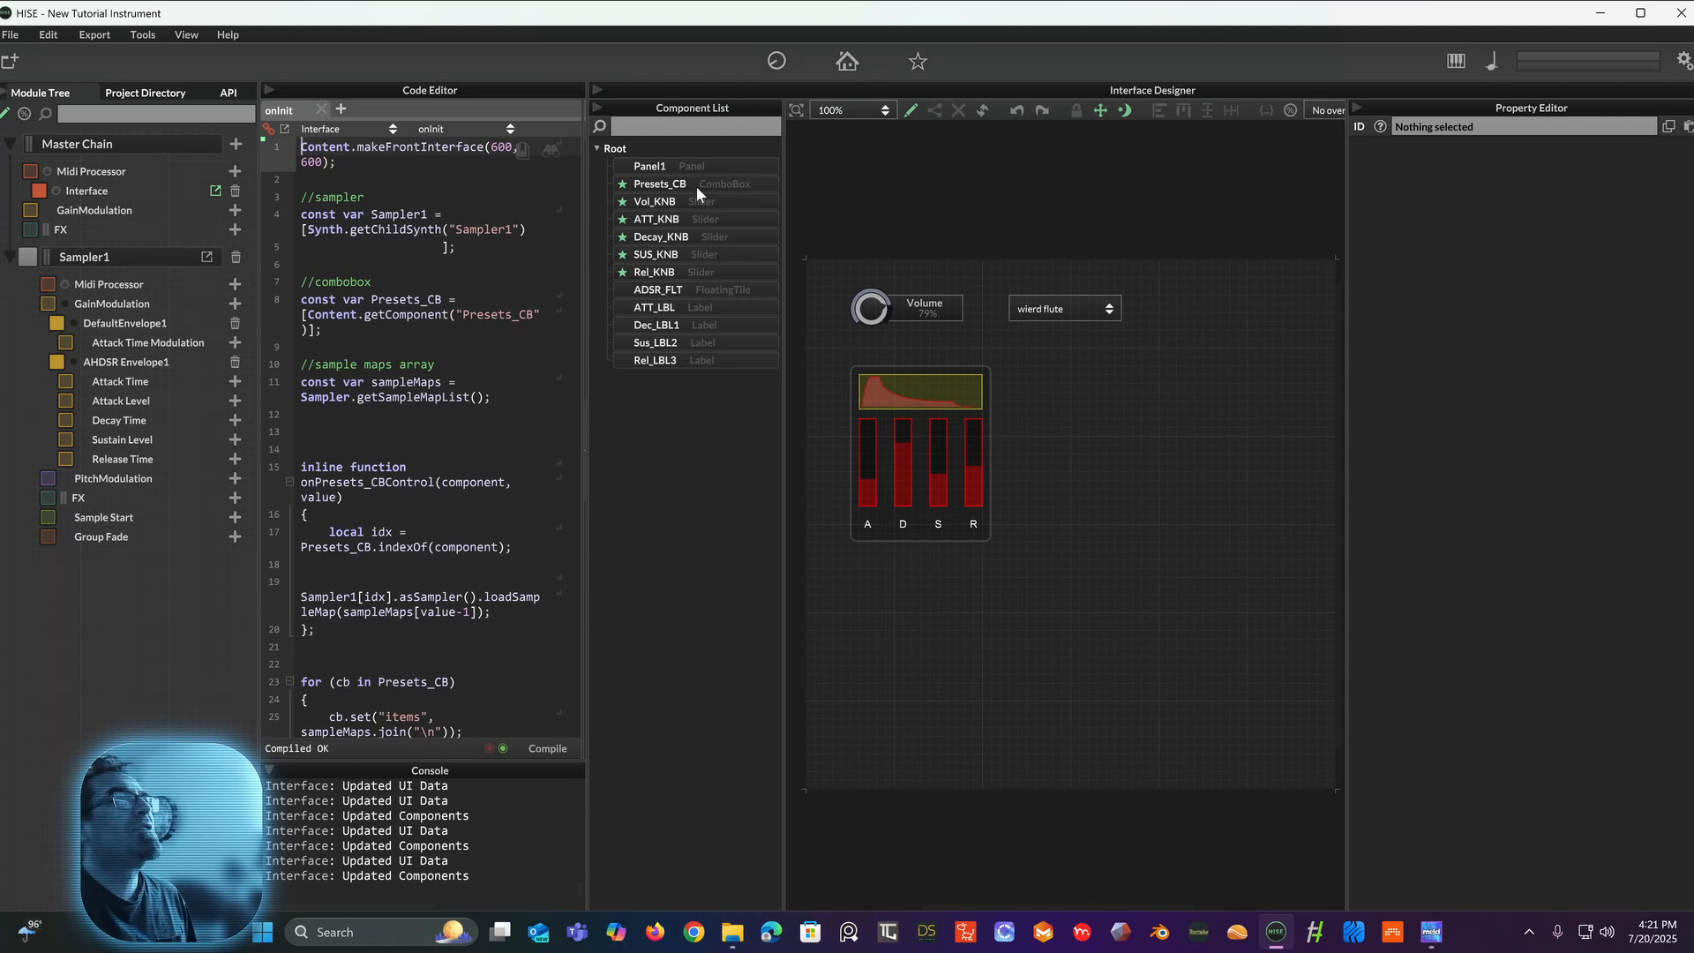
Step: Nest the four envelope sliders, the ADSR_FLT tile and the four letter labels inside Panel1 in the component list
{"action": "left_click", "coordinate": [669, 362]}
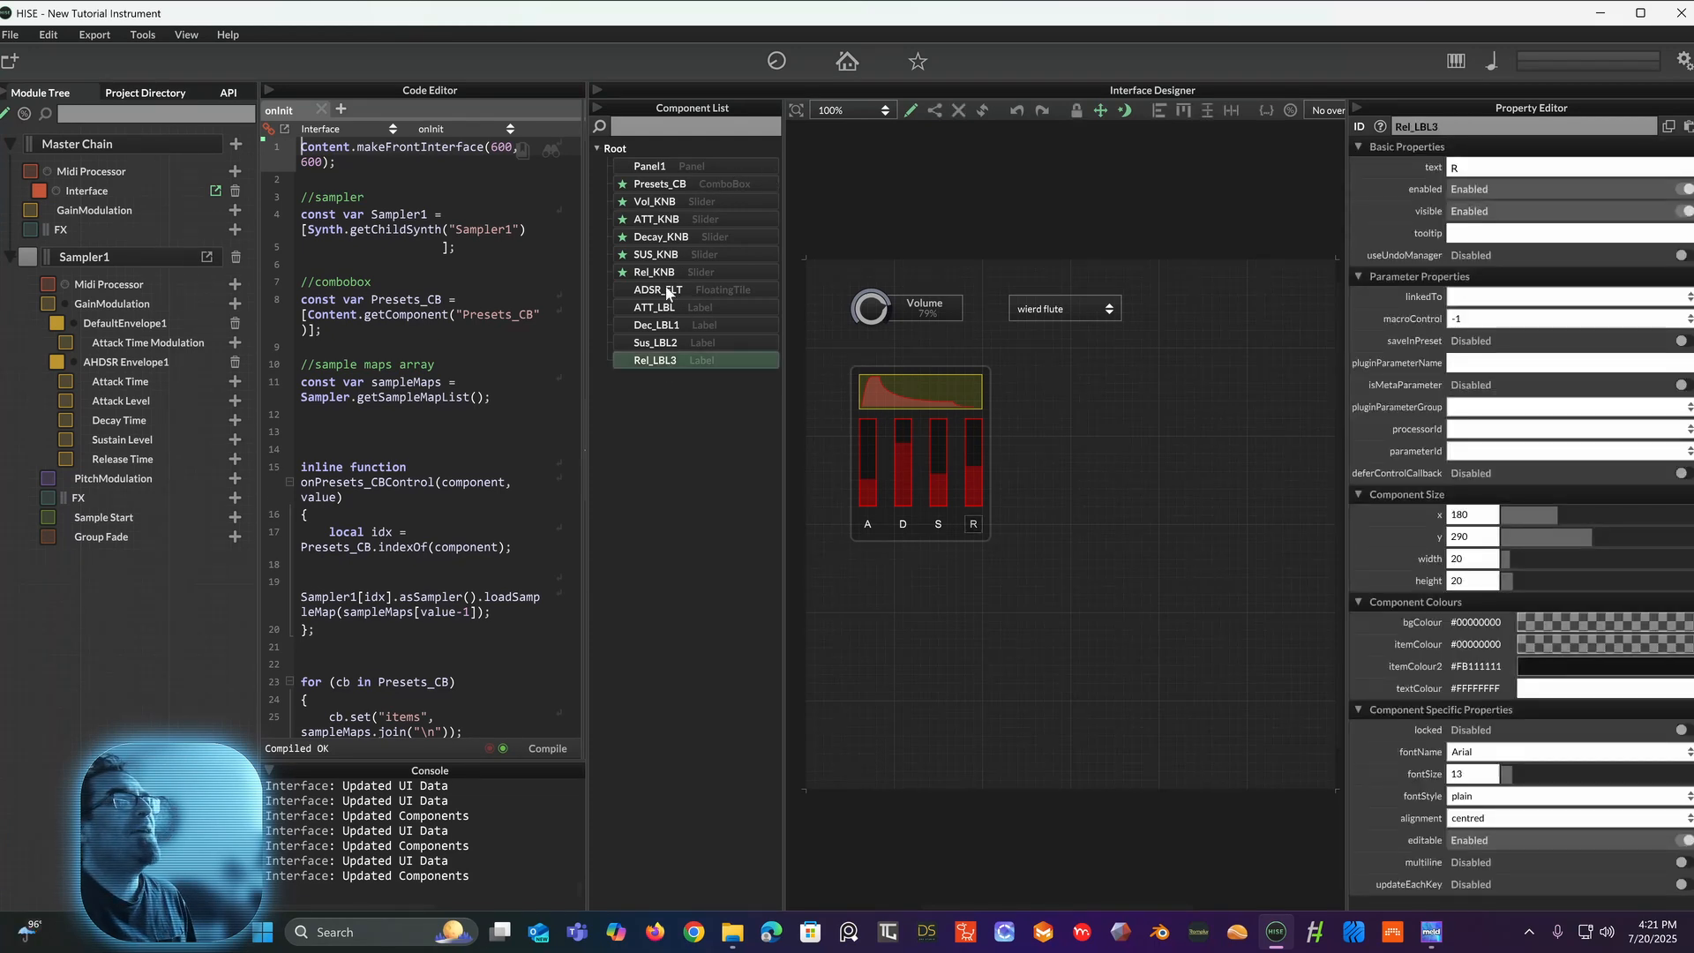
{"action": "left_click", "coordinate": [657, 222], "text": "shift"}
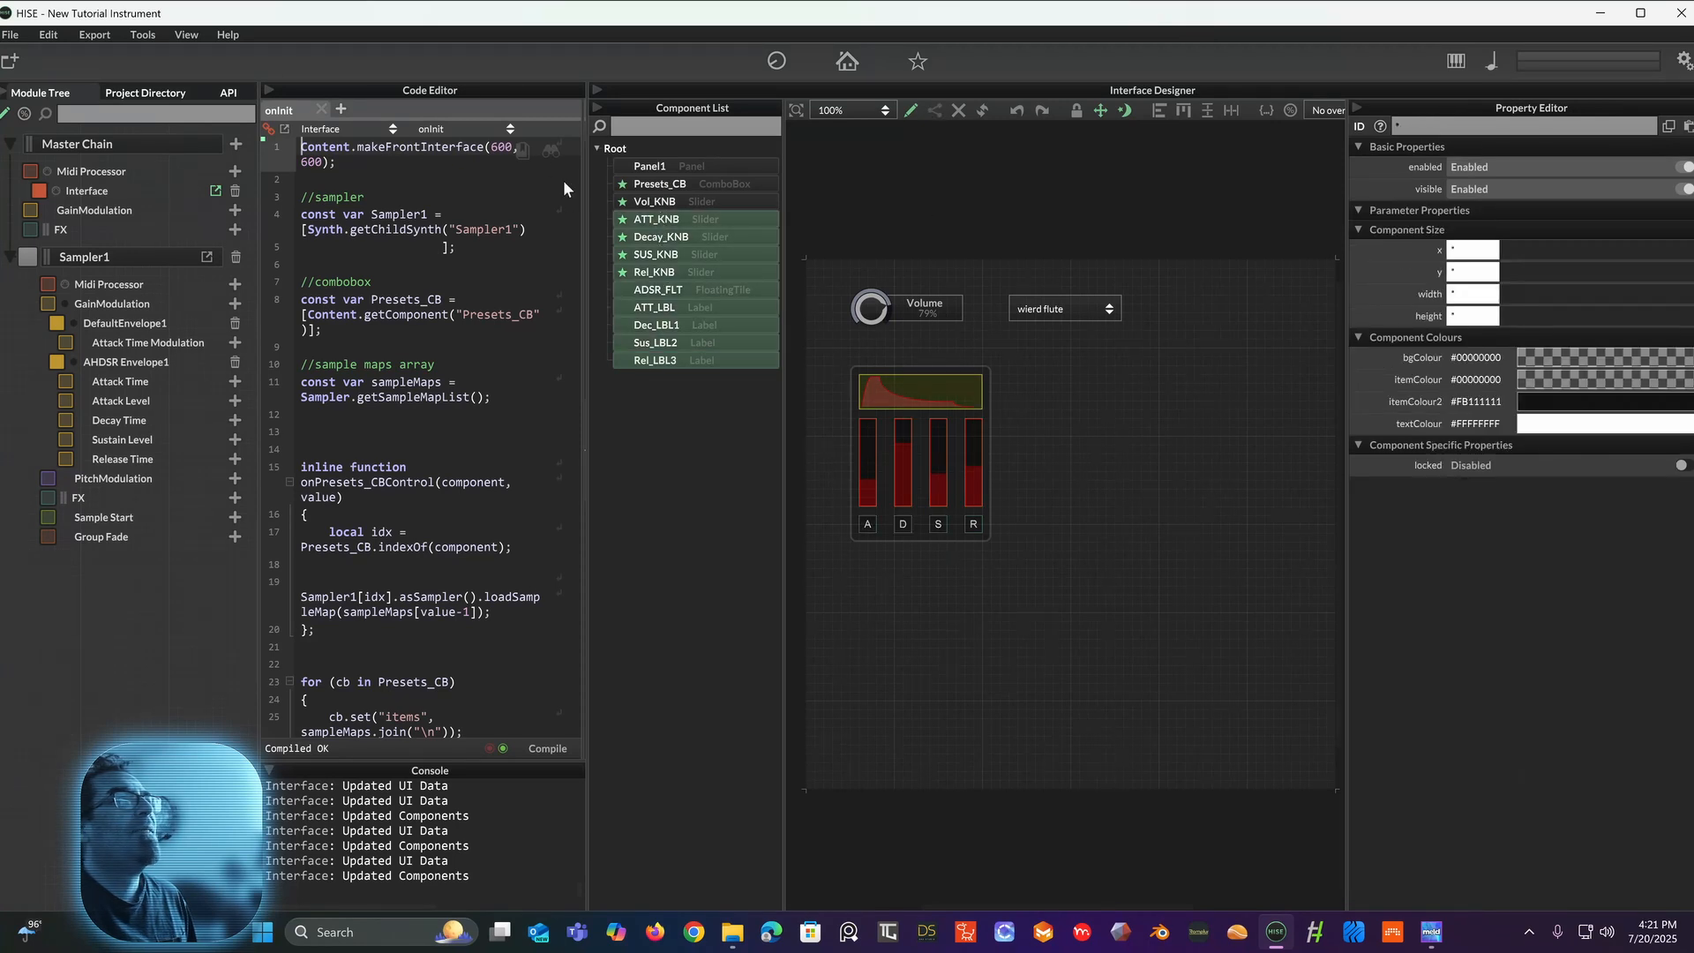
{"action": "left_click_drag", "start_coordinate": [655, 223], "coordinate": [722, 162]}
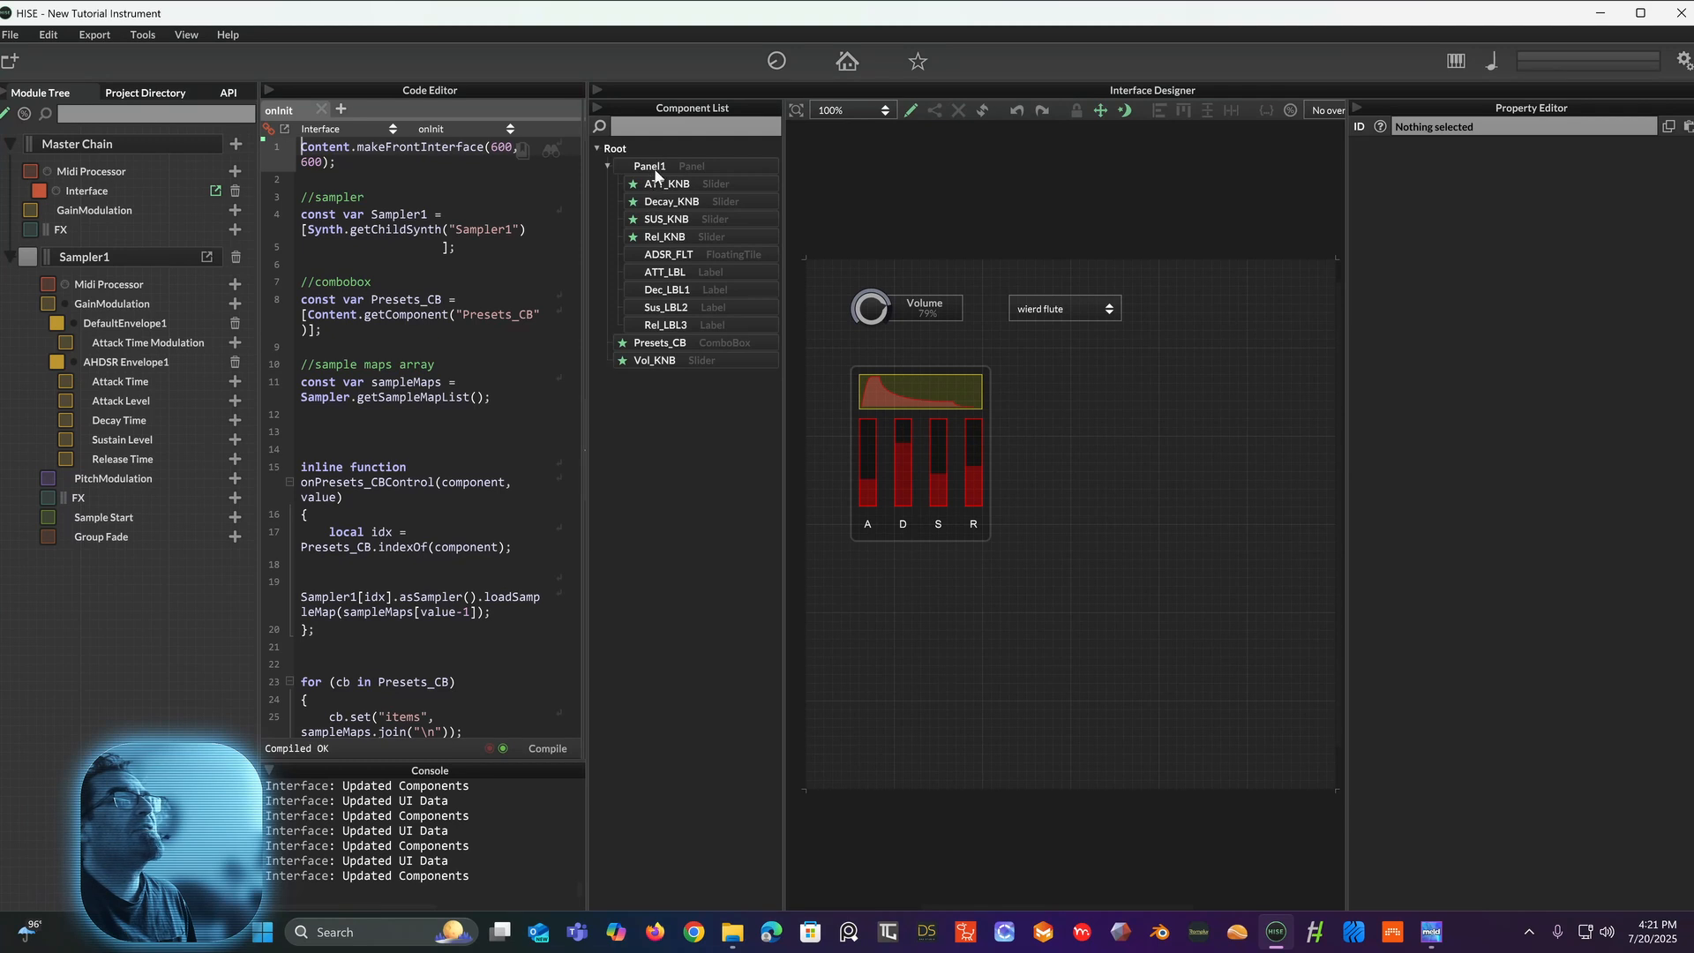
{"action": "left_click", "coordinate": [608, 166]}
{"action": "left_click", "coordinate": [608, 166]}
Step: Move Panel1 together with its nested envelope controls to x 50, y 100
{"action": "left_click", "coordinate": [687, 166]}
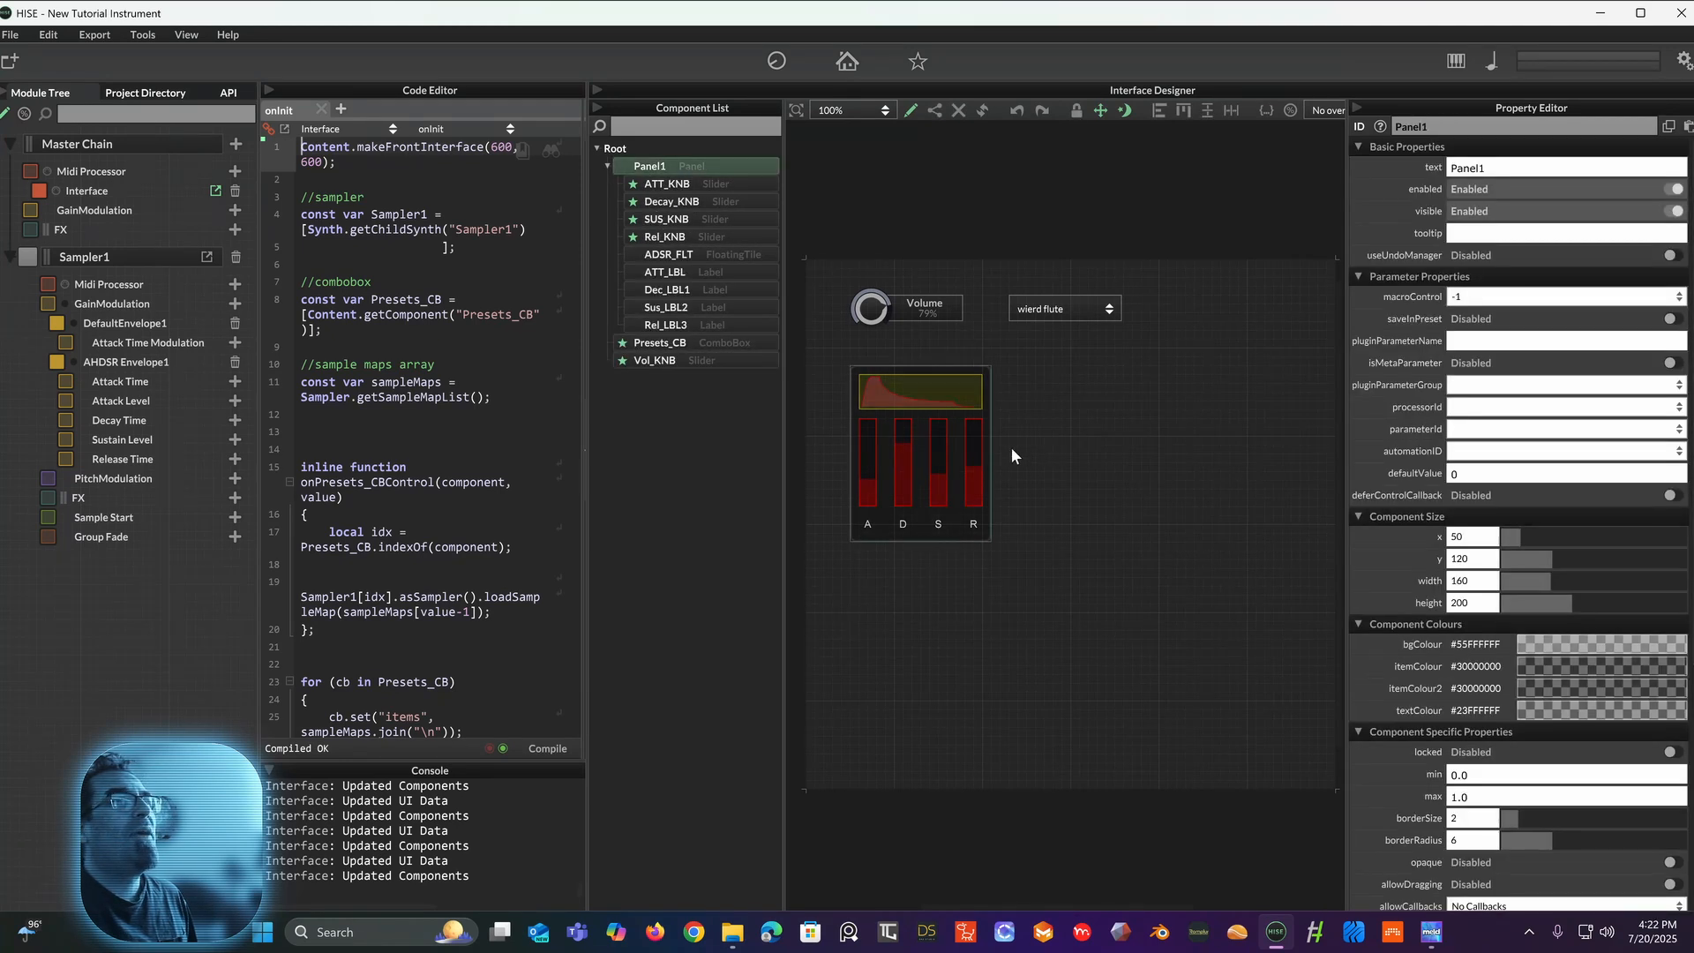
{"action": "left_click_drag", "start_coordinate": [960, 534], "coordinate": [1257, 535]}
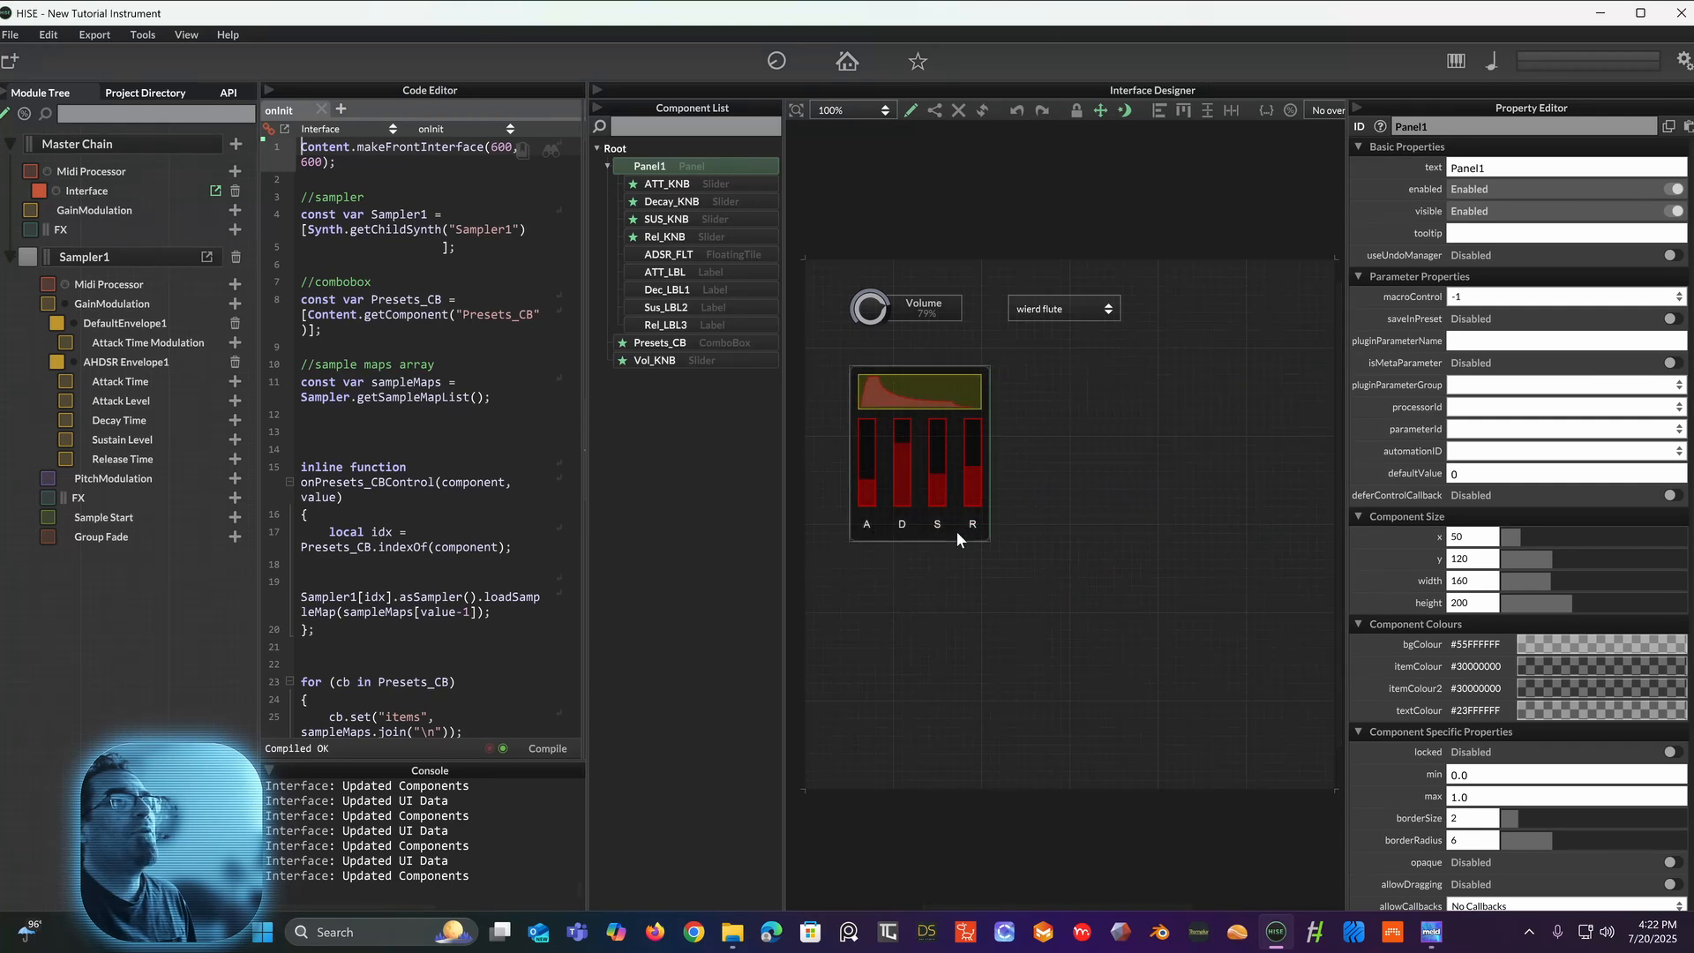
{"action": "mouse_move", "coordinate": [956, 531]}
{"action": "left_mouse_down"}
{"action": "mouse_move", "coordinate": [1053, 534]}
{"action": "mouse_move", "coordinate": [951, 517]}
{"action": "left_mouse_up"}
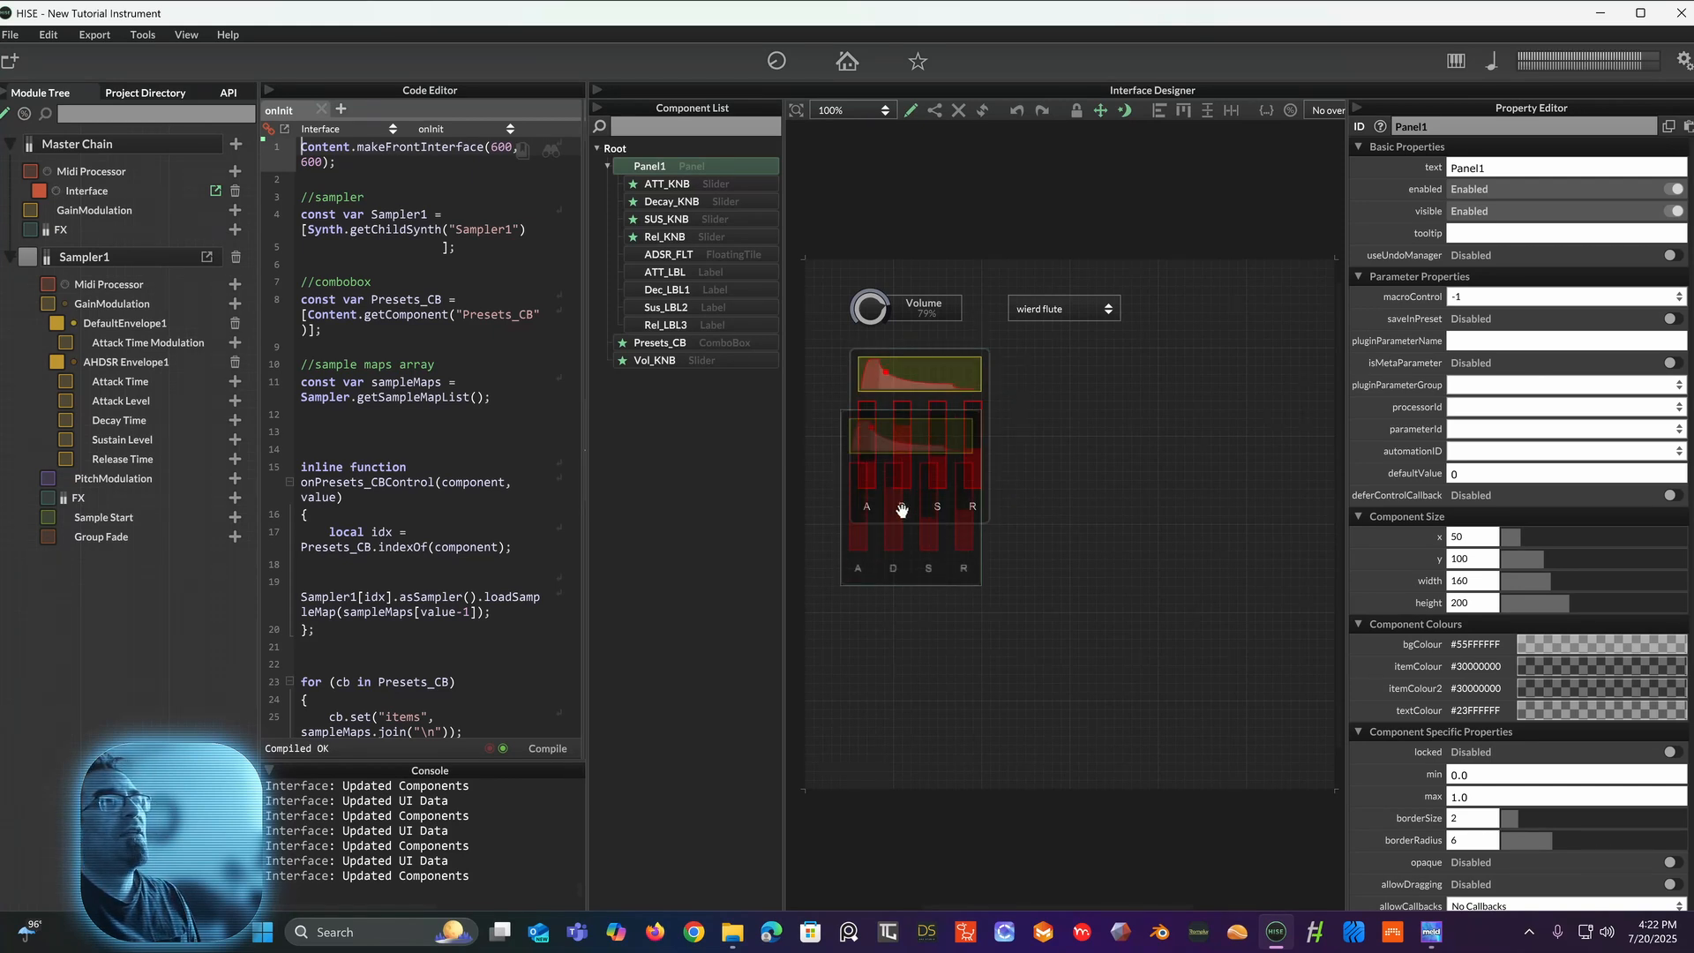
Step: Leave interface editing and try the envelope sliders, leaving attack low, sustain at maximum and release at about two thirds
{"action": "left_click", "coordinate": [912, 111]}
{"action": "left_click_drag", "start_coordinate": [906, 476], "coordinate": [946, 385]}
{"action": "left_click_drag", "start_coordinate": [978, 443], "coordinate": [971, 417]}
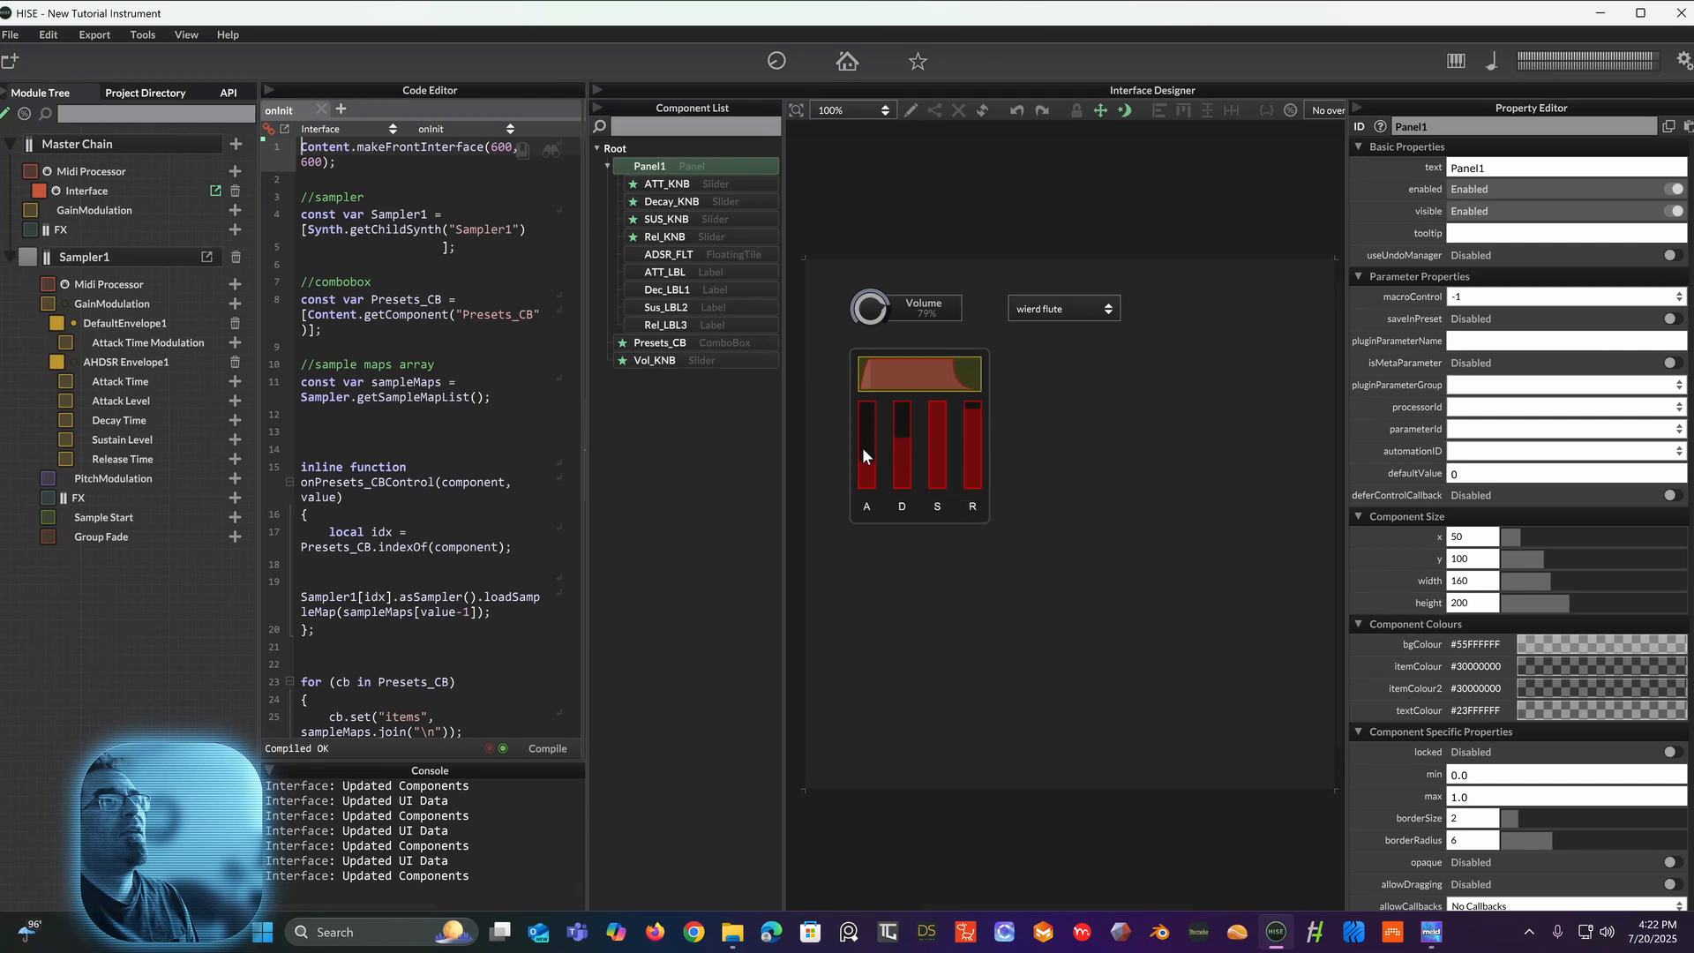
{"action": "left_click_drag", "start_coordinate": [869, 477], "coordinate": [872, 415]}
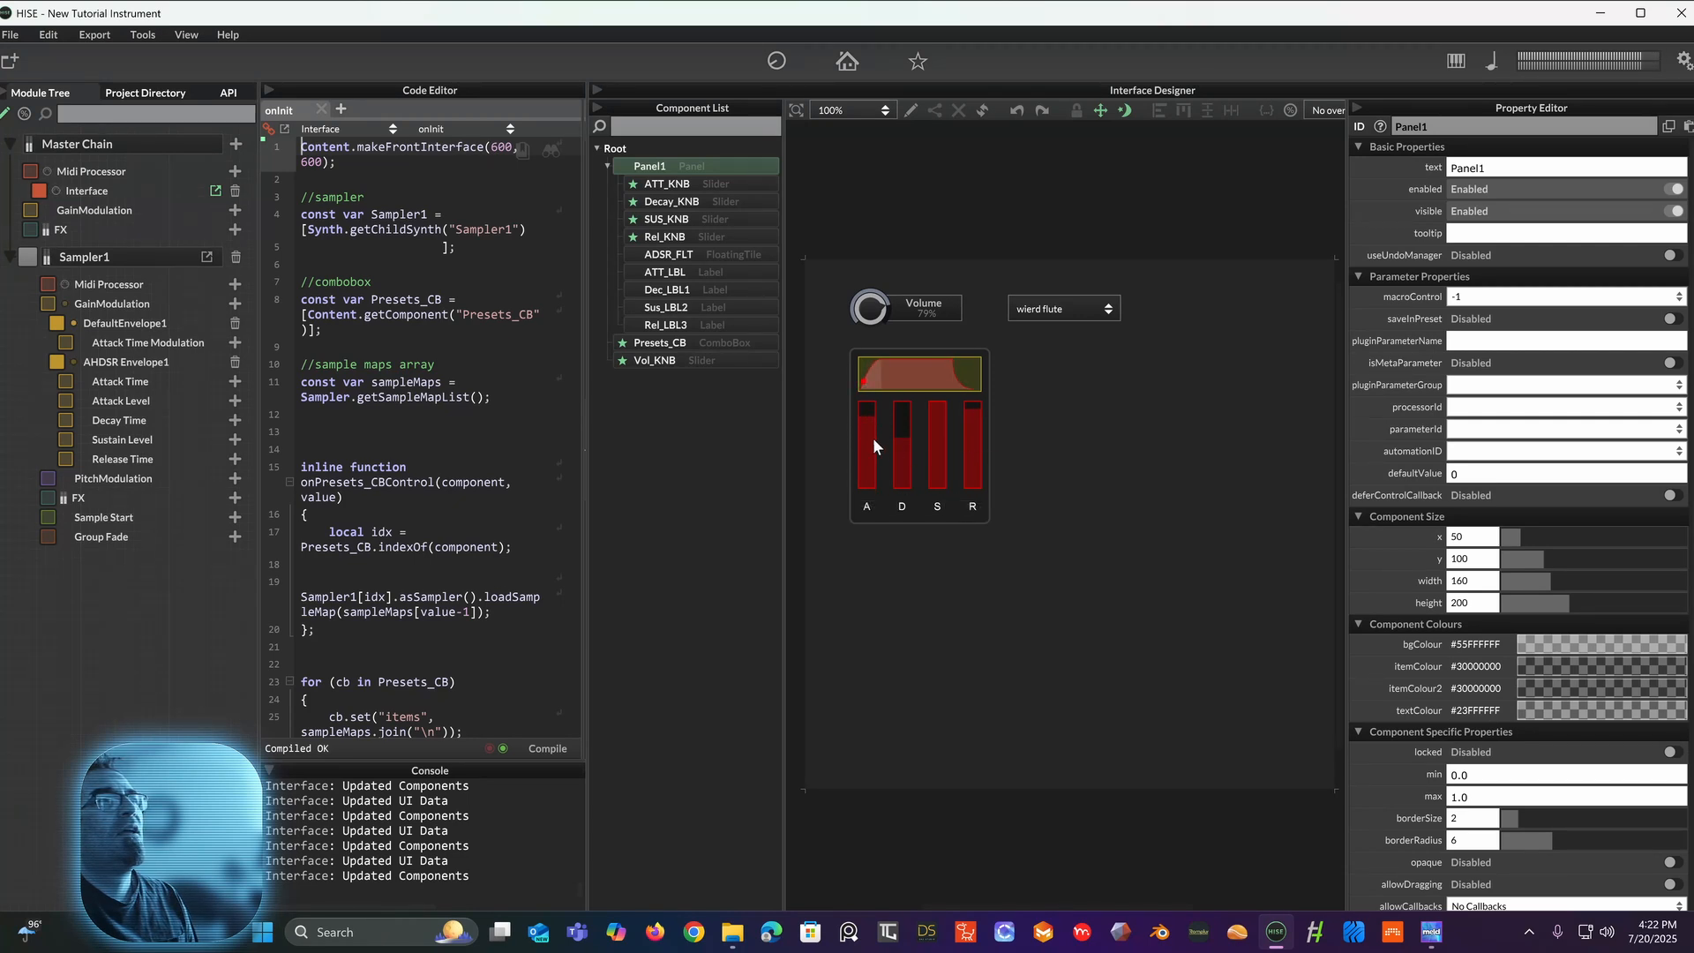
{"action": "left_click_drag", "start_coordinate": [872, 438], "coordinate": [869, 484]}
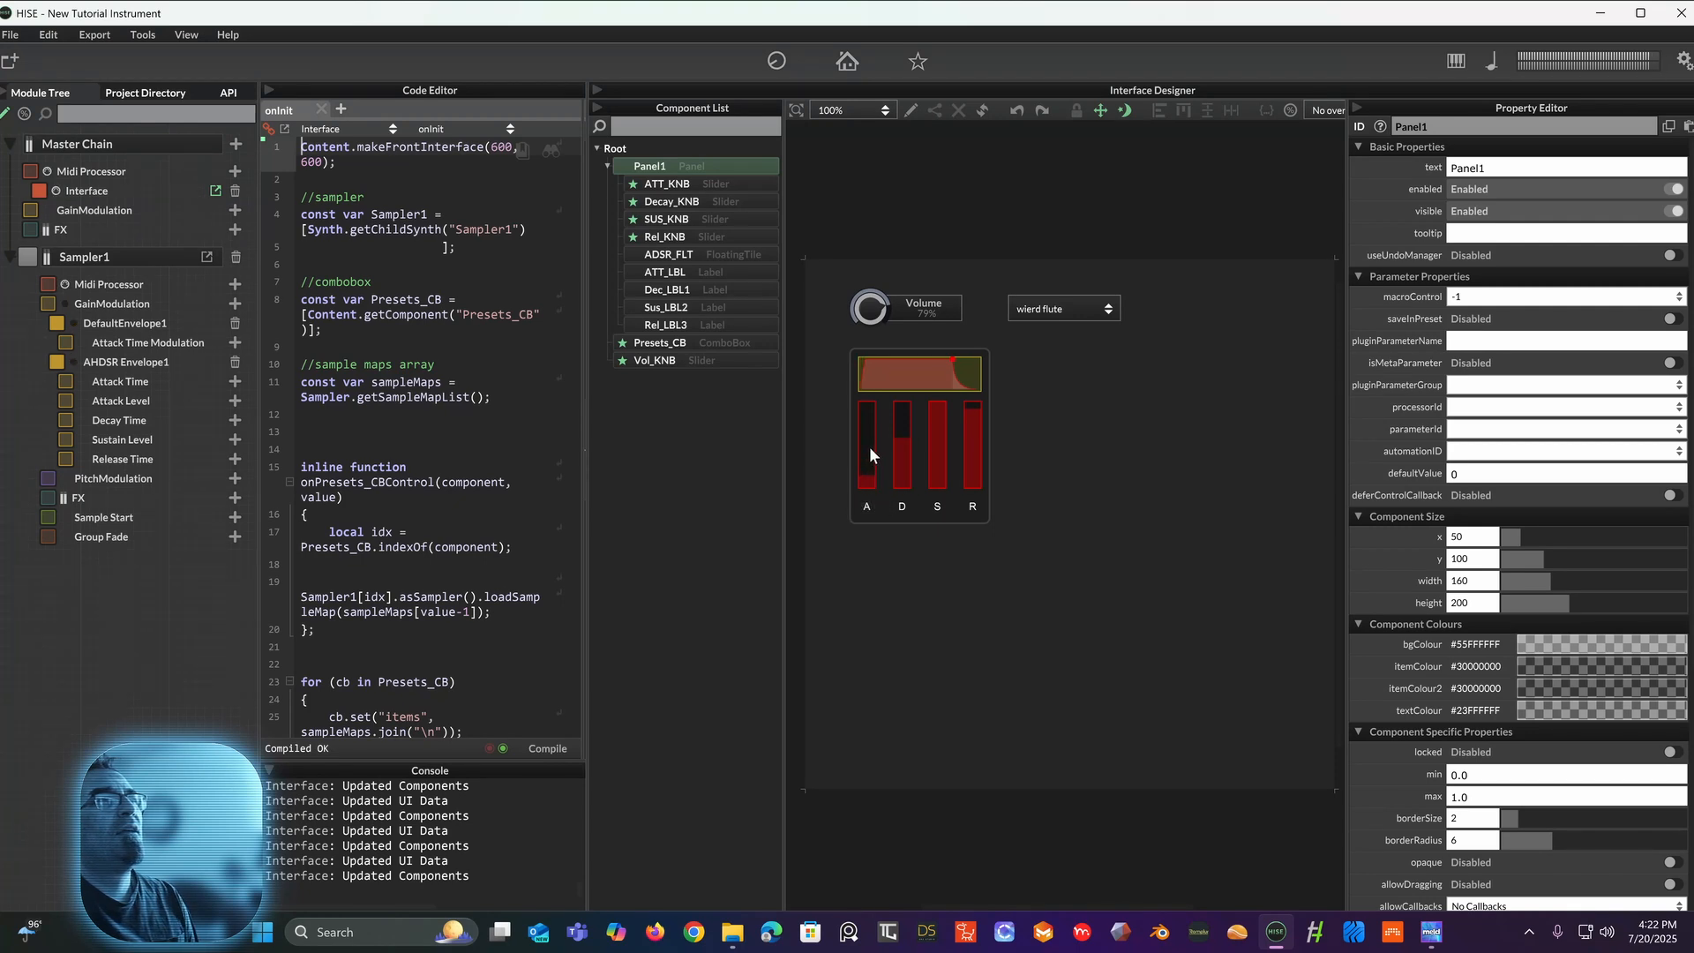
{"action": "mouse_move", "coordinate": [971, 413]}
{"action": "left_mouse_down"}
{"action": "mouse_move", "coordinate": [971, 487]}
{"action": "mouse_move", "coordinate": [981, 374]}
{"action": "mouse_move", "coordinate": [972, 430]}
{"action": "mouse_move", "coordinate": [950, 431]}
{"action": "mouse_move", "coordinate": [953, 411]}
{"action": "left_mouse_up"}
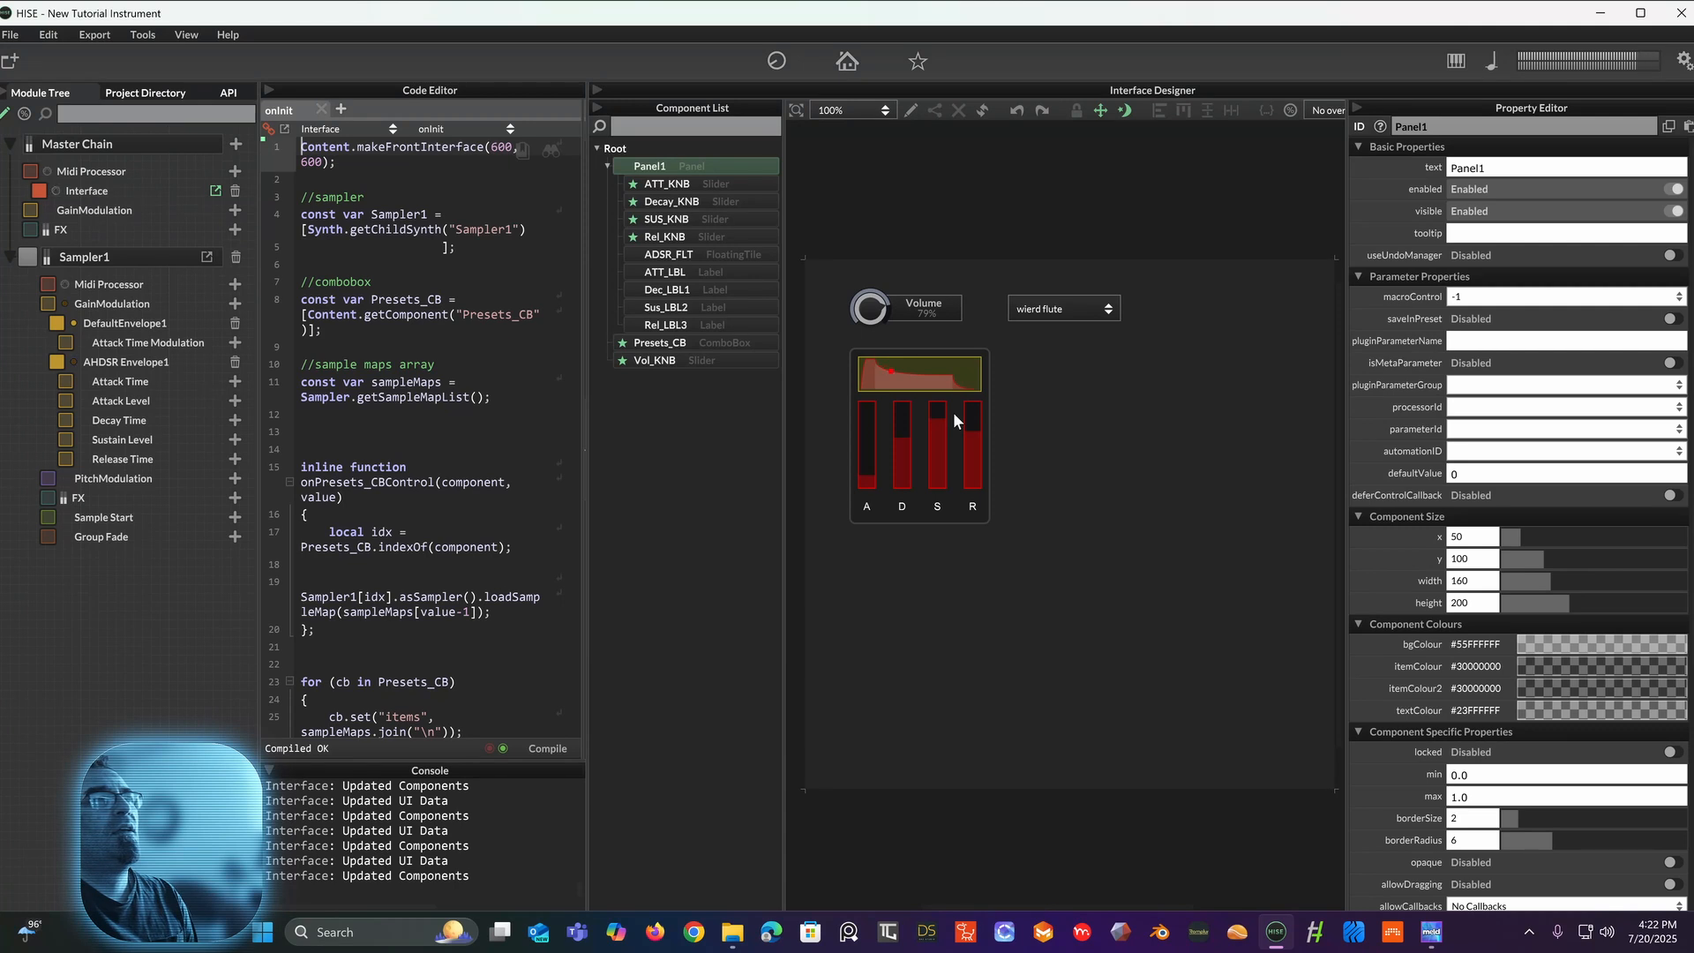
{"action": "left_click_drag", "start_coordinate": [950, 411], "coordinate": [945, 413]}
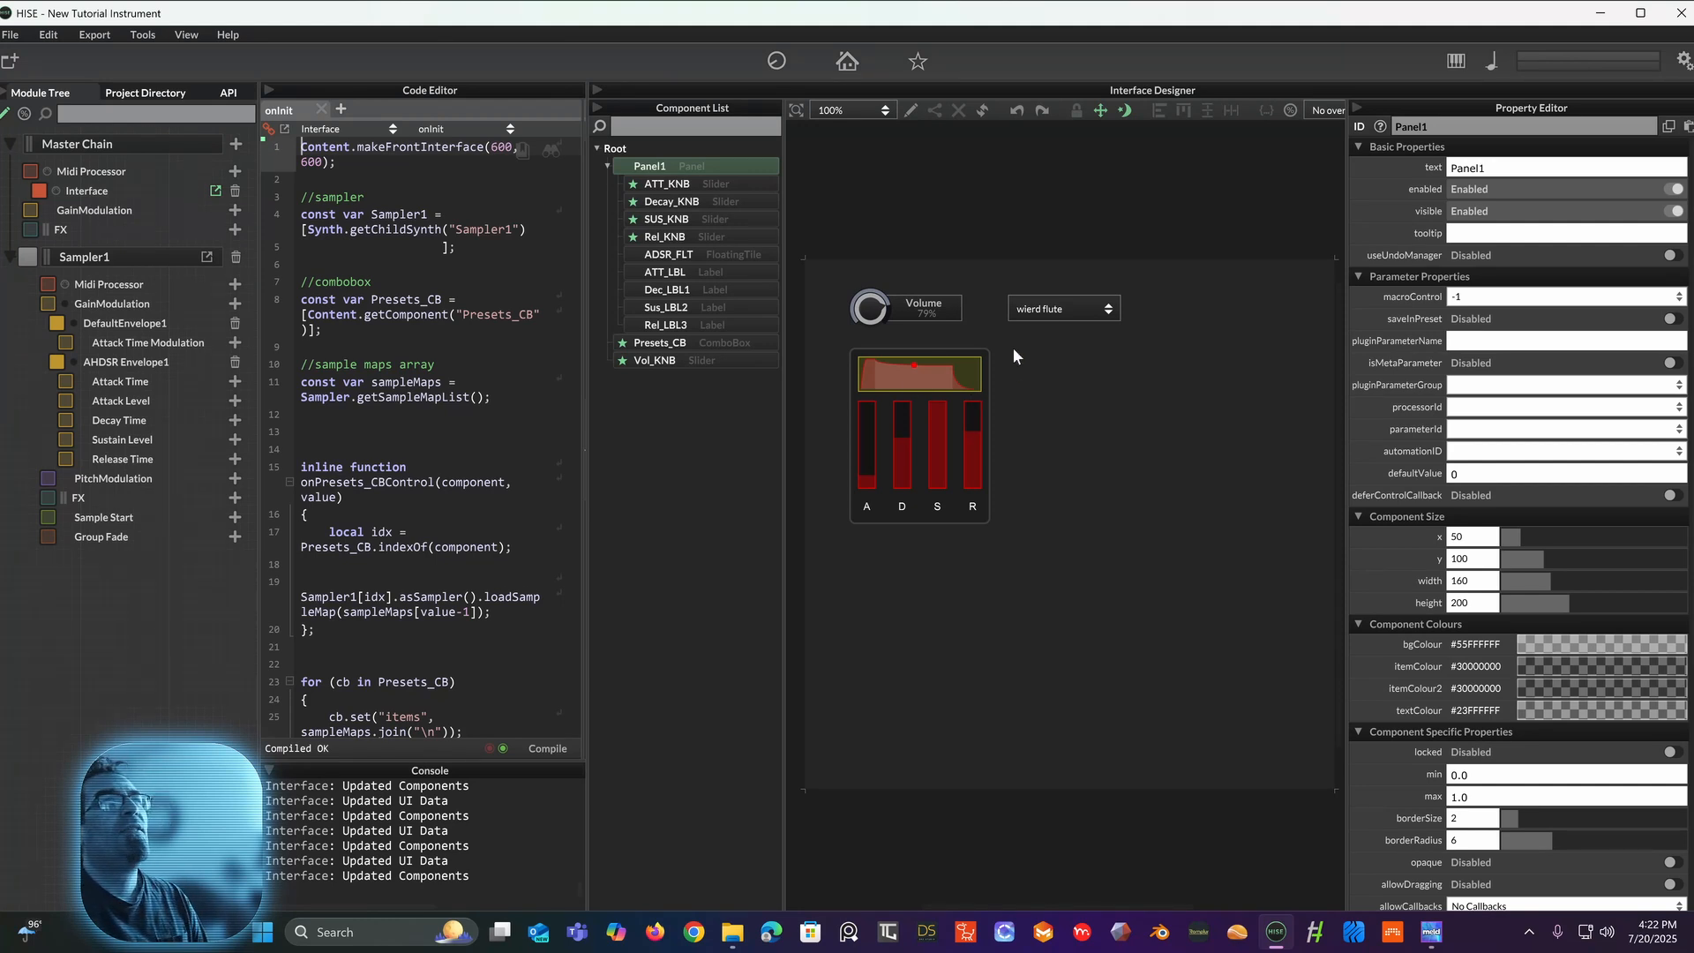
Step: Rename Panel1 as ADSR_PNL and reselect it
{"action": "left_click", "coordinate": [1437, 127]}
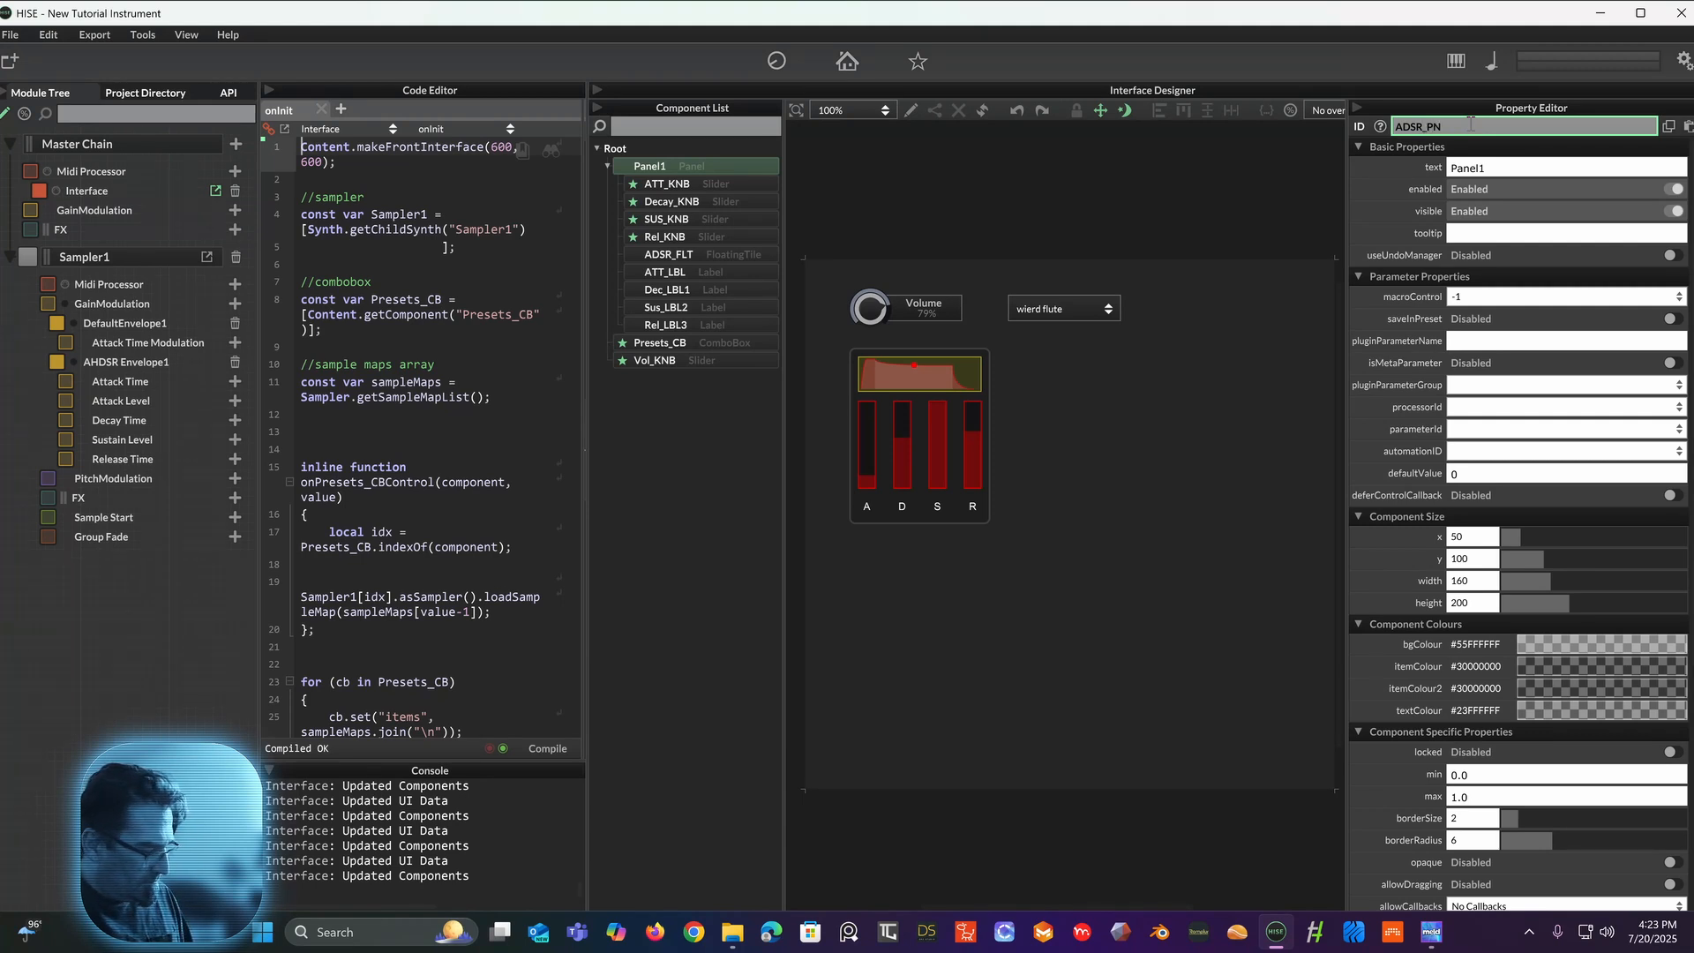
{"action": "key", "text": "Return"}
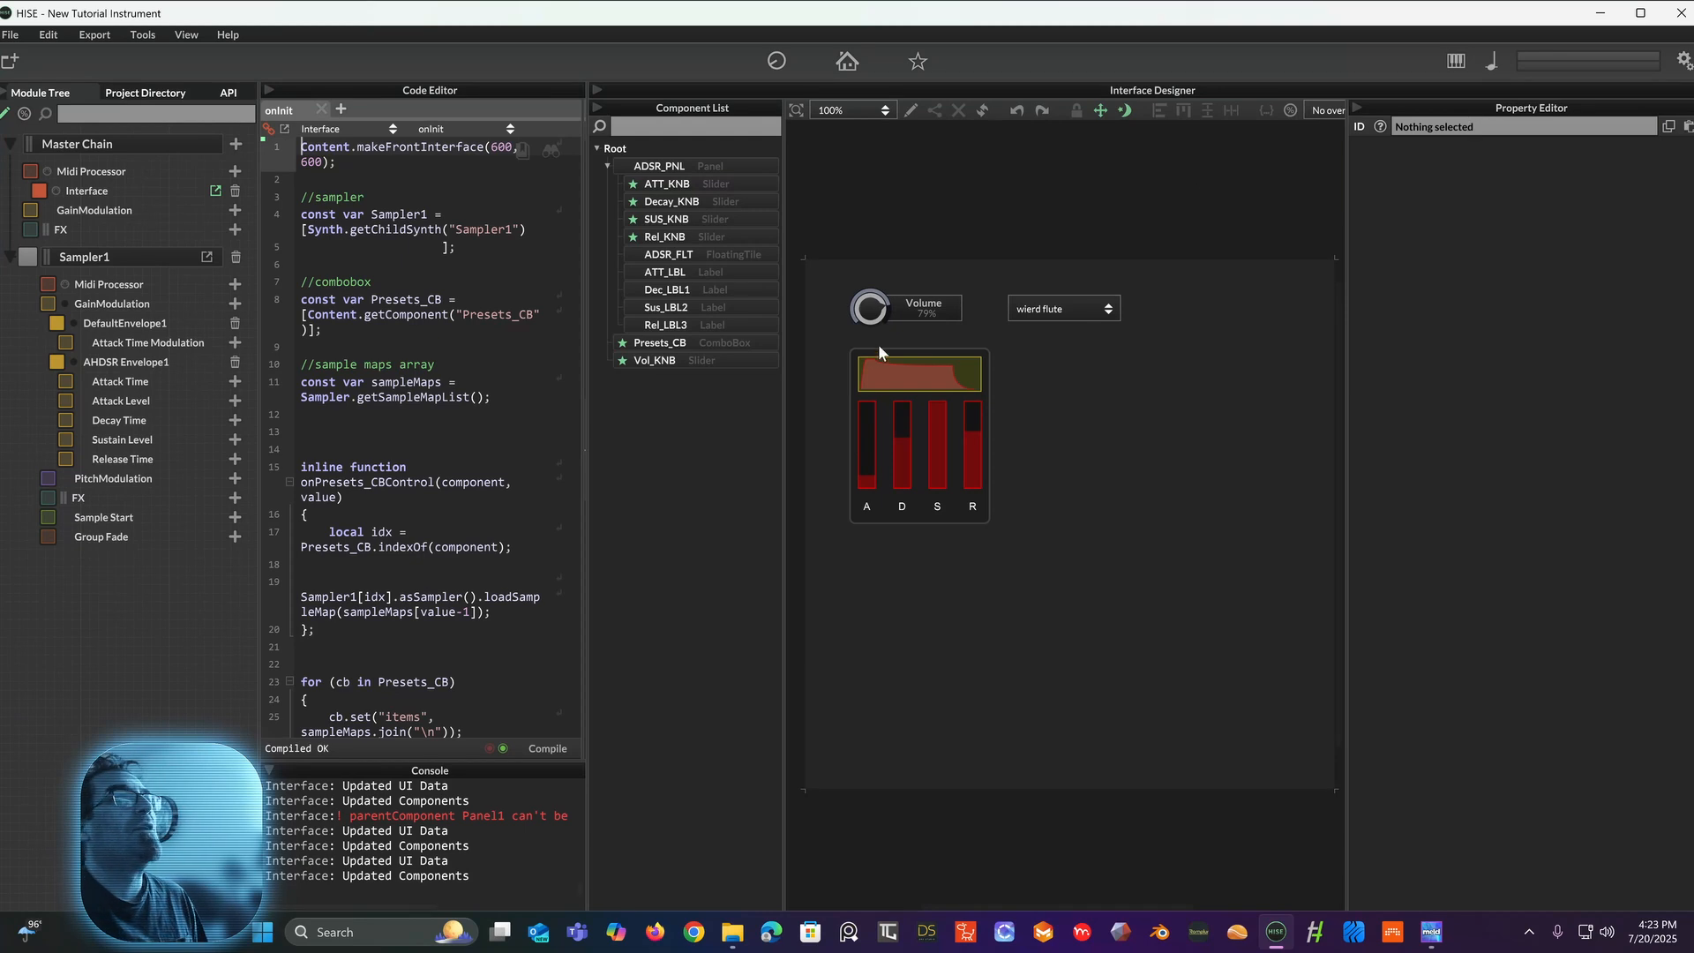
{"action": "left_click", "coordinate": [669, 170]}
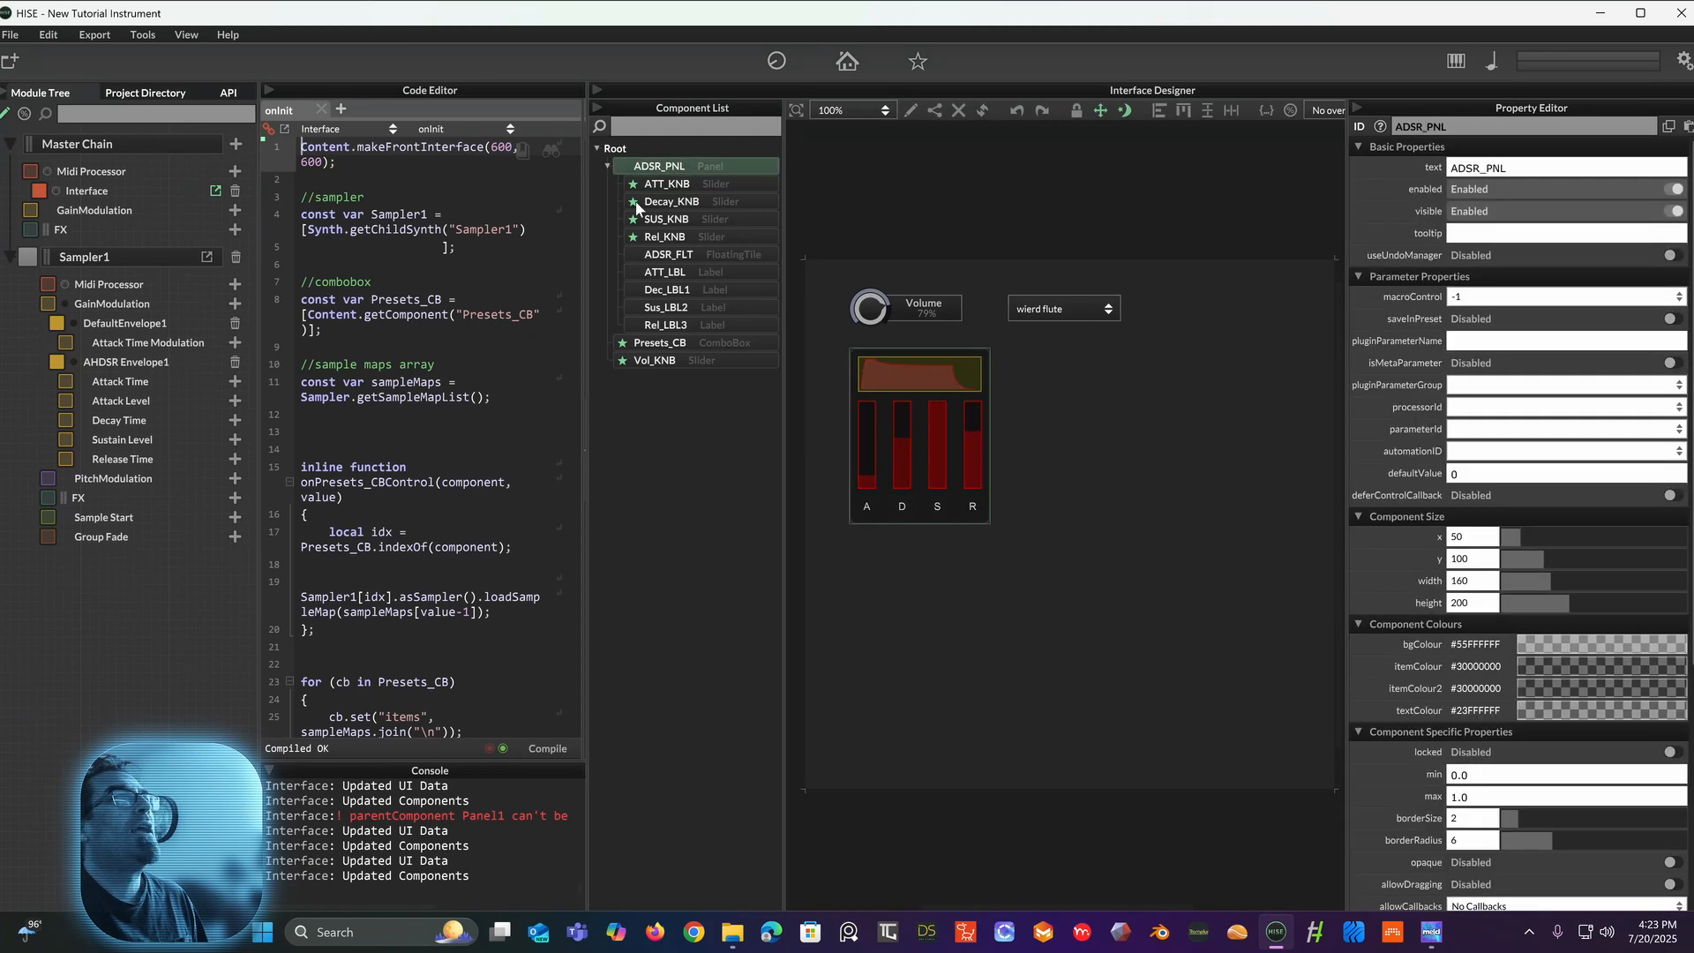
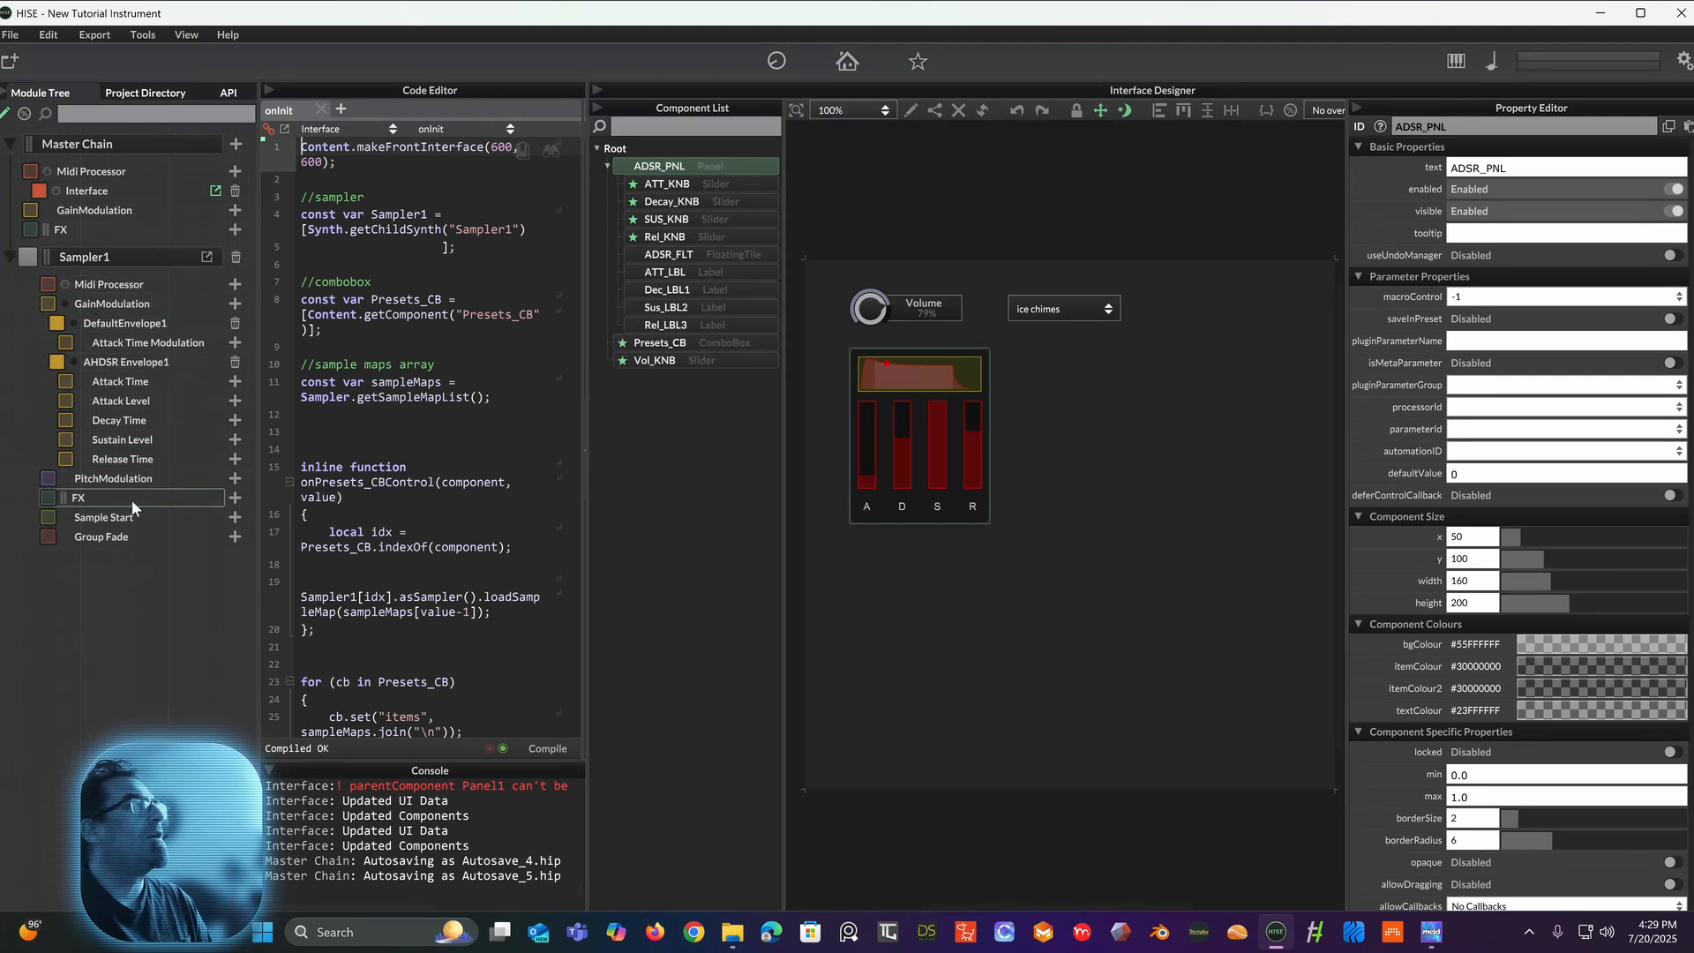
Step: Add a Filter effect to Sampler1's FX chain and open its editor
{"action": "left_click", "coordinate": [235, 498]}
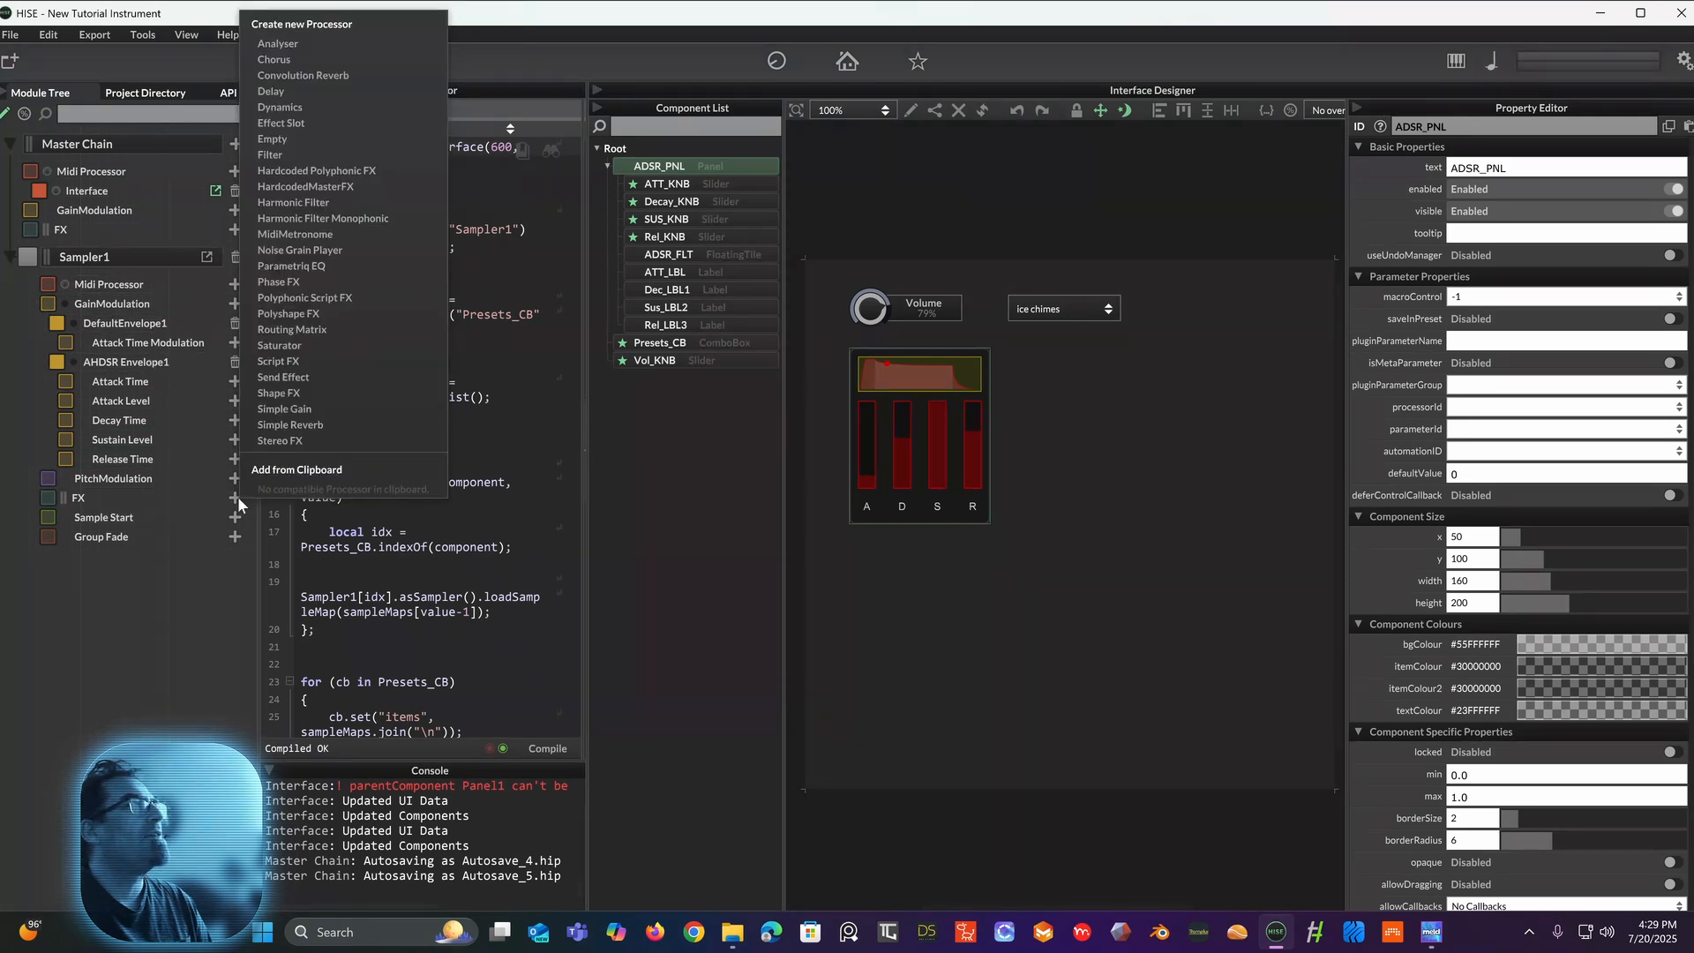
{"action": "left_click", "coordinate": [270, 155]}
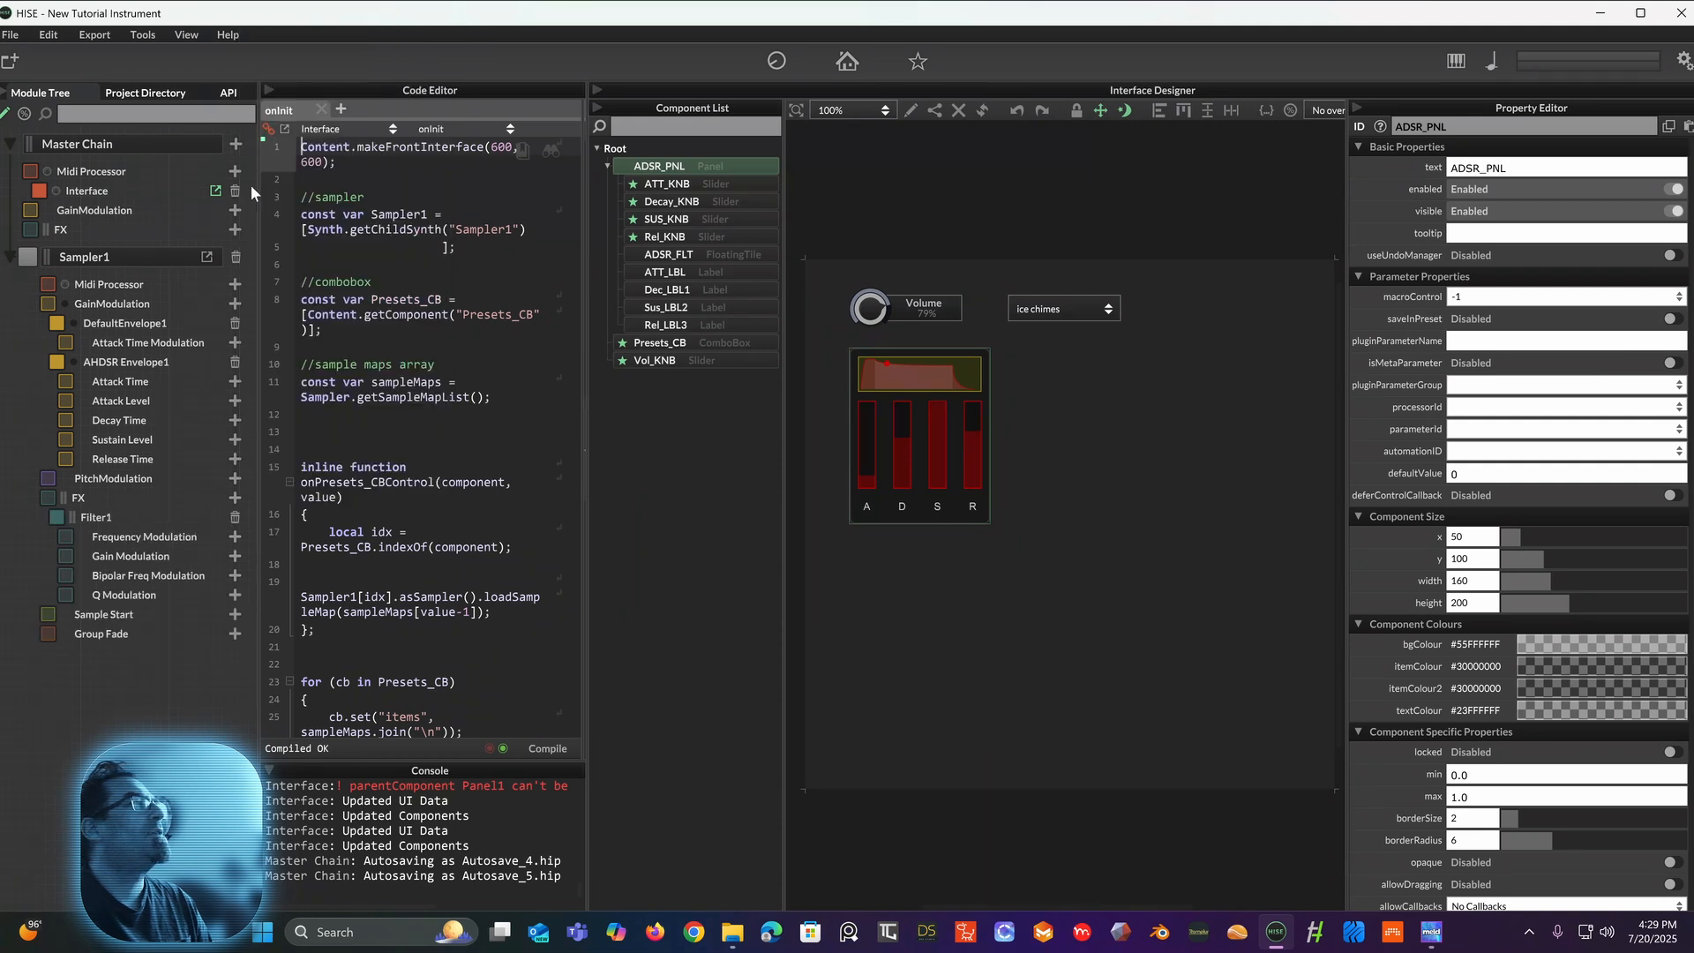
{"action": "left_click", "coordinate": [154, 522]}
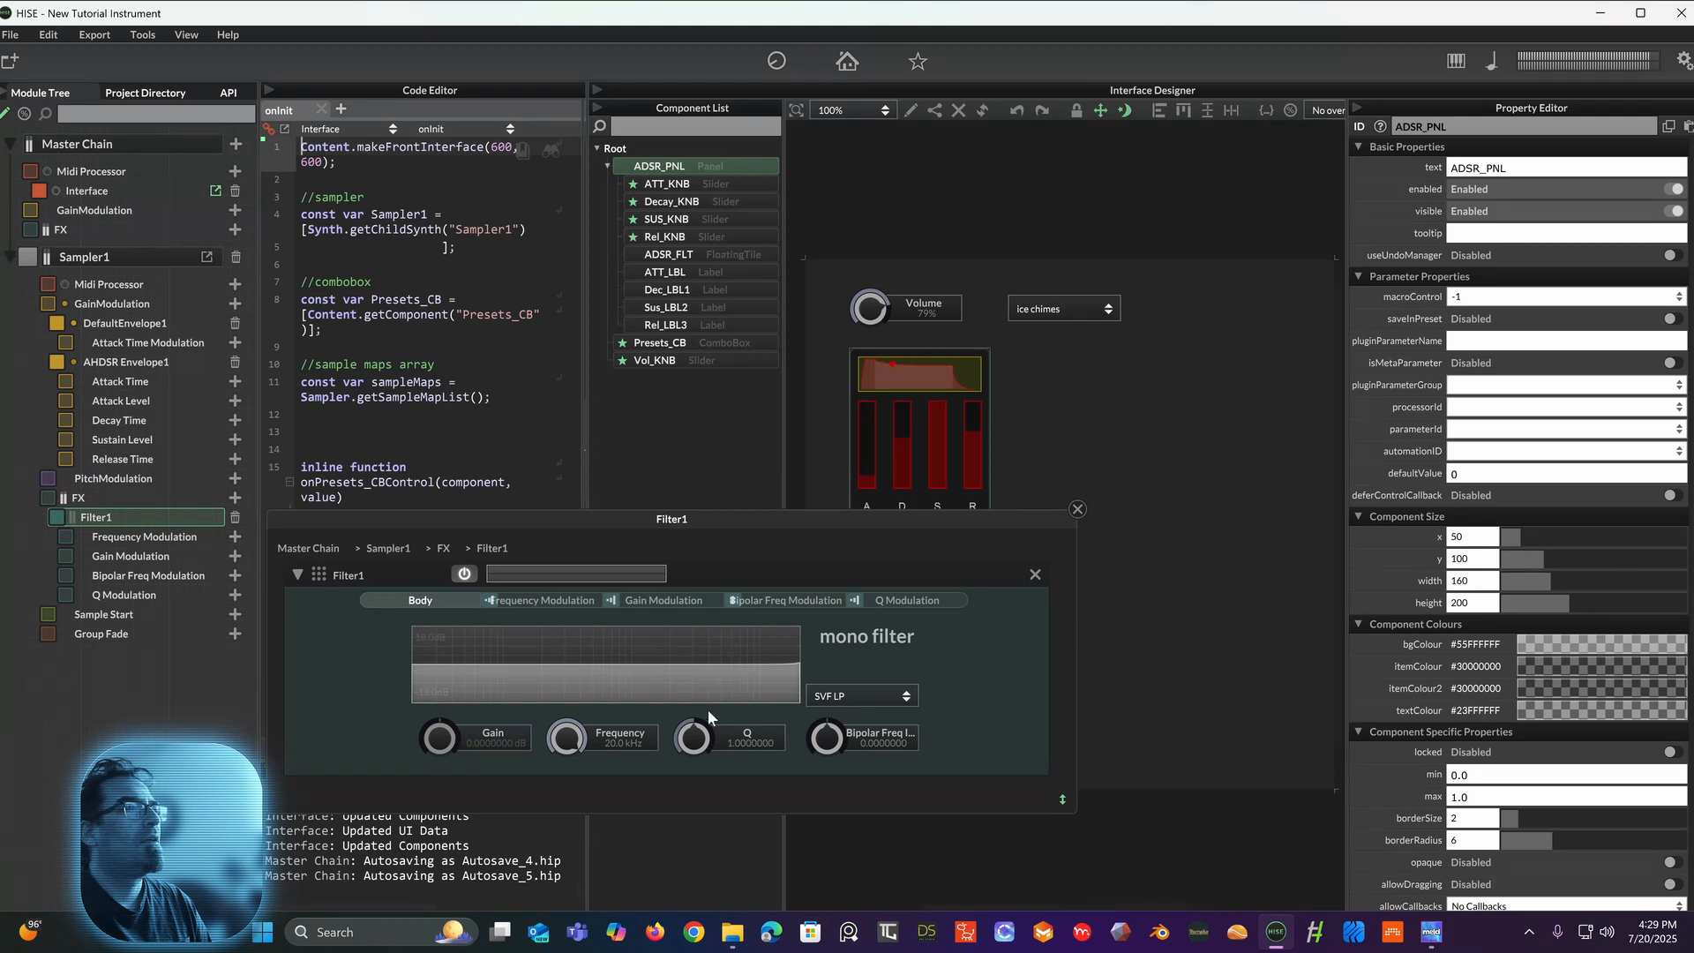
Step: Try Filter1 with its frequency at 13.5 kHz and Q at about 4.51, and close its editor
{"action": "left_click_drag", "start_coordinate": [719, 711], "coordinate": [764, 732]}
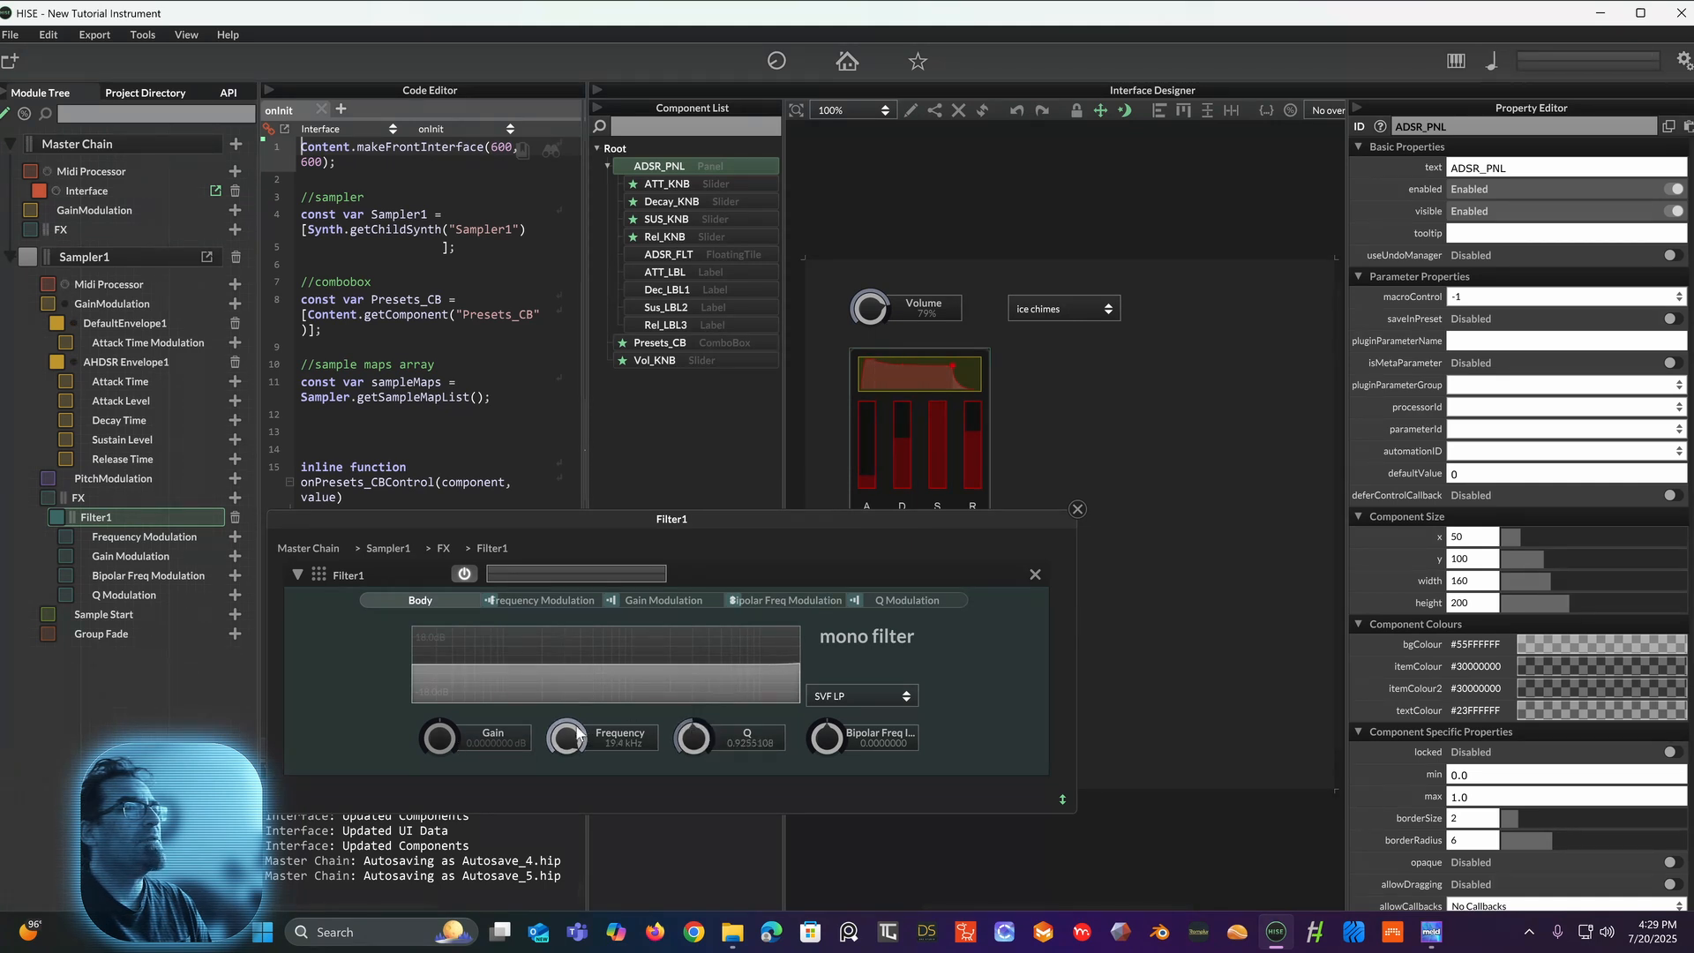
{"action": "left_click_drag", "start_coordinate": [578, 735], "coordinate": [572, 770]}
{"action": "left_click_drag", "start_coordinate": [689, 750], "coordinate": [701, 688]}
{"action": "mouse_move", "coordinate": [578, 733]}
{"action": "left_mouse_down"}
{"action": "mouse_move", "coordinate": [554, 813]}
{"action": "mouse_move", "coordinate": [601, 729]}
{"action": "left_mouse_up"}
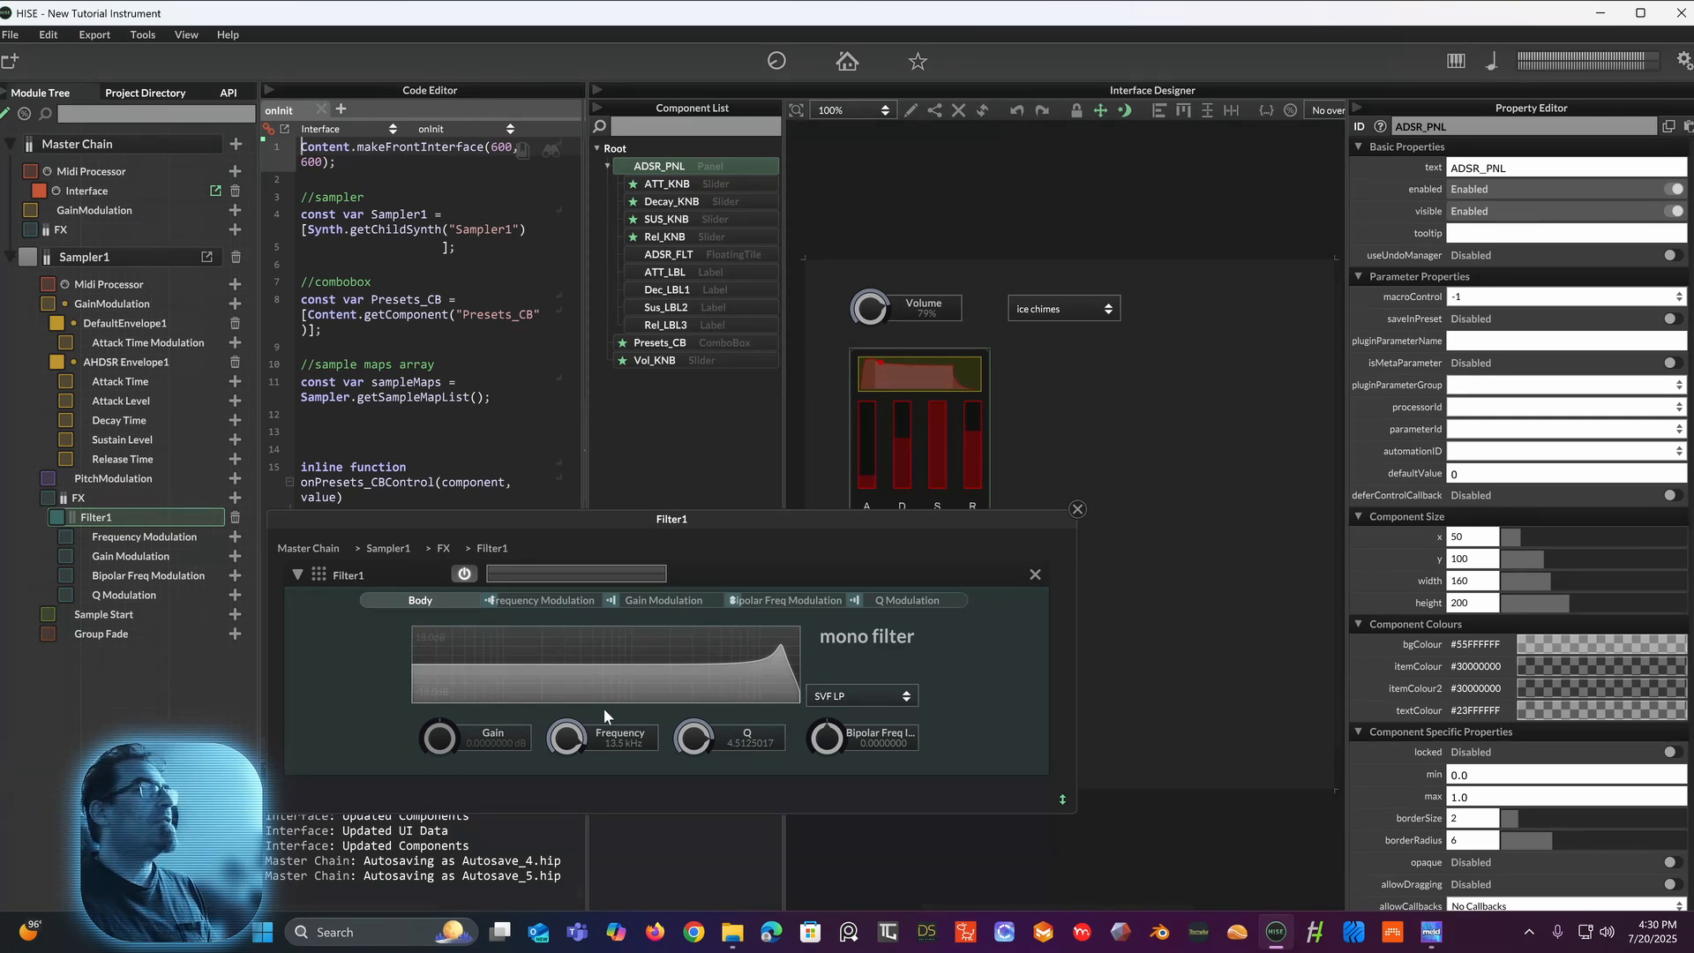
{"action": "left_click", "coordinate": [1077, 509]}
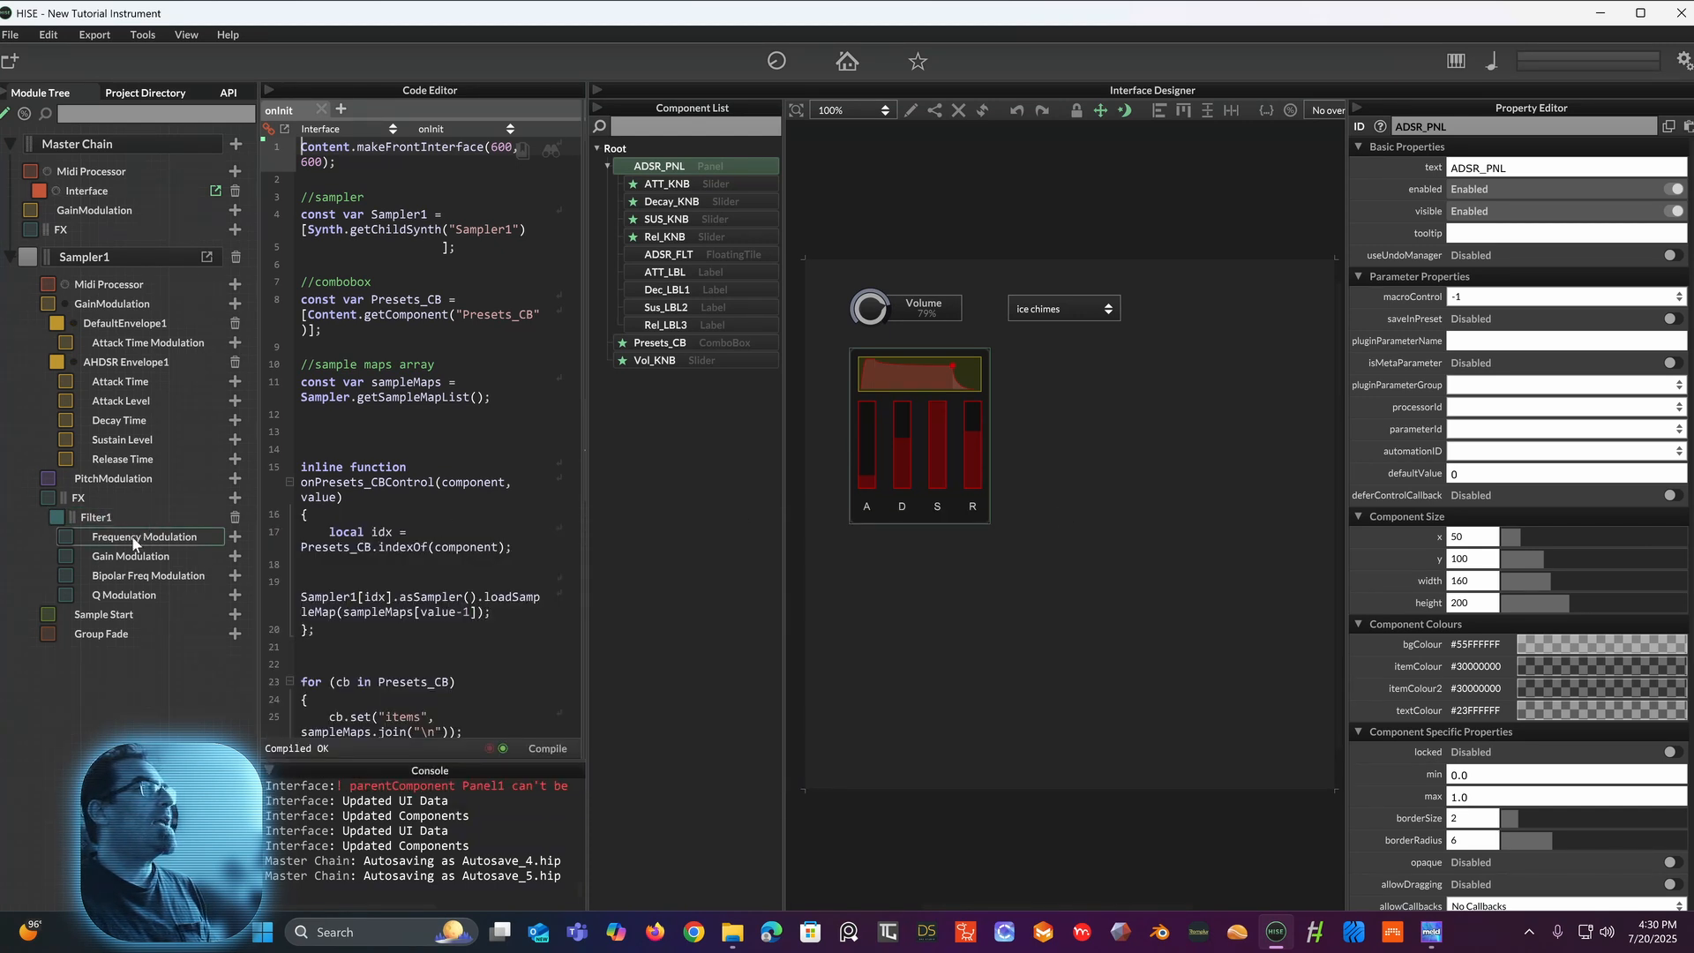
Step: Add a Simple Envelope to Filter1's Frequency Modulation chain
{"action": "left_click", "coordinate": [235, 537]}
{"action": "mouse_move", "coordinate": [284, 451]}
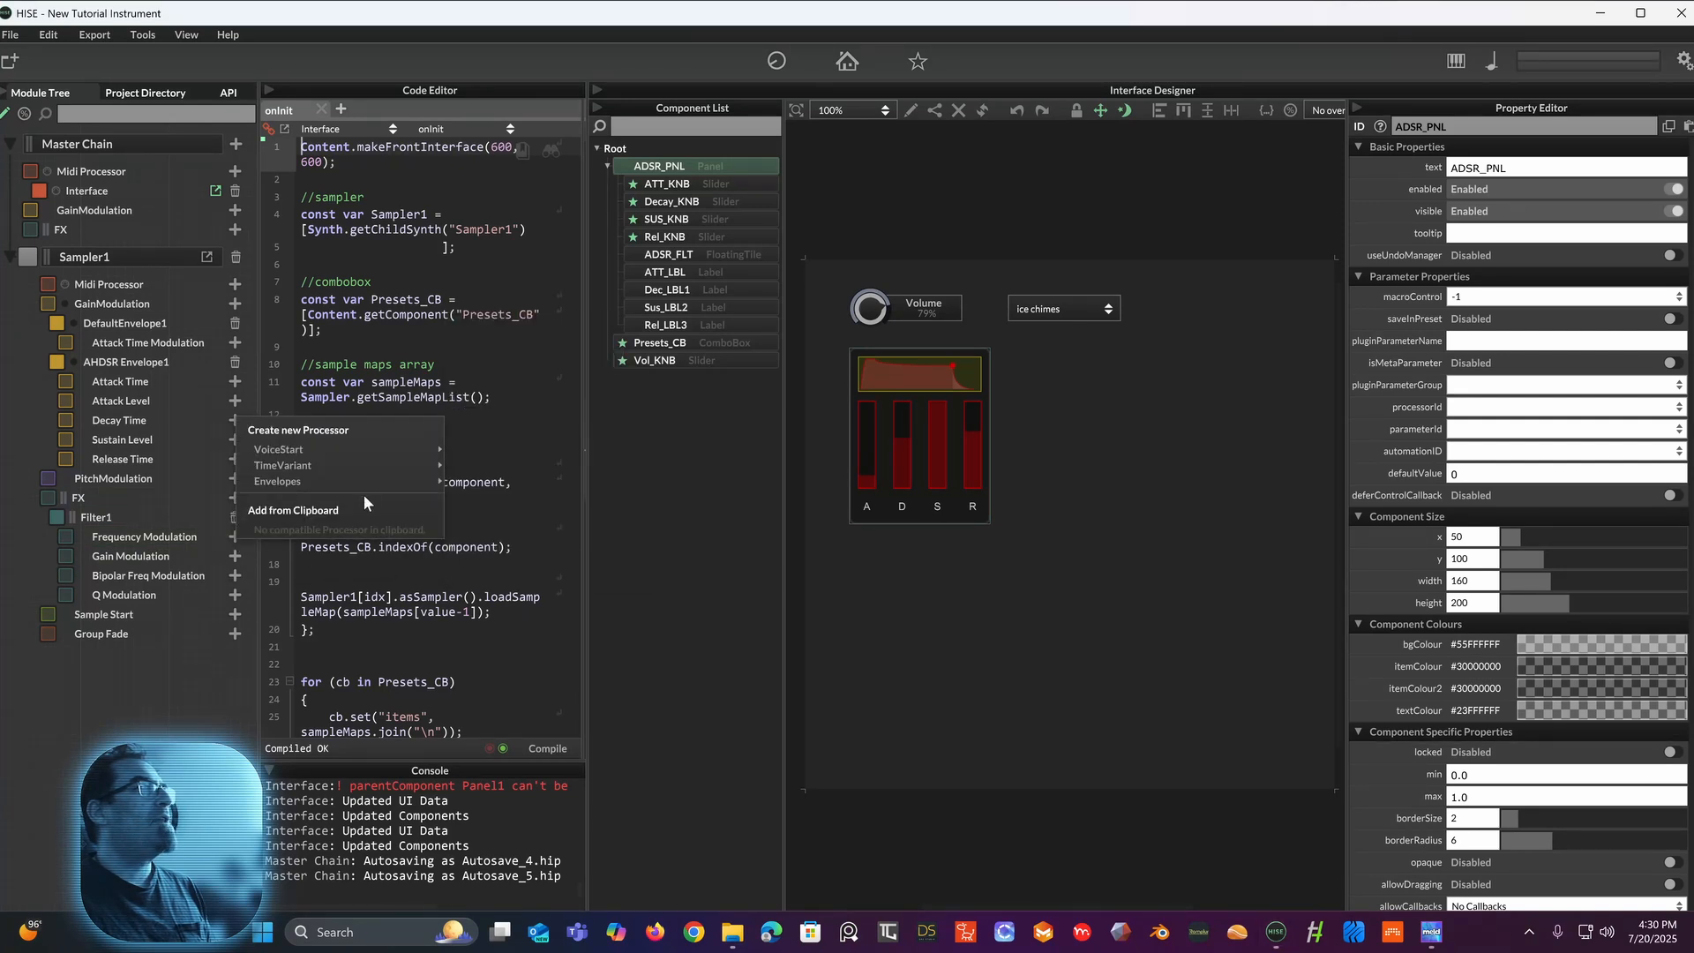
{"action": "mouse_move", "coordinate": [347, 485]}
{"action": "mouse_move", "coordinate": [424, 485]}
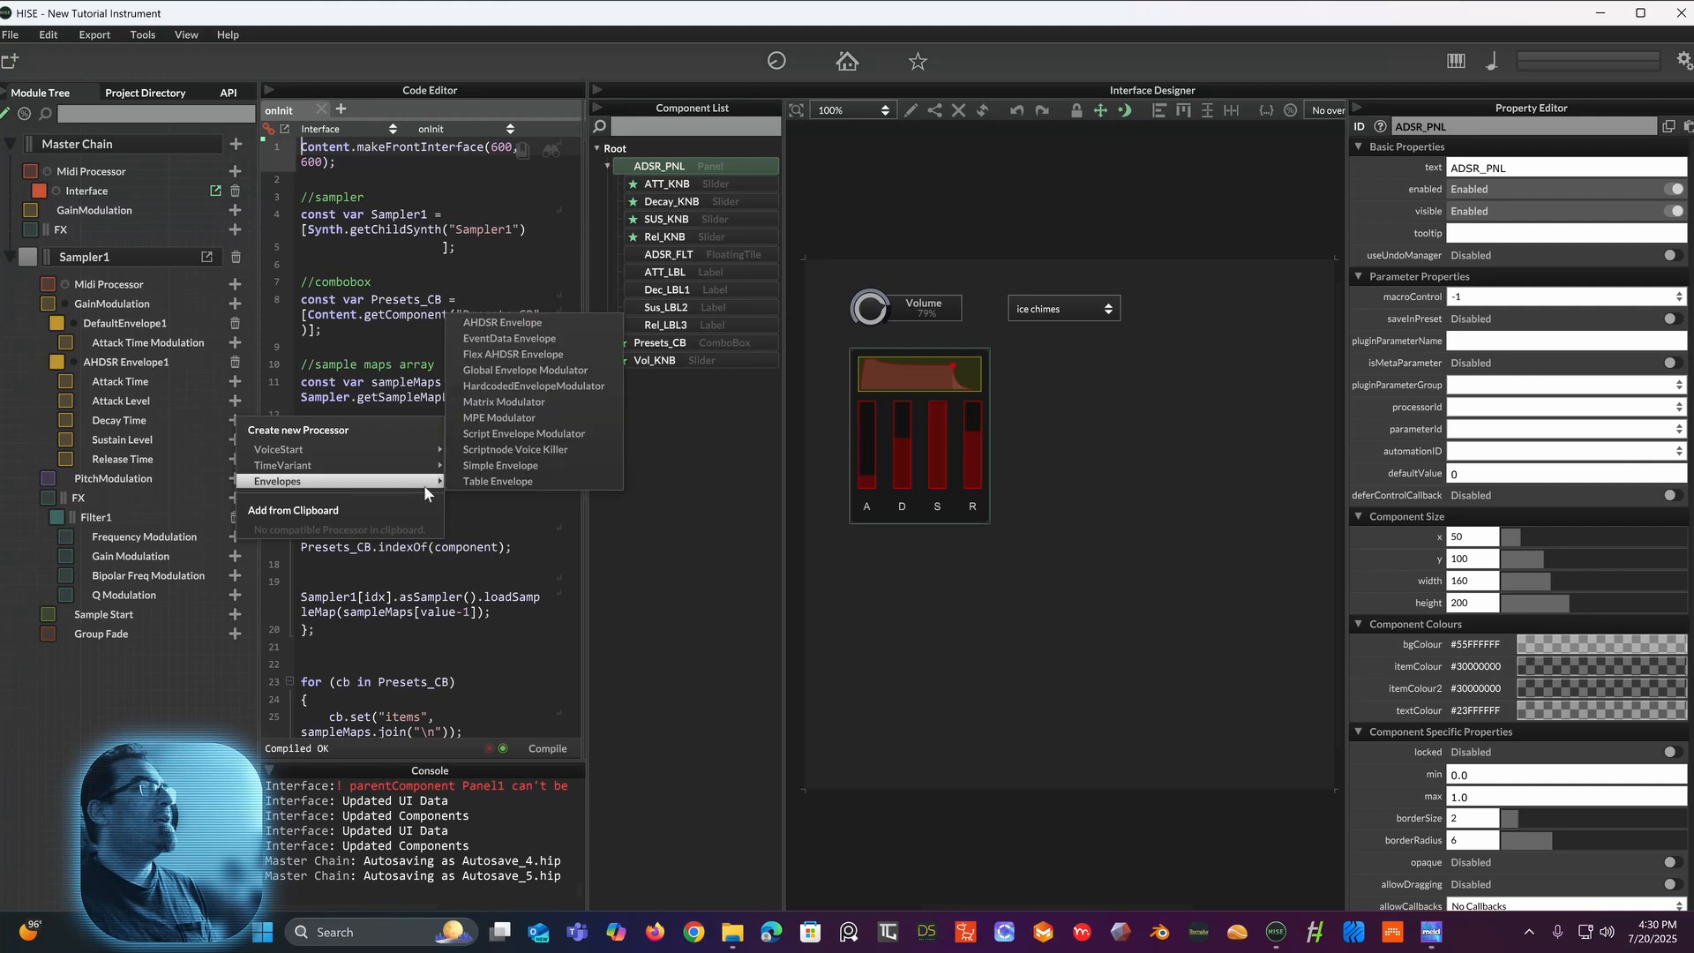
{"action": "left_click", "coordinate": [494, 466]}
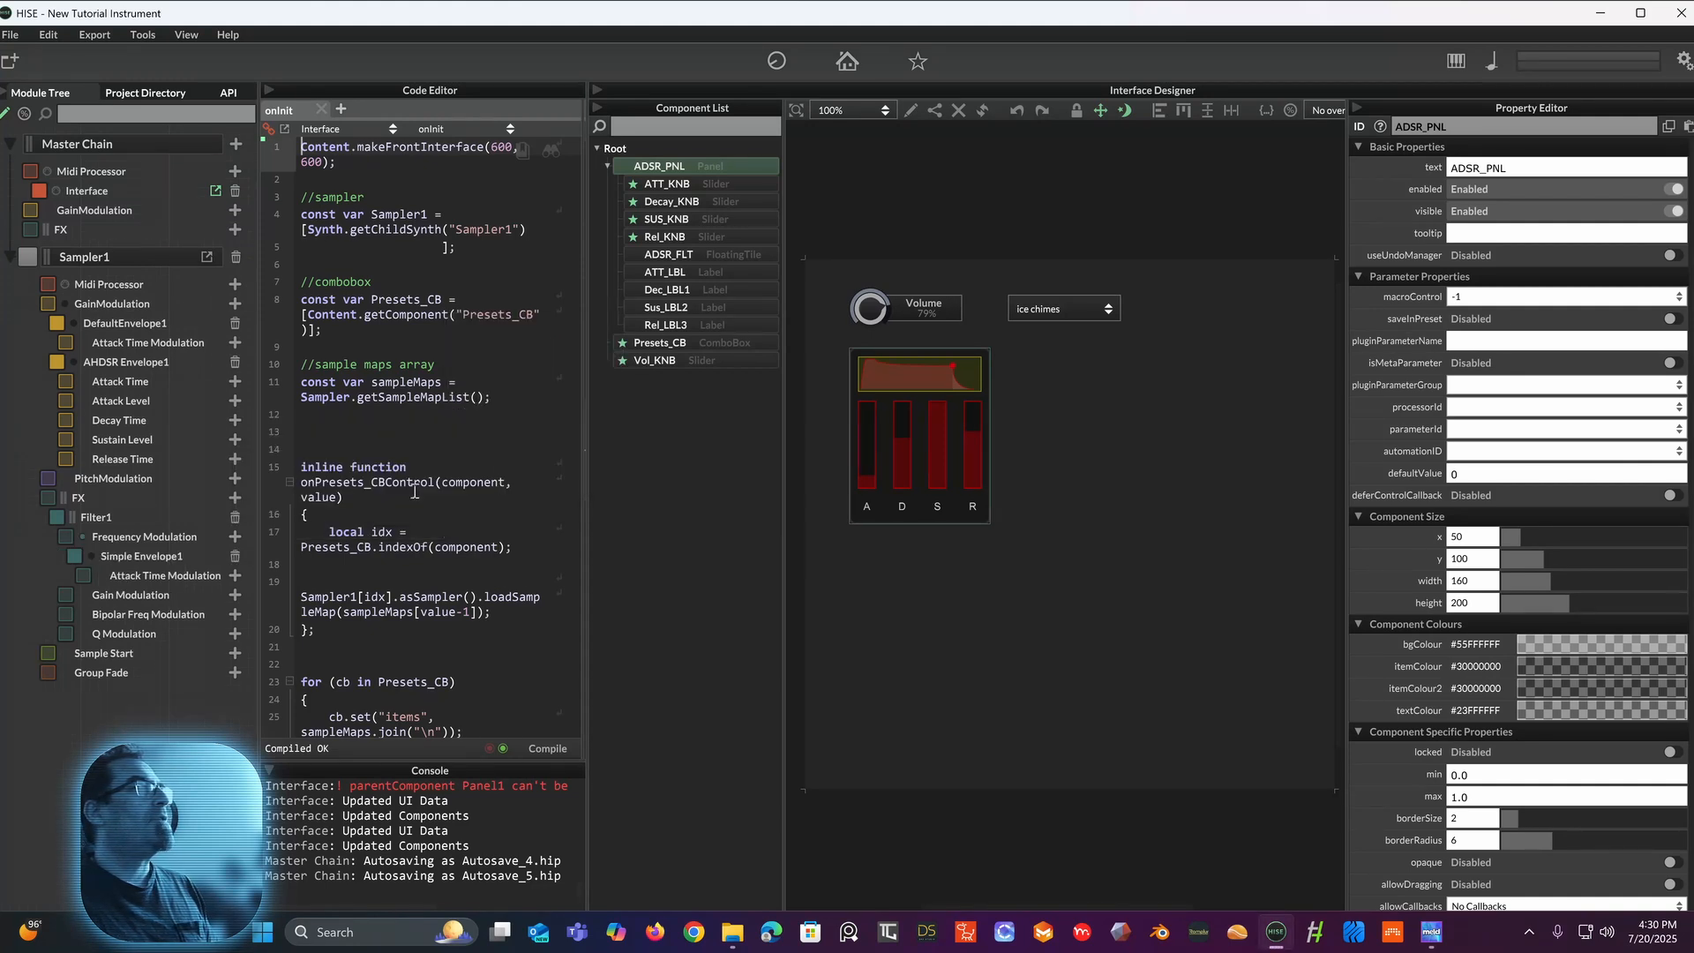
Step: Set the filter's Simple Envelope to an attack time of about 1080 ms and a release time of about 52 ms
{"action": "left_click", "coordinate": [166, 554]}
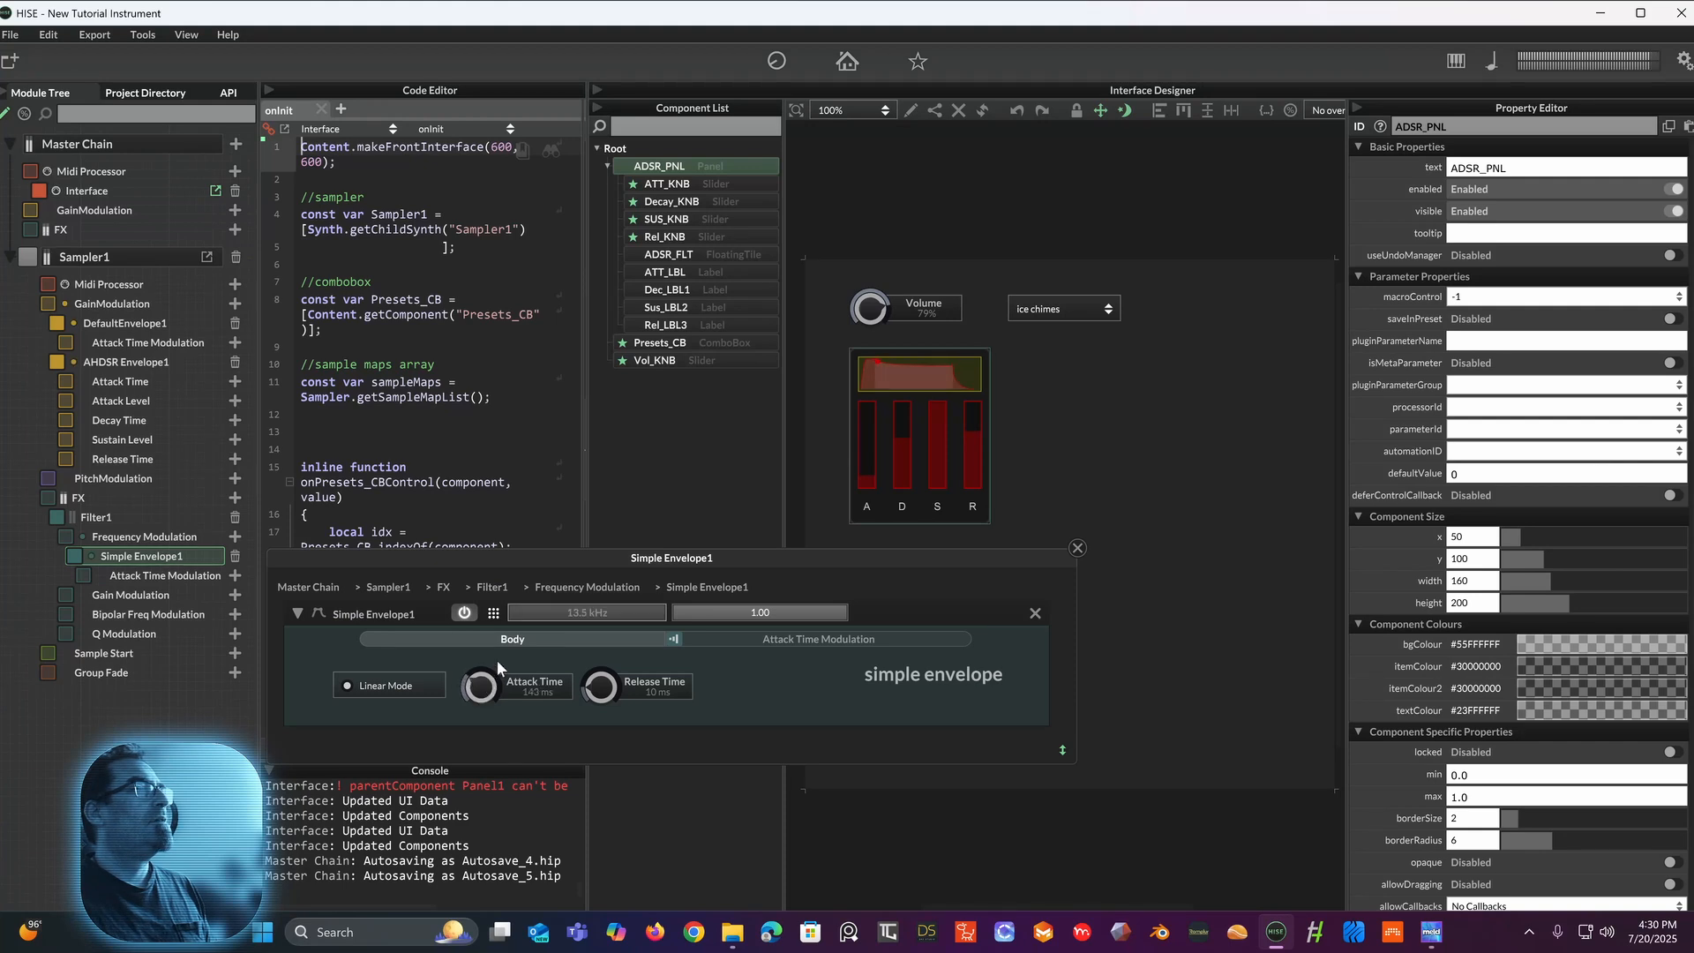
{"action": "left_click_drag", "start_coordinate": [532, 611], "coordinate": [482, 685]}
{"action": "left_click_drag", "start_coordinate": [602, 689], "coordinate": [623, 621]}
{"action": "left_click_drag", "start_coordinate": [487, 691], "coordinate": [463, 617]}
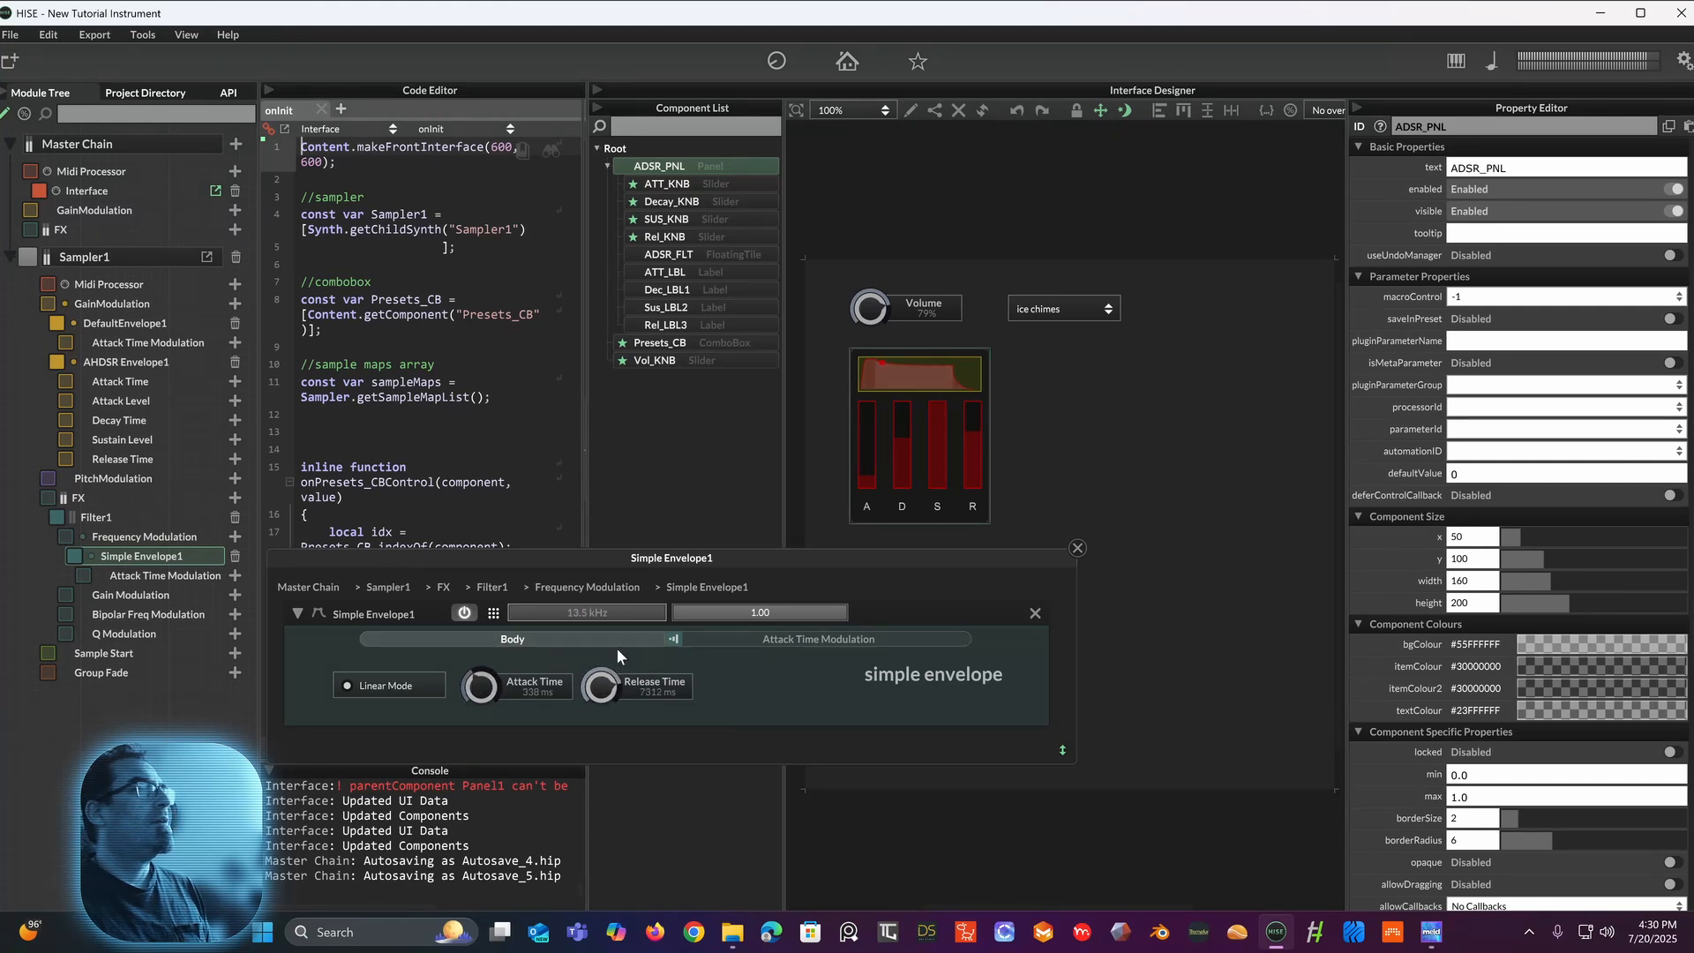
{"action": "left_click_drag", "start_coordinate": [617, 648], "coordinate": [600, 749]}
{"action": "left_click_drag", "start_coordinate": [495, 704], "coordinate": [494, 660]}
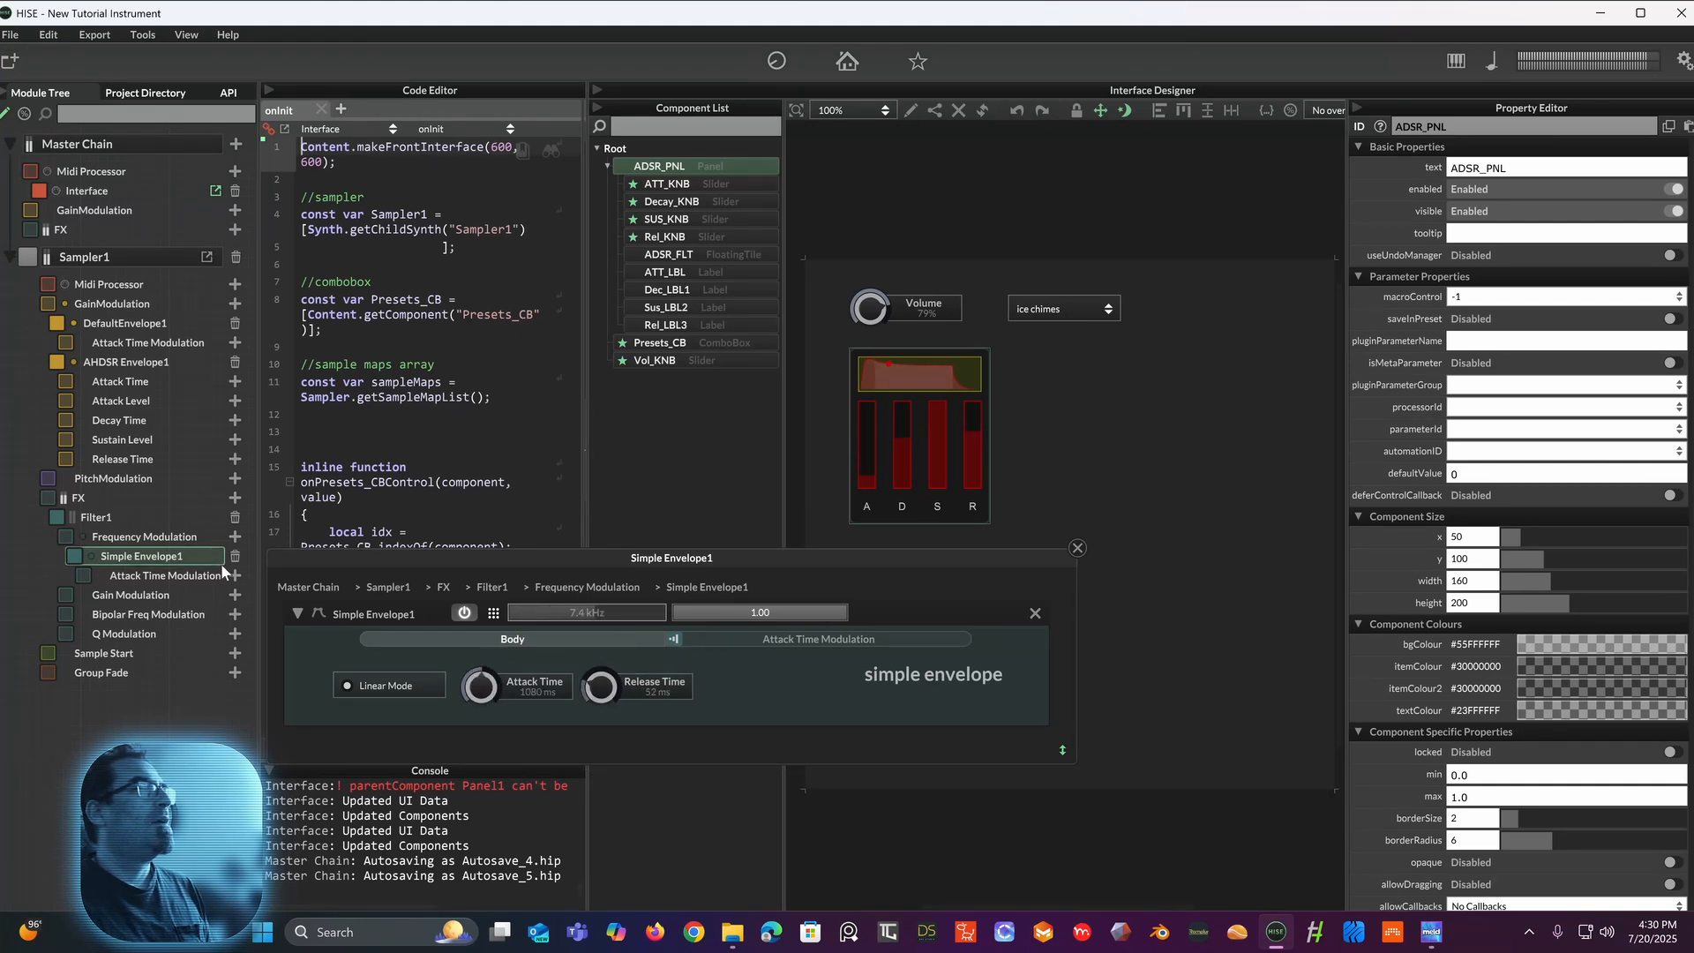
Step: Reopen Filter1 and set its frequency to about 789 Hz and its Q to 8
{"action": "left_click", "coordinate": [169, 515]}
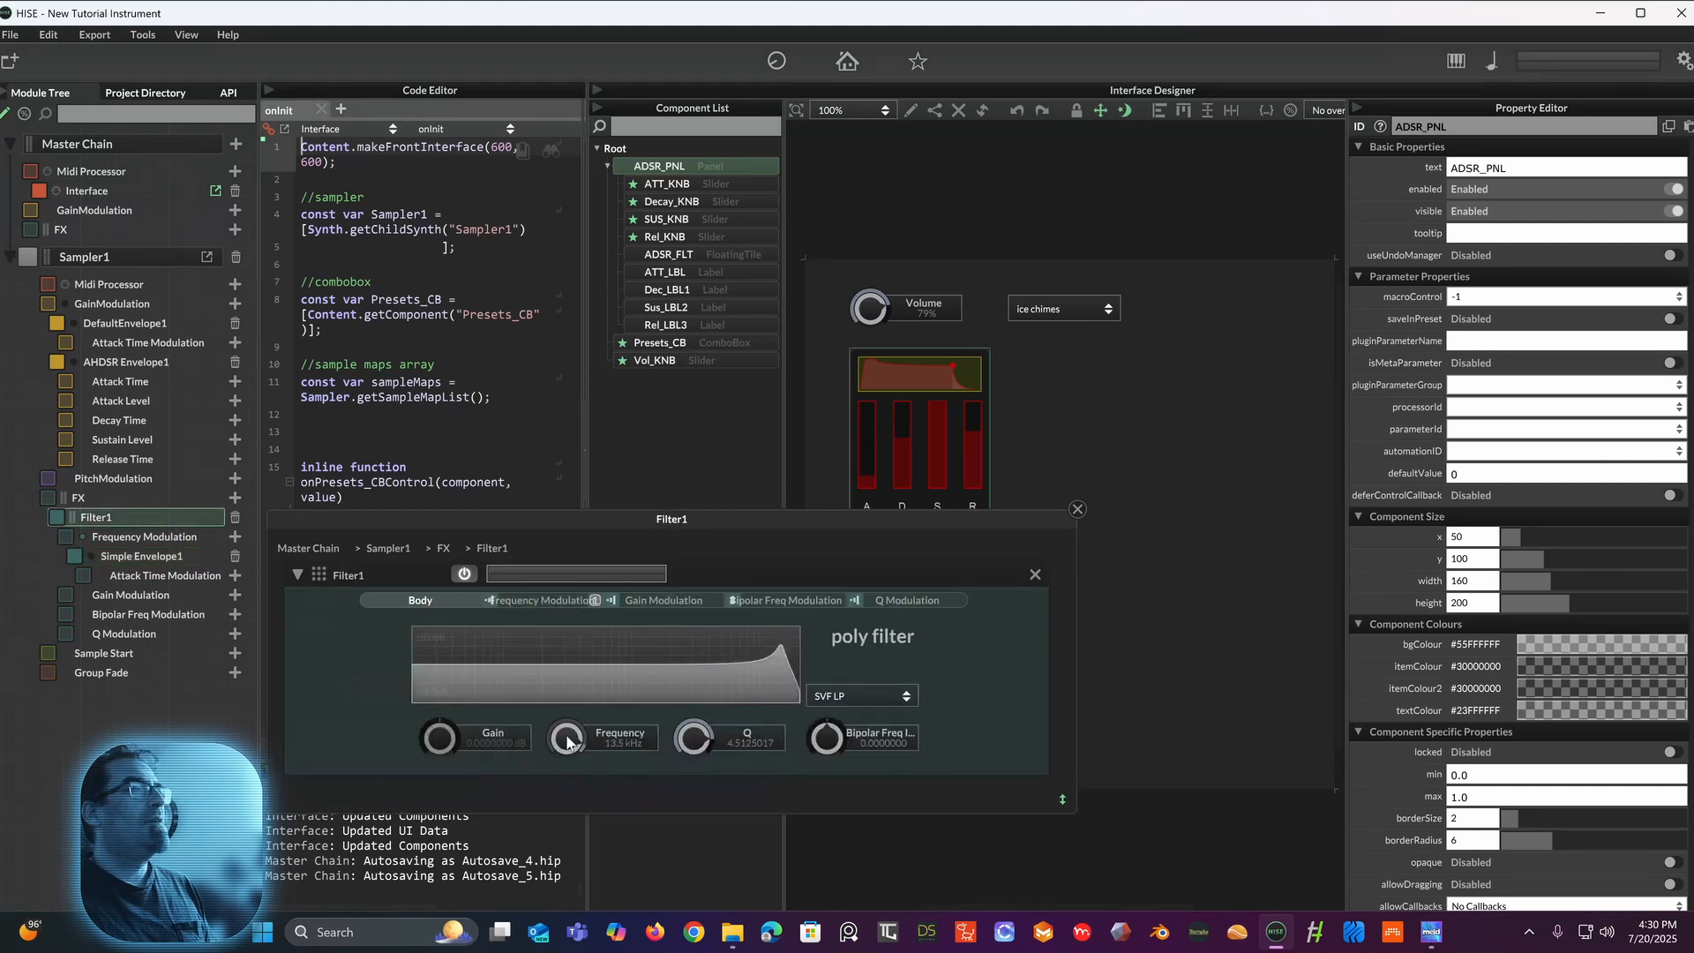
{"action": "left_click_drag", "start_coordinate": [567, 741], "coordinate": [538, 803]}
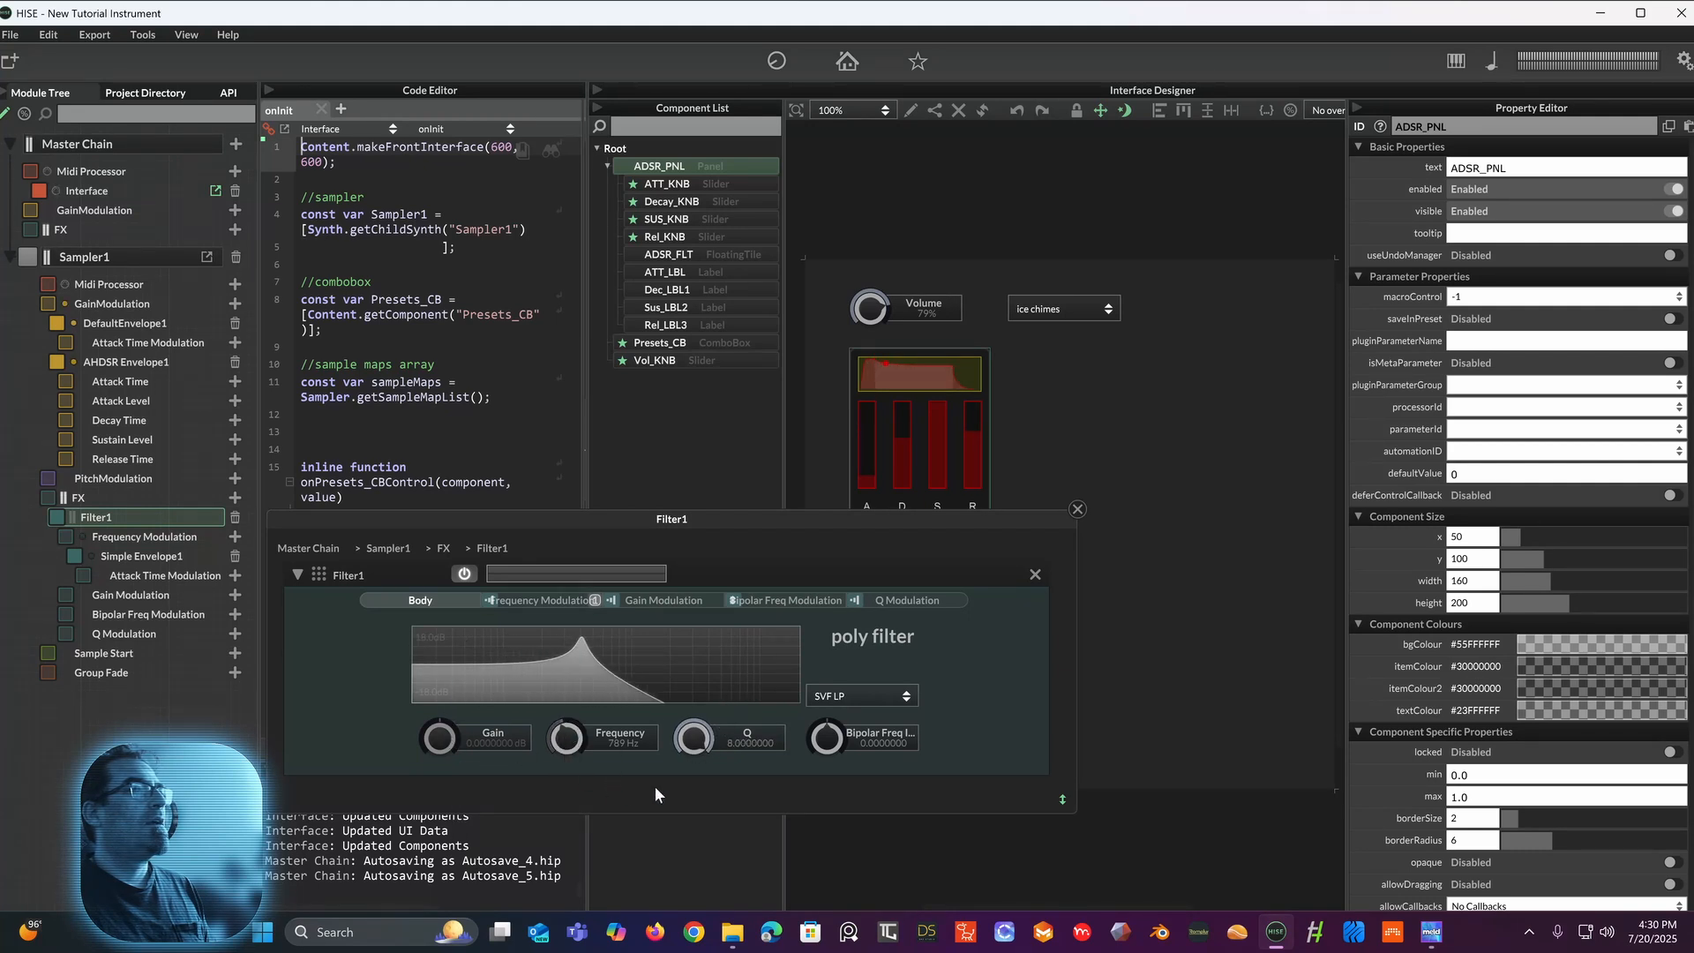
Step: Try Filter1 with a bipolar frequency intensity of -0.064 and the SVF BP, Allpass and 1 Pole HP modes, returning to SVF LP
{"action": "left_click_drag", "start_coordinate": [825, 746], "coordinate": [828, 740]}
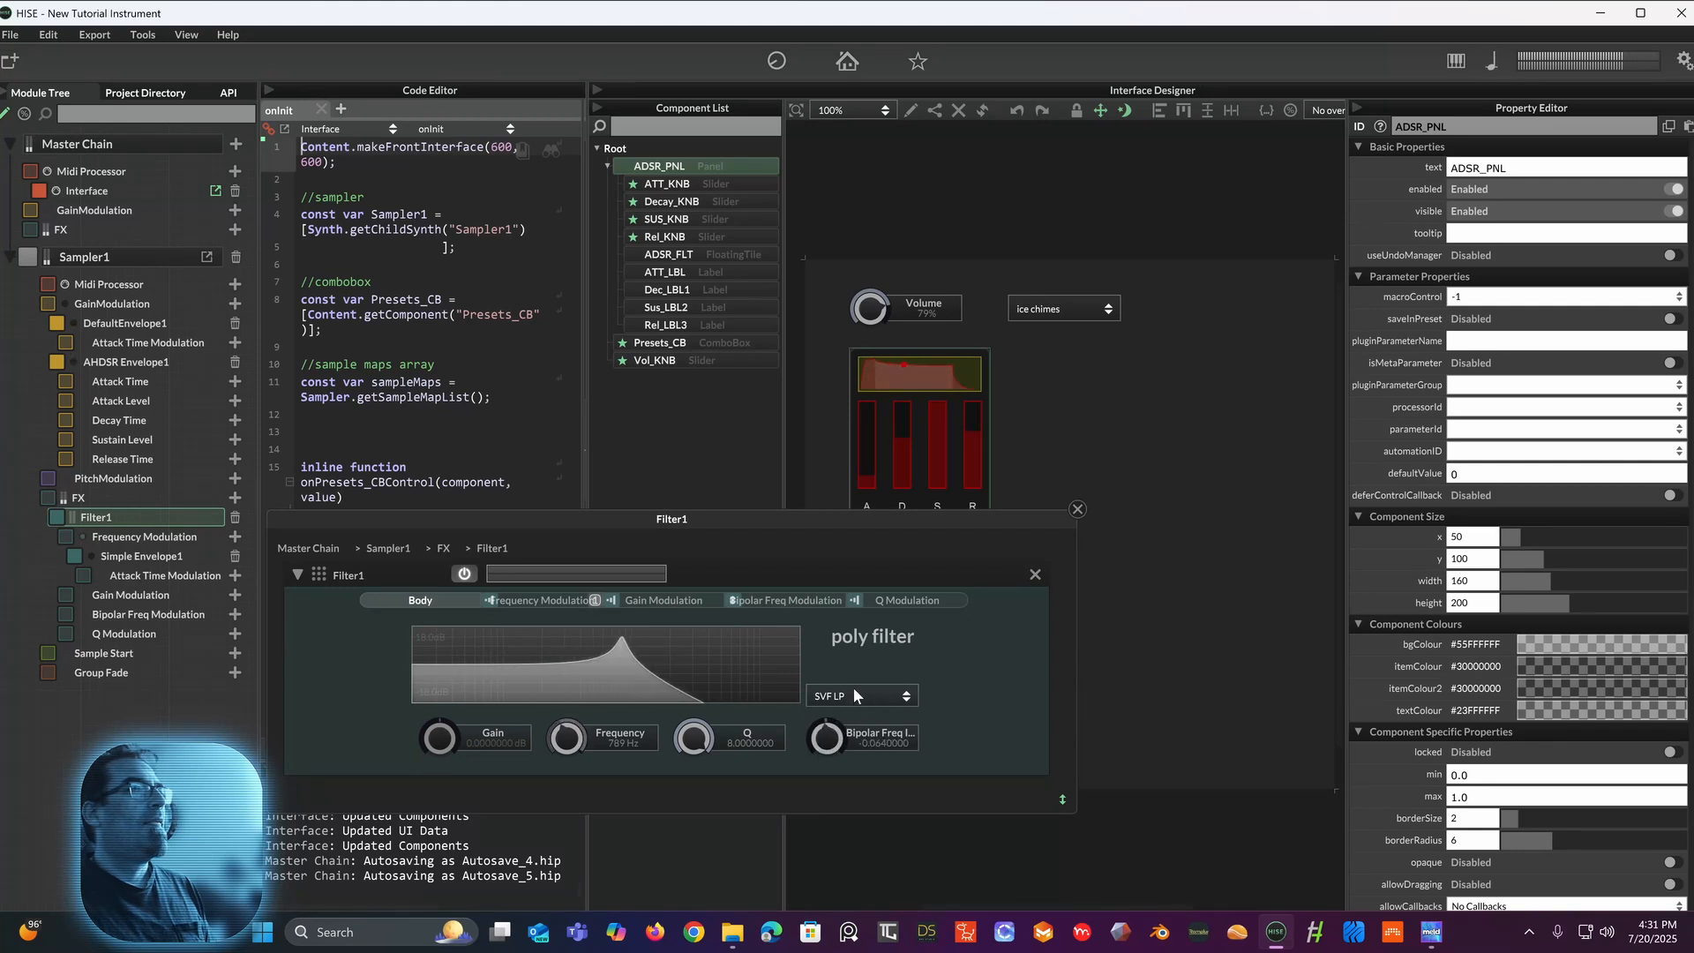
{"action": "left_click", "coordinate": [855, 692]}
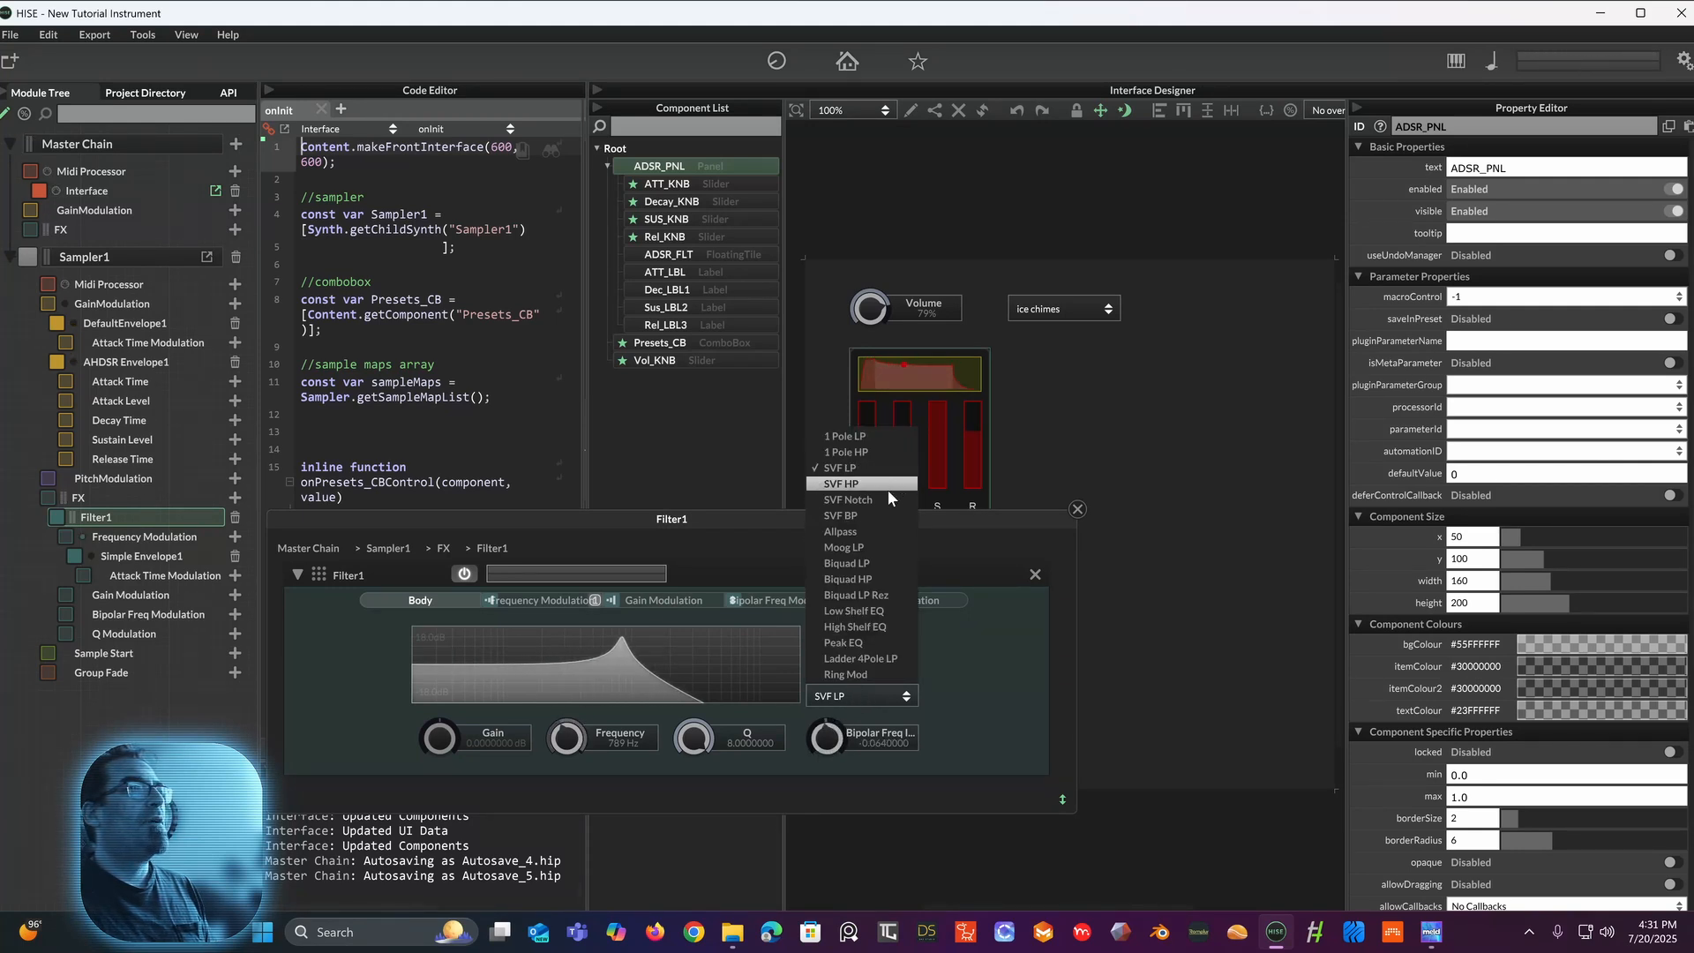
{"action": "left_click", "coordinate": [879, 516]}
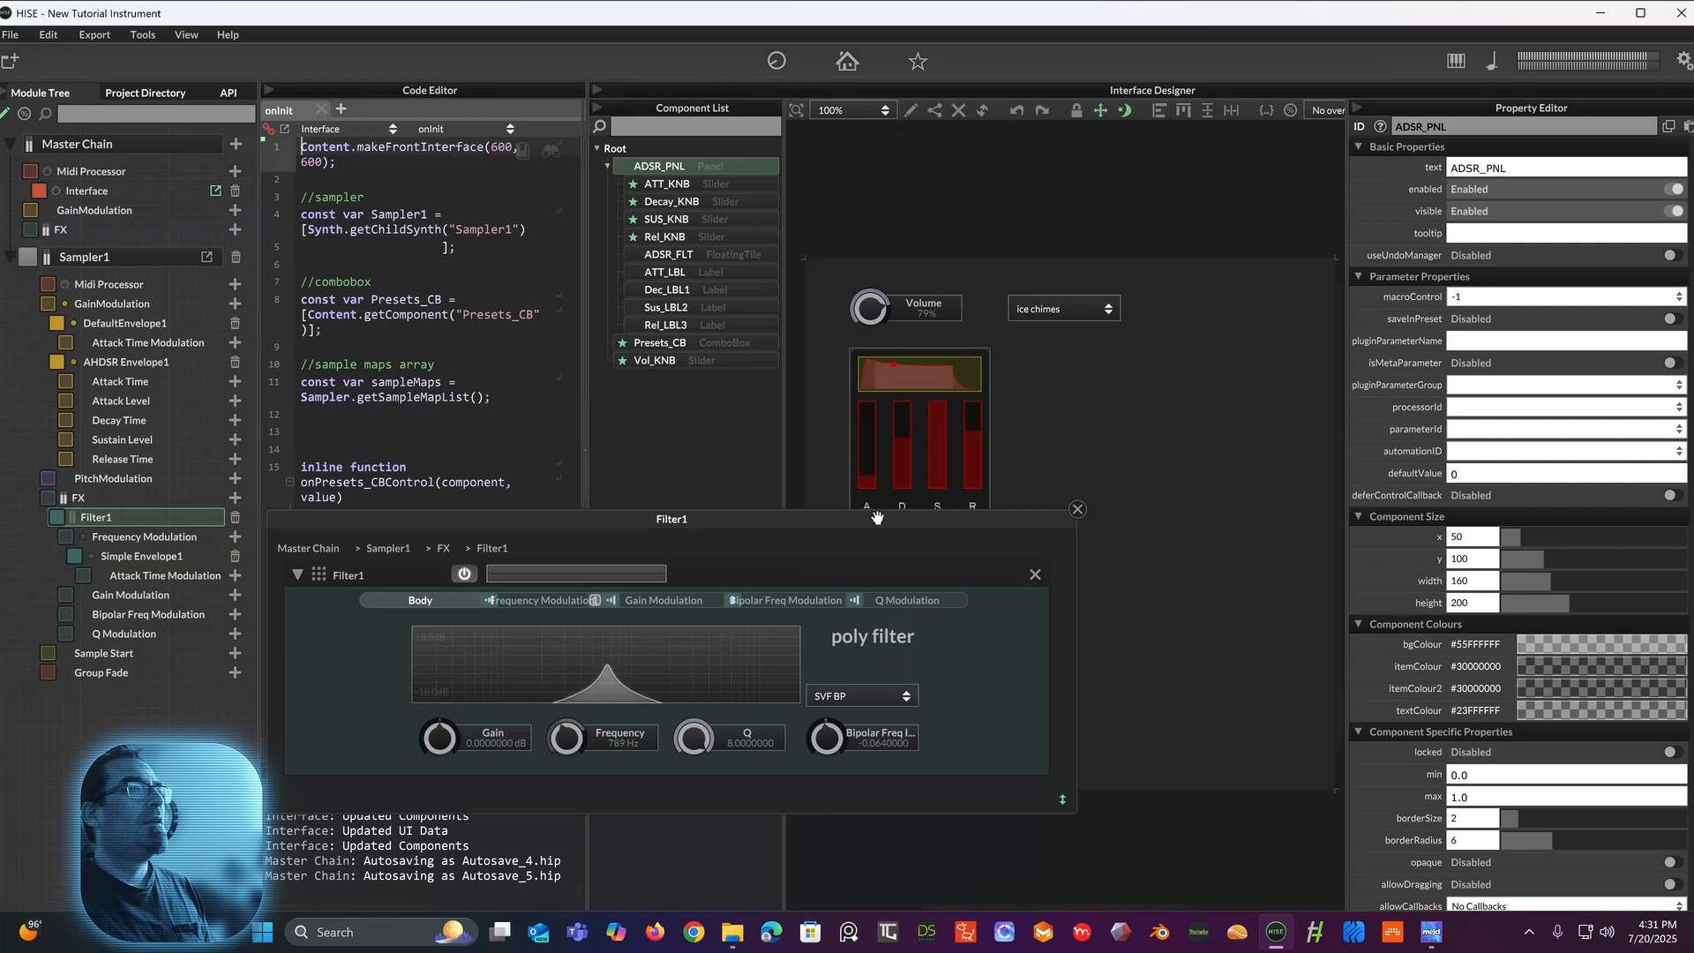
{"action": "left_click", "coordinate": [862, 696]}
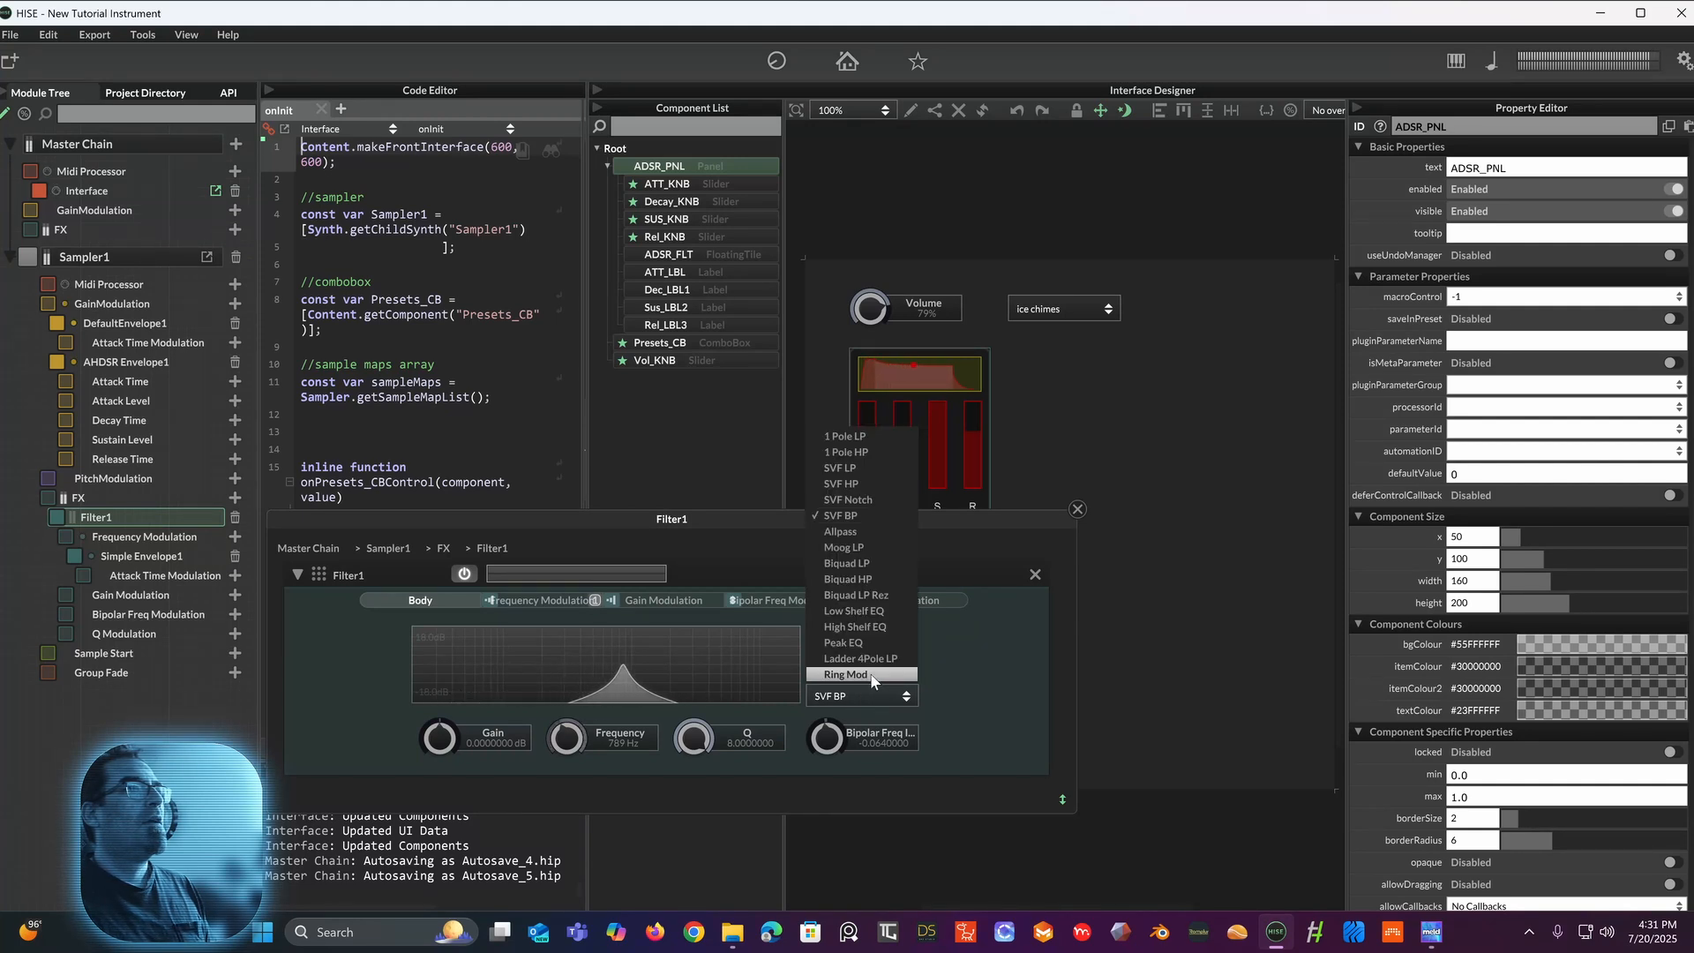
{"action": "left_click", "coordinate": [893, 533]}
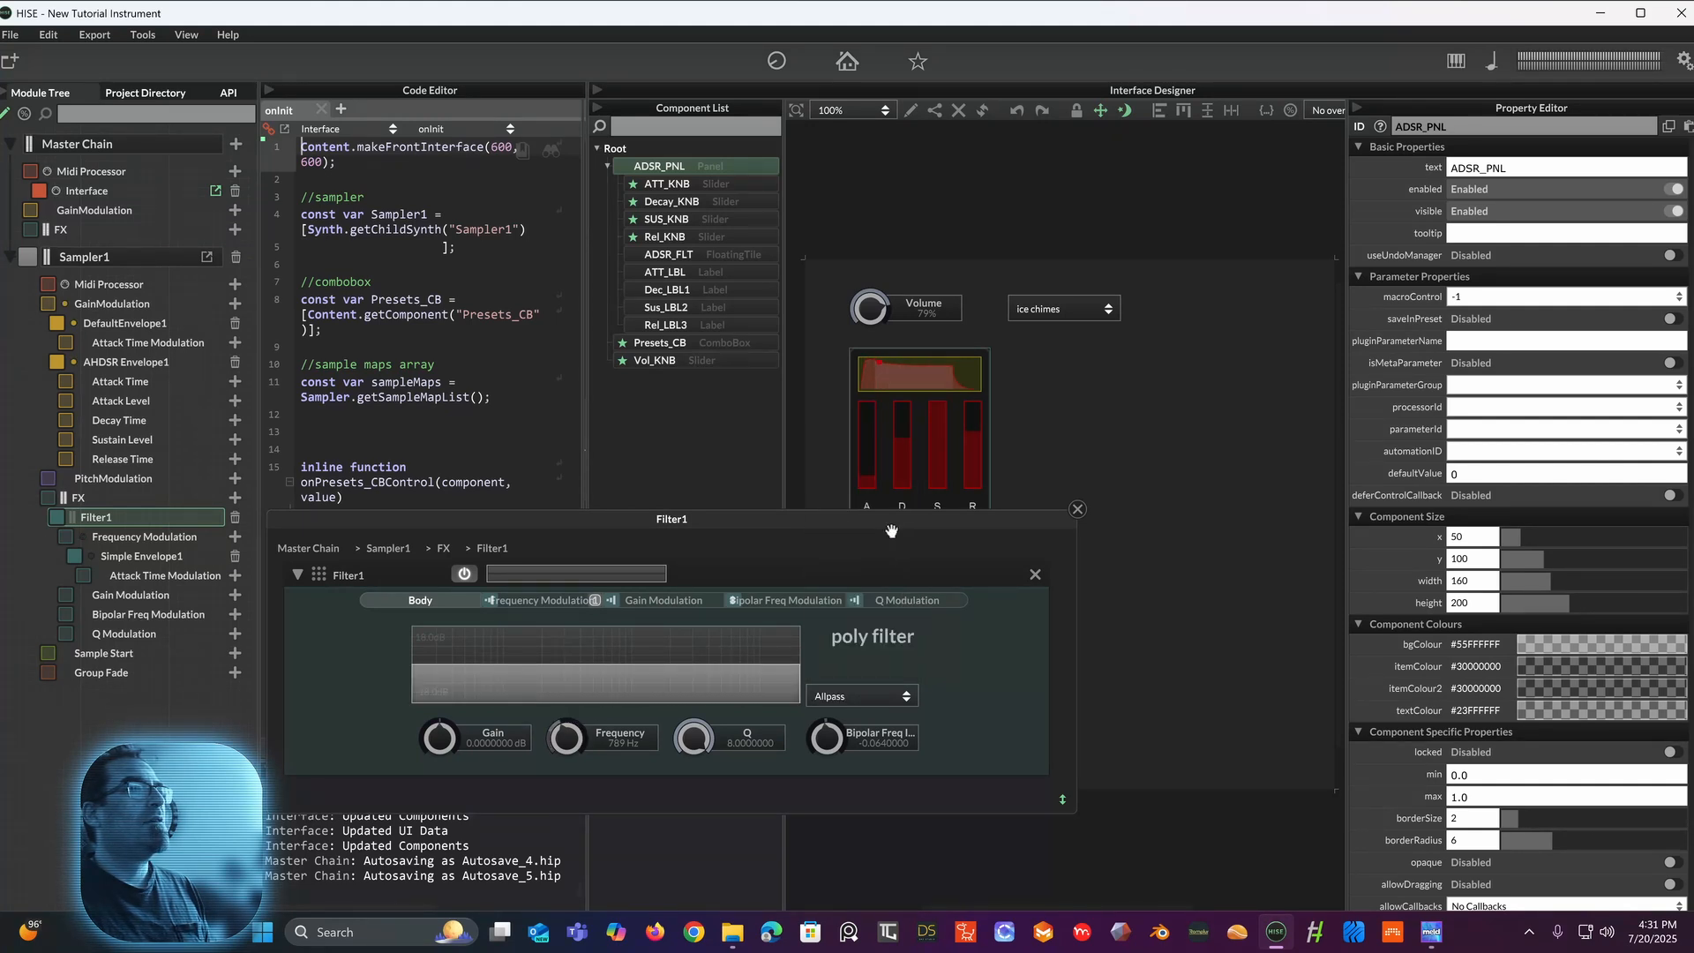
{"action": "left_click", "coordinate": [871, 695]}
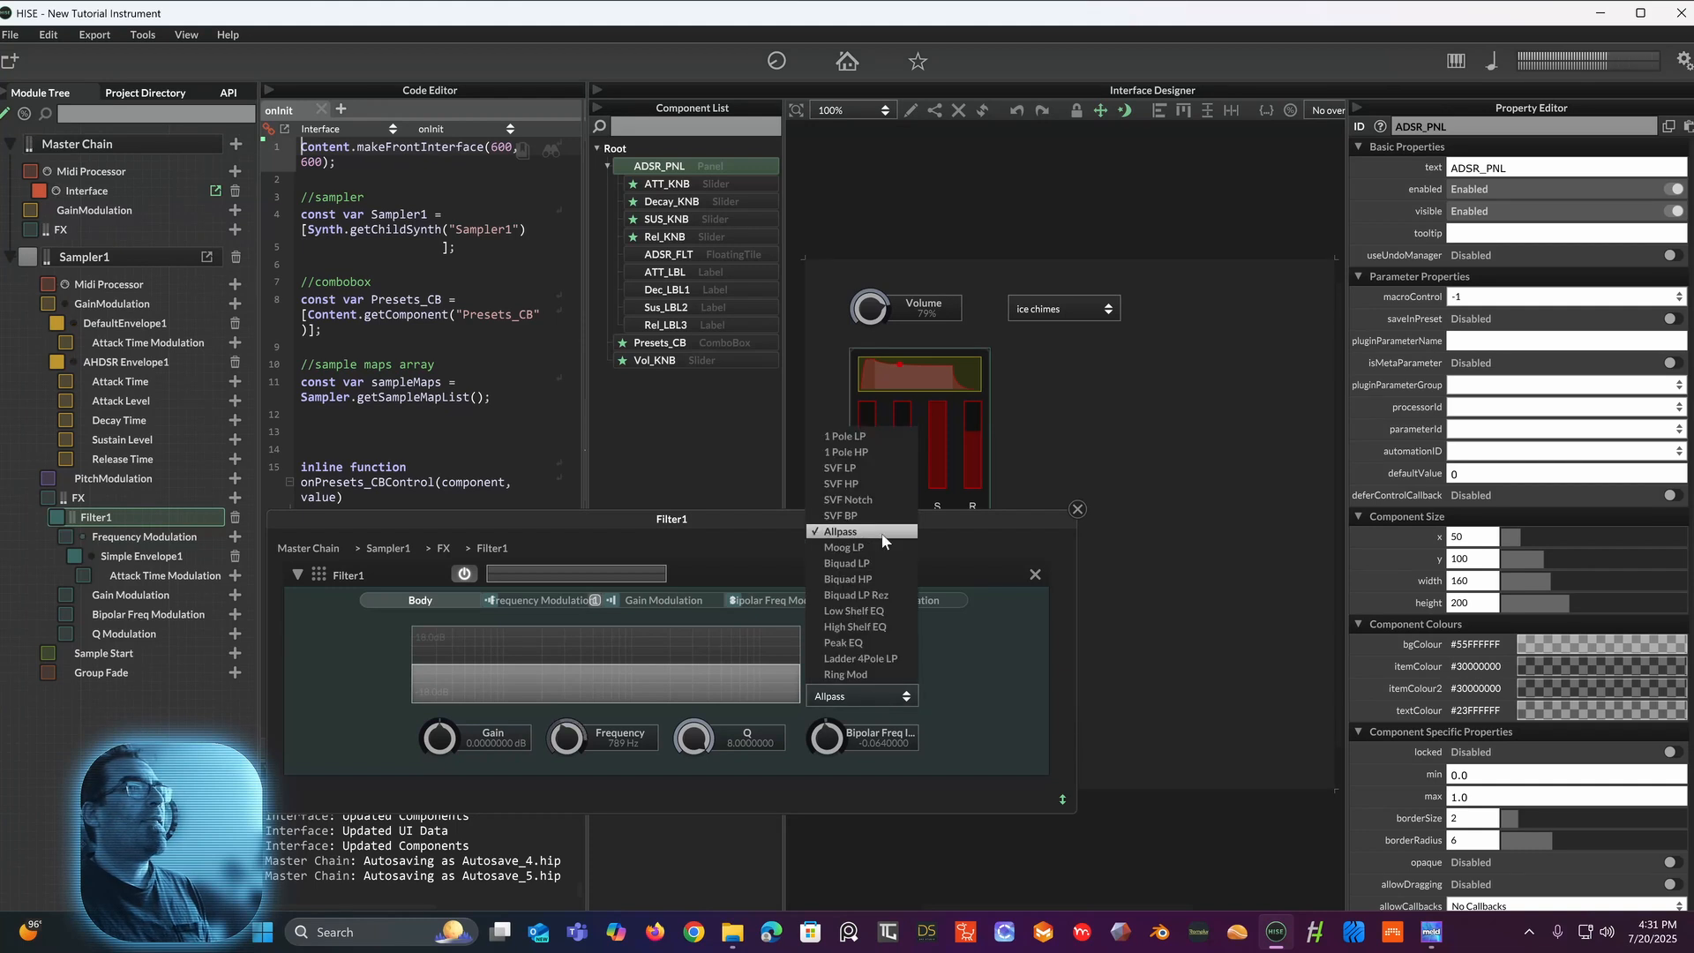
{"action": "left_click", "coordinate": [887, 451]}
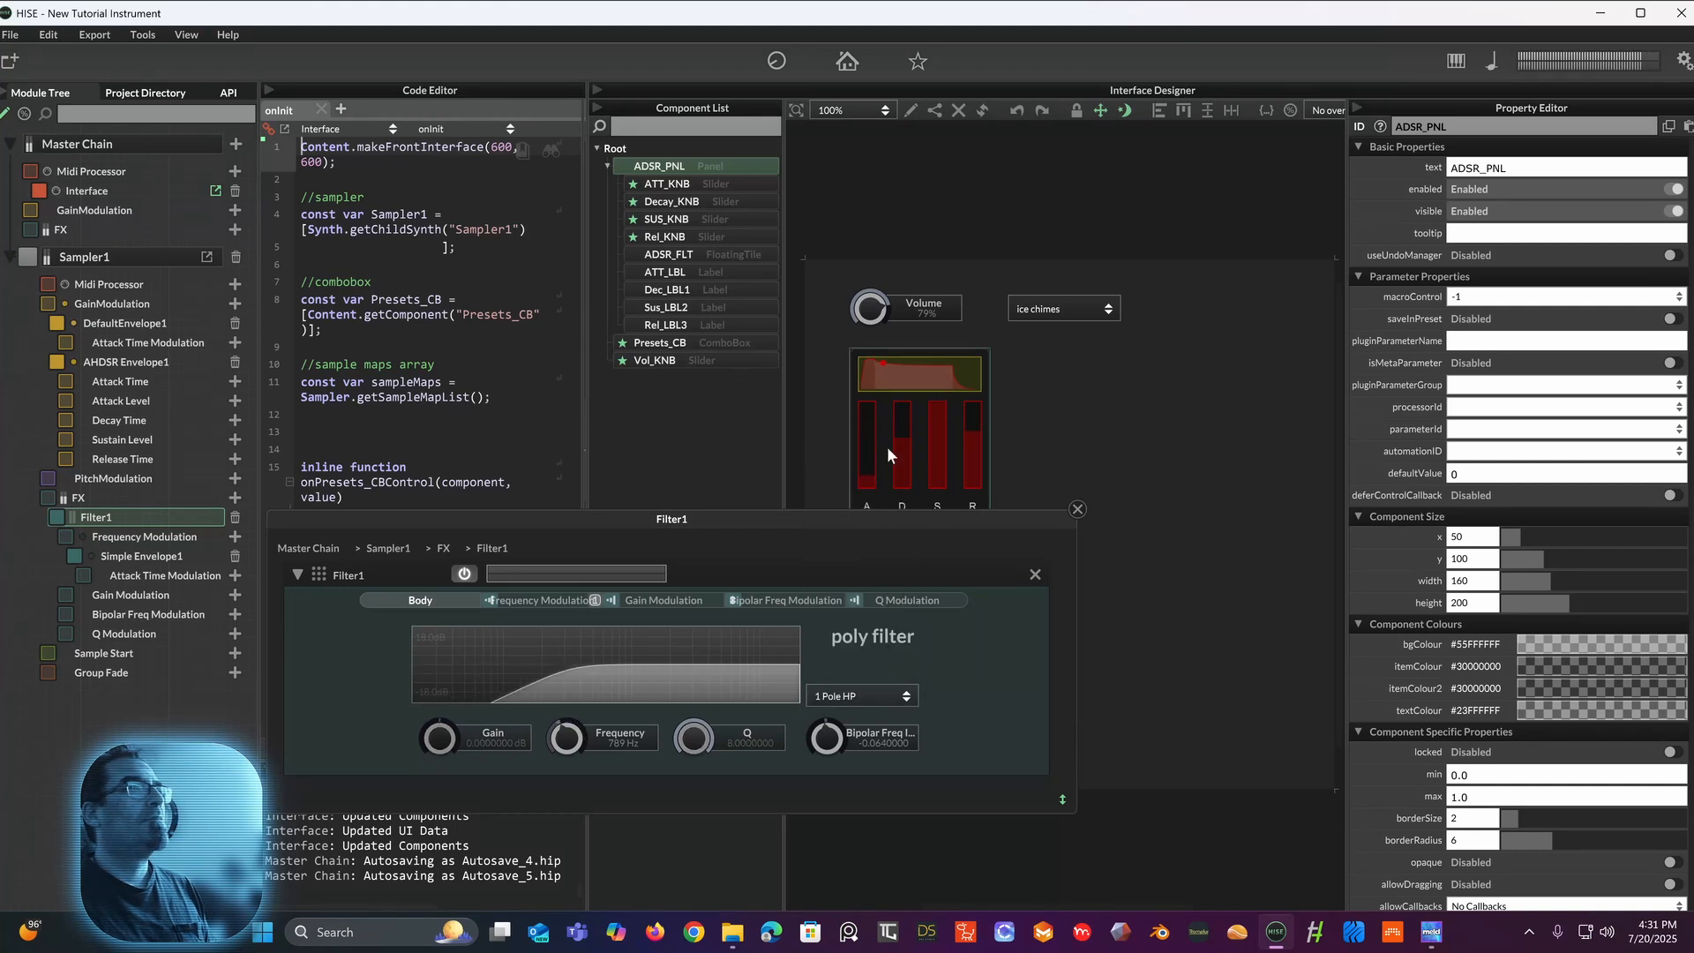
{"action": "left_click", "coordinate": [860, 697]}
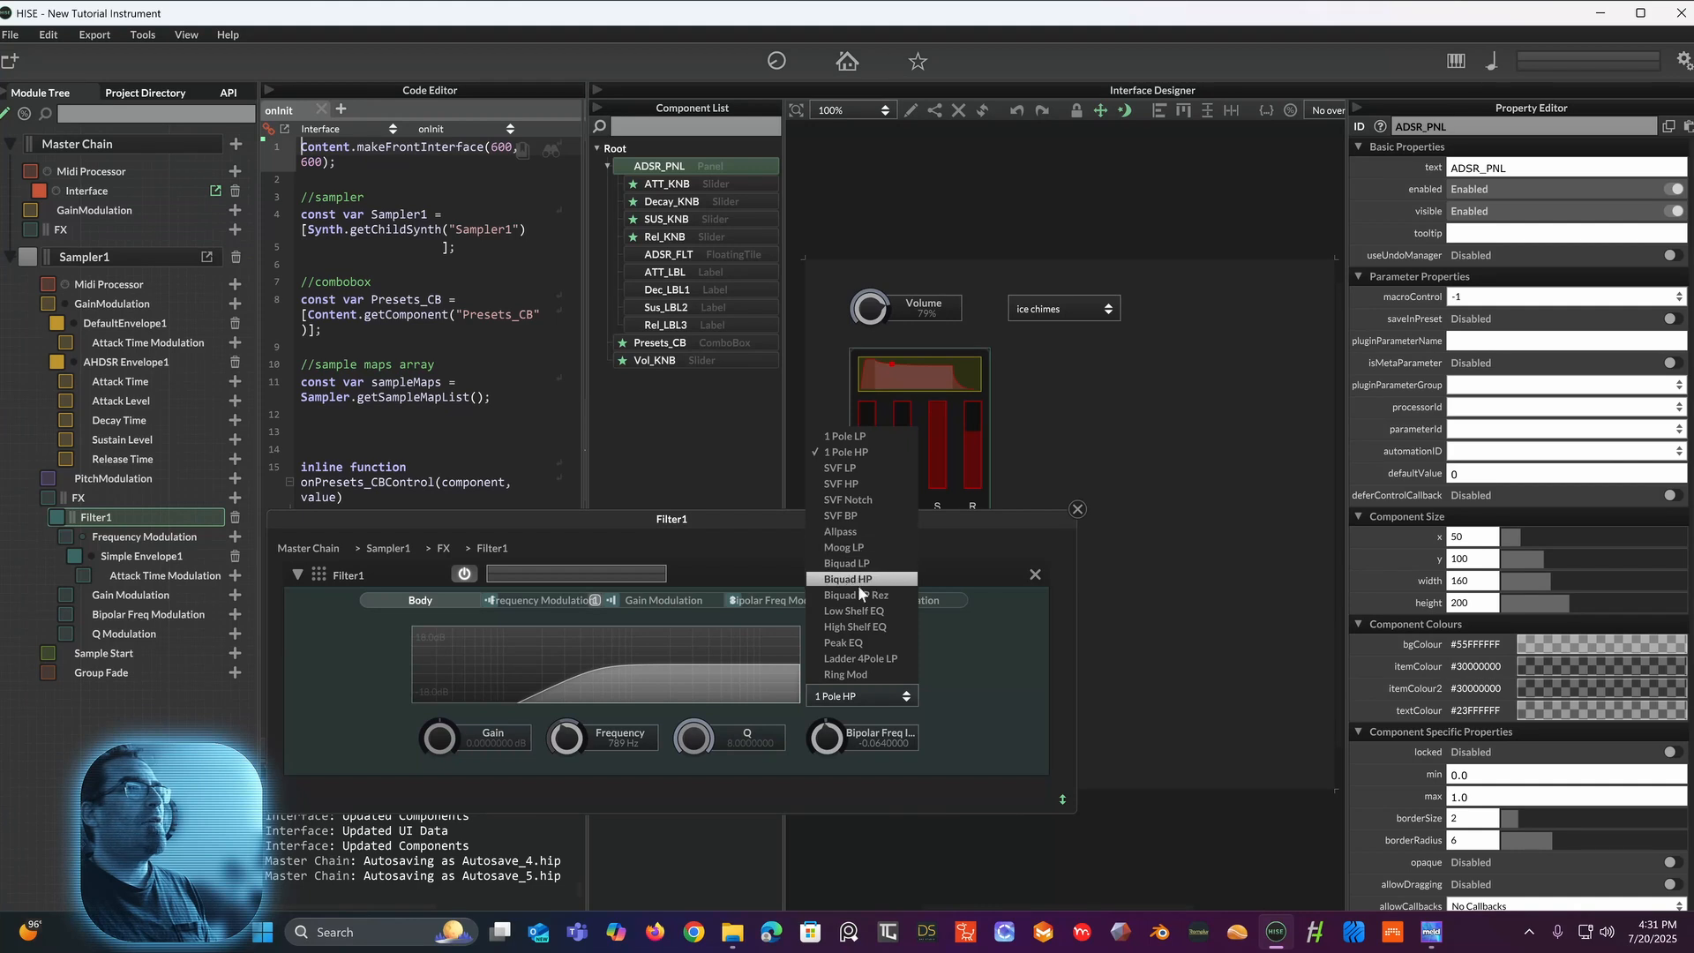
{"action": "left_click", "coordinate": [887, 467]}
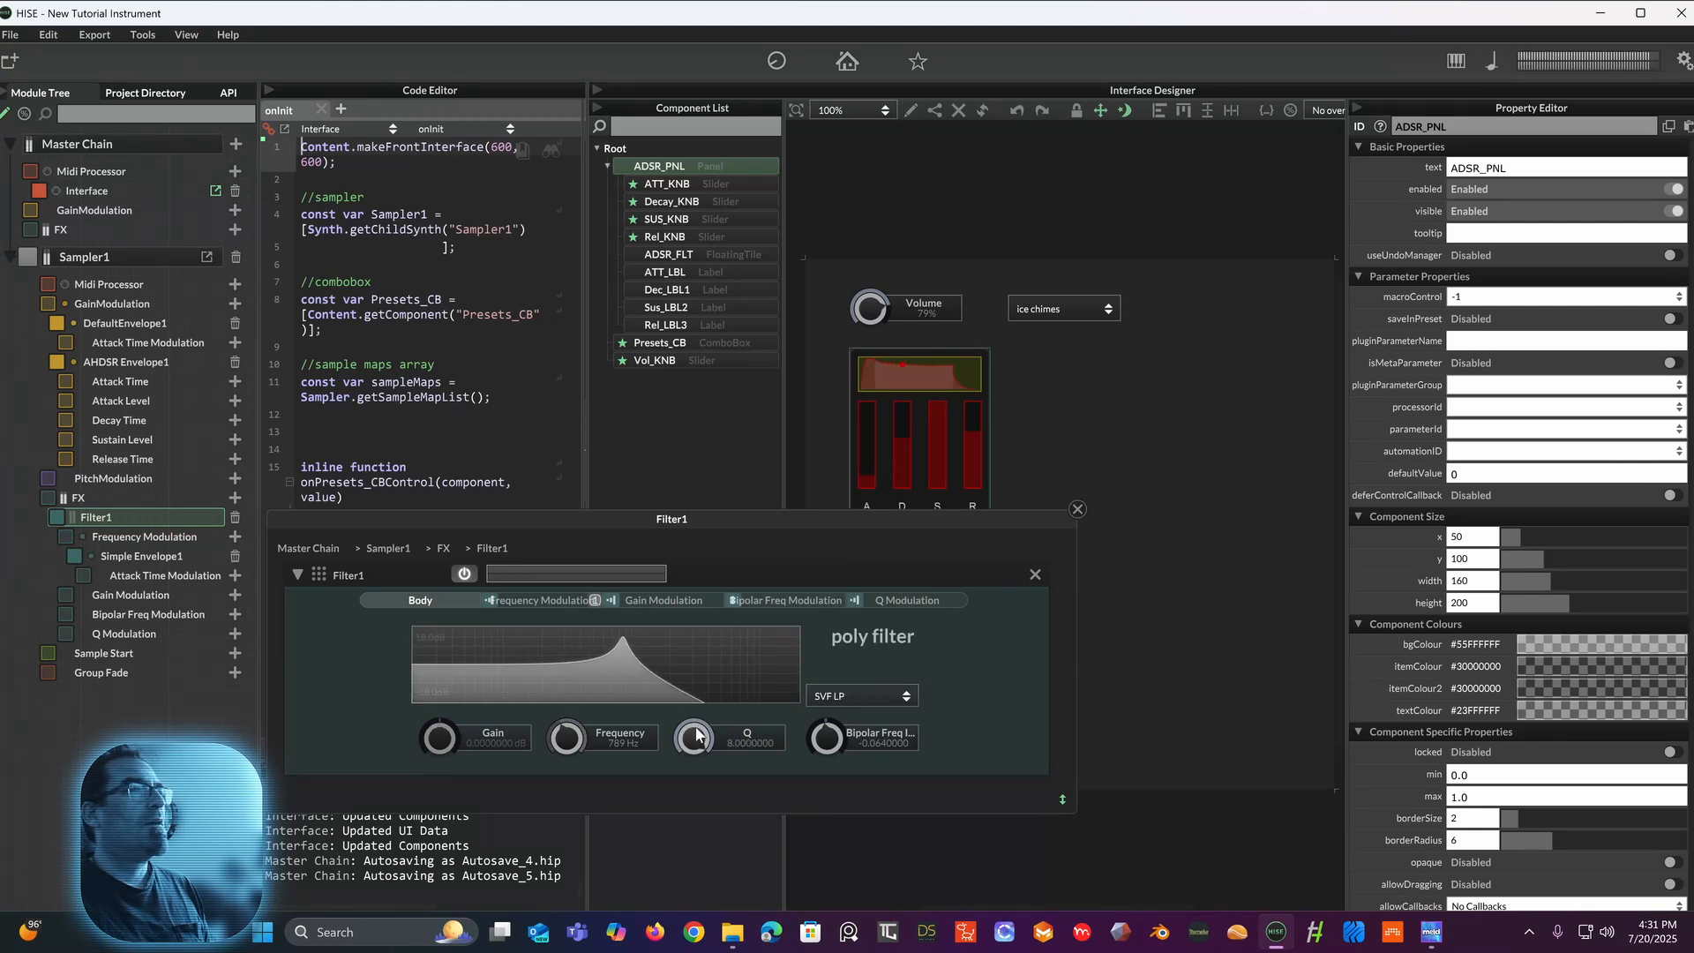
Step: Raise Filter1's frequency to about 4.7 kHz and close its editor
{"action": "left_click_drag", "start_coordinate": [578, 745], "coordinate": [590, 713]}
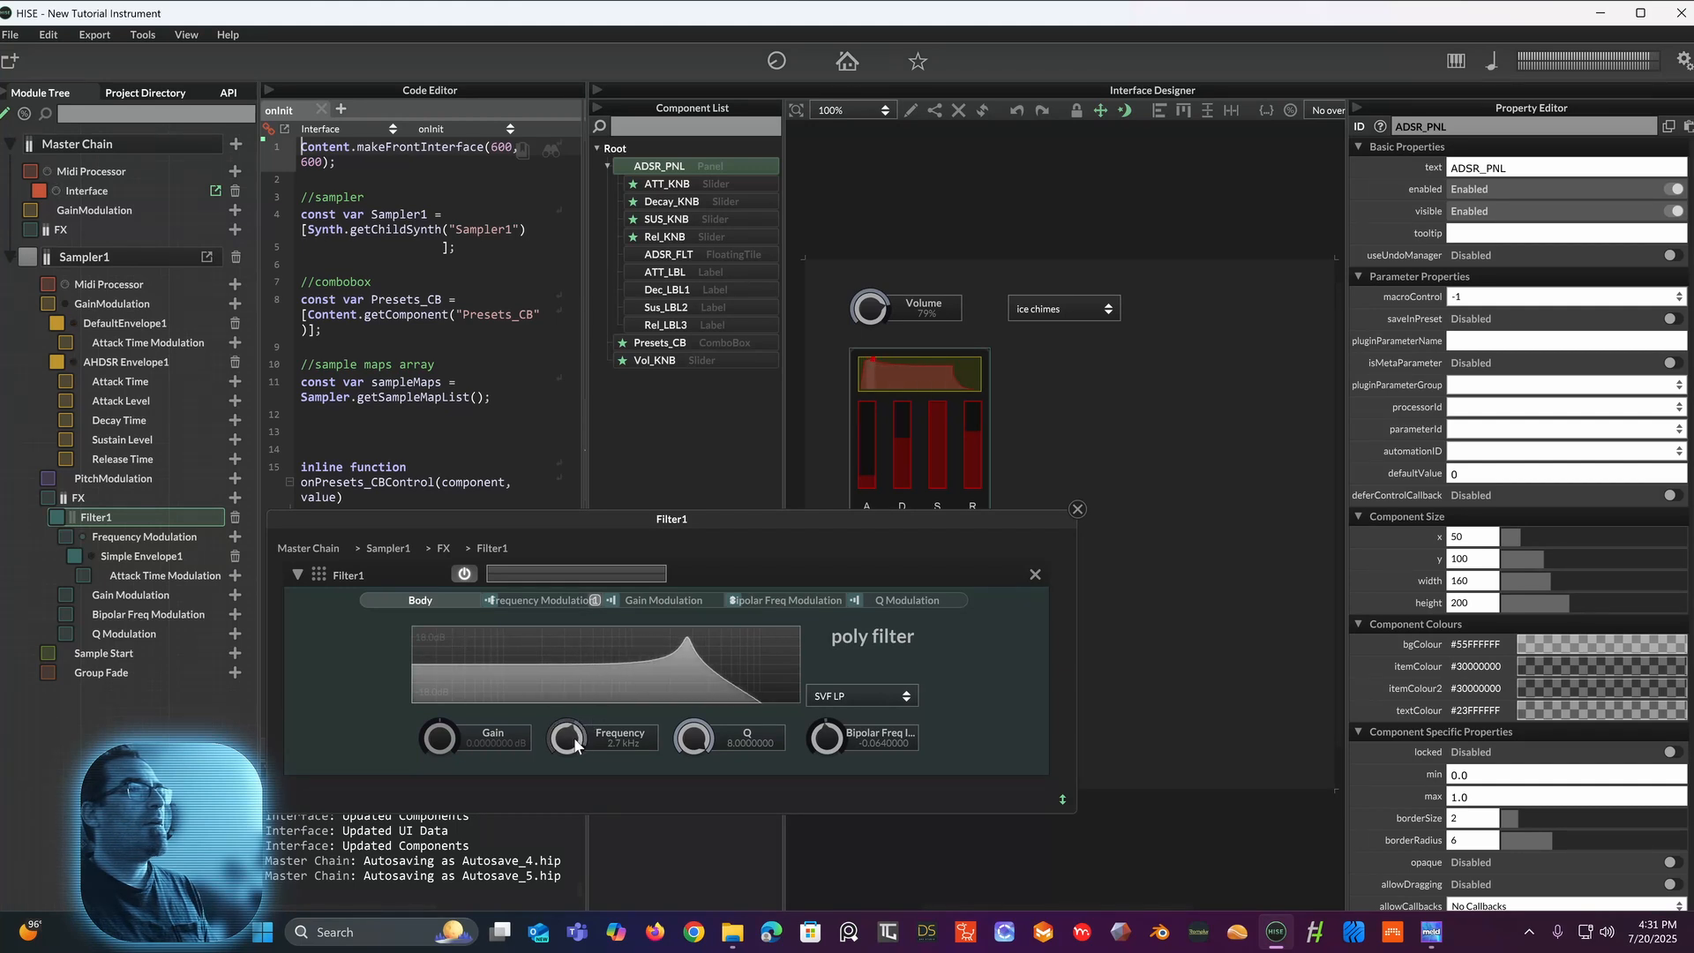
{"action": "left_click_drag", "start_coordinate": [574, 735], "coordinate": [576, 721]}
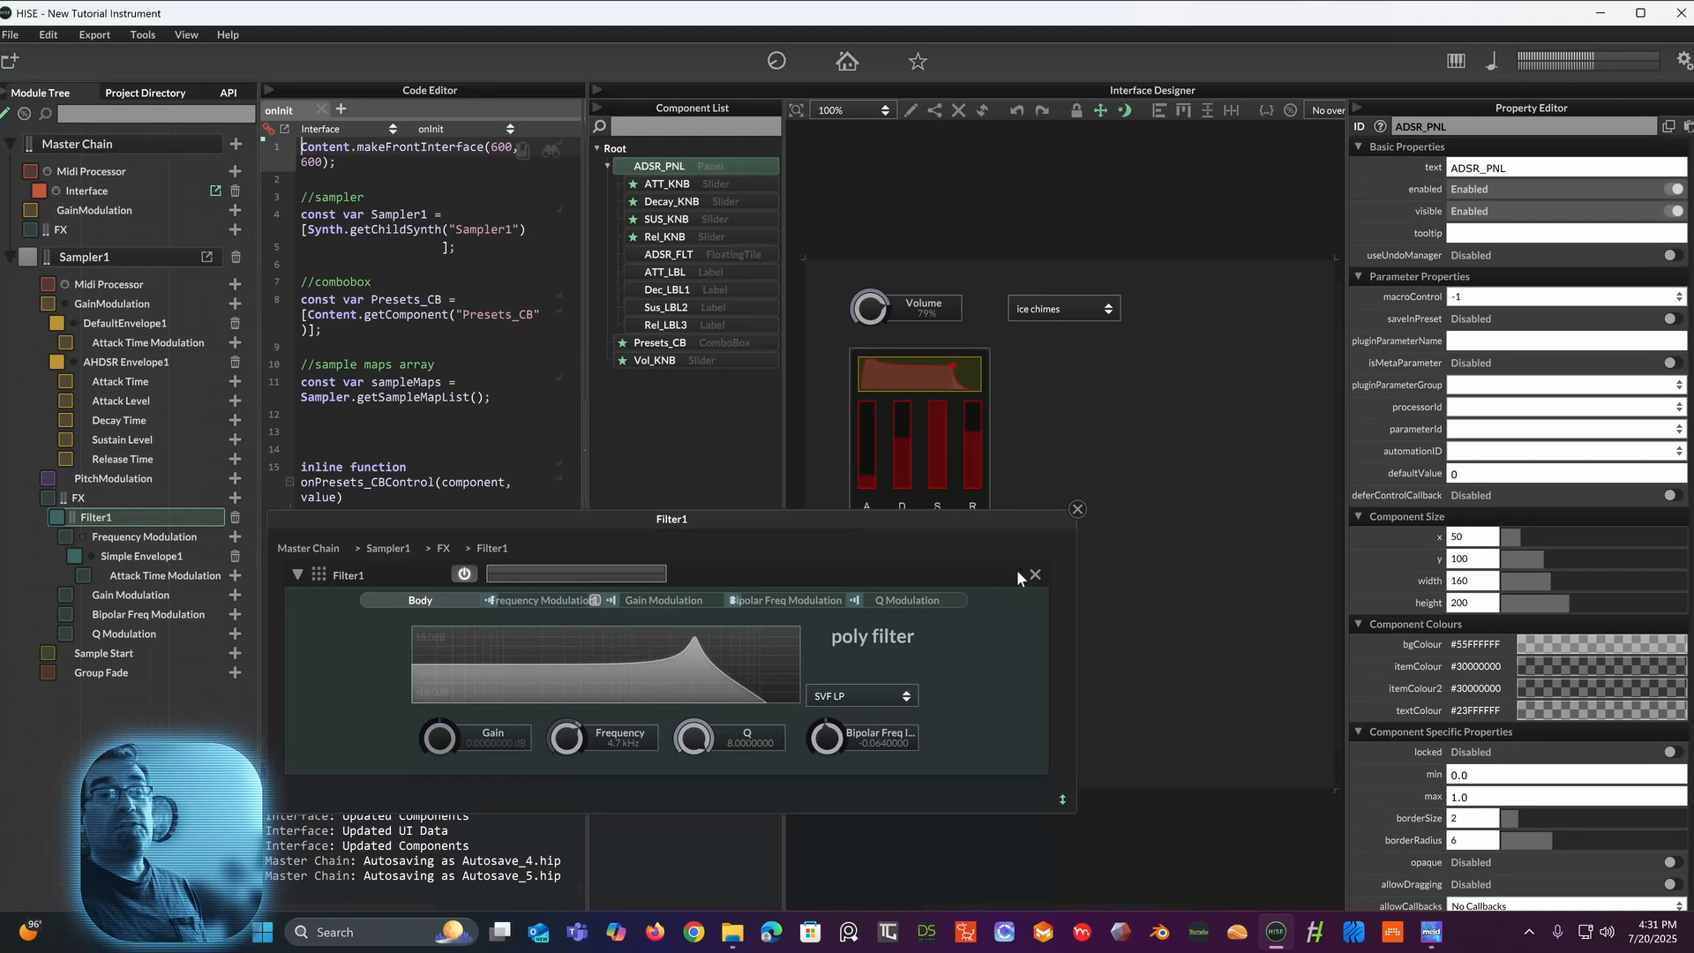
{"action": "left_click", "coordinate": [1077, 510]}
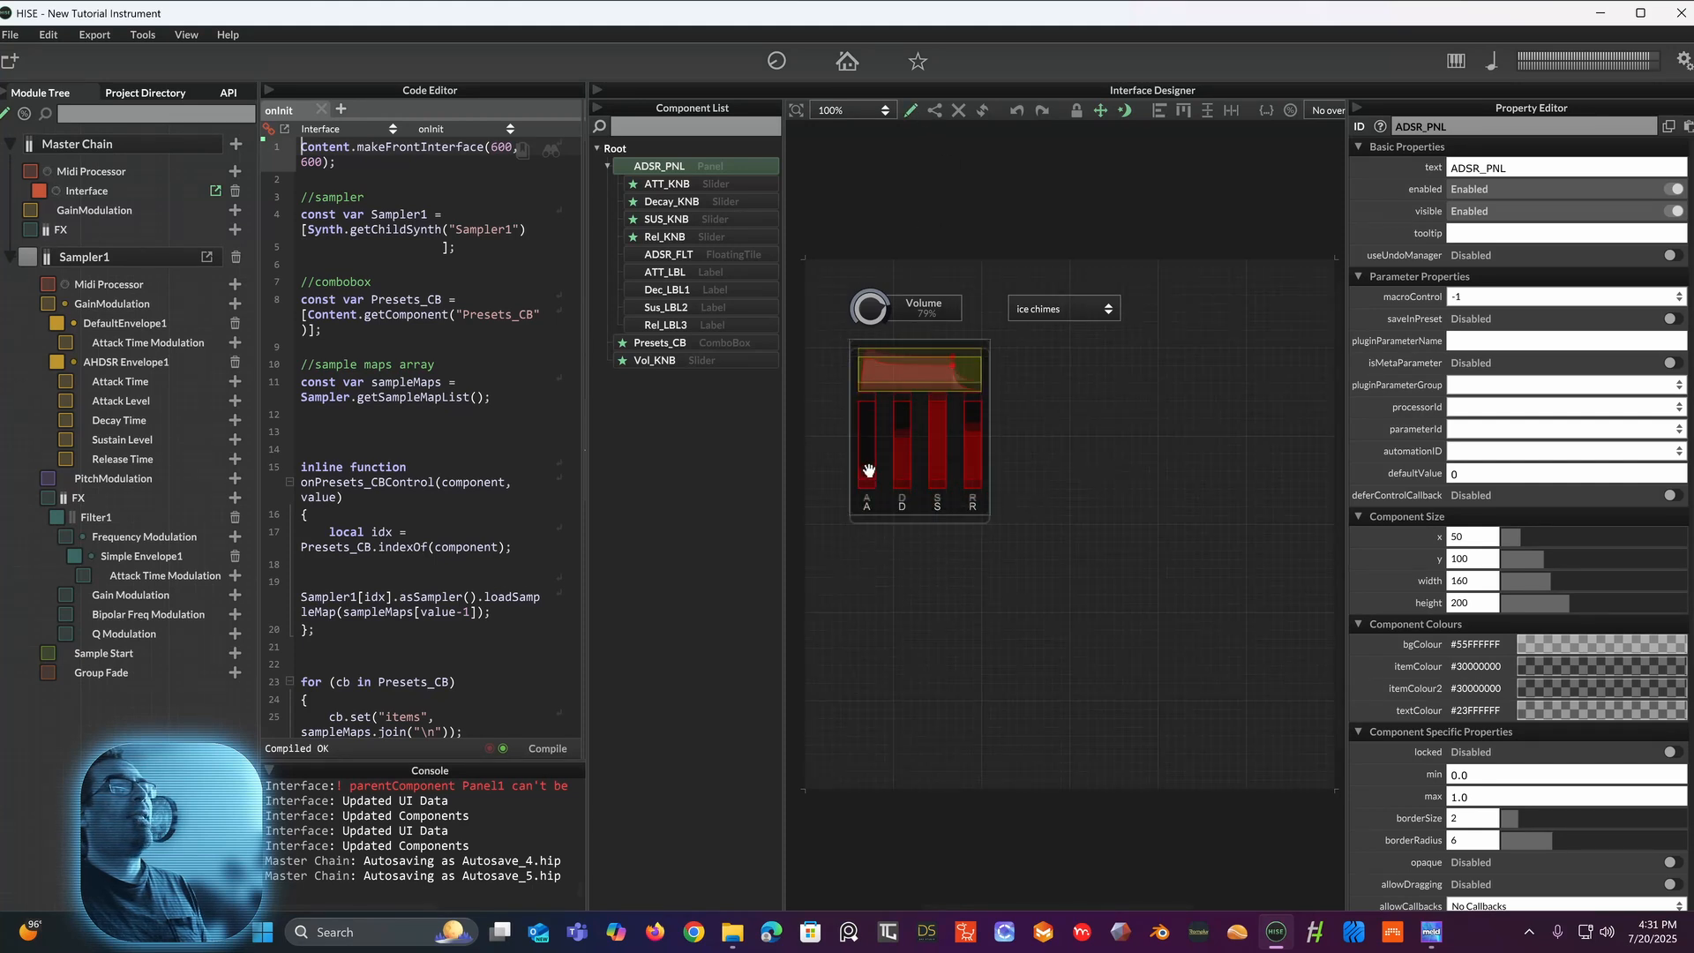
Step: Leave interface edit mode, reopen Filter1 and set its bipolar frequency intensity to about 0.008
{"action": "left_click", "coordinate": [909, 109]}
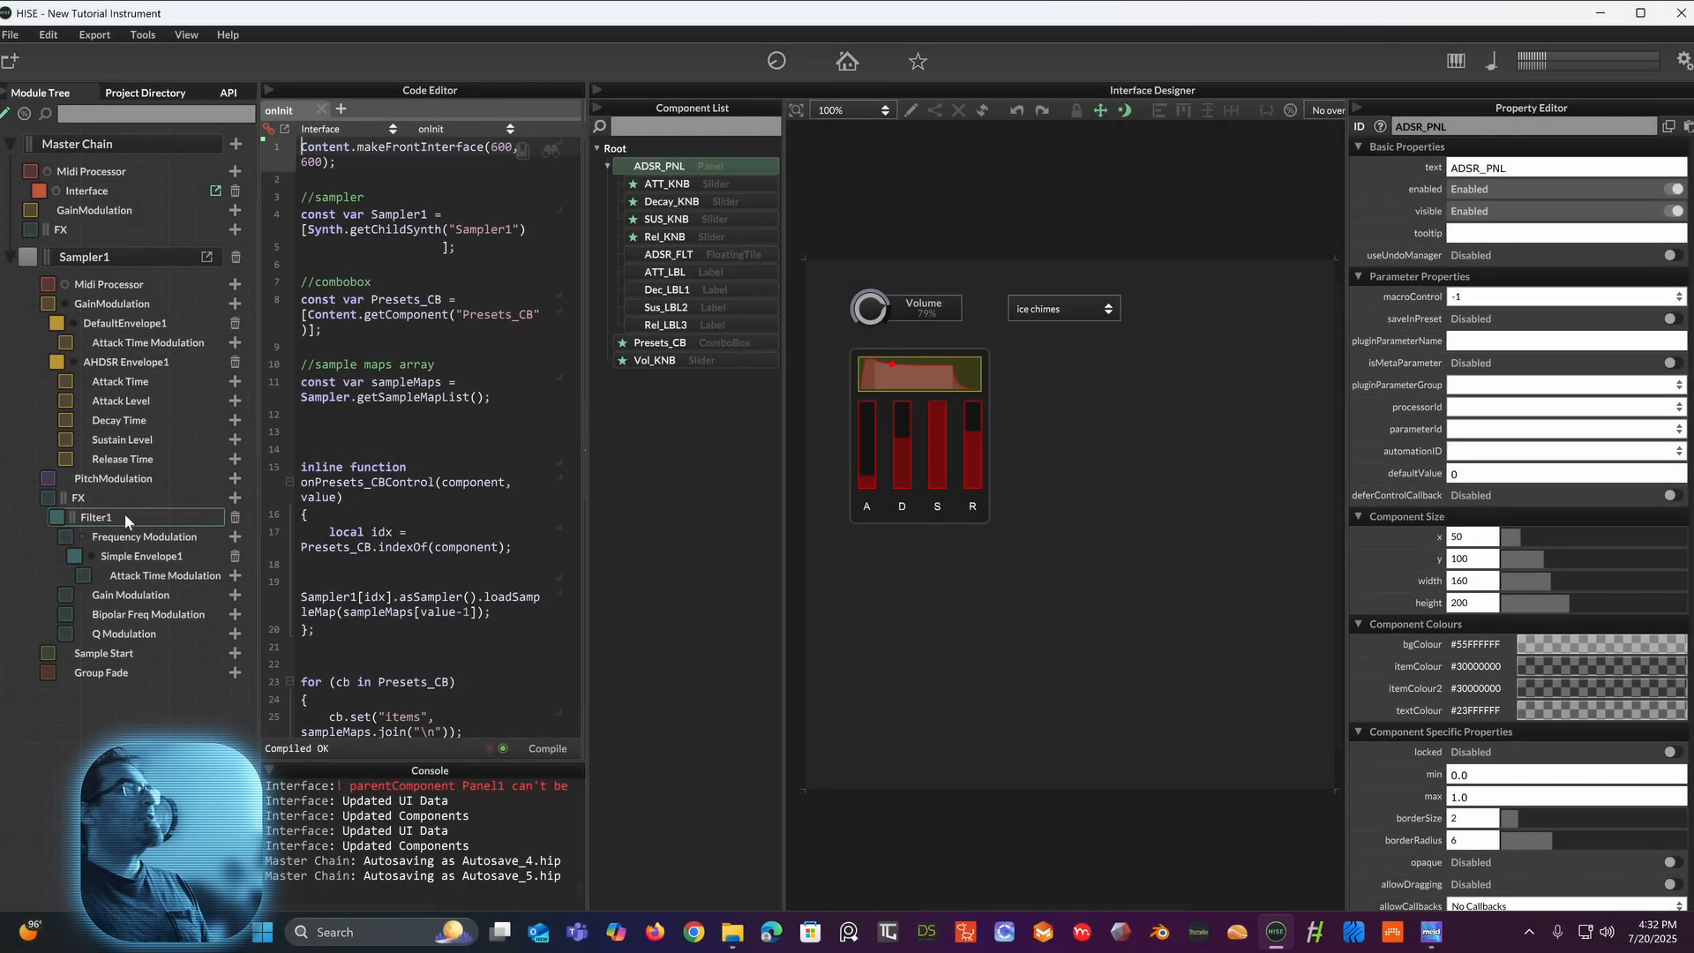
{"action": "left_click", "coordinate": [125, 513]}
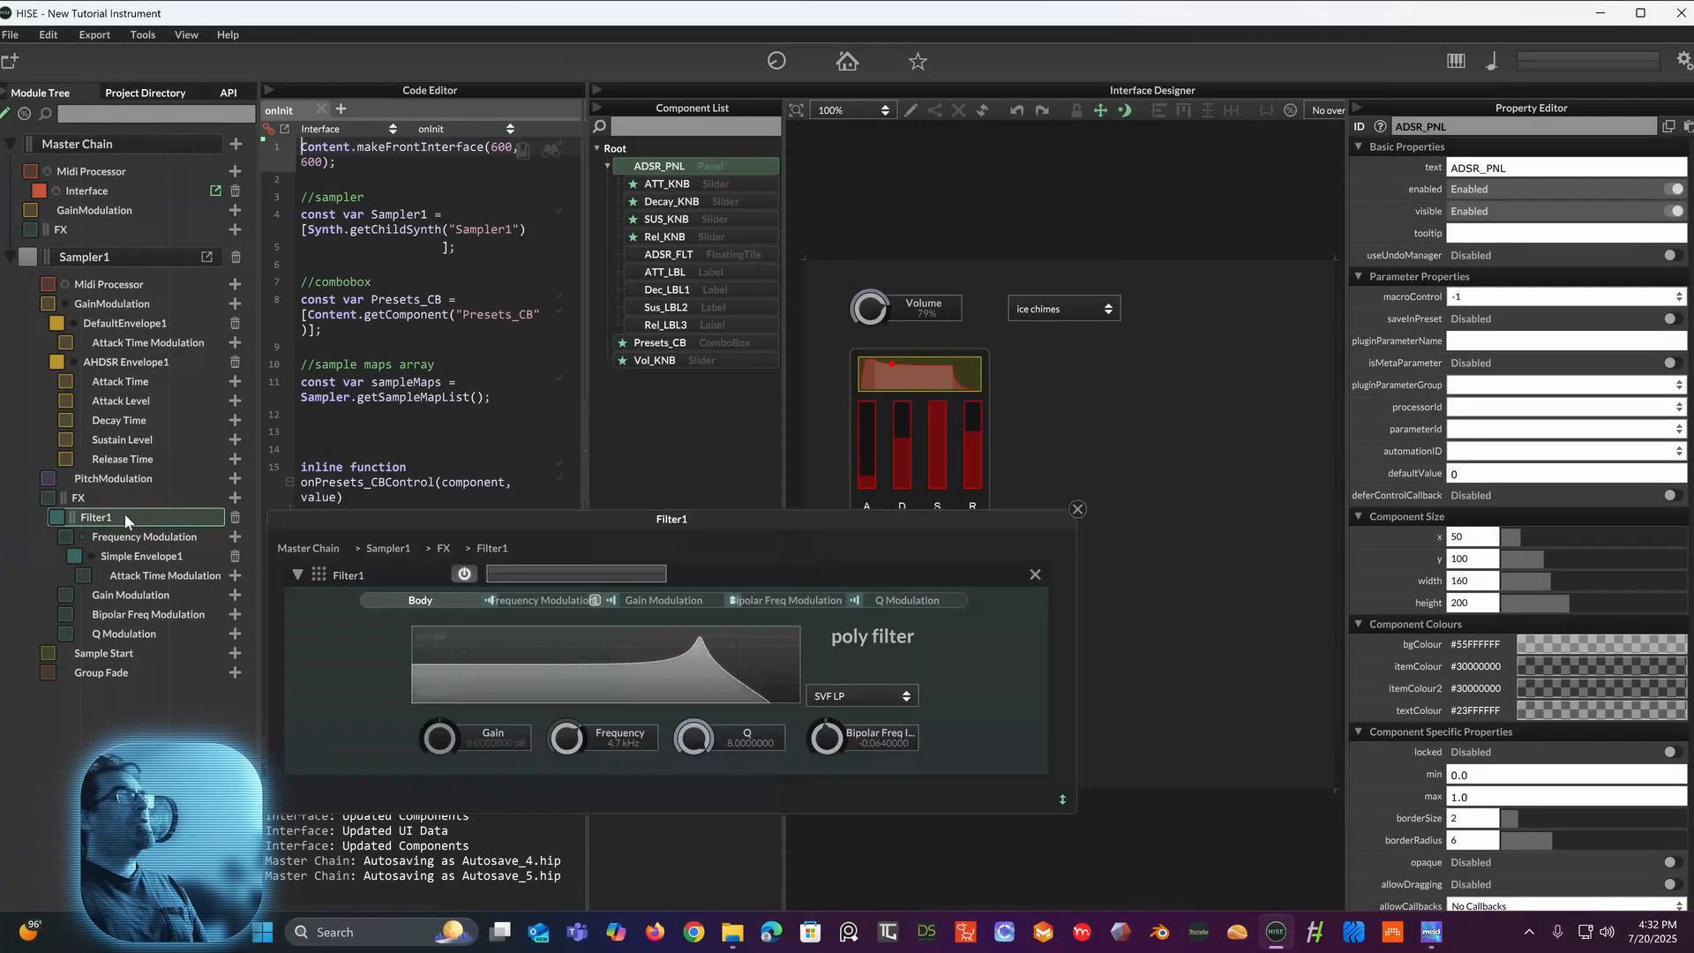
{"action": "left_click_drag", "start_coordinate": [513, 424], "coordinate": [308, 162]}
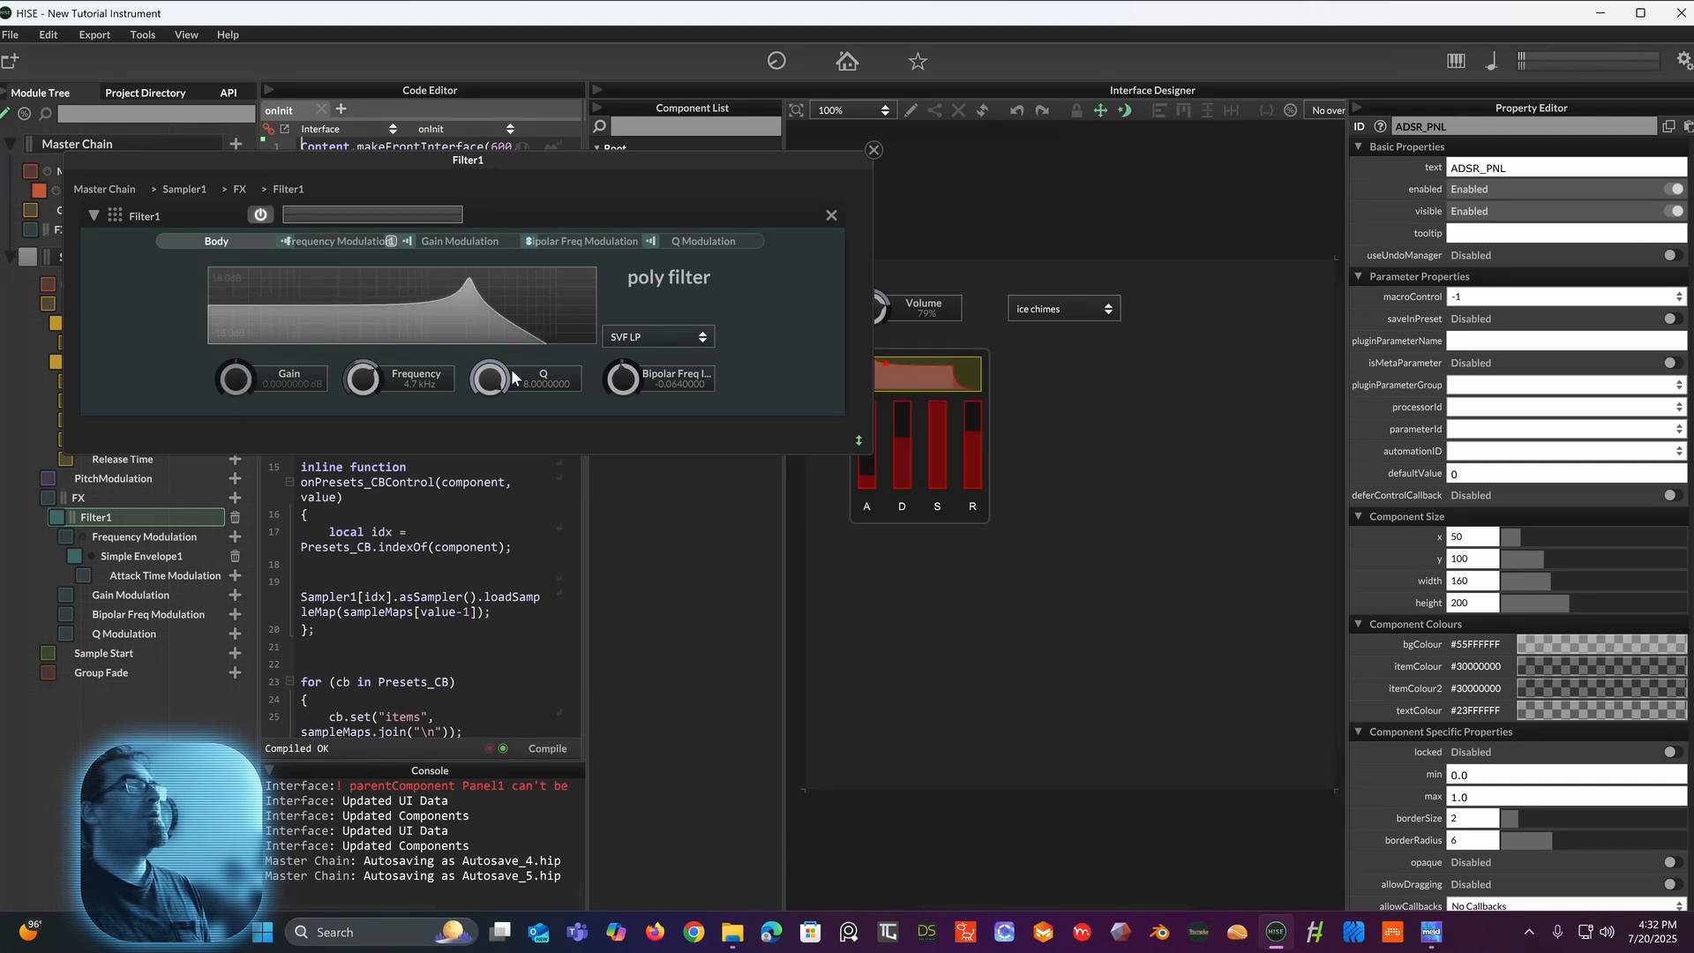
{"action": "left_click_drag", "start_coordinate": [480, 447], "coordinate": [537, 251]}
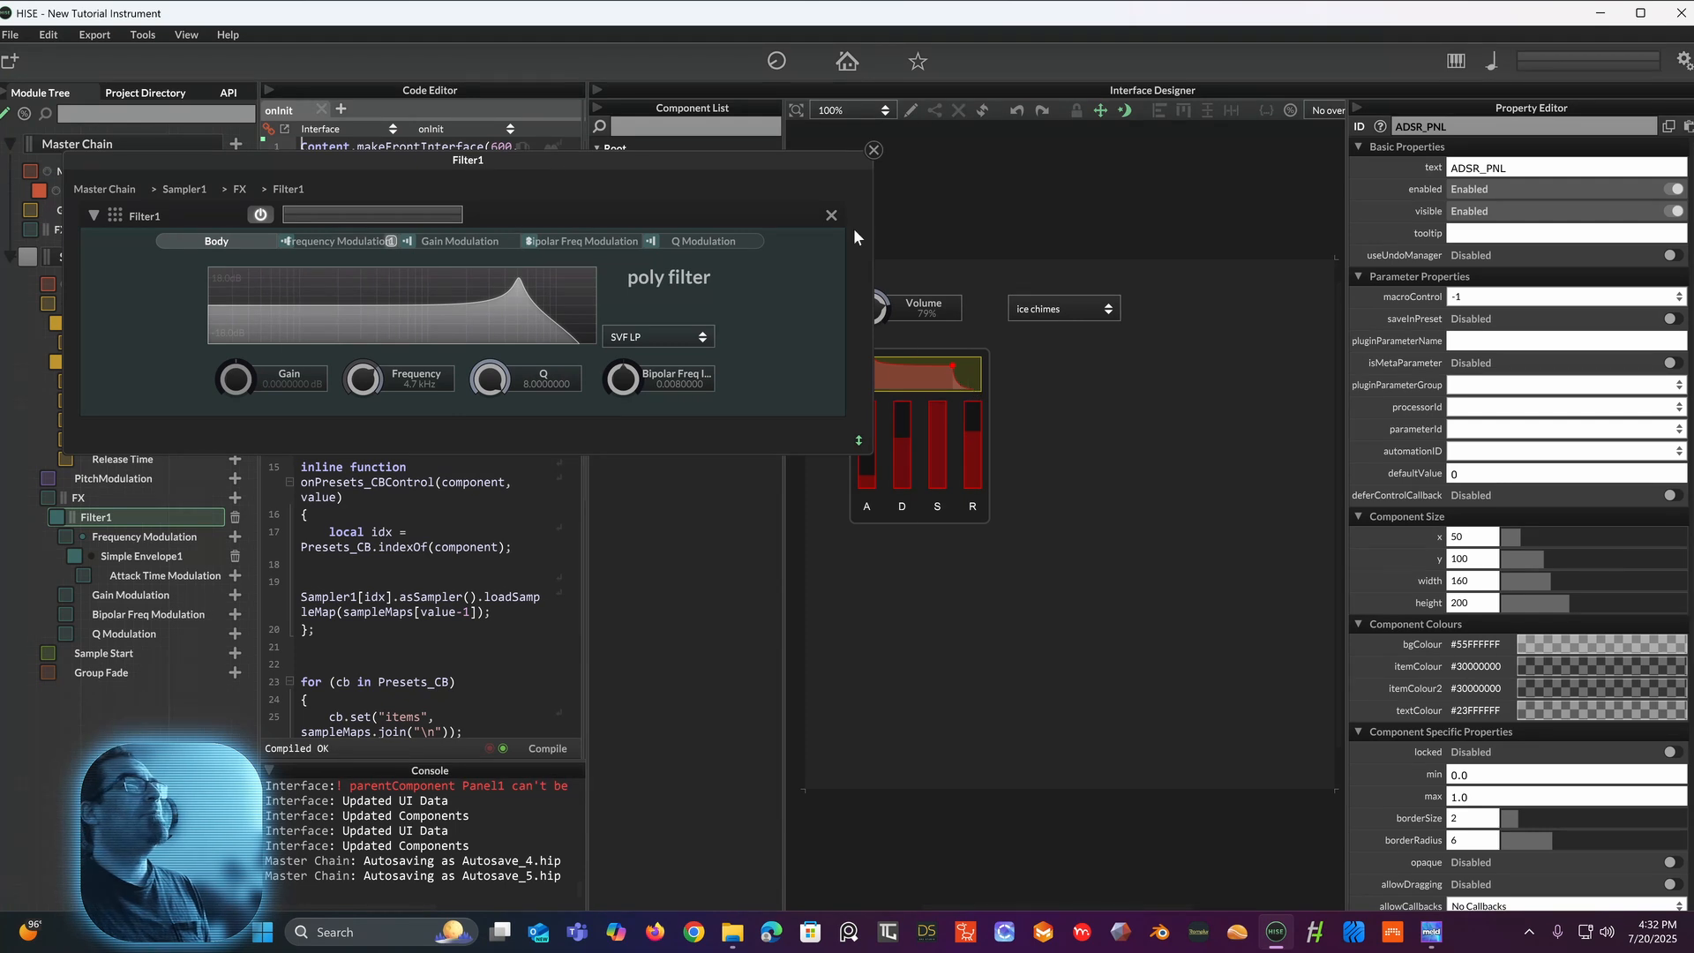
{"action": "left_click_drag", "start_coordinate": [778, 158], "coordinate": [916, 548]}
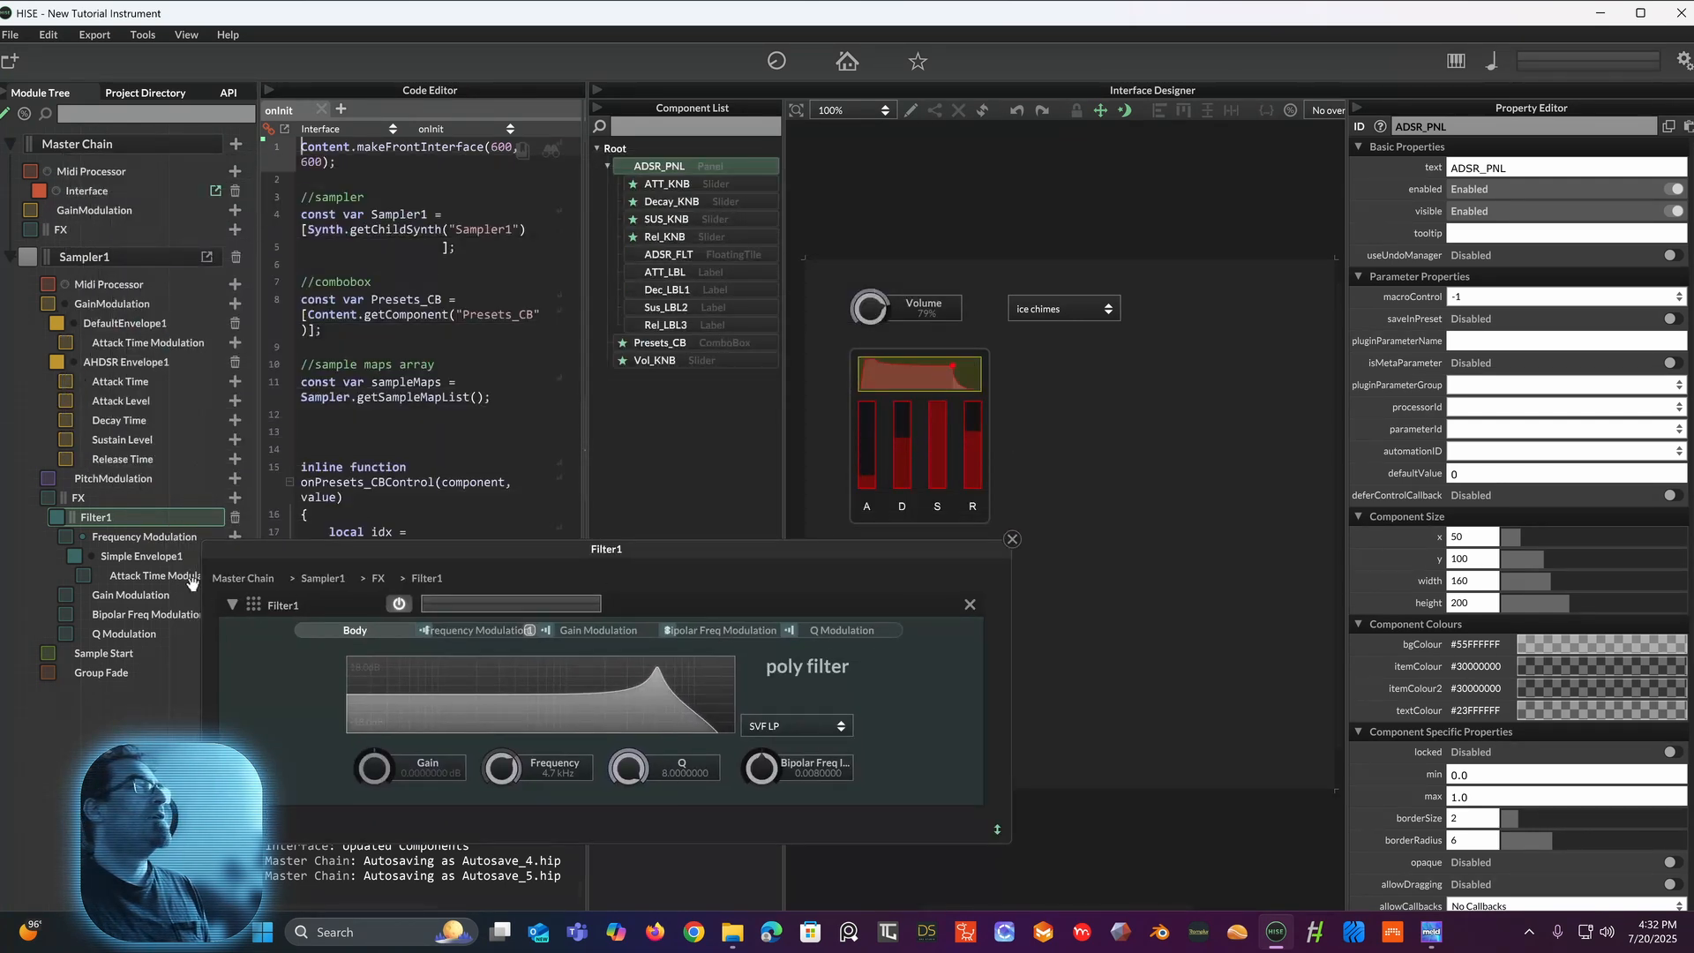
Step: Check the filter's Simple Envelope, lower Filter1's frequency to 20 Hz, and return to the envelope's settings
{"action": "left_click", "coordinate": [143, 556]}
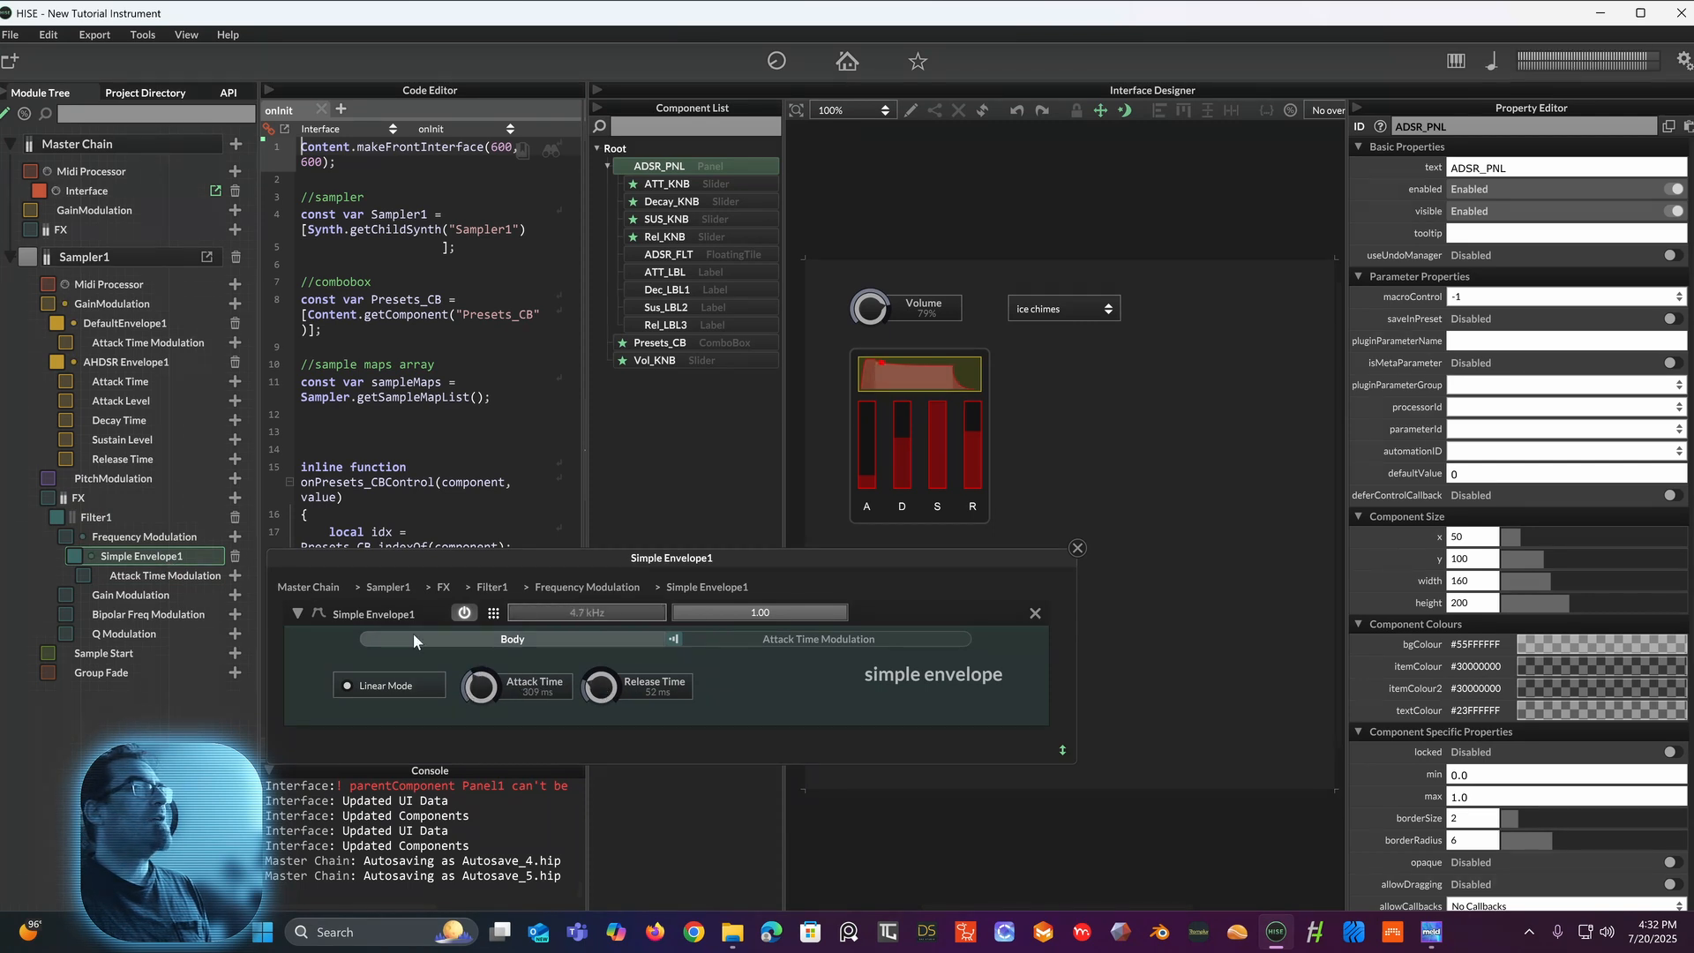
{"action": "left_click", "coordinate": [155, 517]}
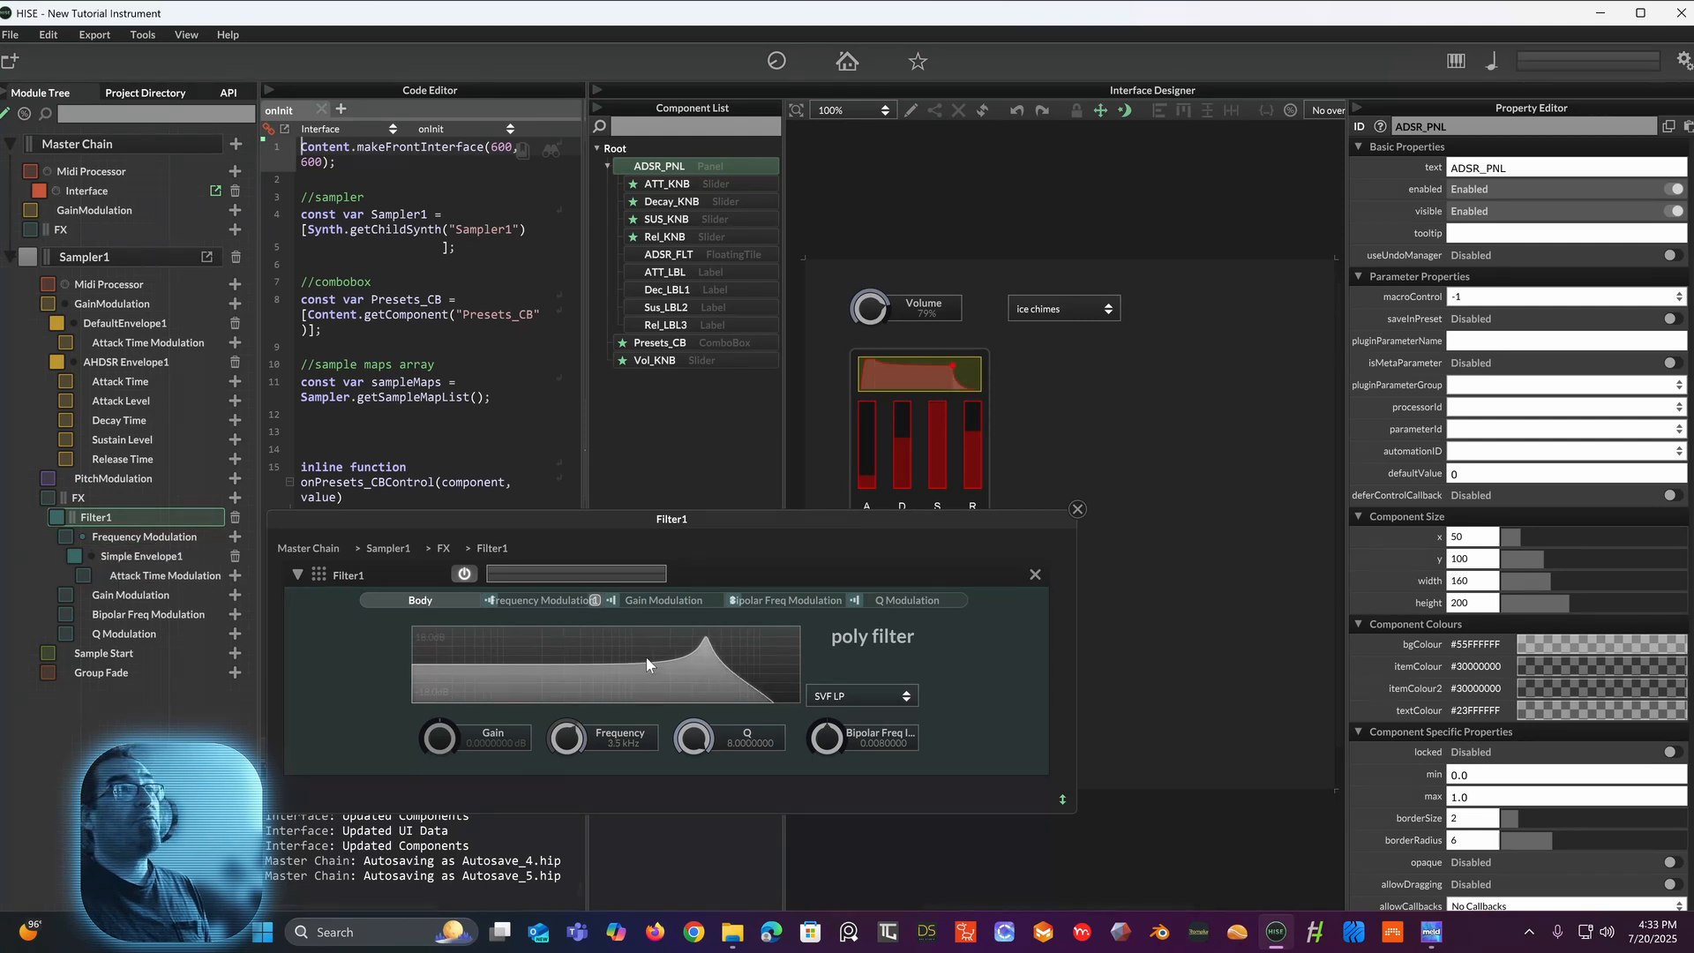
{"action": "left_click", "coordinate": [162, 557]}
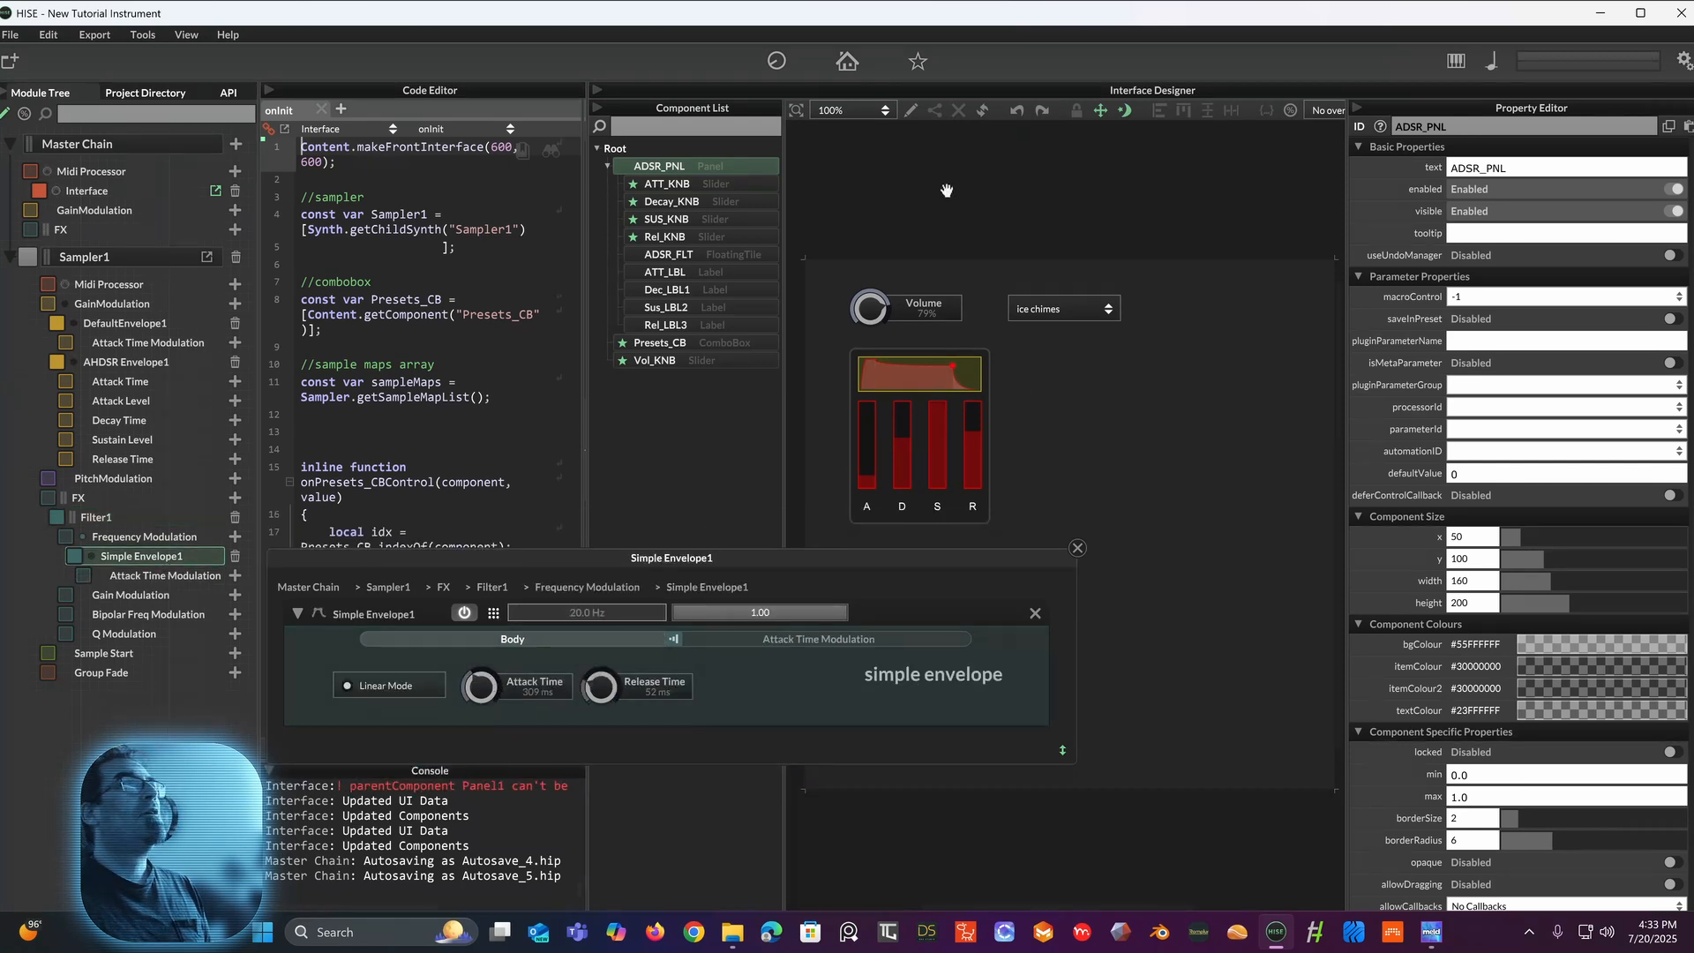
Step: Add a button to the interface at x 230, y 110, beneath the presets combobox, sized 80 by 30
{"action": "right_click", "coordinate": [1042, 357]}
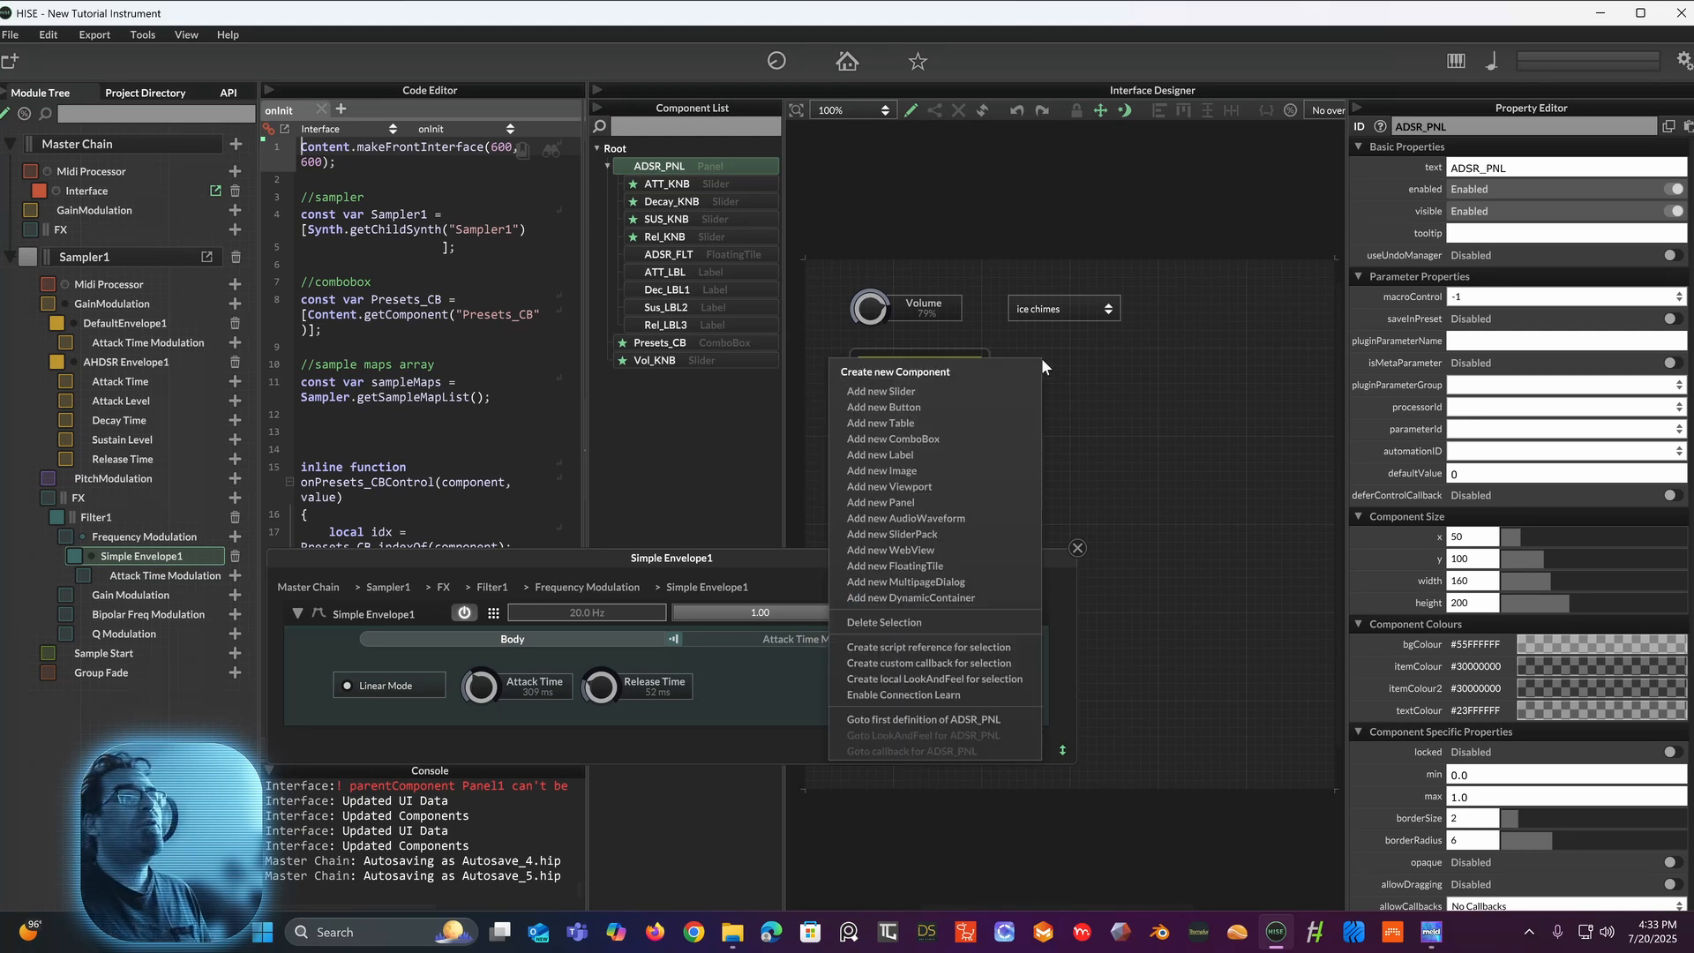
{"action": "left_click", "coordinate": [943, 406]}
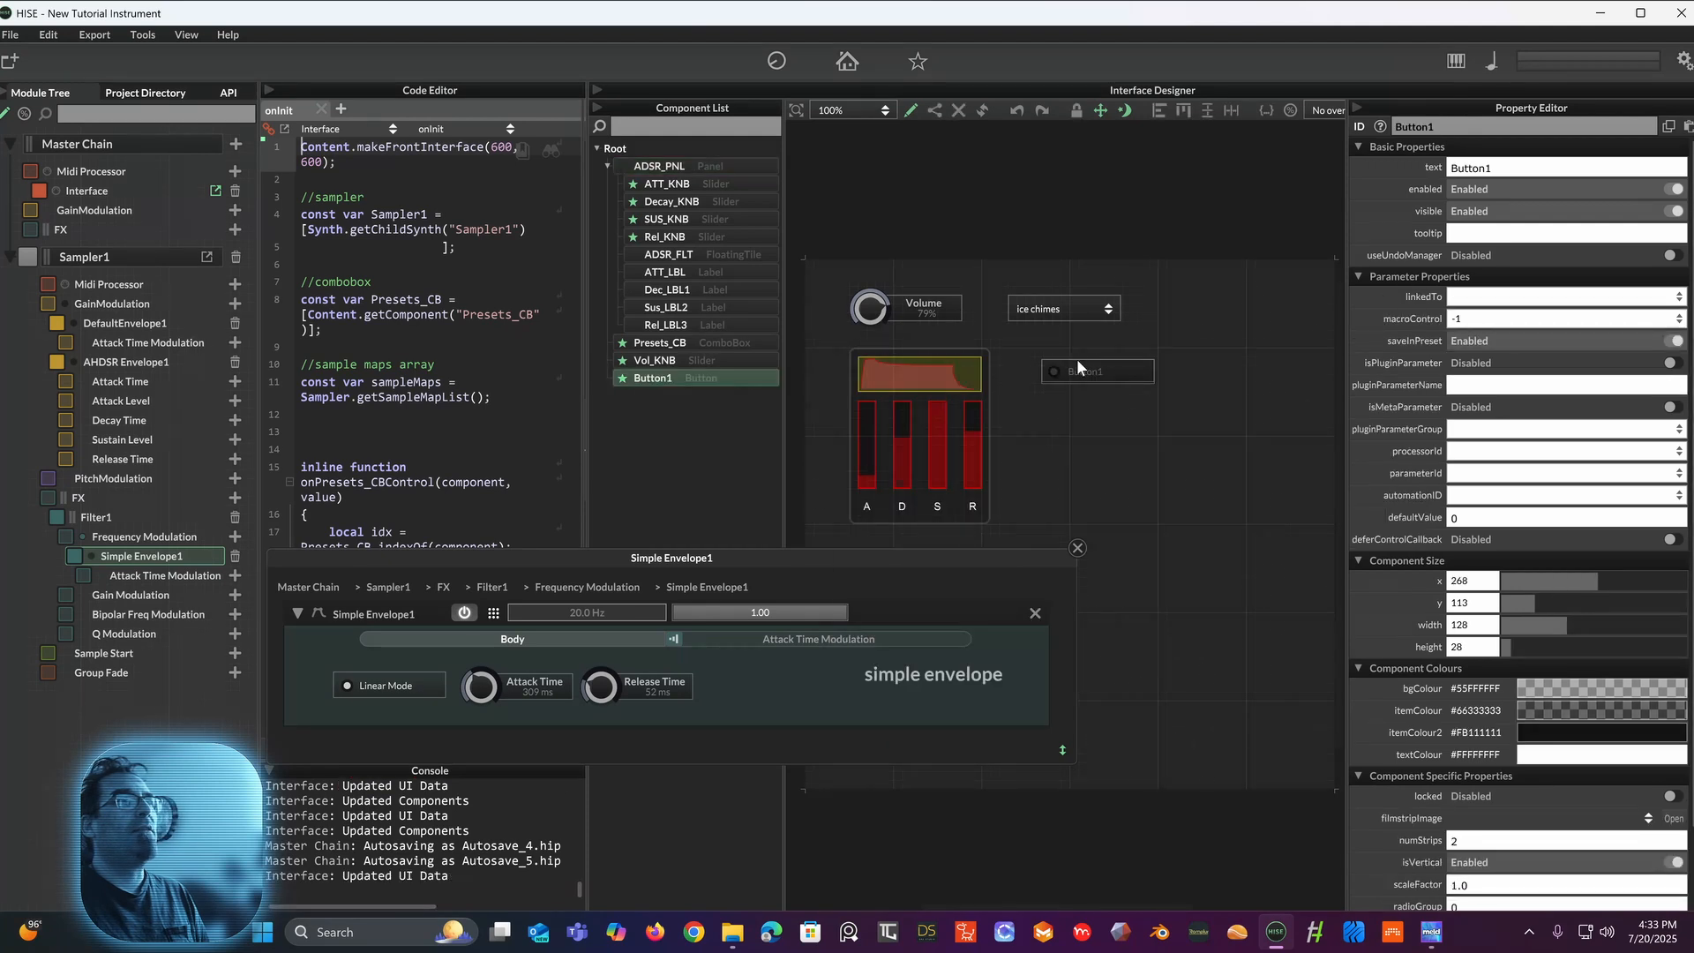
{"action": "mouse_move", "coordinate": [1077, 358]}
{"action": "left_mouse_down"}
{"action": "mouse_move", "coordinate": [1047, 373]}
{"action": "mouse_move", "coordinate": [1088, 374]}
{"action": "mouse_move", "coordinate": [1059, 372]}
{"action": "left_mouse_up"}
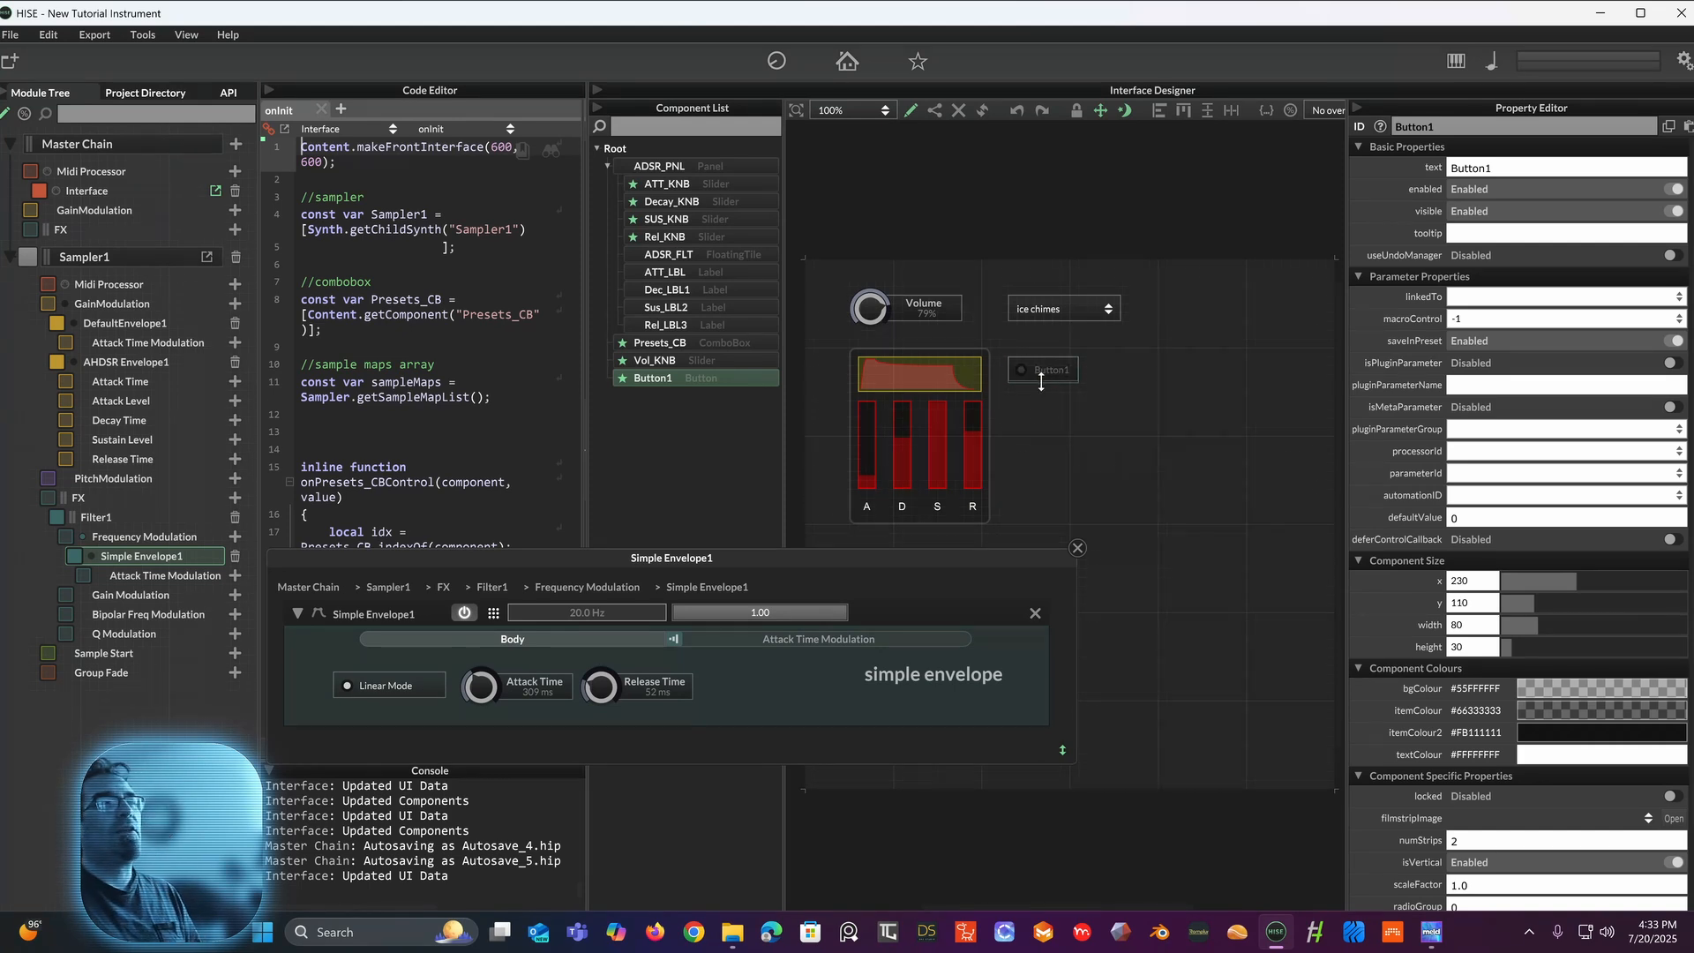
Step: Rename the new button's ID as Filter_BTN
{"action": "double_click", "coordinate": [1447, 126]}
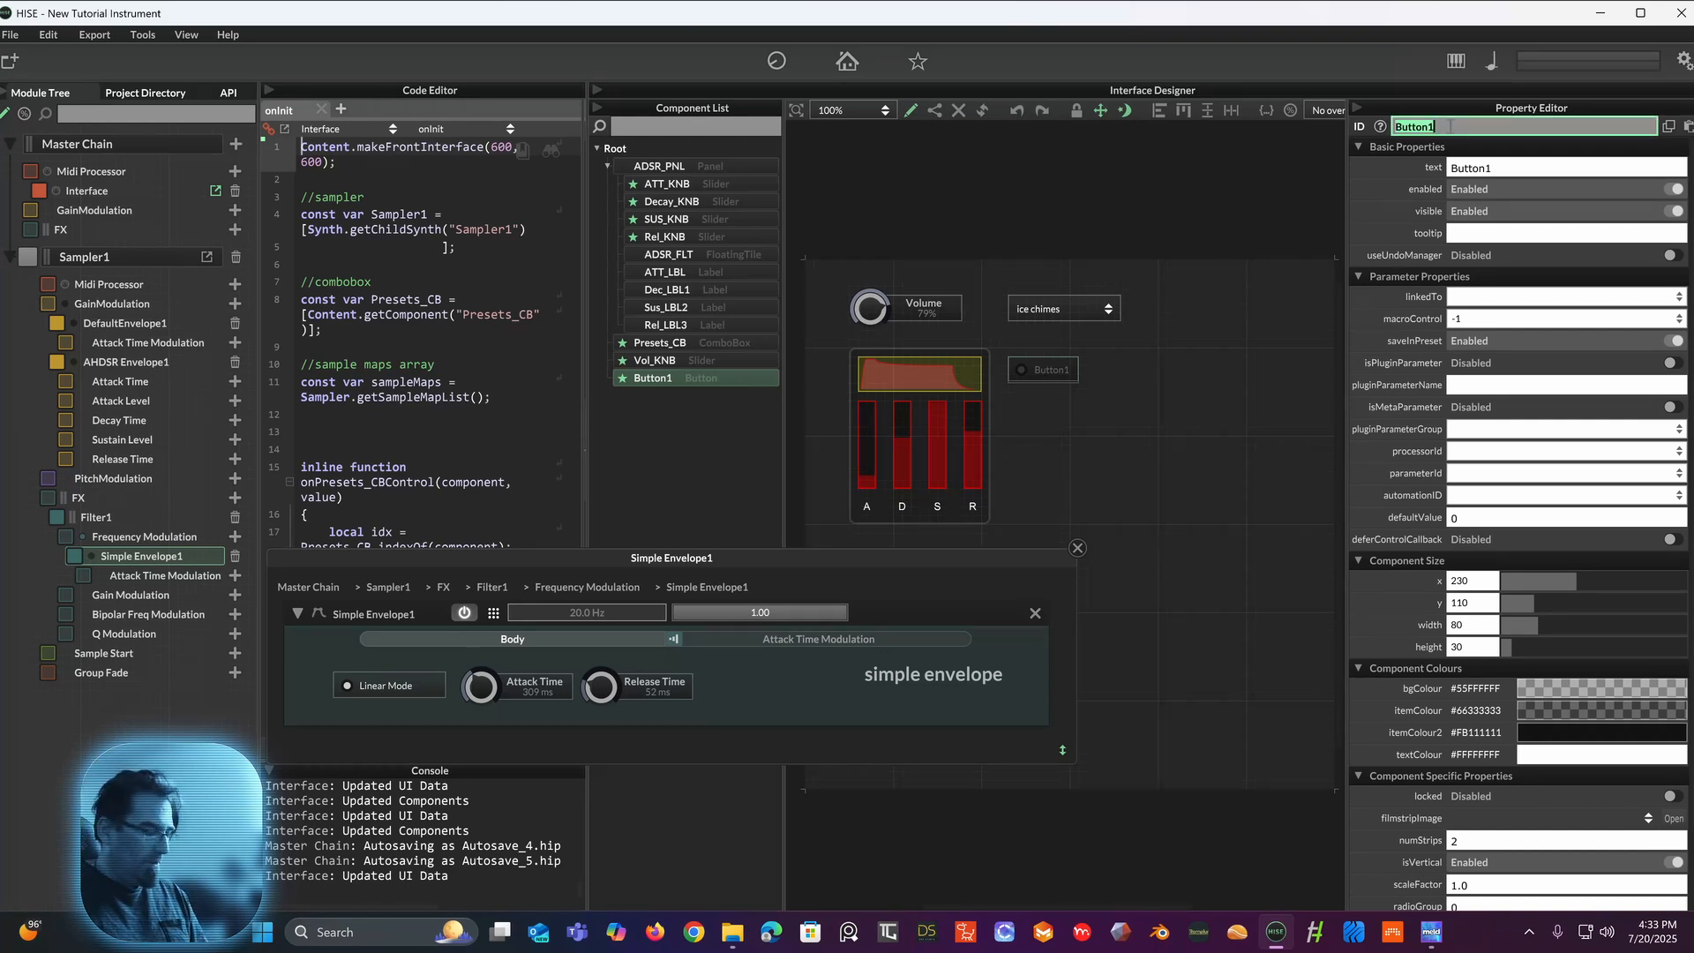
{"action": "type", "text": "Filter_"}
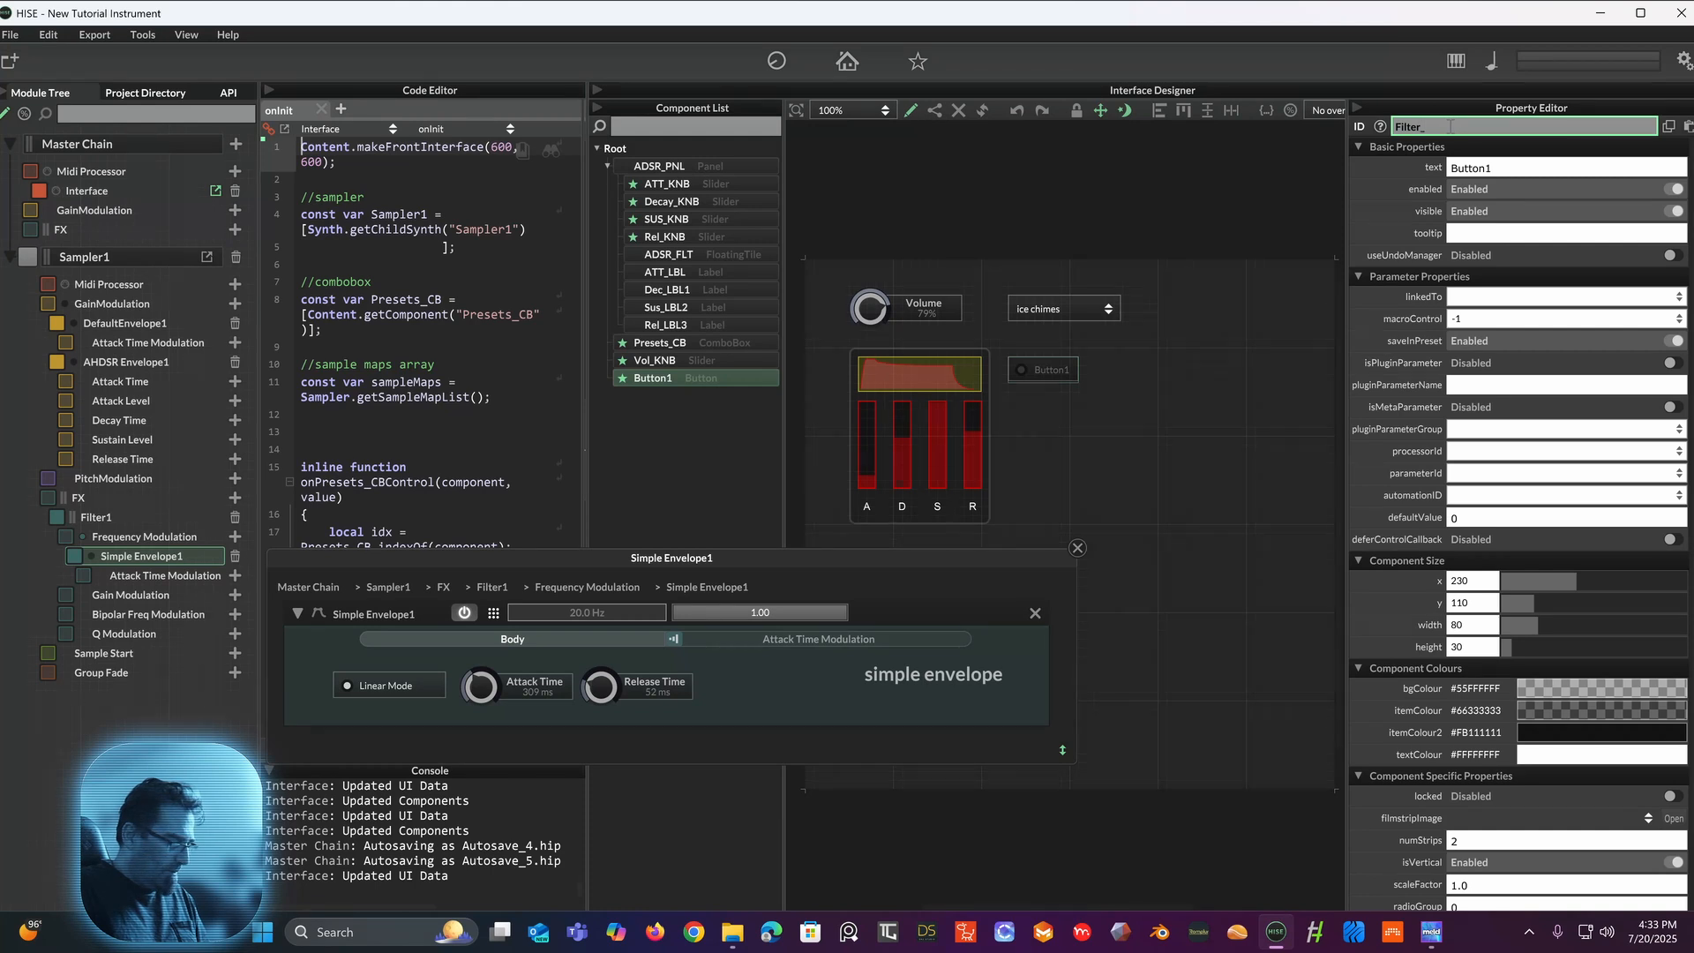
{"action": "type", "text": "BTN"}
{"action": "key", "text": "Return"}
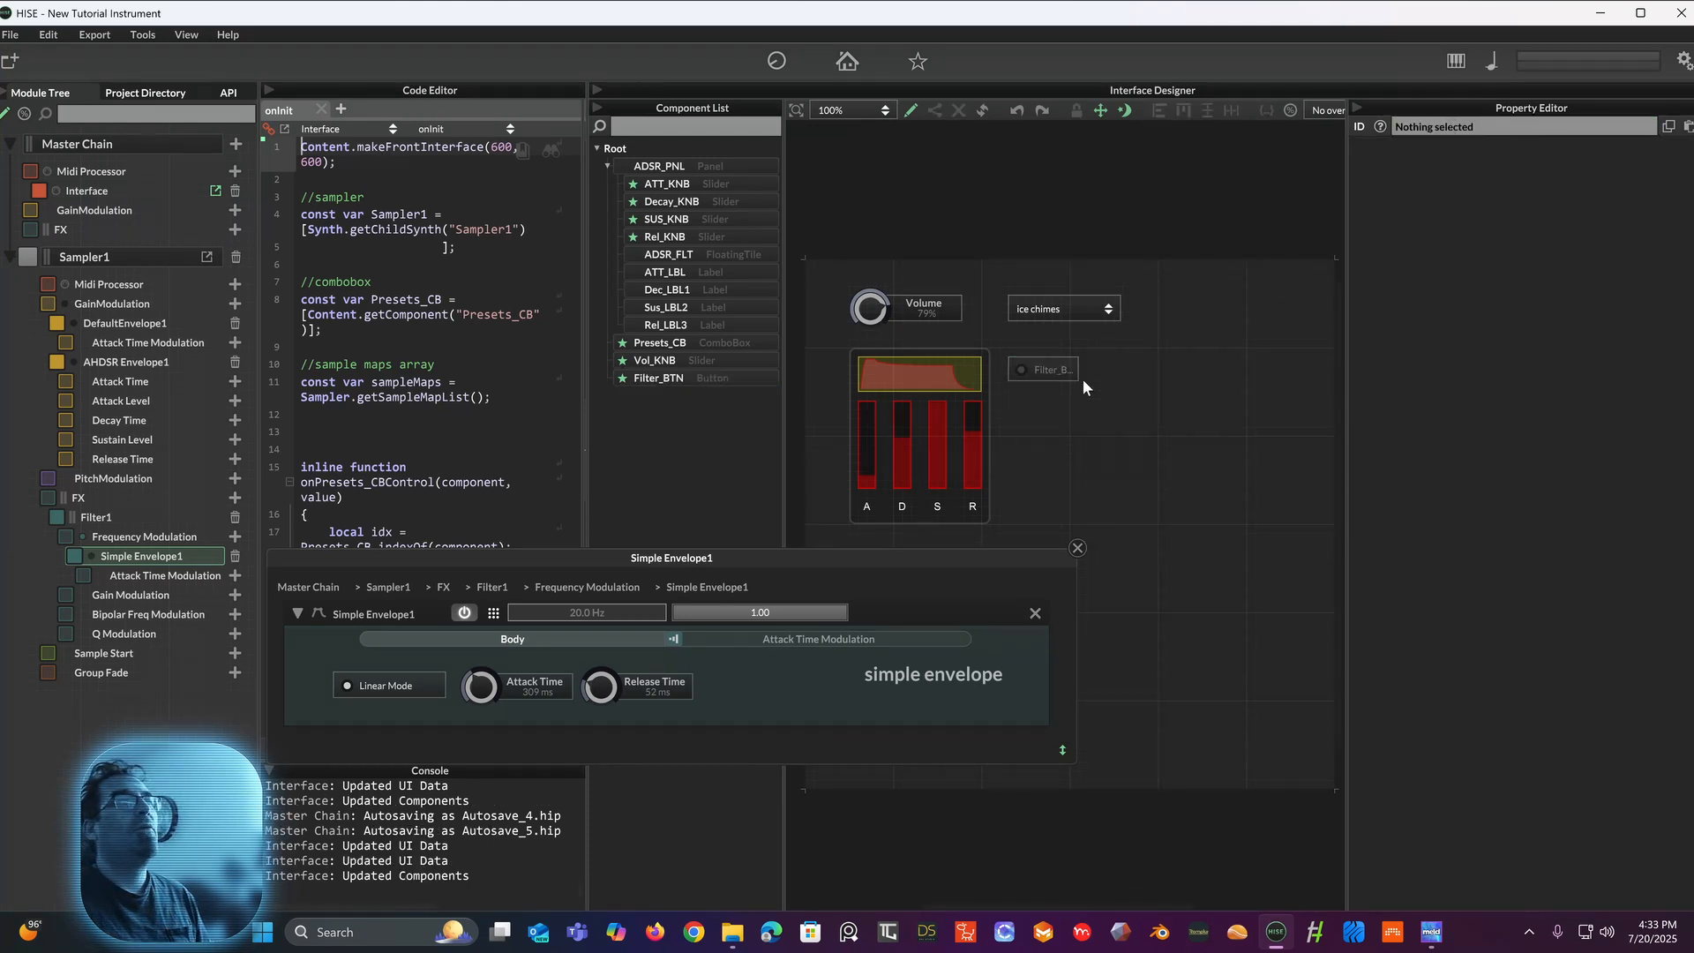
Step: Set the display text of the Filter_BTN button to "Filter"
{"action": "left_click", "coordinate": [1061, 364]}
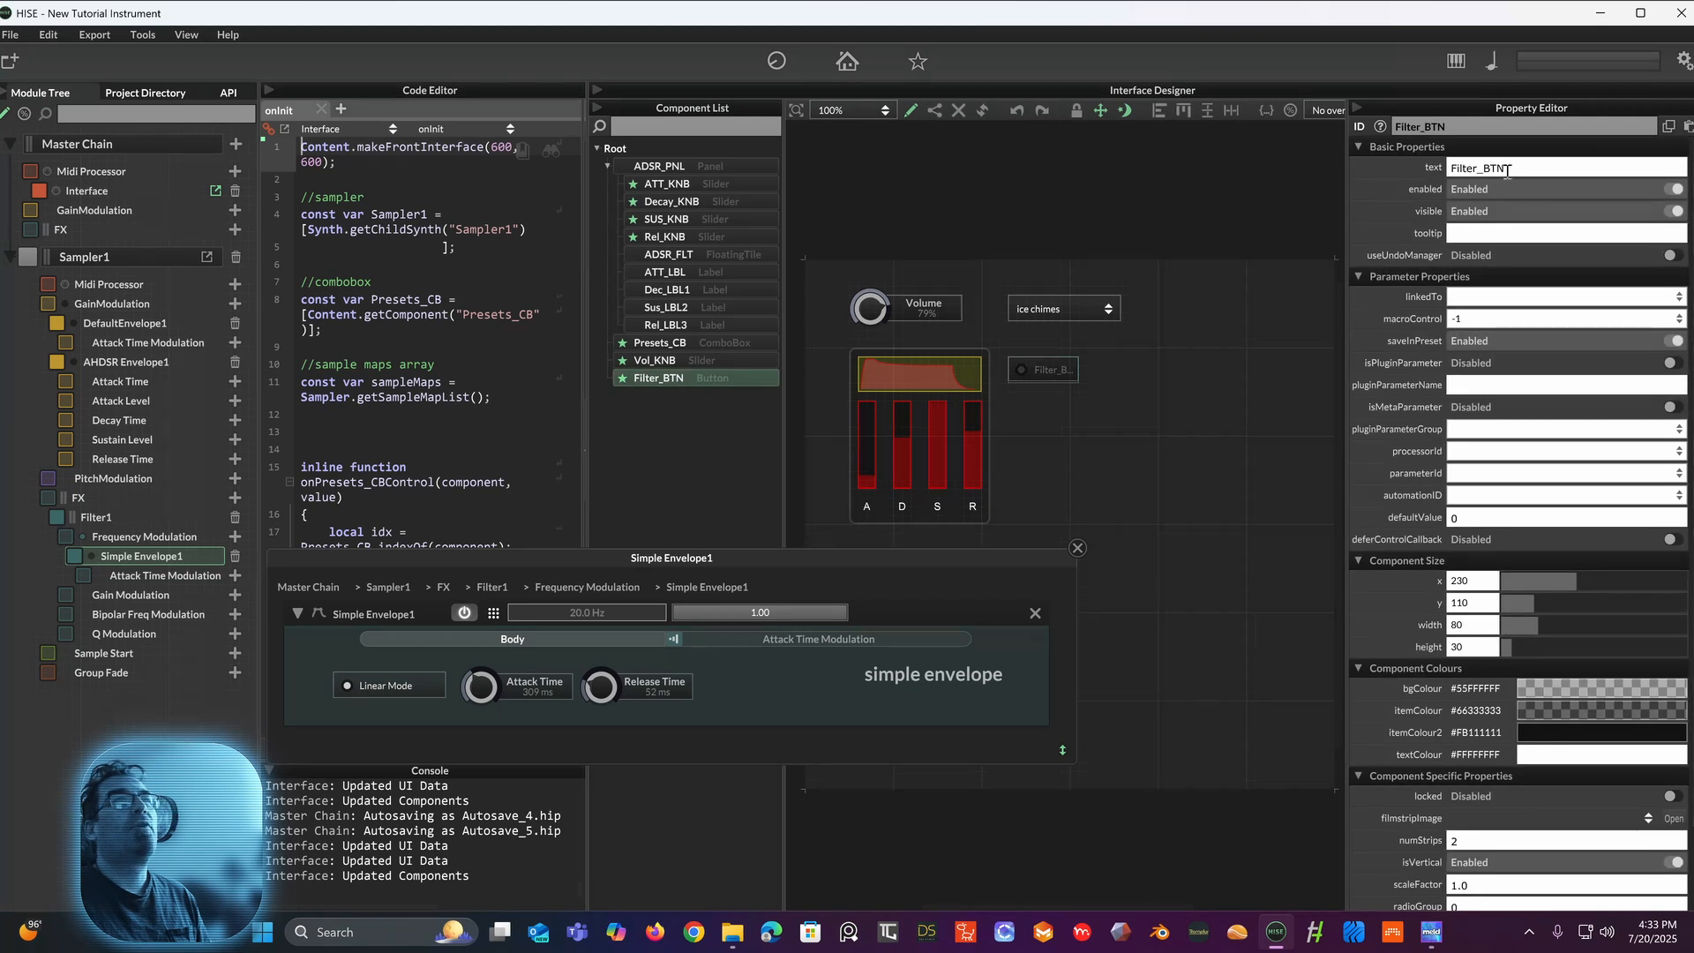
{"action": "left_click", "coordinate": [1478, 167]}
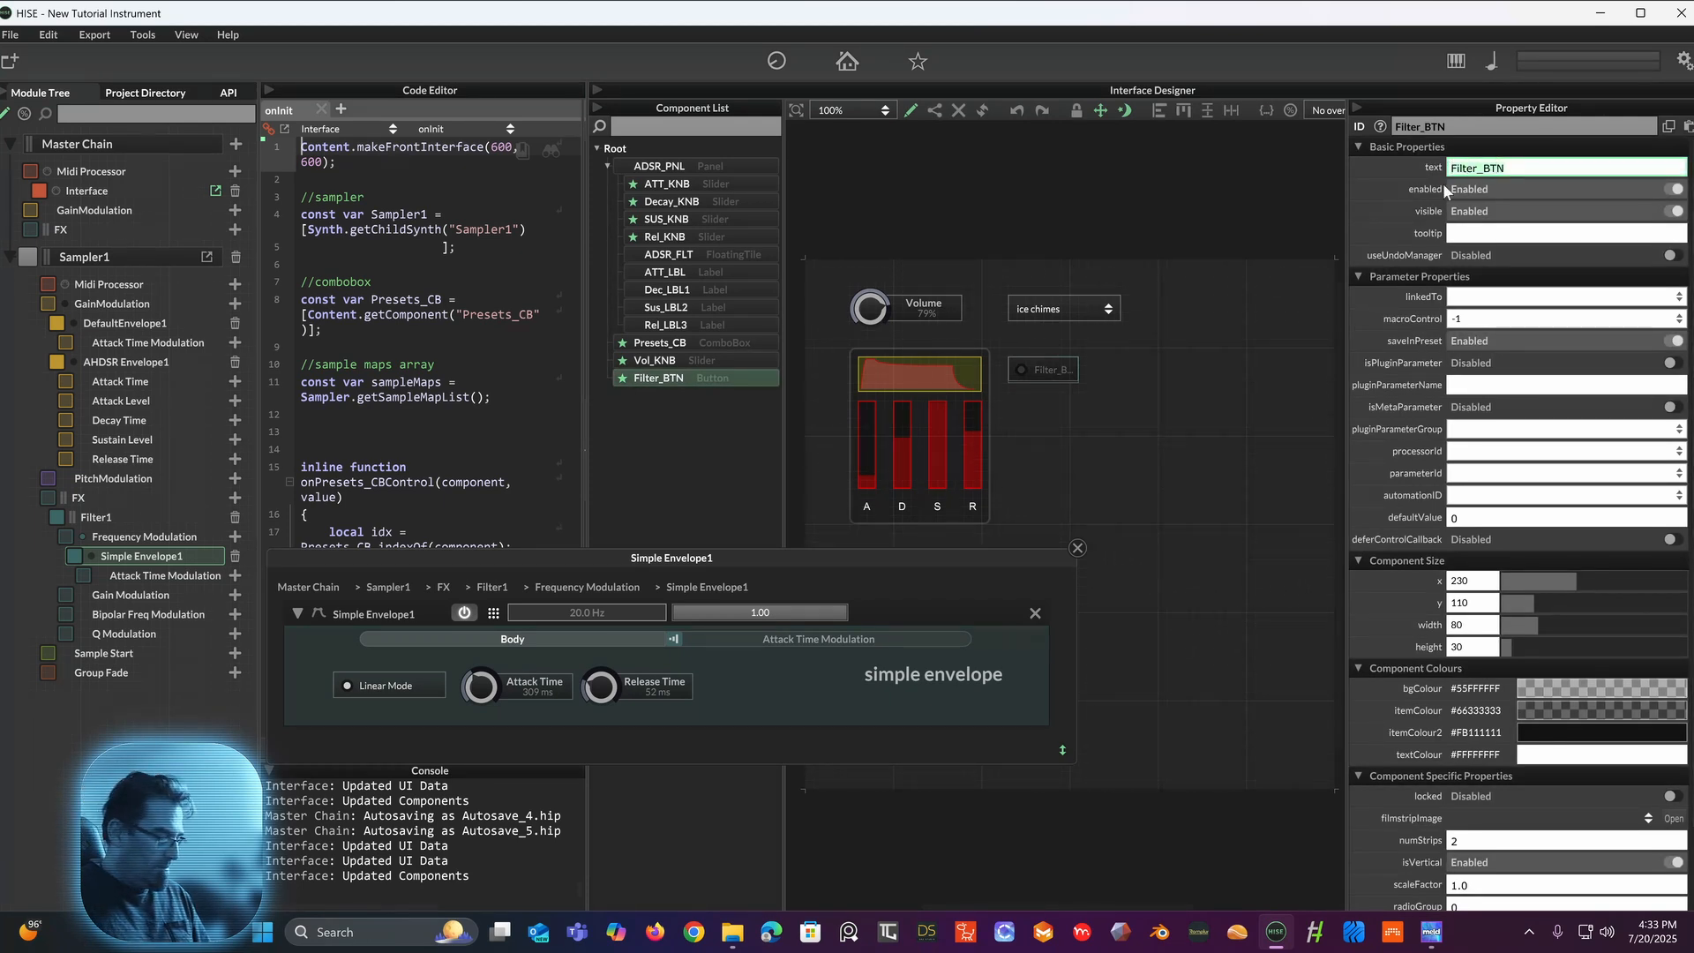
{"action": "key", "text": "ctrl+a"}
{"action": "type", "text": "F"}
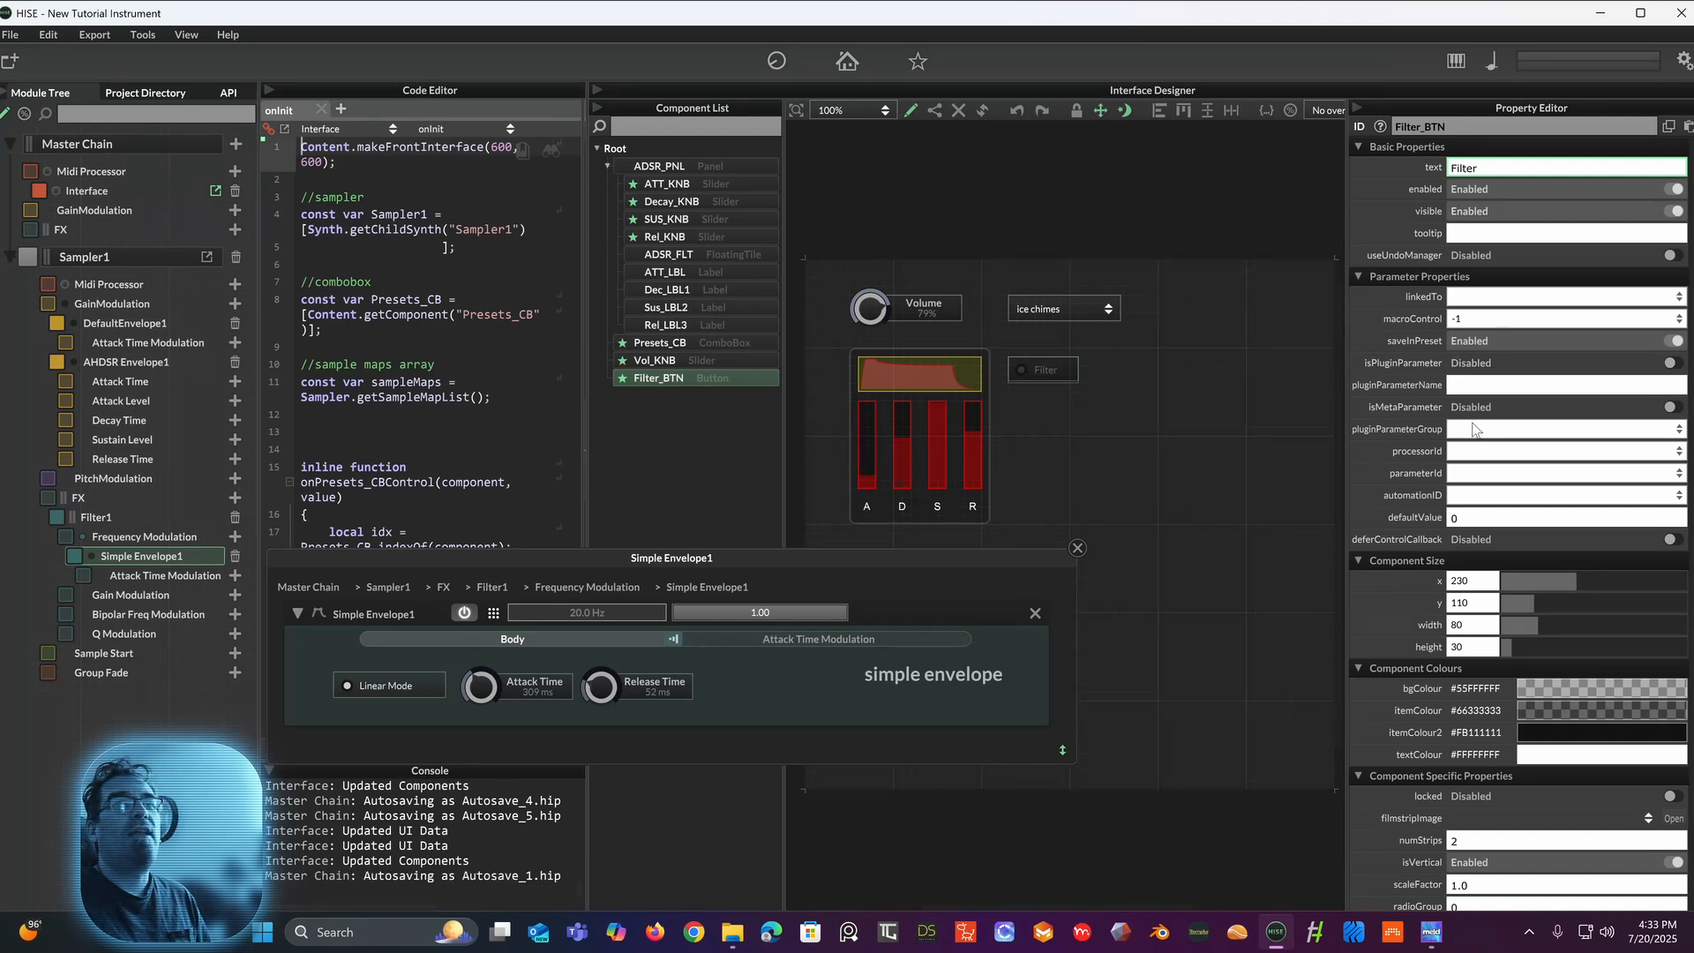
Step: Connect the Filter button to Filter1's Enabled parameter and narrow the button to a width of 70
{"action": "left_click", "coordinate": [1466, 453]}
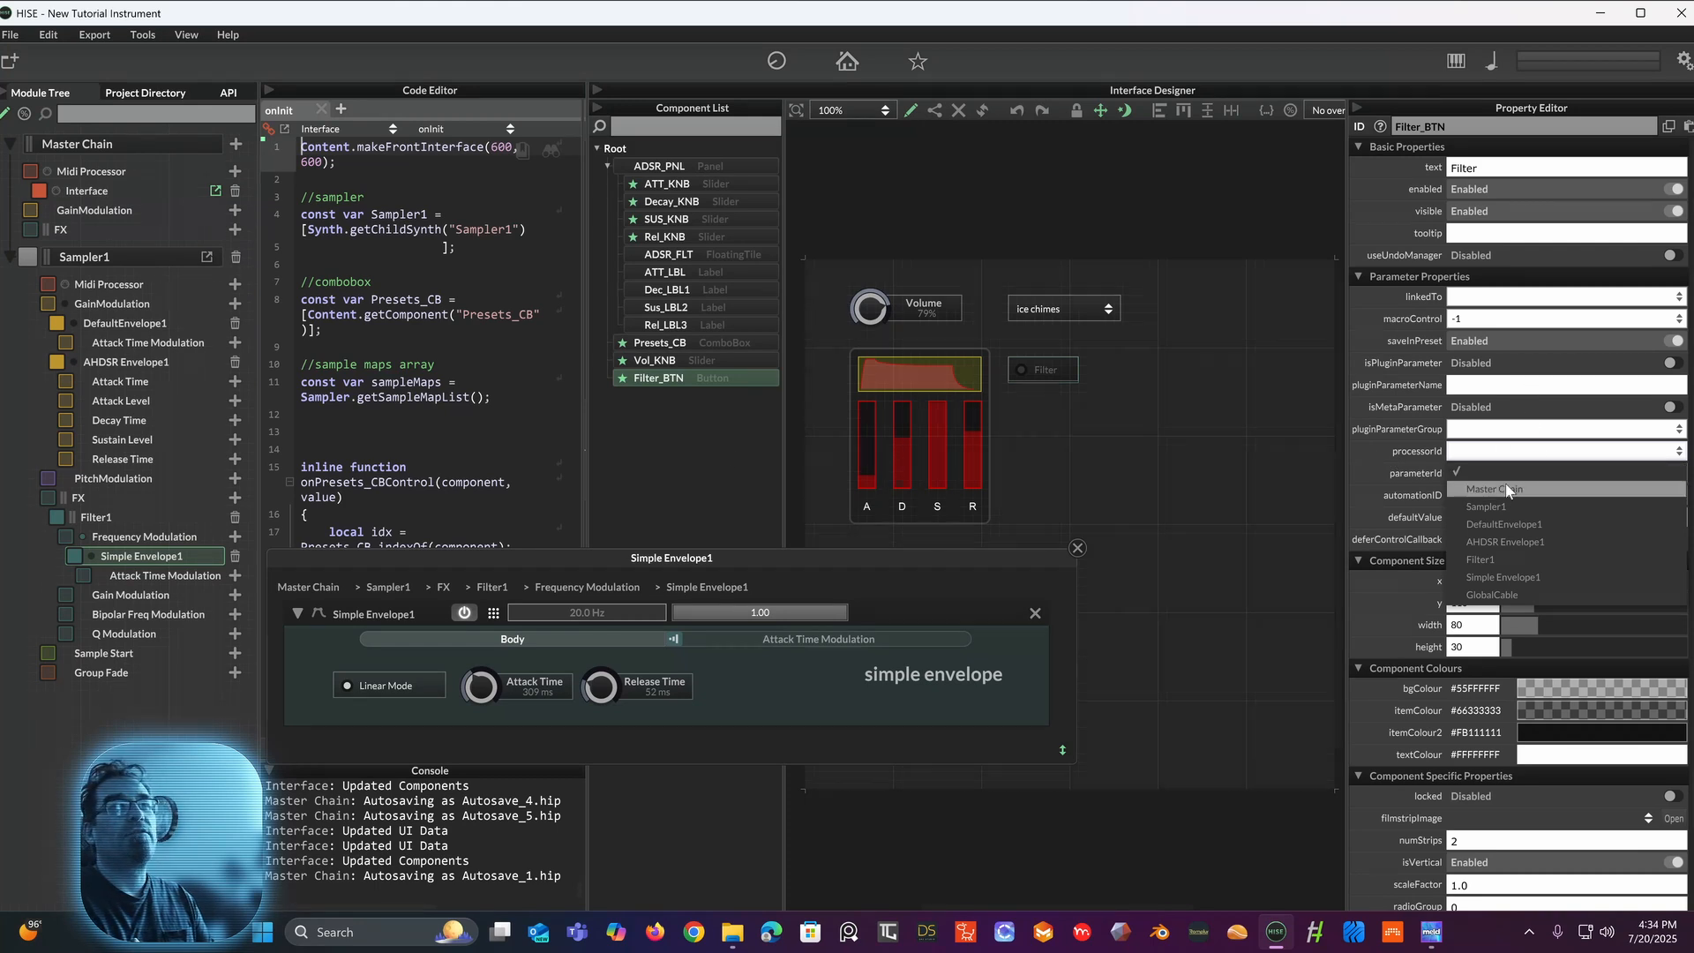
{"action": "left_click", "coordinate": [1500, 559]}
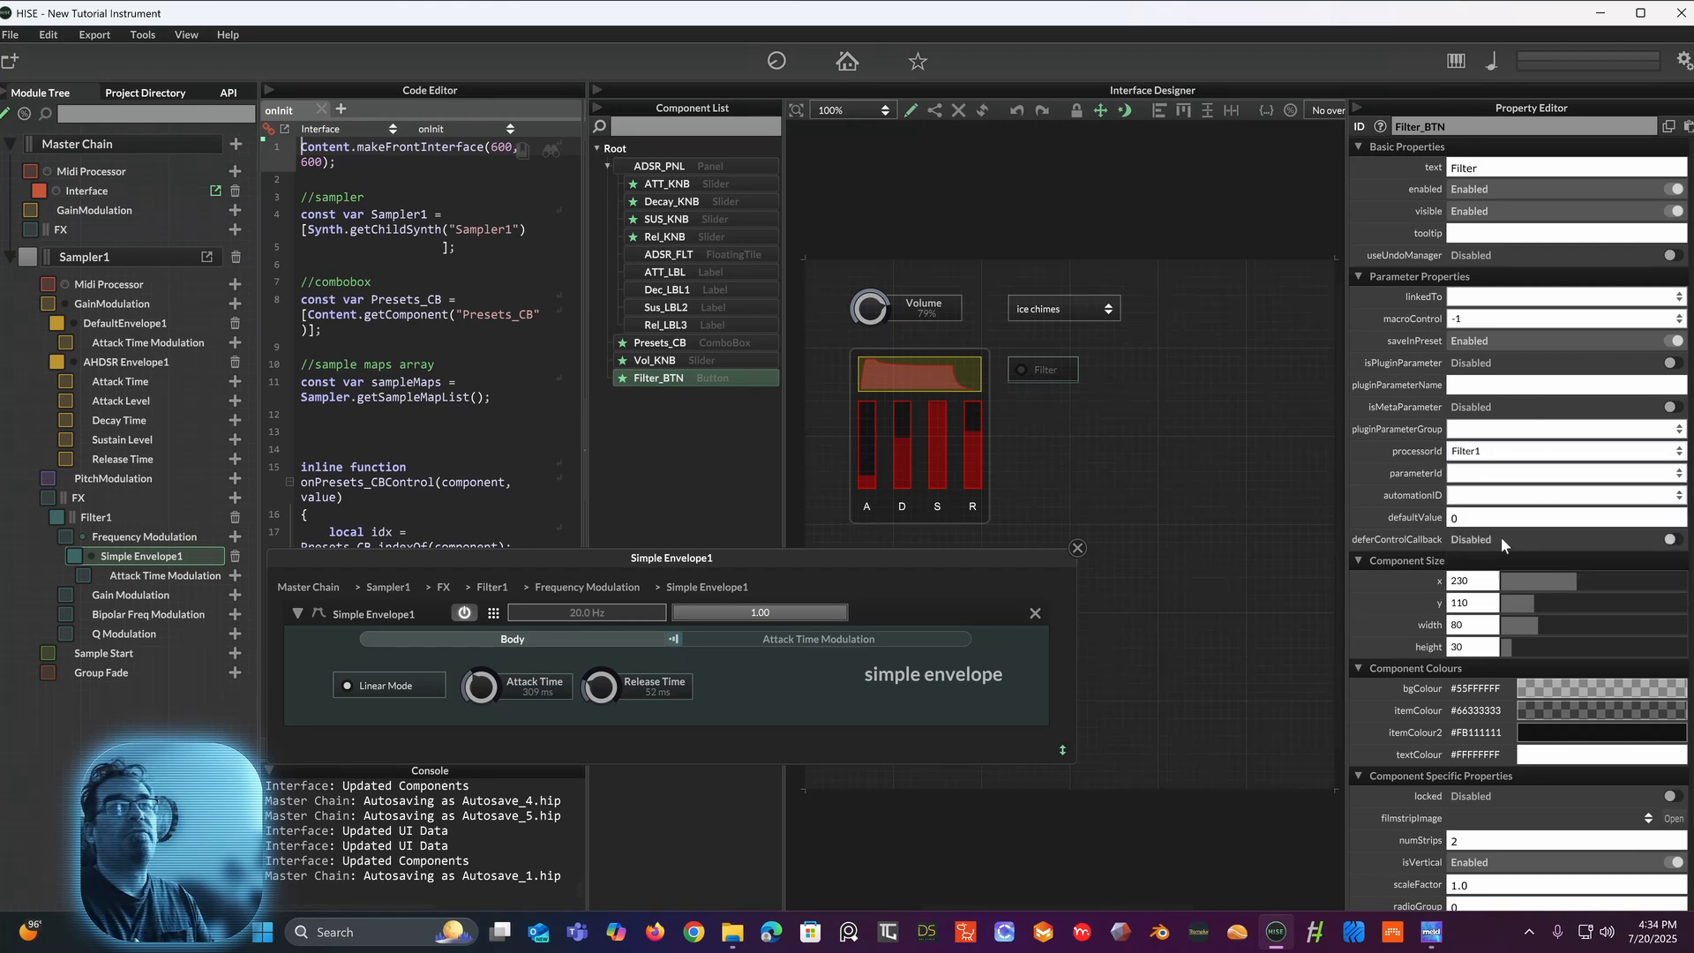
{"action": "left_click", "coordinate": [1486, 472]}
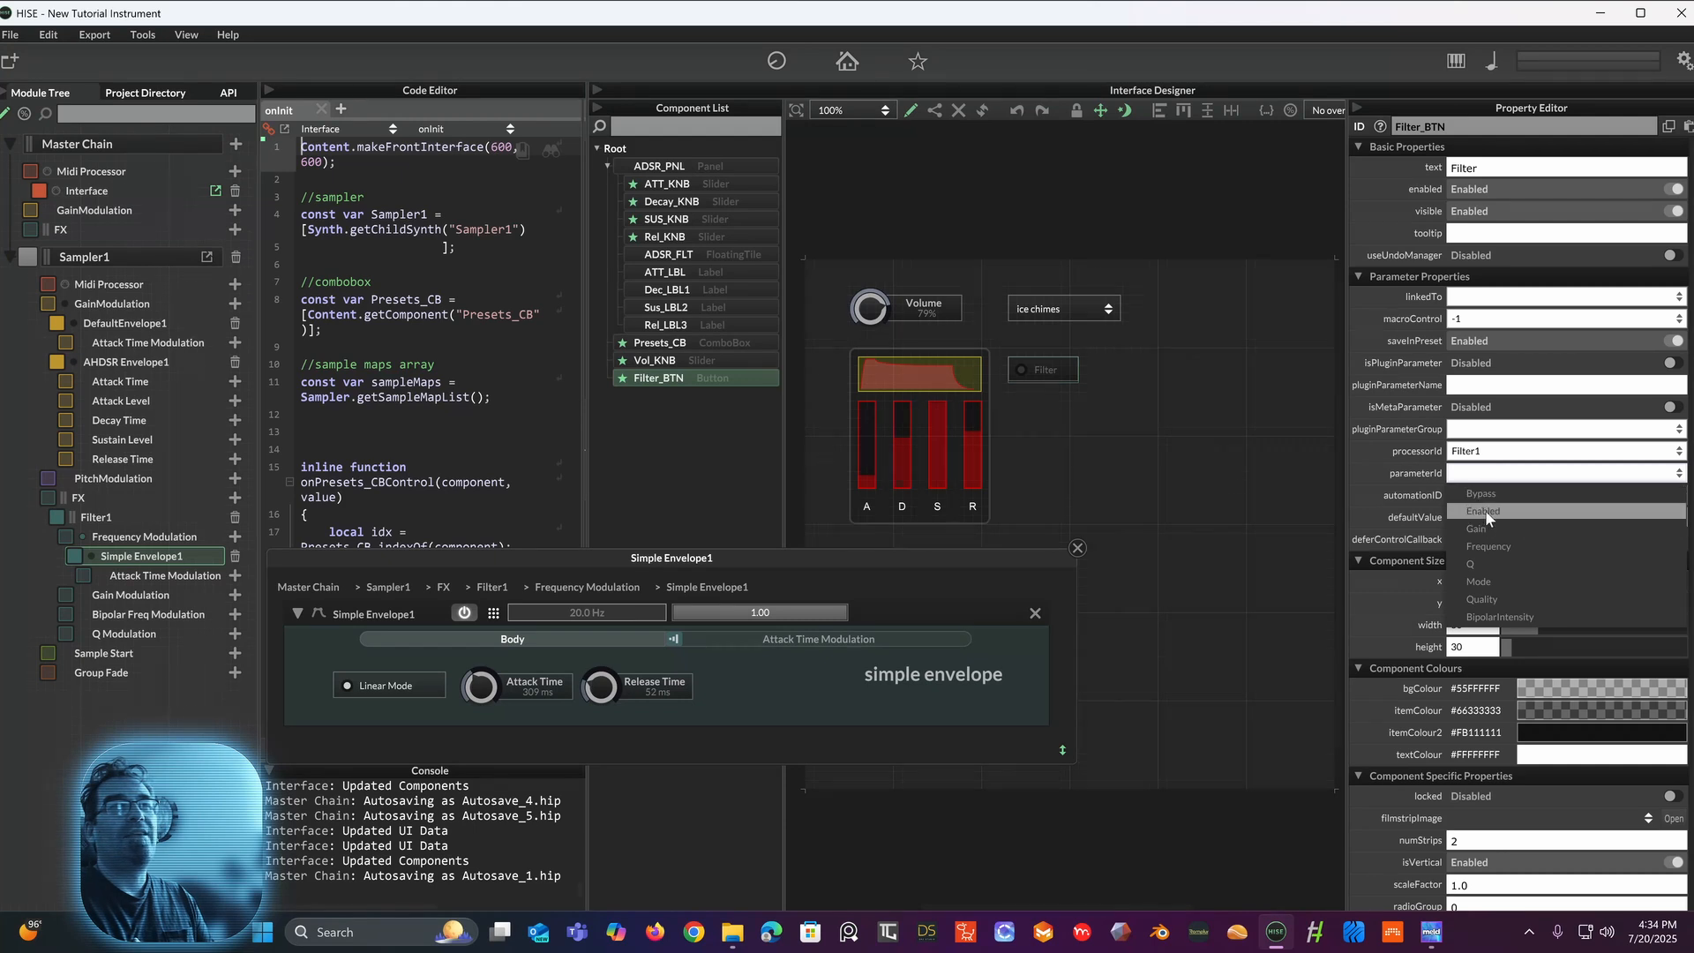
{"action": "left_click", "coordinate": [1485, 510]}
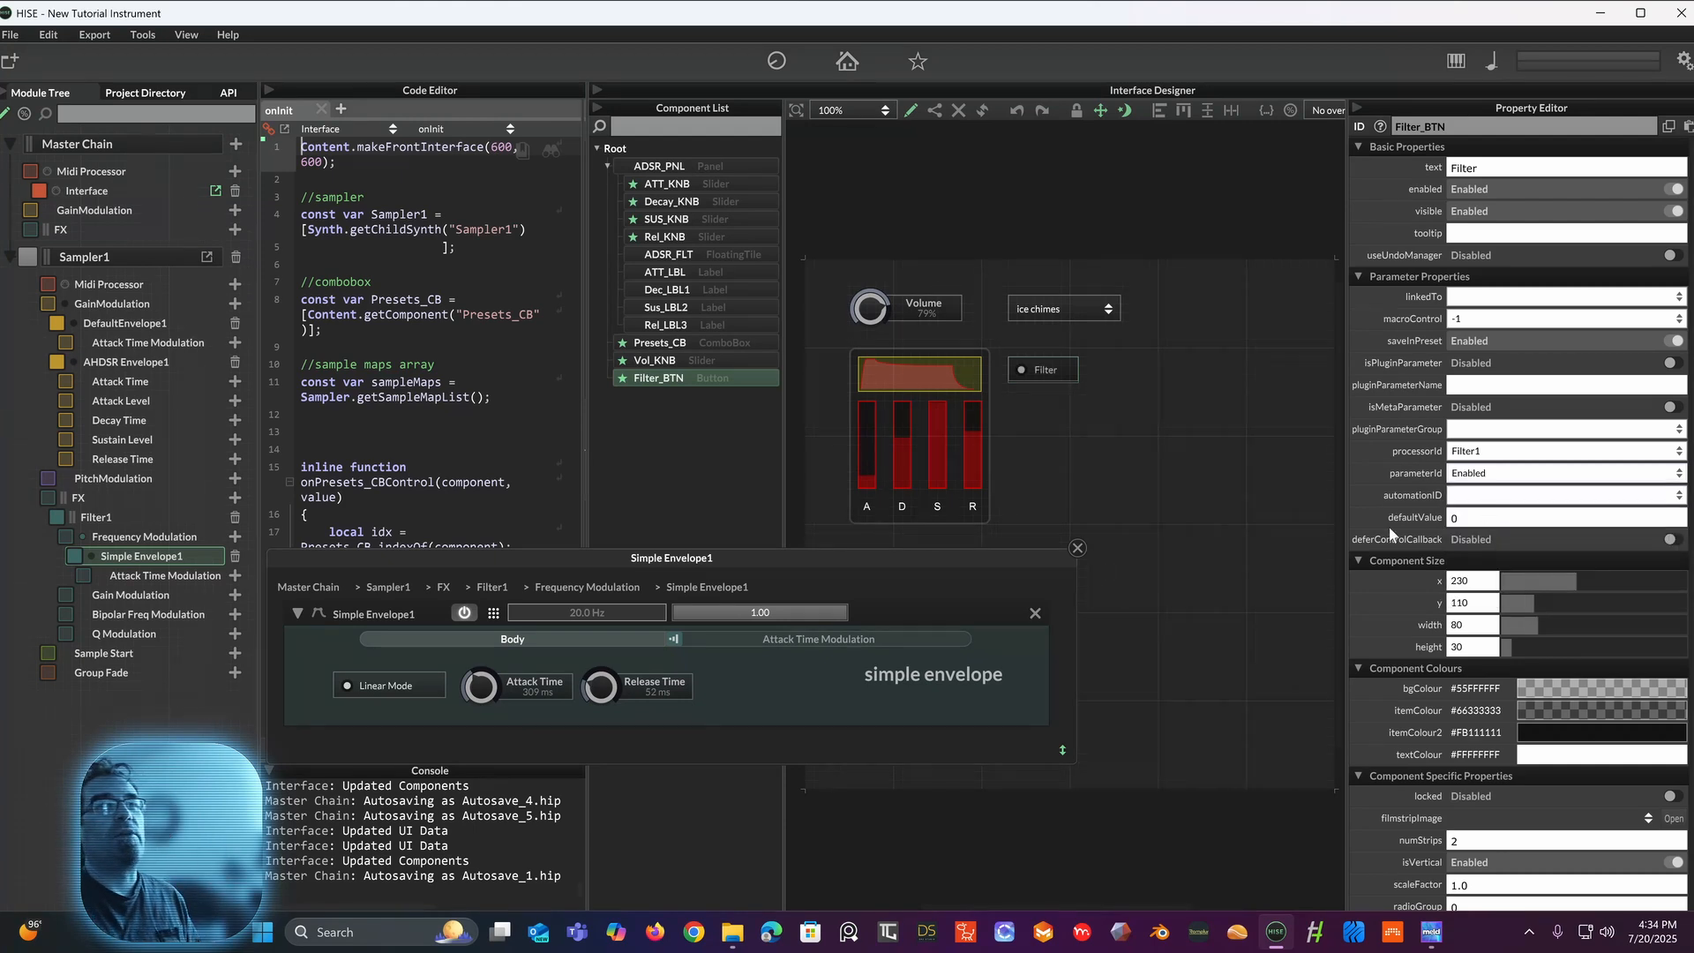
{"action": "scroll", "coordinate": [1427, 564], "scroll_direction": "down", "scroll_amount": 3}
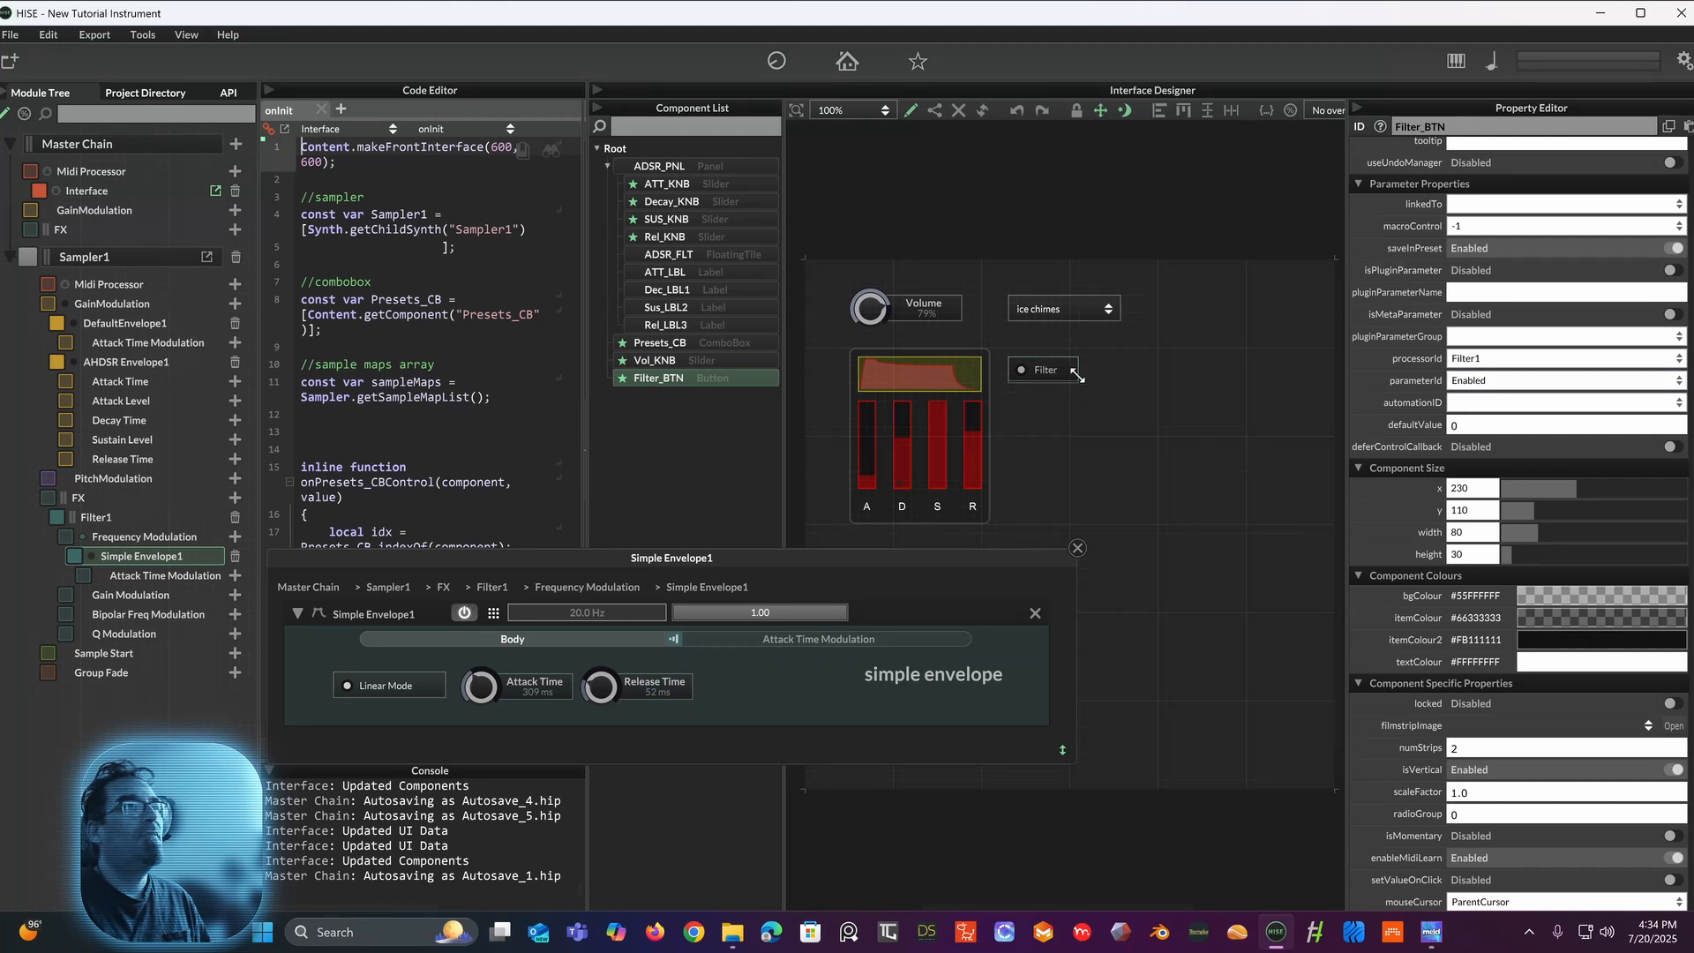
{"action": "left_click_drag", "start_coordinate": [1077, 371], "coordinate": [1071, 375]}
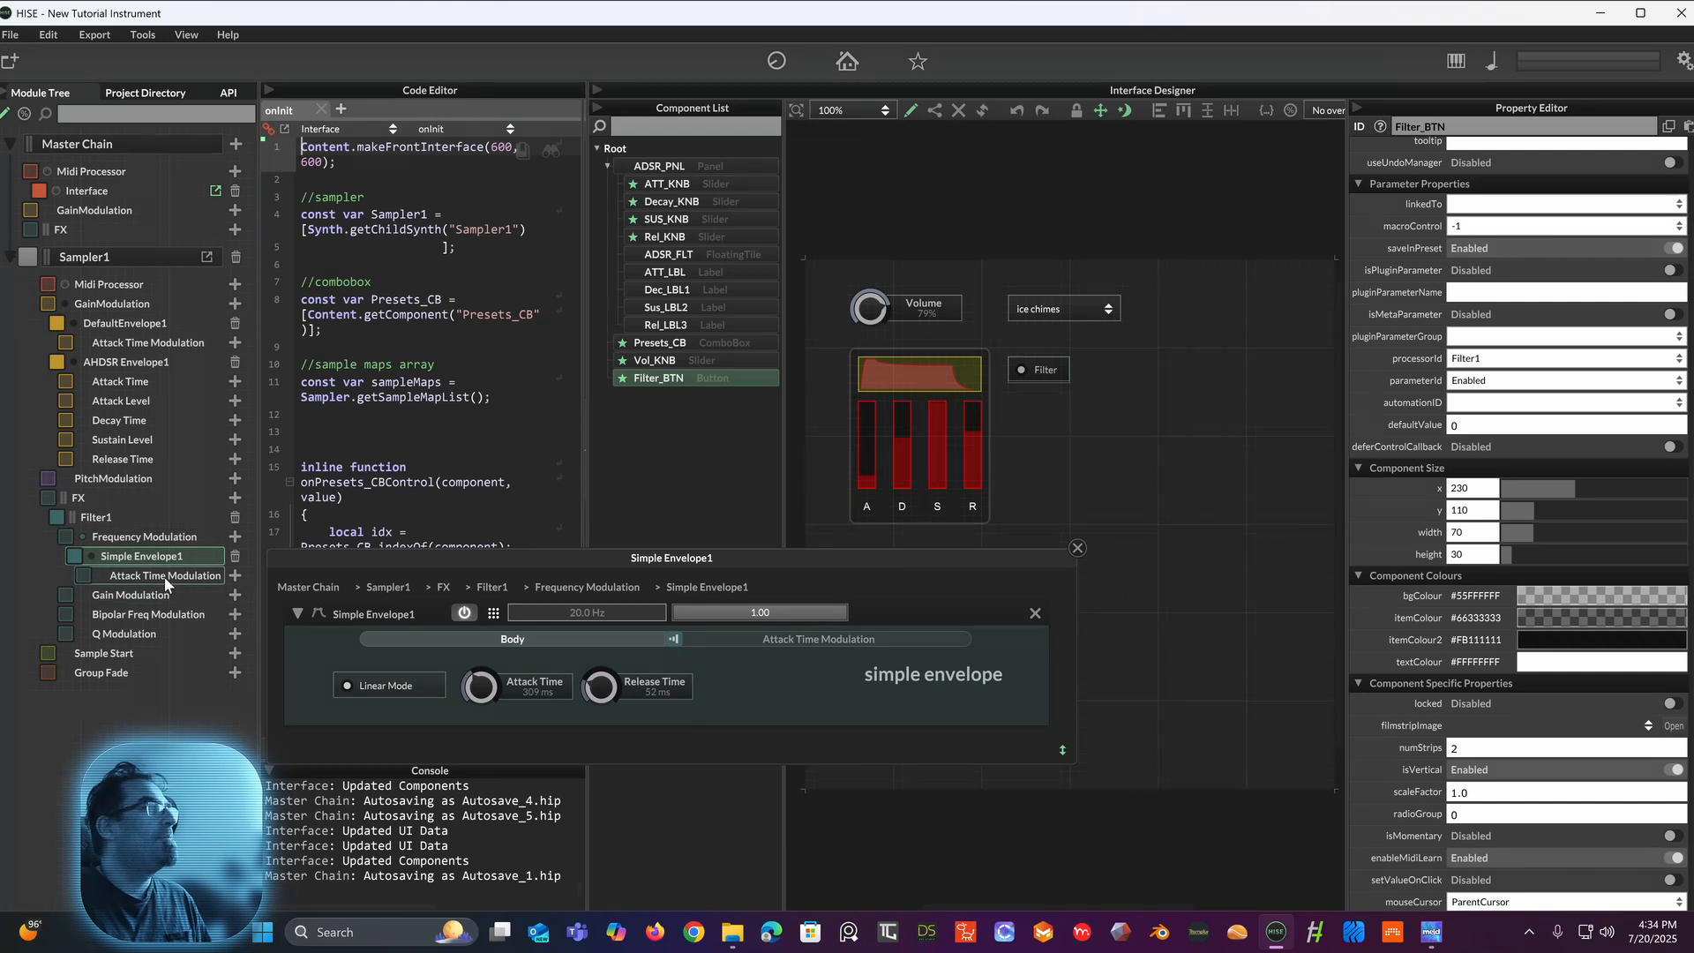
Step: Open Filter1's editor and add a knob directly below the Filter button at x 230, y 150, sized 70 by 40
{"action": "left_click", "coordinate": [133, 516]}
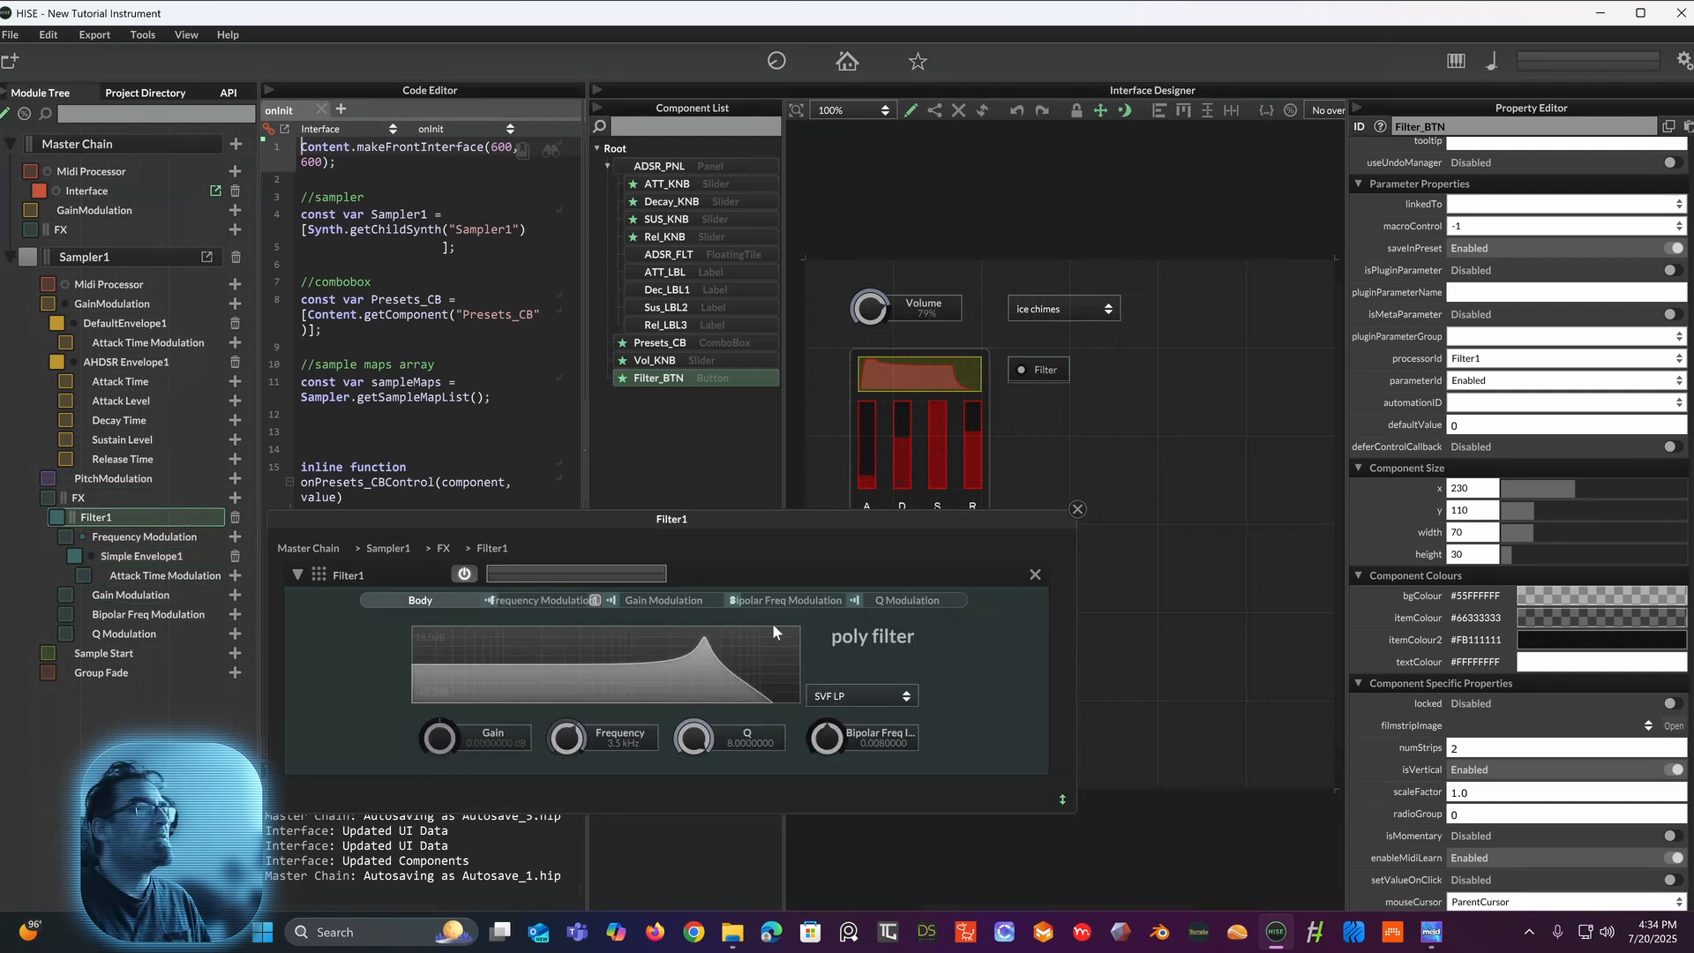
{"action": "right_click", "coordinate": [1029, 401]}
{"action": "left_click", "coordinate": [965, 440]}
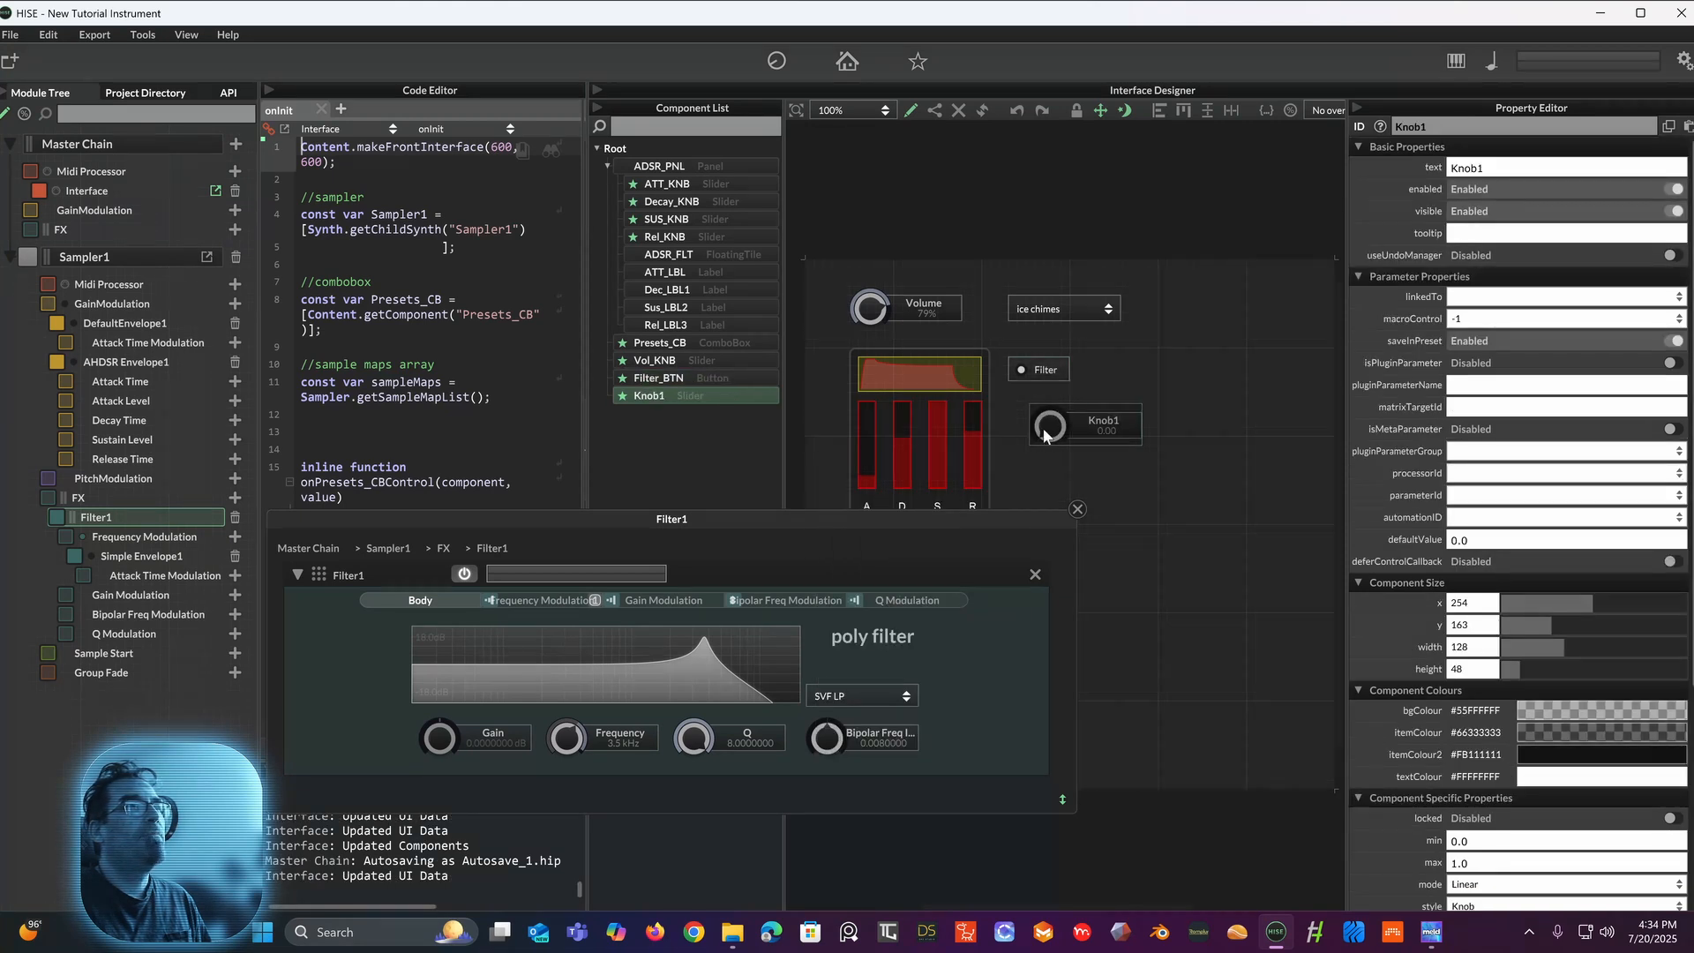
{"action": "mouse_move", "coordinate": [1047, 429]}
{"action": "left_mouse_down"}
{"action": "mouse_move", "coordinate": [1029, 420]}
{"action": "mouse_move", "coordinate": [1109, 427]}
{"action": "mouse_move", "coordinate": [1068, 428]}
{"action": "left_mouse_up"}
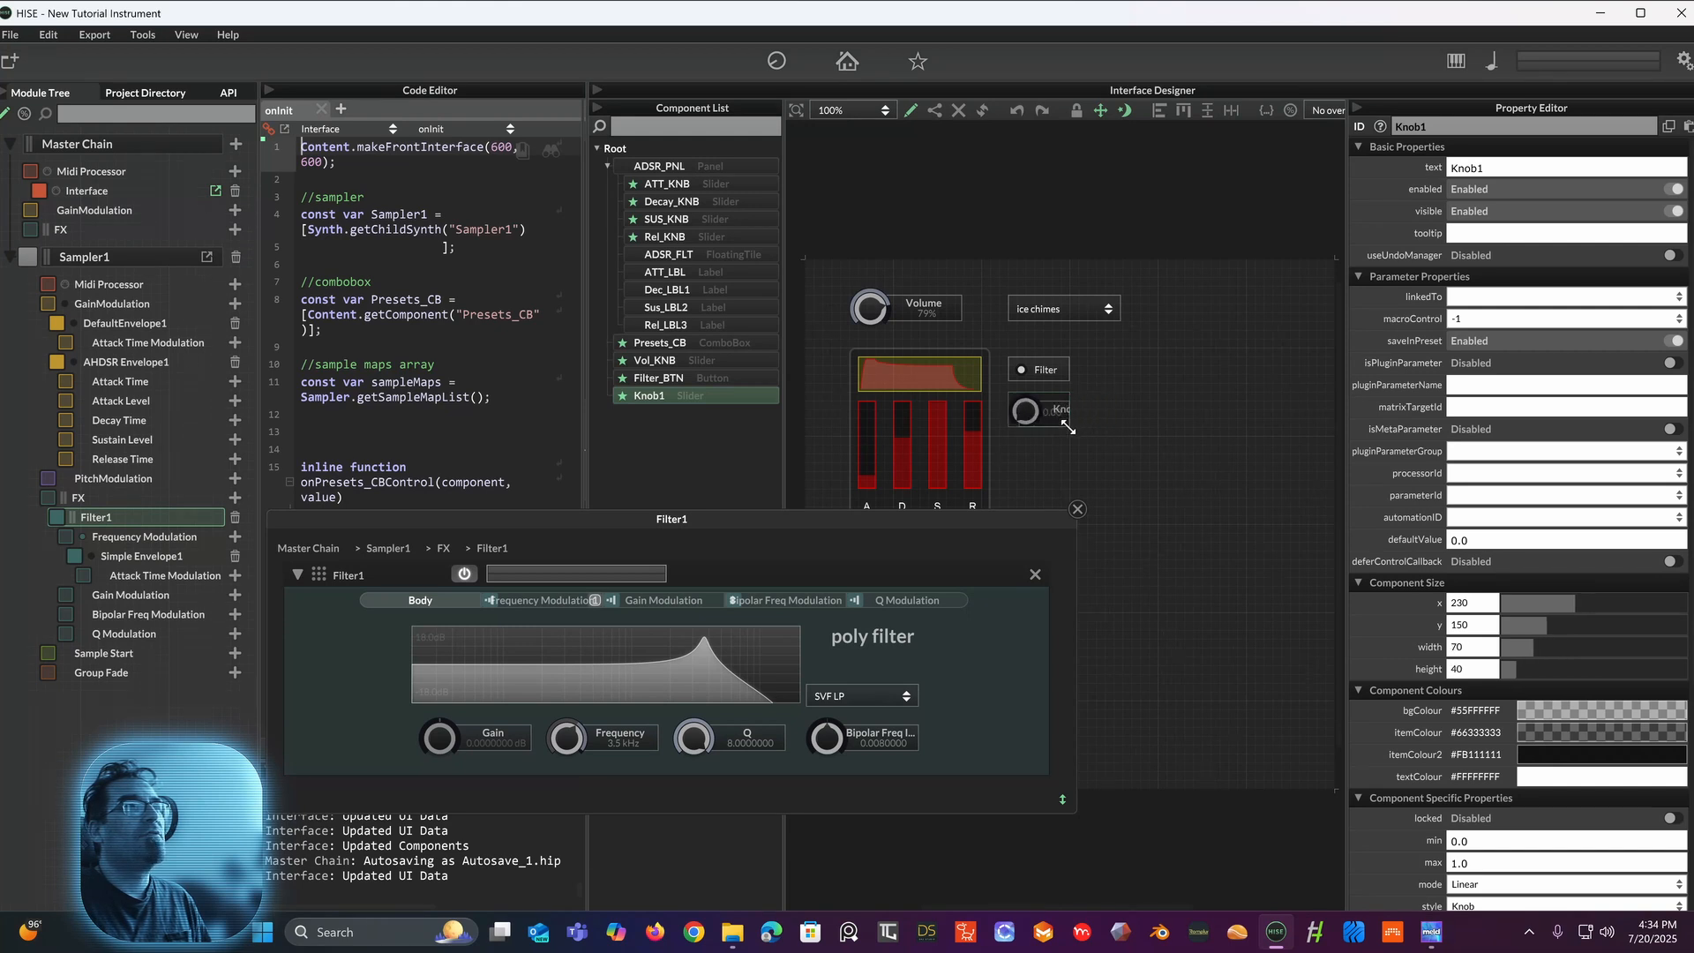
Step: Rename the new knob's ID to "FIlt Freq_KNB"
{"action": "left_click", "coordinate": [1434, 126]}
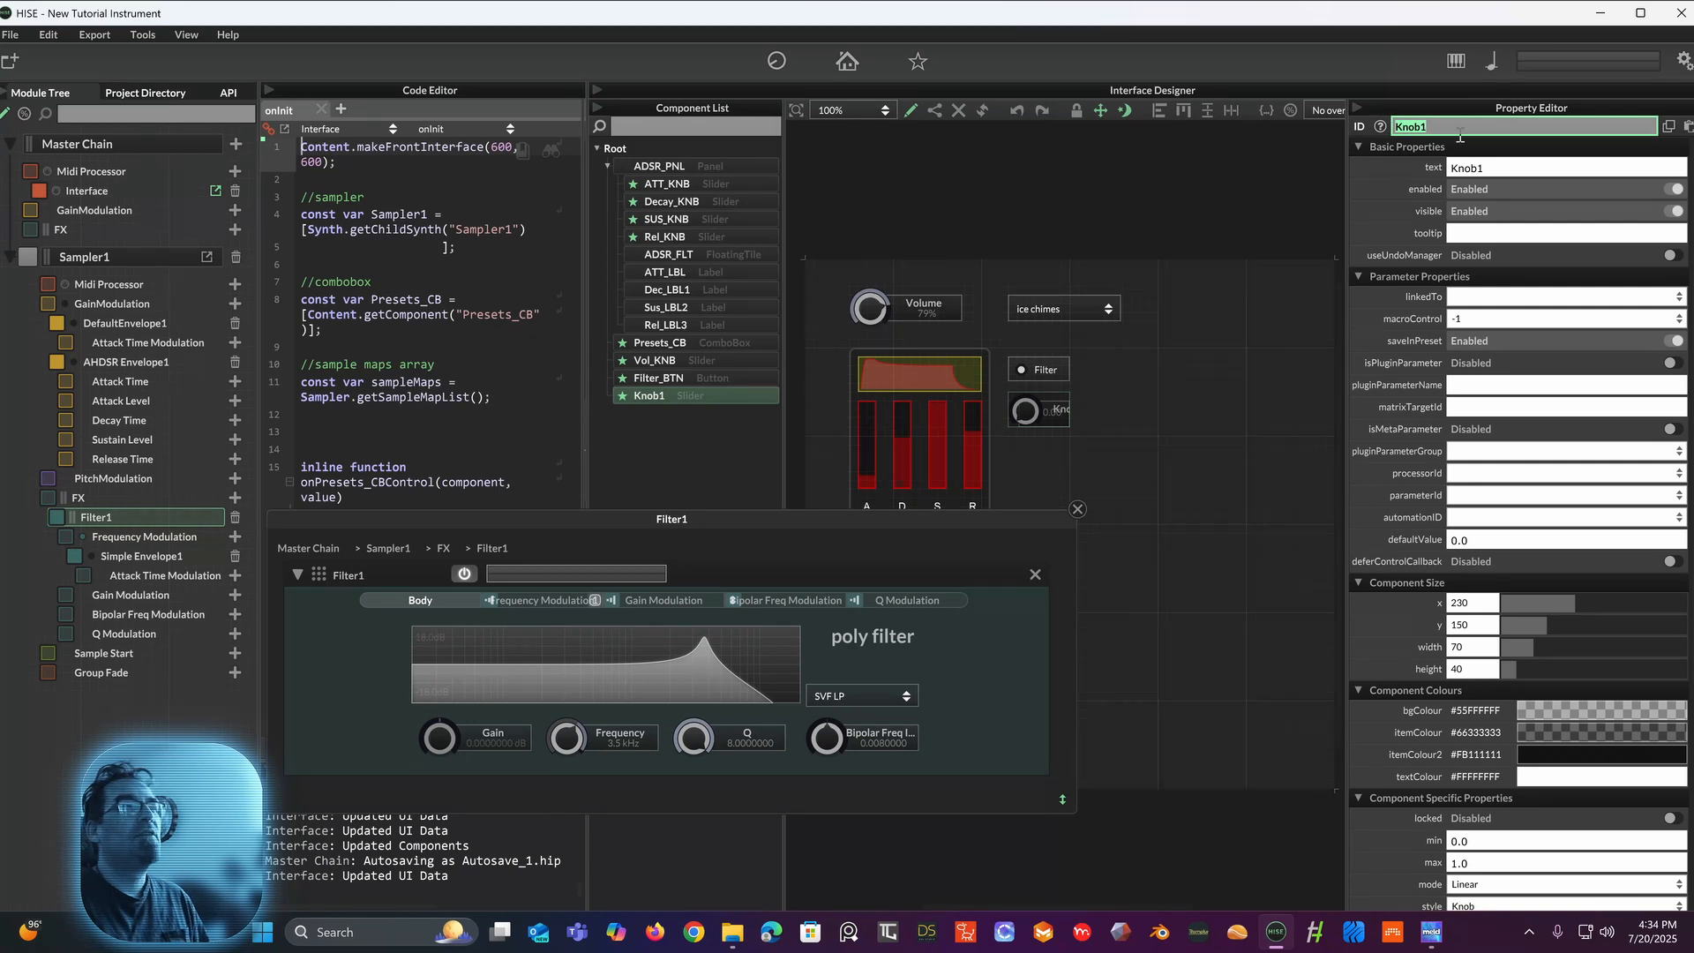
{"action": "type", "text": "F"}
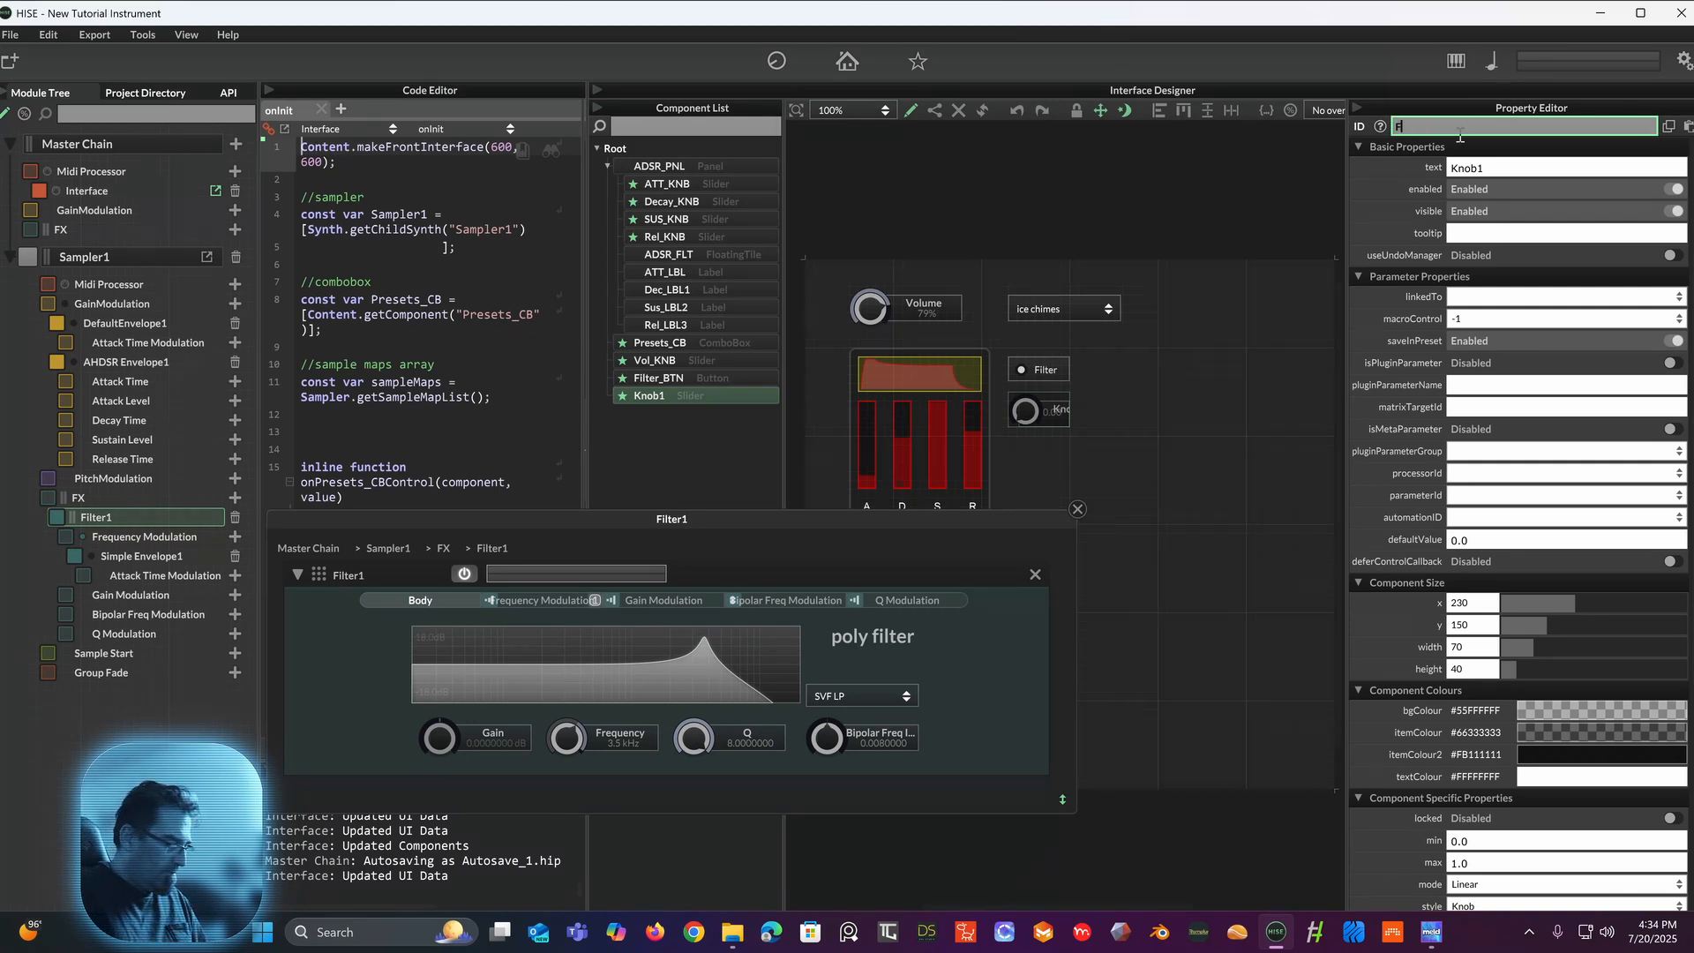
{"action": "type", "text": "ilt Freq"}
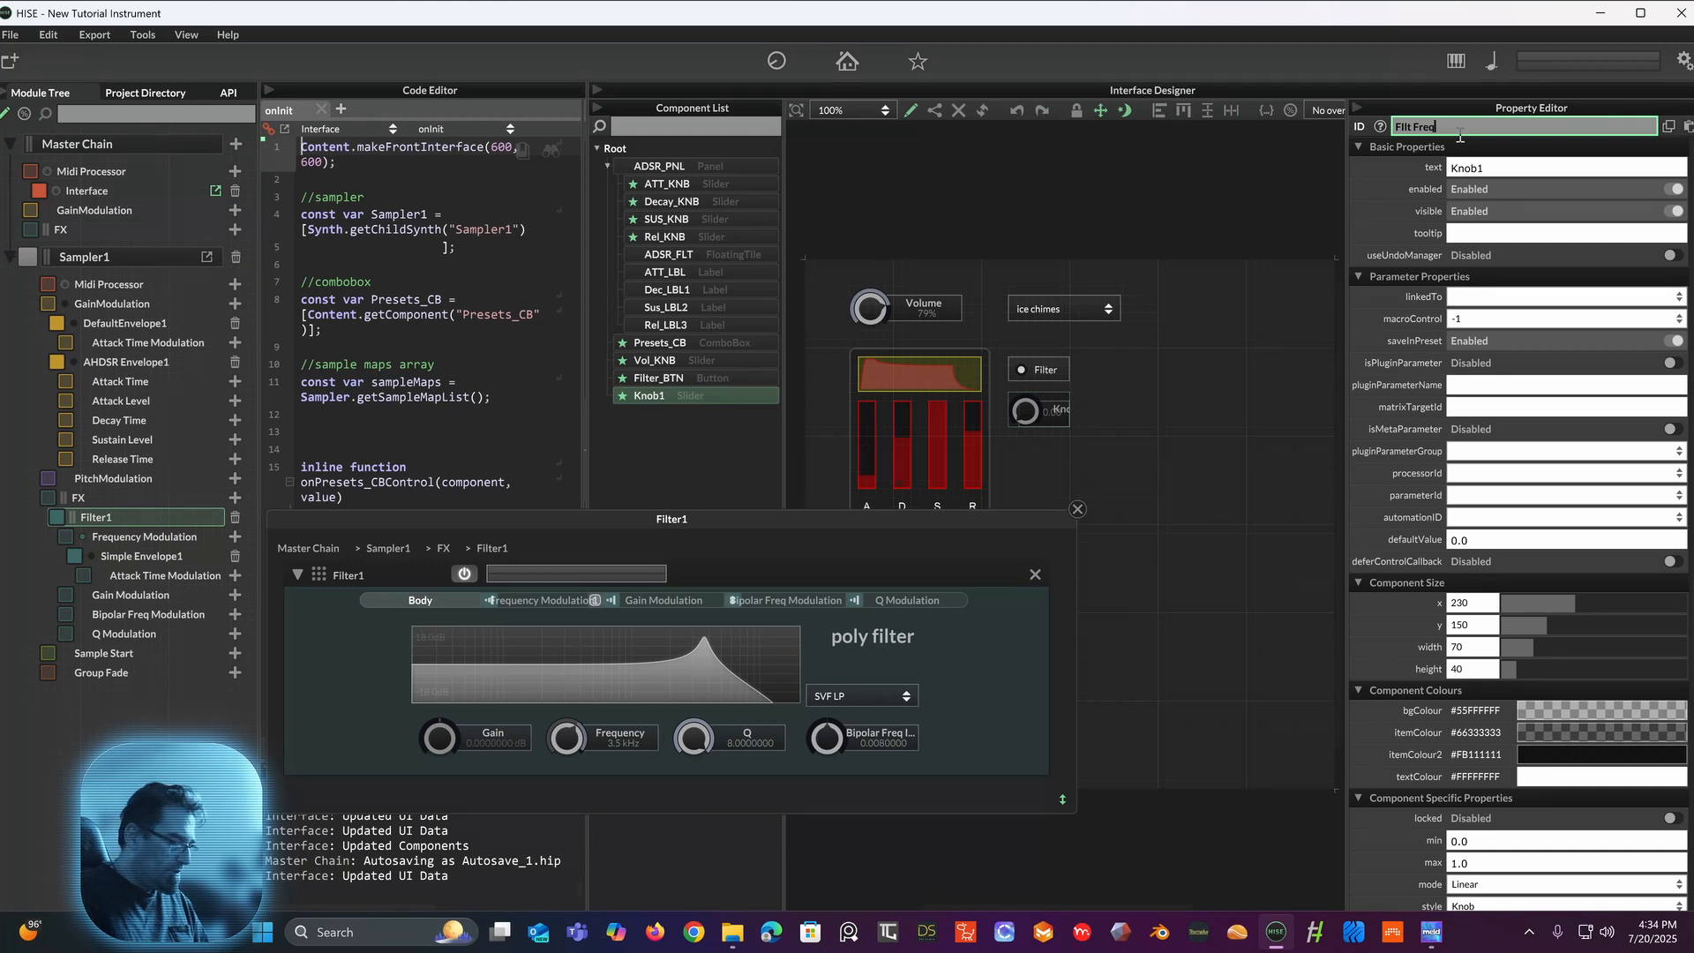
{"action": "type", "text": "_KNB"}
{"action": "key", "text": "Return"}
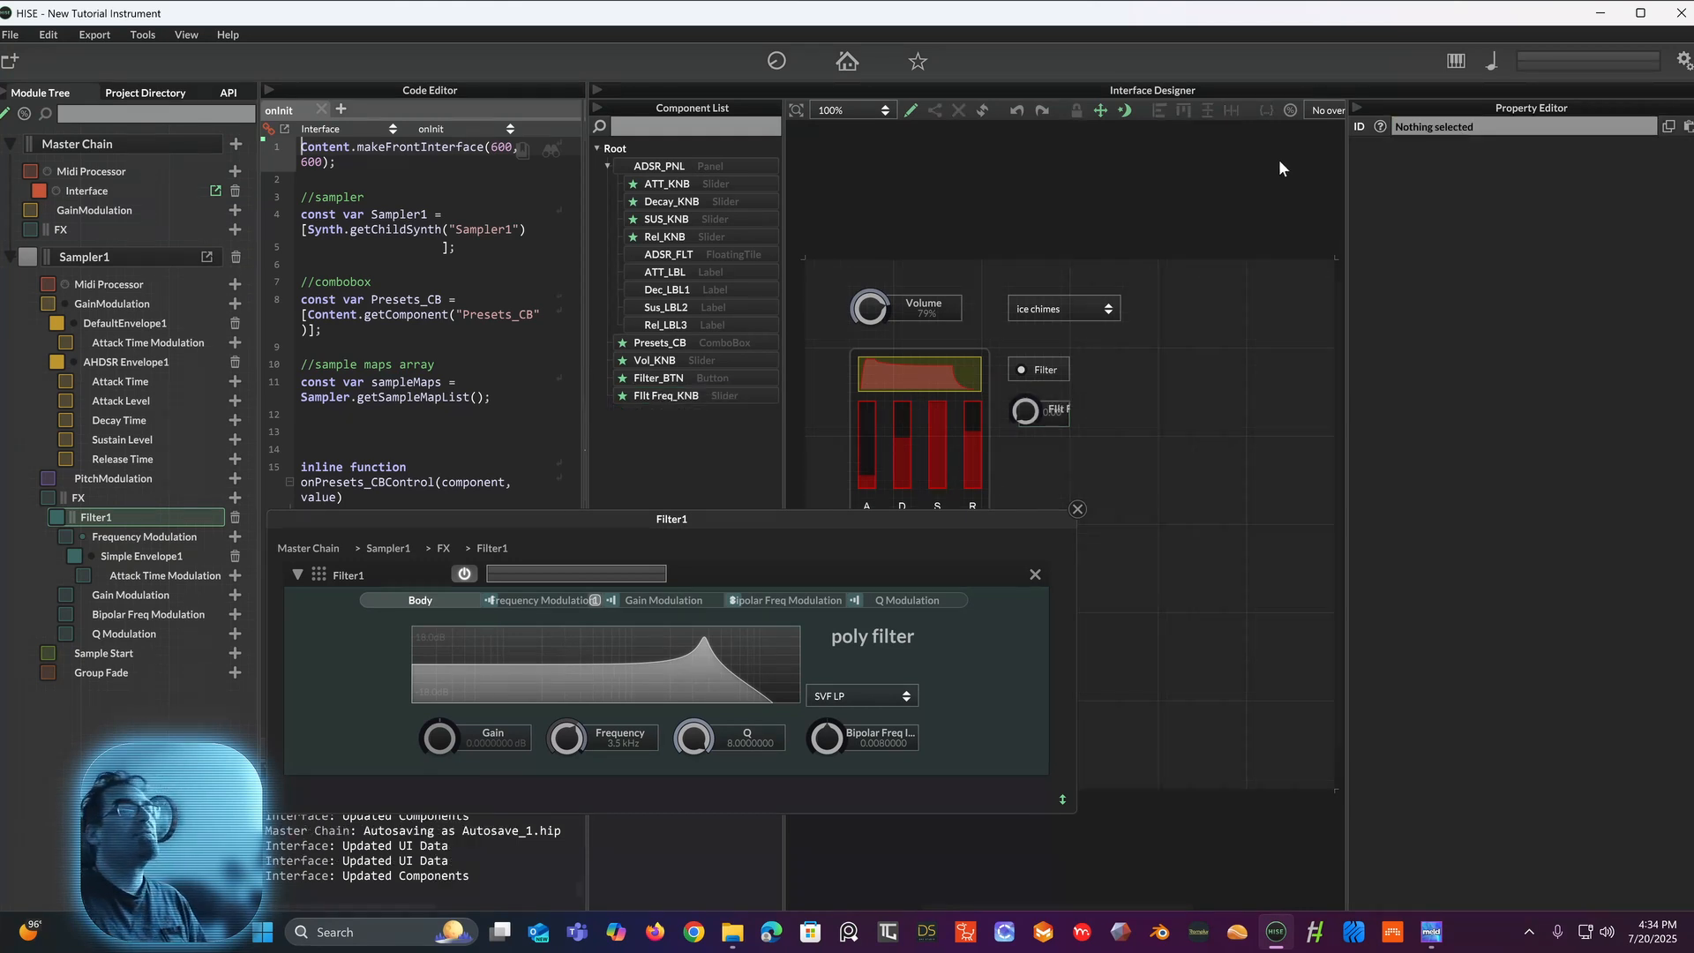
Step: Disable the text box of the filter frequency knob and shrink the knob to 30 by 30
{"action": "left_click", "coordinate": [1045, 413]}
{"action": "scroll", "coordinate": [1422, 494], "scroll_direction": "down", "scroll_amount": 4}
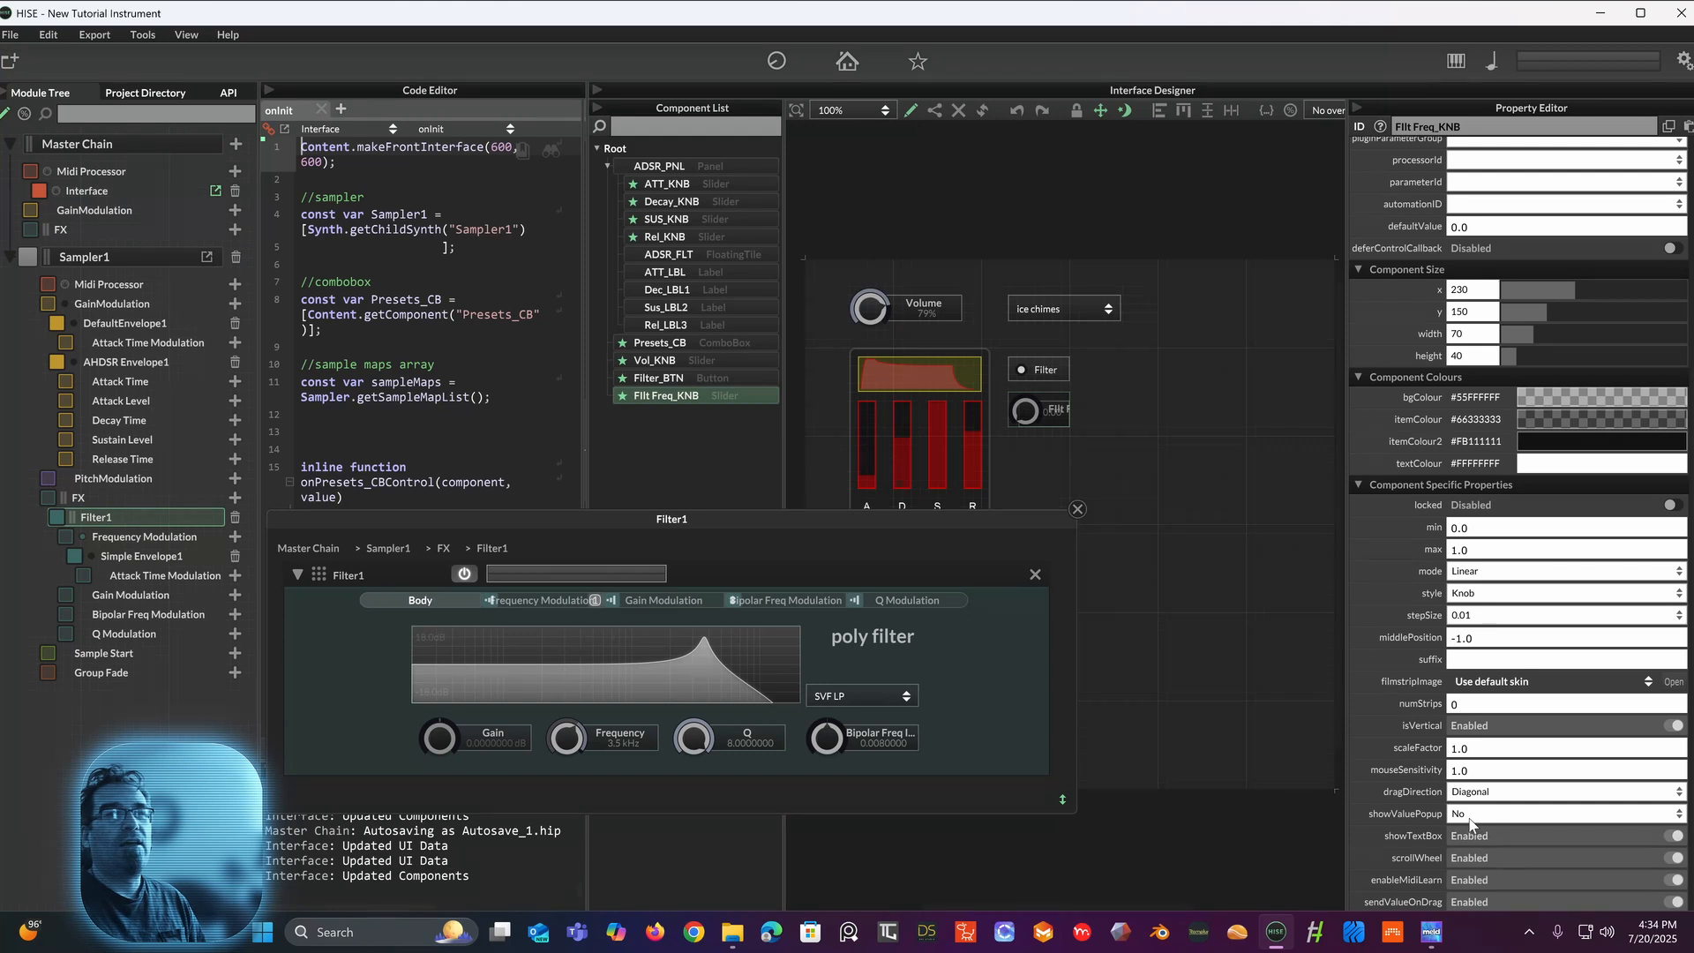
{"action": "left_click", "coordinate": [1664, 836]}
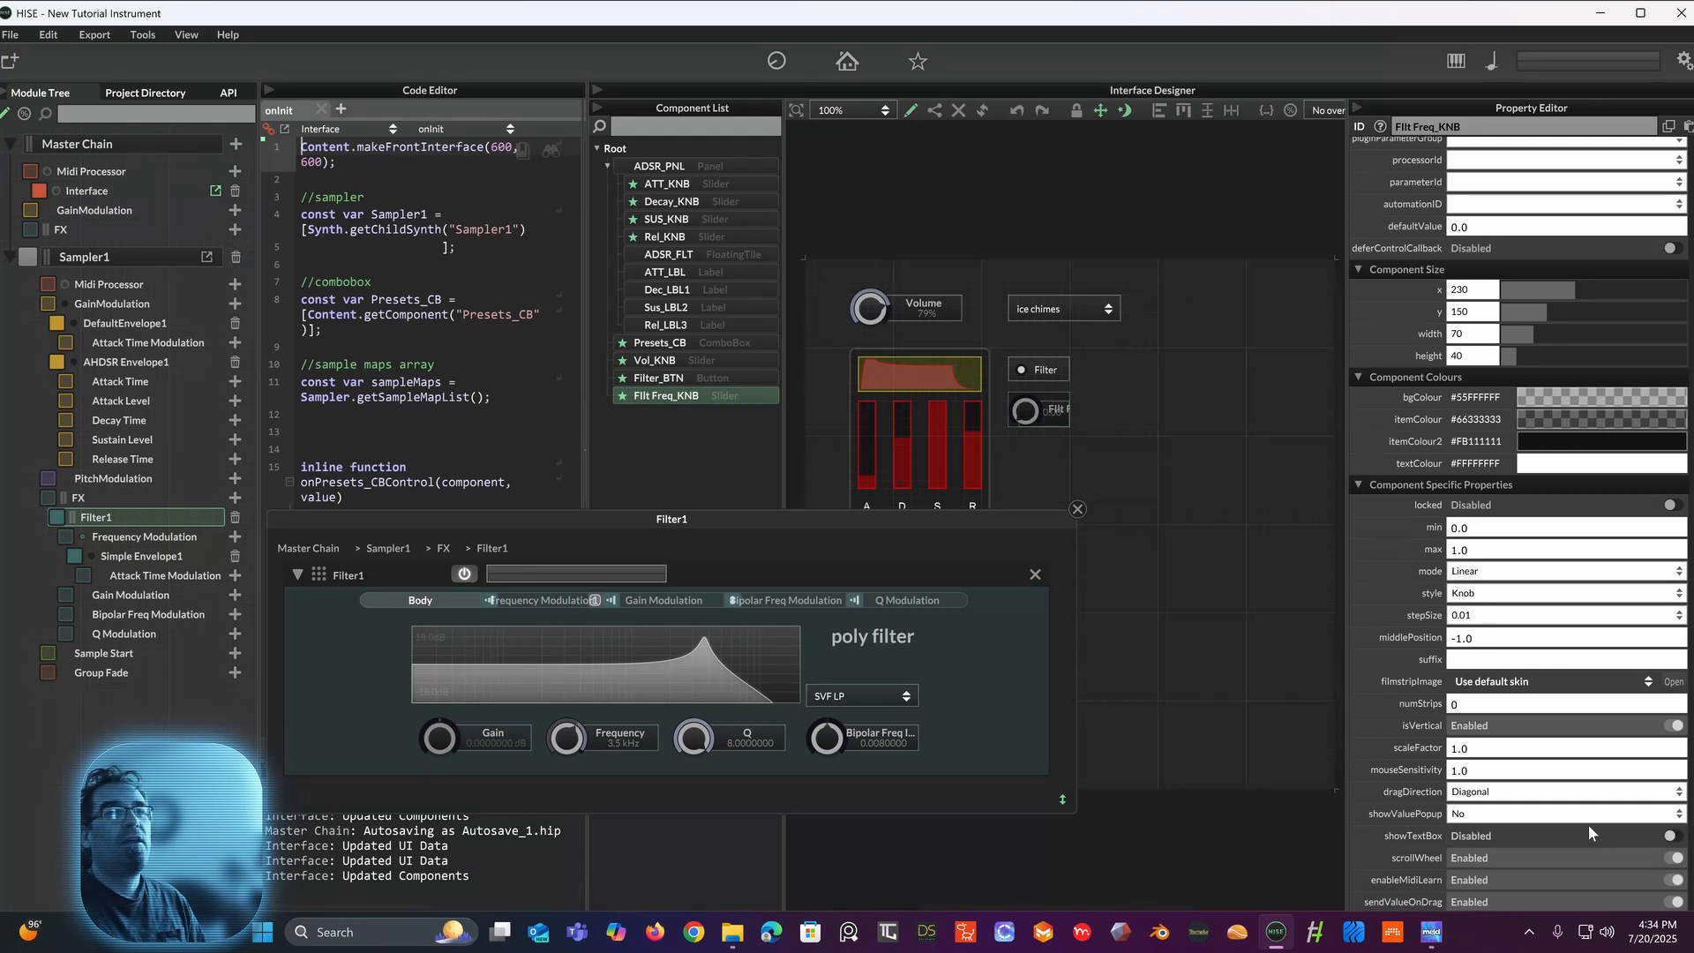
{"action": "left_click", "coordinate": [1124, 458]}
{"action": "left_click", "coordinate": [1043, 413]}
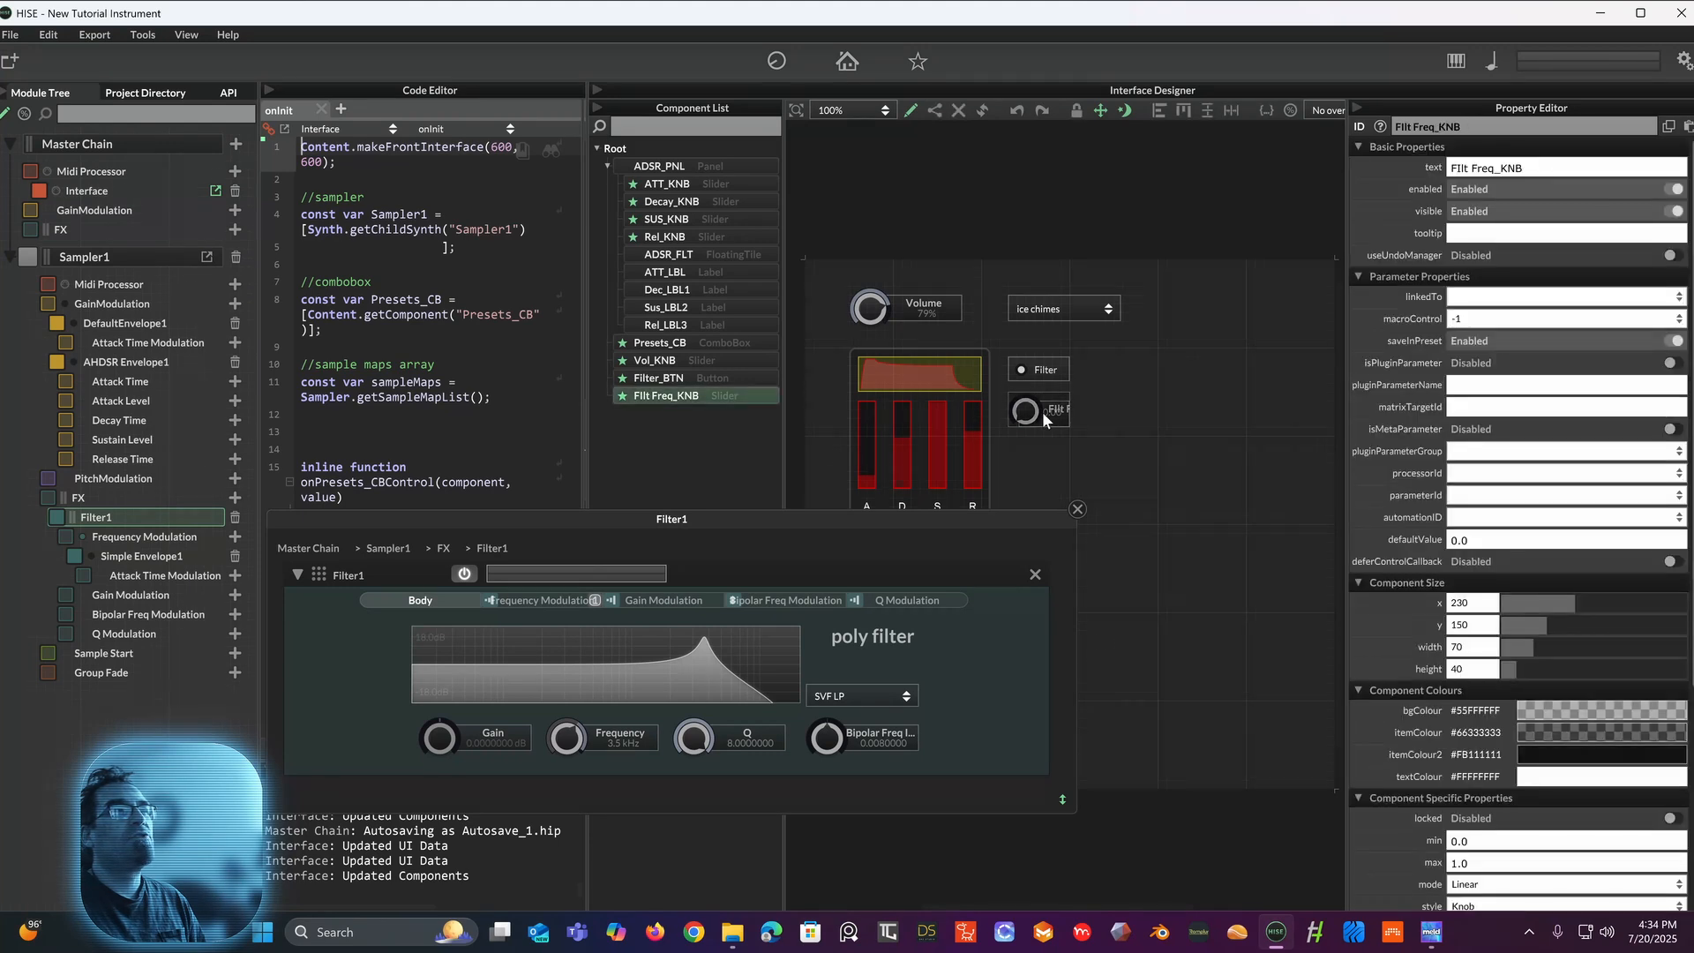
{"action": "left_click_drag", "start_coordinate": [1066, 422], "coordinate": [1047, 431]}
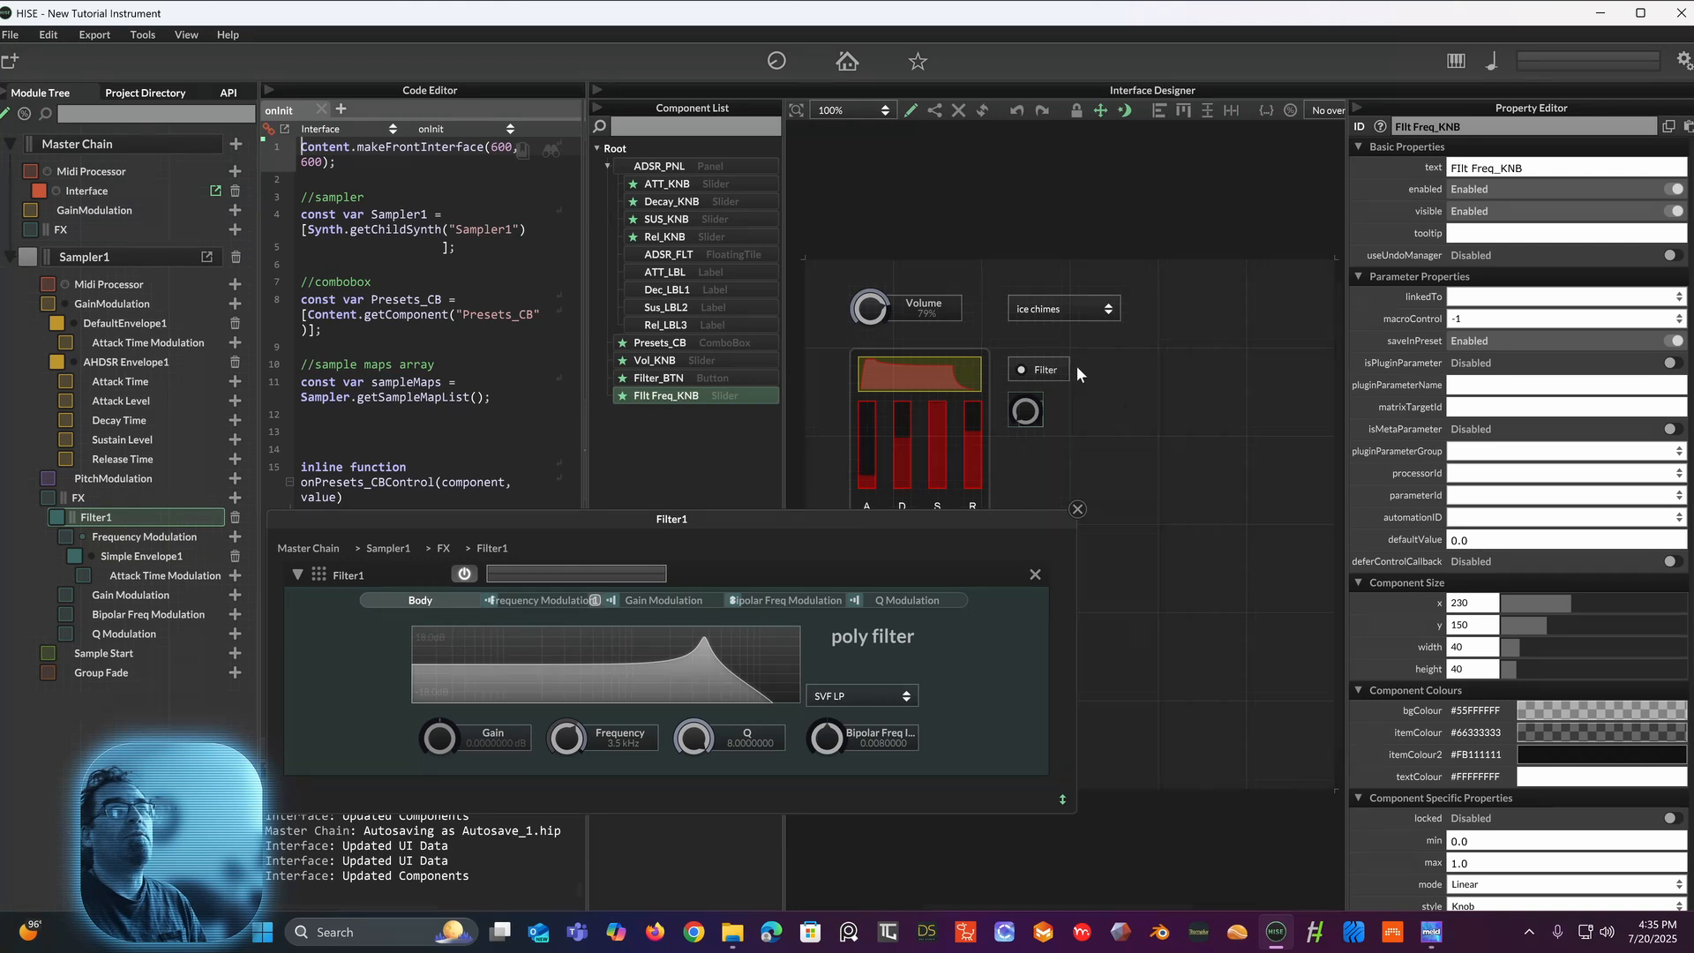
{"action": "left_click_drag", "start_coordinate": [1045, 430], "coordinate": [1034, 419]}
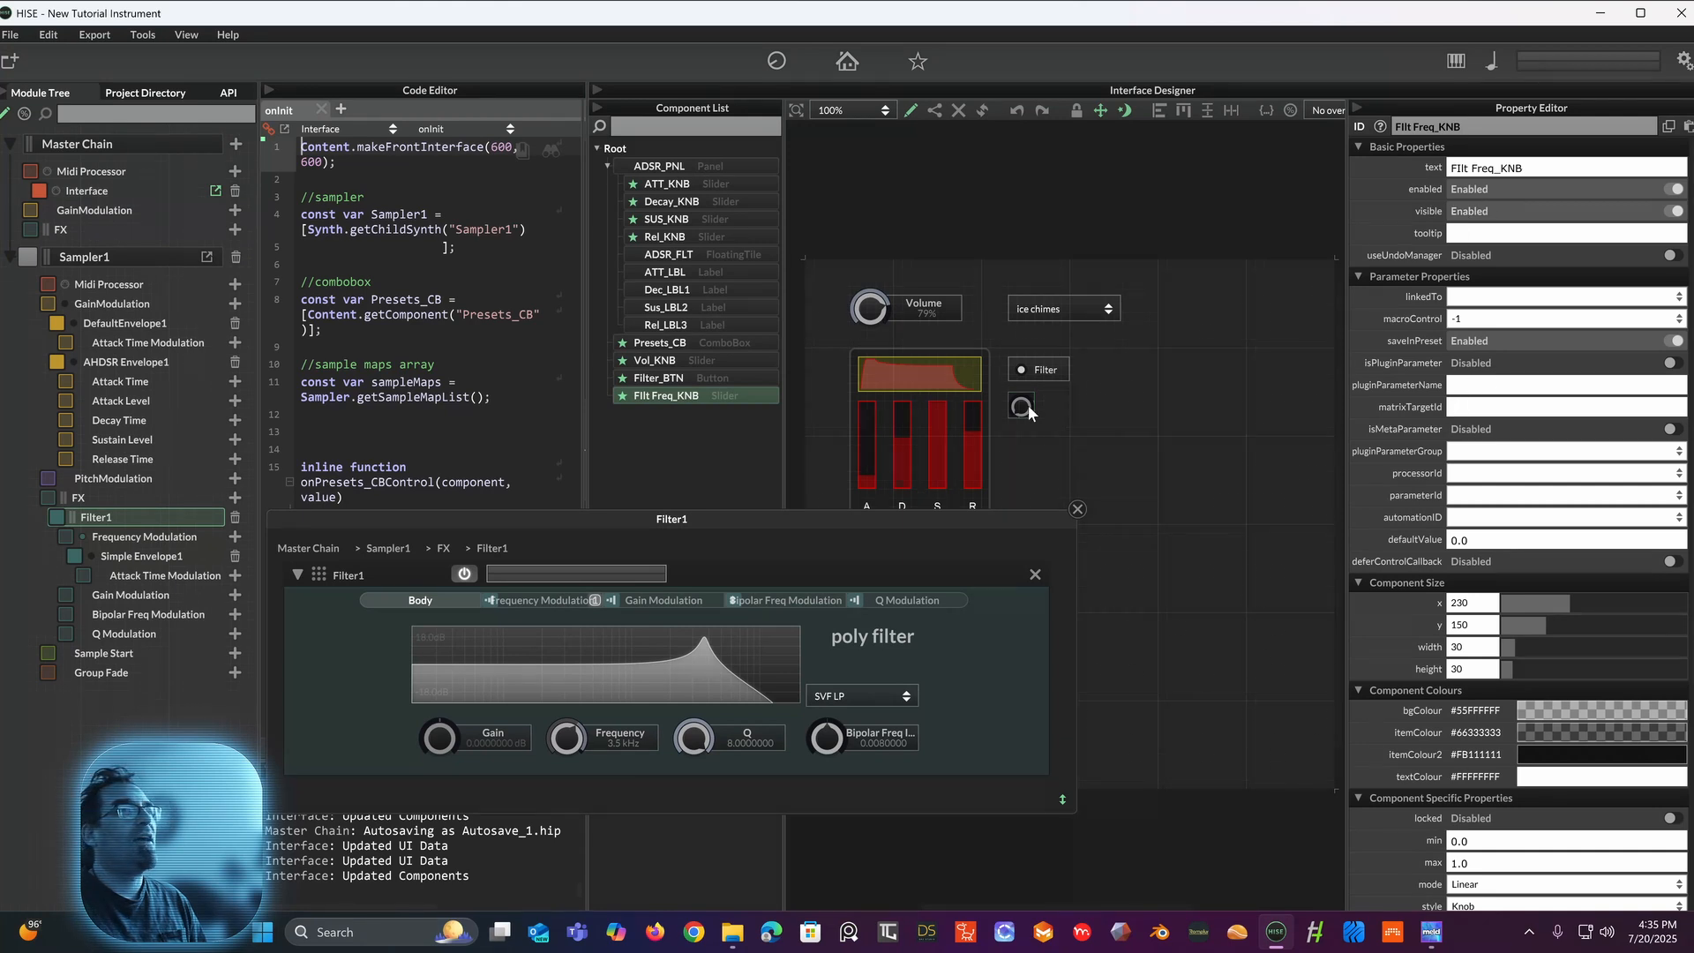
Step: Connect the filter frequency knob to Filter1's Frequency parameter
{"action": "left_click", "coordinate": [1483, 482]}
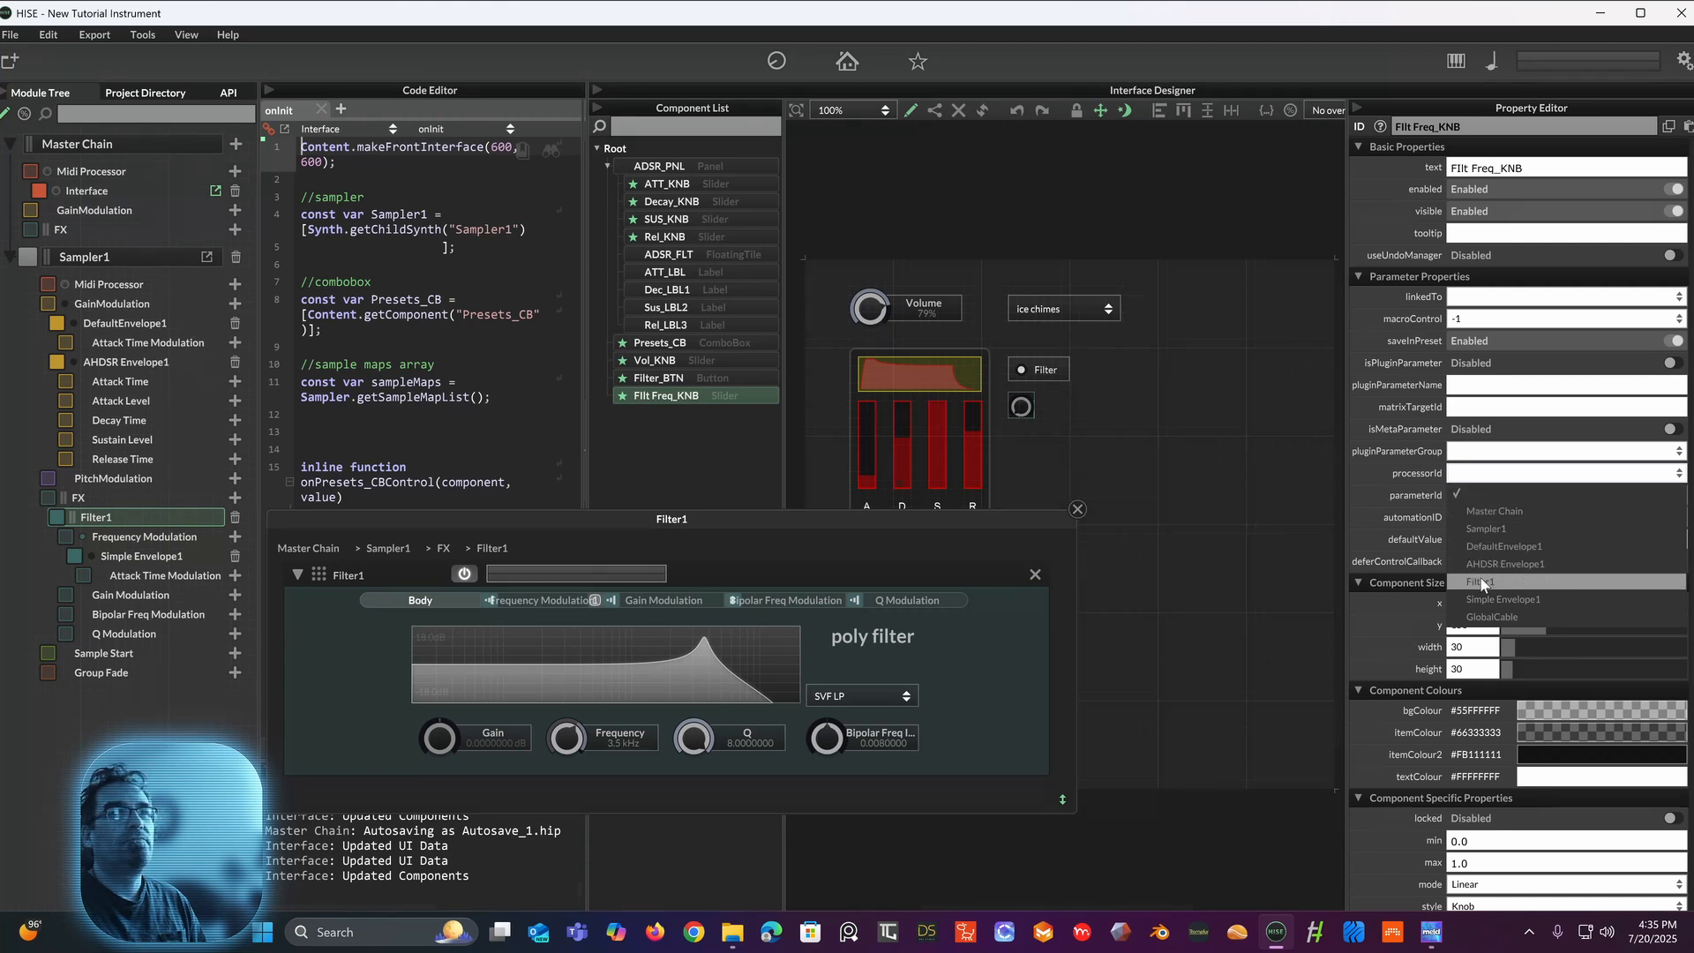
{"action": "left_click", "coordinate": [1483, 584]}
{"action": "left_click", "coordinate": [1490, 498]}
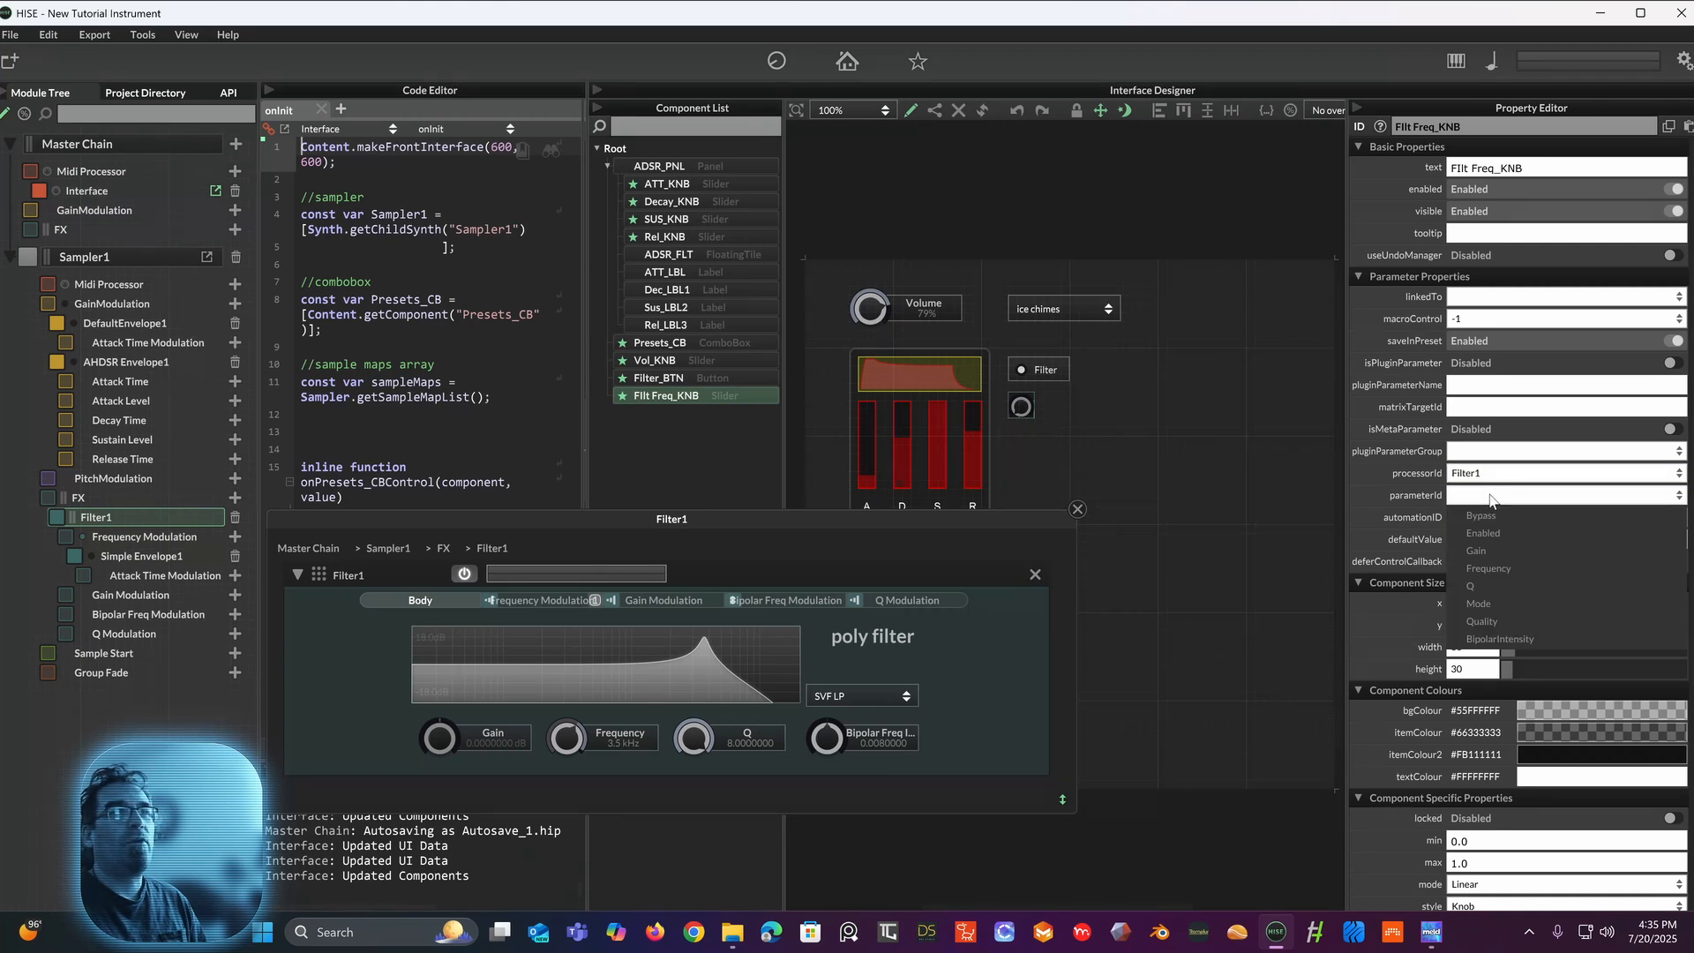
{"action": "left_click", "coordinate": [1484, 570]}
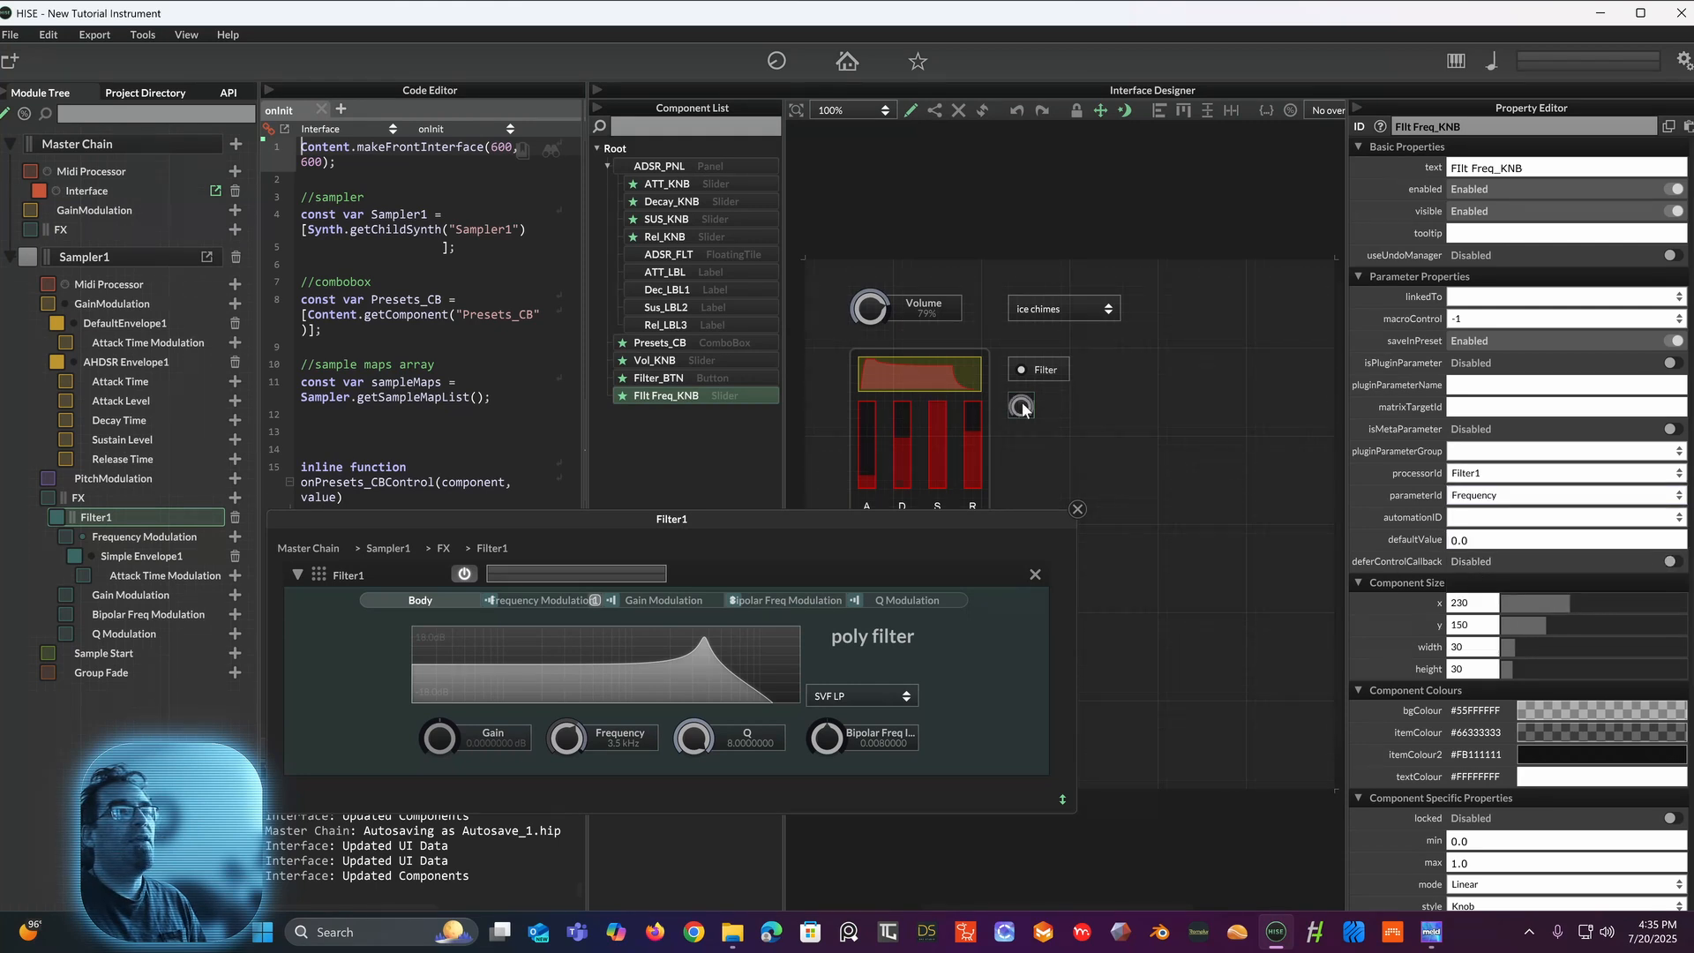
Step: Check Filter1's maximum frequency, and give the filter frequency knob a range of 20 to 20000 in Frequency mode
{"action": "scroll", "coordinate": [1447, 539], "scroll_direction": "down", "scroll_amount": 4}
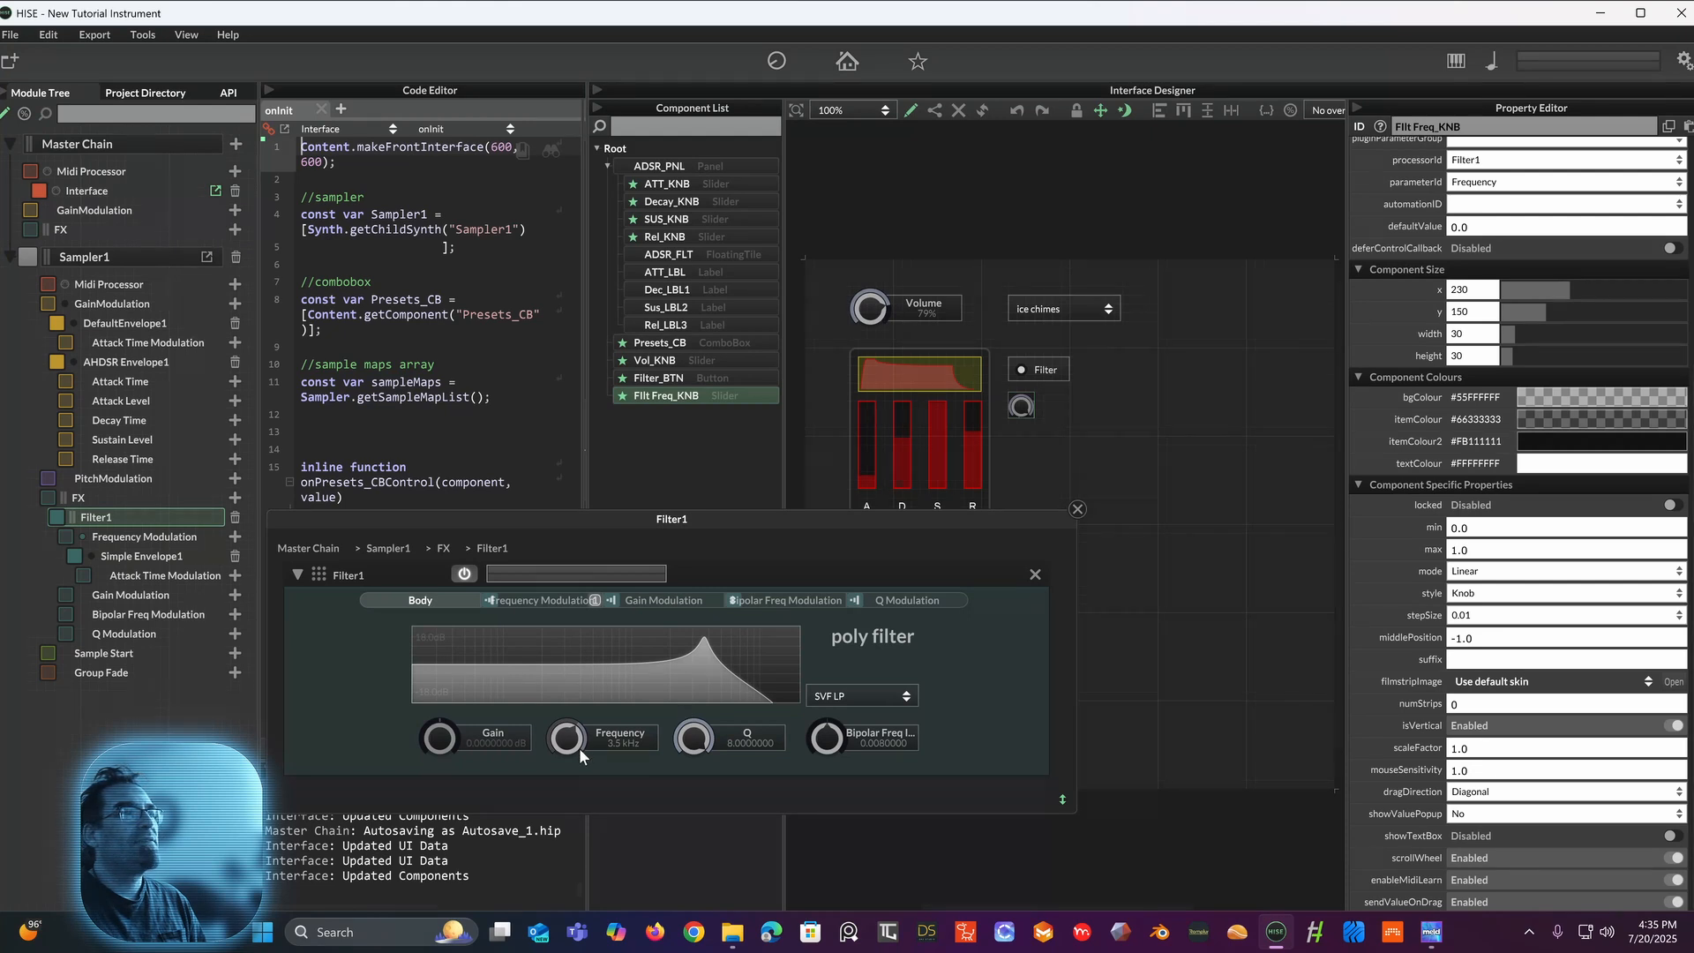
{"action": "left_click_drag", "start_coordinate": [574, 739], "coordinate": [565, 579]}
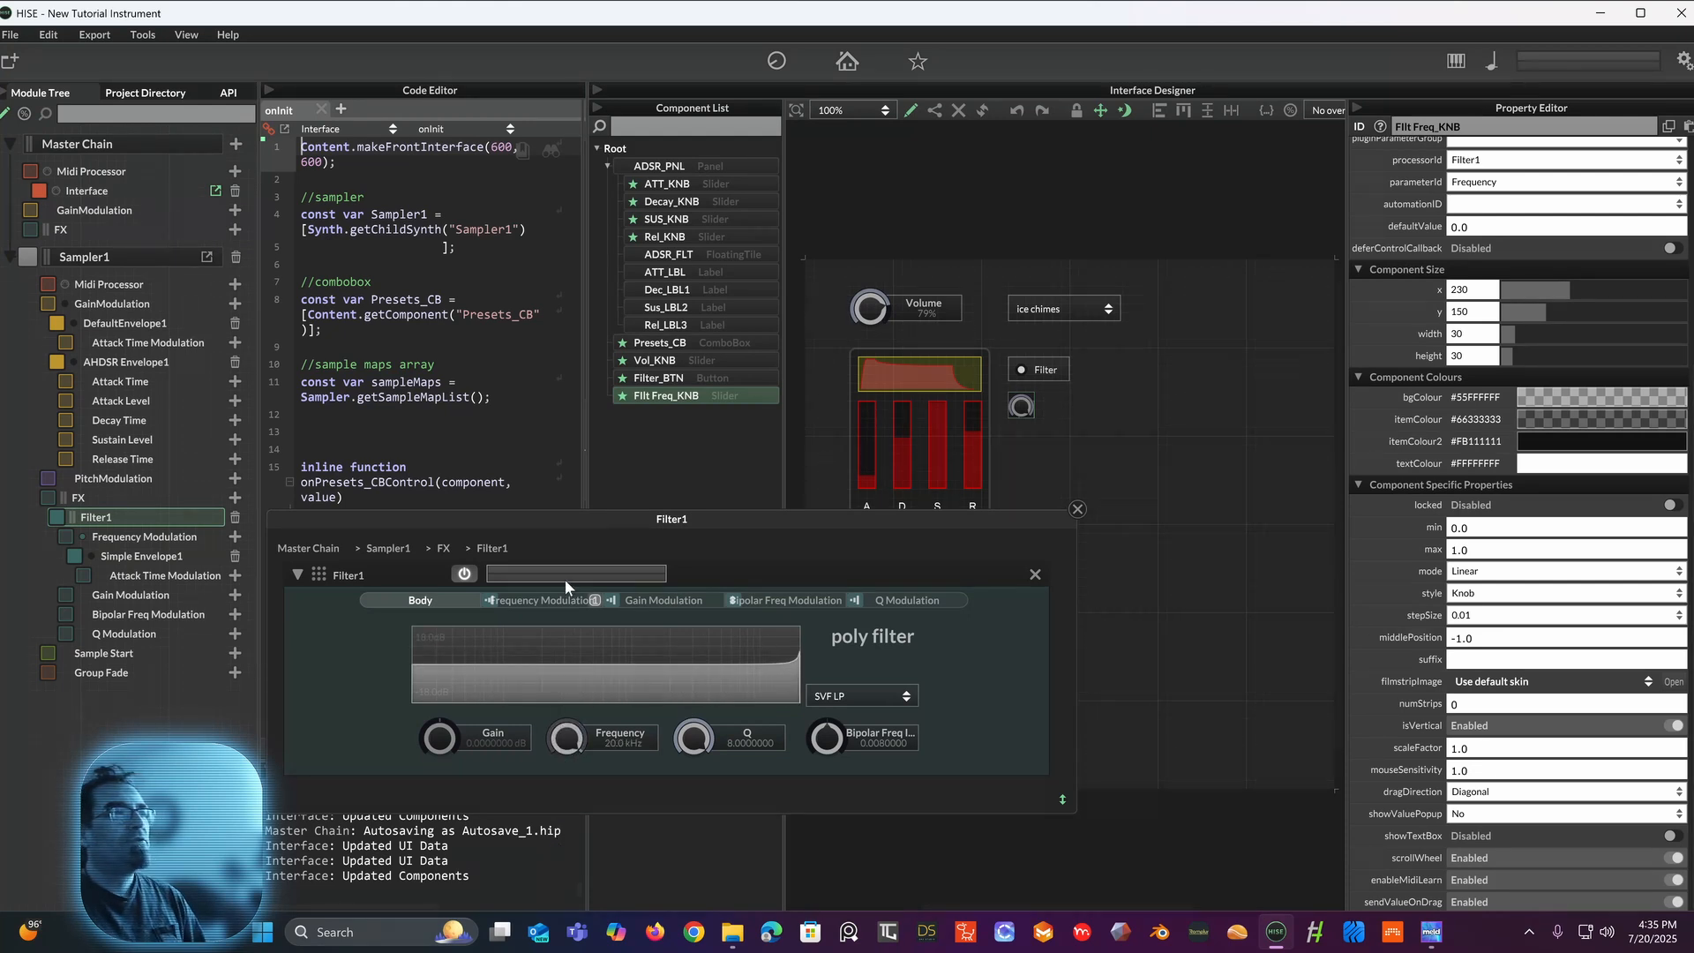
{"action": "left_click", "coordinate": [1463, 527]}
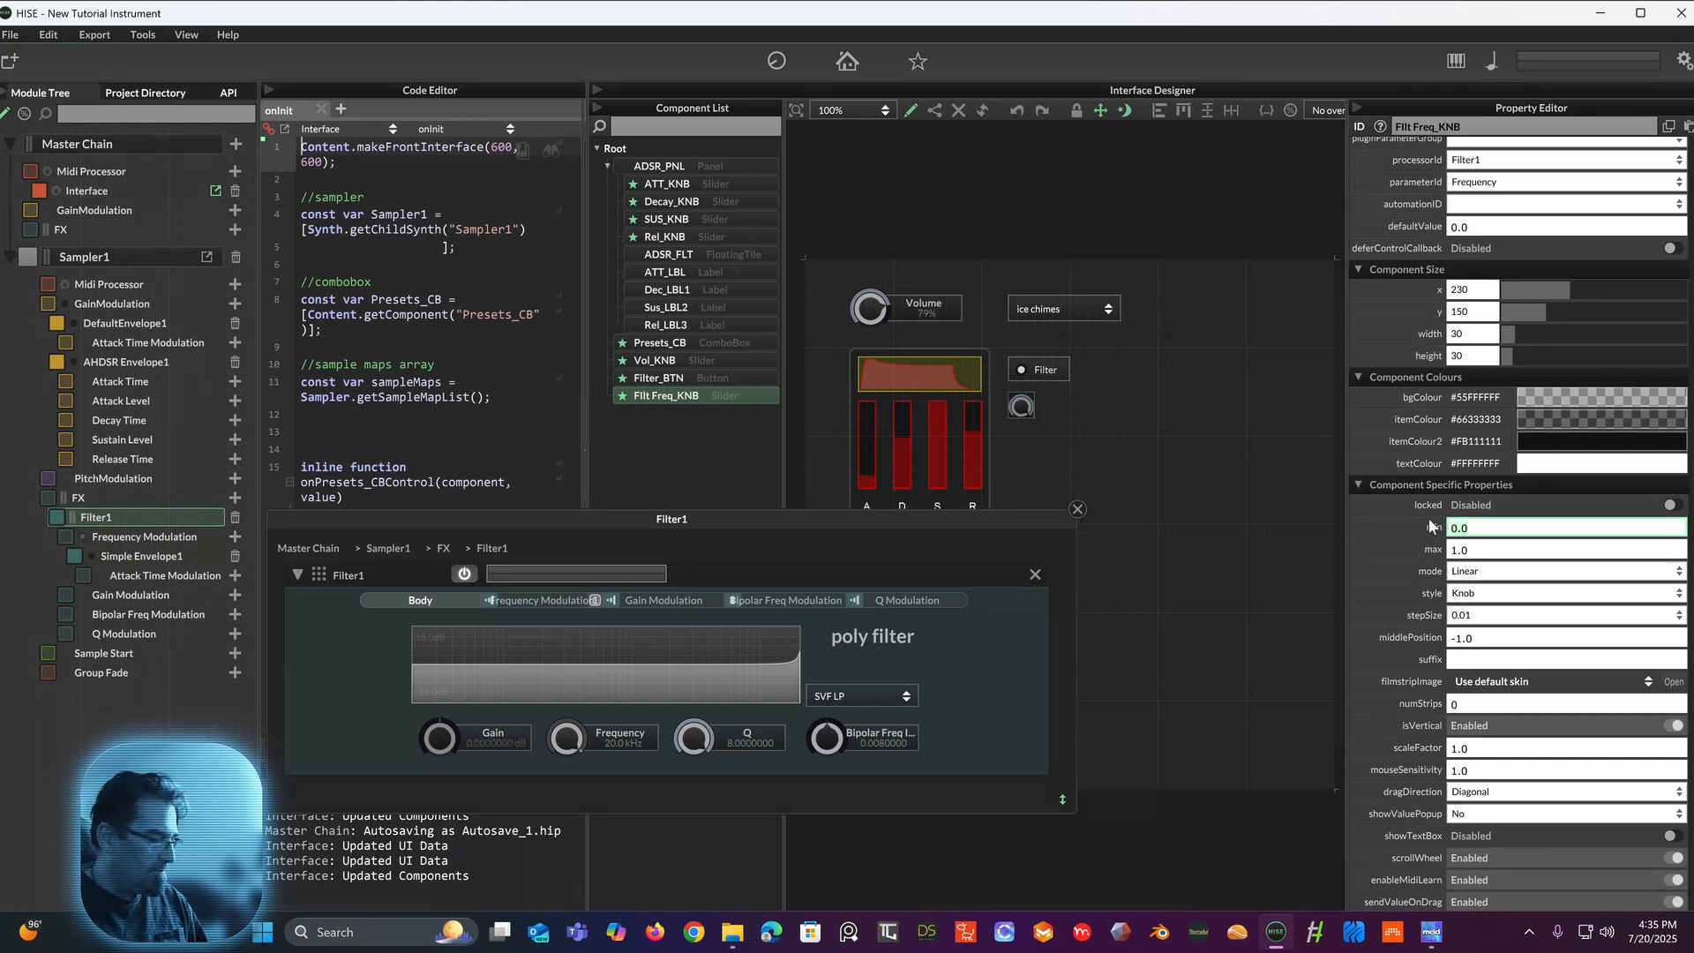
{"action": "type", "text": "20"}
{"action": "key", "text": "Tab"}
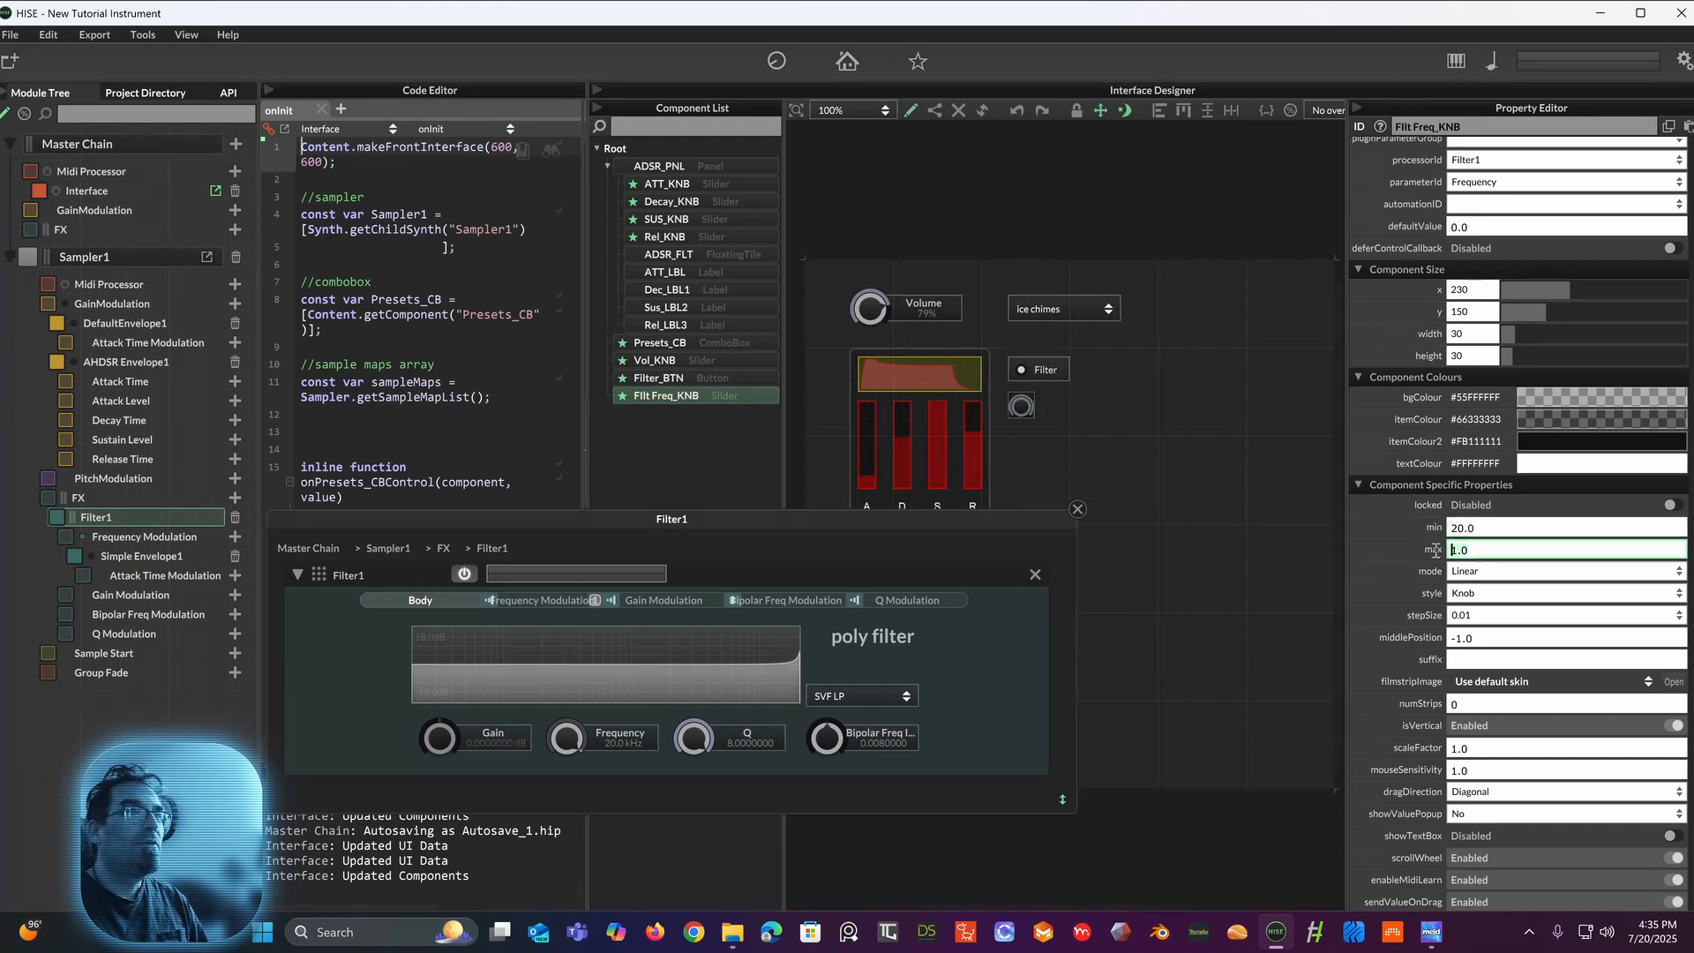
{"action": "type", "text": "20000"}
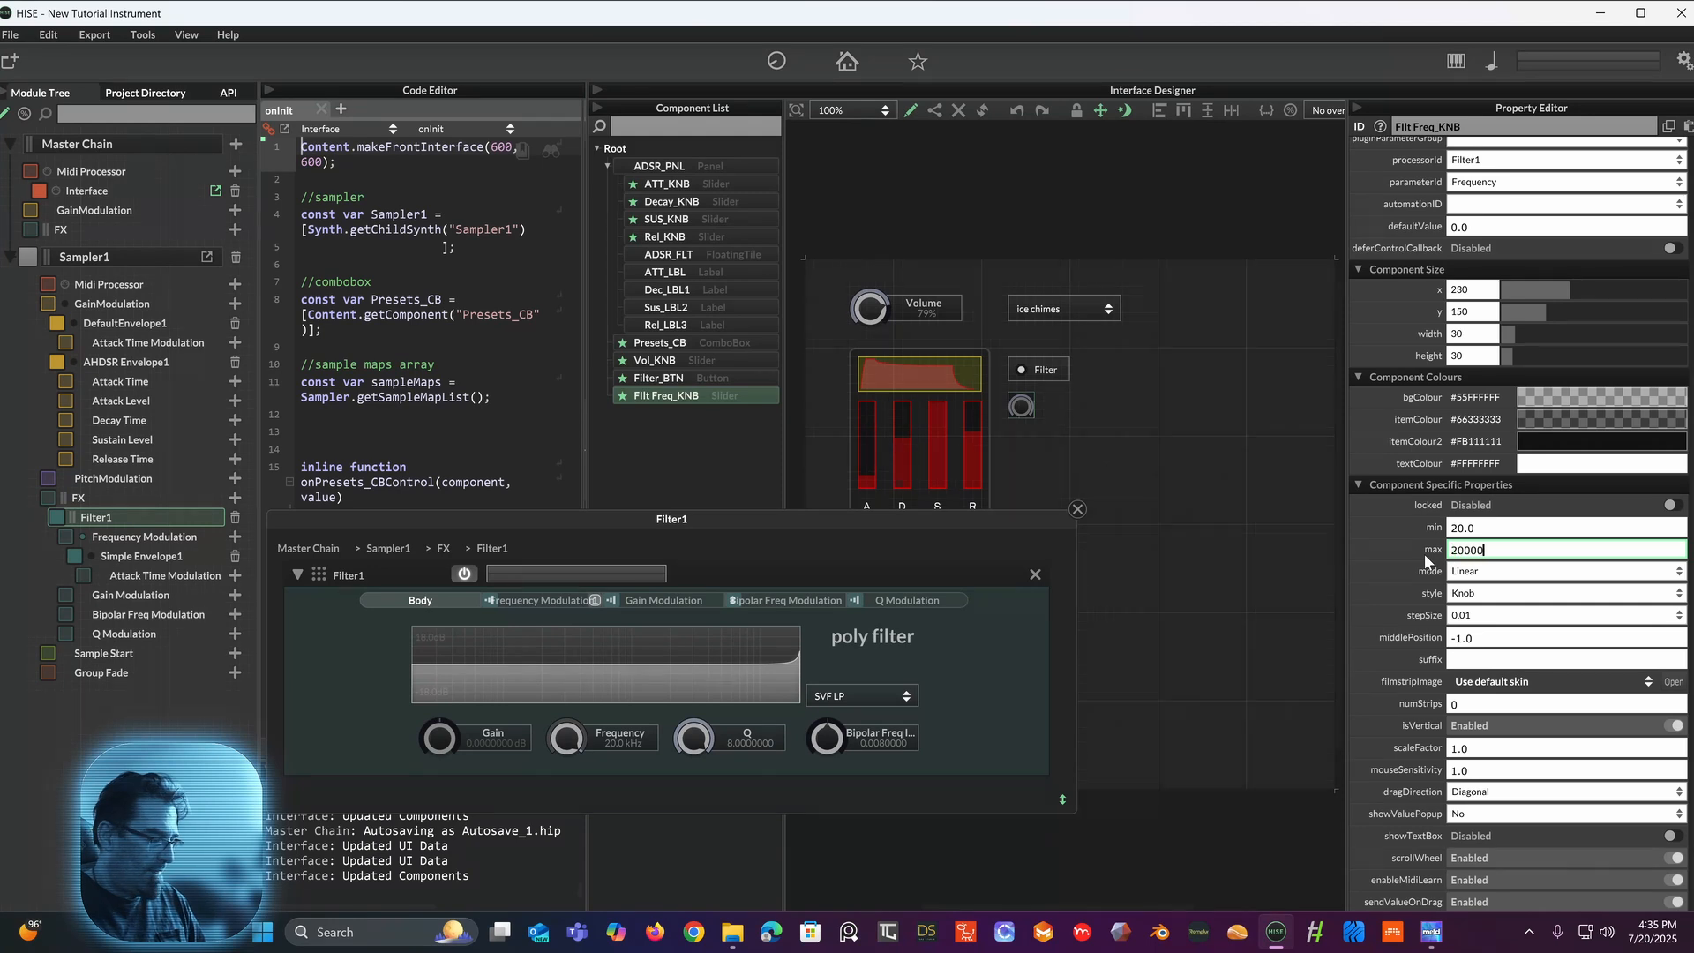
{"action": "left_click", "coordinate": [1505, 572]}
{"action": "left_click", "coordinate": [1500, 591]}
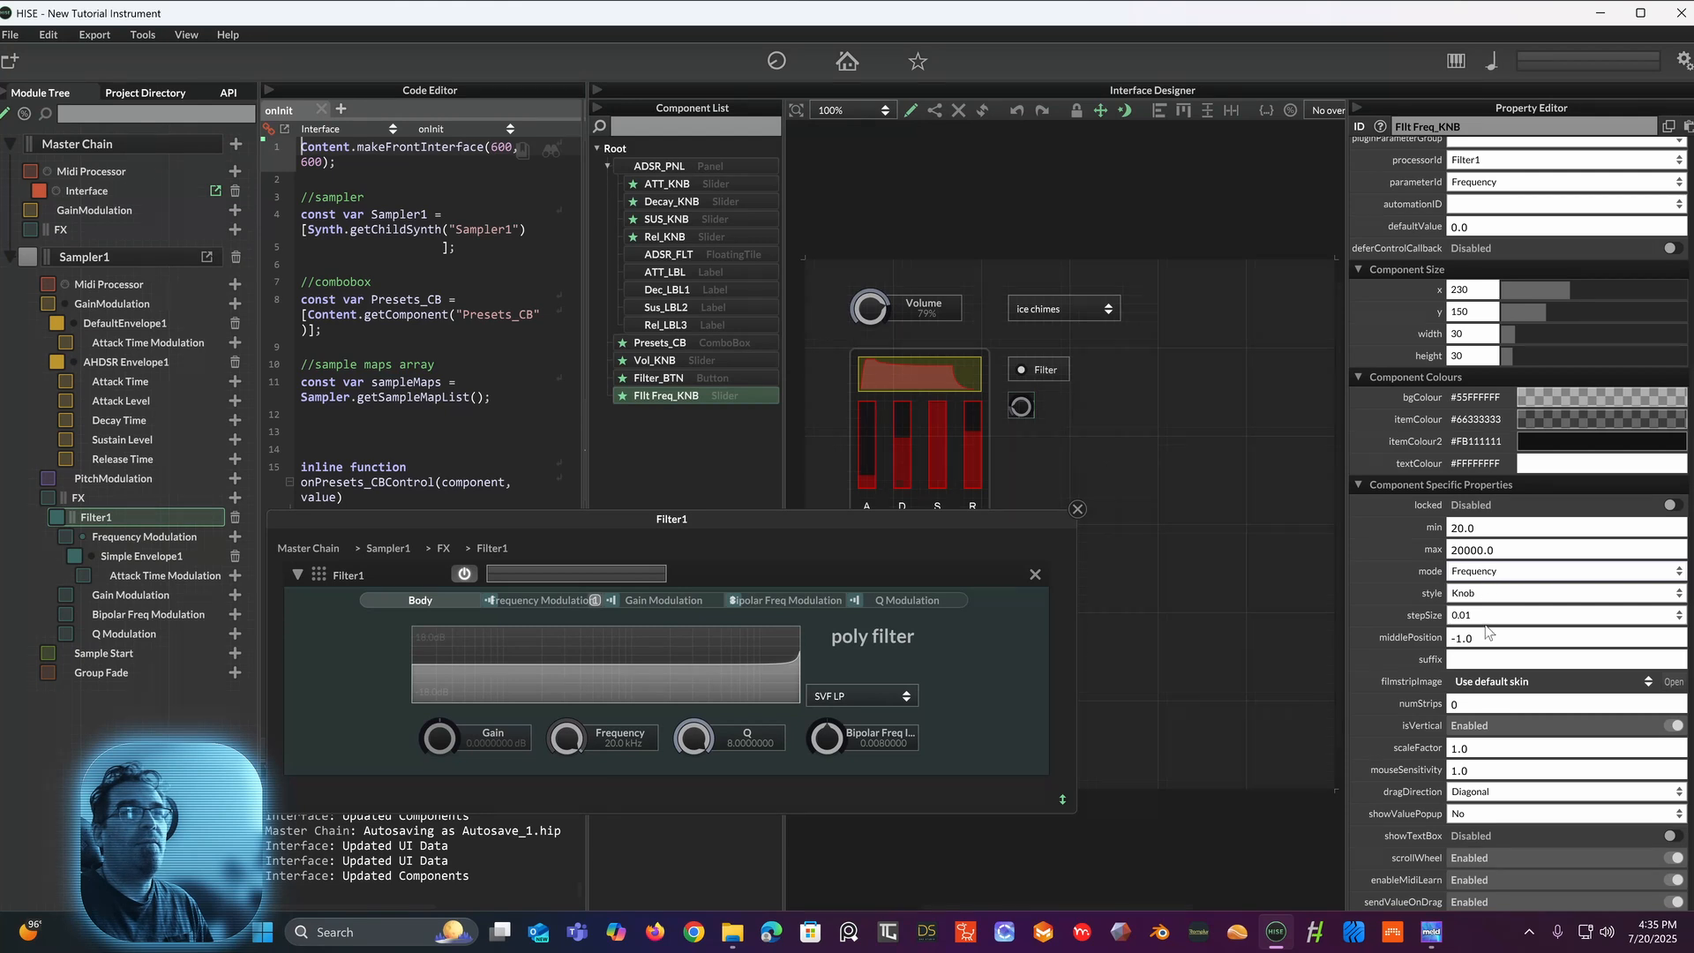
Step: Set the filter frequency knob's middle position to 10010.0 and test the knob with interface editing turned off
{"action": "left_click", "coordinate": [1432, 637]}
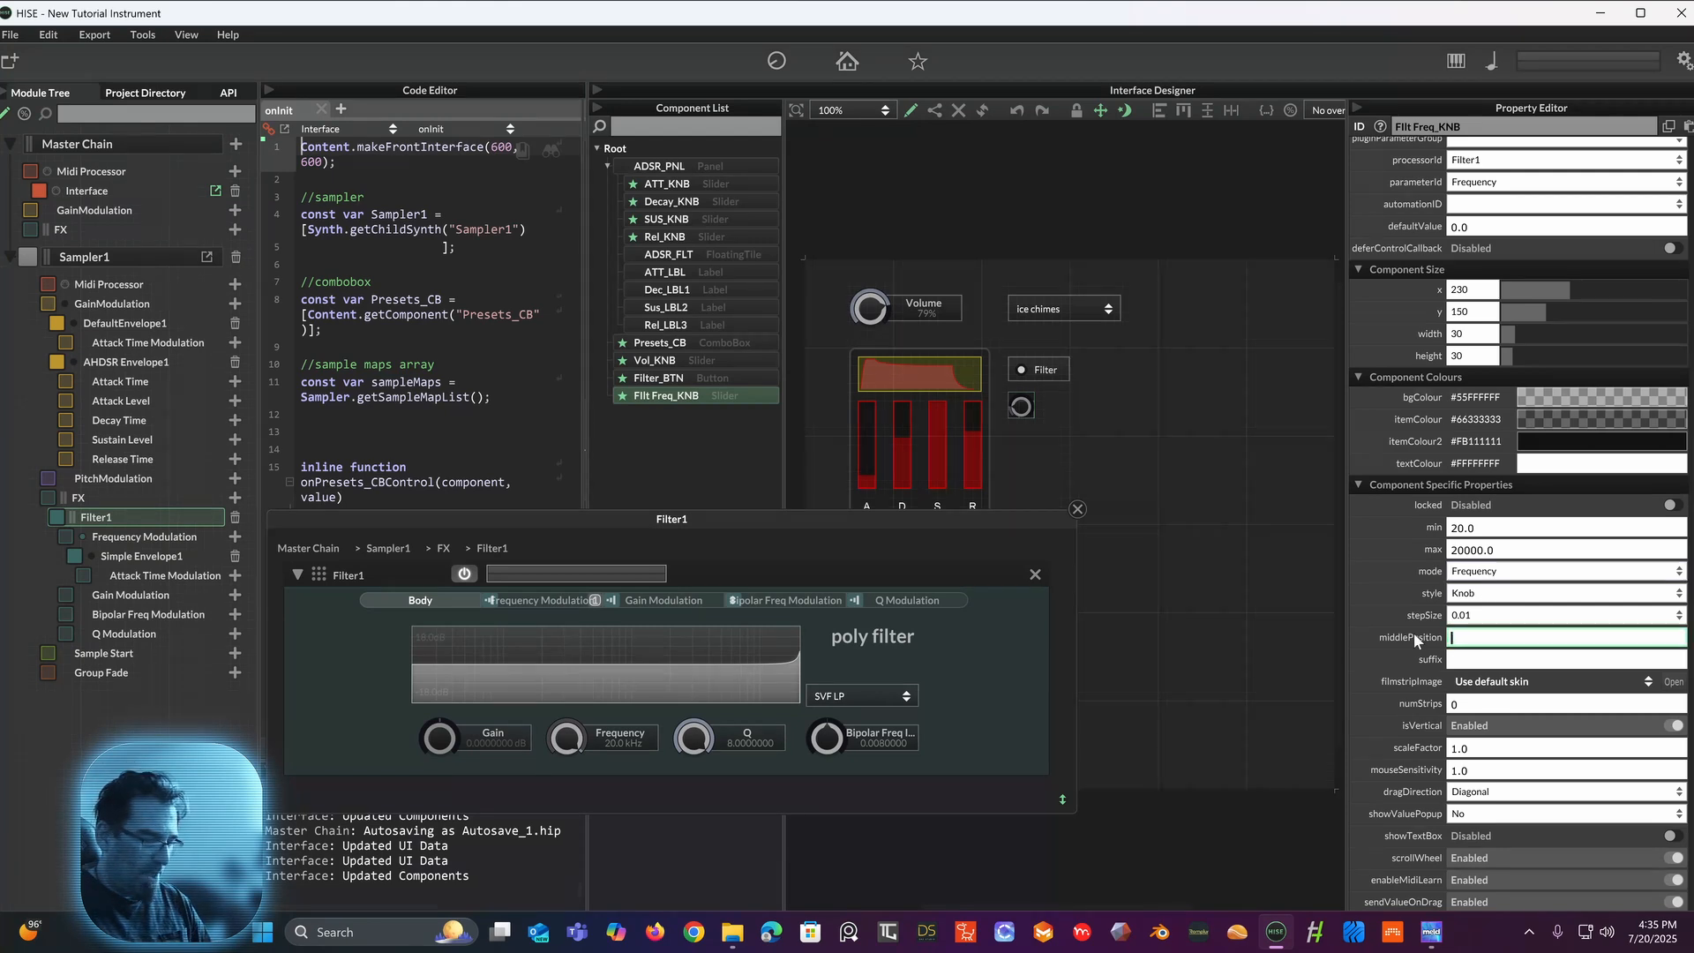
{"action": "type", "text": "10010.0"}
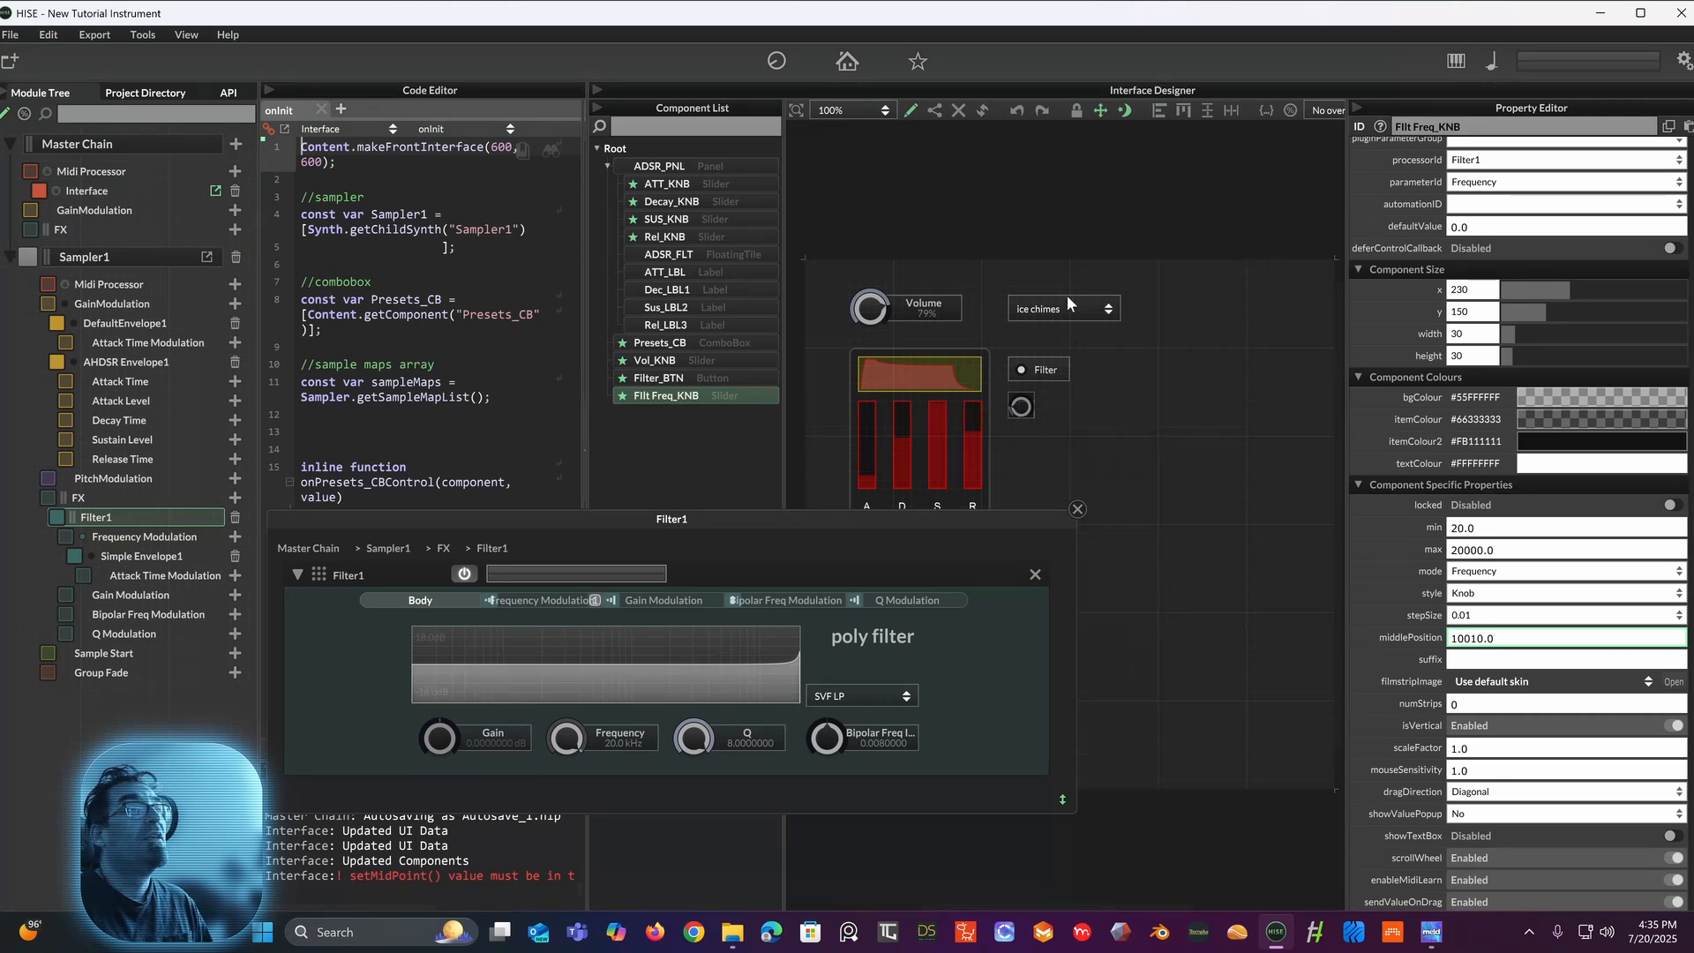
{"action": "left_click", "coordinate": [913, 110]}
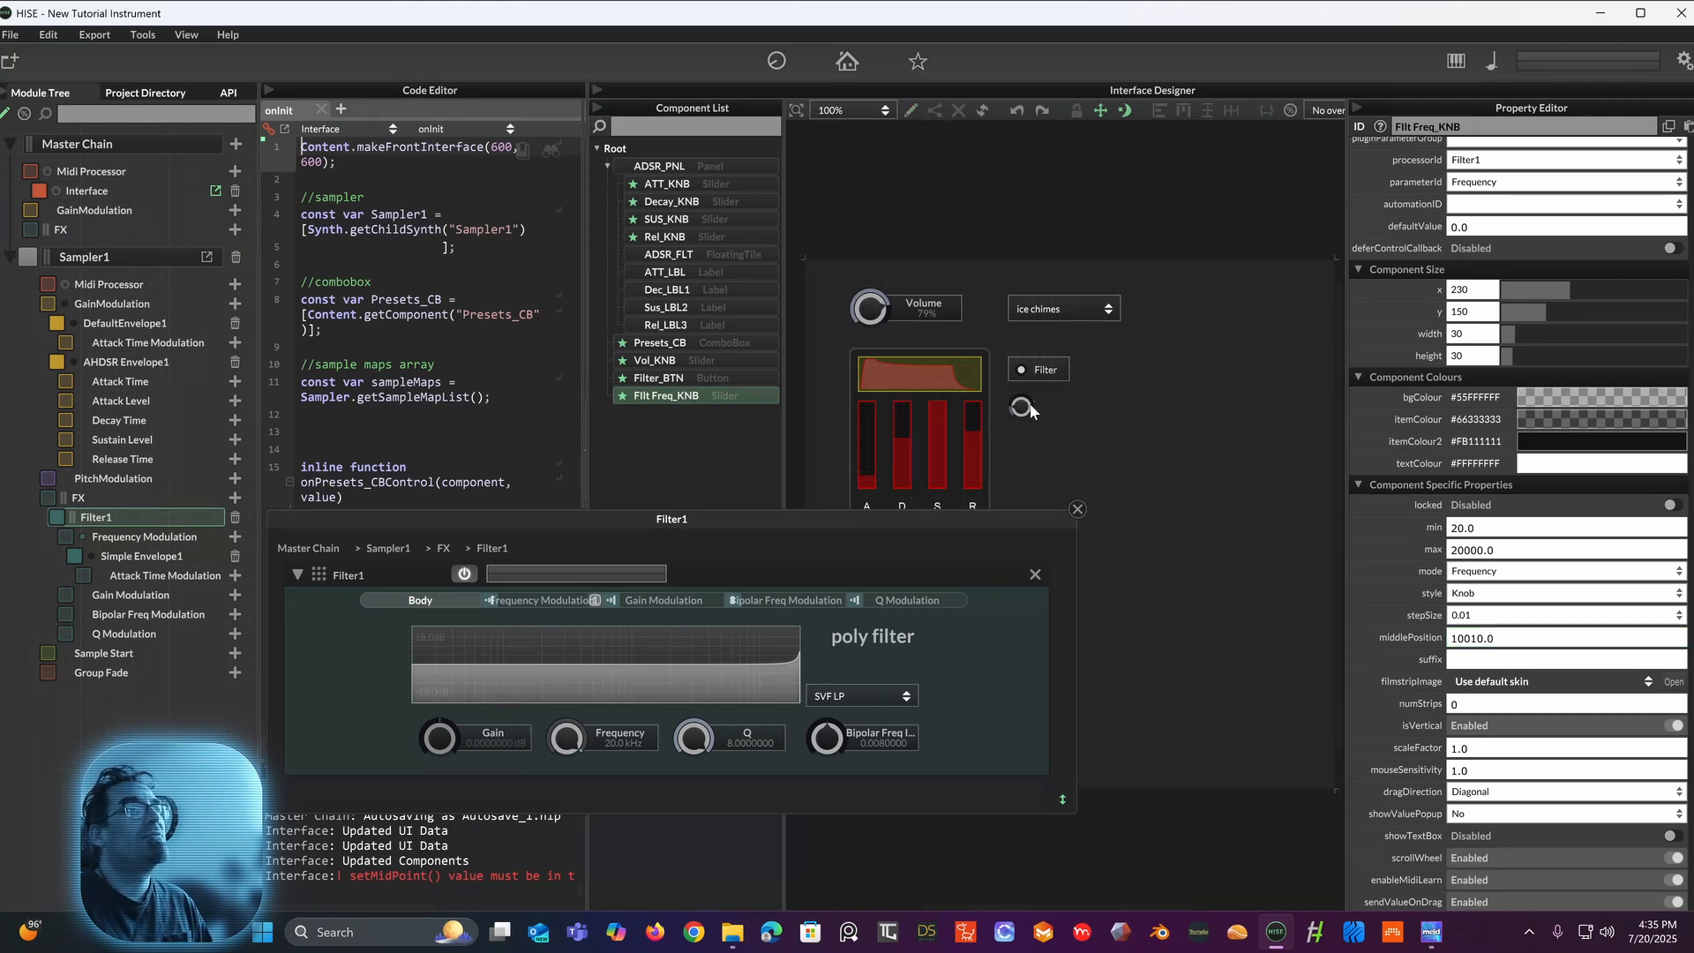
{"action": "left_click_drag", "start_coordinate": [1028, 411], "coordinate": [987, 379]}
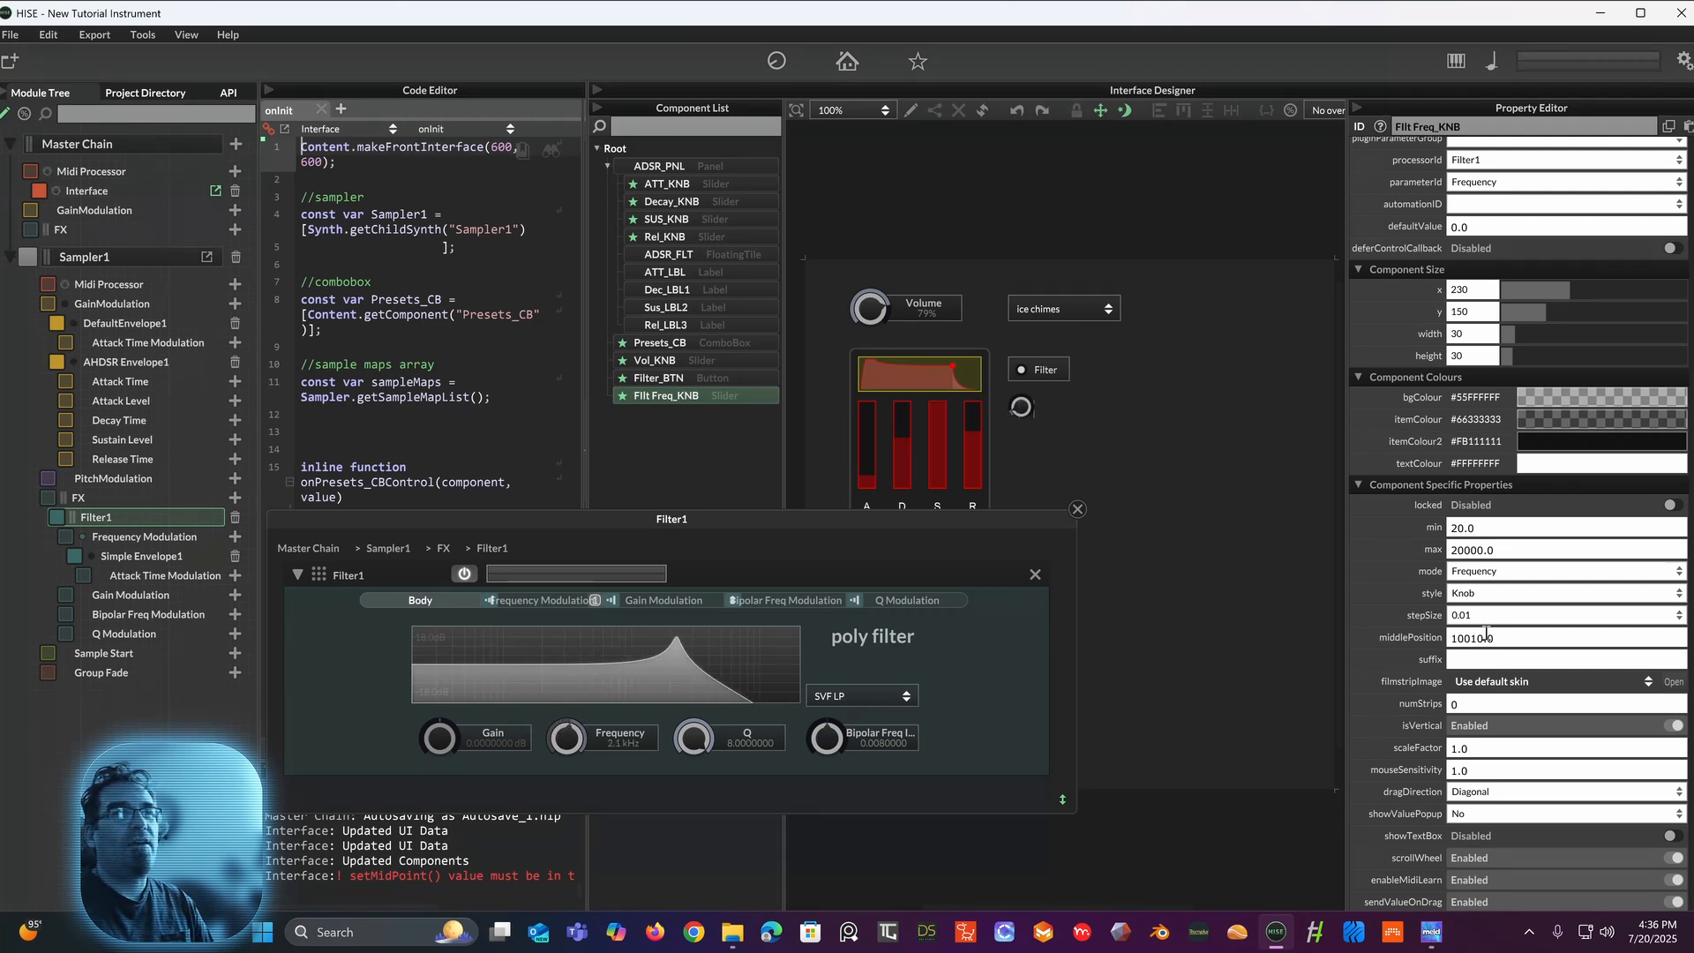
Step: Set the filter frequency knob's middle position to 5000.0 and test the knob's response on the interface
{"action": "left_click", "coordinate": [1444, 638]}
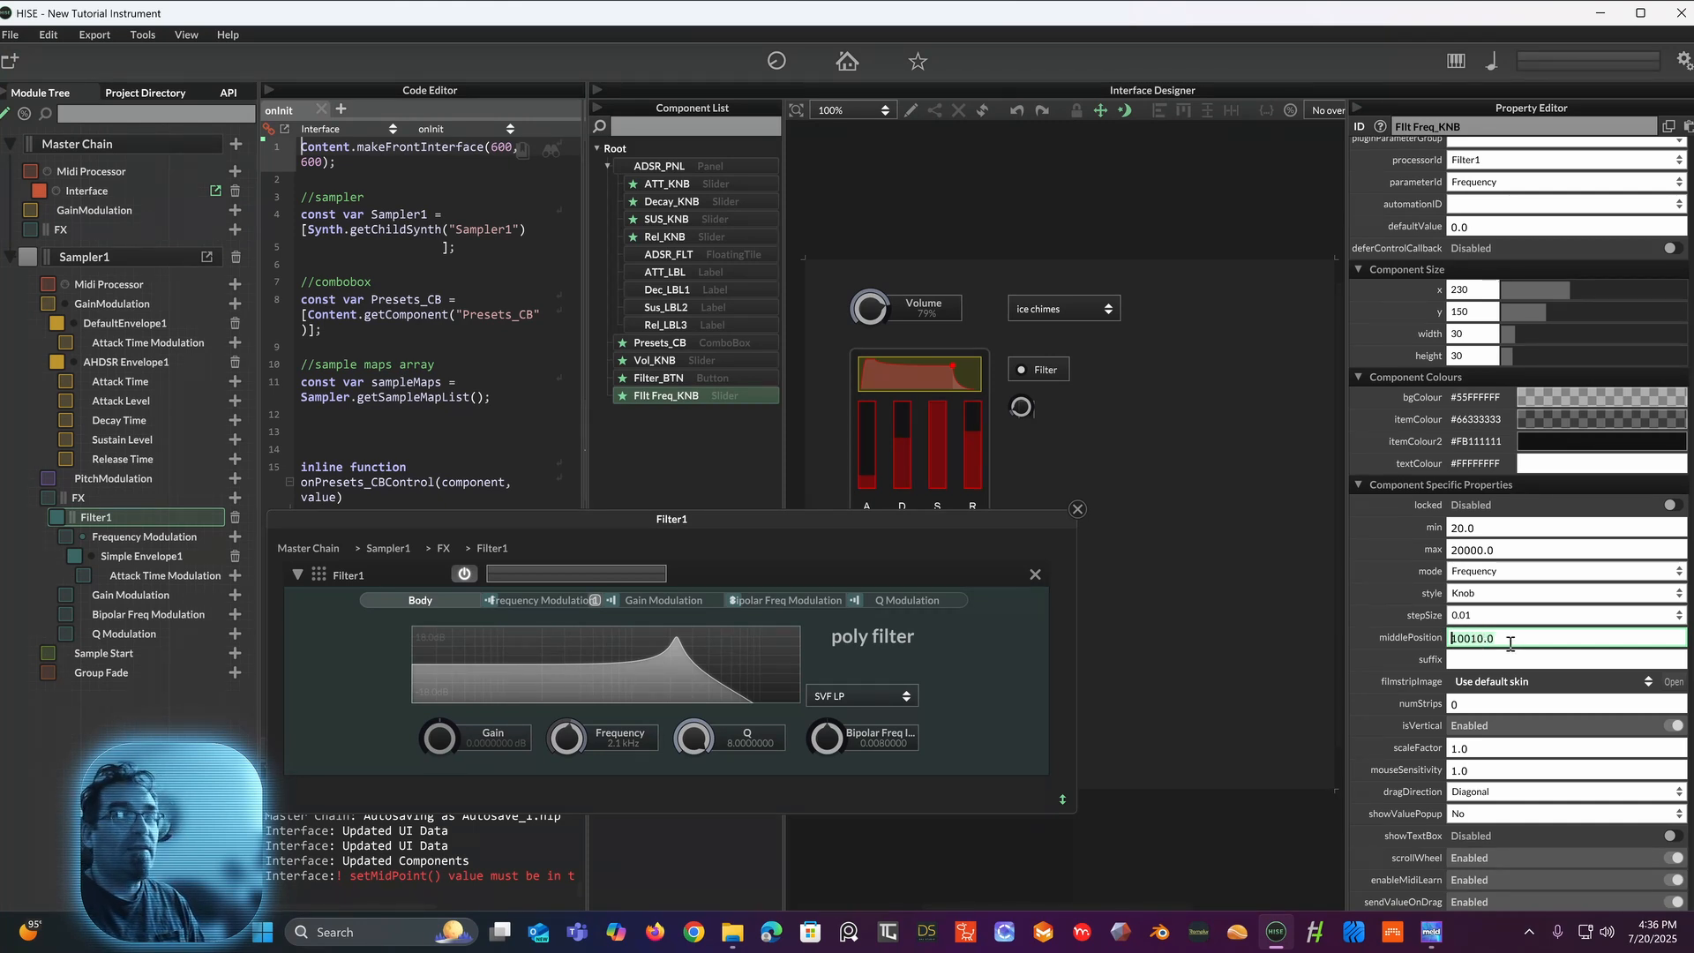
{"action": "key", "text": "ctrl+a"}
{"action": "key", "text": "BackSpace"}
{"action": "type", "text": "5000"}
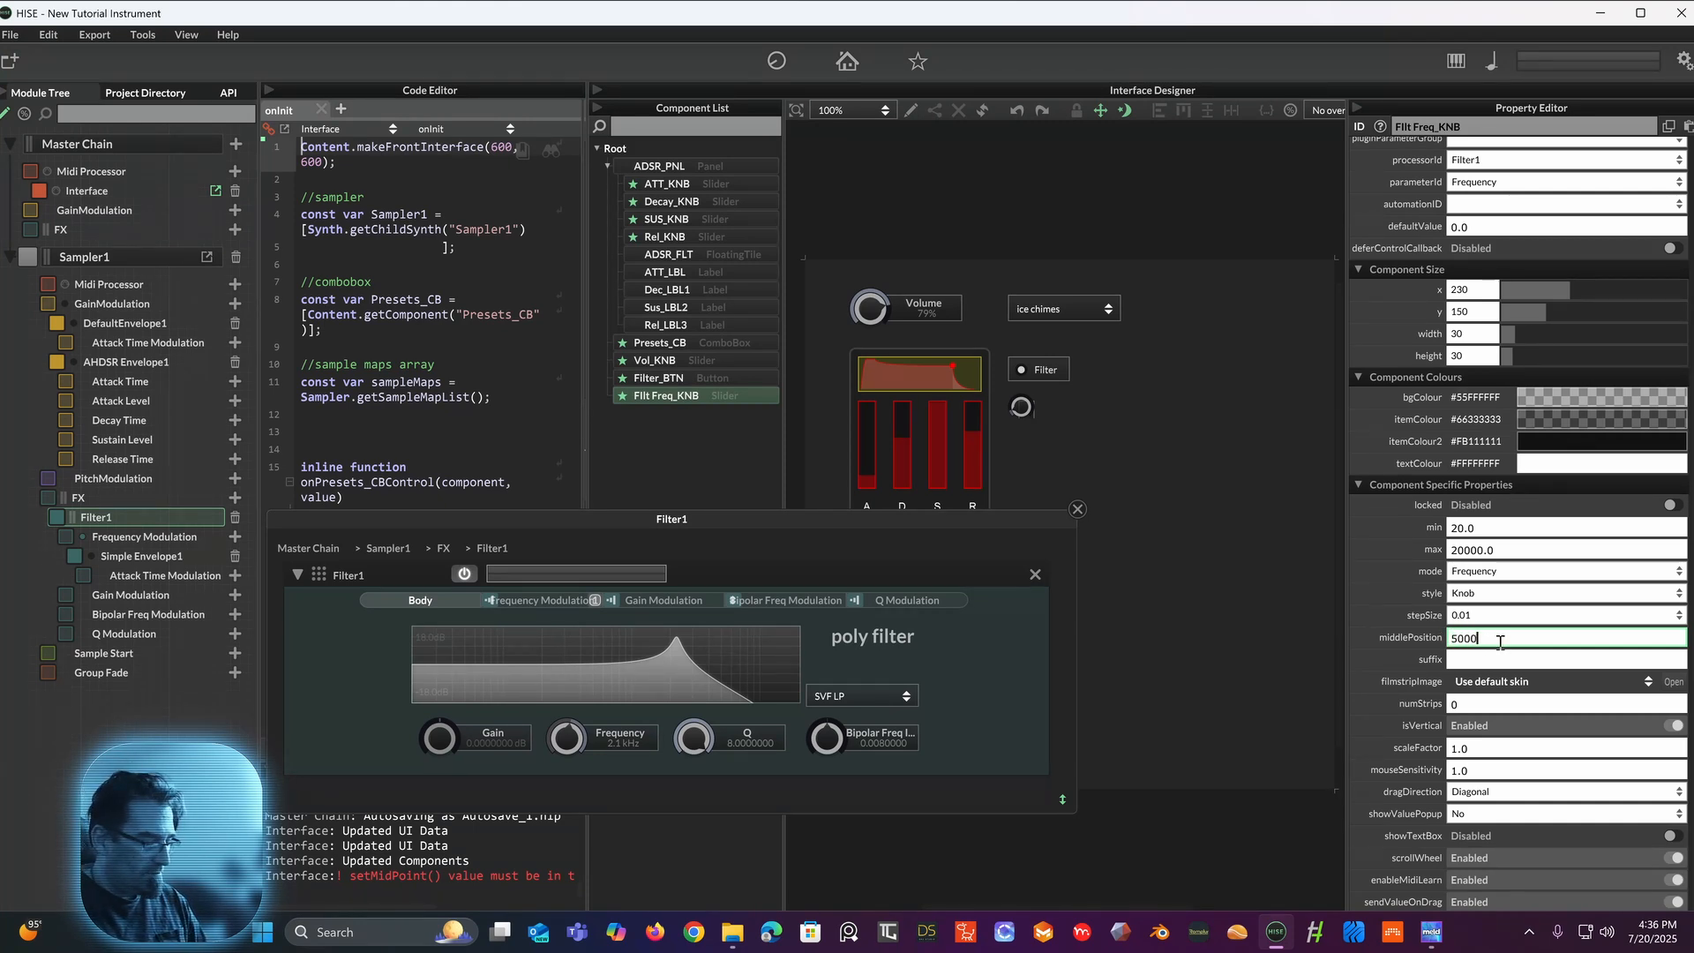
{"action": "key", "text": "Return"}
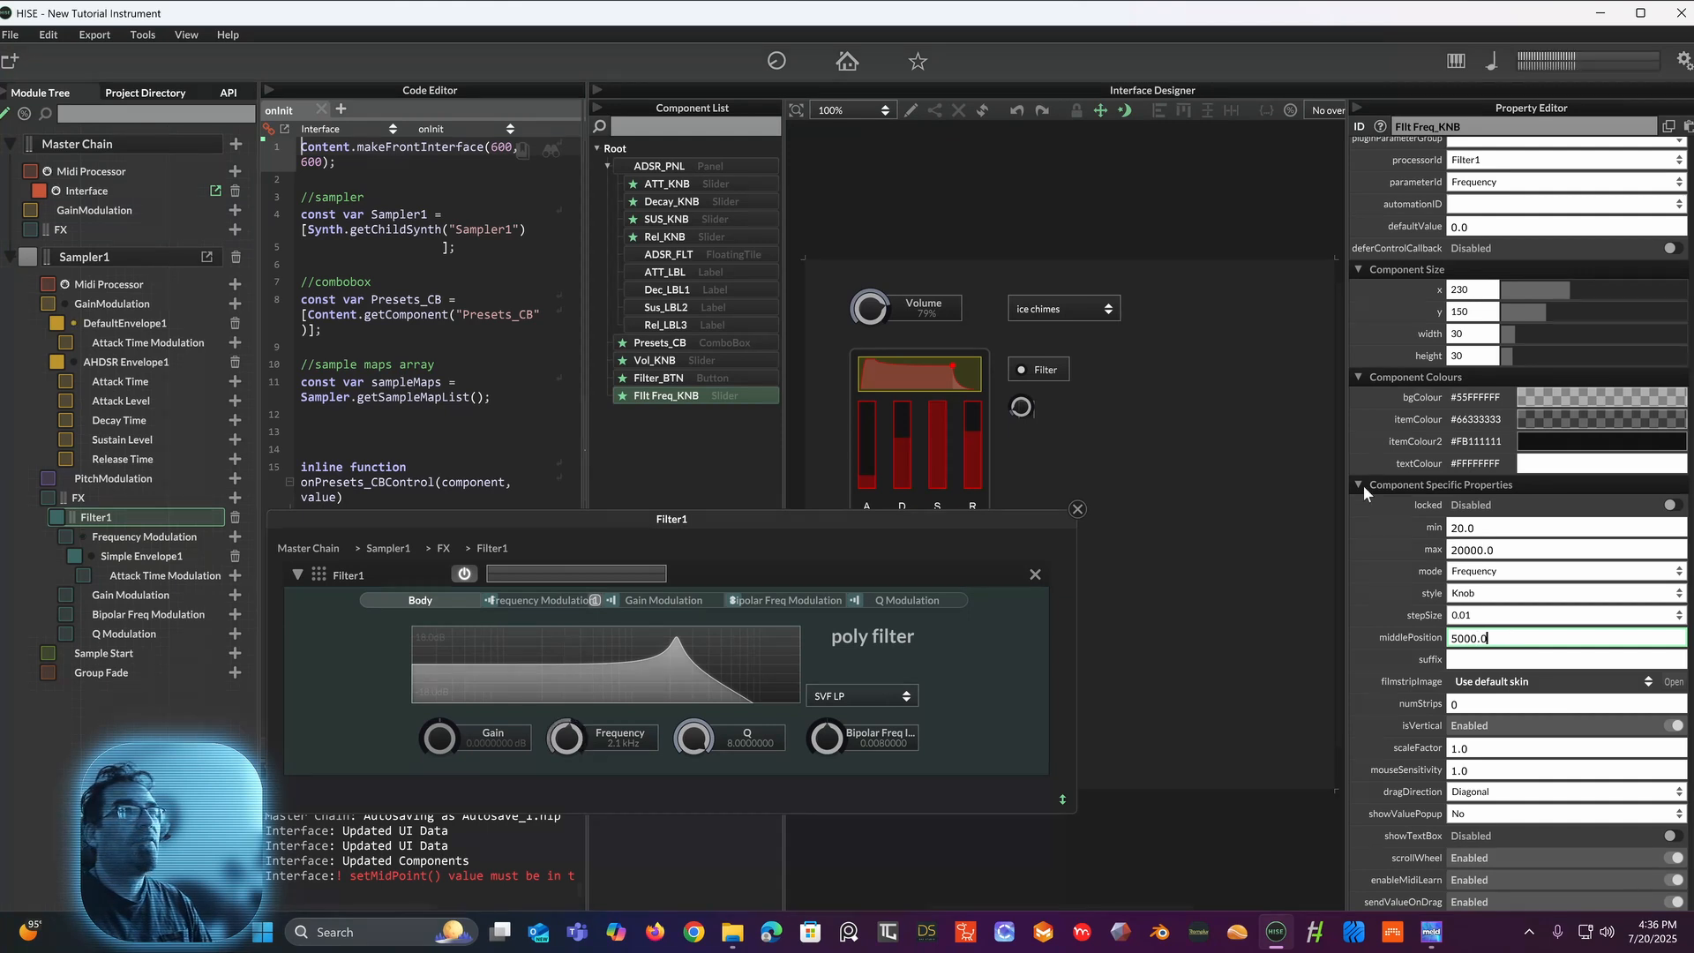
{"action": "left_click_drag", "start_coordinate": [1017, 414], "coordinate": [1006, 340]}
Step: Set the filter frequency knob's middle position to 15000.0 and test the knob against Filter1's response curve
{"action": "left_click", "coordinate": [1503, 639]}
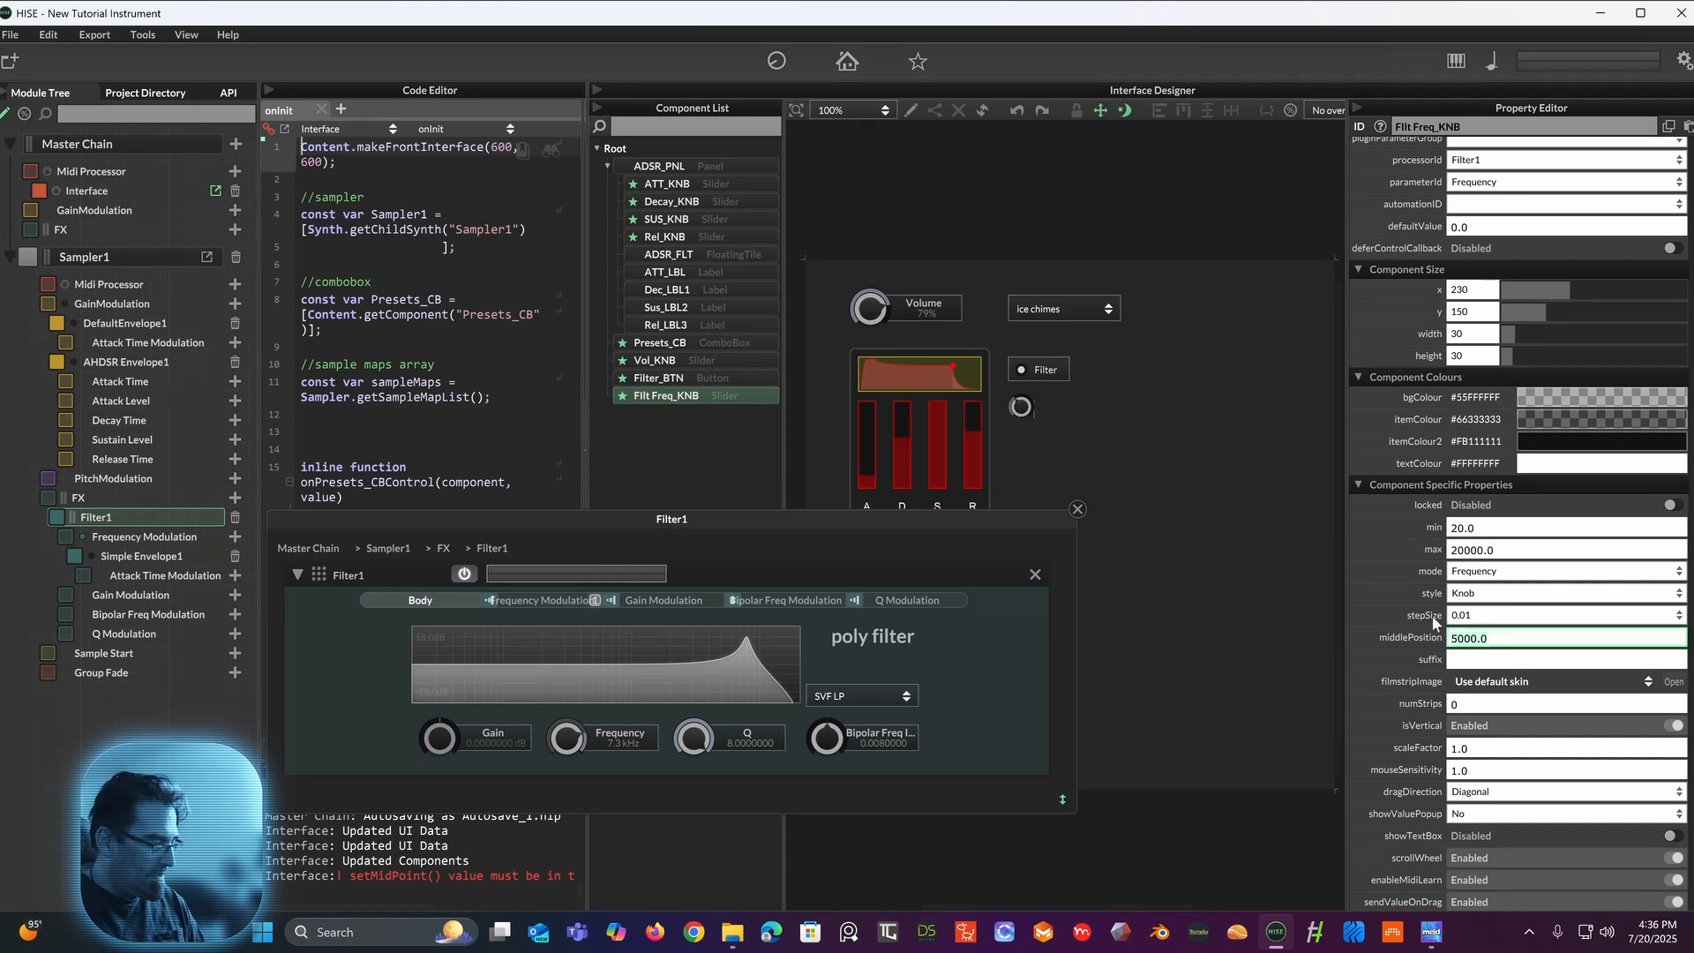
{"action": "key", "text": "ctrl+a"}
{"action": "type", "text": "15000"}
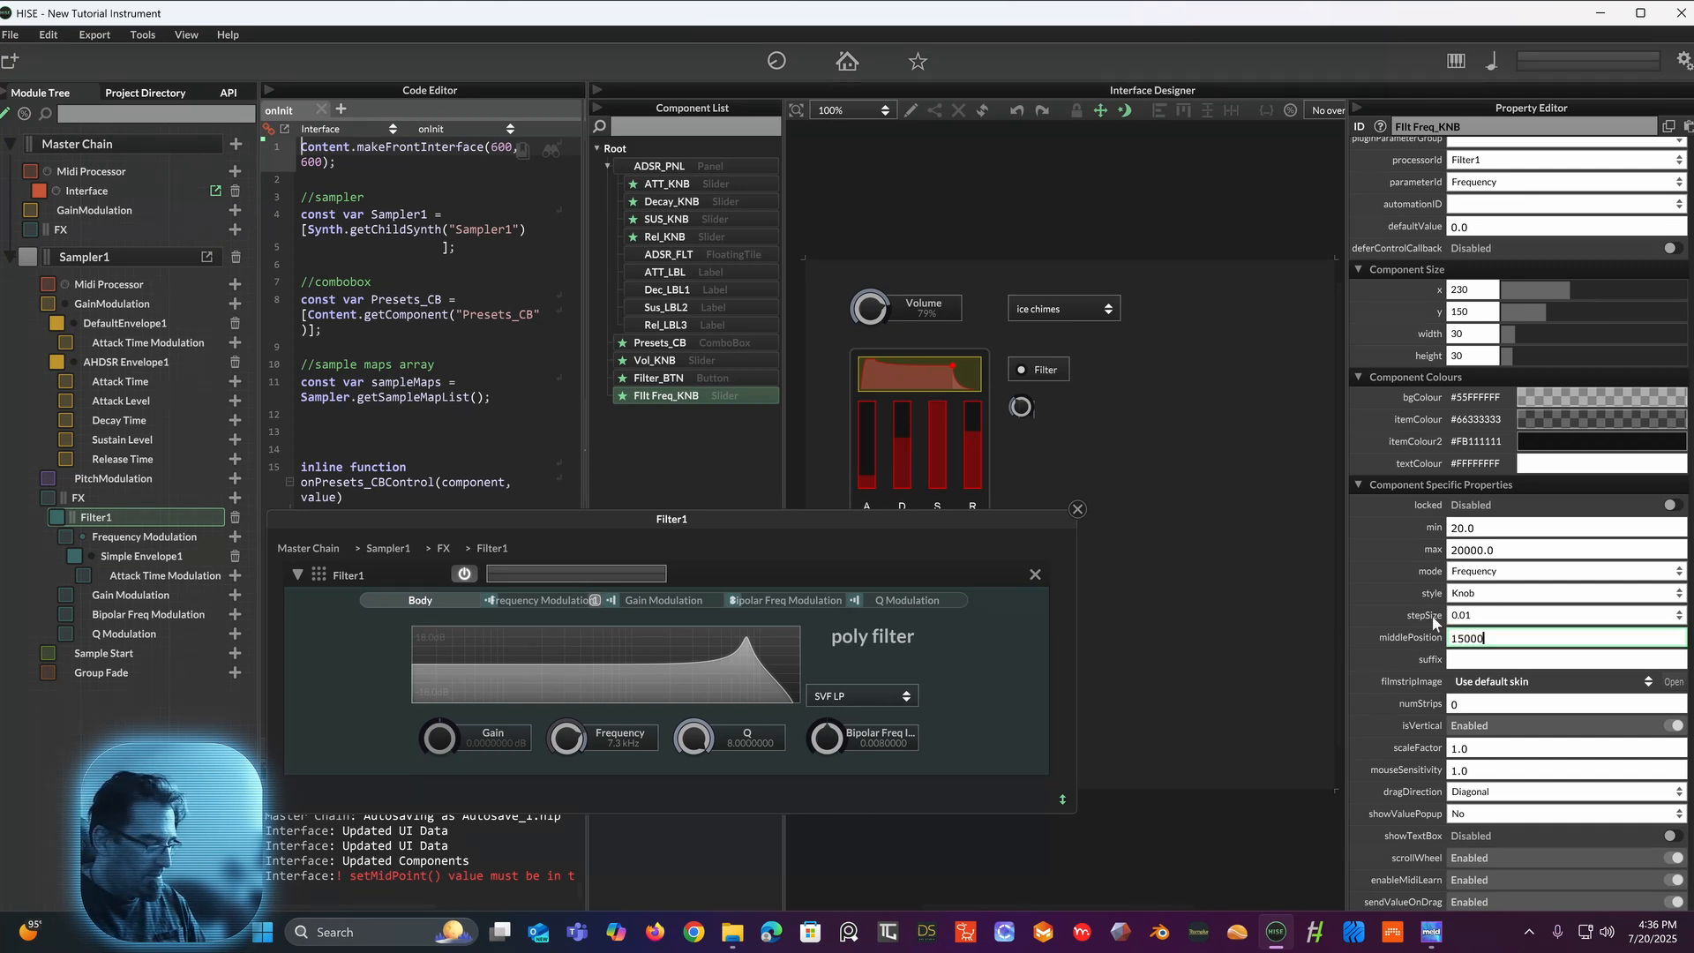
{"action": "type", "text": ".0"}
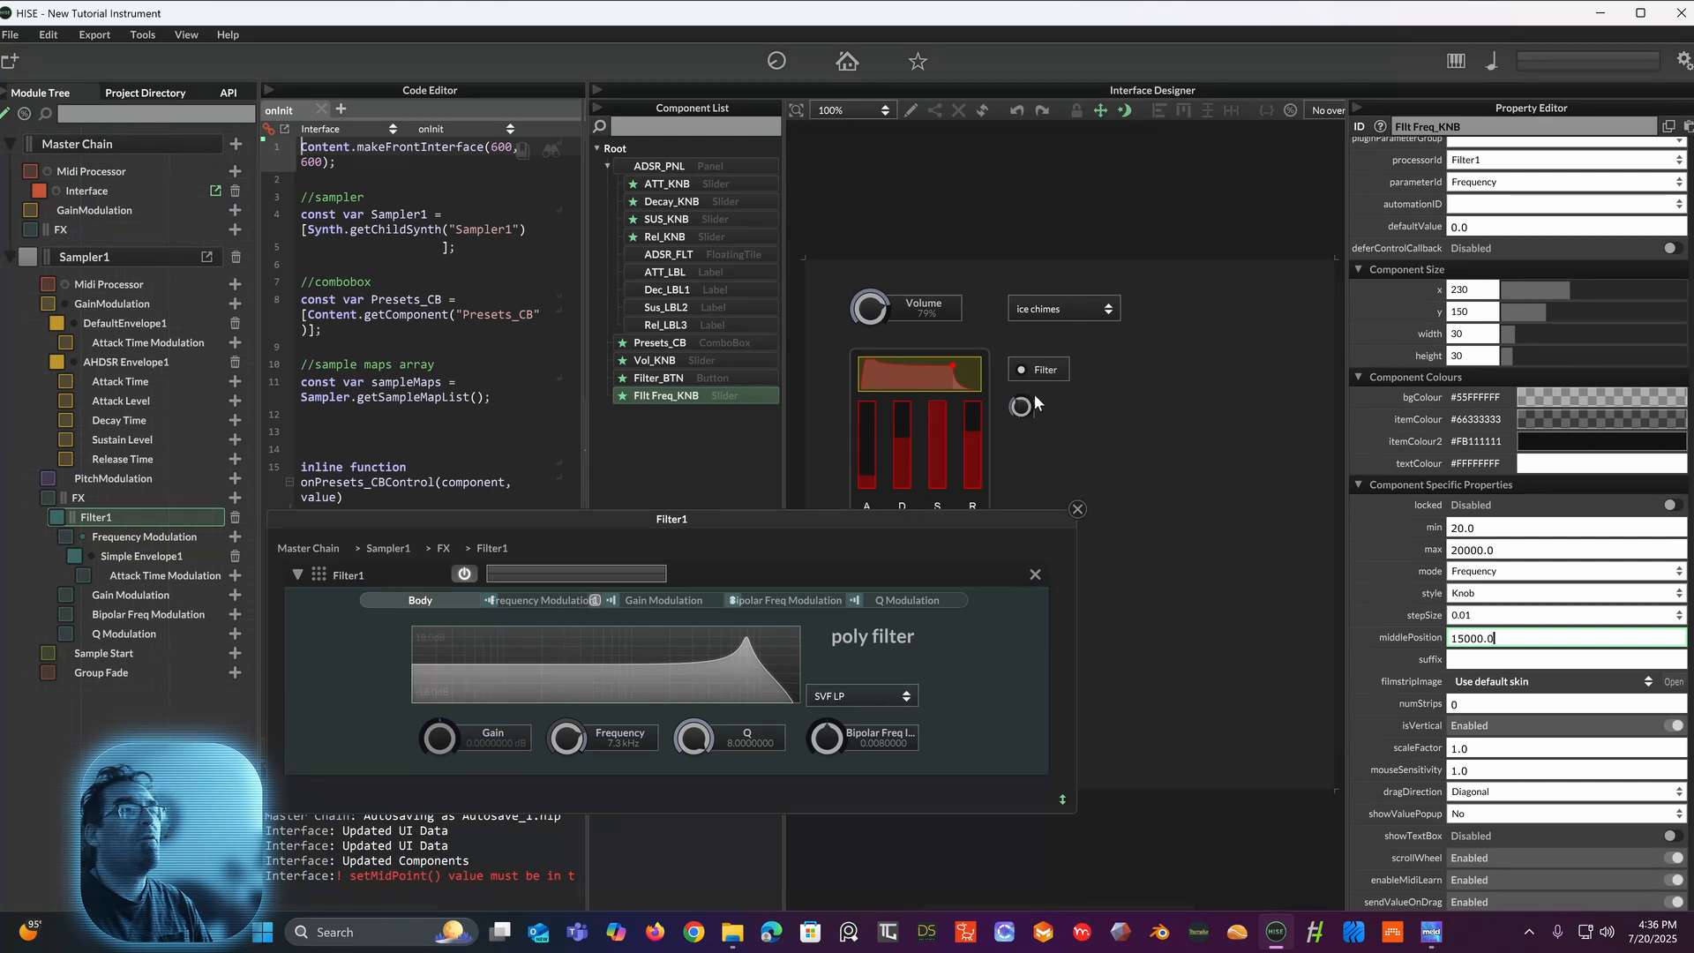
{"action": "left_click_drag", "start_coordinate": [1034, 393], "coordinate": [994, 434]}
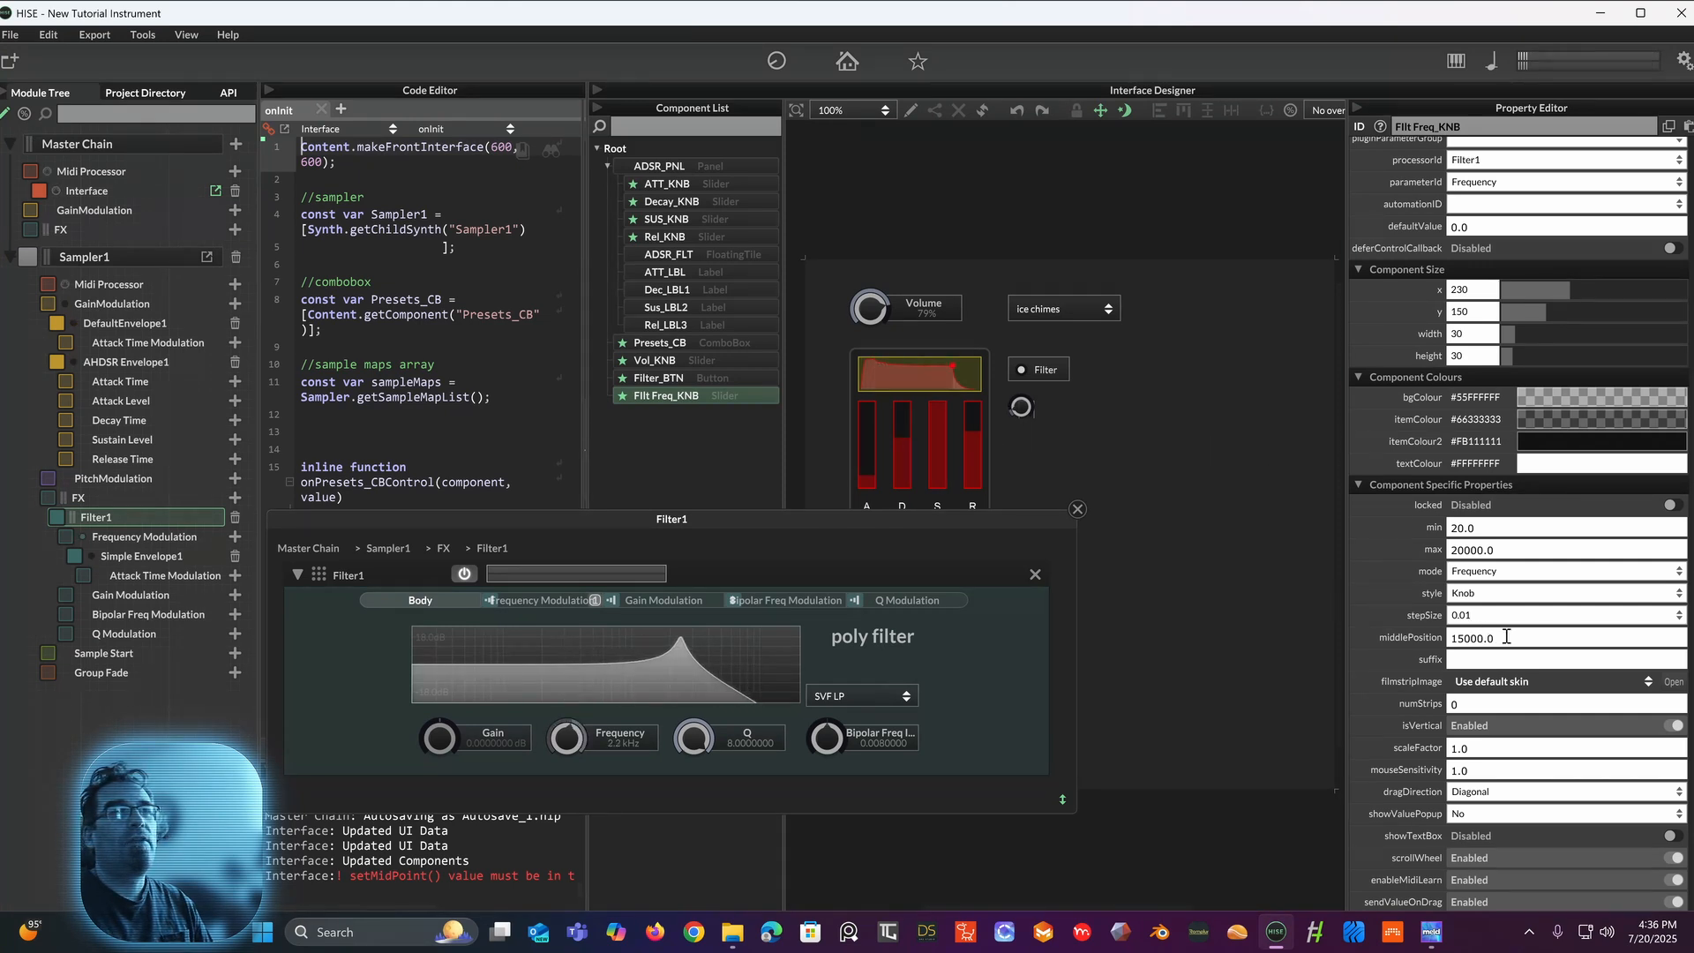
Step: Set the filter frequency knob's step size to 0.1, compile the script and test the knob with interface editing turned off
{"action": "left_click", "coordinate": [1458, 636]}
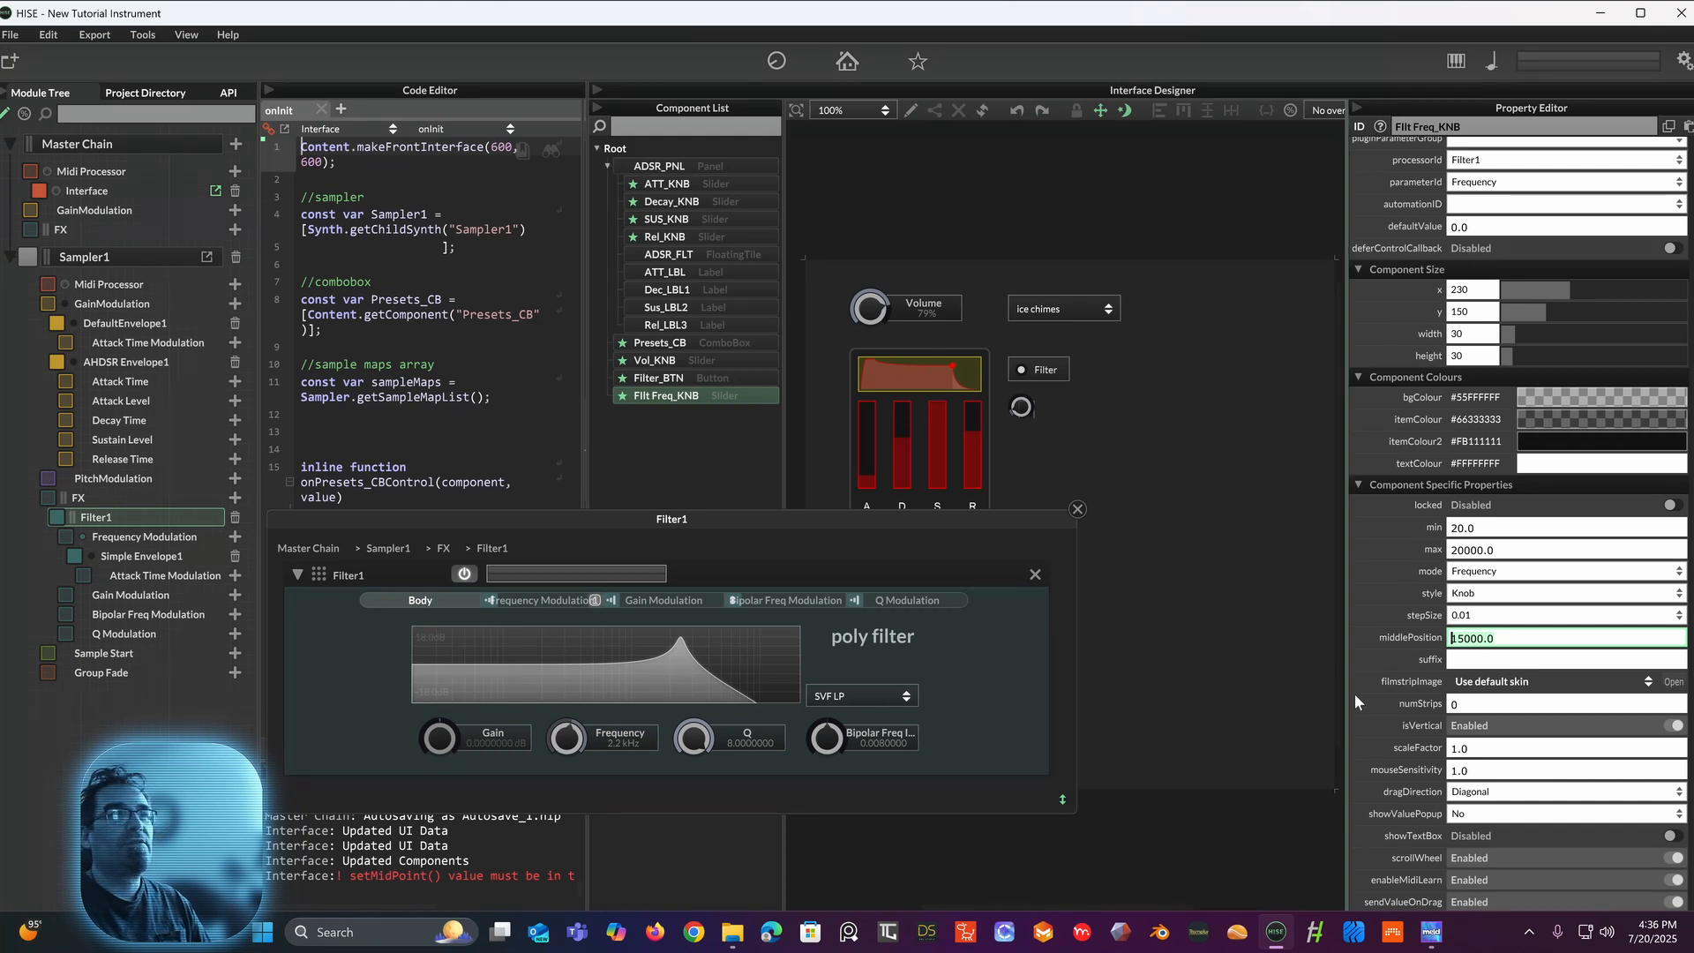
{"action": "left_click", "coordinate": [1482, 618]}
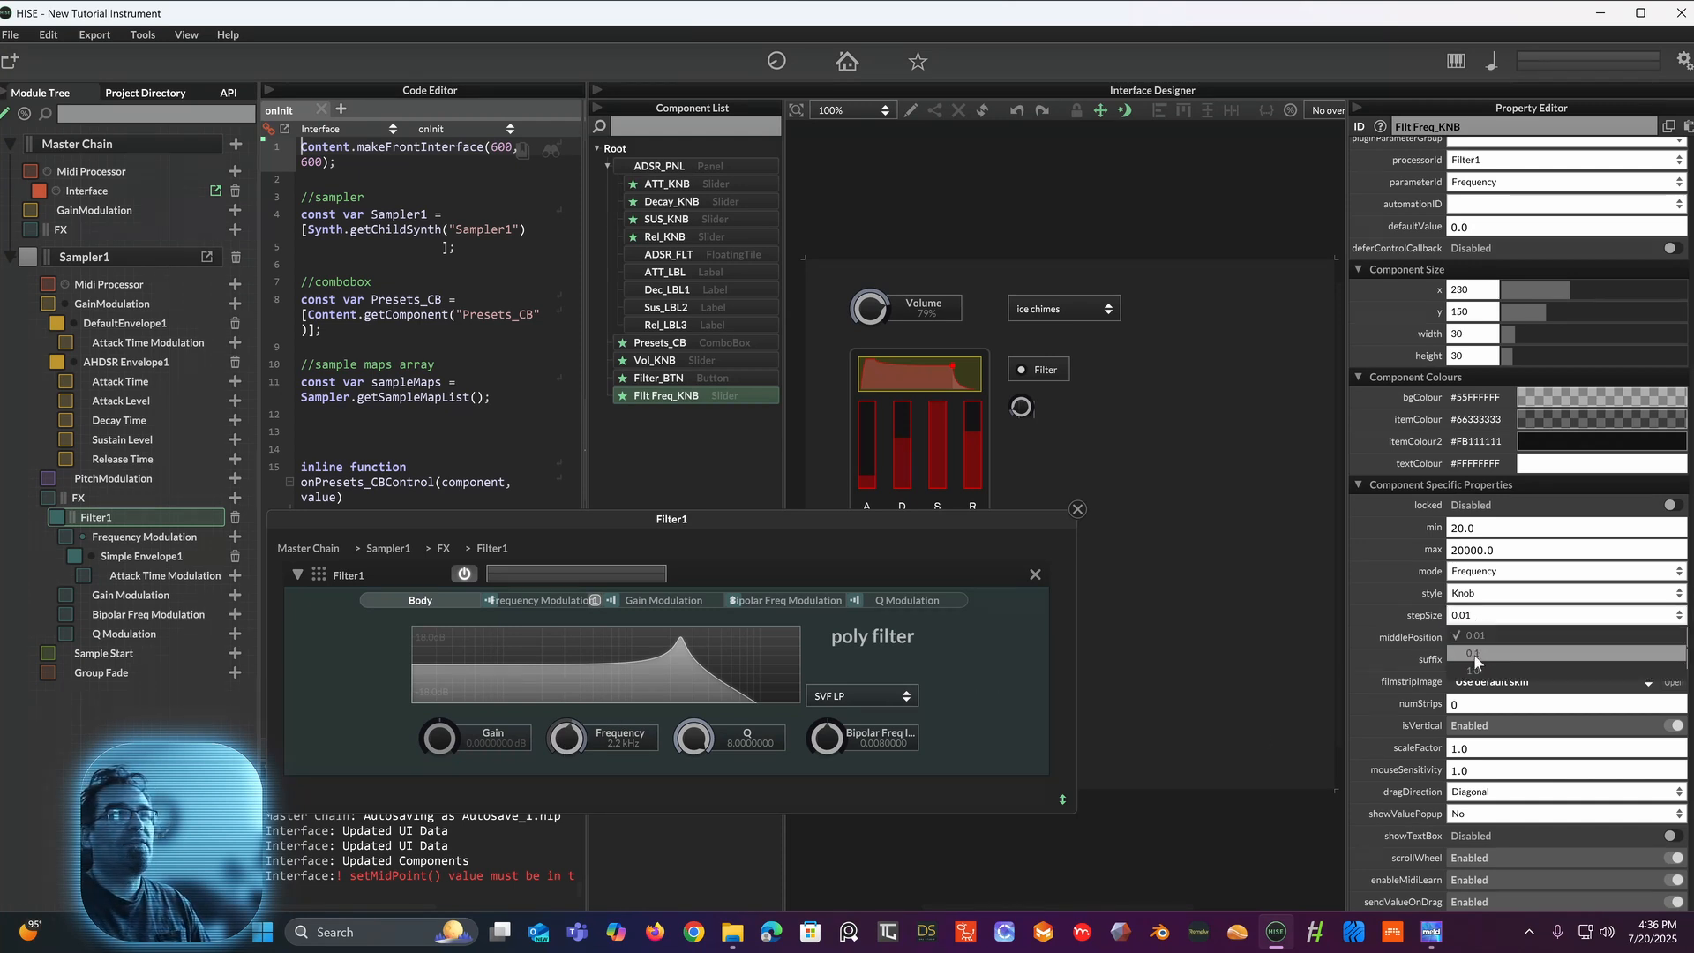
{"action": "left_click", "coordinate": [1474, 654]}
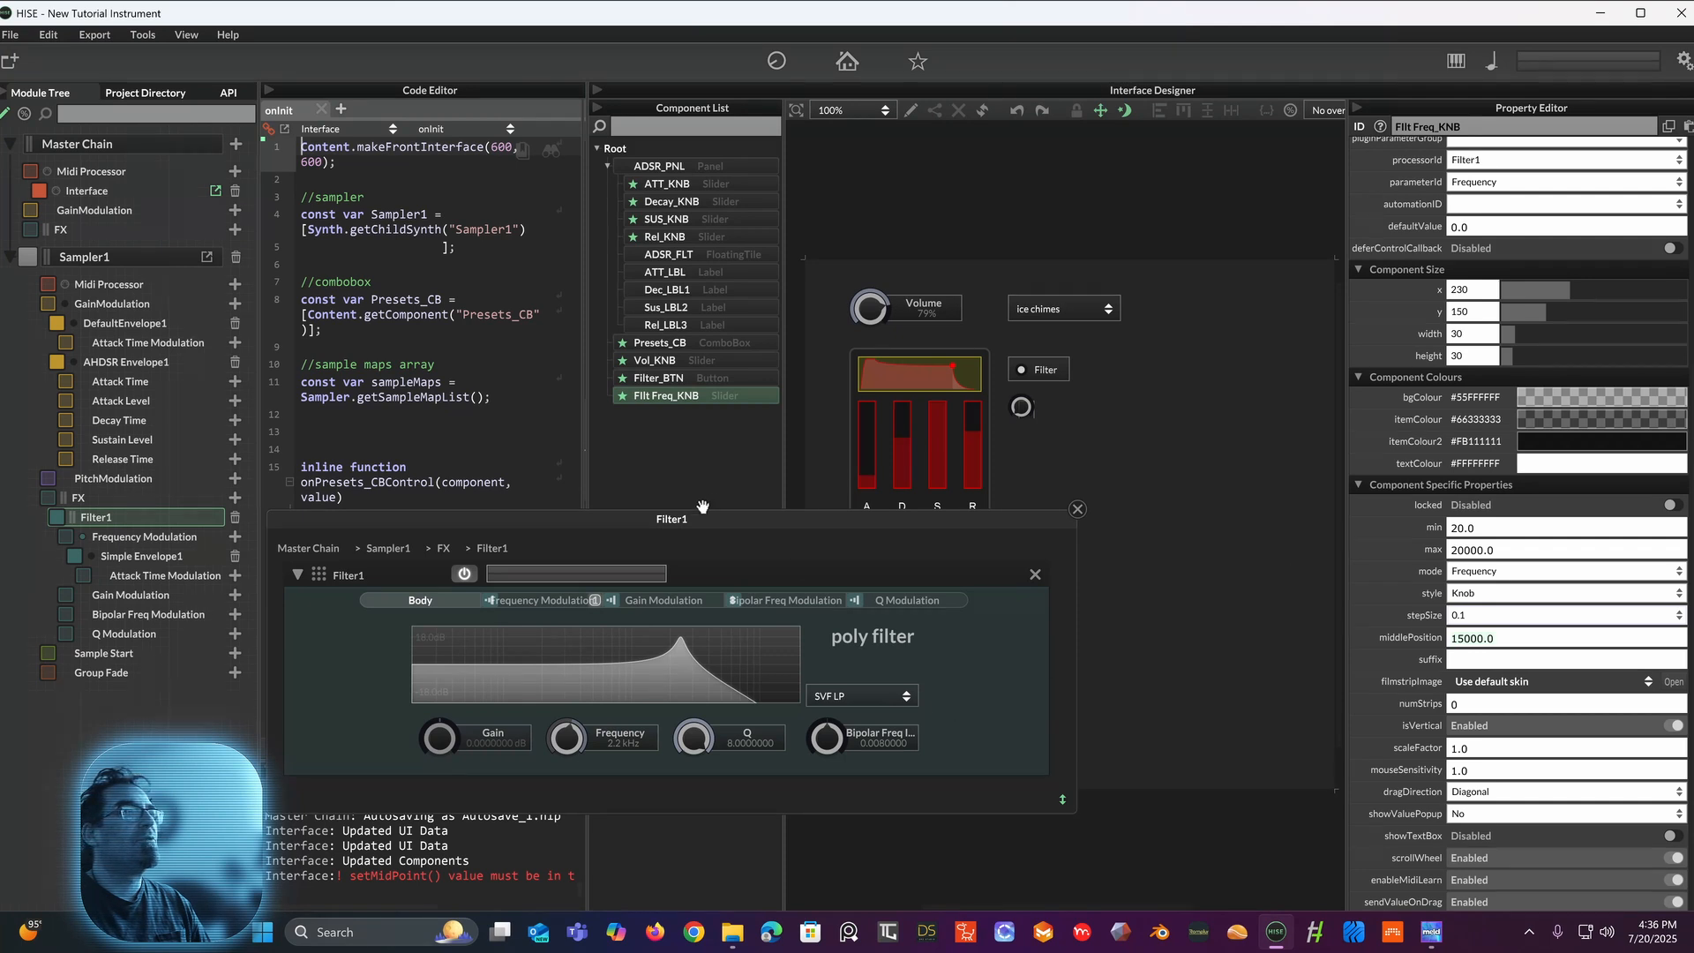
{"action": "left_click_drag", "start_coordinate": [702, 509], "coordinate": [557, 295]}
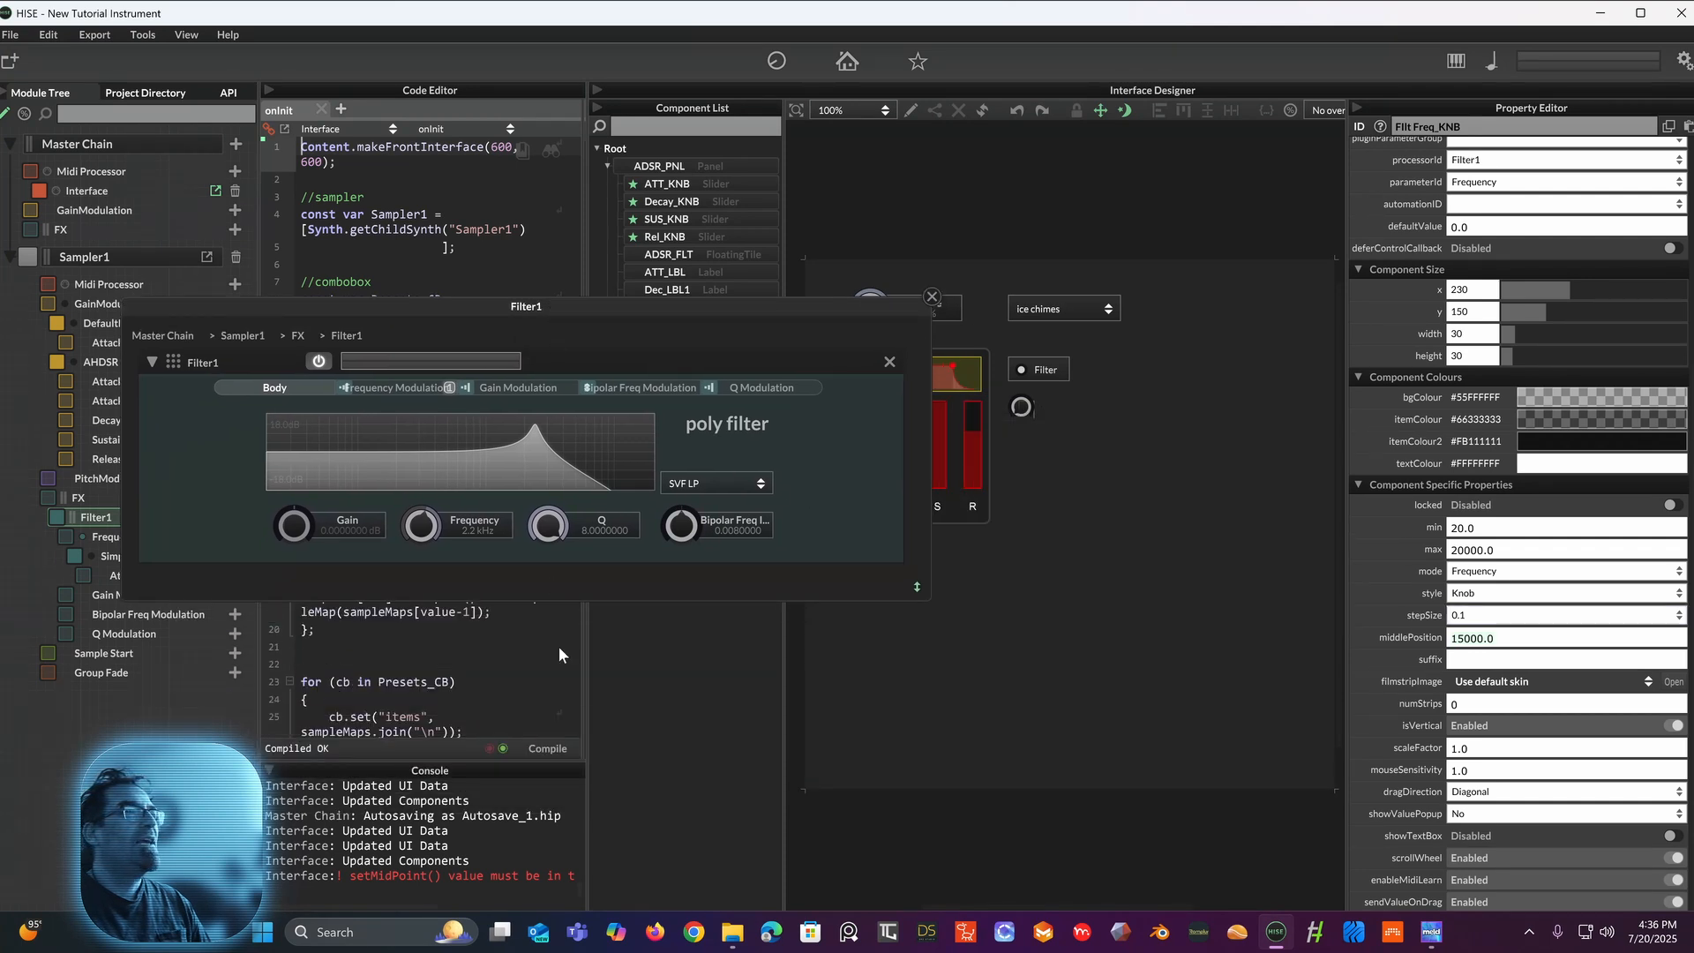
{"action": "left_click", "coordinate": [556, 749]}
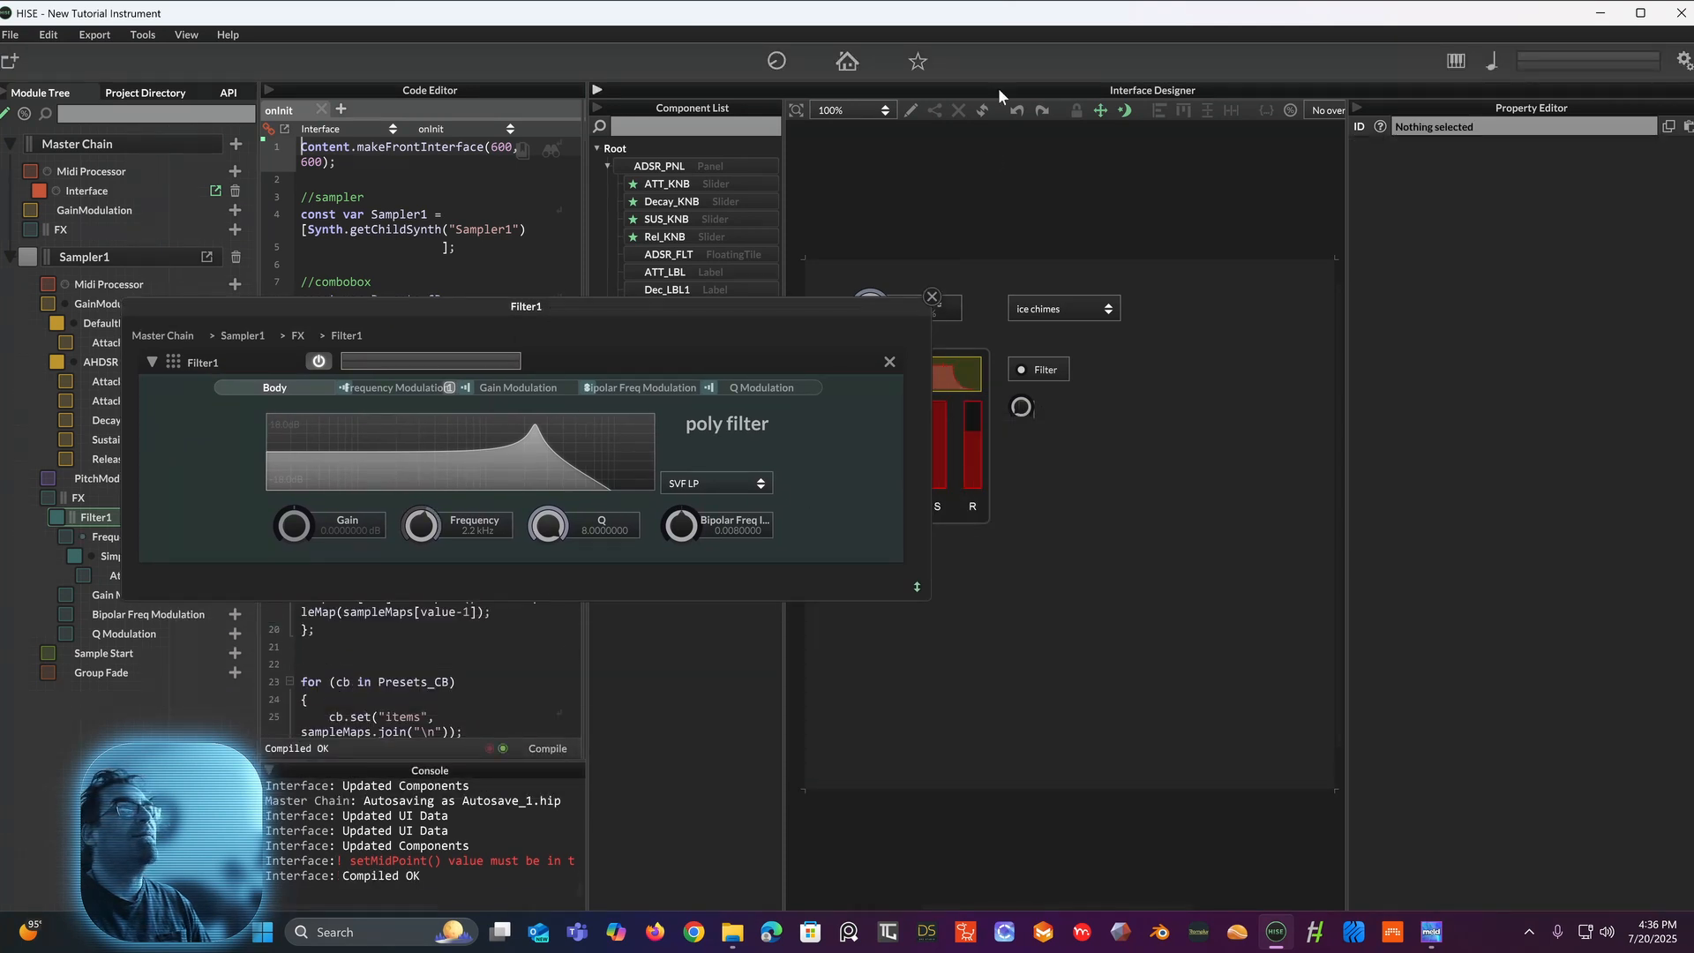
{"action": "left_click", "coordinate": [1025, 413]}
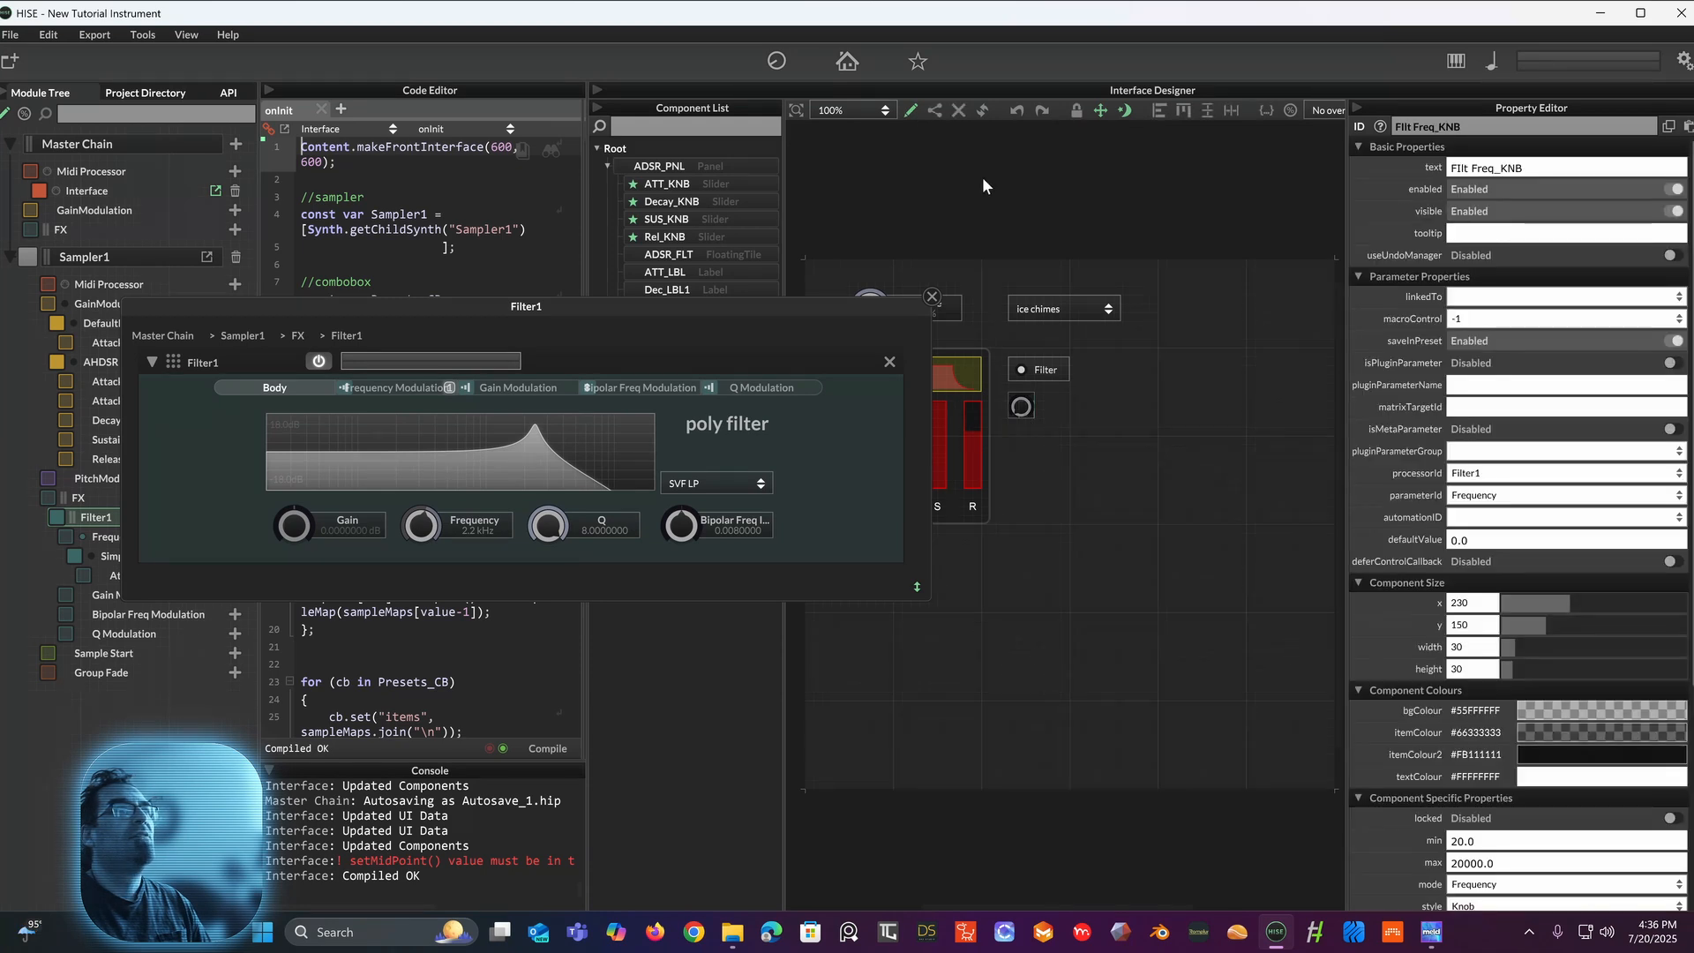
{"action": "left_click_drag", "start_coordinate": [1022, 417], "coordinate": [936, 413]}
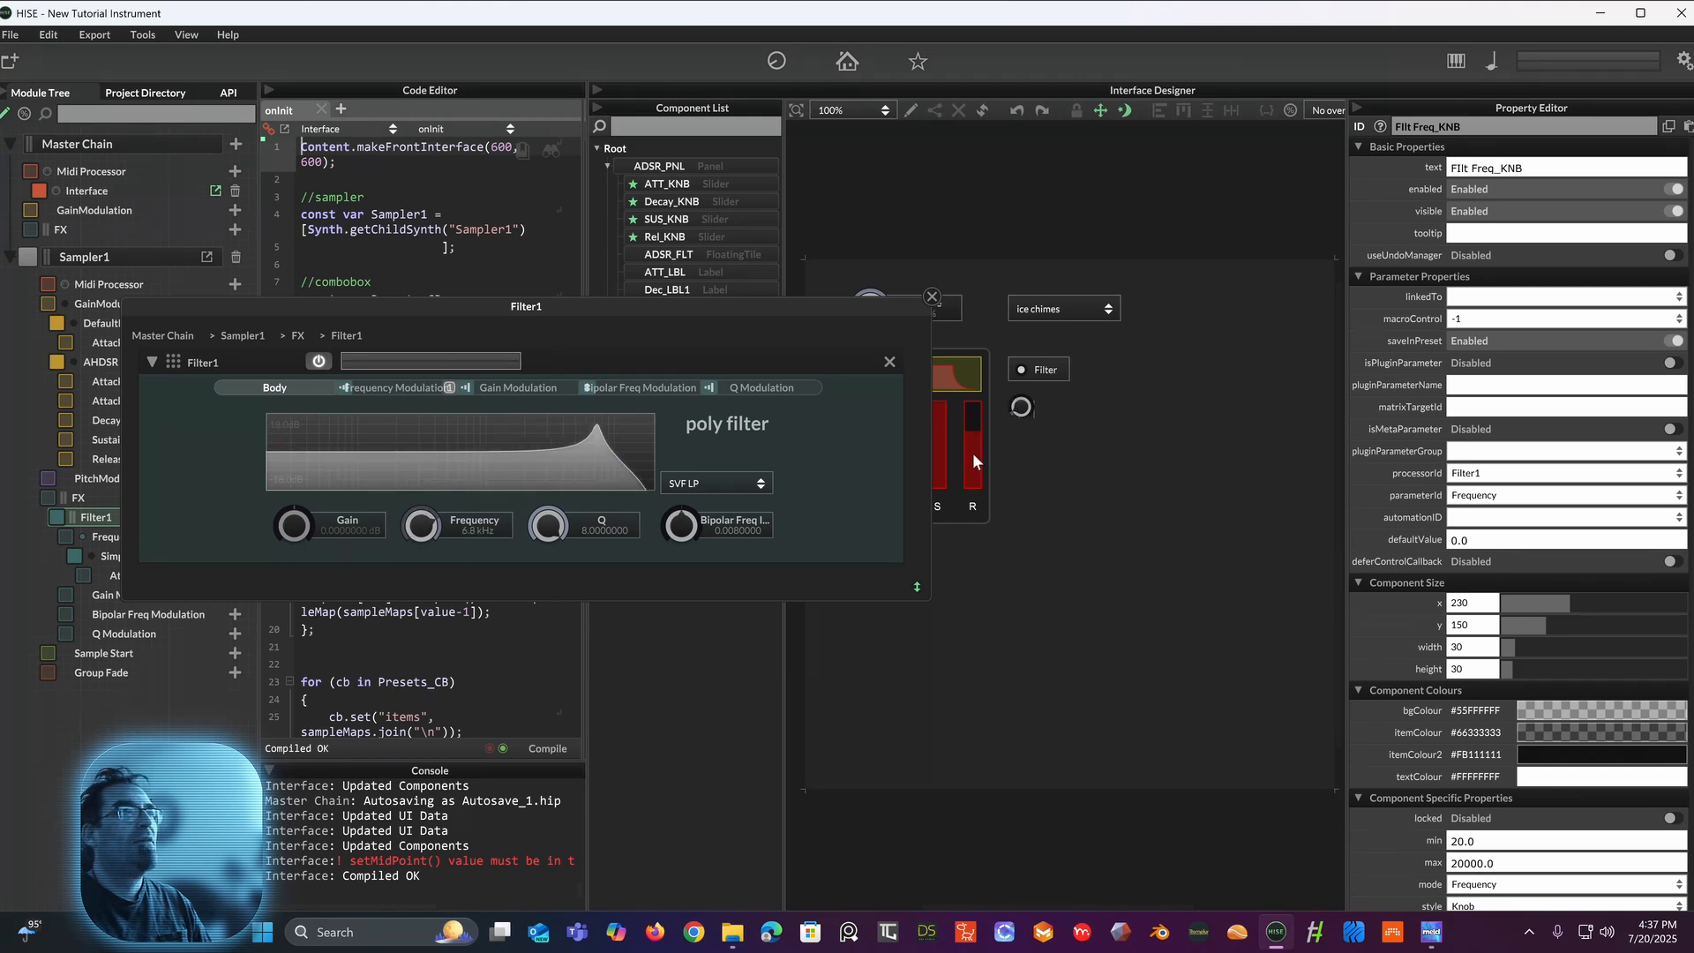
{"action": "mouse_move", "coordinate": [1027, 417]}
{"action": "left_mouse_down"}
{"action": "mouse_move", "coordinate": [1032, 393]}
{"action": "mouse_move", "coordinate": [1015, 427]}
{"action": "mouse_move", "coordinate": [1017, 402]}
{"action": "left_mouse_up"}
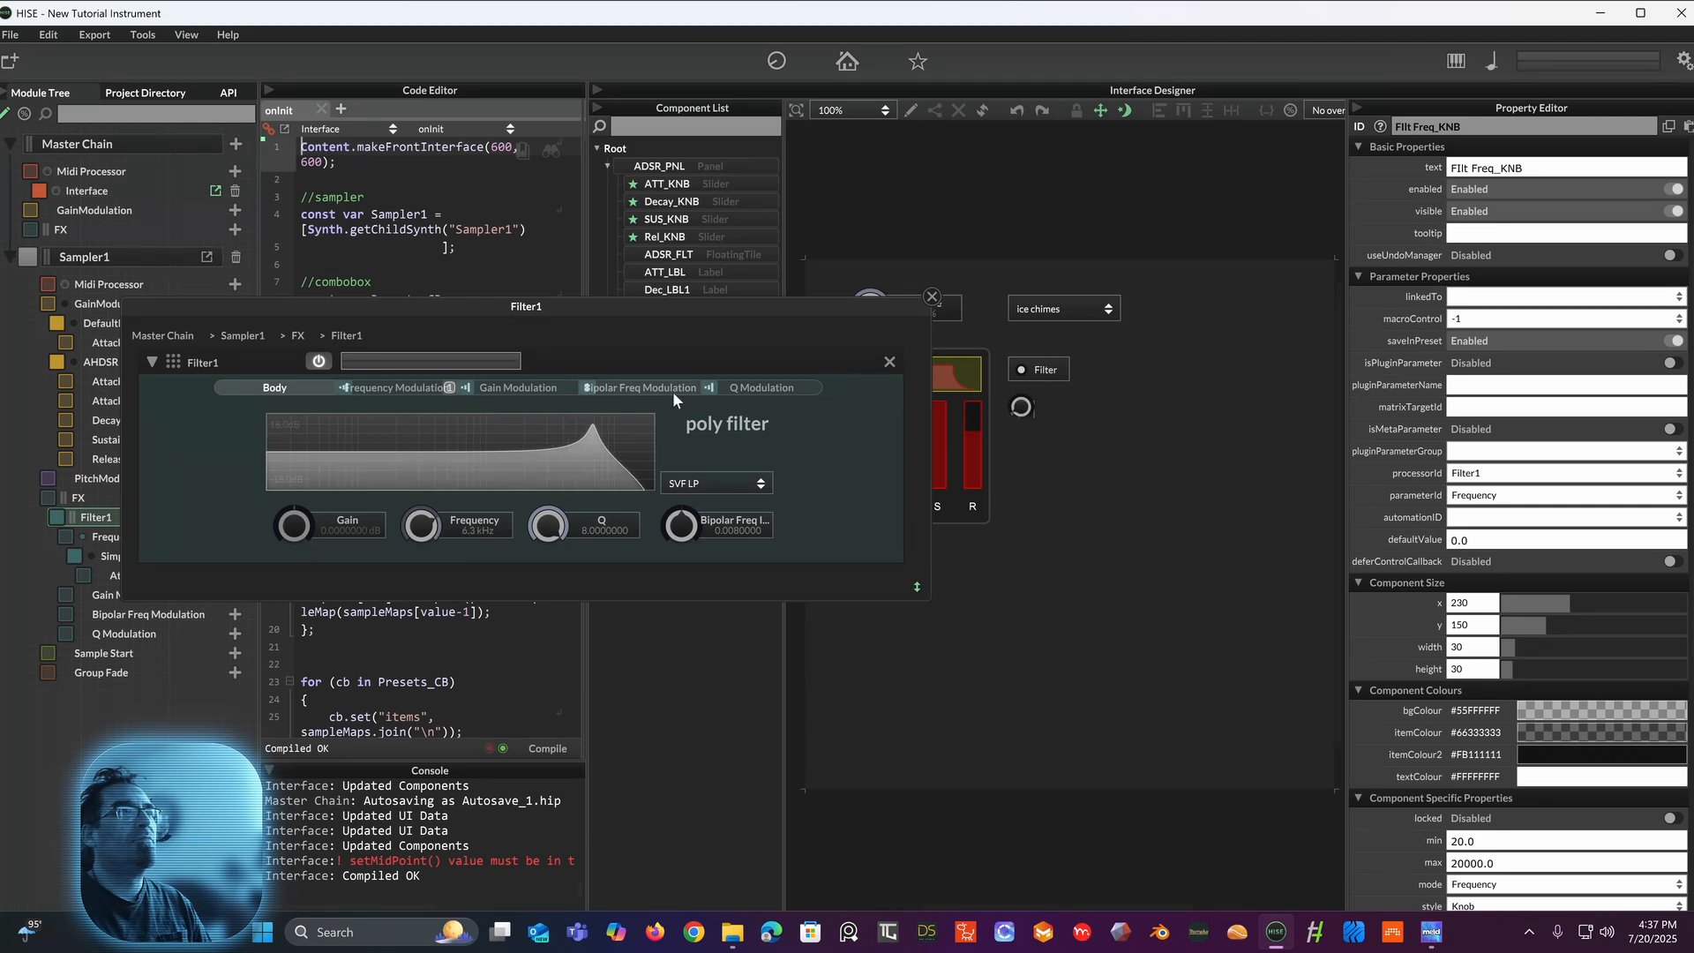
Step: Set the filter frequency knob's step size to 0.01 and middle position to 1000.0, and test the knob
{"action": "scroll", "coordinate": [1485, 771], "scroll_direction": "down", "scroll_amount": 4}
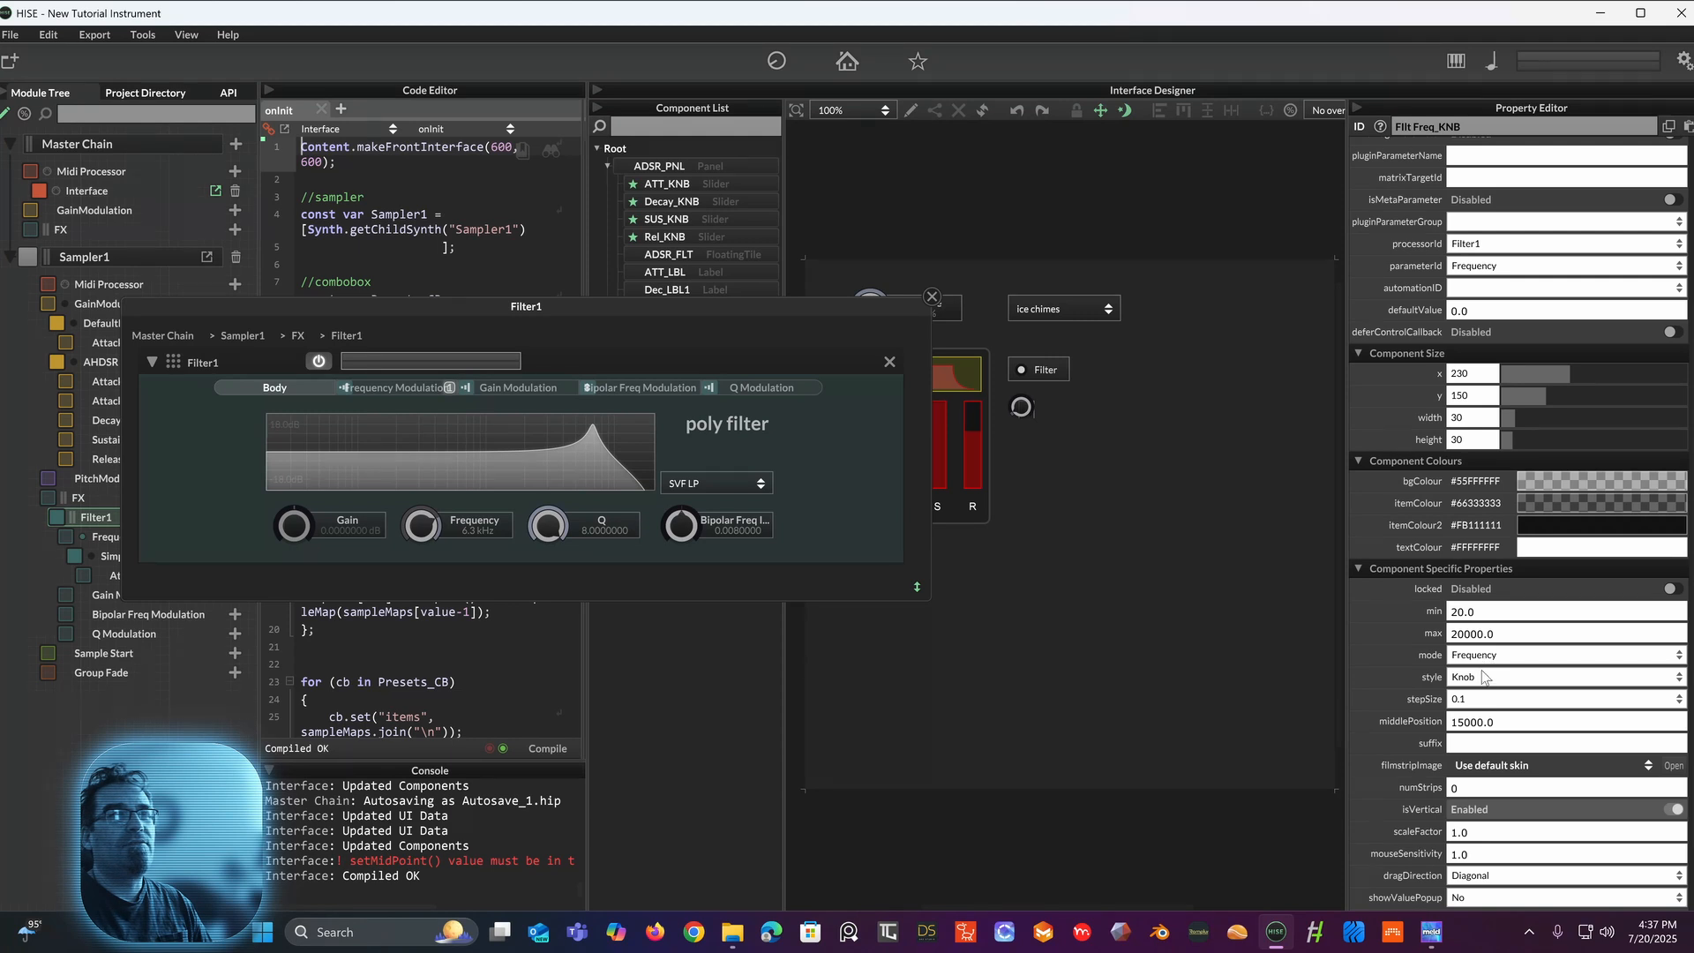
{"action": "left_click", "coordinate": [1484, 704]}
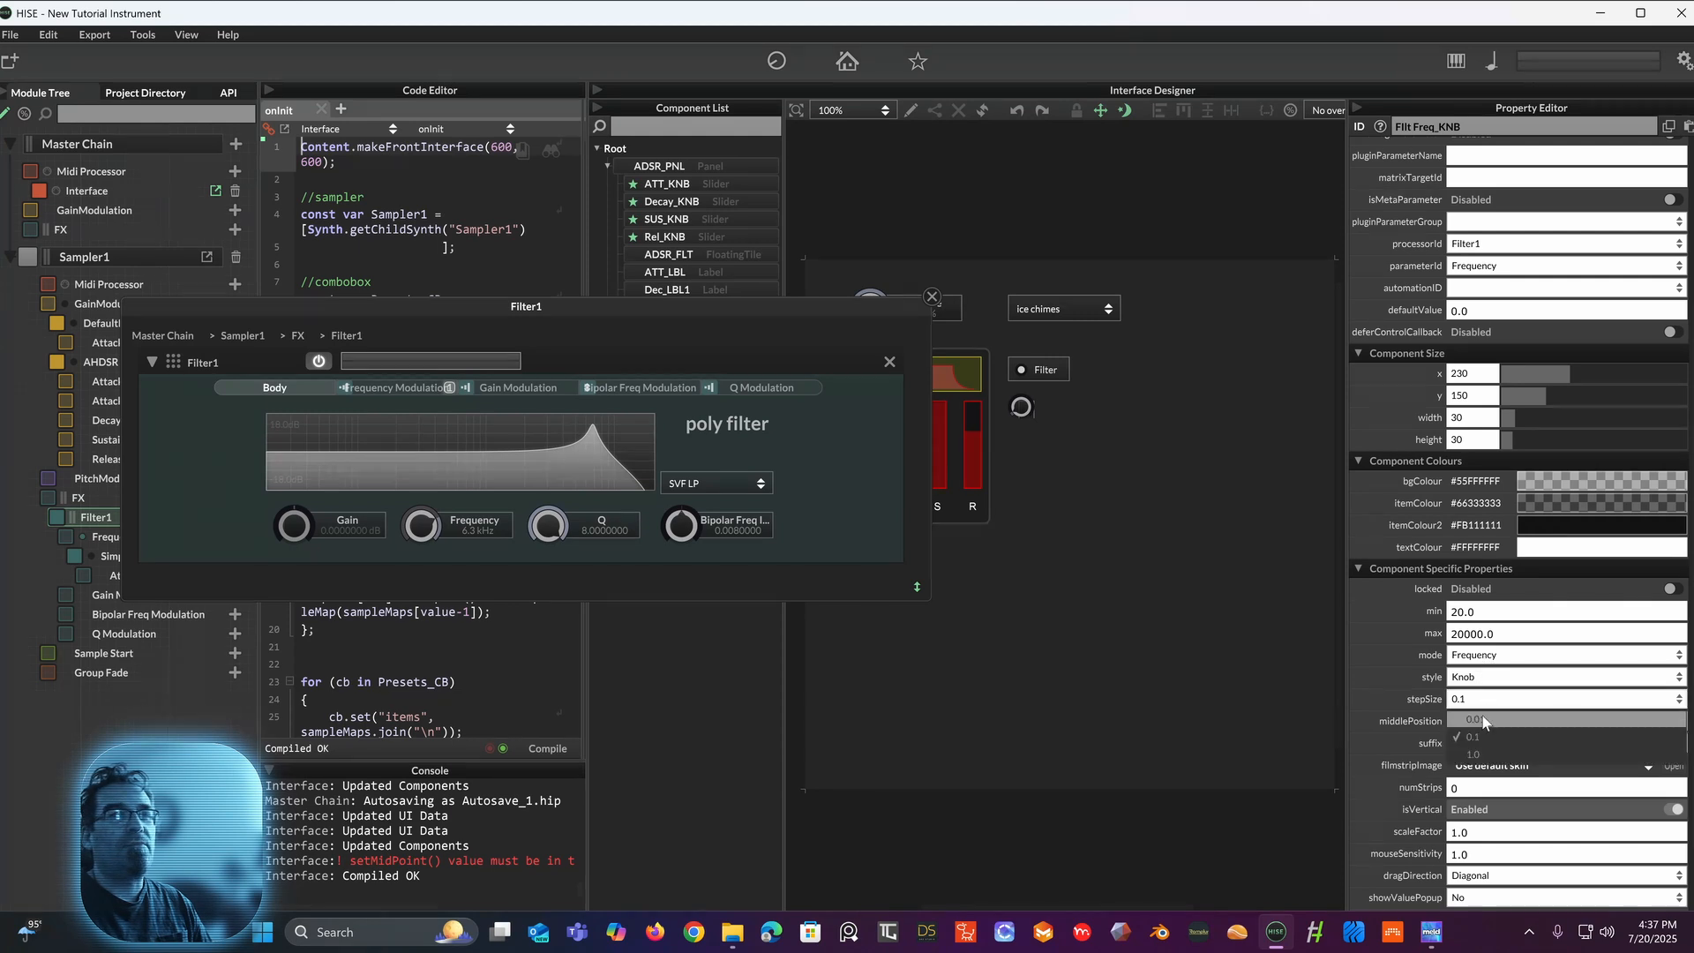
{"action": "left_click", "coordinate": [1485, 720]}
{"action": "left_click", "coordinate": [1504, 724]}
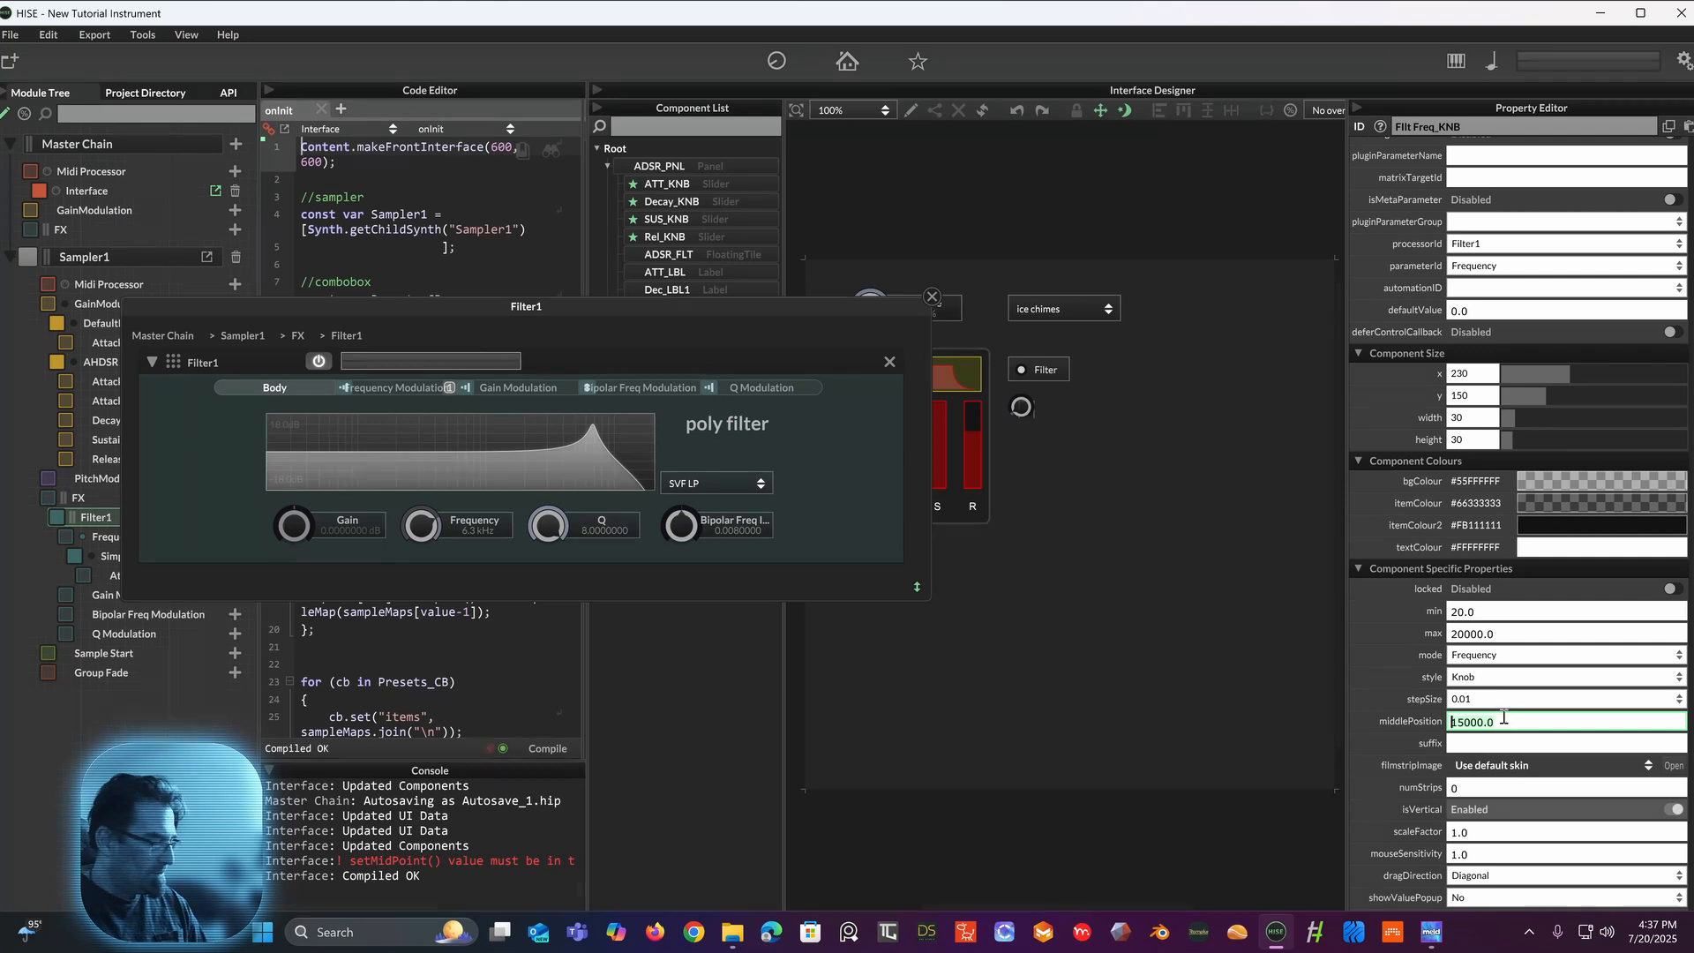
{"action": "type", "text": "1000.0"}
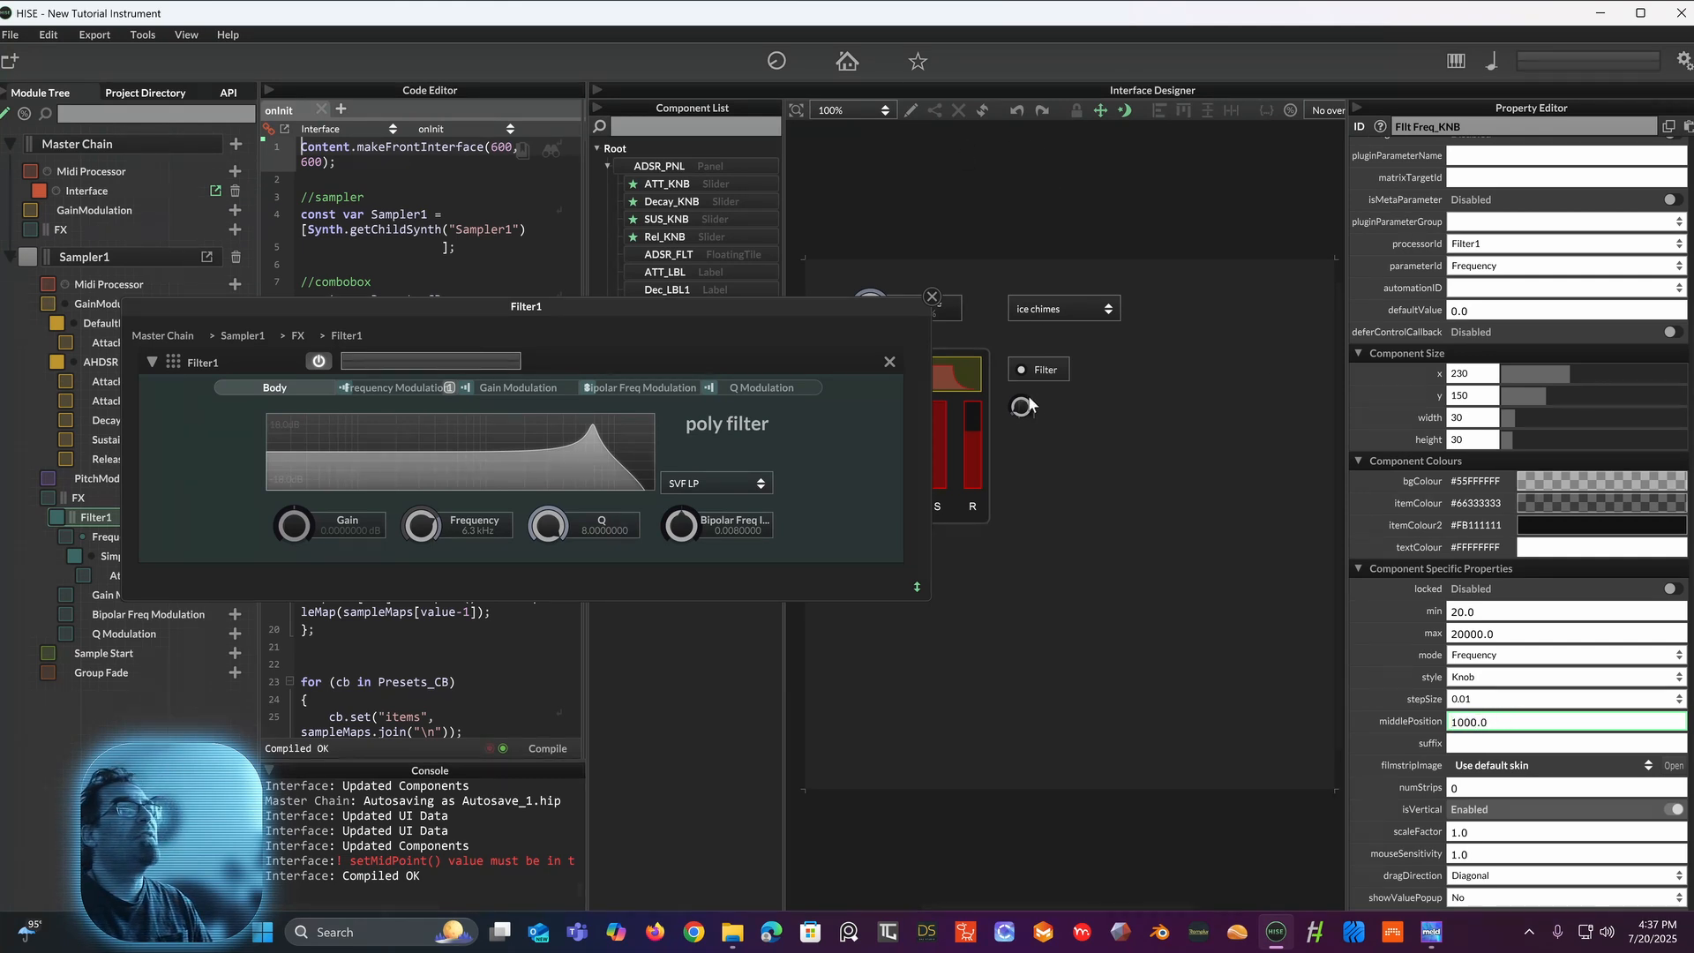
{"action": "left_click_drag", "start_coordinate": [1028, 404], "coordinate": [1074, 424]}
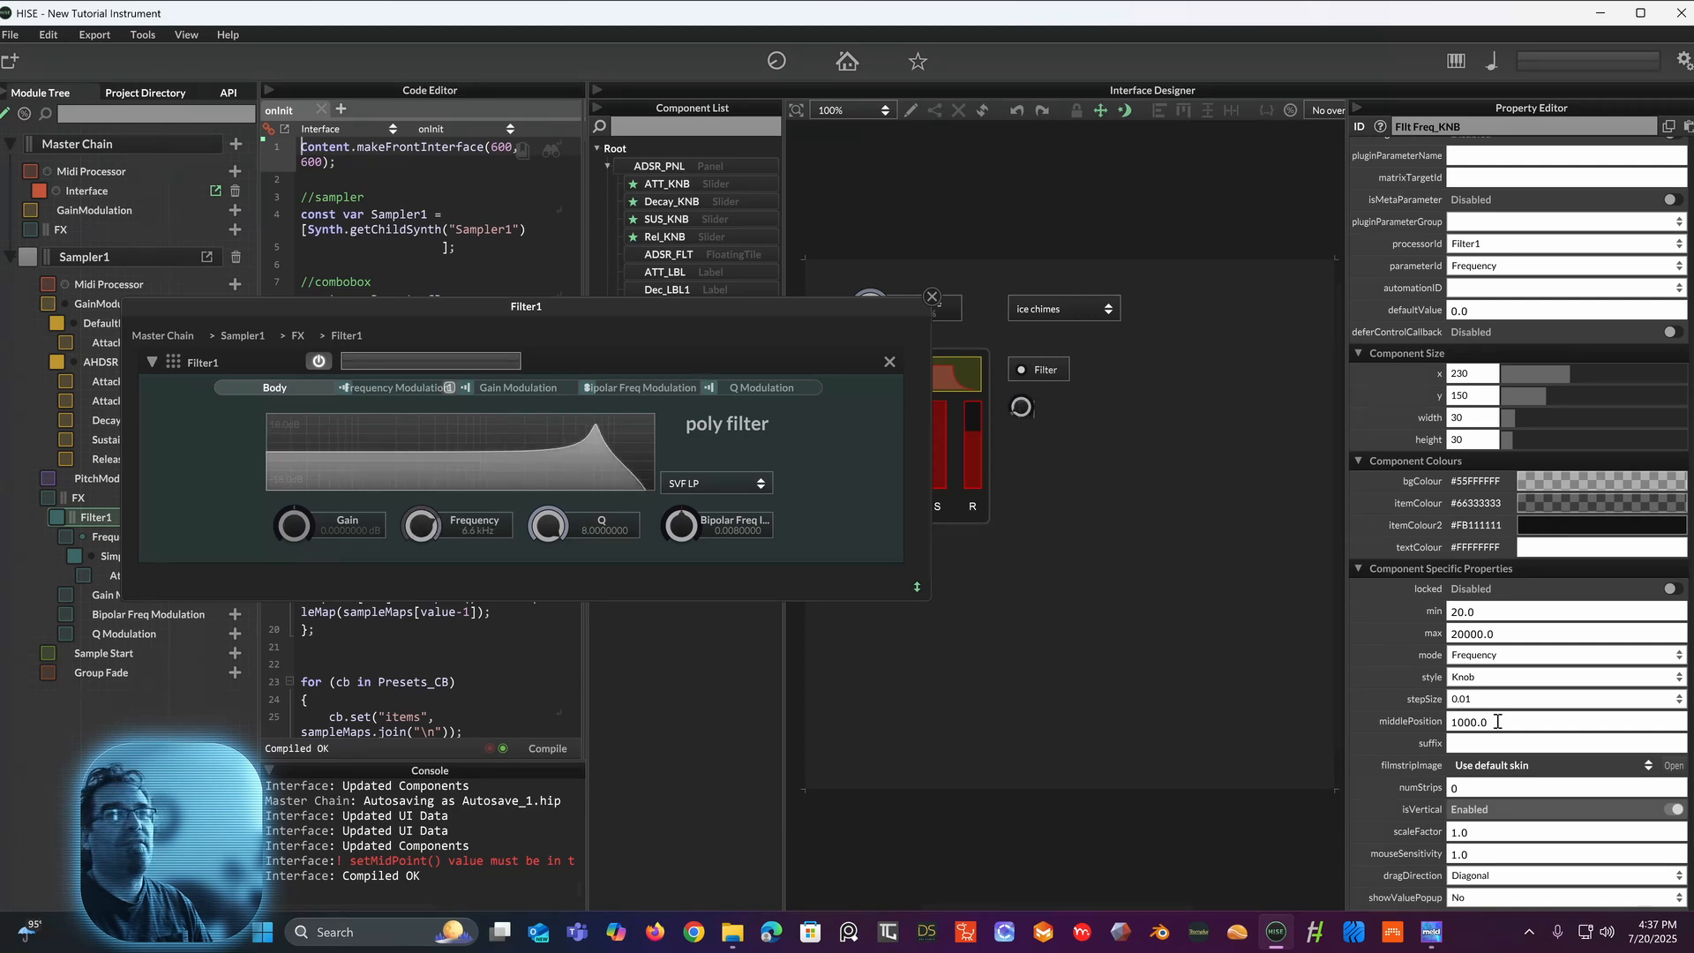
Step: Set the filter frequency knob's middle position to 100.0, compile the script and test the knob
{"action": "left_click", "coordinate": [1469, 724]}
{"action": "key", "text": "ctrl+a"}
{"action": "key", "text": "BackSpace"}
{"action": "type", "text": "100.0"}
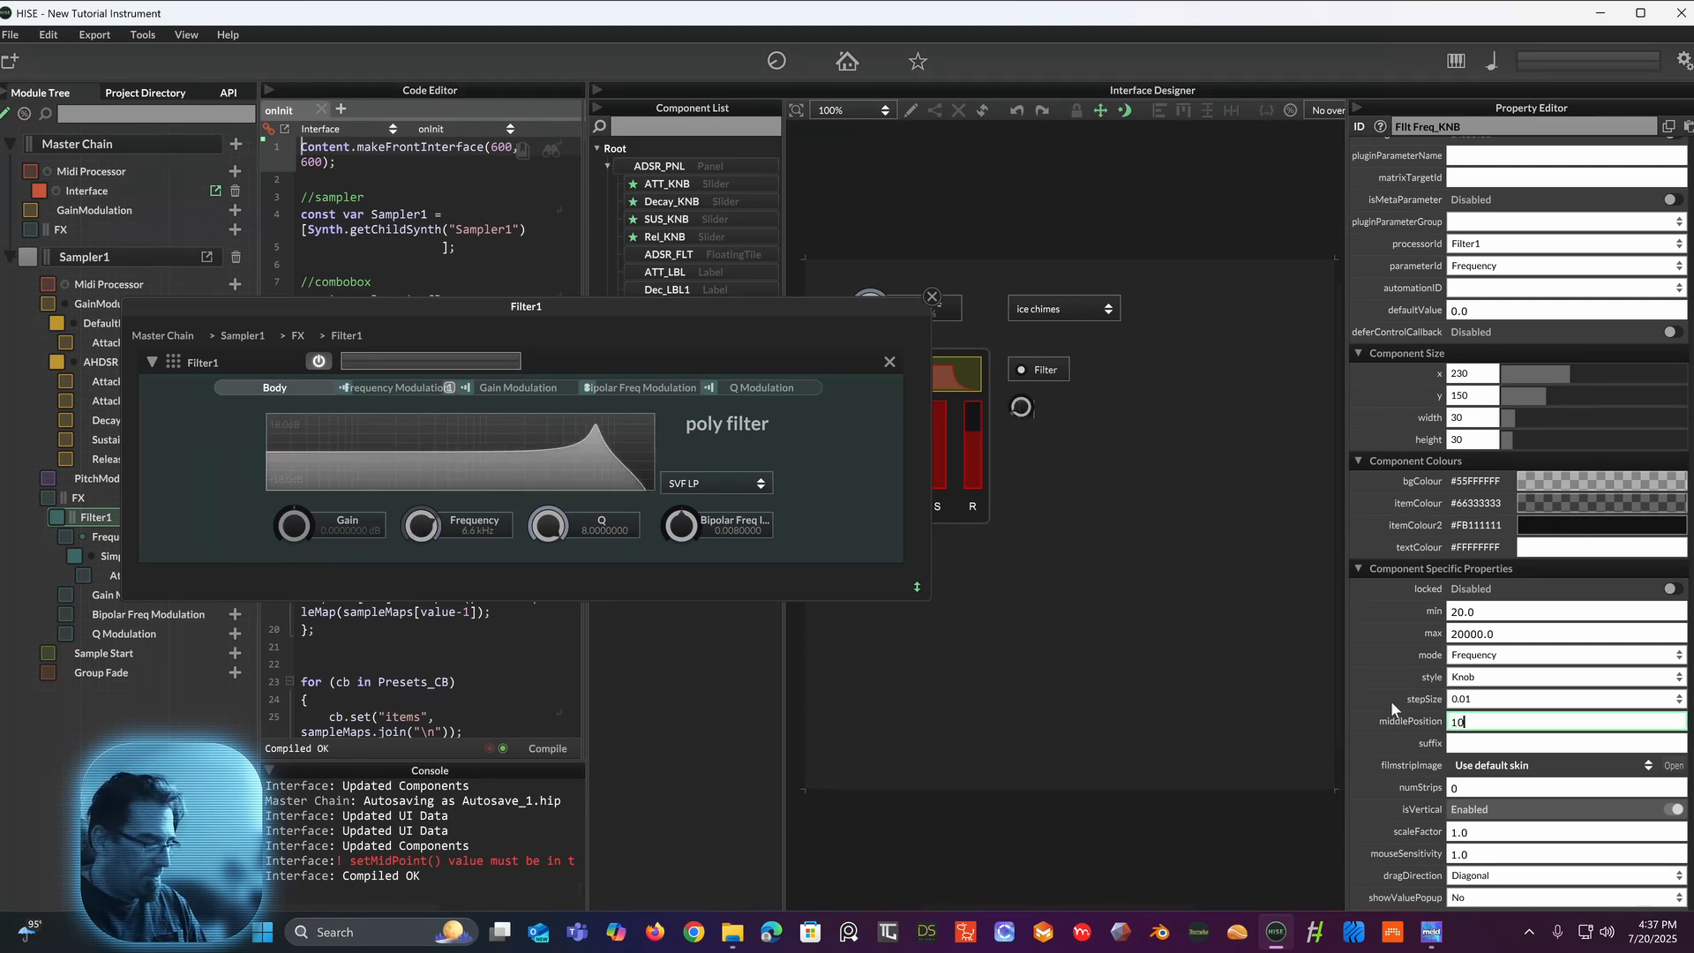
{"action": "left_click", "coordinate": [572, 743]}
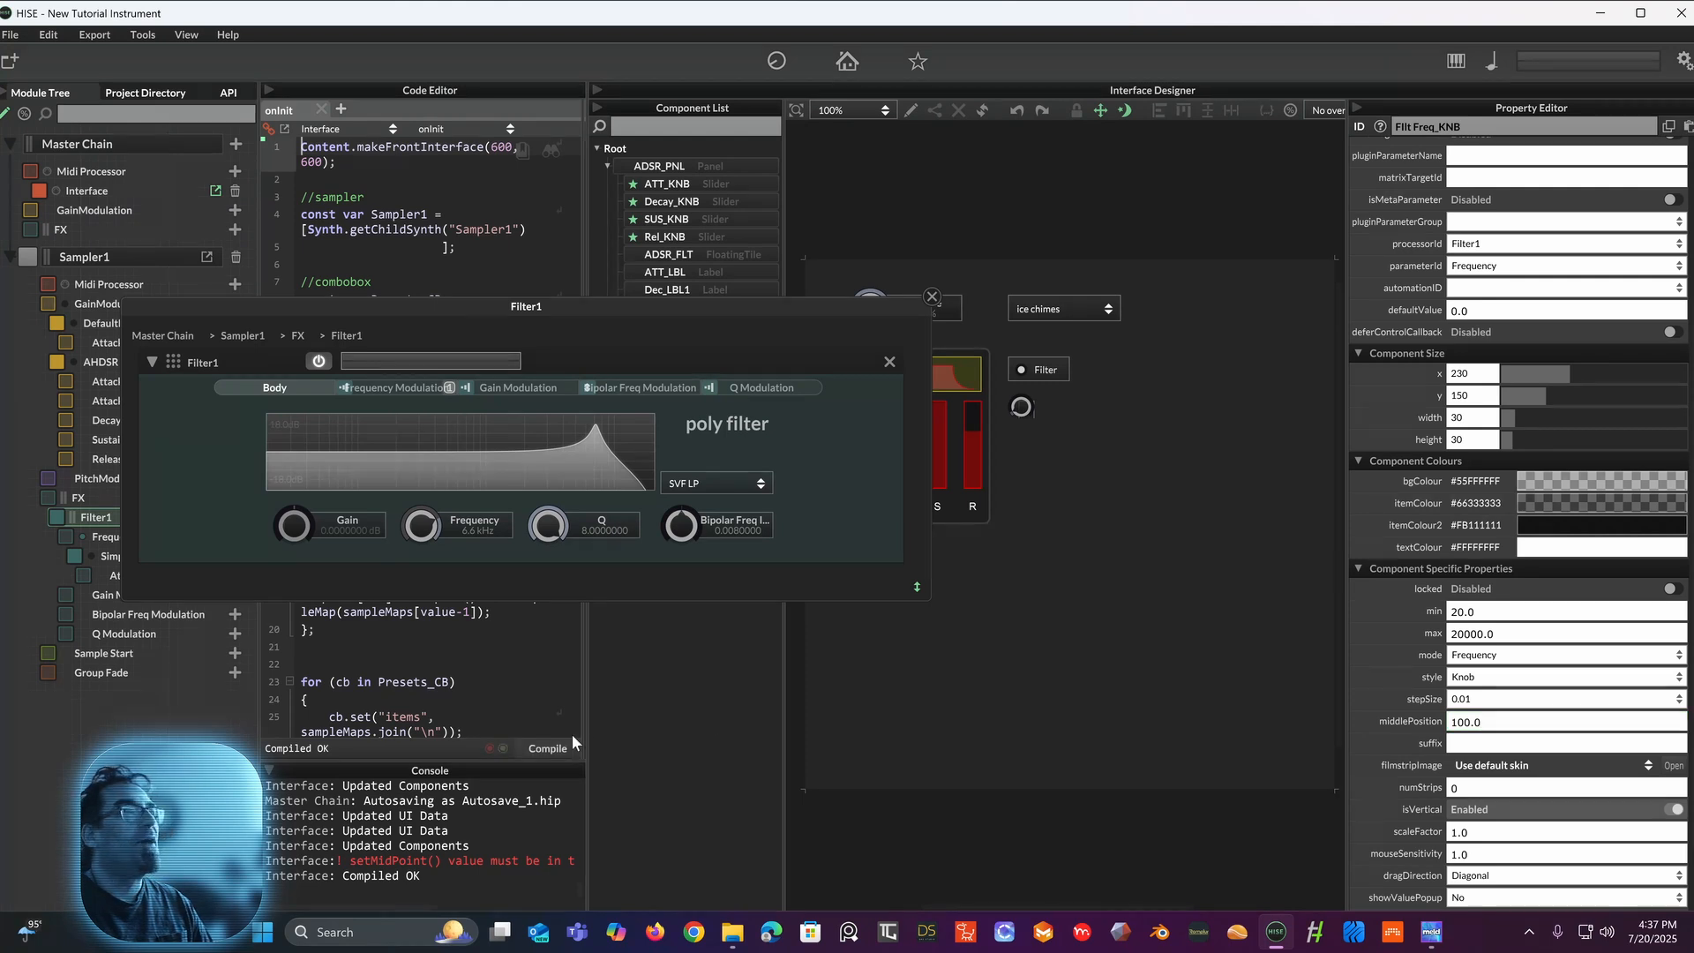
{"action": "mouse_move", "coordinate": [1018, 405]}
{"action": "left_mouse_down"}
{"action": "mouse_move", "coordinate": [989, 495]}
{"action": "mouse_move", "coordinate": [1006, 388]}
{"action": "left_mouse_up"}
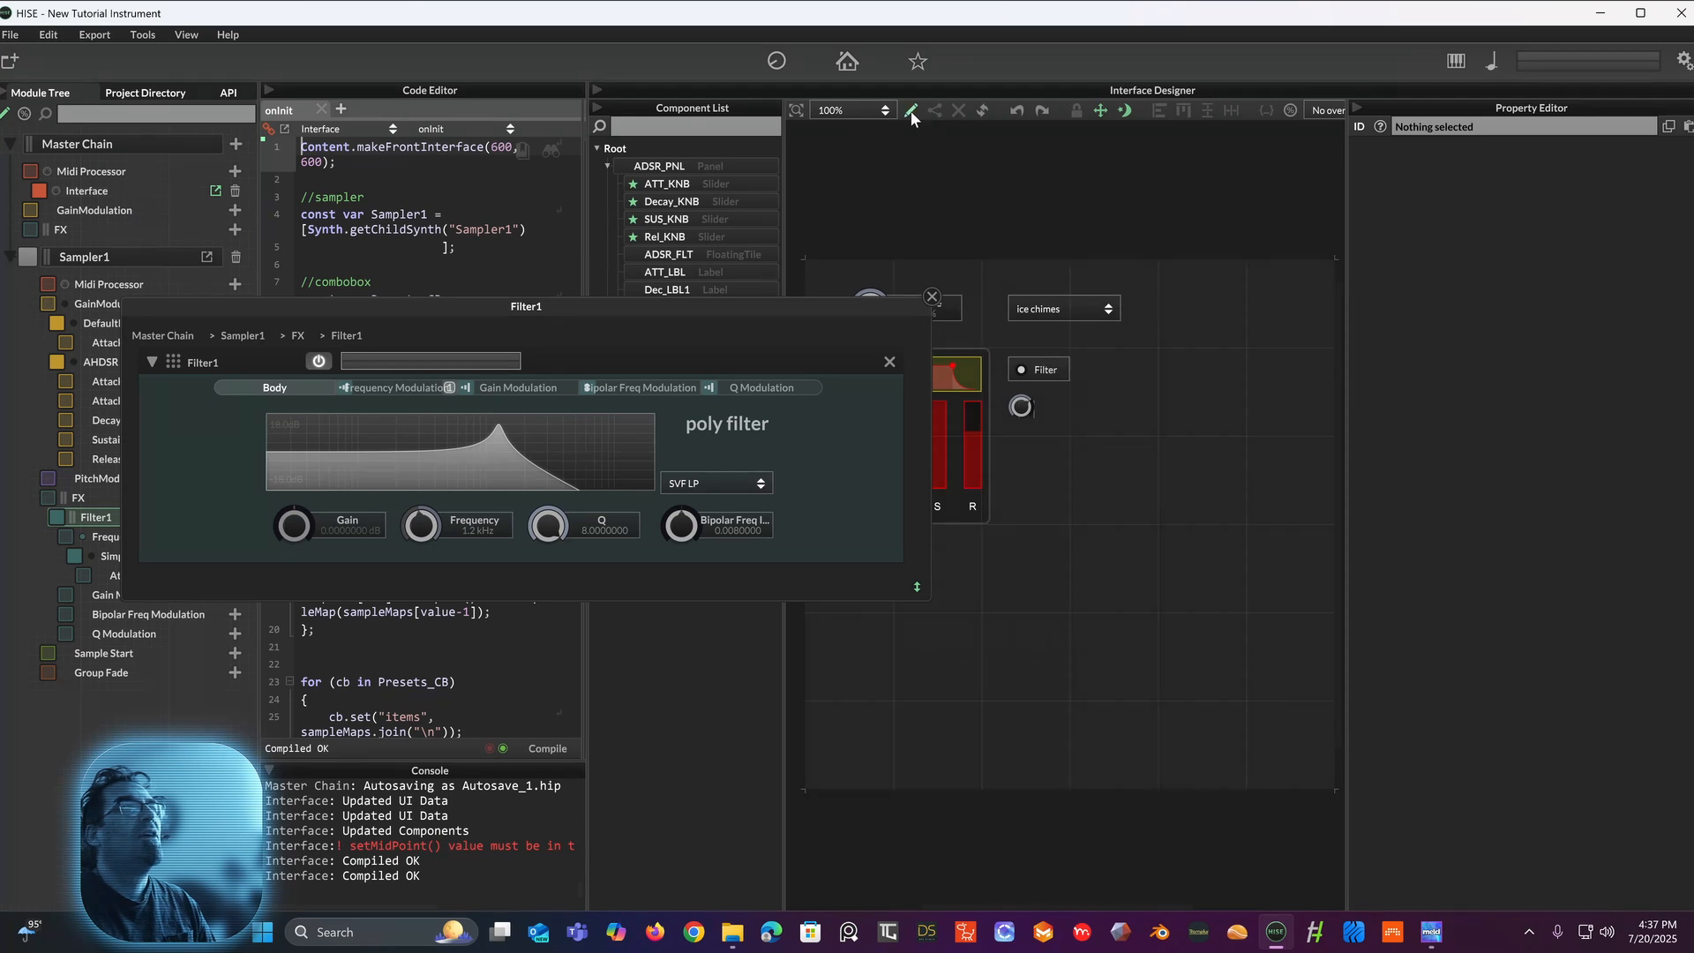
Step: Set the filter frequency knob's middle position to 300.0, compile the script and test the knob with interface editing turned off
{"action": "left_click", "coordinate": [1022, 411]}
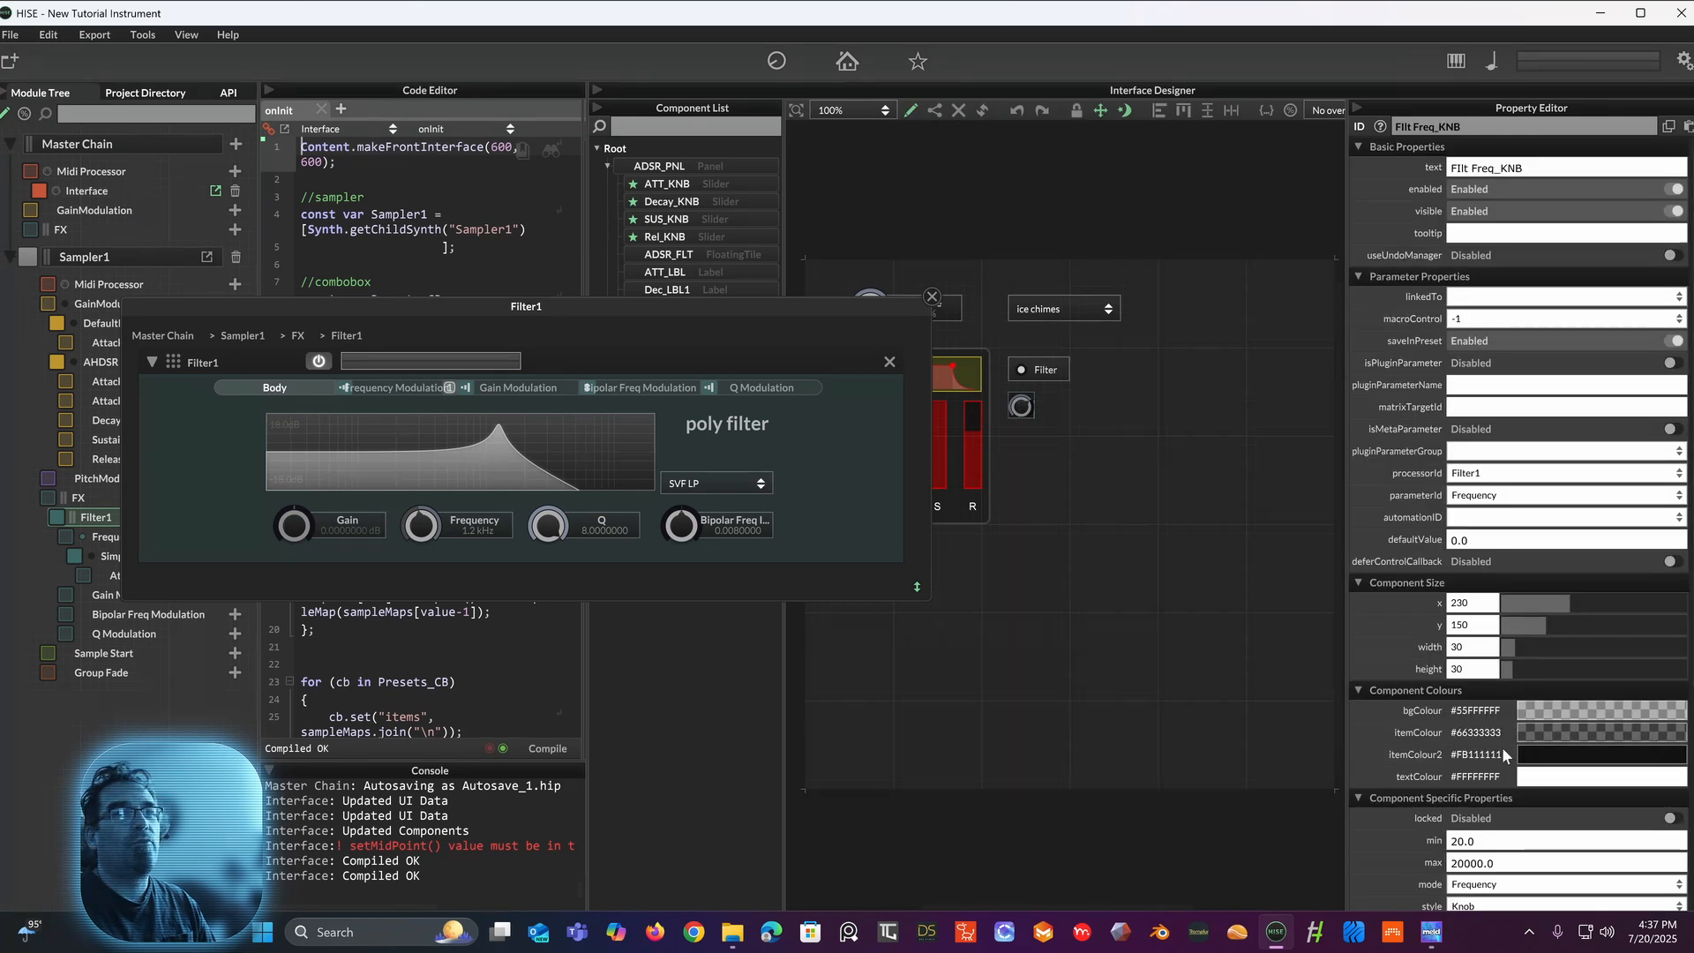
{"action": "scroll", "coordinate": [1507, 785], "scroll_direction": "down", "scroll_amount": 5}
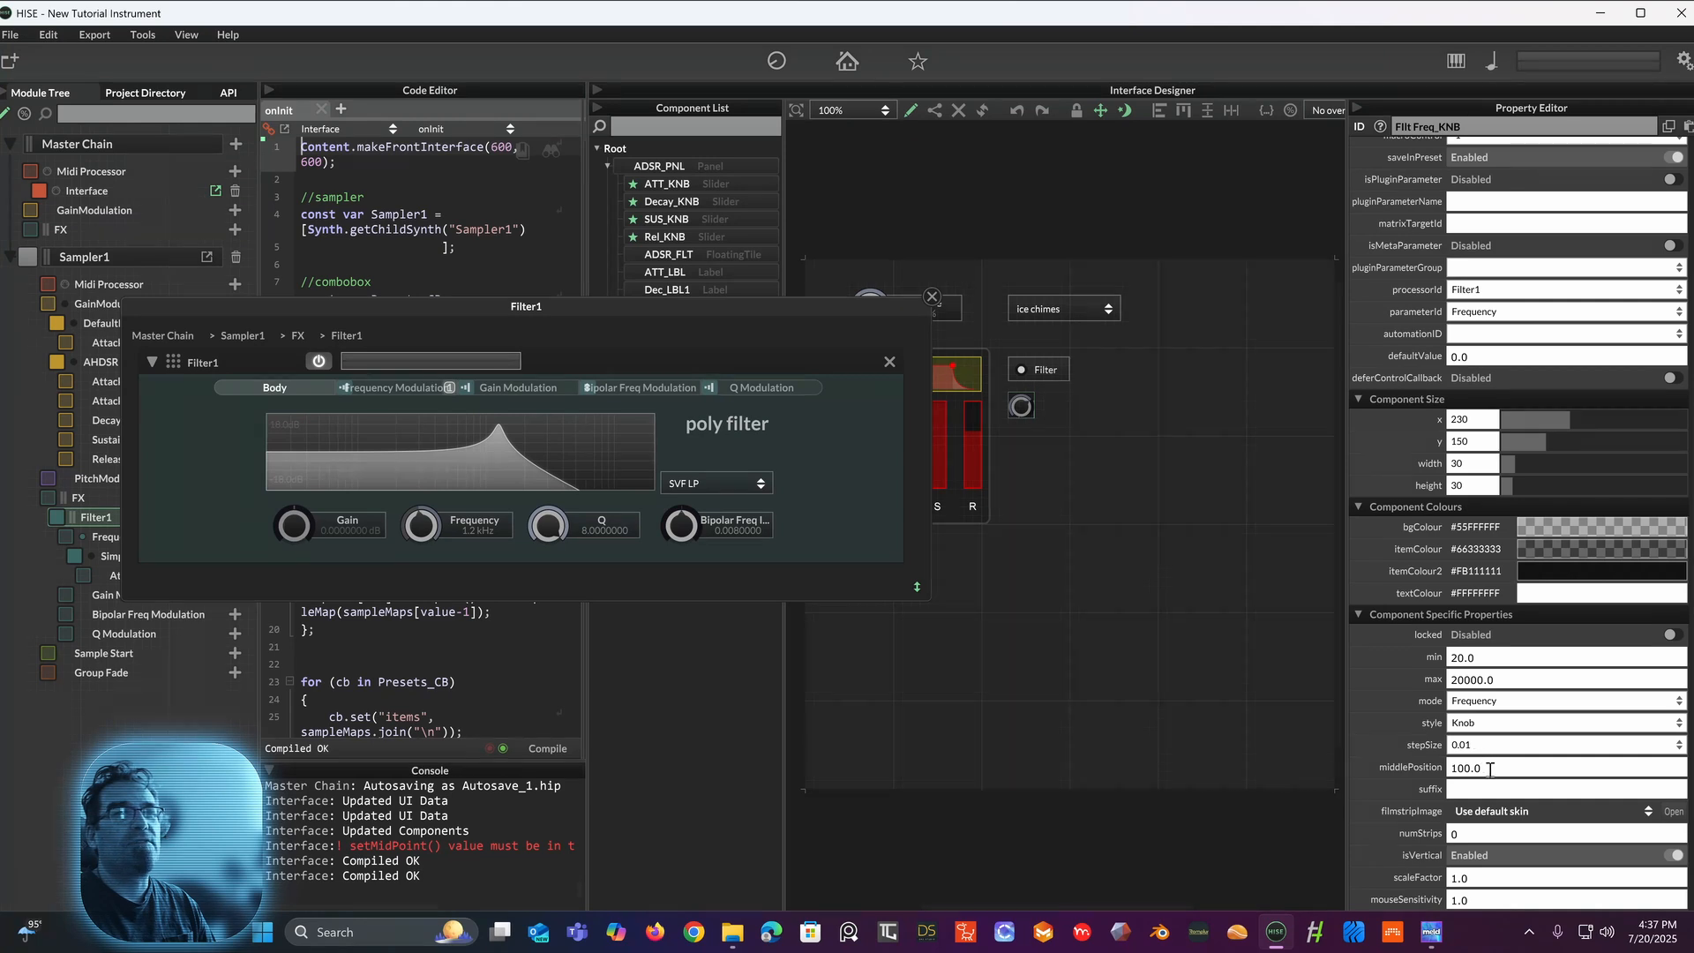
{"action": "left_click", "coordinate": [1489, 770]}
{"action": "left_click", "coordinate": [1452, 770]}
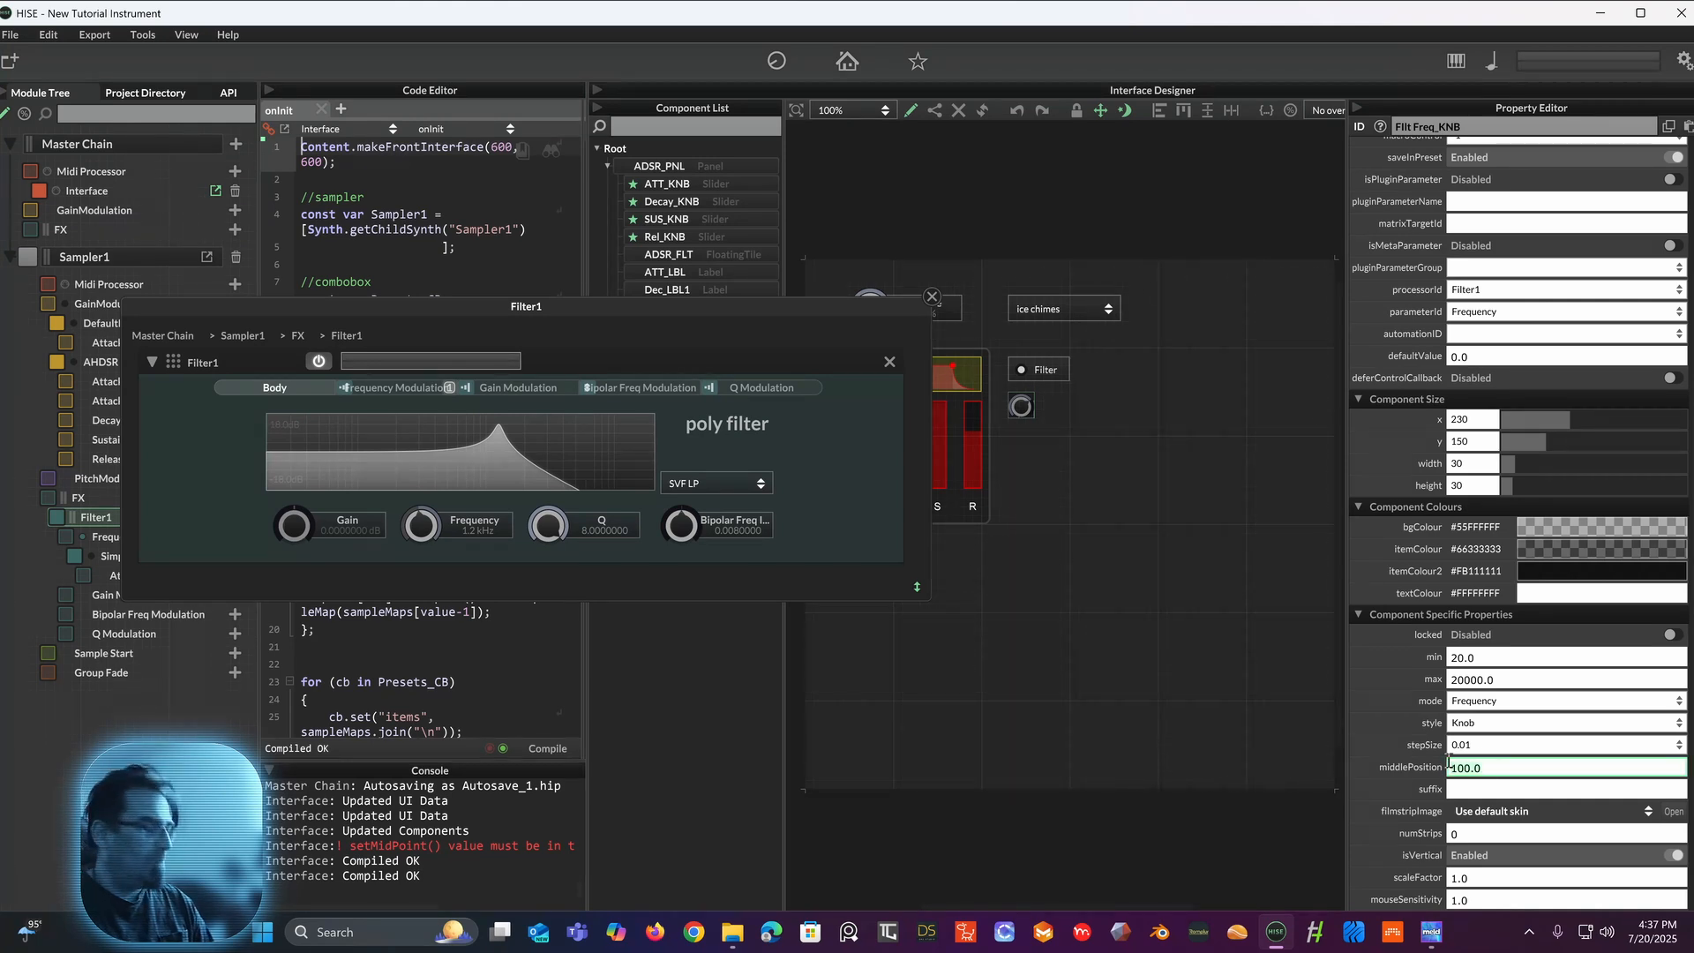
{"action": "type", "text": "5"}
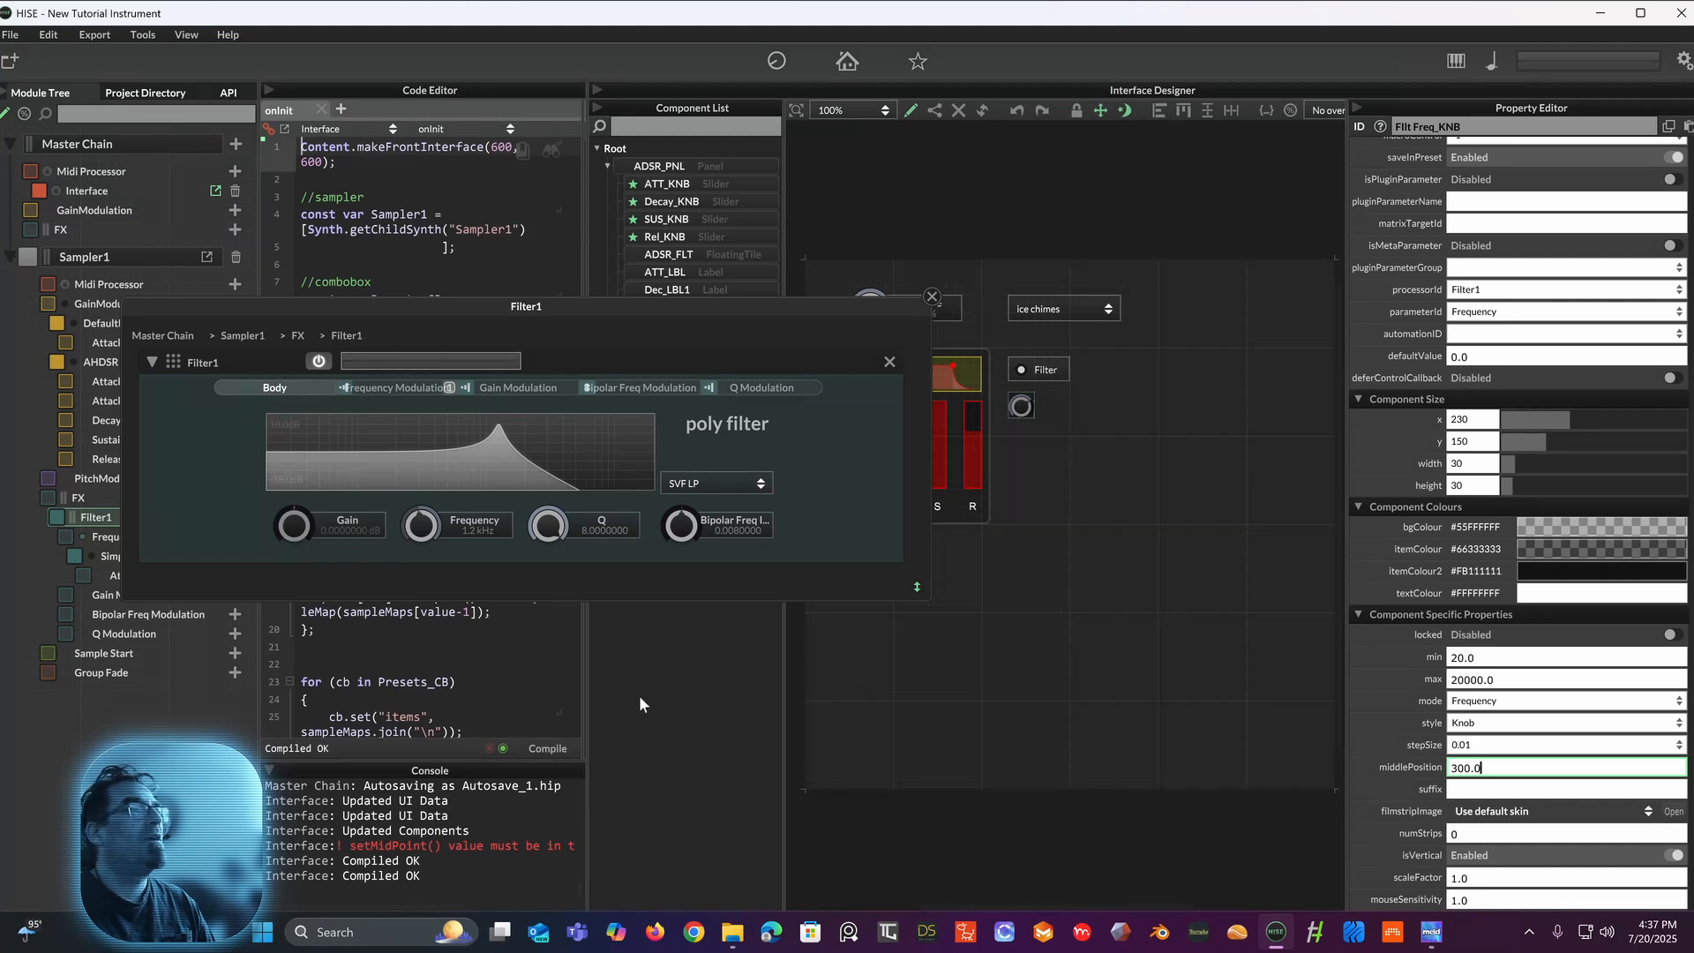
{"action": "left_click", "coordinate": [548, 749]}
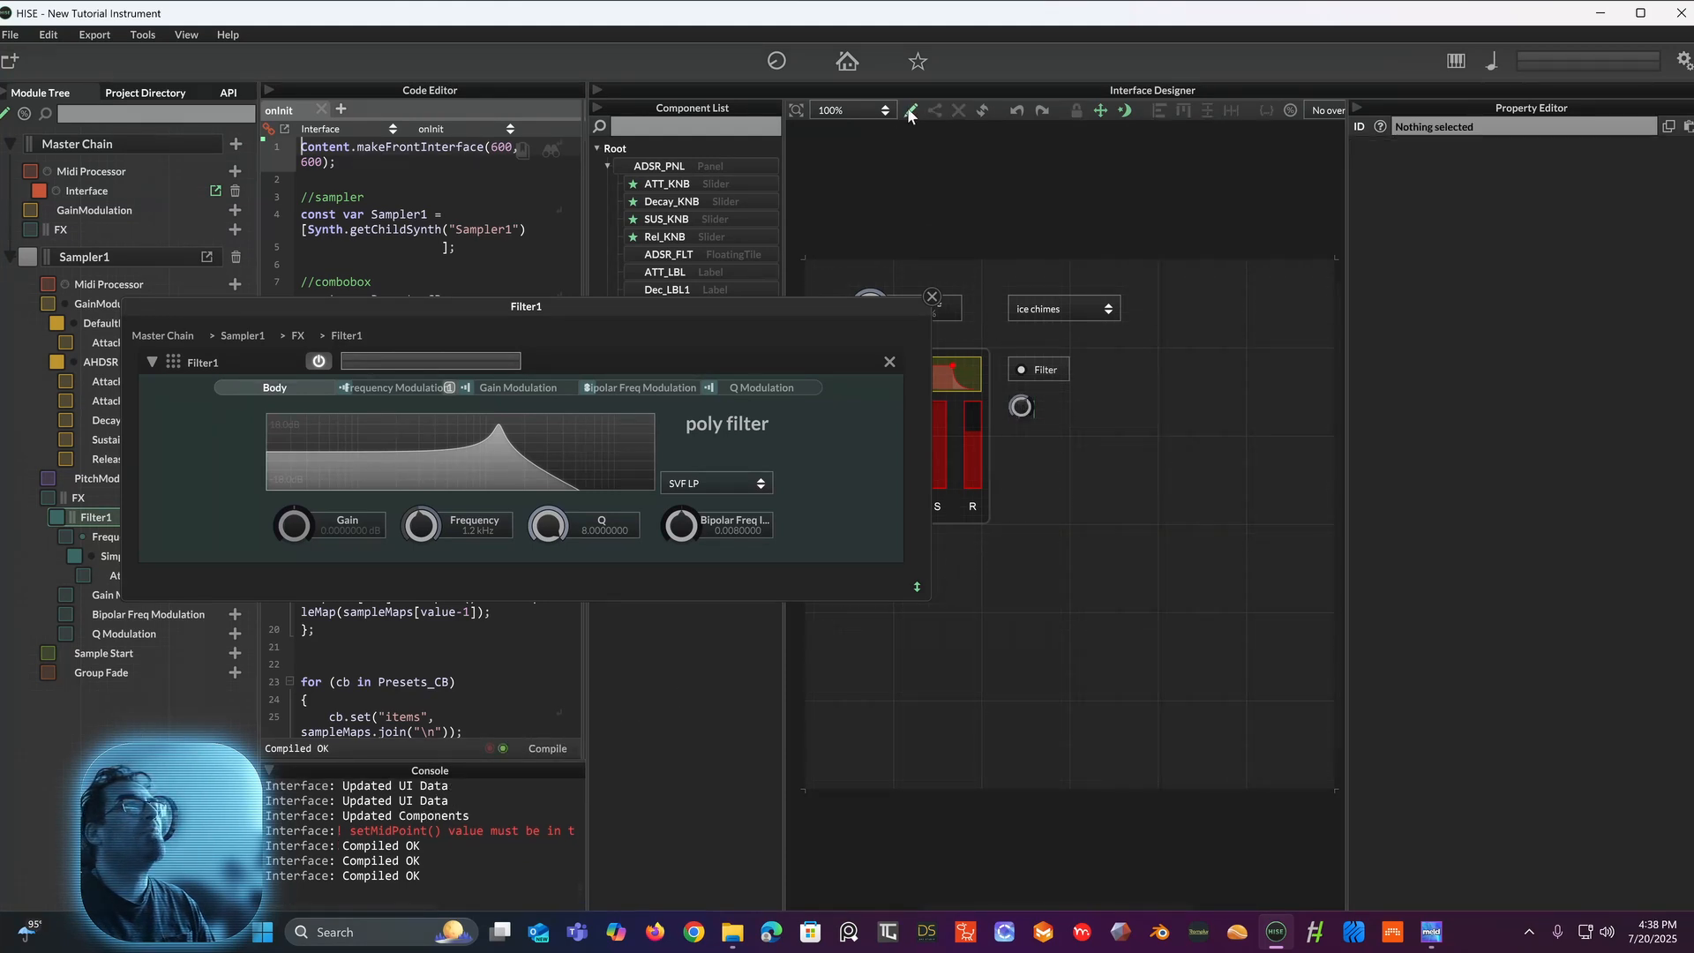
{"action": "mouse_move", "coordinate": [1011, 399]}
{"action": "left_mouse_down"}
{"action": "mouse_move", "coordinate": [1027, 410]}
{"action": "mouse_move", "coordinate": [1034, 372]}
{"action": "mouse_move", "coordinate": [1021, 421]}
{"action": "mouse_move", "coordinate": [1028, 379]}
{"action": "left_mouse_up"}
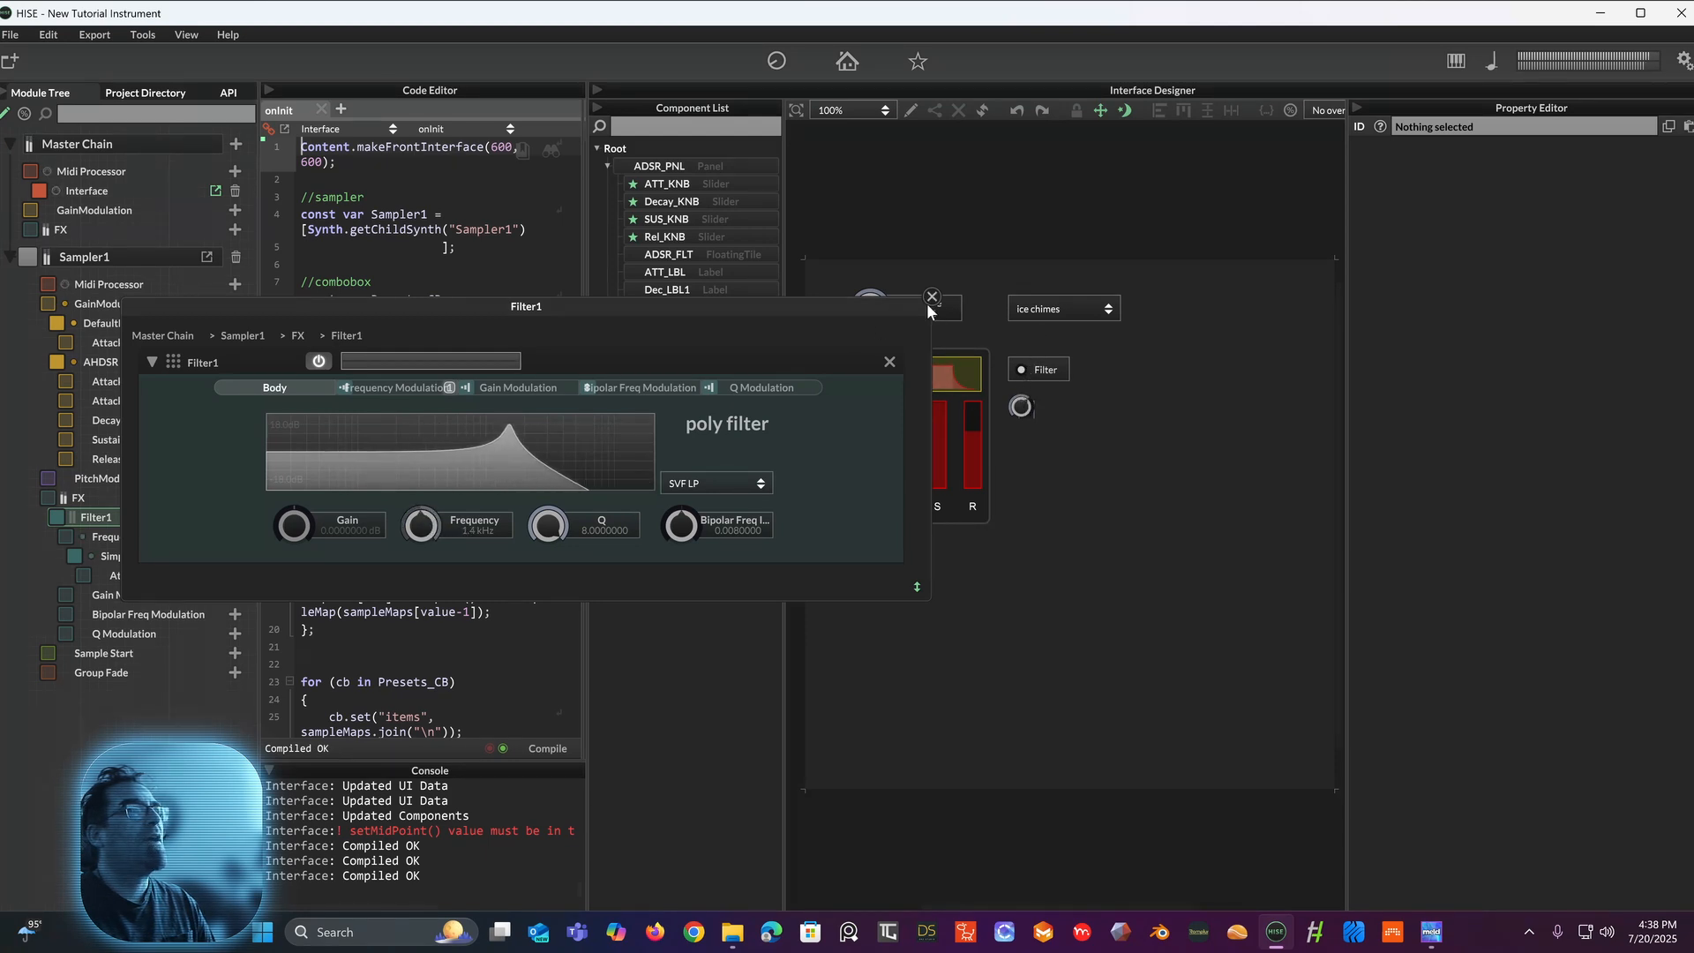
Step: Look through the filter types available for Filter1, keep SVF LP, and close the Filter1 editor
{"action": "left_click", "coordinate": [739, 484]}
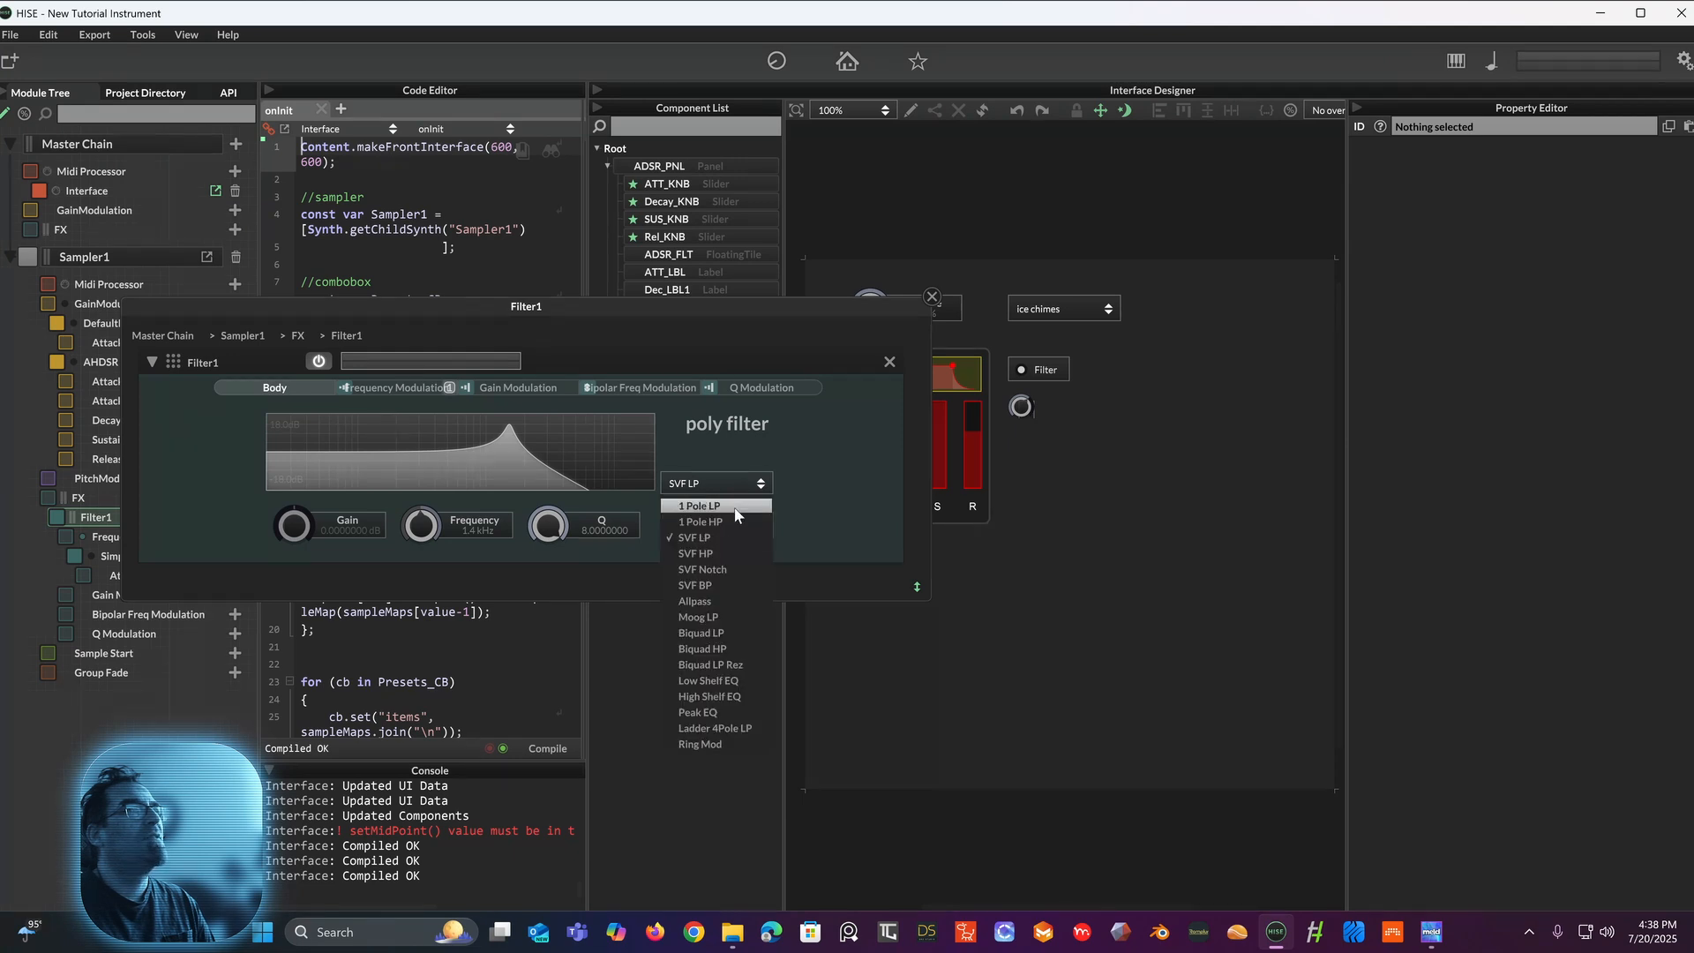
{"action": "left_click", "coordinate": [860, 306]}
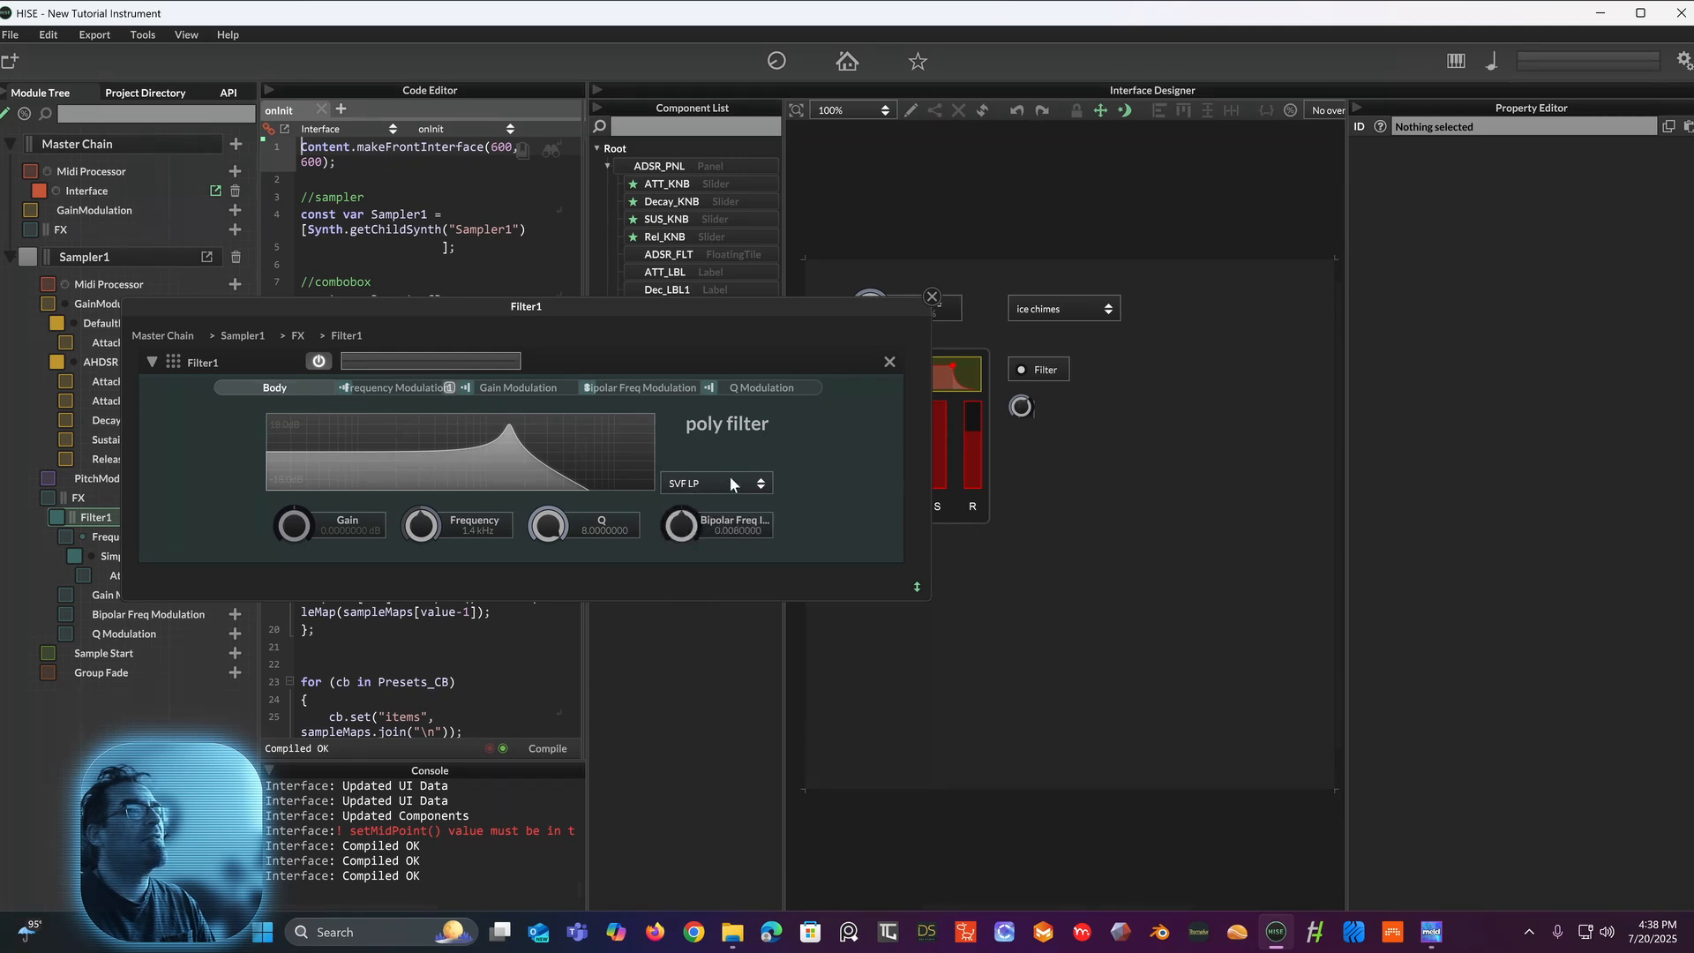
{"action": "left_click", "coordinate": [932, 296]}
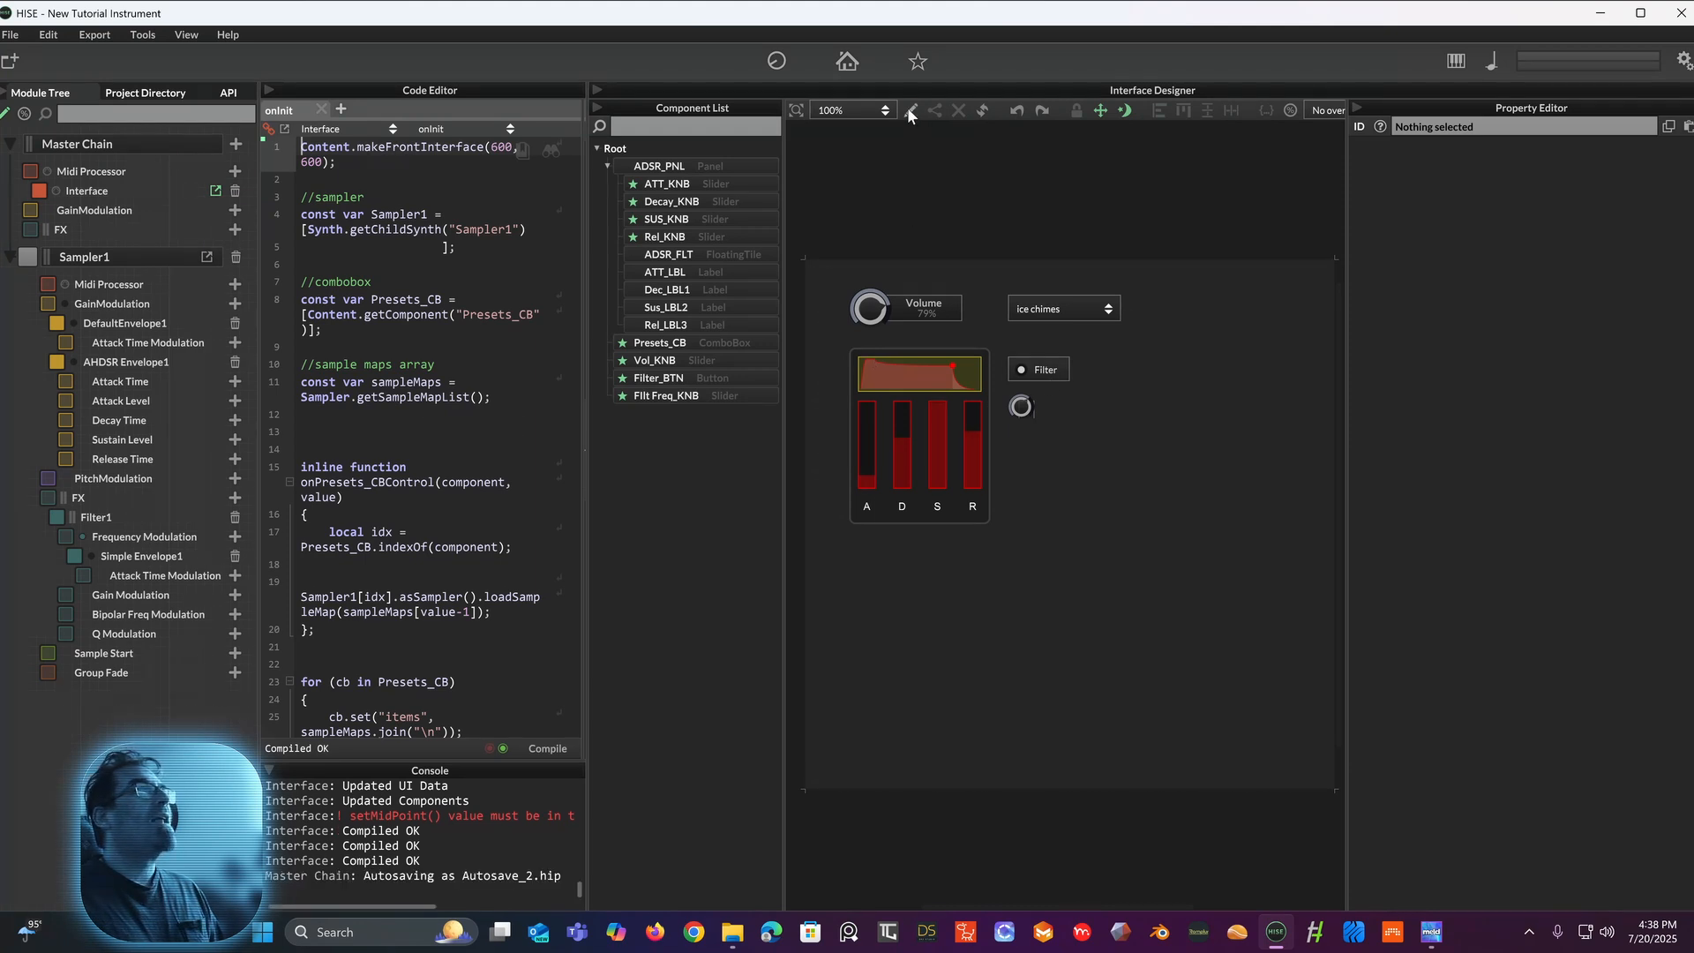
Step: Inspect Filter1's Frequency Modulation chain and its Simple Envelope1, and reopen the Filter1 editor
{"action": "left_click", "coordinate": [108, 540]}
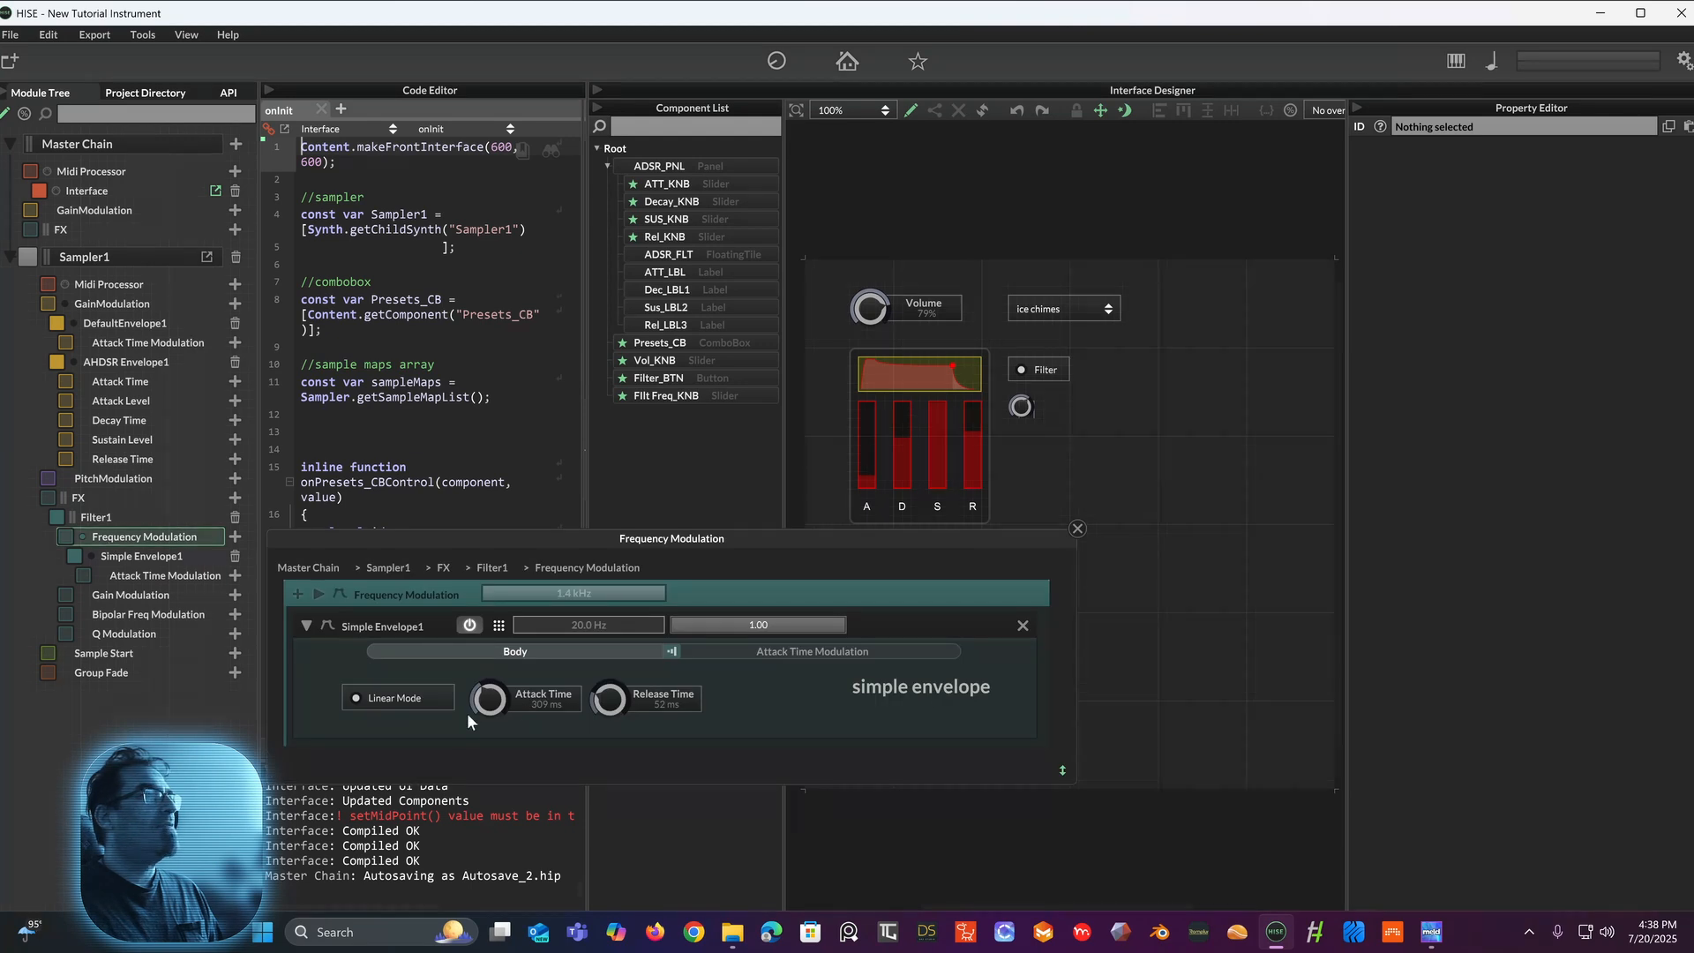
{"action": "left_click", "coordinate": [150, 558]}
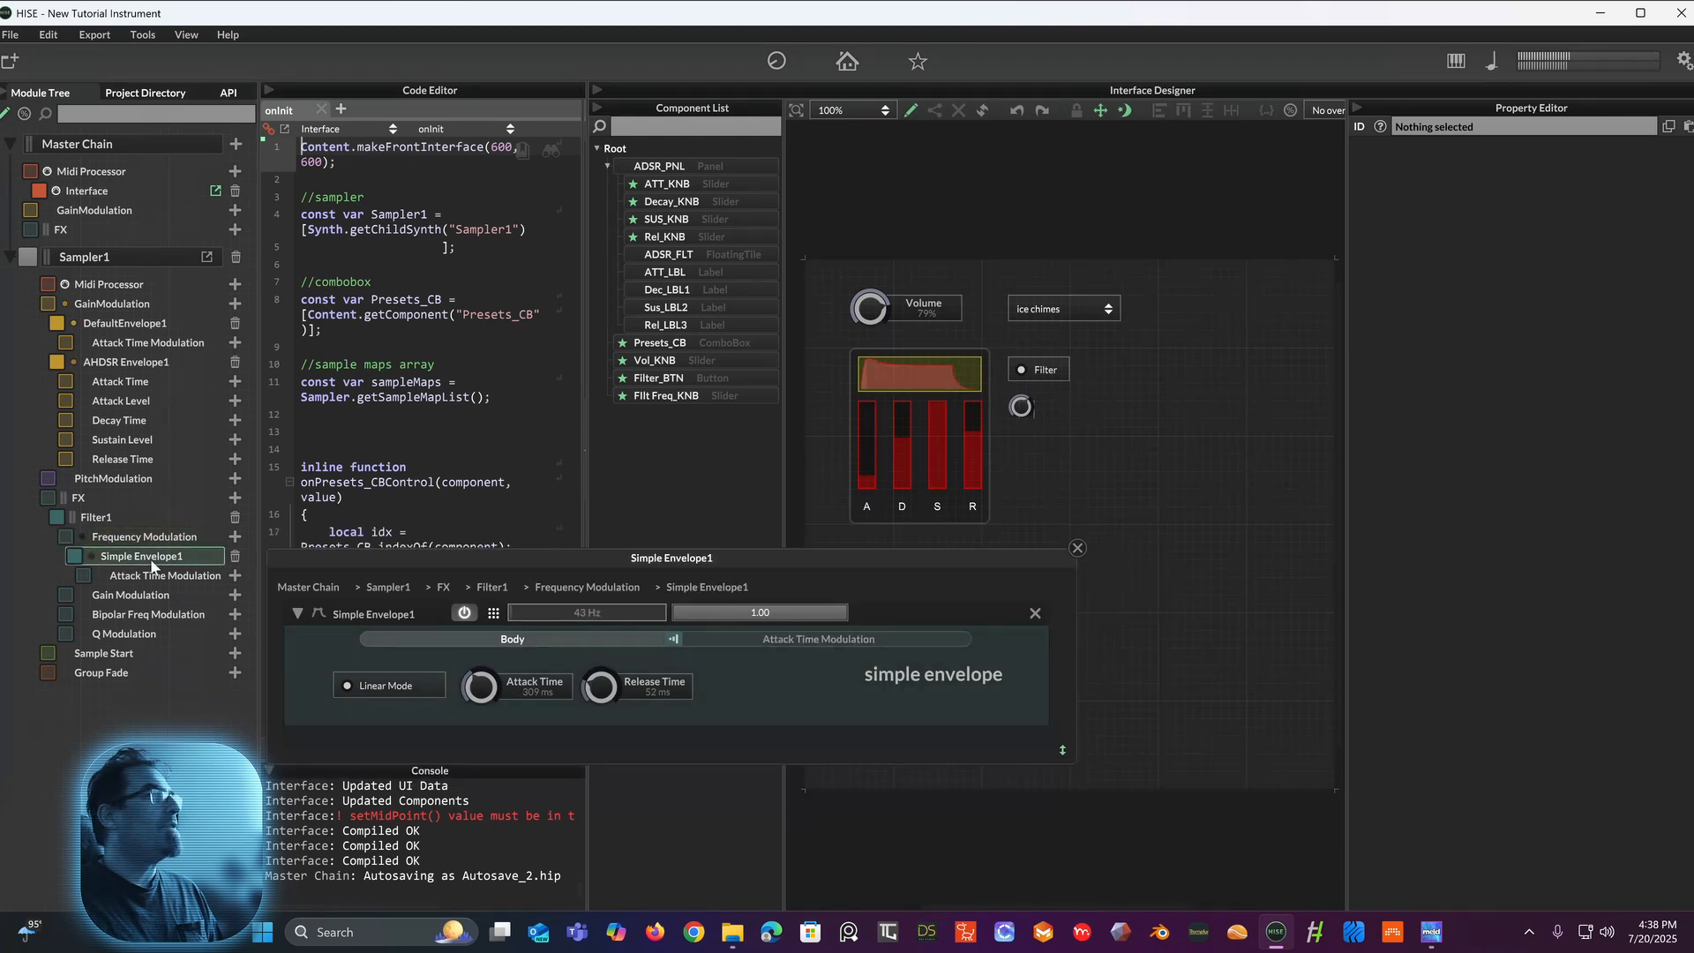
{"action": "left_click", "coordinate": [109, 517]}
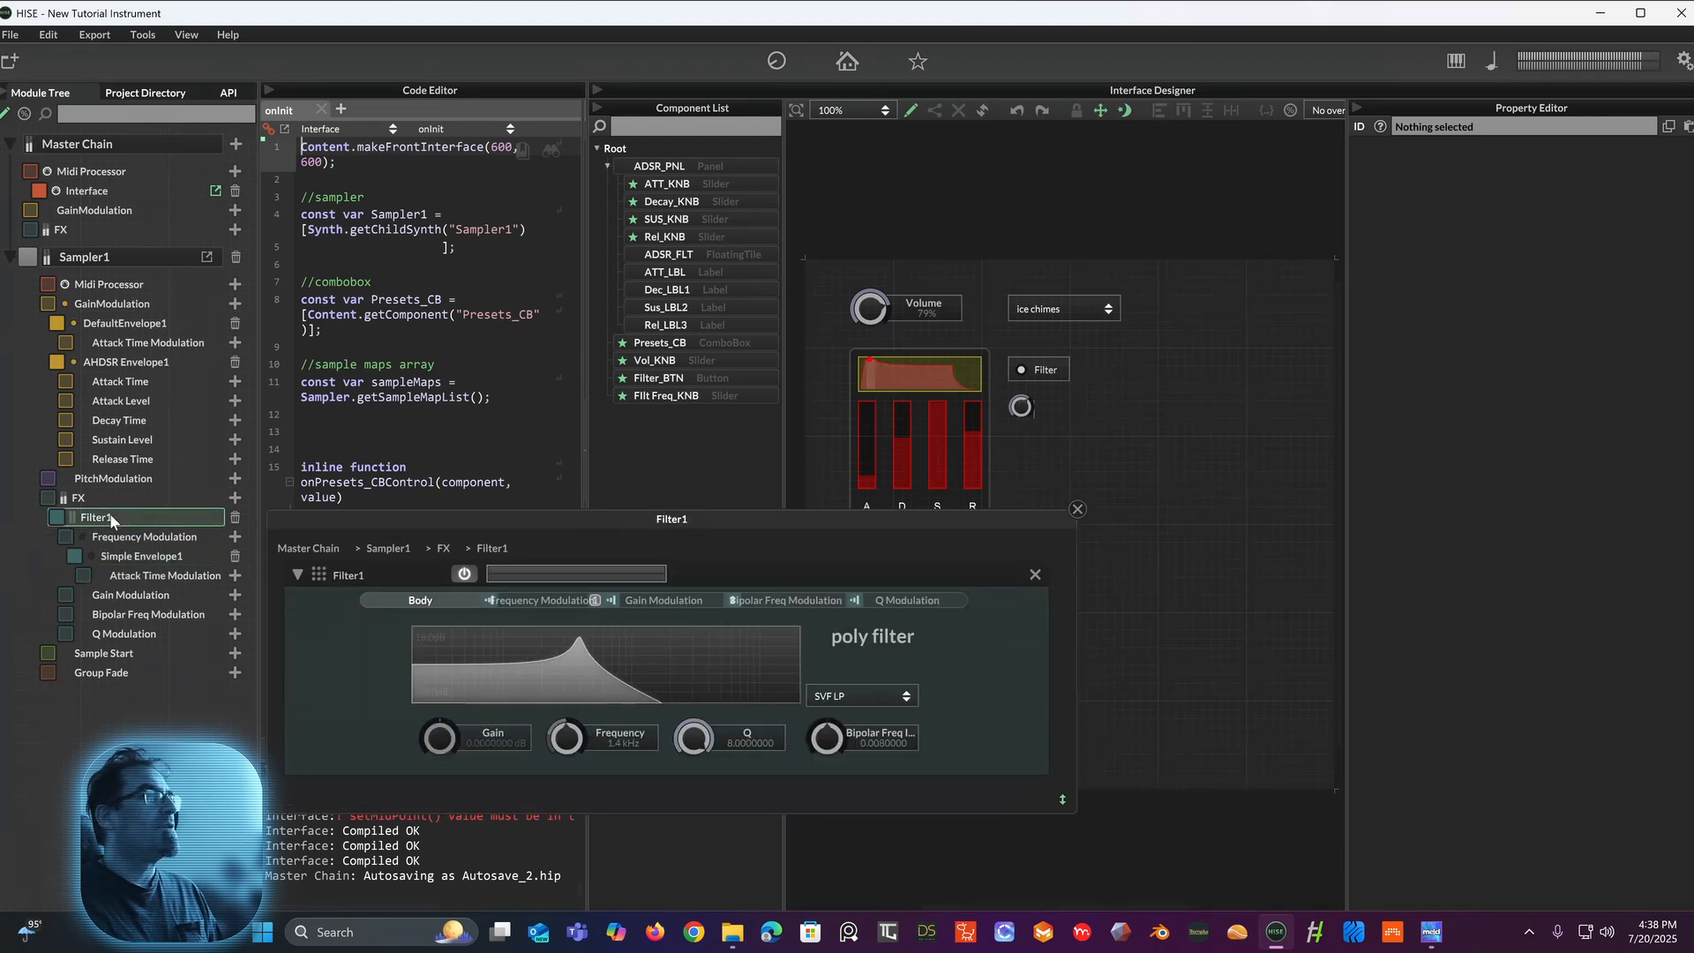
Step: Set the attack time of Simple Envelope1 in the filter's frequency modulation chain to about 60 ms
{"action": "left_click", "coordinate": [133, 558]}
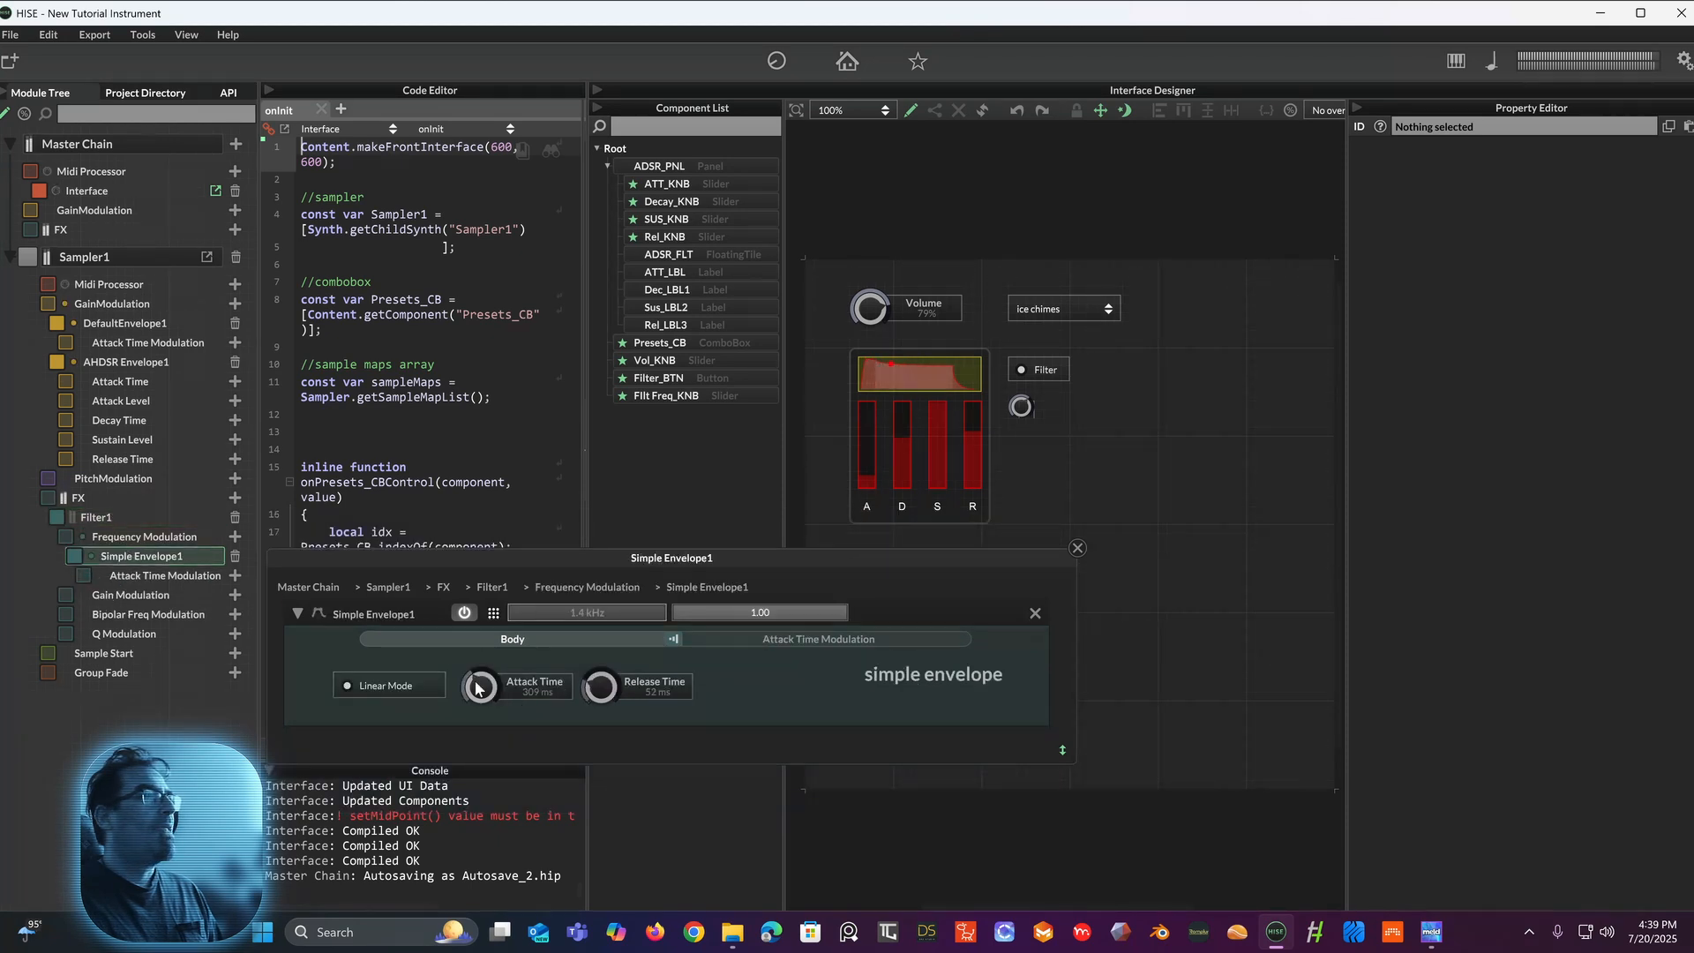
{"action": "mouse_move", "coordinate": [478, 687]}
{"action": "left_mouse_down"}
{"action": "mouse_move", "coordinate": [462, 724]}
{"action": "mouse_move", "coordinate": [490, 627]}
{"action": "mouse_move", "coordinate": [447, 686]}
{"action": "left_mouse_up"}
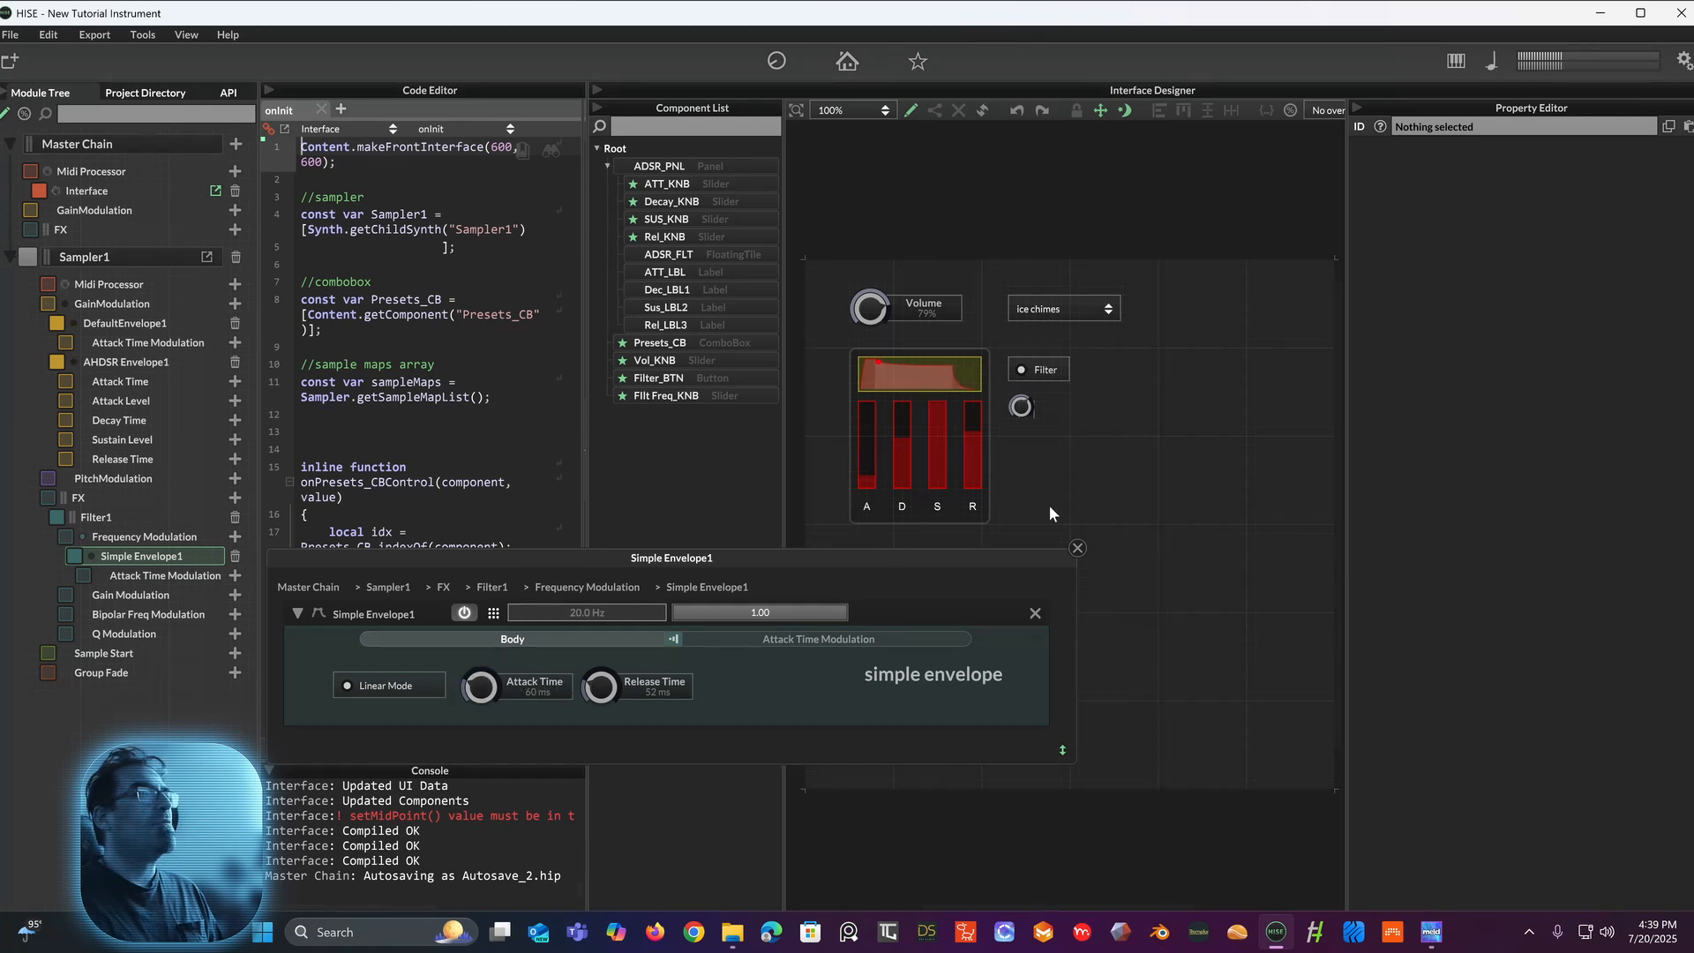
Step: Duplicate the filter frequency knob and place the copy directly beside it at x 270, y 150
{"action": "left_click", "coordinate": [1022, 407]}
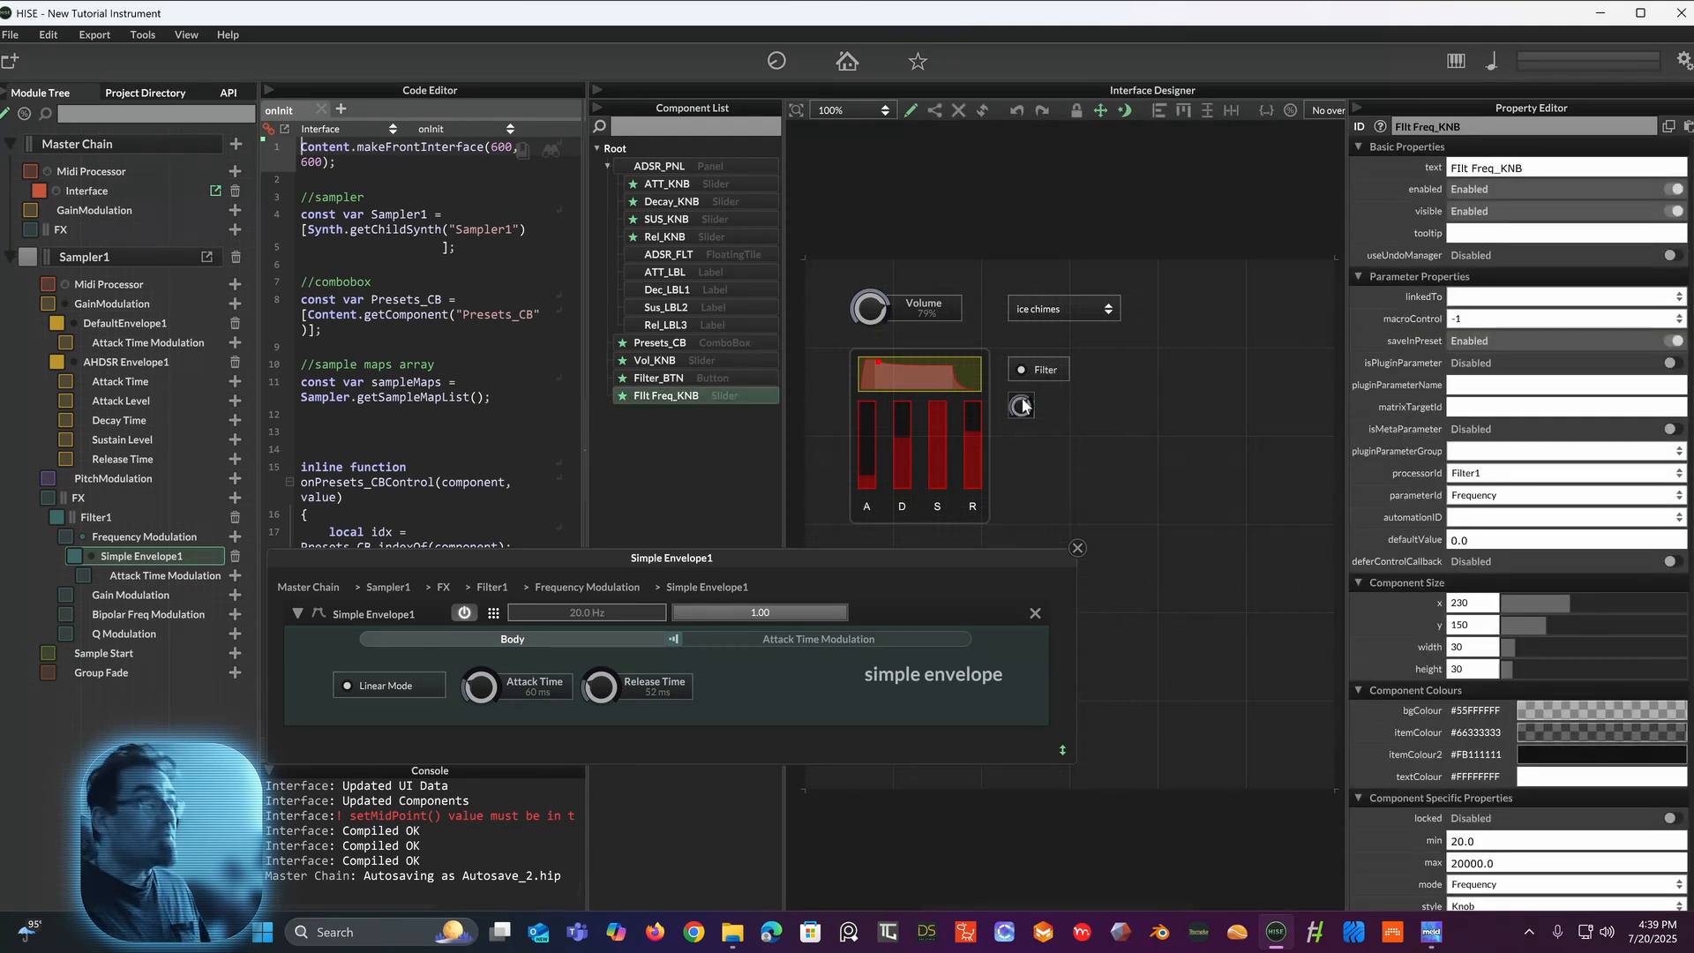
{"action": "key", "text": "ctrl+d"}
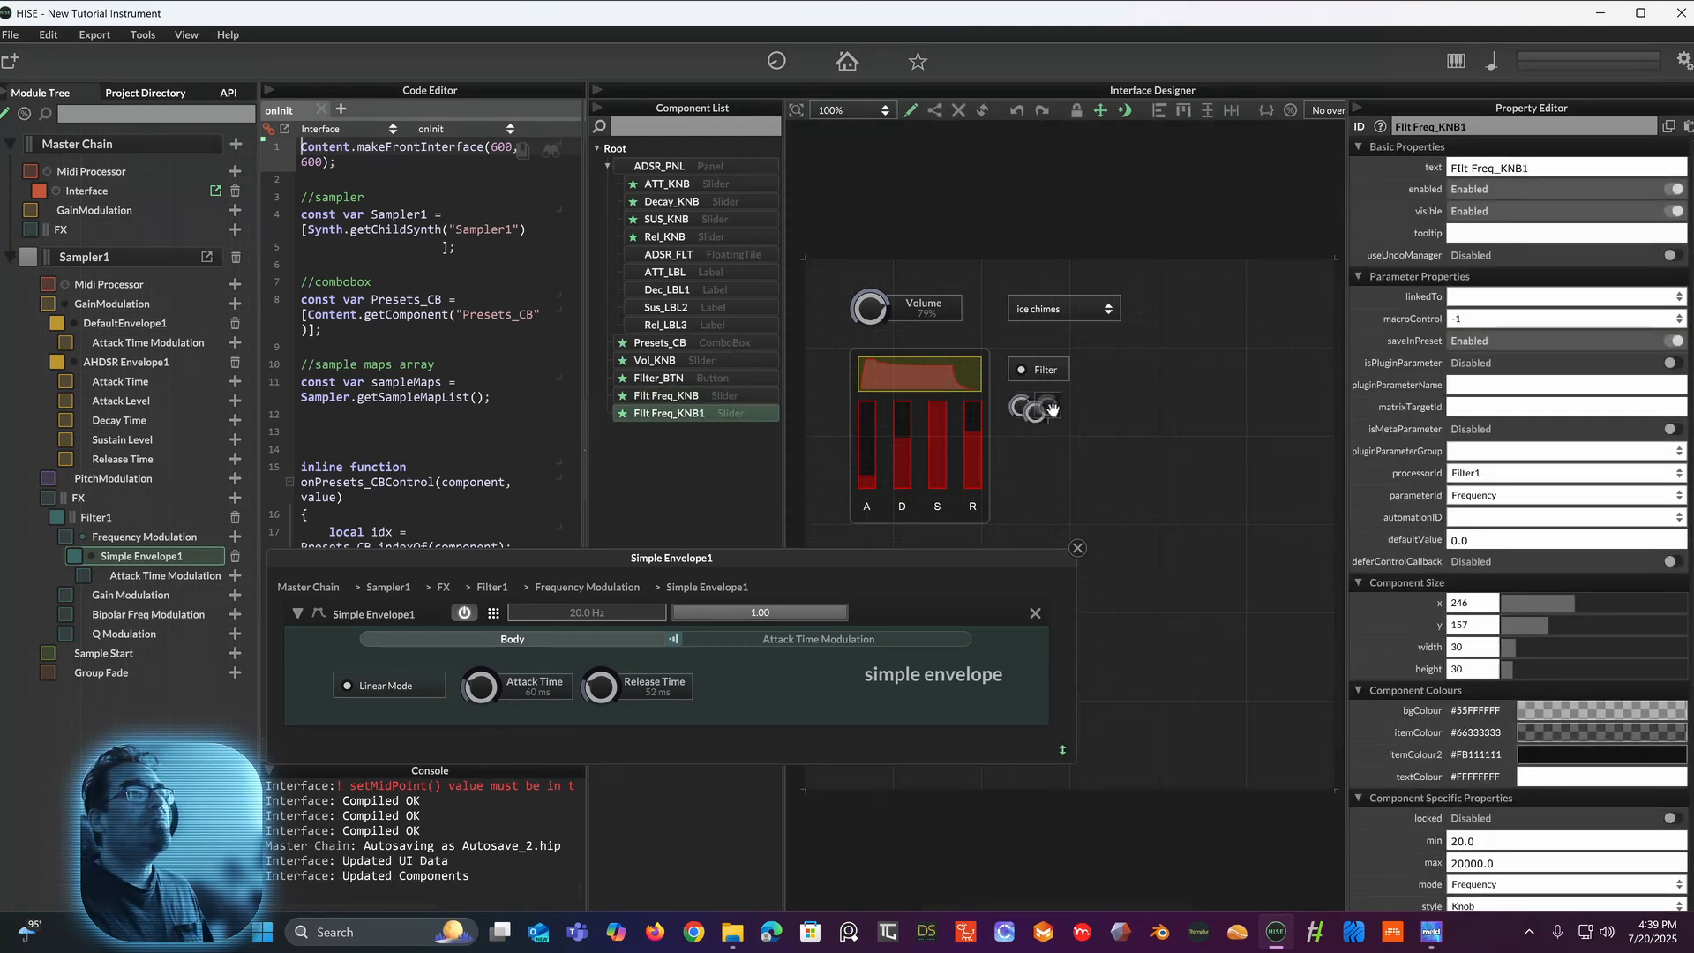
{"action": "left_click_drag", "start_coordinate": [1056, 408], "coordinate": [1060, 411]}
Step: Rename the duplicated filter knob's ID to FIlt ATT_KNB
{"action": "double_click", "coordinate": [1415, 126]}
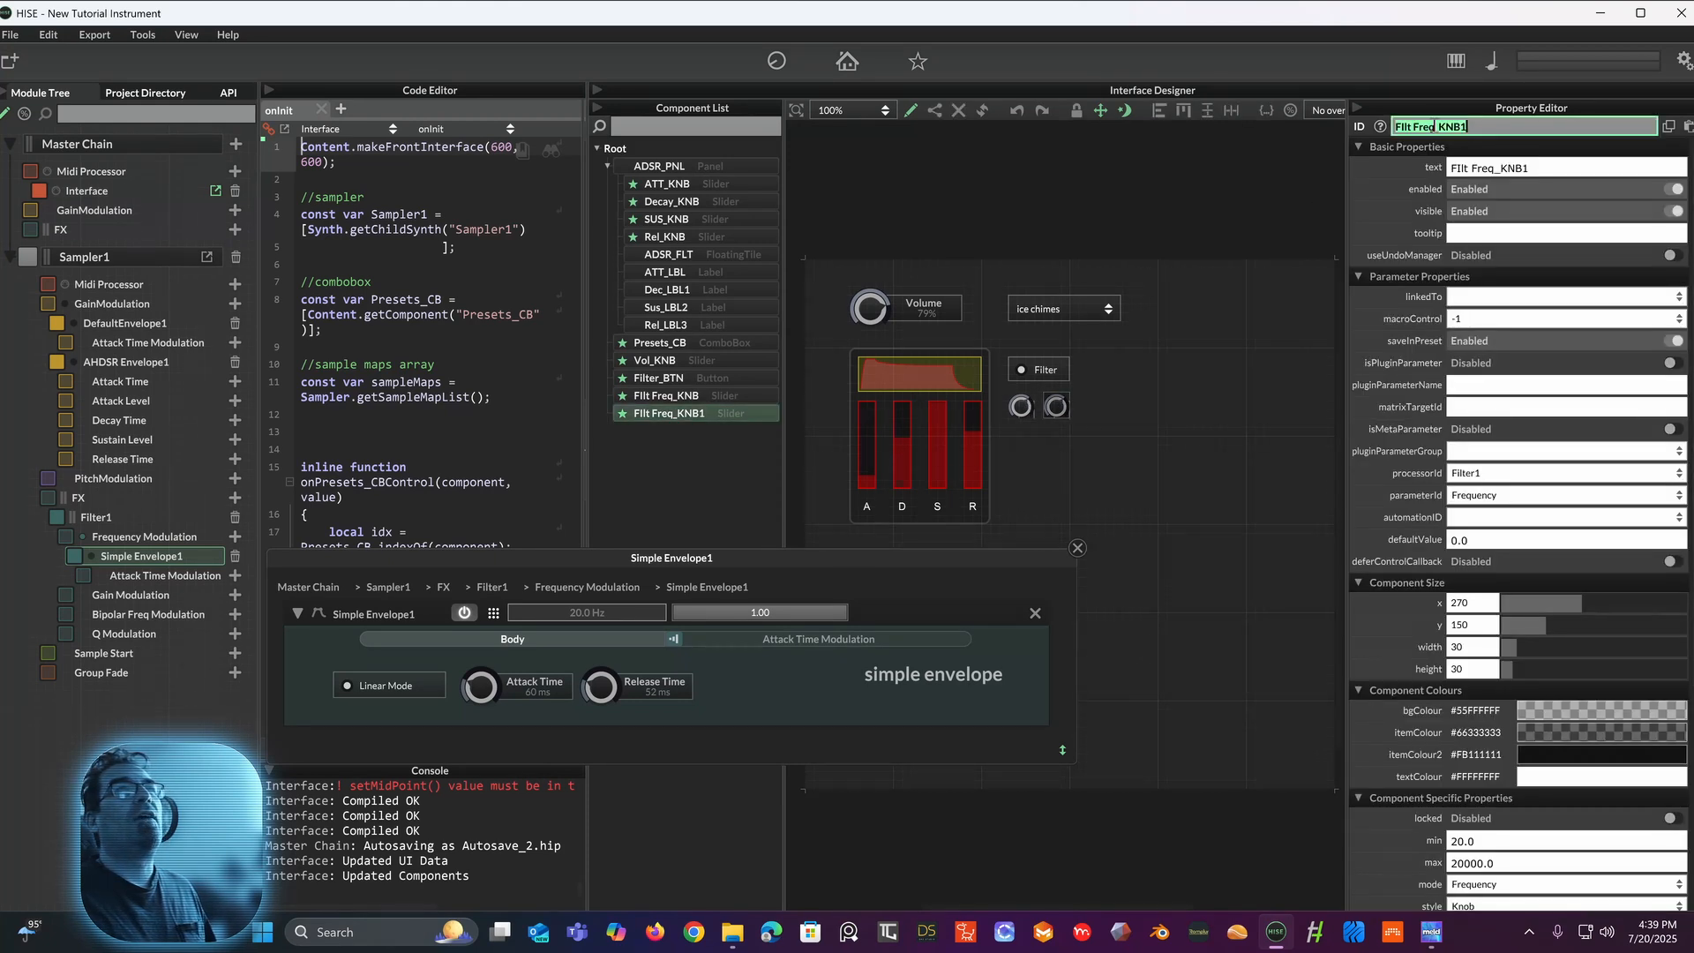
{"action": "left_click_drag", "start_coordinate": [1417, 126], "coordinate": [1426, 129]}
{"action": "left_click", "coordinate": [1425, 129]}
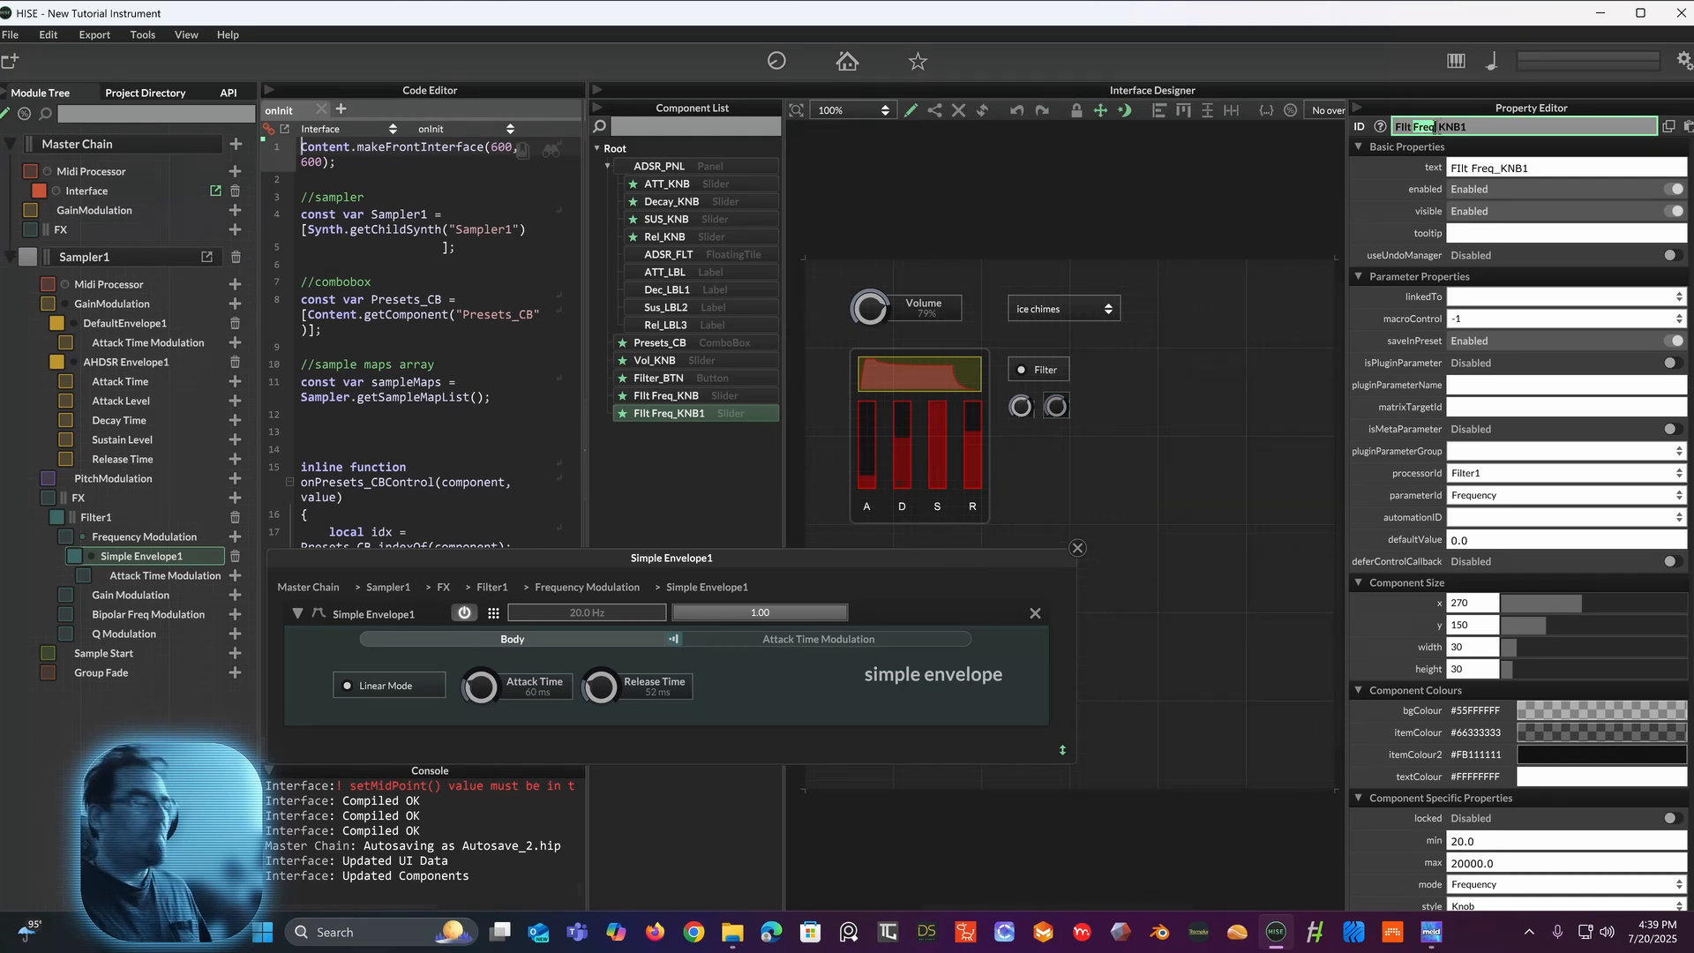
{"action": "type", "text": "A"}
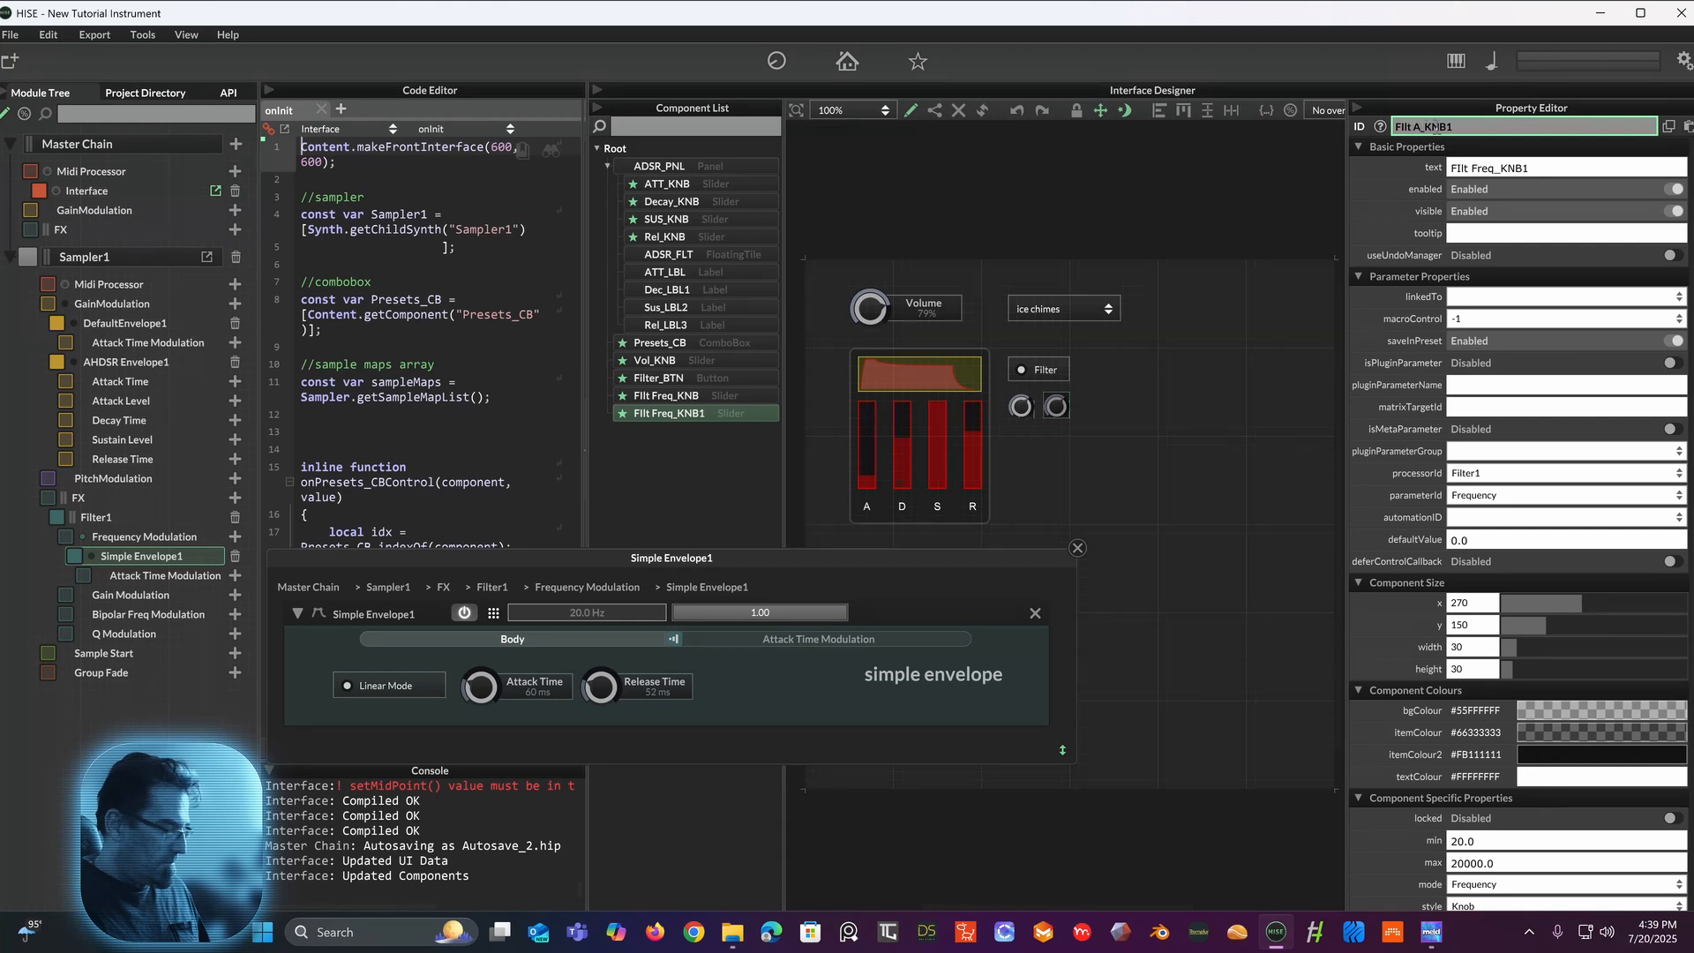
{"action": "type", "text": "TT"}
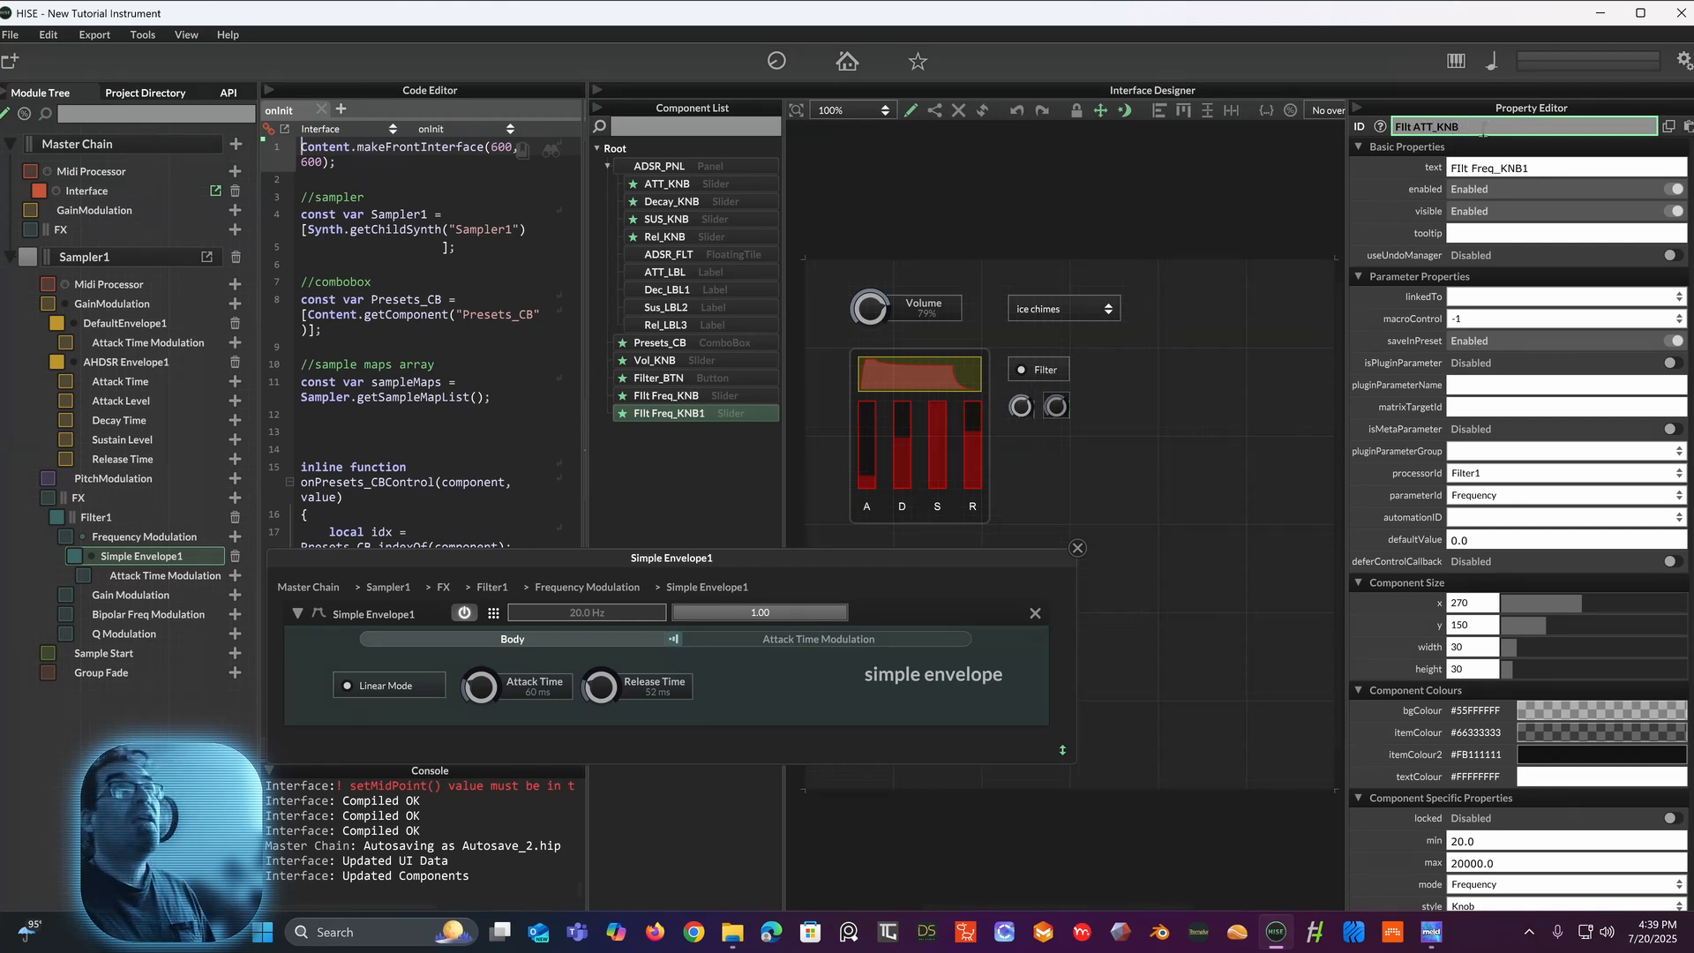
{"action": "key", "text": "Return"}
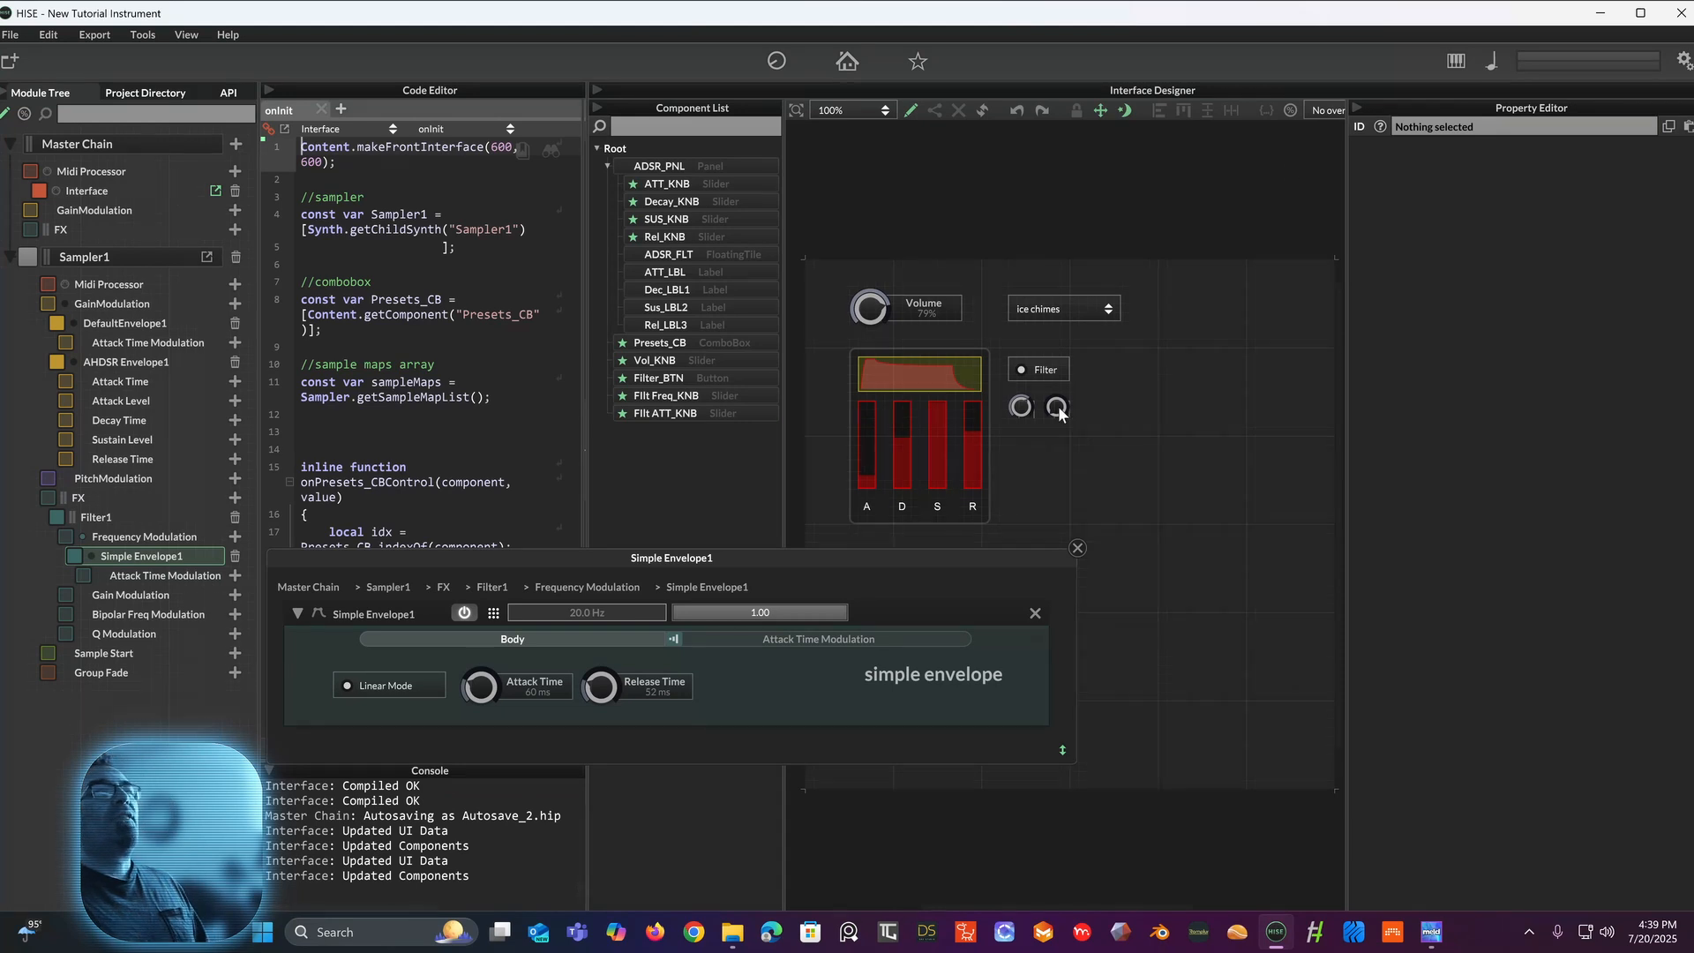
Step: Connect the FIlt ATT_KNB knob to the Attack parameter of Simple Envelope1 and close the envelope editor
{"action": "left_click", "coordinate": [1058, 410]}
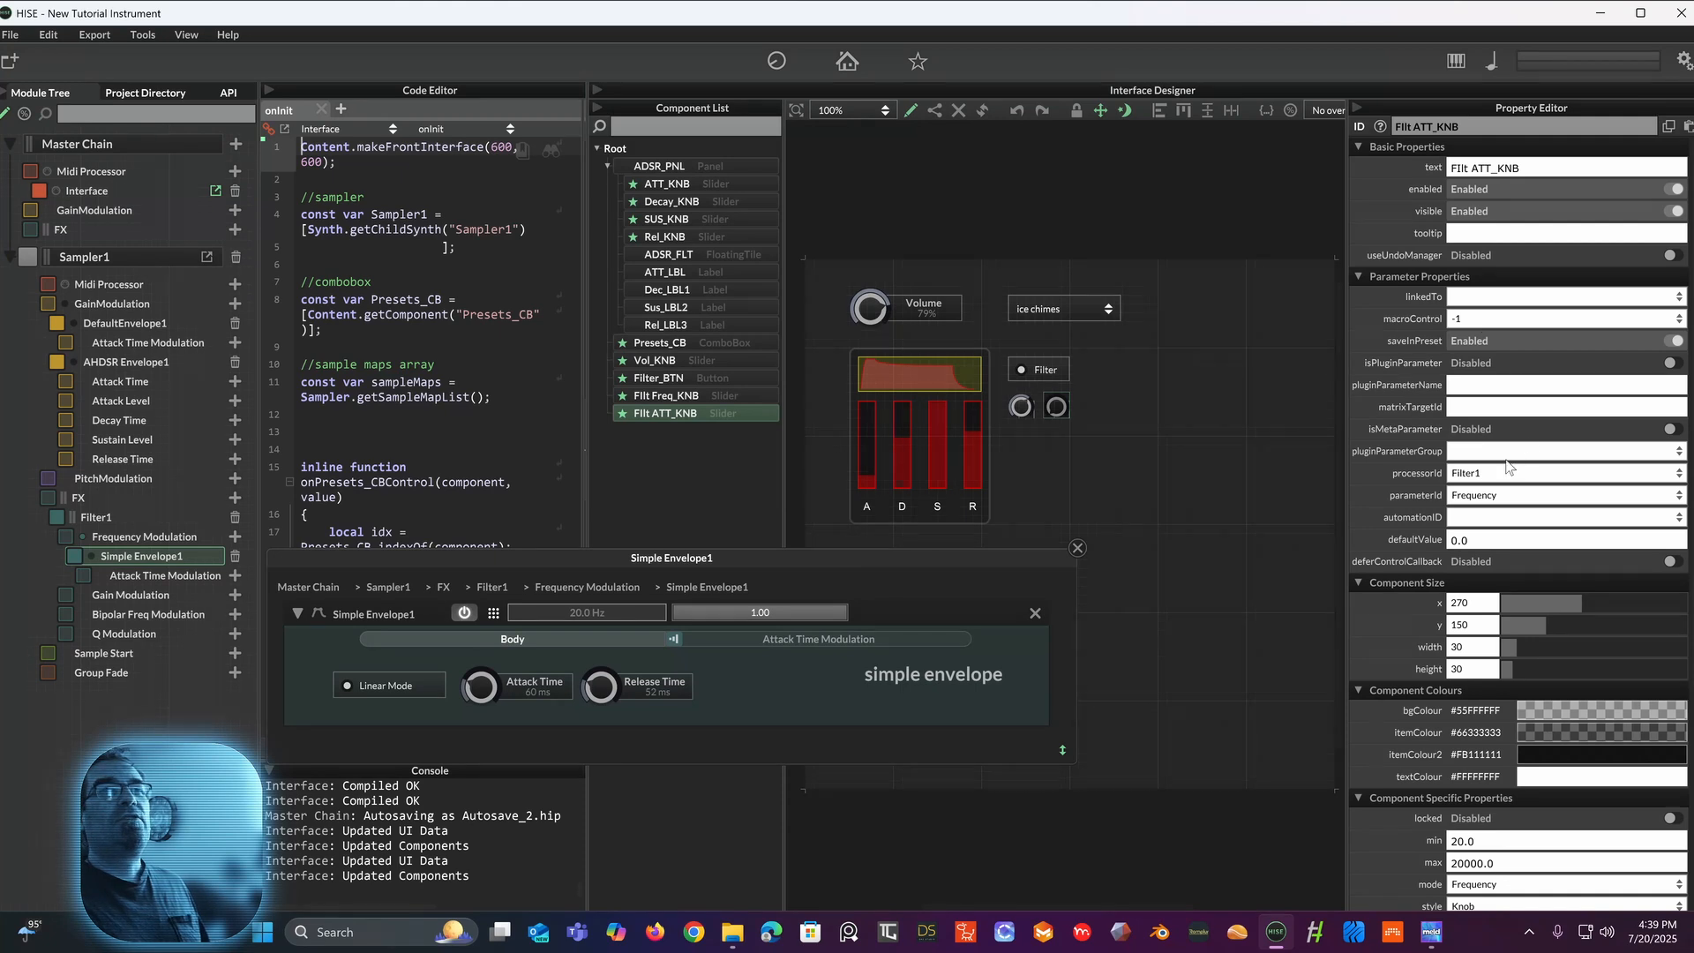
{"action": "left_click", "coordinate": [1500, 497]}
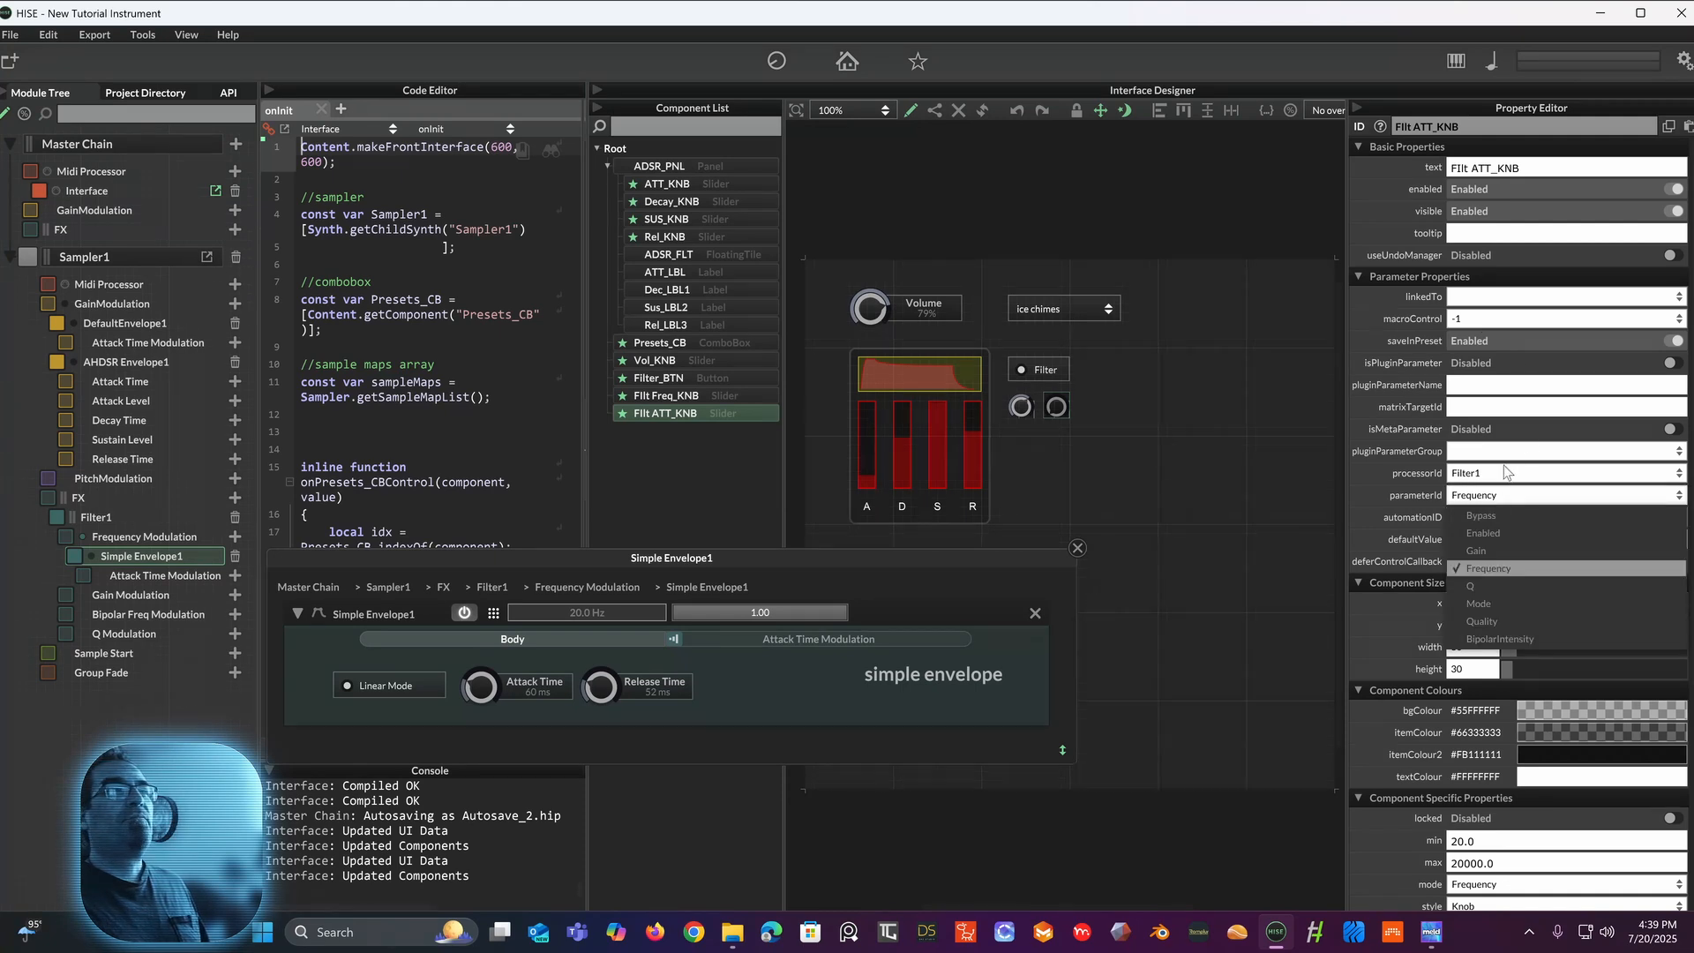
{"action": "left_click", "coordinate": [1500, 474]}
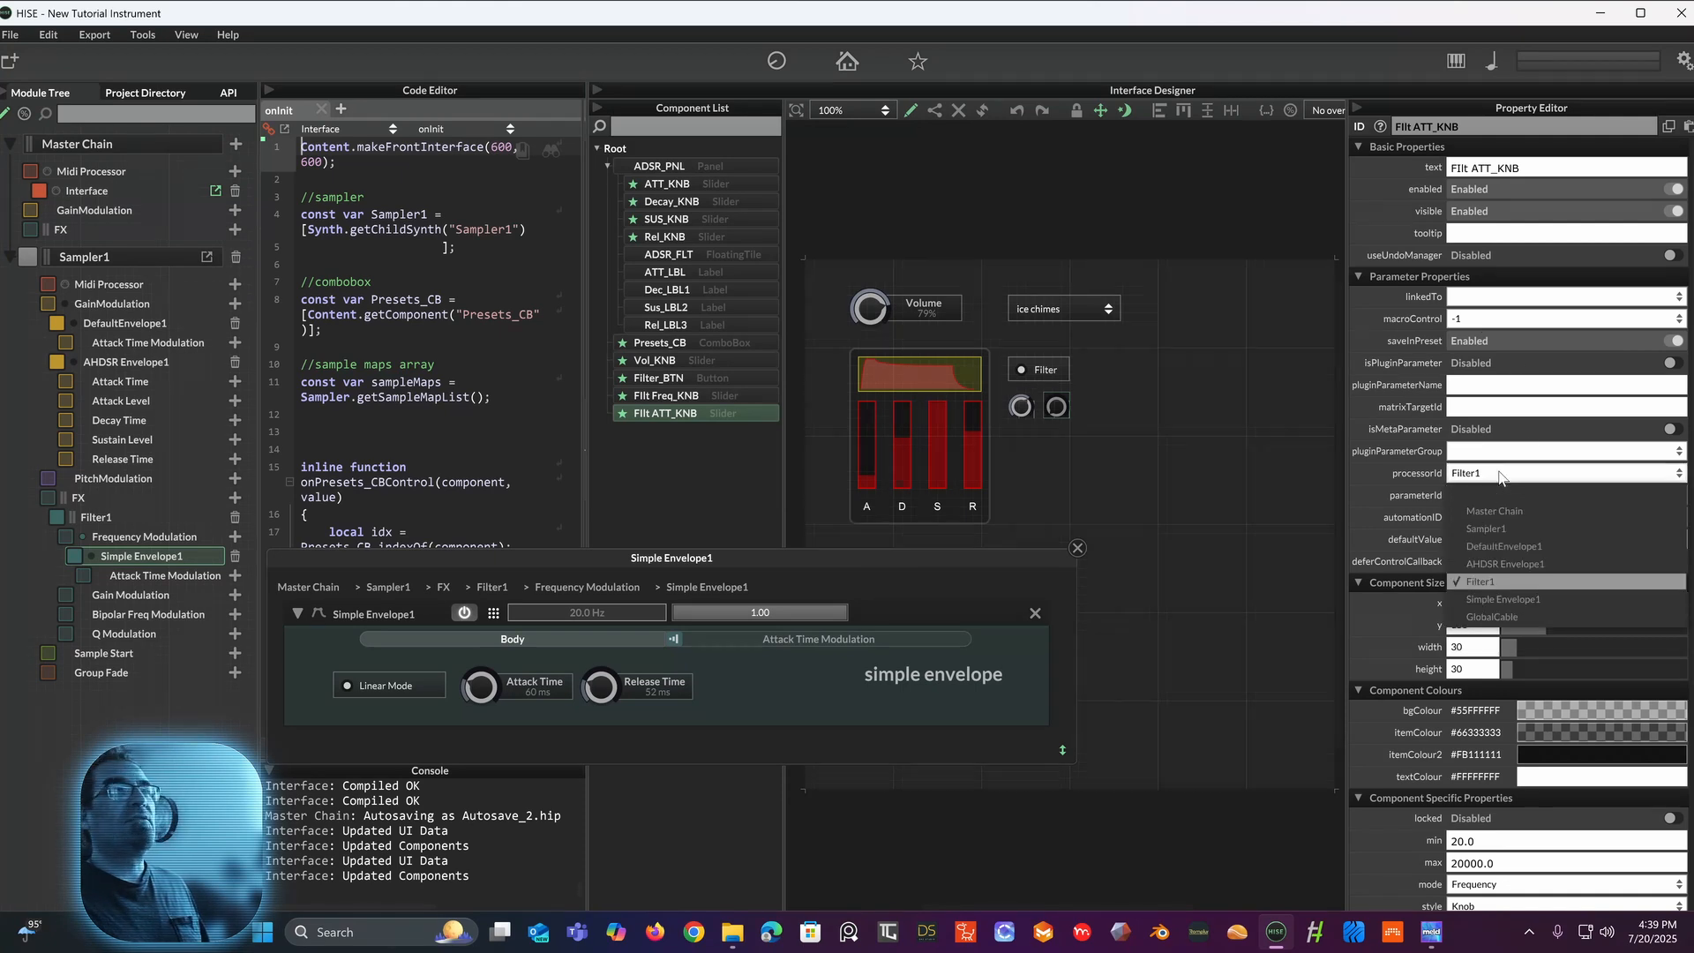
{"action": "left_click", "coordinate": [1508, 600]}
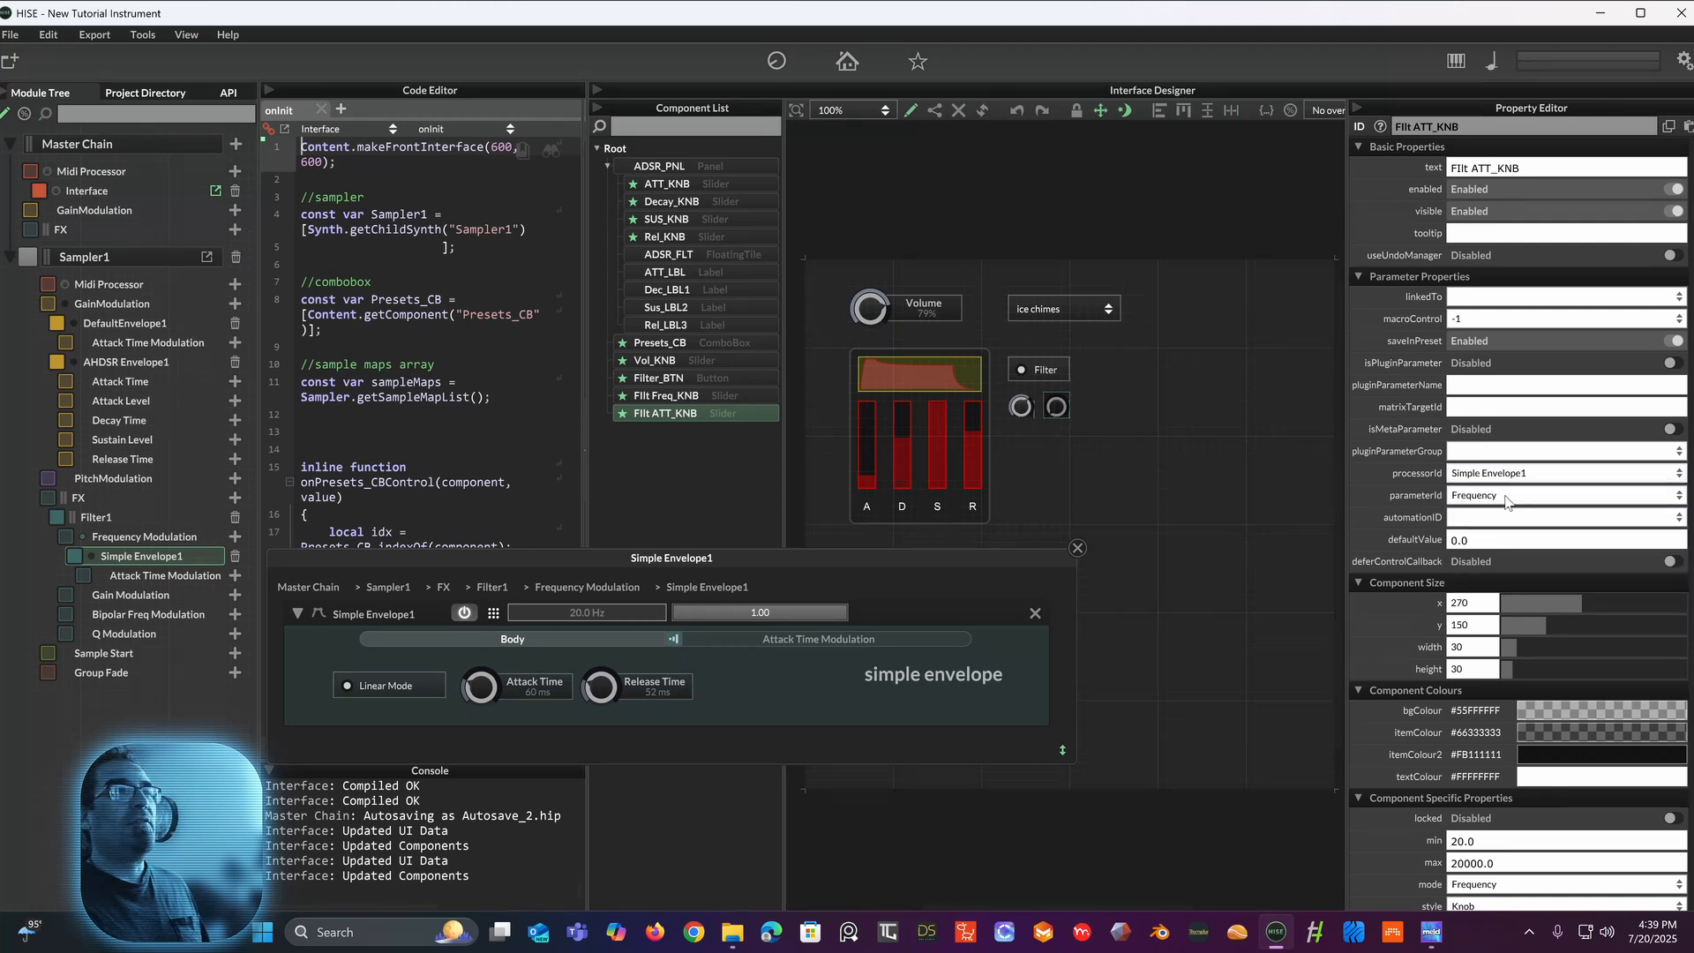
{"action": "left_click", "coordinate": [1506, 500]}
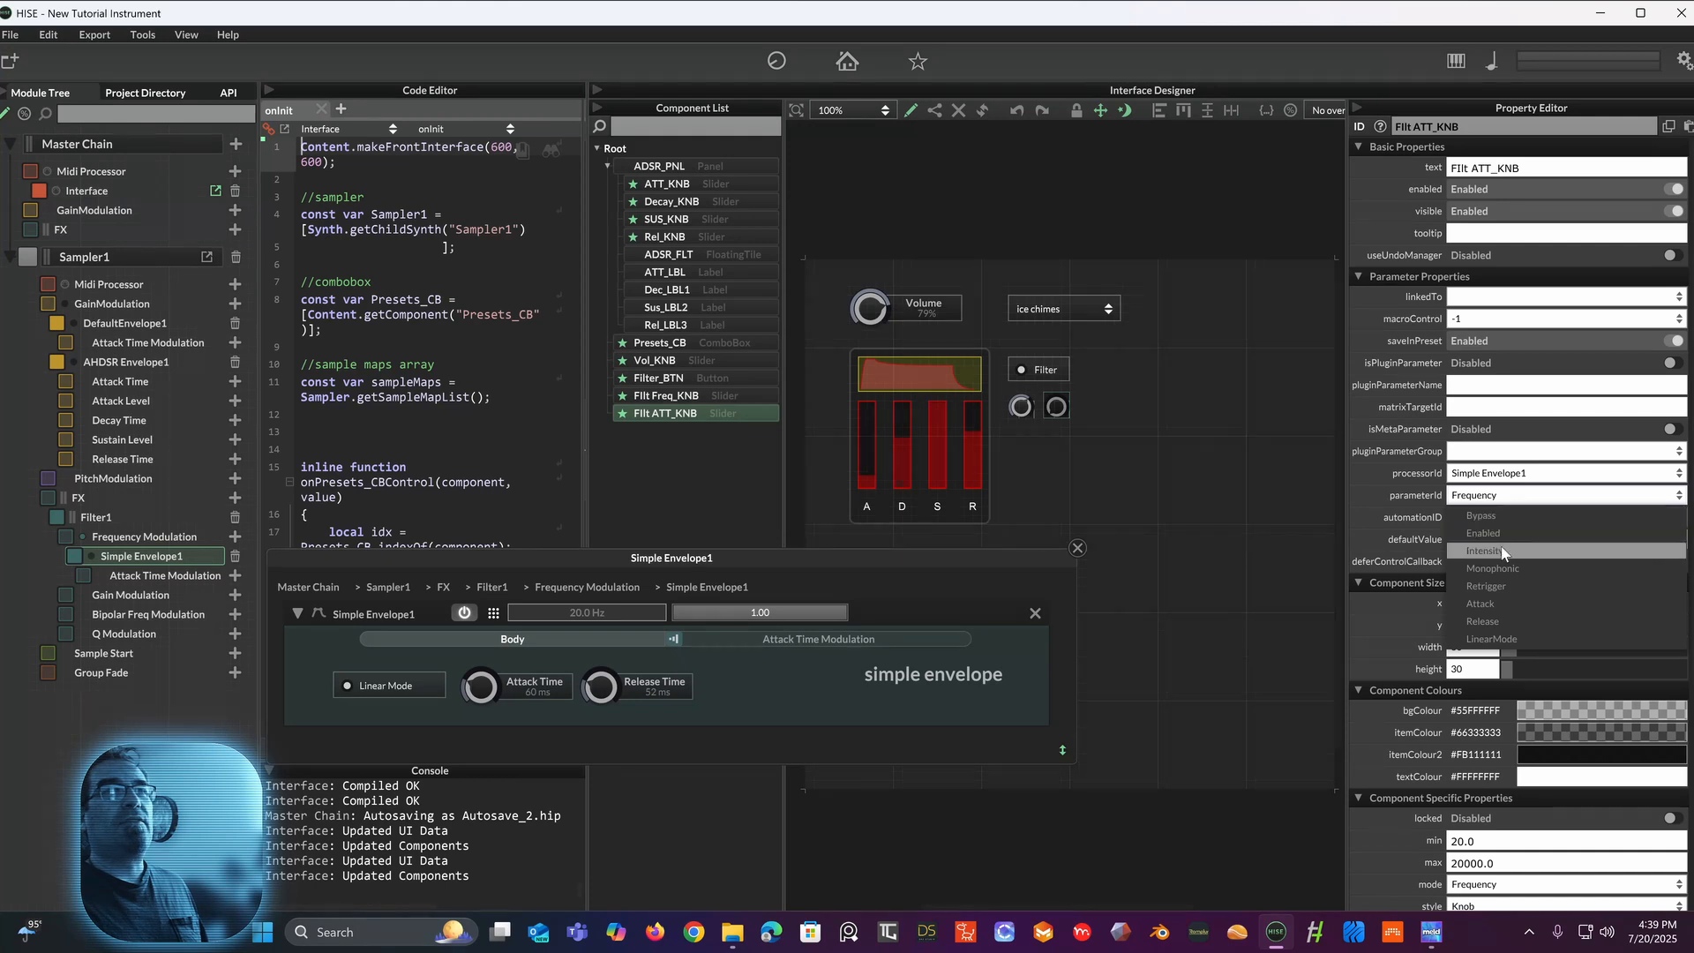
{"action": "left_click", "coordinate": [1492, 604]}
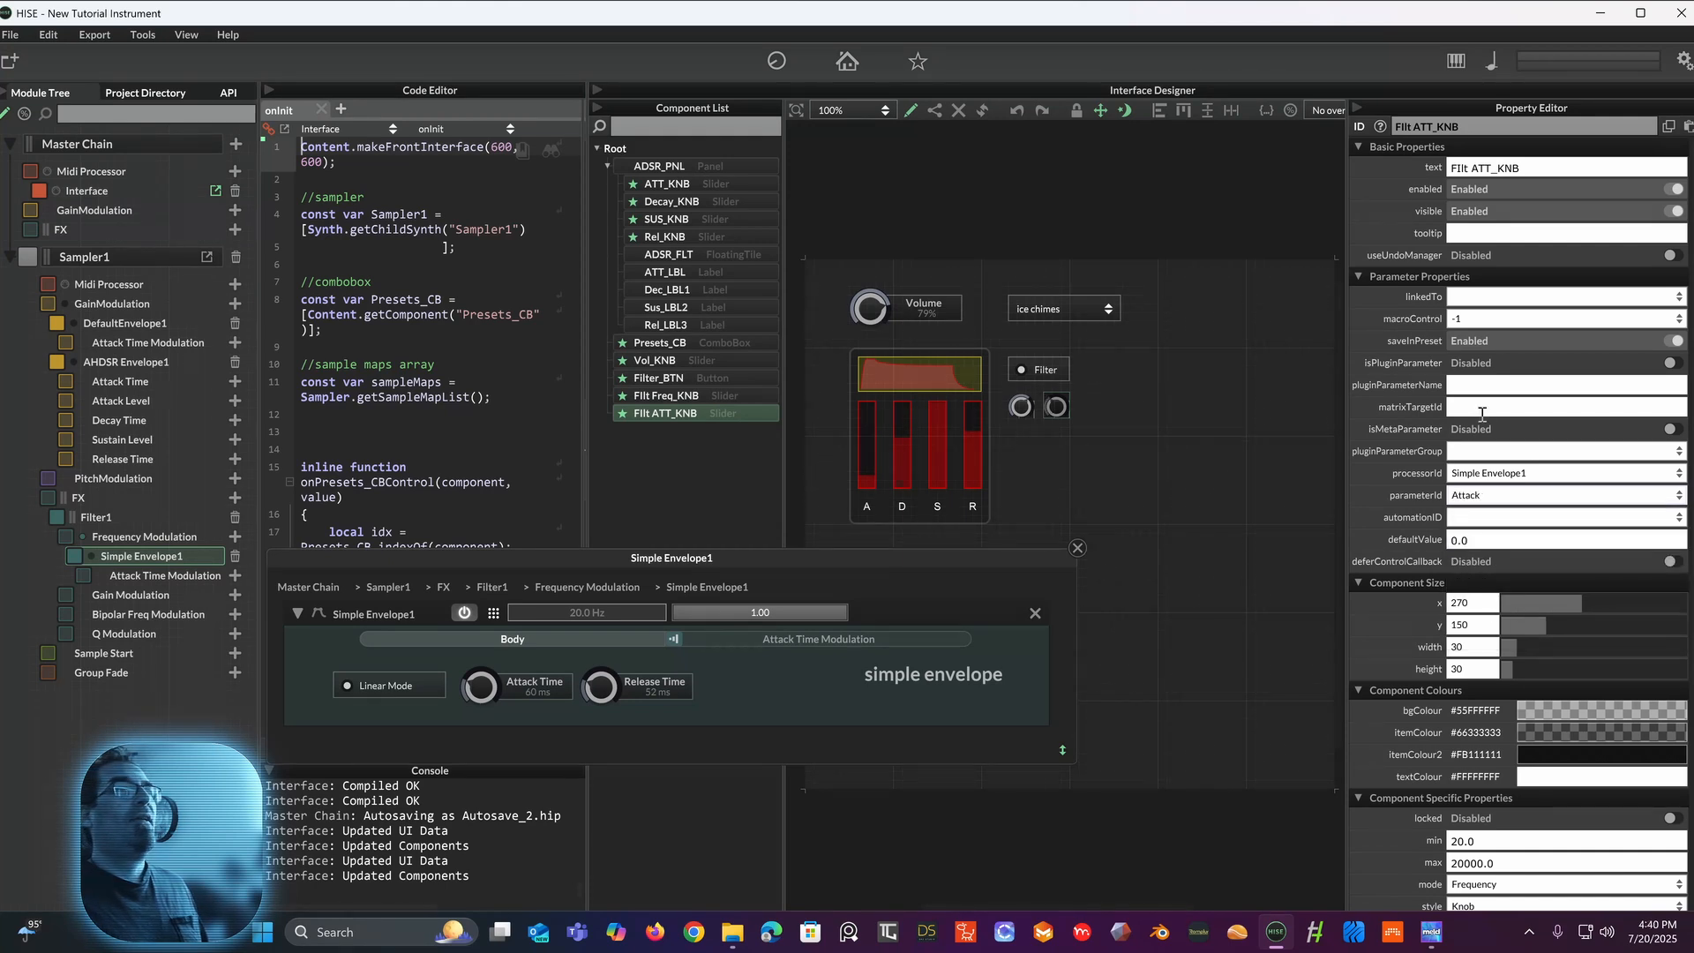
{"action": "left_click", "coordinate": [1077, 550]}
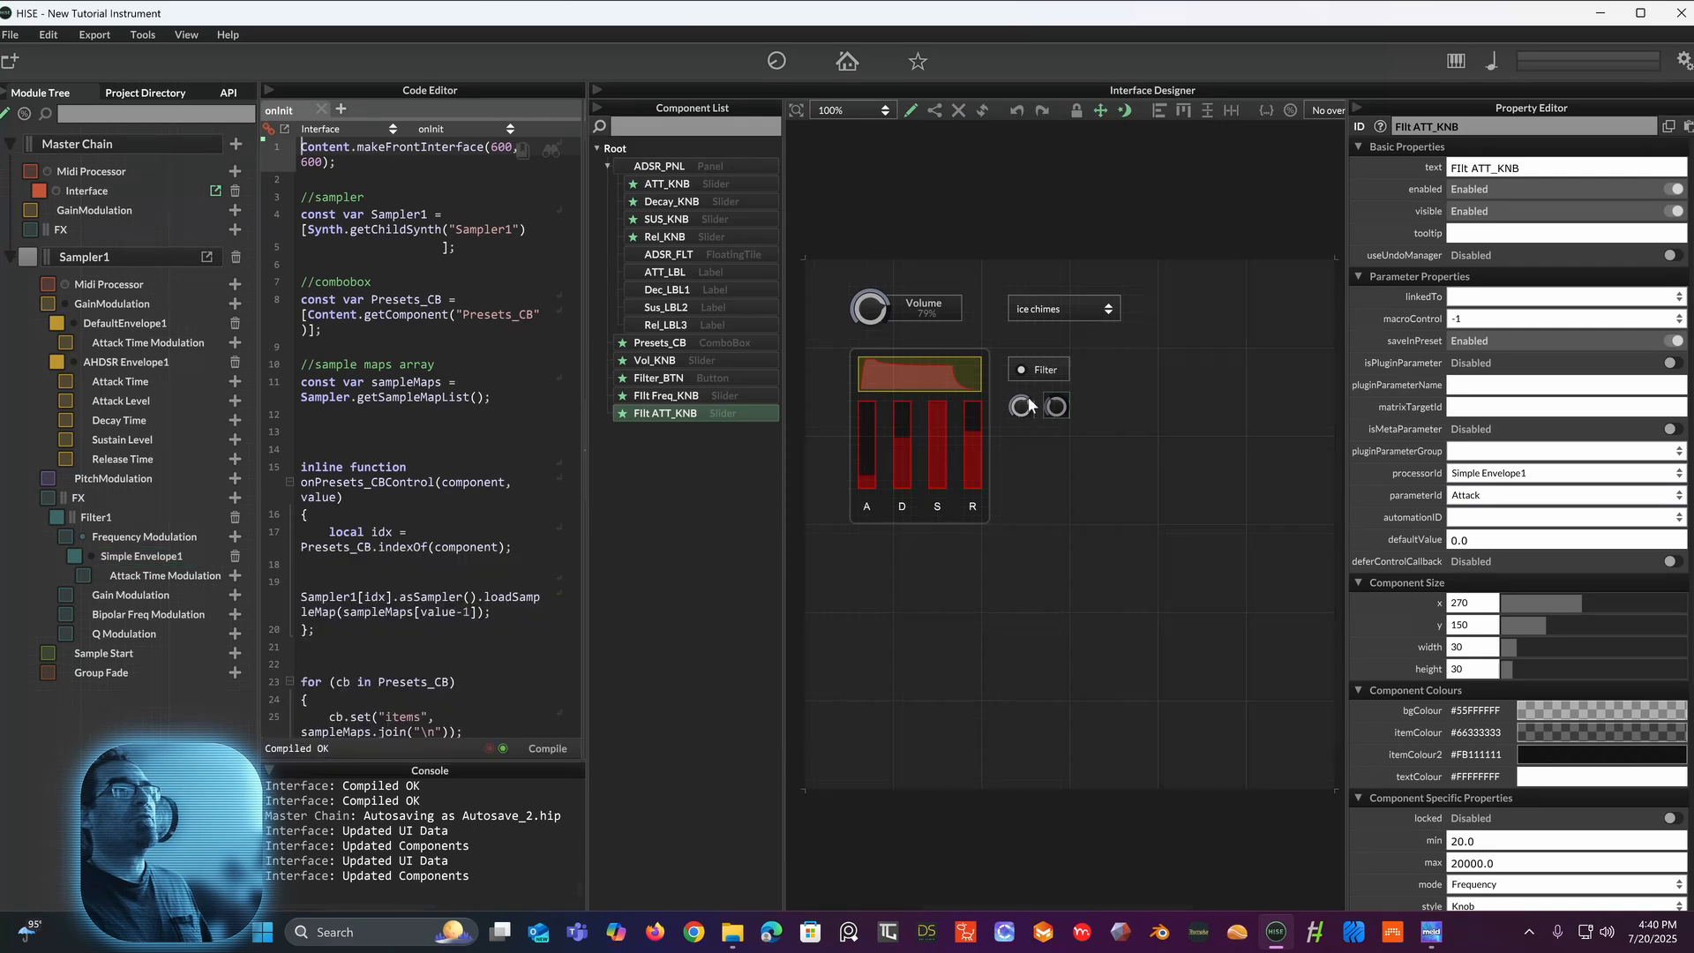
Step: Reopen the Filter1 editor and add a new label to the interface just below the two filter knobs
{"action": "left_click", "coordinate": [1021, 411]}
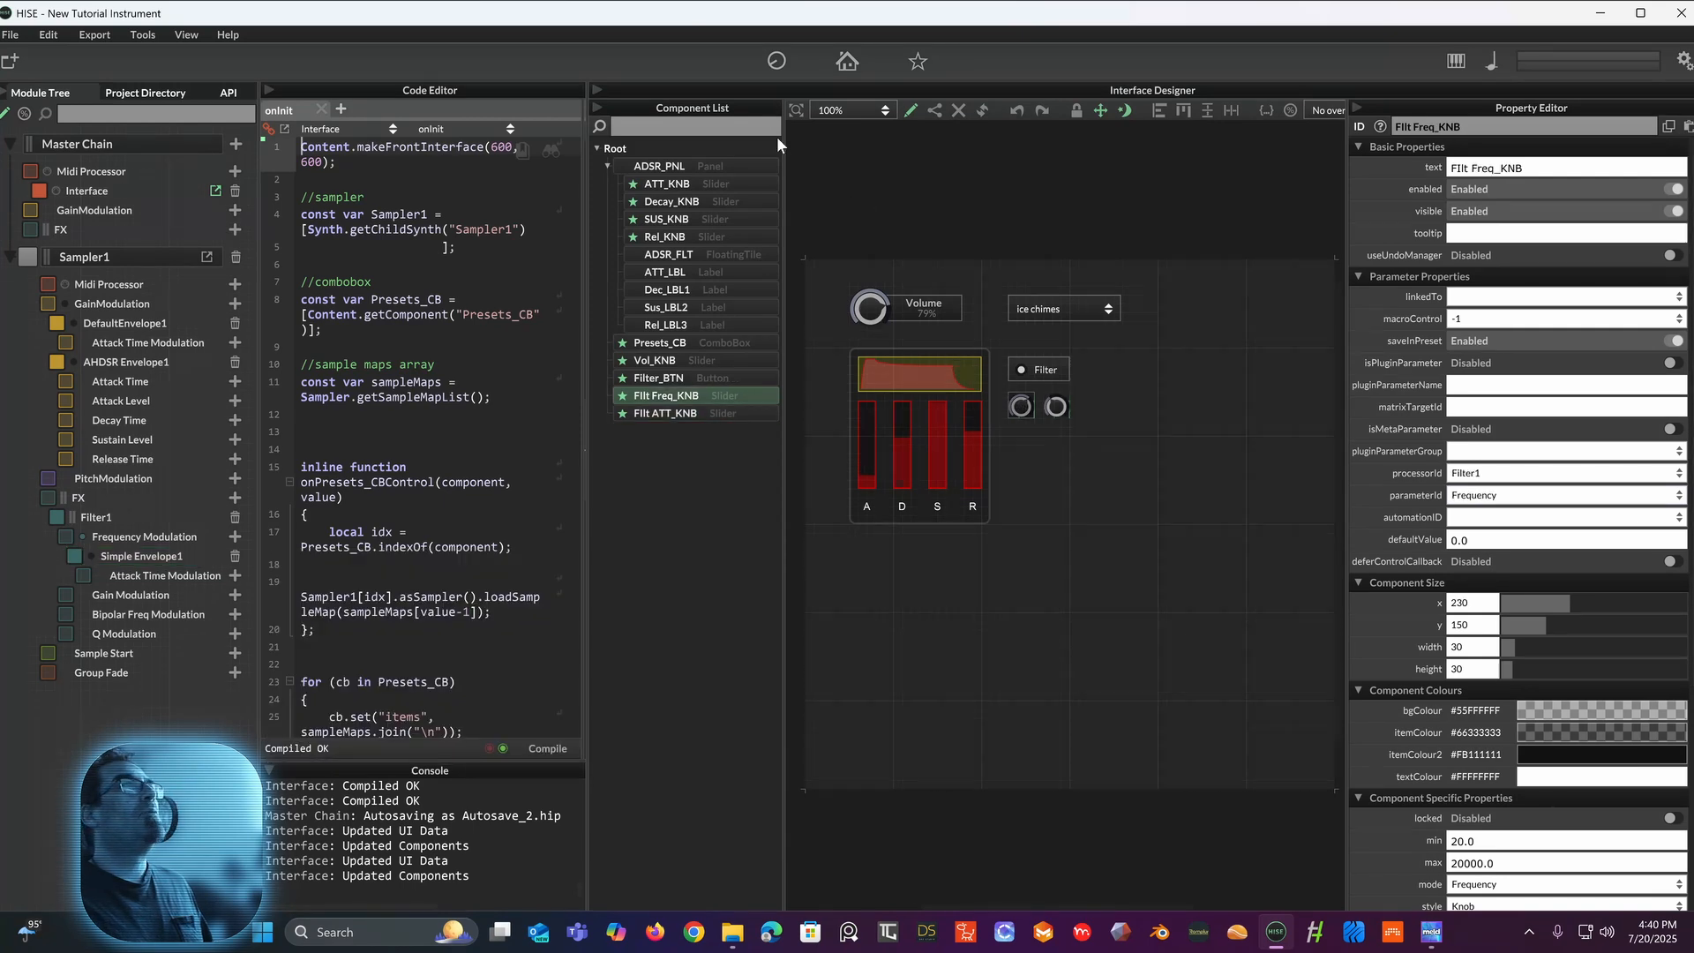
{"action": "right_click", "coordinate": [1023, 440]}
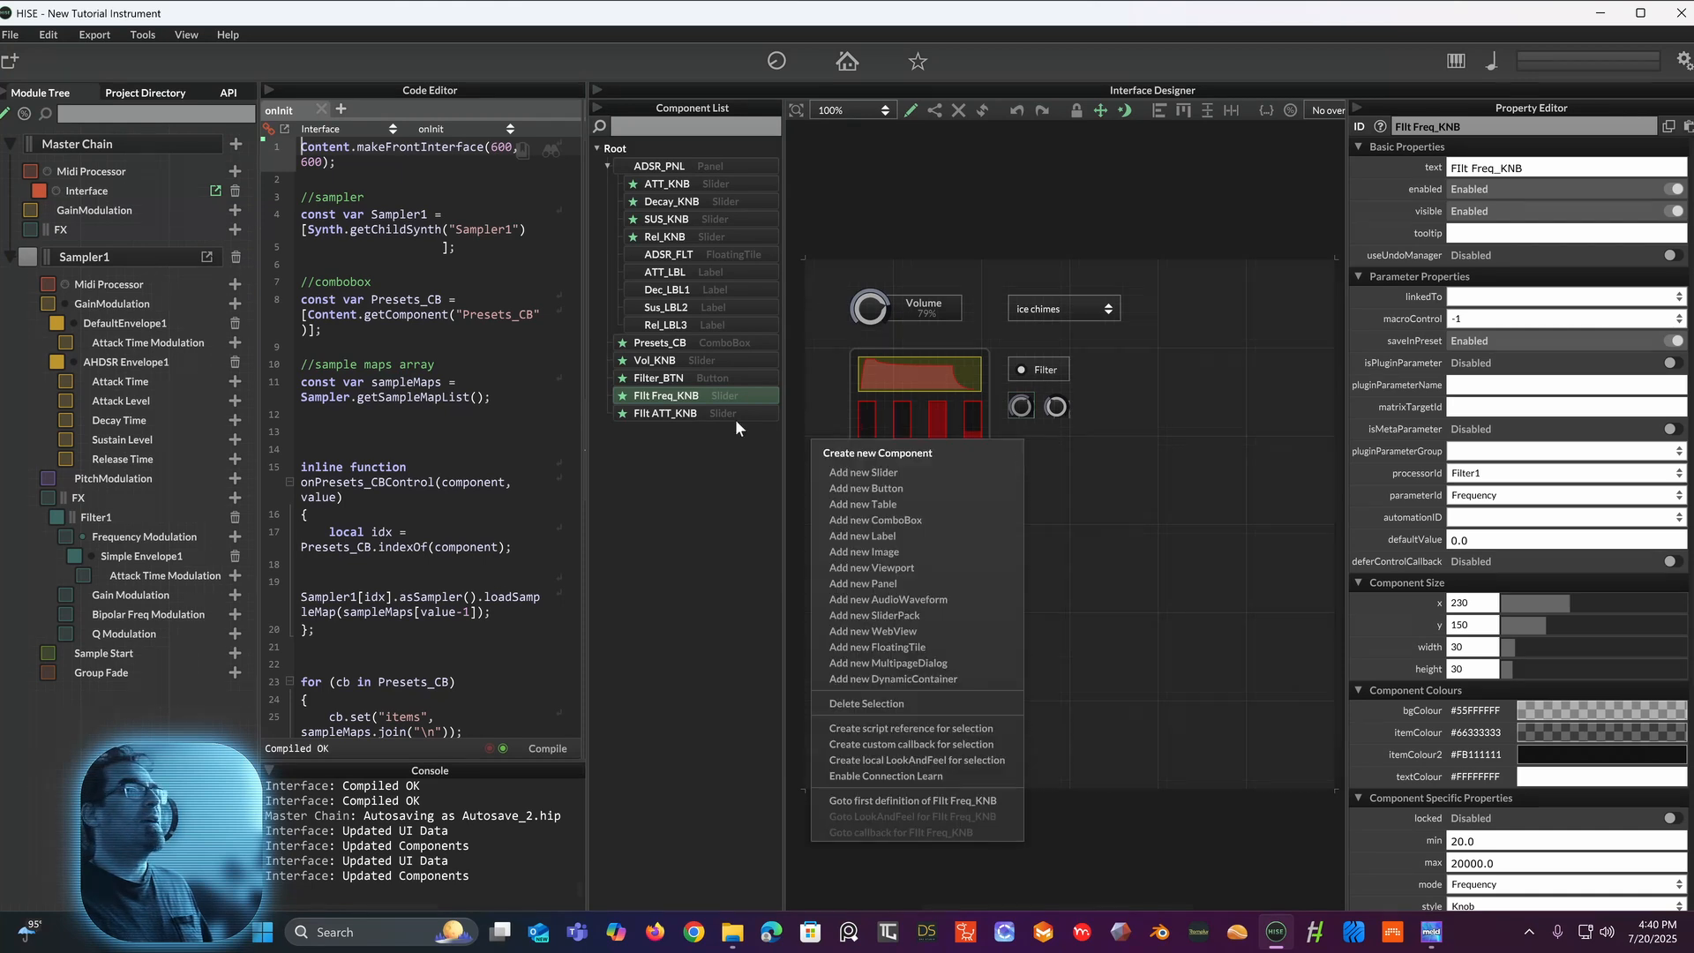
{"action": "left_click", "coordinate": [97, 523]}
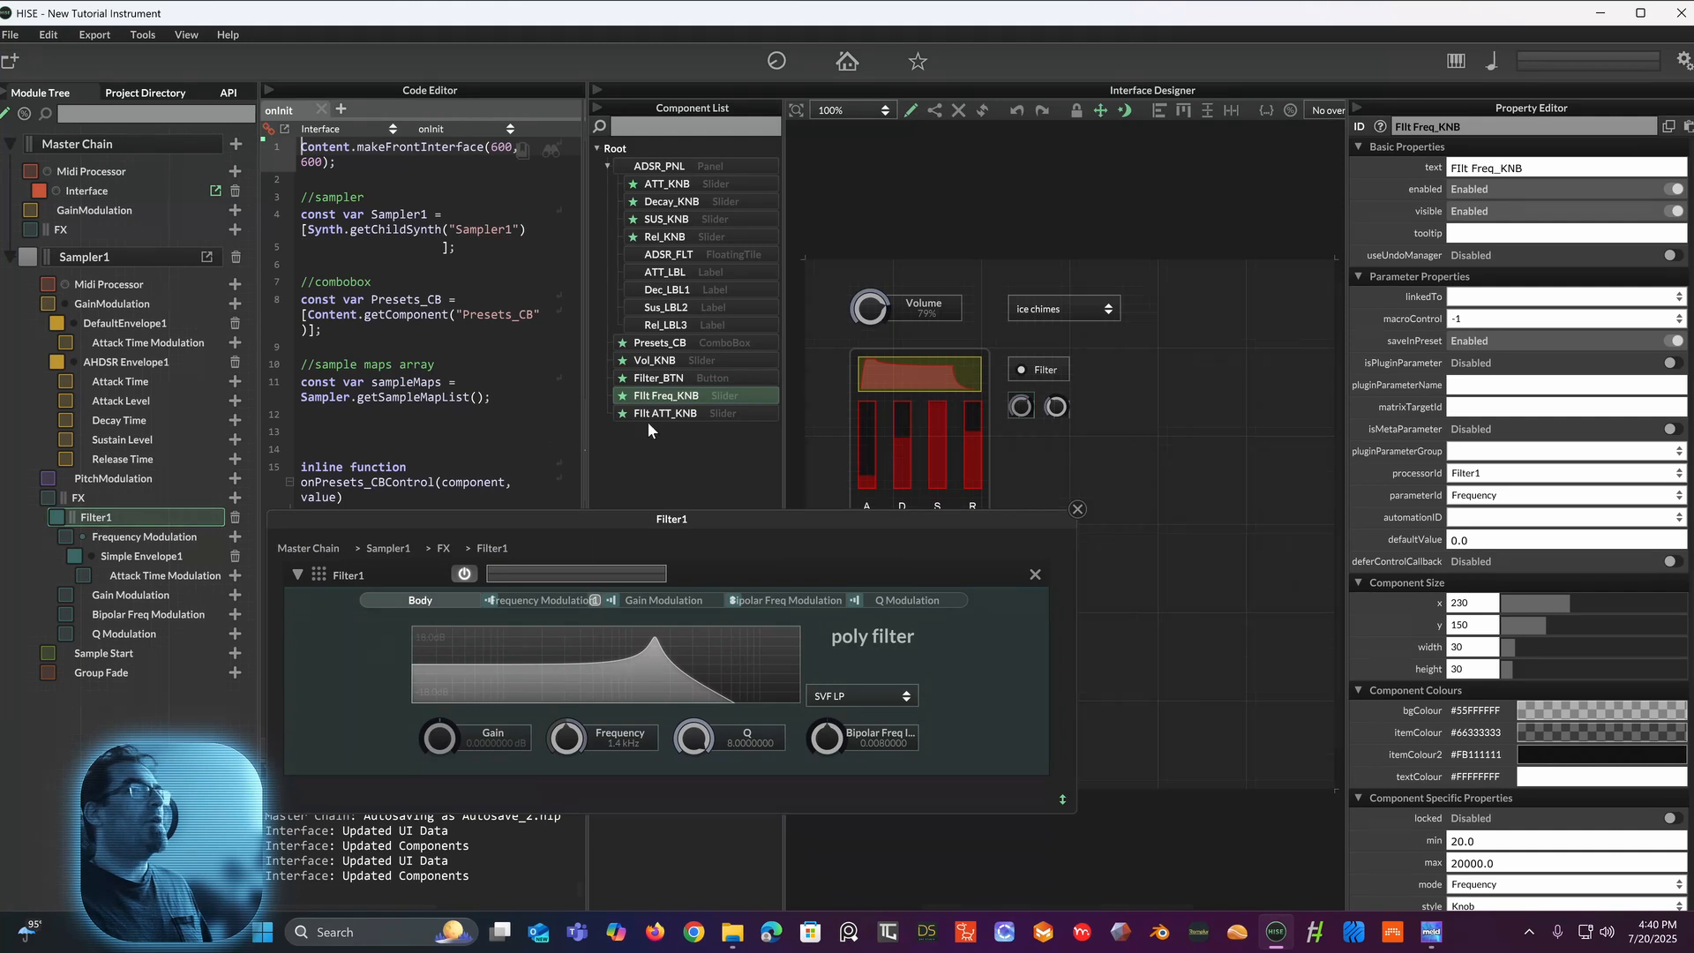
{"action": "left_click", "coordinate": [1029, 433]}
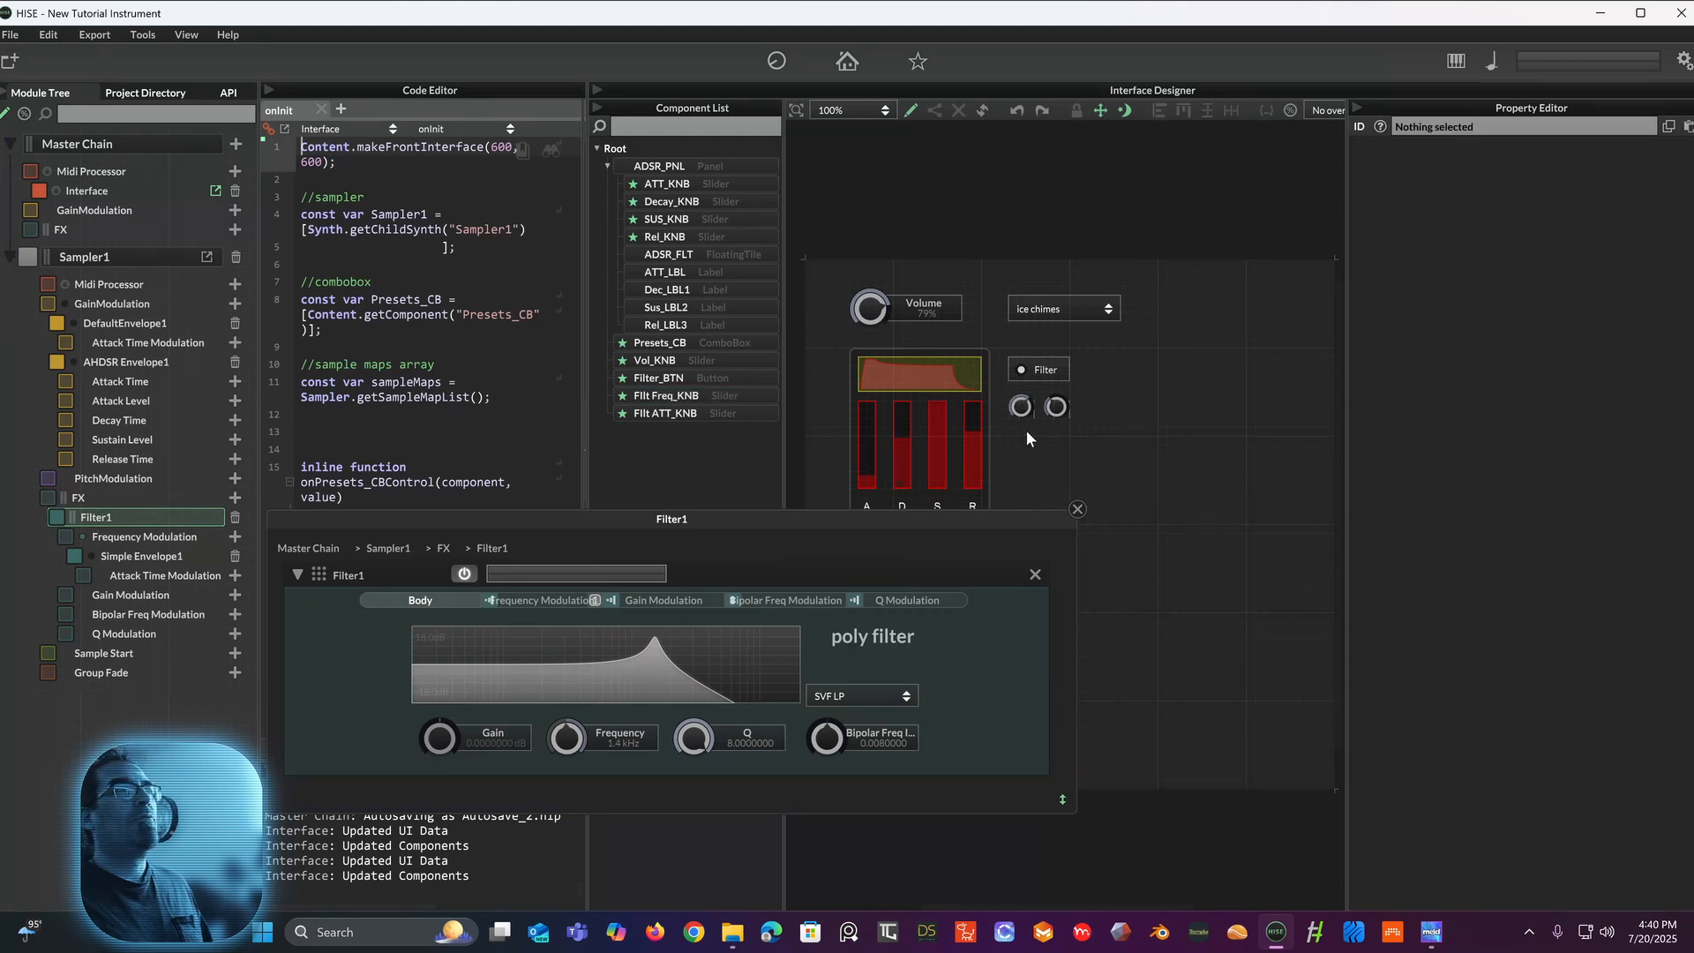
{"action": "right_click", "coordinate": [1025, 430]}
{"action": "left_click", "coordinate": [917, 526]}
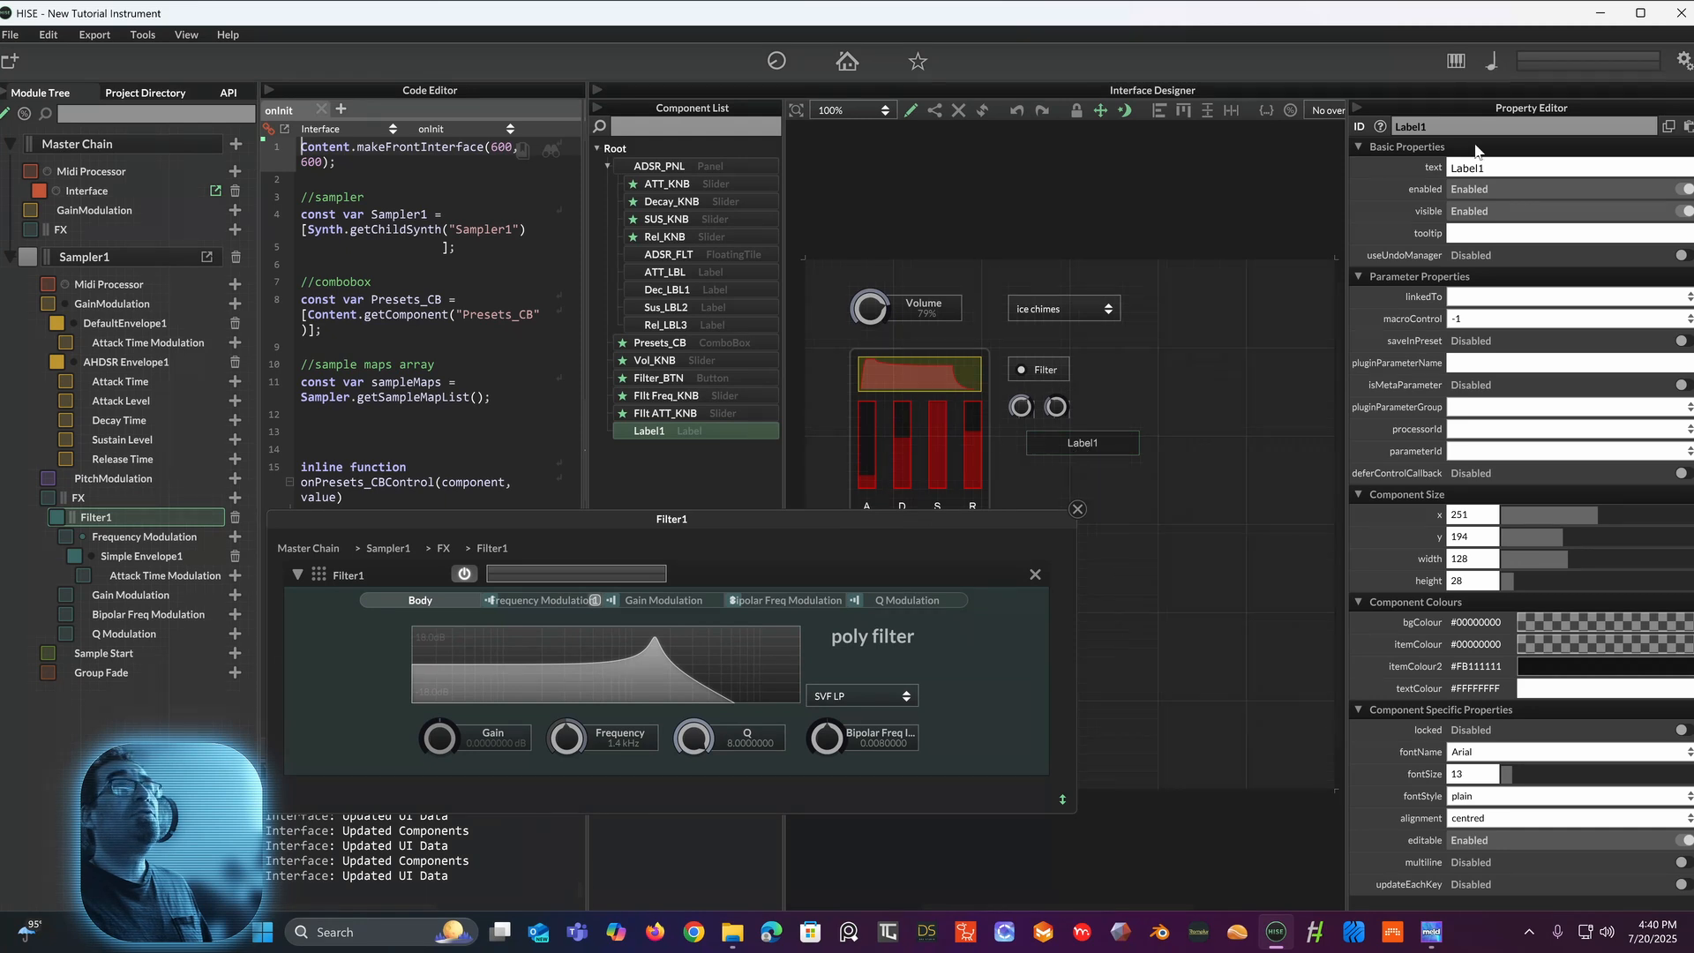
Step: Rename the new label's ID to Filt Freq_LBL
{"action": "left_click", "coordinate": [1444, 126]}
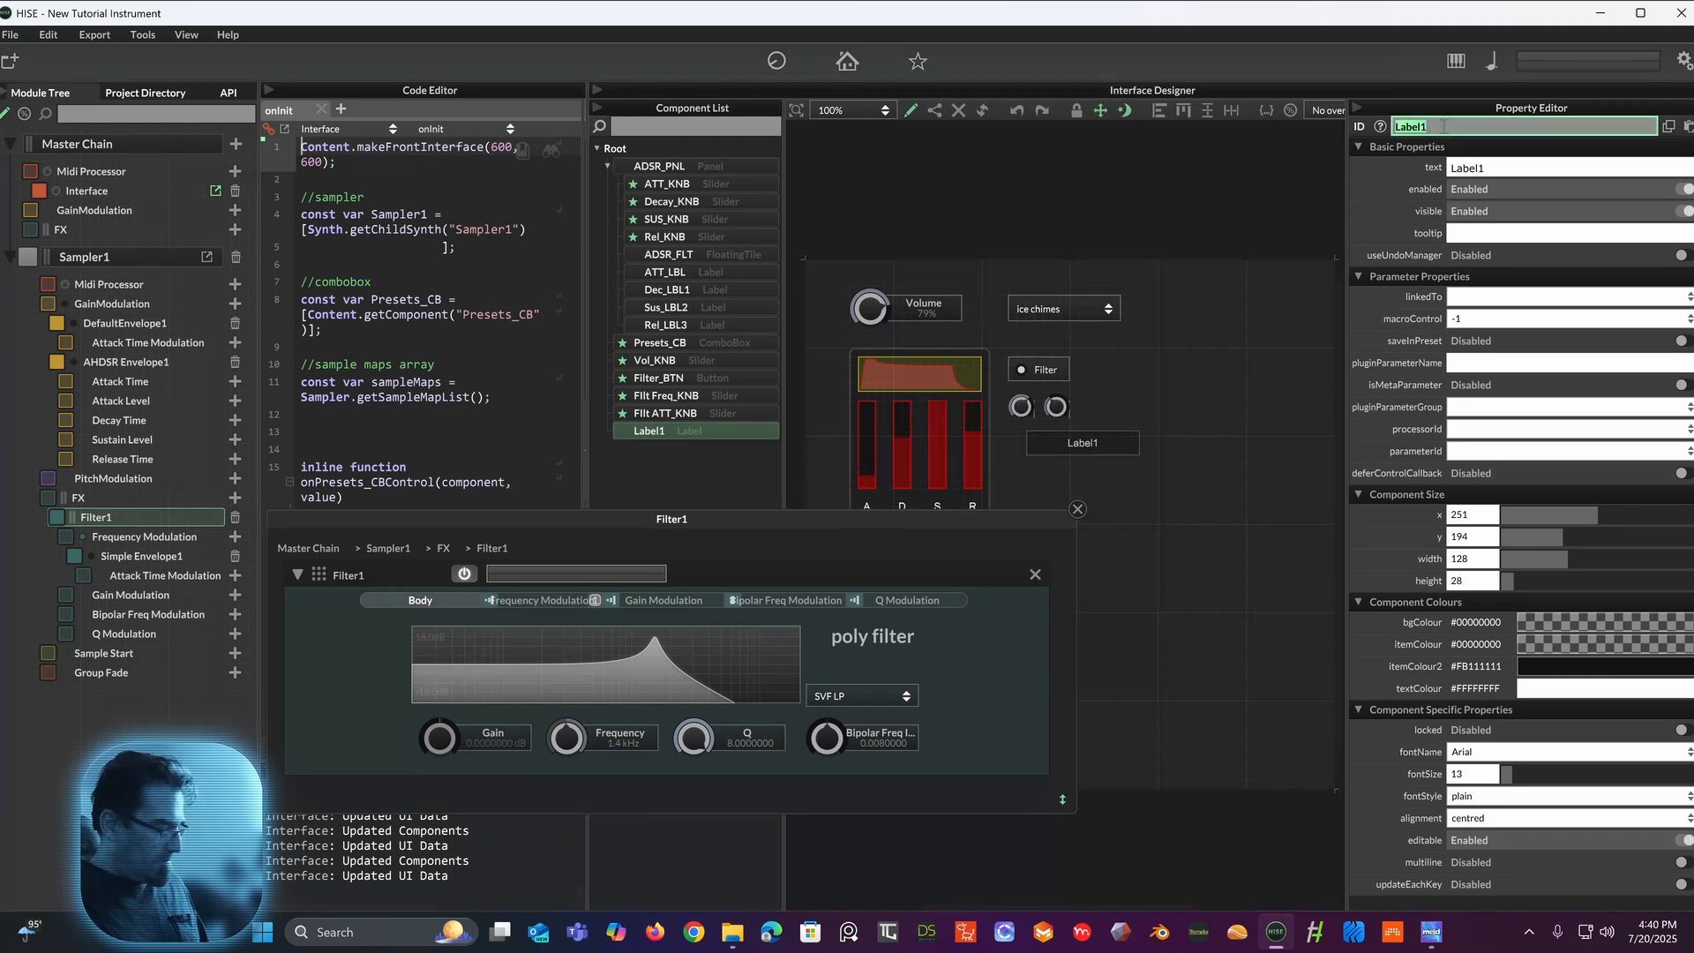
{"action": "type", "text": "Fil"}
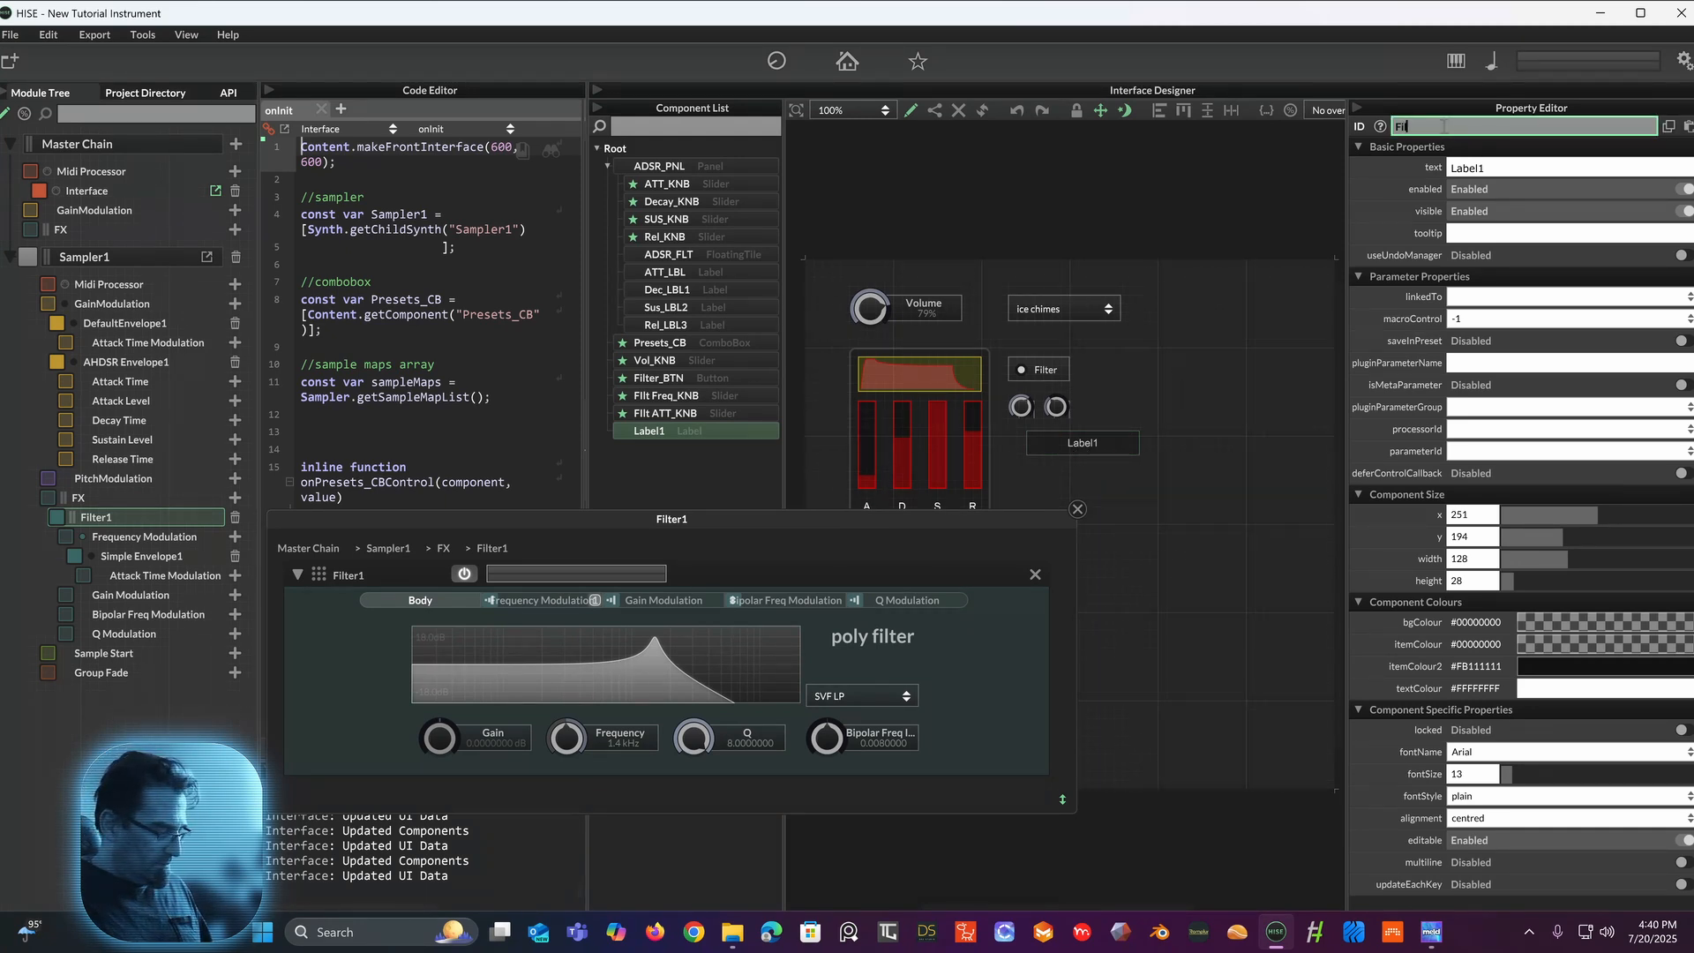
{"action": "type", "text": "y"}
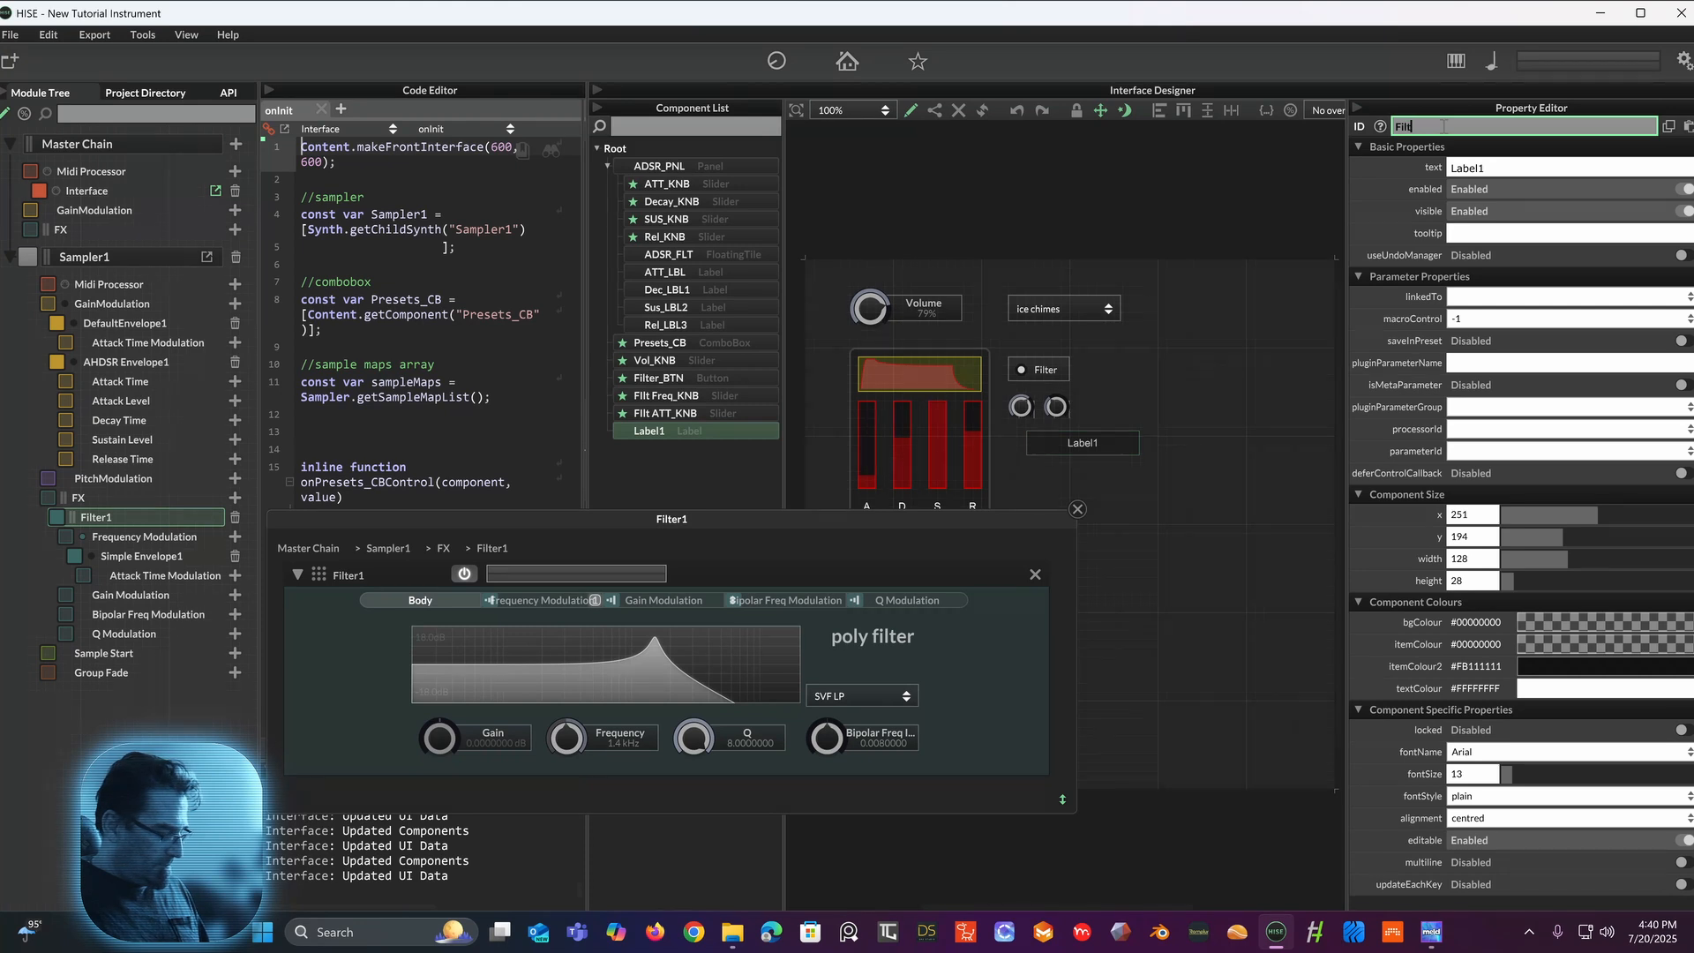
{"action": "type", "text": " Freq"}
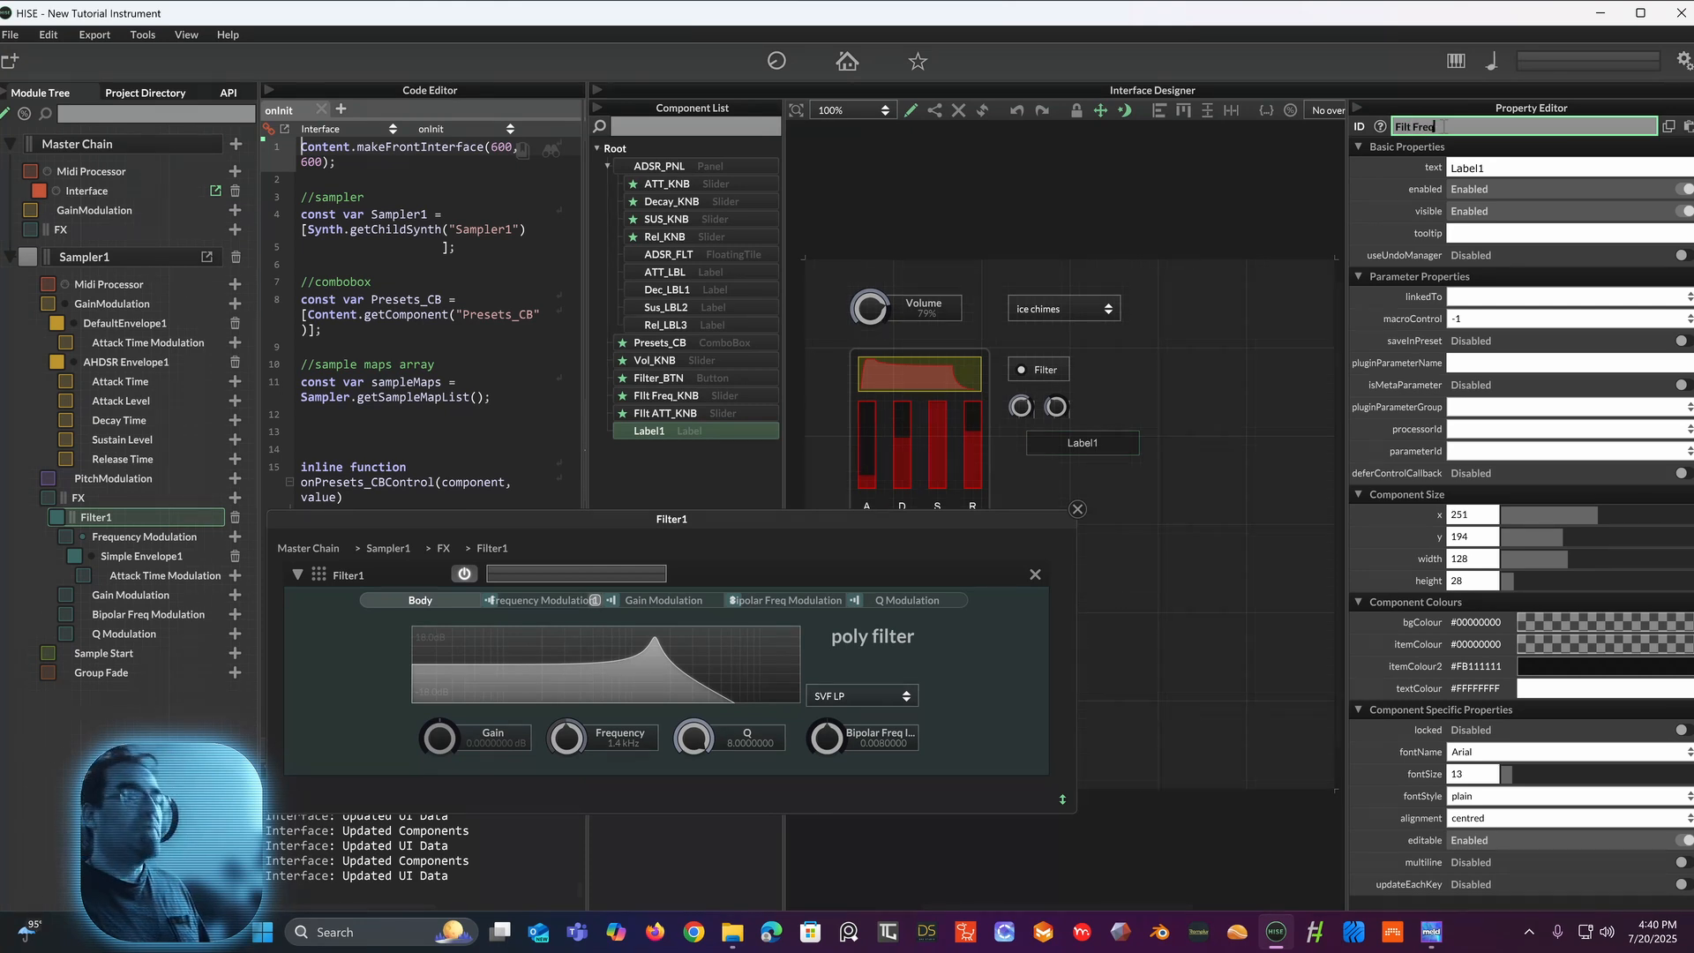
{"action": "type", "text": "_"}
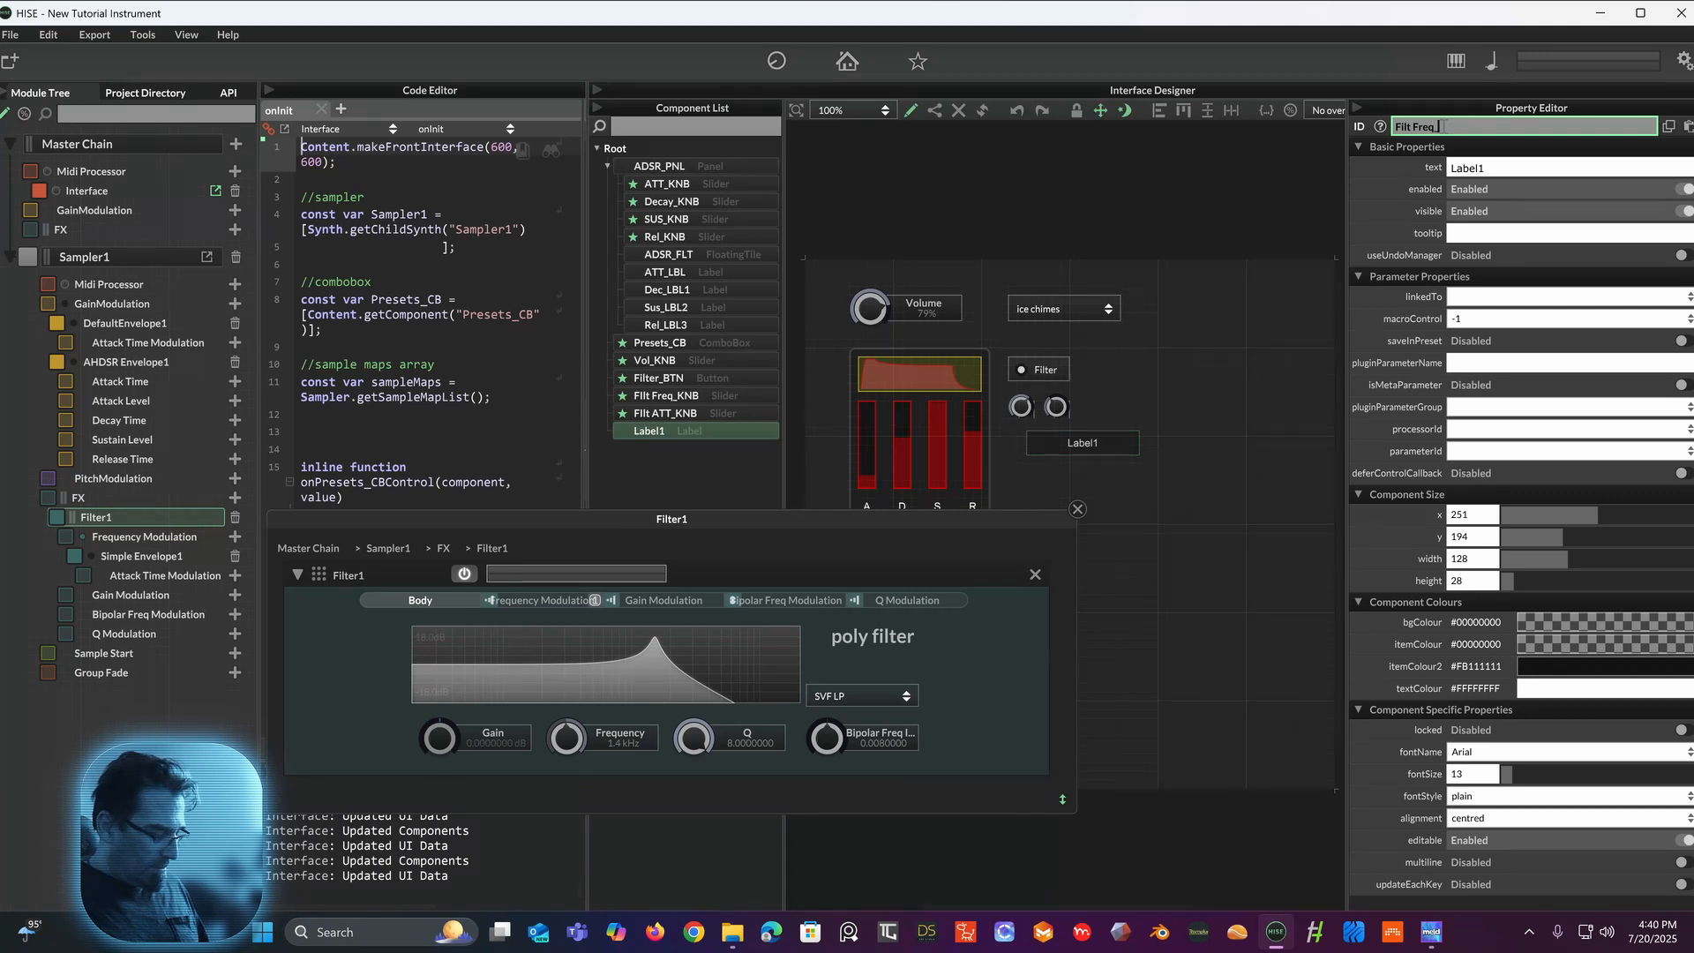
{"action": "type", "text": "LB"}
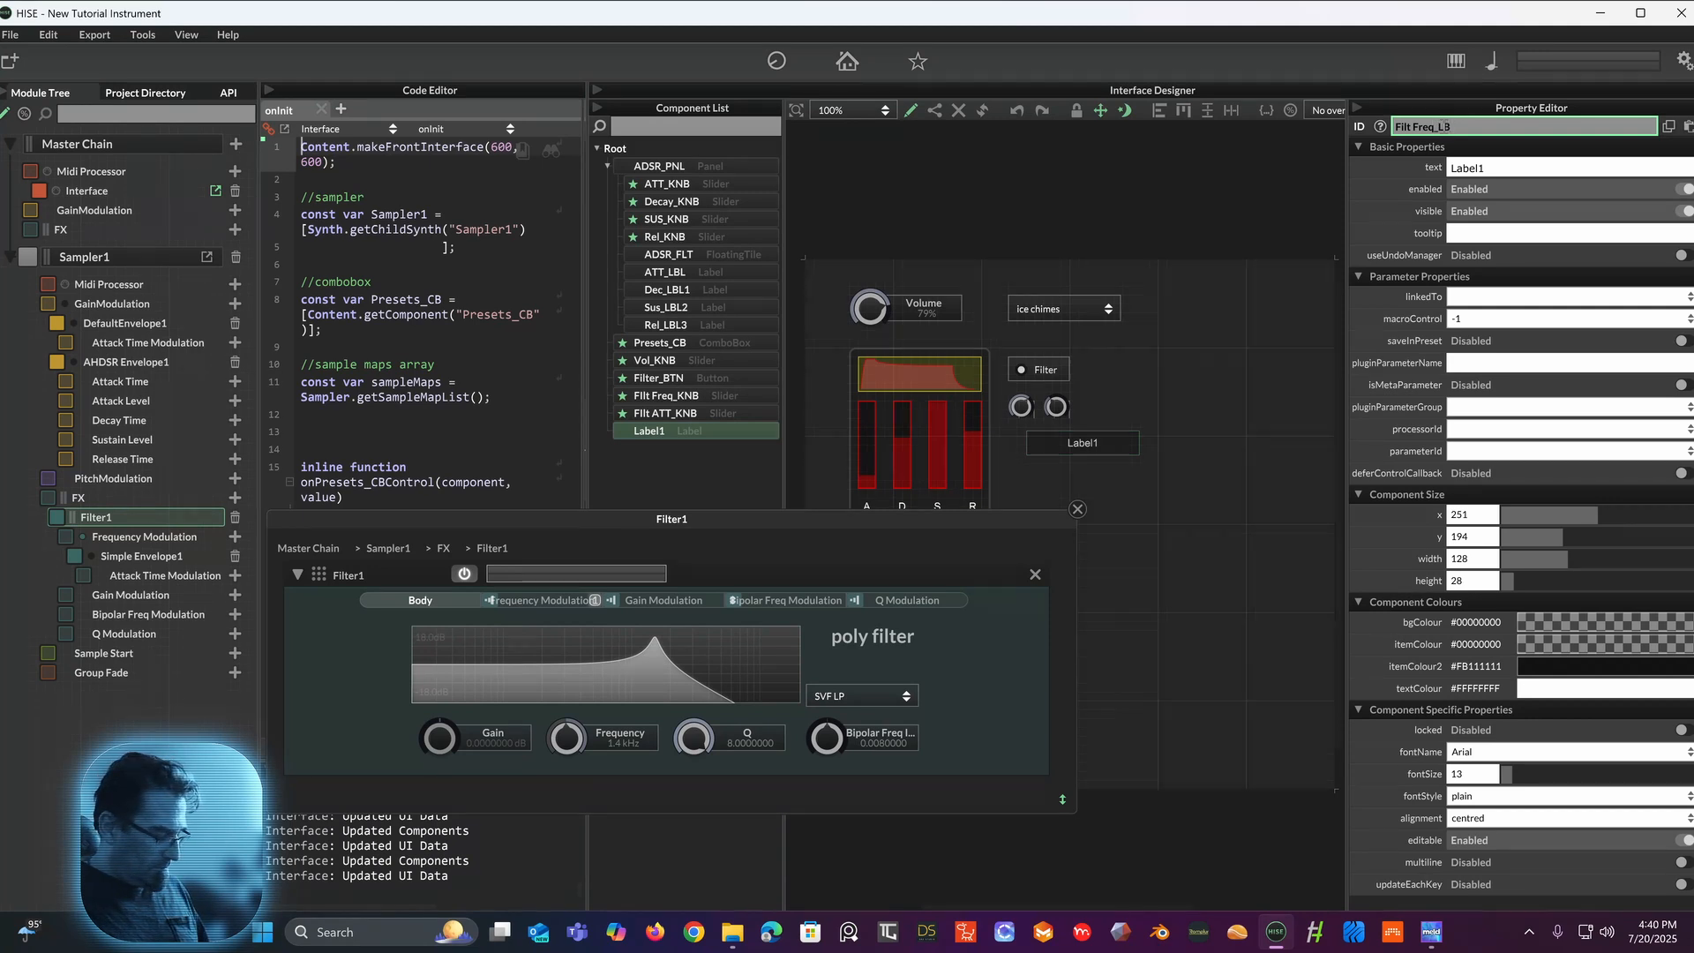
{"action": "type", "text": "L"}
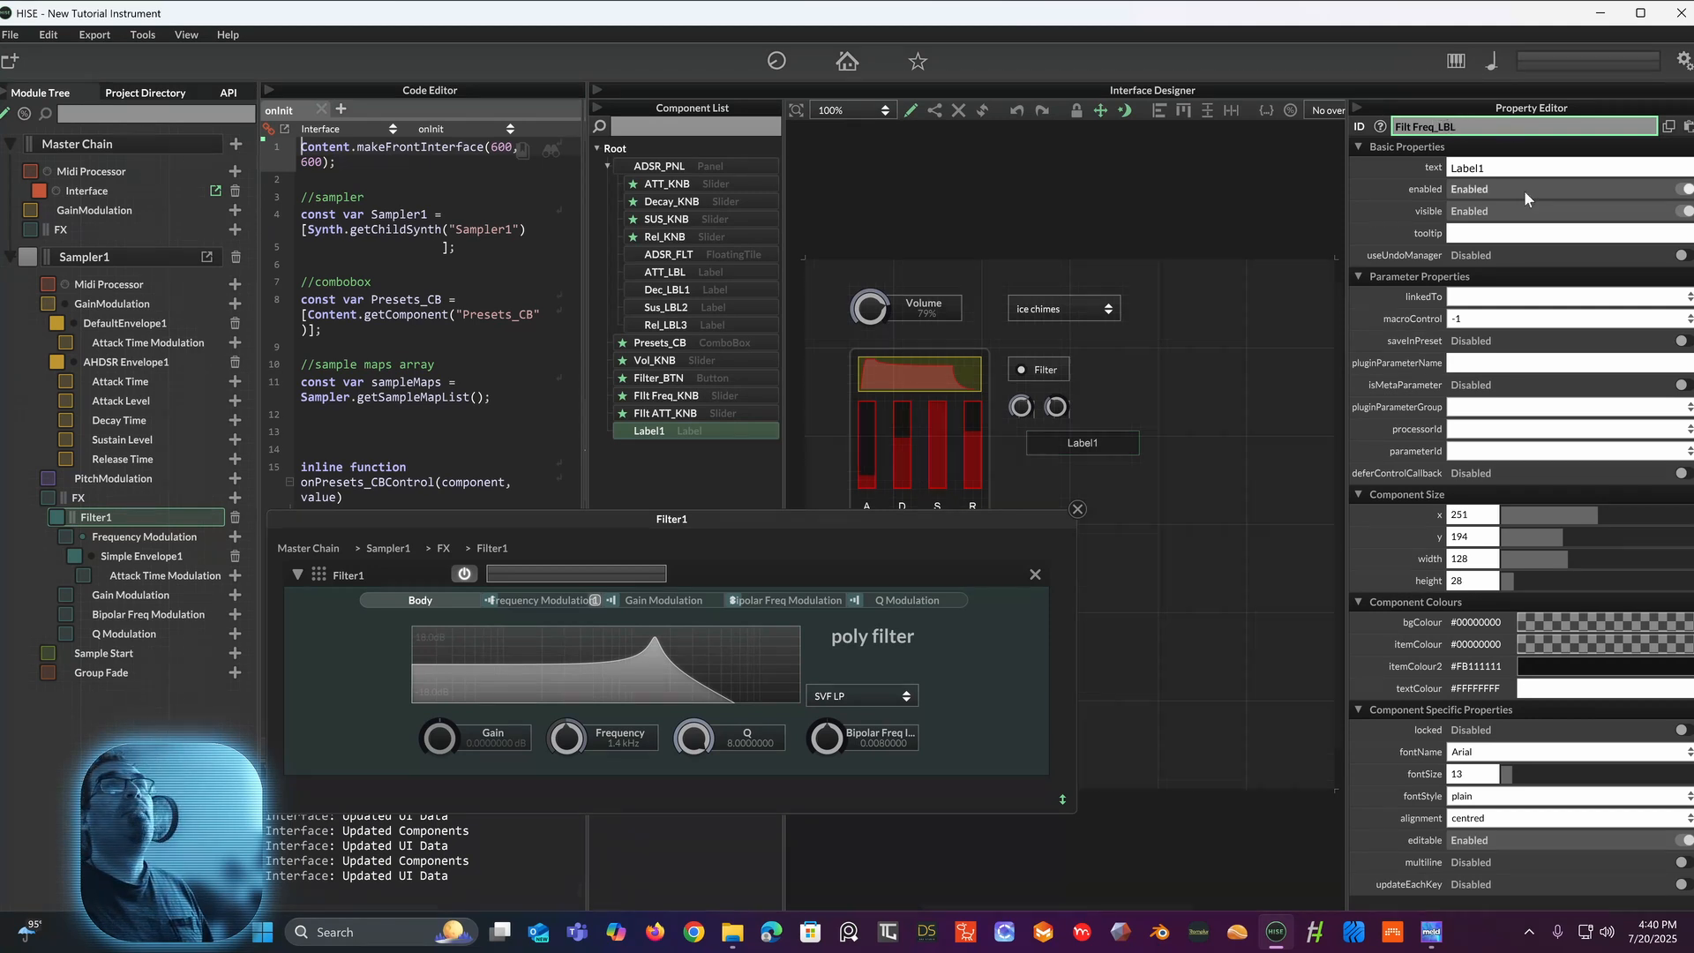
{"action": "key", "text": "Return"}
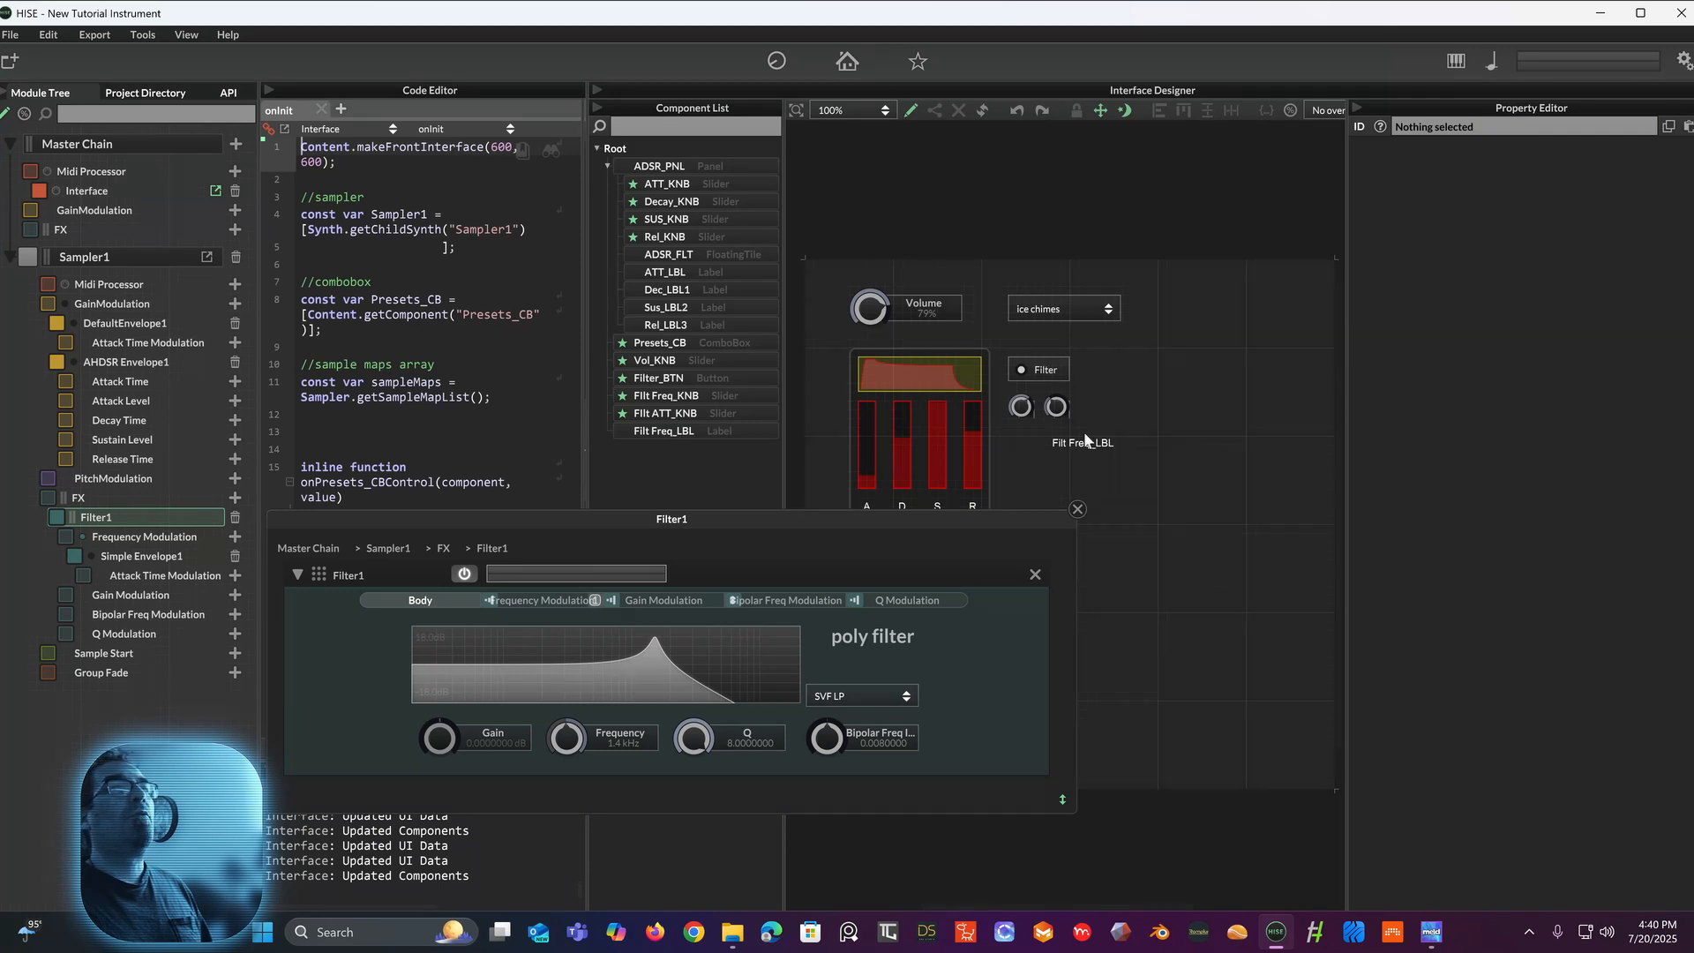
Step: Set the displayed text of the Filt Freq_LBL label to Freq
{"action": "left_click", "coordinate": [1084, 438]}
{"action": "left_click", "coordinate": [1471, 167]}
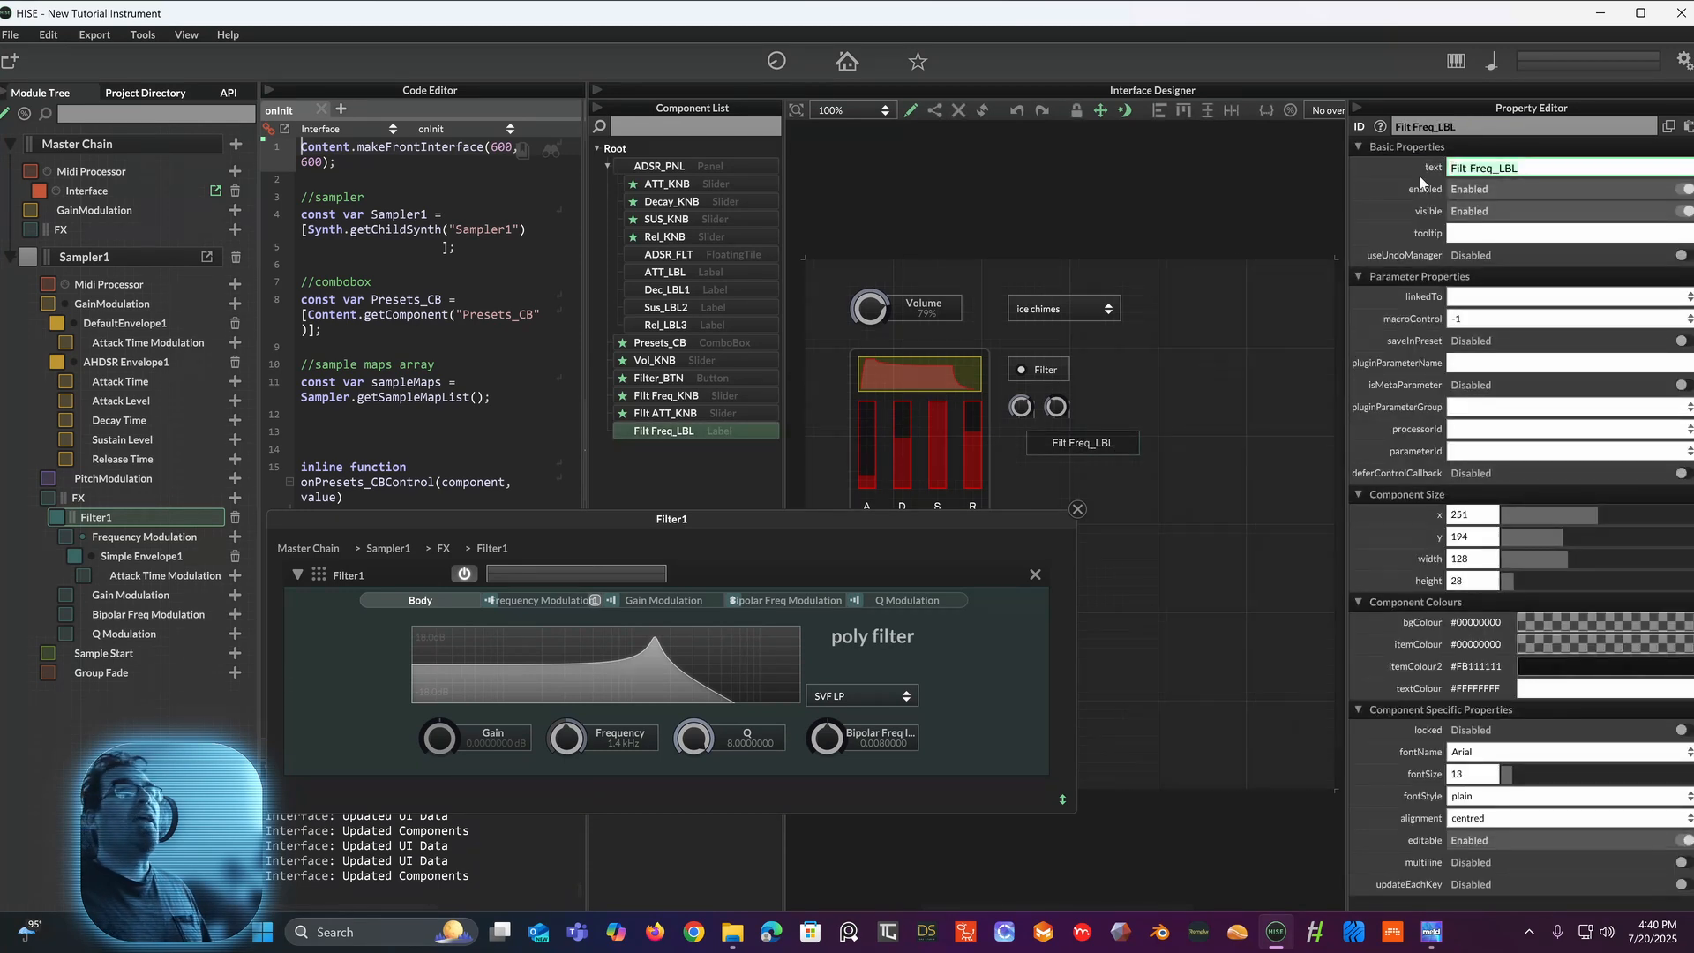
{"action": "type", "text": "F"}
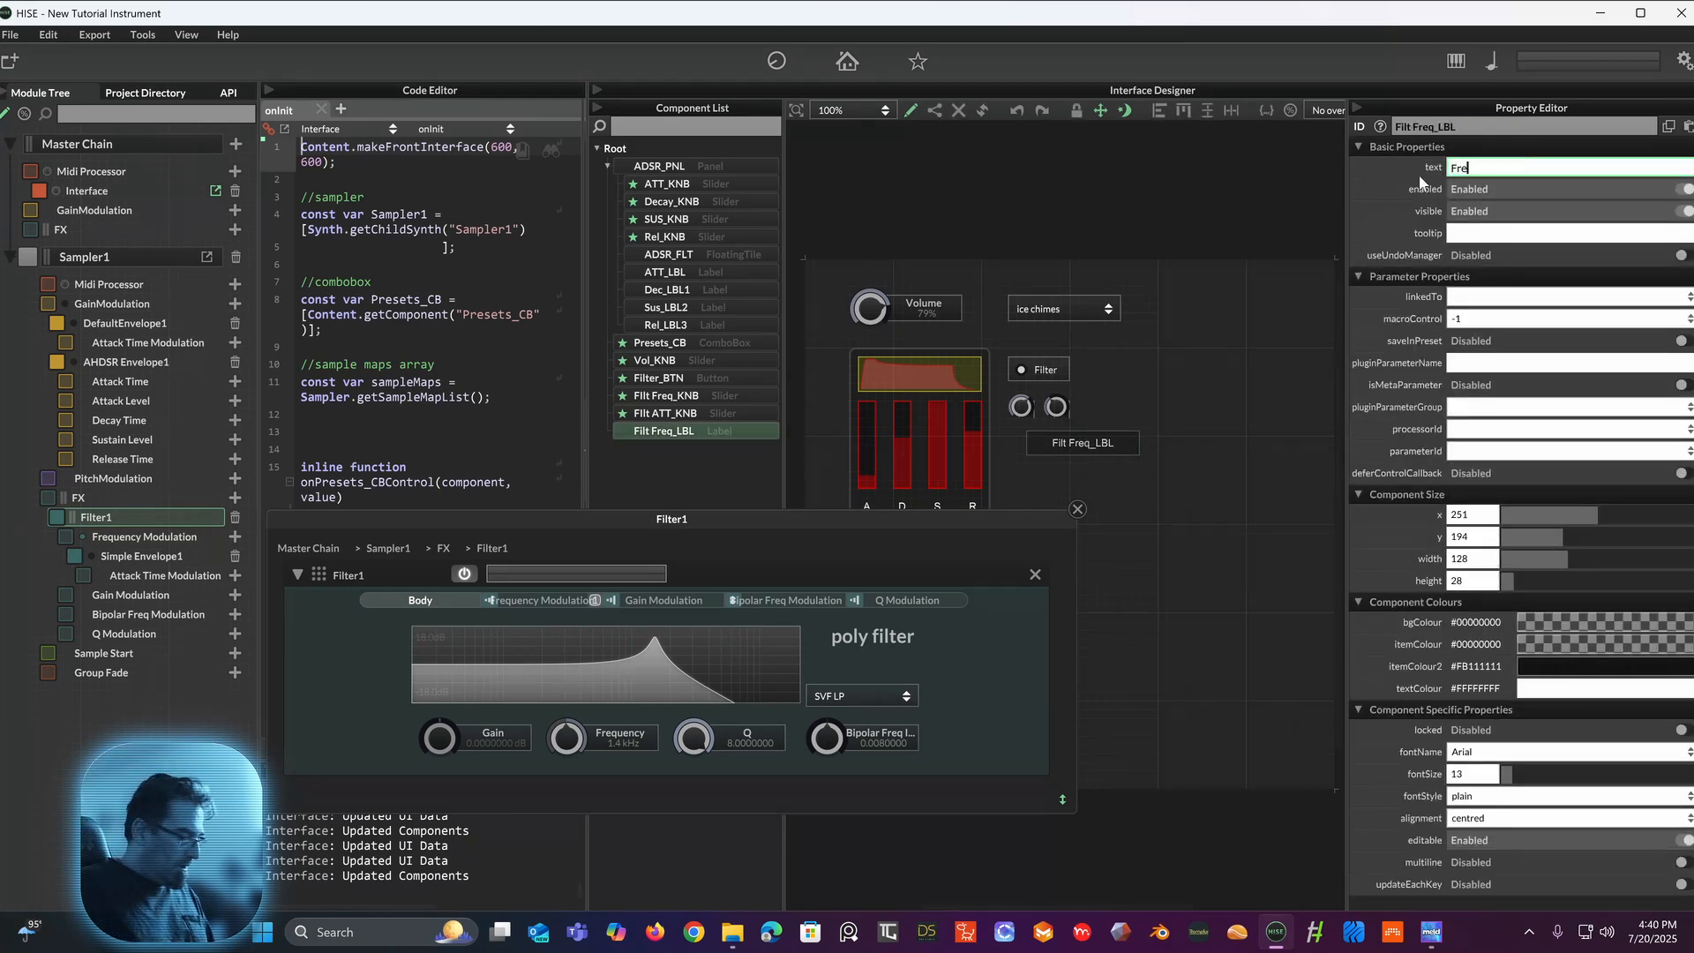
{"action": "type", "text": "re"}
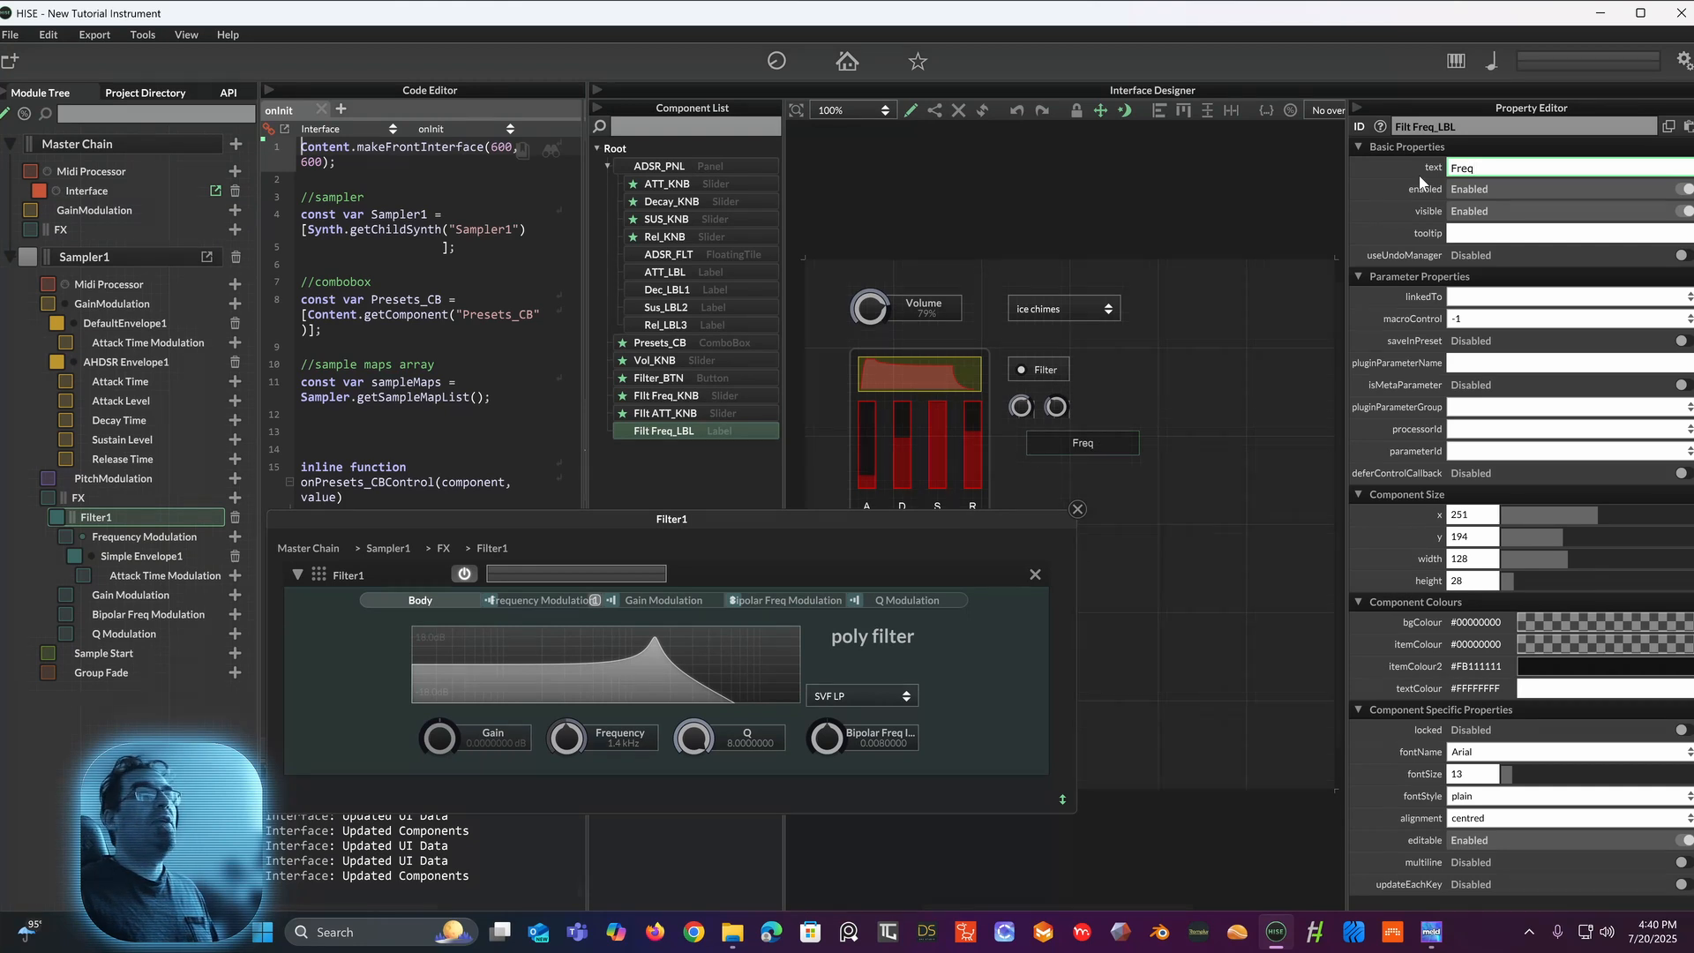
{"action": "type", "text": "q"}
{"action": "key", "text": "Return"}
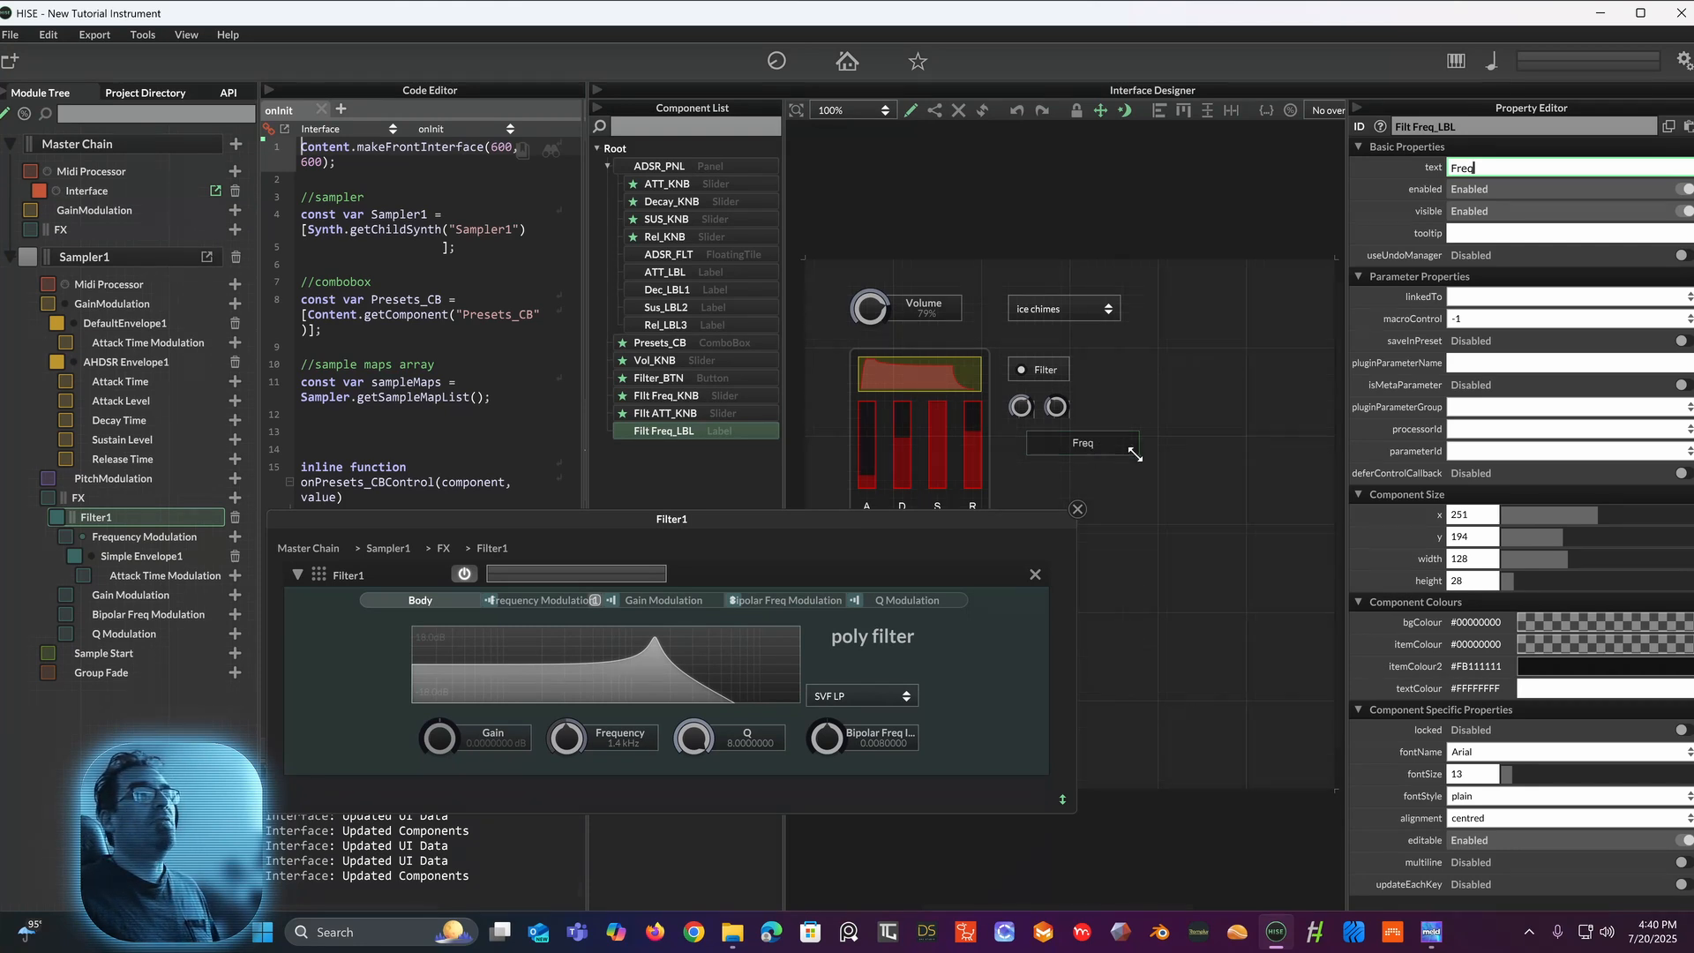
Step: Resize the Freq label to 50 by 30 and centre it beneath the frequency knob at x 220, y 180
{"action": "left_click_drag", "start_coordinate": [1137, 454], "coordinate": [1046, 451]}
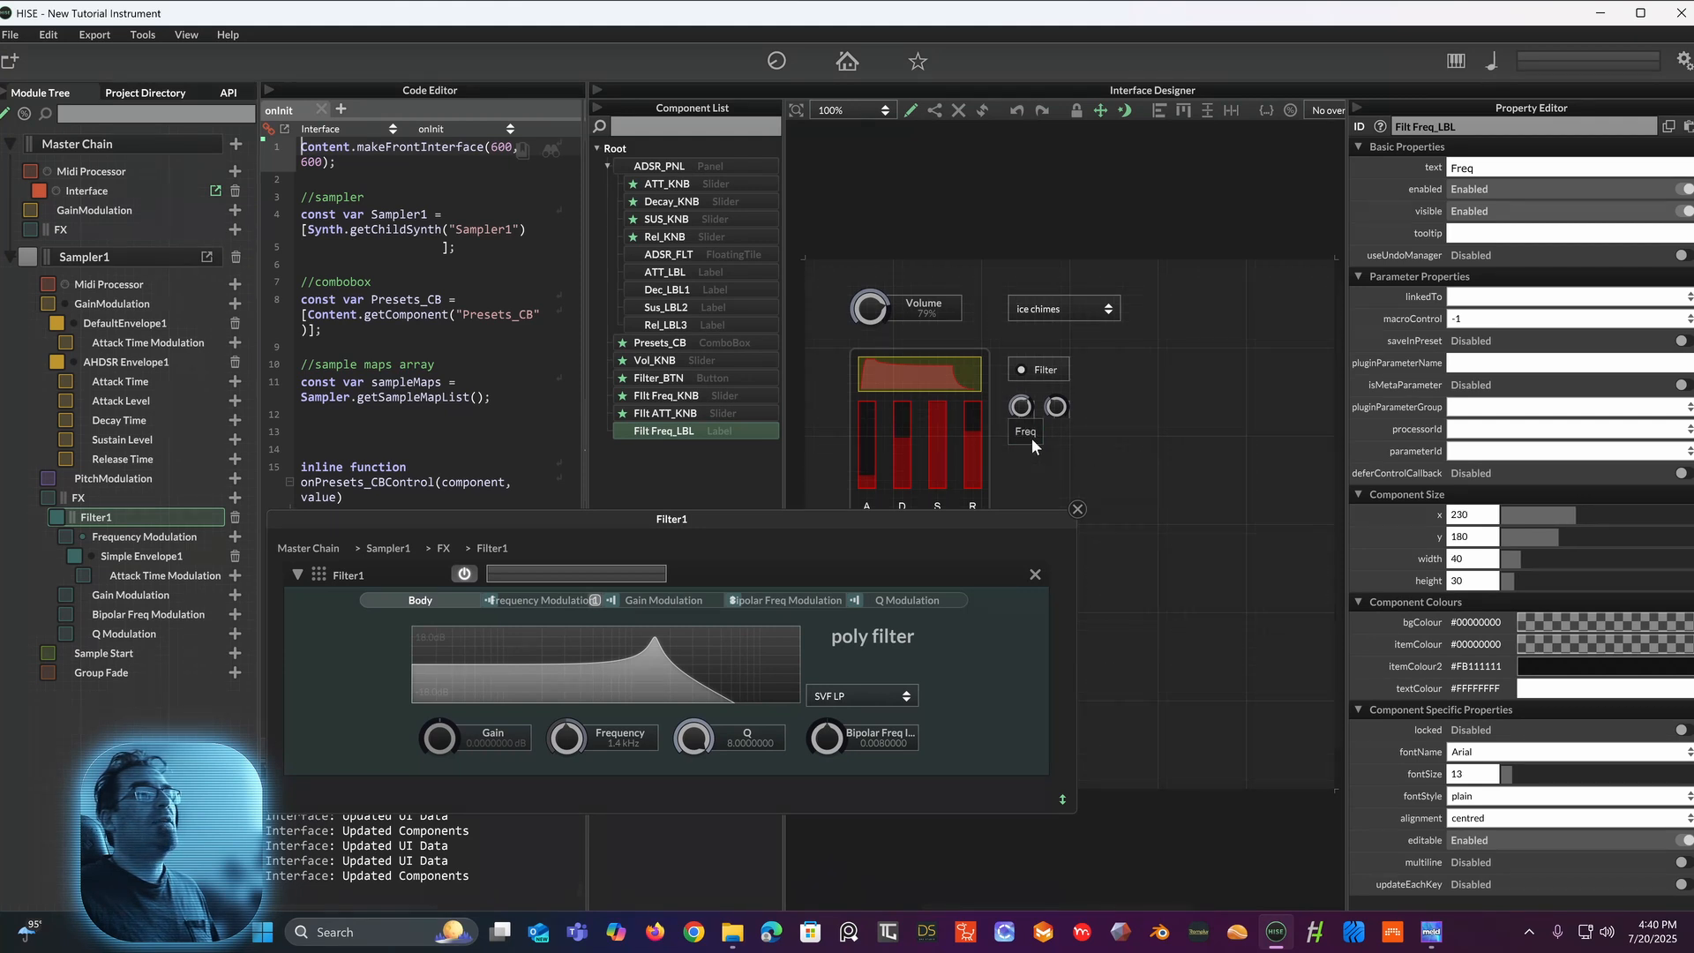
{"action": "key", "text": "shift+Left"}
{"action": "key", "text": "shift+Right"}
{"action": "key", "text": "shift+Left"}
{"action": "left_click_drag", "start_coordinate": [1036, 446], "coordinate": [1043, 445]}
{"action": "left_click", "coordinate": [1034, 463]}
{"action": "left_click", "coordinate": [1025, 434]}
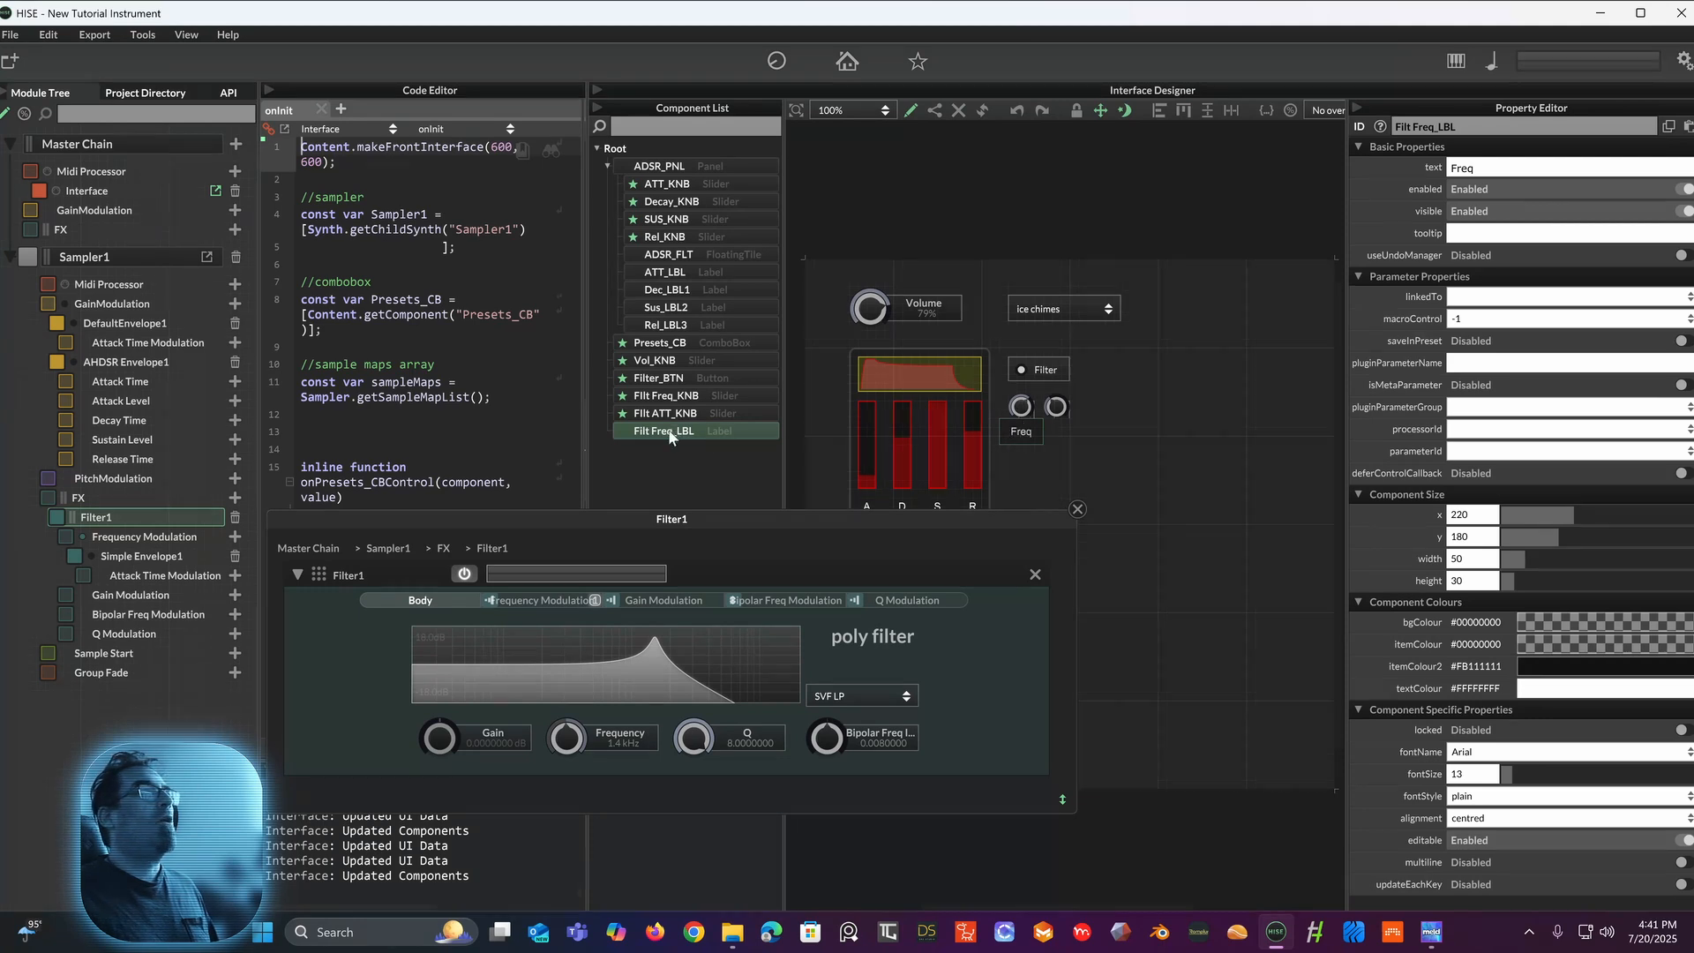
Step: Move Filt Freq_LBL directly after ADSR_PNL in the component hierarchy and collapse ADSR_PNL's children
{"action": "left_click_drag", "start_coordinate": [671, 436], "coordinate": [665, 341]}
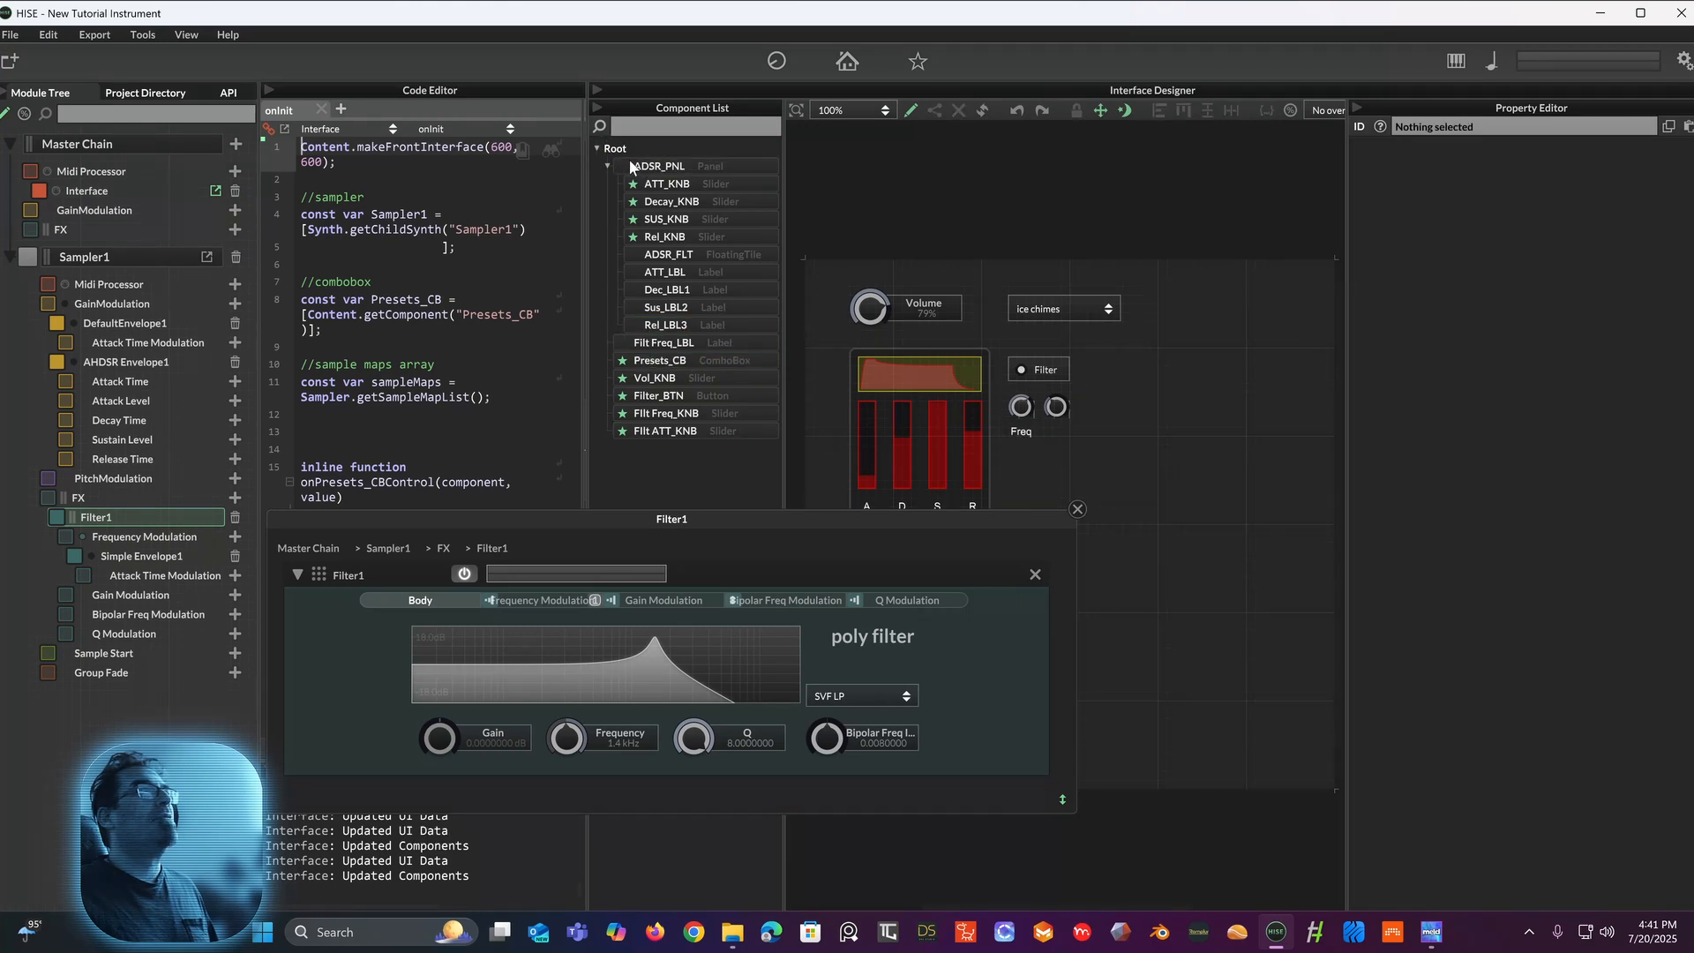
{"action": "left_click", "coordinate": [608, 166]}
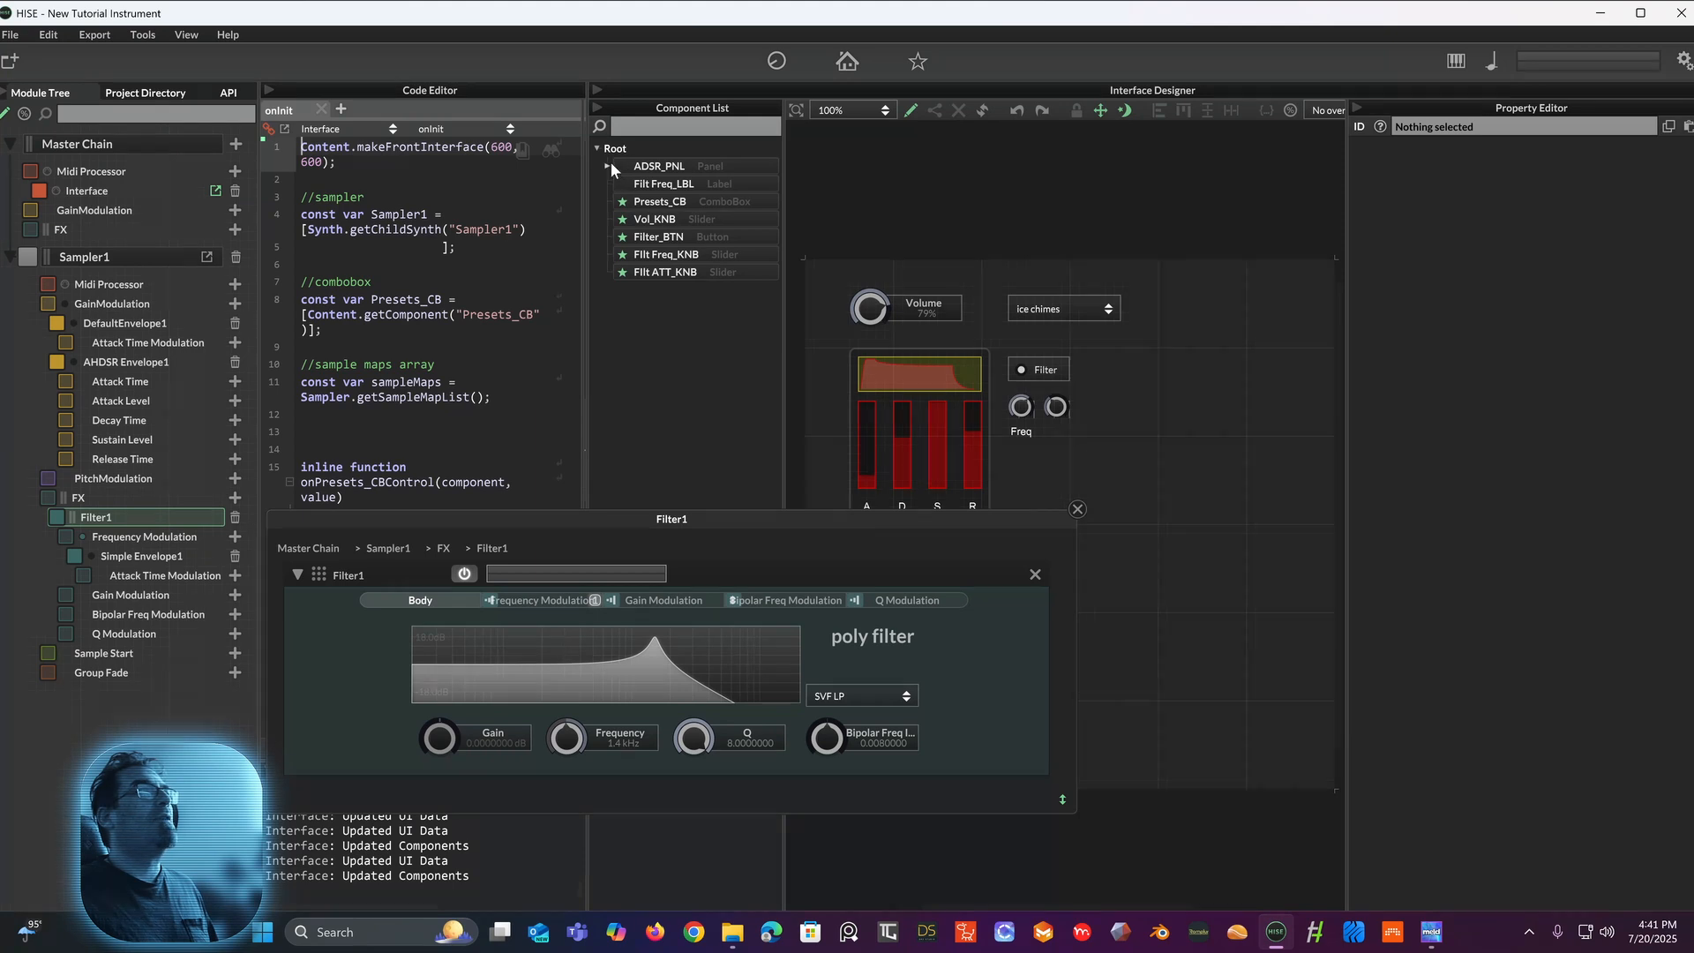
{"action": "left_click", "coordinate": [608, 166]}
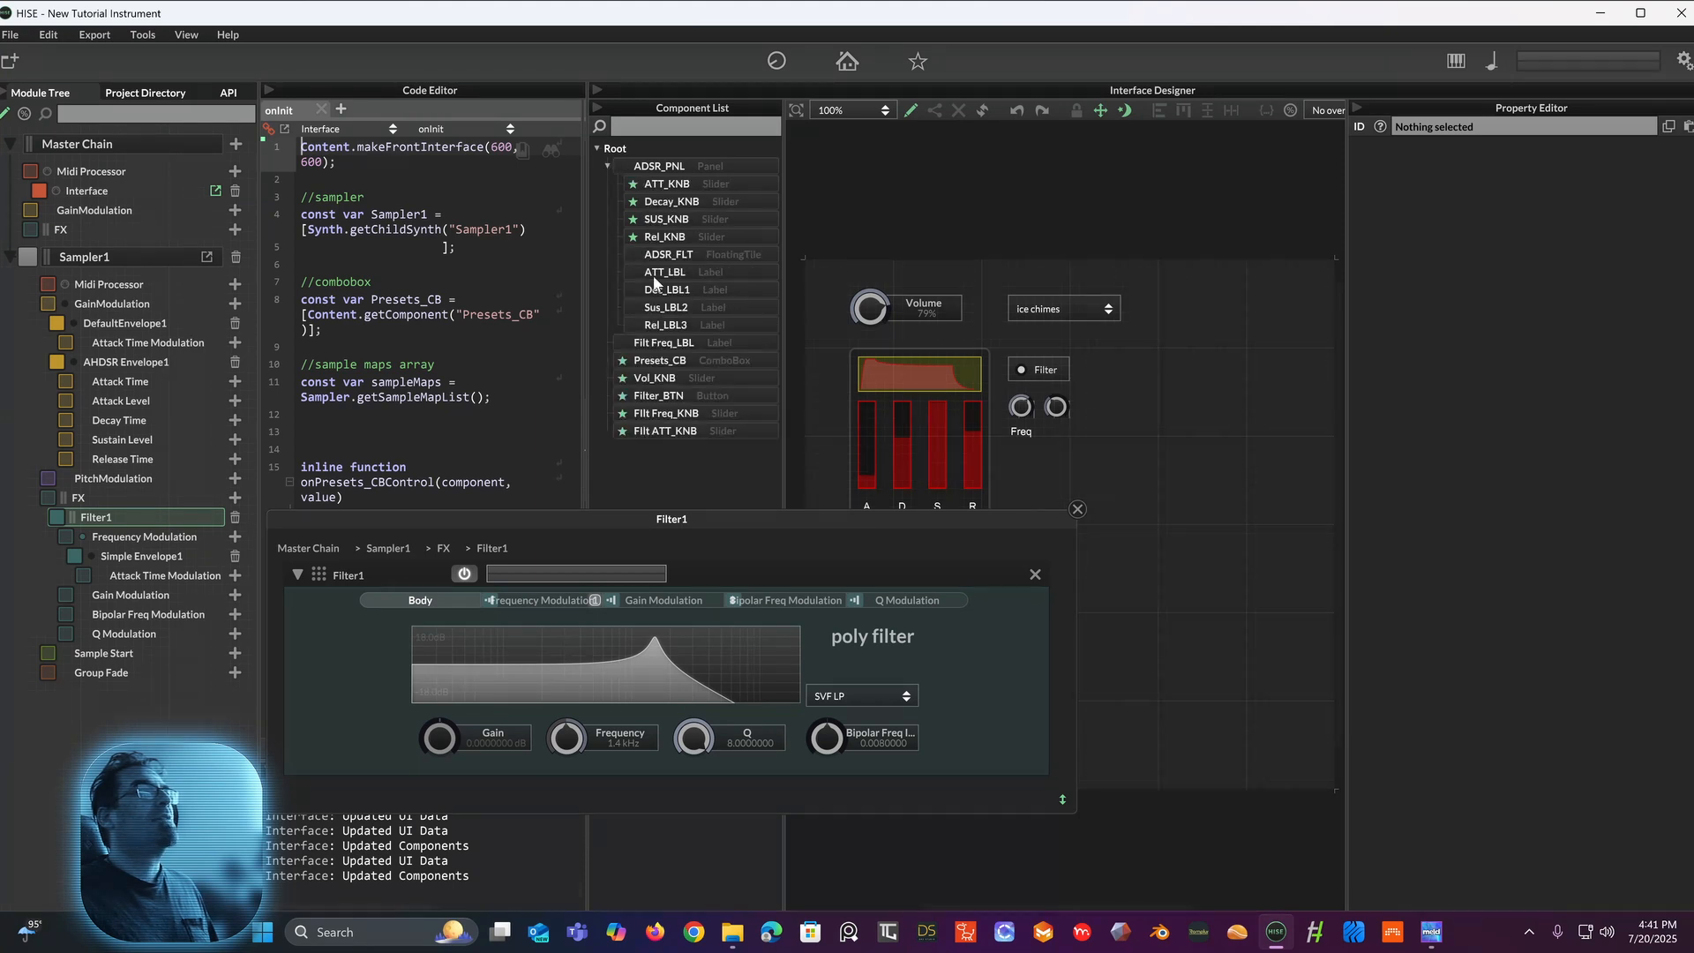
{"action": "left_click", "coordinate": [608, 164]}
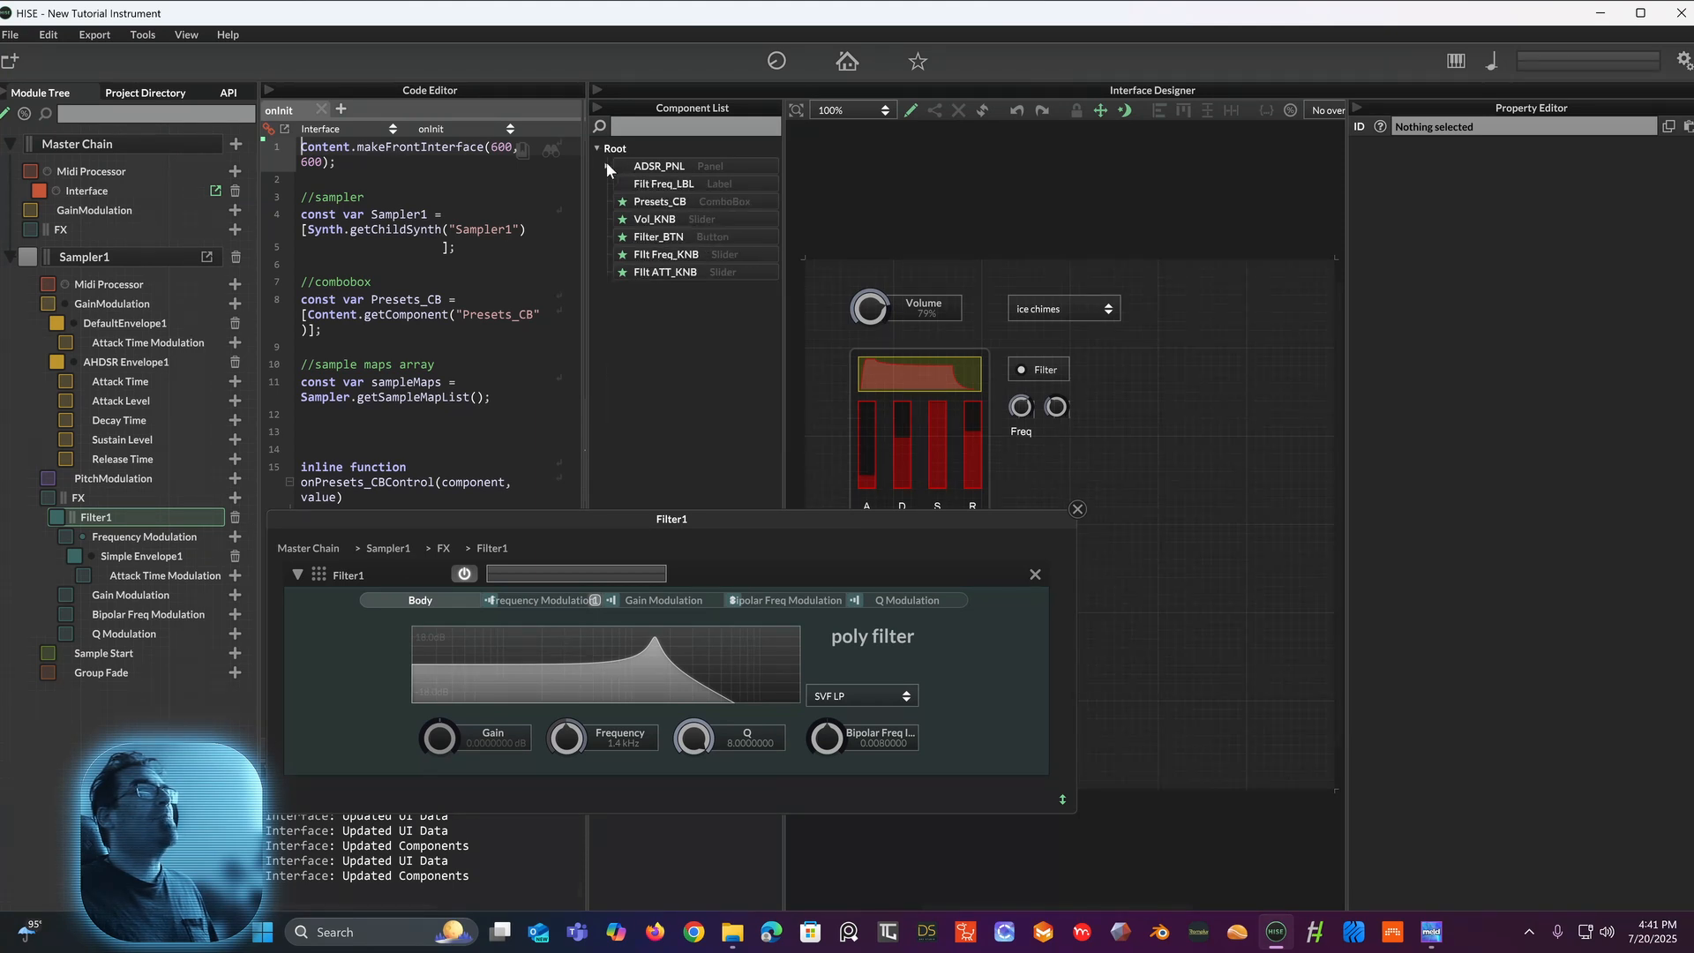
{"action": "left_click", "coordinate": [655, 202]}
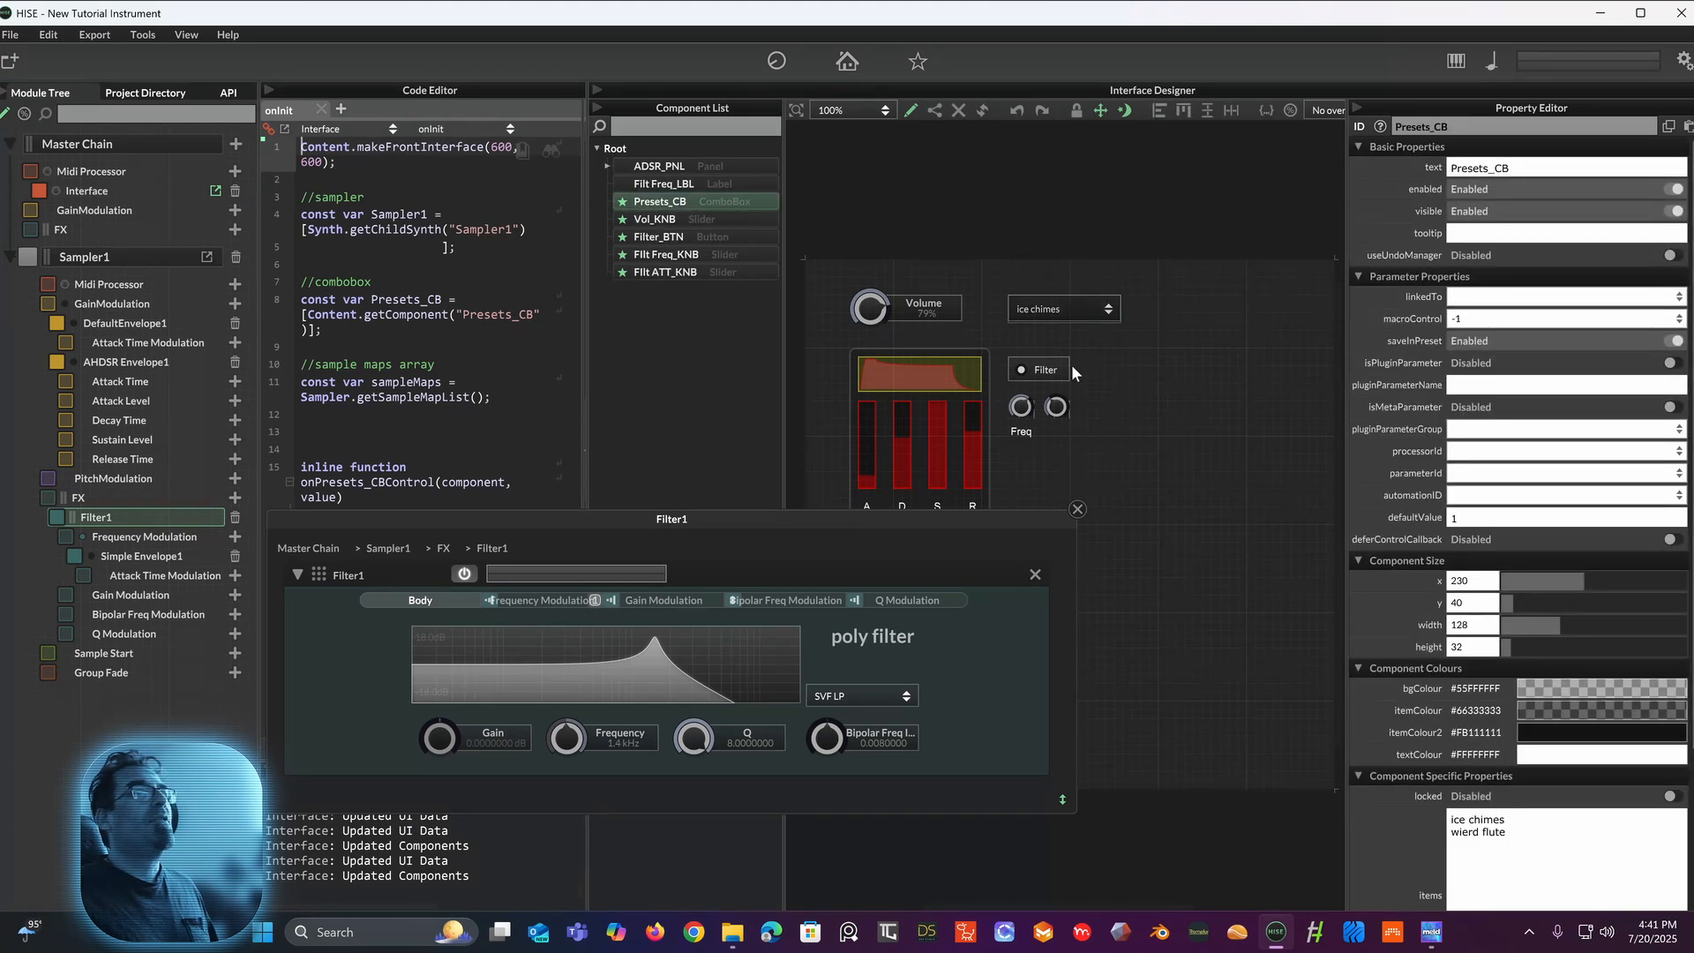
Step: Duplicate the Freq label and place the copy beneath the filter attack knob at x 260, y 180
{"action": "left_click", "coordinate": [671, 186]}
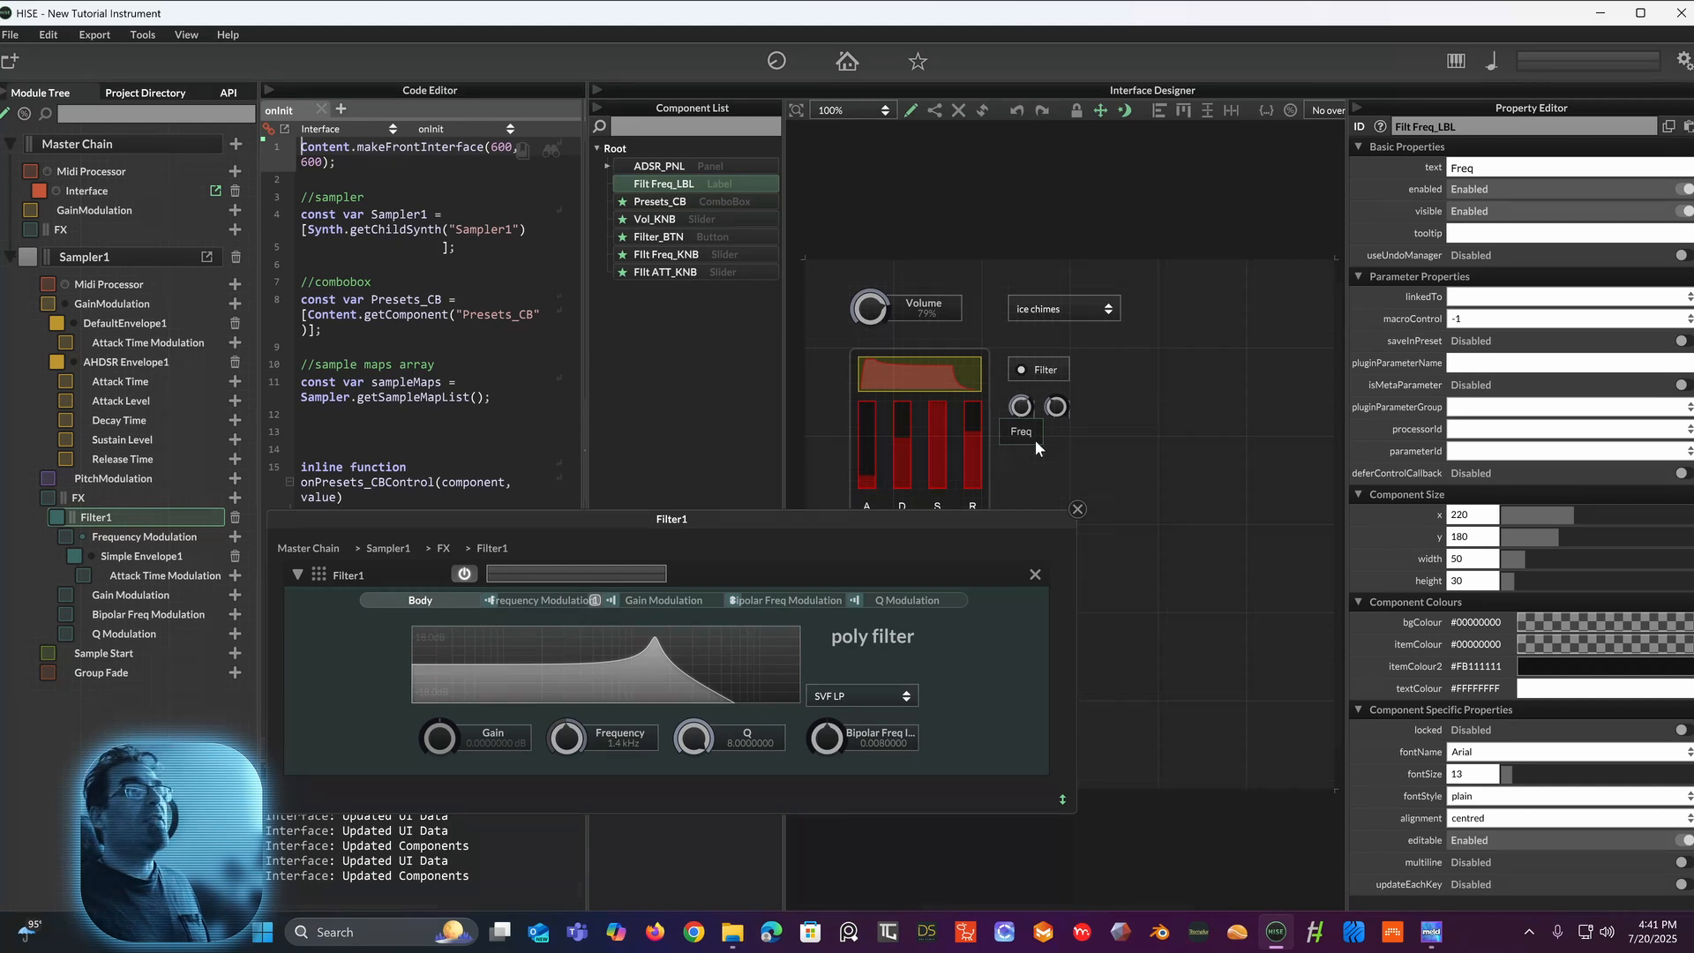
{"action": "key", "text": "ctrl+d"}
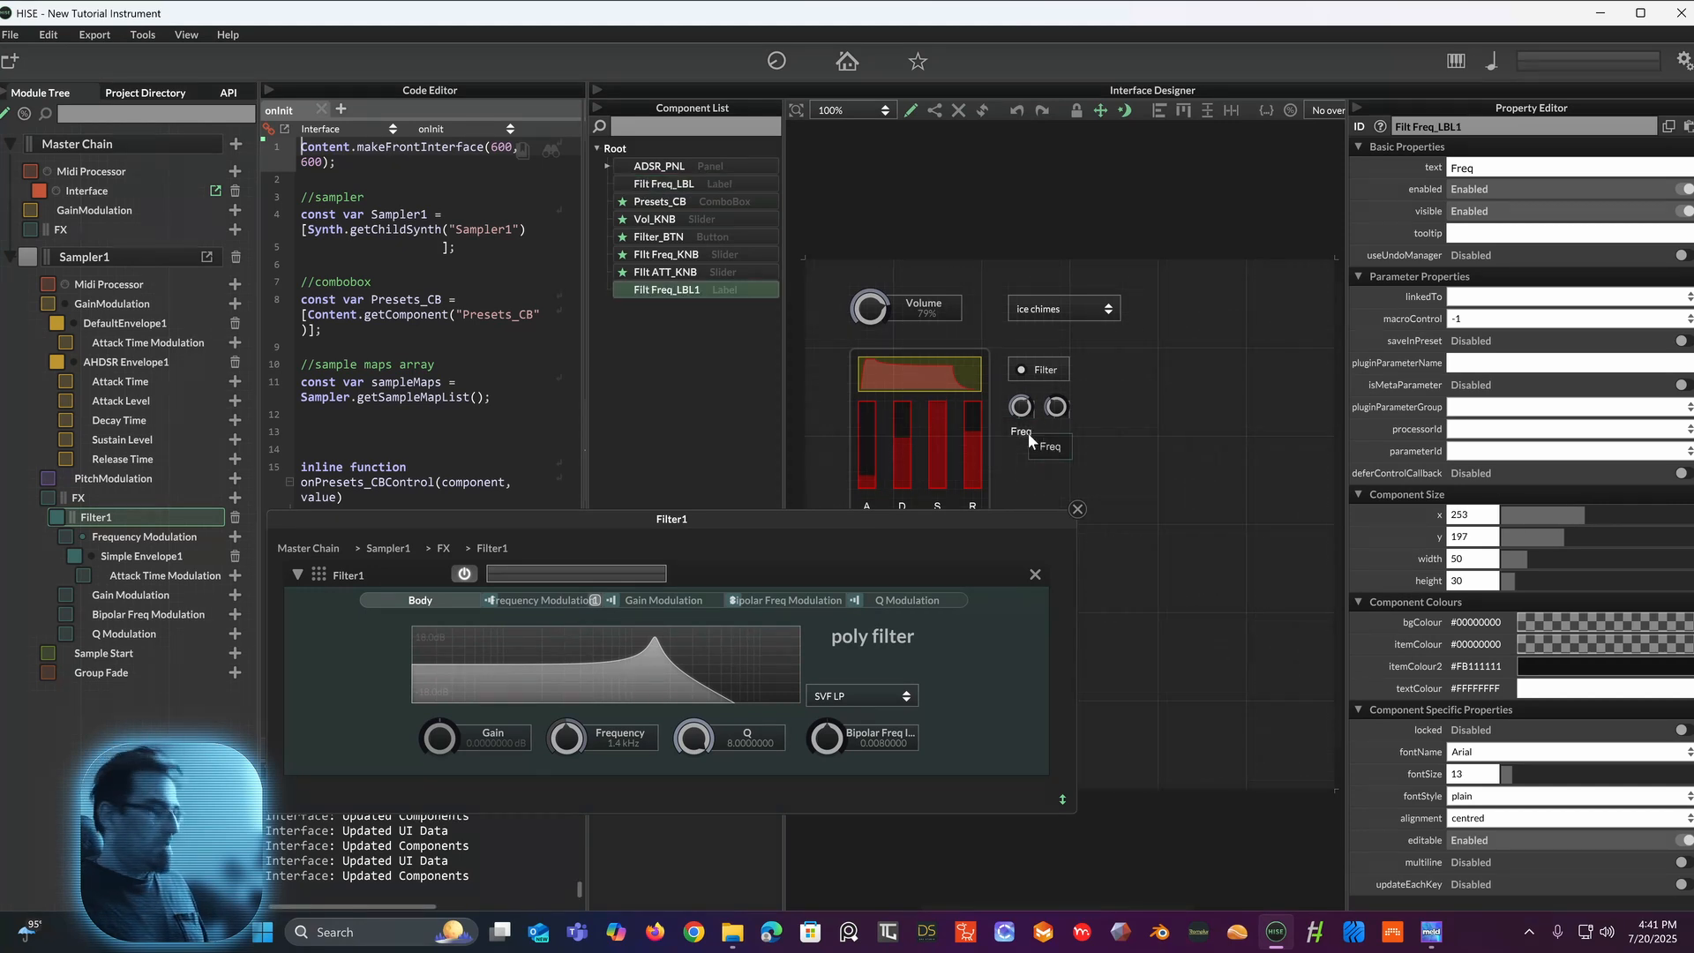
{"action": "left_click_drag", "start_coordinate": [1055, 449], "coordinate": [1064, 433]}
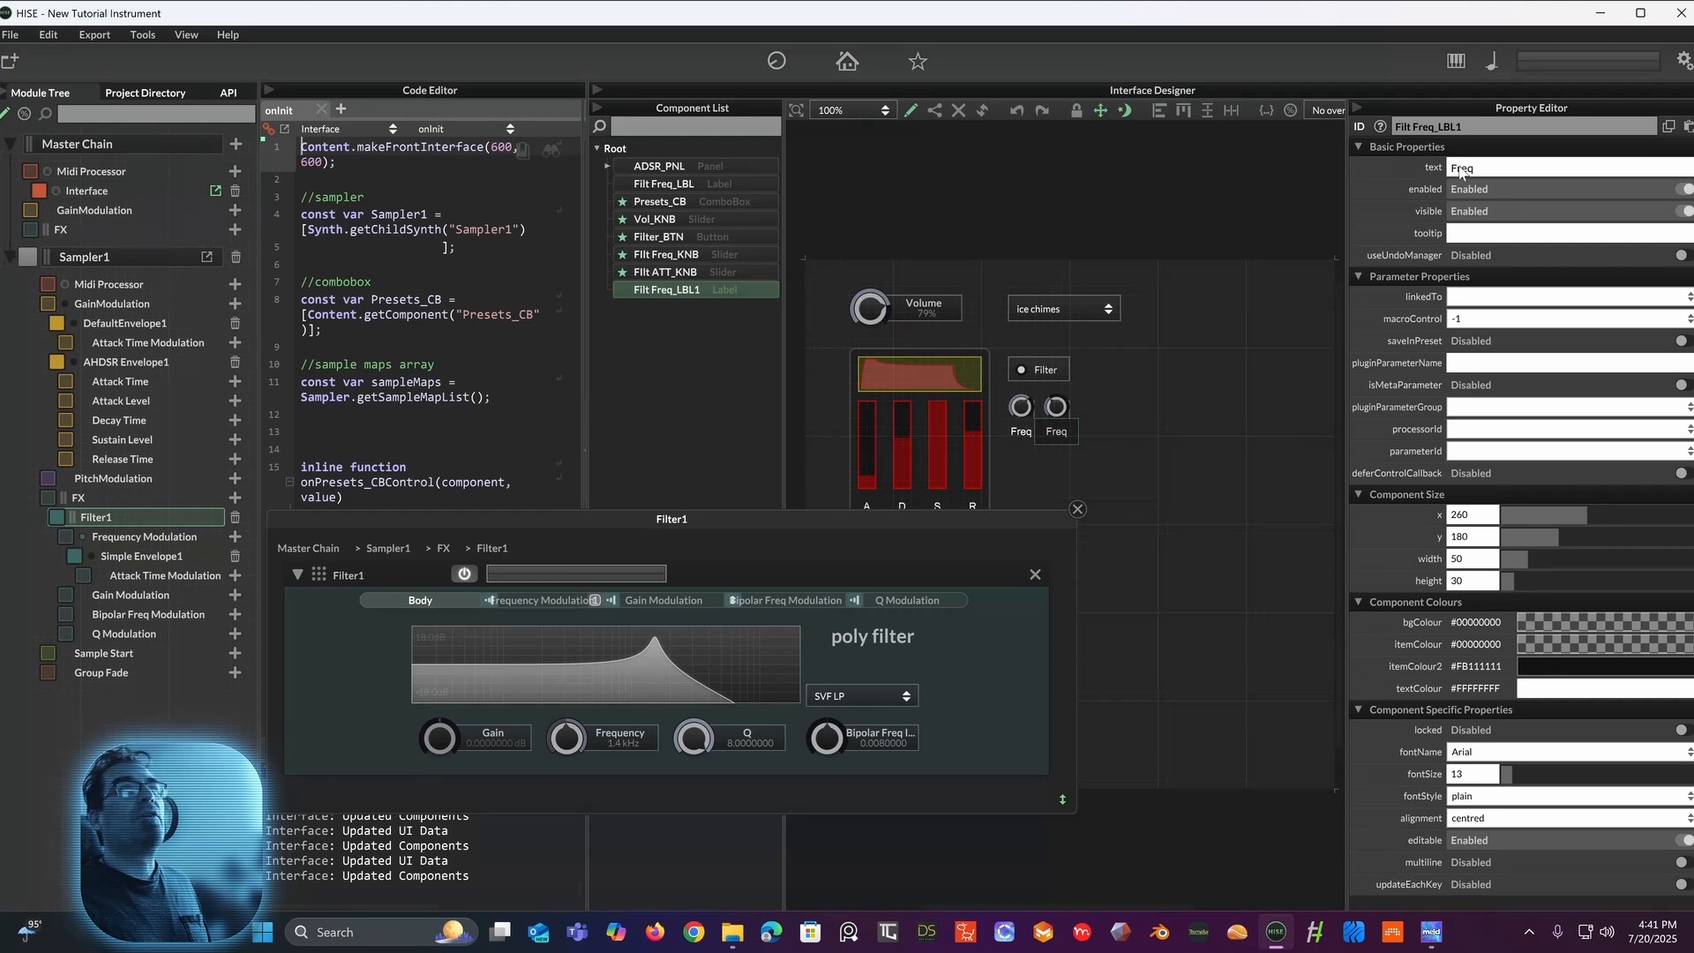
Step: Change the duplicated label's ID to Filt ATT_LBL, bringing up the Simple Envelope1 editor for reference
{"action": "left_click", "coordinate": [1435, 126]}
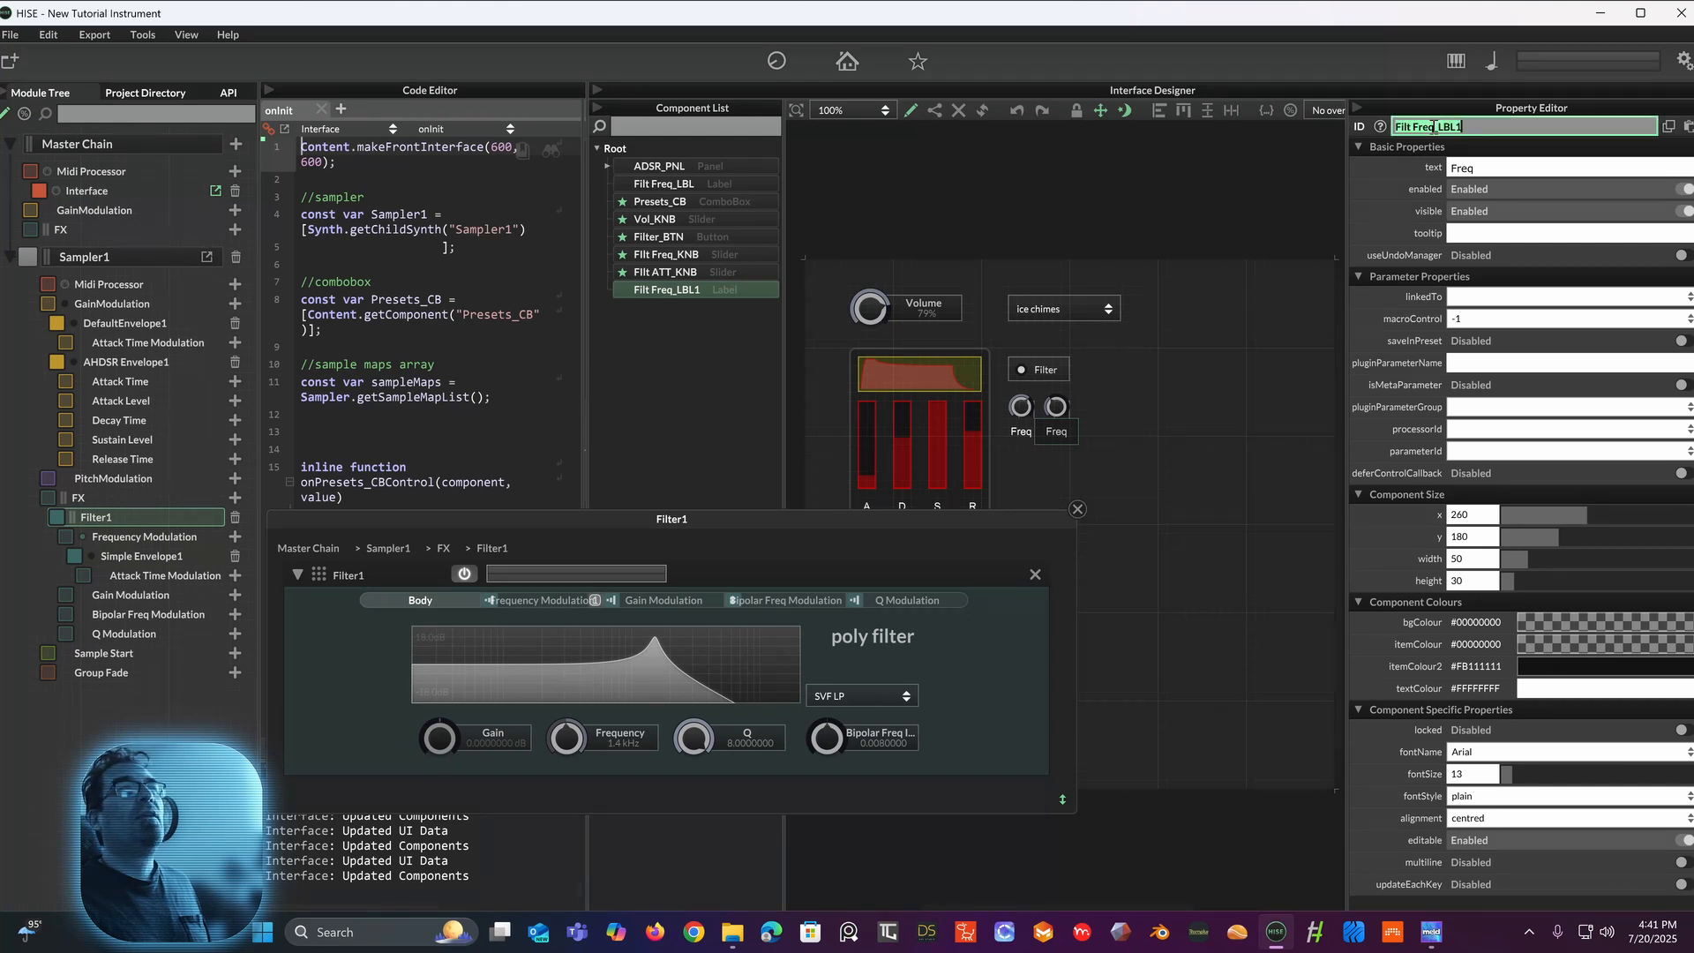
{"action": "left_click", "coordinate": [1434, 126]}
{"action": "left_click_drag", "start_coordinate": [1435, 127], "coordinate": [1416, 131]}
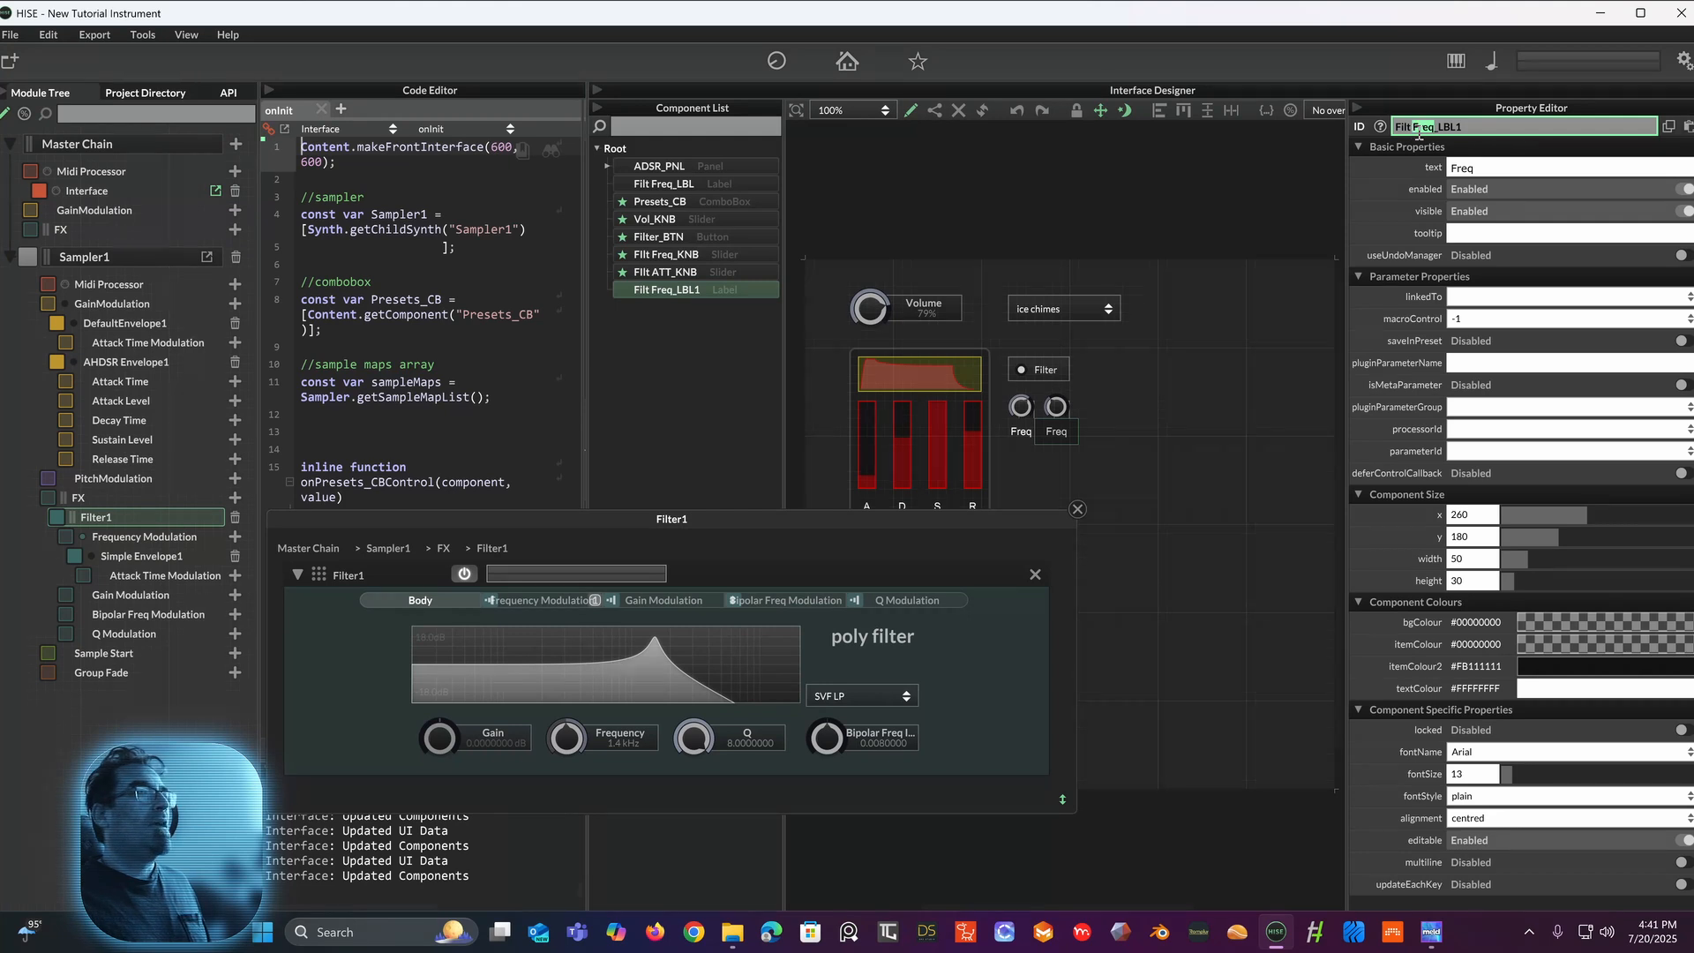
{"action": "left_click", "coordinate": [146, 556]}
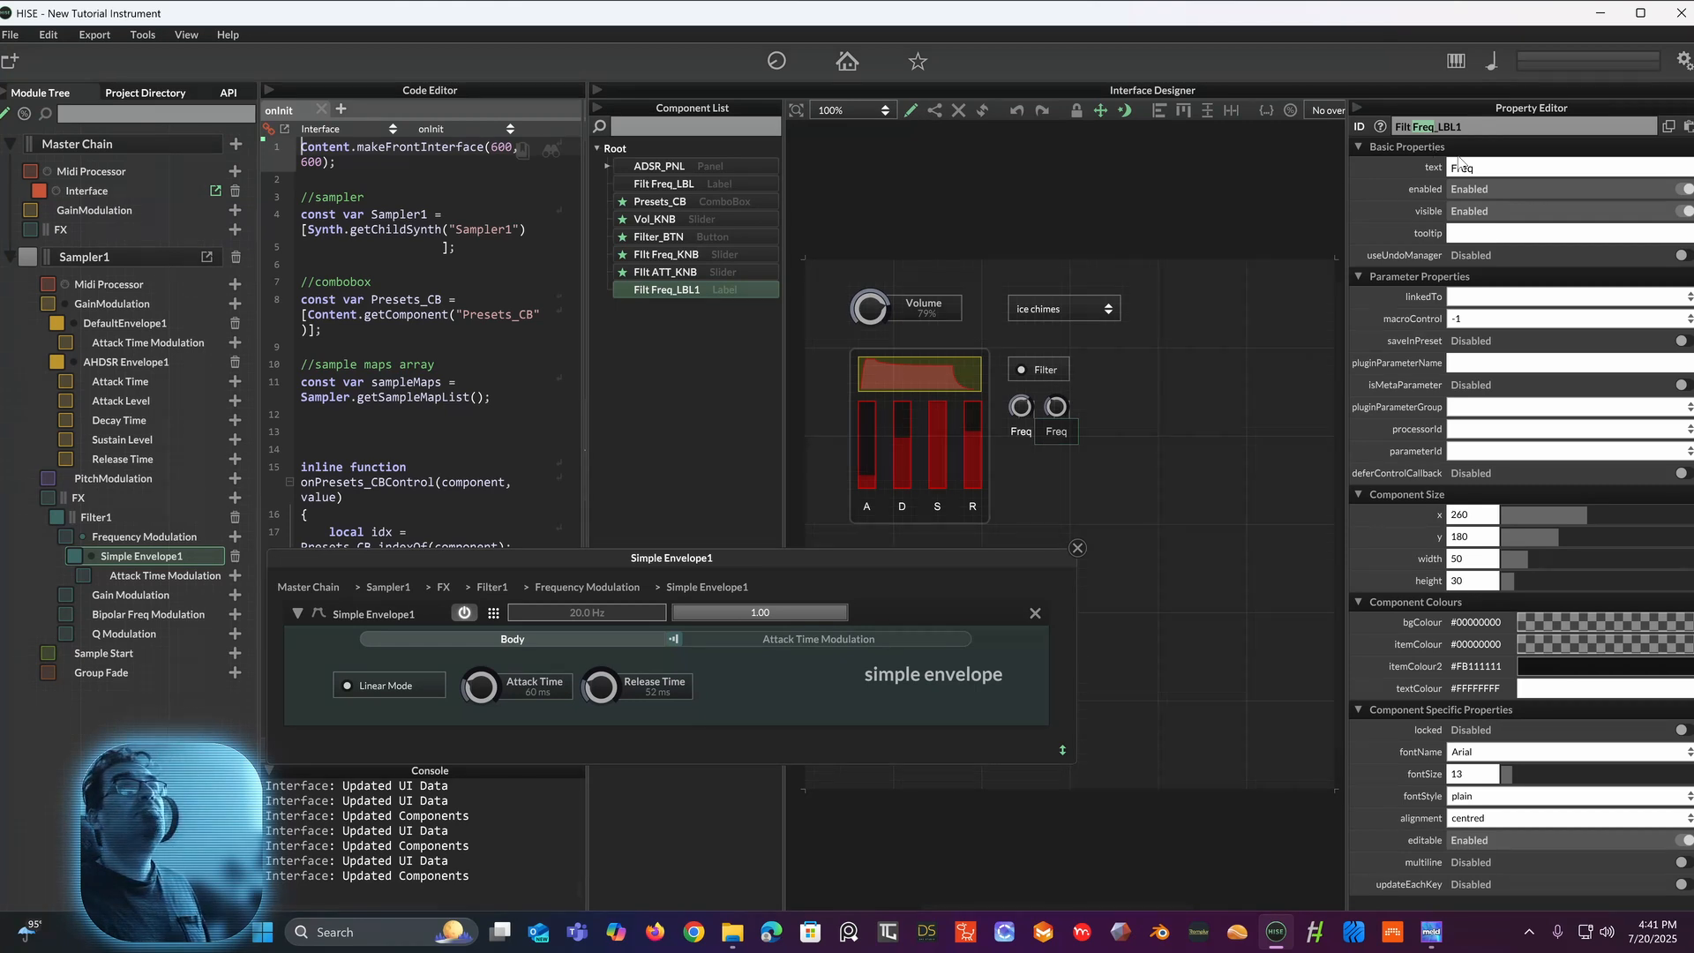
{"action": "left_click", "coordinate": [1431, 126]}
{"action": "mouse_move", "coordinate": [1433, 126]}
{"action": "left_mouse_down"}
{"action": "mouse_move", "coordinate": [1414, 126]}
{"action": "mouse_move", "coordinate": [1430, 129]}
{"action": "left_mouse_up"}
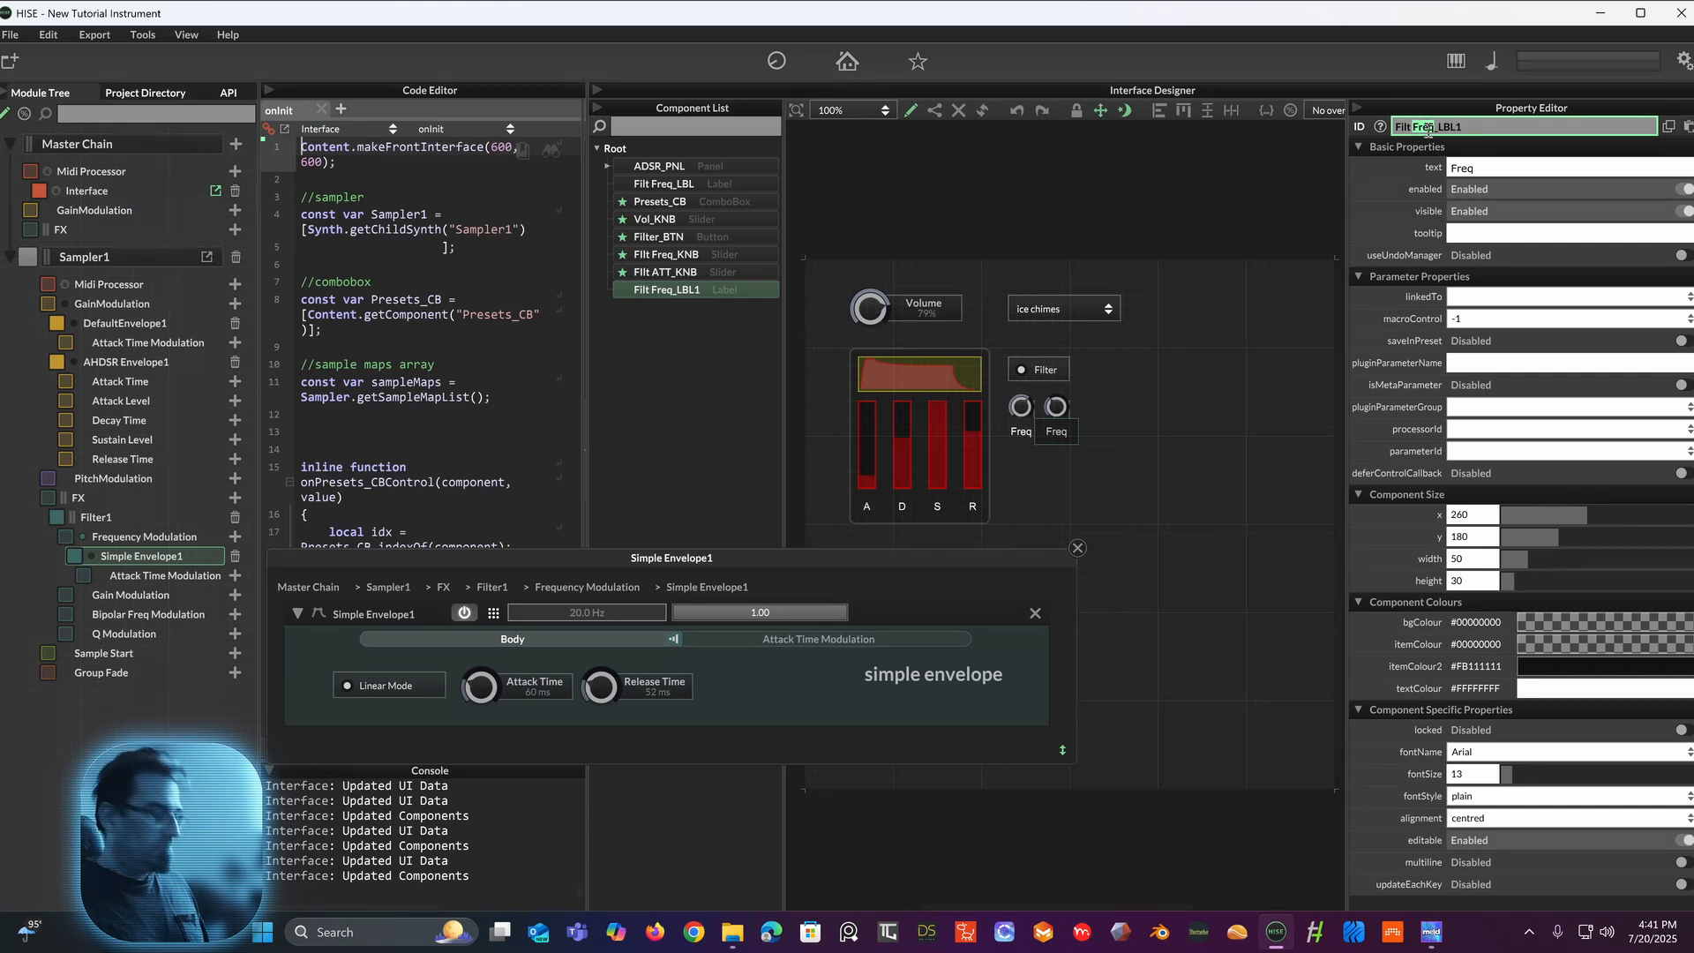
{"action": "type", "text": "ATT"}
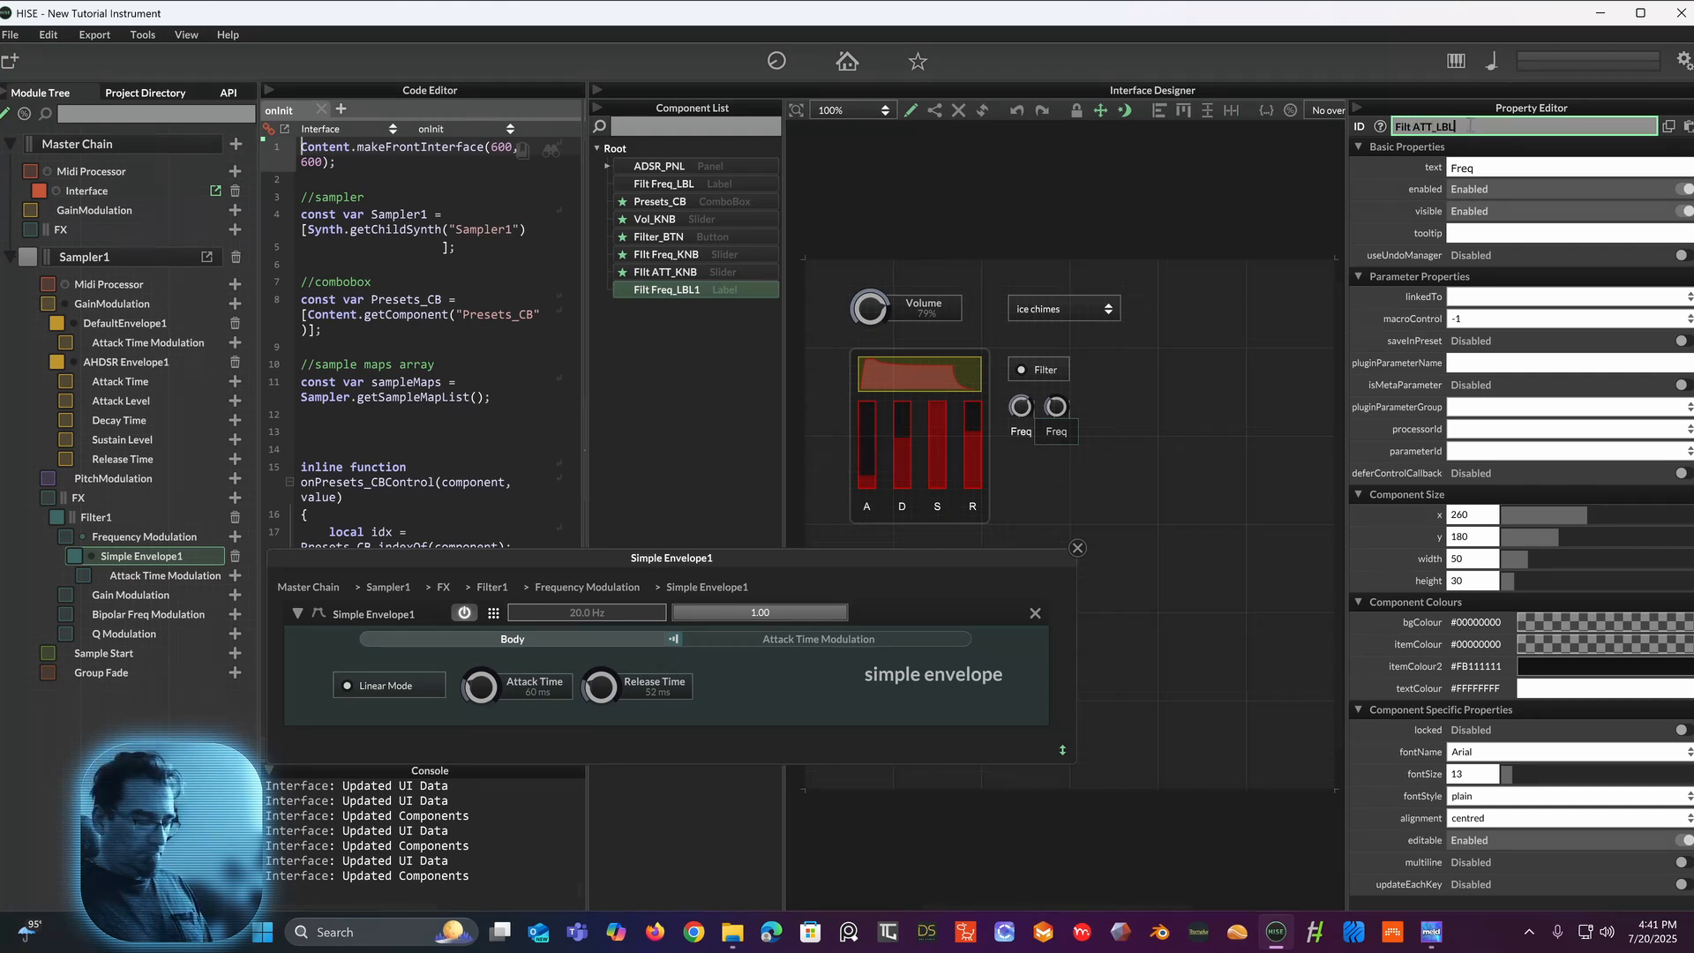
{"action": "key", "text": "Return"}
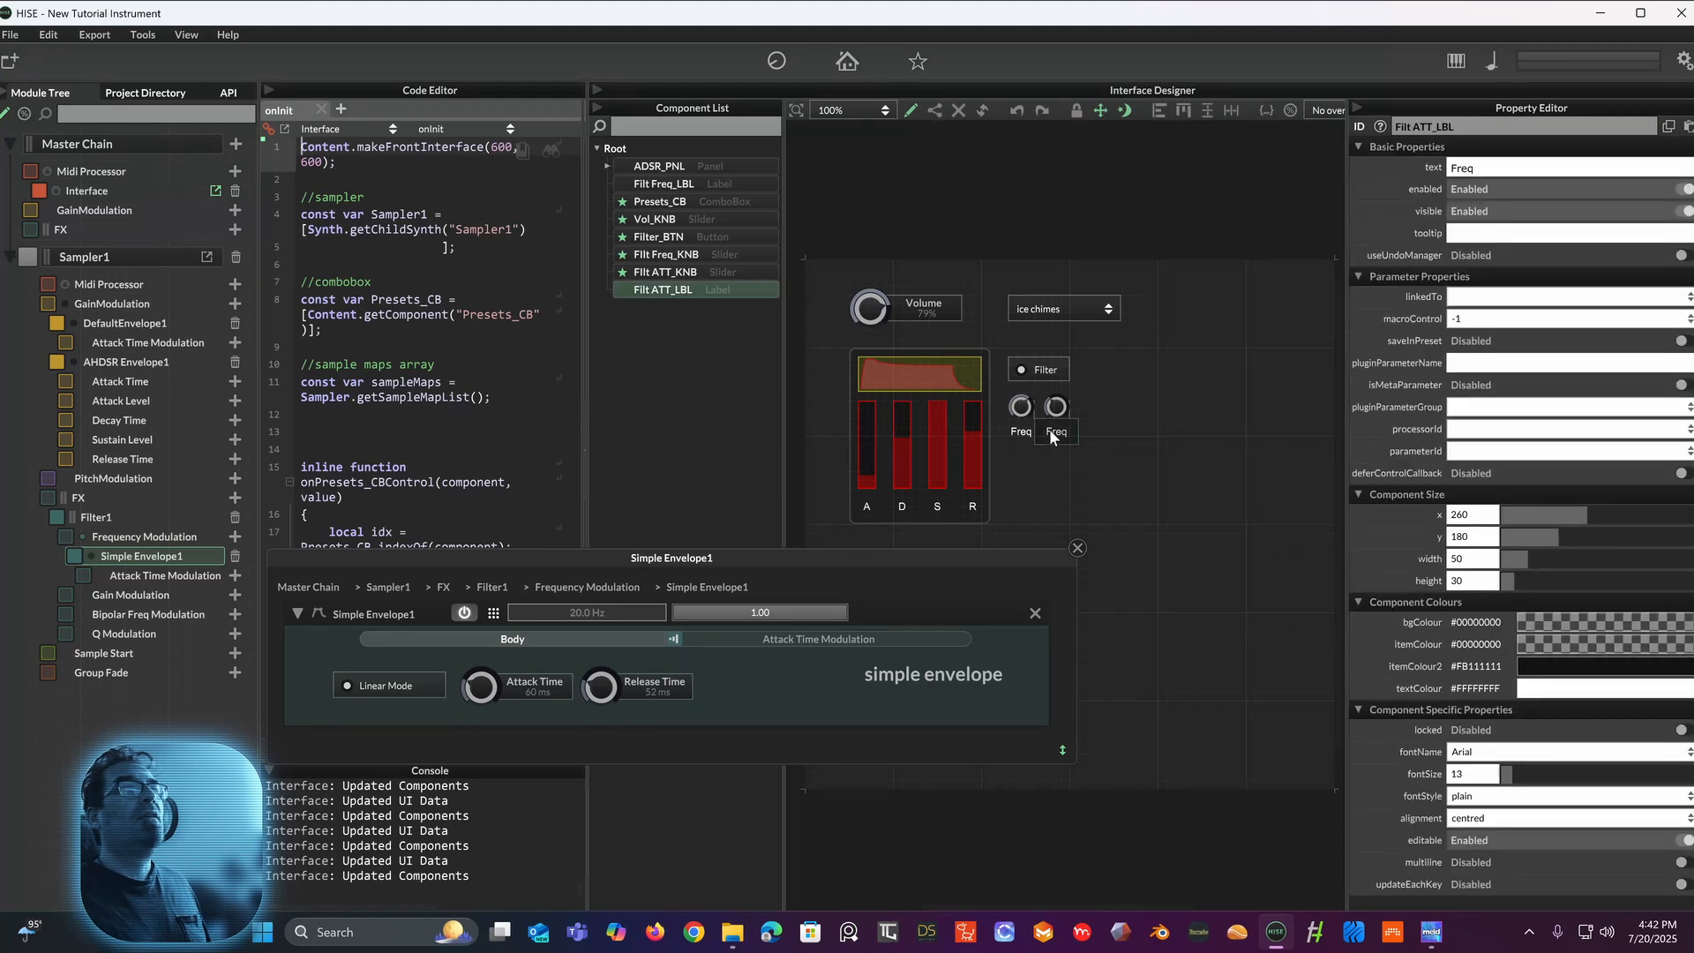
Step: Set the displayed text of Filt ATT_LBL to ATT and move it directly after Filt Freq_LBL in the component hierarchy
{"action": "left_click", "coordinate": [1476, 167]}
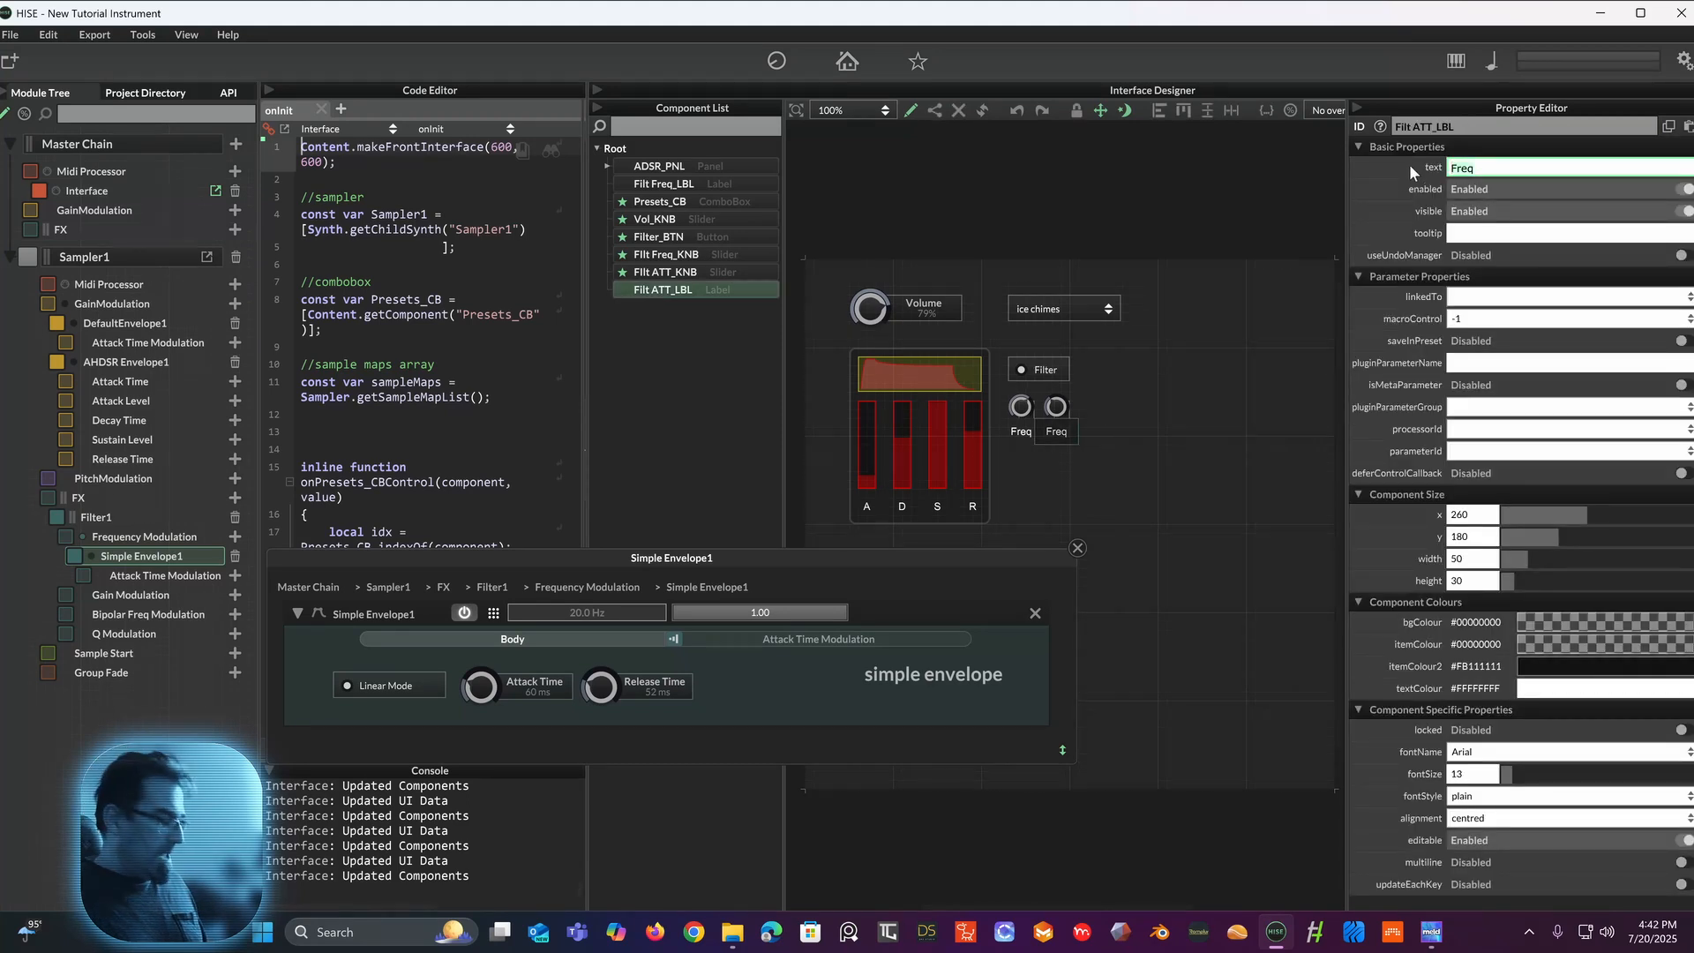
{"action": "key", "text": "ctrl+a"}
{"action": "type", "text": "ATTT"}
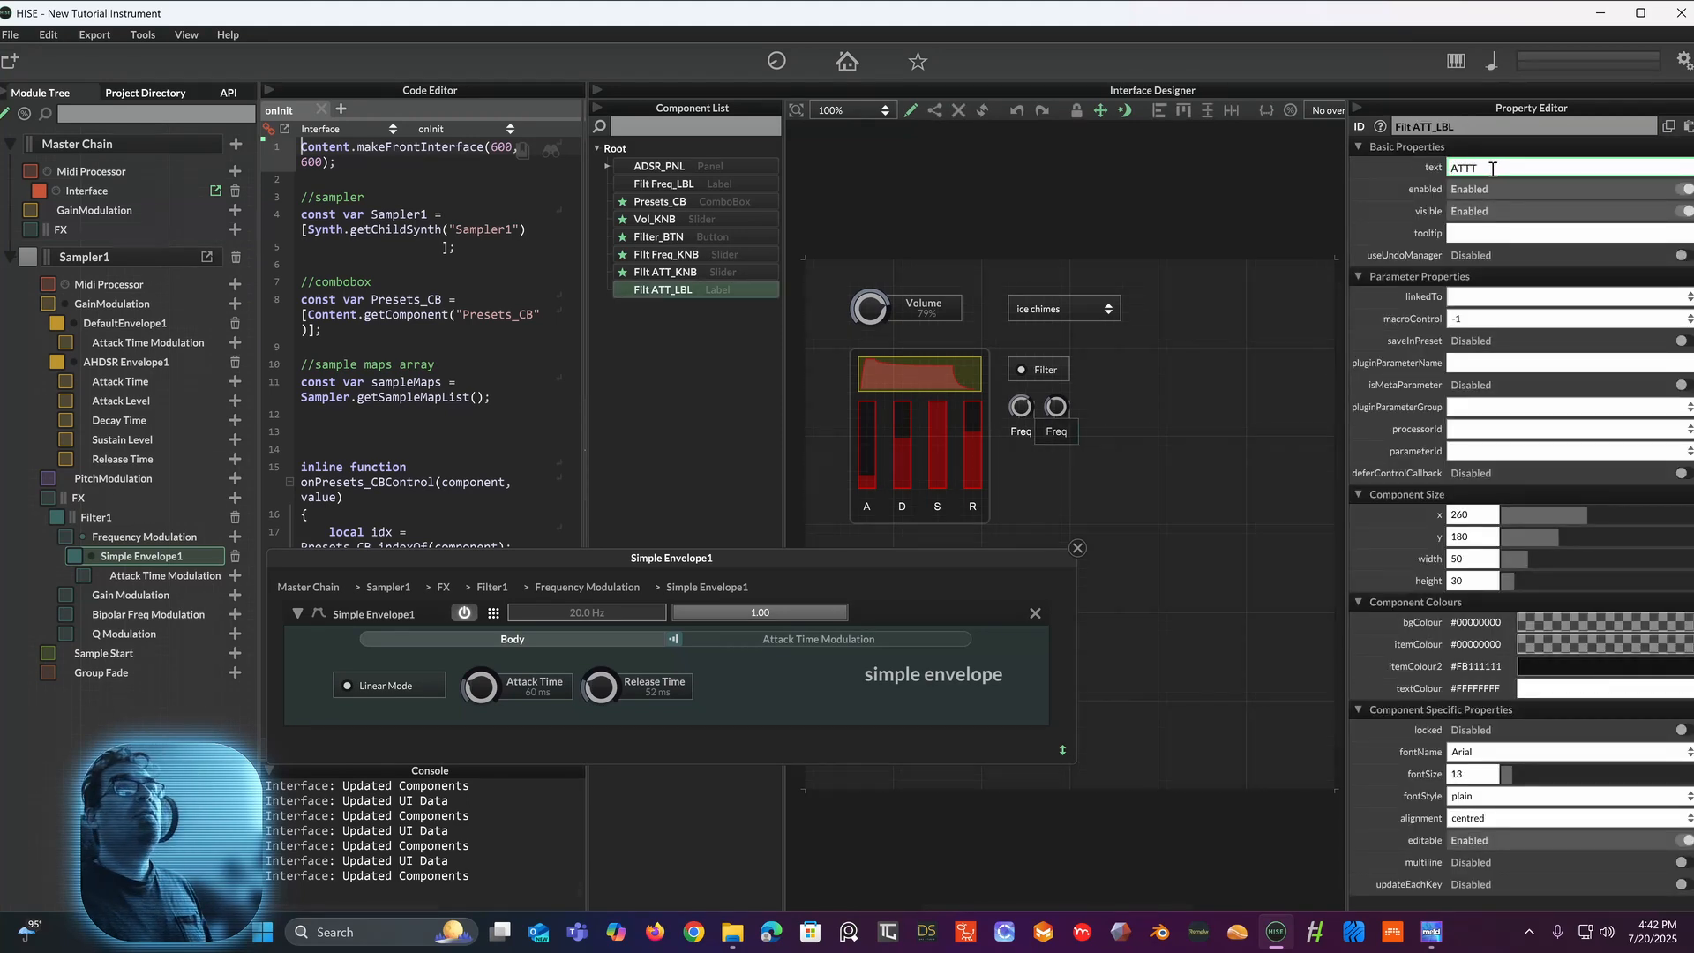
{"action": "key", "text": "BackSpace"}
{"action": "key", "text": "Return"}
{"action": "left_click", "coordinate": [1157, 414]}
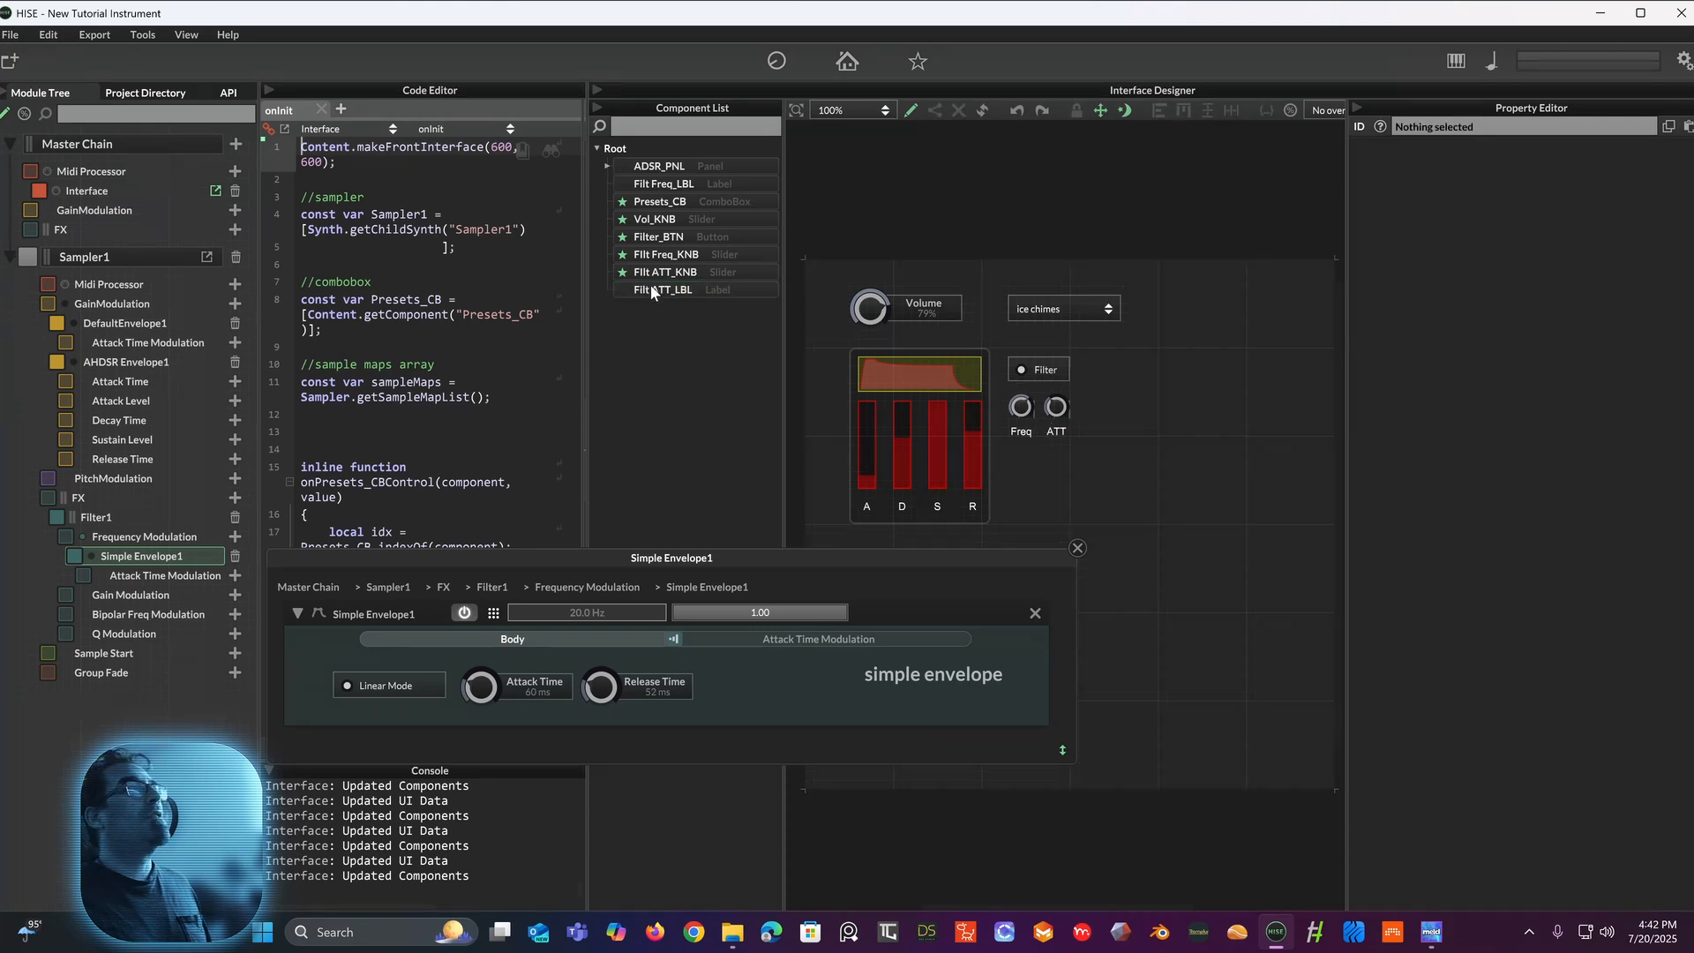
{"action": "left_click_drag", "start_coordinate": [652, 292], "coordinate": [652, 203]}
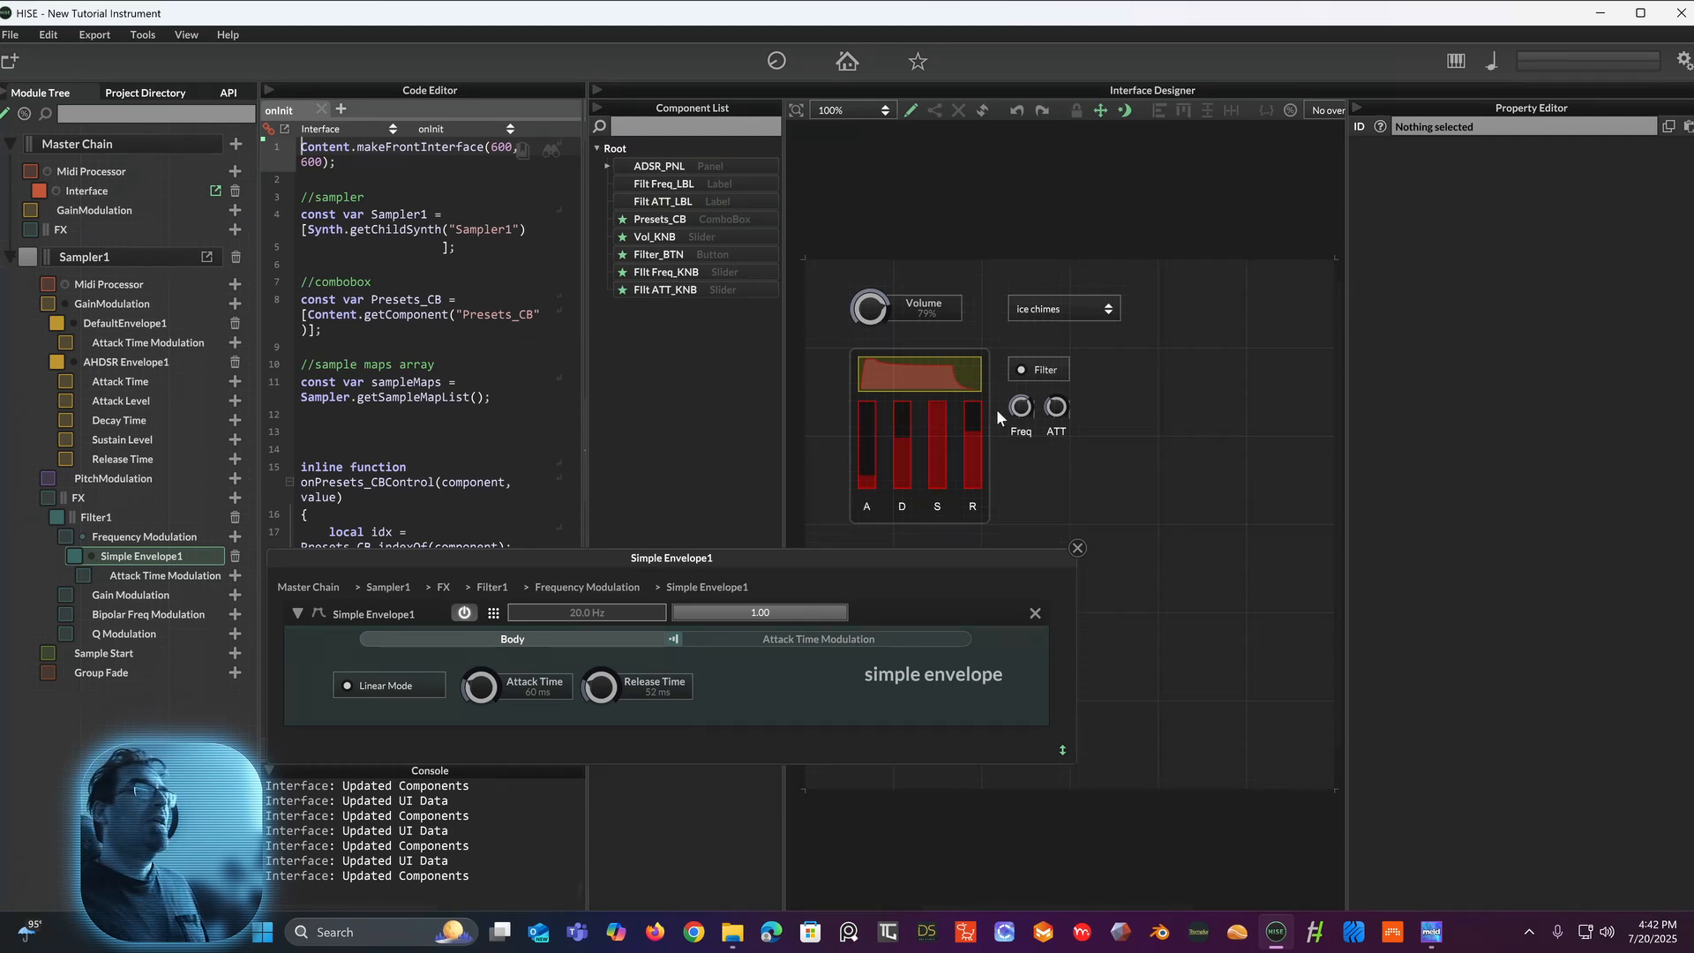
Step: Close the Simple Envelope1 editor, change the interface height to 400 in the makeFrontInterface call, and compile the script
{"action": "left_click", "coordinate": [1079, 548]}
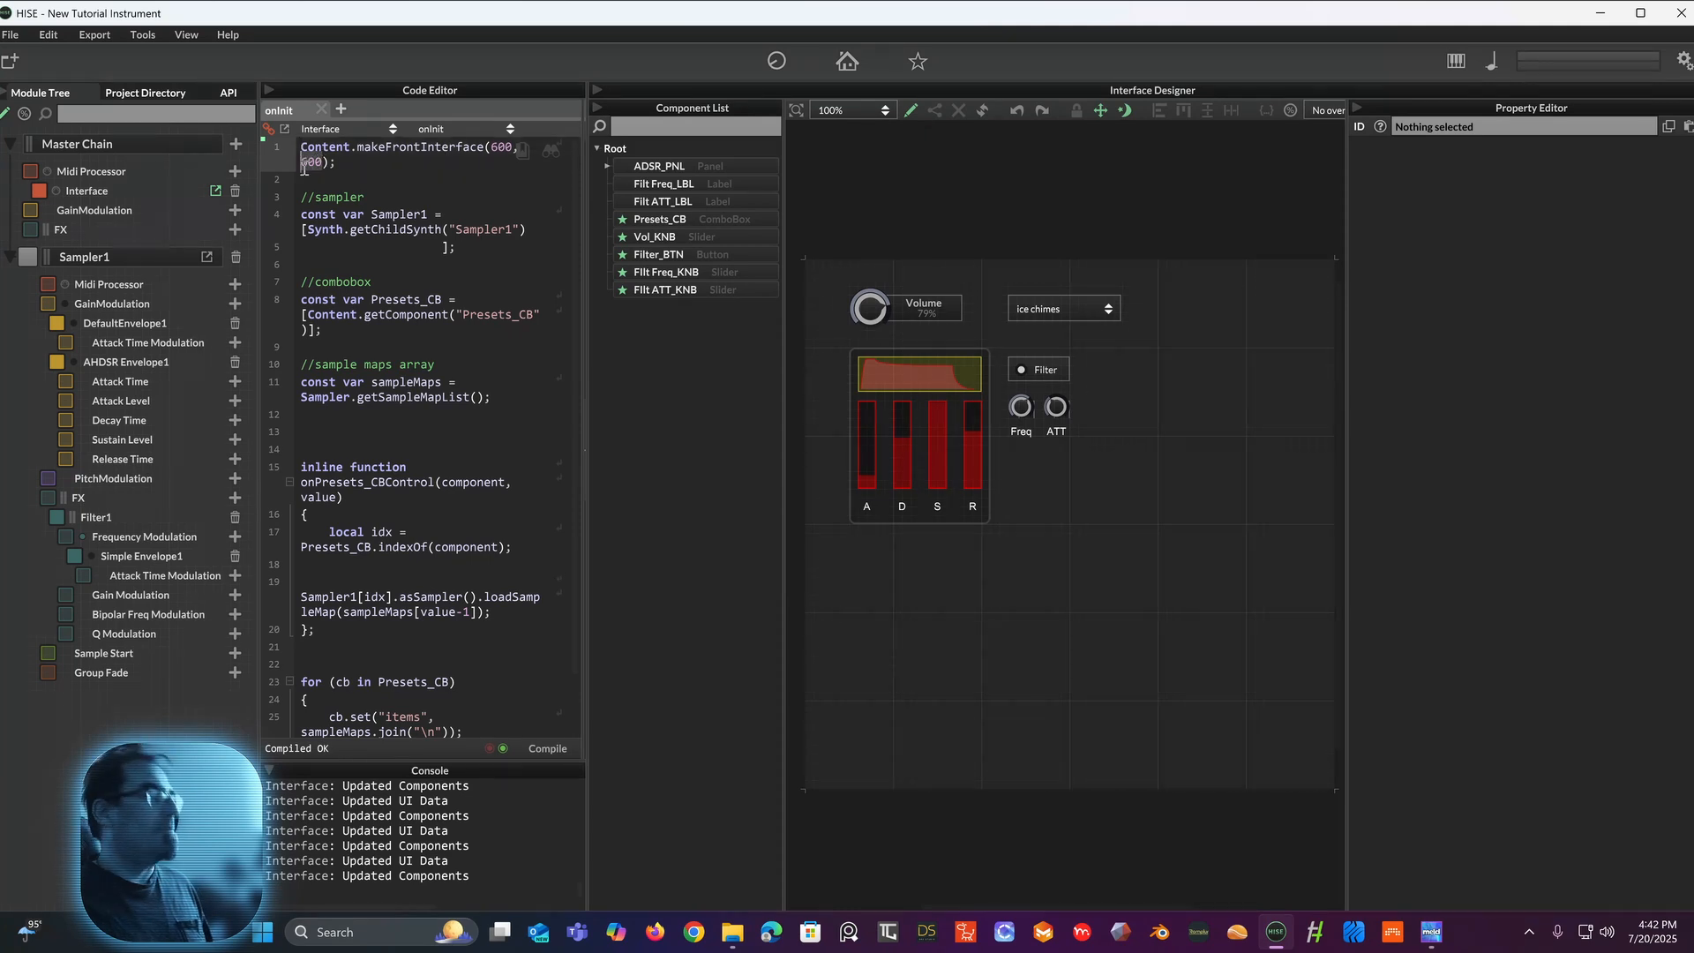
{"action": "type", "text": "400"}
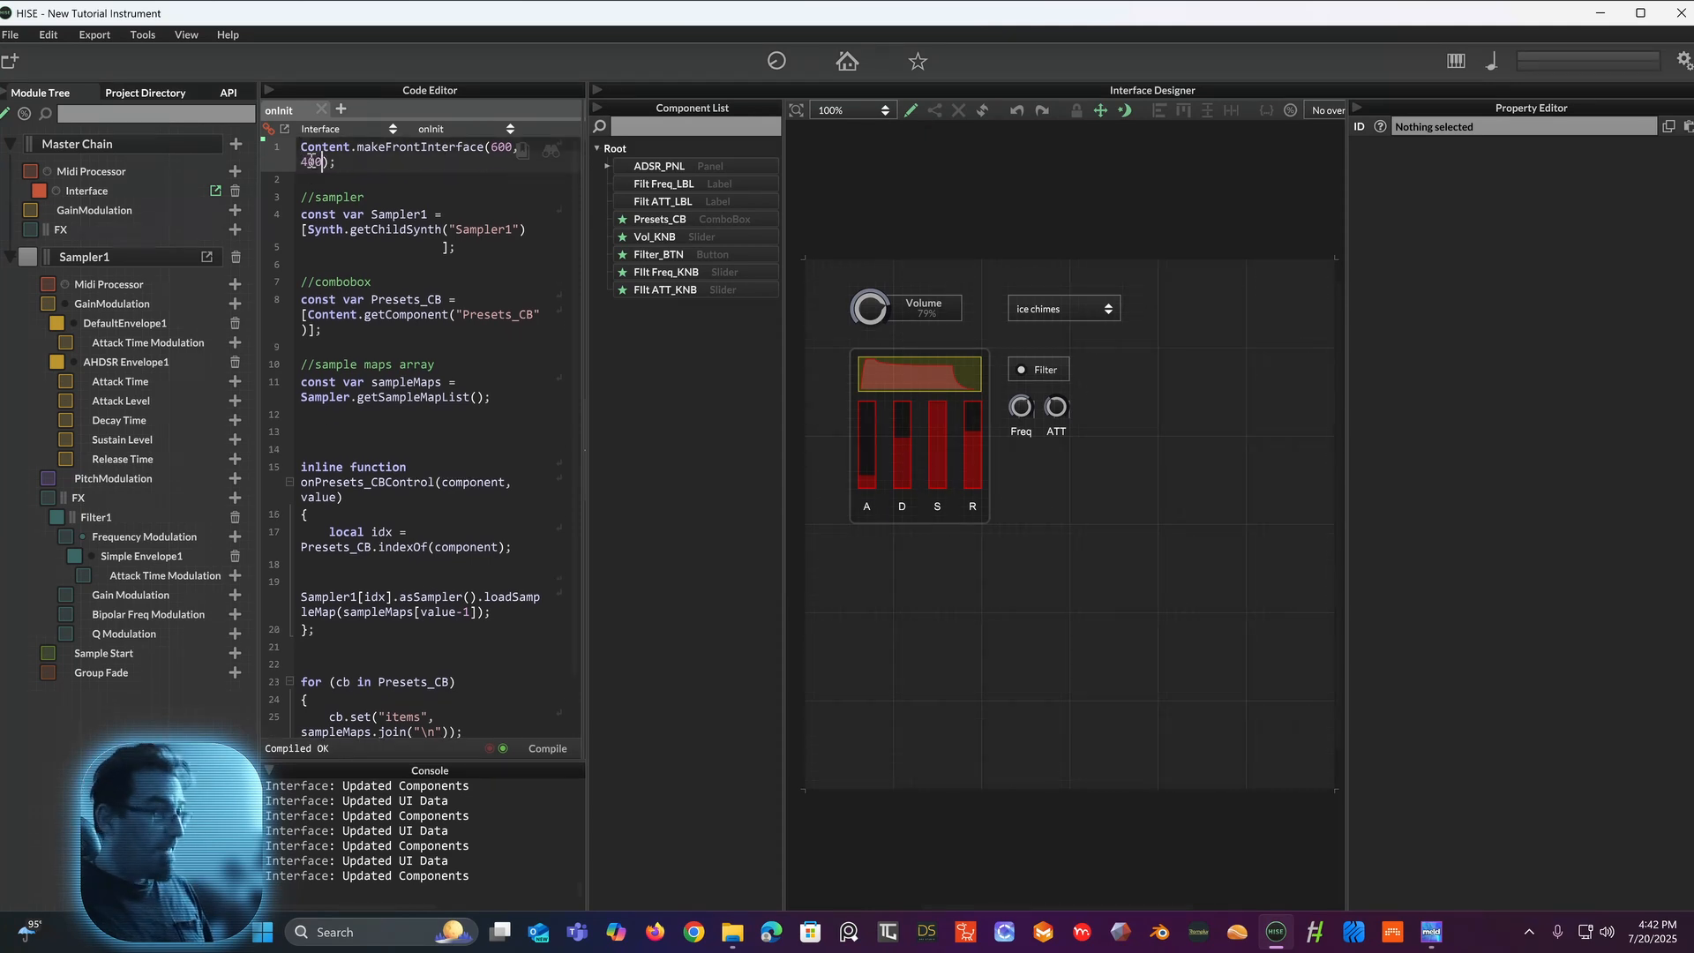
{"action": "left_click", "coordinate": [548, 756]}
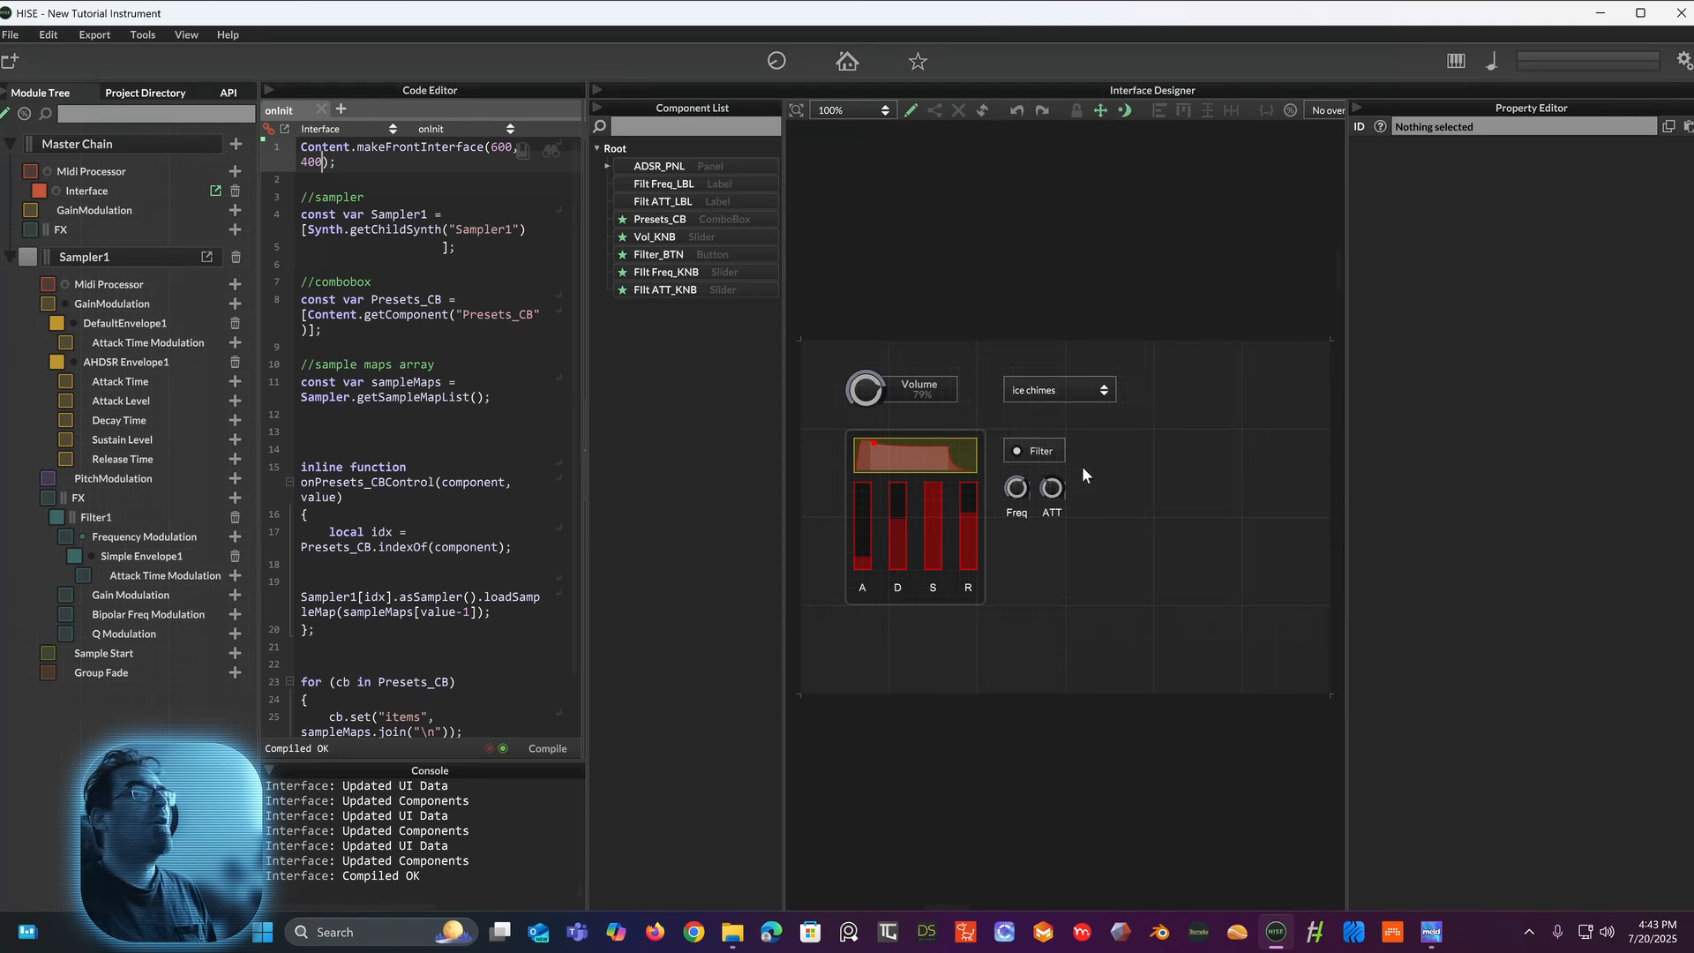
Step: Add a 90 by 110 panel at x 220, y 100 around the filter controls and order it behind them, after ADSR_PNL
{"action": "right_click", "coordinate": [1130, 457]}
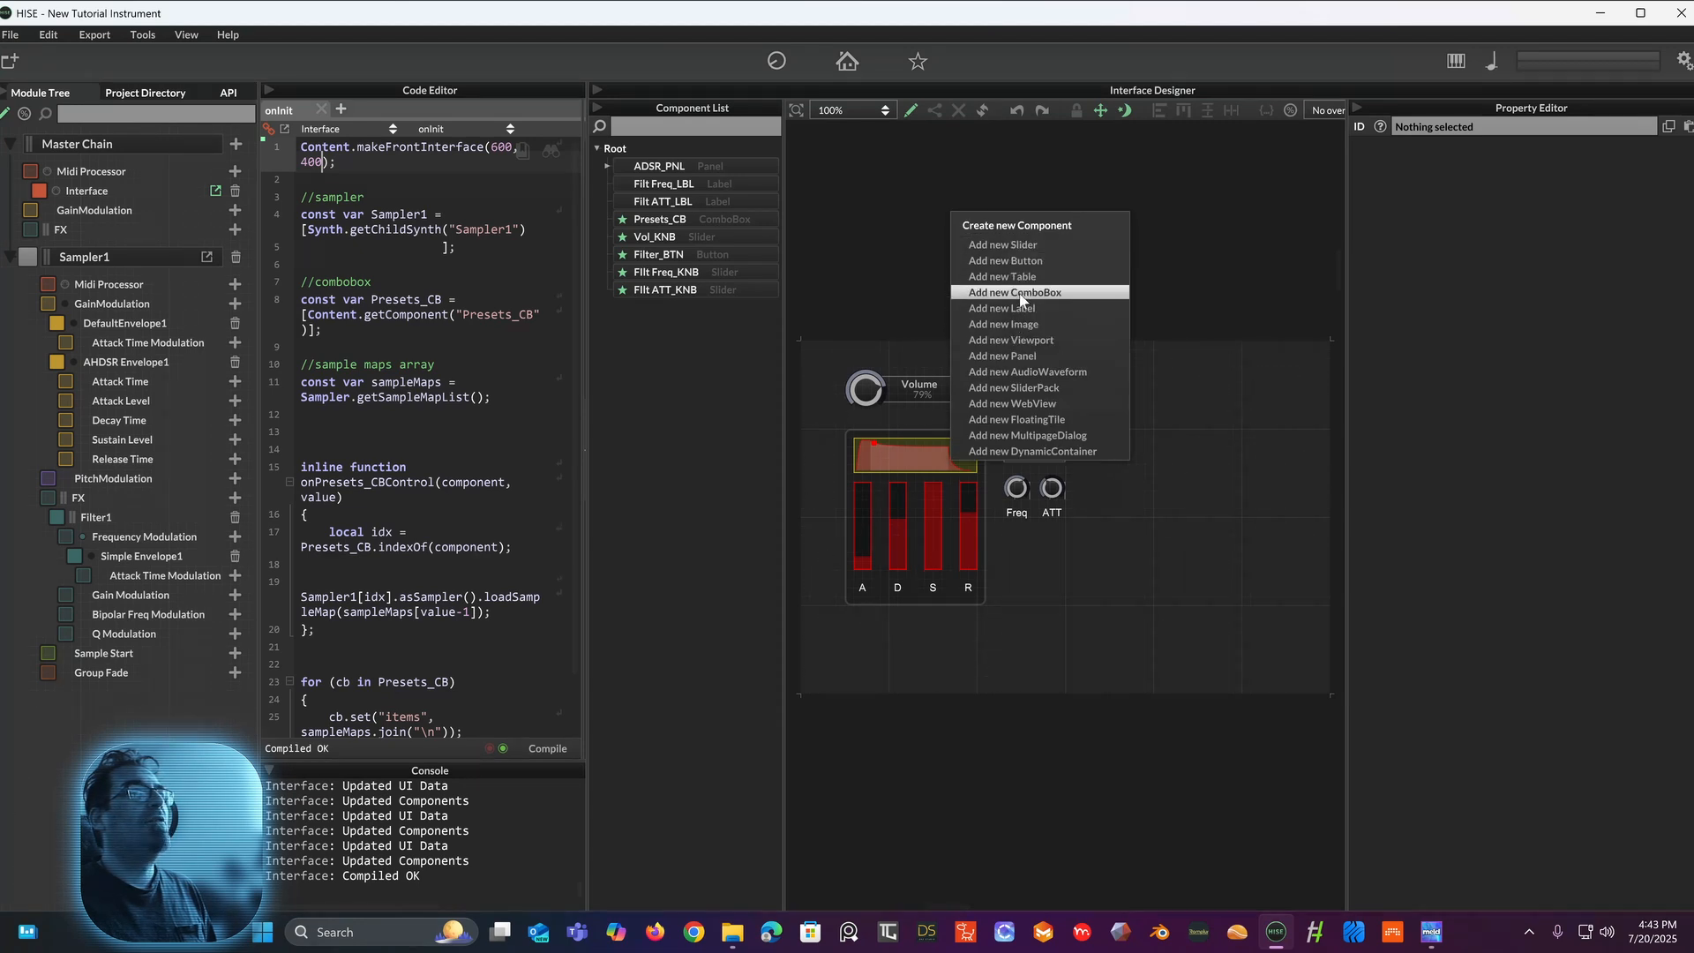
{"action": "left_click", "coordinate": [1015, 355]}
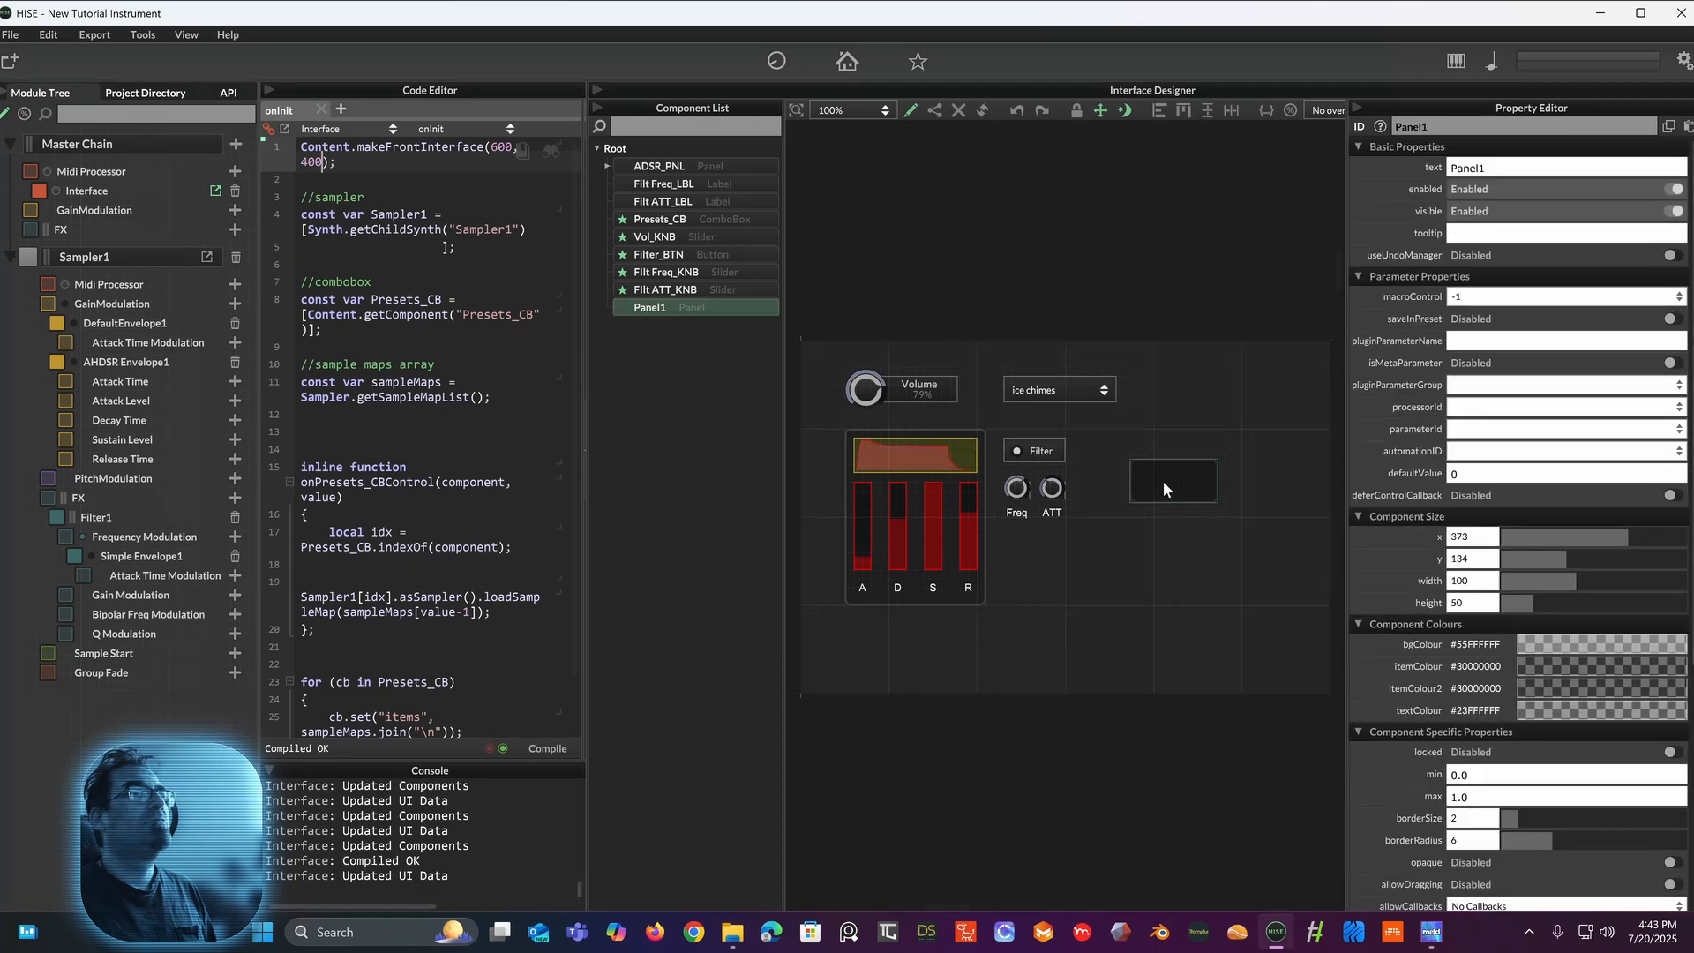
{"action": "left_click_drag", "start_coordinate": [1151, 478], "coordinate": [1076, 532]}
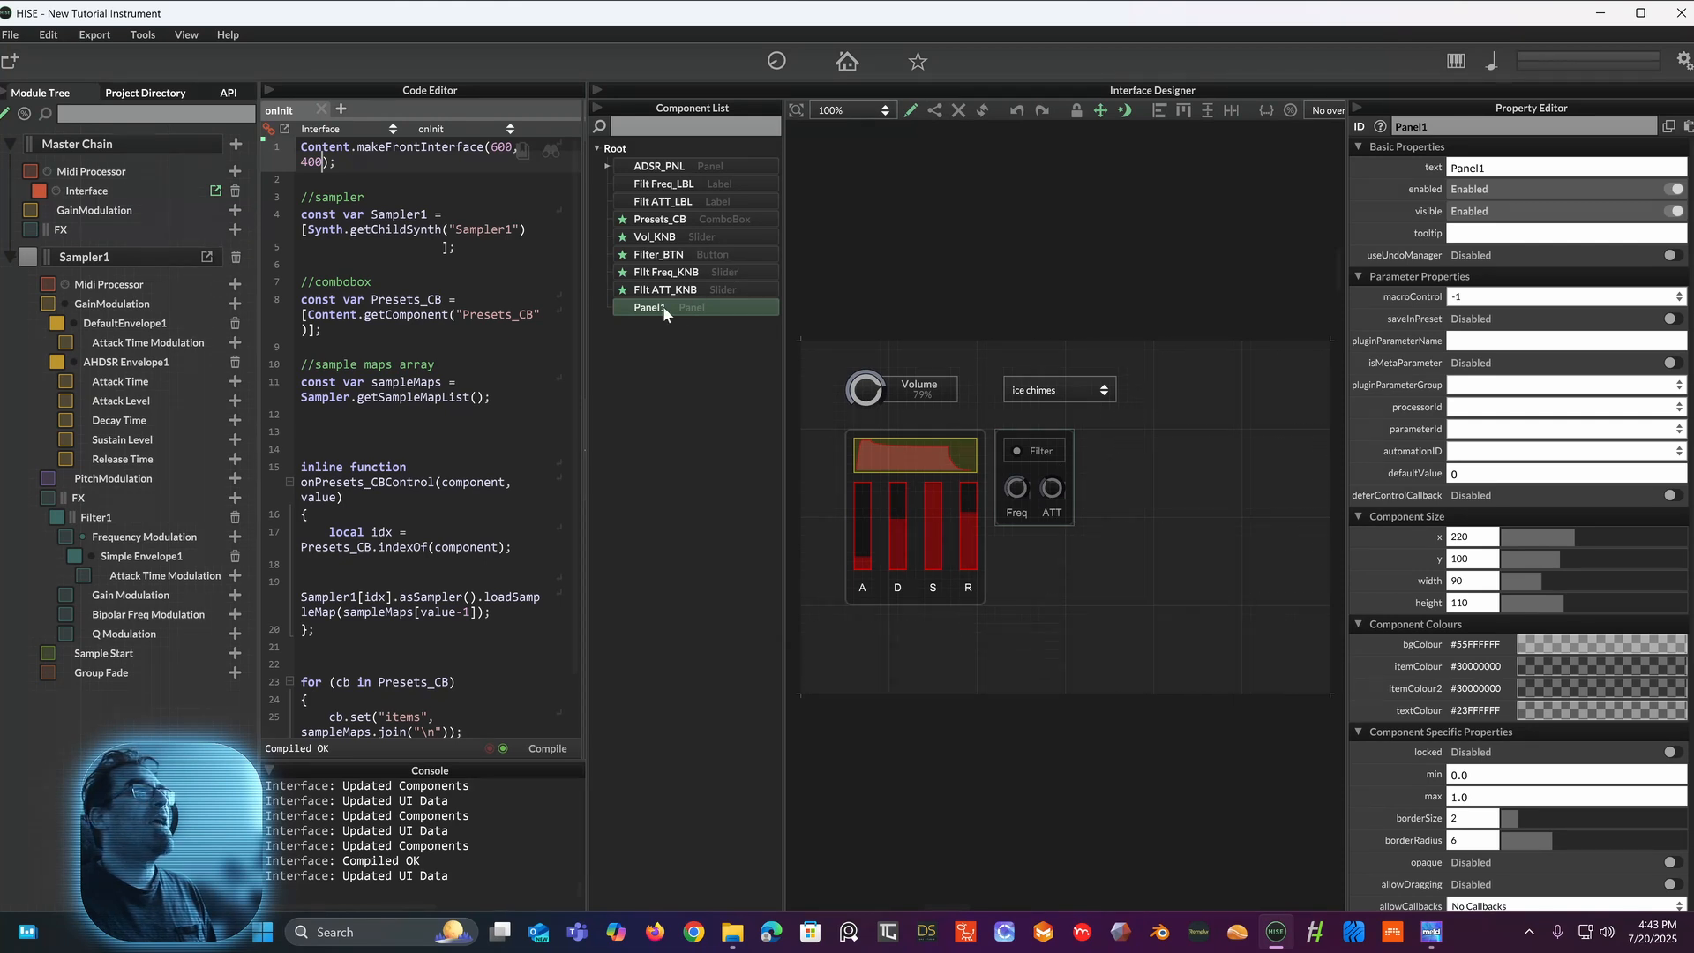
{"action": "left_click_drag", "start_coordinate": [664, 310], "coordinate": [632, 177]}
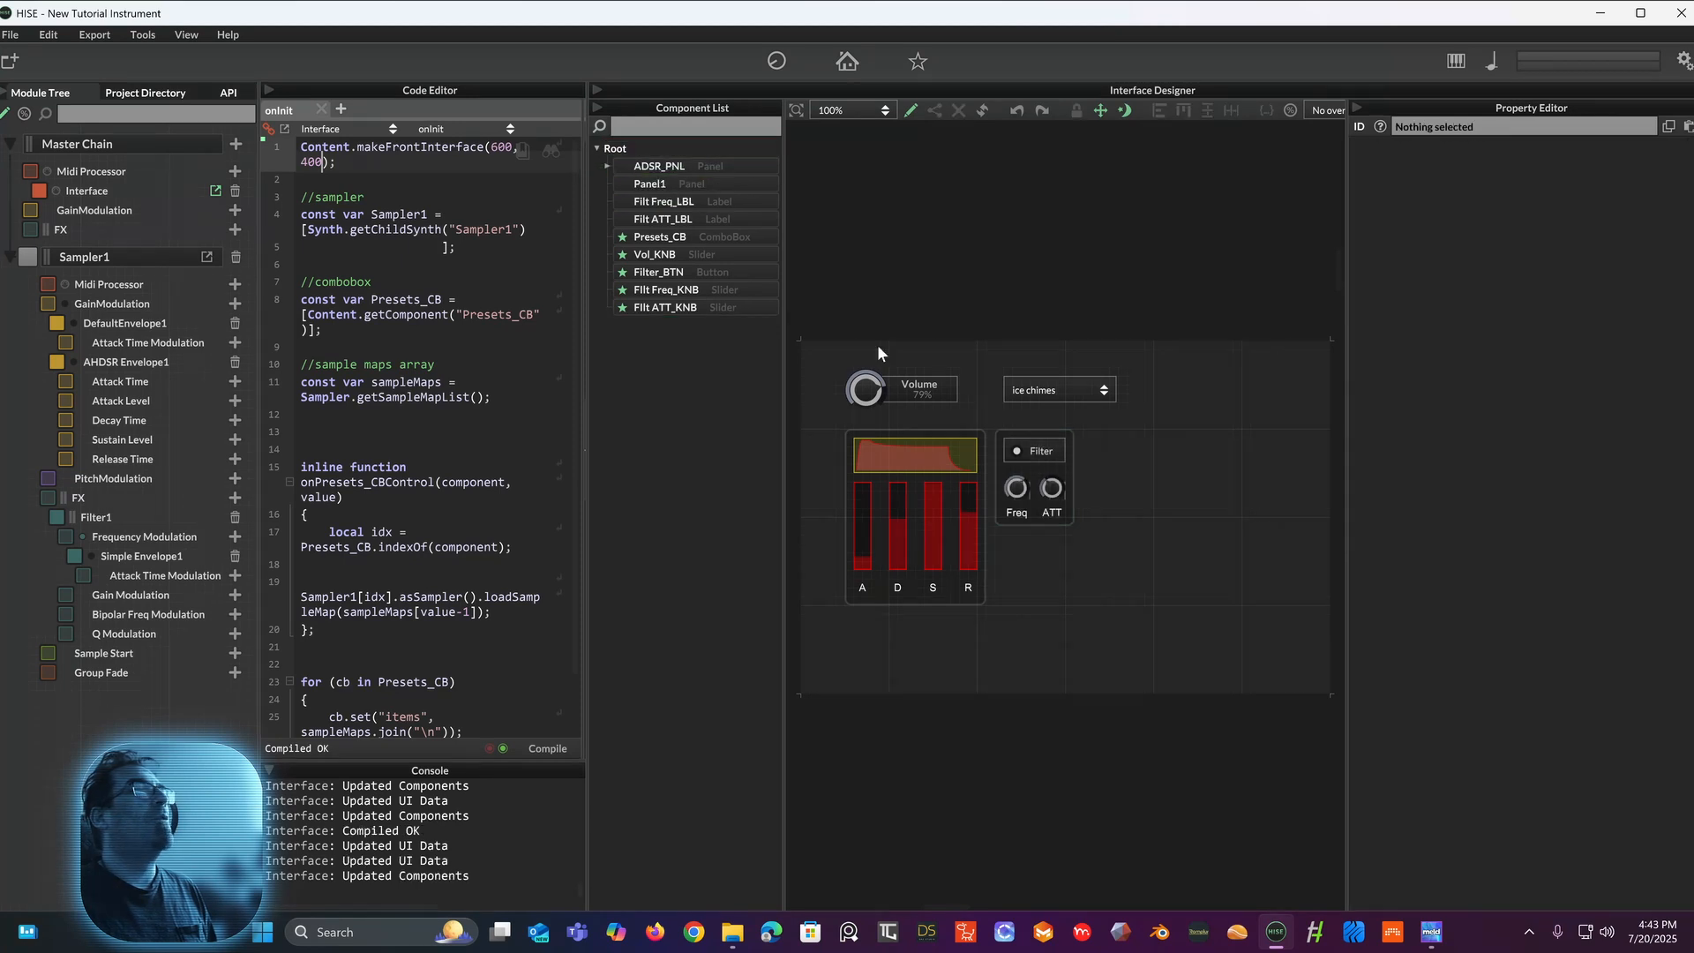
Step: Rename the new panel's ID to Filter_PNL
{"action": "left_click", "coordinate": [653, 182]}
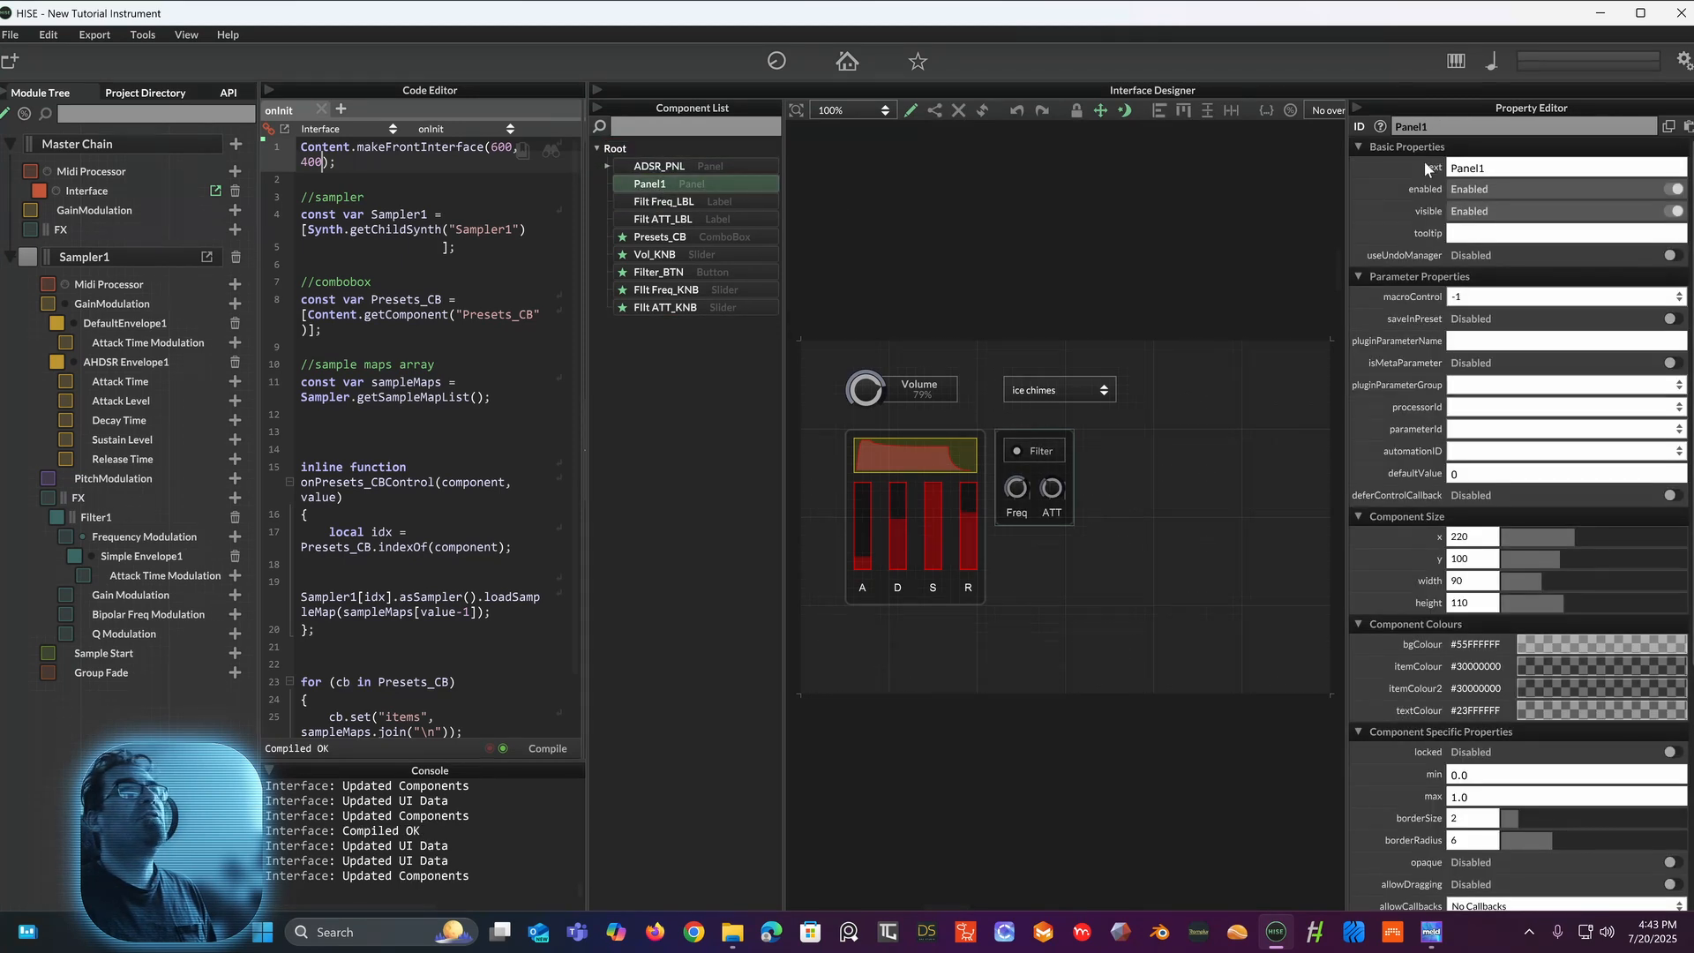
{"action": "left_click", "coordinate": [1439, 129]}
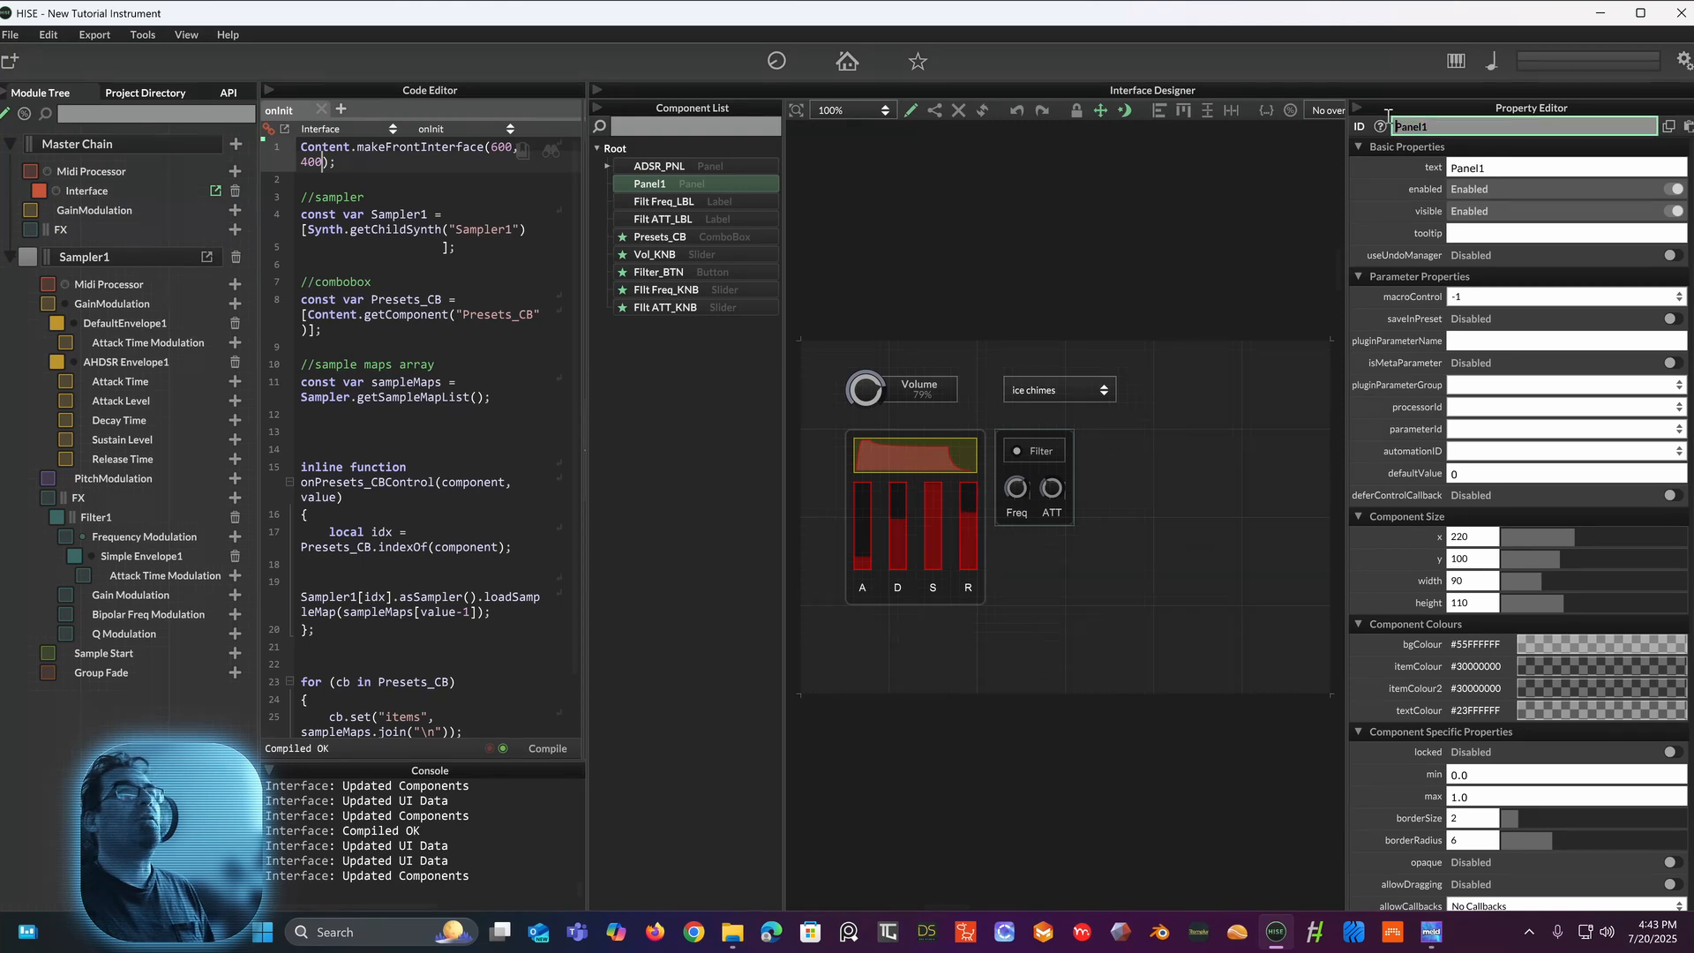
{"action": "double_click", "coordinate": [1465, 127]}
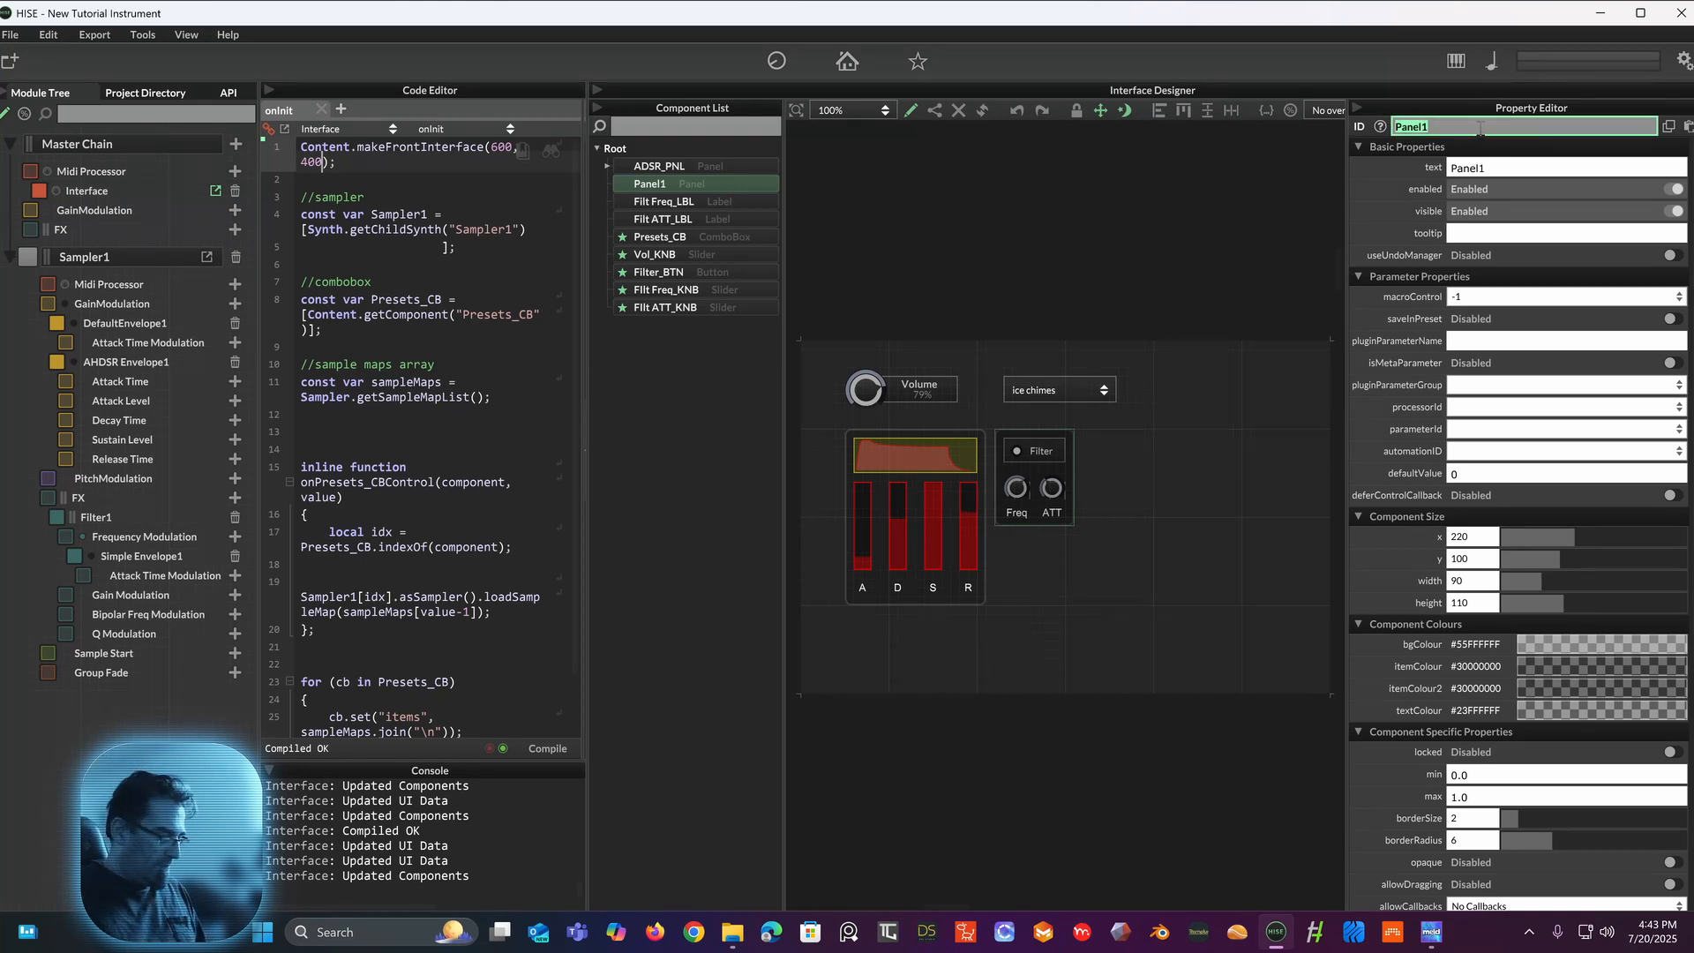
{"action": "type", "text": "Filter_P"}
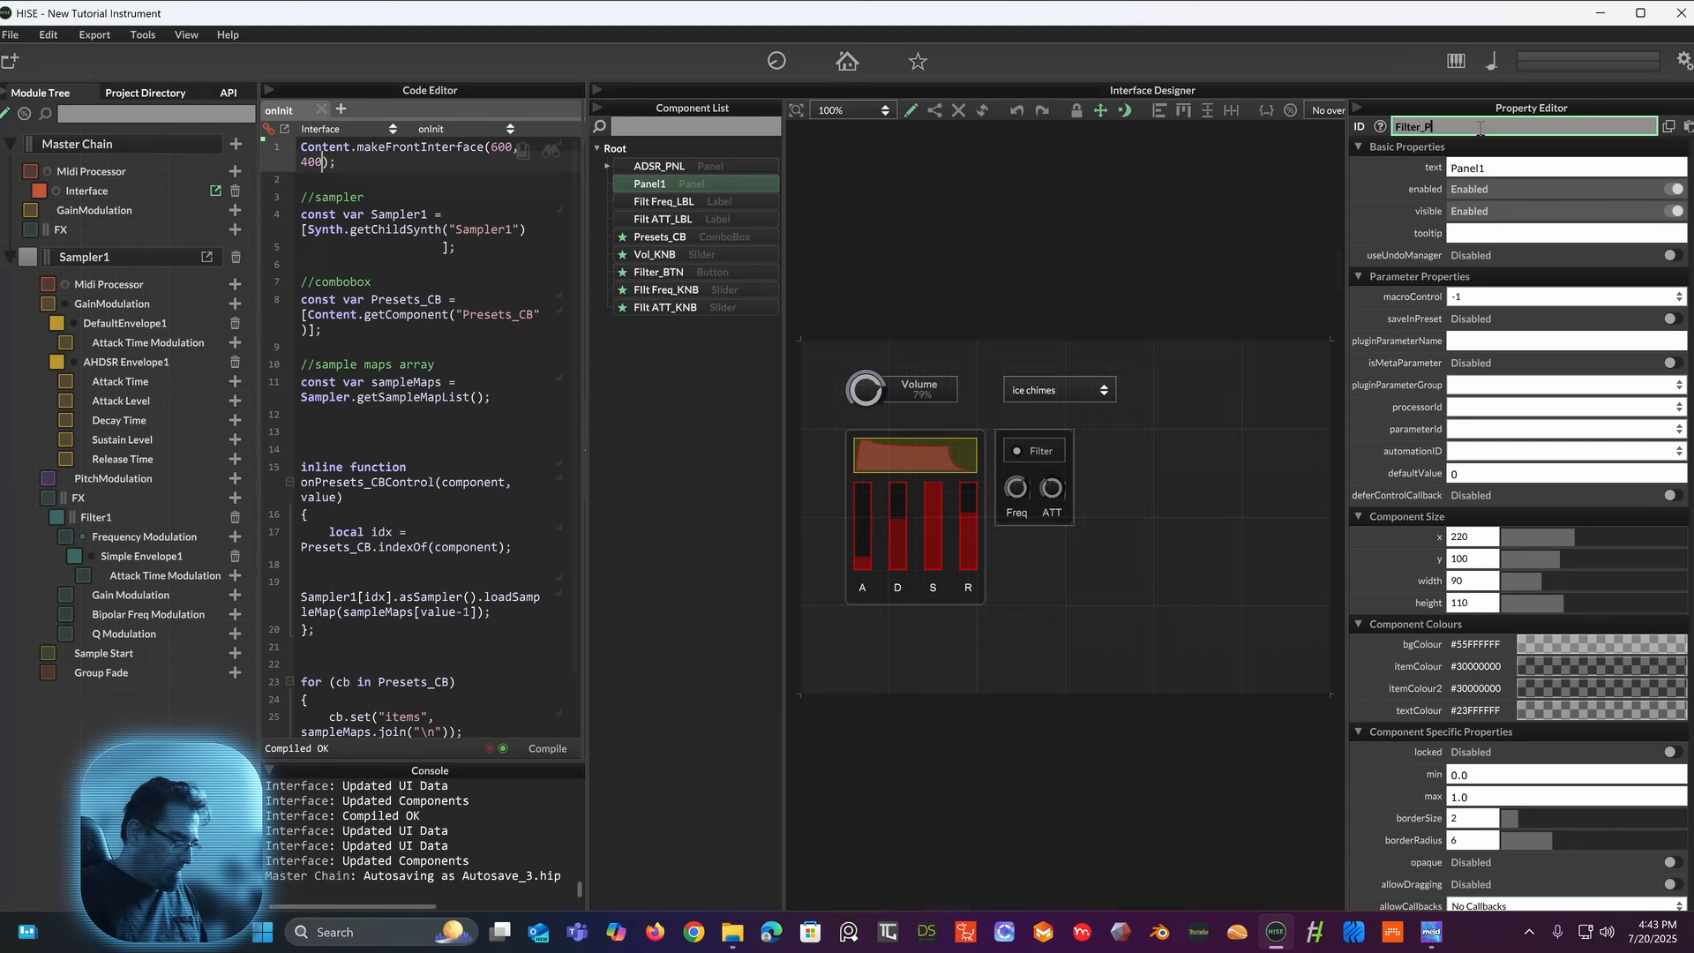
{"action": "type", "text": "NL"}
{"action": "key", "text": "Return"}
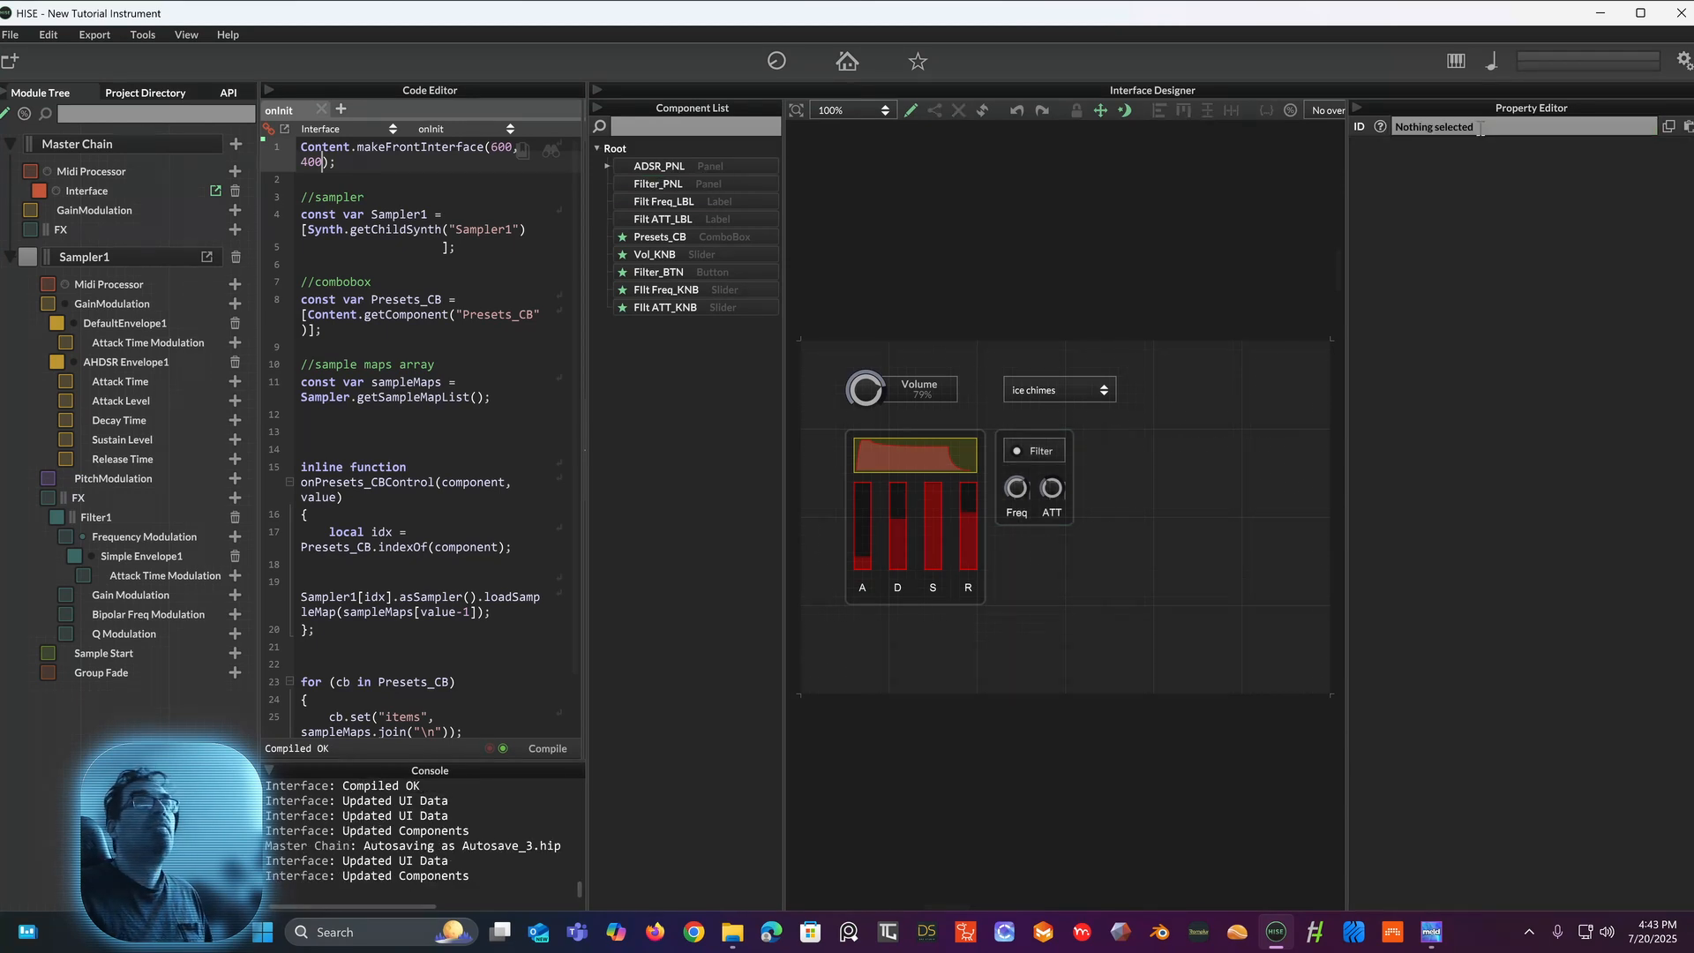
Step: Nest the Filt Freq_LBL and Filt ATT_LBL labels inside Filter_PNL in the component hierarchy
{"action": "left_click", "coordinate": [1066, 465]}
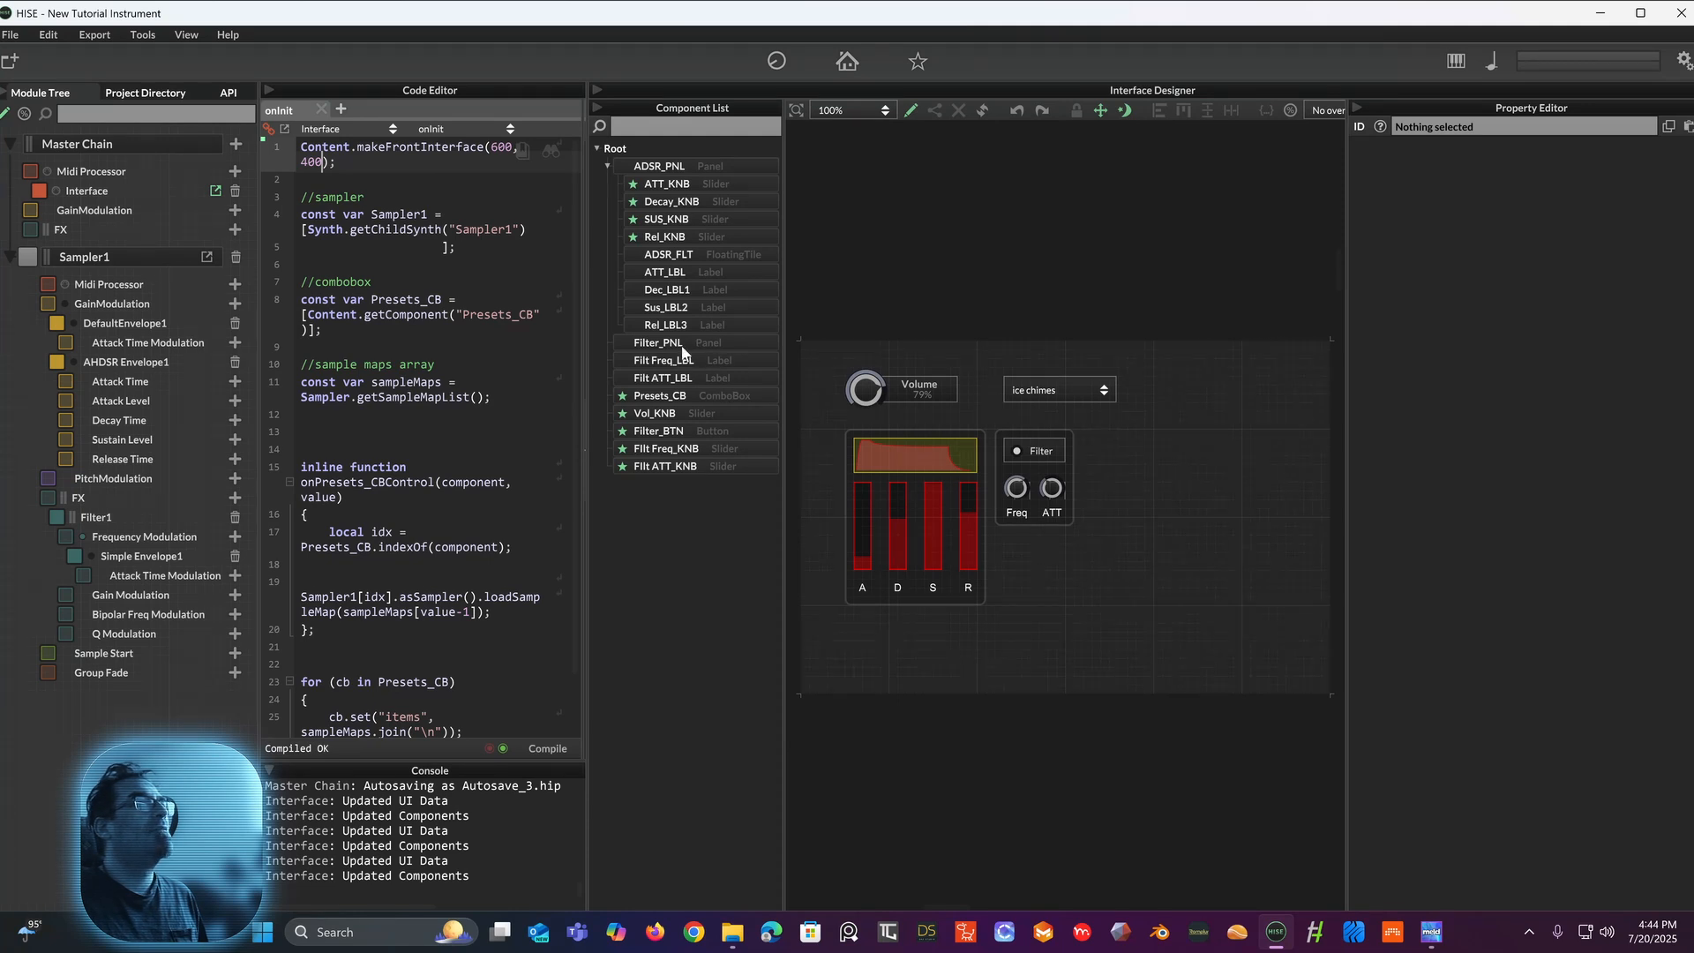
{"action": "left_click", "coordinate": [682, 346]}
{"action": "left_click", "coordinate": [685, 368]}
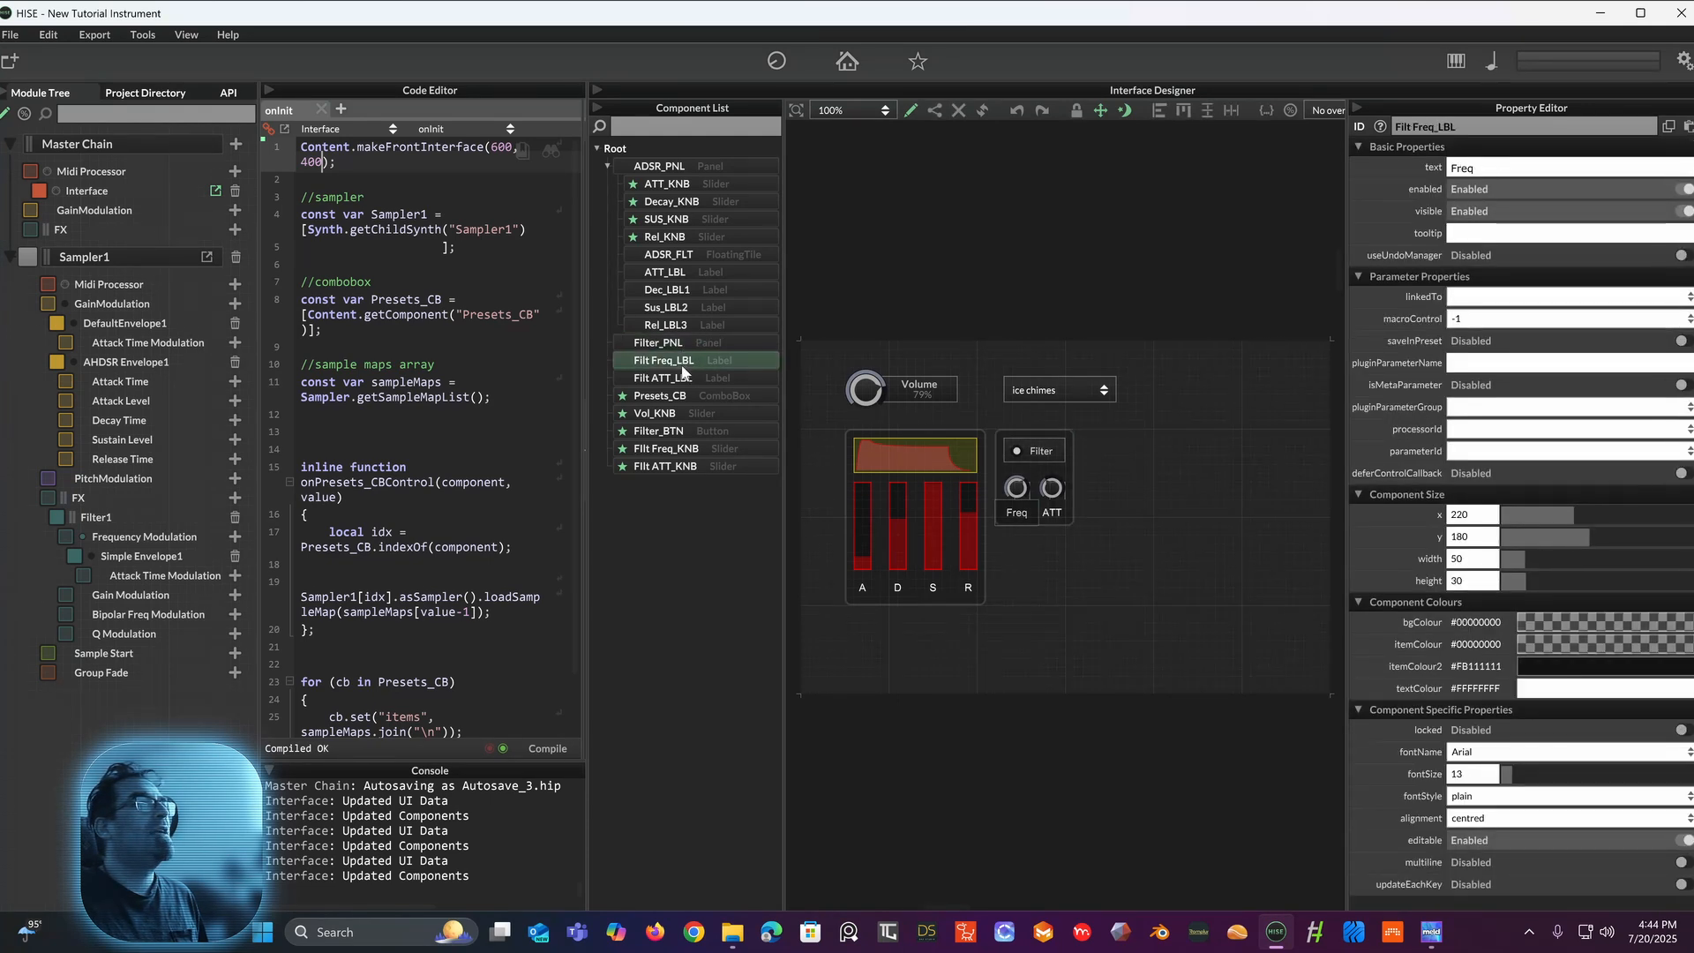
{"action": "left_click", "coordinate": [682, 380], "text": "shift"}
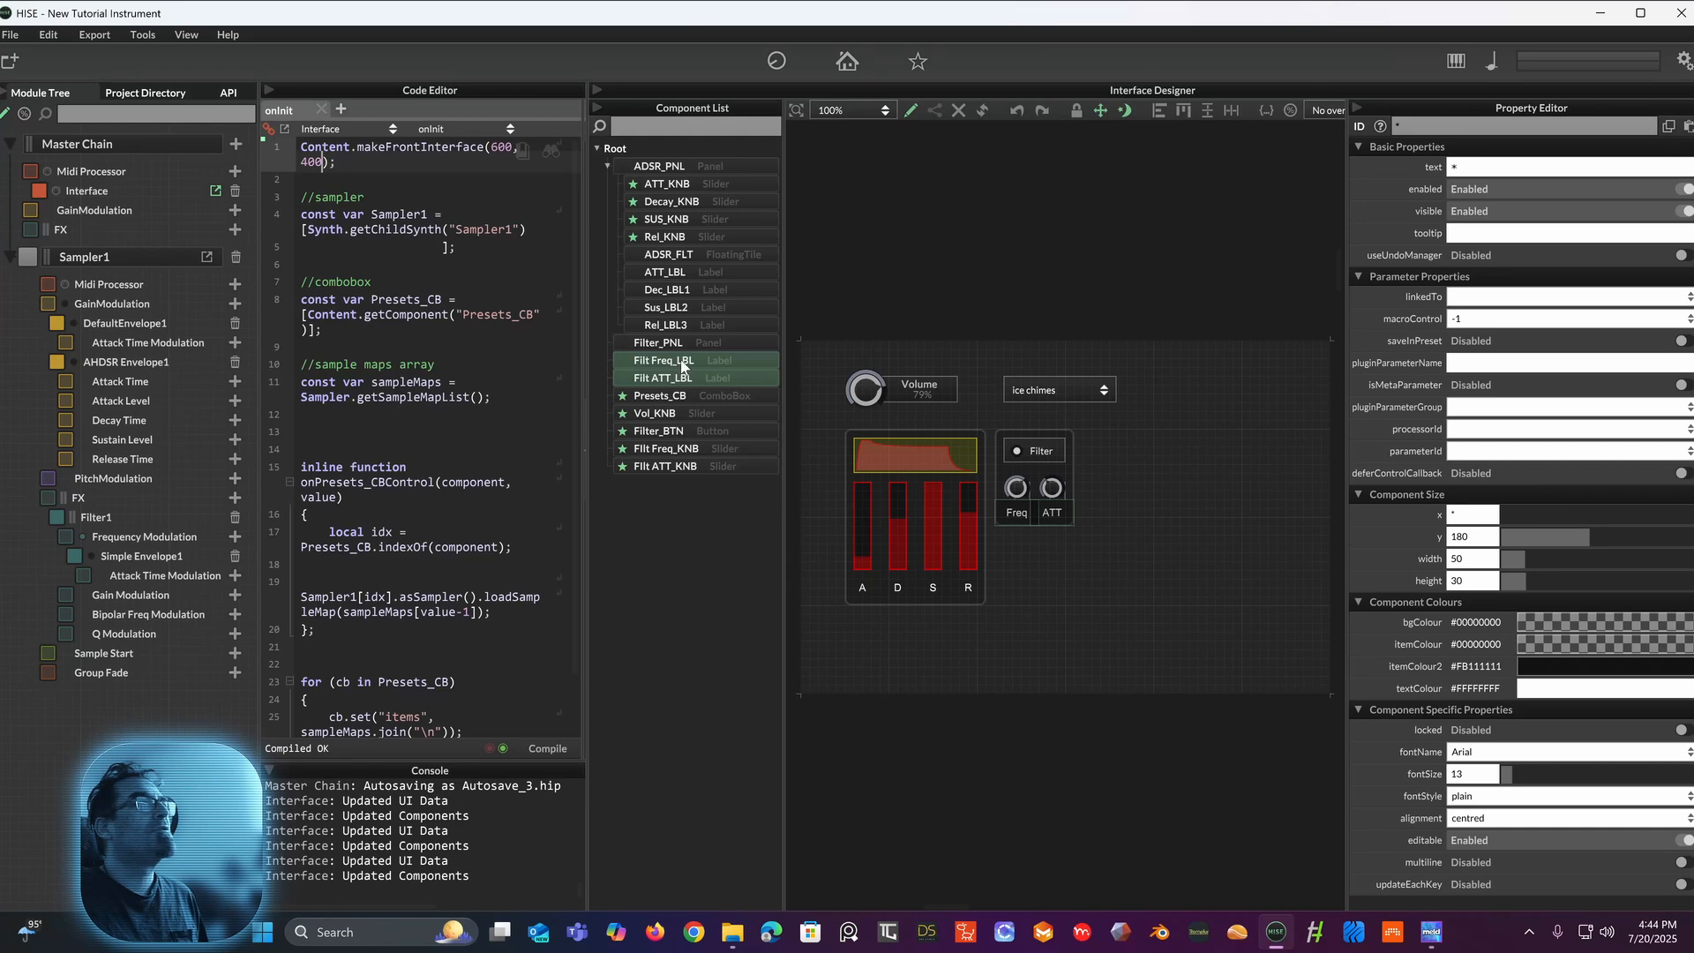
{"action": "left_click_drag", "start_coordinate": [682, 366], "coordinate": [694, 349]}
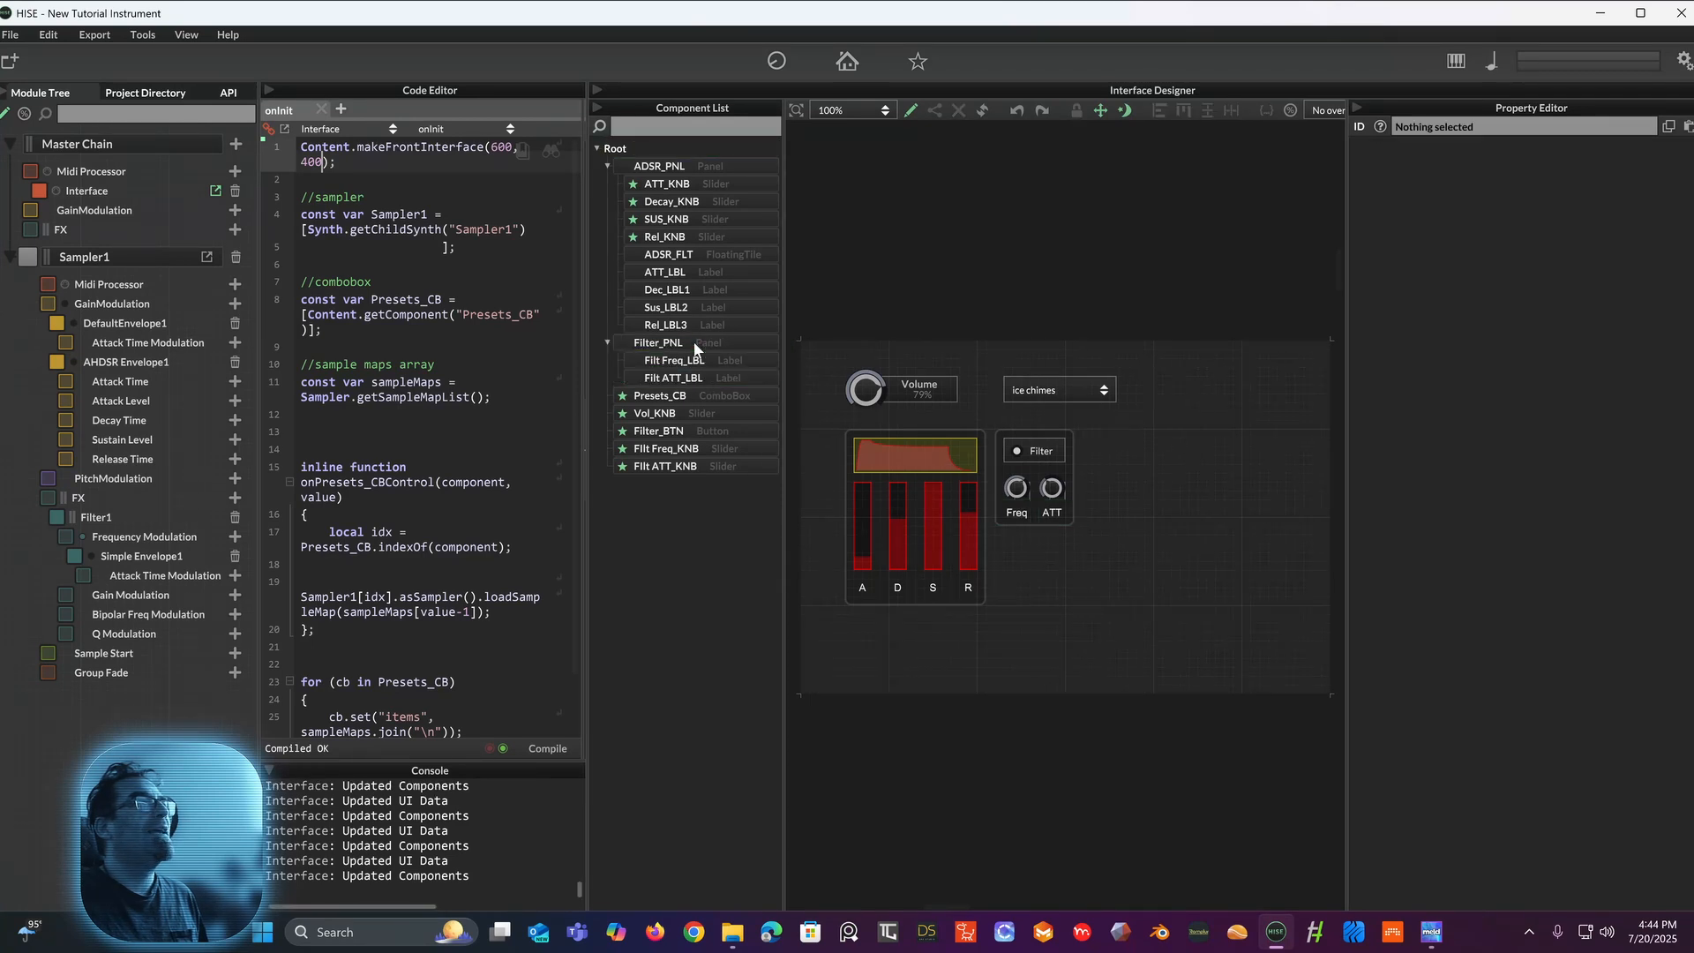
{"action": "left_click", "coordinate": [606, 165]}
{"action": "left_click", "coordinate": [605, 164]}
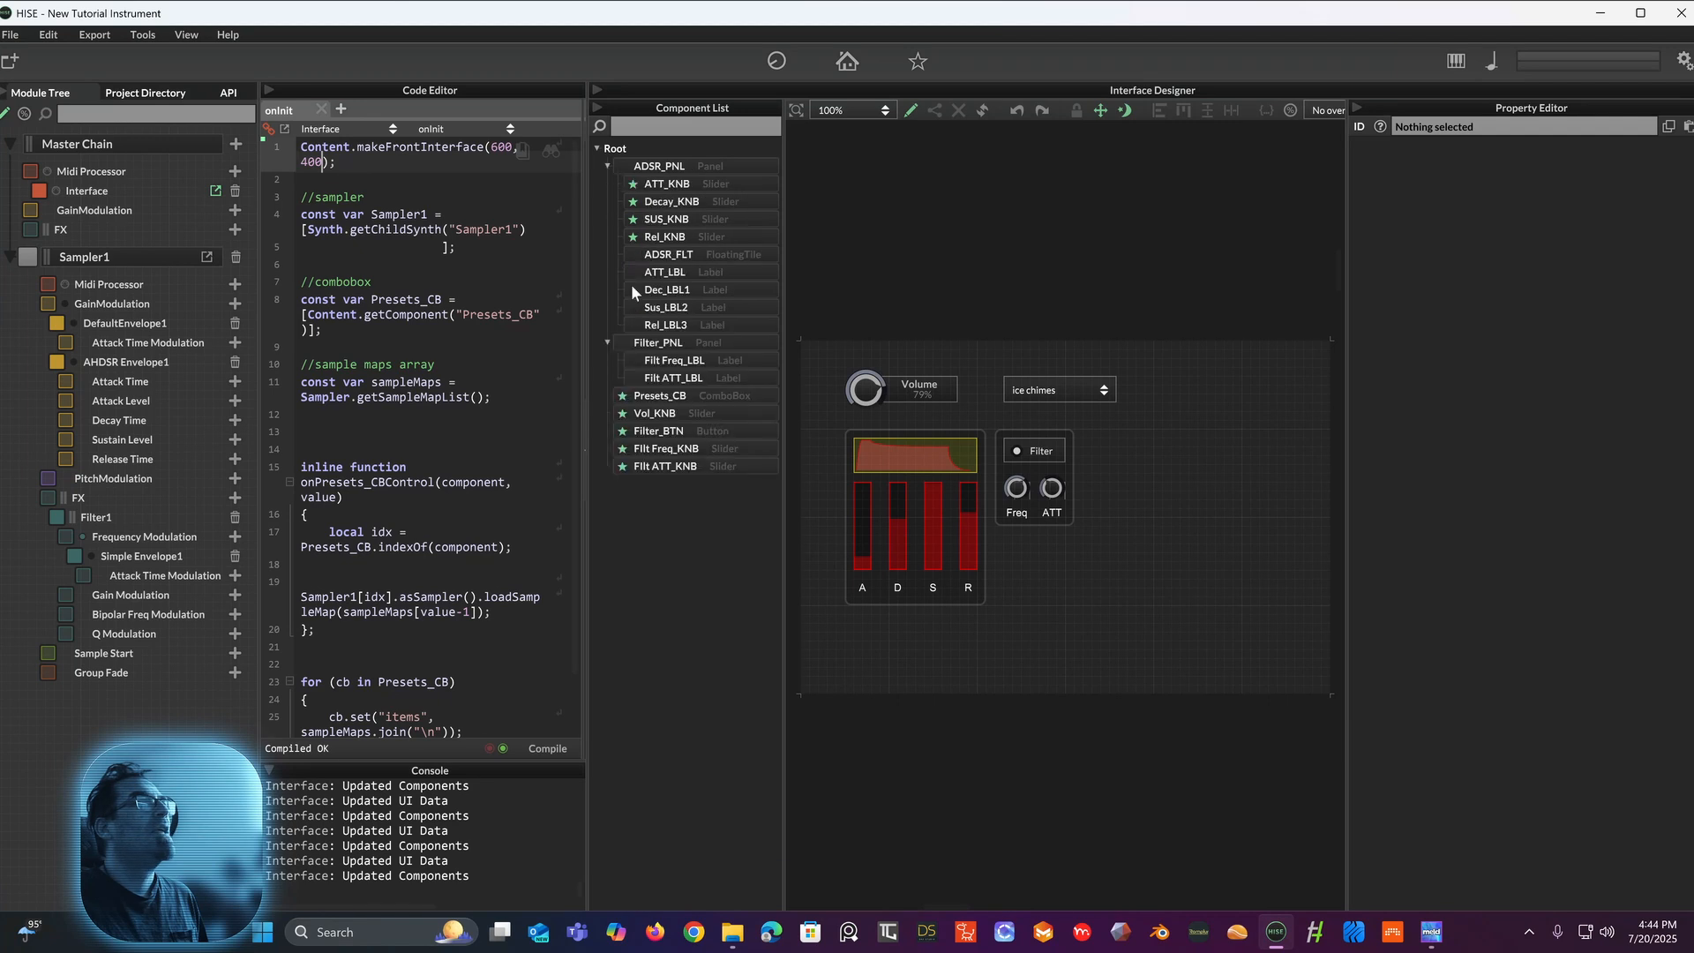
Step: Nest Filter_BTN, Filt Freq_KNB and Filt ATT_KNB inside Filter_PNL in the component hierarchy
{"action": "left_click", "coordinate": [660, 441]}
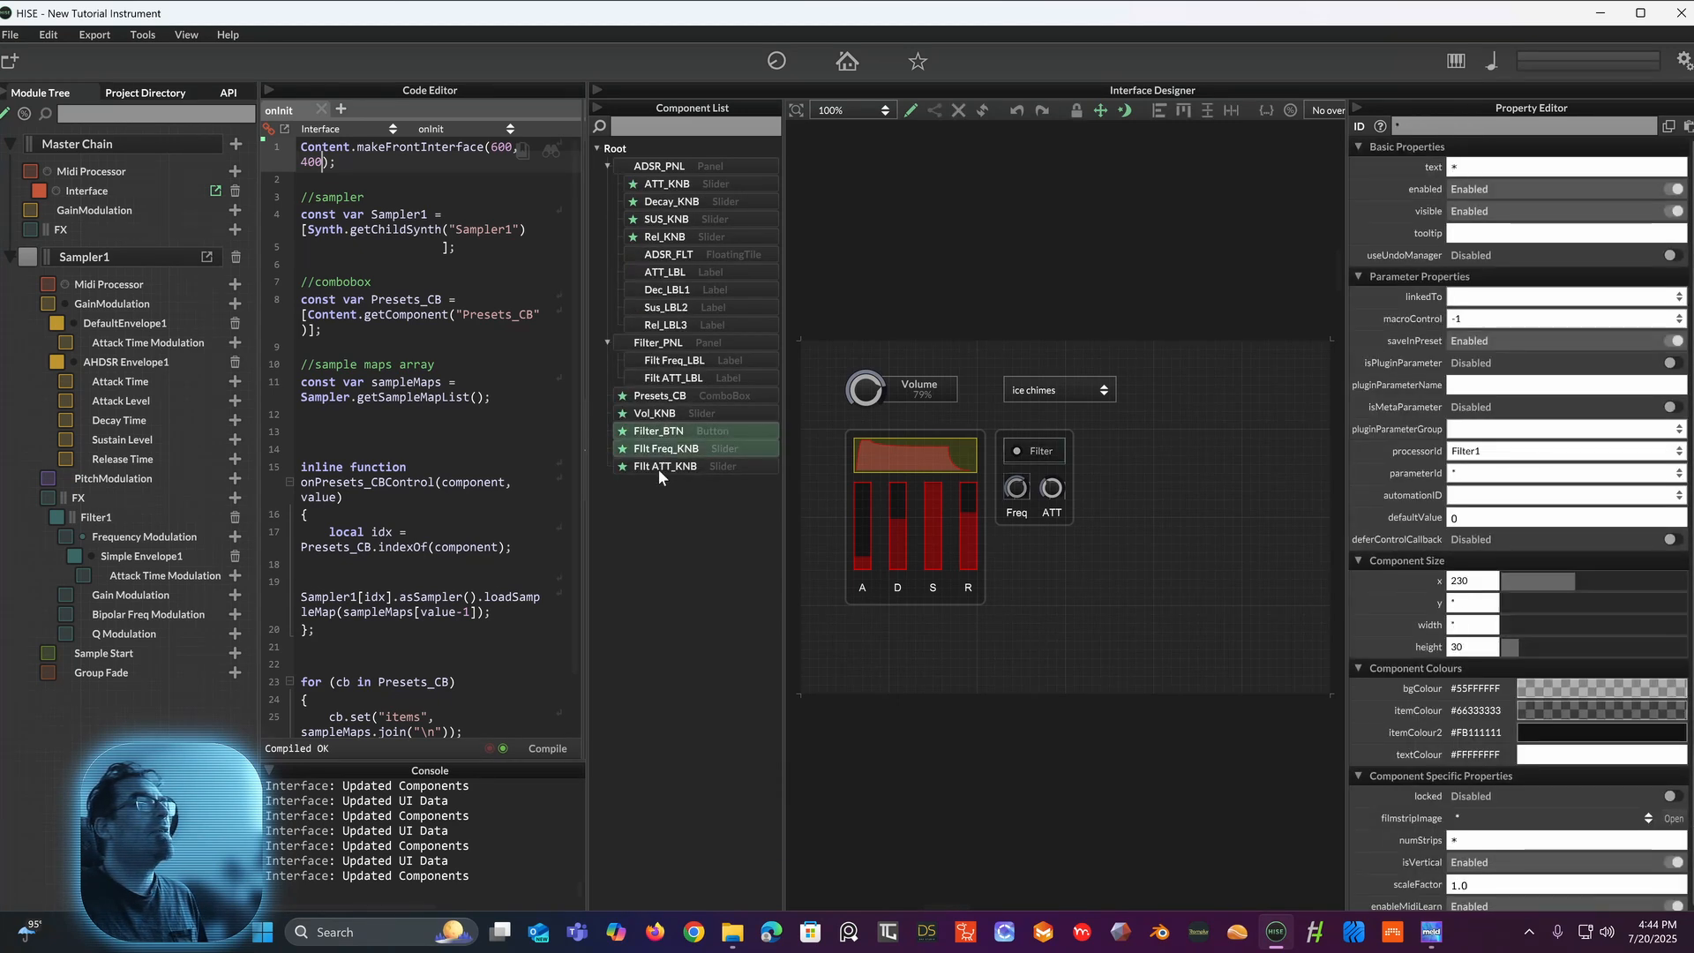
{"action": "left_click", "coordinate": [659, 468], "text": "shift"}
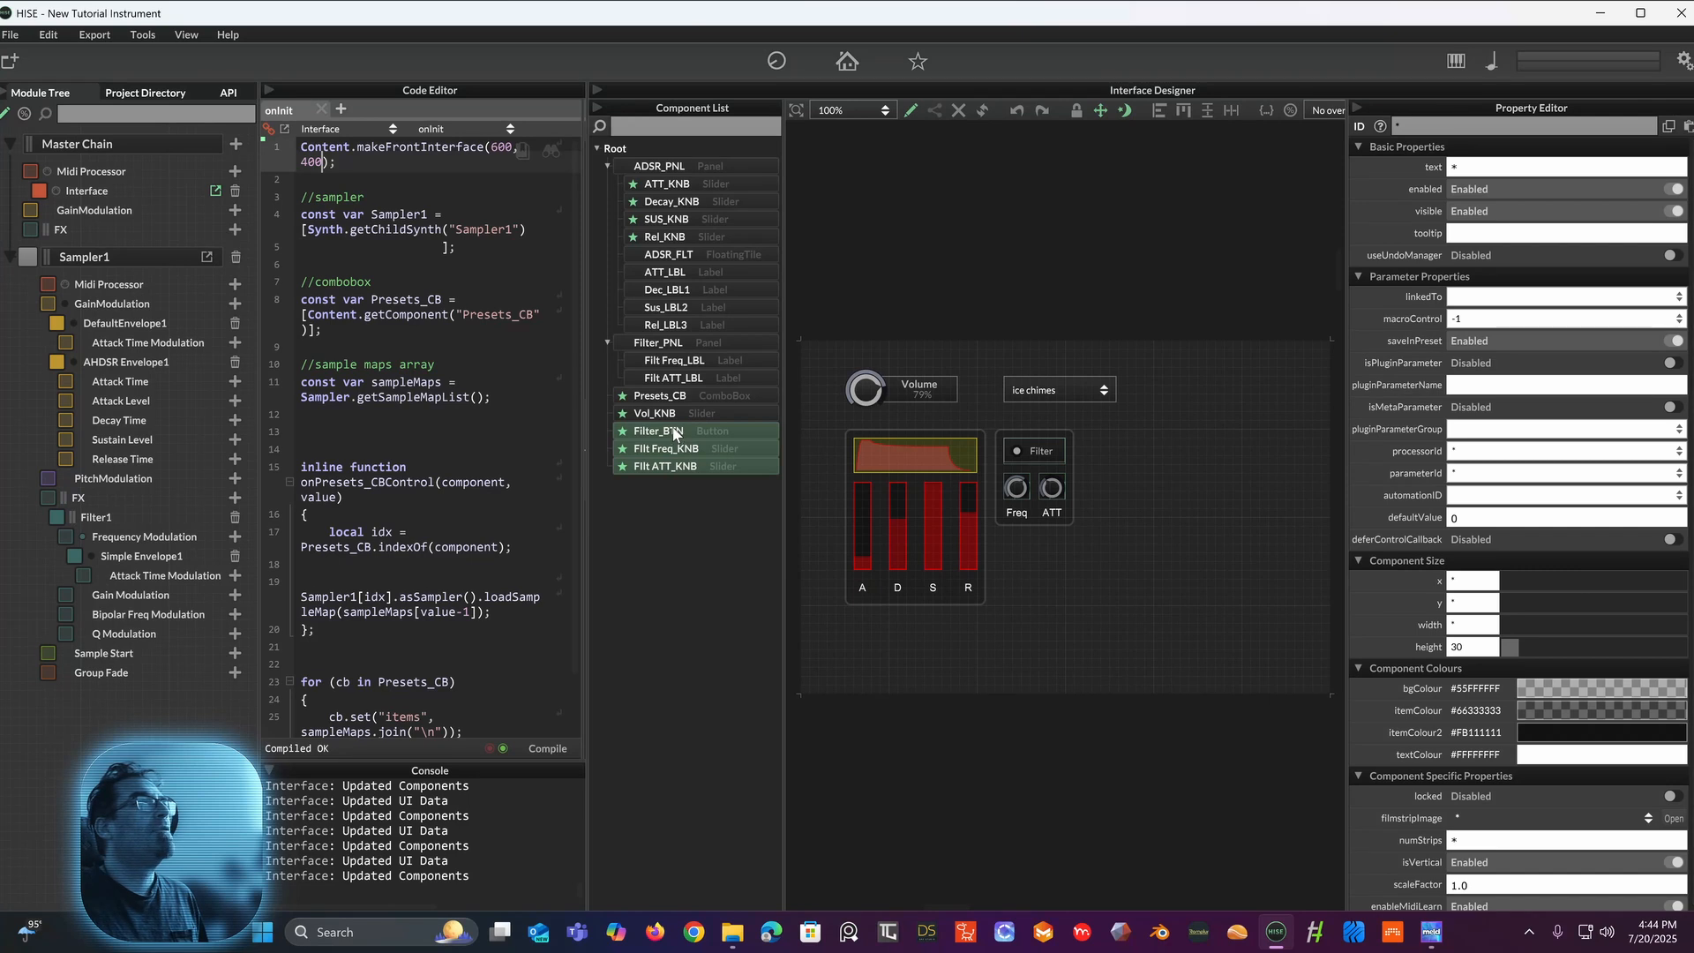
{"action": "left_click_drag", "start_coordinate": [673, 433], "coordinate": [680, 360]}
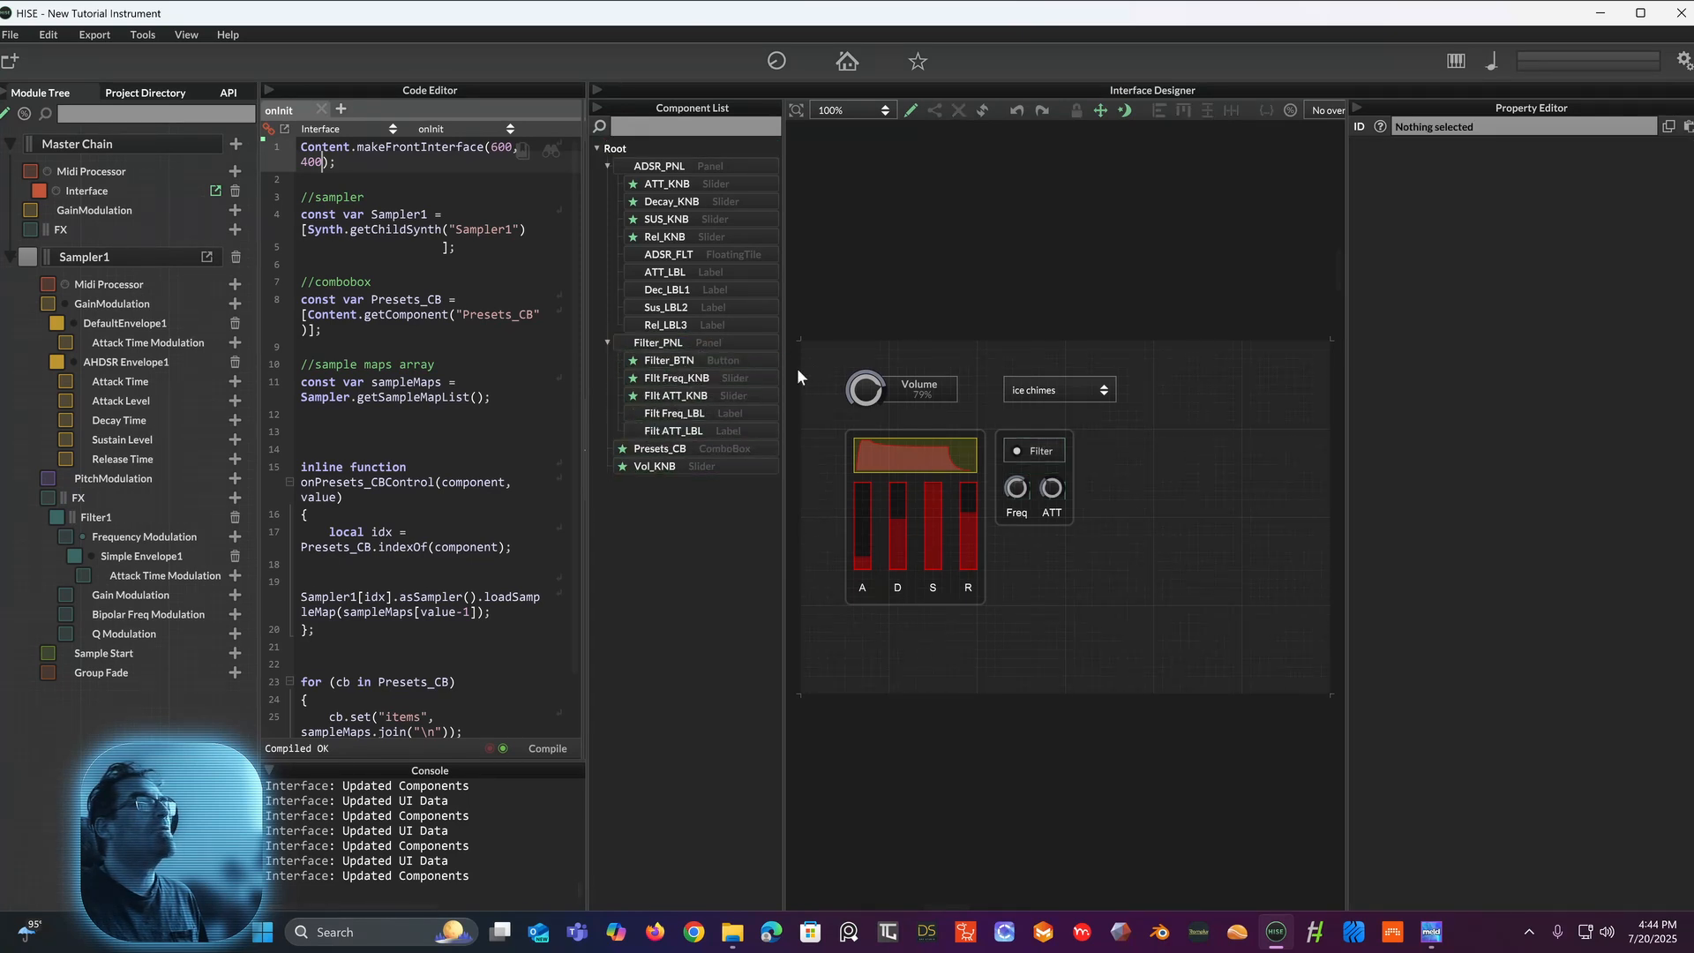
Step: Reorder the Filt Freq_LBL and Filt ATT_LBL labels to the start of Filter_PNL, ahead of the filter button and knobs
{"action": "left_click", "coordinate": [661, 416]}
{"action": "left_click", "coordinate": [665, 436], "text": "shift"}
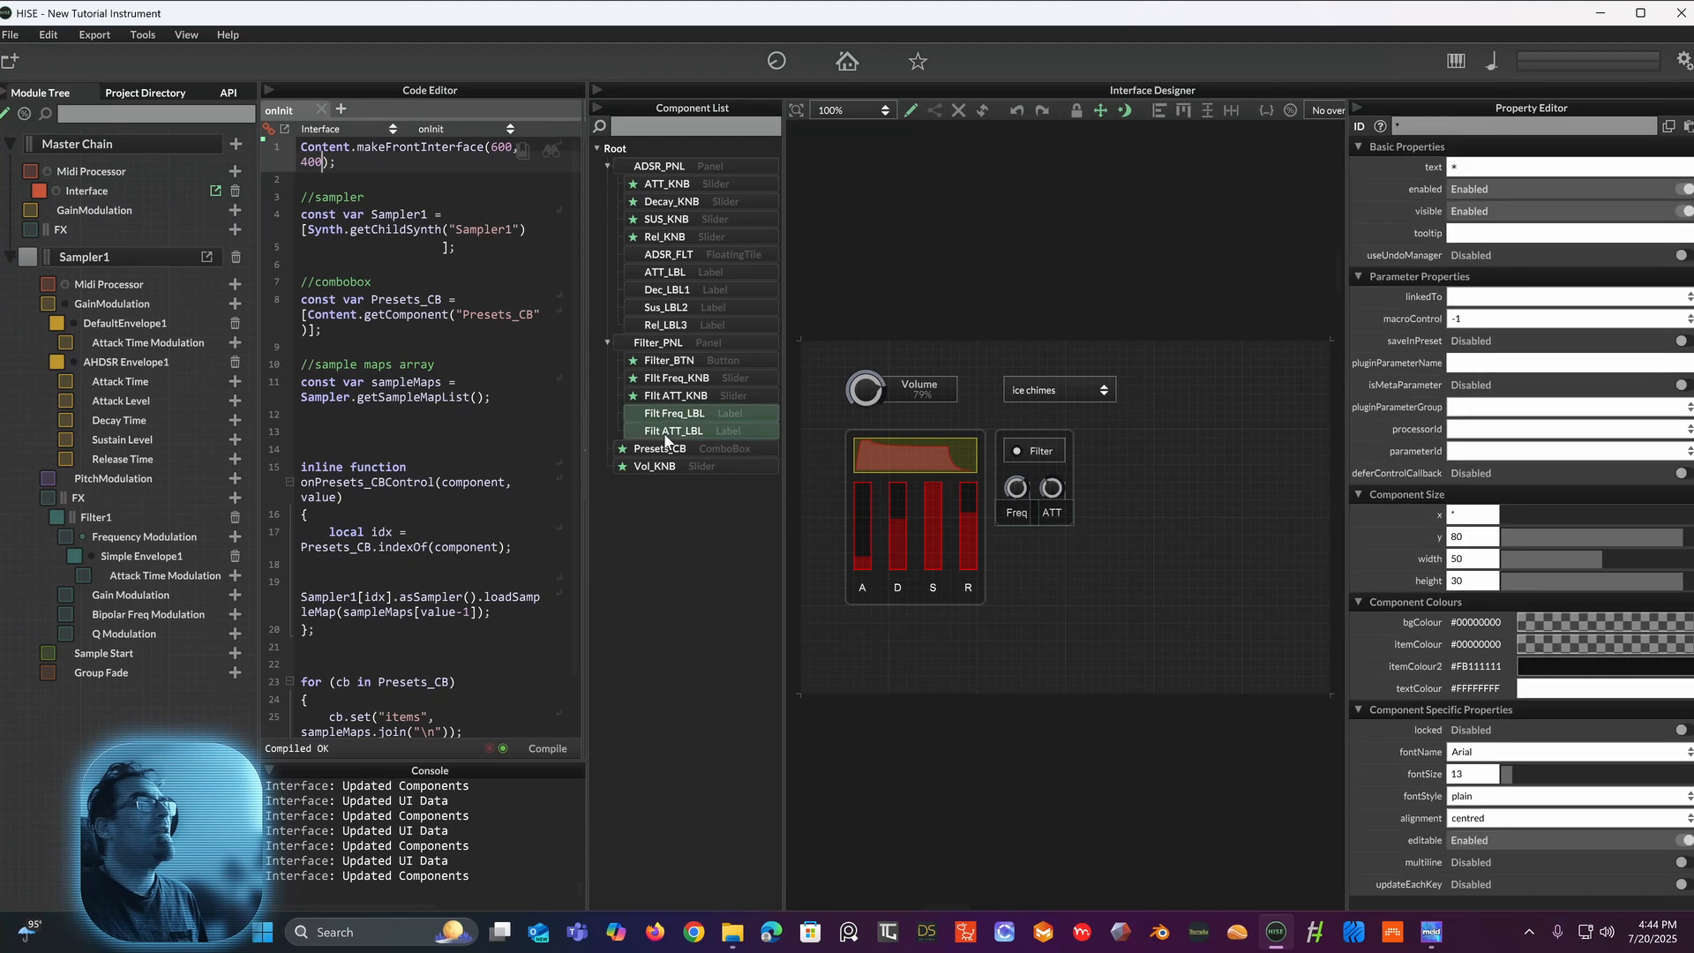
{"action": "left_click_drag", "start_coordinate": [680, 418], "coordinate": [685, 351]}
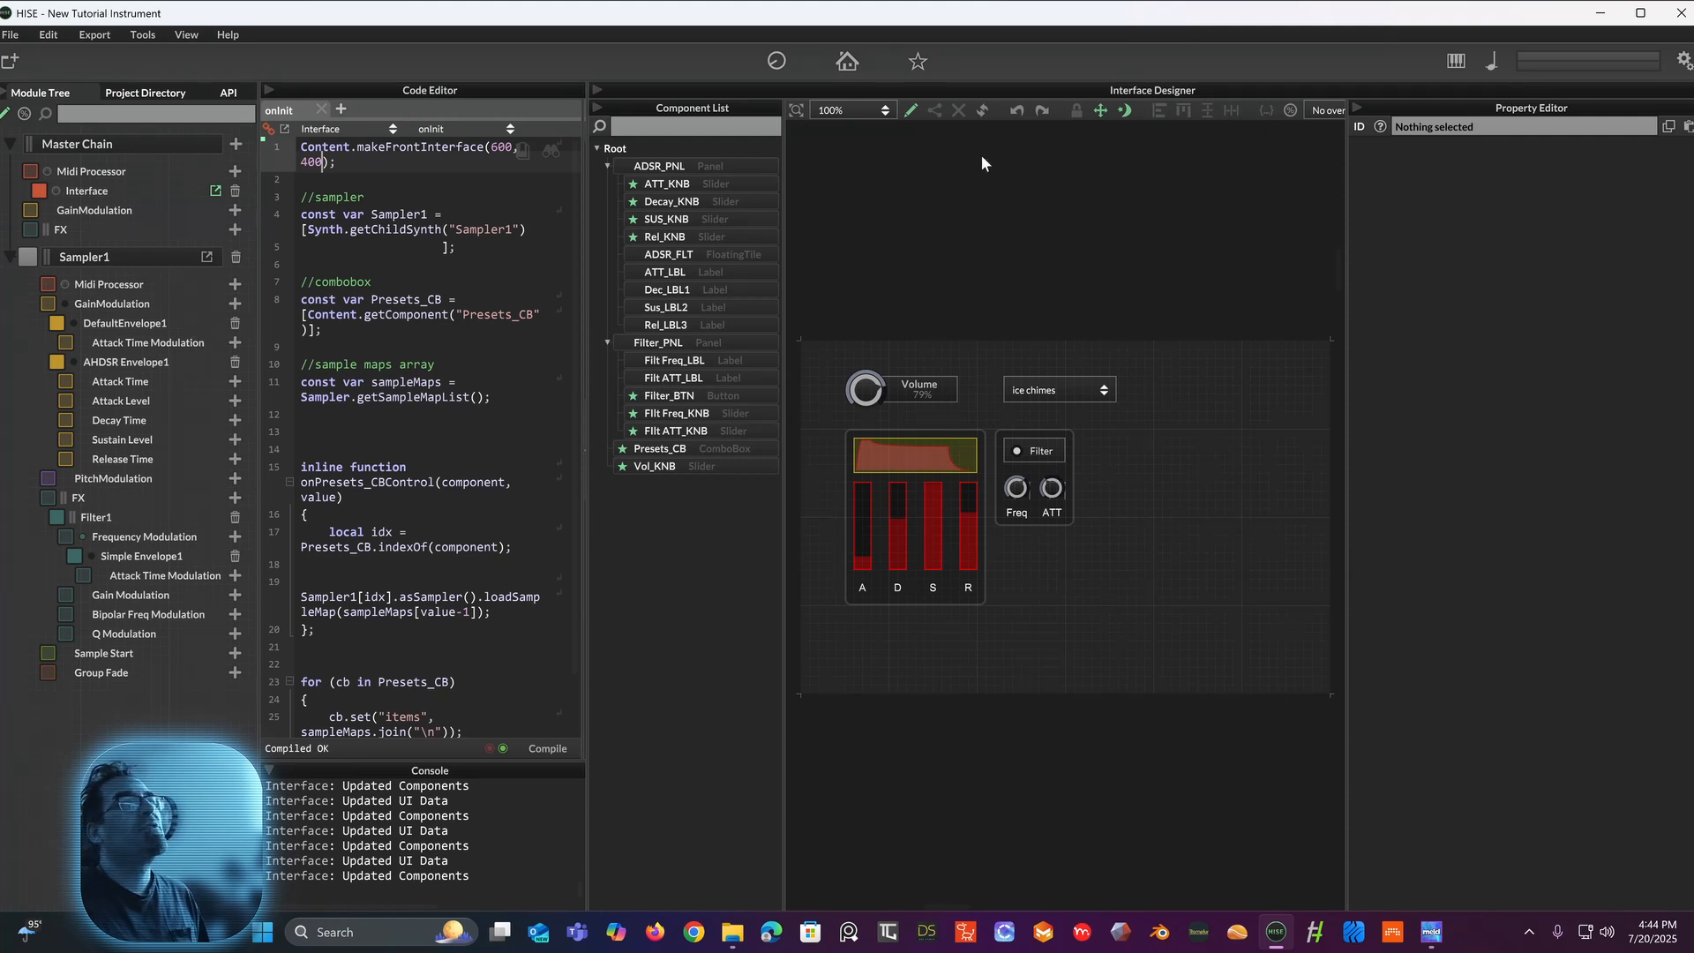
Step: Show the interface preview and raise the Volume knob to 100%
{"action": "left_click", "coordinate": [849, 61]}
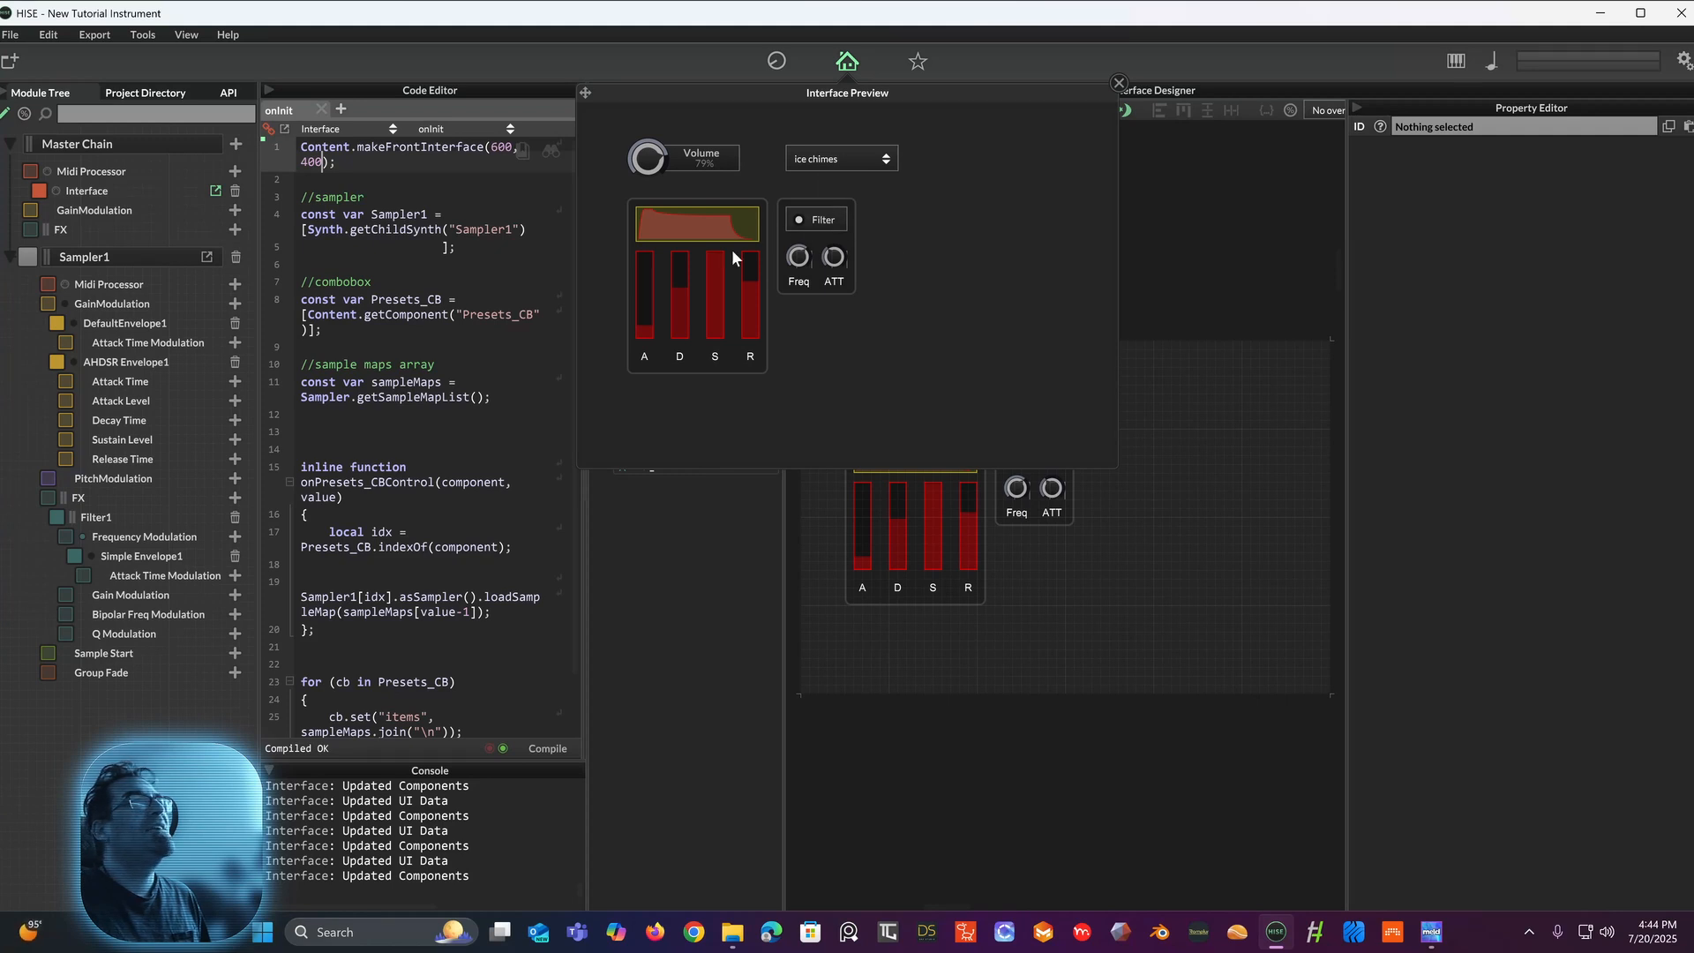
{"action": "double_click", "coordinate": [714, 162]}
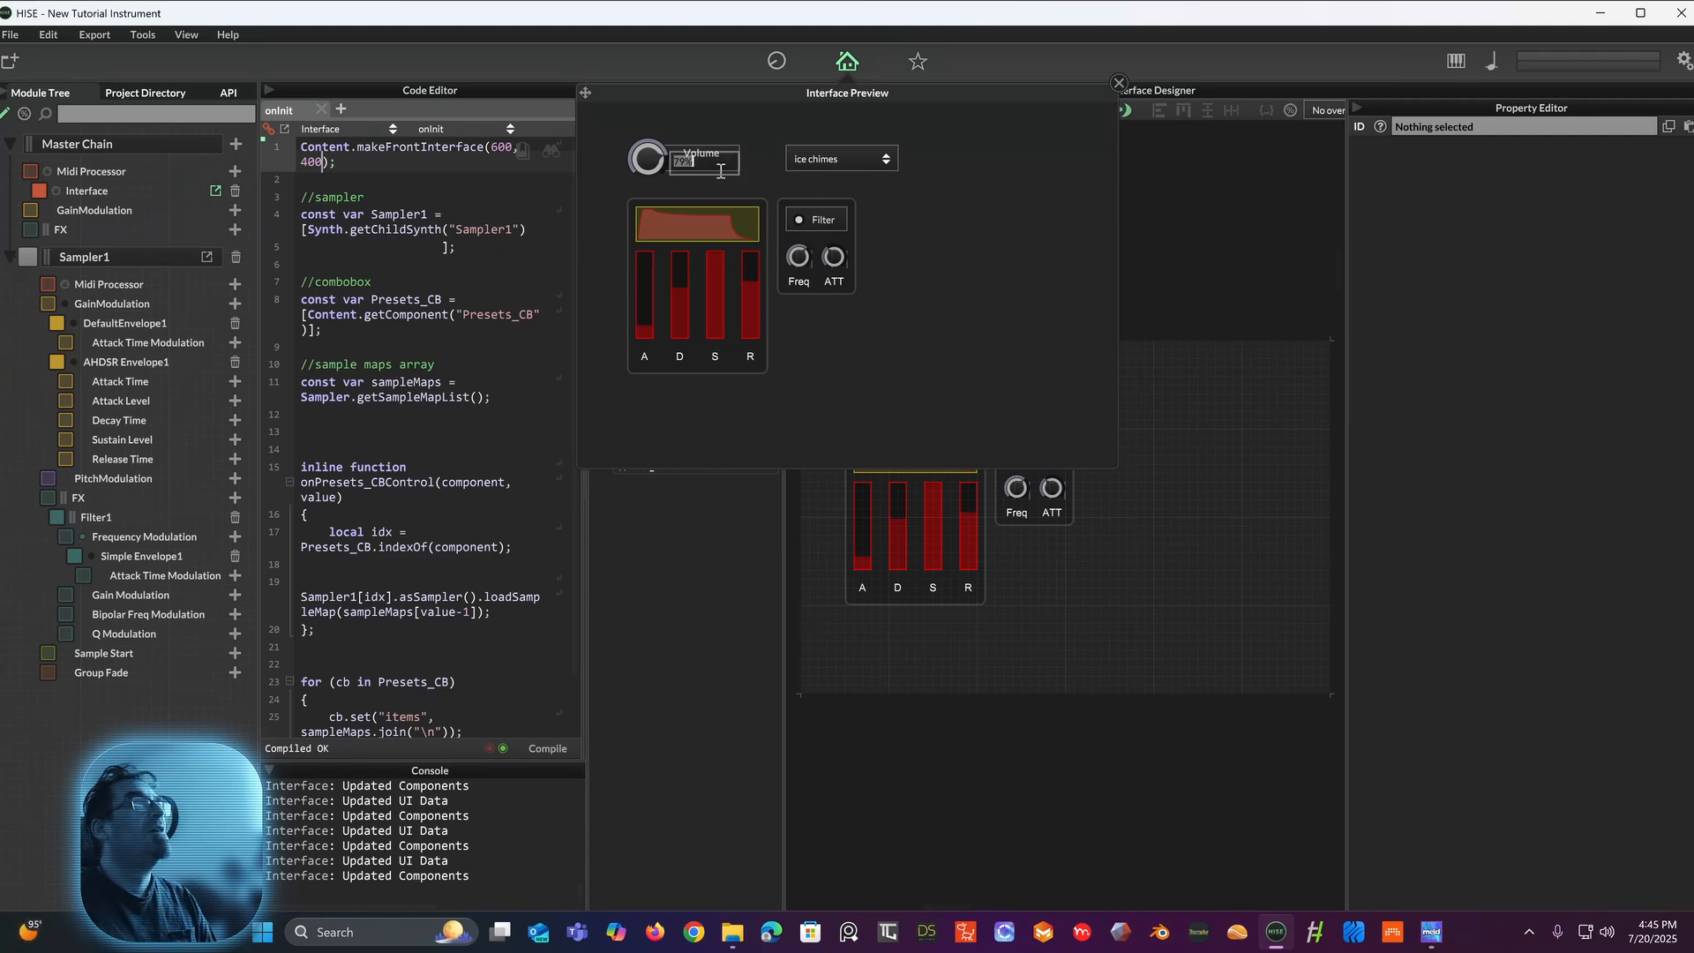
{"action": "left_click", "coordinate": [696, 180]}
{"action": "left_click_drag", "start_coordinate": [651, 166], "coordinate": [660, 146]}
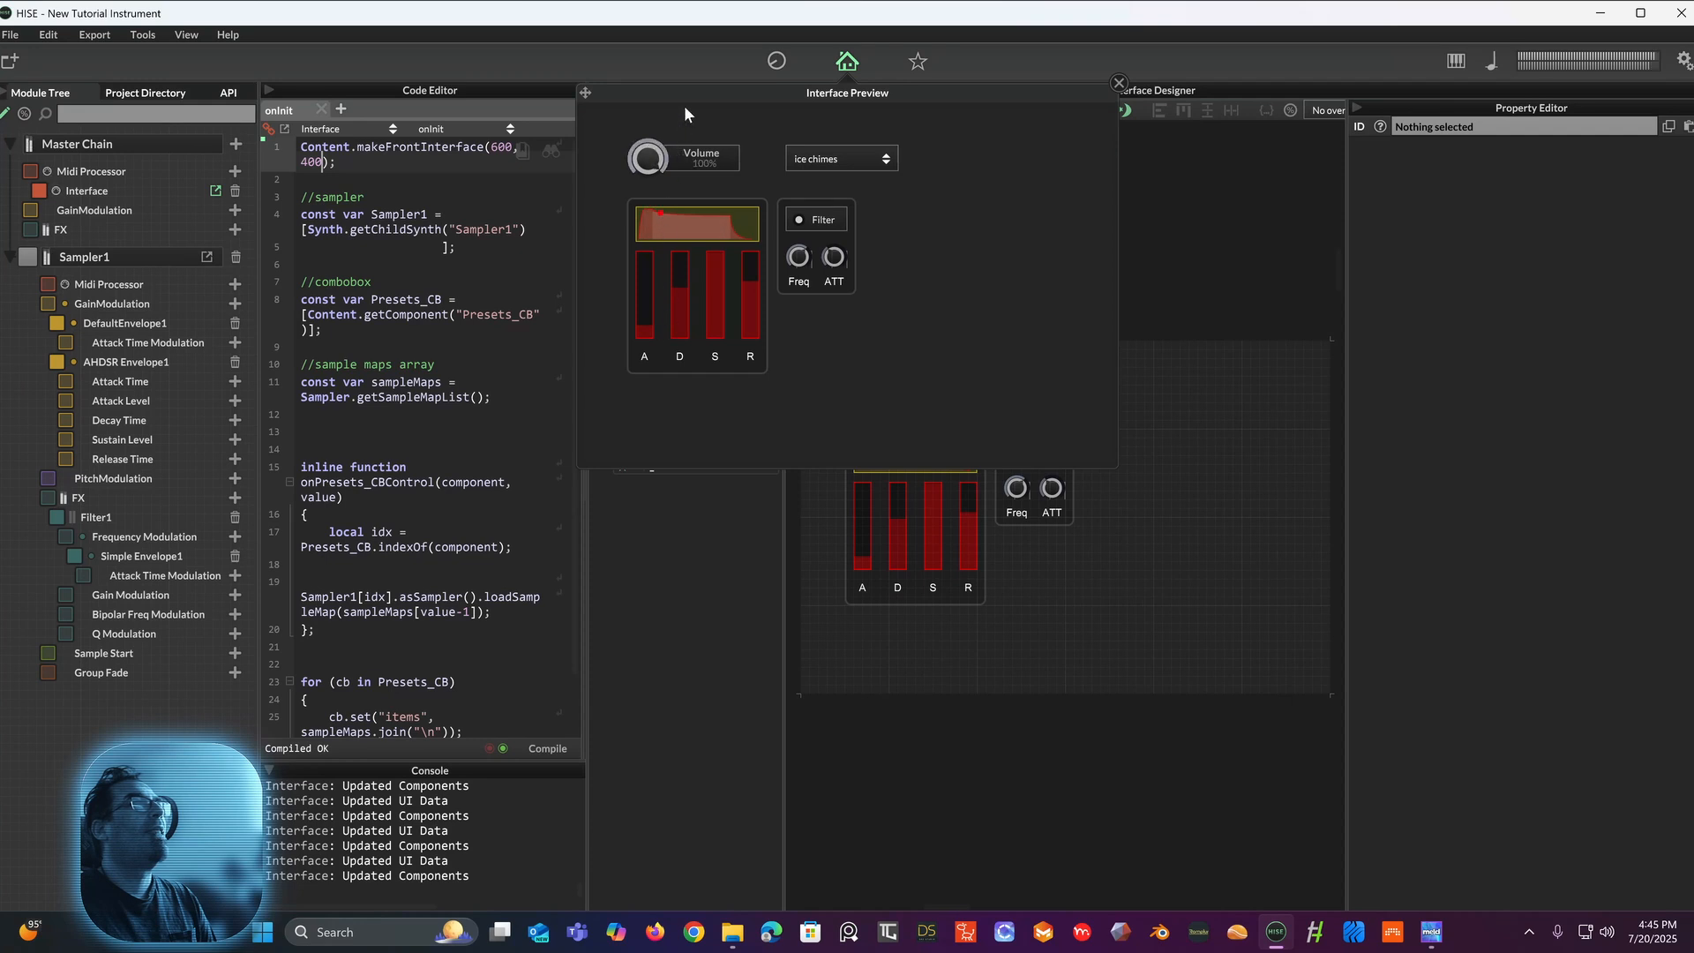
Step: Test the preset selector by switching to wierd flute and, after recompiling the script, back to ice chimes
{"action": "left_click", "coordinate": [840, 159]}
{"action": "left_click", "coordinate": [827, 212]}
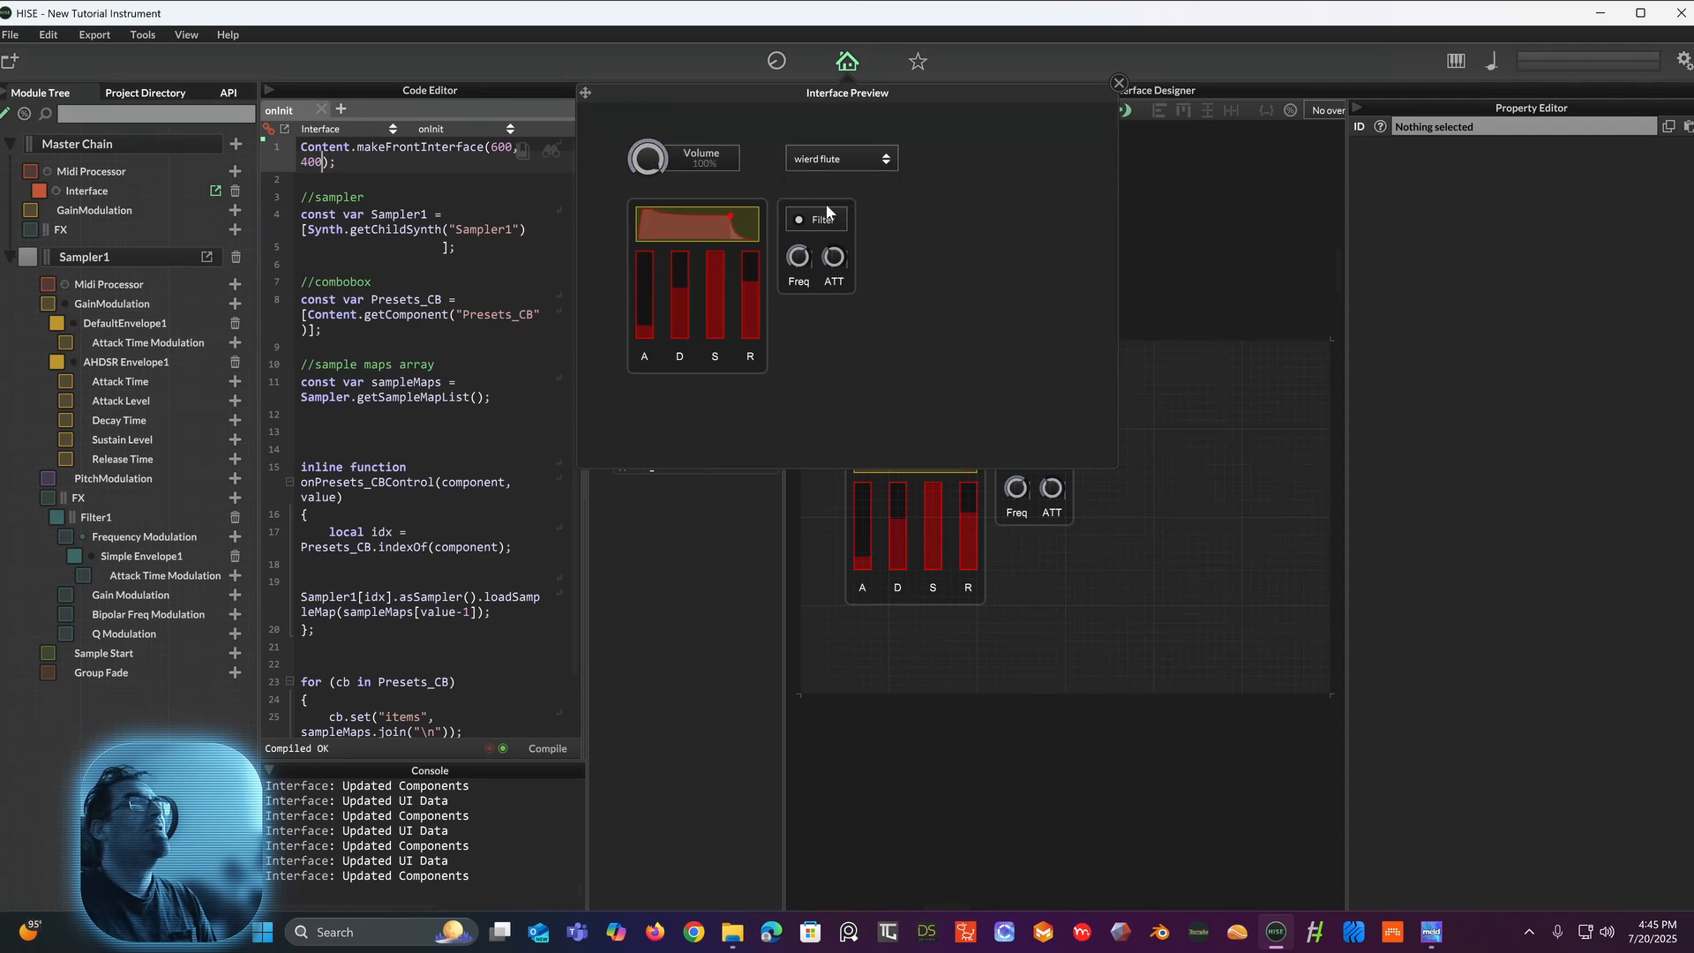
{"action": "left_click", "coordinate": [837, 161]}
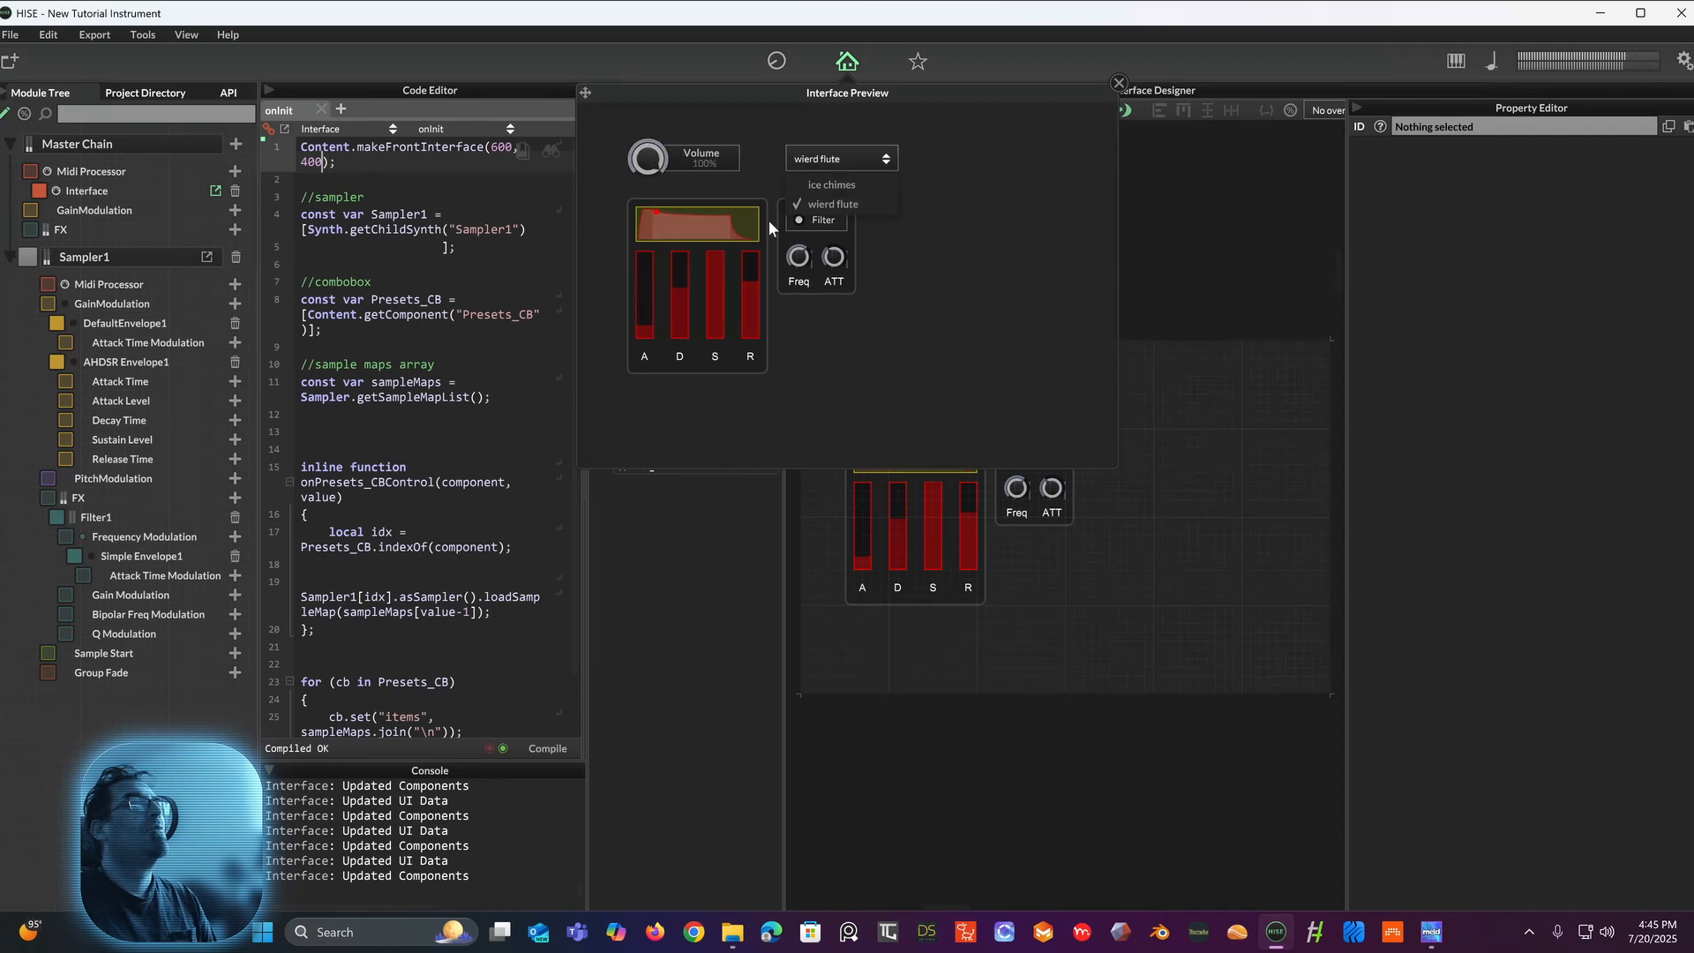
{"action": "left_click", "coordinate": [539, 747]}
{"action": "left_click", "coordinate": [538, 747]}
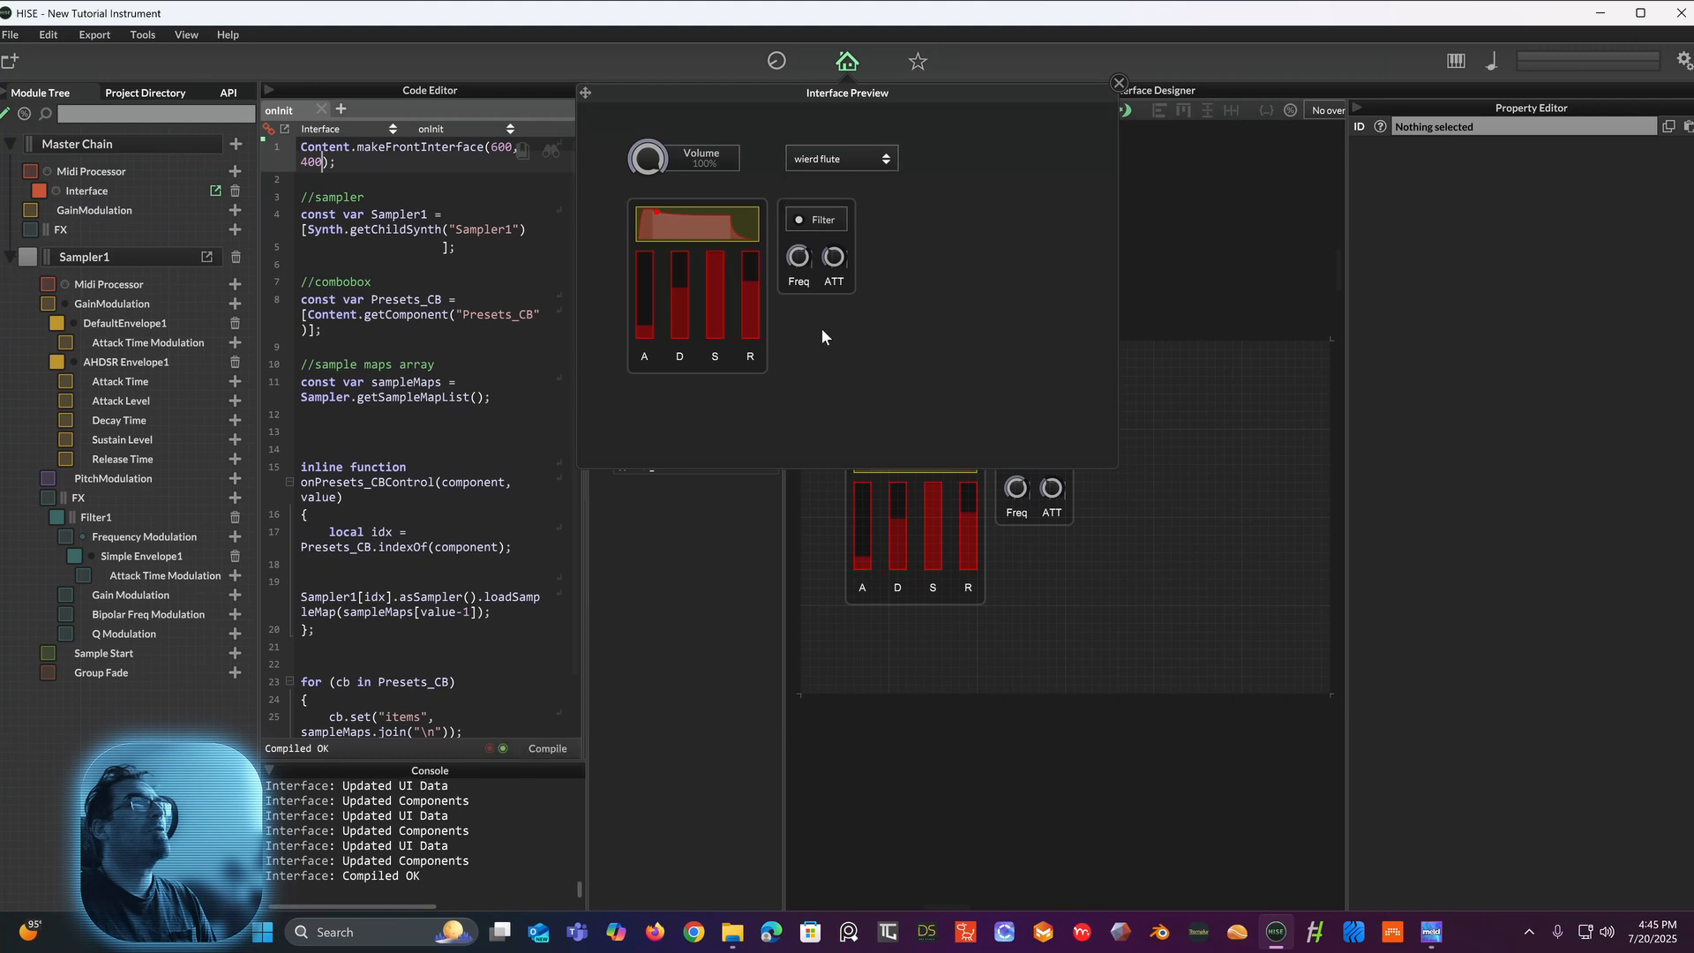
{"action": "left_click", "coordinate": [856, 156]}
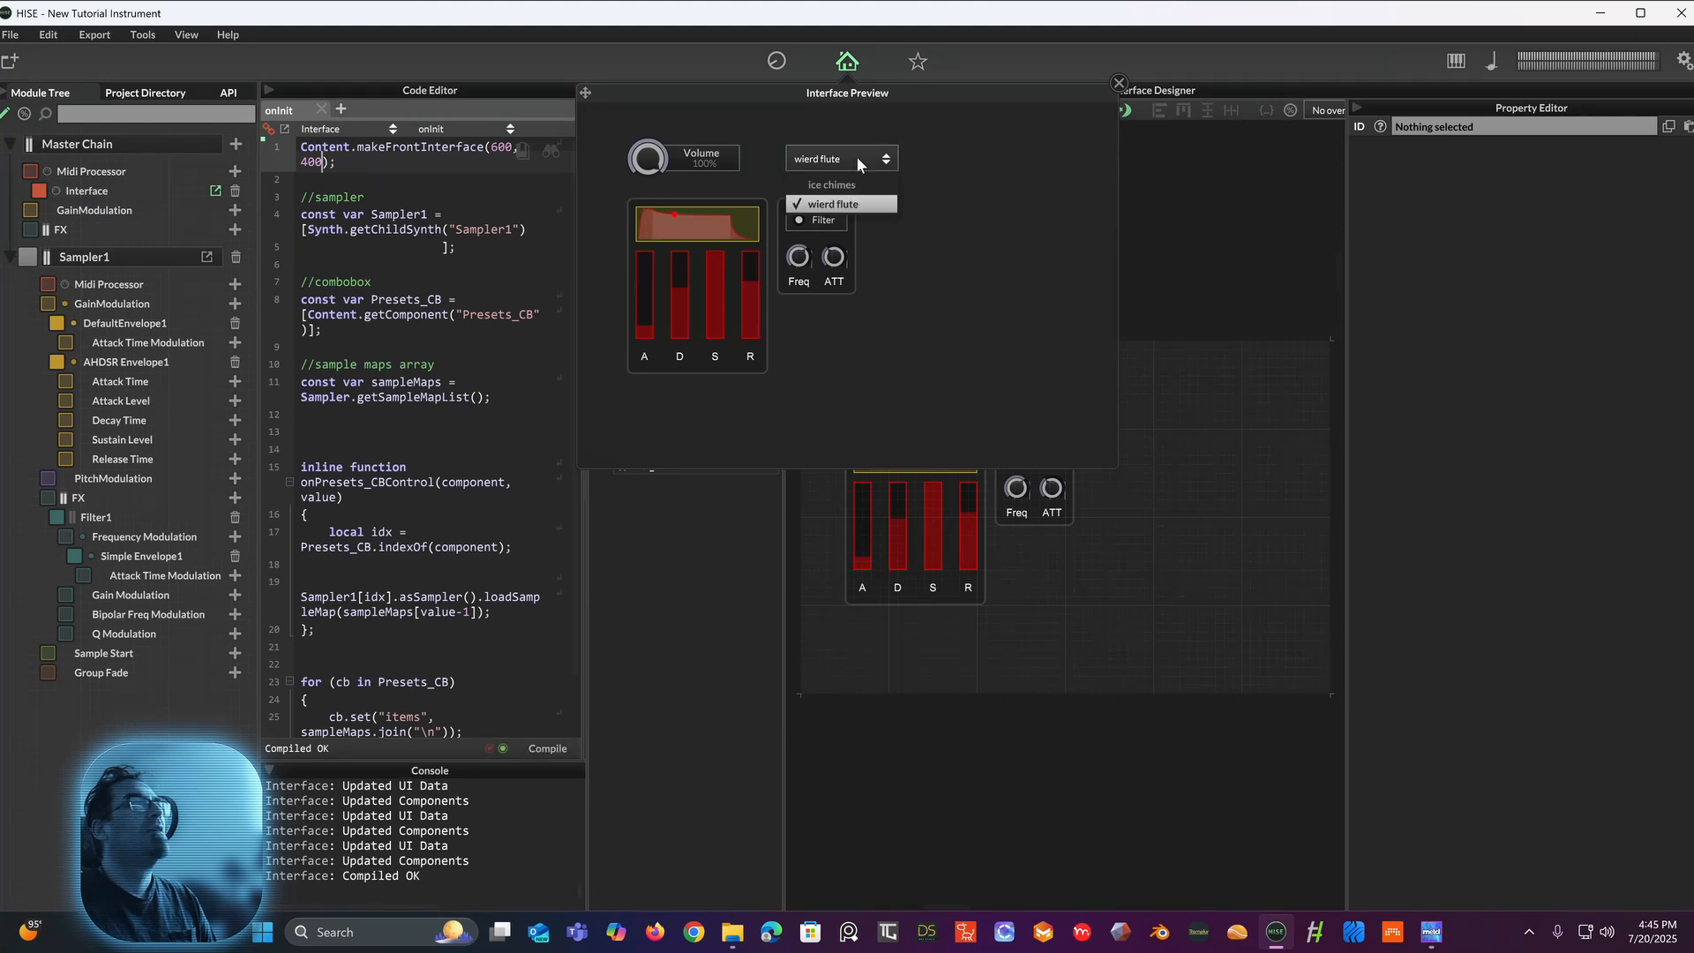
{"action": "left_click", "coordinate": [846, 178]}
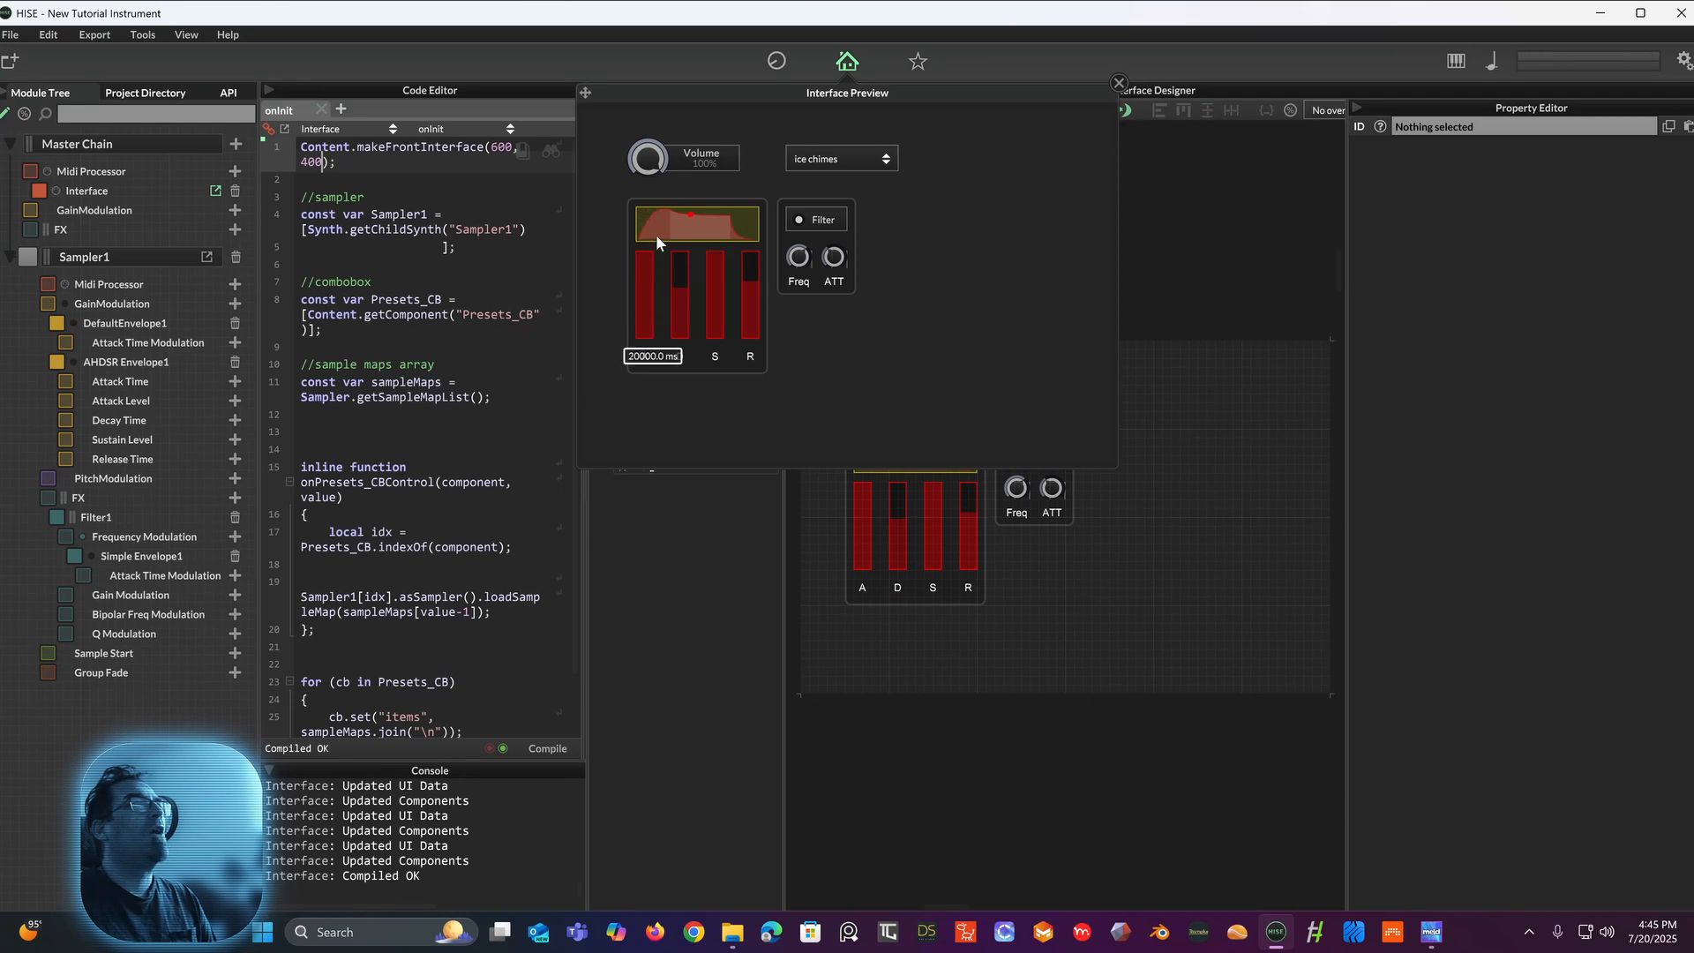
Step: Set the ADSR attack slider to about 7.8 ms and raise the release slider slightly
{"action": "mouse_move", "coordinate": [643, 319]}
{"action": "left_mouse_down"}
{"action": "mouse_move", "coordinate": [643, 359]}
{"action": "mouse_move", "coordinate": [658, 232]}
{"action": "mouse_move", "coordinate": [646, 326]}
{"action": "left_mouse_up"}
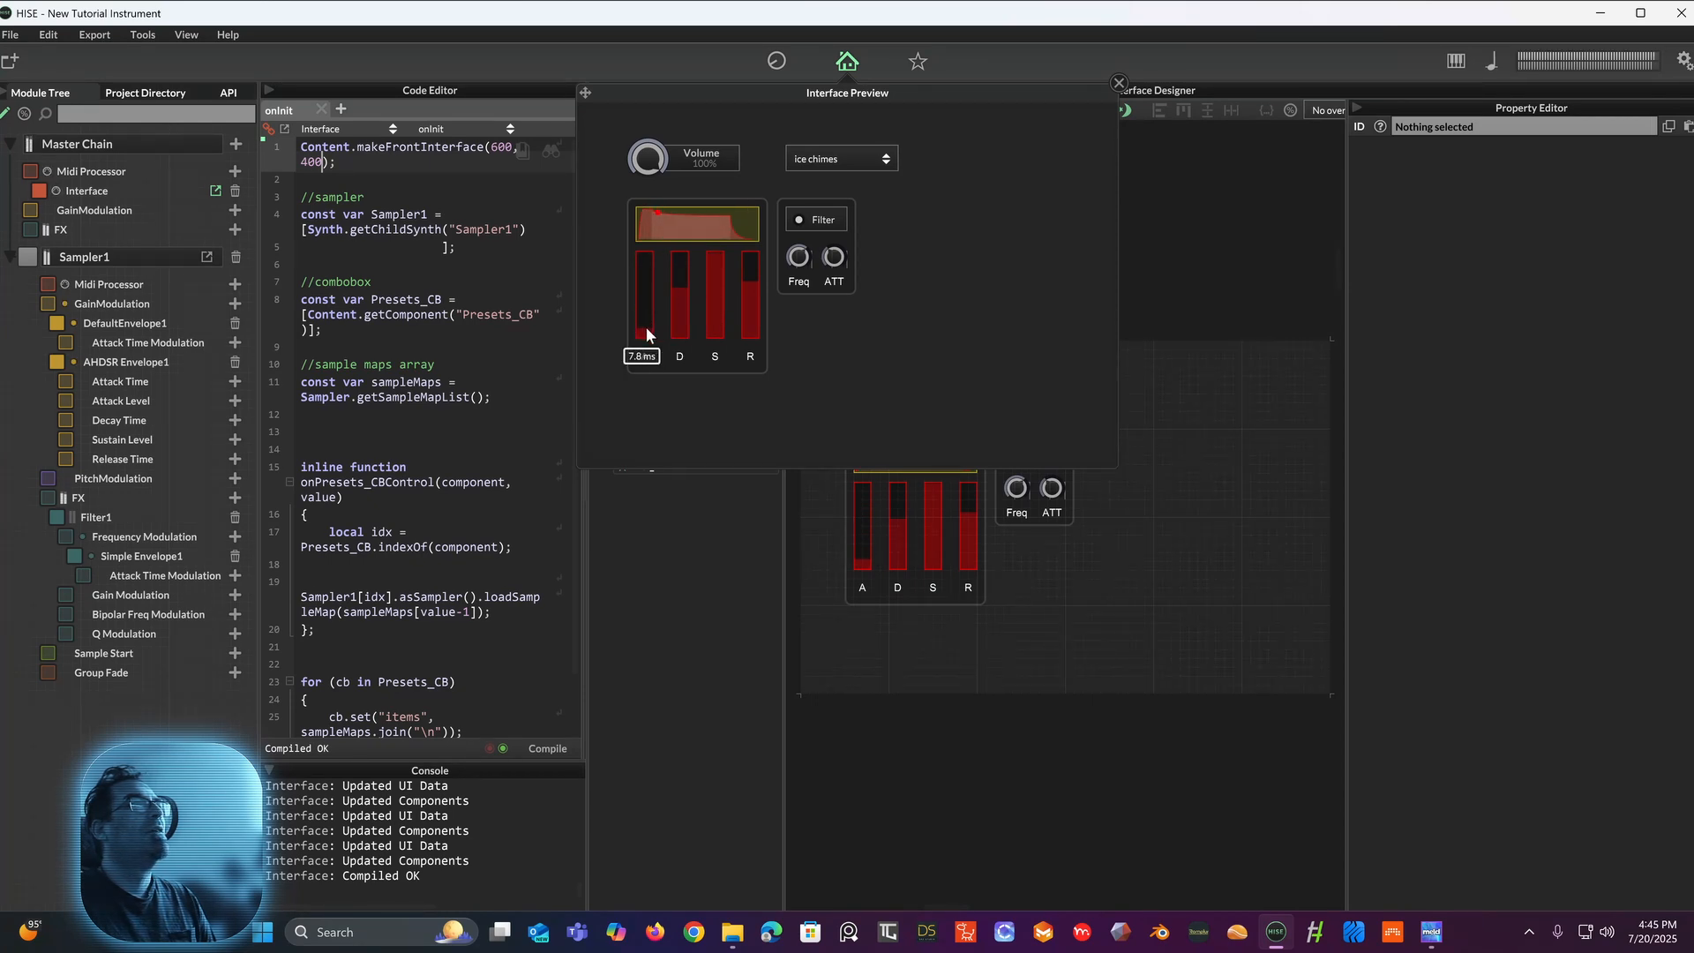
{"action": "mouse_move", "coordinate": [766, 276]}
{"action": "left_mouse_down"}
{"action": "mouse_move", "coordinate": [747, 278]}
{"action": "mouse_move", "coordinate": [755, 240]}
{"action": "mouse_move", "coordinate": [757, 301]}
{"action": "mouse_move", "coordinate": [759, 262]}
{"action": "left_mouse_up"}
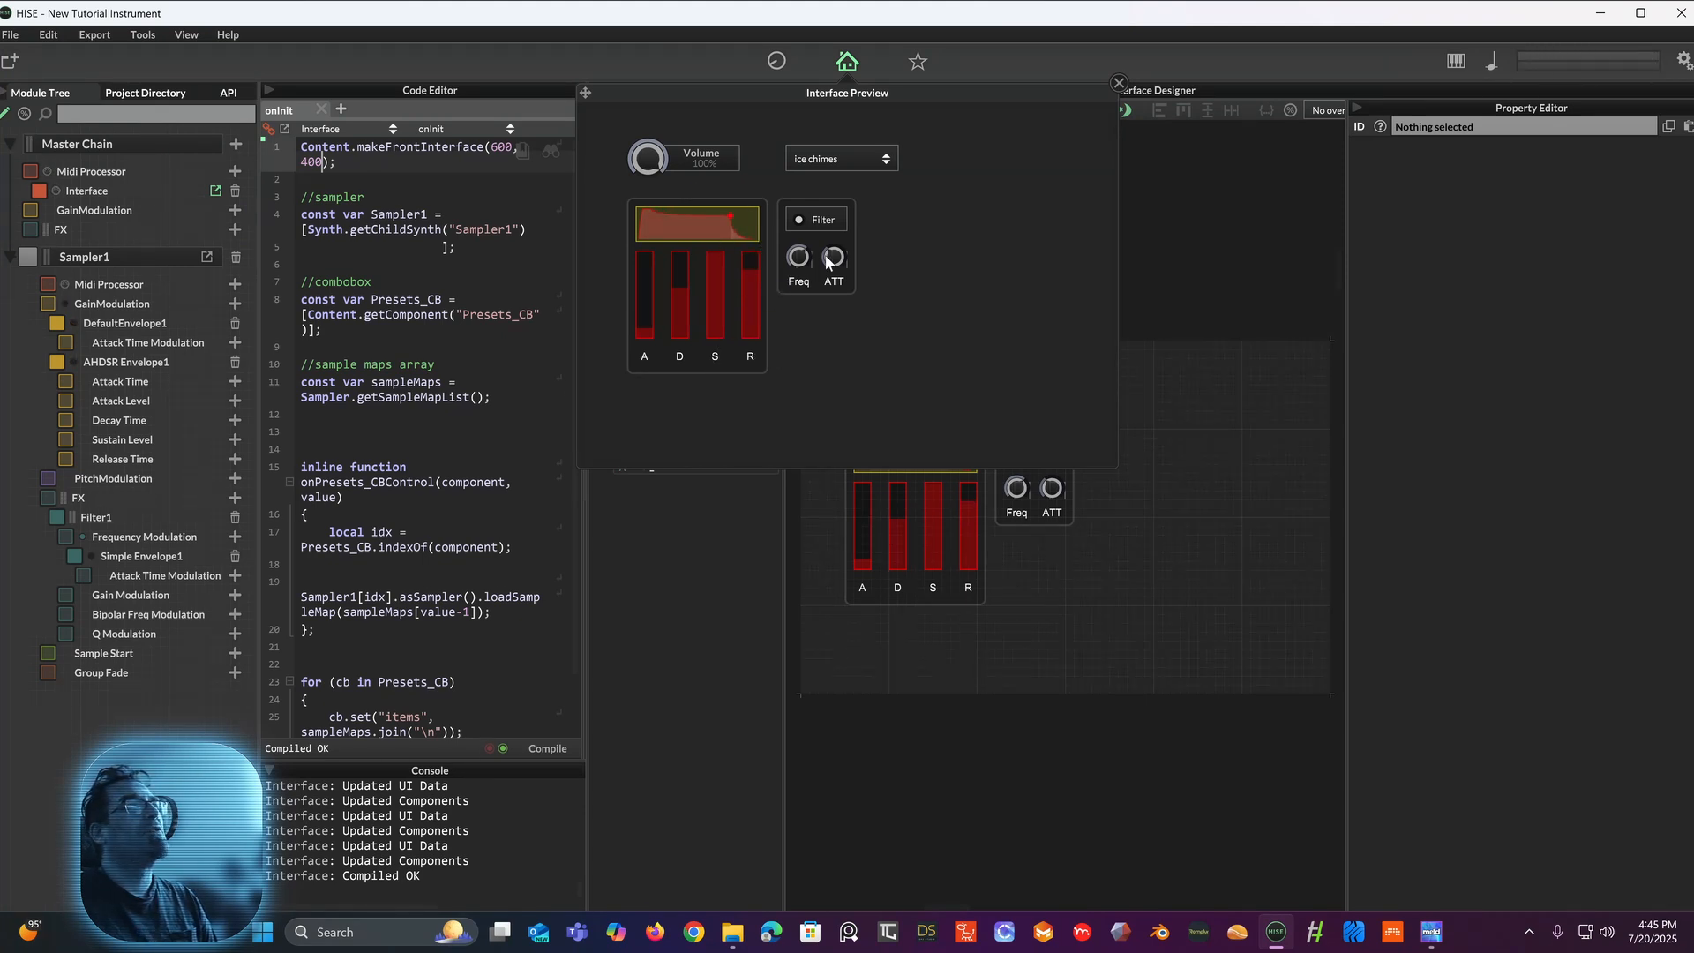
Step: Test the Filter button off and on, then load the wierd flute preset and switch the filter off
{"action": "left_click", "coordinate": [803, 217]}
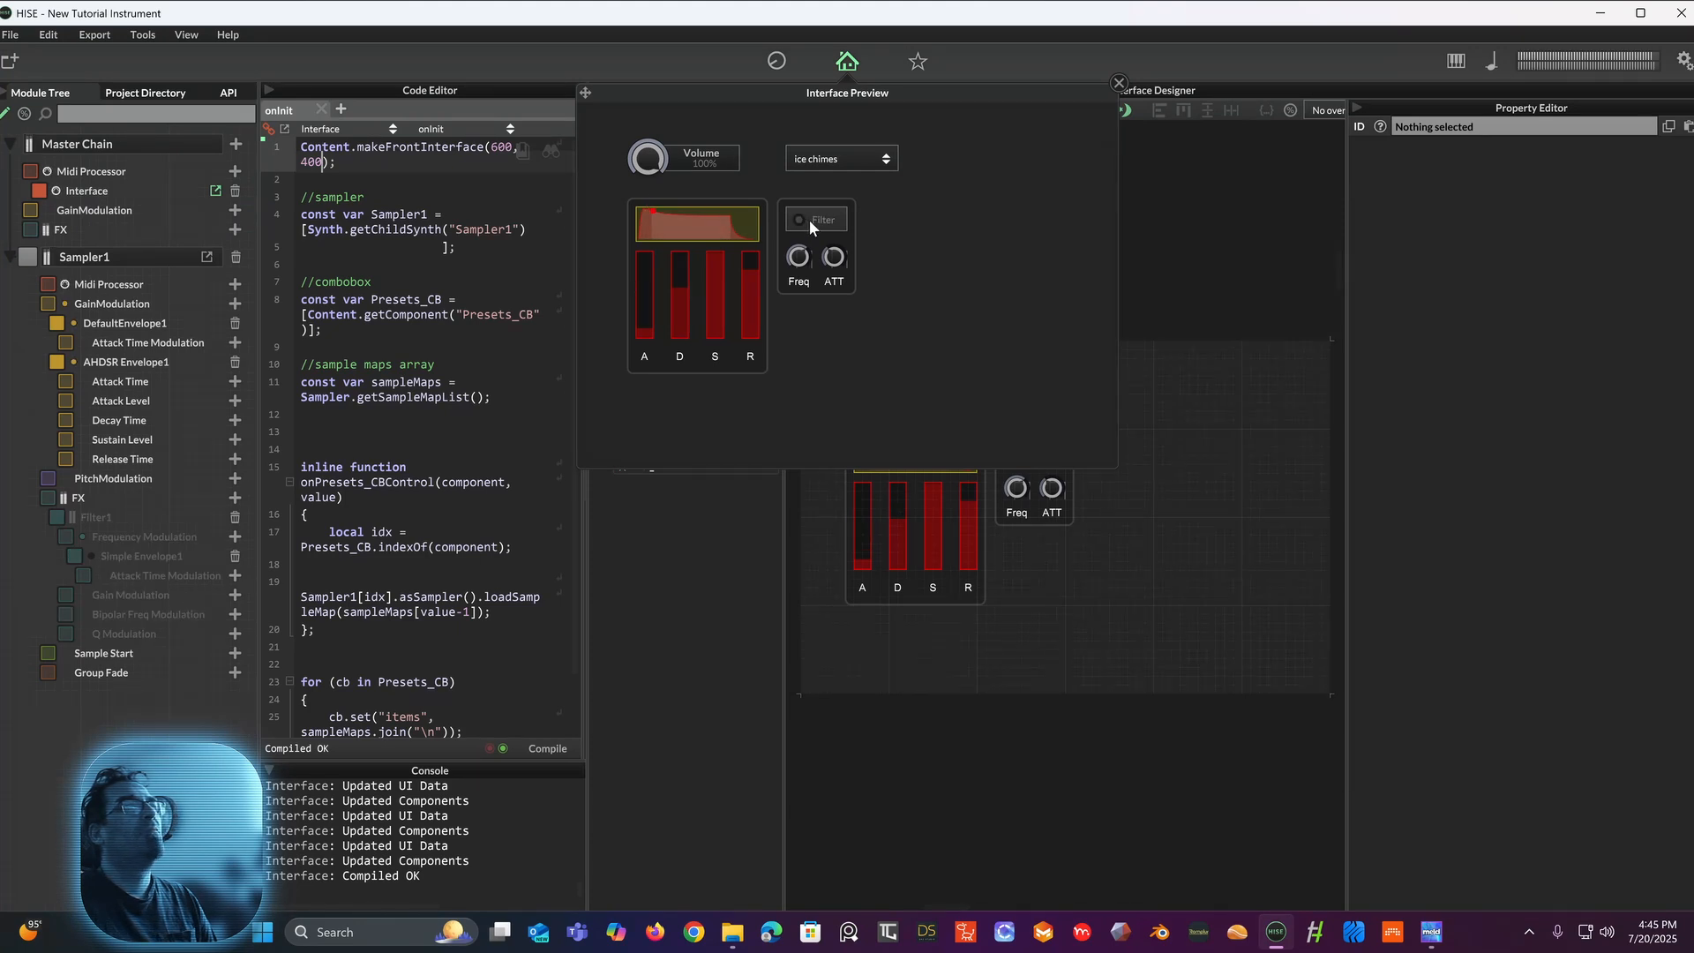
{"action": "left_click", "coordinate": [809, 221]}
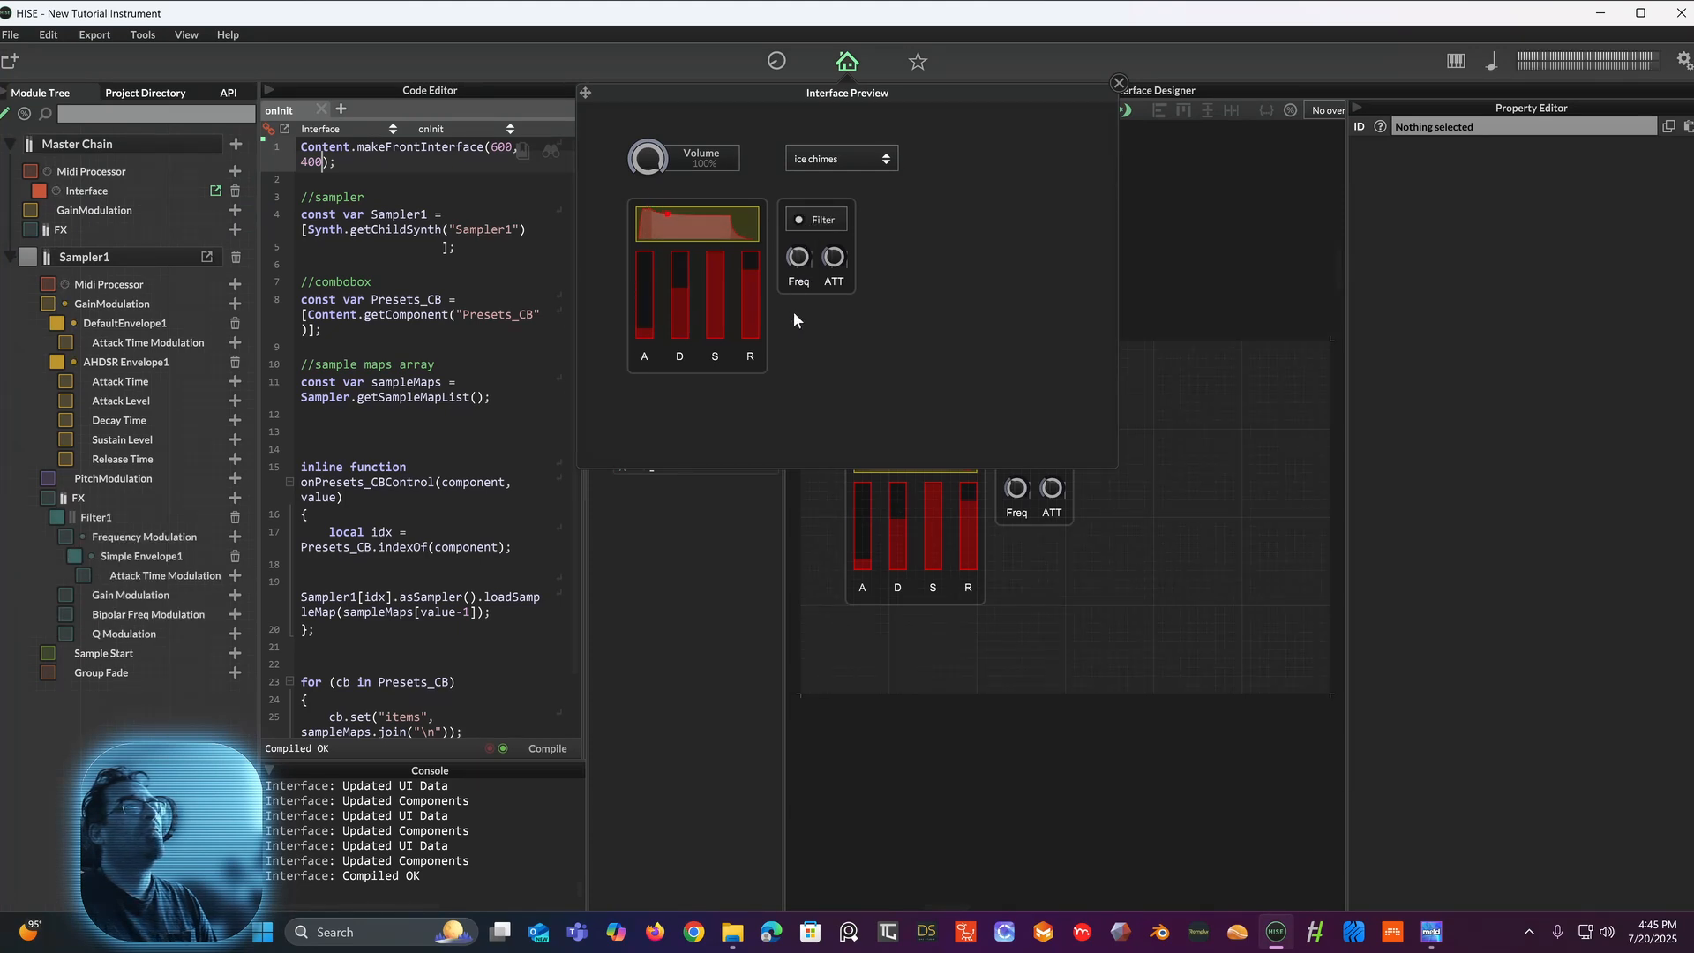
{"action": "left_click", "coordinate": [844, 161]}
{"action": "left_click", "coordinate": [834, 200]}
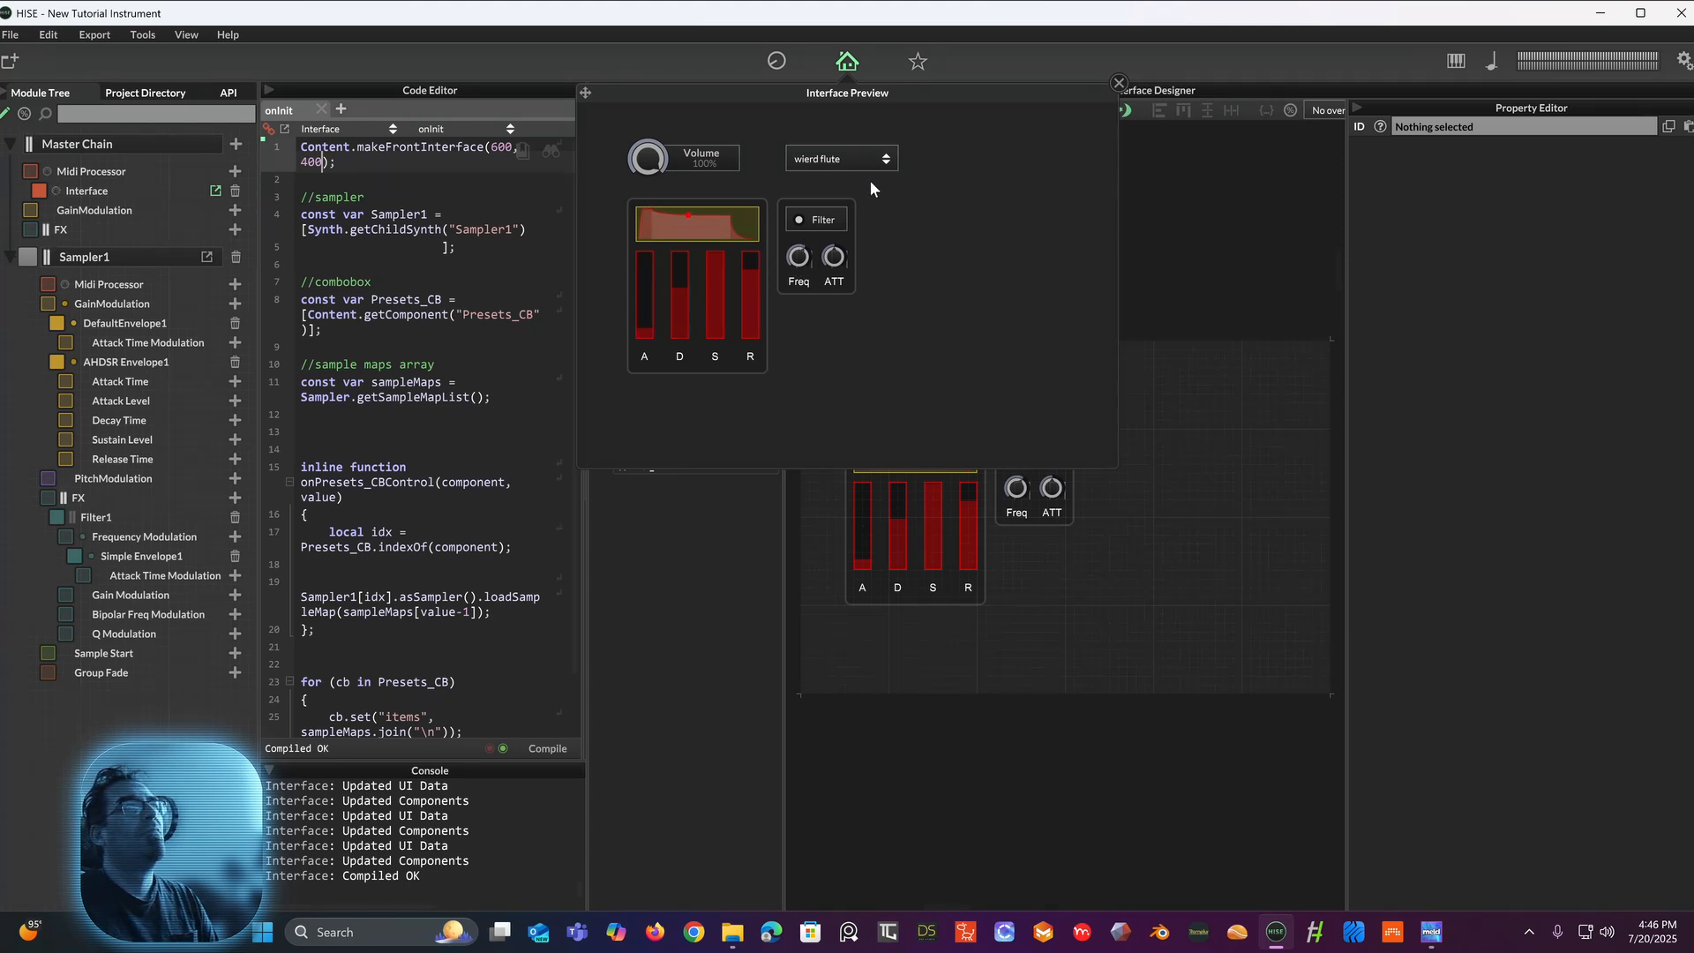
{"action": "left_click", "coordinate": [810, 217]}
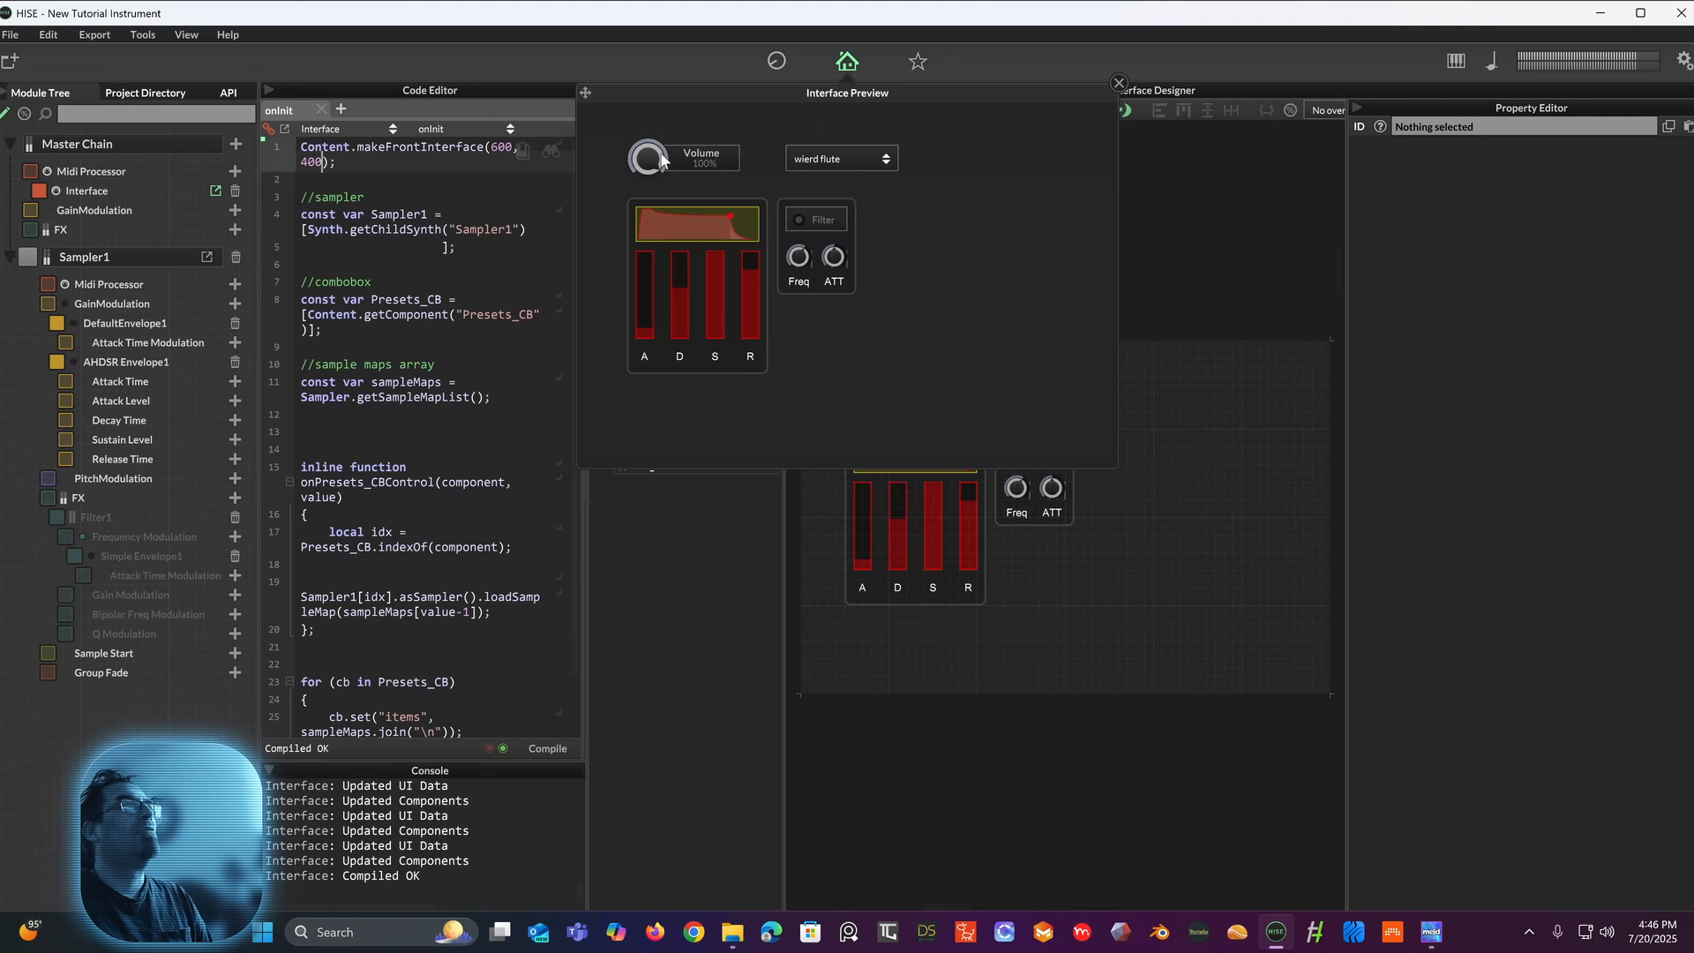
Step: Lower the Volume knob to 74% and close the interface preview
{"action": "mouse_move", "coordinate": [661, 158]}
{"action": "left_mouse_down"}
{"action": "mouse_move", "coordinate": [654, 182]}
{"action": "mouse_move", "coordinate": [671, 190]}
{"action": "mouse_move", "coordinate": [659, 158]}
{"action": "left_mouse_up"}
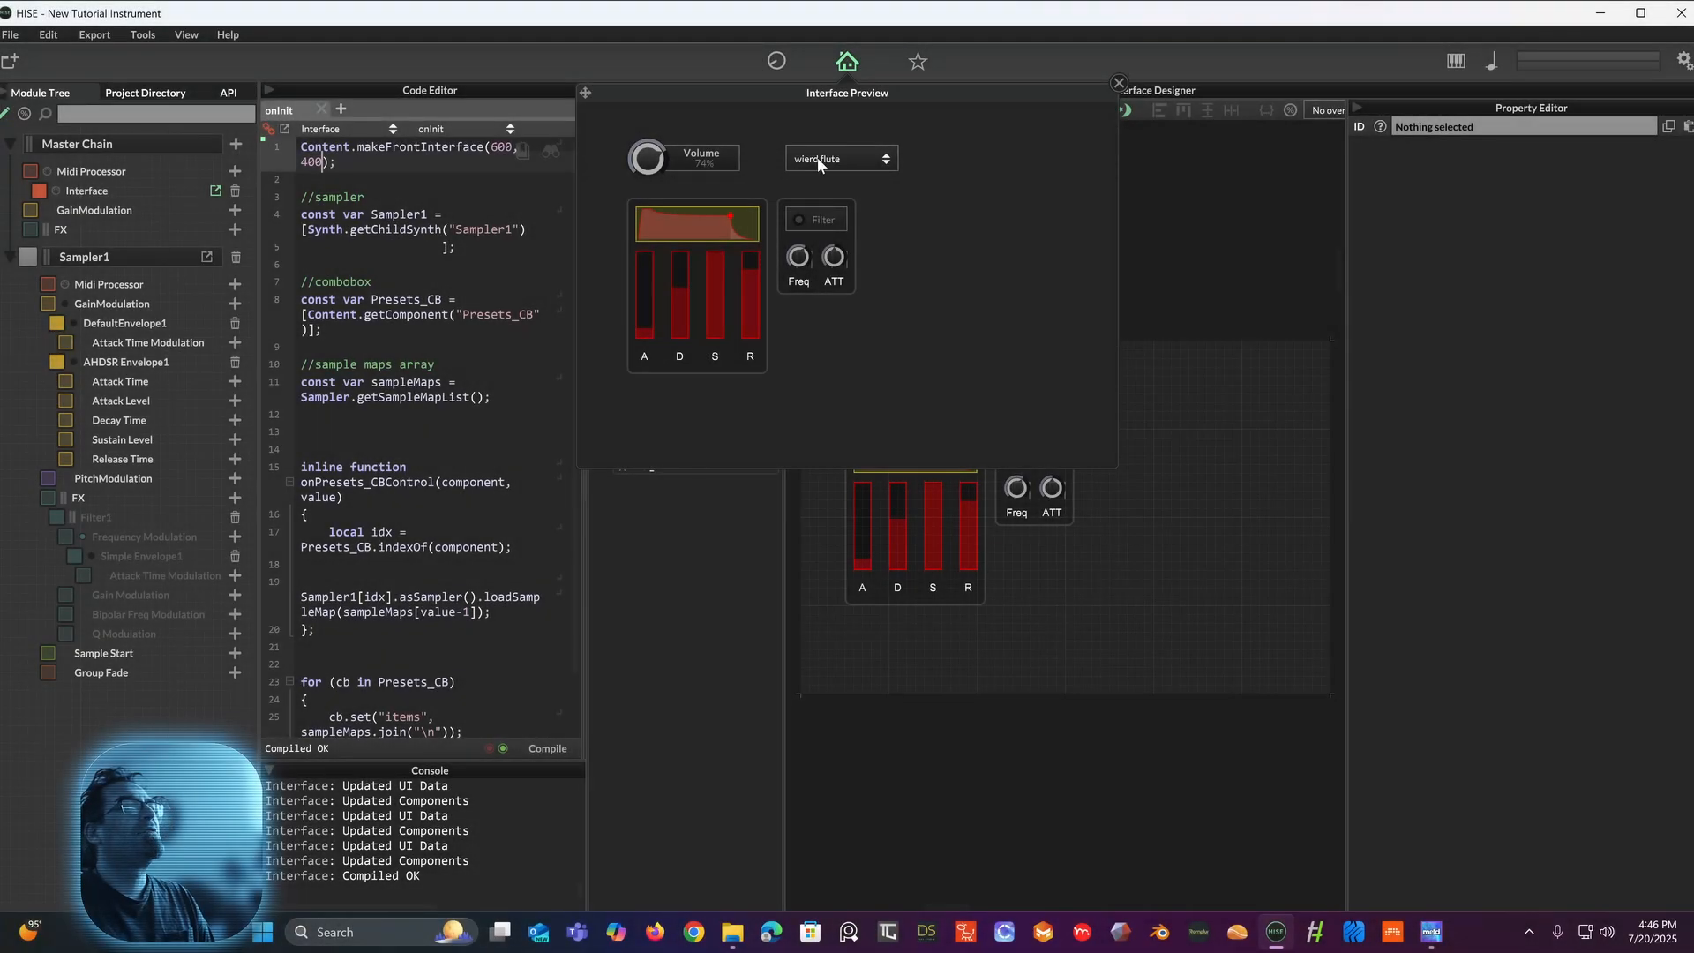
{"action": "left_click", "coordinate": [1118, 82]}
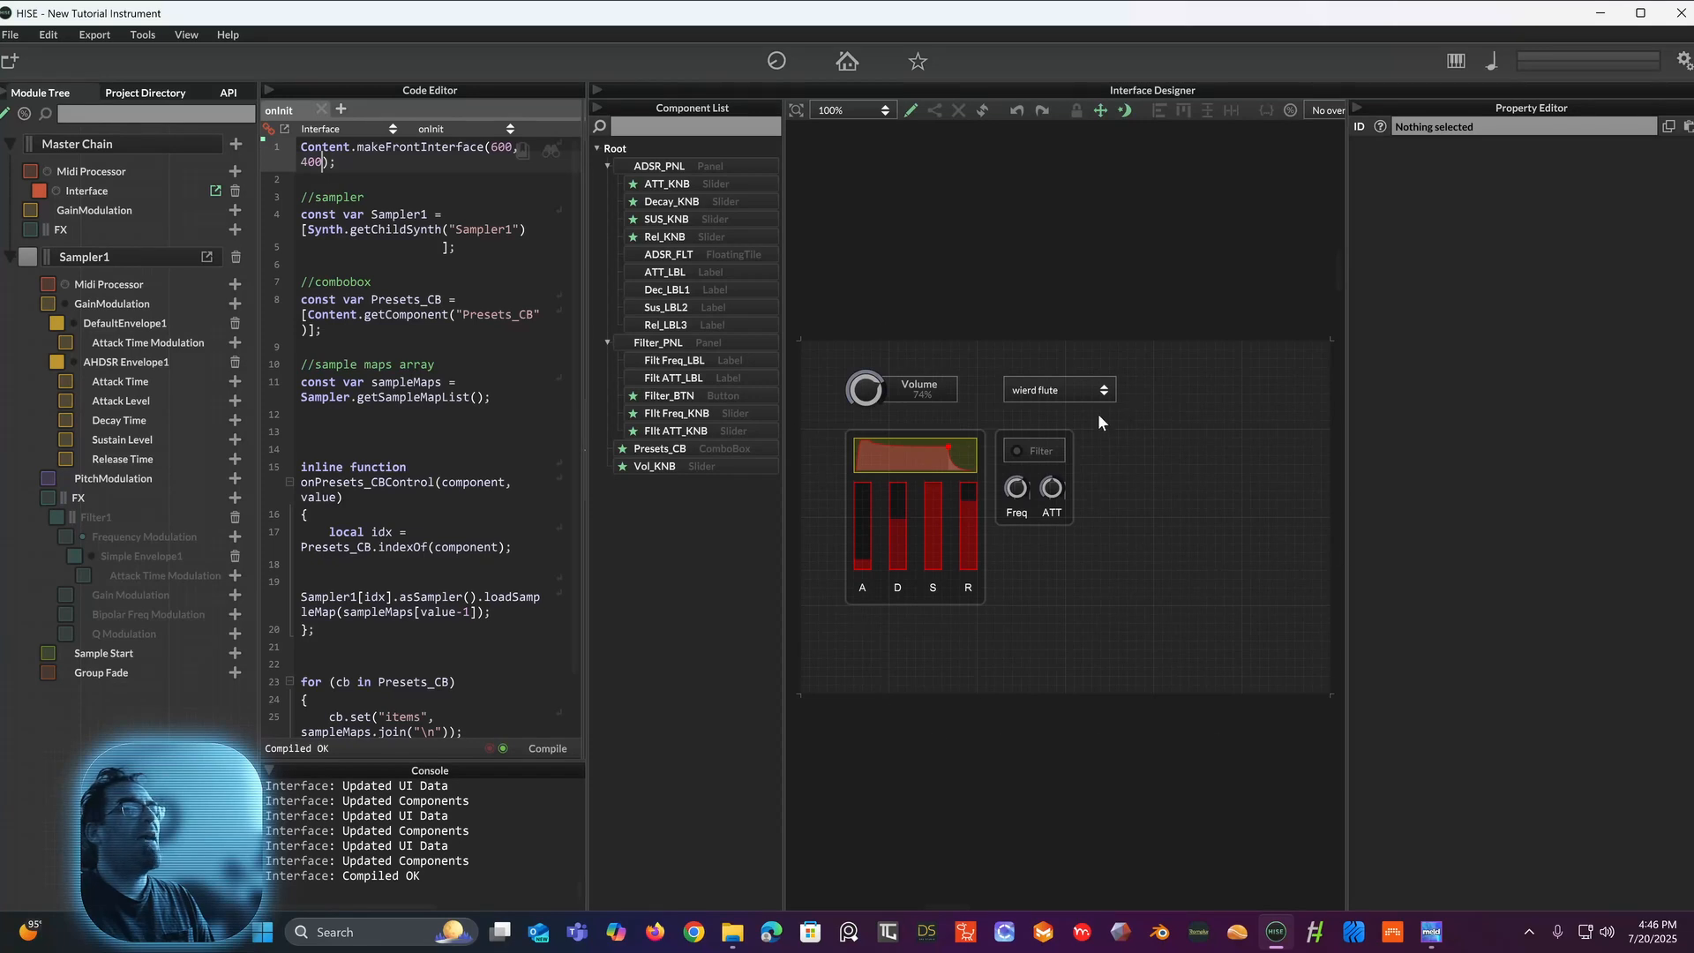
Step: Add a panel in the empty area at x 374, y 263 and order it before ADSR_PNL in the hierarchy
{"action": "right_click", "coordinate": [1130, 572]}
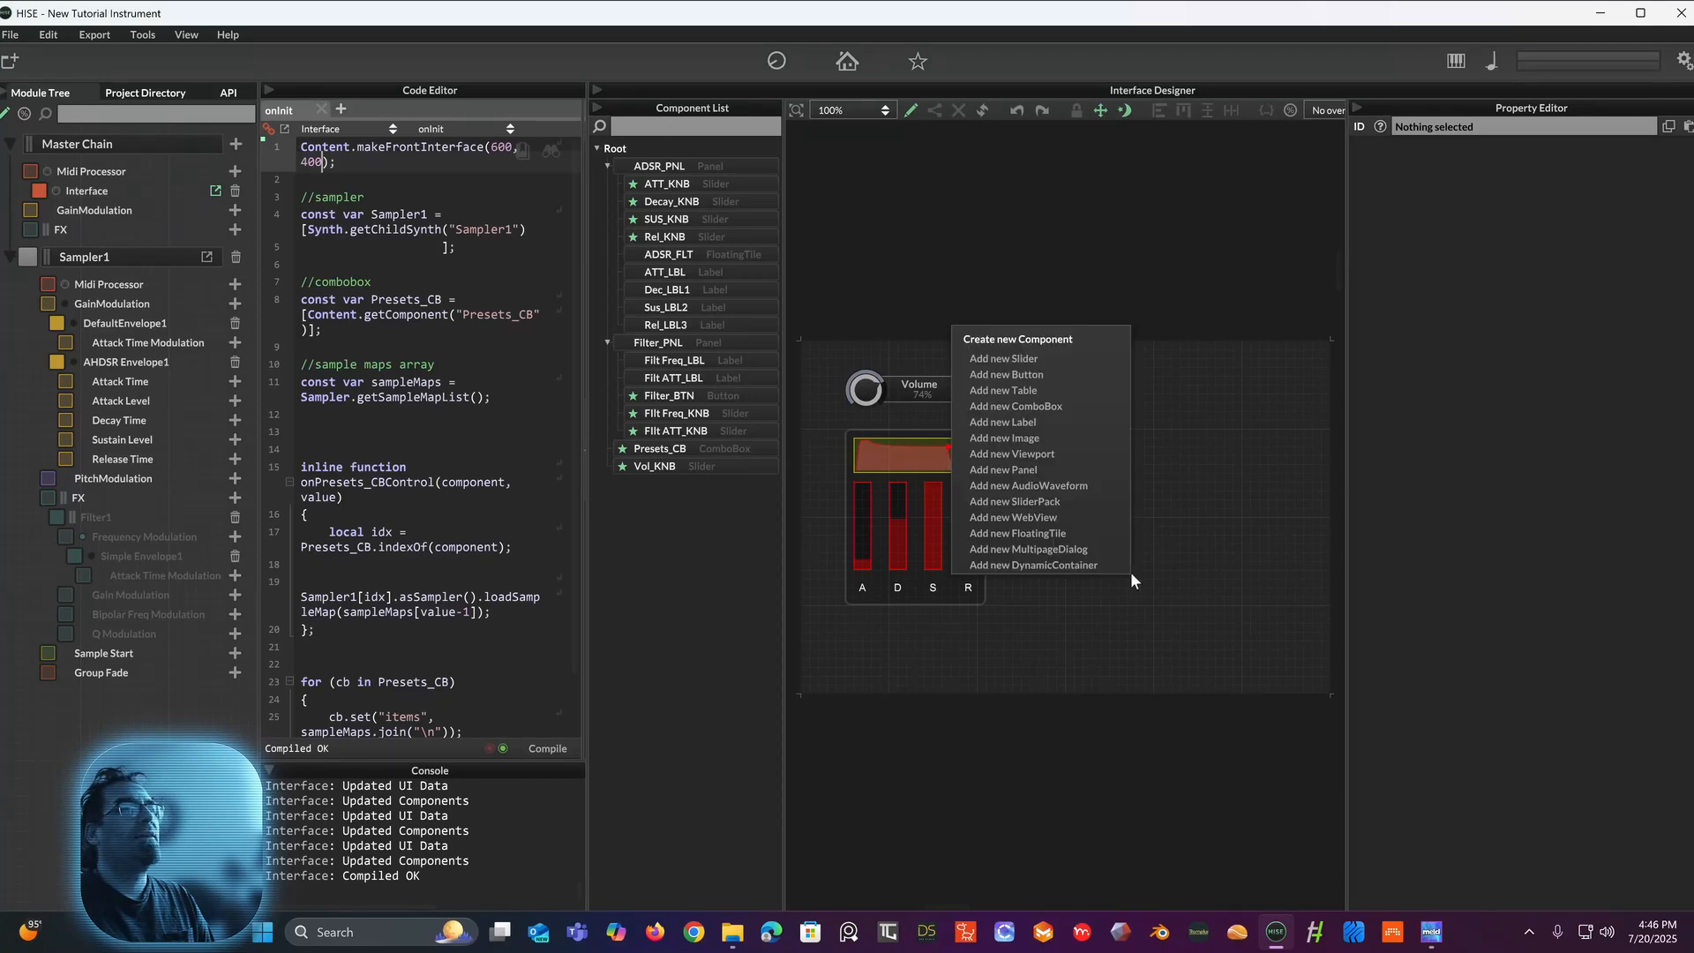
{"action": "left_click", "coordinate": [1038, 469]}
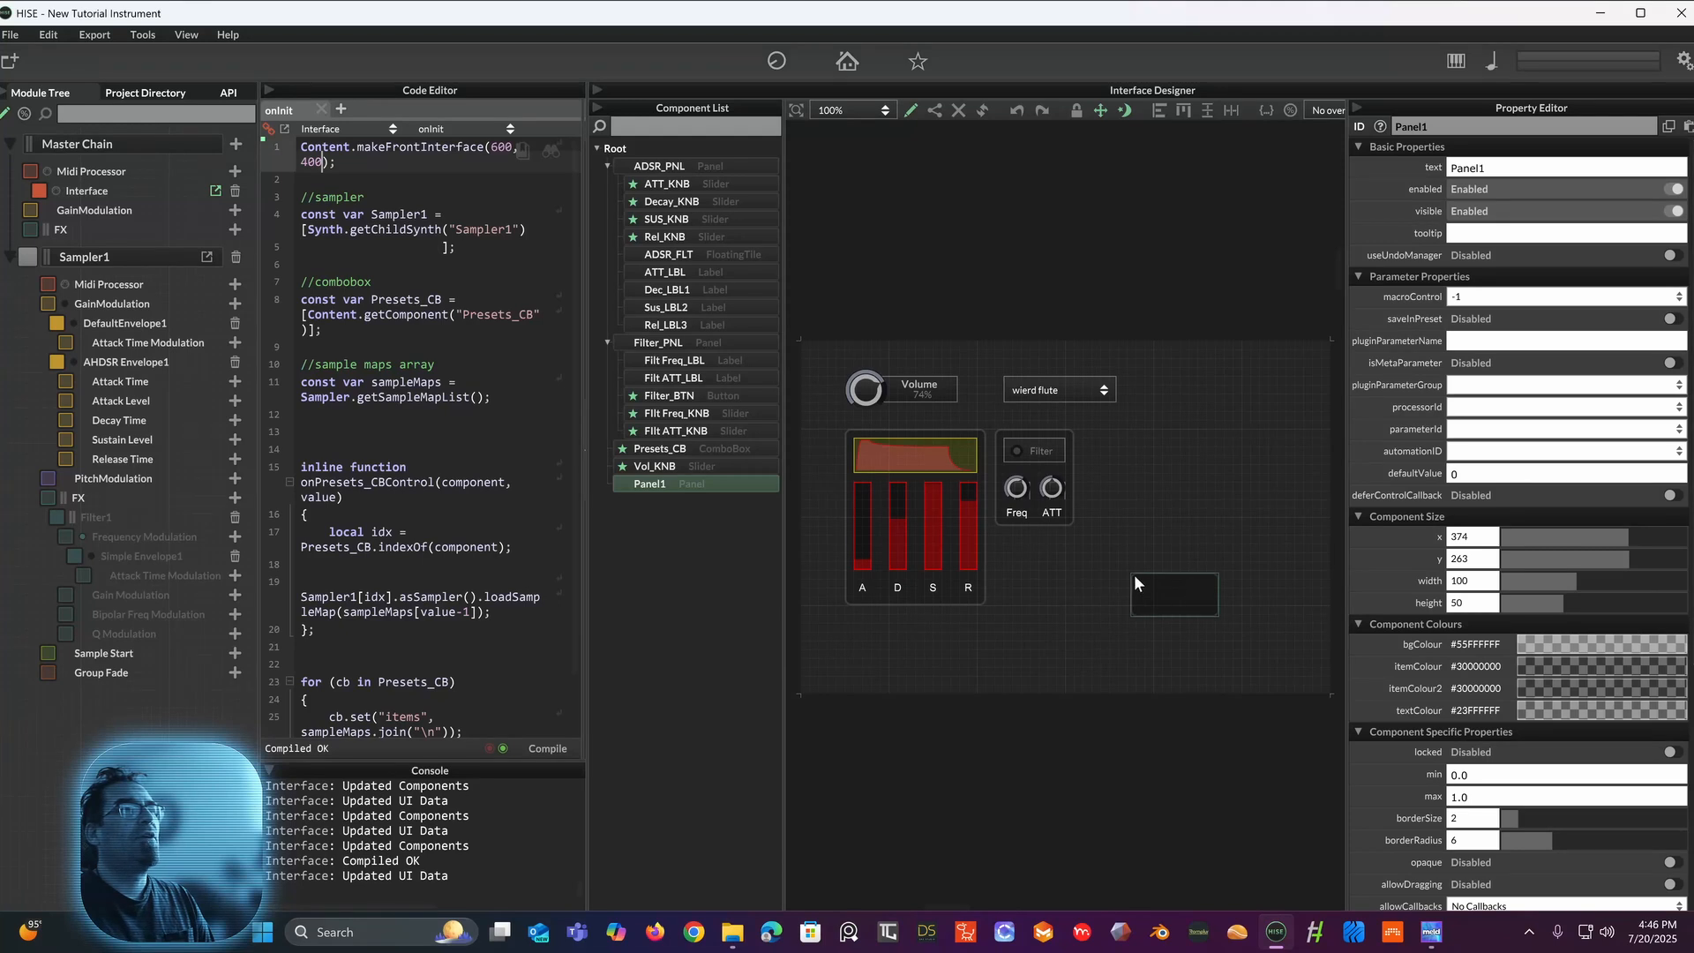
{"action": "left_click_drag", "start_coordinate": [745, 482], "coordinate": [720, 157]}
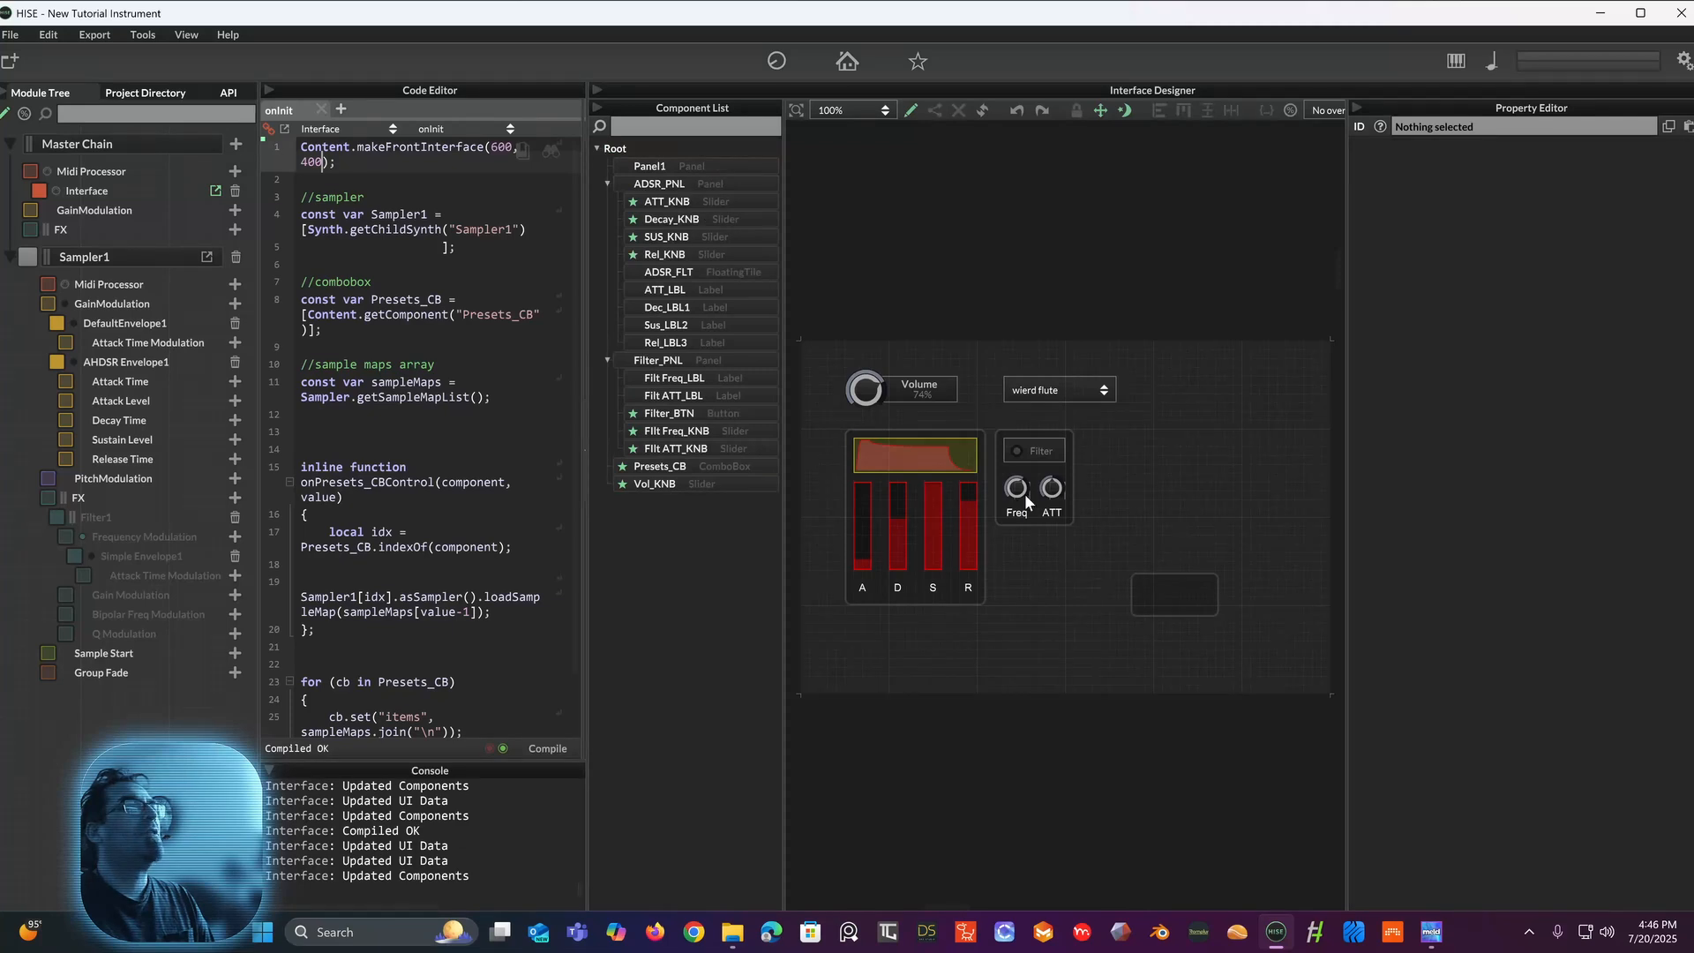
Step: Rename the new panel's ID to BG_PNL
{"action": "left_click", "coordinate": [1181, 599]}
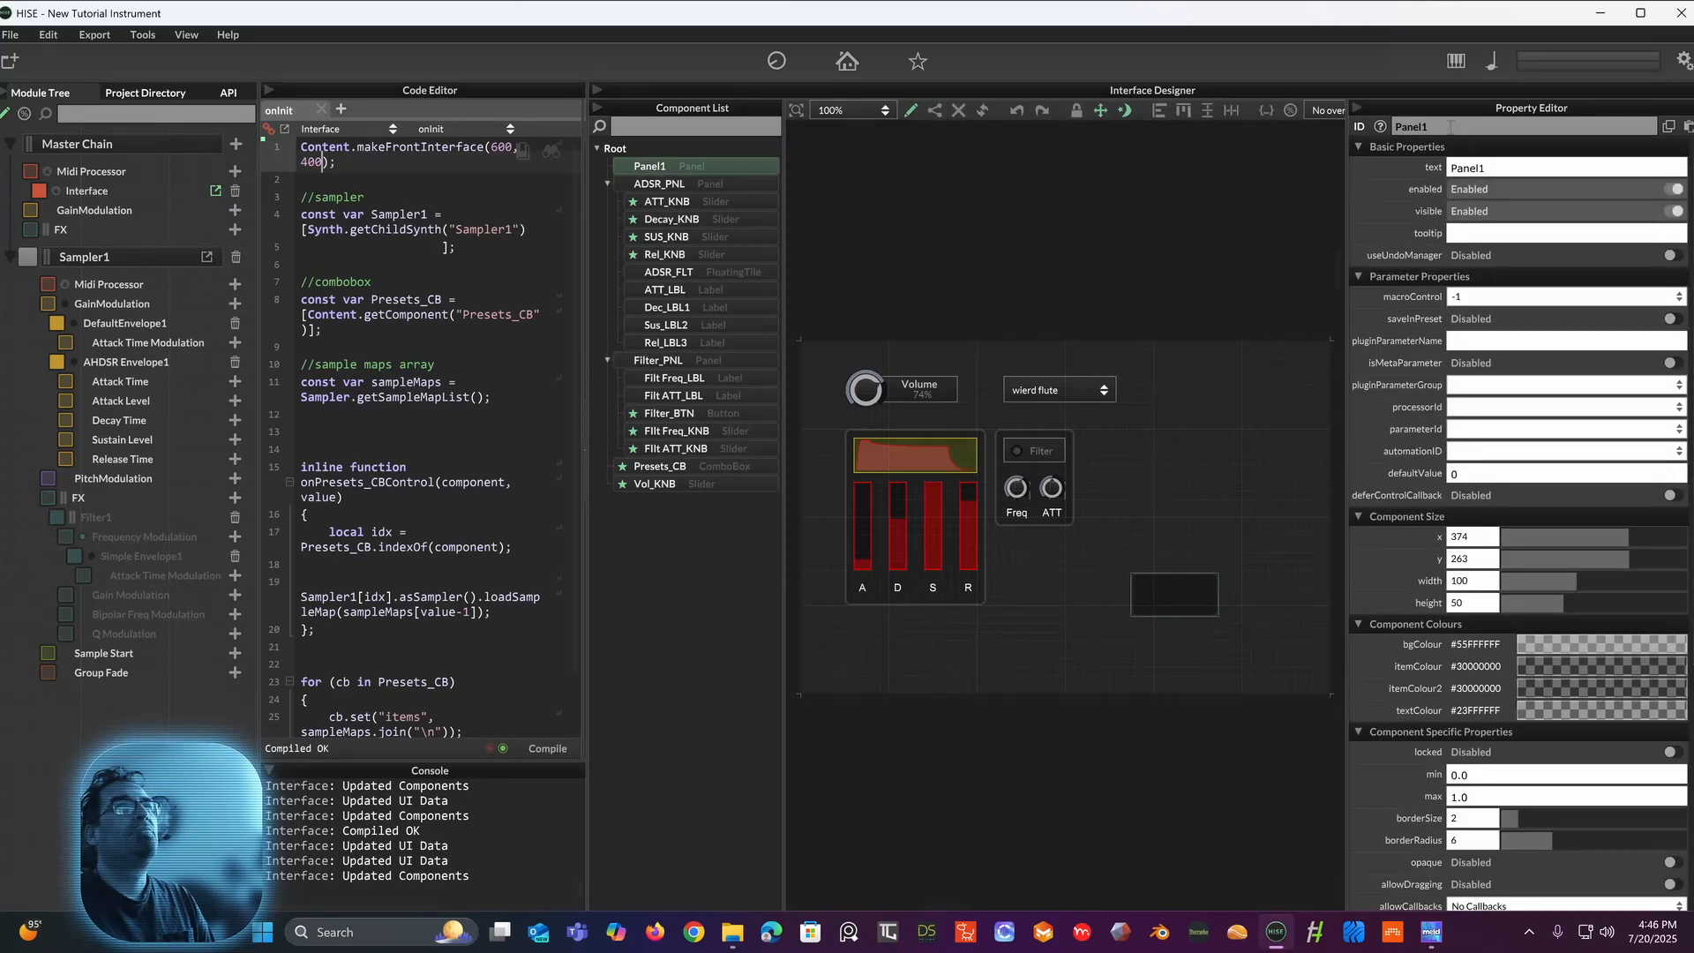
{"action": "left_click", "coordinate": [1408, 124]}
{"action": "double_click", "coordinate": [1407, 124]}
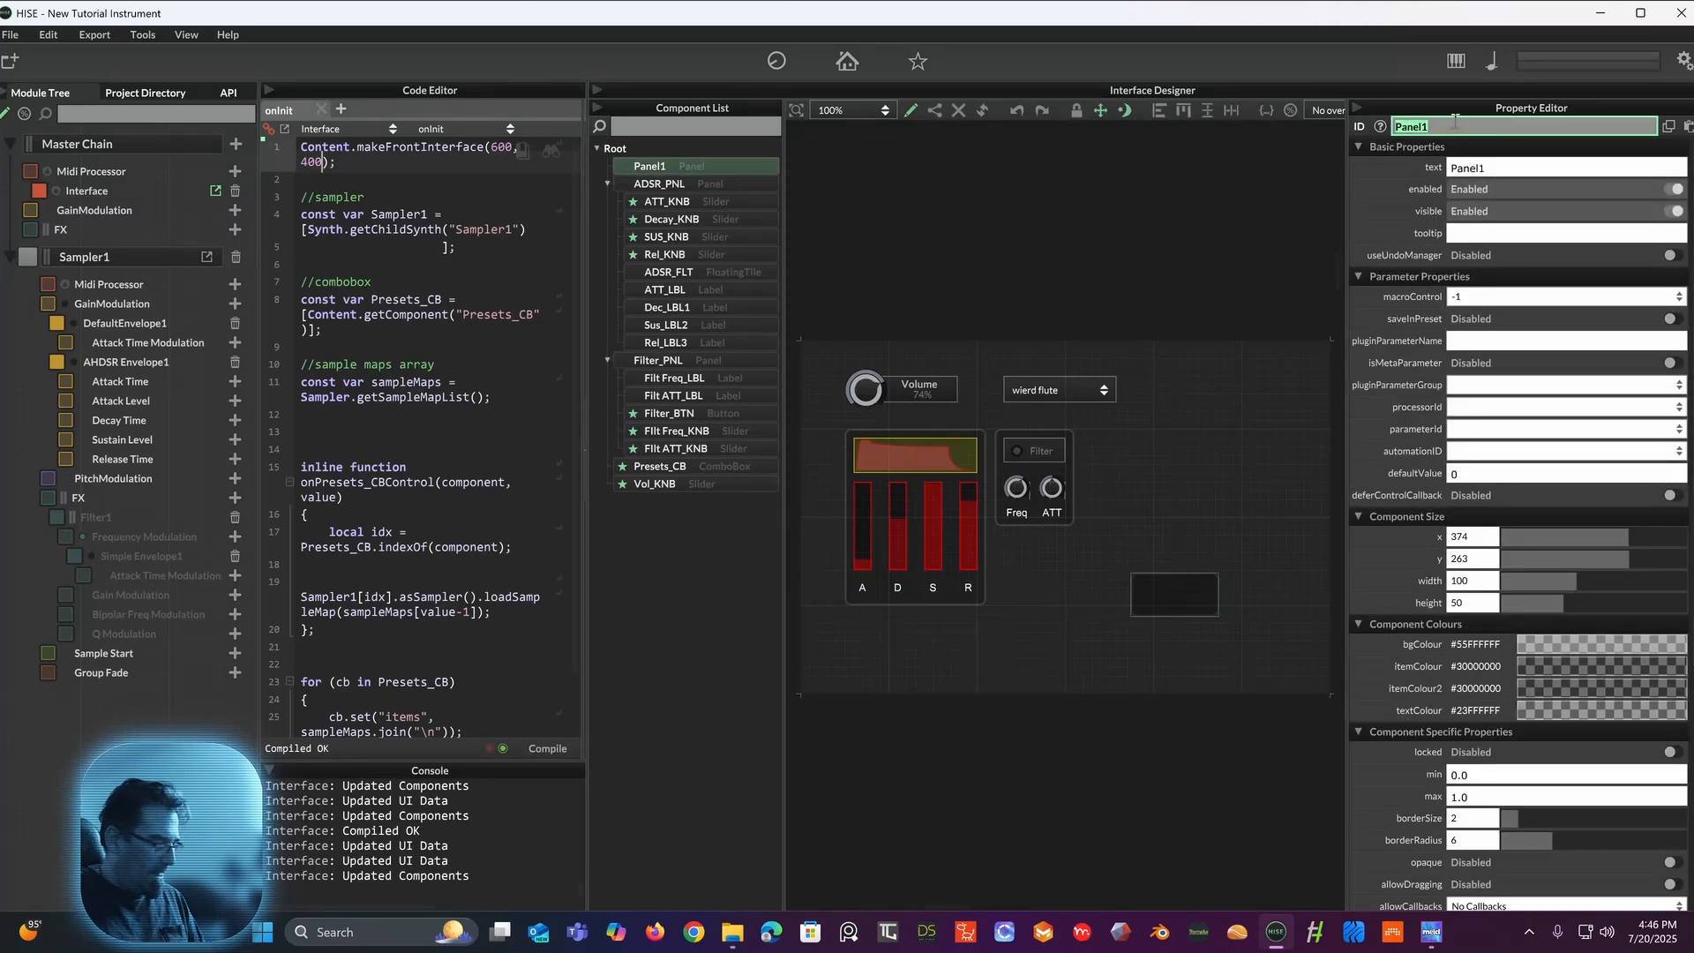
{"action": "type", "text": "BG"}
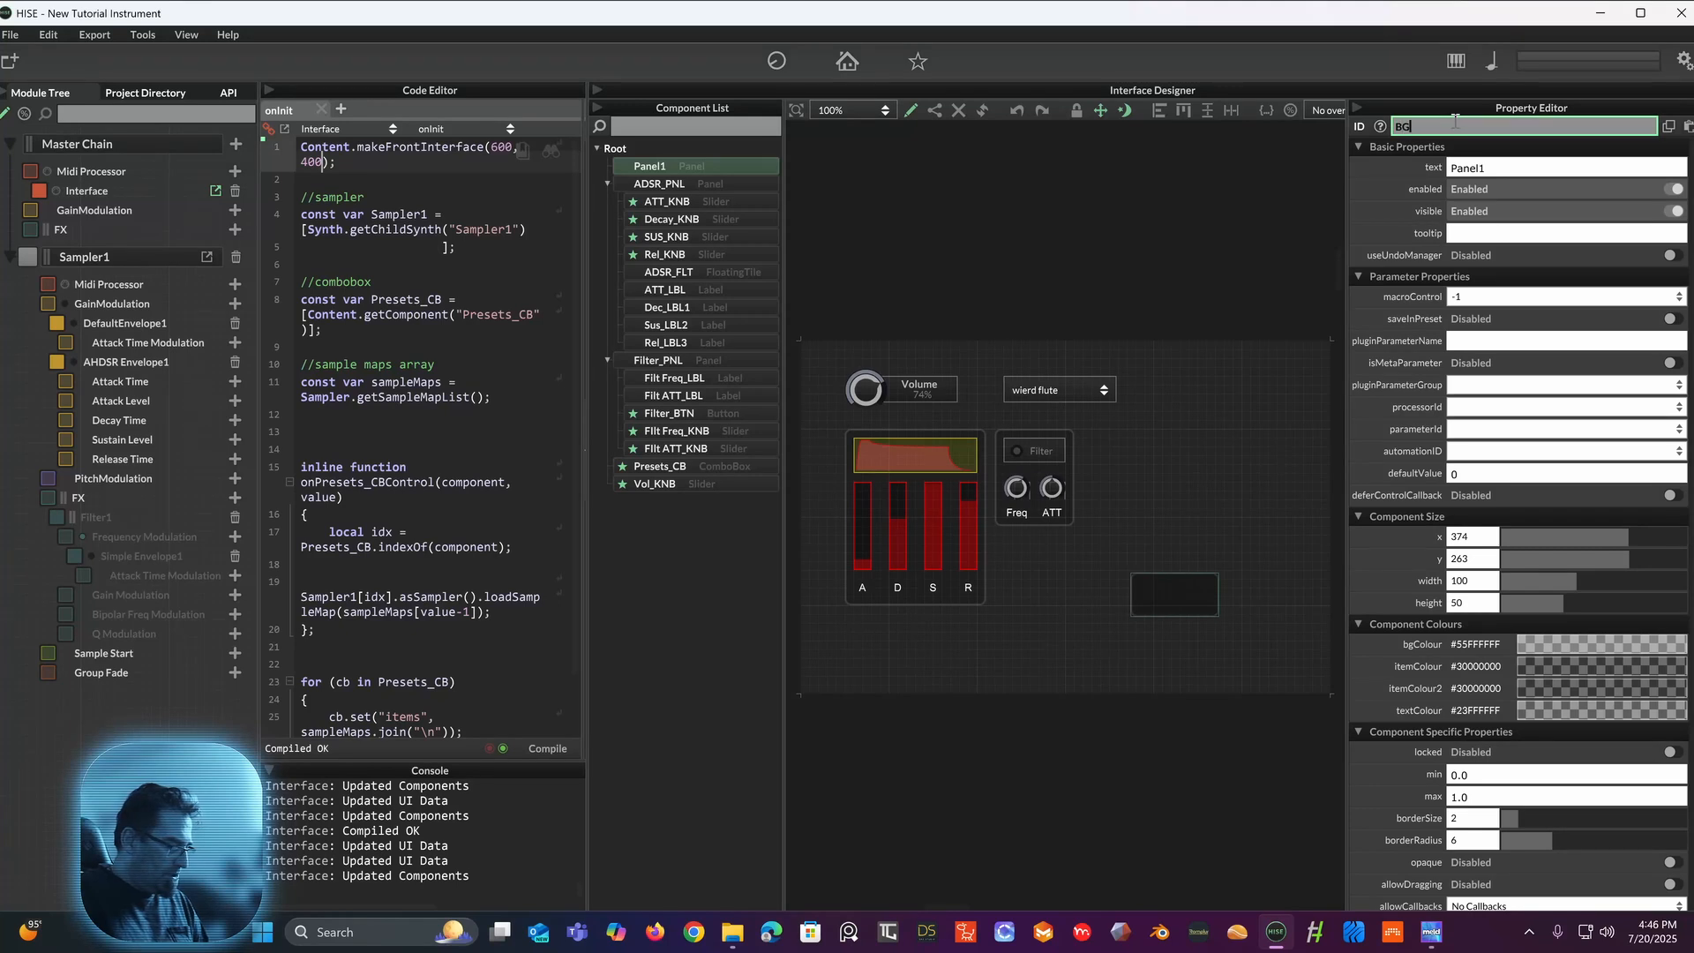
{"action": "type", "text": "_PNL"}
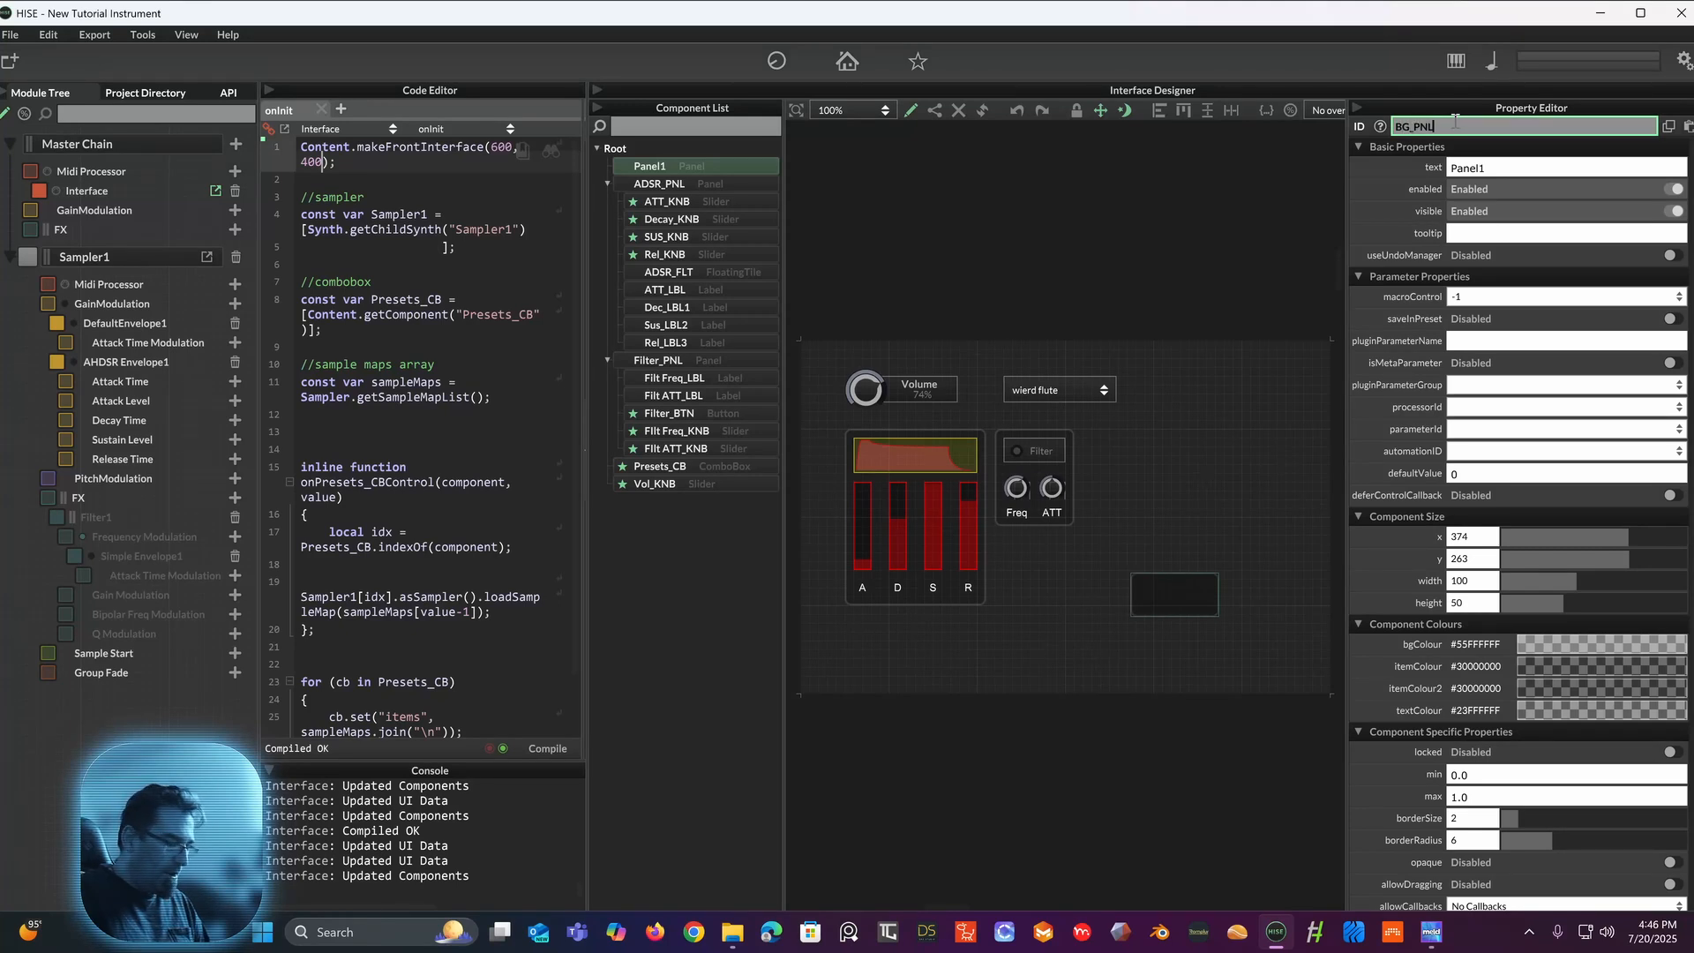
{"action": "key", "text": "Return"}
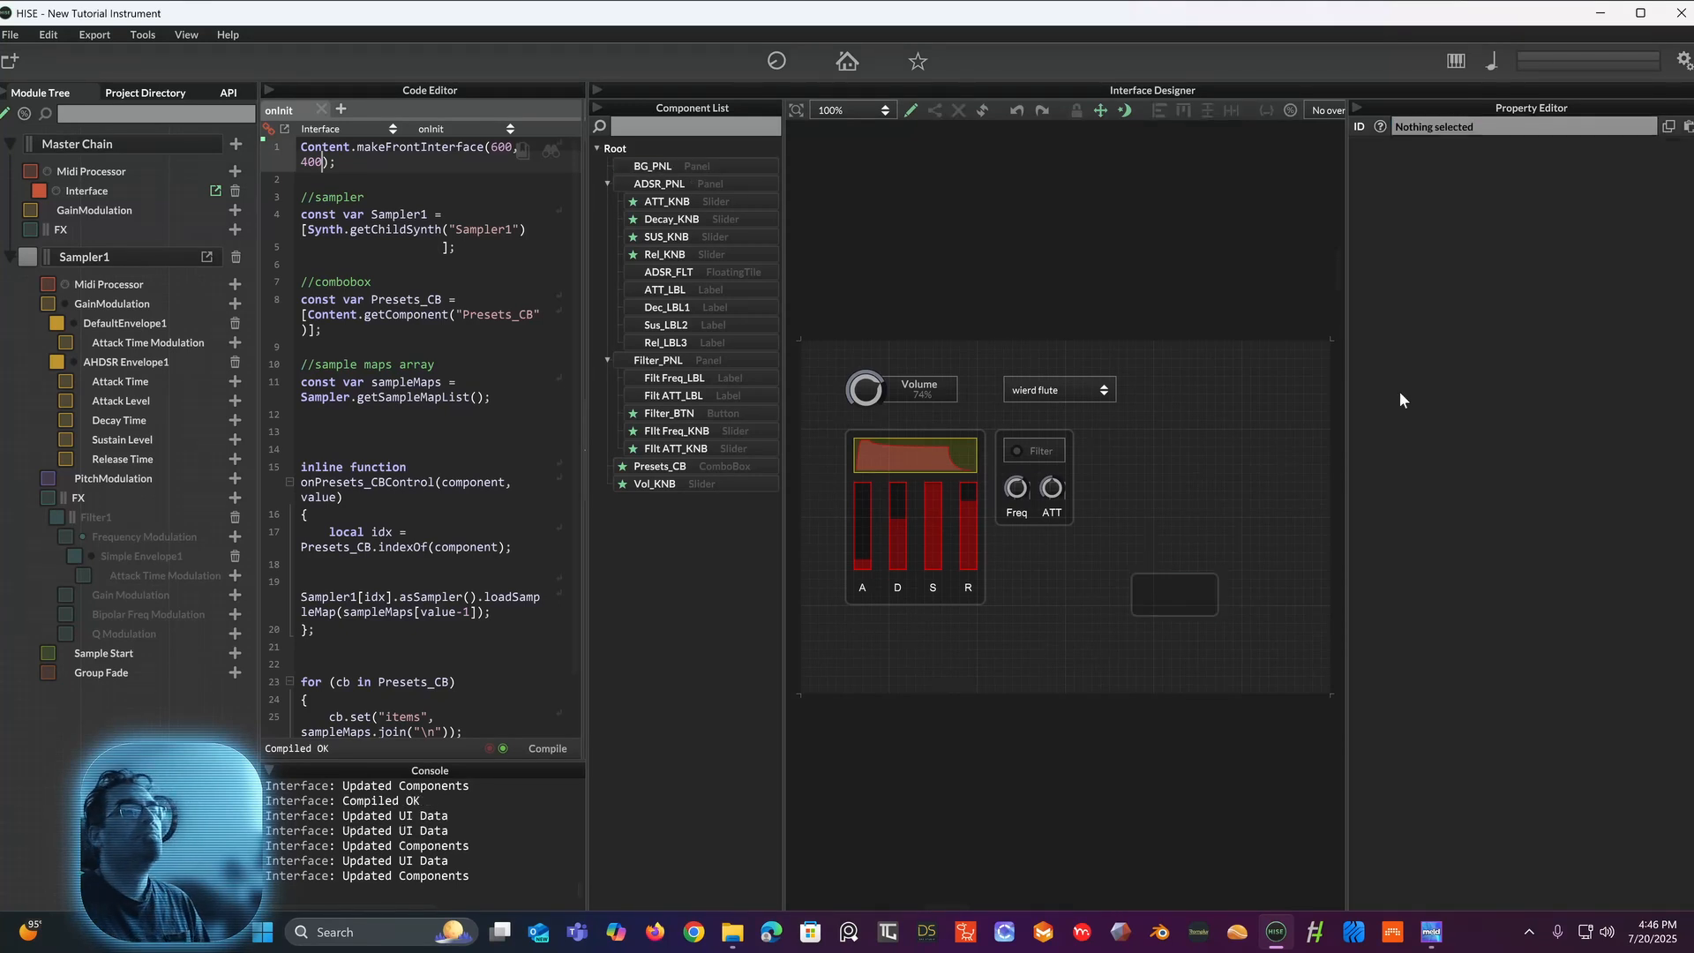
Step: Move BG_PNL to x 10, y 10 and enlarge it to 590 by 320 behind all the controls
{"action": "left_click", "coordinate": [1188, 597]}
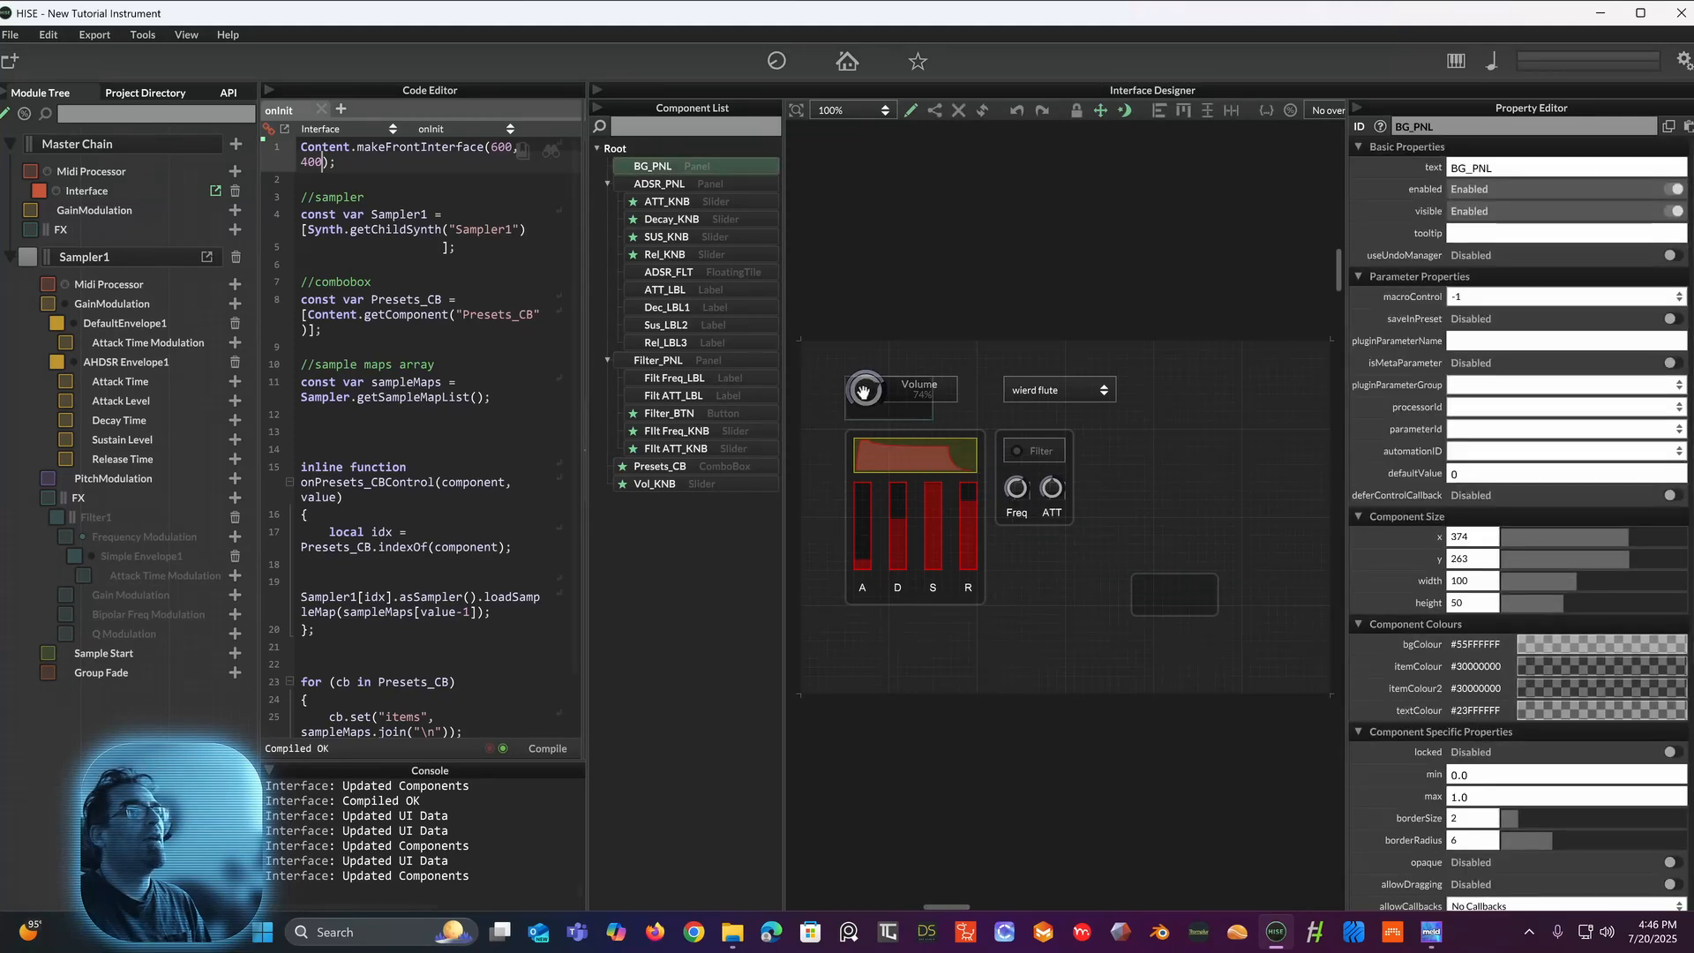
{"action": "left_click_drag", "start_coordinate": [804, 371], "coordinate": [1421, 635]}
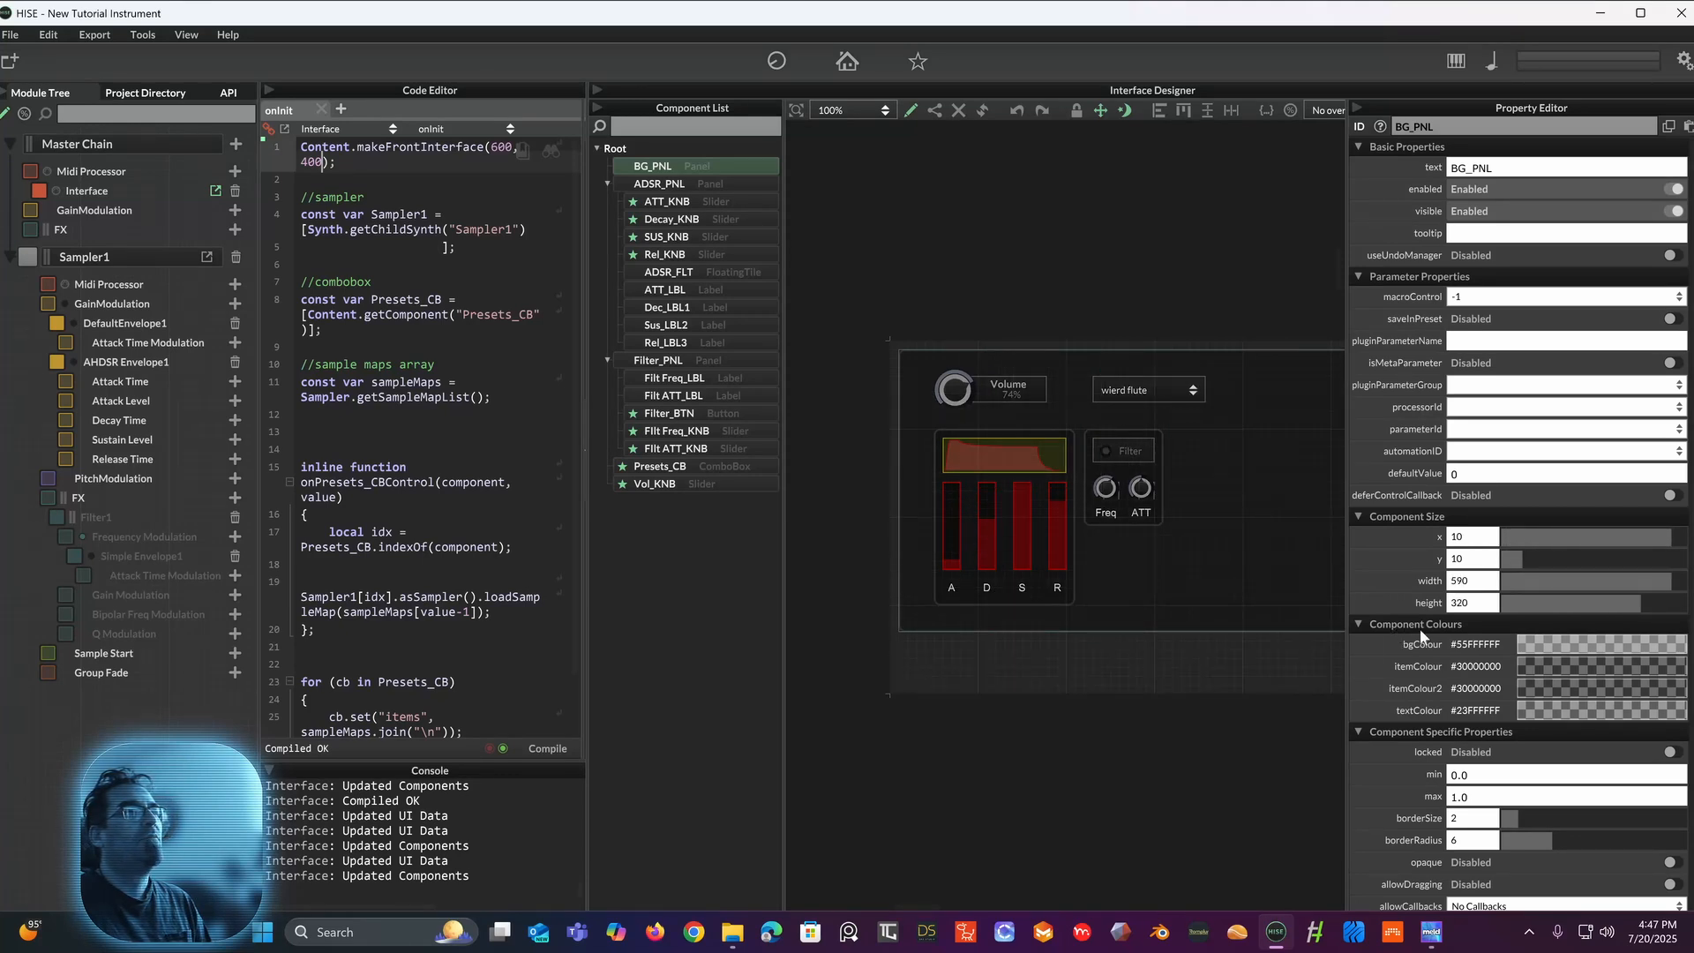
{"action": "left_click", "coordinate": [1199, 730]}
{"action": "left_click_drag", "start_coordinate": [1217, 699], "coordinate": [1109, 693]}
{"action": "left_click", "coordinate": [1313, 617]}
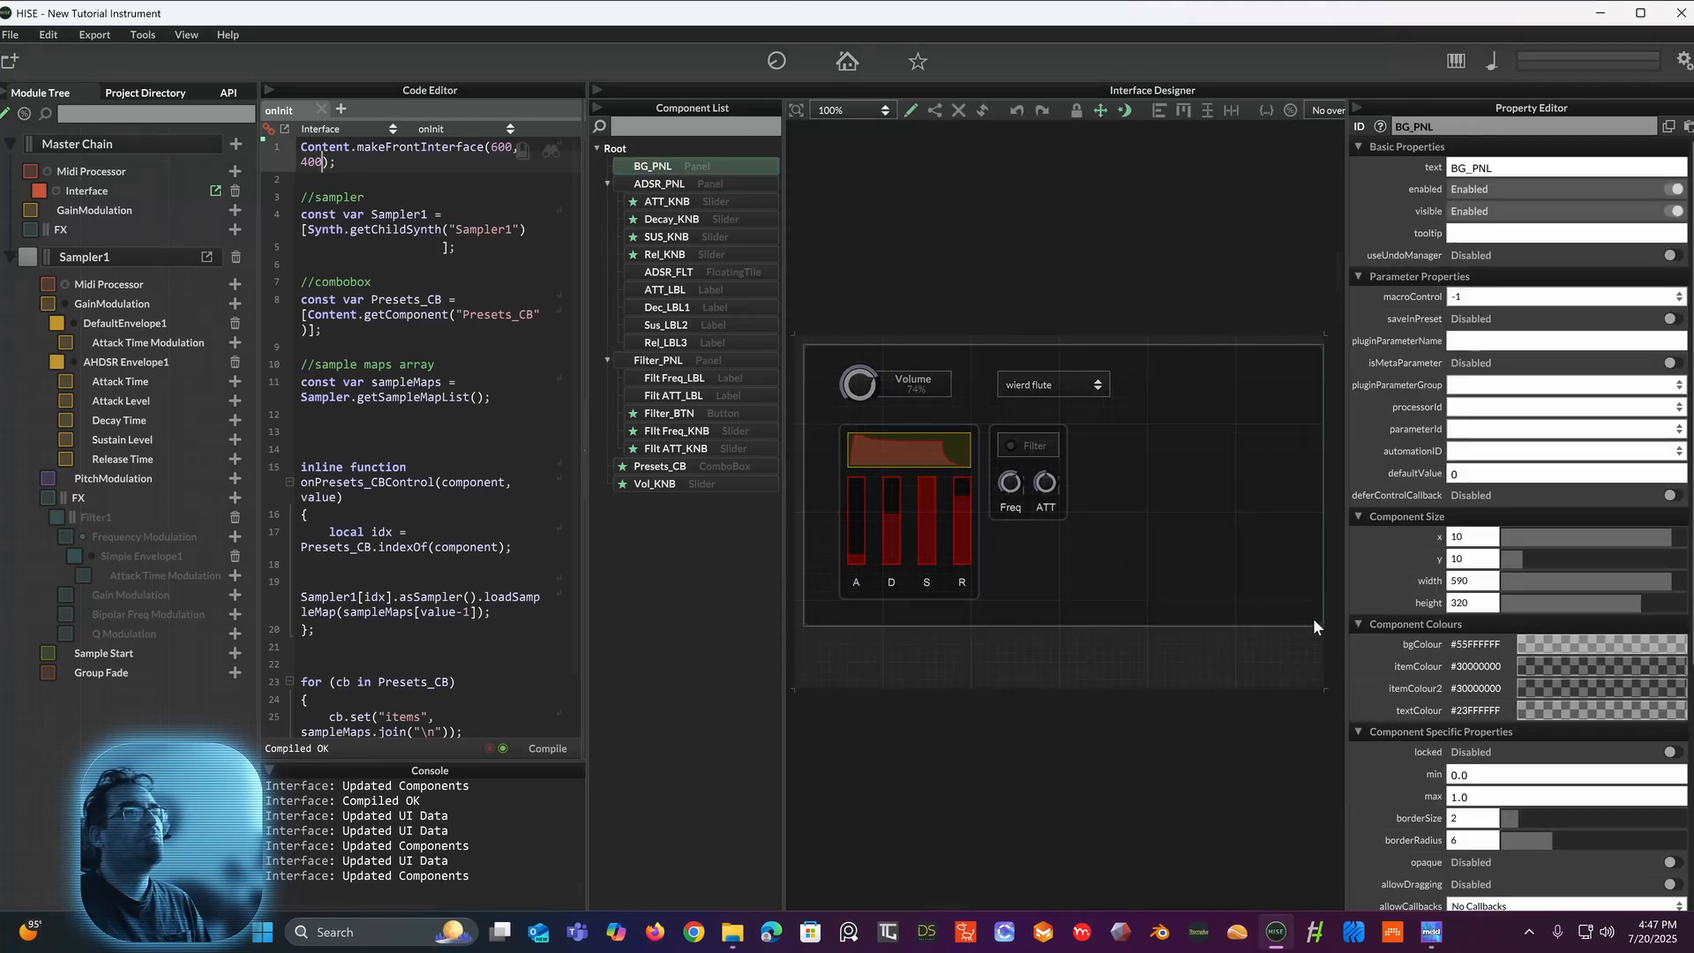
Step: Shift BG_PNL into the interface's upper-left corner and extend it to the full interface width, slightly taller
{"action": "key", "text": "shift+Up"}
{"action": "key", "text": "shift+Left"}
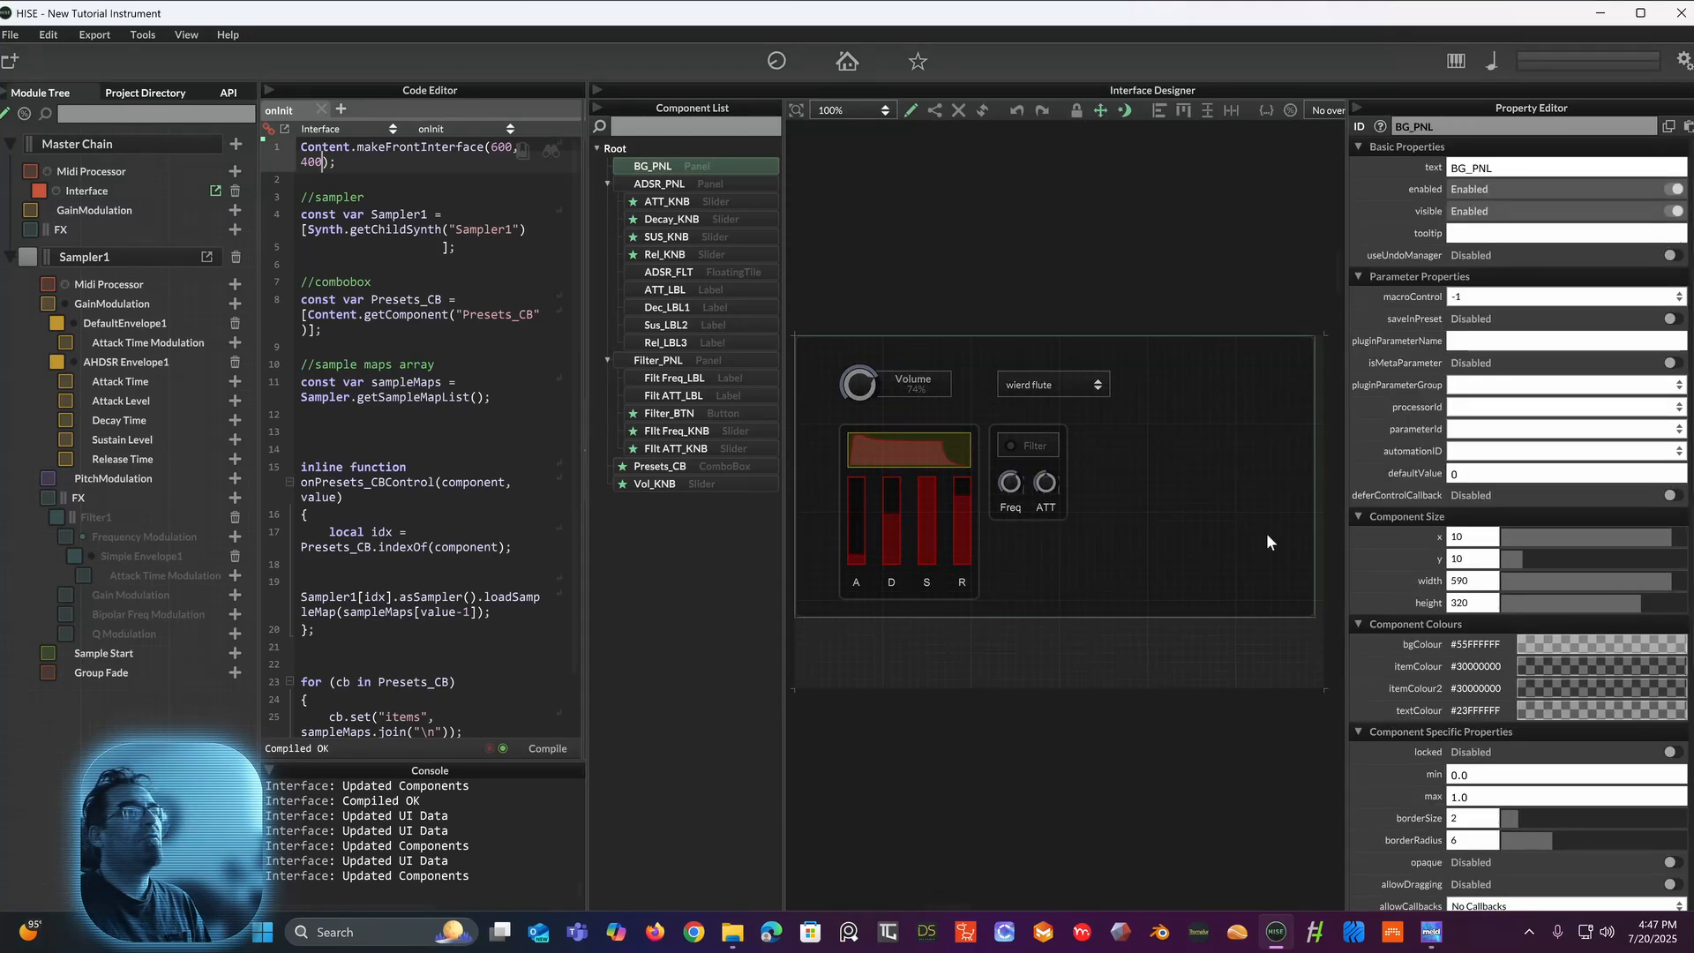
{"action": "left_click_drag", "start_coordinate": [1311, 612], "coordinate": [1324, 633]}
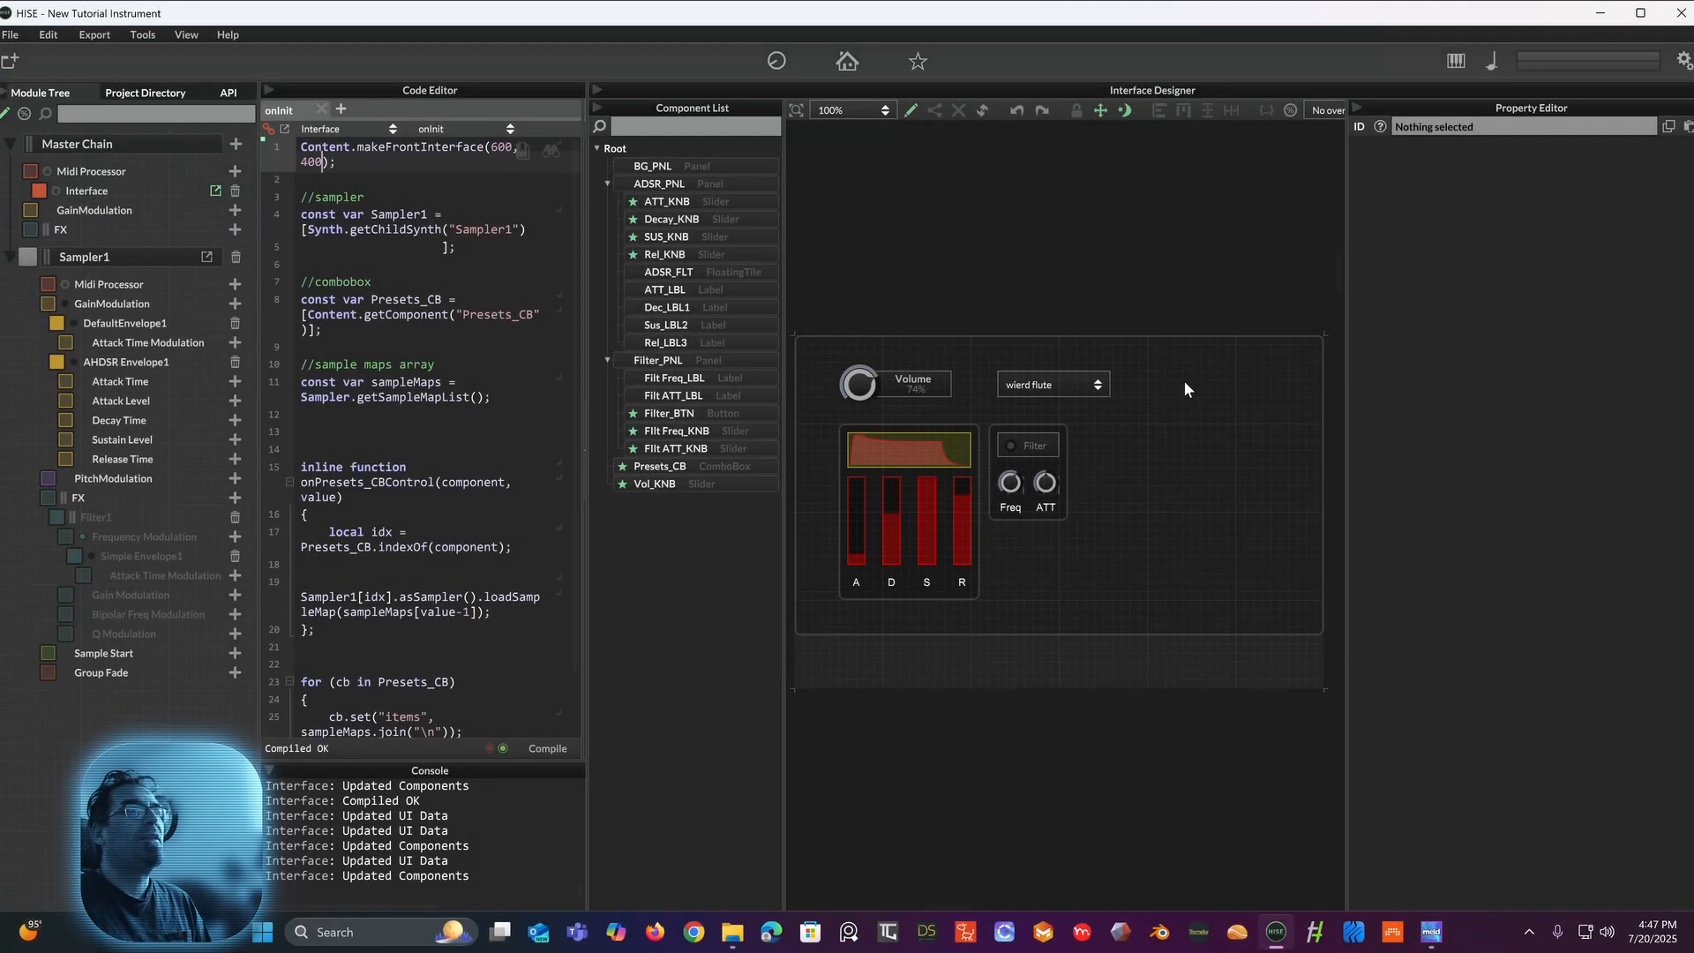
Step: Add an image component in the interface's upper-right corner at x 380, y 10, sized 210 by 80
{"action": "right_click", "coordinate": [1178, 386]}
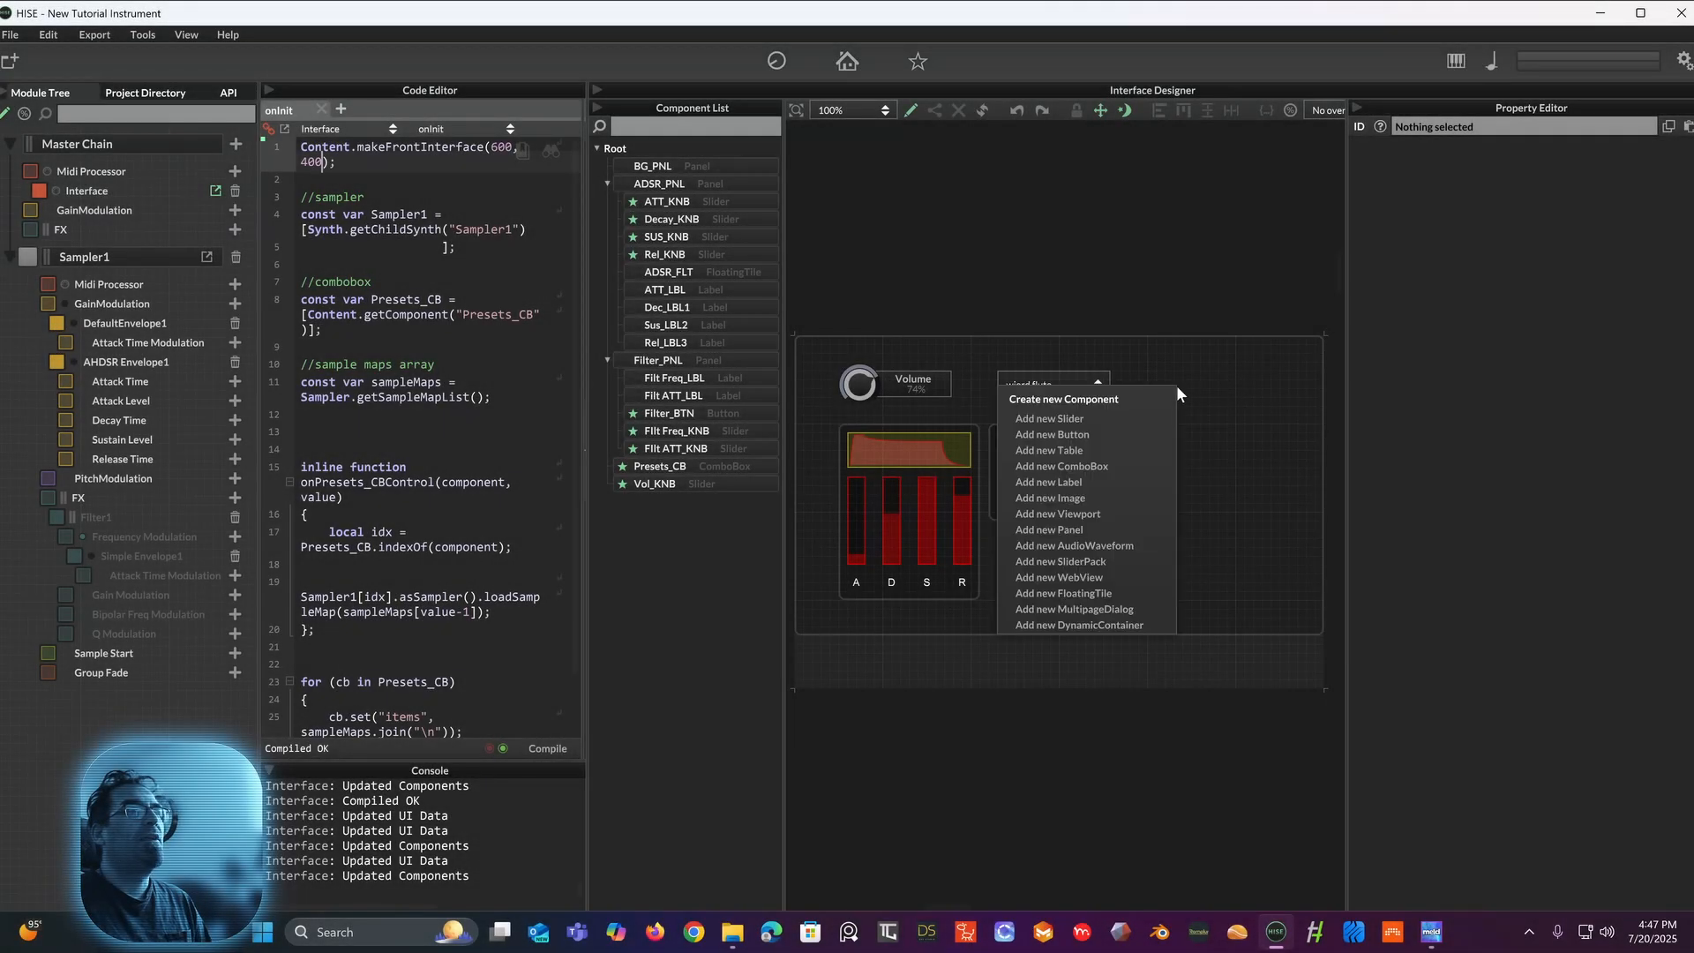
{"action": "left_click", "coordinate": [1109, 498]}
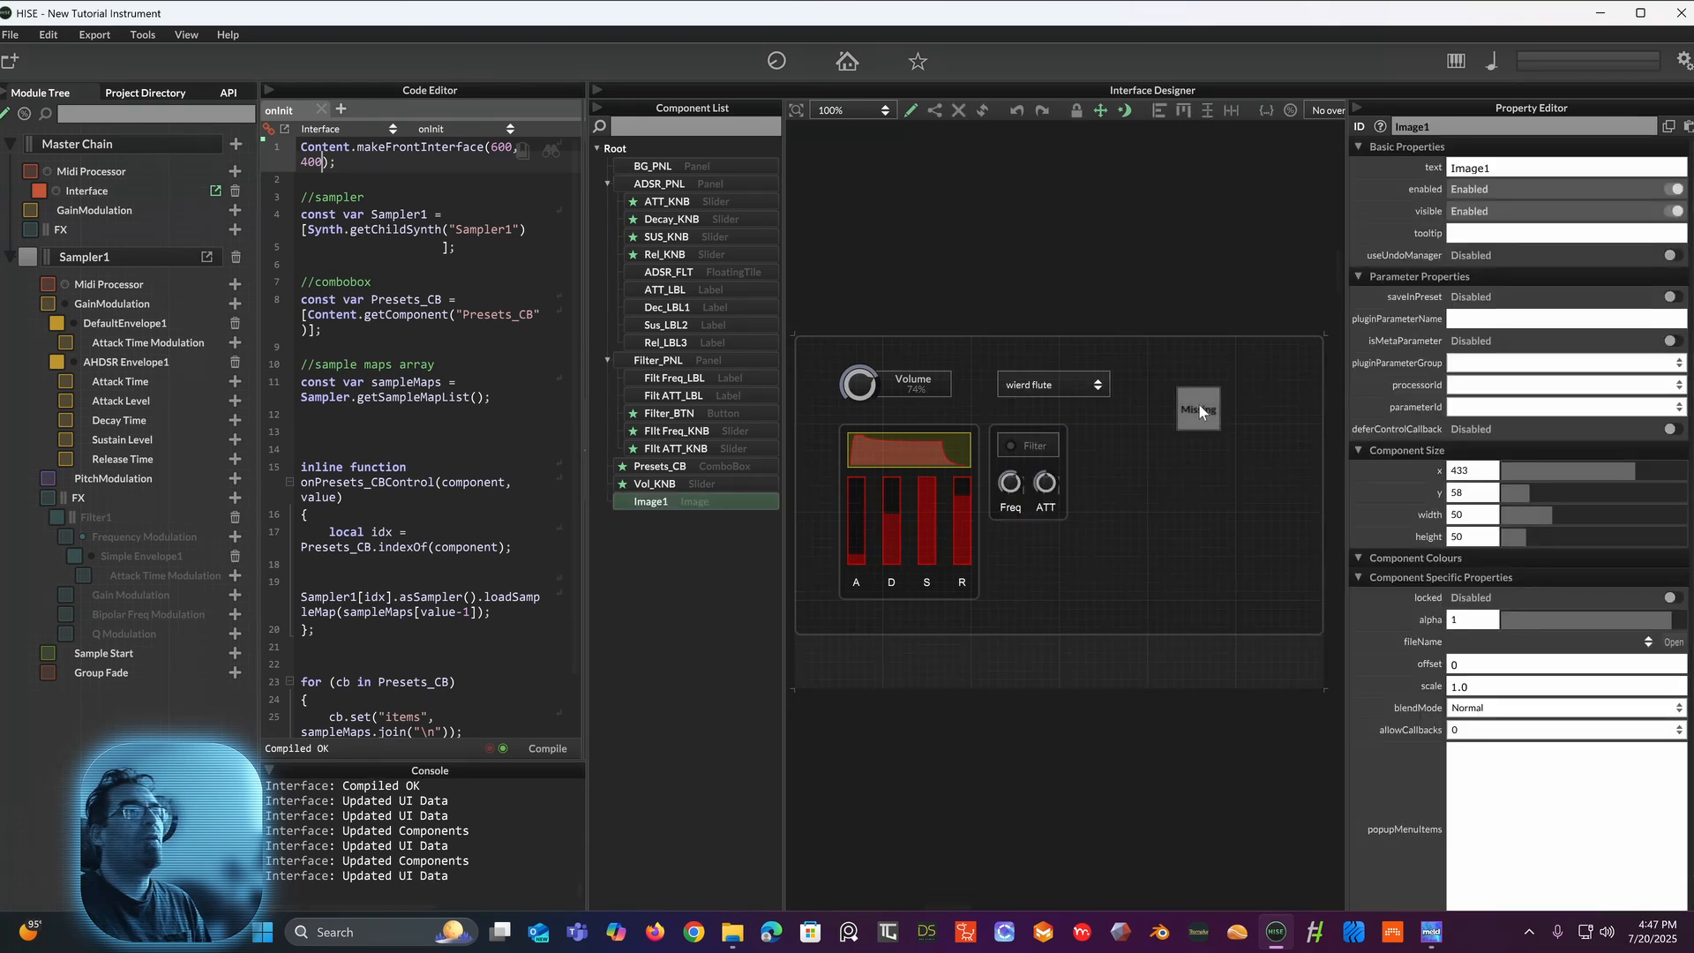
{"action": "left_click_drag", "start_coordinate": [1198, 404], "coordinate": [1316, 417]}
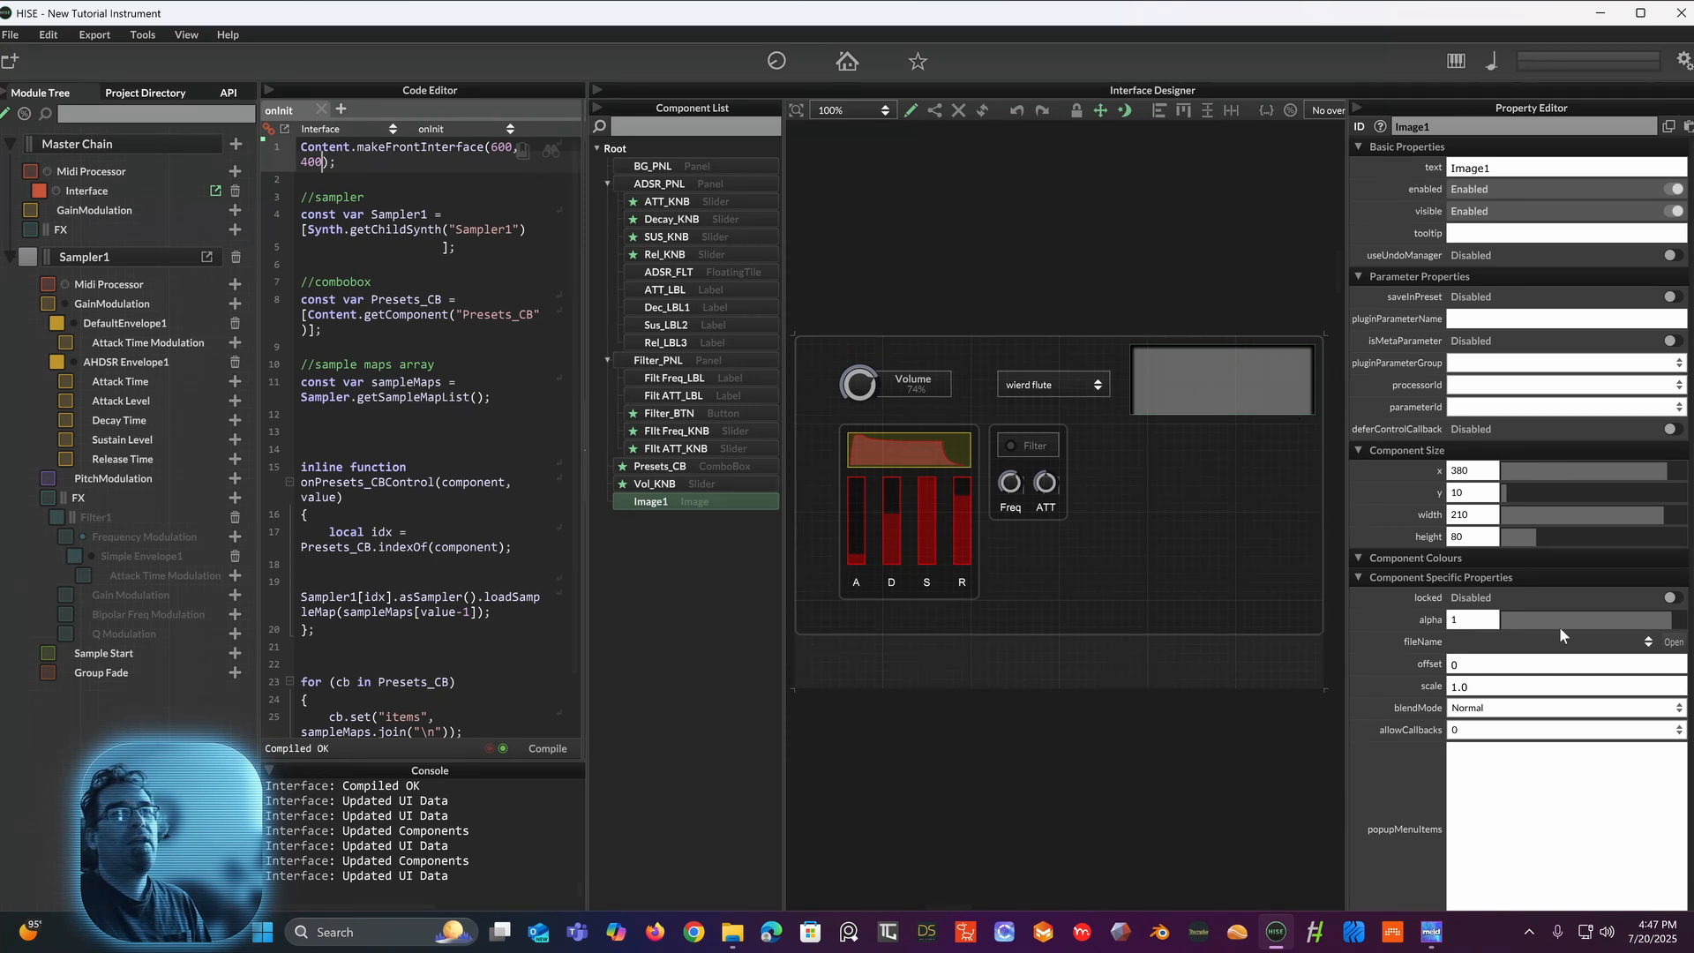
Step: Load banner small.jpg from the F:\red specter folder as the new image component's file
{"action": "scroll", "coordinate": [1640, 650], "scroll_direction": "down", "scroll_amount": 1}
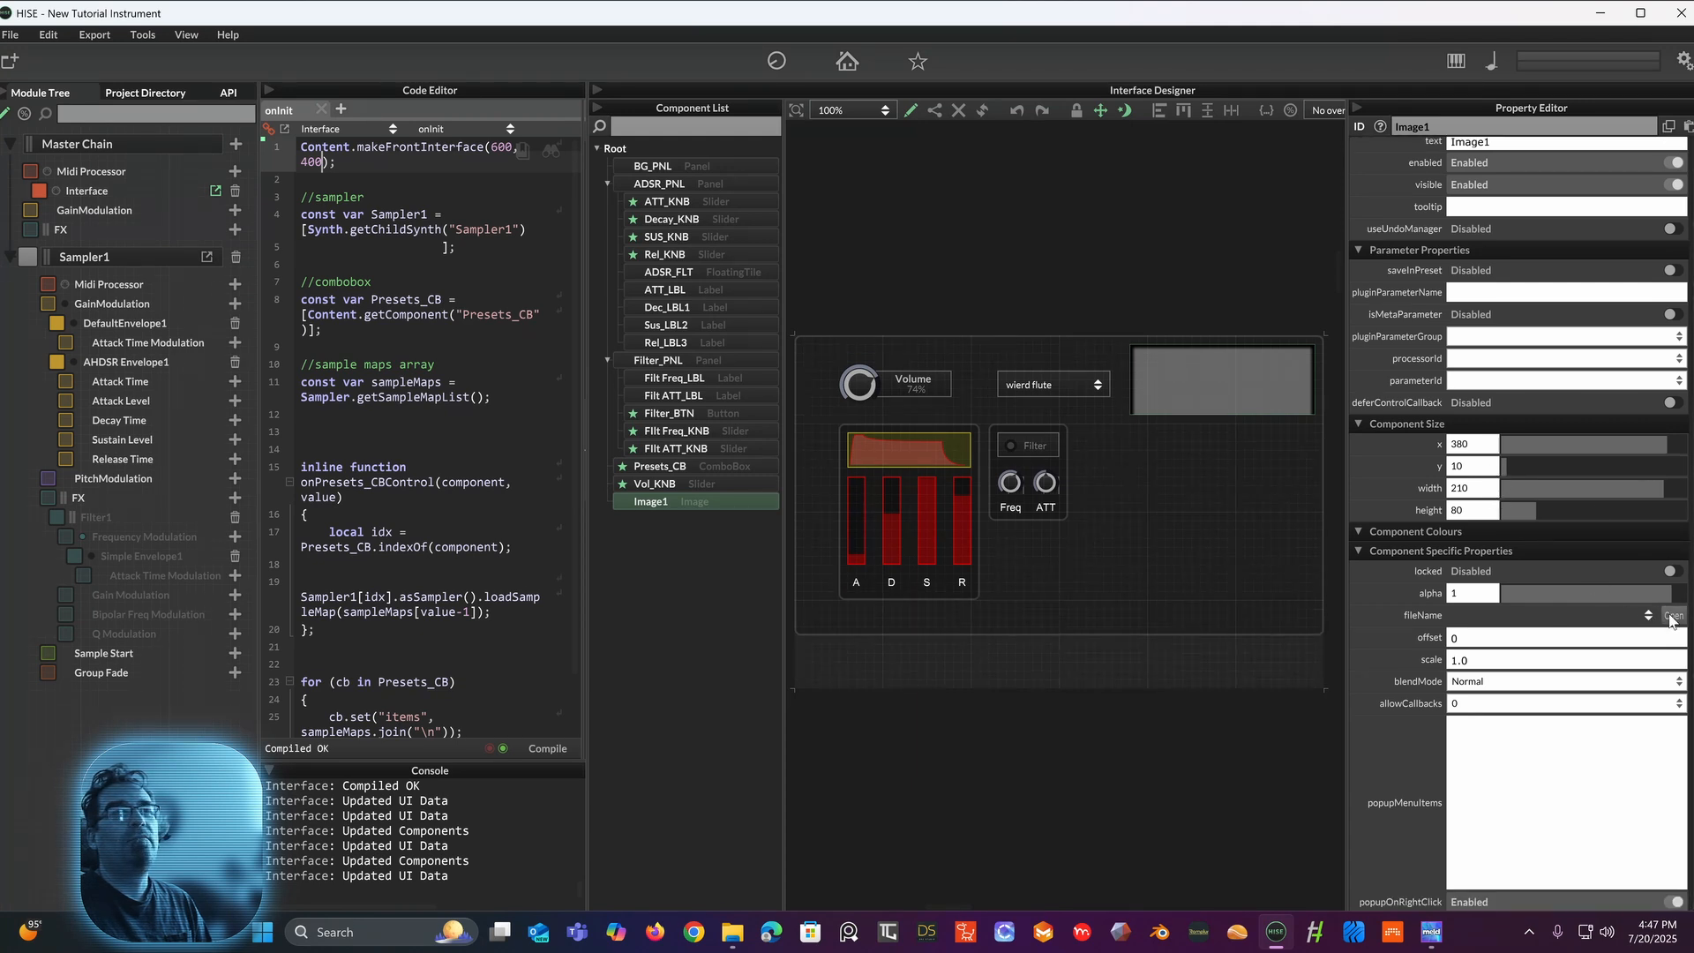
{"action": "left_click", "coordinate": [1673, 616]}
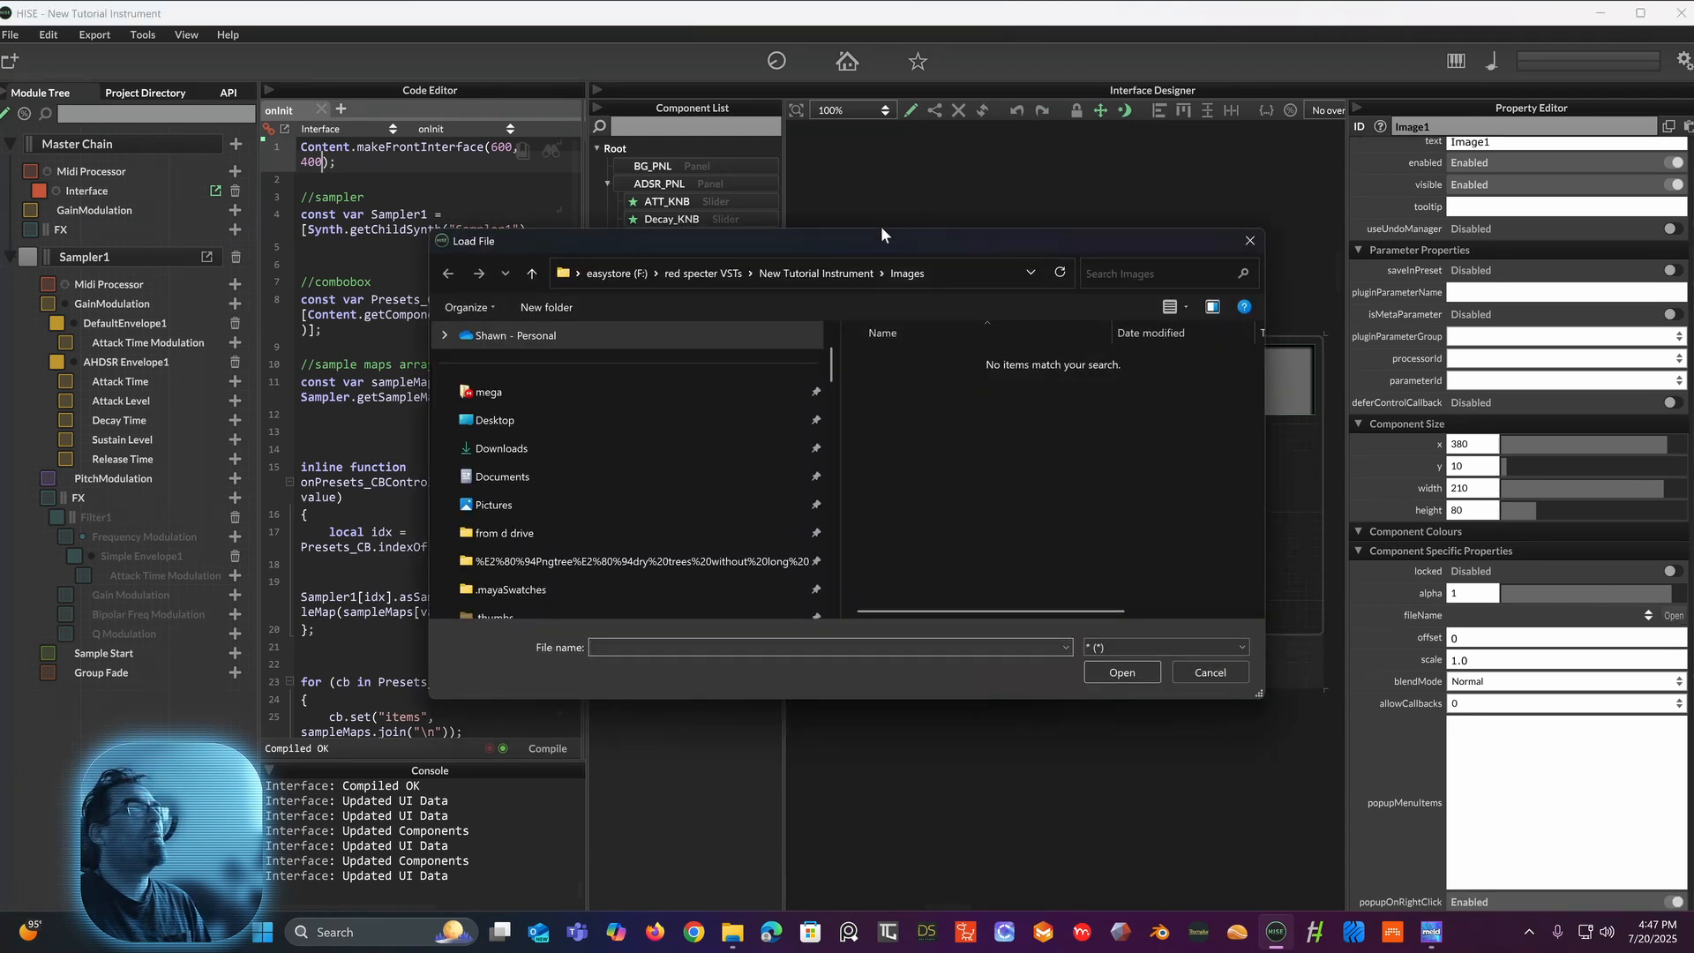
{"action": "left_click", "coordinate": [697, 275]}
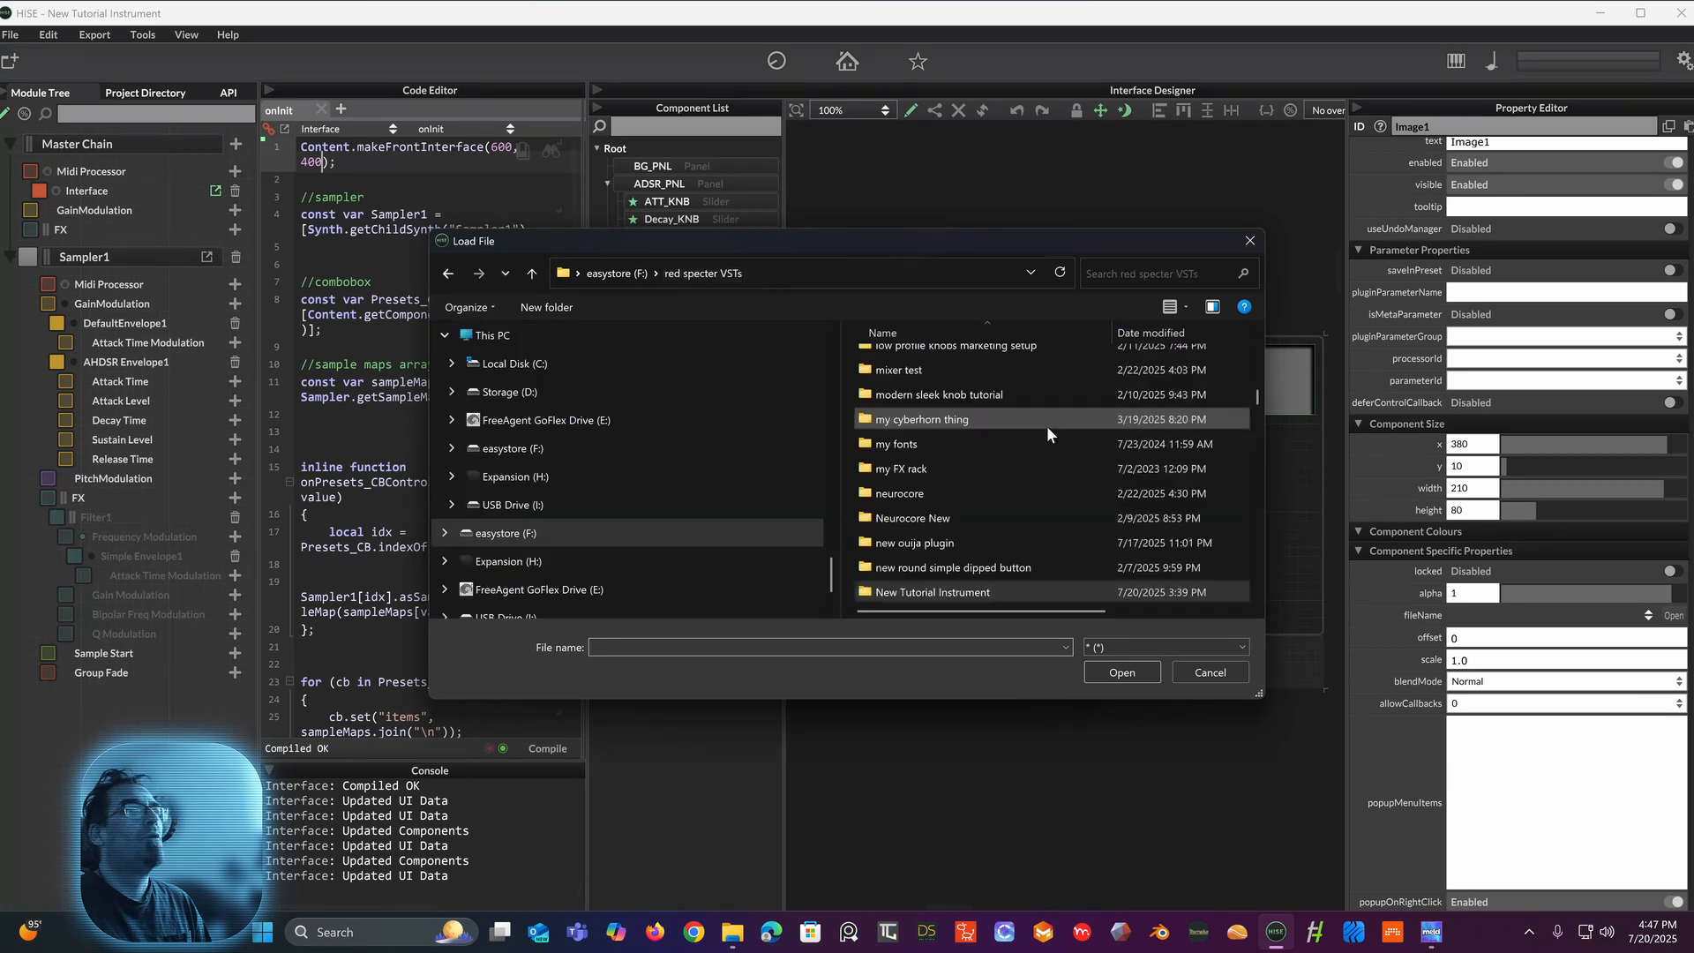
{"action": "scroll", "coordinate": [1043, 430], "scroll_direction": "down", "scroll_amount": 3}
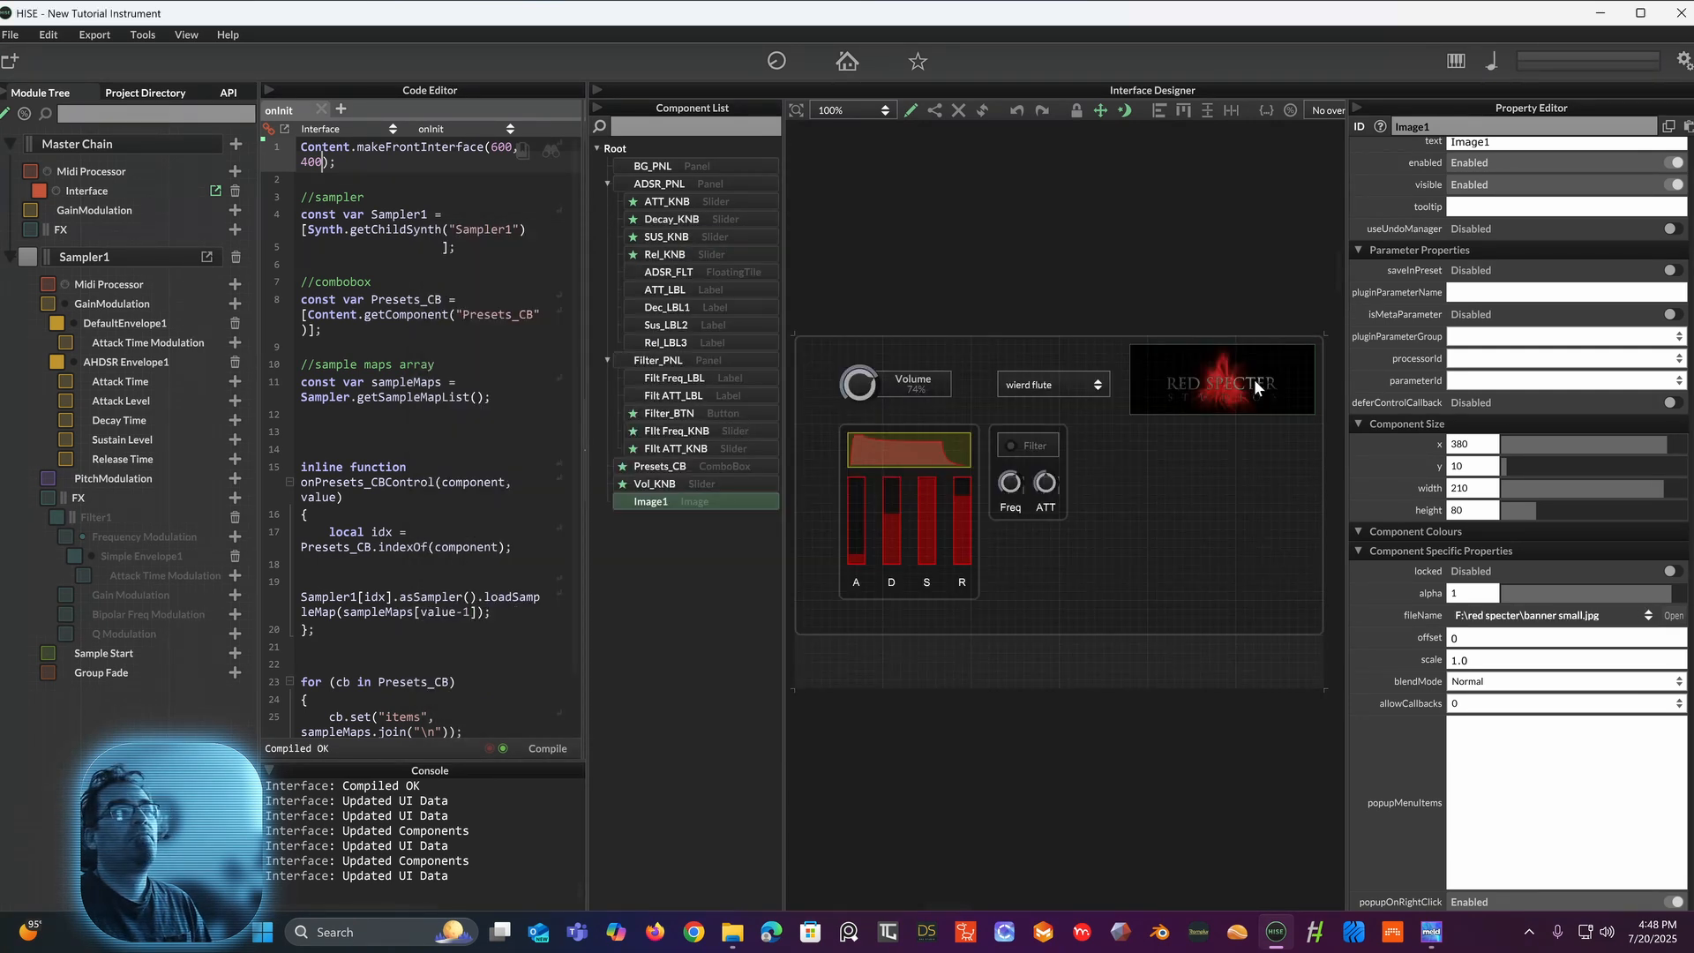
{"action": "left_click", "coordinate": [1218, 273]}
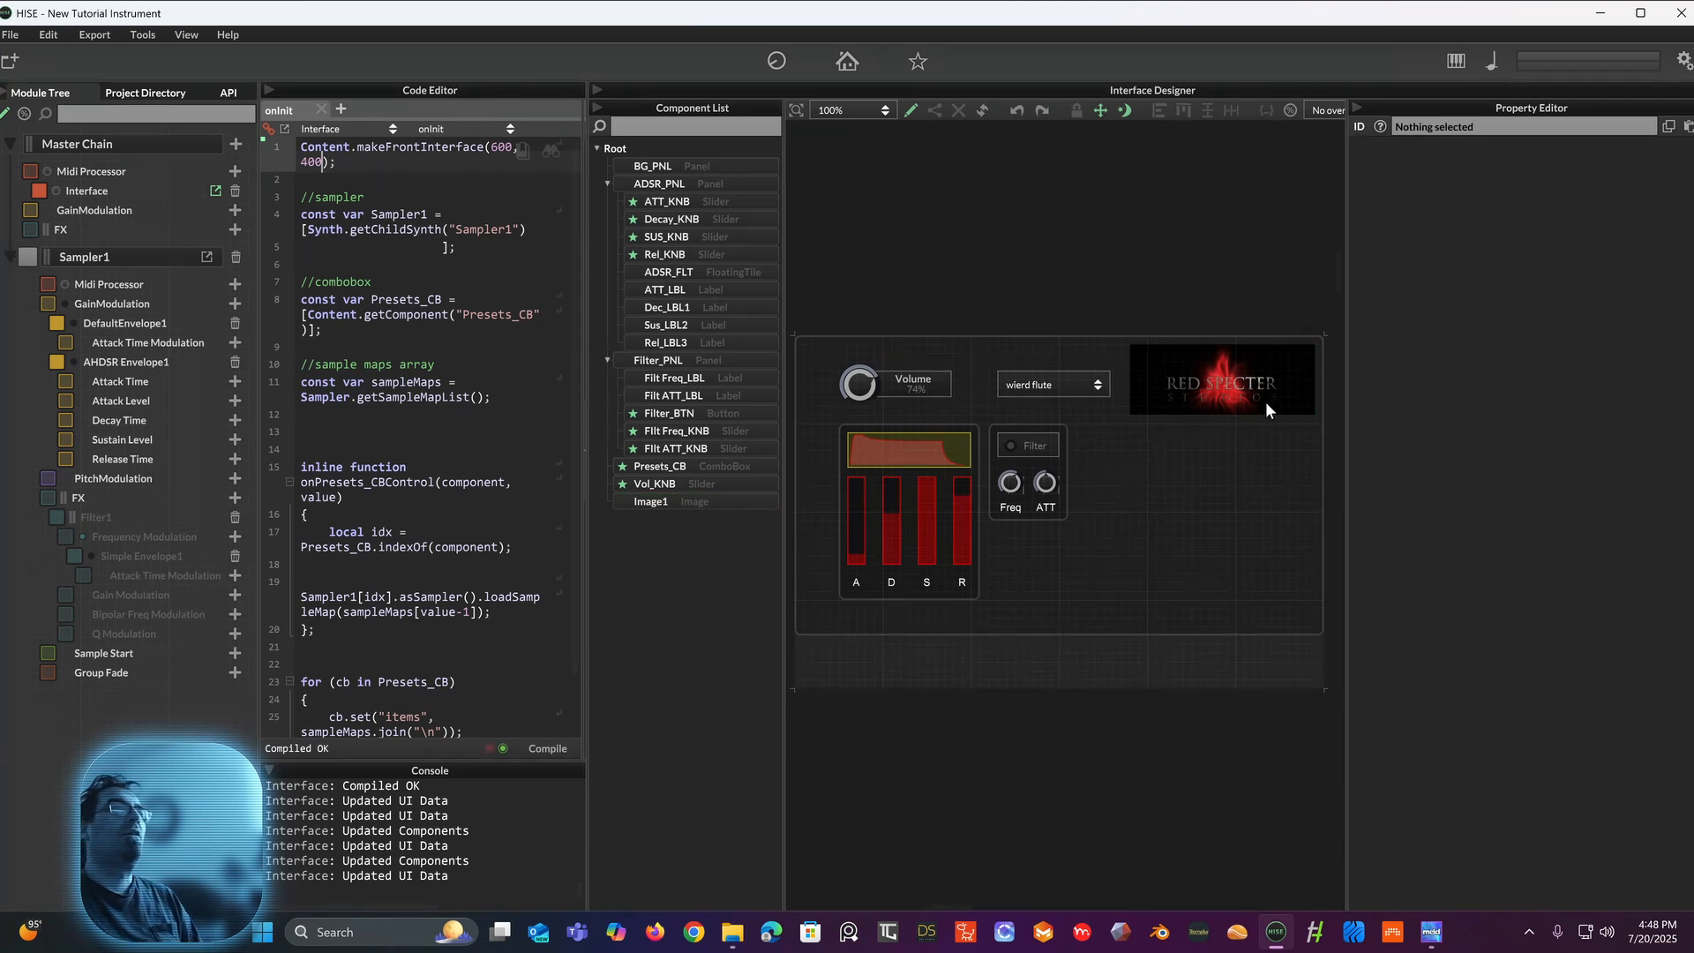
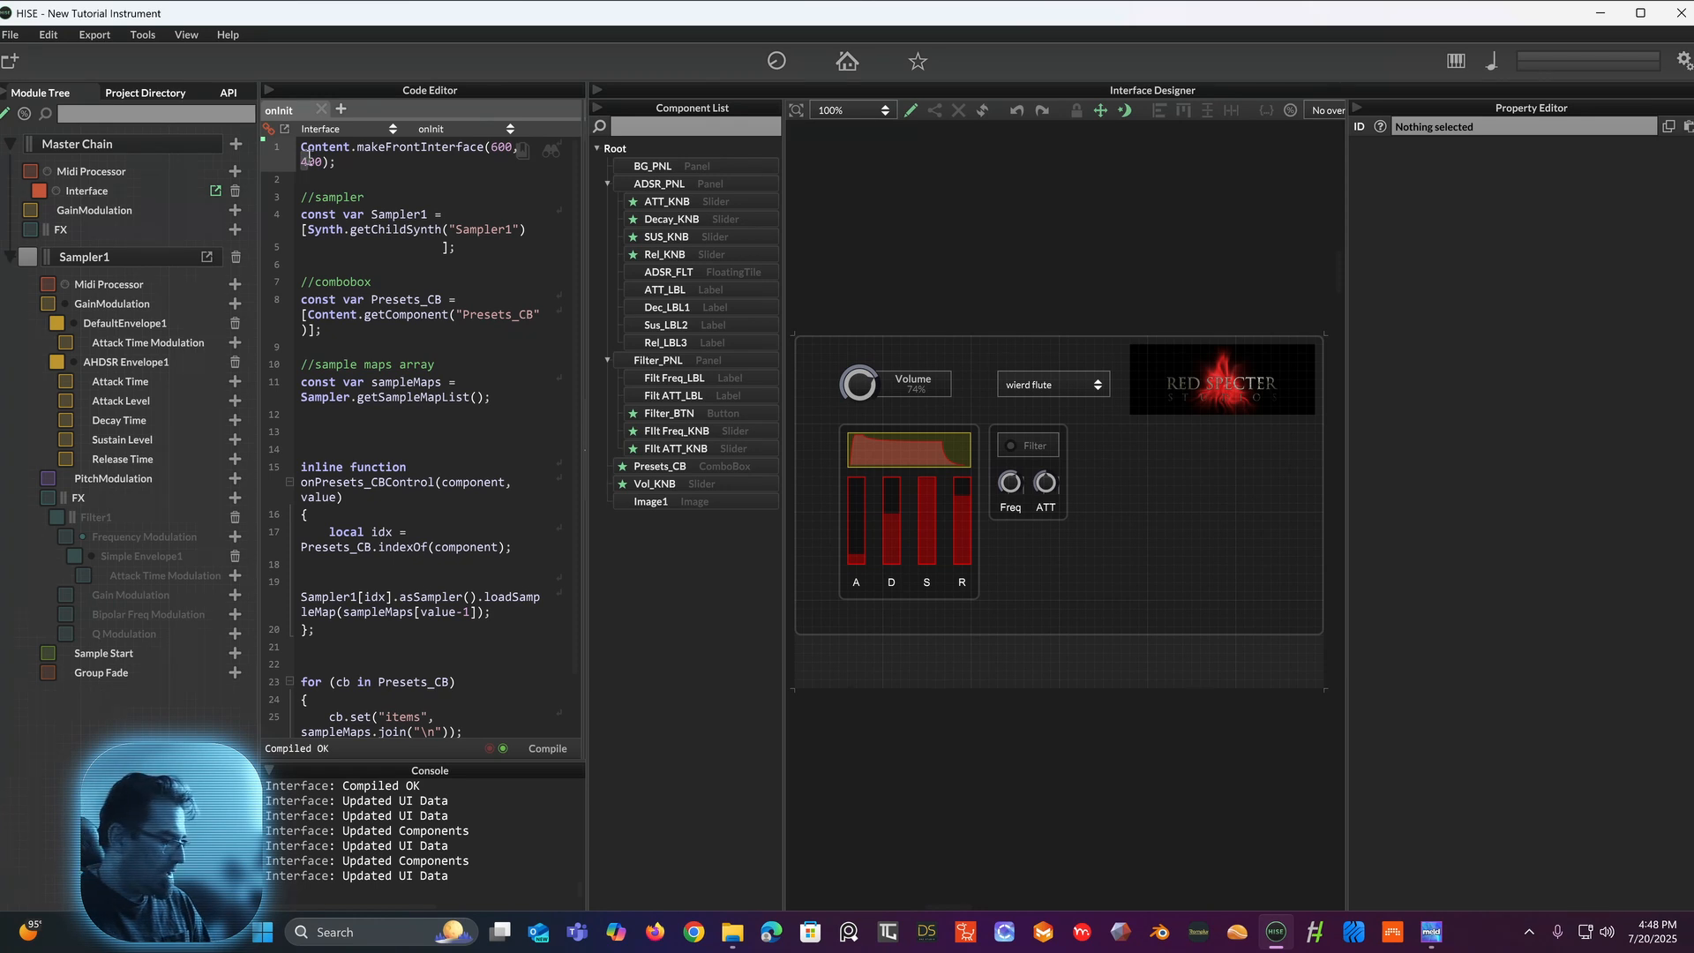
Step: Change the makeFrontInterface height to 300 in the onInit script and compile it
{"action": "left_click", "coordinate": [308, 162]}
{"action": "type", "text": "00"}
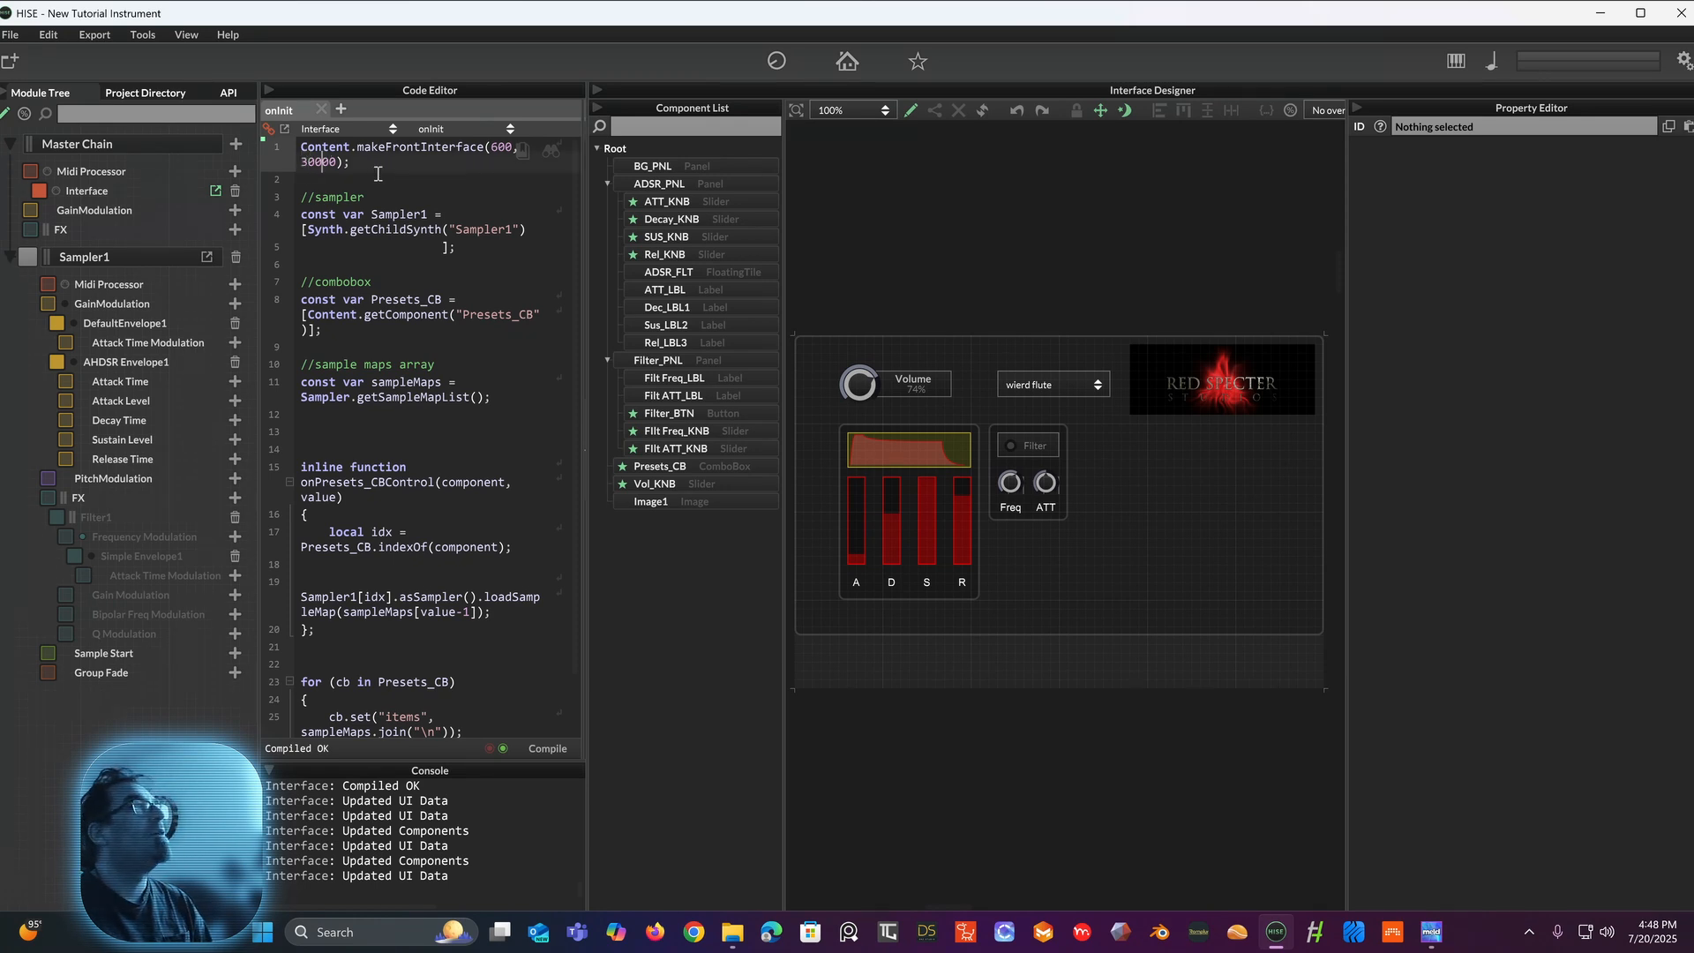
{"action": "key", "text": "Delete"}
{"action": "key", "text": "Delete"}
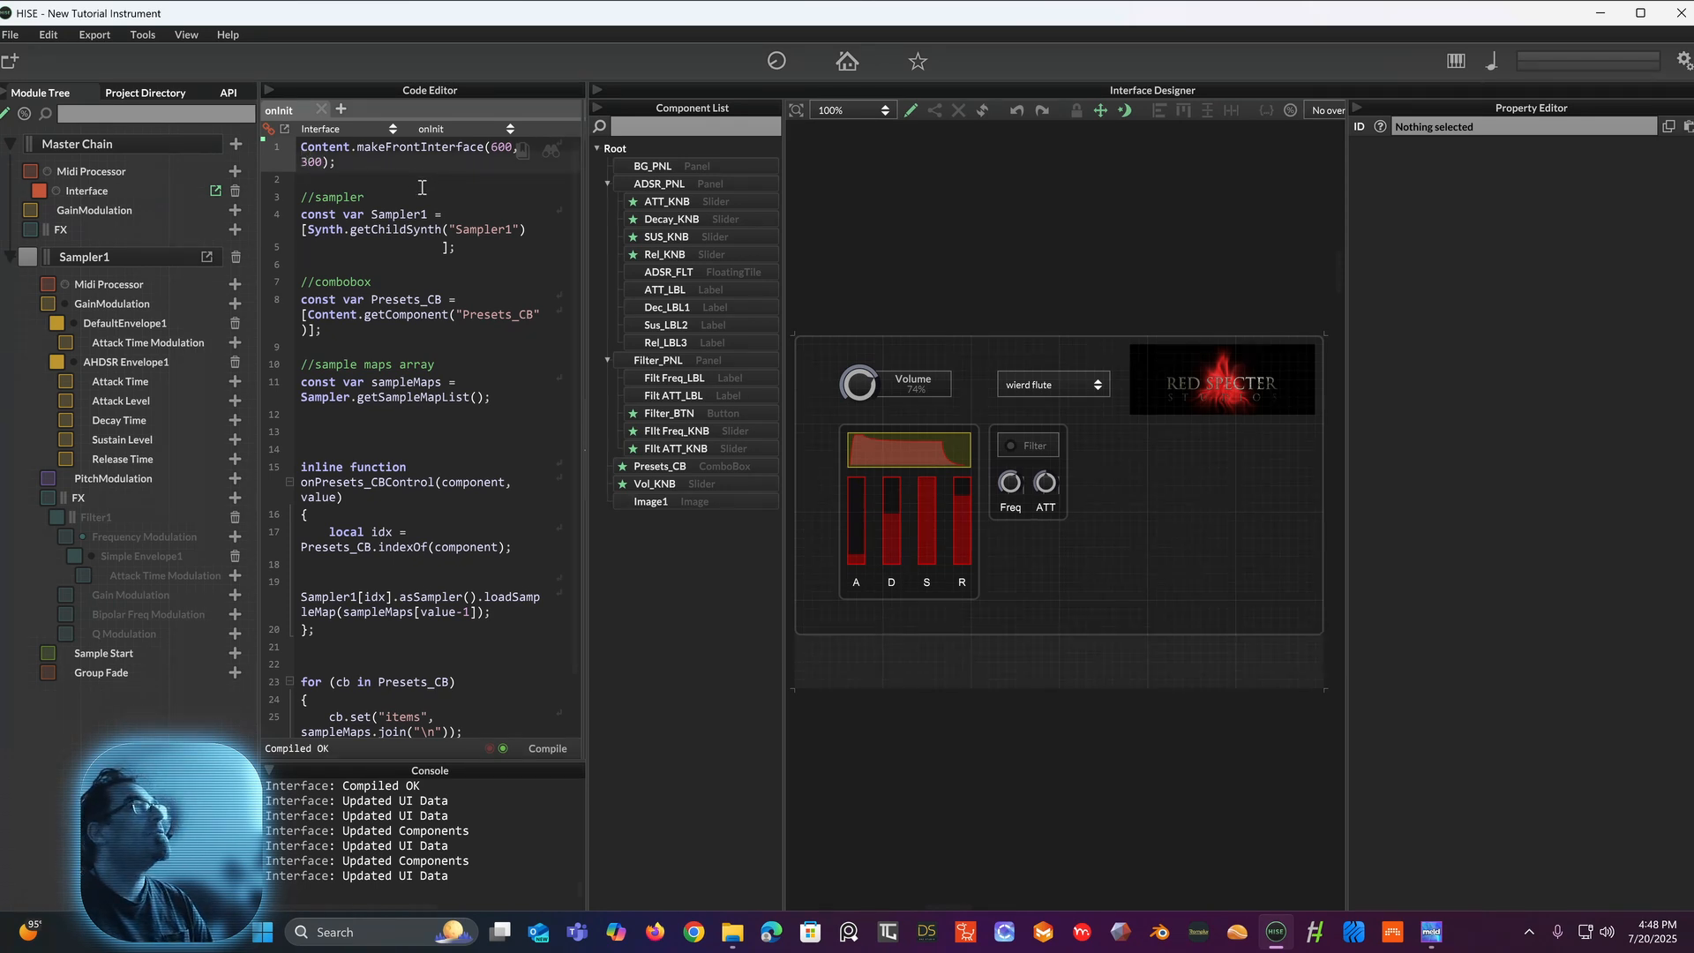
{"action": "left_click", "coordinate": [553, 748]}
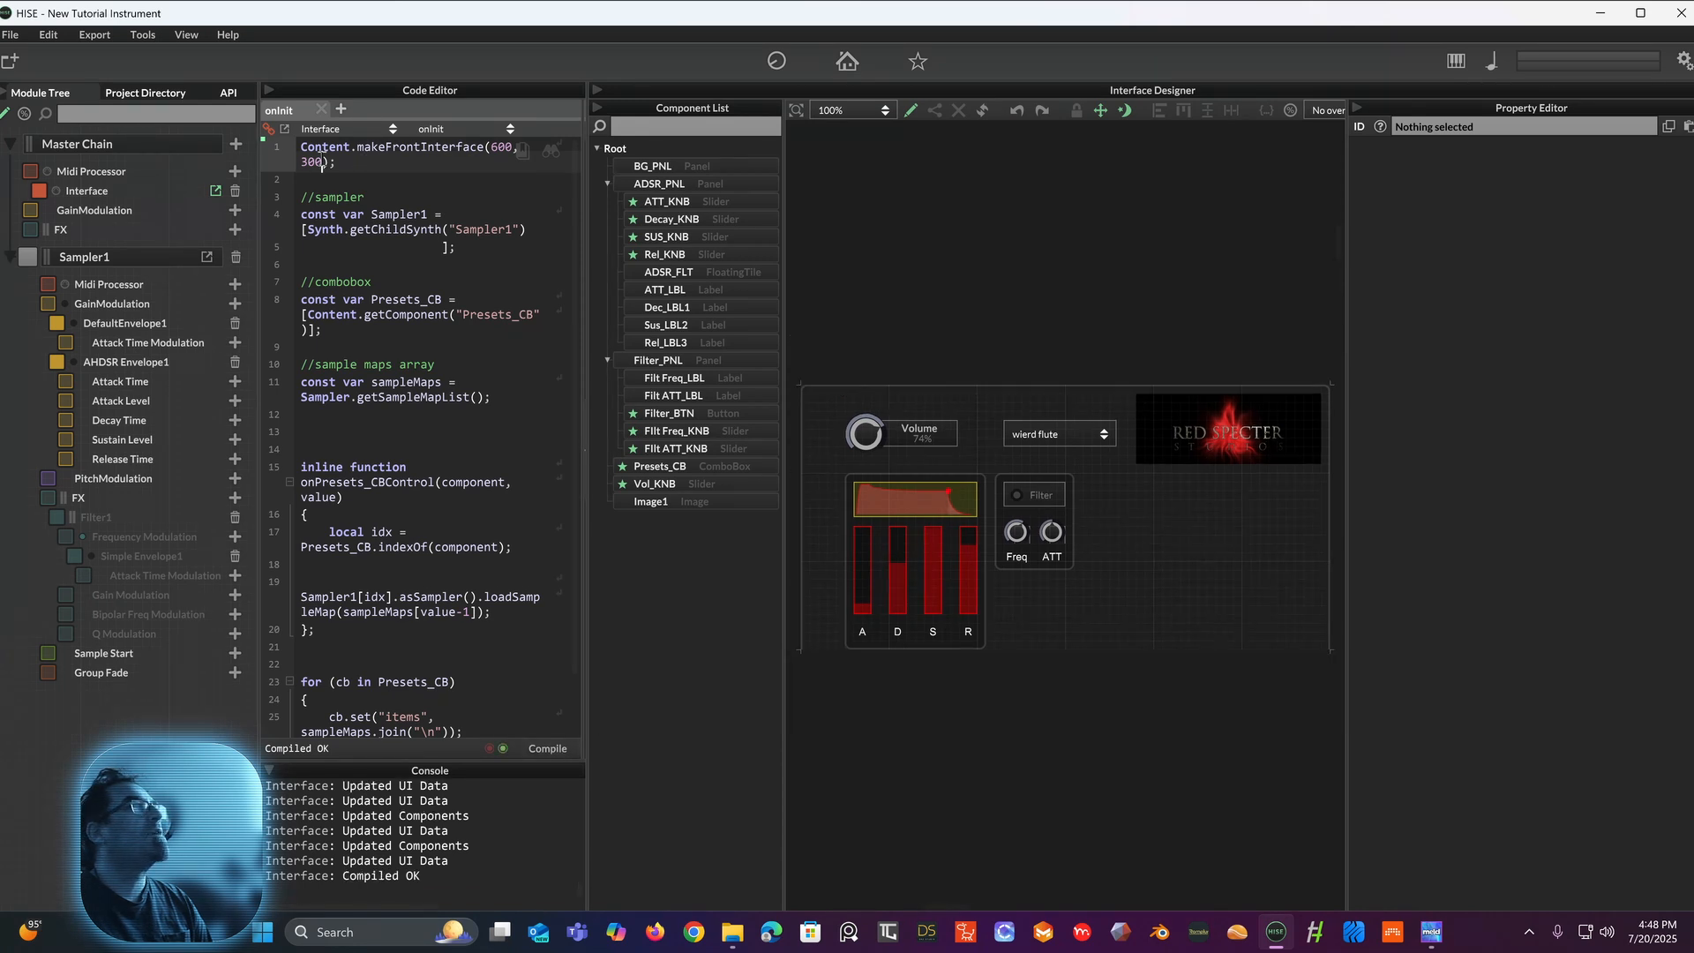
Step: Try interface heights of 350 and 325 in makeFrontInterface, compiling the script after each change
{"action": "left_click_drag", "start_coordinate": [322, 164], "coordinate": [309, 161]}
{"action": "type", "text": "50"}
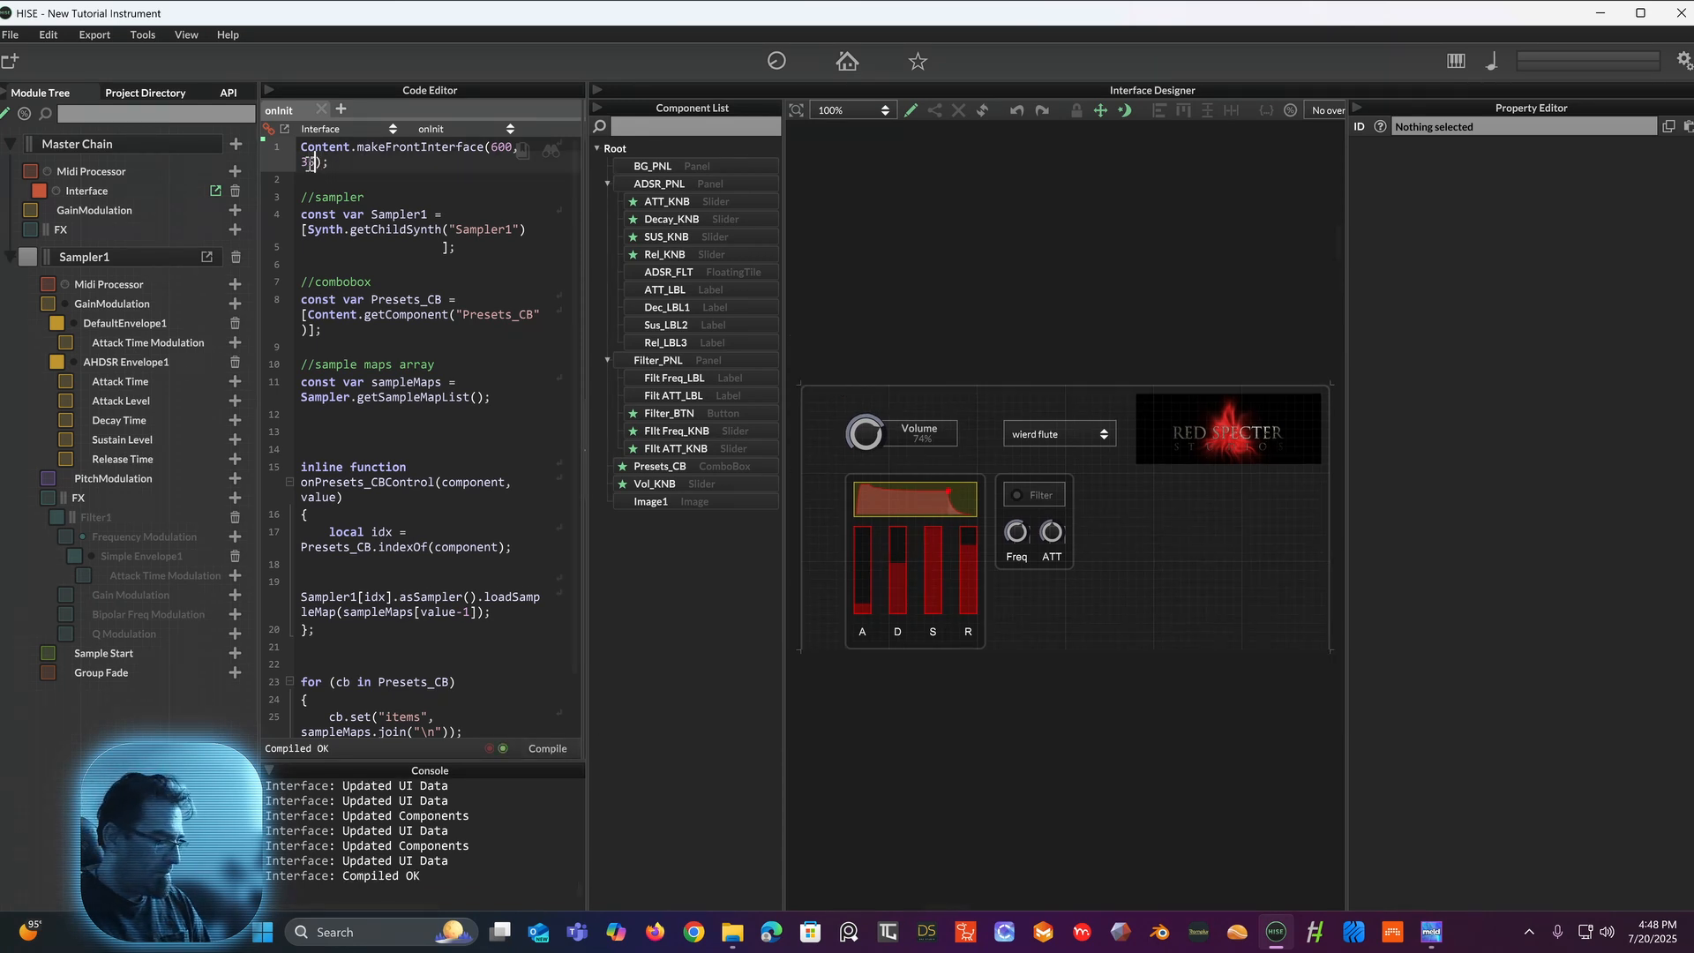
{"action": "left_click", "coordinate": [553, 748]}
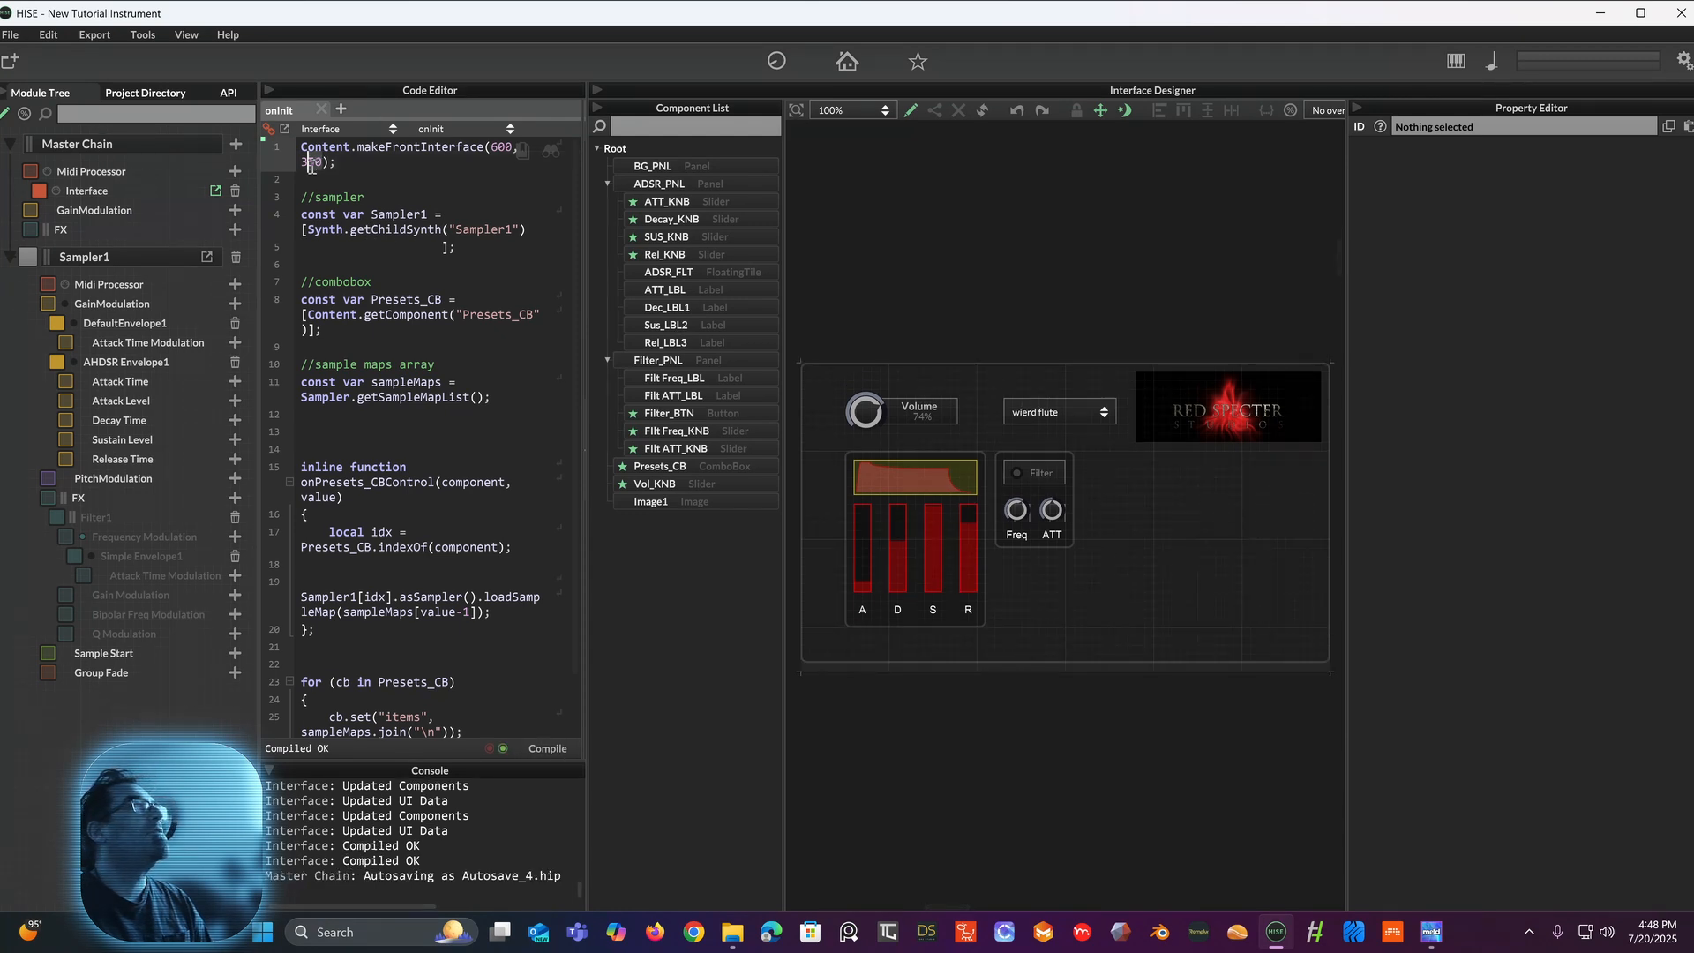
{"action": "type", "text": "2"}
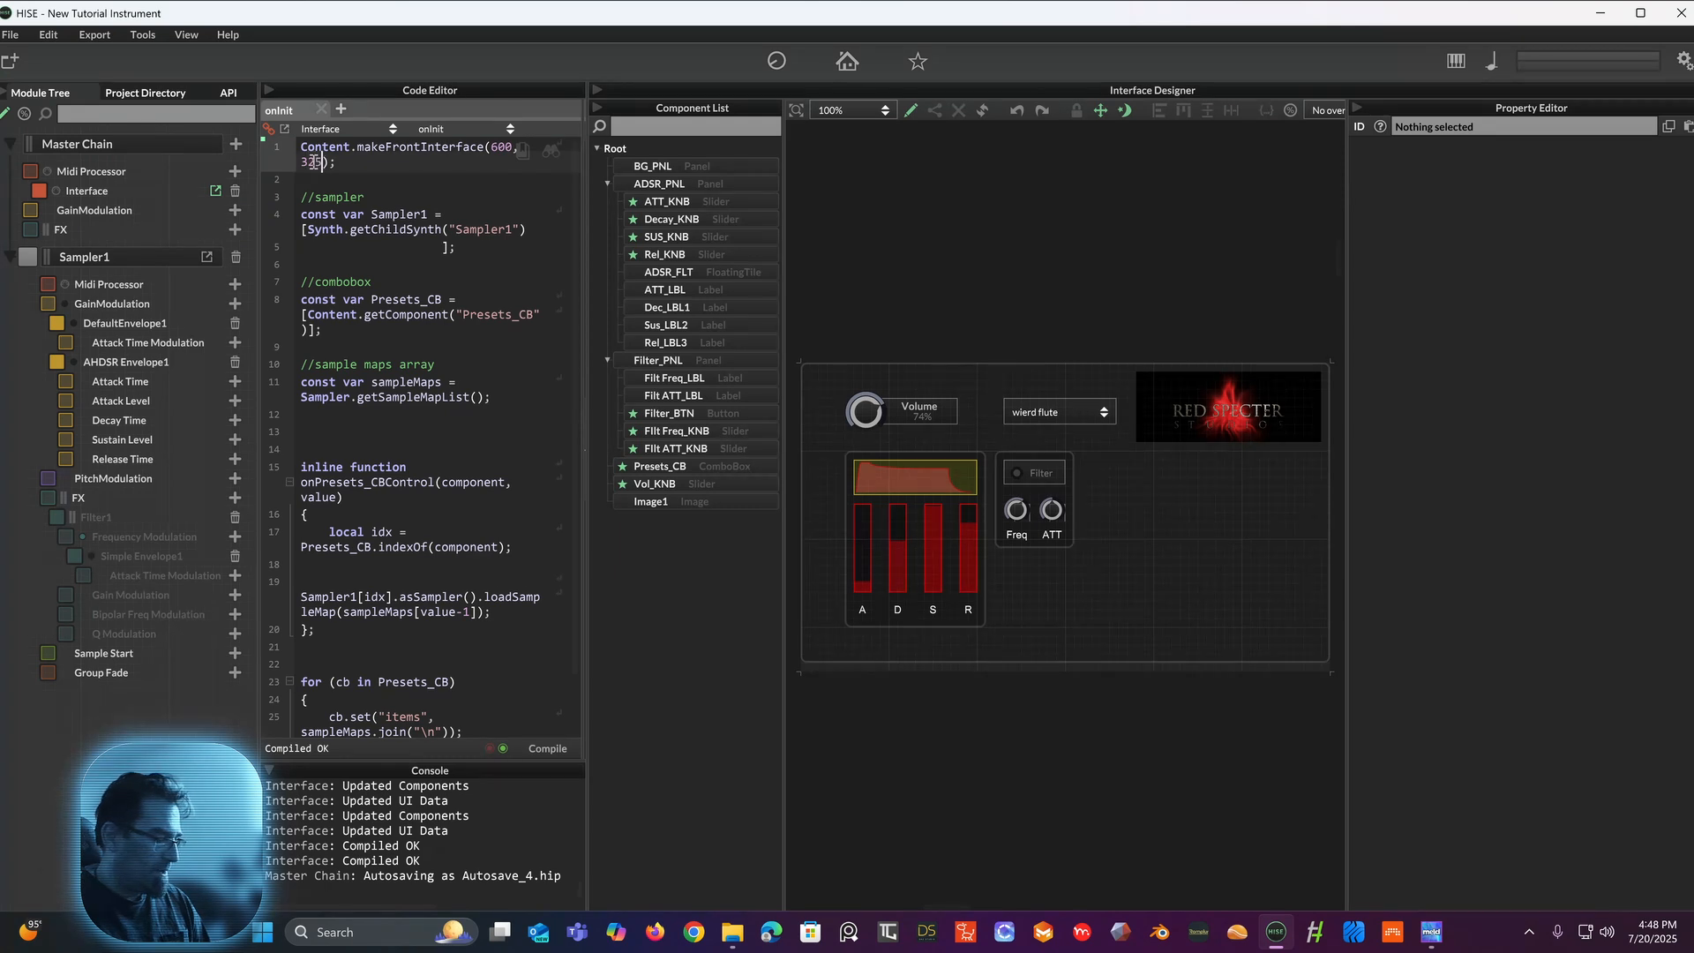
{"action": "left_click", "coordinate": [538, 748]}
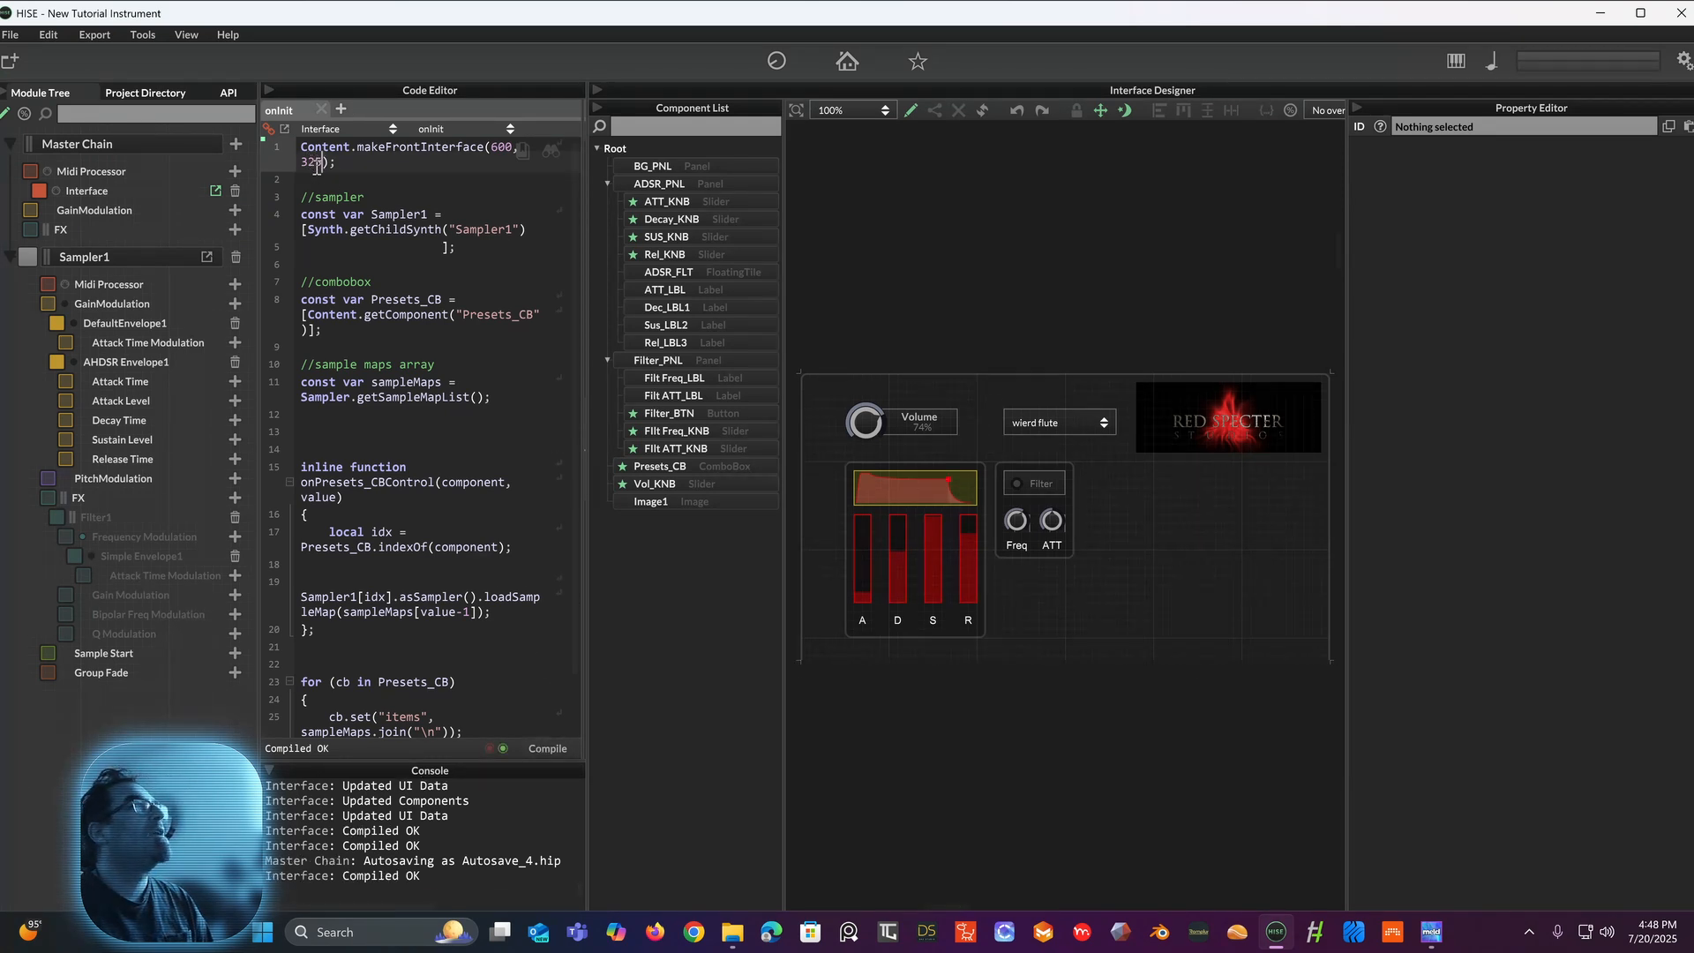
Step: Try an interface height of 330 in makeFrontInterface and compile the script
{"action": "left_click_drag", "start_coordinate": [324, 164], "coordinate": [310, 165]}
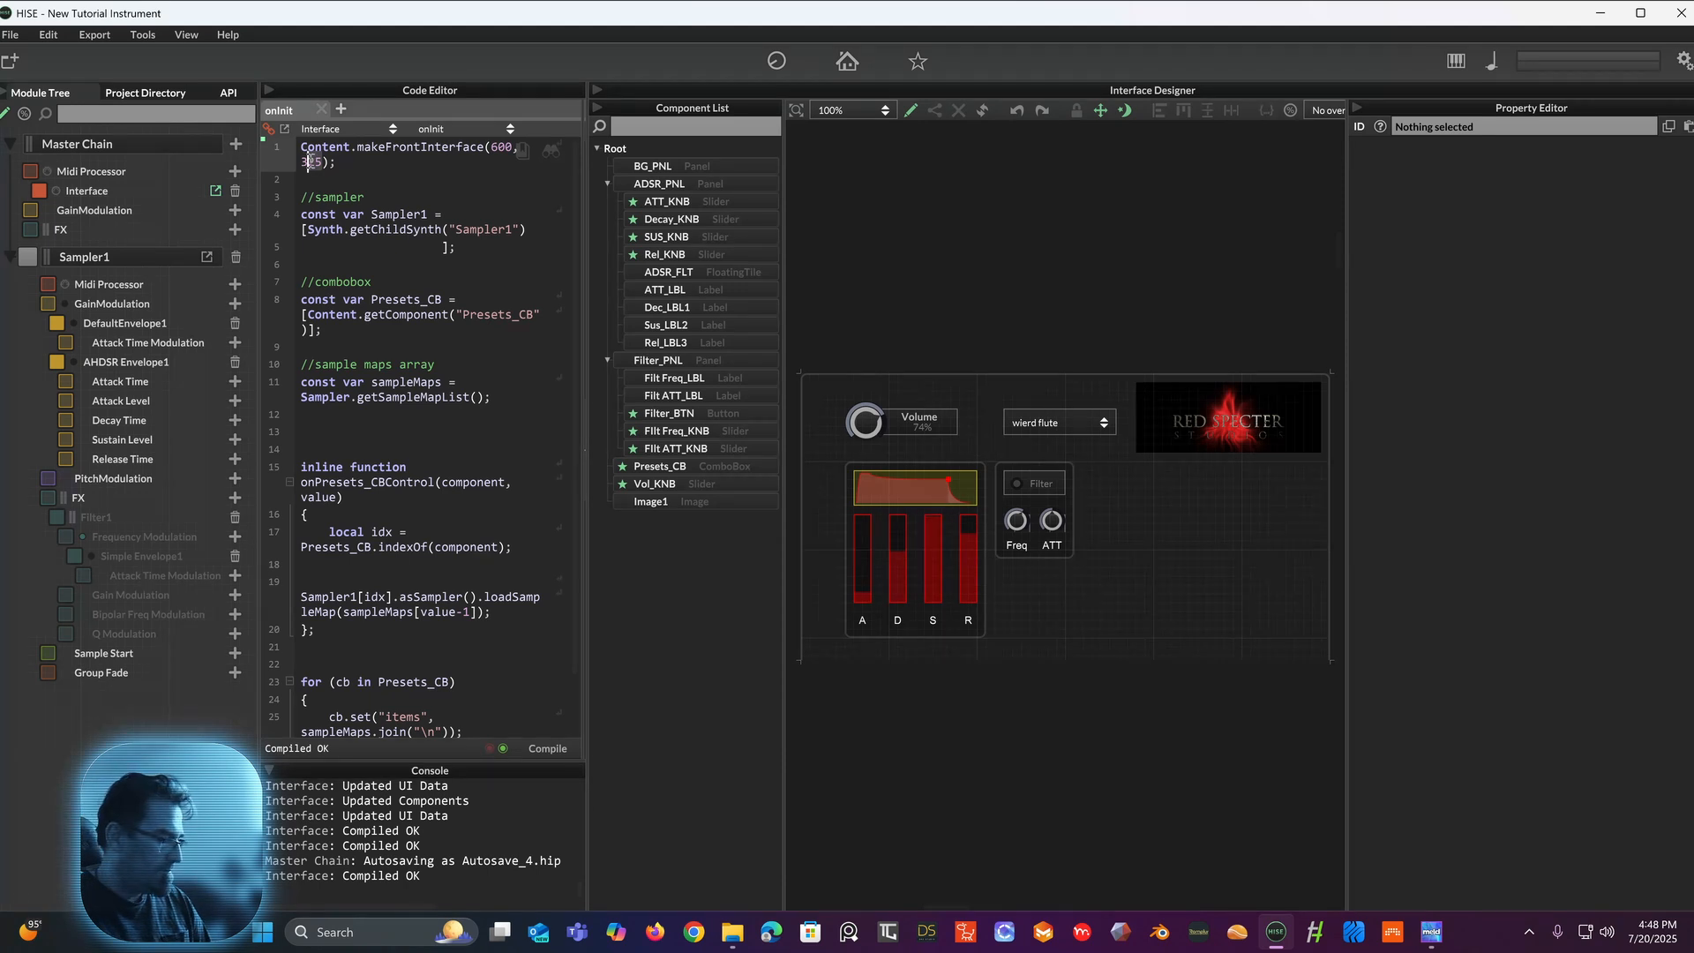
{"action": "type", "text": "30"}
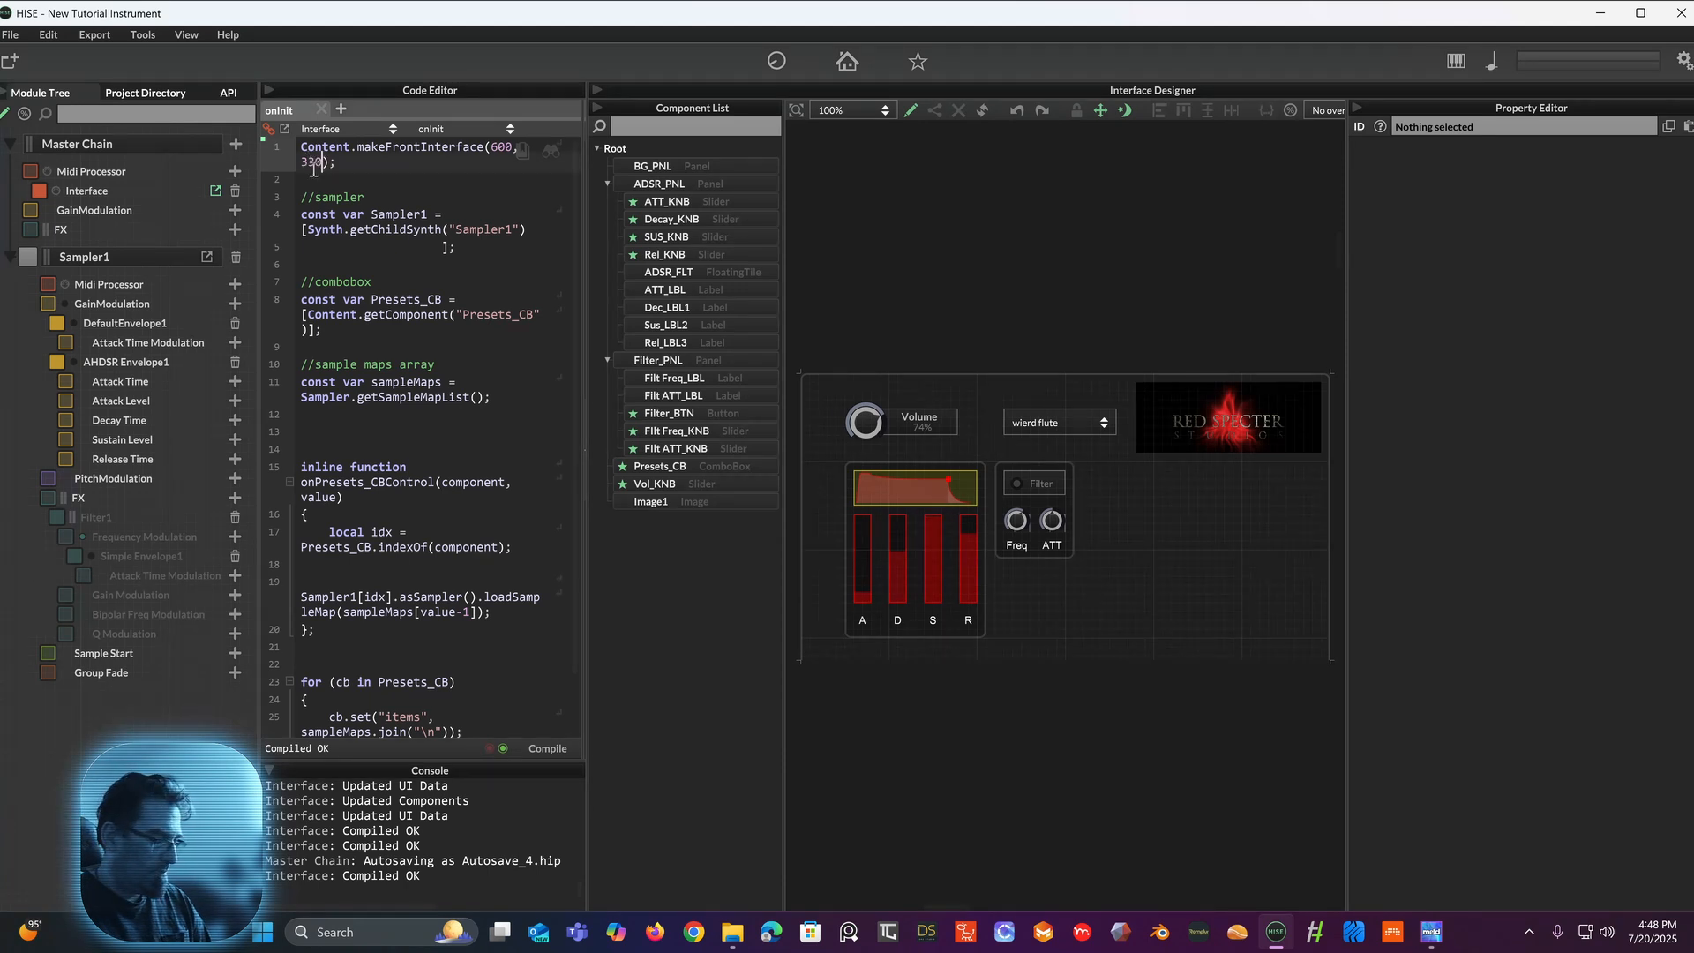
{"action": "left_click", "coordinate": [558, 756]}
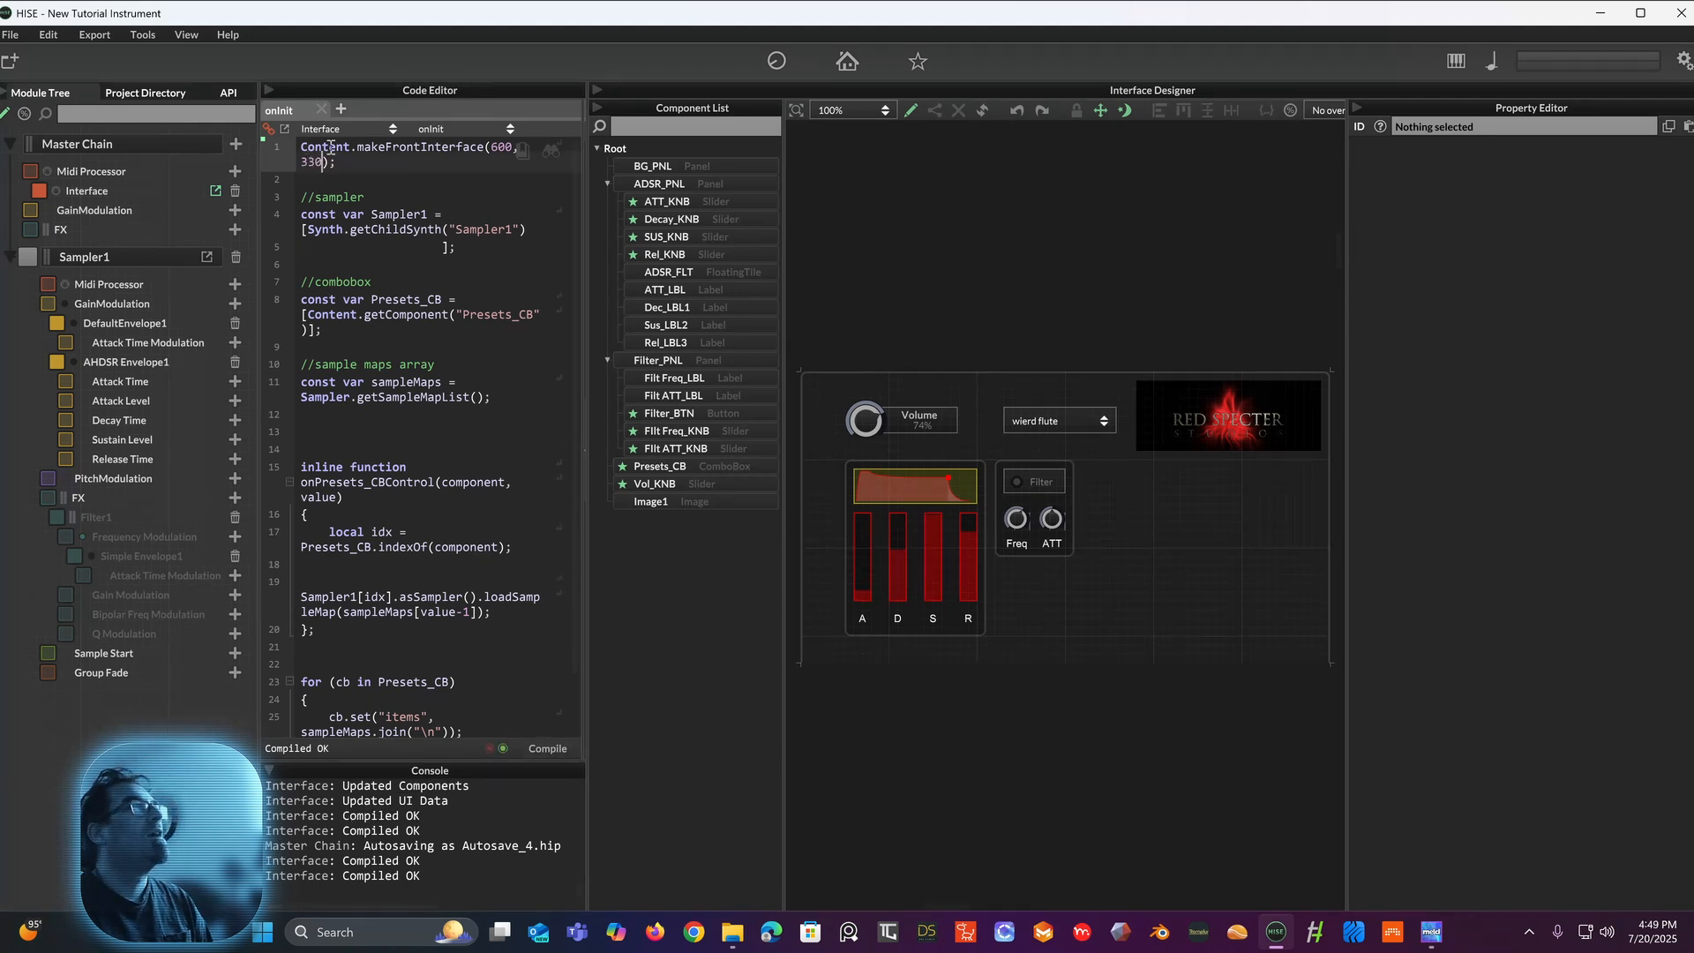
Step: Set the makeFrontInterface height to 340 and compile the script so the interface matches BG_PNL
{"action": "left_click_drag", "start_coordinate": [324, 163], "coordinate": [309, 164]}
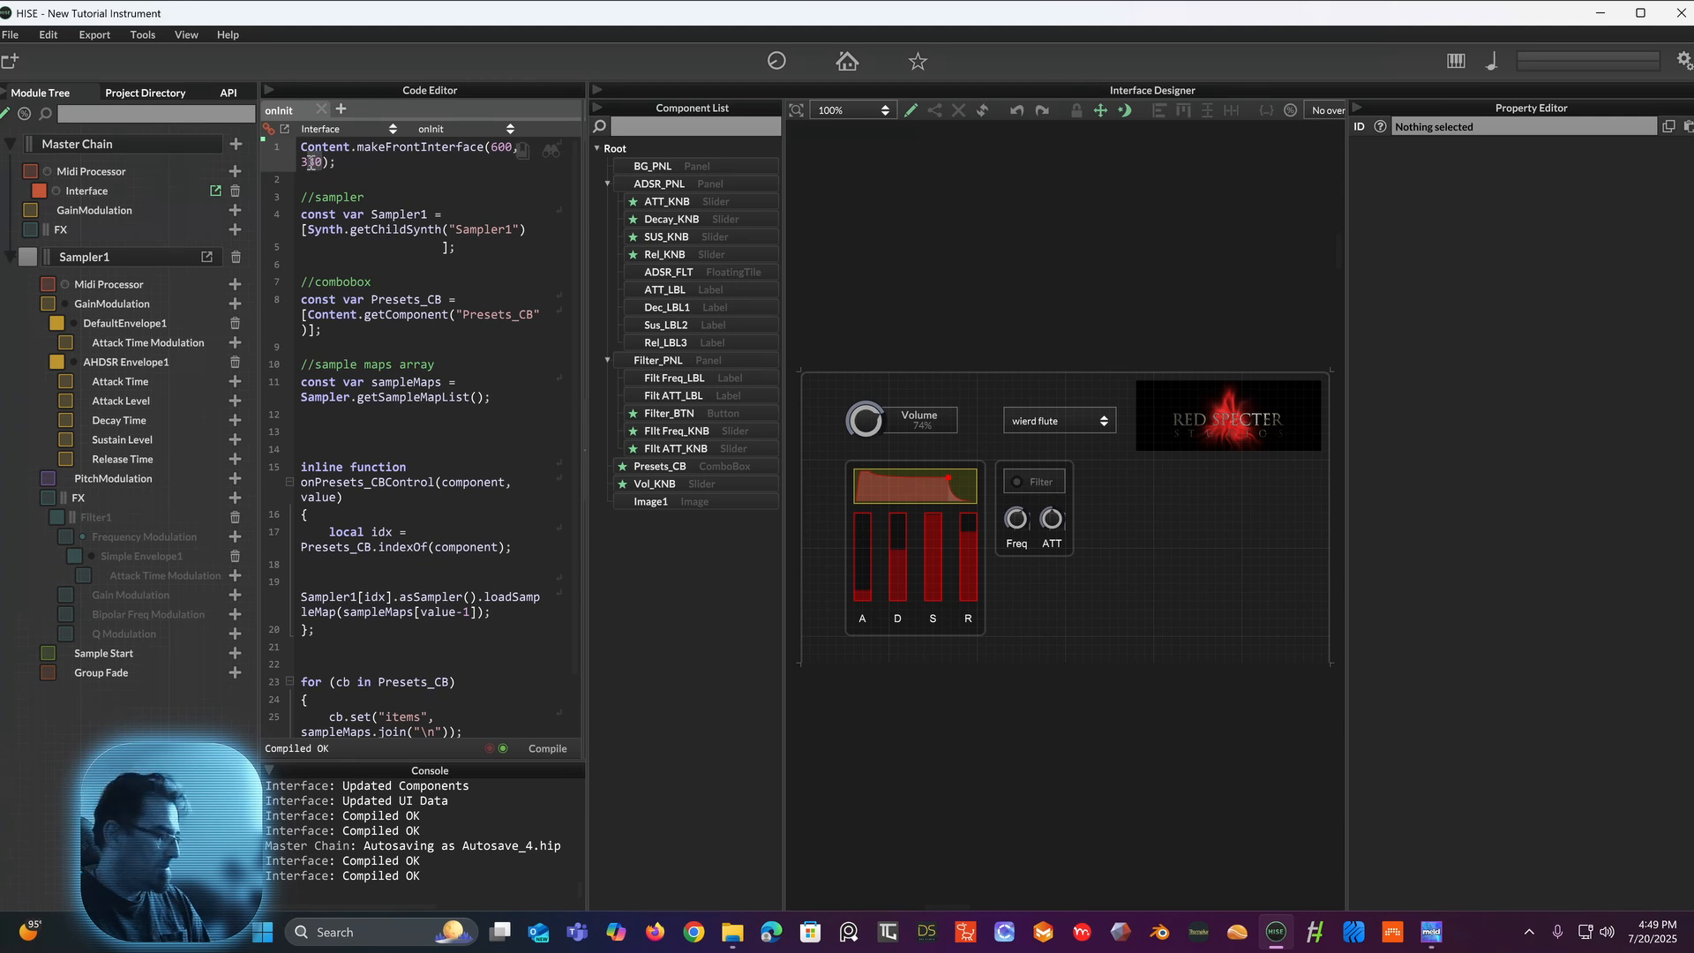
{"action": "type", "text": "40"}
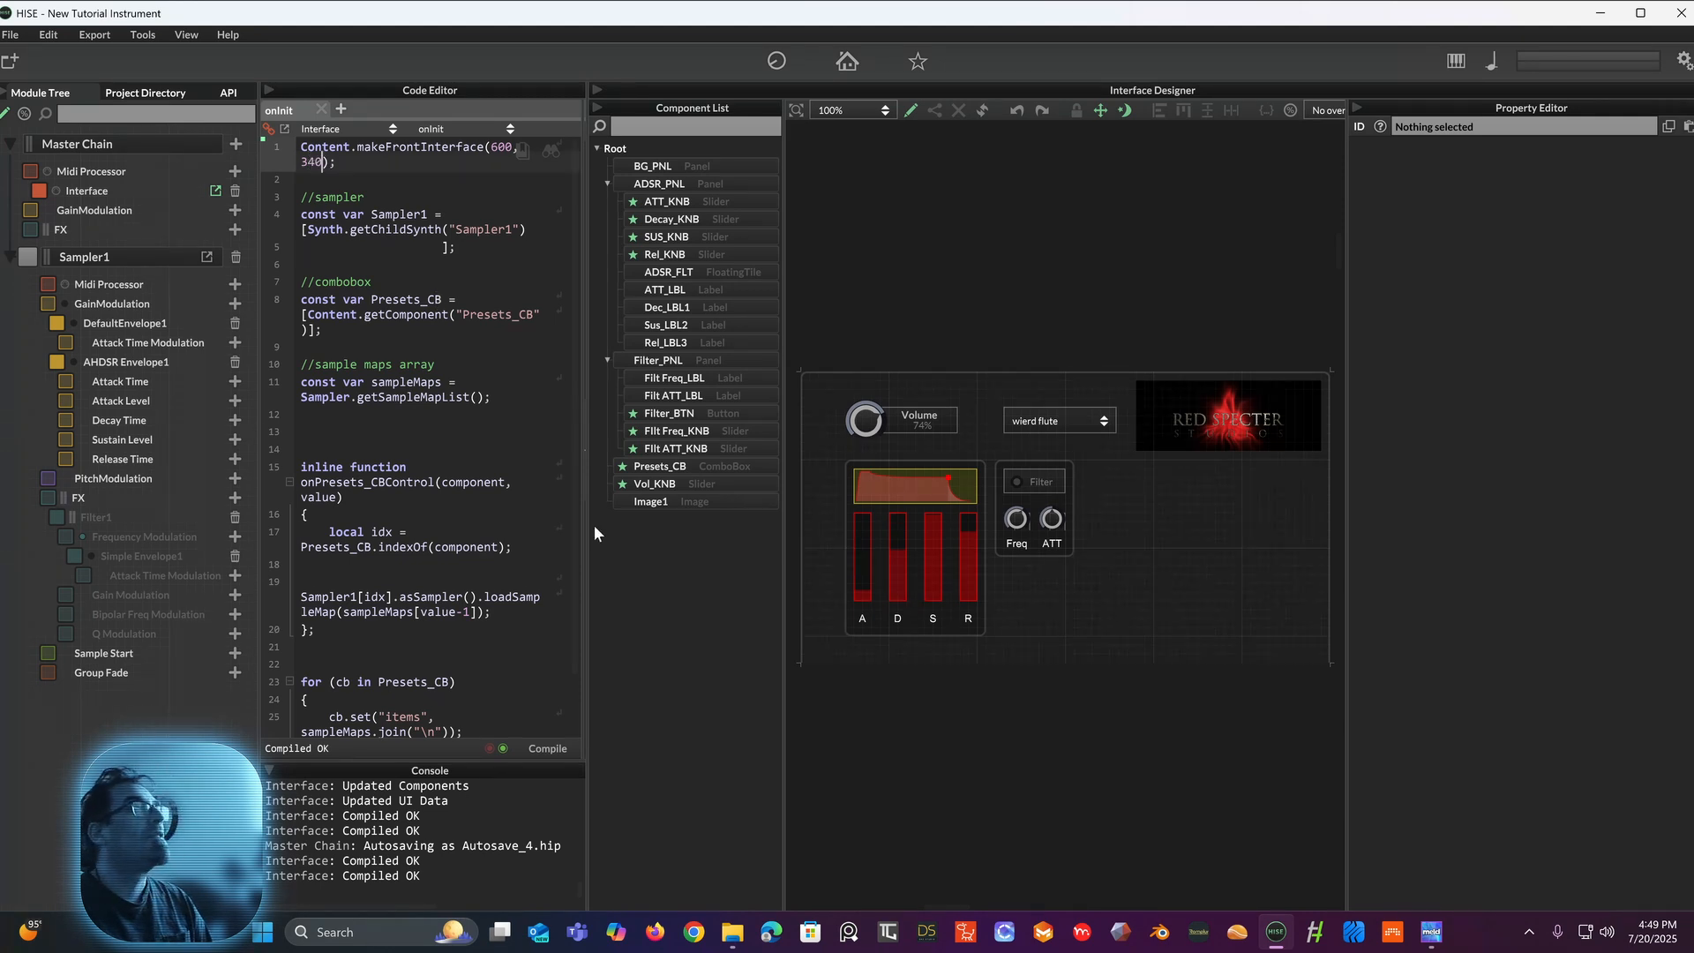
{"action": "left_click", "coordinate": [560, 749]}
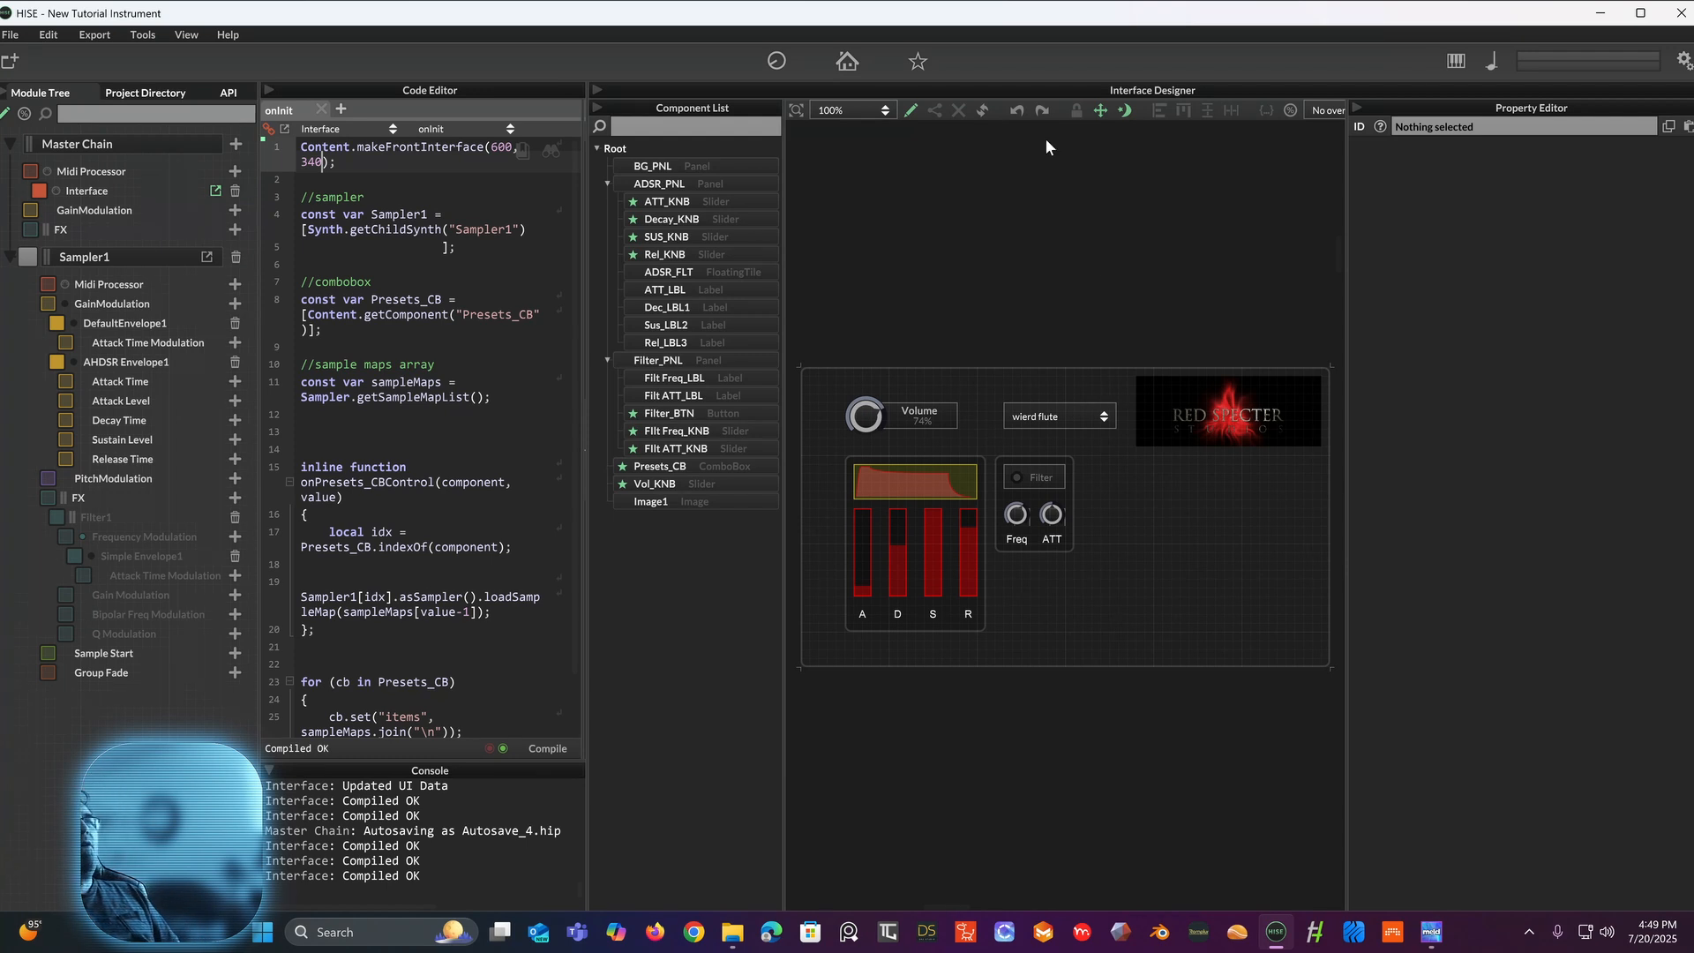
{"action": "left_click", "coordinate": [848, 61]}
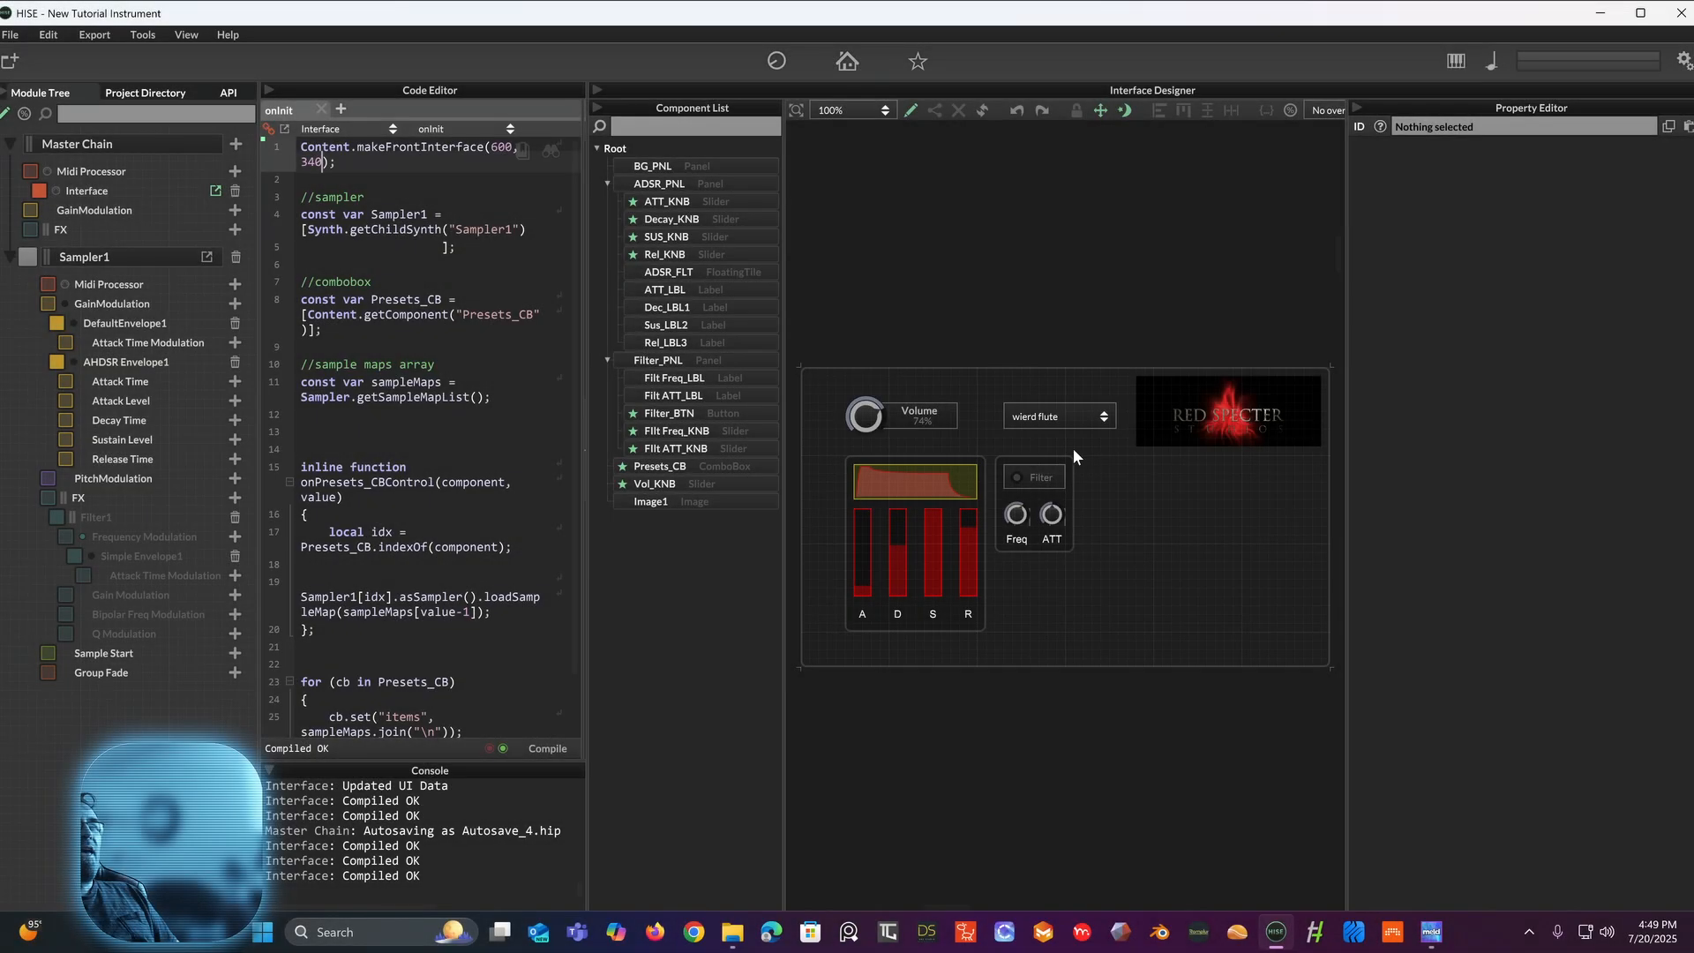
Step: Add a panel around the Volume knob and preset combobox at x 10, y 20, sized 360 by 70
{"action": "right_click", "coordinate": [1206, 544]}
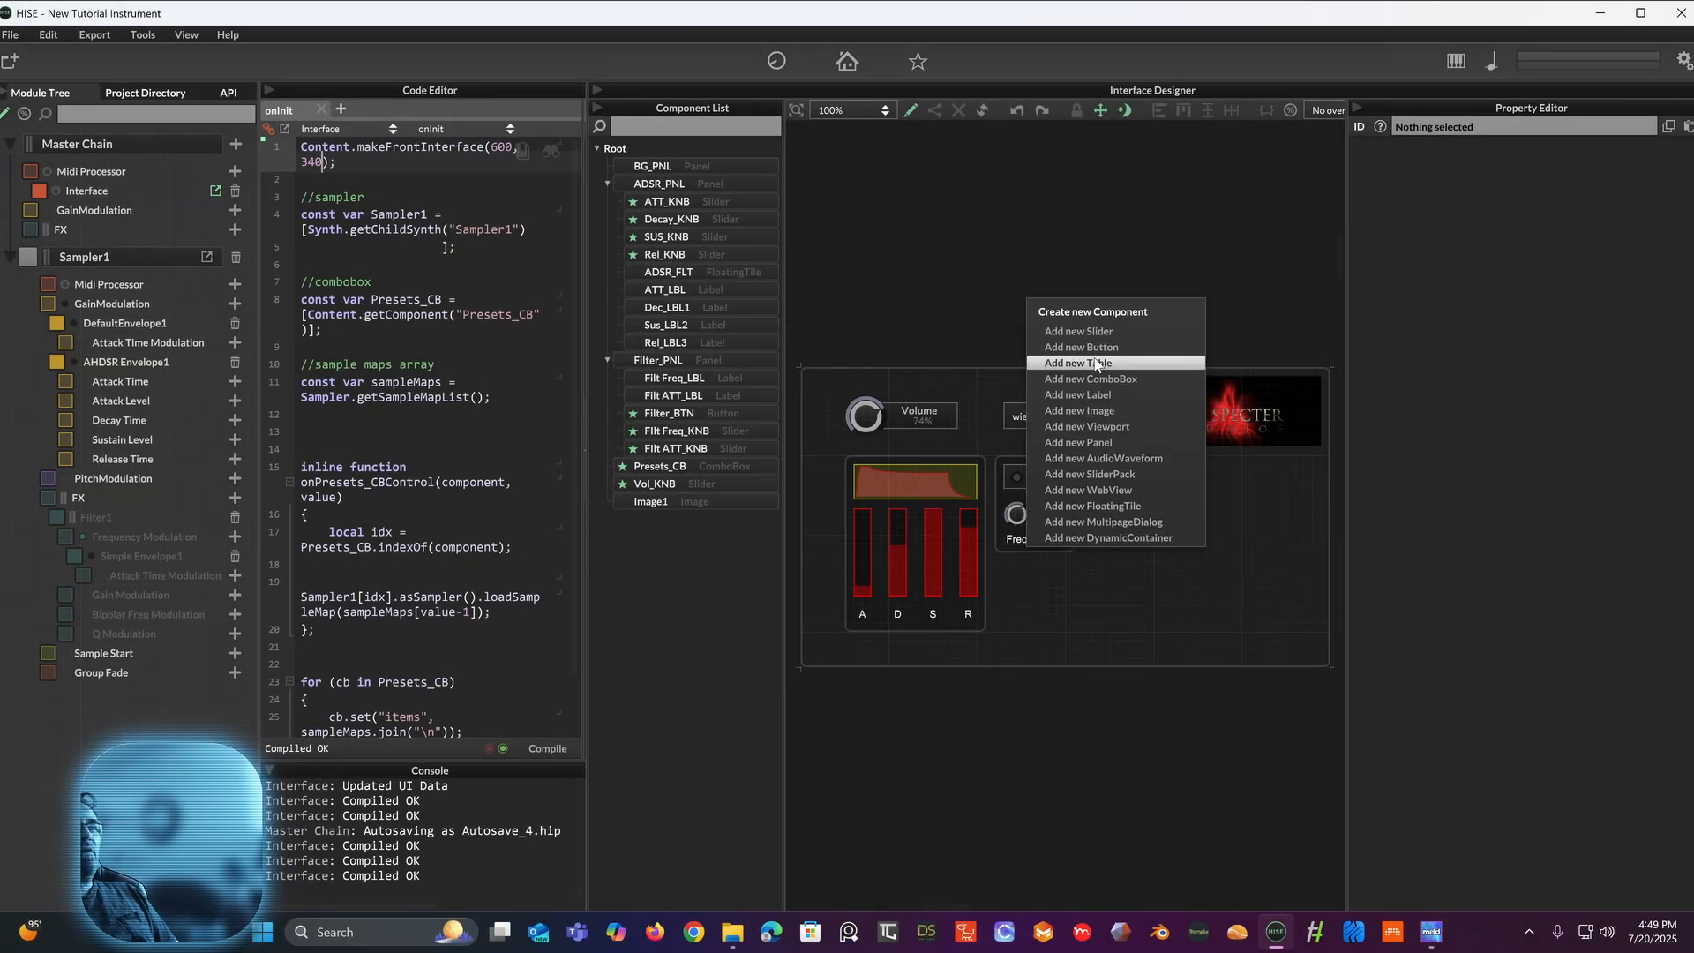
{"action": "left_click", "coordinate": [1098, 443]}
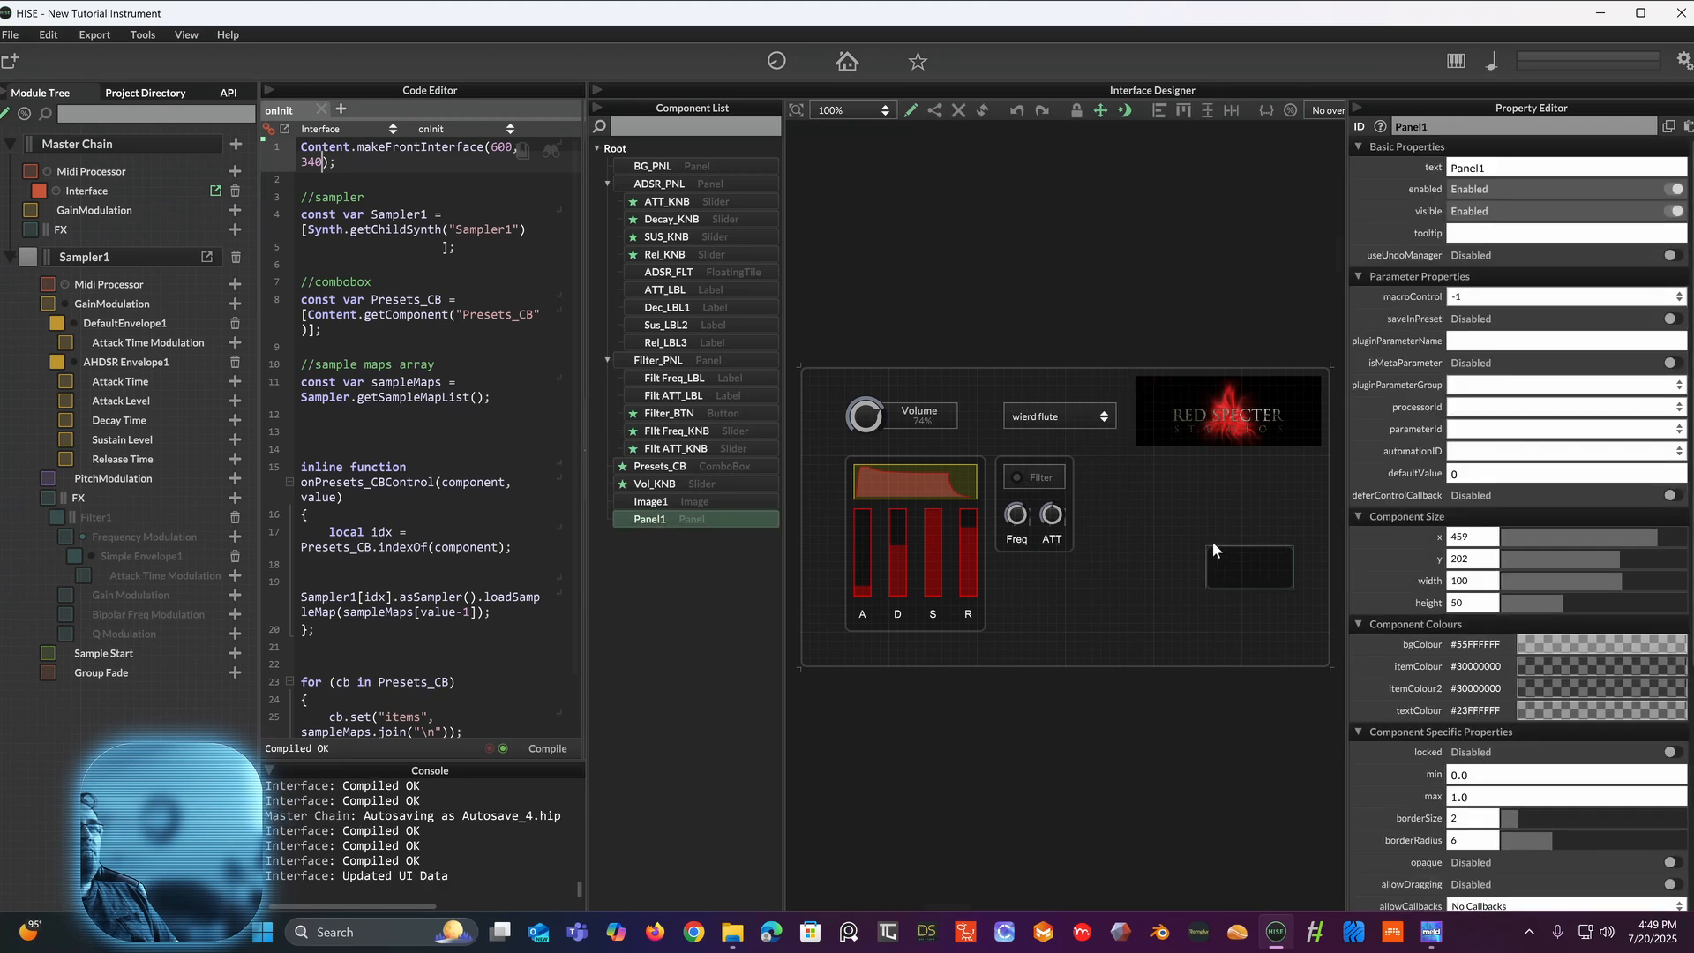
{"action": "left_click_drag", "start_coordinate": [882, 422], "coordinate": [1173, 450]}
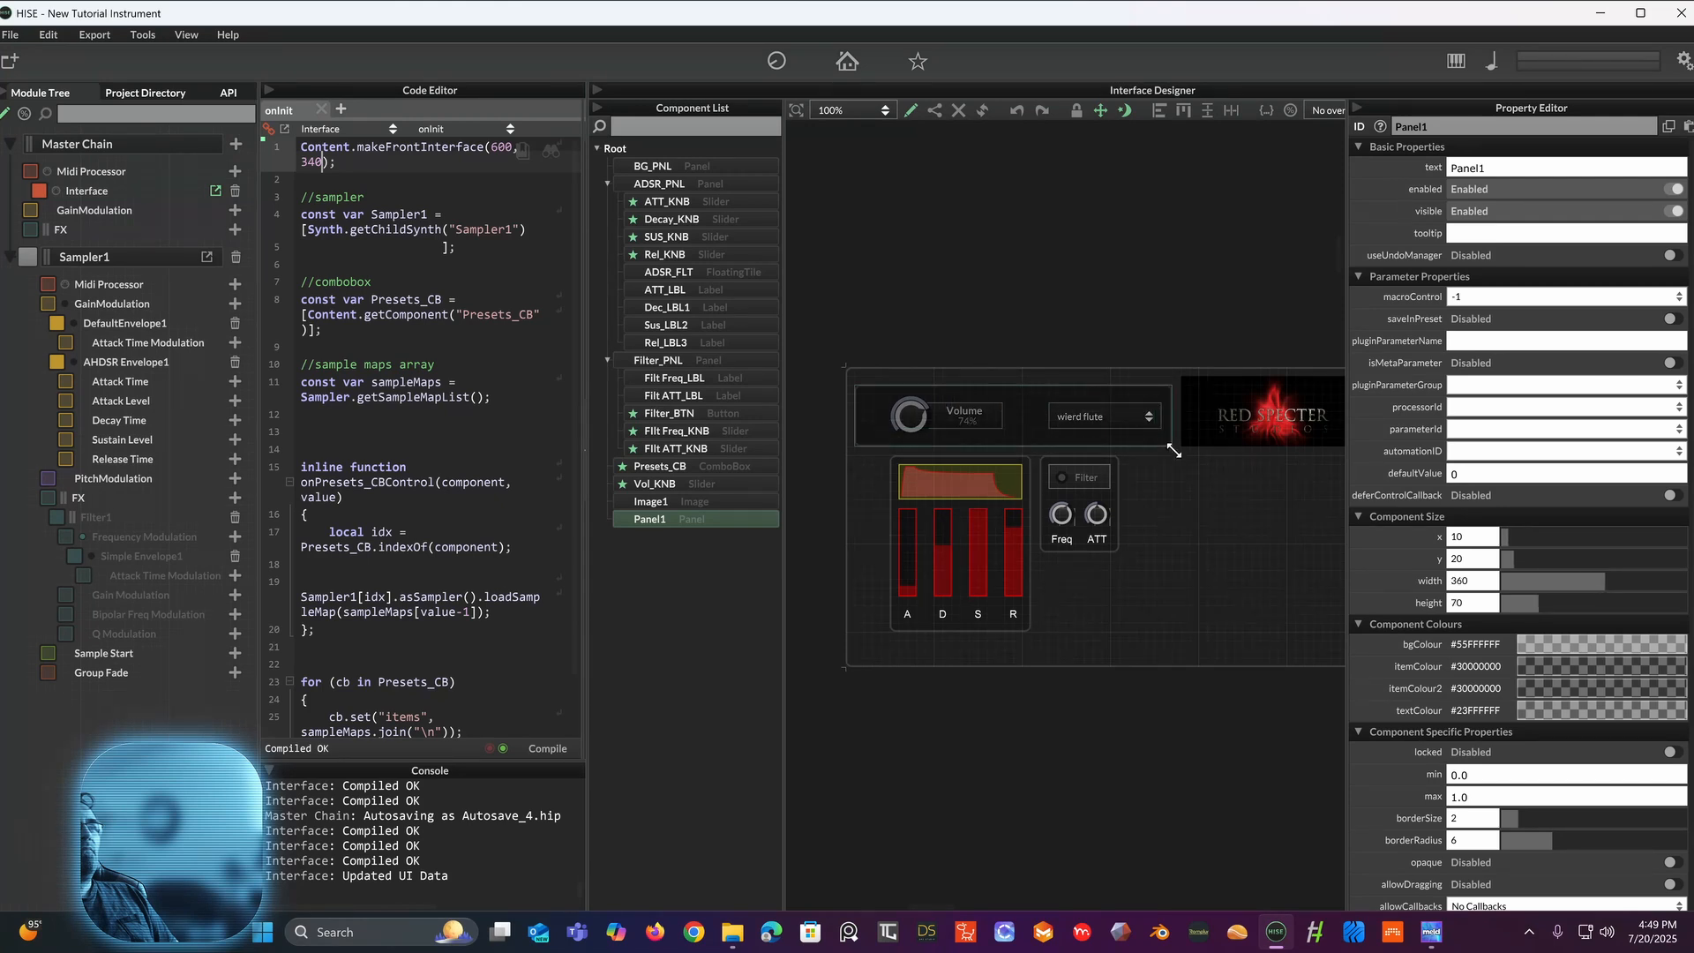
{"action": "left_click", "coordinate": [1147, 507]}
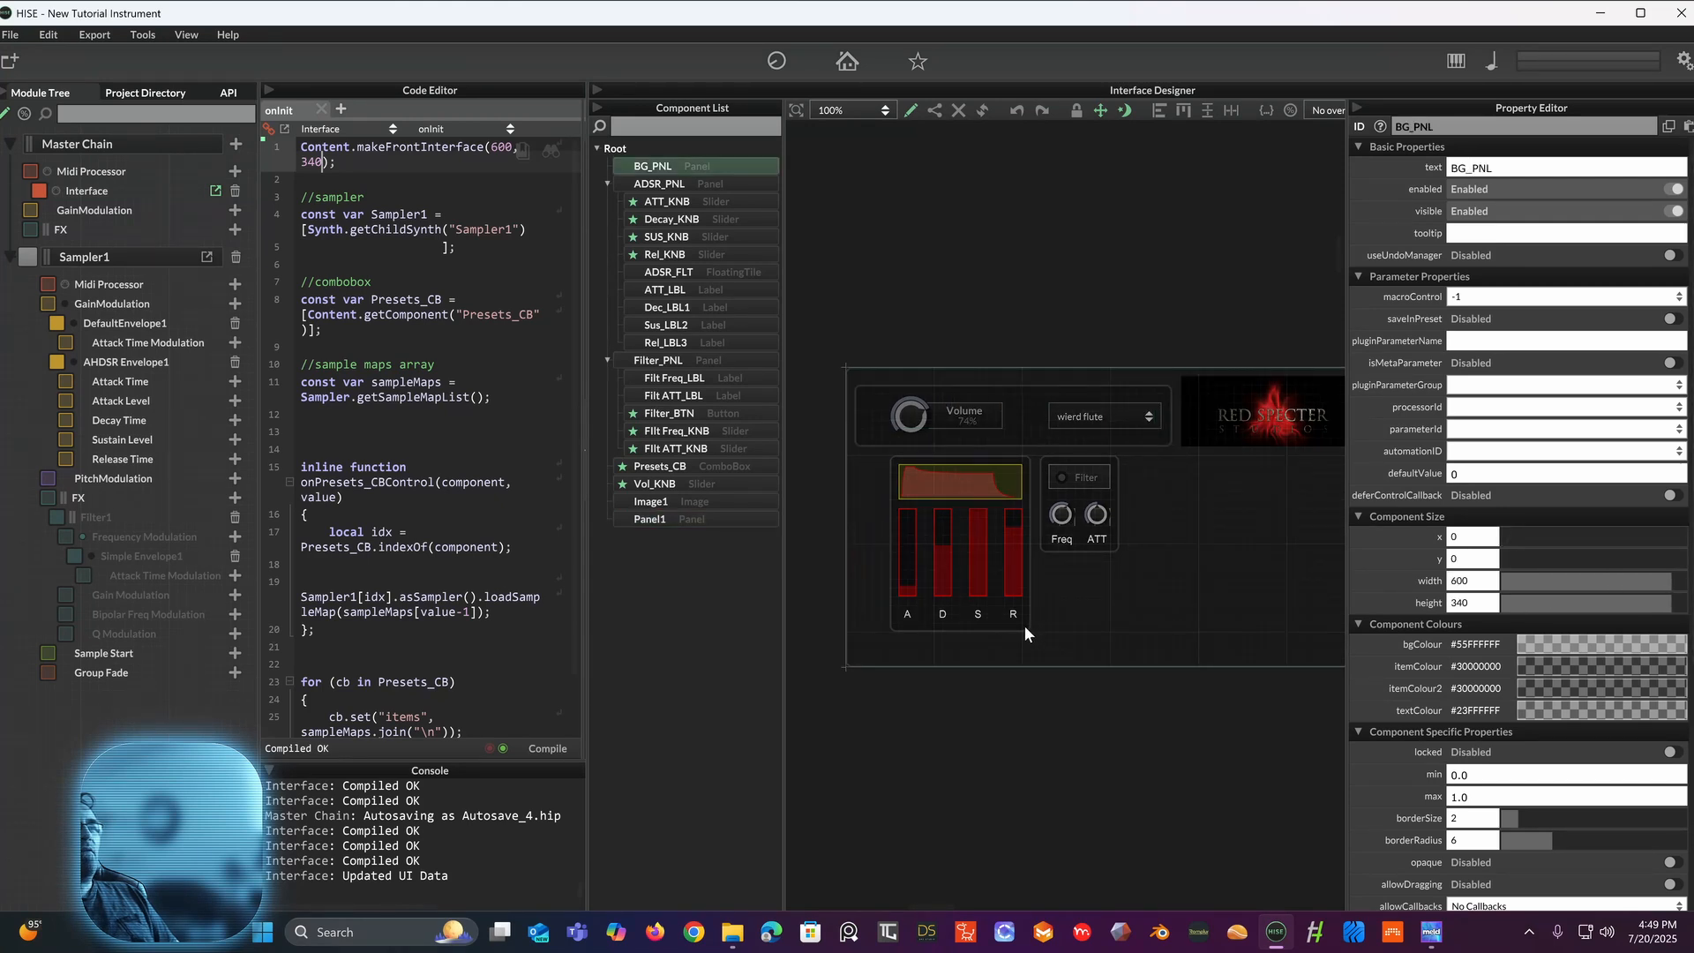
{"action": "left_click", "coordinate": [981, 695]}
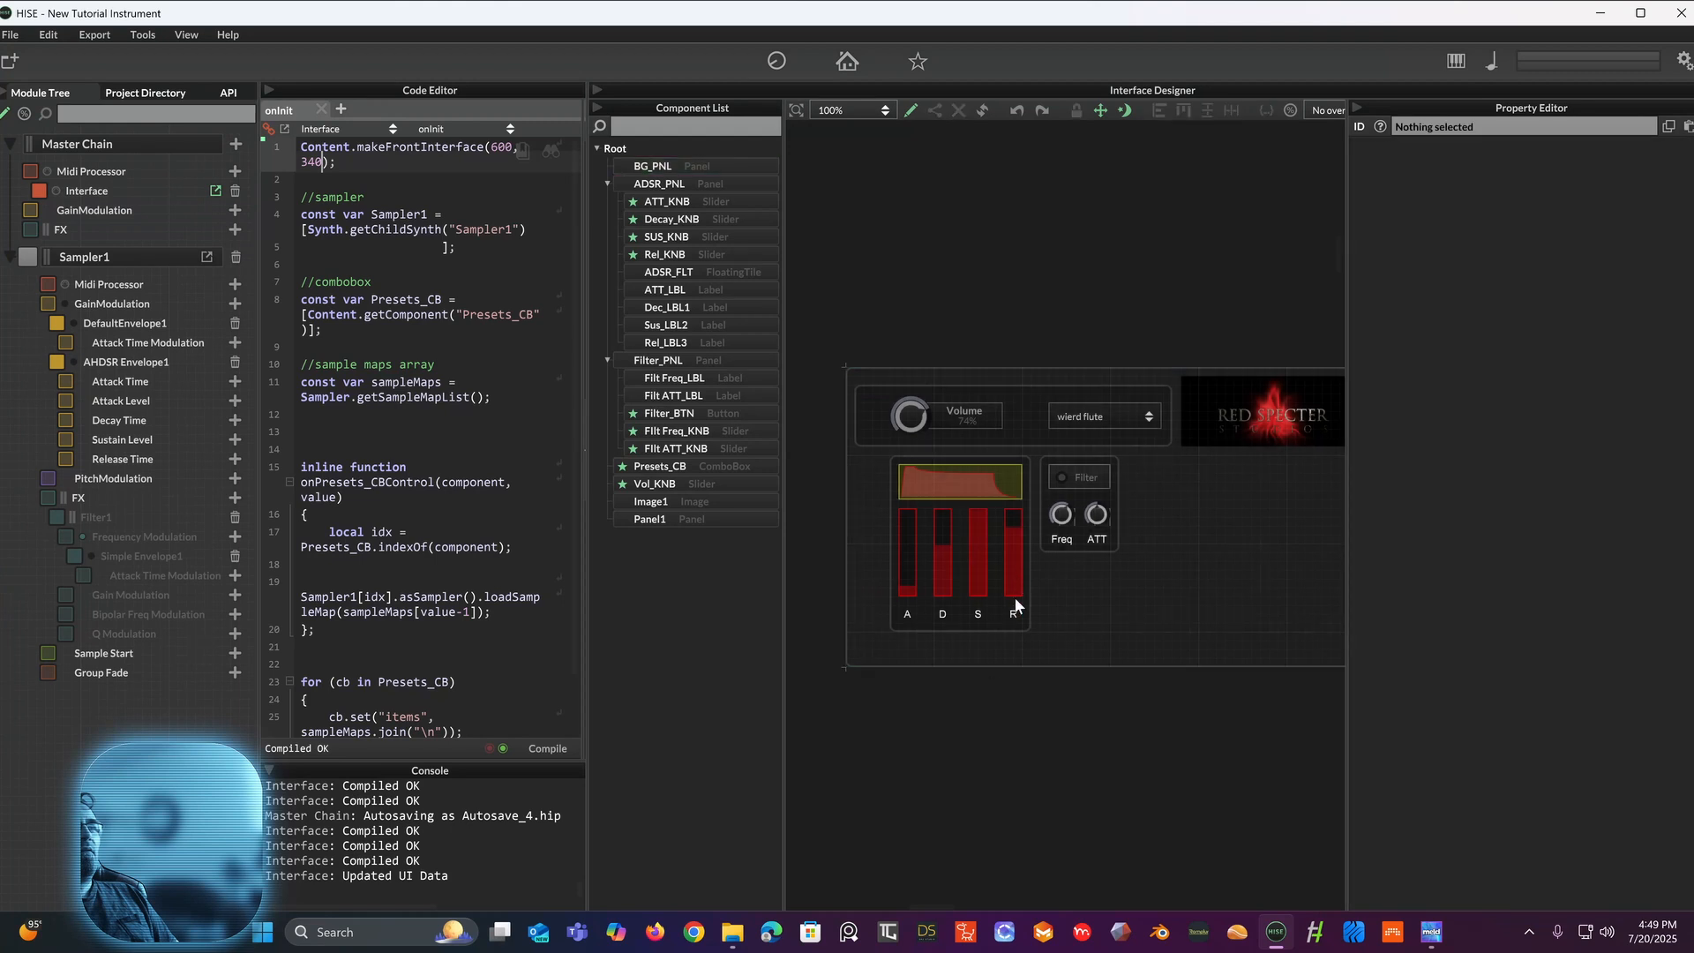
Step: Move ADSR_PNL with its controls to the left, aligning its left edge with the panel around the Volume knob
{"action": "left_click", "coordinate": [1020, 621]}
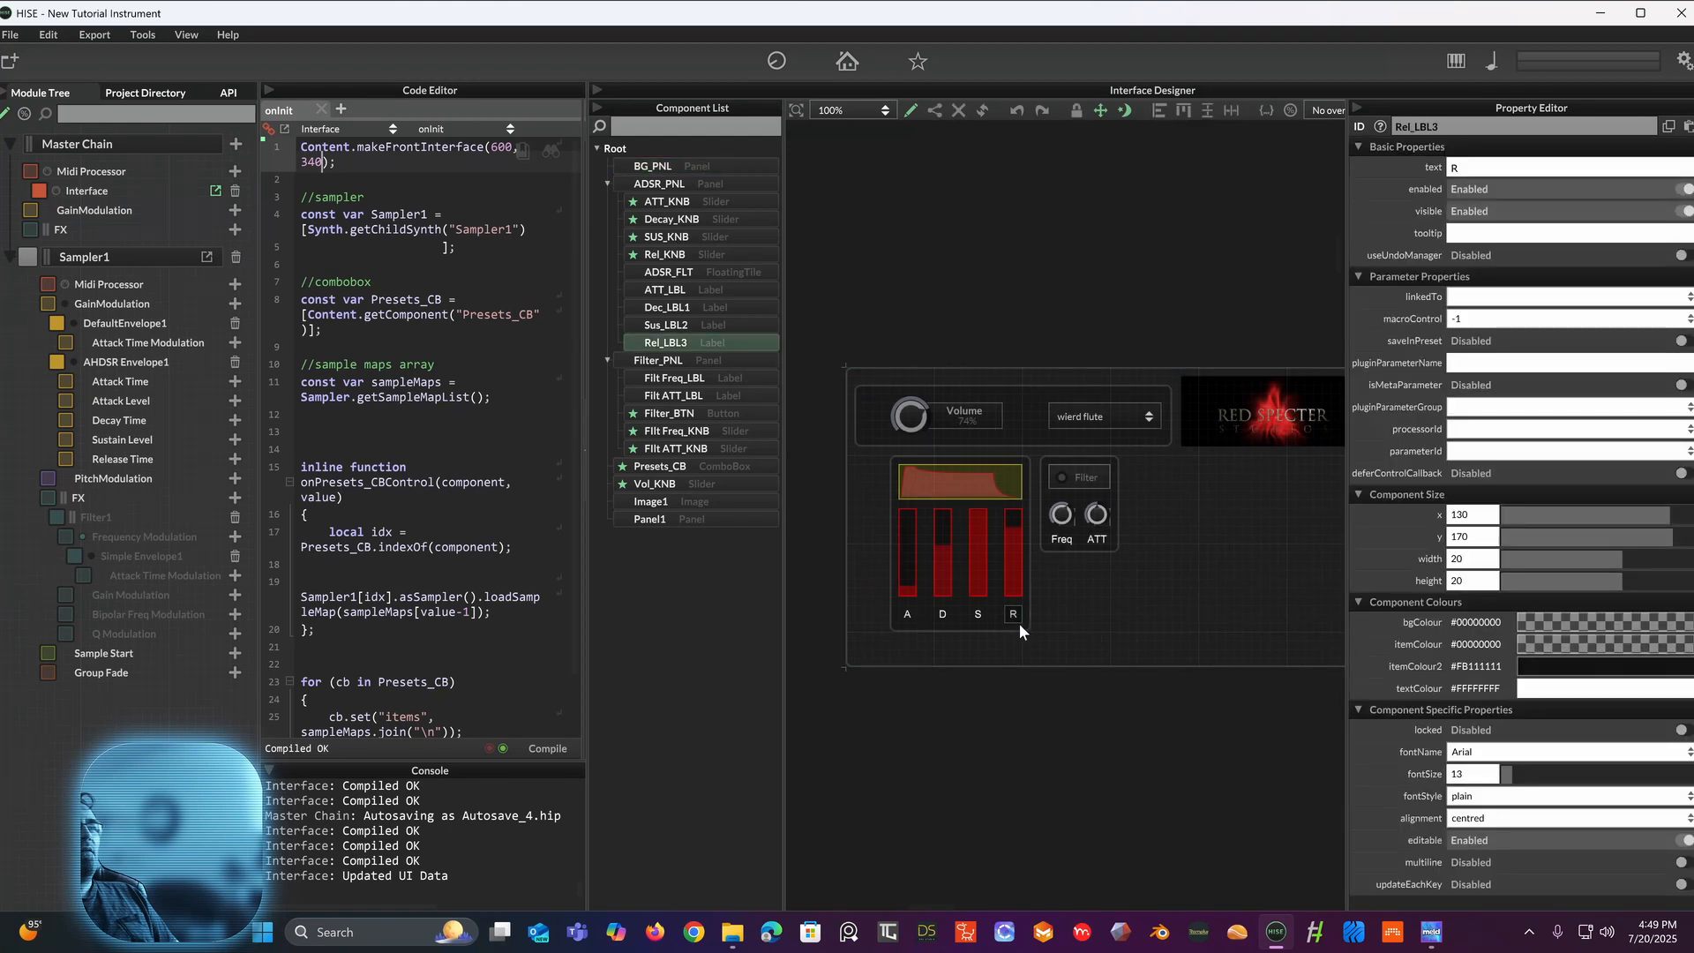
{"action": "left_click", "coordinate": [1025, 621]}
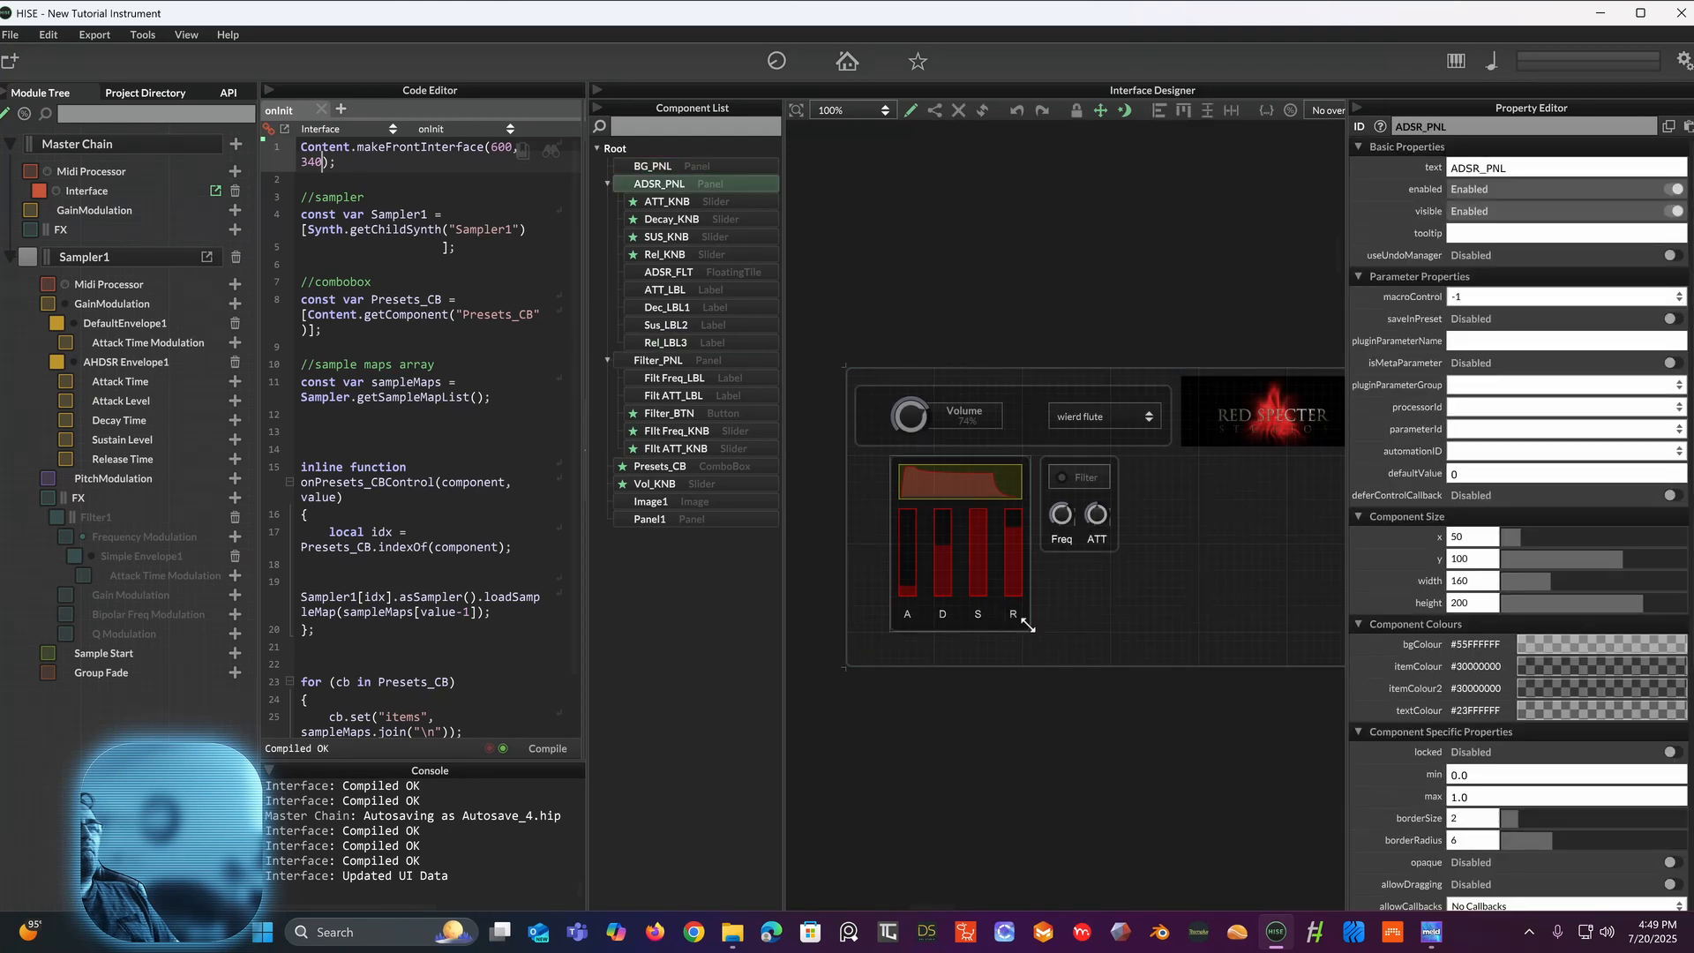
{"action": "left_click_drag", "start_coordinate": [1024, 623], "coordinate": [996, 629]}
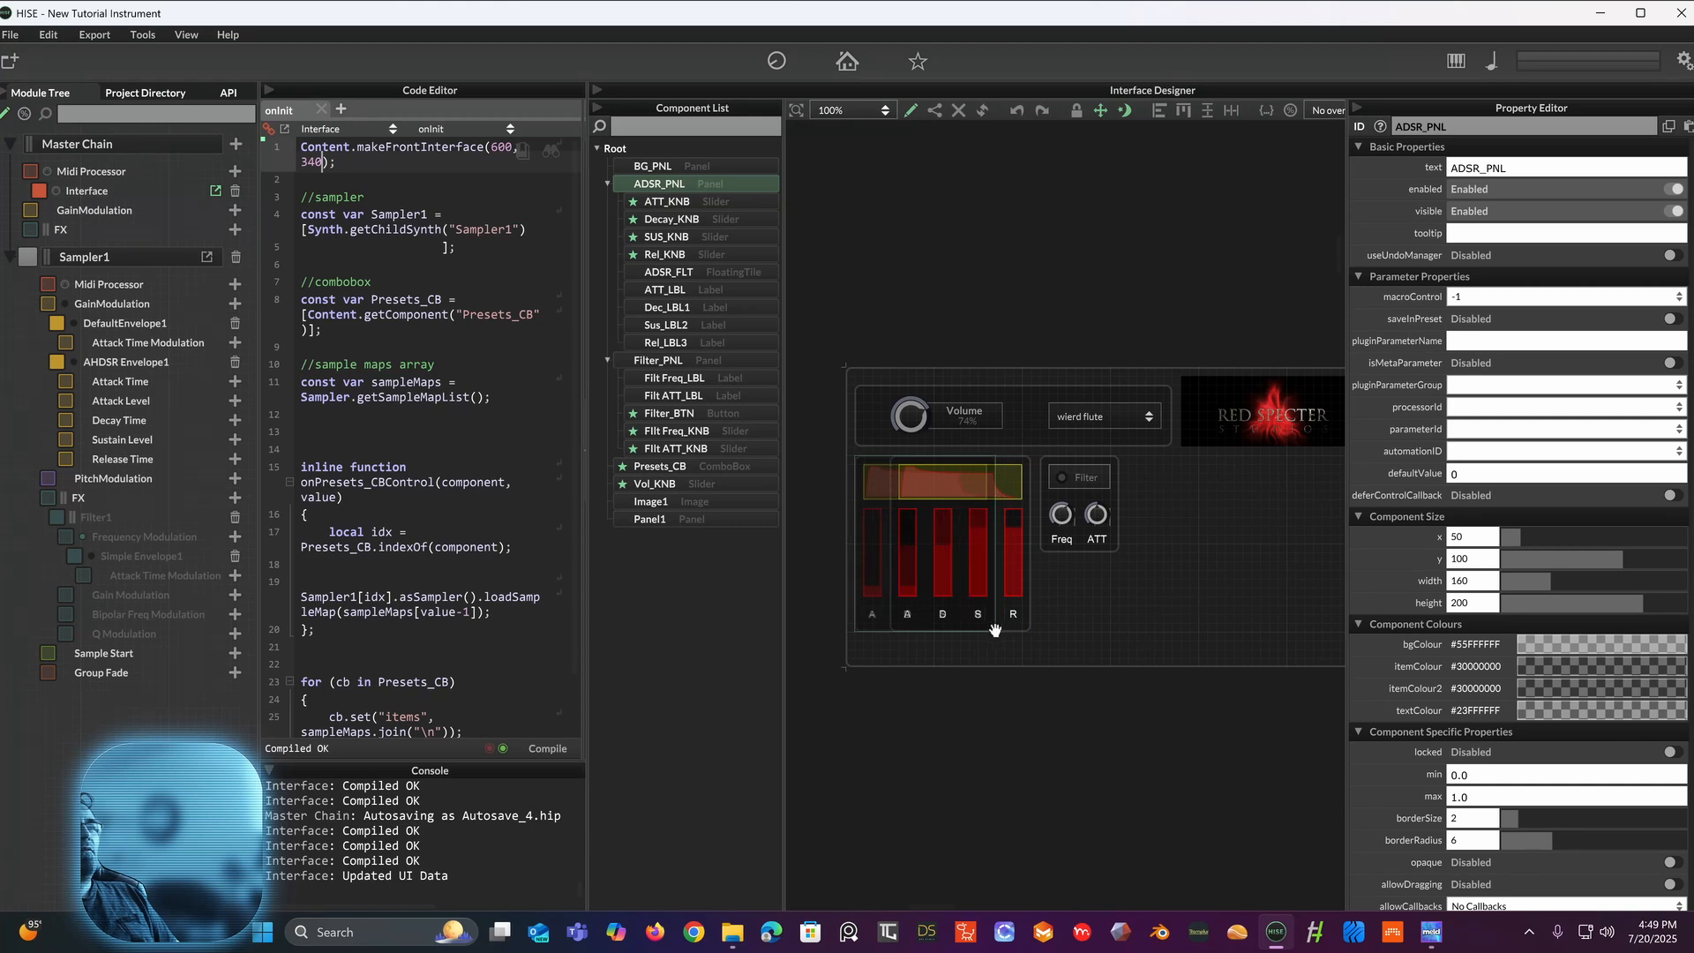
{"action": "left_click", "coordinate": [1053, 714]}
Step: Move Filter_PNL with its controls to the left, close beside ADSR_PNL at the same height
{"action": "left_click", "coordinate": [1049, 545]}
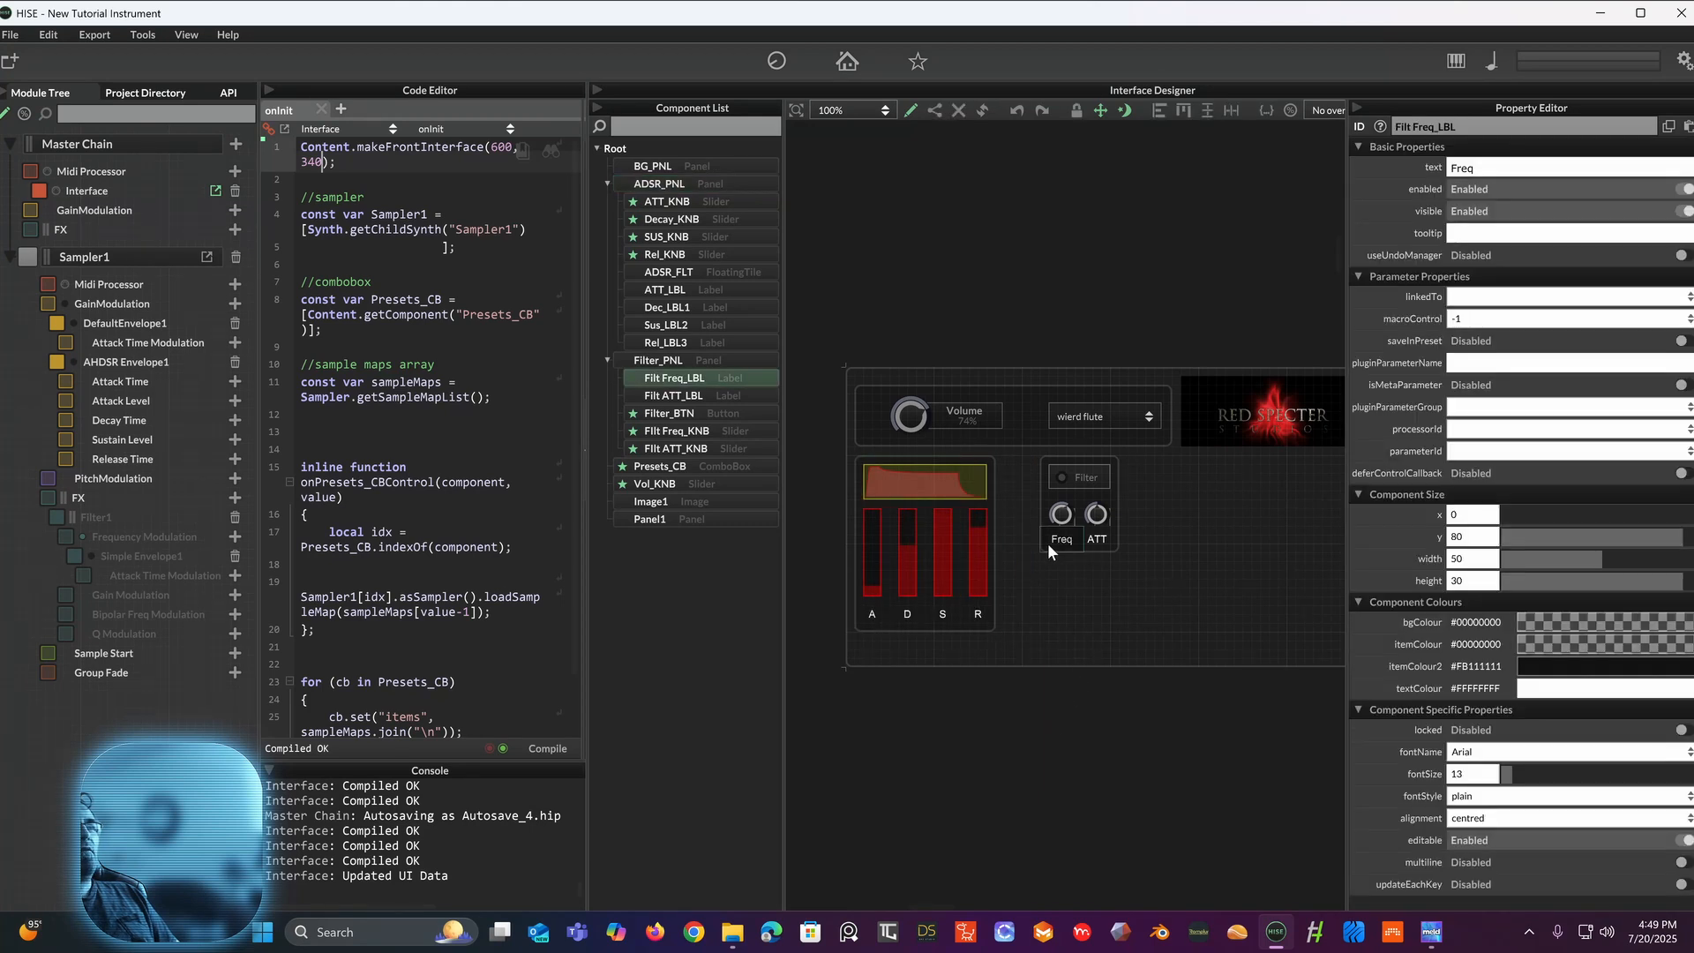
{"action": "left_click", "coordinate": [1116, 495]}
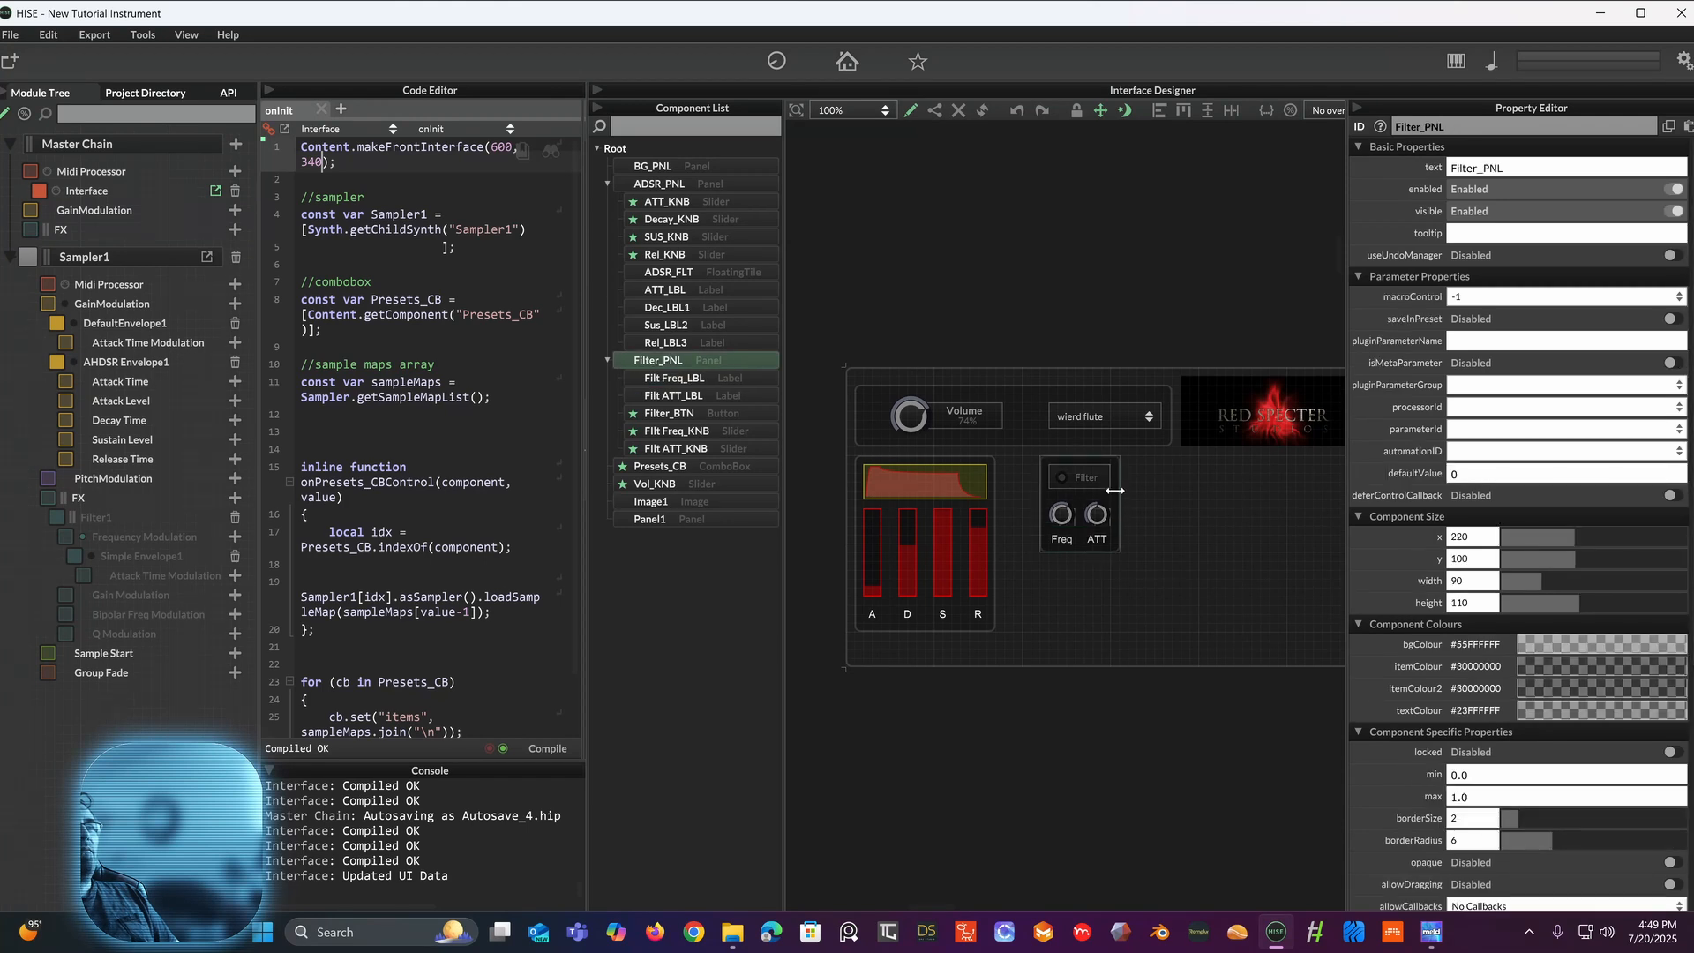
{"action": "left_click_drag", "start_coordinate": [1112, 491], "coordinate": [1087, 500]}
{"action": "left_click", "coordinate": [1109, 598]}
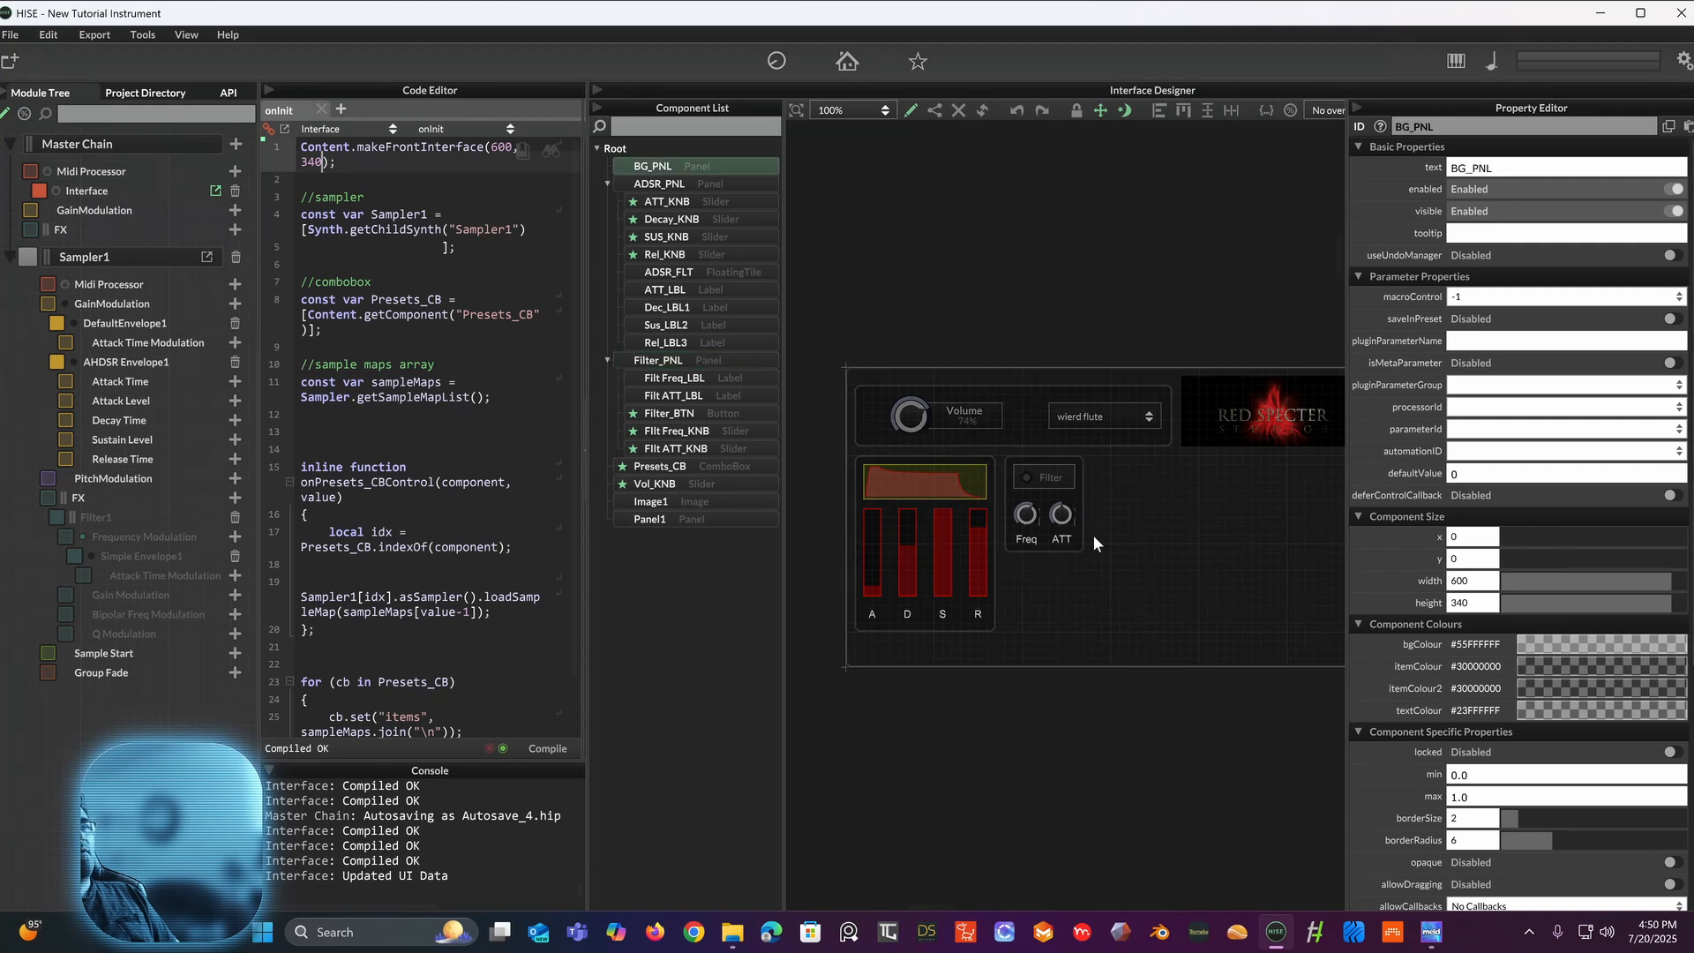
{"action": "left_click", "coordinate": [1019, 762]}
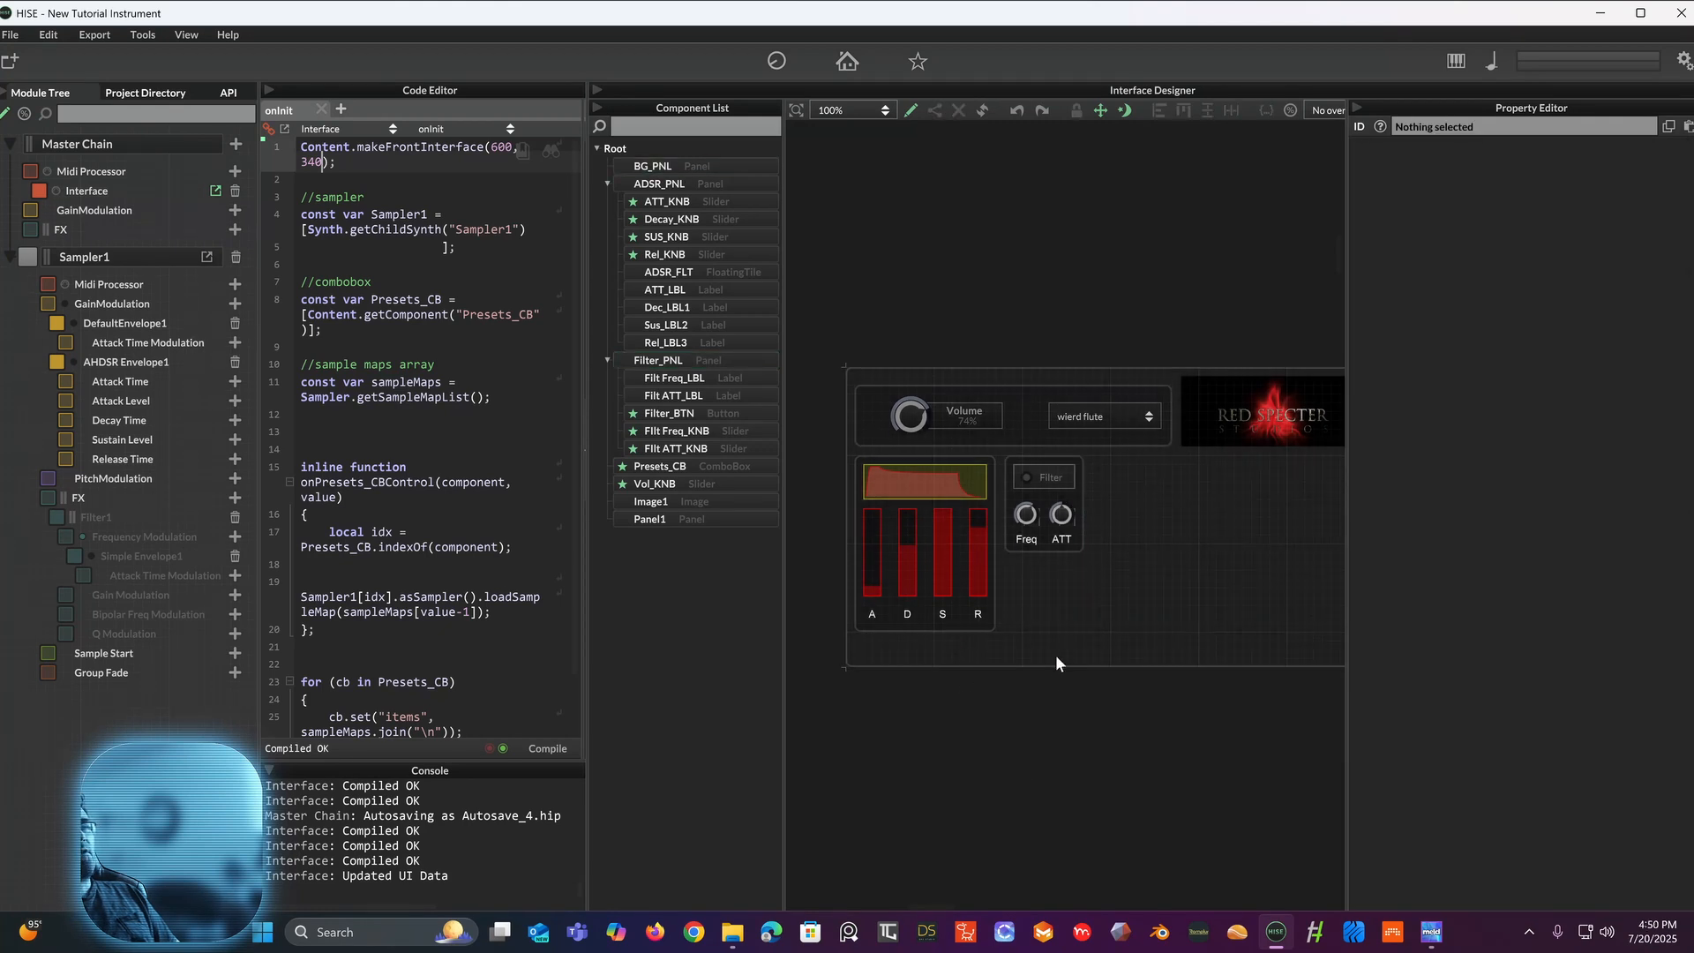
Step: Add a Simple Reverb to Sampler1's FX chain and open its editor in a floating window
{"action": "left_click_drag", "start_coordinate": [1133, 627], "coordinate": [1099, 600]}
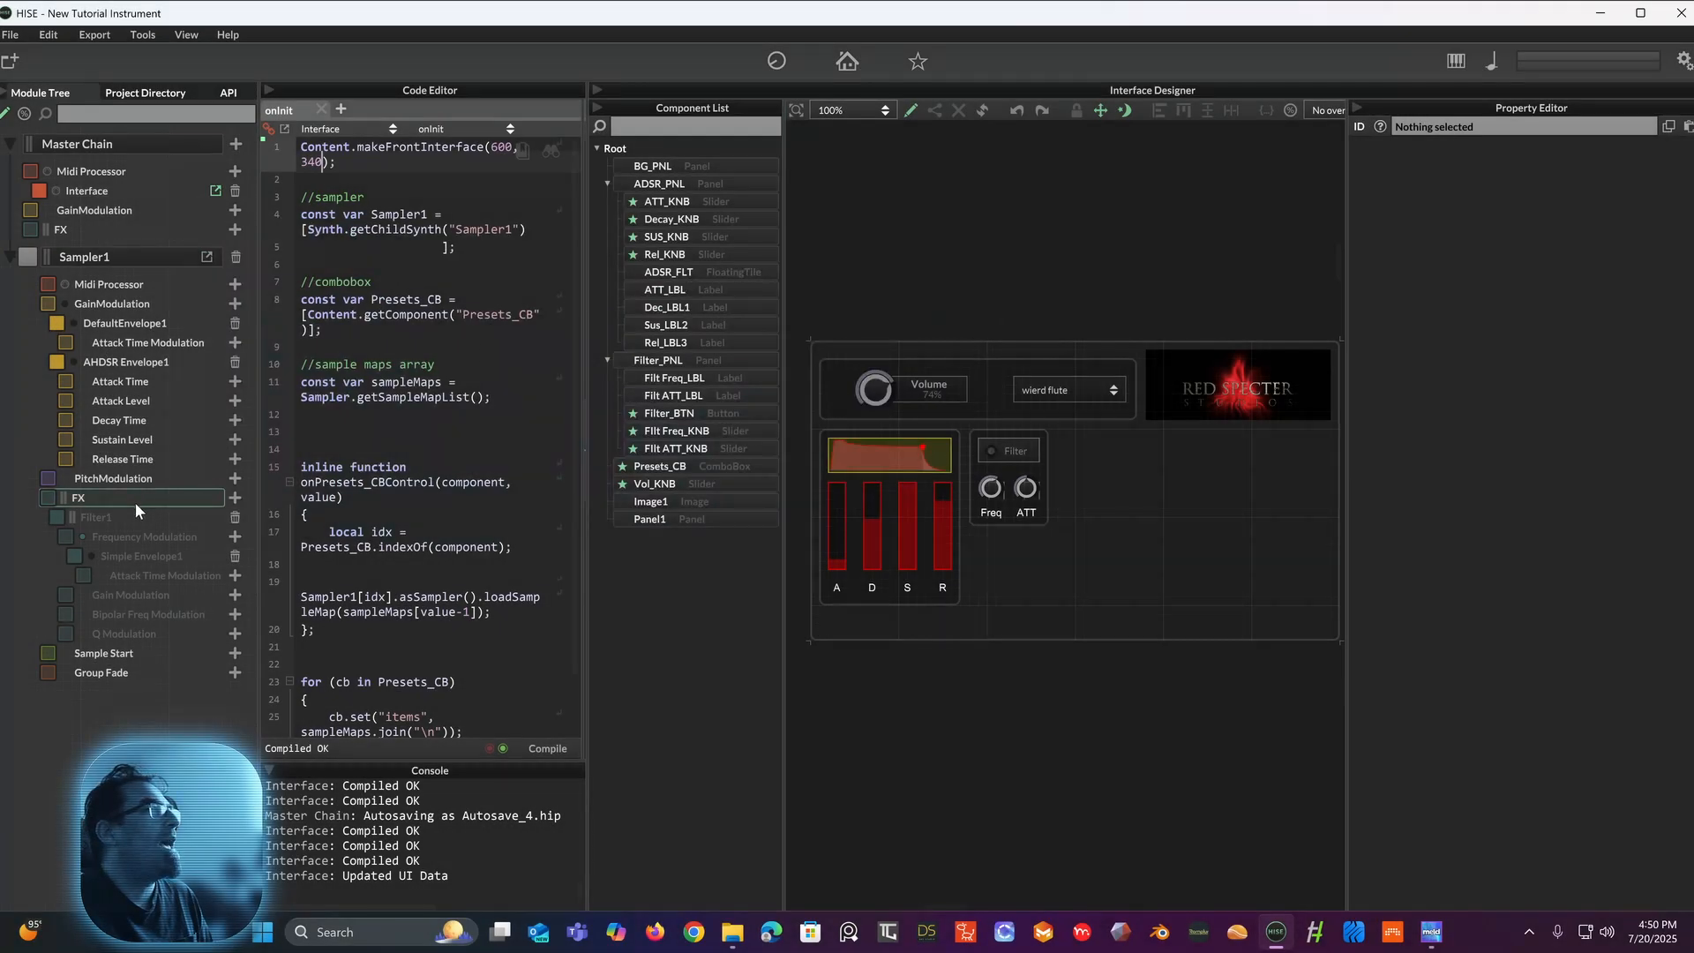
{"action": "left_click", "coordinate": [235, 497]}
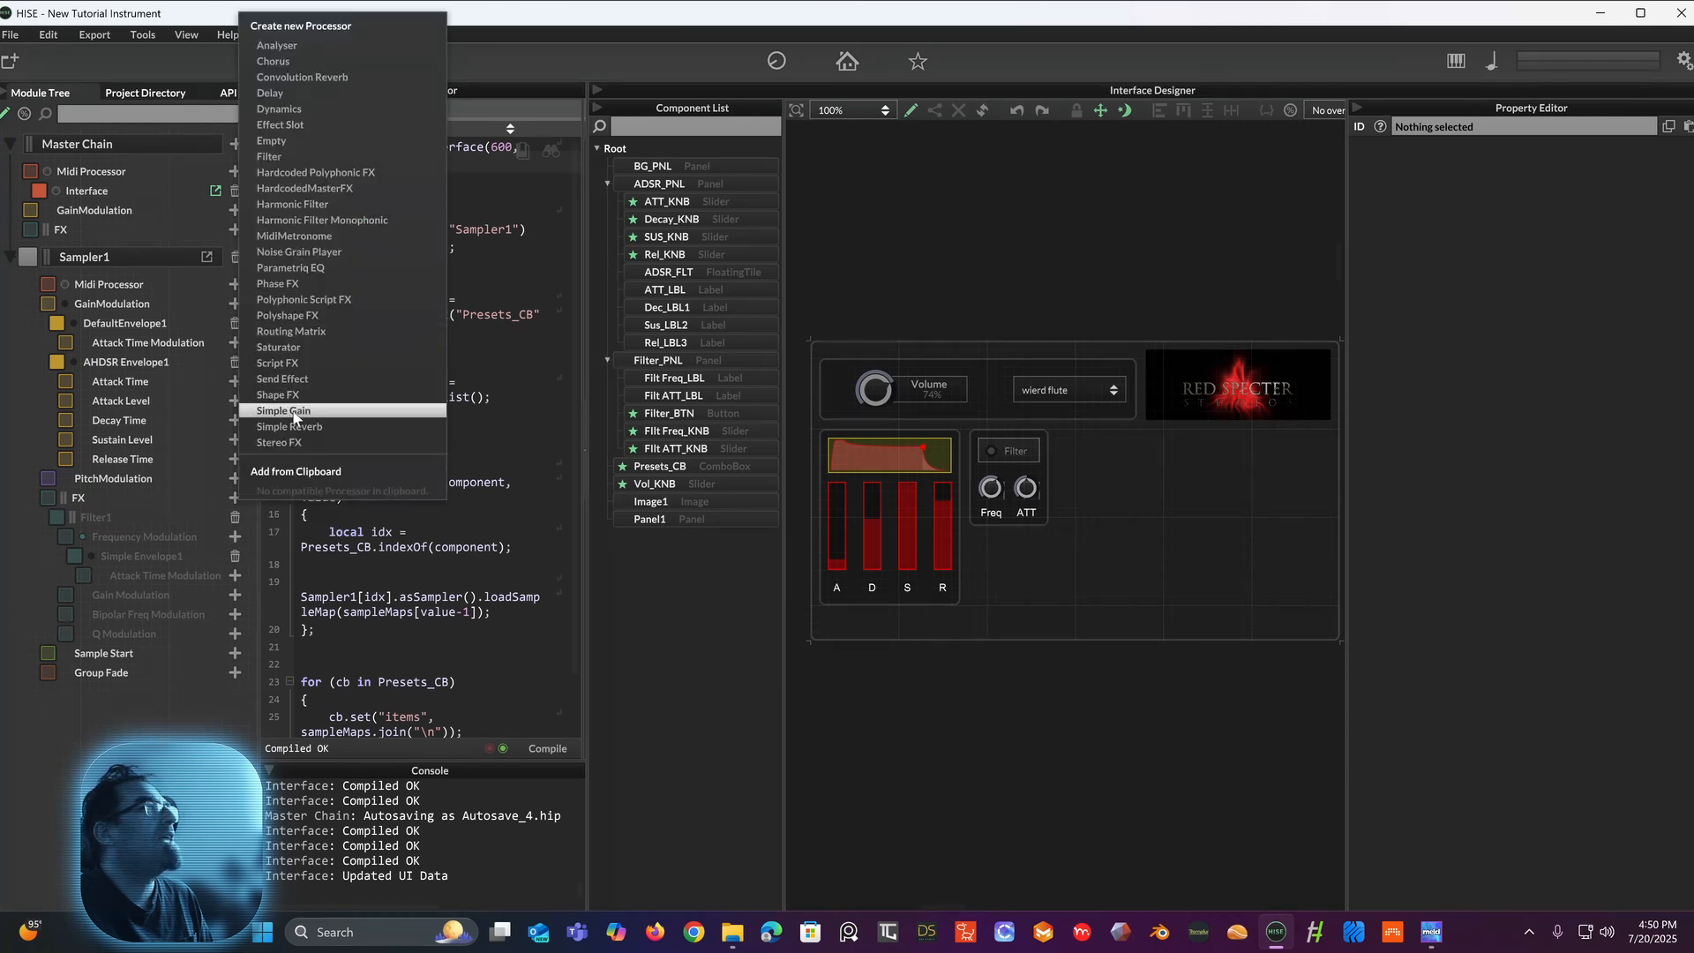
{"action": "left_click", "coordinate": [281, 426]}
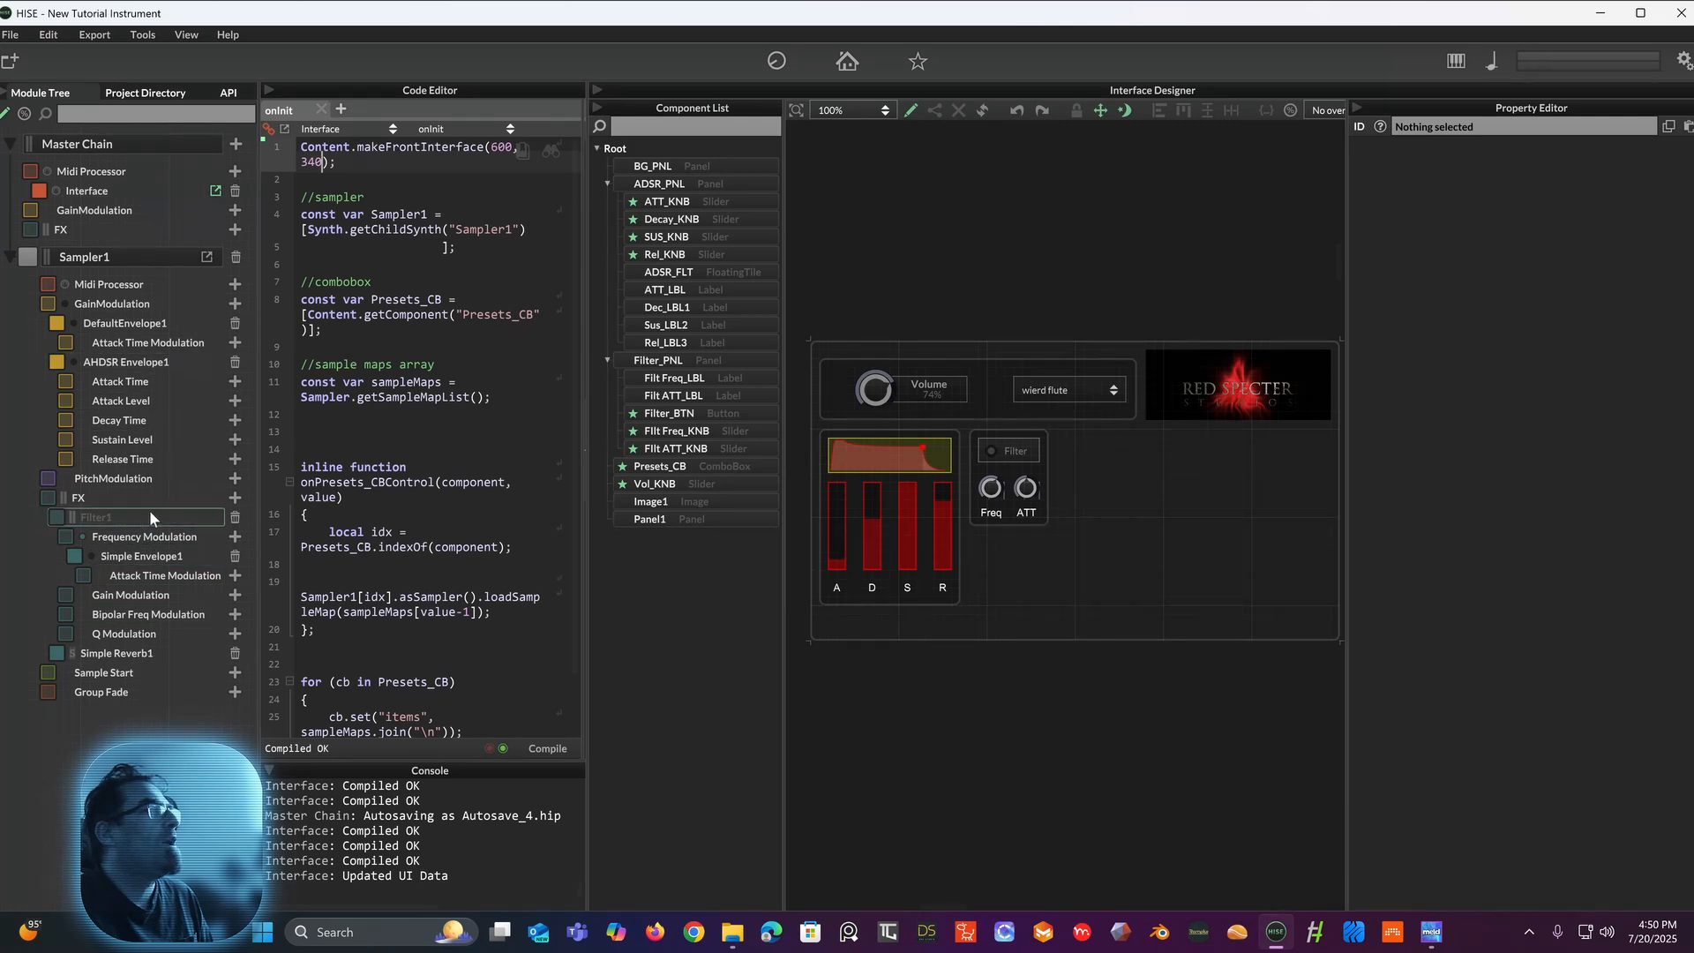
{"action": "left_click", "coordinate": [114, 654]}
{"action": "left_click_drag", "start_coordinate": [452, 656], "coordinate": [222, 103]}
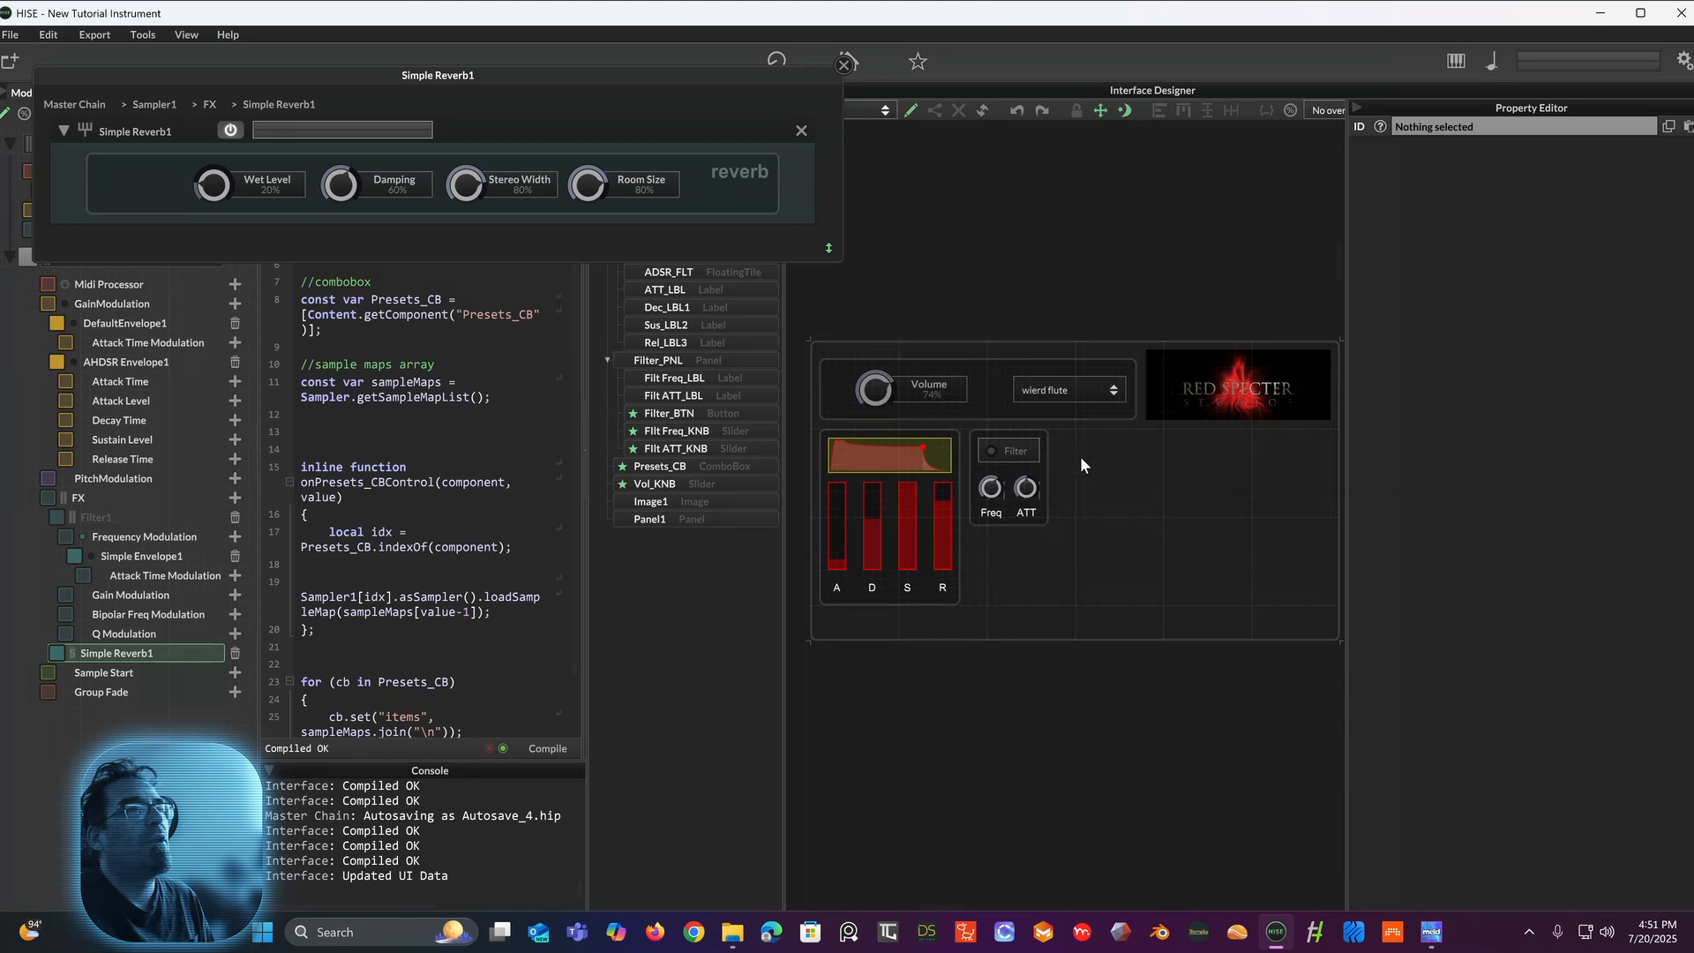
Step: Add a panel close beside Filter_PNL at x 280, y 100, sized 130 by 110
{"action": "right_click", "coordinate": [1068, 438]}
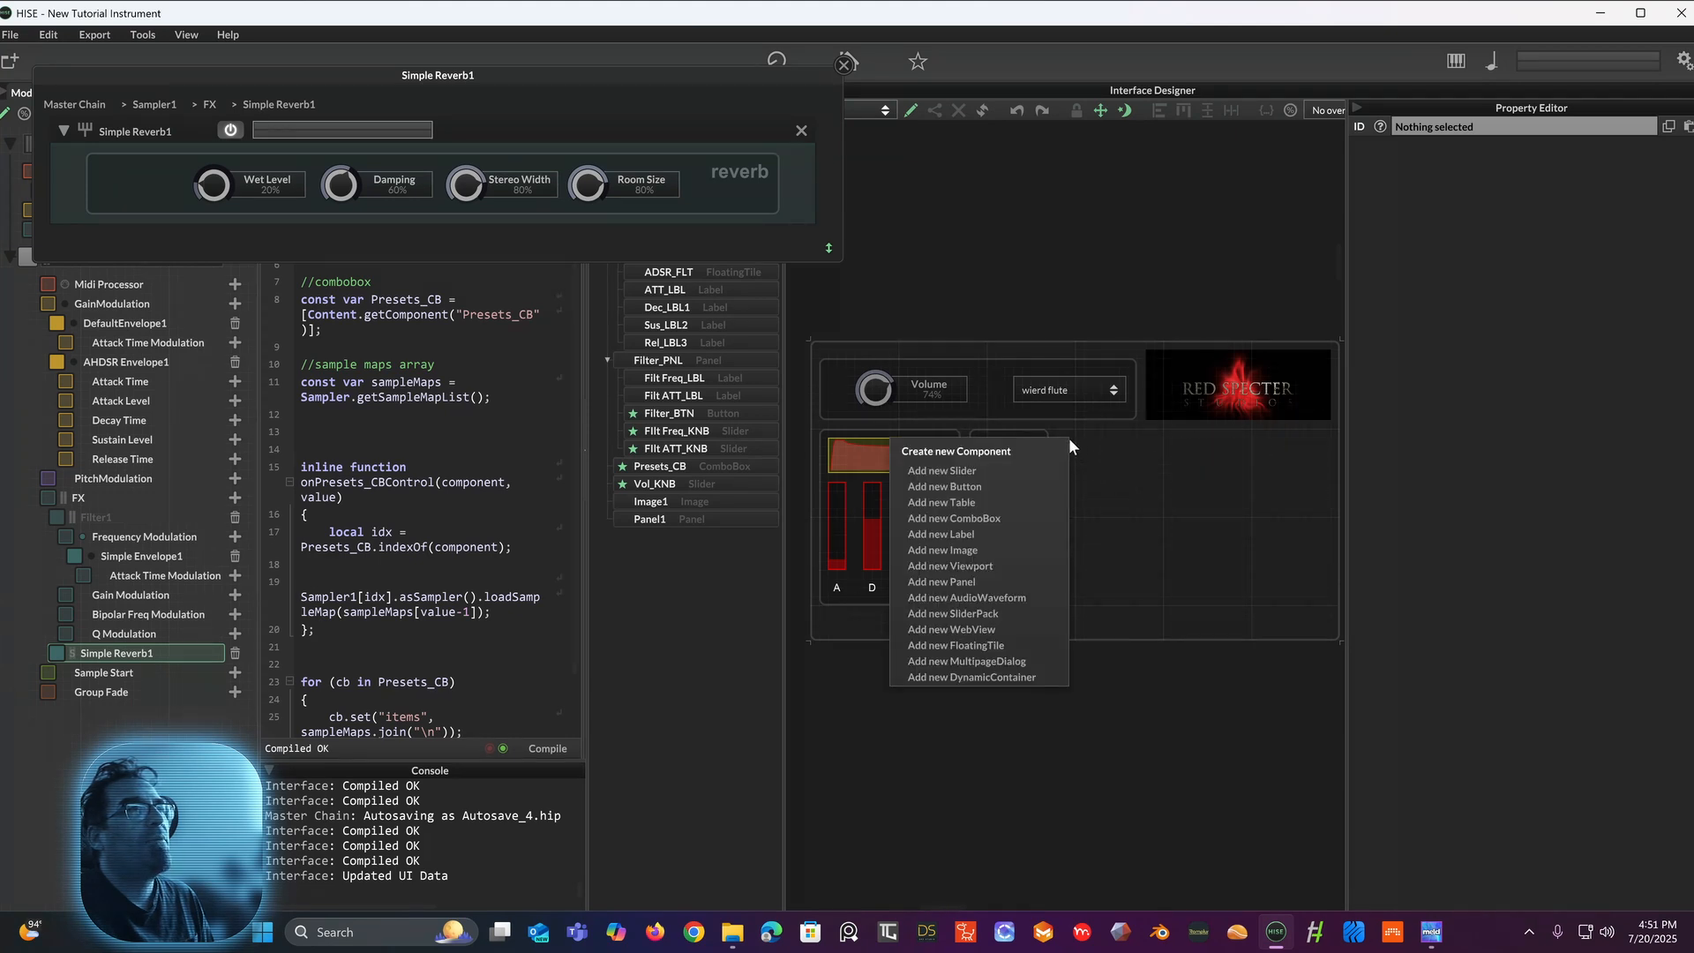
{"action": "left_click", "coordinate": [959, 583]}
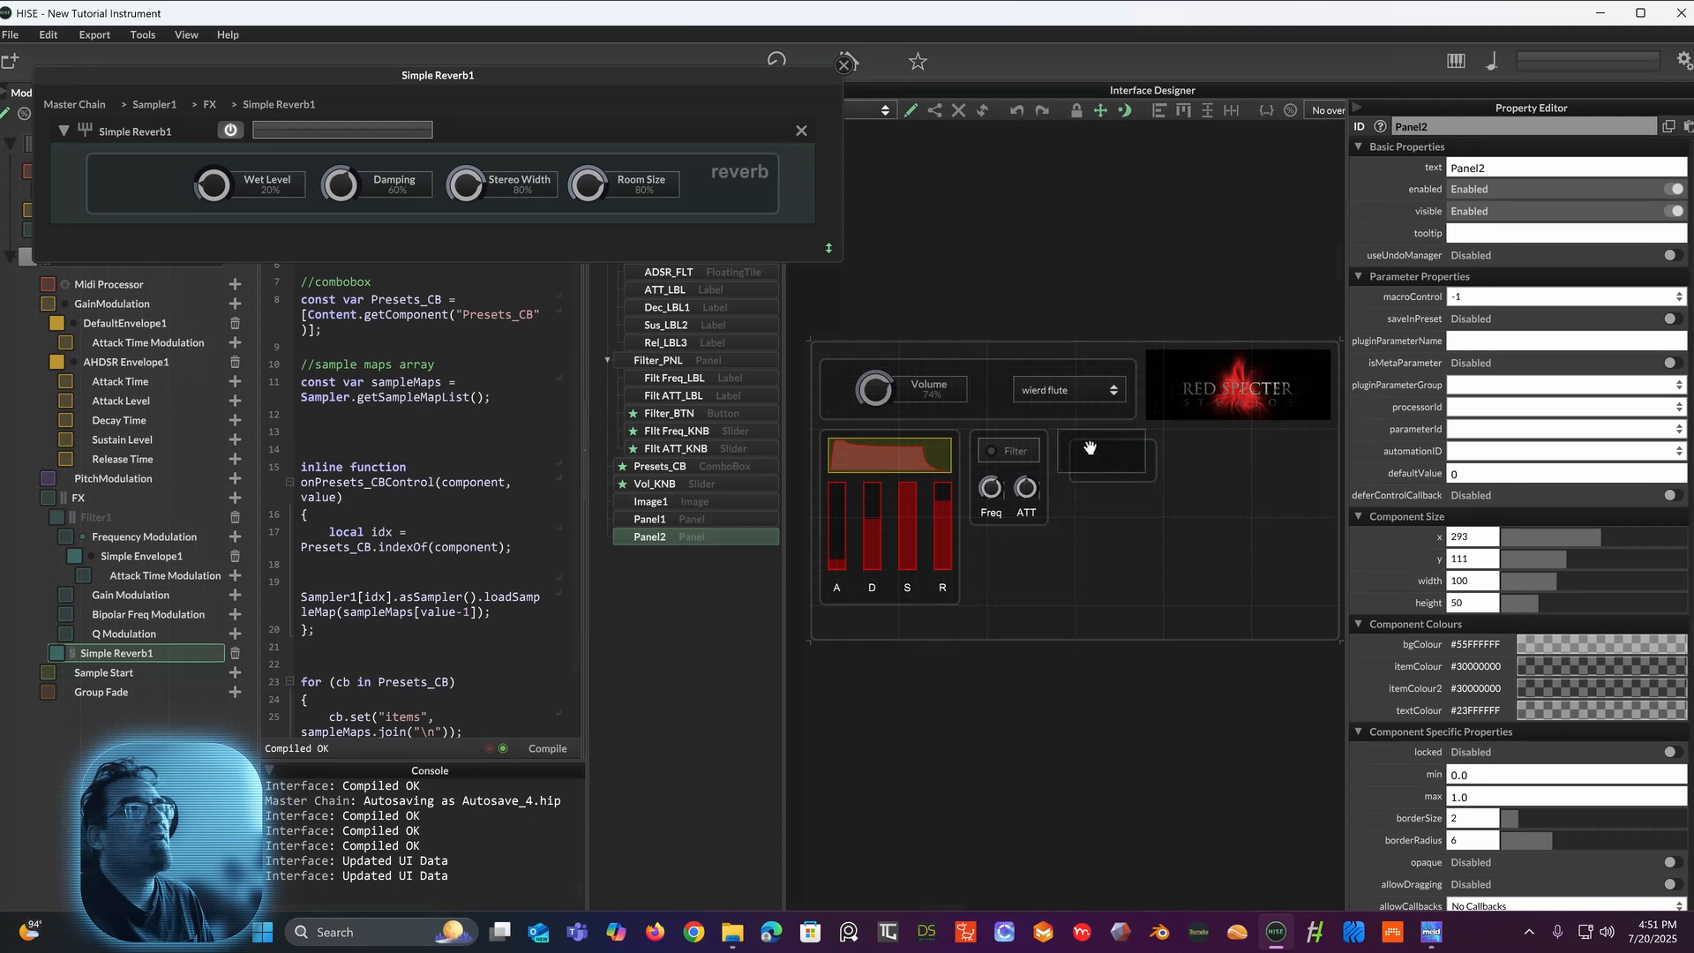
{"action": "left_click_drag", "start_coordinate": [1143, 471], "coordinate": [1173, 525]}
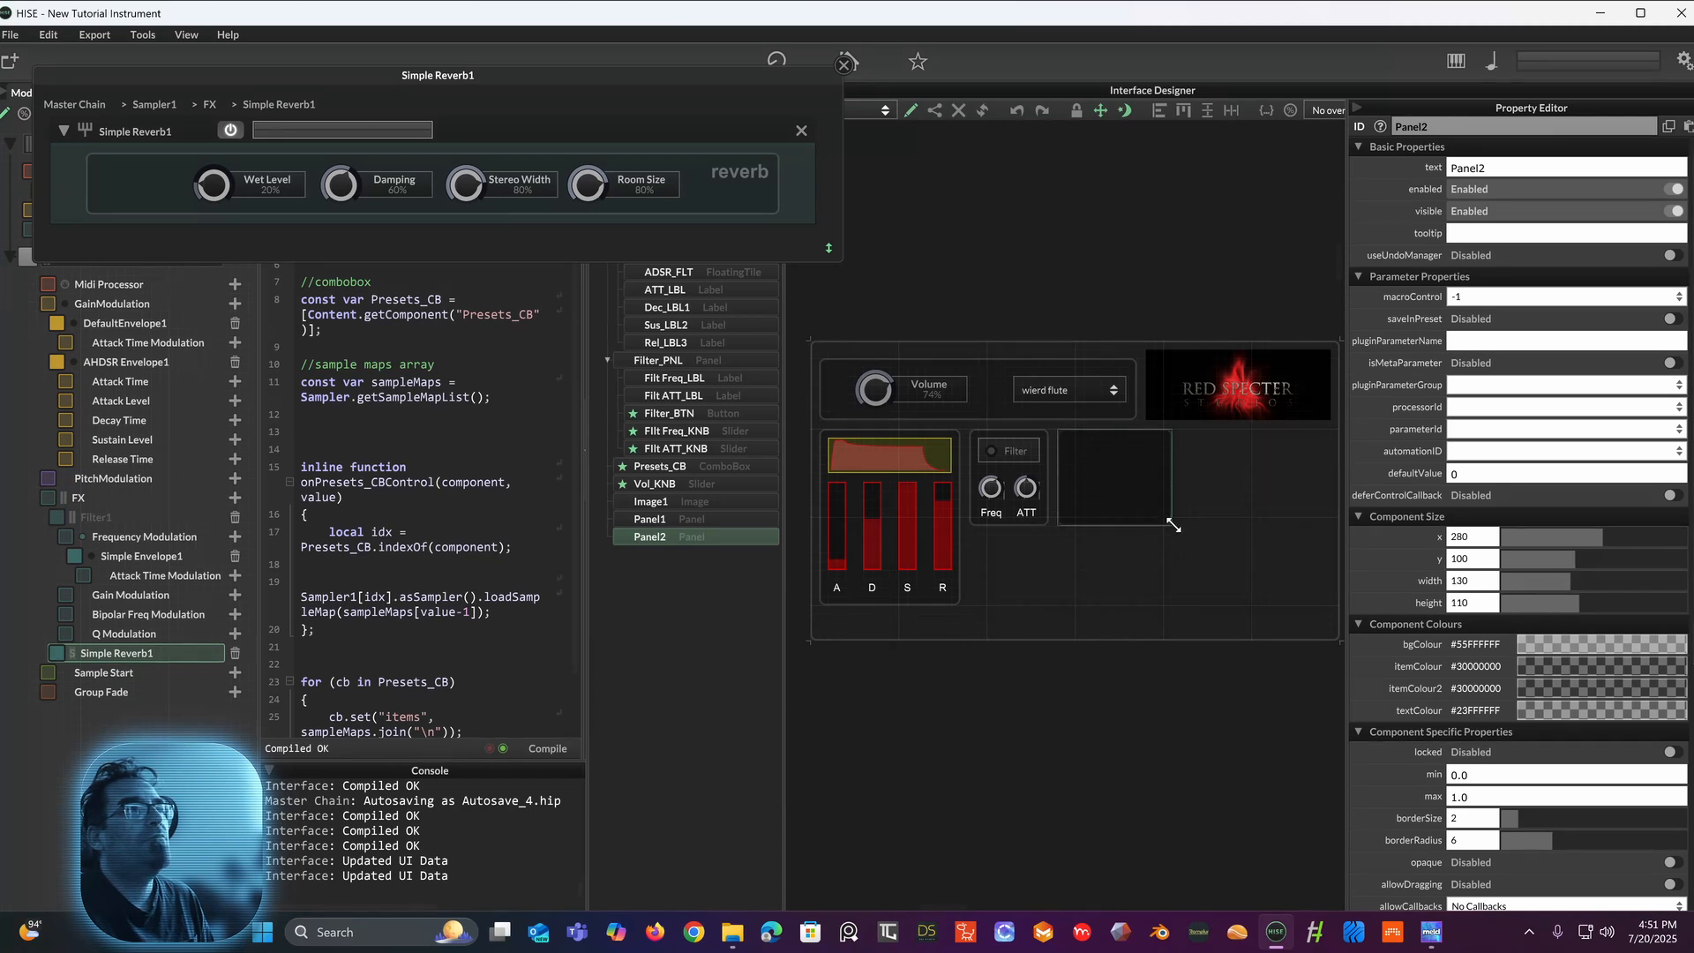
{"action": "left_click", "coordinate": [1206, 453]}
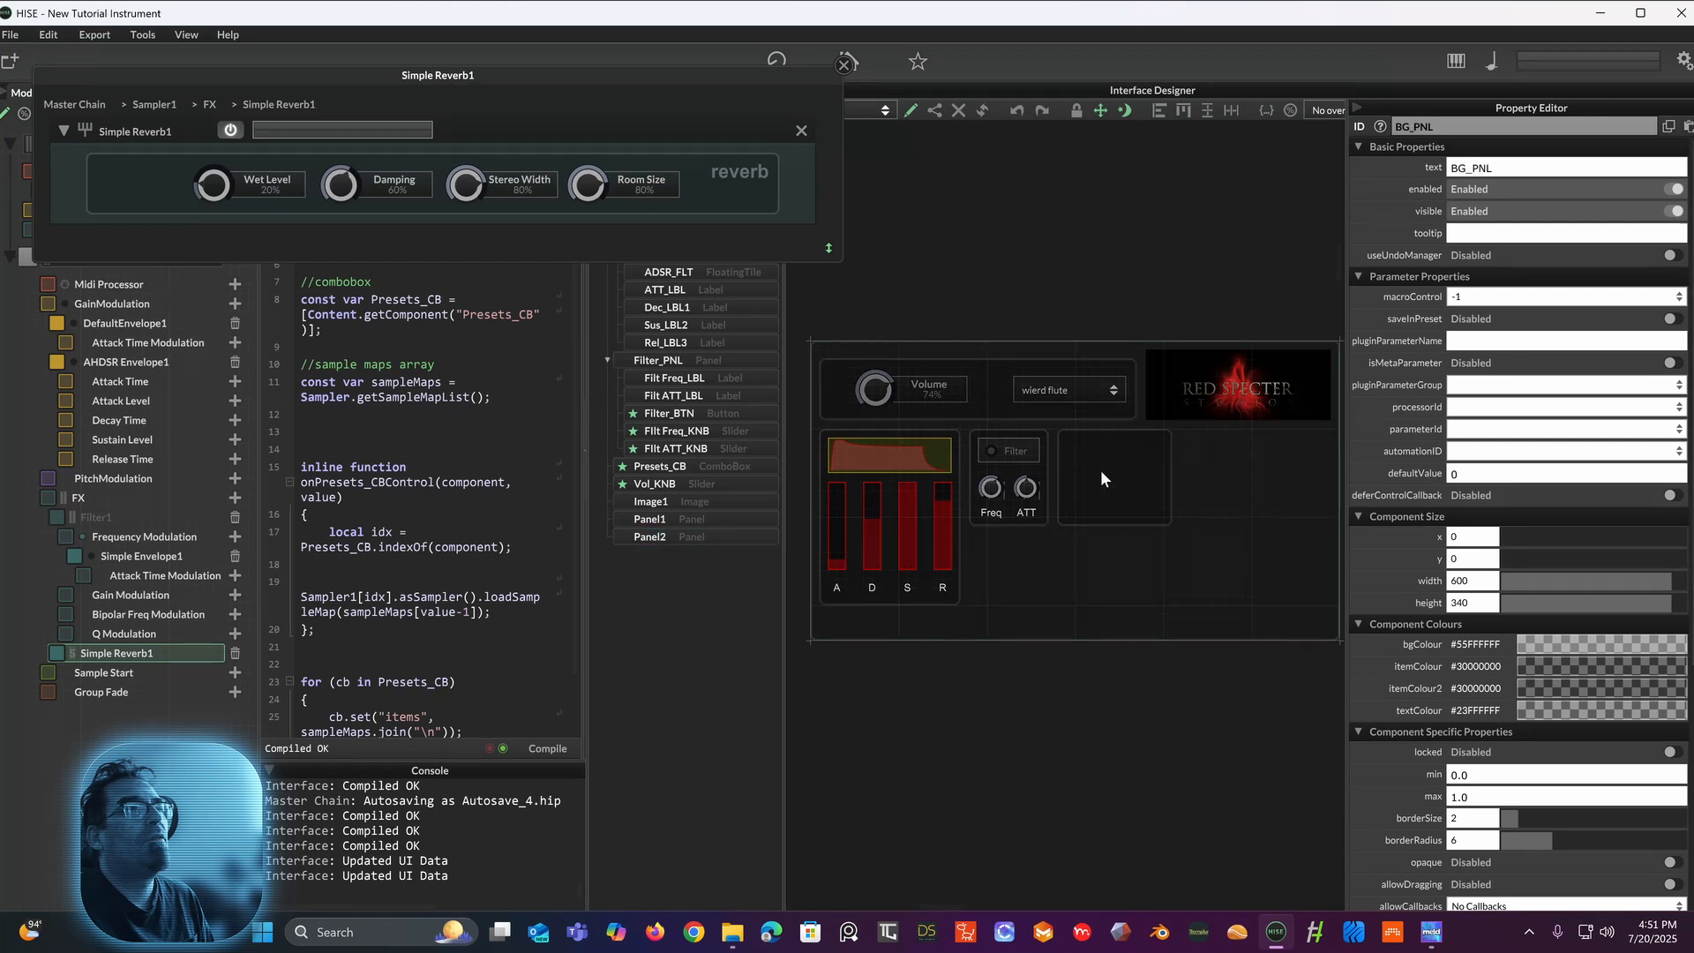
{"action": "left_click", "coordinate": [1103, 705]}
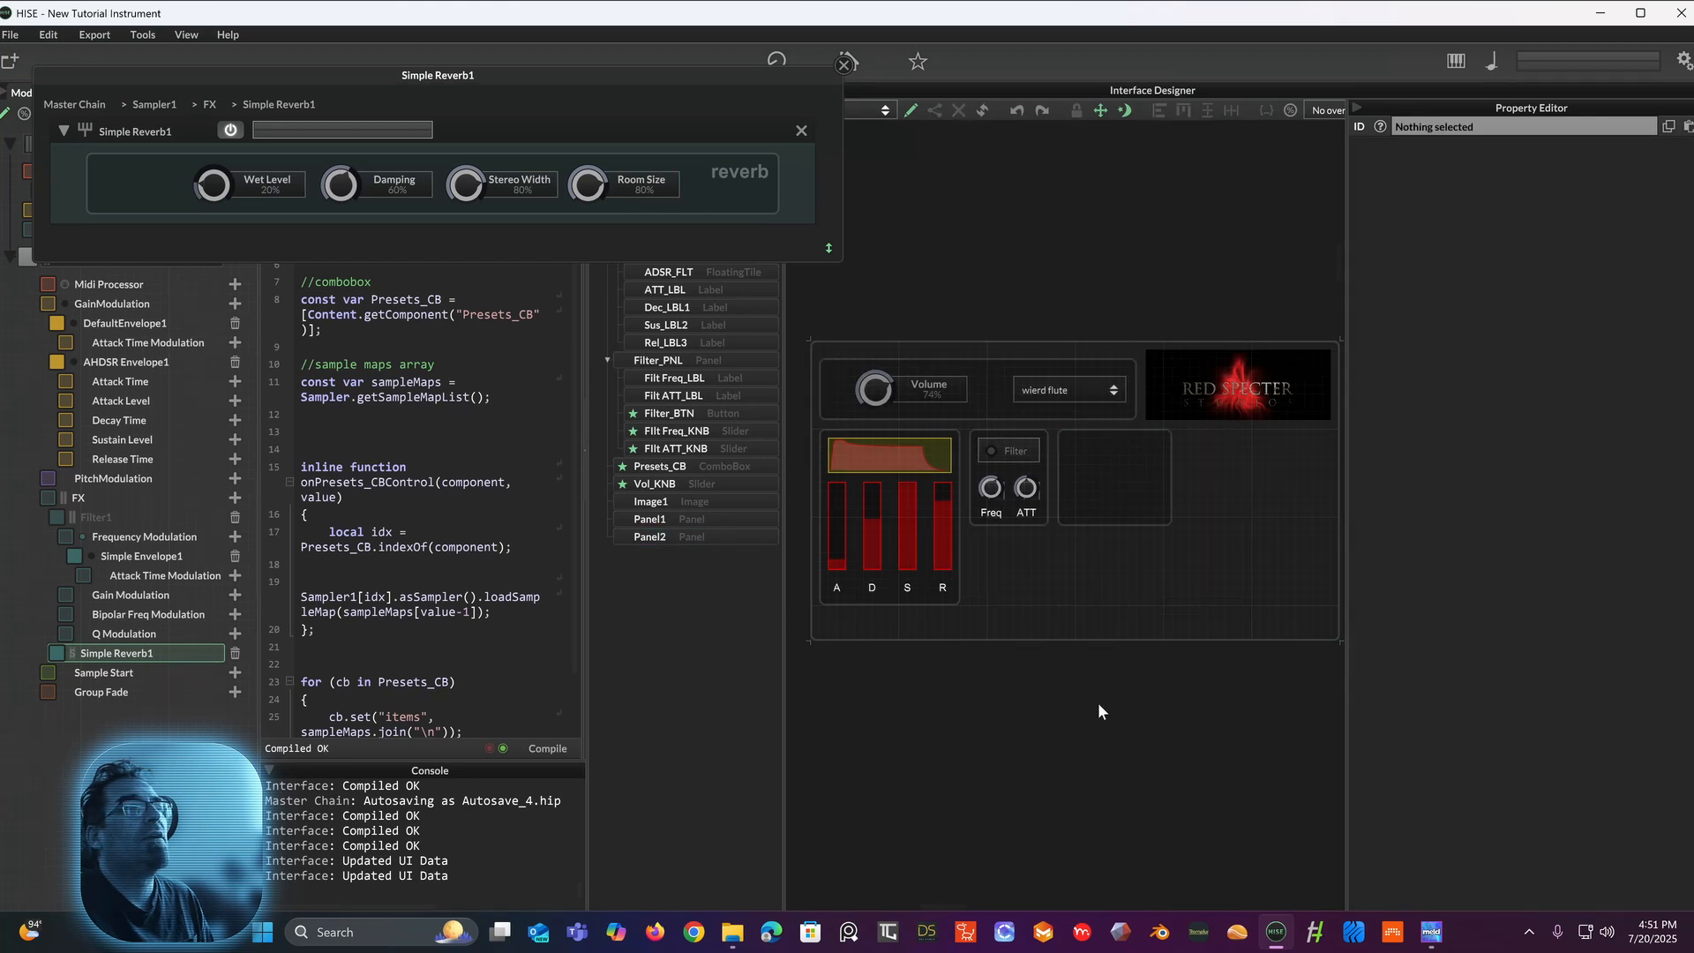
Step: Move the Simple Reverb editor clear of the component list and lock BG_PNL against selection on the canvas
{"action": "left_click", "coordinate": [1141, 585]}
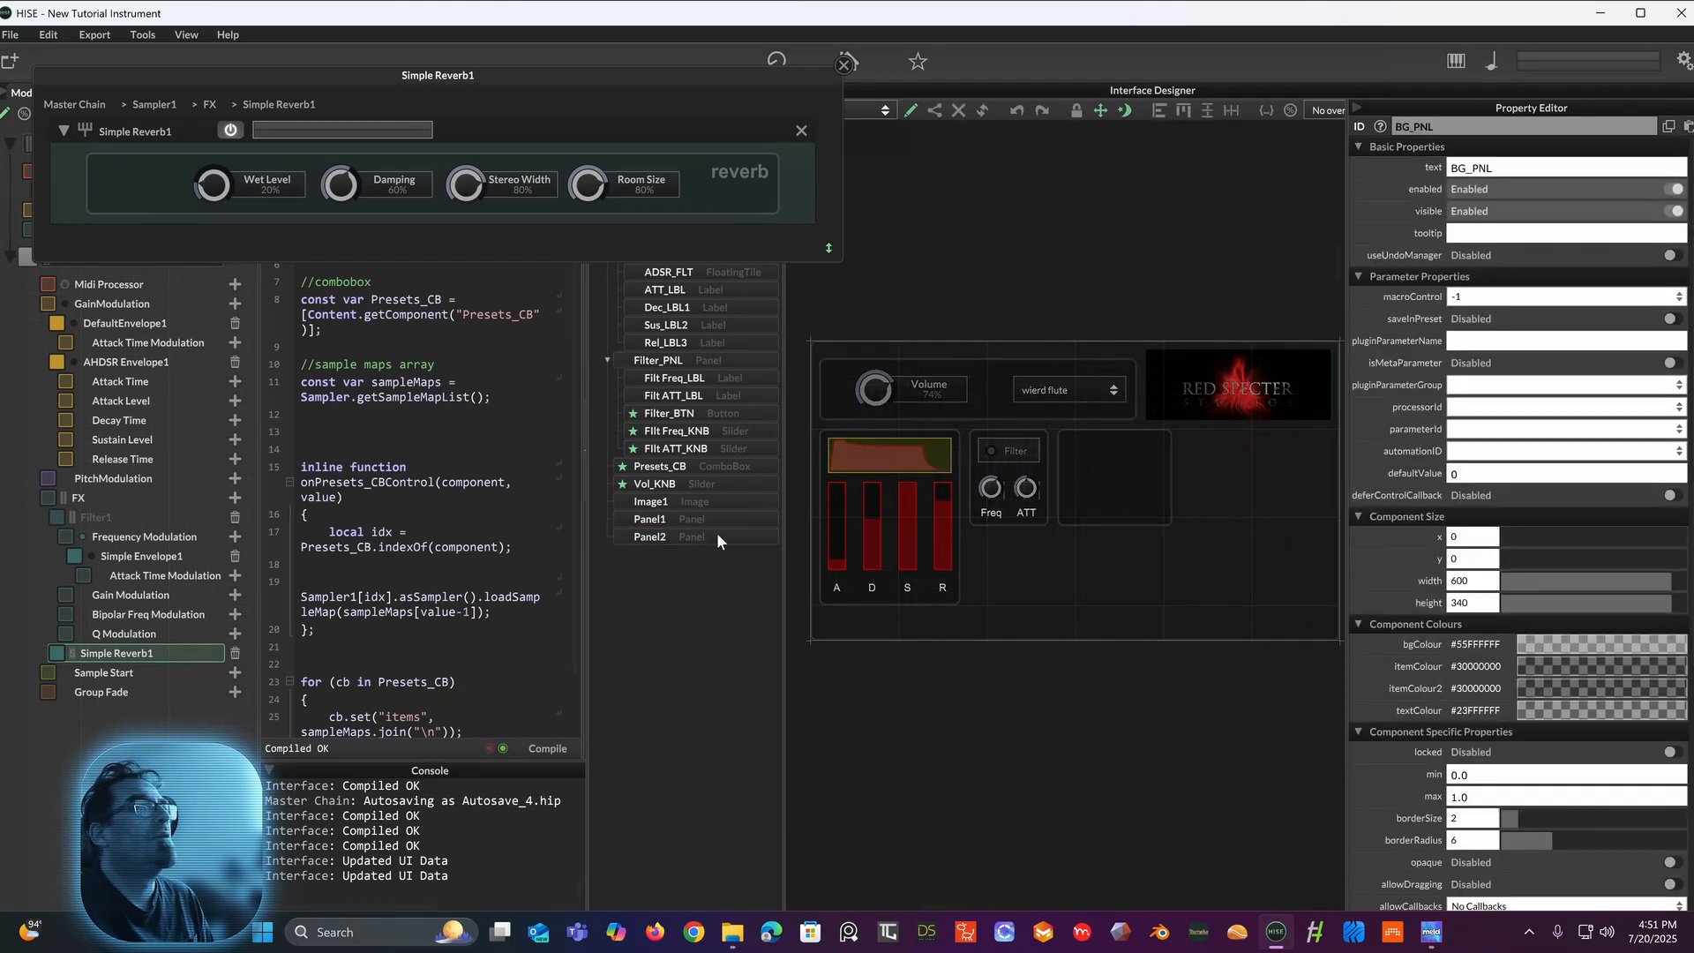
{"action": "left_click_drag", "start_coordinate": [764, 99], "coordinate": [677, 639]}
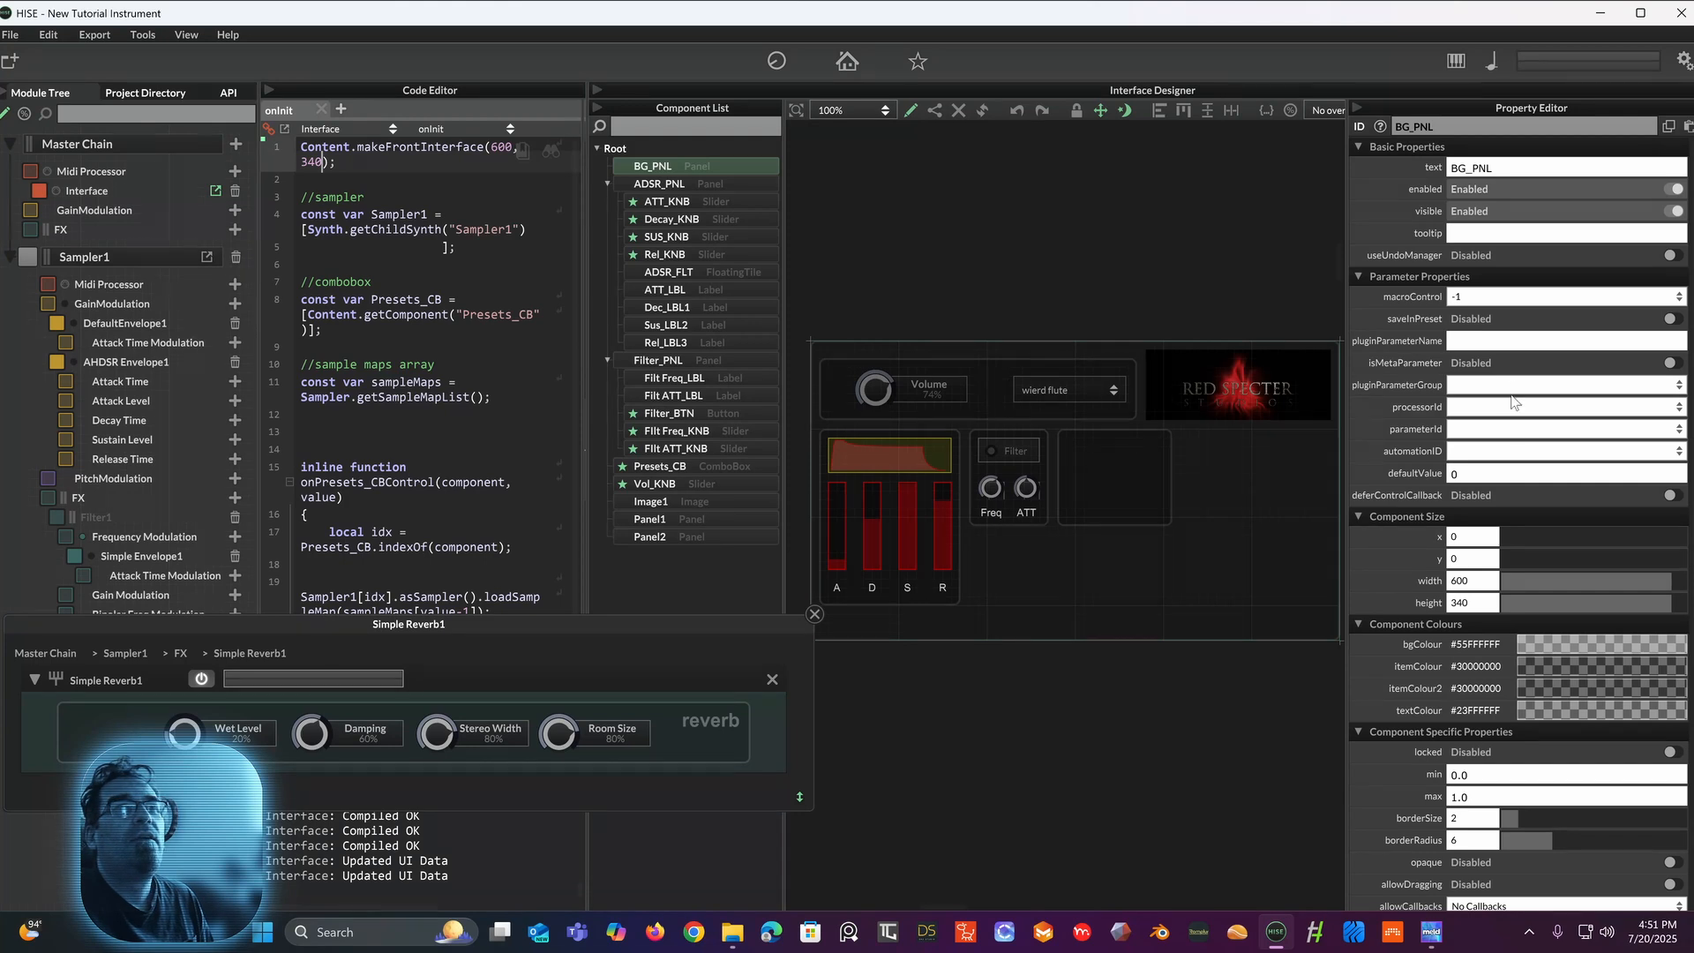
{"action": "scroll", "coordinate": [1511, 401], "scroll_direction": "down", "scroll_amount": 4}
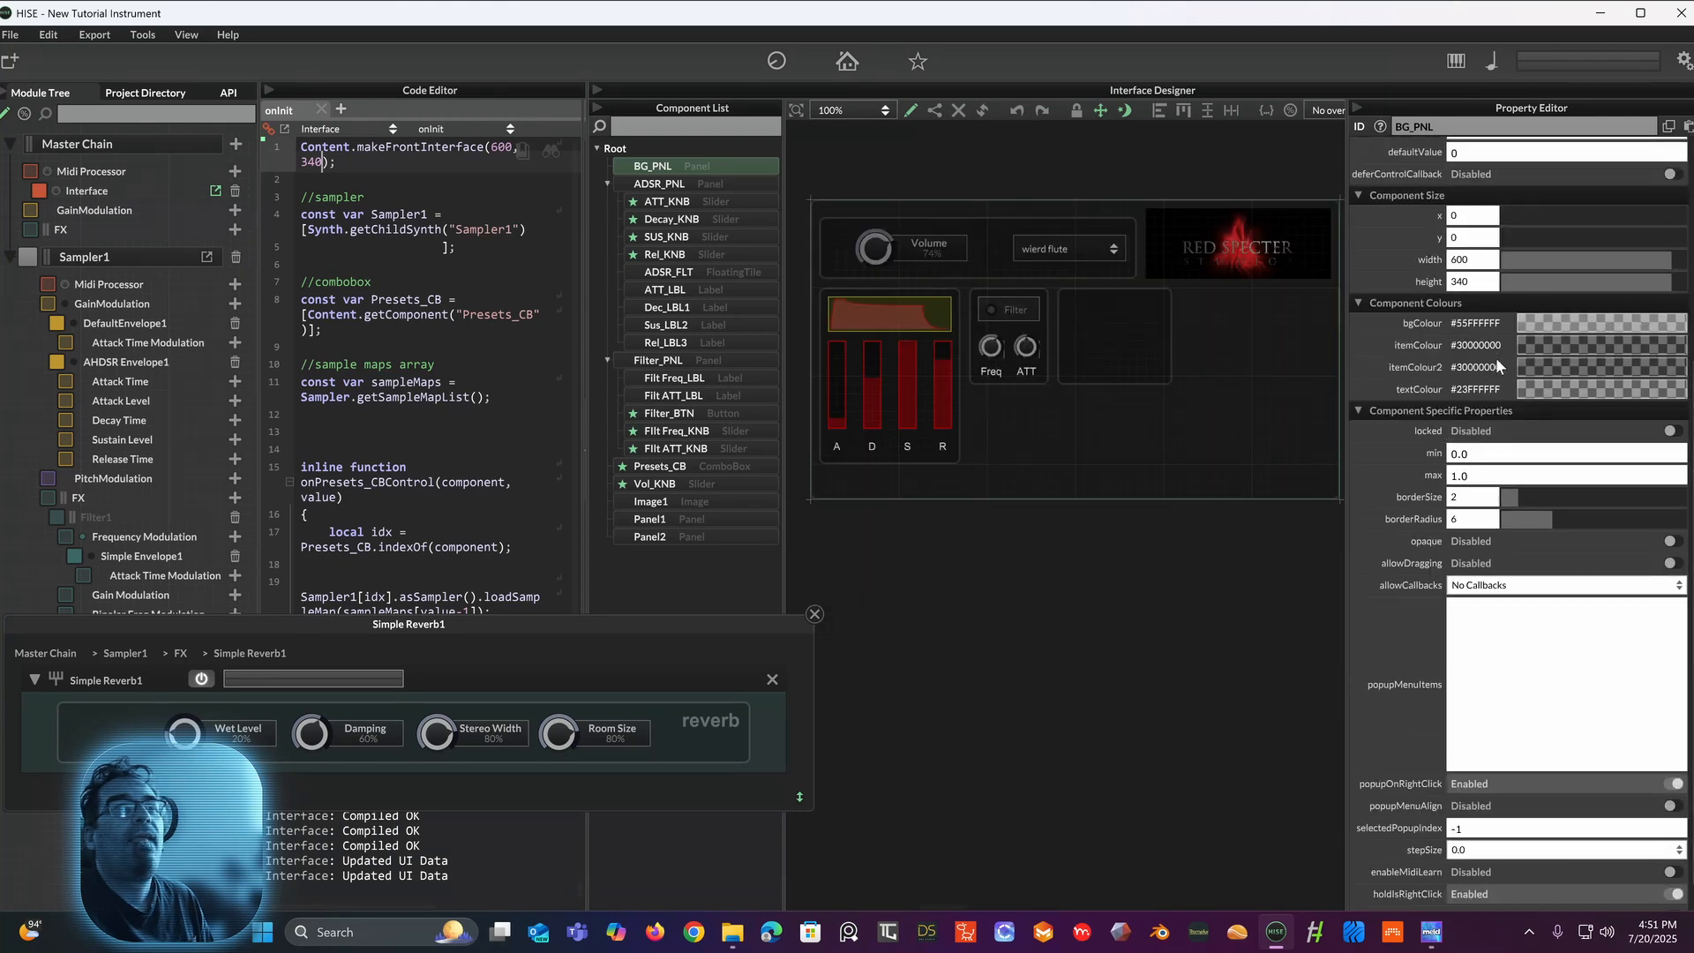
{"action": "left_click", "coordinate": [1671, 430]}
{"action": "left_click", "coordinate": [1099, 565]}
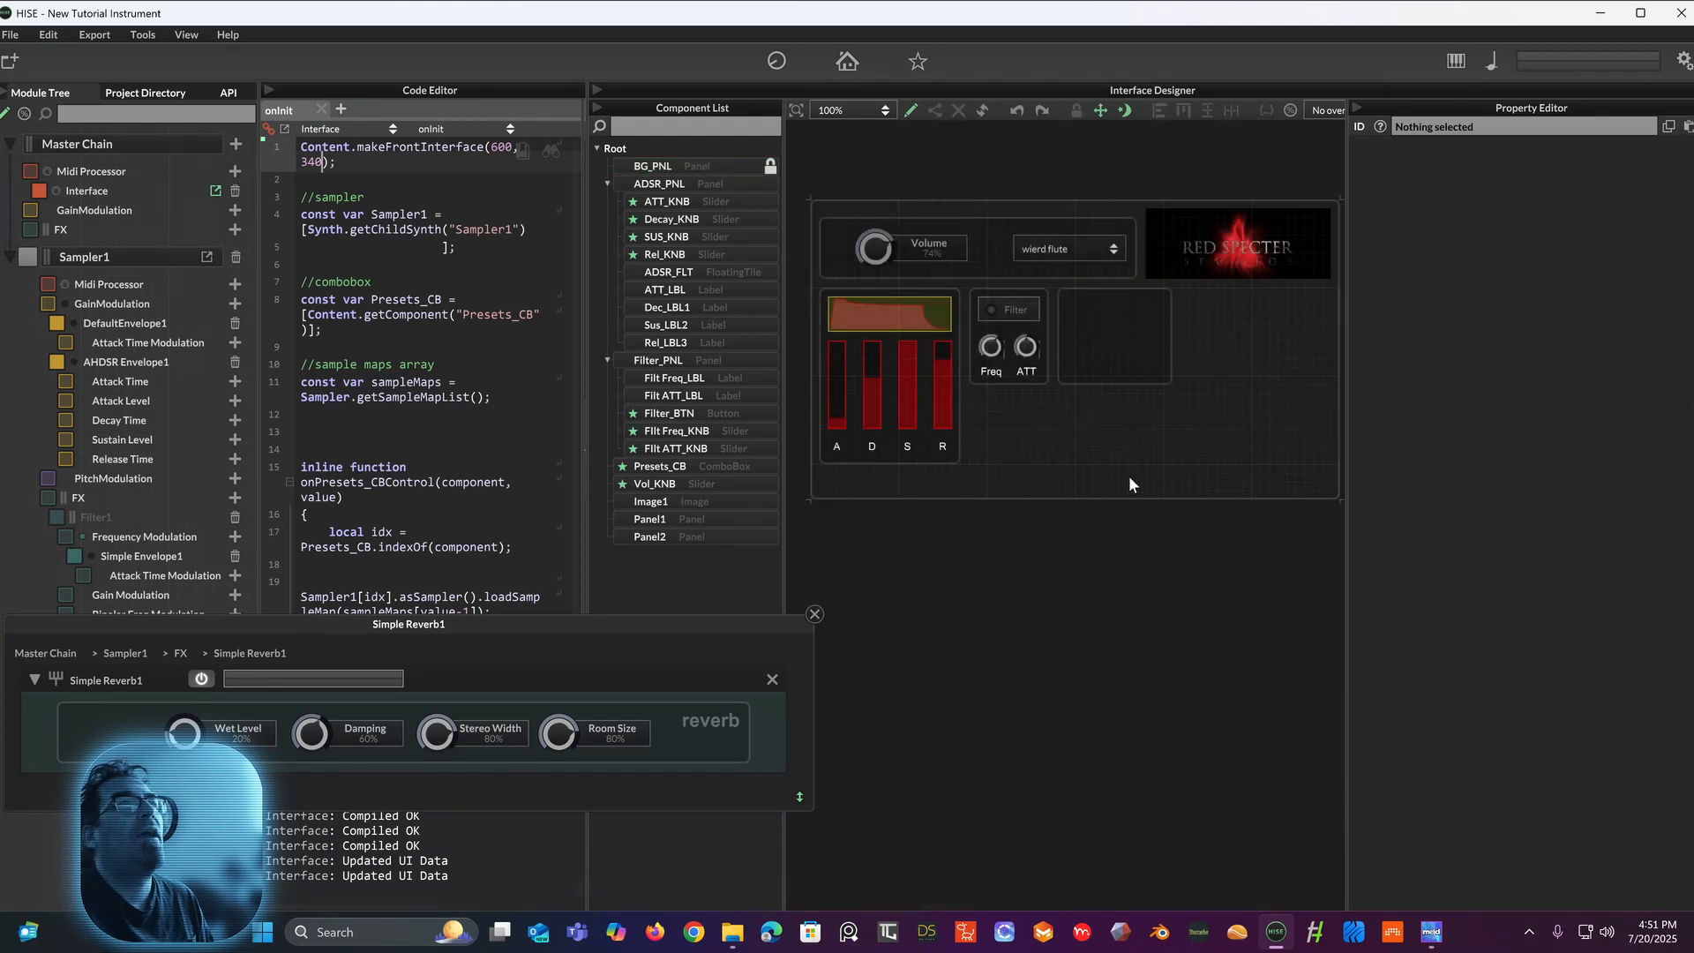
{"action": "left_click", "coordinate": [1120, 309]}
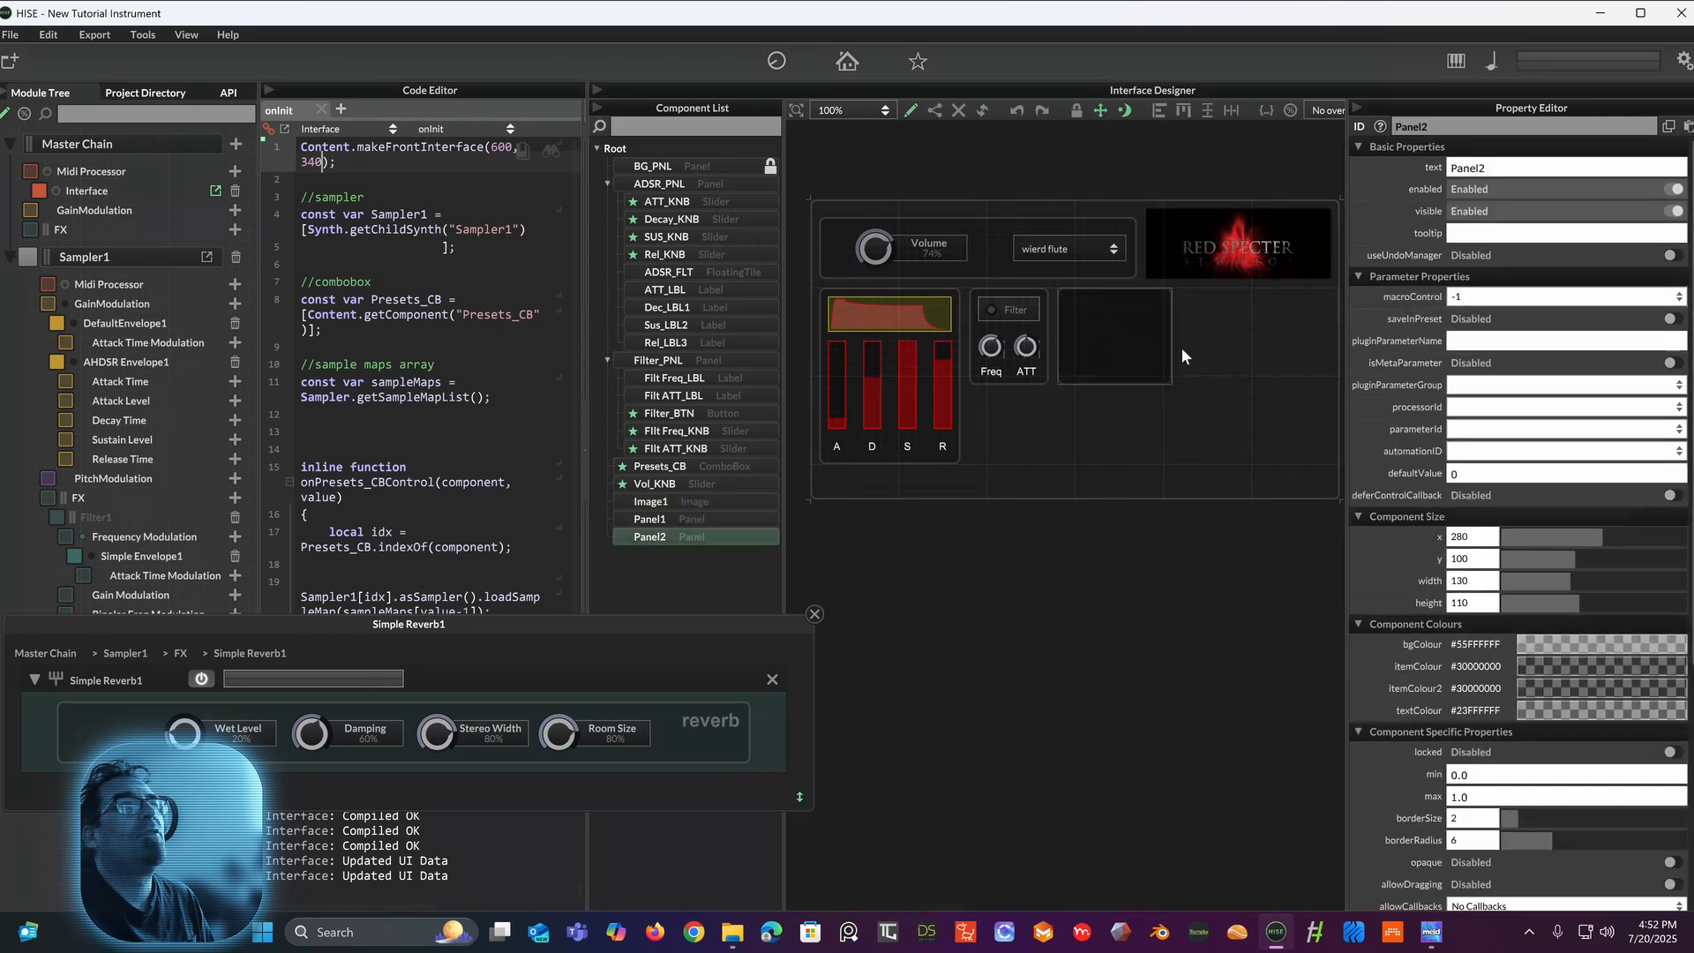
{"action": "left_click", "coordinate": [1251, 368]}
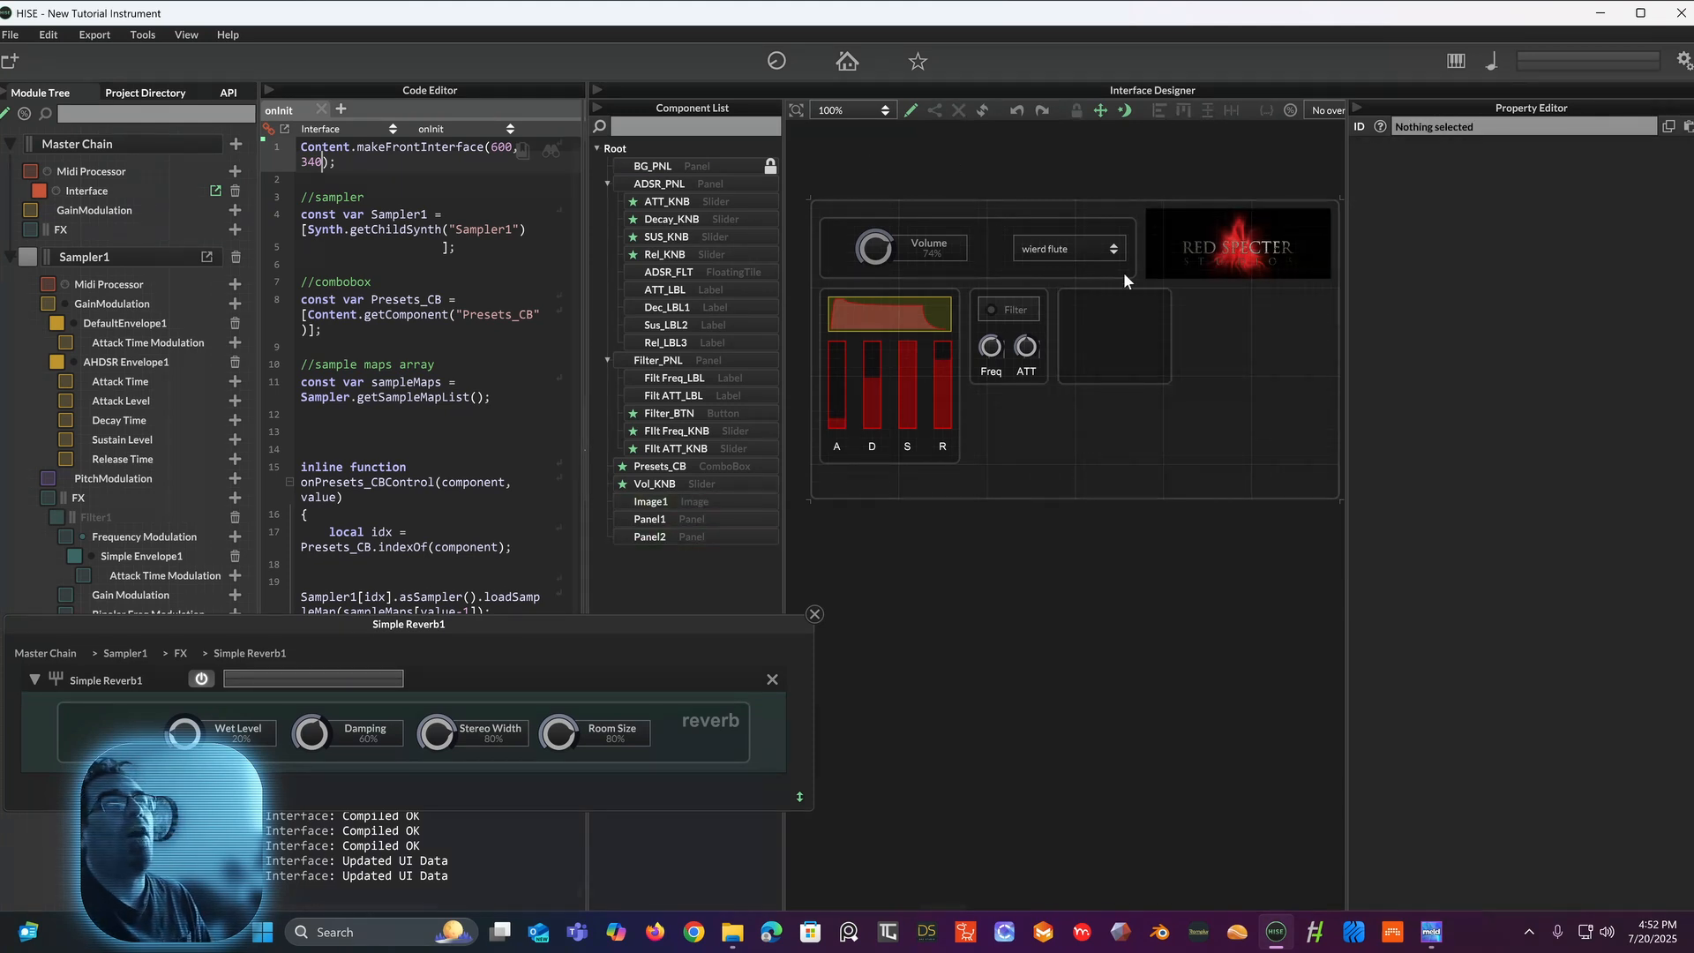
Step: Rename the new empty panel beside Filter_PNL as Reverb_PNL
{"action": "left_click", "coordinate": [1145, 355]}
{"action": "left_click", "coordinate": [1428, 125]}
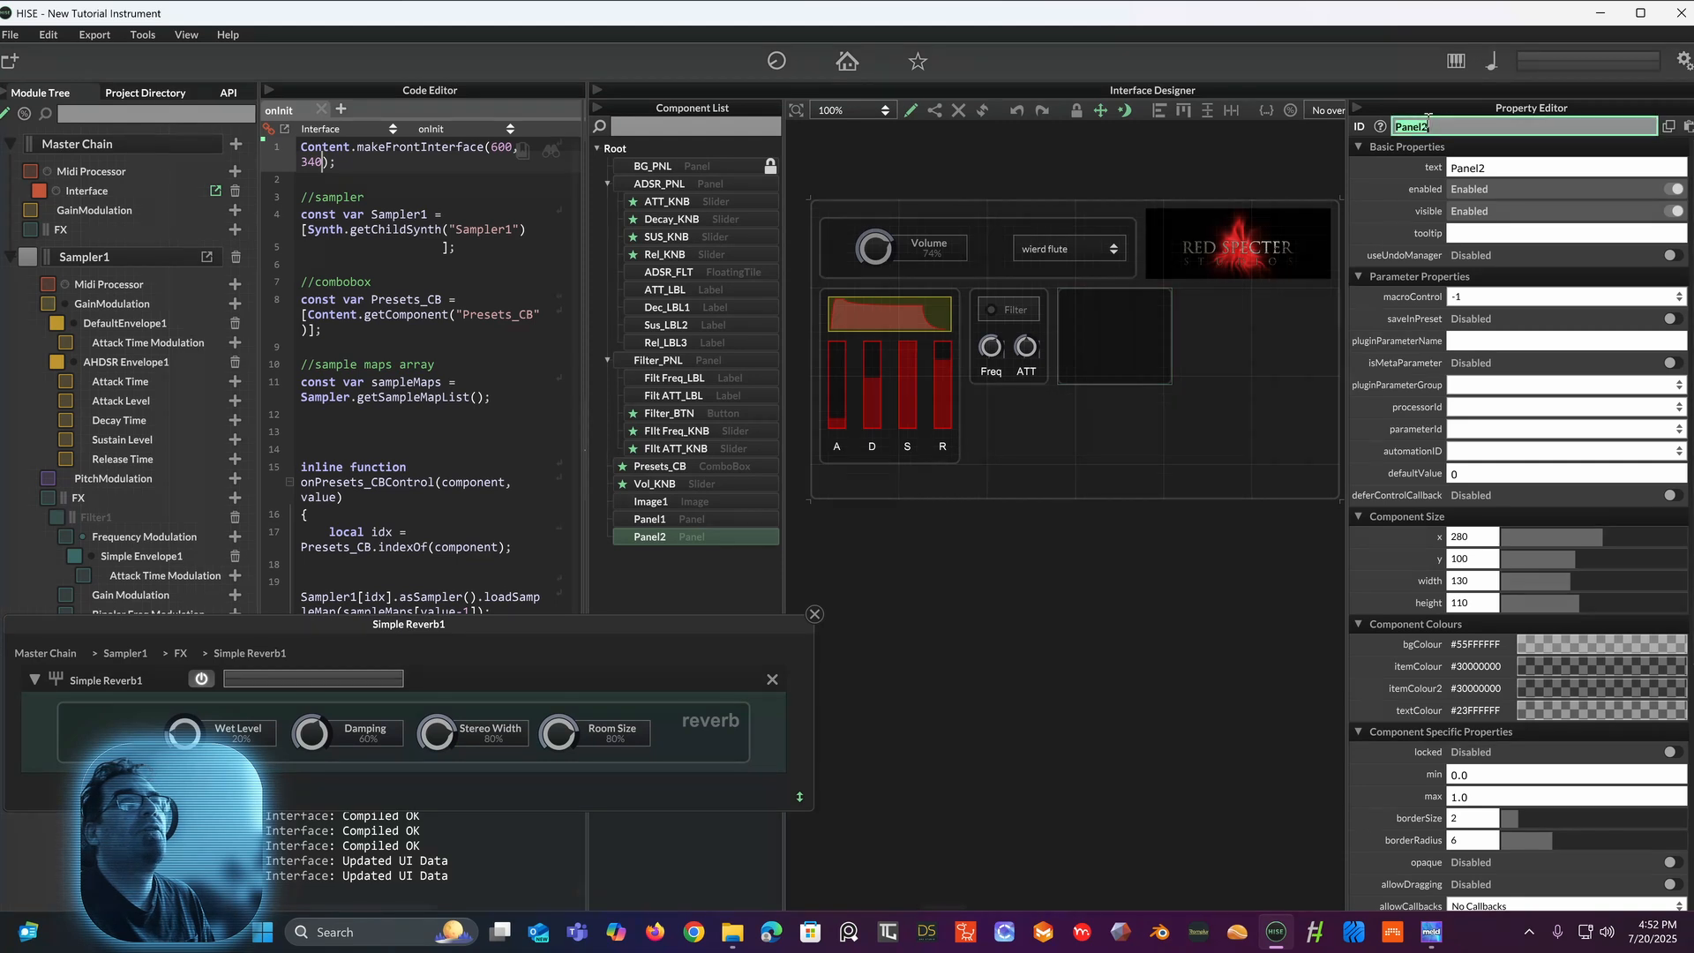
{"action": "left_click", "coordinate": [1428, 124]}
{"action": "left_click_drag", "start_coordinate": [1460, 113], "coordinate": [1446, 128]}
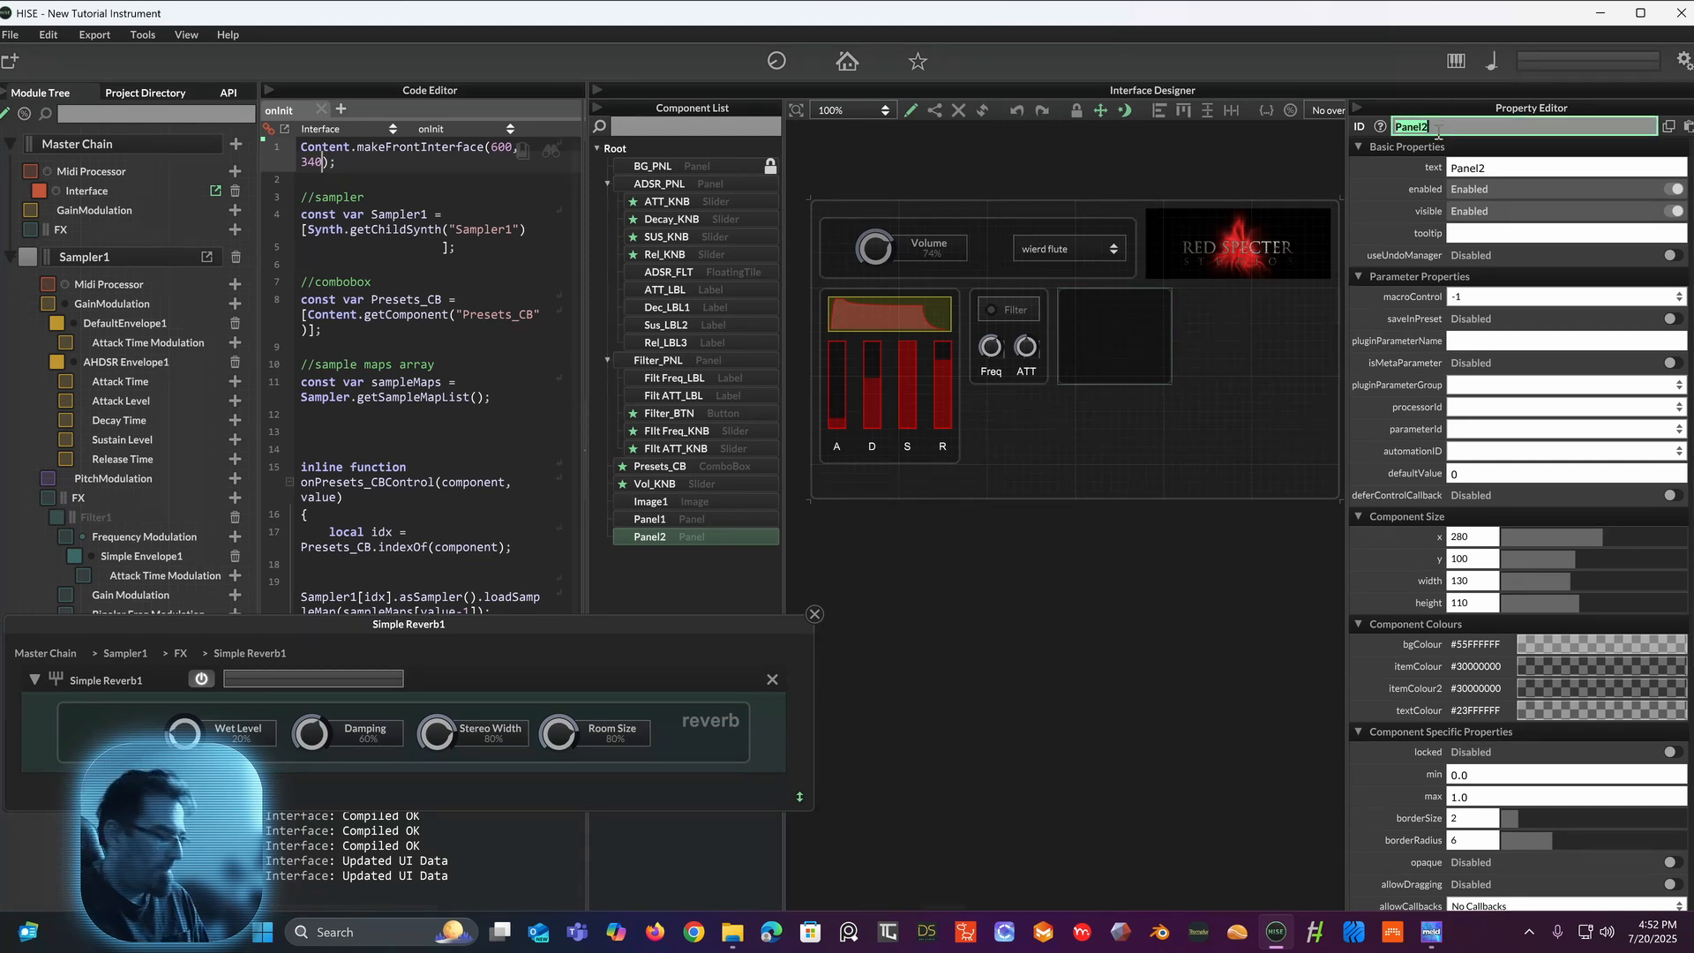
{"action": "type", "text": "Reverb"}
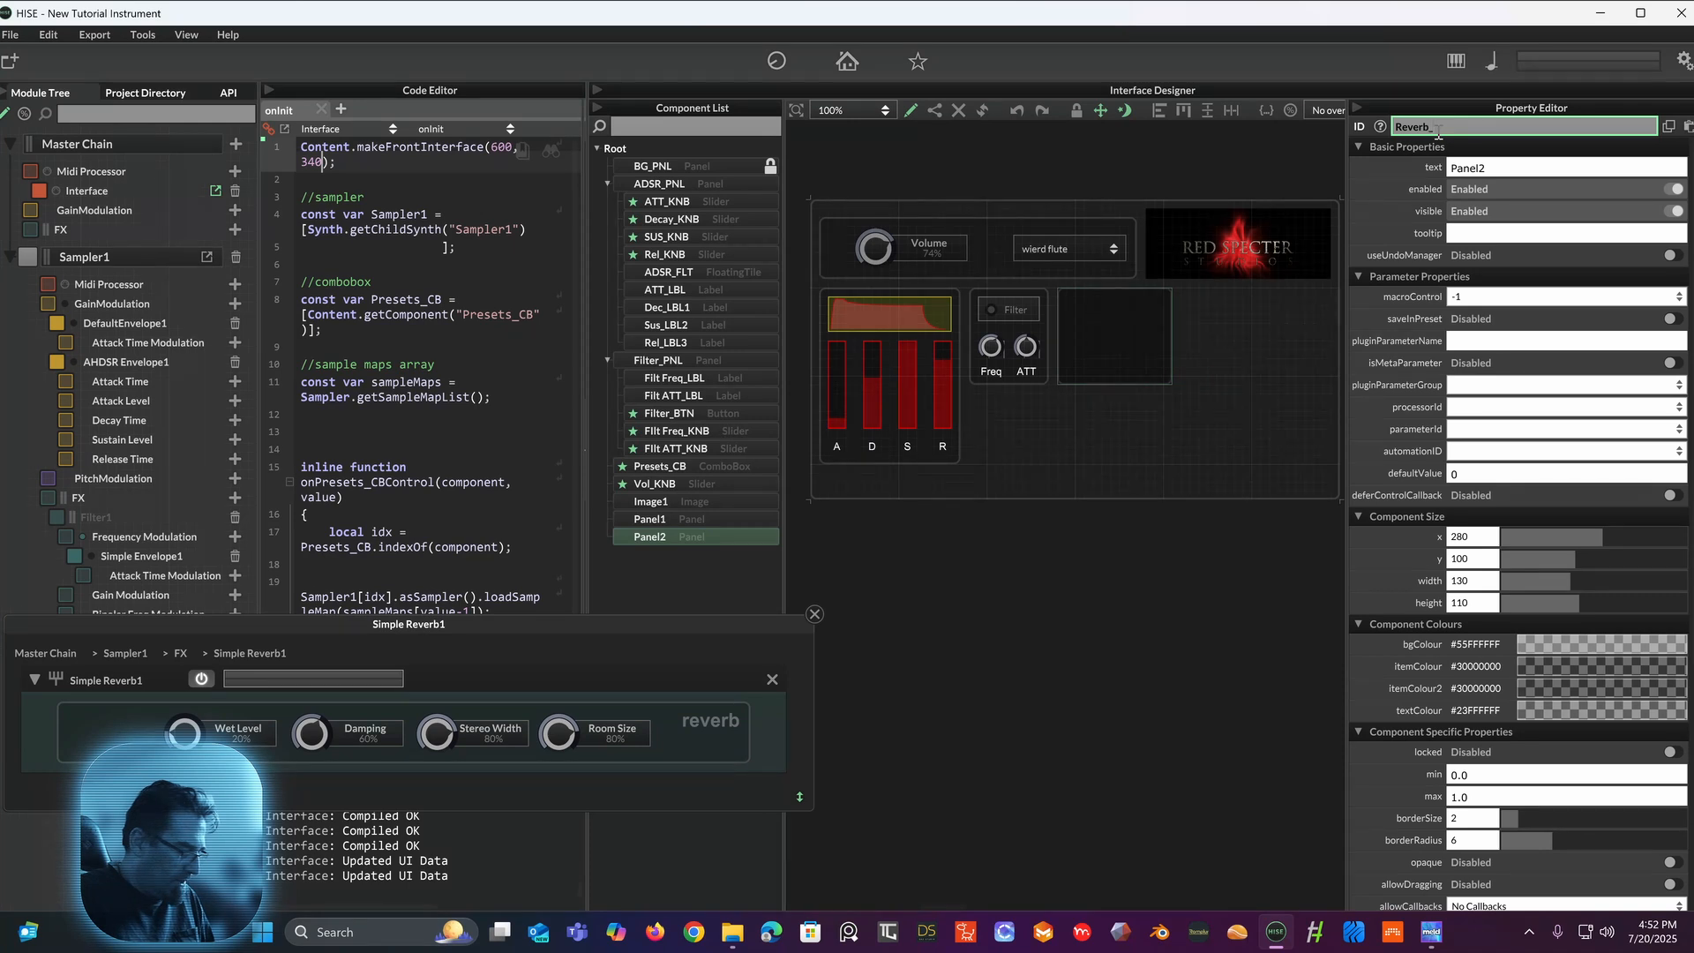
{"action": "type", "text": "_PNL"}
{"action": "key", "text": "Return"}
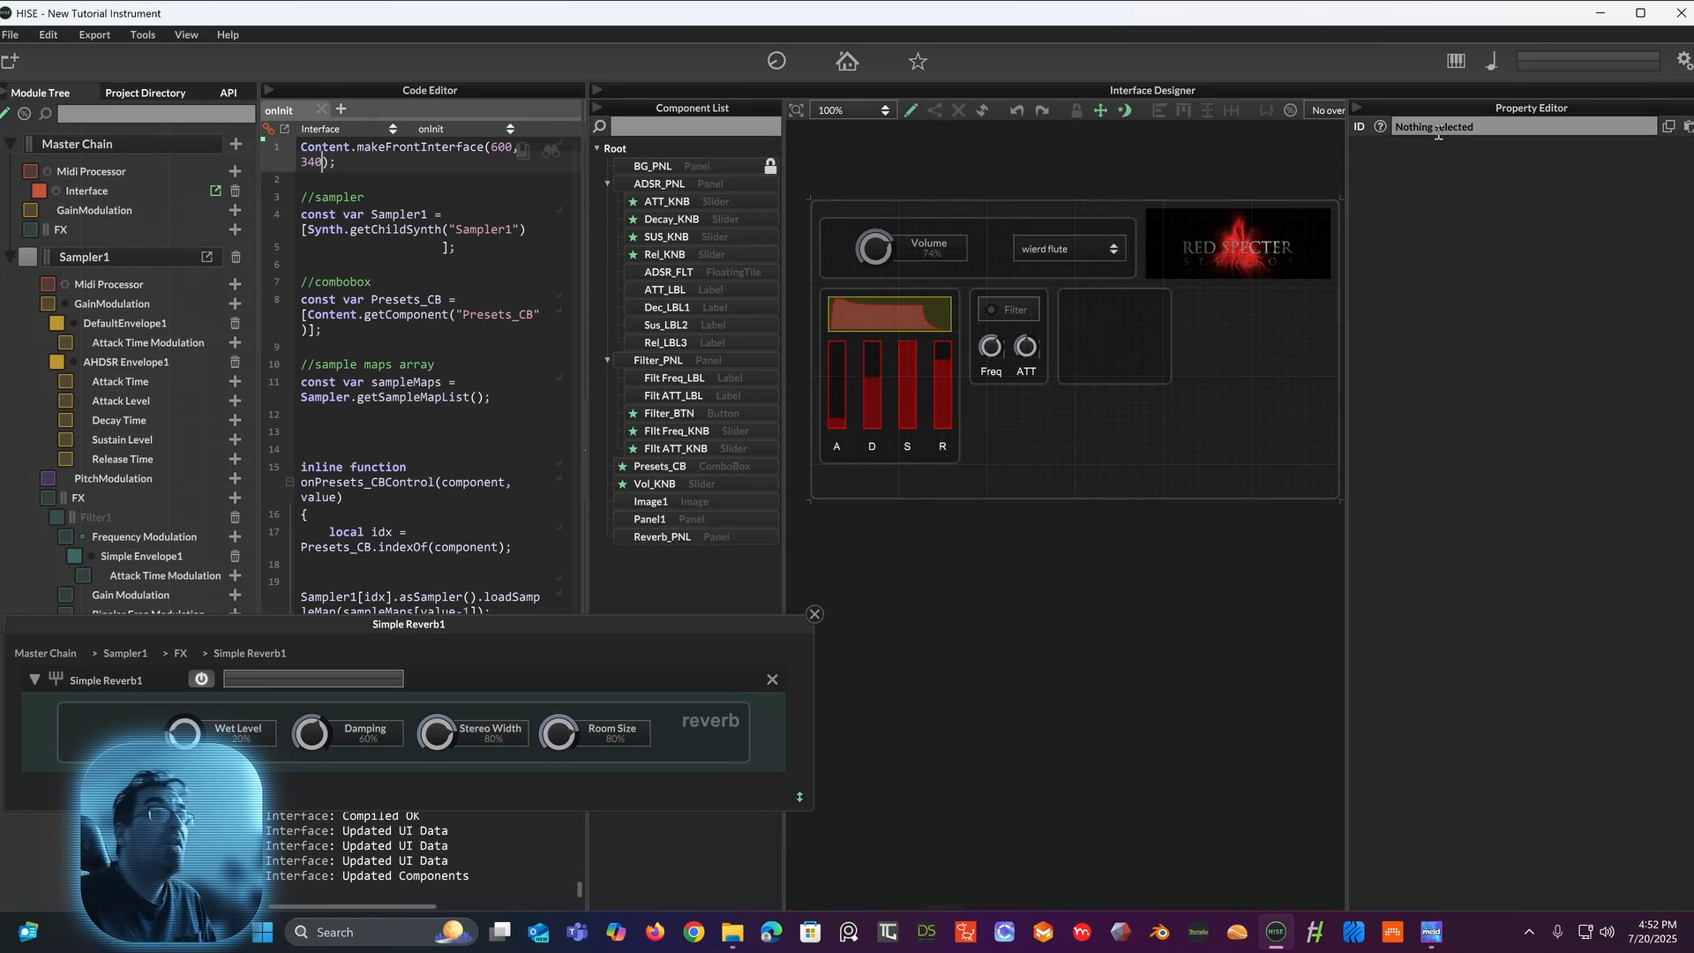
{"action": "left_click", "coordinate": [1116, 314]}
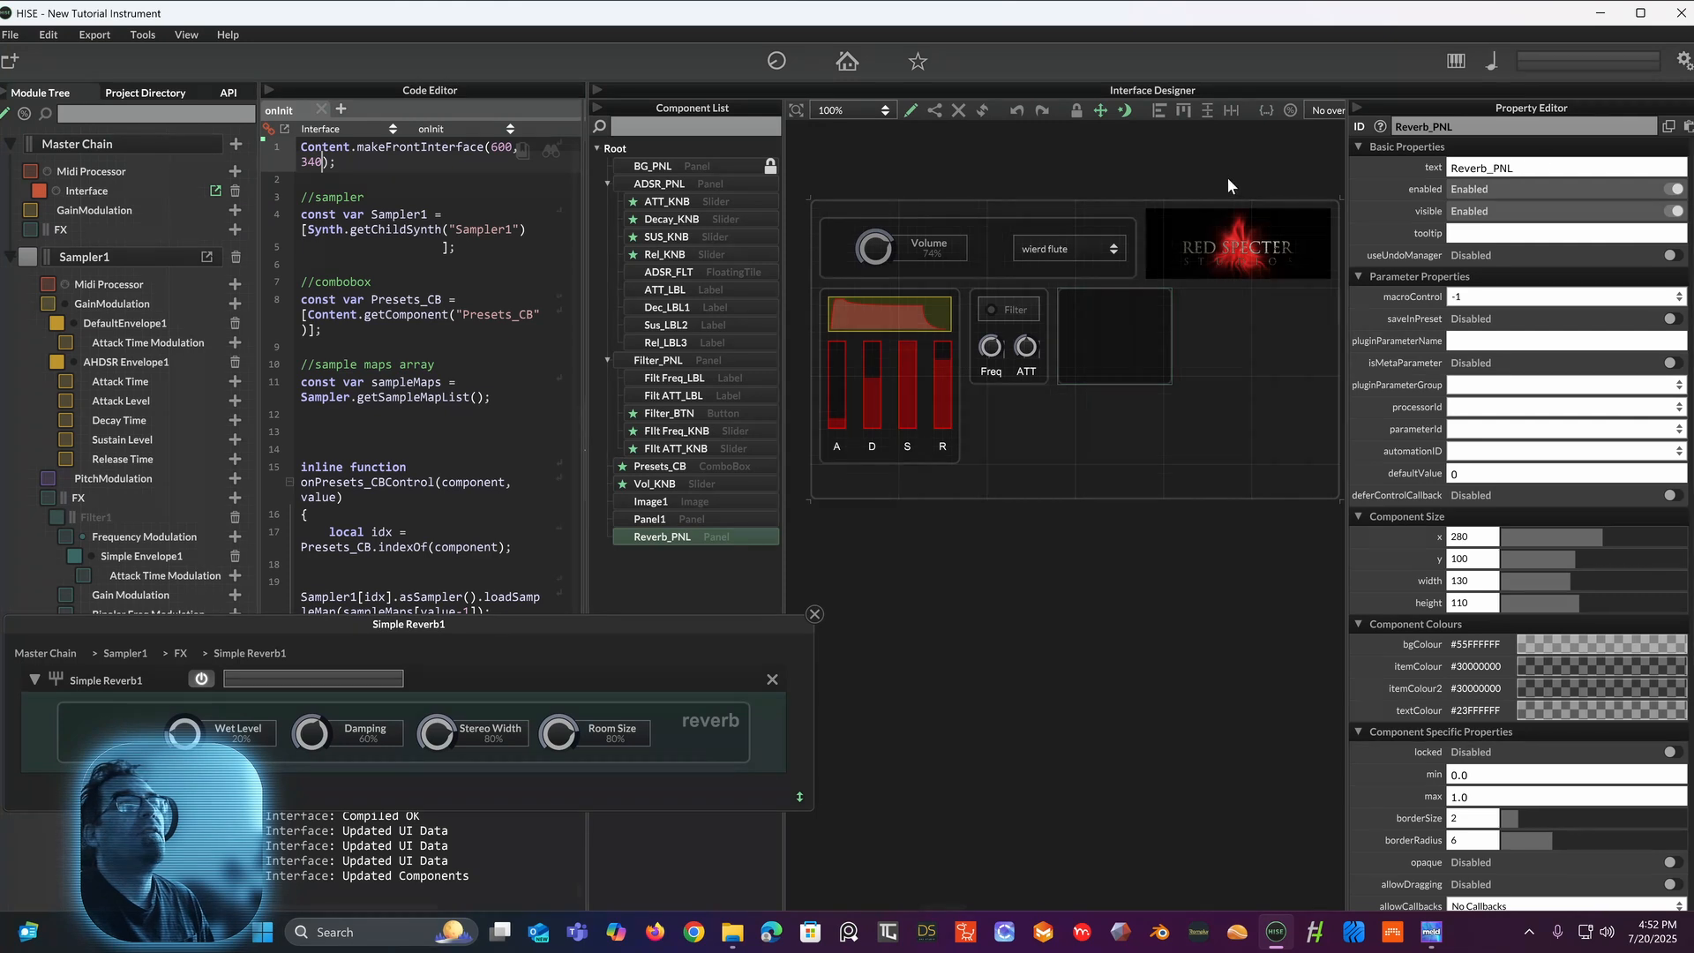
{"action": "left_click", "coordinate": [1077, 445]}
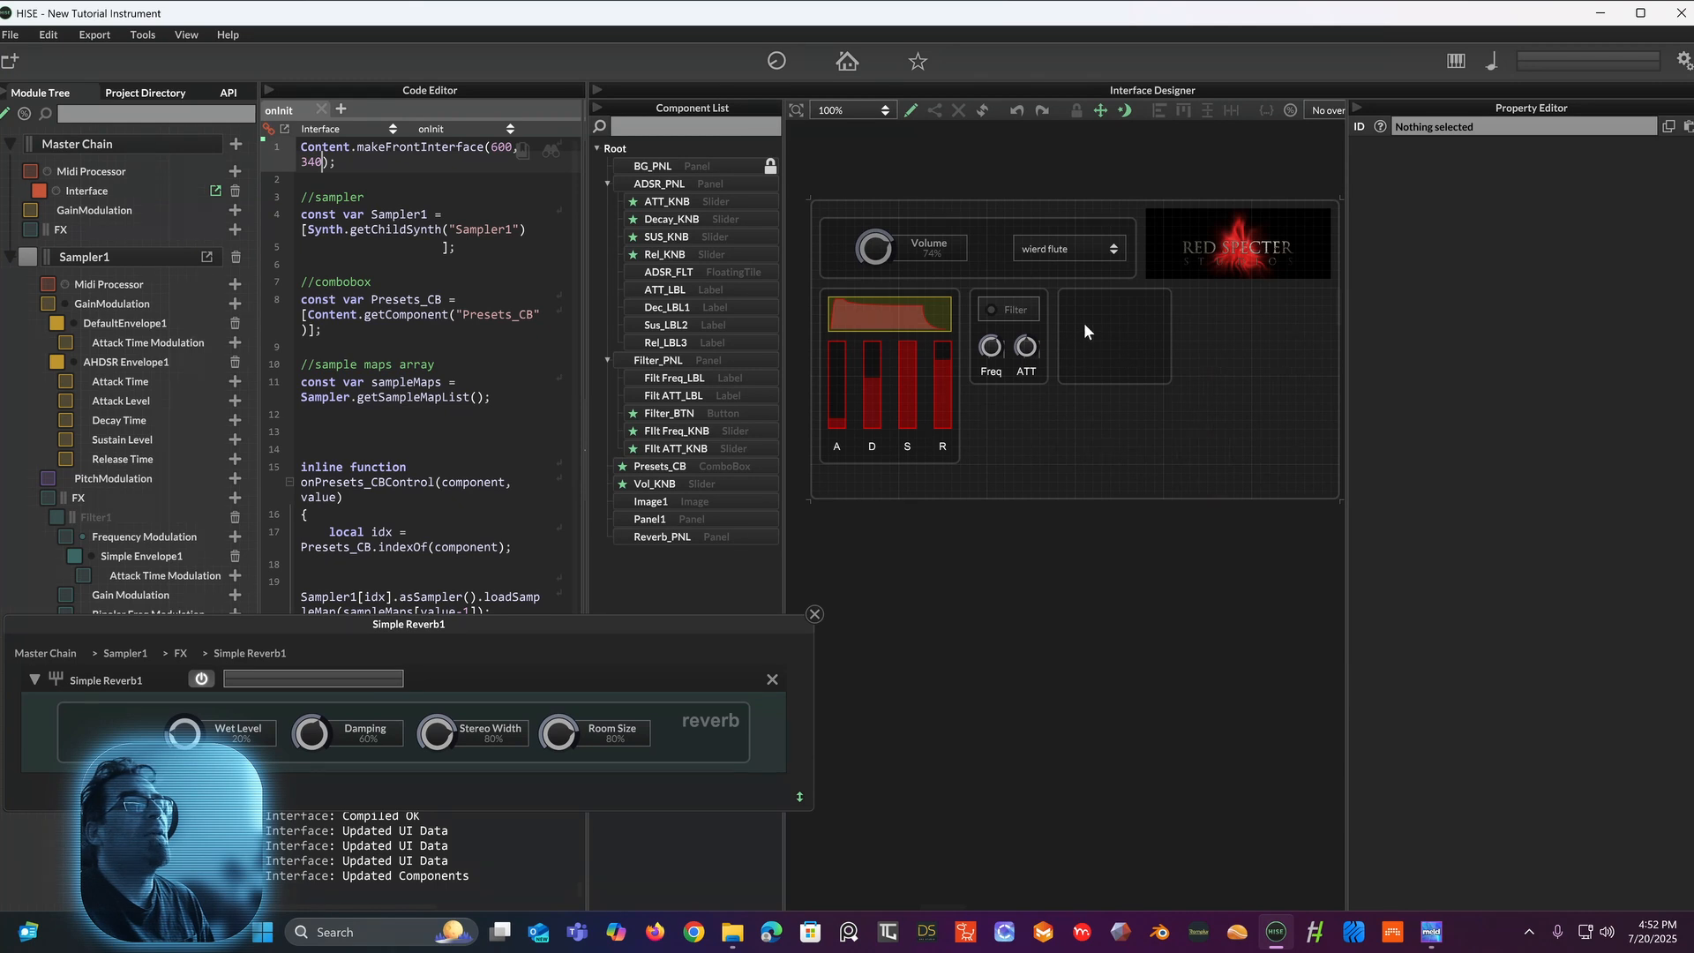
Step: Reorder the component list so the panel around the Volume knob sits directly after BG_PNL
{"action": "left_click", "coordinate": [988, 352]}
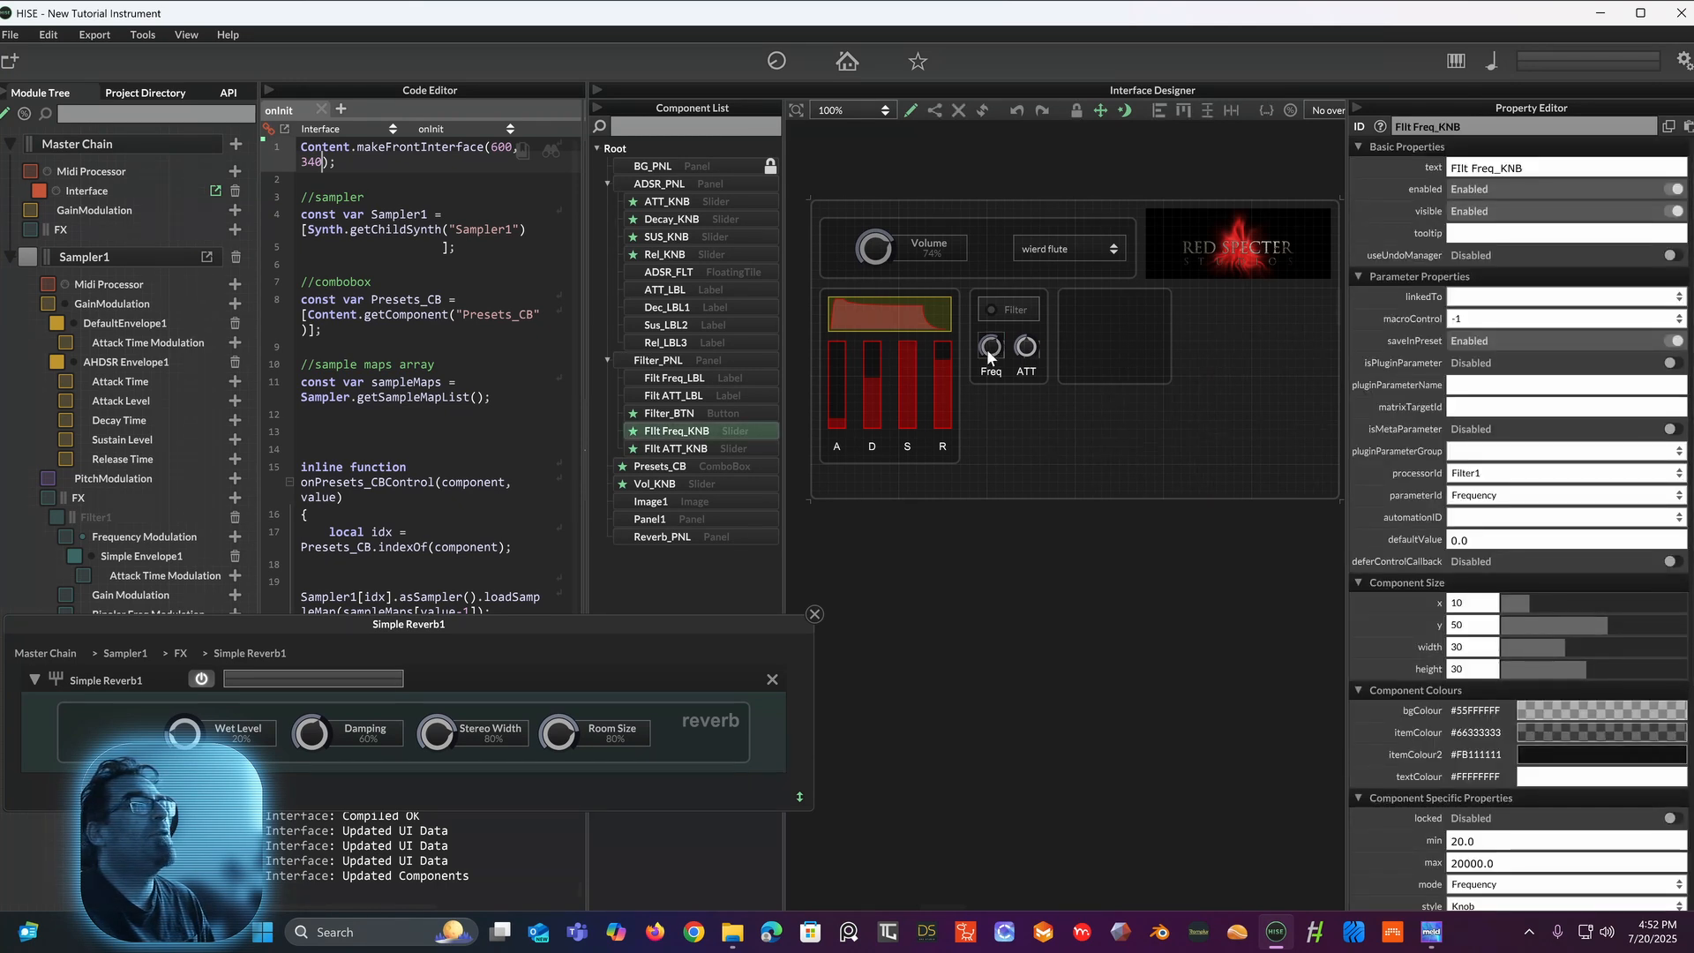
{"action": "left_click", "coordinate": [692, 517]}
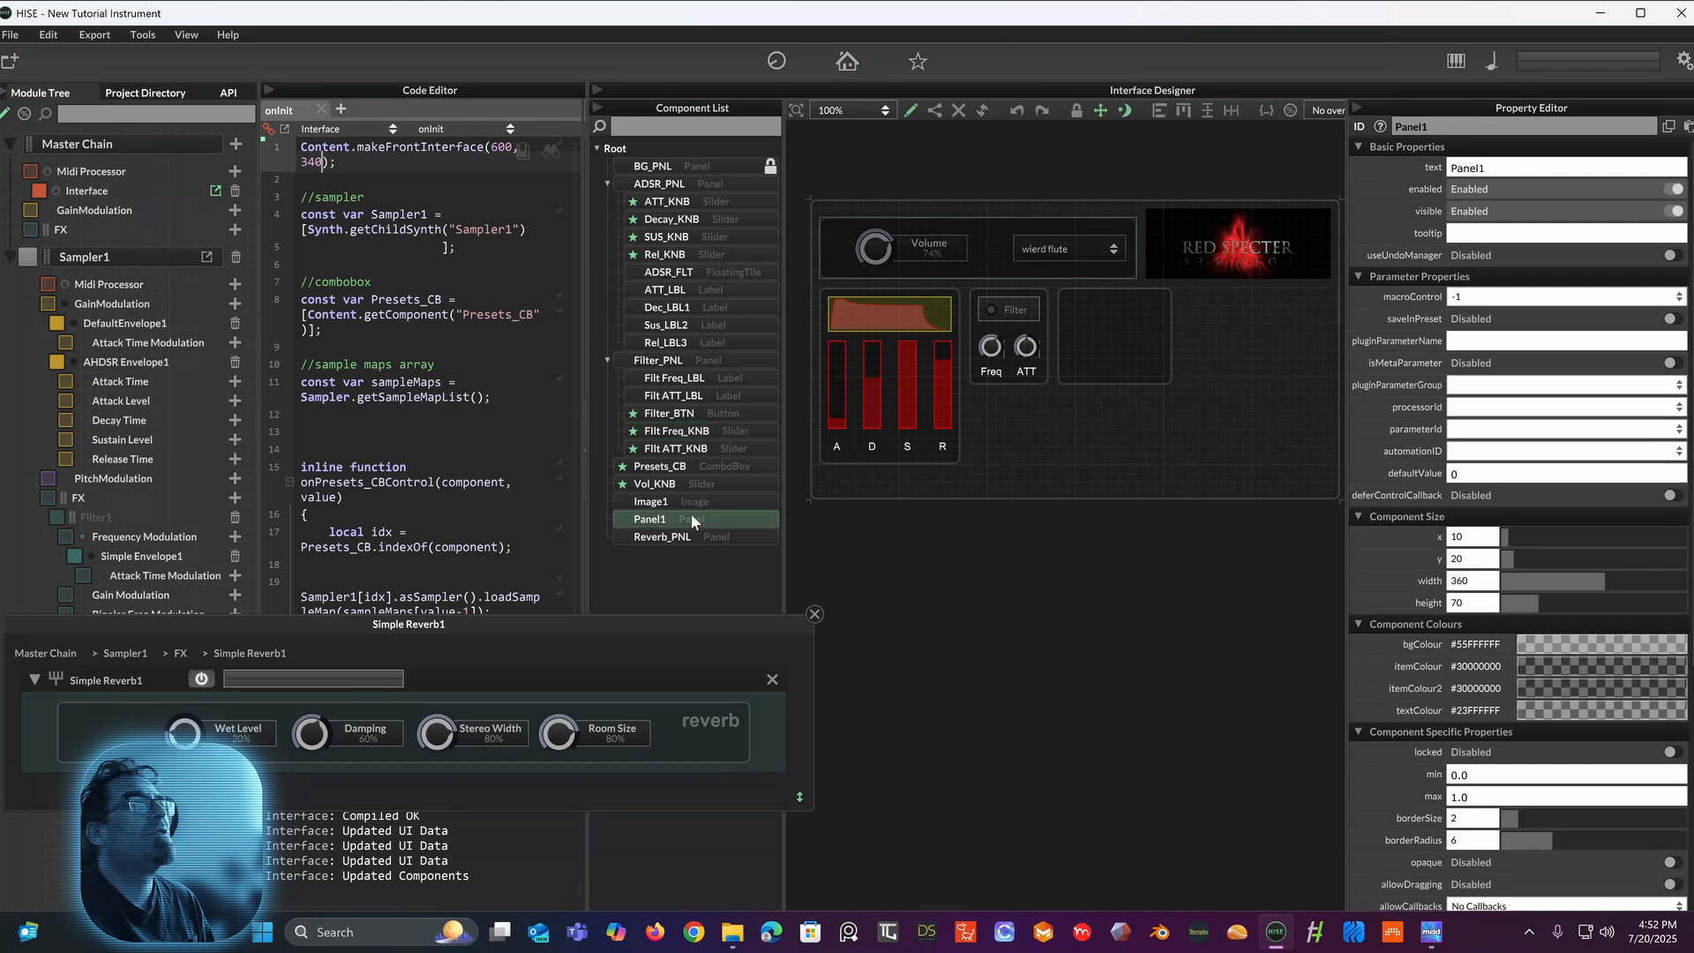
{"action": "left_click_drag", "start_coordinate": [683, 520], "coordinate": [644, 172]}
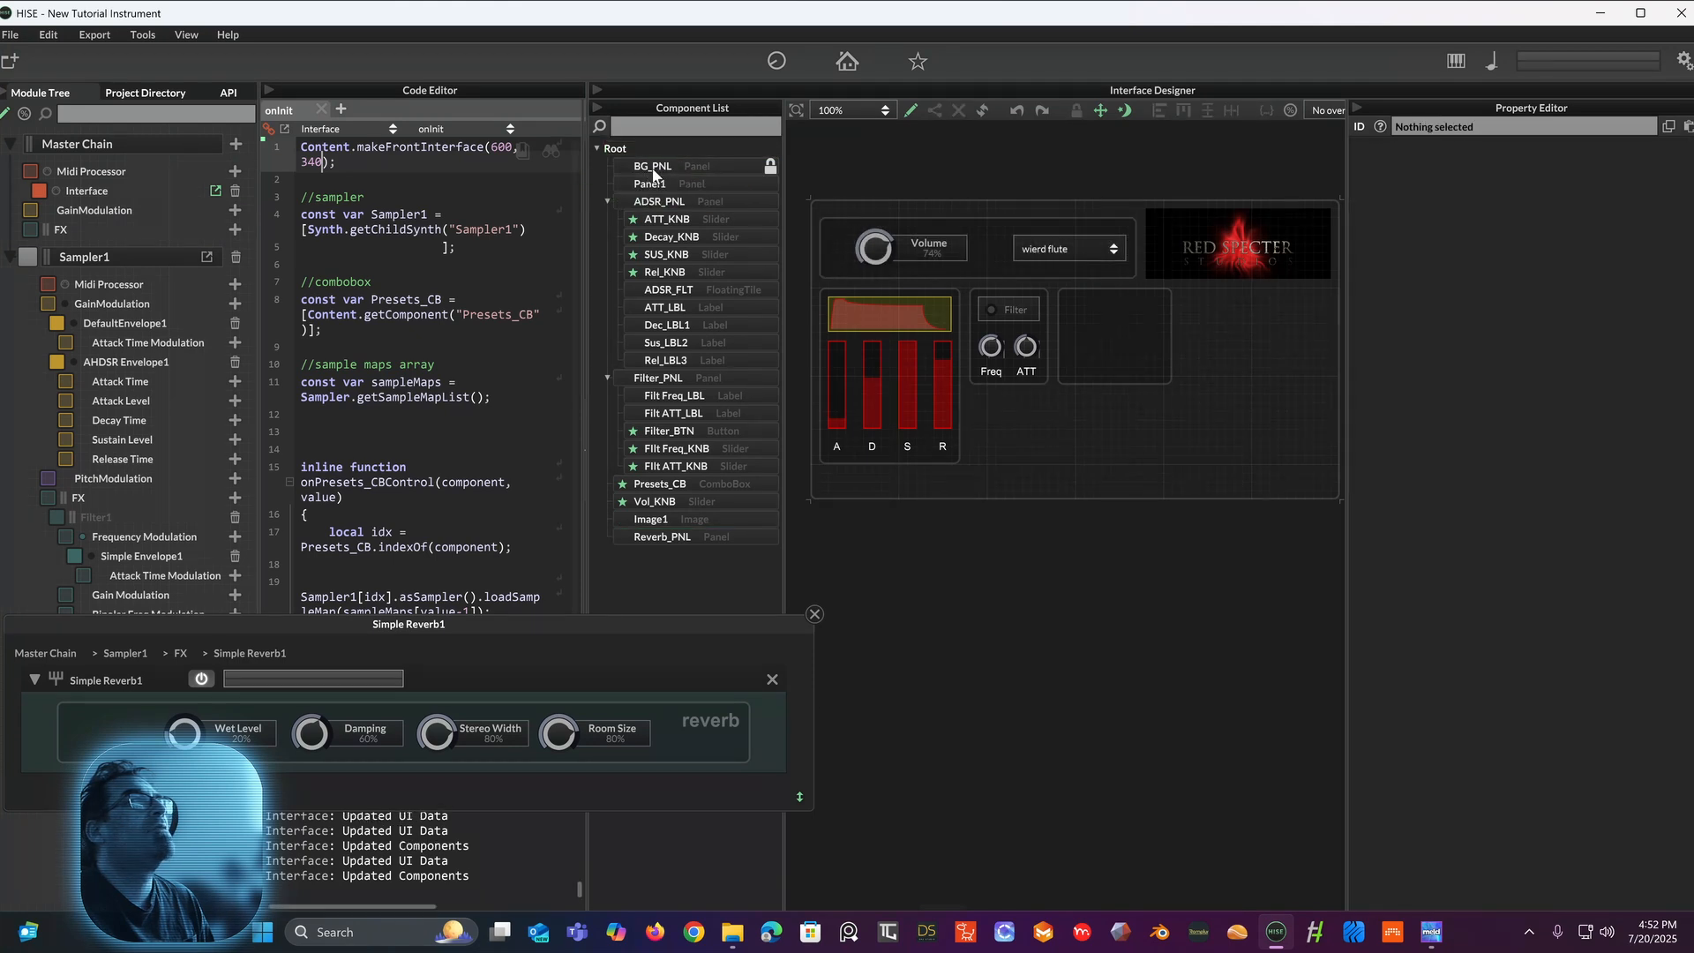
Step: Rename the panel around the Volume knob and preset combobox as Vol_PNL
{"action": "left_click", "coordinate": [653, 183]}
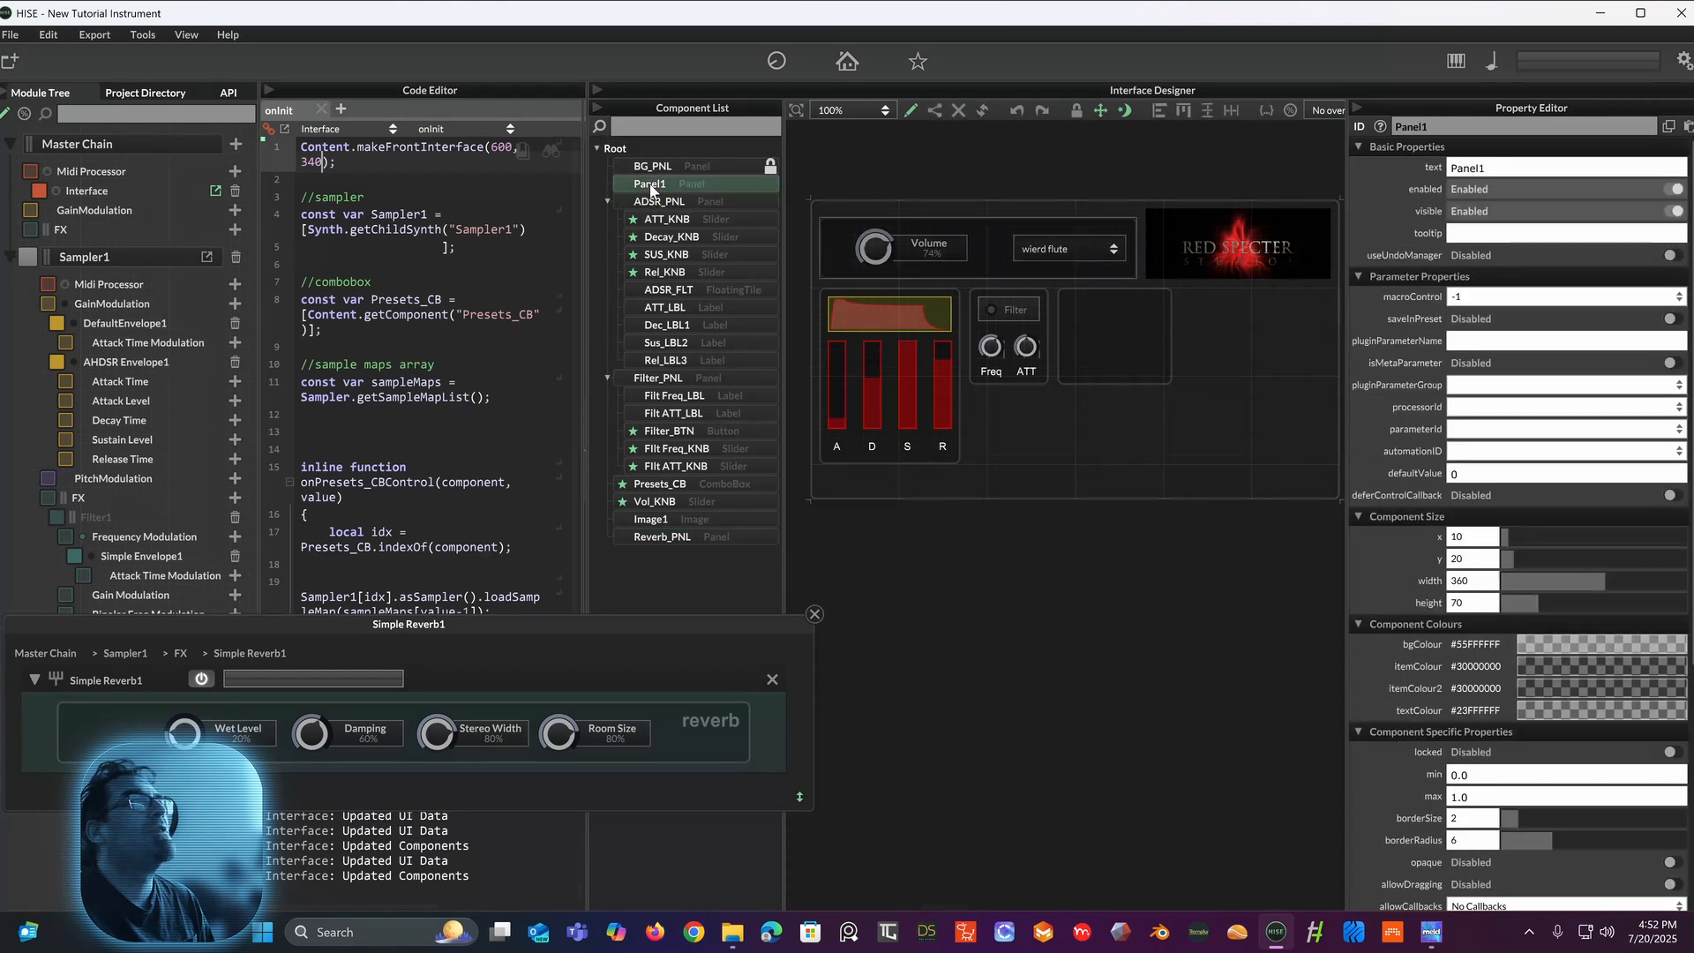
{"action": "left_click", "coordinate": [1434, 127]}
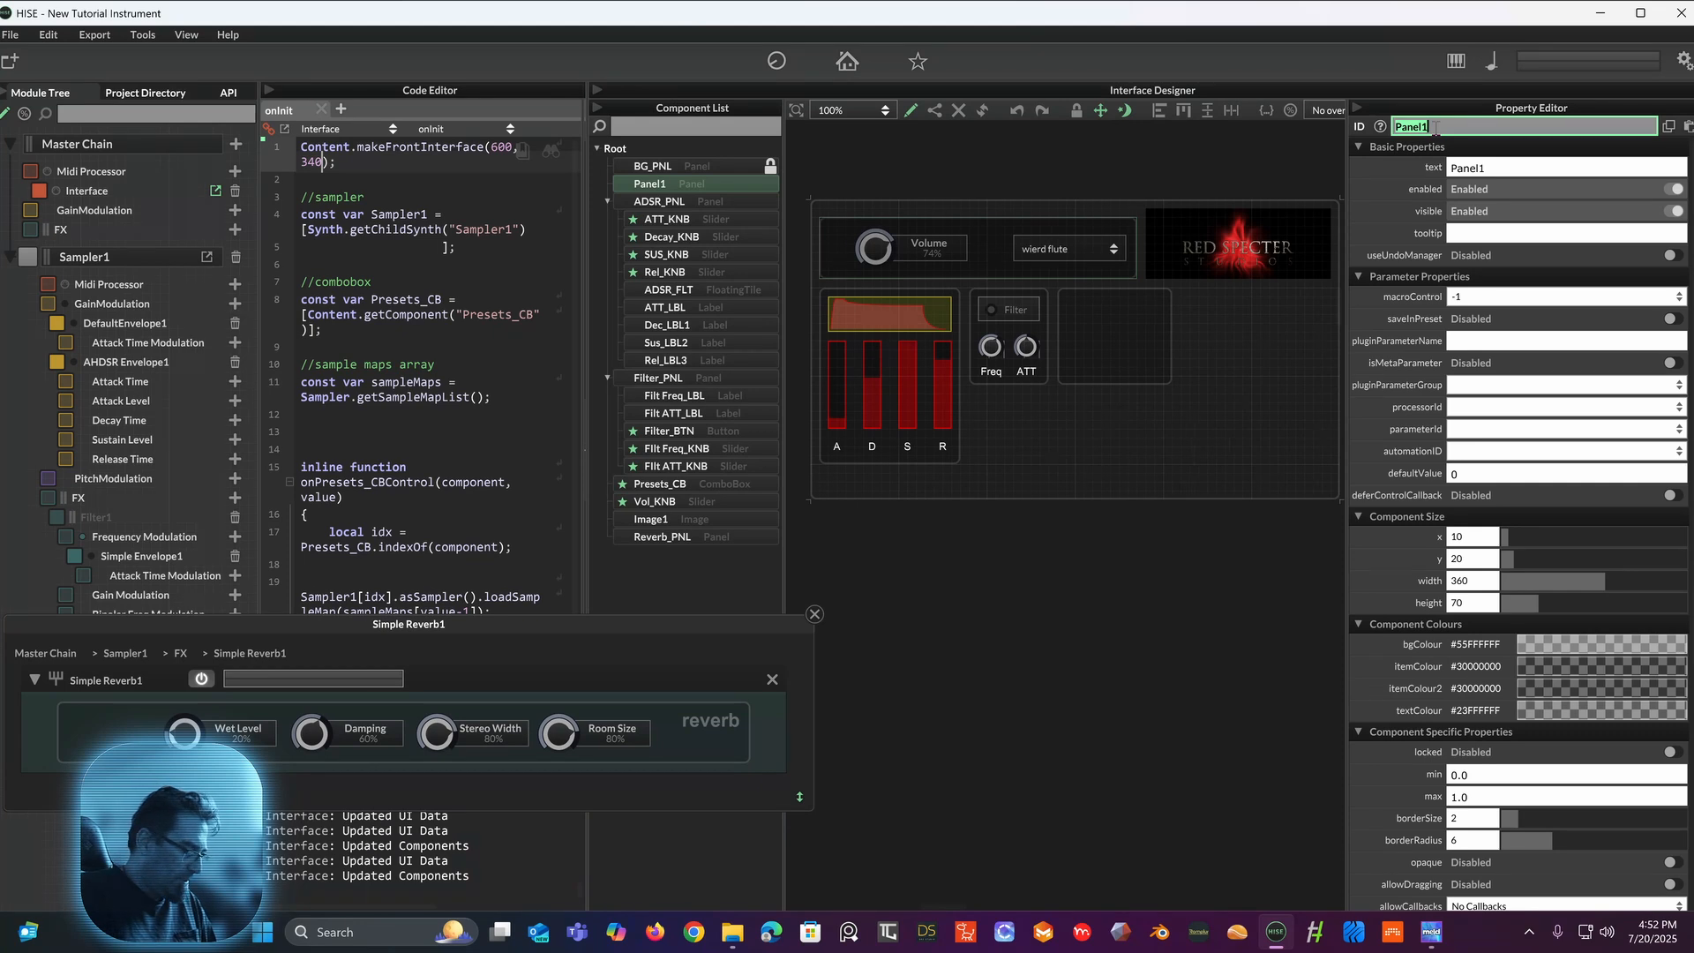
{"action": "type", "text": "Vol"}
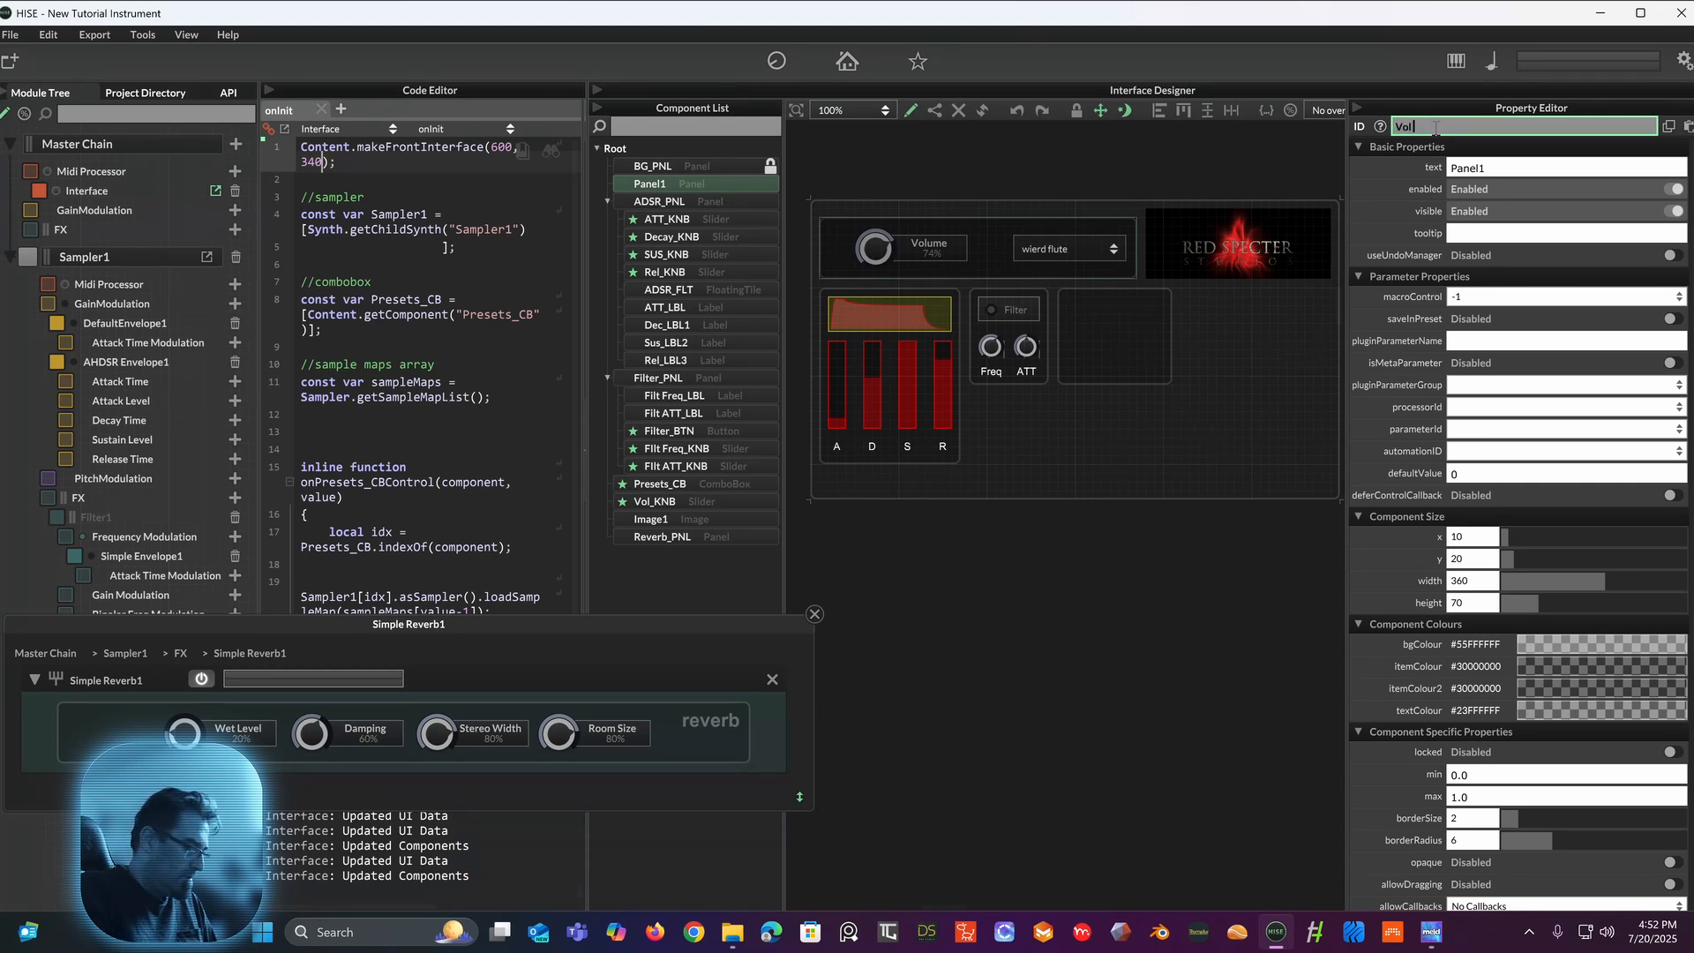
{"action": "type", "text": "_P"}
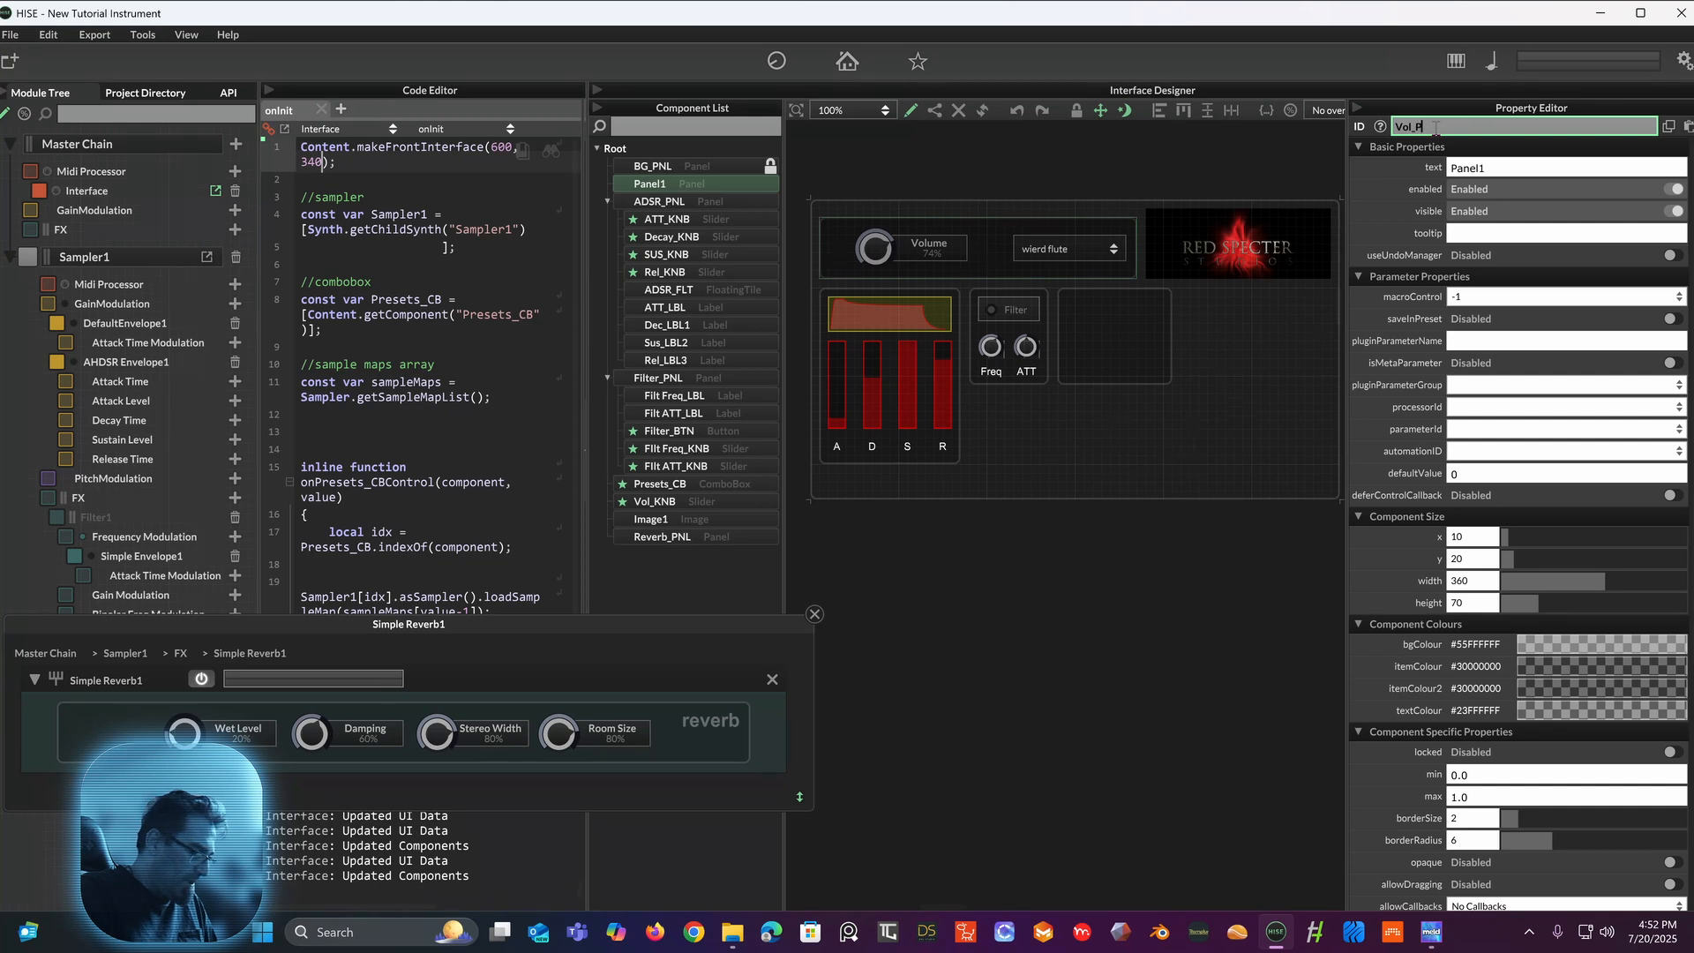
{"action": "type", "text": "NL"}
{"action": "key", "text": "Return"}
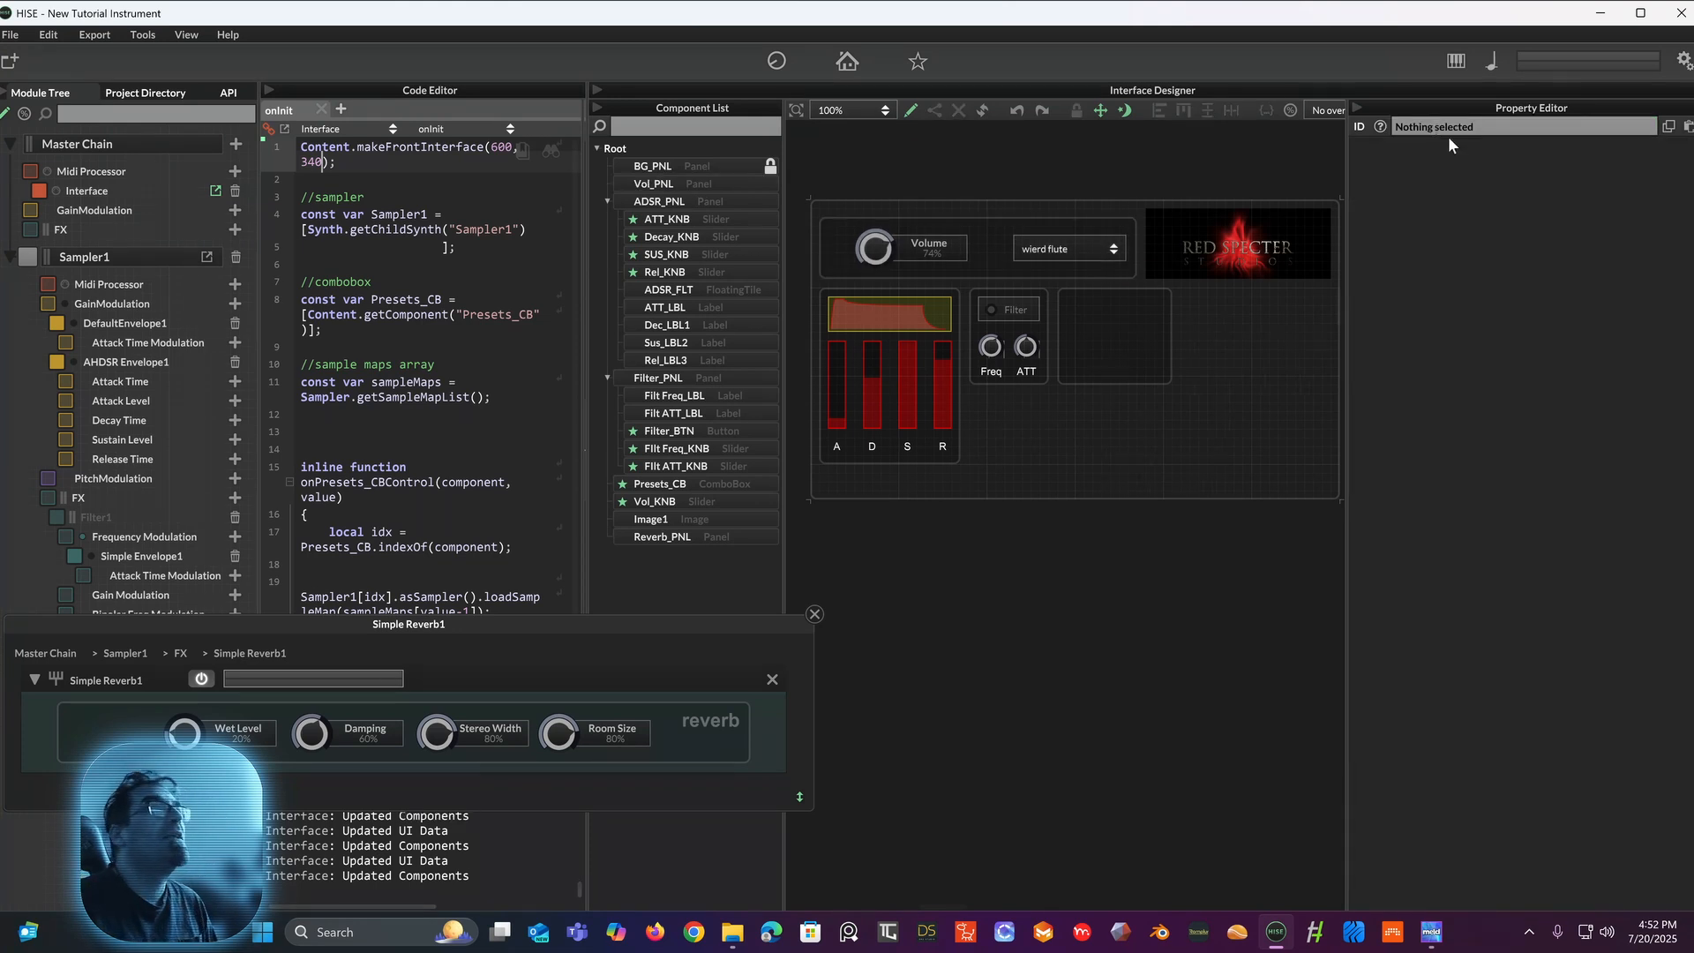
Step: Enable the locked property of Vol_PNL and check that it can no longer be selected on the canvas
{"action": "left_click", "coordinate": [1004, 222]}
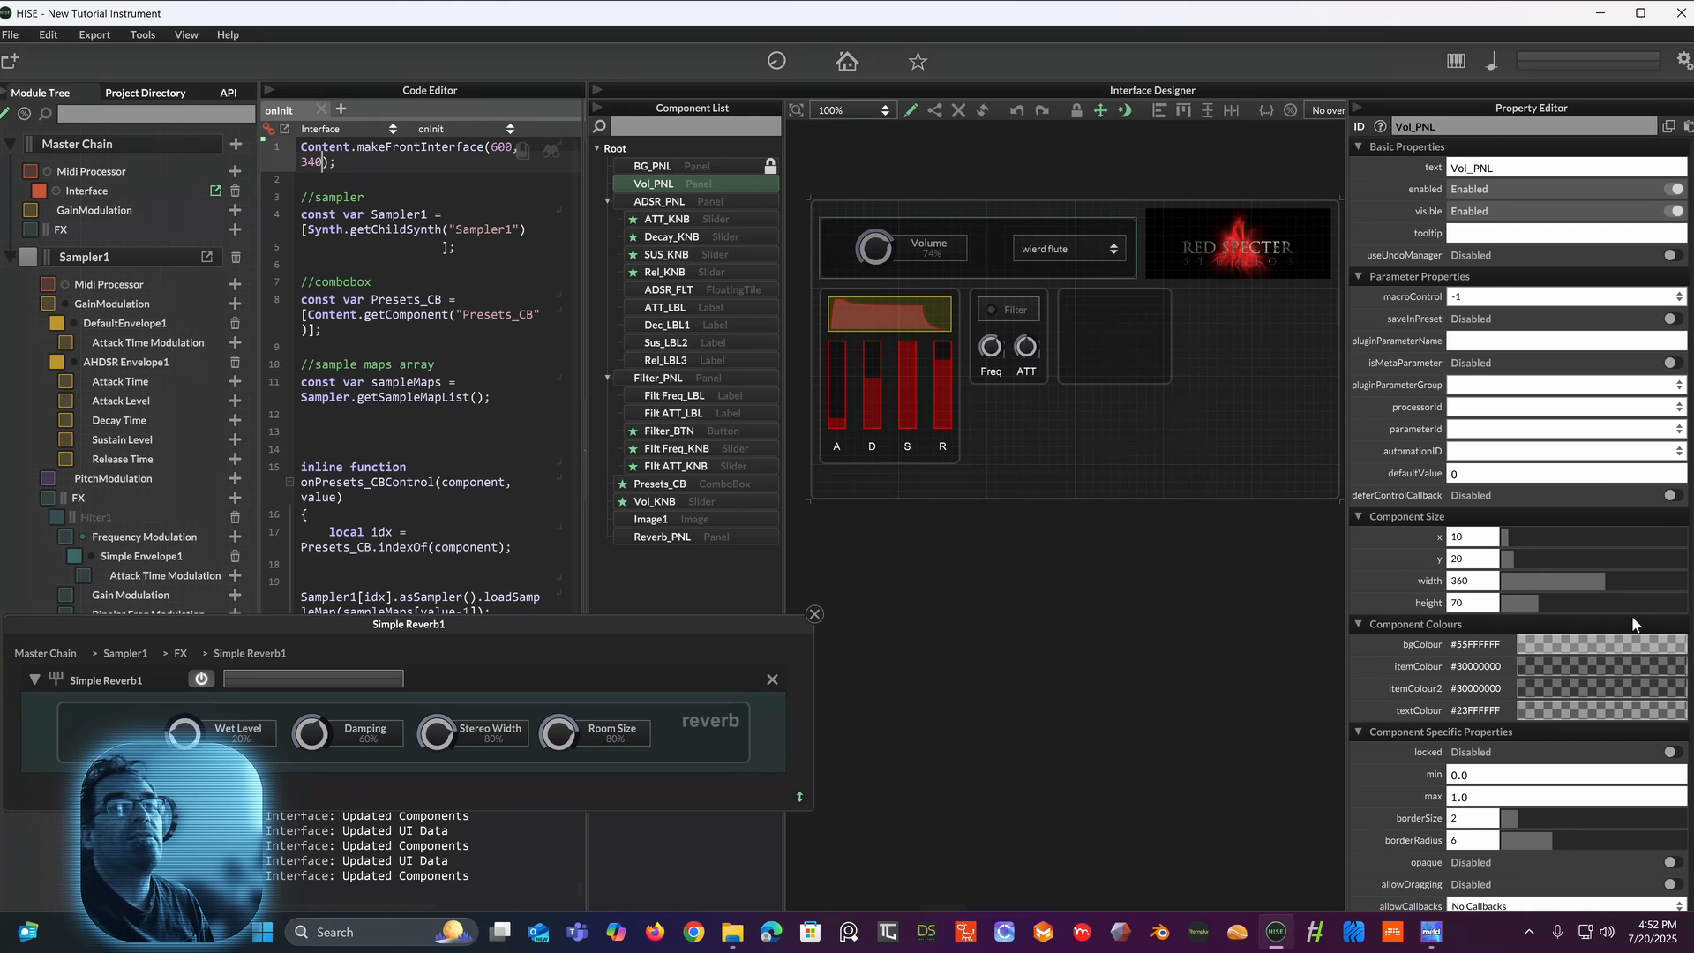
{"action": "left_click", "coordinate": [1672, 752]}
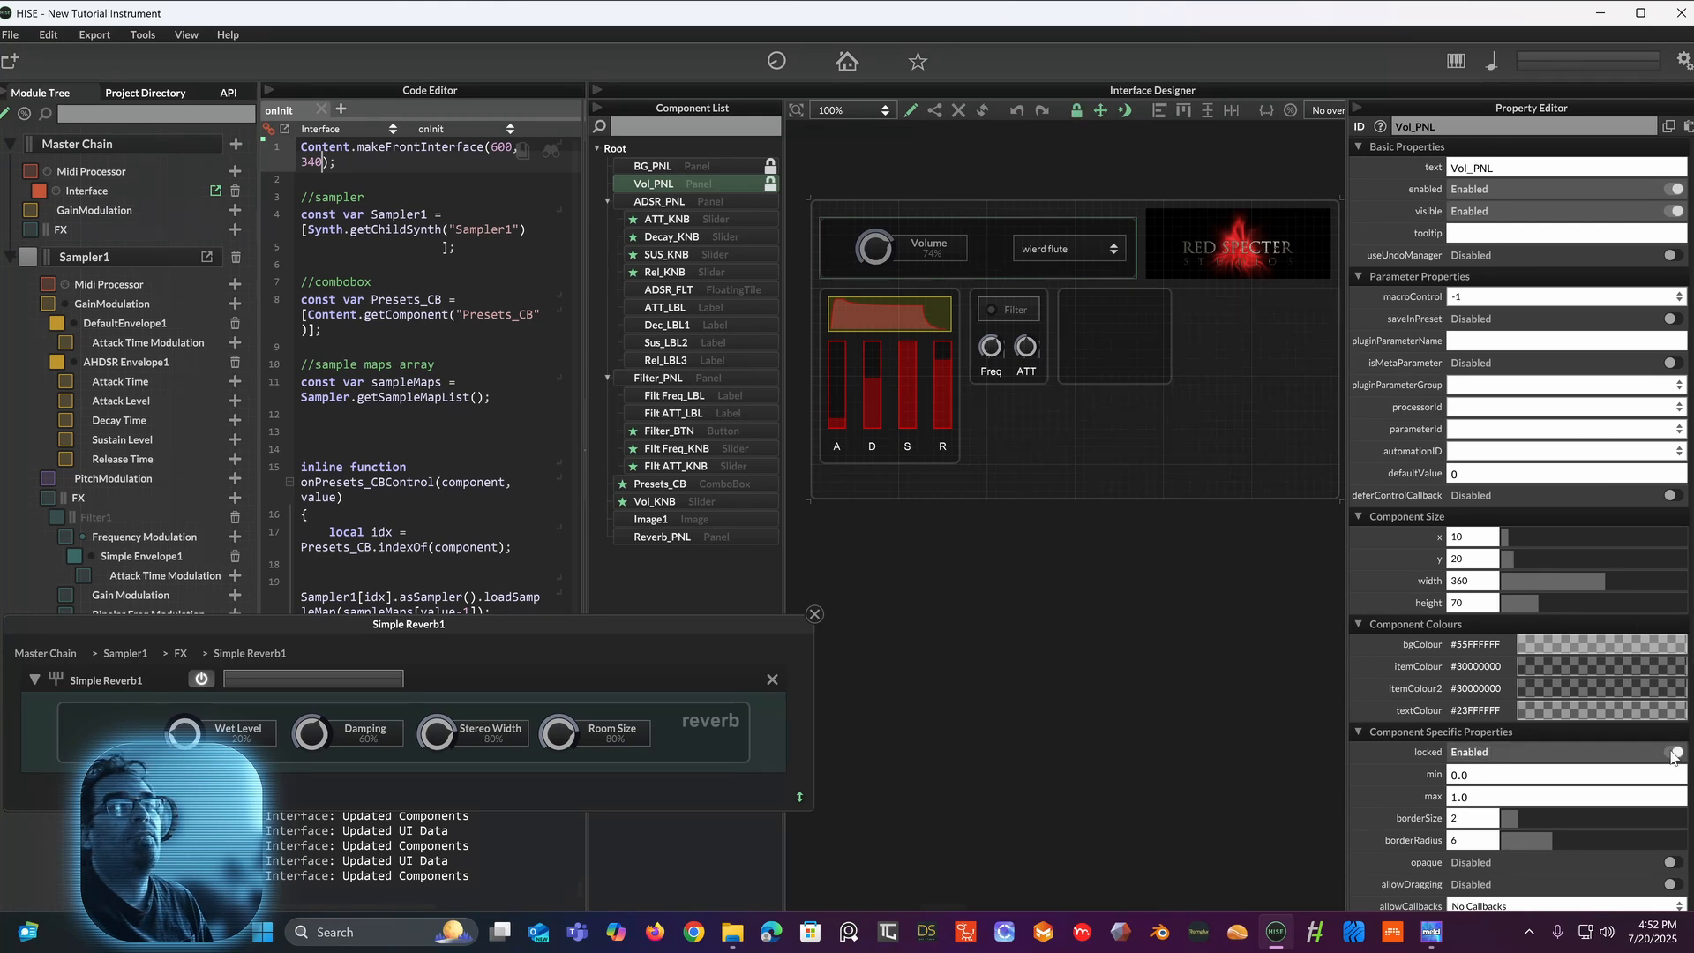
{"action": "left_click", "coordinate": [966, 575]}
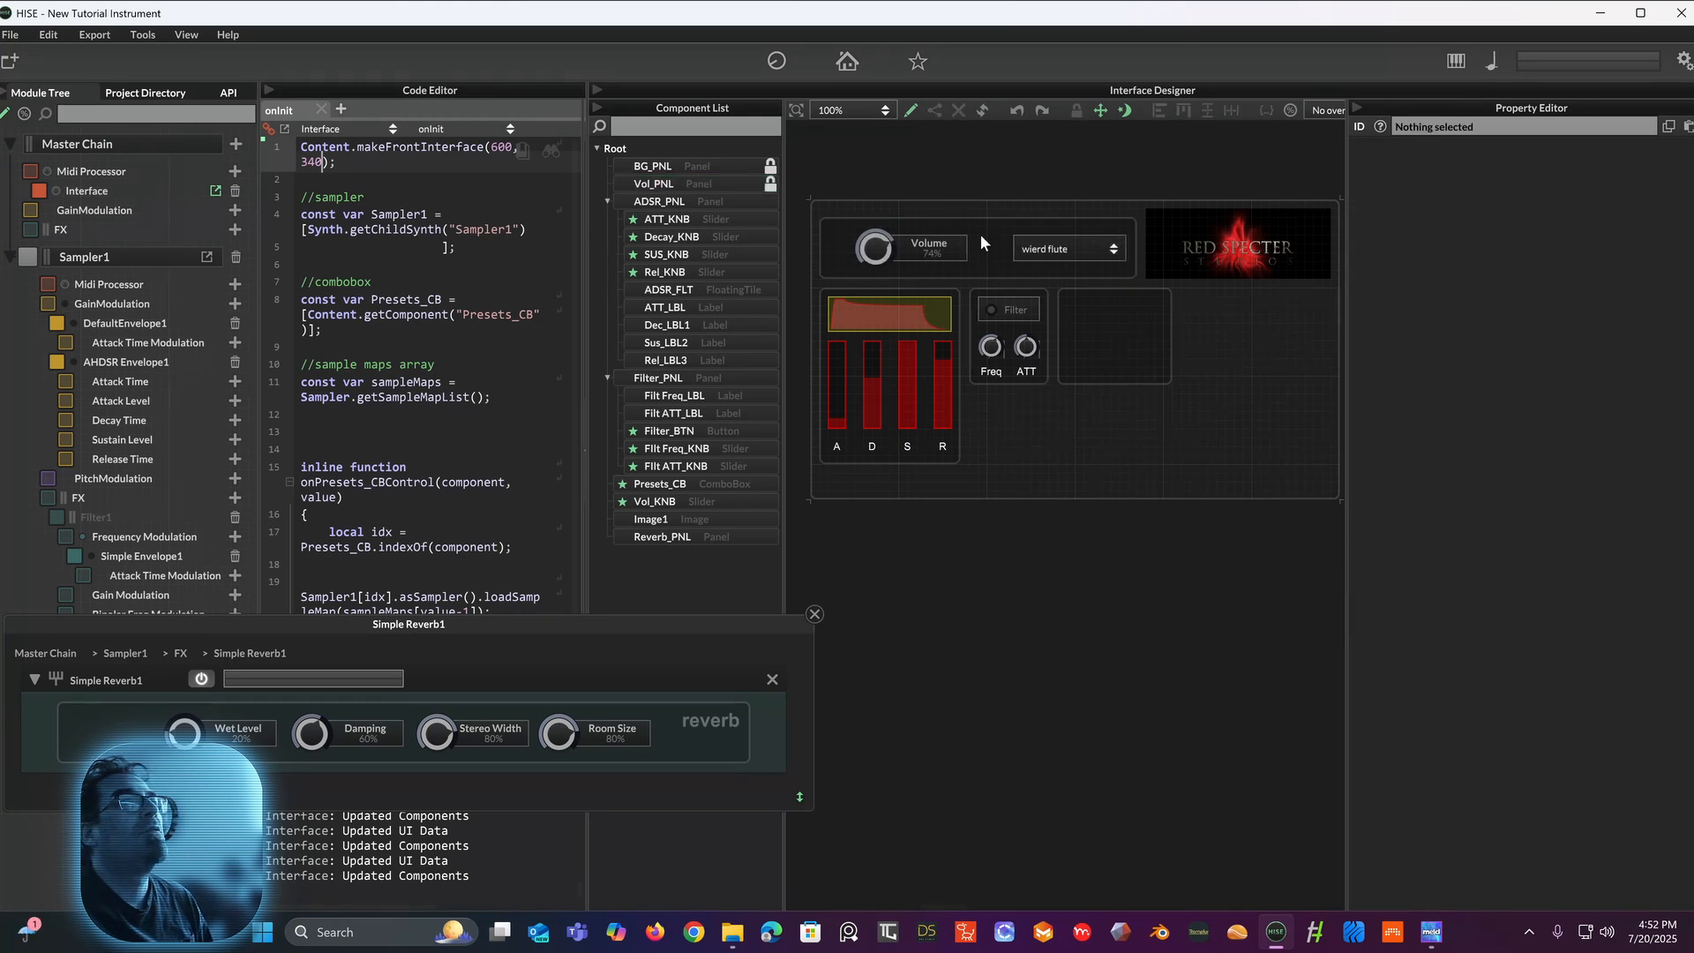
{"action": "left_click", "coordinate": [974, 327]}
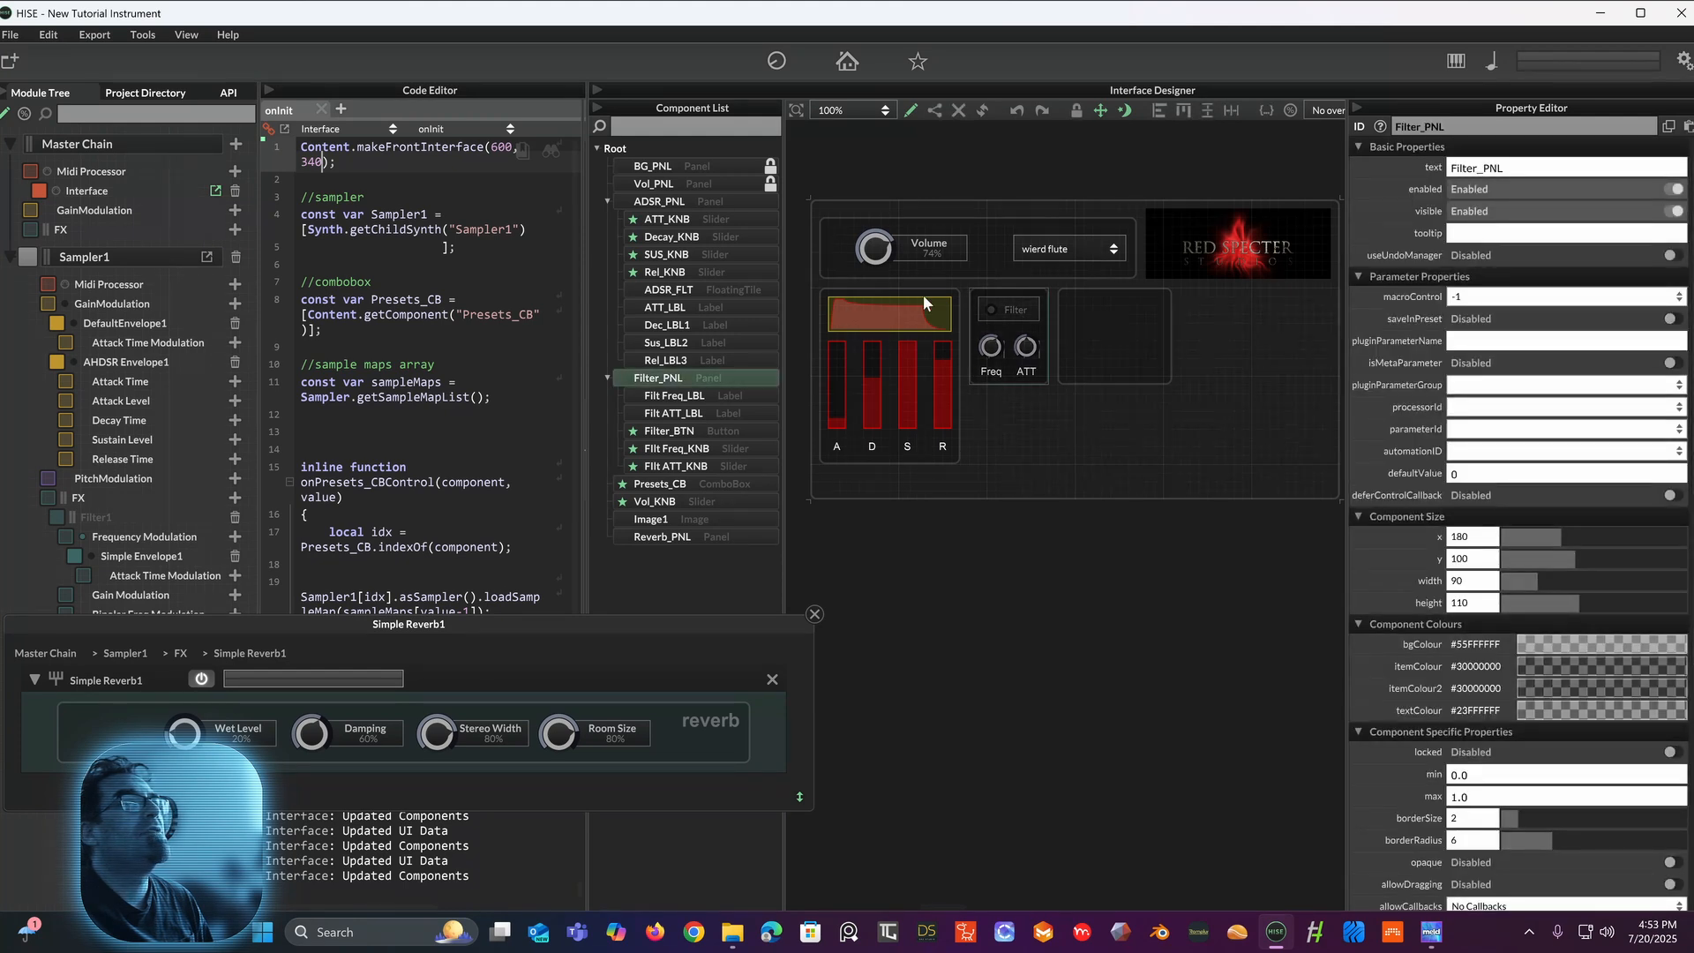
{"action": "left_click", "coordinate": [931, 268]}
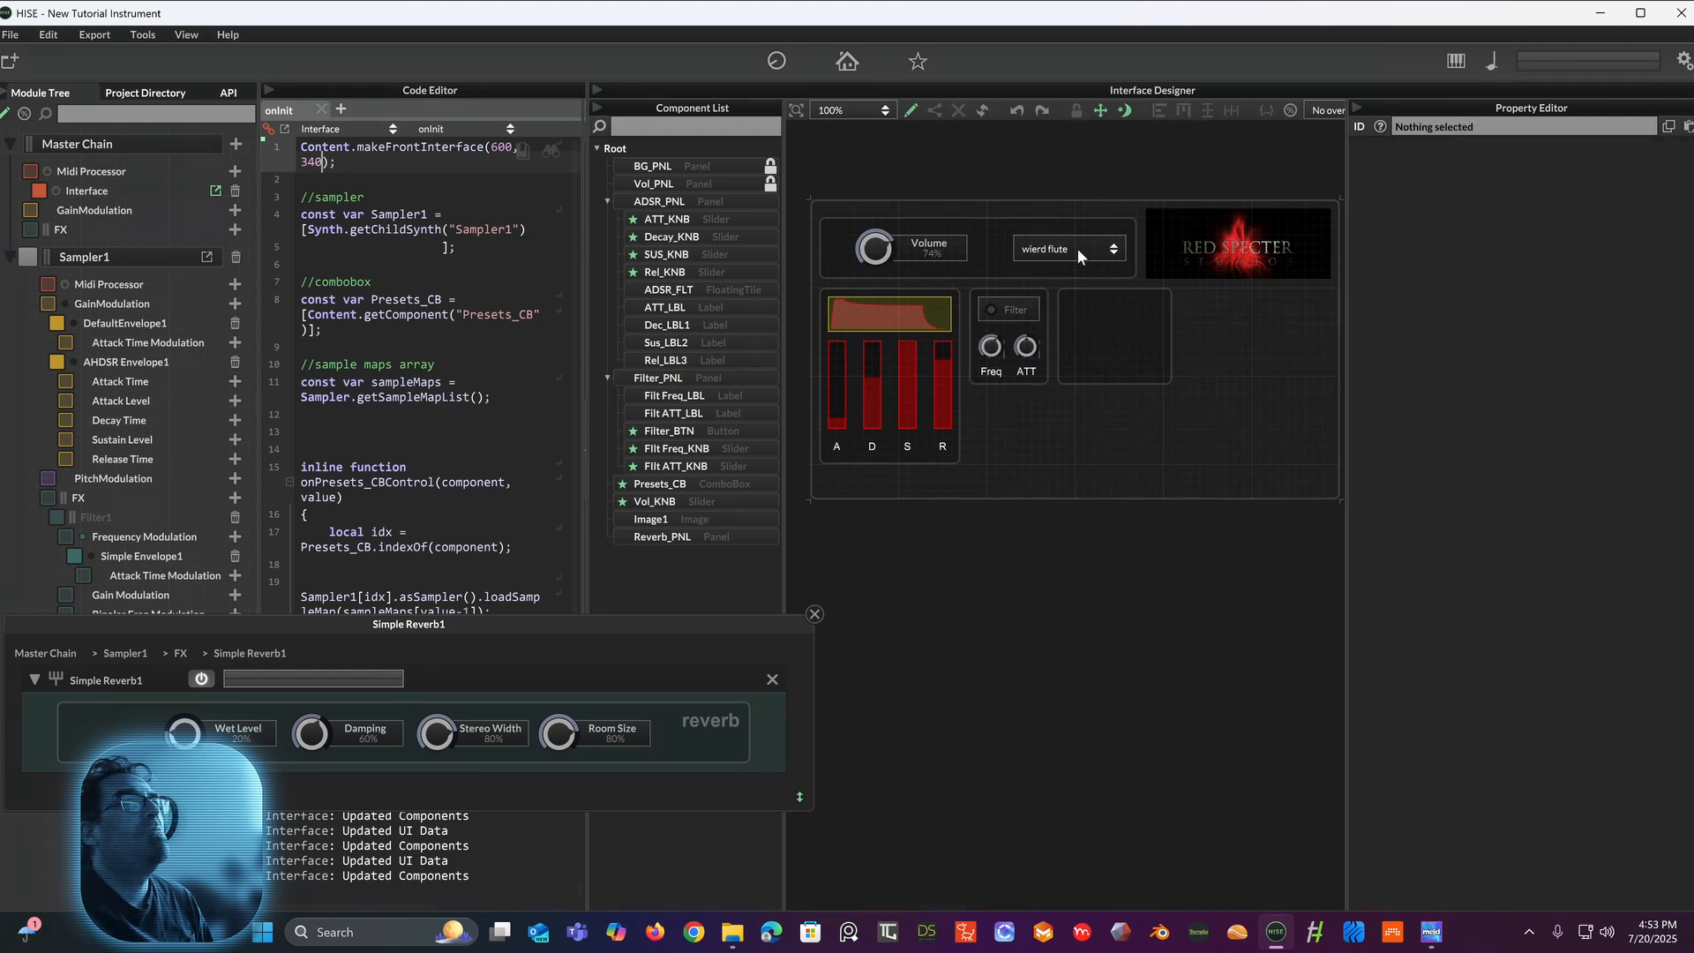
Step: Reorder the component list so Reverb_PNL sits directly after Vol_PNL, and select the panel on the canvas
{"action": "left_click", "coordinate": [651, 524]}
{"action": "left_click", "coordinate": [656, 538]}
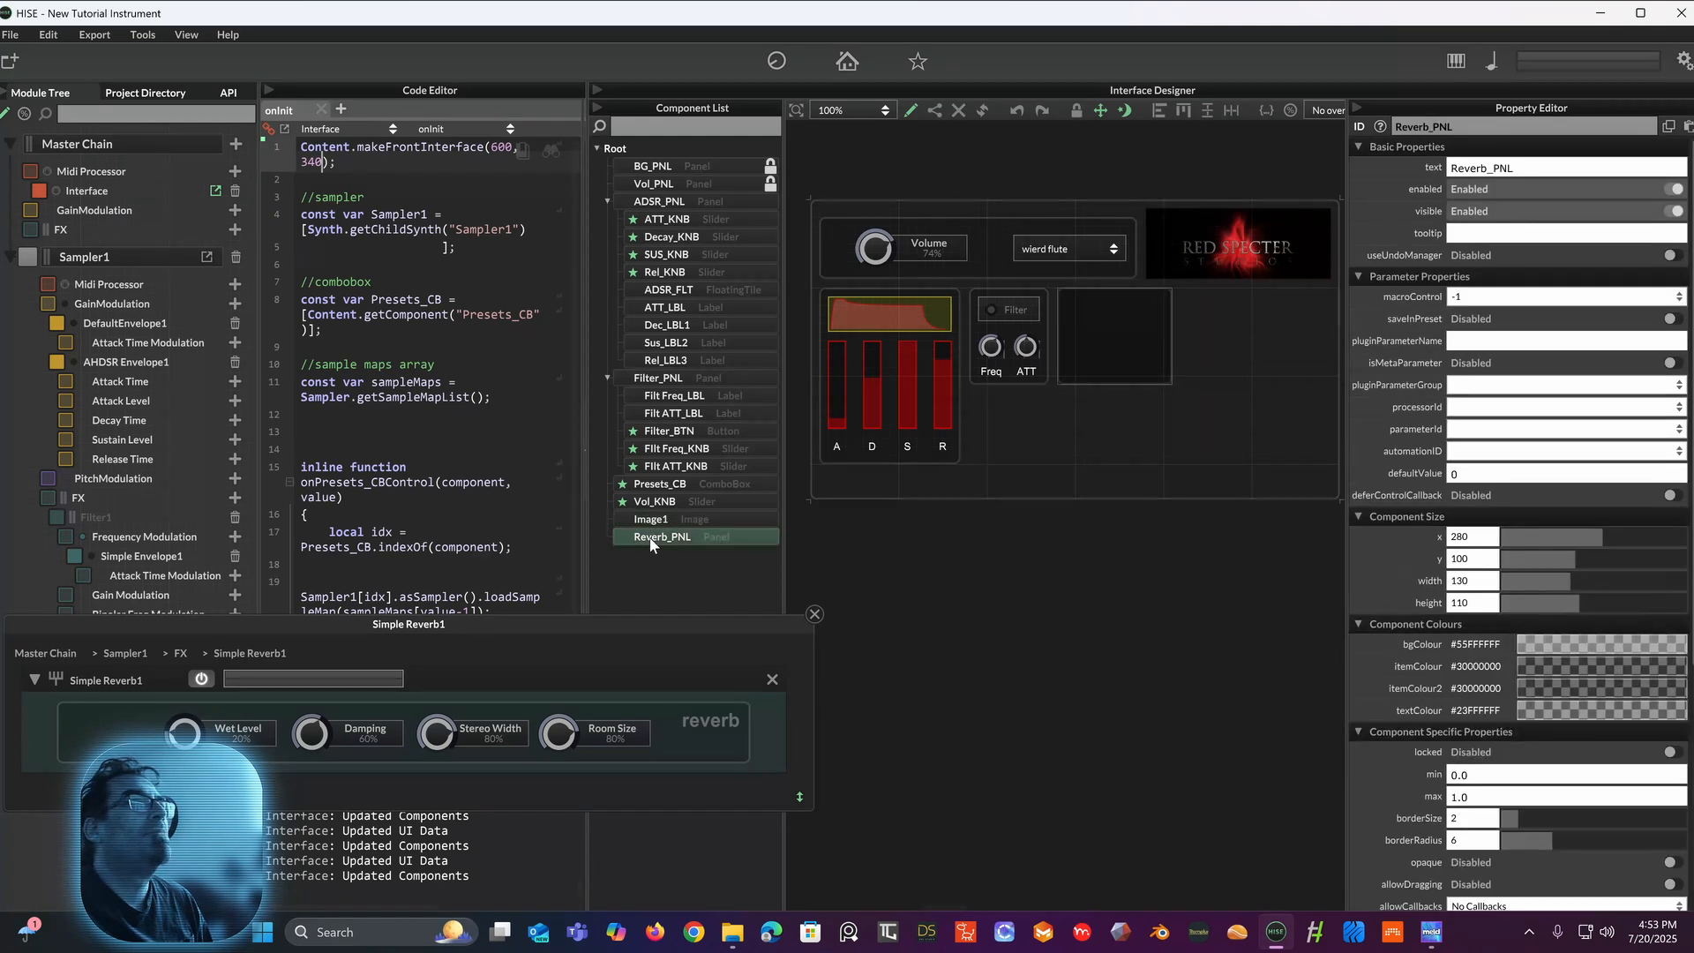
{"action": "left_click_drag", "start_coordinate": [660, 537], "coordinate": [618, 192]}
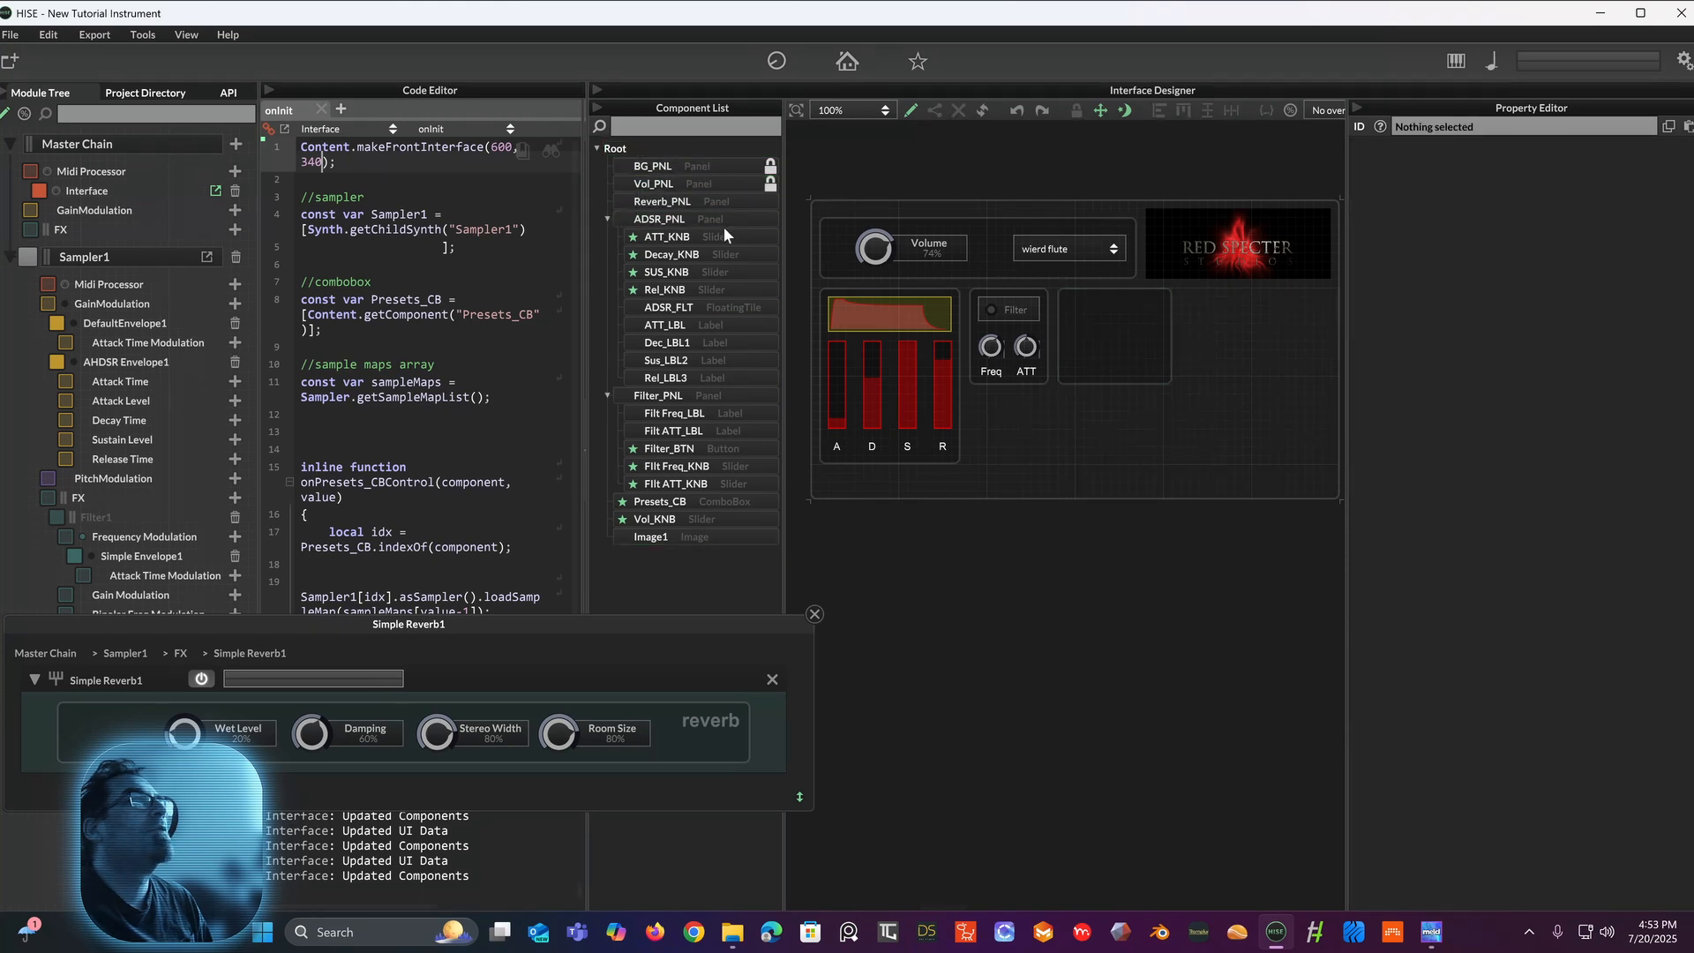
{"action": "left_click", "coordinate": [1115, 331]}
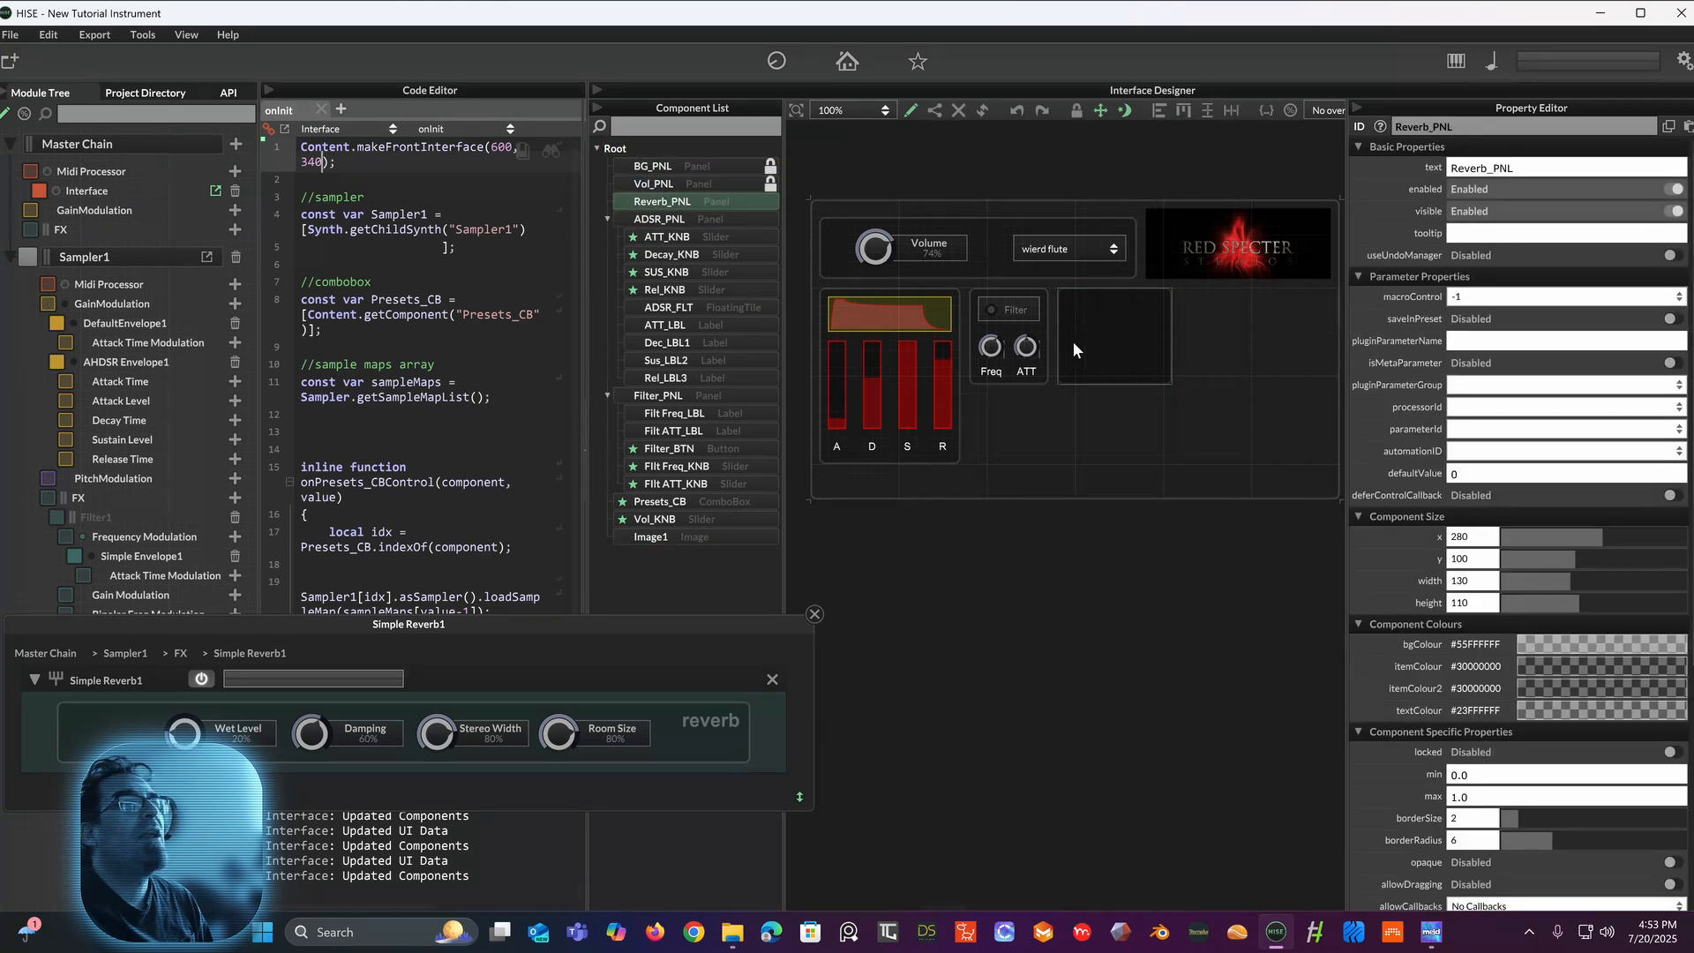
Step: Duplicate the filter's Freq knob, place the copy inside the Reverb_PNL area, and move it out of Filter_PNL to the root level
{"action": "left_click", "coordinate": [986, 346]}
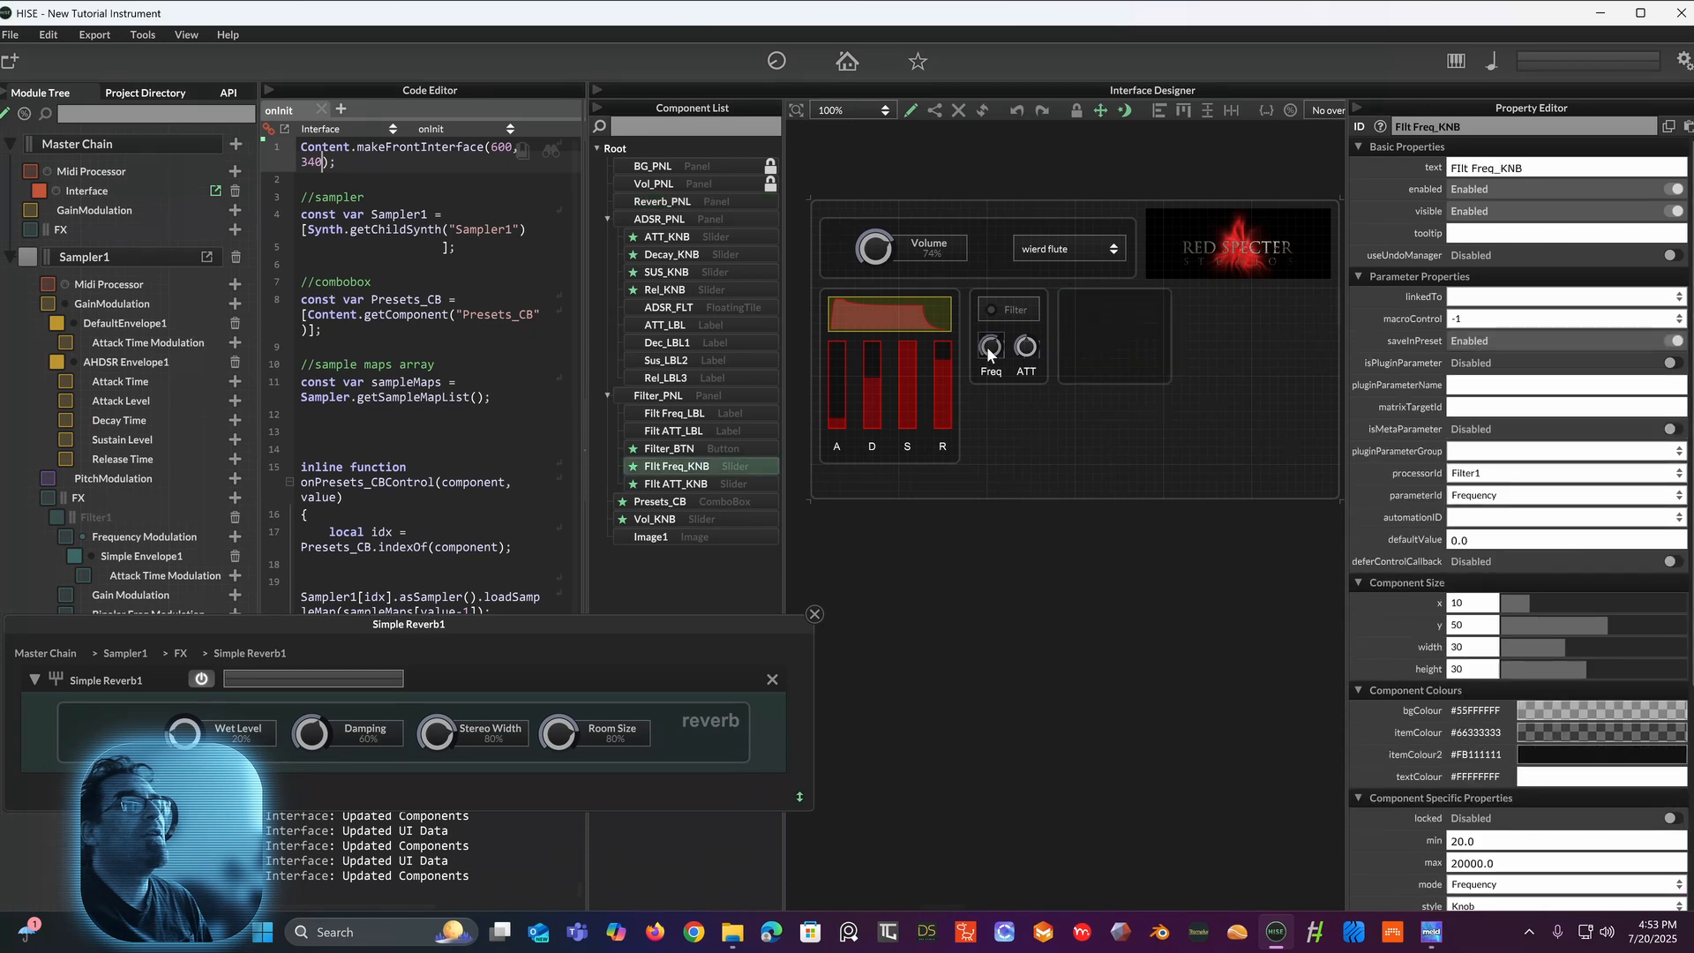
{"action": "key", "text": "ctrl+d"}
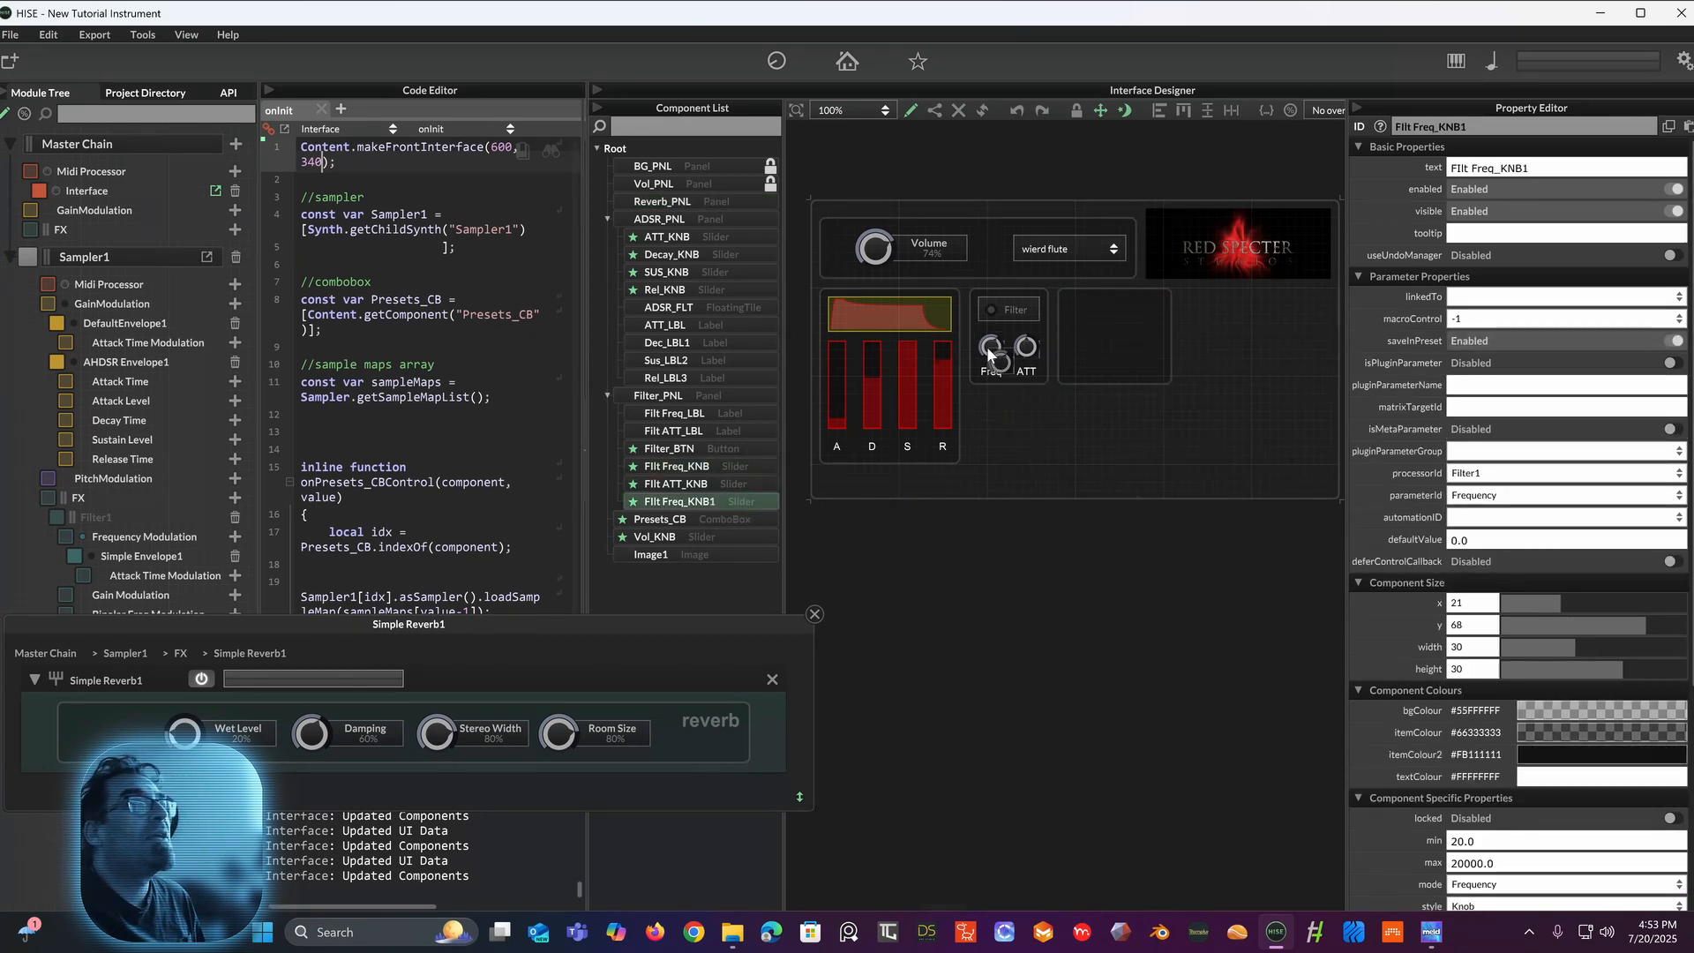
{"action": "left_click_drag", "start_coordinate": [1001, 358], "coordinate": [1081, 341]}
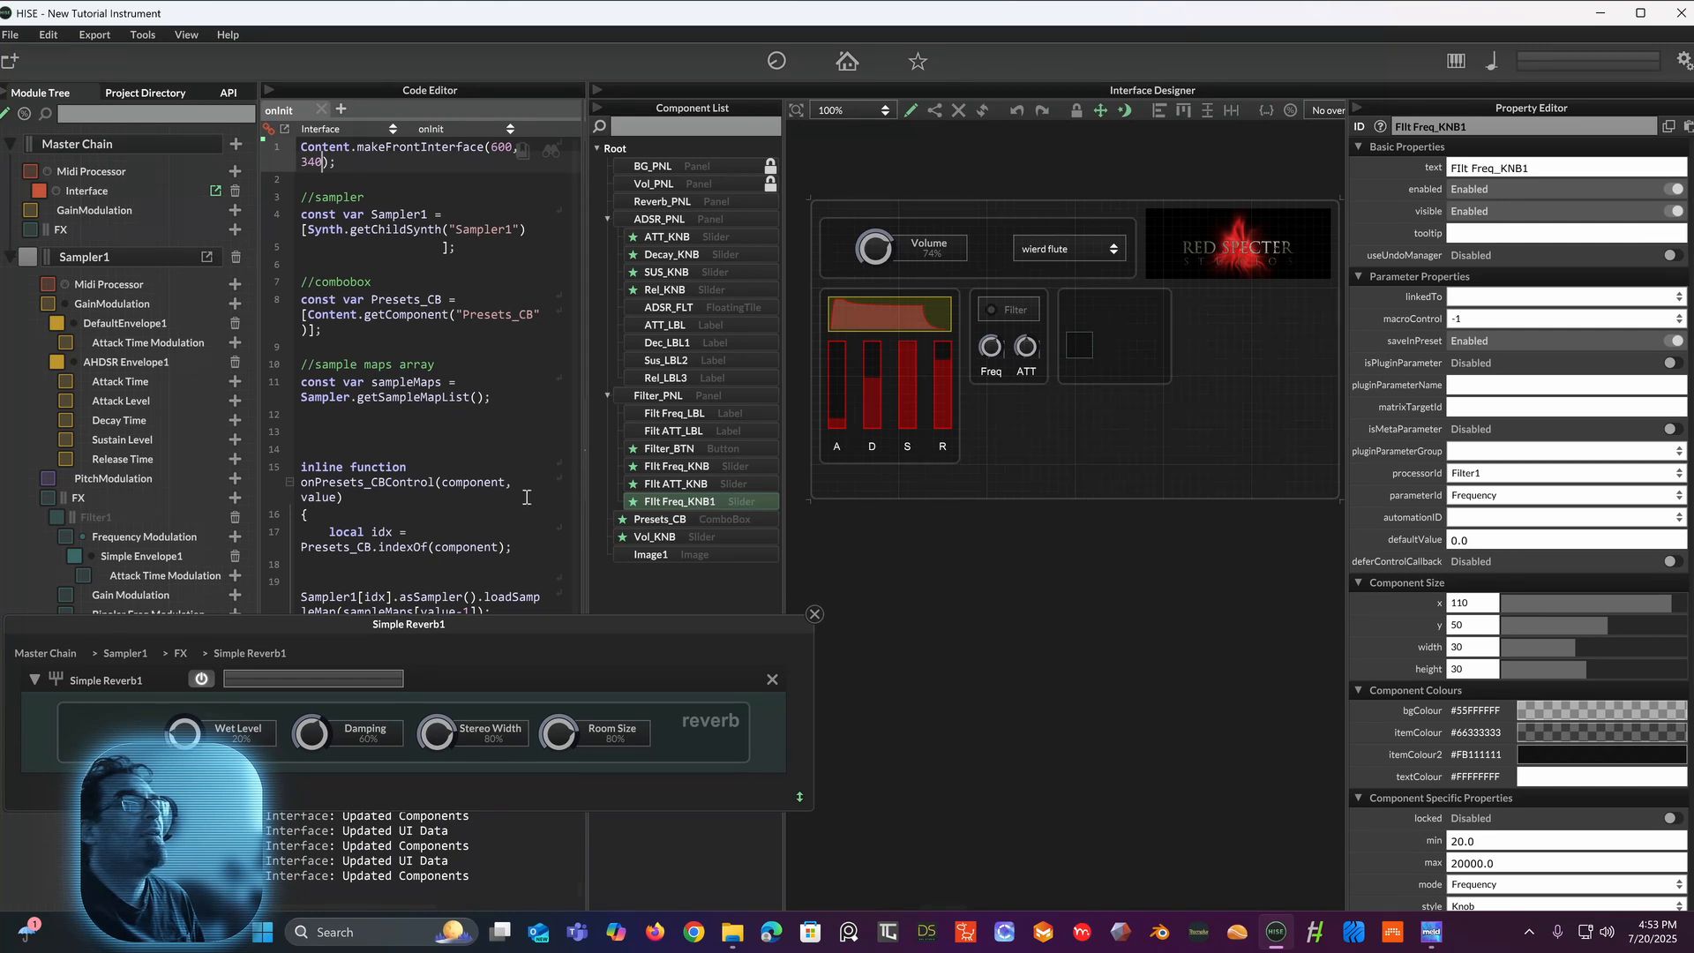
{"action": "left_click_drag", "start_coordinate": [673, 505], "coordinate": [605, 574]}
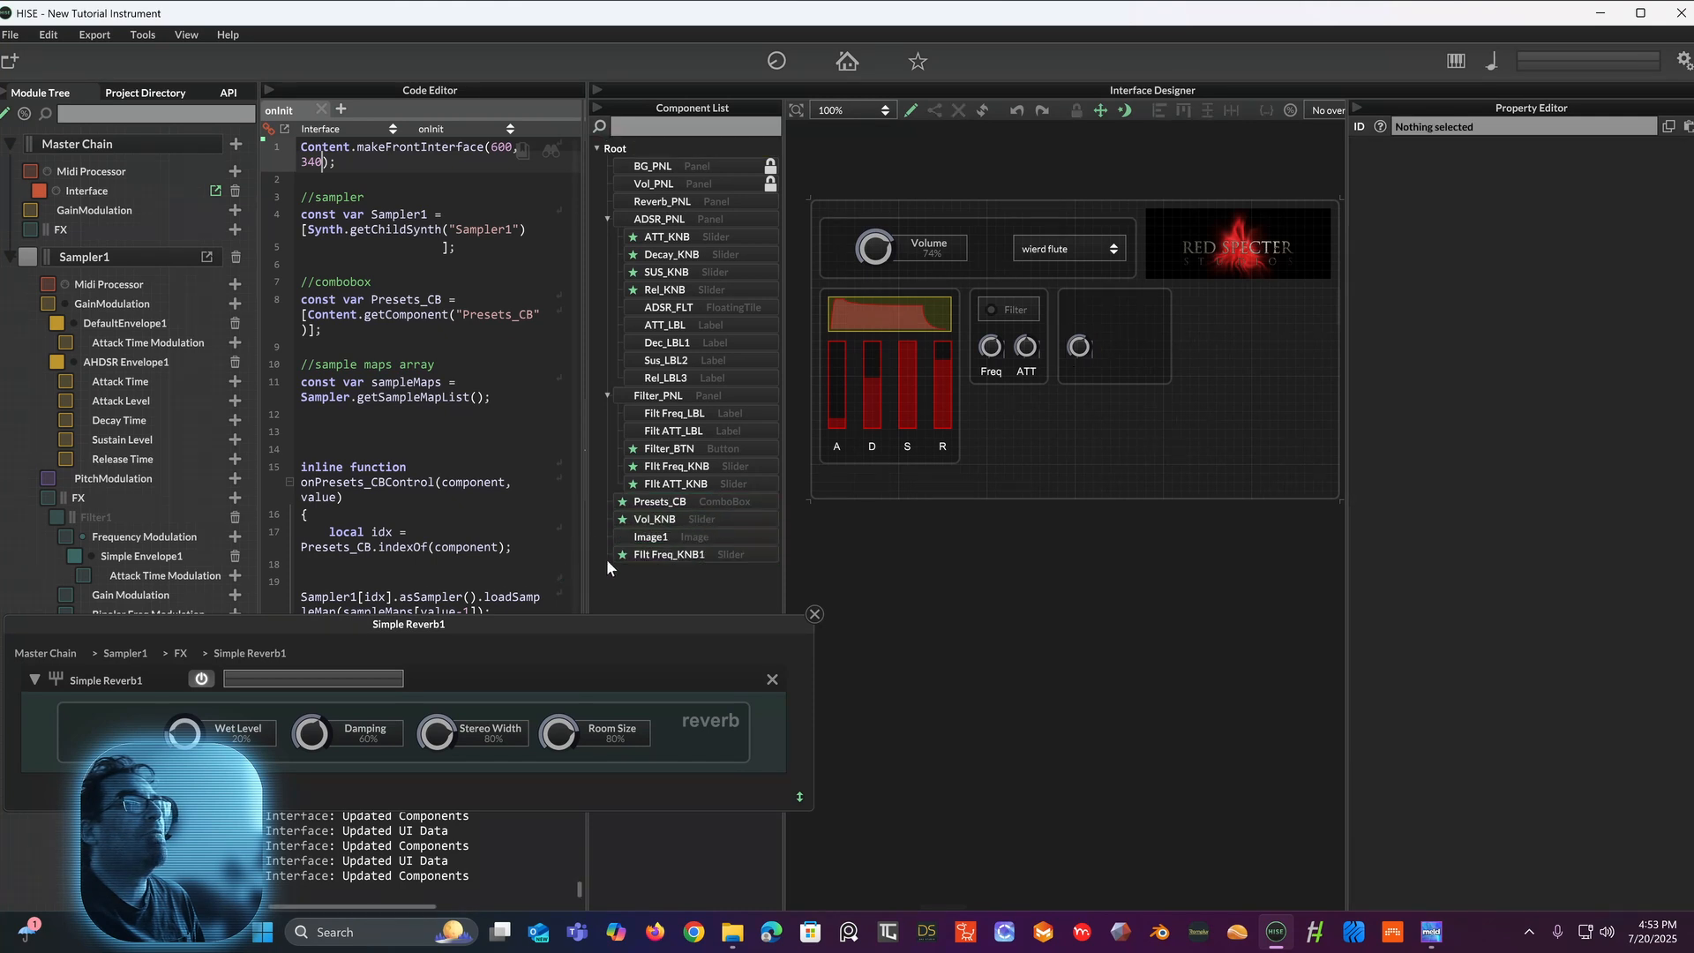
Step: Rename the duplicated knob inside the reverb panel as Wet_KNB
{"action": "left_click", "coordinate": [1079, 347]}
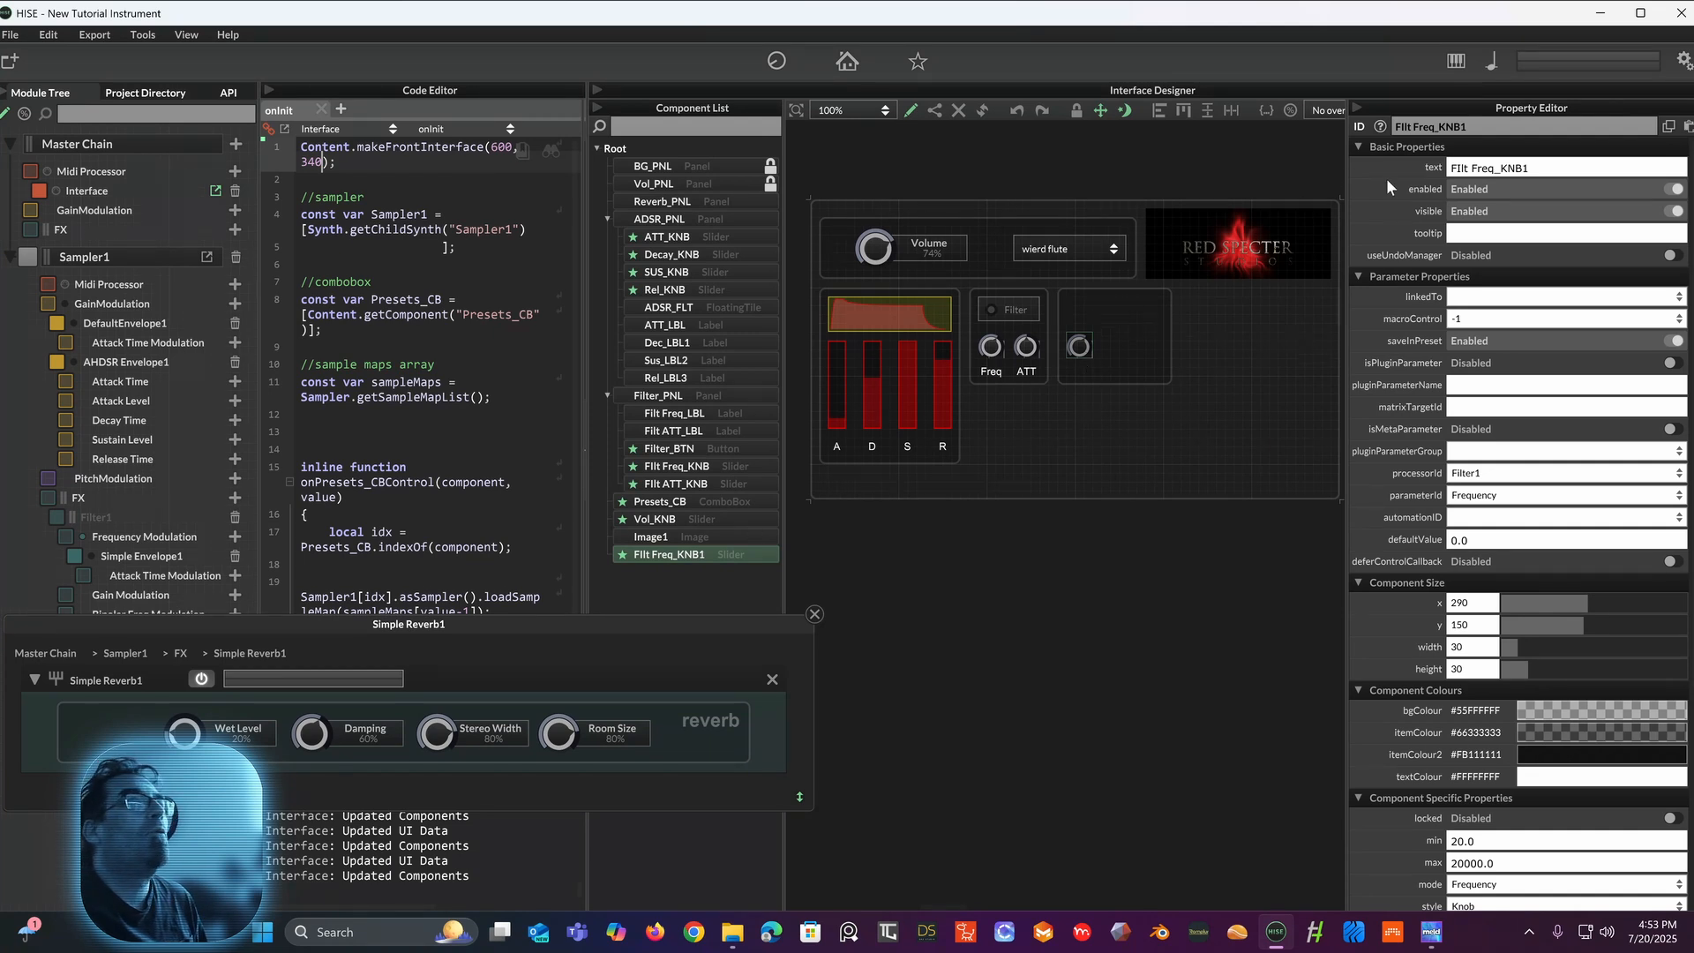
{"action": "left_click", "coordinate": [1466, 127]}
{"action": "key", "text": "BackSpace"}
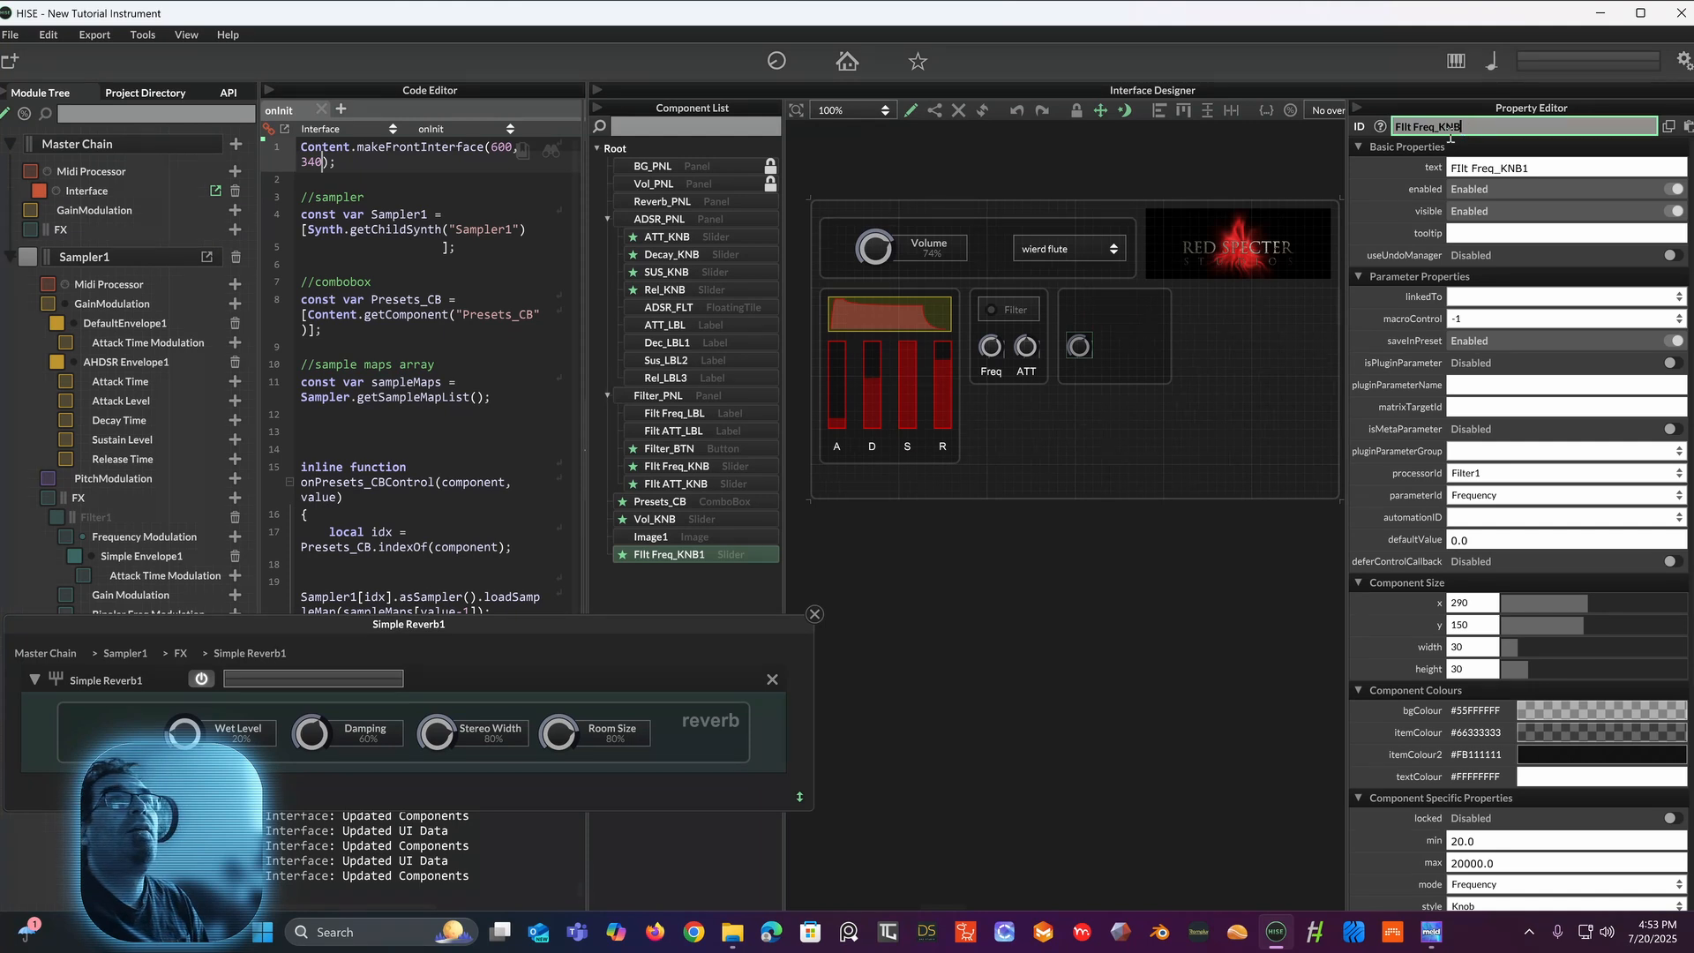
{"action": "left_click_drag", "start_coordinate": [1431, 127], "coordinate": [1396, 129]}
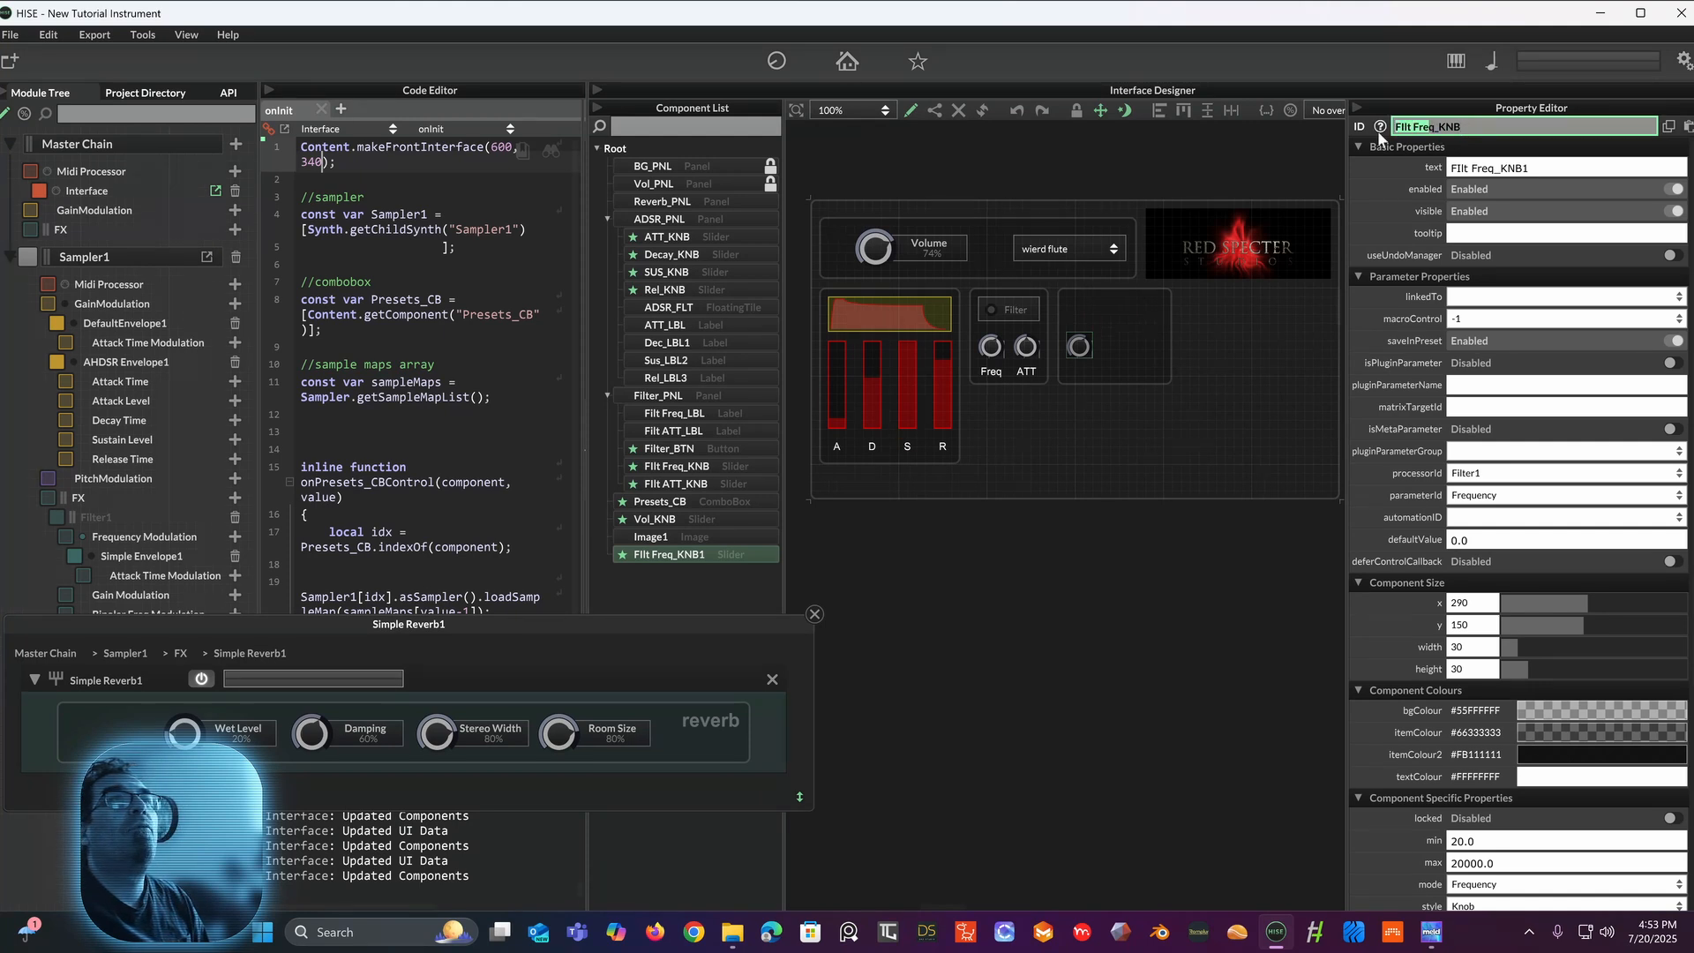
{"action": "key", "text": "BackSpace"}
{"action": "key", "text": "Delete"}
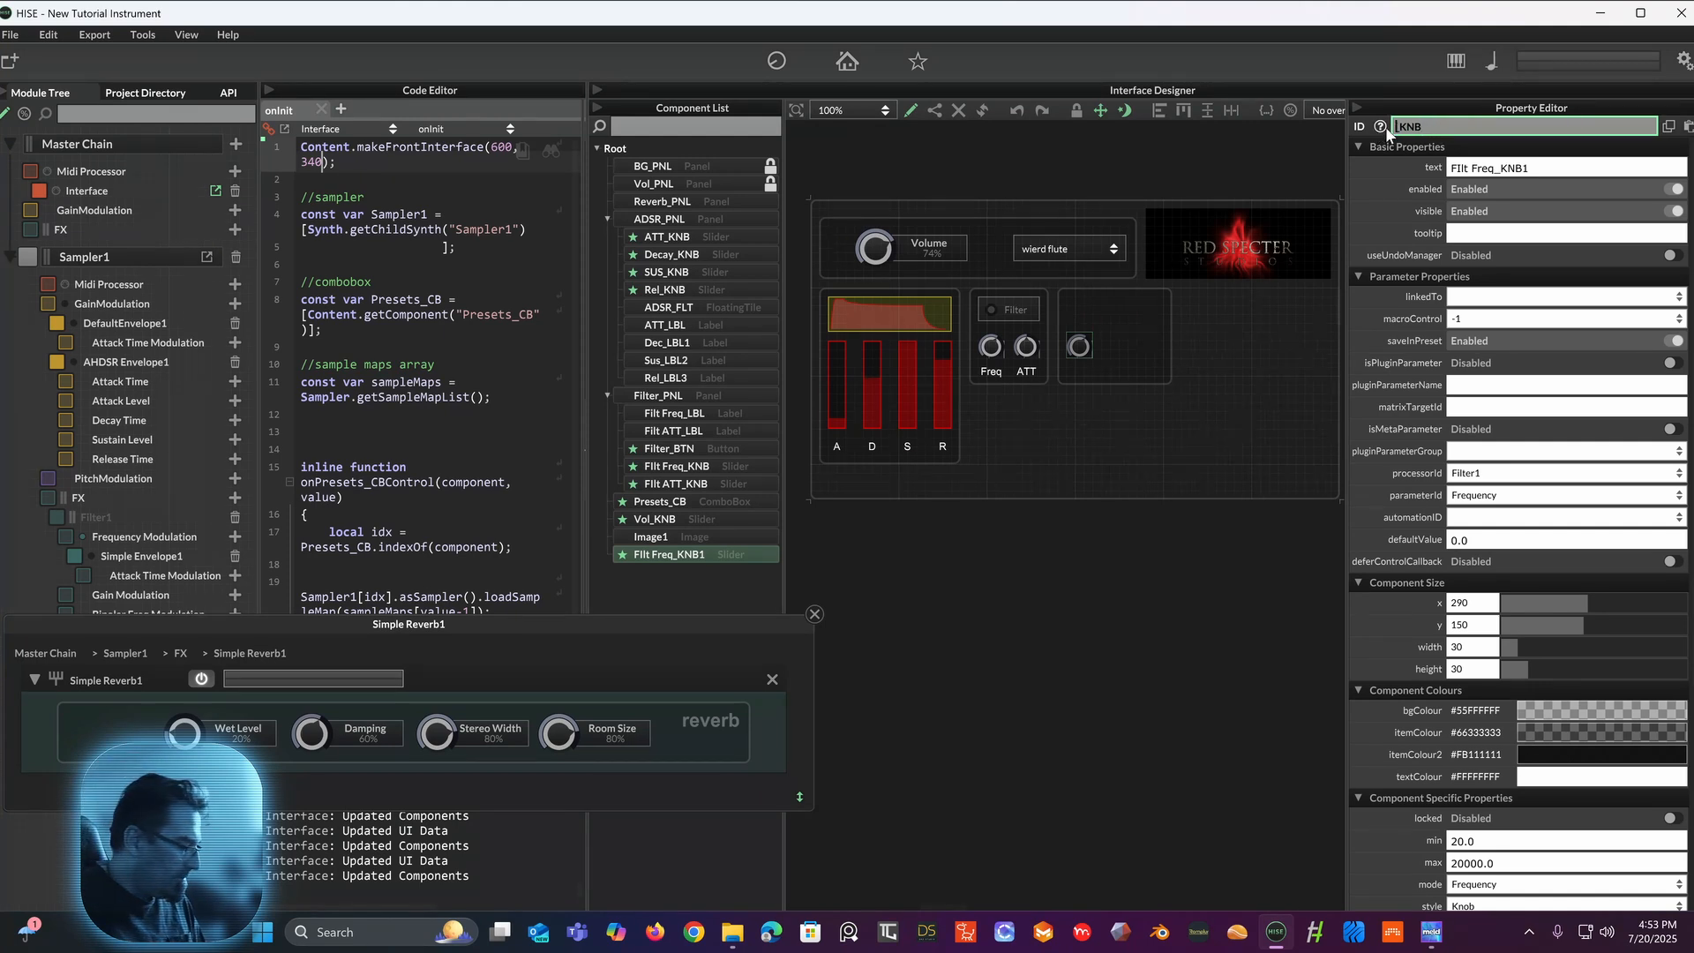
{"action": "type", "text": "Wet"}
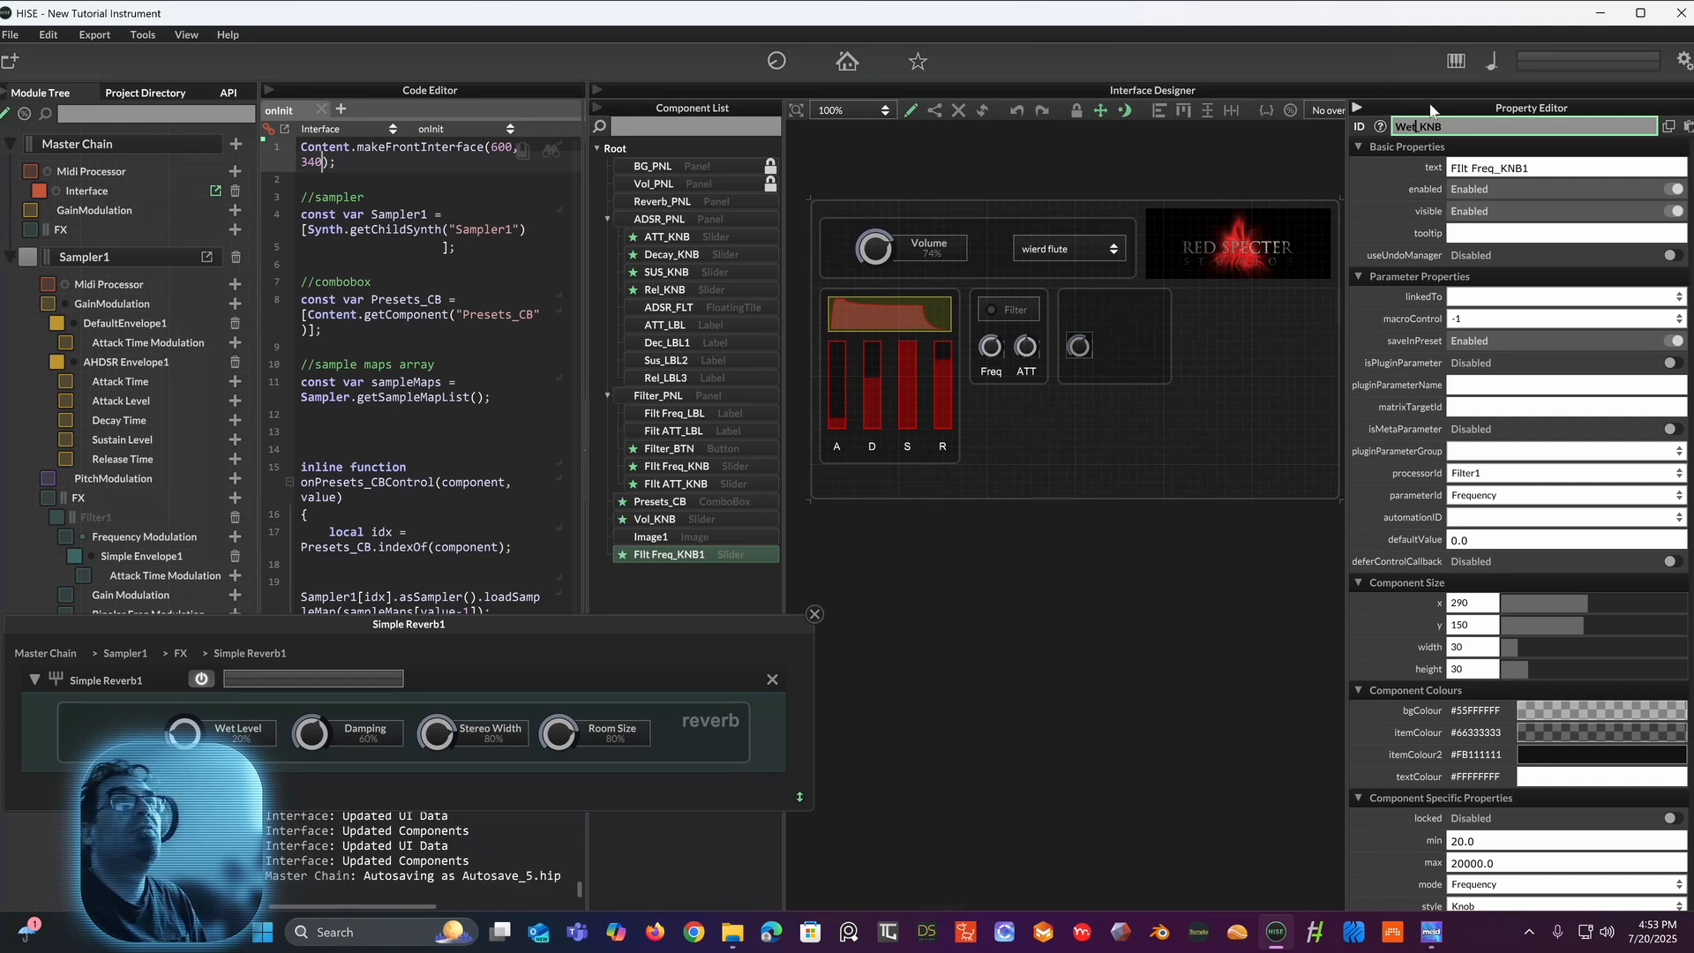
{"action": "key", "text": "Return"}
Step: Connect Wet_KNB to the WetLevel parameter of Simple Reverb1 and turn the module's Wet Level down to 0%
{"action": "left_click", "coordinate": [1077, 351]}
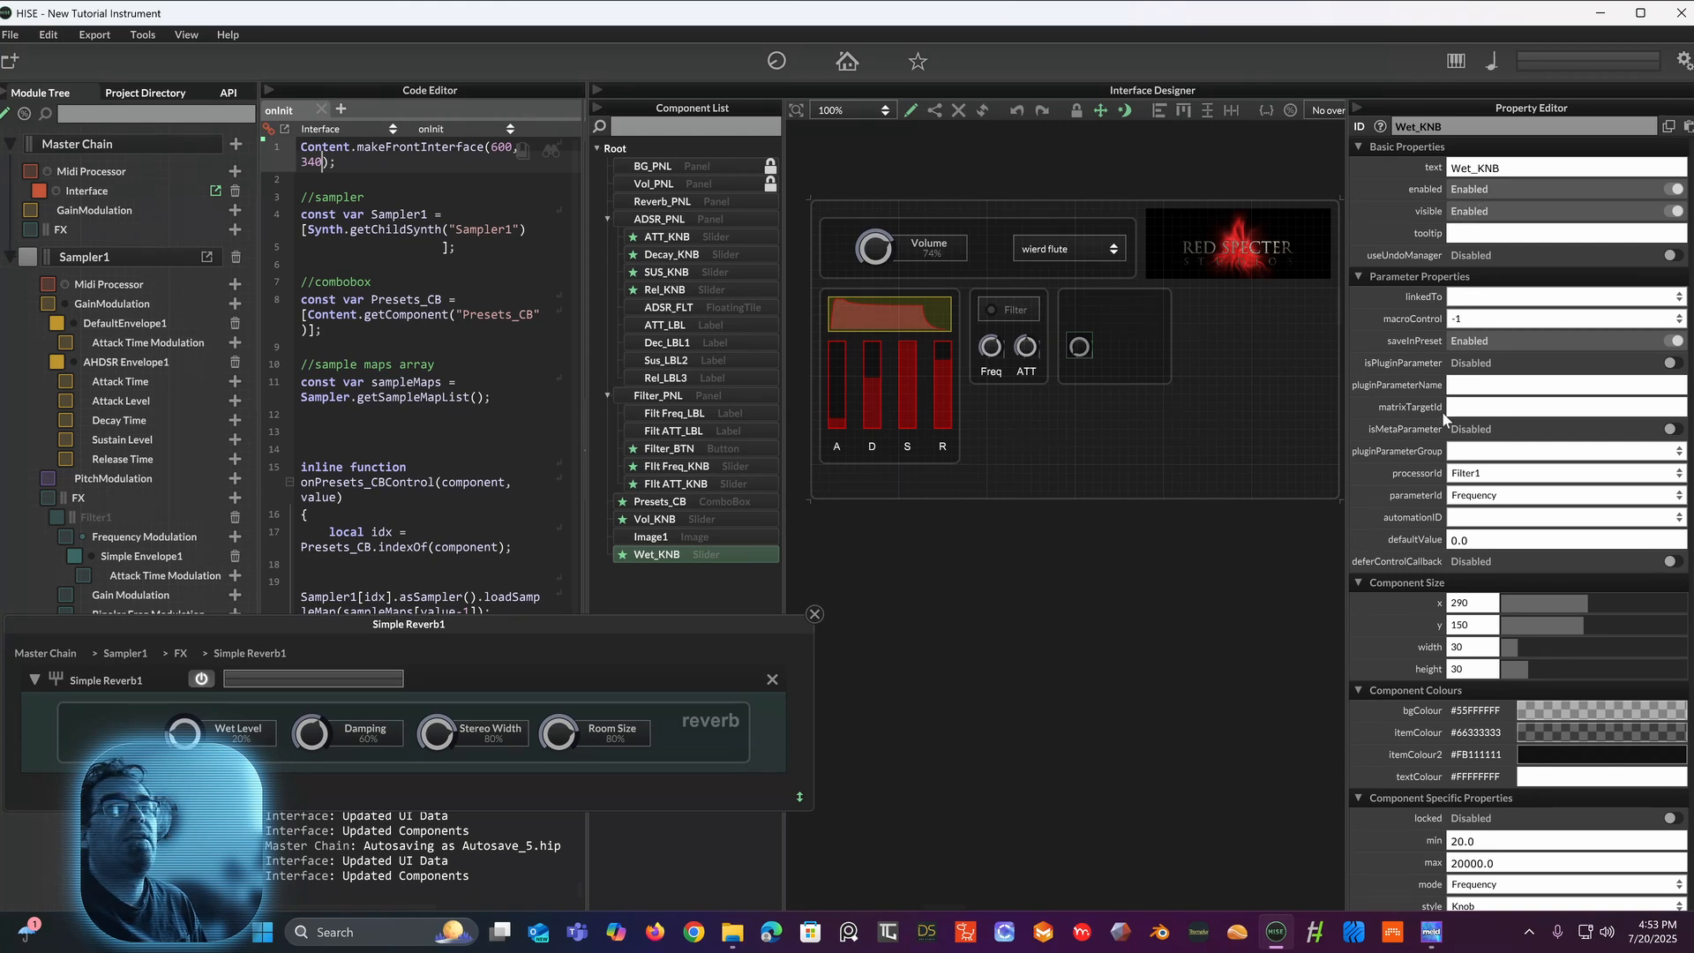
{"action": "left_click", "coordinate": [1490, 480]}
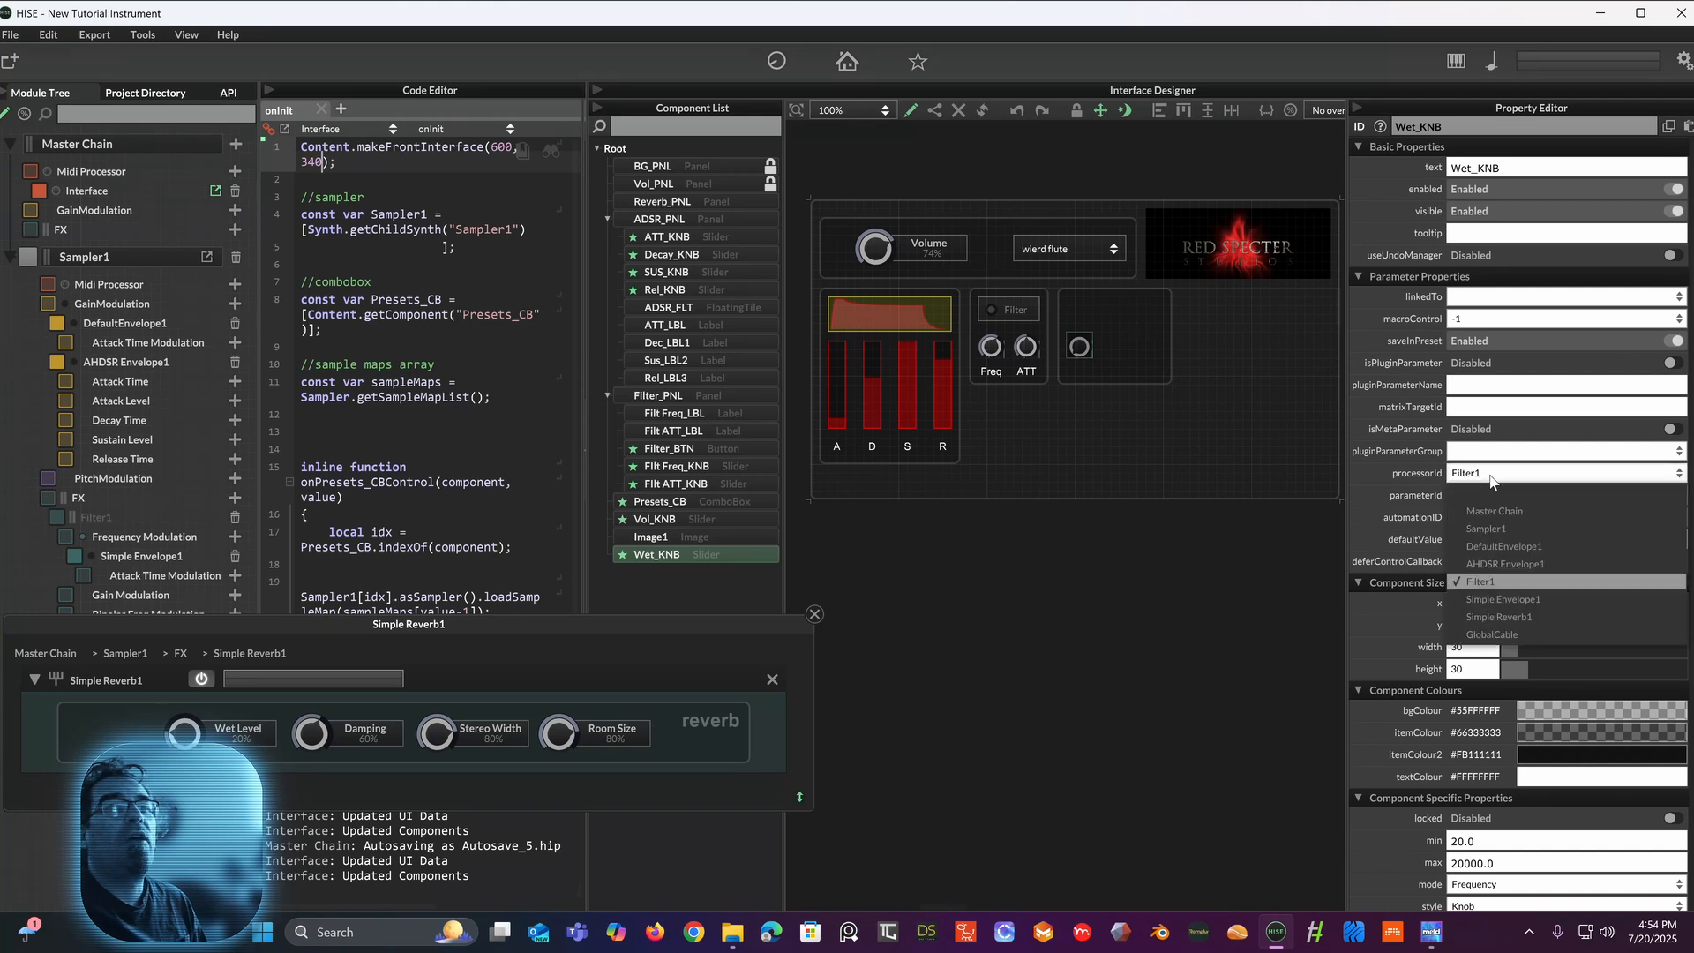
{"action": "left_click", "coordinate": [1483, 616]}
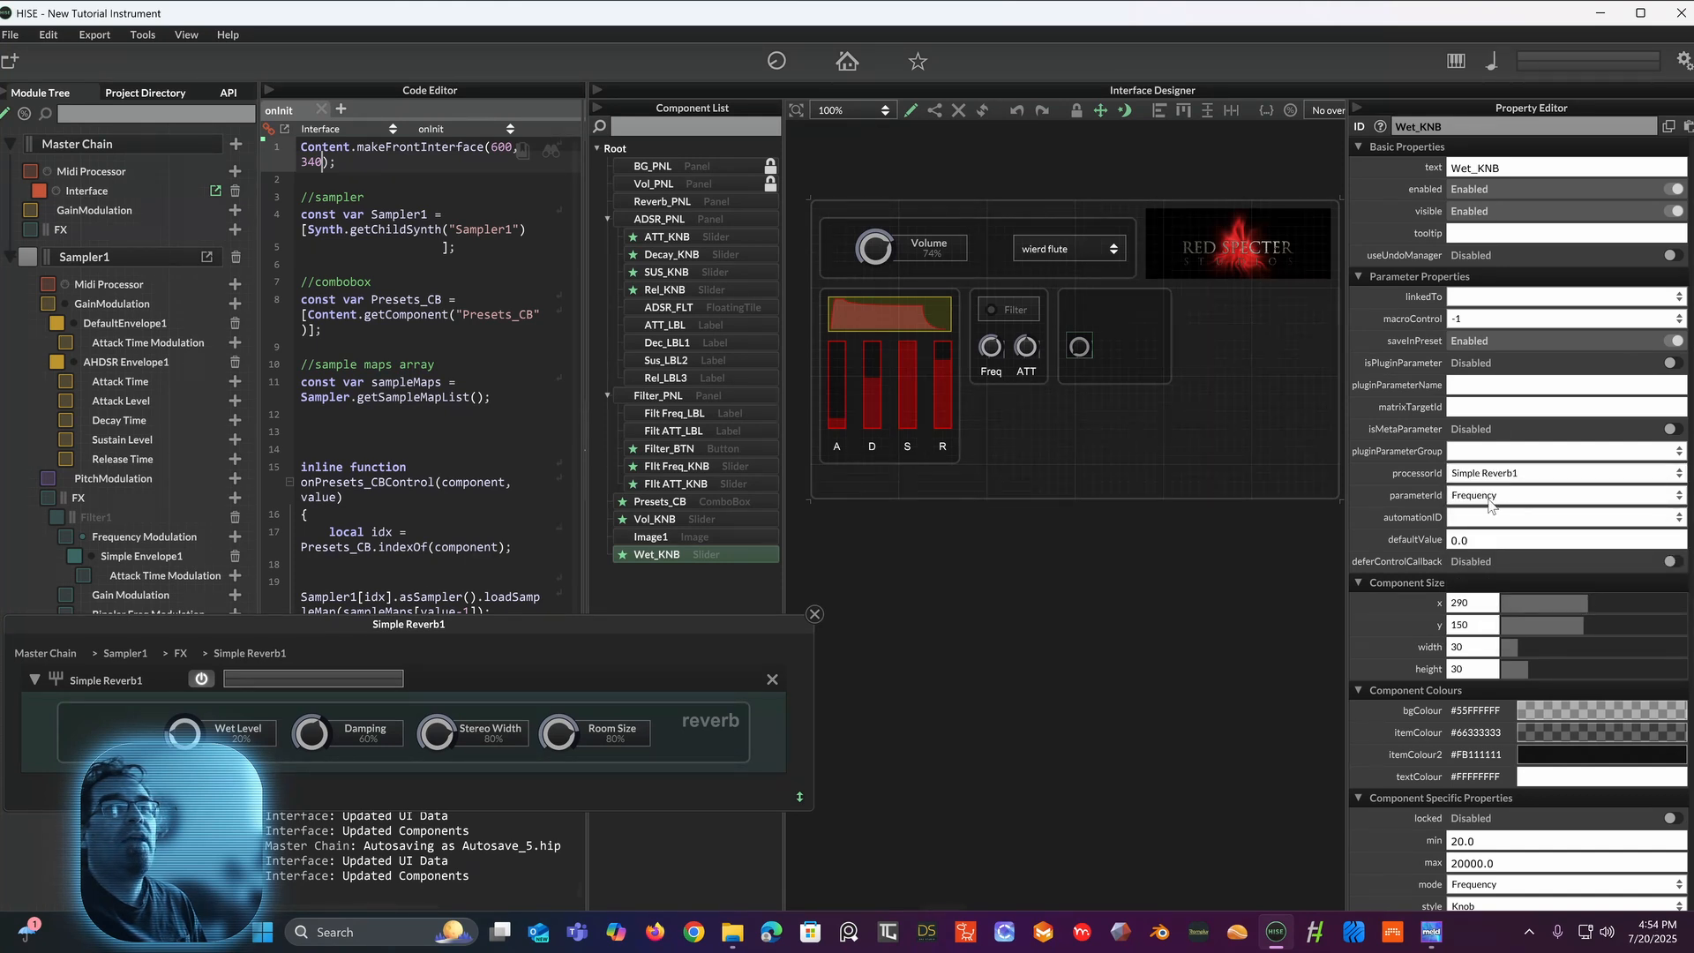
{"action": "left_click", "coordinate": [1493, 499]}
{"action": "left_click", "coordinate": [1488, 586]}
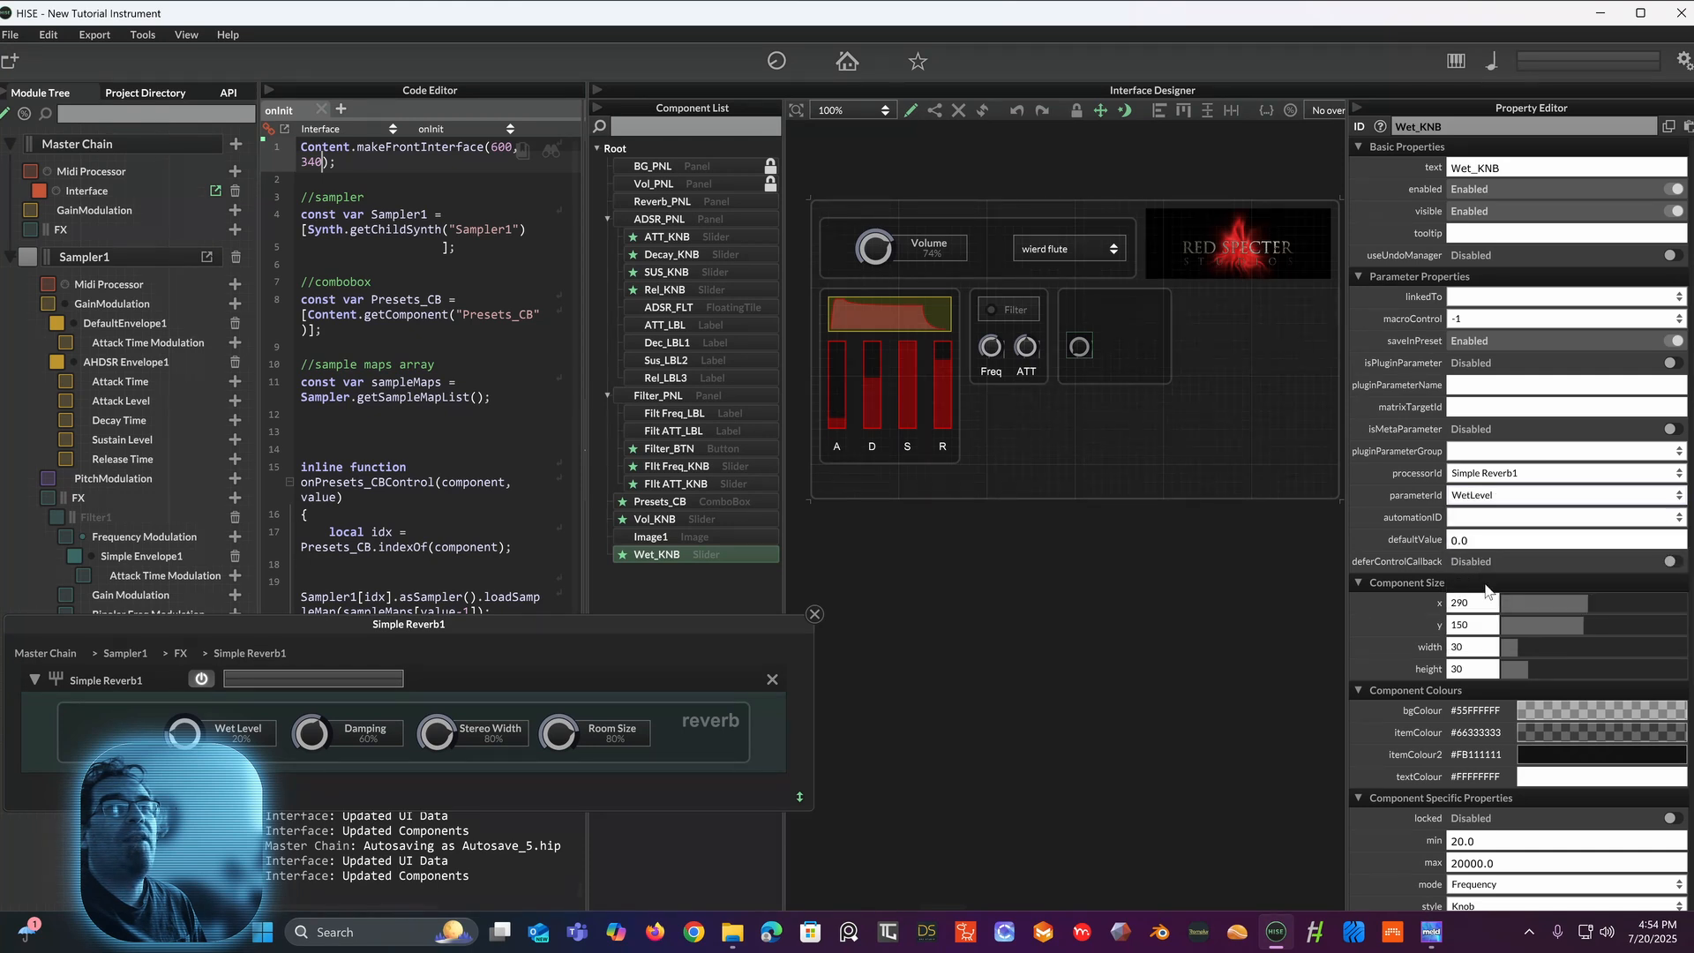
{"action": "scroll", "coordinate": [1452, 605], "scroll_direction": "down", "scroll_amount": 3}
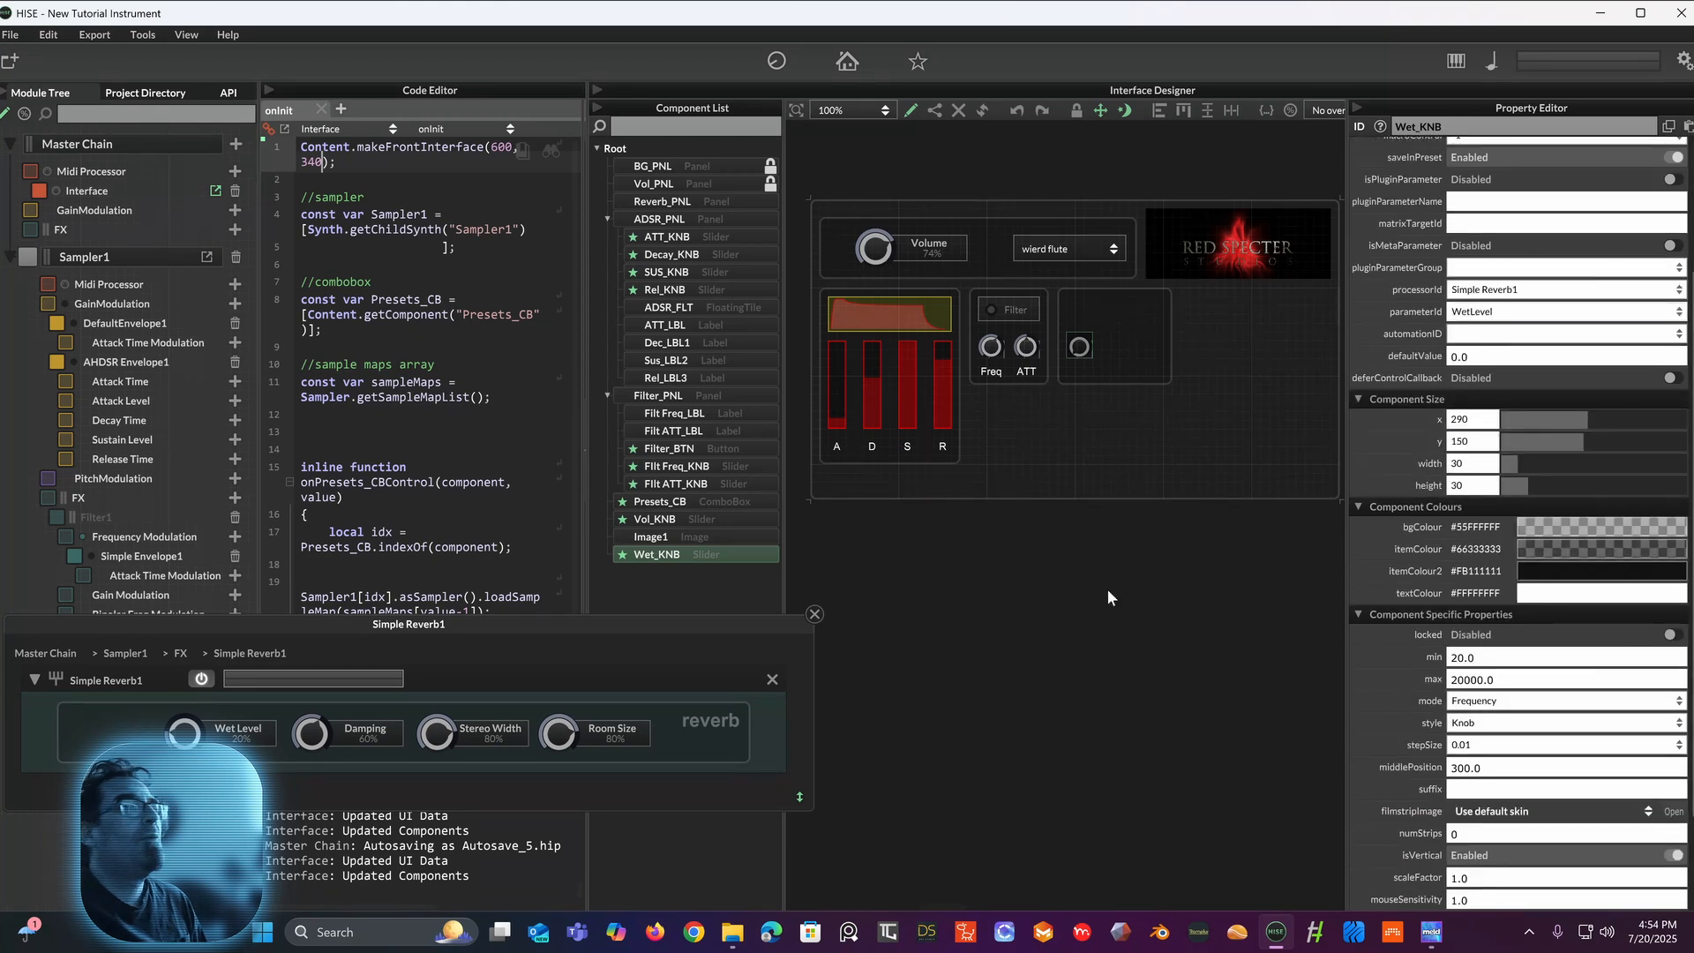
{"action": "mouse_move", "coordinate": [203, 748]}
{"action": "left_mouse_down"}
{"action": "mouse_move", "coordinate": [219, 586]}
{"action": "mouse_move", "coordinate": [210, 777]}
{"action": "left_mouse_up"}
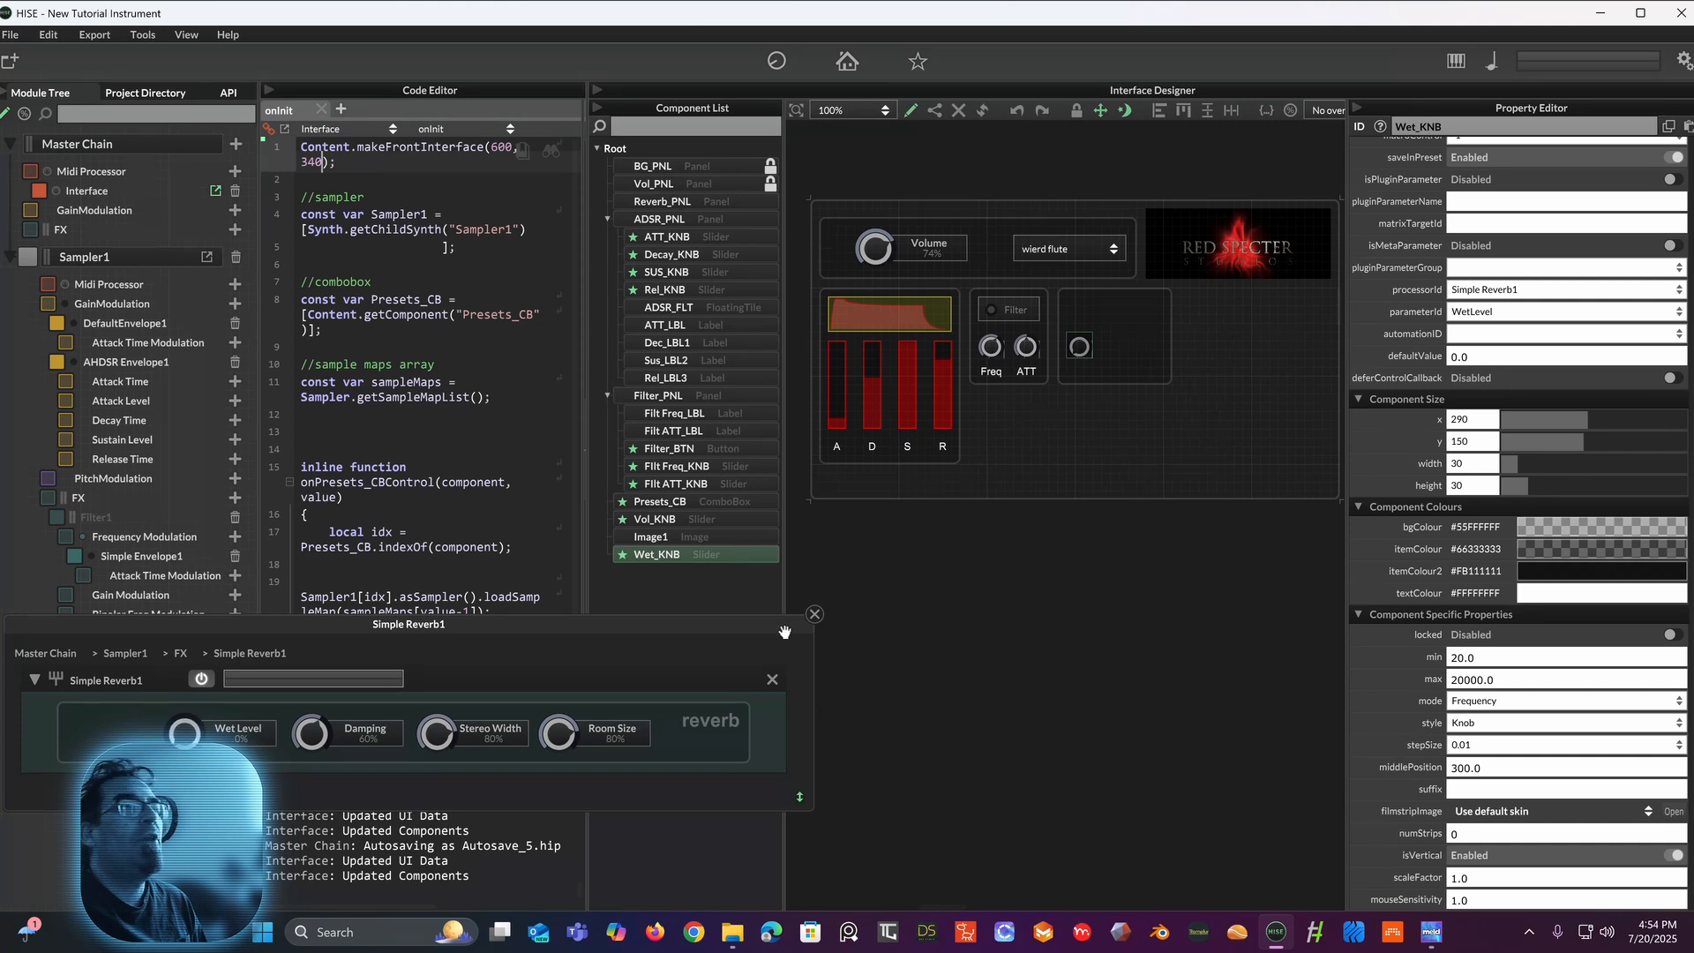
Step: Set Wet_KNB's range to min 0 and max 1.0, with NormalizedPercentage as its mode
{"action": "scroll", "coordinate": [1366, 561], "scroll_direction": "down", "scroll_amount": 3}
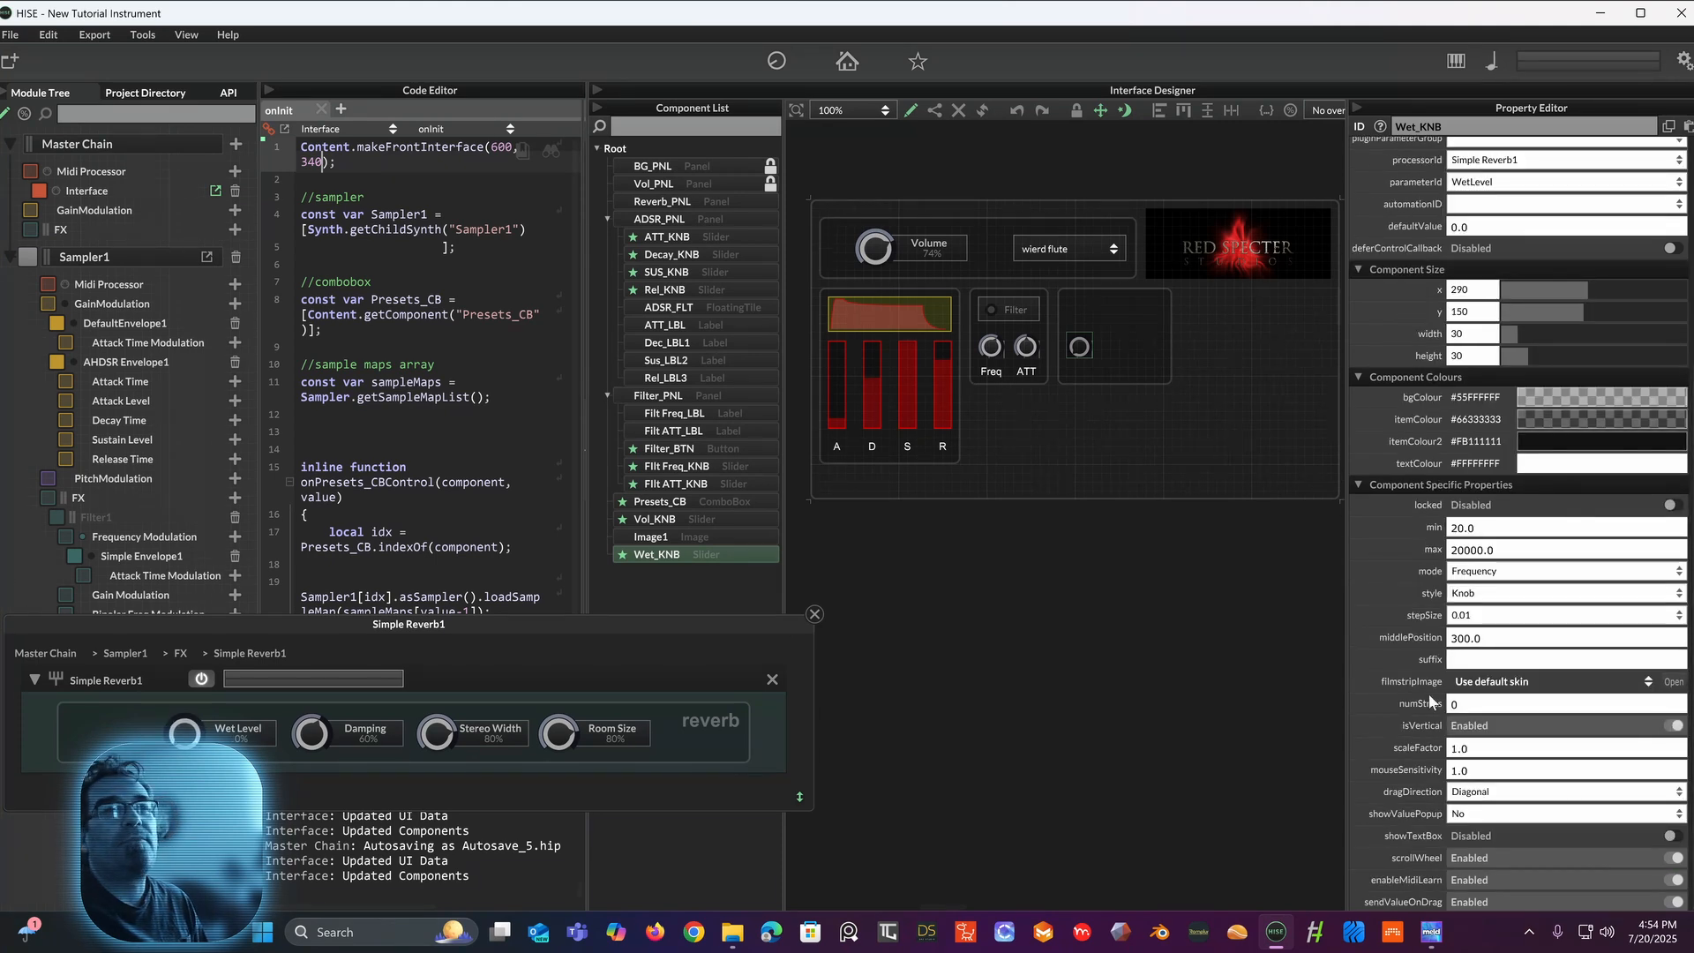
{"action": "left_click", "coordinate": [1490, 528]}
{"action": "type", "text": "0"}
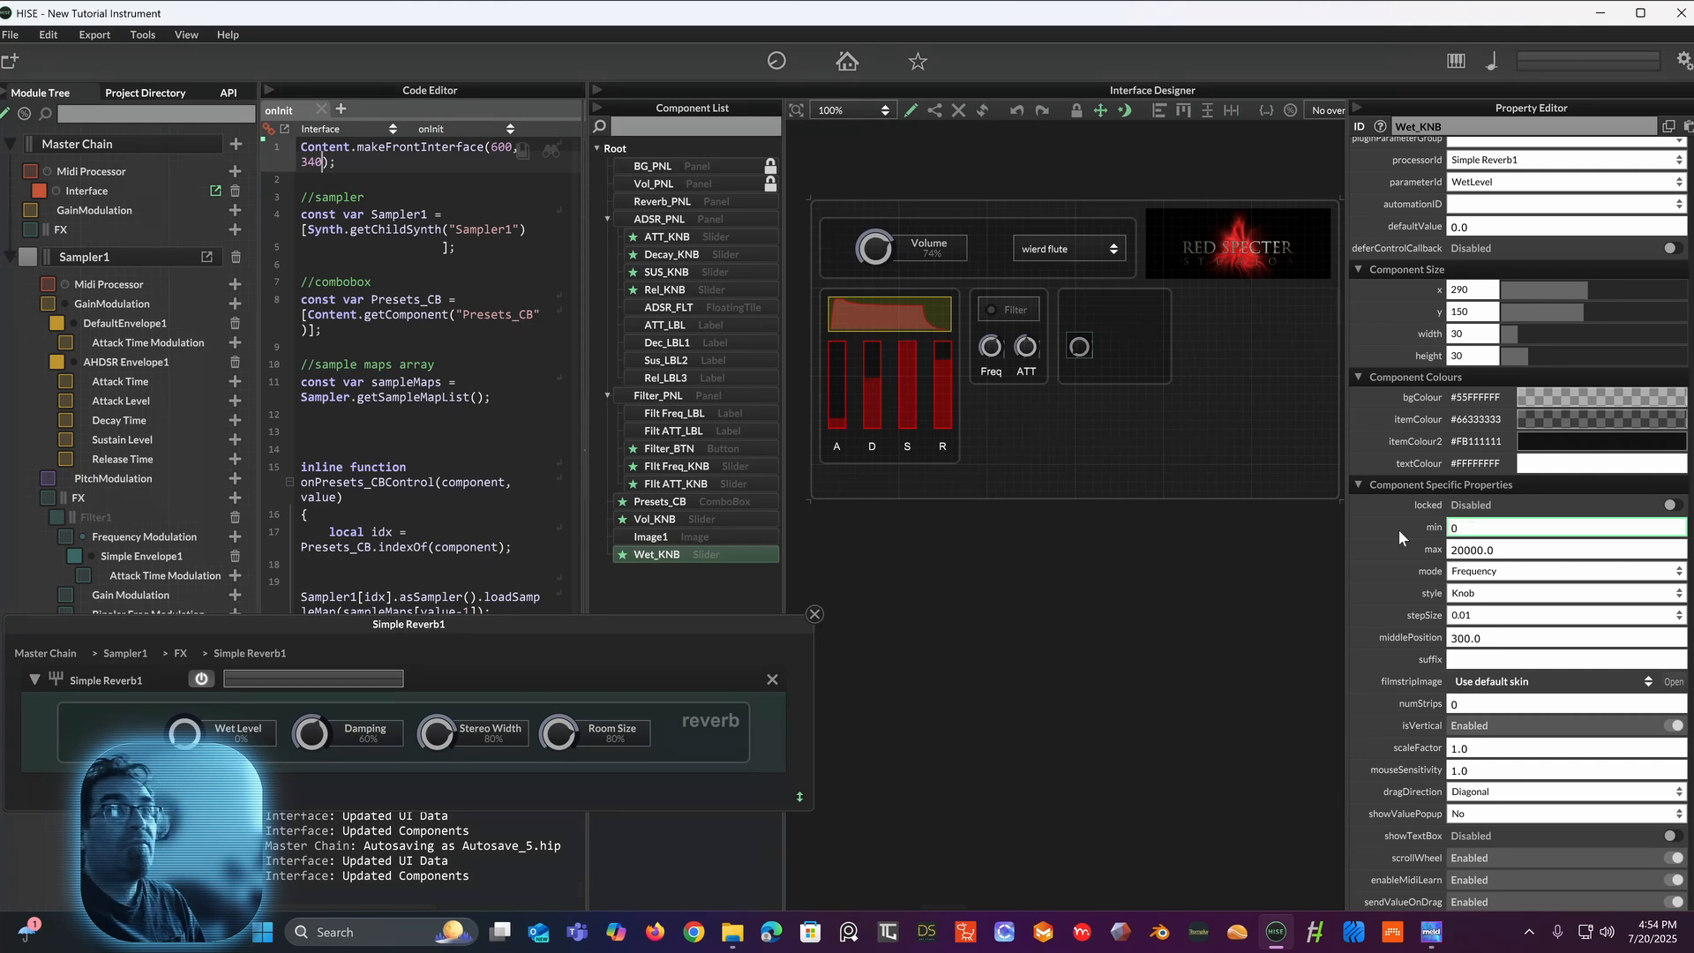
{"action": "key", "text": "Return"}
{"action": "left_click", "coordinate": [1498, 548]}
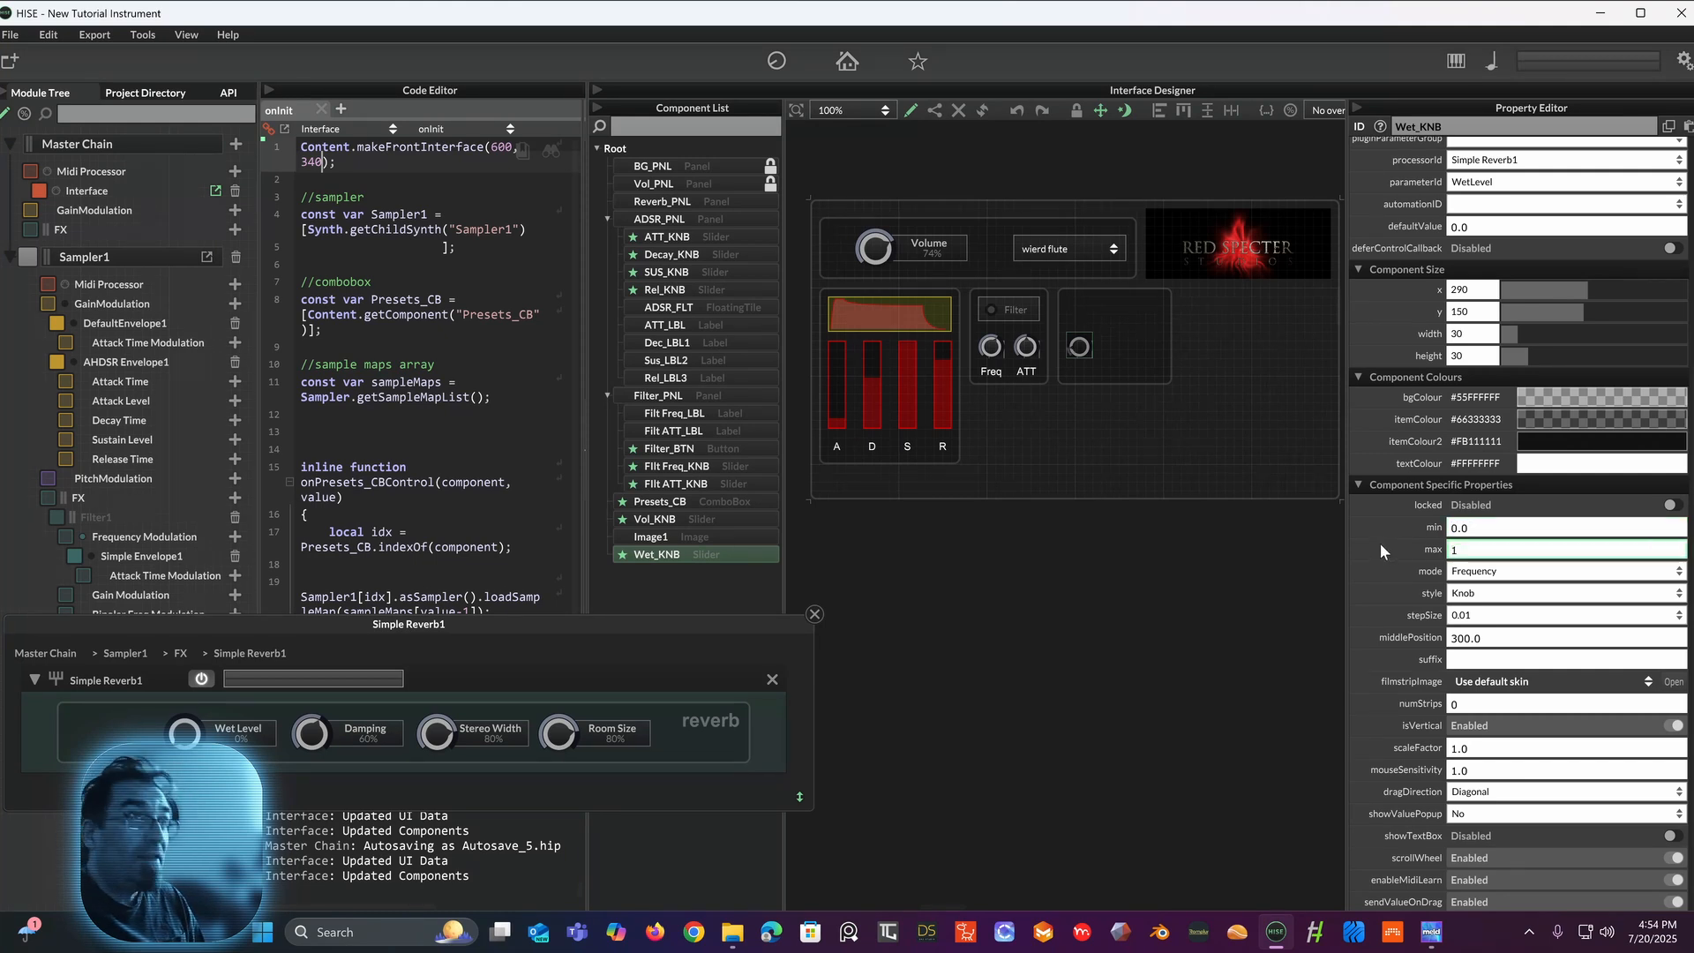
{"action": "type", "text": ".0"}
{"action": "key", "text": "Return"}
{"action": "left_click", "coordinate": [1515, 578]}
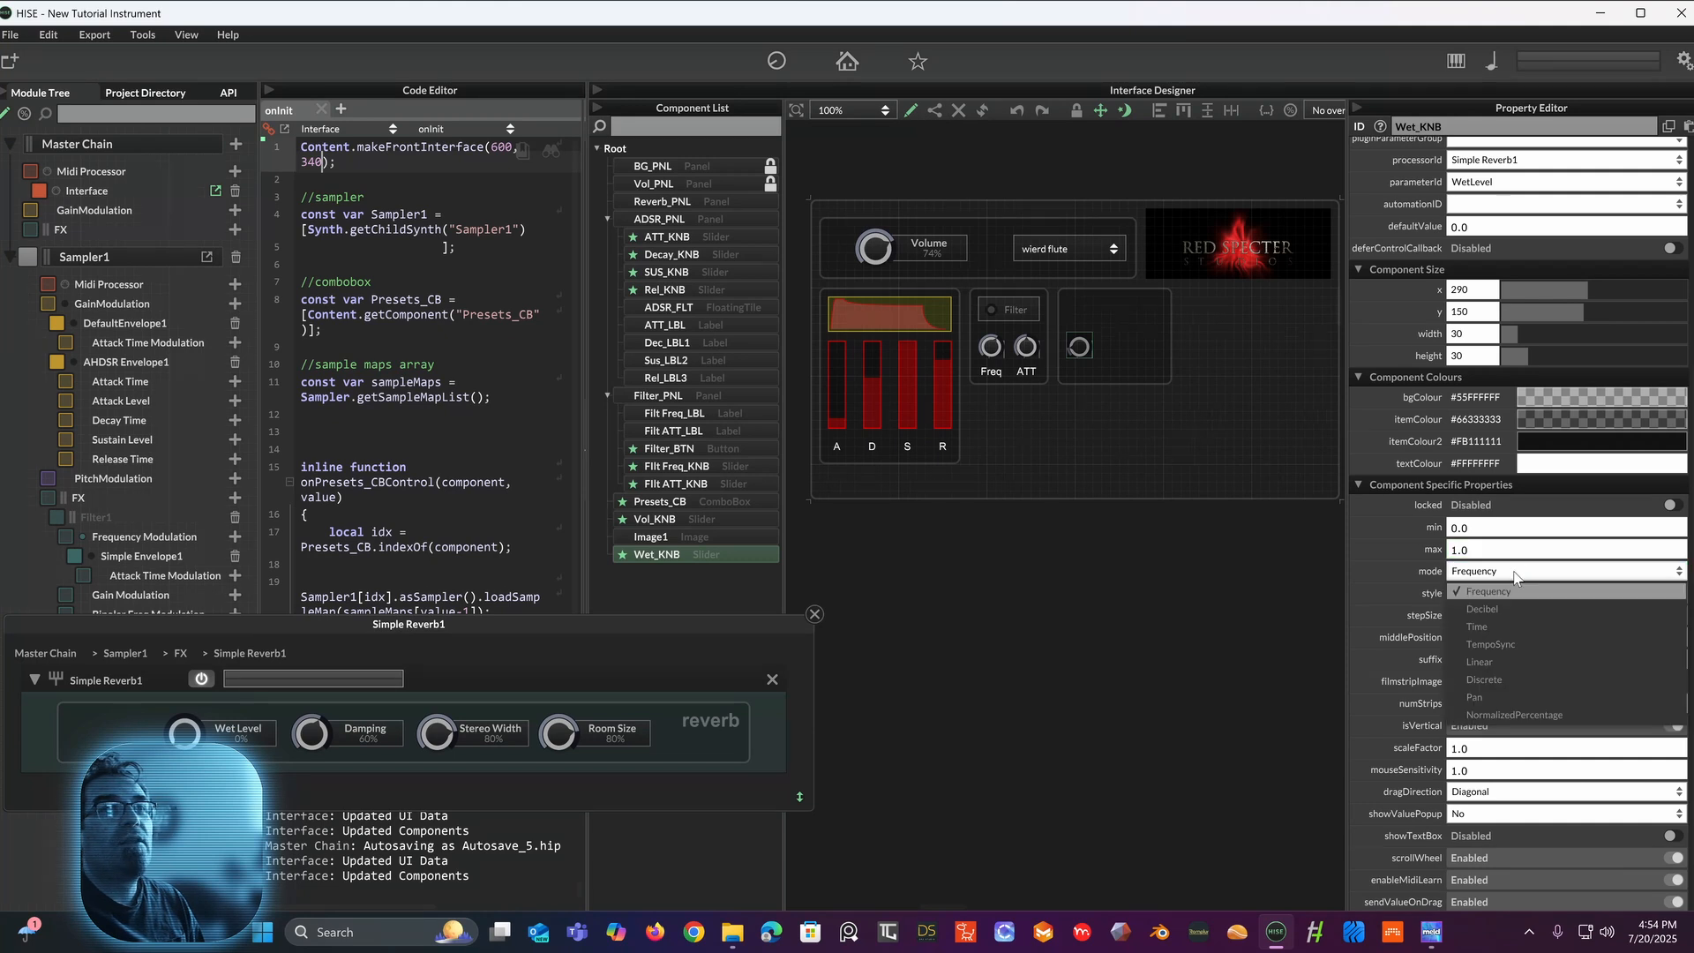
{"action": "left_click", "coordinate": [1505, 715]}
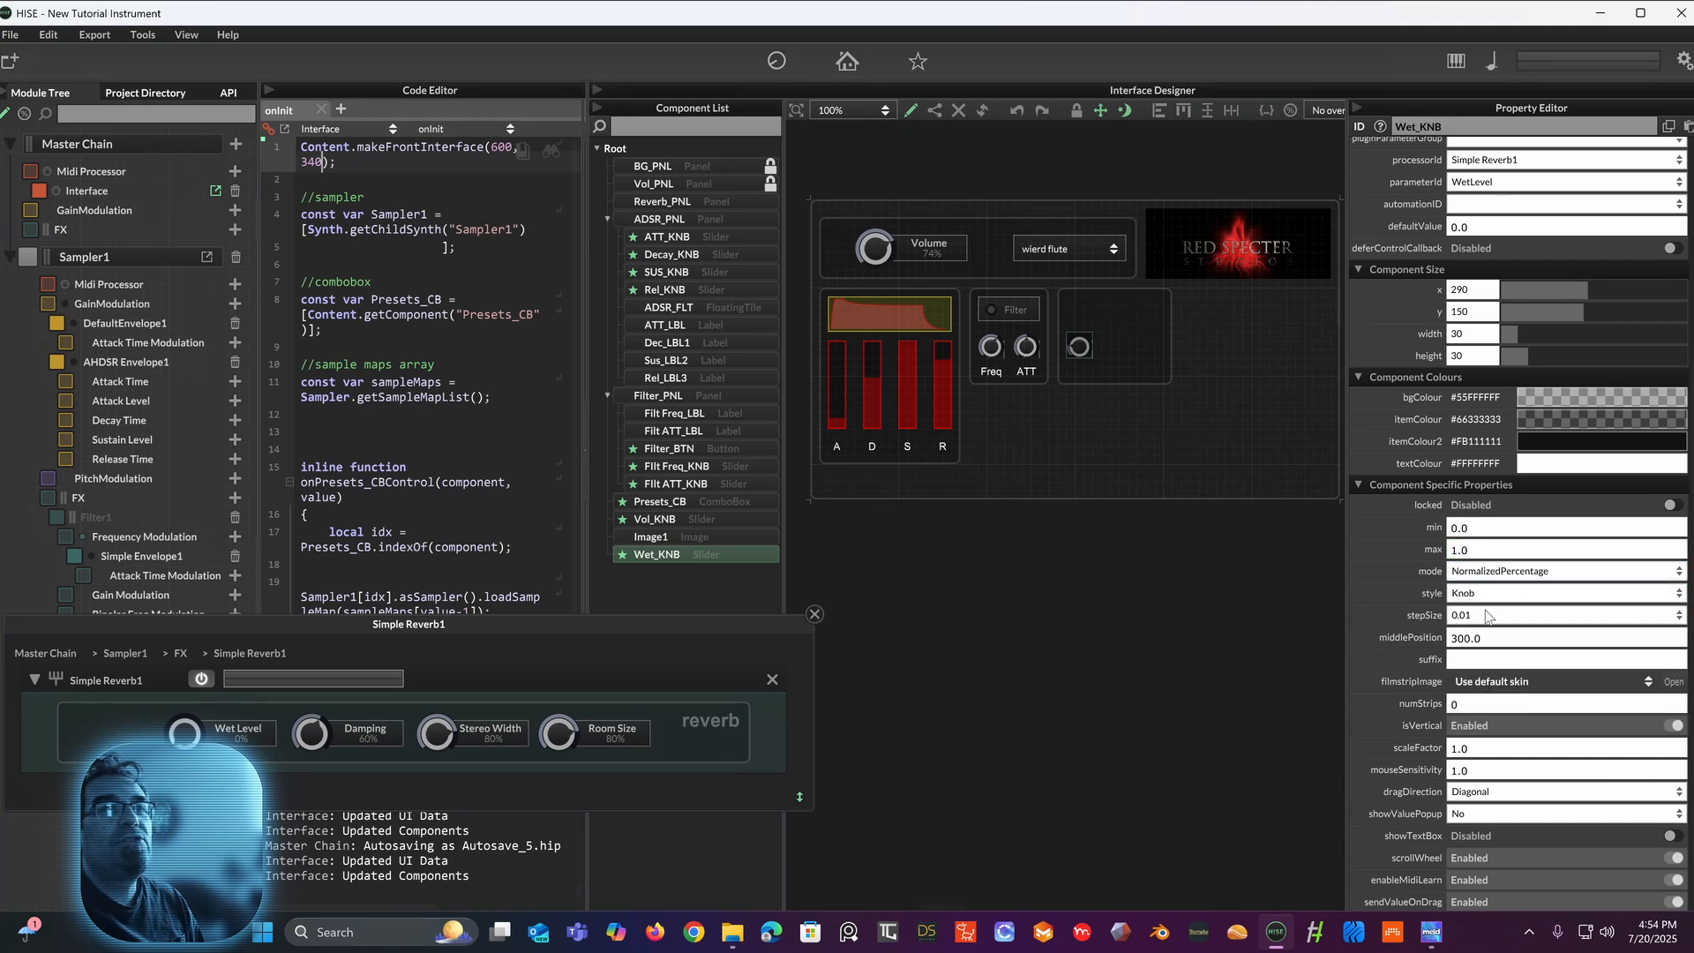
Step: Set Wet_KNB's middlePosition to 0.5
{"action": "left_click", "coordinate": [1458, 639]}
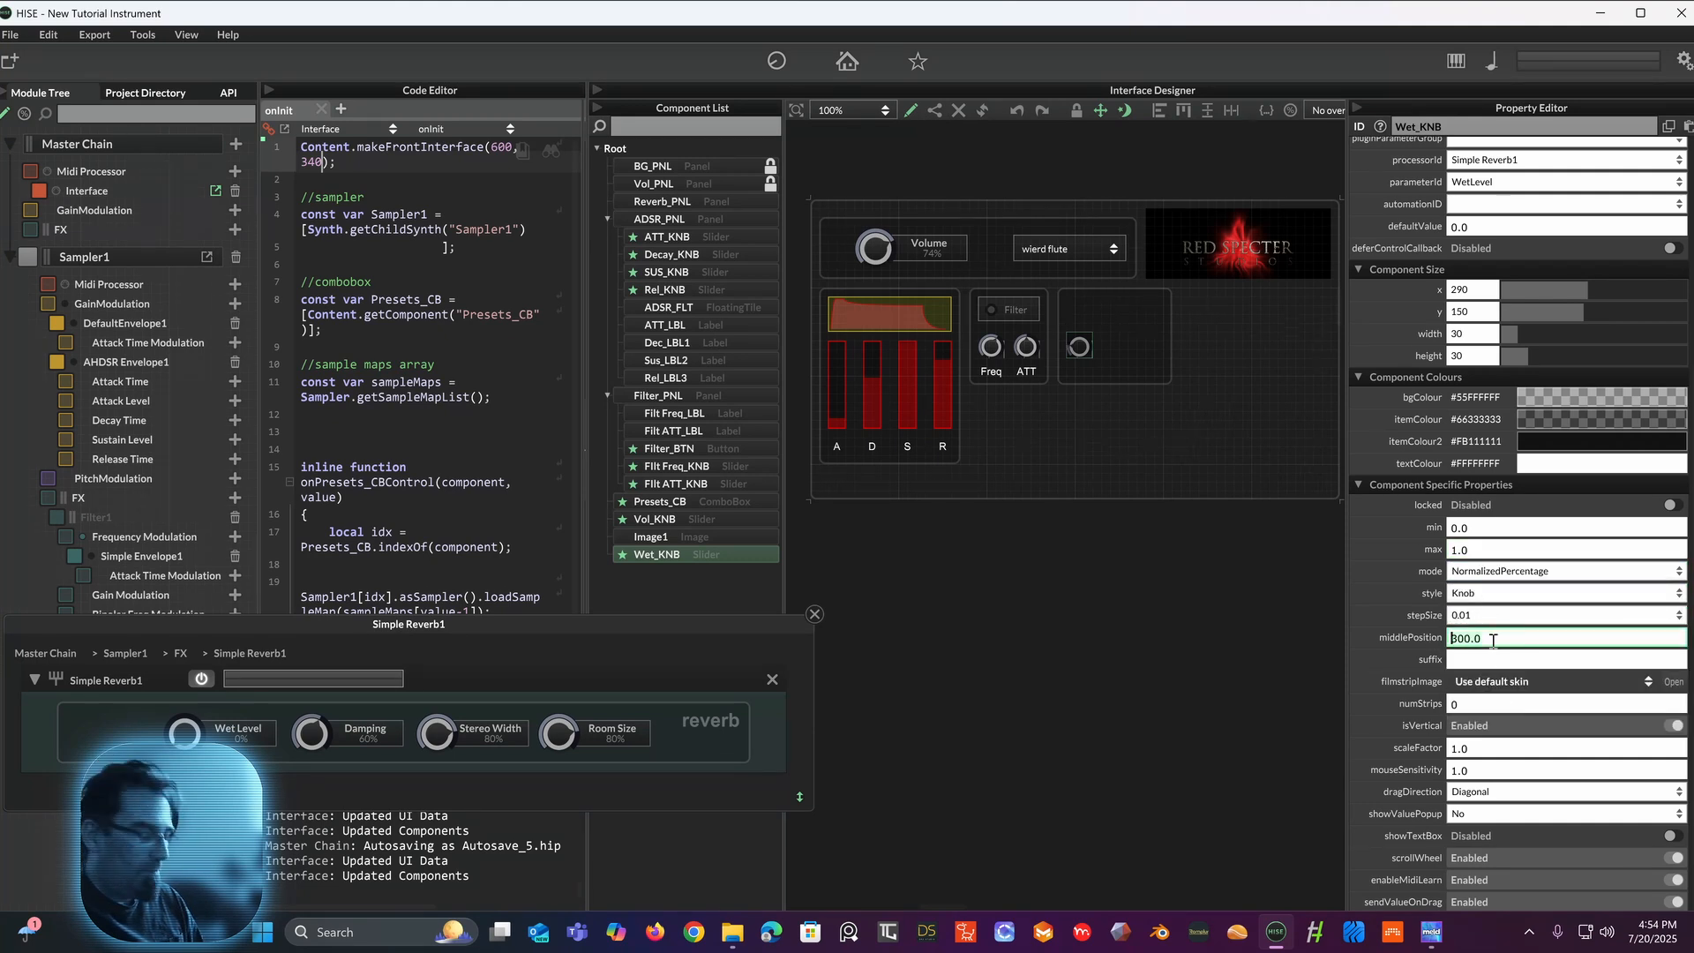
{"action": "key", "text": "BackSpace"}
{"action": "key", "text": "BackSpace"}
{"action": "key", "text": "BackSpace"}
{"action": "key", "text": "BackSpace"}
{"action": "key", "text": "BackSpace"}
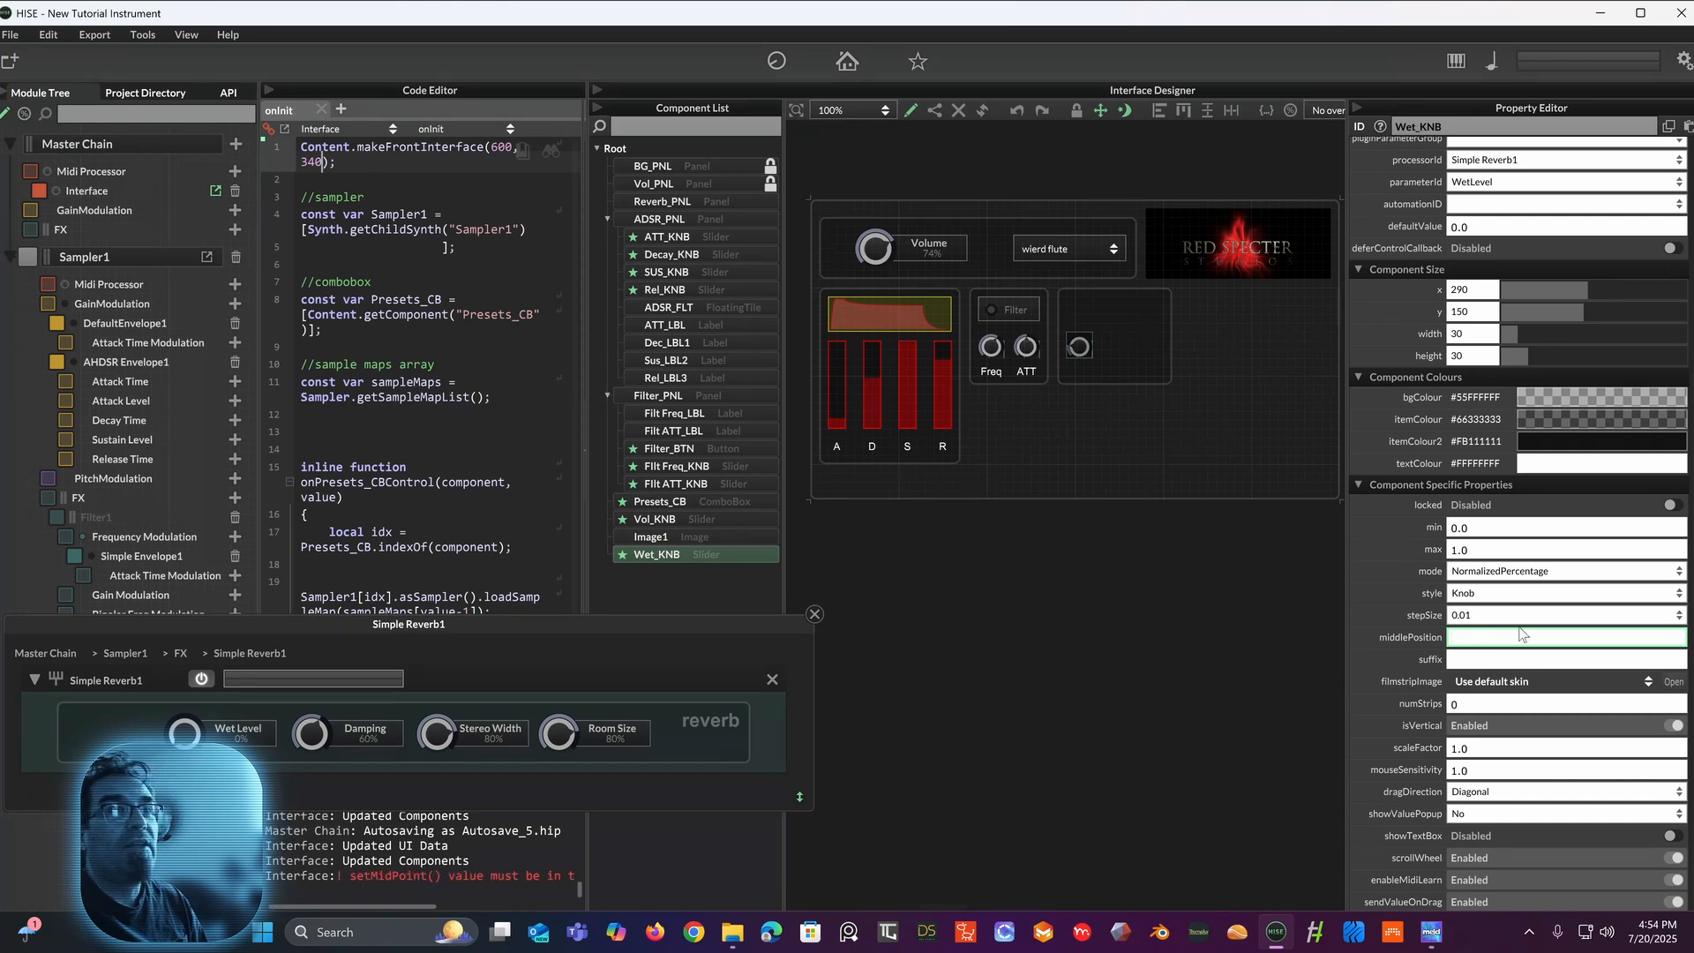
{"action": "type", "text": "0.5"}
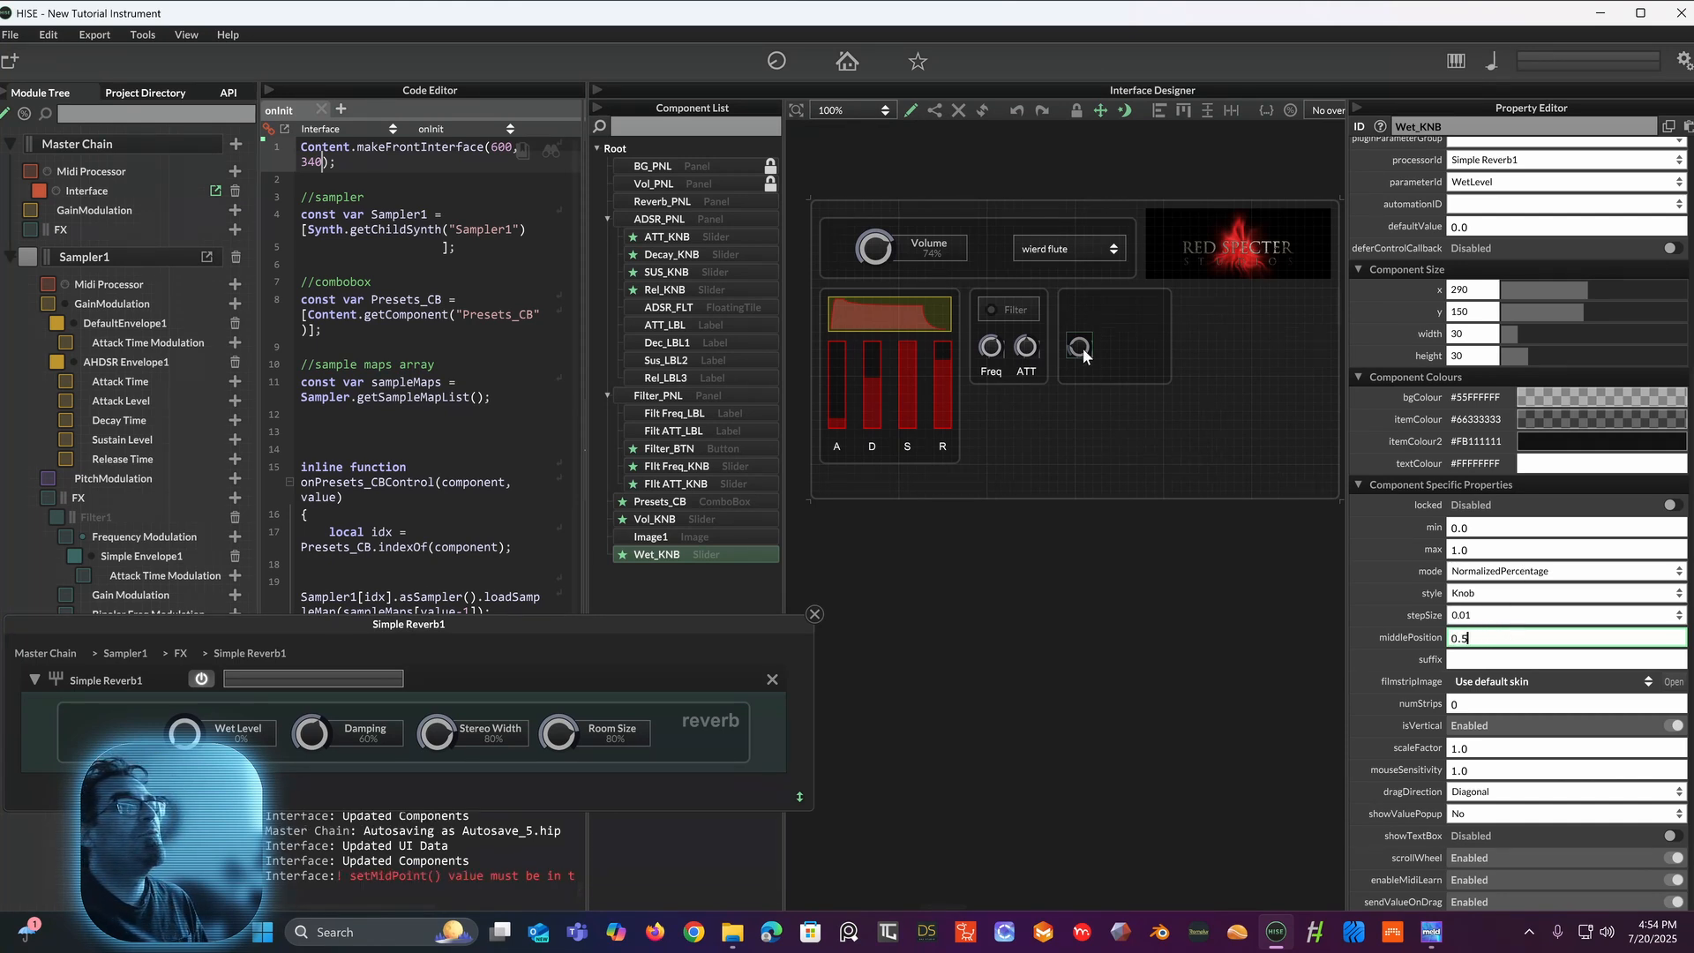
Step: Leave edit mode, test Wet_KNB by turning the reverb's Wet Level up to about 55%, and return to edit mode
{"action": "left_click", "coordinate": [911, 112]}
{"action": "left_click_drag", "start_coordinate": [1079, 347], "coordinate": [960, 478]}
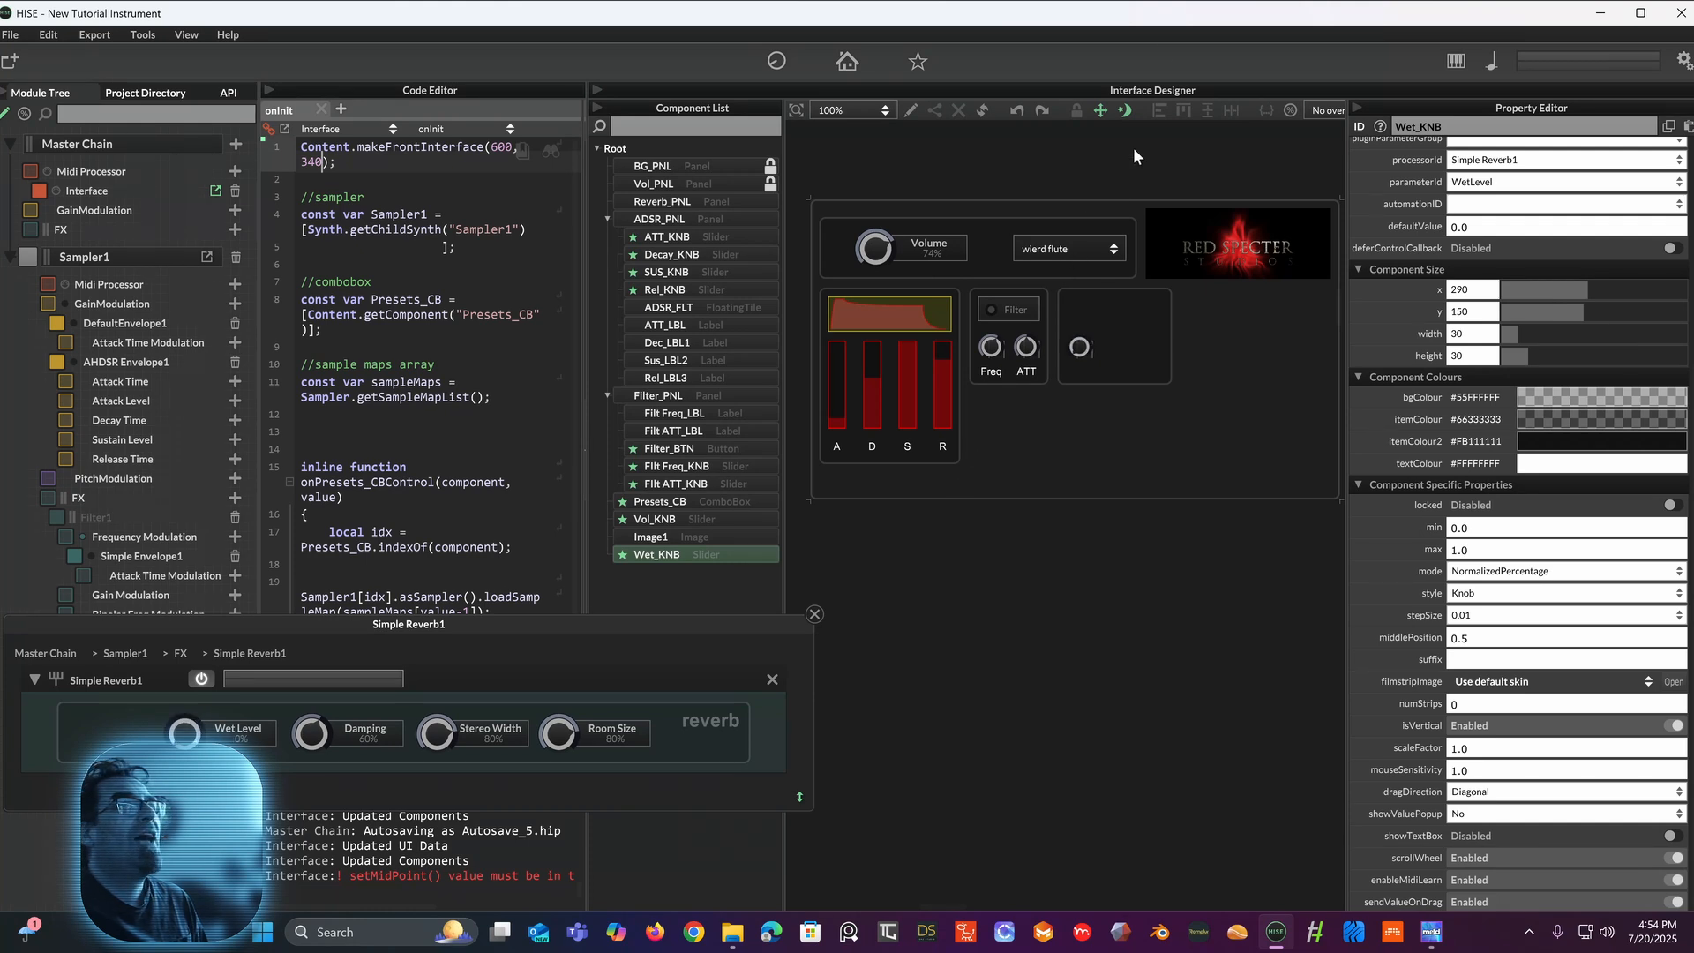
{"action": "left_click_drag", "start_coordinate": [1079, 358], "coordinate": [1047, 326]}
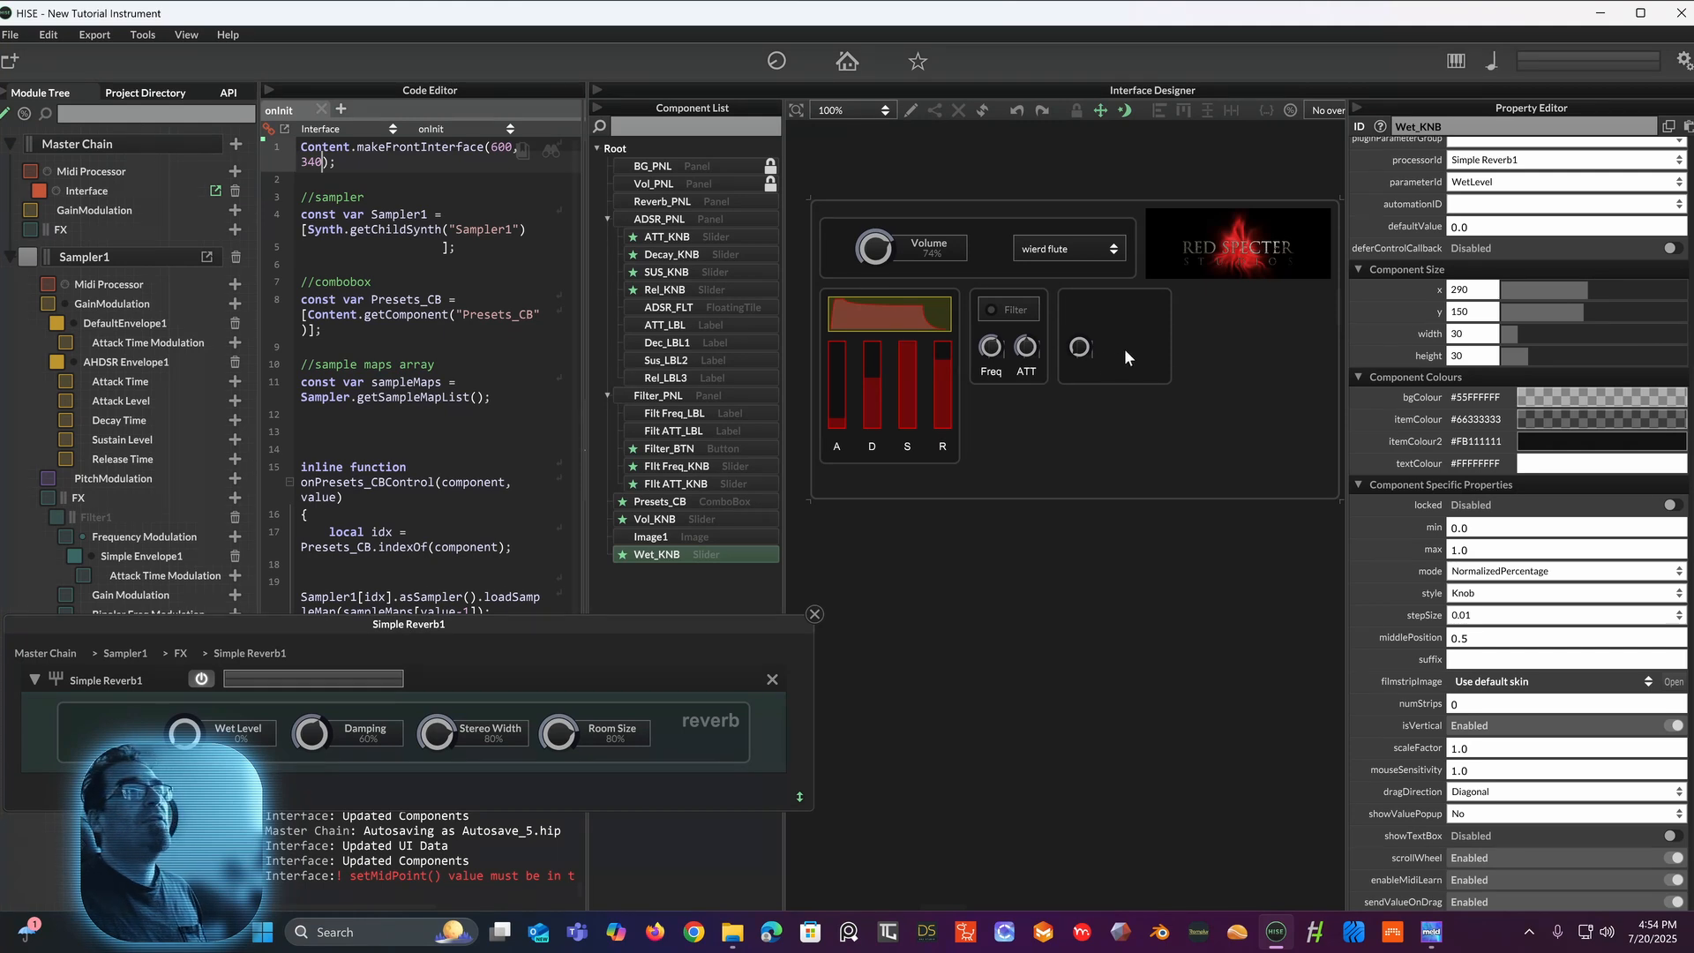
{"action": "left_click_drag", "start_coordinate": [1075, 348], "coordinate": [1079, 306]}
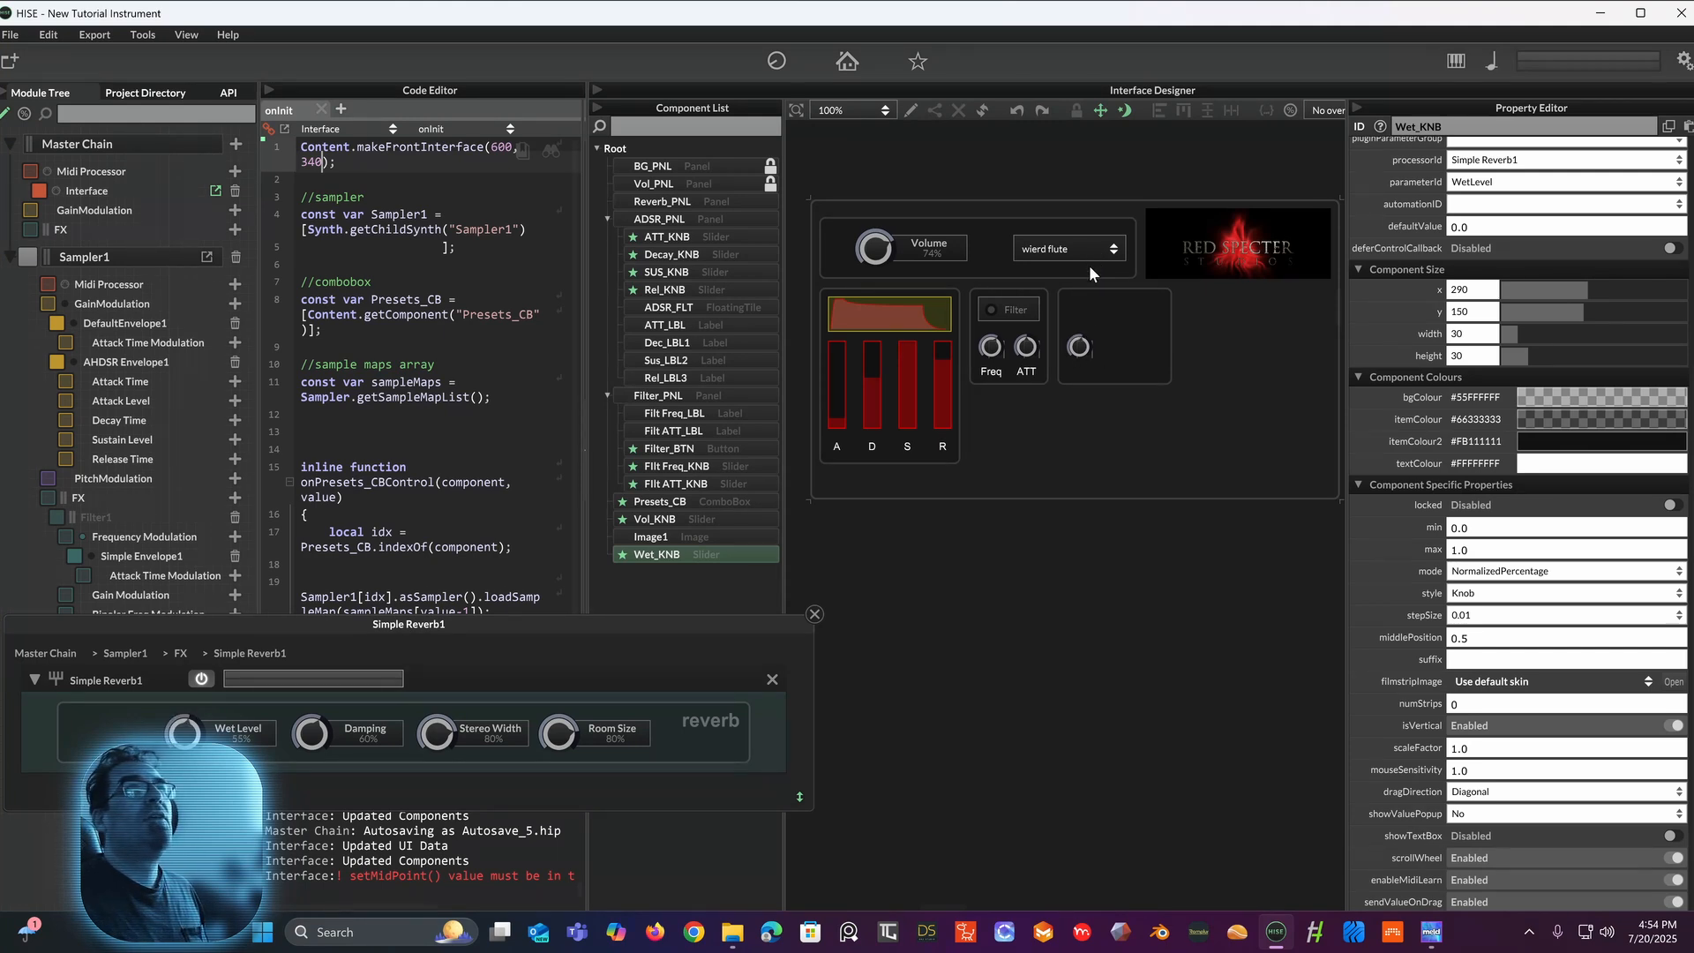
{"action": "left_click", "coordinate": [913, 111]}
Step: Duplicate the filter's Freq label, place the copy under the wet knob, and move it out of Filter_PNL to the root level
{"action": "left_click", "coordinate": [987, 368]}
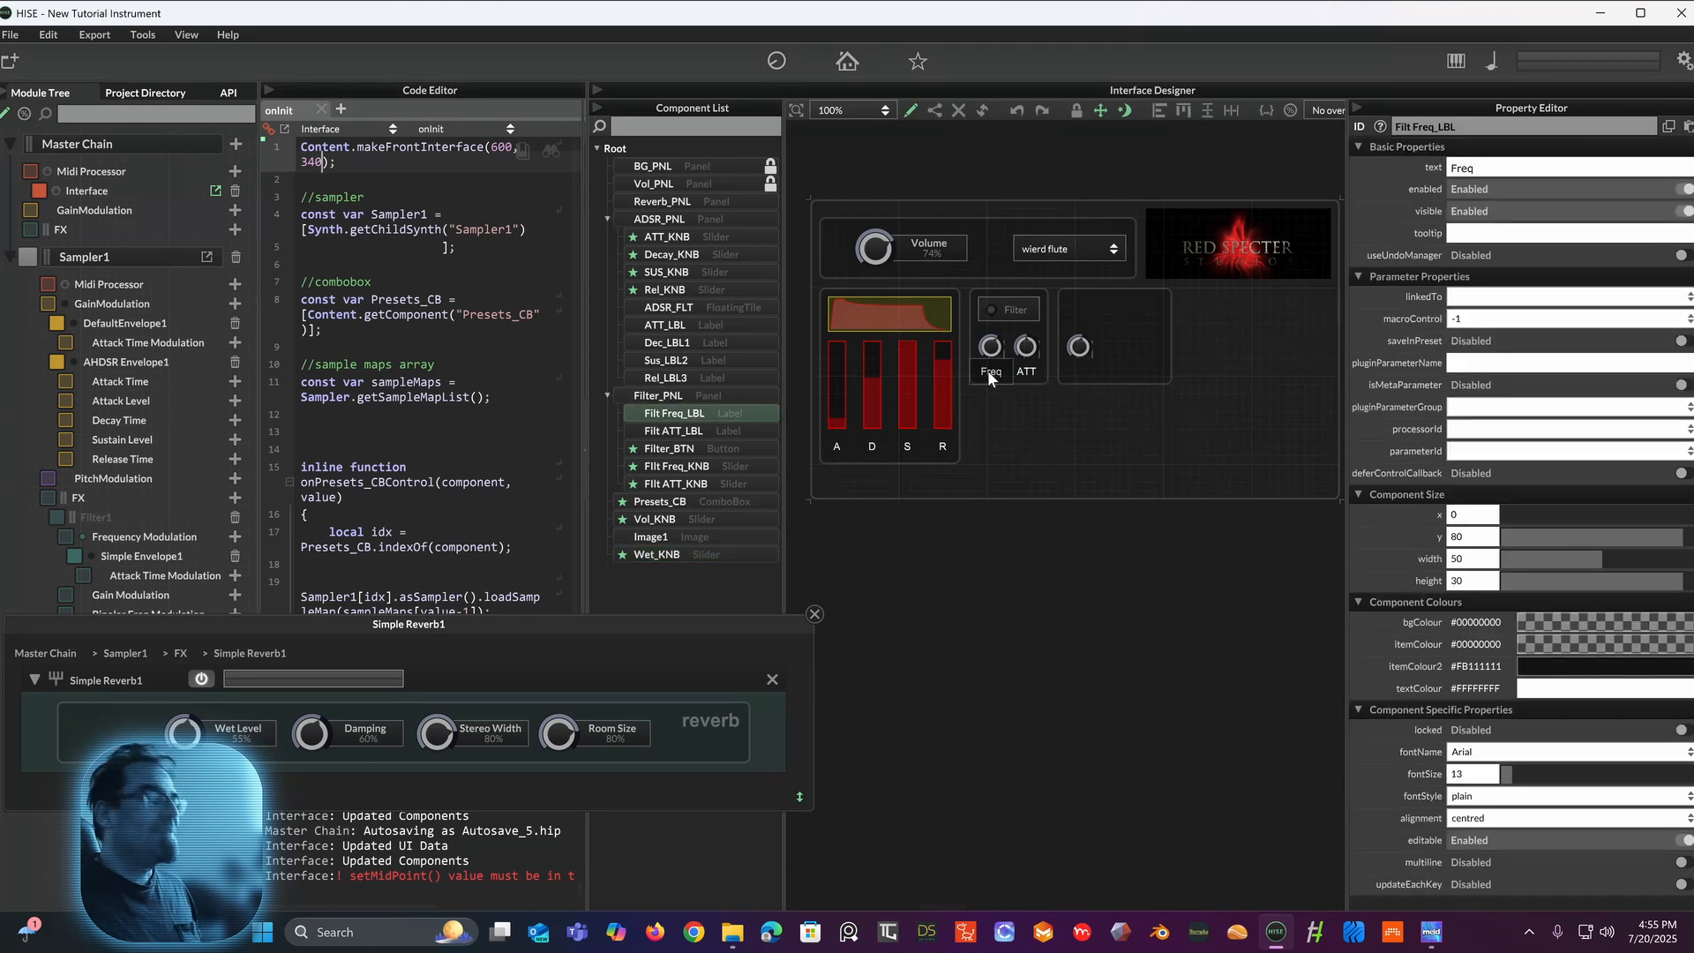
{"action": "key", "text": "ctrl+d"}
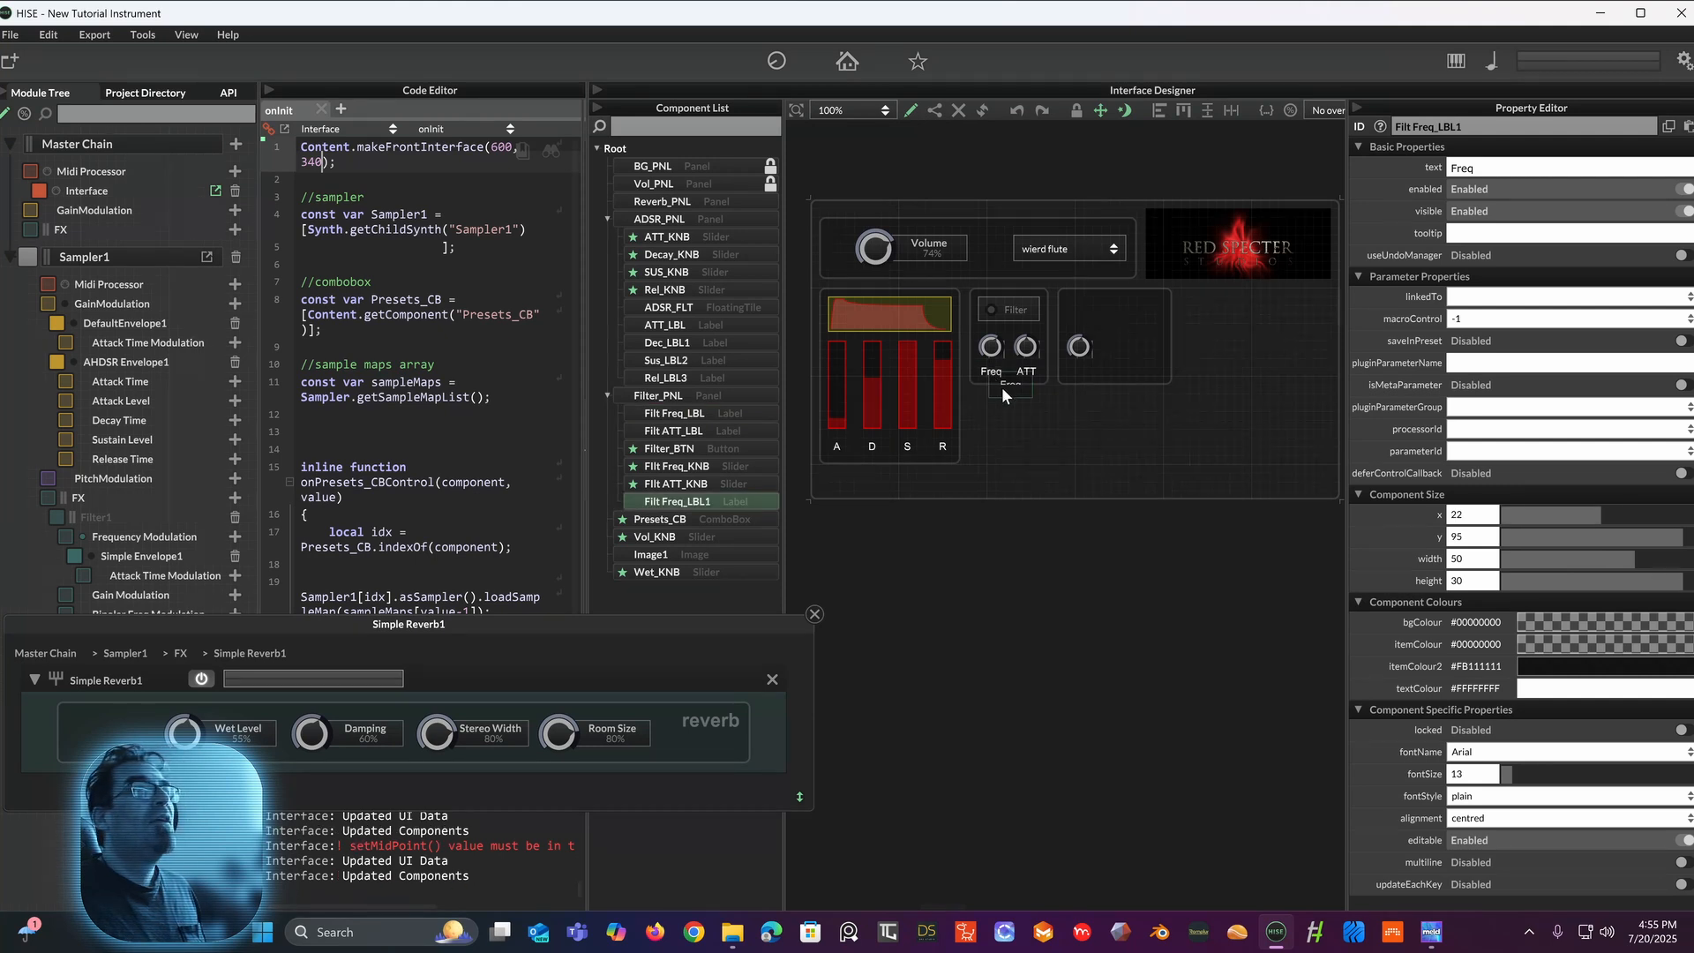
{"action": "left_click_drag", "start_coordinate": [1003, 386], "coordinate": [1071, 373]}
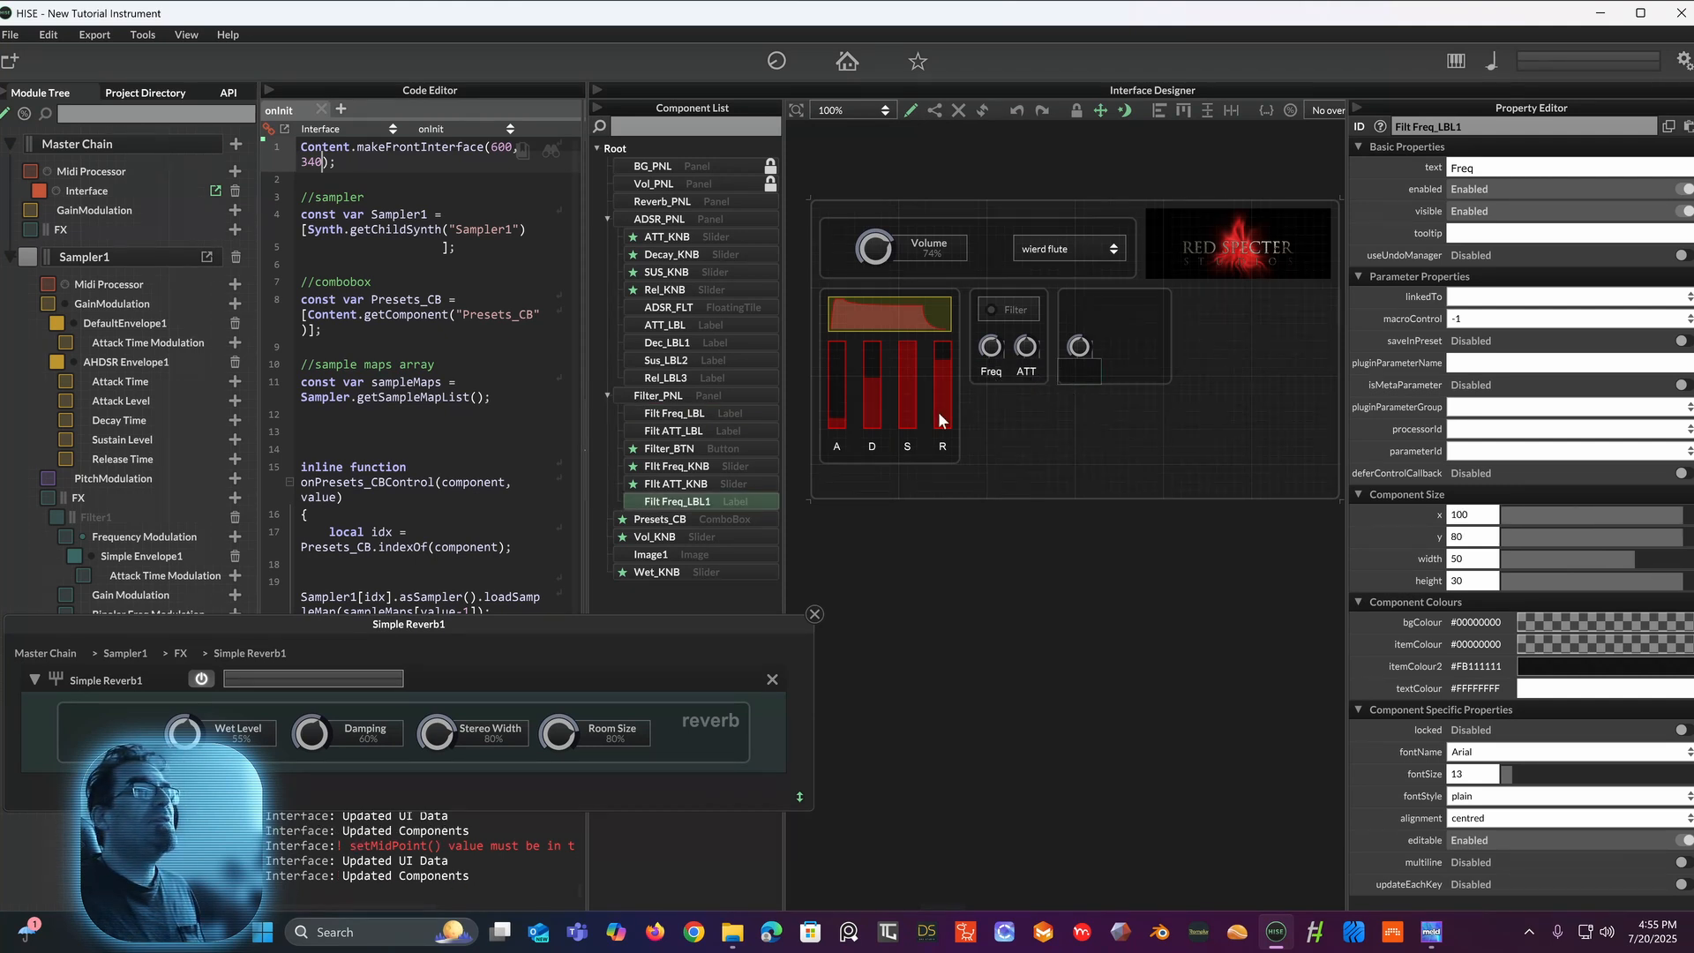
{"action": "left_click_drag", "start_coordinate": [717, 504], "coordinate": [704, 596]}
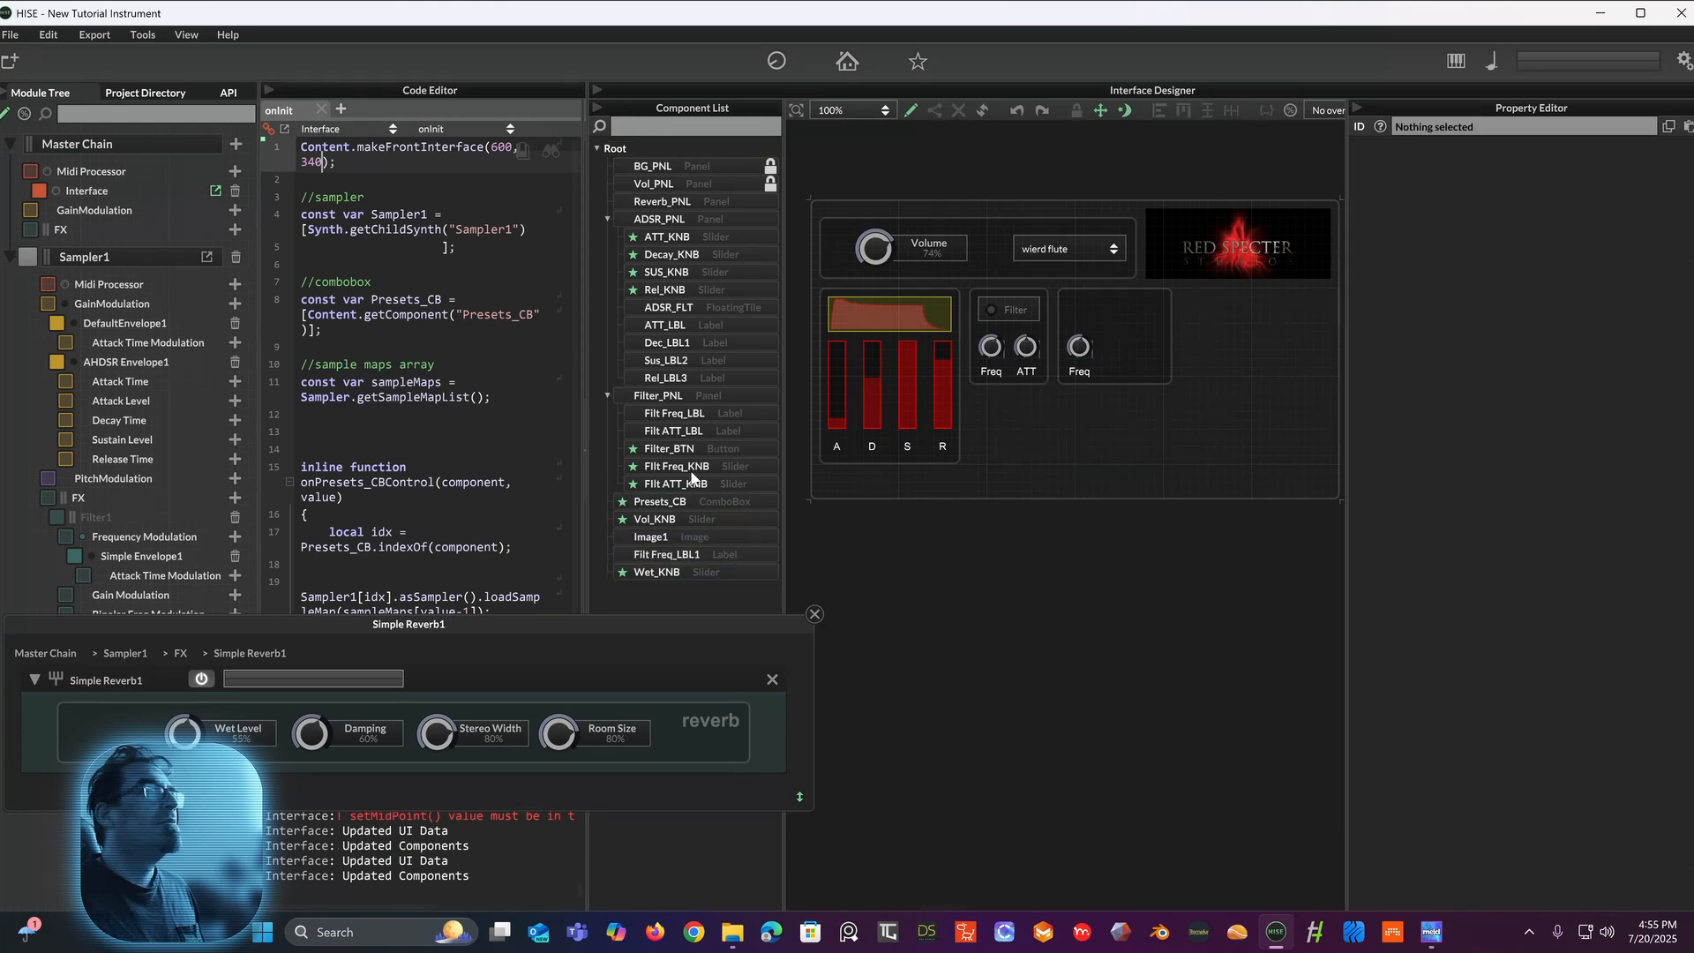
Step: Rename the duplicated Filt Freq_LBL1 label under the wet knob as wet_LBL
{"action": "left_click", "coordinate": [1086, 373]}
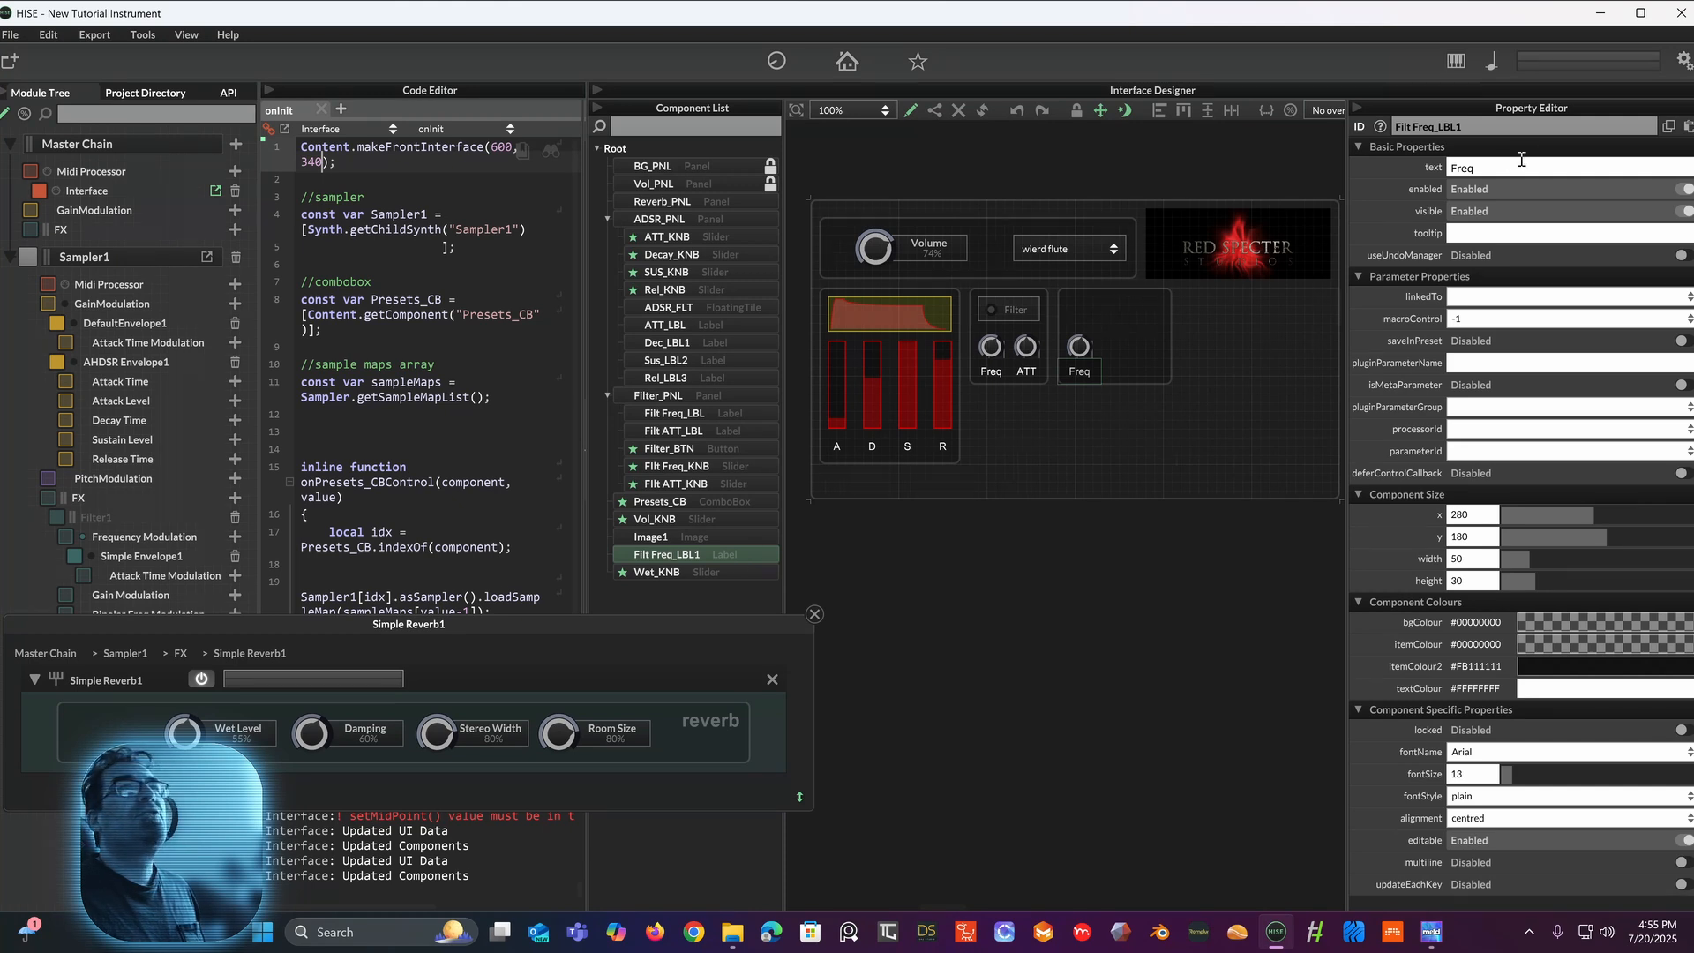
{"action": "left_click", "coordinate": [1432, 126]}
{"action": "left_click_drag", "start_coordinate": [1431, 126], "coordinate": [1373, 123]}
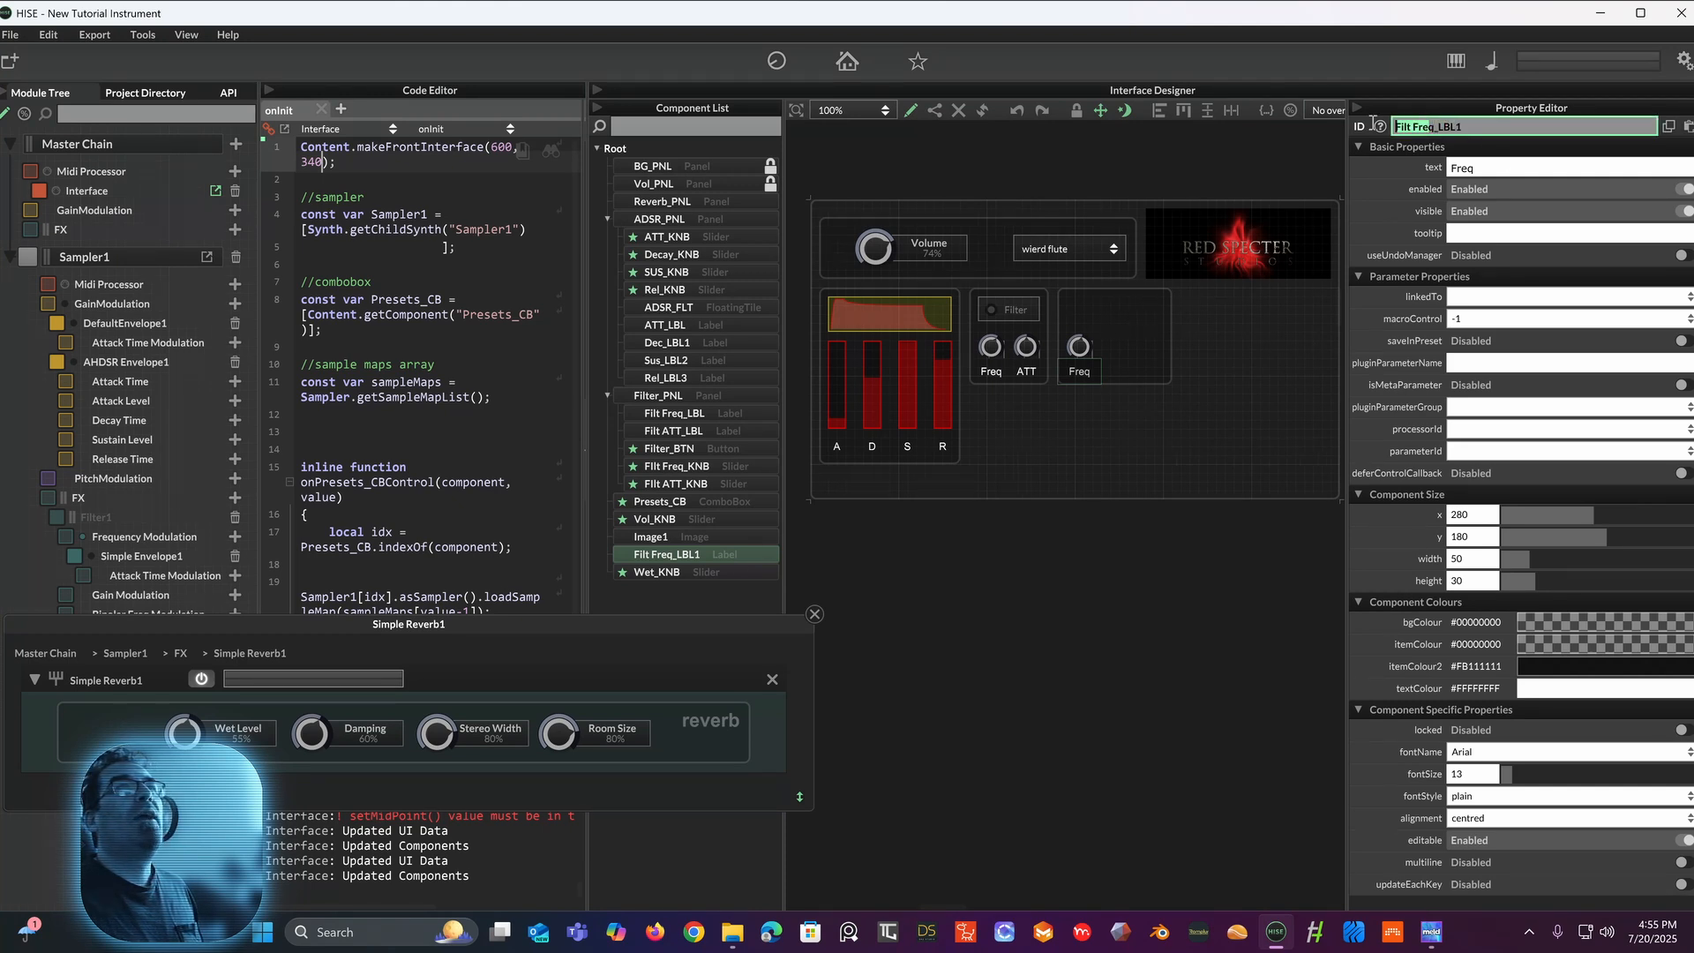
{"action": "key", "text": "BackSpace"}
{"action": "key", "text": "BackSpace"}
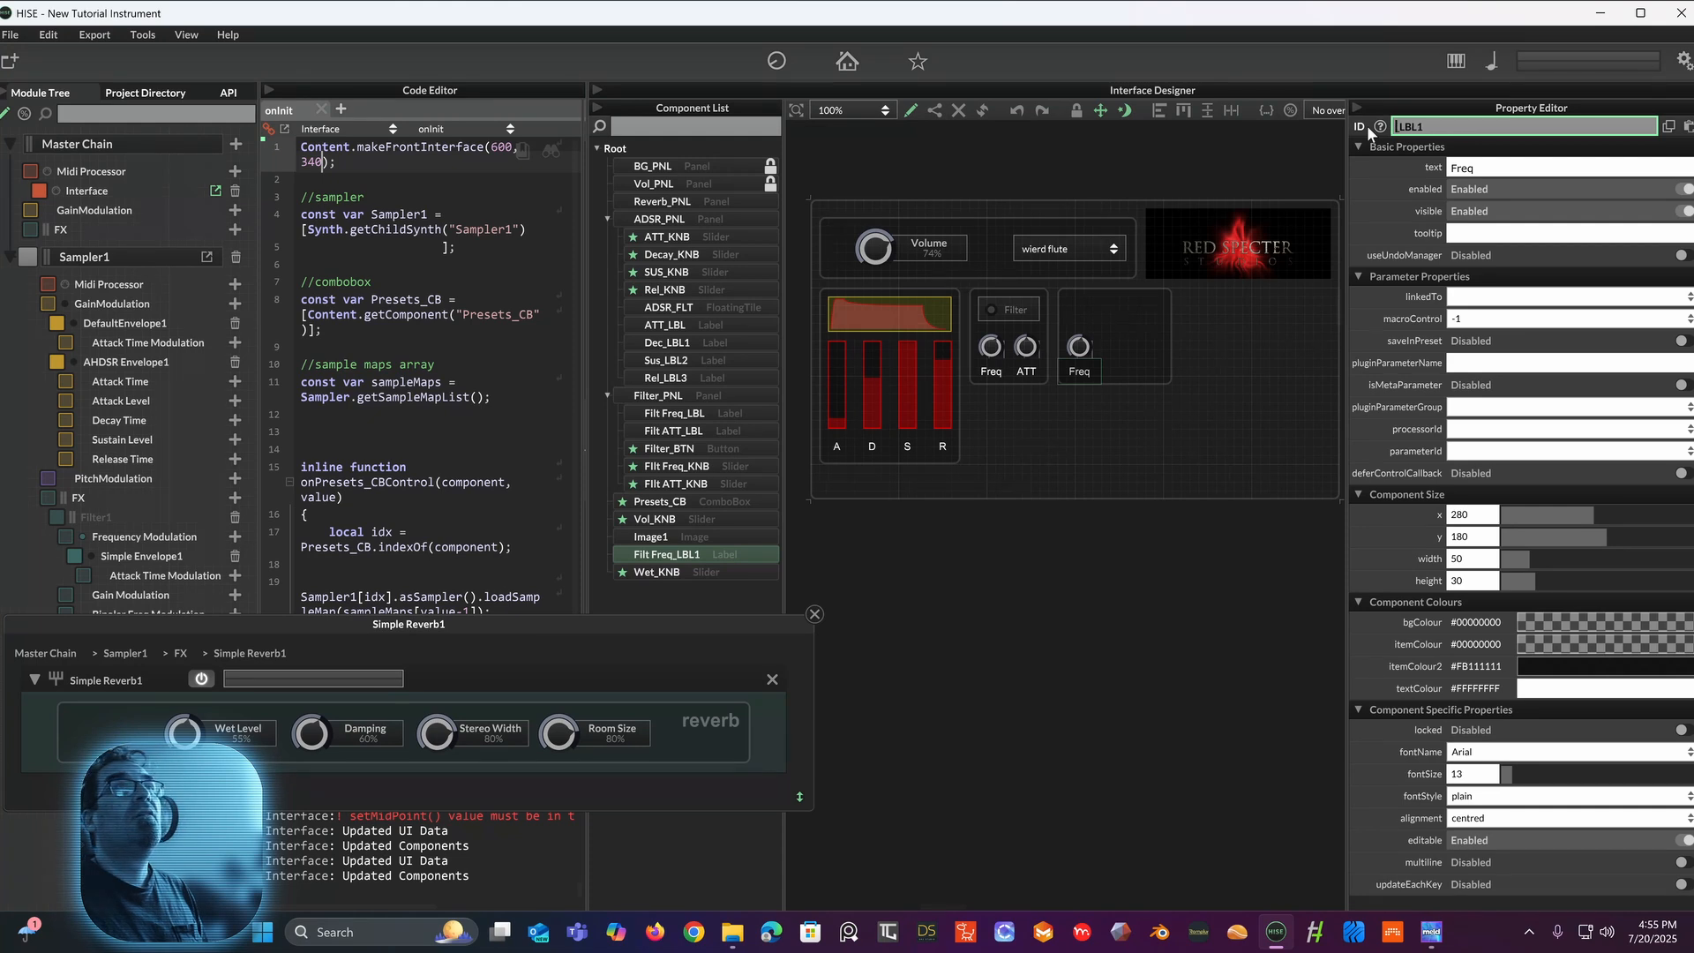
{"action": "key", "text": "shift+w"}
{"action": "type", "text": "et_"}
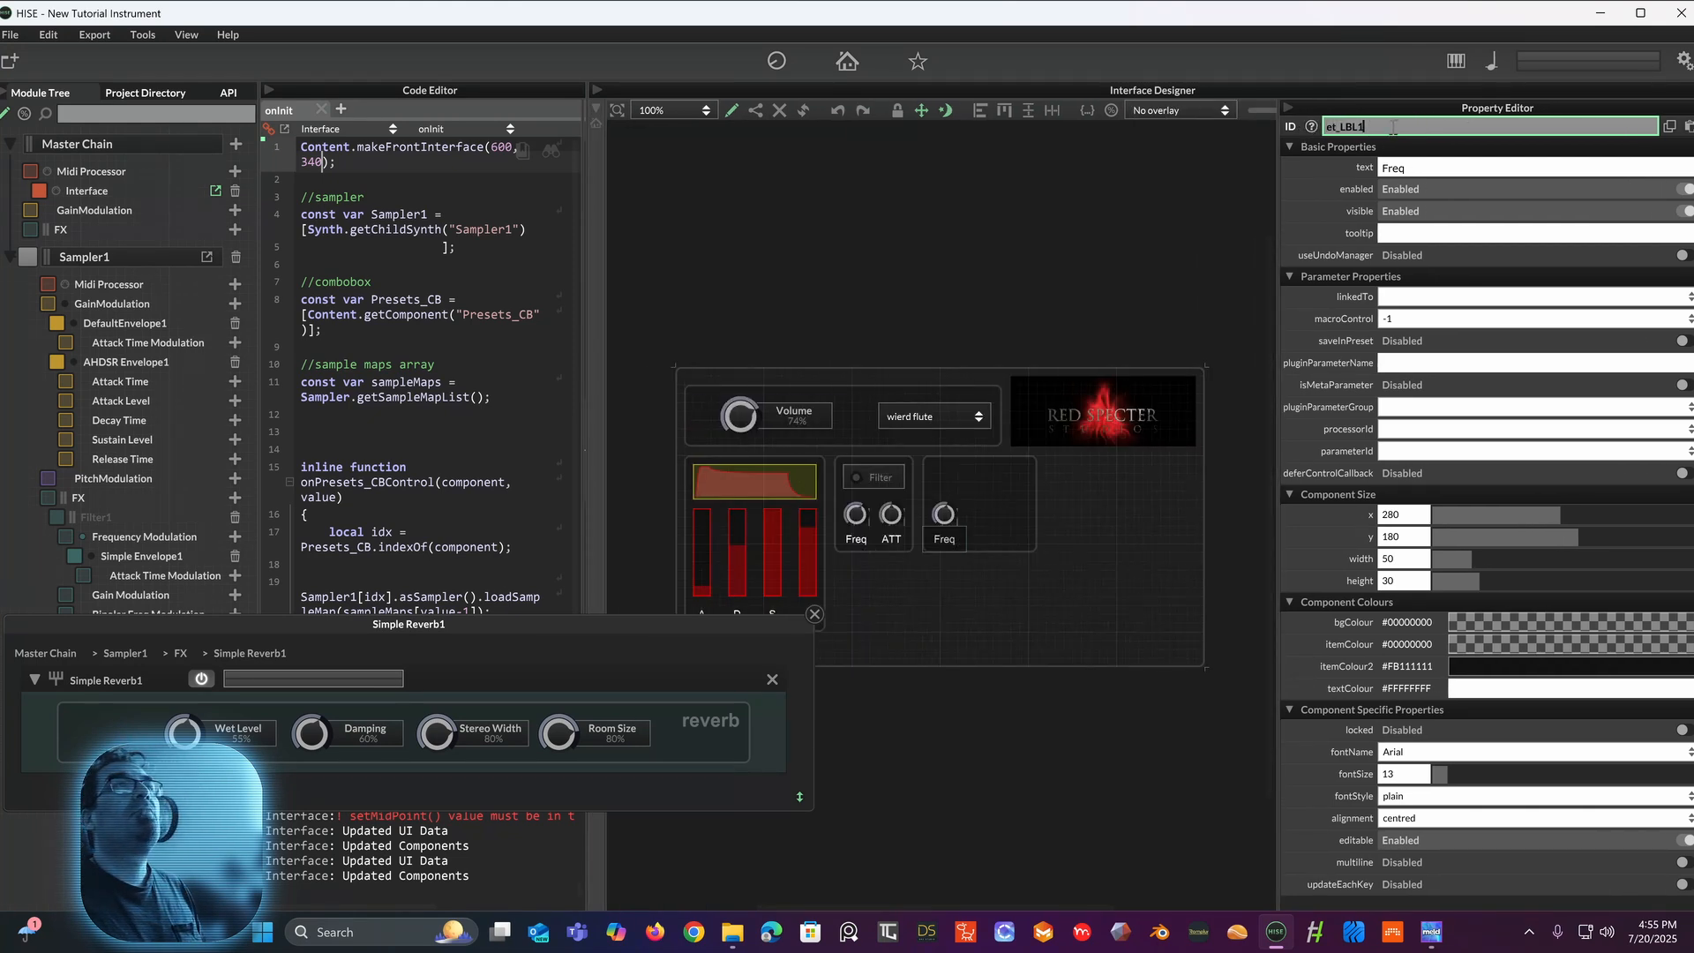
{"action": "left_click", "coordinate": [1383, 130]}
{"action": "key", "text": "BackSpace"}
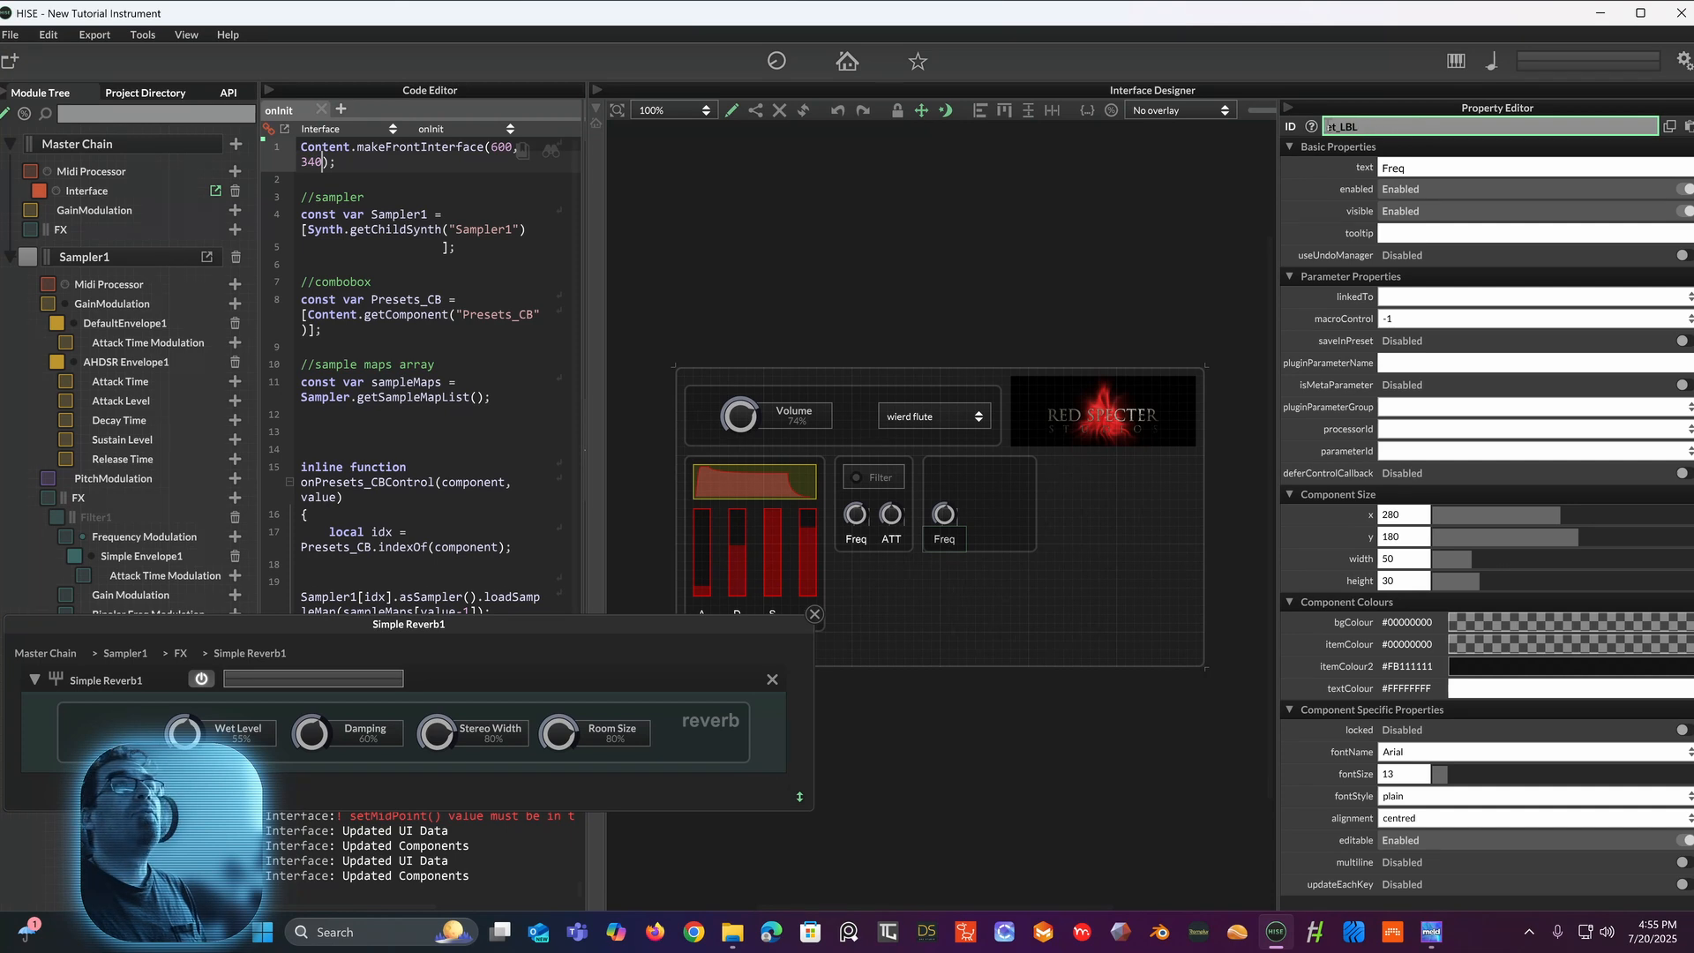
{"action": "type", "text": "w"}
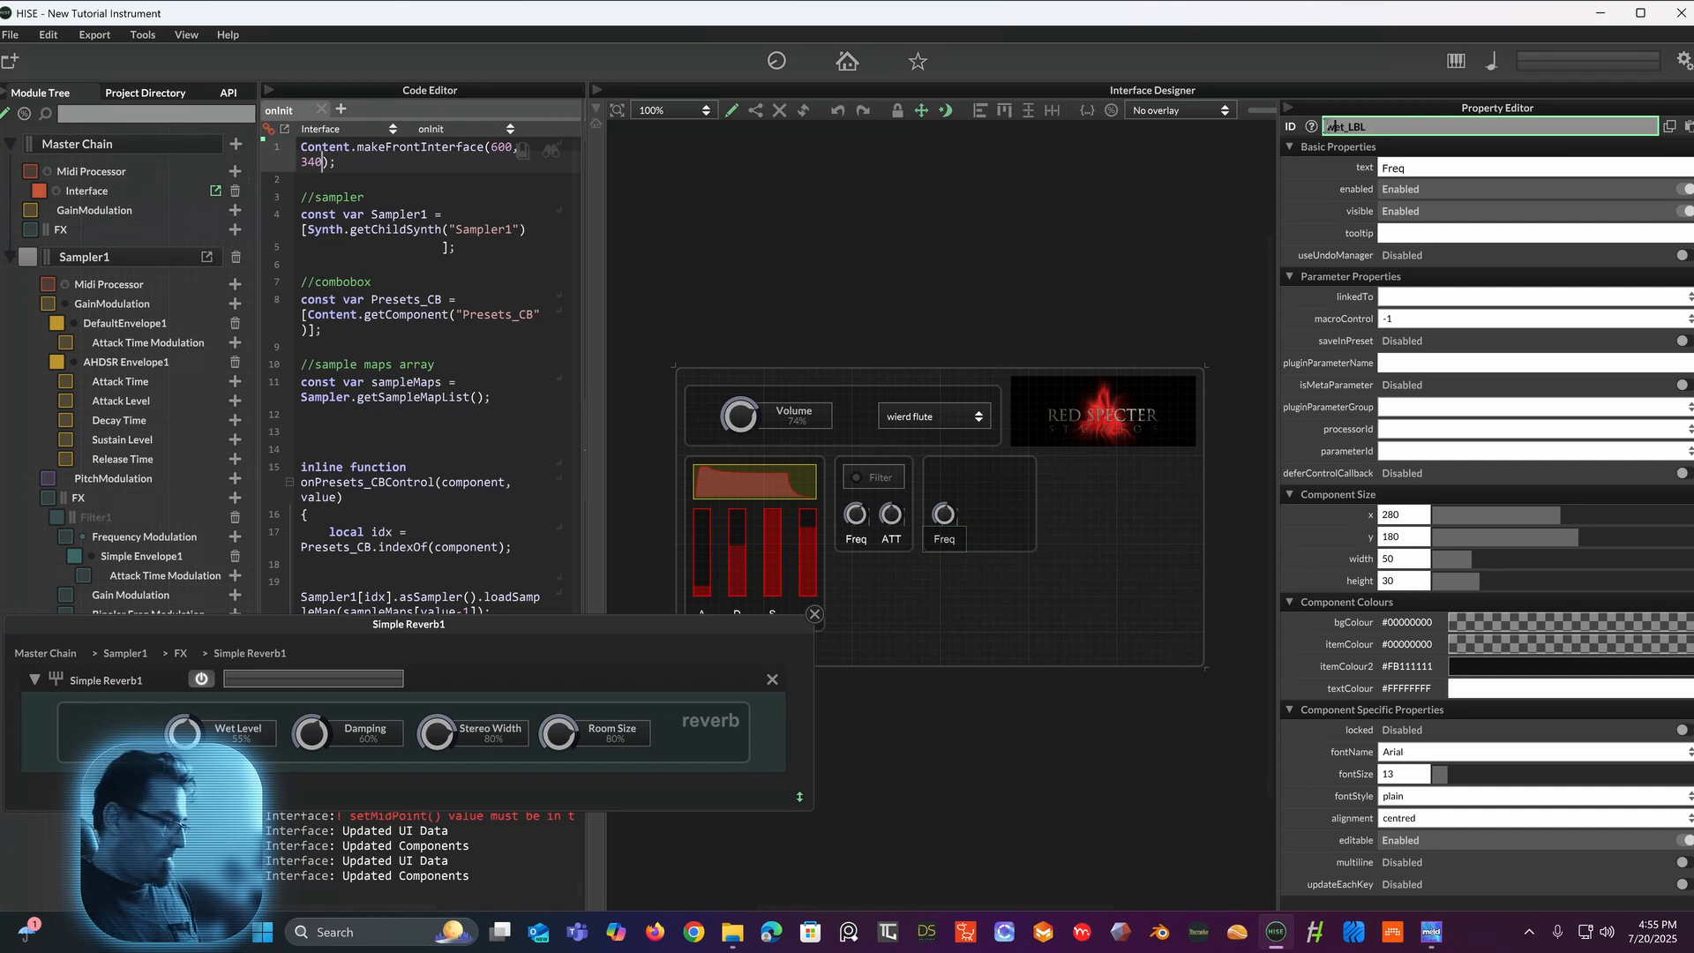
{"action": "key", "text": "Return"}
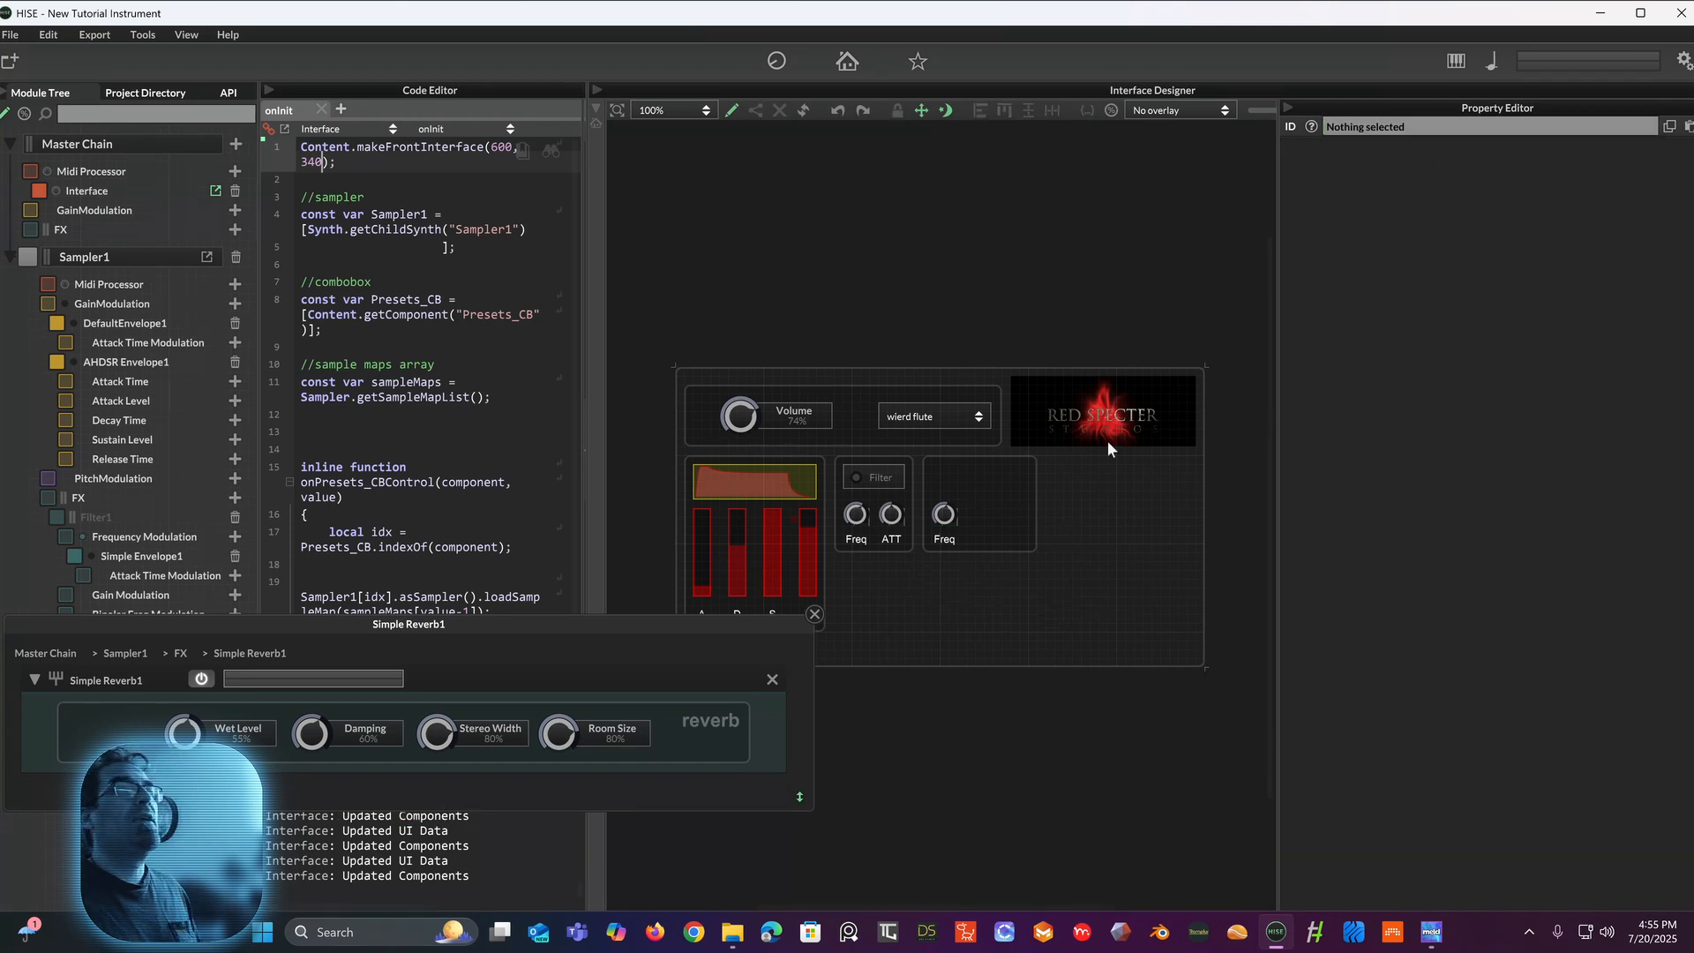
Step: Change the displayed text of wet_LBL to Wet
{"action": "left_click", "coordinate": [937, 543]}
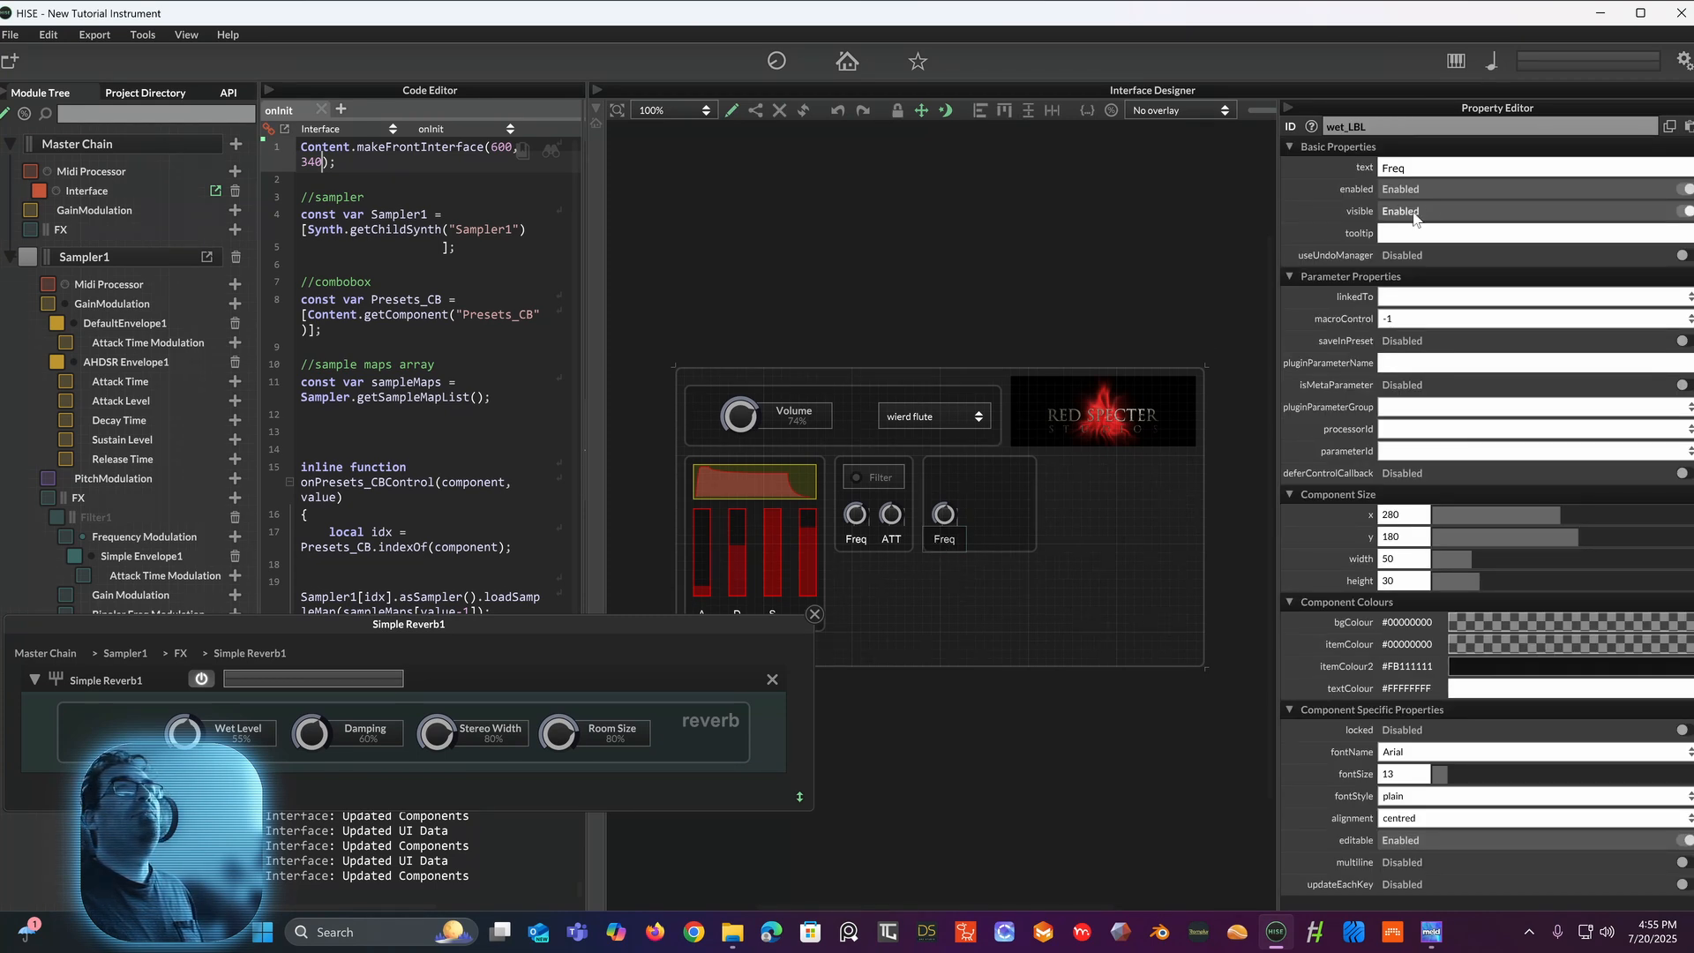
{"action": "left_click", "coordinate": [1386, 168]}
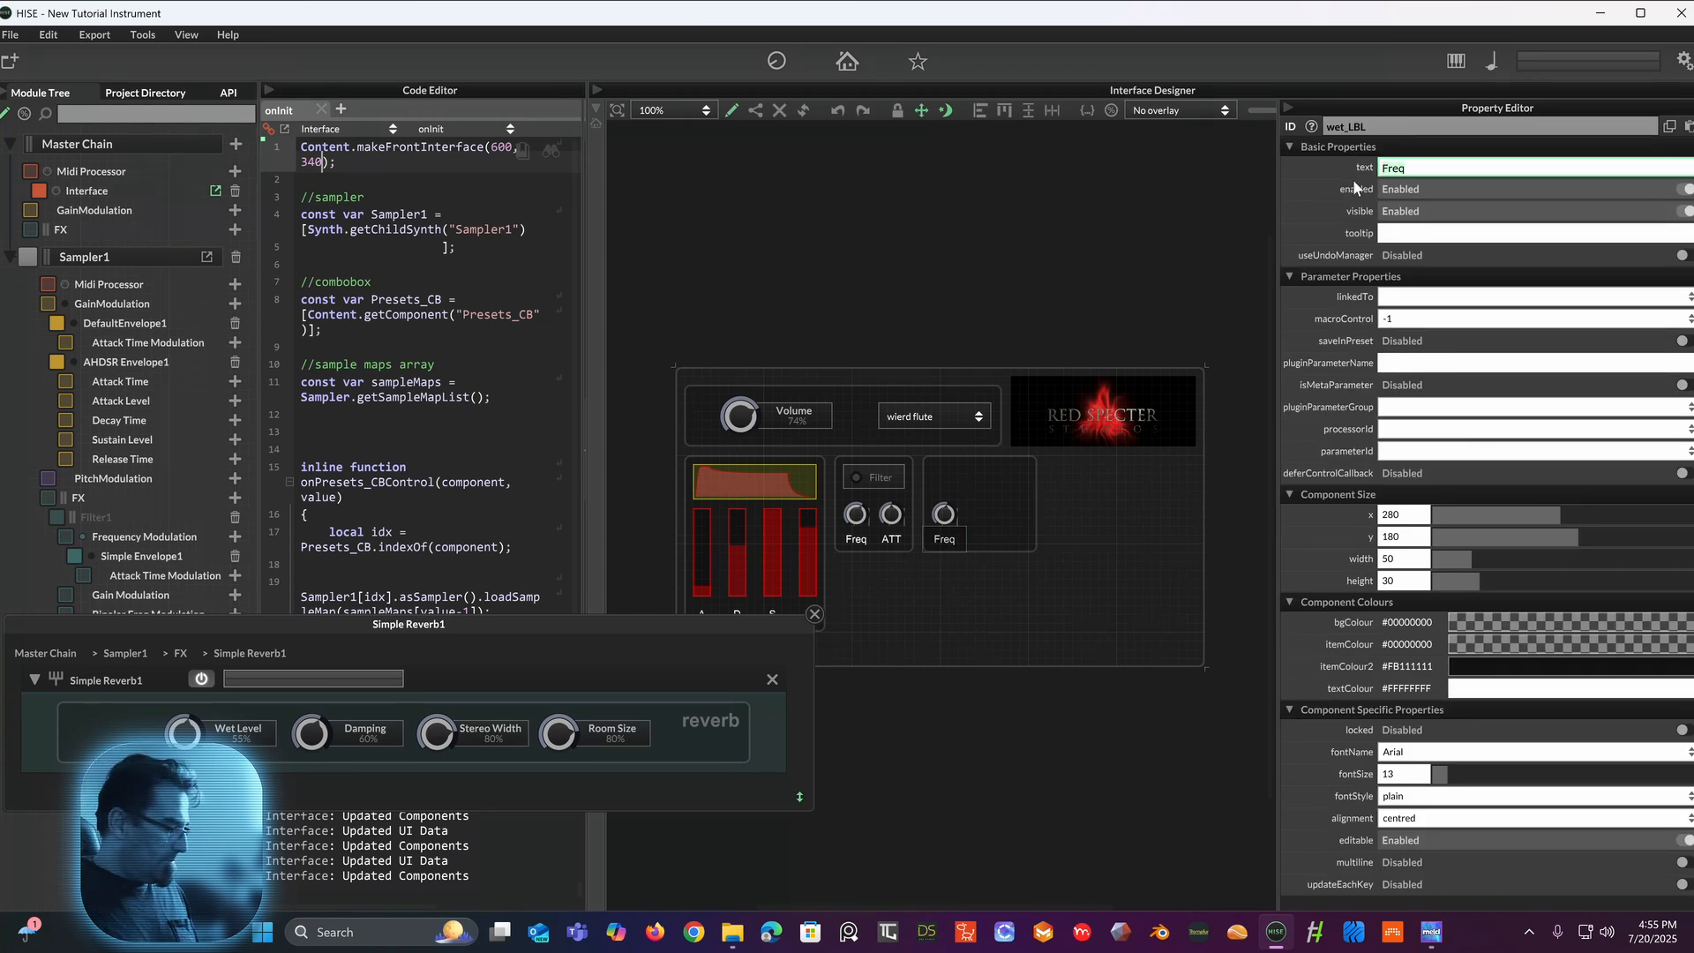
{"action": "key", "text": "Return"}
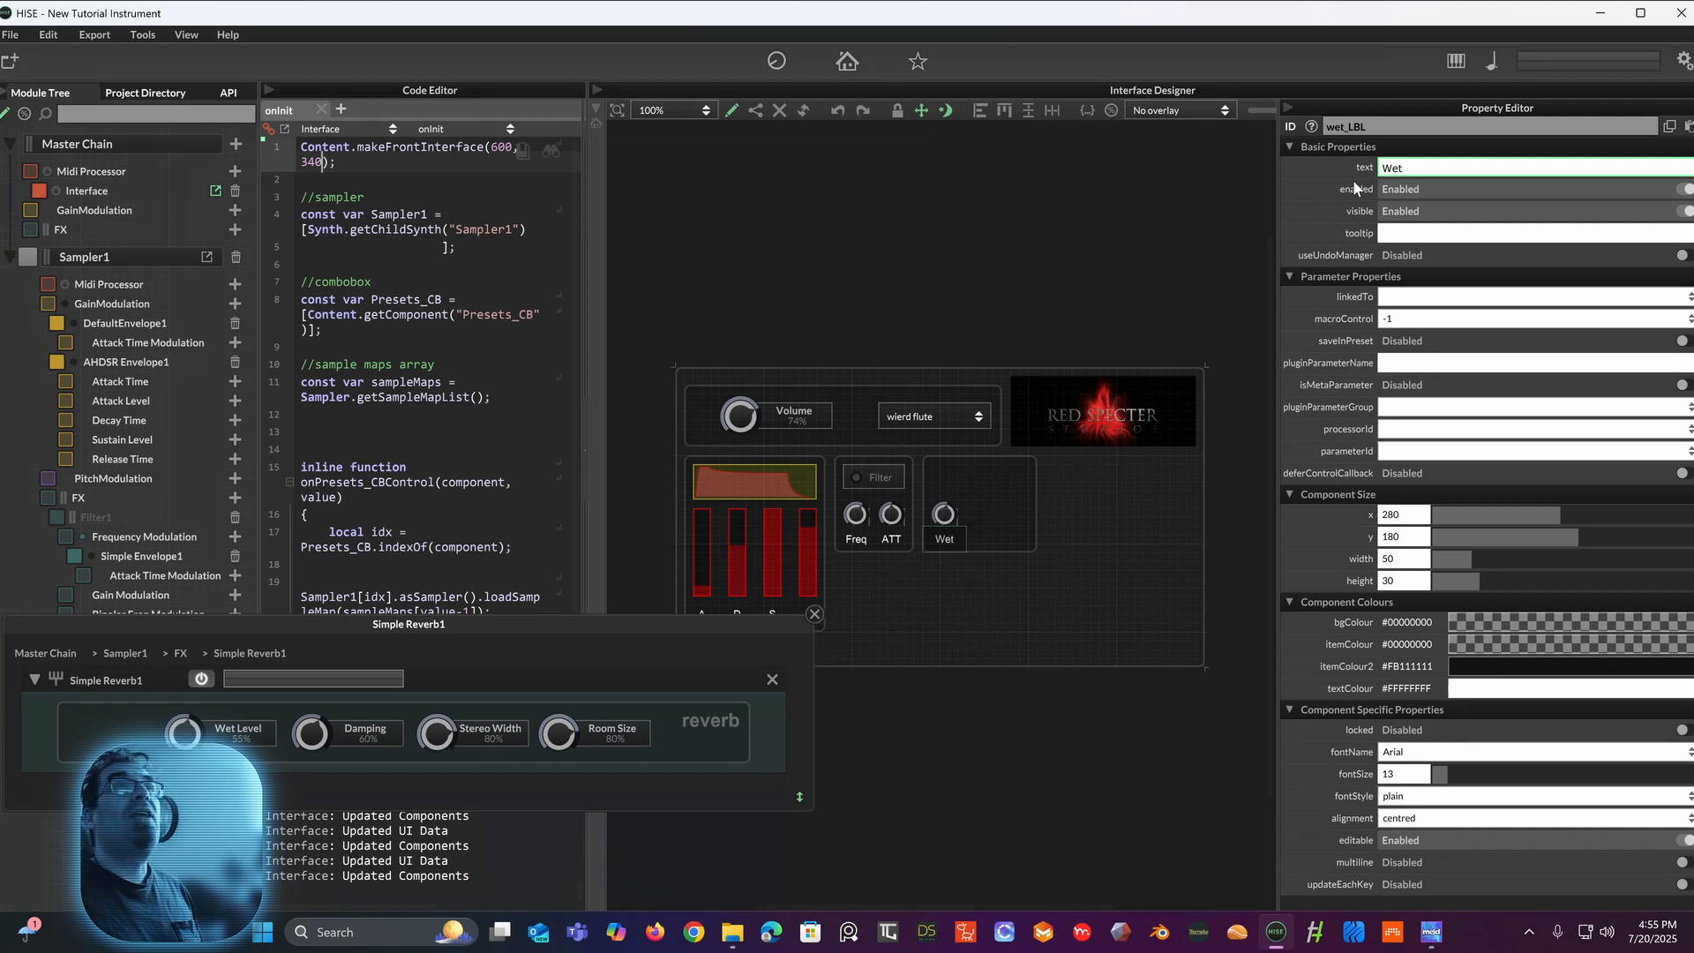
Step: Bring back the component list and check the Wet_KNB and wet_LBL entries at the root level
{"action": "left_click", "coordinate": [1022, 547]}
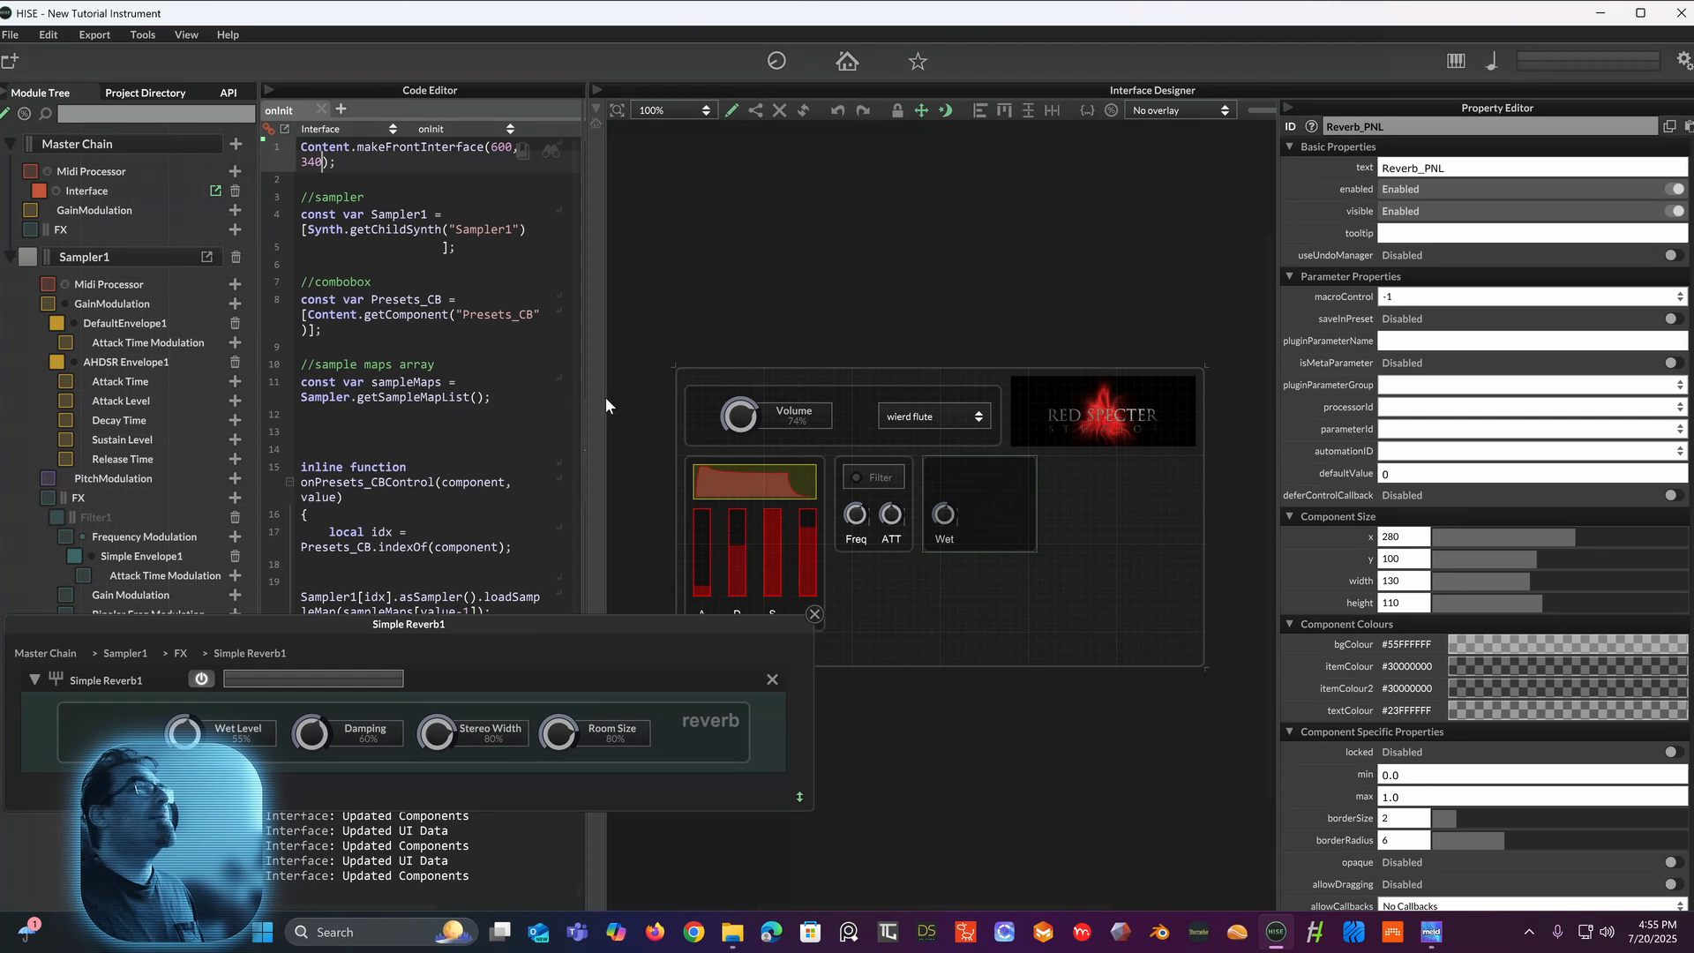
{"action": "mouse_move", "coordinate": [587, 398]}
{"action": "left_mouse_down"}
{"action": "mouse_move", "coordinate": [671, 399]}
{"action": "mouse_move", "coordinate": [578, 401]}
{"action": "left_mouse_up"}
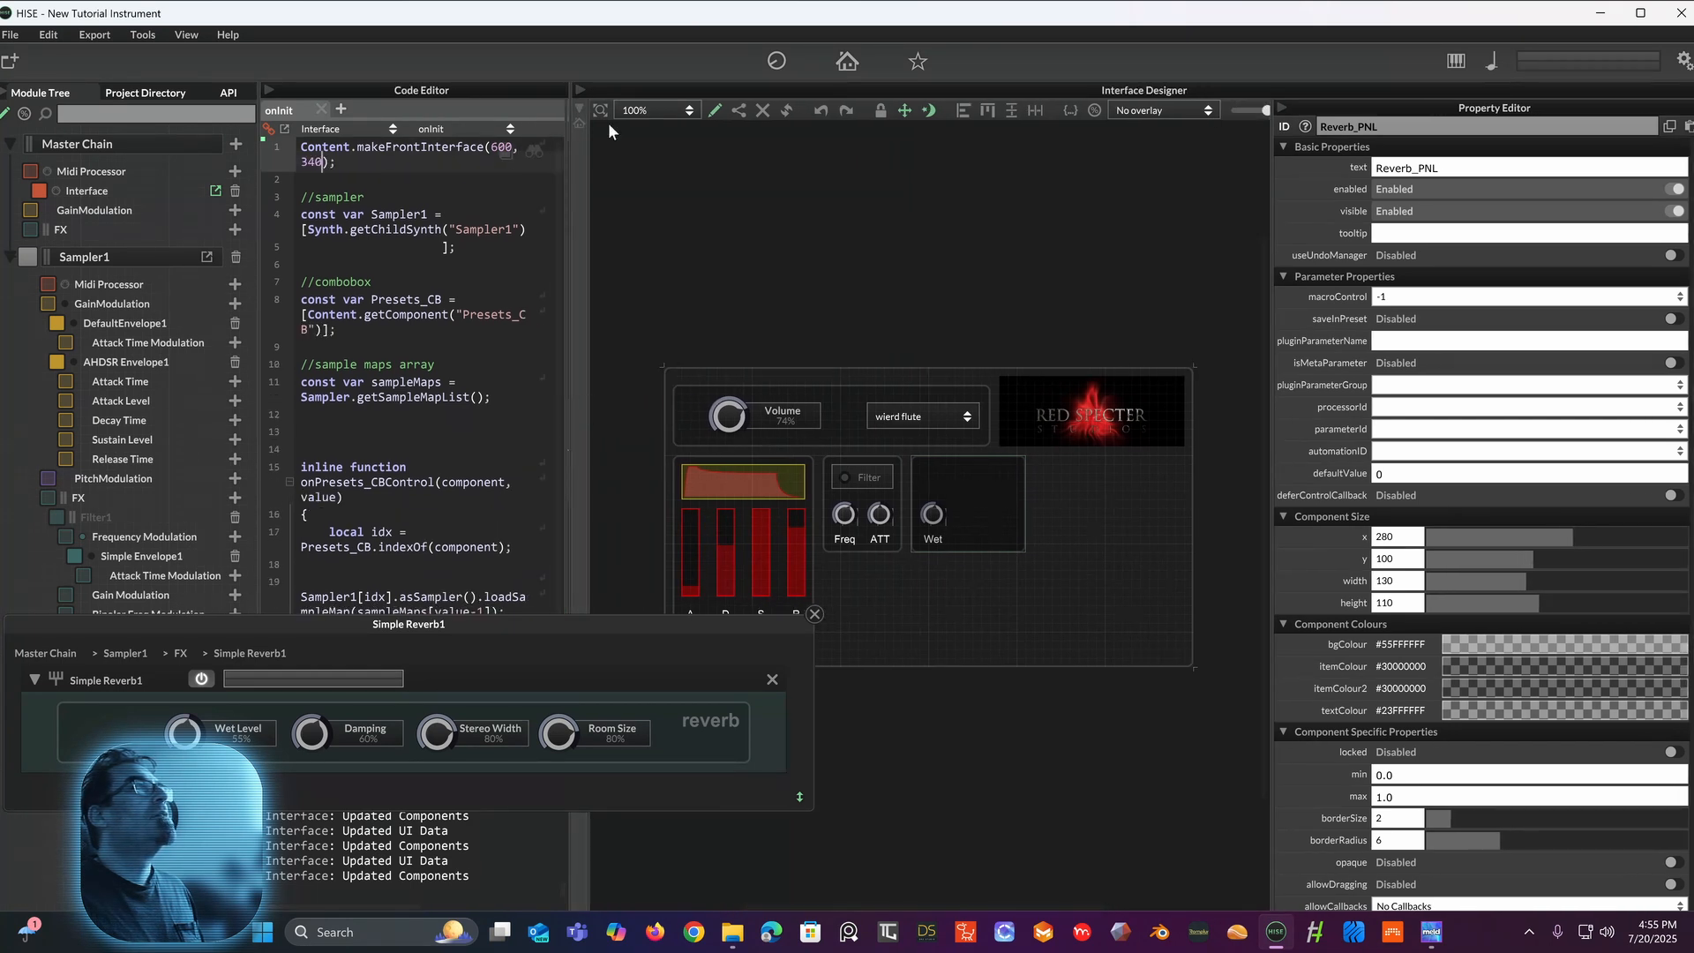
{"action": "left_click", "coordinate": [580, 107]}
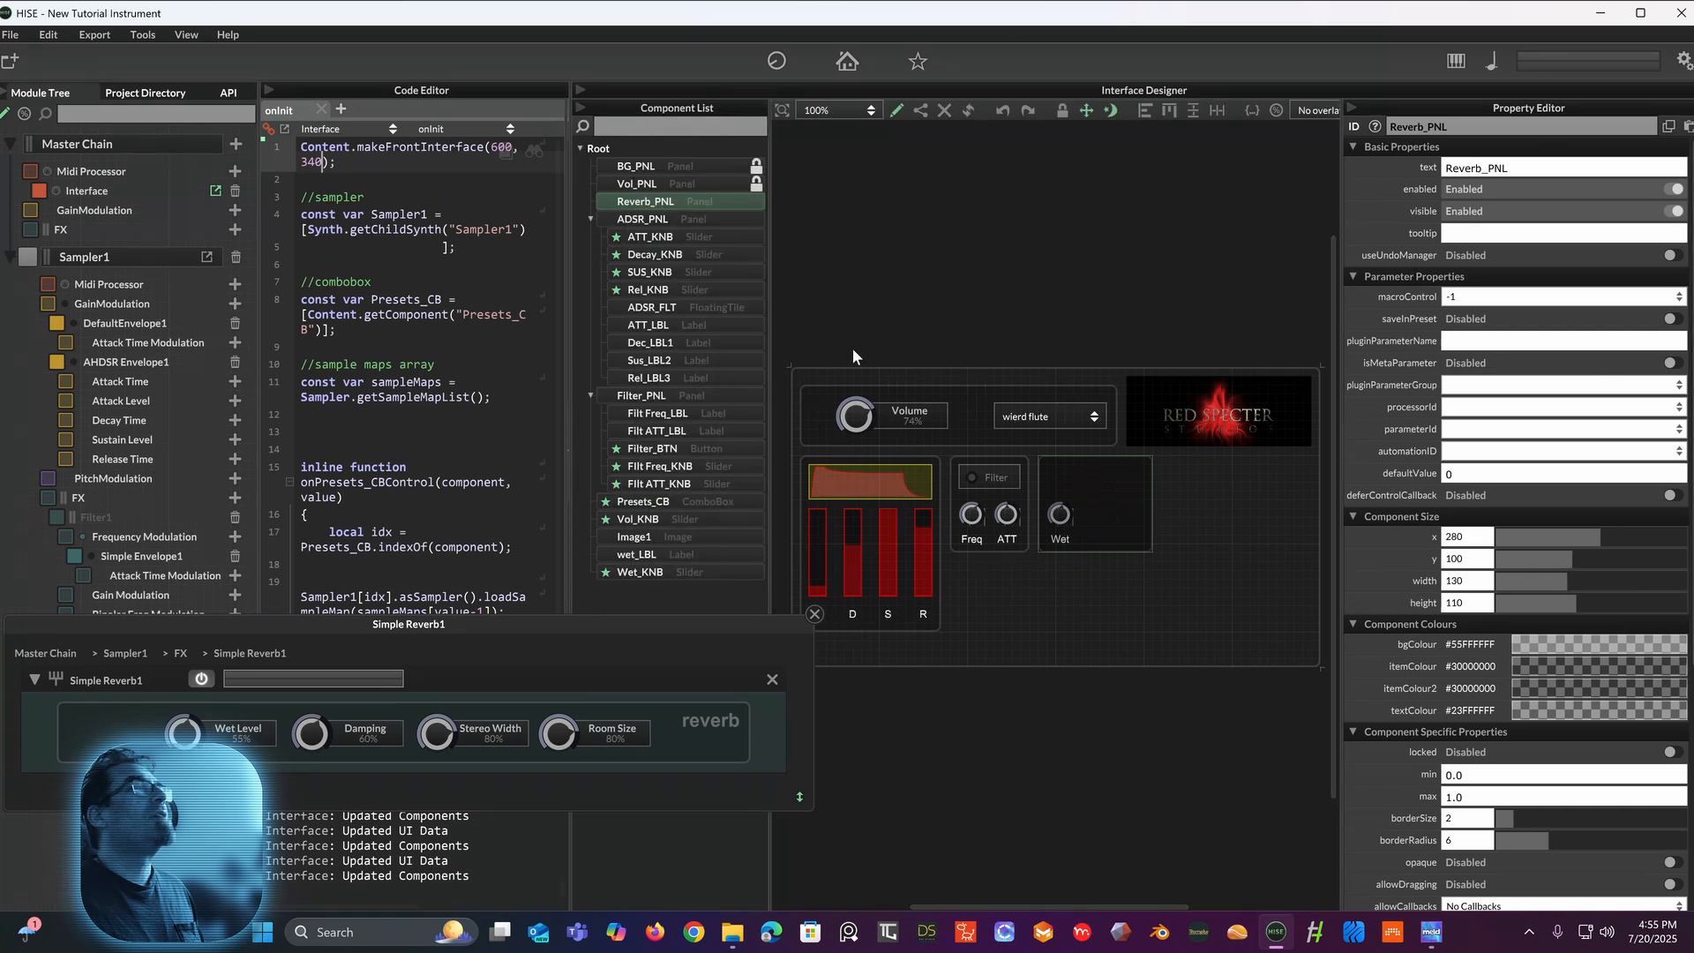
{"action": "left_click", "coordinate": [580, 108]}
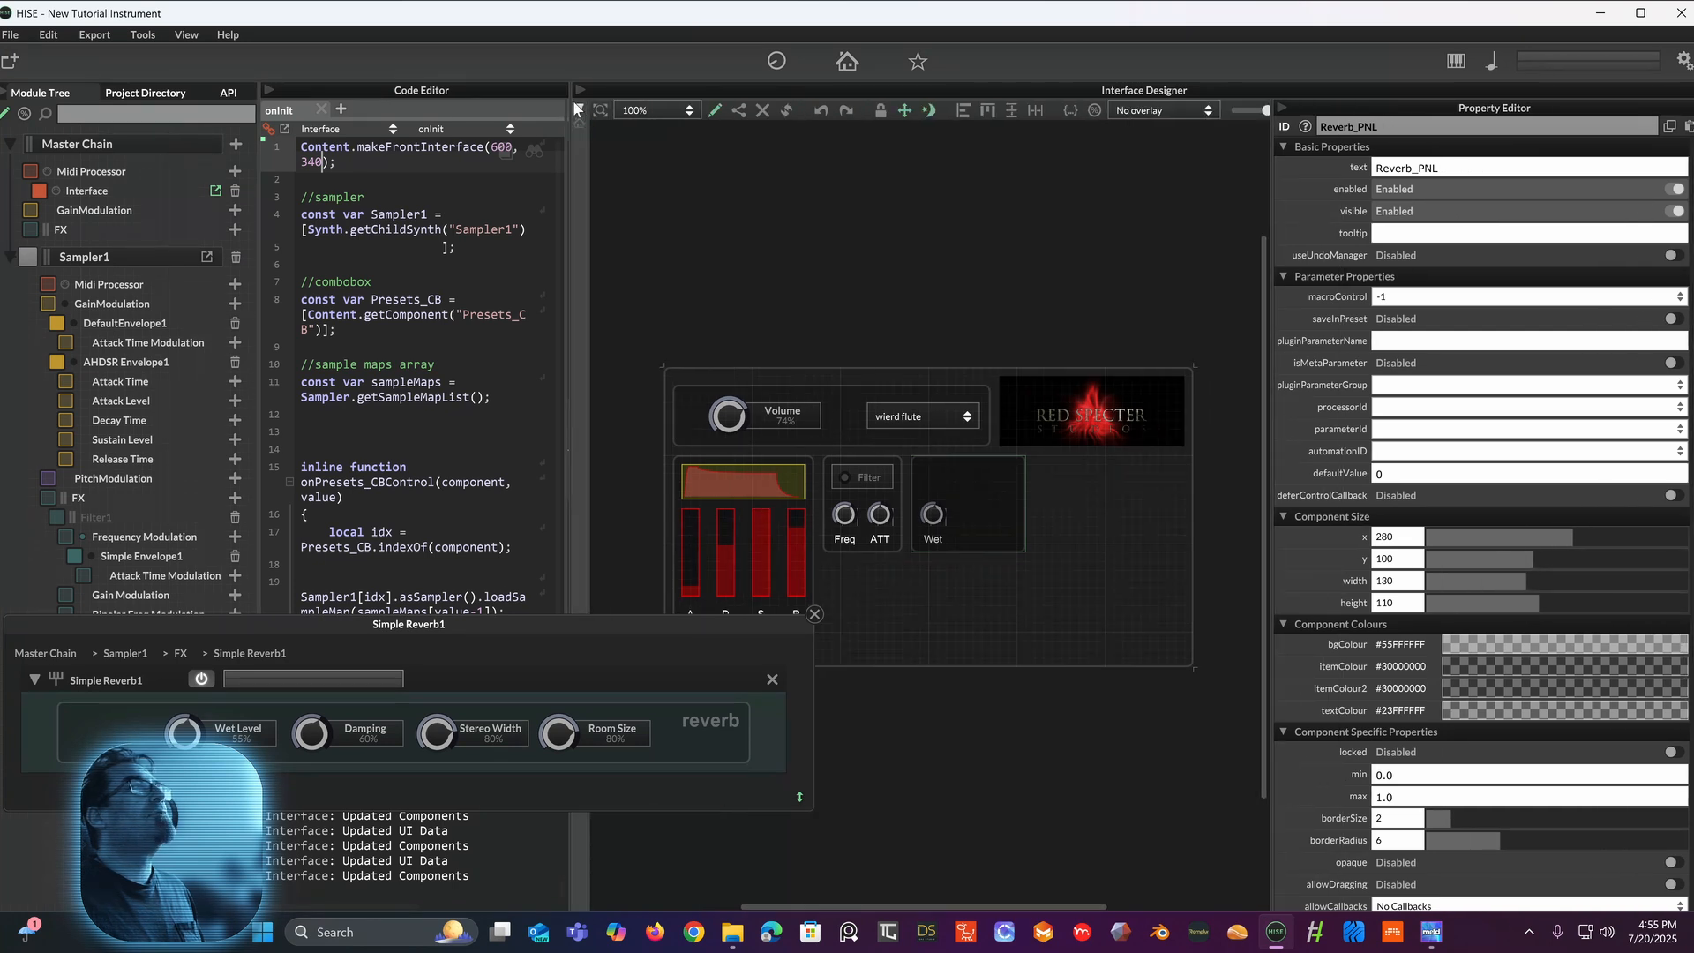
{"action": "left_click", "coordinate": [579, 110]}
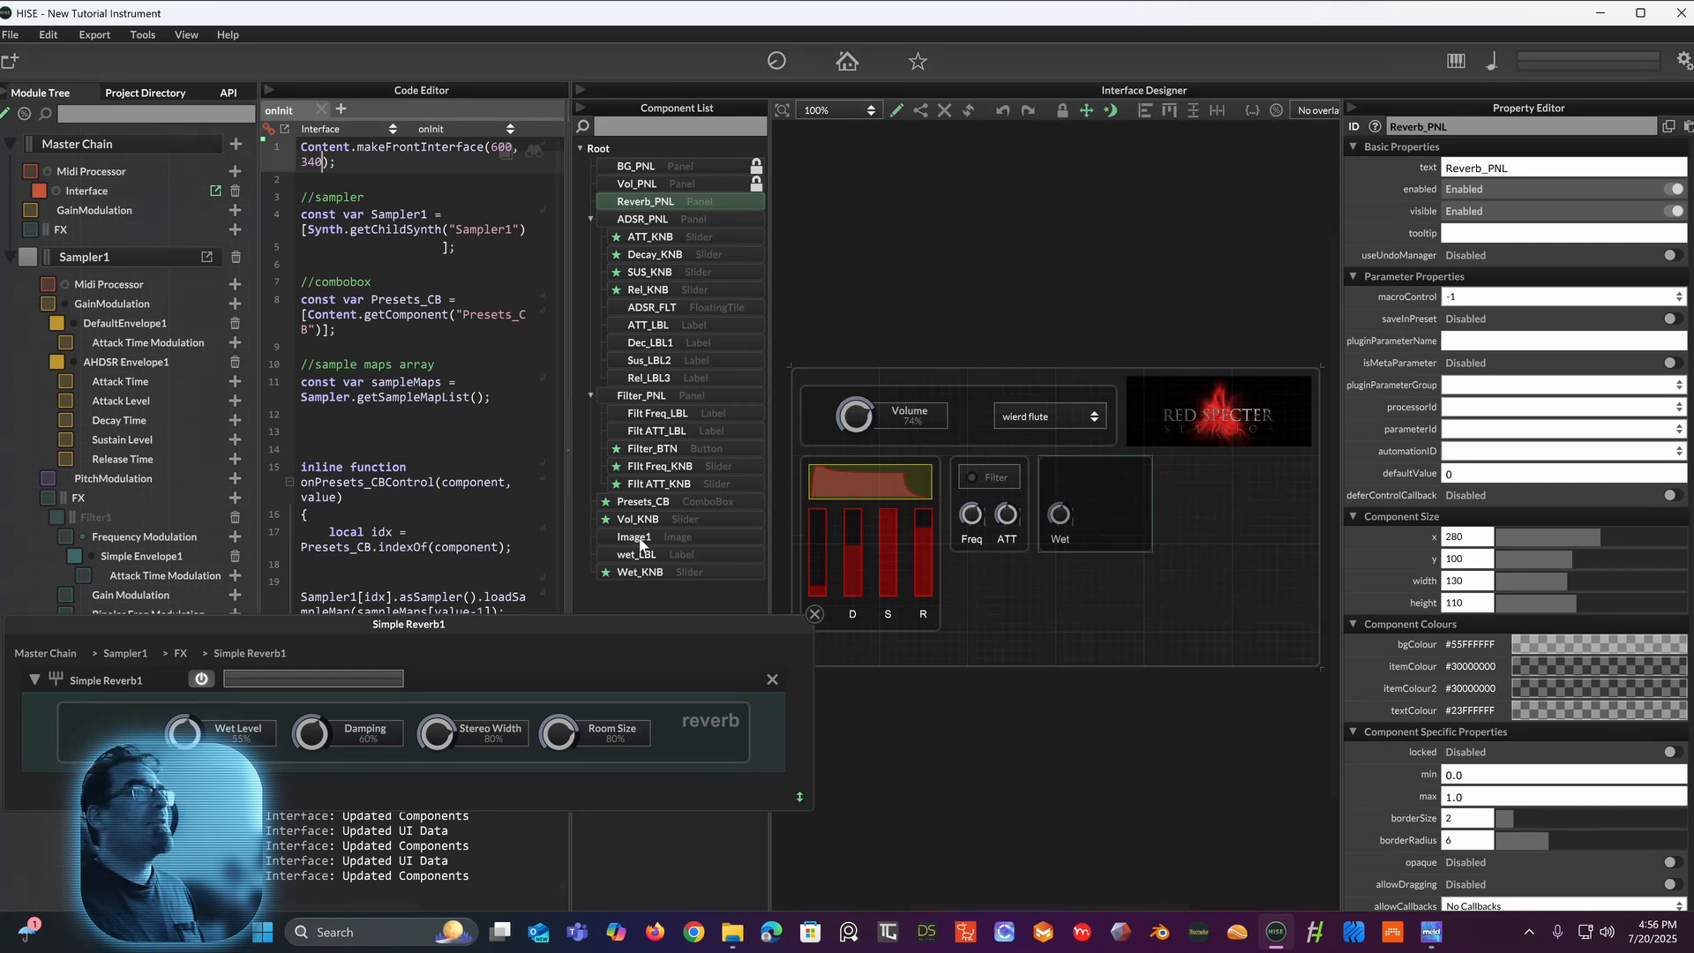
{"action": "left_click", "coordinate": [640, 571]}
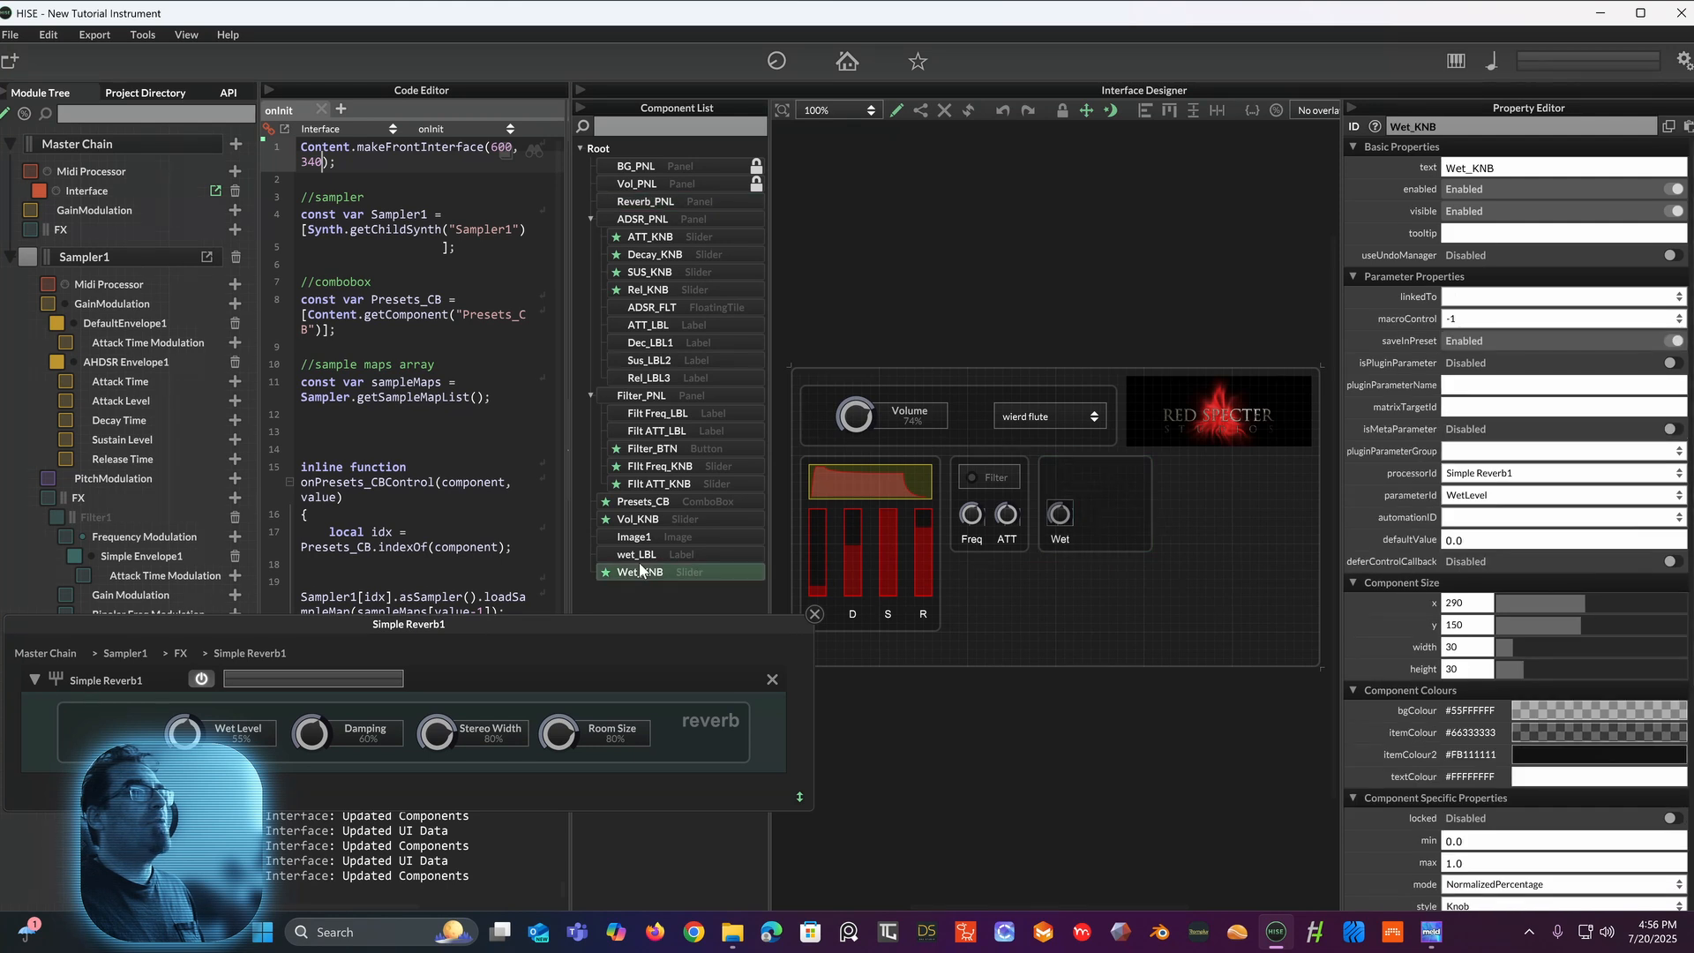
{"action": "left_click", "coordinate": [642, 556]}
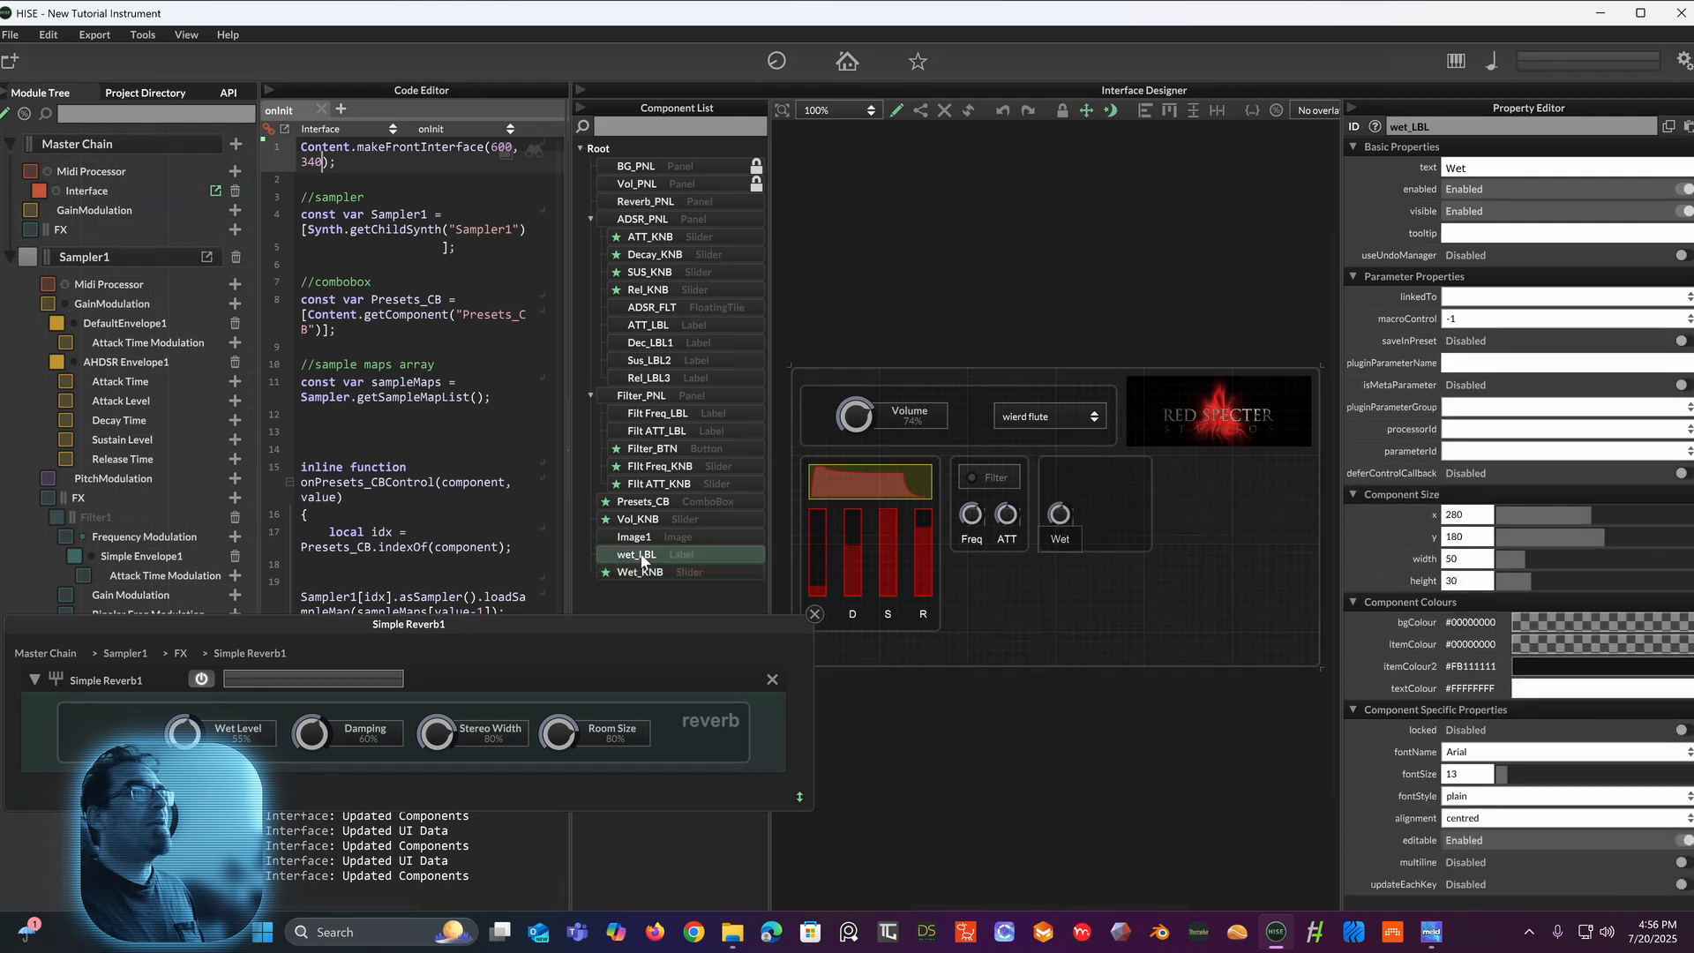
Step: Duplicate Wet_KNB three times and line the copies up in an evenly spaced row beside it, the first at x 330, y 150
{"action": "left_click", "coordinate": [640, 572]}
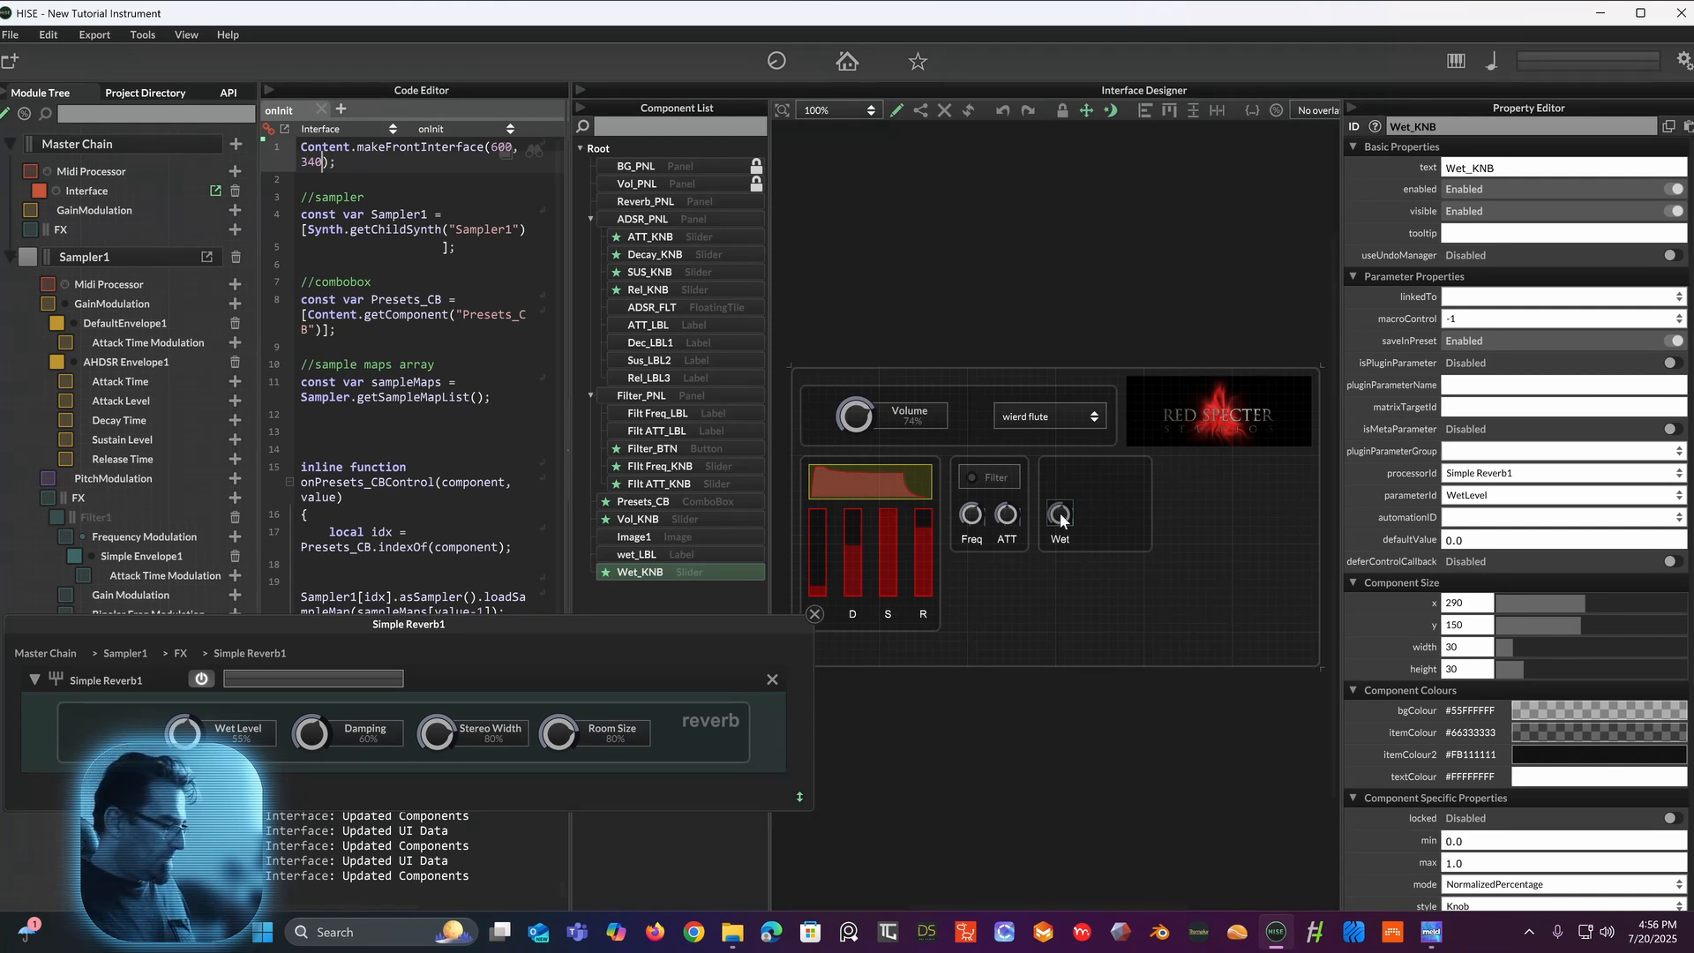
{"action": "key", "text": "ctrl+d"}
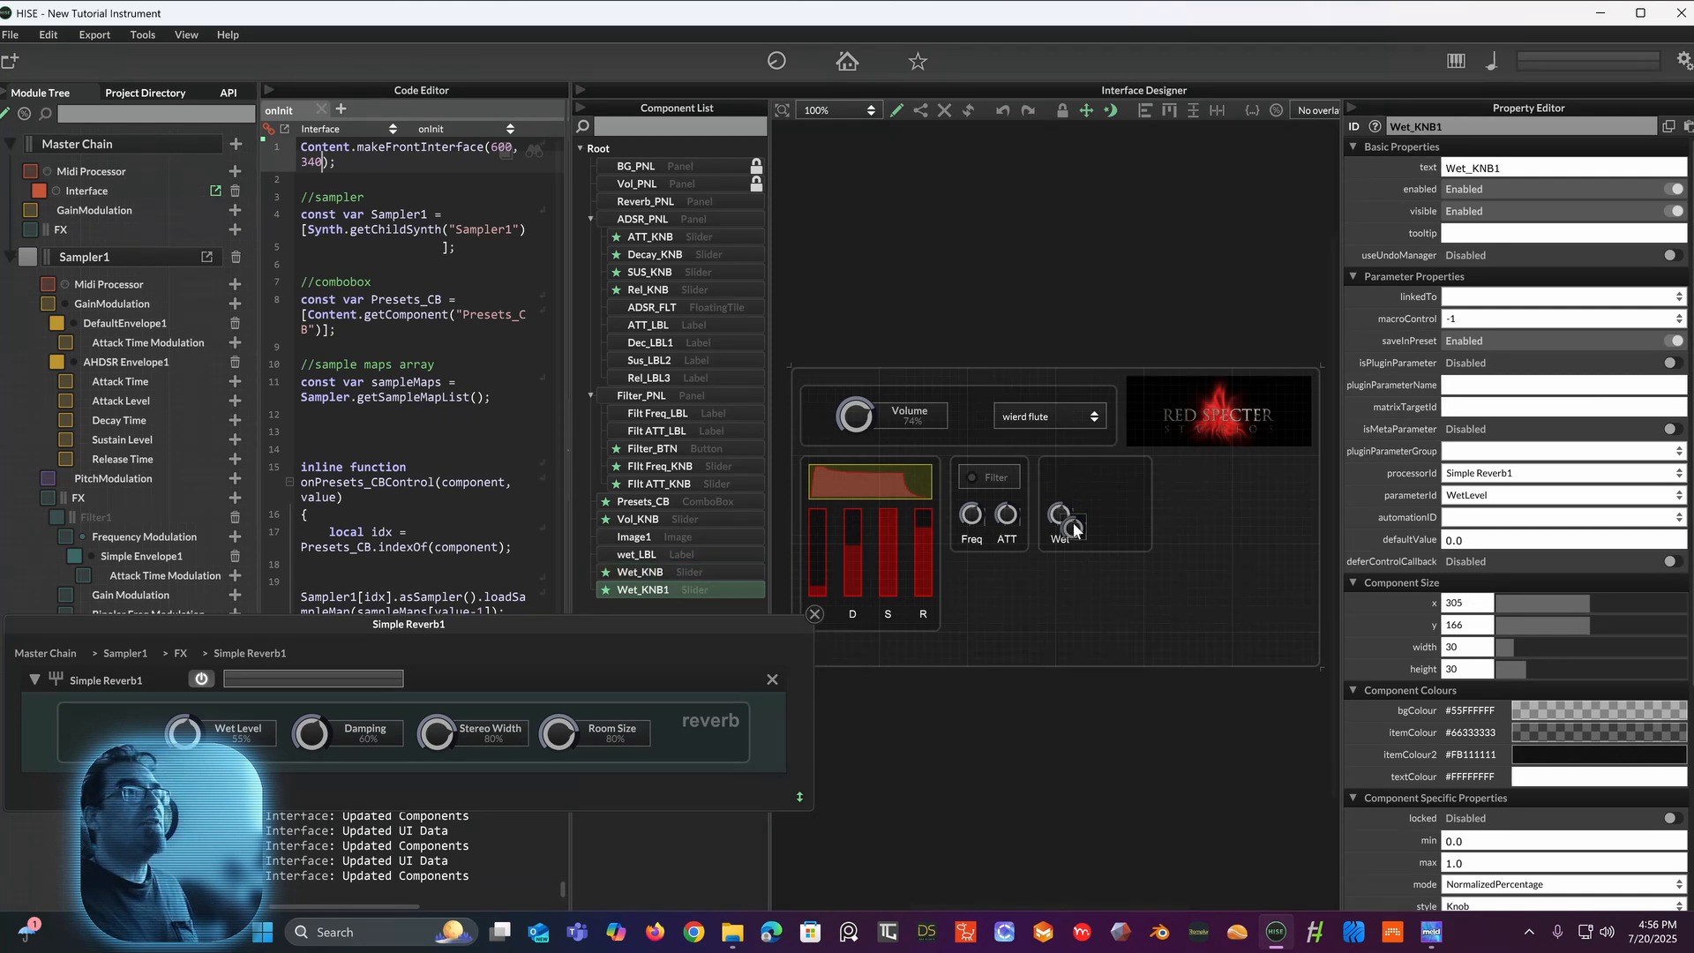
{"action": "left_click_drag", "start_coordinate": [1083, 530], "coordinate": [1113, 515]}
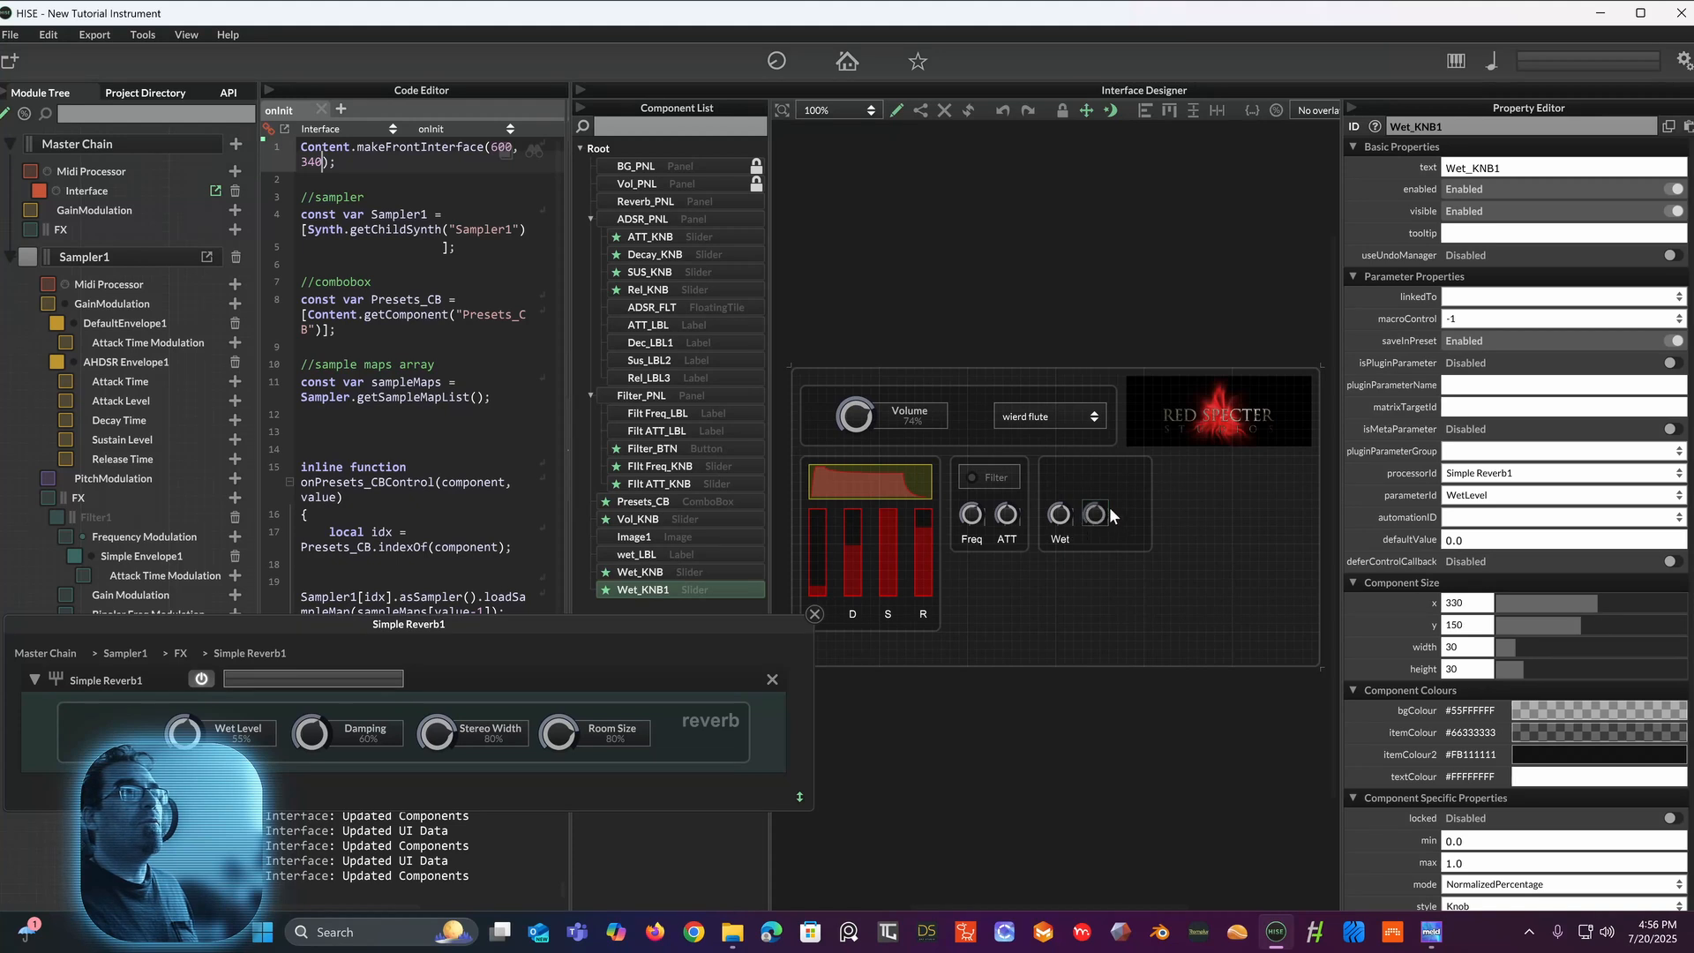
{"action": "key", "text": "ctrl+d"}
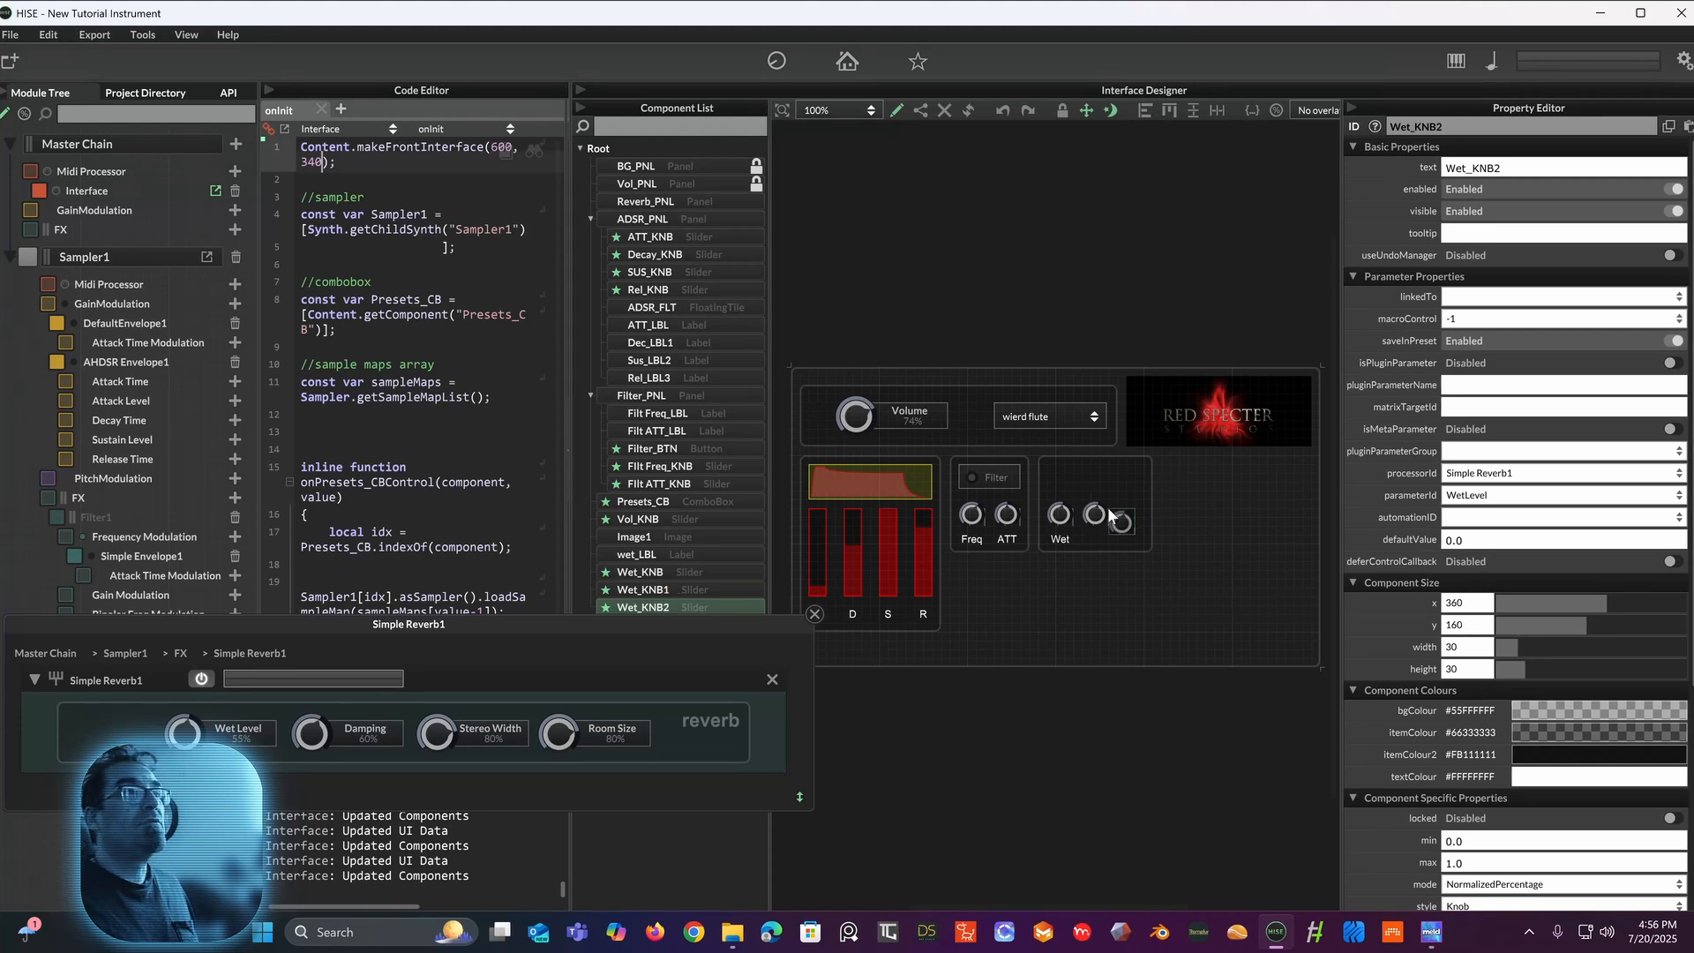
{"action": "left_click_drag", "start_coordinate": [1124, 520], "coordinate": [1165, 514]}
{"action": "key", "text": "ctrl+d"}
Step: Widen Reverb_PNL to 170 so that it encloses all four knobs, keeping its height at 110
{"action": "left_click", "coordinate": [1151, 542]}
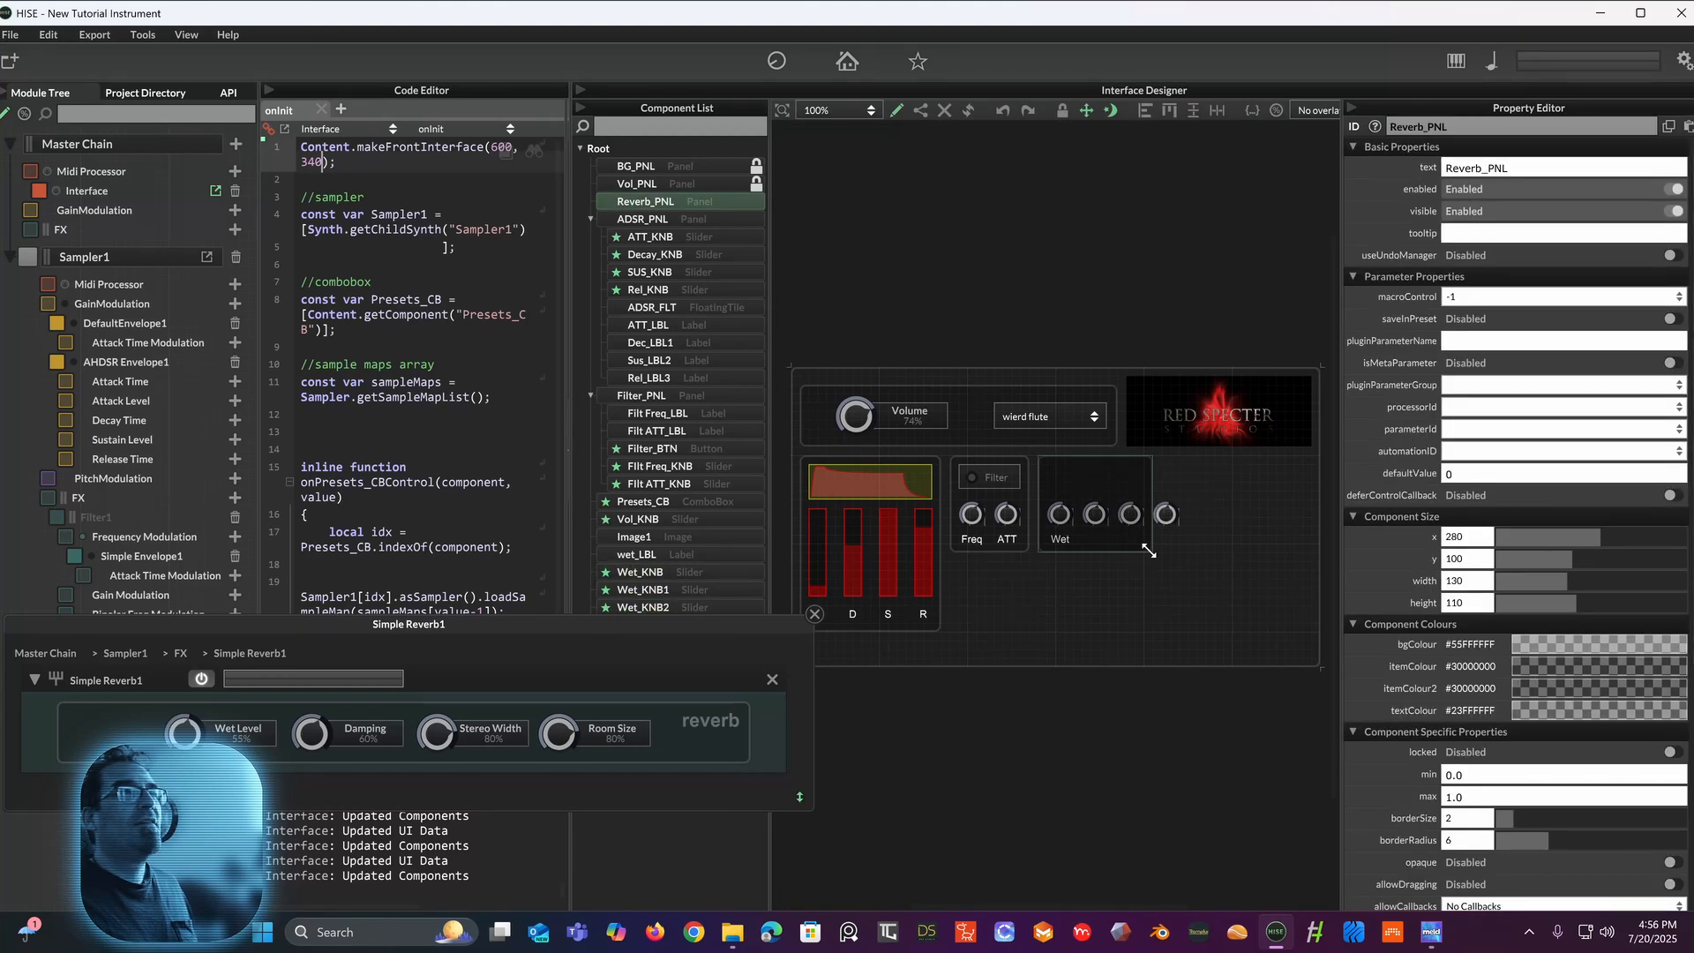
{"action": "left_click_drag", "start_coordinate": [1151, 552], "coordinate": [1187, 552]}
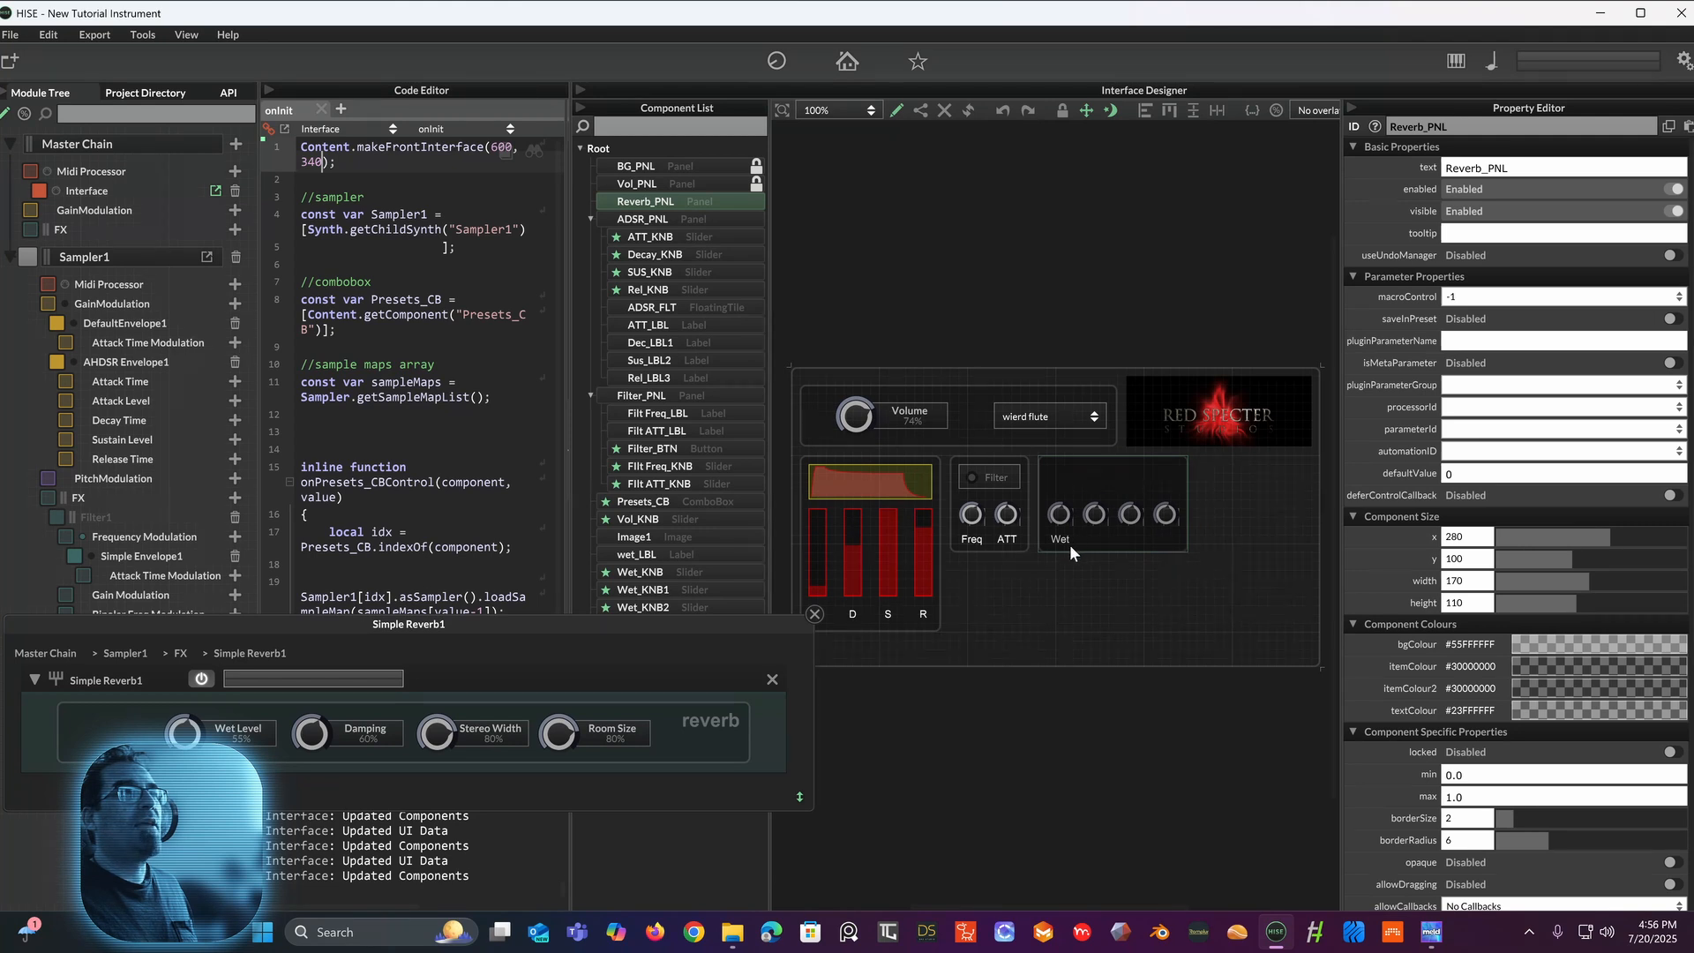
{"action": "left_click", "coordinate": [1187, 559]}
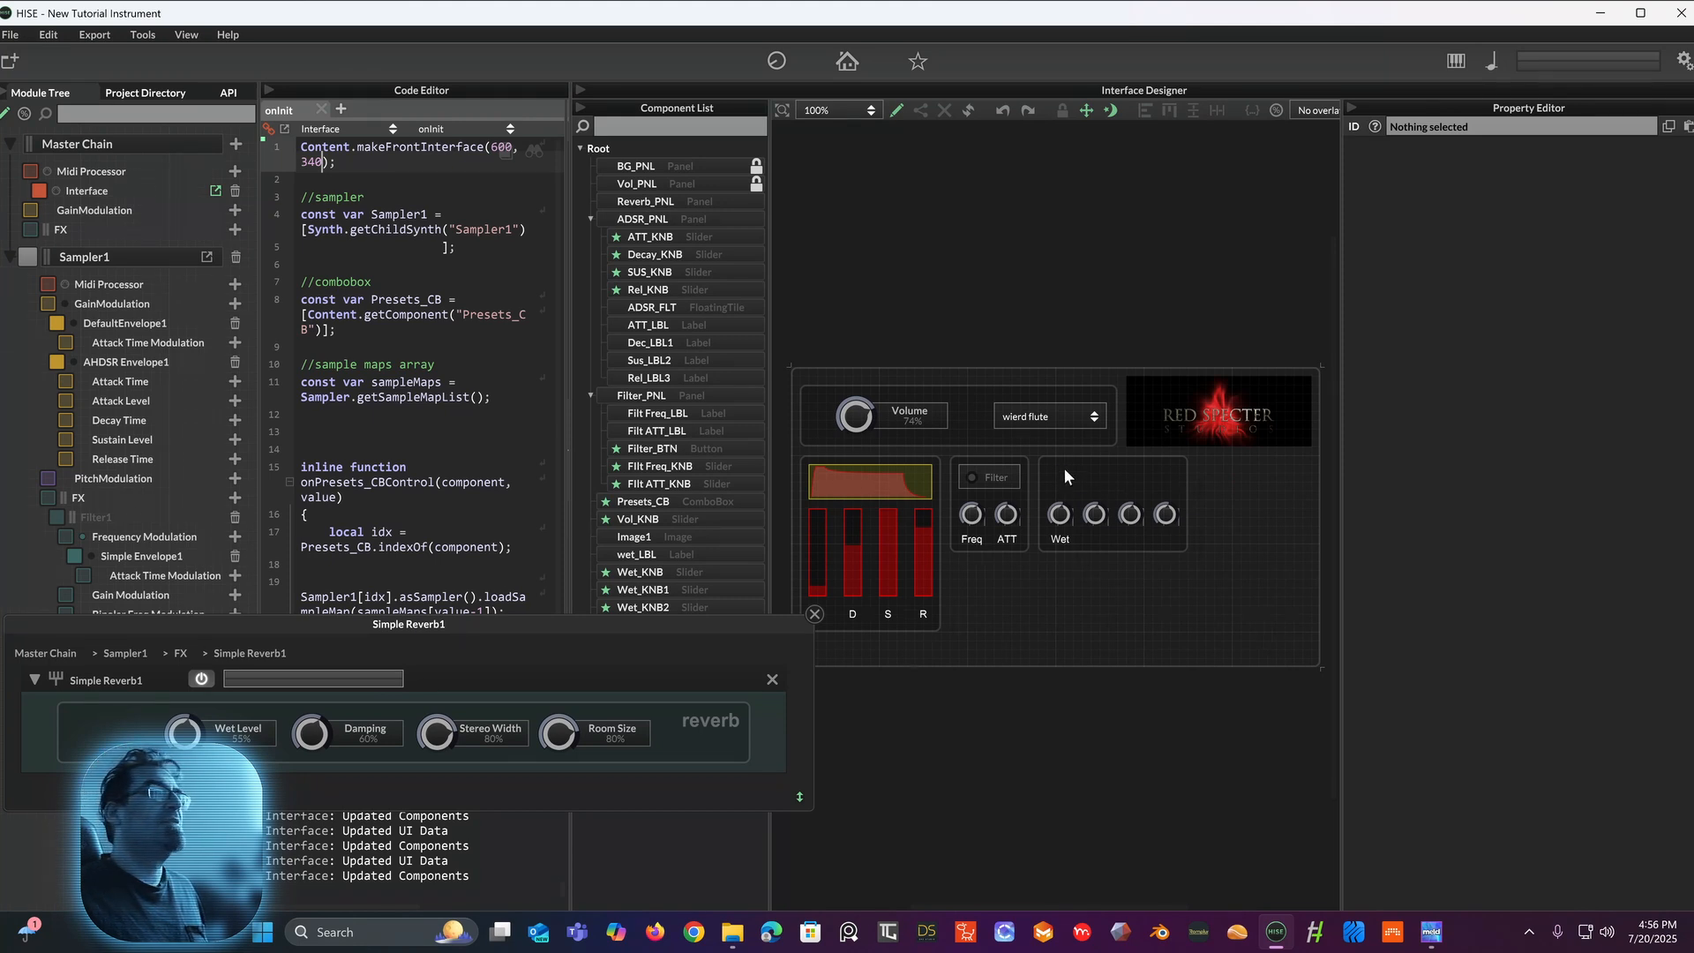
Step: Duplicate Filter_BTN and place the copy above the wet knob inside the reverb panel area
{"action": "left_click", "coordinate": [986, 476]}
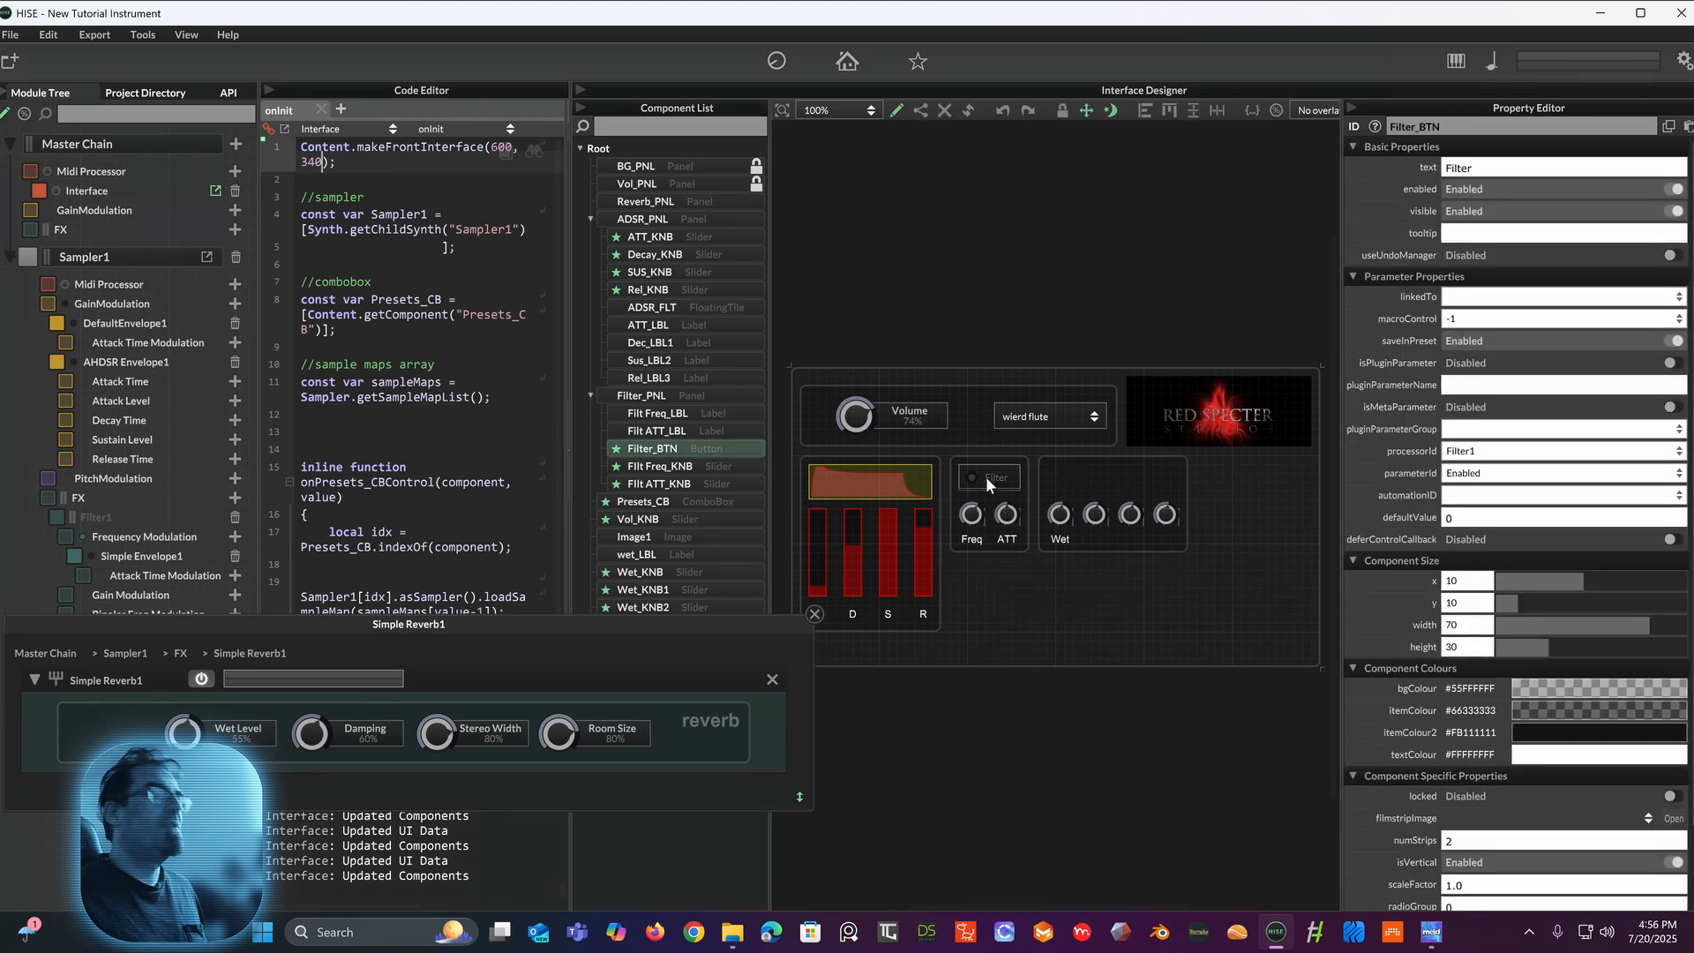
{"action": "key", "text": "ctrl+d"}
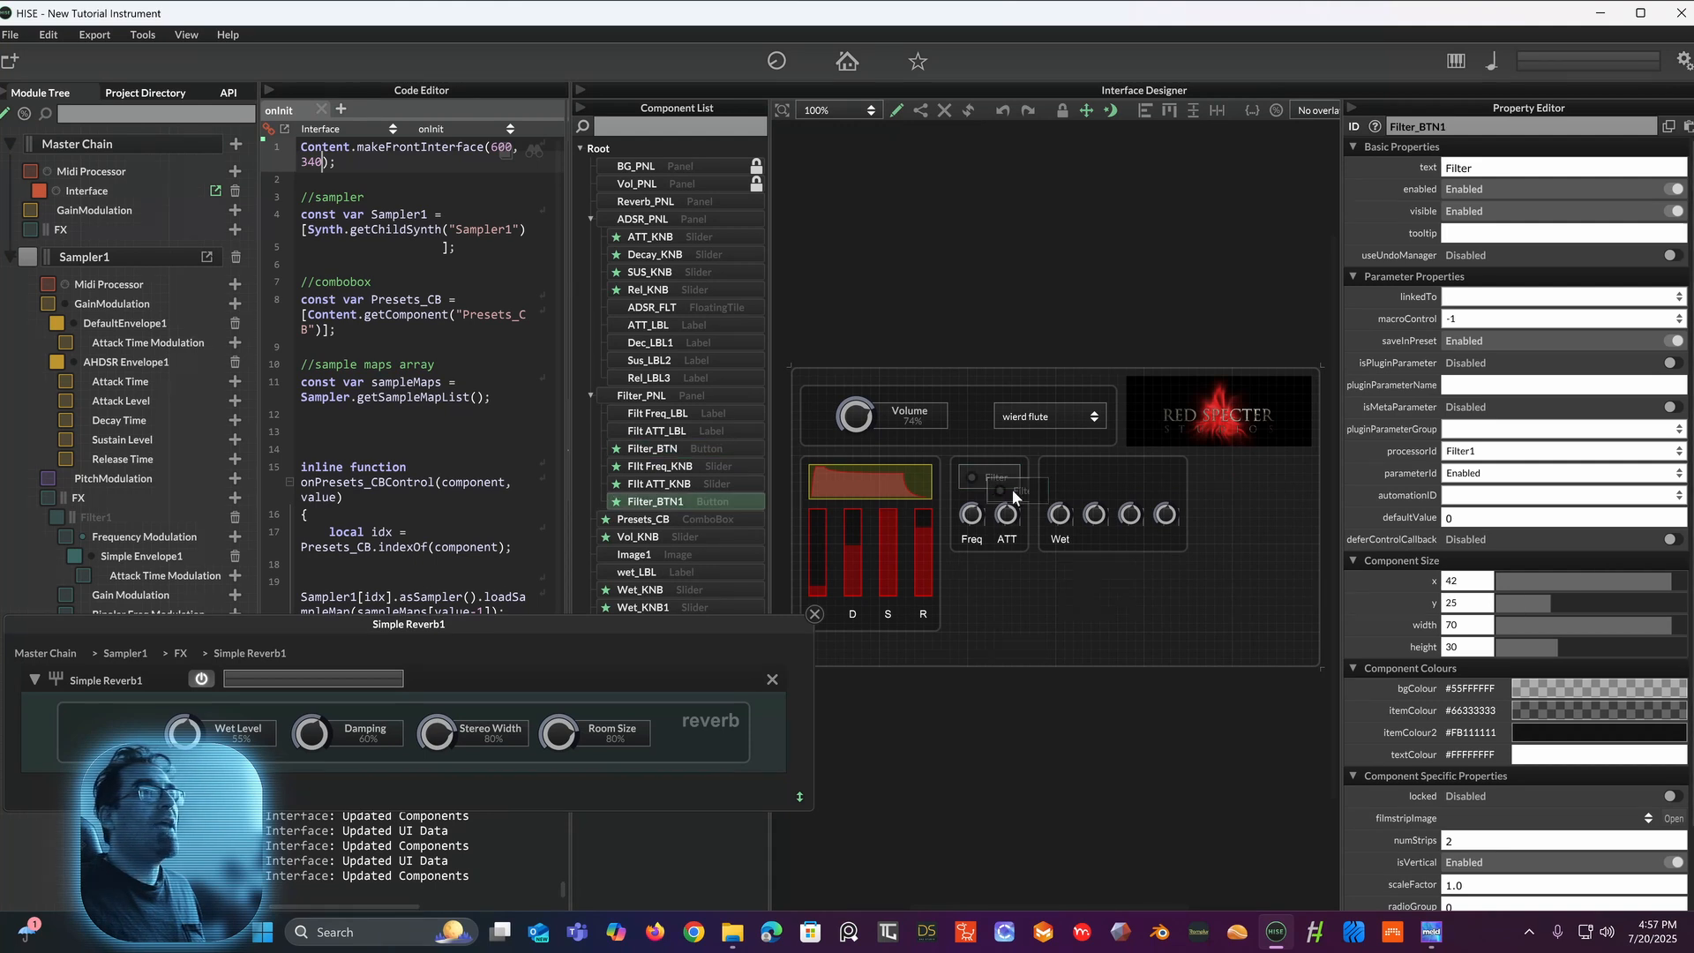
{"action": "left_click_drag", "start_coordinate": [1014, 489], "coordinate": [1080, 478]}
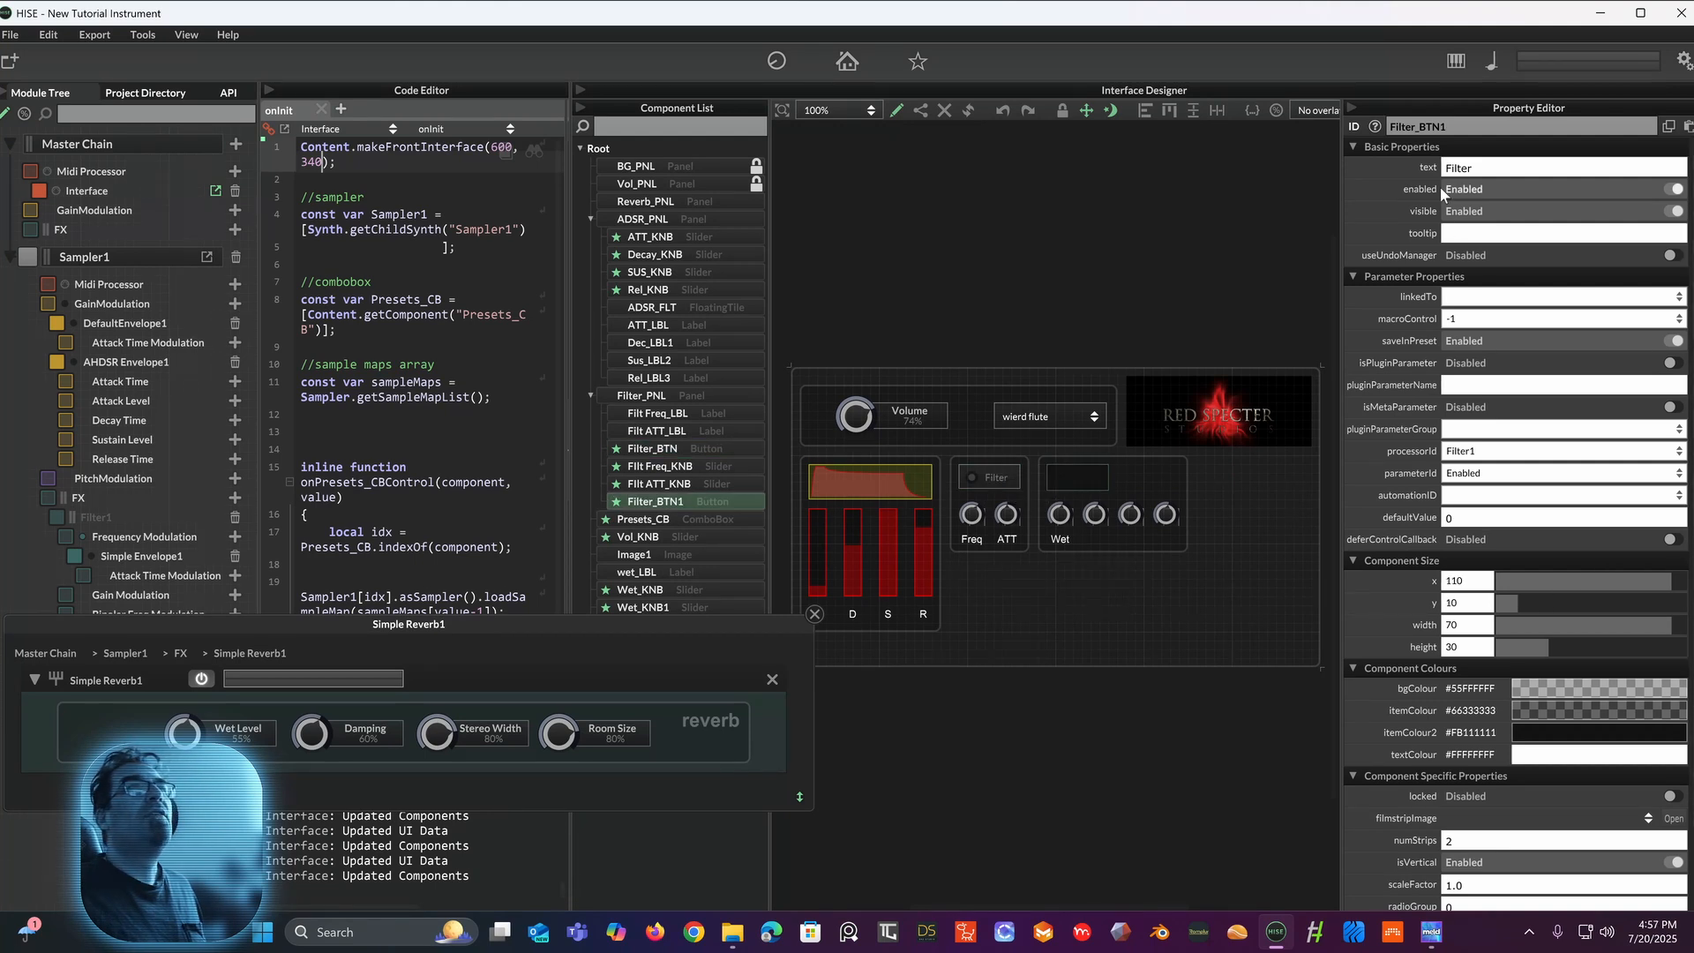
Step: Rename the duplicated button Filter_BTN1 as Reverb_BTN1
{"action": "left_click", "coordinate": [1415, 126]}
{"action": "left_click", "coordinate": [1415, 126]}
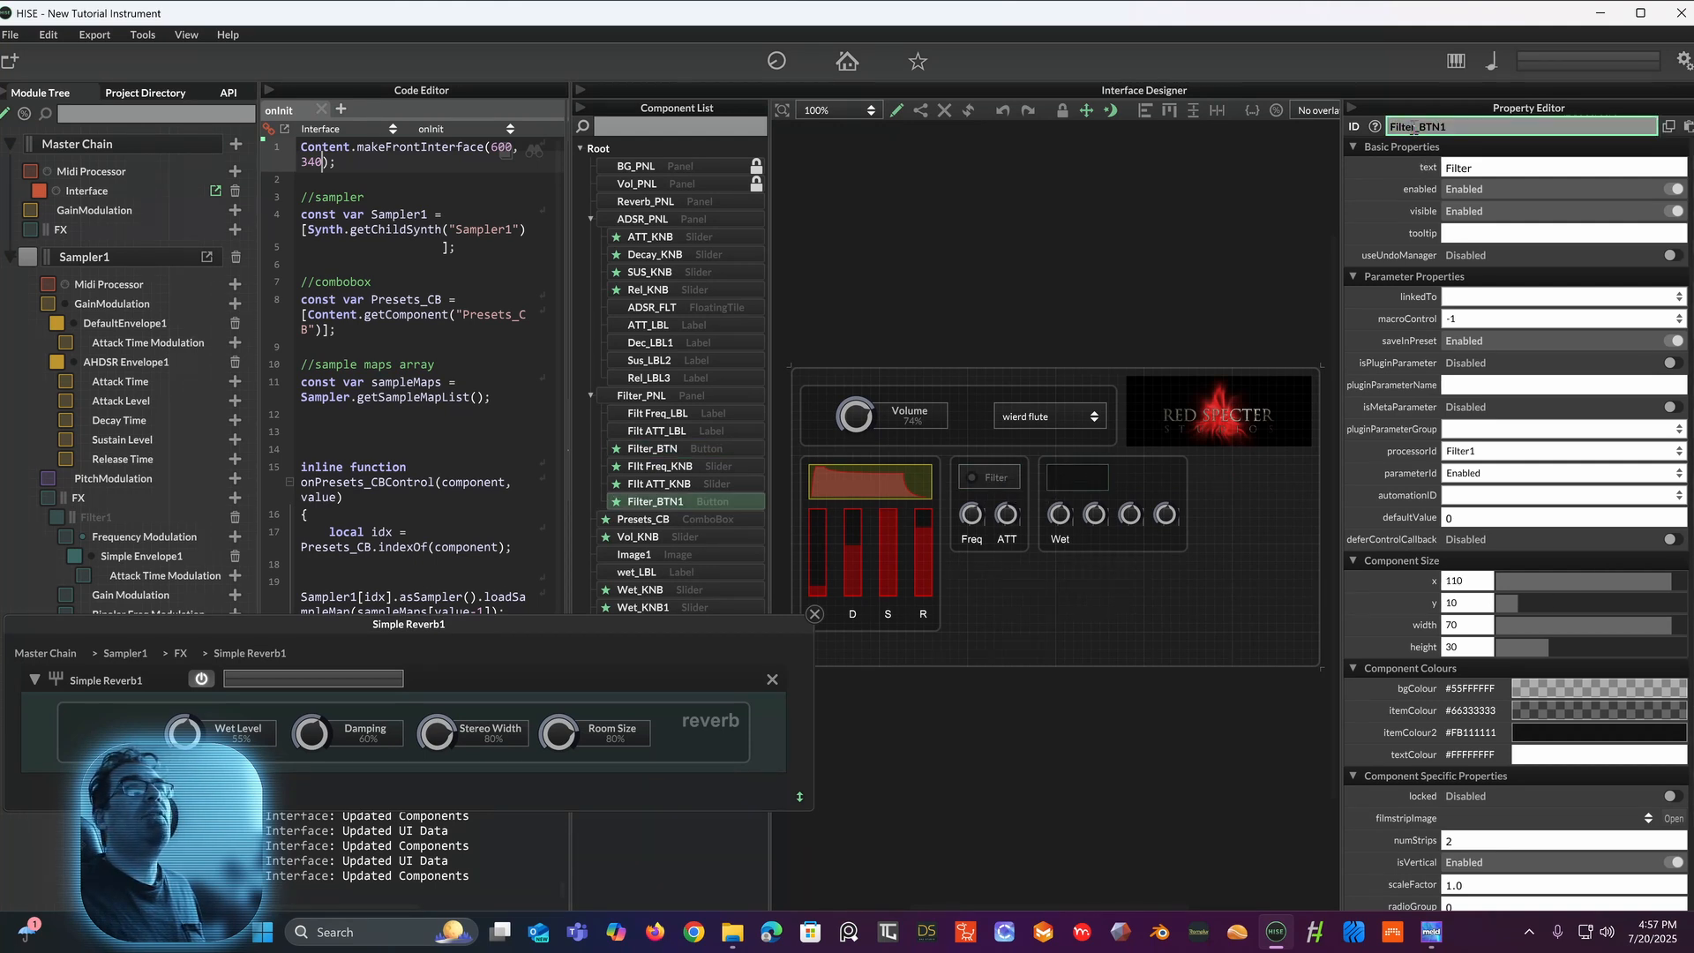
{"action": "left_click_drag", "start_coordinate": [1417, 126], "coordinate": [1388, 128]}
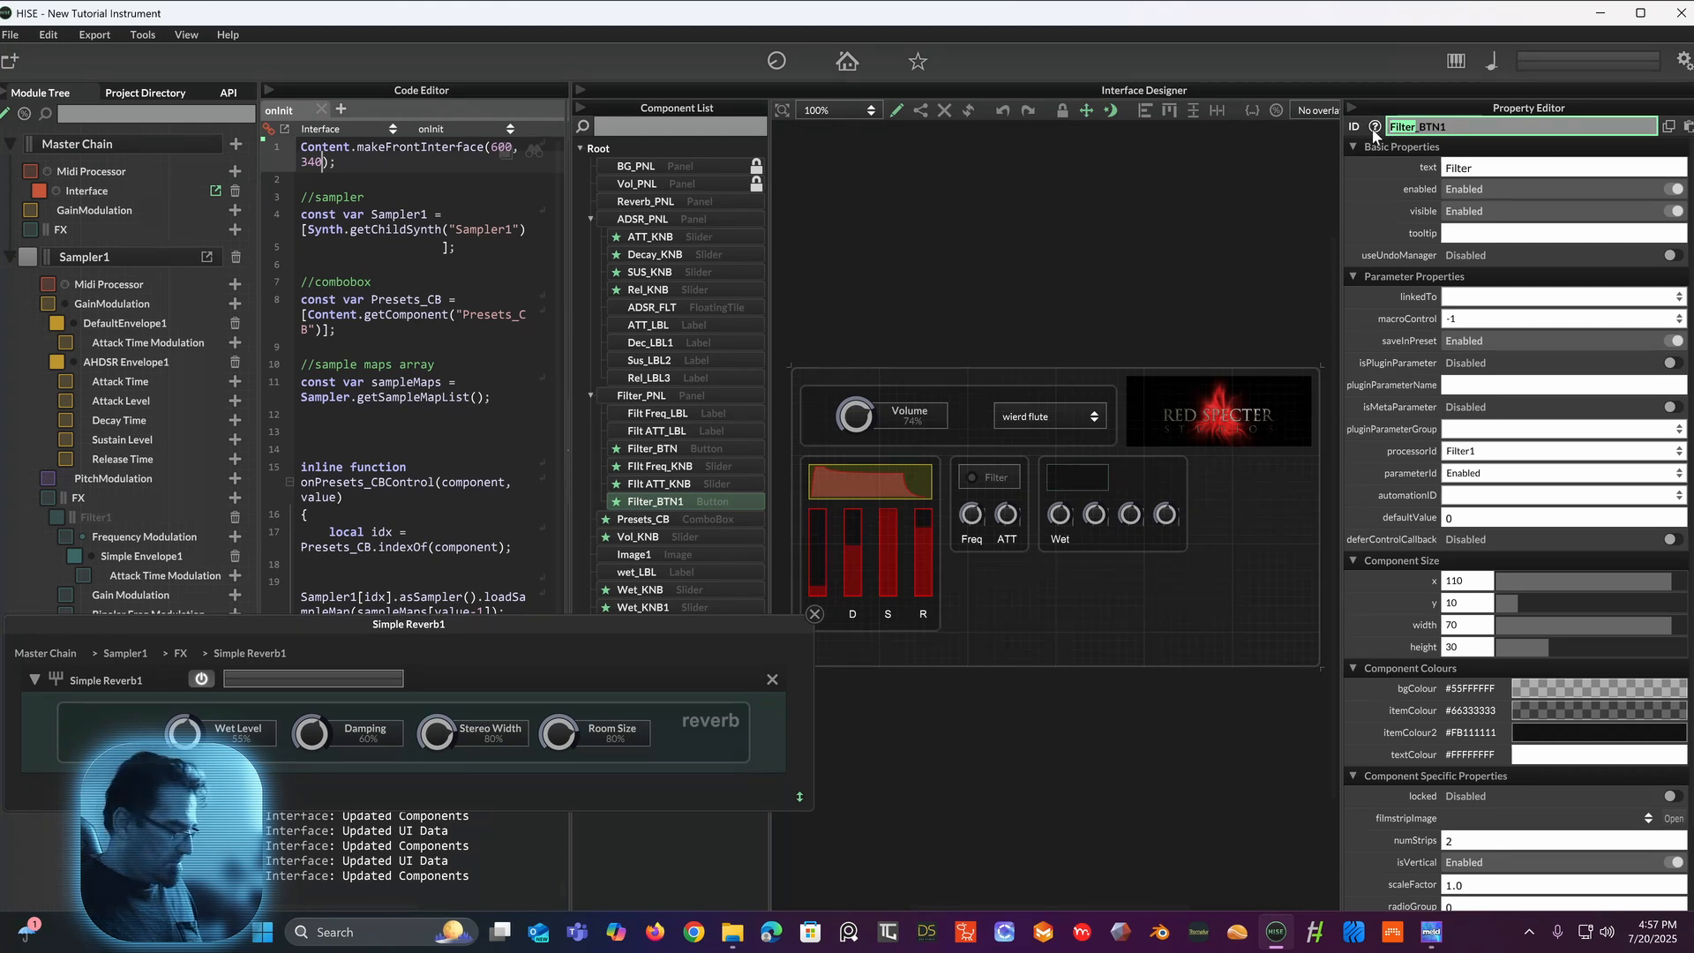
{"action": "type", "text": "Rever"}
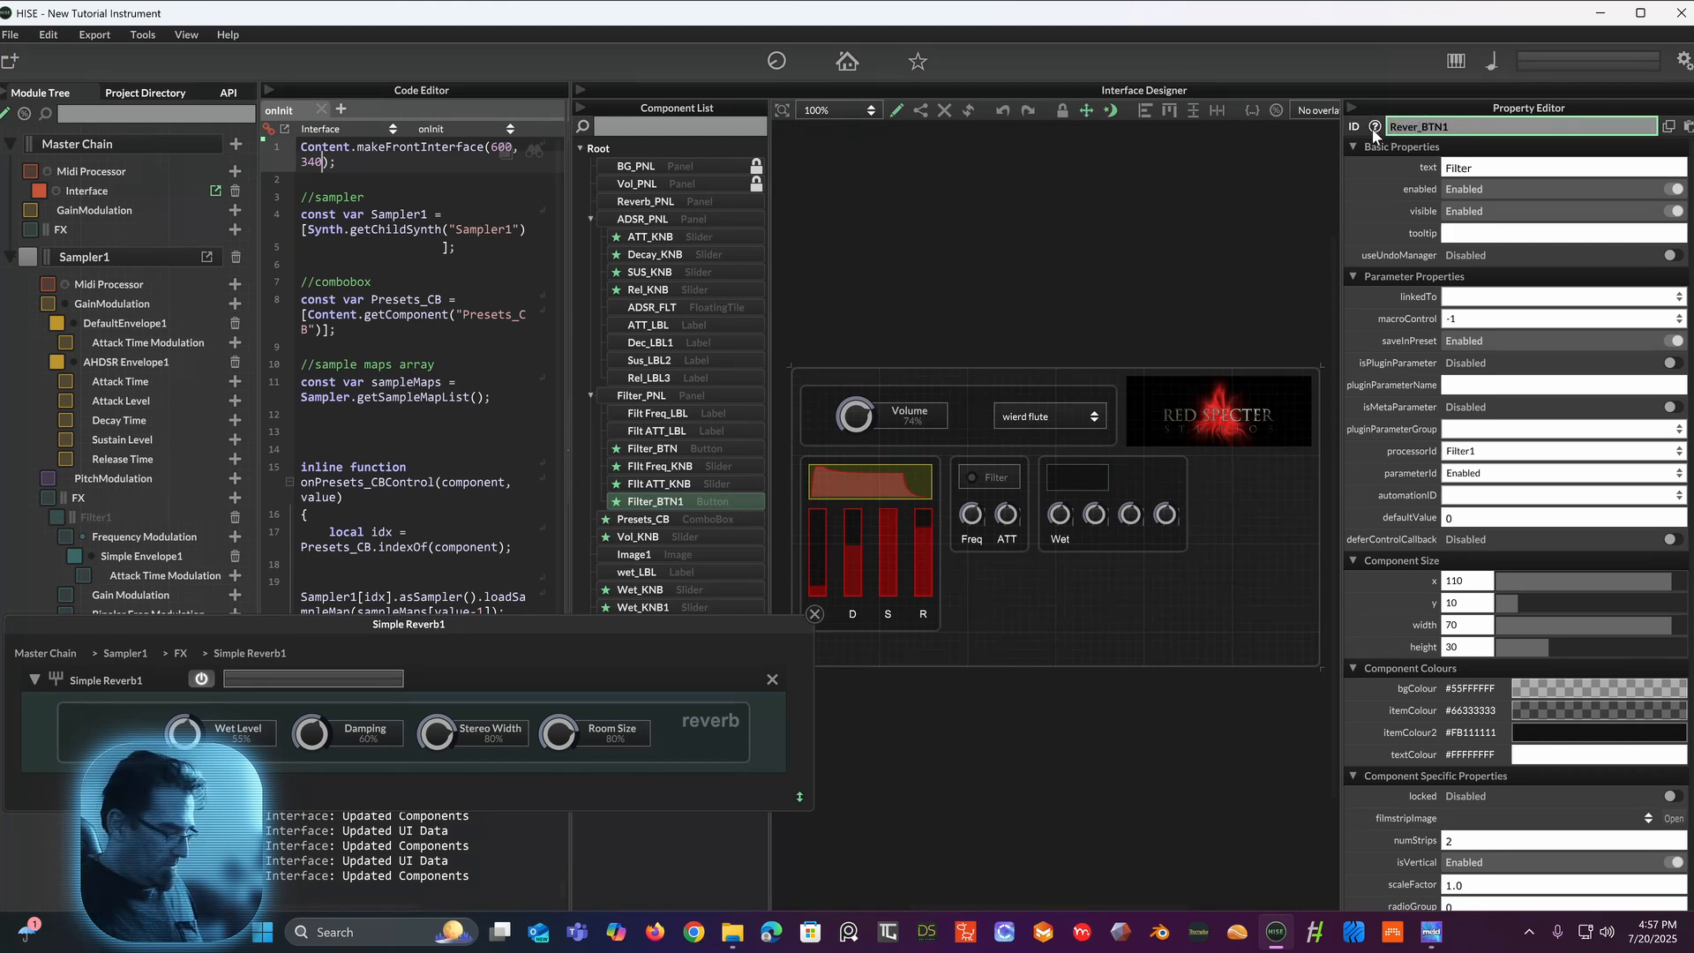
{"action": "type", "text": "b"}
{"action": "key", "text": "Return"}
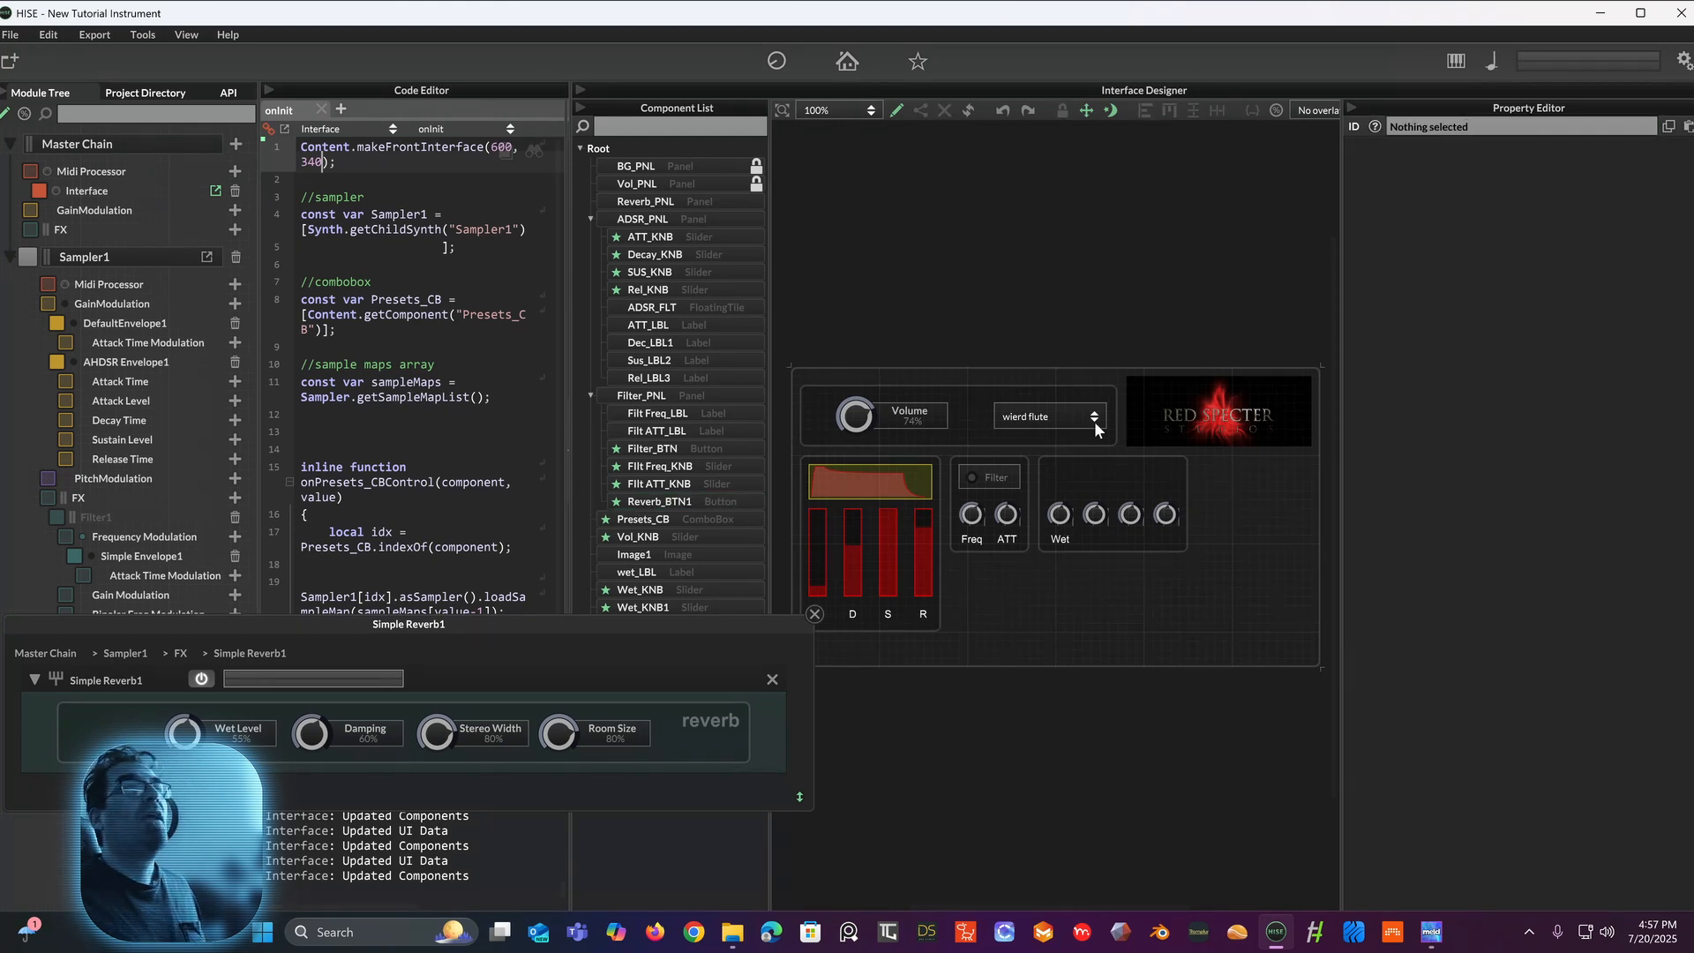
Step: Move the Simple Reverb1 window off the component list, move Reverb_BTN1 out of Filter_PNL to the root level, and select it on the interface
{"action": "left_click", "coordinate": [1059, 475]}
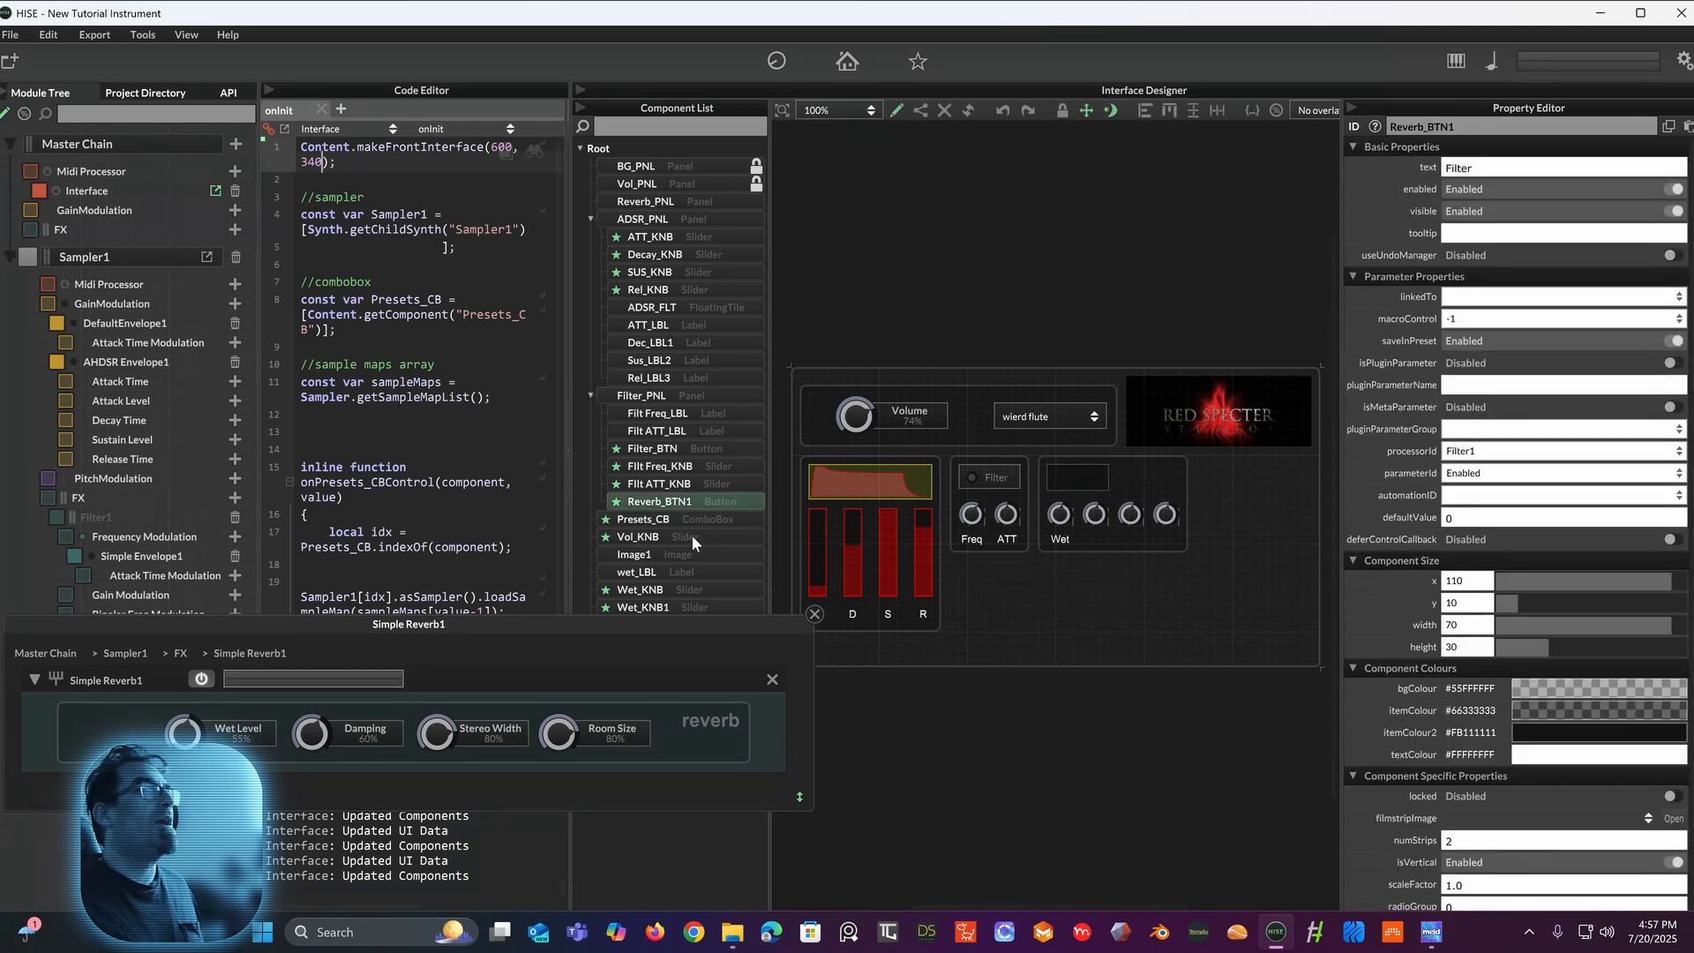
{"action": "left_click_drag", "start_coordinate": [653, 625], "coordinate": [563, 249]}
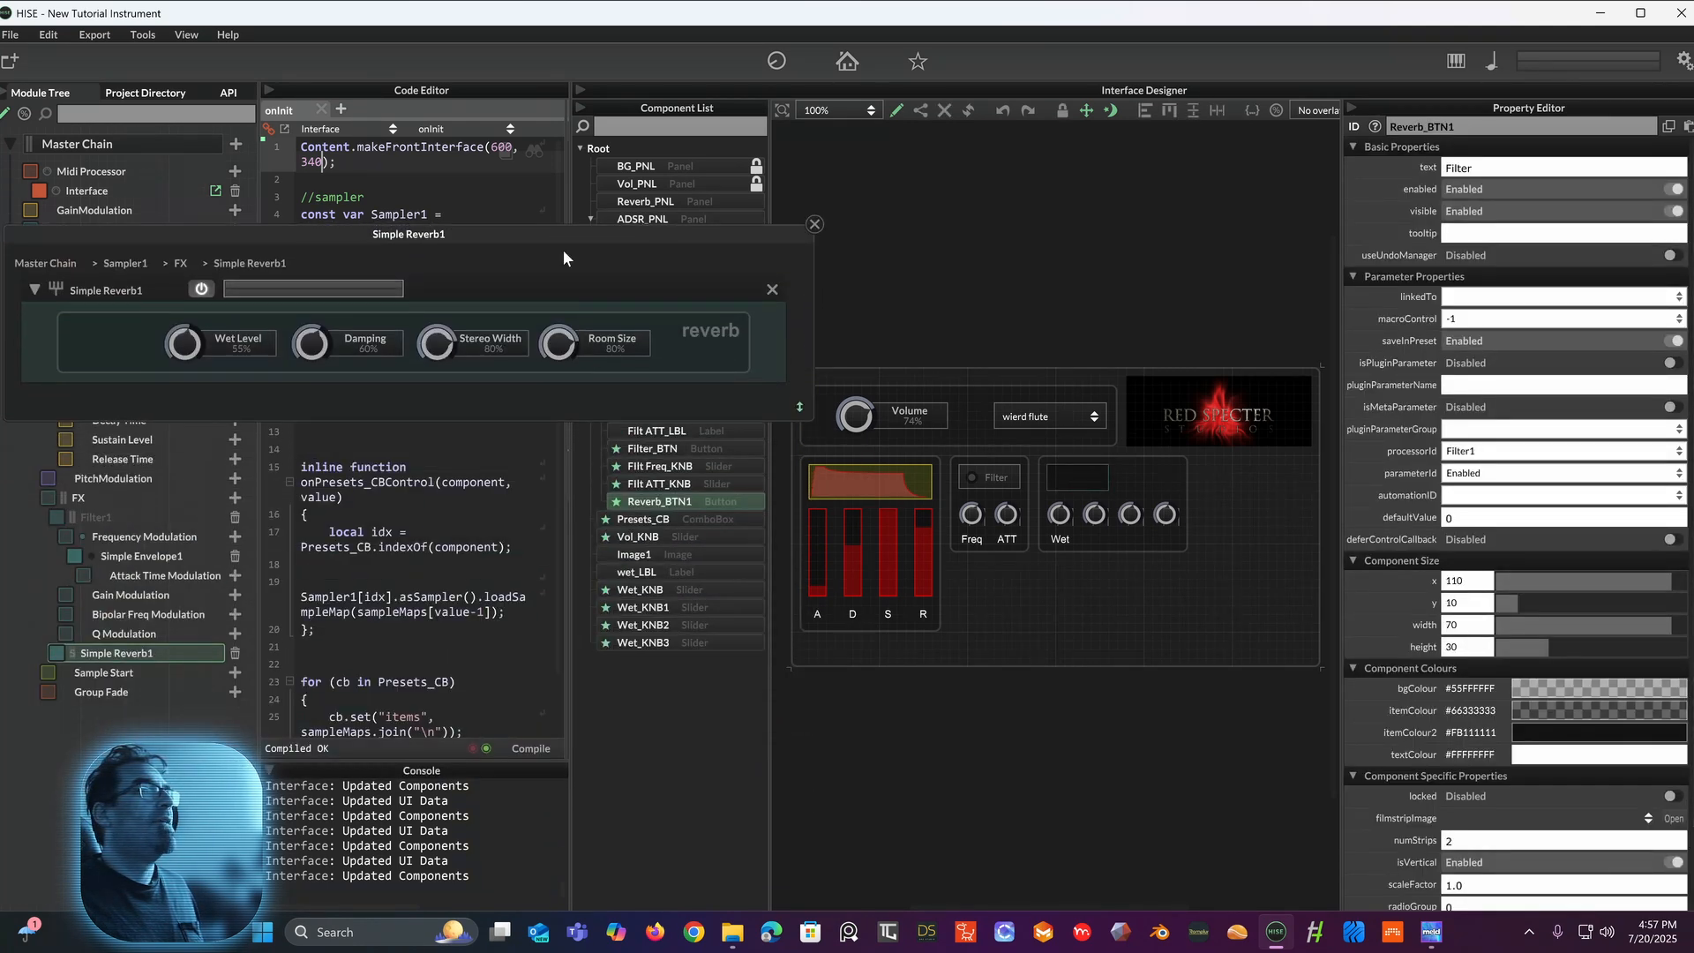
{"action": "left_click_drag", "start_coordinate": [668, 503], "coordinate": [634, 651]}
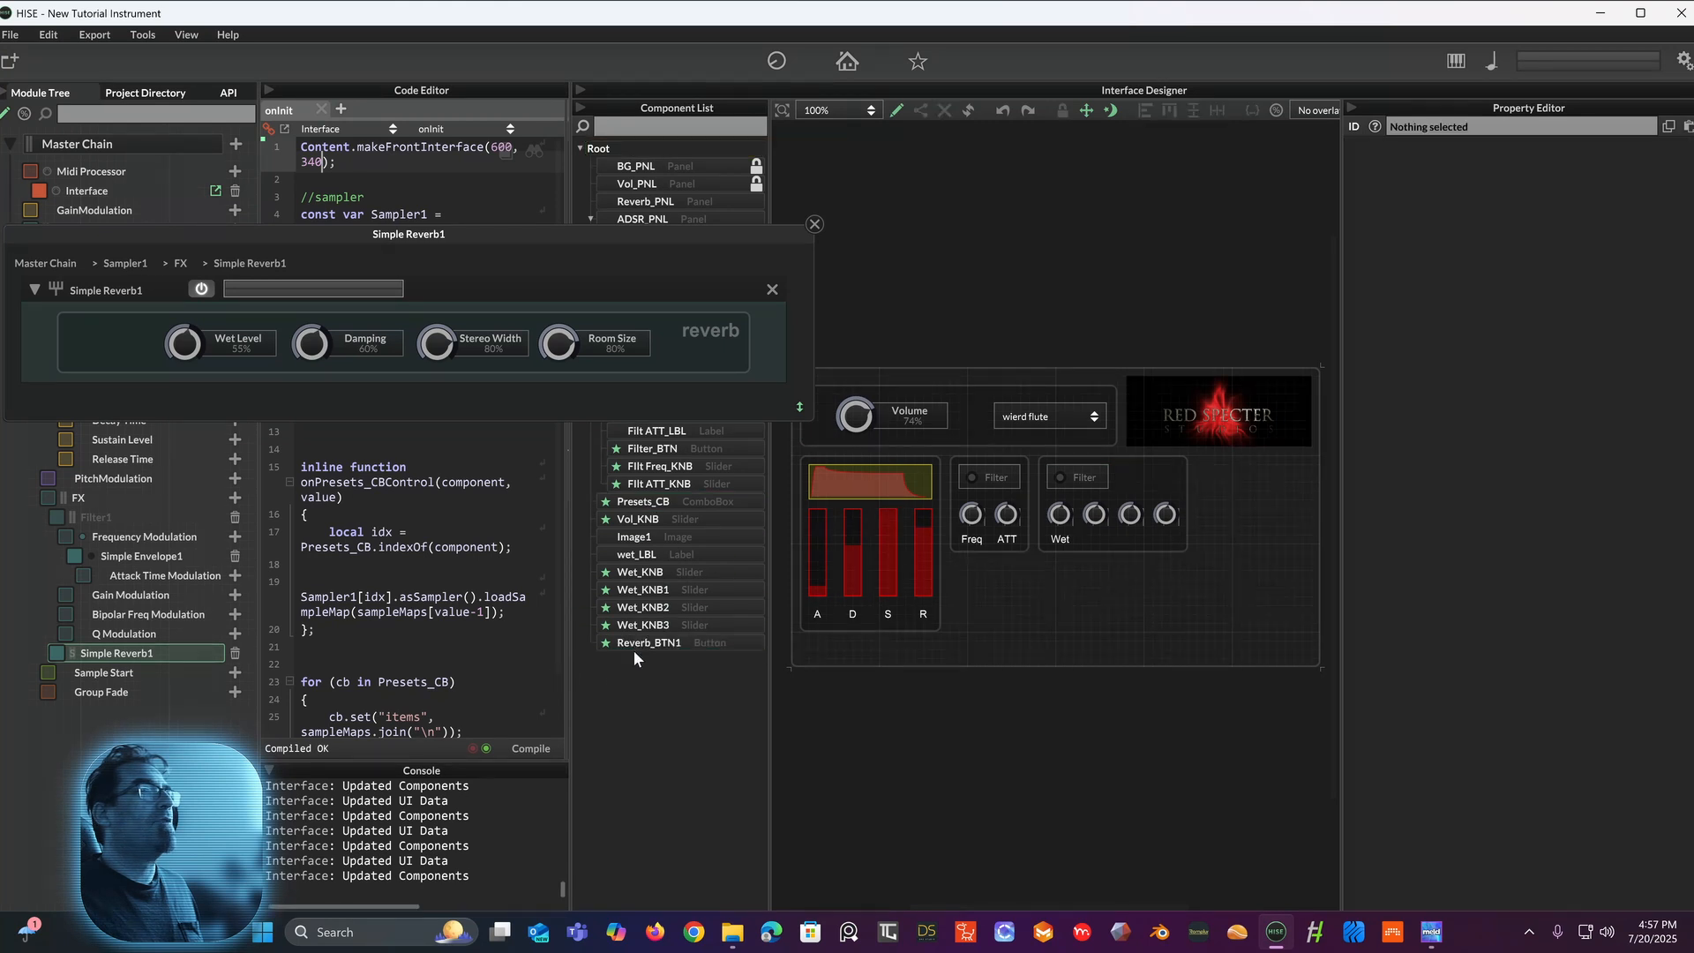
{"action": "left_click", "coordinate": [1073, 472]}
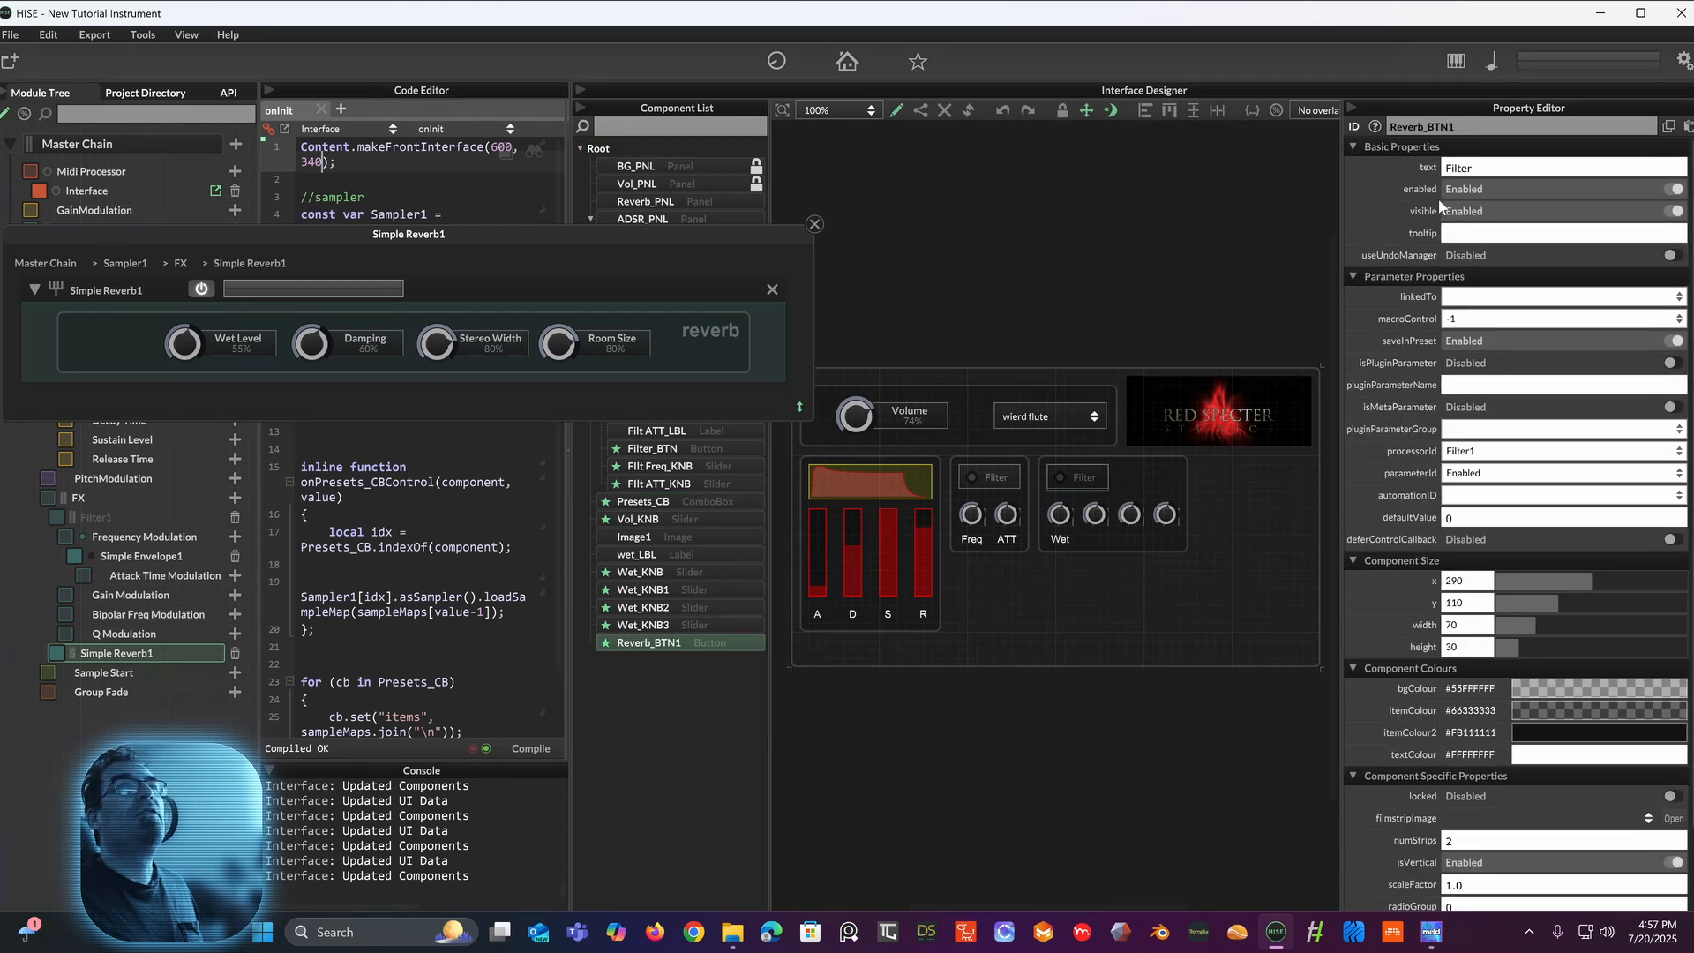
Step: Rename the duplicated button Reverb_BTN1 as Reverb_BTN
{"action": "left_click", "coordinate": [1457, 129]}
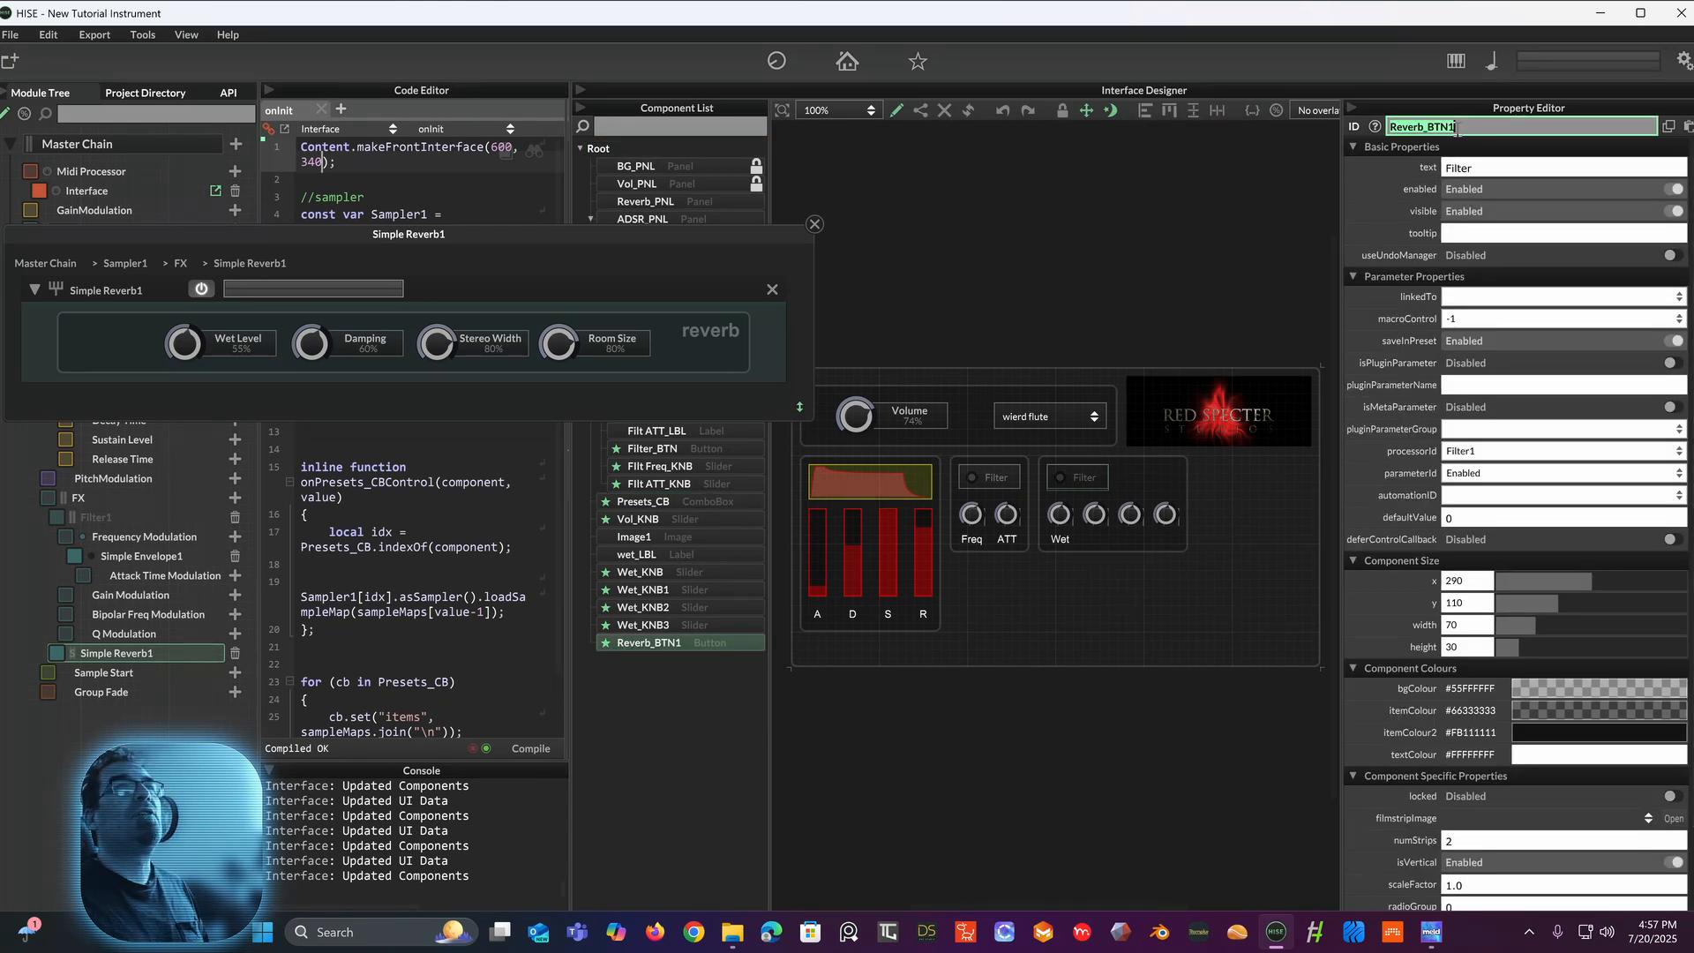
{"action": "key", "text": "End"}
{"action": "key", "text": "BackSpace"}
{"action": "key", "text": "Return"}
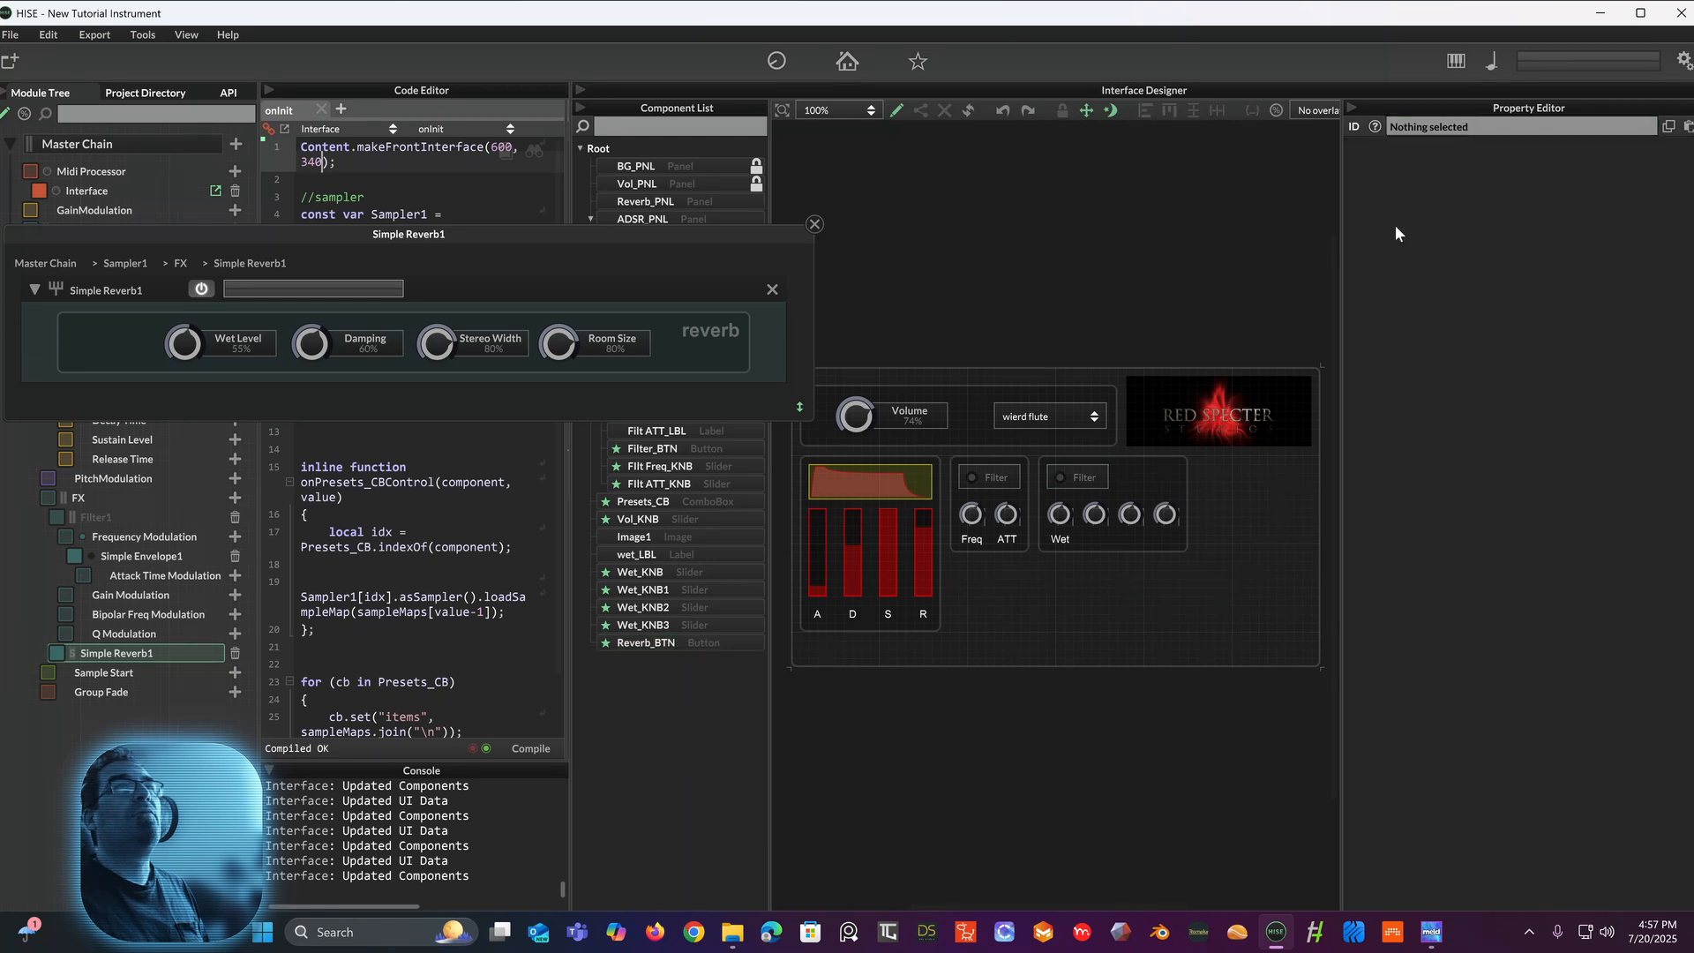
Step: Set the displayed text of Reverb_BTN to Reverb
{"action": "left_click", "coordinate": [1089, 478]}
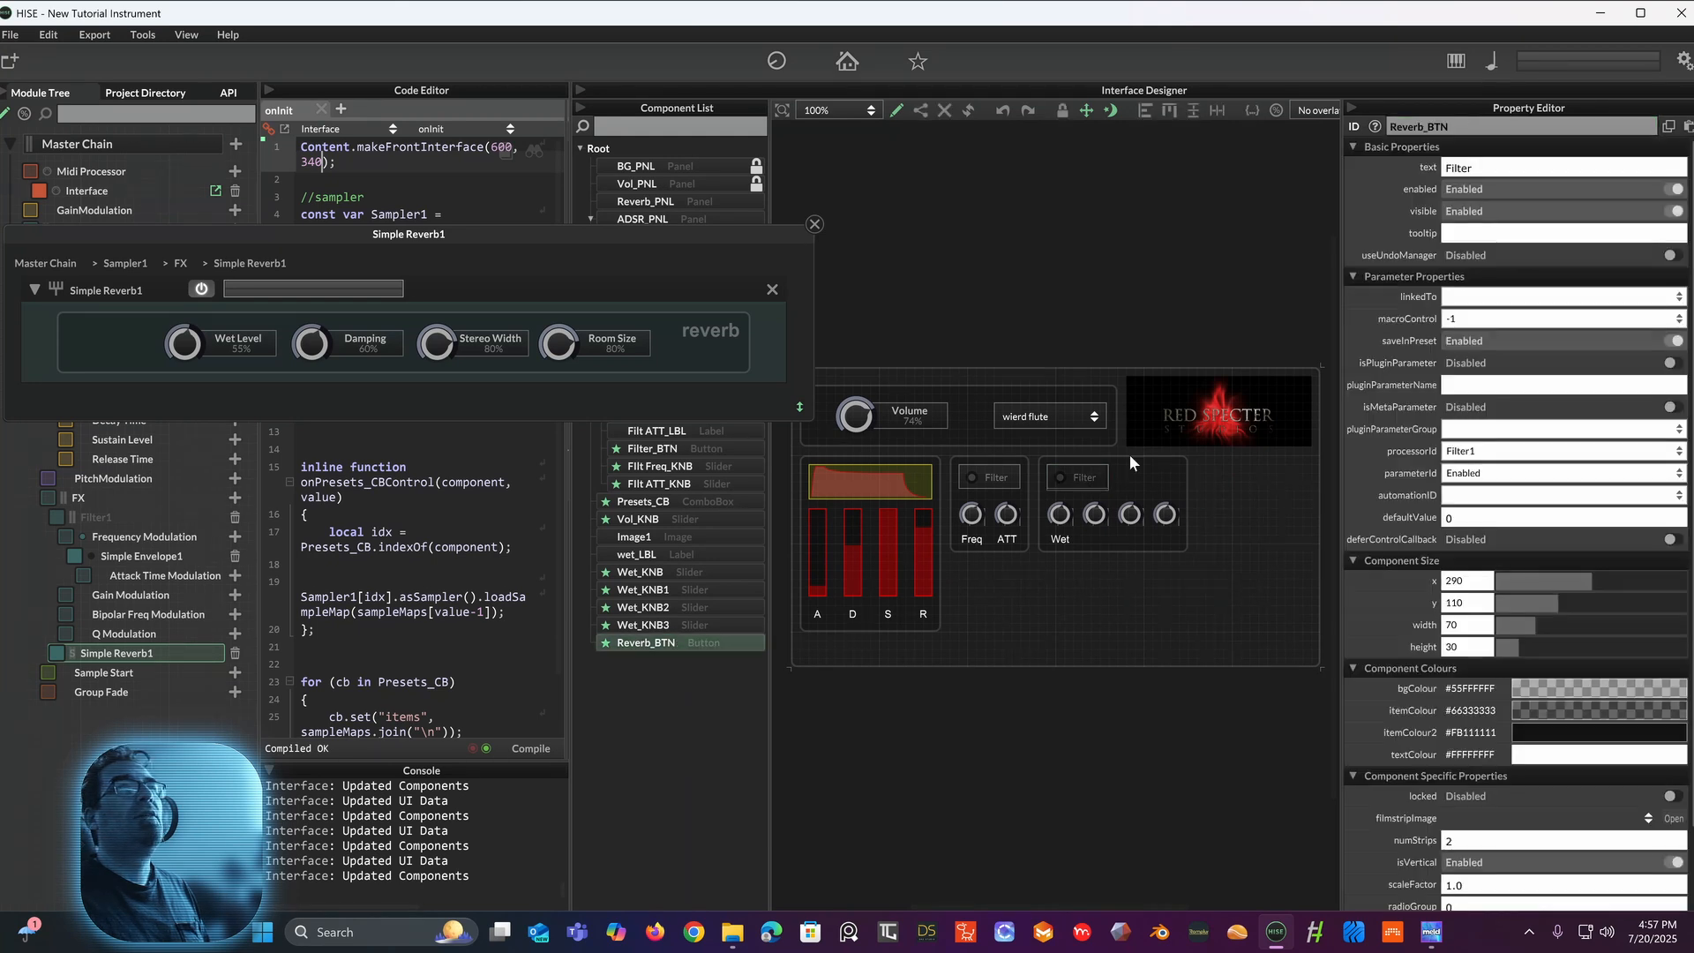
{"action": "left_click", "coordinate": [1486, 170]}
{"action": "type", "text": "Rev"}
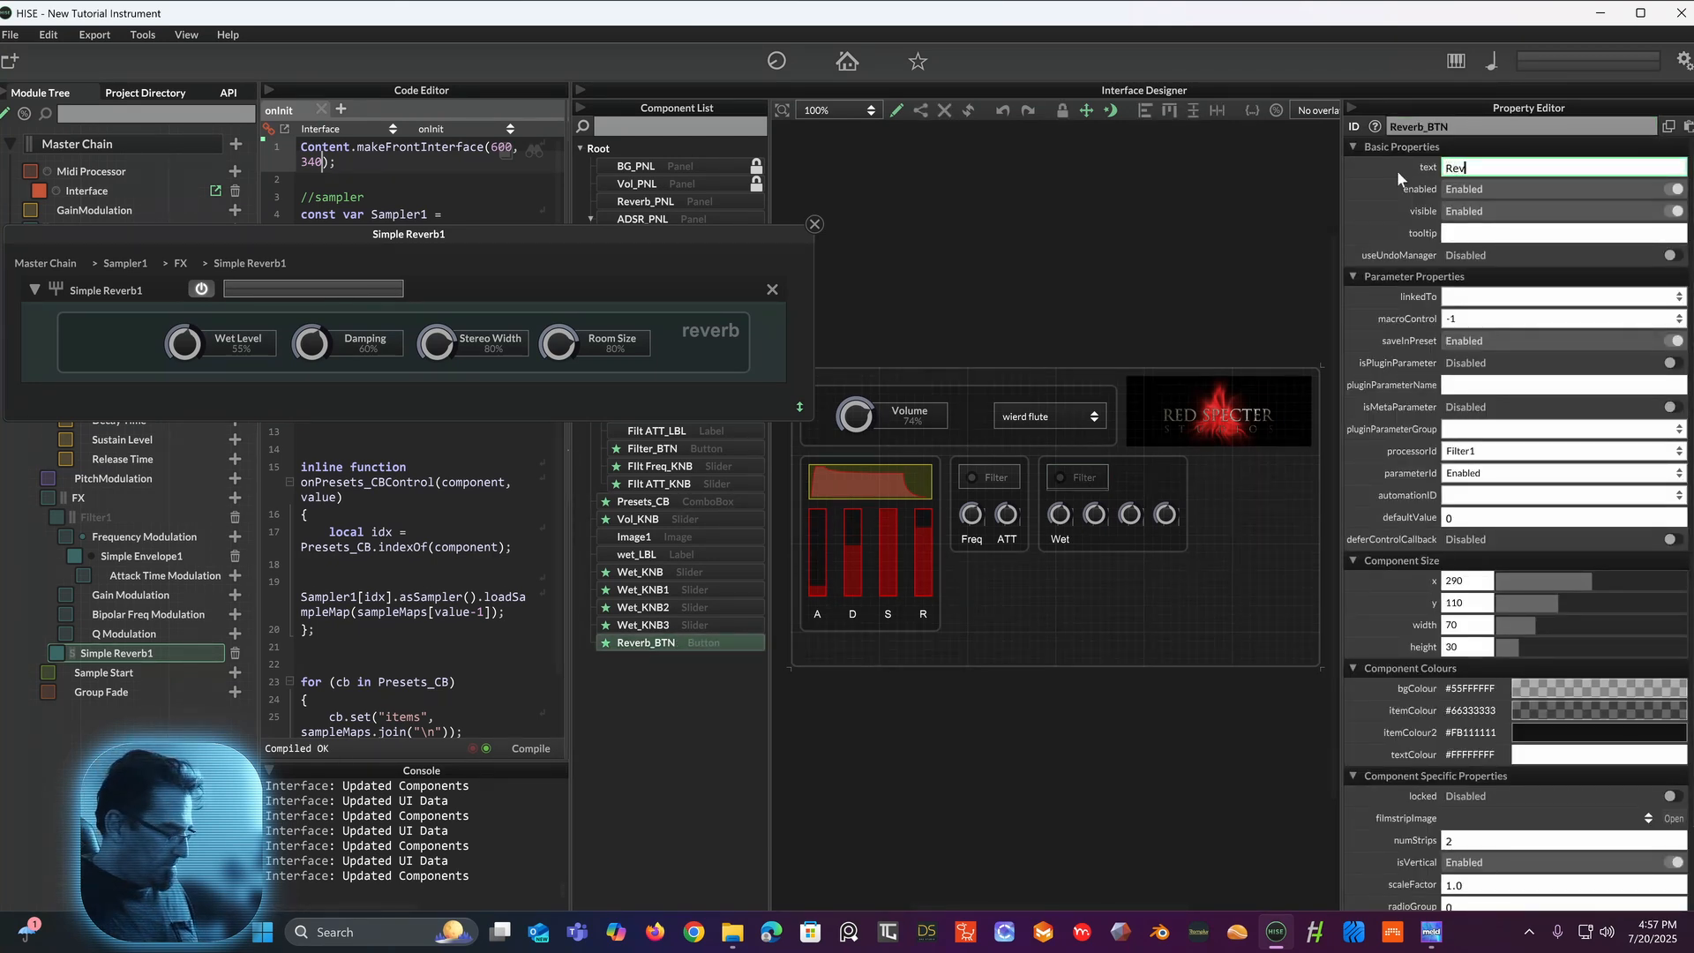
{"action": "type", "text": "erb"}
{"action": "key", "text": "Return"}
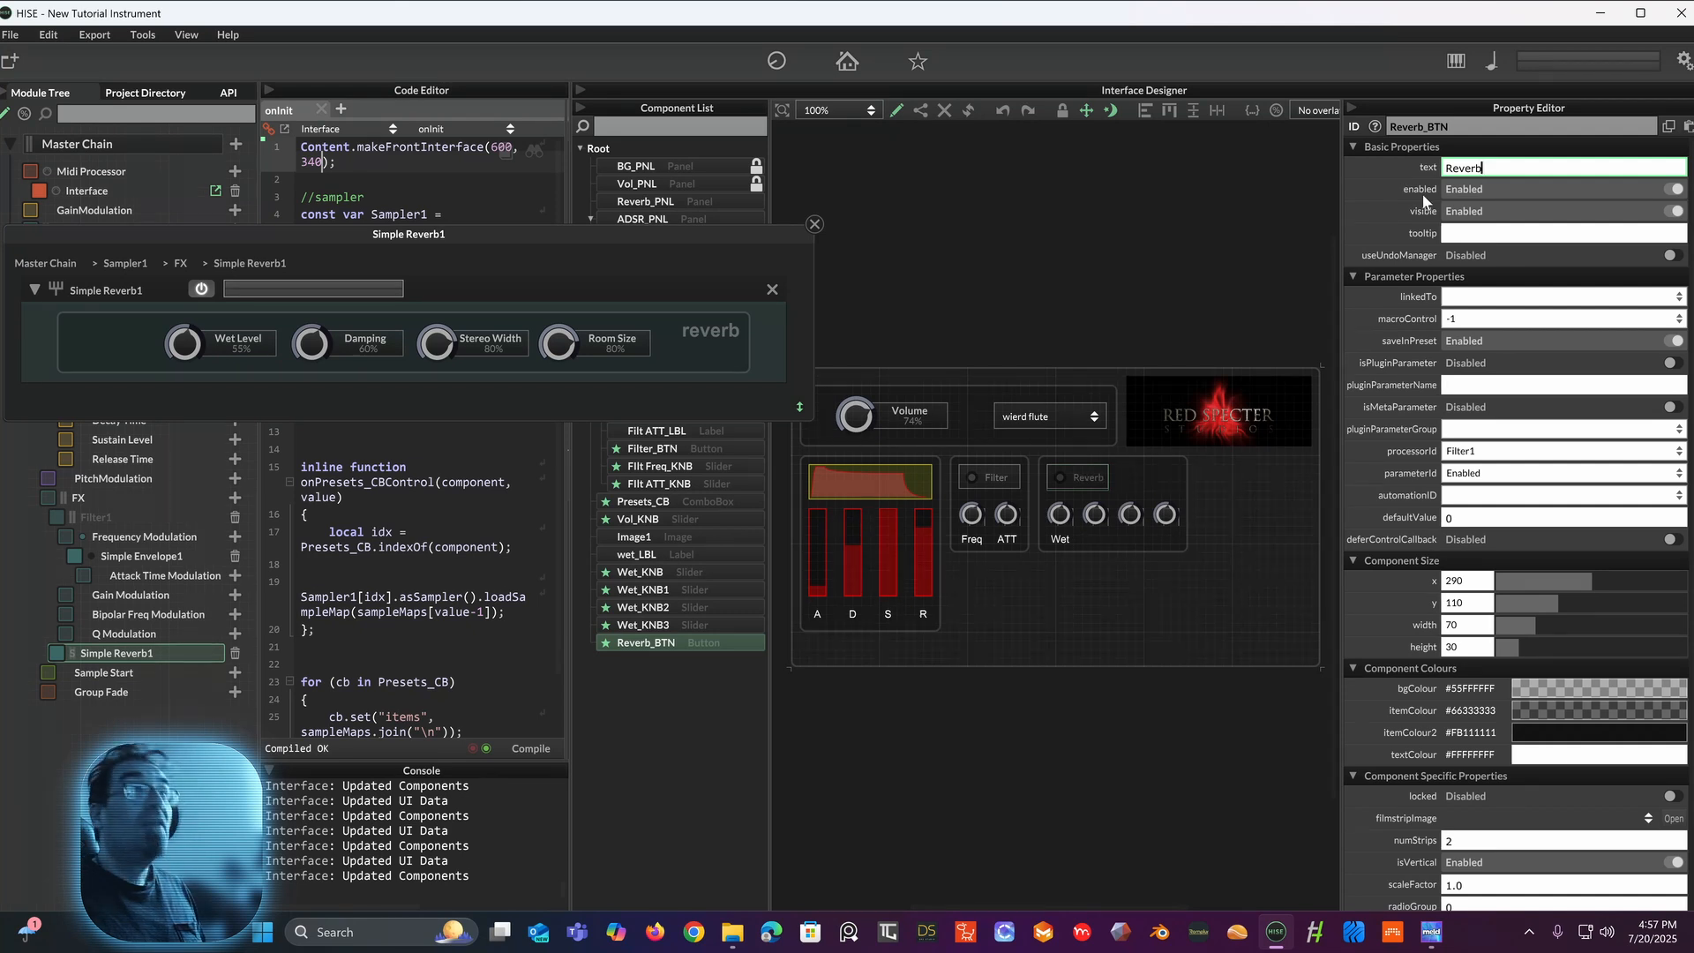
{"action": "left_click", "coordinate": [1126, 571]}
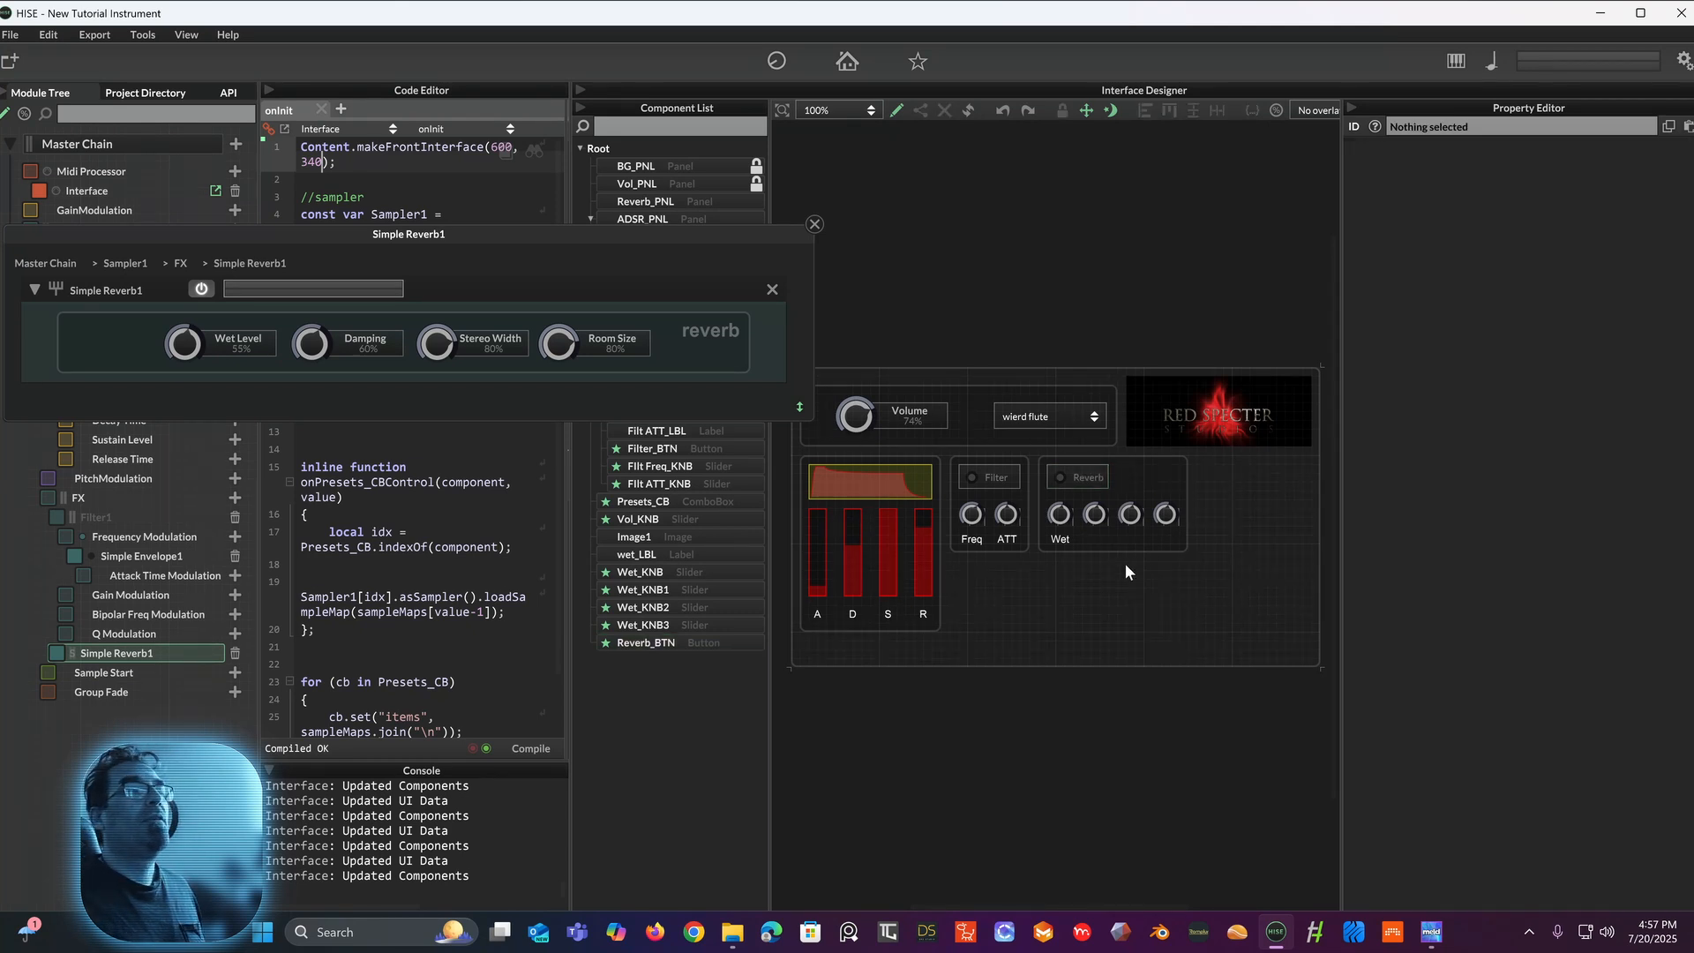
{"action": "left_click", "coordinate": [1088, 479]}
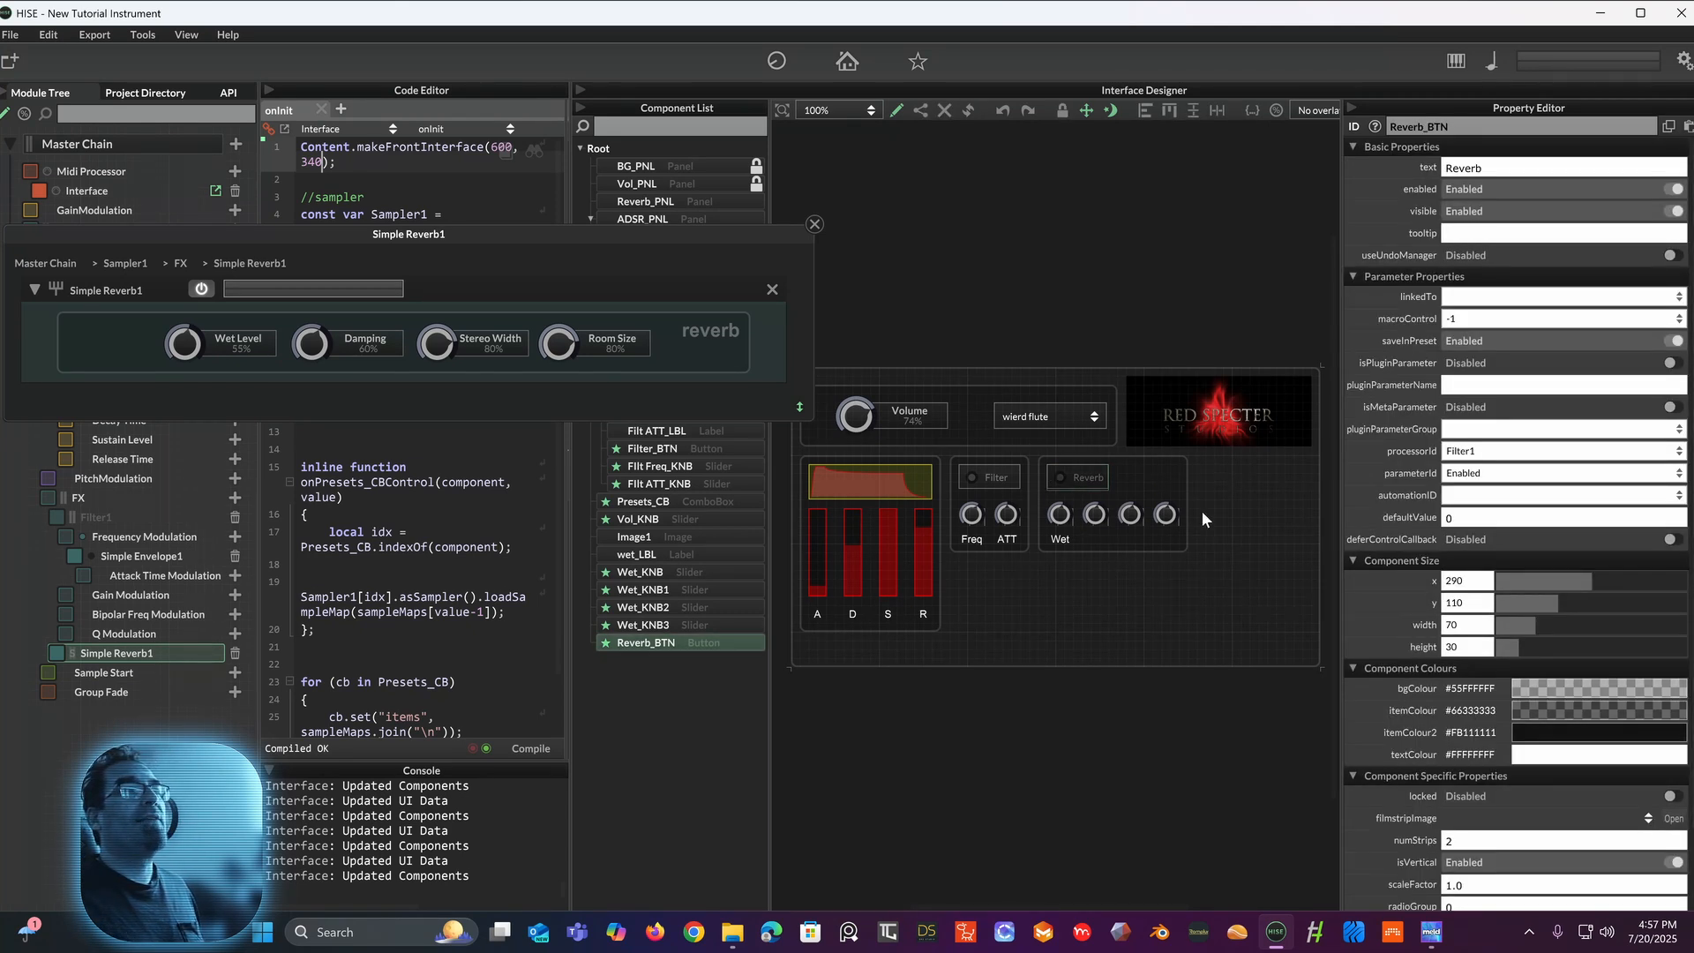
Step: Duplicate wet_LBL, place the copy under the second reverb knob at x 320, y 180, and set its text to Damp
{"action": "left_click", "coordinate": [1059, 540]}
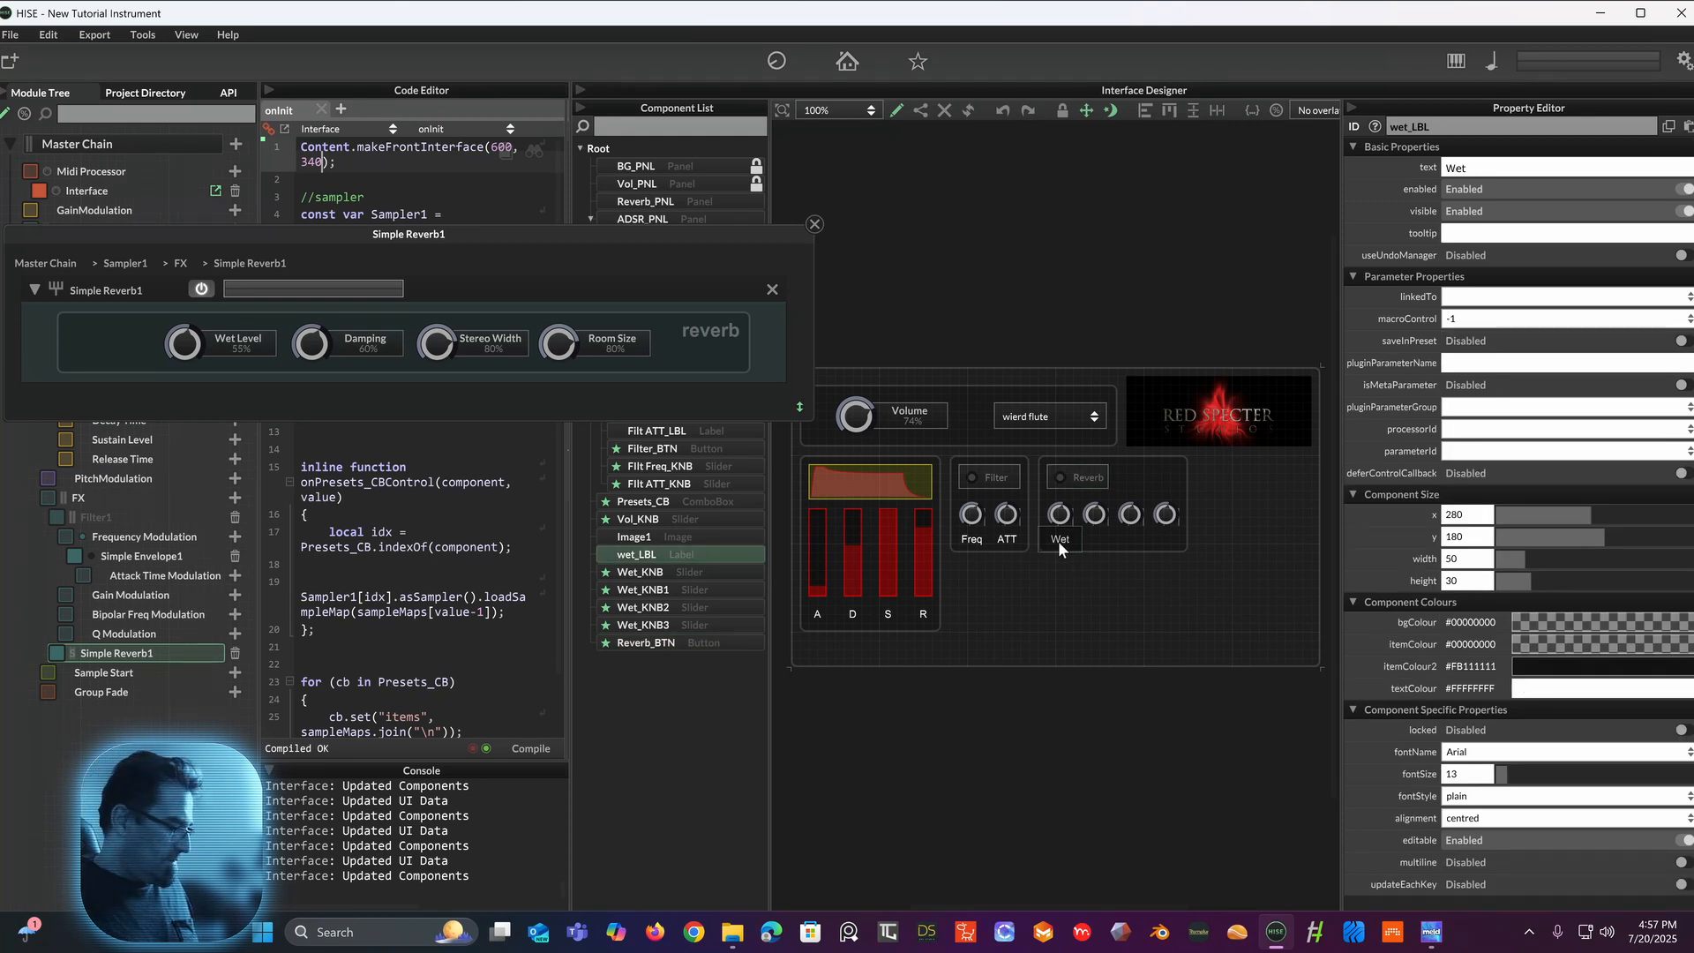
{"action": "key", "text": "ctrl+d"}
{"action": "left_click_drag", "start_coordinate": [1061, 537], "coordinate": [1098, 534]}
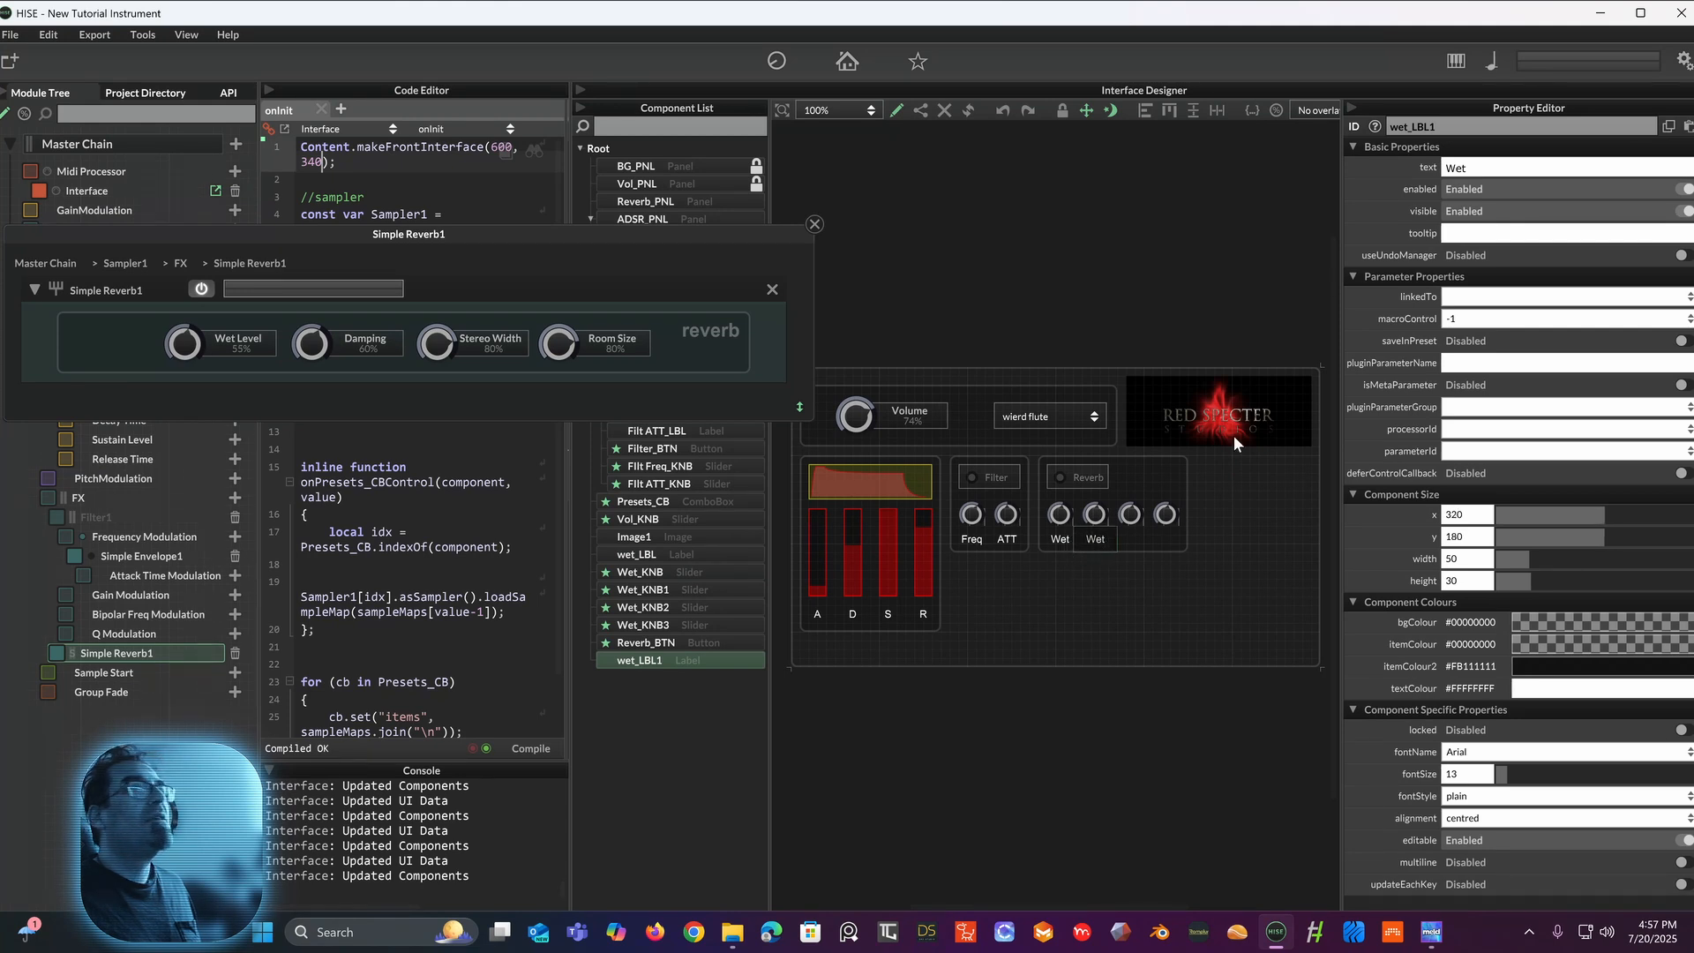
{"action": "left_click", "coordinate": [1465, 168]}
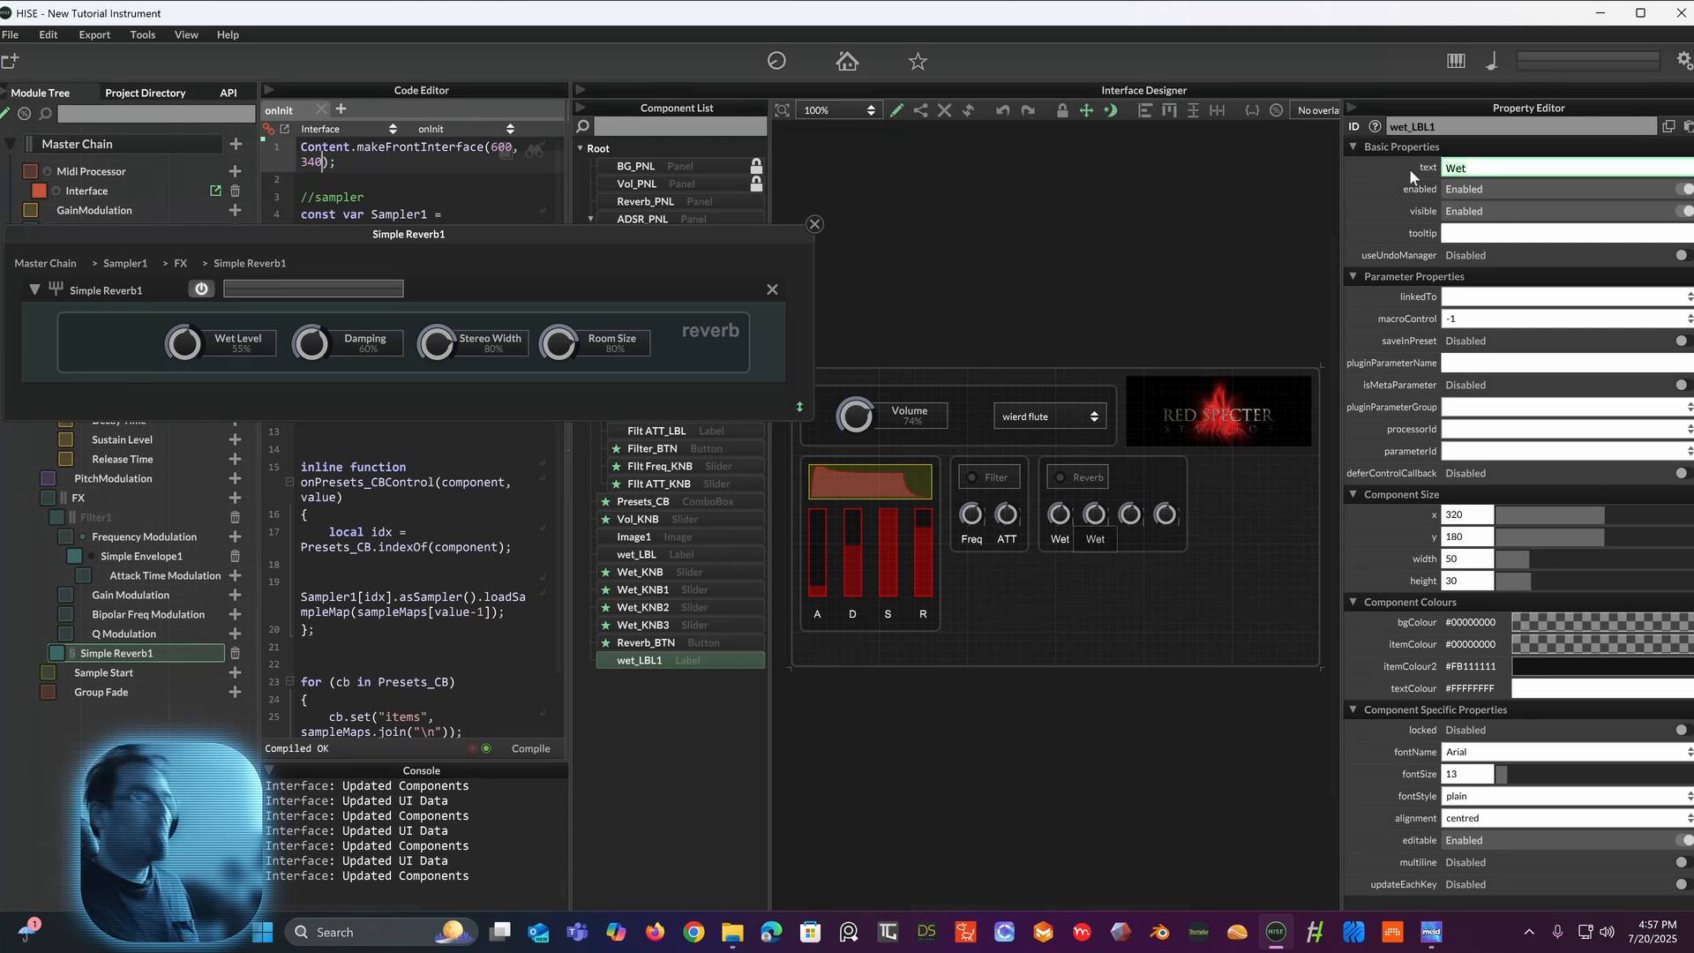
{"action": "type", "text": "Damp"}
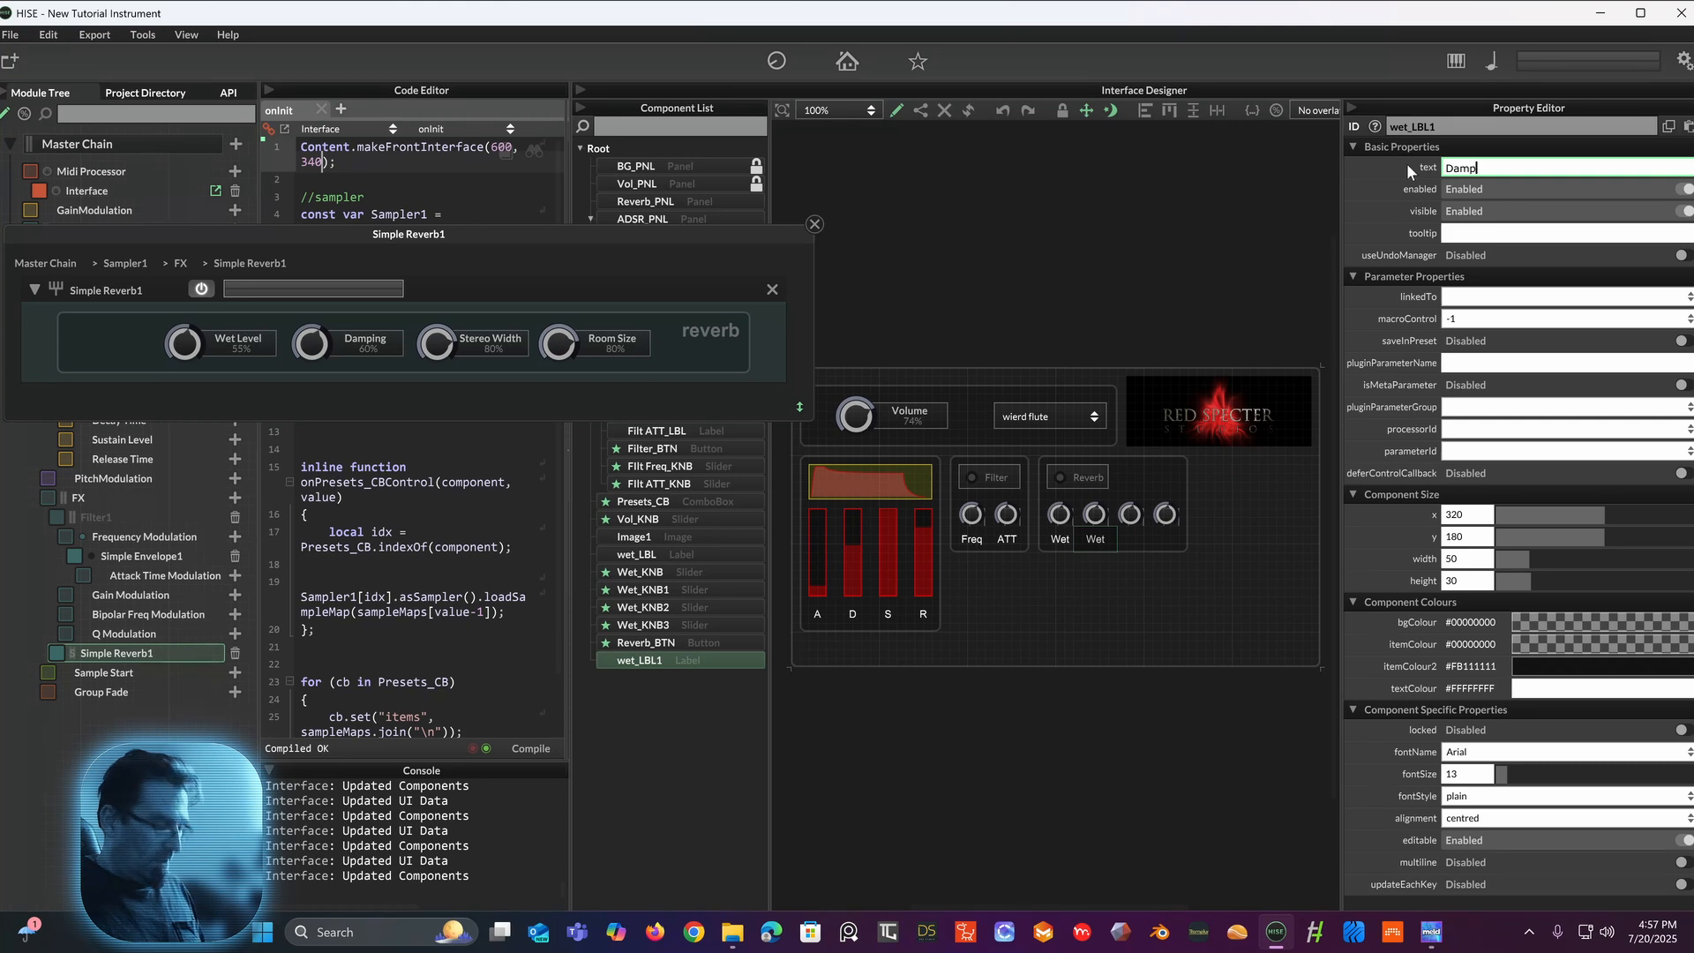
{"action": "key", "text": "Return"}
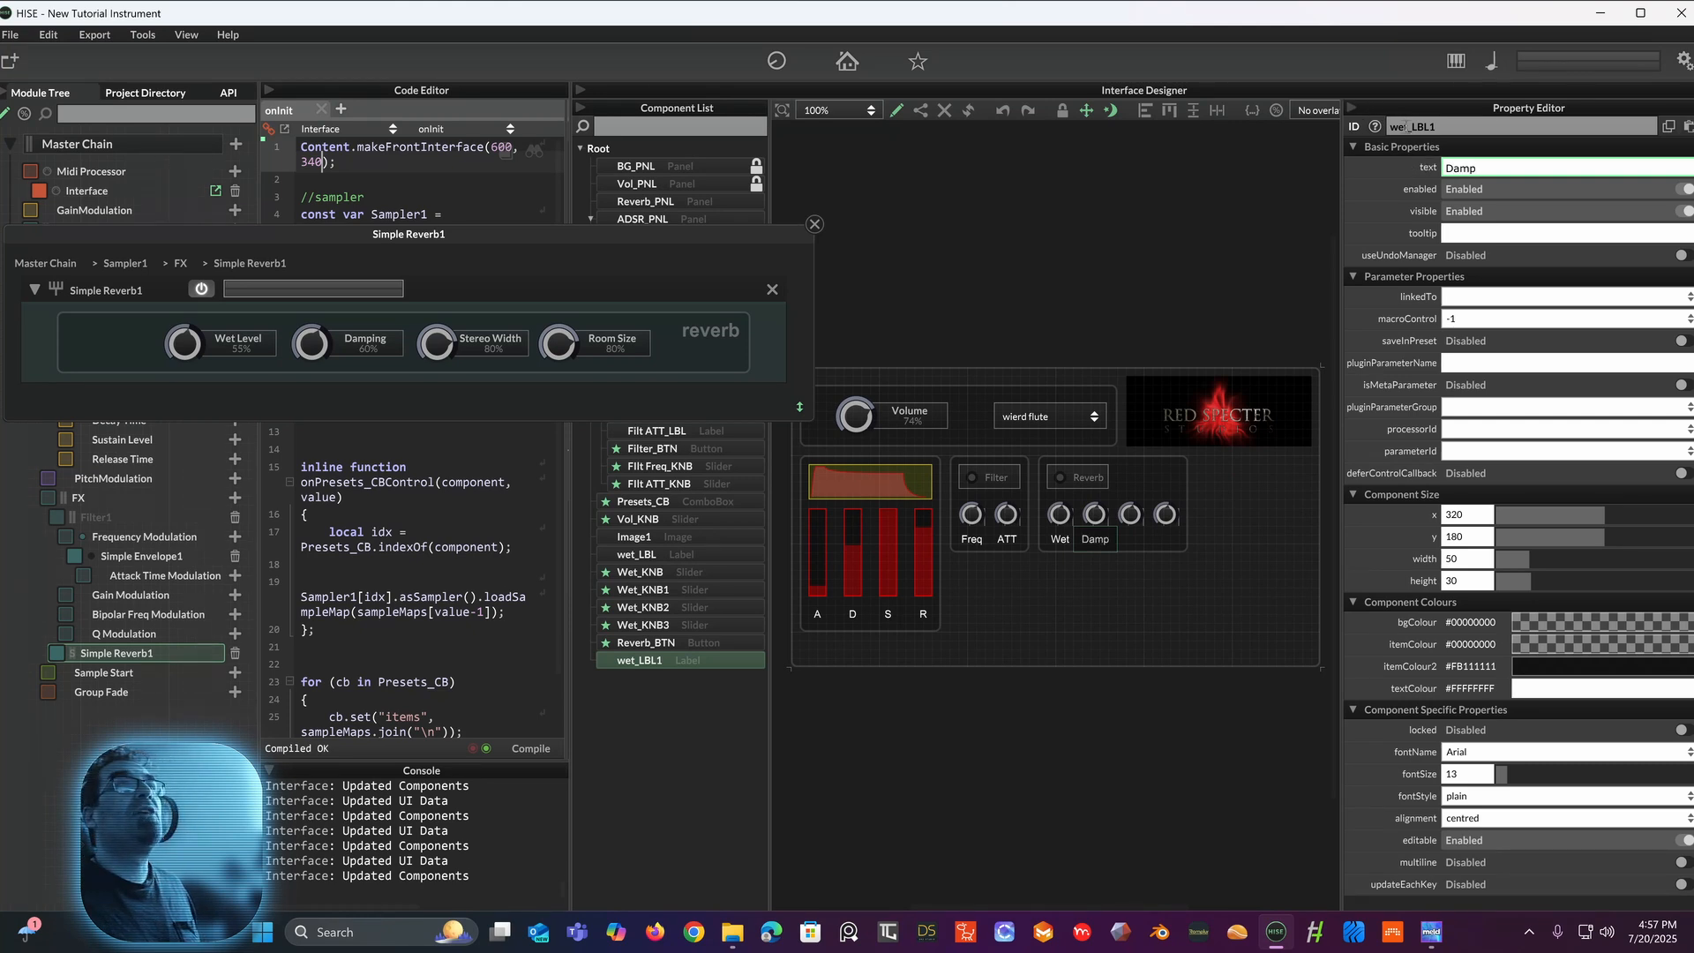
Step: Rename the Damp label as Damp_LBL1 and move it directly below wet_LBL in the component order
{"action": "left_click", "coordinate": [1405, 126]}
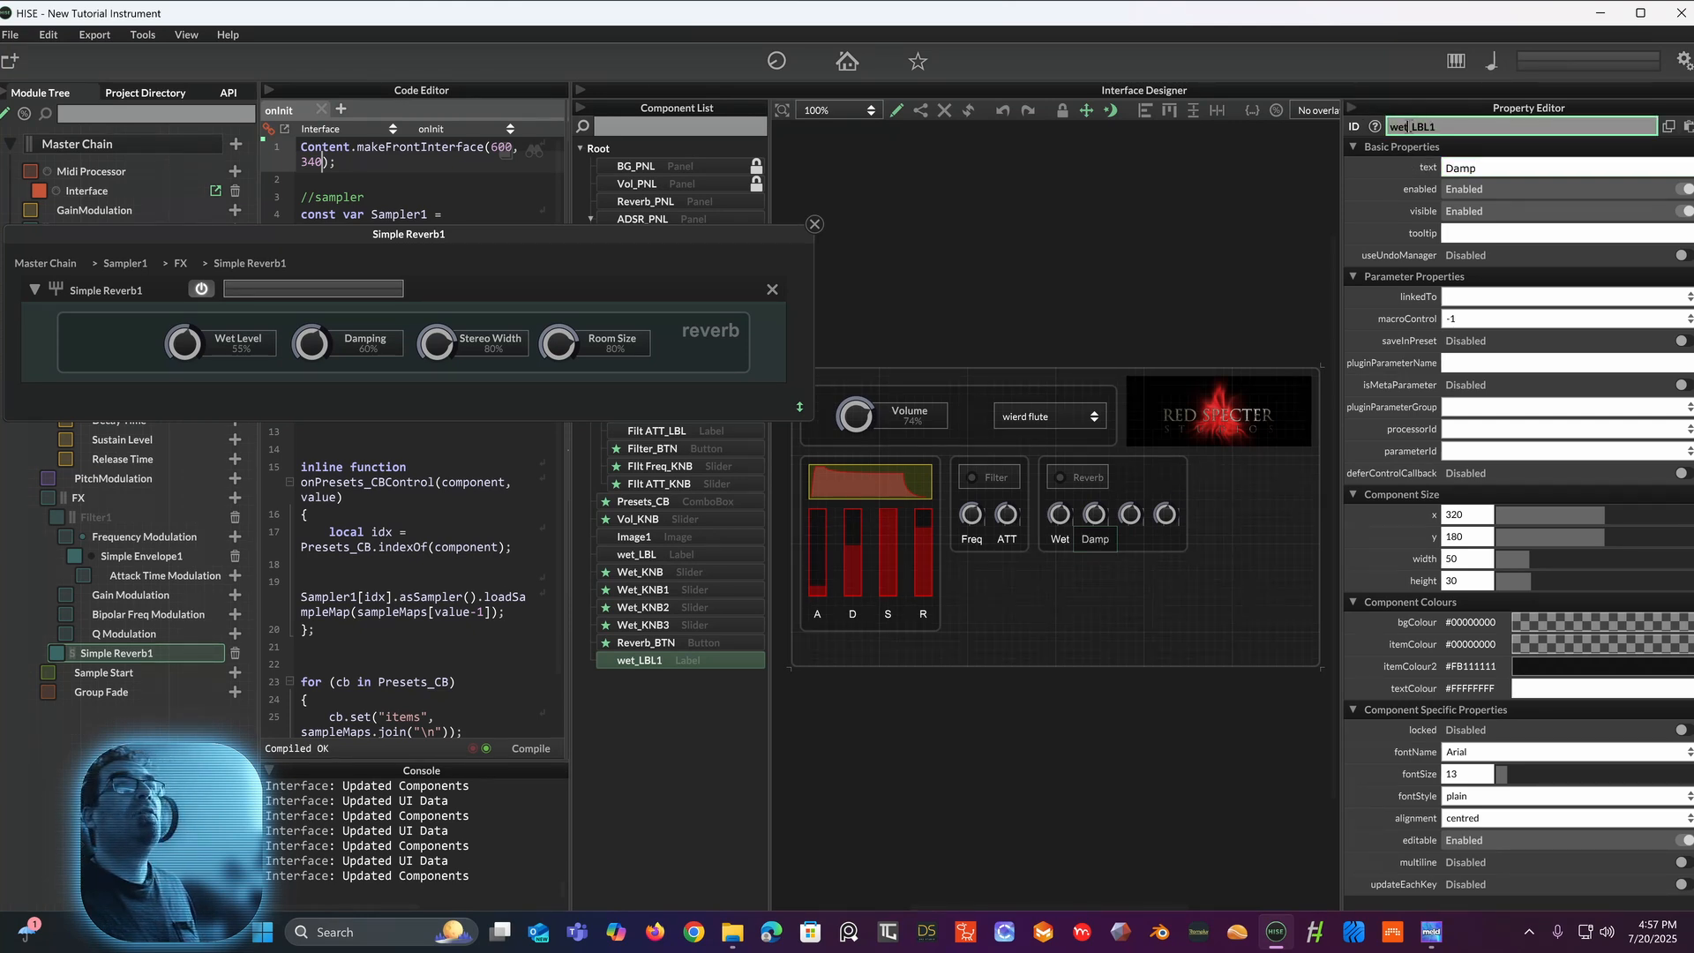
{"action": "double_click", "coordinate": [1405, 126]}
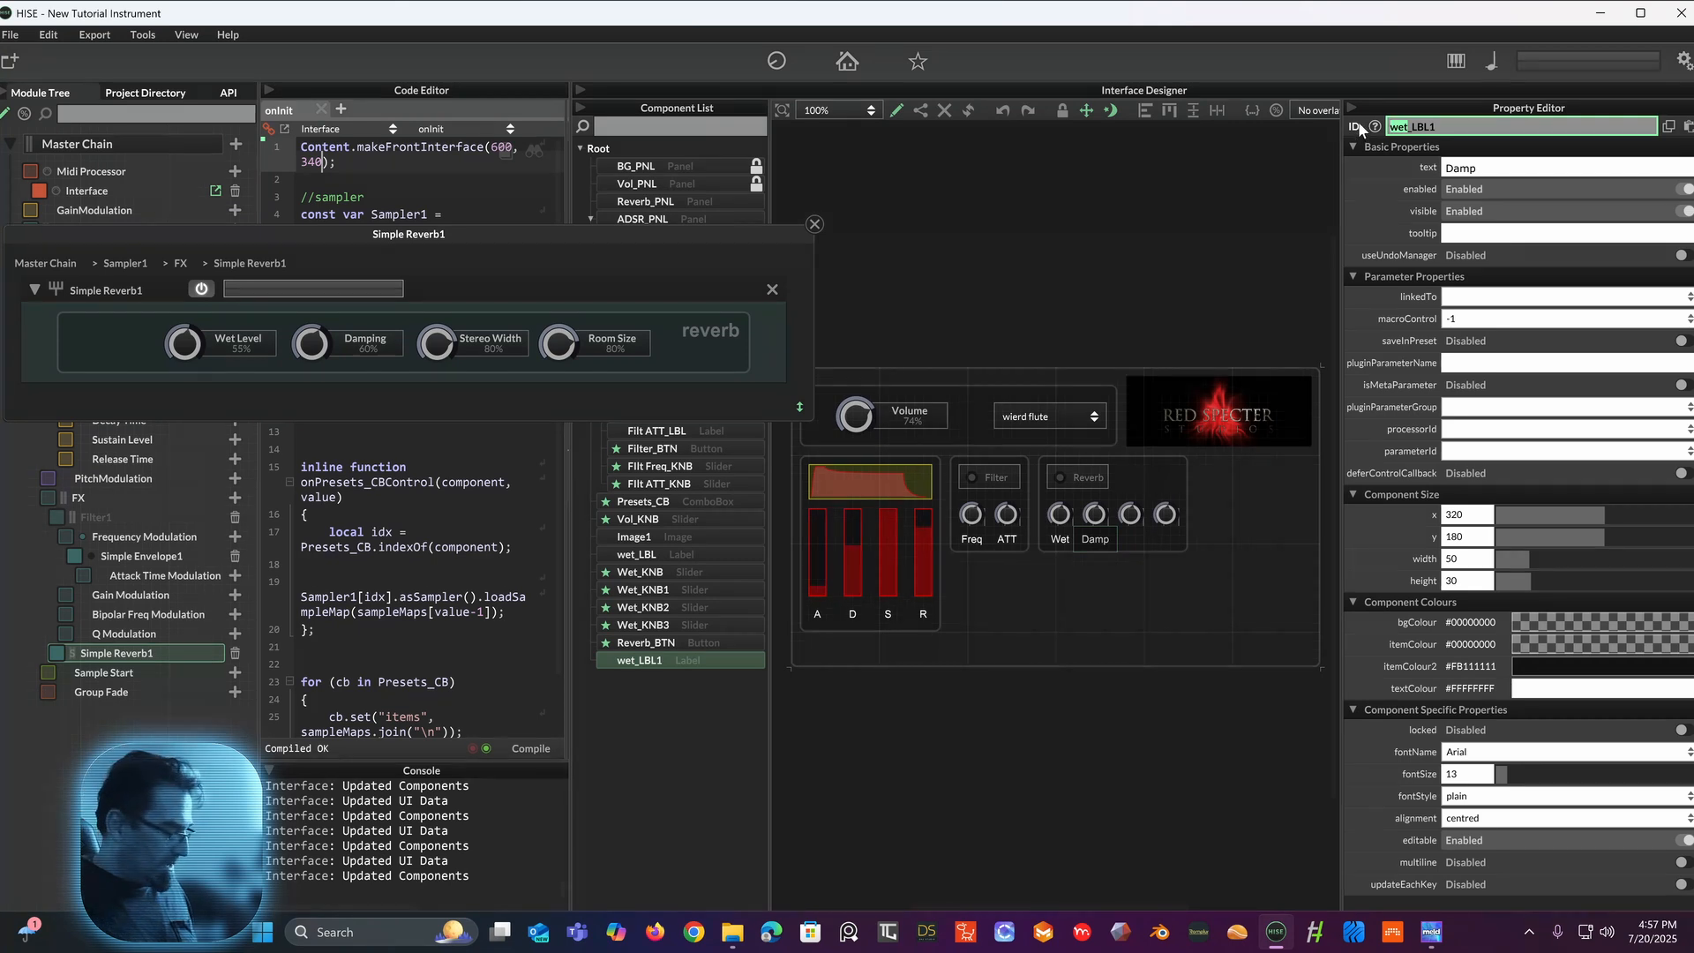
{"action": "type", "text": "Damp"}
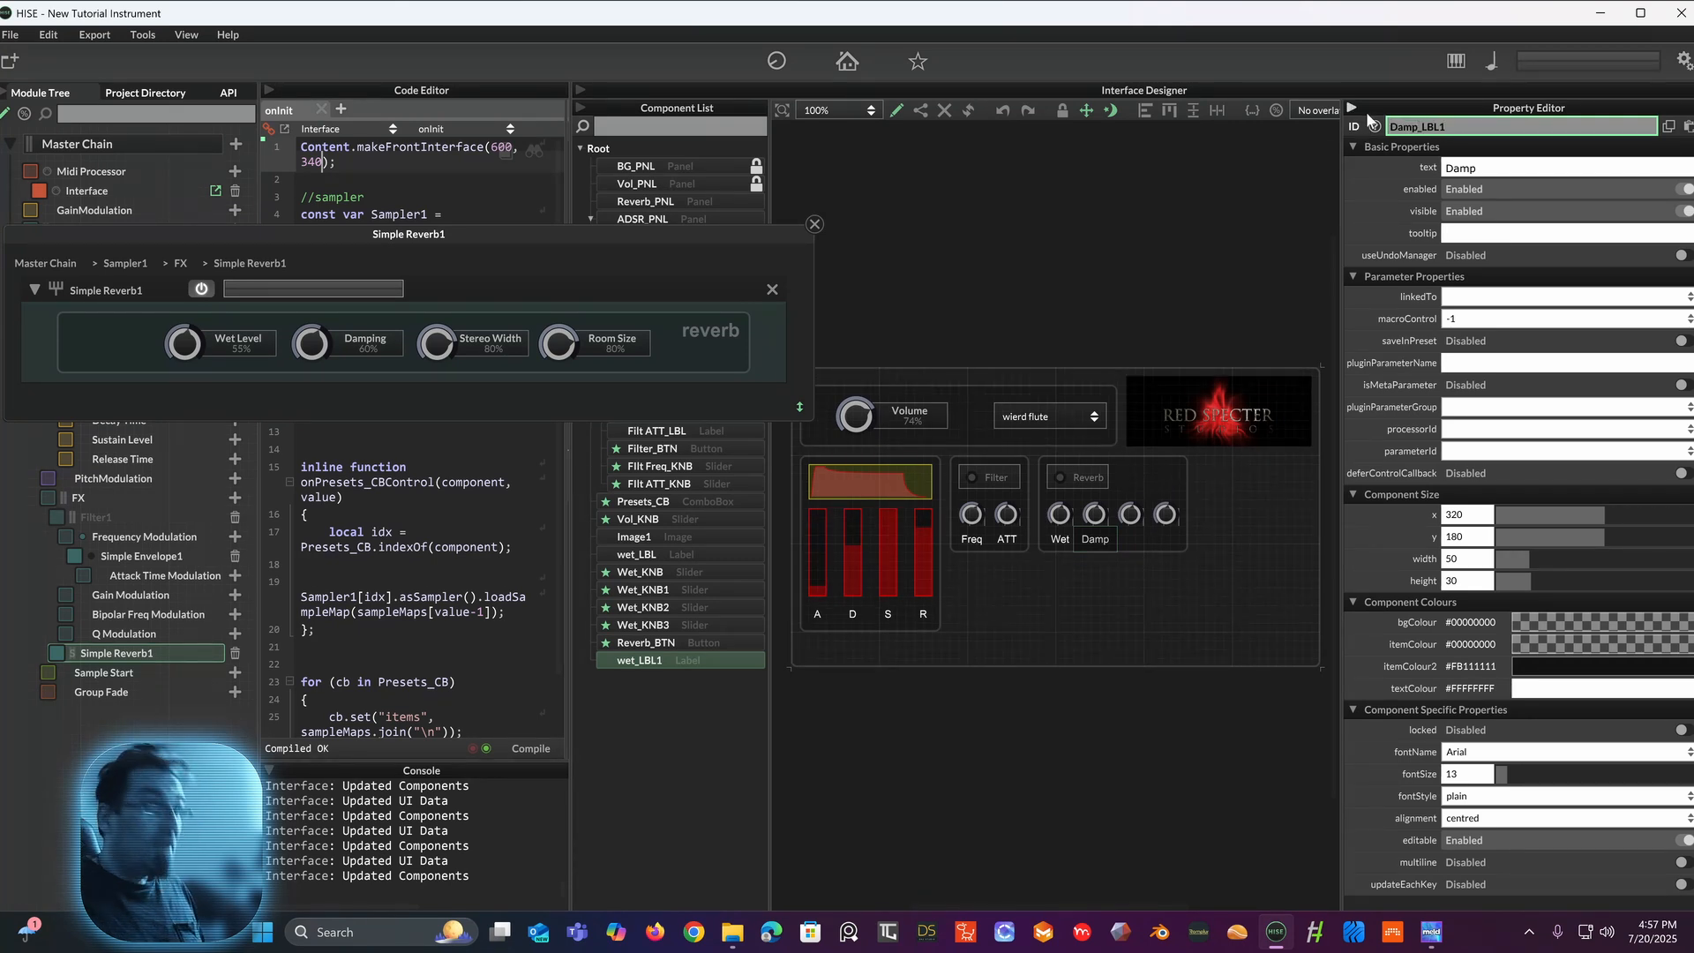
{"action": "key", "text": "Return"}
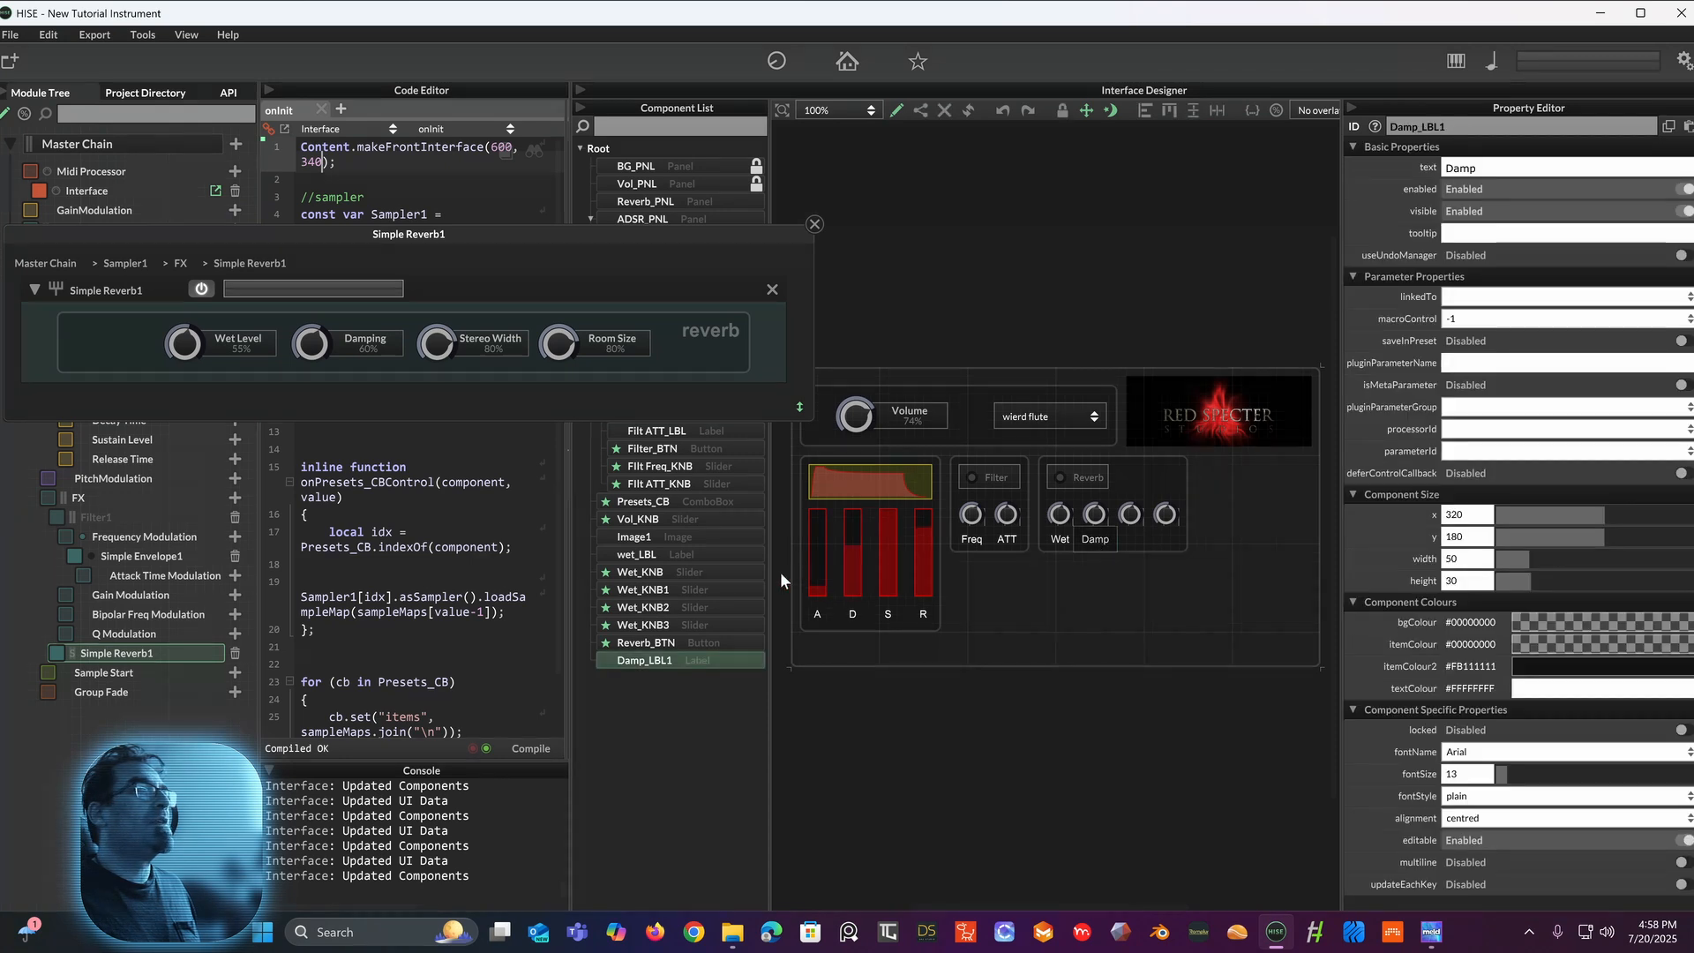
{"action": "left_click", "coordinate": [1059, 542]}
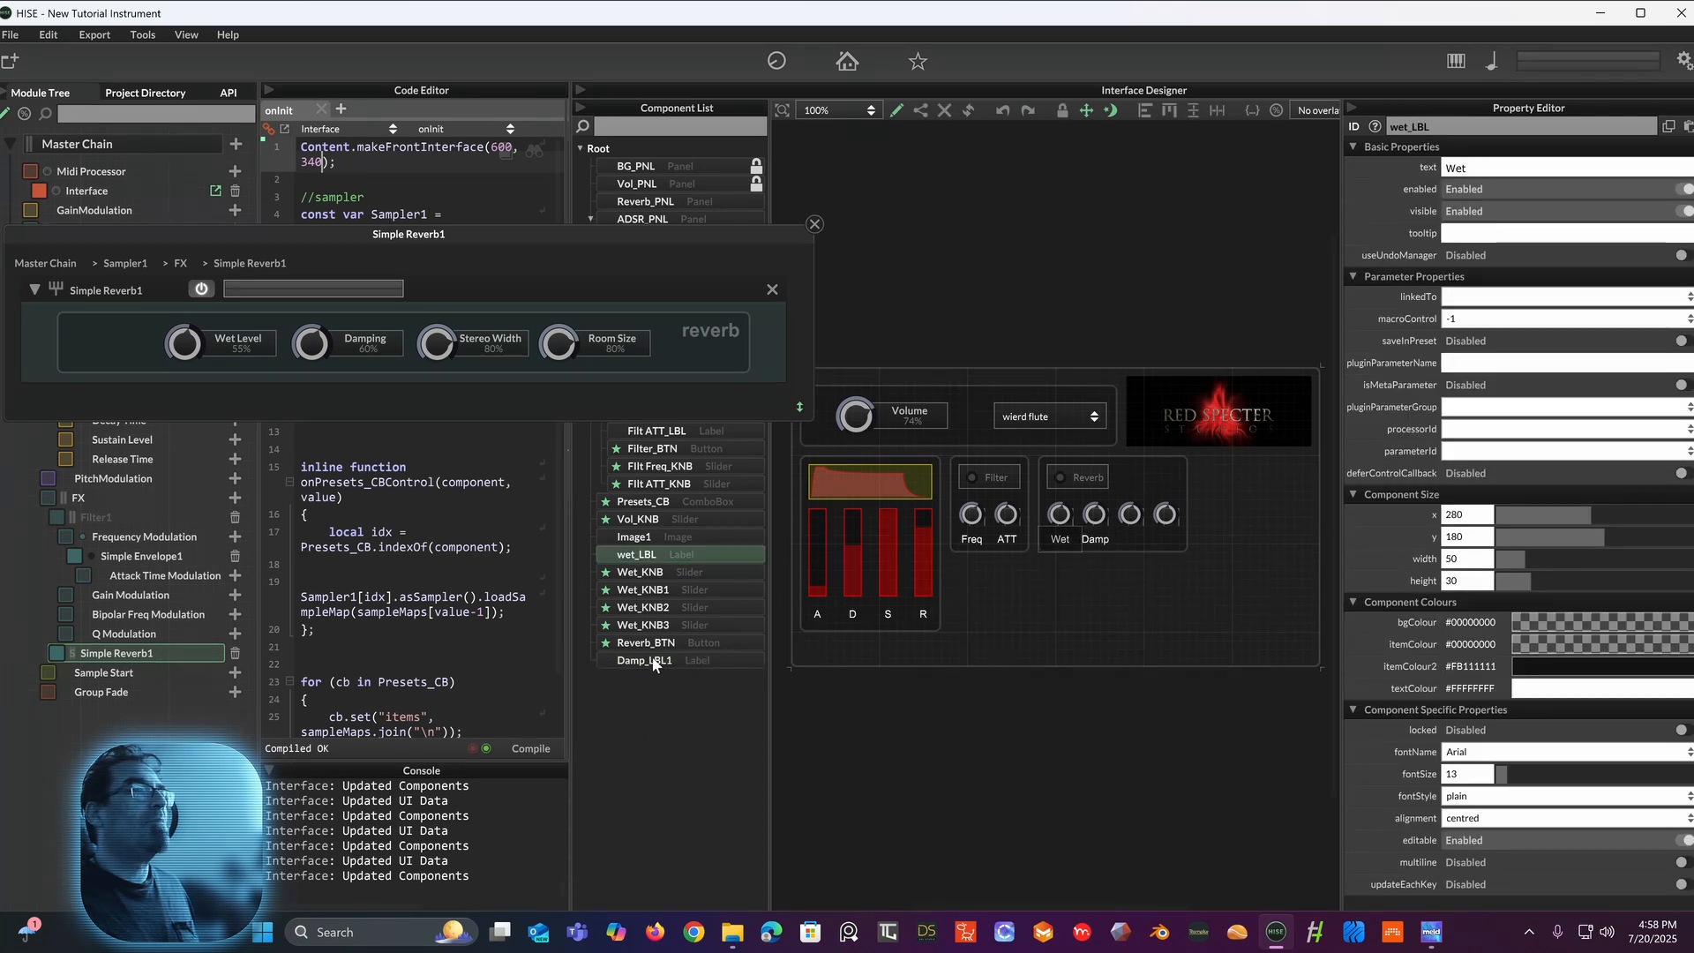
{"action": "left_click_drag", "start_coordinate": [654, 665], "coordinate": [650, 572]}
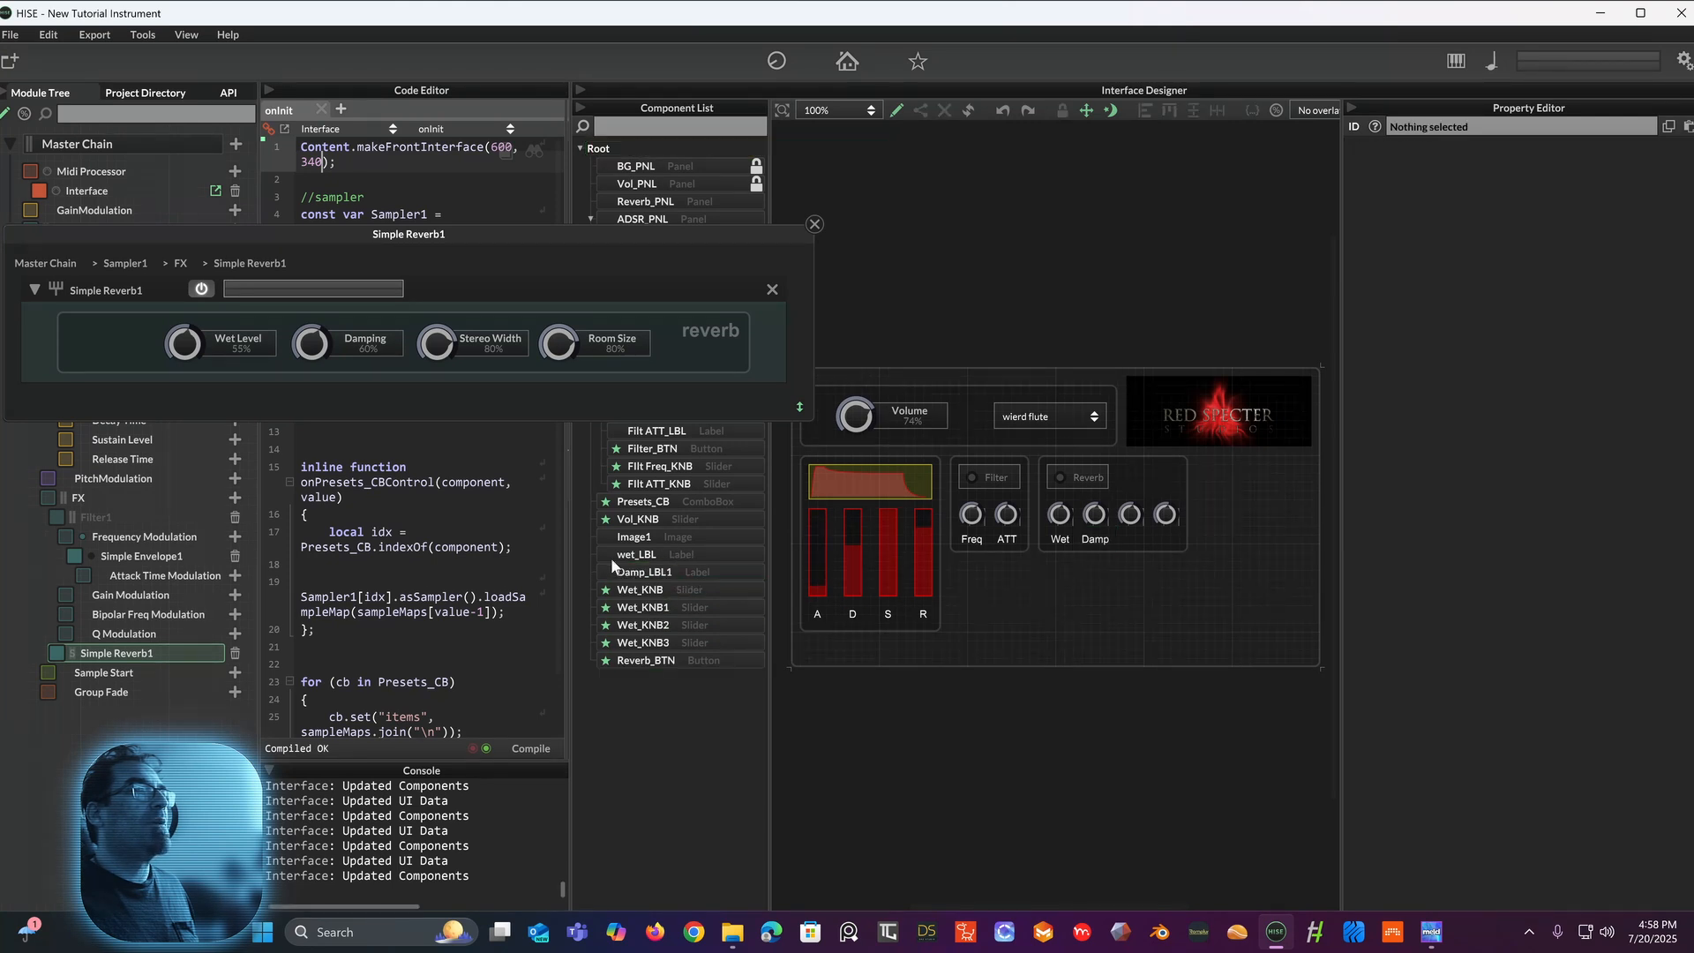
Step: Duplicate Damp_LBL1, place the copy under the third reverb knob at x 360, y 180, and set its text to Width
{"action": "left_click", "coordinate": [1101, 541]}
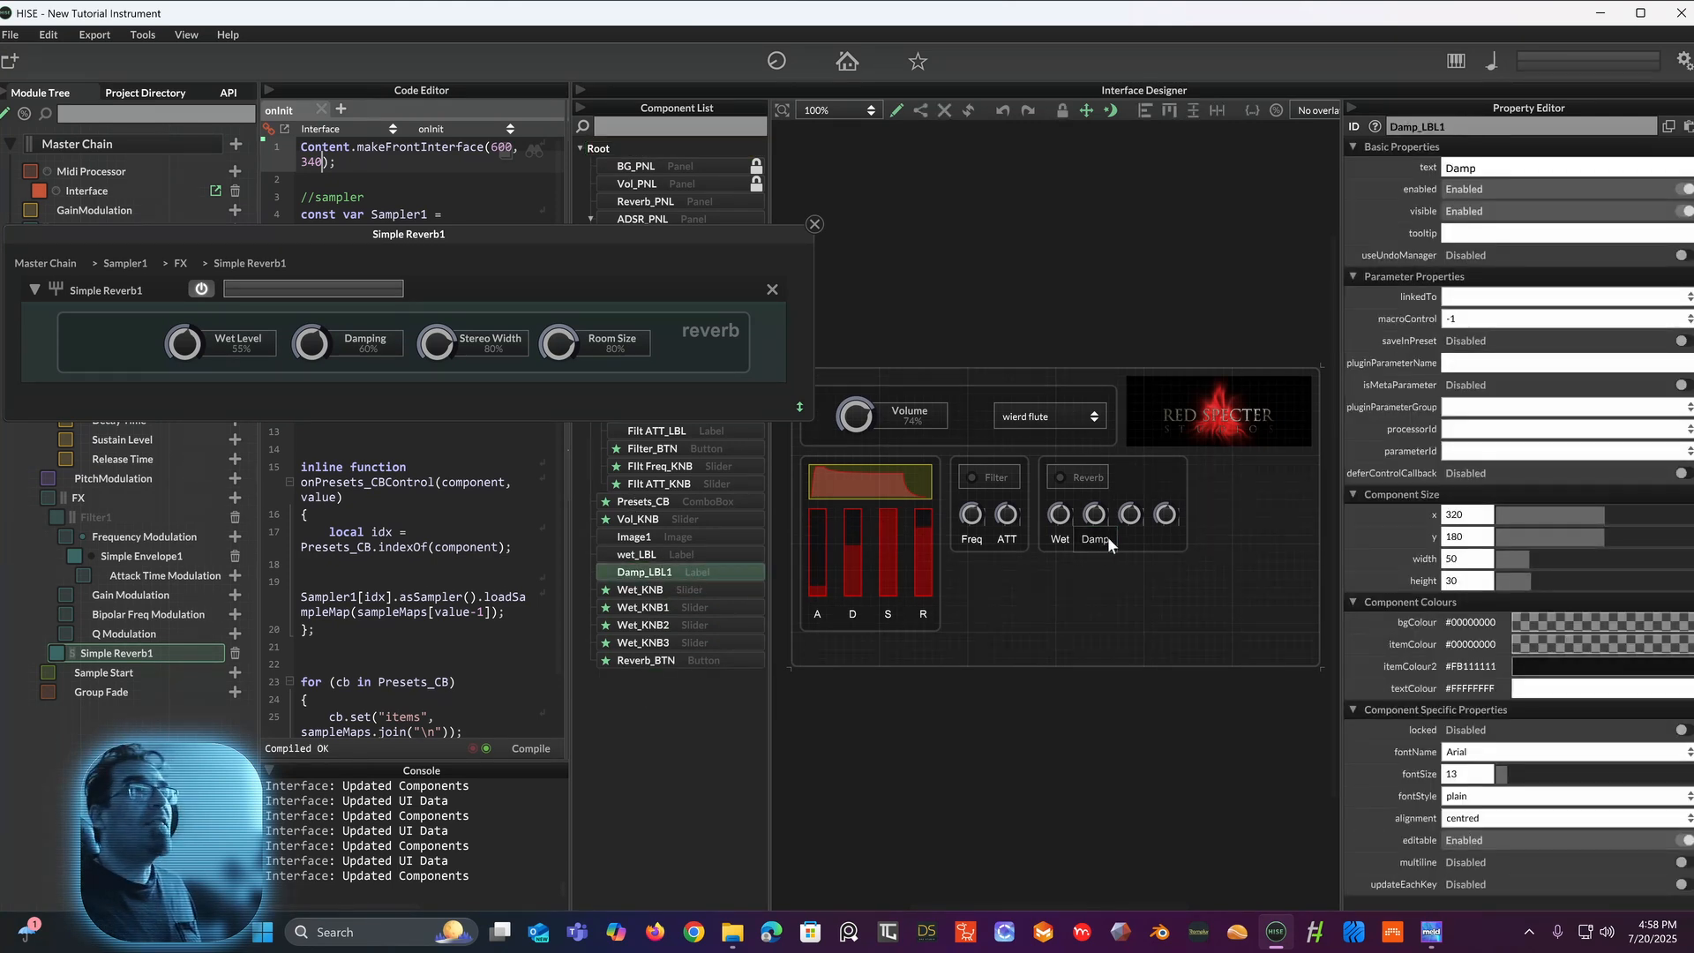
{"action": "key", "text": "ctrl+d"}
{"action": "mouse_move", "coordinate": [1109, 537]}
{"action": "left_mouse_down"}
{"action": "mouse_move", "coordinate": [1131, 558]}
{"action": "mouse_move", "coordinate": [1132, 542]}
{"action": "left_mouse_up"}
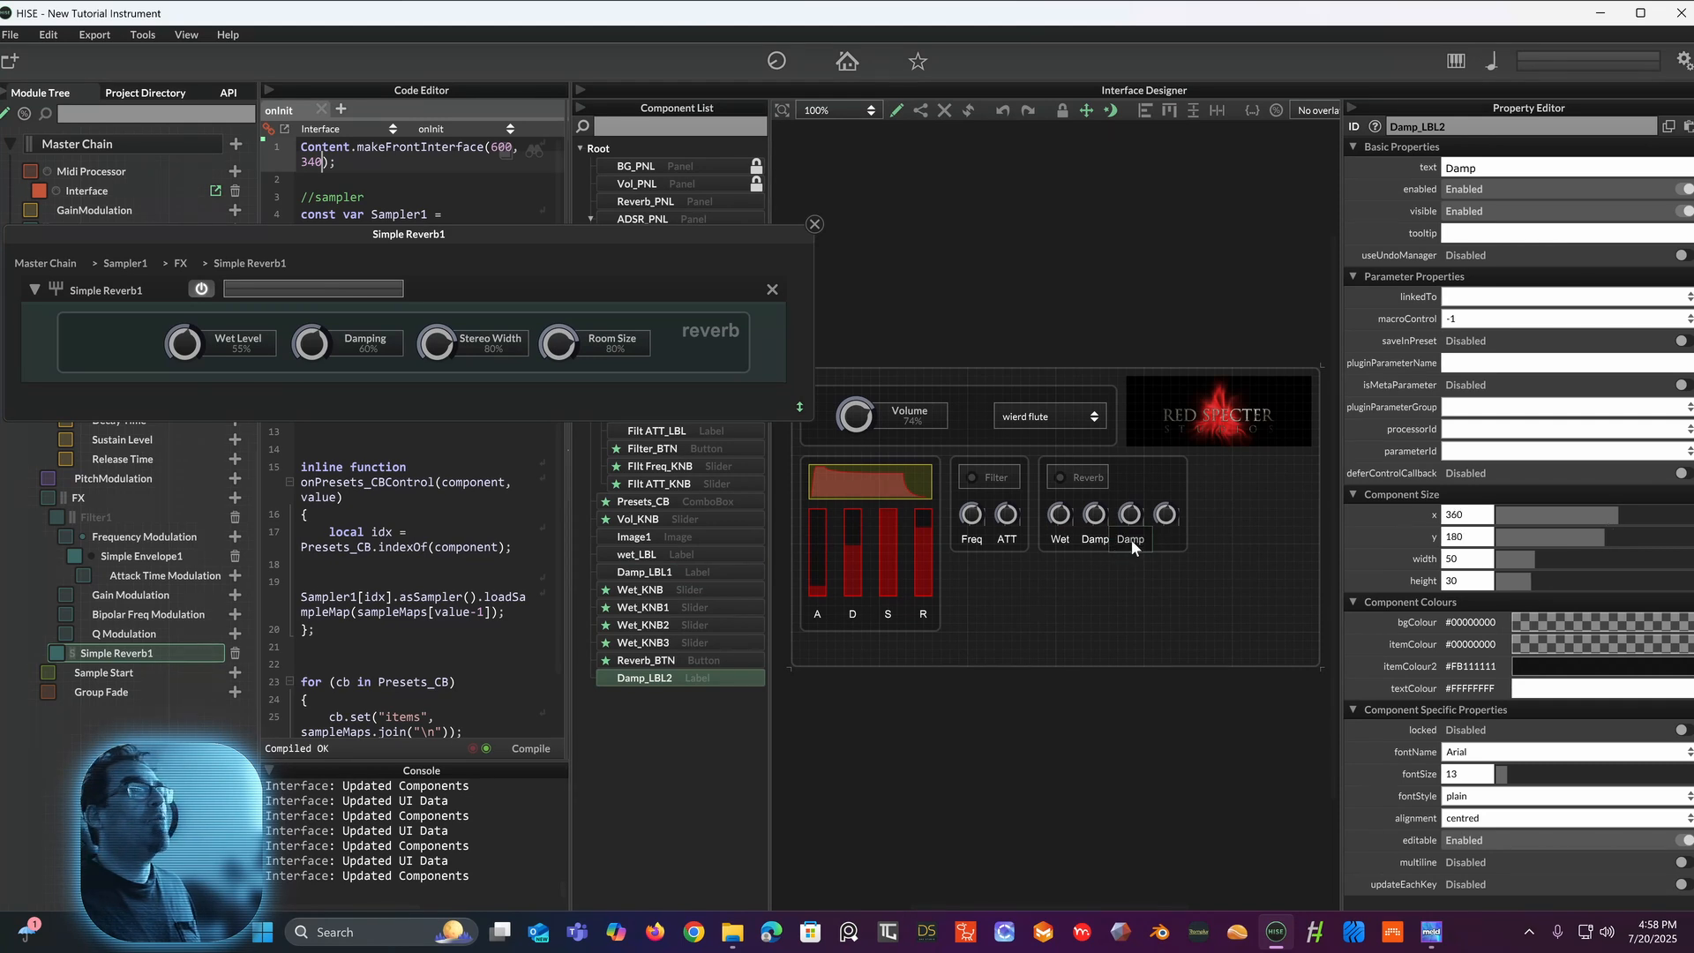
{"action": "left_click", "coordinate": [1488, 166]}
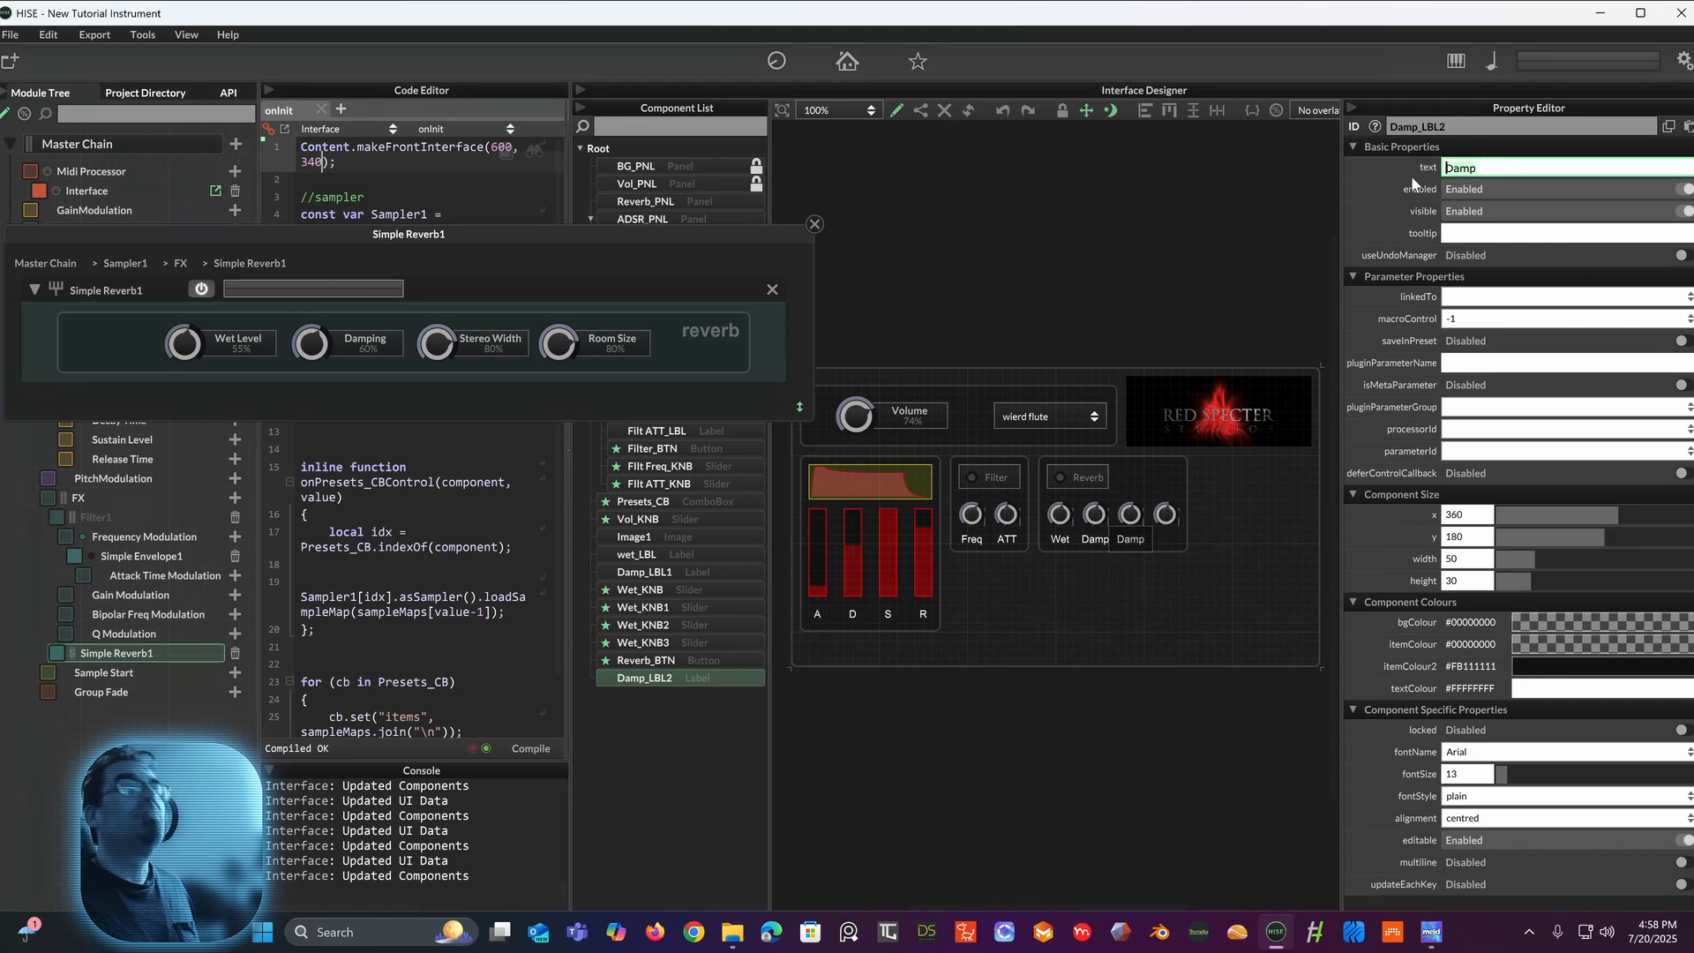
{"action": "type", "text": "Wi"}
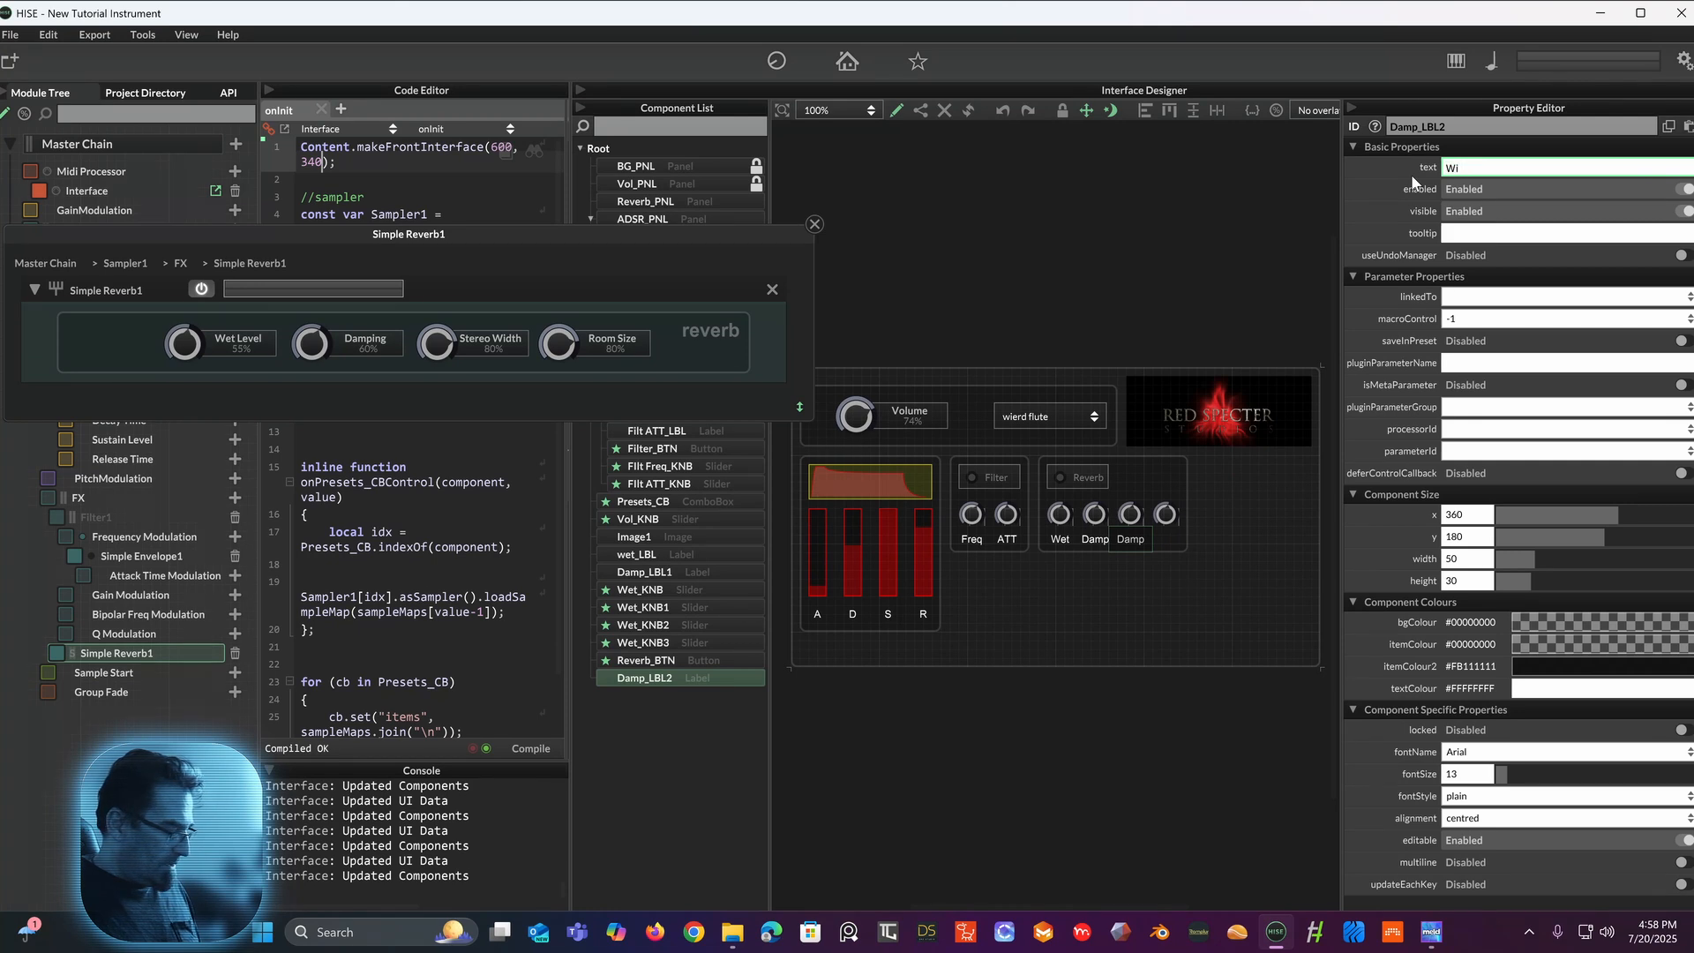
{"action": "type", "text": "dth"}
{"action": "key", "text": "Return"}
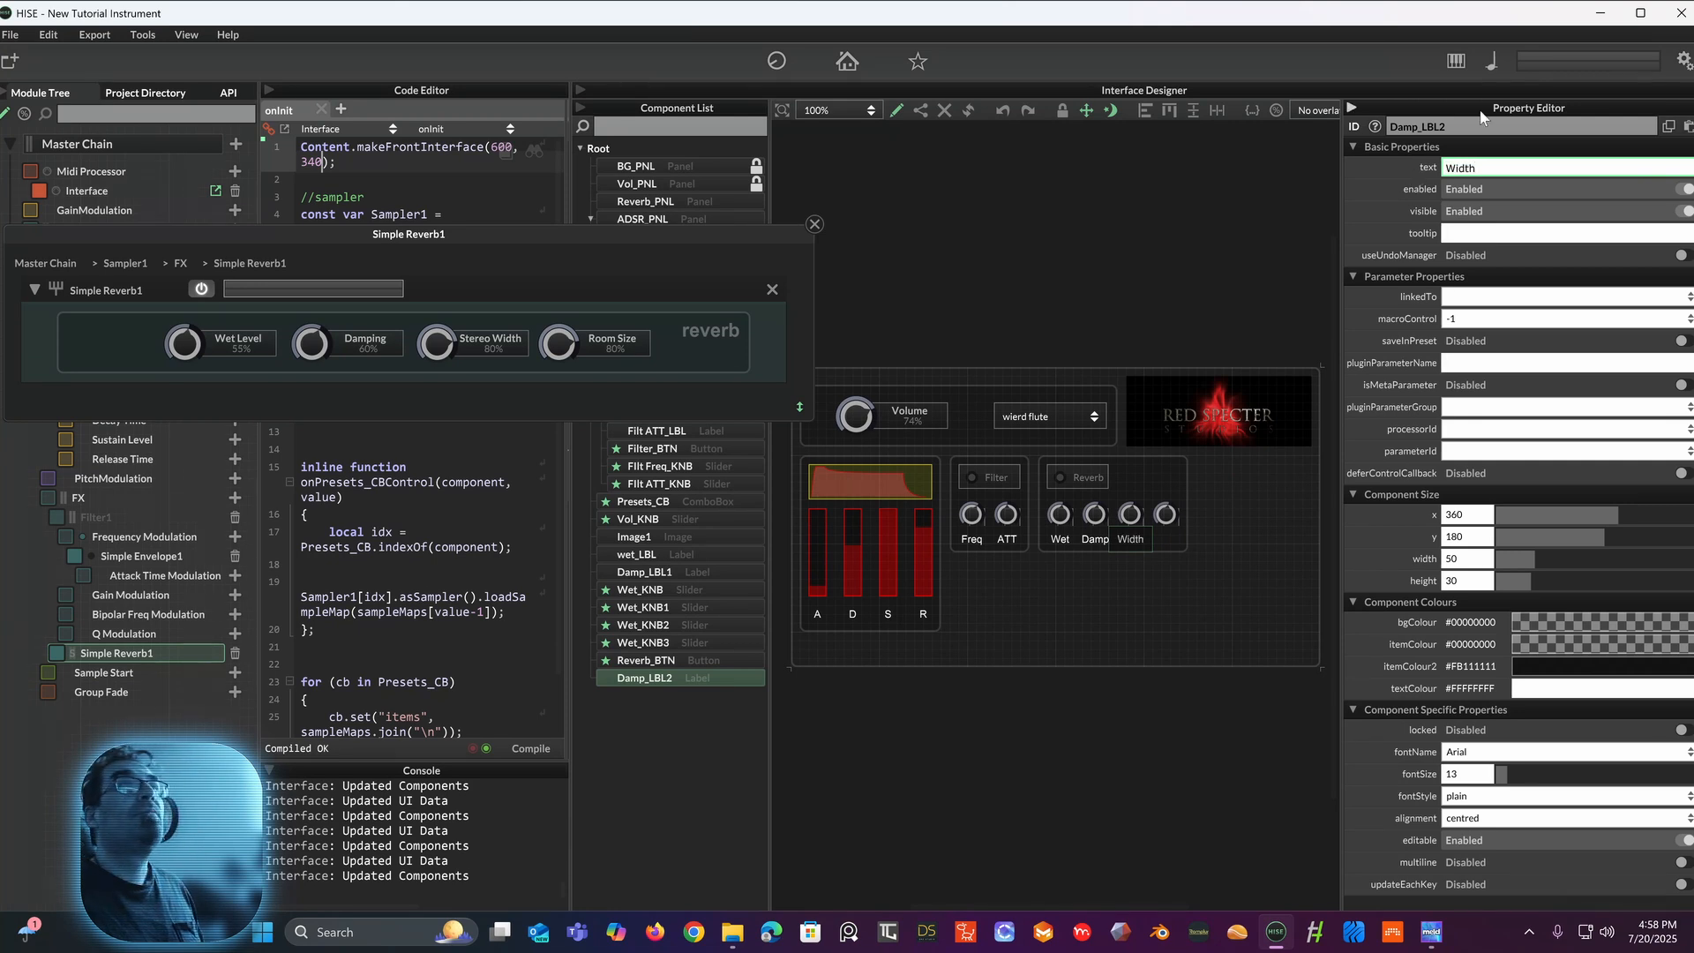
Step: Rename the new Width label's component ID as Width_LBL2
{"action": "double_click", "coordinate": [1415, 126]}
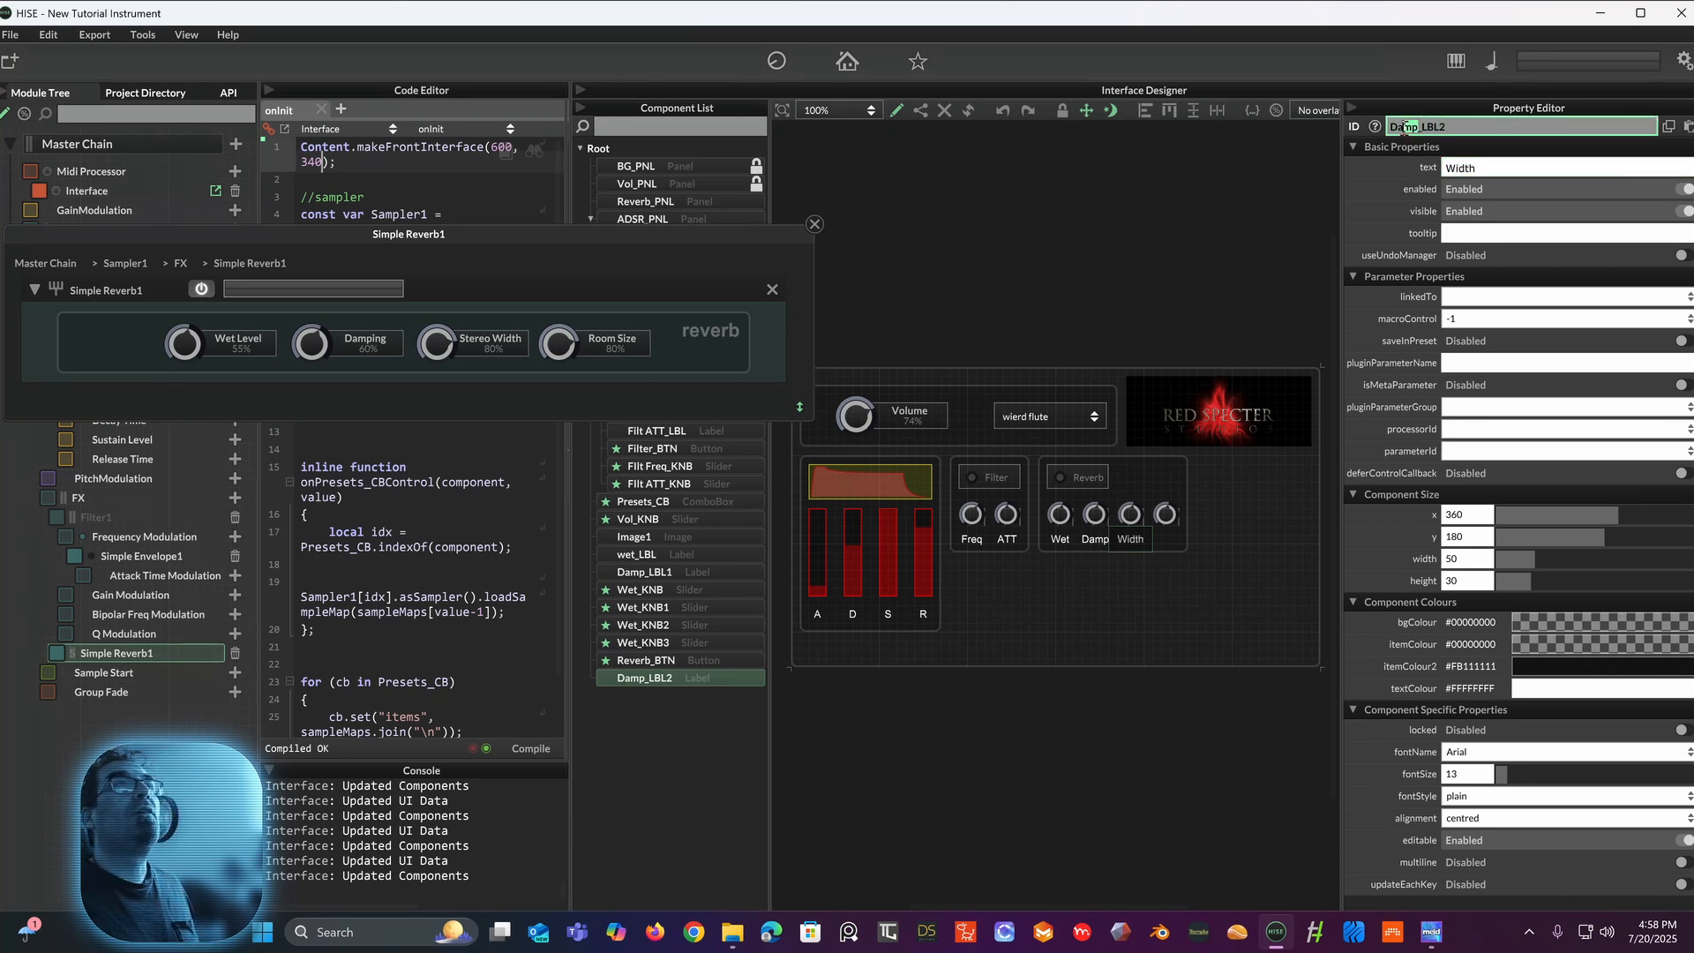
{"action": "type", "text": "Width"}
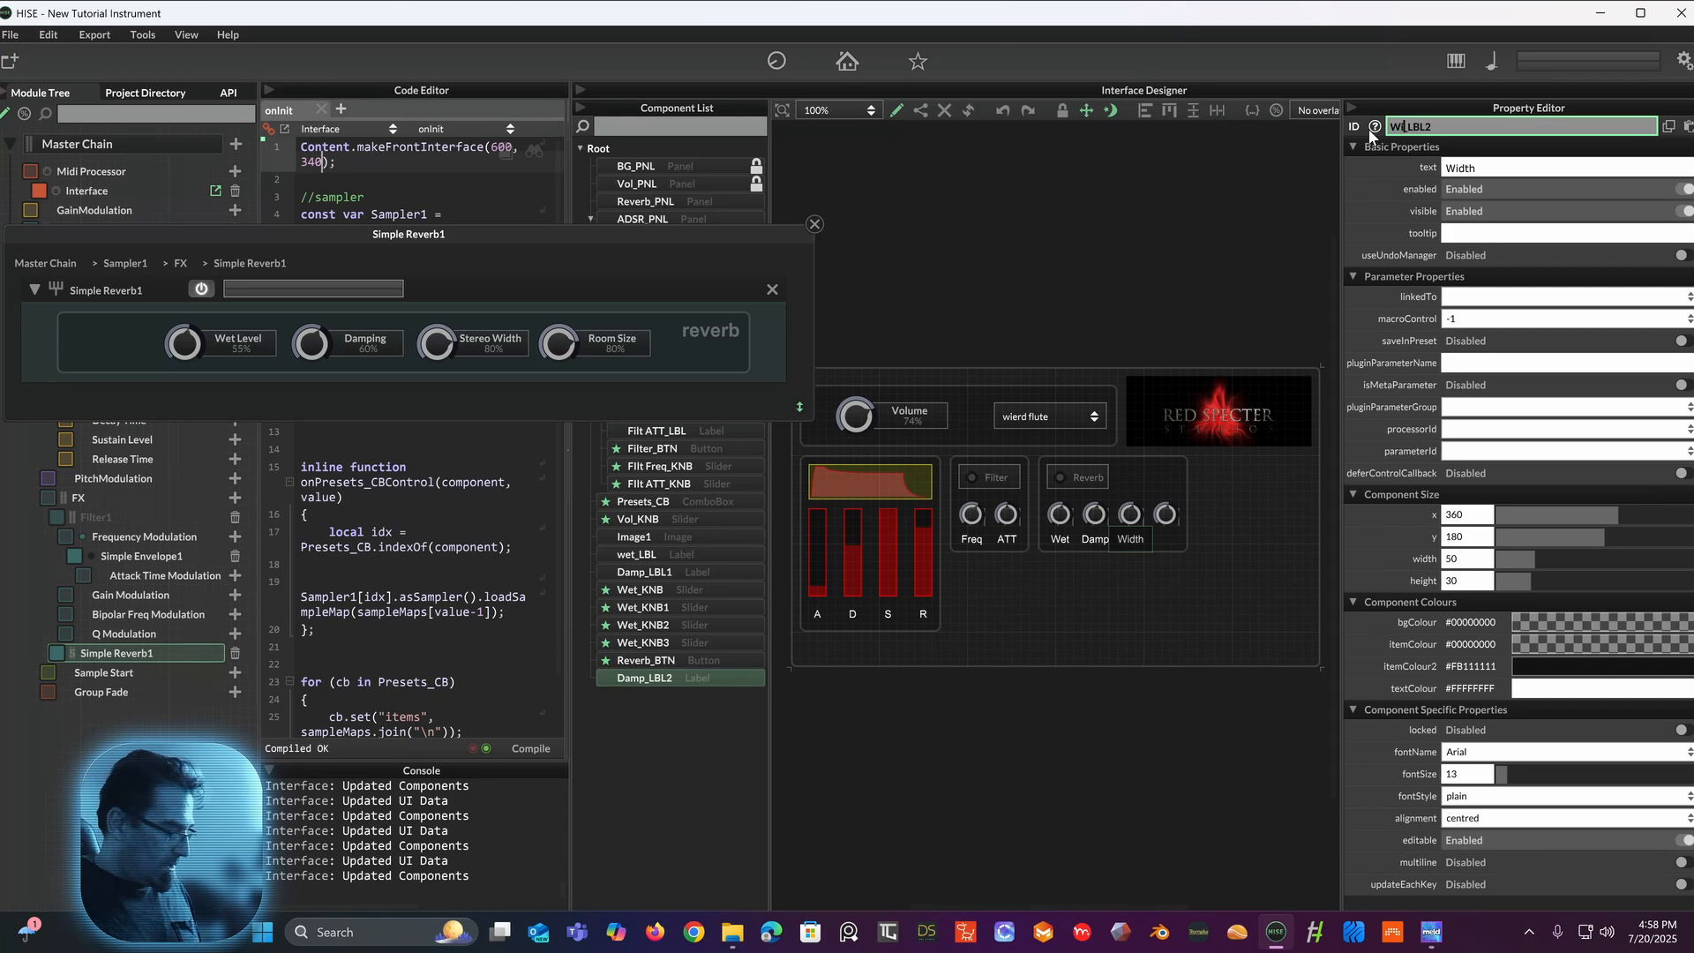
{"action": "key", "text": "Return"}
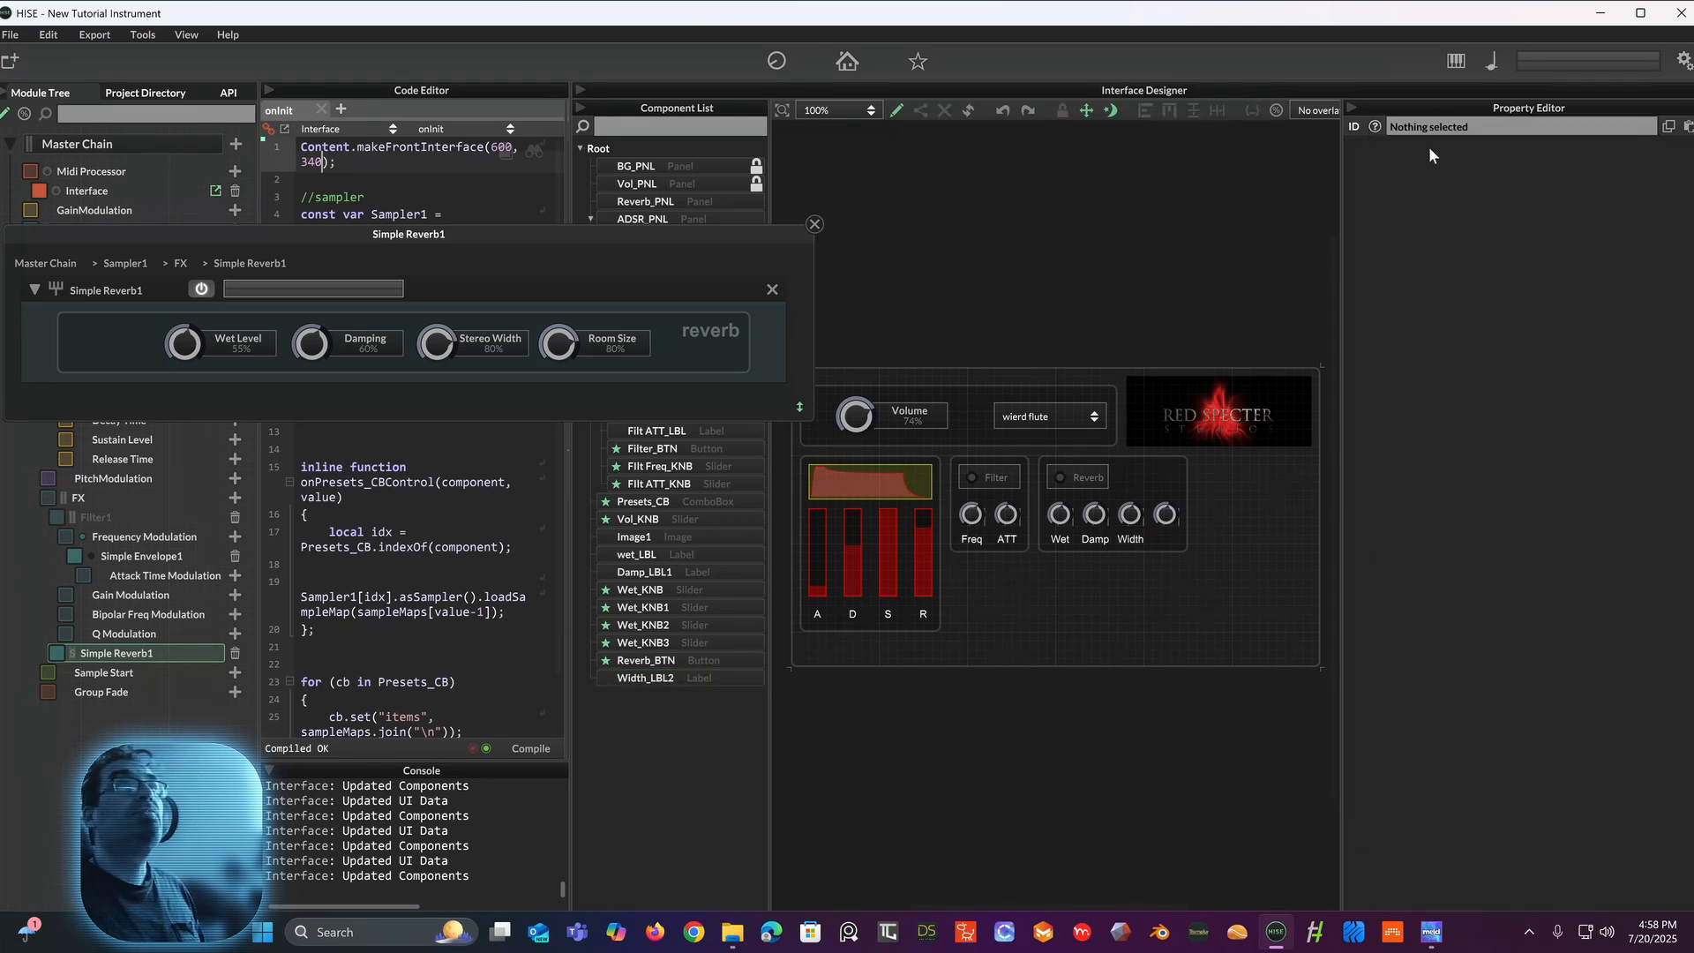
Step: Duplicate Width_LBL2 and place the copy under the fourth reverb knob at x 400, y 180
{"action": "left_click", "coordinate": [1132, 539]}
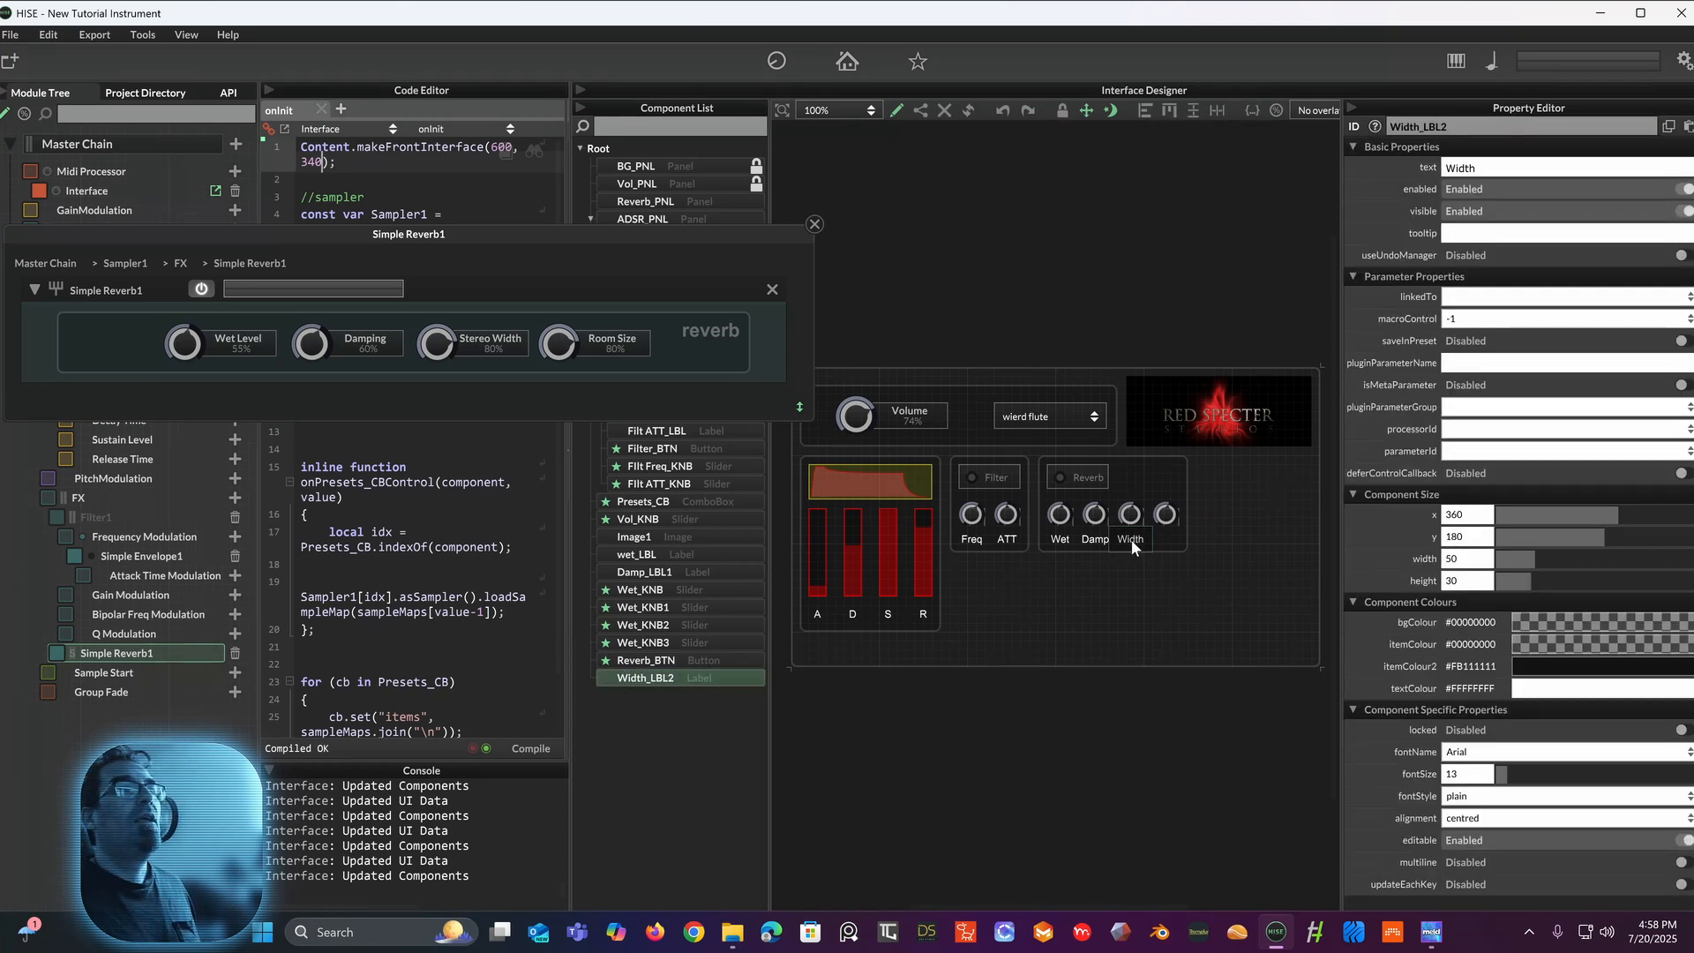
{"action": "key", "text": "ctrl+d"}
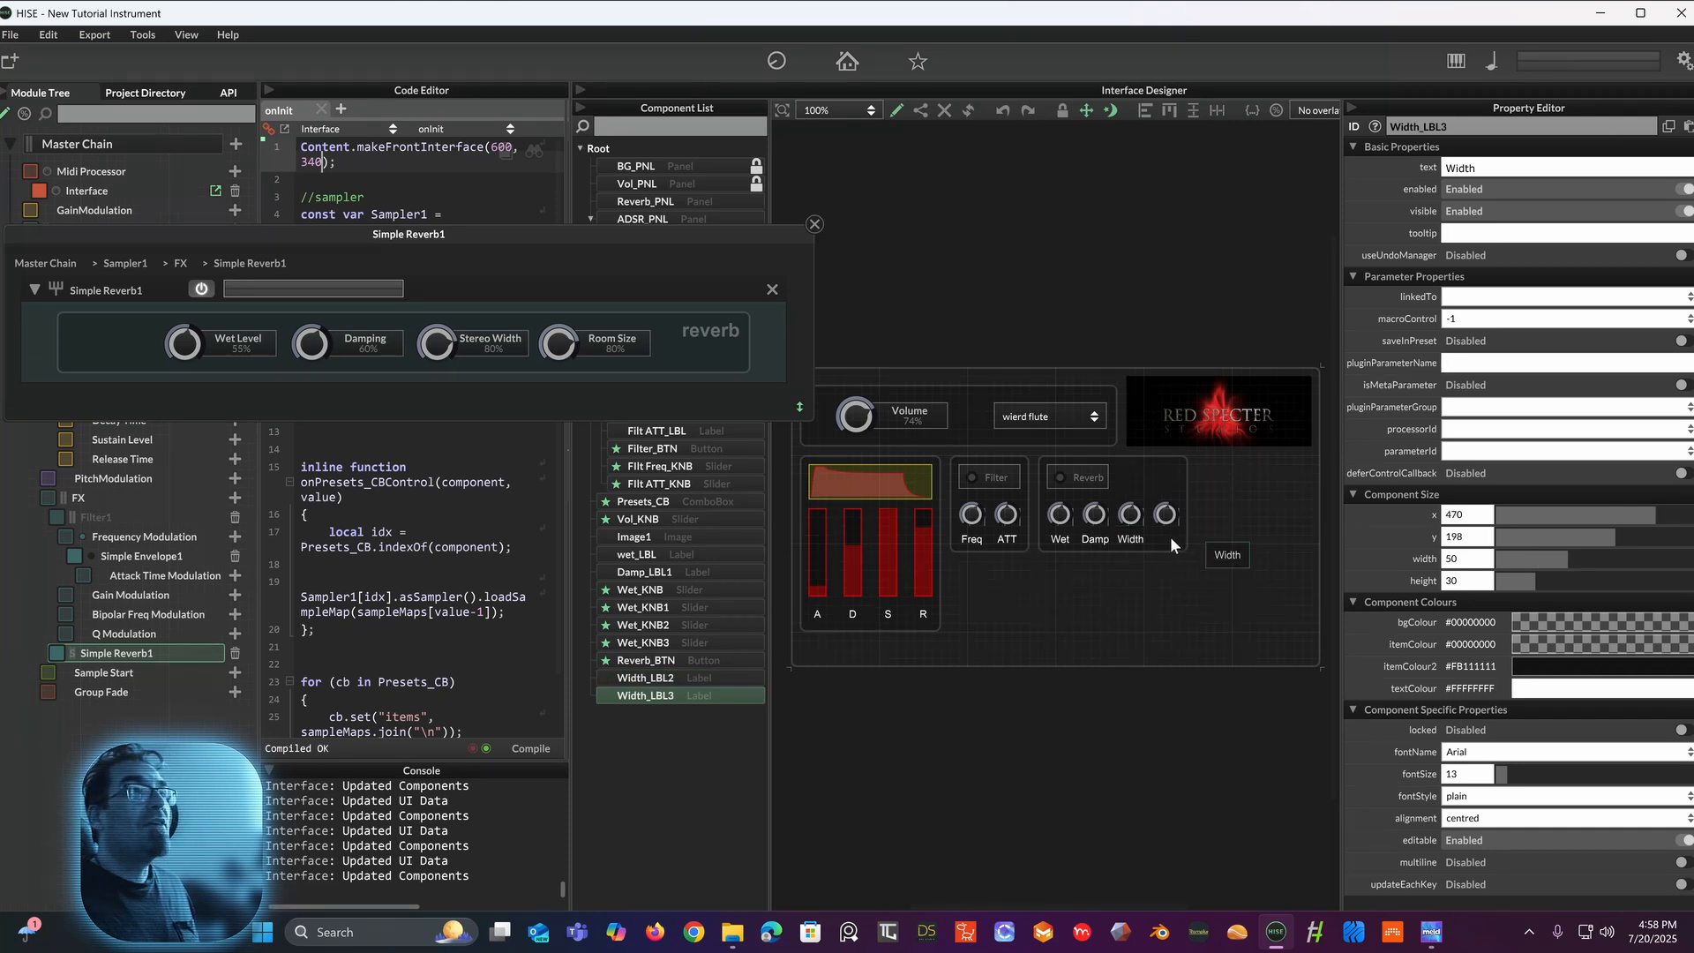
{"action": "left_click_drag", "start_coordinate": [1221, 550], "coordinate": [1159, 542]}
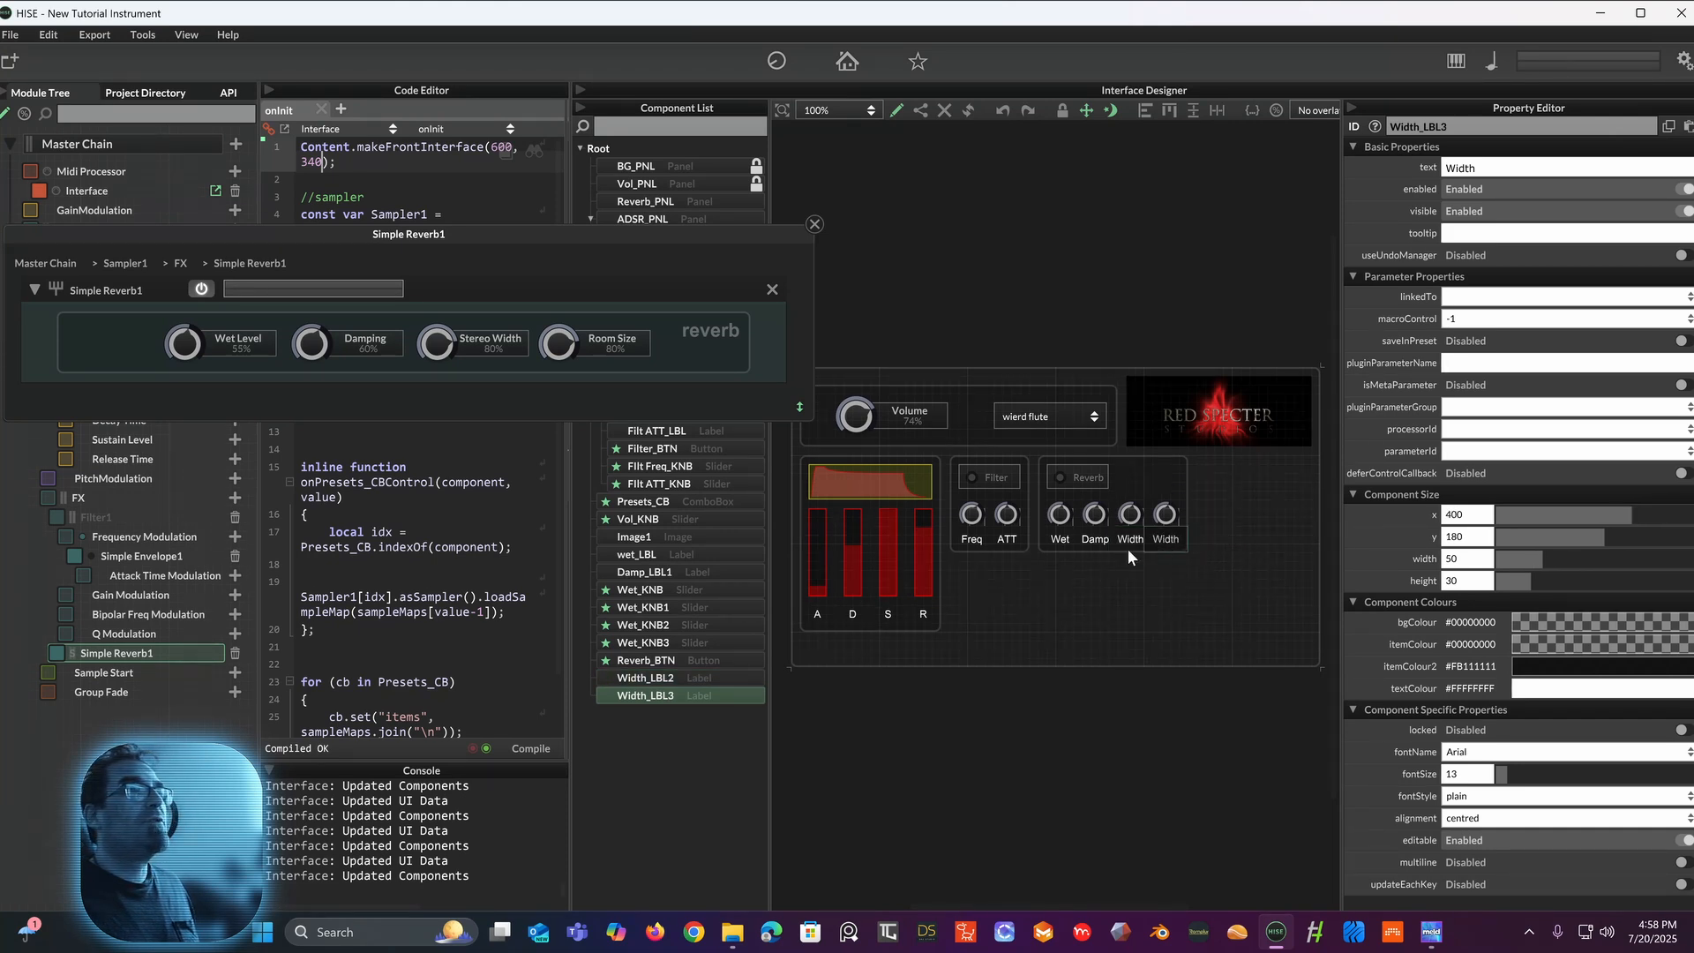
Step: Rename the label under the fourth reverb knob as WidthSize
{"action": "left_click", "coordinate": [1419, 126]}
{"action": "left_click_drag", "start_coordinate": [1419, 126], "coordinate": [1361, 133]}
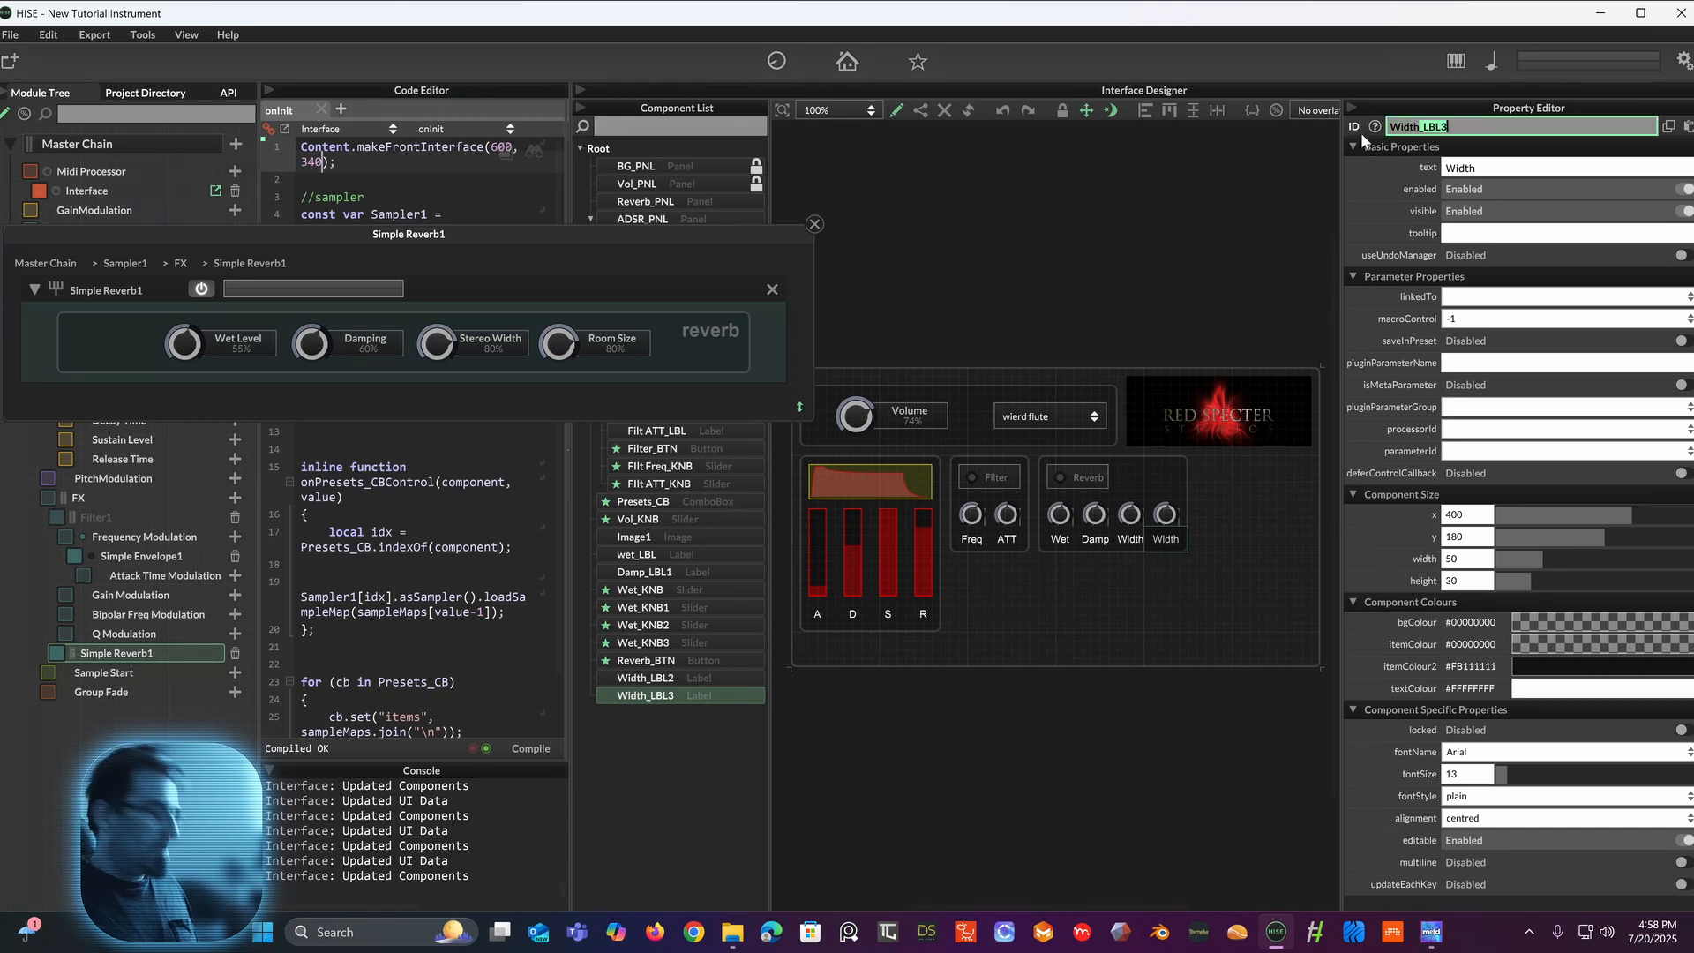
{"action": "type", "text": "Si"}
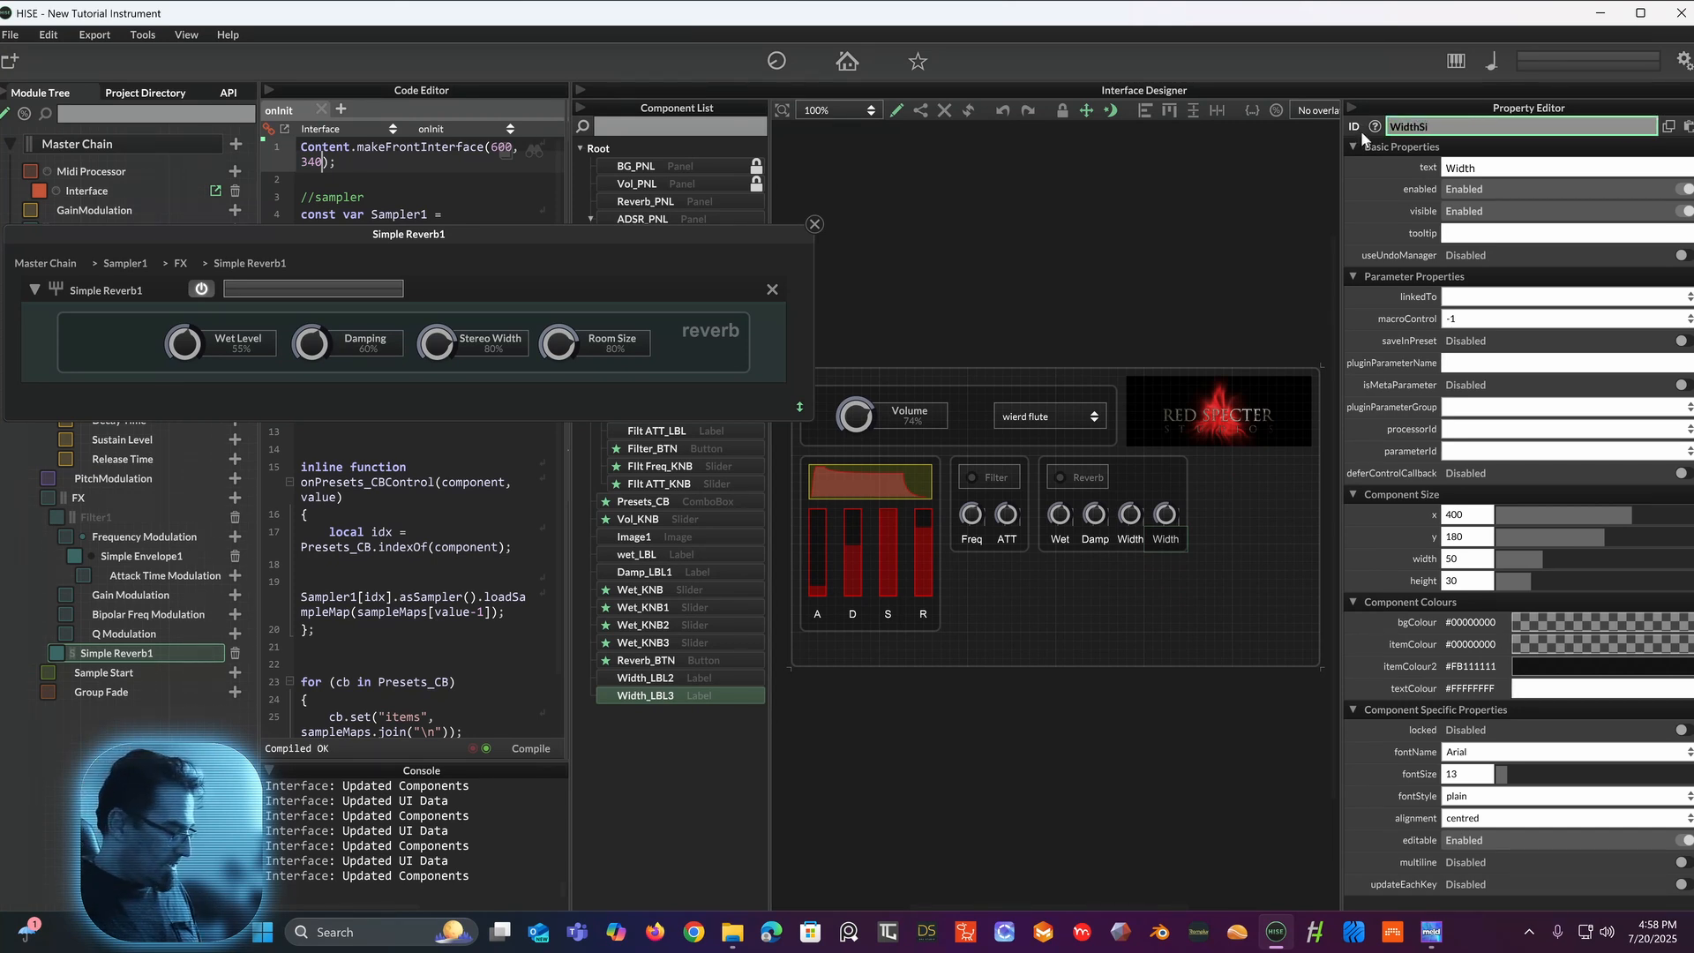
{"action": "type", "text": "ze"}
{"action": "key", "text": "Return"}
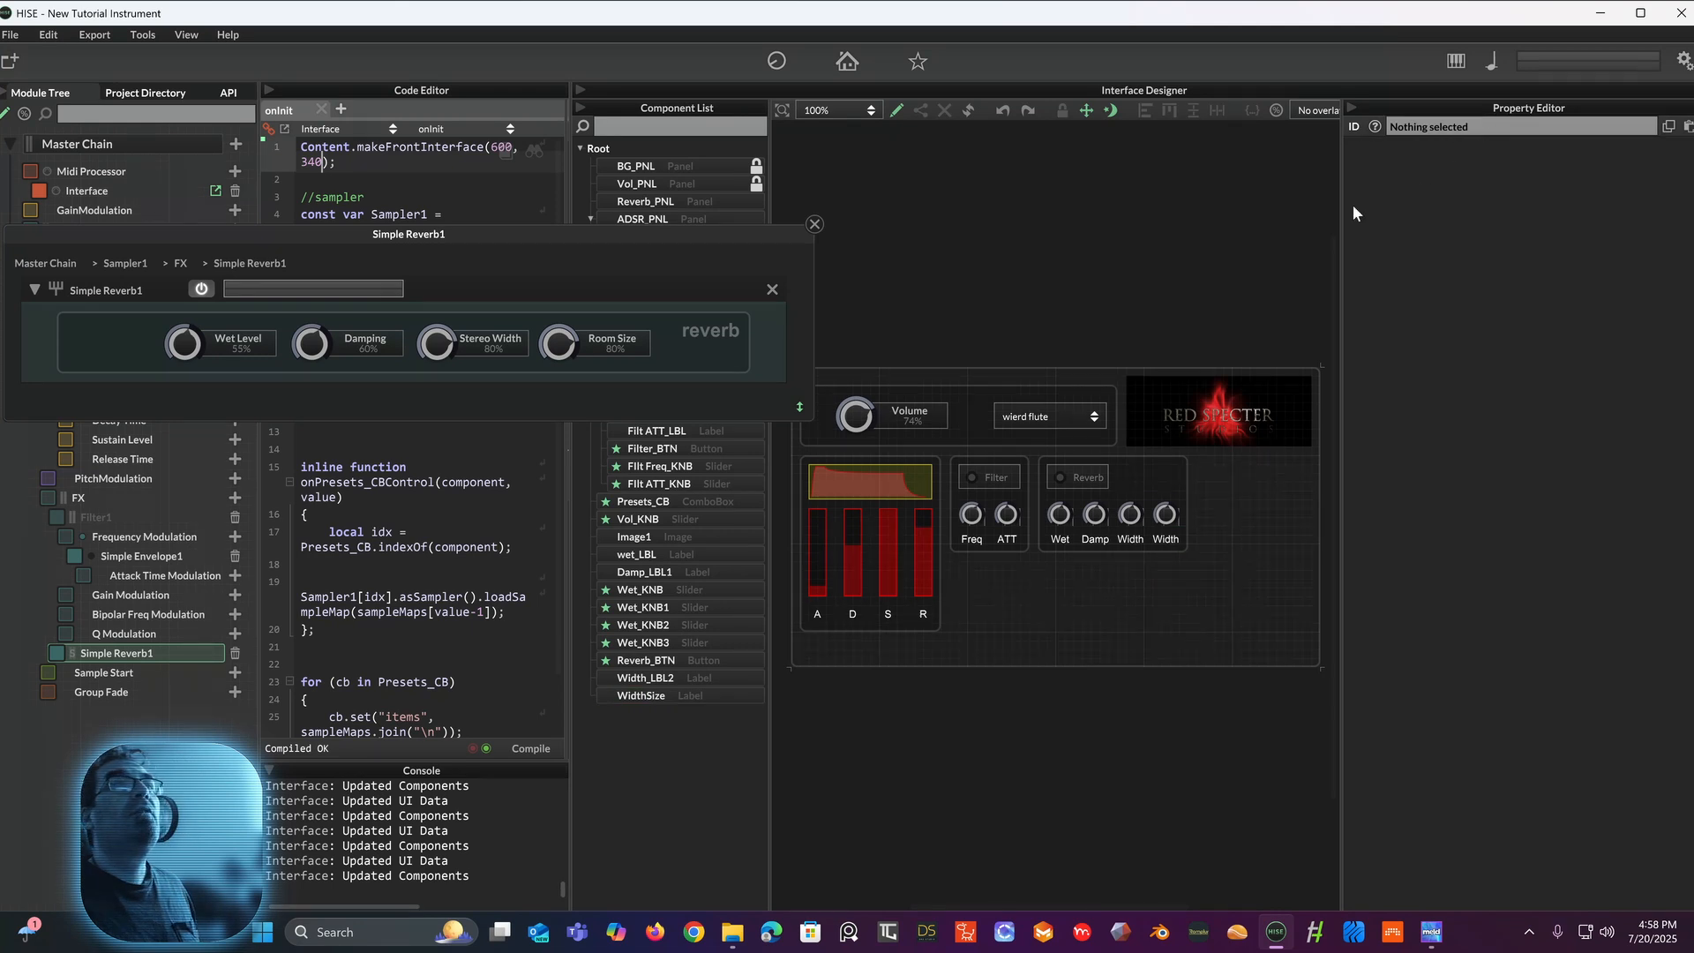
Step: Set the displayed text of the label under the fourth reverb knob to Size
{"action": "left_click", "coordinate": [1163, 545]}
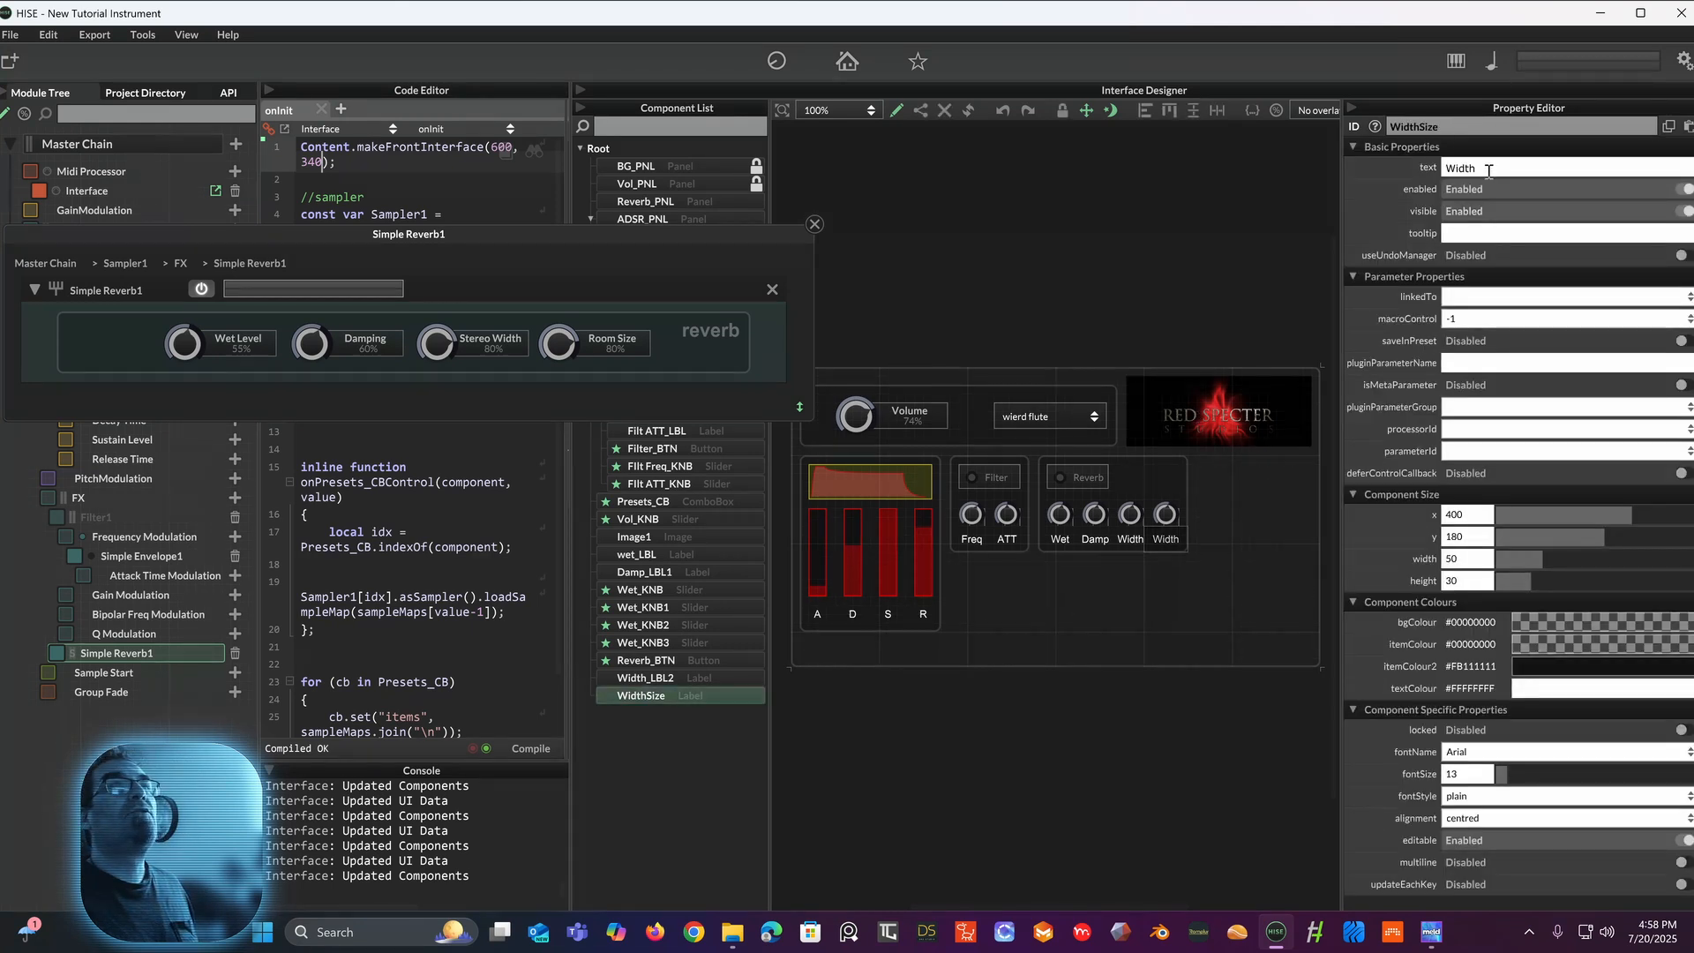
{"action": "left_click", "coordinate": [1448, 168]}
{"action": "type", "text": "S"}
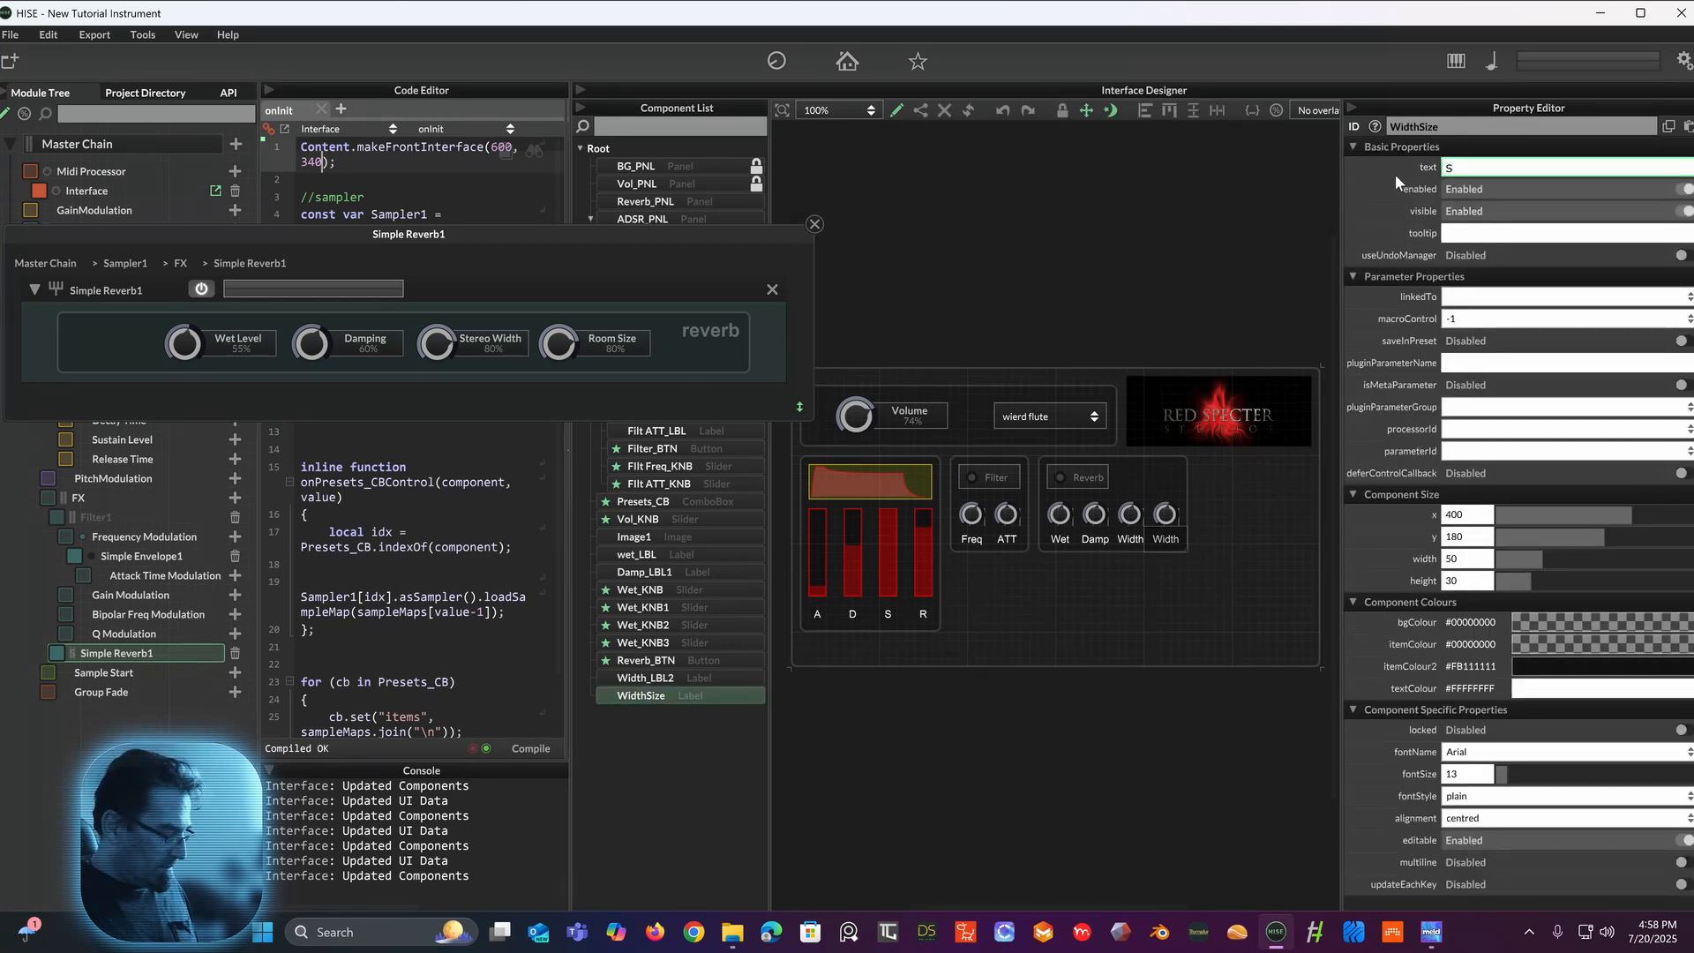
{"action": "type", "text": "ize"}
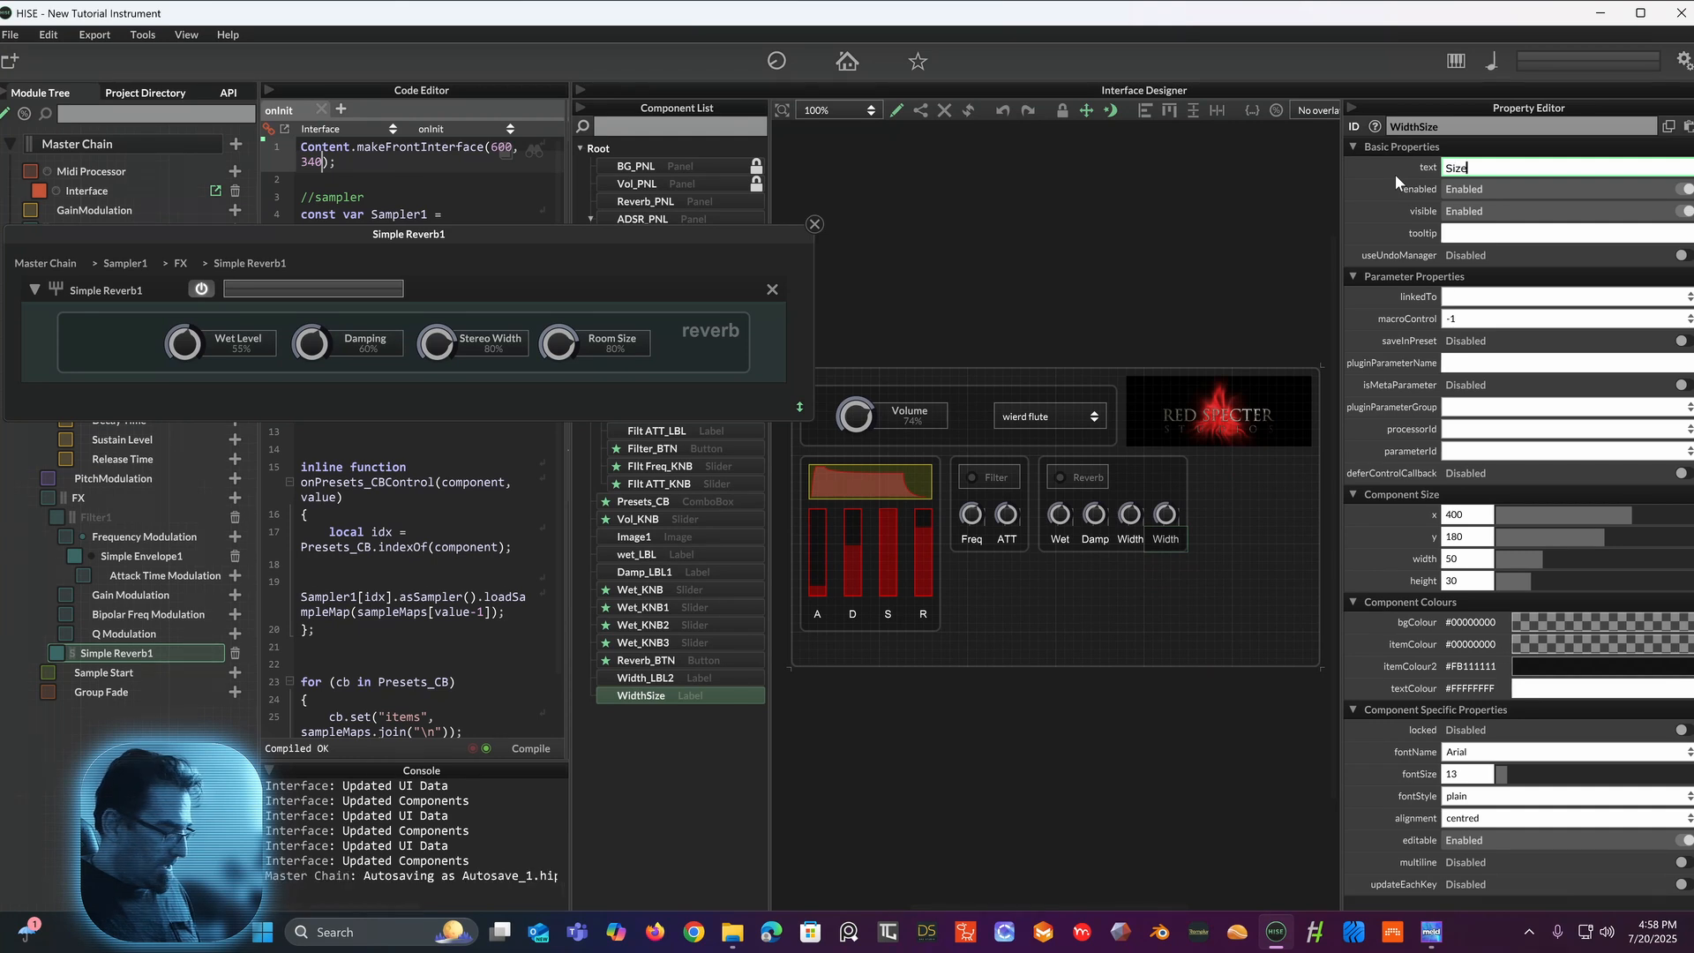
{"action": "key", "text": "Return"}
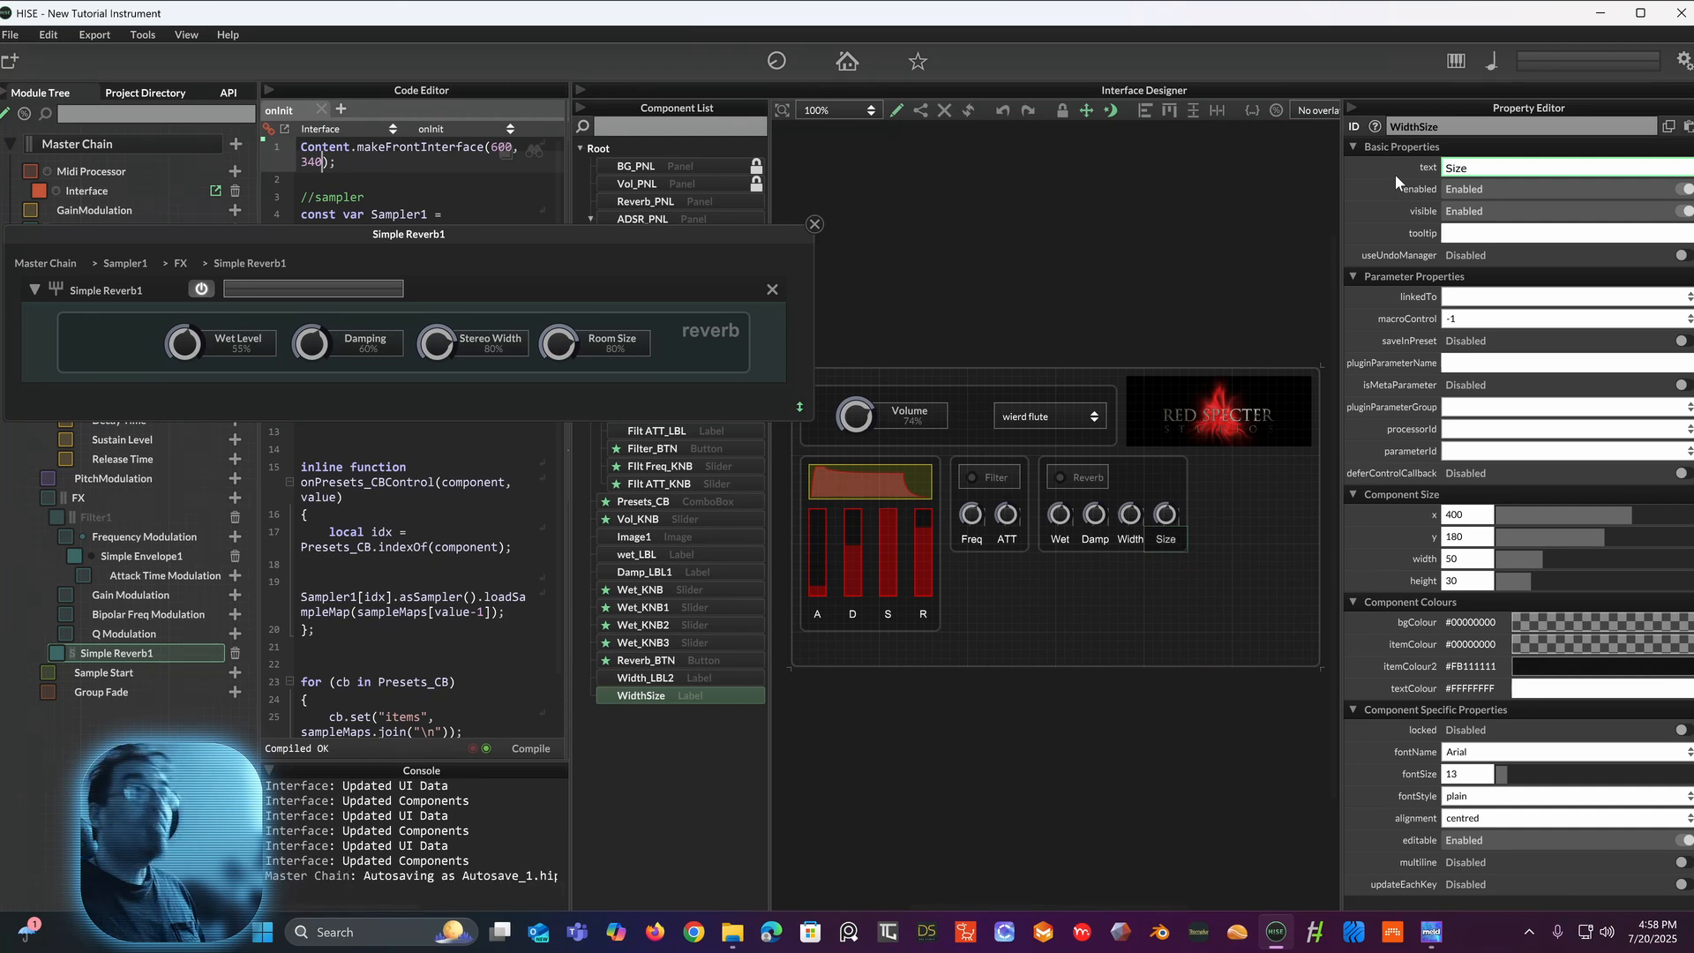
{"action": "left_click", "coordinate": [1199, 546]}
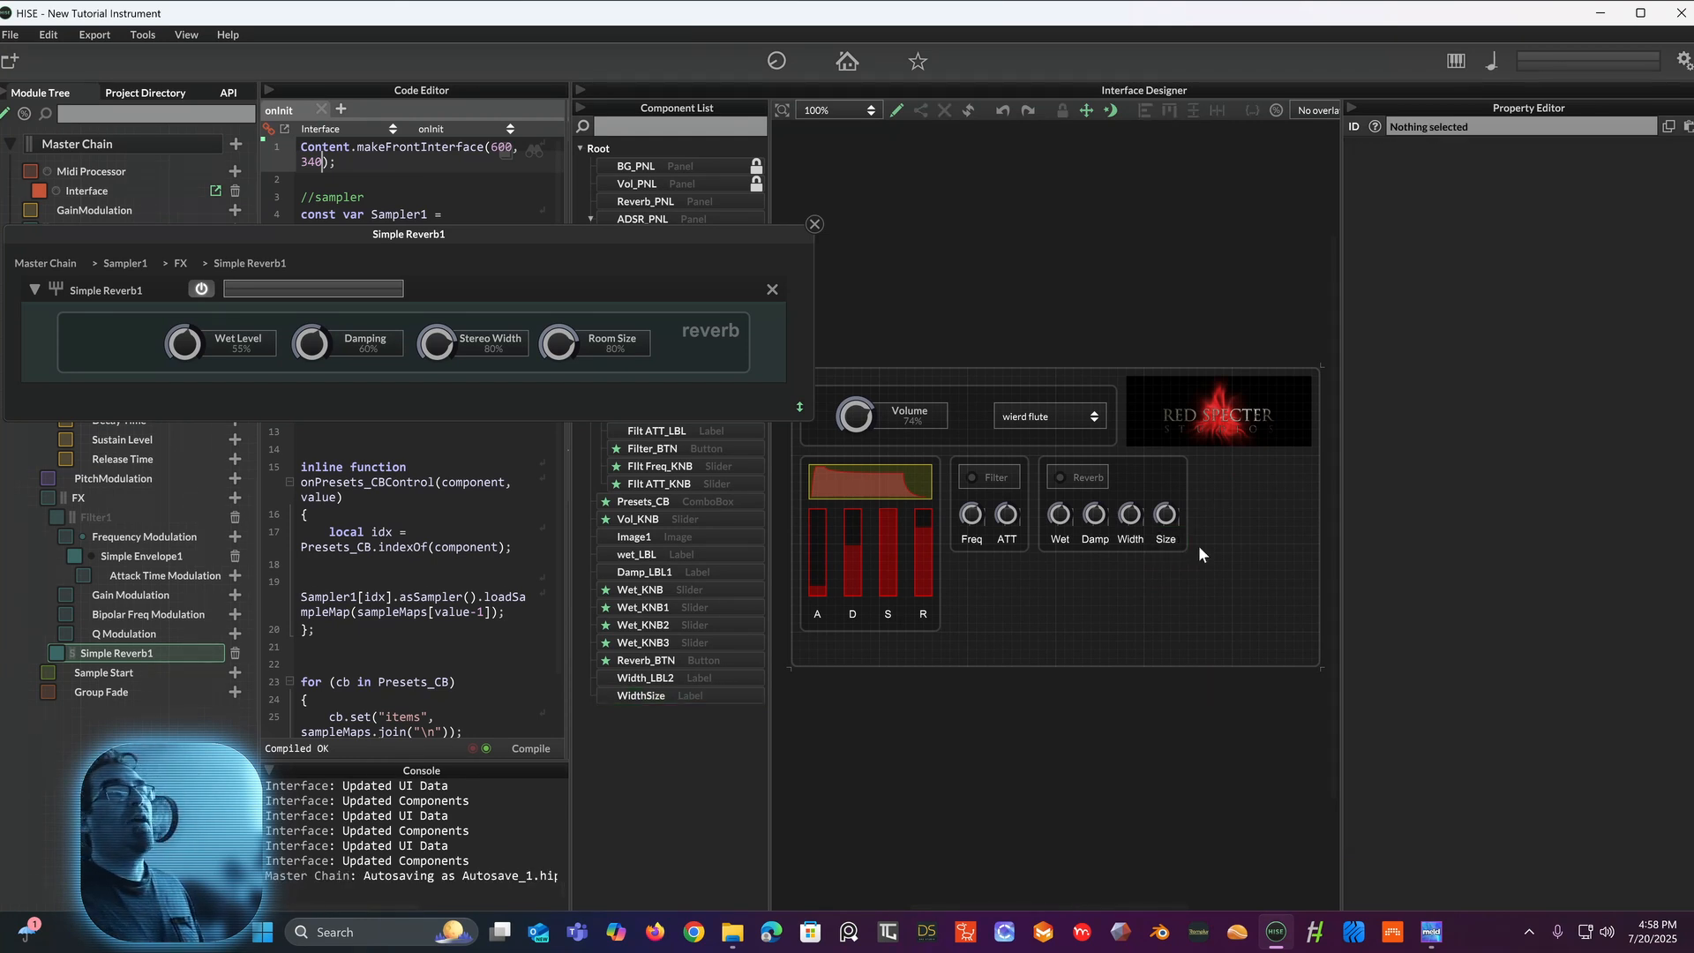
Step: Link the reverb knob above the Damp label (Wet_KNB1) to the Damping parameter of Simple Reverb1
{"action": "left_click", "coordinate": [1094, 518]}
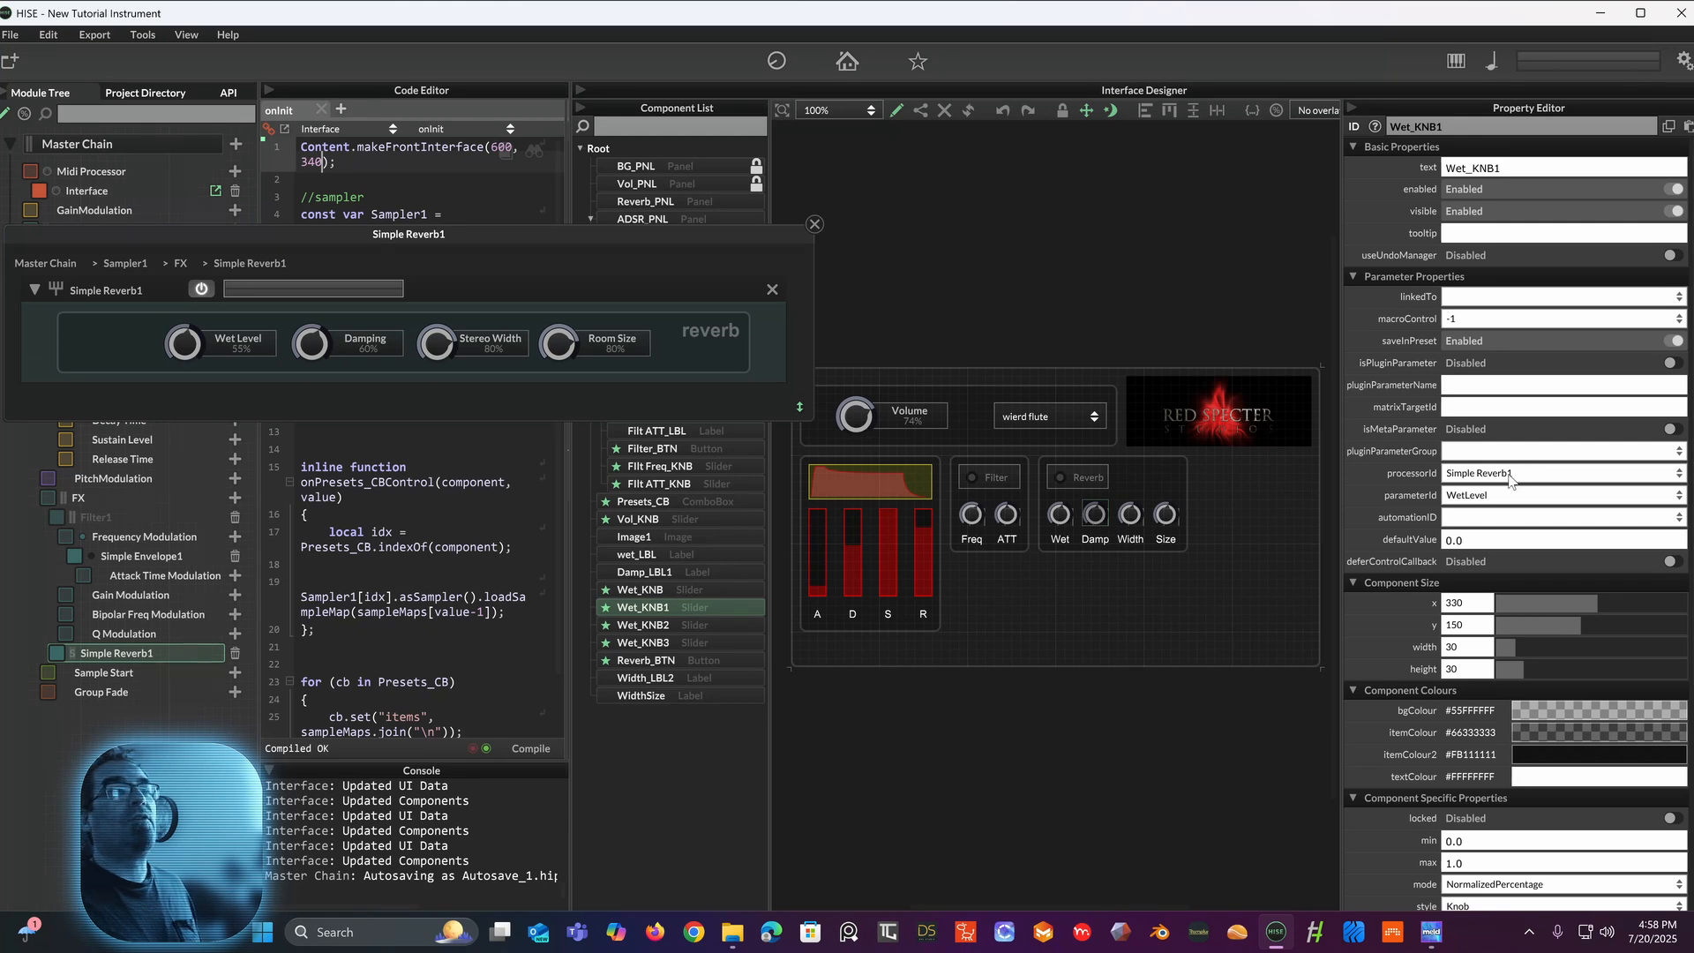
{"action": "scroll", "coordinate": [1504, 481], "scroll_direction": "down", "scroll_amount": 2}
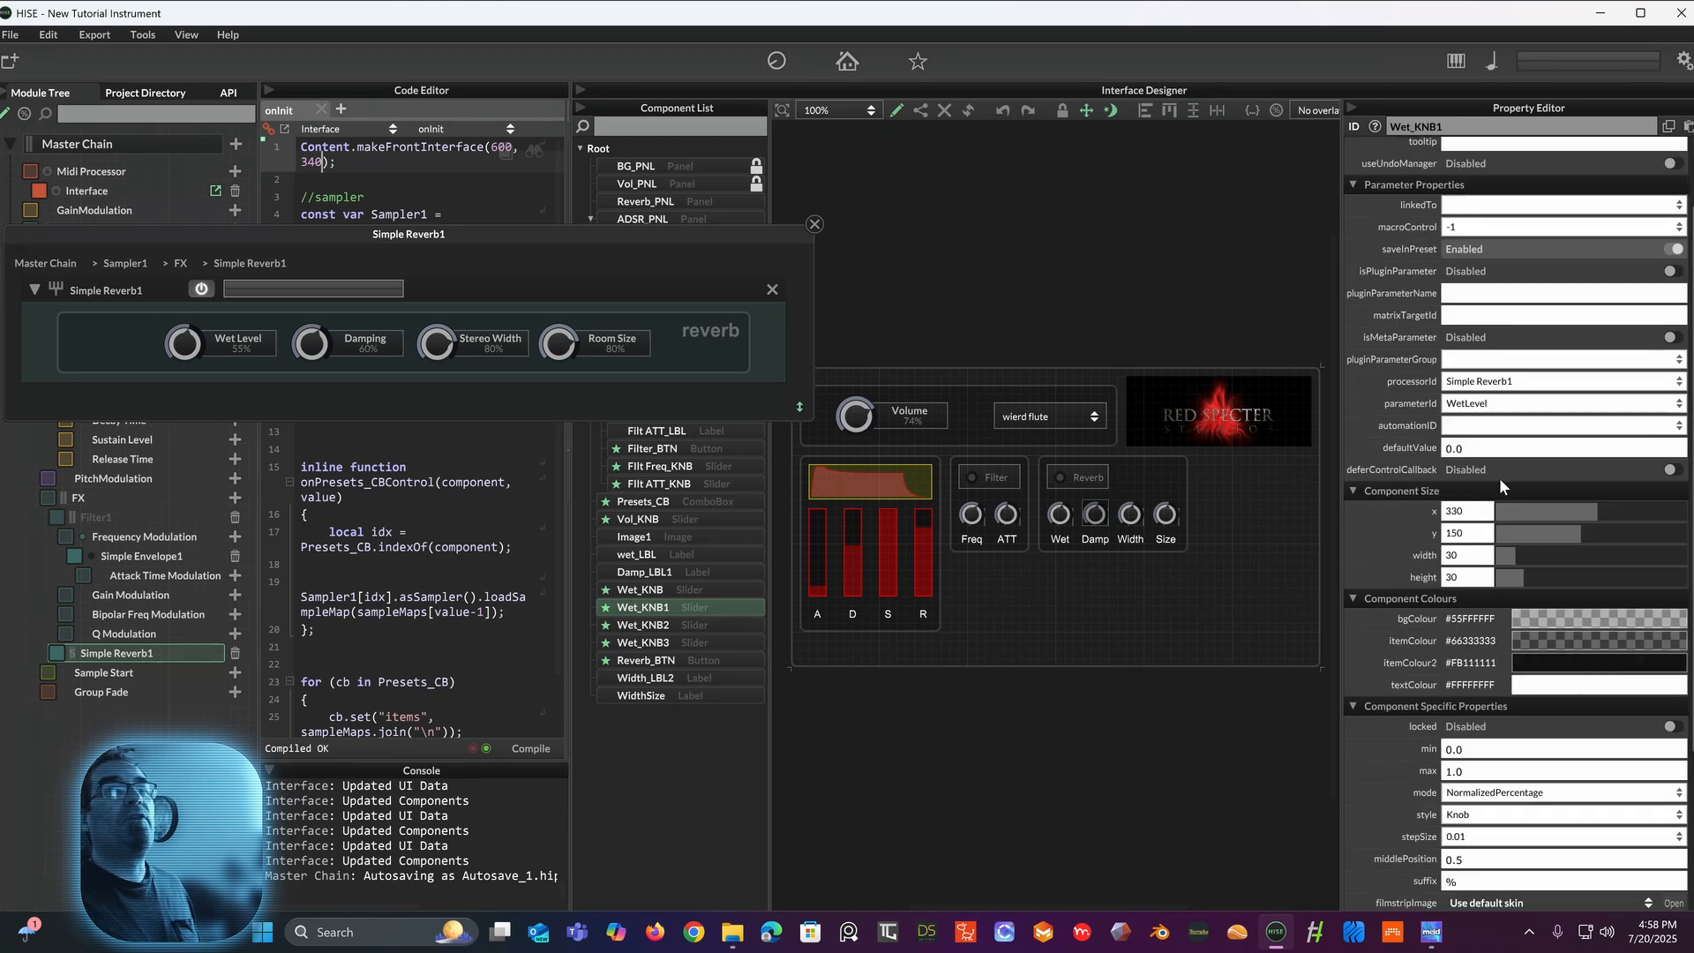
{"action": "left_click", "coordinate": [1467, 404]}
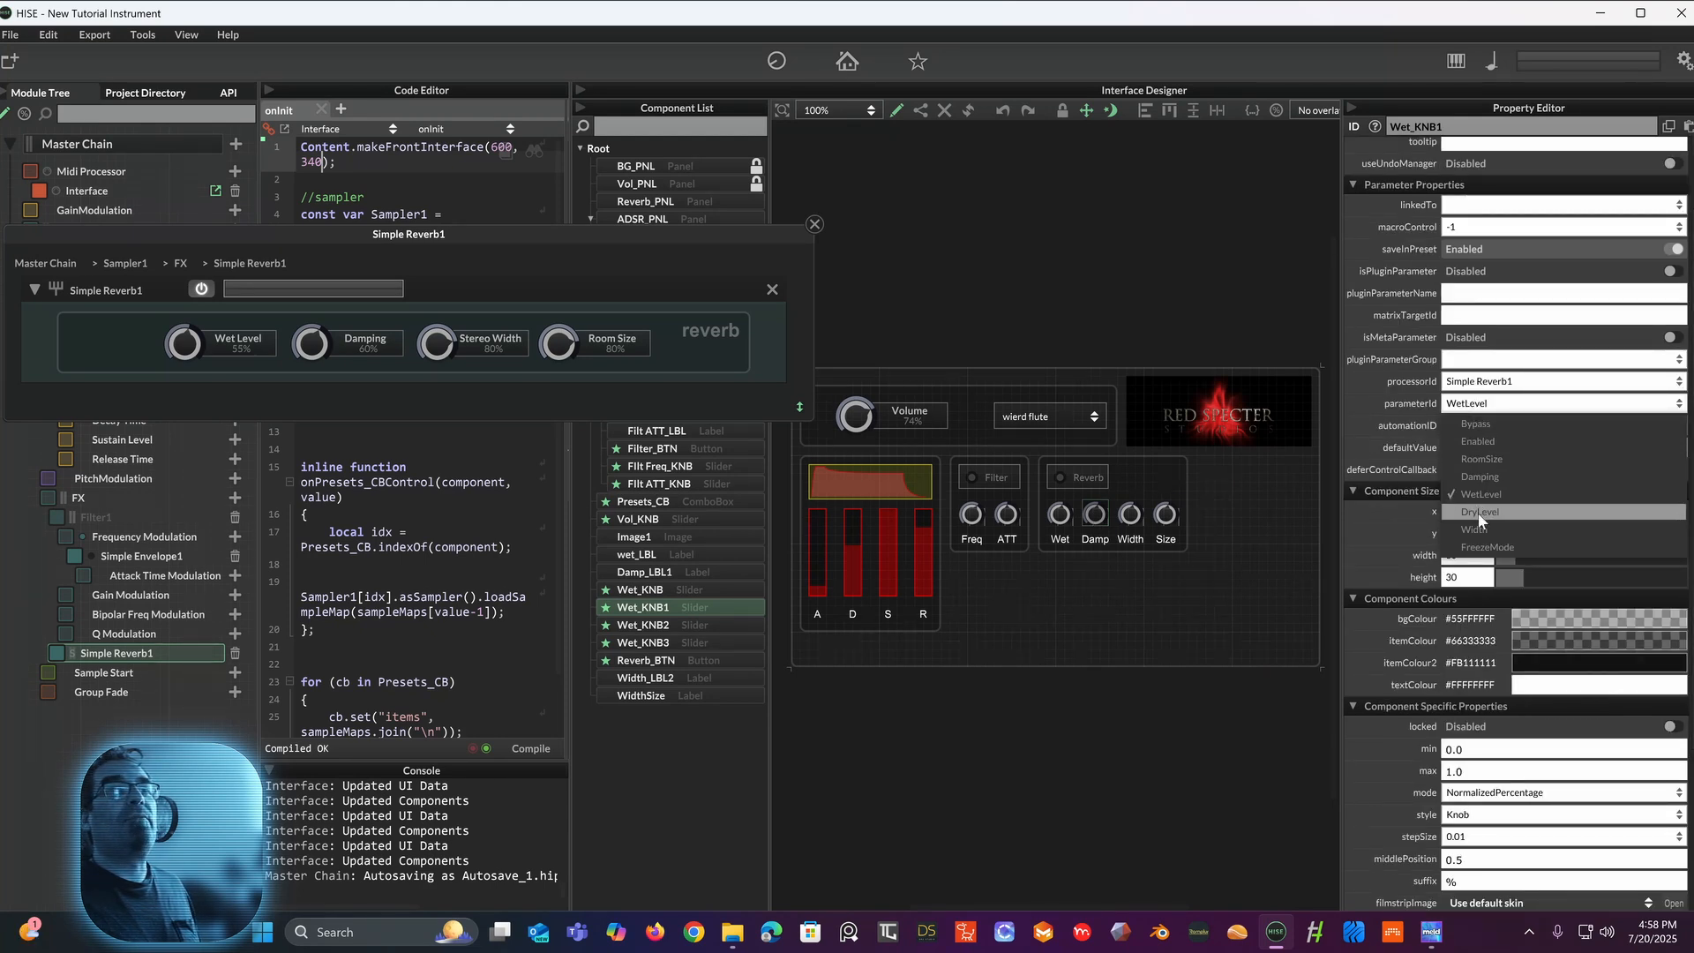
{"action": "left_click", "coordinate": [1481, 477]}
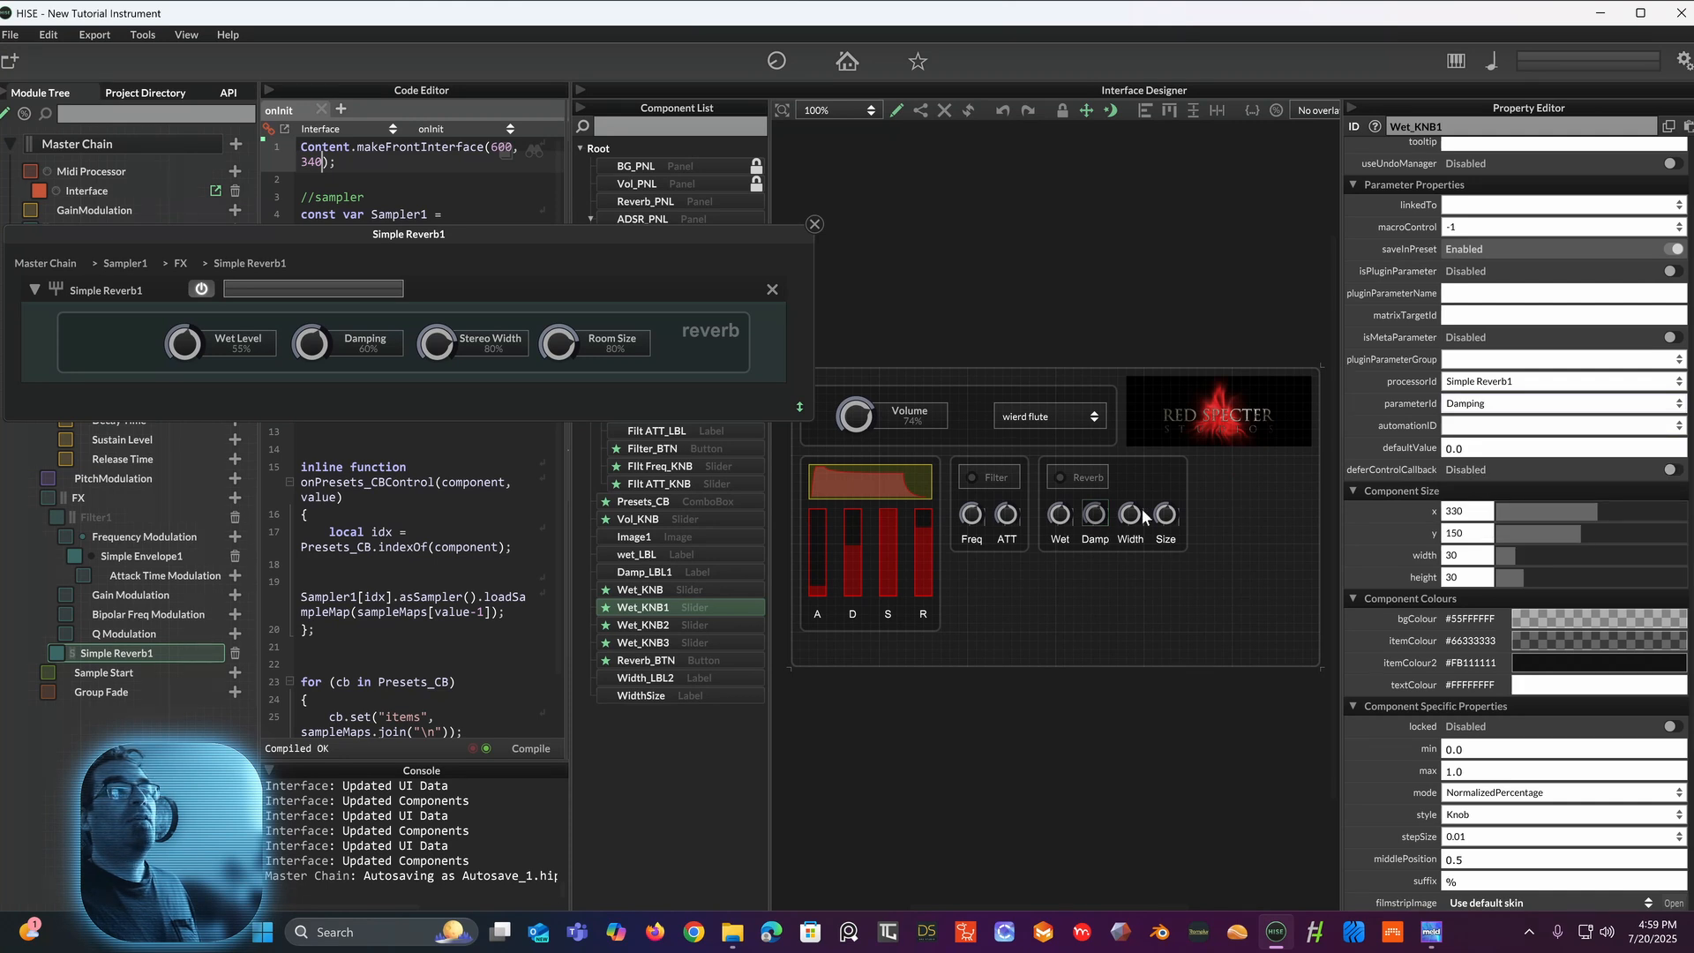
Step: Link the reverb knob above the Width label (Wet_KNB2) to the Width parameter of Simple Reverb1
{"action": "left_click", "coordinate": [1138, 517]}
{"action": "left_click", "coordinate": [1478, 498]}
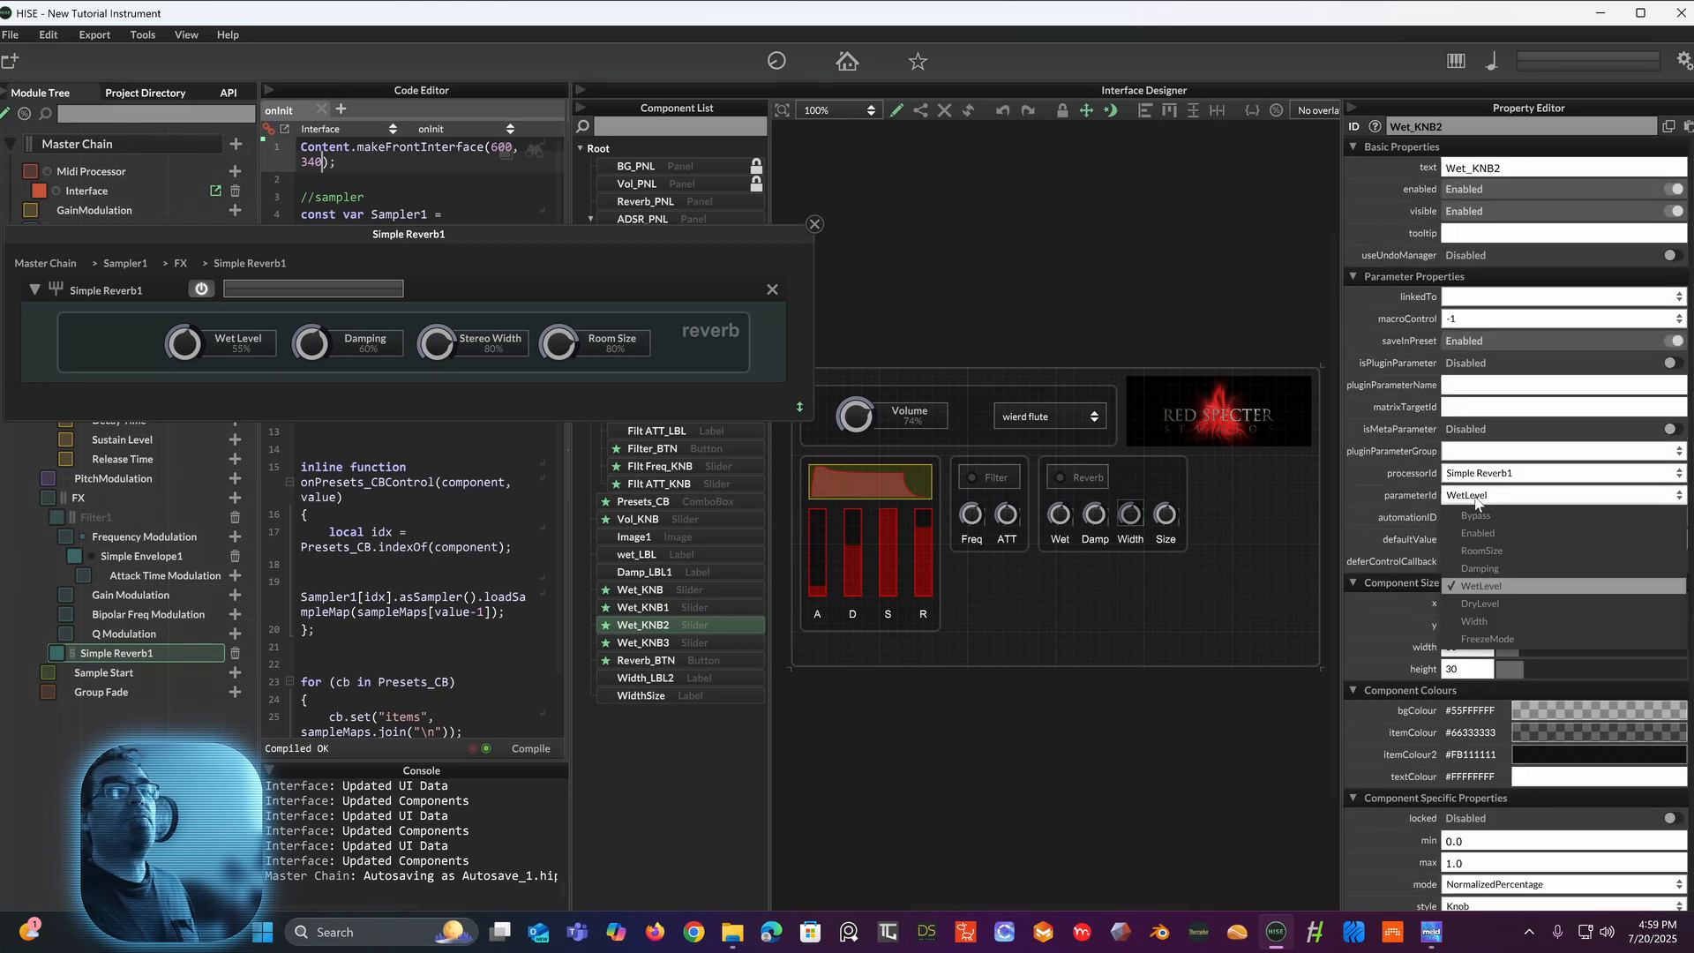
{"action": "left_click", "coordinate": [1475, 621]}
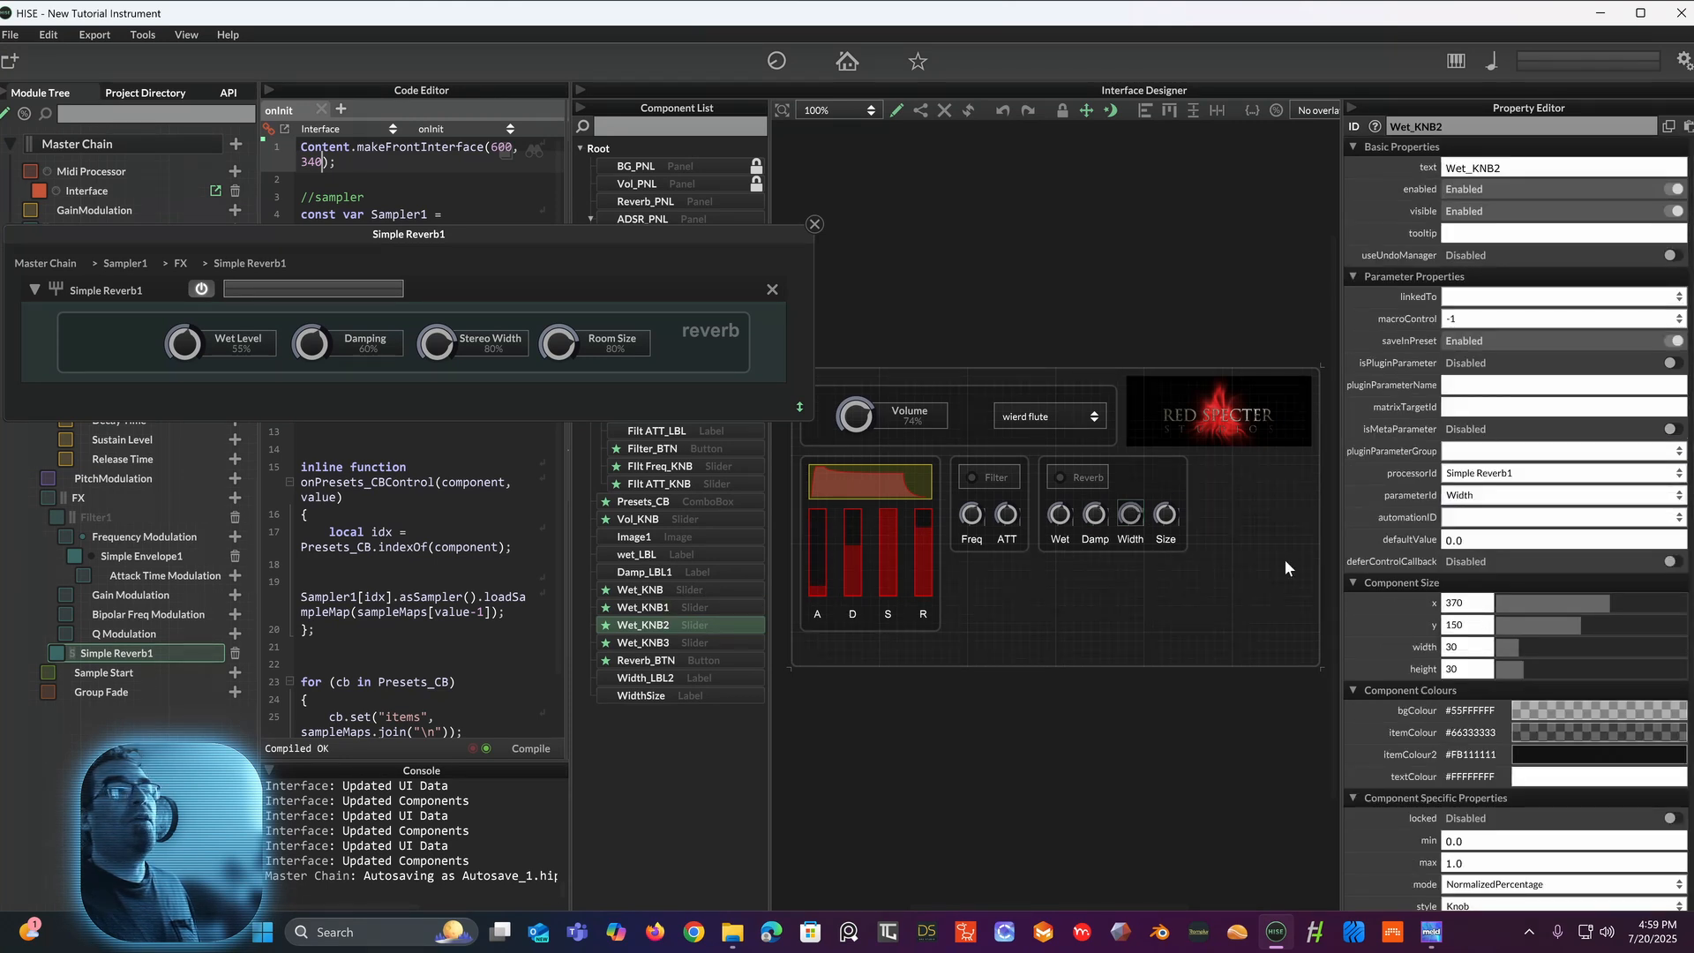
Step: Link the reverb knob above the Size label (Wet_KNB3) to the RoomSize parameter and deselect it
{"action": "left_click", "coordinate": [1166, 515]}
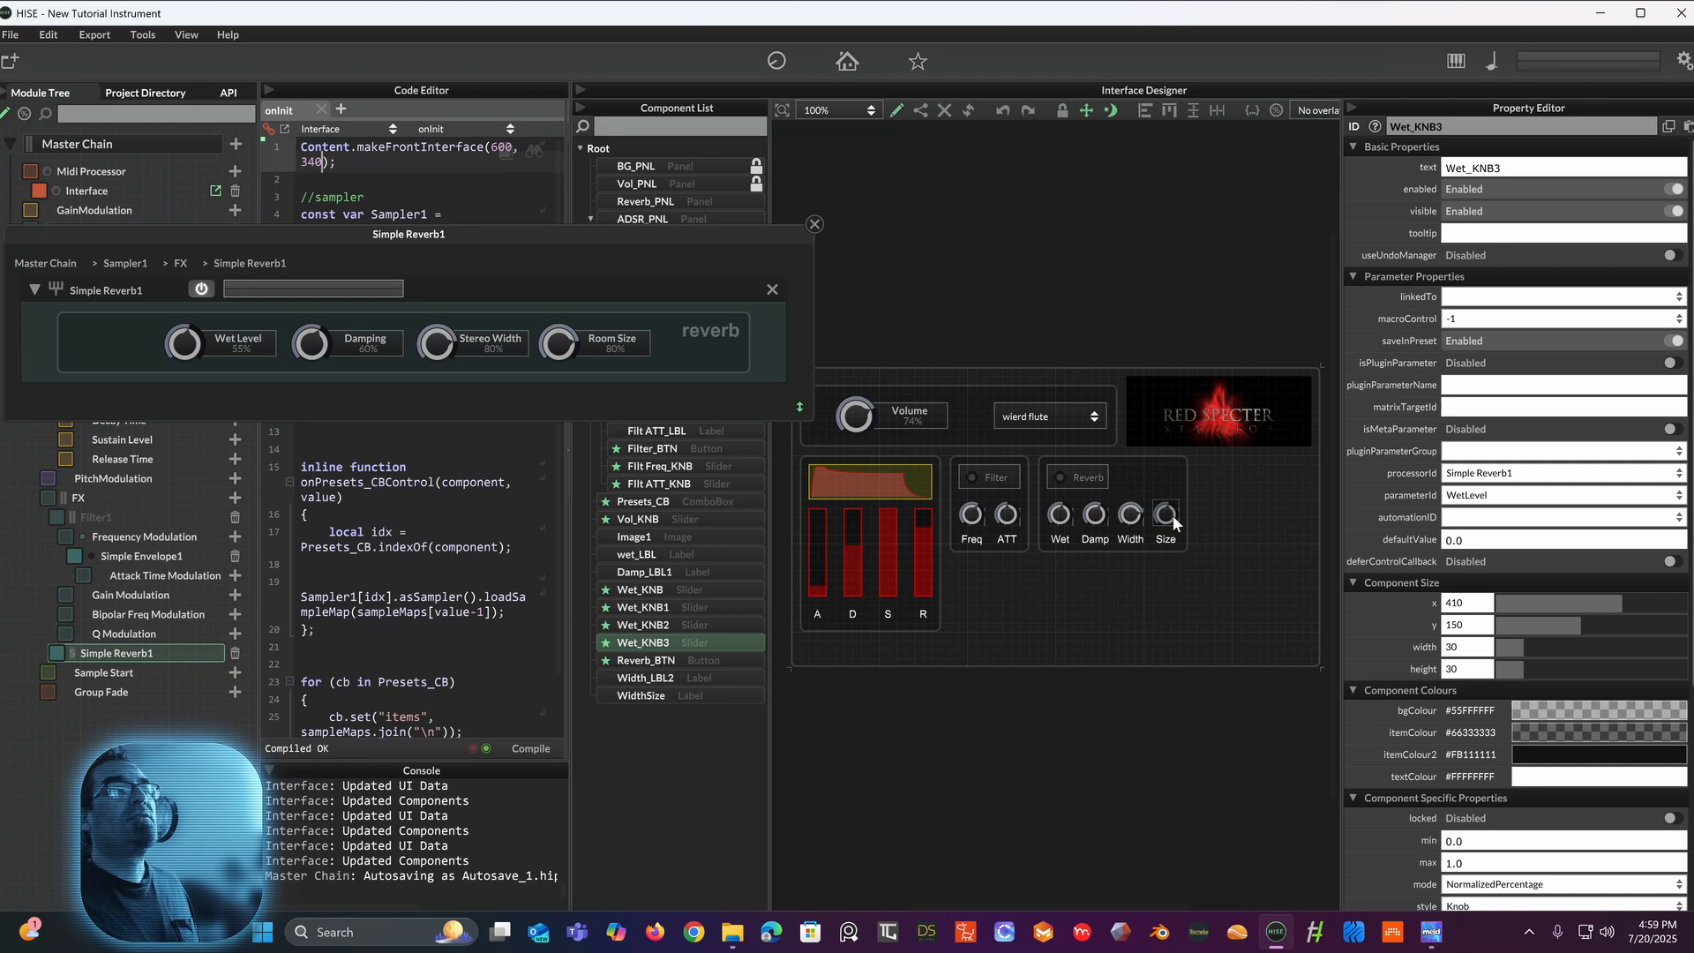
{"action": "left_click", "coordinate": [1474, 497]}
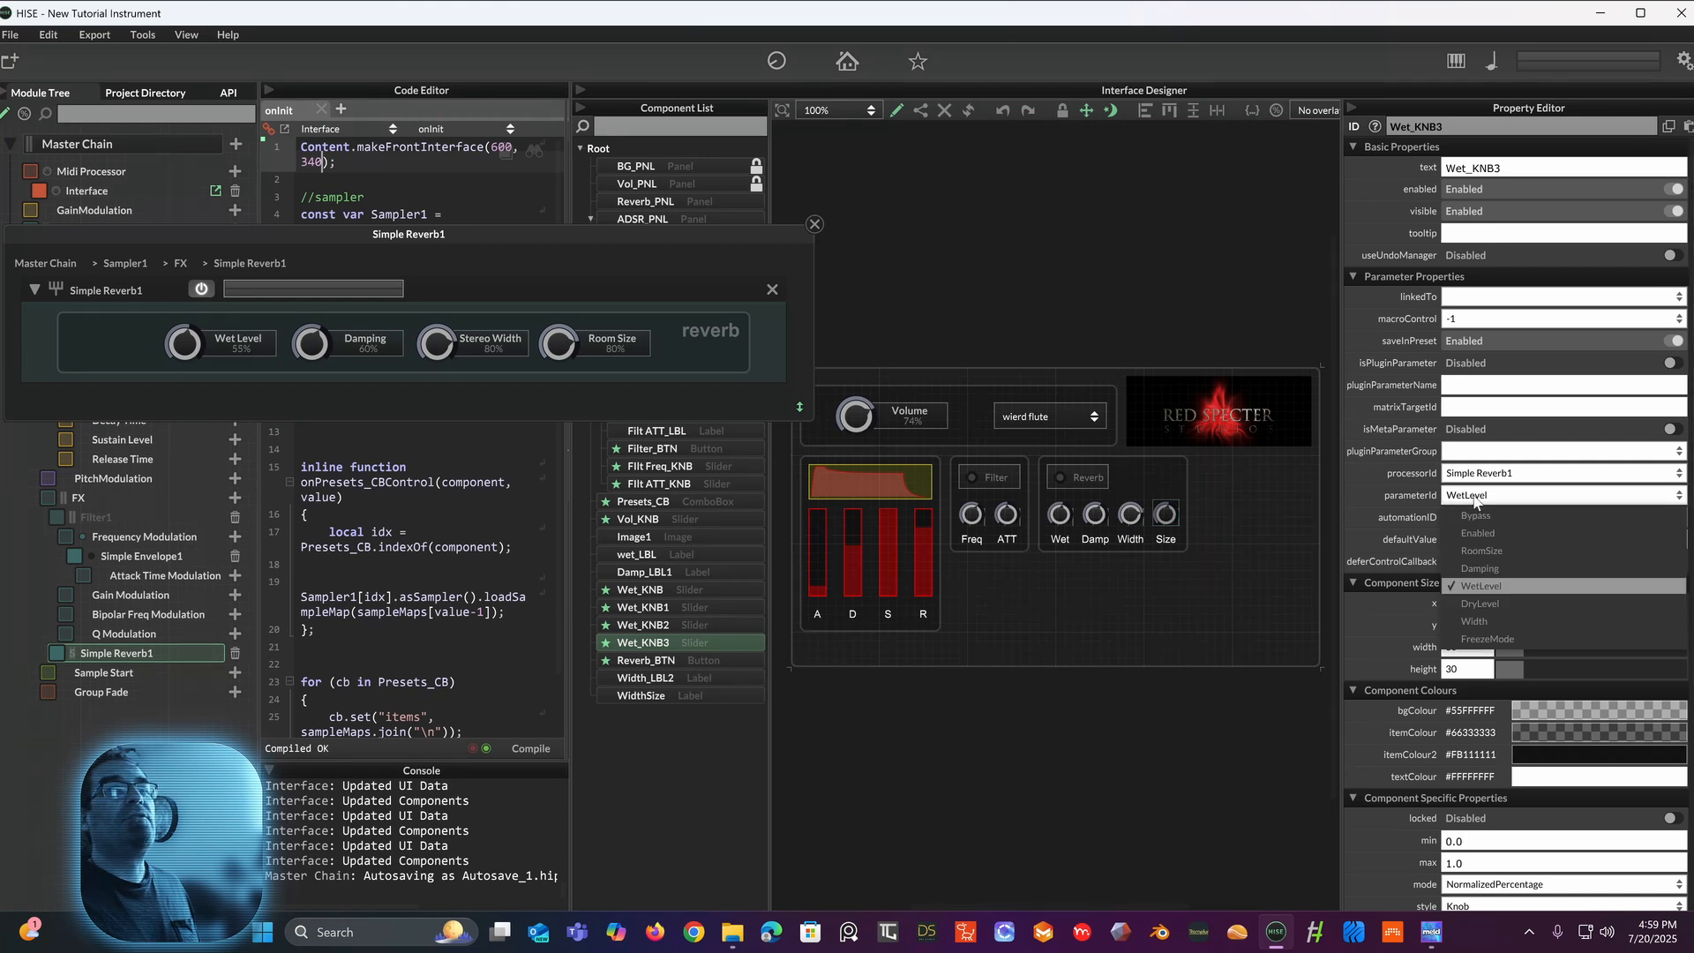
{"action": "left_click", "coordinate": [1483, 551]}
{"action": "left_click", "coordinate": [1158, 615]}
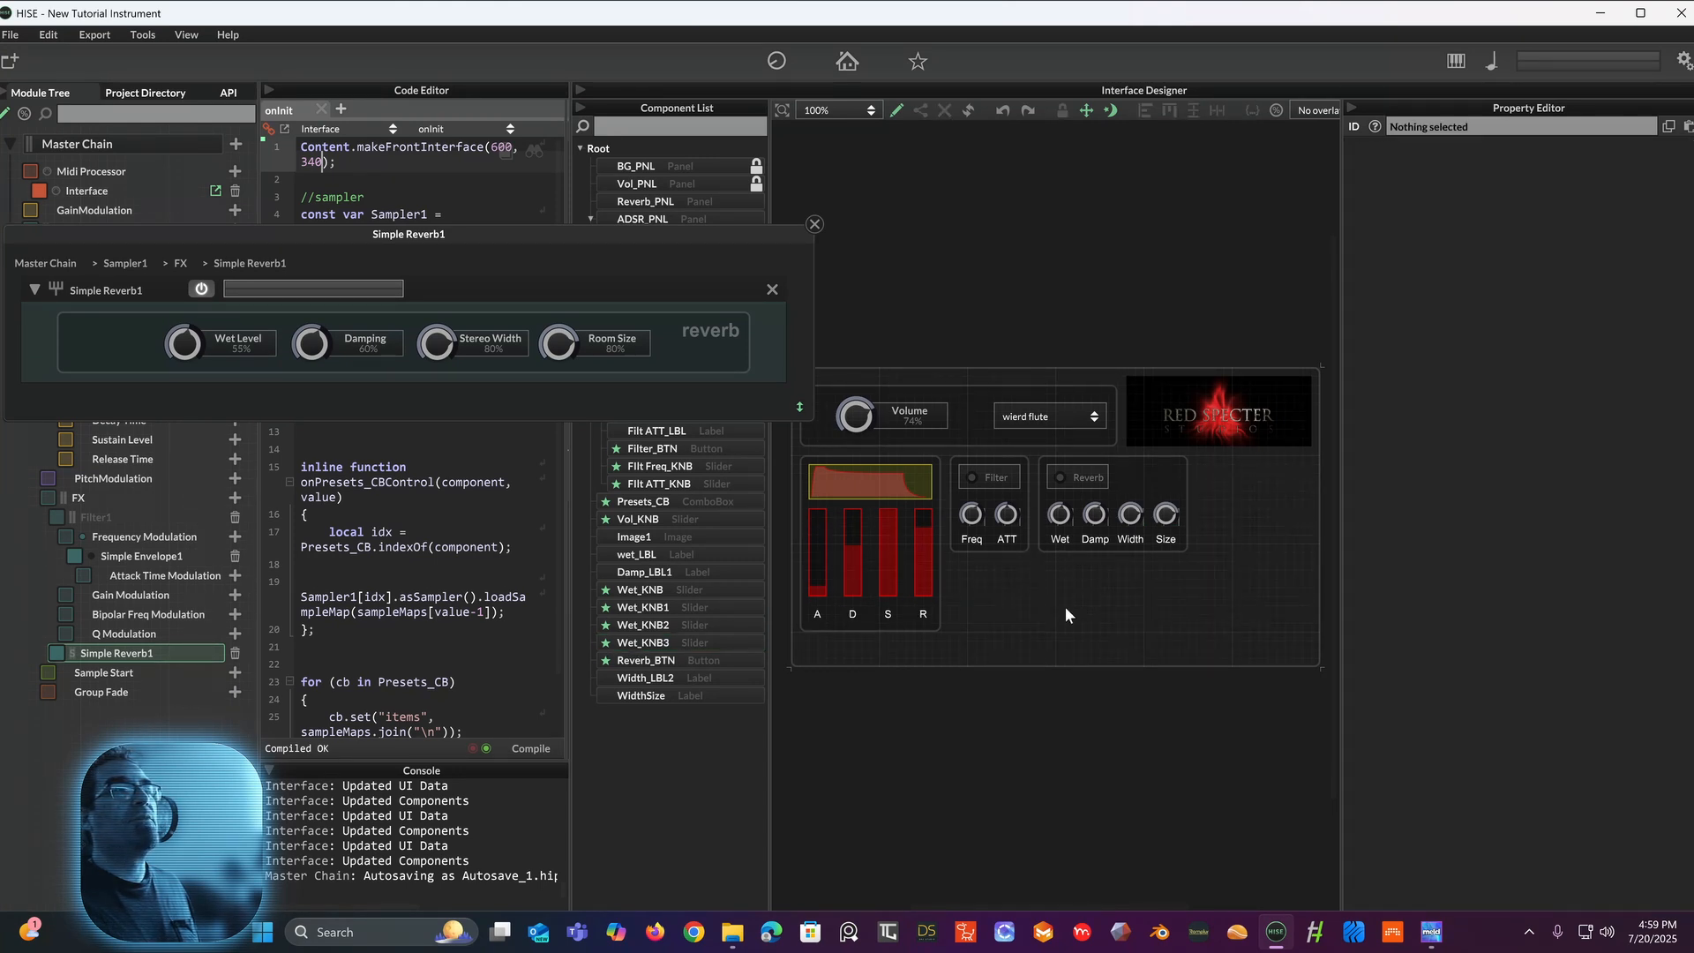
Step: Close the Simple Reverb1 editor and test the Reverb button with interface edit mode off
{"action": "left_click", "coordinate": [896, 110]}
{"action": "left_click", "coordinate": [815, 227]}
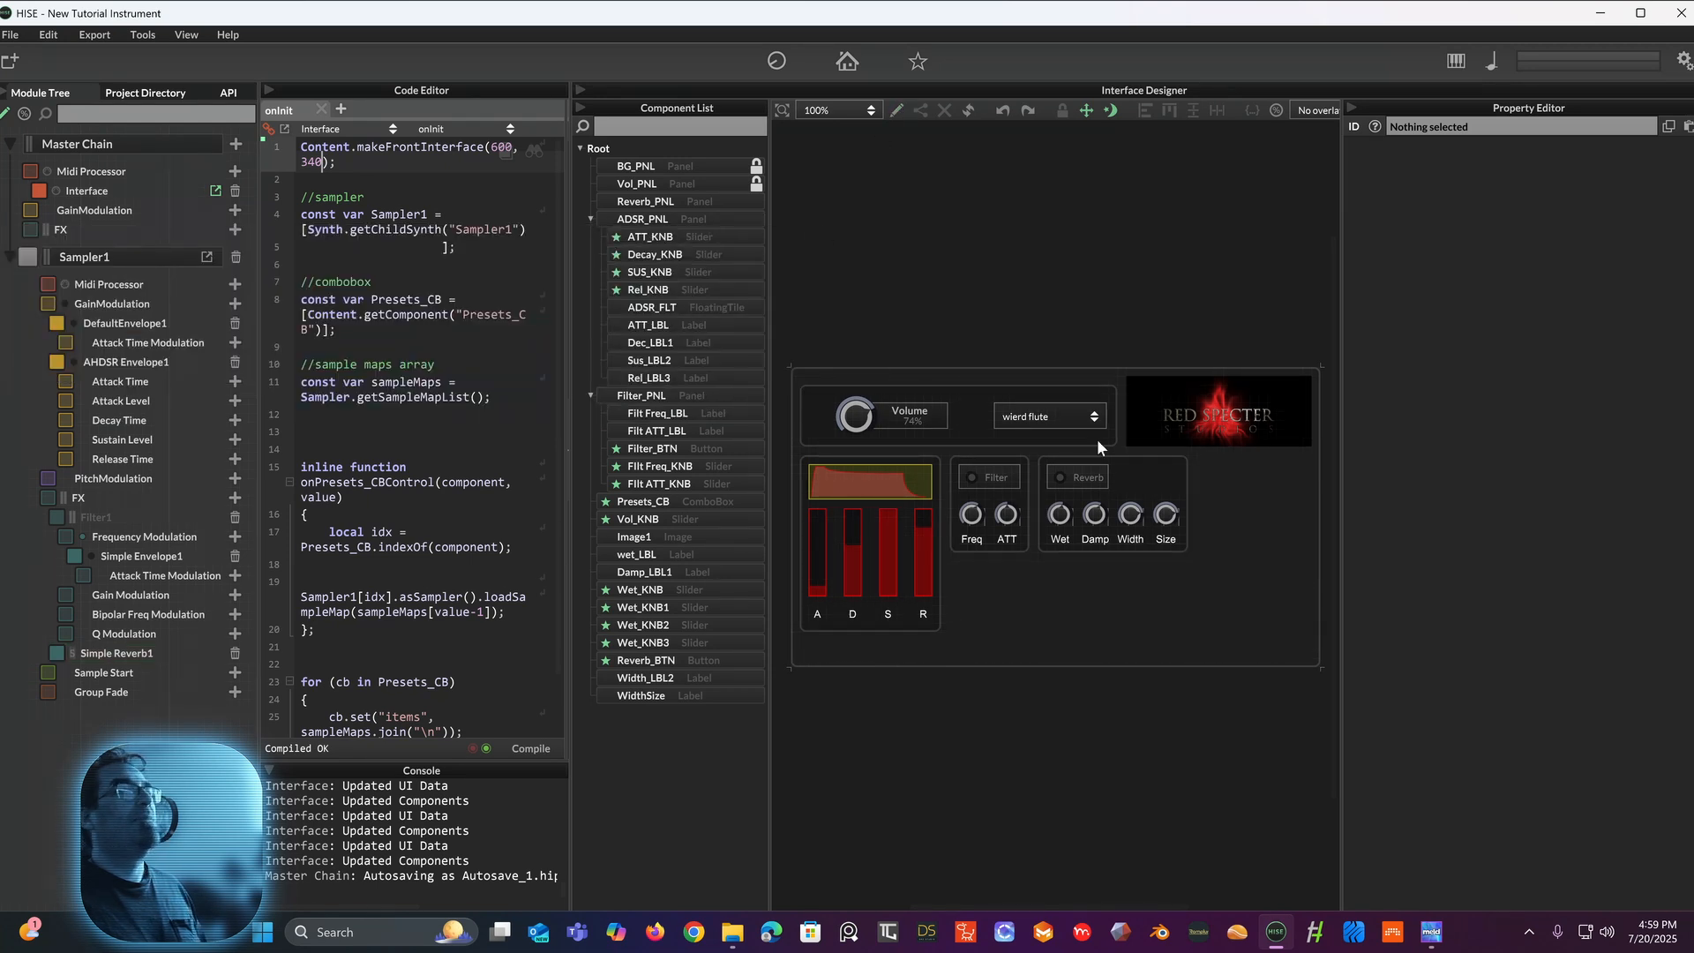
{"action": "left_click", "coordinate": [1057, 478]}
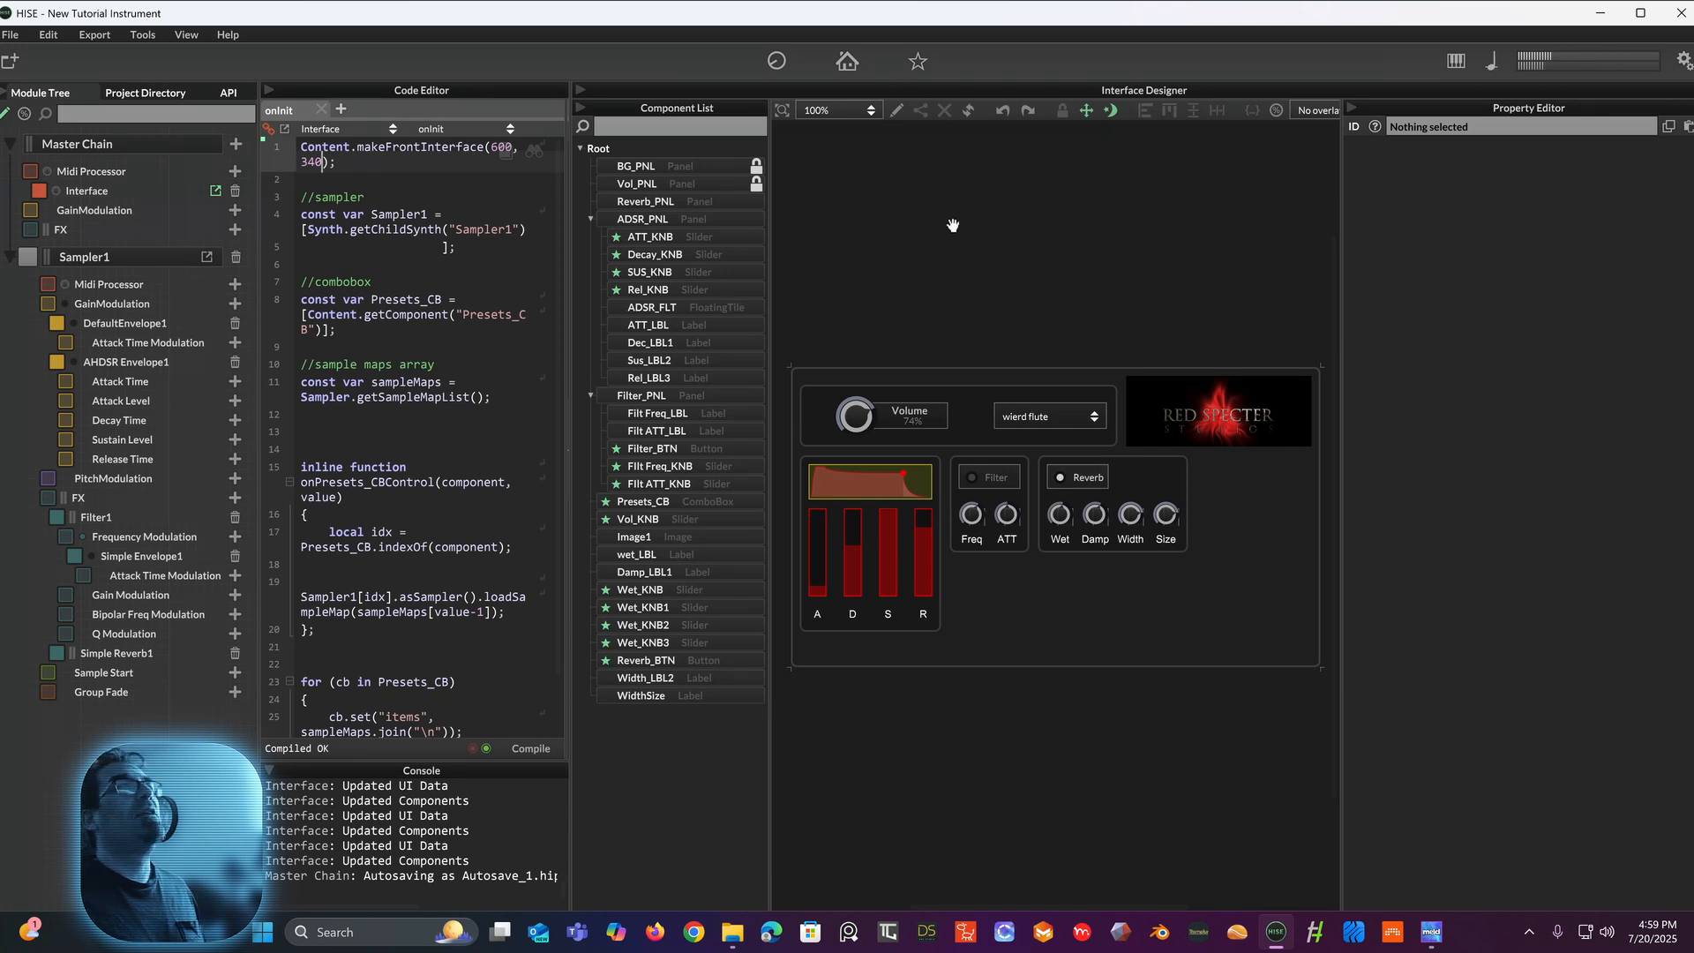
Step: Change the Reverb button's processorId to Simple Reverb1, then leave edit mode and compile the script
{"action": "left_click", "coordinate": [894, 110]}
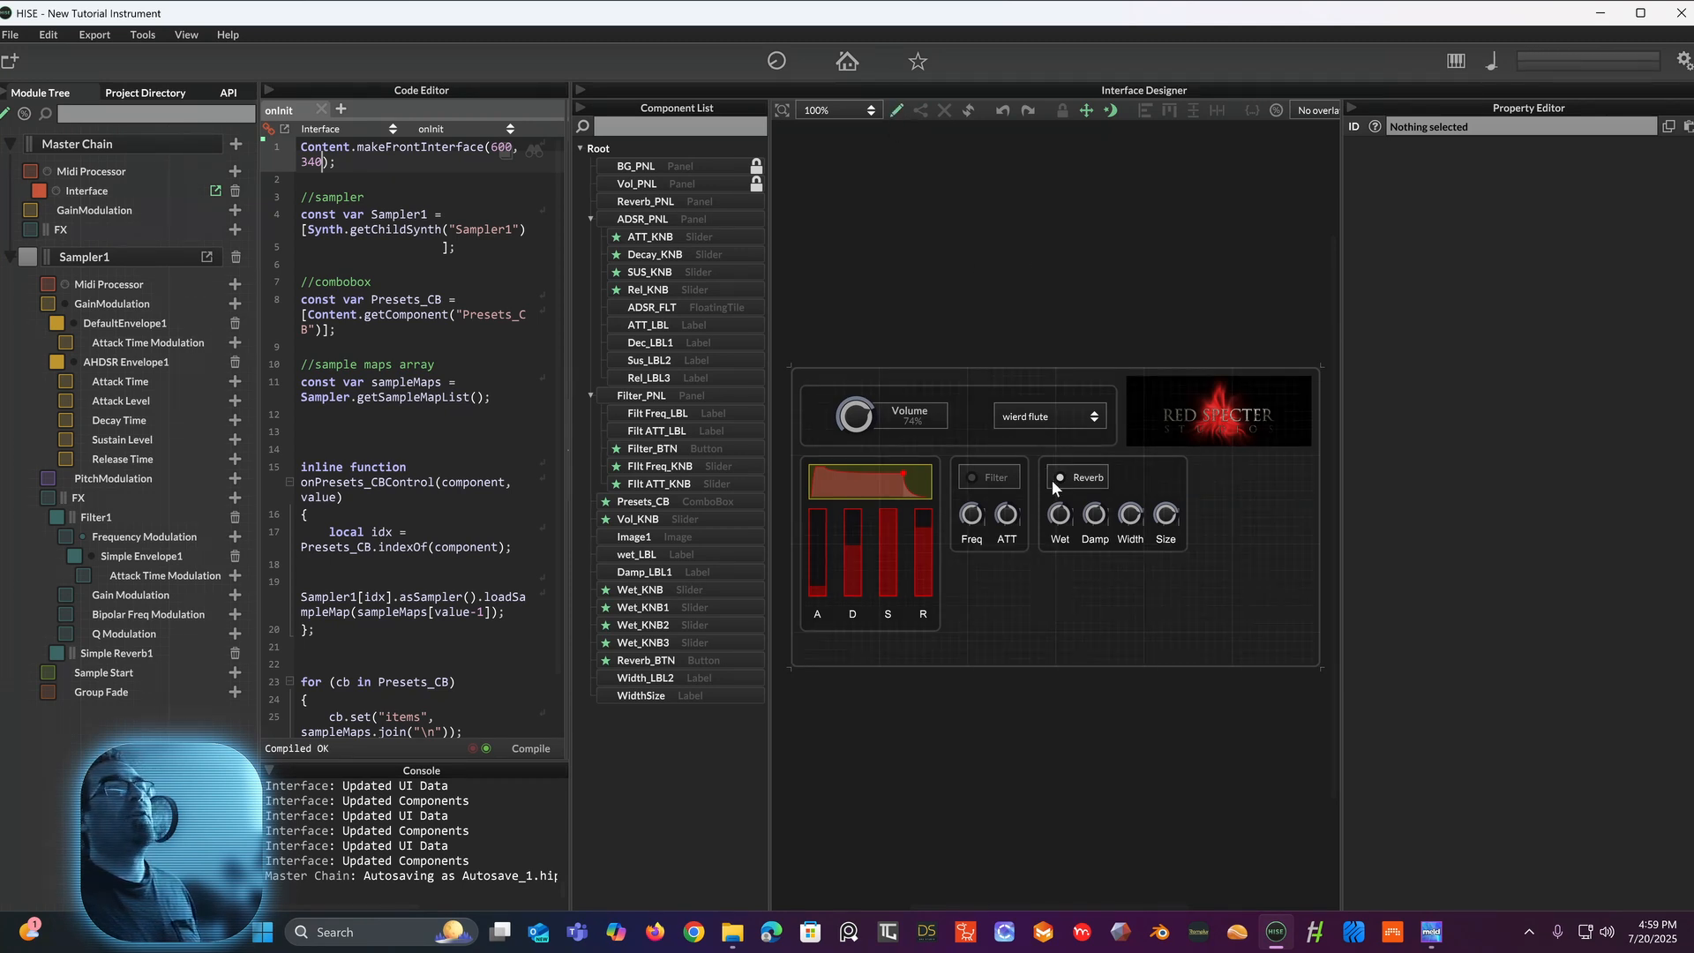
{"action": "left_click", "coordinate": [1076, 482]}
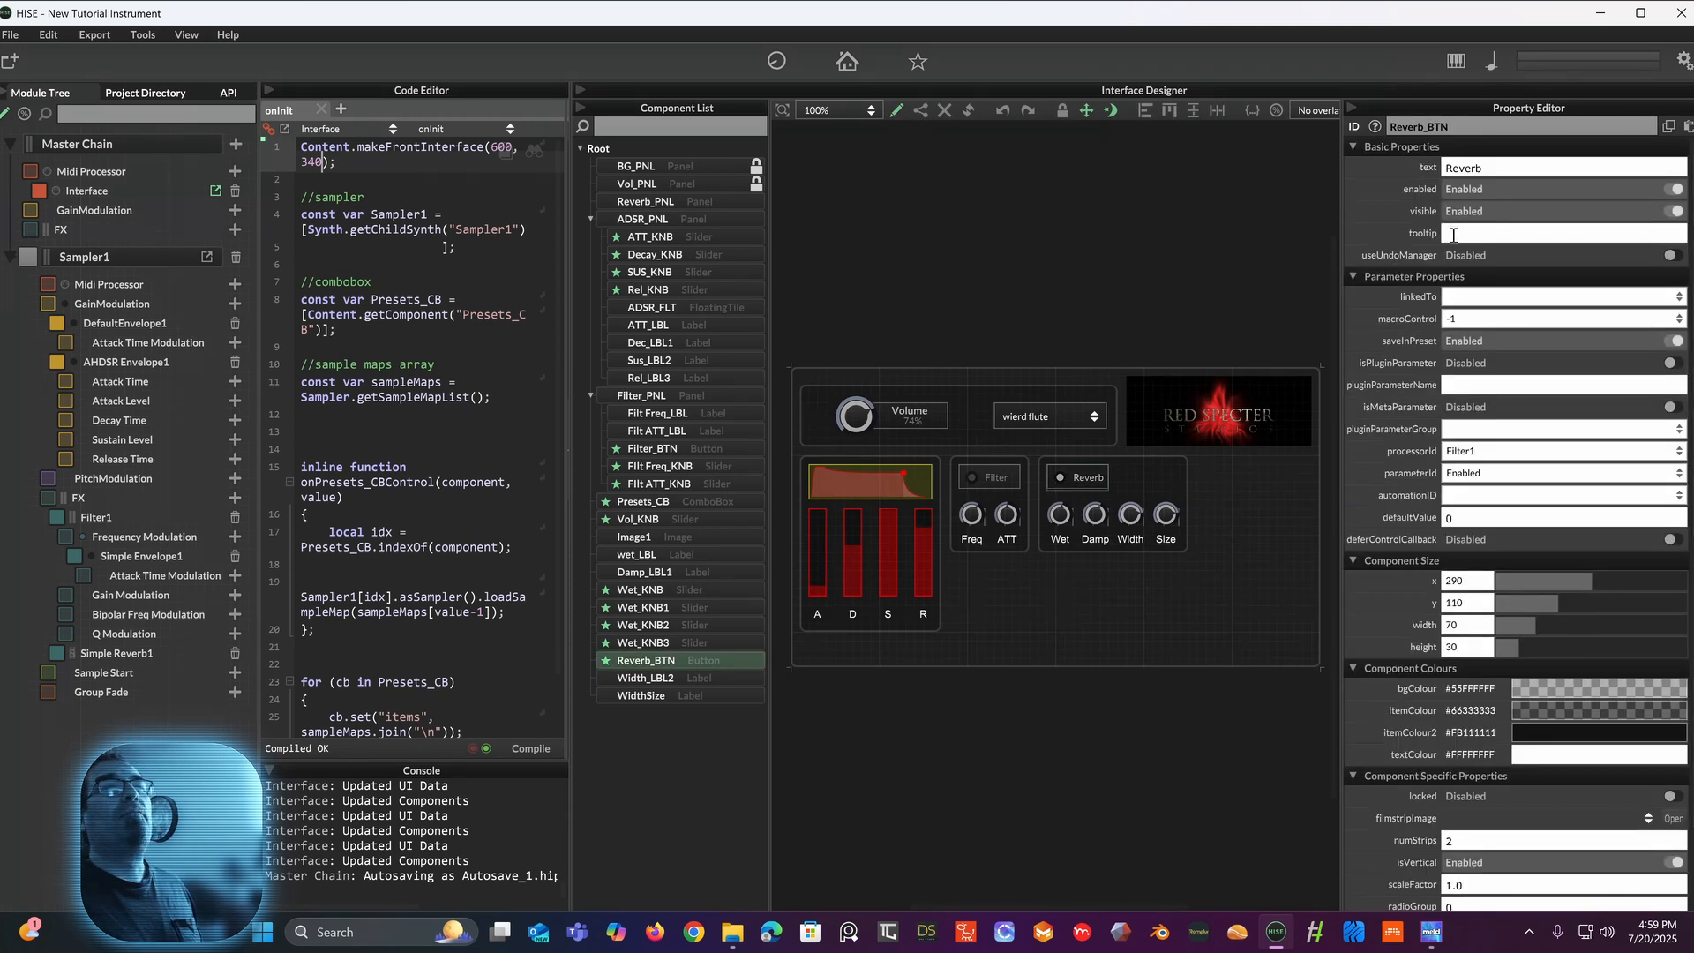
{"action": "left_click", "coordinate": [1497, 454]}
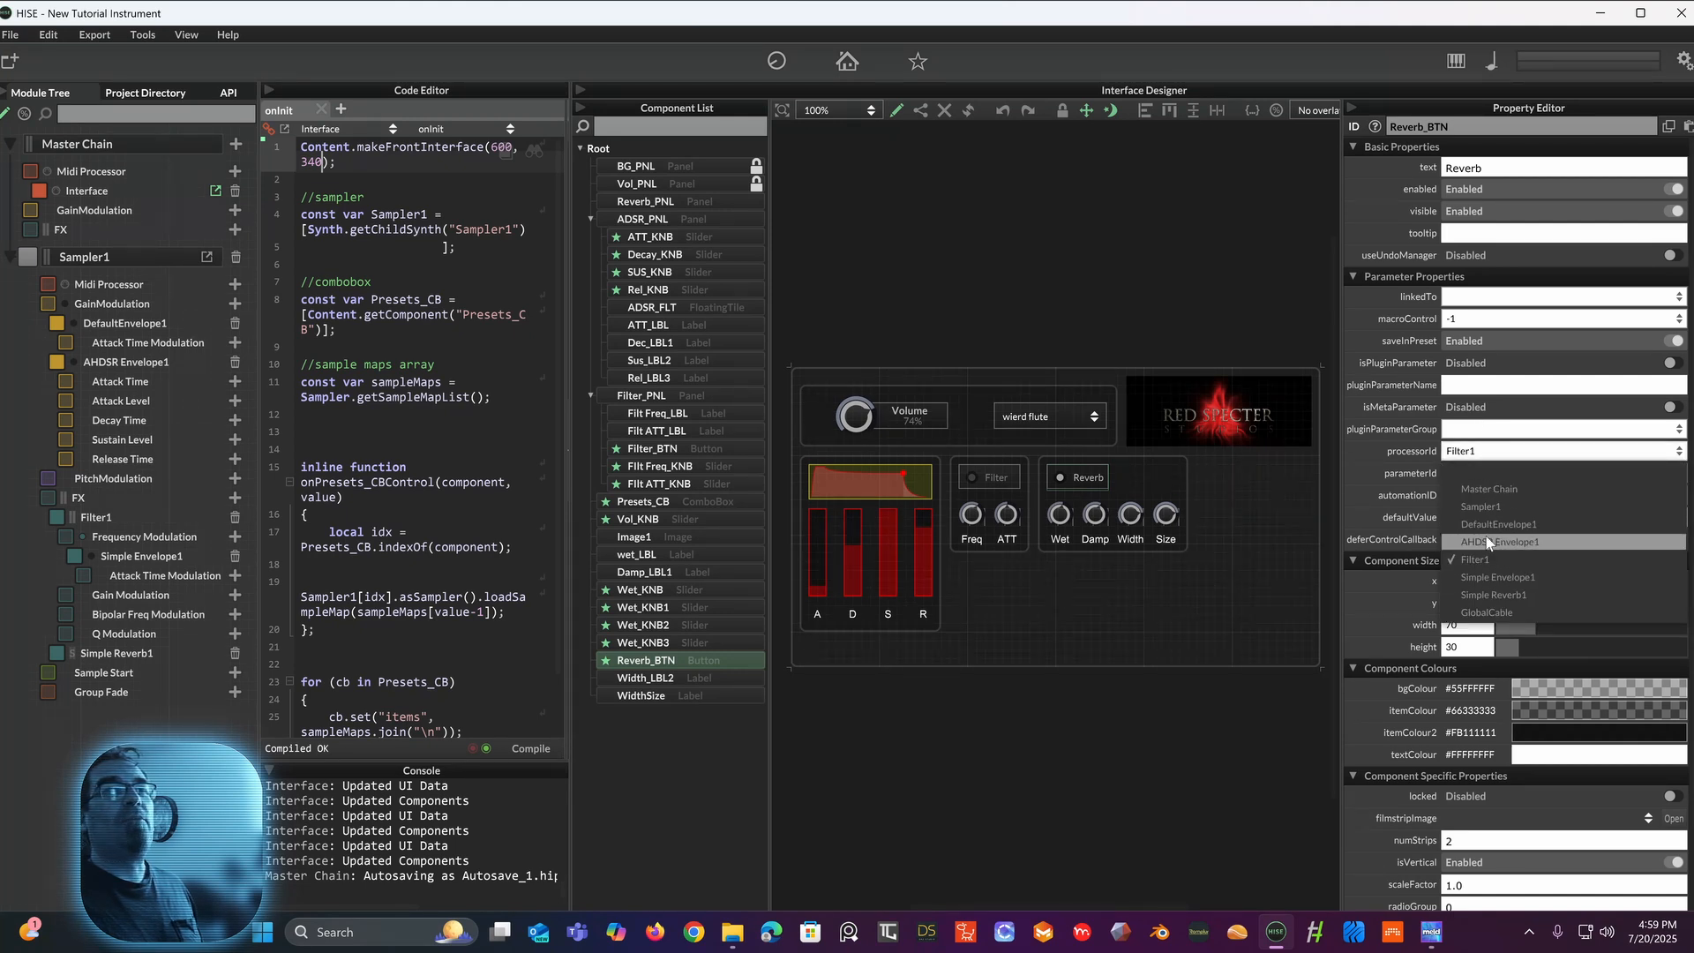
{"action": "left_click", "coordinate": [1488, 595]}
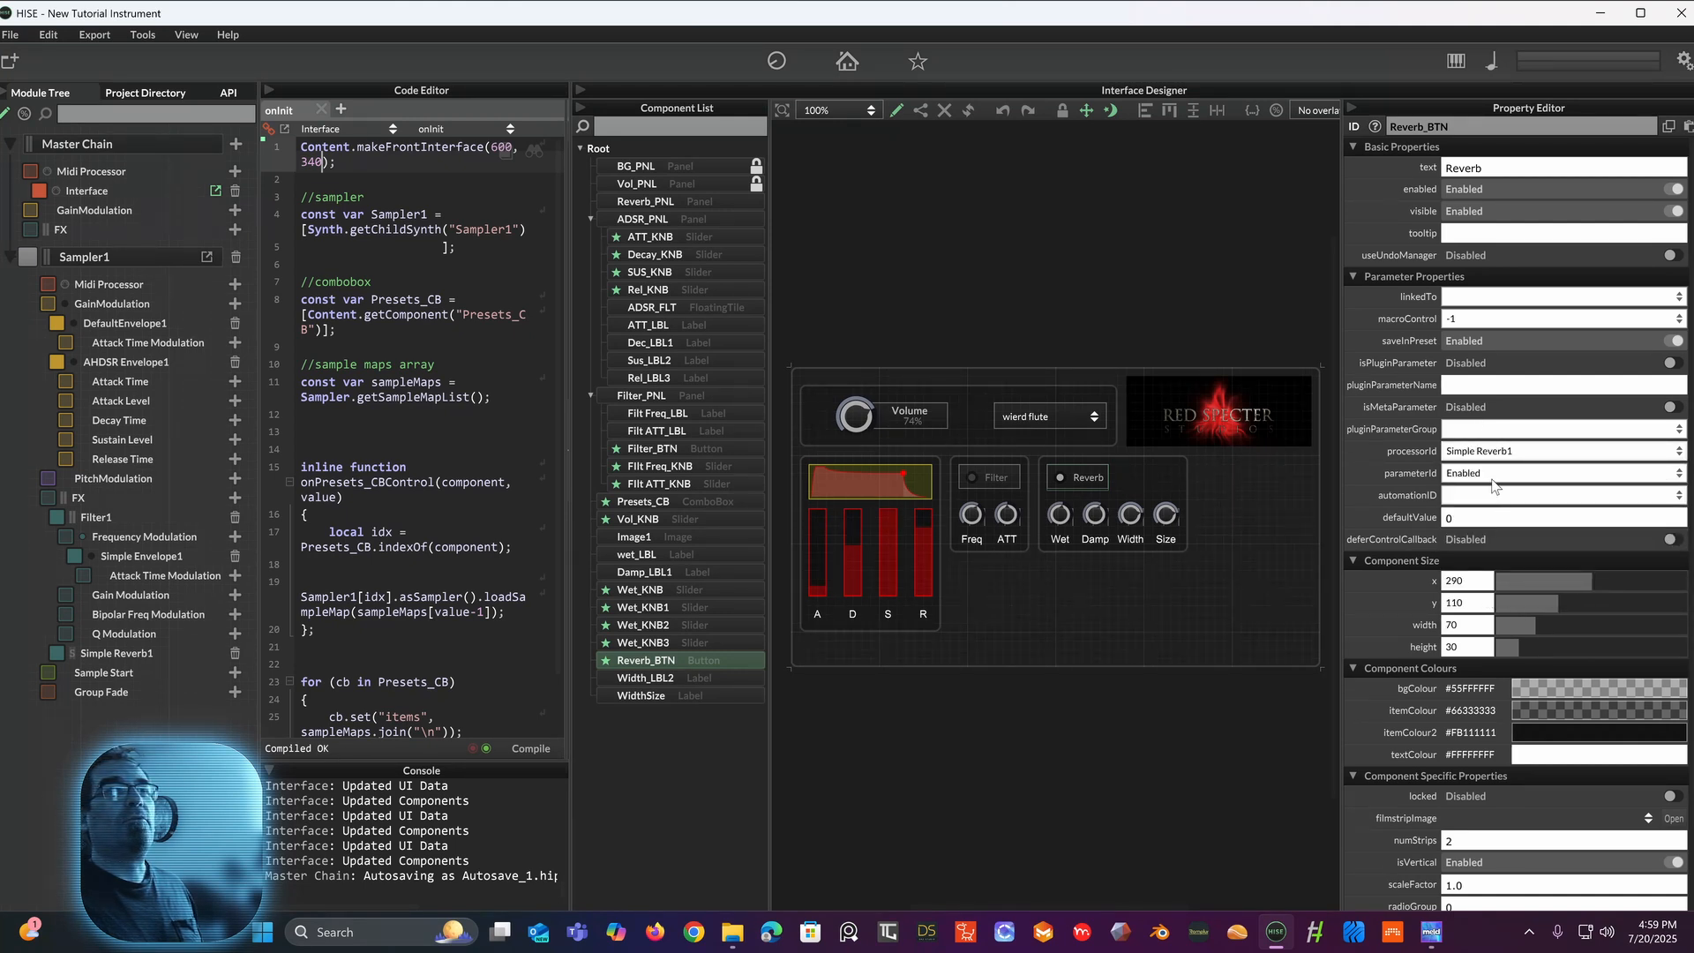
{"action": "left_click", "coordinate": [896, 110]}
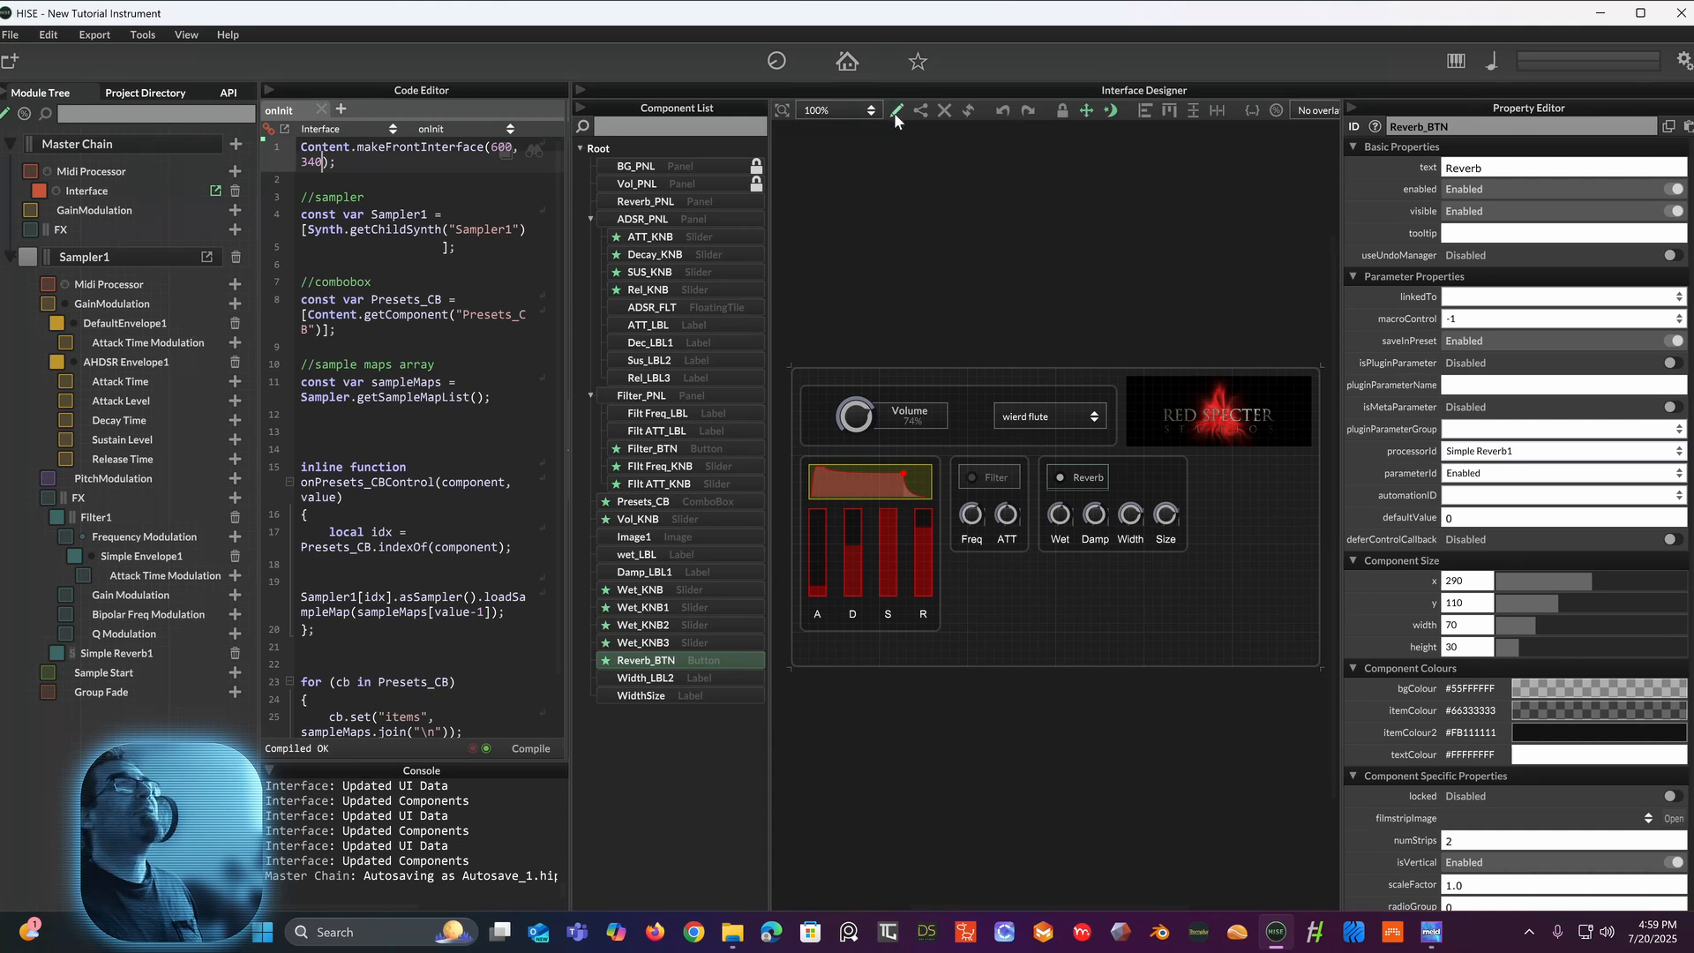
{"action": "left_click", "coordinate": [530, 748]}
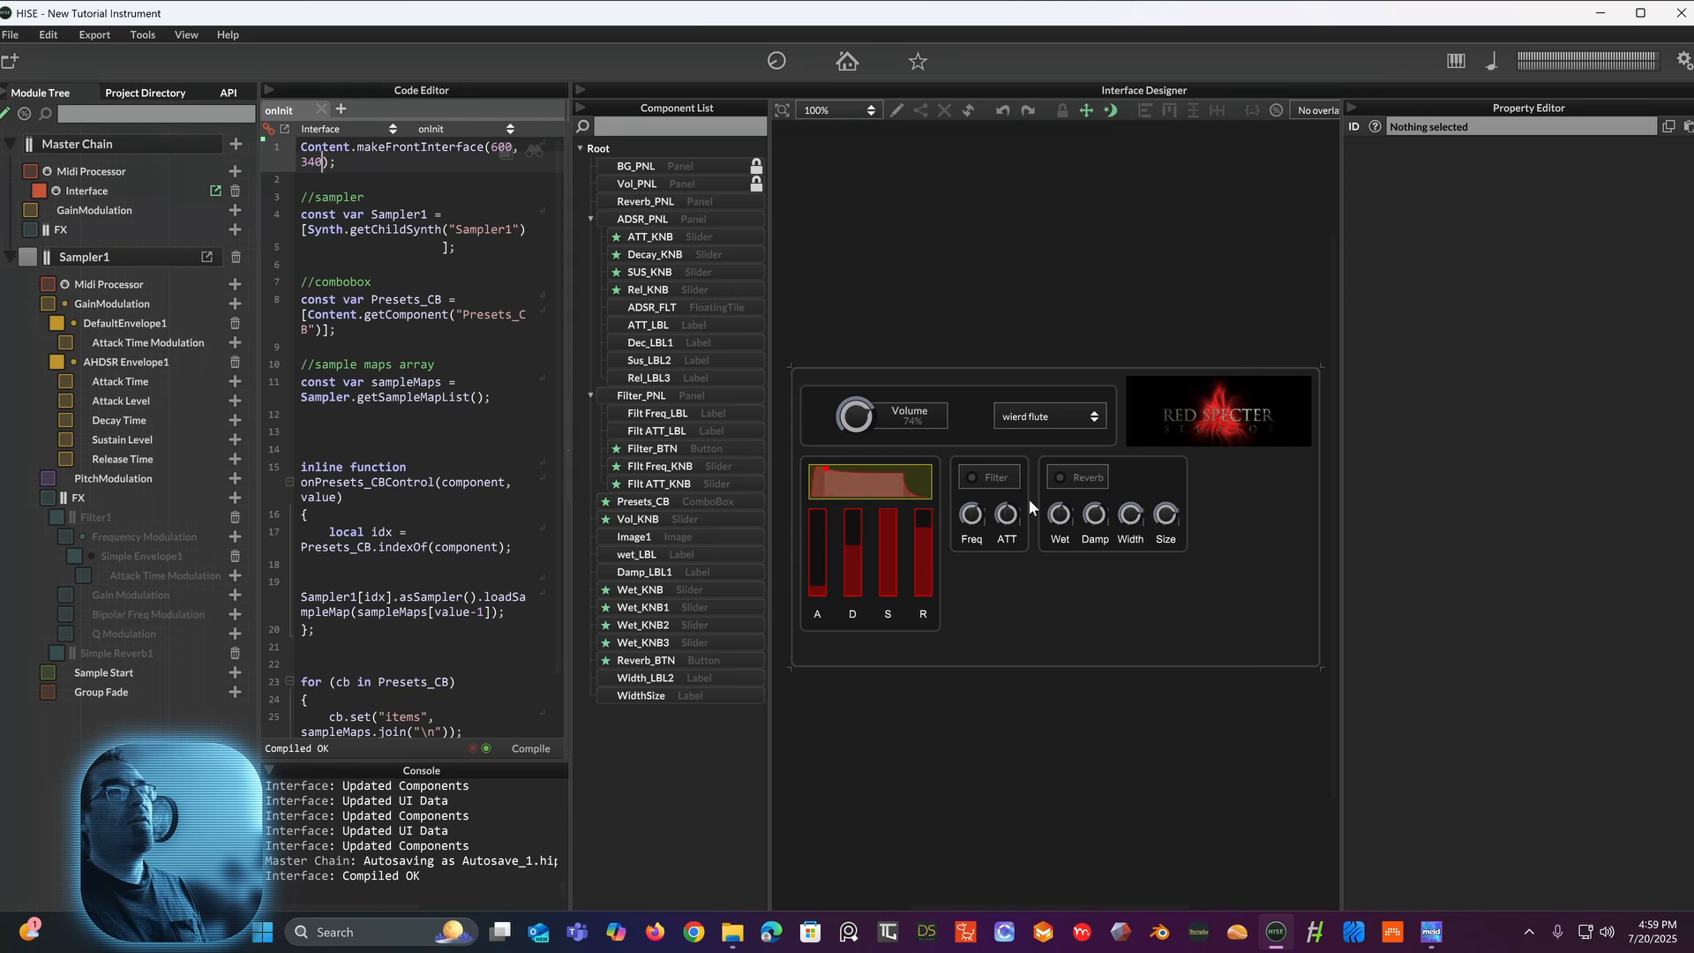
Step: Switch on the Filter and Reverb buttons and turn the Volume knob down to 44%
{"action": "left_click", "coordinate": [977, 480]}
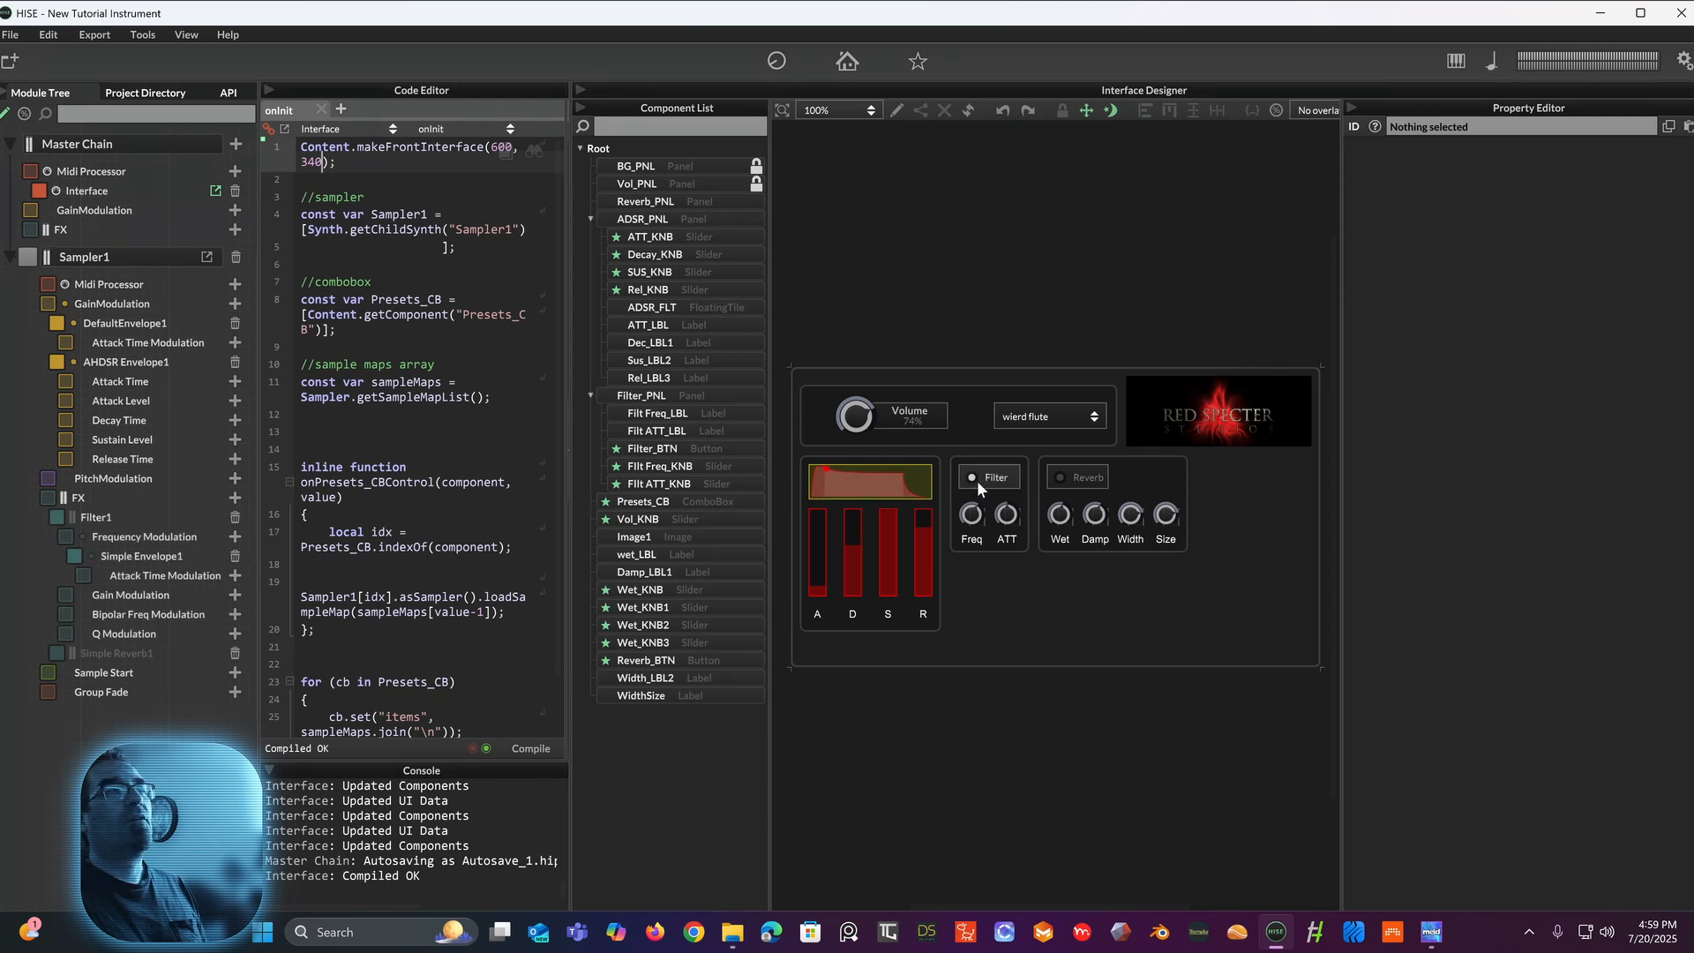
{"action": "left_click", "coordinate": [1089, 479]}
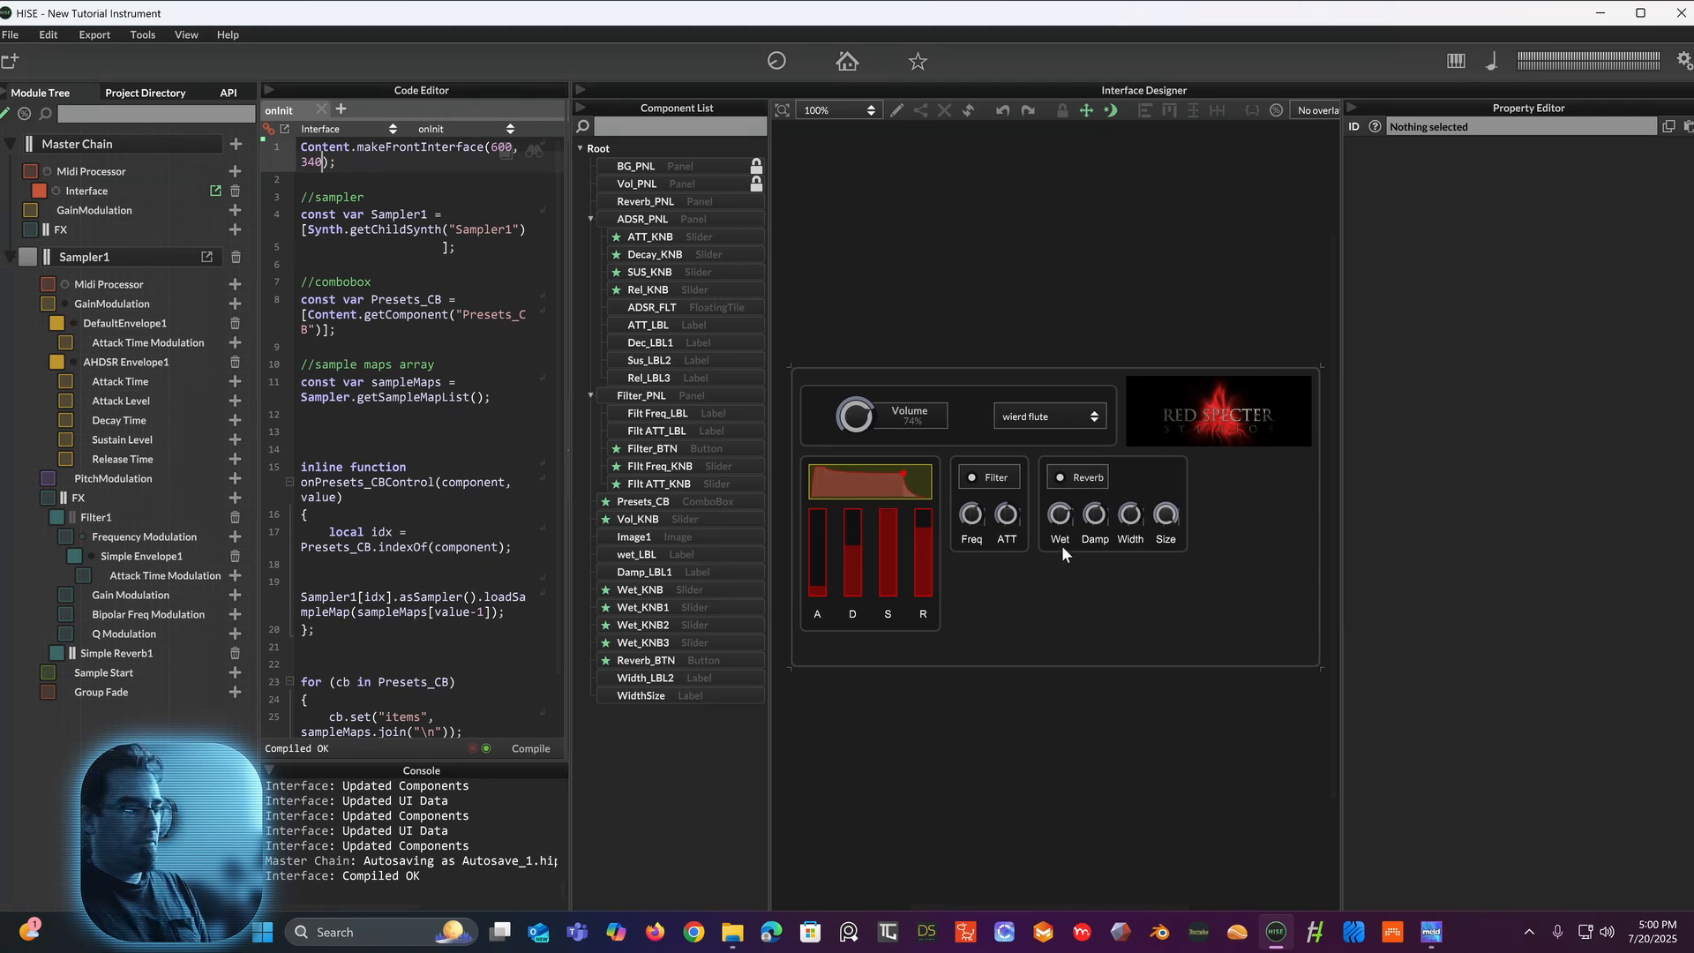
{"action": "left_click_drag", "start_coordinate": [860, 432], "coordinate": [865, 526]}
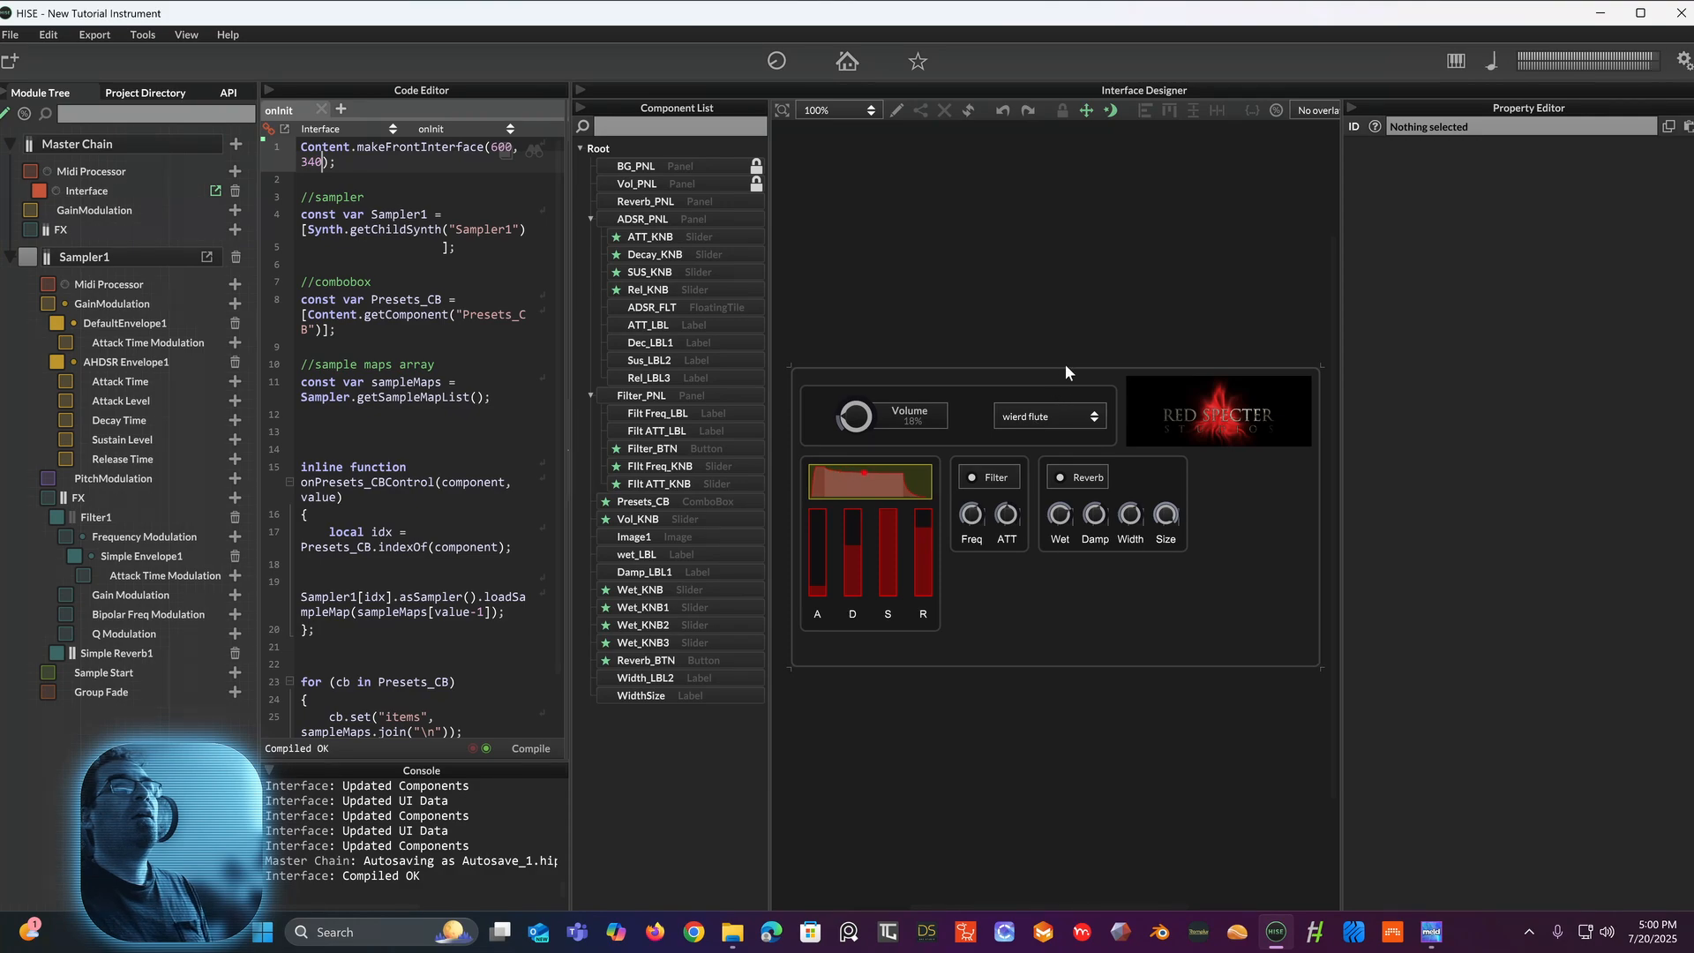
{"action": "left_click_drag", "start_coordinate": [874, 404], "coordinate": [861, 388]}
{"action": "left_click_drag", "start_coordinate": [860, 388], "coordinate": [853, 373]}
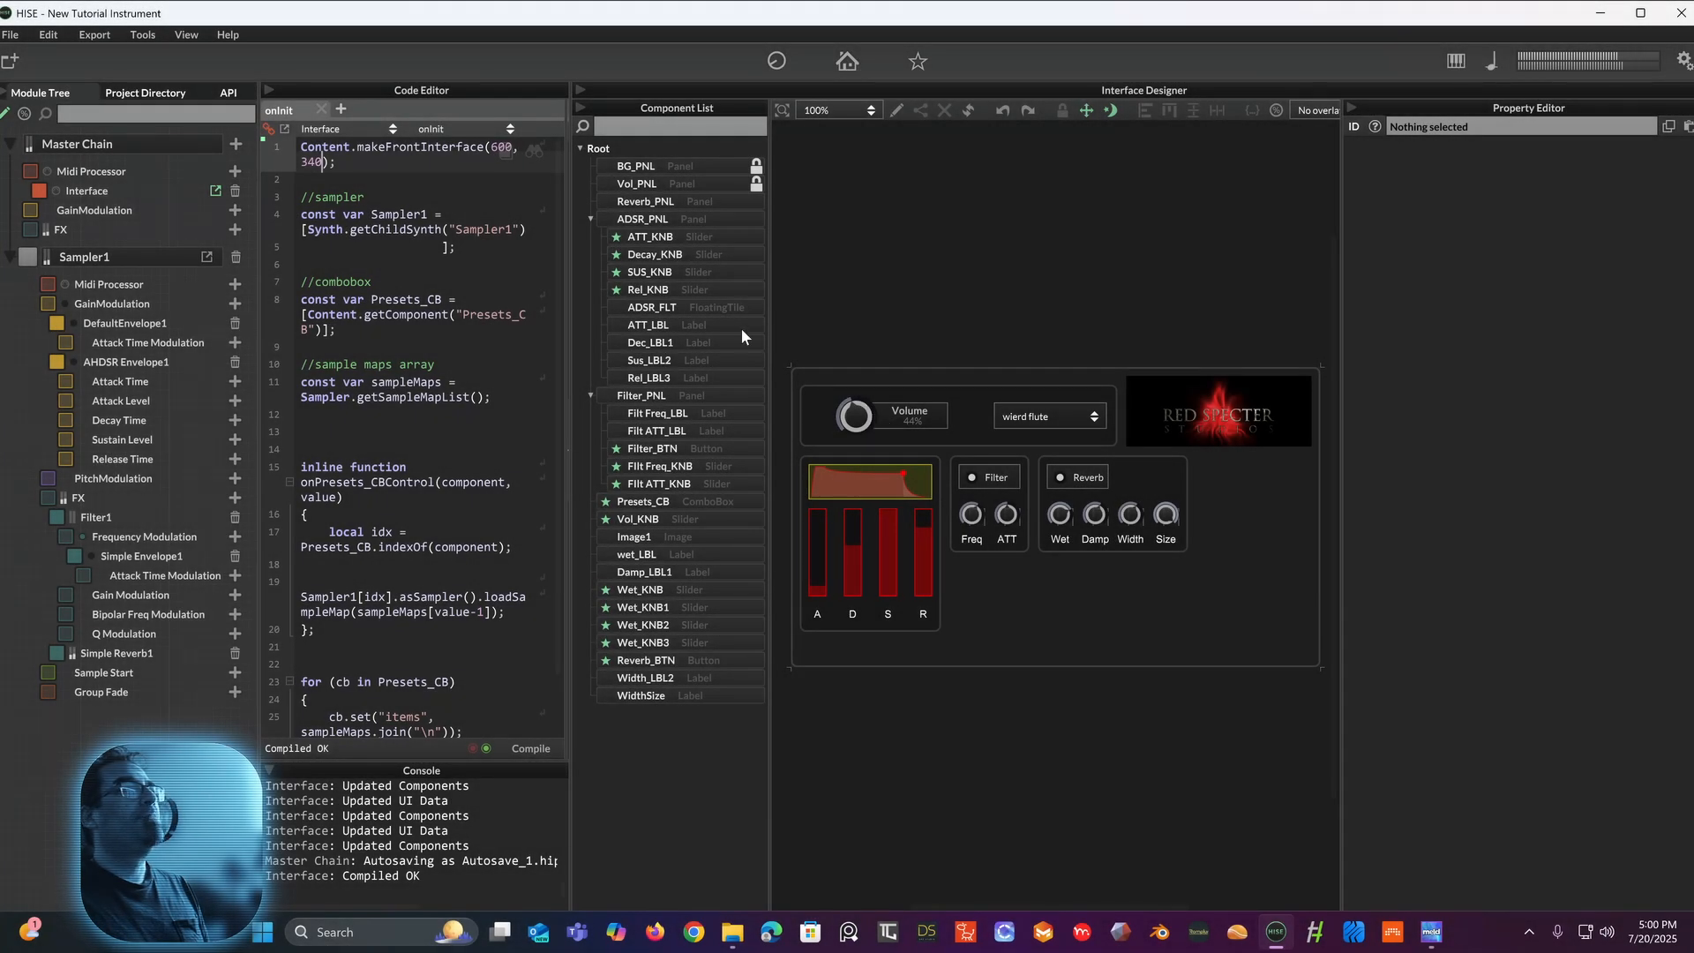
Step: Open the Sampler1 editor beside the interface and set the Volume knob's max value to 0.8
{"action": "left_click", "coordinate": [130, 259]}
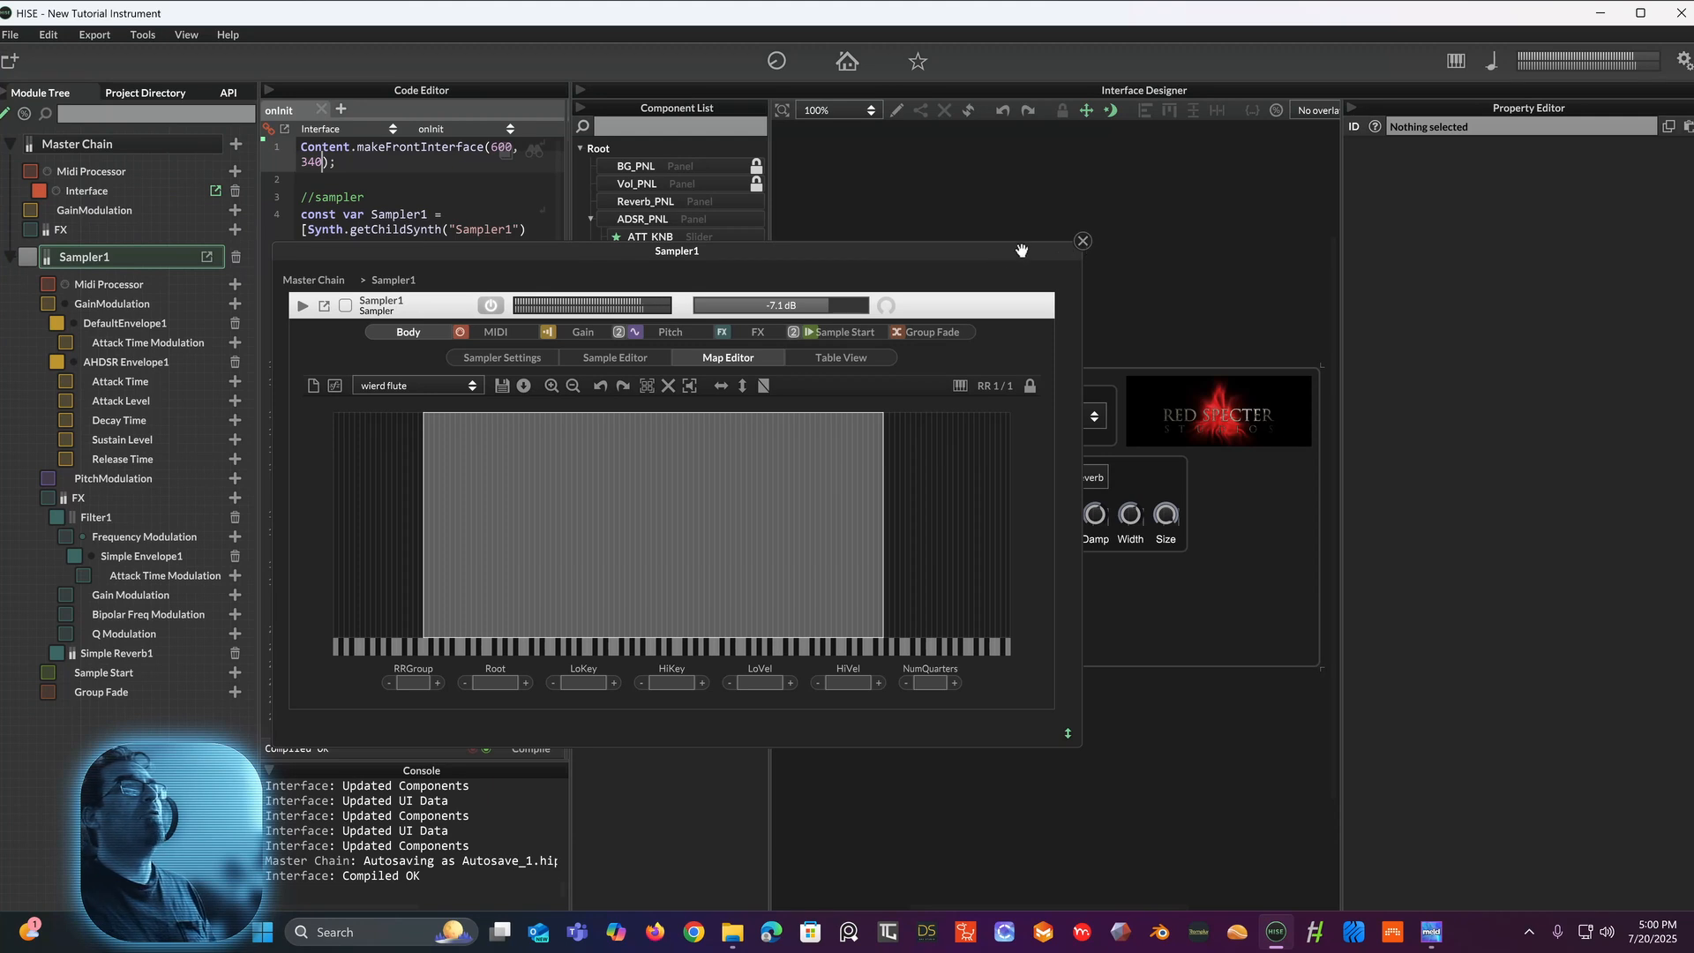
{"action": "left_click_drag", "start_coordinate": [995, 244], "coordinate": [791, 187]}
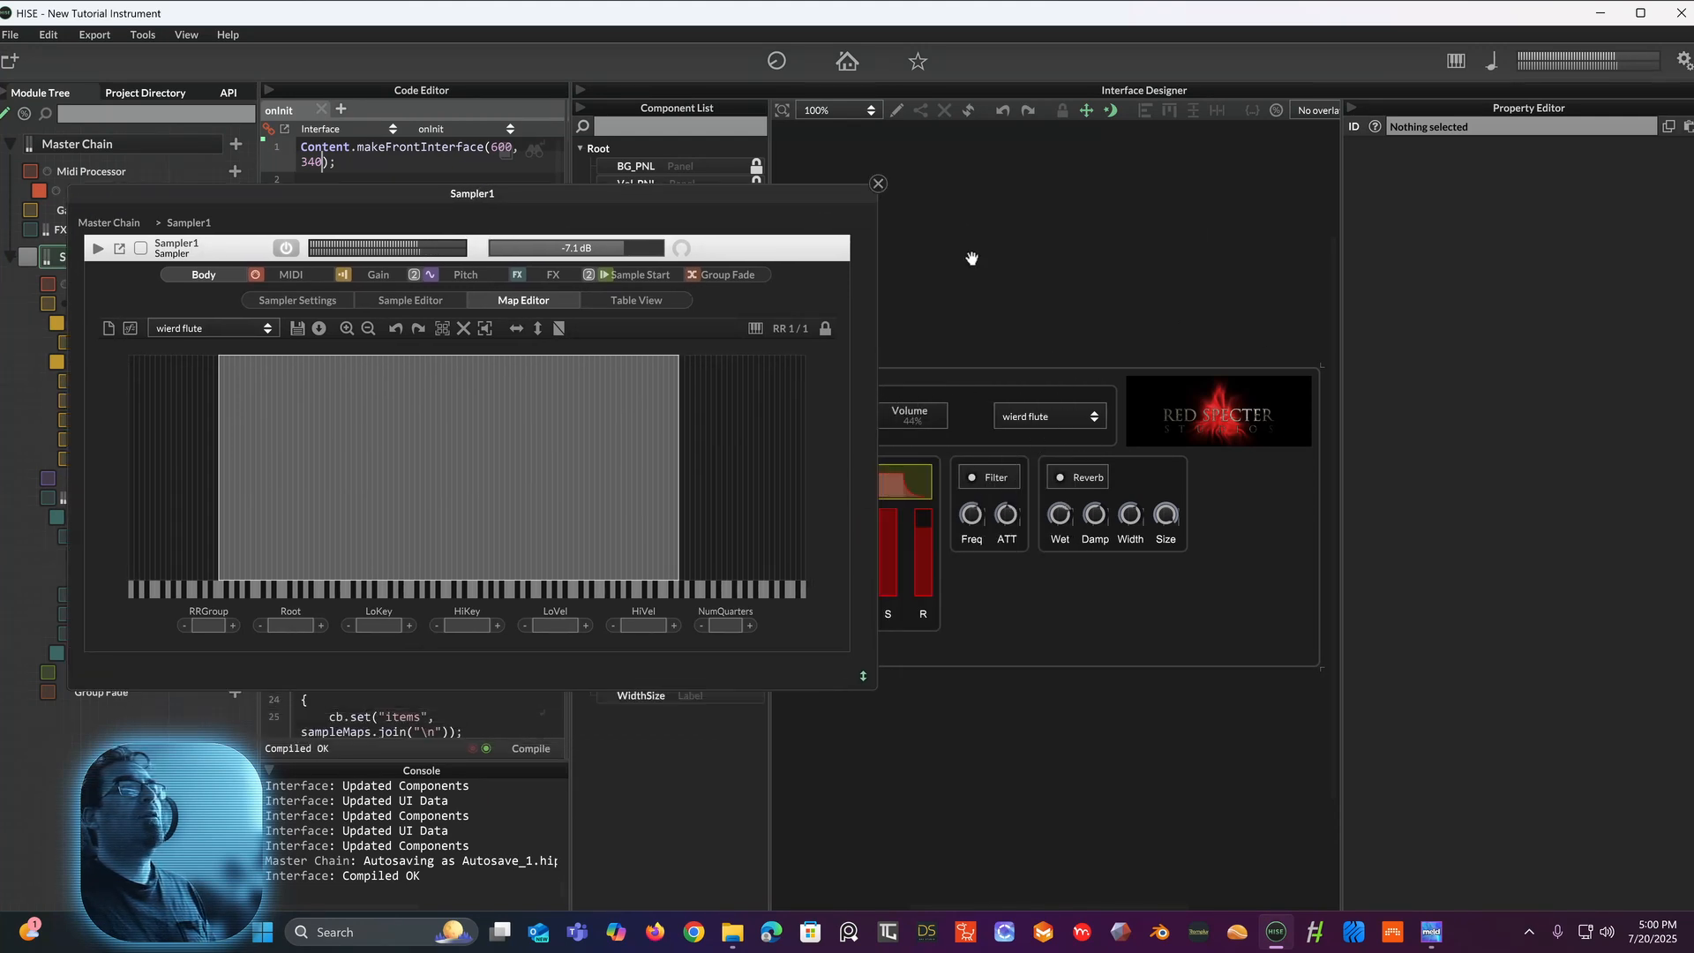
{"action": "left_click", "coordinate": [892, 411]}
{"action": "scroll", "coordinate": [1492, 587], "scroll_direction": "down", "scroll_amount": 3}
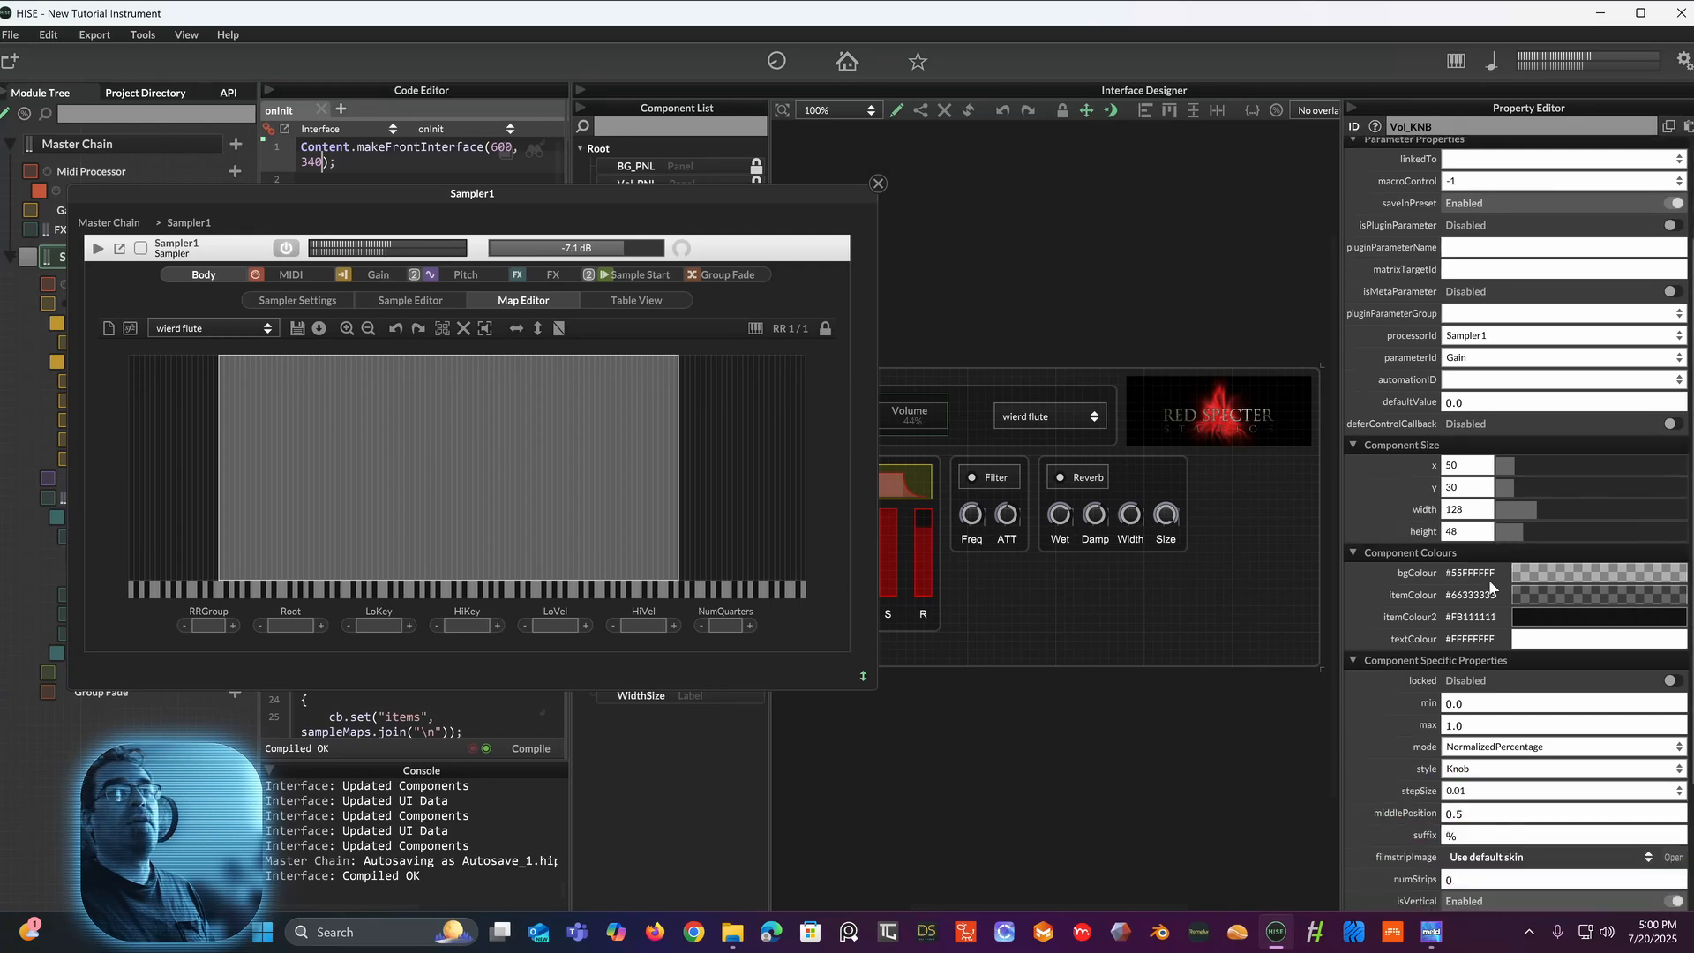
{"action": "scroll", "coordinate": [1492, 587], "scroll_direction": "down", "scroll_amount": 4}
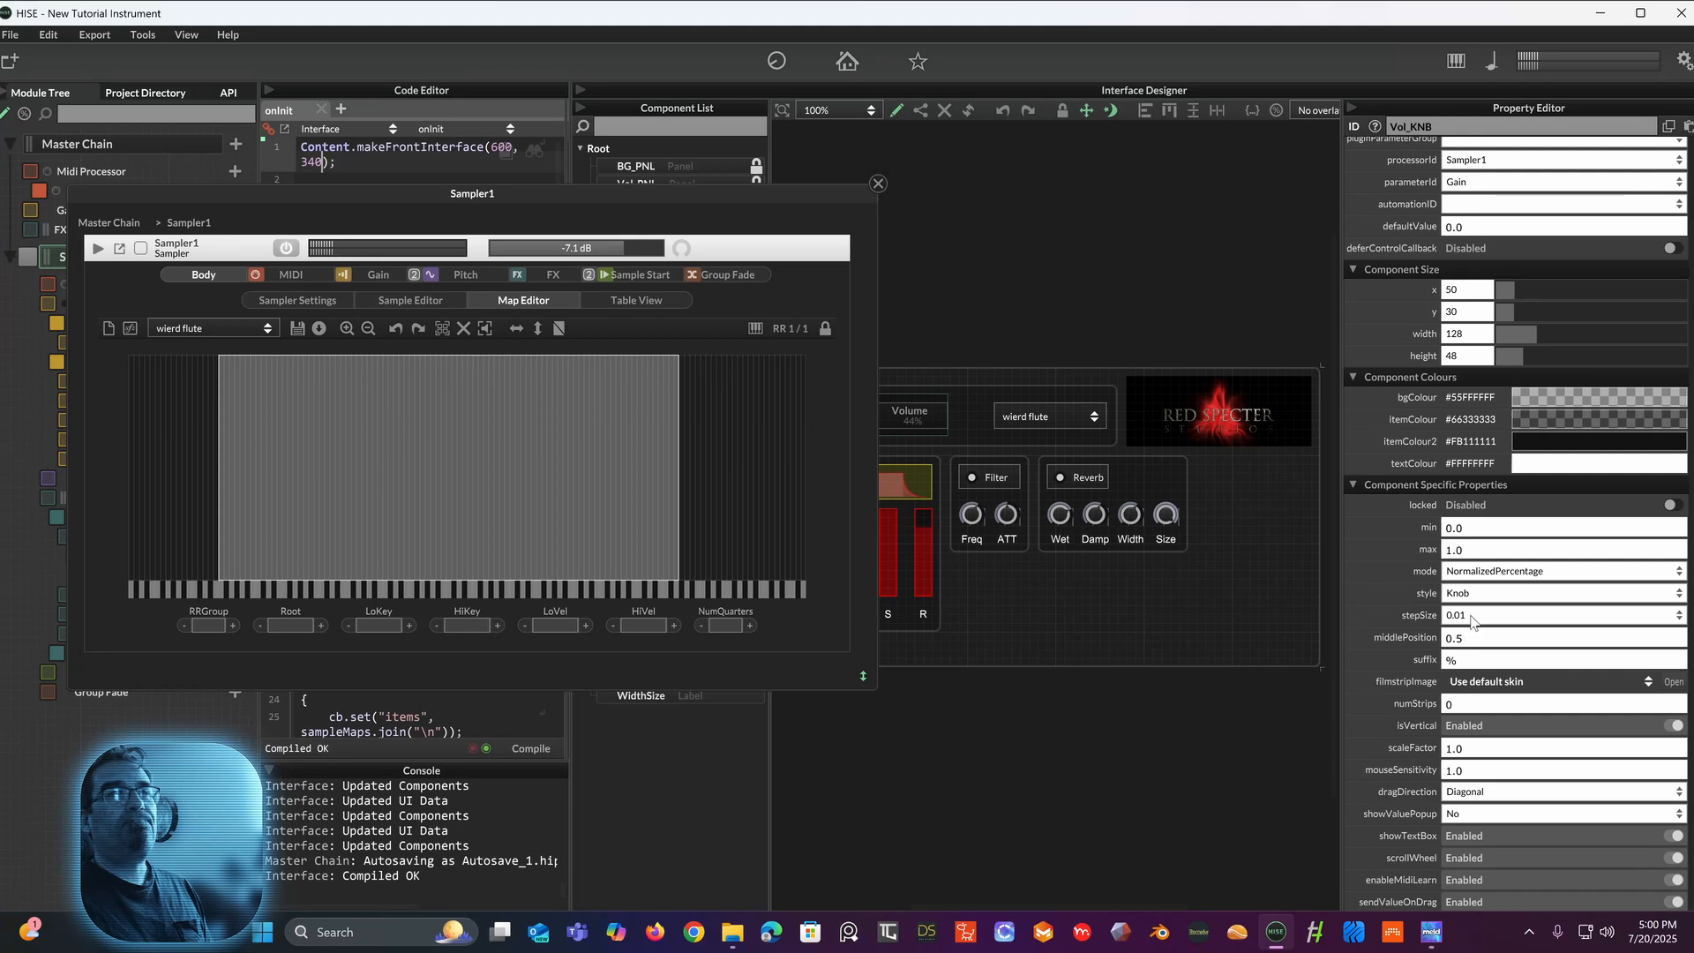
{"action": "left_click", "coordinate": [1454, 550]}
{"action": "type", "text": "1.0"}
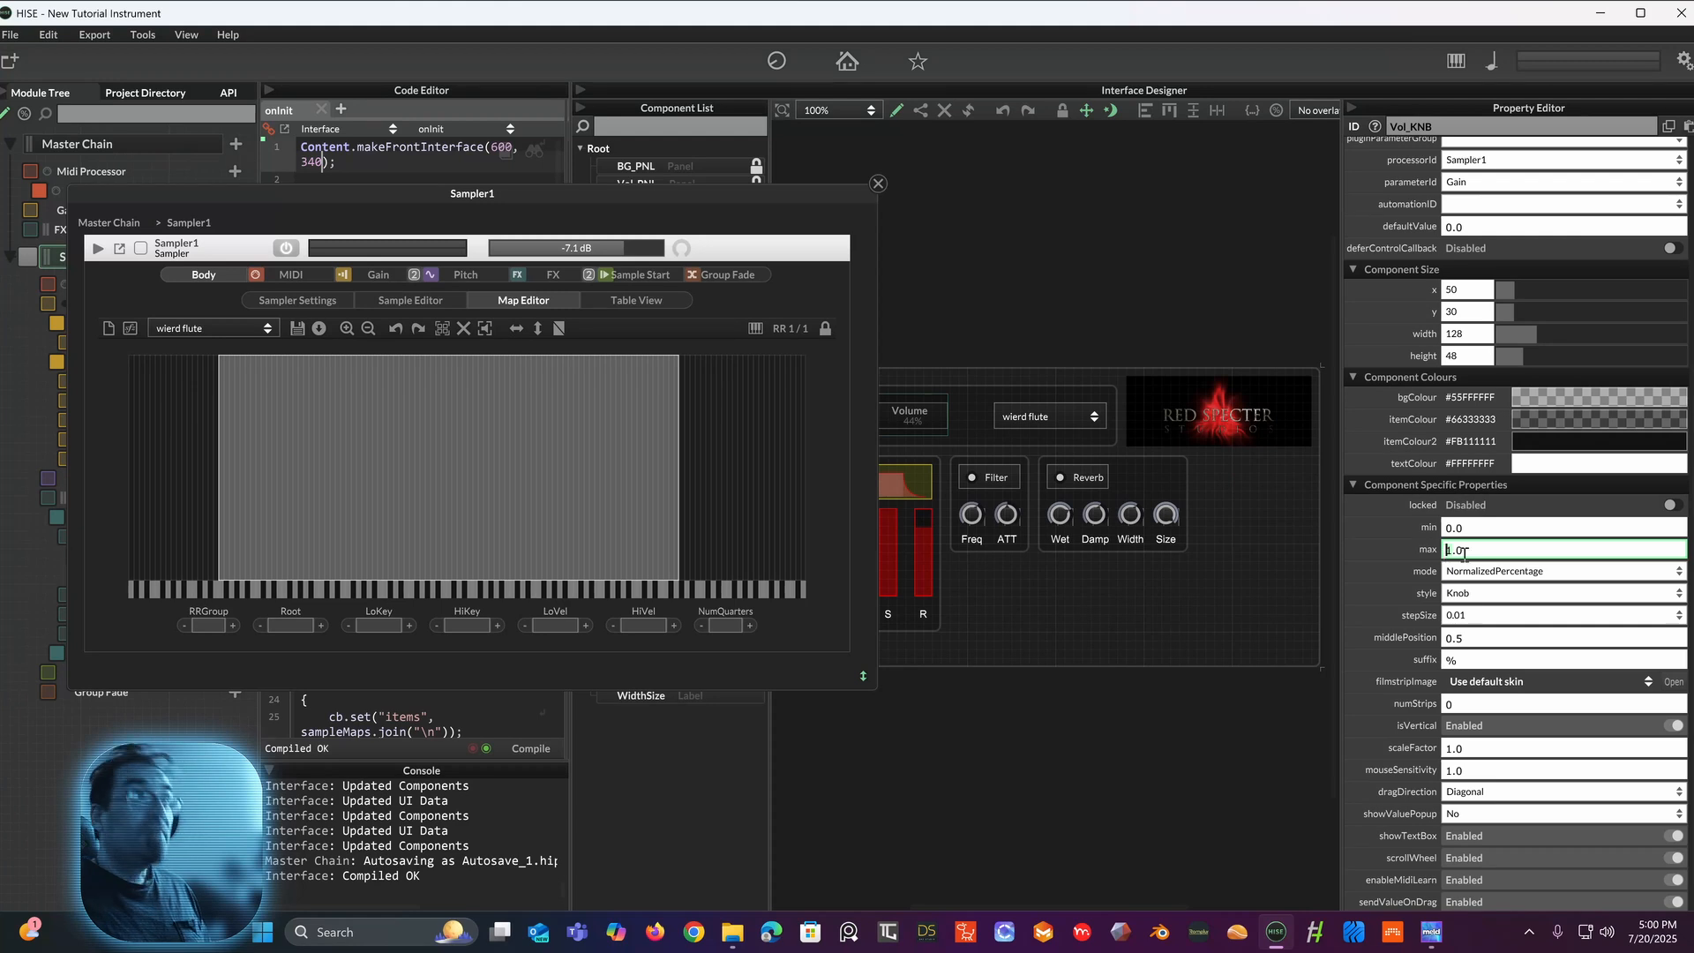
{"action": "type", "text": "0"}
{"action": "left_click_drag", "start_coordinate": [1468, 552], "coordinate": [1460, 550]}
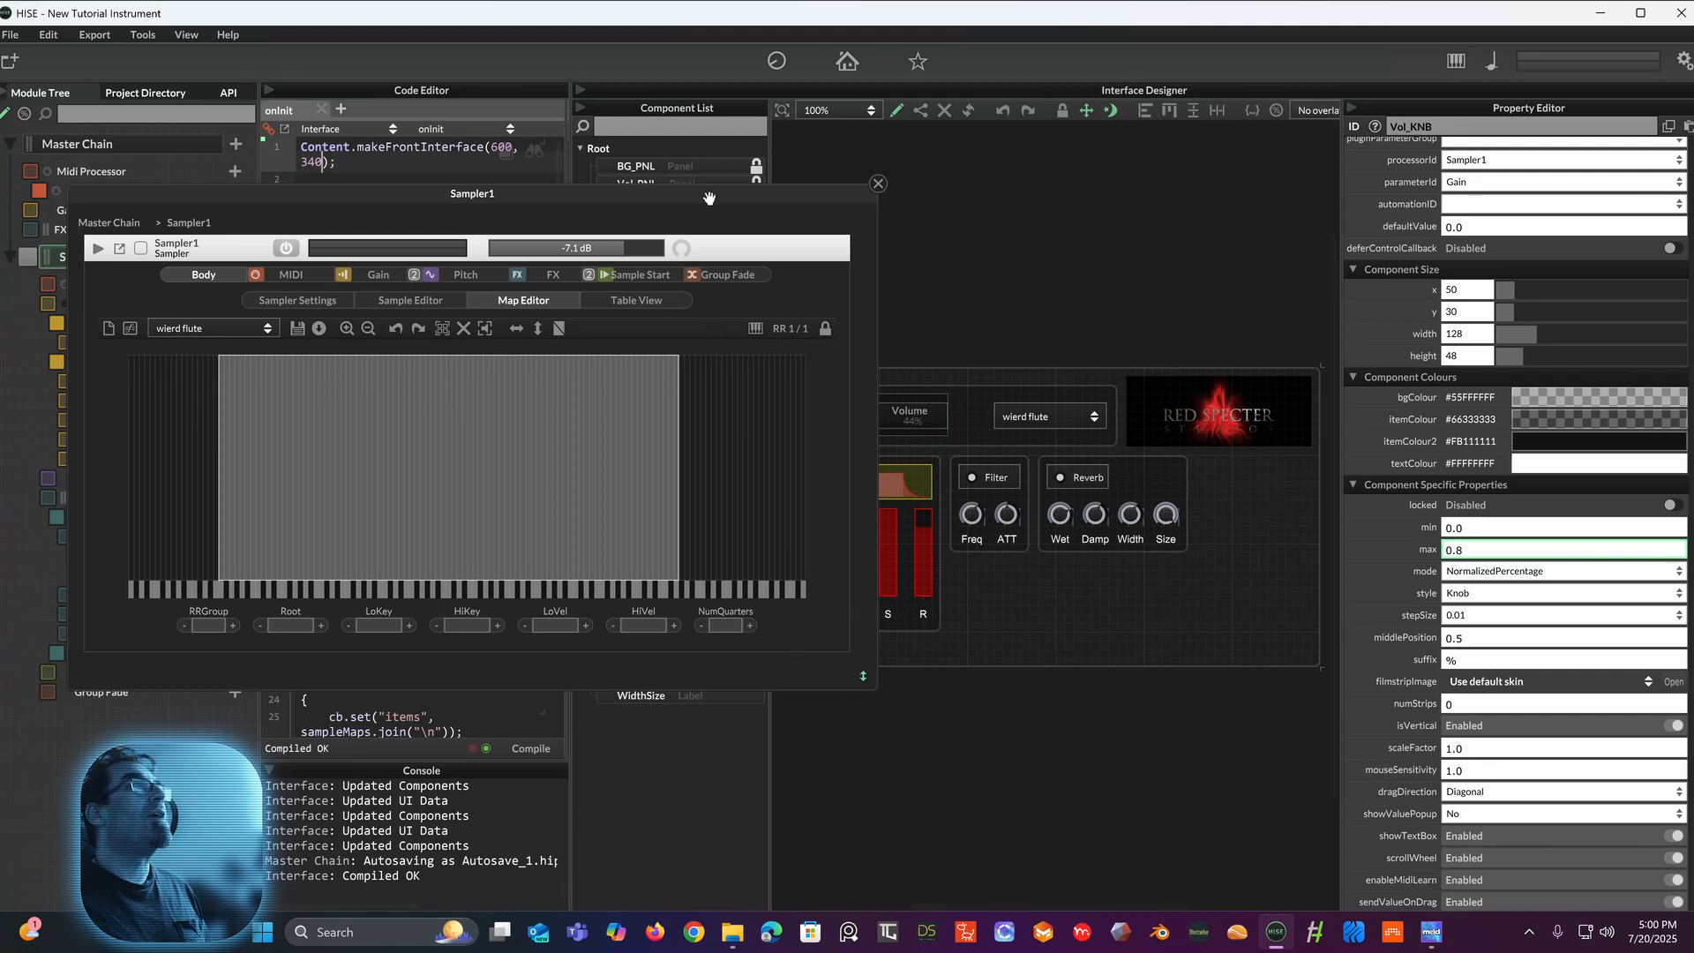
Step: Compile the script and move the Sampler1 editor clear of the Volume knob with edit mode off
{"action": "left_click_drag", "start_coordinate": [710, 197], "coordinate": [748, 225]}
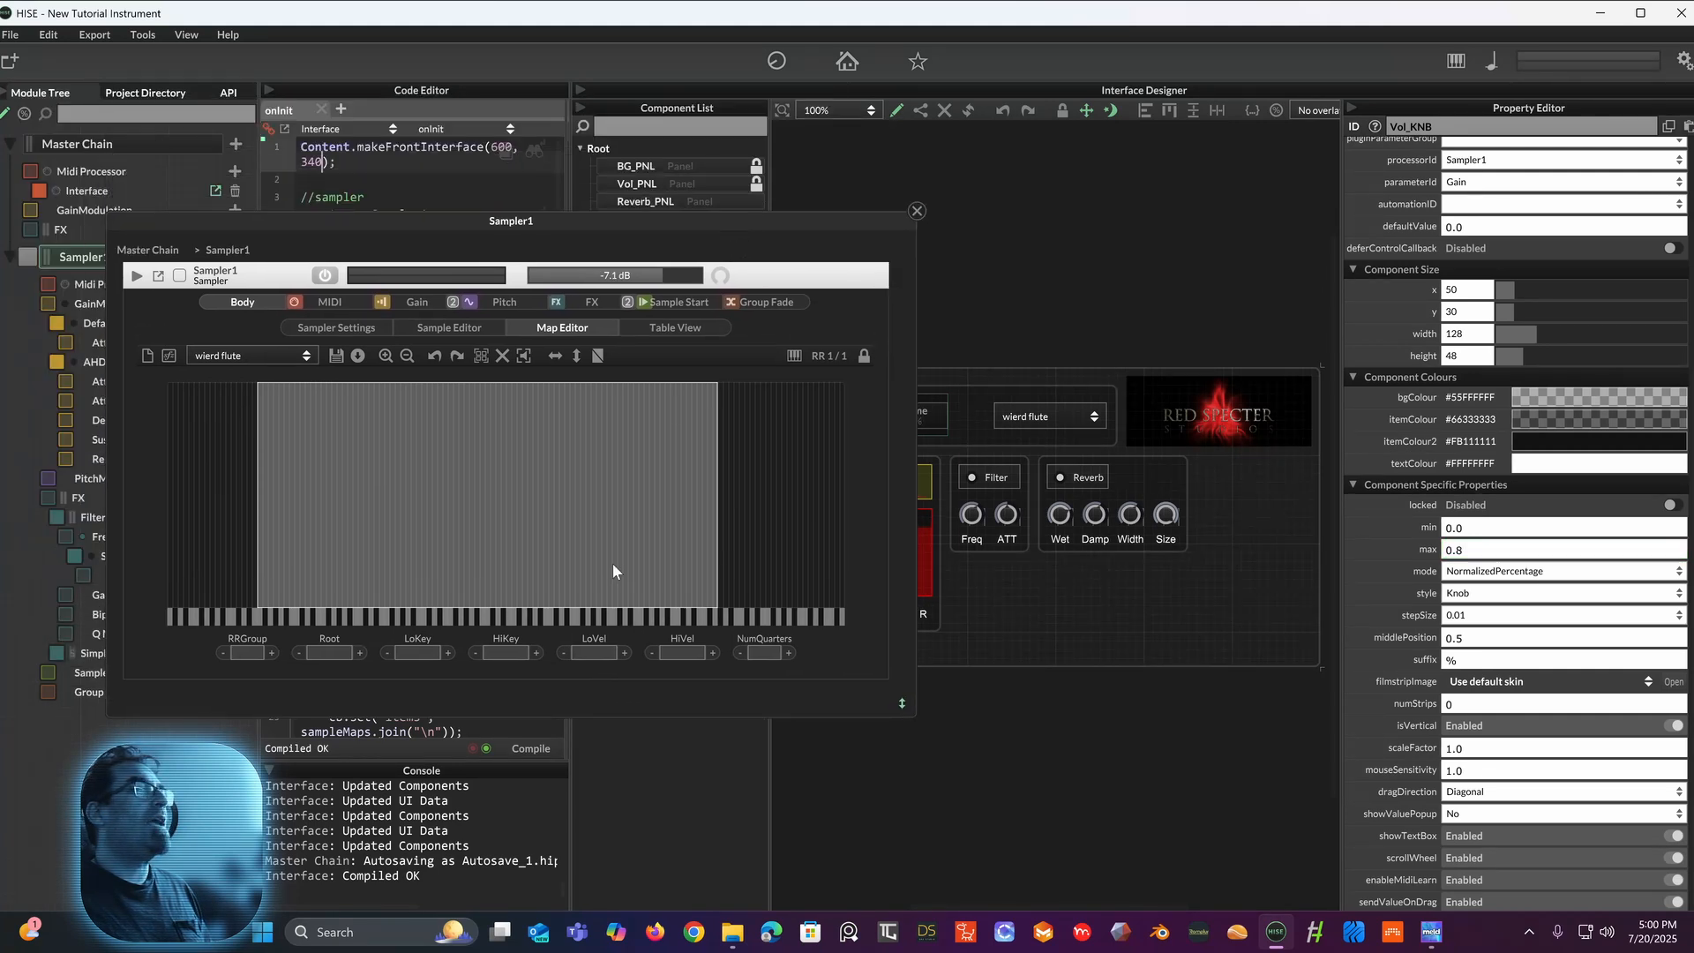
{"action": "left_click", "coordinate": [529, 748]}
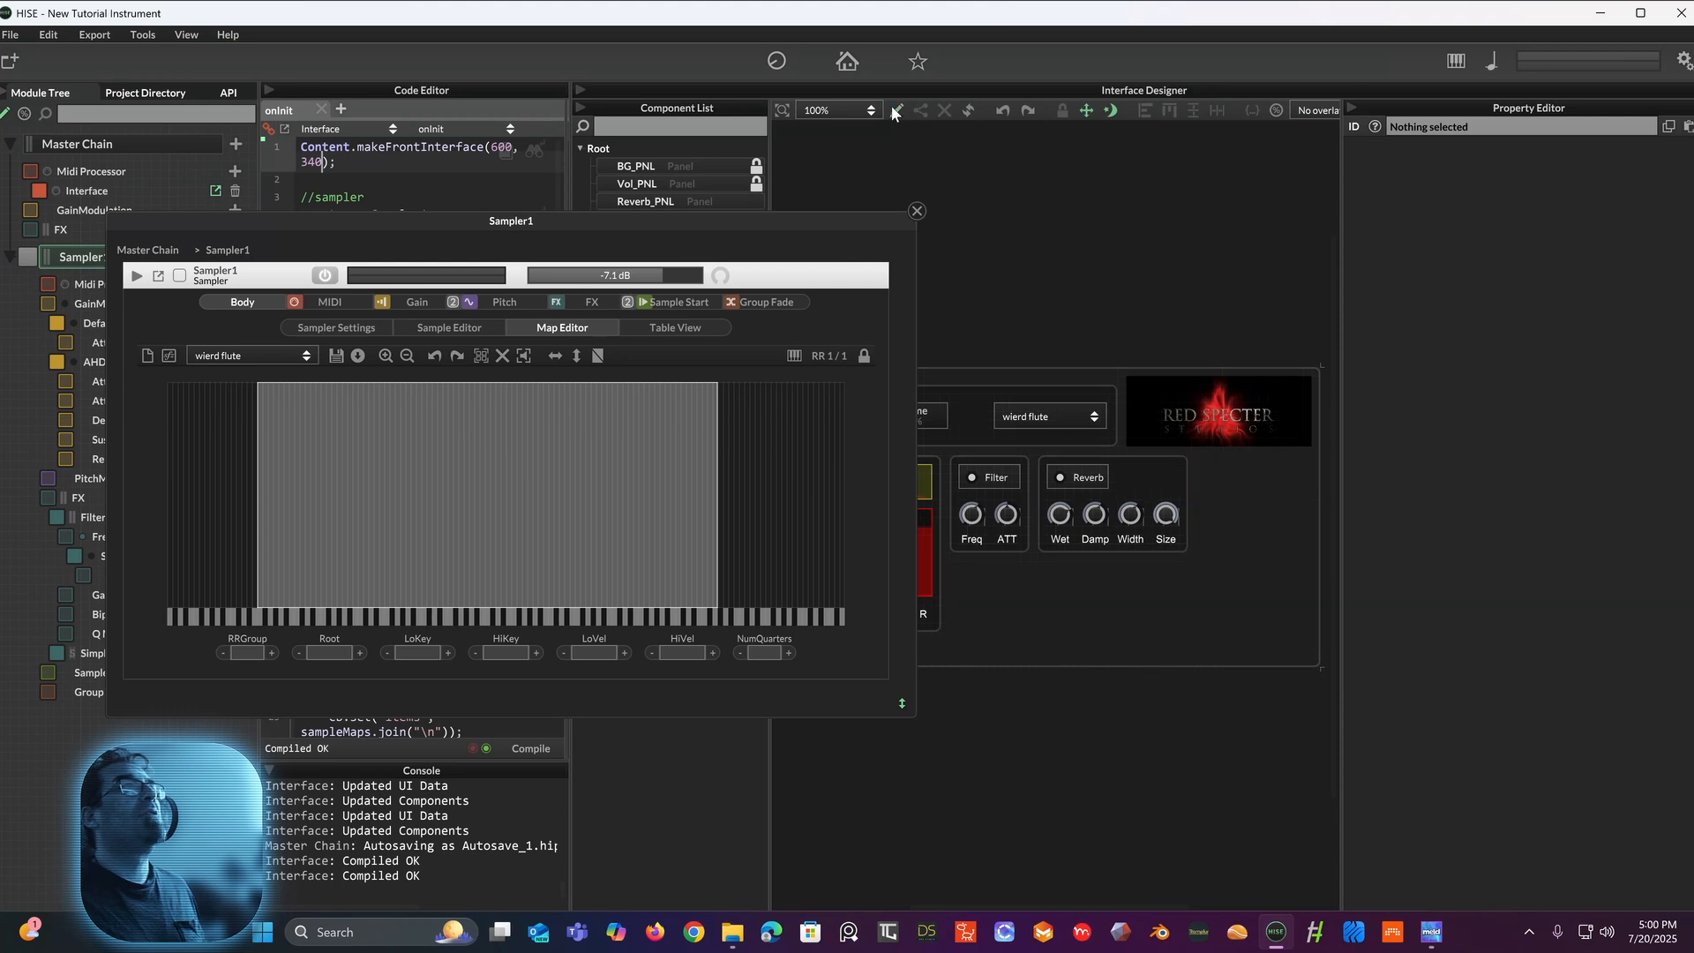
{"action": "left_click_drag", "start_coordinate": [833, 218], "coordinate": [729, 166]}
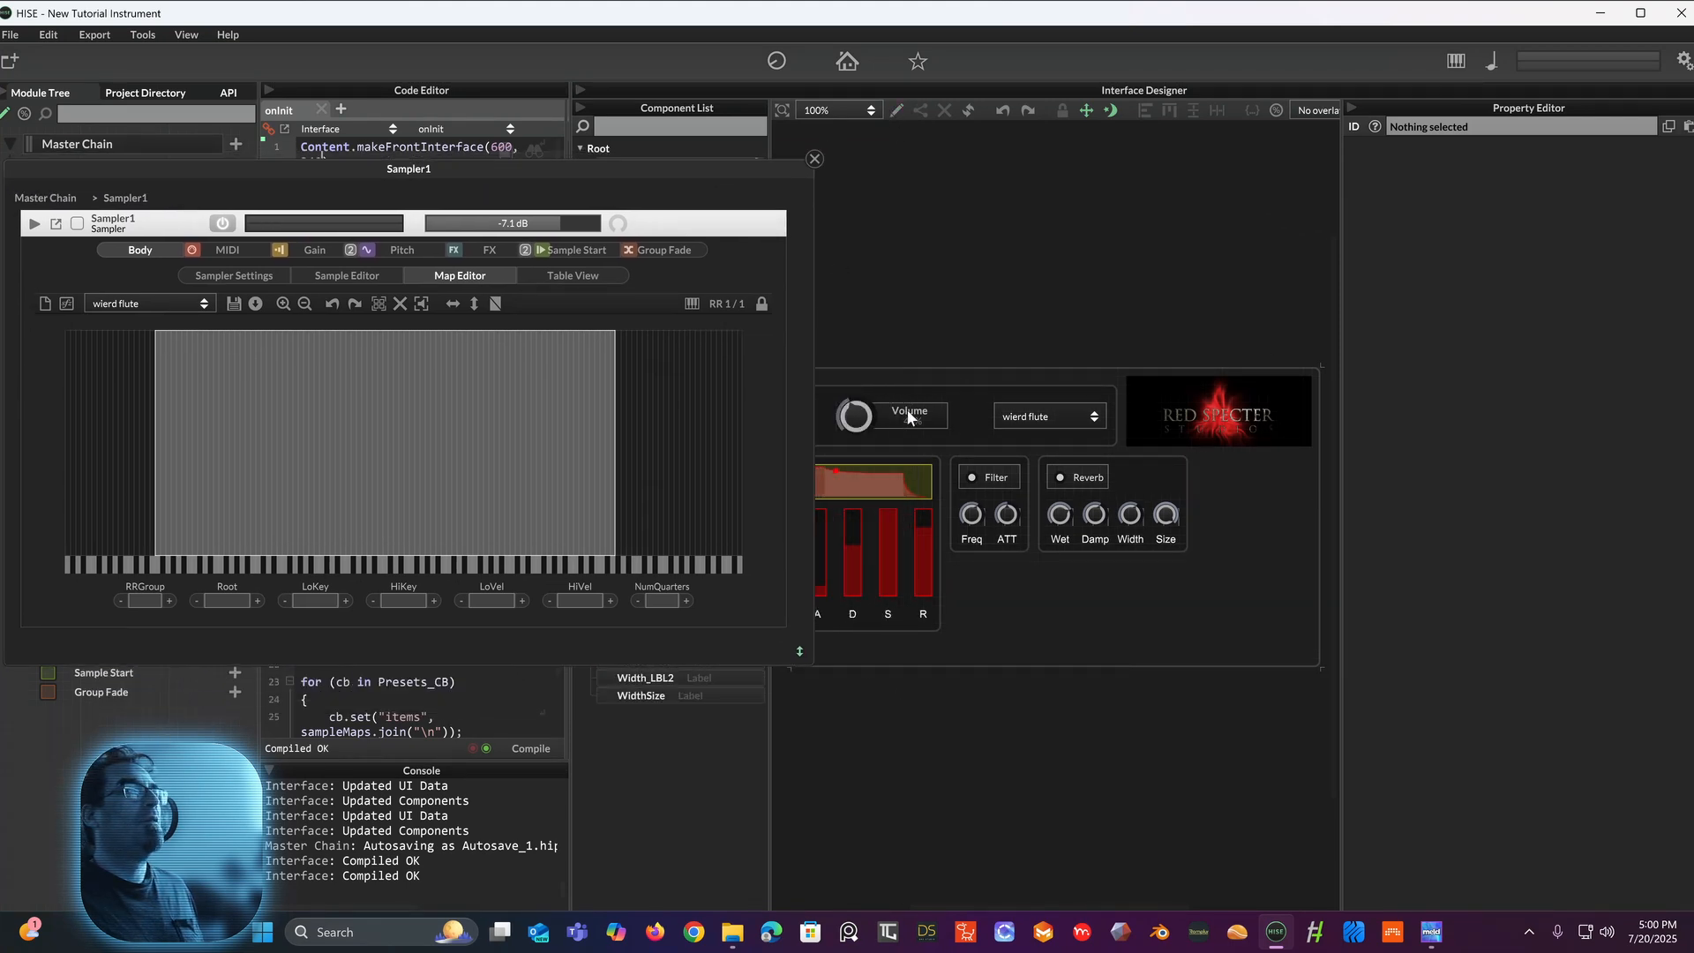
Step: Turn the interface's Volume knob up to 80%, then lower the gain slider in the Sampler1 editor to -11.9 dB
{"action": "left_click_drag", "start_coordinate": [856, 417], "coordinate": [881, 262]}
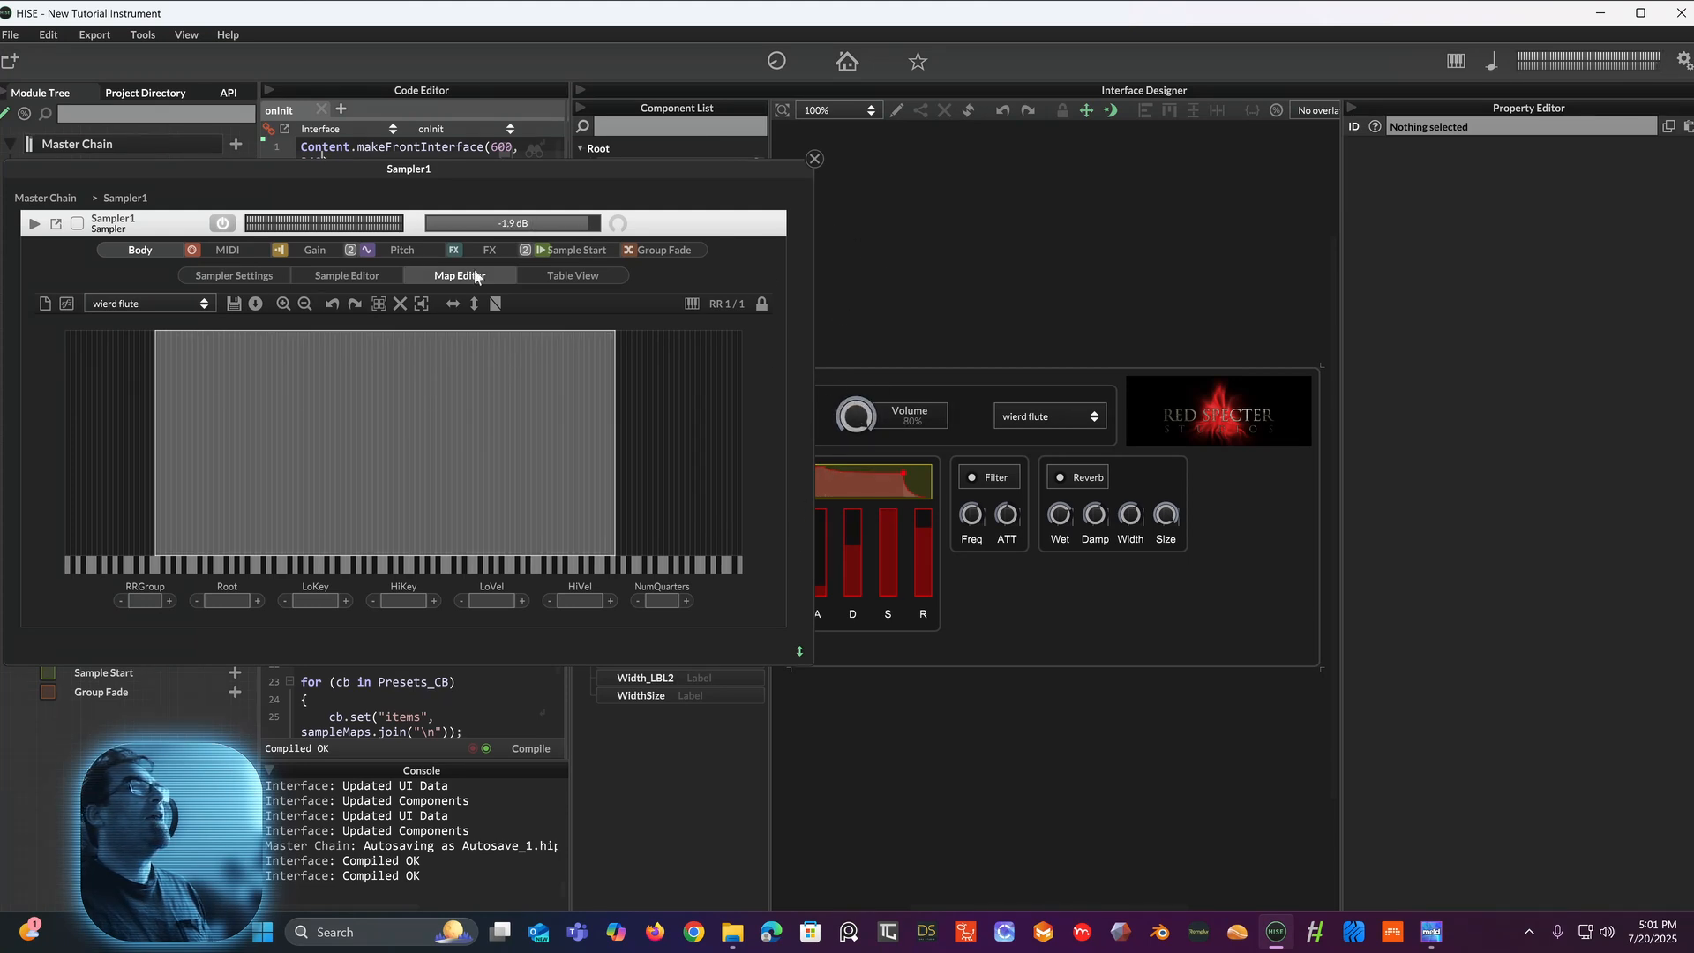
{"action": "left_click_drag", "start_coordinate": [575, 220], "coordinate": [537, 226]}
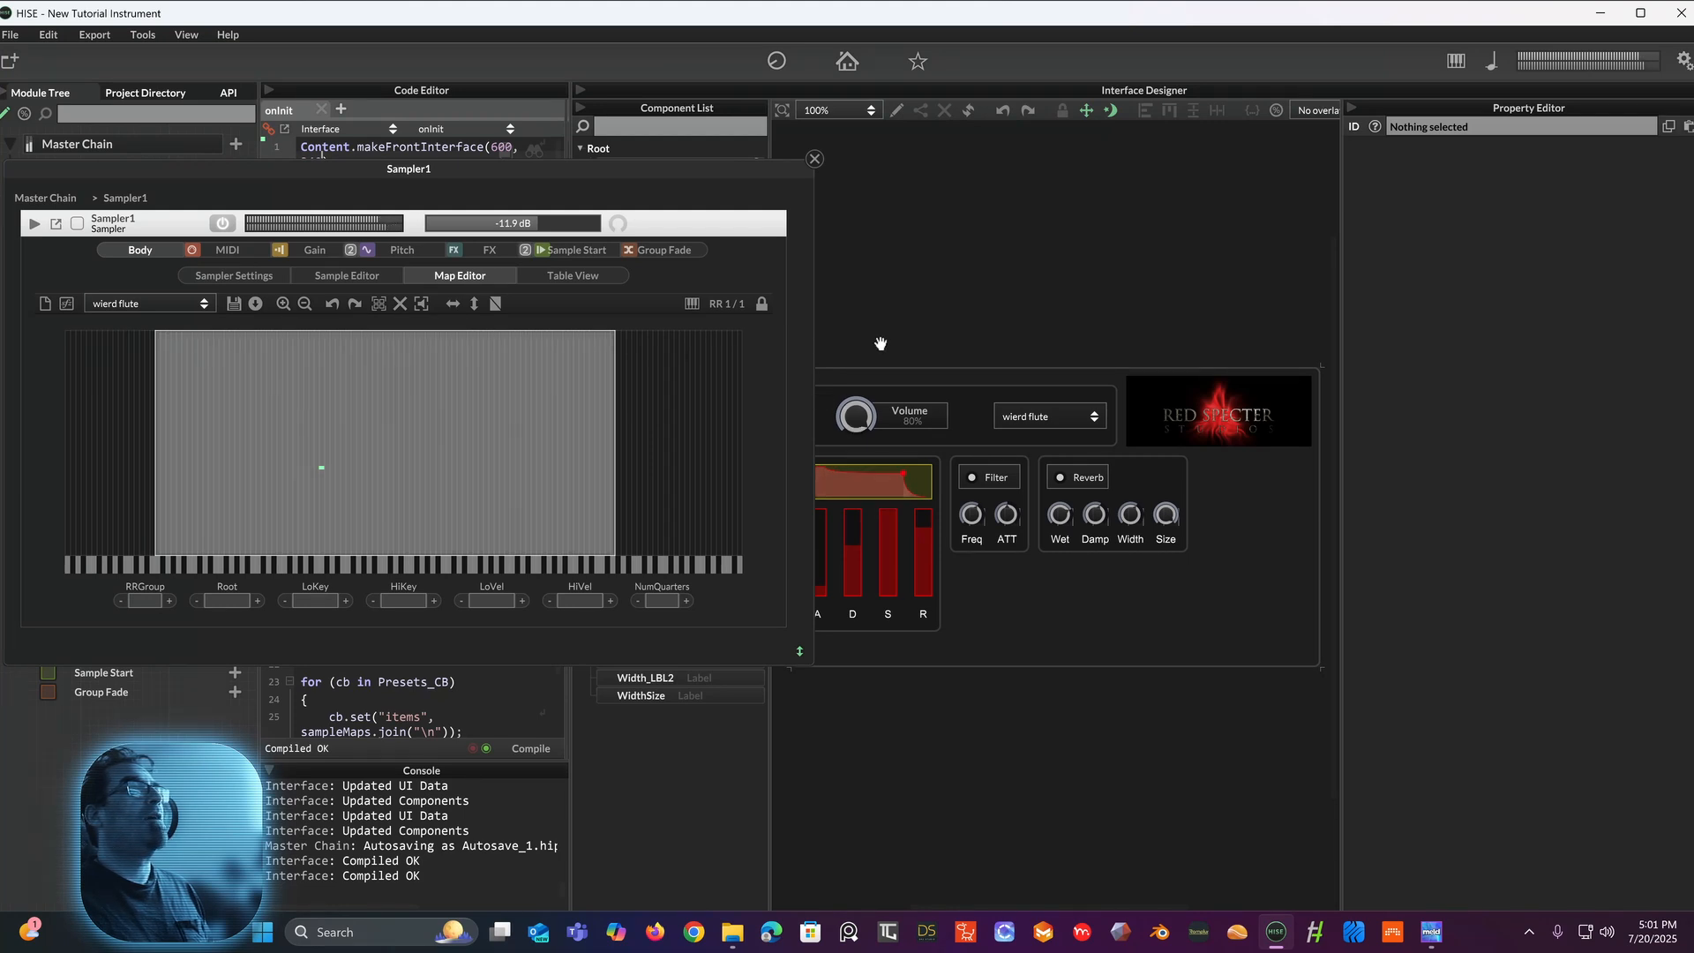
Step: Set the Volume knob's max value to 0.7 in edit mode, then compile the script and leave edit mode
{"action": "left_click", "coordinate": [897, 111]}
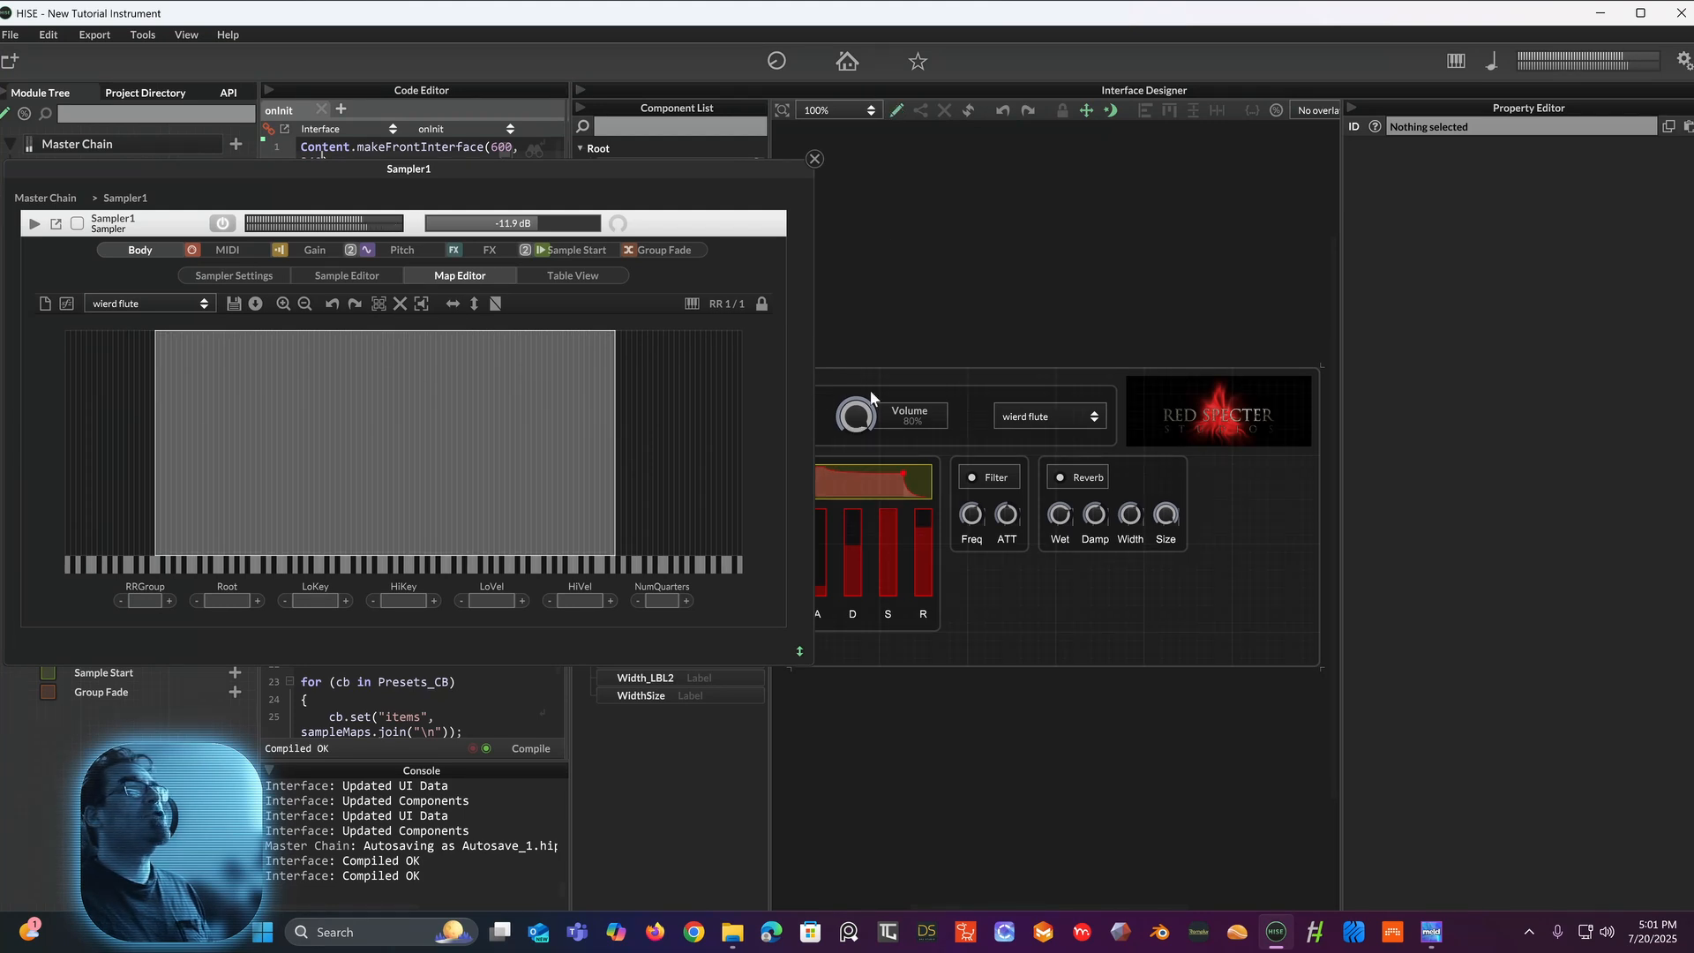
{"action": "left_click", "coordinate": [863, 415]}
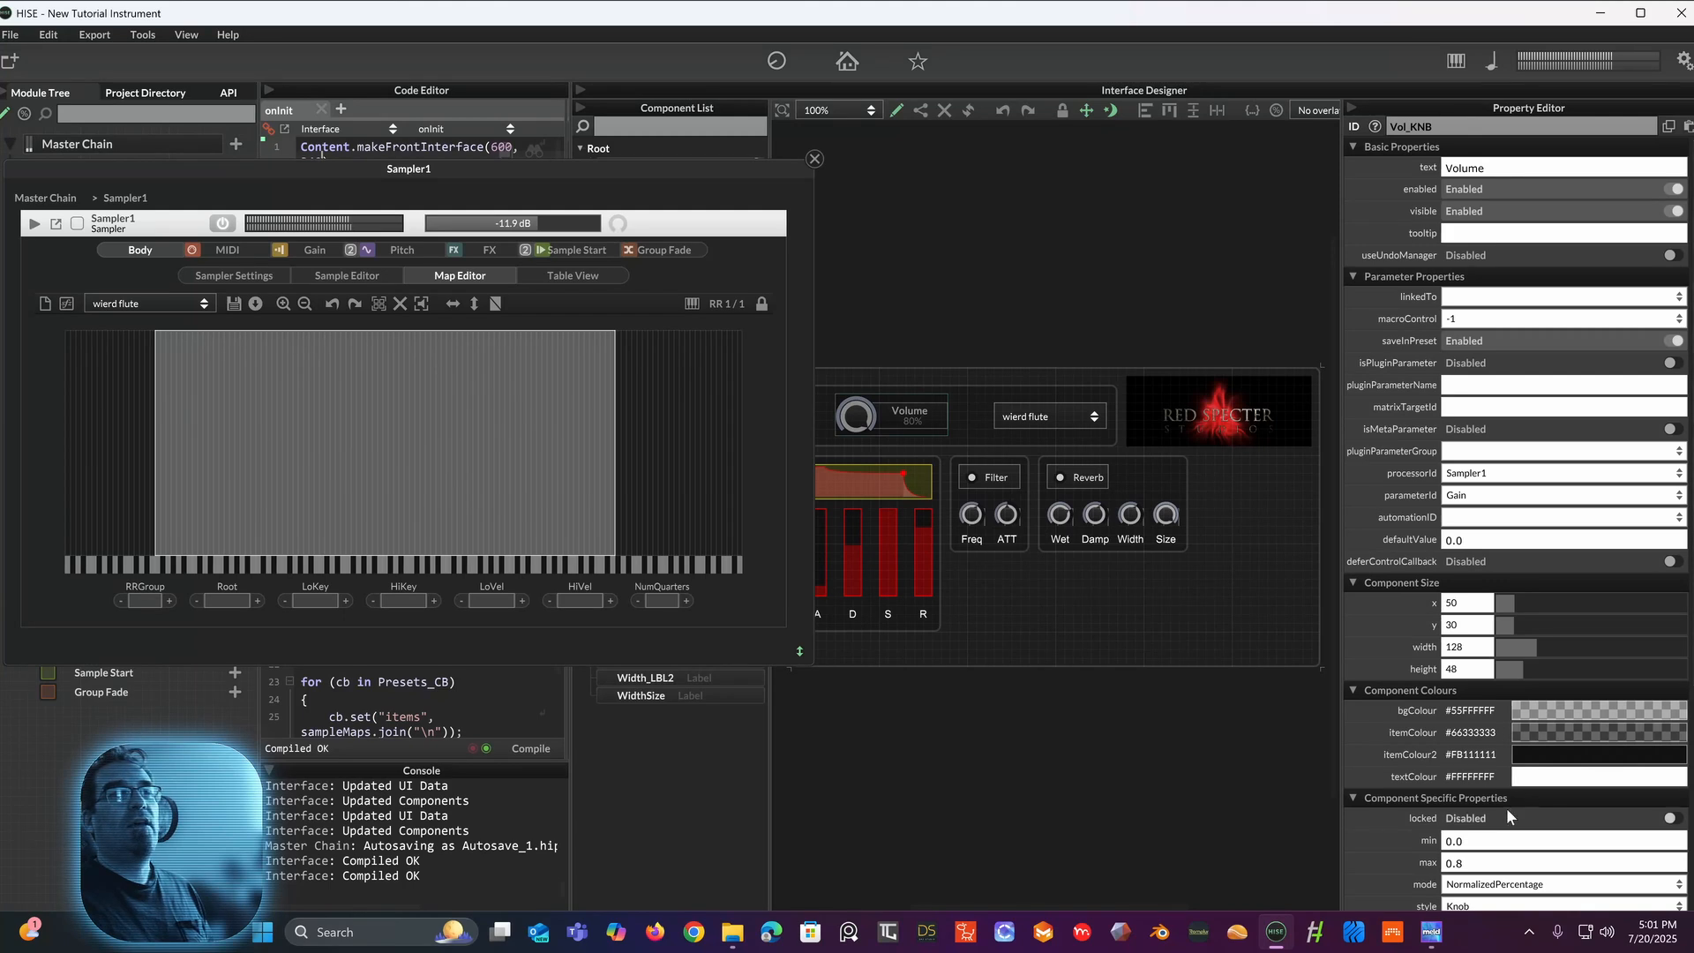
{"action": "scroll", "coordinate": [1506, 816], "scroll_direction": "down", "scroll_amount": 3}
{"action": "left_click", "coordinate": [1456, 677]}
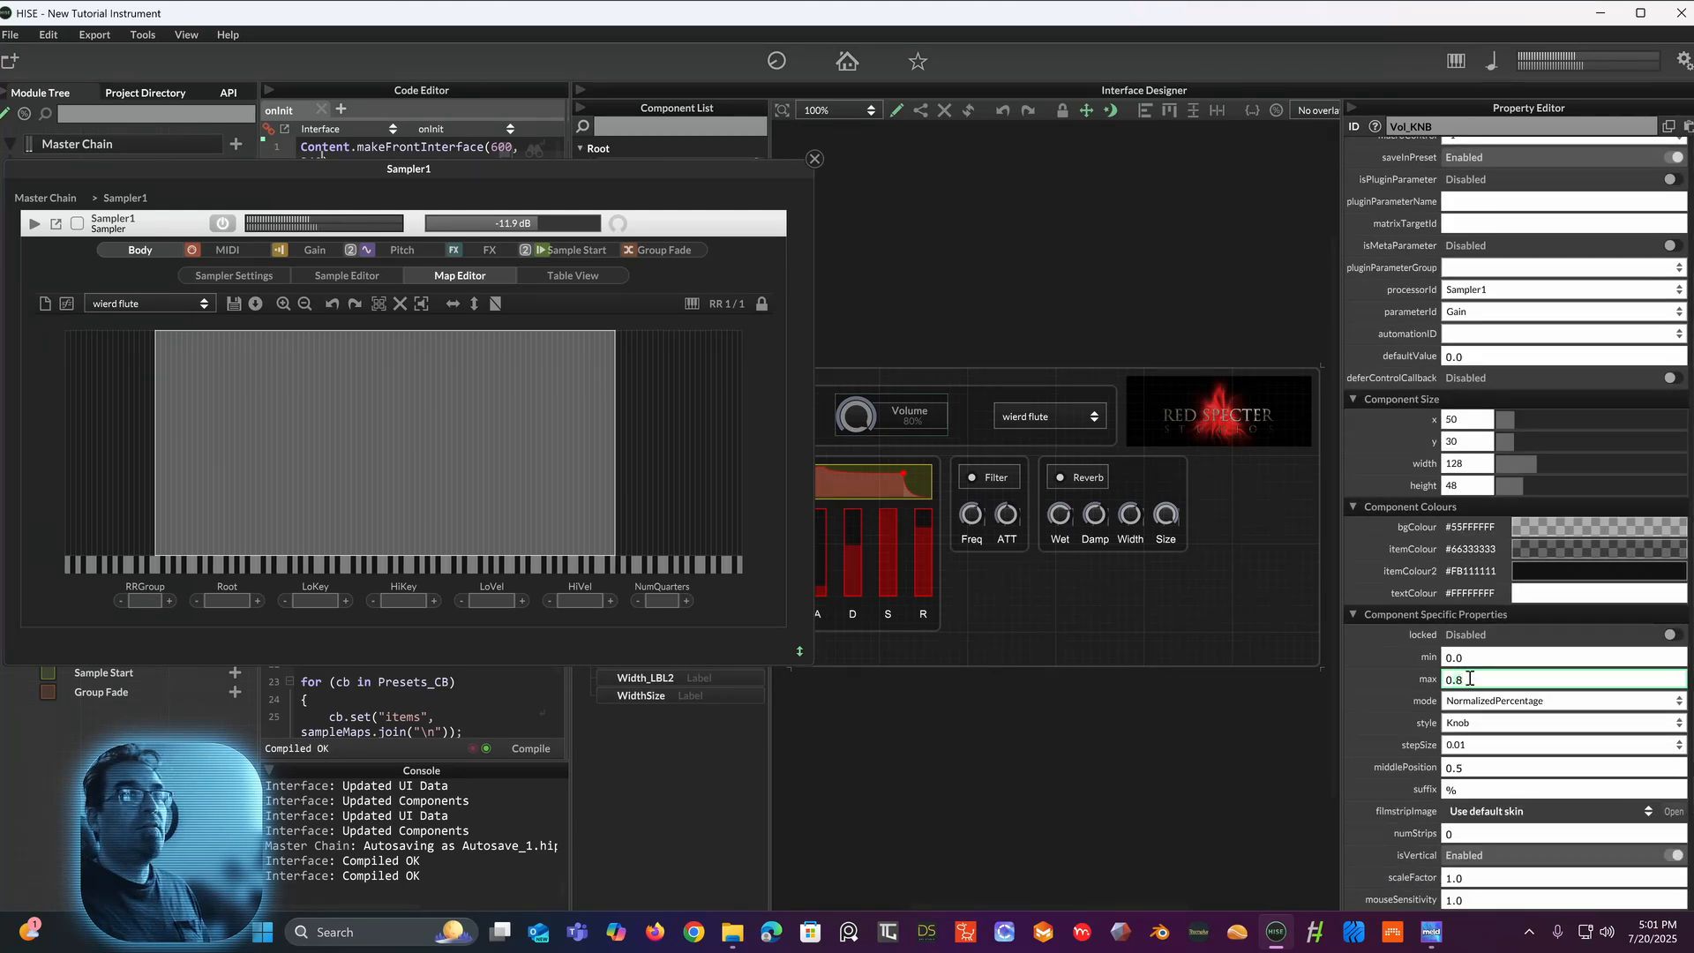
{"action": "key", "text": "BackSpace"}
{"action": "type", "text": "7"}
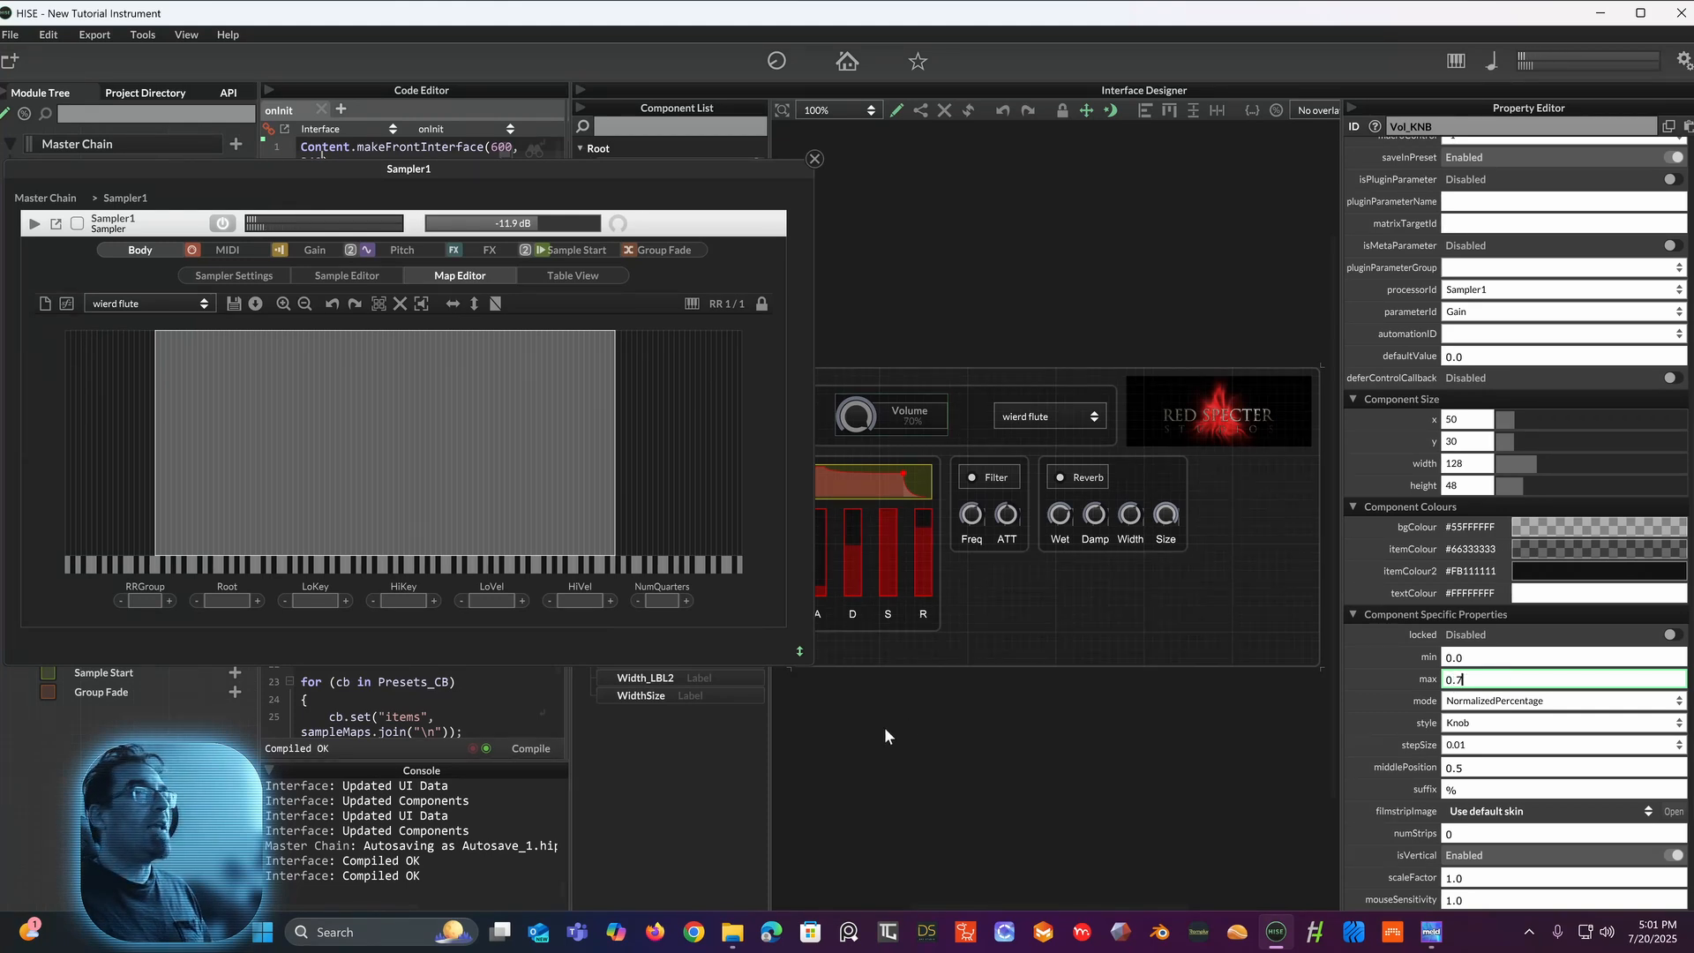
{"action": "left_click", "coordinate": [524, 748]}
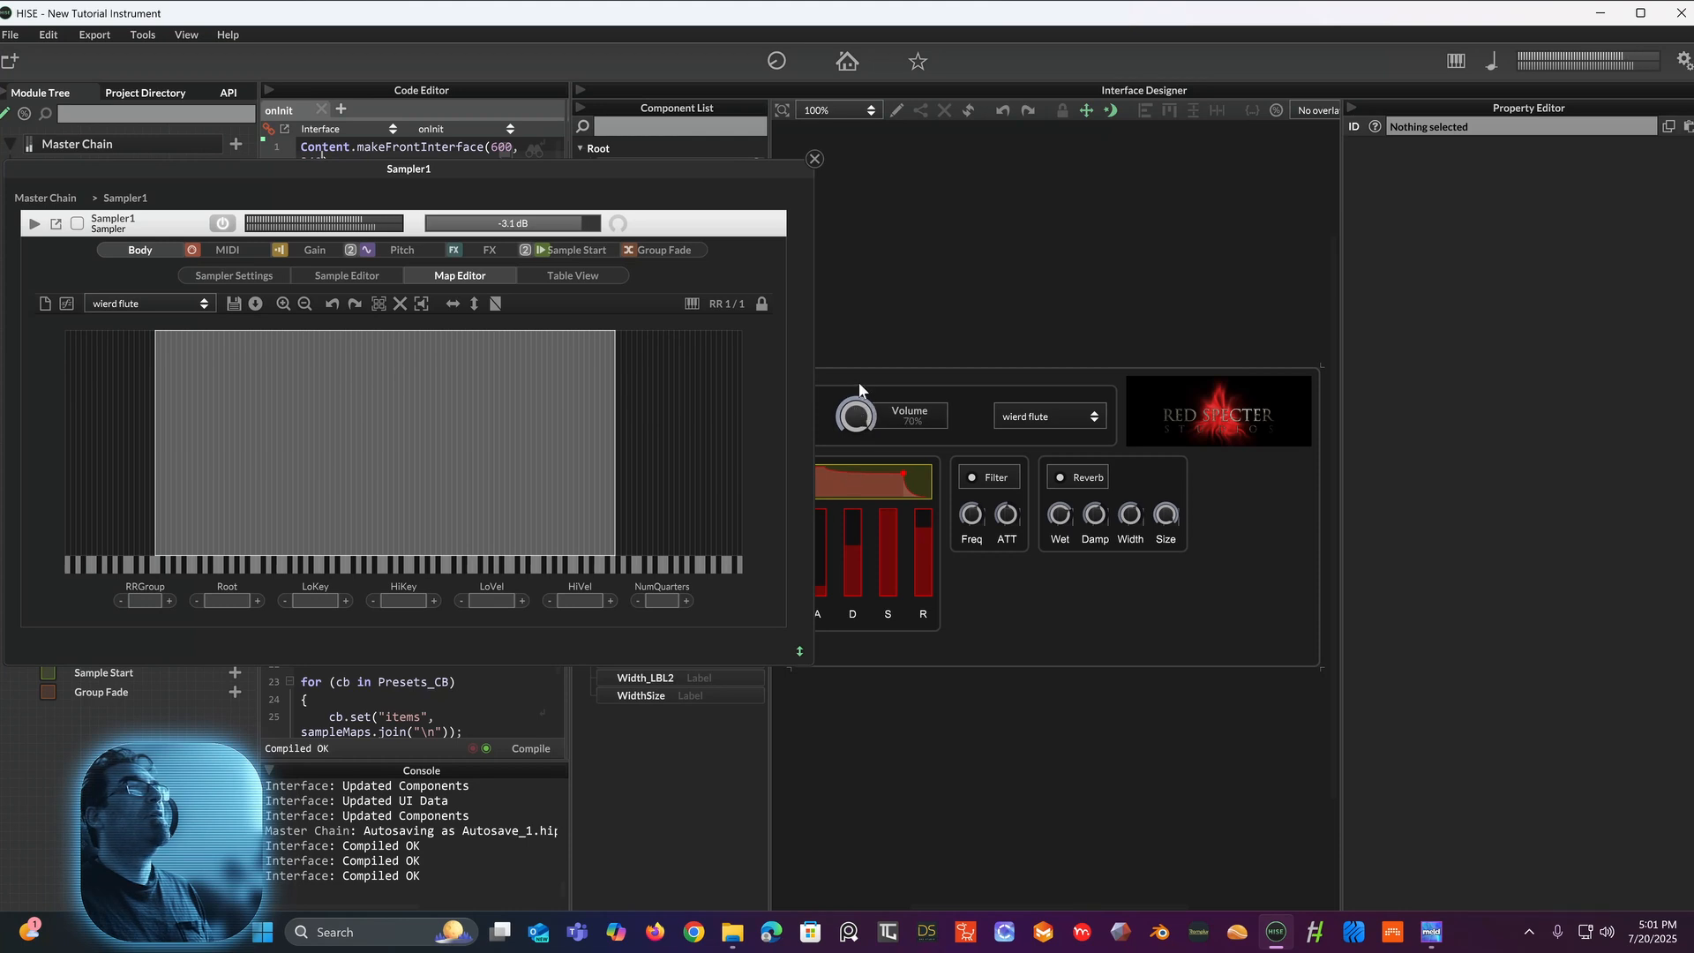
Step: Turn the Volume knob on the interface down to 22%
{"action": "left_click_drag", "start_coordinate": [857, 408], "coordinate": [850, 447]}
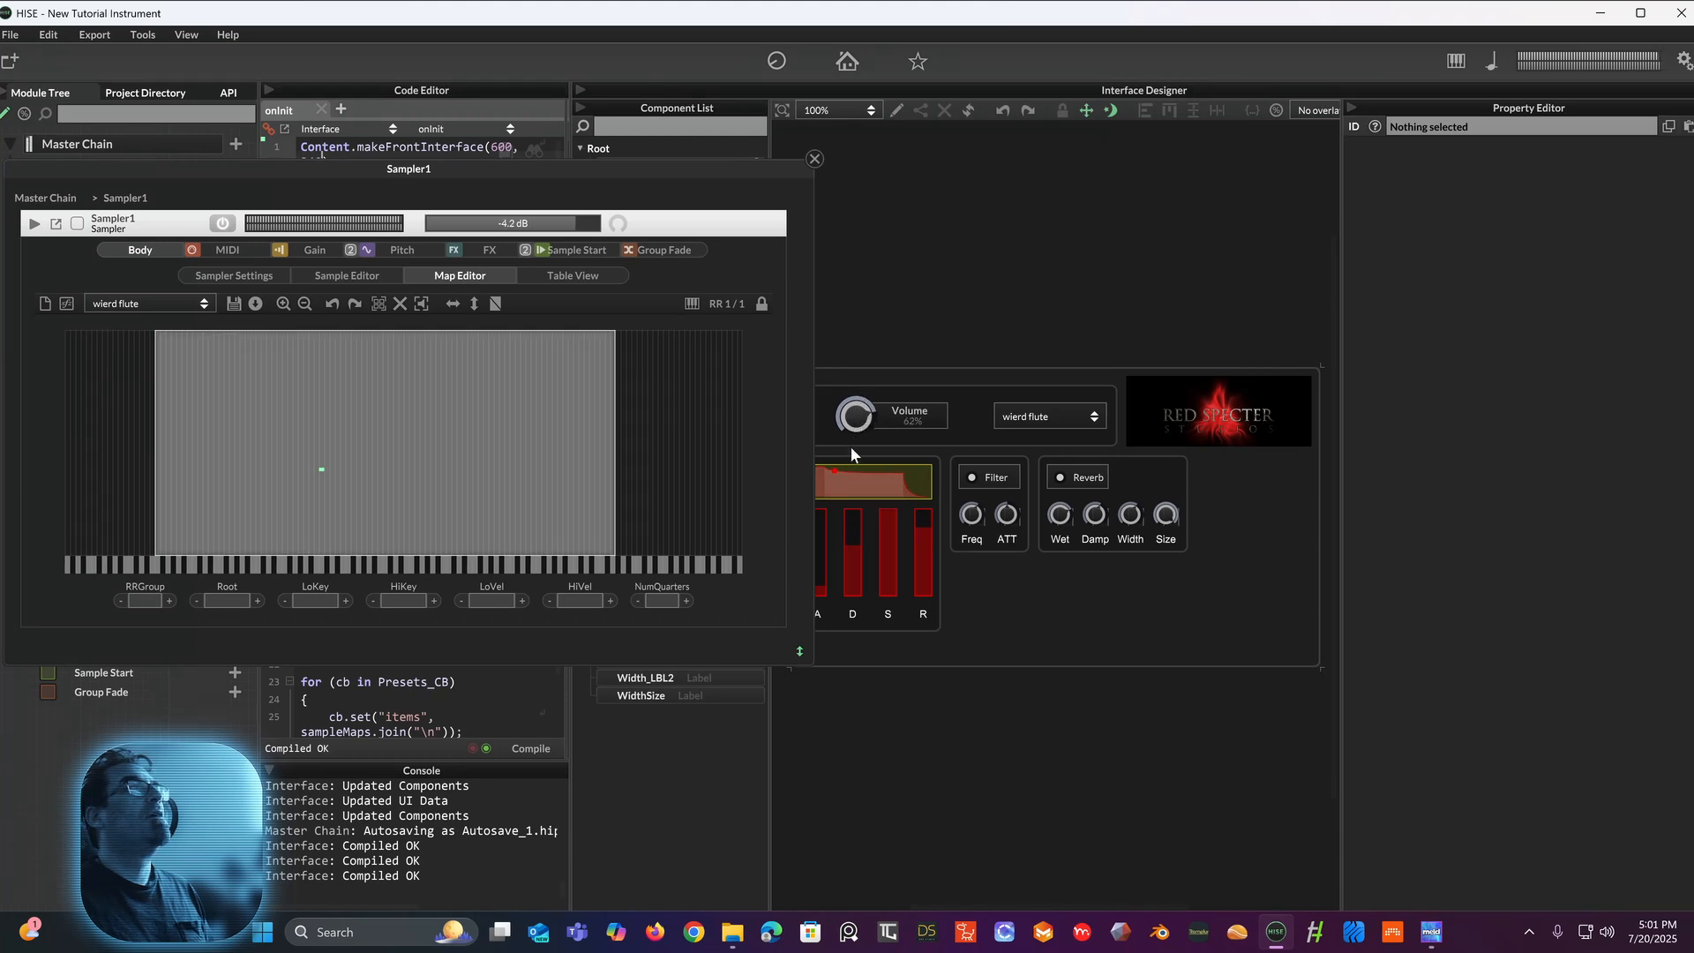
{"action": "left_click_drag", "start_coordinate": [842, 506], "coordinate": [836, 574]}
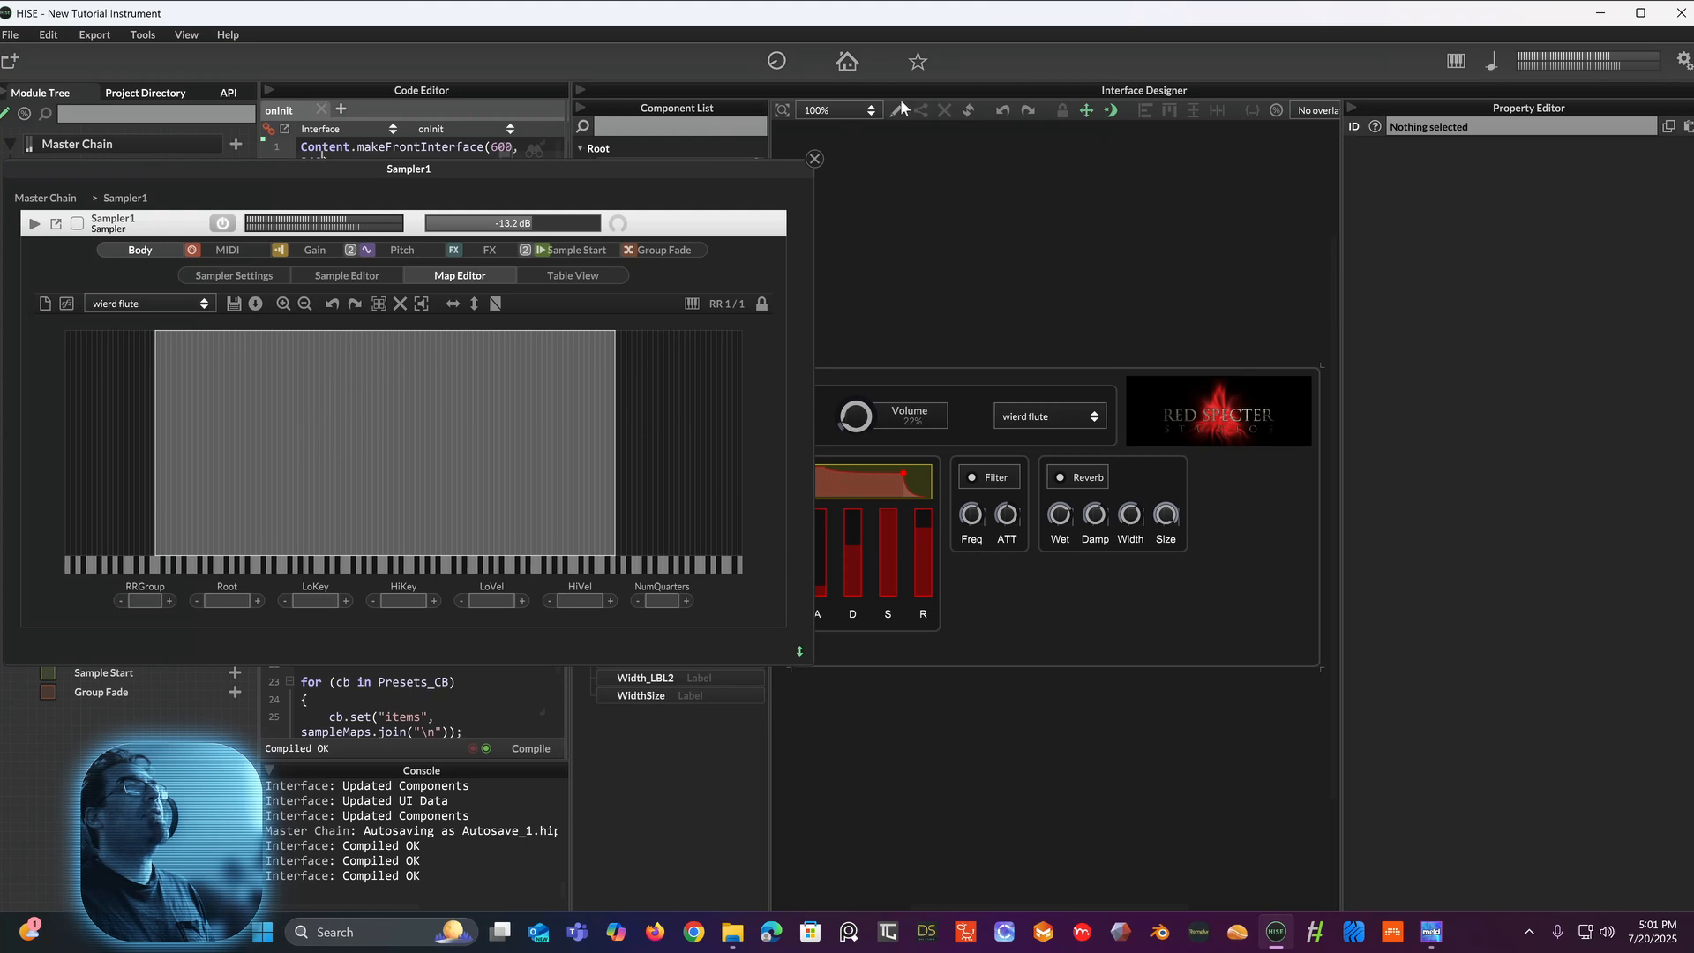
Step: Set the Volume knob's max value to 0.4, compile the script and leave edit mode
{"action": "left_click", "coordinate": [872, 434]}
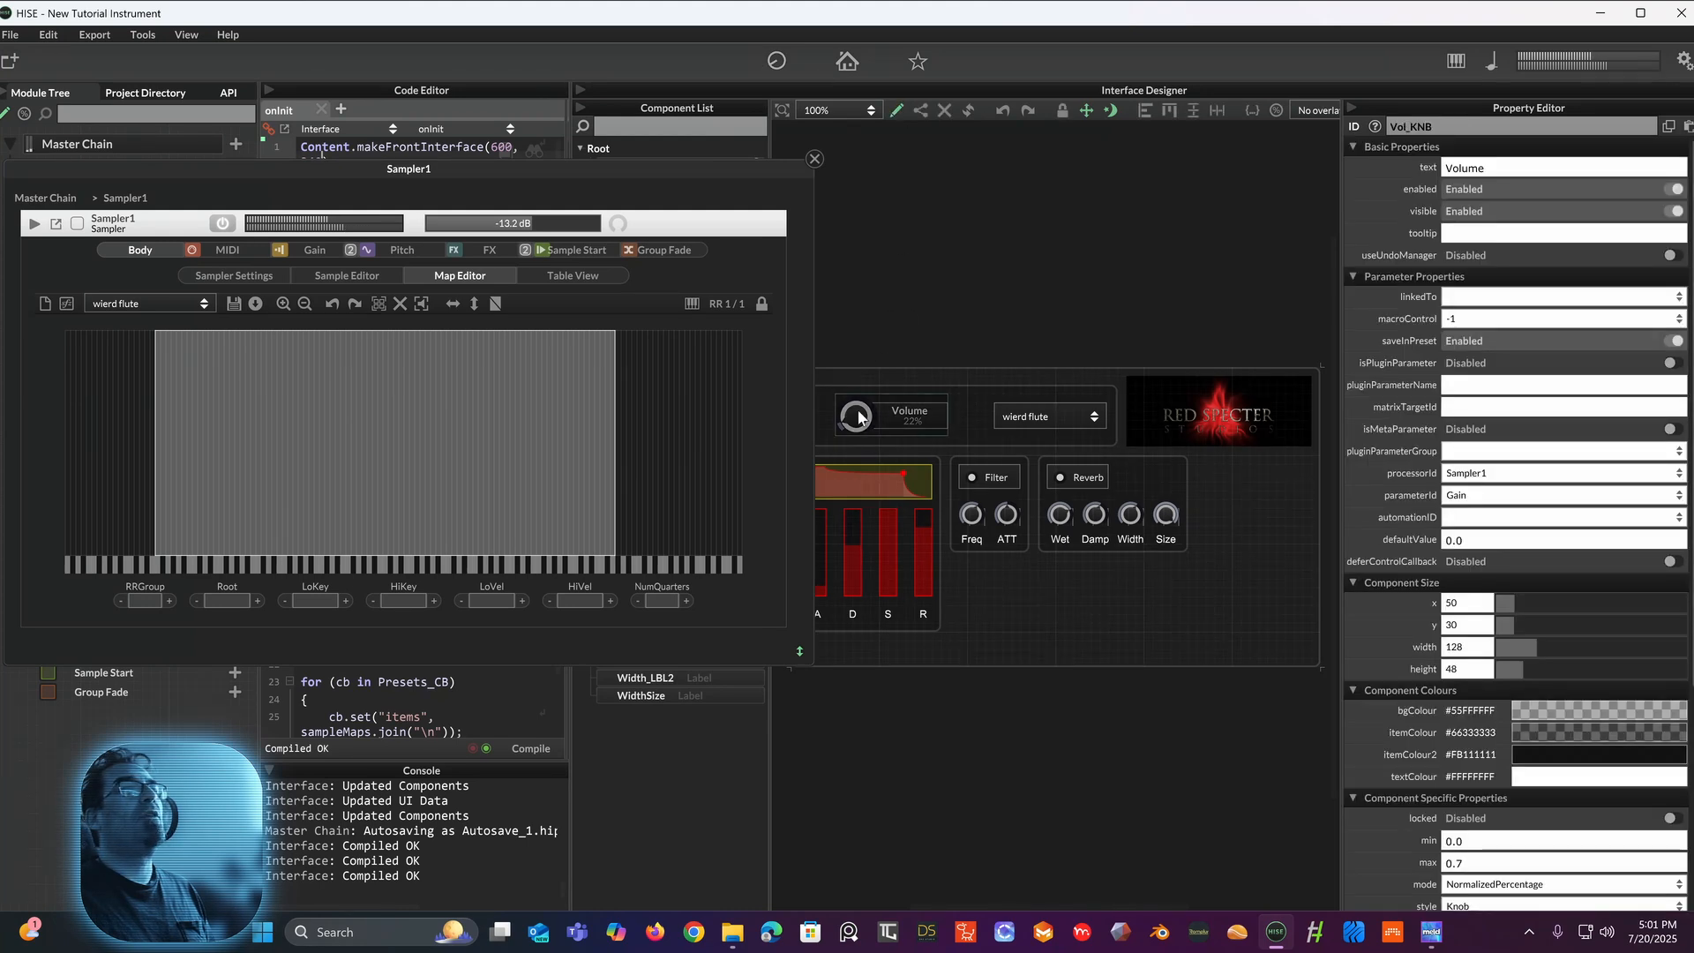
{"action": "scroll", "coordinate": [1499, 718], "scroll_direction": "down", "scroll_amount": 3}
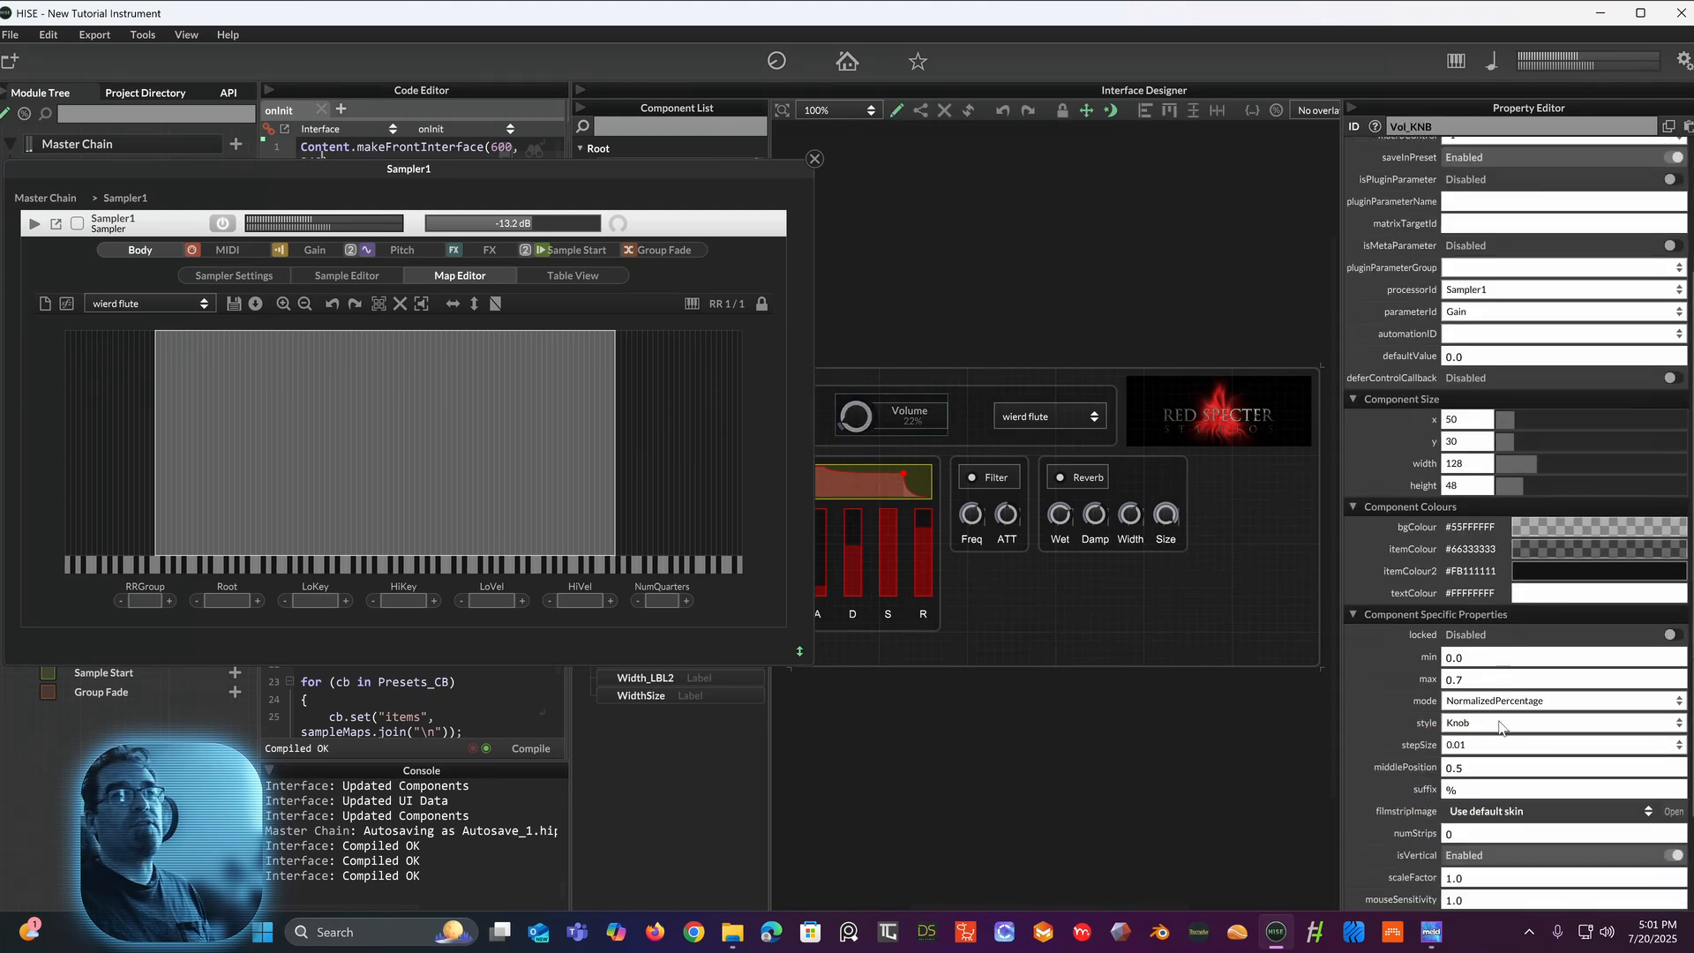
{"action": "left_click", "coordinate": [1457, 681]}
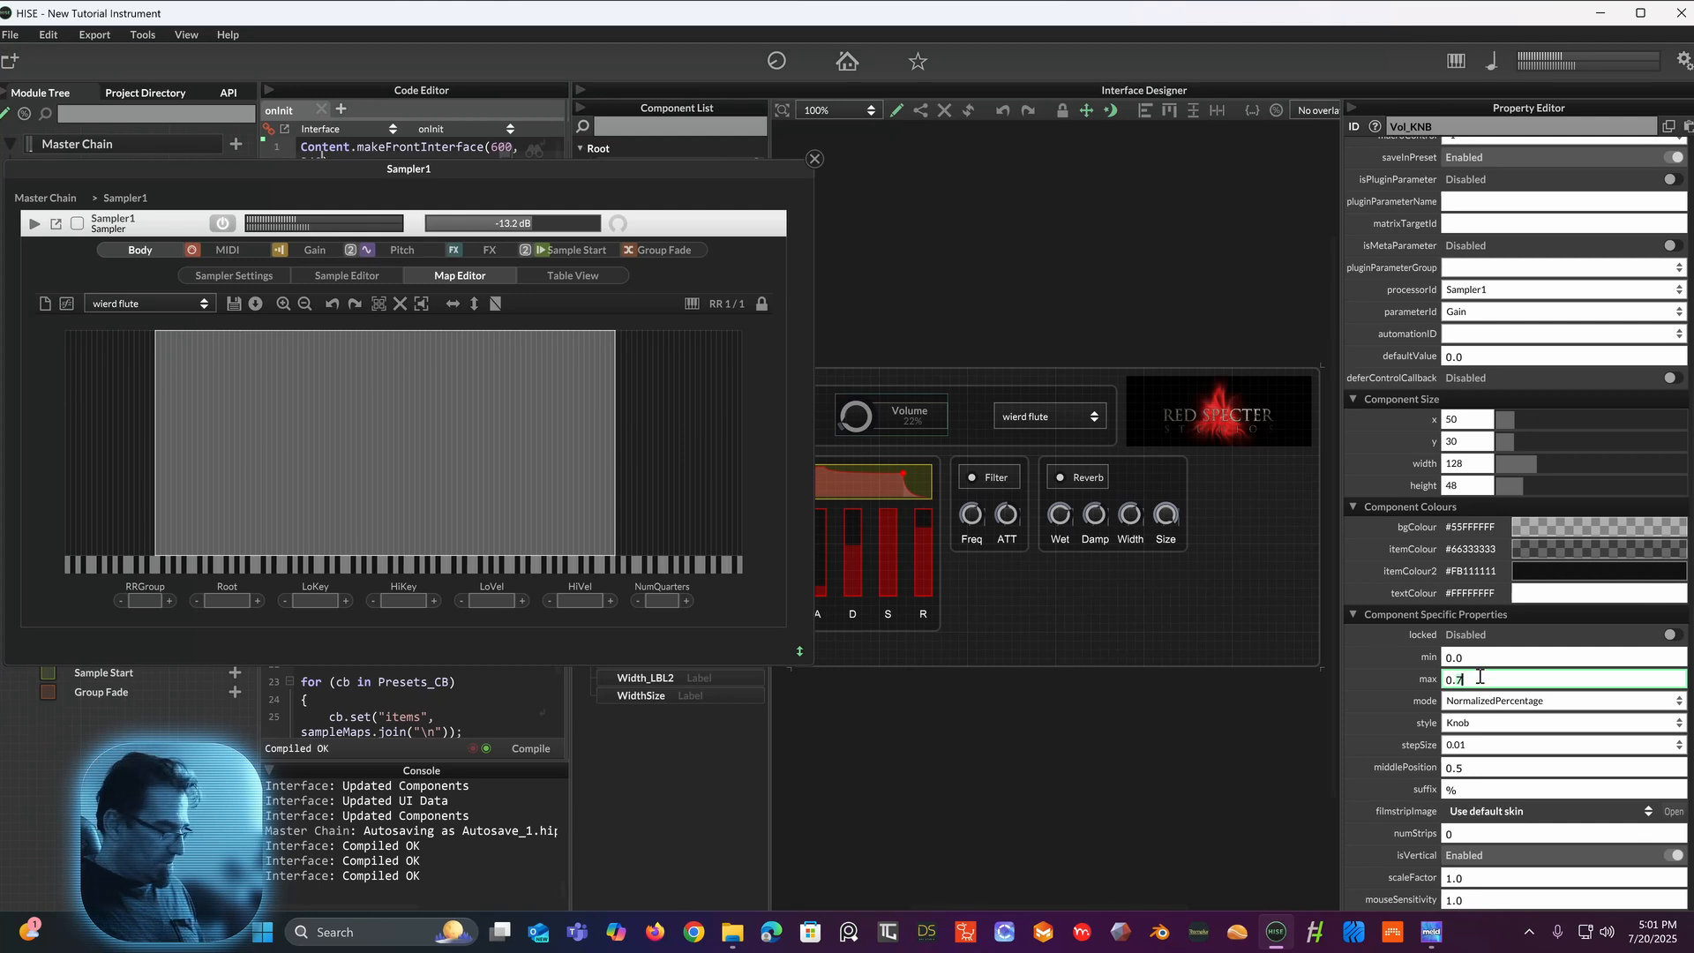
{"action": "type", "text": "0.0"}
{"action": "key", "text": "Return"}
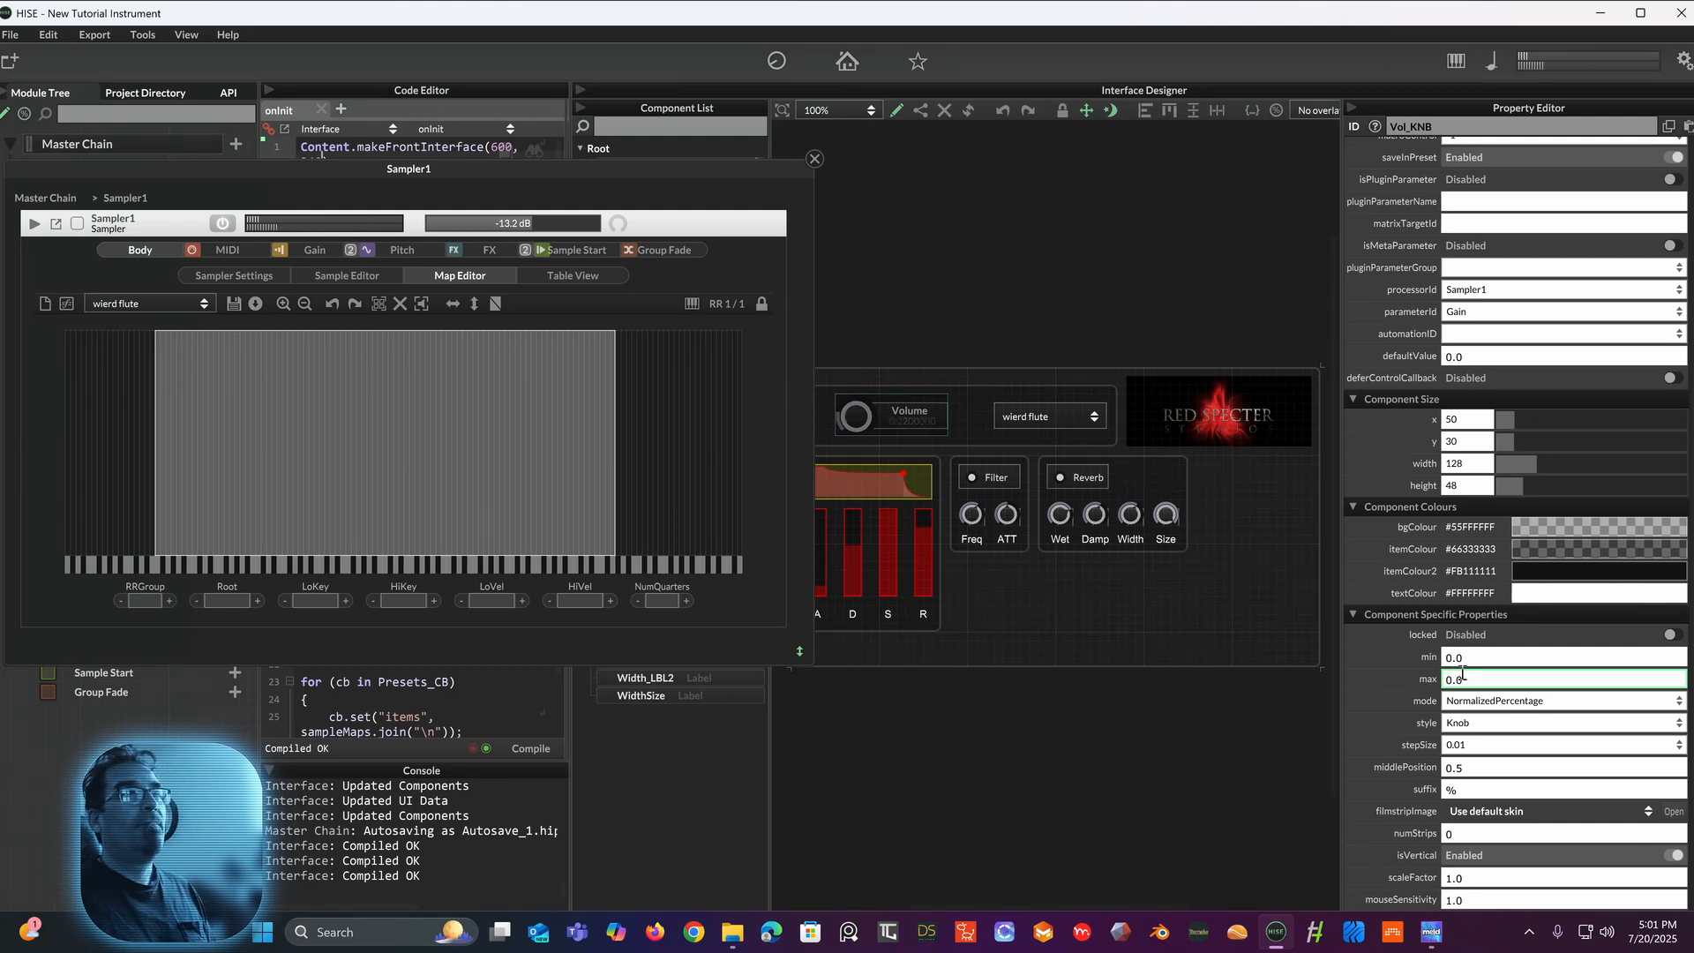
{"action": "key", "text": "BackSpace"}
{"action": "type", "text": "4"}
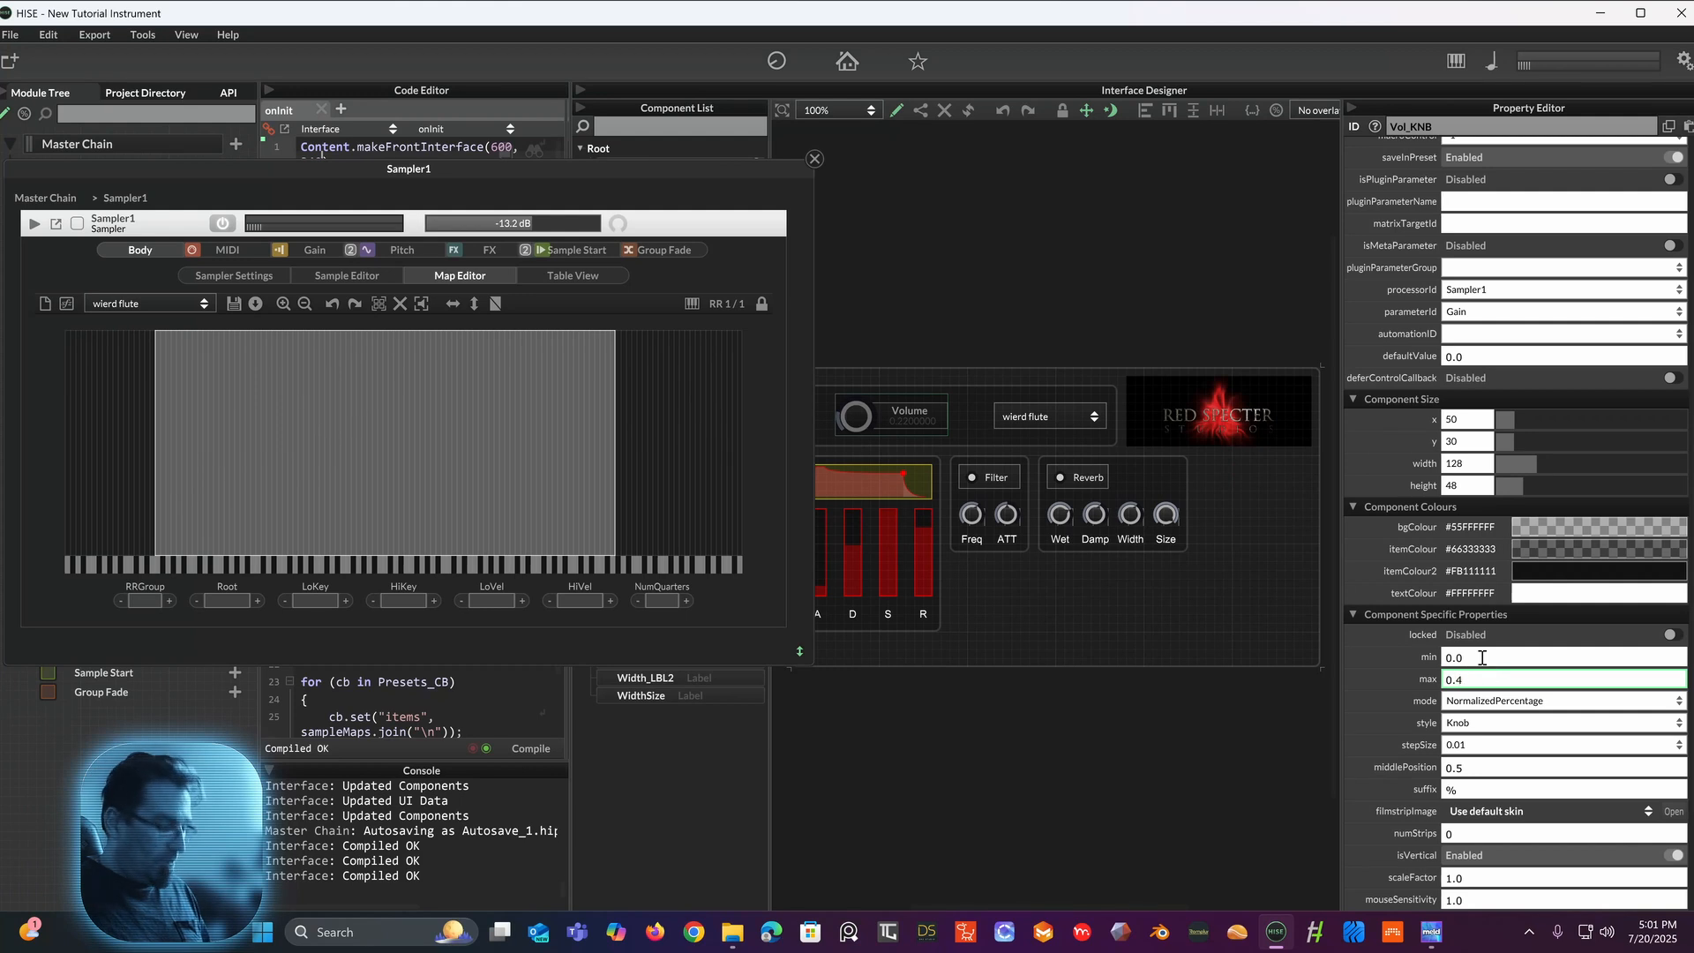
{"action": "left_click", "coordinate": [524, 751]}
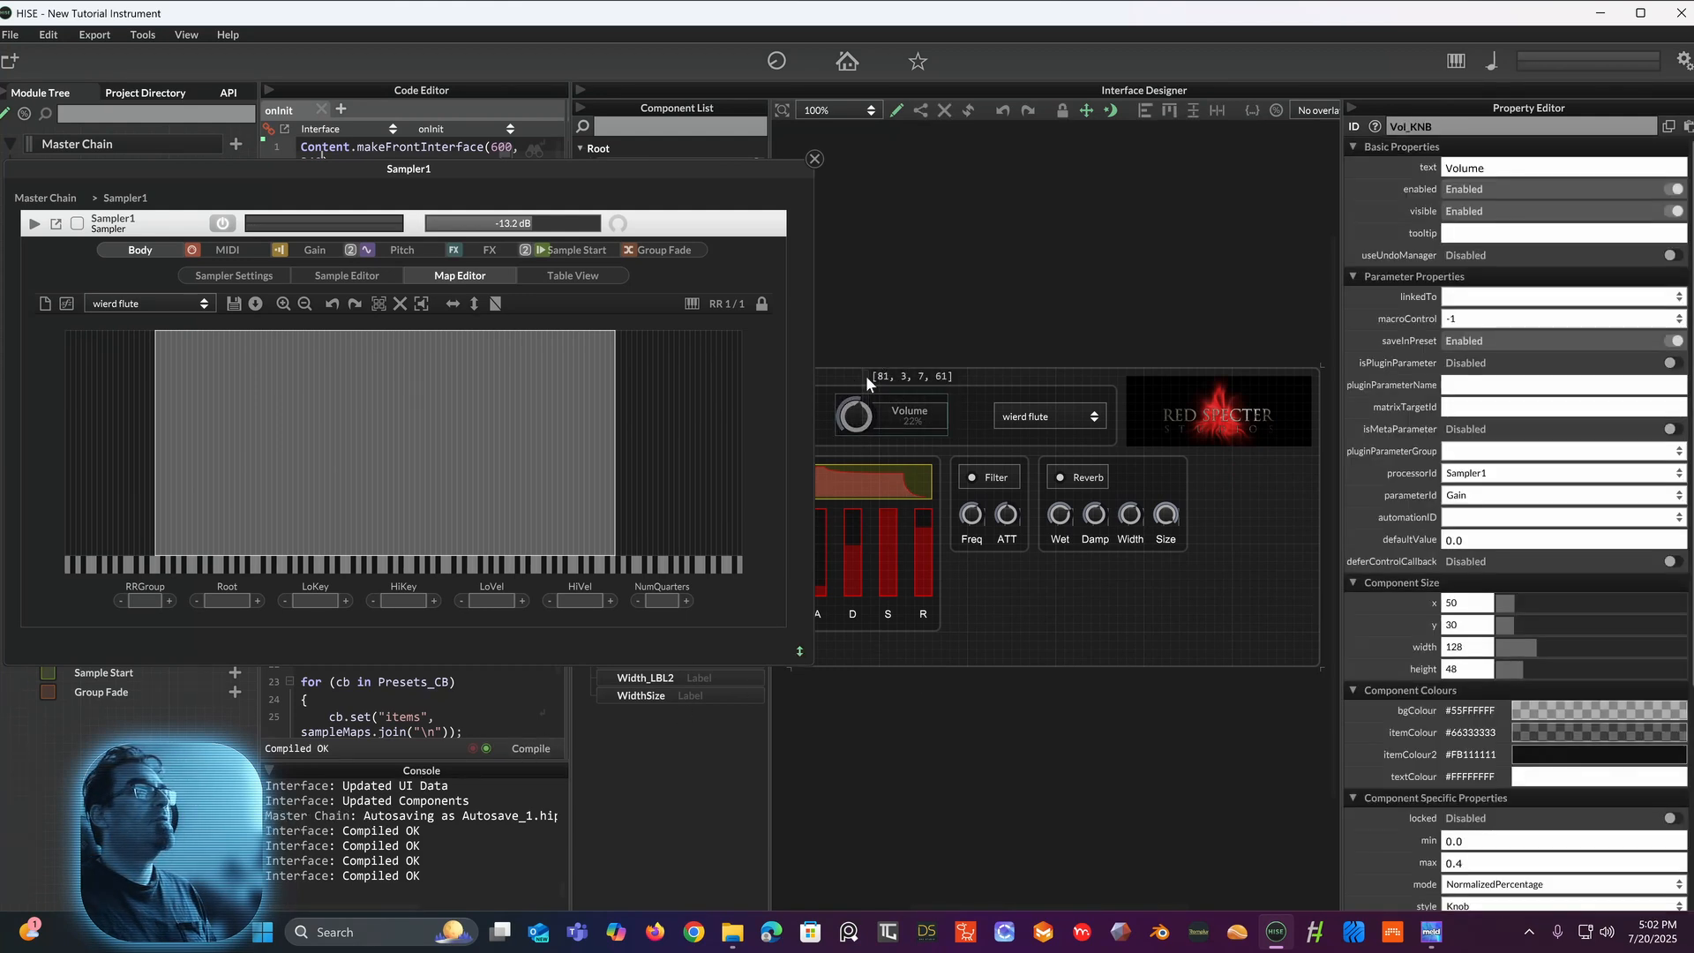
{"action": "left_click", "coordinate": [872, 141]}
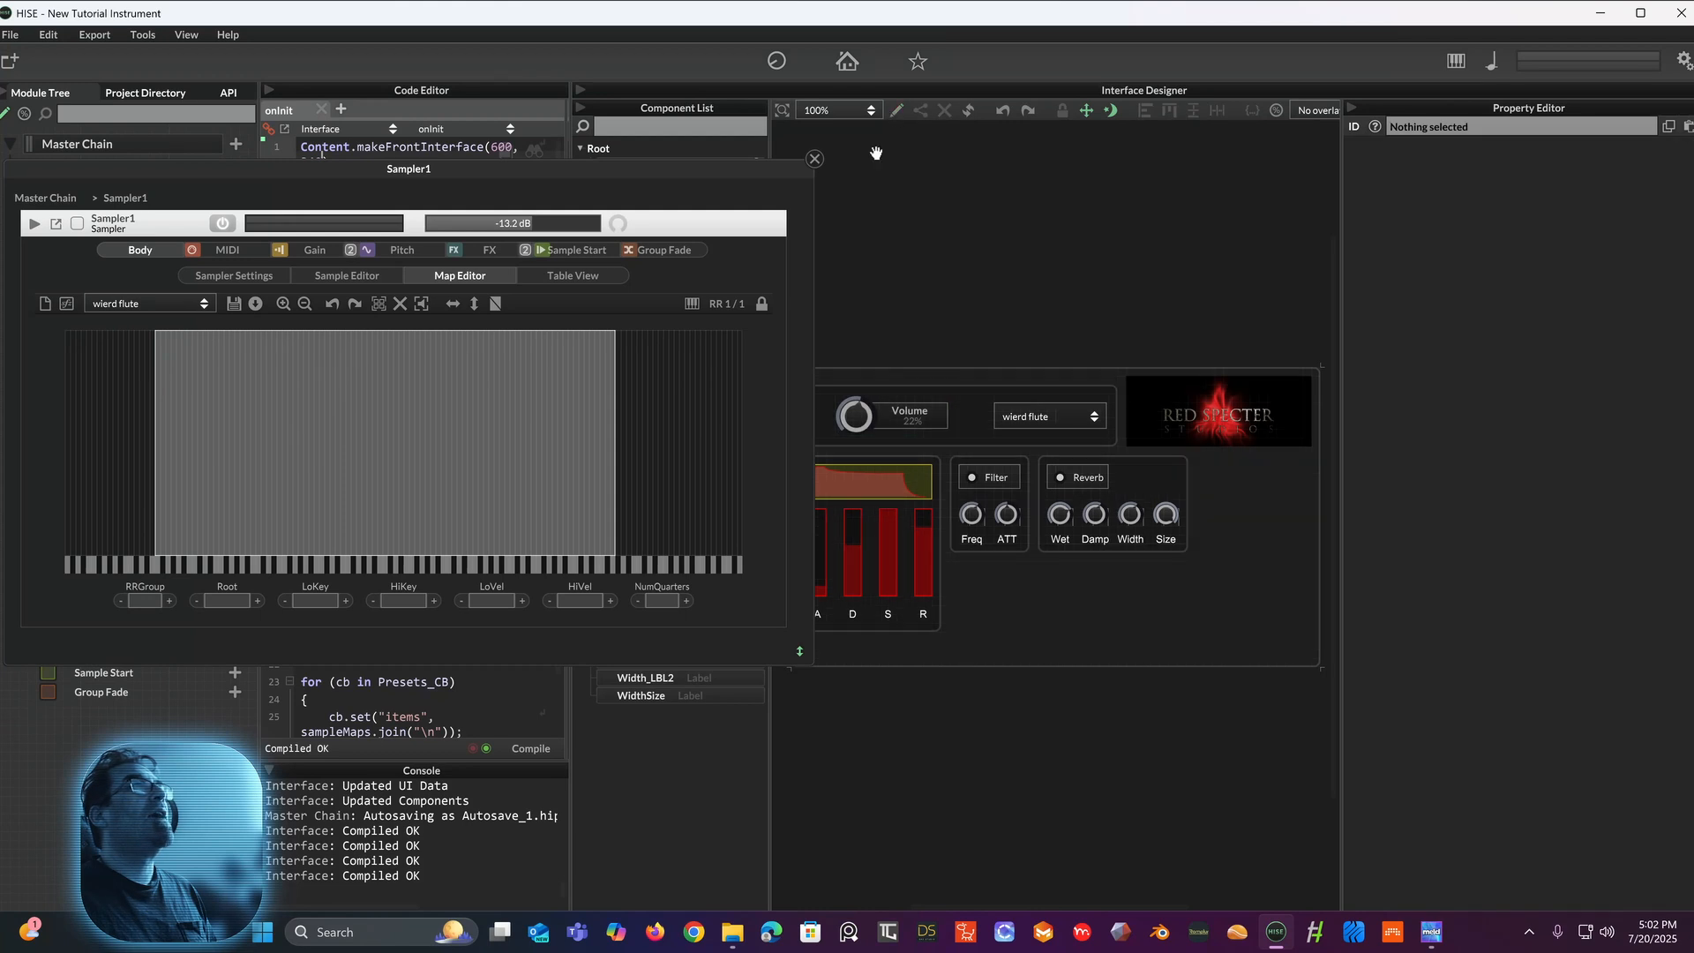
Step: Test the Volume knob at its 40% maximum and set it to 32%
{"action": "left_click_drag", "start_coordinate": [856, 424], "coordinate": [892, 295]}
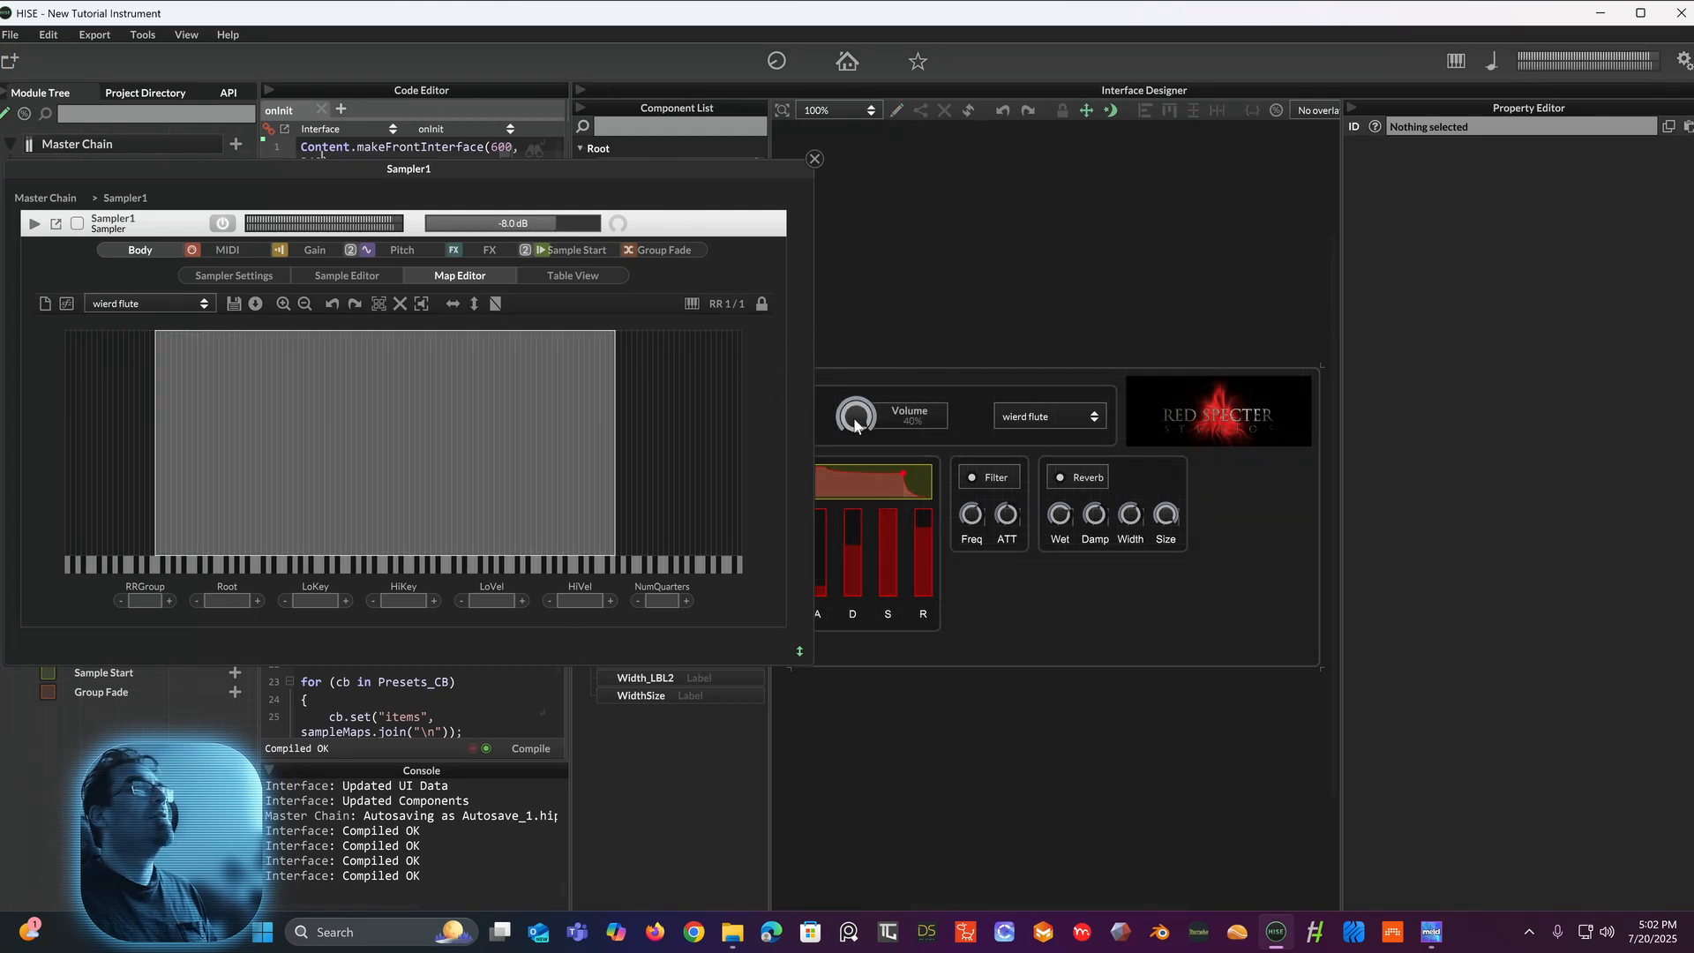
{"action": "left_click_drag", "start_coordinate": [854, 417], "coordinate": [892, 277]}
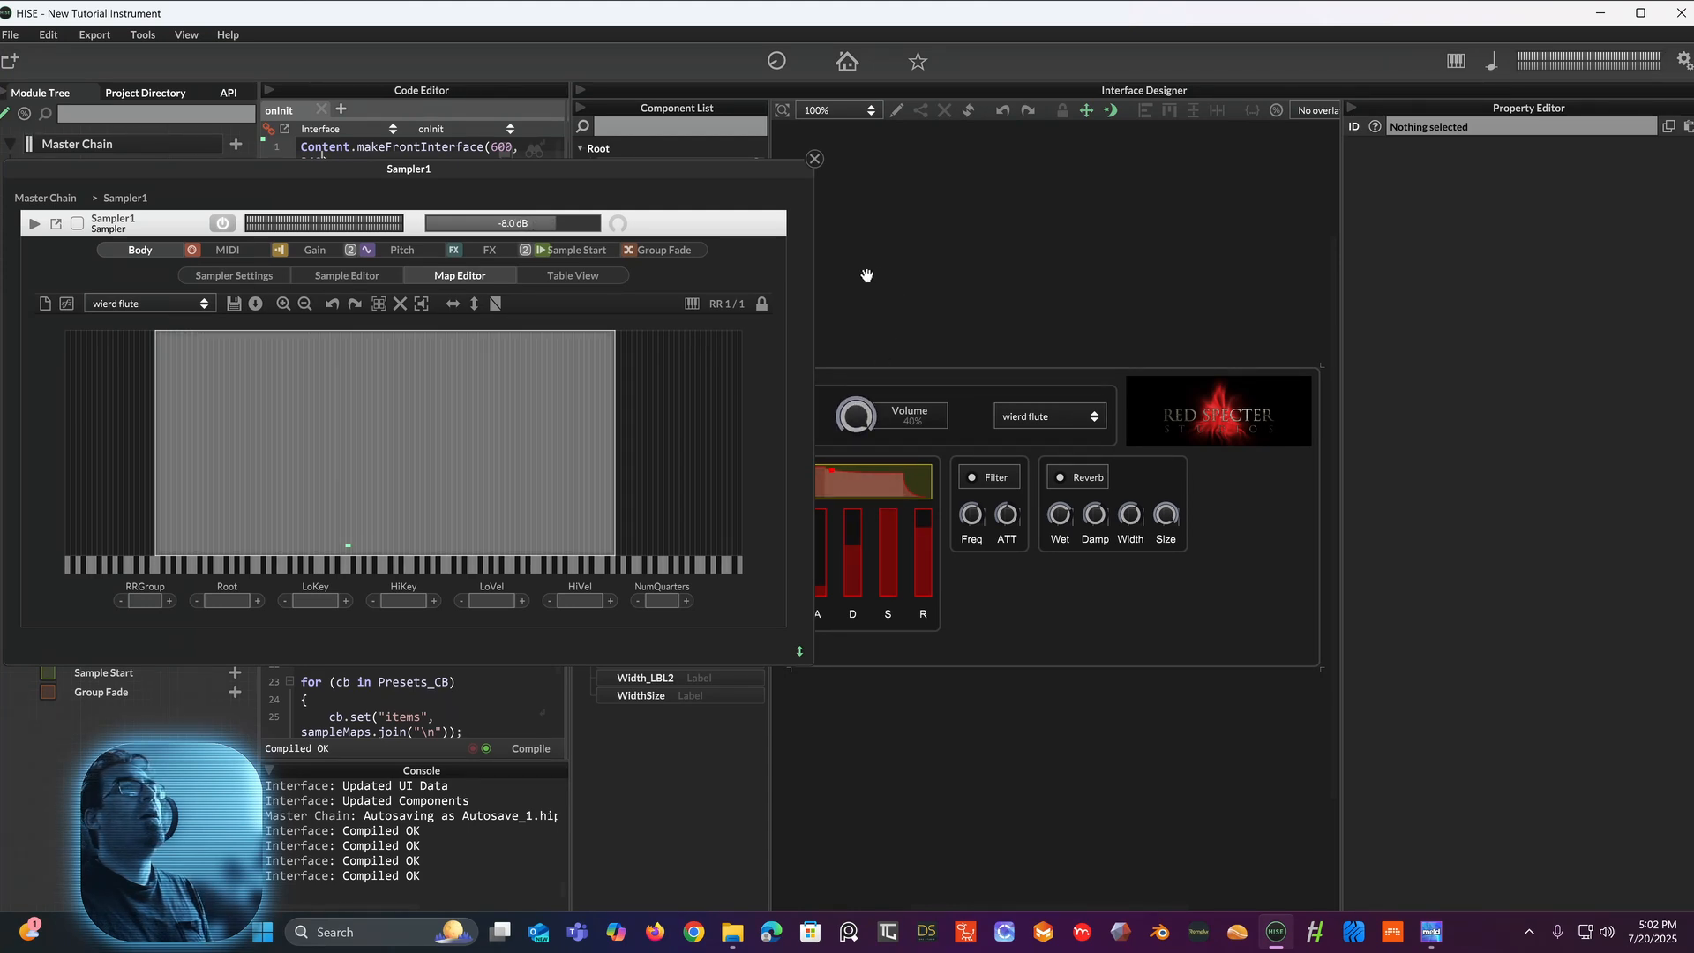
{"action": "left_click_drag", "start_coordinate": [859, 426], "coordinate": [859, 454]}
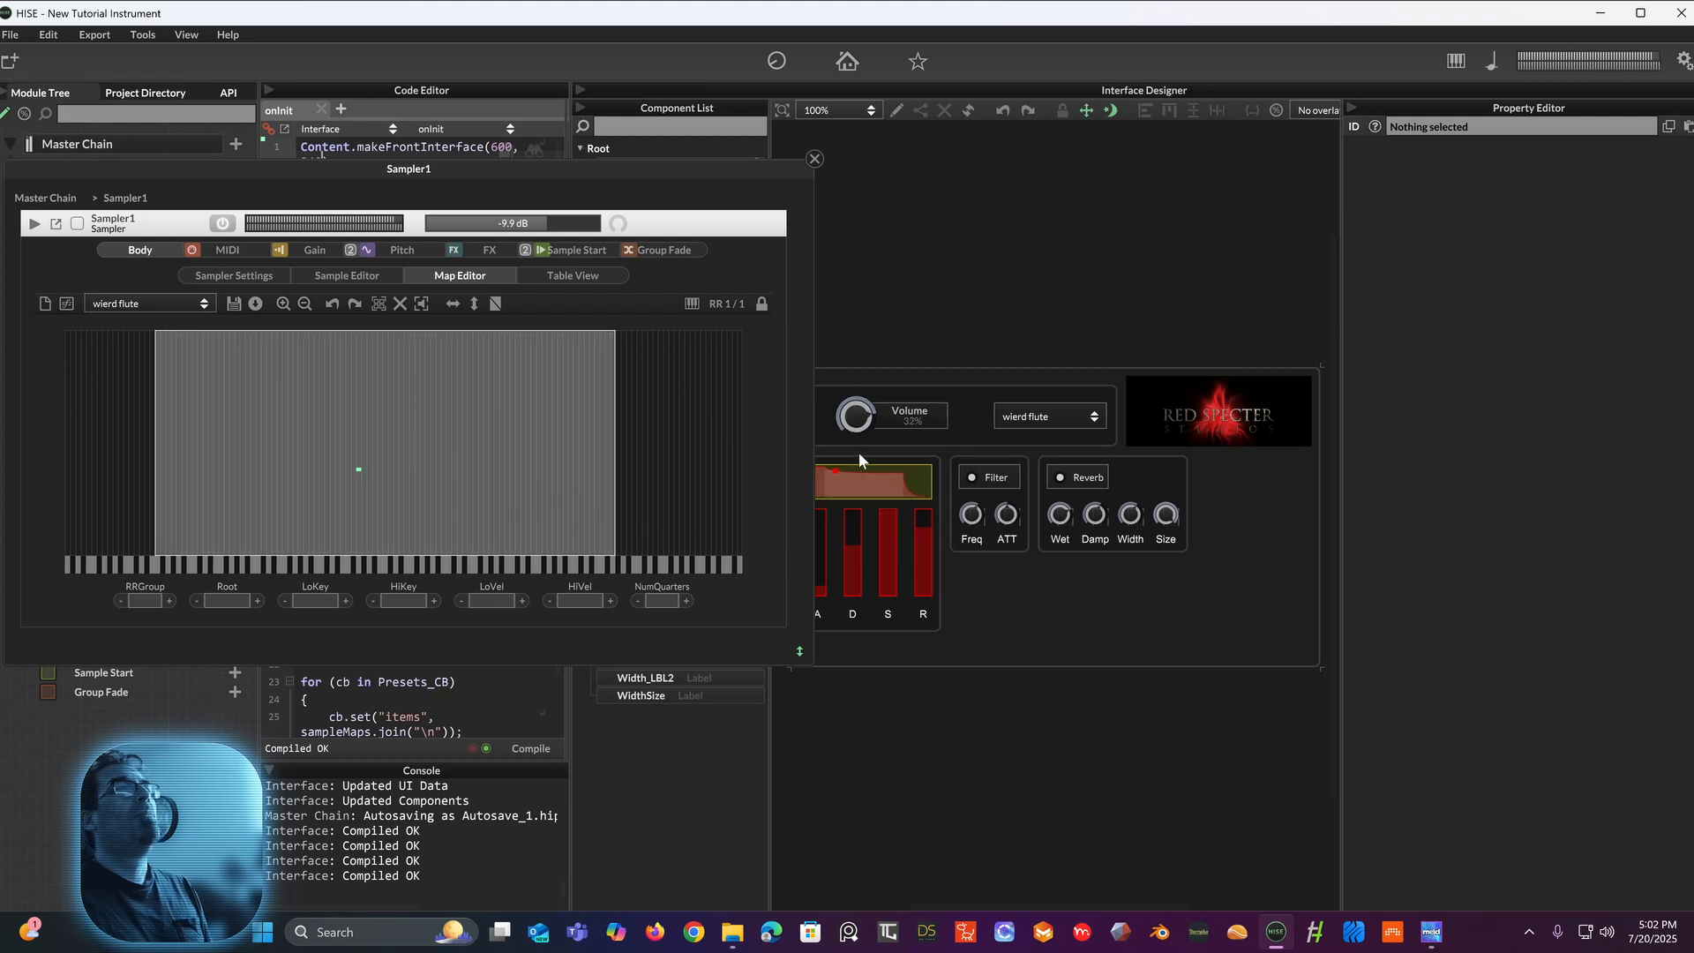
Step: Switch the Filter off, toggle the Reverb off and back on, and close the Sampler1 window
{"action": "left_click", "coordinate": [981, 474]}
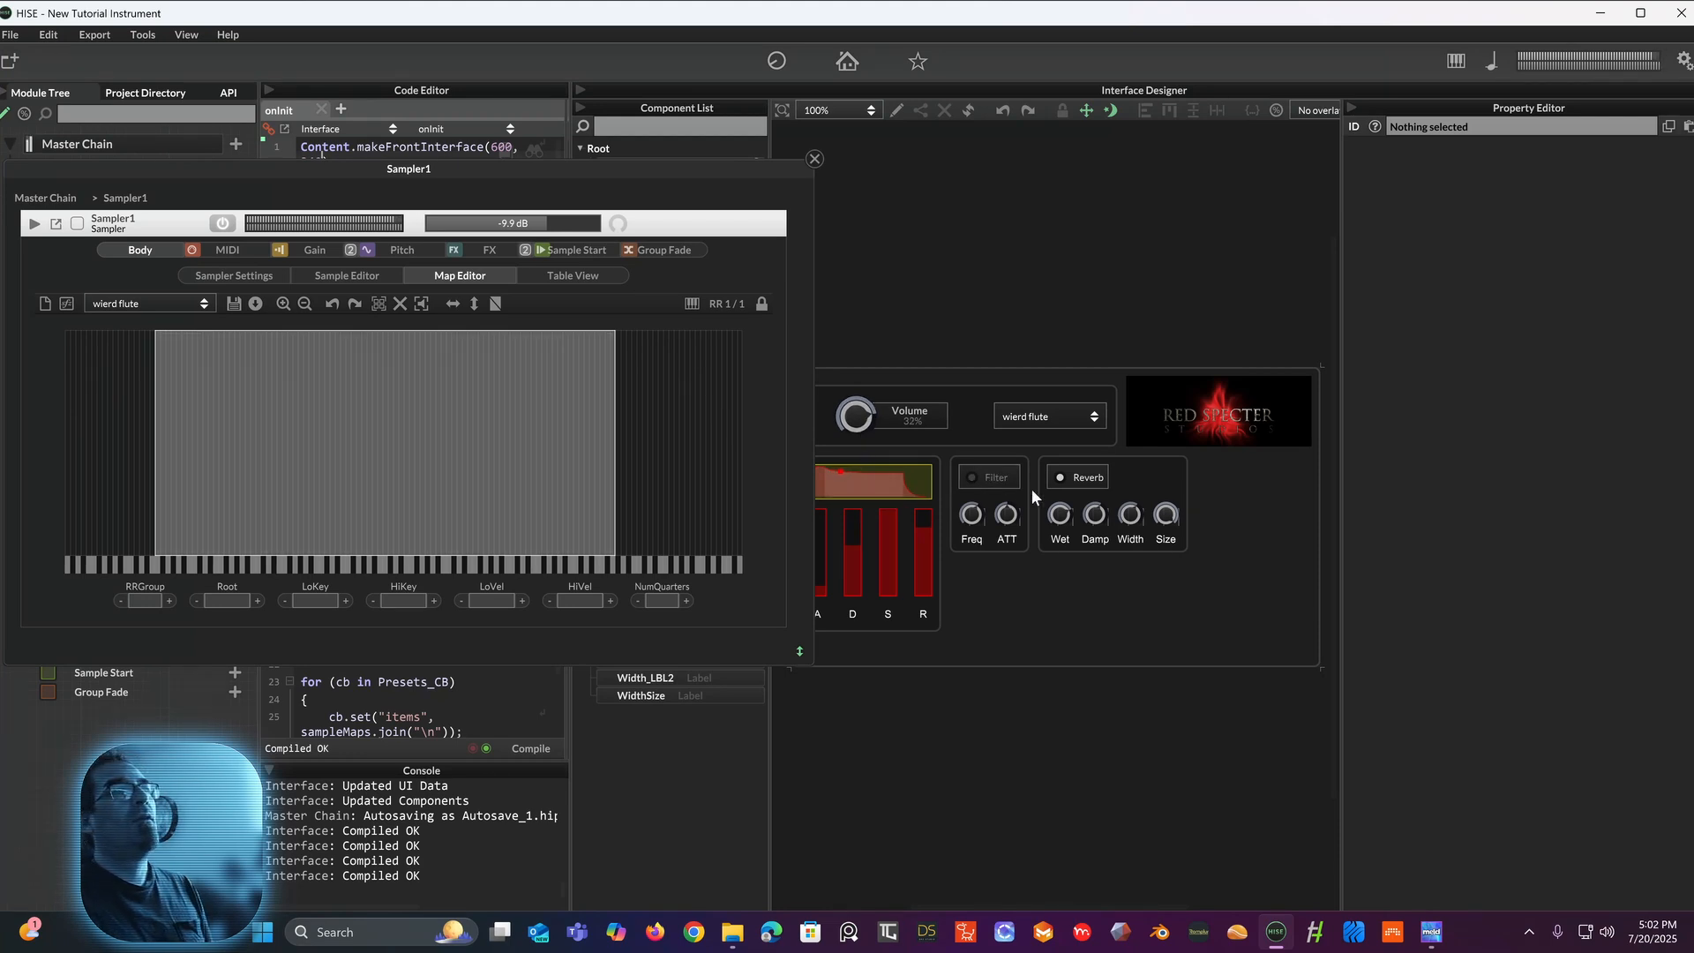
{"action": "left_click", "coordinate": [1068, 479]}
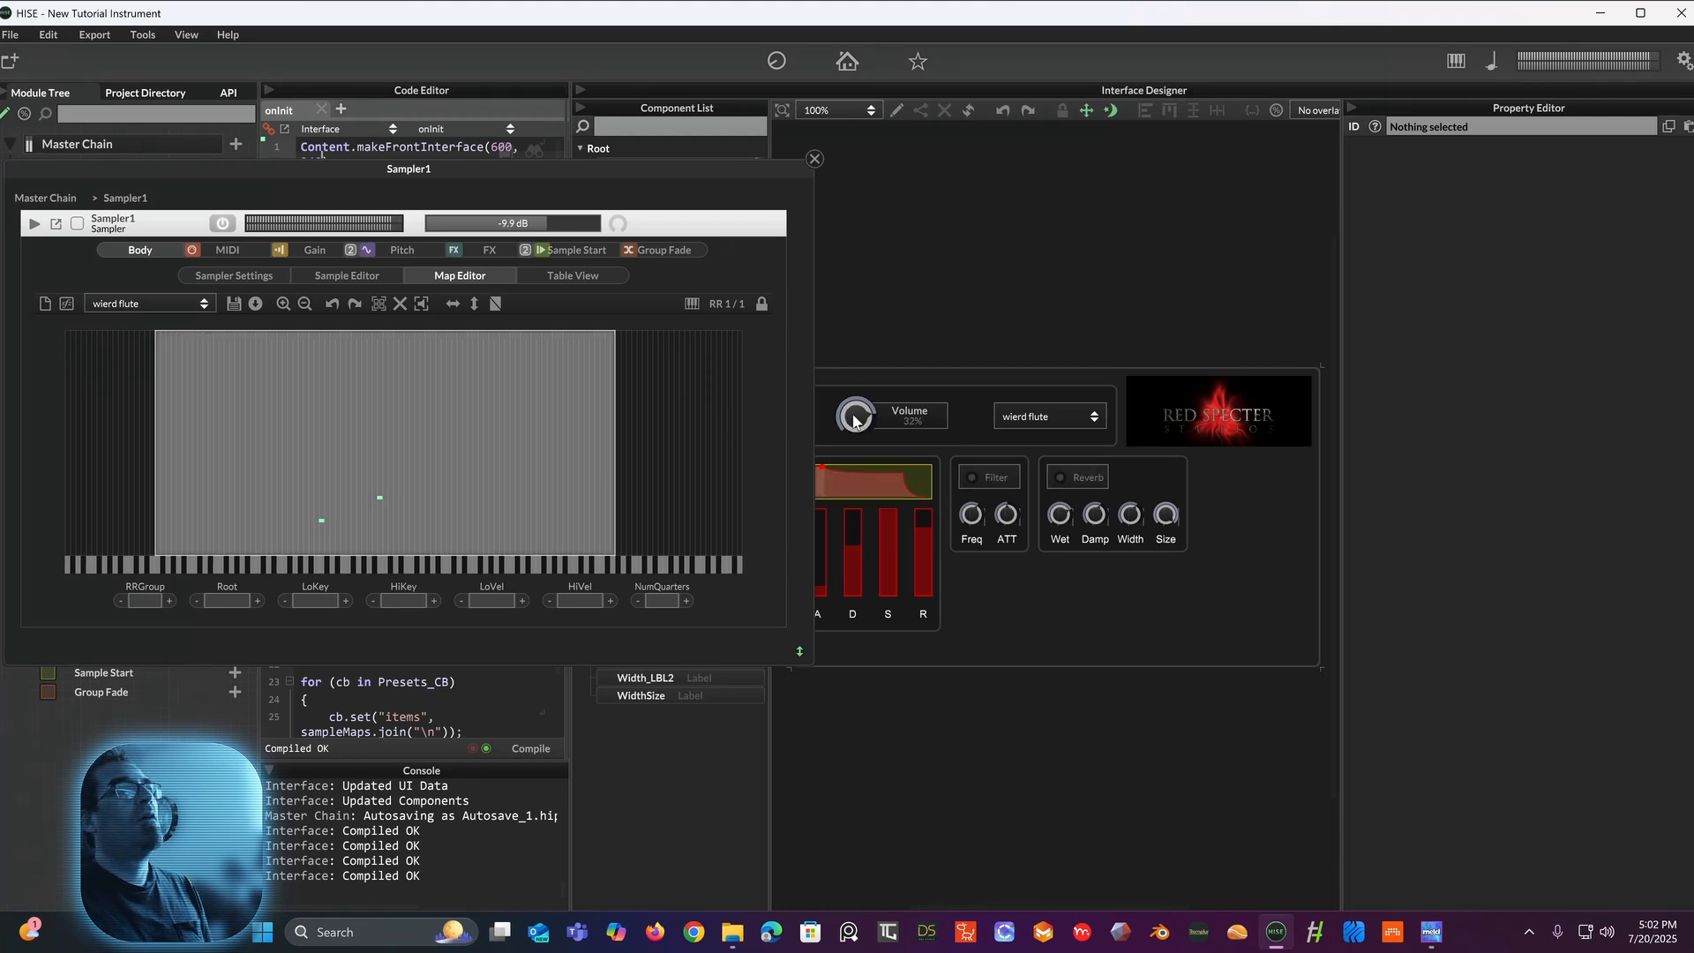
{"action": "left_click", "coordinate": [1068, 477]}
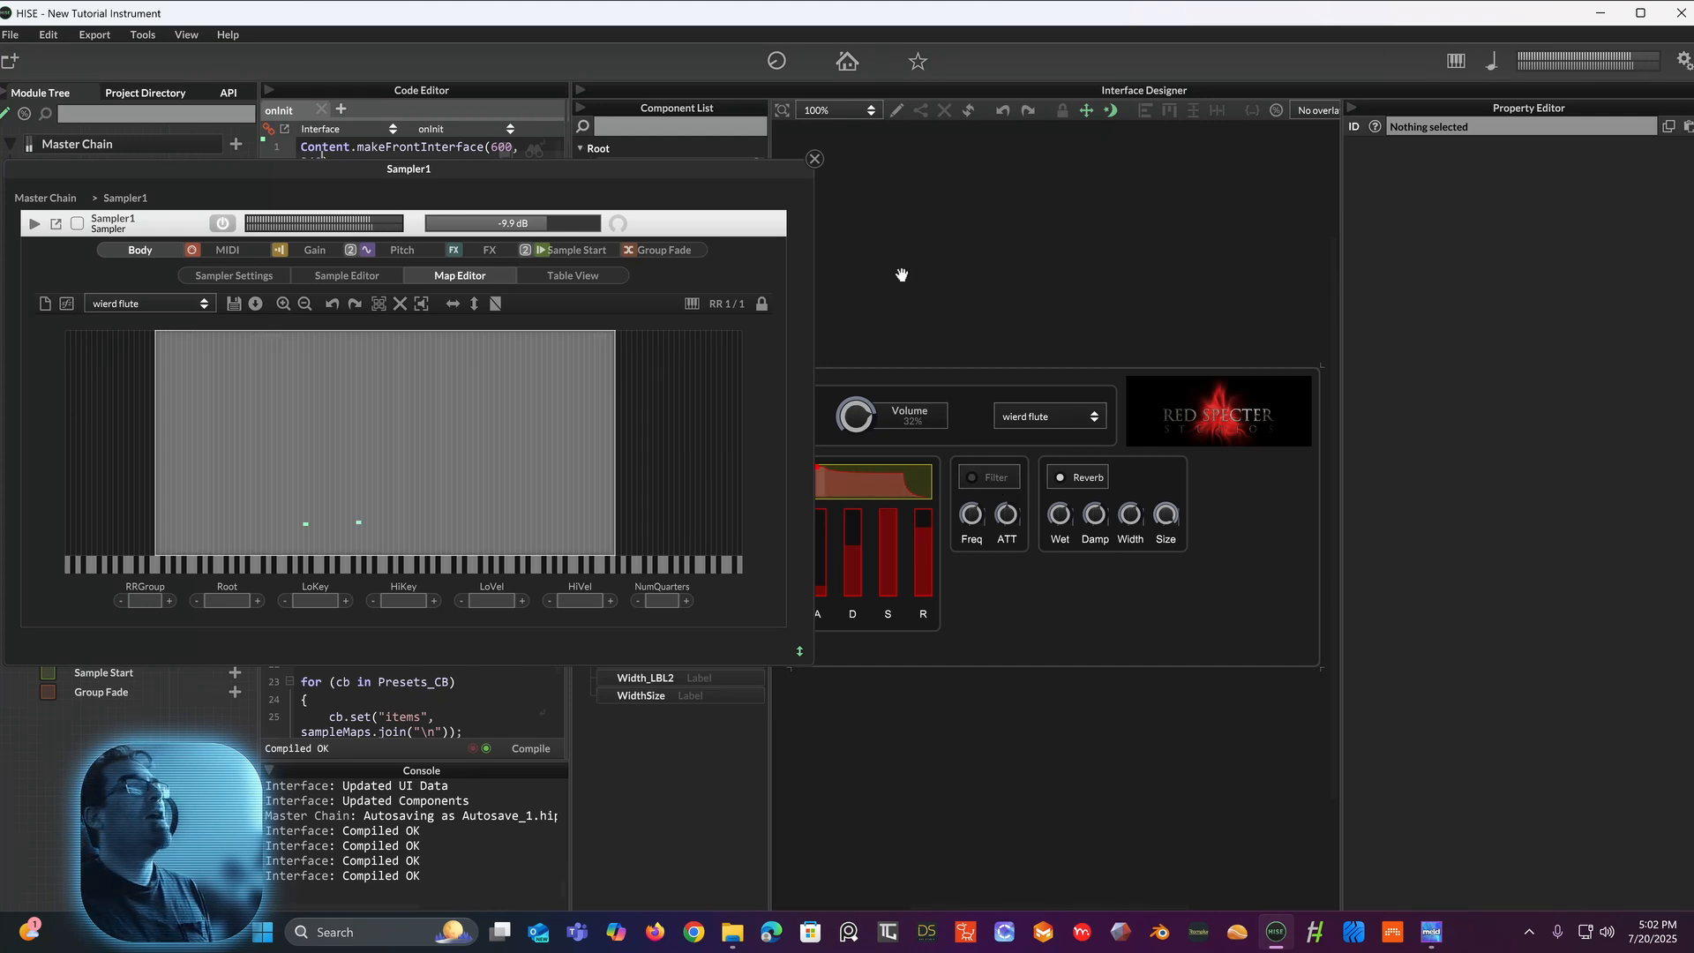
{"action": "left_click", "coordinate": [815, 160]}
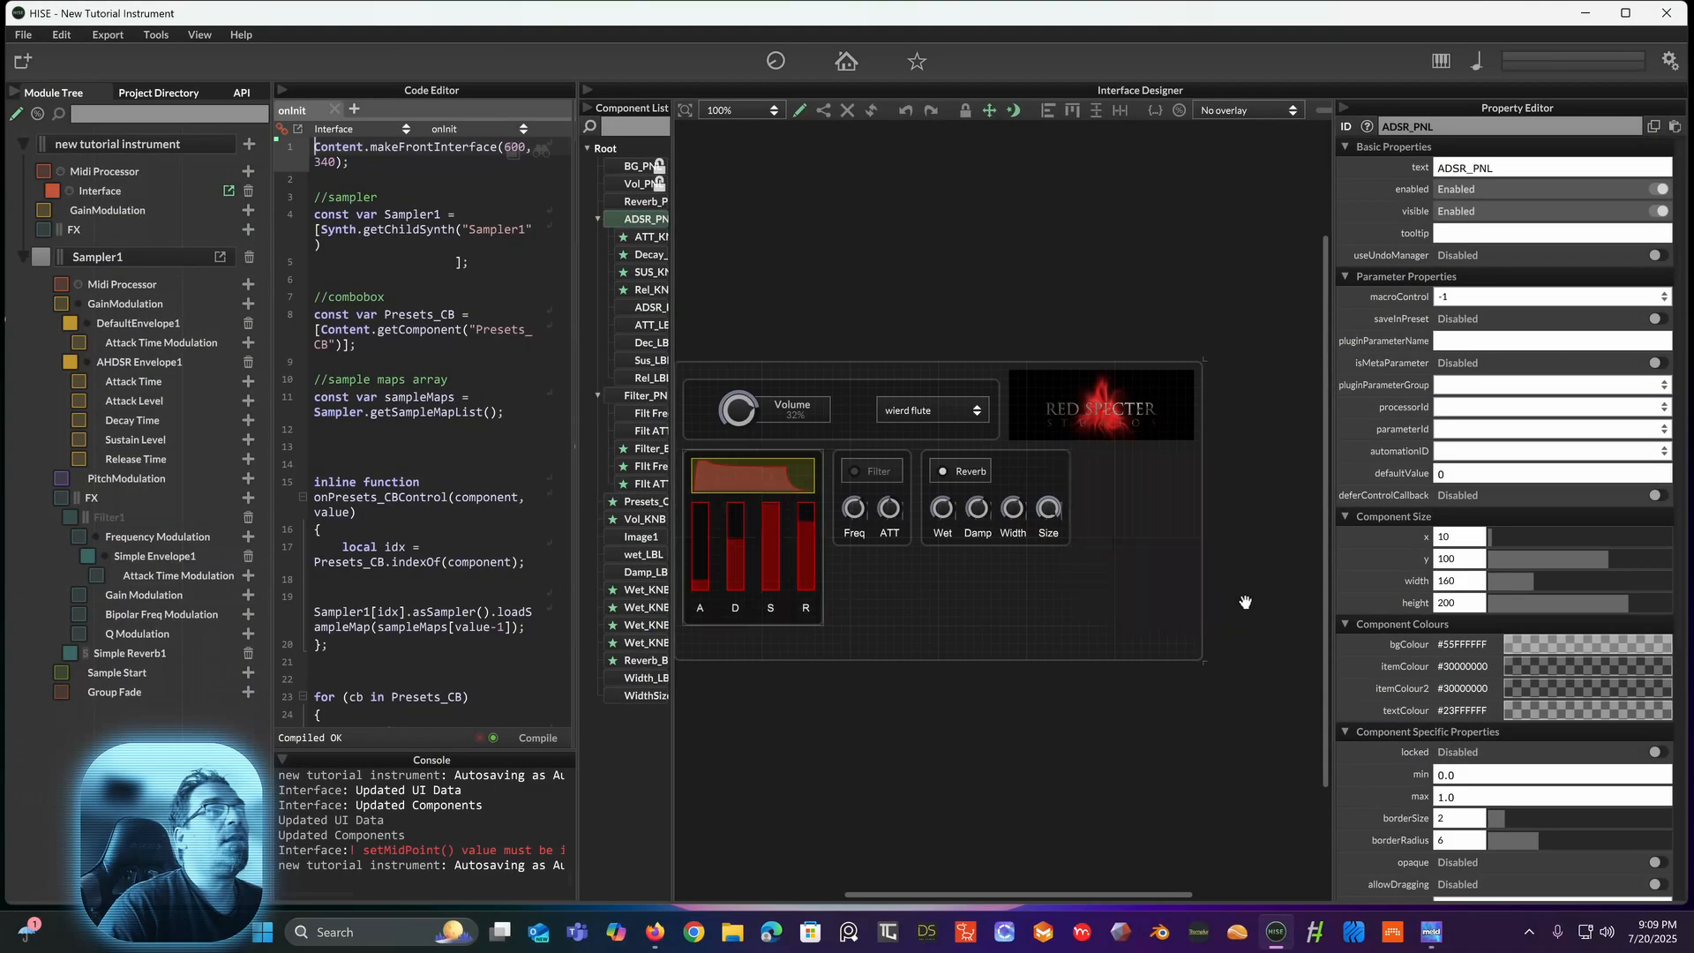
Step: Move the ADSR panel aside to x 440, y 110 and widen the component list so its names are readable
{"action": "left_click_drag", "start_coordinate": [1191, 609], "coordinate": [1191, 609]}
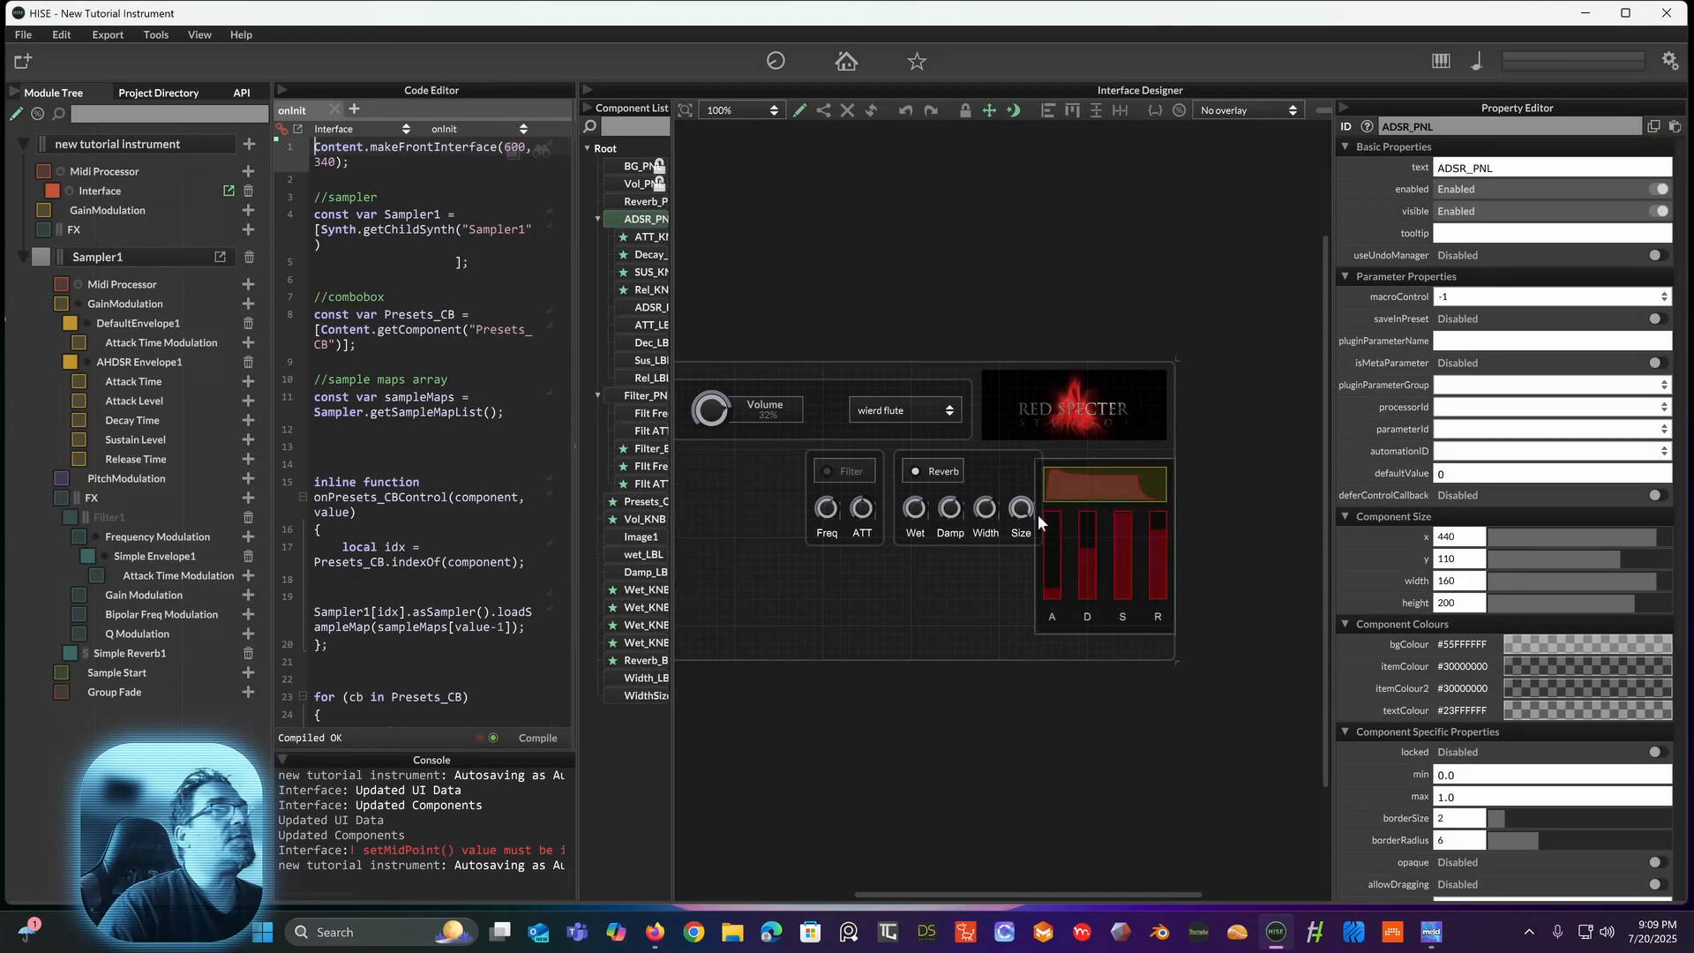
{"action": "left_click", "coordinate": [974, 468]}
{"action": "left_click_drag", "start_coordinate": [672, 484], "coordinate": [823, 483]}
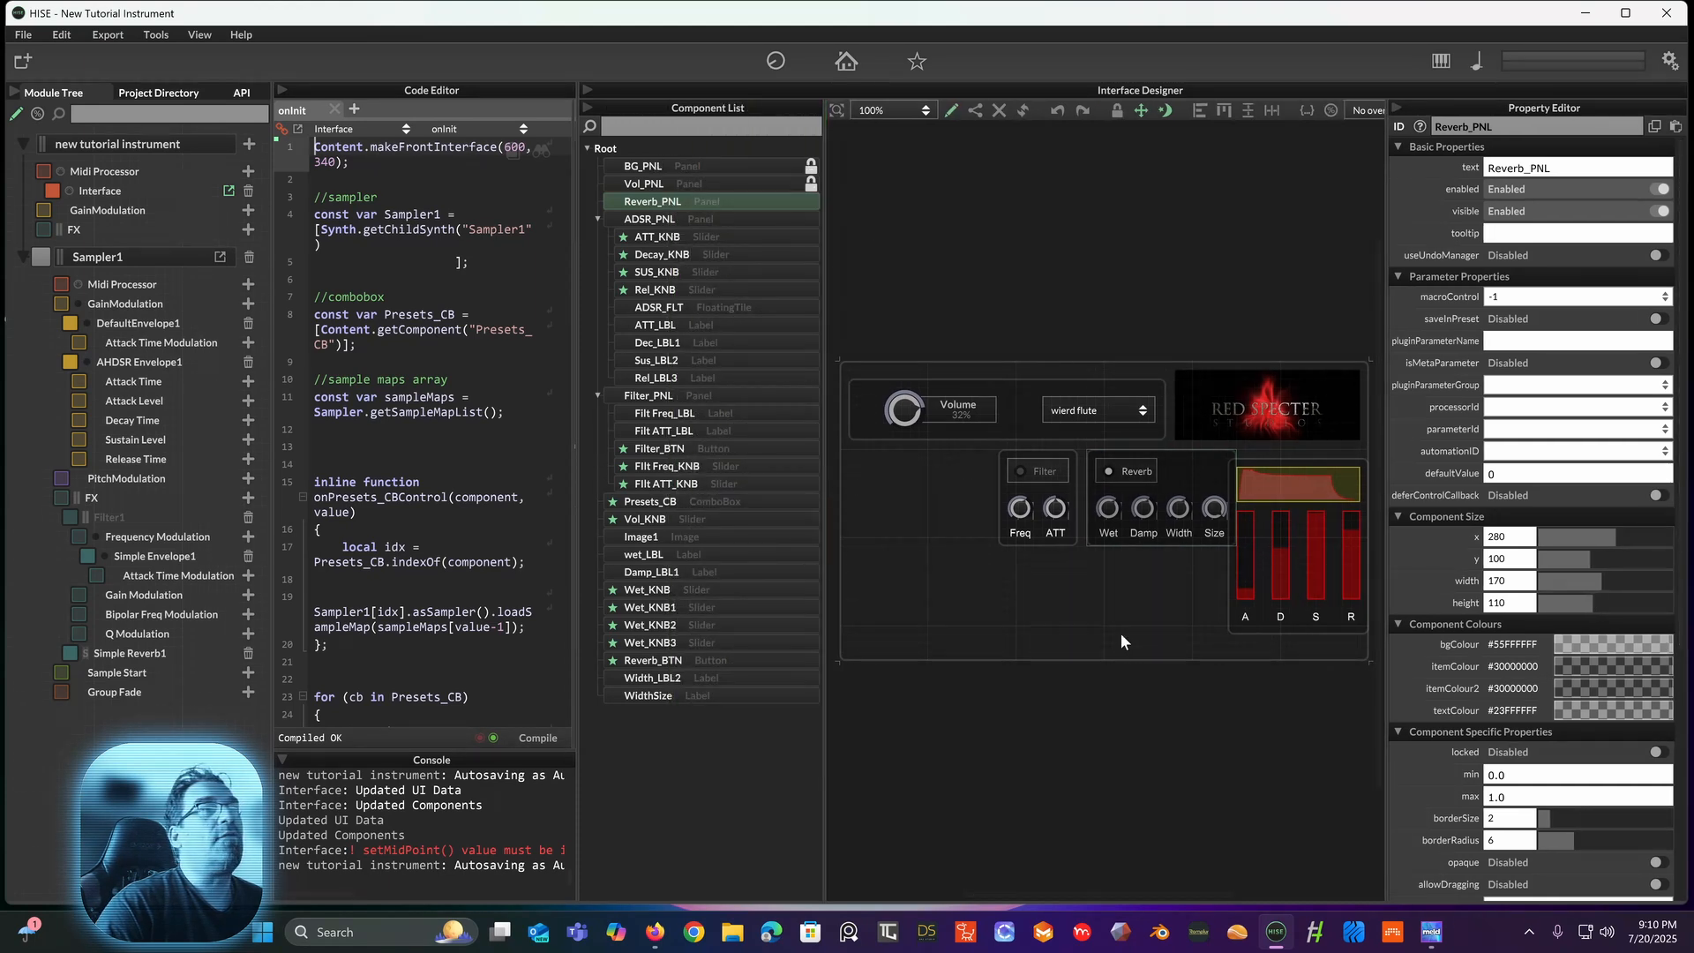
Step: Make the Reverb button, the four reverb knobs and their four labels children of Reverb_PNL
{"action": "left_click", "coordinate": [1105, 727]}
{"action": "left_click", "coordinate": [1147, 468]}
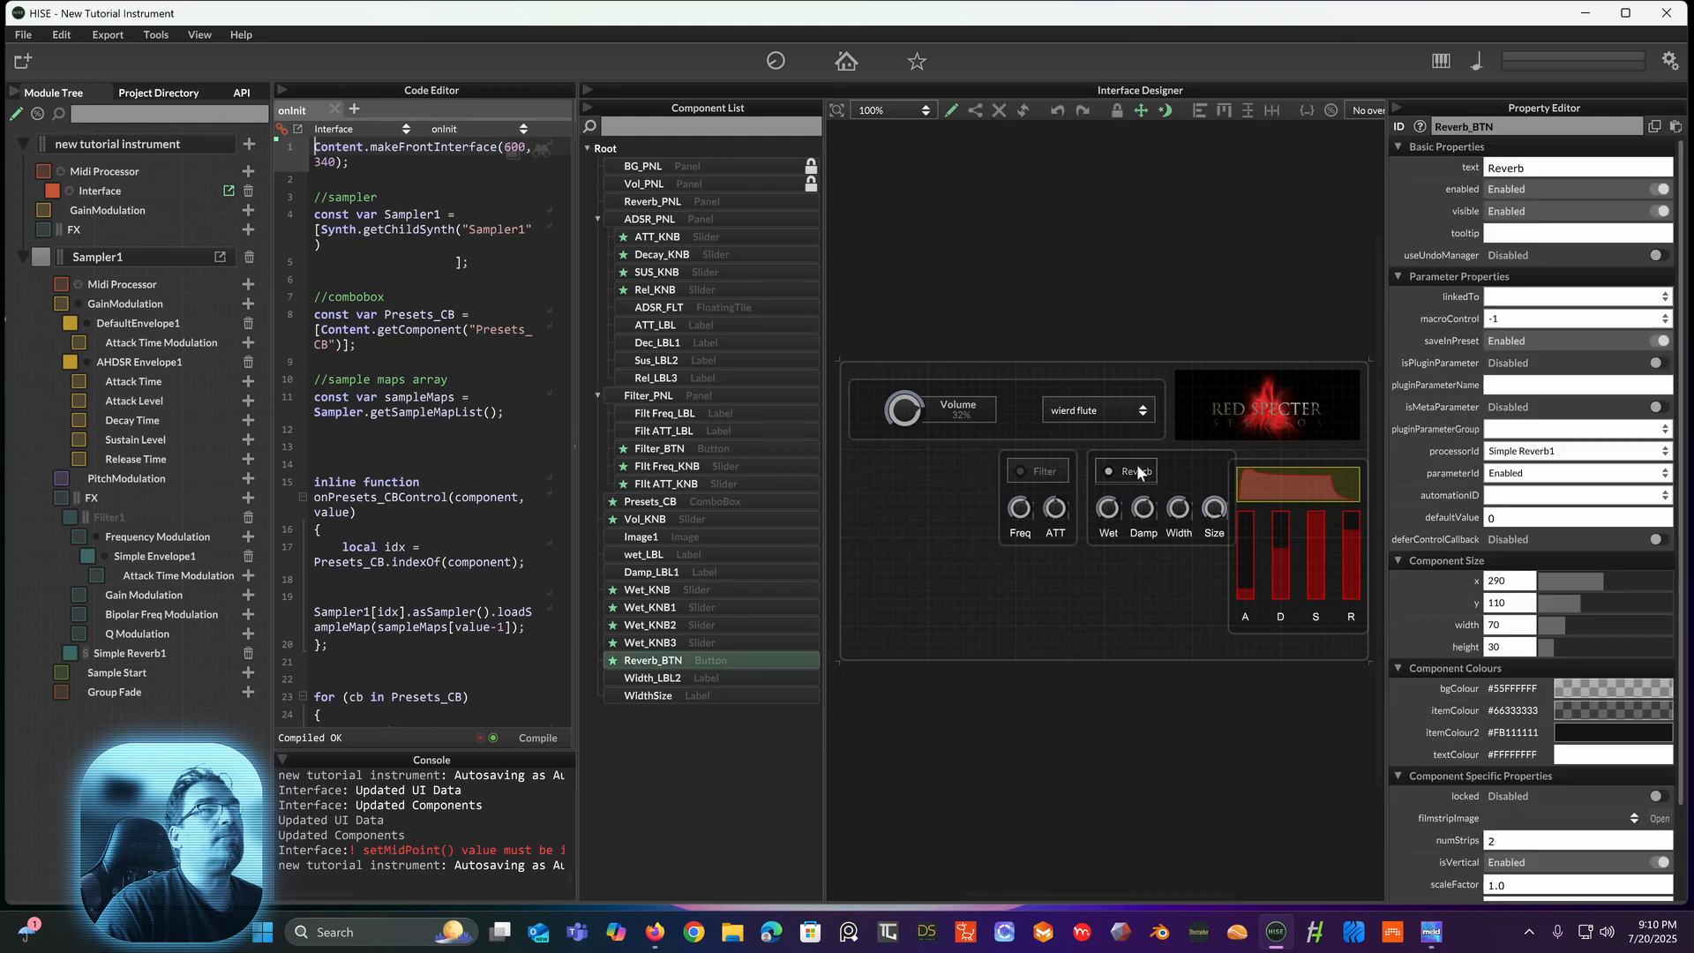
{"action": "left_click", "coordinate": [1114, 519], "text": "shift"}
{"action": "left_click", "coordinate": [1142, 510], "text": "shift"}
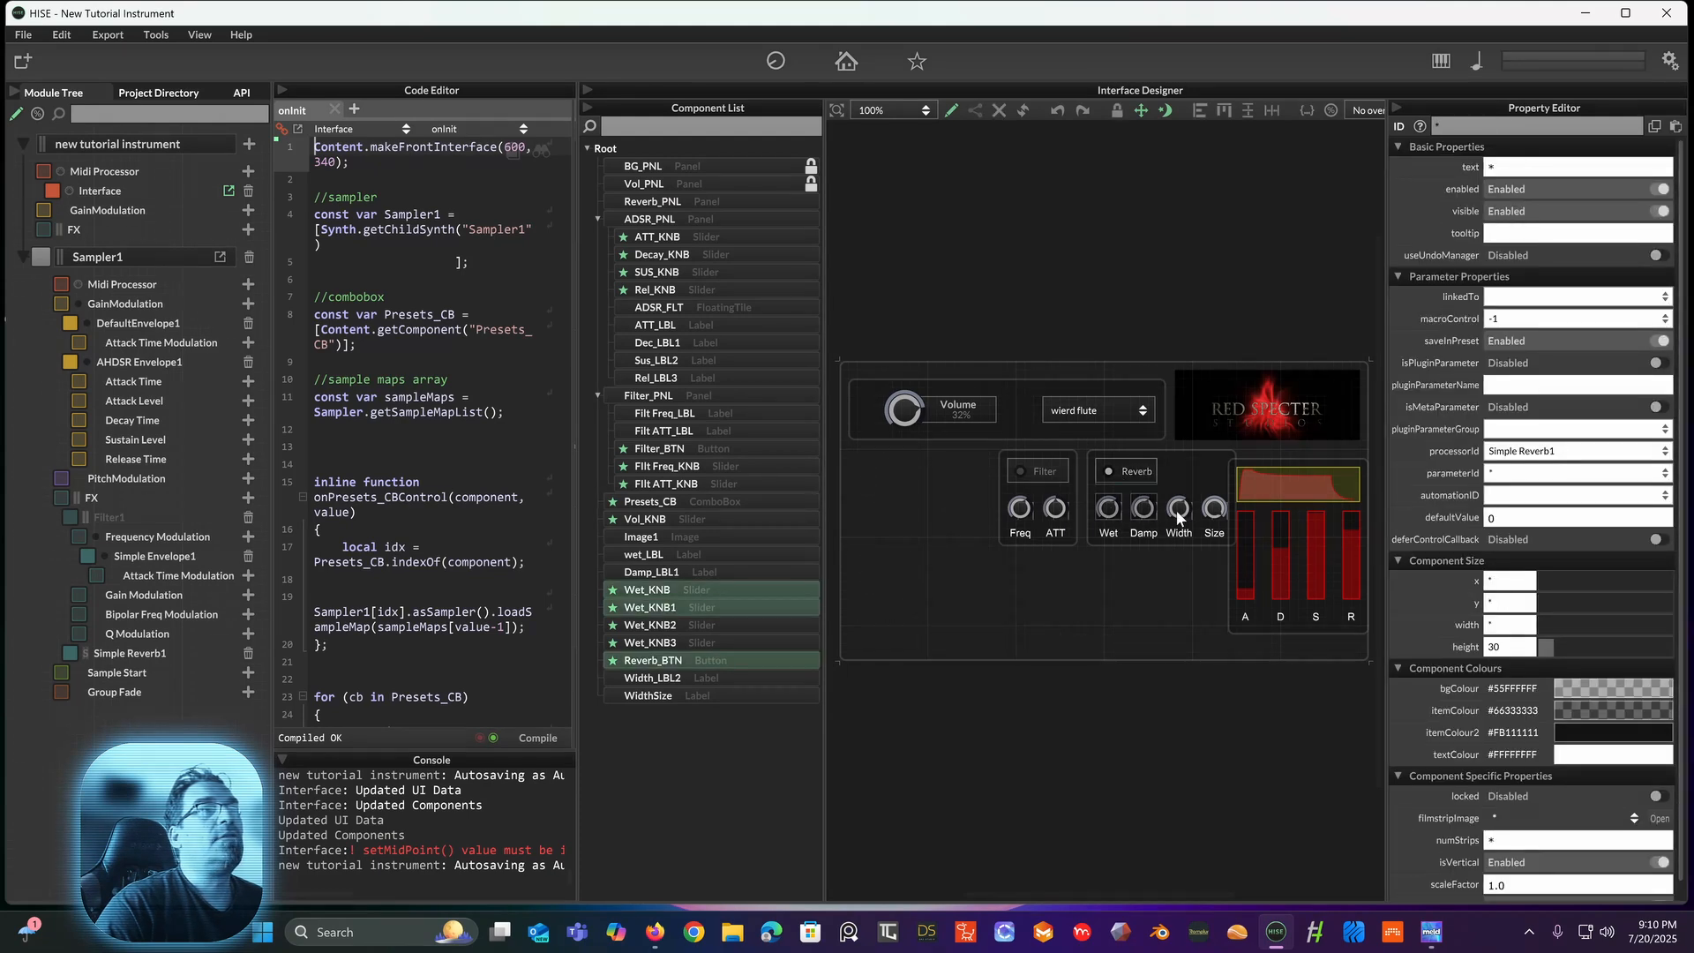
{"action": "left_click", "coordinate": [1179, 509], "text": "shift"}
{"action": "left_click", "coordinate": [1209, 512], "text": "shift"}
{"action": "left_click", "coordinate": [1214, 533], "text": "shift"}
{"action": "left_click", "coordinate": [1179, 533], "text": "shift"}
{"action": "left_click", "coordinate": [1144, 533], "text": "shift"}
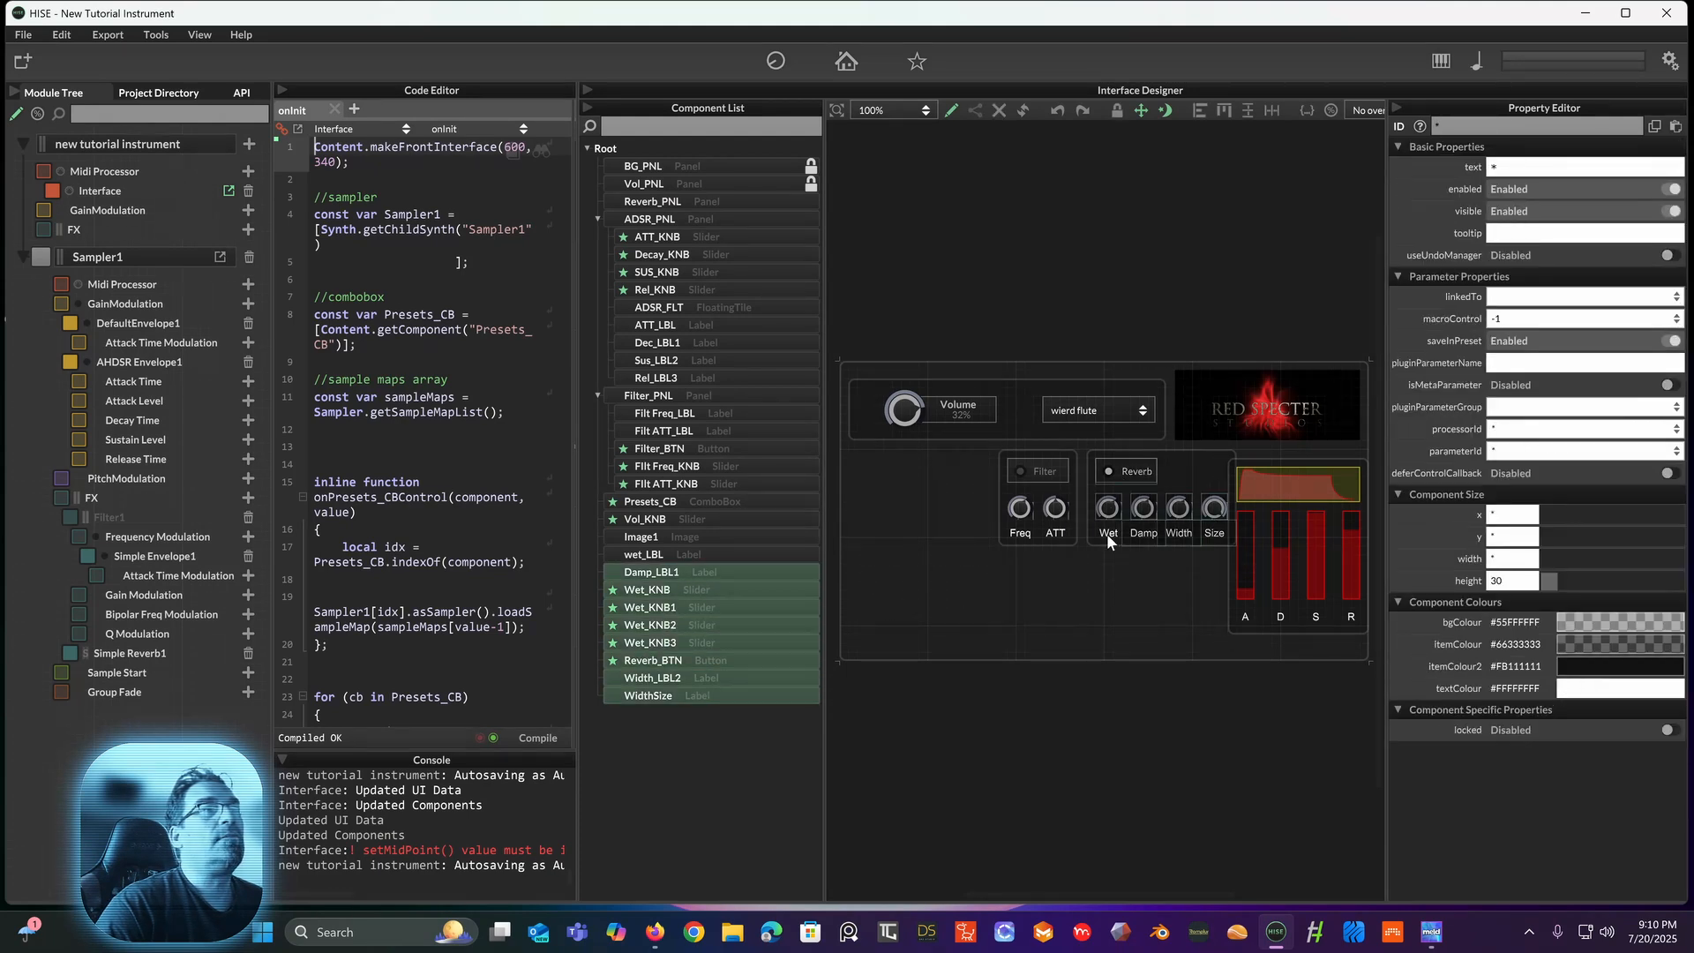
{"action": "left_click", "coordinate": [1108, 533], "text": "shift"}
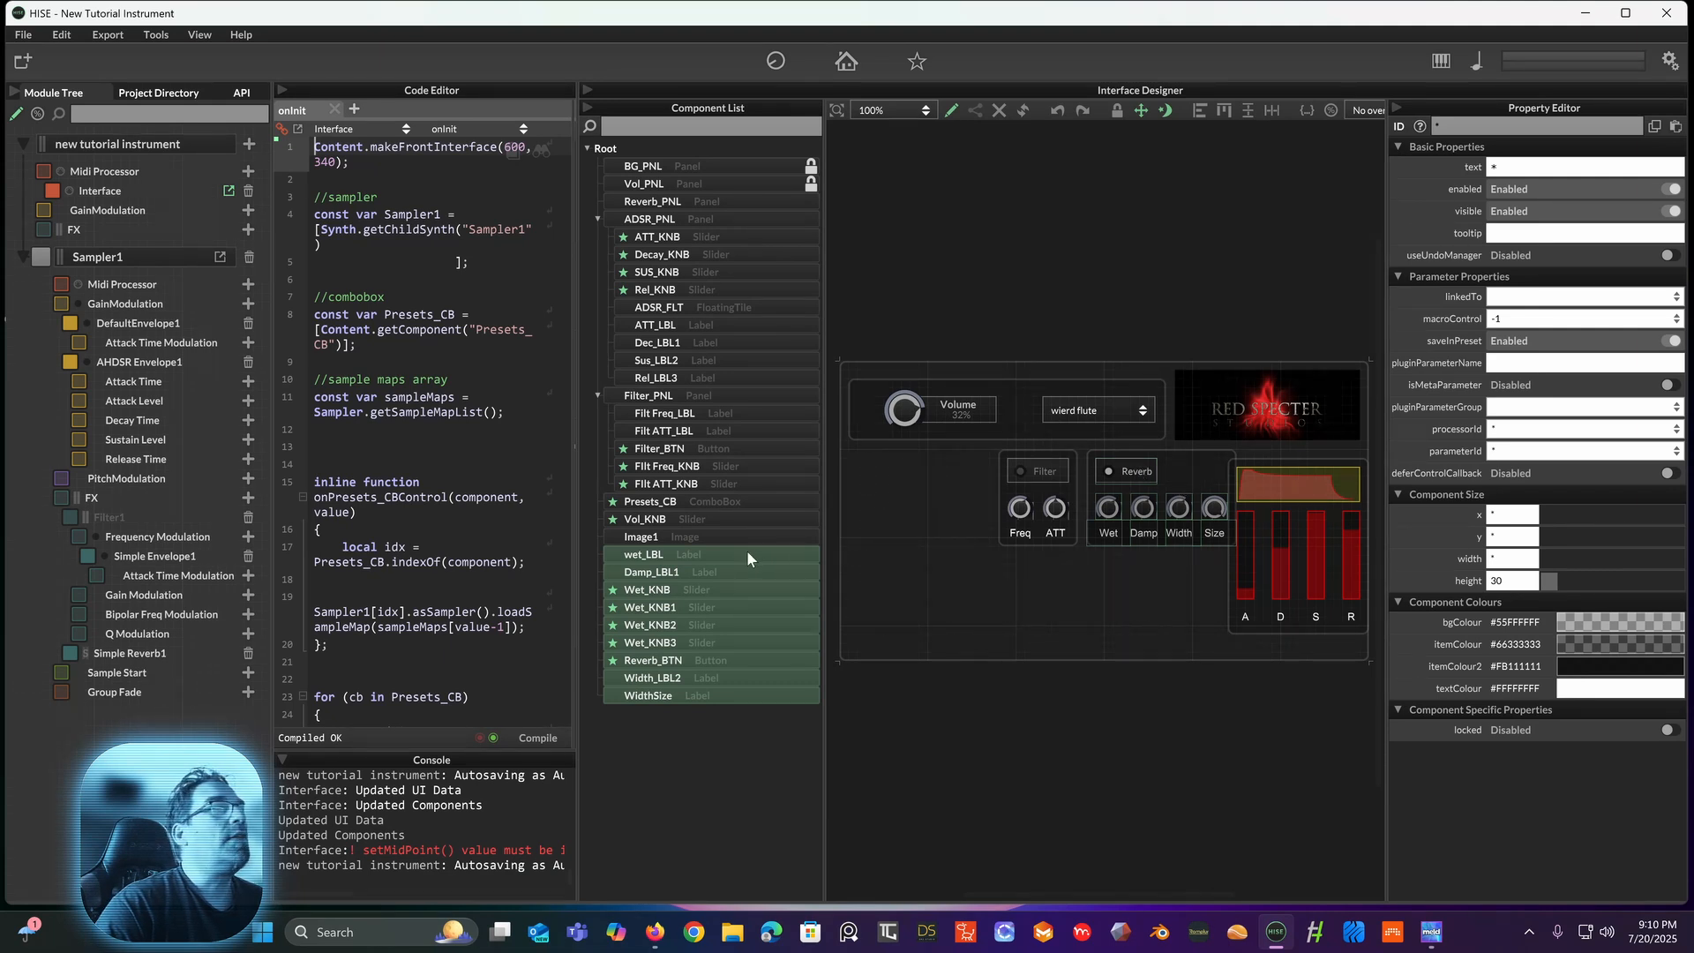
{"action": "left_click_drag", "start_coordinate": [746, 549], "coordinate": [669, 199]}
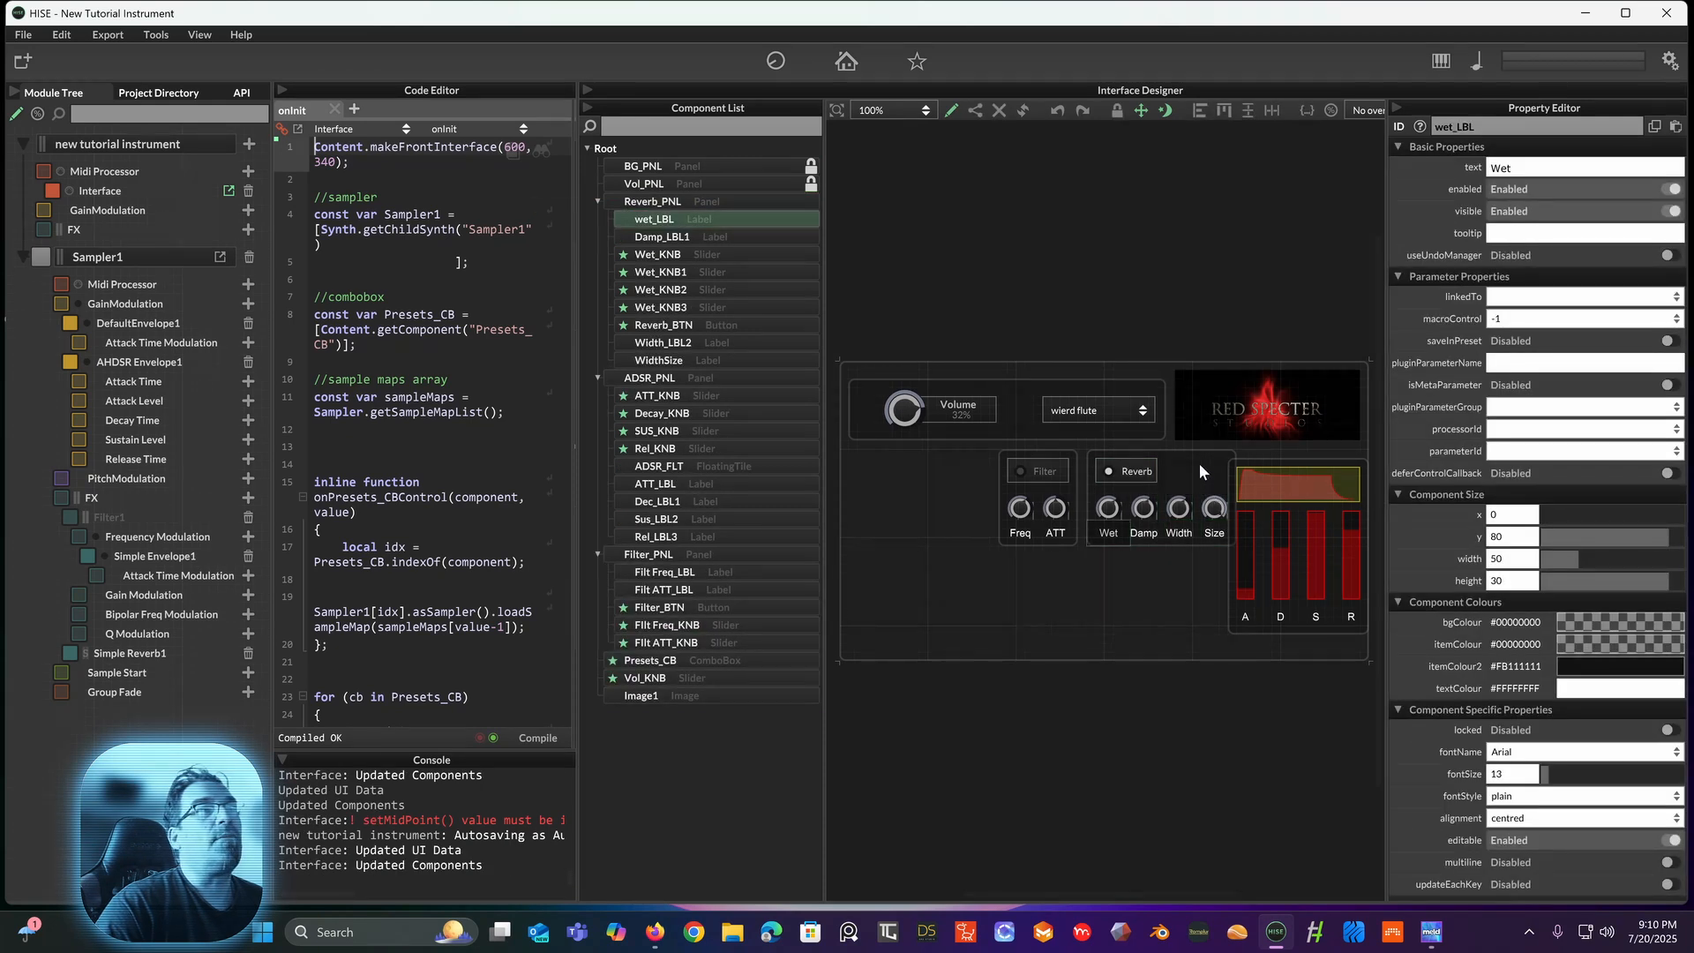
Step: Move the Reverb panel to x 10, y 100 and place the Filter panel directly beneath it
{"action": "left_click_drag", "start_coordinate": [1198, 462], "coordinate": [966, 476]}
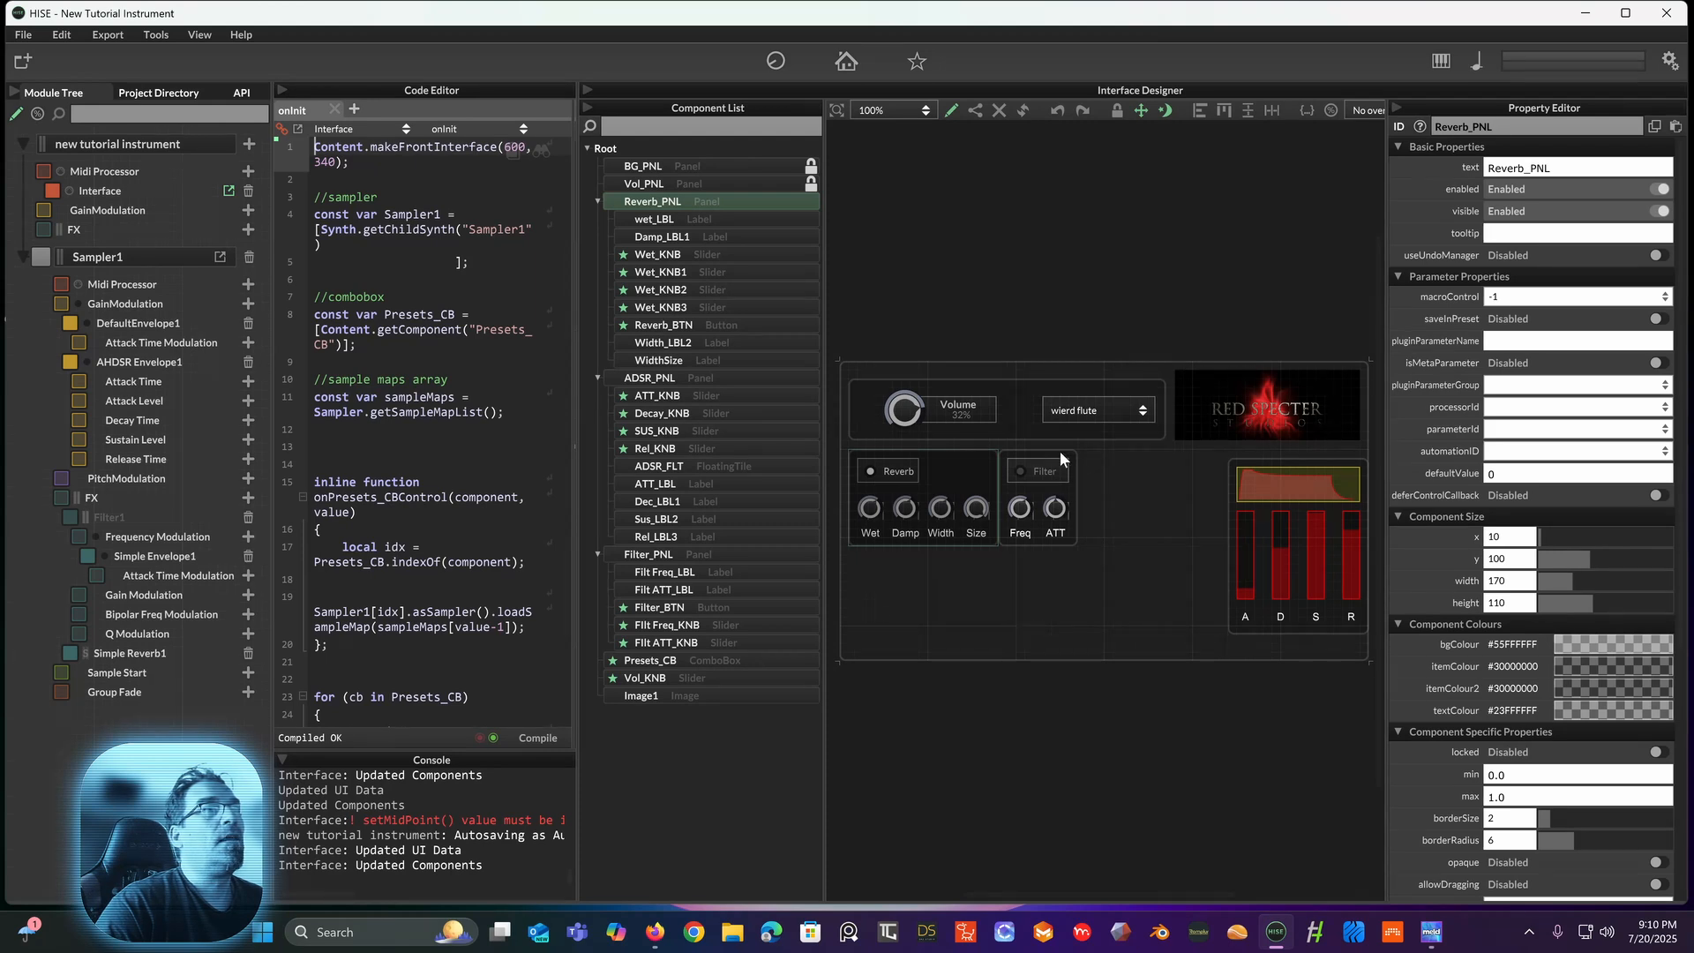
{"action": "left_click_drag", "start_coordinate": [1061, 452], "coordinate": [922, 567]}
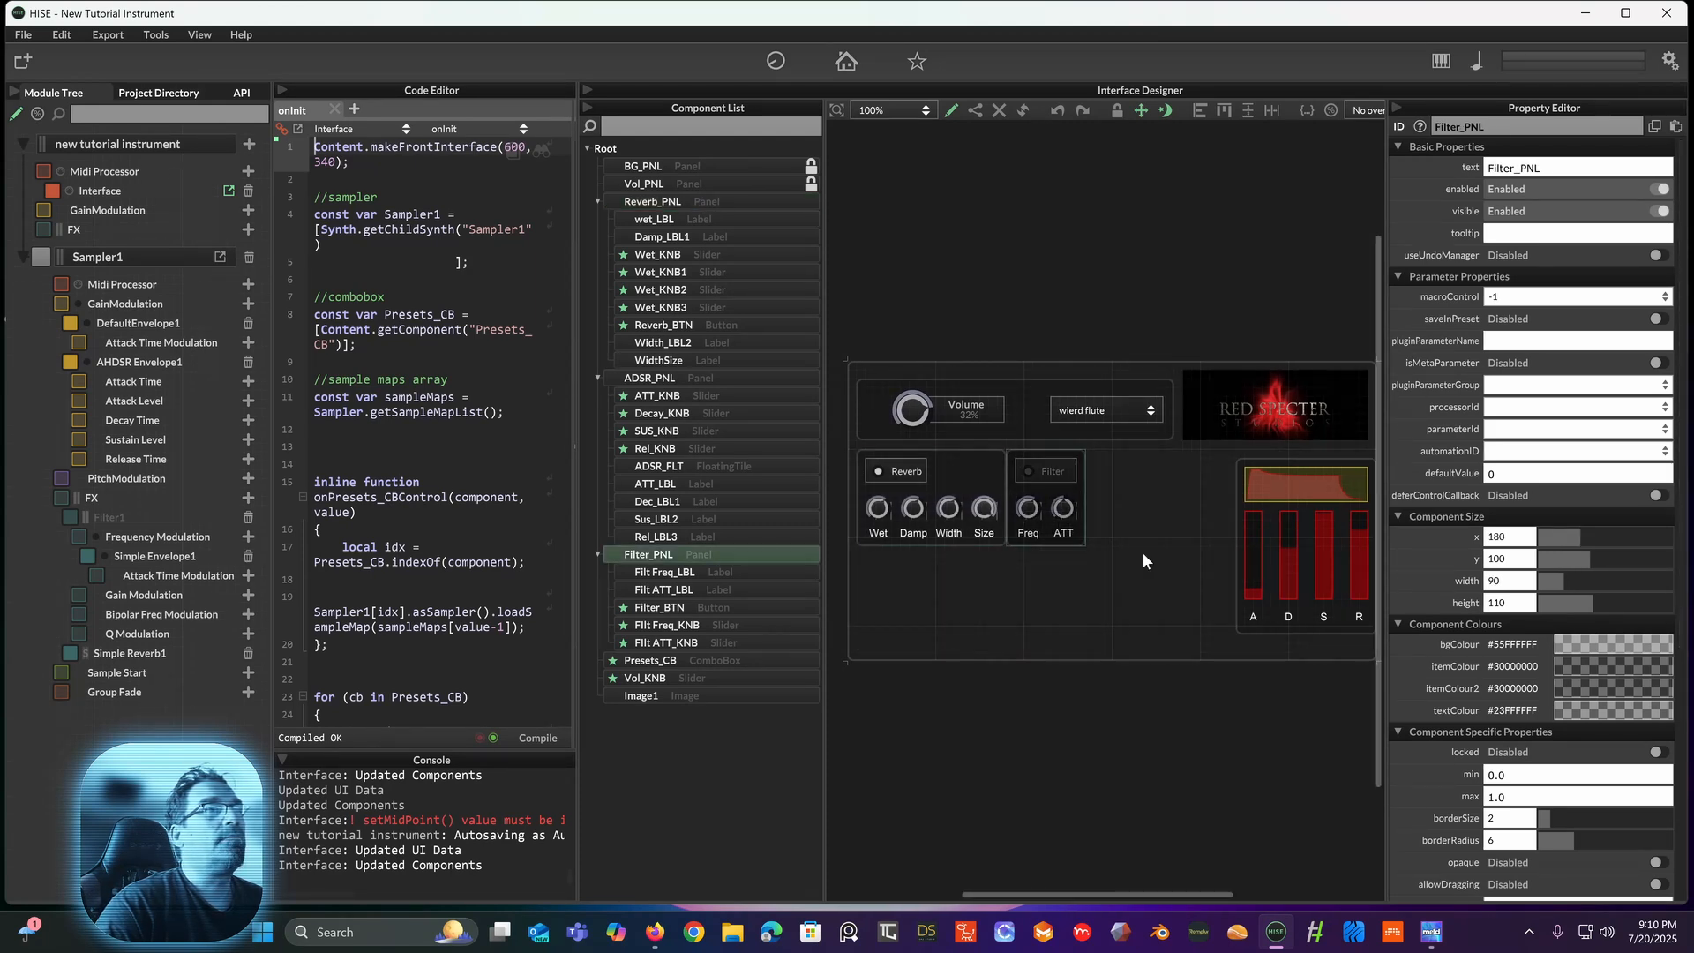
Step: Move the ADSR panel to x 200, y 100 and extend its lower edge level with the Filter panel's
{"action": "left_click", "coordinate": [1142, 552]}
{"action": "left_click_drag", "start_coordinate": [1277, 508], "coordinate": [1066, 506]}
{"action": "left_click", "coordinate": [1244, 574]}
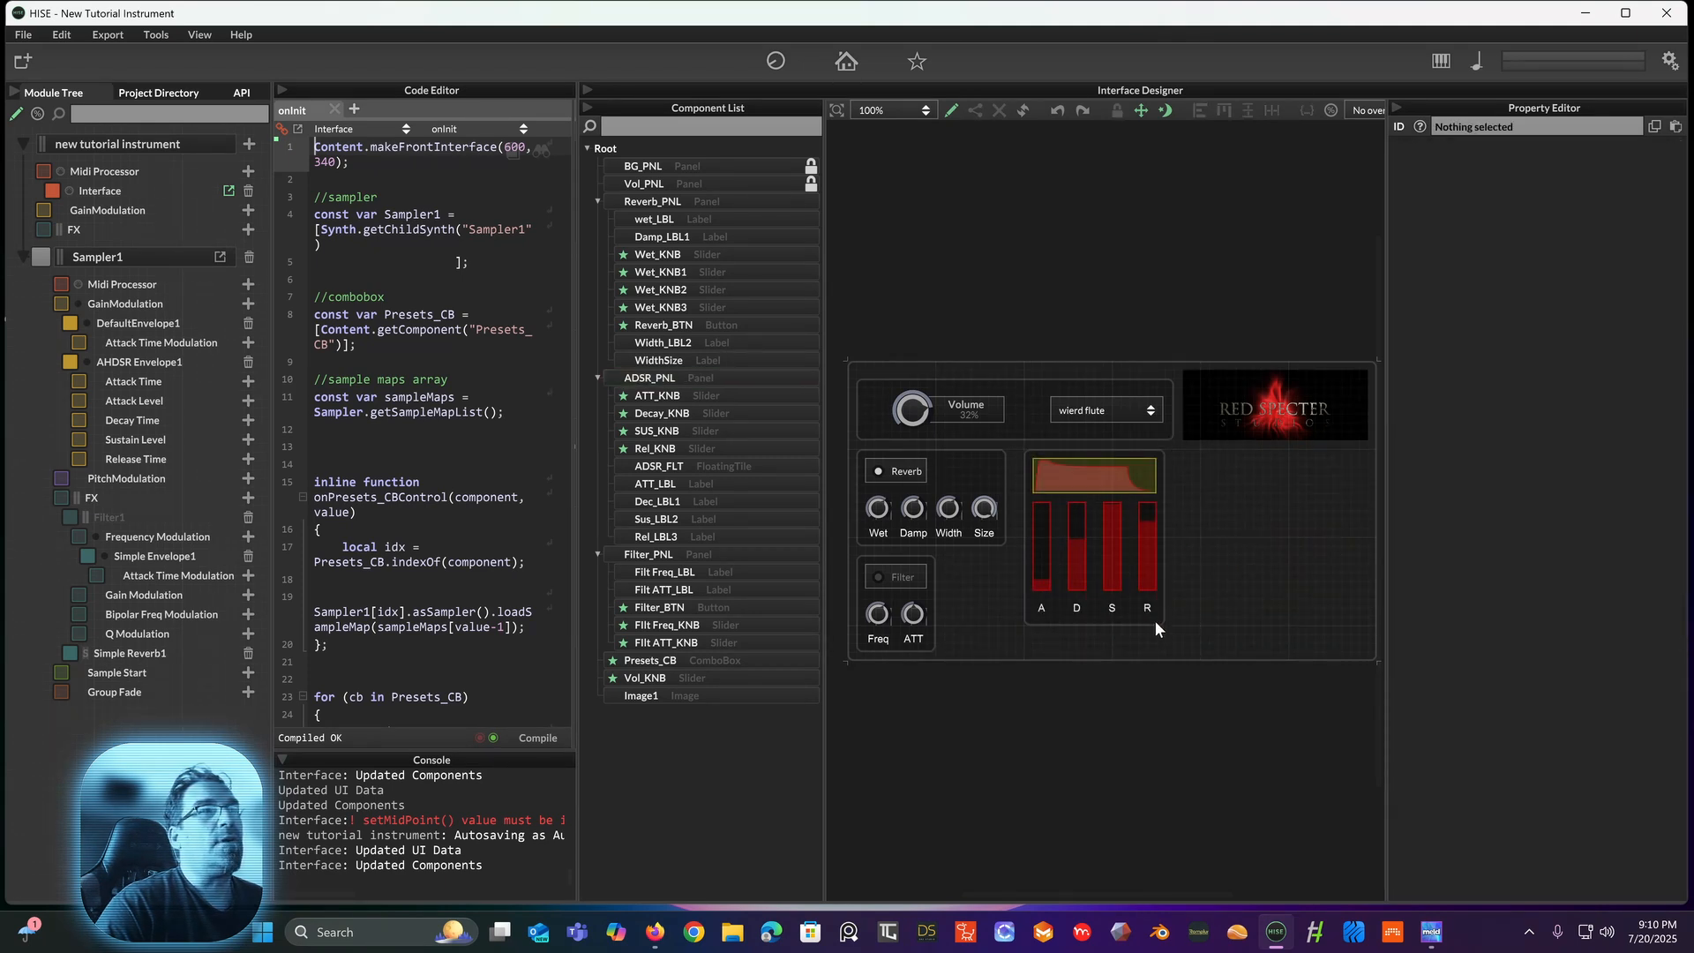
{"action": "left_click", "coordinate": [1107, 627]}
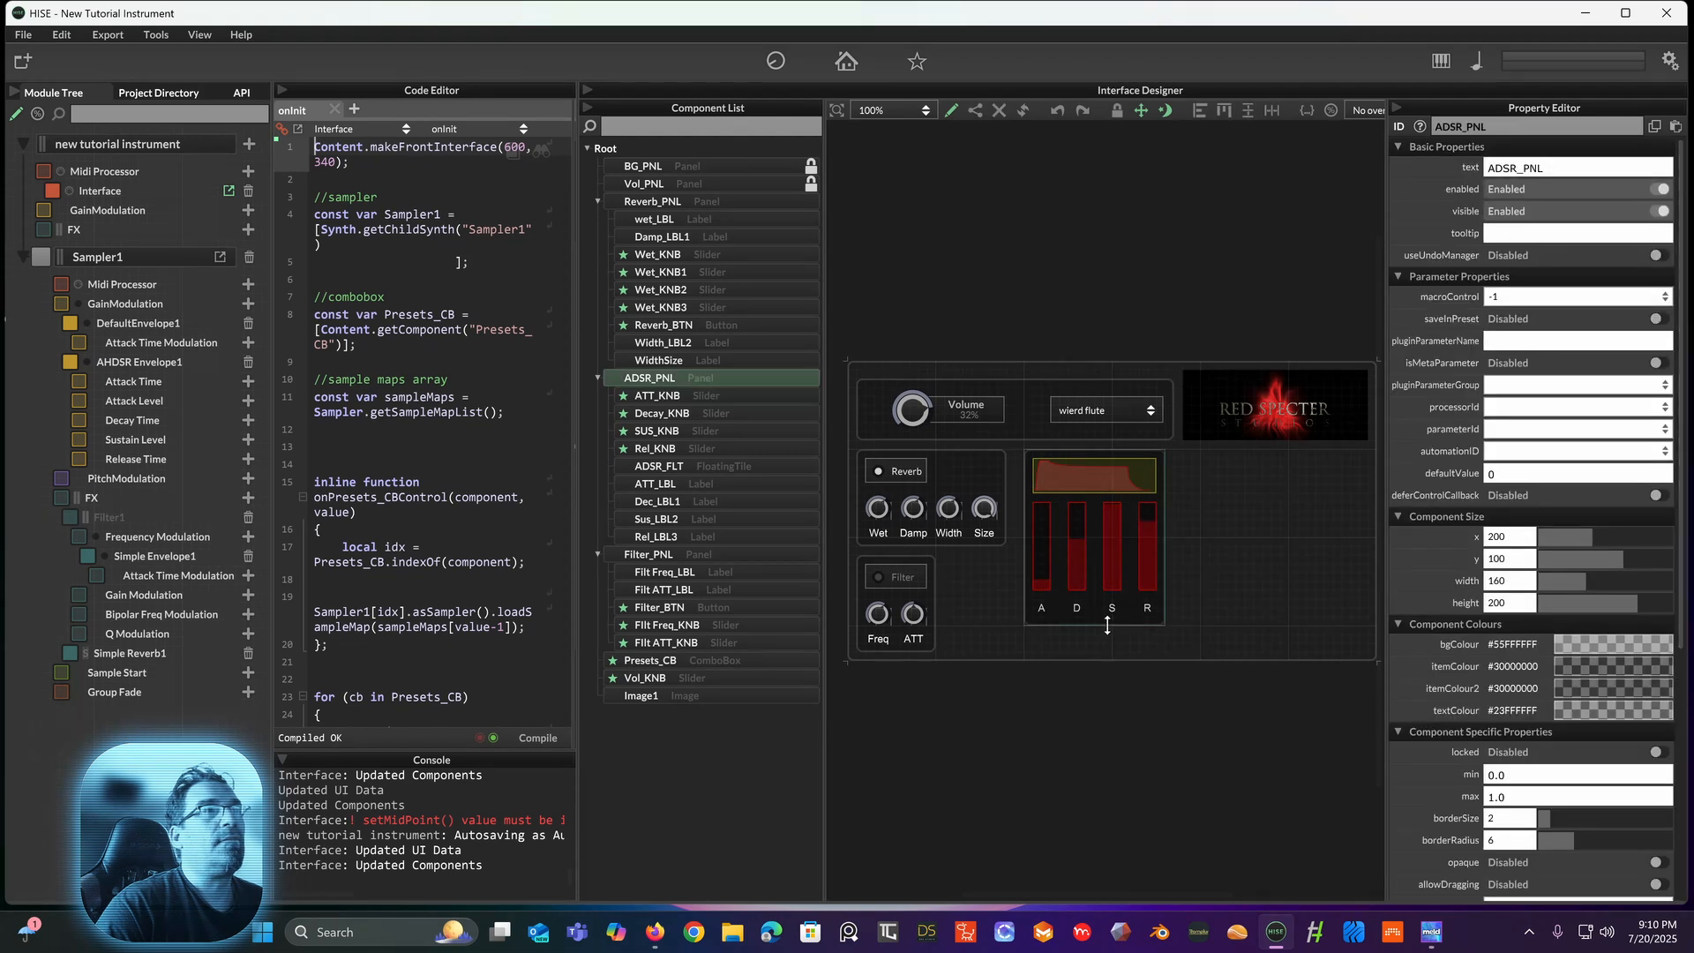
{"action": "left_click_drag", "start_coordinate": [1103, 625], "coordinate": [1102, 644]}
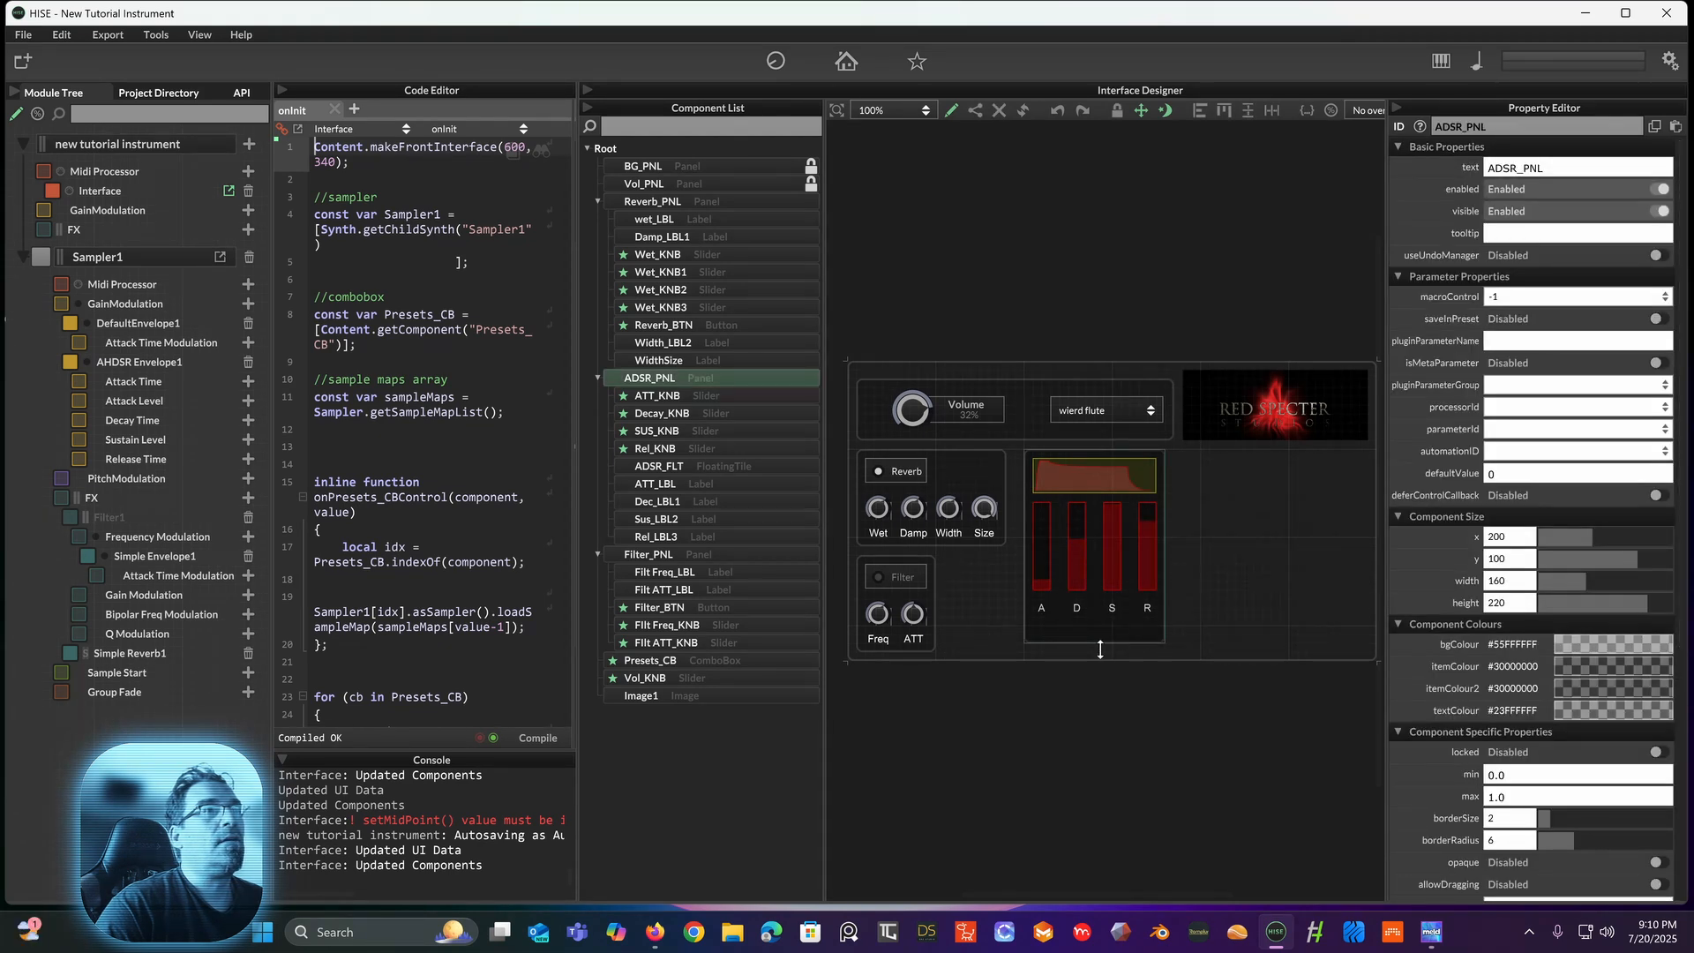
{"action": "left_click", "coordinate": [1215, 588]}
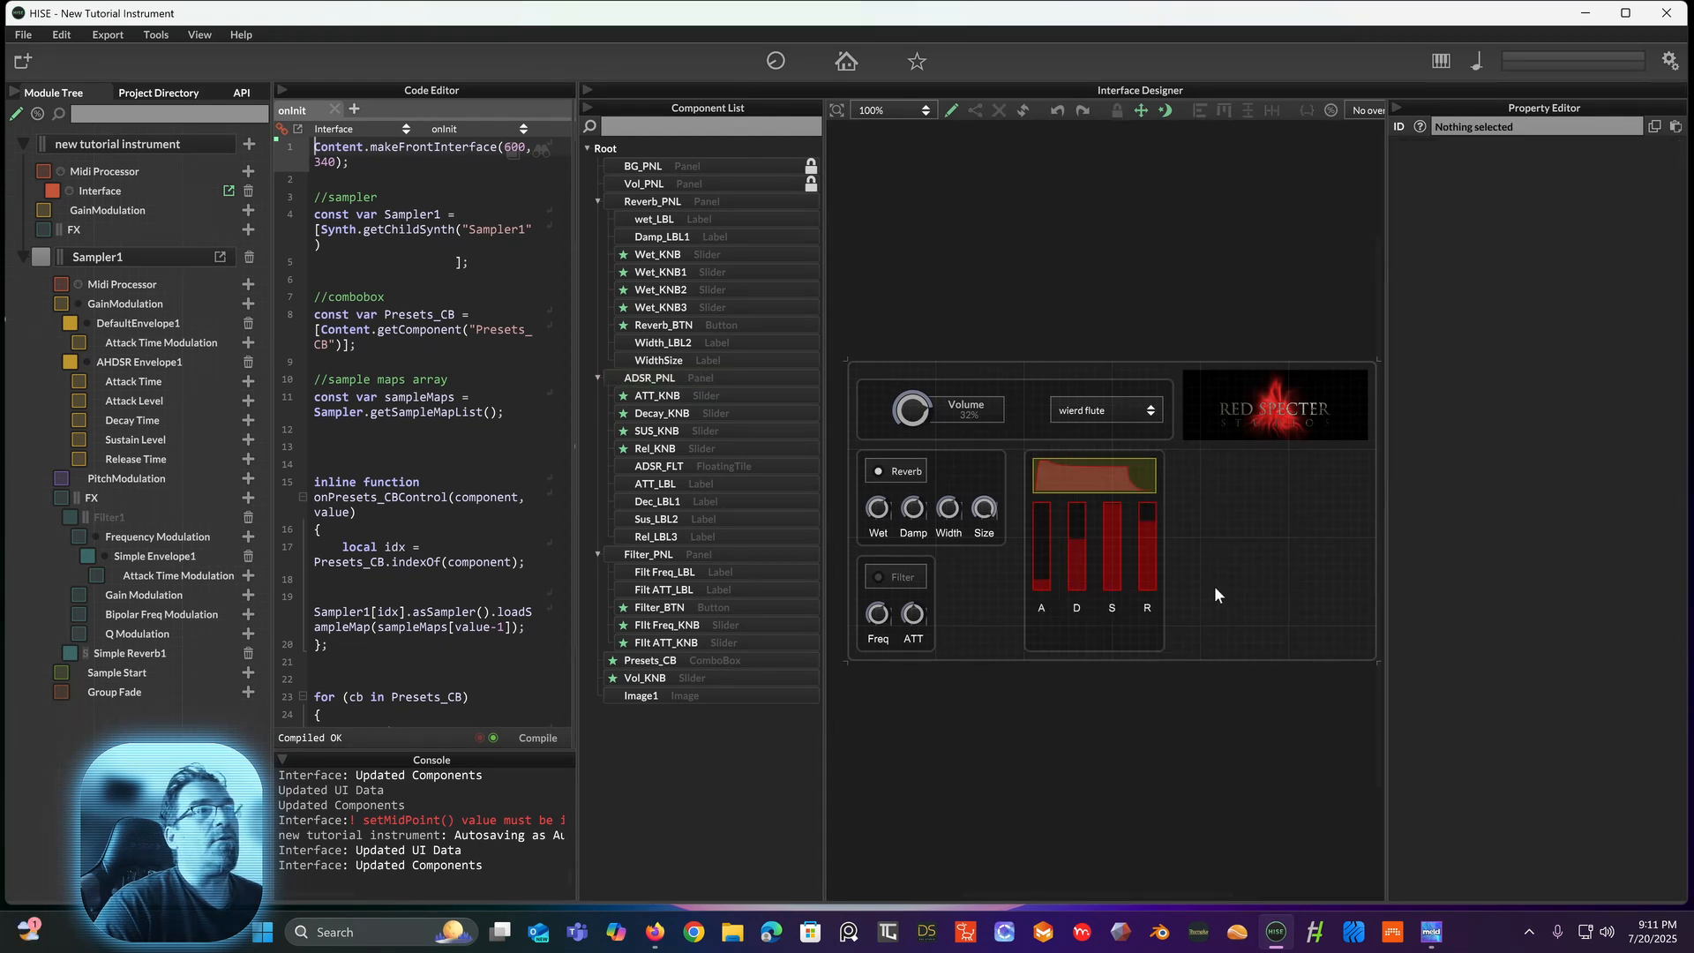
Step: Move the A, D, S and R labels down together towards the lower edge of the ADSR panel
{"action": "left_click", "coordinate": [1044, 609]}
{"action": "left_click", "coordinate": [1076, 607], "text": "shift"}
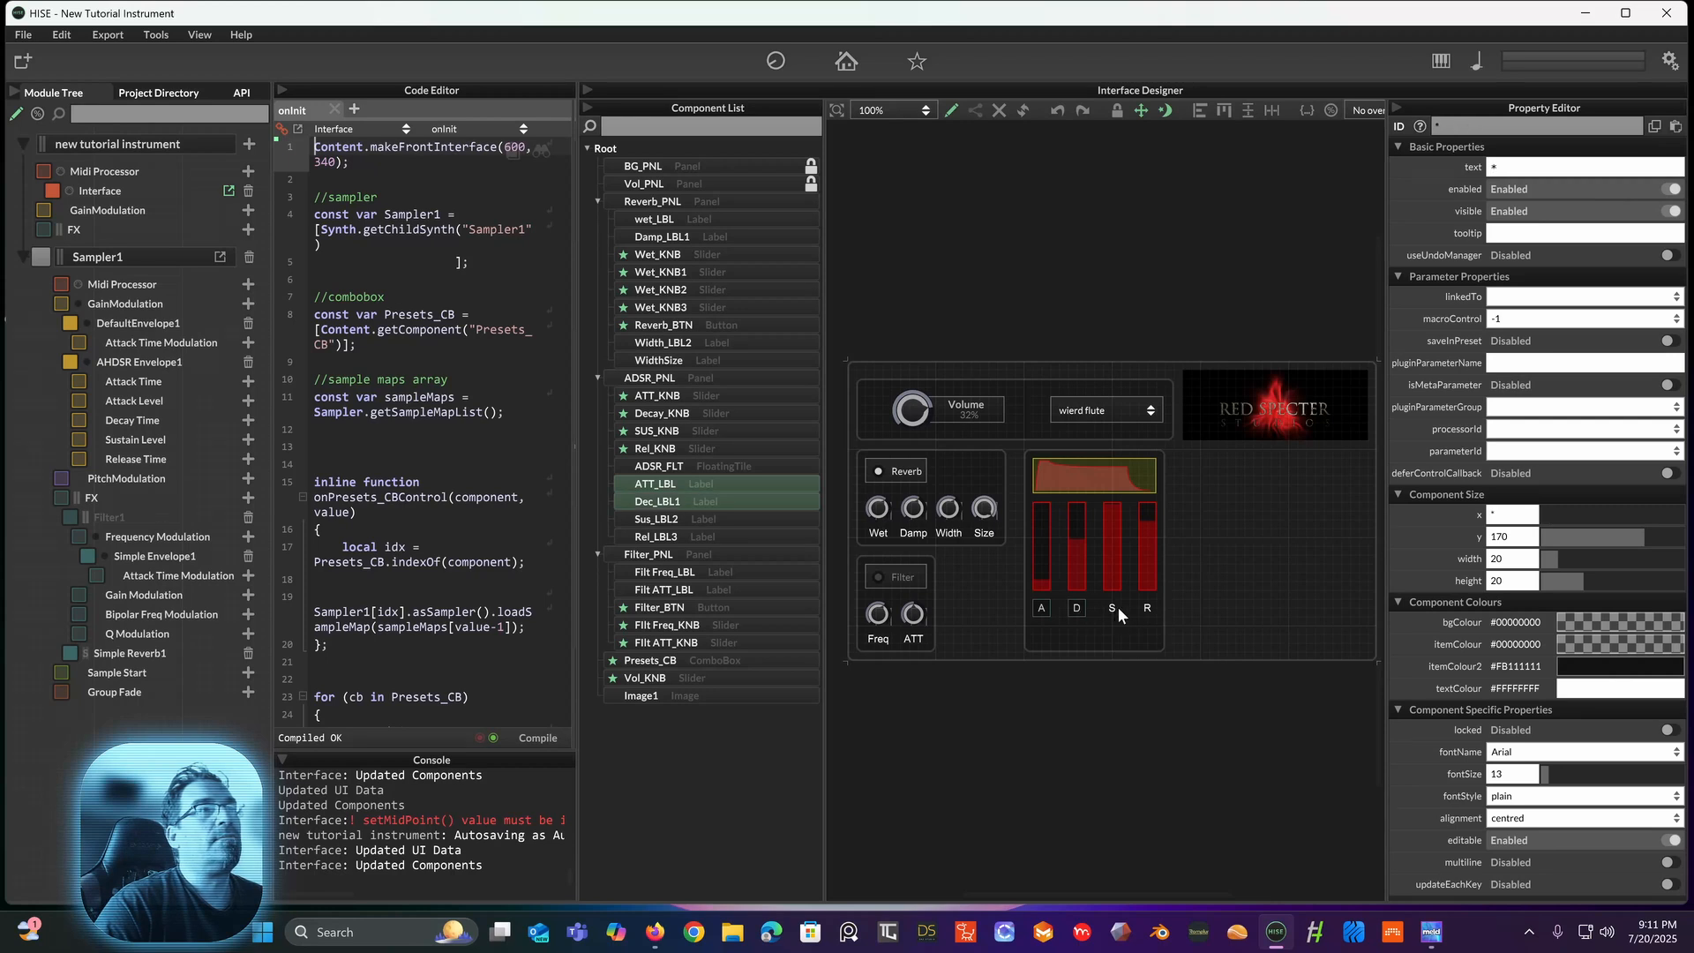
{"action": "left_click", "coordinate": [1114, 608], "text": "shift"}
{"action": "left_click", "coordinate": [1148, 607], "text": "shift"}
{"action": "mouse_move", "coordinate": [1041, 606]}
{"action": "left_mouse_down"}
{"action": "mouse_move", "coordinate": [1047, 638]}
{"action": "mouse_move", "coordinate": [1036, 598]}
{"action": "mouse_move", "coordinate": [1037, 621]}
{"action": "left_mouse_up"}
Step: Lengthen the Attack, Decay, Sustain and Release sliders downward to a height of 130, just above their labels
{"action": "left_click", "coordinate": [1040, 590]}
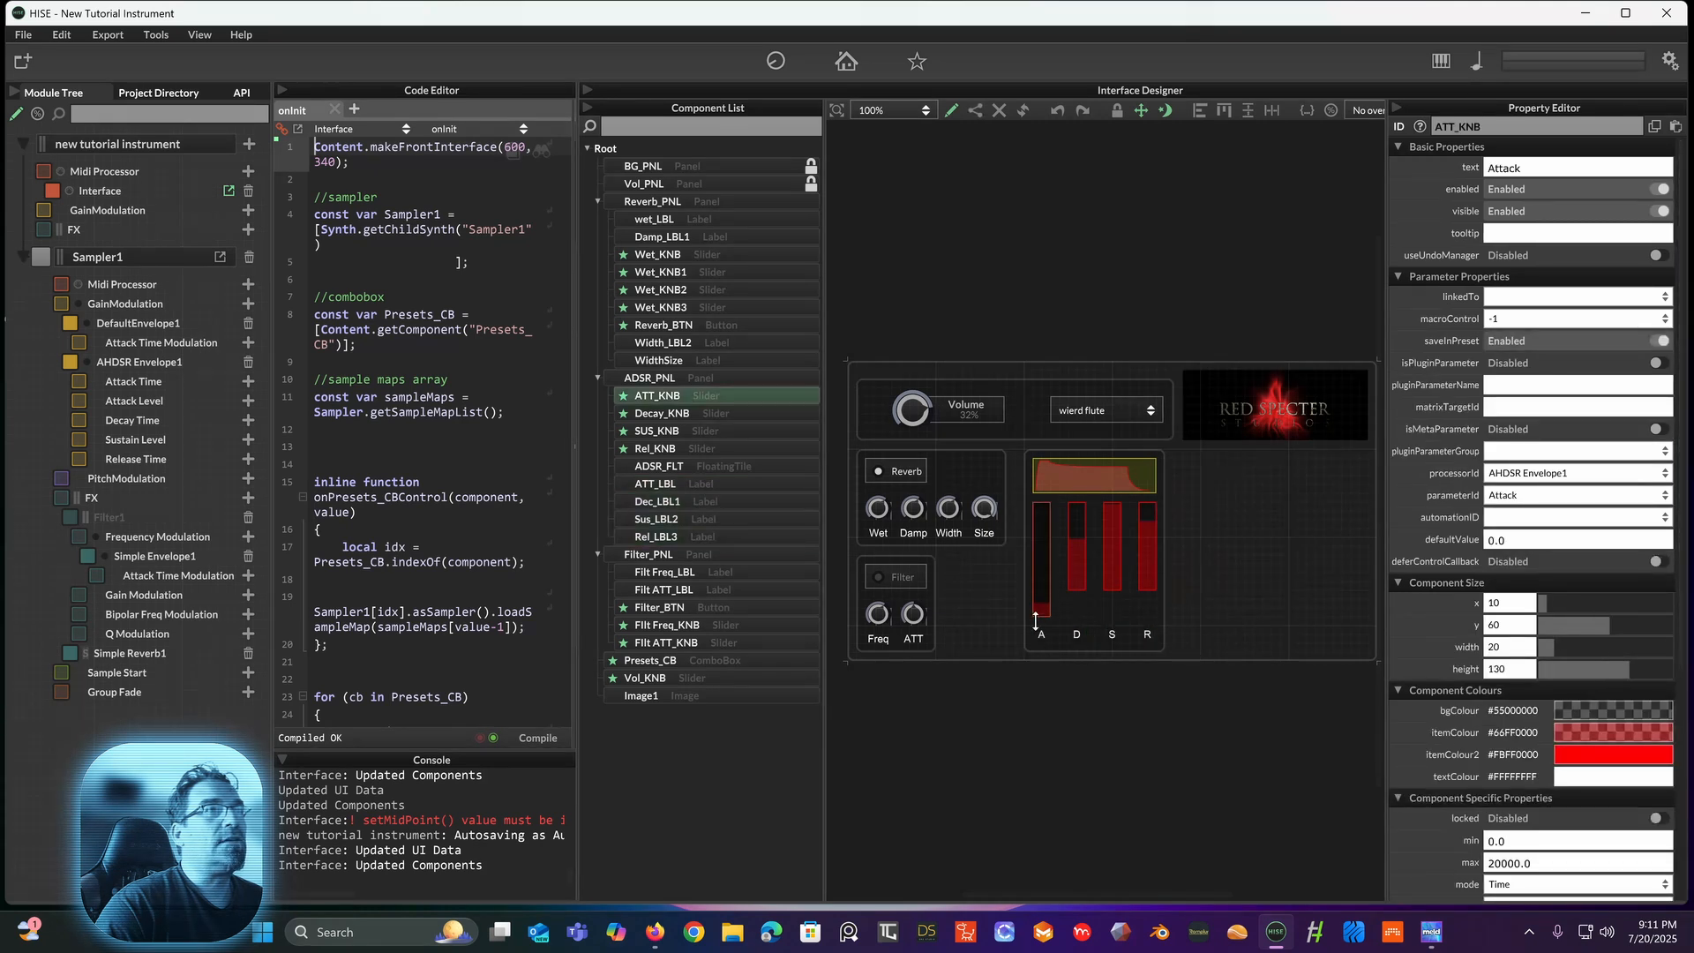
{"action": "left_click", "coordinate": [1075, 581]}
{"action": "left_click_drag", "start_coordinate": [1075, 592], "coordinate": [1073, 620]}
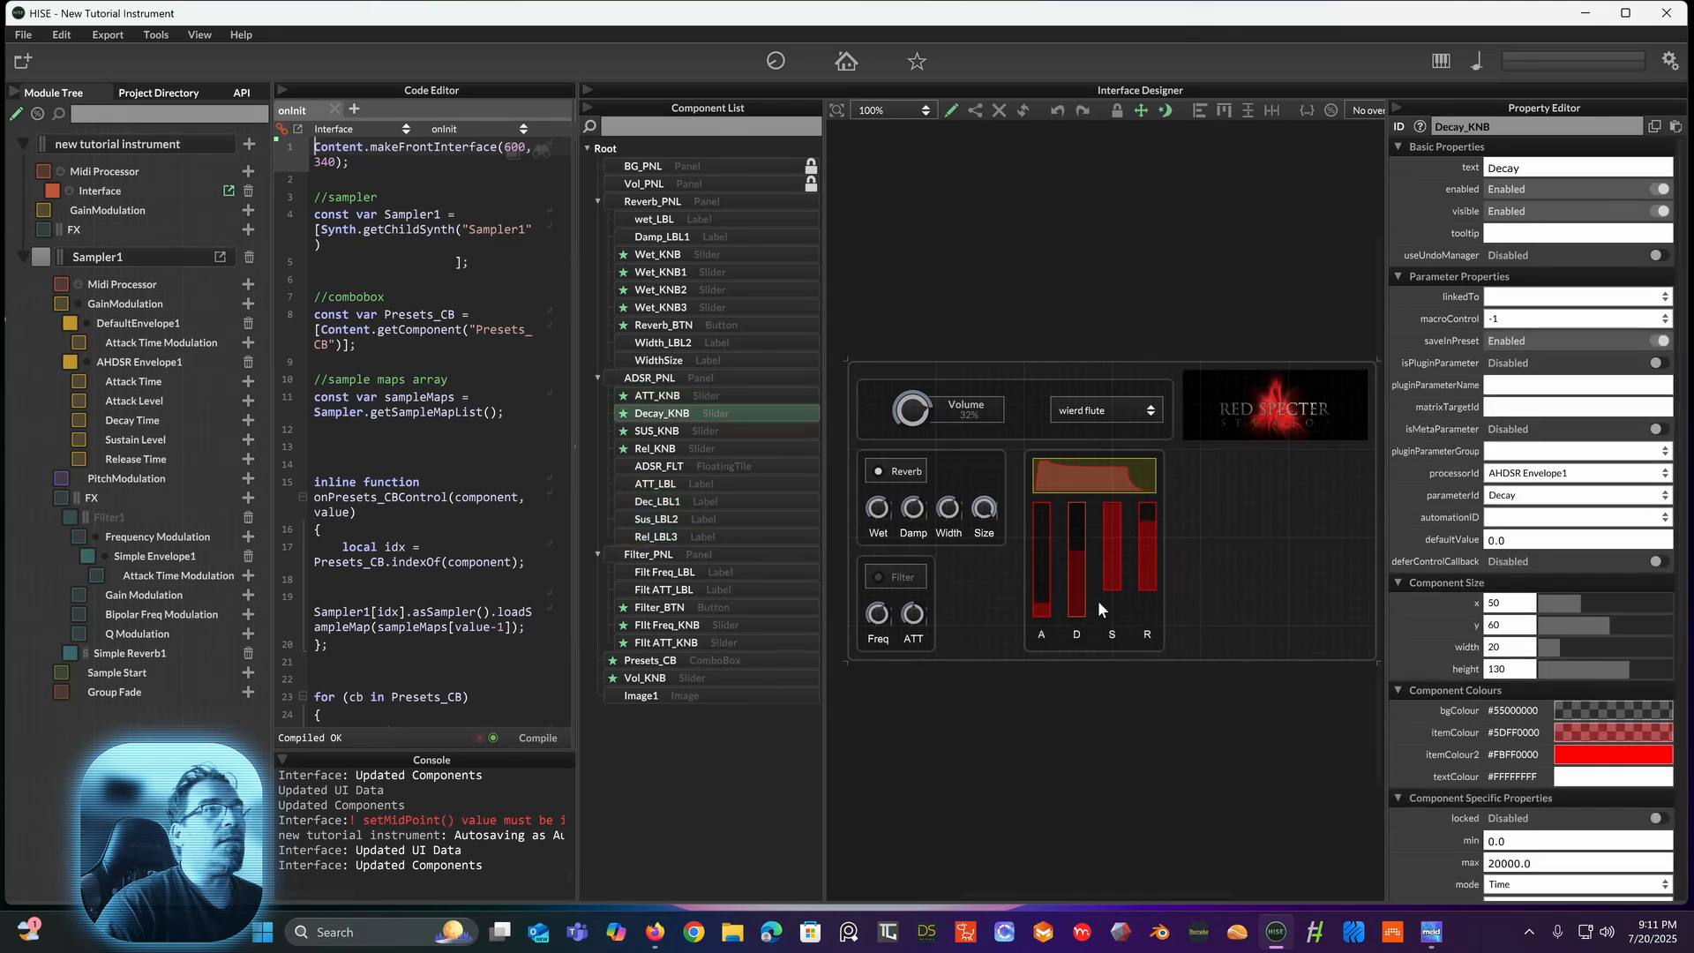
{"action": "left_click", "coordinate": [1113, 579]}
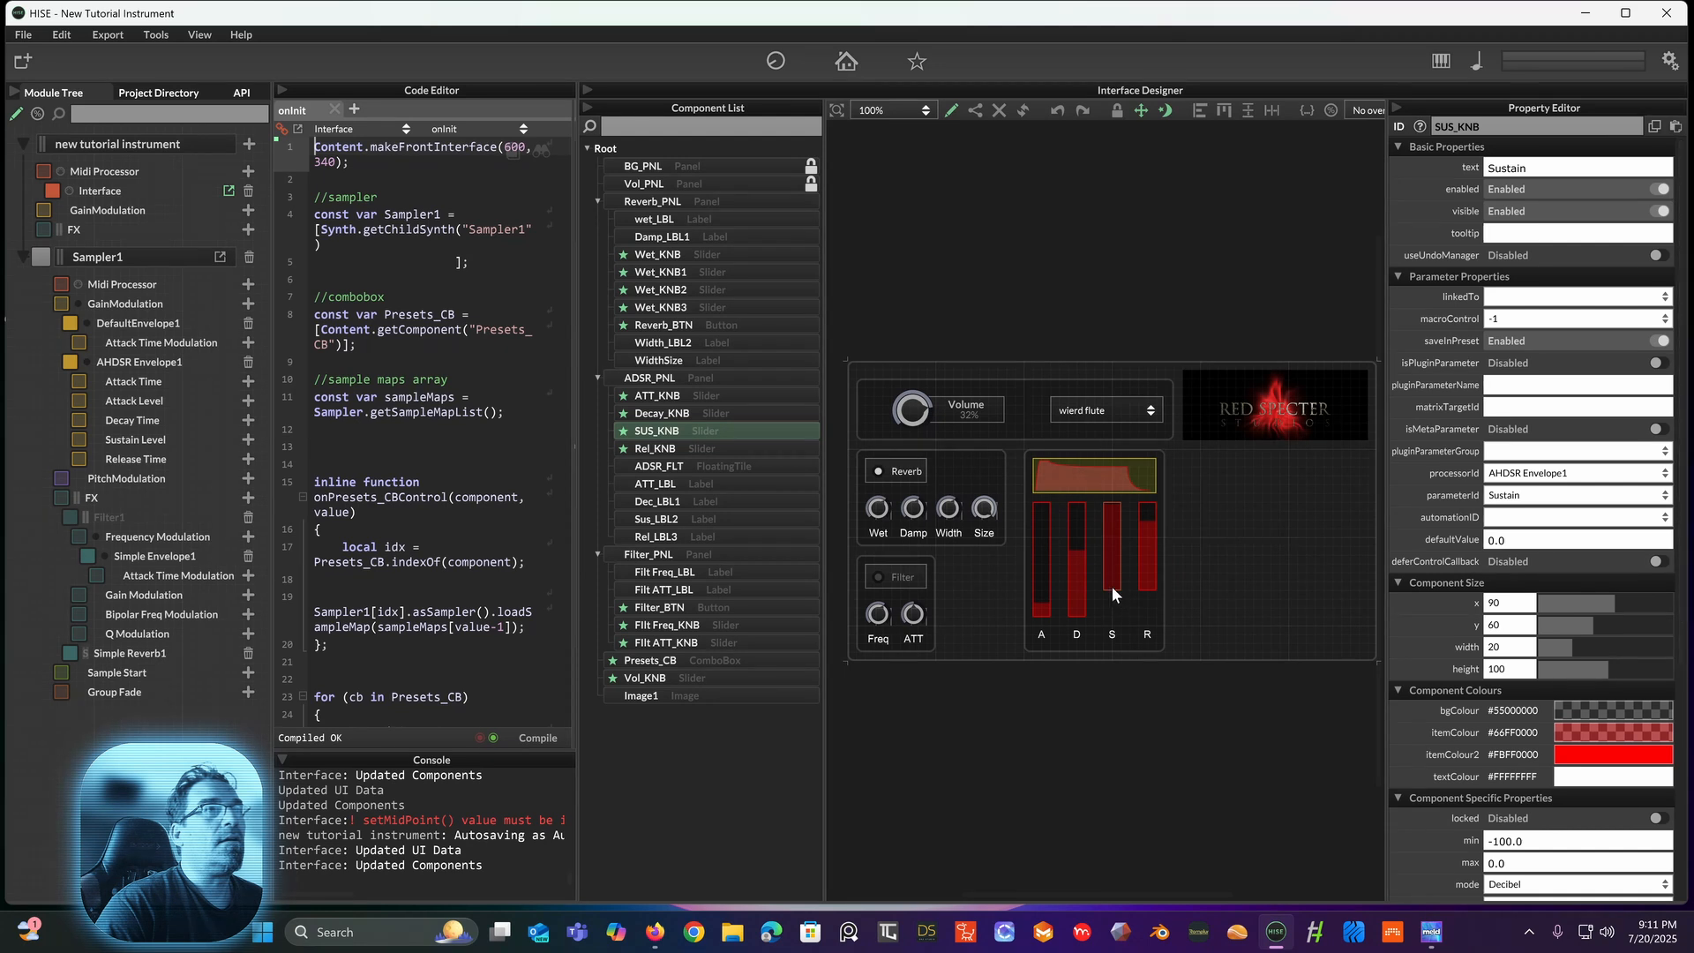
{"action": "left_click_drag", "start_coordinate": [1112, 590], "coordinate": [1119, 617]}
{"action": "left_click", "coordinate": [1145, 579]}
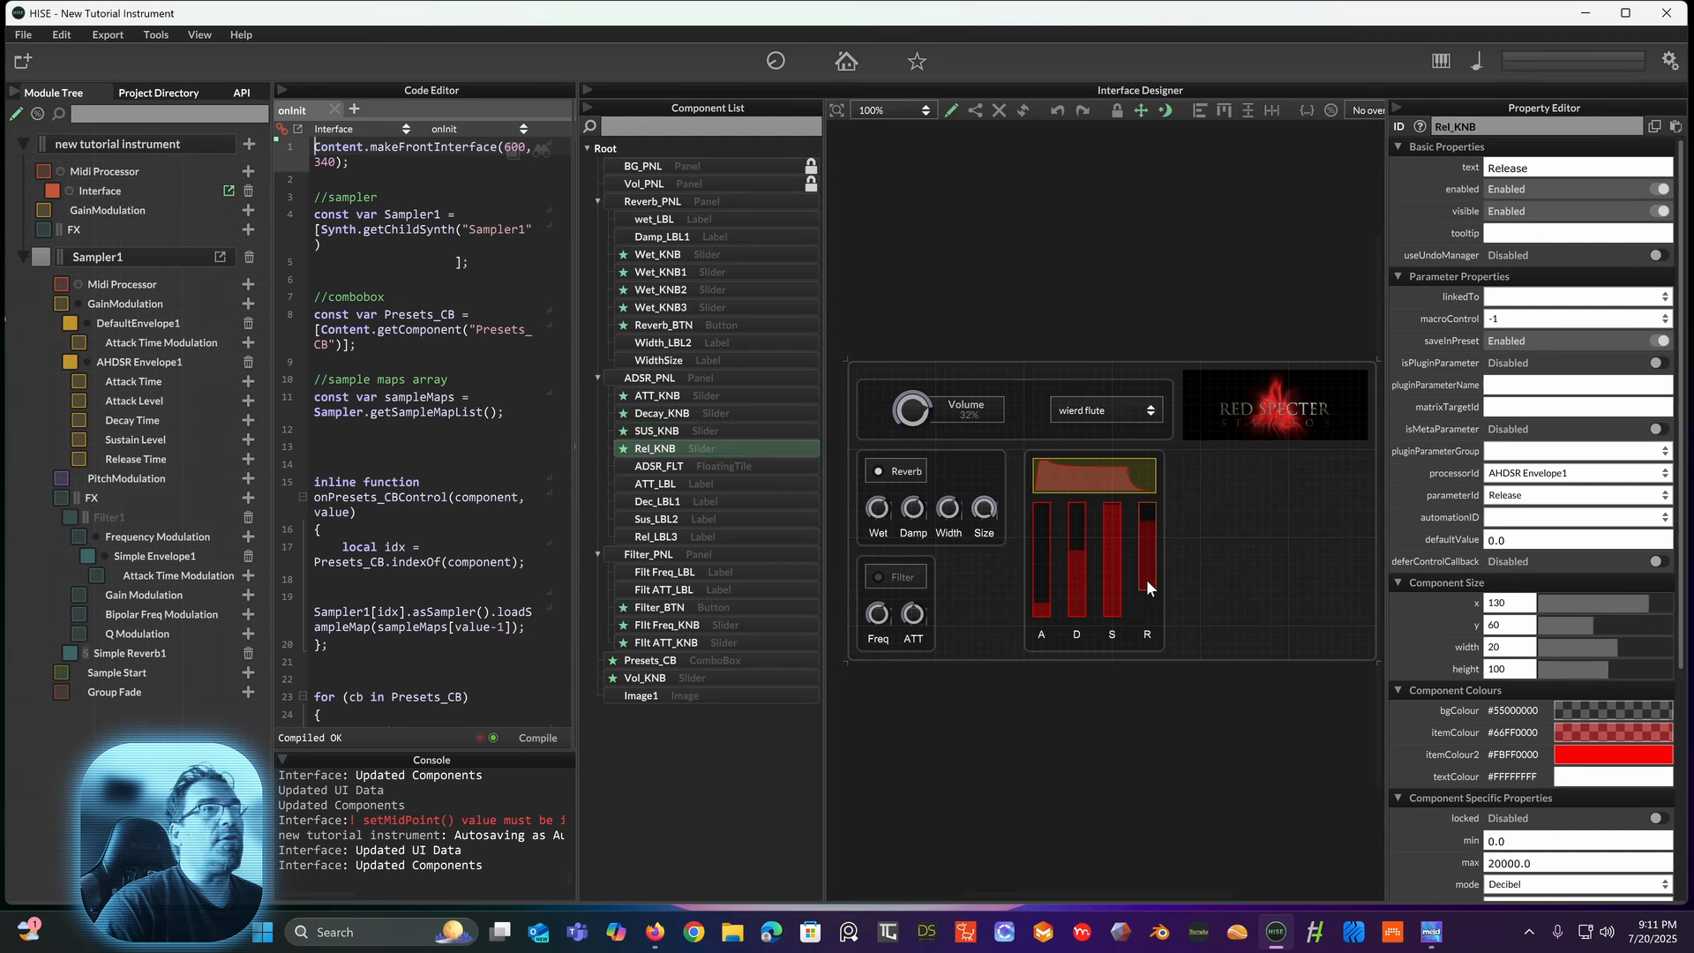
{"action": "left_click_drag", "start_coordinate": [1156, 590], "coordinate": [1161, 622]}
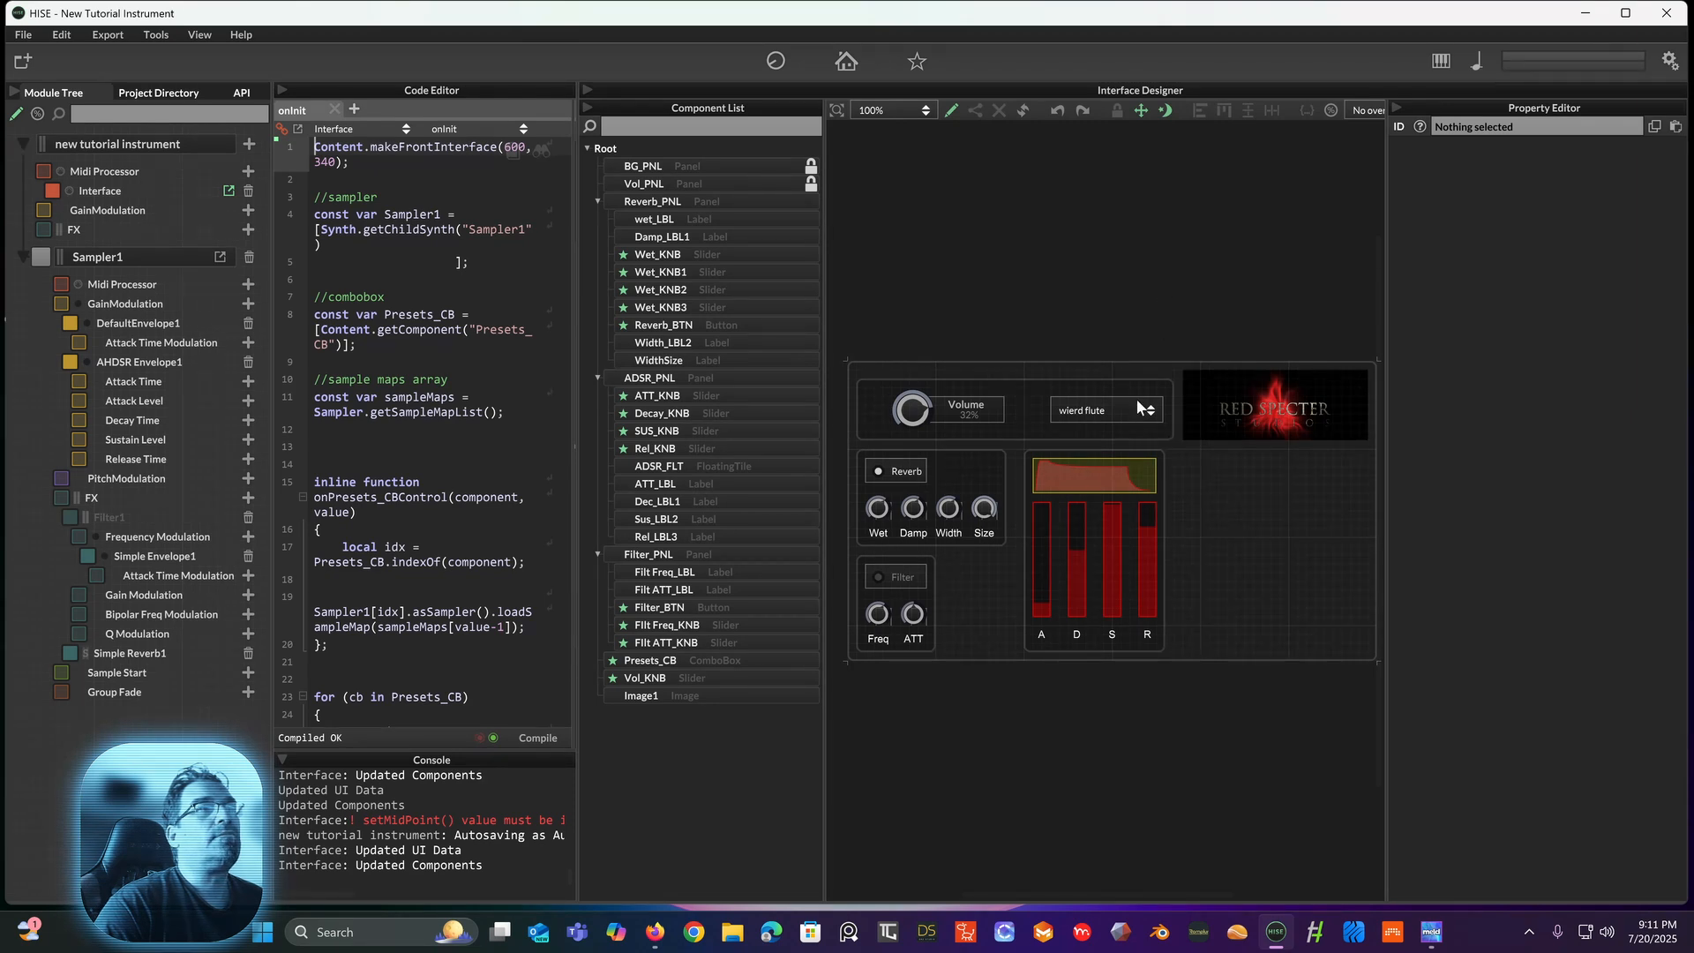
Step: Unlock Vol_PNL and widen it to 580 so it spans the interface behind the banner image
{"action": "left_click", "coordinate": [810, 189]}
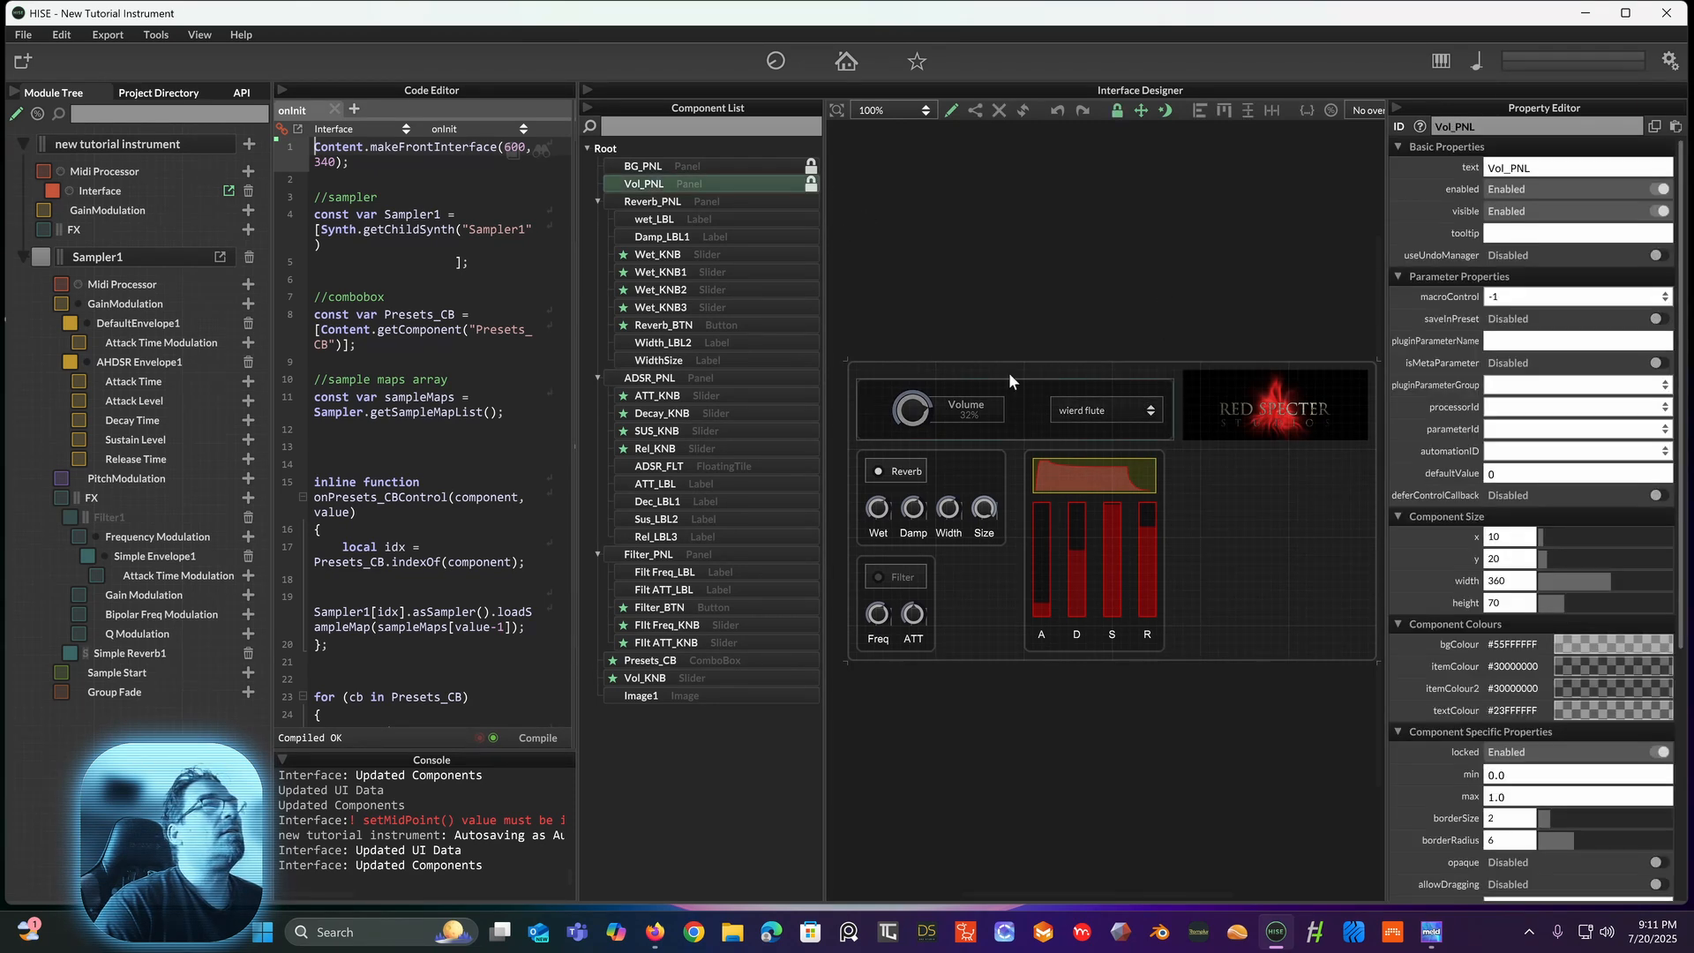
{"action": "left_click", "coordinate": [1661, 752]}
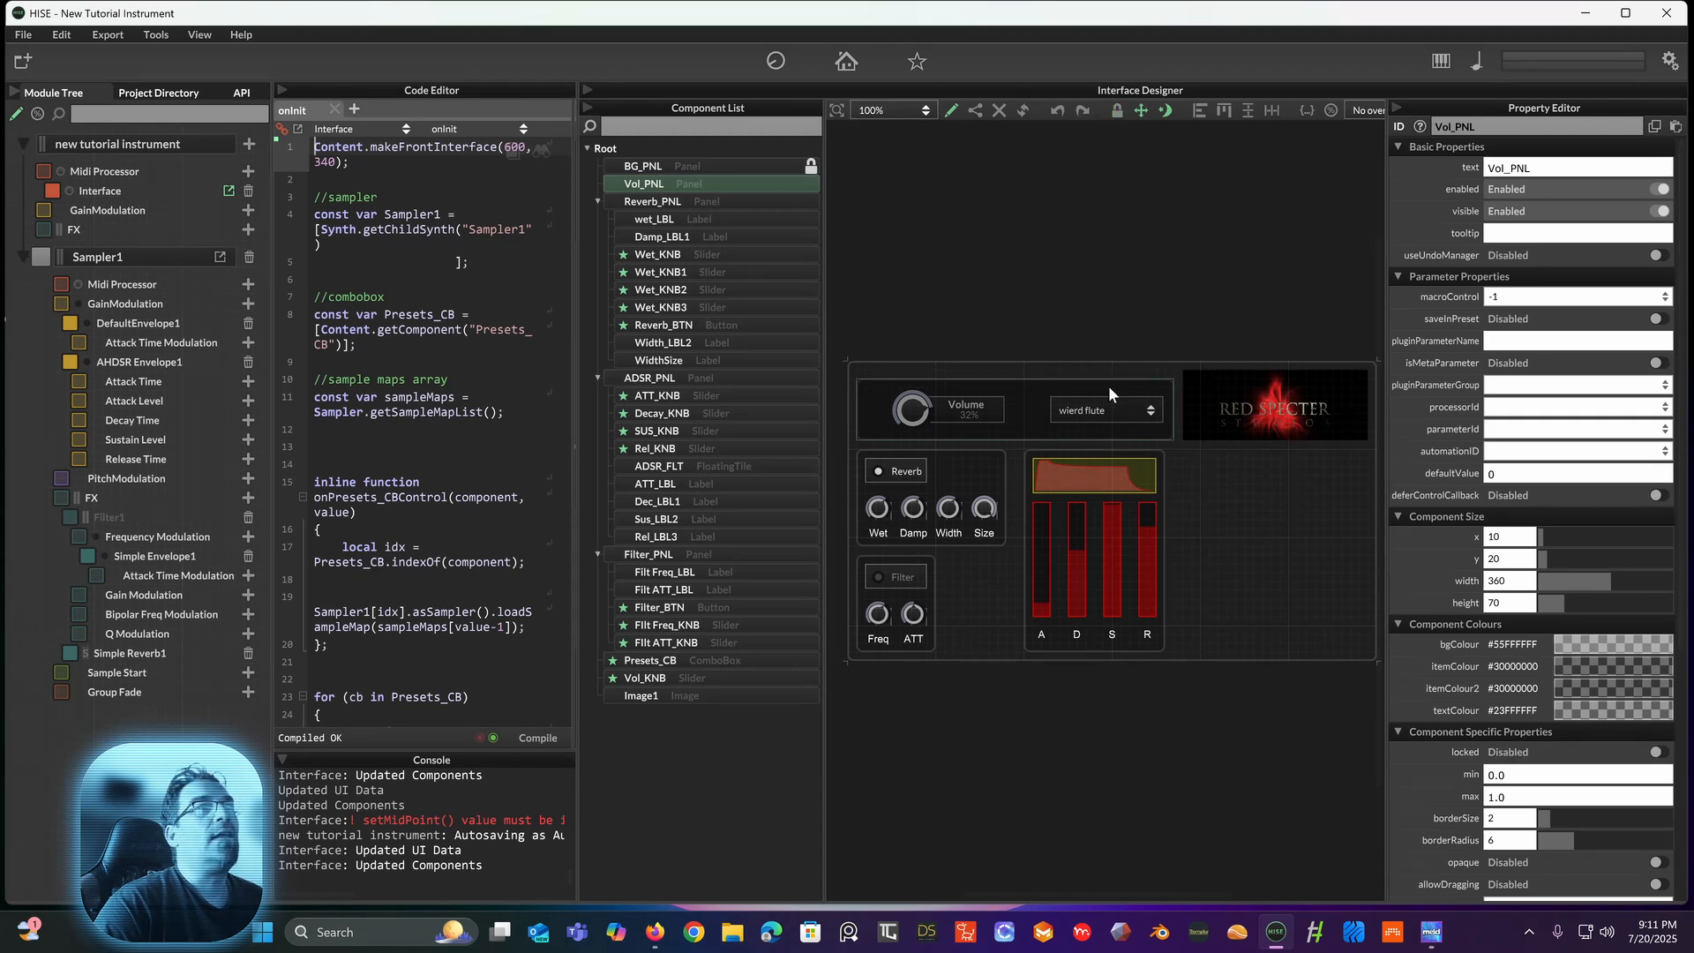
{"action": "left_click_drag", "start_coordinate": [1165, 430], "coordinate": [1372, 438]}
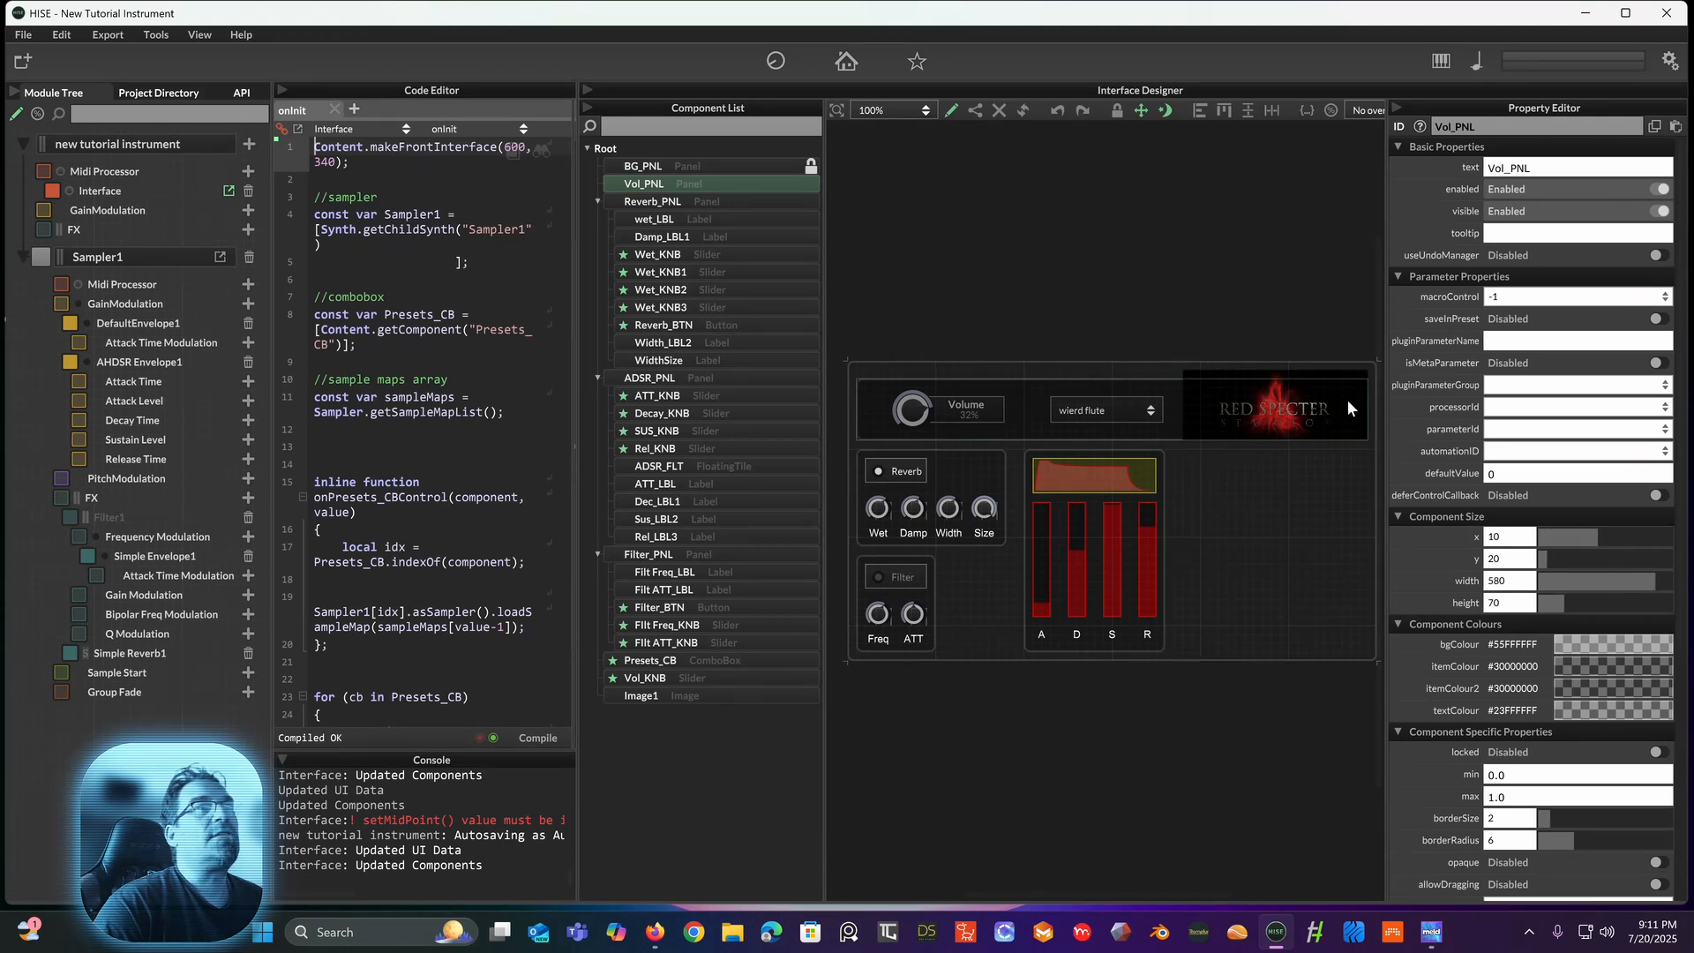
{"action": "left_click", "coordinate": [1285, 341]}
Step: Shrink the Red Specter banner image and fit it inside the right end of the volume panel
{"action": "left_click", "coordinate": [1325, 380]}
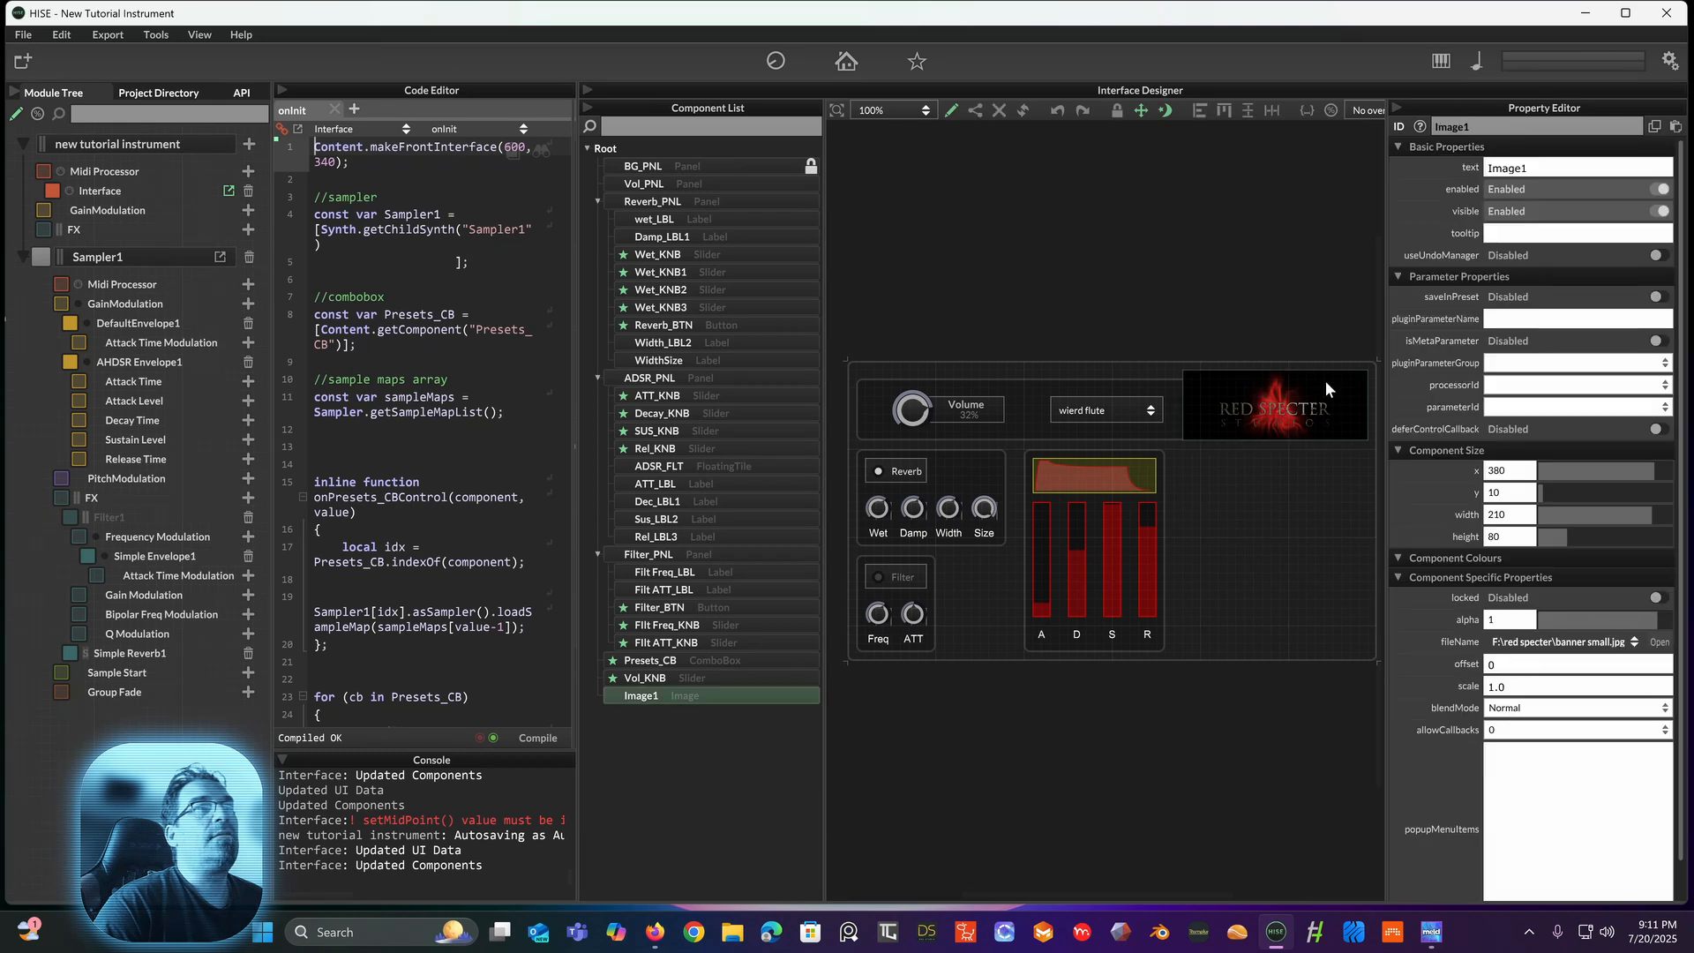
{"action": "left_click_drag", "start_coordinate": [1360, 439], "coordinate": [1288, 419]}
{"action": "left_click_drag", "start_coordinate": [1176, 406], "coordinate": [1226, 404]}
{"action": "left_click", "coordinate": [1231, 287]}
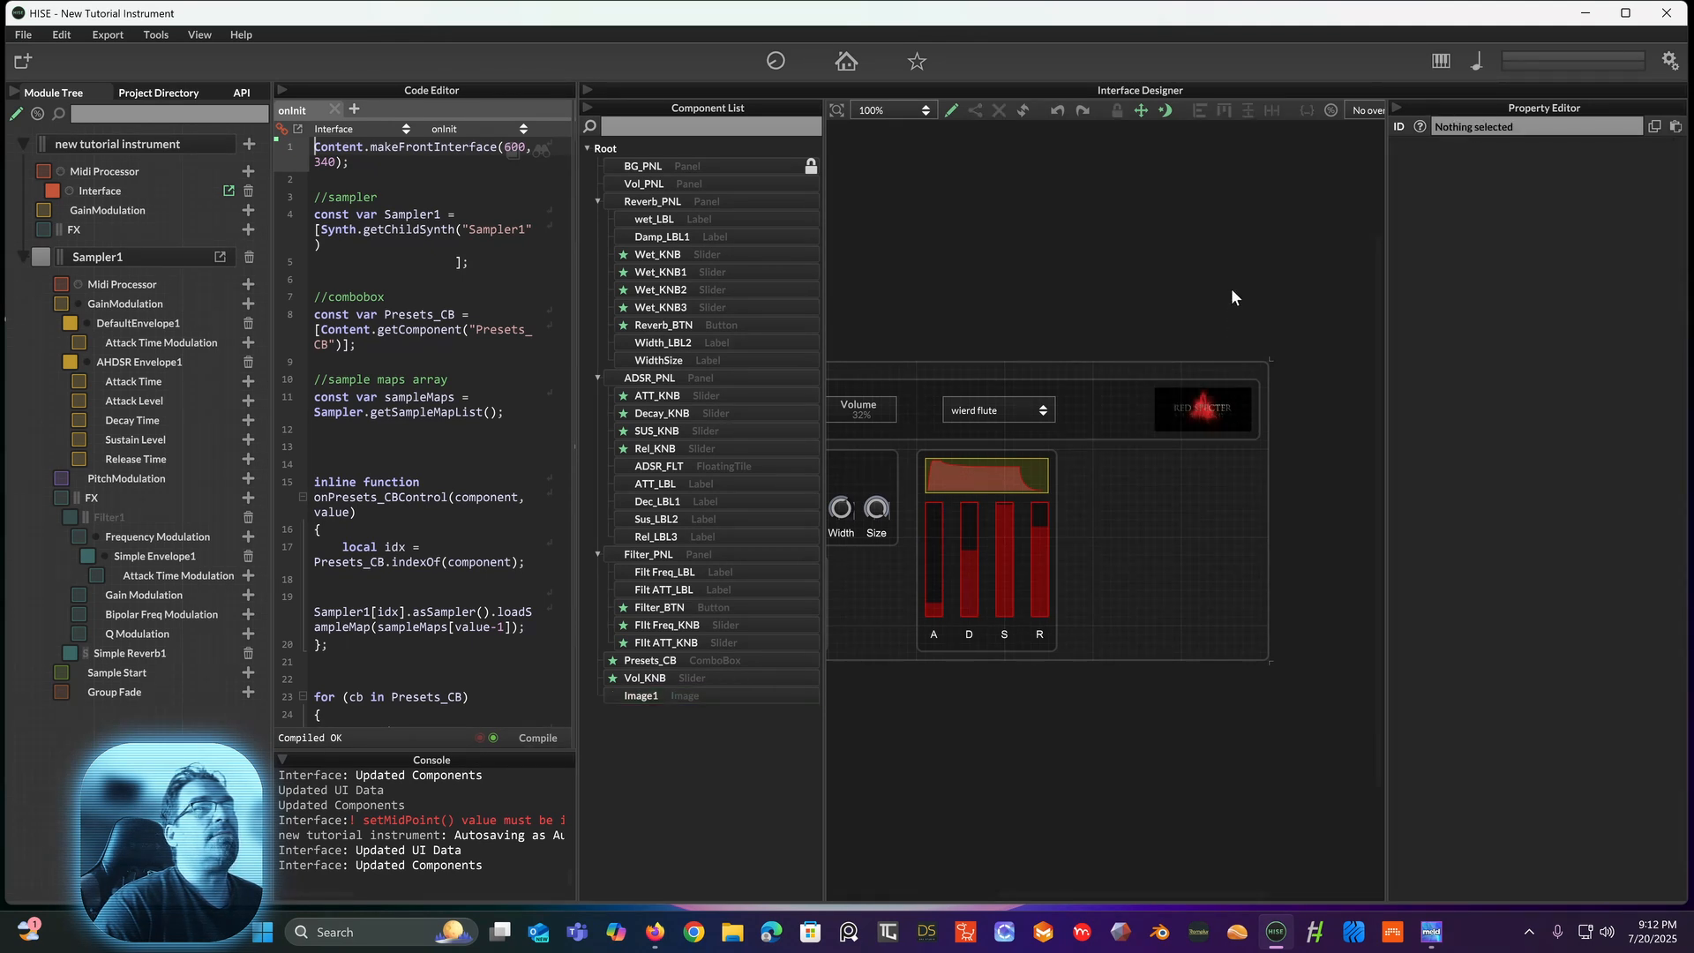
Step: Move the Volume knob to x 20, y 30 and disable its showTextBox property
{"action": "left_click_drag", "start_coordinate": [1177, 323], "coordinate": [1284, 270]}
{"action": "left_click", "coordinate": [927, 359]}
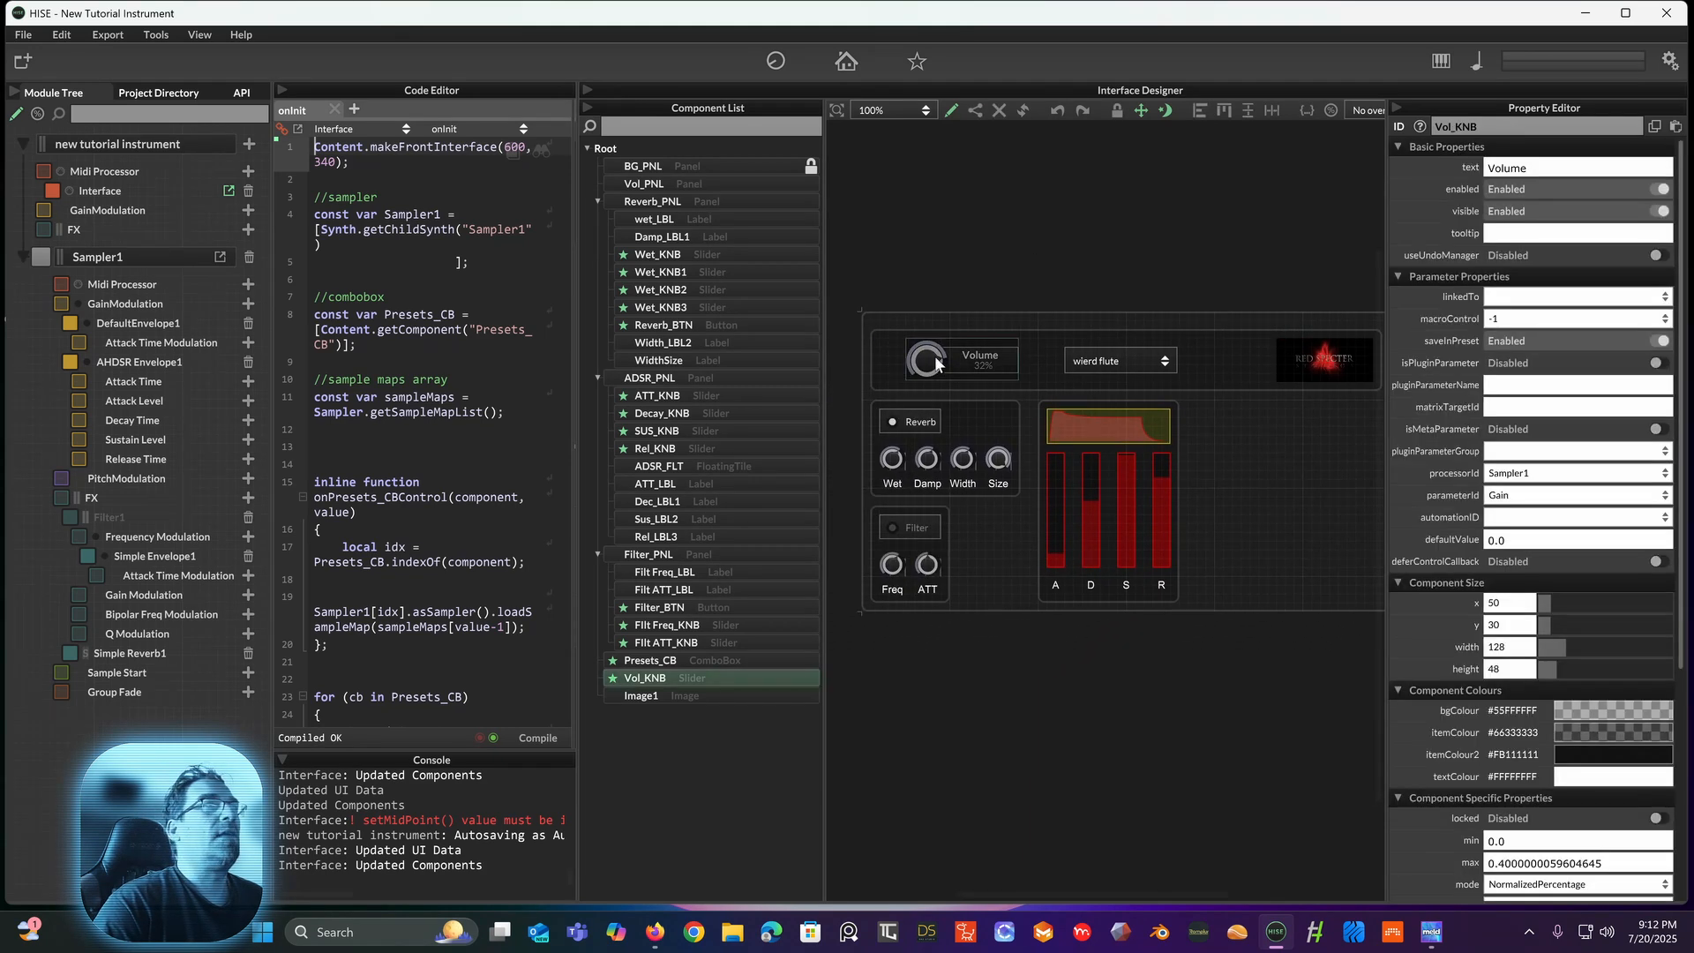
{"action": "left_click_drag", "start_coordinate": [927, 359], "coordinate": [941, 365]}
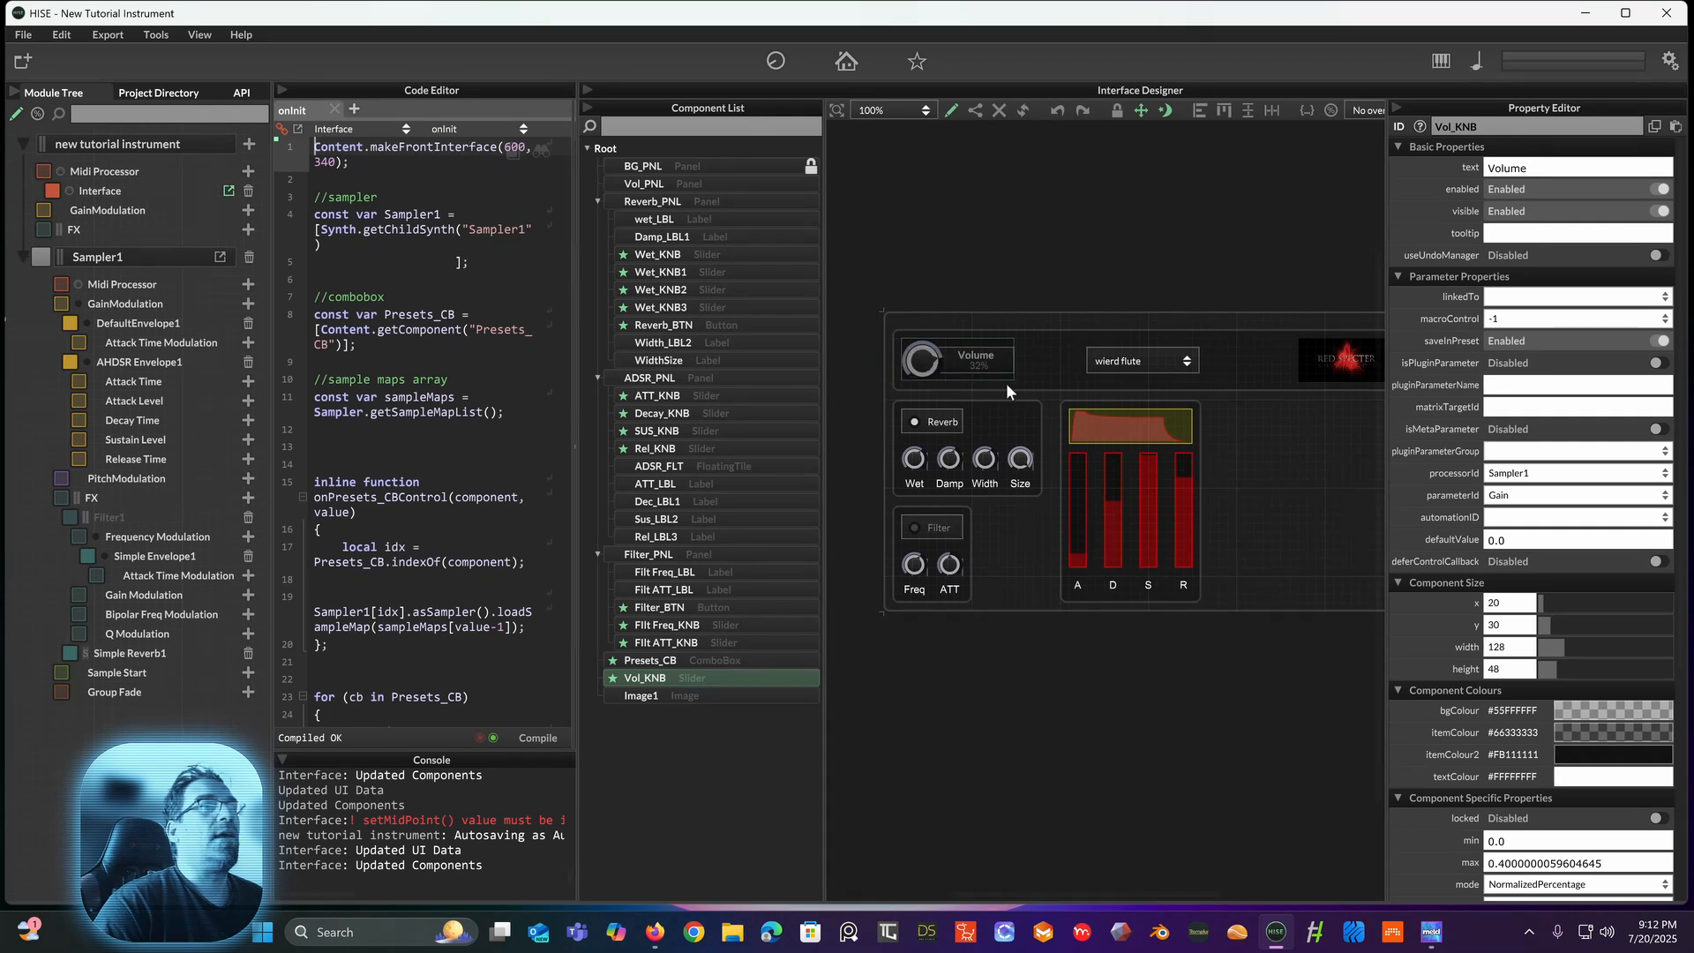
{"action": "scroll", "coordinate": [1447, 620], "scroll_direction": "down", "scroll_amount": 5}
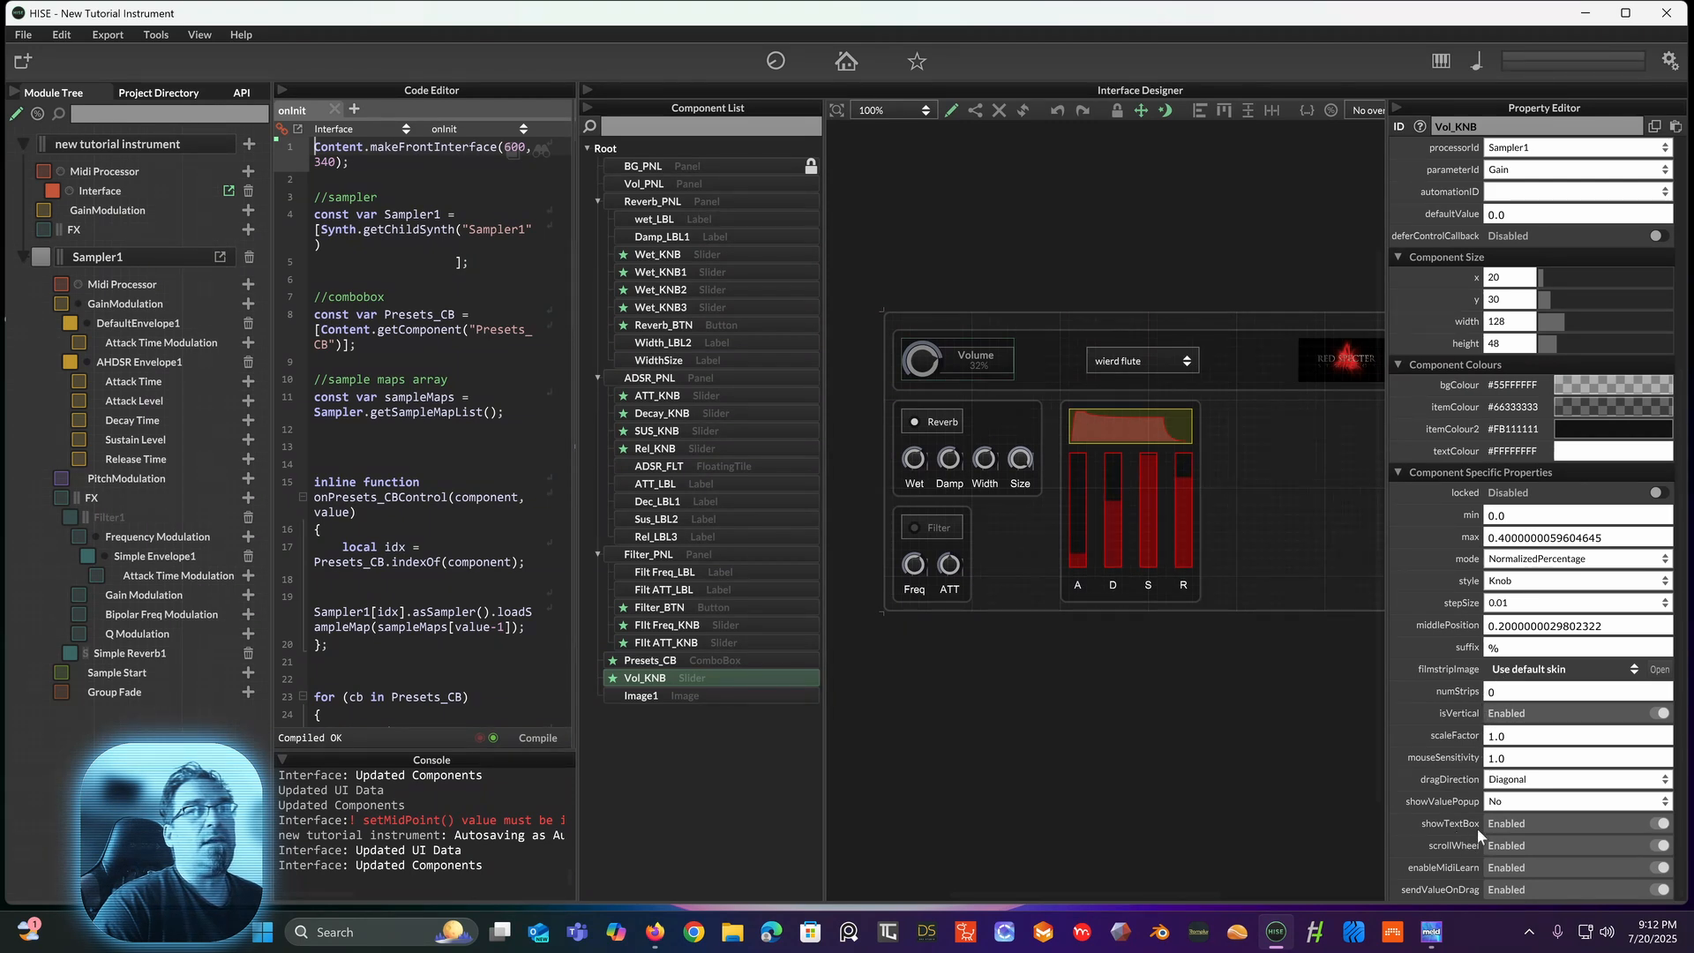
{"action": "left_click", "coordinate": [1660, 824]}
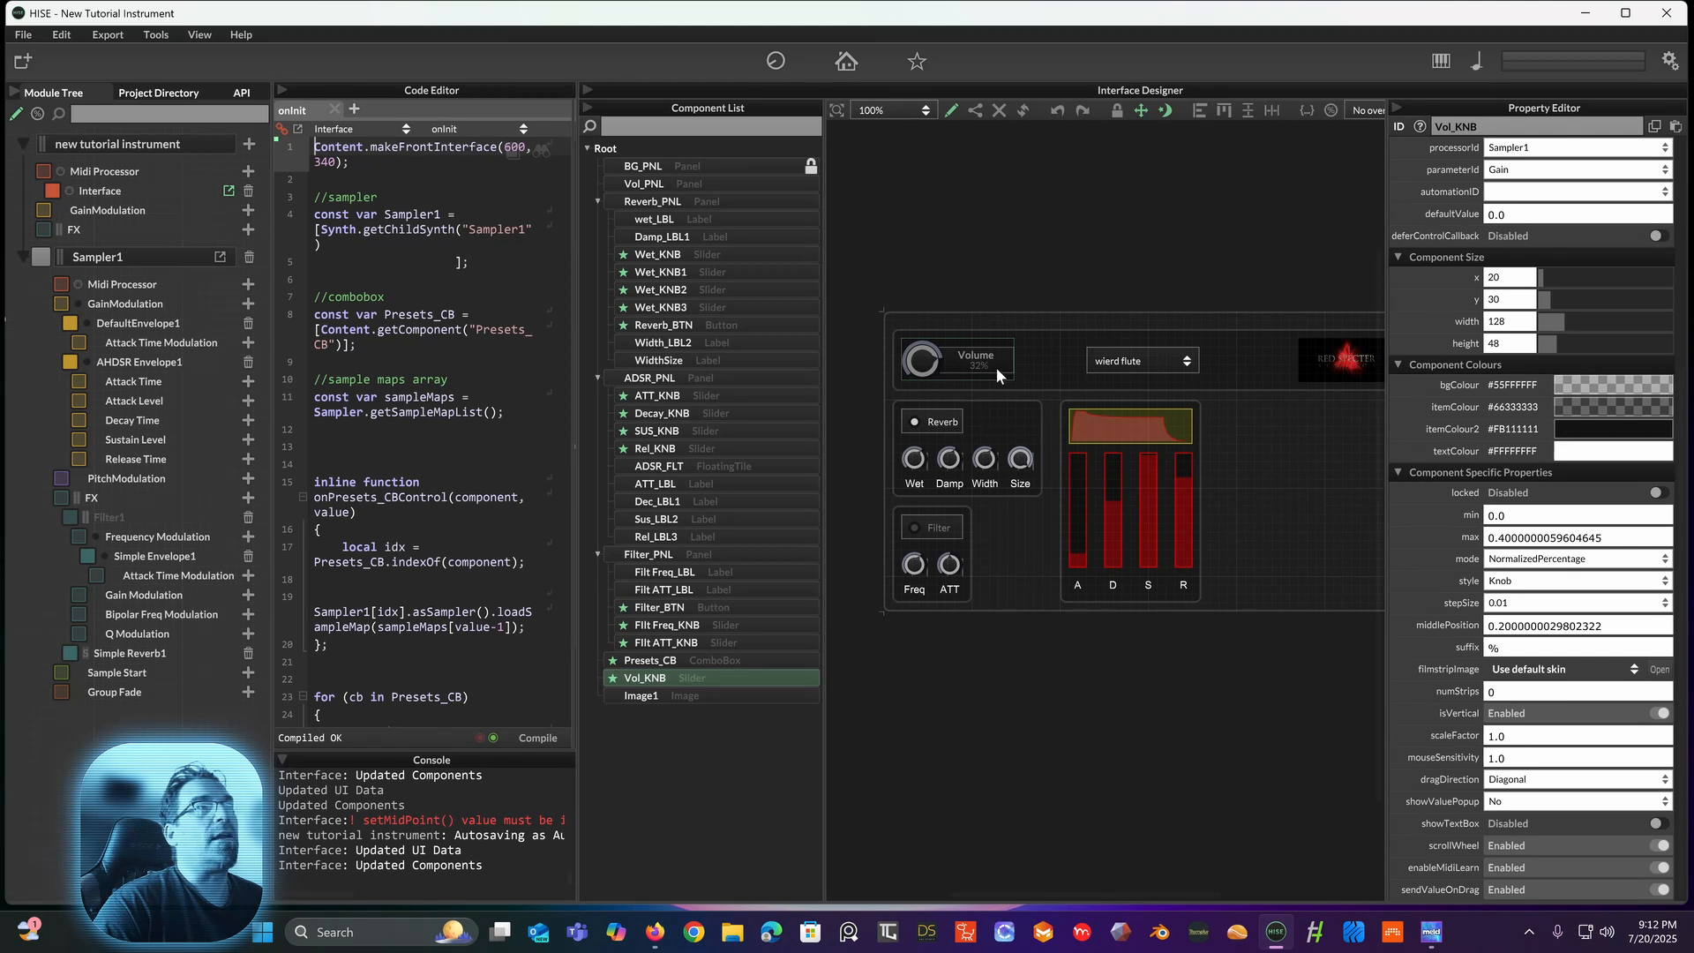
Step: Shrink the Volume knob to a width of 40 and a height of 40
{"action": "left_click_drag", "start_coordinate": [1013, 381], "coordinate": [937, 375]}
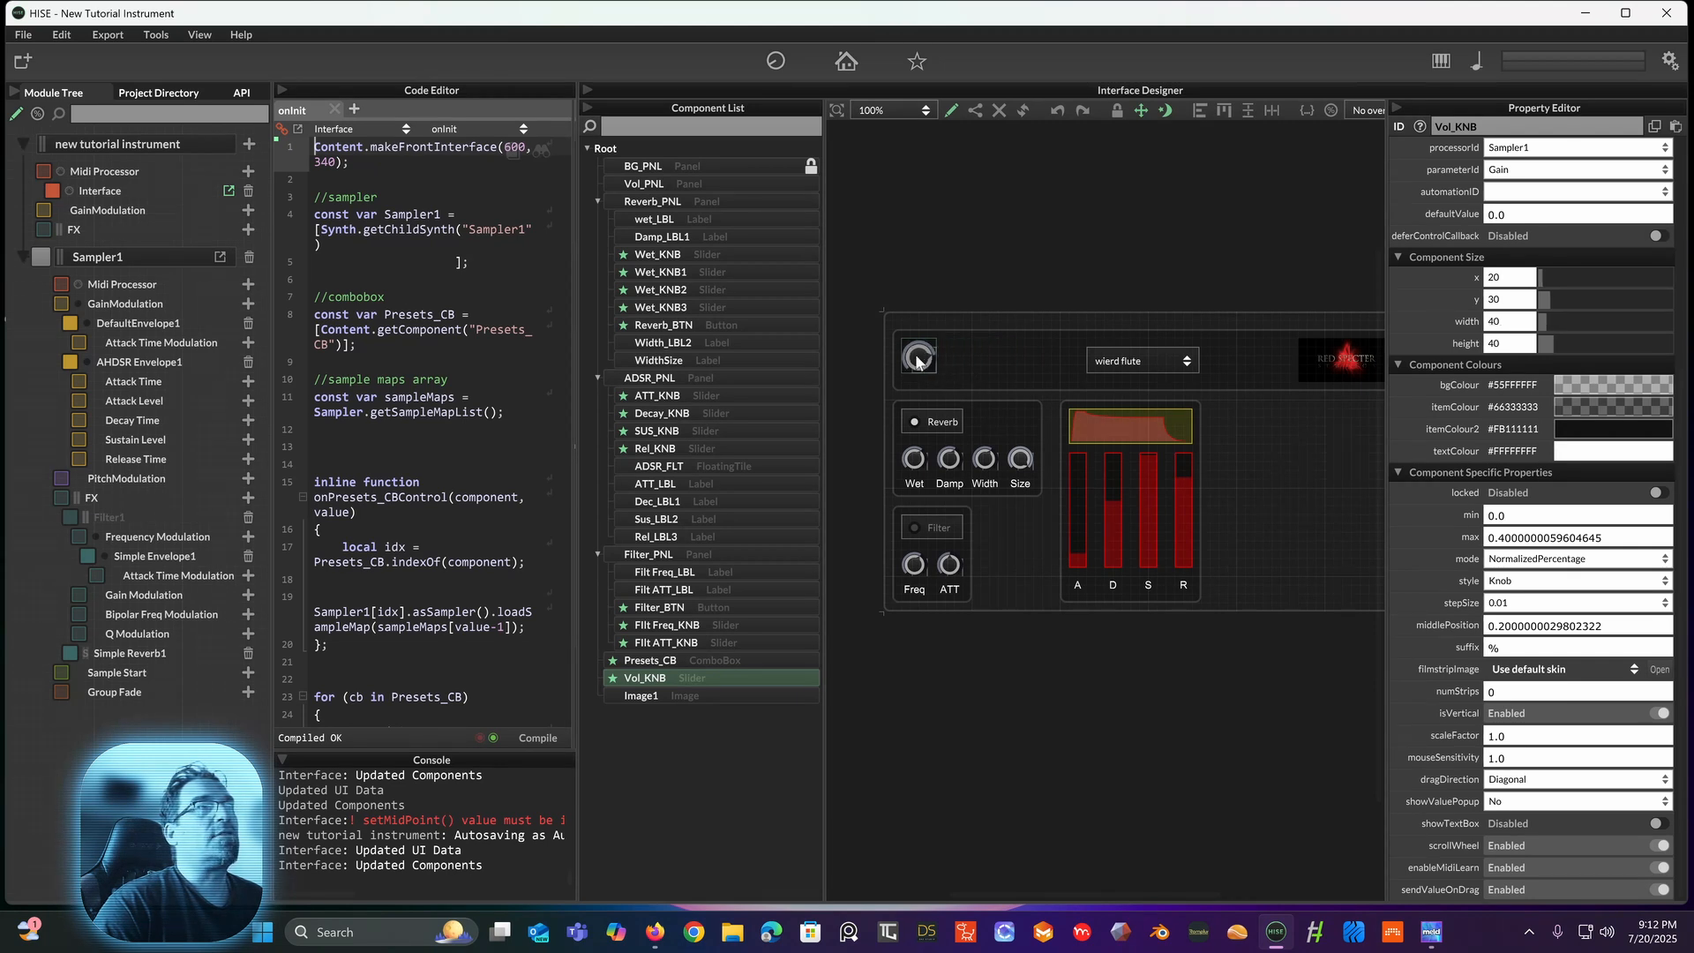
{"action": "left_click", "coordinate": [995, 267]}
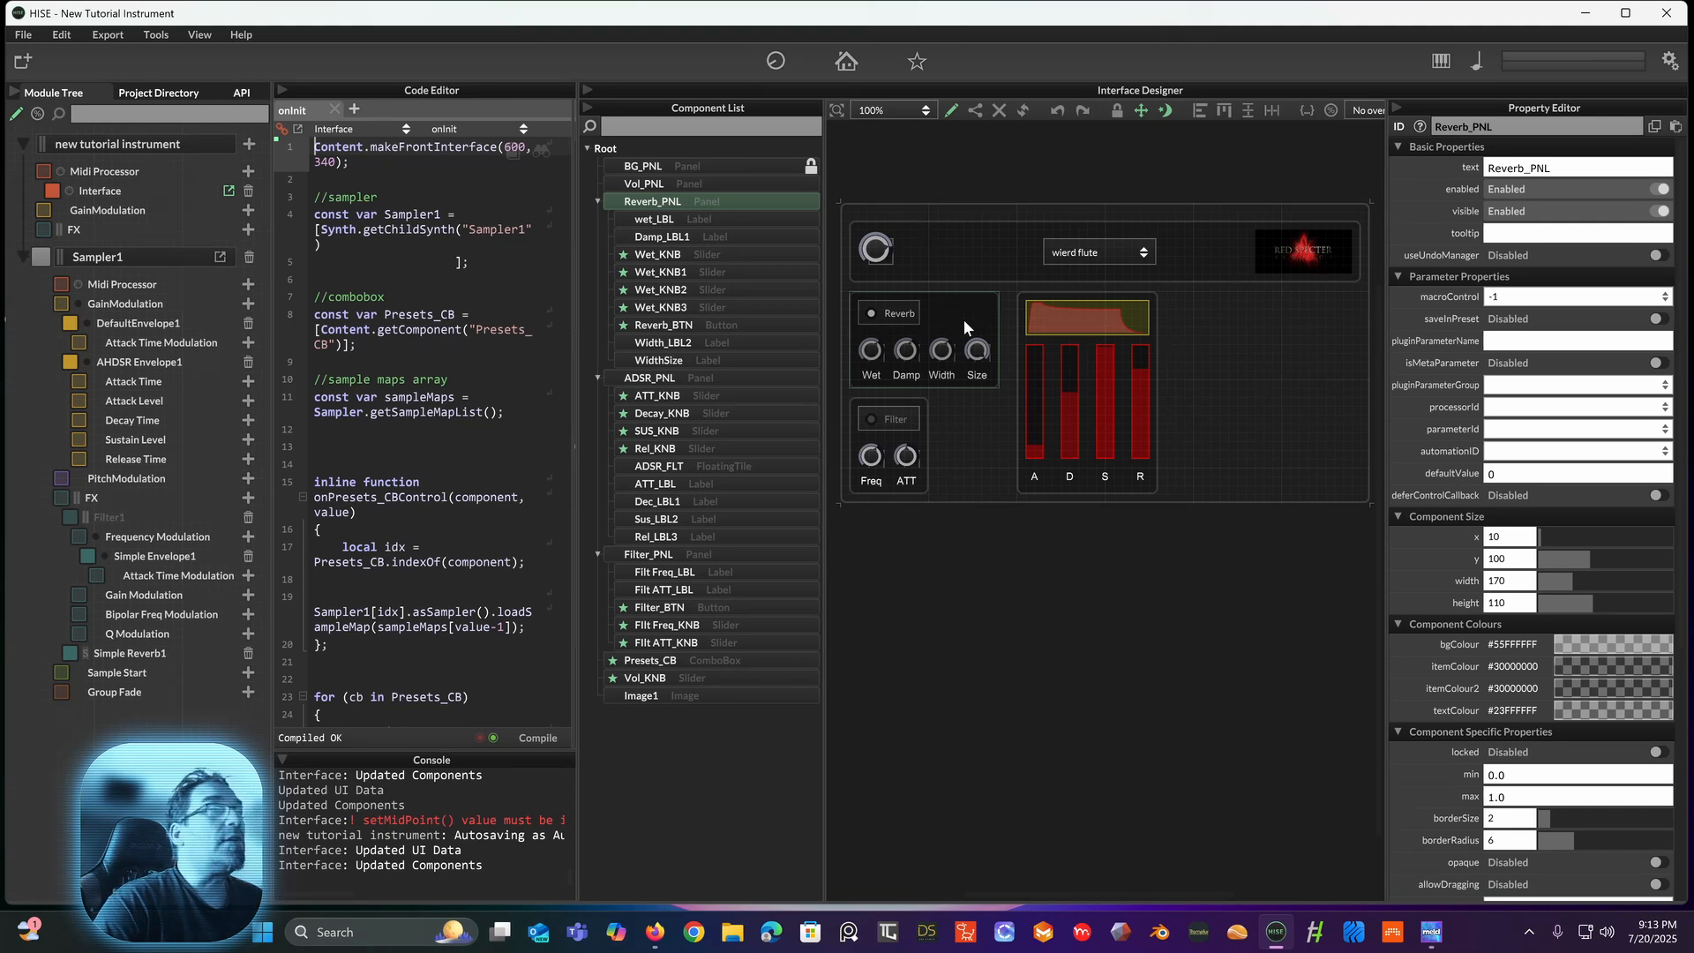
Step: Duplicate Reverb_PNL with its controls, place the copy beside the ADSR panel at x 380, y 100, and widen it to 210
{"action": "left_click_drag", "start_coordinate": [962, 320], "coordinate": [1089, 333]}
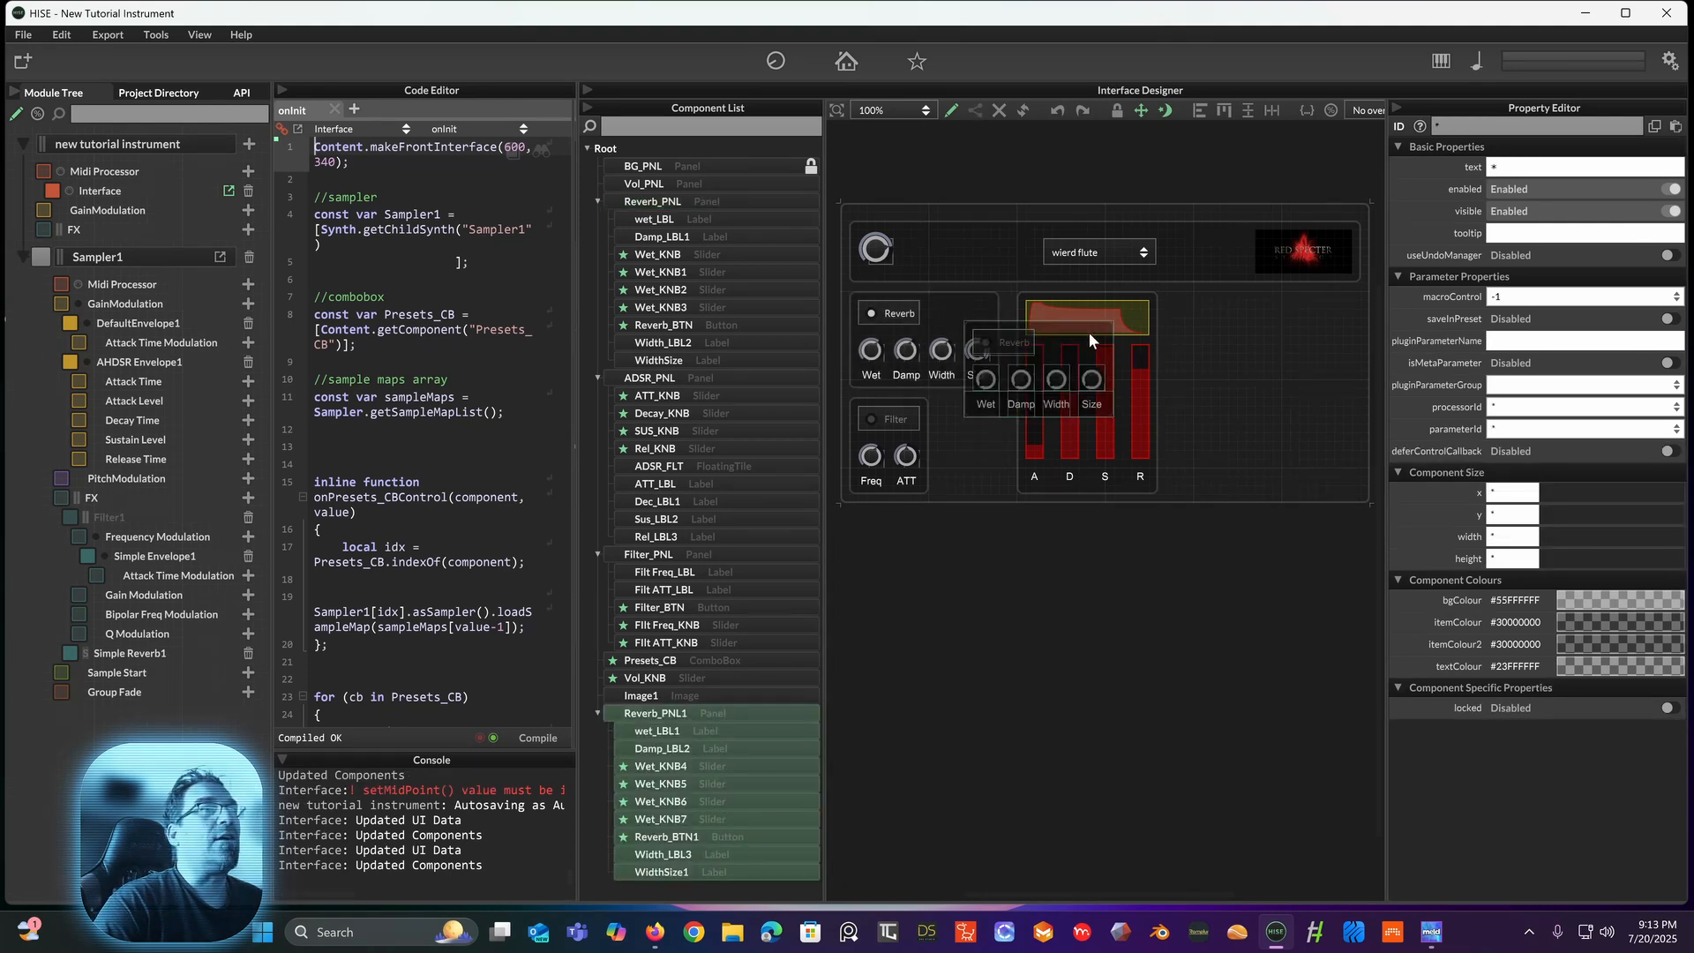
{"action": "left_click", "coordinate": [991, 452]}
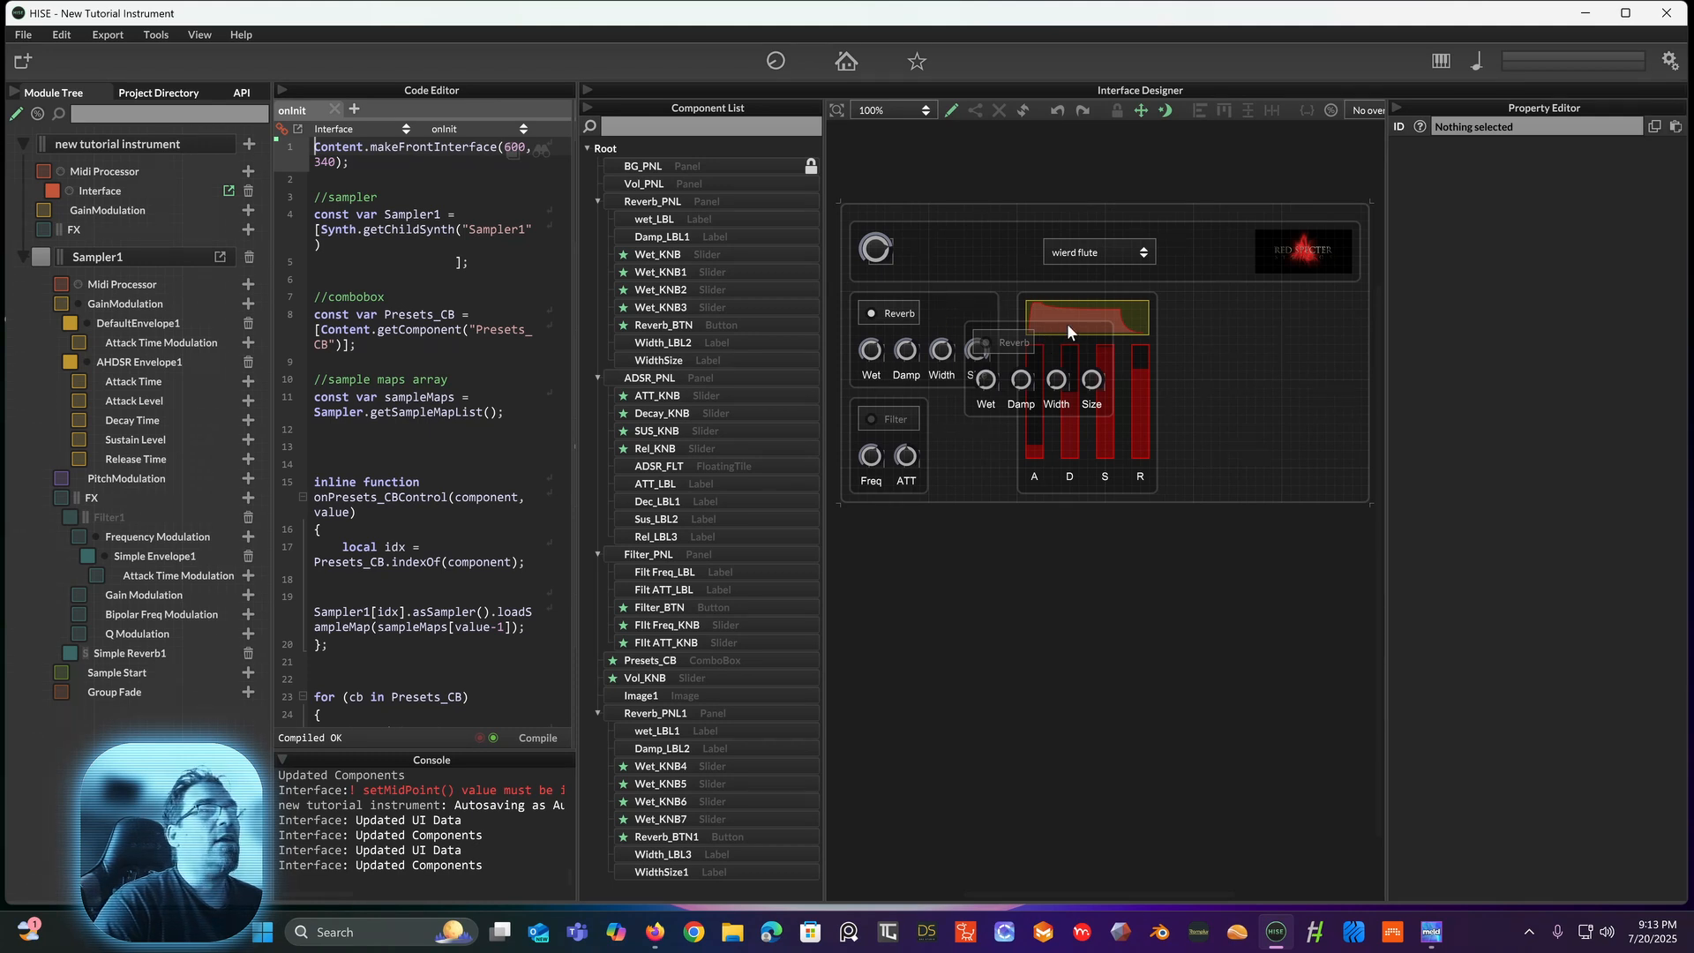
{"action": "left_click_drag", "start_coordinate": [1067, 323], "coordinate": [1273, 308]}
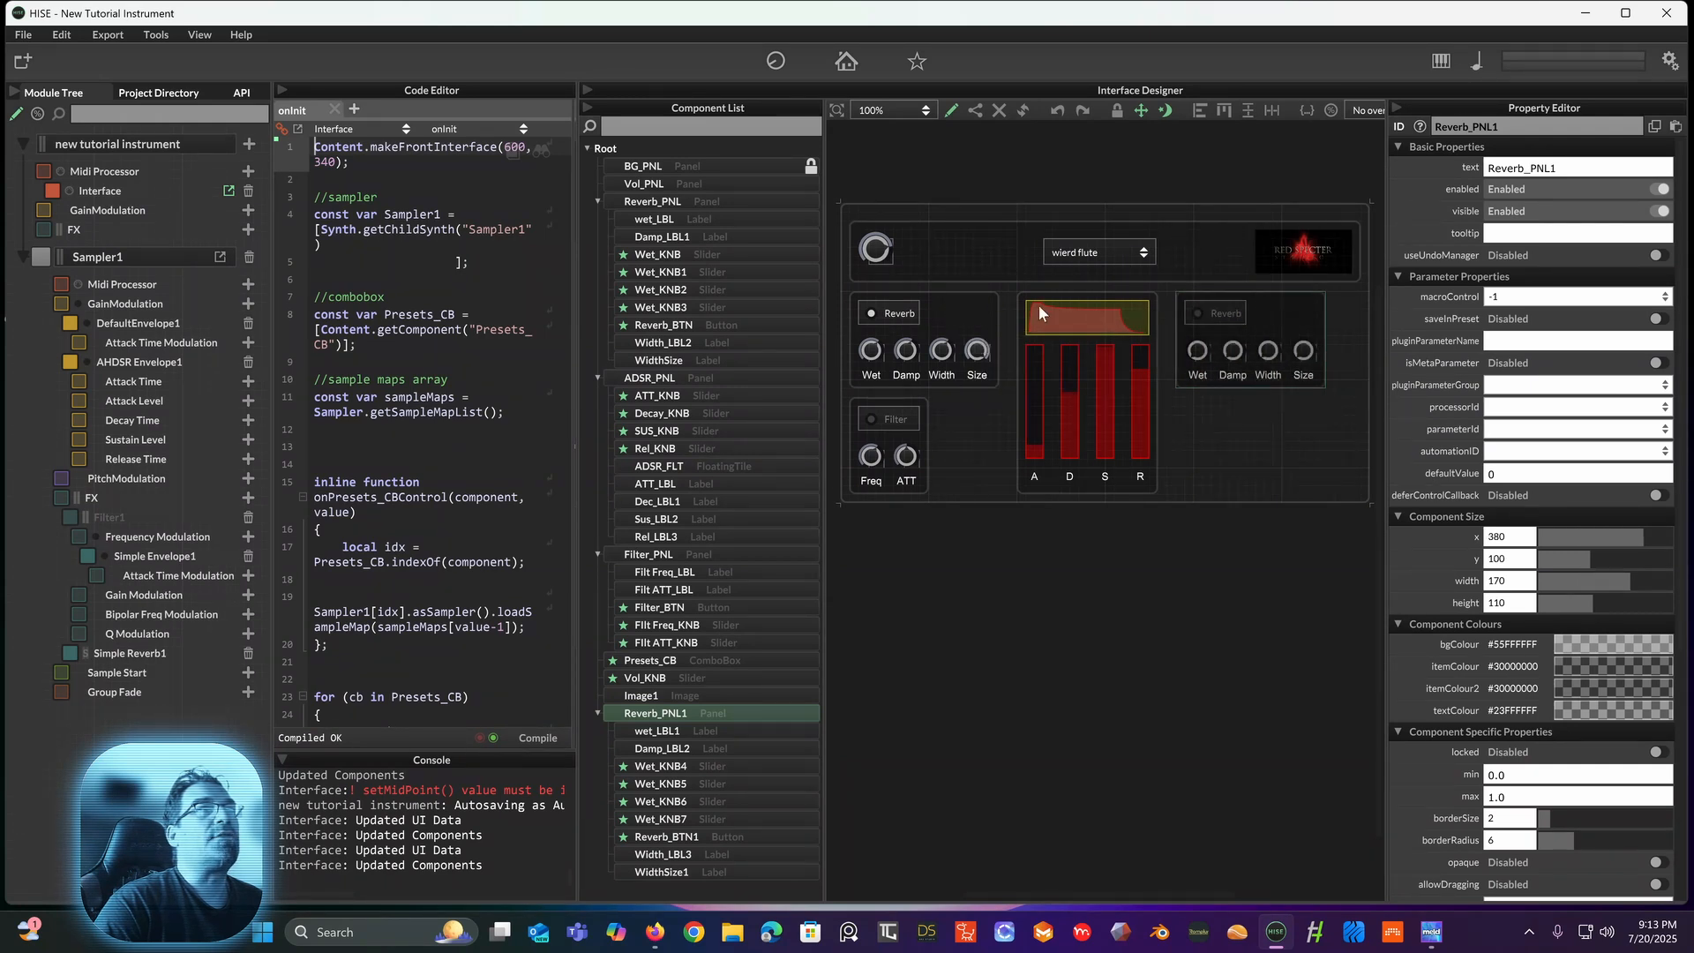
{"action": "left_click_drag", "start_coordinate": [1321, 386], "coordinate": [1357, 386]}
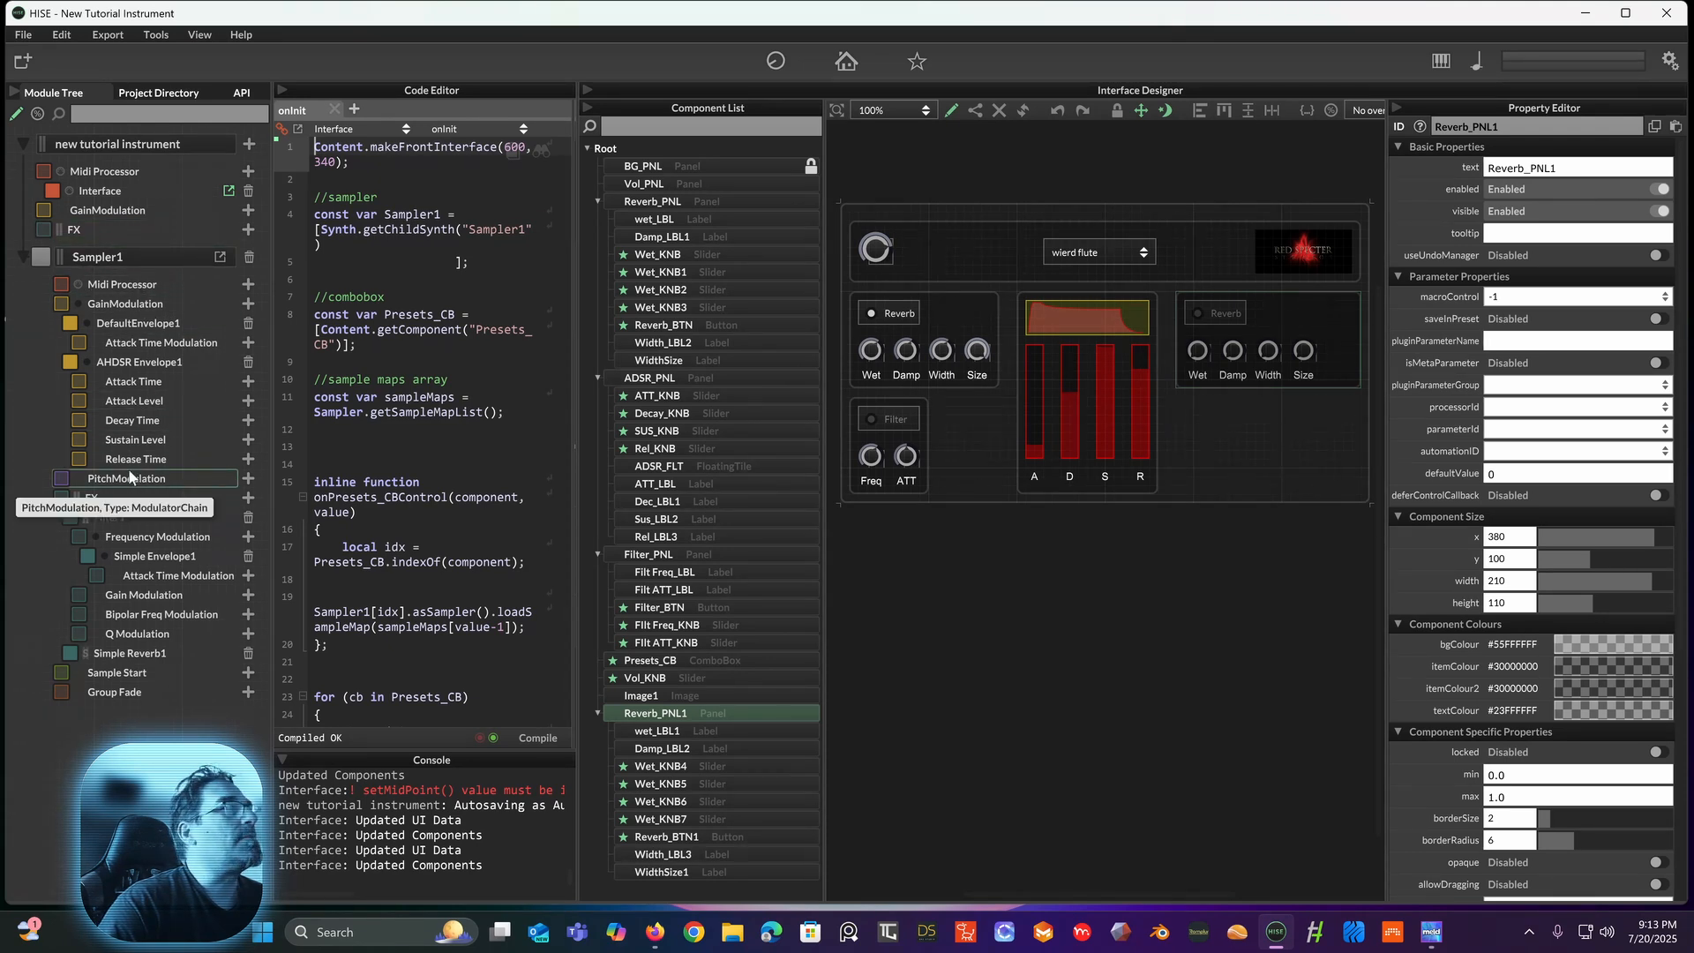
Step: Add a Delay effect to the sampler's FX chain and open its editor
{"action": "left_click", "coordinate": [248, 499]}
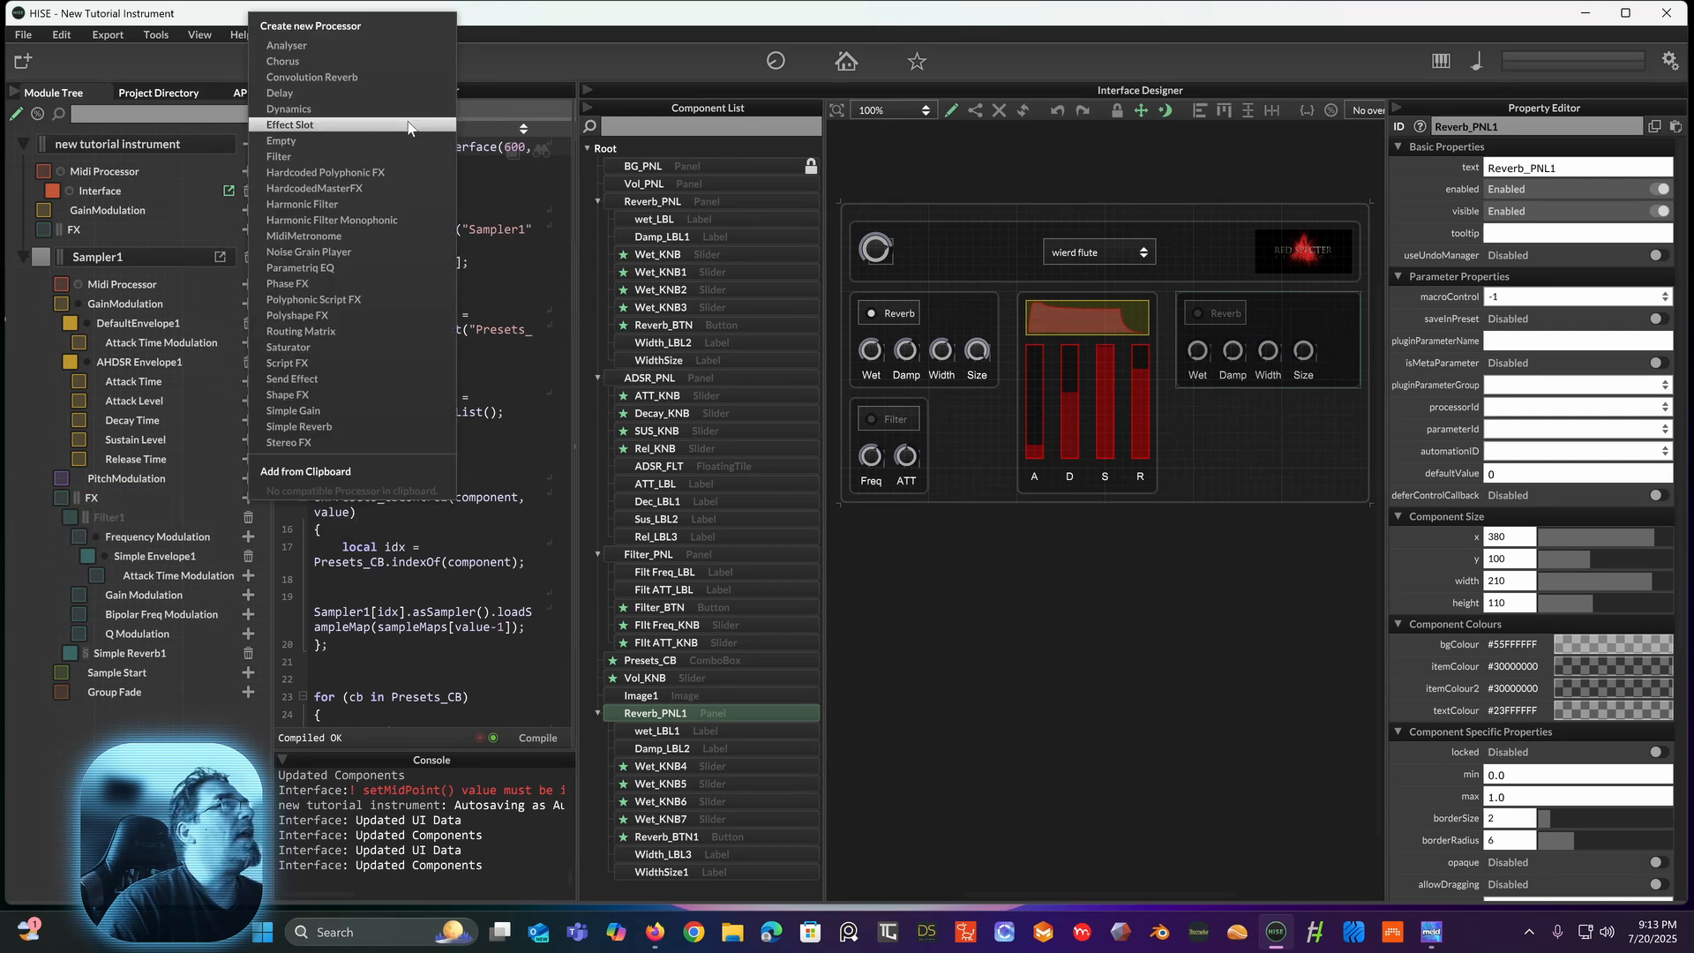
{"action": "left_click", "coordinate": [285, 94]}
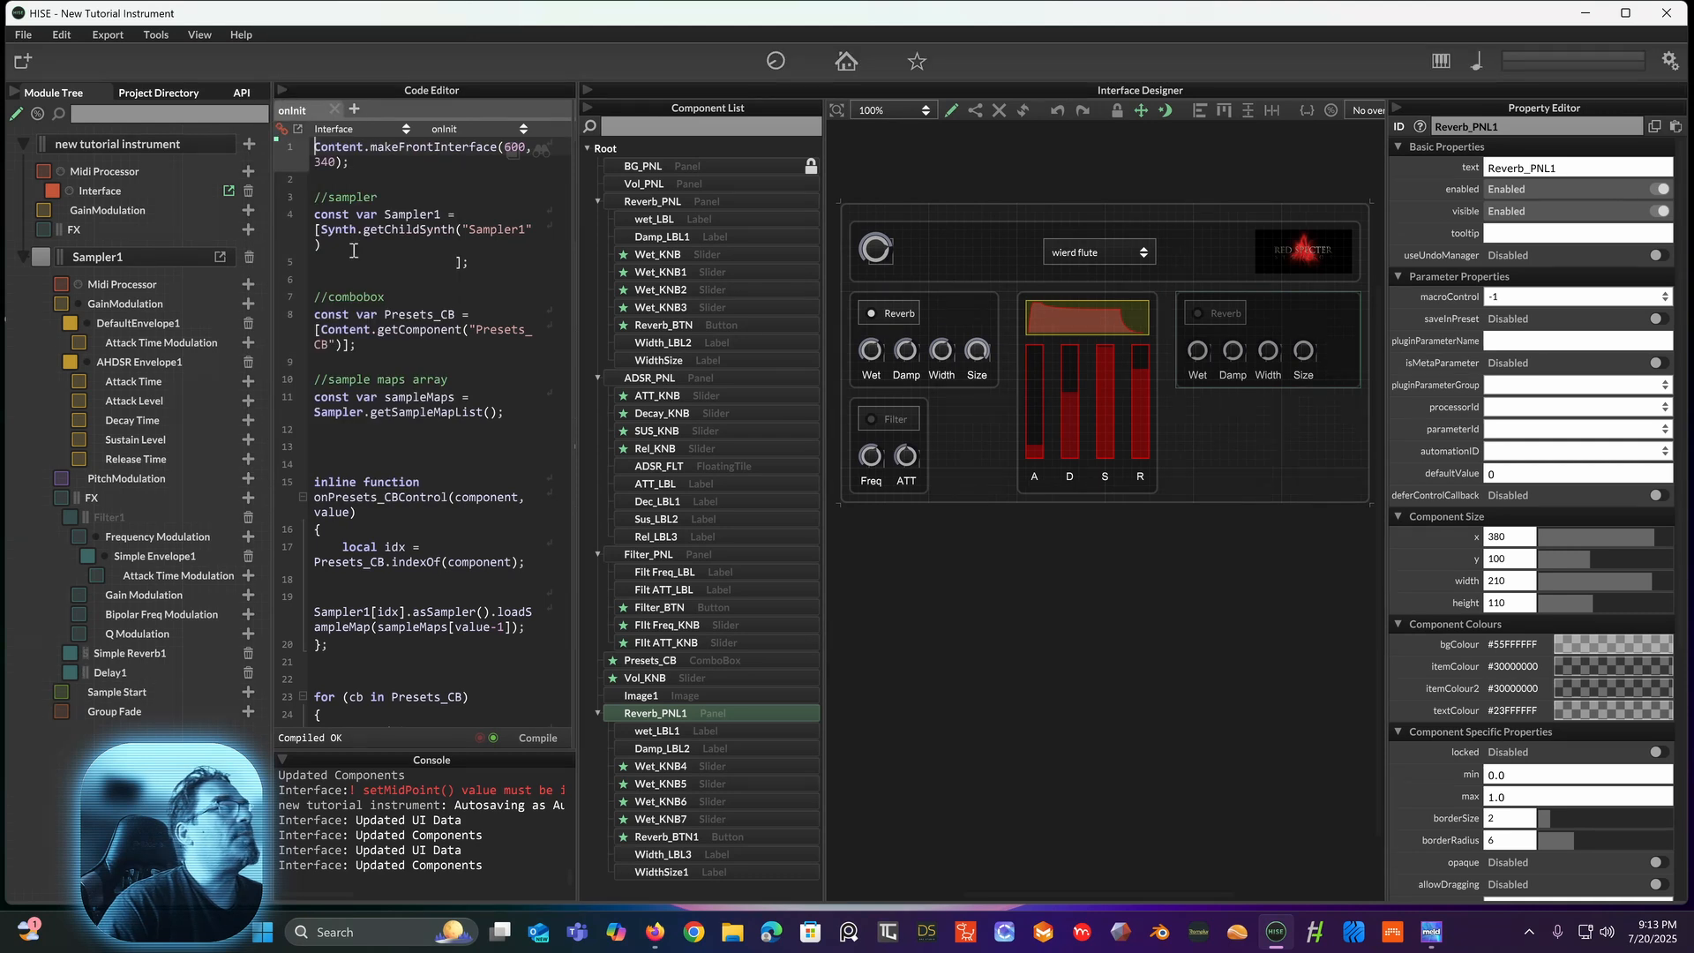
{"action": "left_click", "coordinate": [113, 674]}
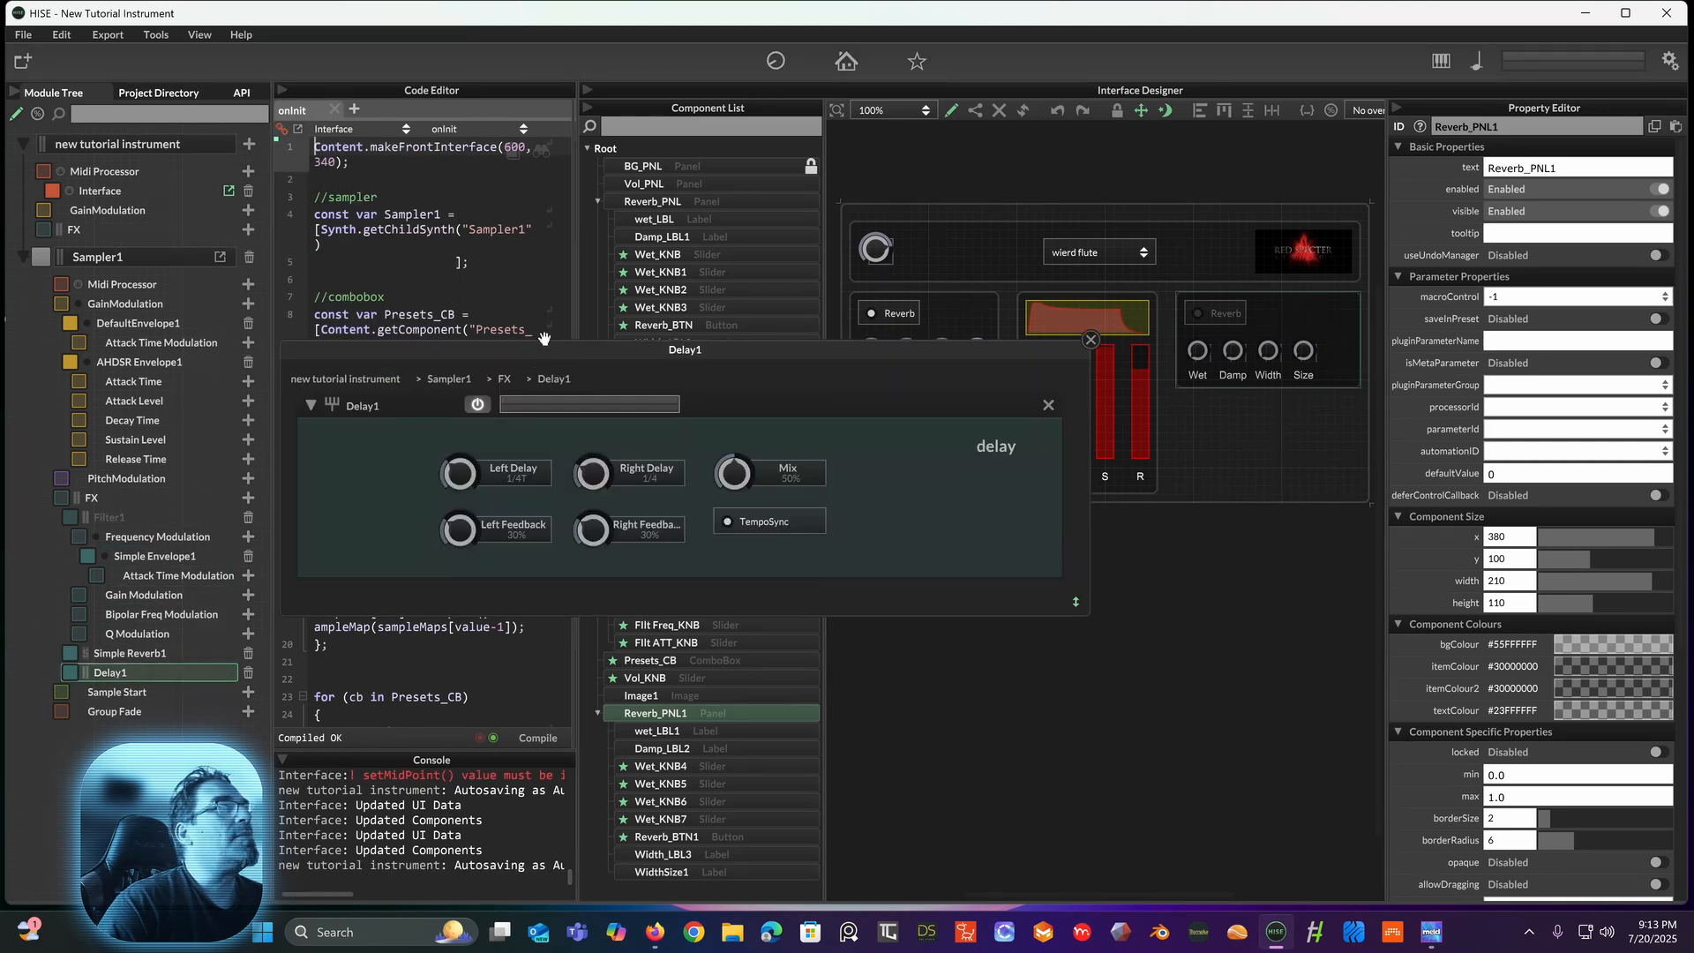
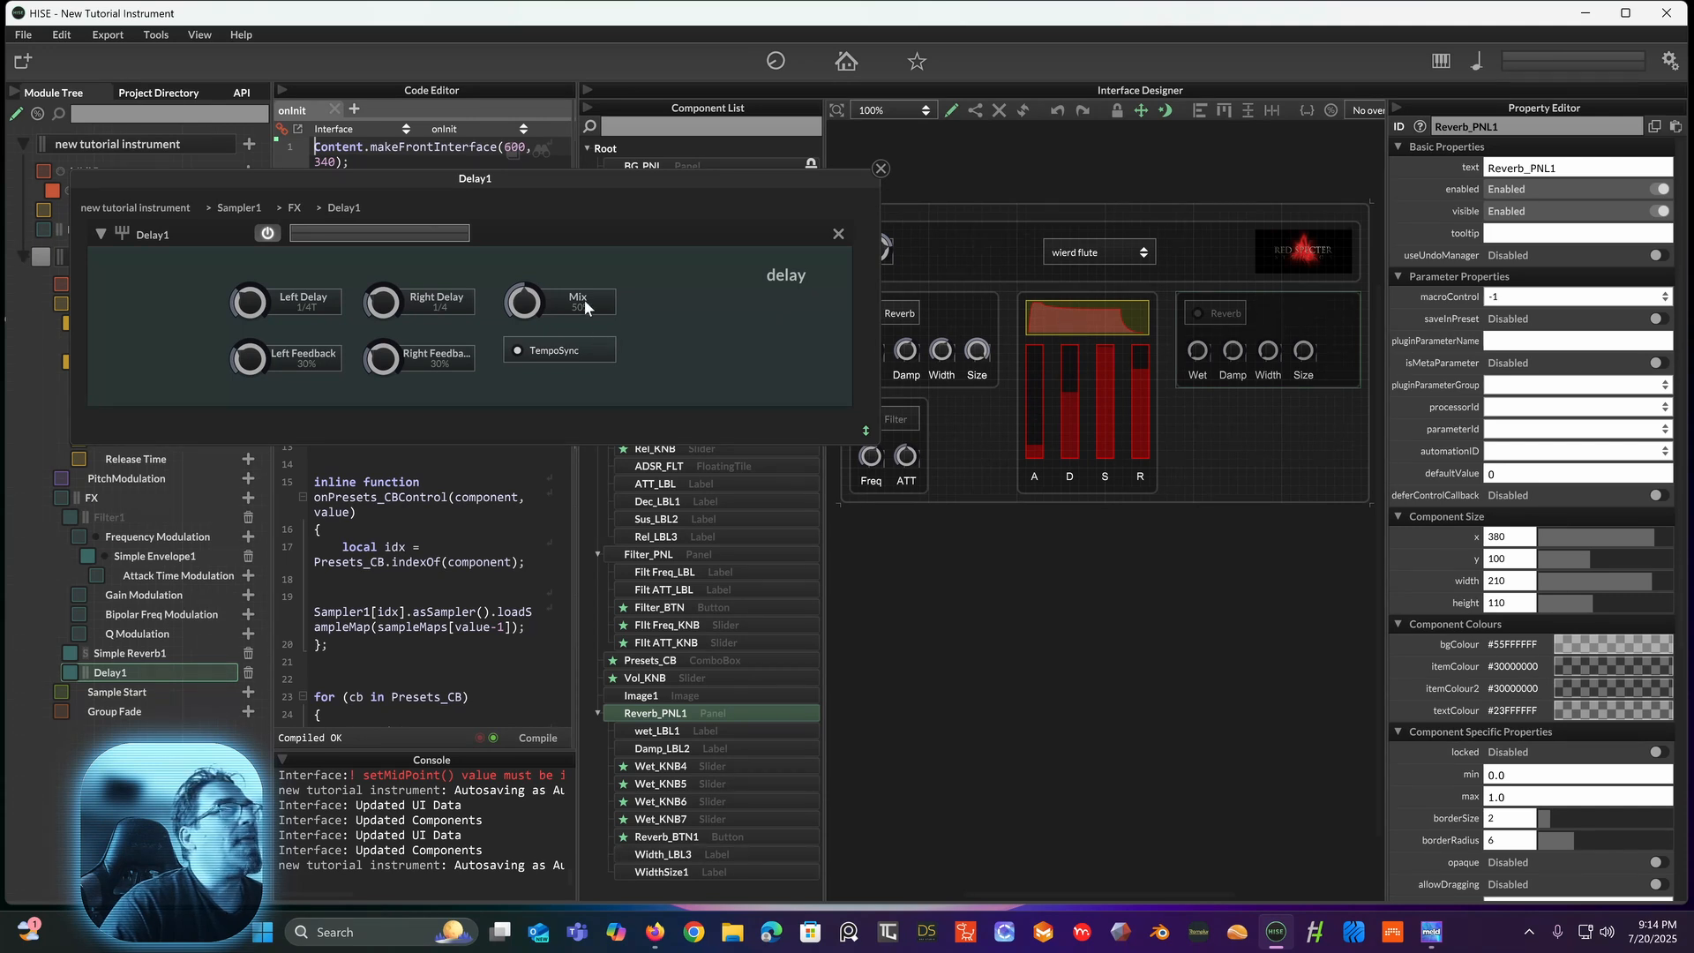
Step: Duplicate the Size knob in the copied reverb panel and place the copy beside it as a fifth knob
{"action": "left_click", "coordinate": [1304, 351]}
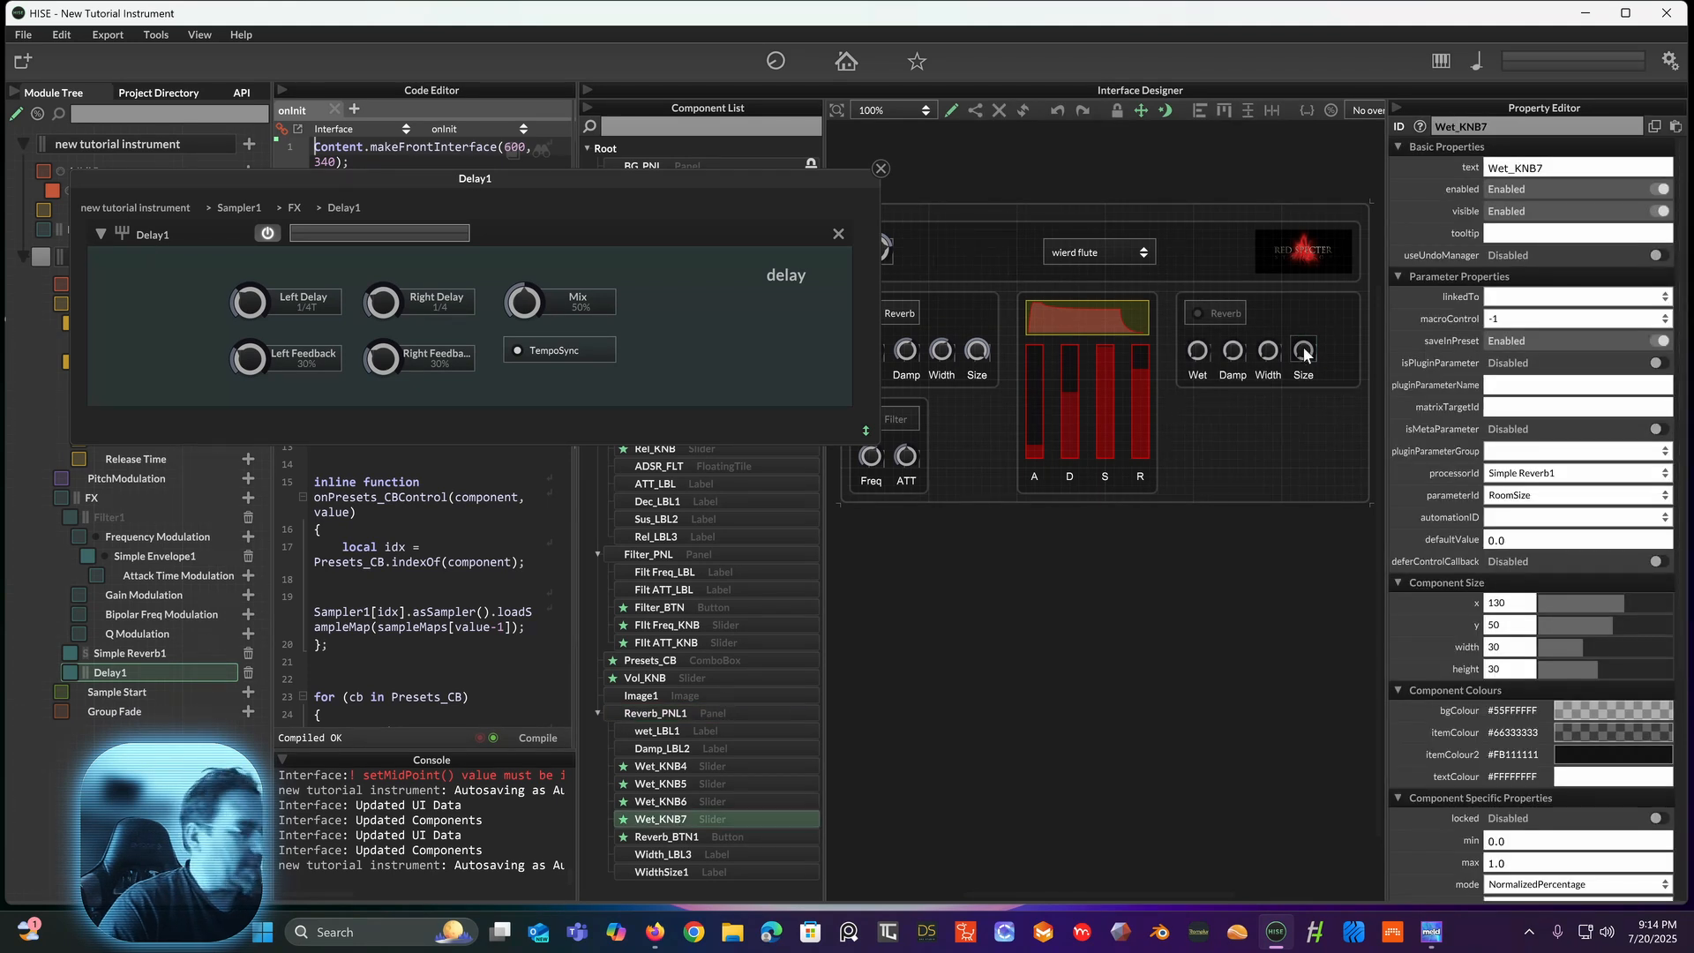
{"action": "key", "text": "ctrl+d"}
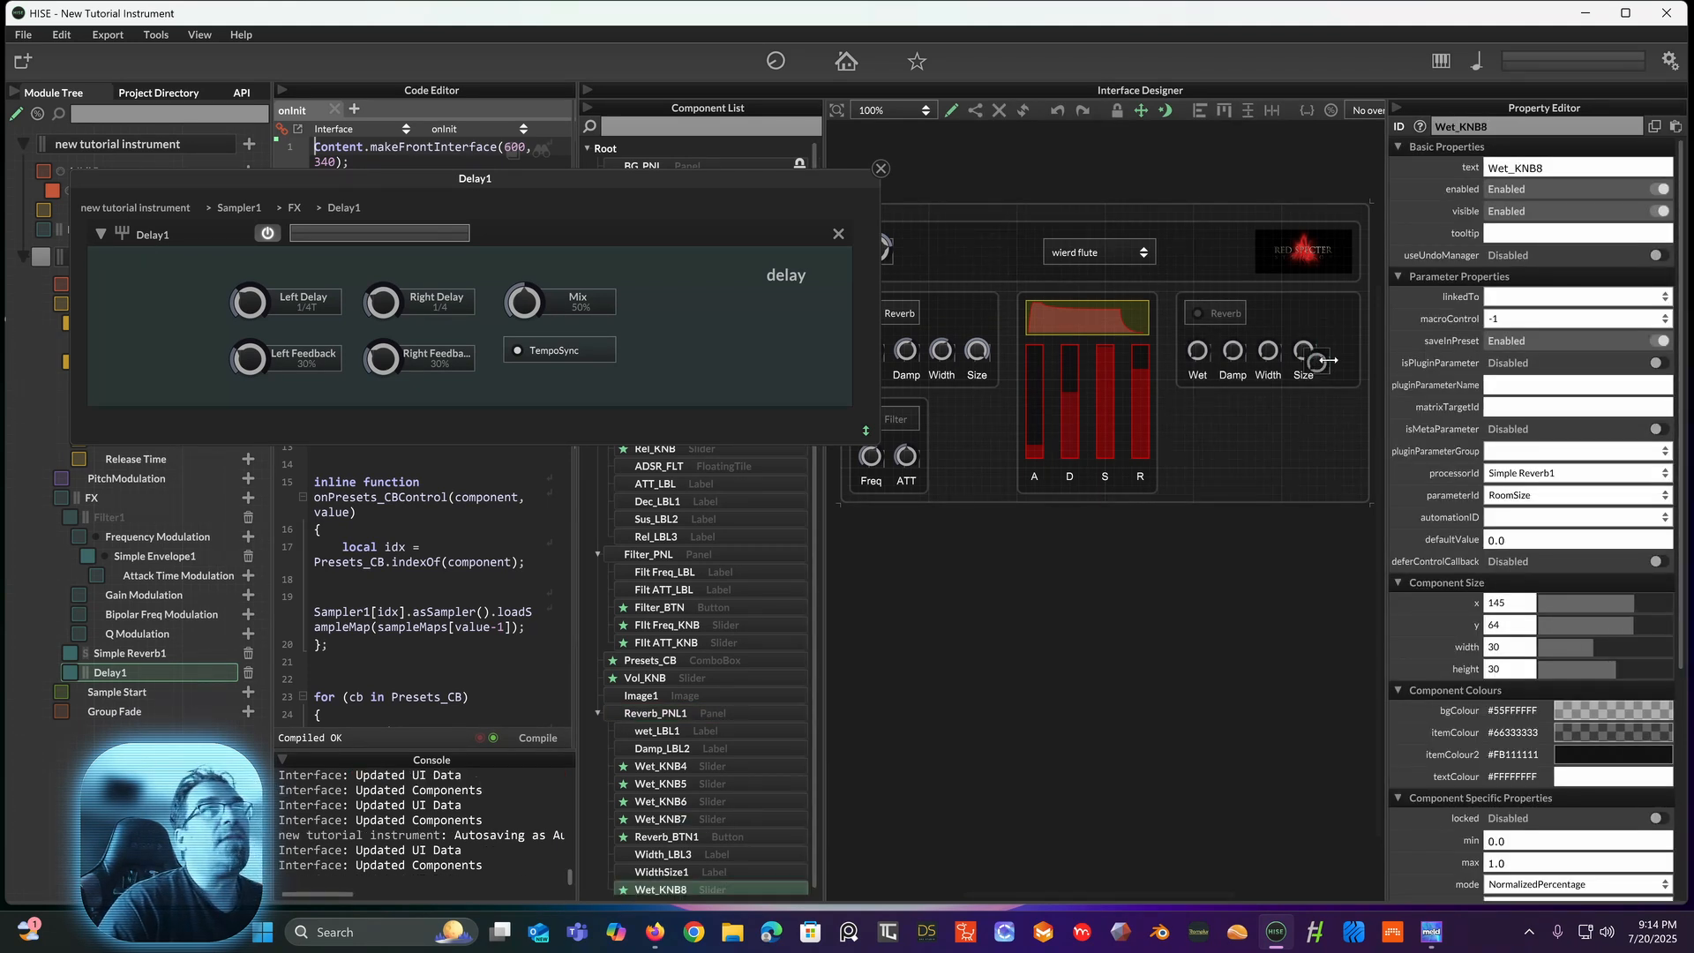
{"action": "left_click_drag", "start_coordinate": [1319, 359], "coordinate": [1339, 354]}
{"action": "left_click", "coordinate": [1307, 434]}
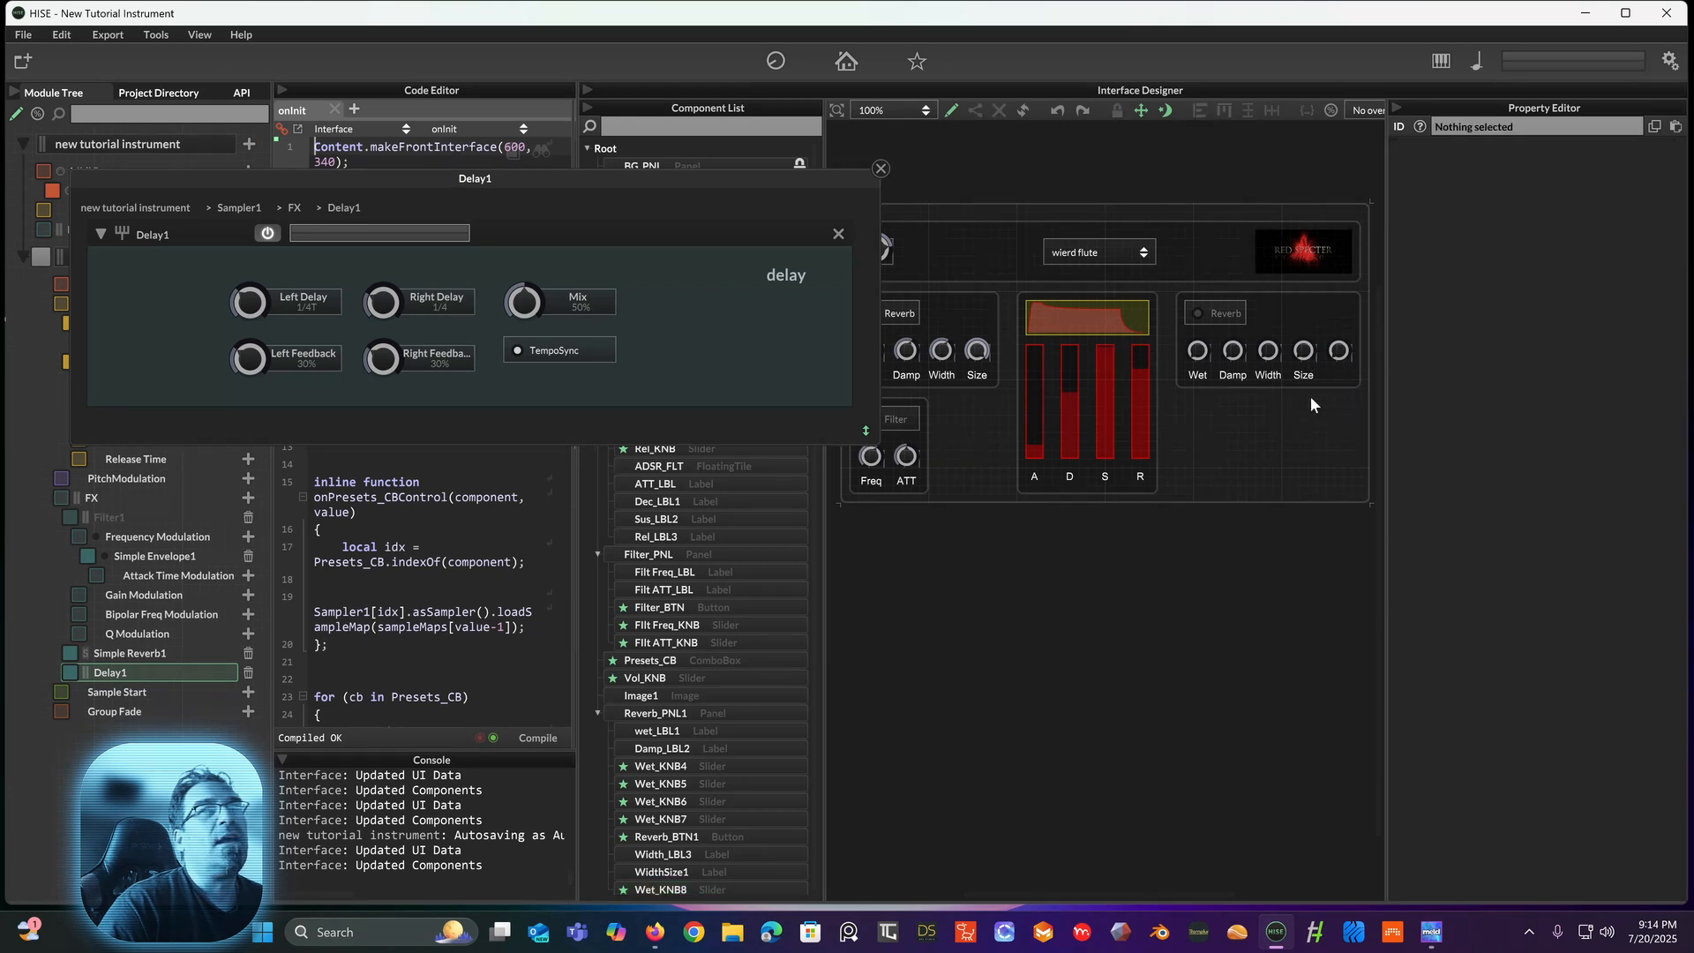
Step: Duplicate the Size label in the copied panel and place the copy under the fifth knob
{"action": "left_click", "coordinate": [1299, 378]}
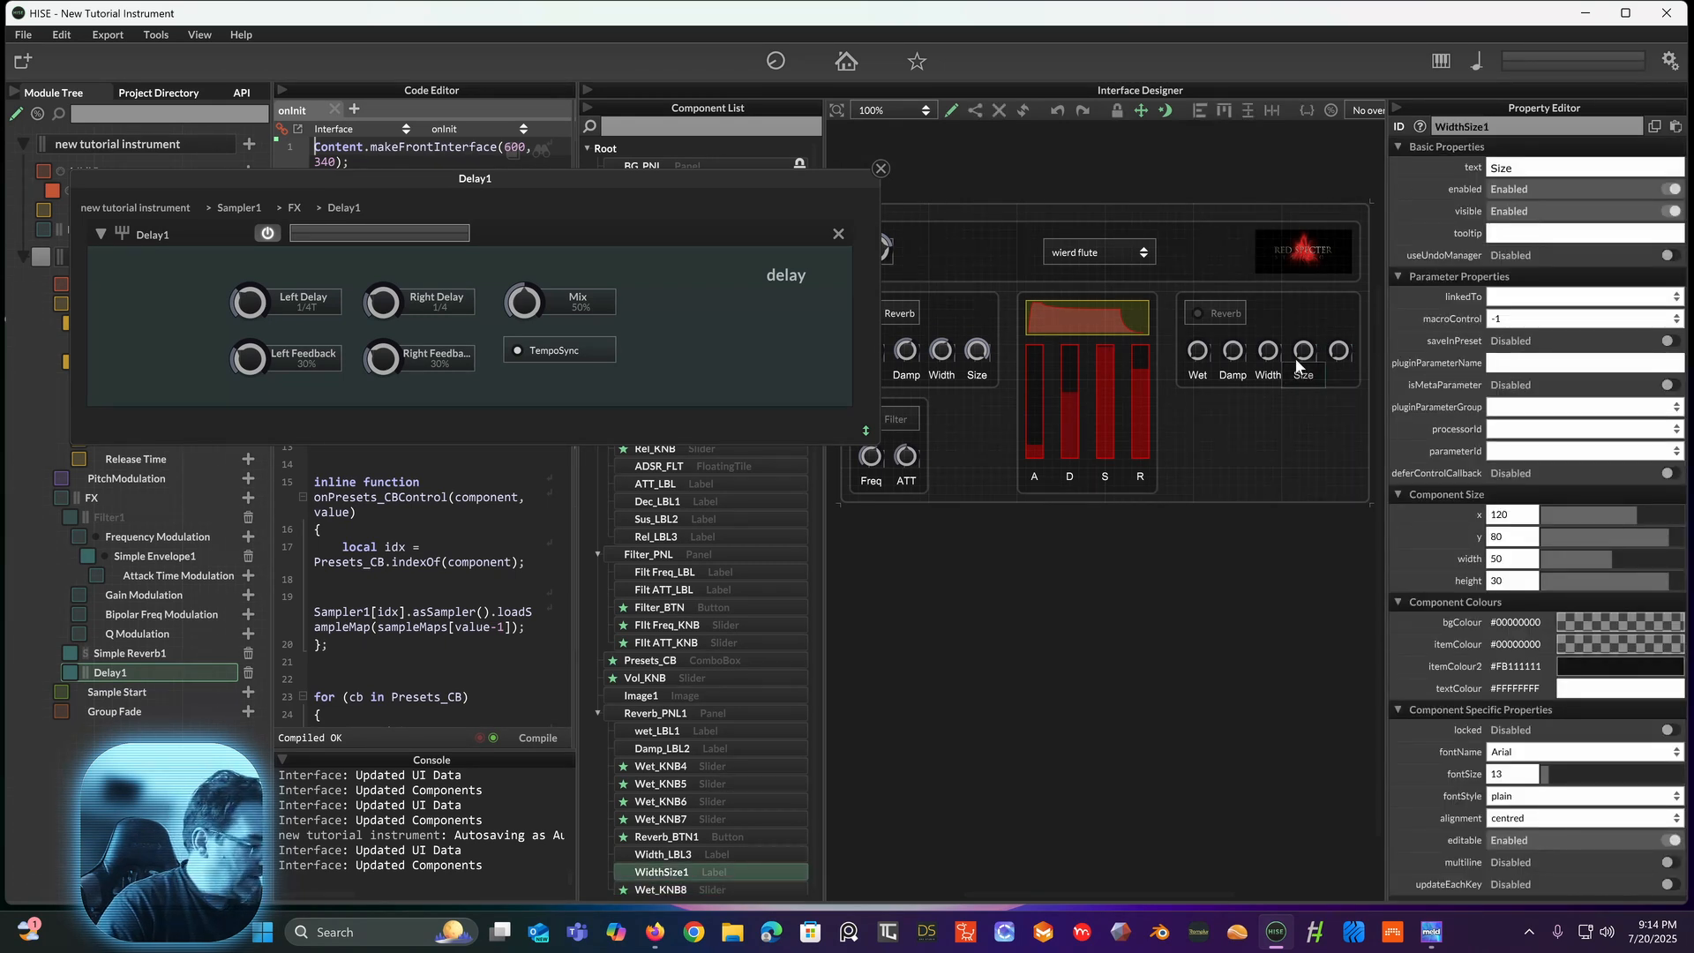
{"action": "left_click_drag", "start_coordinate": [1315, 366], "coordinate": [1341, 378]}
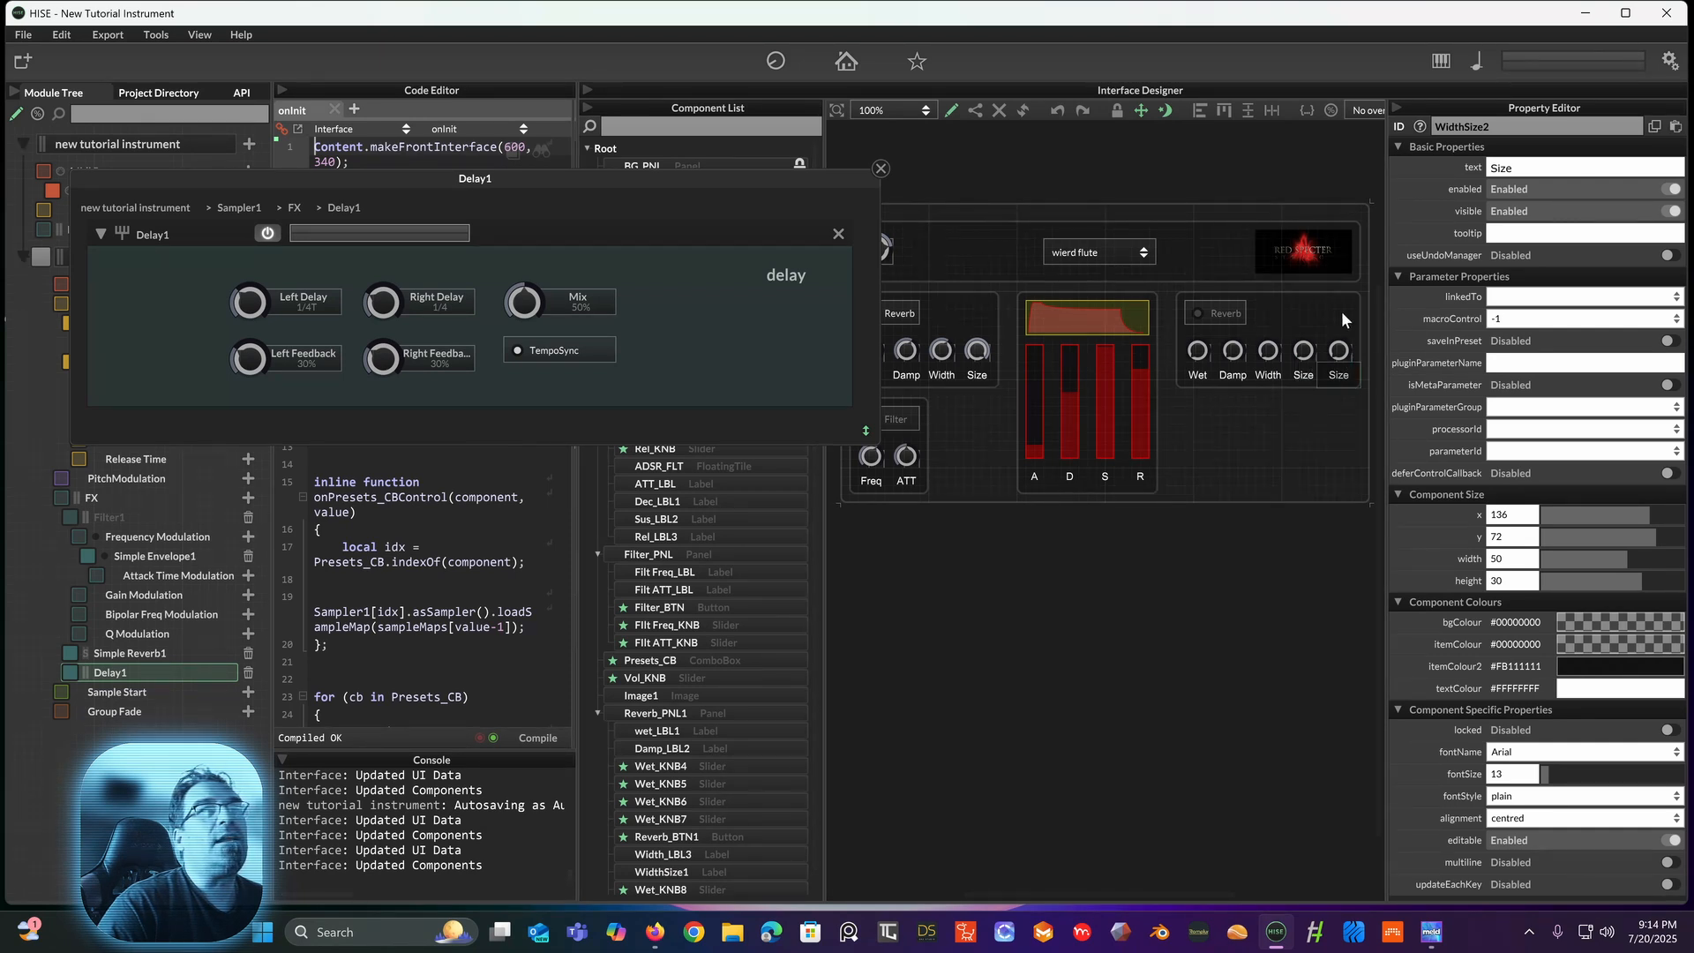
{"action": "left_click", "coordinate": [1326, 416]}
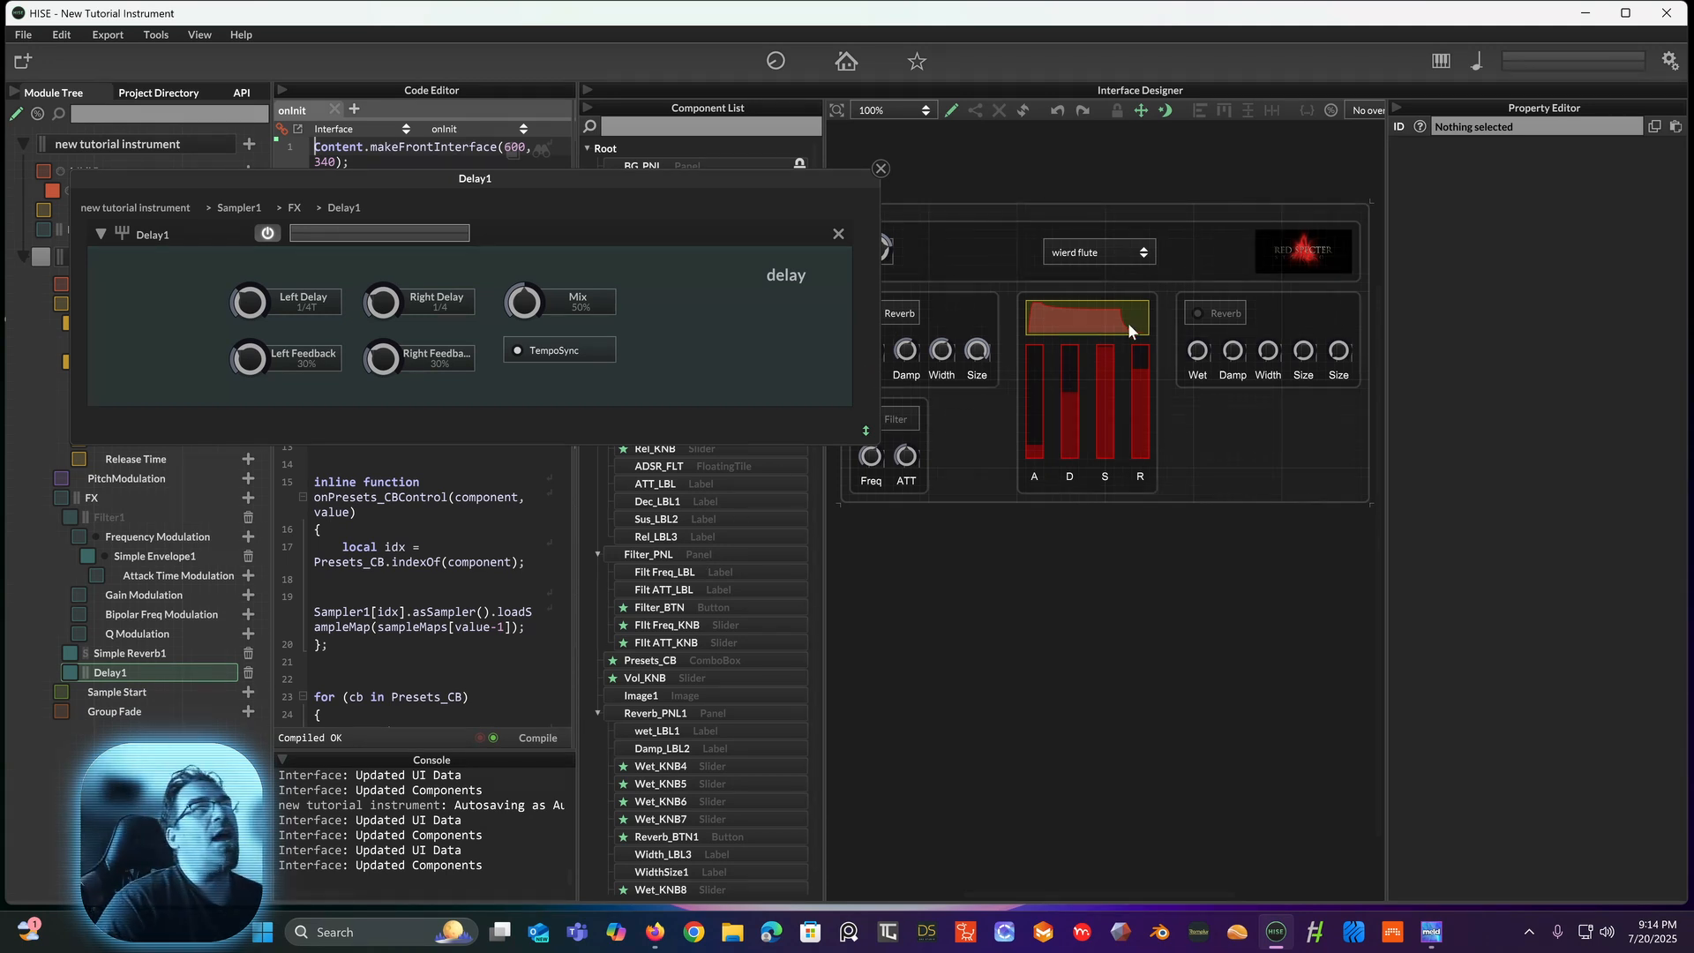
Step: Duplicate the Reverb button in the copied panel and place the copy at x 130, y 10 in the same row
{"action": "left_click", "coordinate": [1215, 312]}
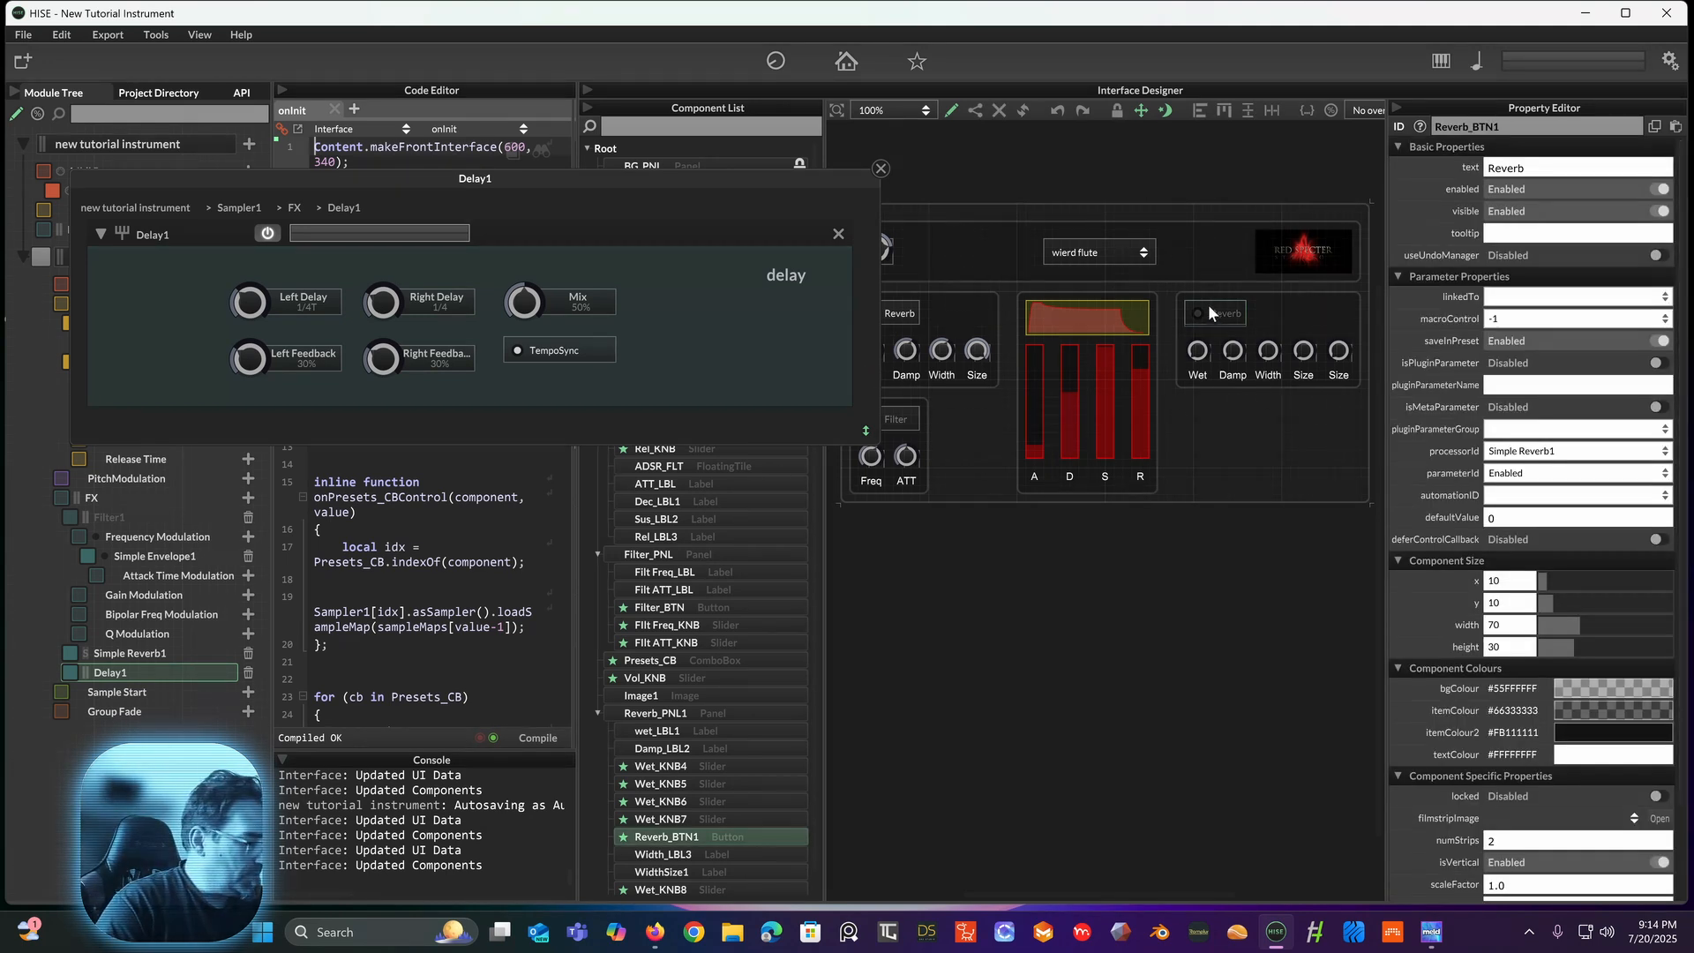
{"action": "key", "text": "ctrl+d"}
{"action": "left_click_drag", "start_coordinate": [1247, 309], "coordinate": [1281, 319]}
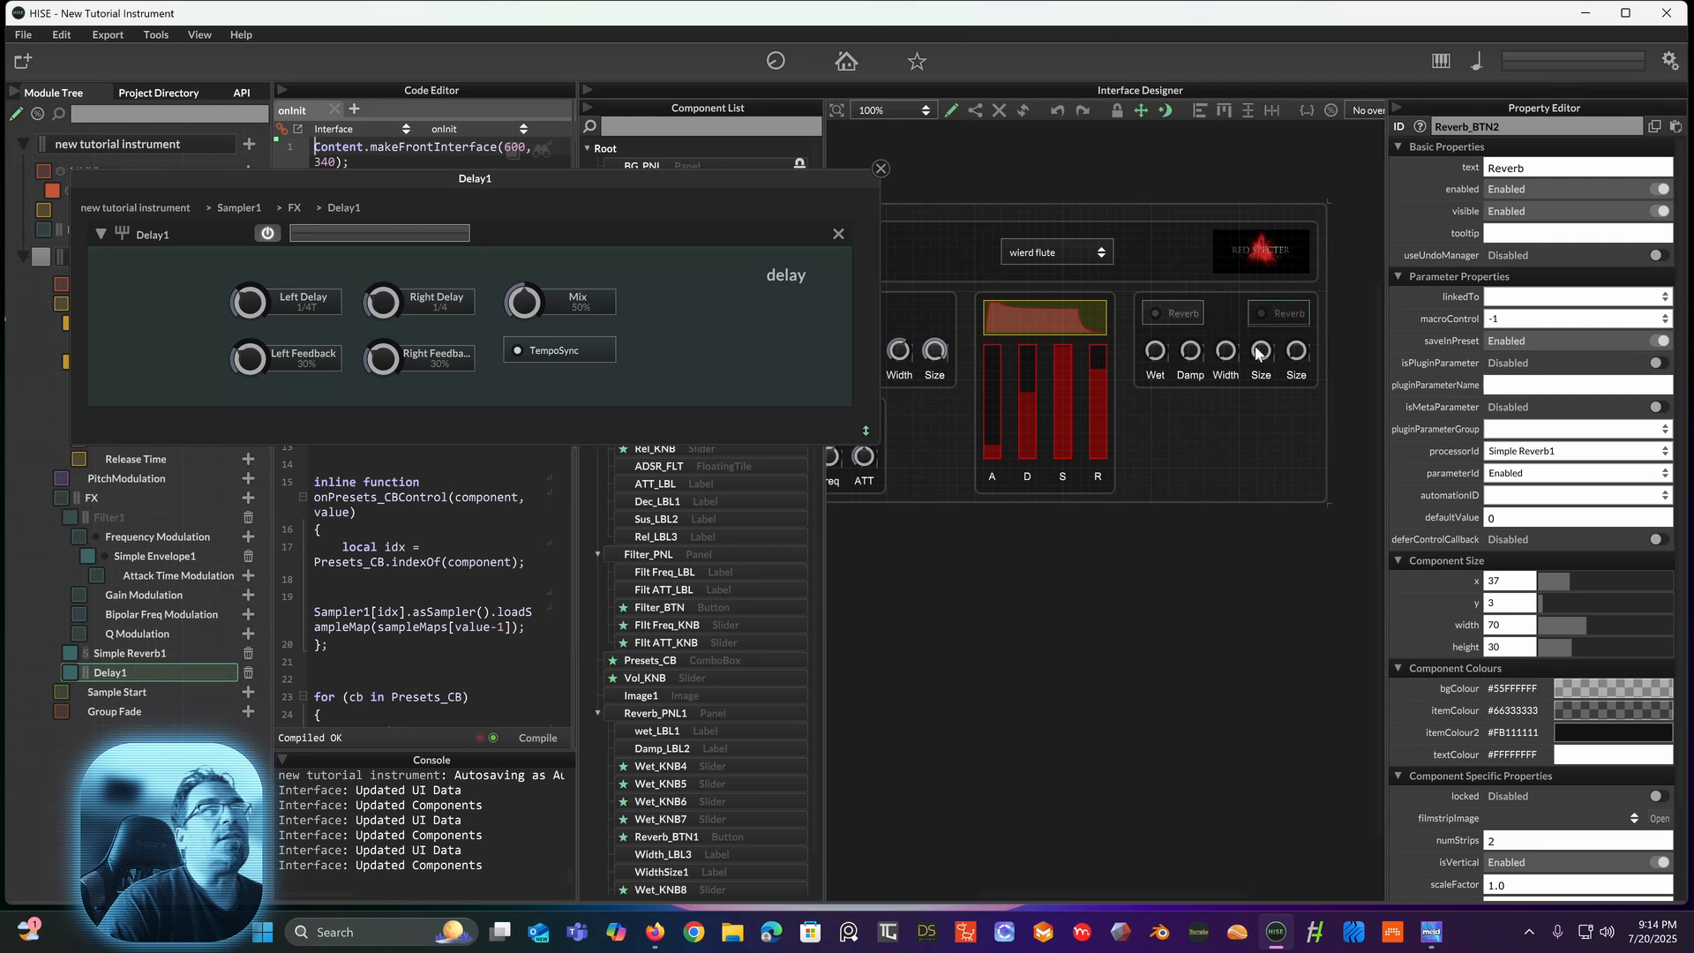
{"action": "left_click", "coordinate": [1209, 552]}
{"action": "left_click", "coordinate": [1181, 314]}
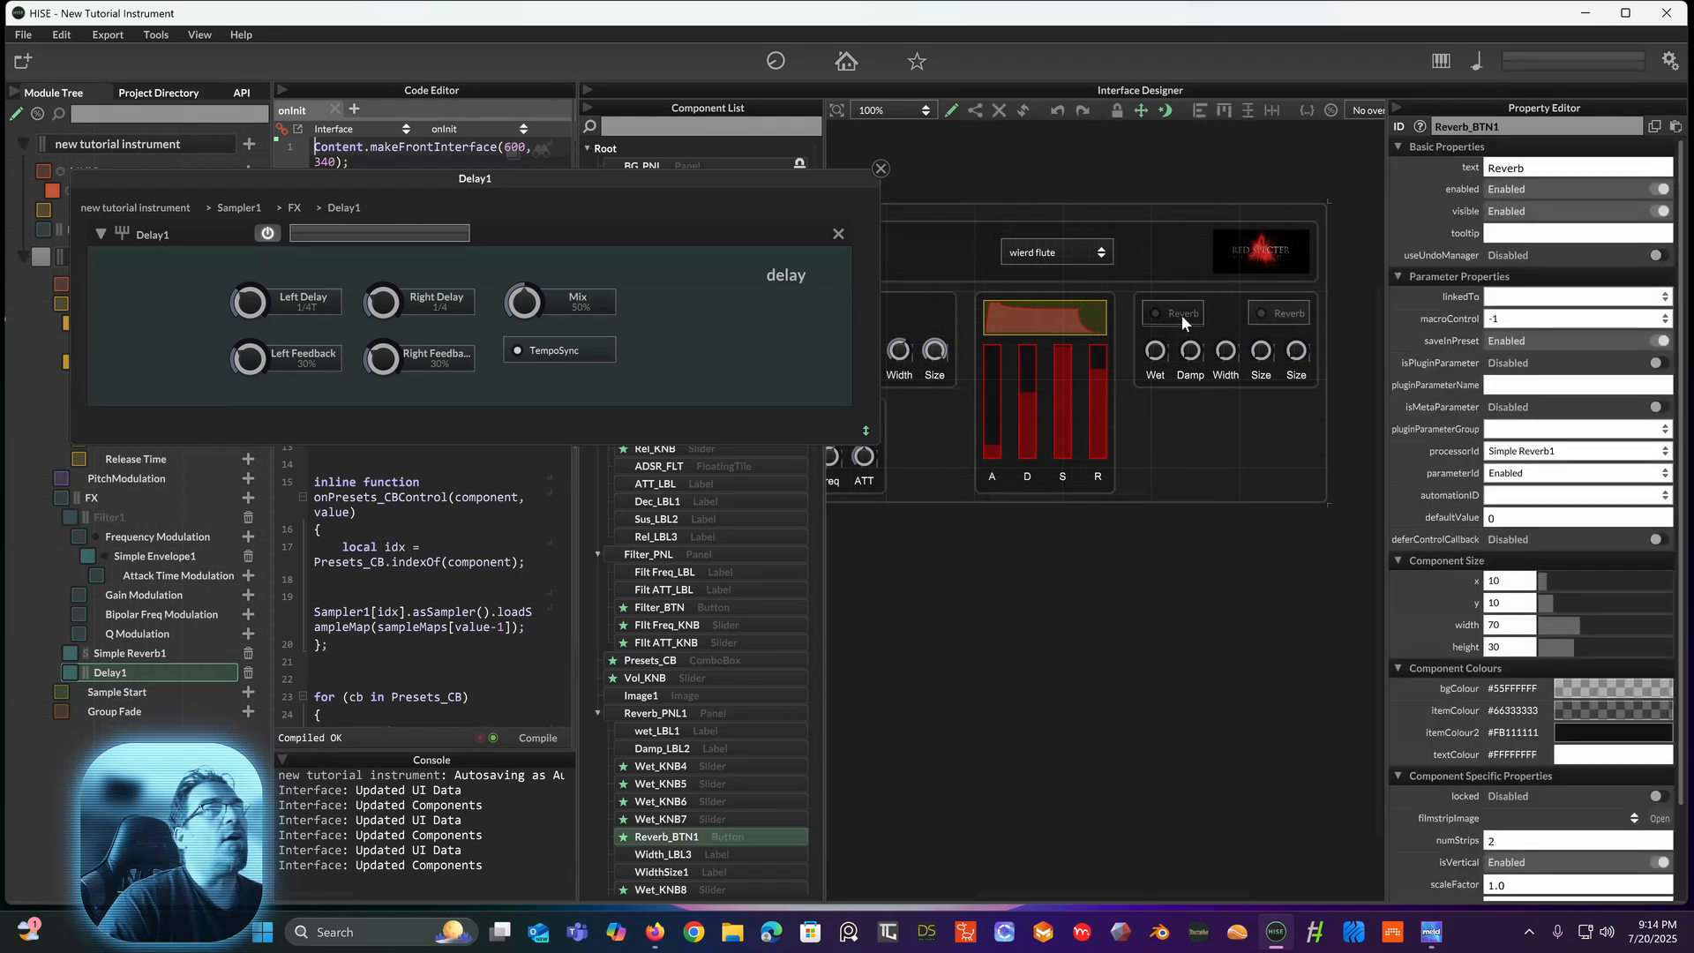
{"action": "left_click", "coordinate": [1275, 315]}
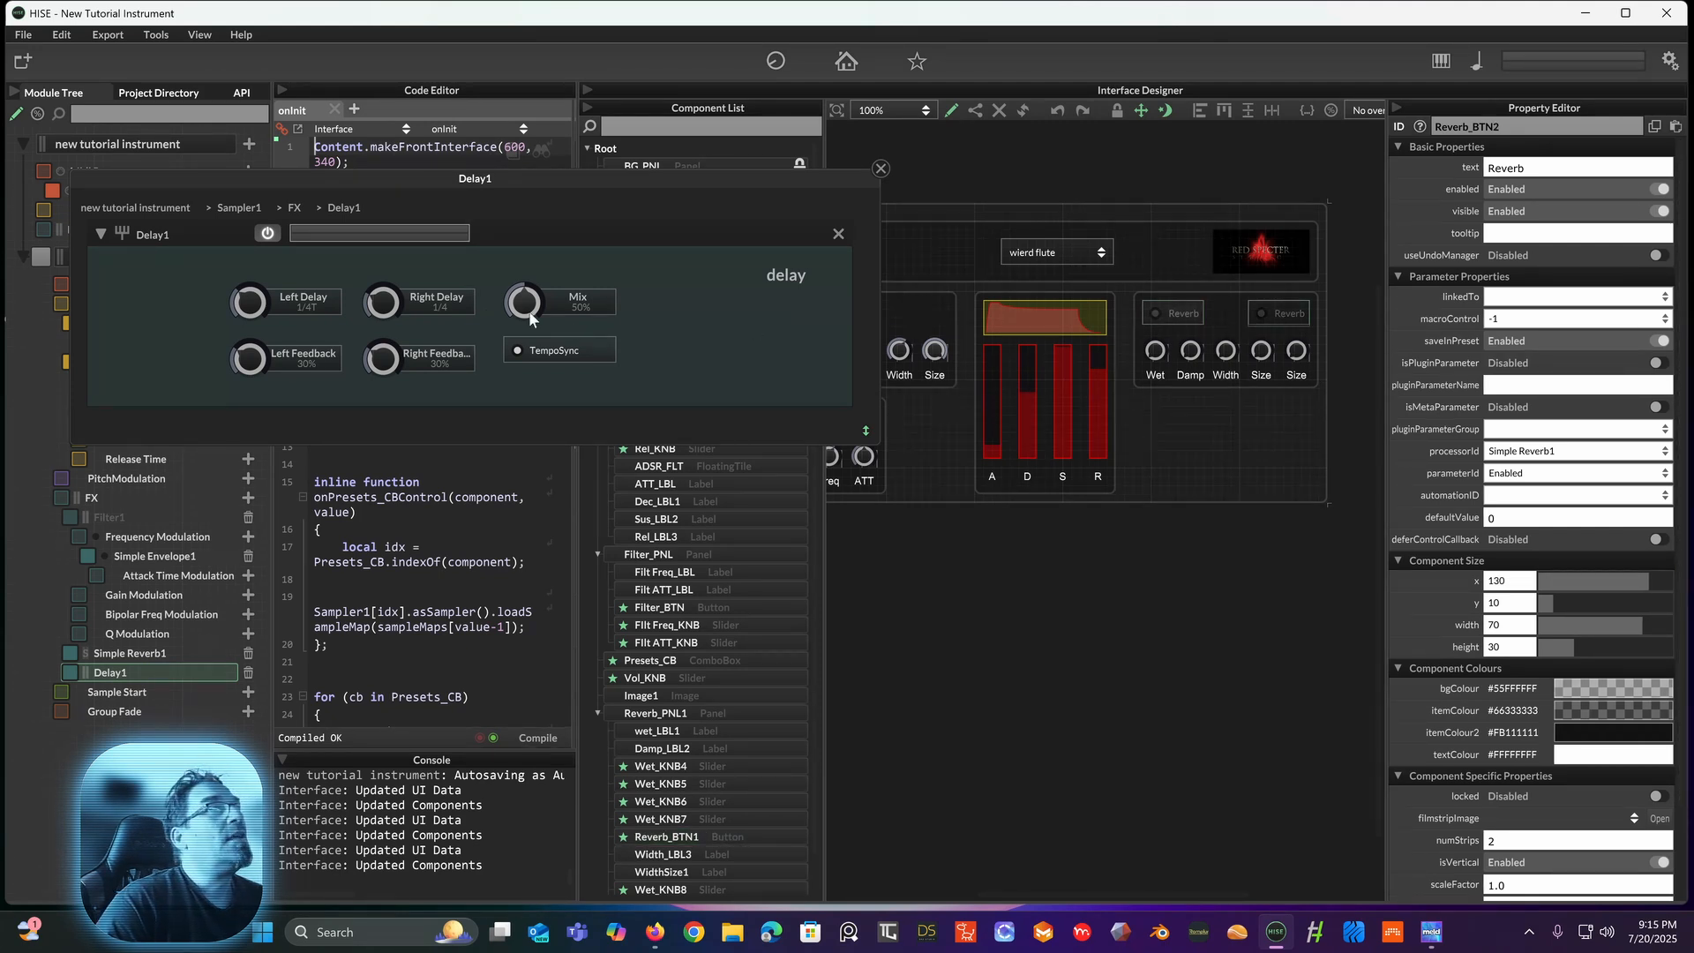
Step: Rename the ID of the copied panel's first button, Reverb_BTN1, to Delay_BTN
{"action": "left_click", "coordinate": [1160, 314]}
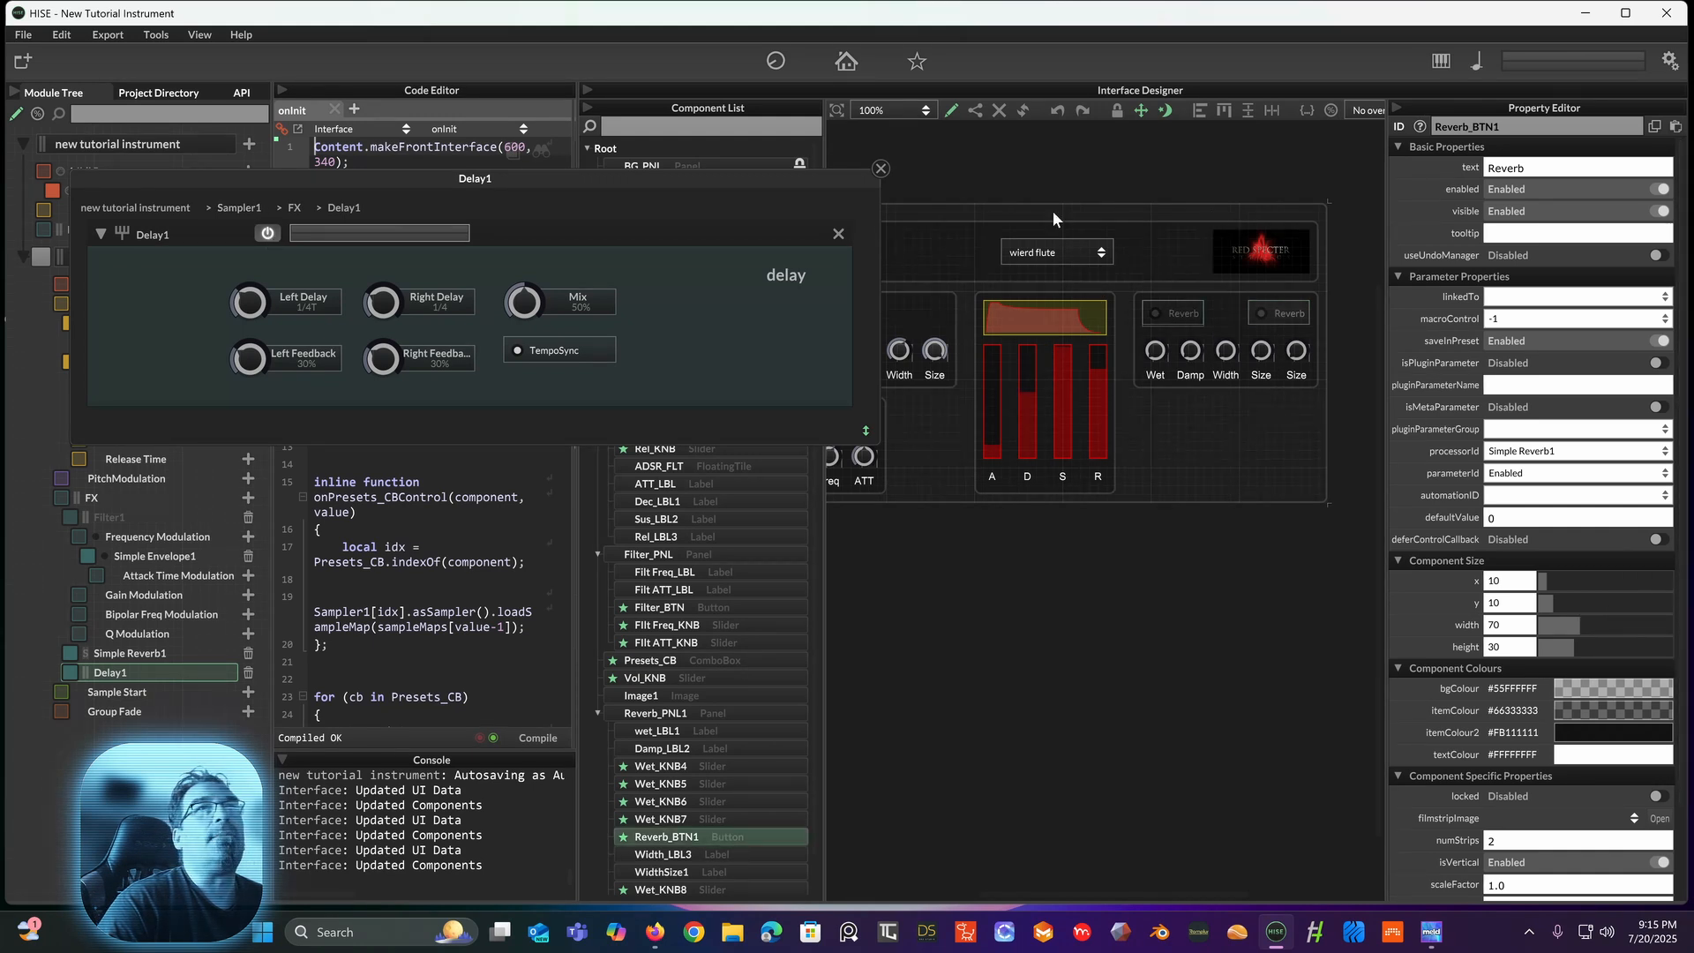
{"action": "left_click", "coordinate": [1466, 128]}
{"action": "left_click_drag", "start_coordinate": [1468, 128], "coordinate": [1418, 133]}
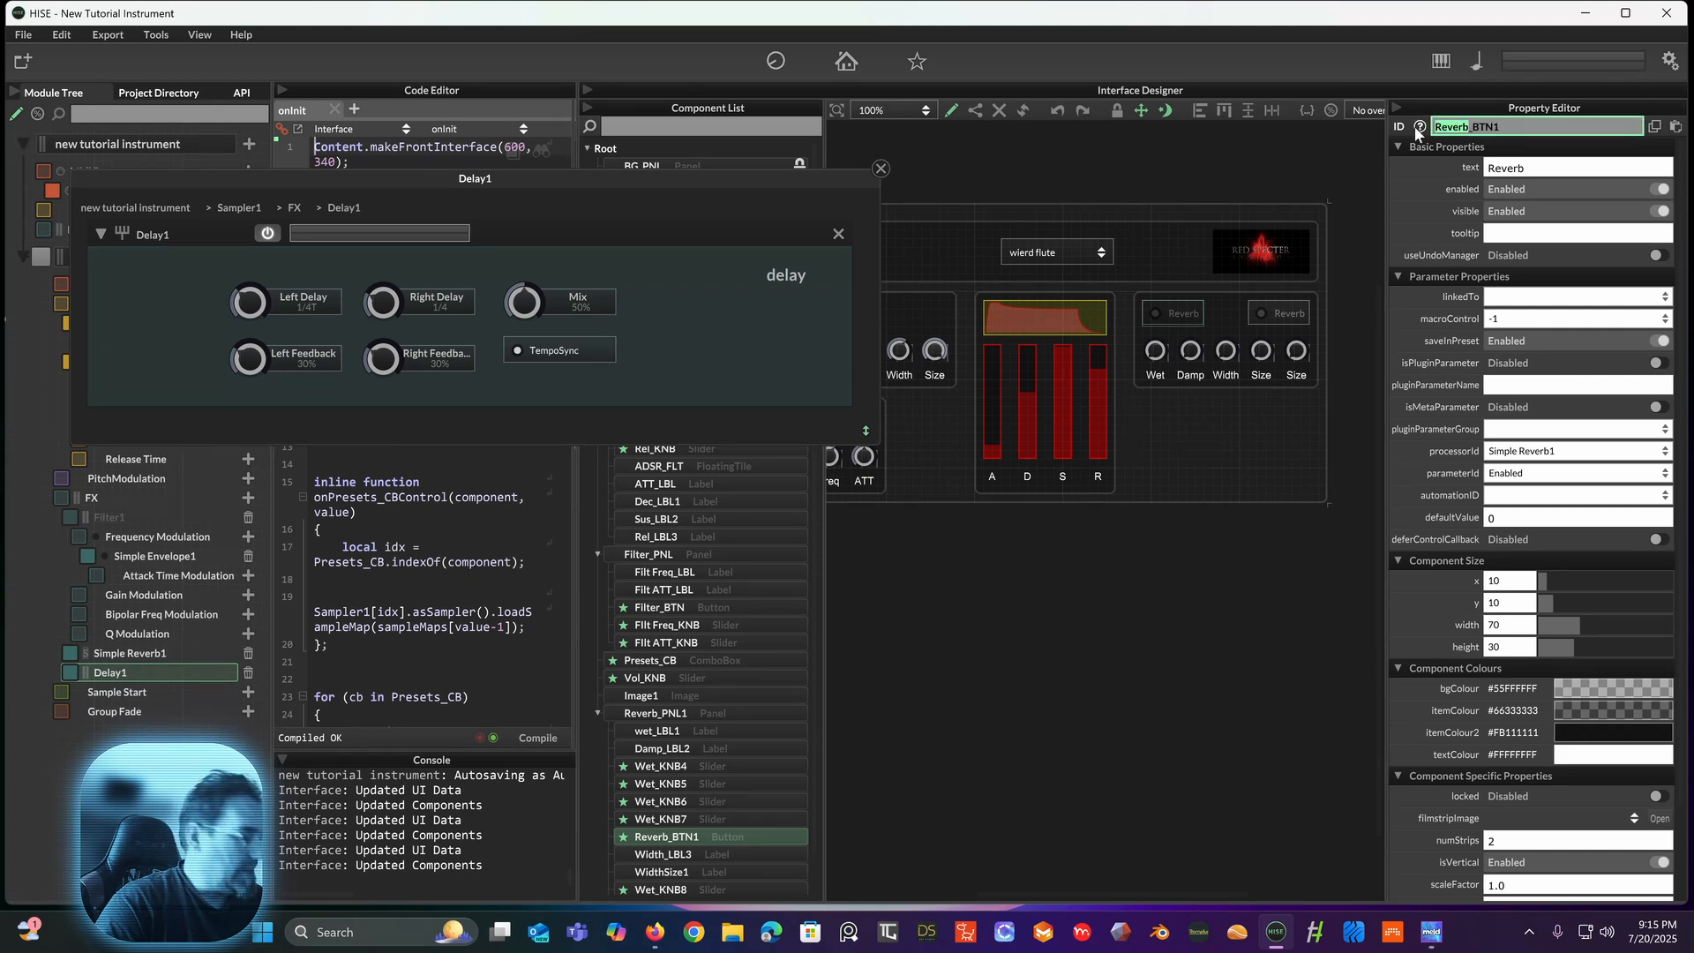
{"action": "type", "text": "Delay"}
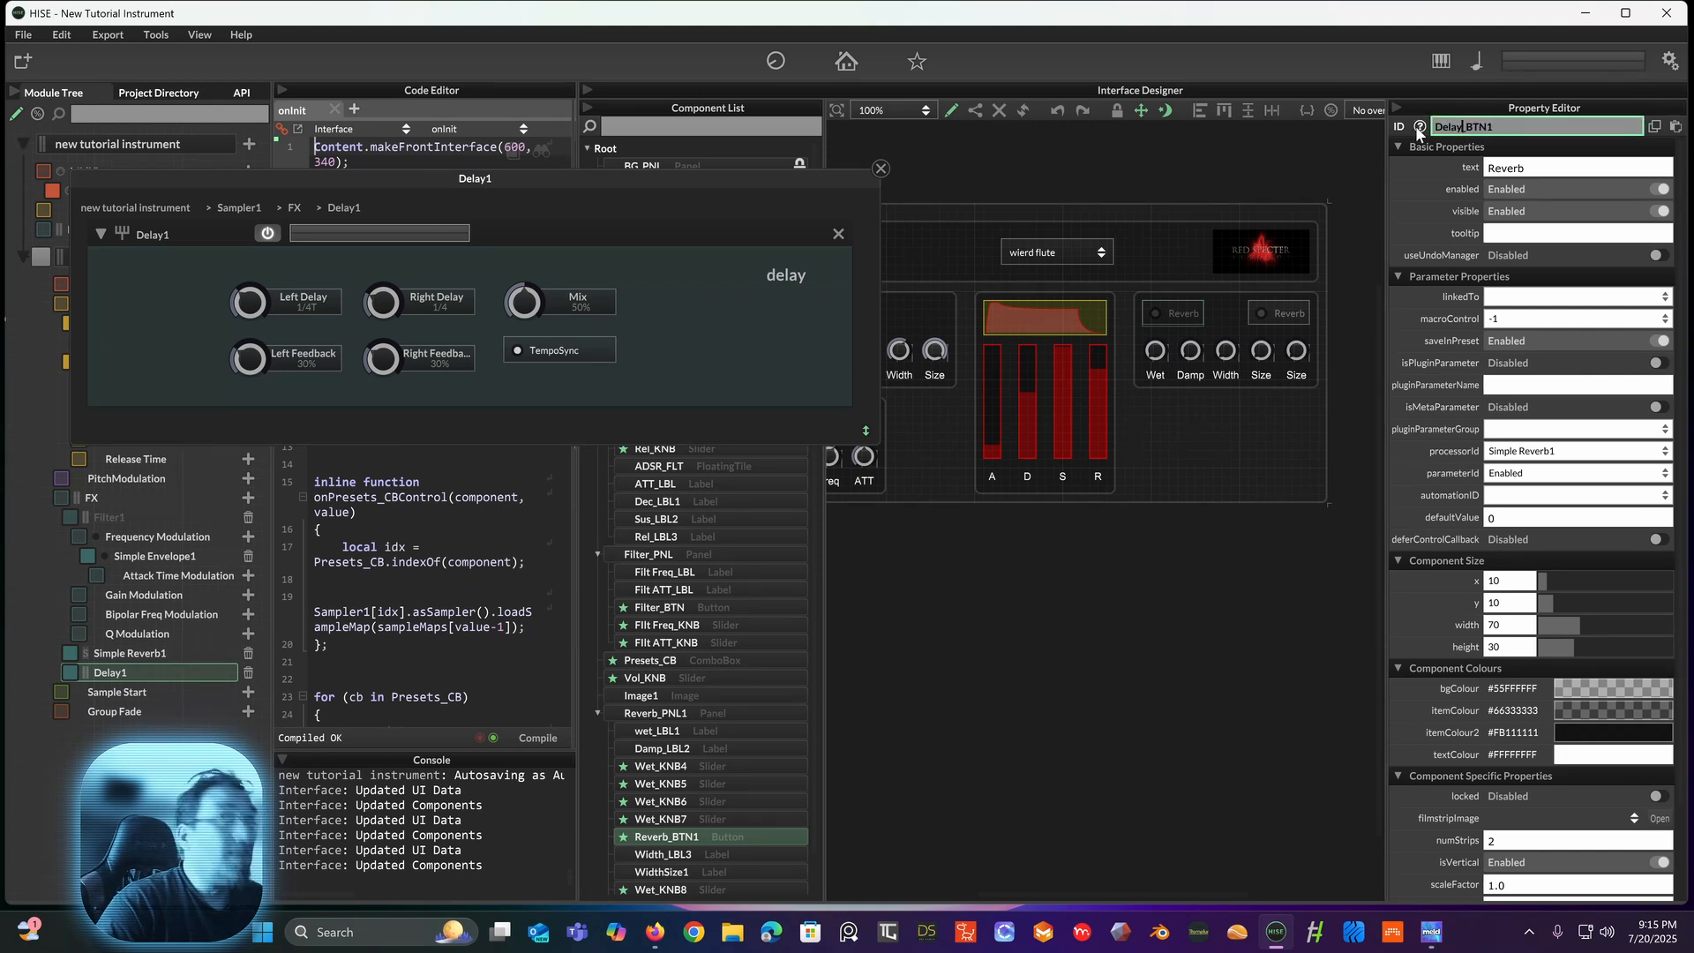
{"action": "left_click", "coordinate": [1506, 114]}
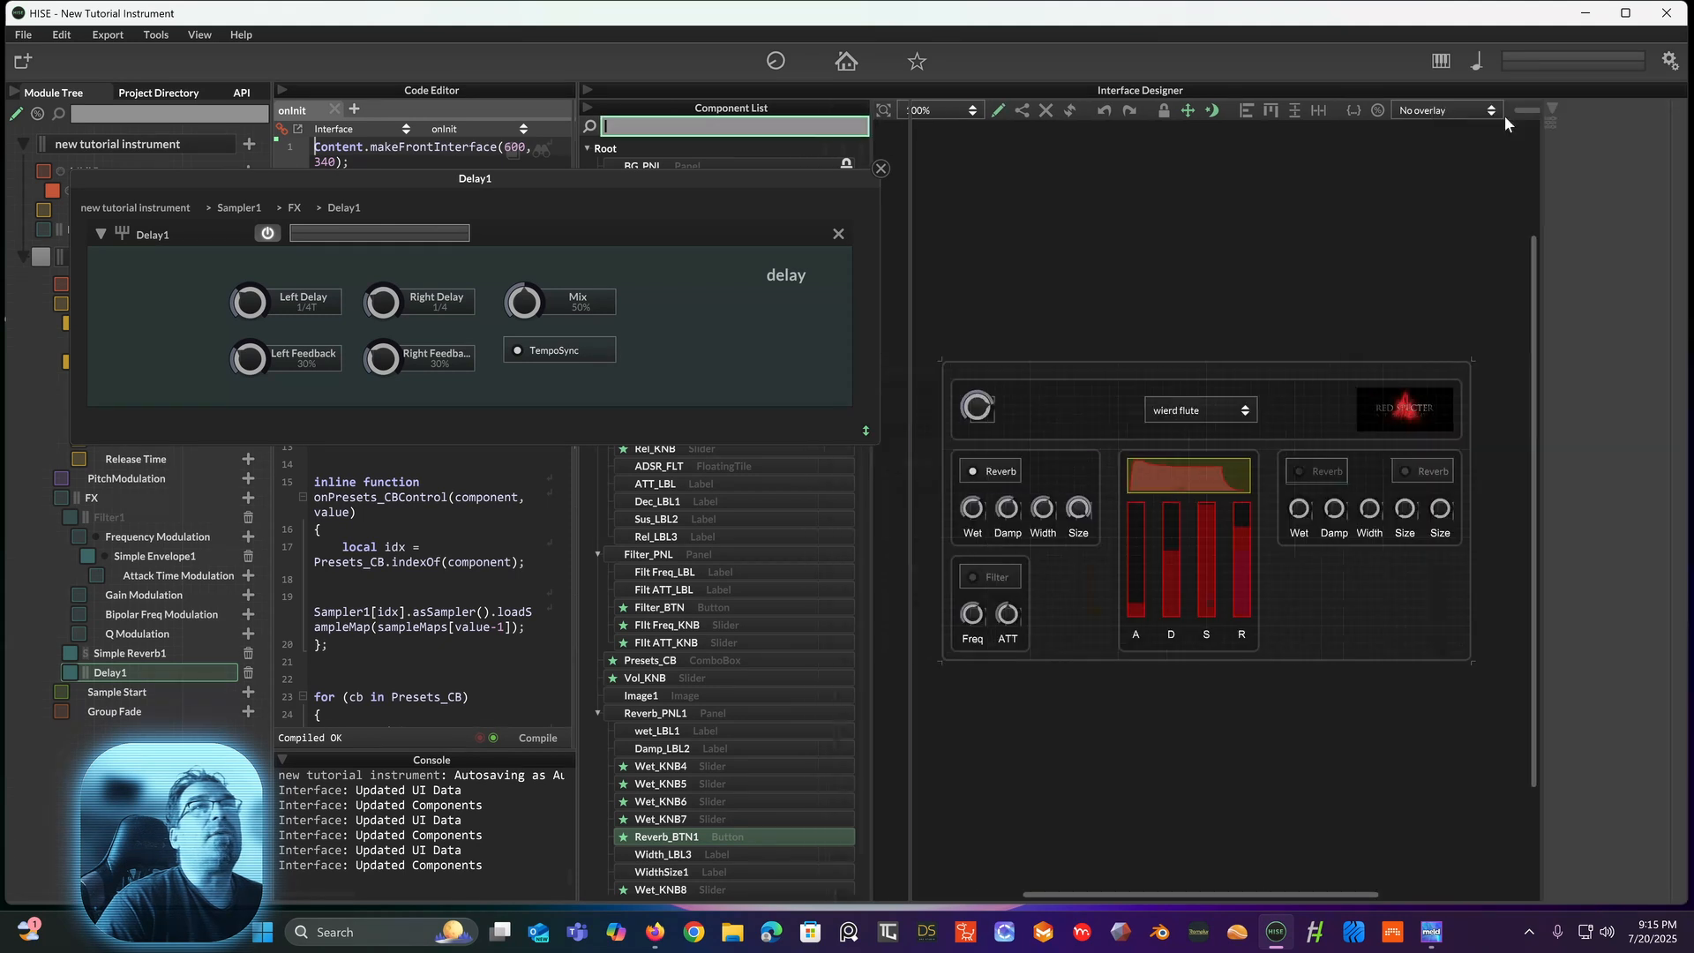
{"action": "left_click", "coordinate": [1661, 113]}
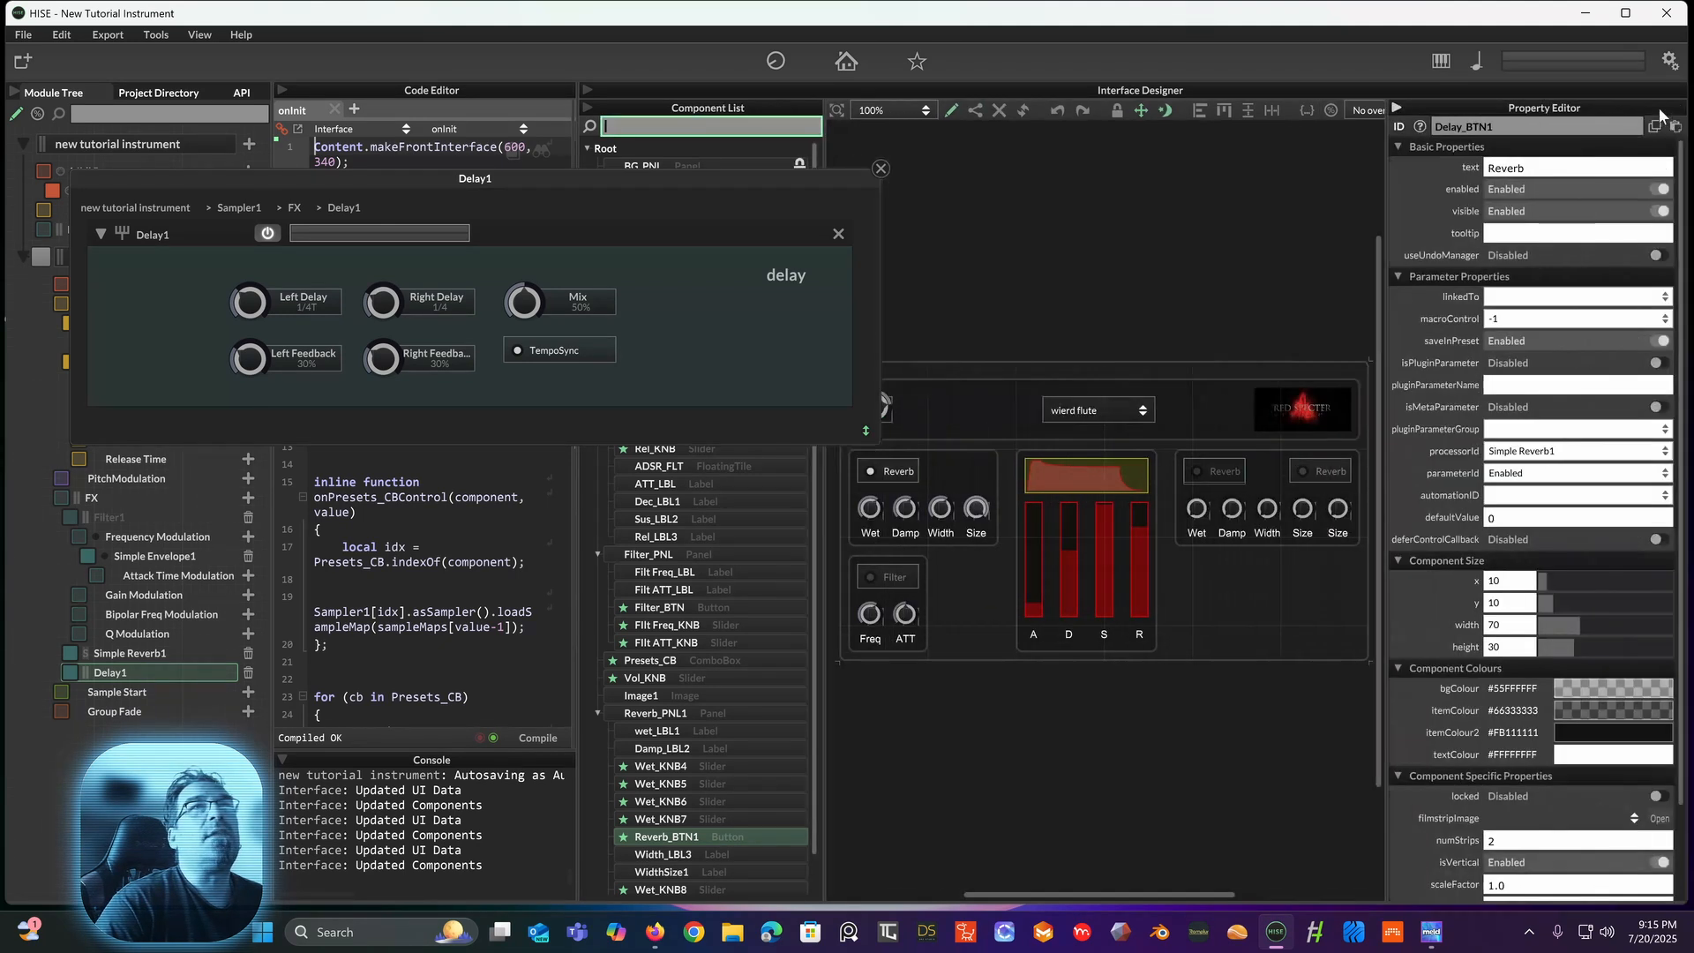
{"action": "left_click", "coordinate": [1512, 128]}
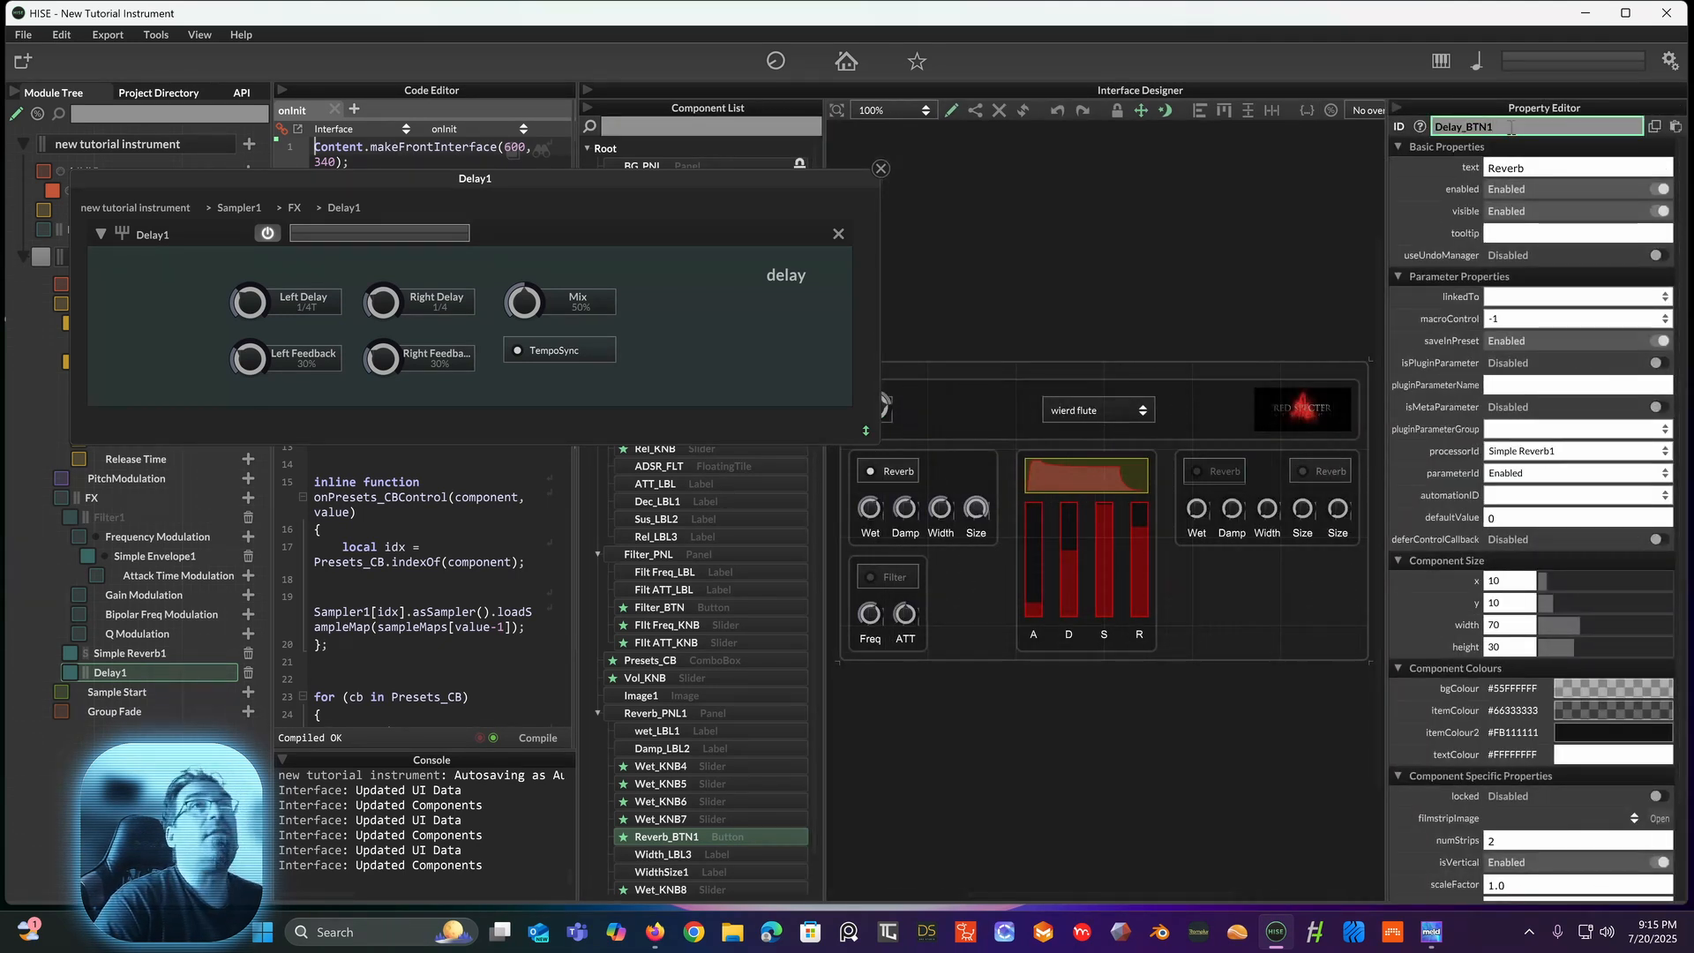
{"action": "key", "text": "BackSpace"}
Step: Set Delay_BTN's text to Delay and connect its processorId to Delay1
{"action": "left_click", "coordinate": [1466, 167]}
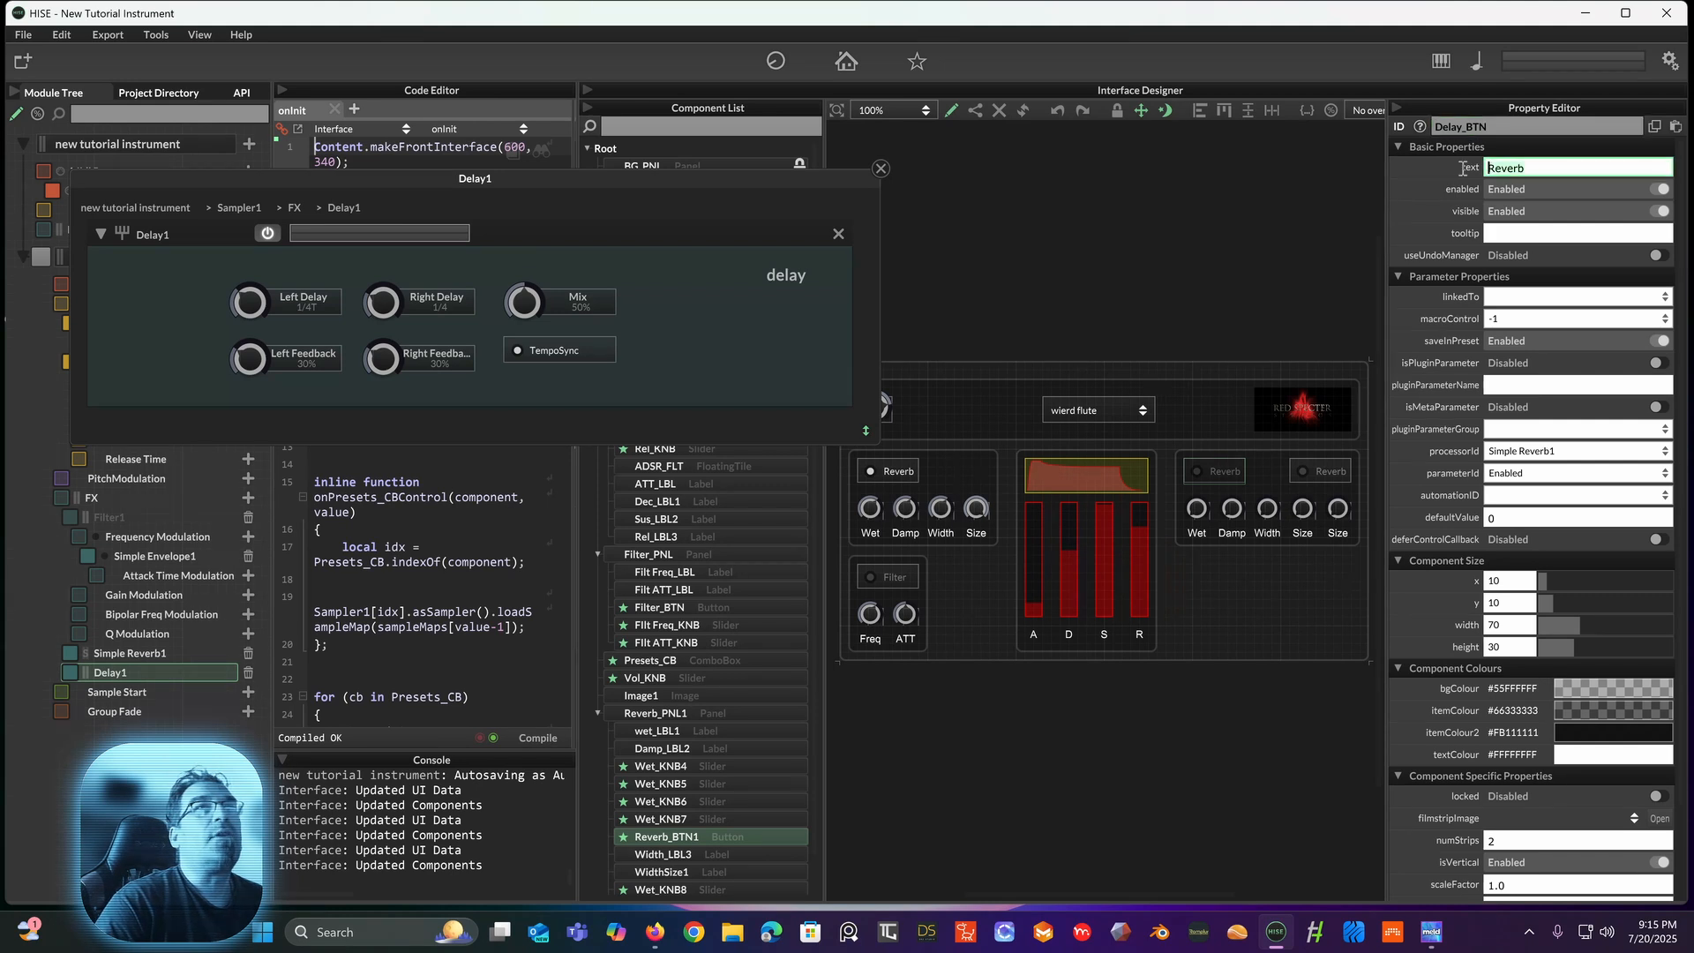
{"action": "key", "text": "ctrl+a"}
{"action": "type", "text": "Dela"}
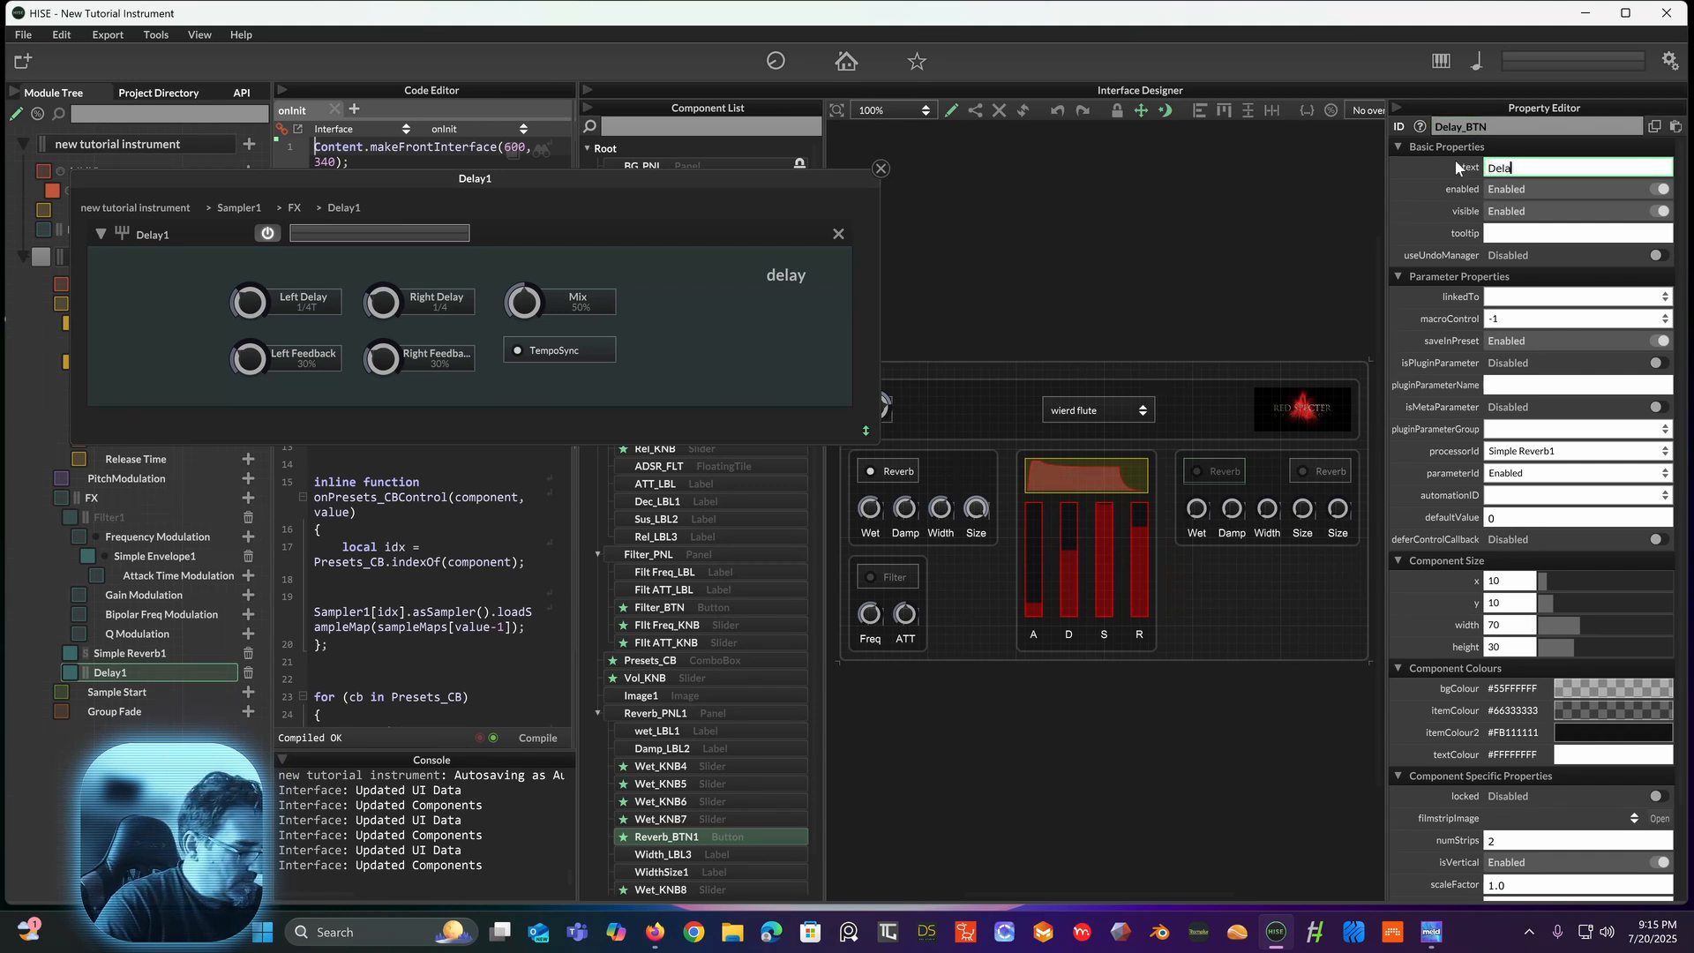
{"action": "type", "text": "y"}
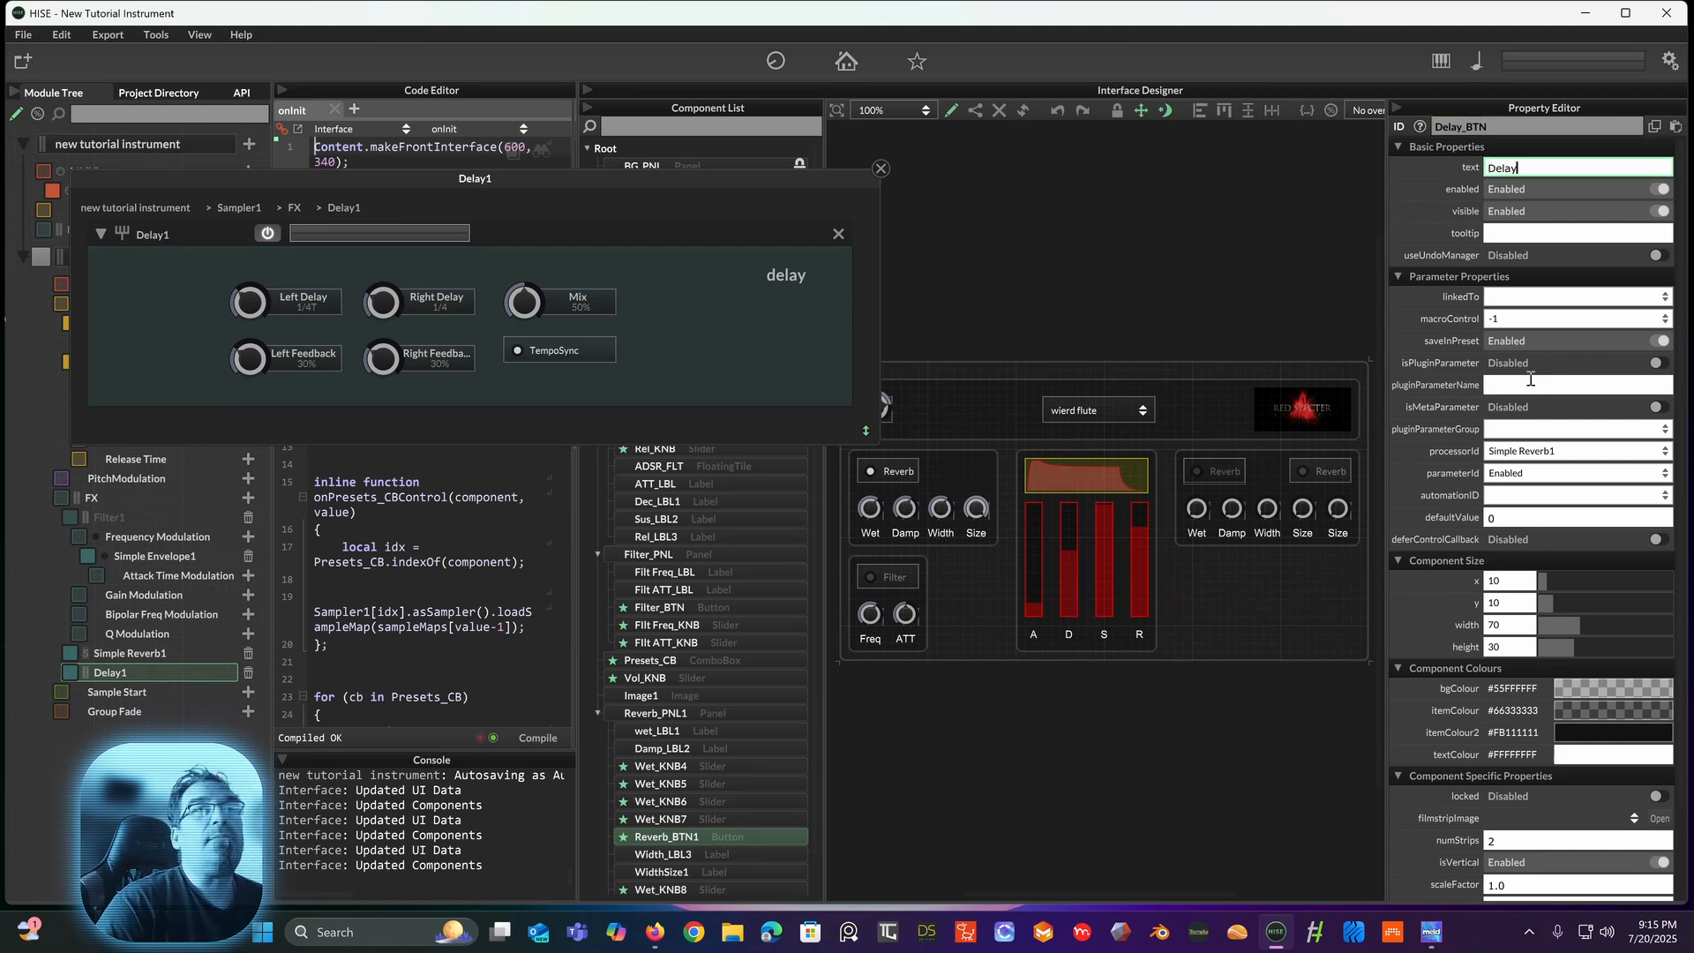
{"action": "left_click", "coordinate": [1523, 456]}
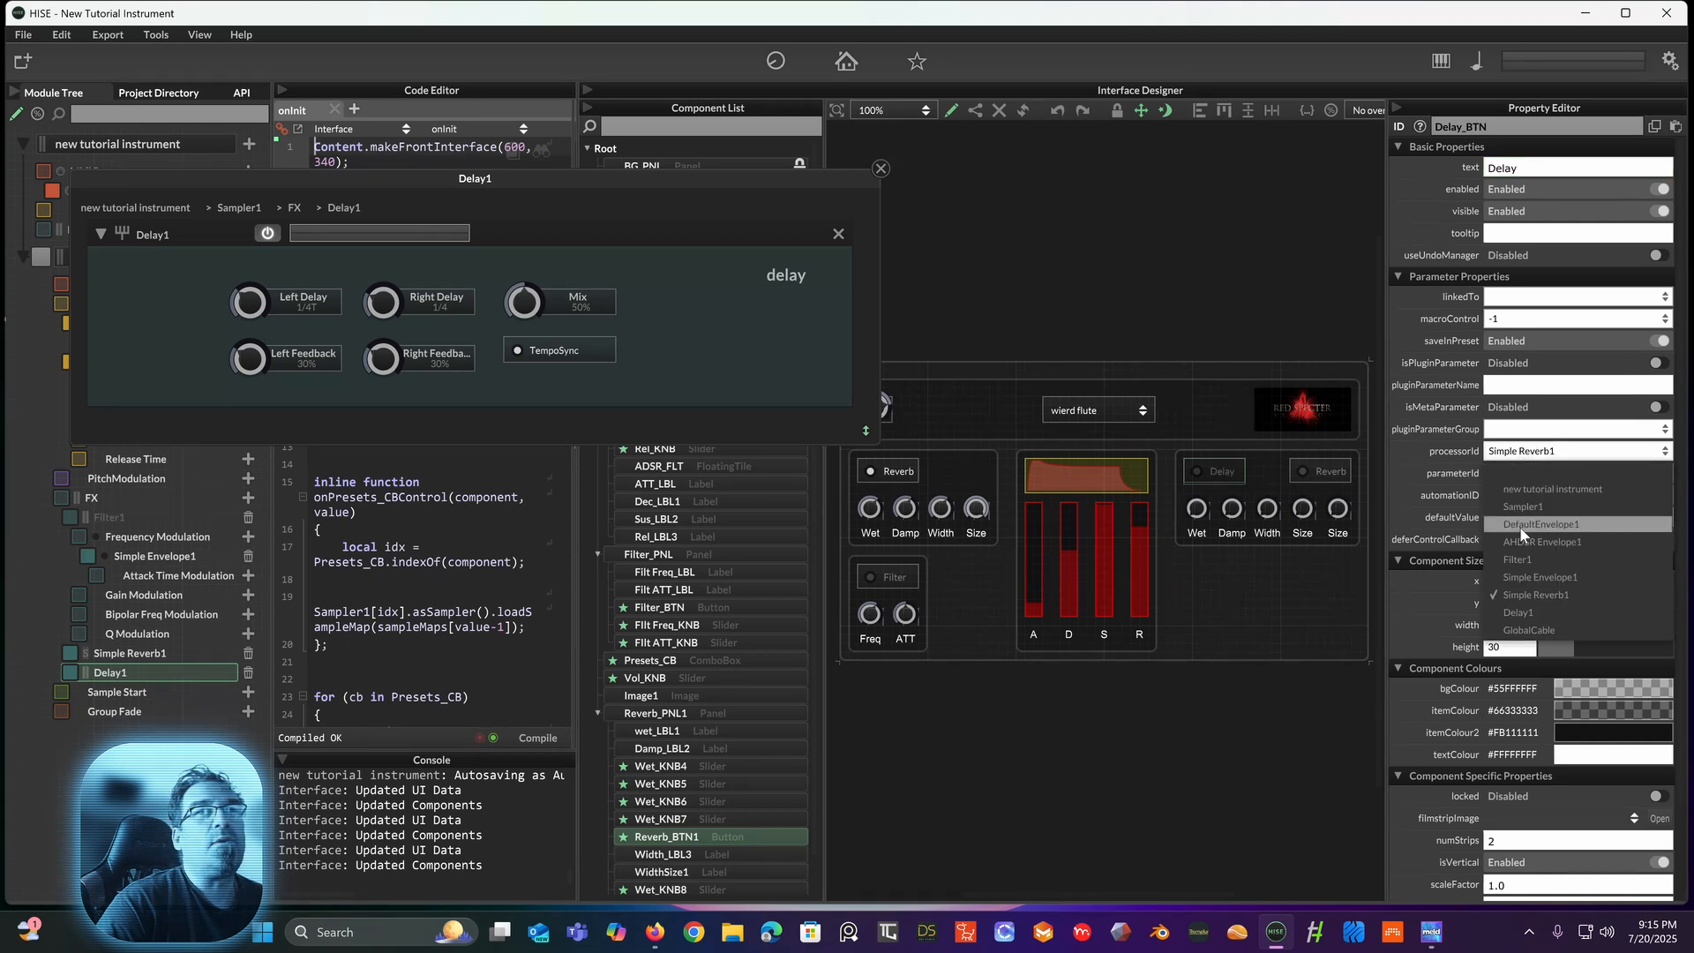
{"action": "left_click", "coordinate": [1519, 612]}
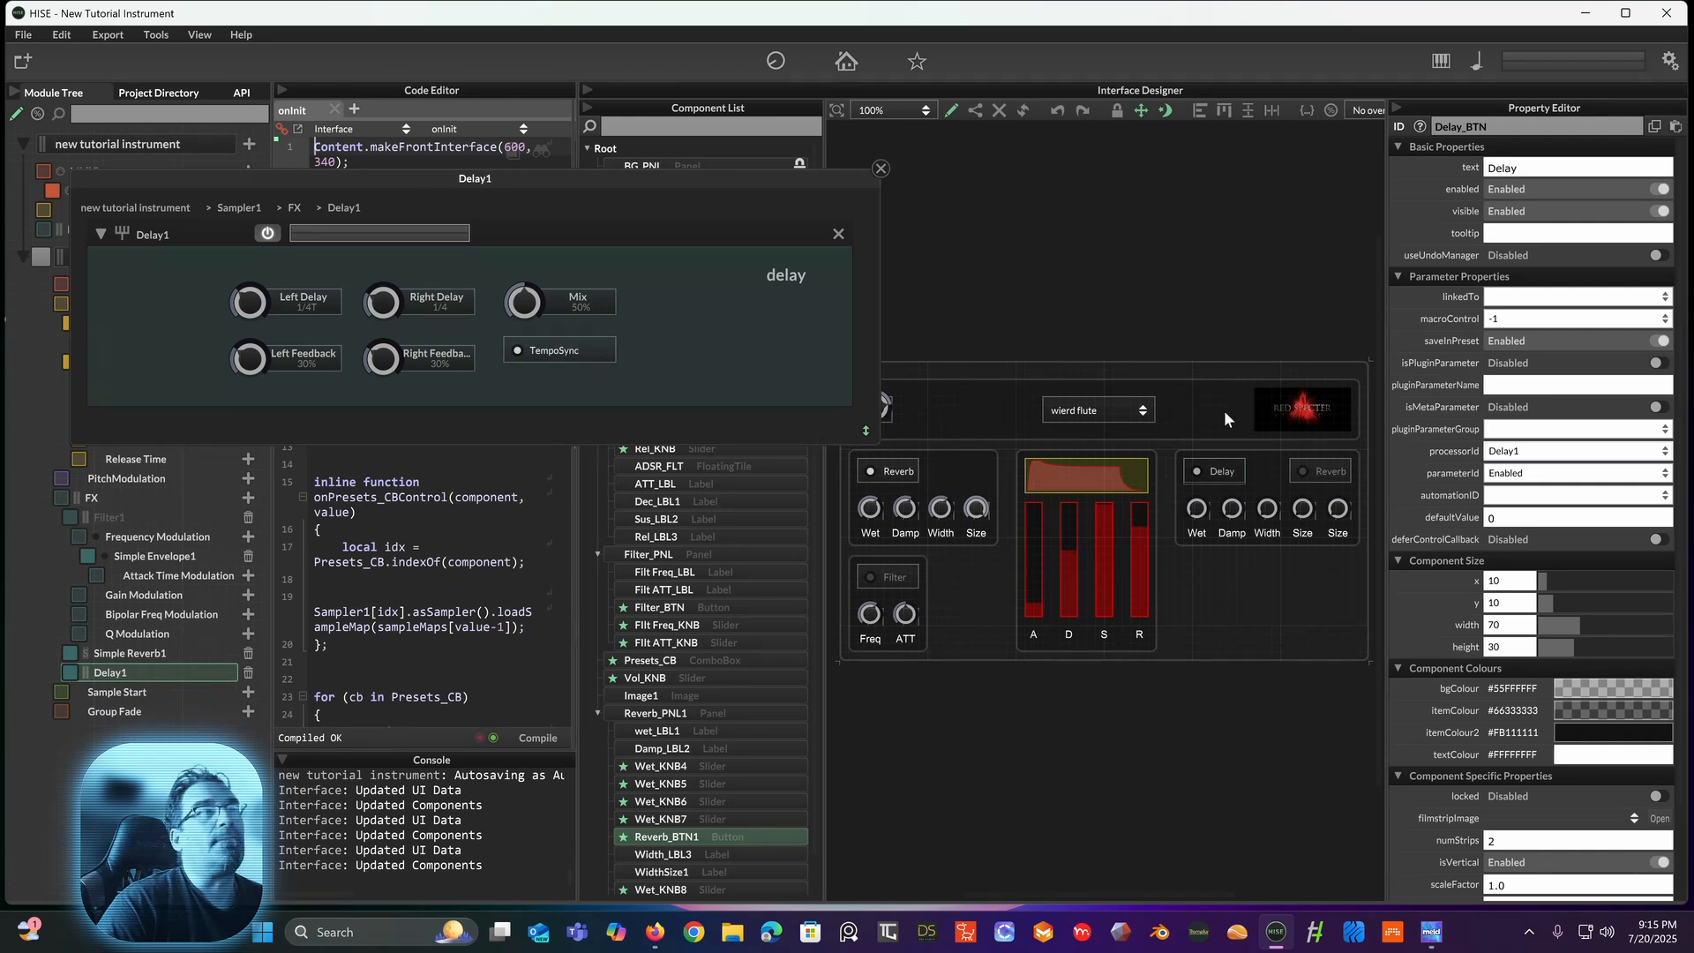
Step: Try to rename the ID of the copied panel's second button, Reverb_BTN2, to temp sync_BTN
{"action": "left_click", "coordinate": [1326, 469]}
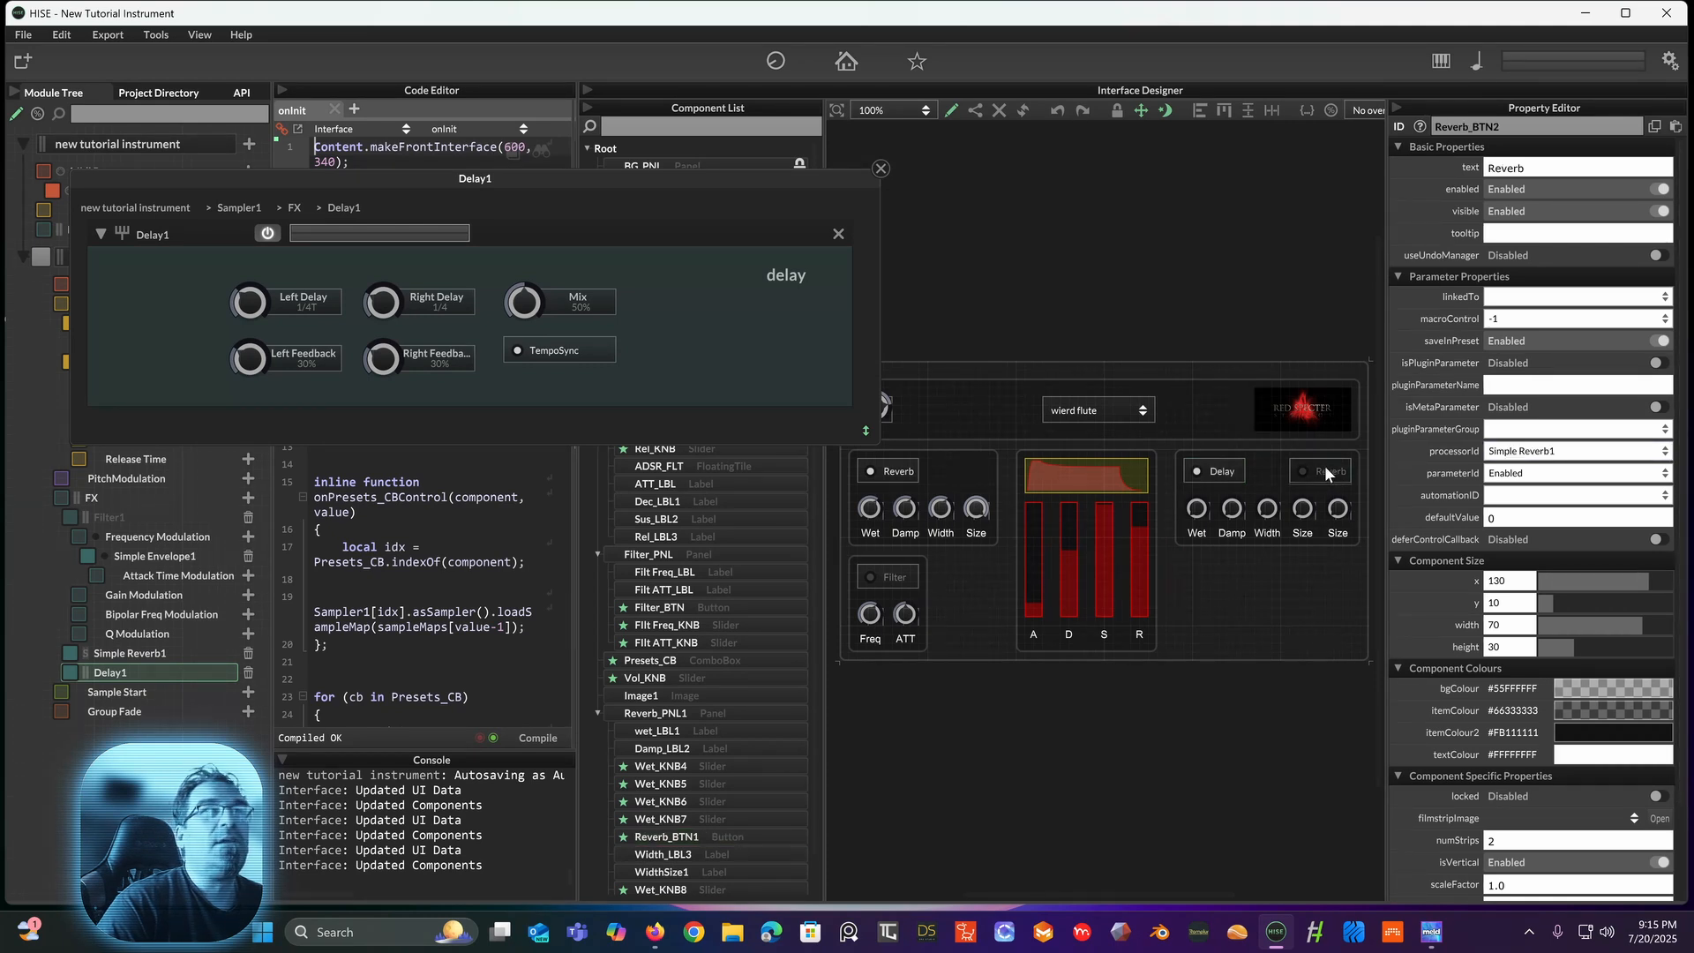
{"action": "left_click", "coordinate": [1468, 126]}
{"action": "left_click_drag", "start_coordinate": [1467, 126], "coordinate": [1416, 135]}
{"action": "key", "text": "BackSpace"}
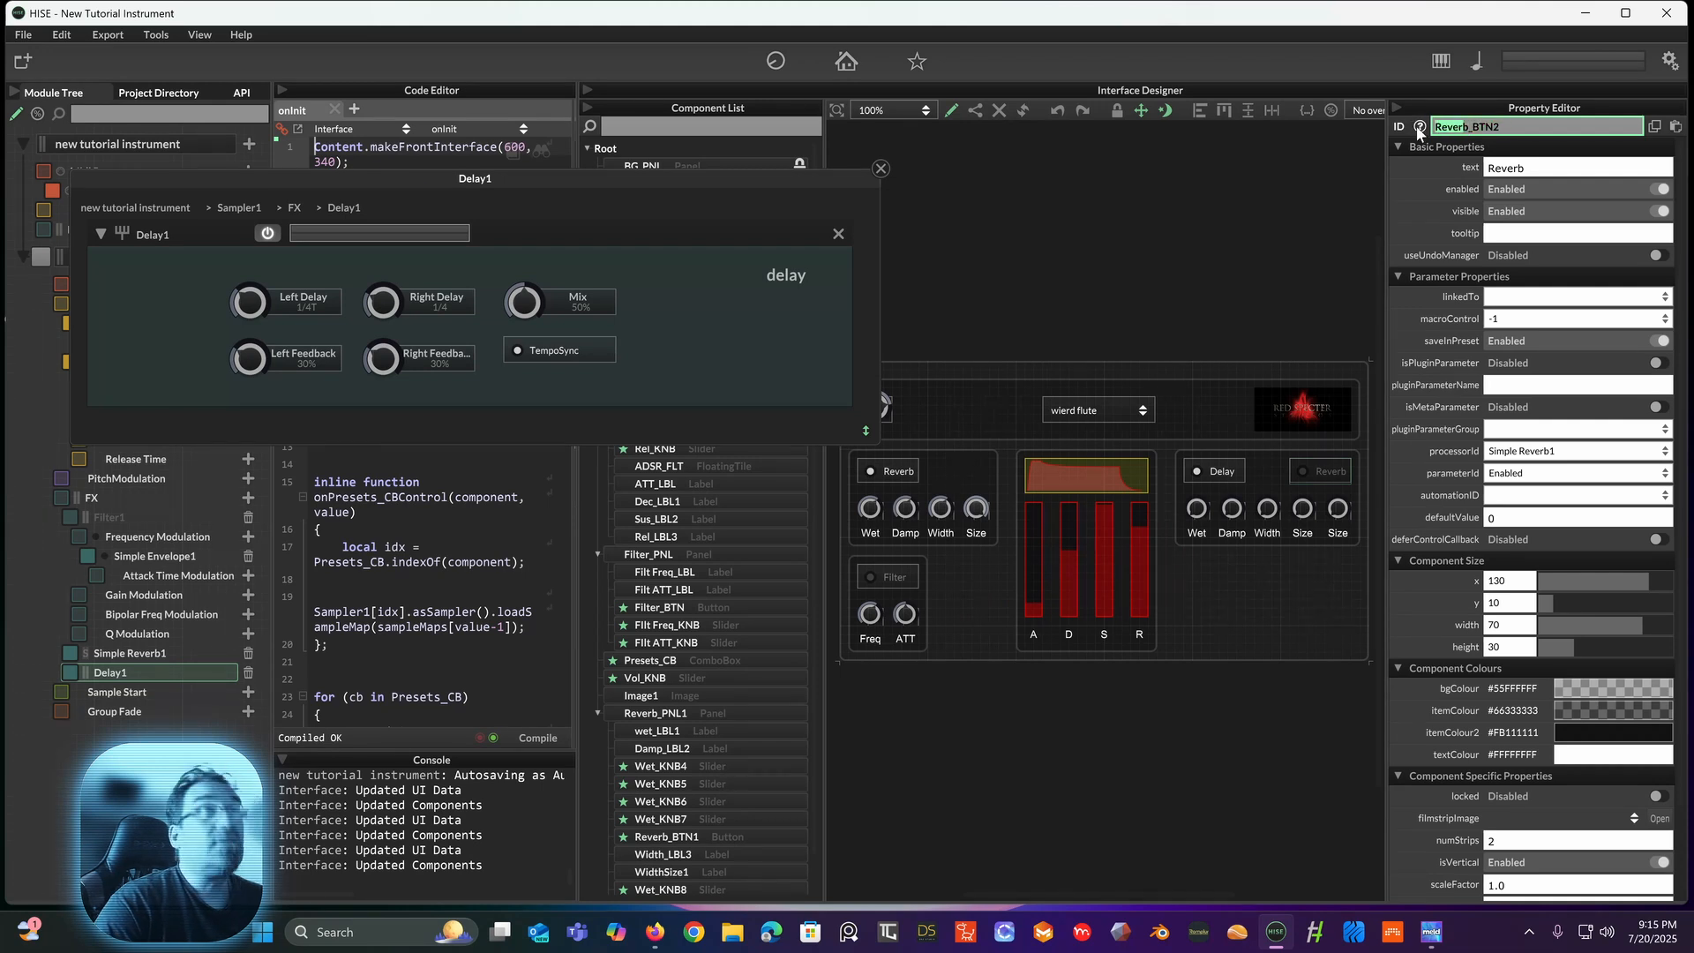
{"action": "key", "text": "Delete"}
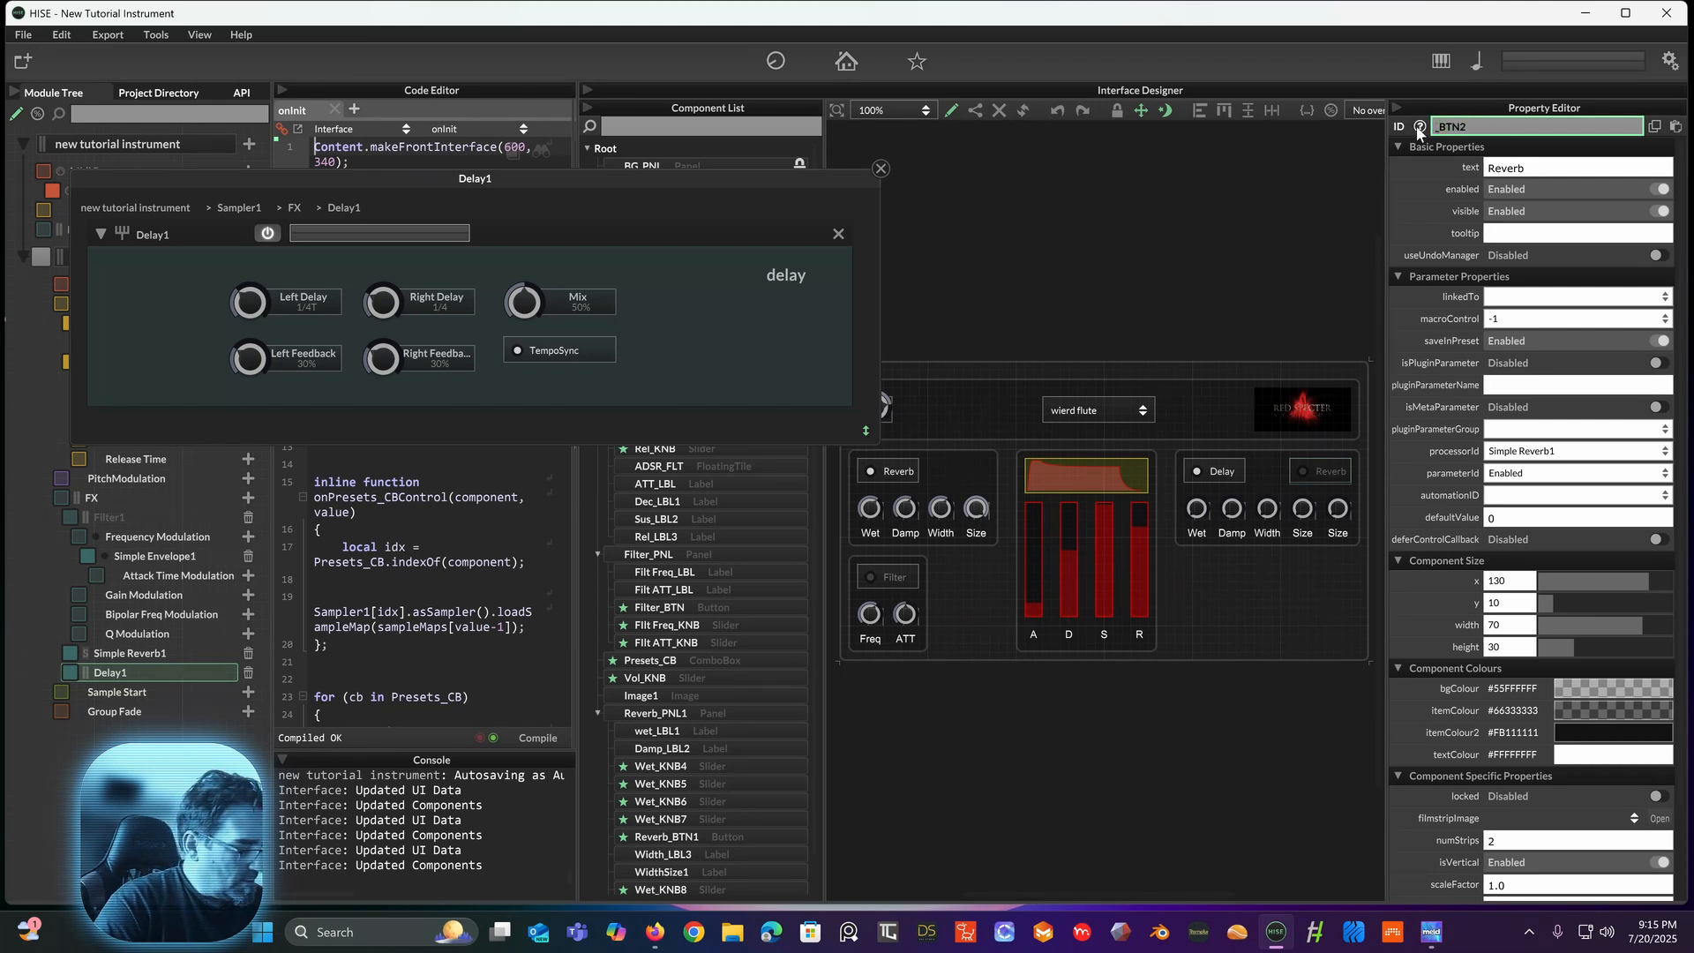
{"action": "type", "text": "temp s"}
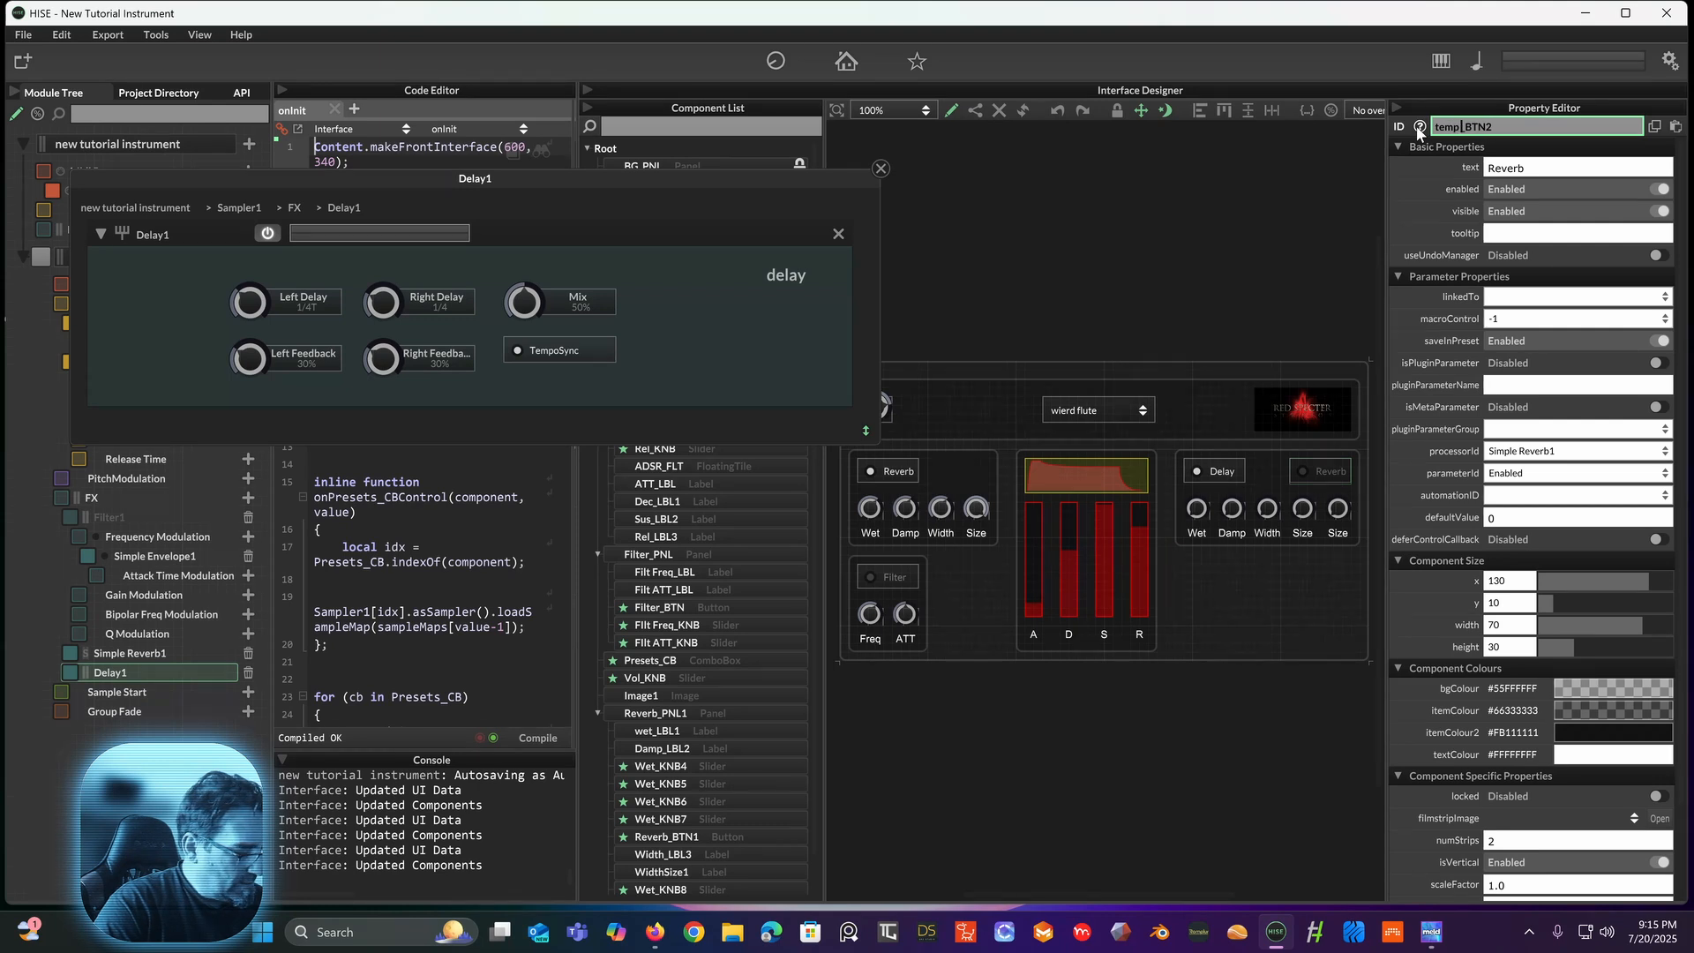
{"action": "type", "text": "ync"}
{"action": "left_click", "coordinate": [1529, 123]}
{"action": "key", "text": "BackSpace"}
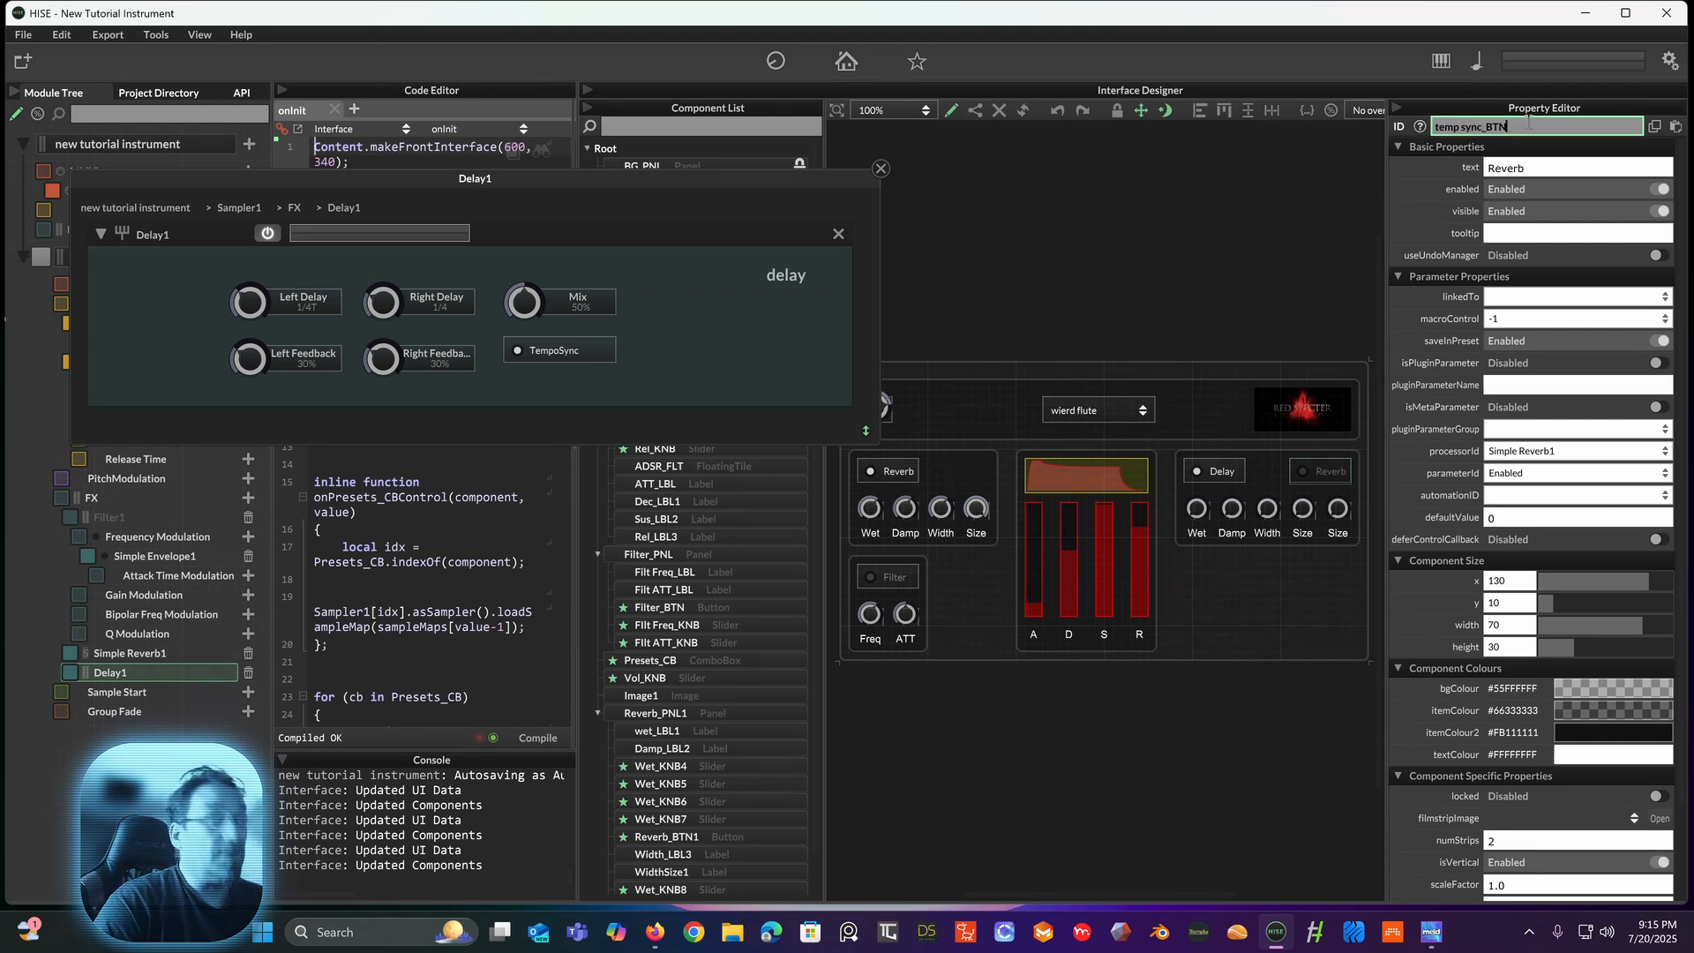
Step: Set the text of the copied panel's second button to Sync
{"action": "left_click", "coordinate": [1540, 167]}
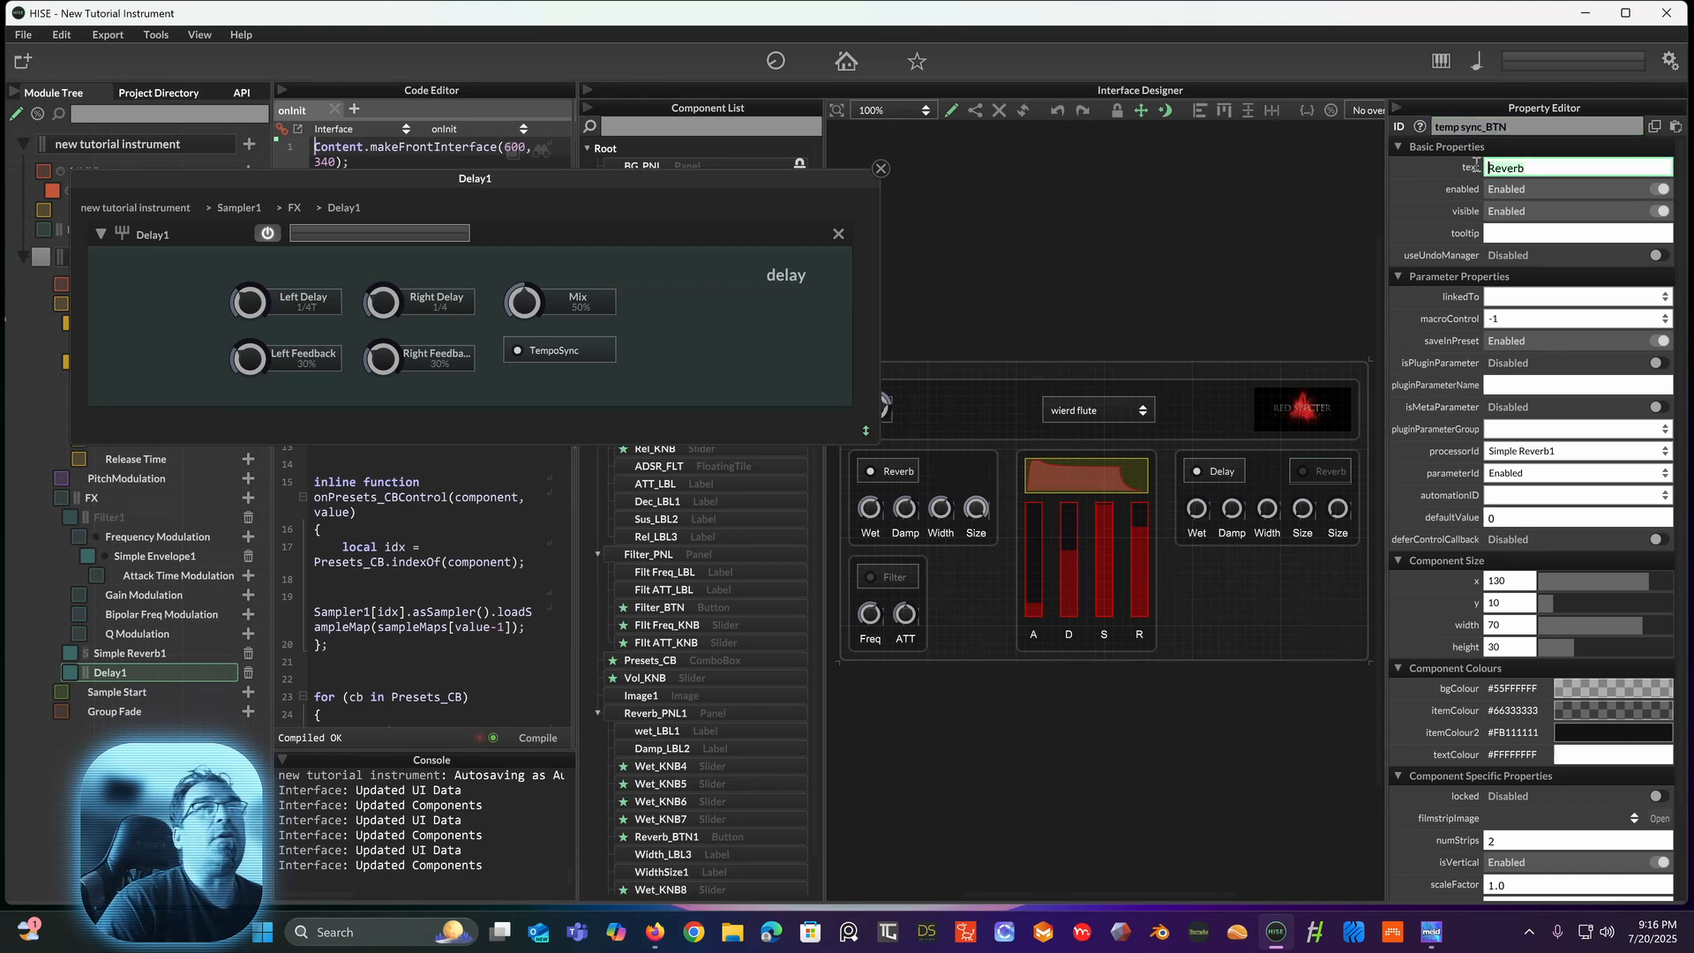
{"action": "key", "text": "ctrl+a"}
{"action": "type", "text": "sync"}
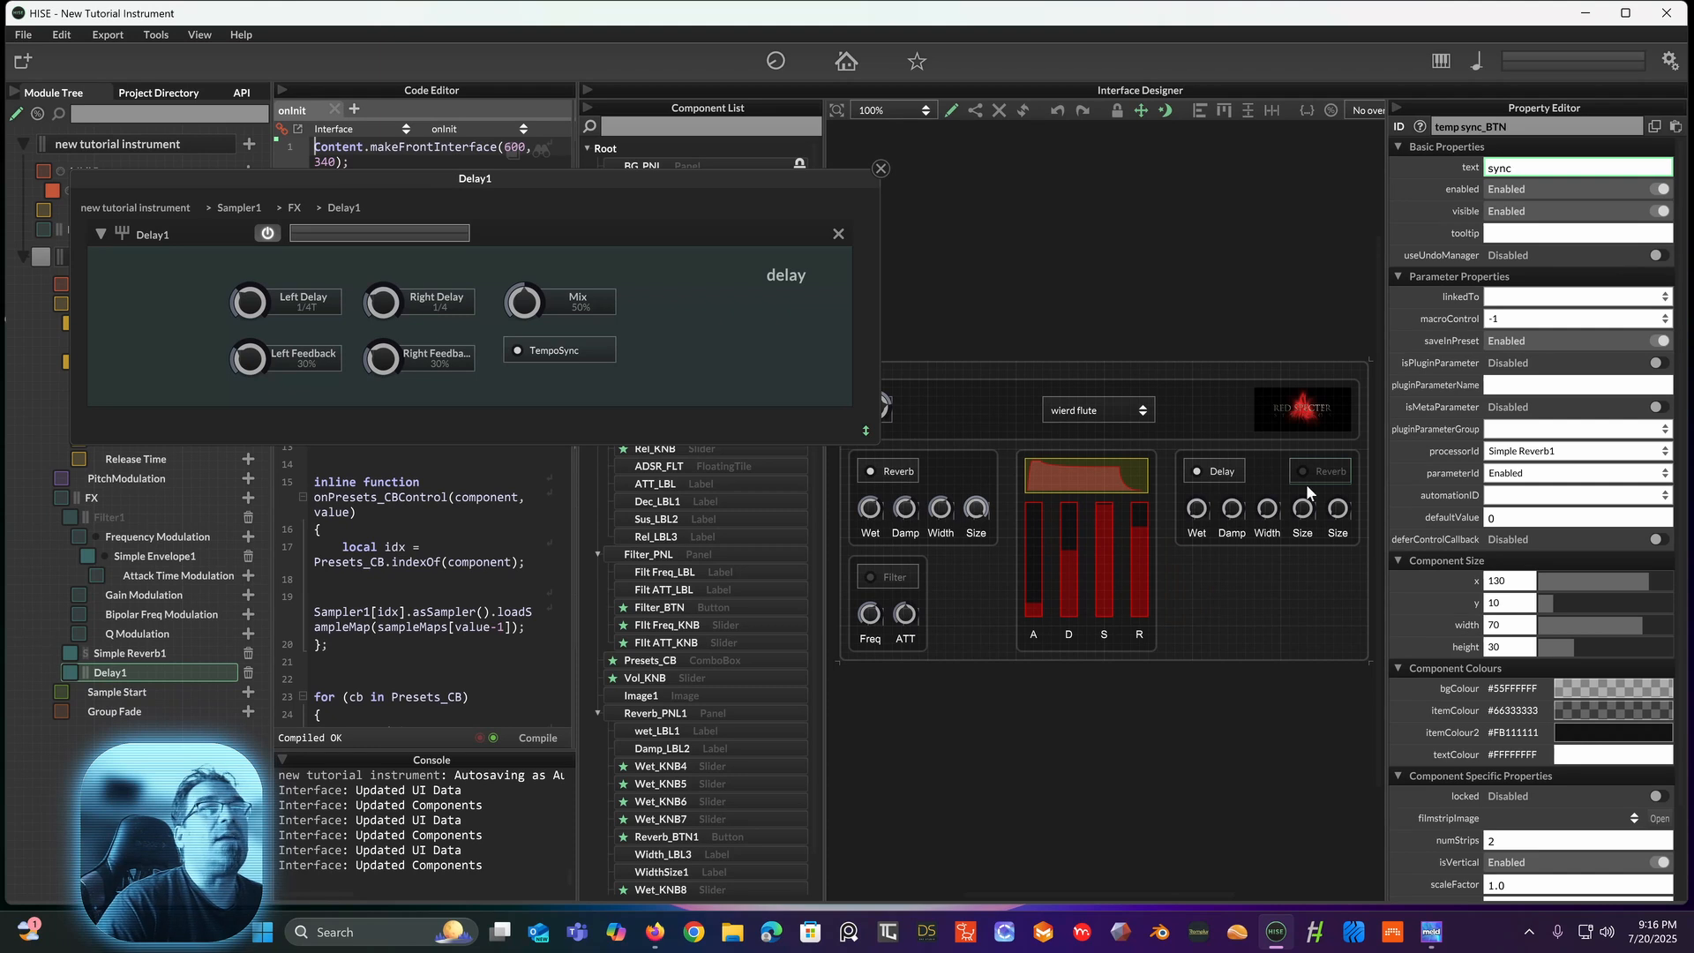
{"action": "key", "text": "Return"}
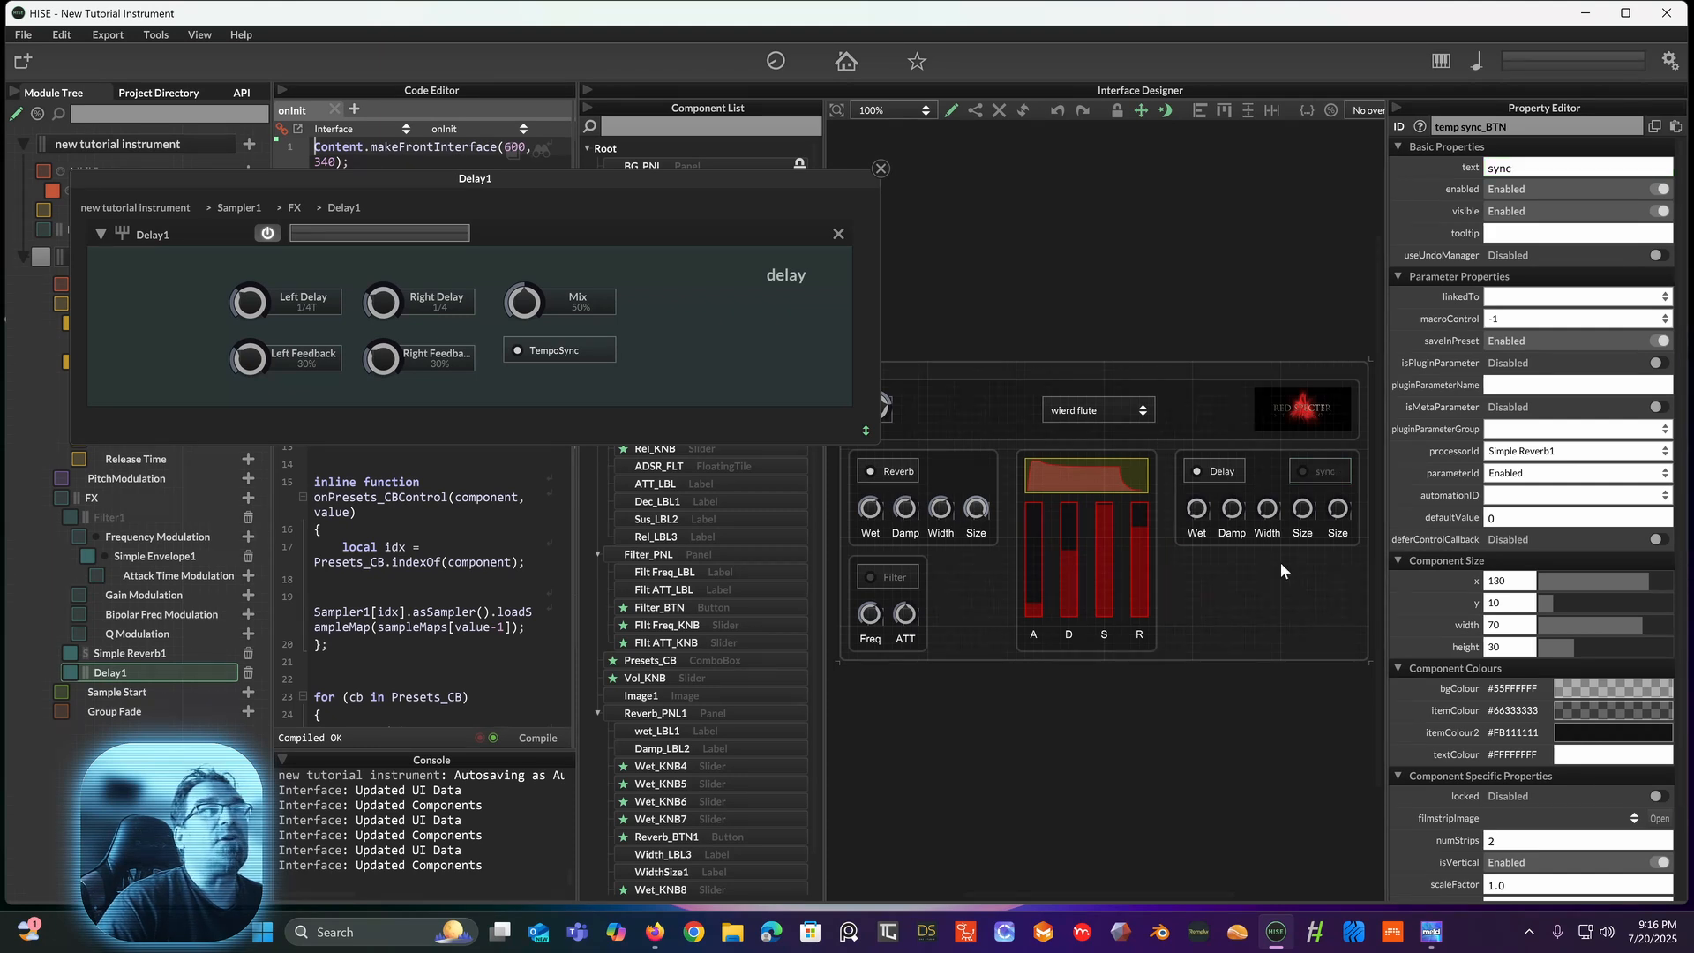
{"action": "left_click", "coordinate": [1280, 562]}
{"action": "left_click", "coordinate": [1328, 473]}
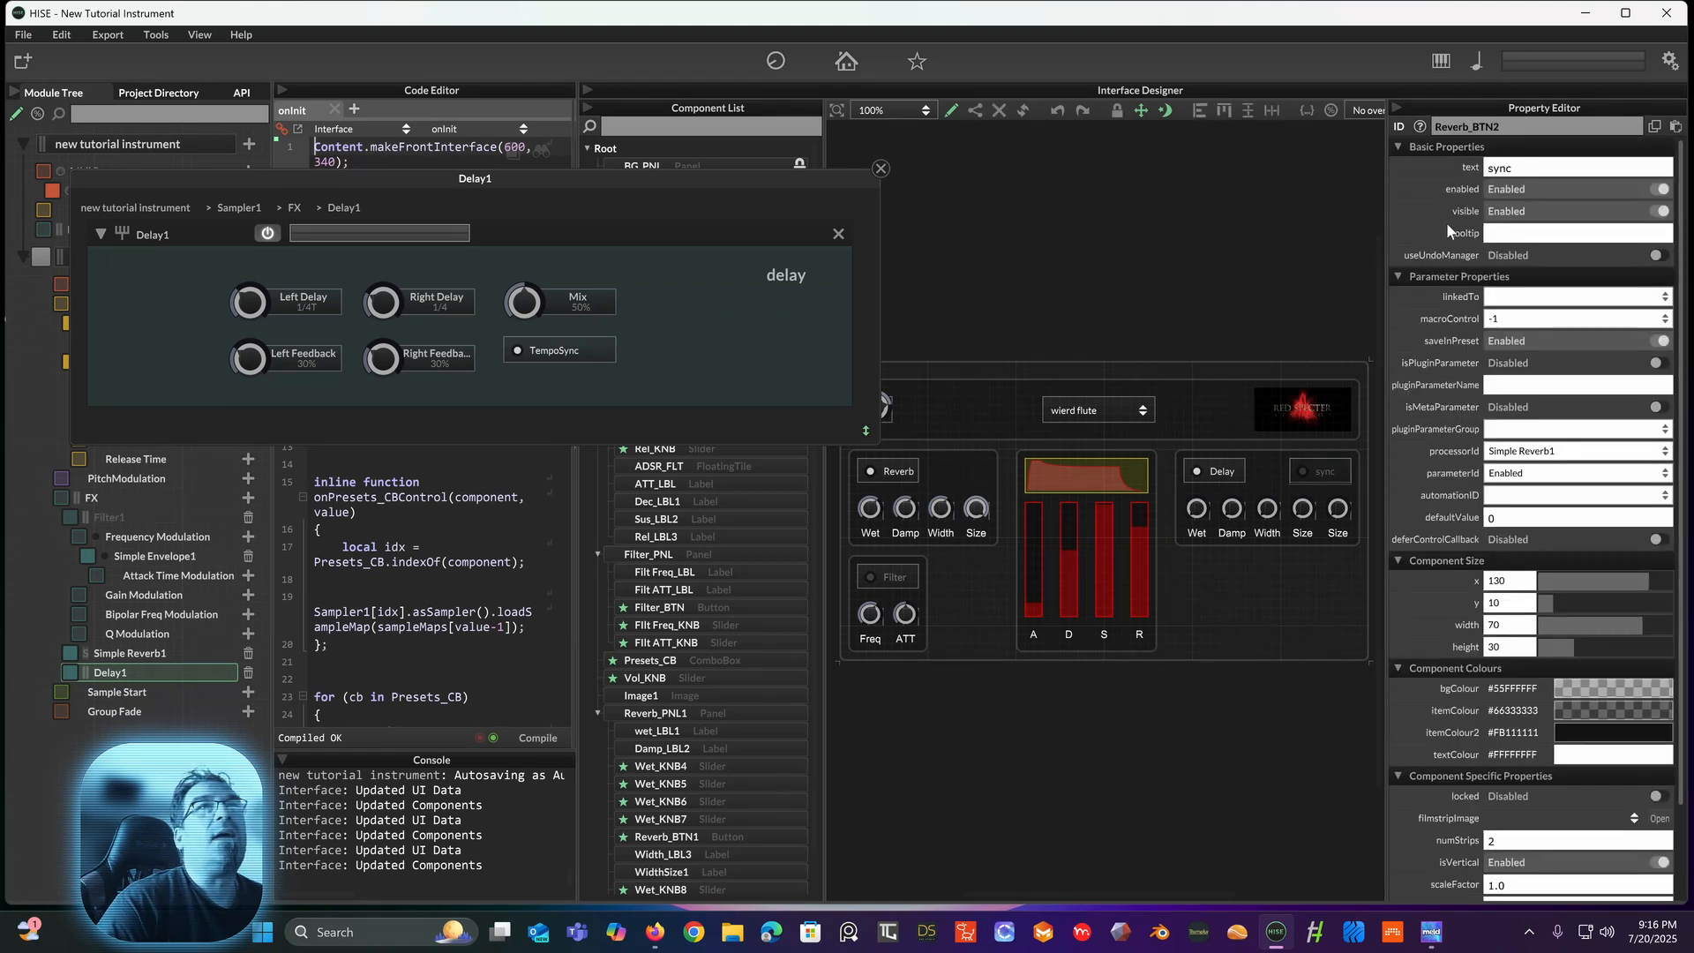
{"action": "left_click", "coordinate": [1494, 168]}
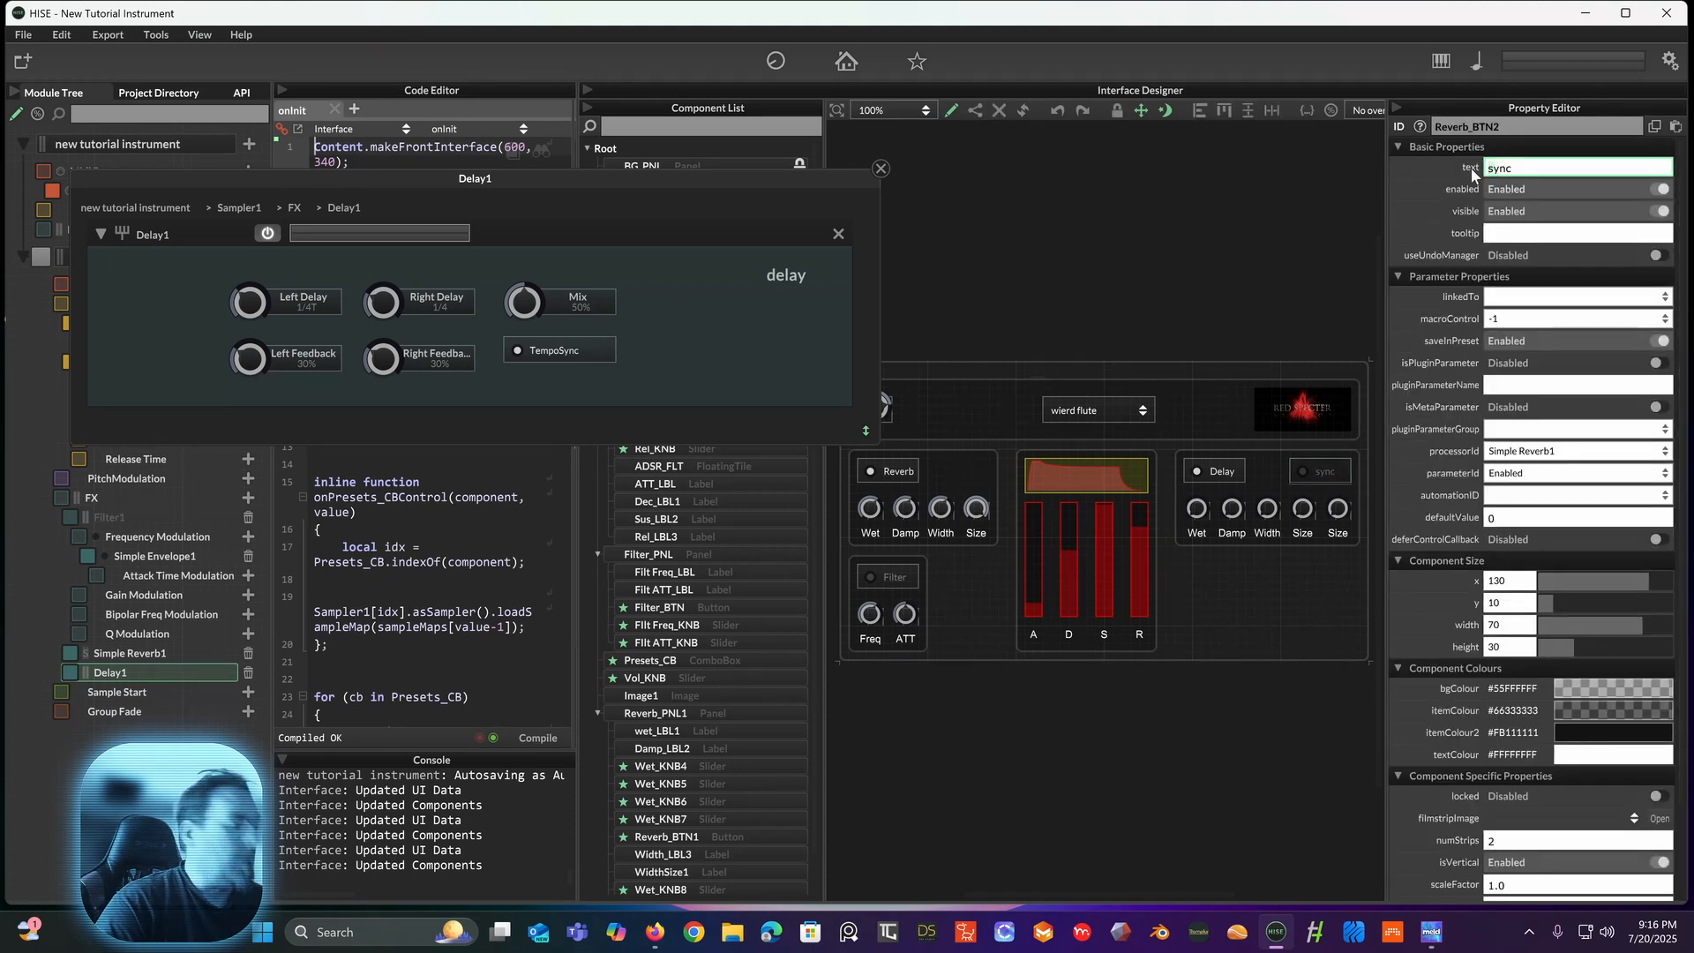
{"action": "key", "text": "Escape"}
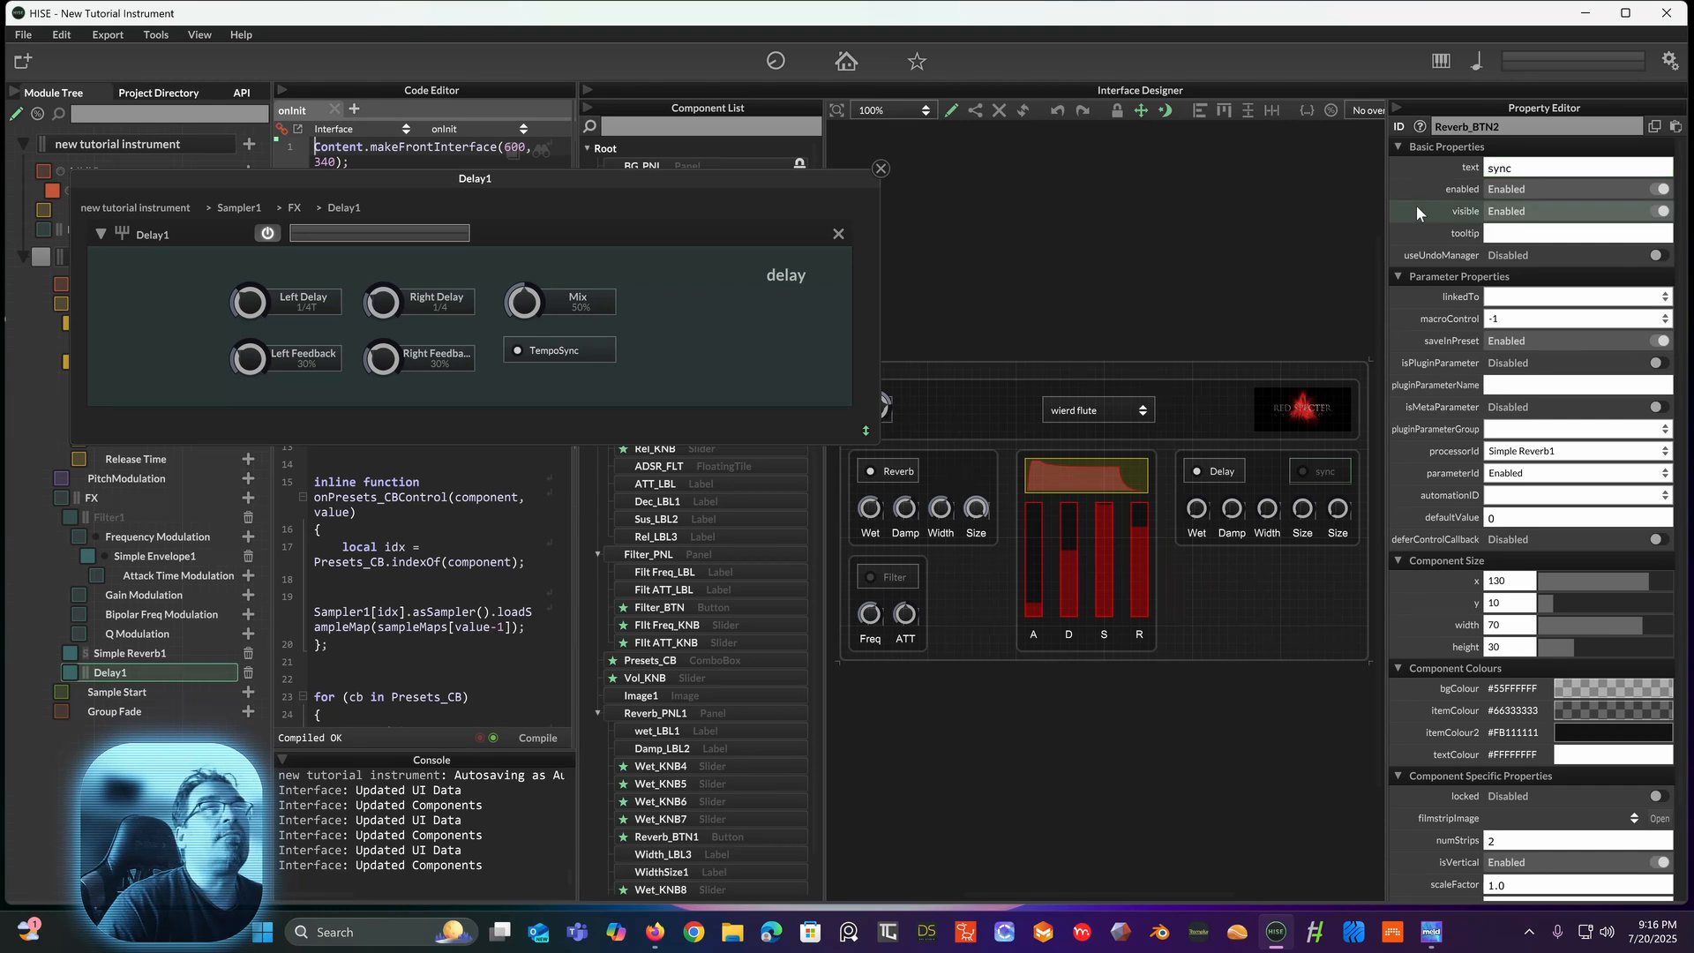
{"action": "left_click", "coordinate": [1488, 167]}
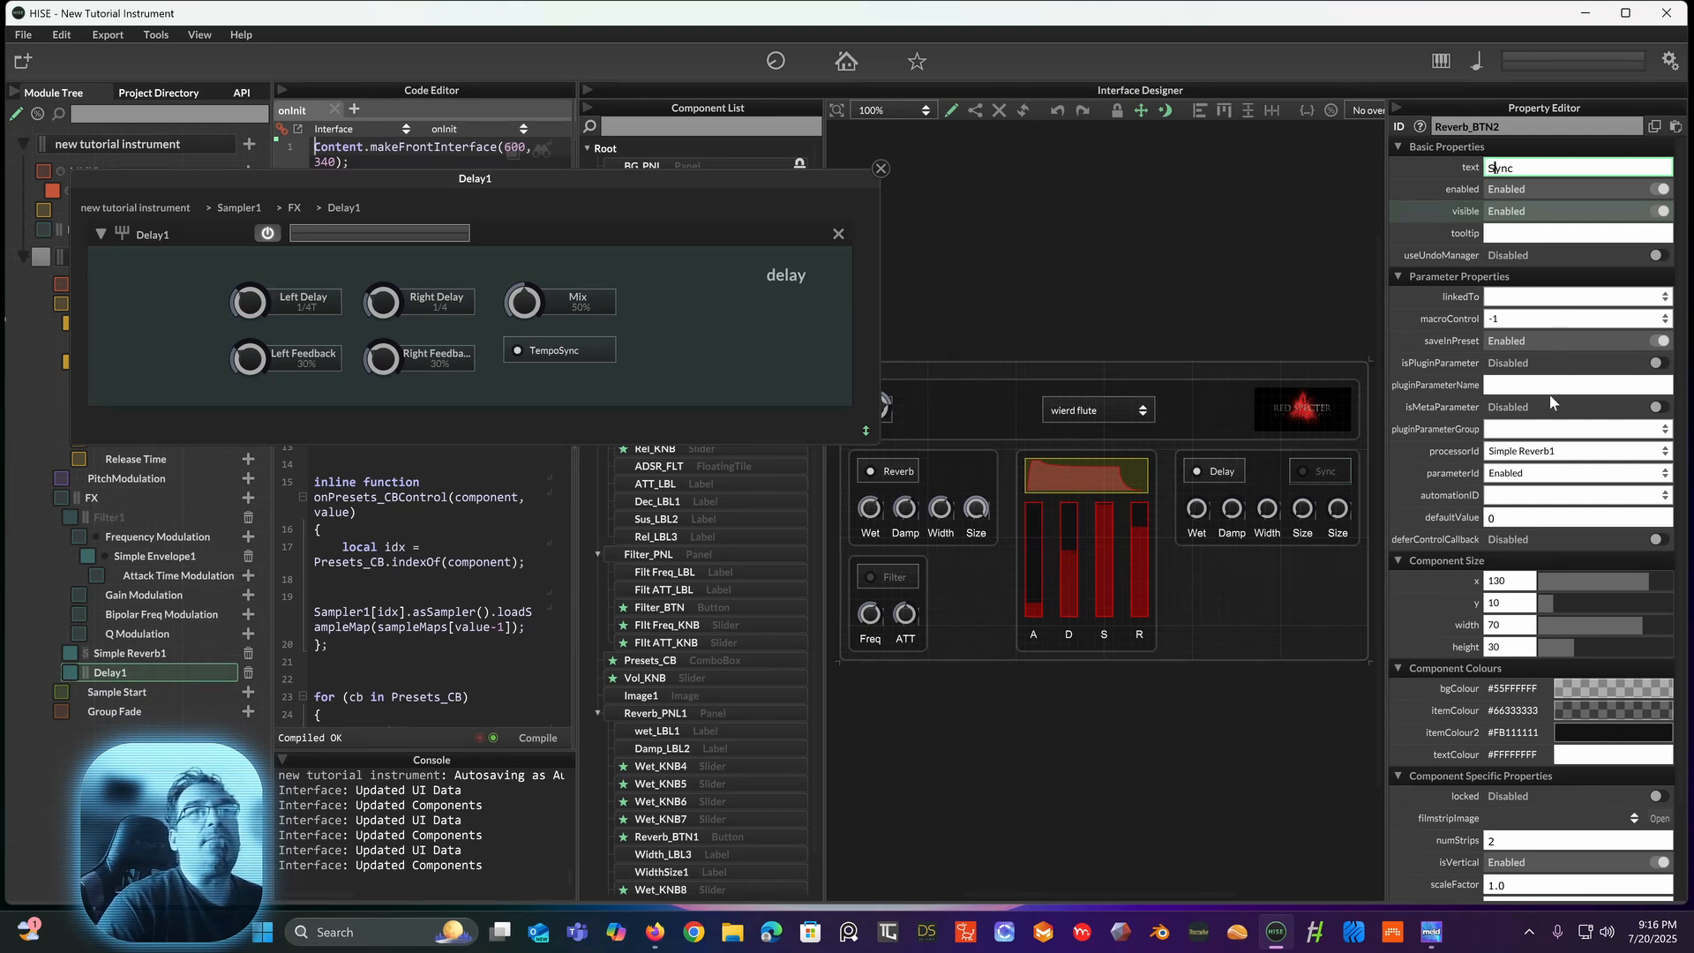
Step: Connect the Sync button's processorId to Delay1 and its parameterId to TempoSync
{"action": "left_click", "coordinate": [1527, 457]}
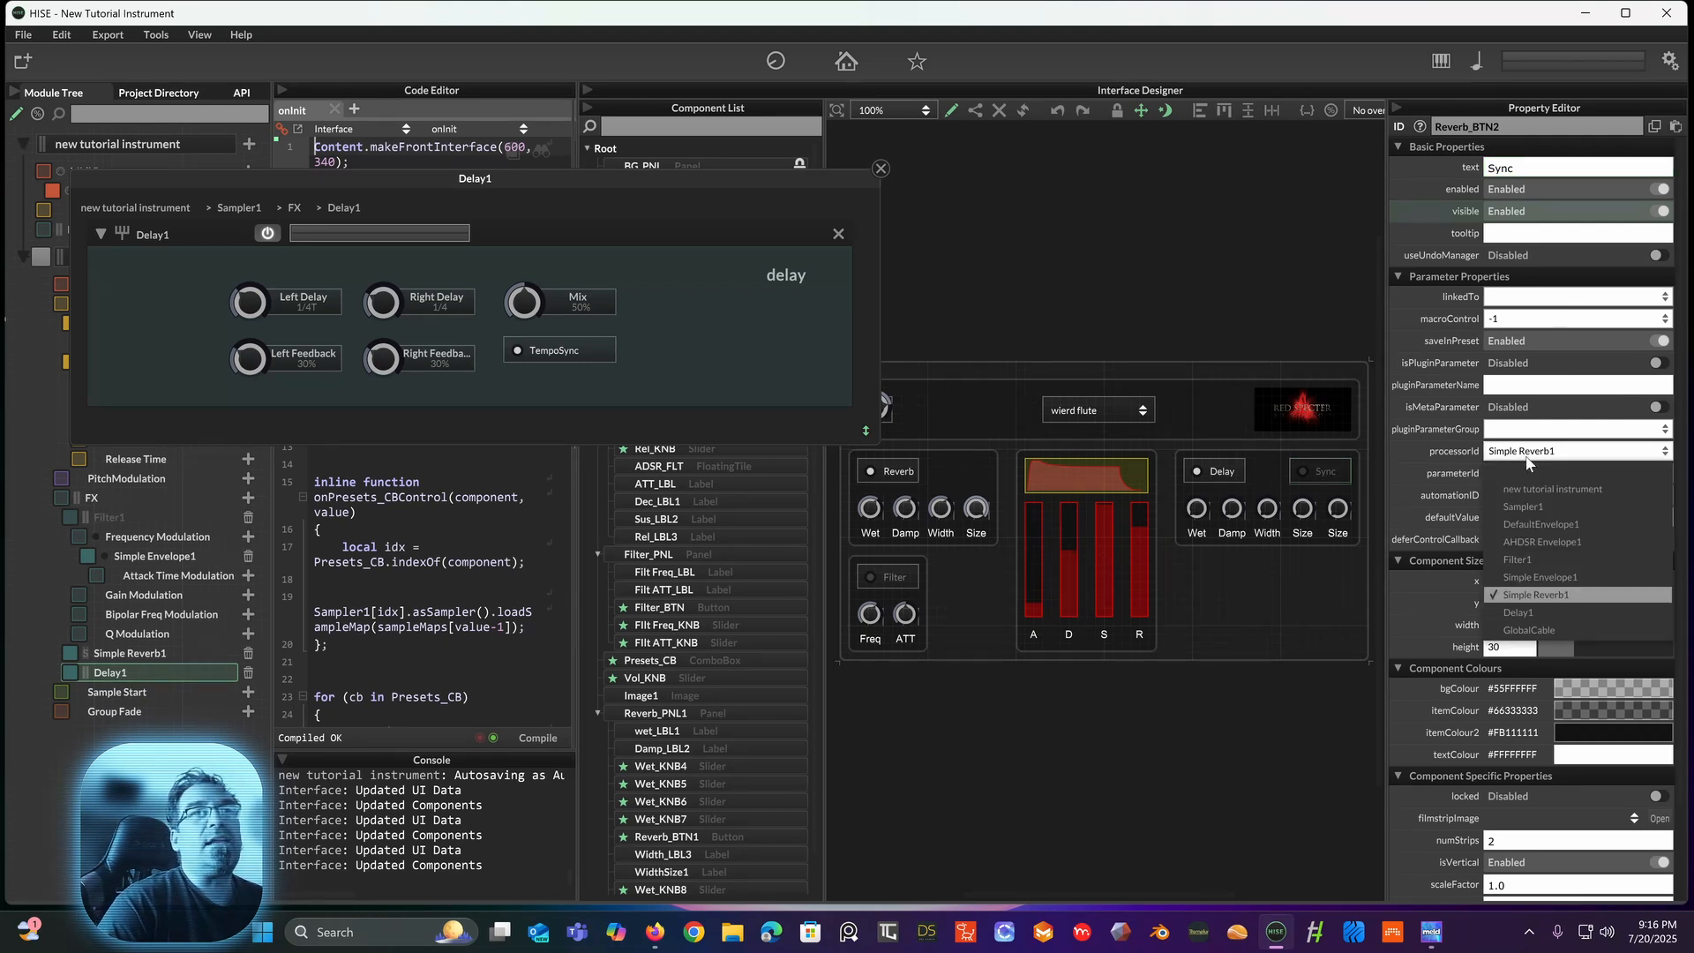
{"action": "left_click", "coordinate": [1516, 611]}
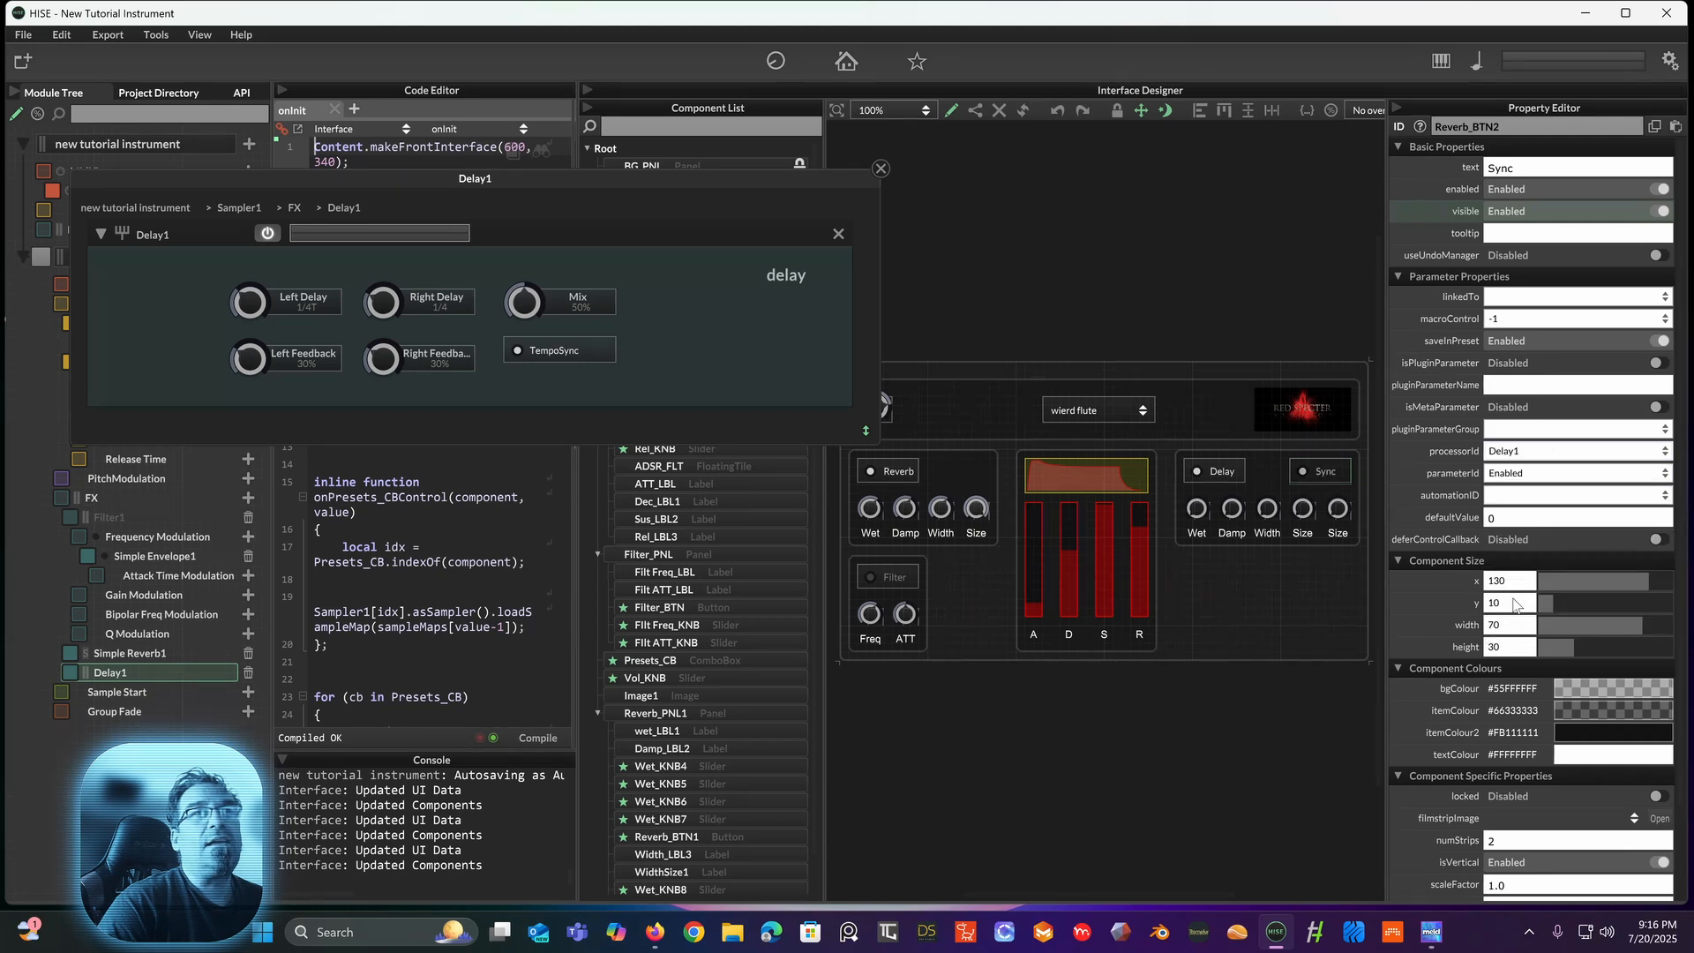
{"action": "left_click", "coordinate": [1521, 477]}
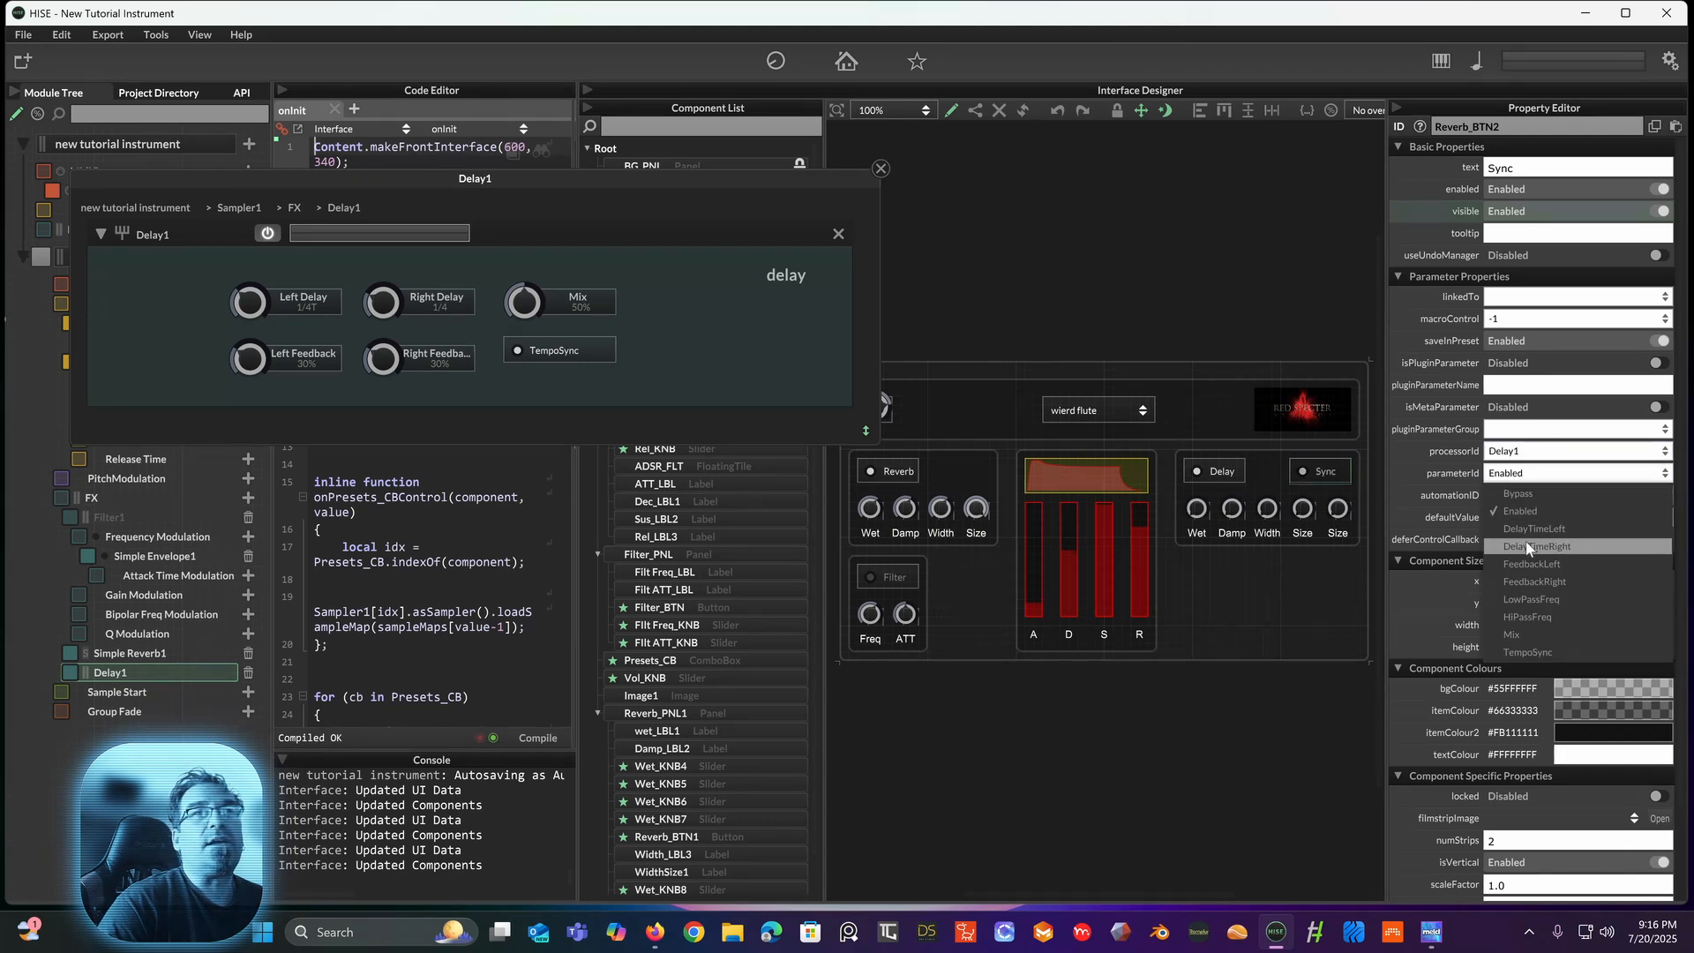
{"action": "left_click", "coordinate": [1527, 652]}
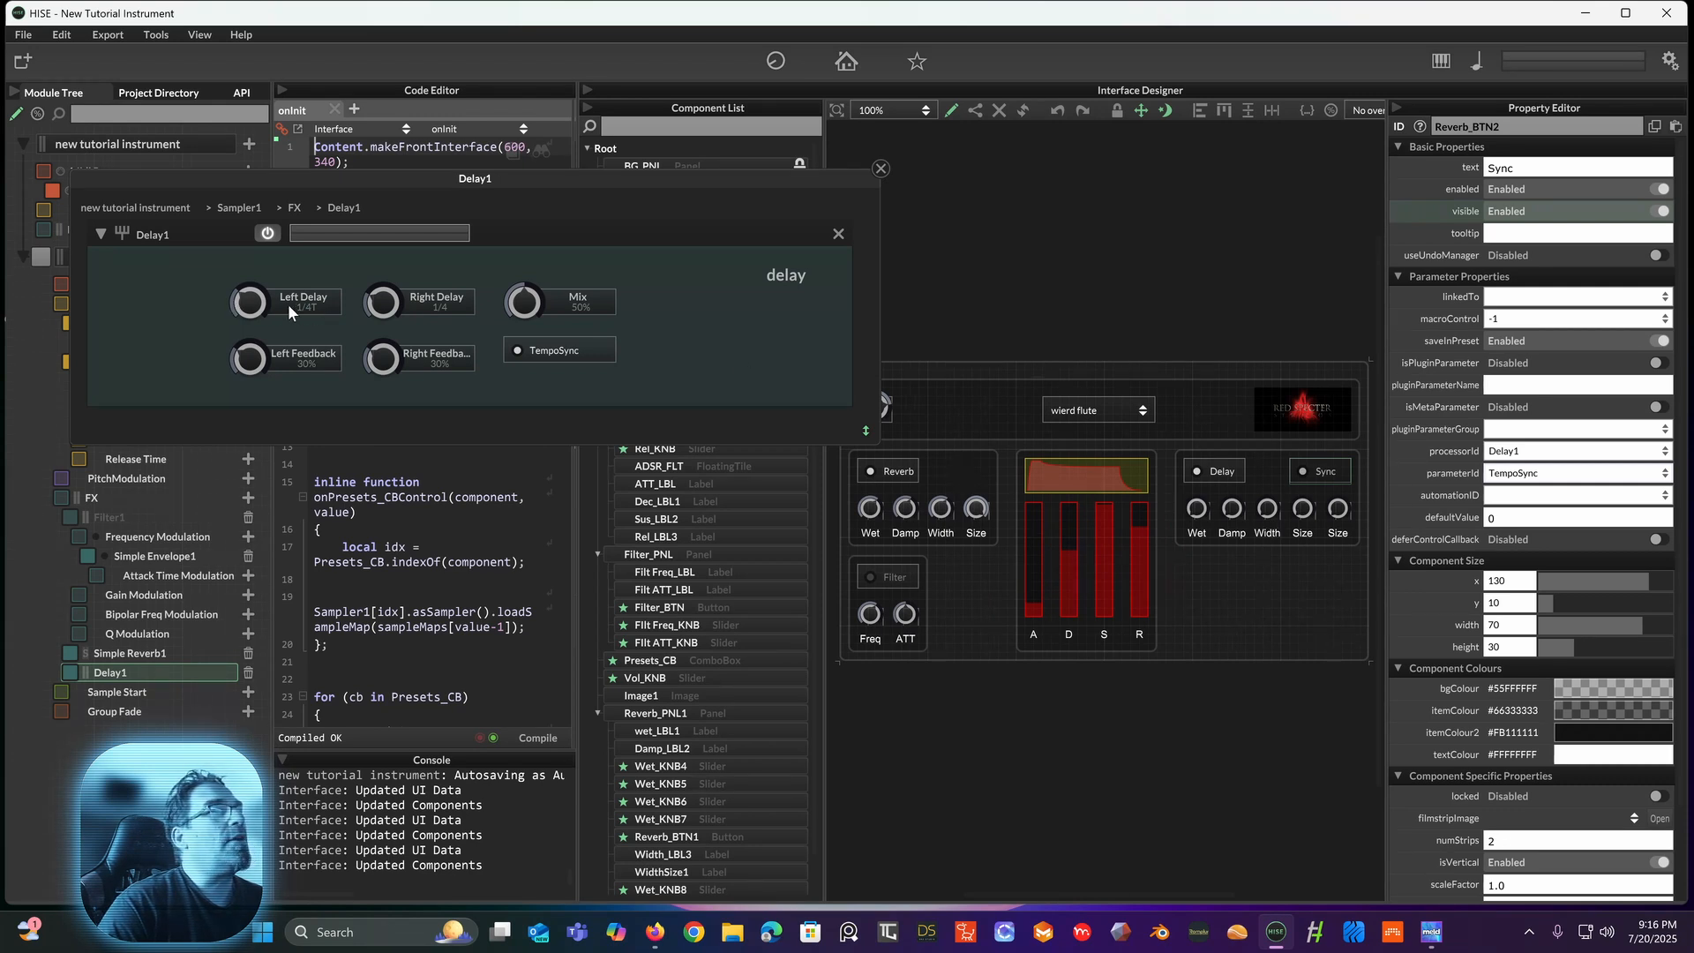
Step: Set the Left Delay time of the Delay1 effect to 1/1
{"action": "left_click_drag", "start_coordinate": [251, 309], "coordinate": [256, 353]}
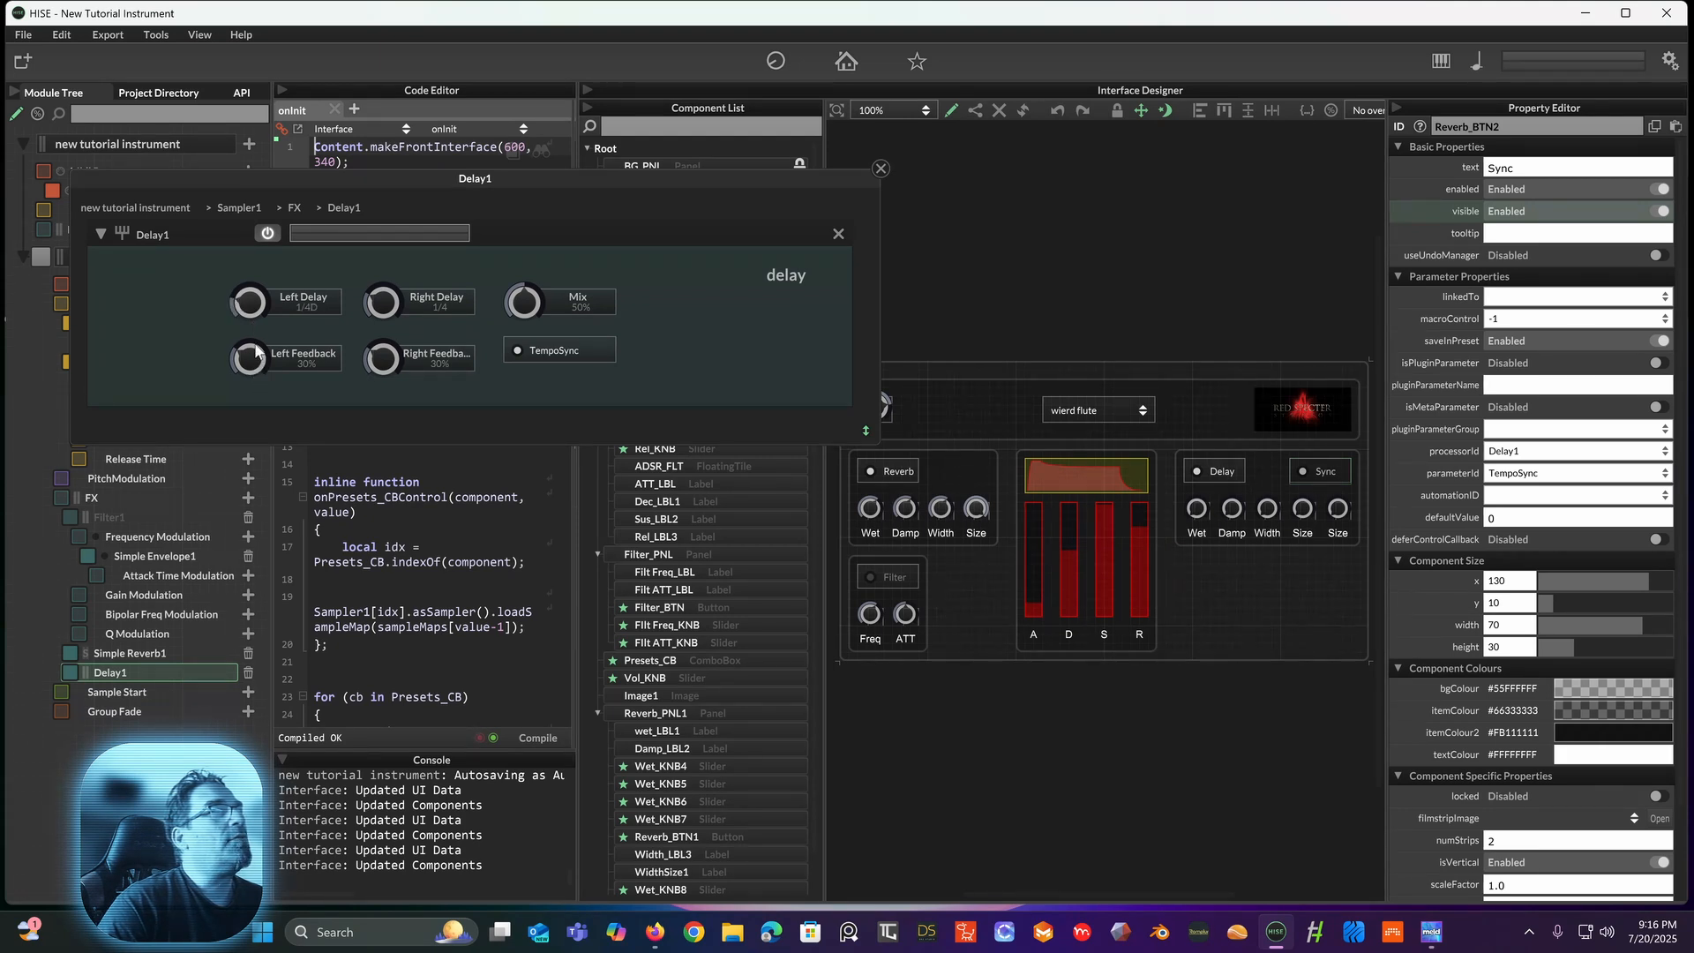
{"action": "left_click_drag", "start_coordinate": [257, 247], "coordinate": [279, 293]}
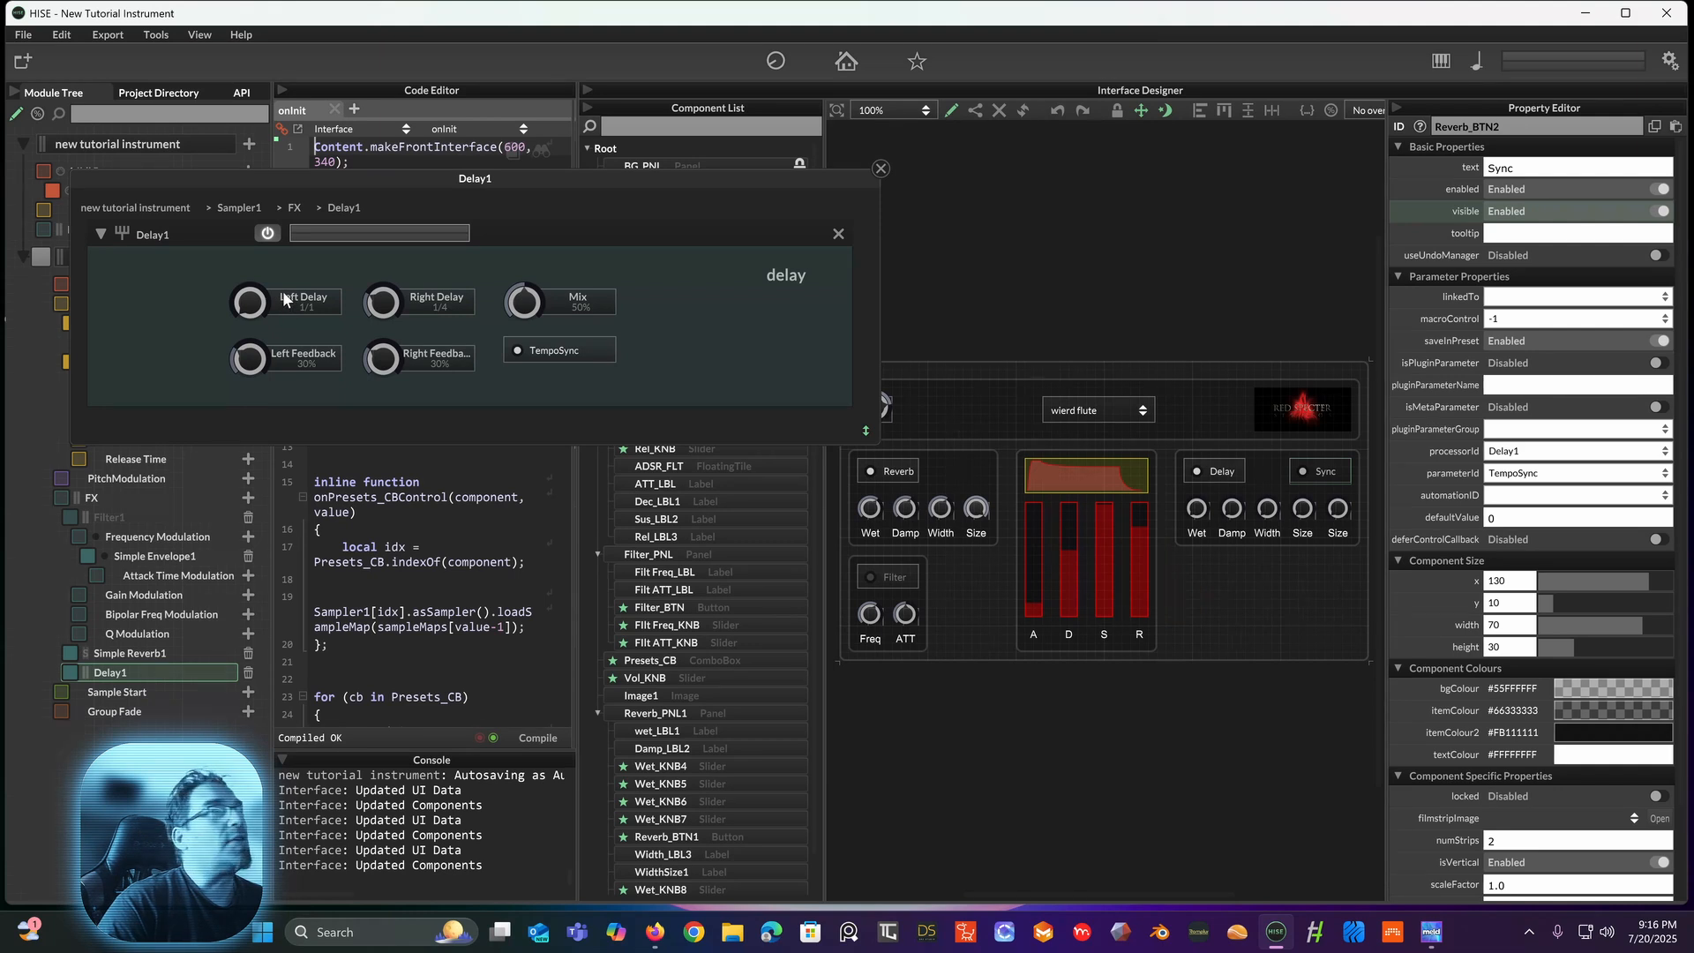
Step: Rename the ID of the delay panel's first knob, Wet_KNB4, to L_Del_KNB
{"action": "left_click", "coordinate": [1198, 511]}
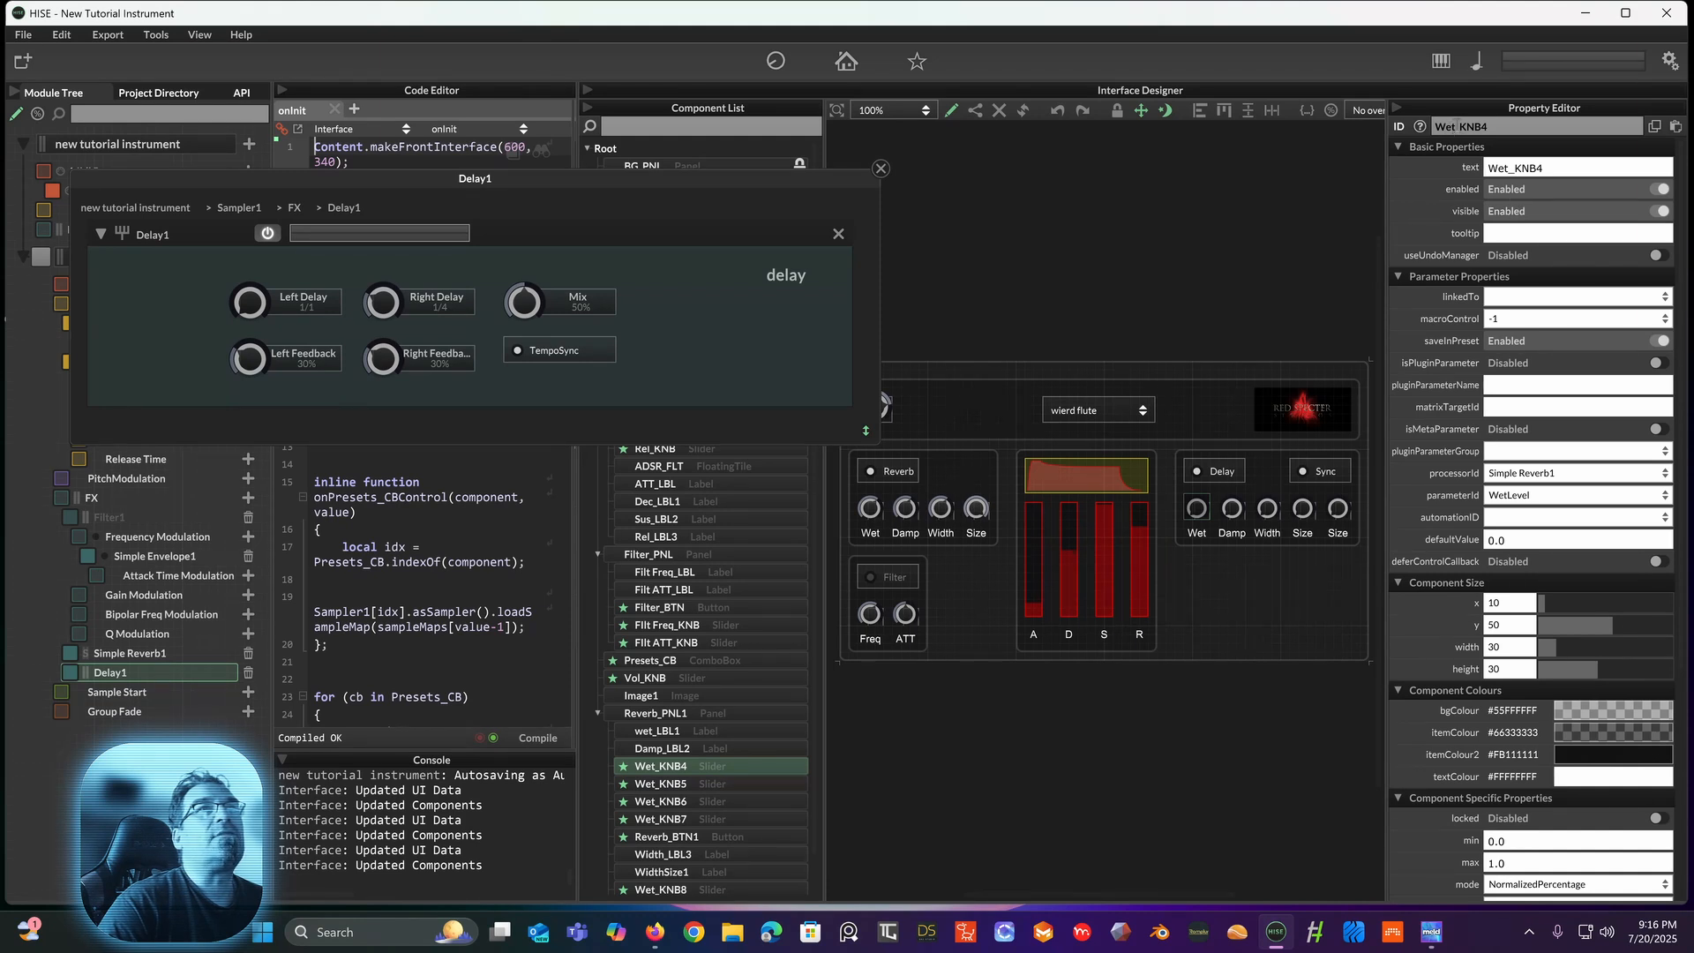
{"action": "left_click", "coordinate": [1457, 126]}
{"action": "left_click_drag", "start_coordinate": [1458, 126], "coordinate": [1431, 127]}
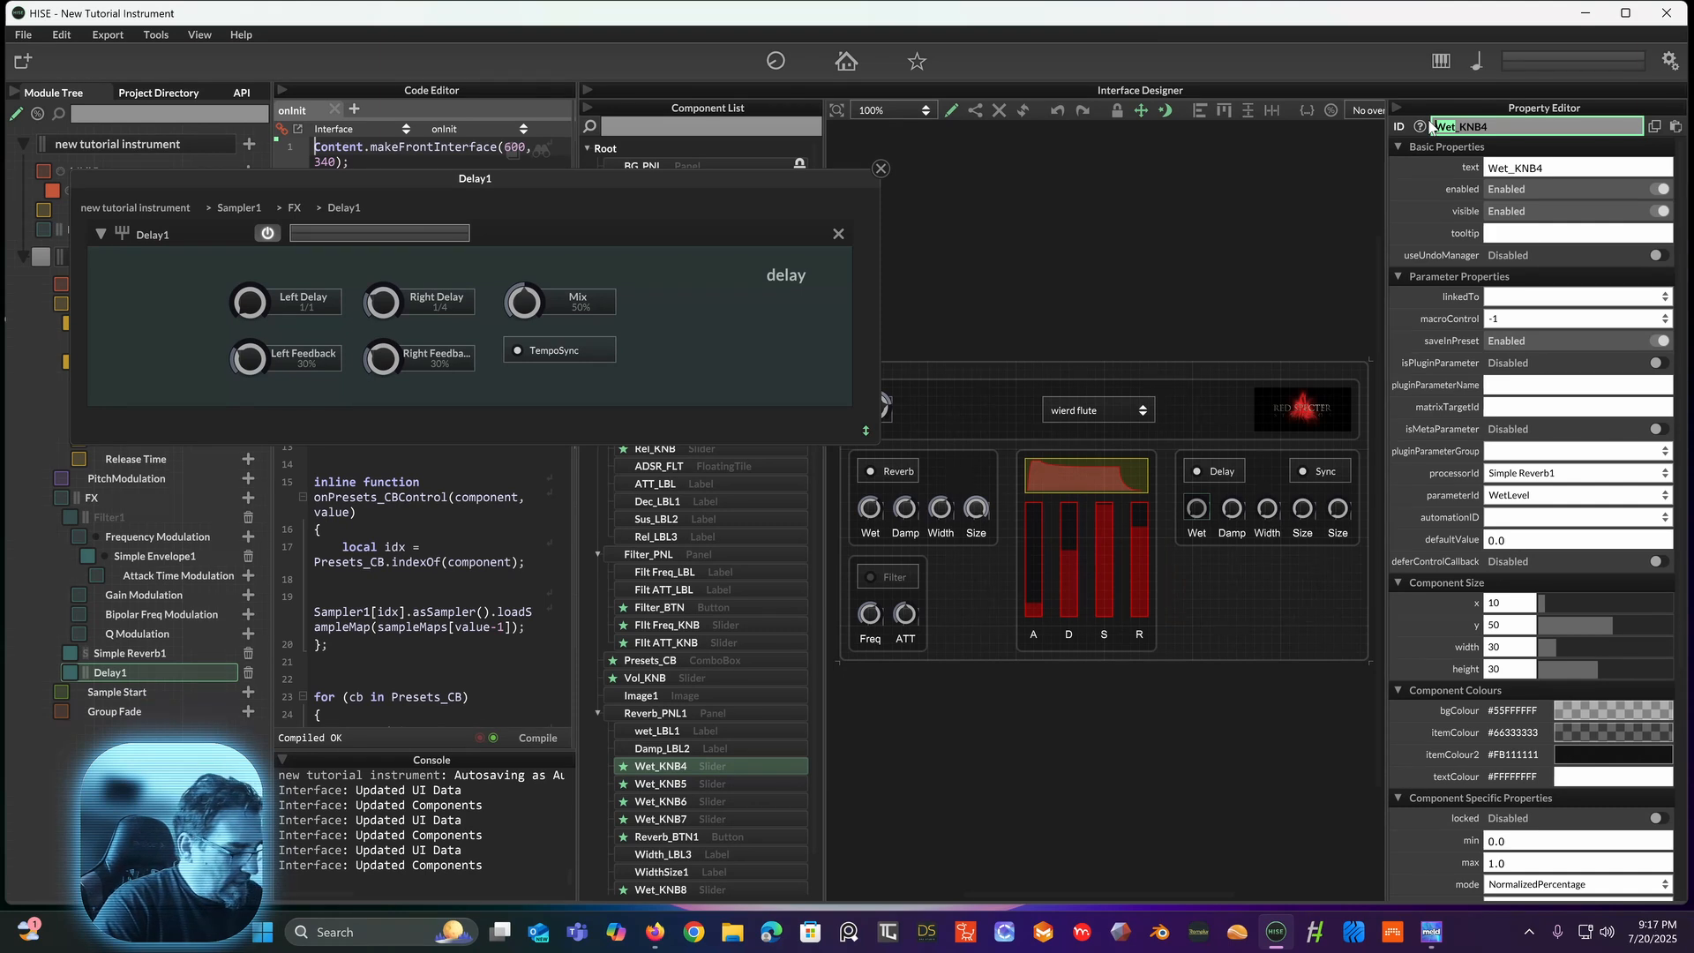
{"action": "key", "text": "BackSpace"}
{"action": "type", "text": "Del"}
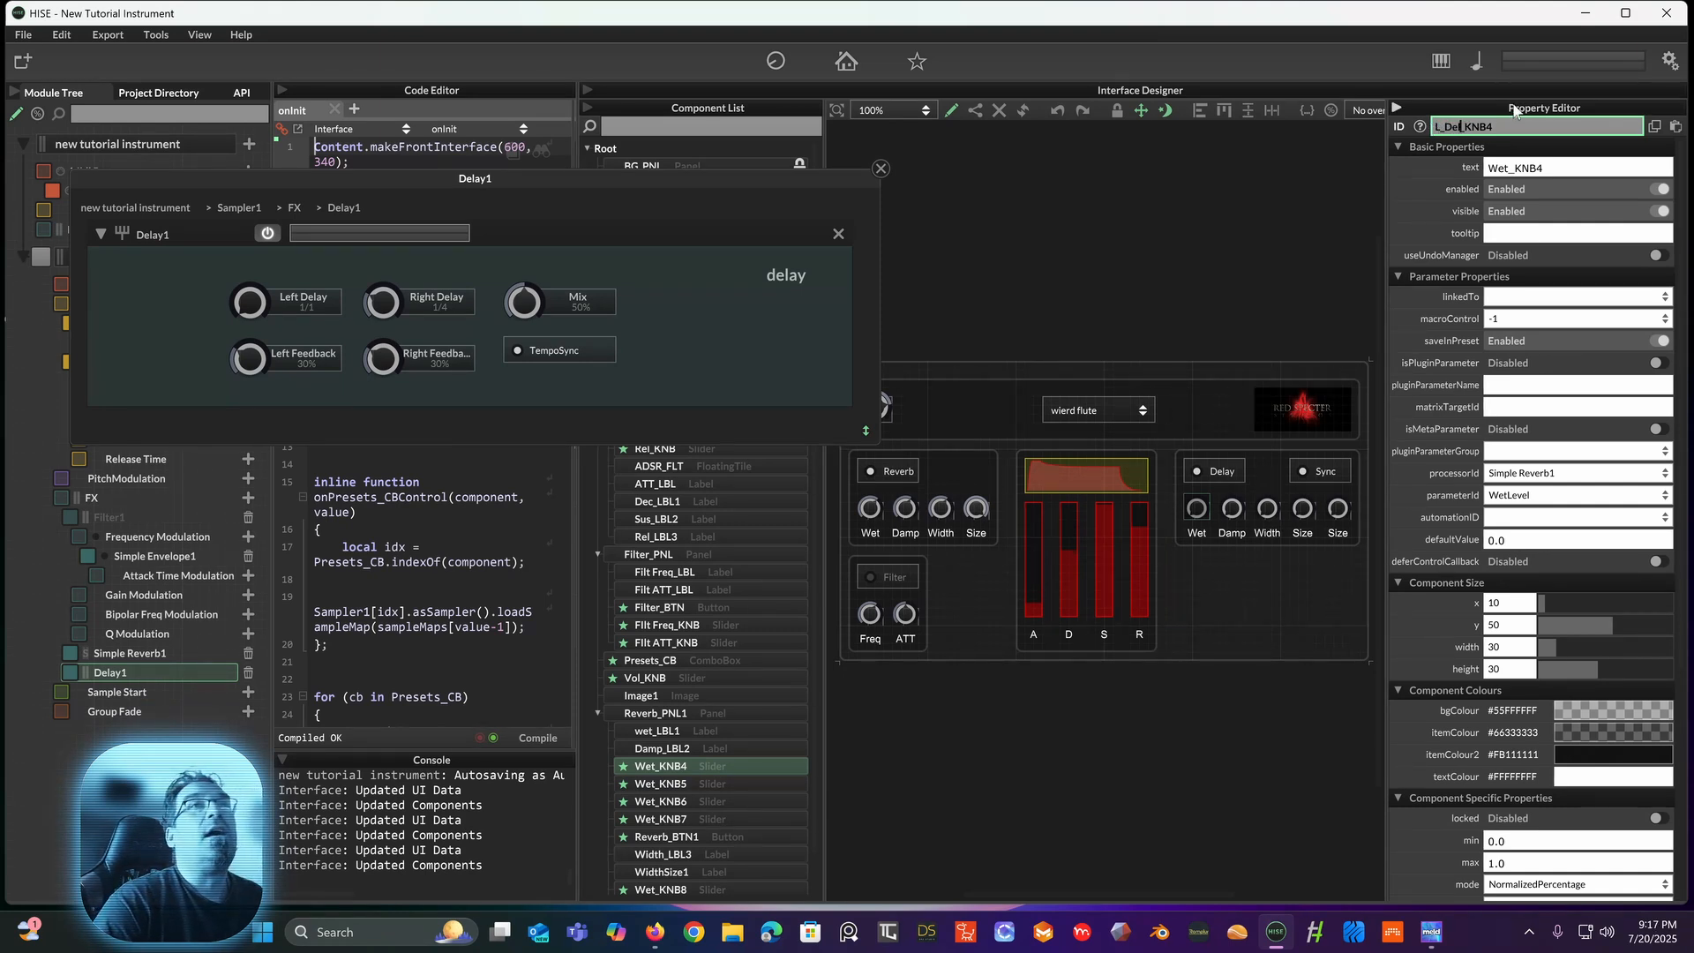
{"action": "left_click", "coordinate": [1501, 131]}
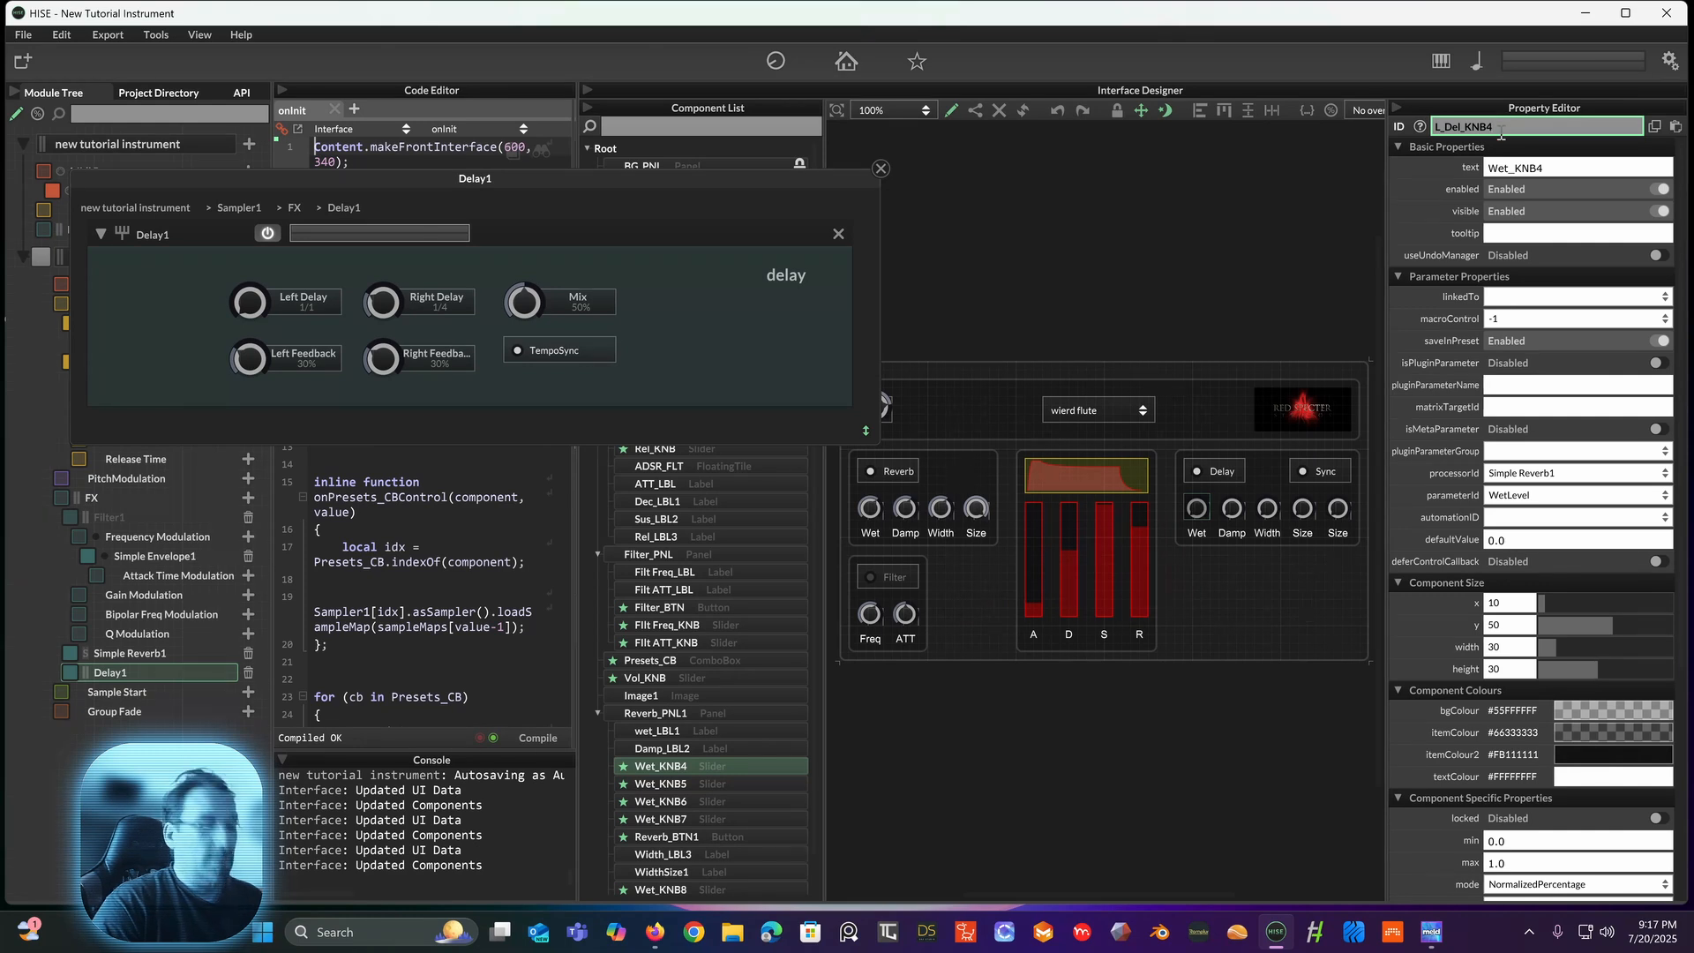
{"action": "key", "text": "BackSpace"}
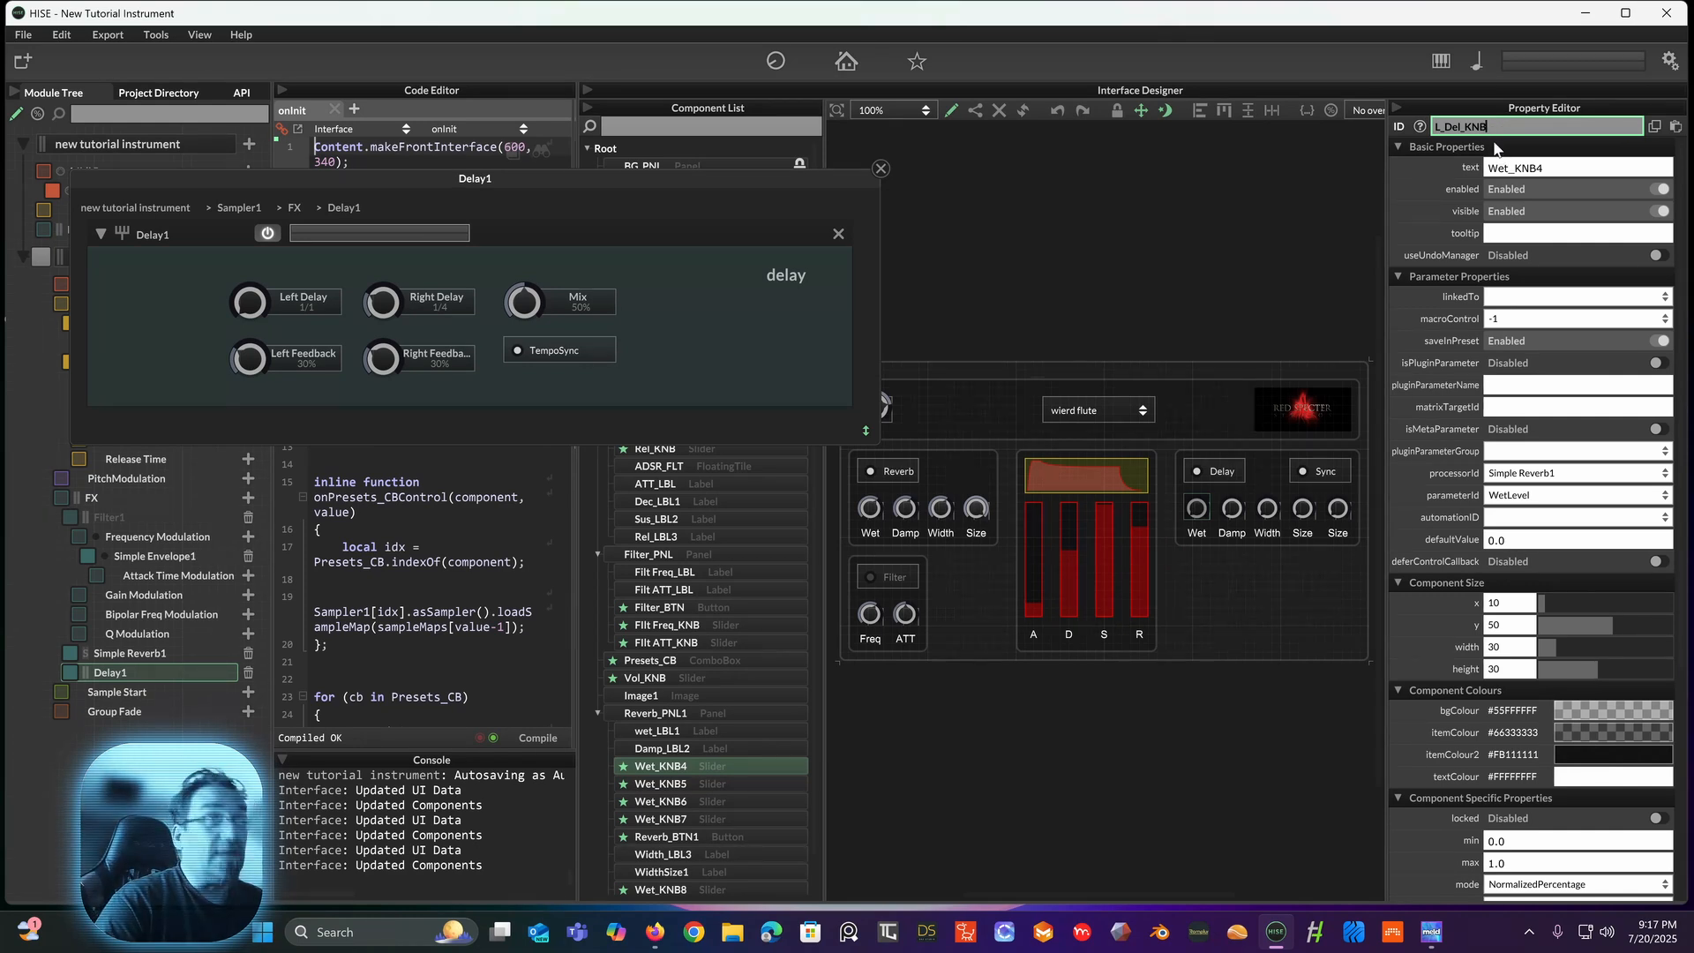
{"action": "key", "text": "Return"}
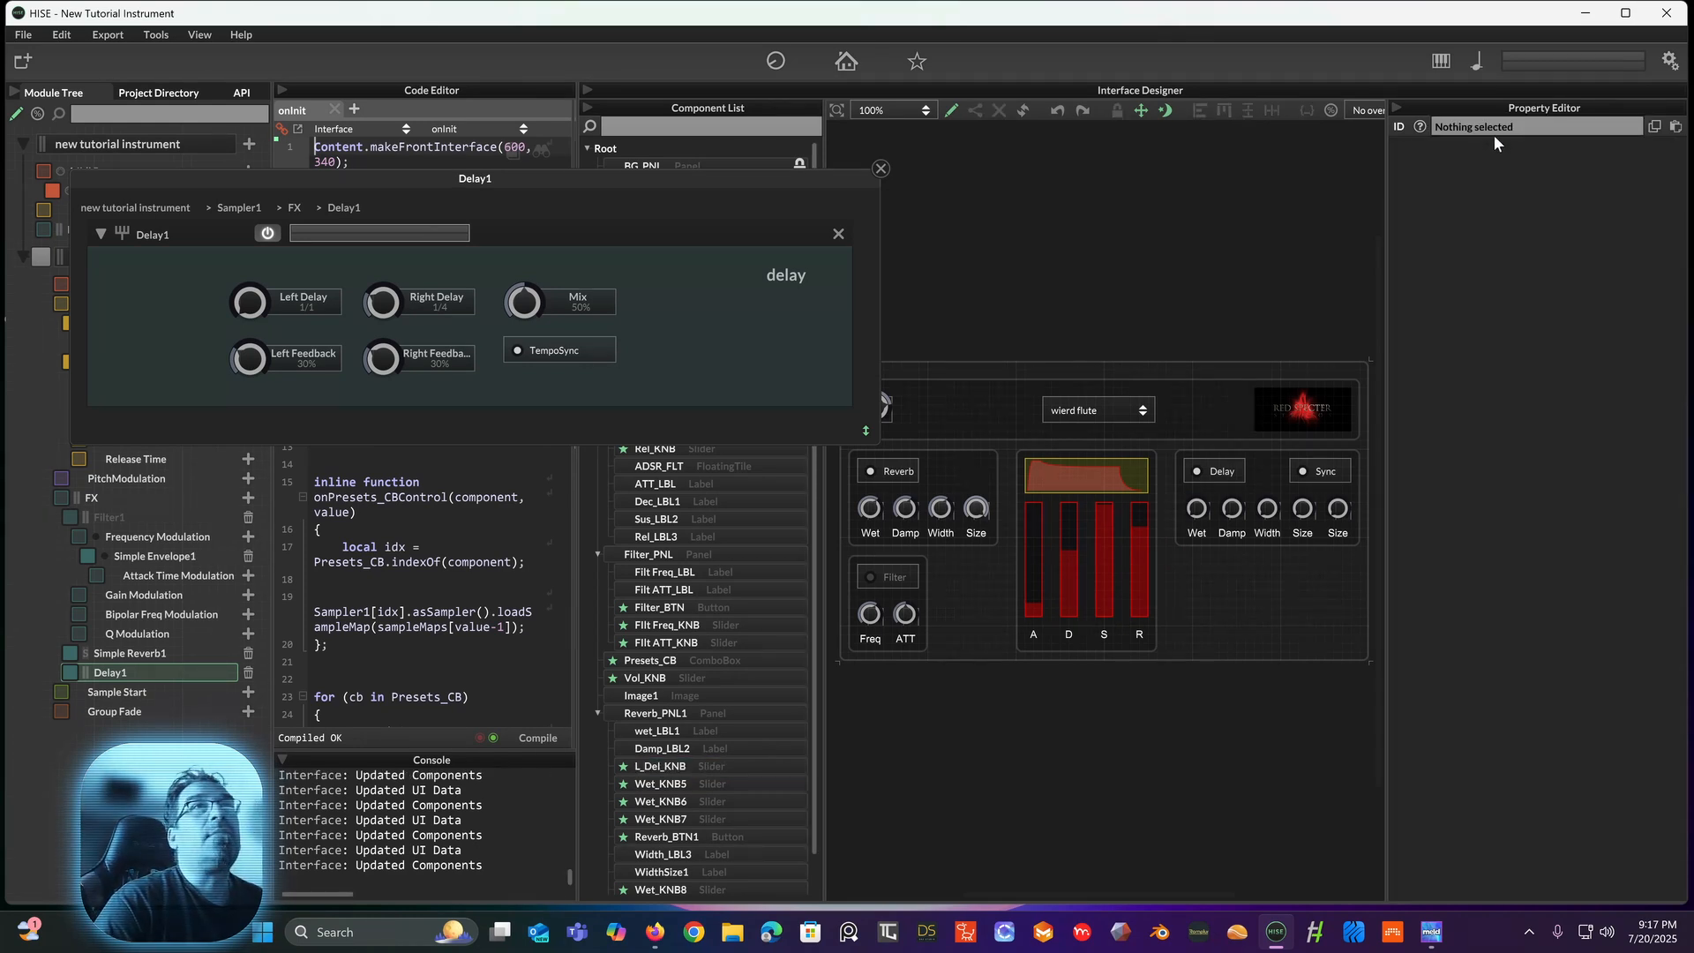
Step: Set the text of the L_Del_KNB knob to L Del
{"action": "left_click", "coordinate": [1201, 511]}
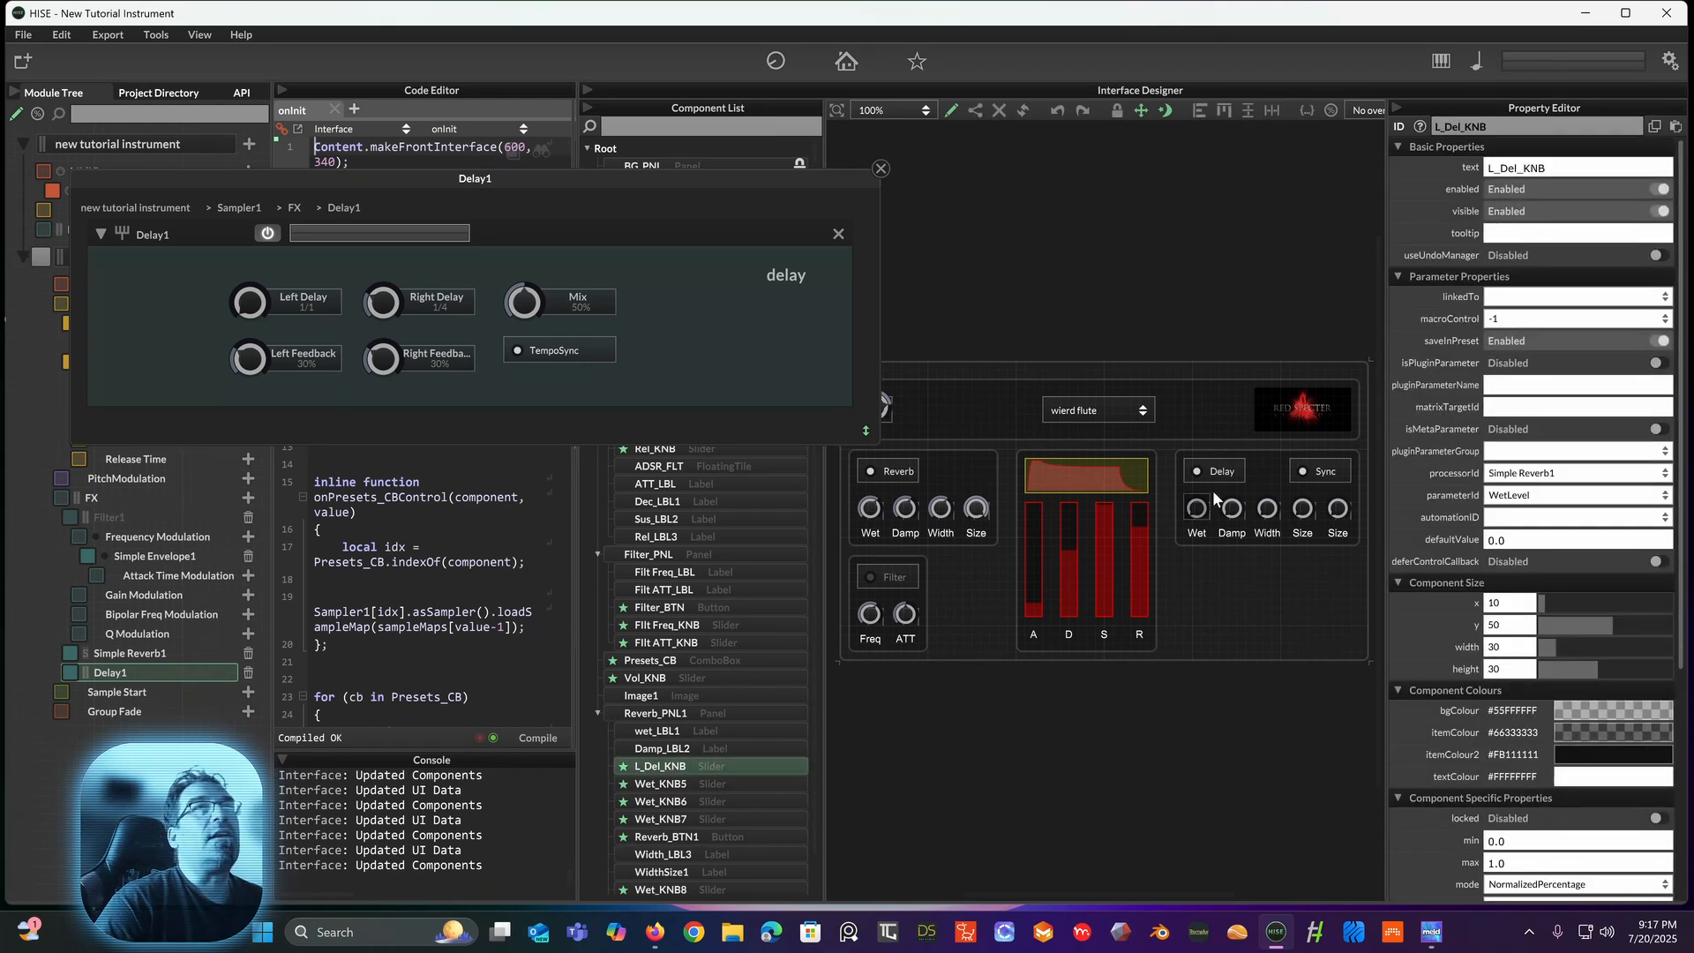
{"action": "left_click", "coordinate": [1519, 169]}
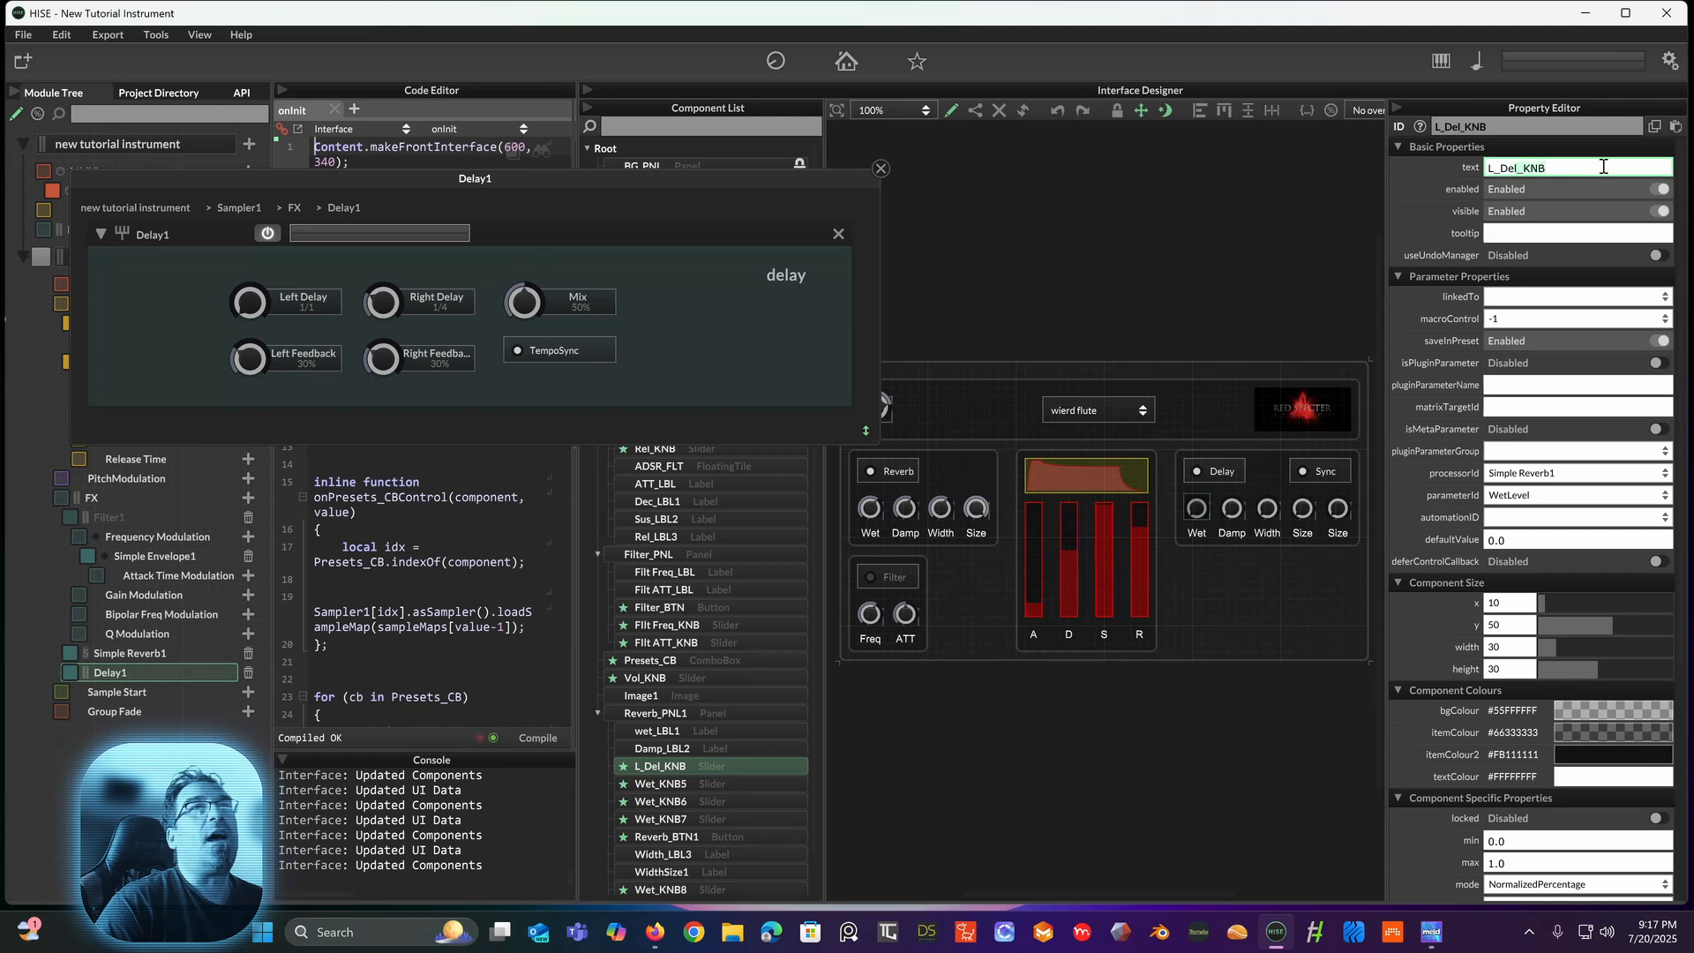
{"action": "key", "text": "BackSpace"}
{"action": "key", "text": "BackSpace"}
{"action": "key", "text": "BackSpace"}
{"action": "key", "text": "BackSpace"}
{"action": "key", "text": "BackSpace"}
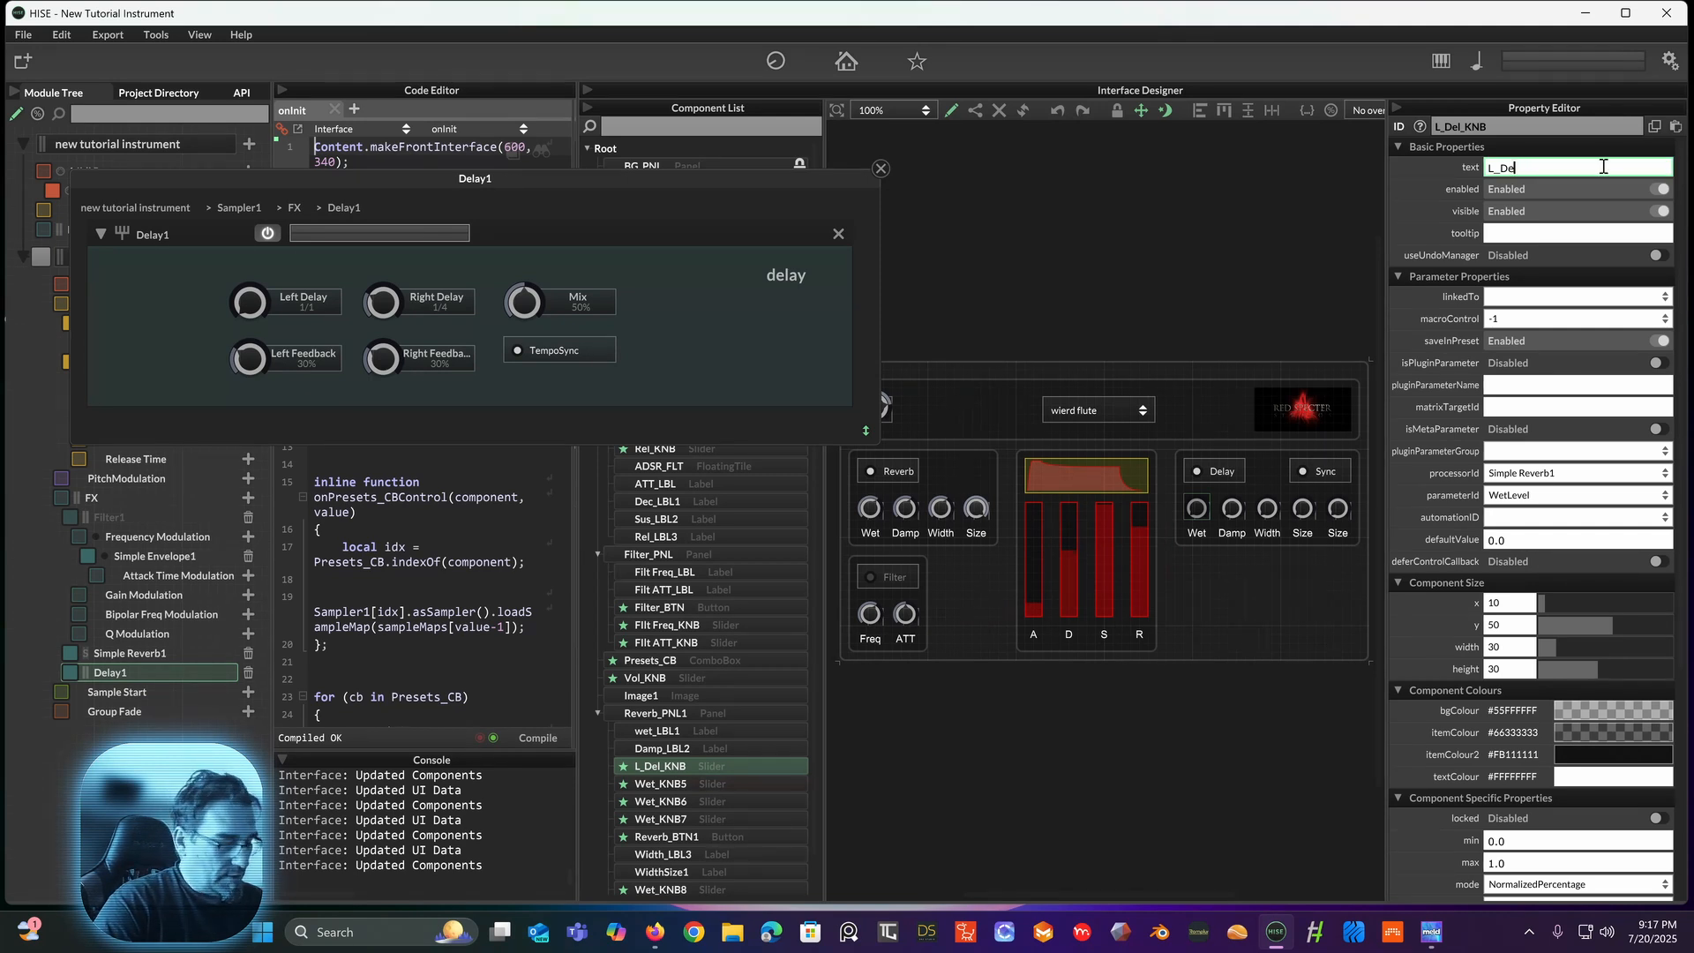
{"action": "type", "text": "l"}
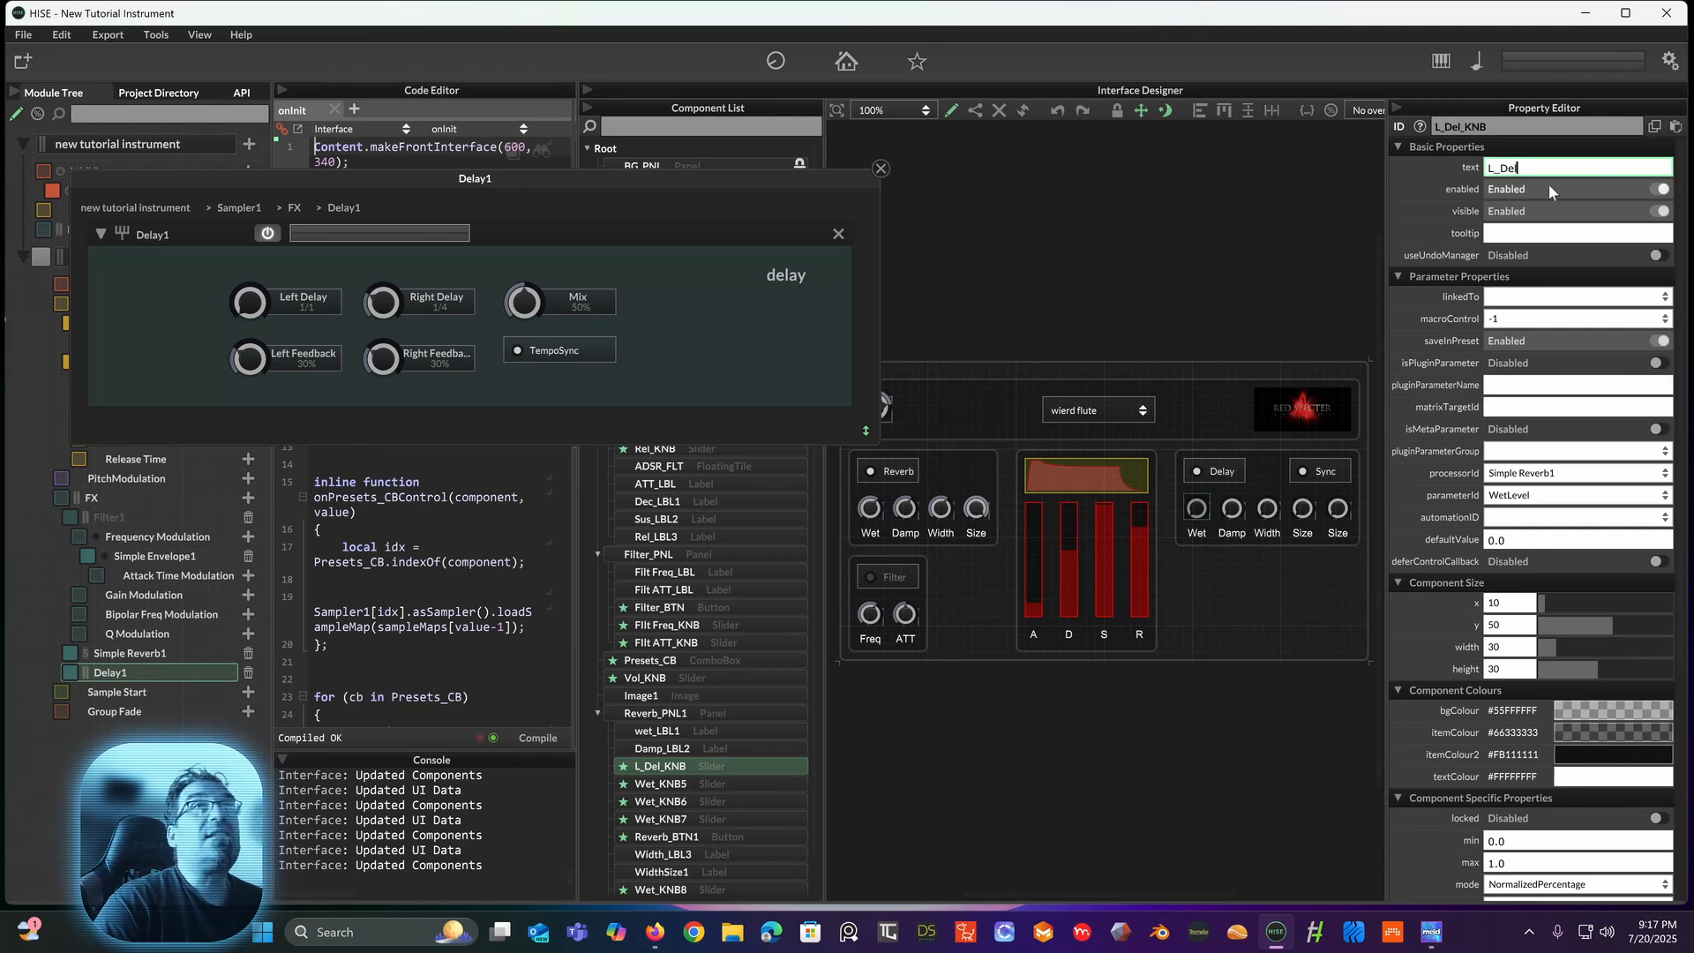
{"action": "left_click", "coordinate": [1502, 168]}
{"action": "key", "text": "BackSpace"}
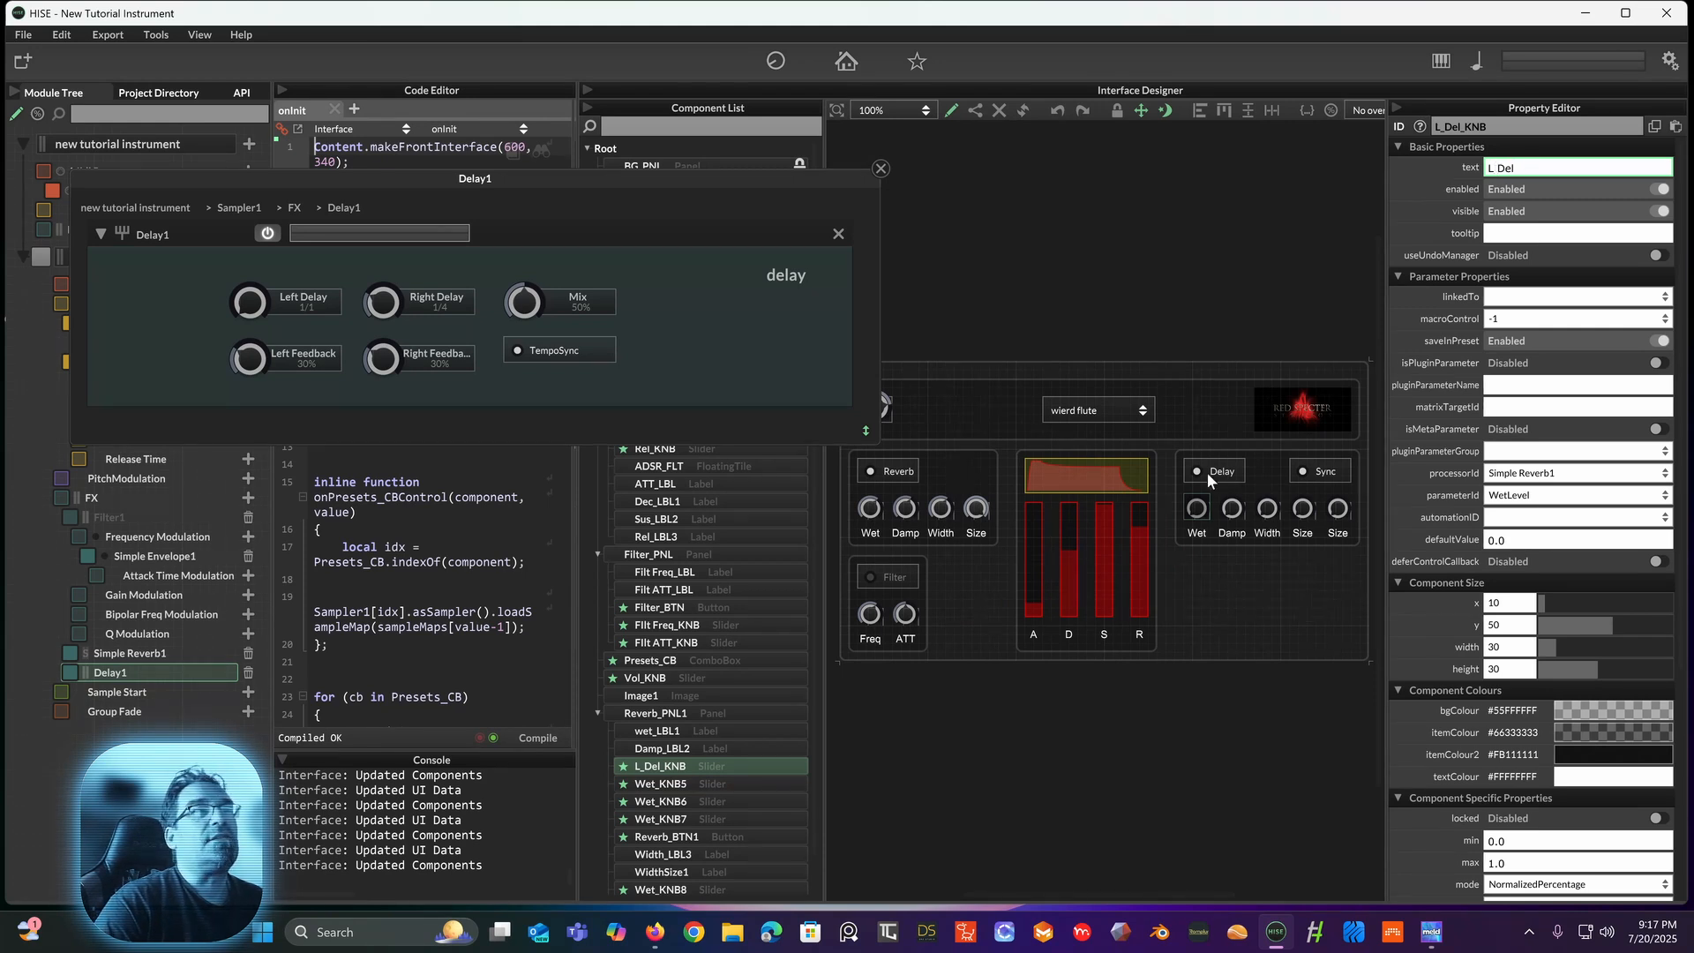
{"action": "left_click", "coordinate": [1197, 534]}
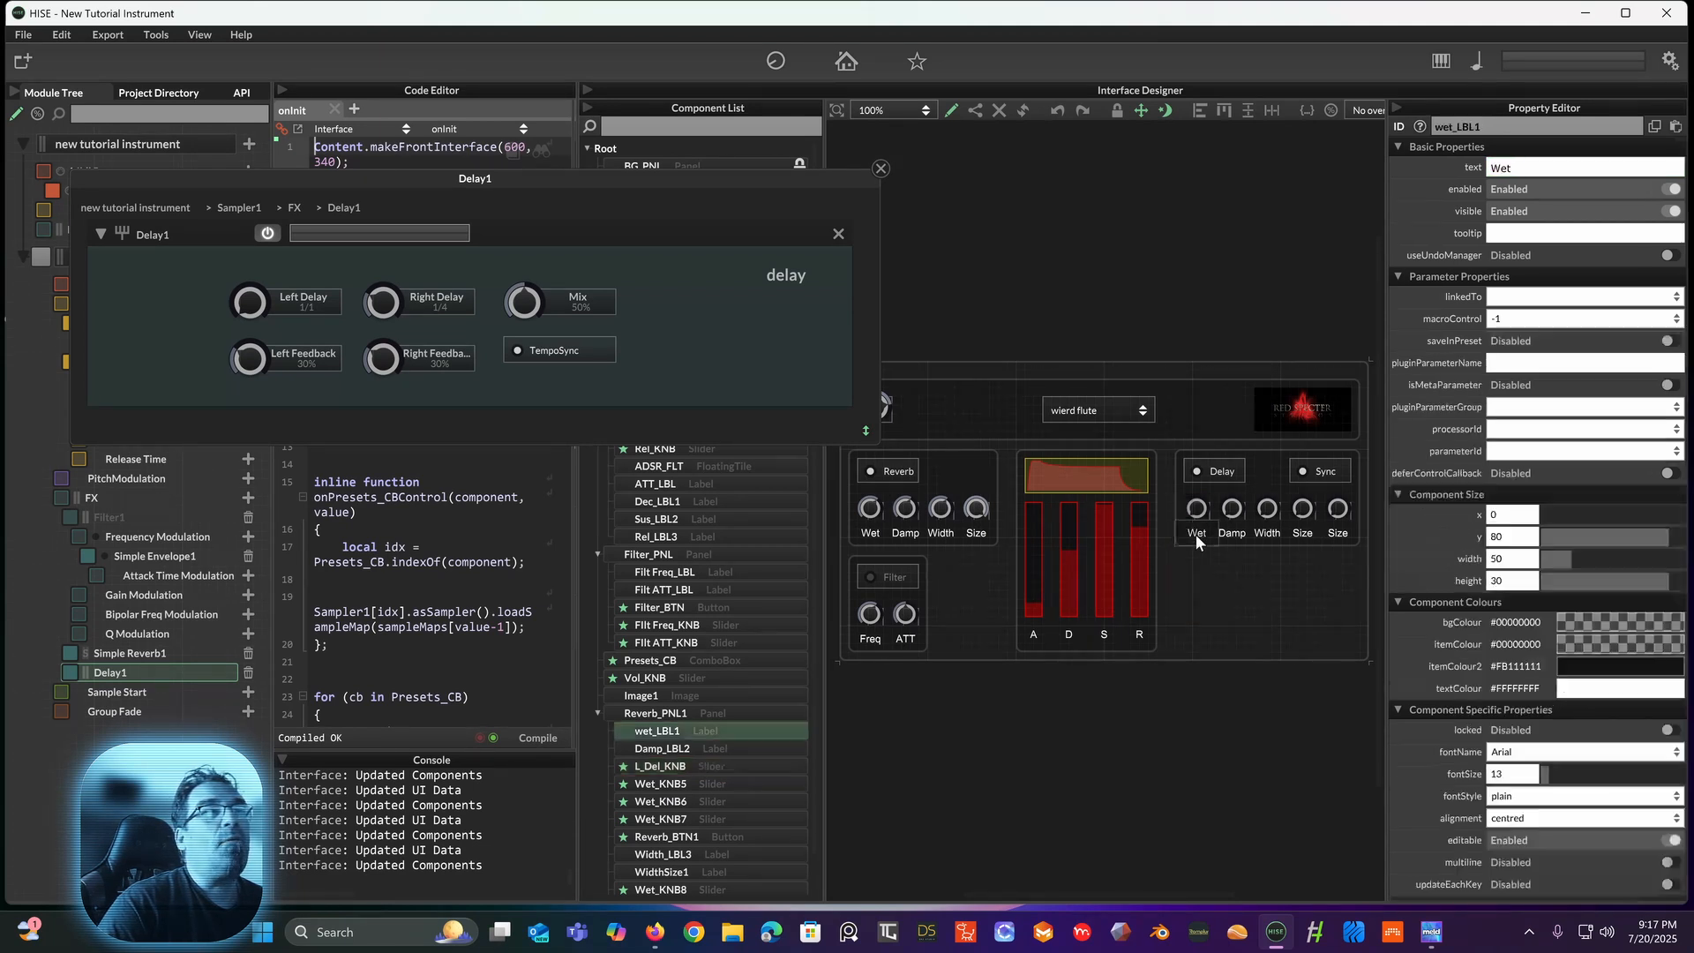
Step: Connect L_Del_KNB's processorId to Delay1 and set its parameterId to FeedbackLeft
{"action": "left_click", "coordinate": [1197, 510]}
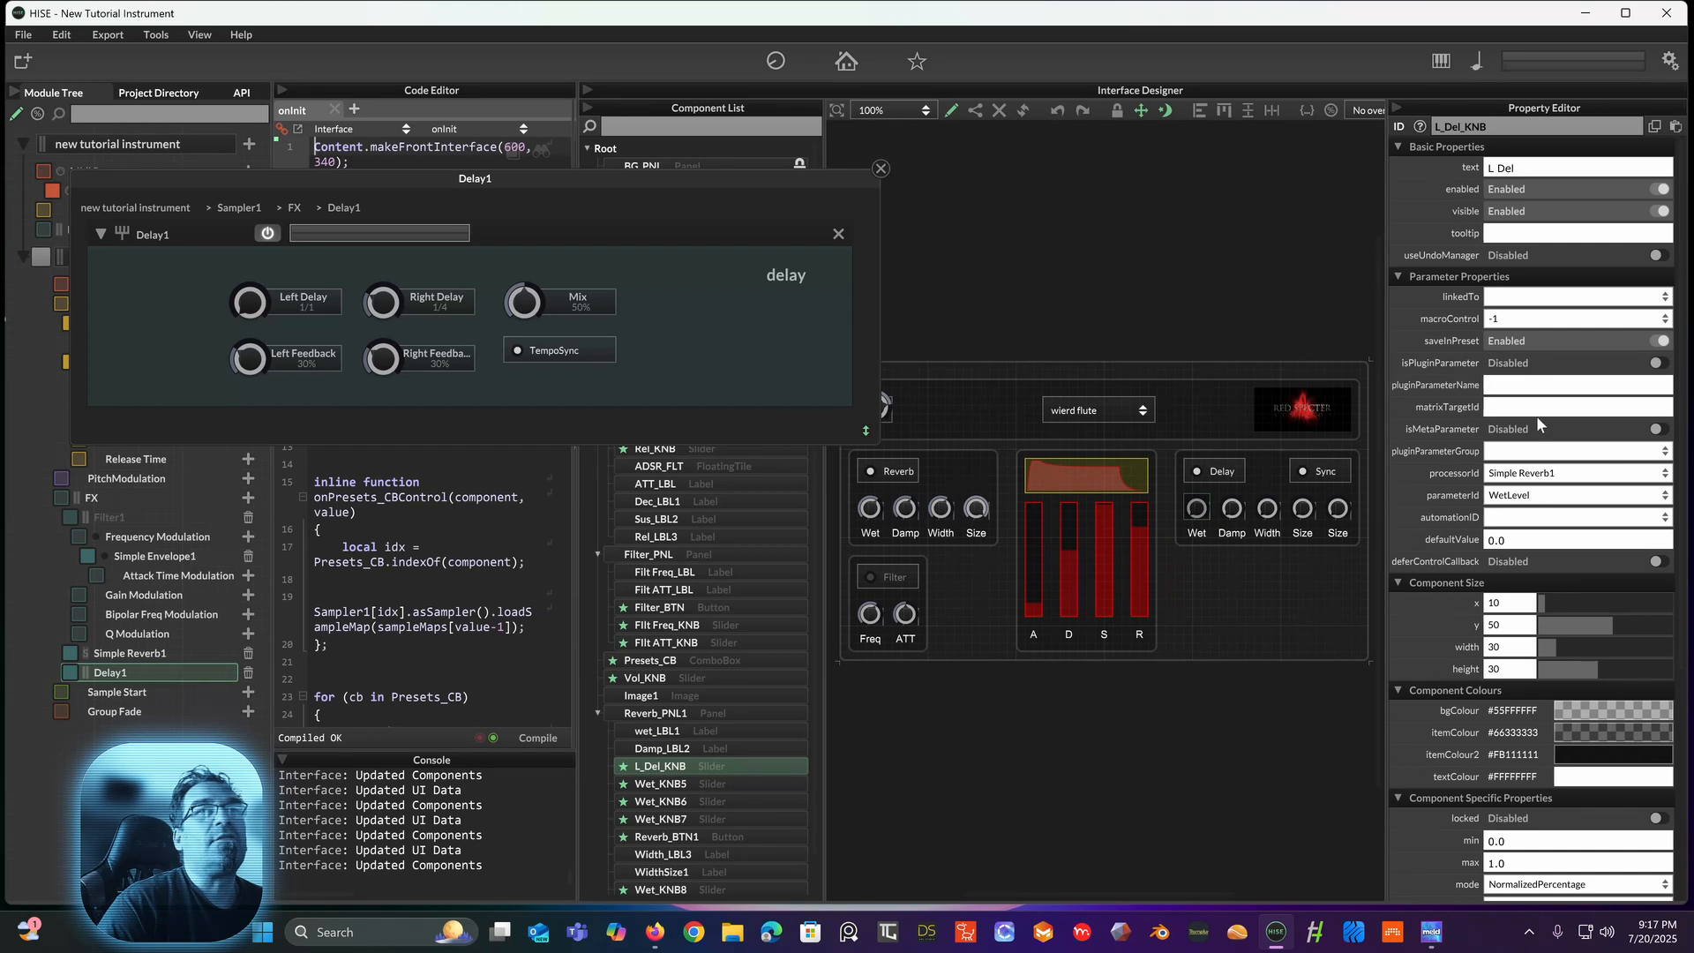
{"action": "left_click", "coordinate": [1531, 477]}
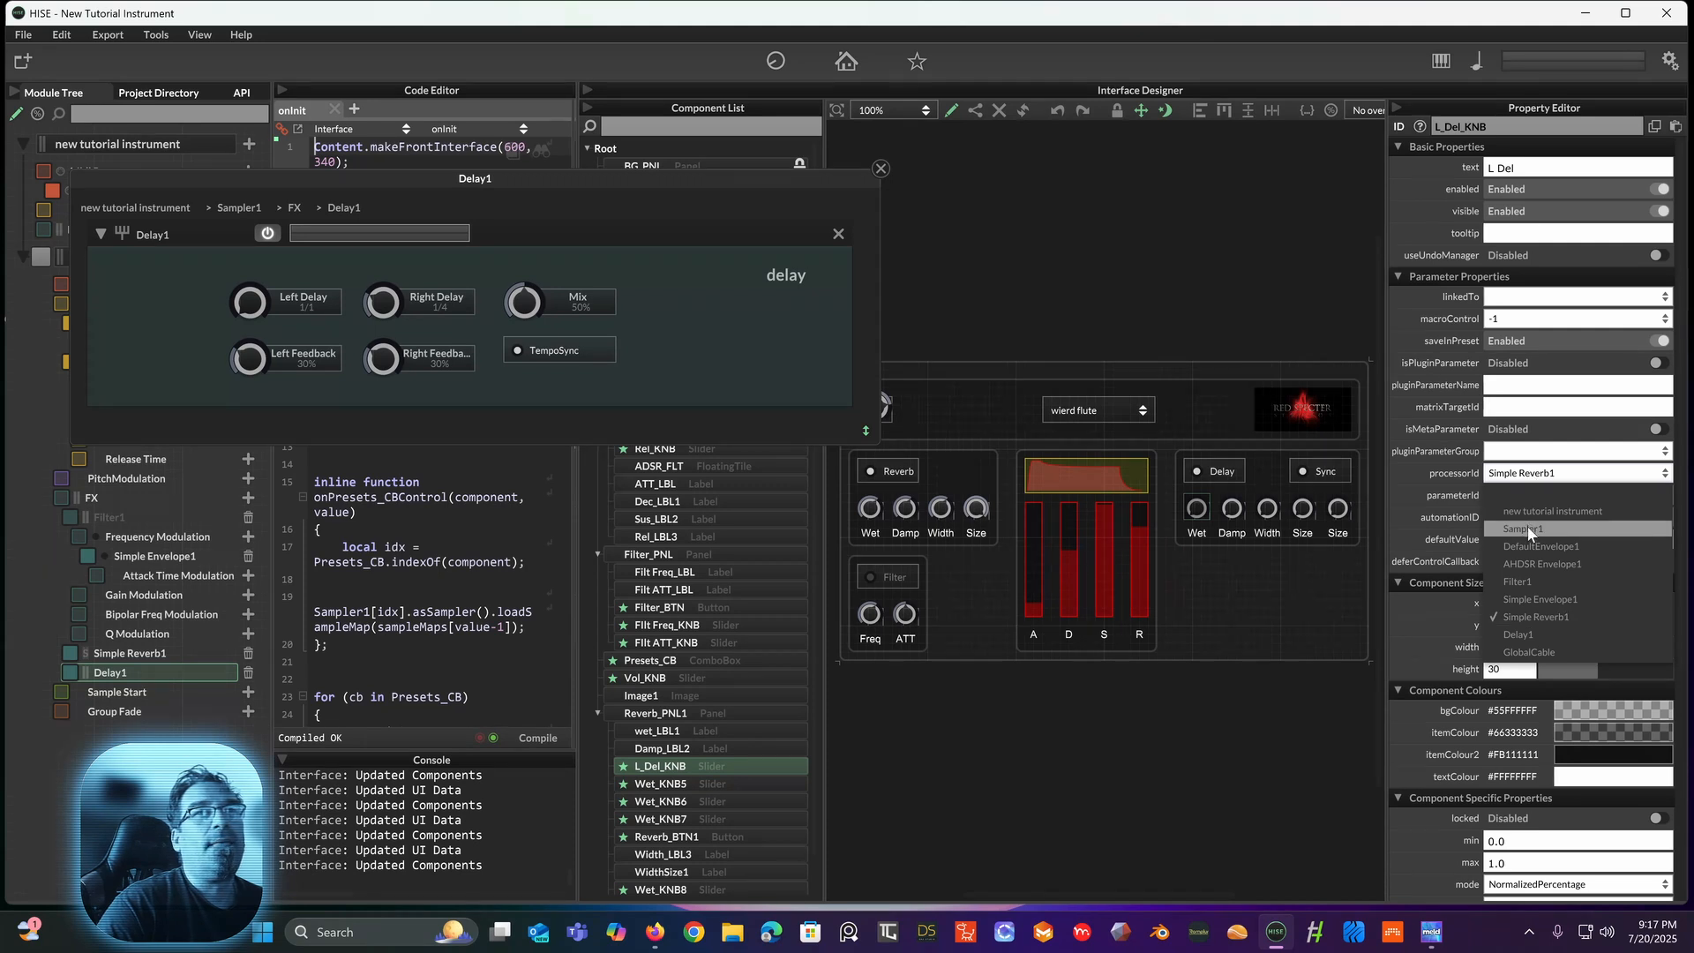
{"action": "left_click", "coordinate": [1517, 637]}
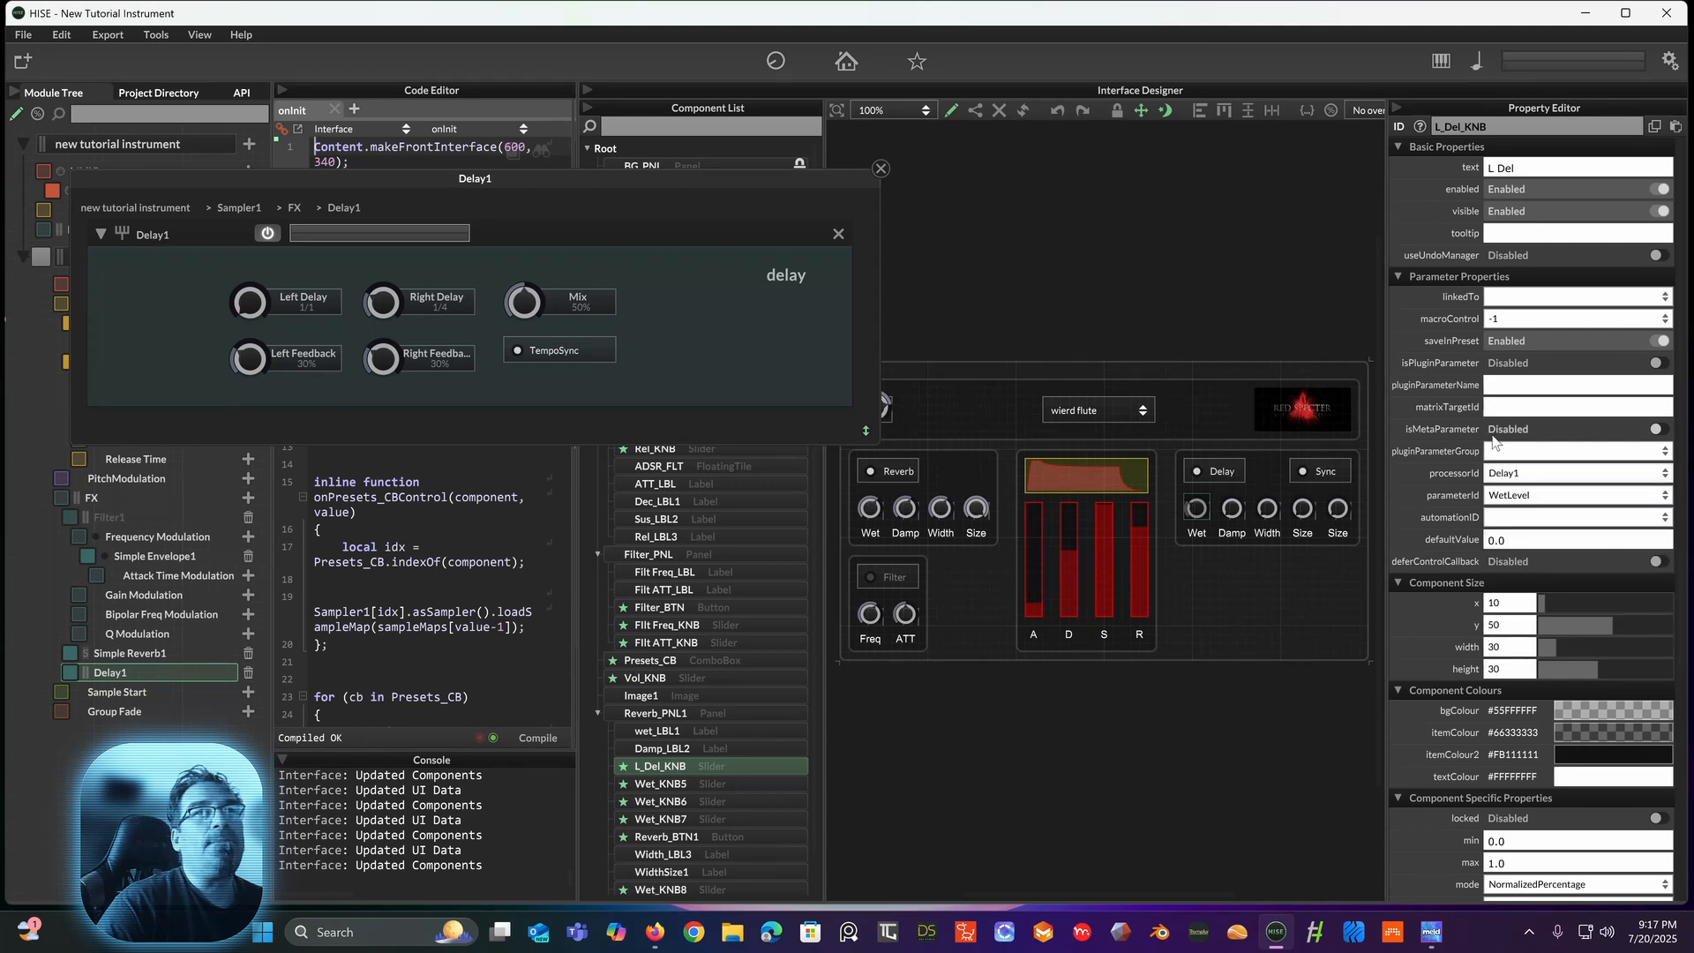
{"action": "left_click", "coordinate": [1537, 504]}
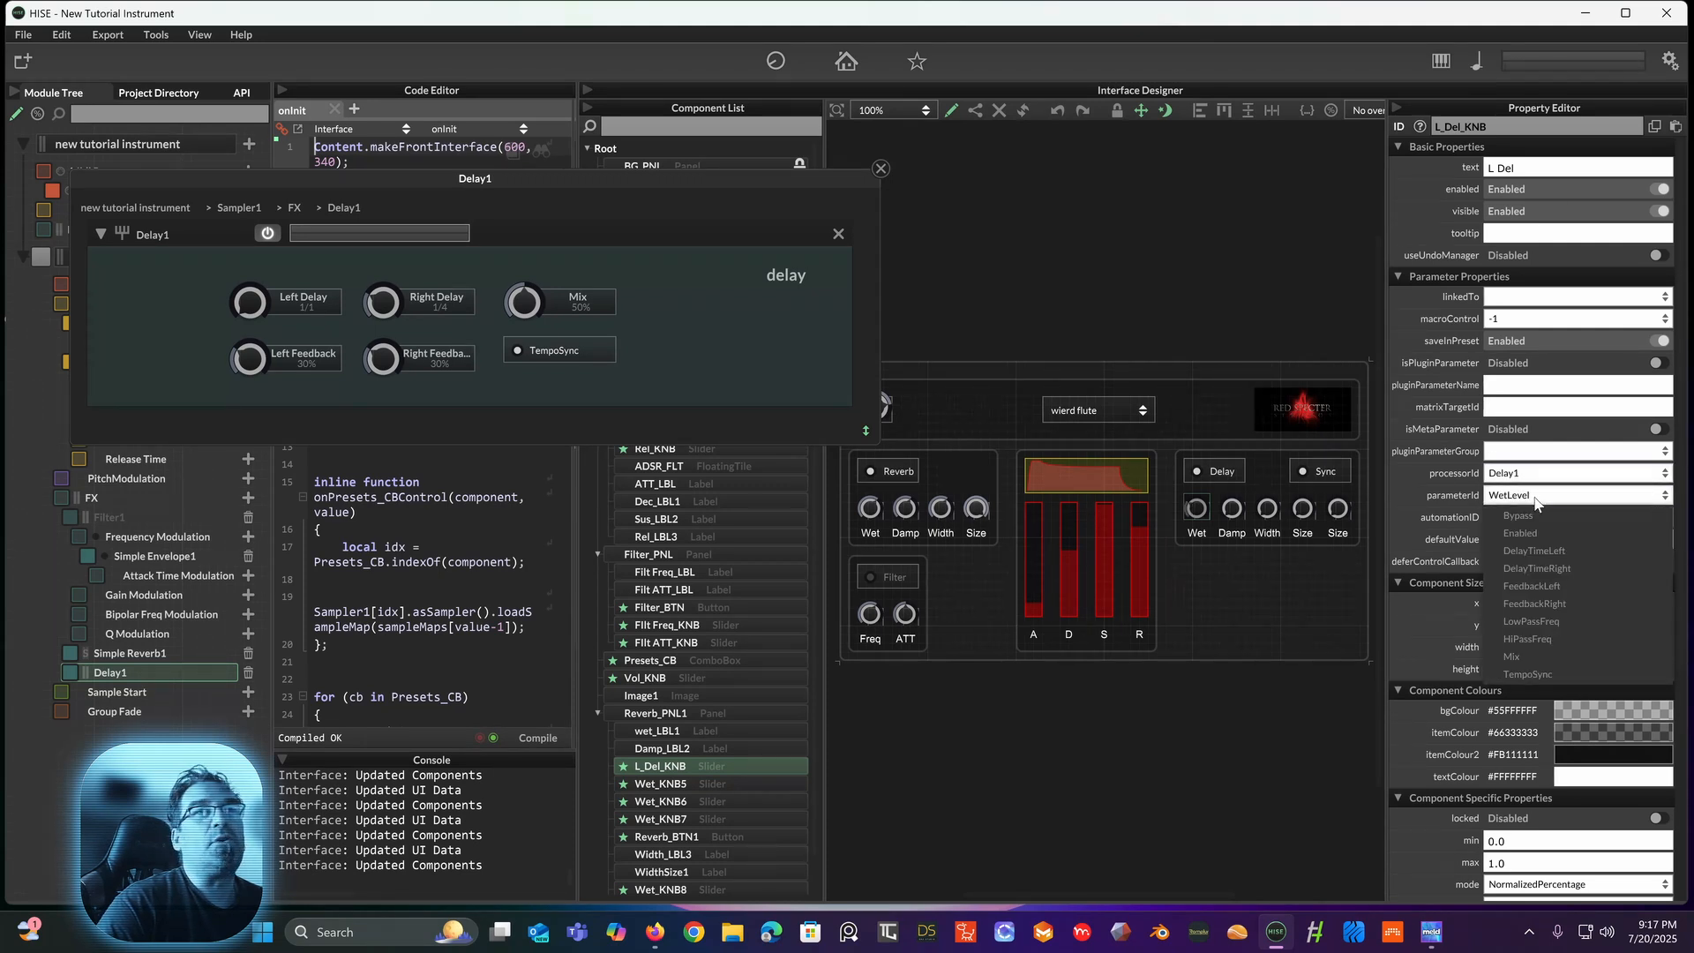
{"action": "left_click", "coordinate": [1529, 586]}
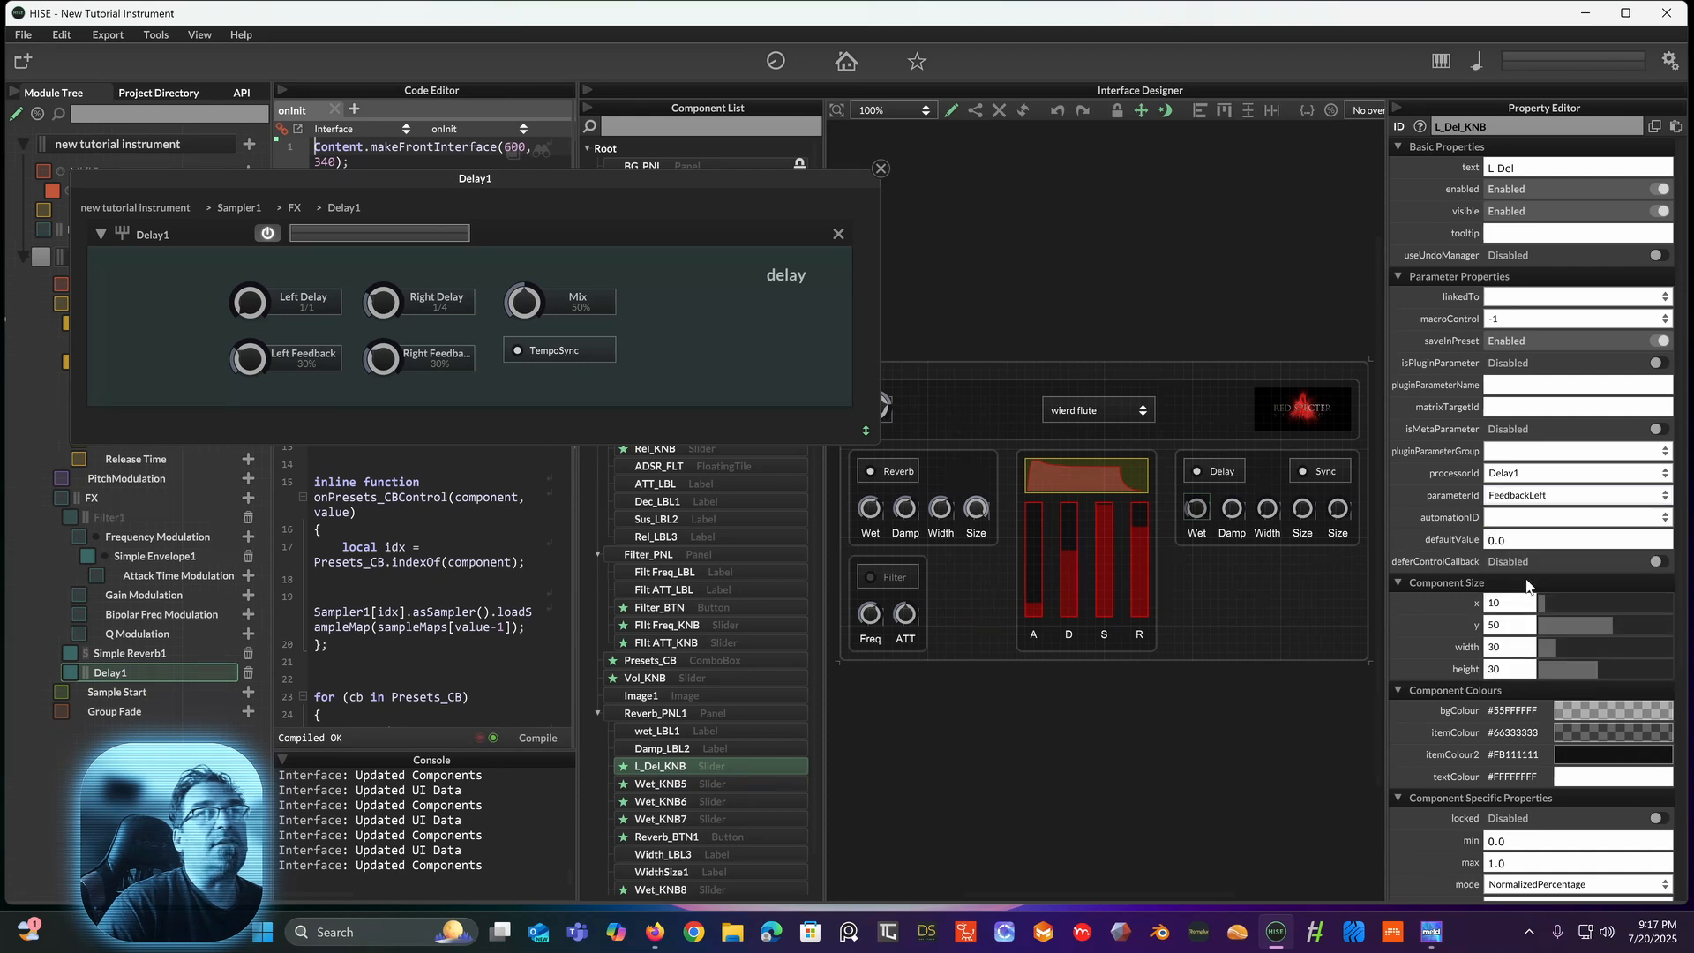
Step: Try to rename the ID of the Wet label under the delay panel's first knob to L Del_LBL
{"action": "left_click", "coordinate": [1194, 533]}
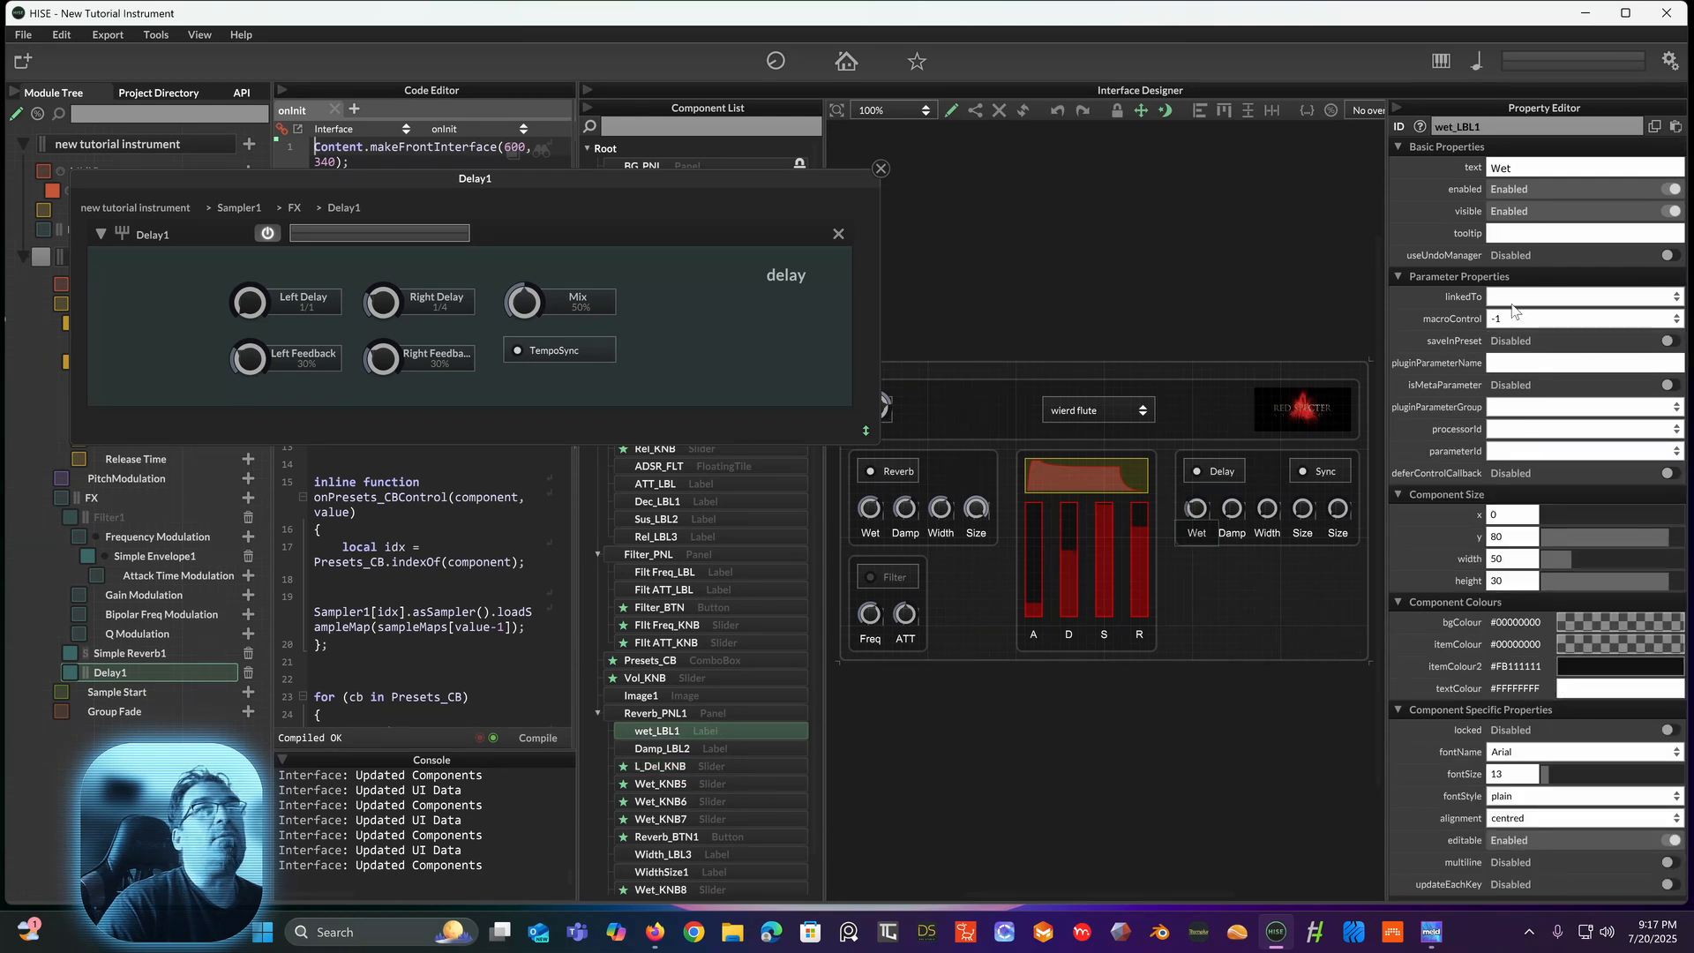
{"action": "left_click", "coordinate": [1452, 127]}
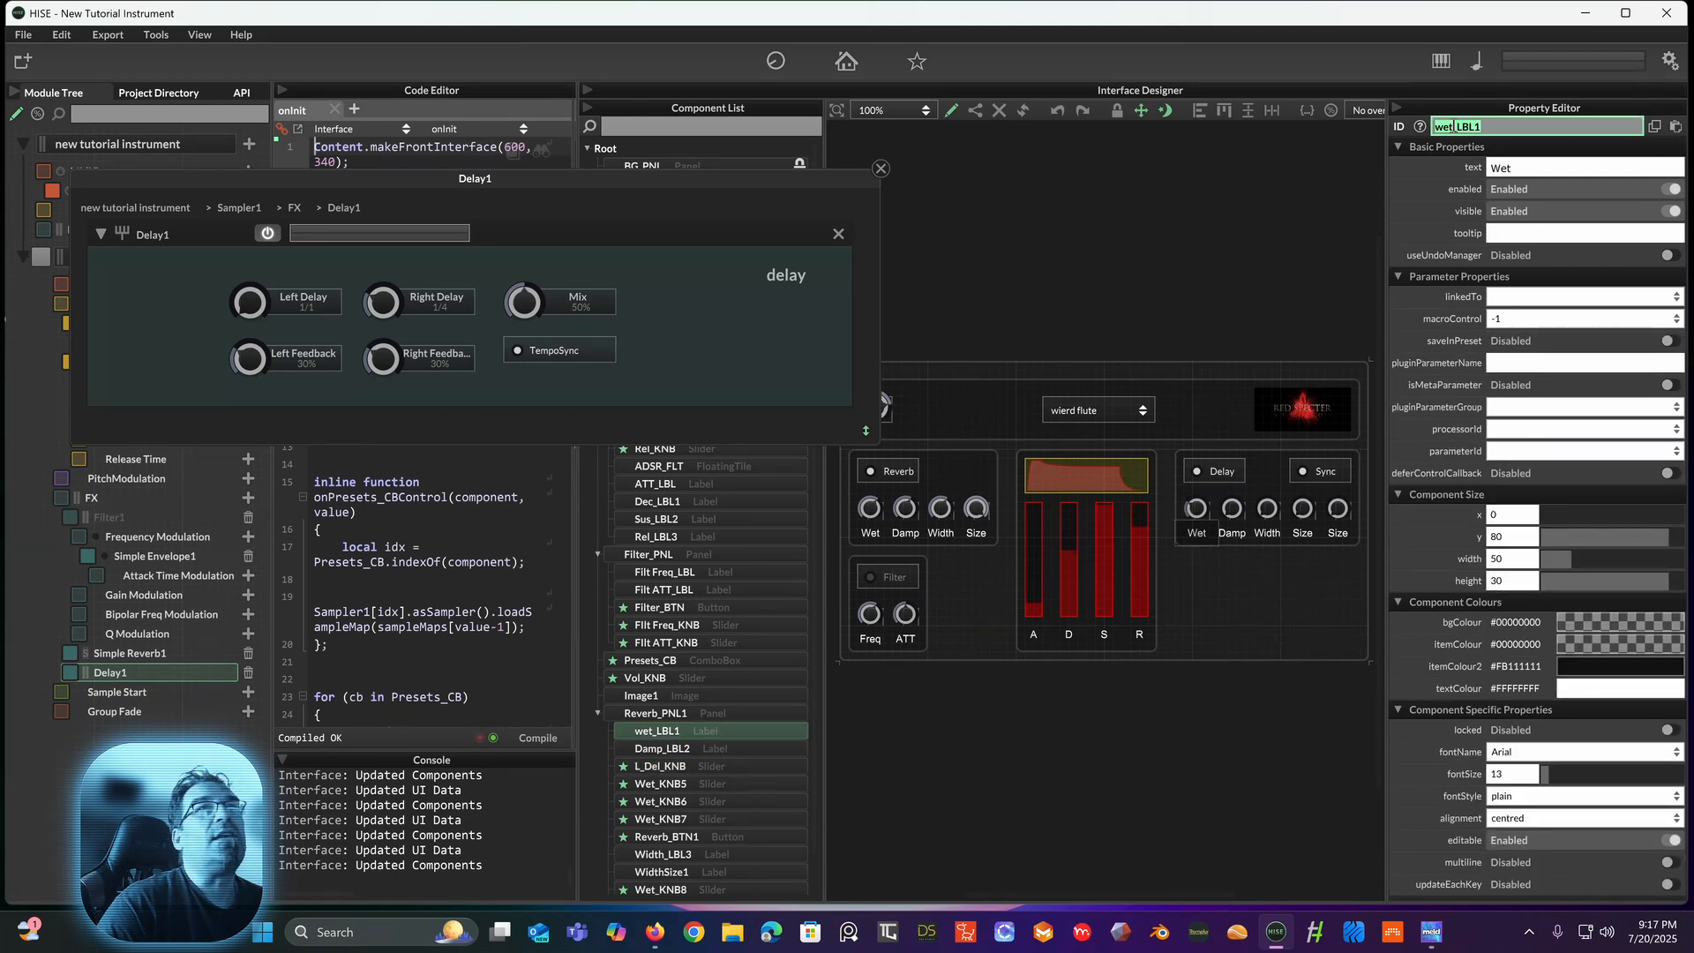
{"action": "double_click", "coordinate": [1451, 126]}
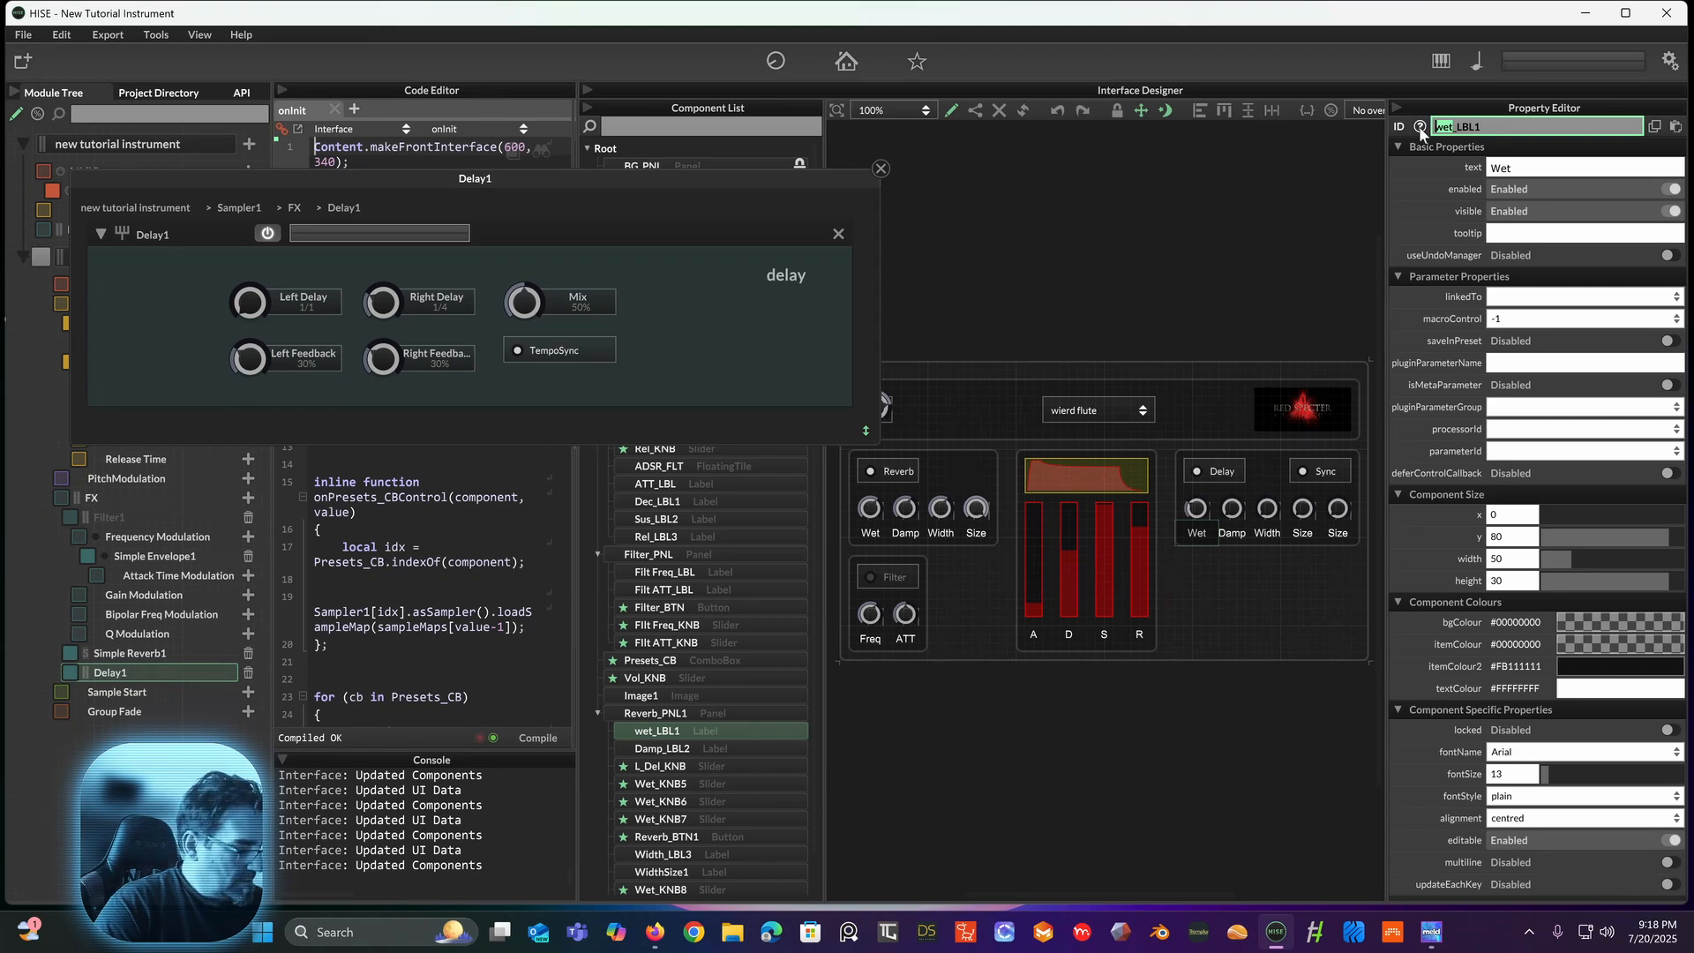
{"action": "type", "text": "L_D"}
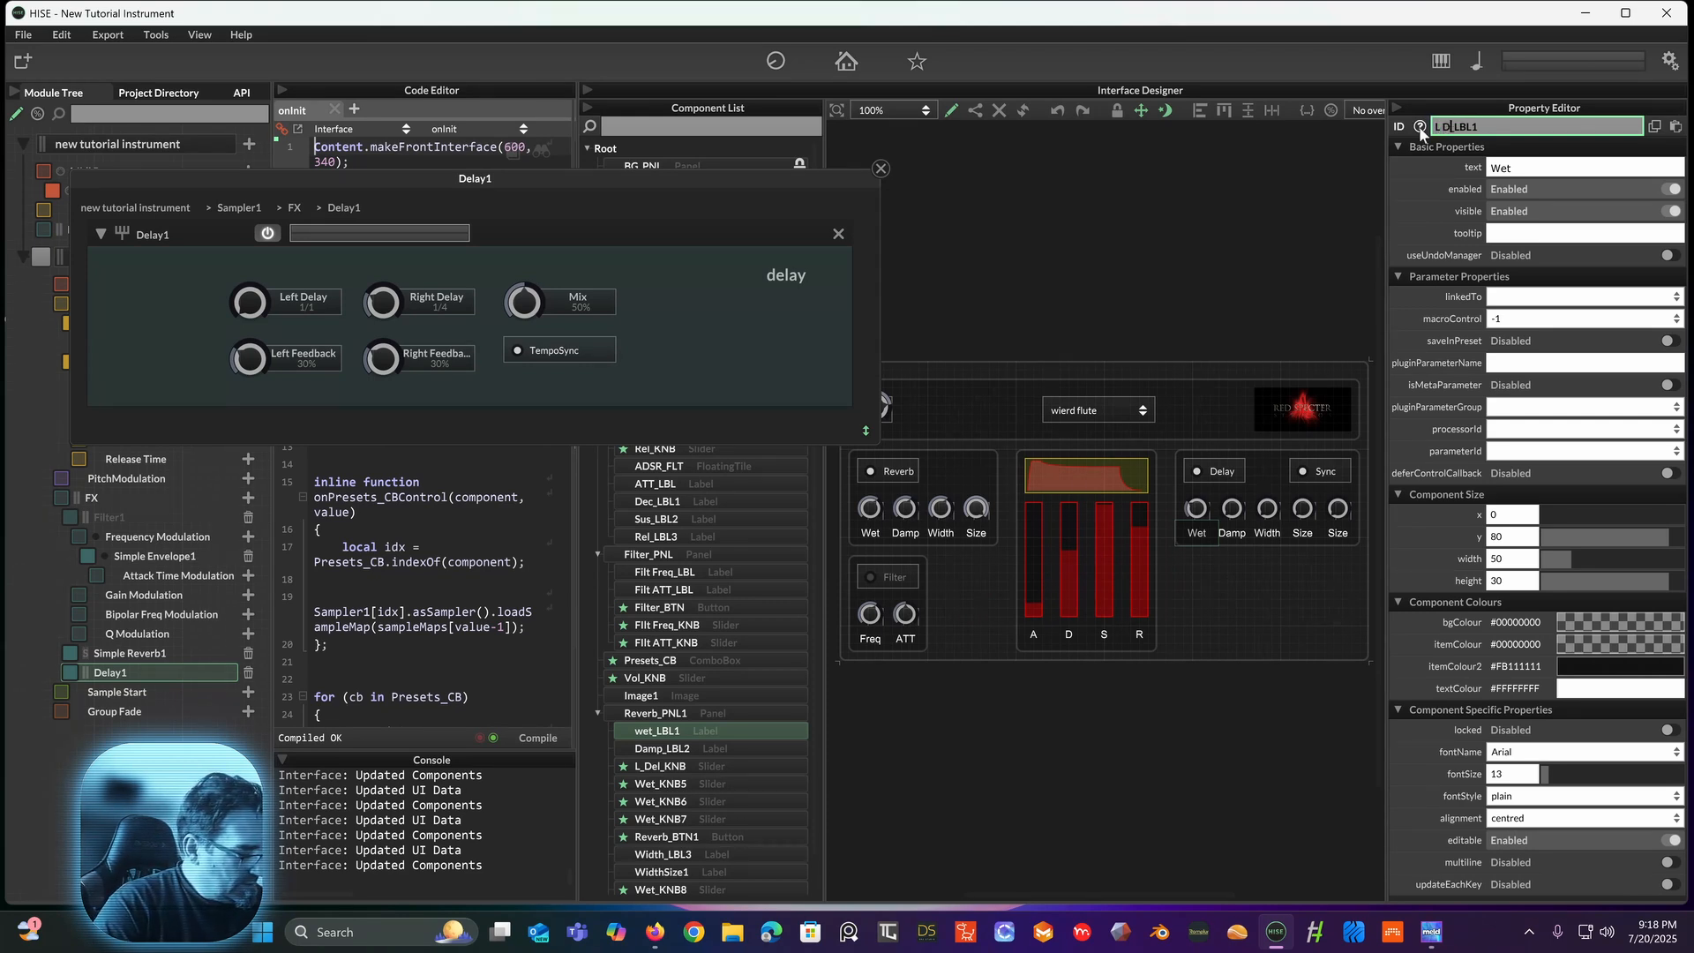
{"action": "type", "text": "el"}
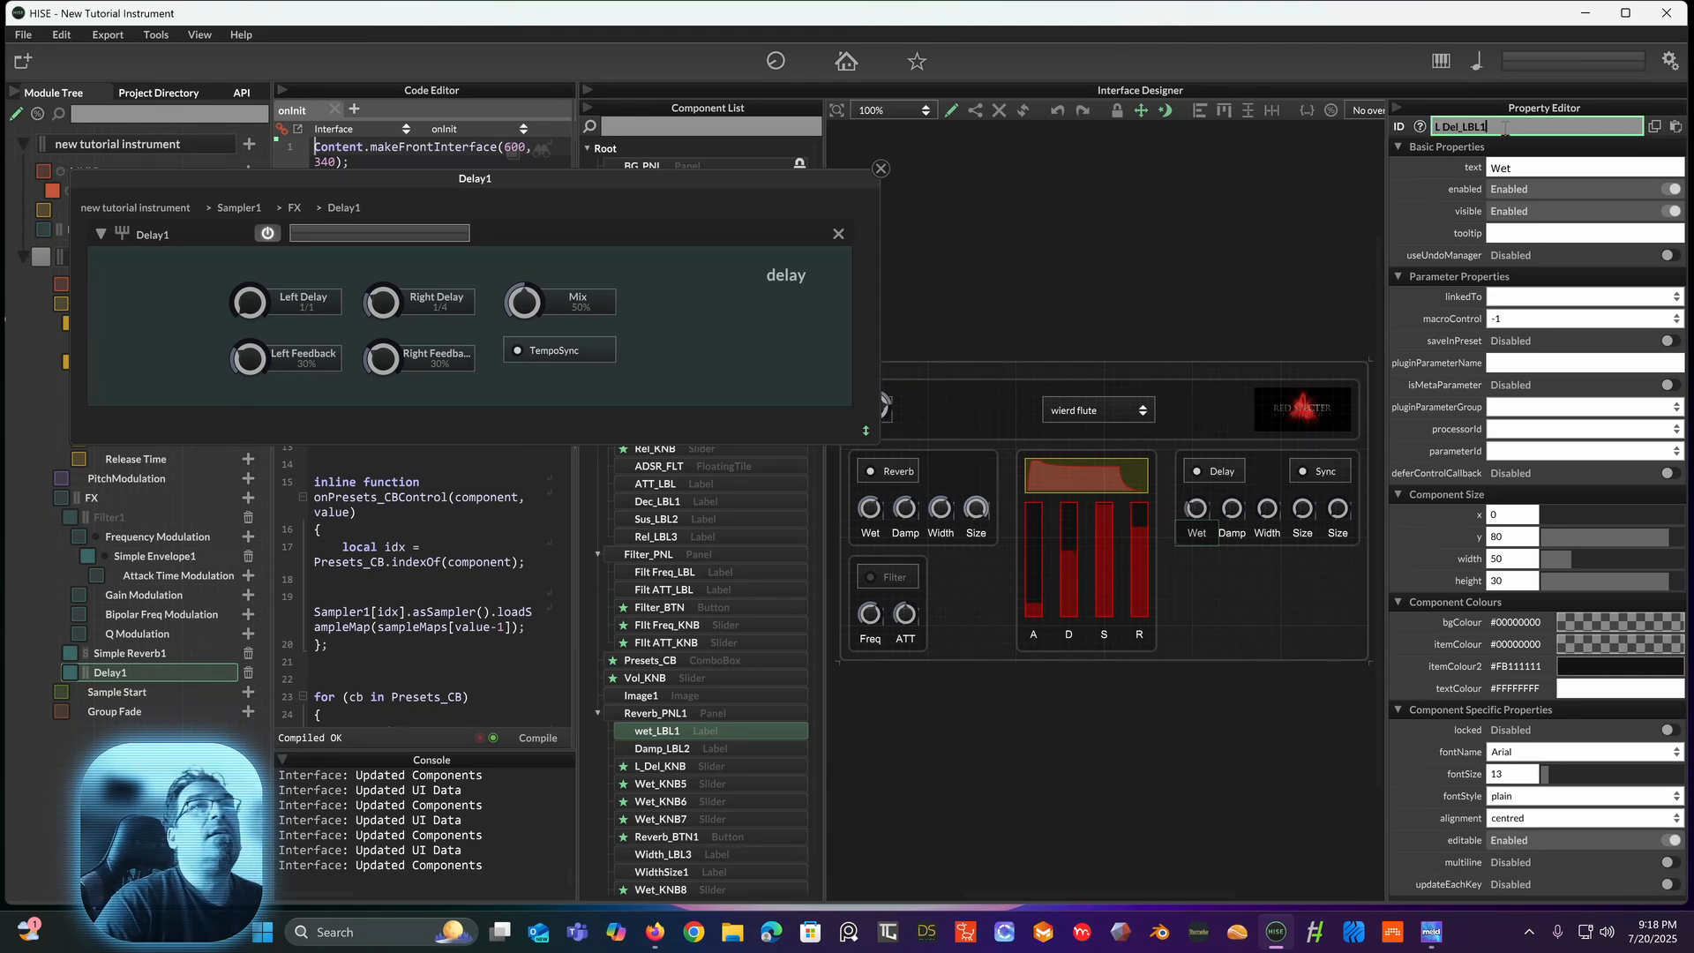
{"action": "key", "text": "BackSpace"}
Step: Set the text of the label under the delay panel's first knob to L Delay
{"action": "left_click", "coordinate": [1522, 166]}
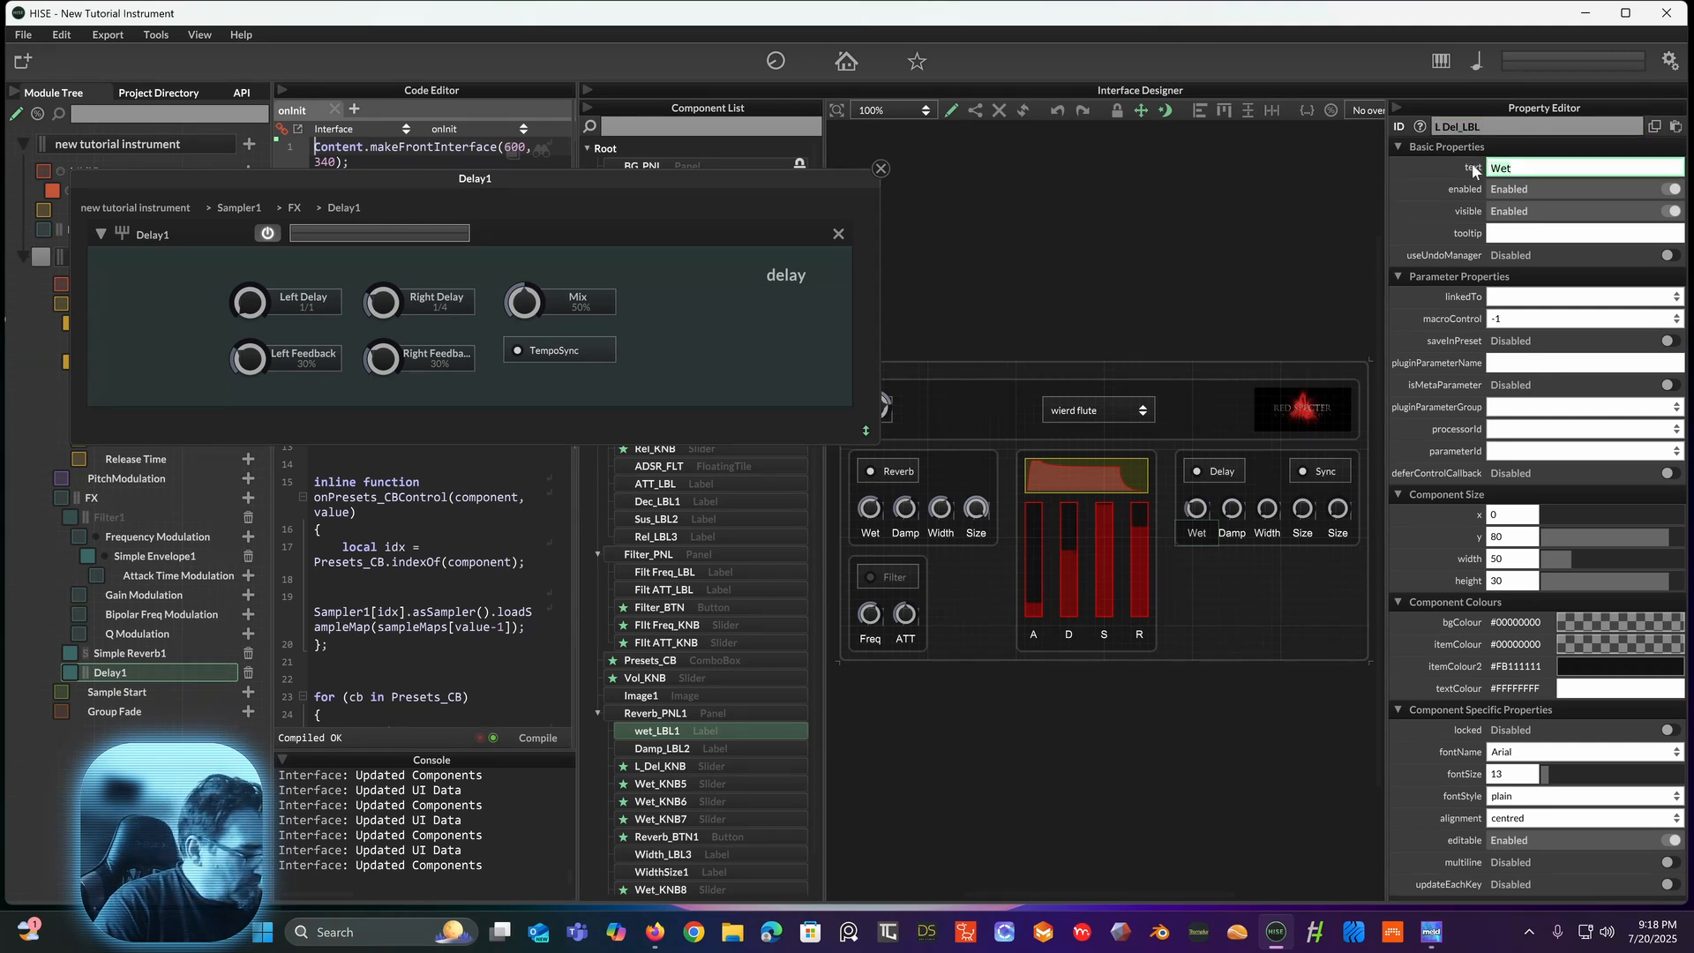
{"action": "type", "text": "L"}
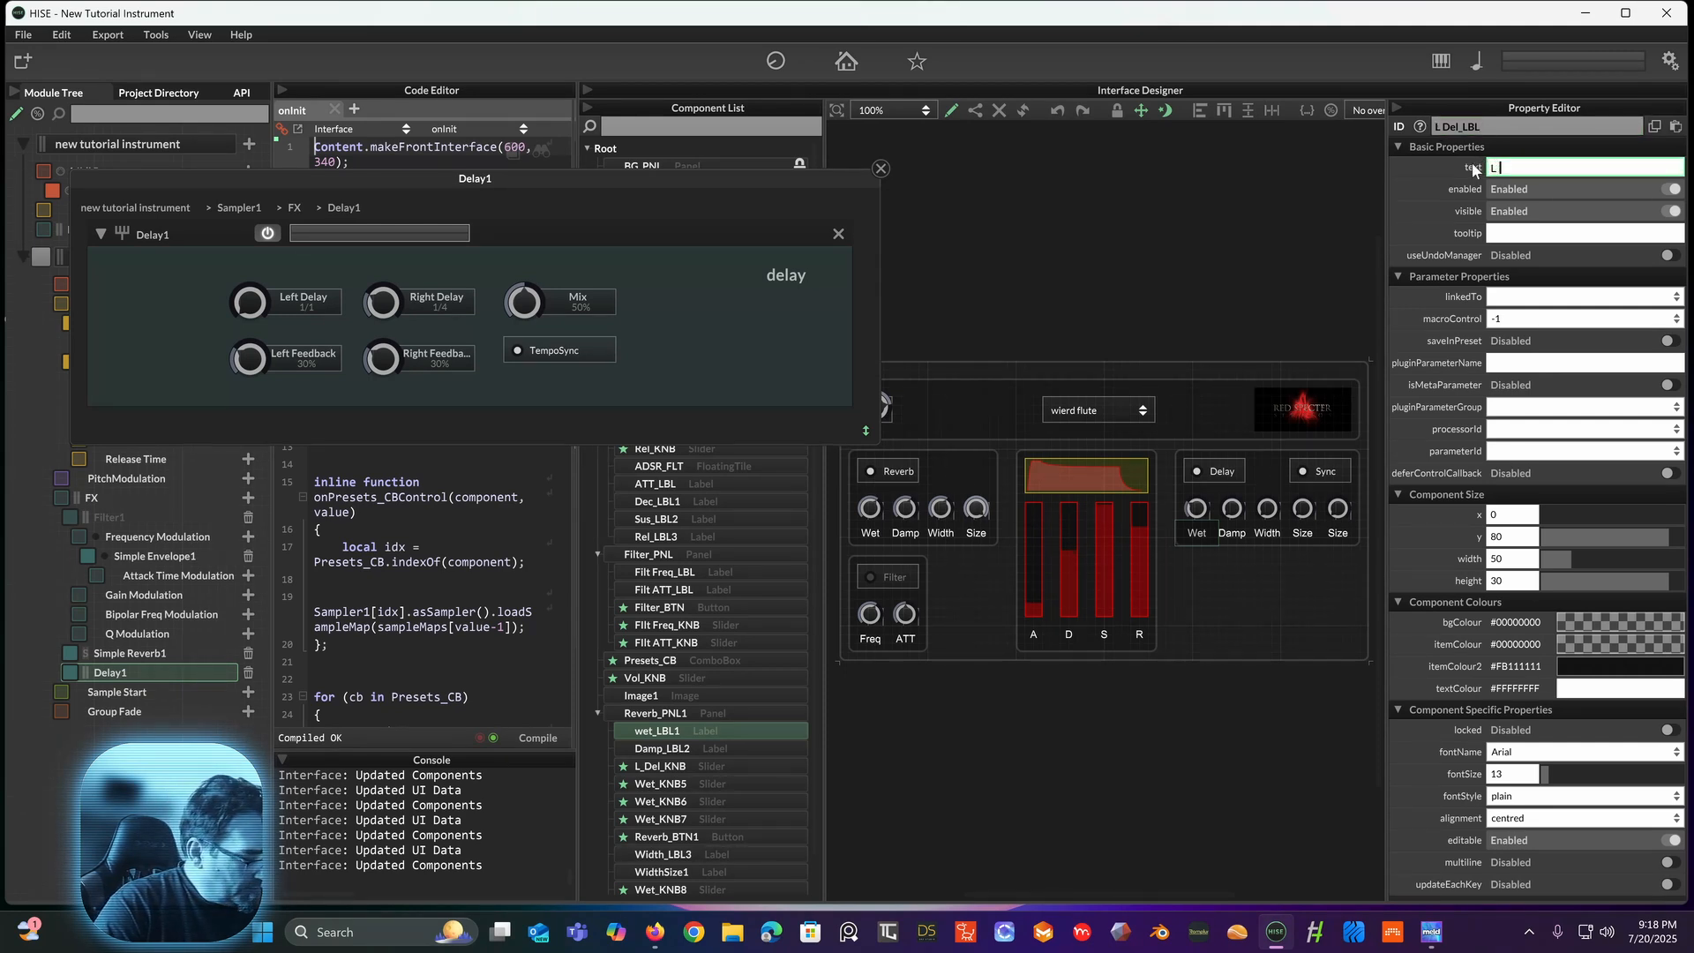
{"action": "type", "text": " Dela"}
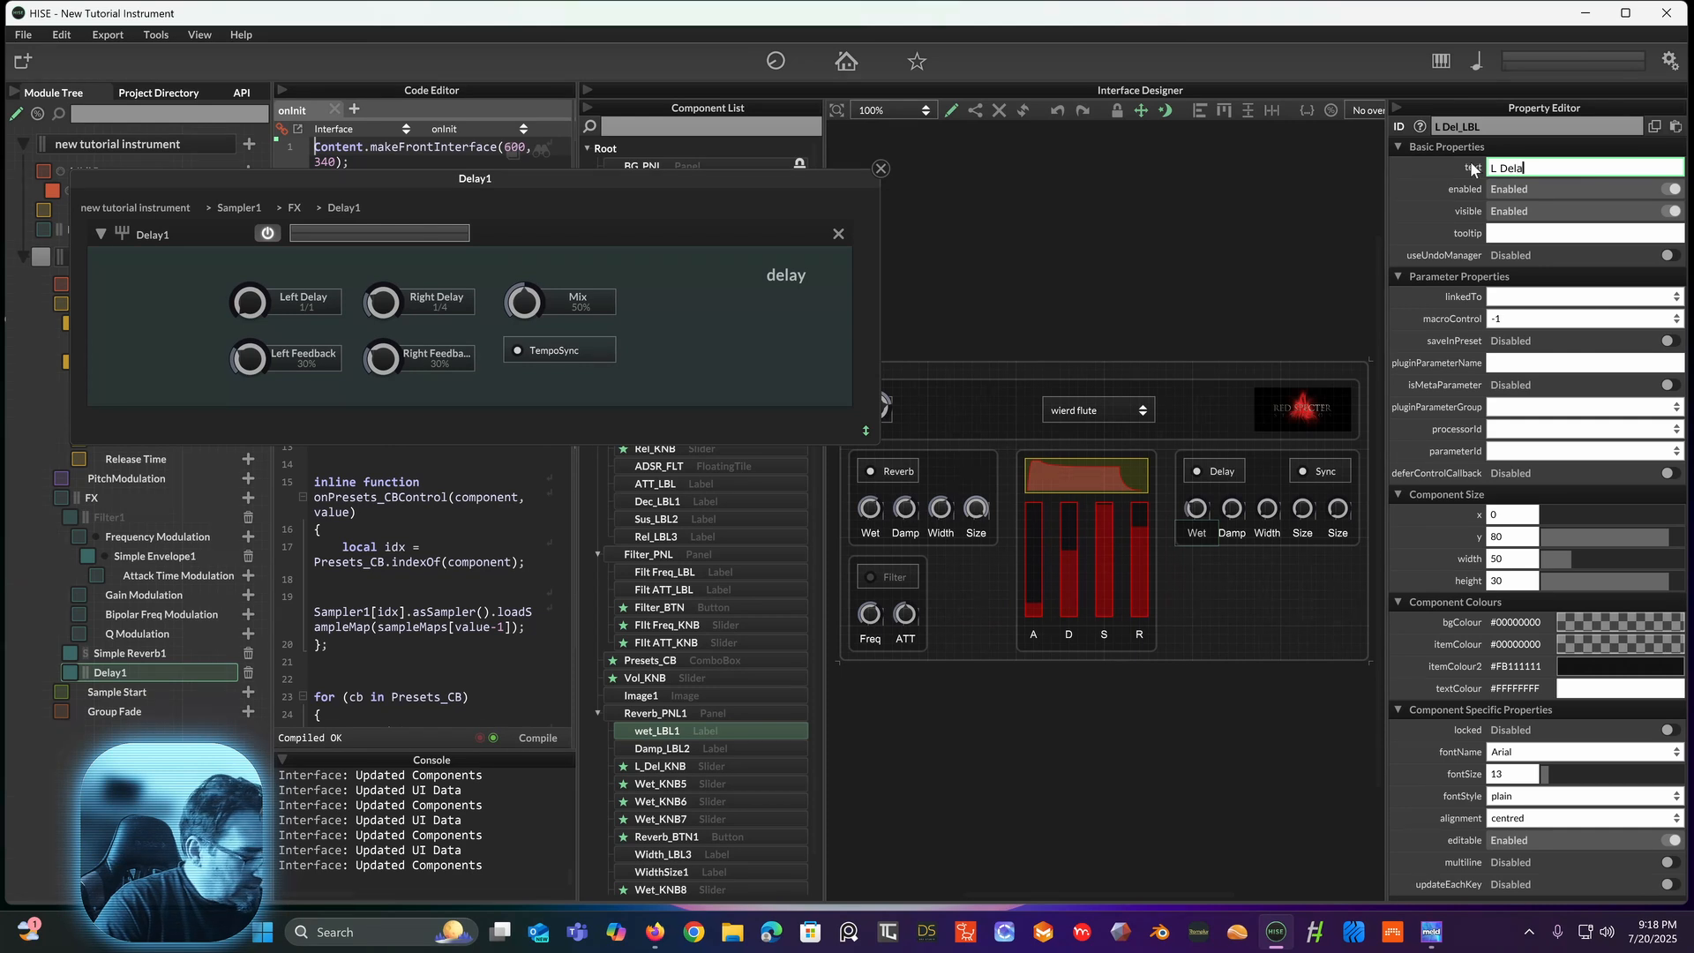
{"action": "type", "text": "y"}
{"action": "left_click", "coordinate": [1267, 533]}
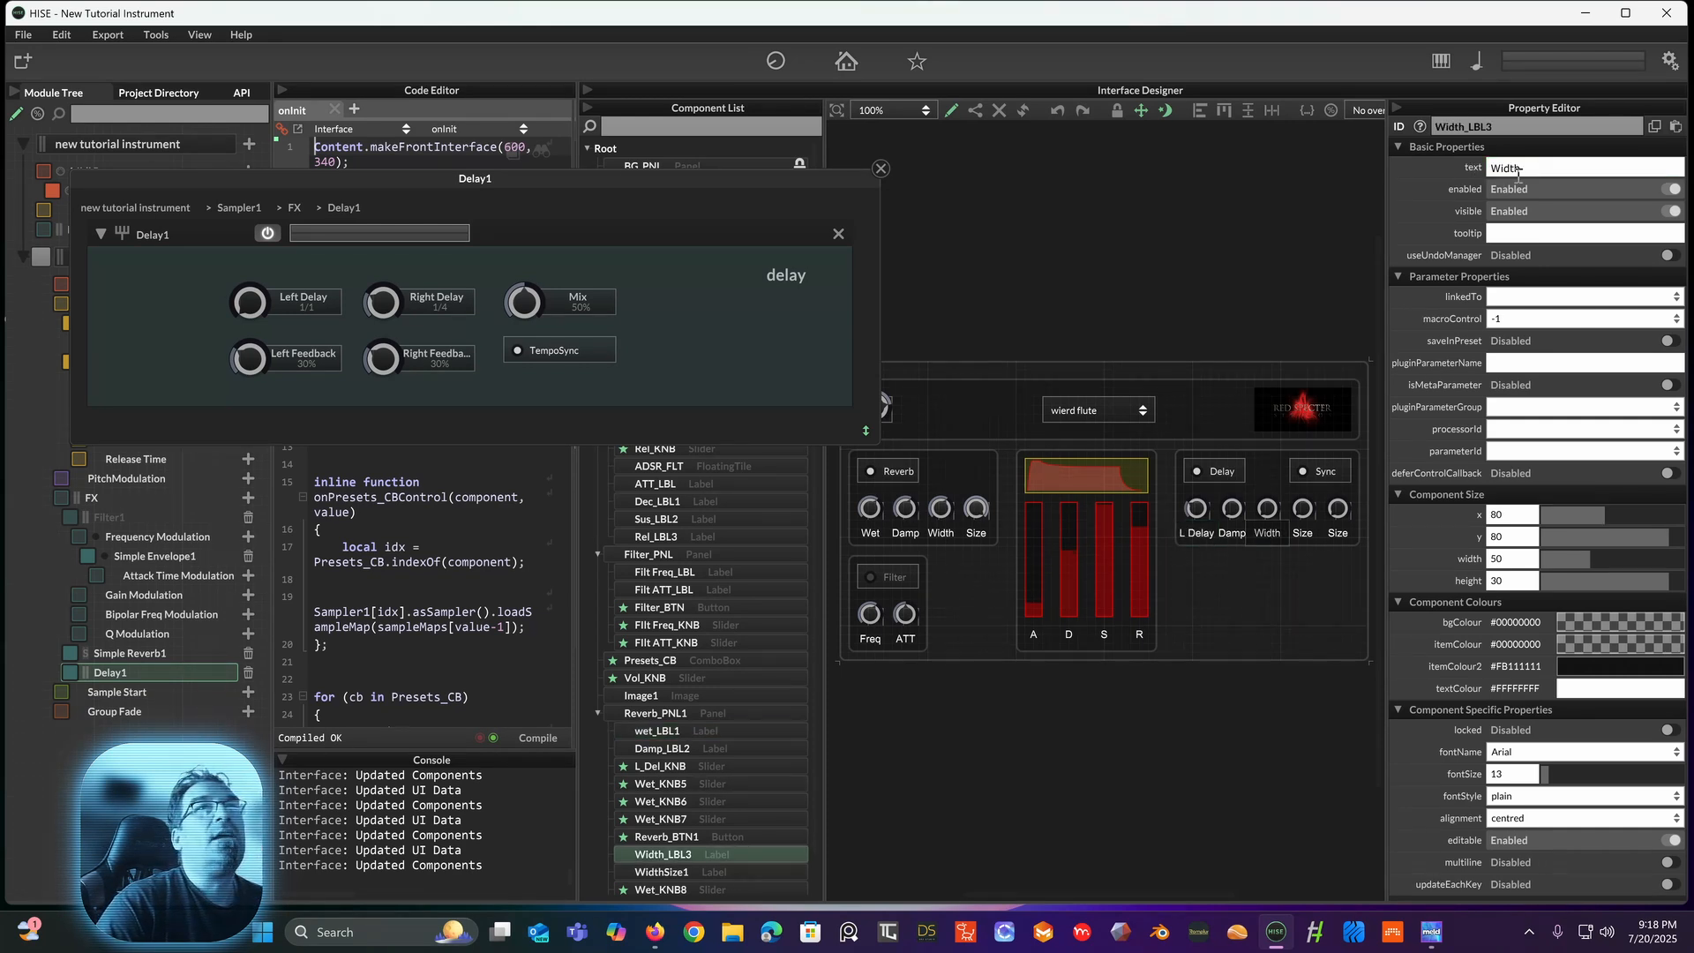
Step: Change the text of the label under the delay panel's first knob to L FB
{"action": "left_click", "coordinate": [1199, 534]}
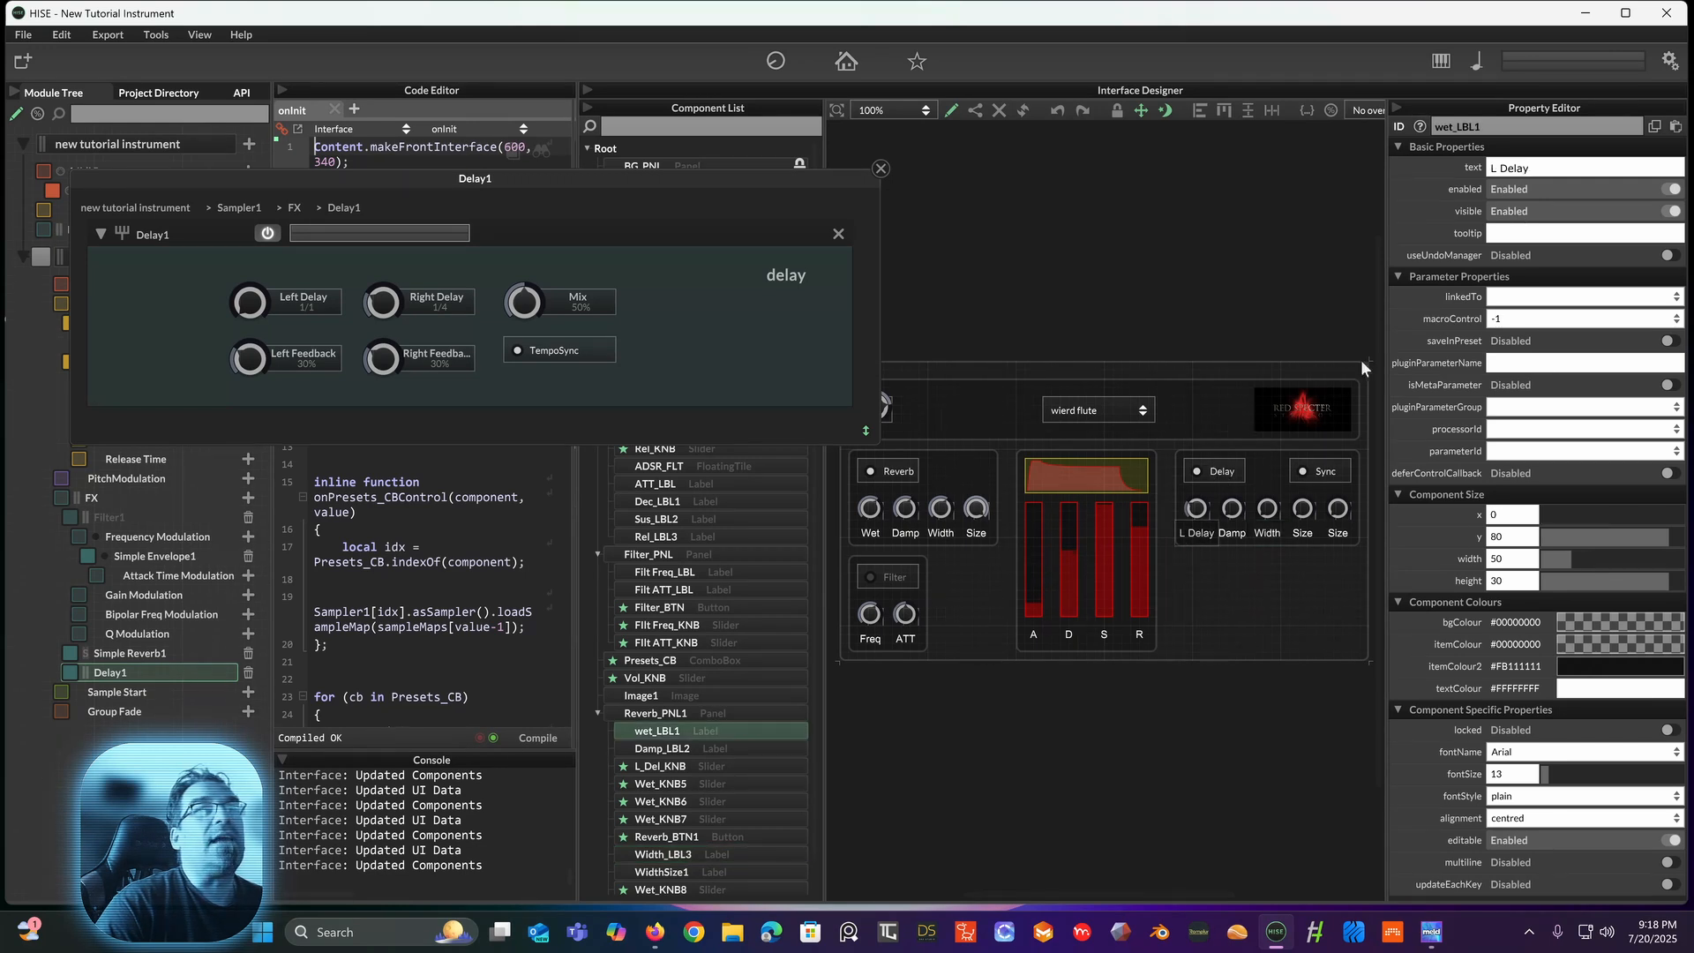
{"action": "left_click", "coordinate": [1500, 167]}
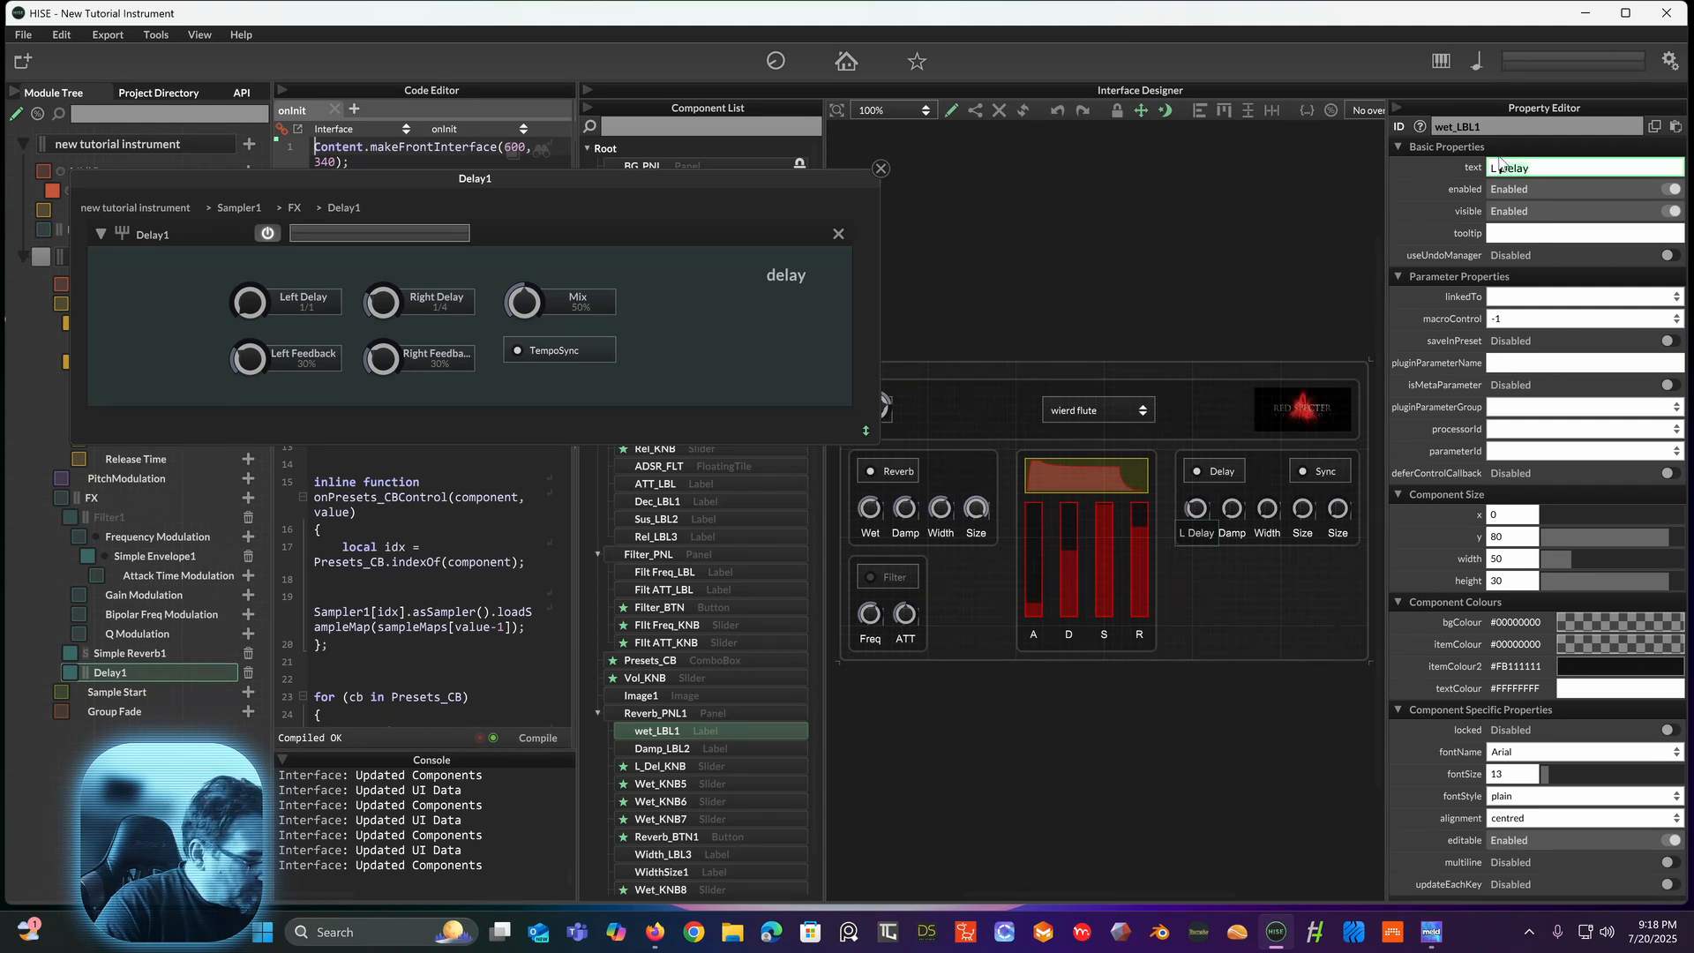
{"action": "double_click", "coordinate": [1511, 167]}
{"action": "key", "text": "BackSpace"}
{"action": "type", "text": "FB"}
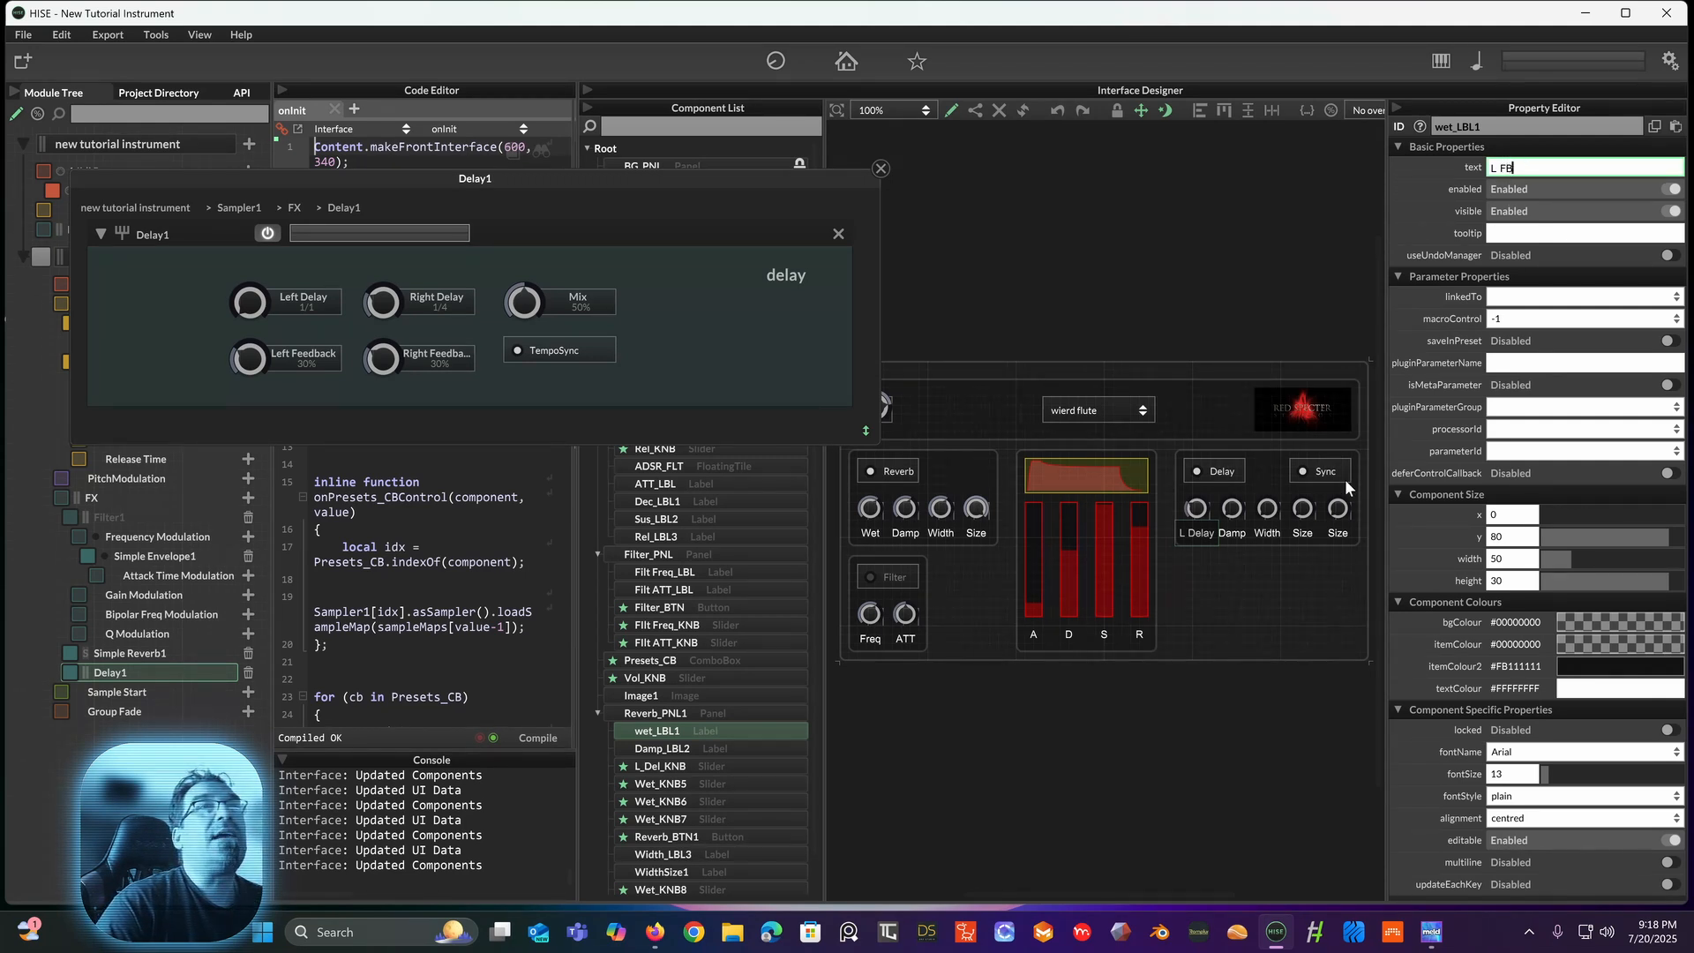
{"action": "left_click", "coordinate": [1187, 574]}
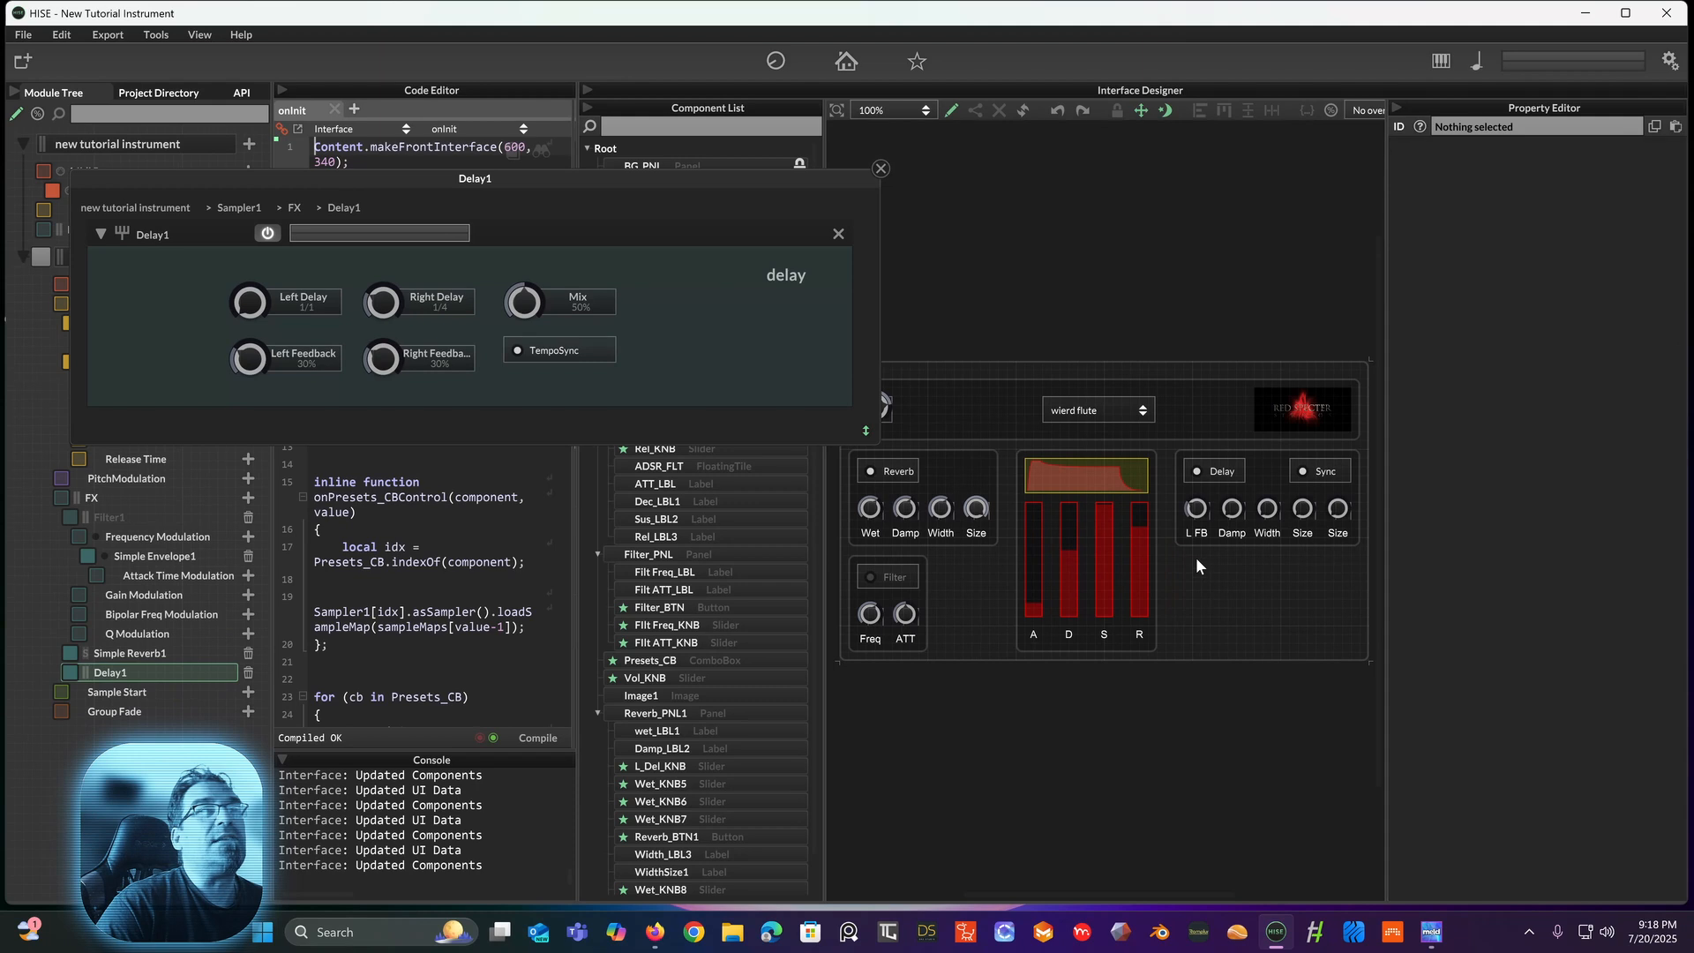
Step: Rename the ID of the delay panel's second knob, Wet_KNB5, to R Del_KNB
{"action": "left_click", "coordinate": [1233, 510]}
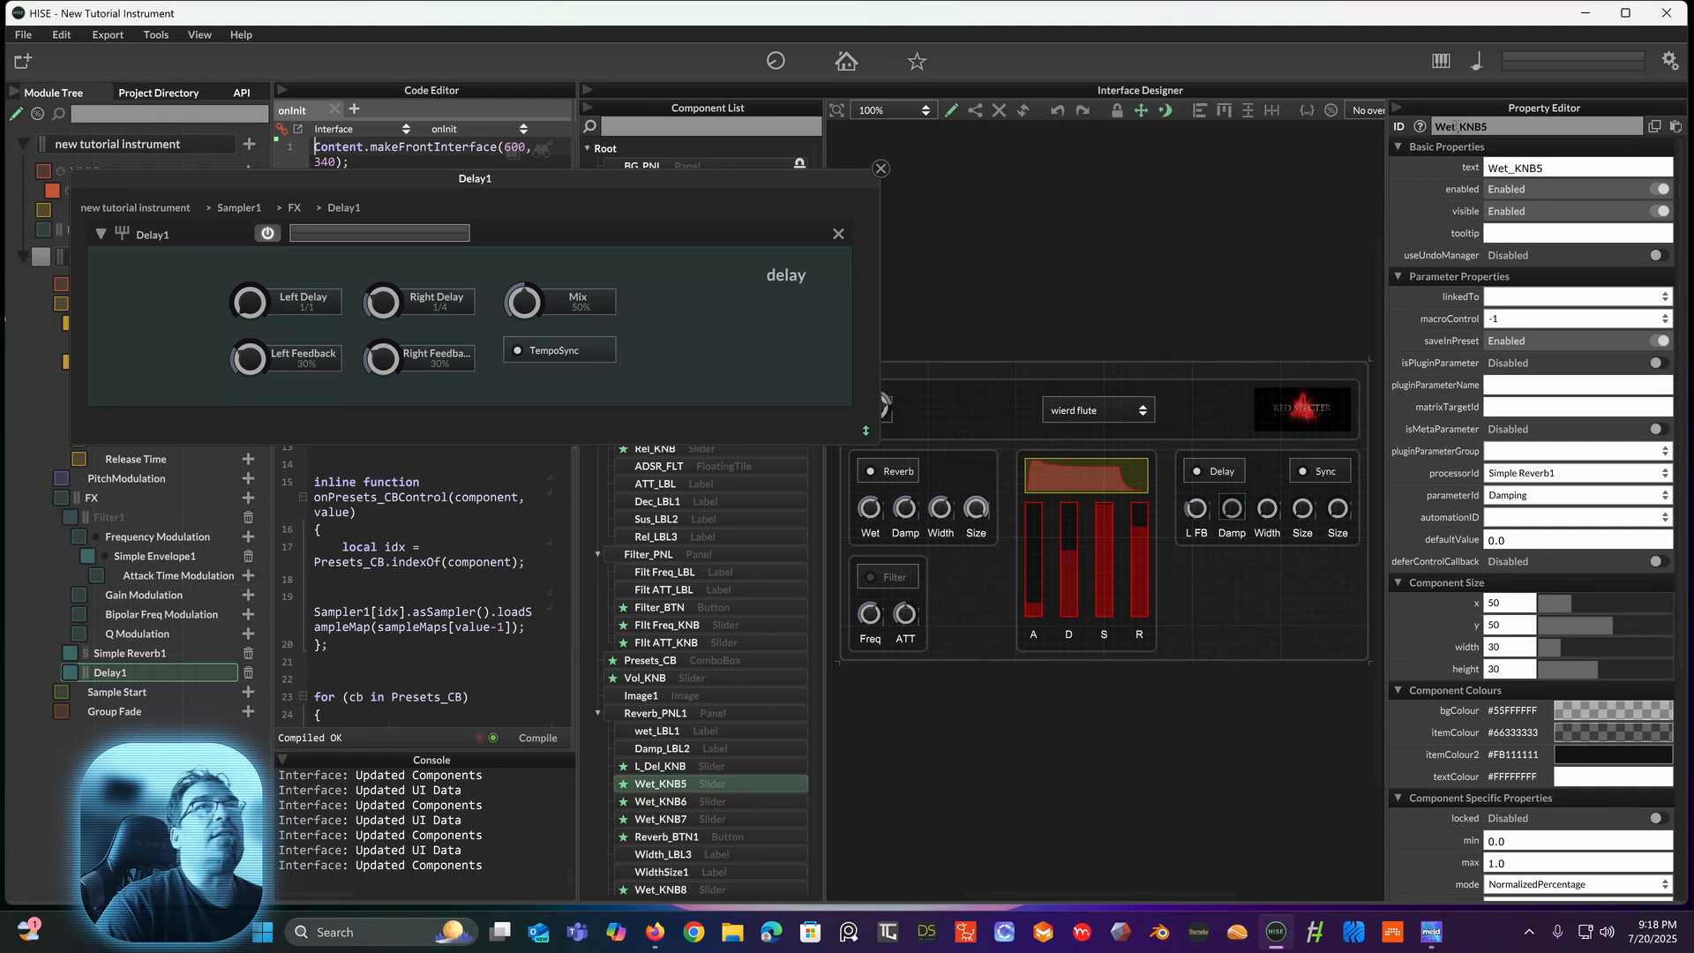
{"action": "left_click", "coordinate": [1455, 126]}
{"action": "double_click", "coordinate": [1456, 127]}
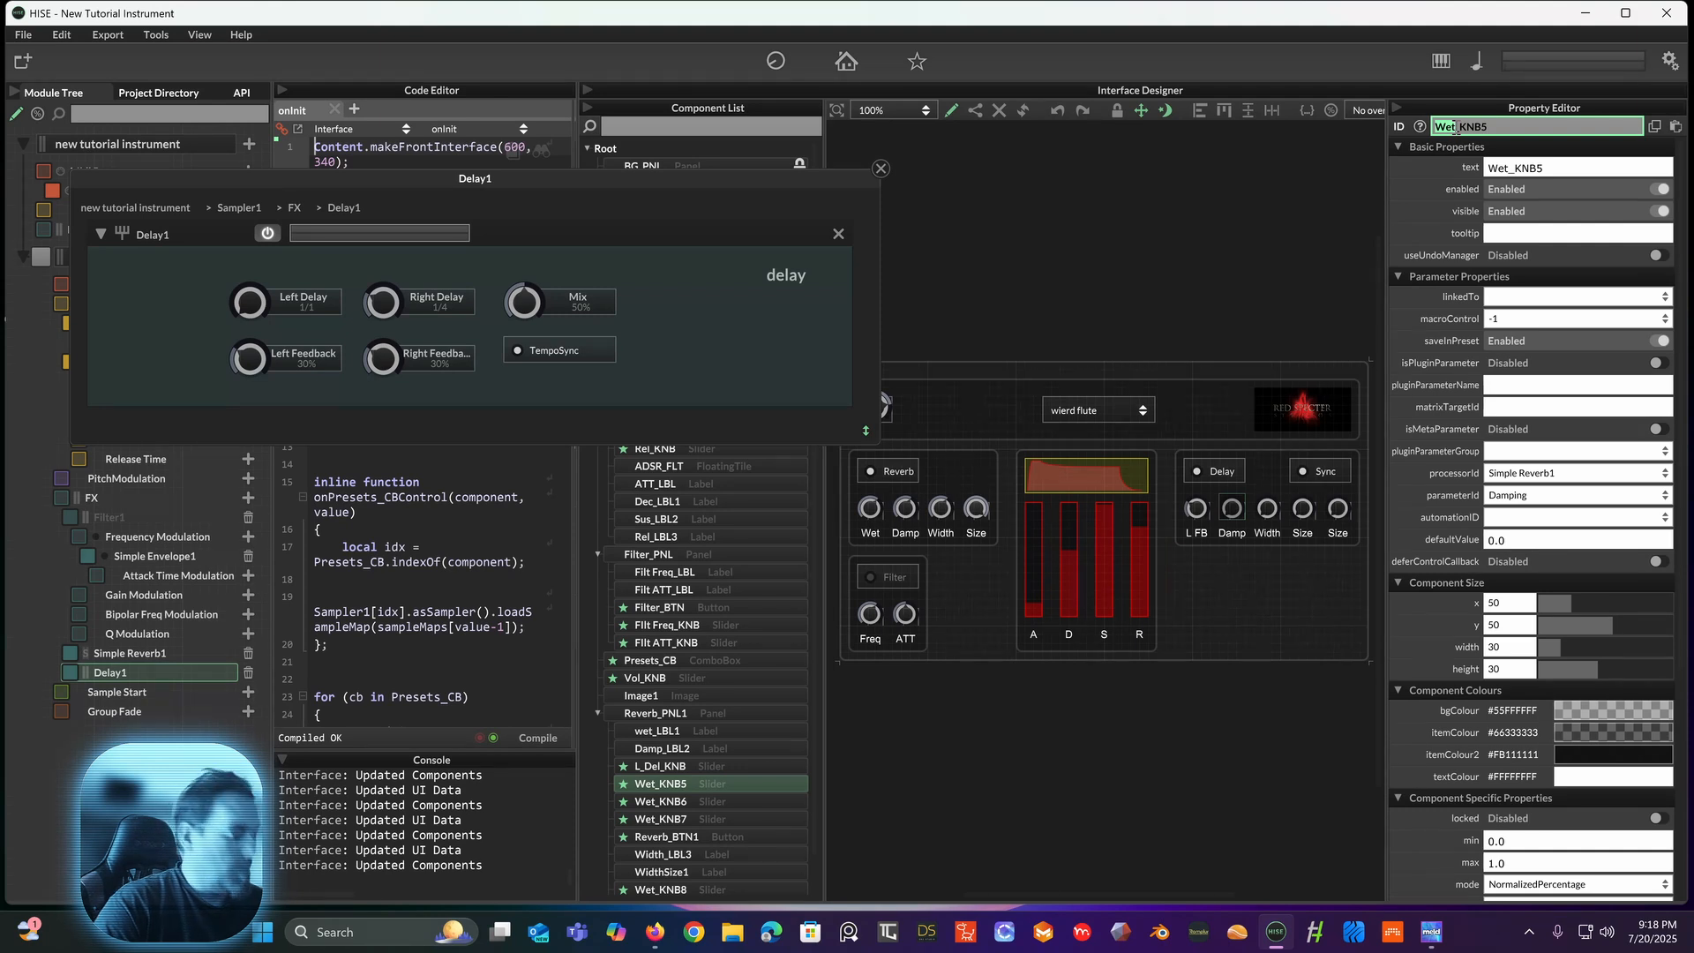
{"action": "type", "text": "R"}
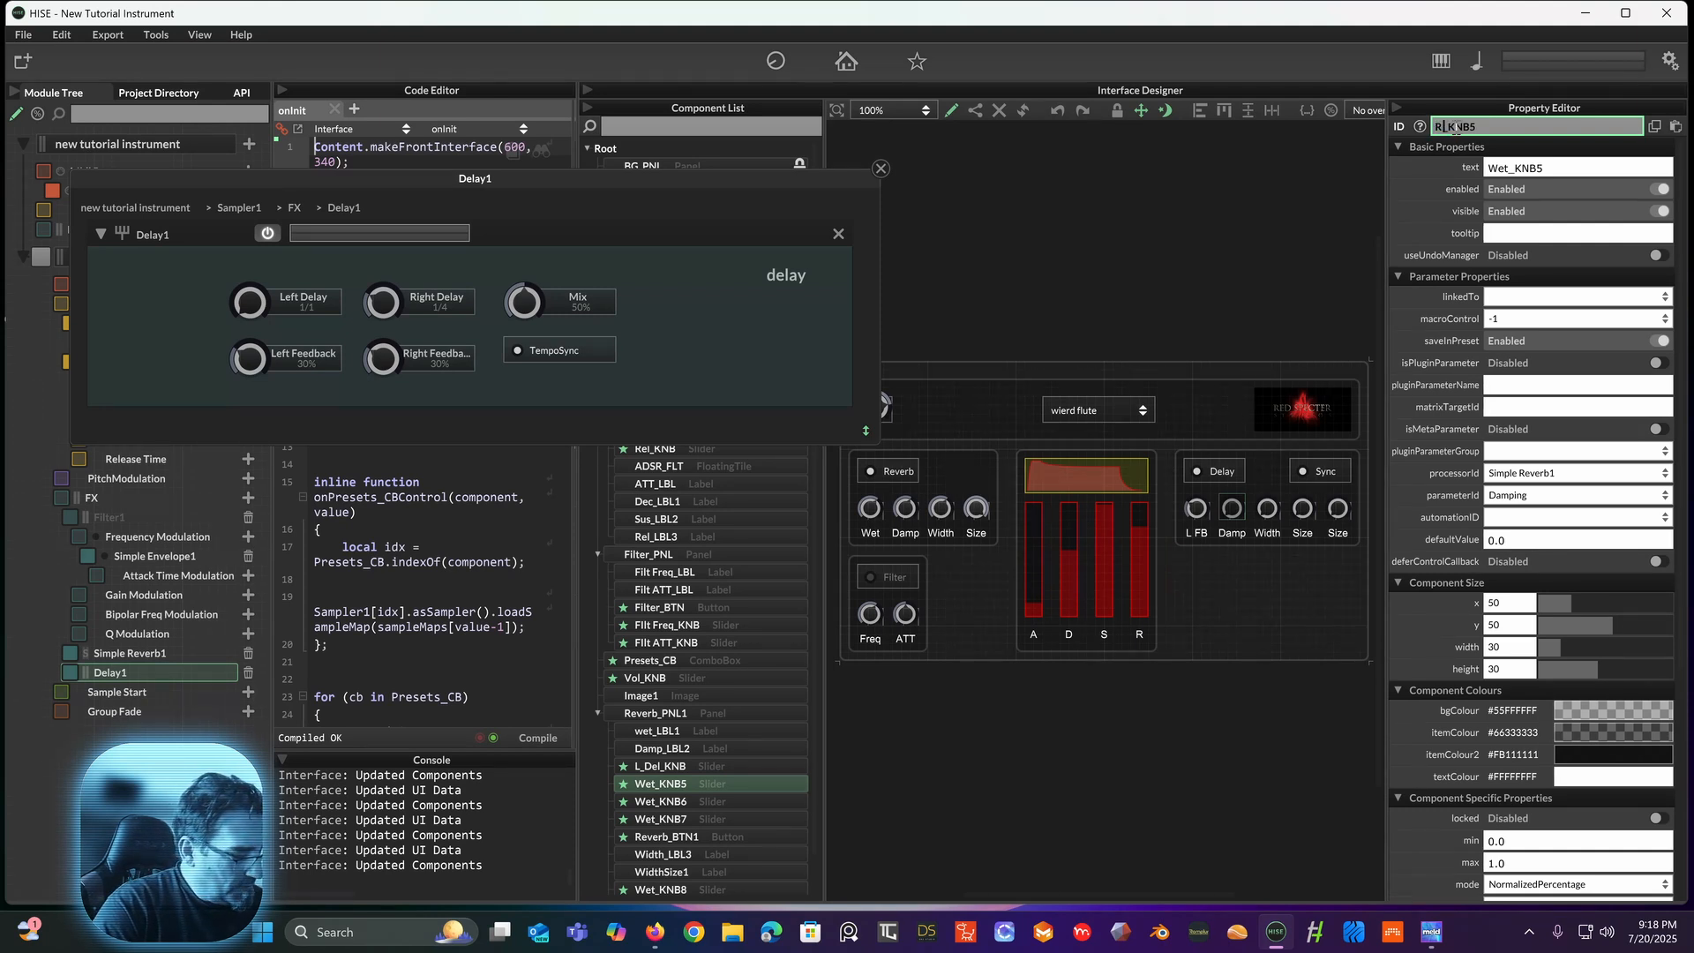
{"action": "type", "text": "_Del"}
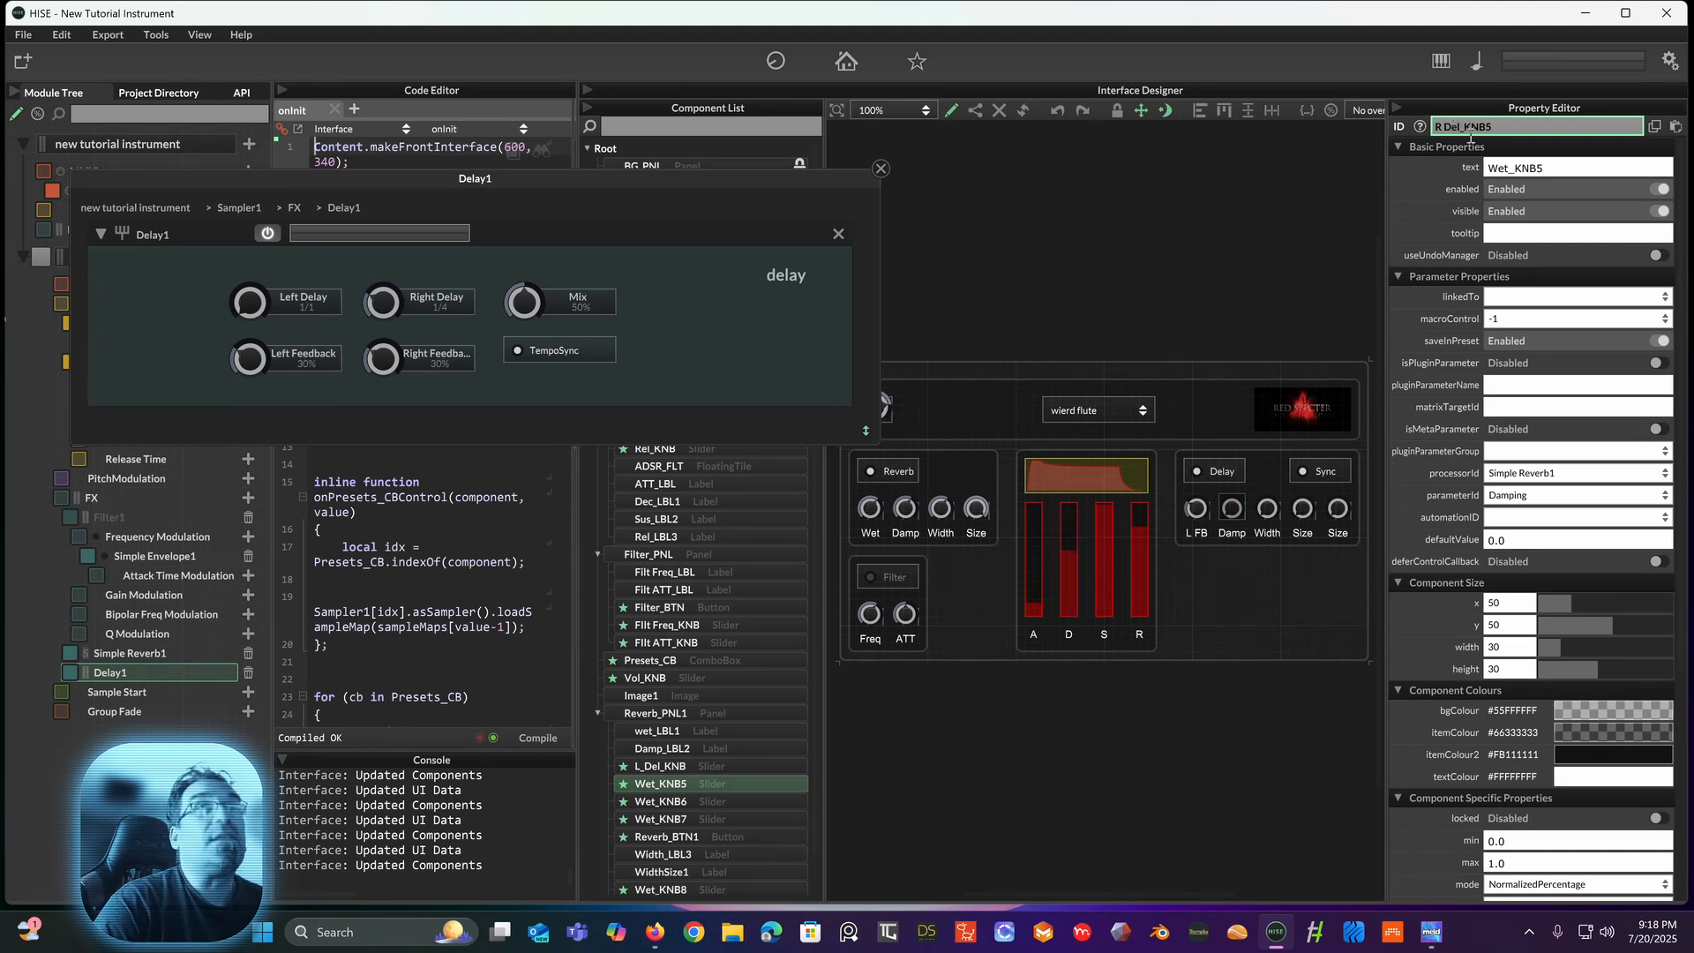
{"action": "left_click", "coordinate": [1497, 125]}
{"action": "key", "text": "BackSpace"}
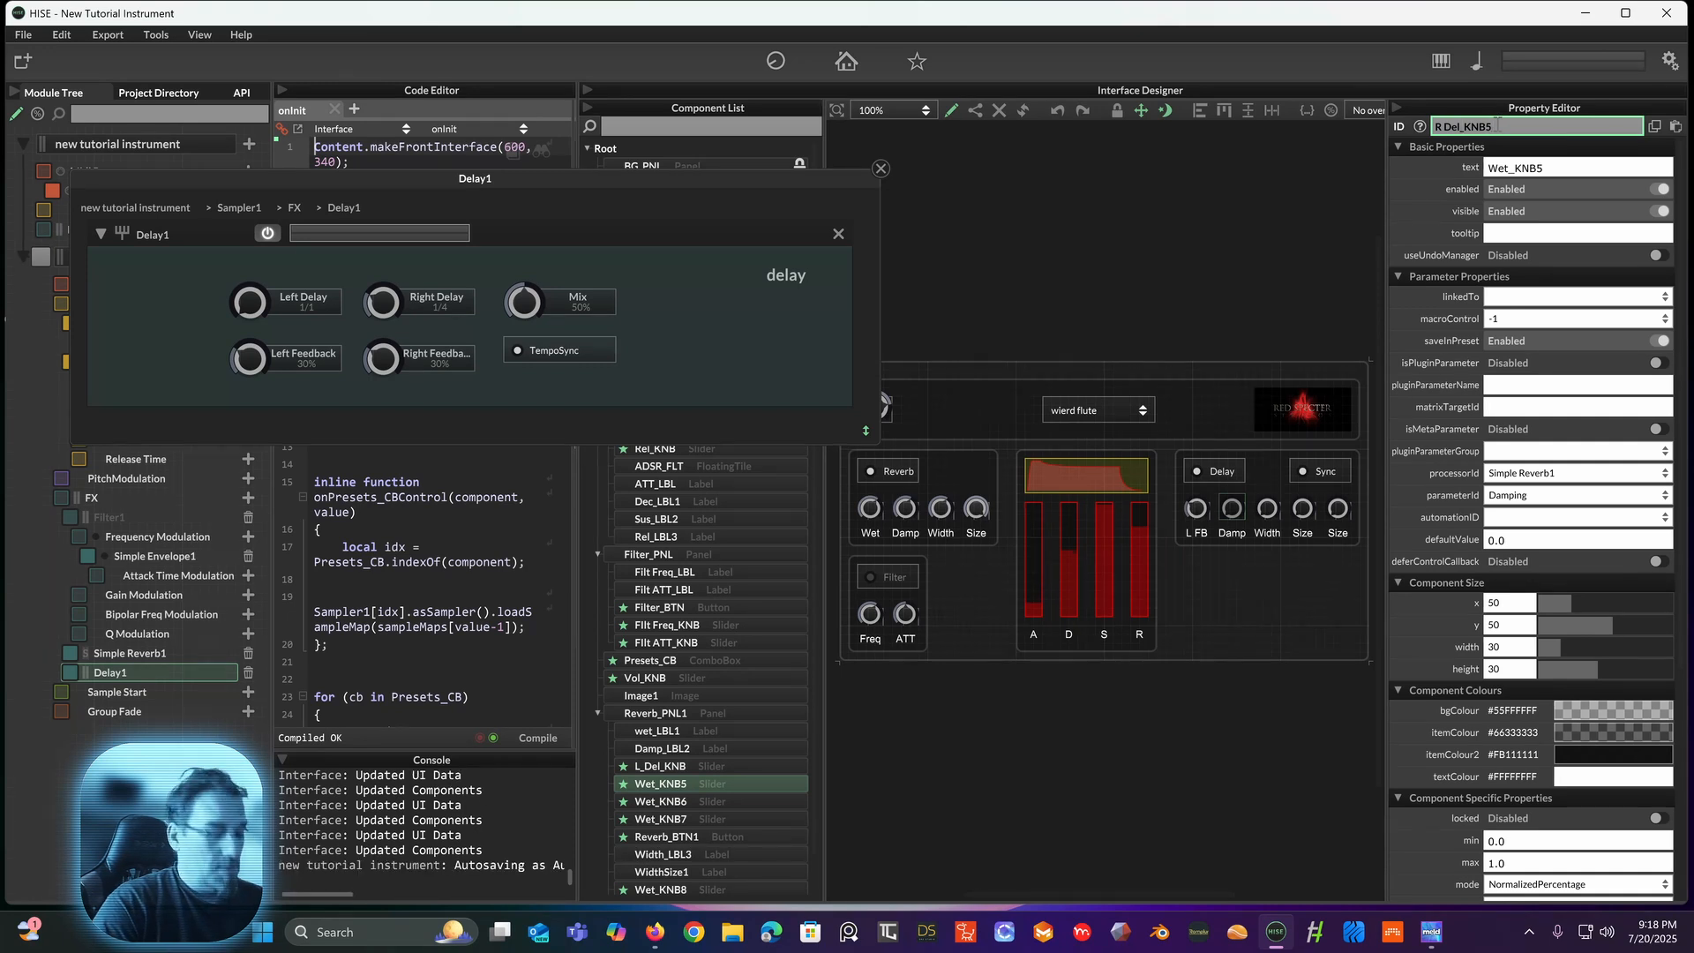
{"action": "key", "text": "Return"}
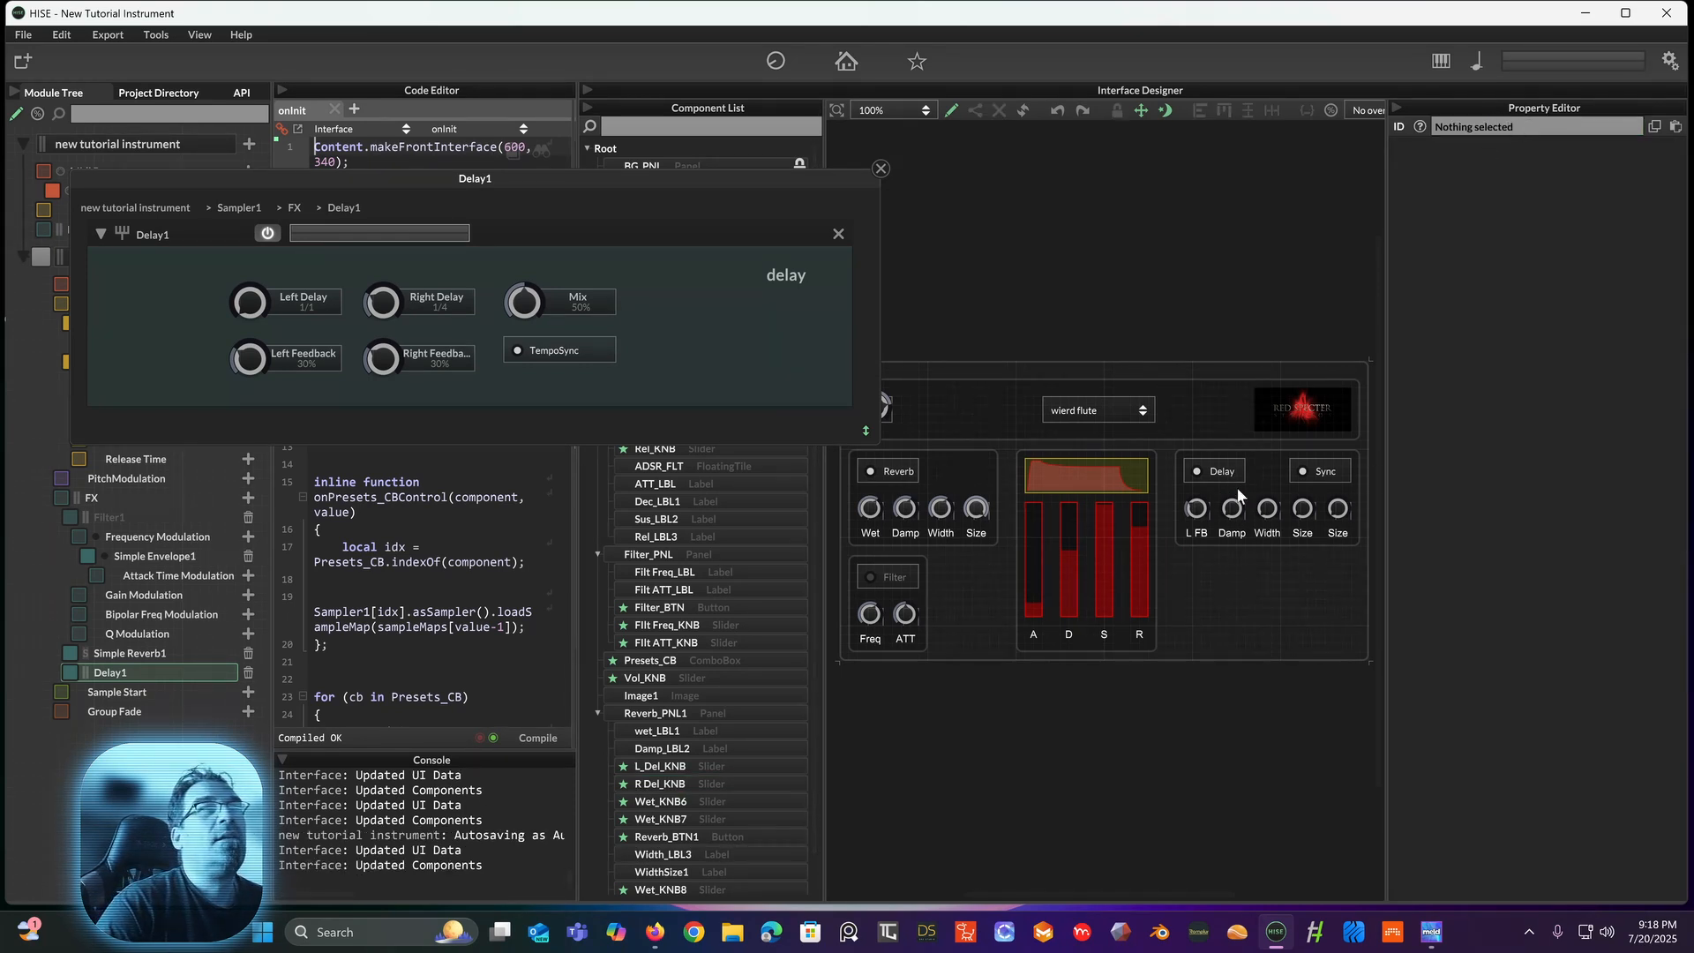
Step: Connect the R Del_KNB knob's processorId to Delay1 and set its parameterId to FeedbackRight
{"action": "left_click", "coordinate": [1234, 510]}
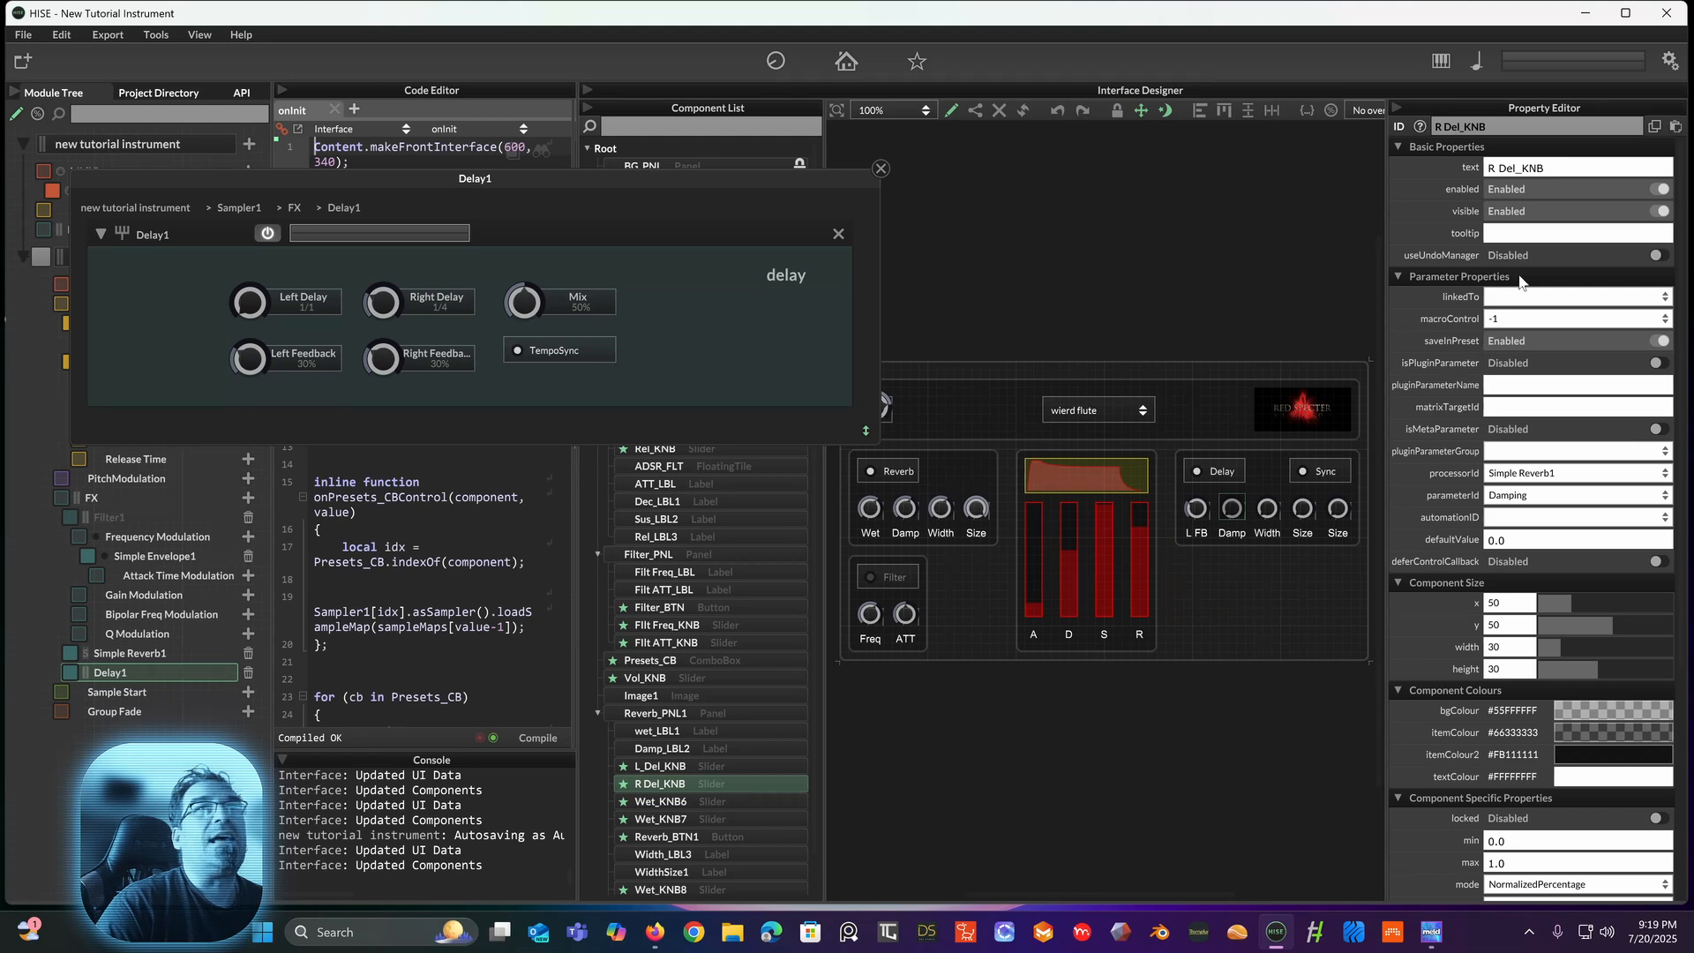
{"action": "left_click", "coordinate": [1521, 476]}
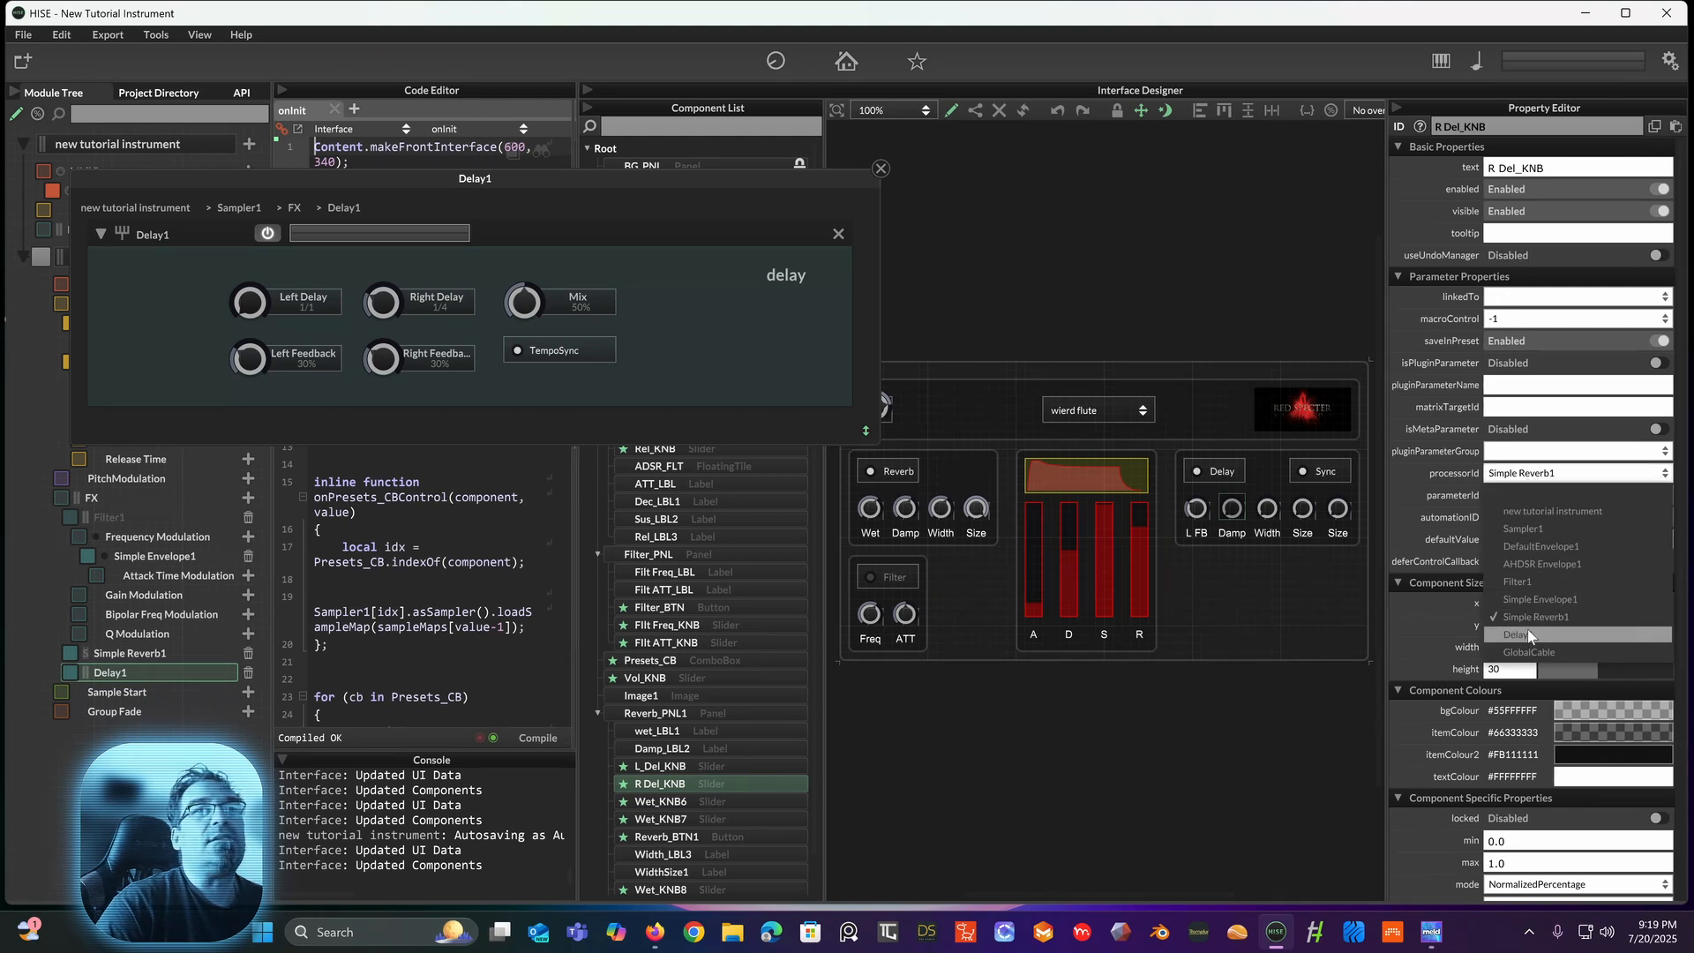
{"action": "left_click", "coordinate": [1530, 635]}
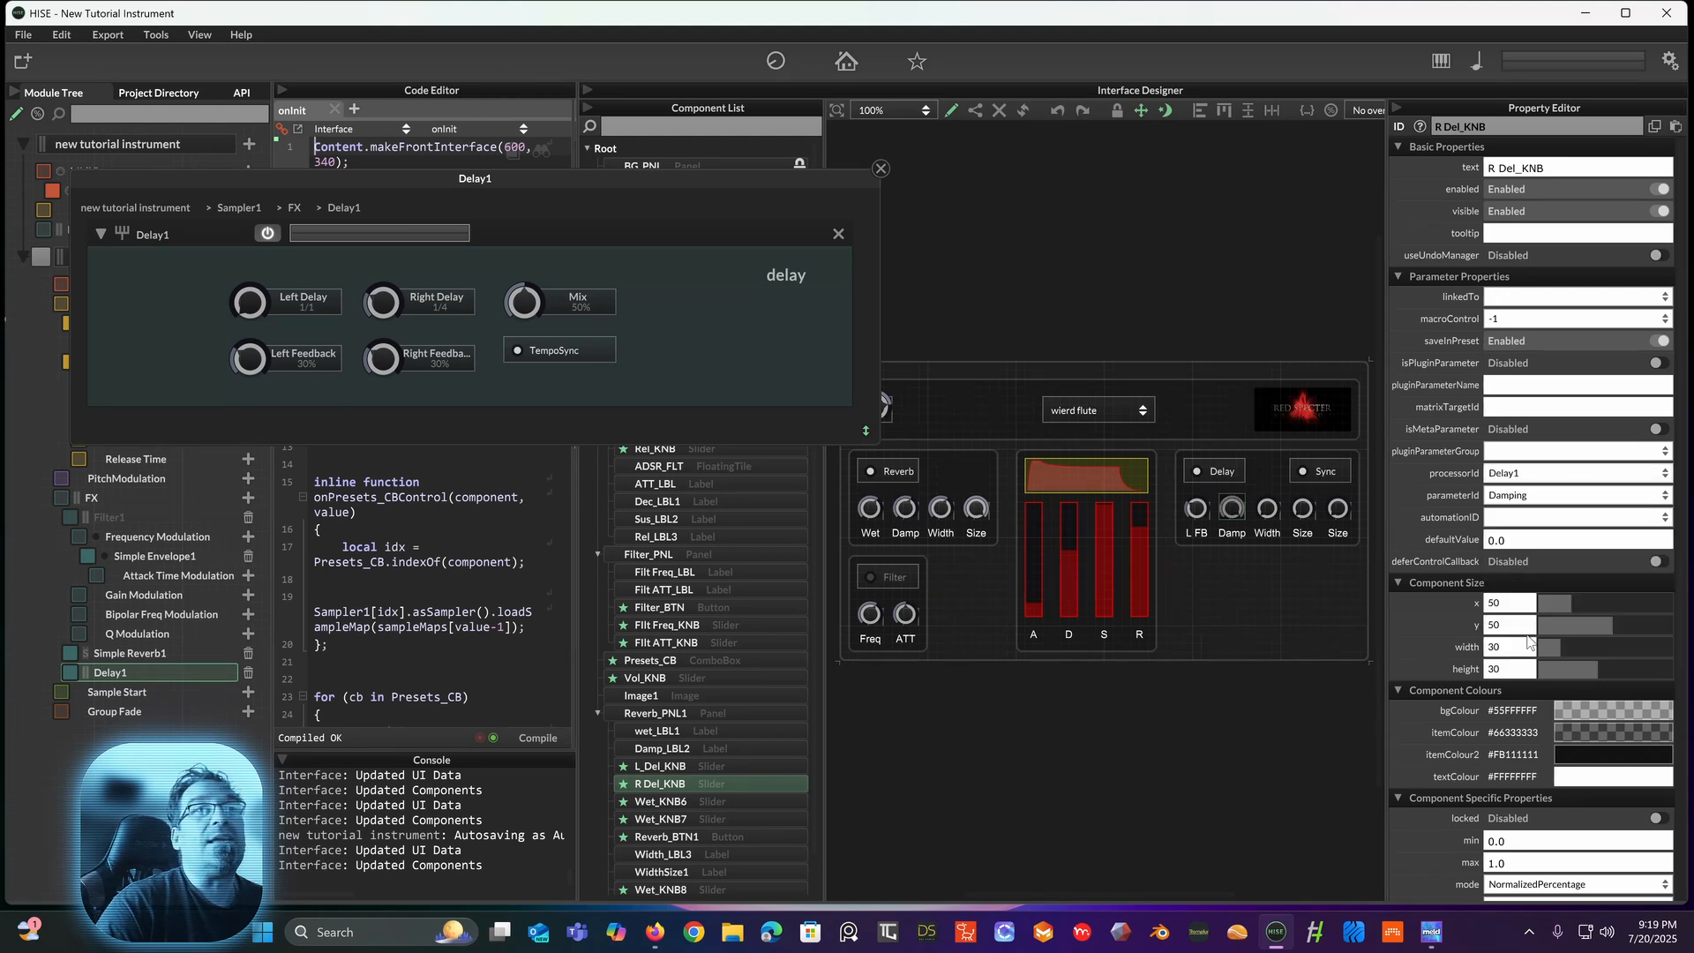
{"action": "left_click", "coordinate": [1530, 498]}
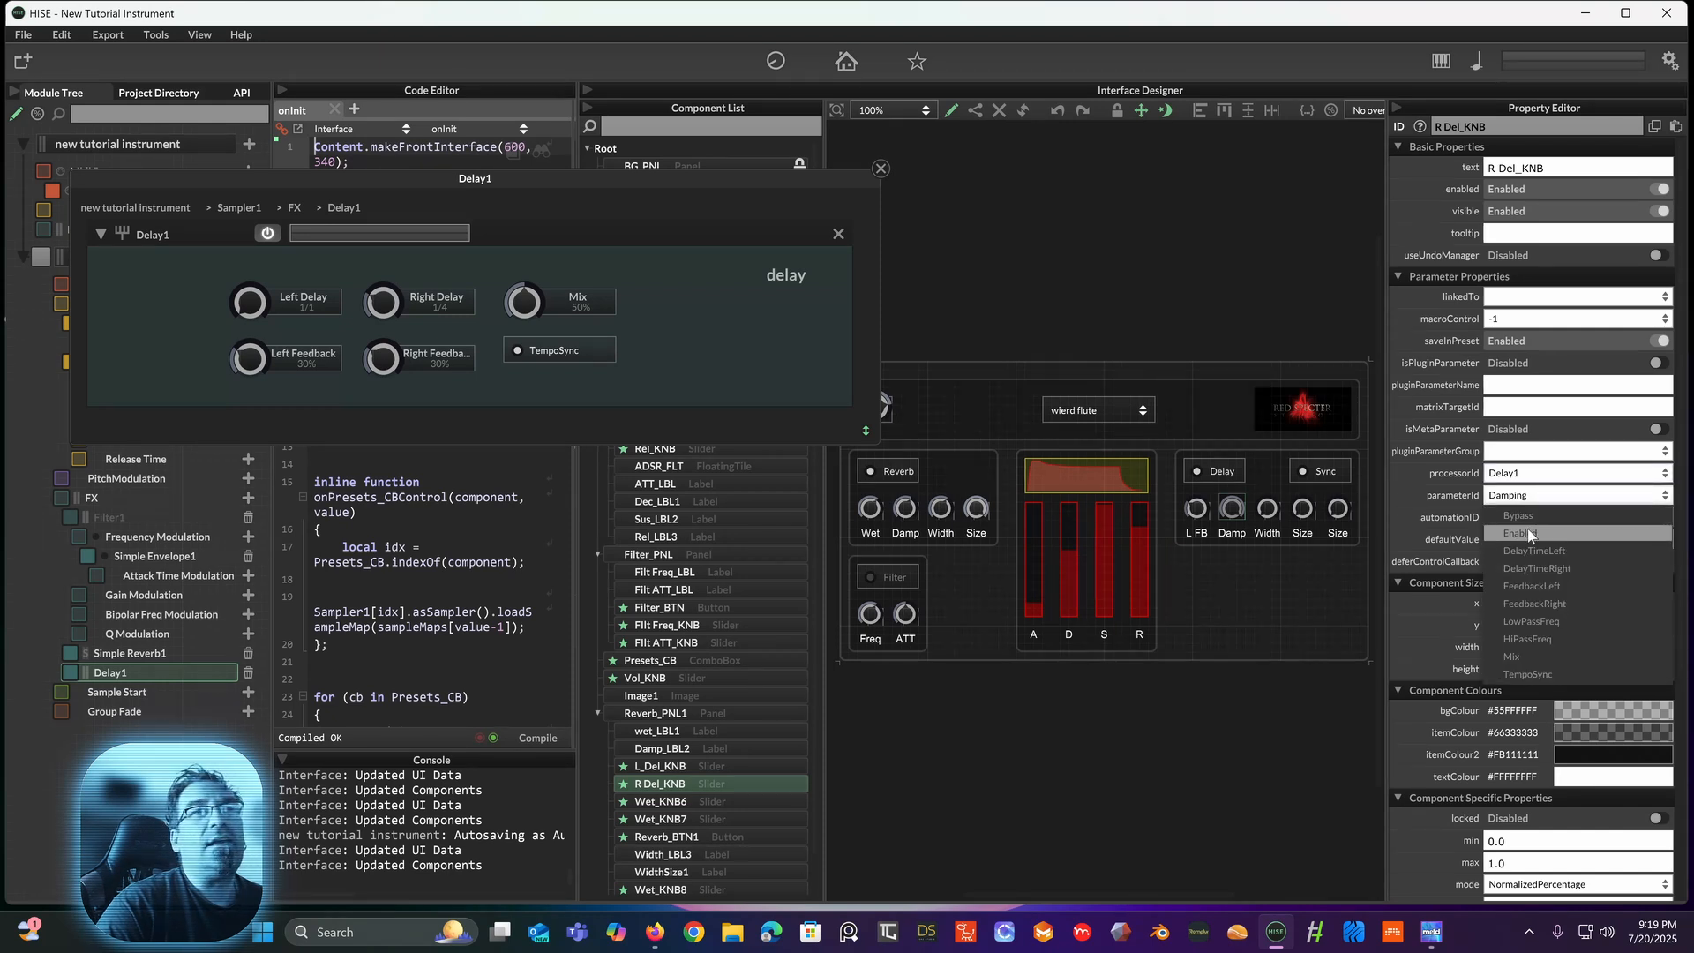
{"action": "left_click", "coordinate": [1529, 604]}
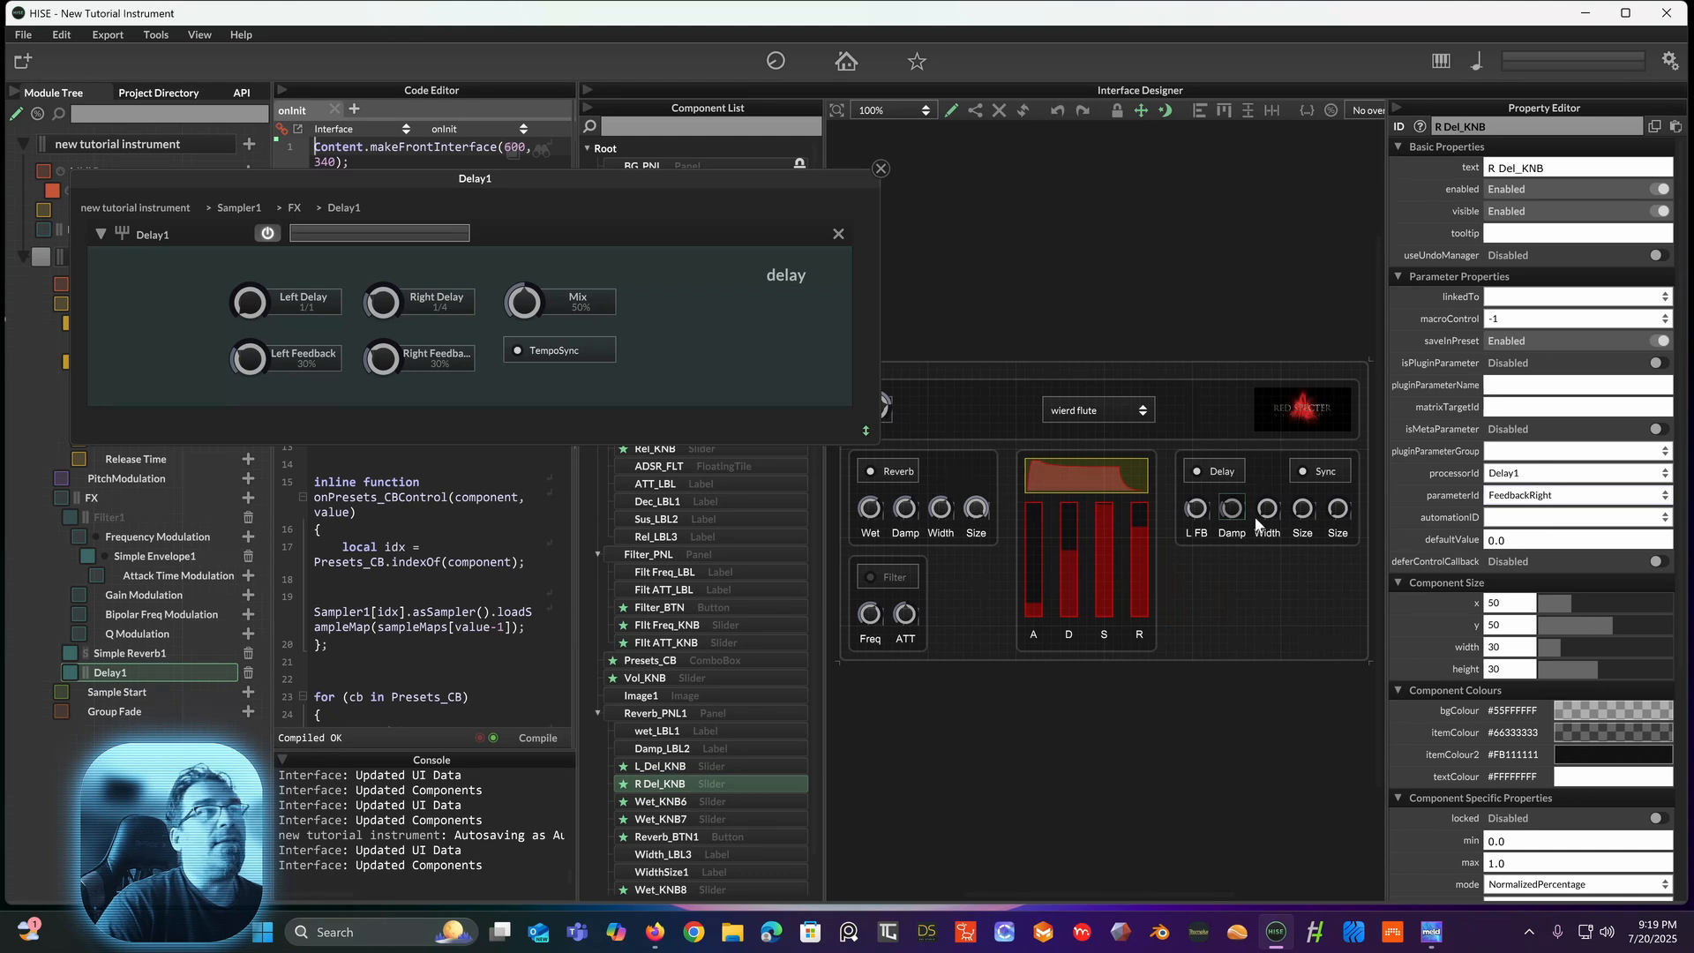
Step: Try the Left Delay knob of Delay1 and set the mode of L_Del_KNB to Time
{"action": "left_click", "coordinate": [1198, 511]}
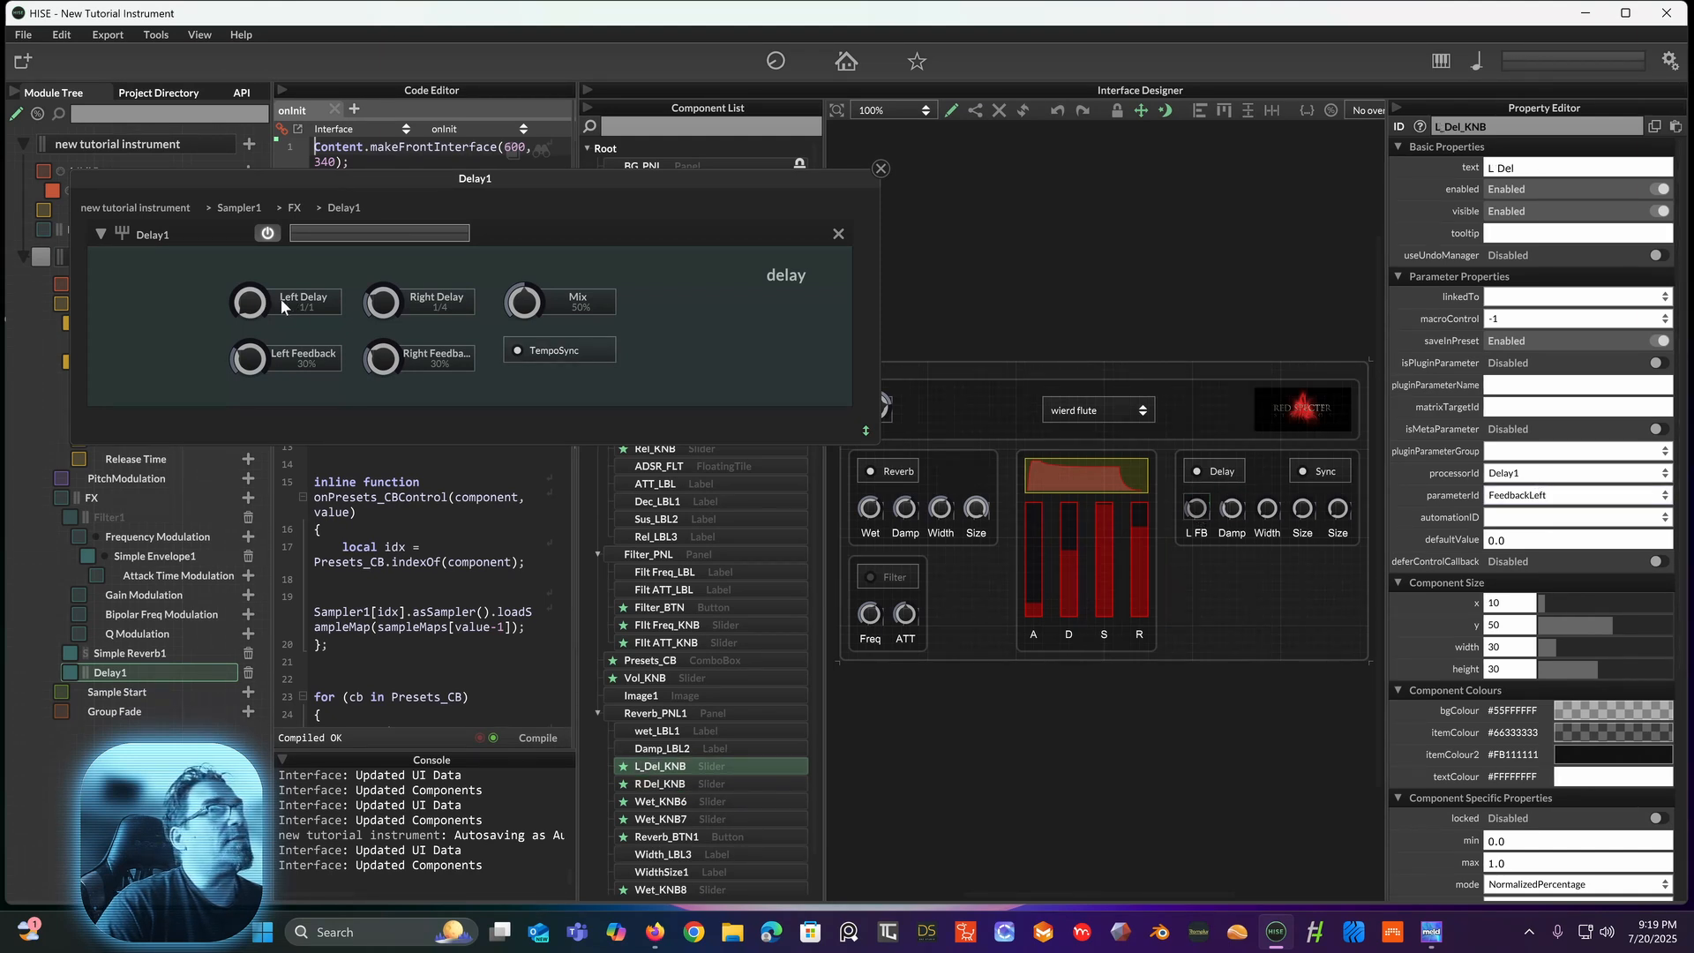
{"action": "left_click_drag", "start_coordinate": [251, 305], "coordinate": [281, 405]}
{"action": "scroll", "coordinate": [1571, 575], "scroll_direction": "down", "scroll_amount": 6}
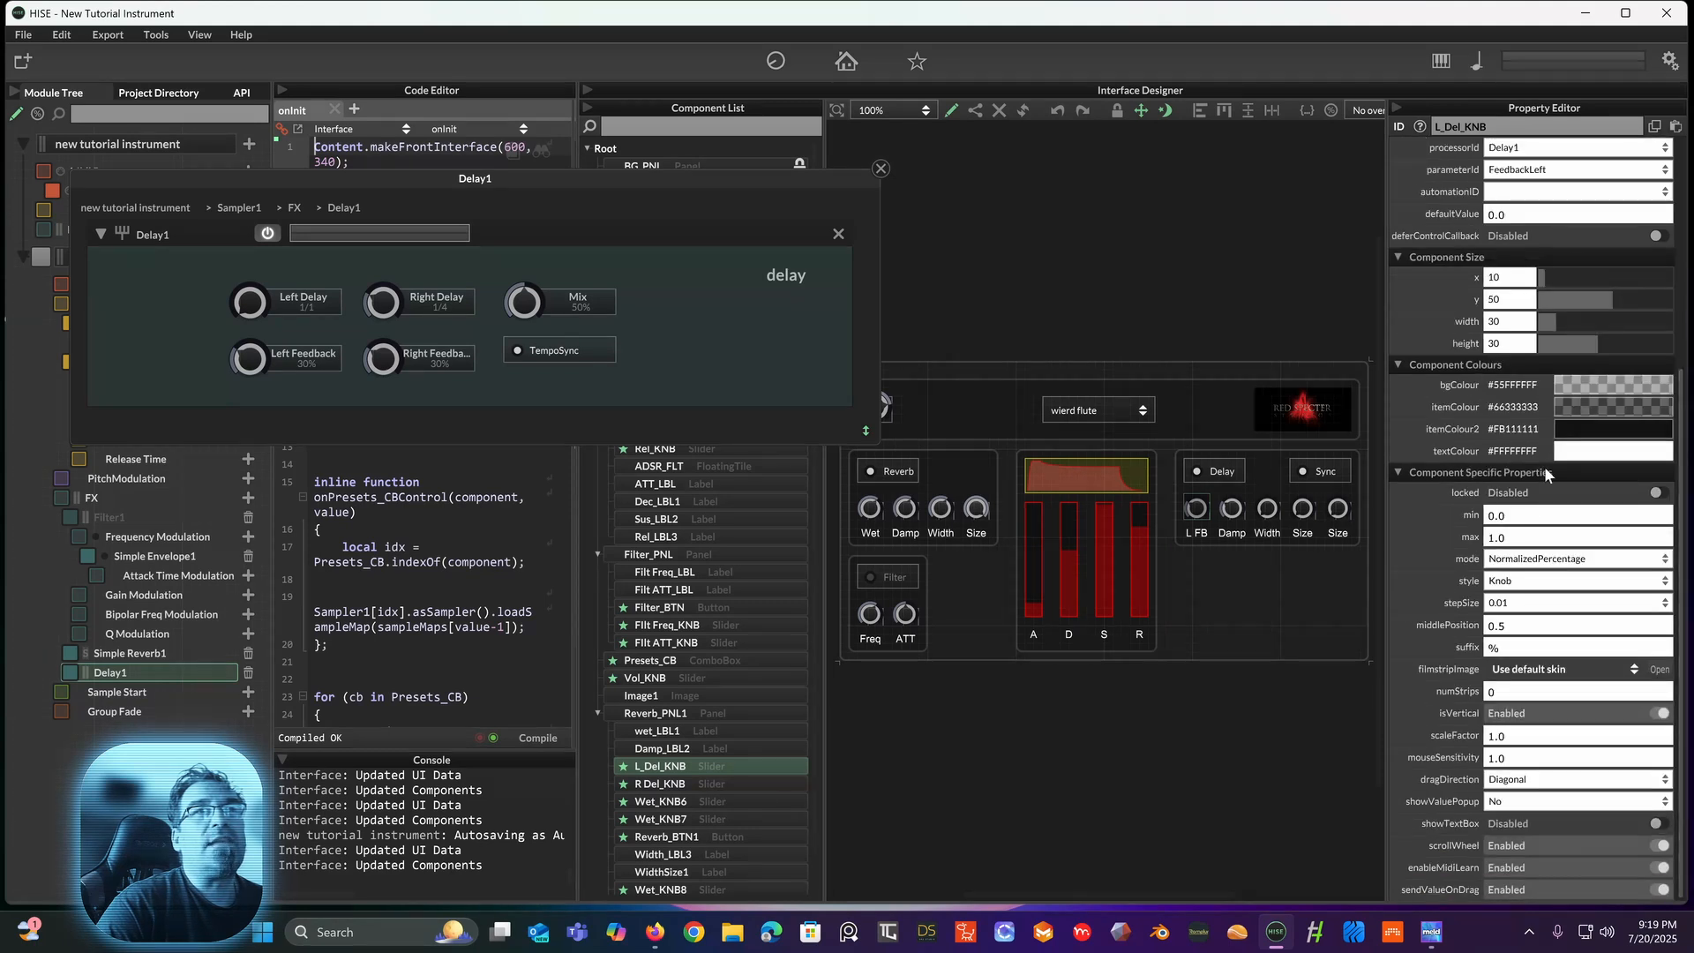
{"action": "left_click", "coordinate": [1514, 562]}
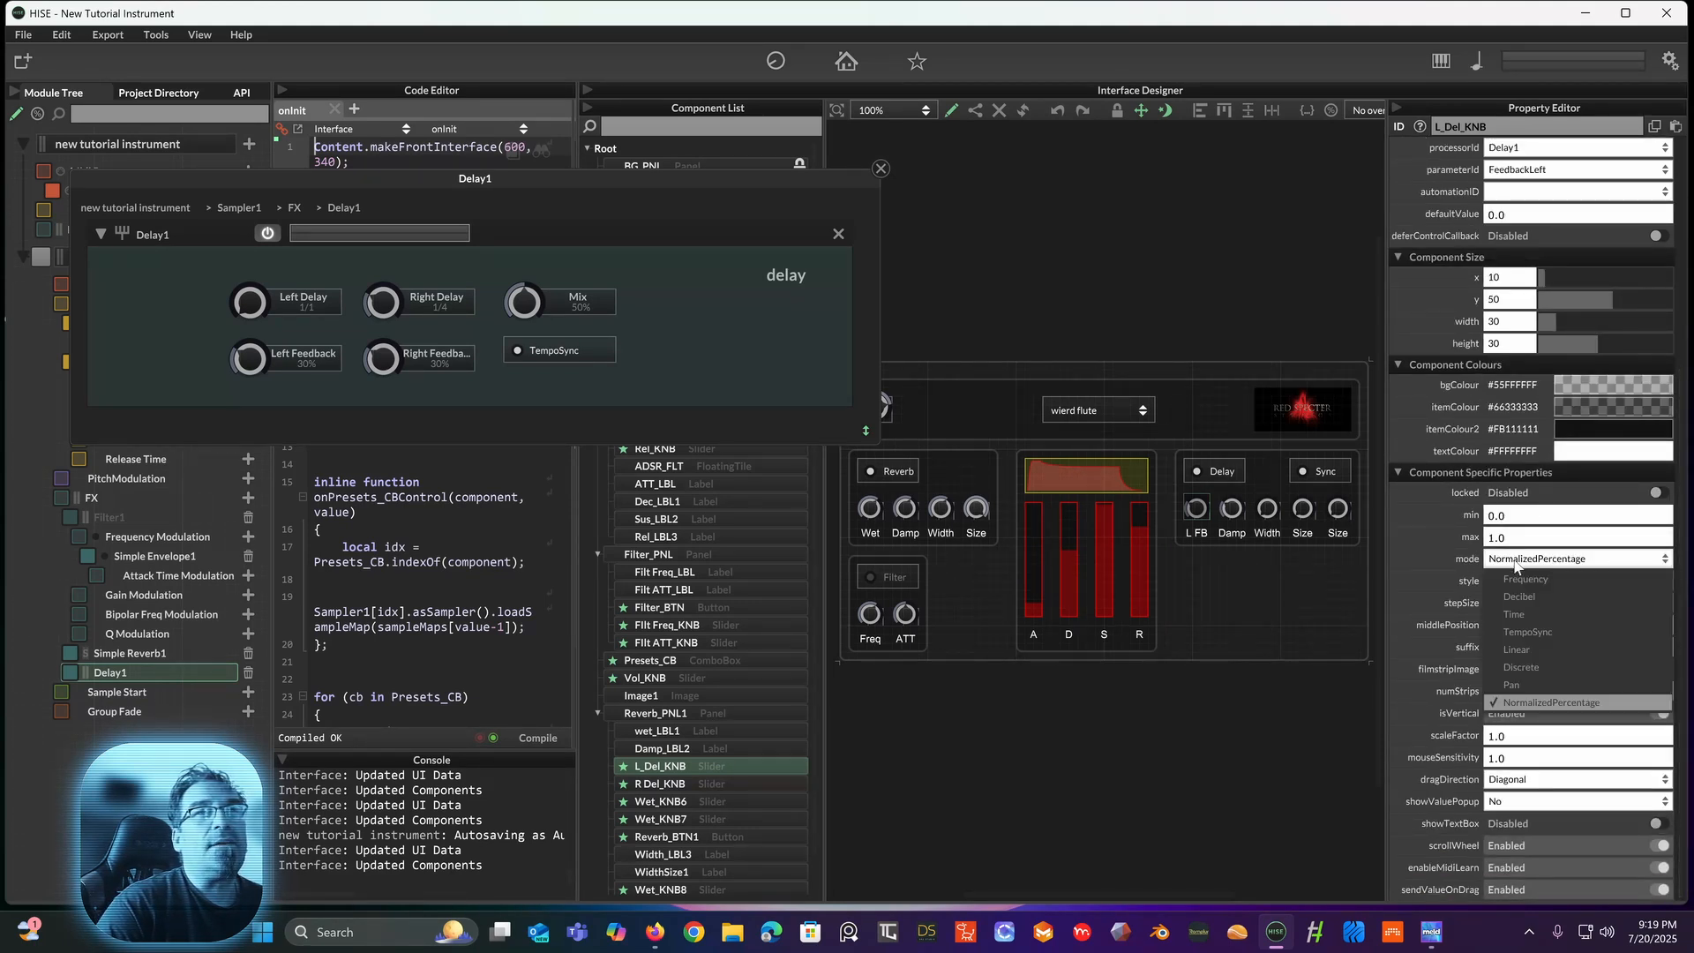
{"action": "left_click", "coordinate": [1507, 615]}
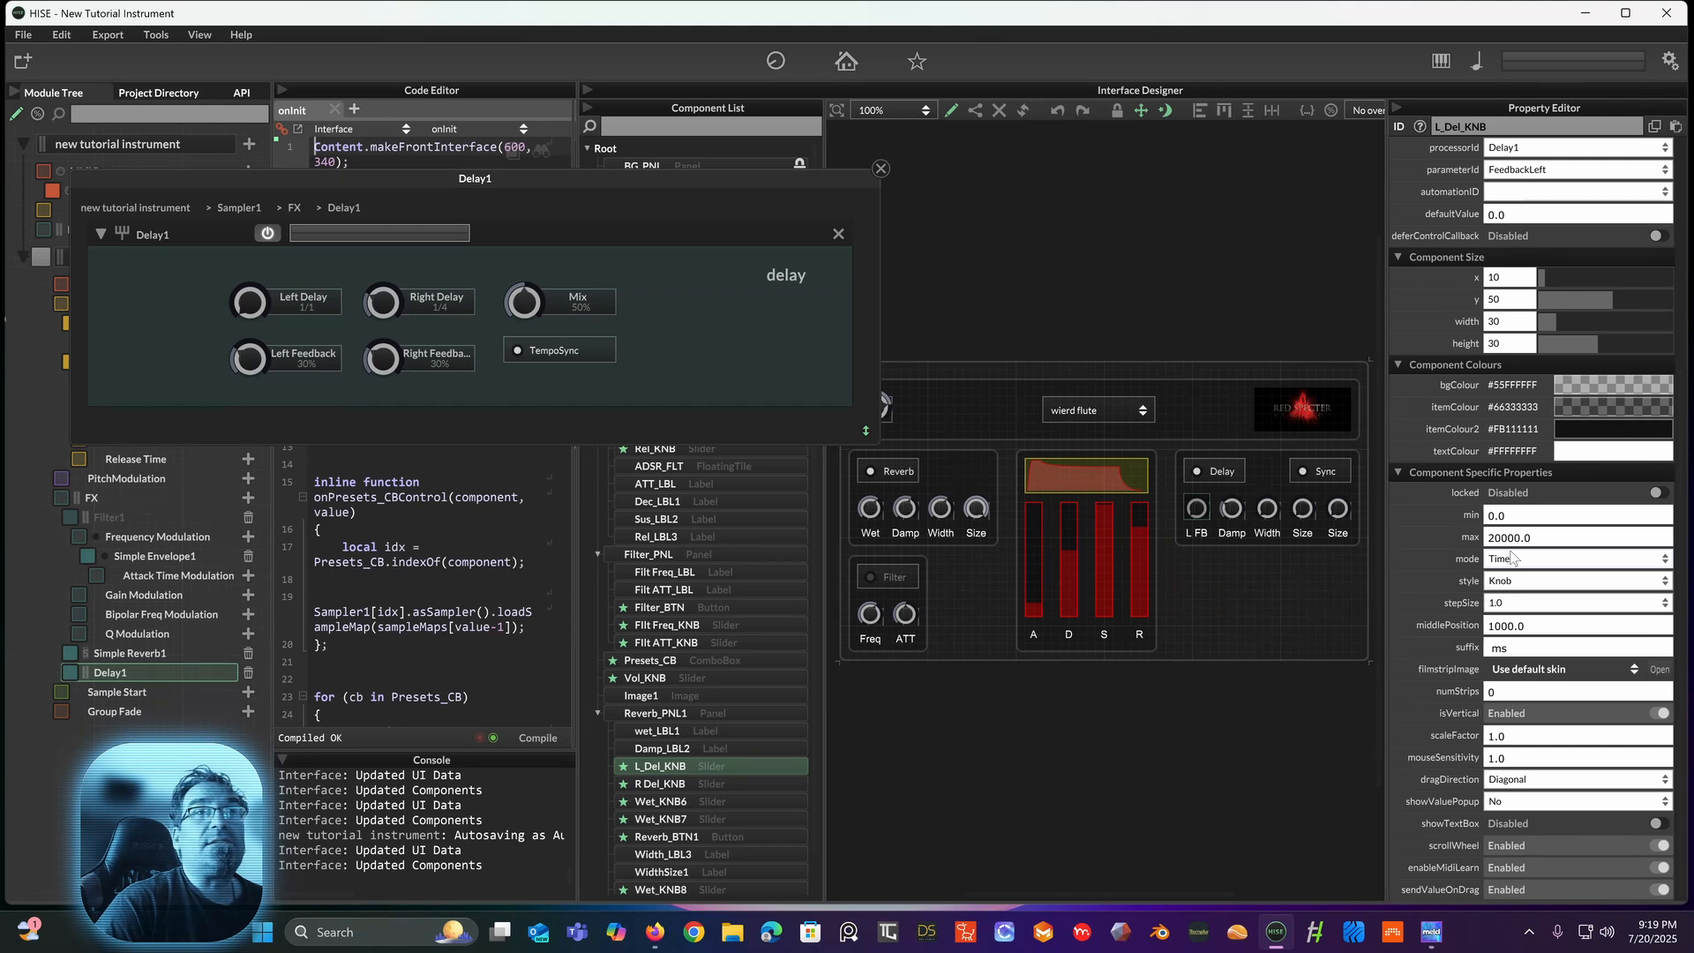
Step: Set the max value of the L_Del_KNB knob to 20 and its middlePosition to 10
{"action": "left_click", "coordinate": [1516, 536]}
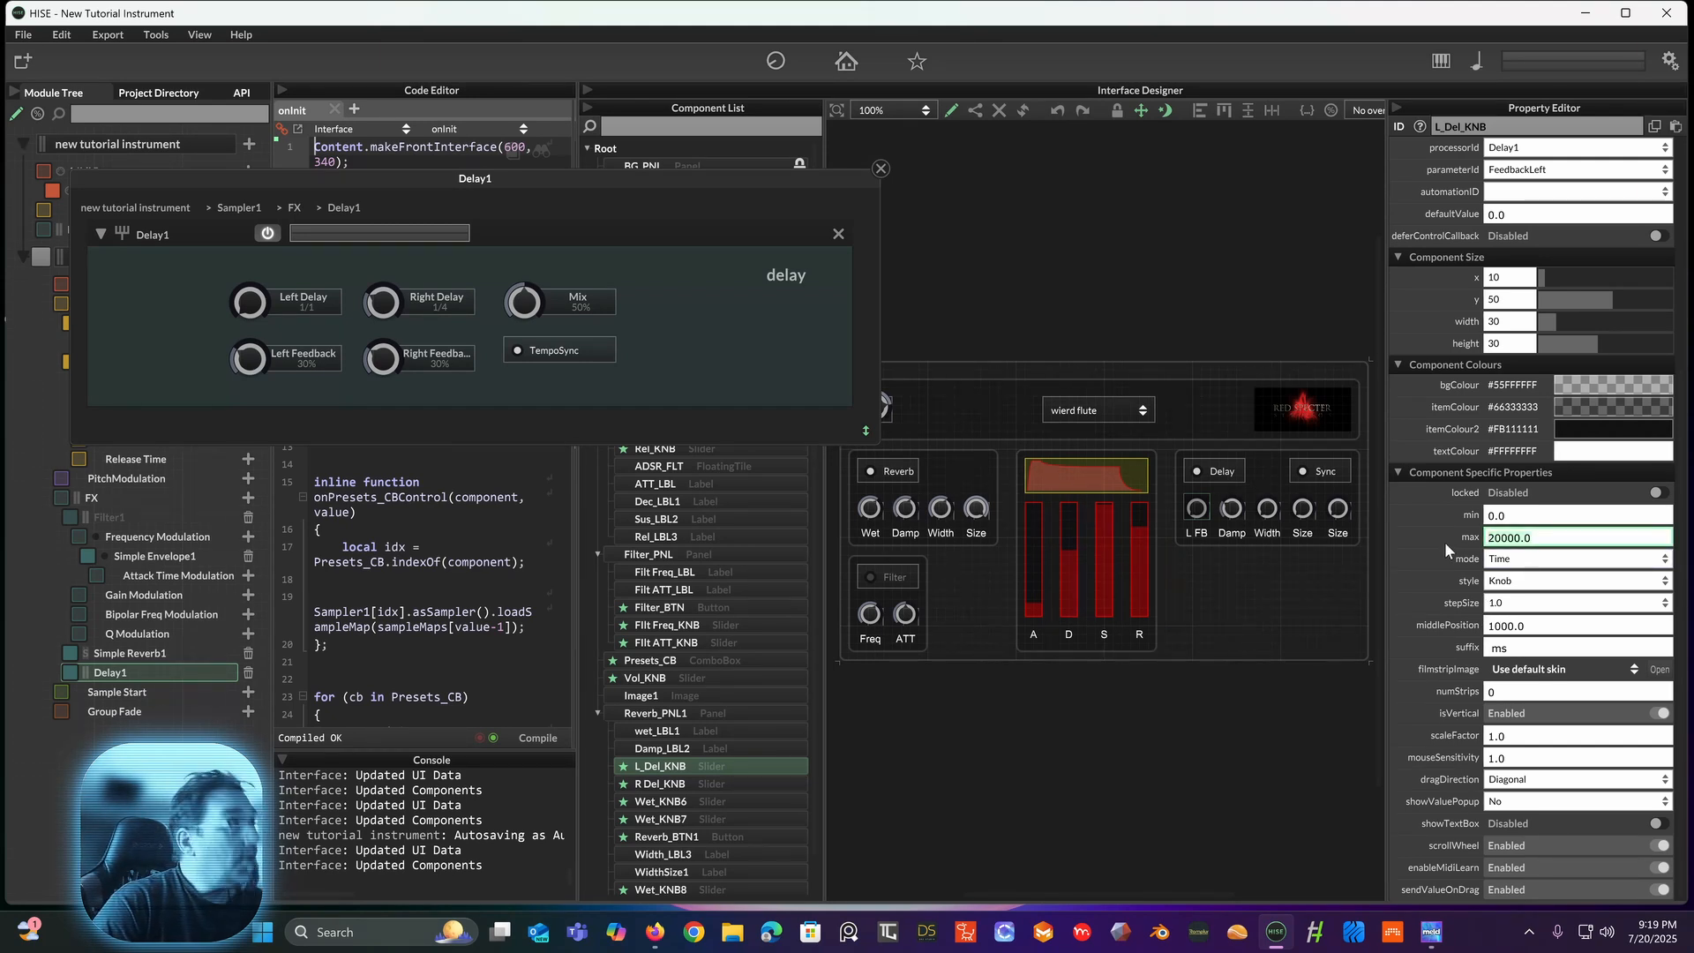
{"action": "left_click_drag", "start_coordinate": [250, 316], "coordinate": [277, 420]}
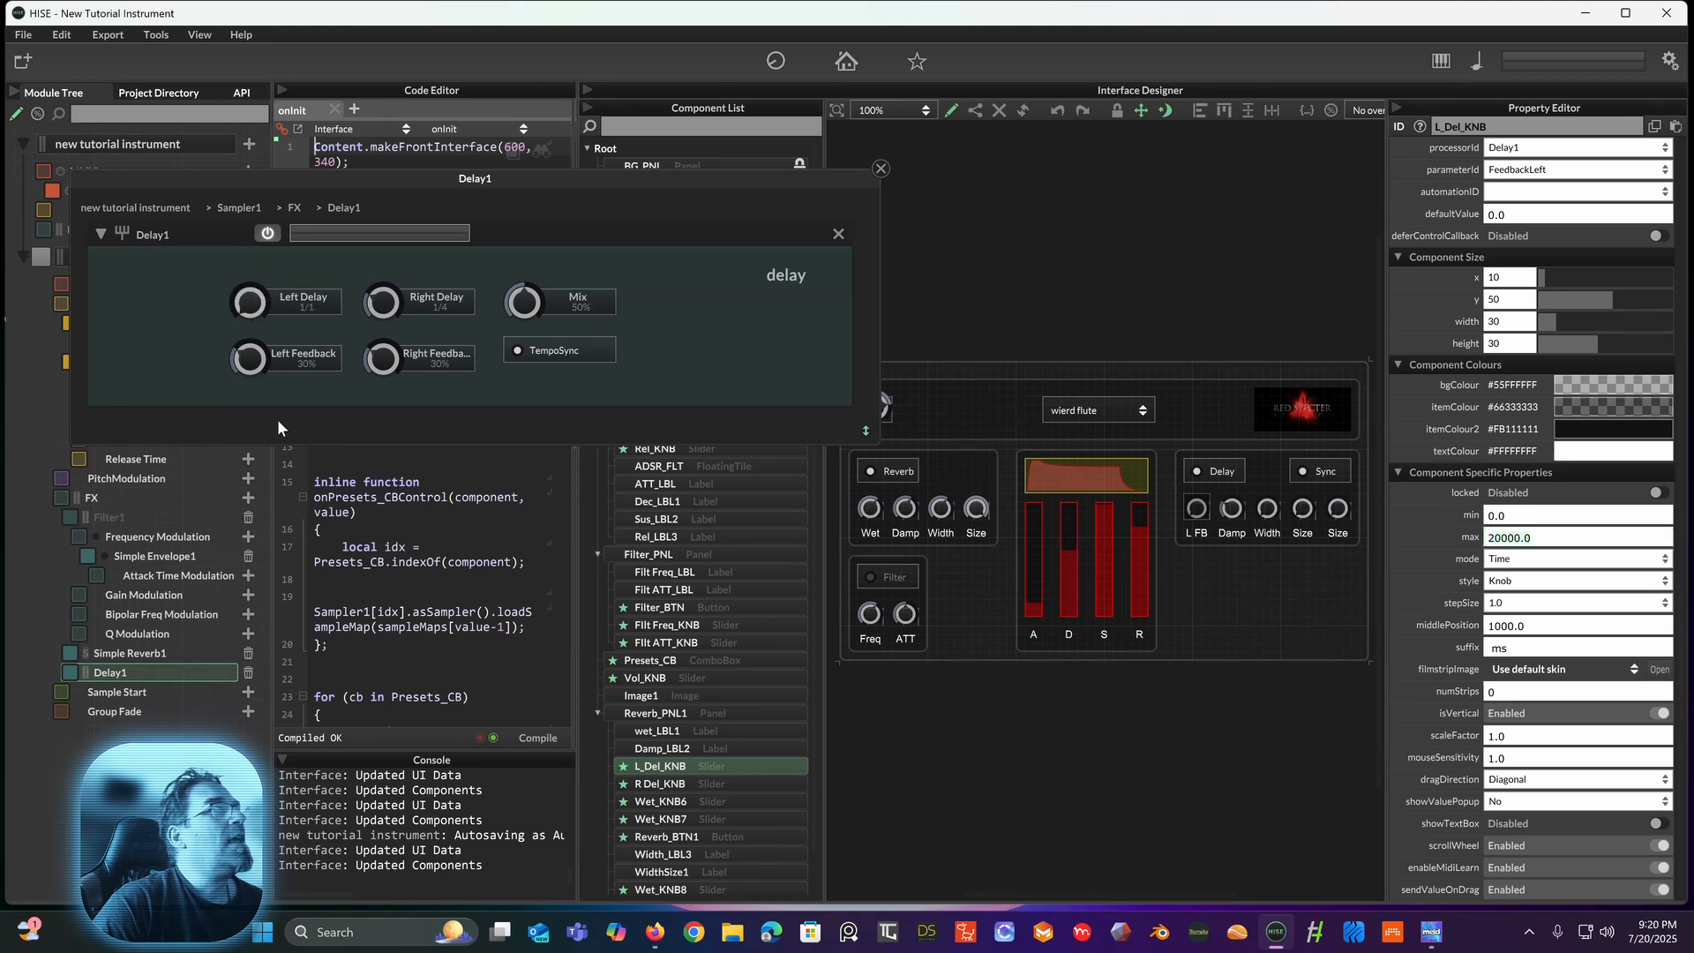
{"action": "left_click", "coordinate": [1543, 540]}
{"action": "type", "text": "20"}
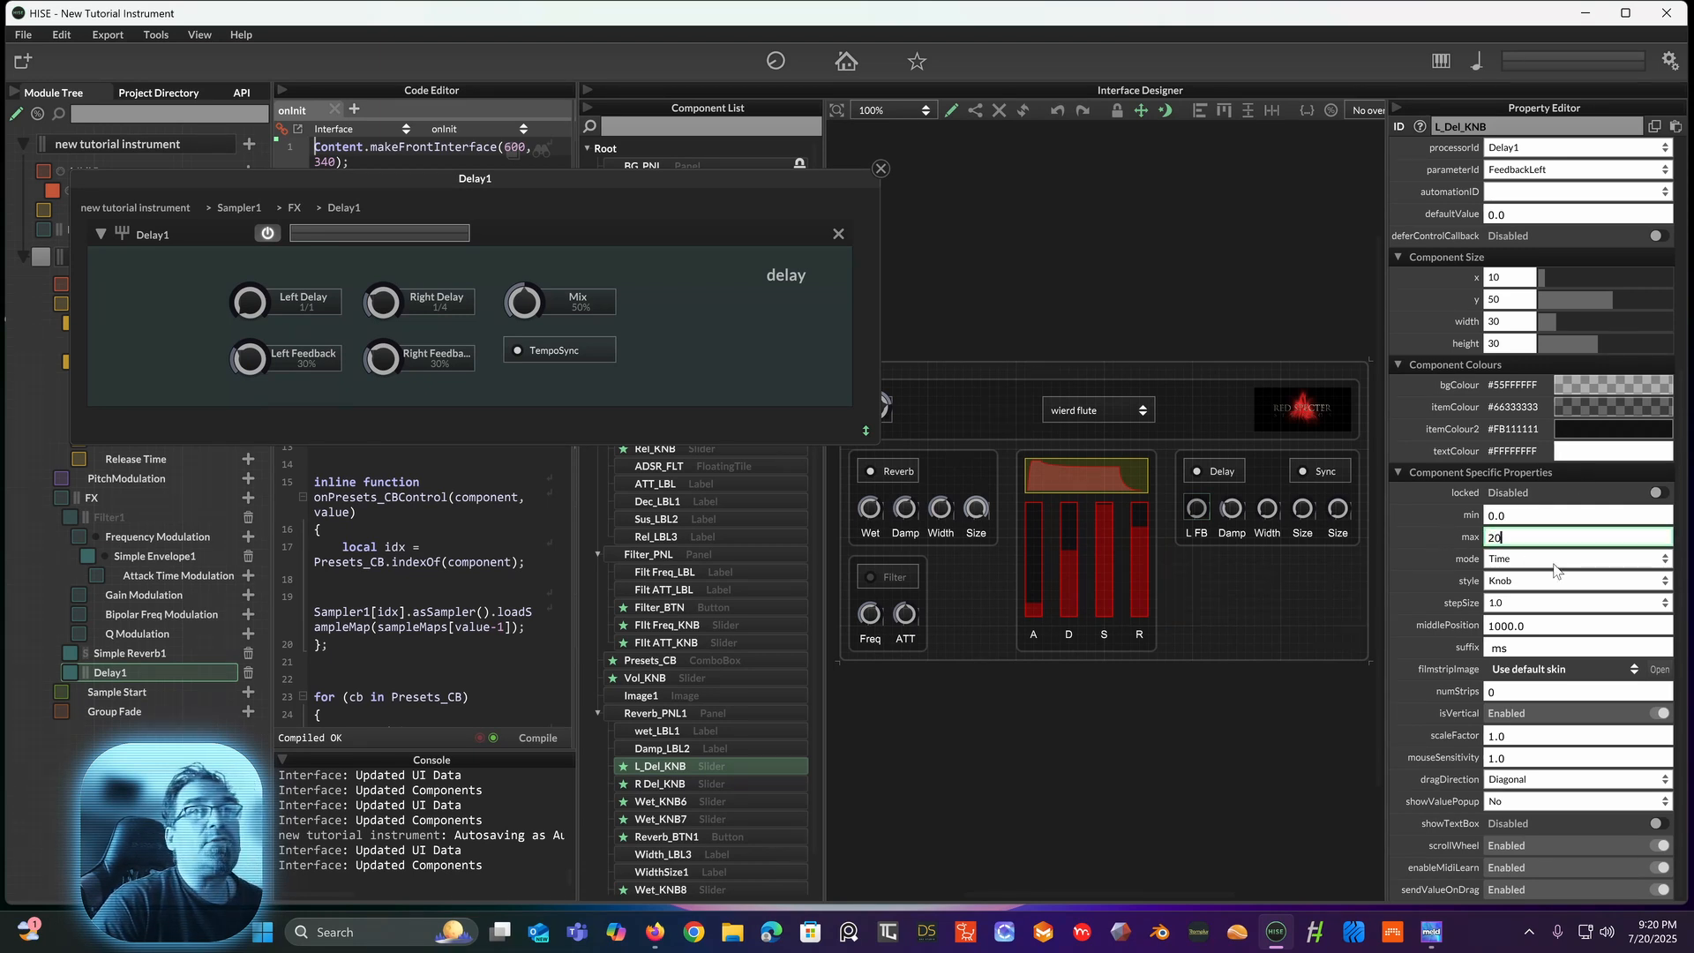
{"action": "key", "text": "Return"}
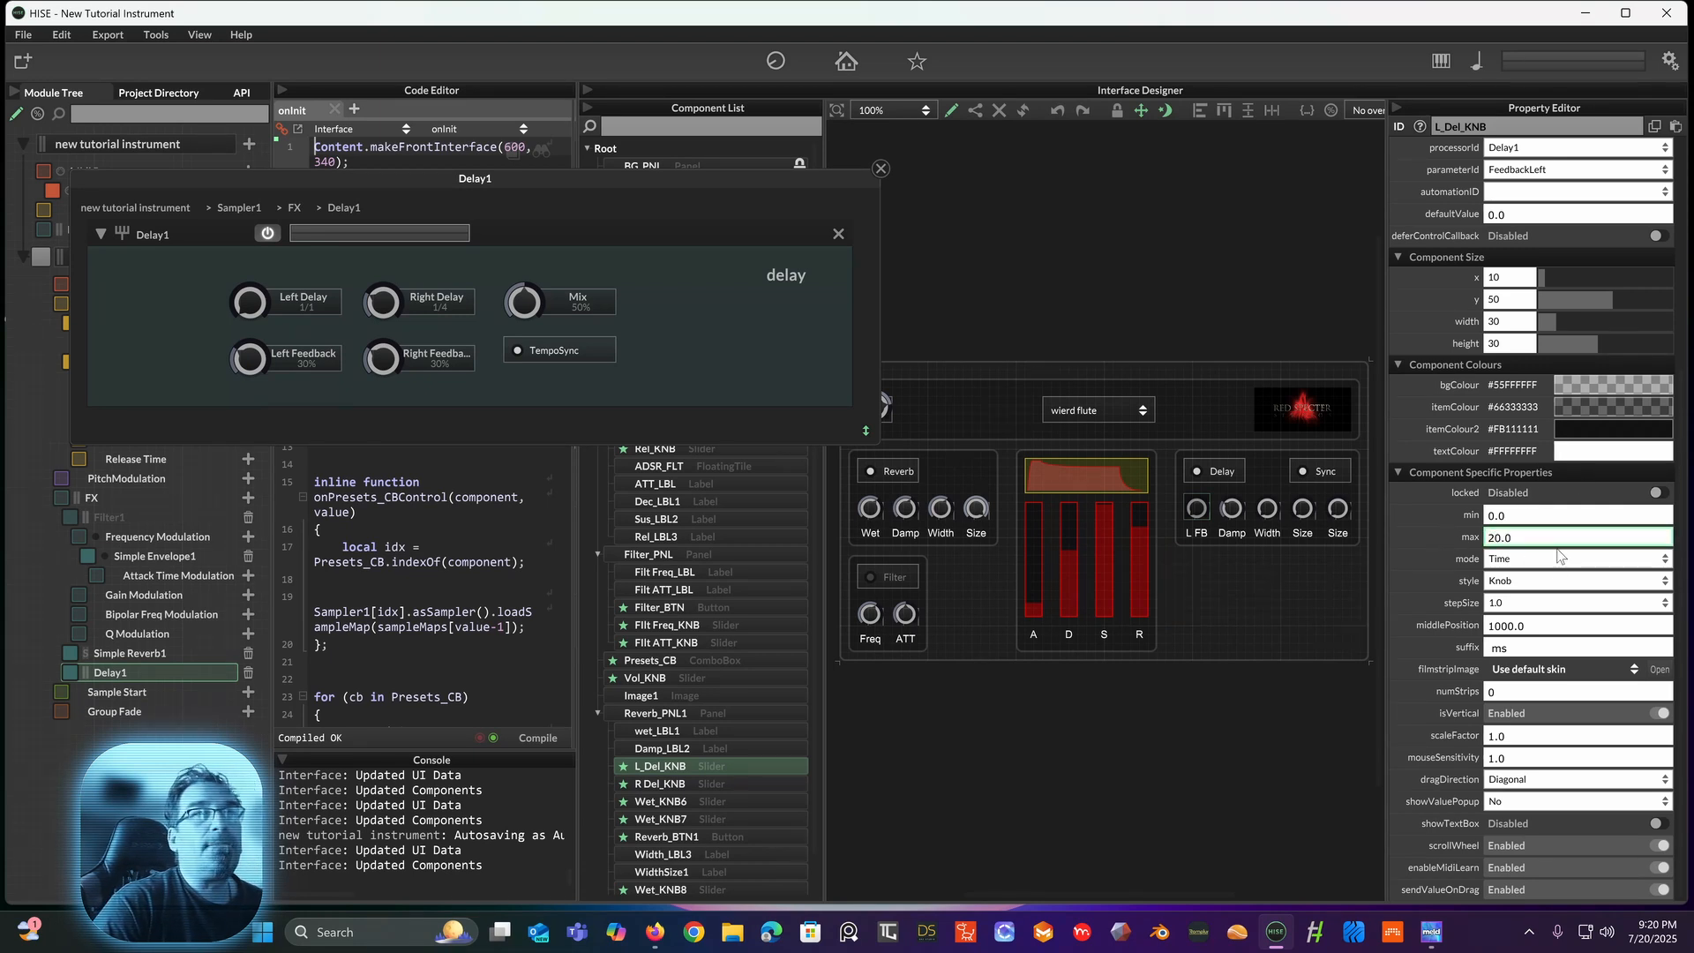
{"action": "left_click", "coordinate": [1521, 625]}
{"action": "type", "text": "10"}
{"action": "key", "text": "Return"}
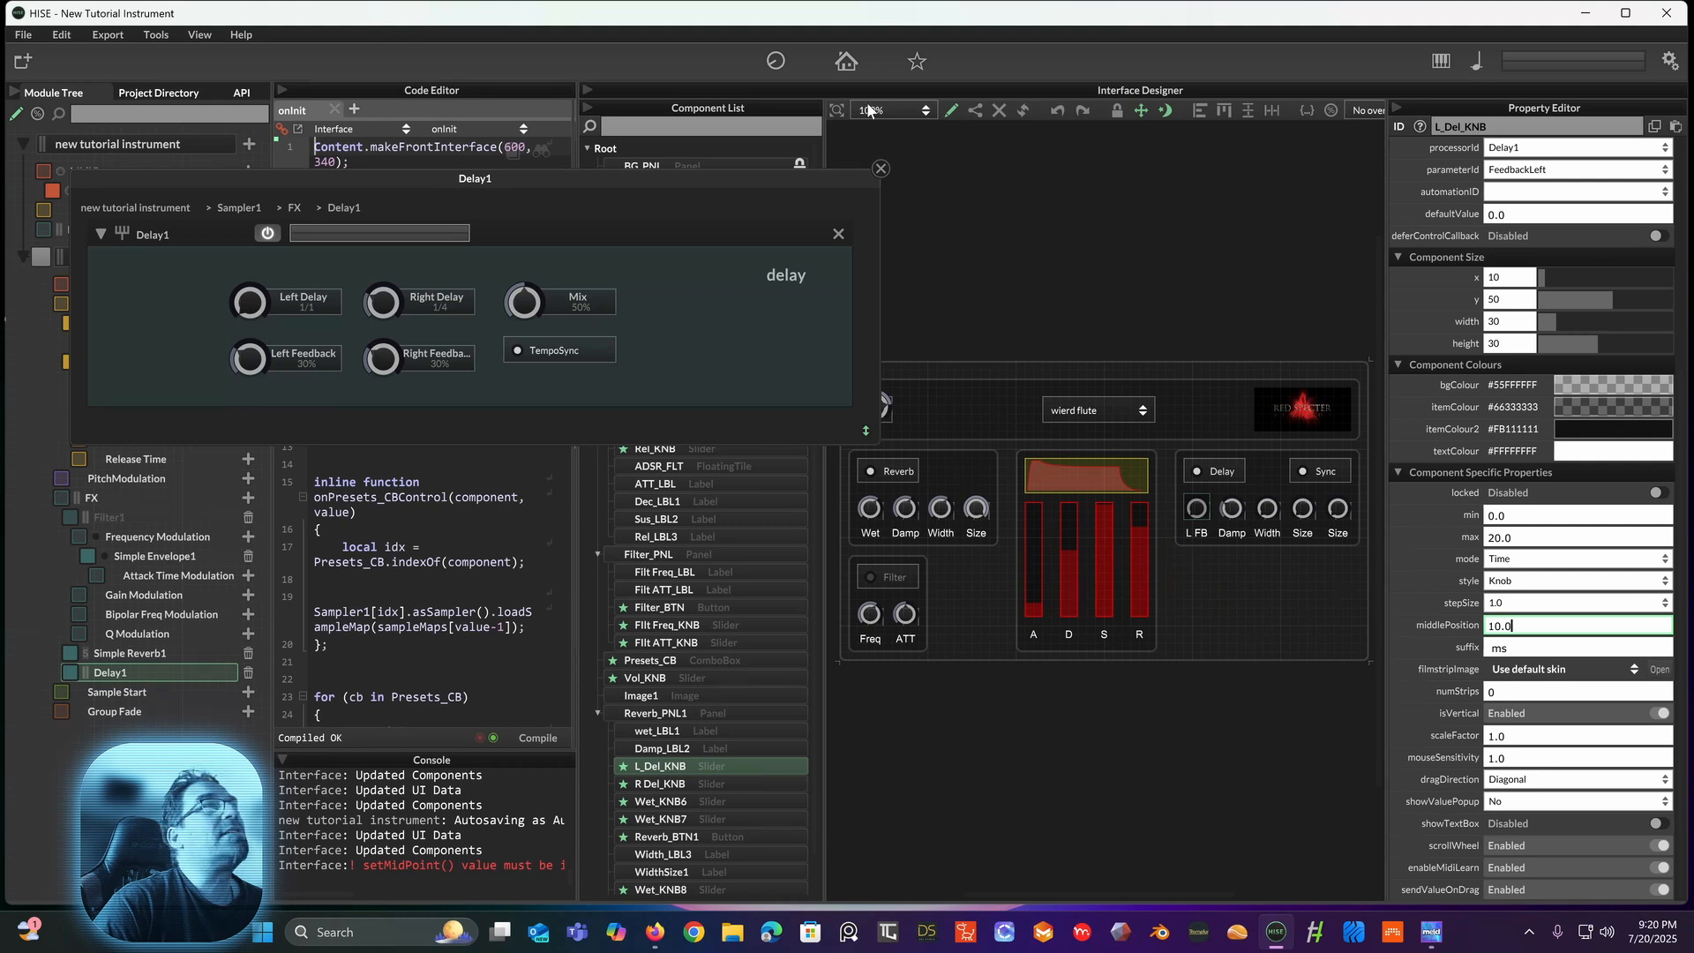
Step: Turn off the interface's edit mode and recompile the script
{"action": "left_click", "coordinate": [951, 109]}
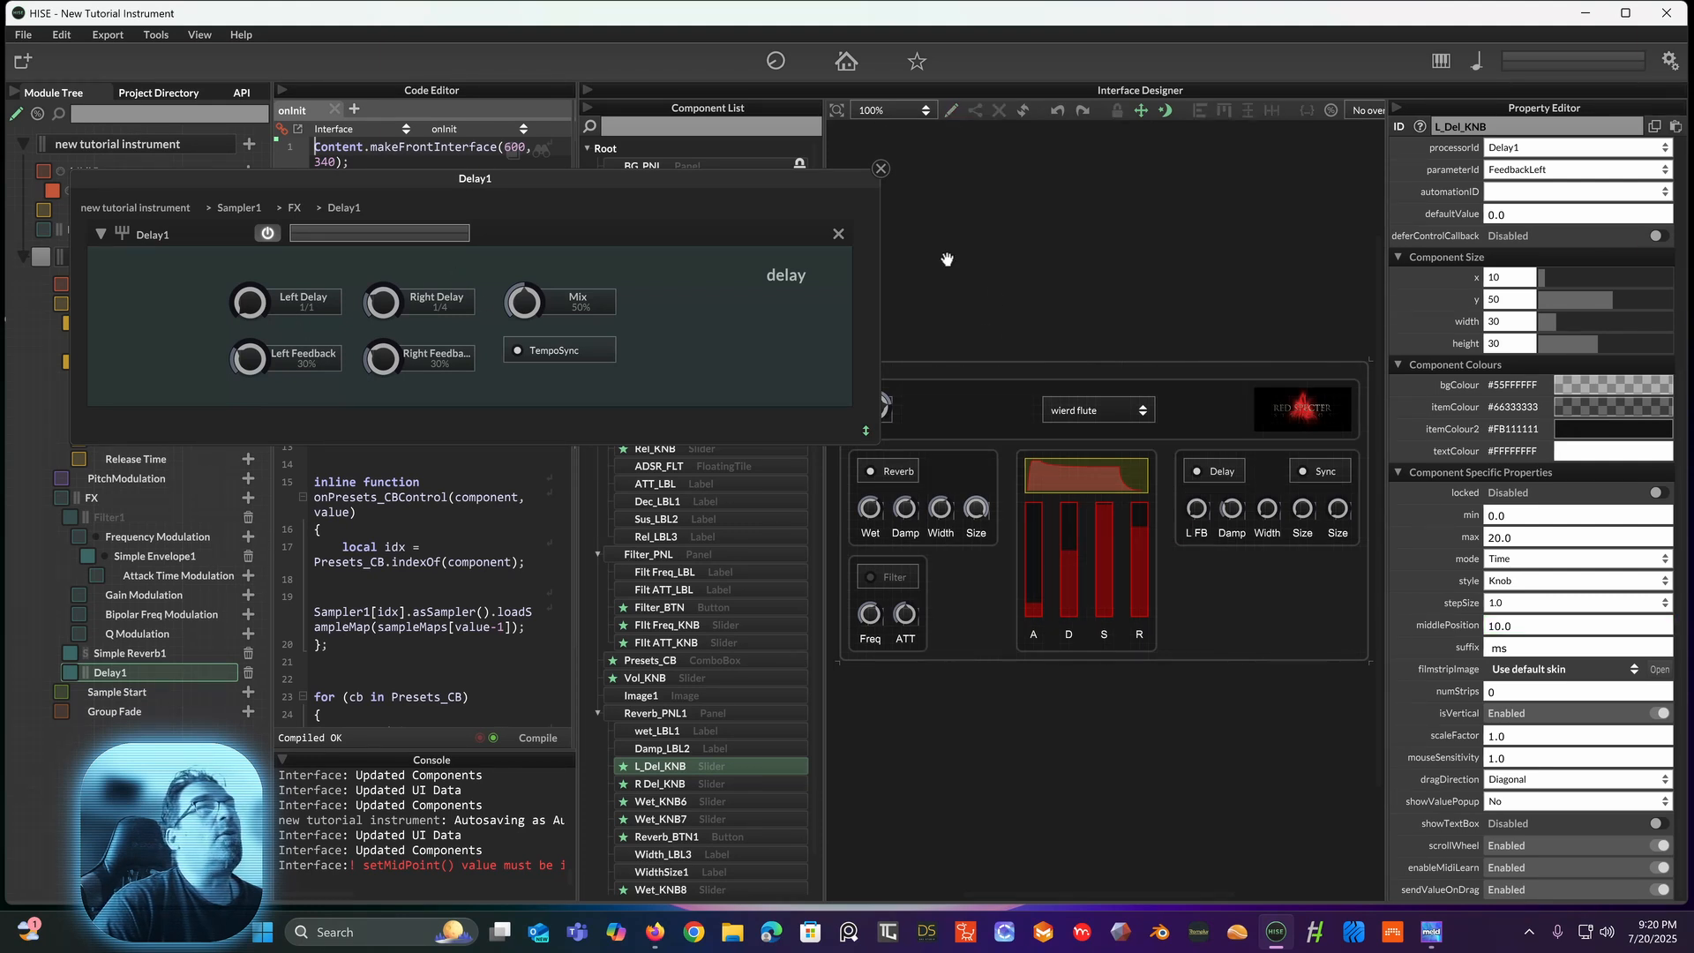
{"action": "left_click", "coordinate": [535, 736]}
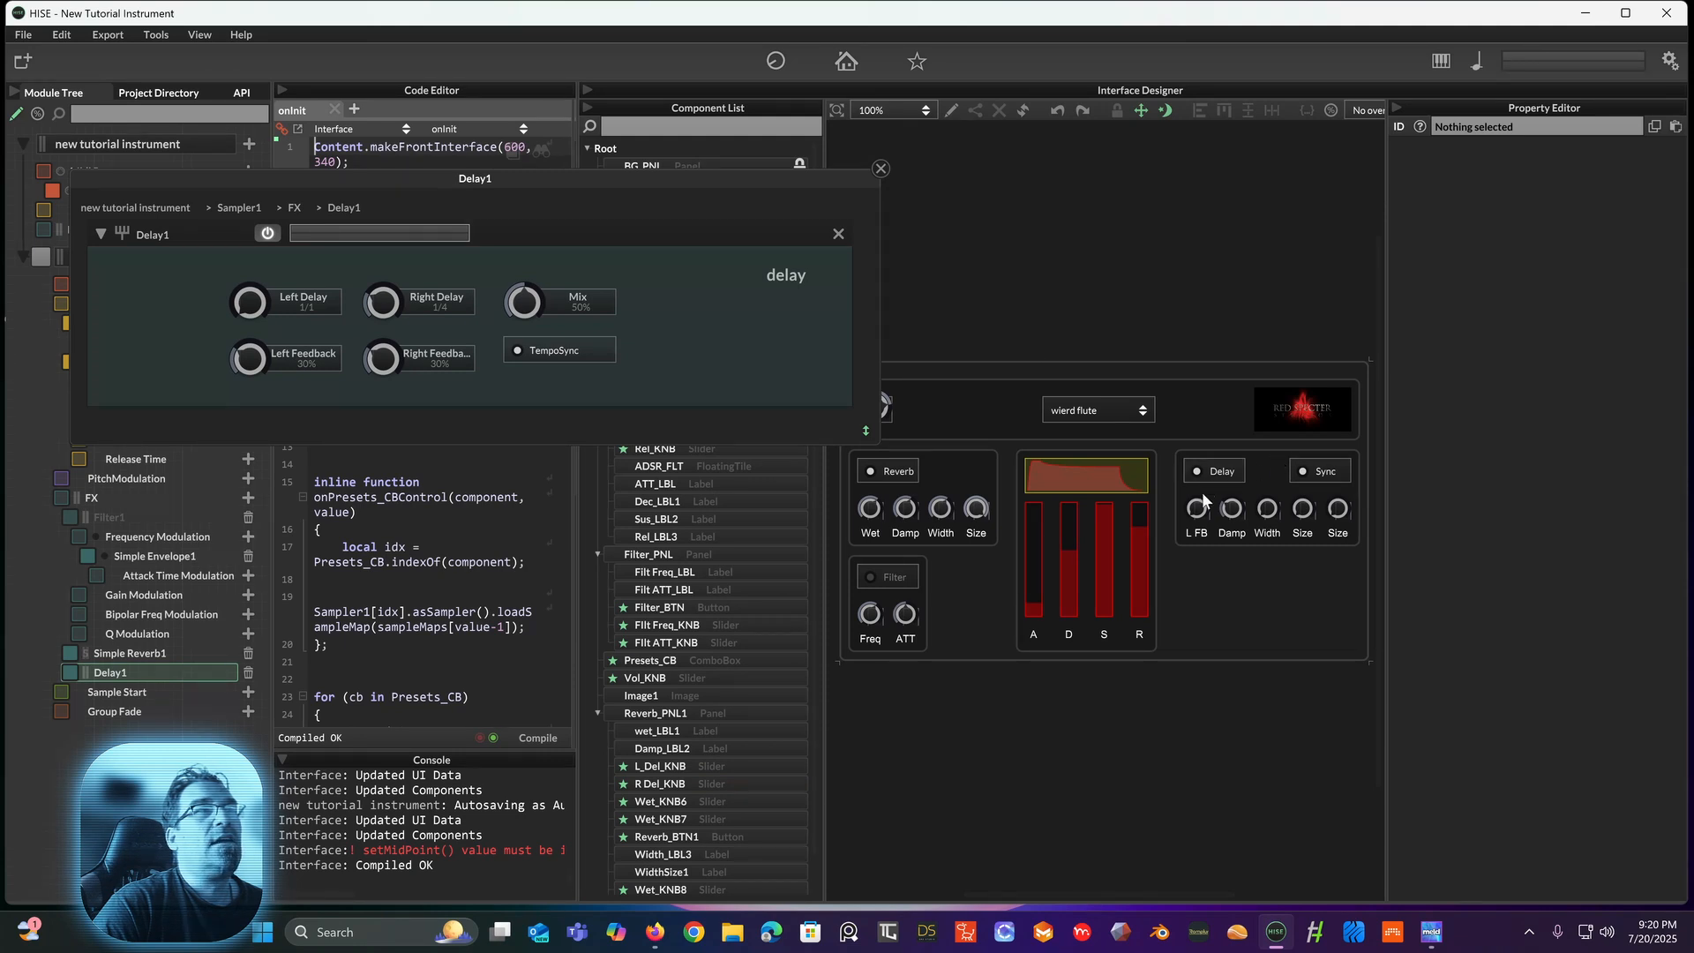
Step: Try the first knob in the delay panel and set L_Del_KNB's parameterId to DelayTimeLeft
{"action": "left_click_drag", "start_coordinate": [1203, 497], "coordinate": [1200, 490]}
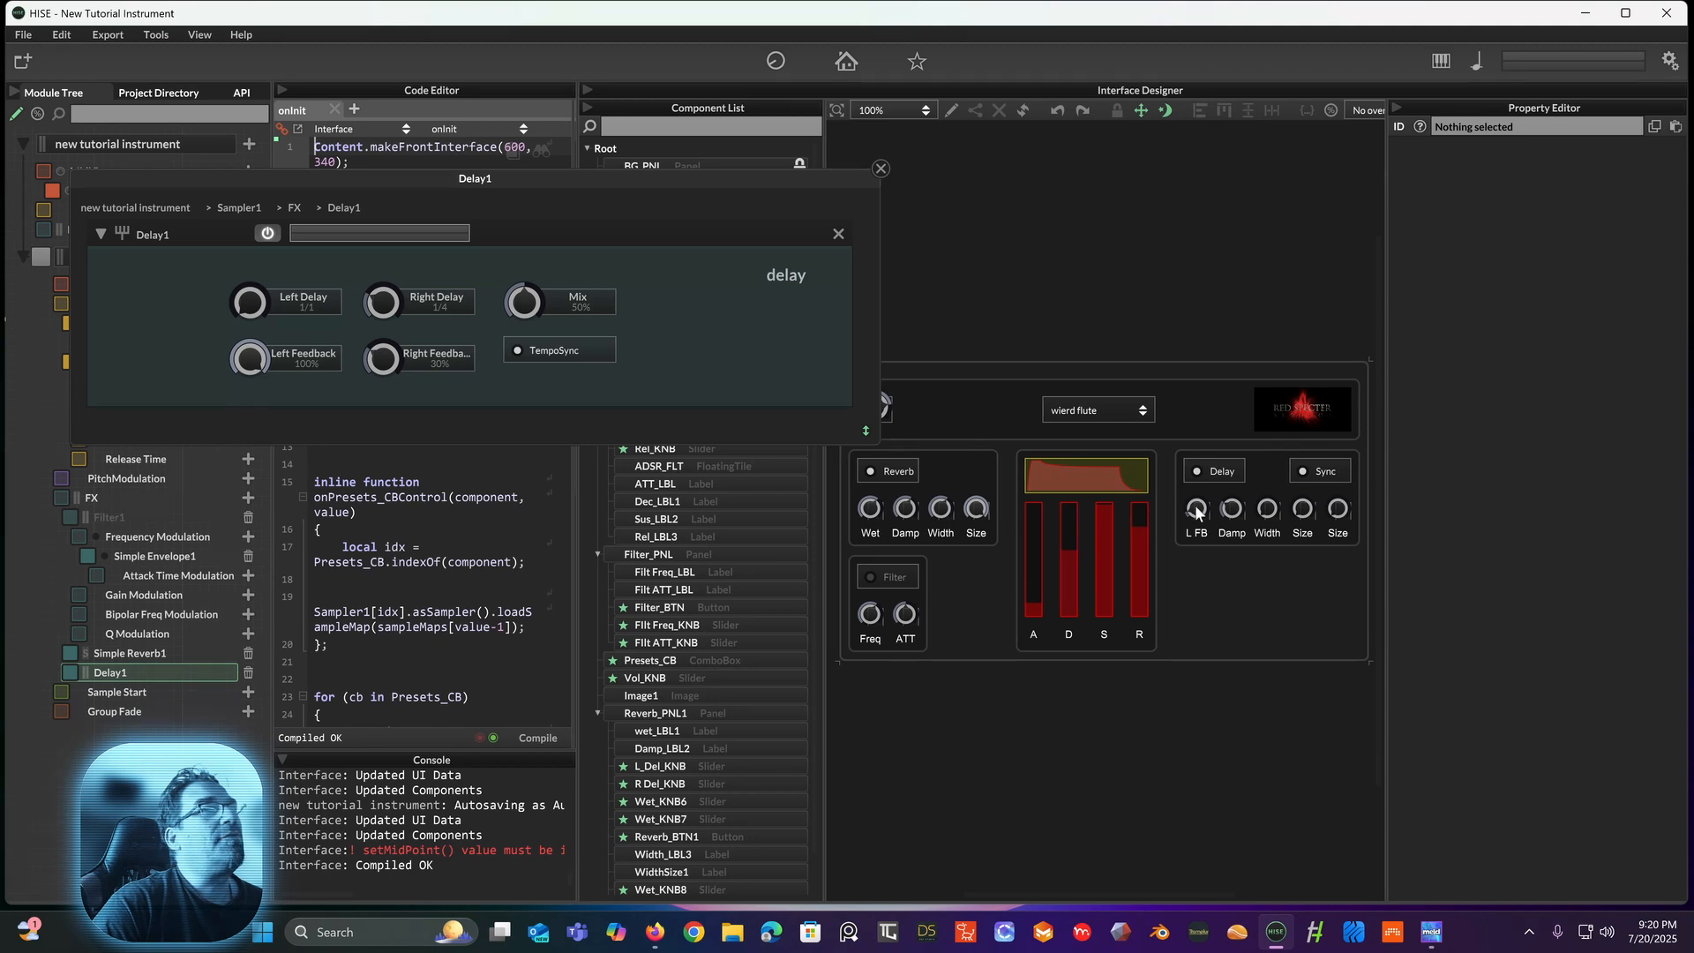
{"action": "left_click_drag", "start_coordinate": [1195, 505], "coordinate": [1194, 542]}
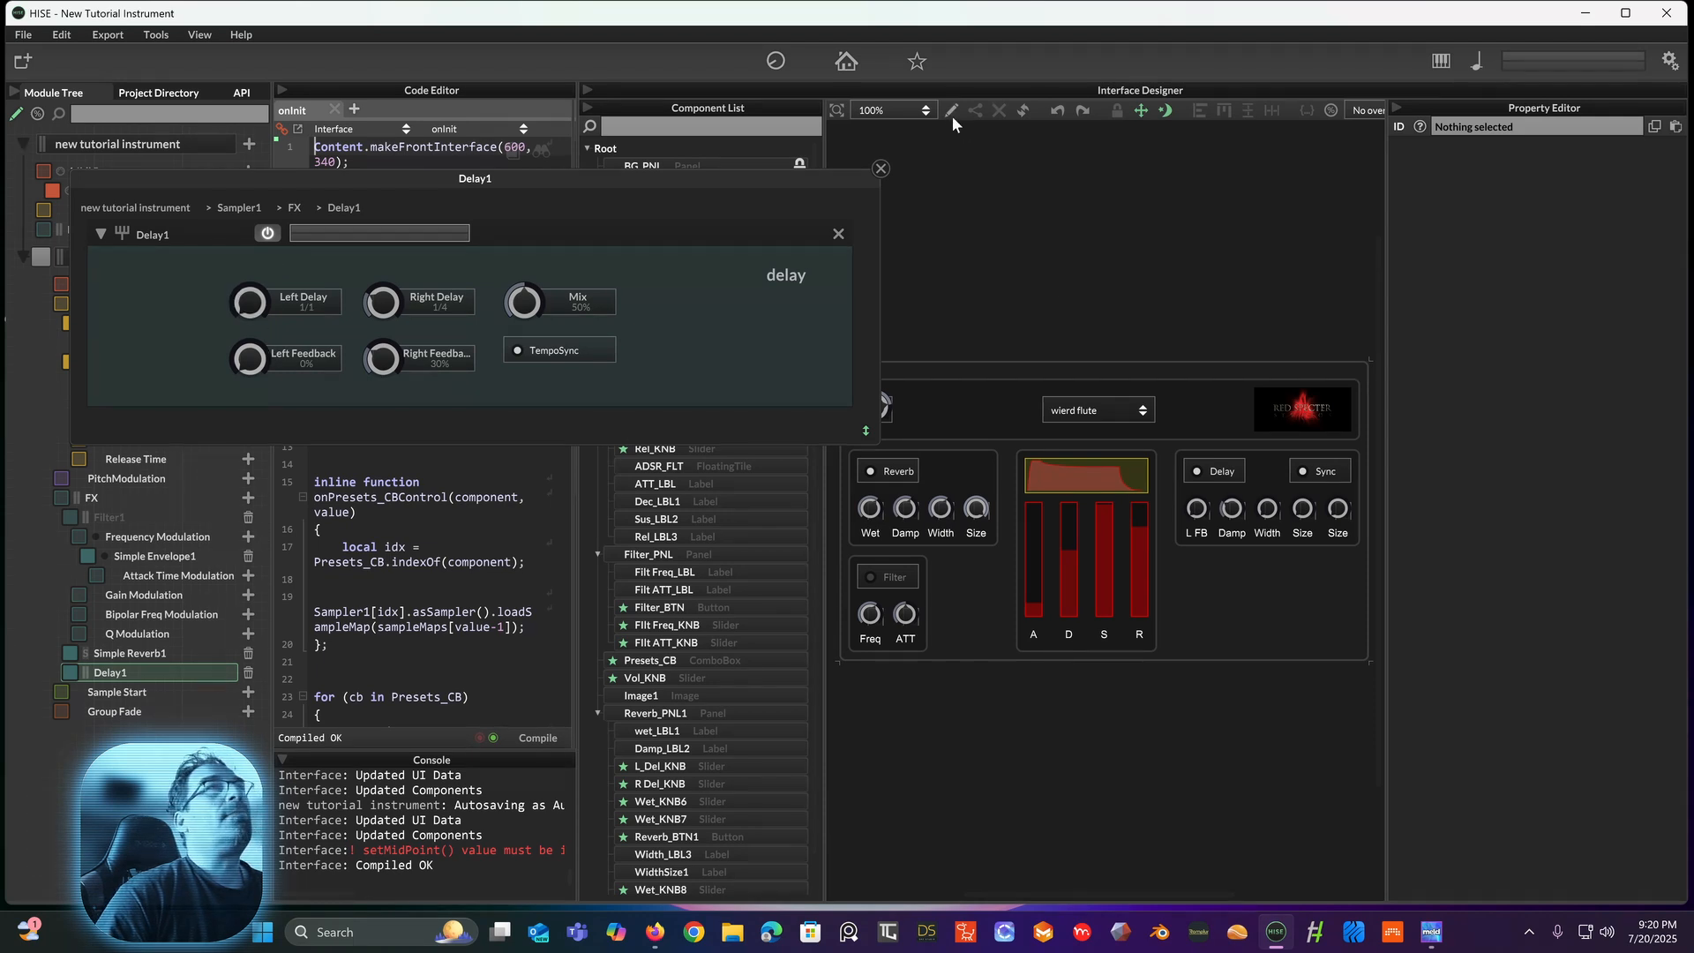
{"action": "left_click", "coordinate": [1197, 507]}
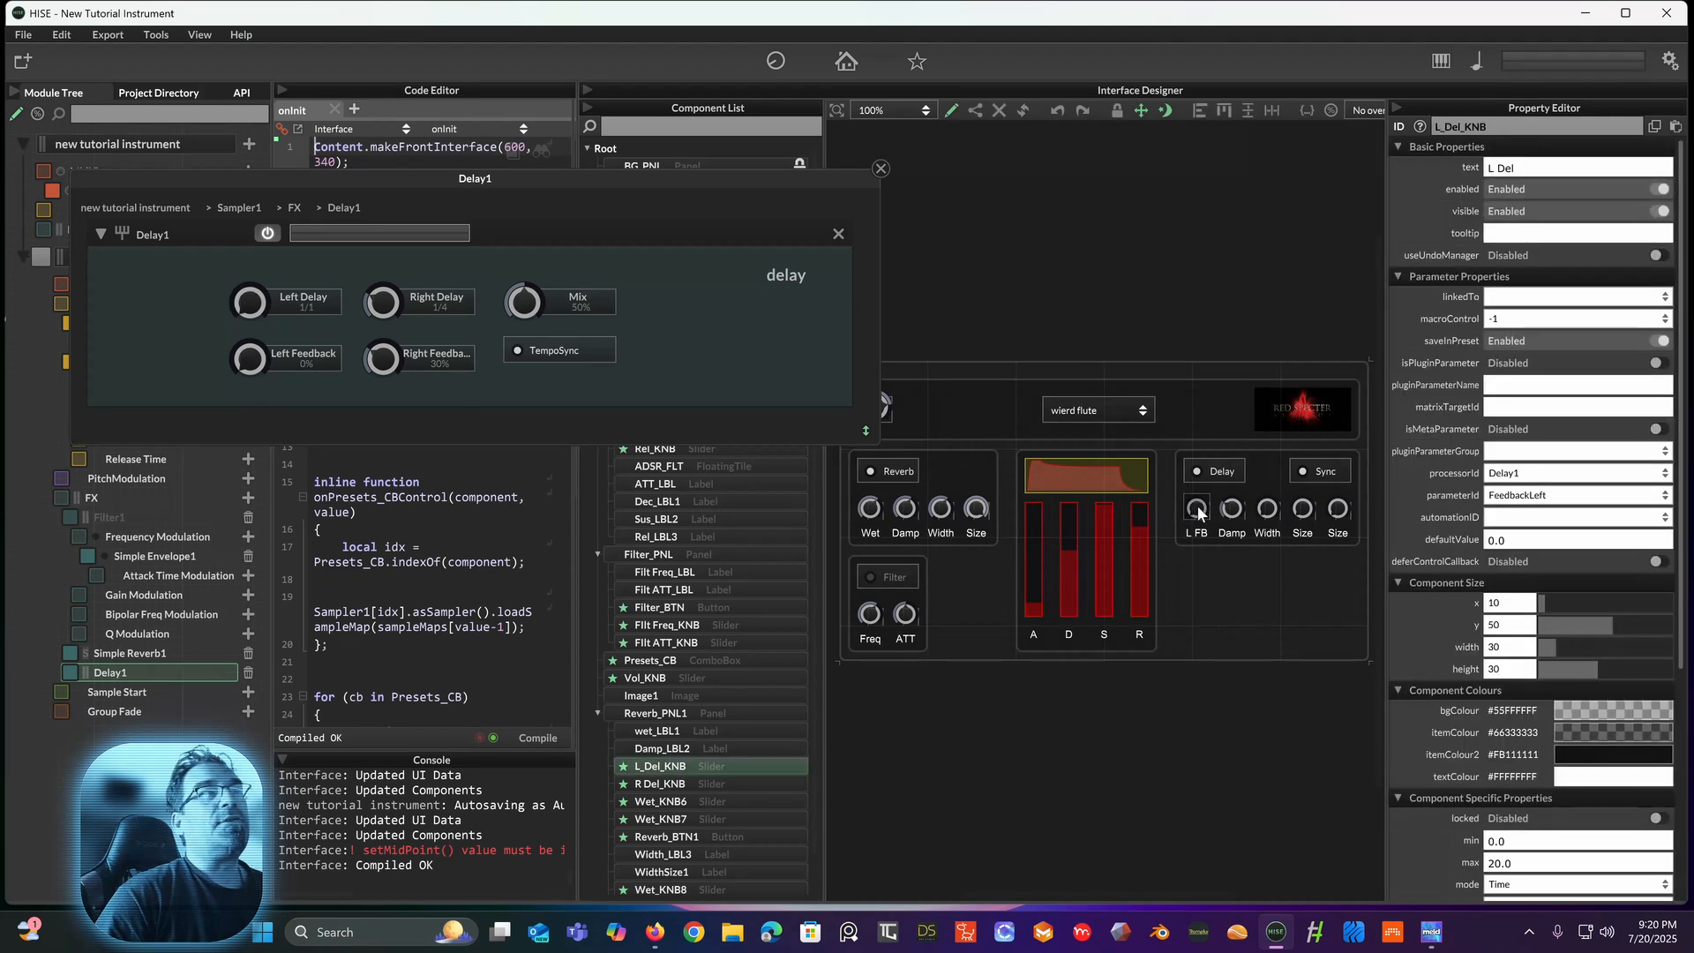
{"action": "left_click", "coordinate": [1537, 496]}
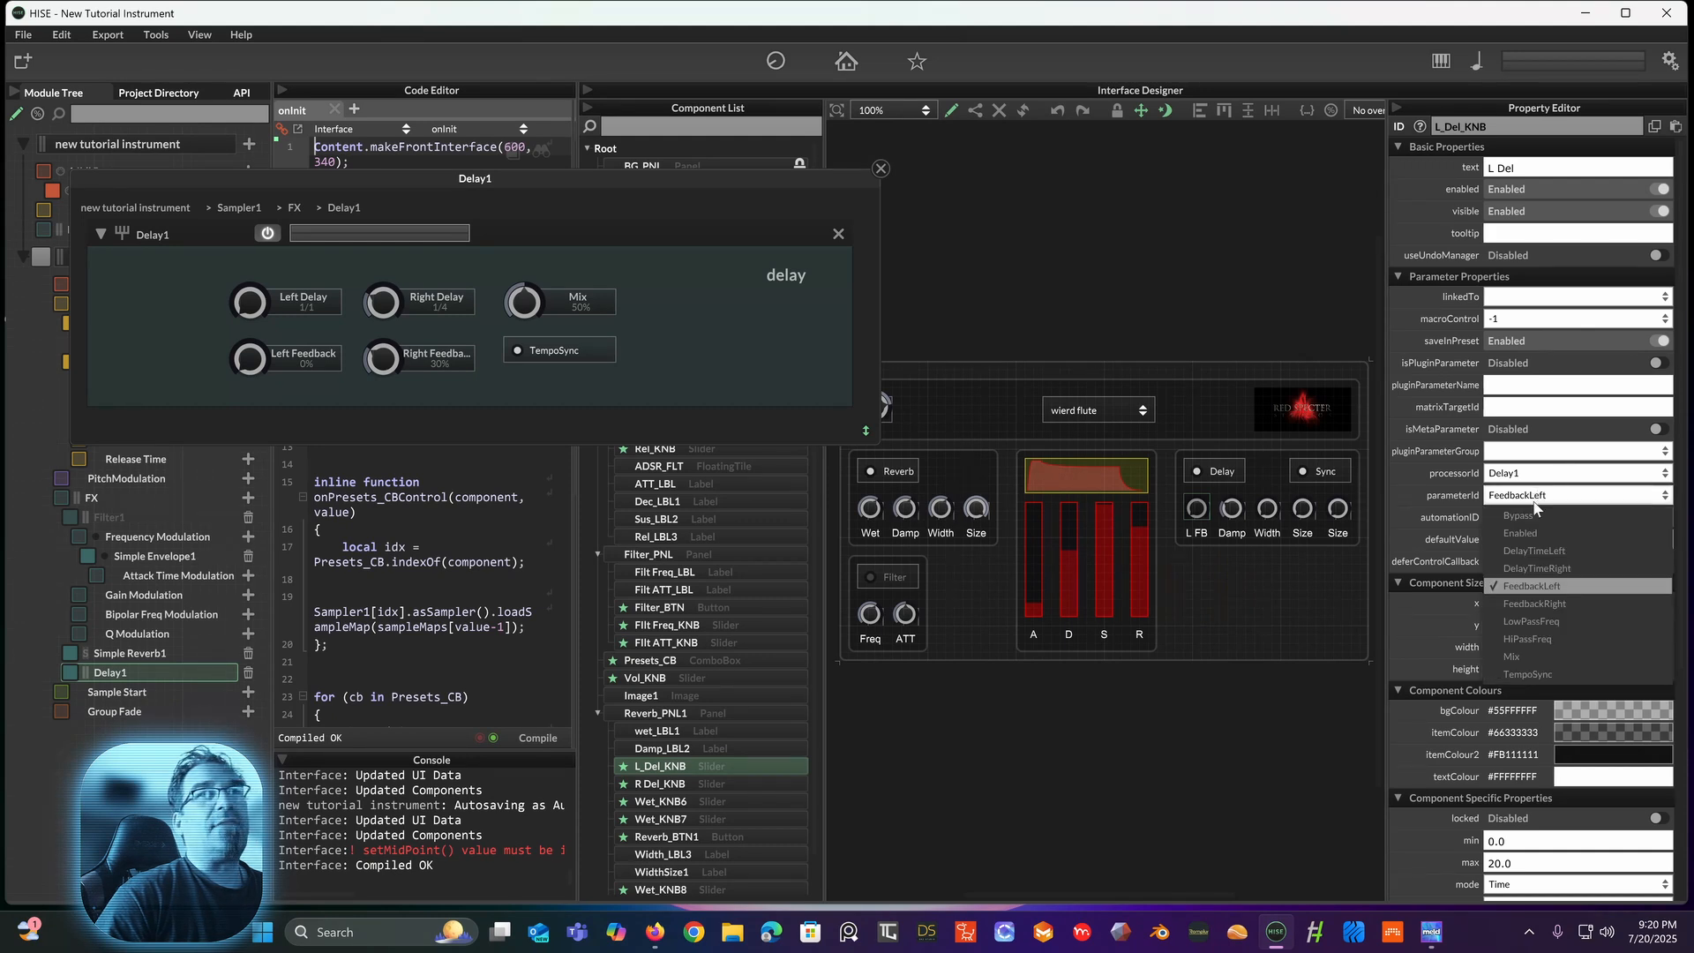
{"action": "left_click", "coordinate": [1528, 550]}
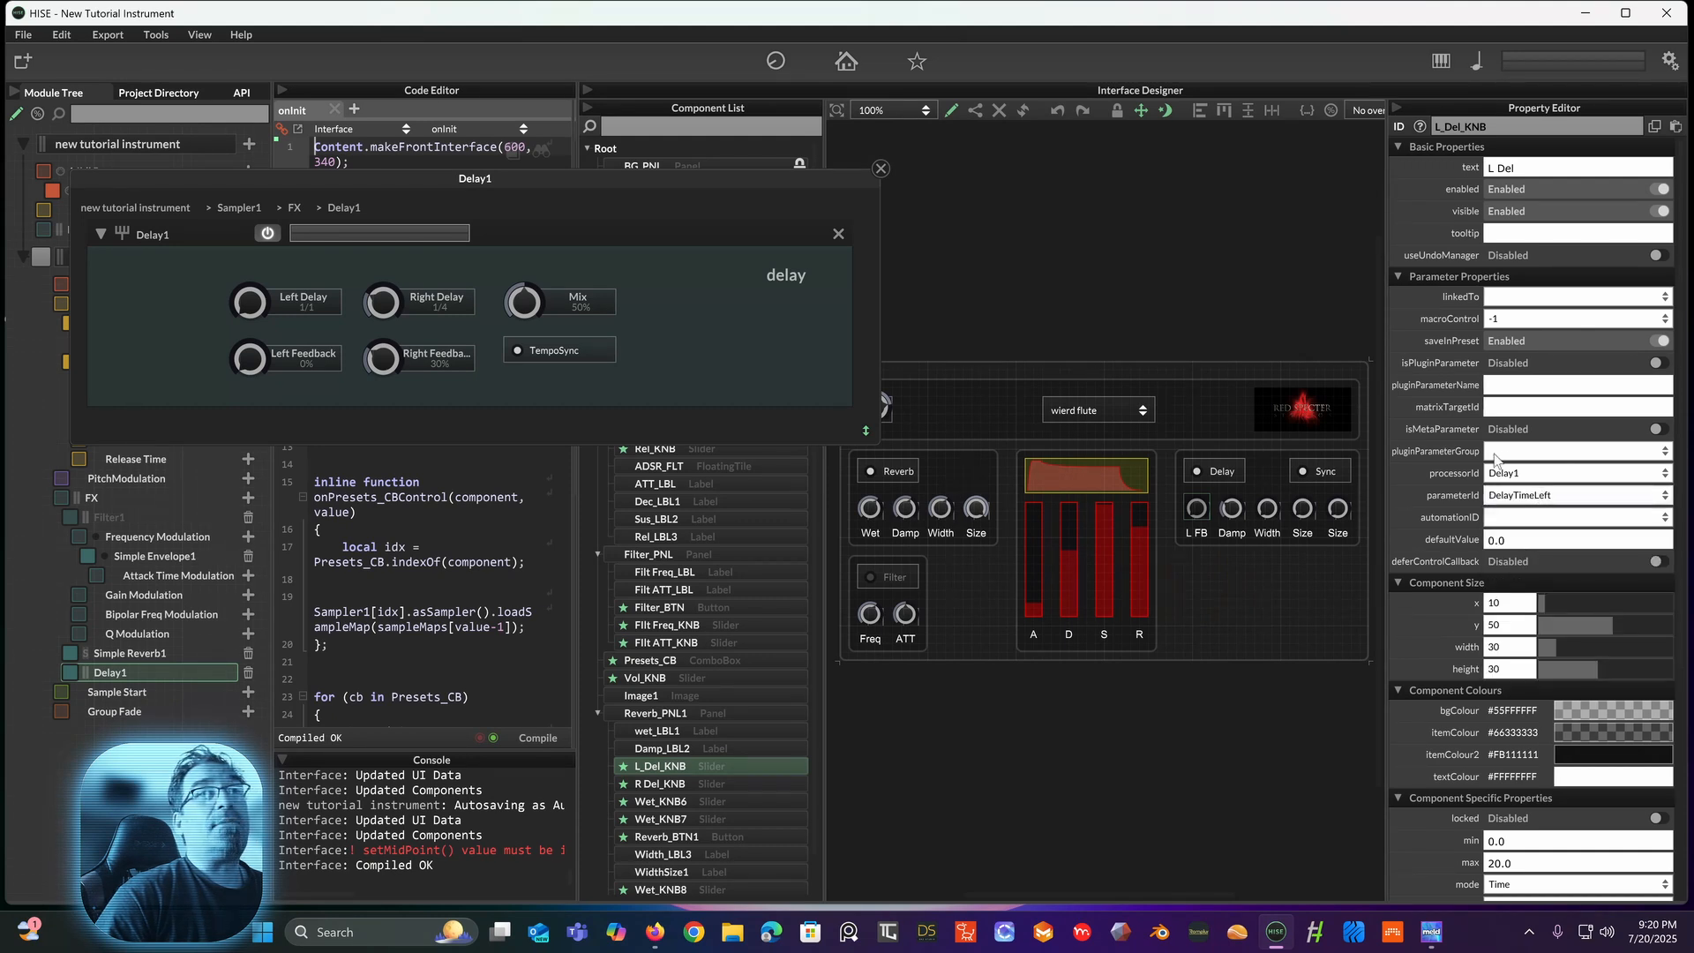
Step: Change the text of the L FB label under the first delay knob to "L Del"
{"action": "left_click", "coordinate": [1193, 532]}
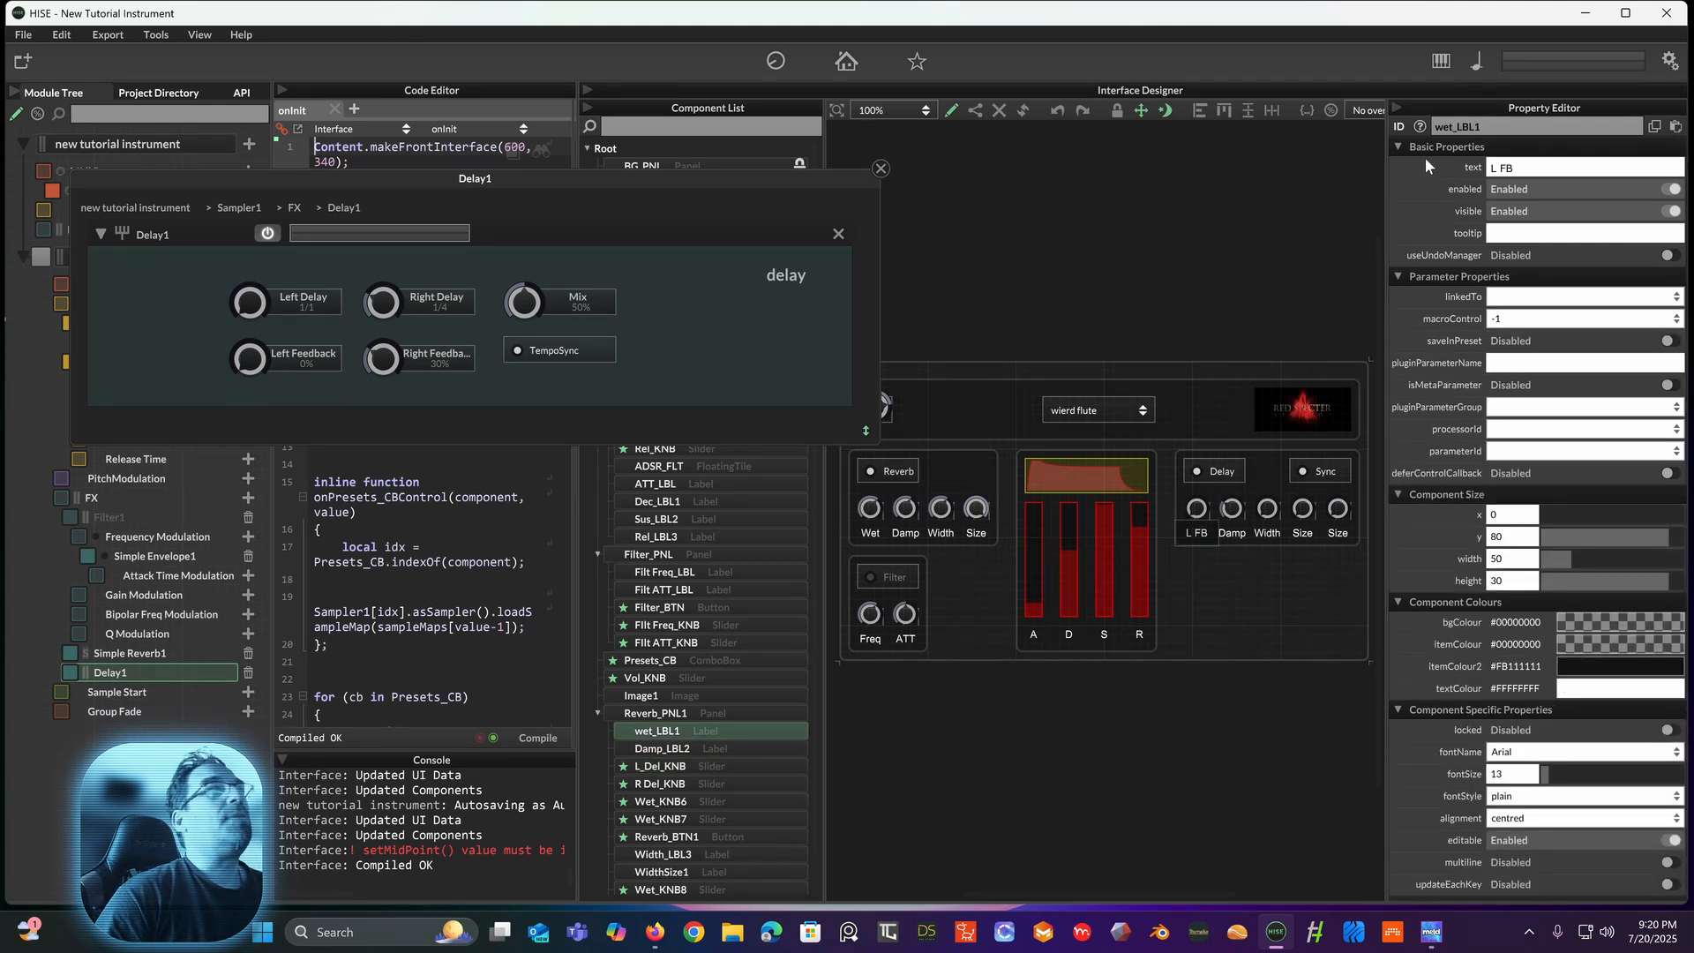
{"action": "left_click", "coordinate": [1500, 169]}
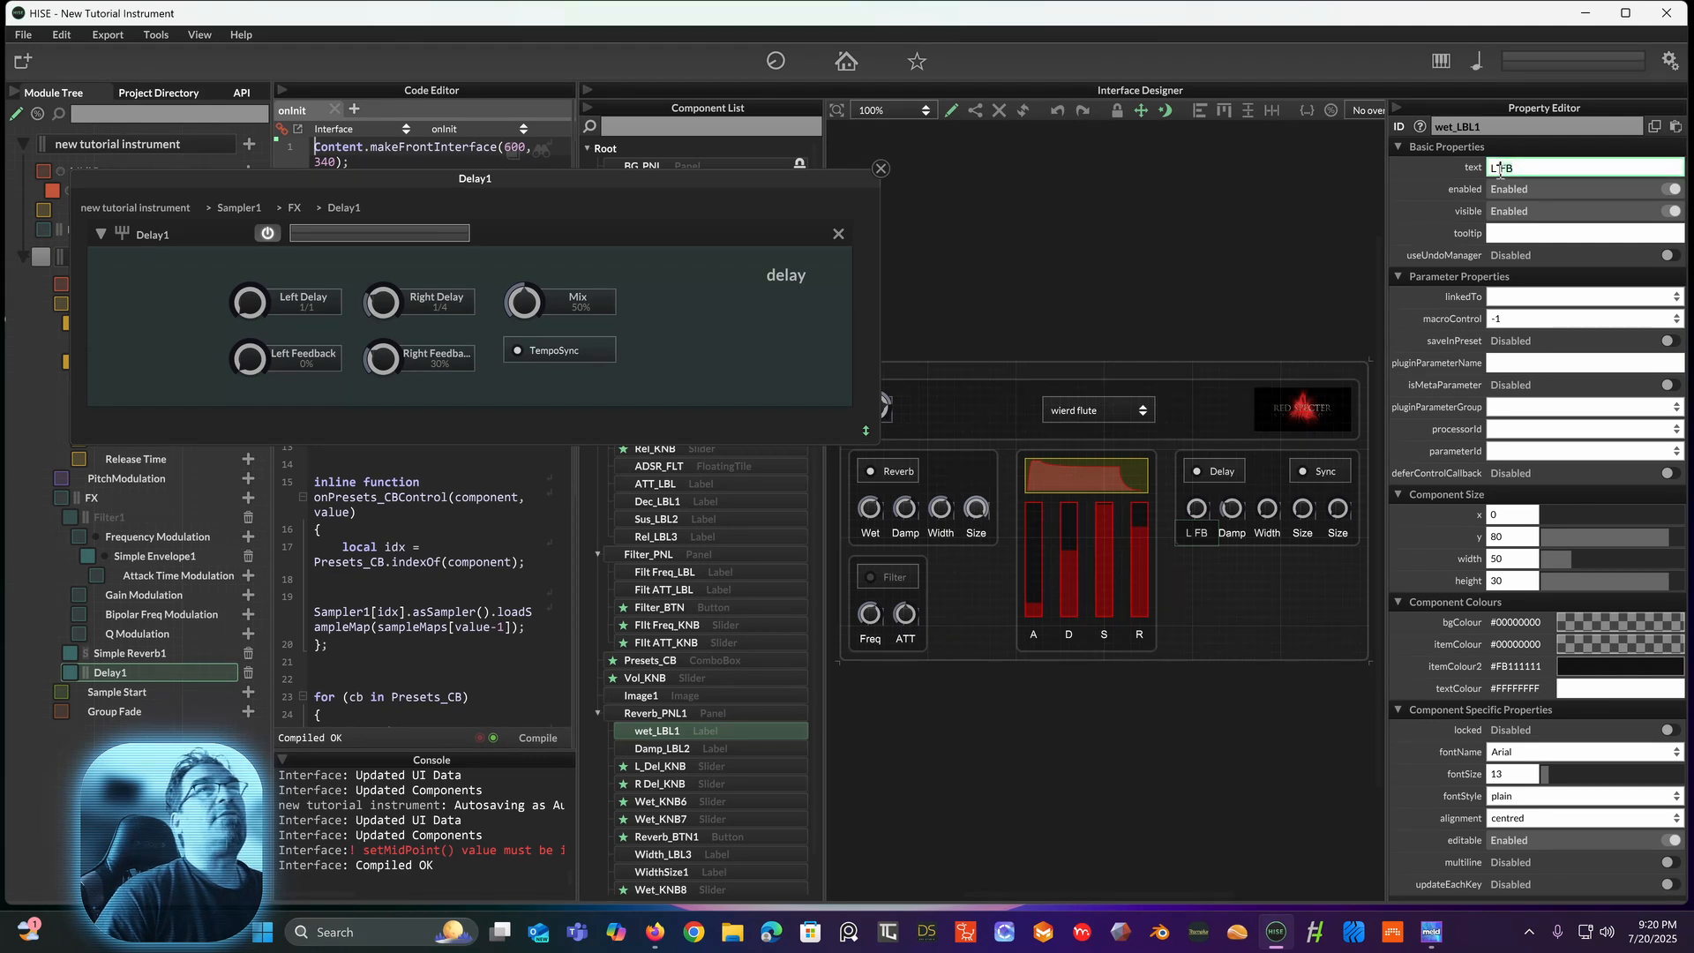
{"action": "key", "text": "BackSpace"}
{"action": "key", "text": "BackSpace"}
{"action": "type", "text": "De"}
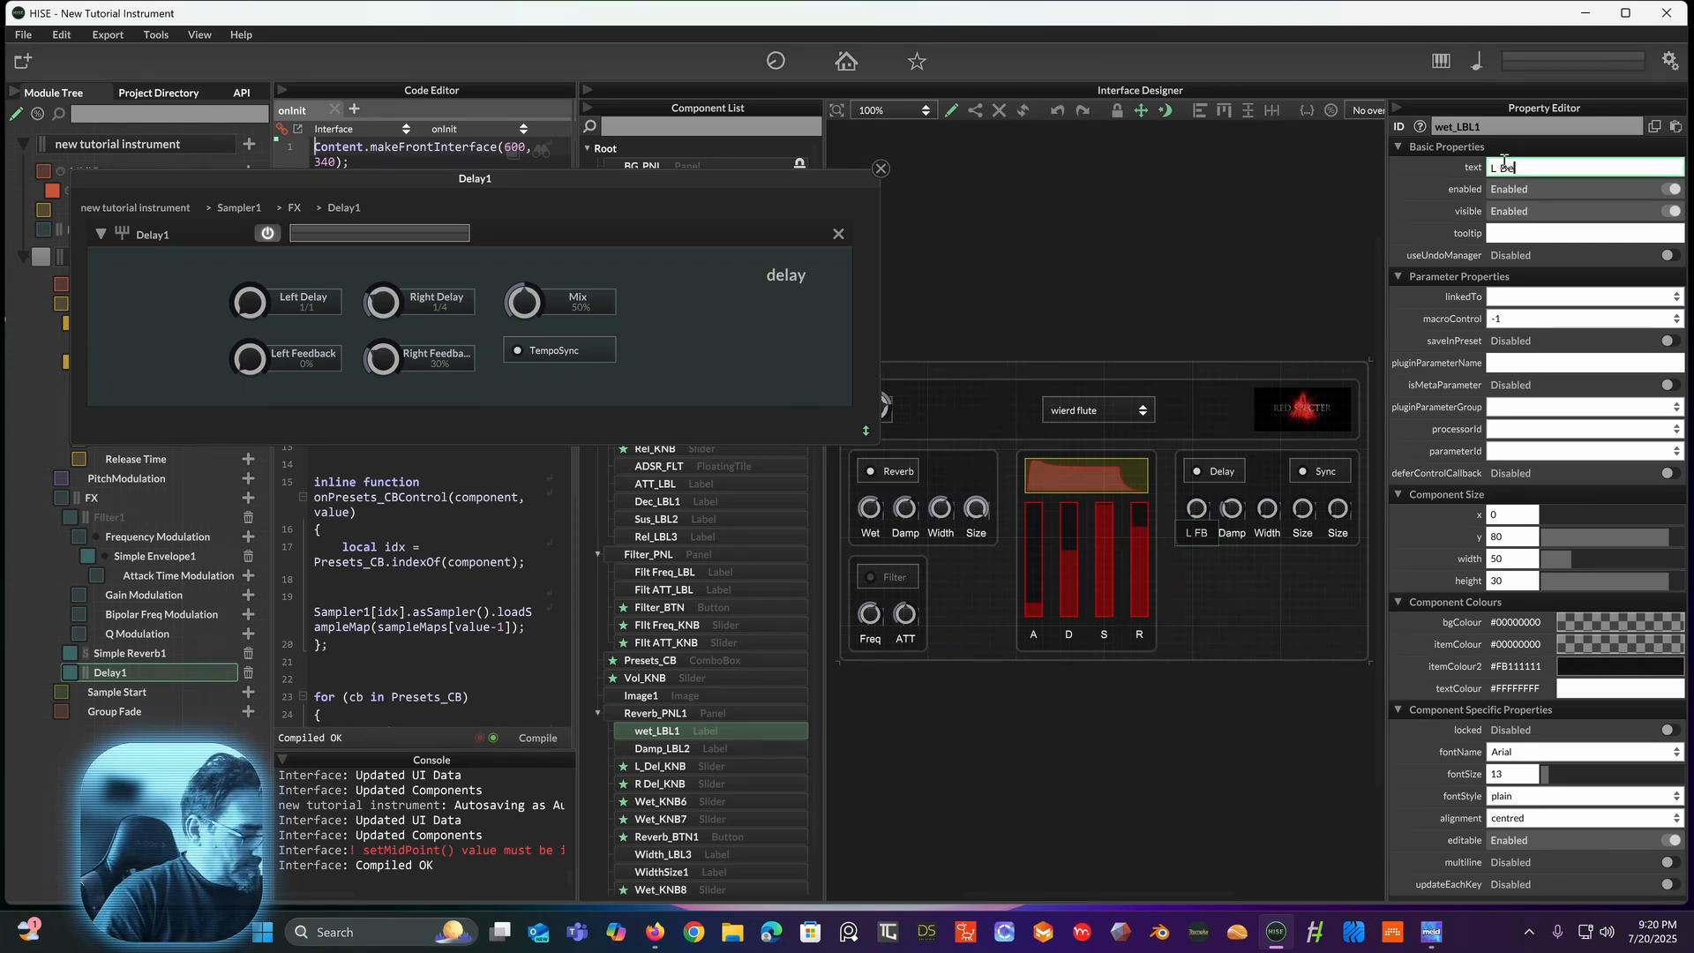
{"action": "type", "text": "l"}
Step: Rename the component ID of the L Del label to "L Del_LBL"
{"action": "left_click", "coordinate": [1453, 124]}
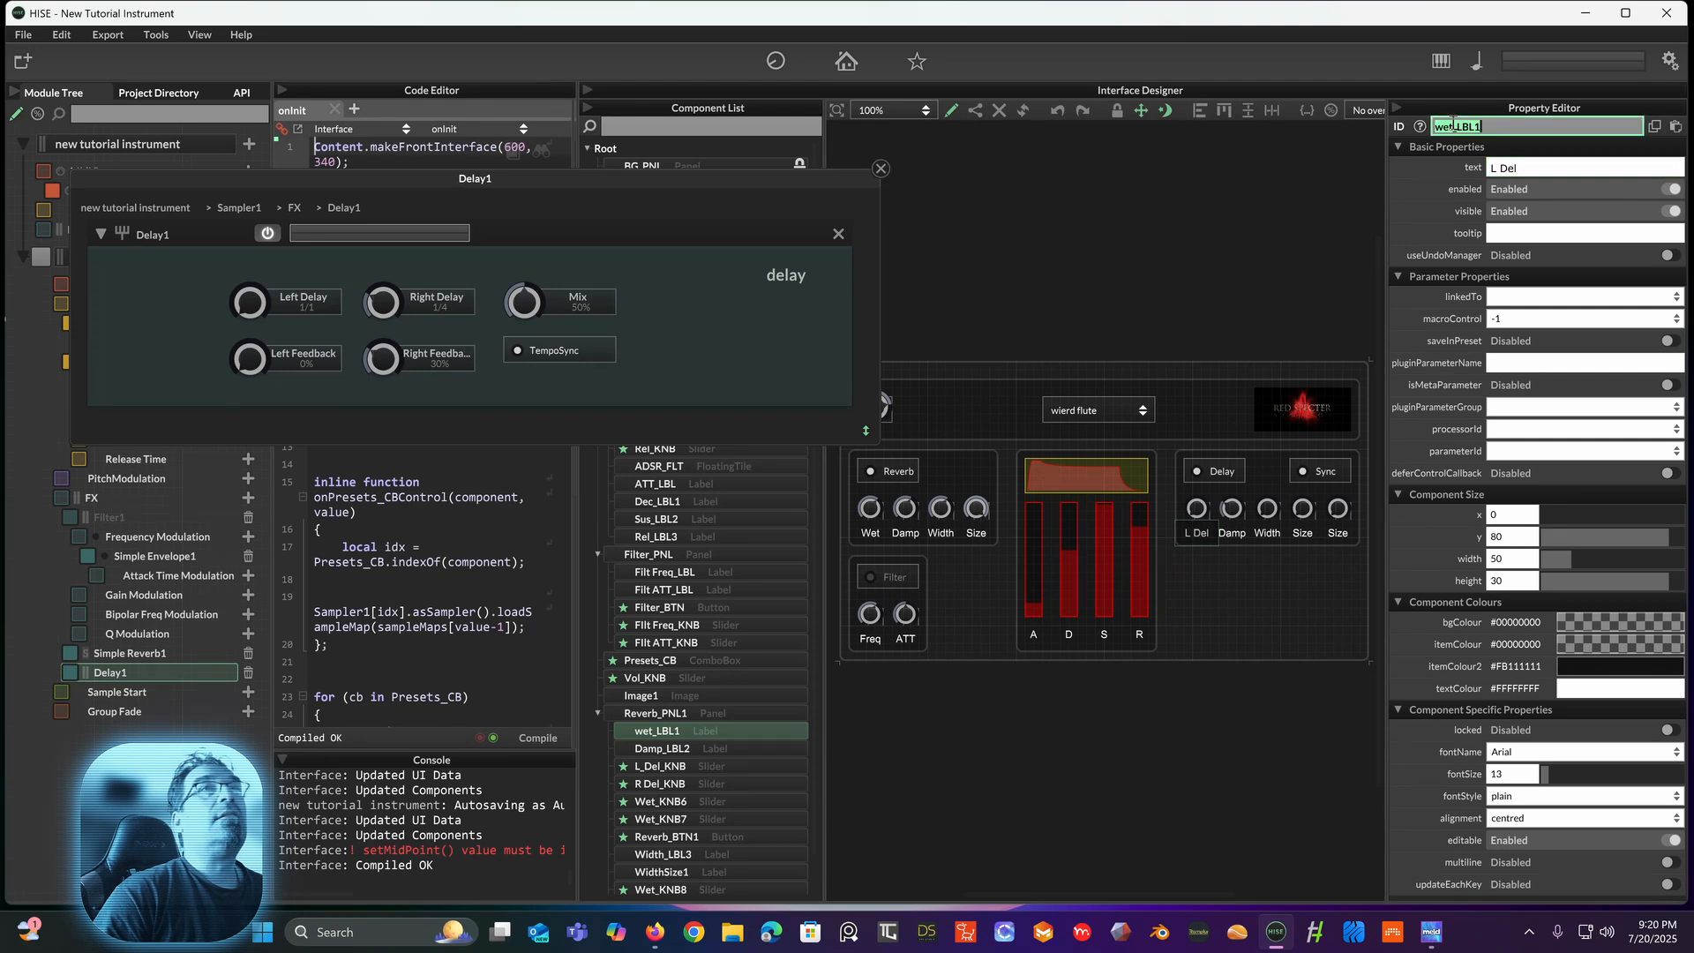
{"action": "left_click", "coordinate": [1442, 126]}
{"action": "left_click_drag", "start_coordinate": [1452, 126], "coordinate": [1434, 127]}
{"action": "type", "text": "L"}
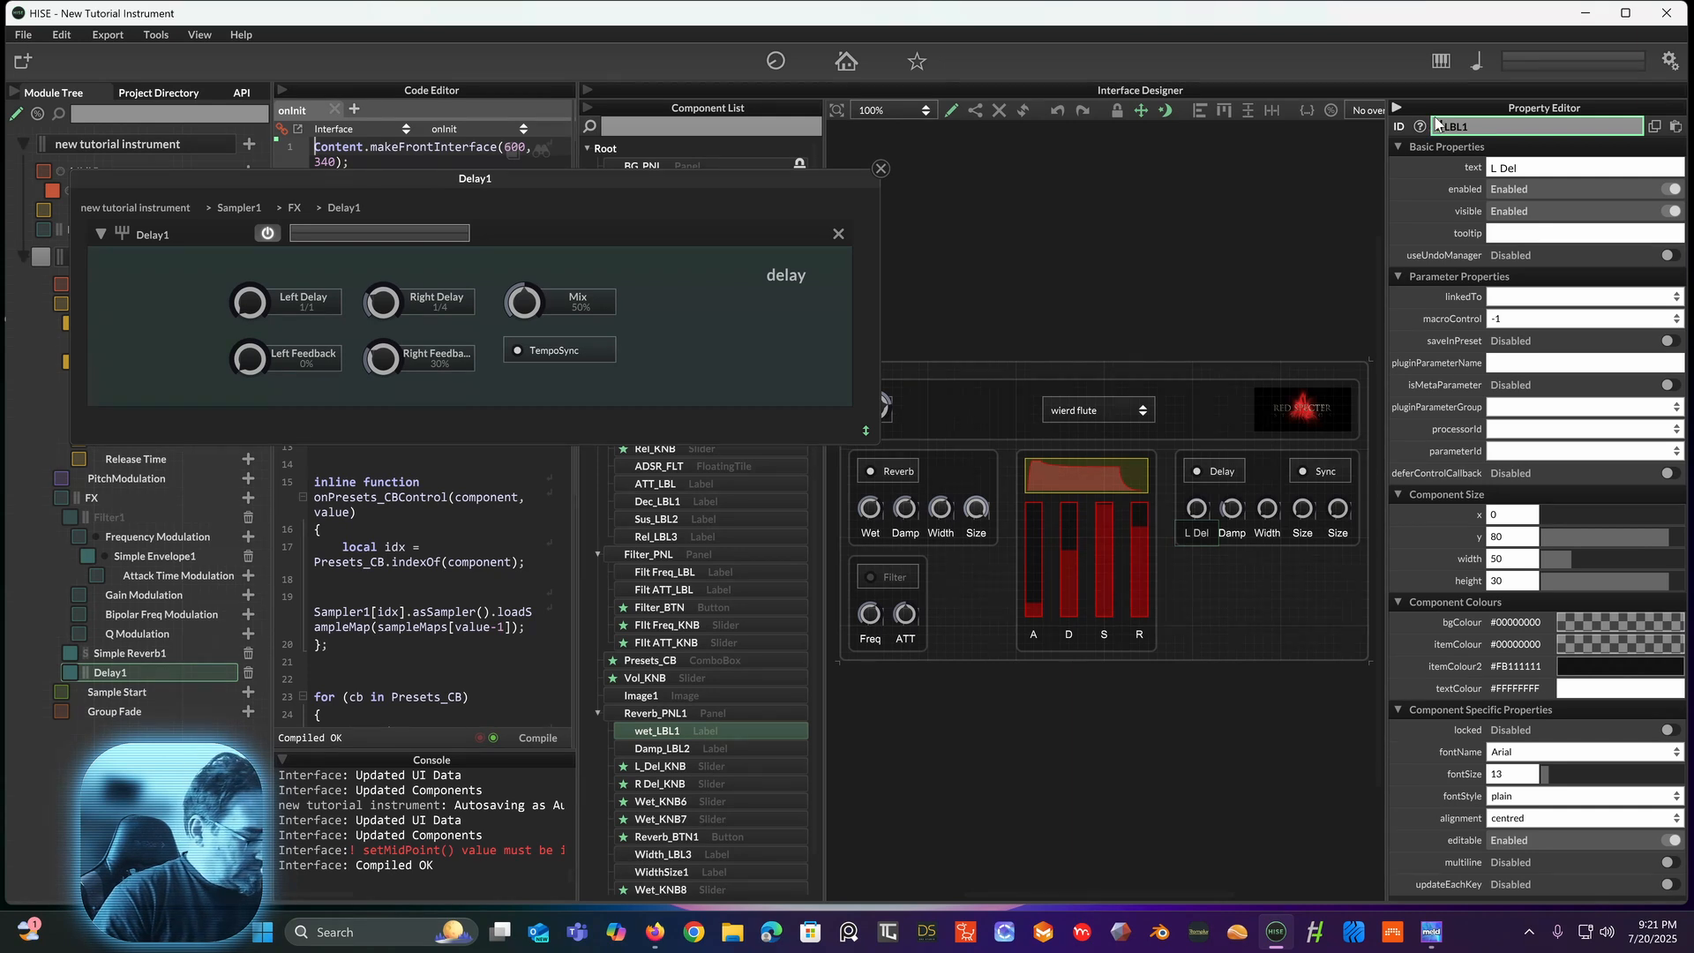
{"action": "type", "text": " Del"}
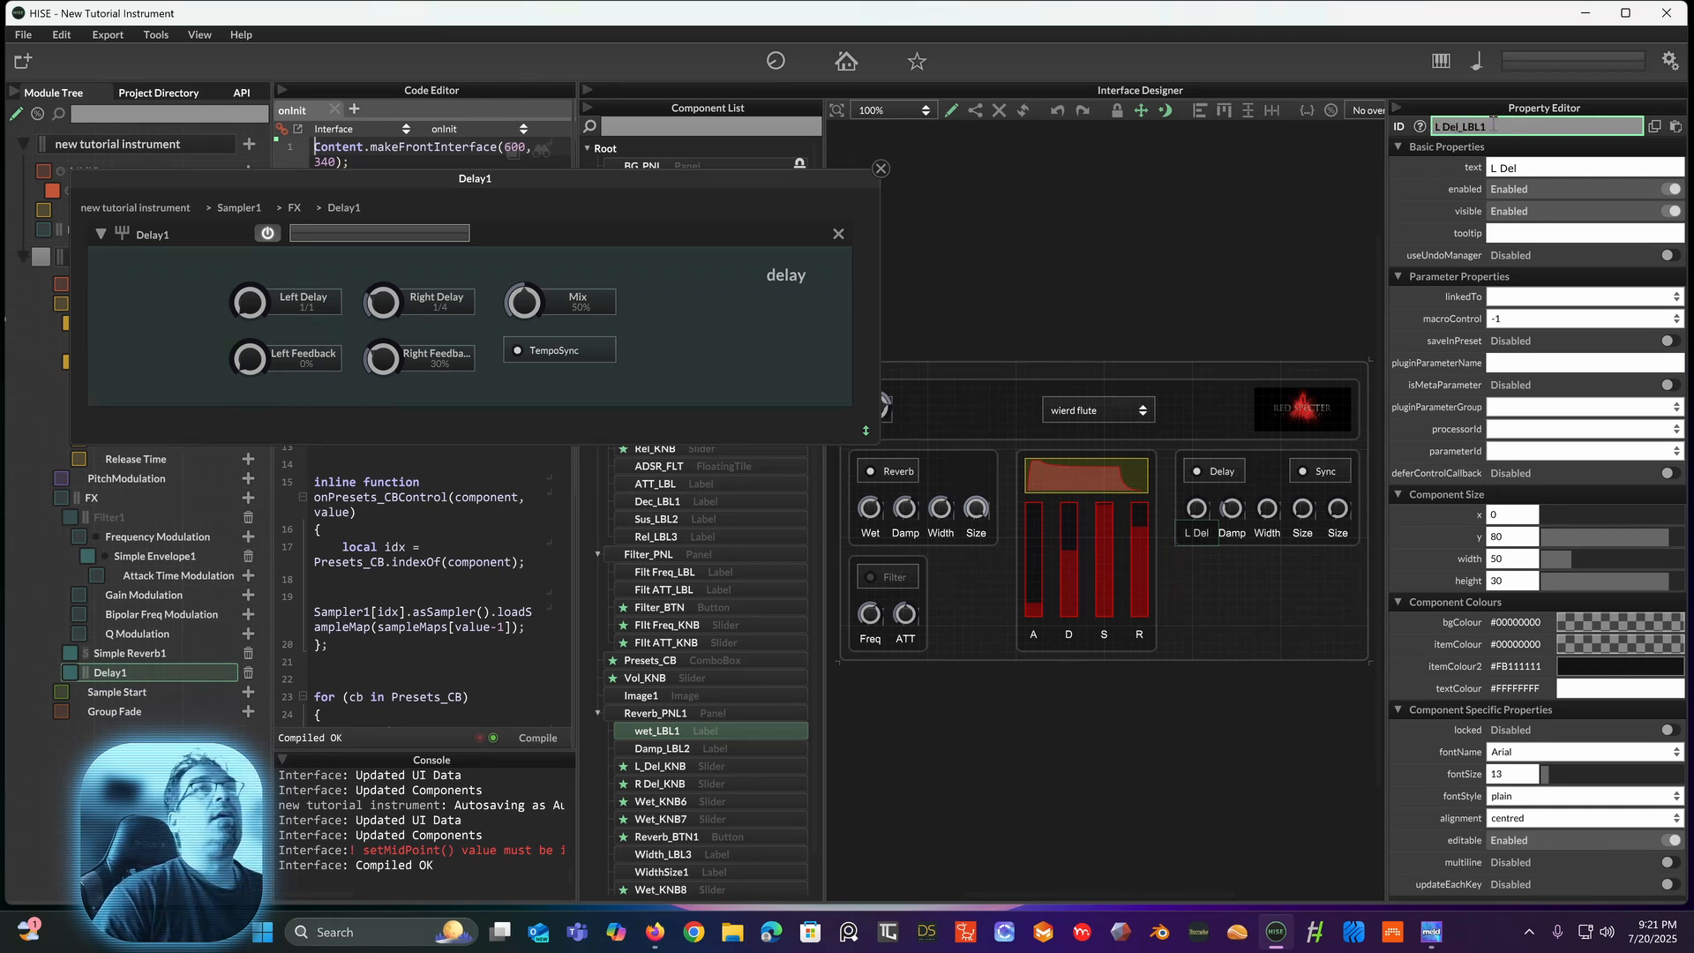
{"action": "key", "text": "Return"}
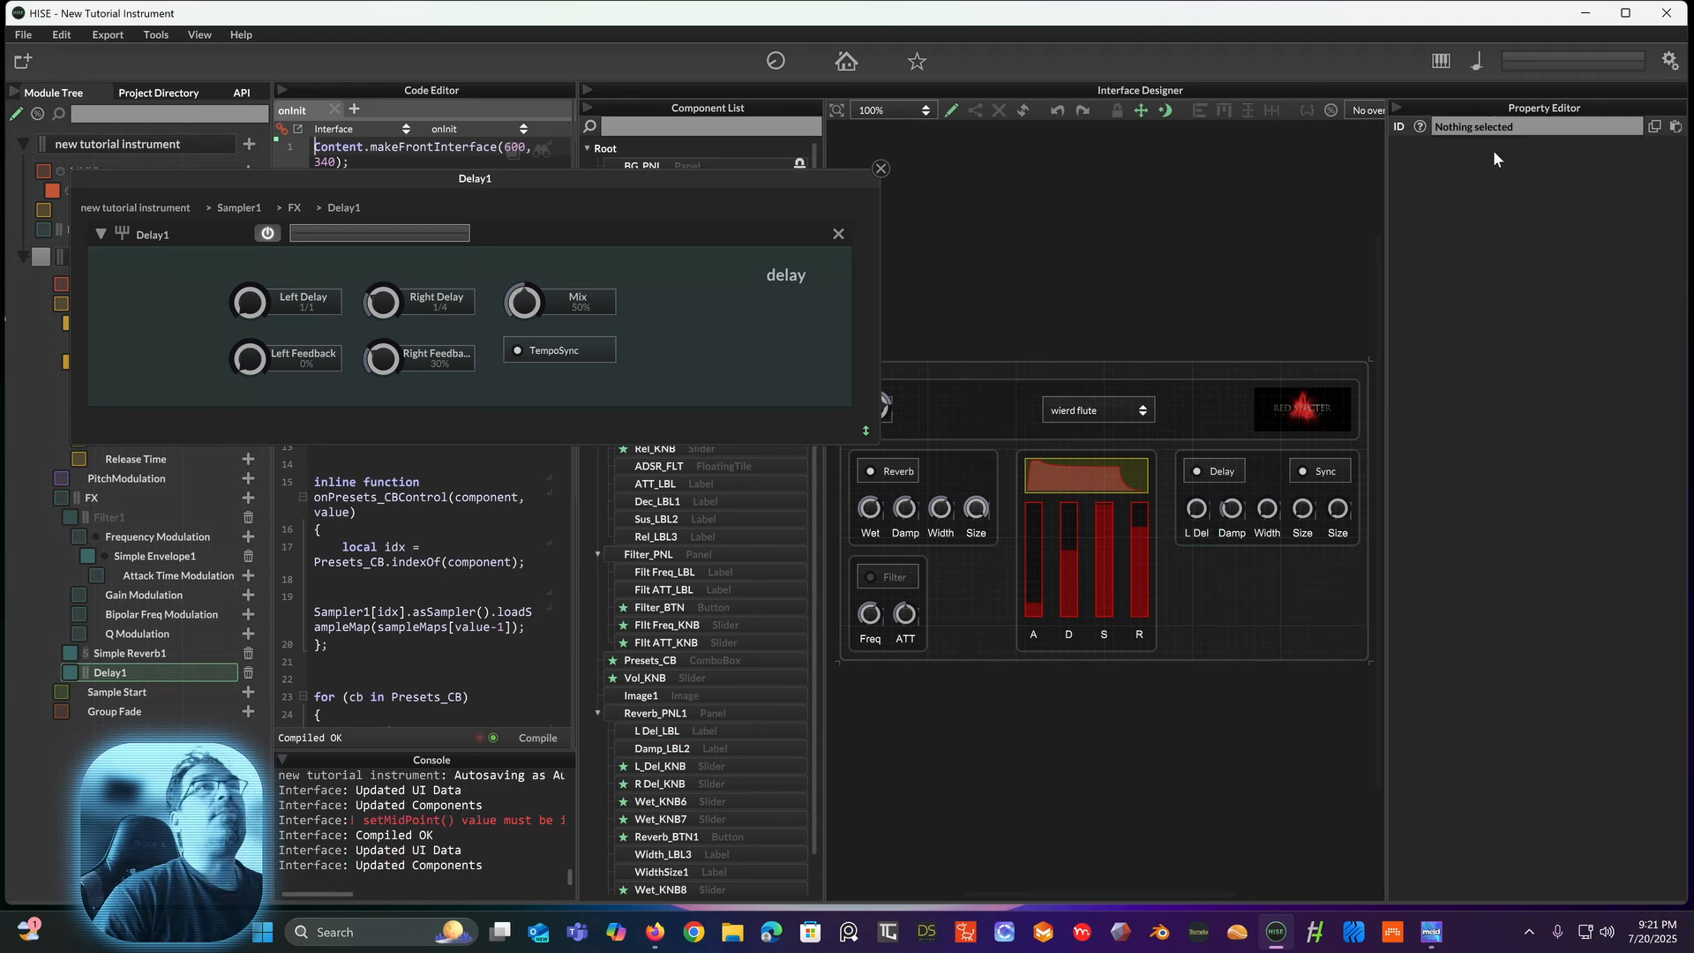
{"action": "left_click", "coordinate": [1202, 531]}
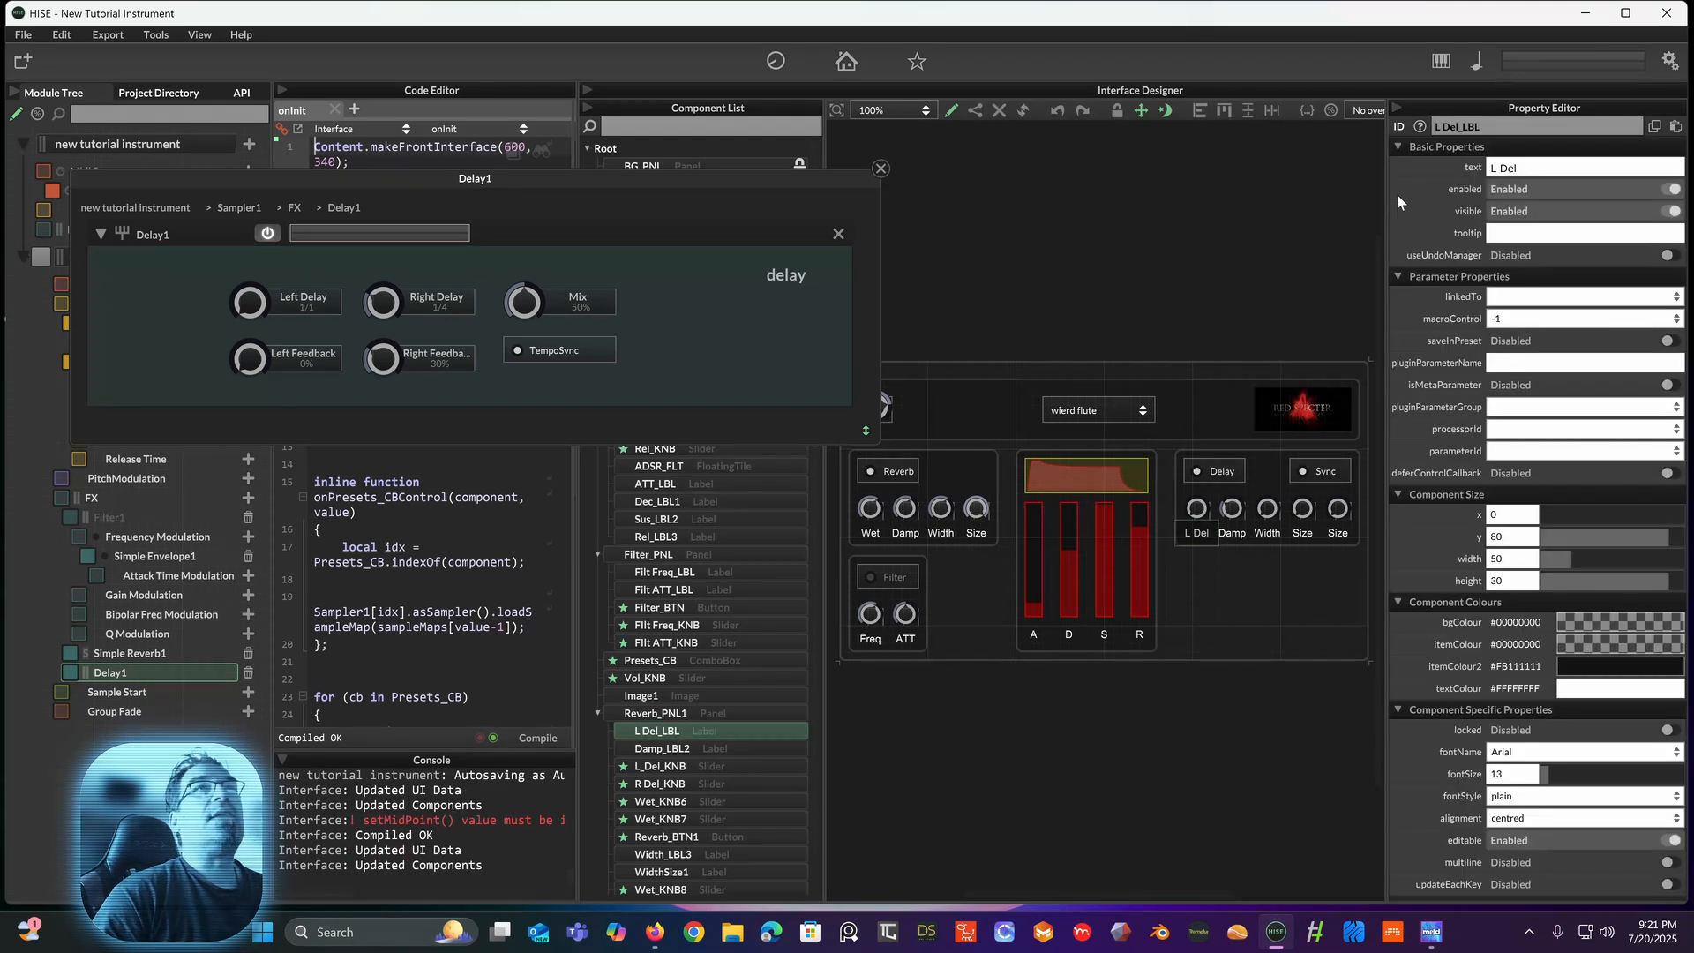
Step: Turn off the interface's edit mode, recompile the script and try the L Del knob through its full range
{"action": "left_click", "coordinate": [1198, 509]}
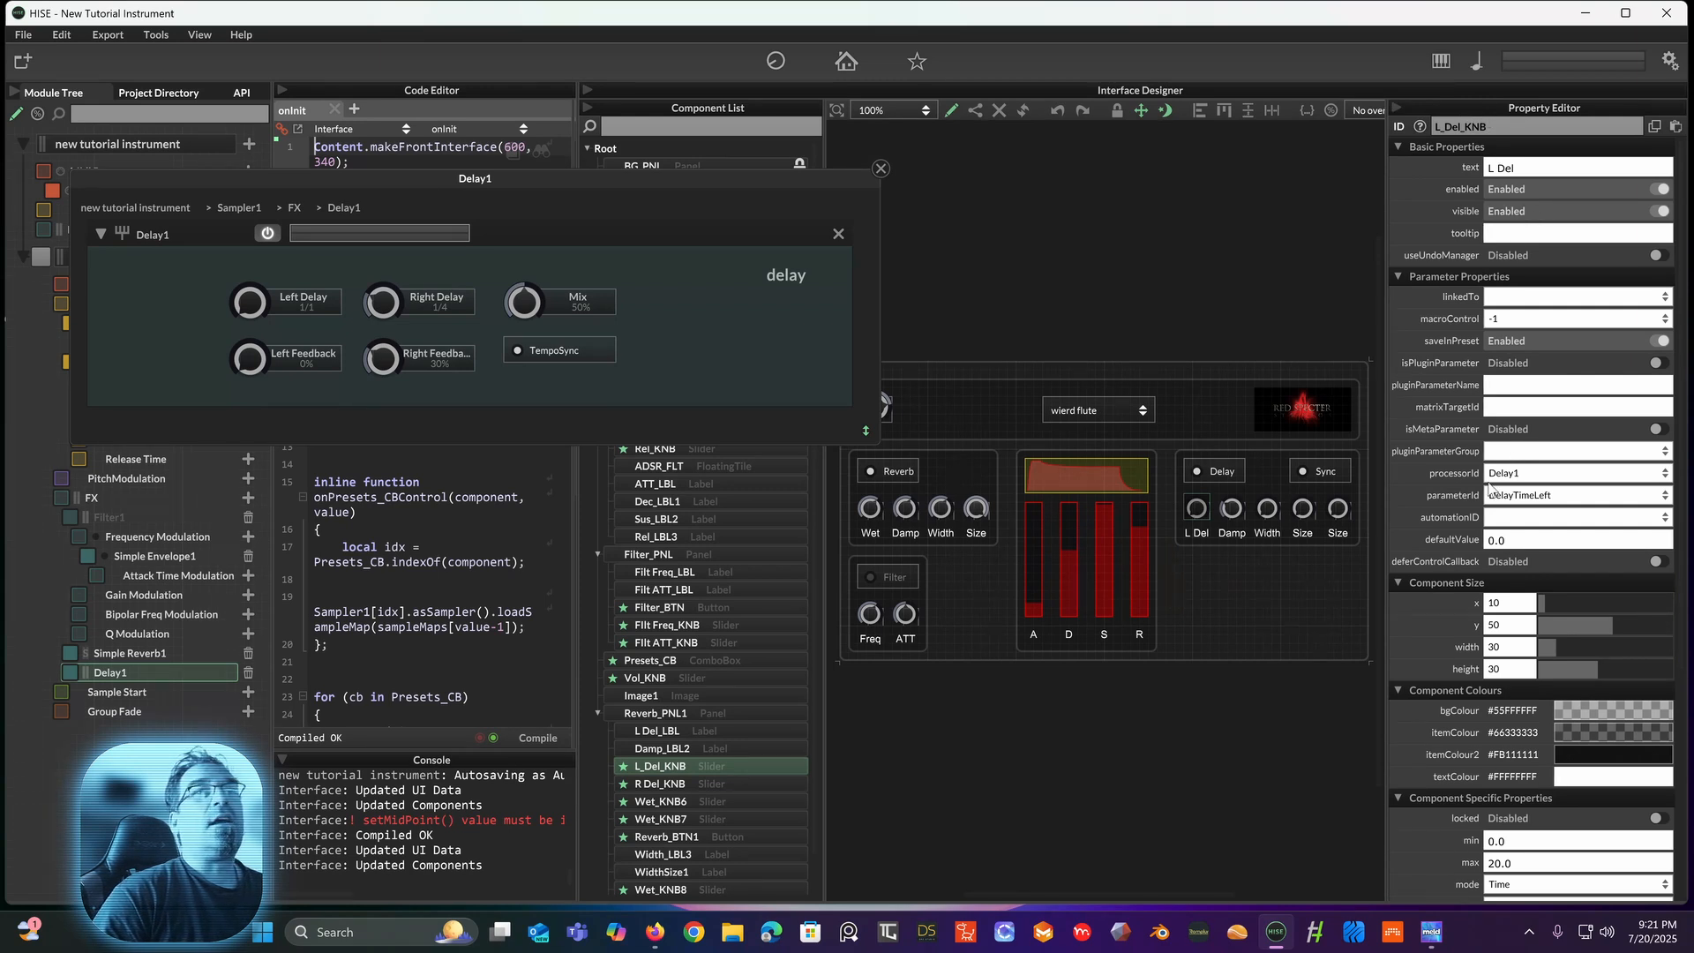
{"action": "scroll", "coordinate": [1494, 518], "scroll_direction": "down", "scroll_amount": 5}
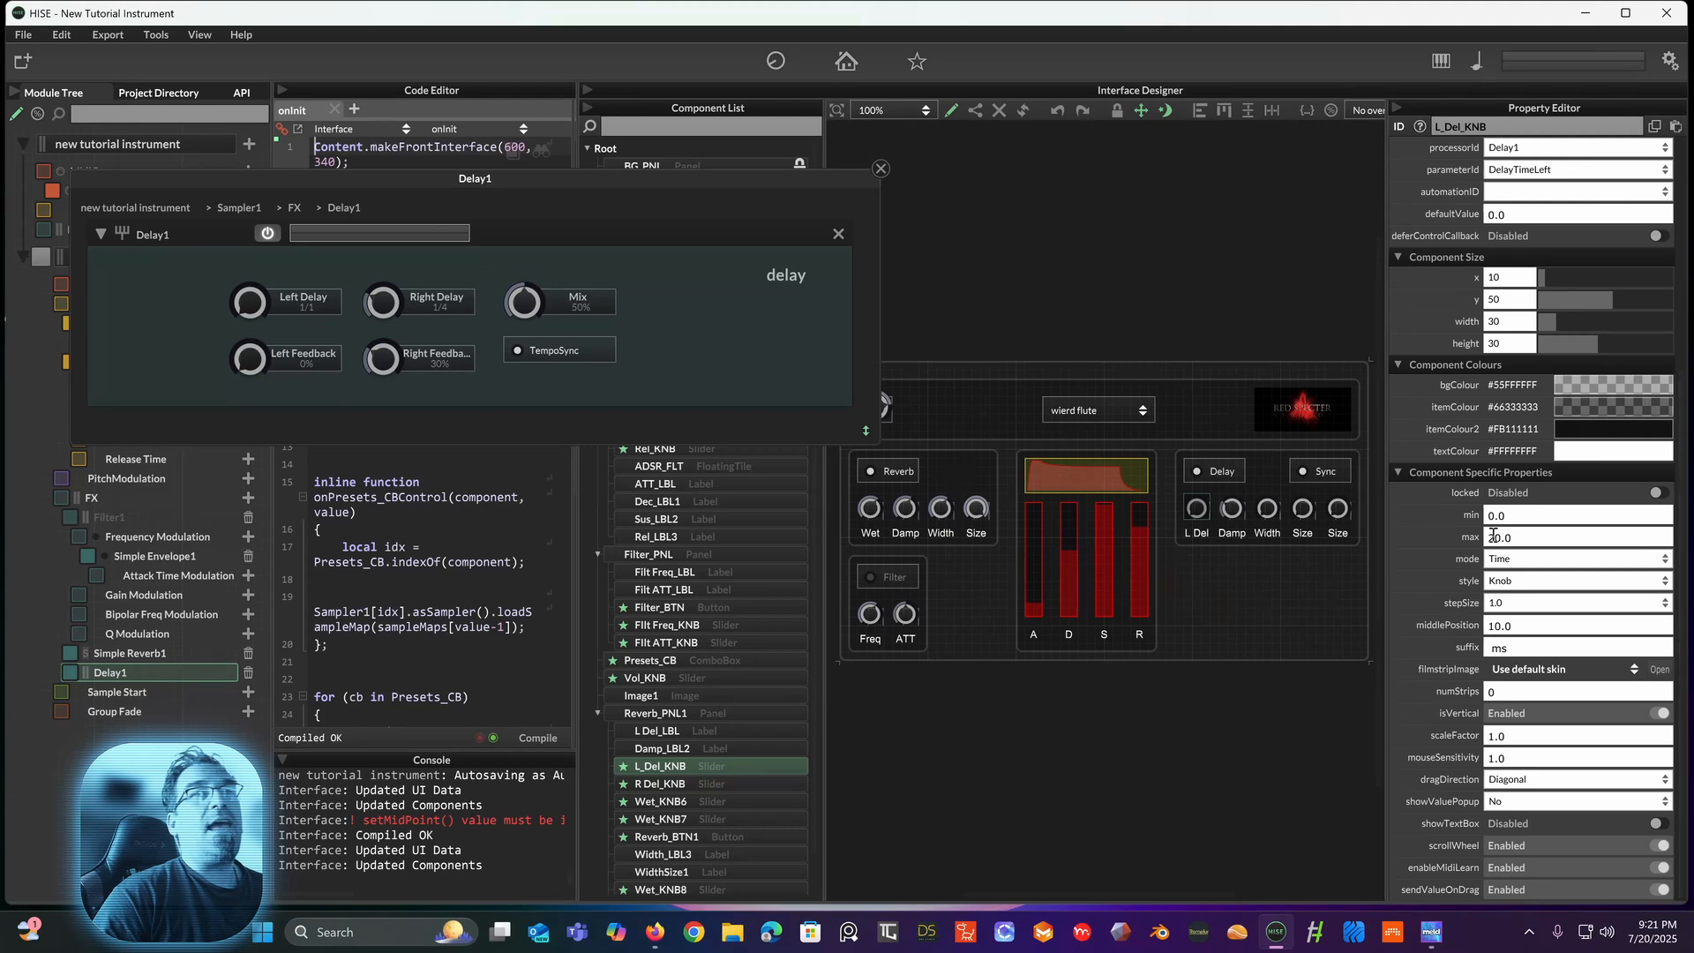
{"action": "left_click", "coordinate": [951, 112]}
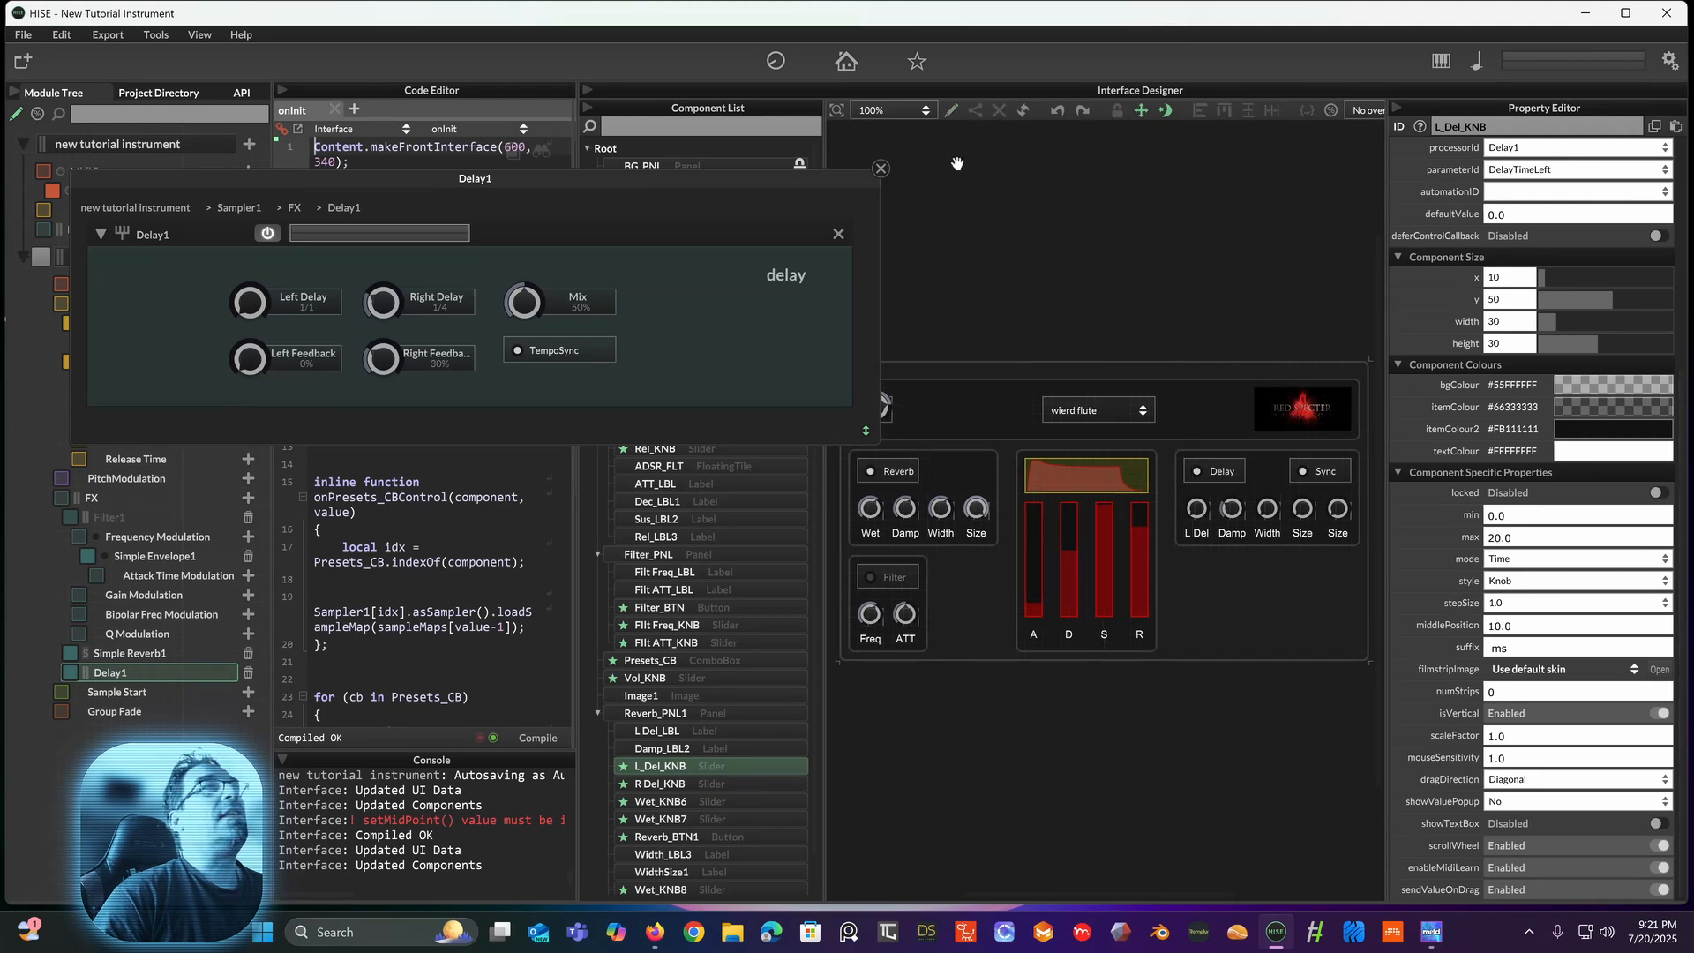
{"action": "left_click", "coordinate": [552, 743]}
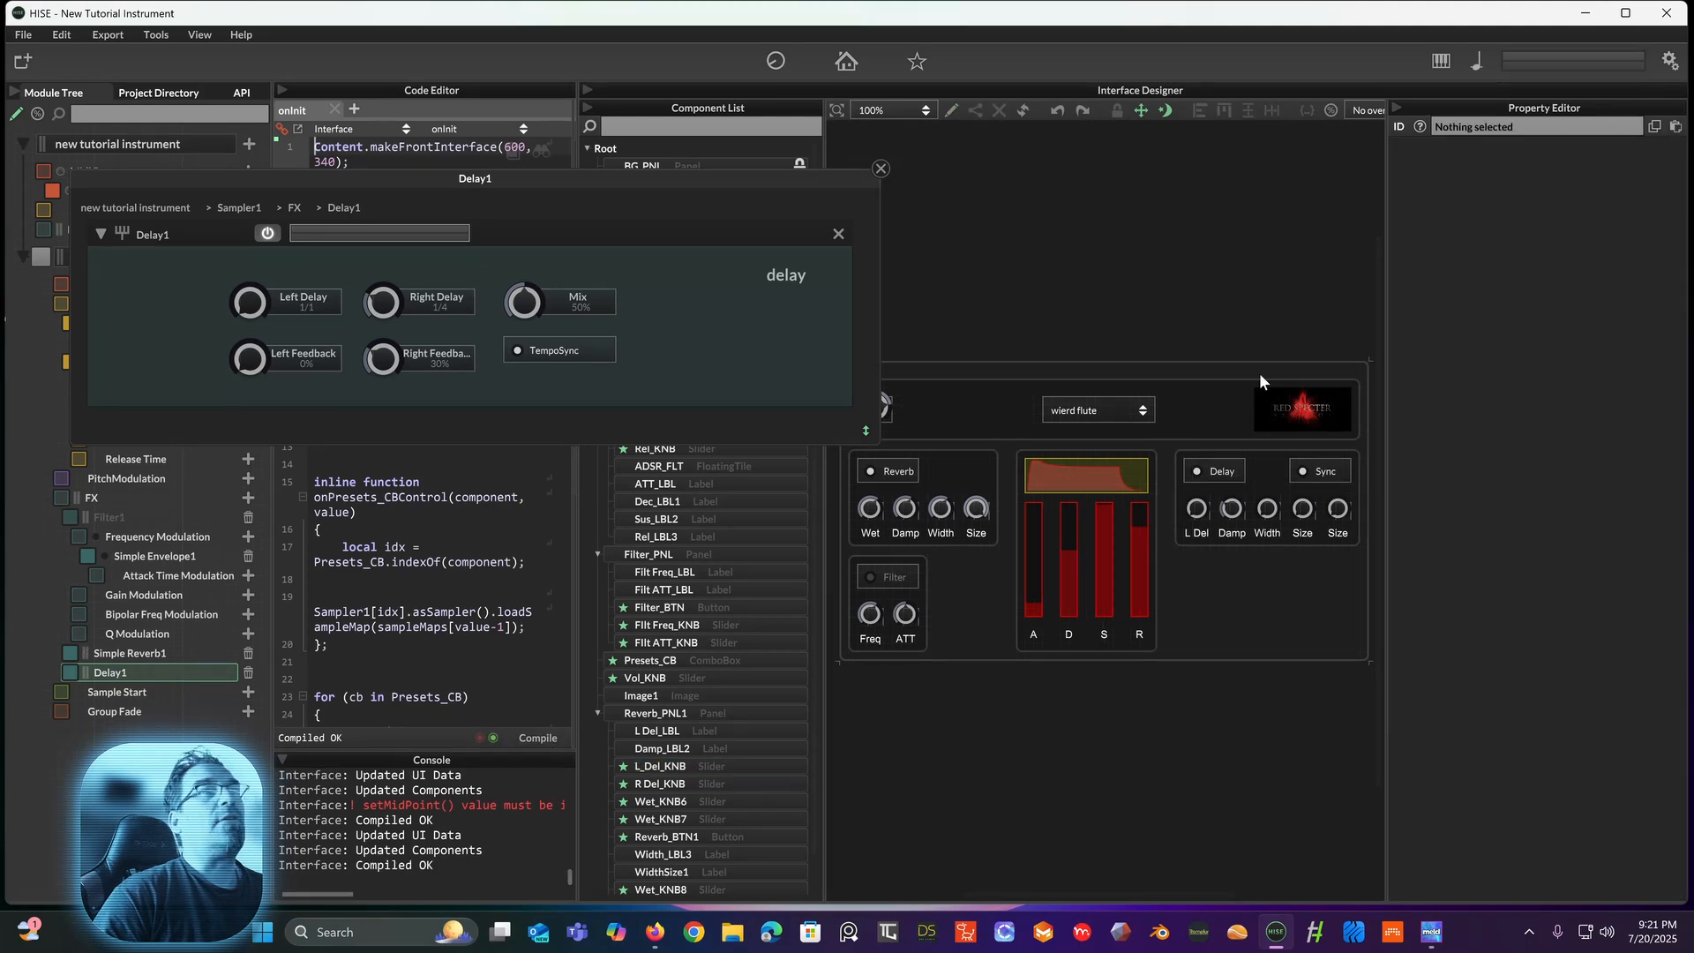
{"action": "left_click_drag", "start_coordinate": [1200, 506], "coordinate": [1177, 279]}
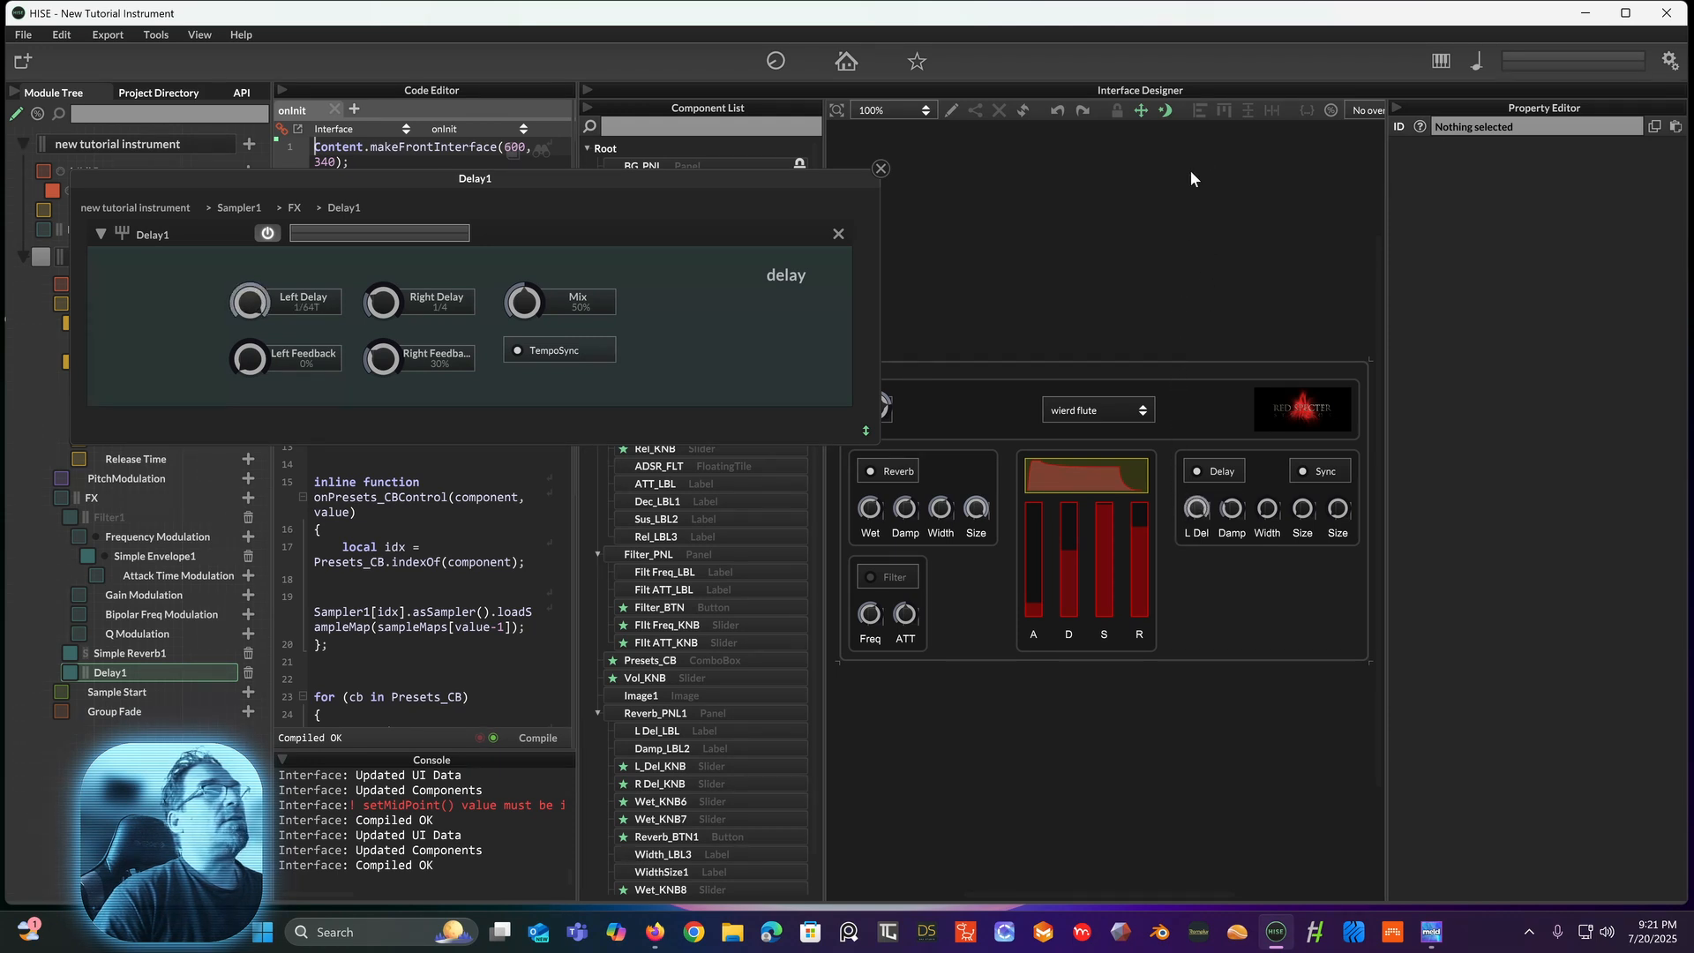
{"action": "left_click_drag", "start_coordinate": [1191, 172], "coordinate": [1168, 521]}
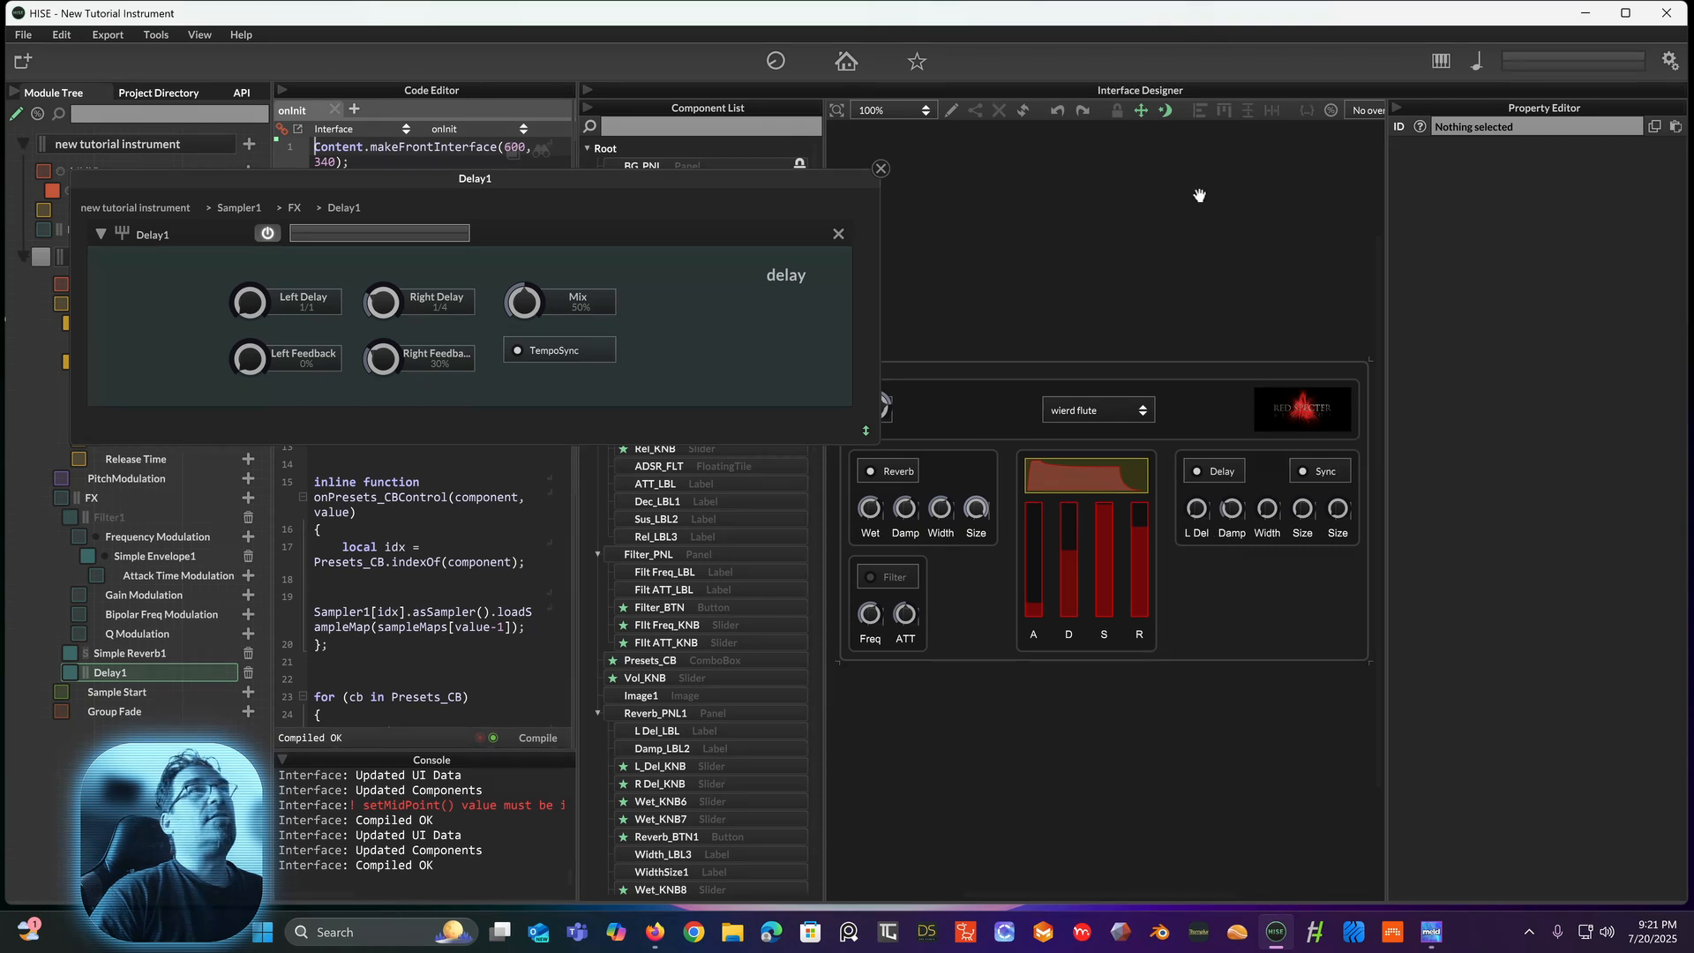
Step: Replace the delay panel's Damp label with a duplicate of the L Del label placed at x 40, y 80
{"action": "left_click", "coordinate": [951, 112]}
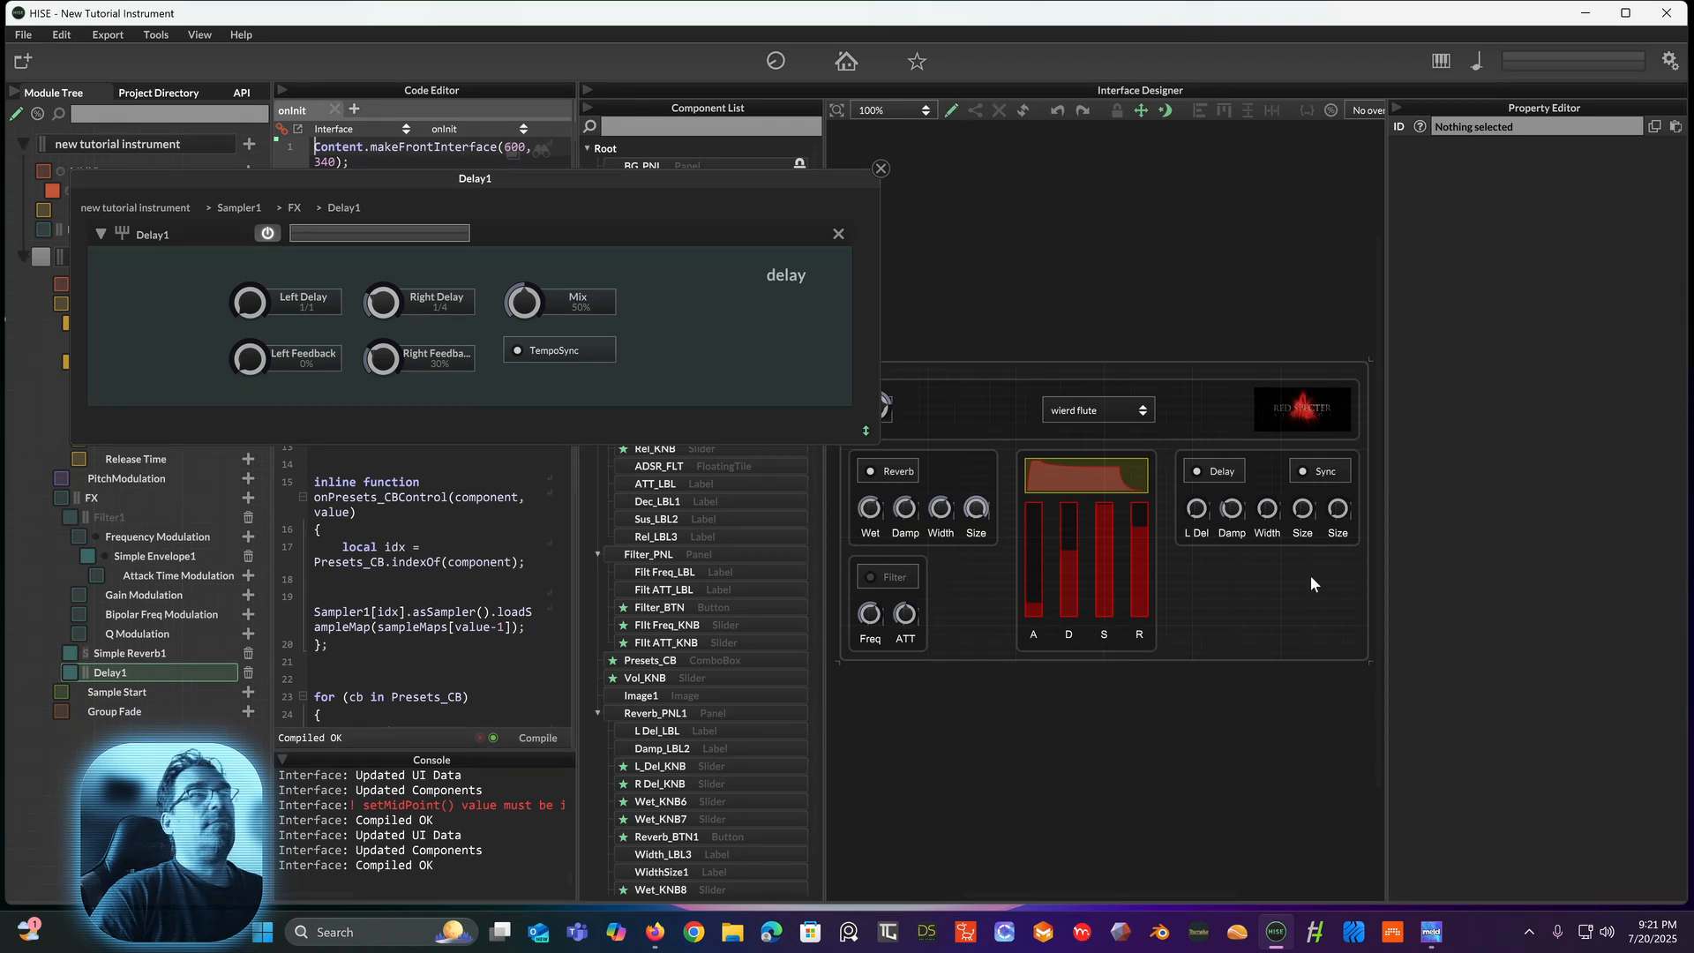
{"action": "left_click", "coordinate": [1237, 531]}
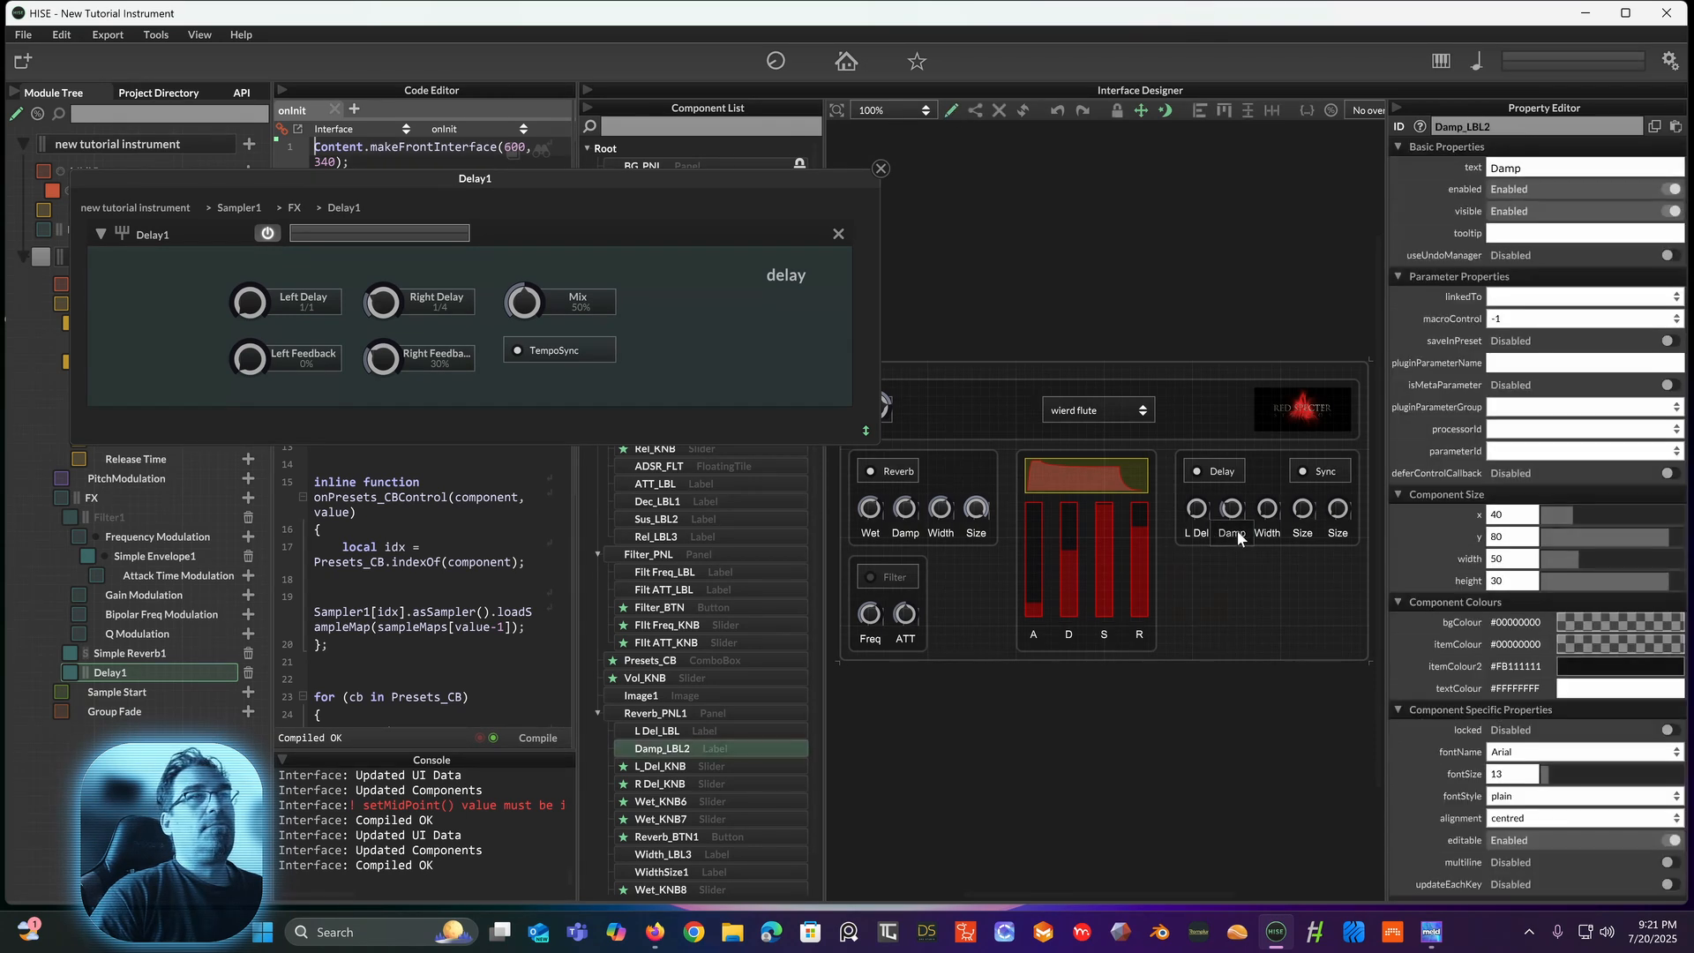
{"action": "left_click", "coordinate": [1192, 535]}
{"action": "key", "text": "ctrl+d"}
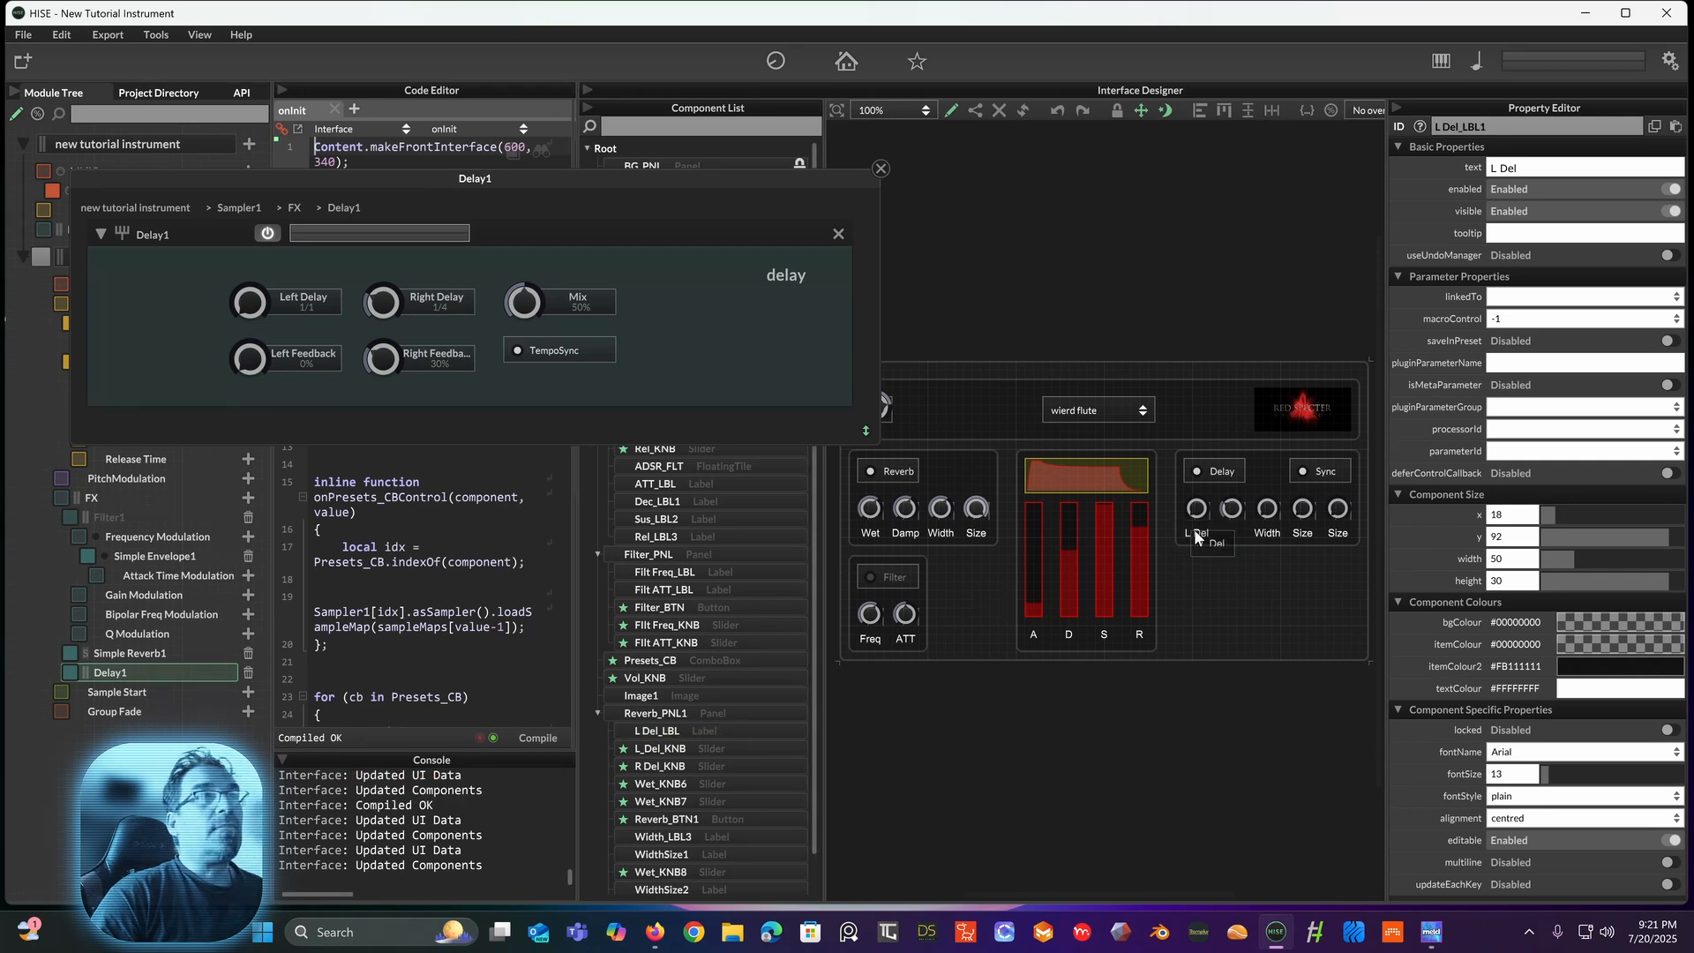
{"action": "left_click_drag", "start_coordinate": [1218, 544], "coordinate": [1236, 535]}
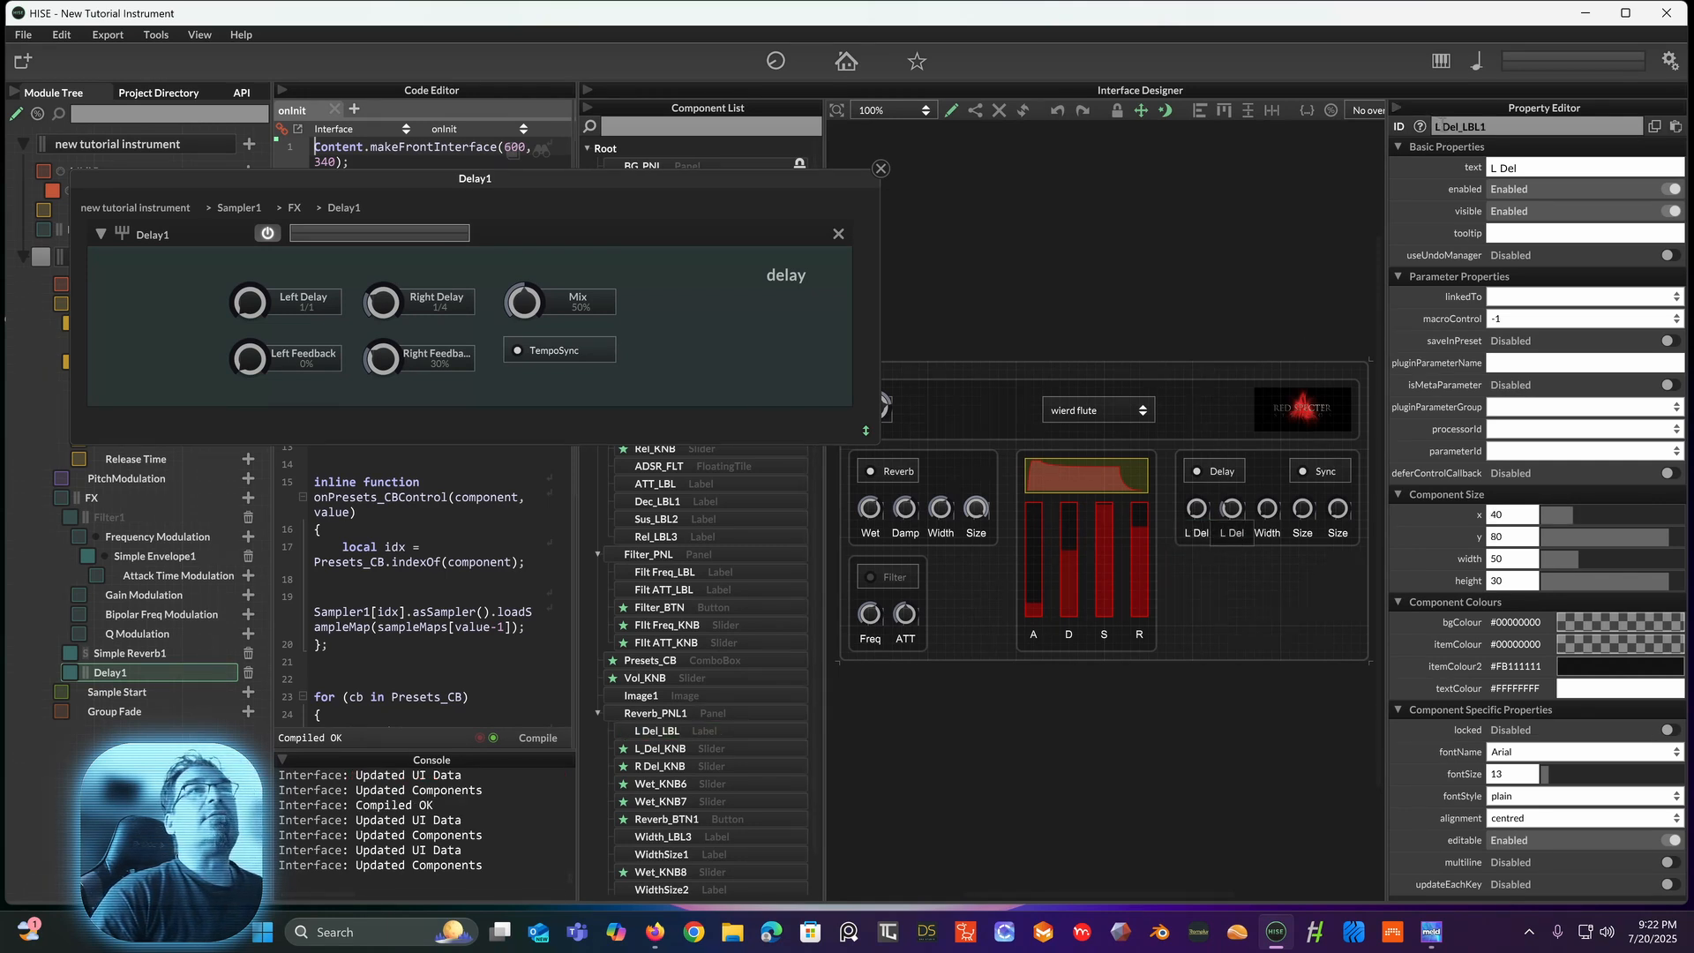
Step: Change the duplicated label's component ID to "R Del_LBL1"
{"action": "left_click", "coordinate": [1437, 126]}
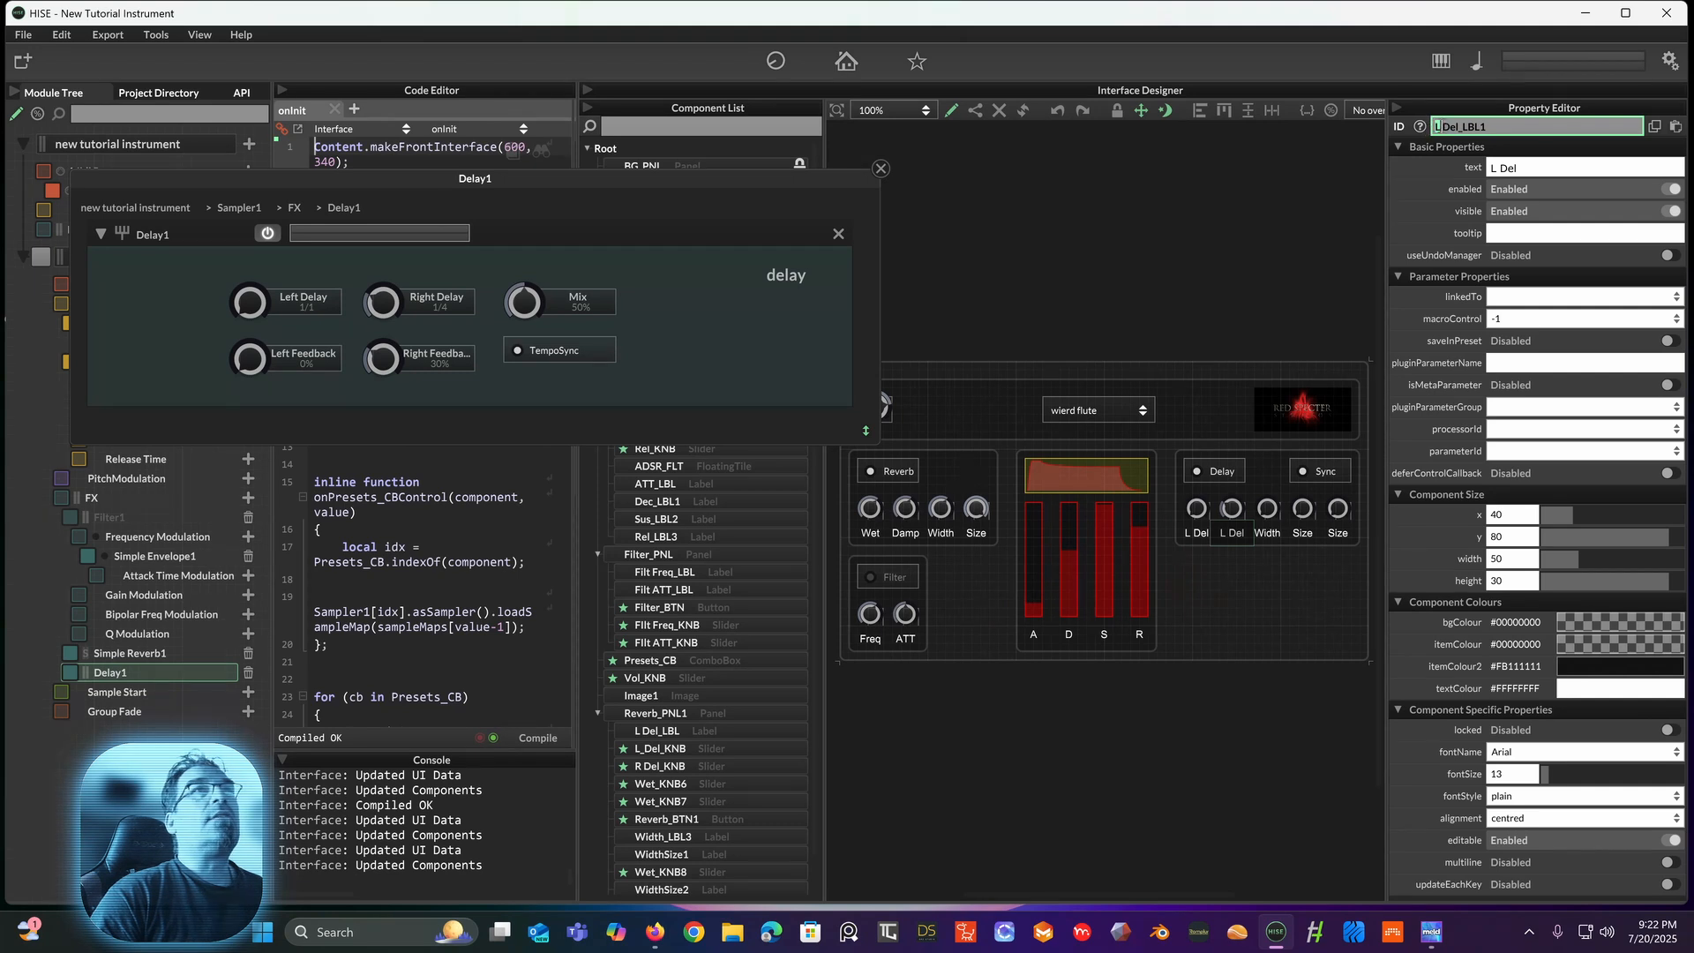
{"action": "left_click_drag", "start_coordinate": [1436, 126], "coordinate": [1443, 126]}
{"action": "key", "text": "BackSpace"}
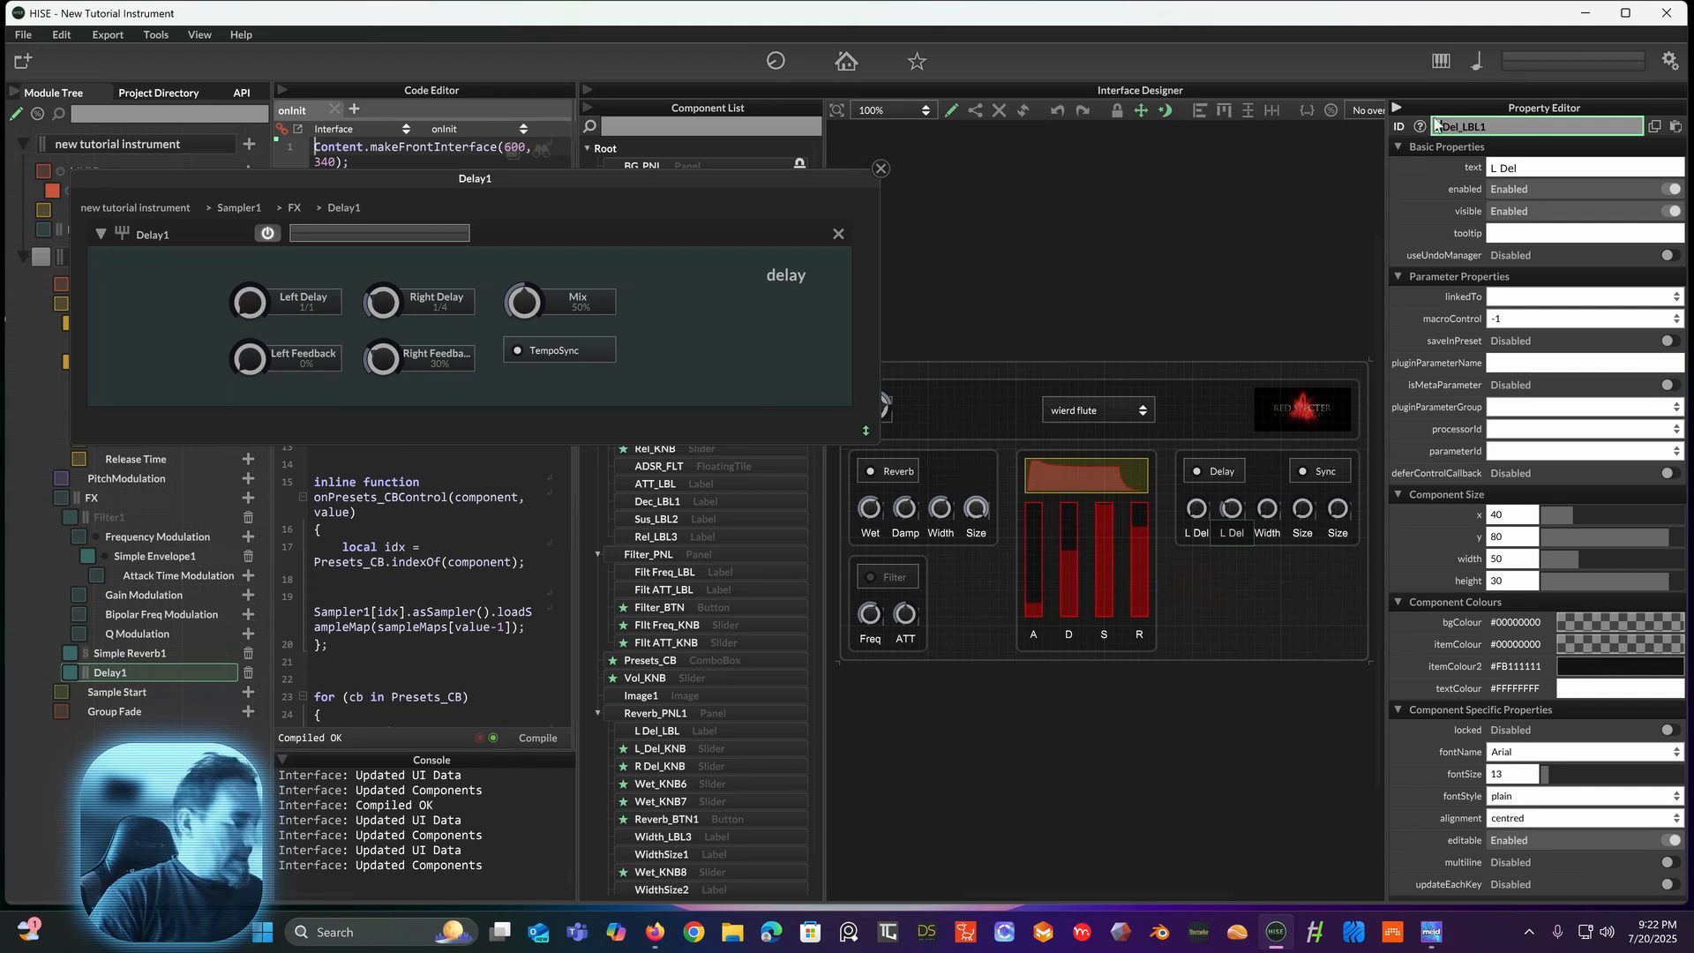
{"action": "type", "text": "R"}
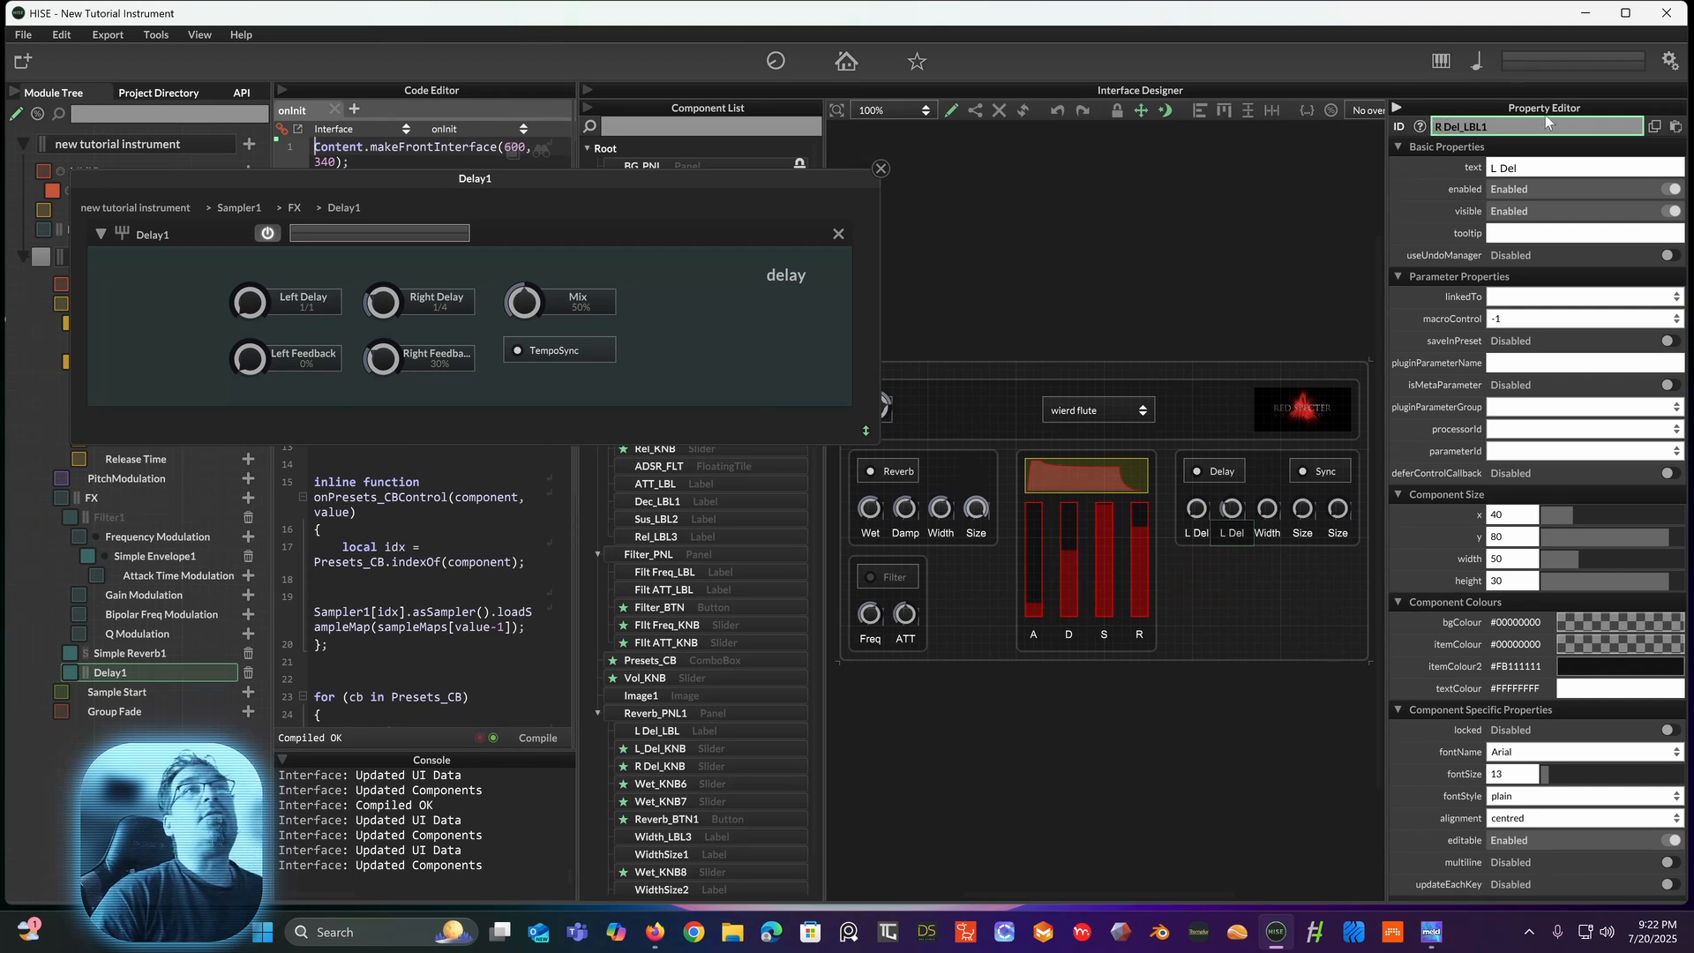
Step: Set the displayed text of the duplicated label under the second delay knob to "R Del"
{"action": "left_click", "coordinate": [1499, 166]}
{"action": "key", "text": "BackSpace"}
{"action": "type", "text": "R"}
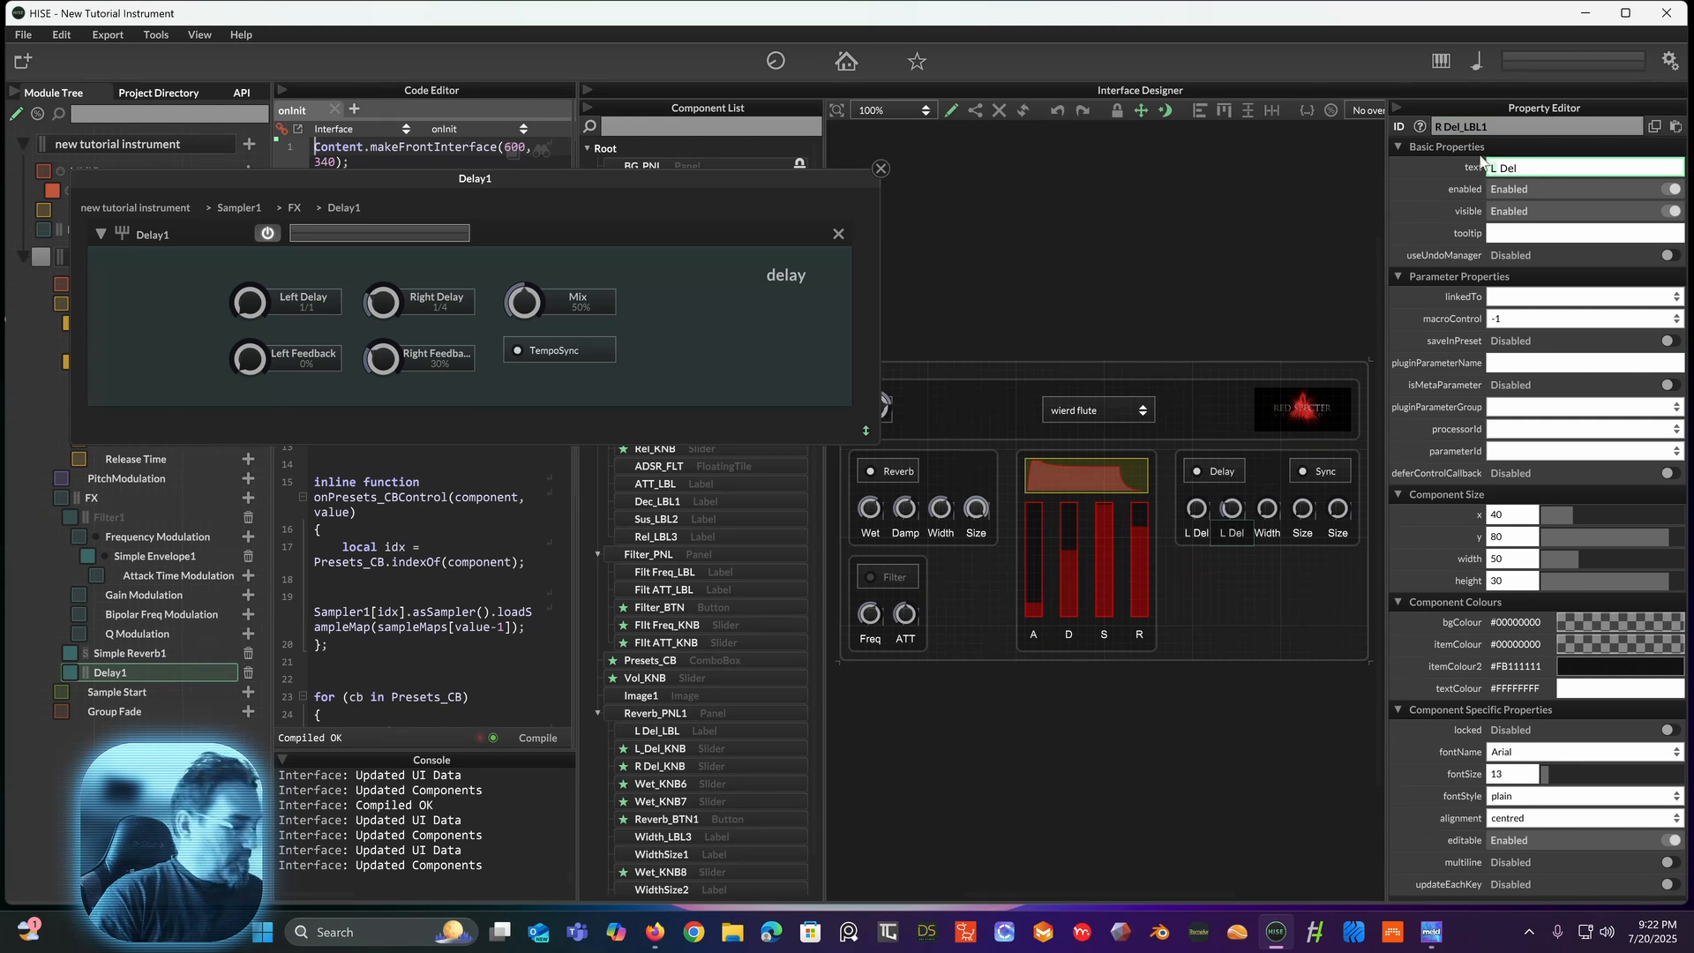
{"action": "left_click", "coordinate": [1436, 183]}
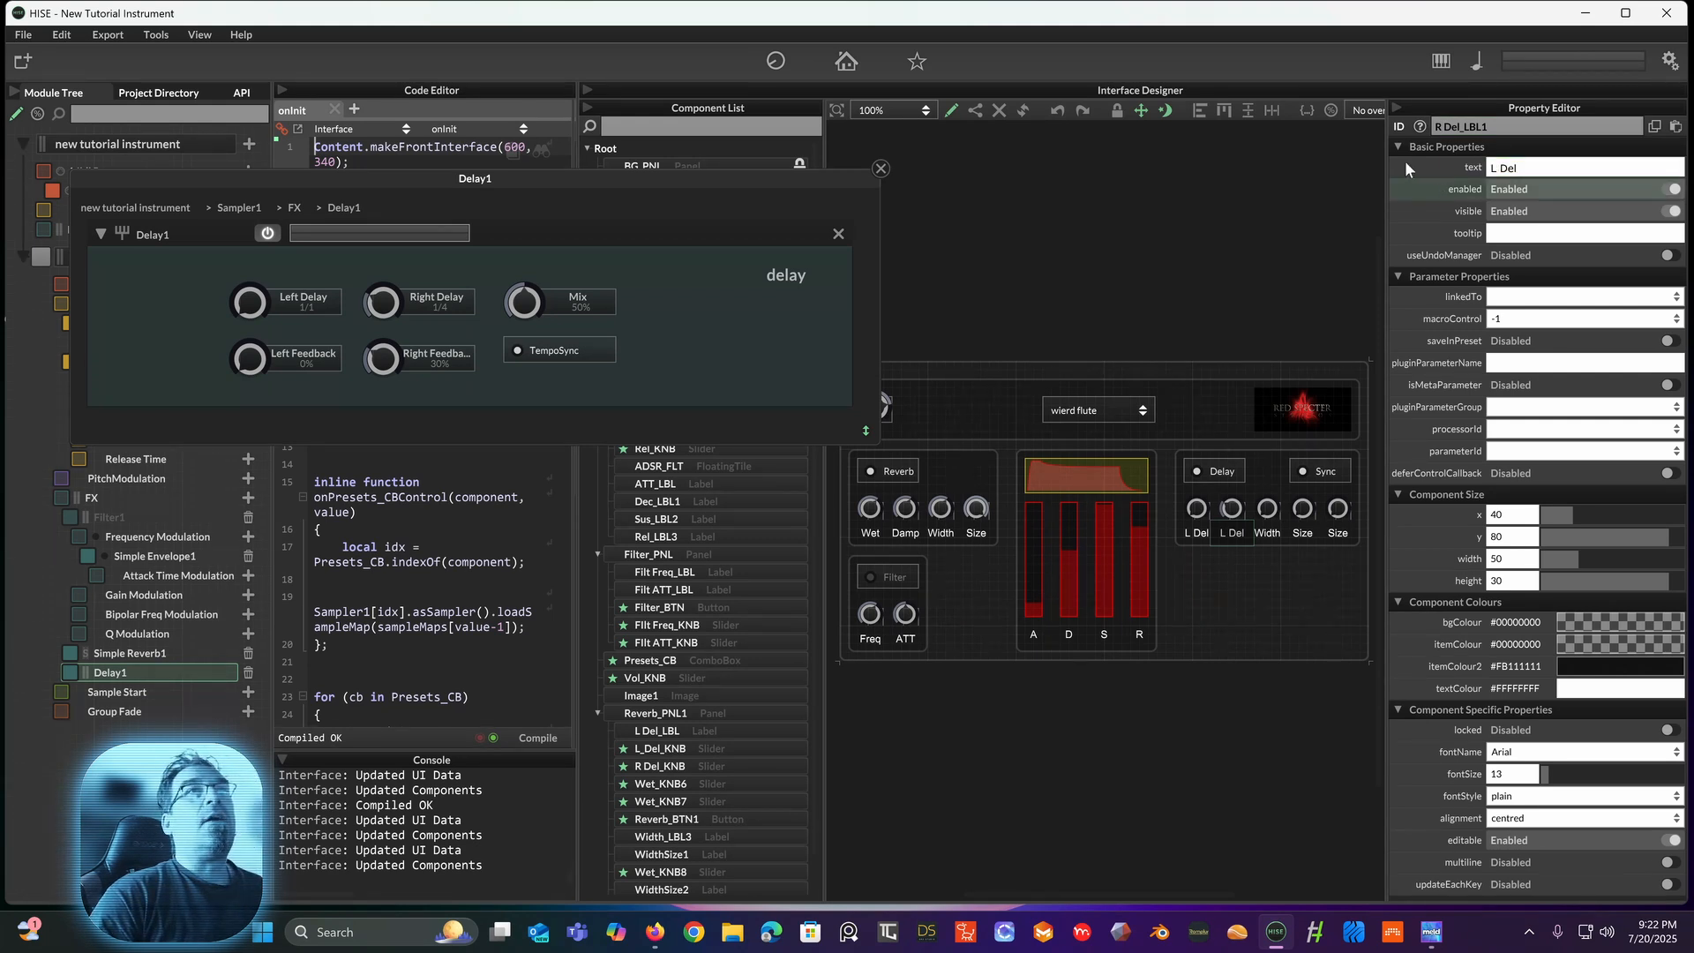
{"action": "left_click", "coordinate": [1492, 168]}
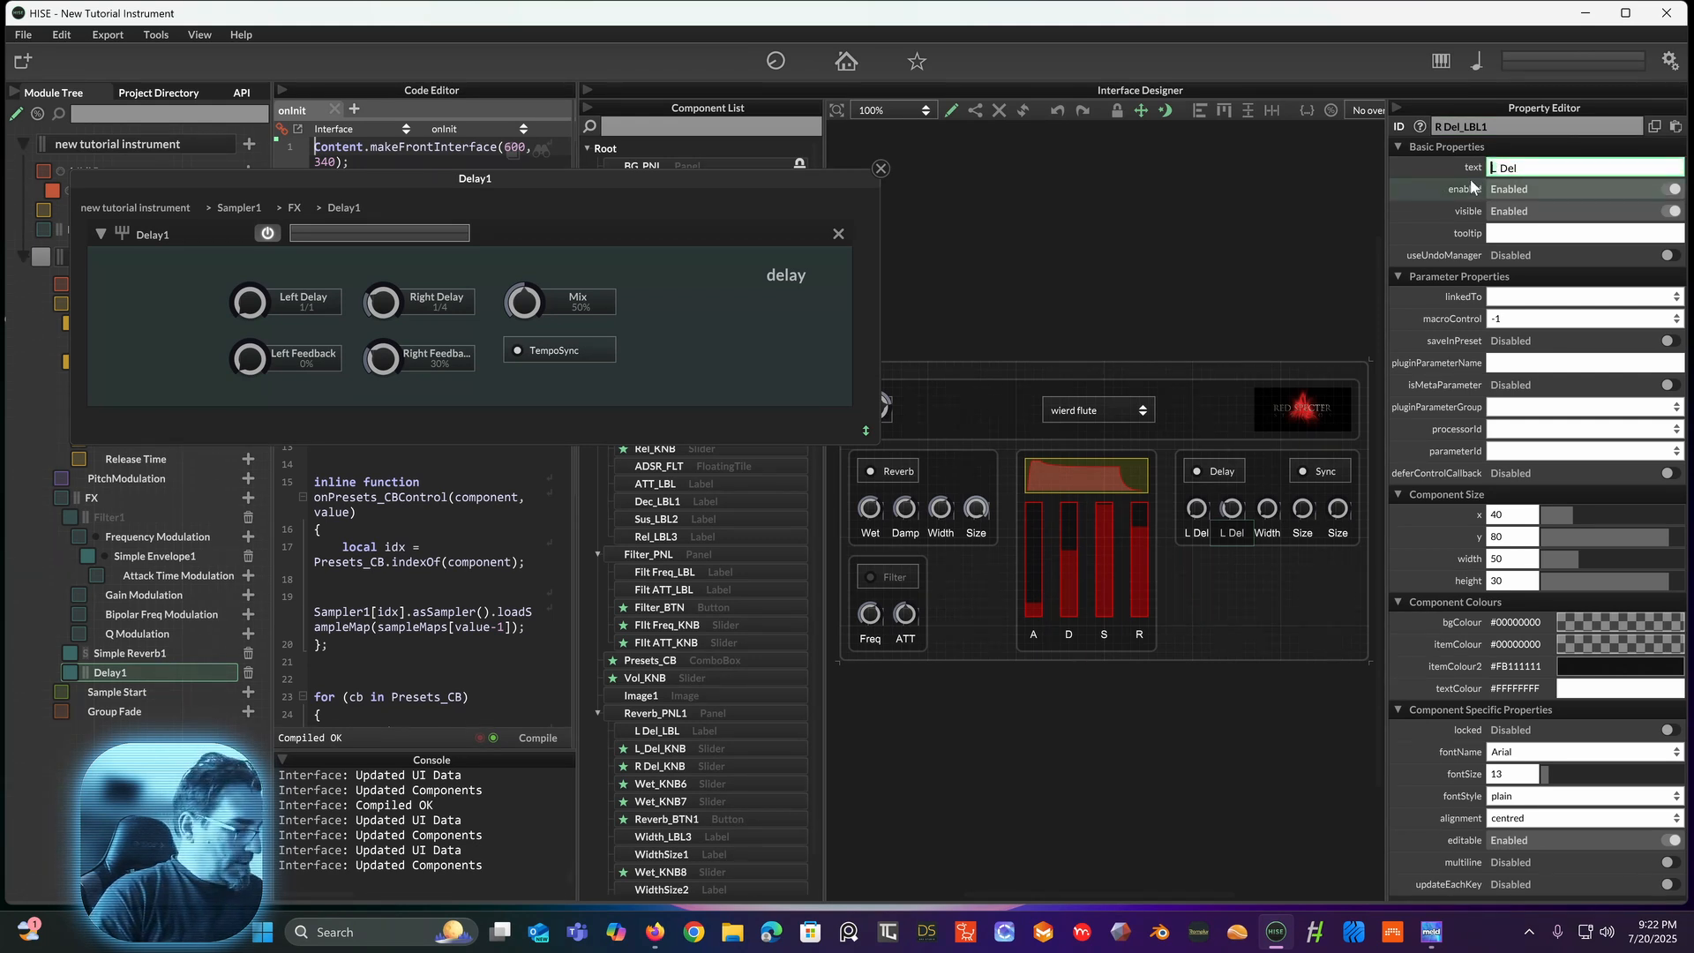
{"action": "key", "text": "BackSpace"}
{"action": "type", "text": "R"}
{"action": "key", "text": "Return"}
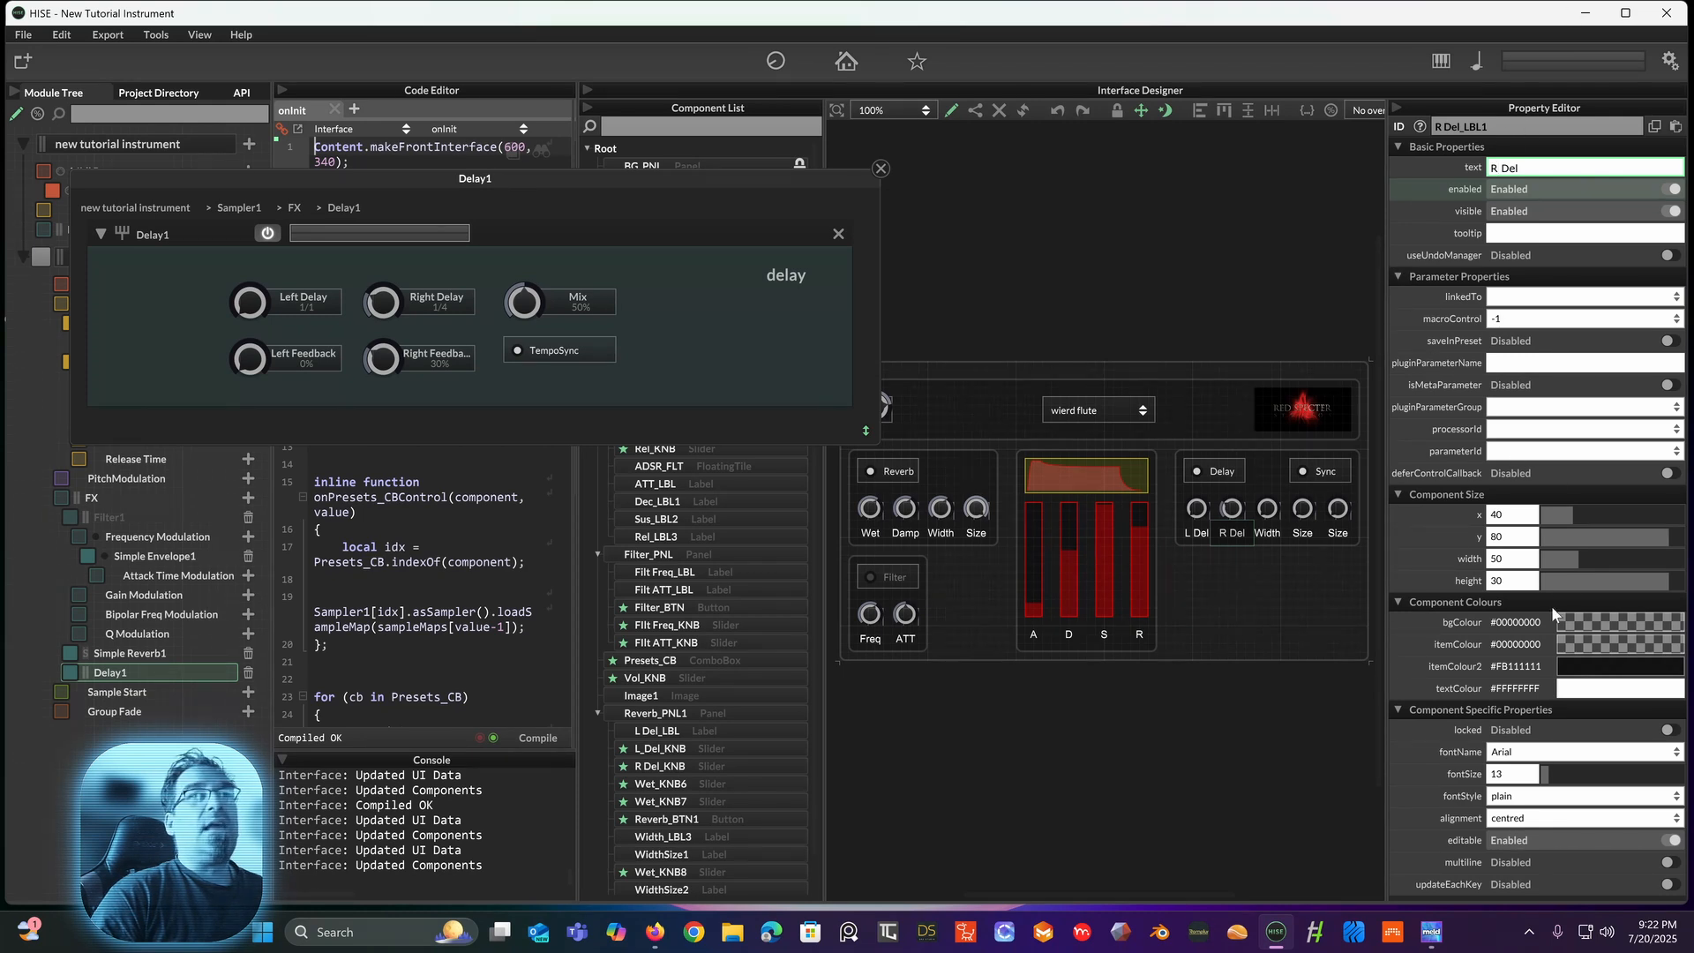
Step: Set the parameterId of the R Del_KNB knob to DelayTimeRight
{"action": "left_click", "coordinate": [1230, 509]}
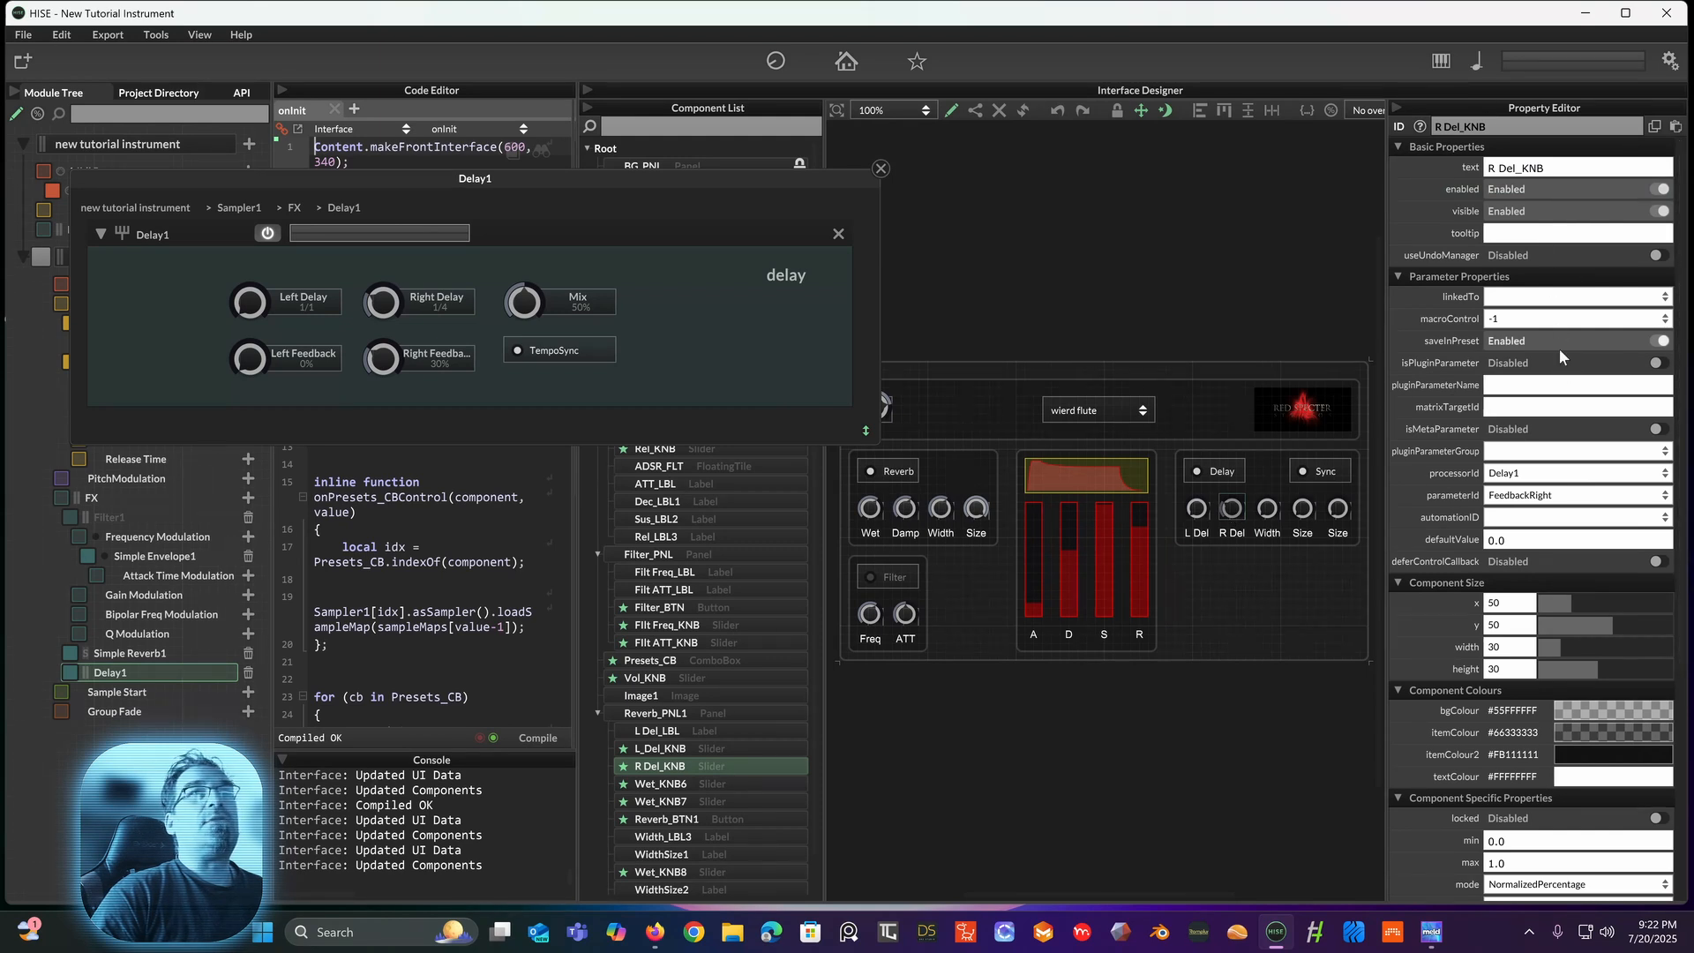
{"action": "scroll", "coordinate": [1536, 389], "scroll_direction": "down", "scroll_amount": 5}
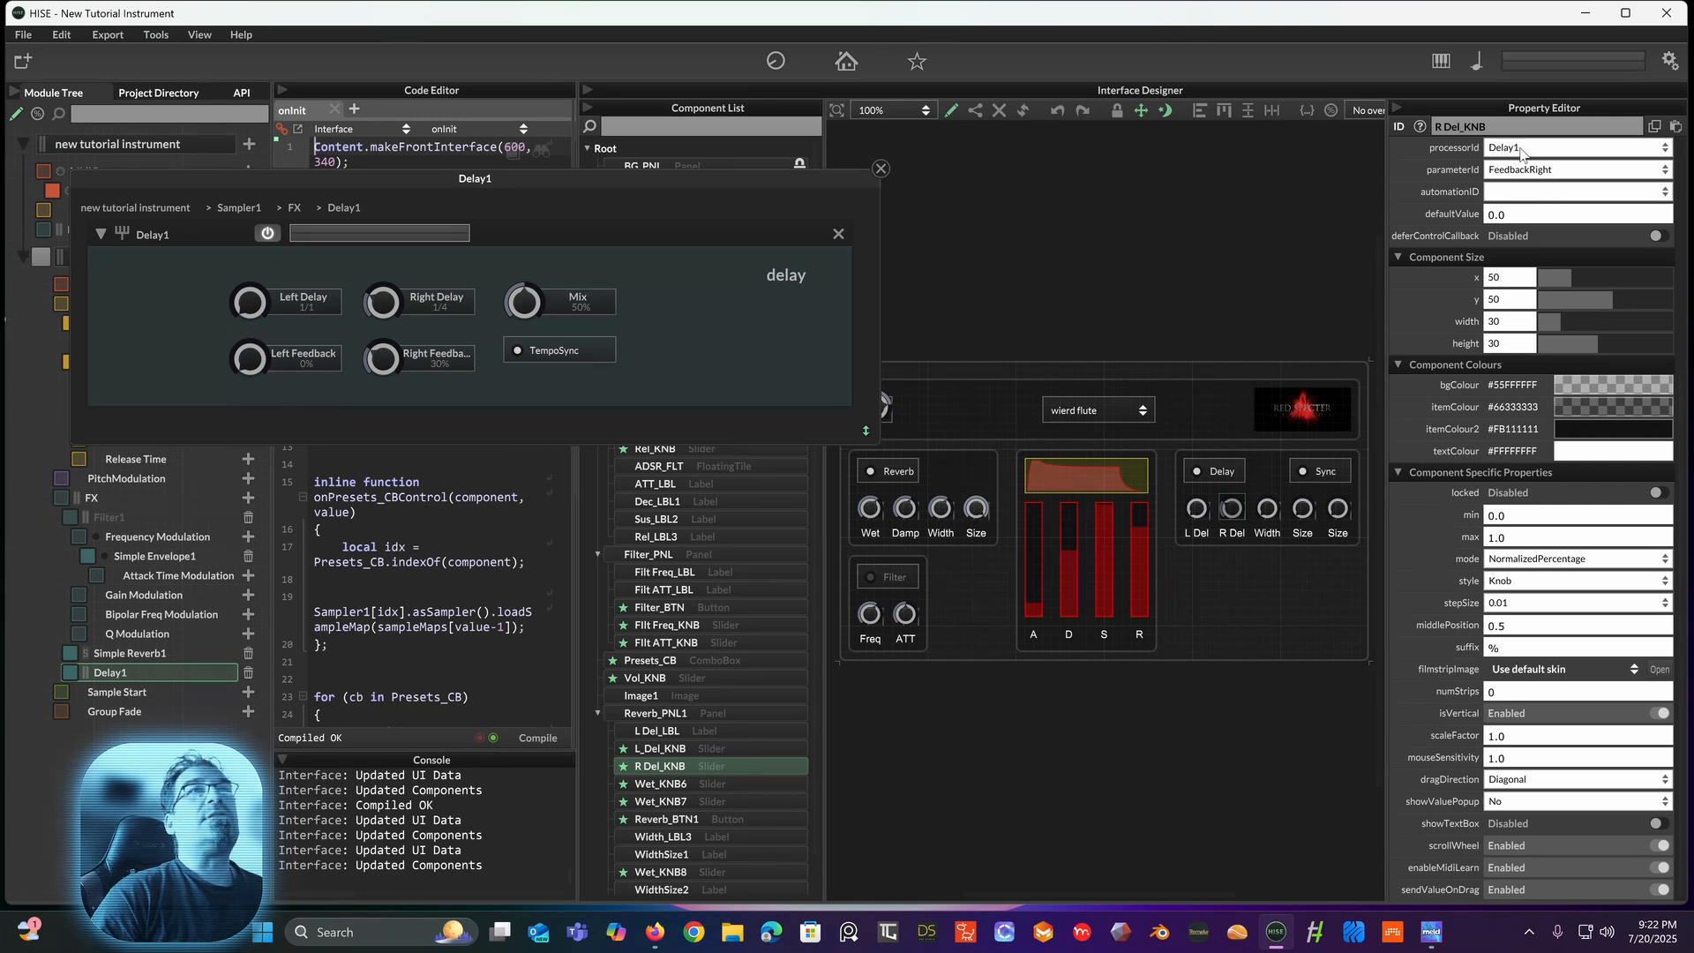
{"action": "scroll", "coordinate": [1531, 168], "scroll_direction": "up", "scroll_amount": 2}
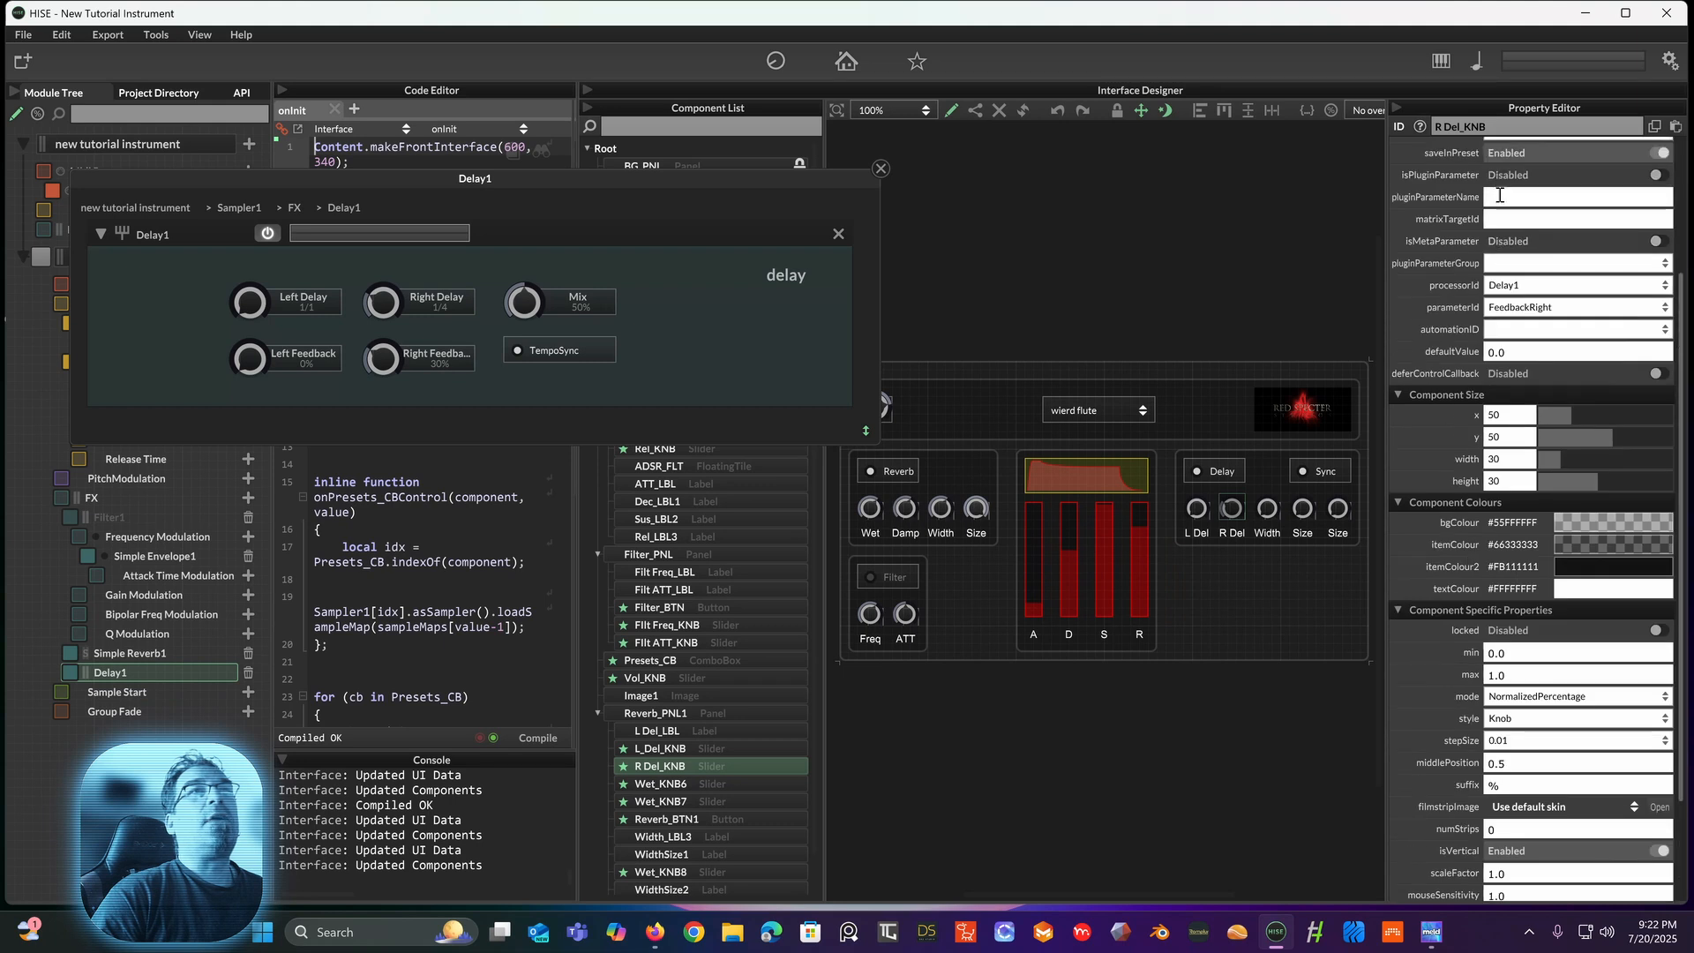
{"action": "left_click", "coordinate": [1531, 309]}
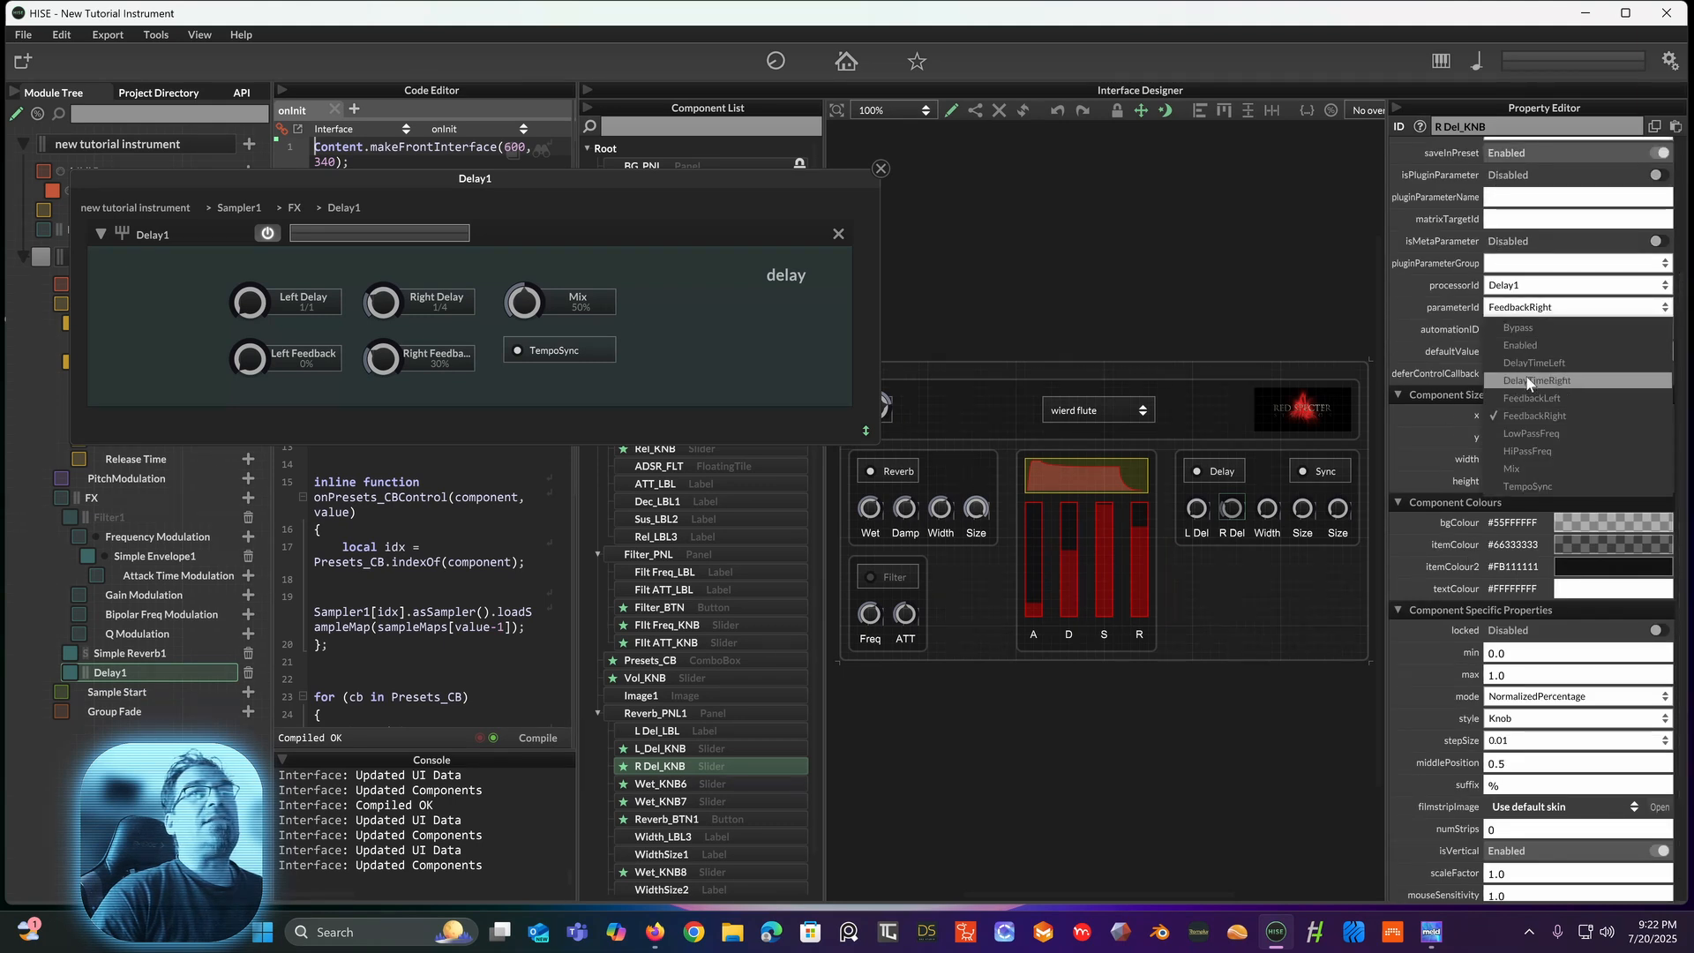
{"action": "left_click", "coordinate": [1527, 380]}
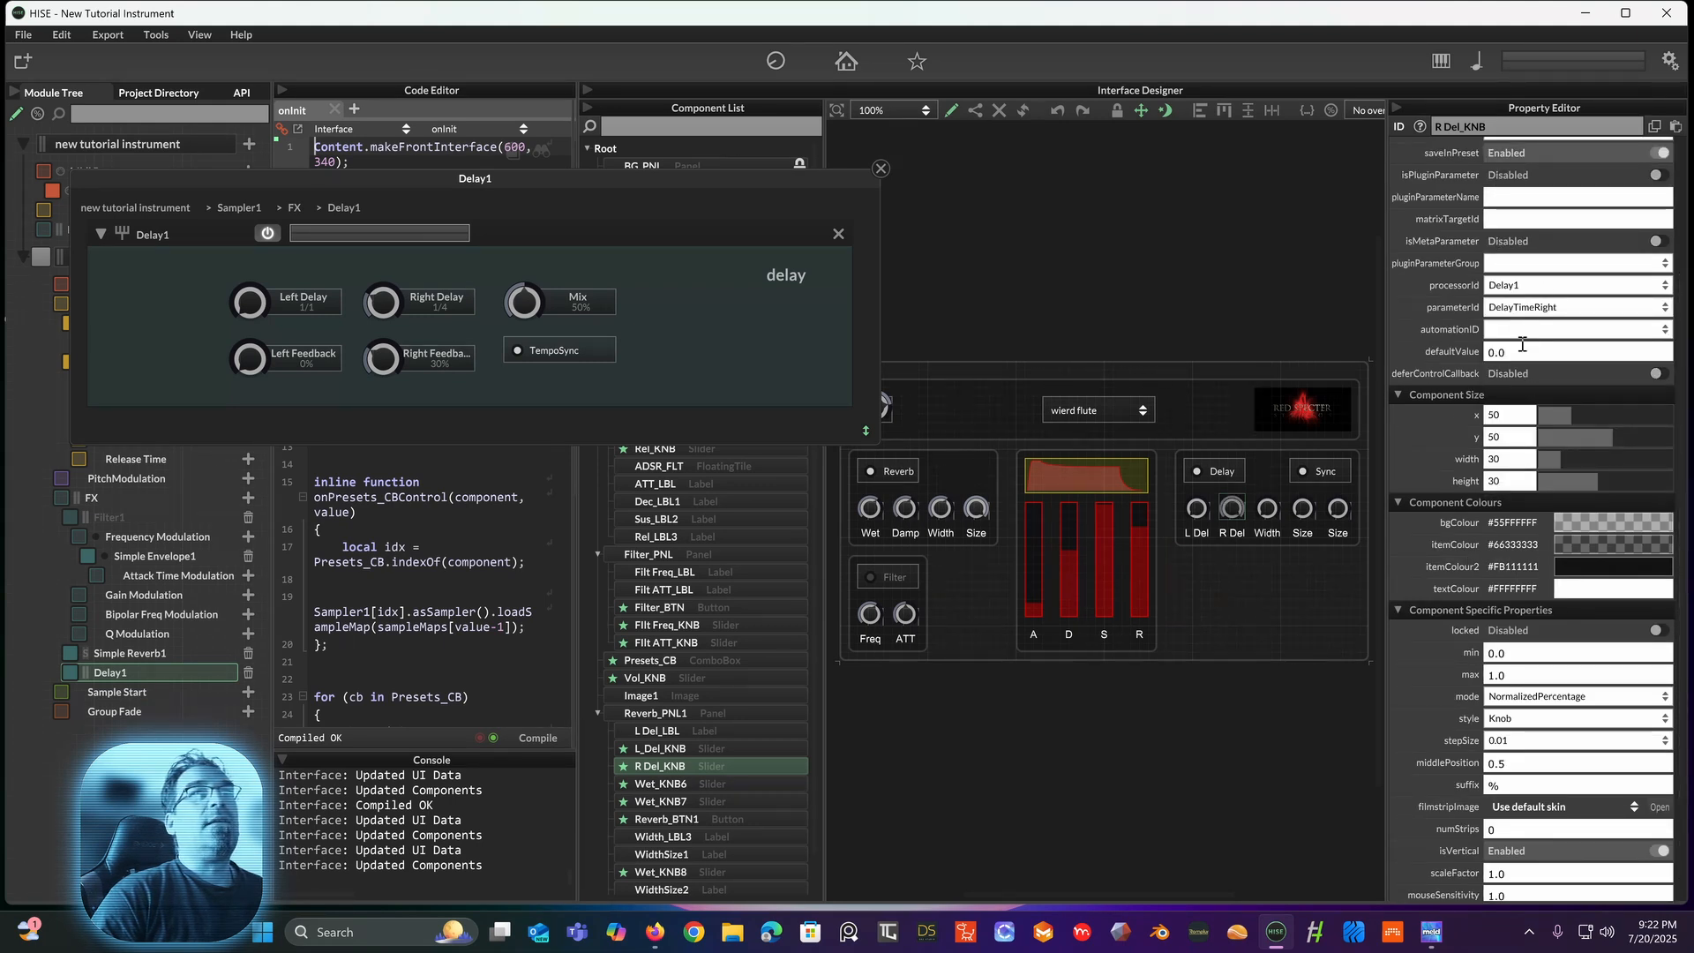
Step: Compile the script with R Del_KNB's step size kept at 0.01 and test how the R Del knob drives Delay1's right delay
{"action": "scroll", "coordinate": [1525, 474], "scroll_direction": "down", "scroll_amount": 2}
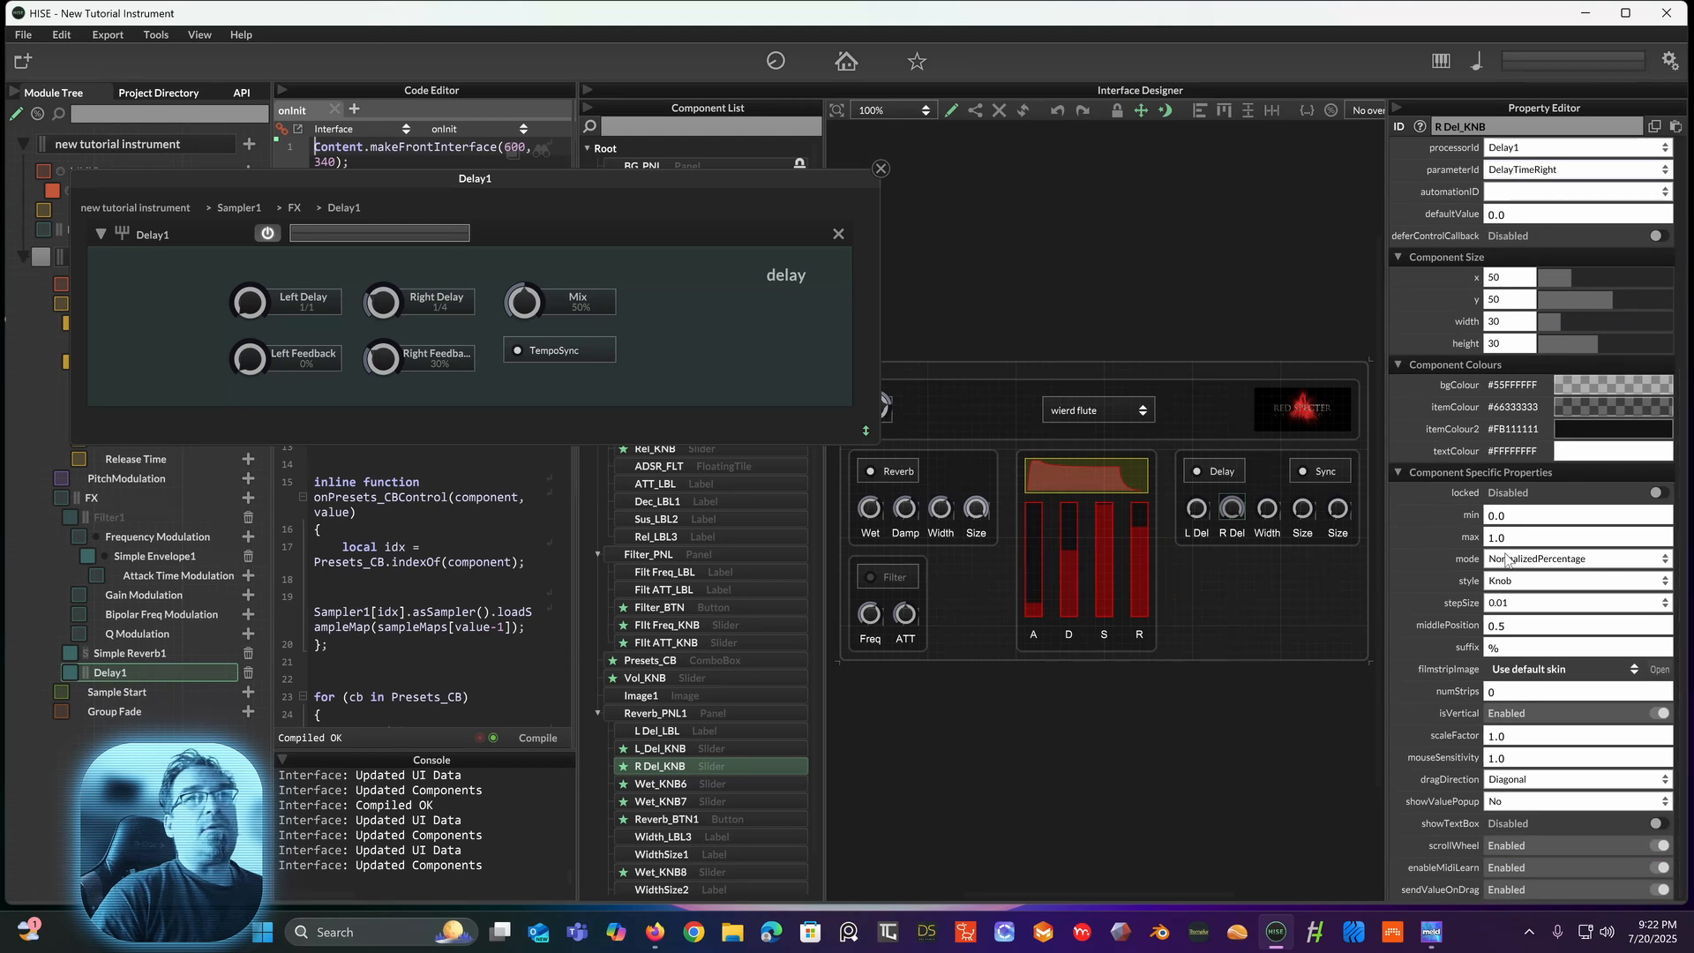
{"action": "left_click", "coordinate": [1516, 606]}
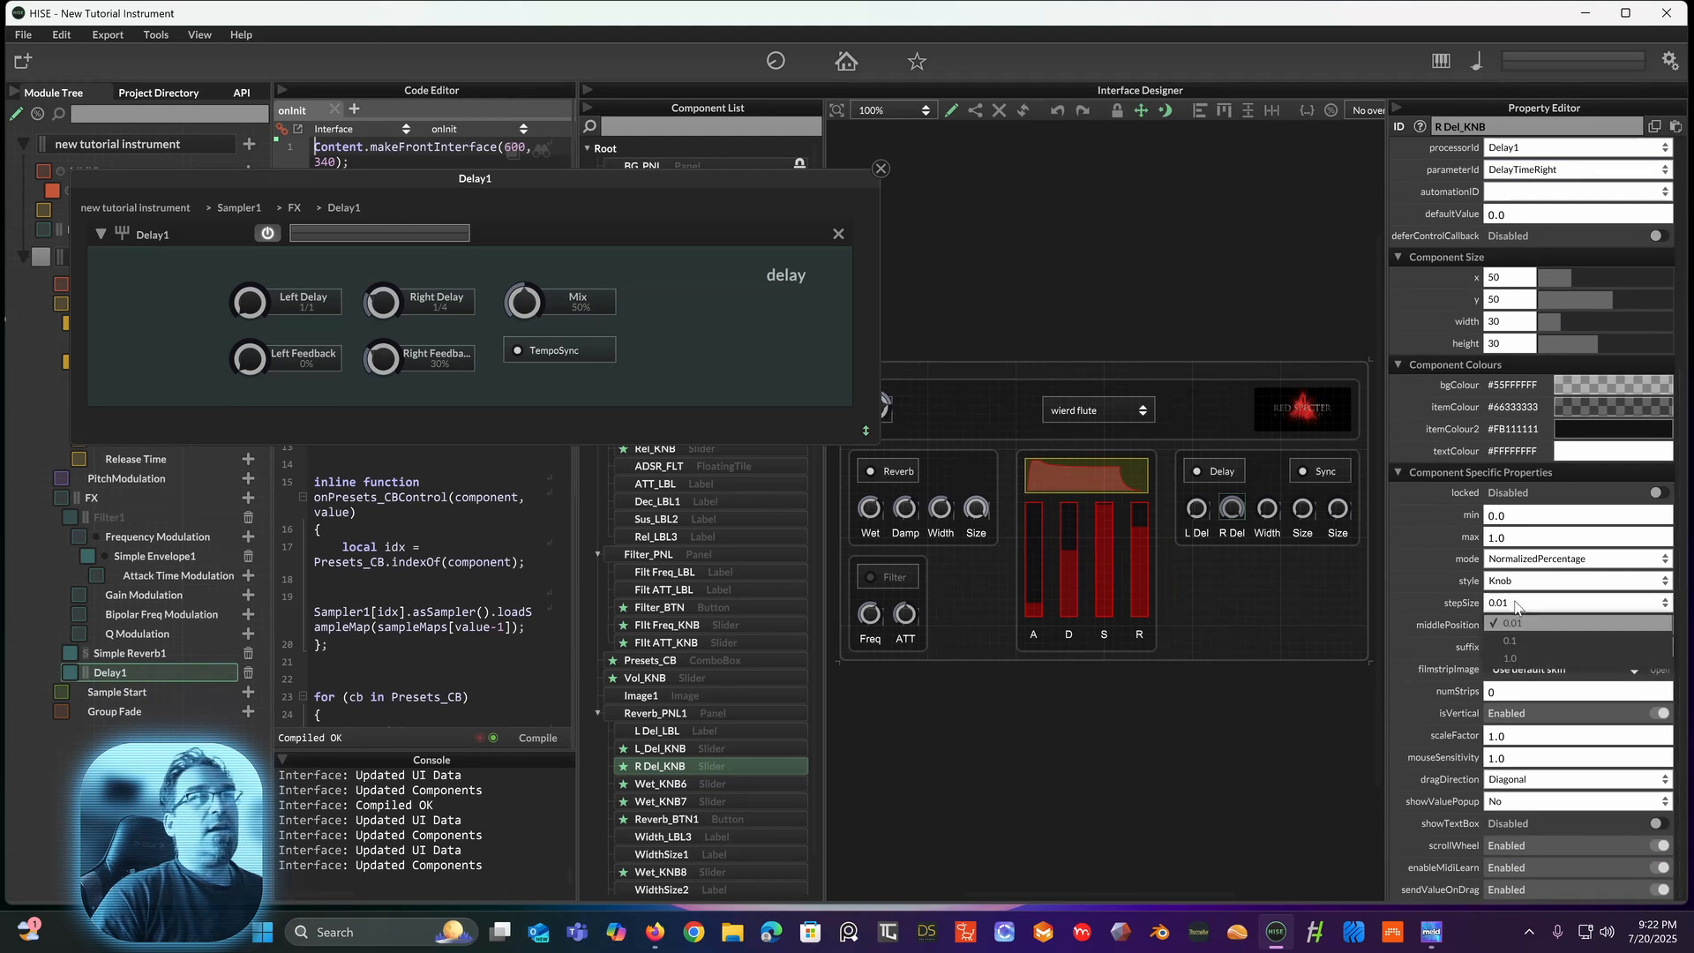
{"action": "left_click", "coordinate": [1507, 622]}
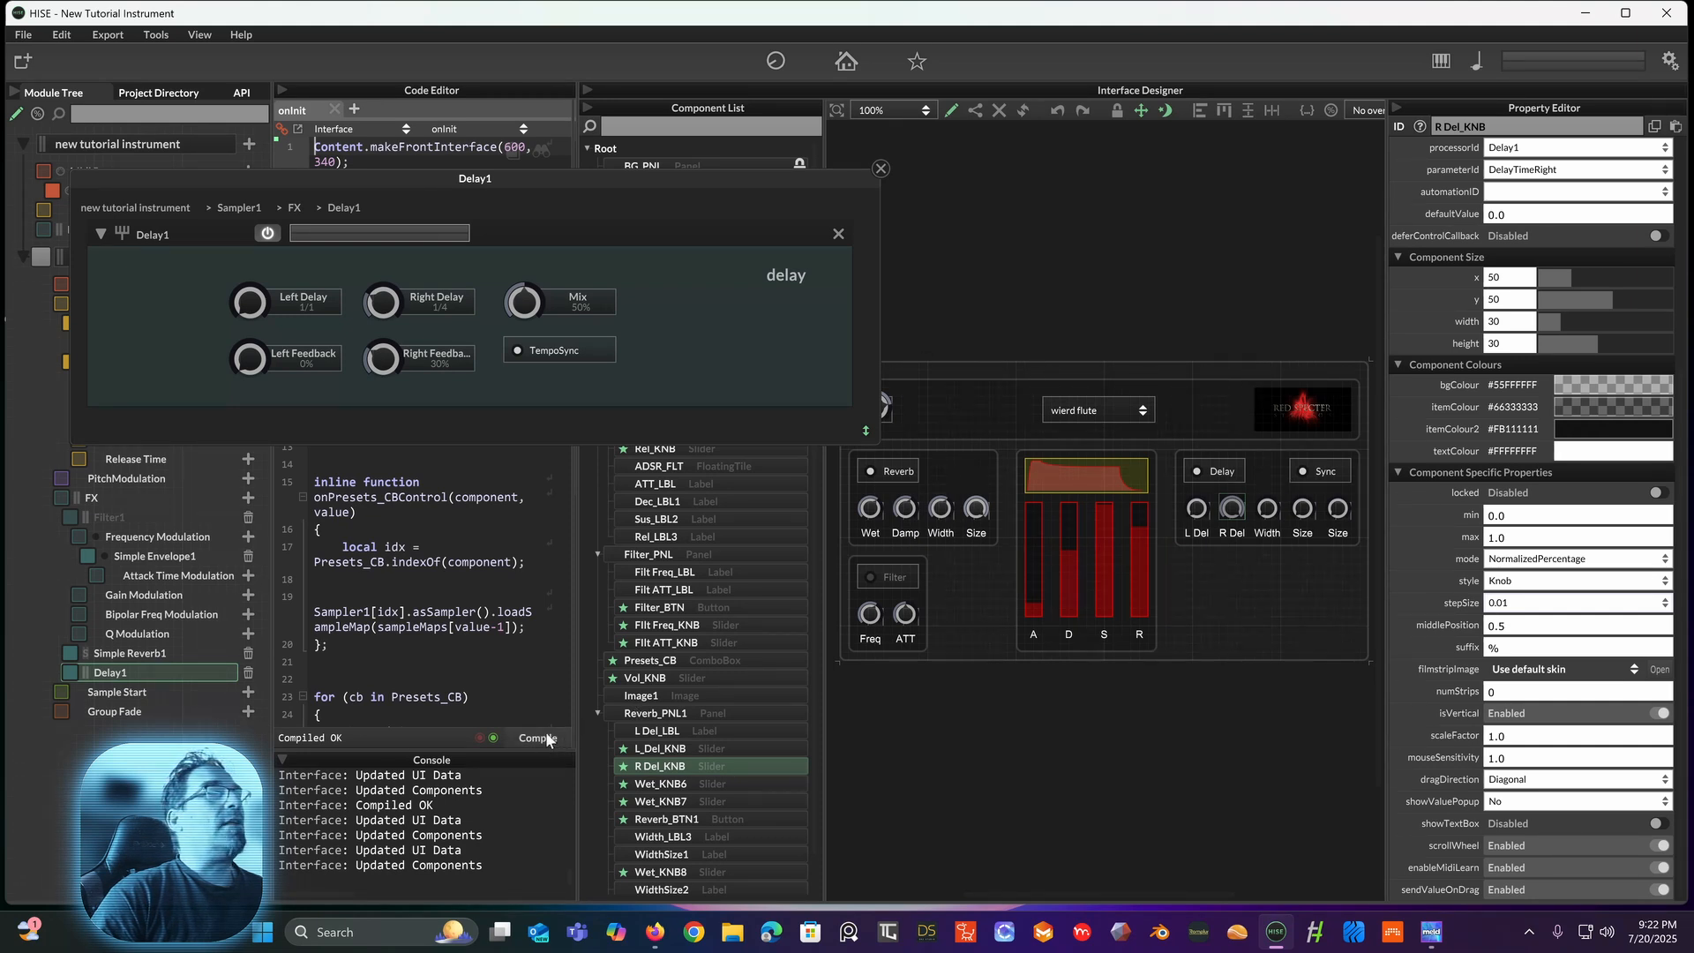
{"action": "key", "text": "F5"}
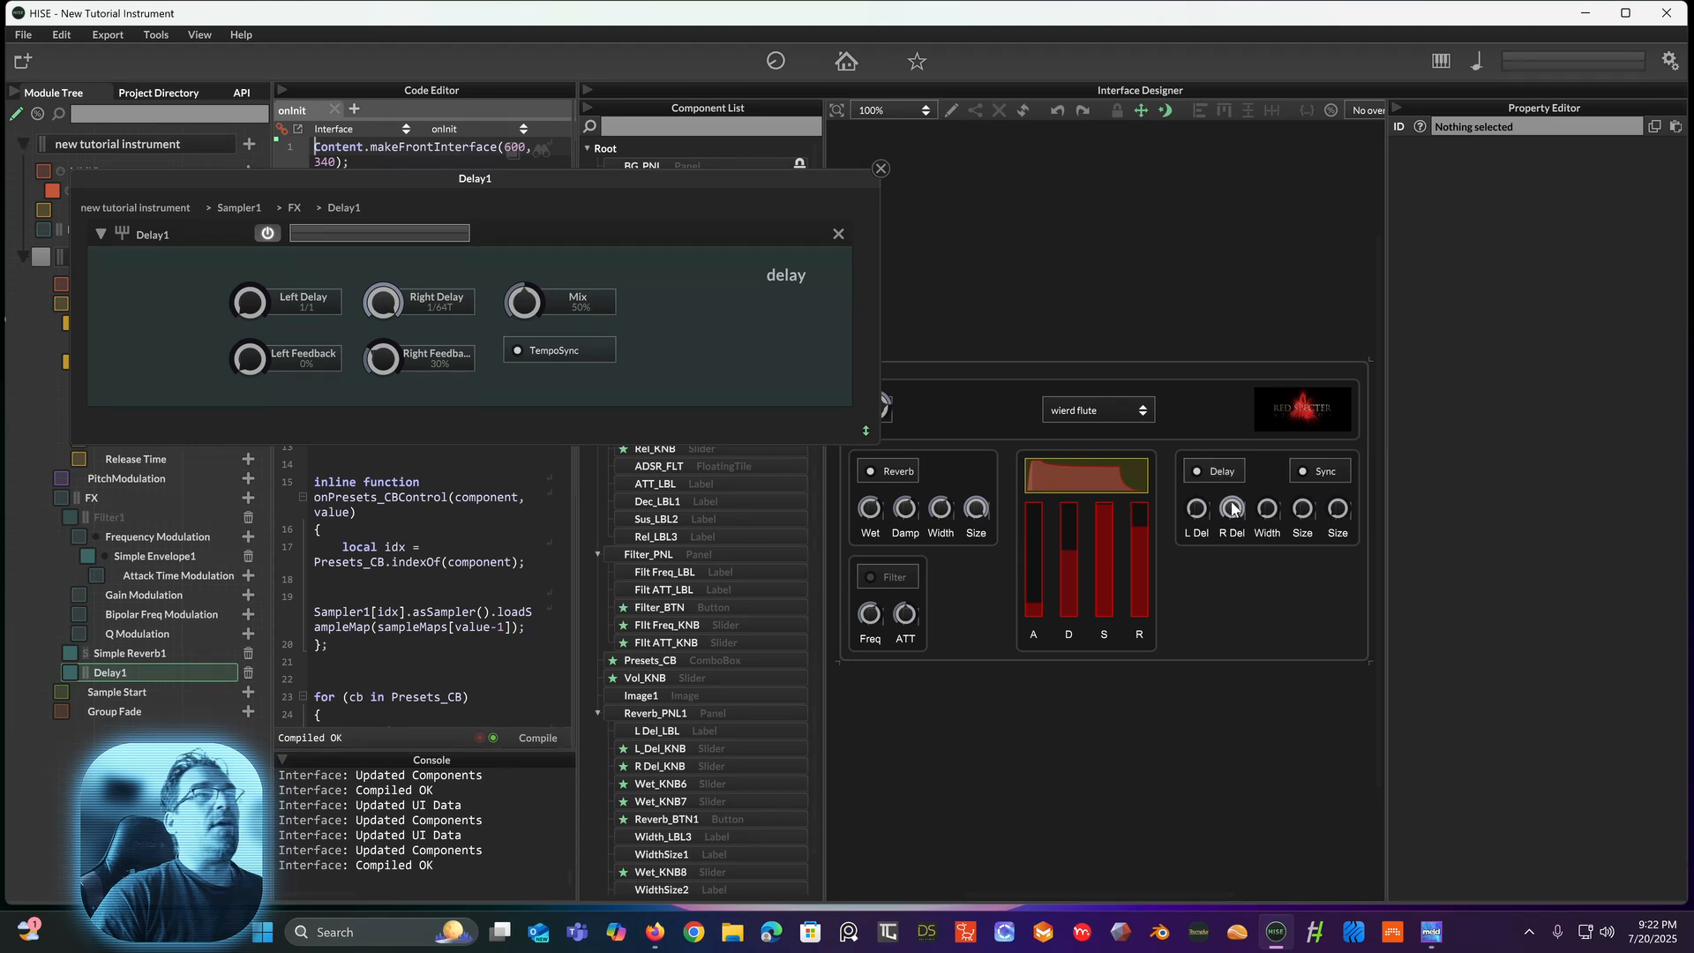
{"action": "left_click_drag", "start_coordinate": [1226, 506], "coordinate": [1161, 648]}
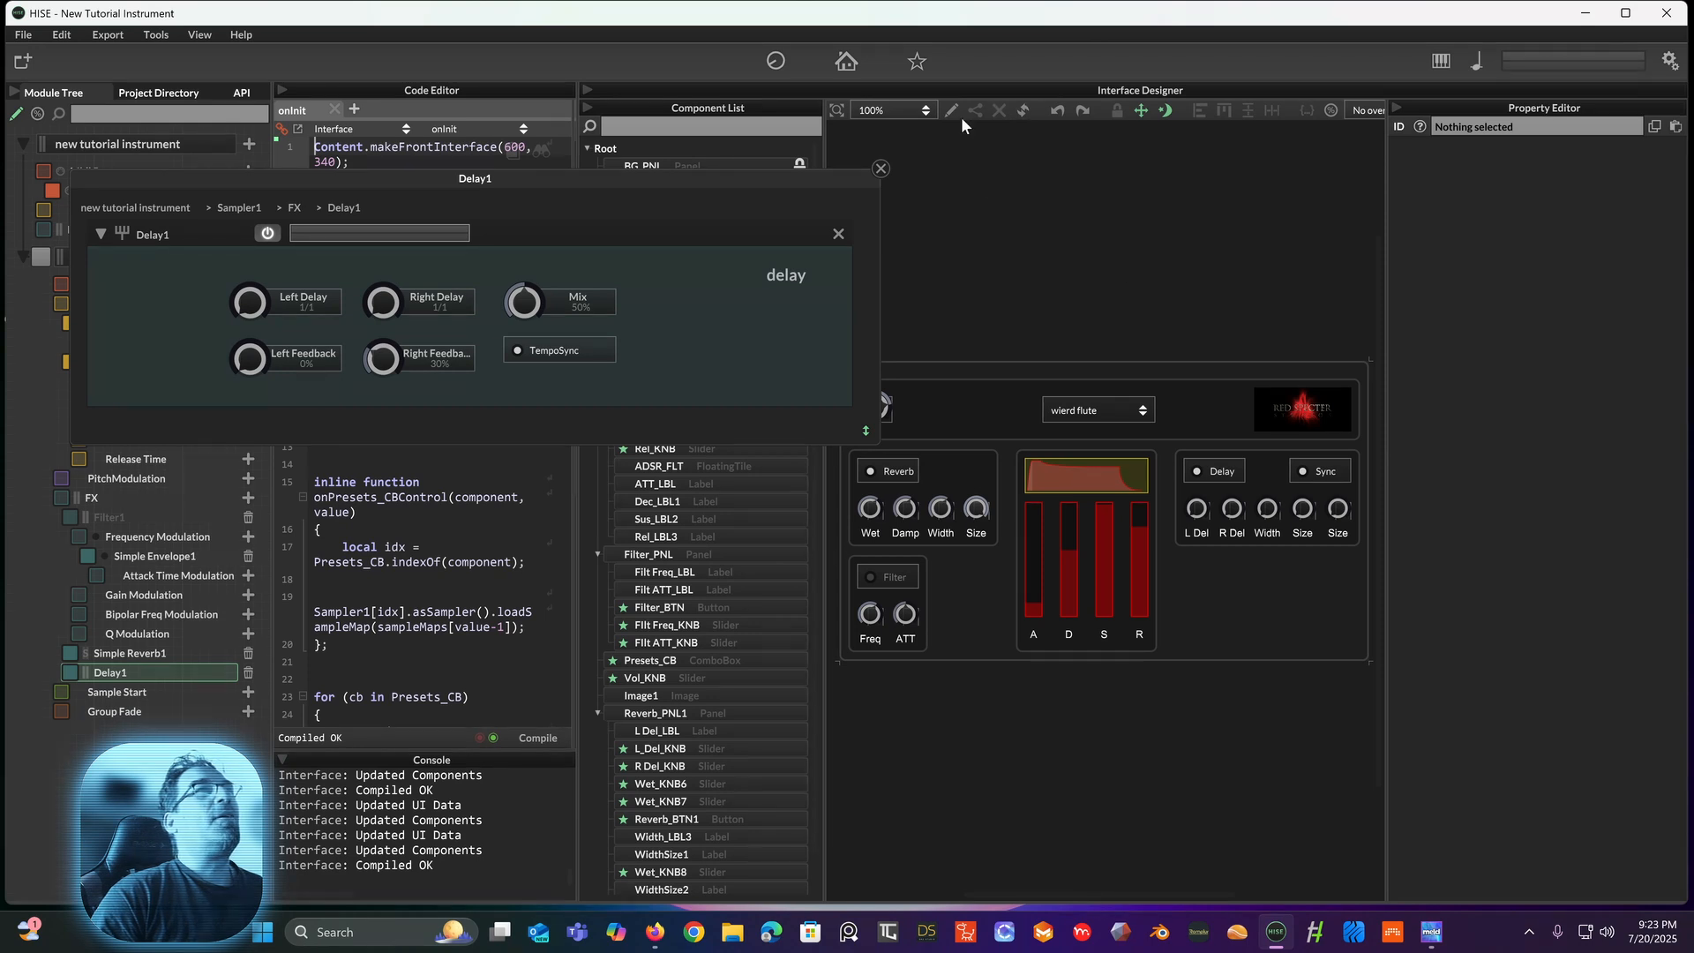
Step: Set the R Del_KNB knob's maximum to 20.0 and its step size to 1.0
{"action": "left_click", "coordinate": [1234, 510]}
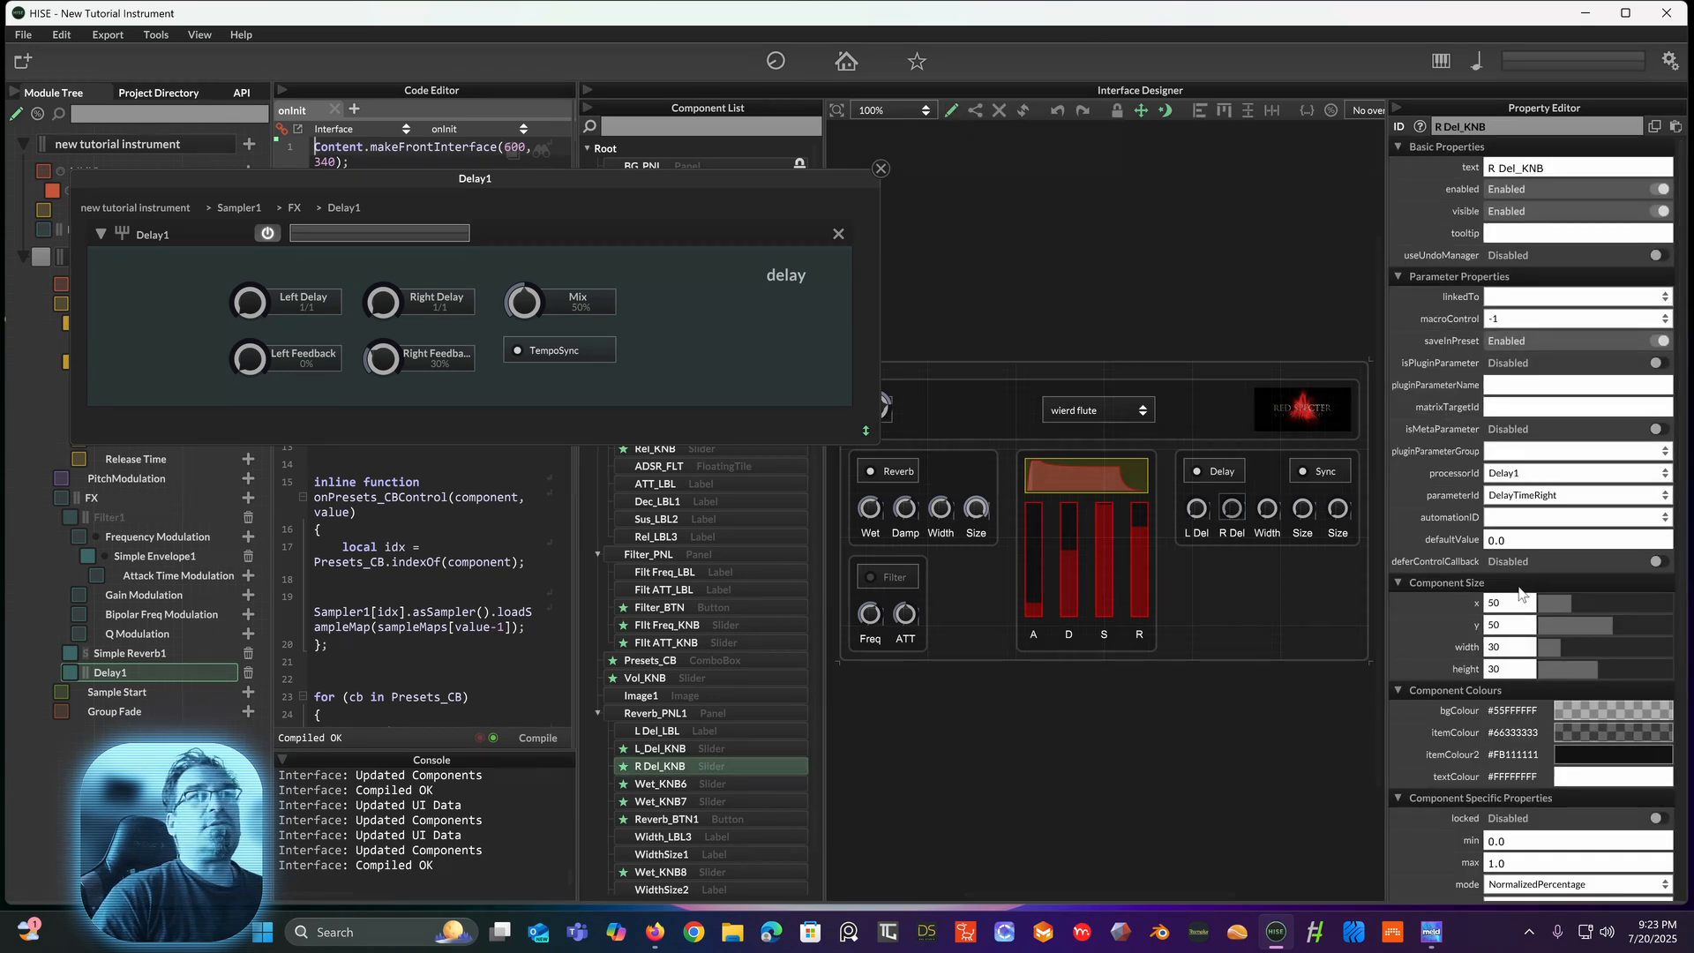
{"action": "scroll", "coordinate": [1506, 633], "scroll_direction": "down", "scroll_amount": 3}
{"action": "left_click", "coordinate": [1510, 625]}
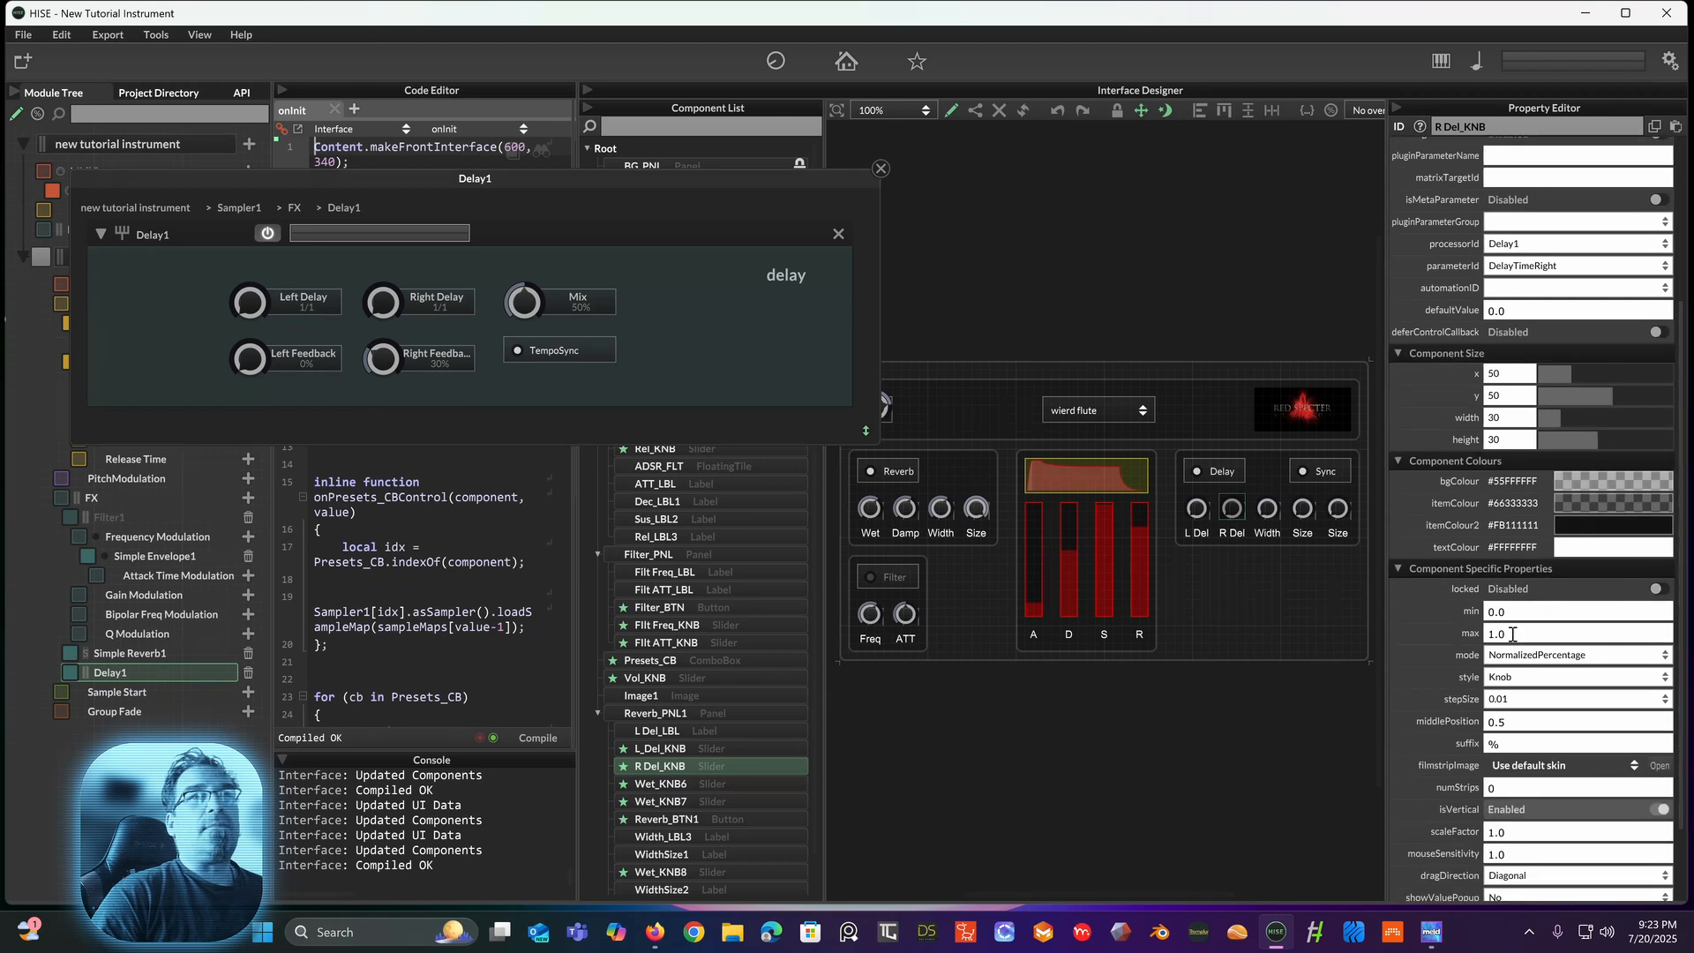
{"action": "type", "text": "20"}
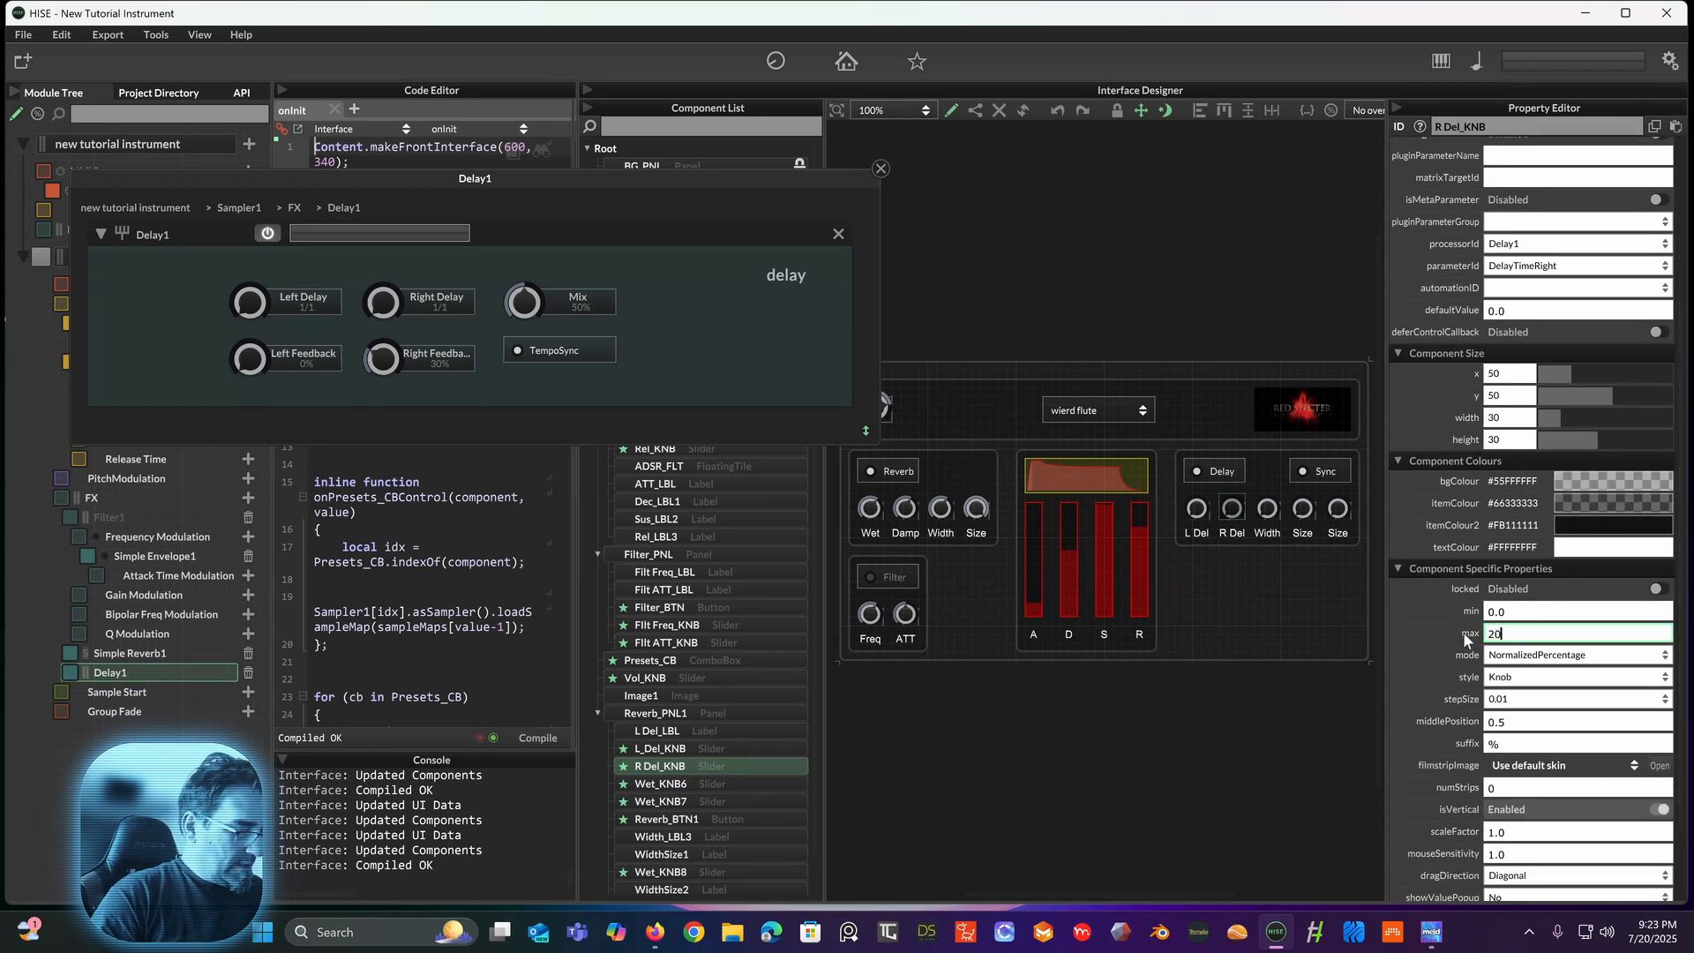
{"action": "type", "text": ".0"}
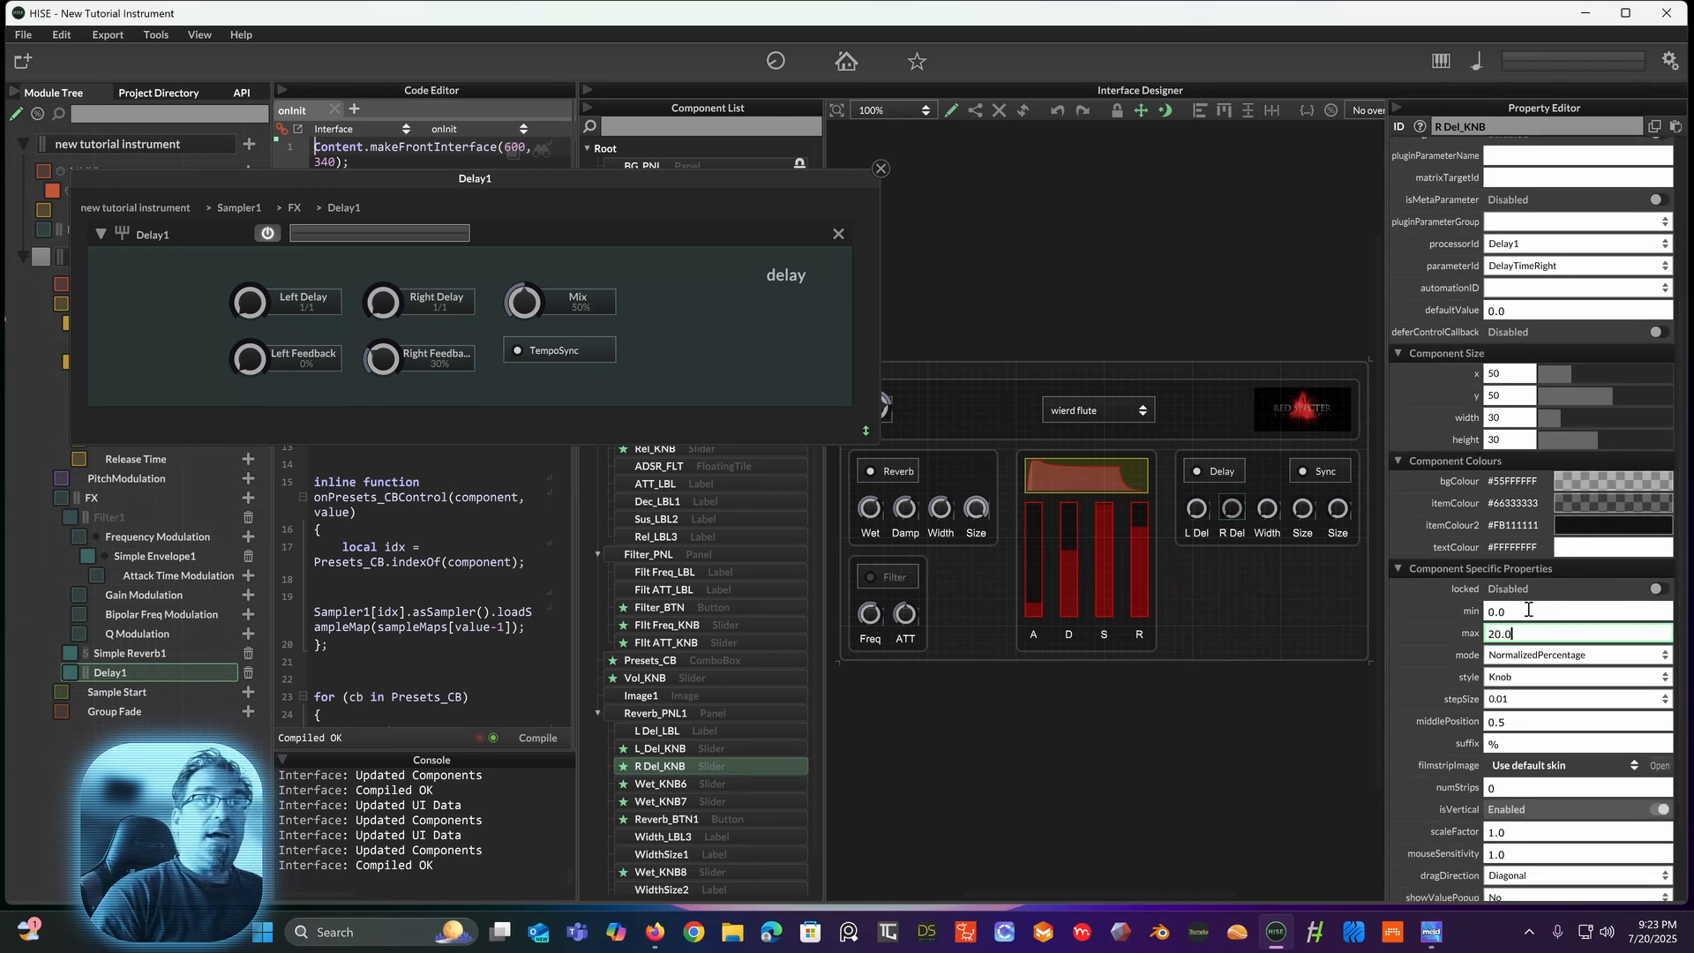
{"action": "left_click", "coordinate": [1523, 700]}
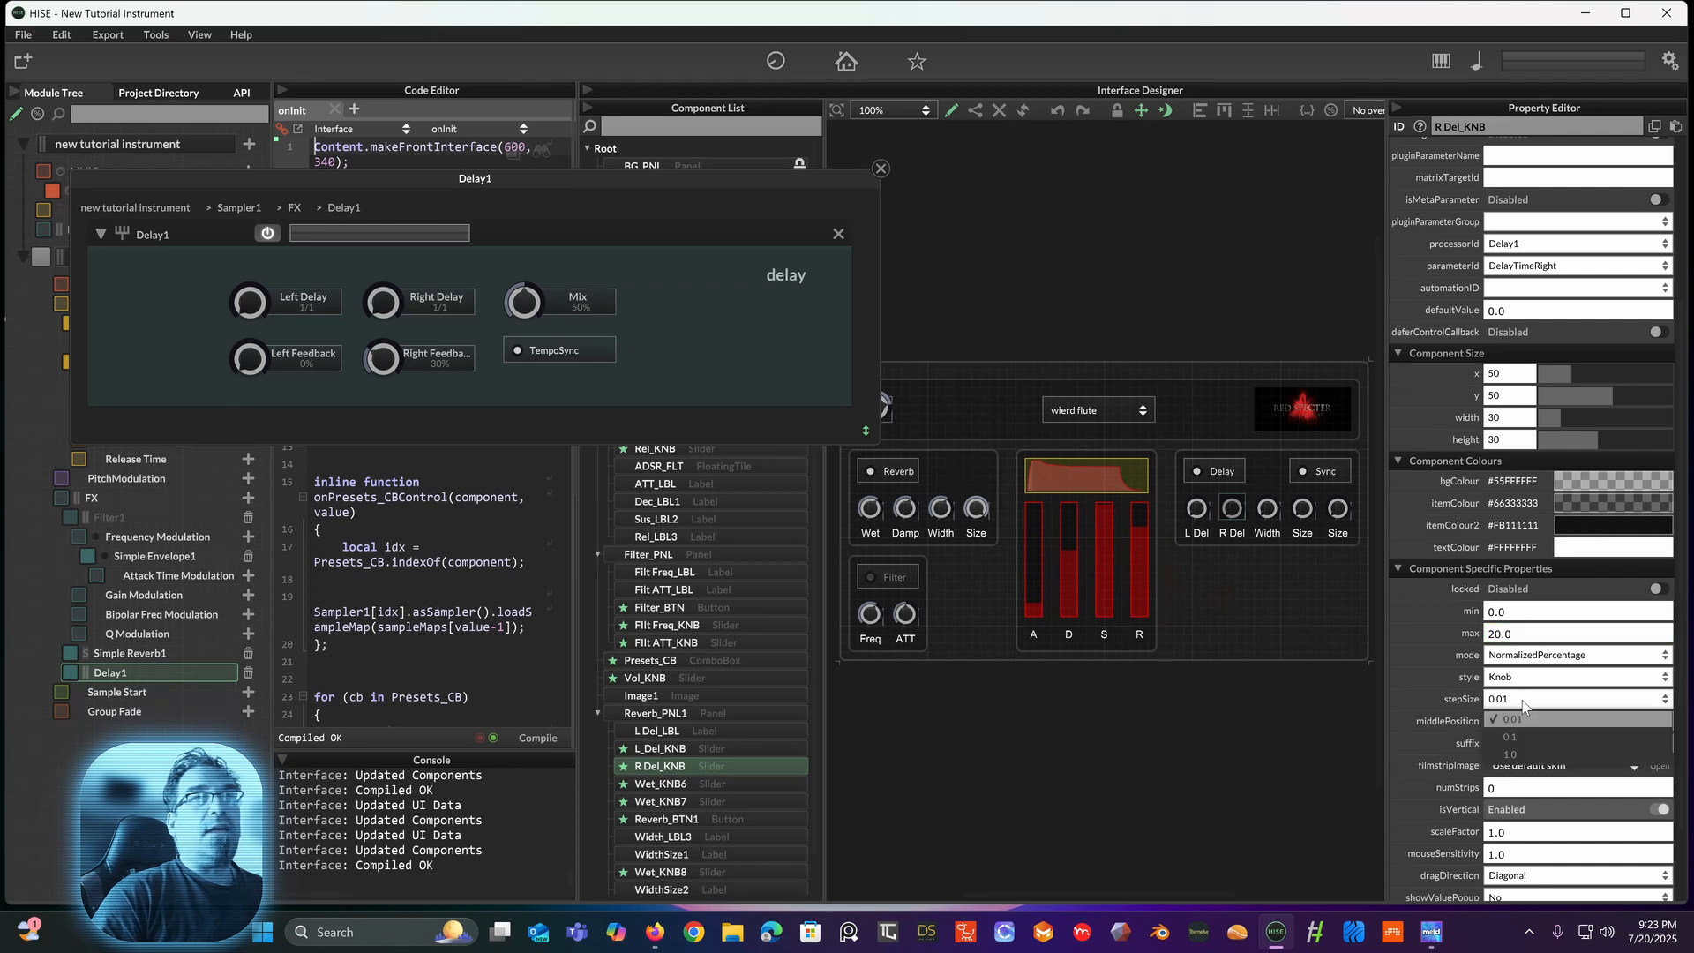
{"action": "left_click", "coordinate": [1518, 759]}
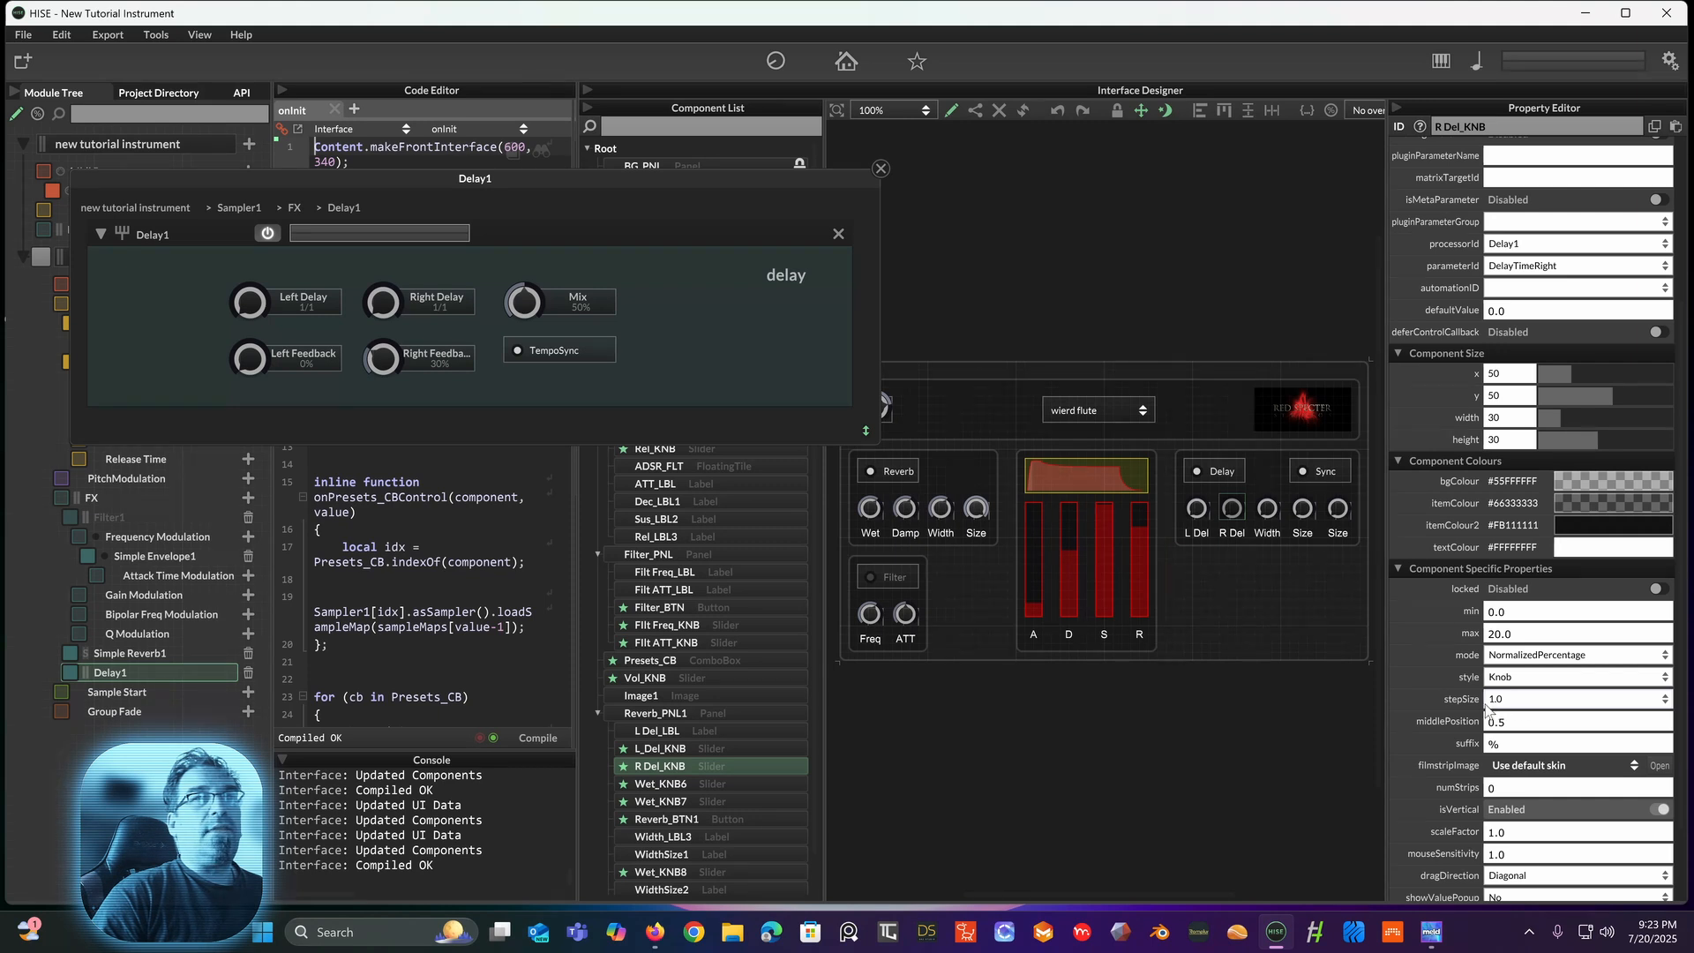
Step: Set the R Del_KNB knob's middle position to 10.0 and recompile the script
{"action": "left_click", "coordinate": [1525, 723]}
{"action": "key", "text": "BackSpace"}
{"action": "key", "text": "BackSpace"}
{"action": "key", "text": "BackSpace"}
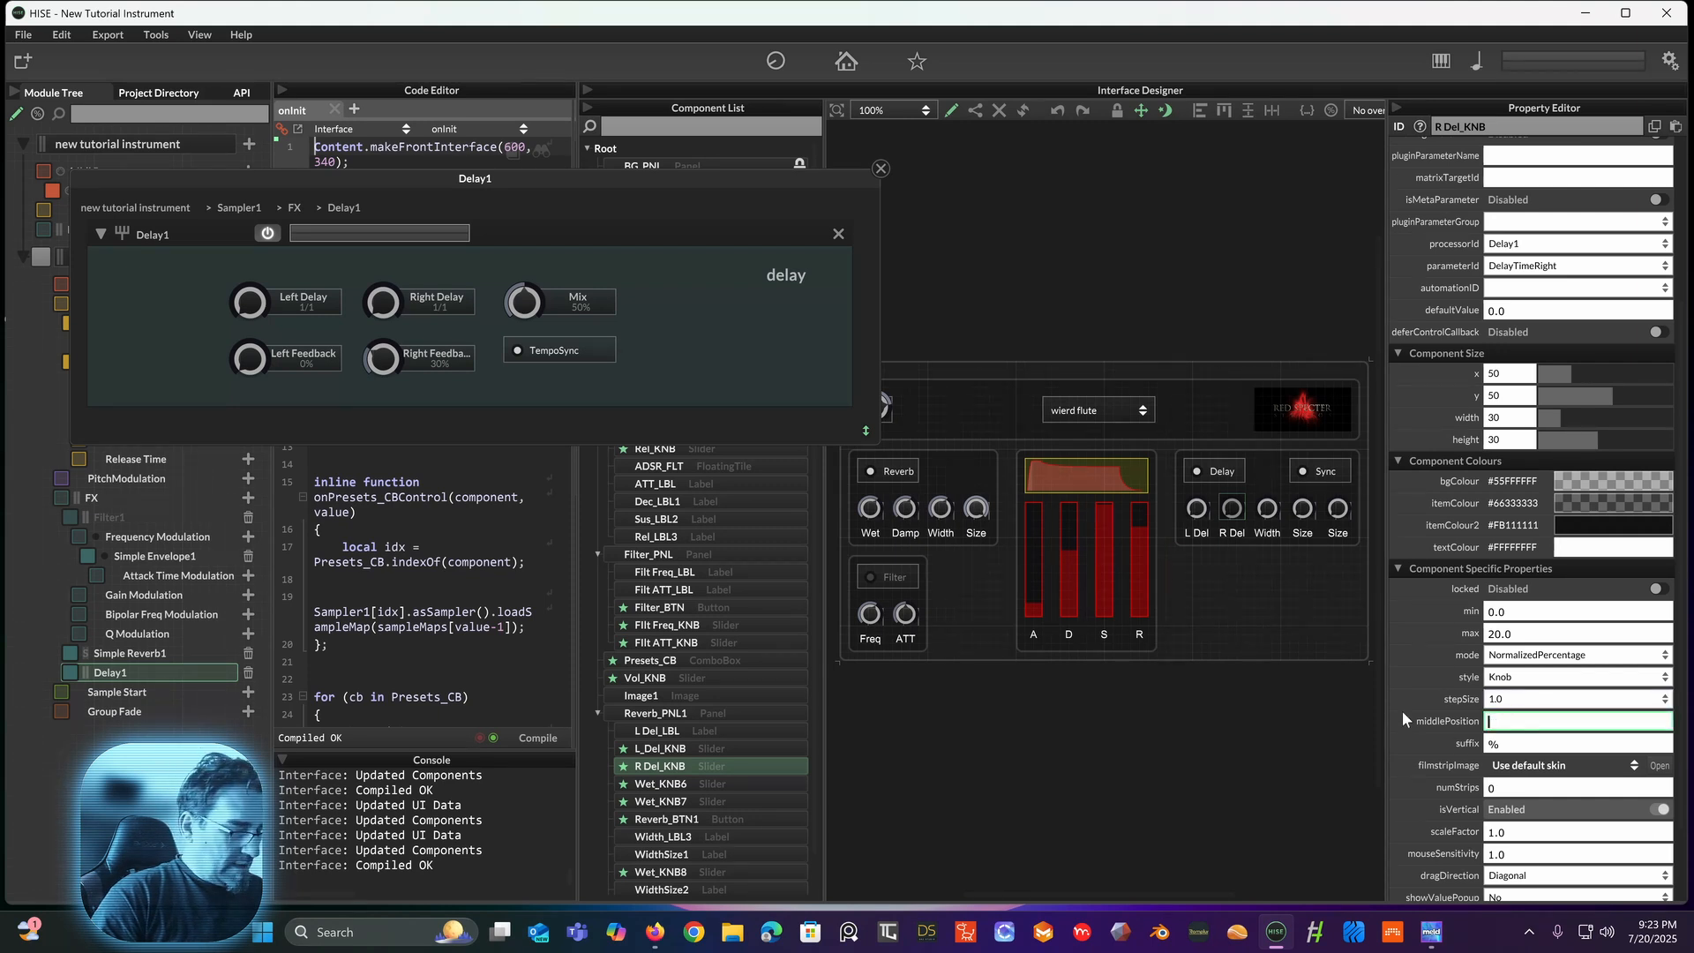
{"action": "key", "text": "Return"}
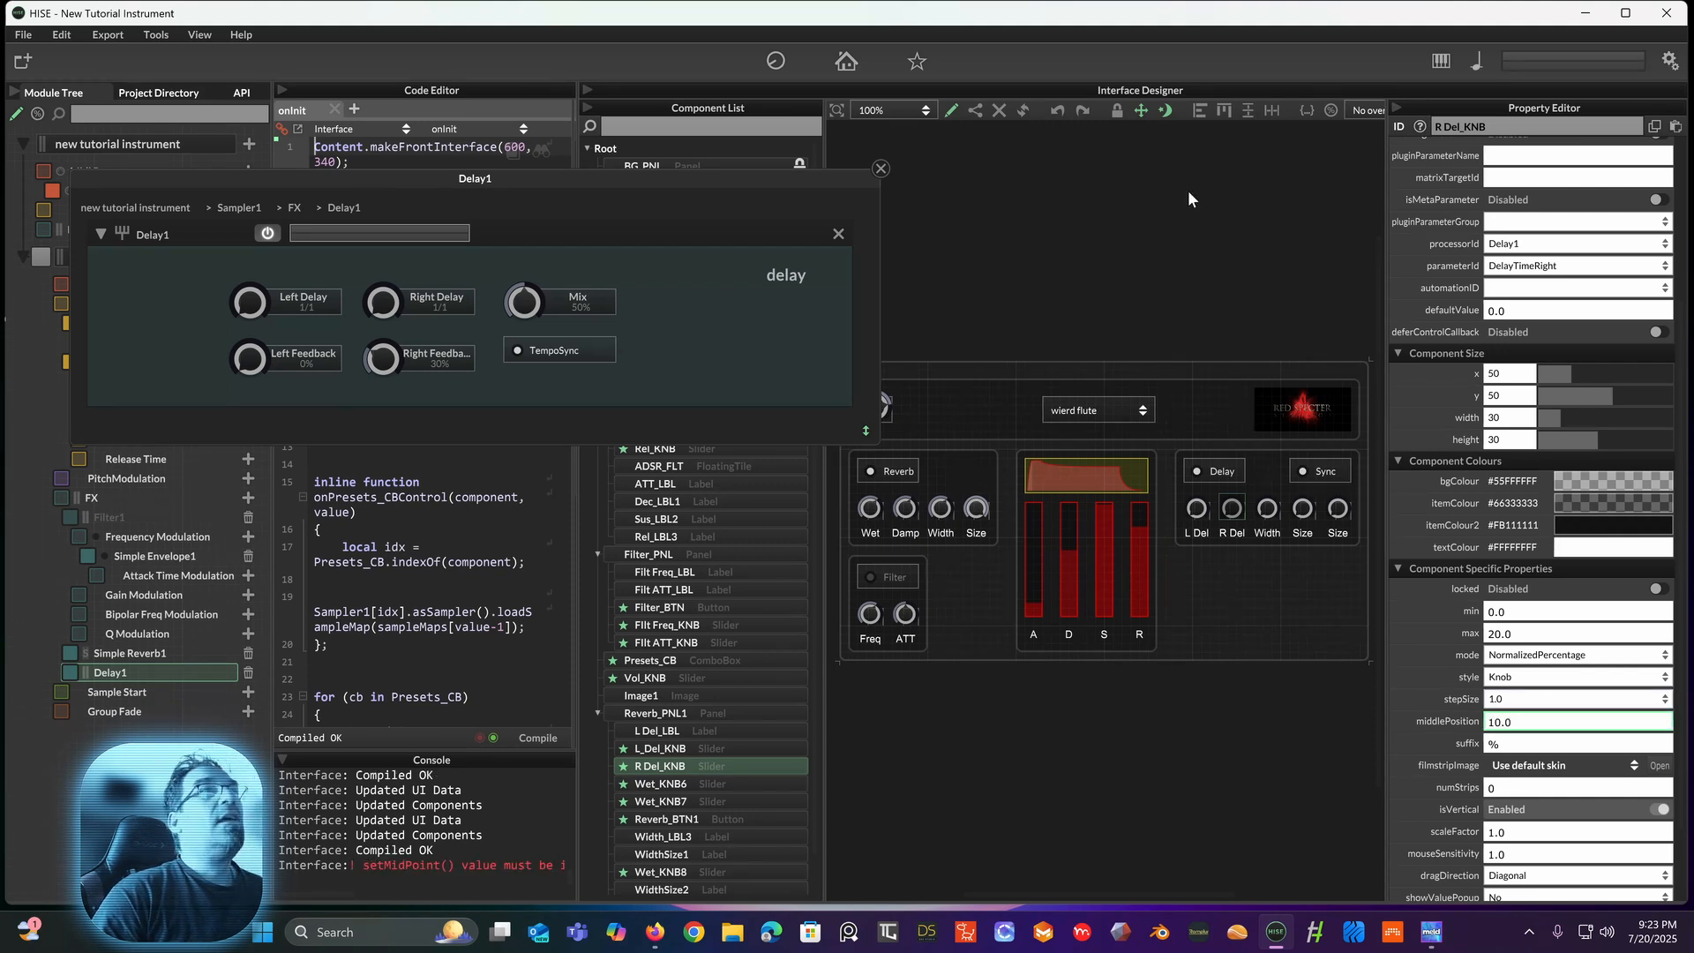
{"action": "left_click", "coordinate": [539, 738]}
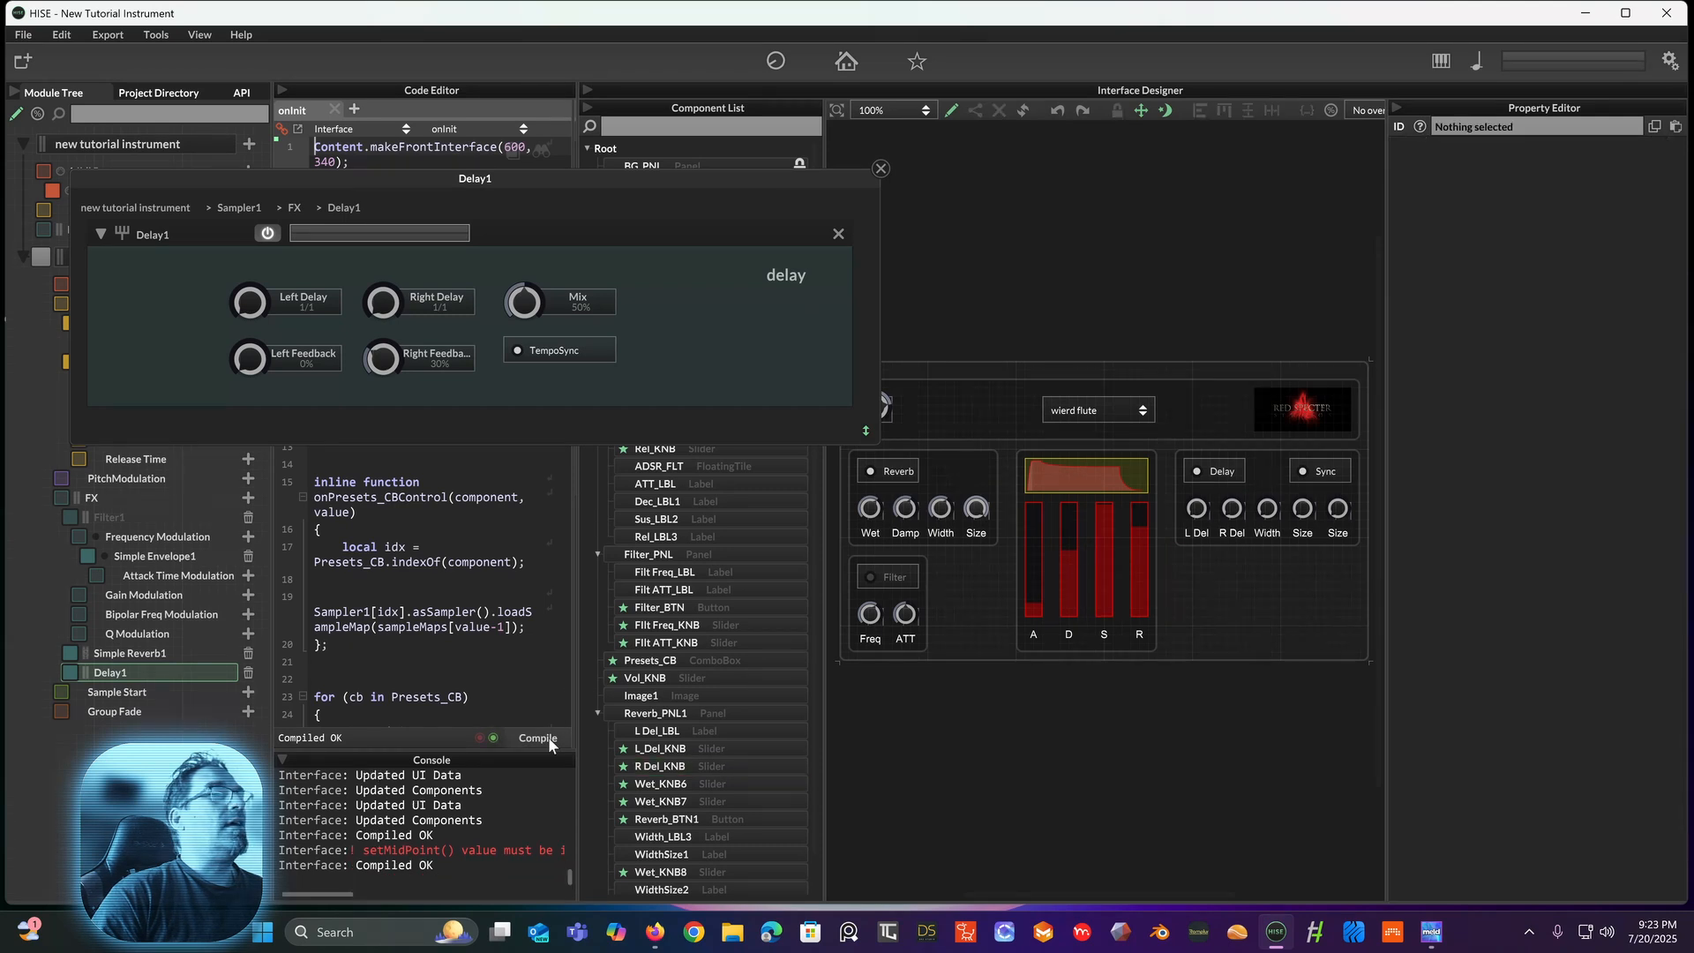
Step: Leave interface editing and test the R Del knob's new range against the Right Delay control of Delay1
{"action": "left_click", "coordinate": [952, 112]}
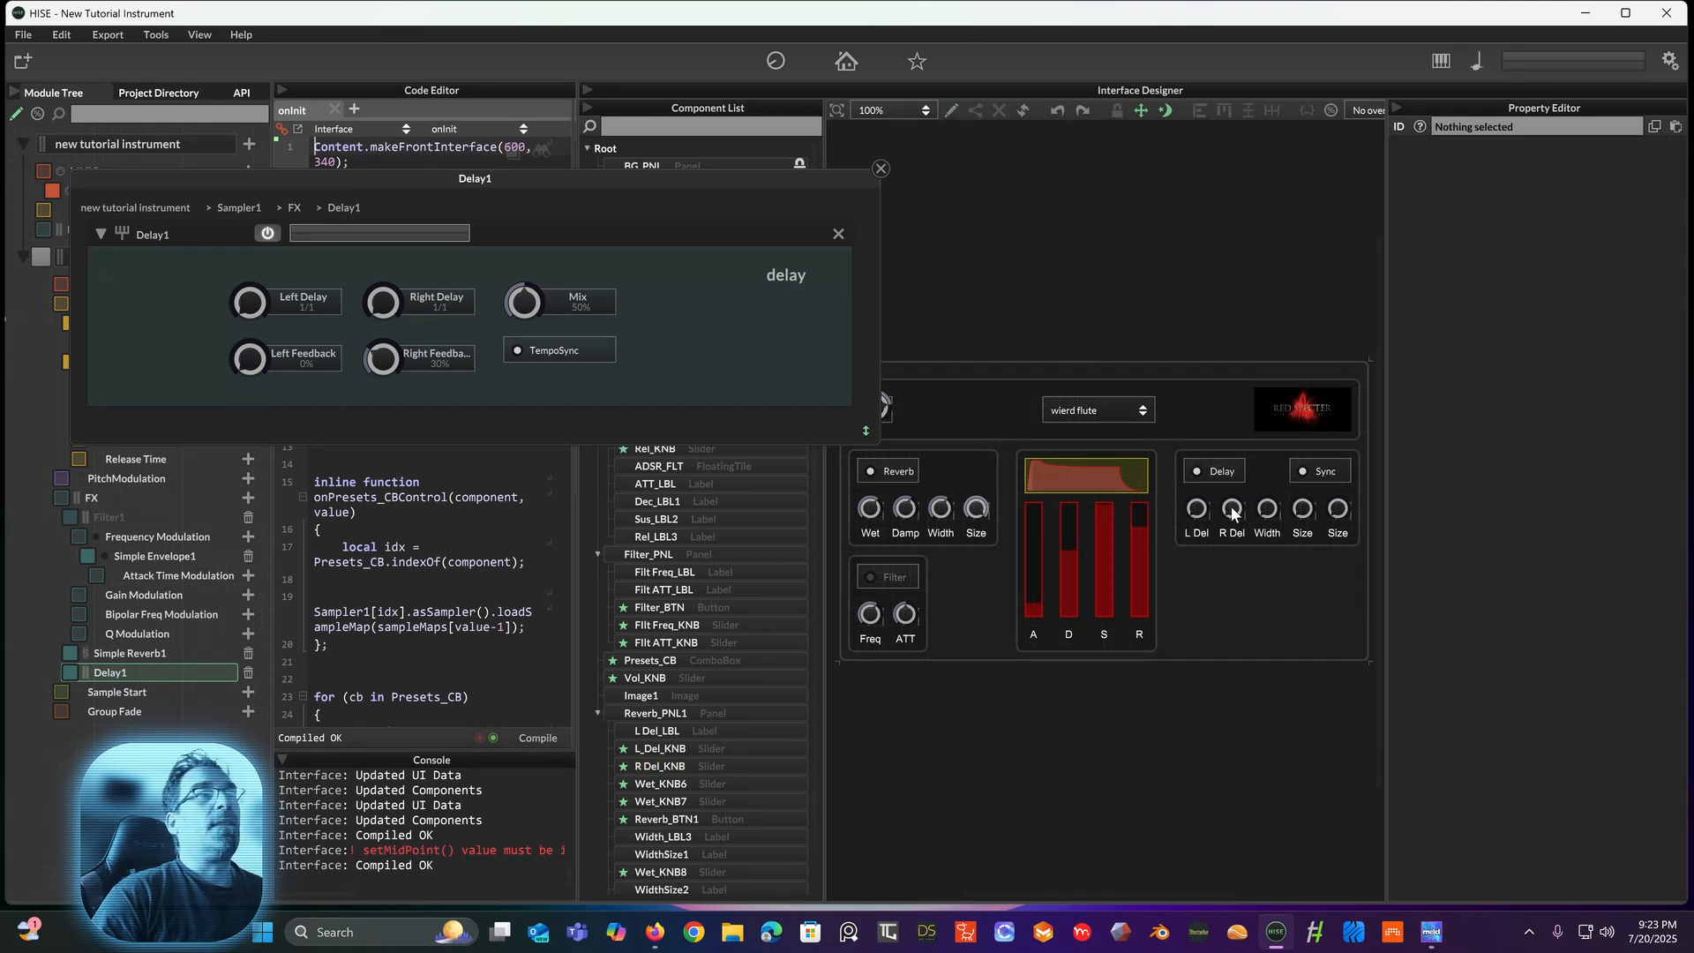
{"action": "left_click_drag", "start_coordinate": [1233, 514], "coordinate": [1187, 538]}
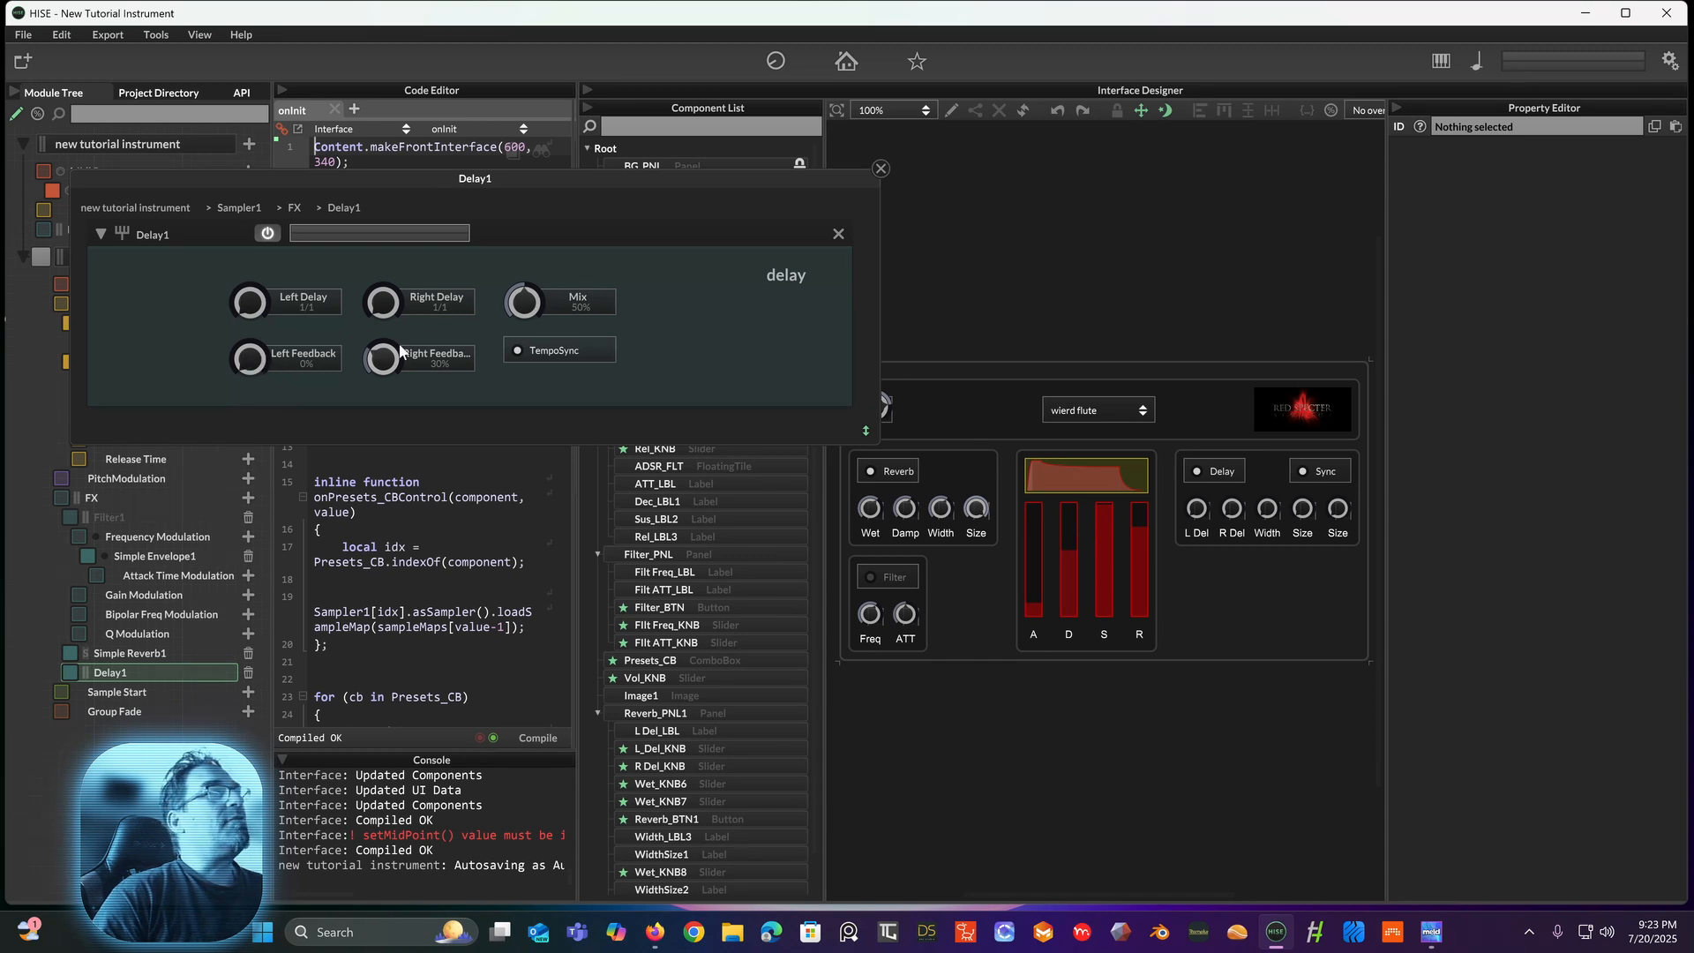
{"action": "left_click_drag", "start_coordinate": [262, 368], "coordinate": [402, 358]}
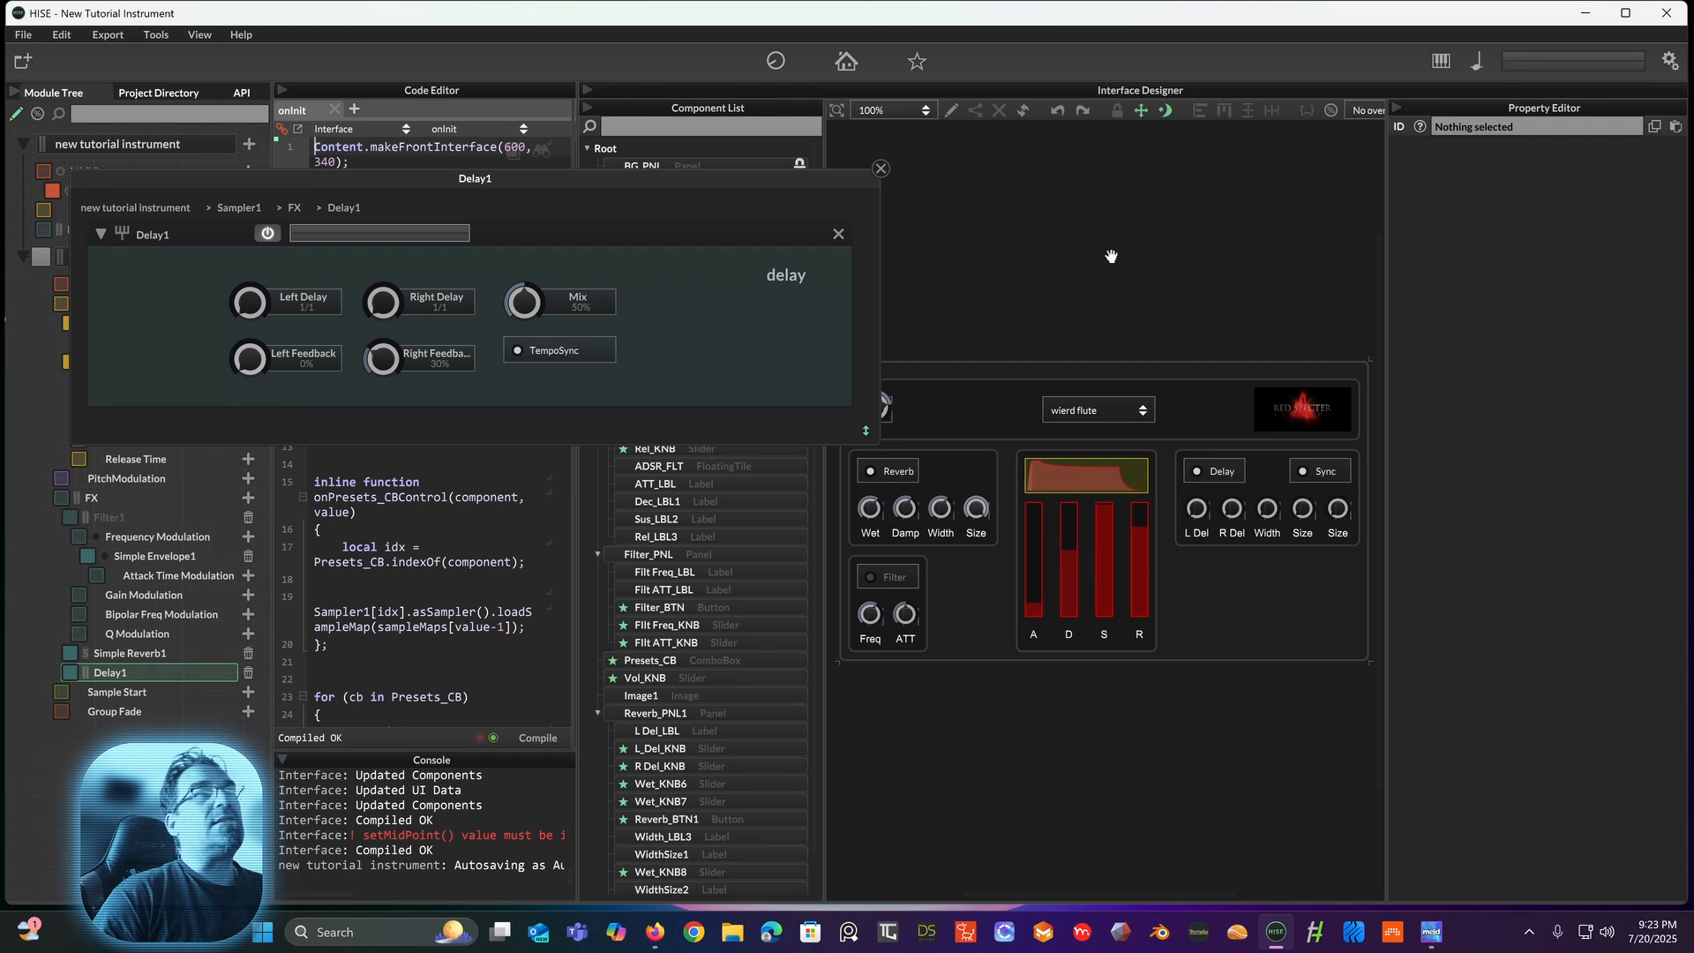
Step: Change the component ID of the delay panel's third knob, Wet_KNB6, to "L FB_KNB"
{"action": "left_click", "coordinate": [950, 110]}
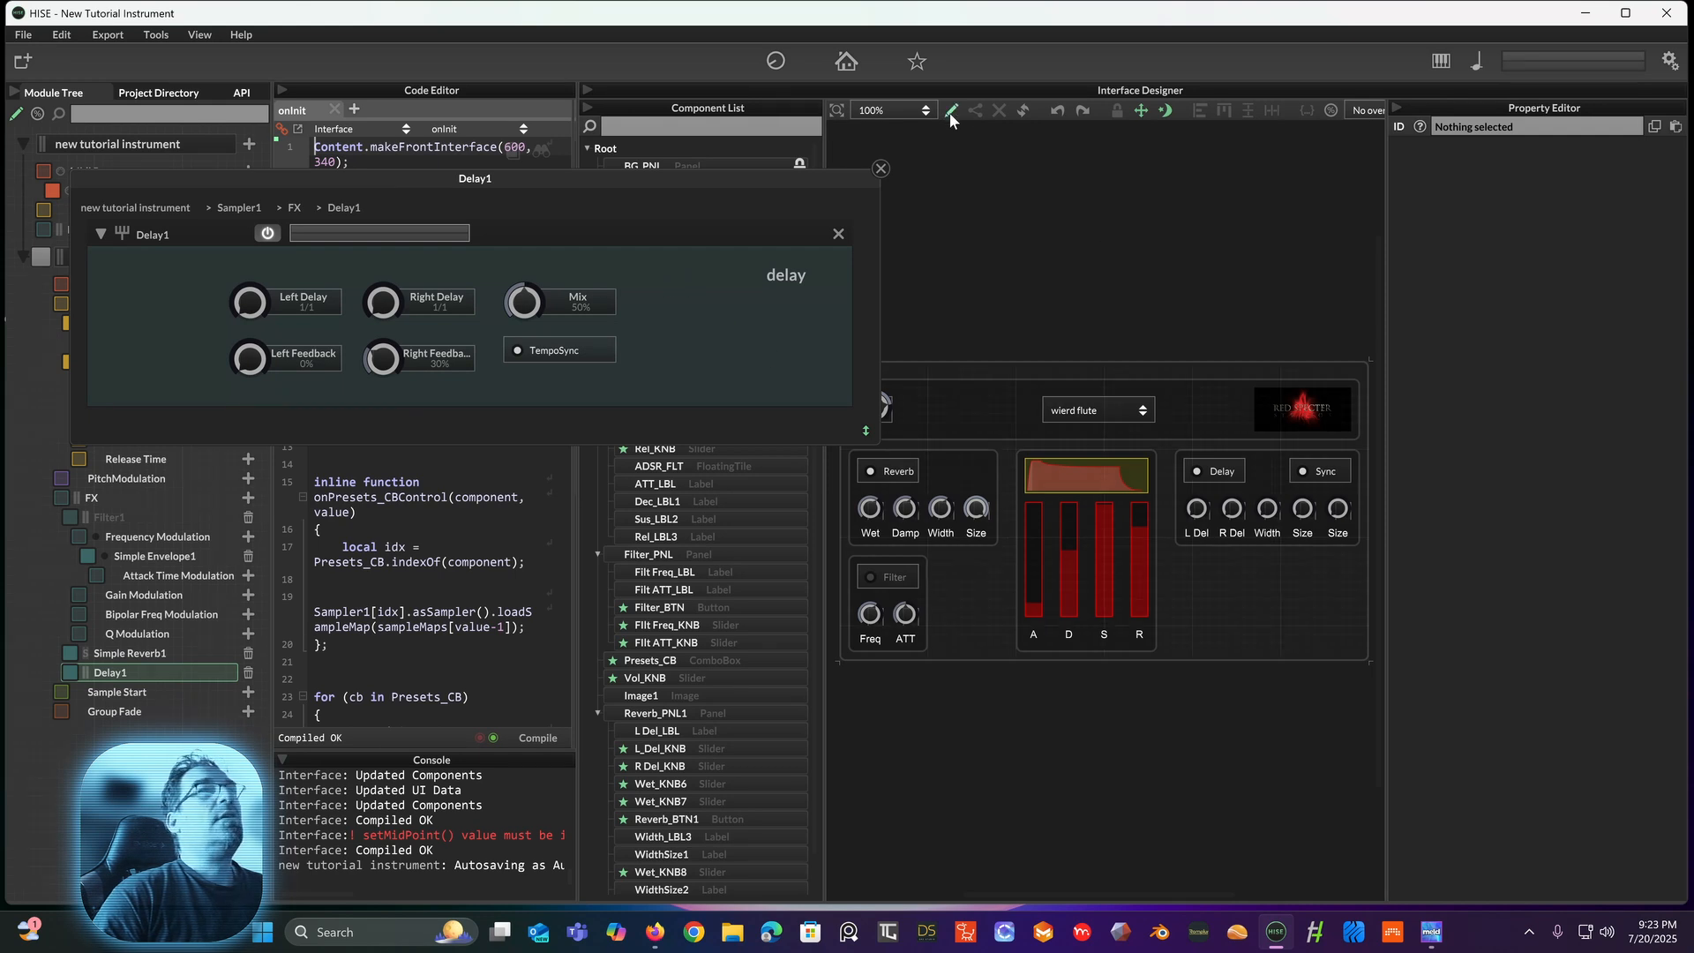
{"action": "left_click", "coordinate": [1267, 512]}
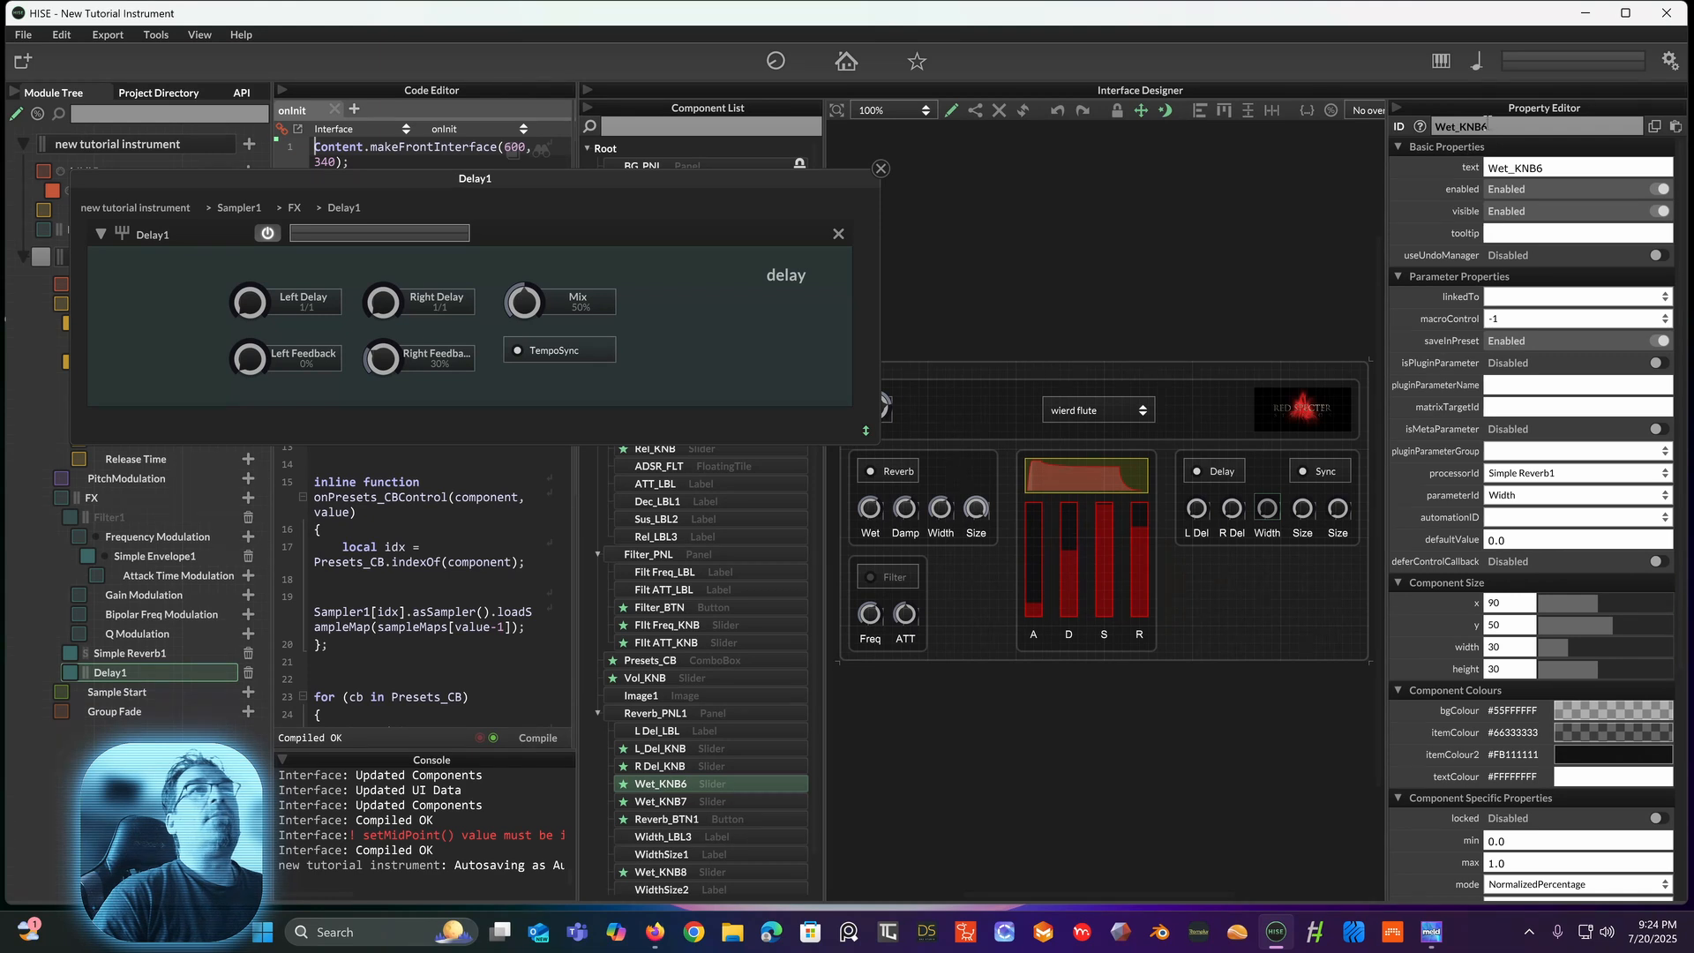
{"action": "left_click", "coordinate": [1458, 127]}
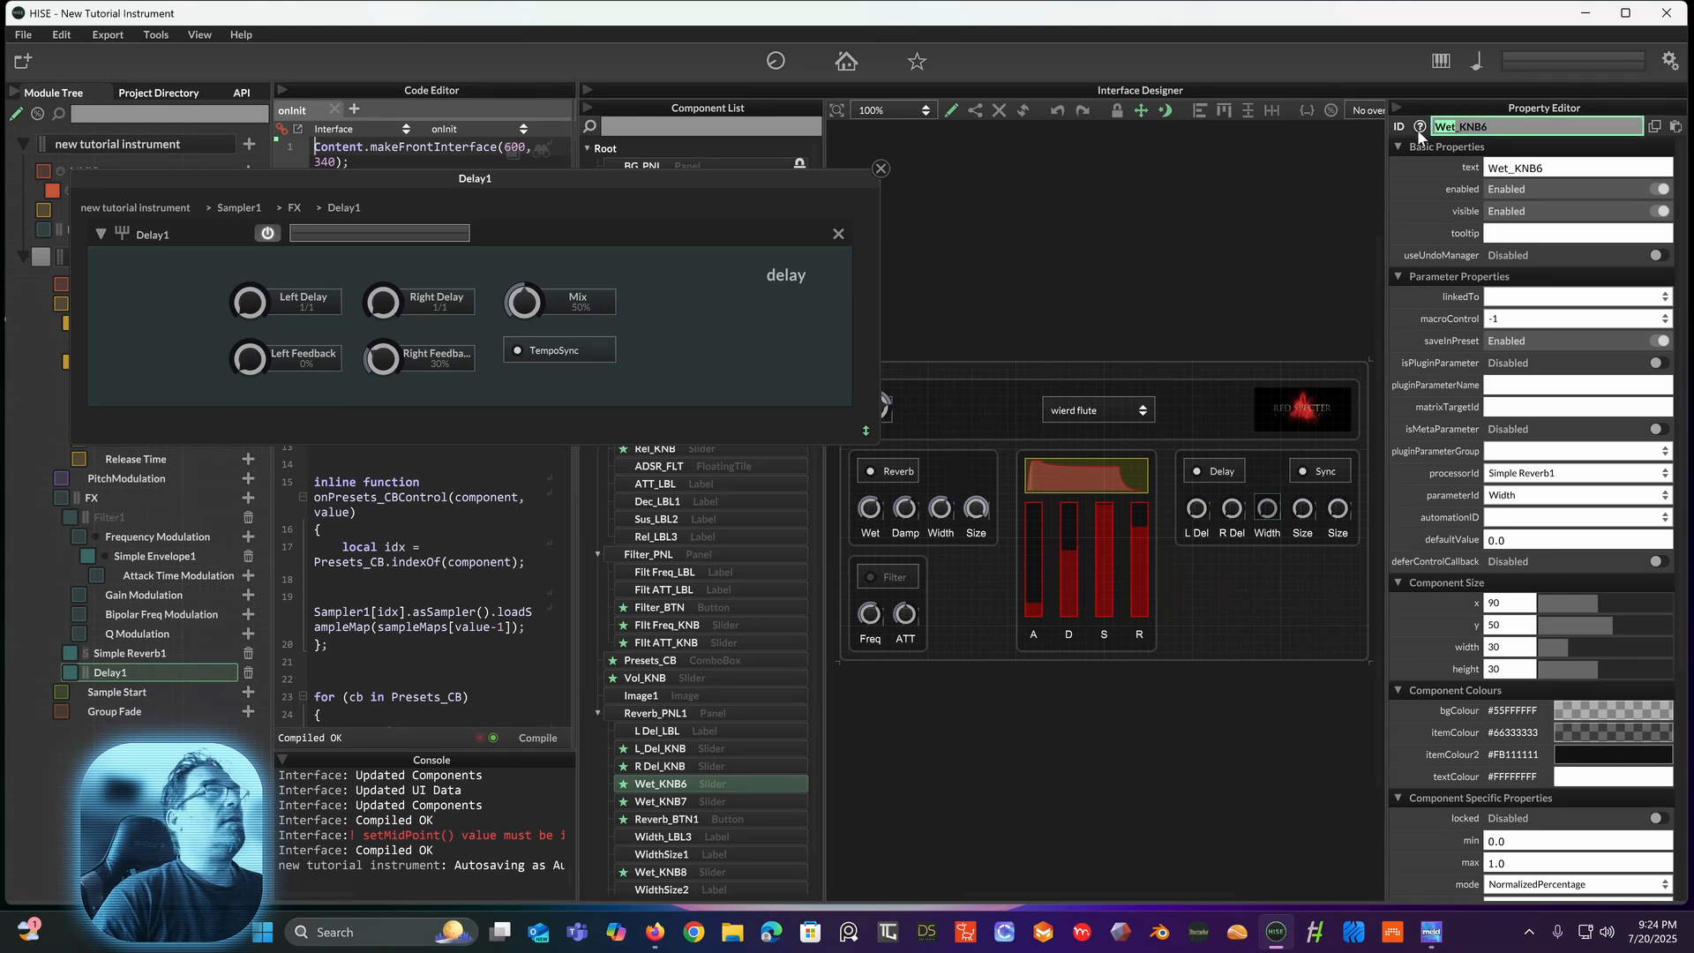
{"action": "type", "text": "LF"}
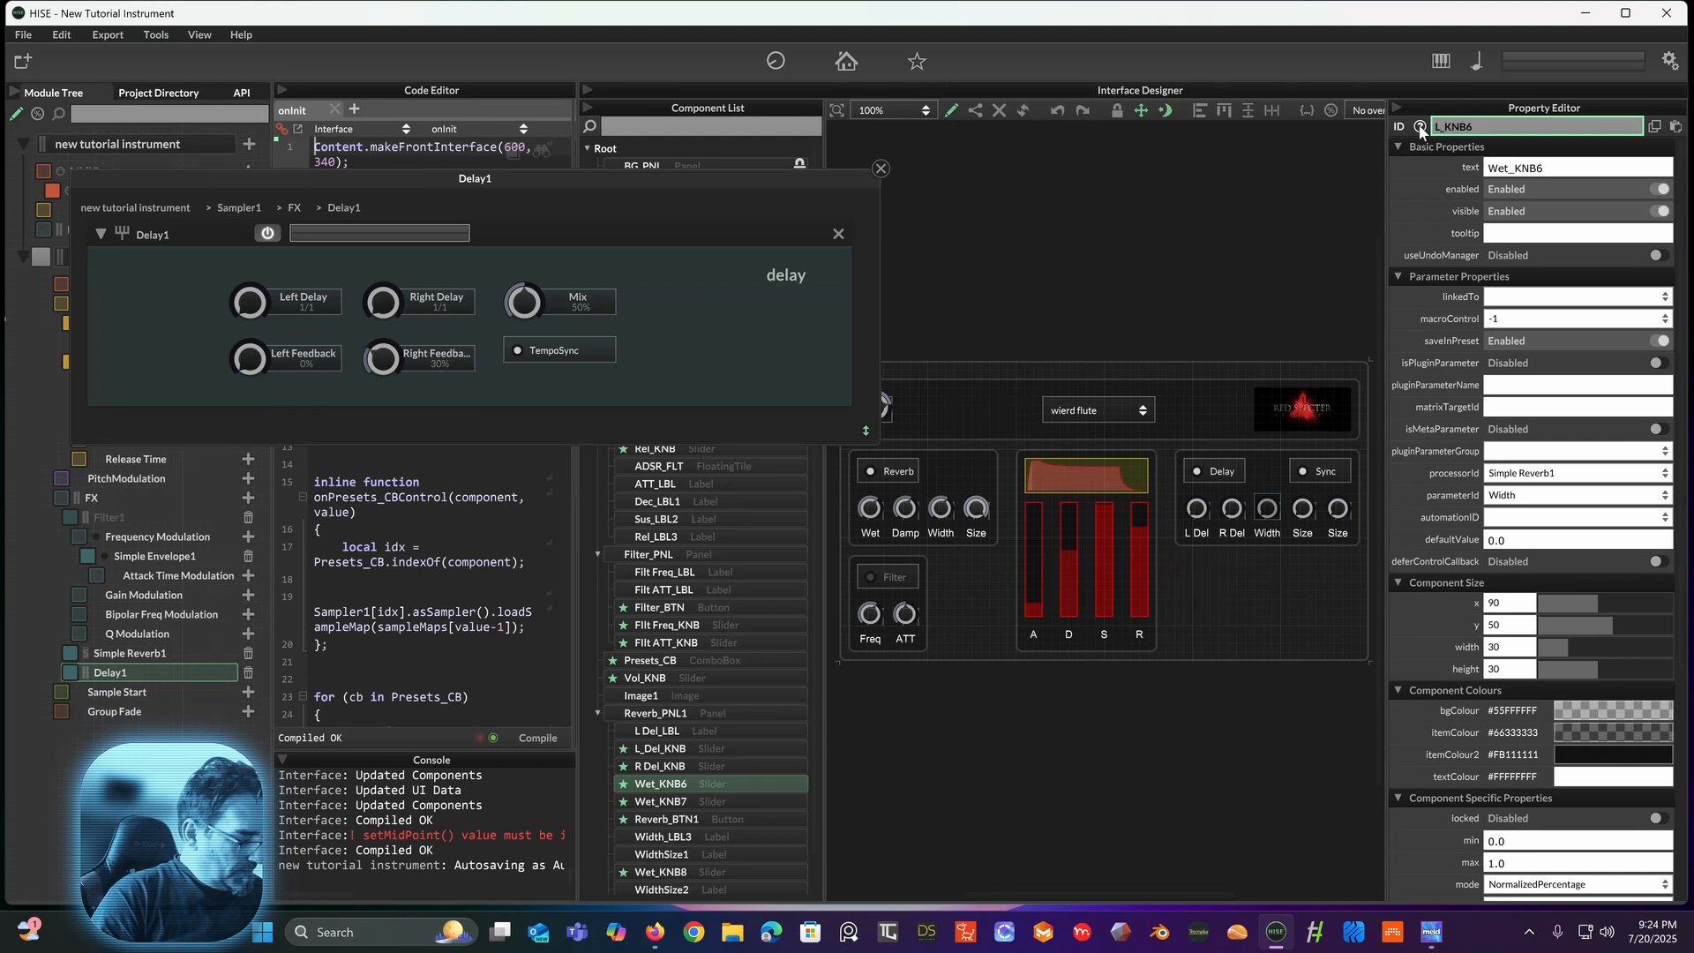
{"action": "type", "text": "B"}
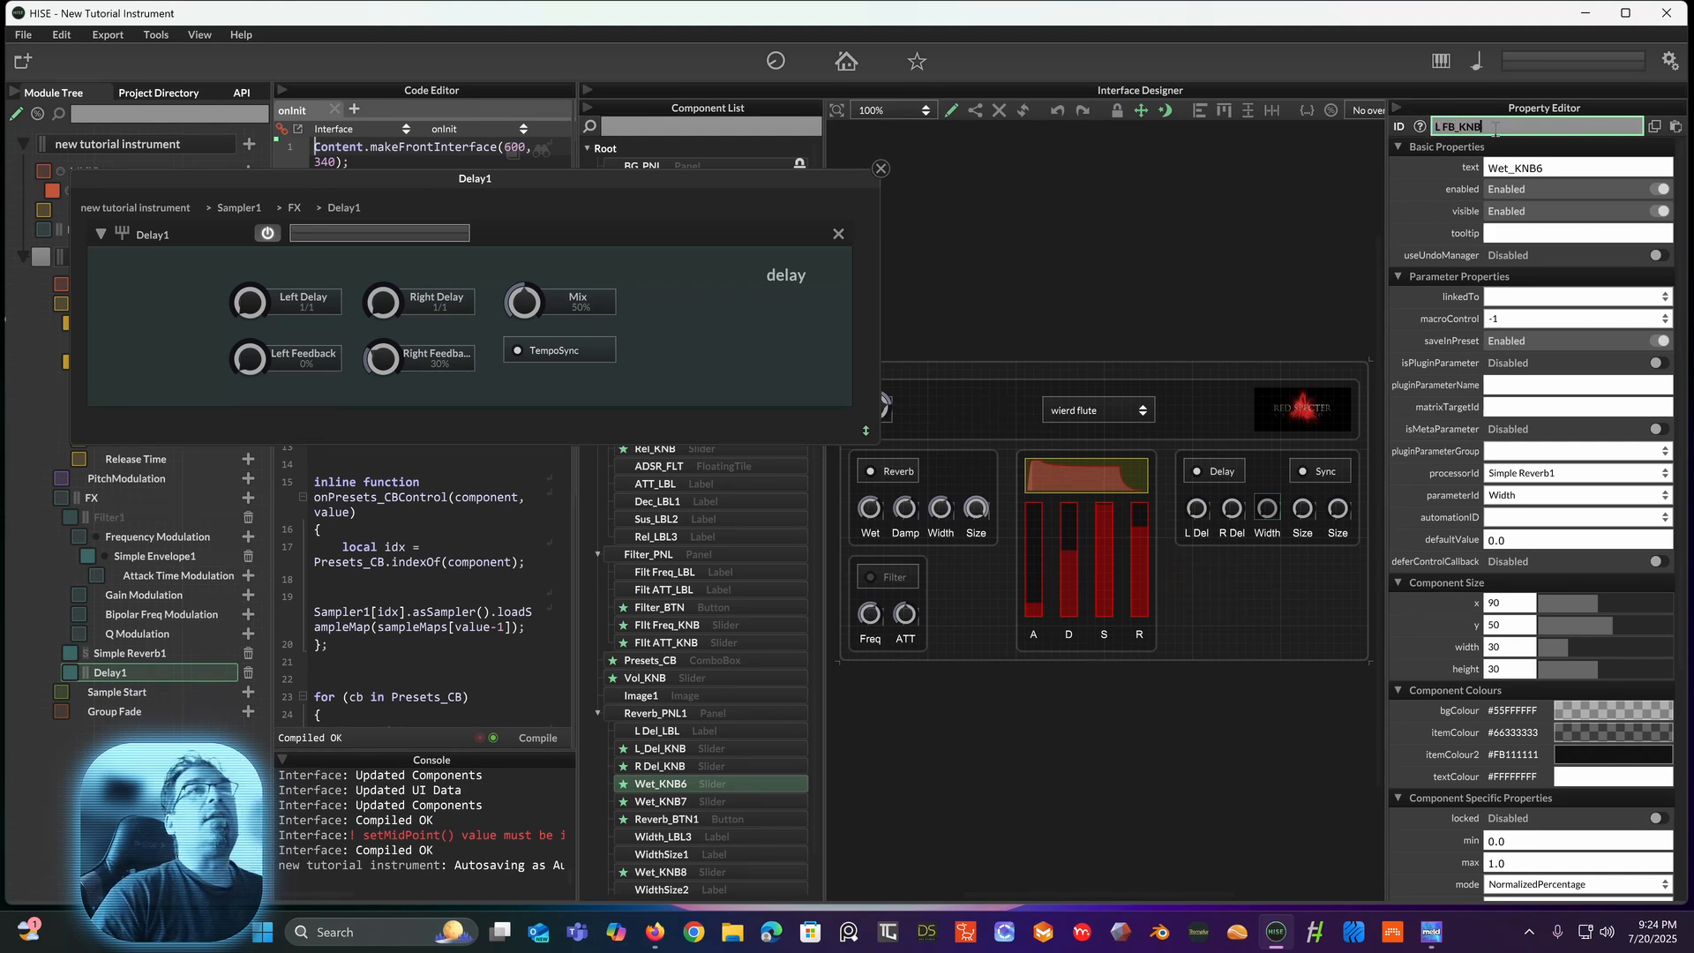
{"action": "key", "text": "Return"}
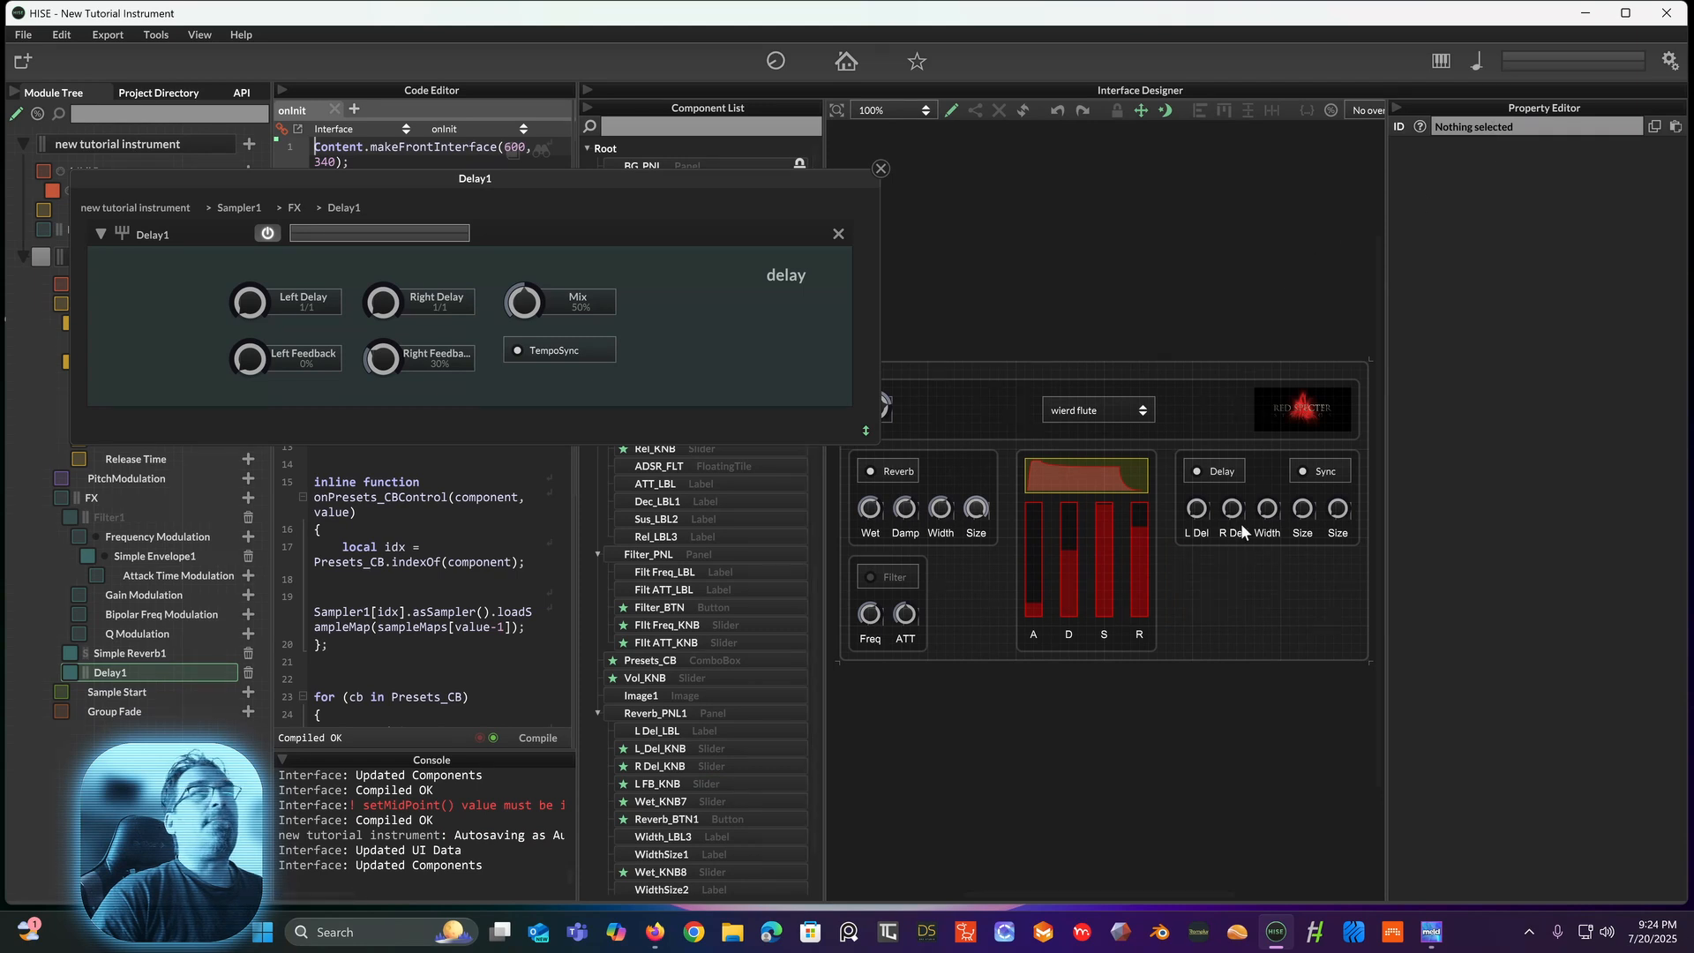
Step: Connect the L FB_KNB knob to the Delay1 processor with FeedbackLeft as its parameterId
{"action": "left_click", "coordinate": [1264, 511]}
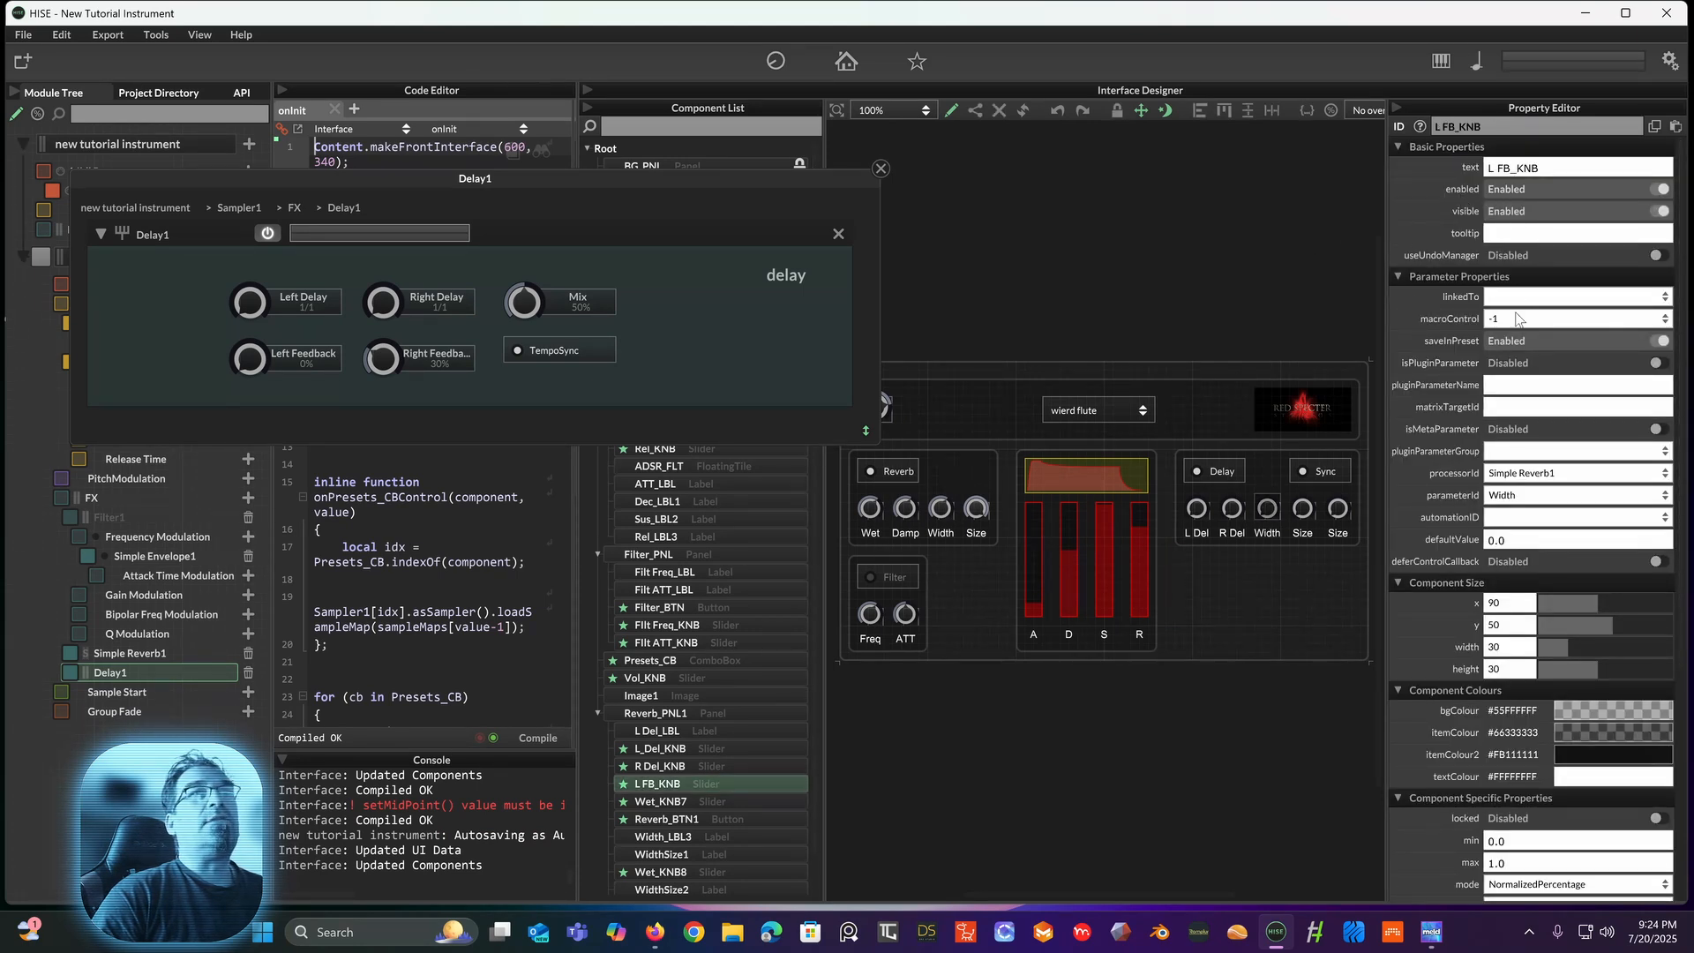
{"action": "left_click", "coordinate": [1524, 478]}
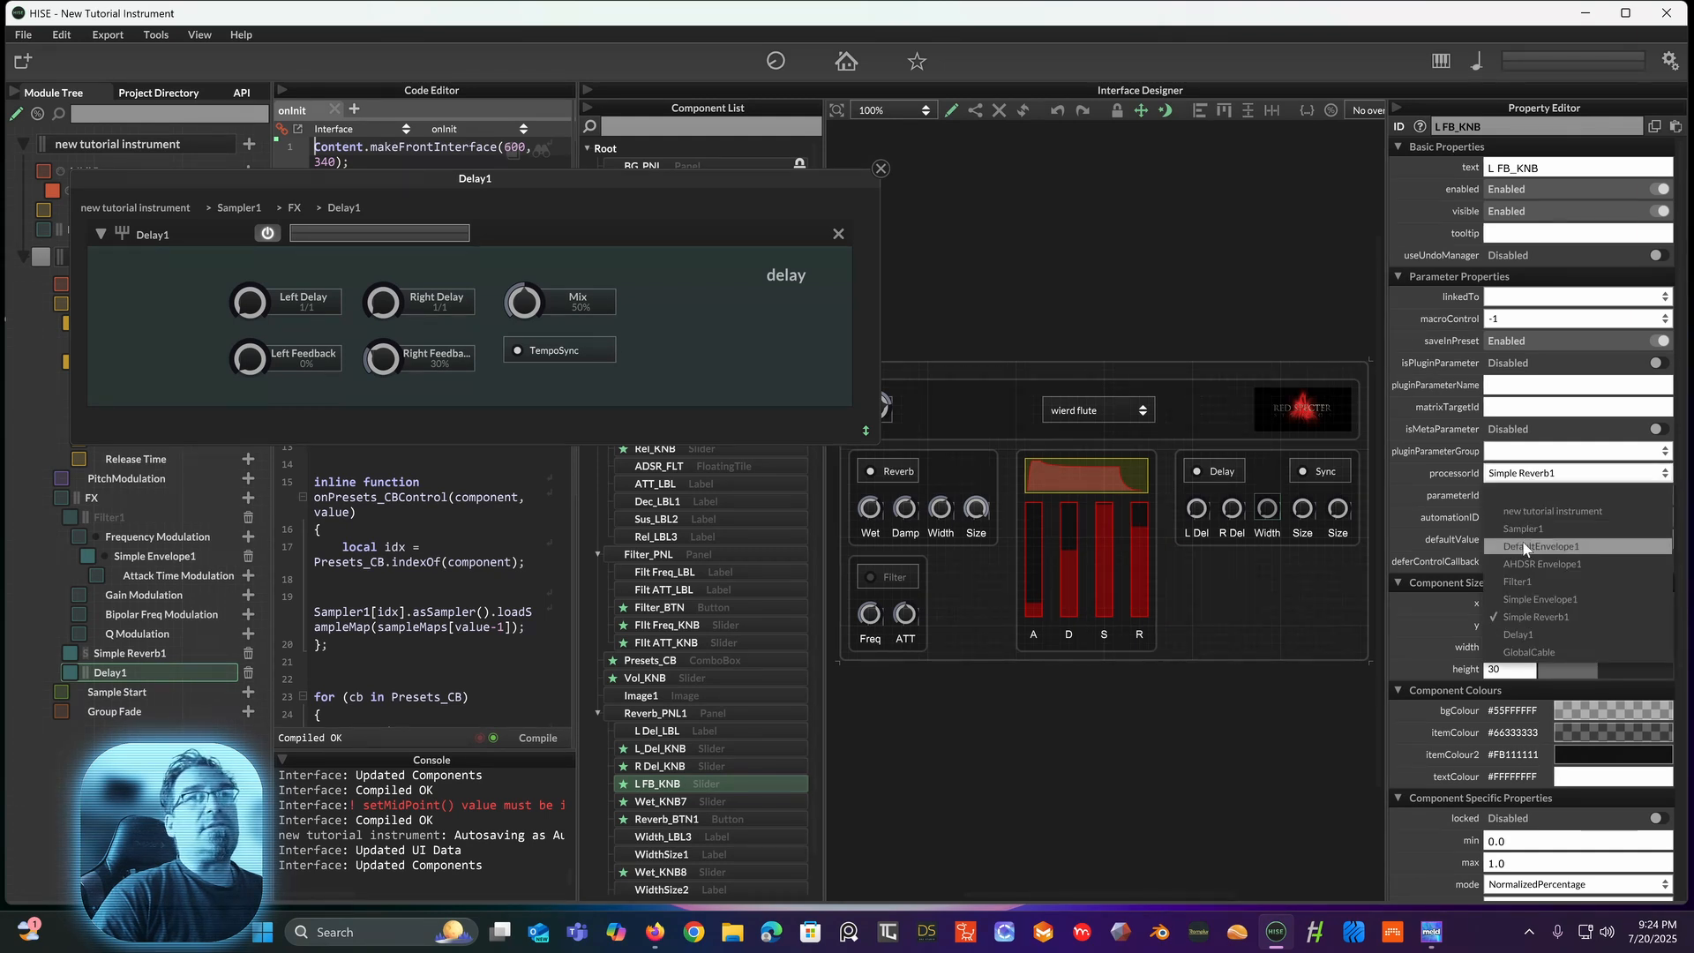
{"action": "left_click", "coordinate": [1522, 634]}
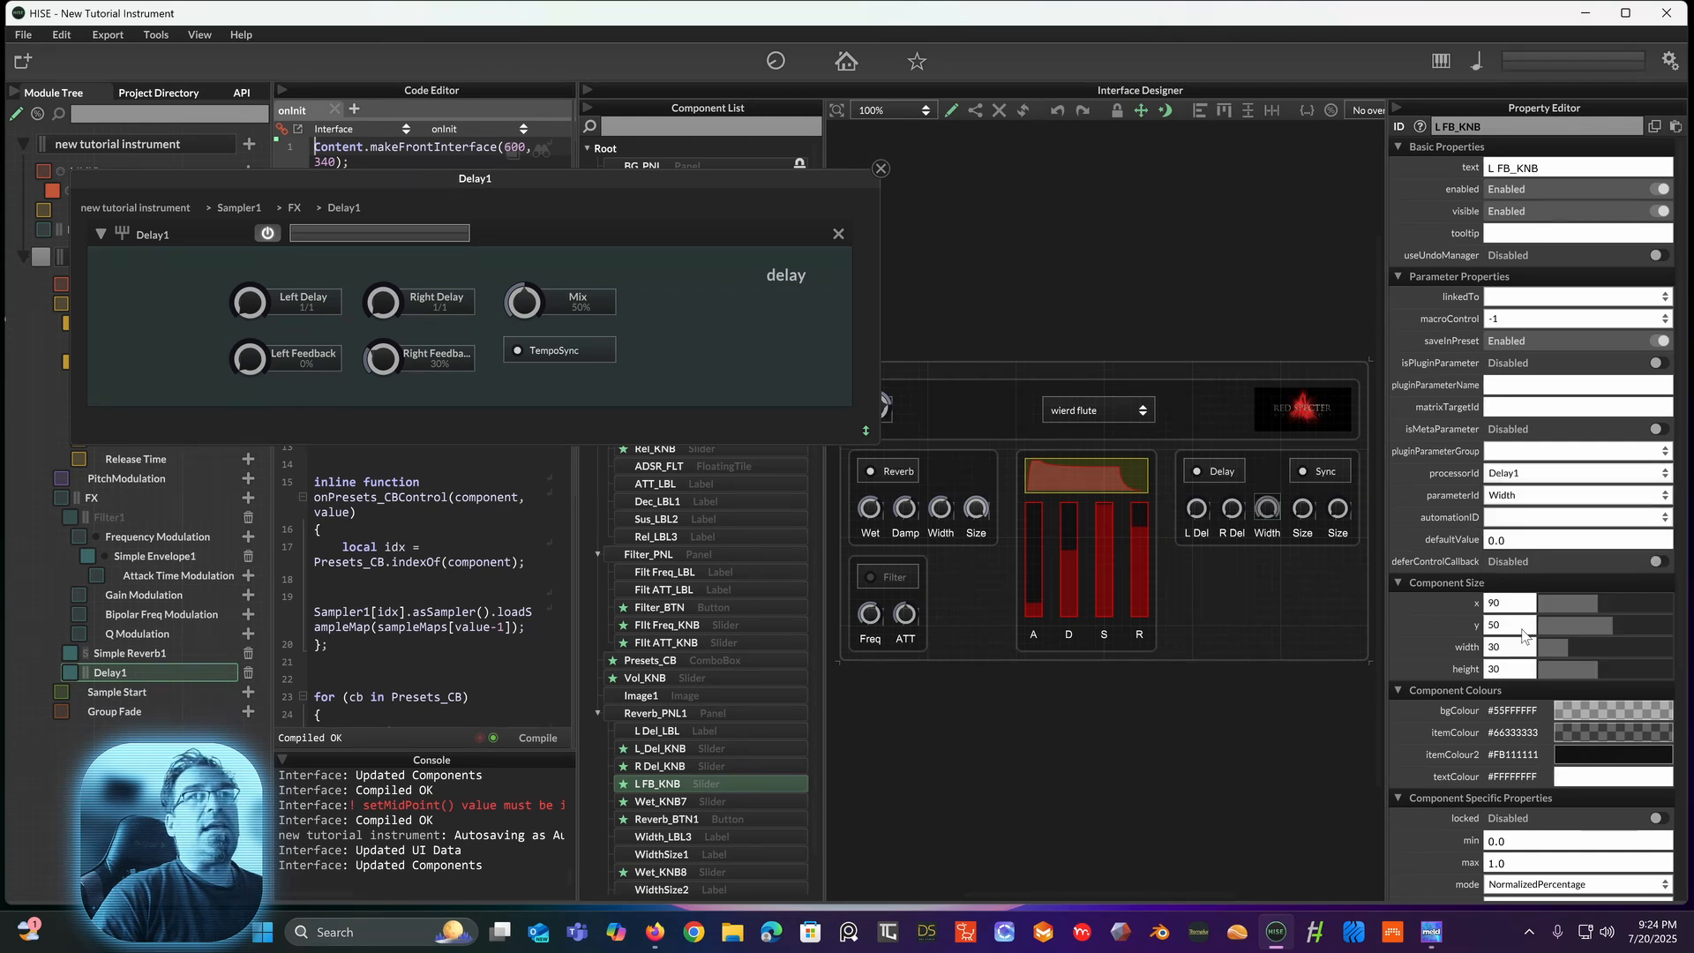
{"action": "left_click", "coordinate": [1522, 499]}
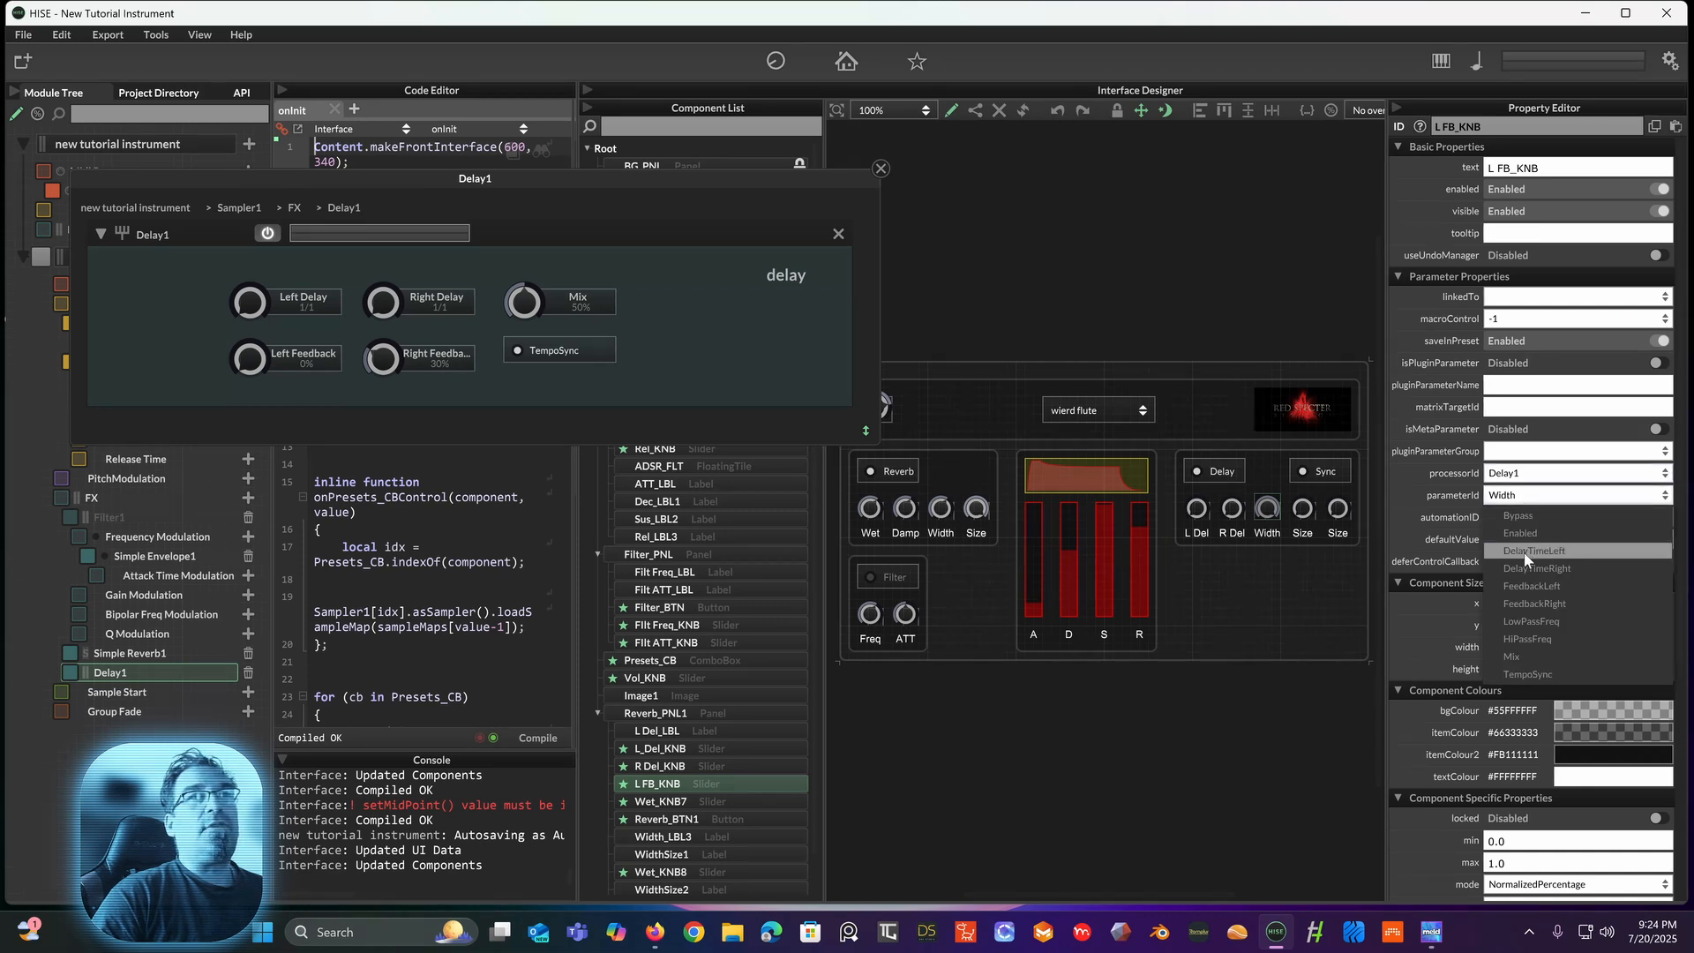
{"action": "left_click", "coordinate": [1522, 585]}
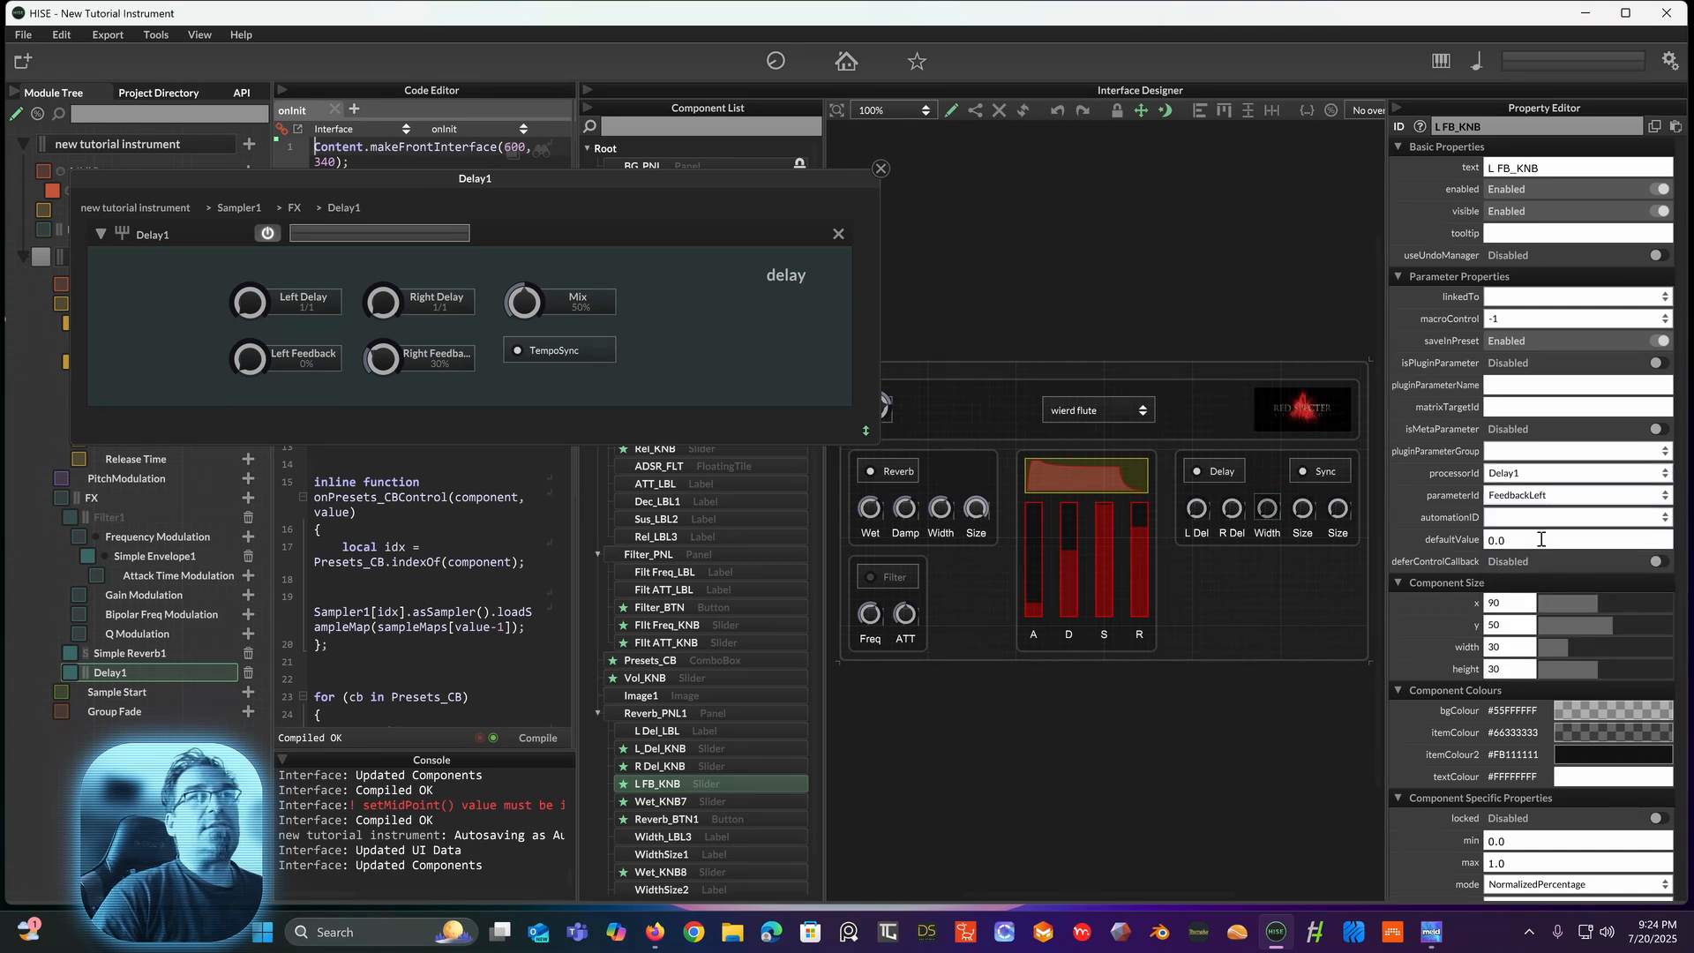
Step: Check the L FB_KNB knob's range properties and test how it drives Delay1's left feedback
{"action": "scroll", "coordinate": [1546, 547], "scroll_direction": "down", "scroll_amount": 3}
{"action": "scroll", "coordinate": [1546, 548], "scroll_direction": "down", "scroll_amount": 2}
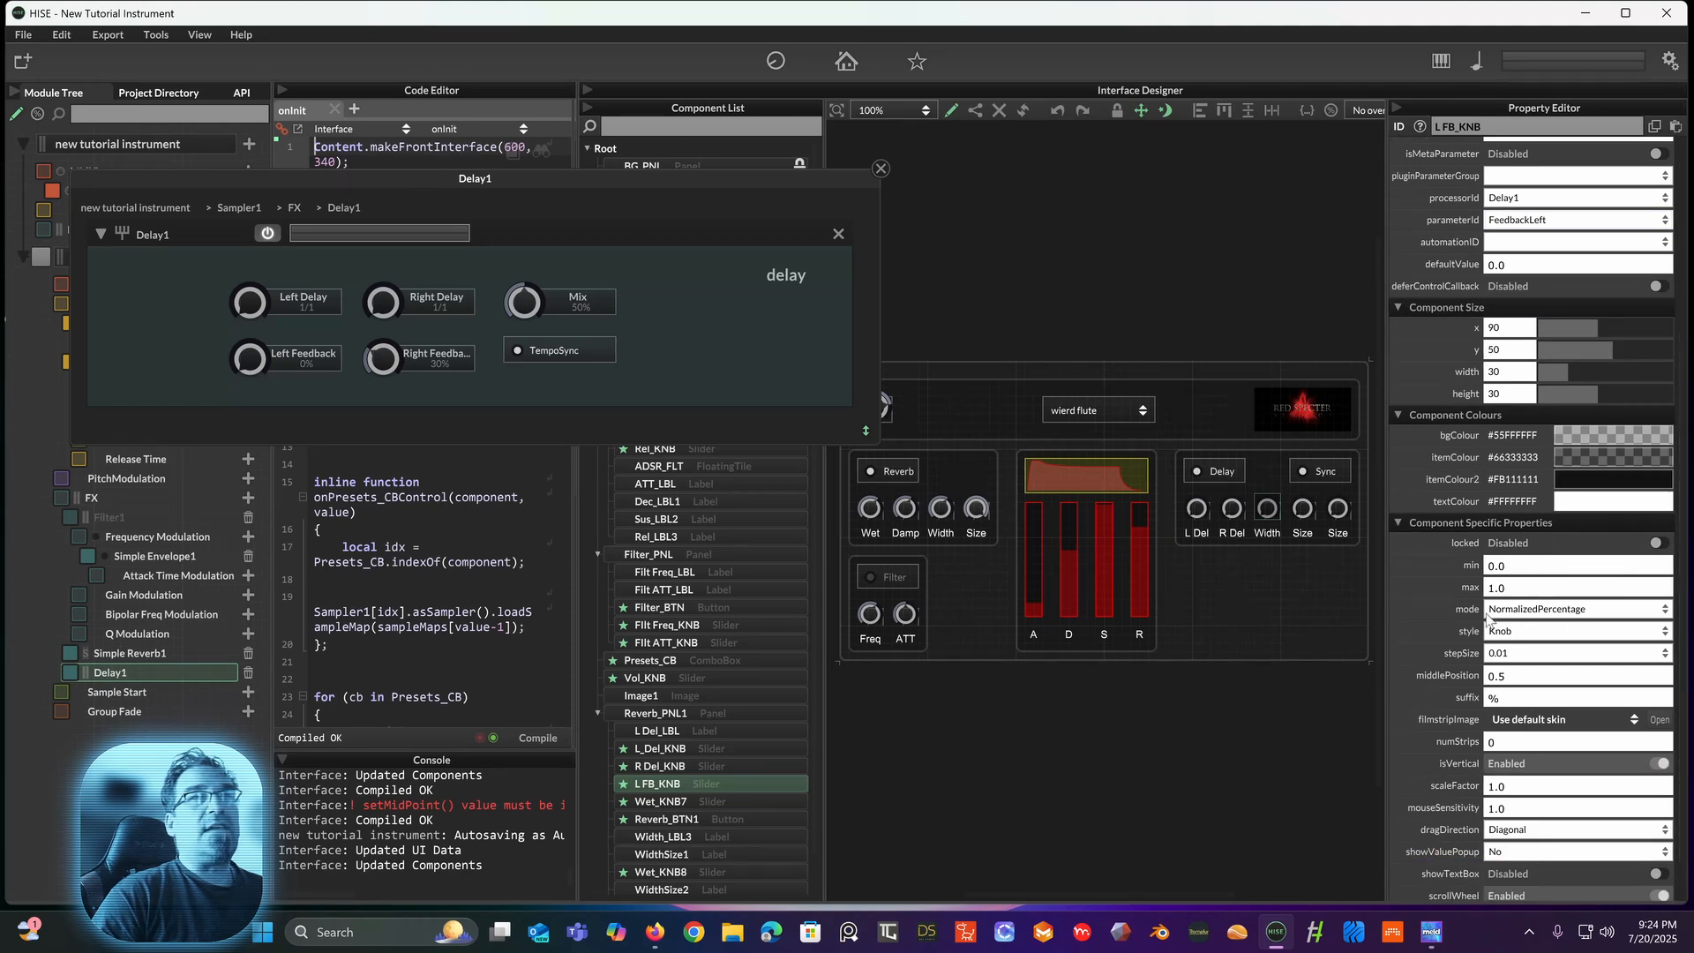
{"action": "left_click", "coordinate": [950, 114]}
{"action": "mouse_move", "coordinate": [1267, 515]}
{"action": "left_mouse_down"}
{"action": "mouse_move", "coordinate": [1275, 261]}
{"action": "mouse_move", "coordinate": [1250, 510]}
{"action": "left_mouse_up"}
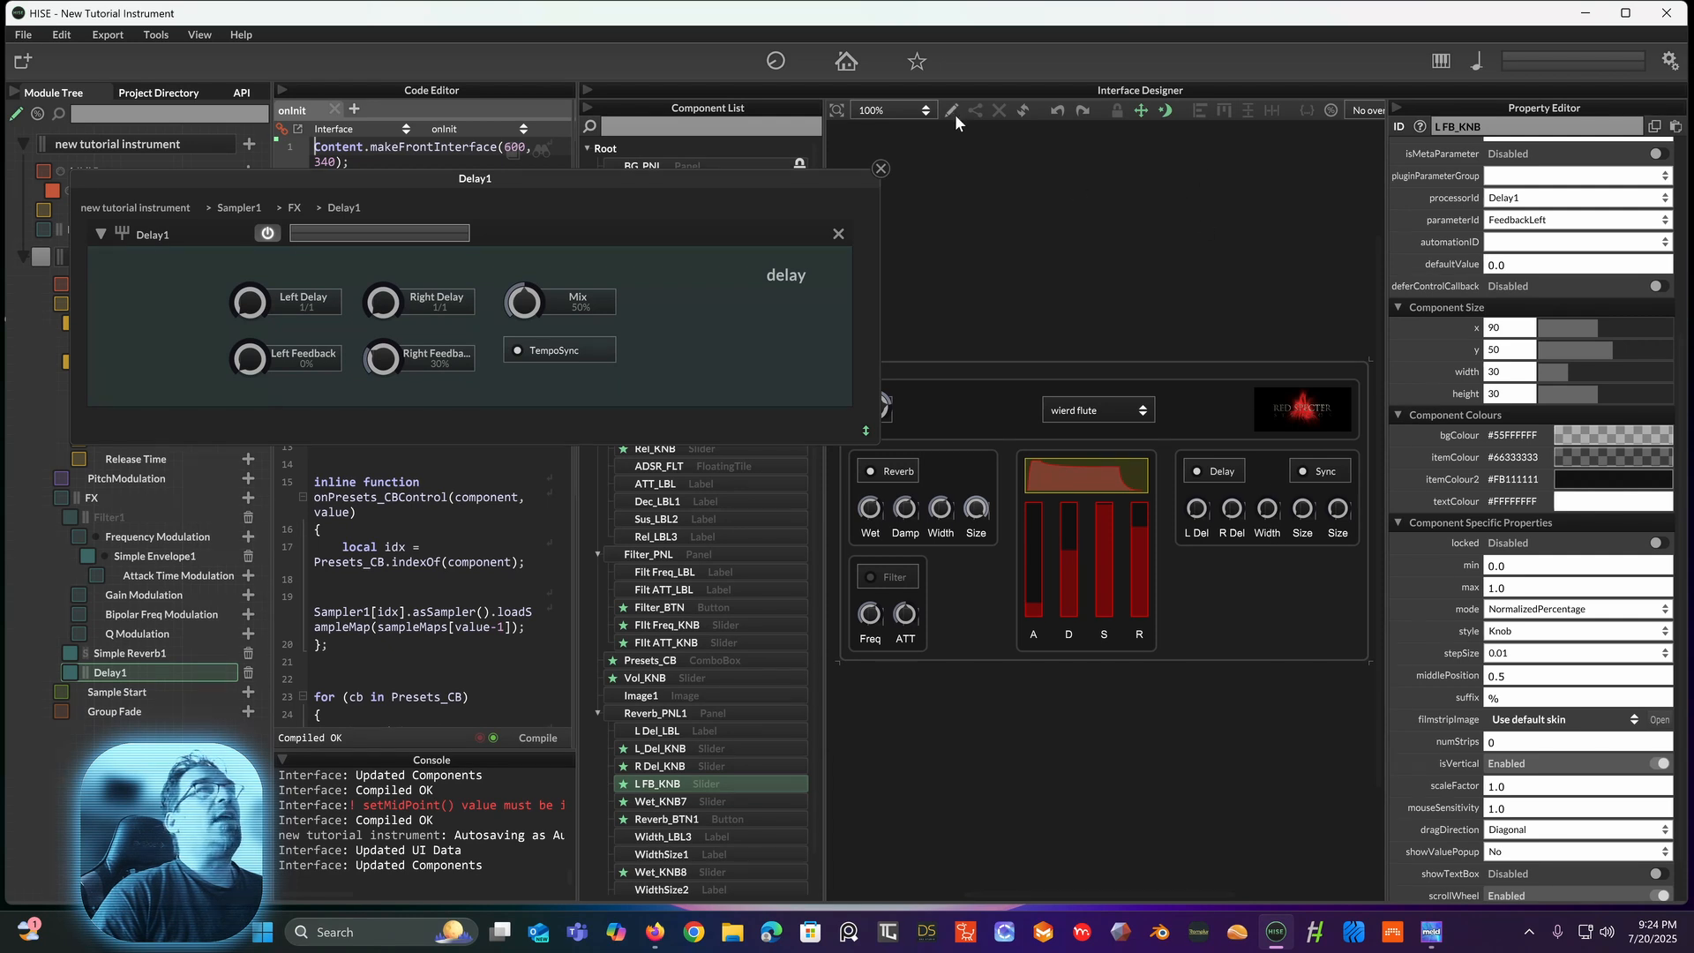
Step: Change the component ID of the Width label under the delay panel's third knob to "L fb_LBL"
{"action": "left_click", "coordinate": [1267, 533]}
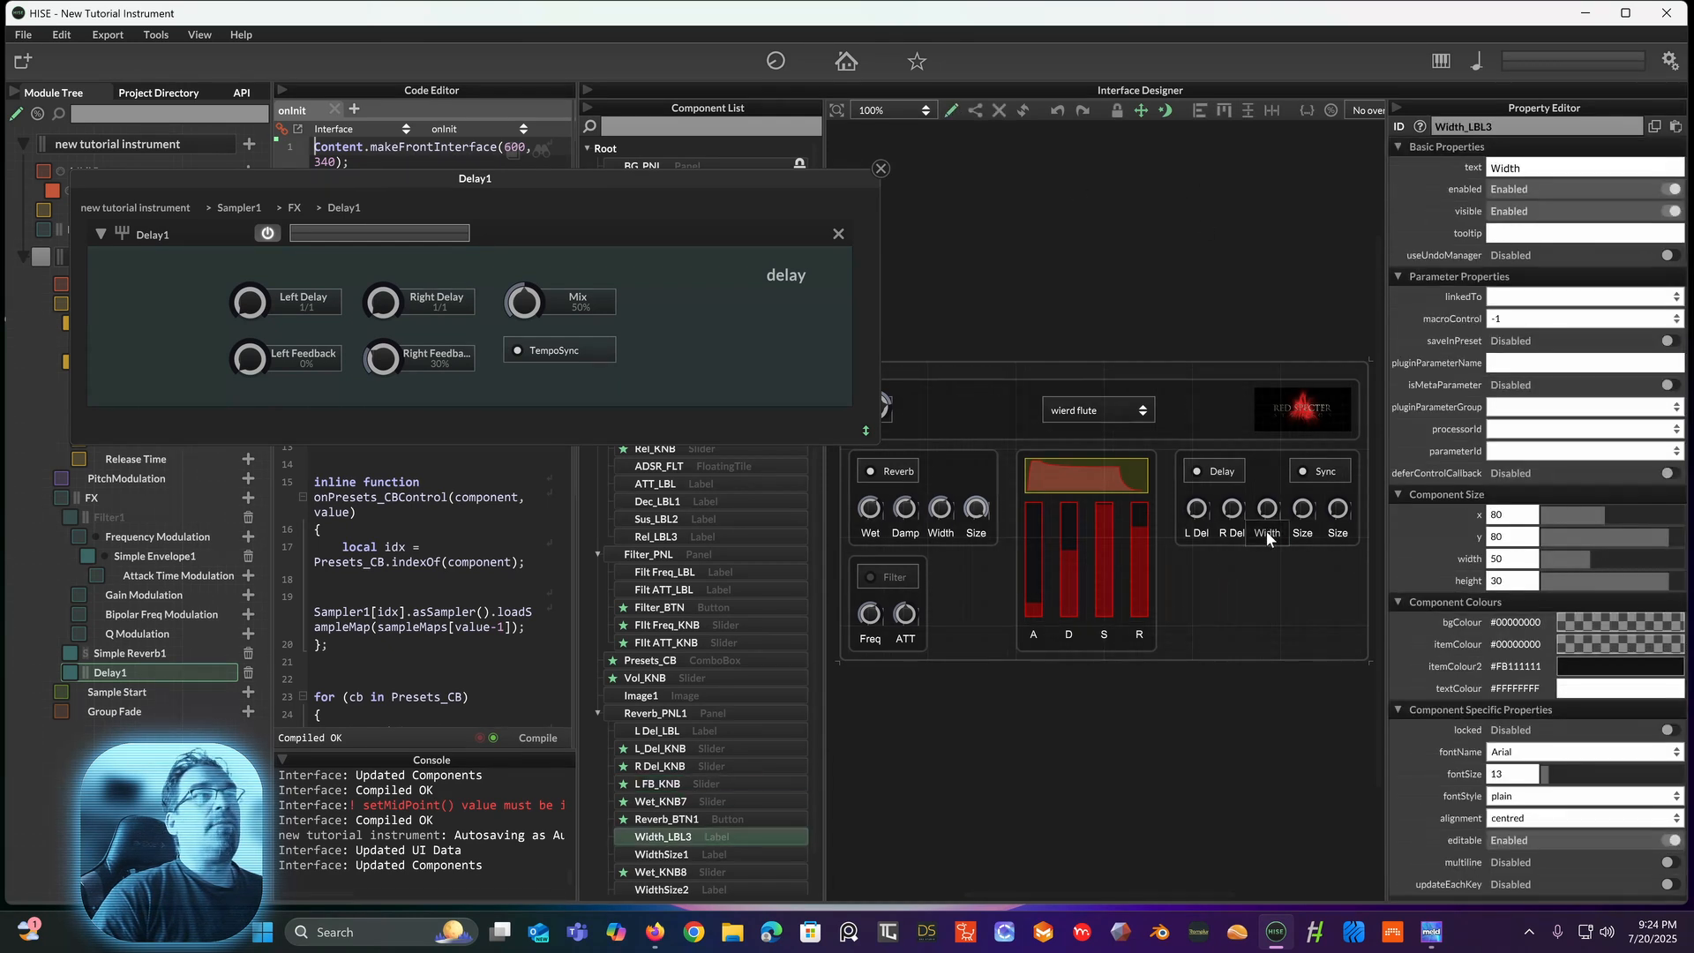
{"action": "left_click", "coordinate": [1463, 126]}
{"action": "left_click_drag", "start_coordinate": [1462, 126], "coordinate": [1419, 126]}
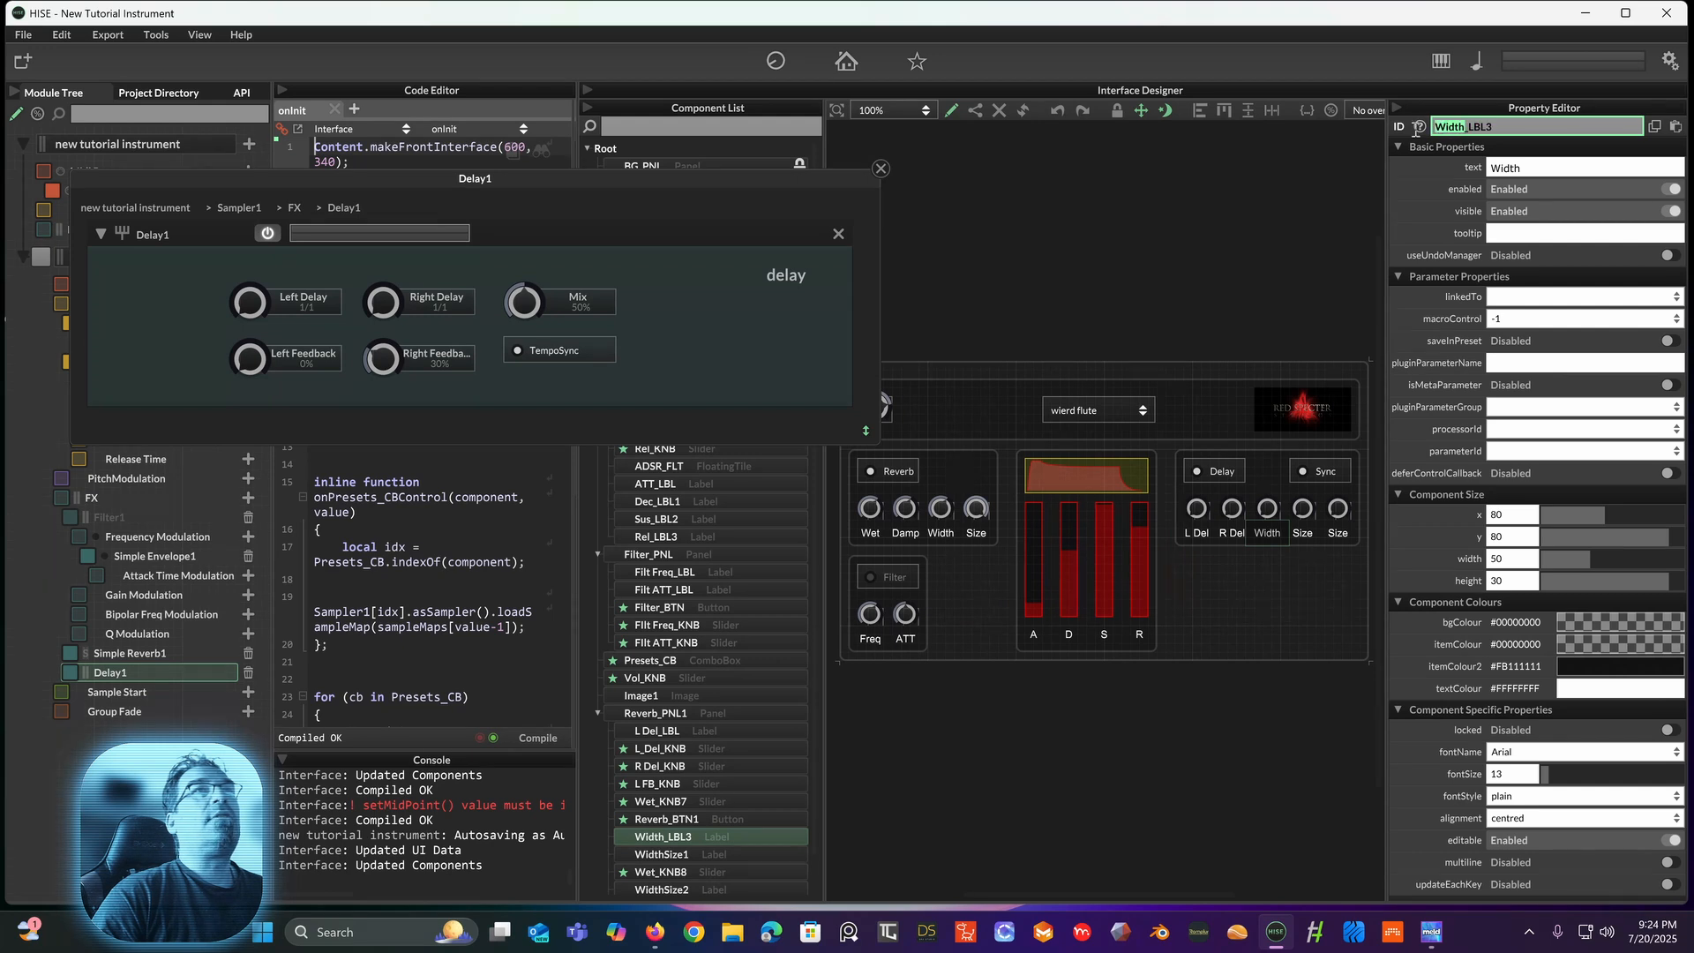
{"action": "key", "text": "BackSpace"}
{"action": "type", "text": "L"}
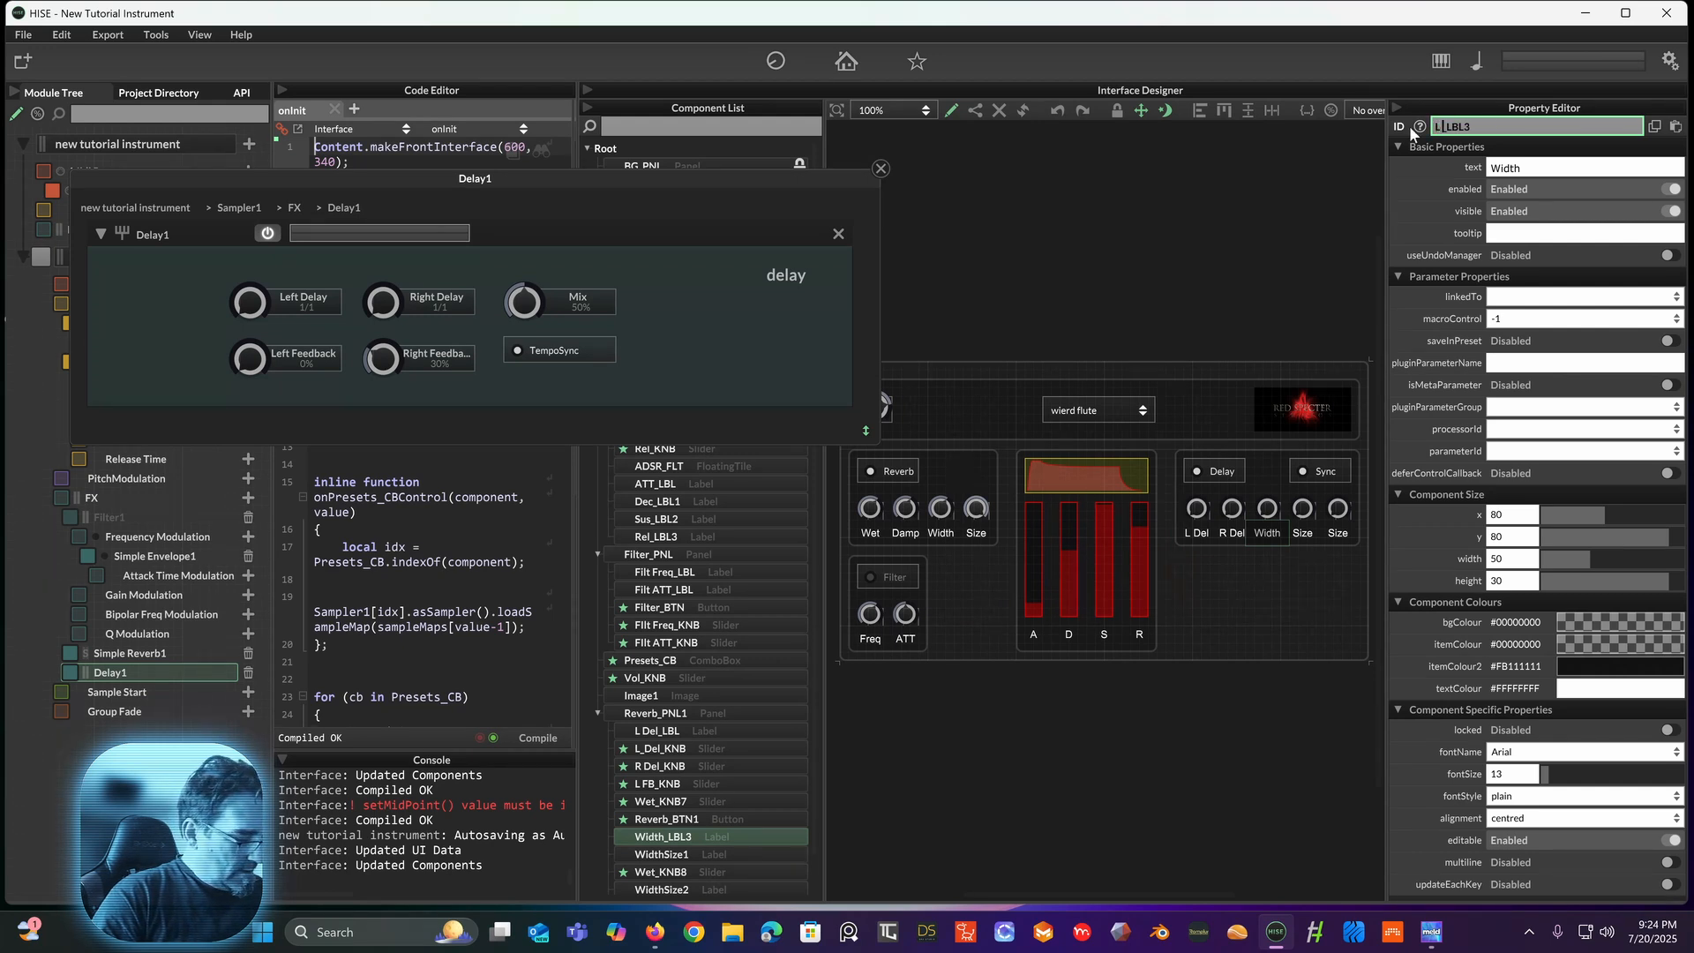
{"action": "type", "text": "_FB"}
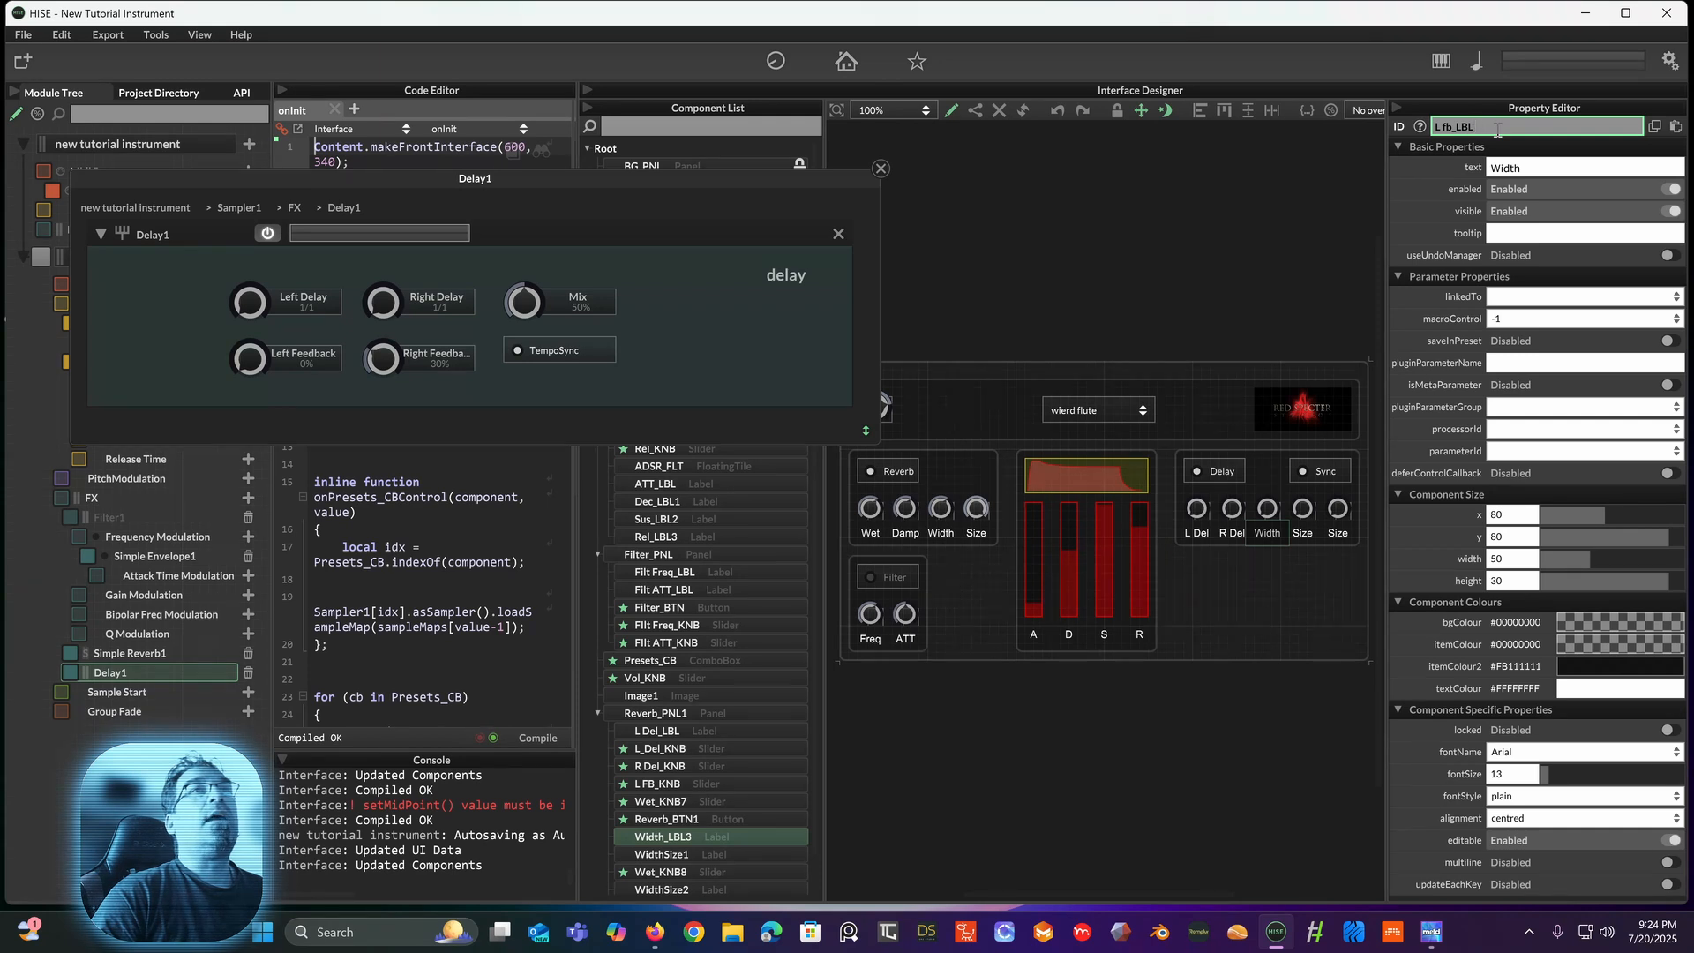
{"action": "key", "text": "Return"}
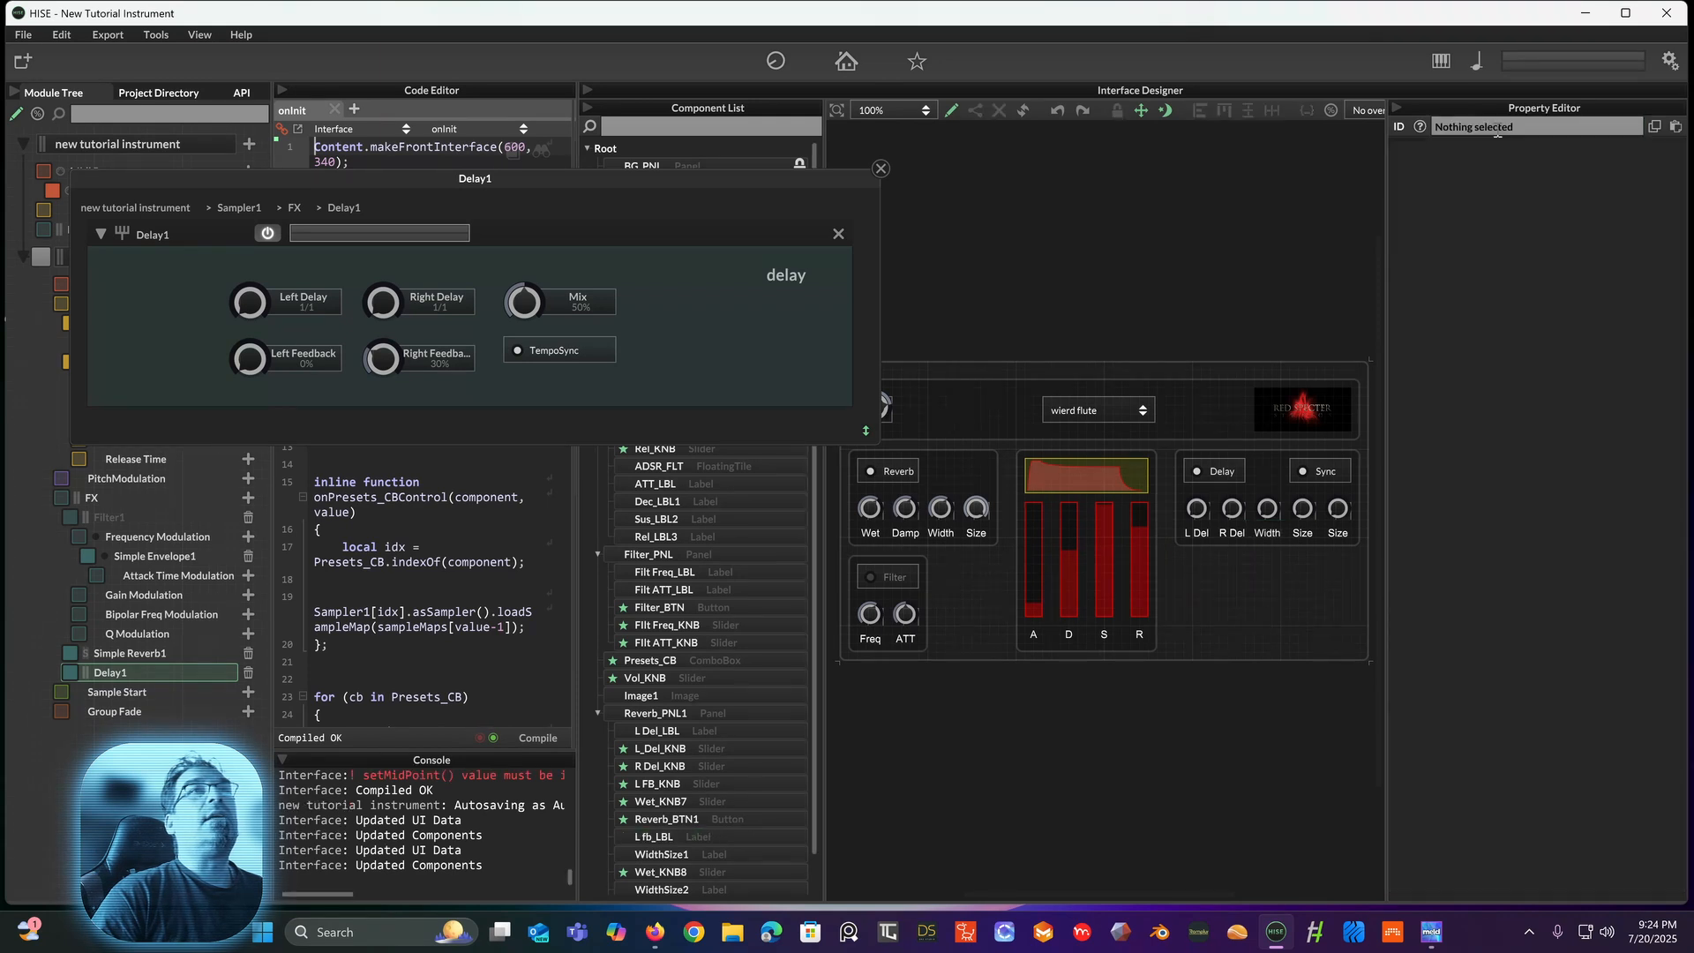
Step: Set the text of the L fb_LBL label under the delay panel's third knob to "L FB"
{"action": "left_click", "coordinate": [1268, 533]}
{"action": "left_click", "coordinate": [1486, 168]}
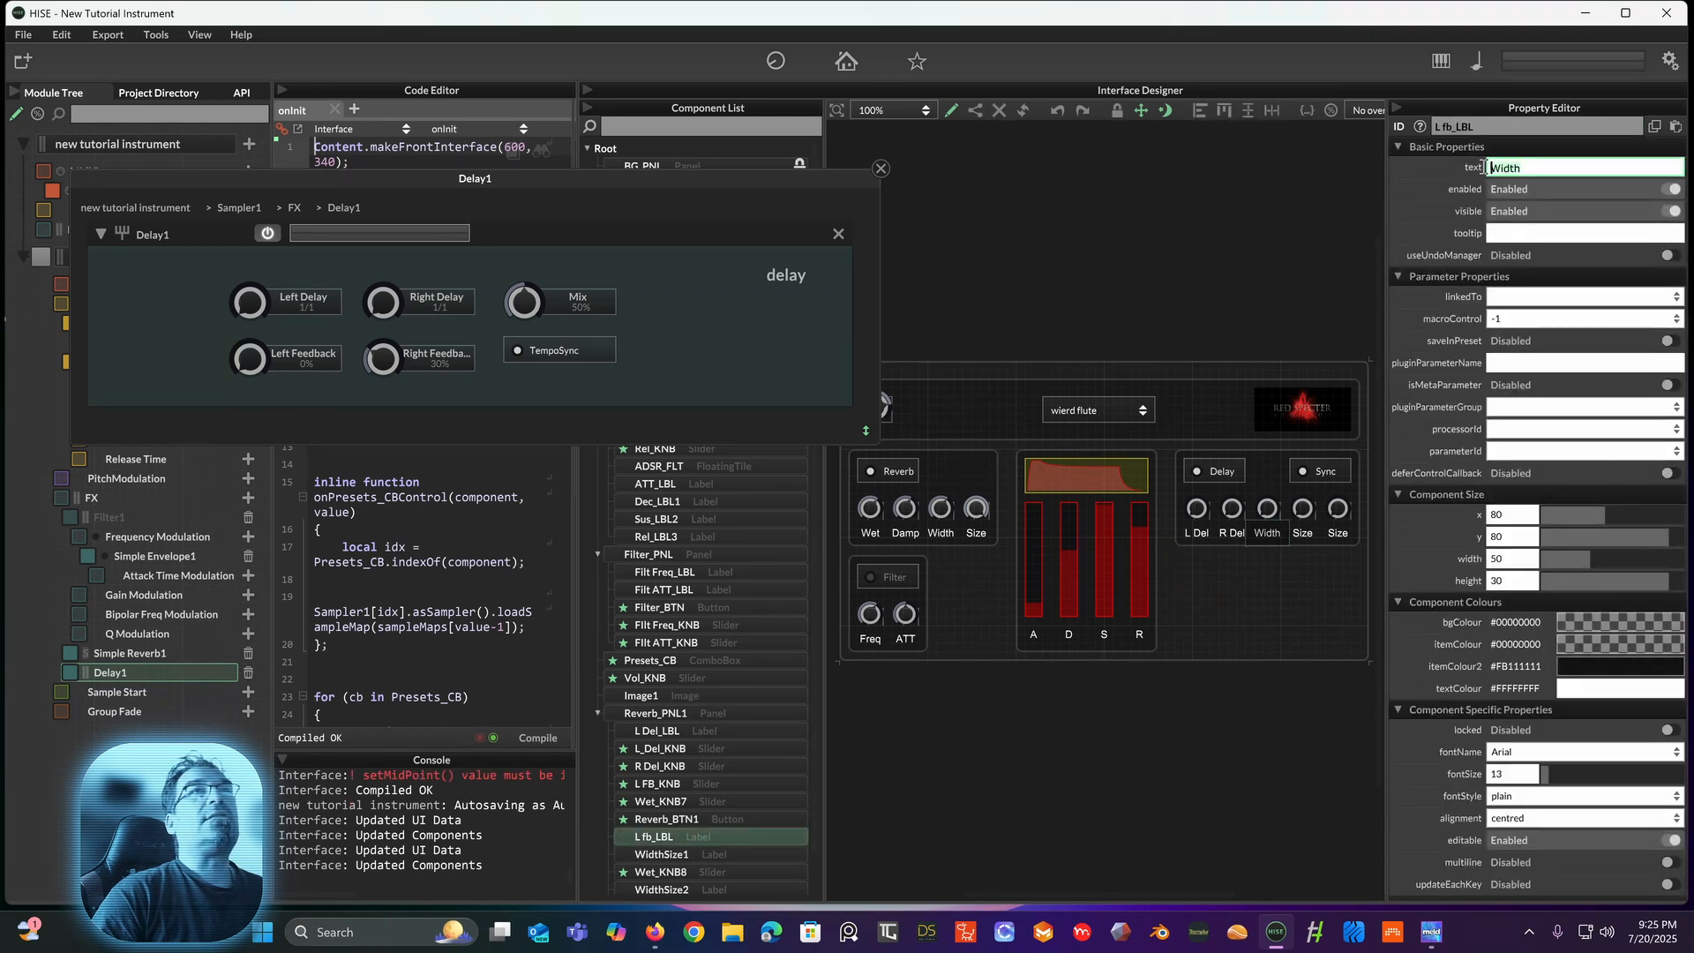
{"action": "type", "text": "L "}
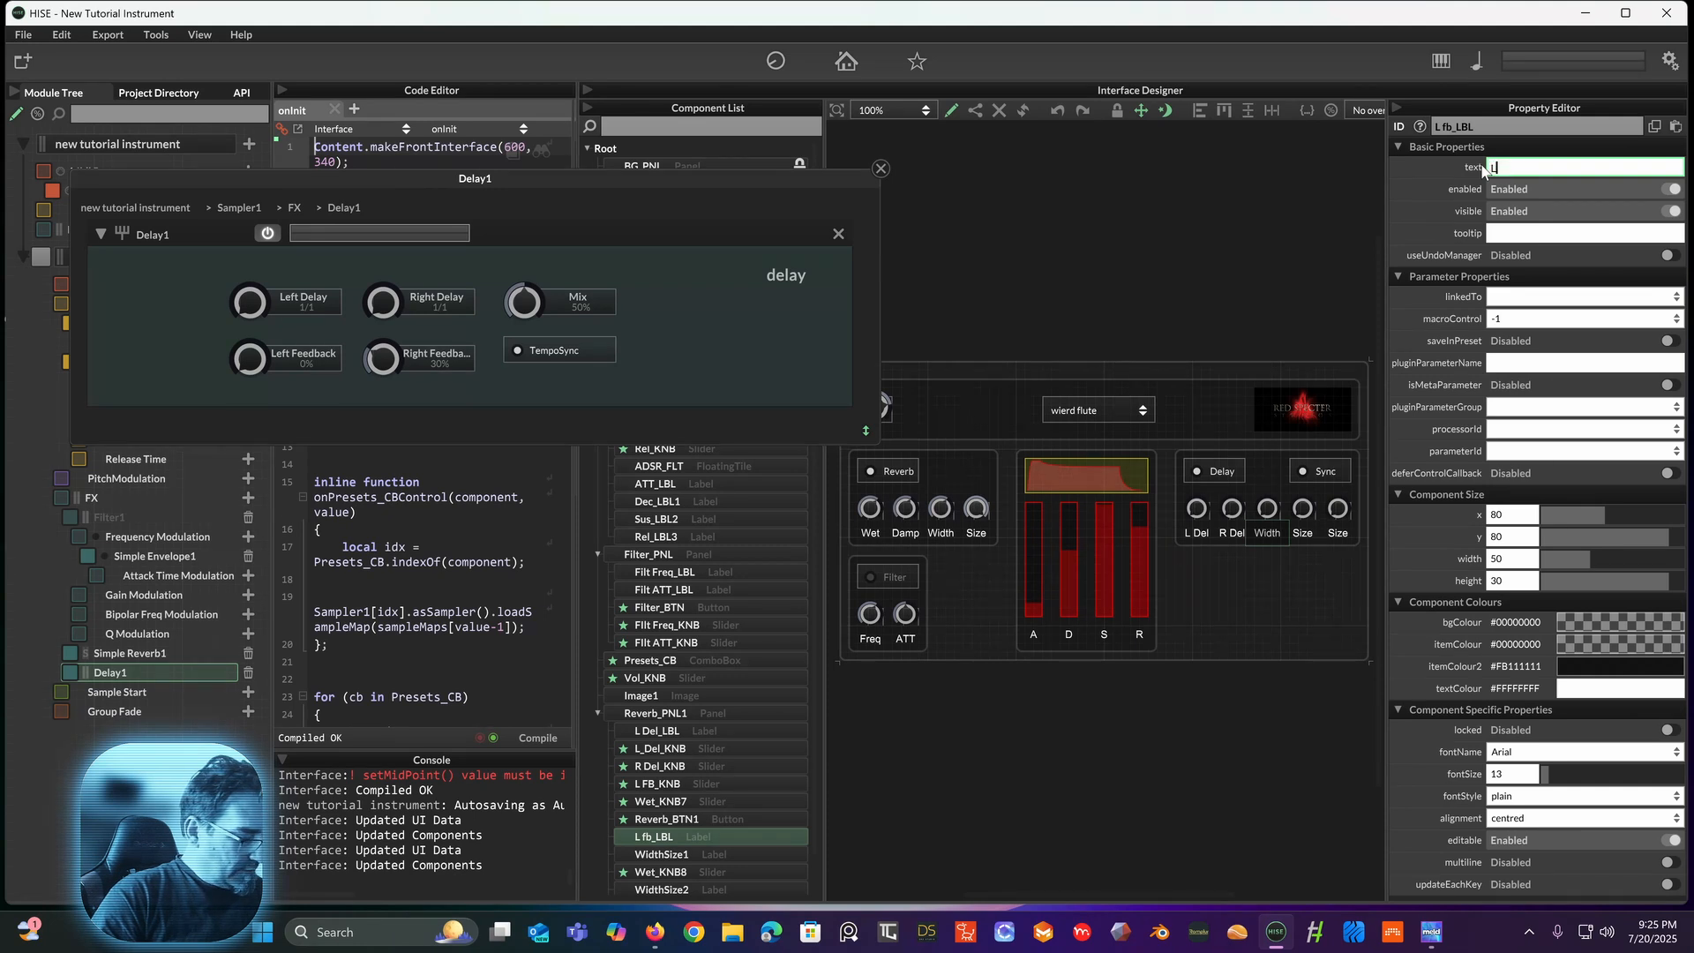
{"action": "type", "text": "FB"}
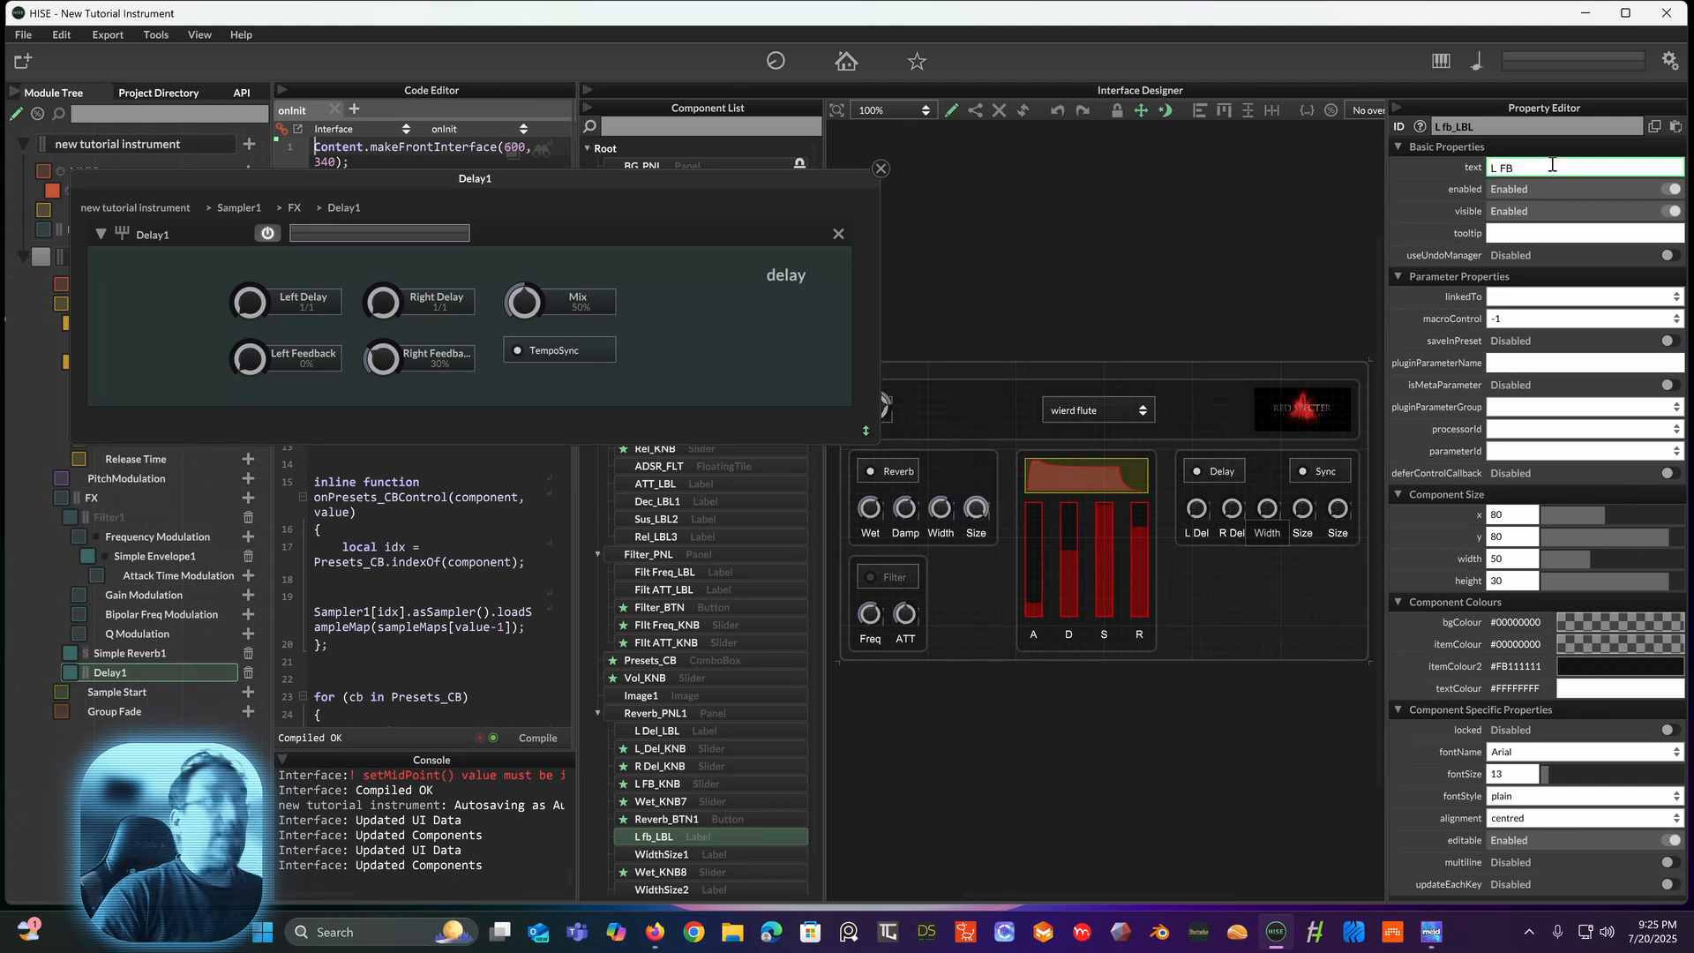
{"action": "key", "text": "Return"}
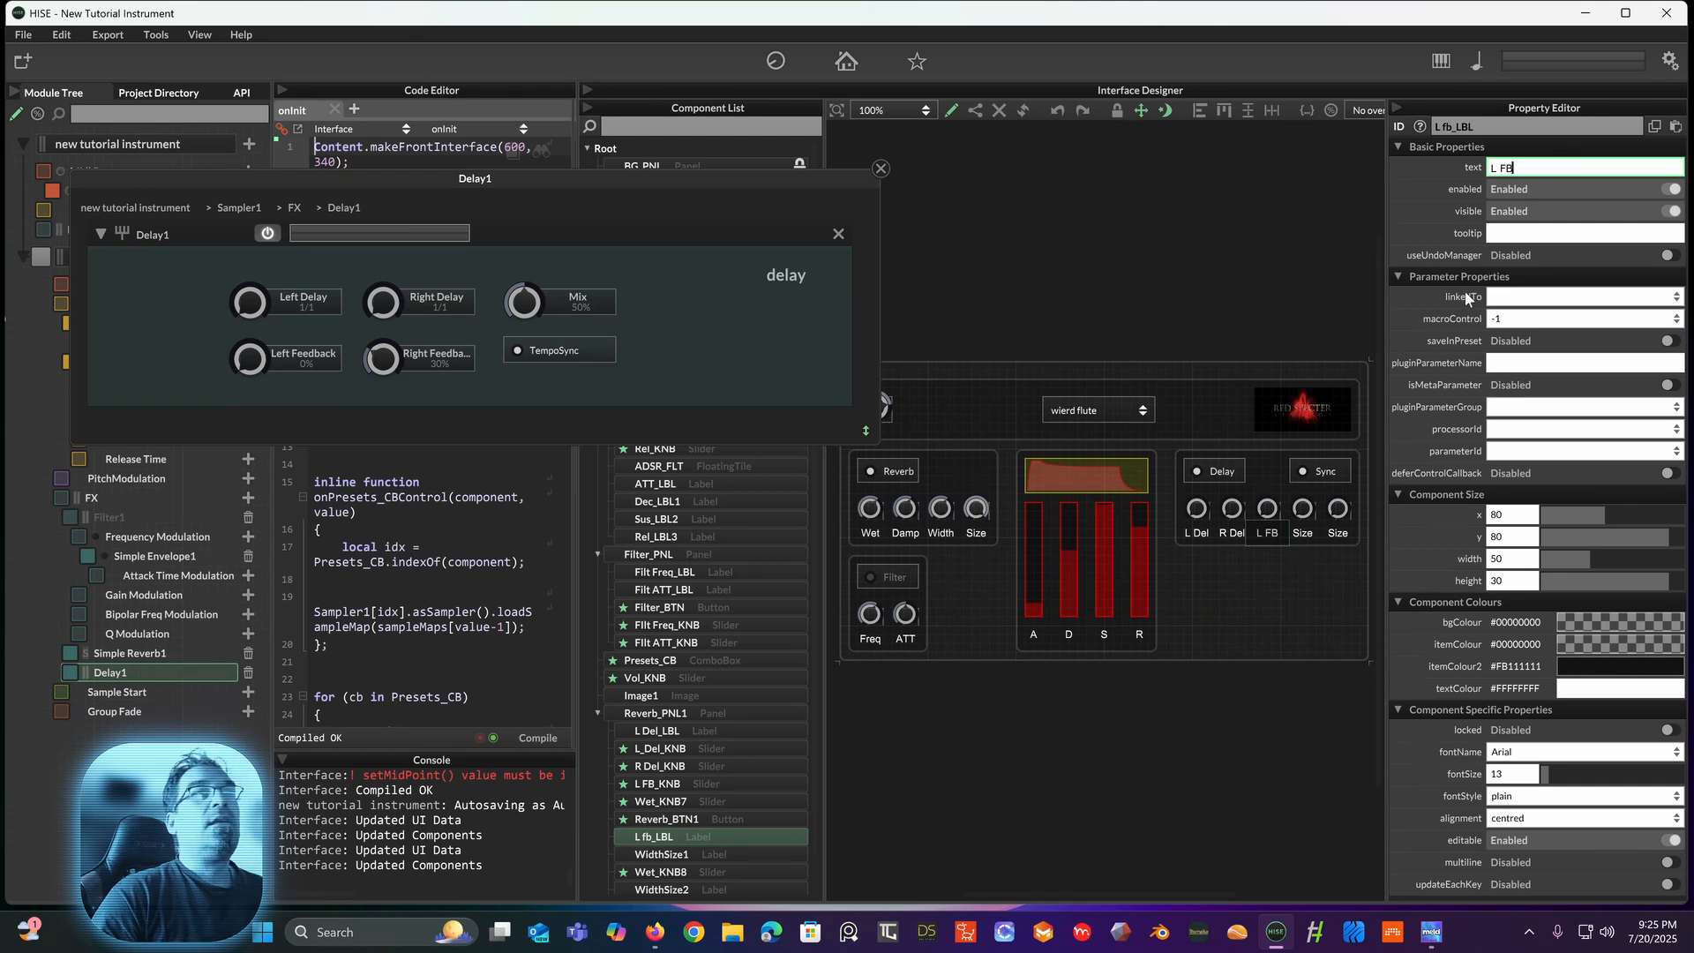
{"action": "left_click", "coordinate": [1268, 508]}
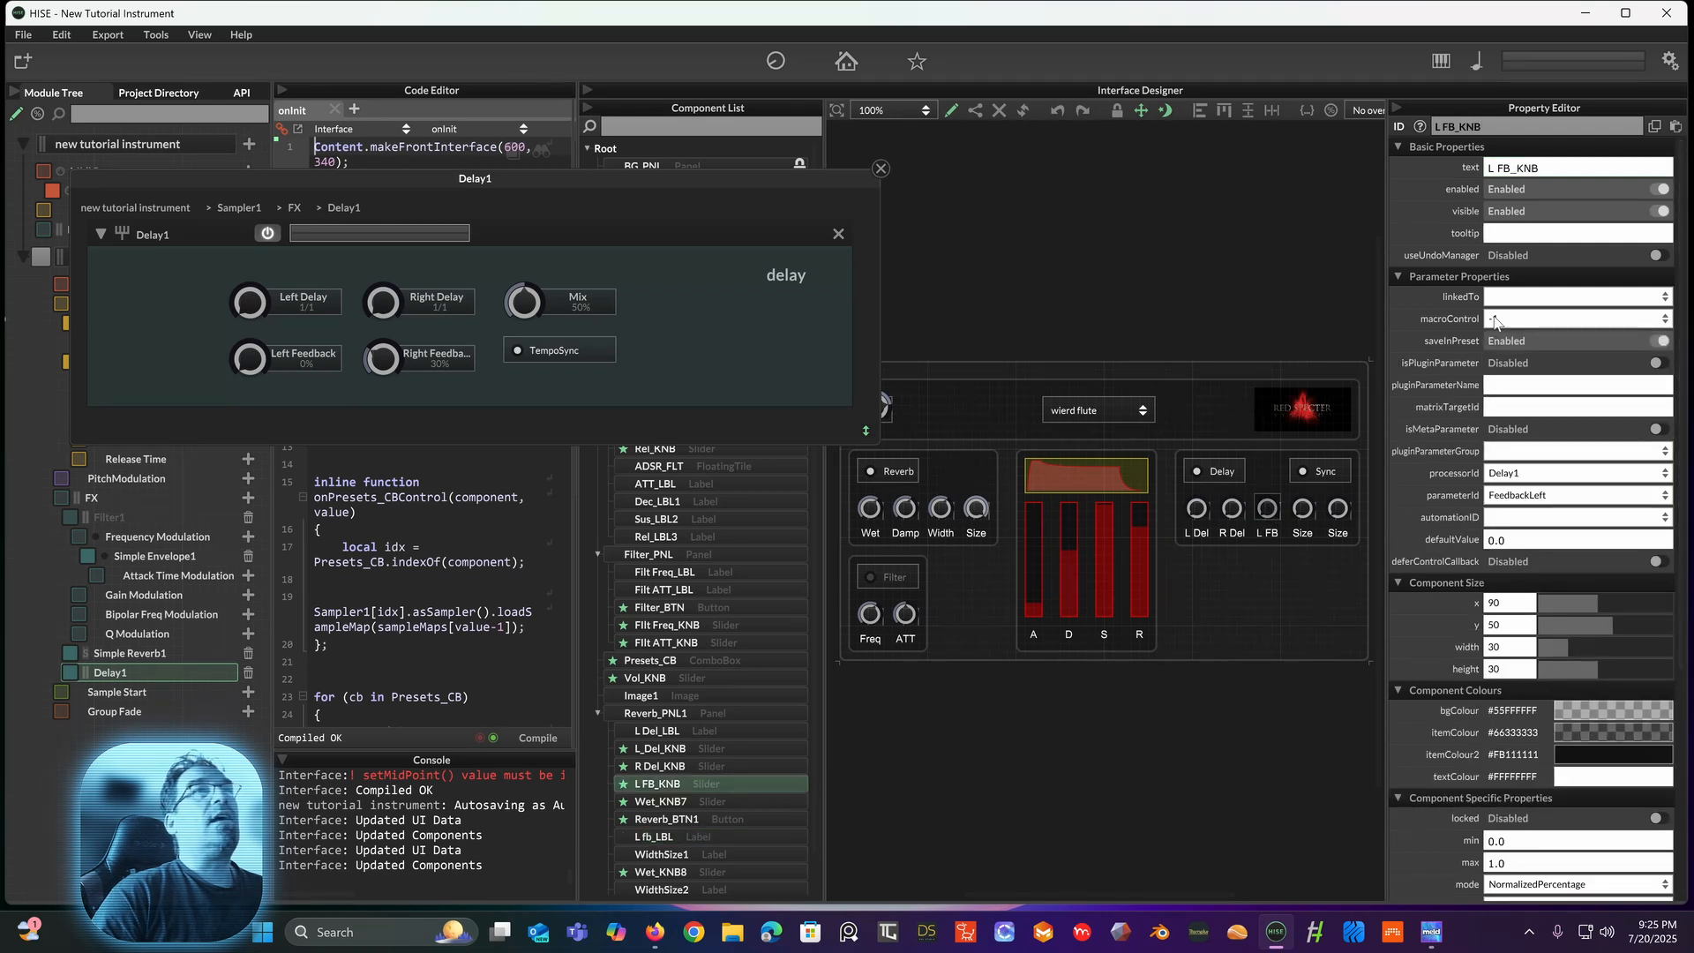
Step: Replace the Size label under the delay panel's fourth knob with a duplicate of the L FB label at x 120, y 80
{"action": "left_click", "coordinate": [1300, 533]}
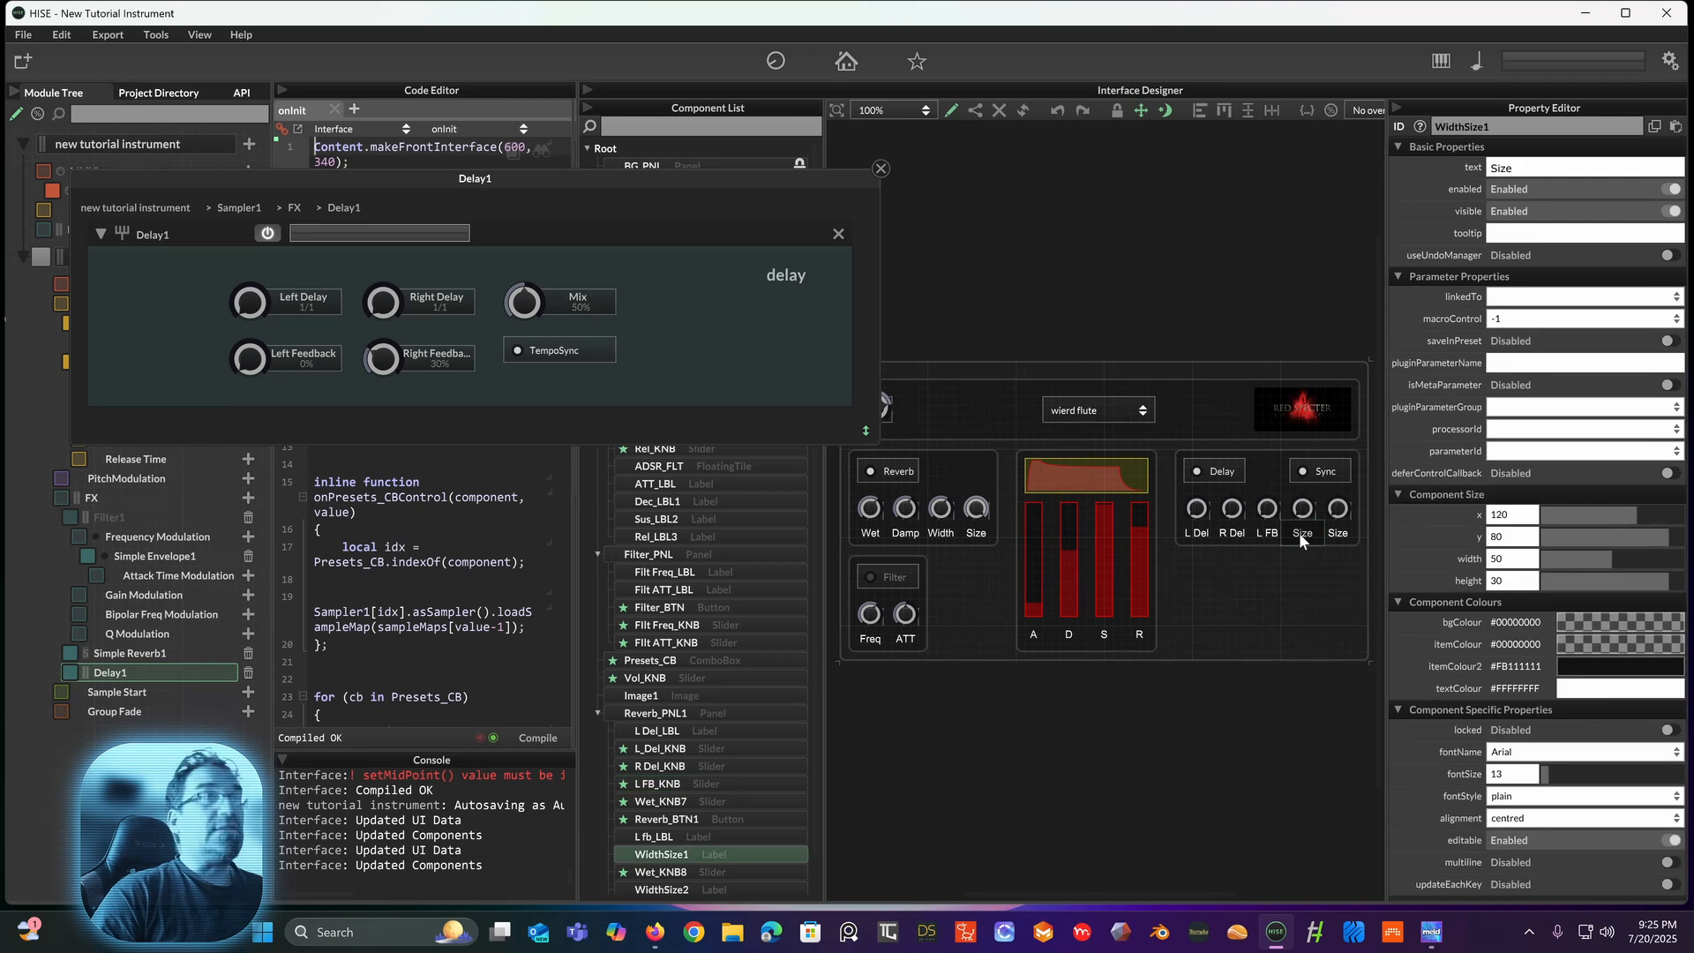
{"action": "key", "text": "Delete"}
{"action": "left_click", "coordinate": [1262, 533]}
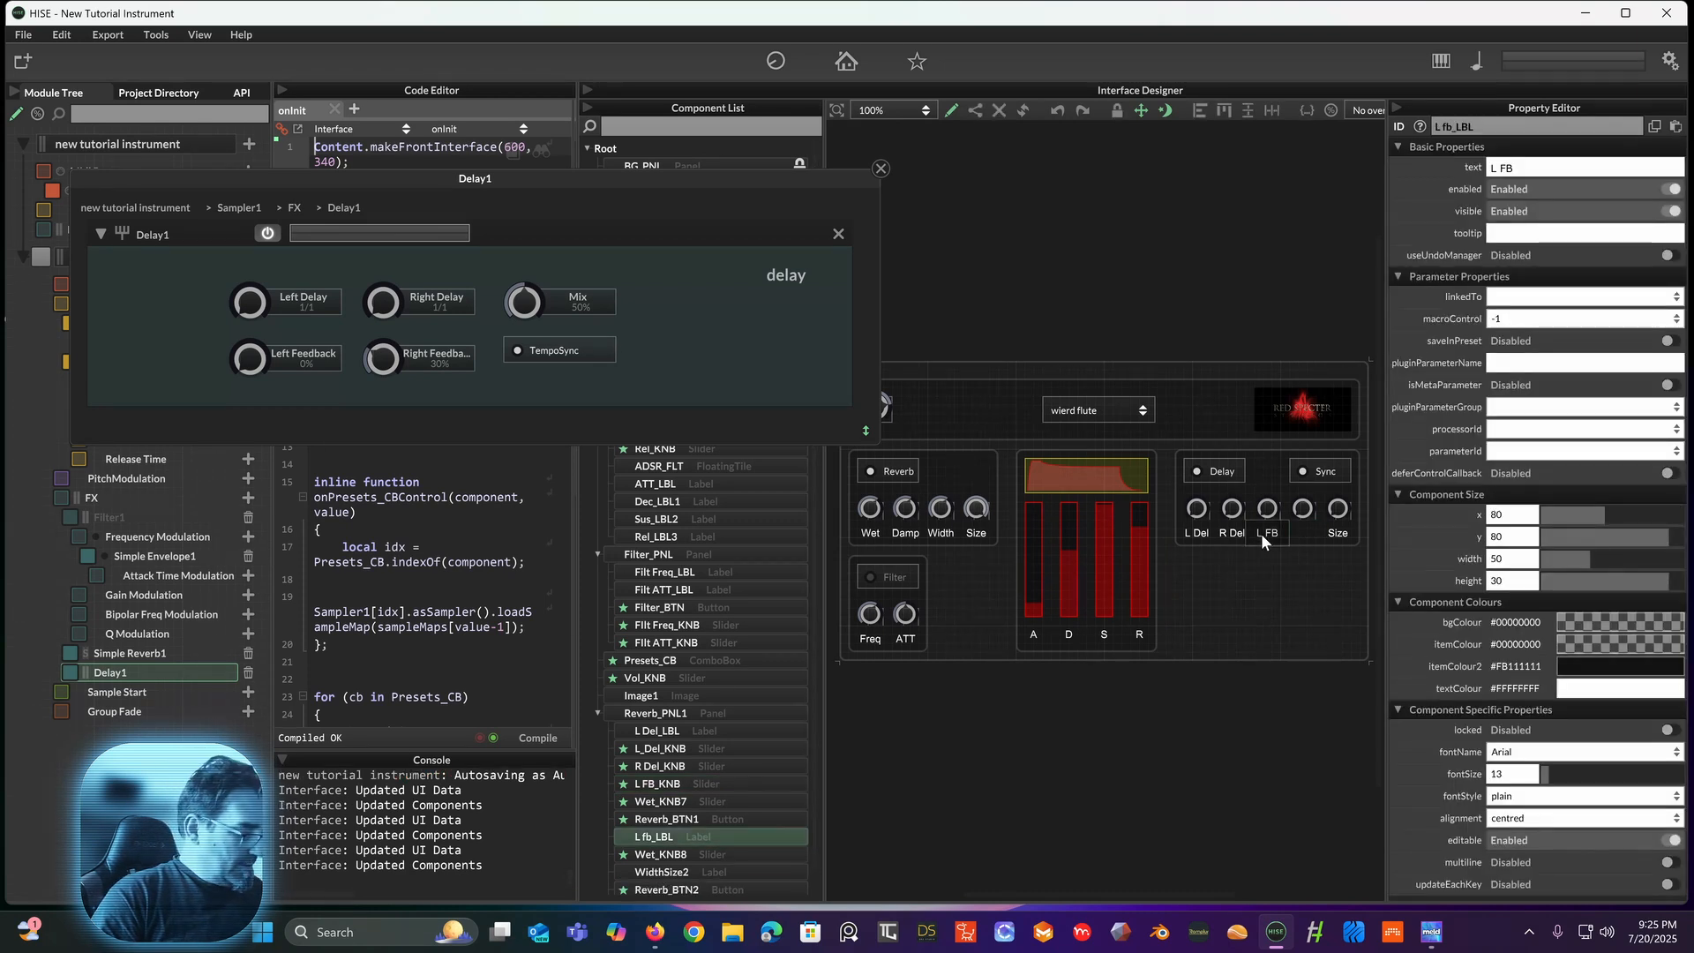
{"action": "key", "text": "ctrl+d"}
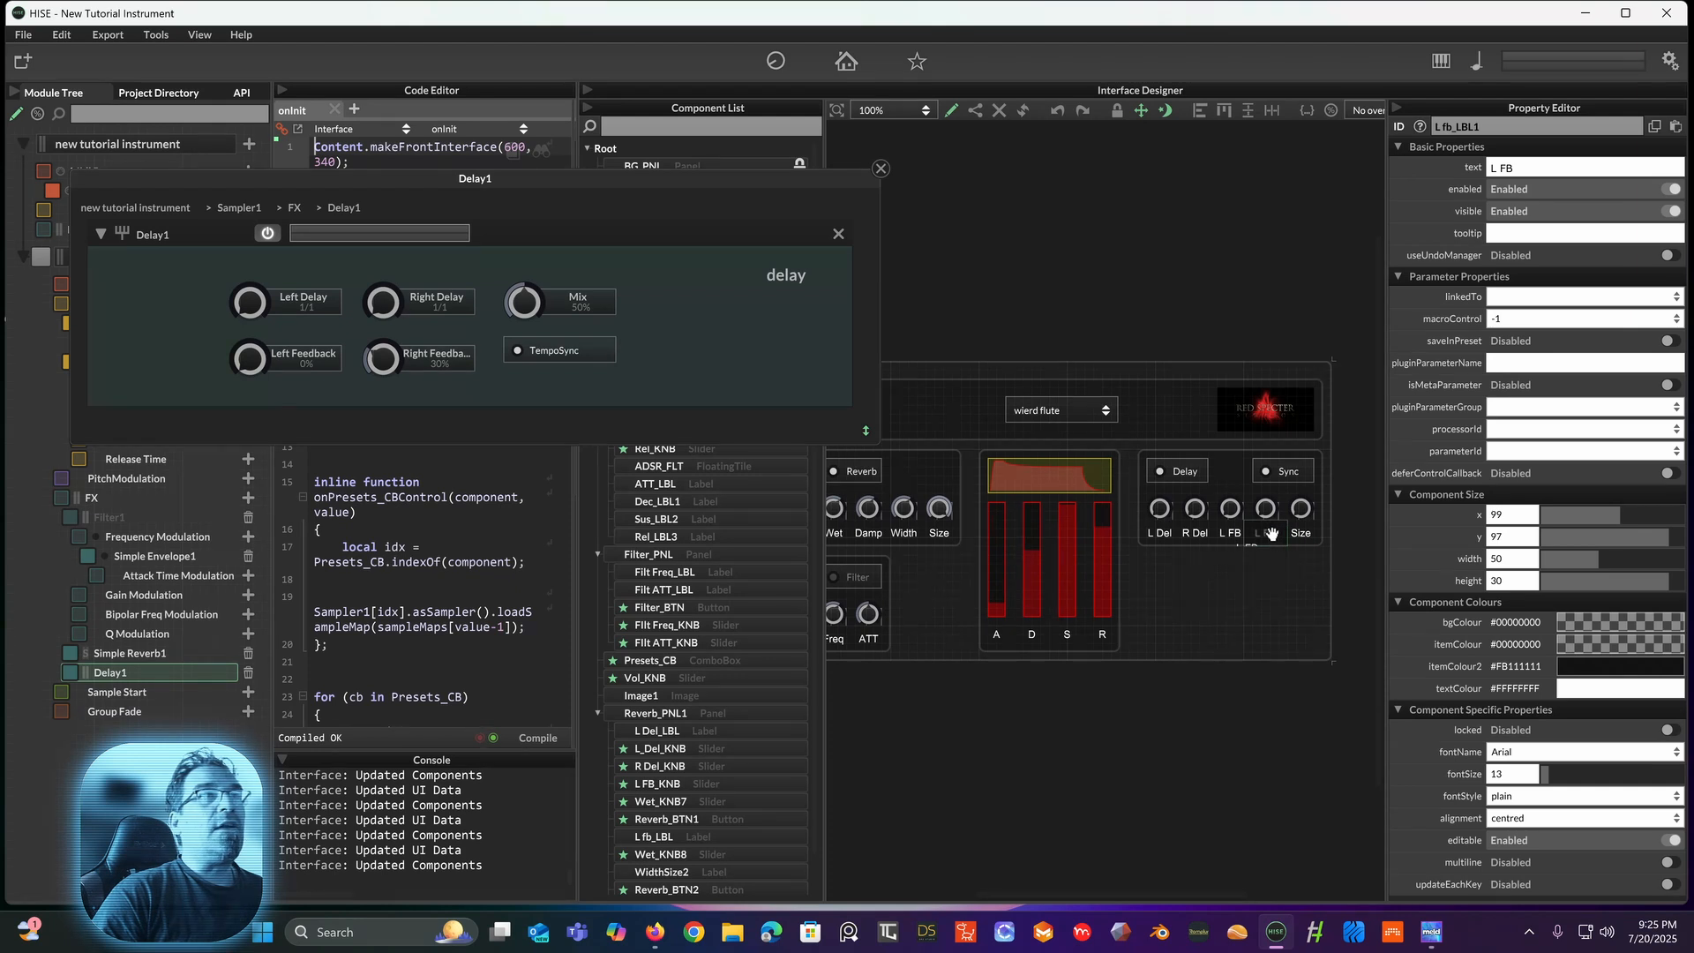
{"action": "left_click_drag", "start_coordinate": [1272, 531], "coordinate": [1263, 531]}
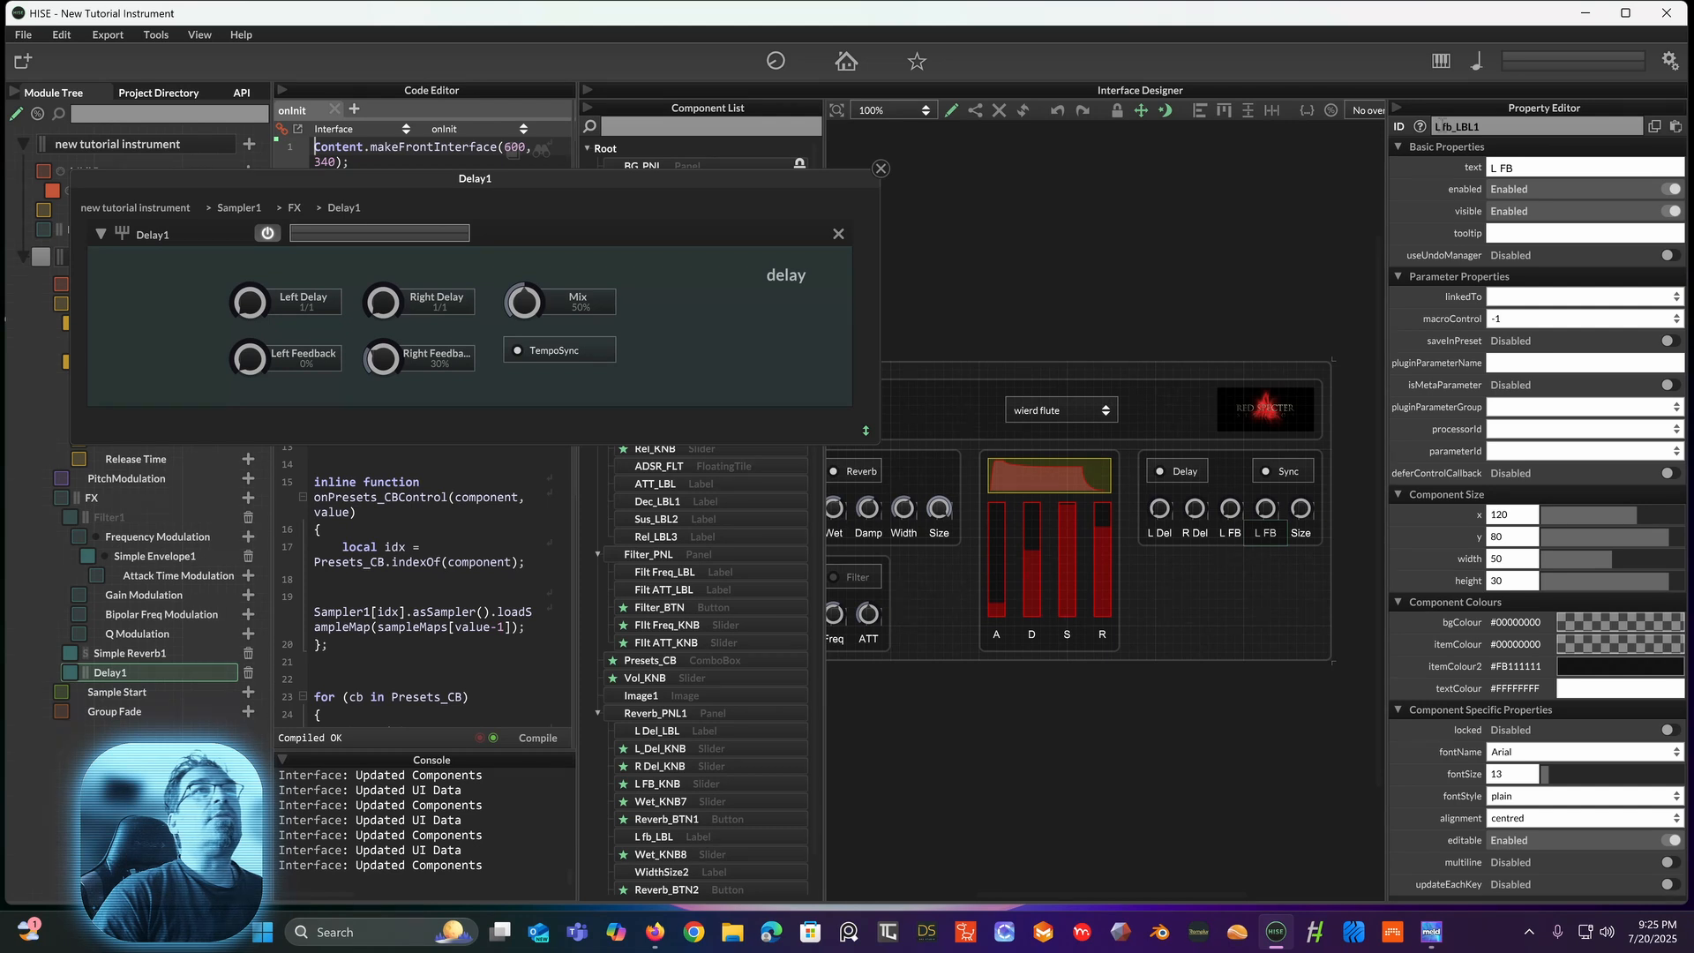
Step: Change the duplicated label's component ID to "R fb_LBL" and set its text to "R FB"
{"action": "left_click", "coordinate": [1438, 126]}
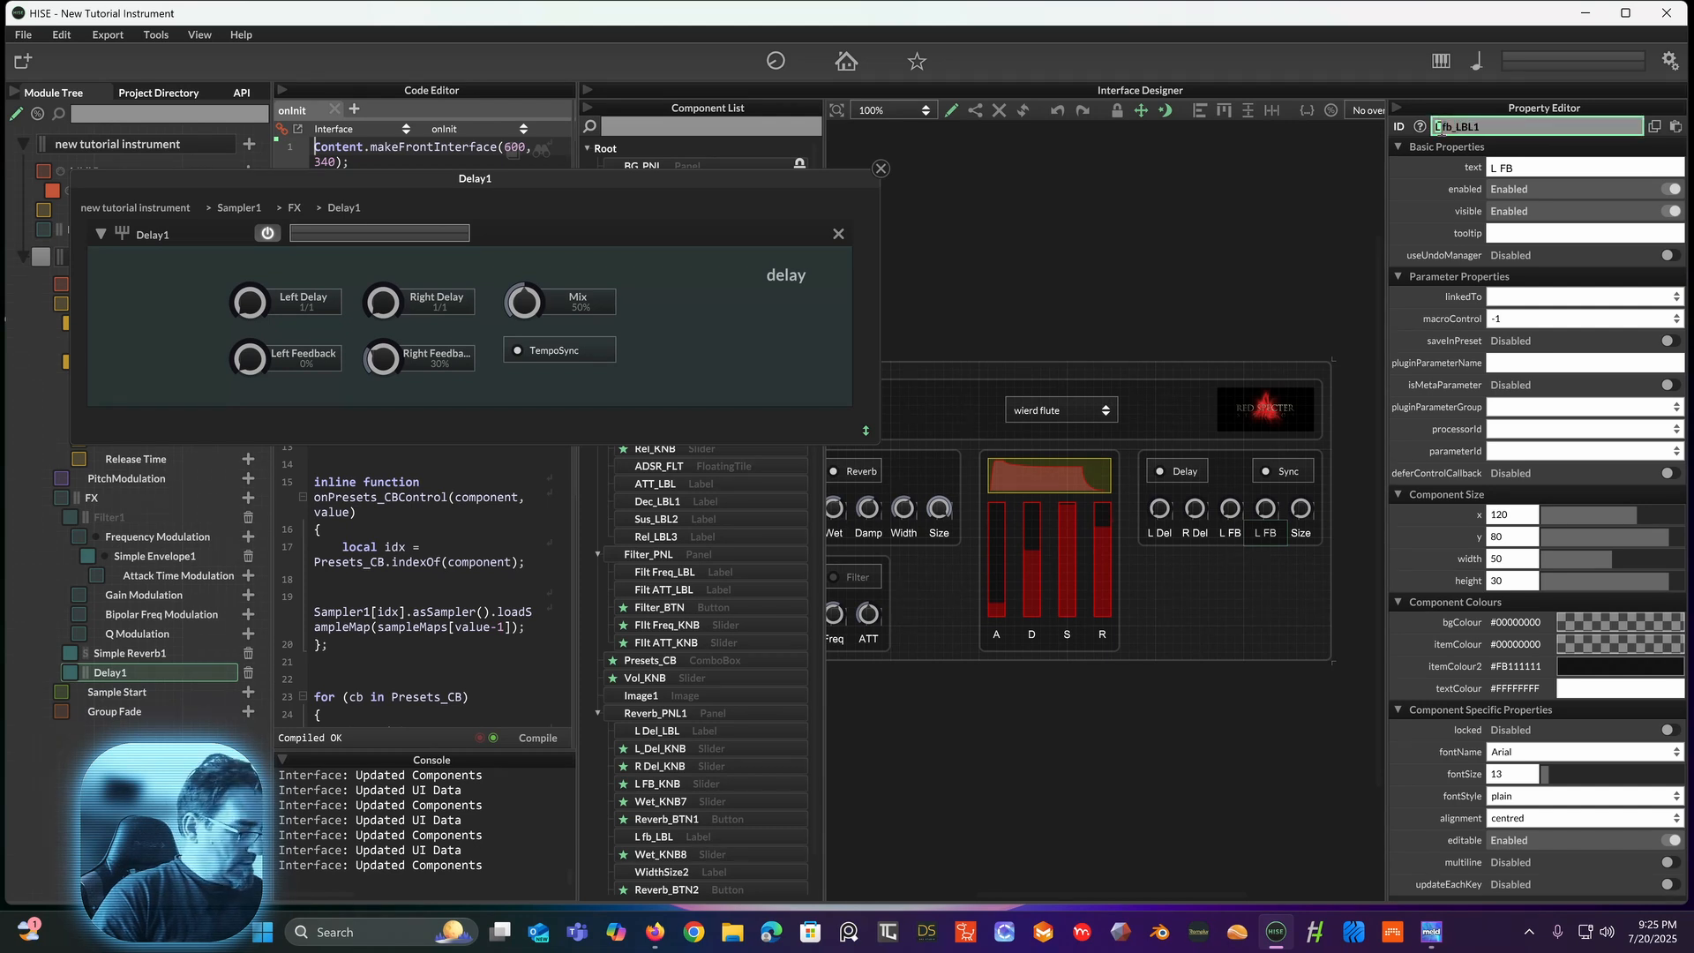
{"action": "key", "text": "BackSpace"}
{"action": "type", "text": "R"}
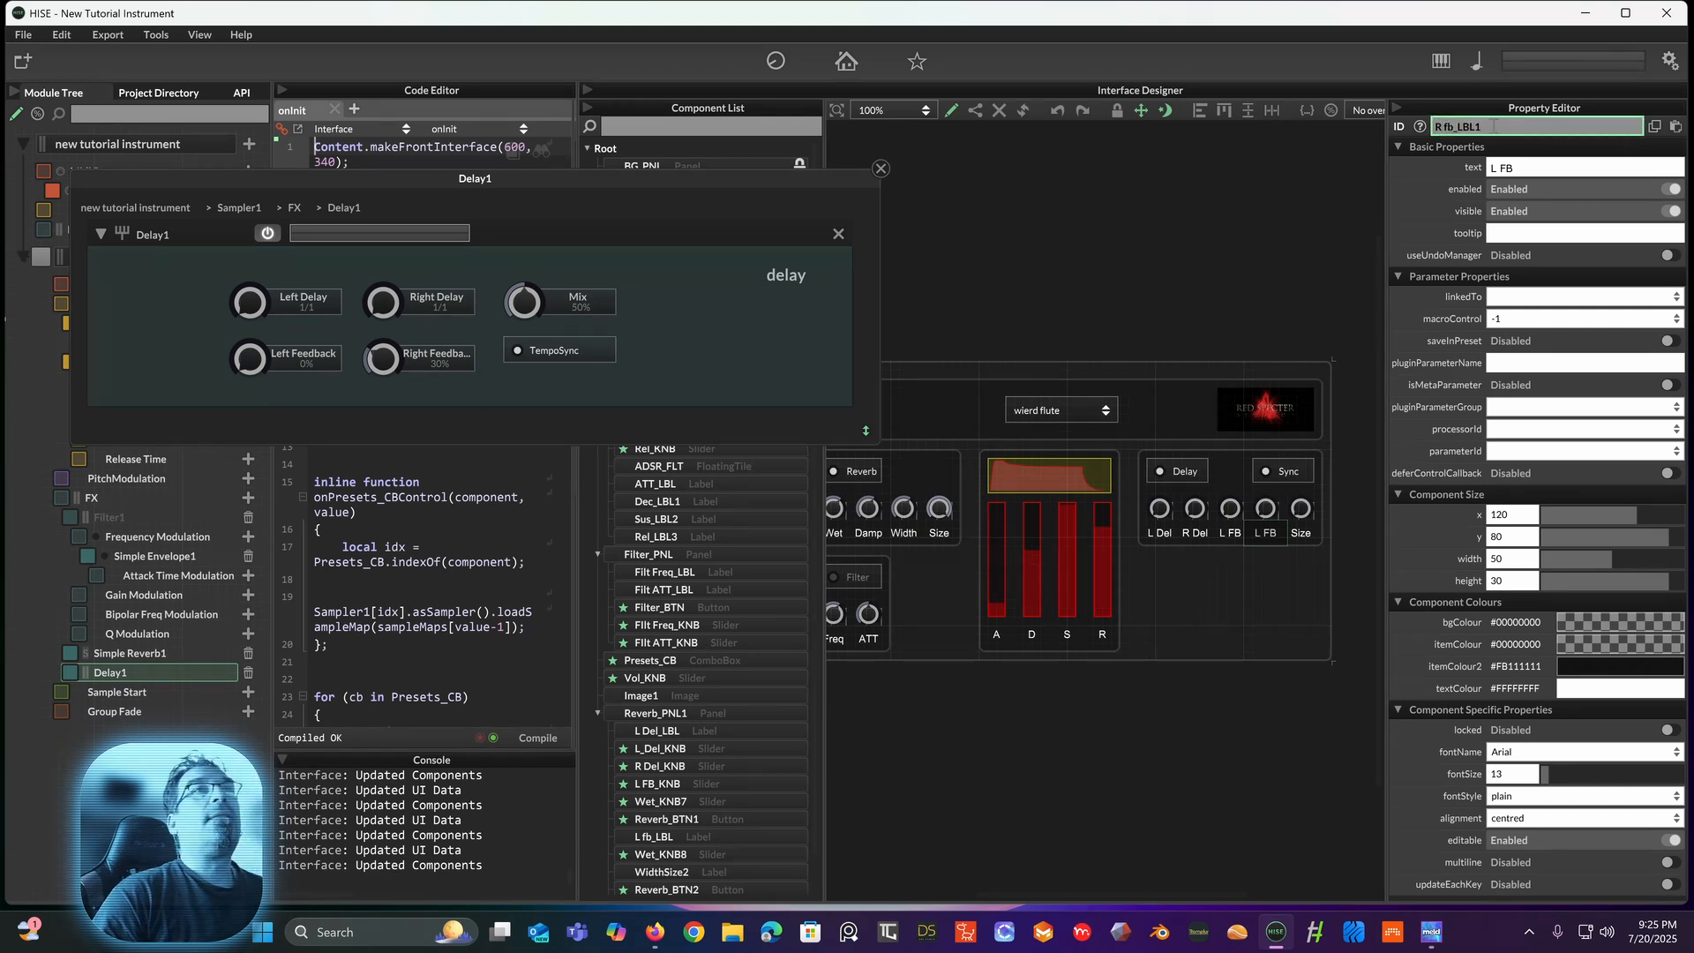
{"action": "left_click", "coordinate": [1521, 166]}
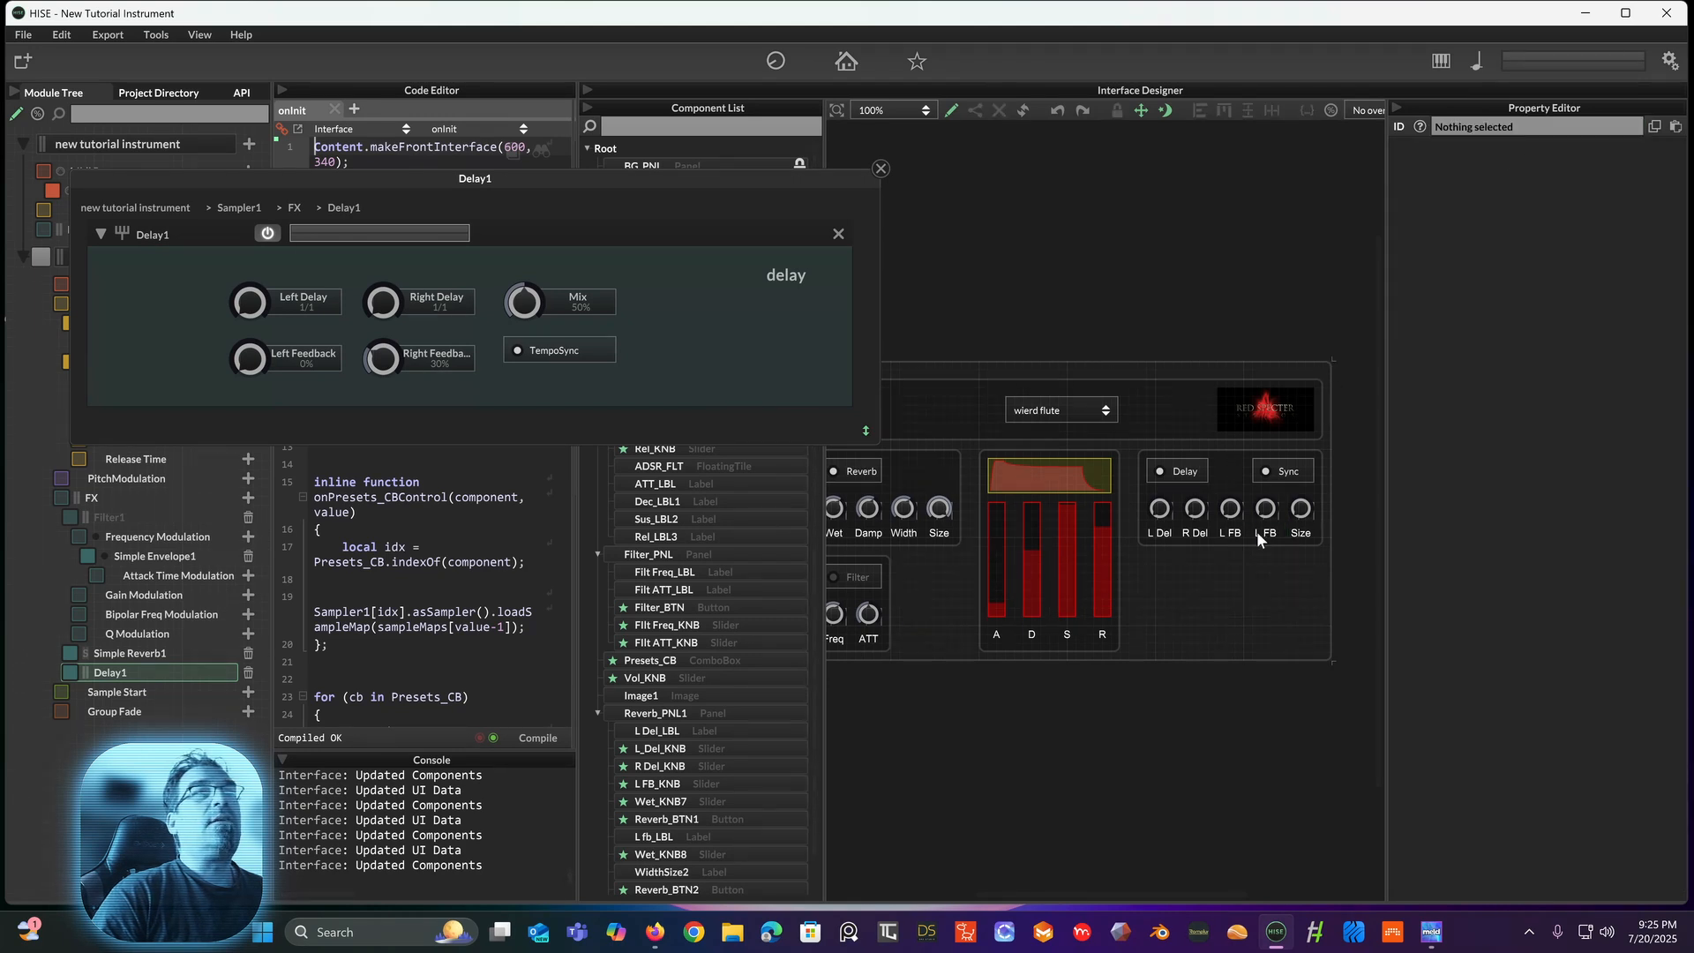
{"action": "left_click", "coordinate": [1258, 533]}
{"action": "left_click", "coordinate": [1492, 168]}
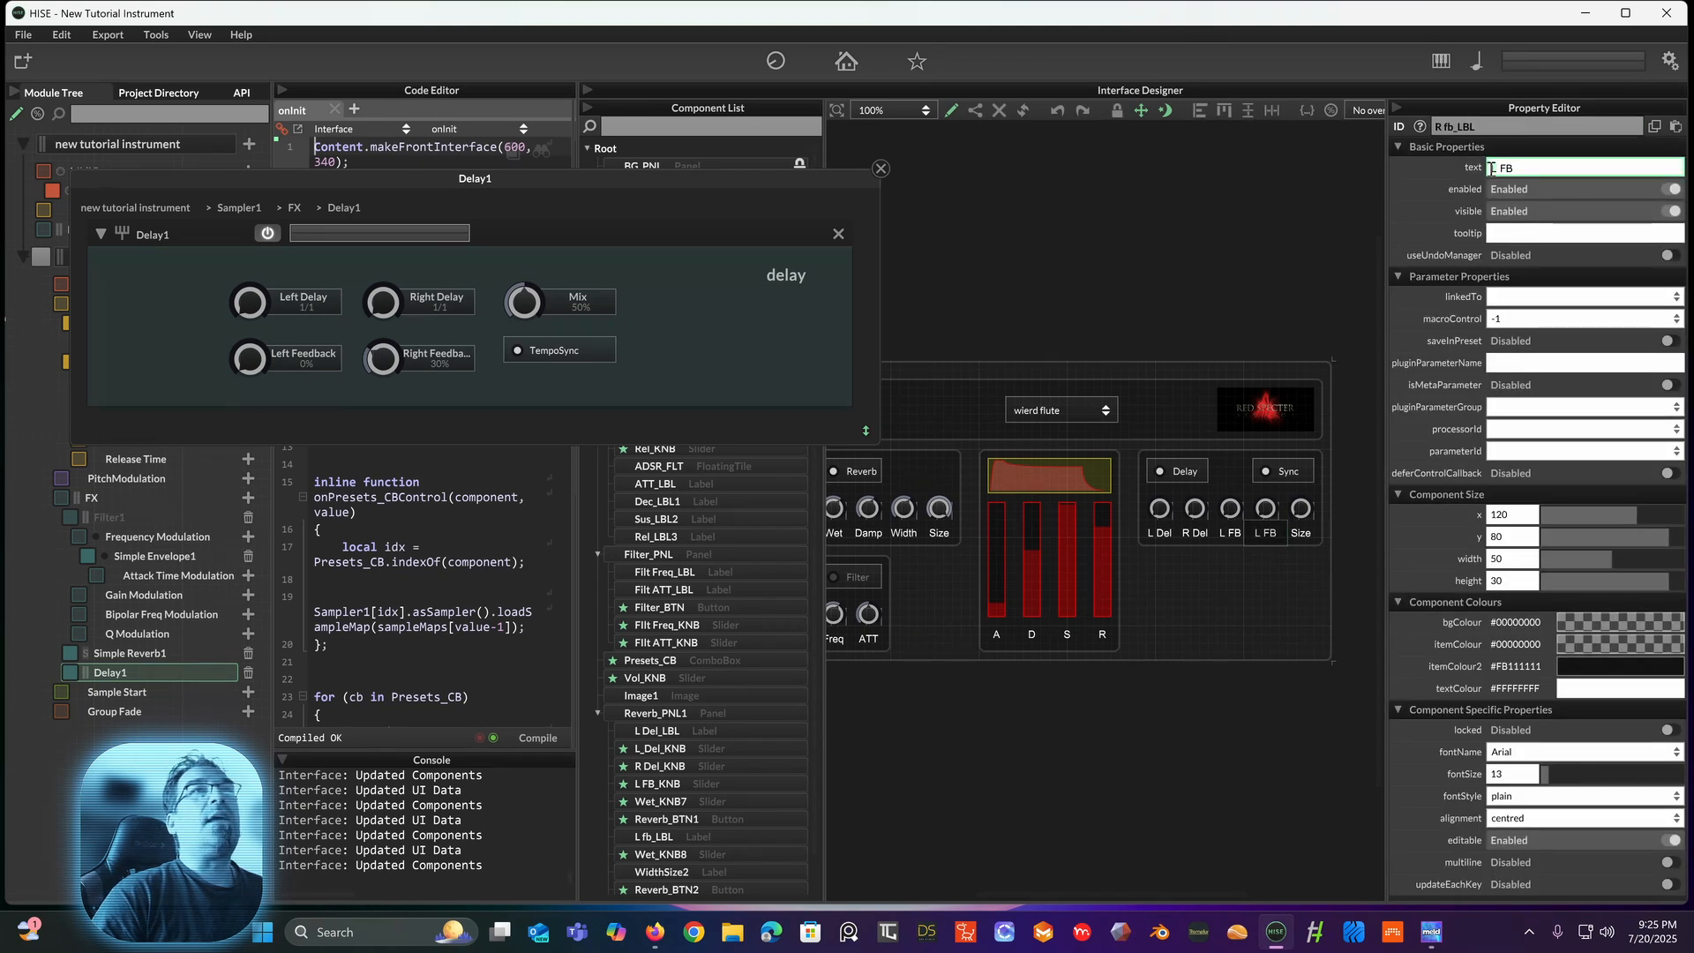
{"action": "key", "text": "Delete"}
{"action": "type", "text": "R"}
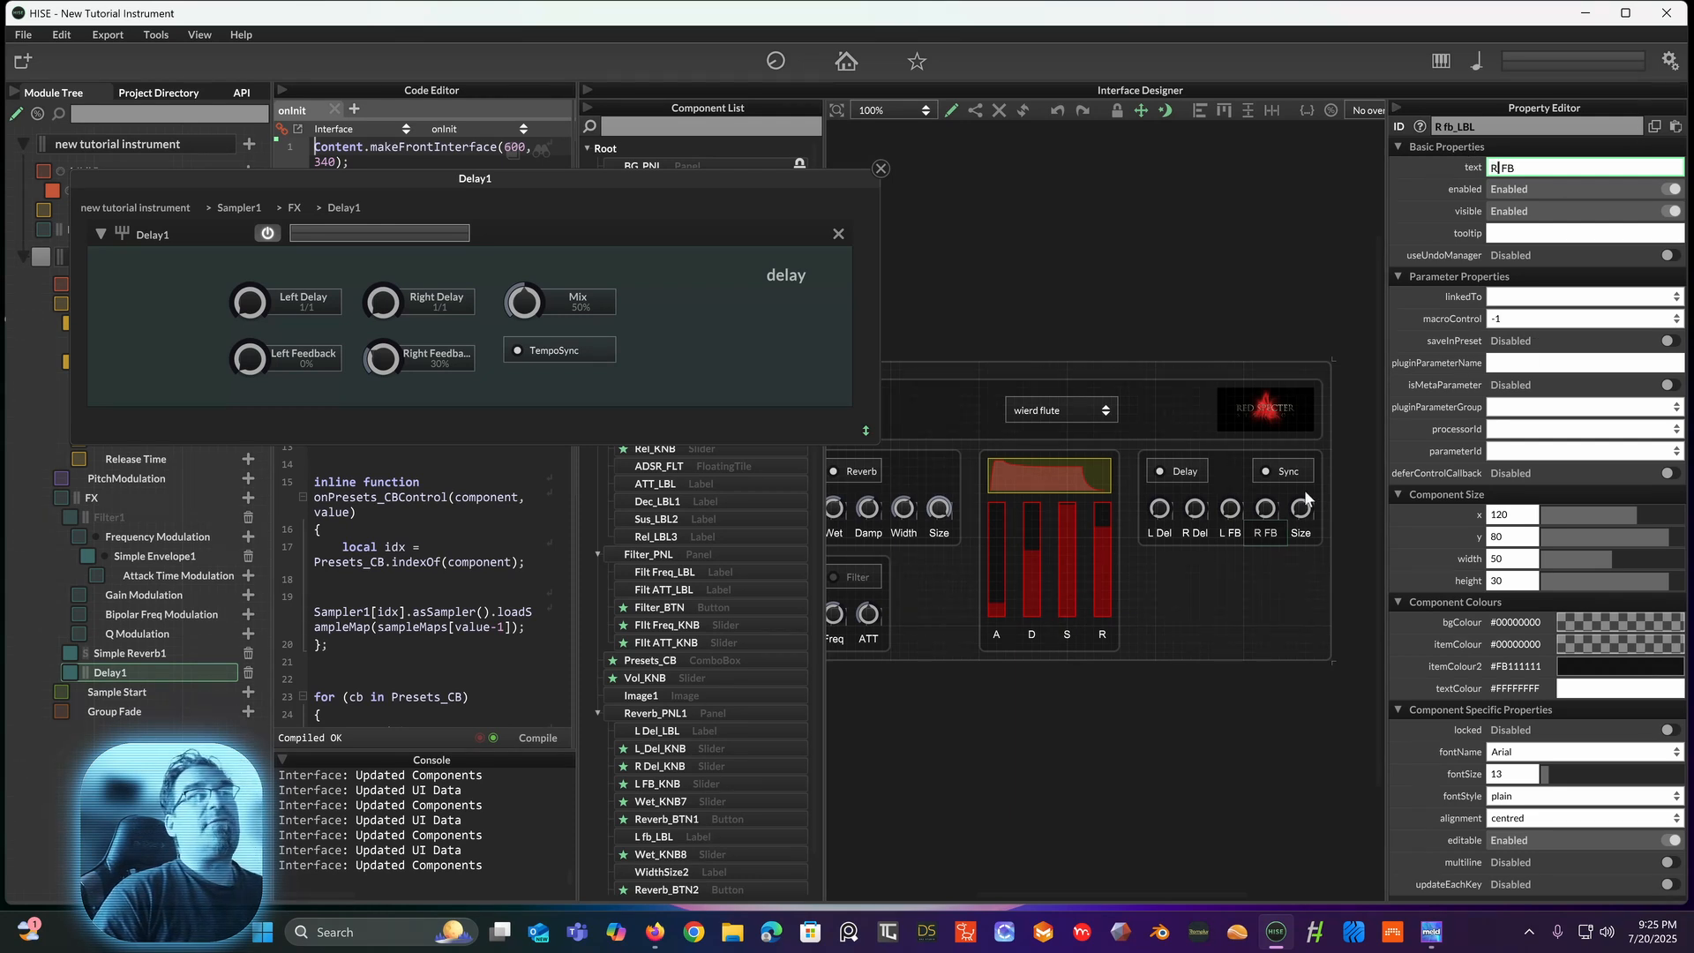
Step: Change the component ID of the delay panel's fourth knob, Wet_KNB7, to "R FB_KNB7"
{"action": "left_click", "coordinate": [1268, 505]}
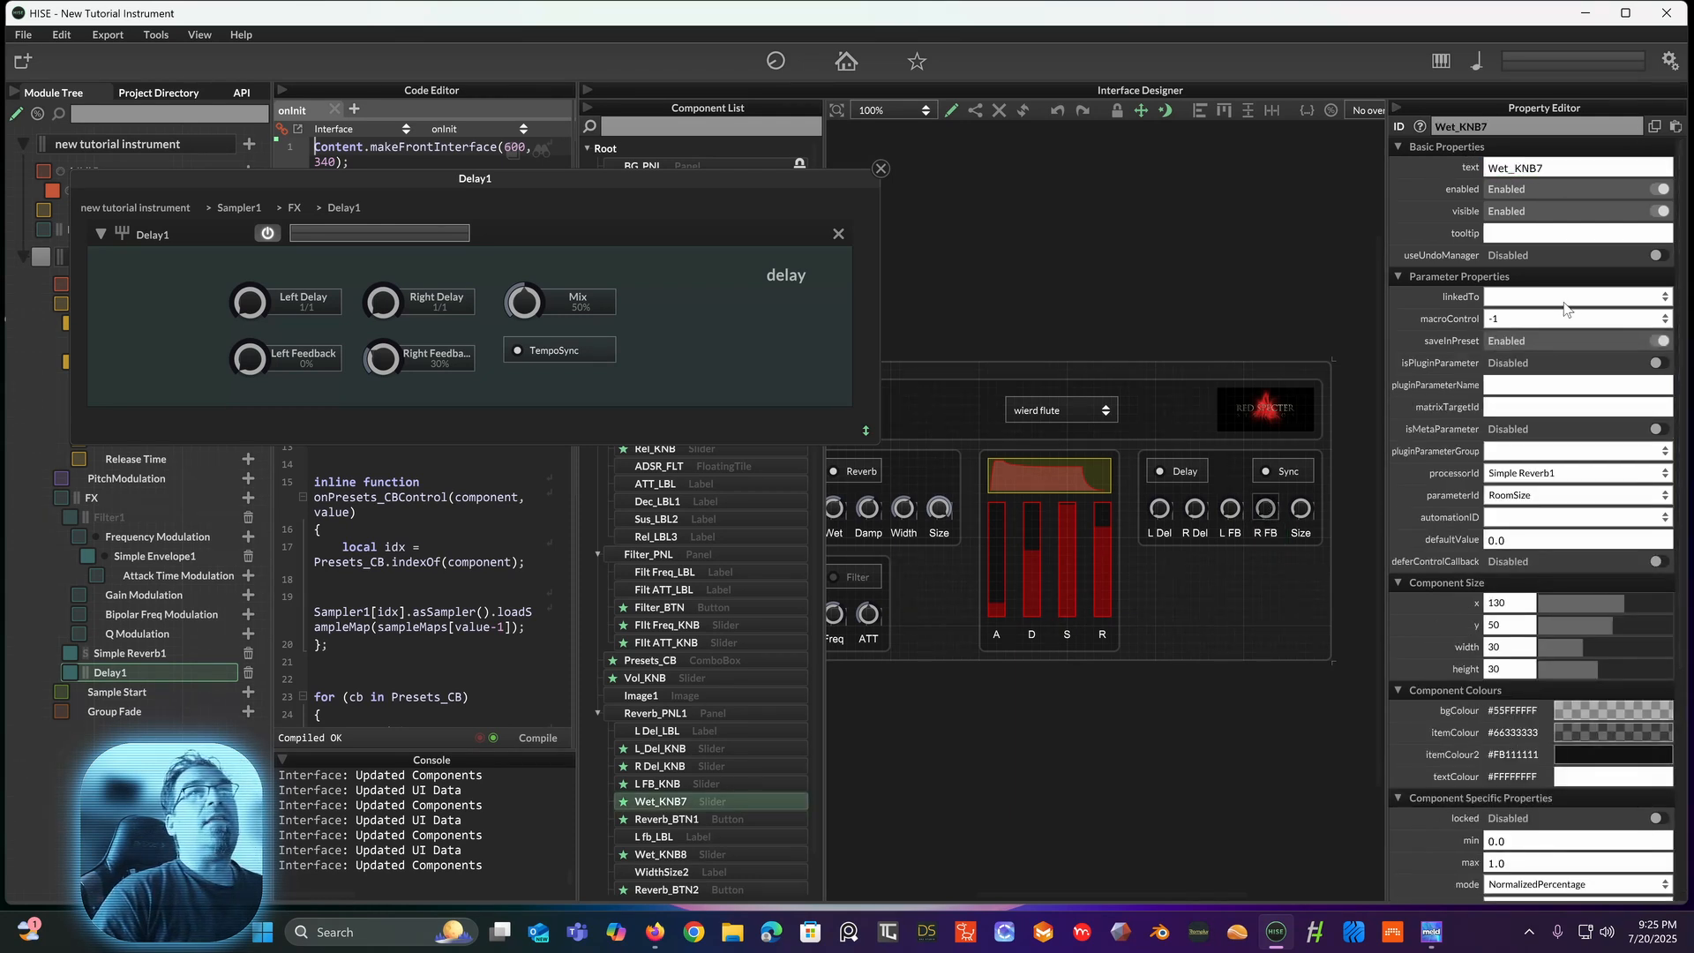
{"action": "left_click", "coordinate": [1456, 127]}
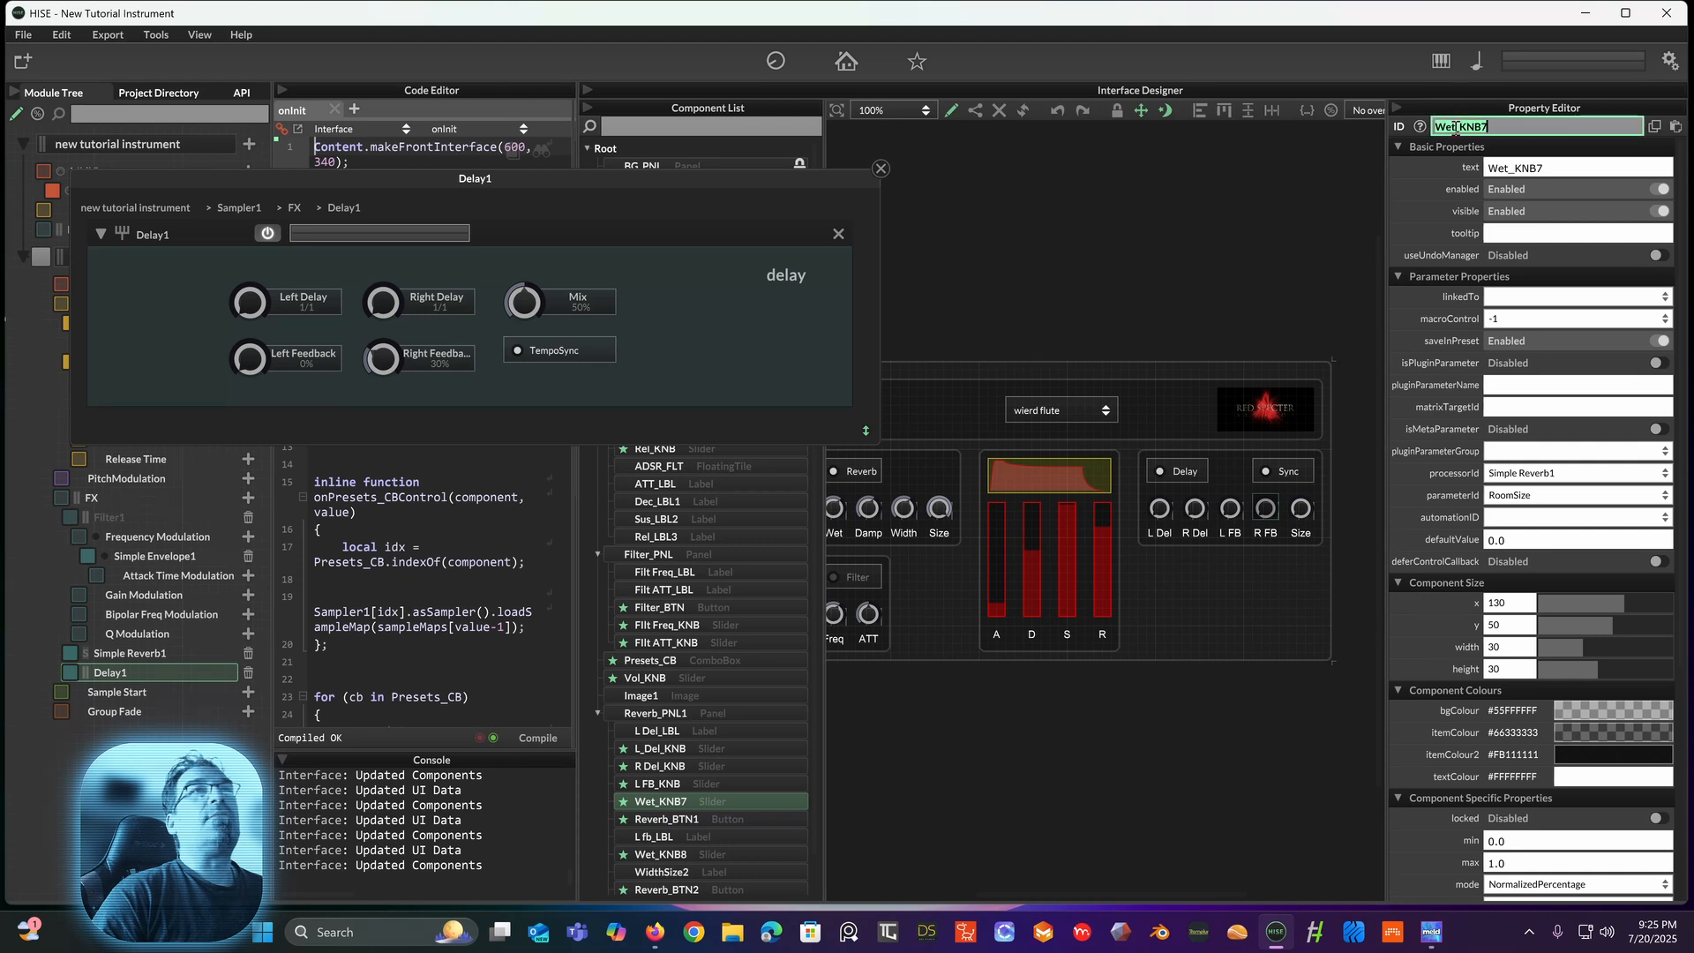
{"action": "double_click", "coordinate": [1456, 127]}
{"action": "left_click_drag", "start_coordinate": [1456, 127], "coordinate": [1437, 129]}
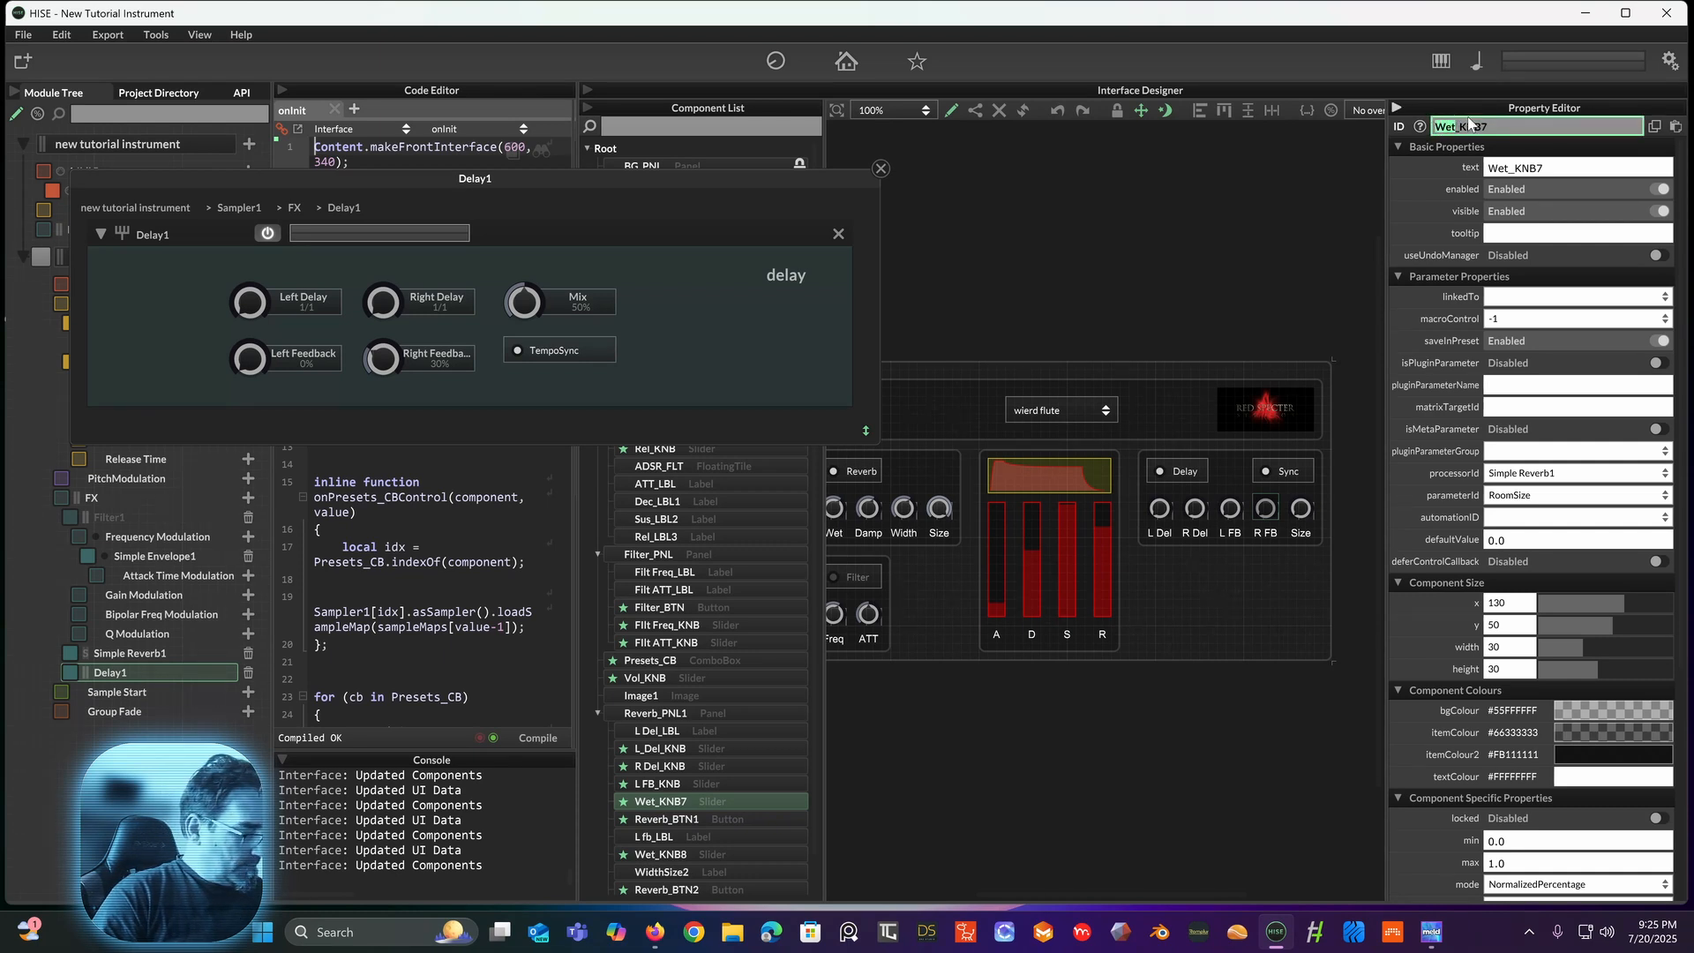
{"action": "type", "text": "L"}
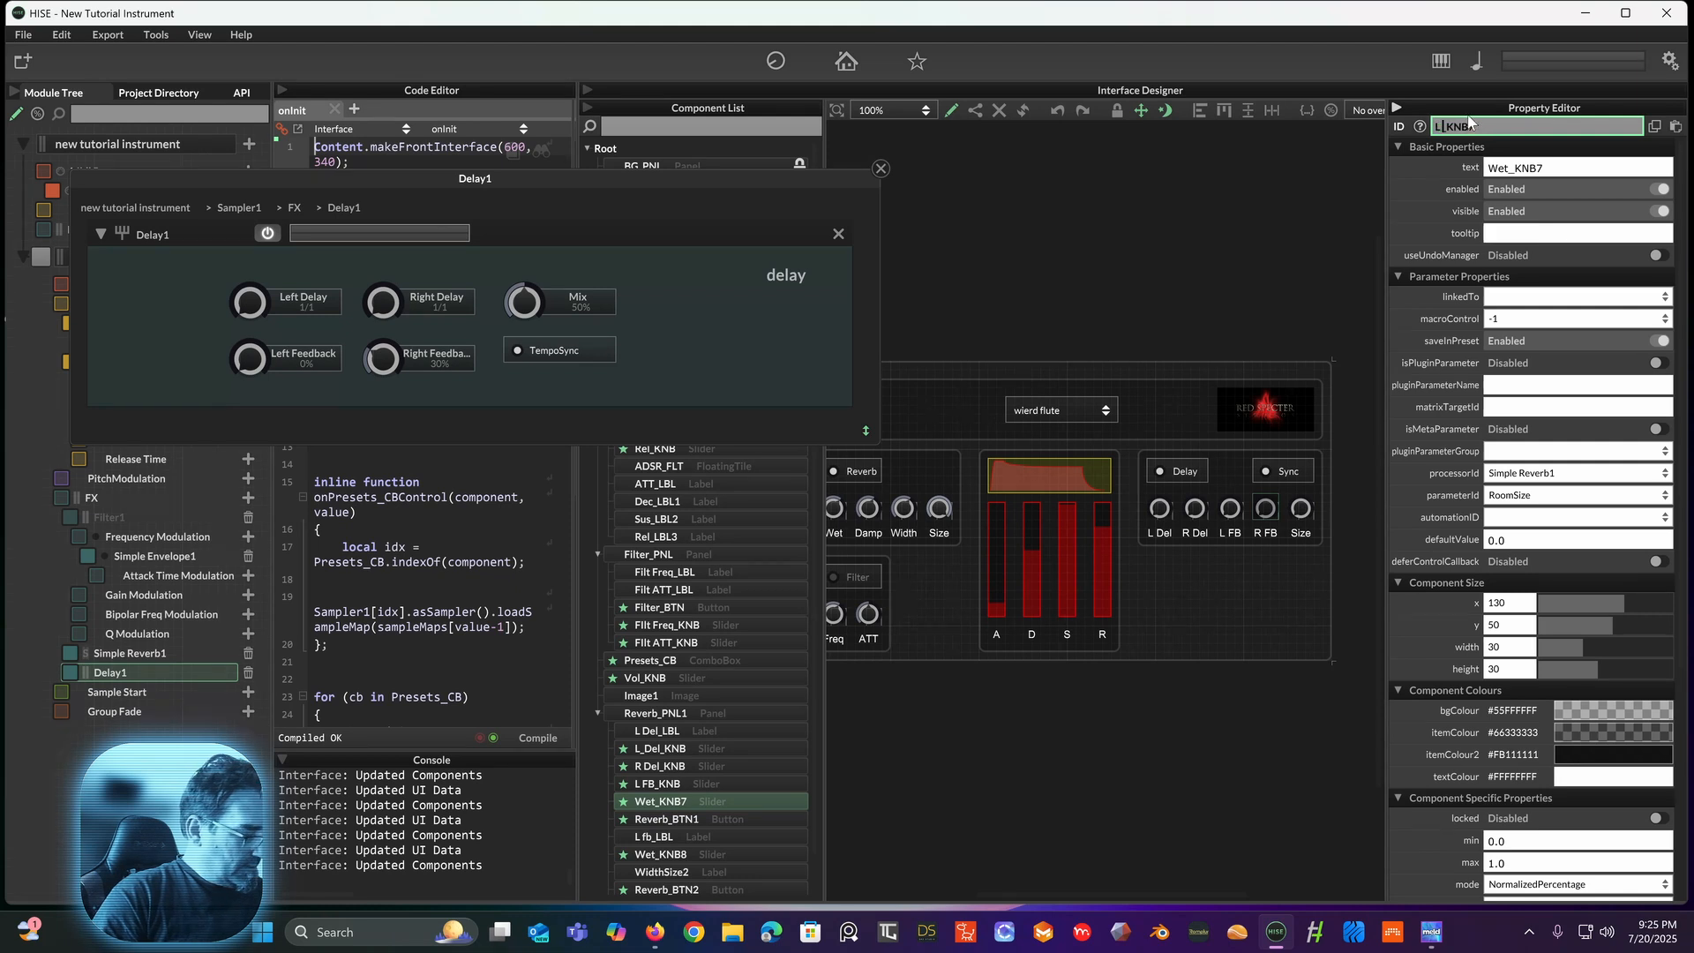
{"action": "type", "text": "_FB"}
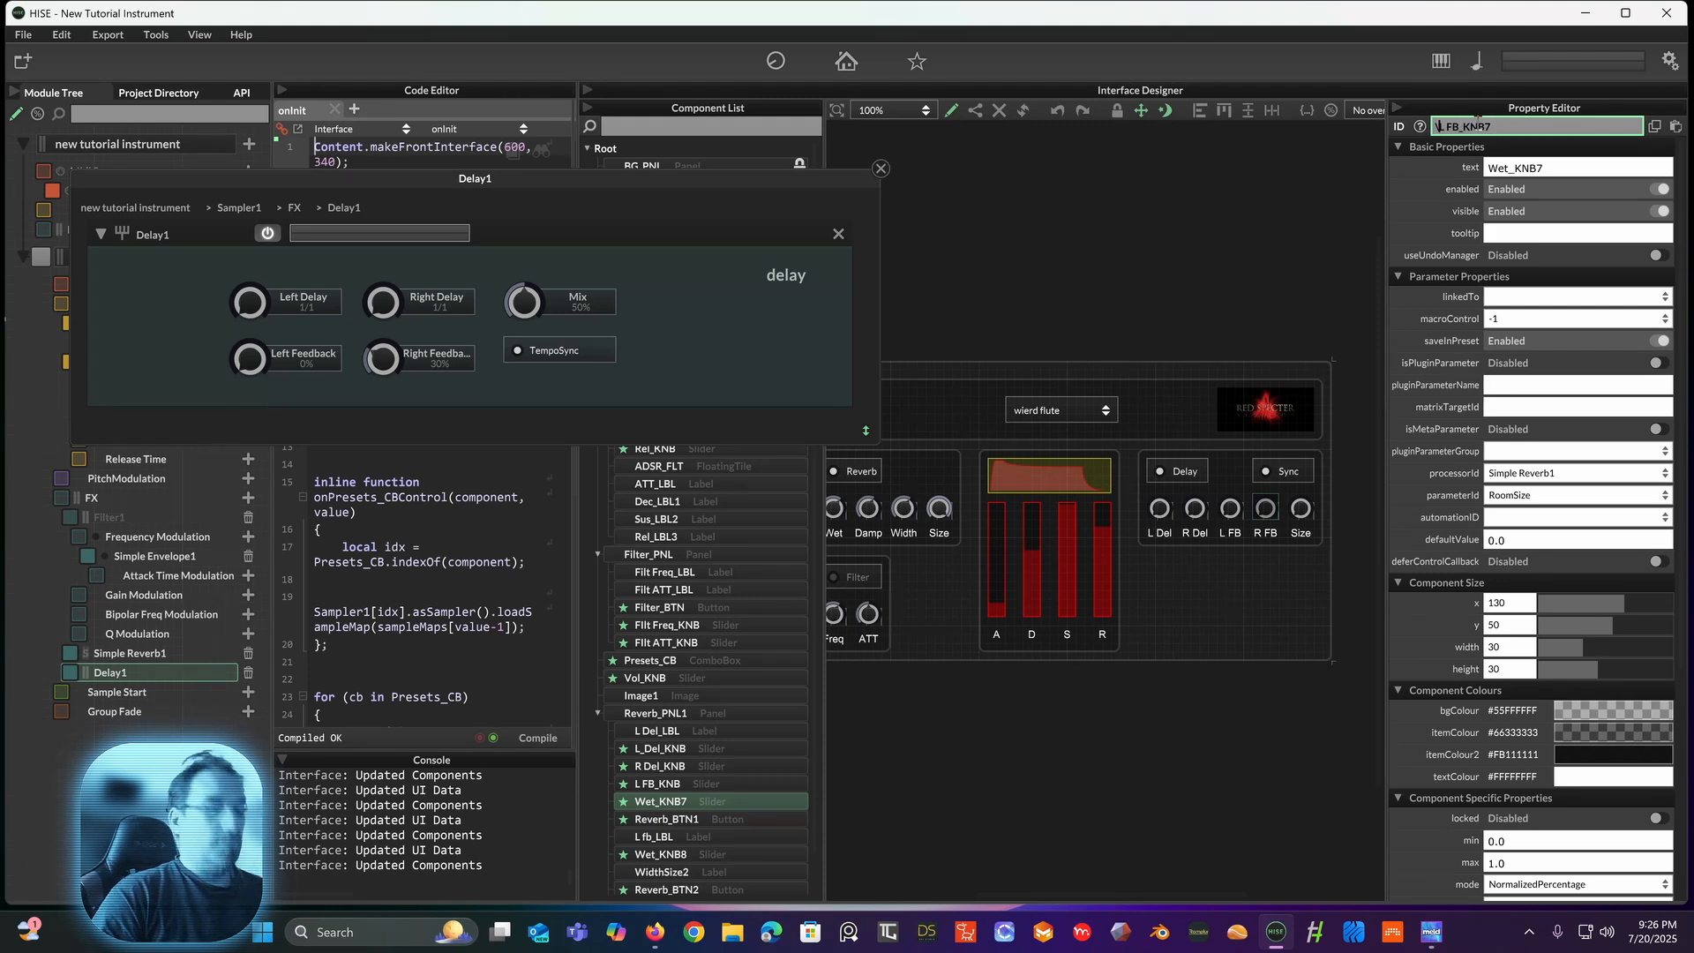
{"action": "key", "text": "BackSpace"}
{"action": "key", "text": "BackSpace"}
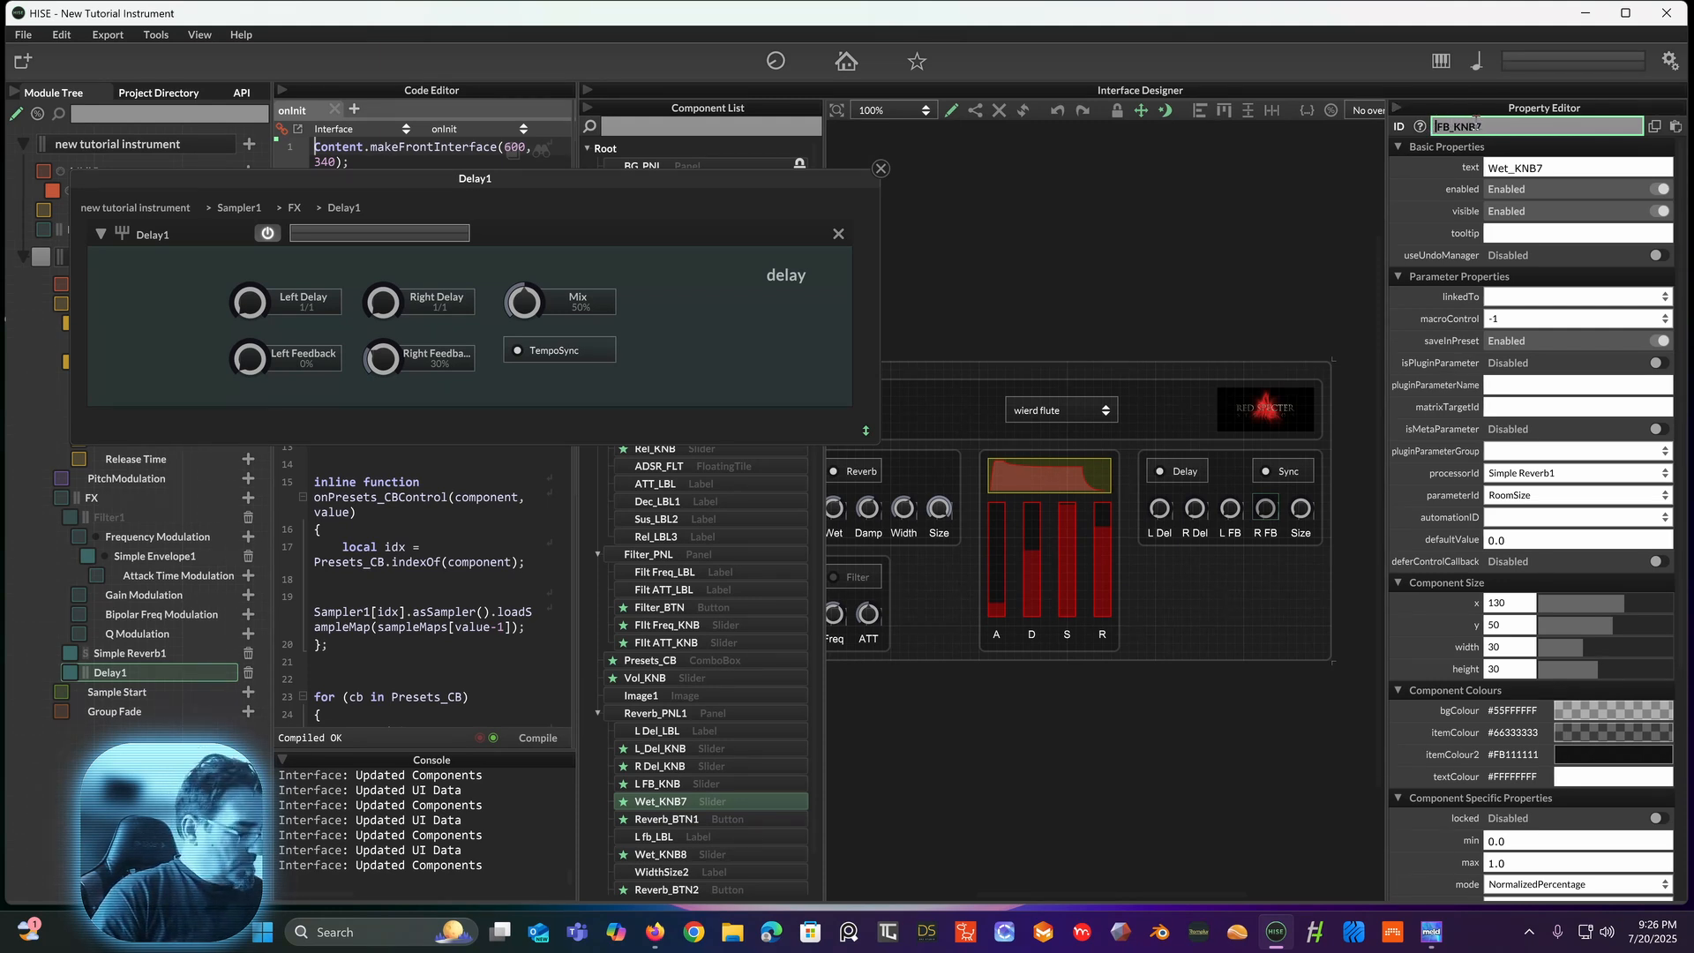
{"action": "type", "text": "R_"}
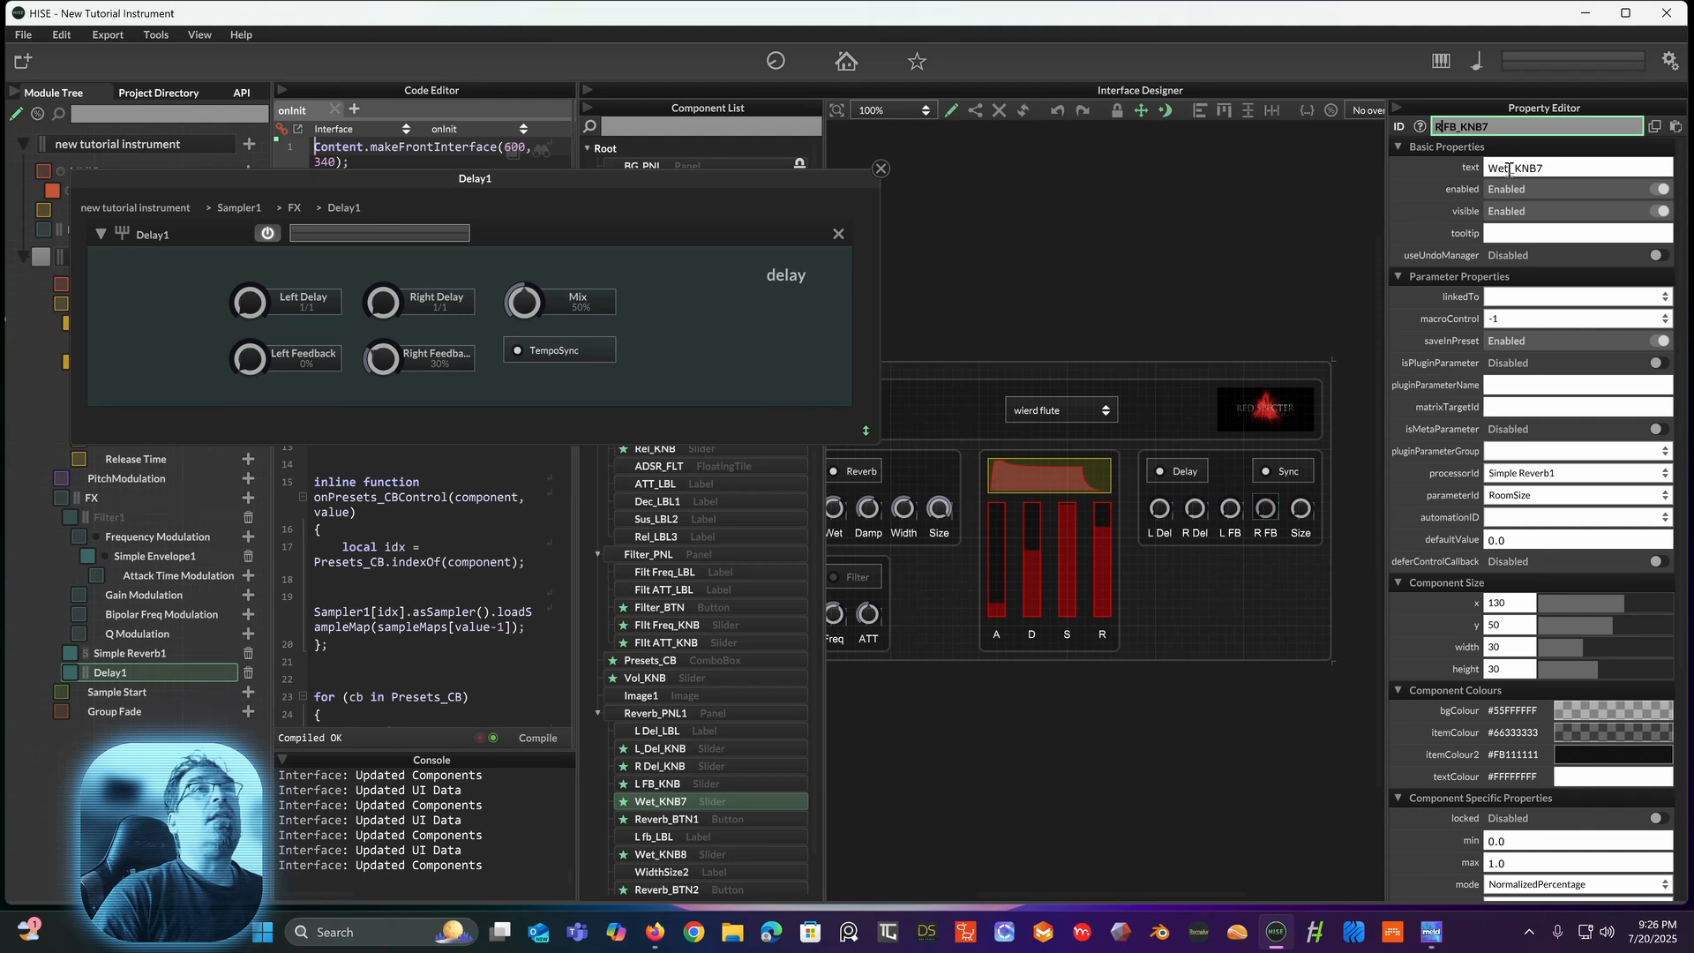
Step: Set the text property of the delay panel's fourth knob to "R FB"
{"action": "left_click", "coordinate": [1507, 168]}
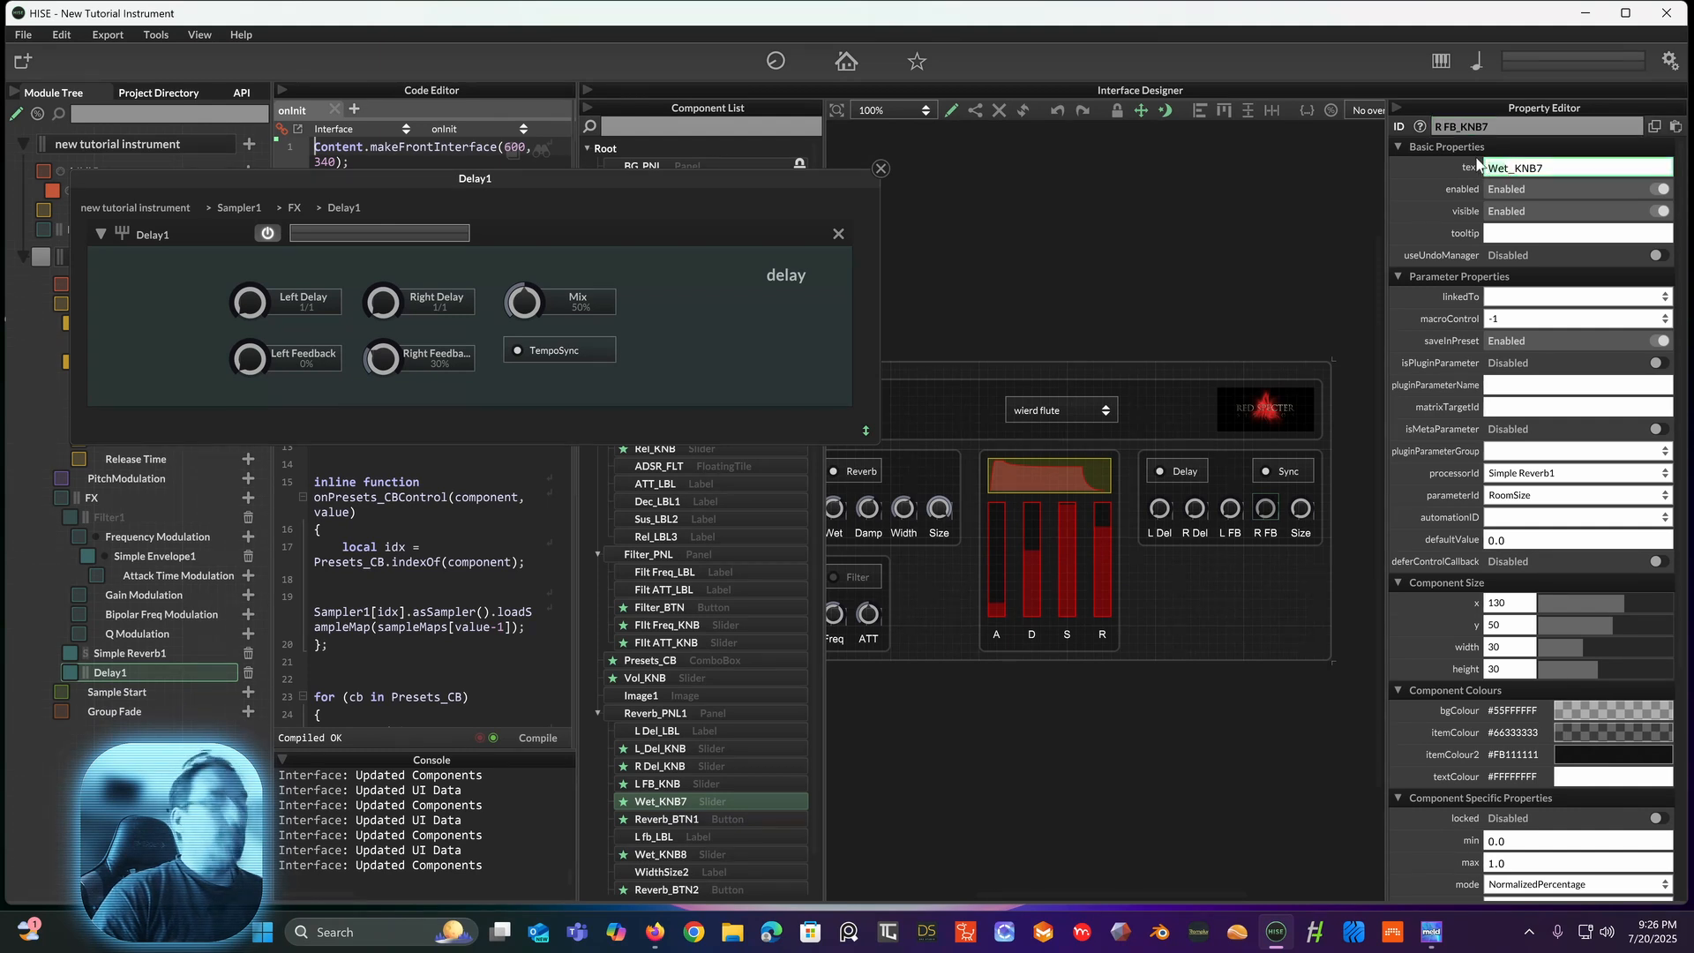
{"action": "key", "text": "Delete"}
{"action": "key", "text": "Delete"}
{"action": "type", "text": "R FB"}
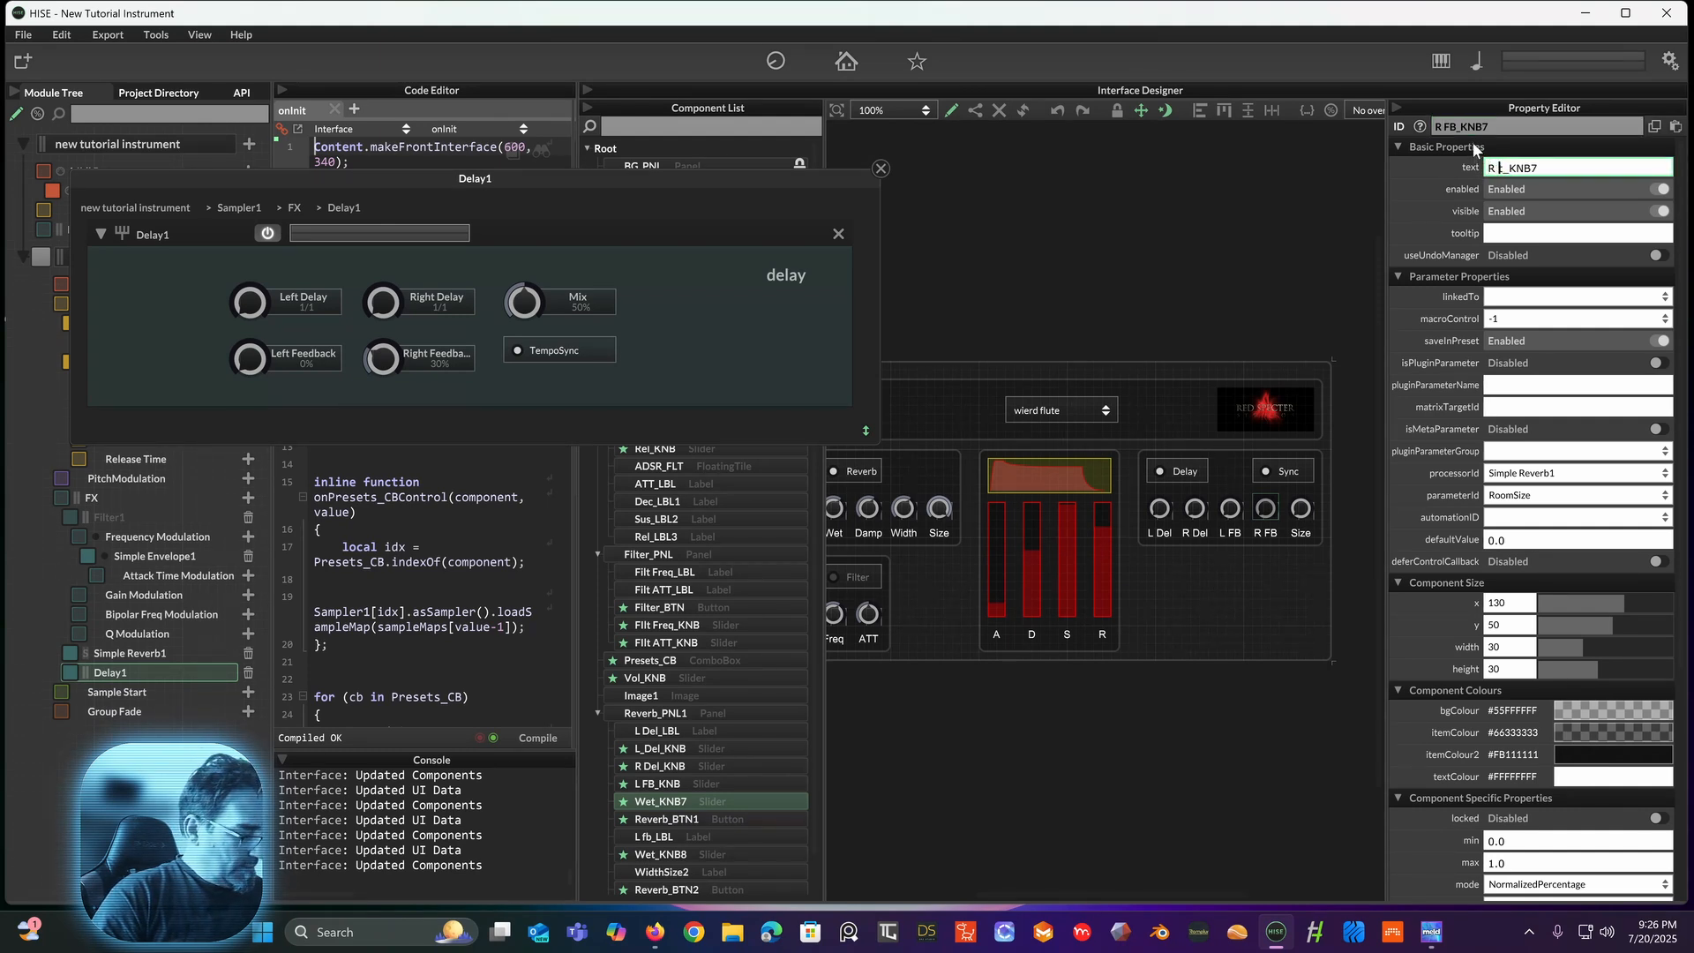
{"action": "key", "text": "Delete"}
{"action": "key", "text": "Delete"}
{"action": "key", "text": "Delete"}
{"action": "key", "text": "Delete"}
{"action": "key", "text": "Delete"}
{"action": "key", "text": "Delete"}
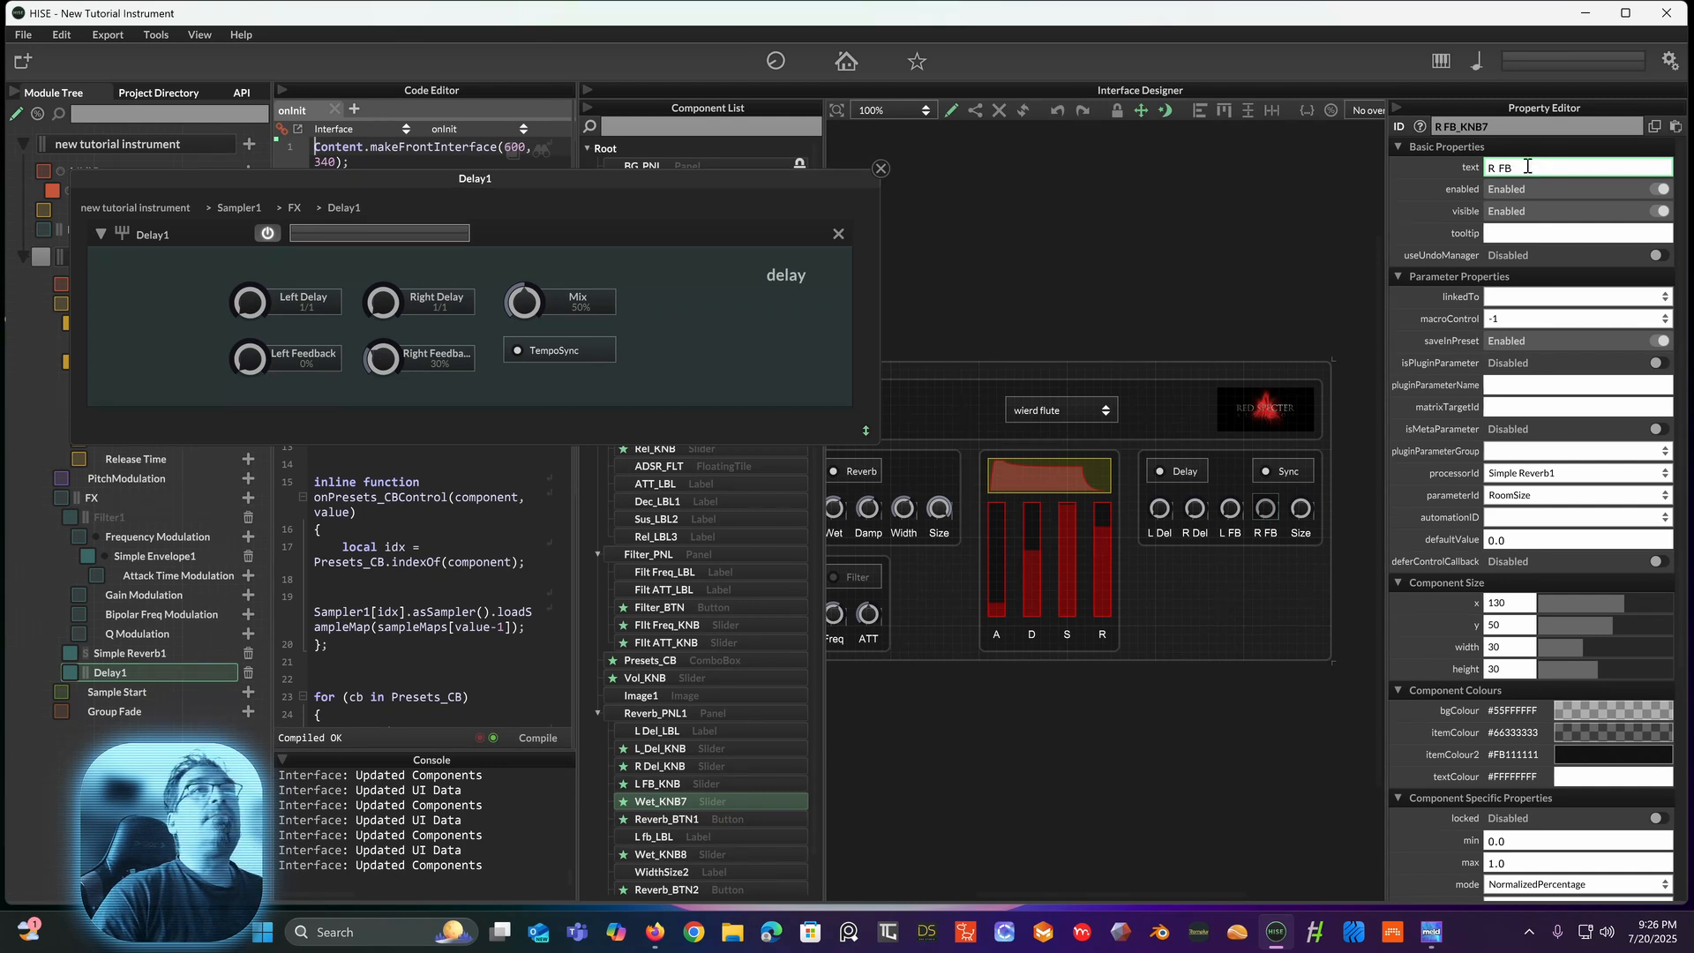
Step: Remove the trailing 7 from the fourth knob's component ID so it reads "R FB_KNB"
{"action": "left_click", "coordinate": [1505, 124]}
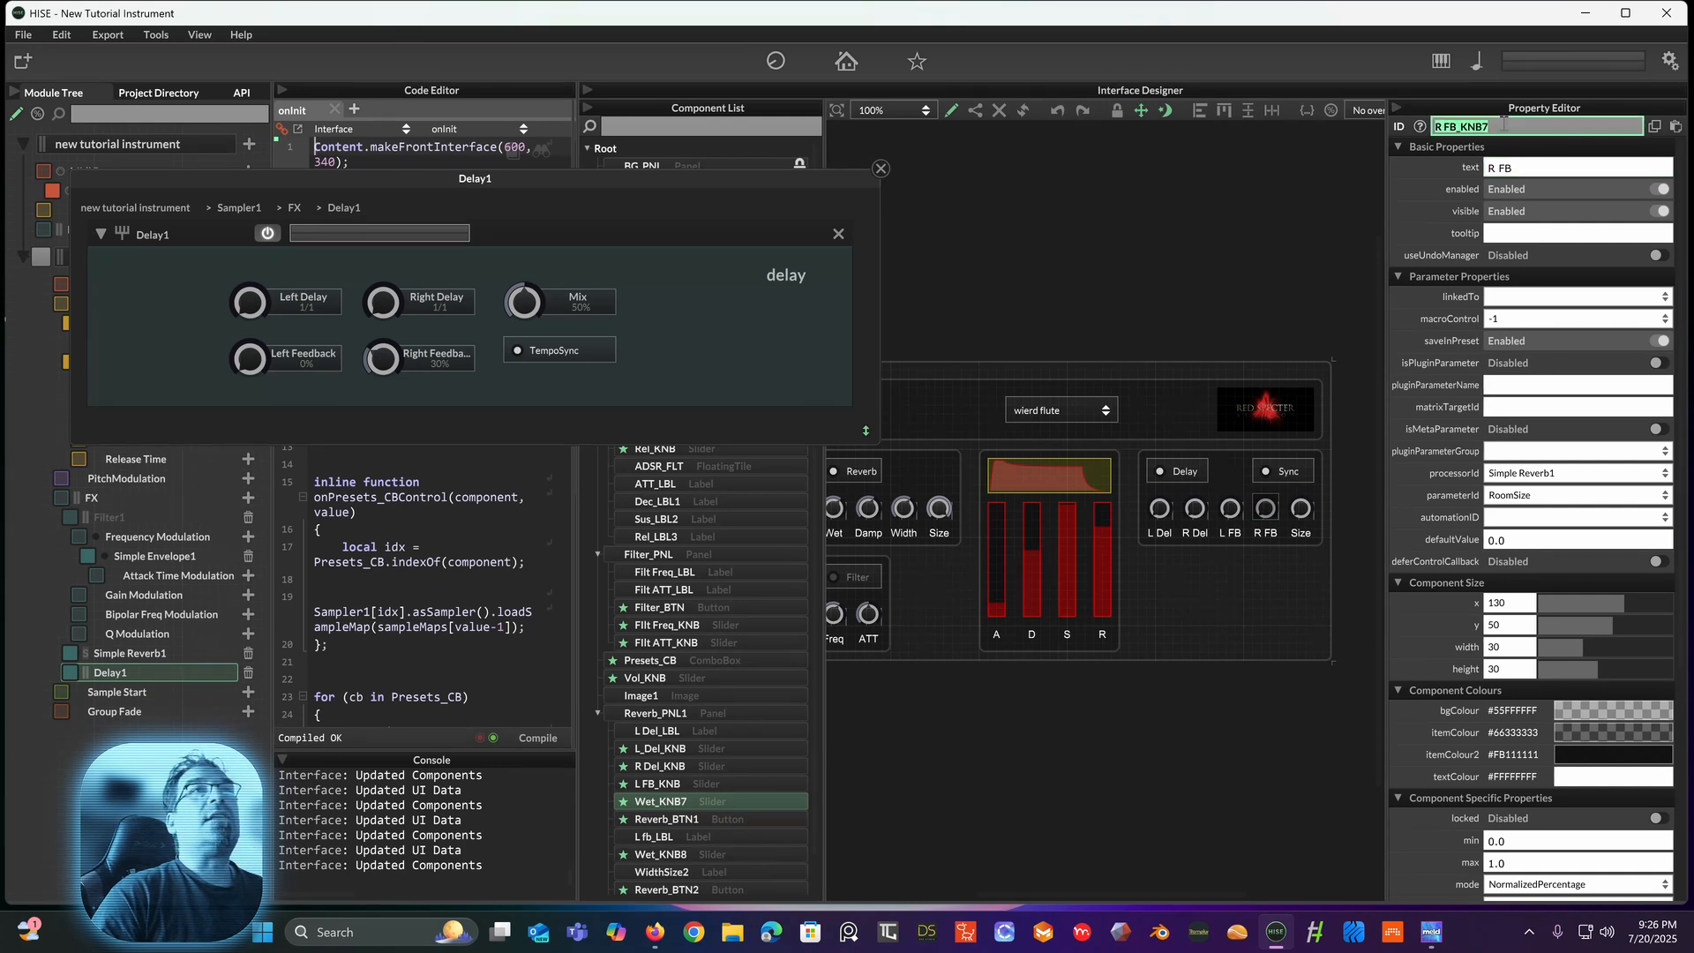
{"action": "left_click", "coordinate": [1505, 125]}
{"action": "key", "text": "BackSpace"}
{"action": "key", "text": "Return"}
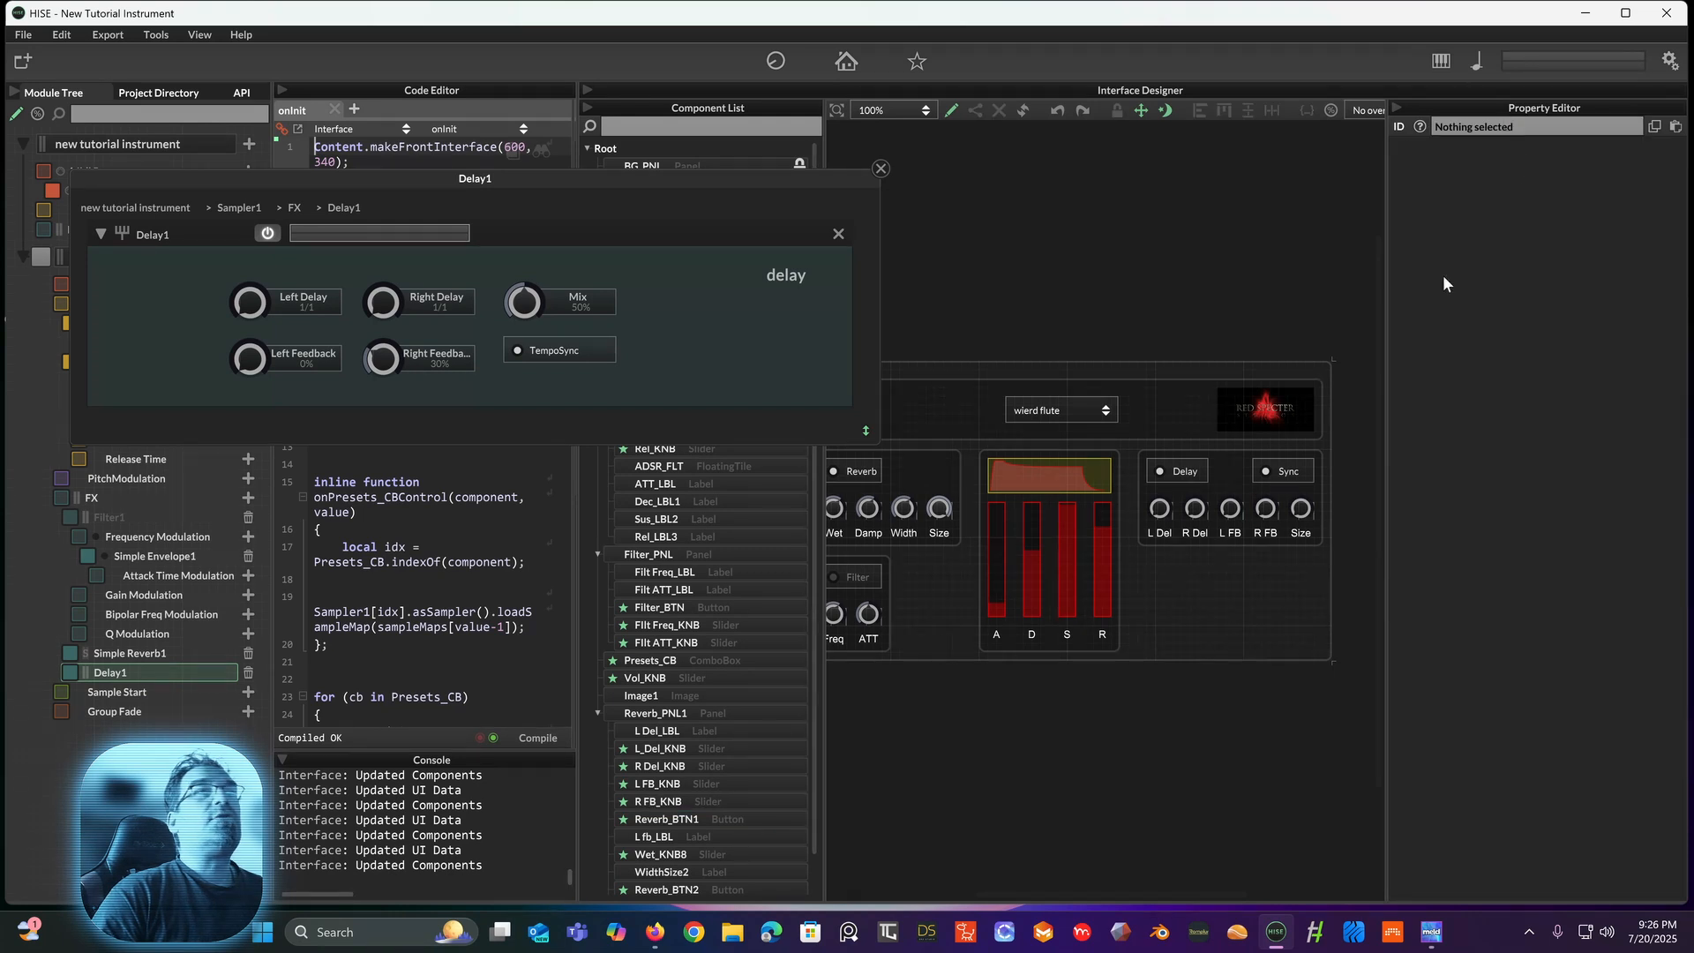
Step: Connect the R FB_KNB knob to the Delay1 processor with FeedbackRight as its parameterId, and compare its properties with the L FB_KNB knob
{"action": "left_click", "coordinate": [1264, 510]}
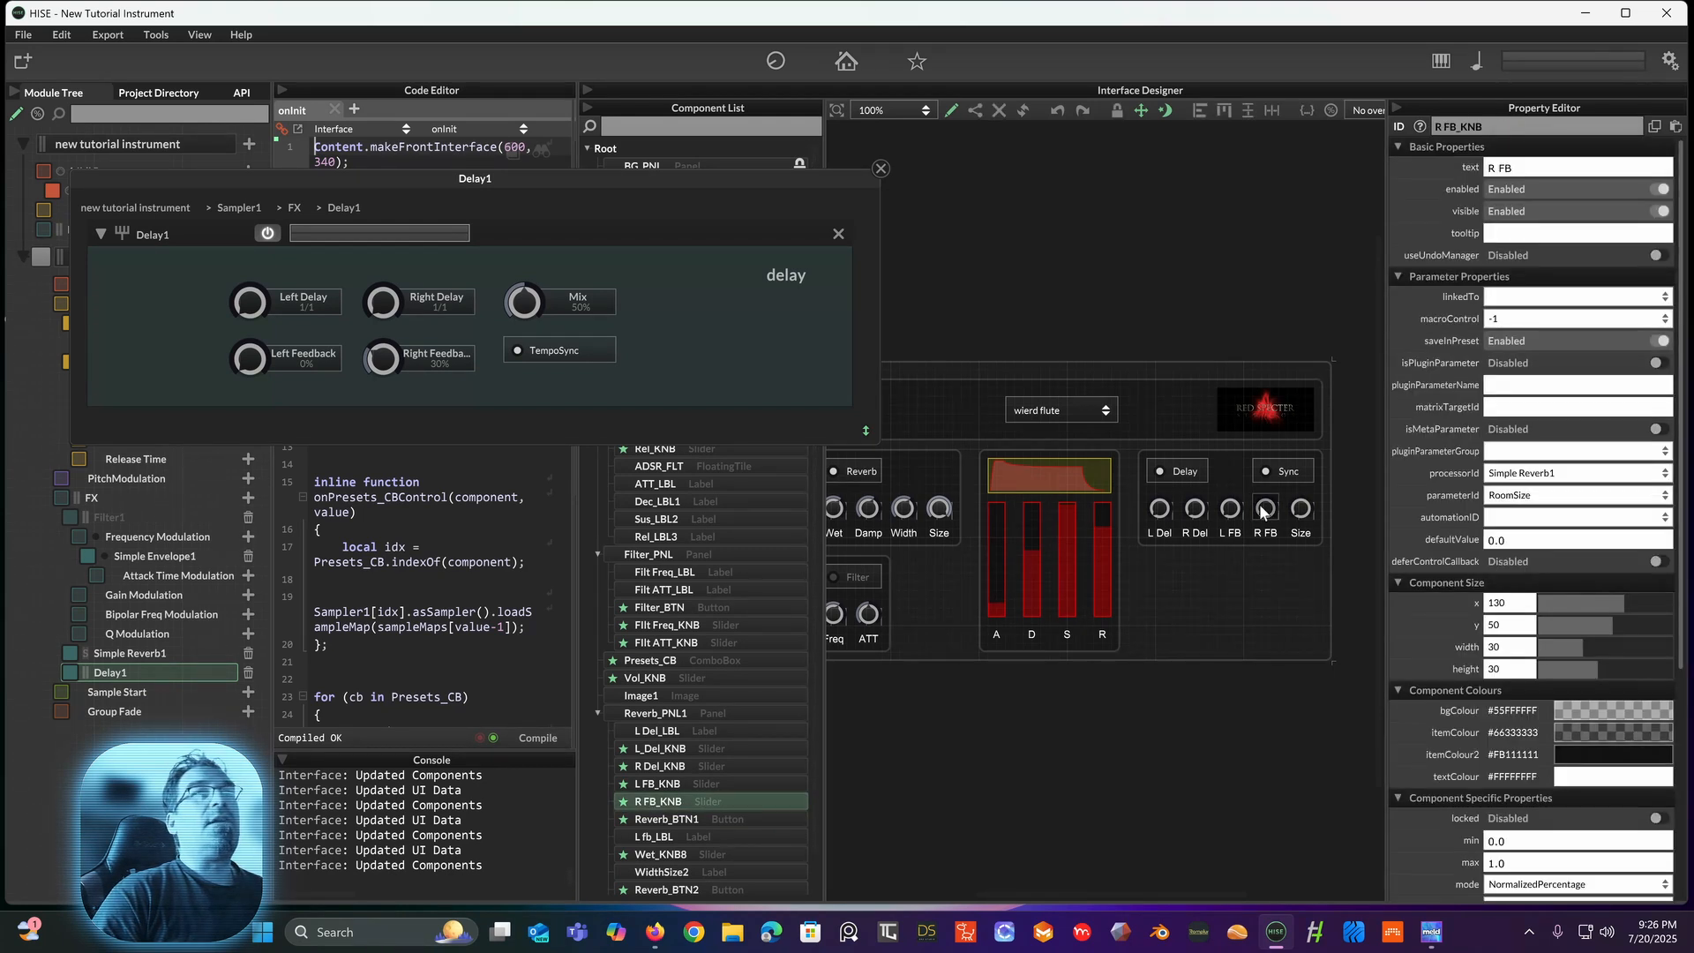
{"action": "left_click", "coordinate": [1585, 478]}
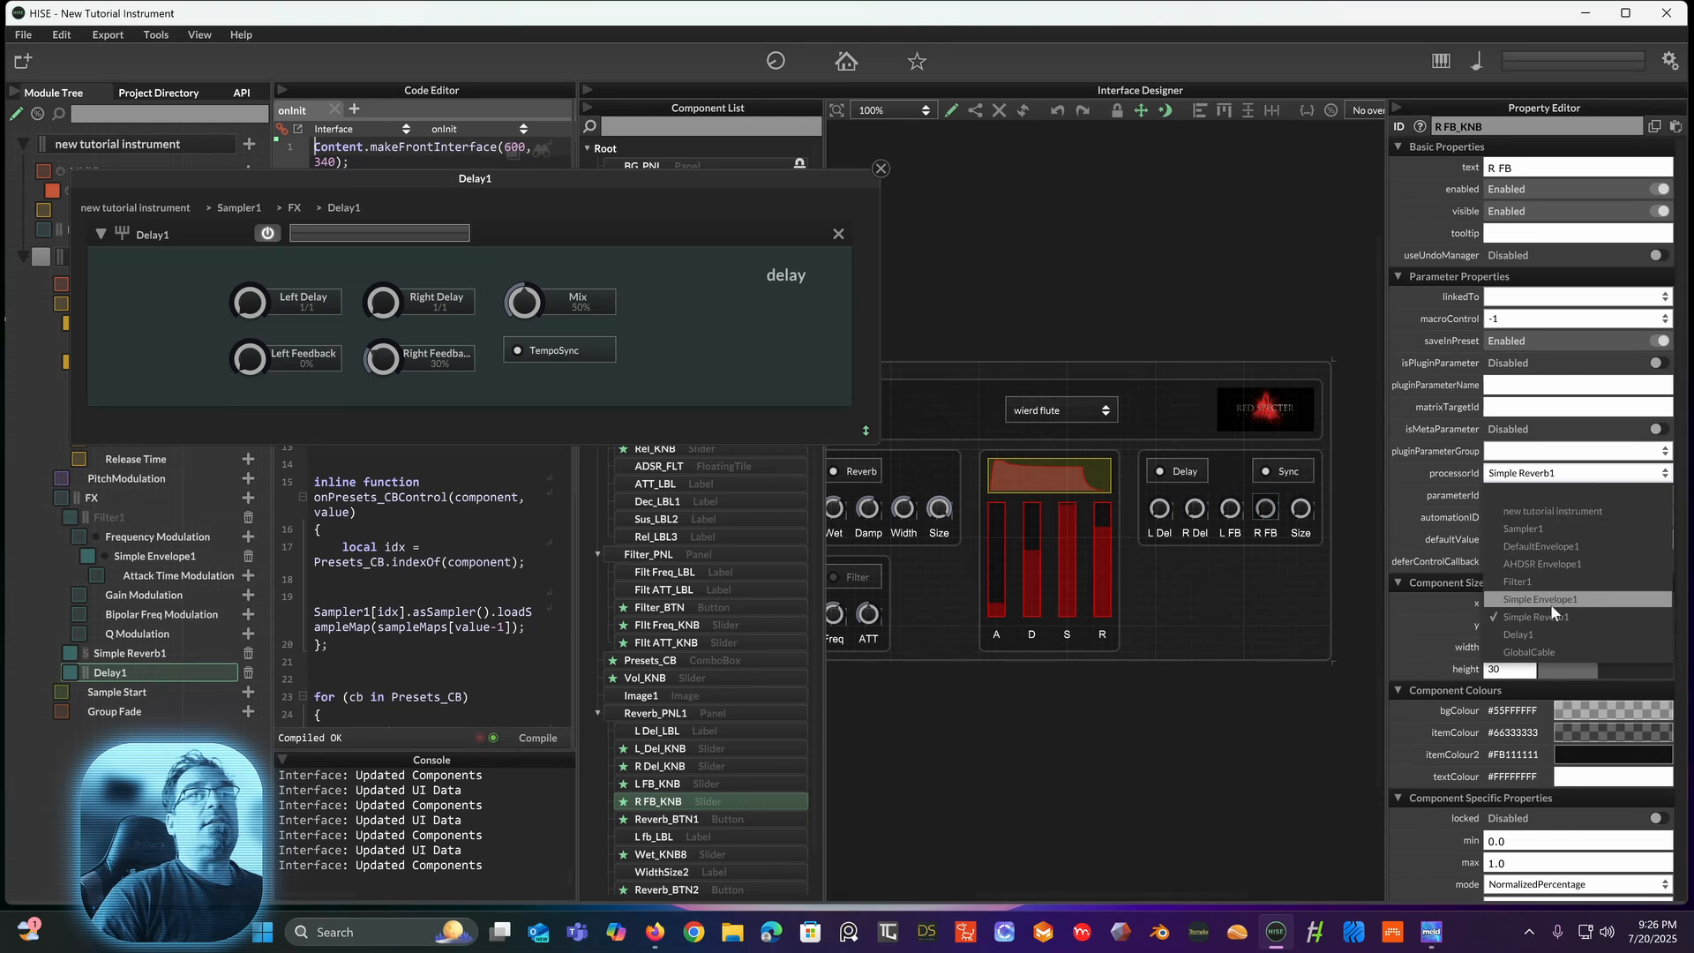
{"action": "left_click", "coordinate": [1546, 635]}
{"action": "left_click", "coordinate": [1529, 496]}
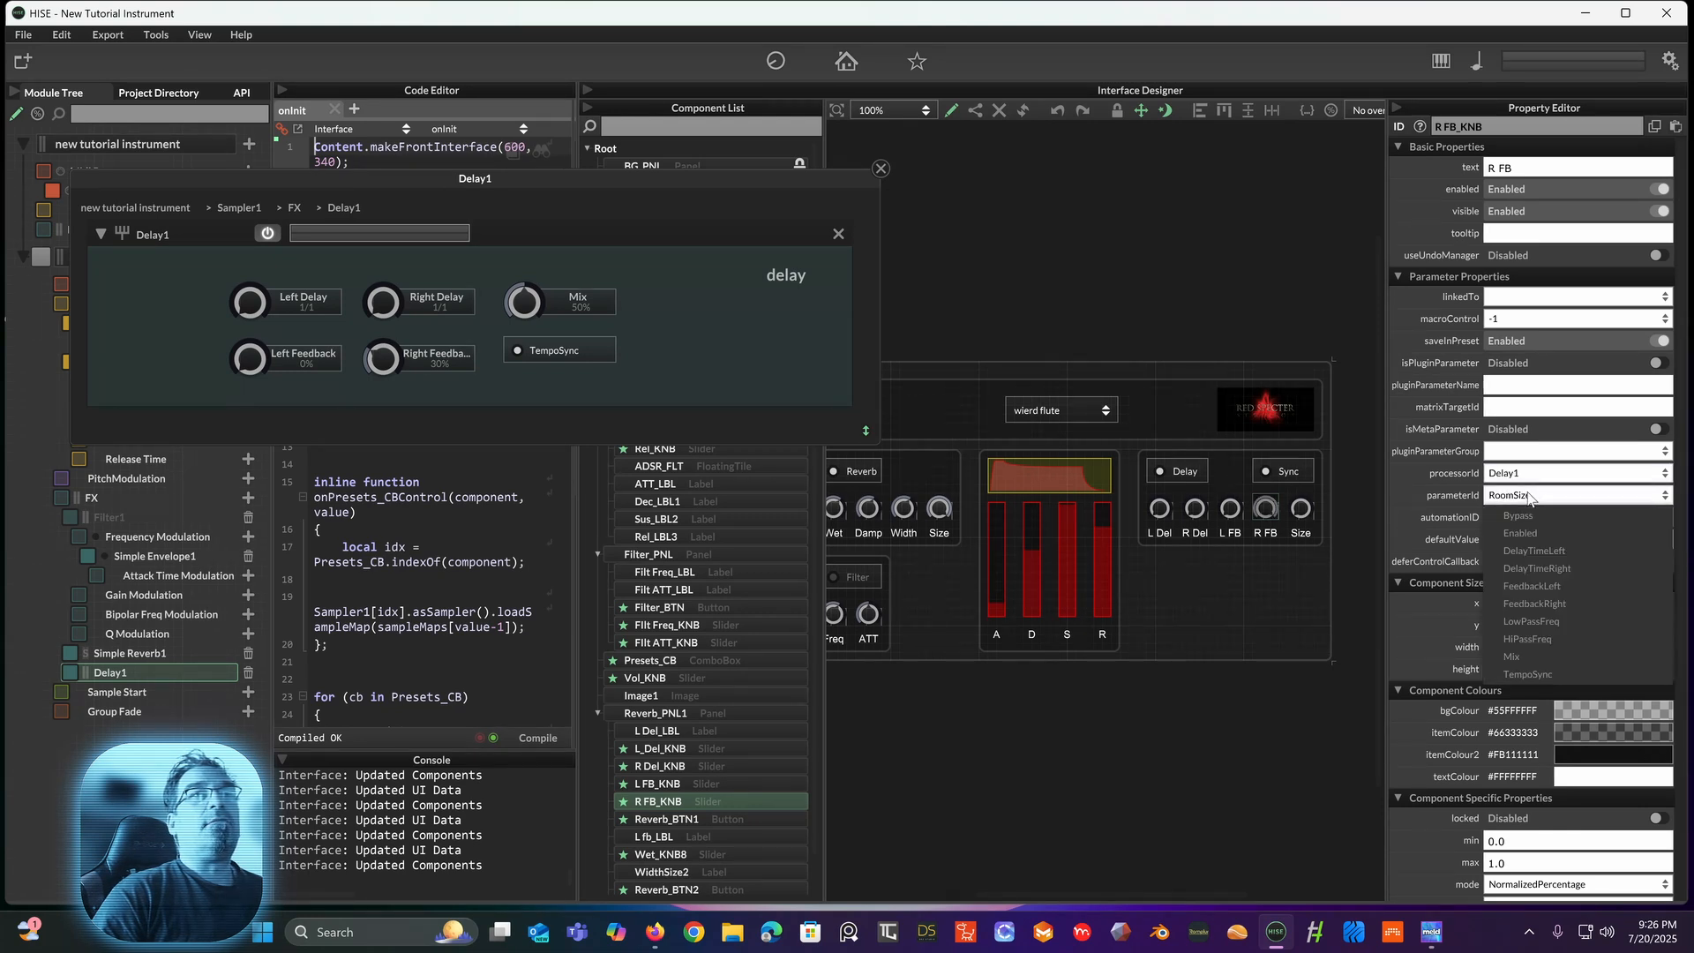
{"action": "left_click", "coordinate": [1524, 587]}
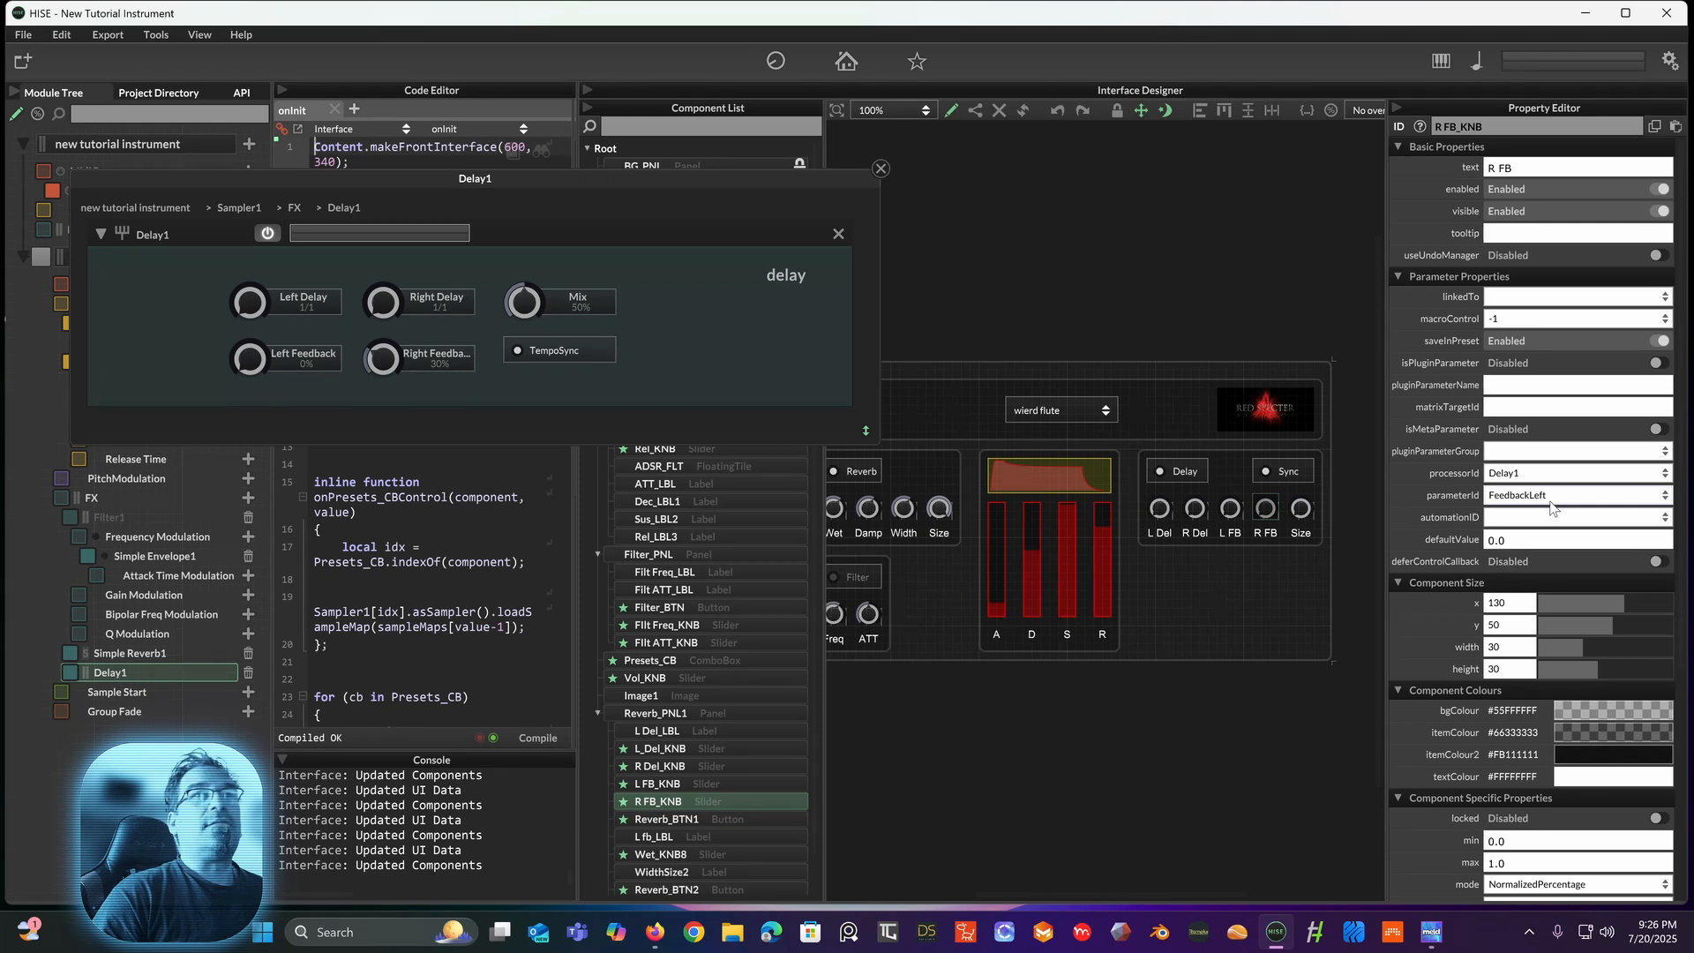
{"action": "left_click", "coordinate": [1555, 500]}
{"action": "left_click", "coordinate": [1542, 605]}
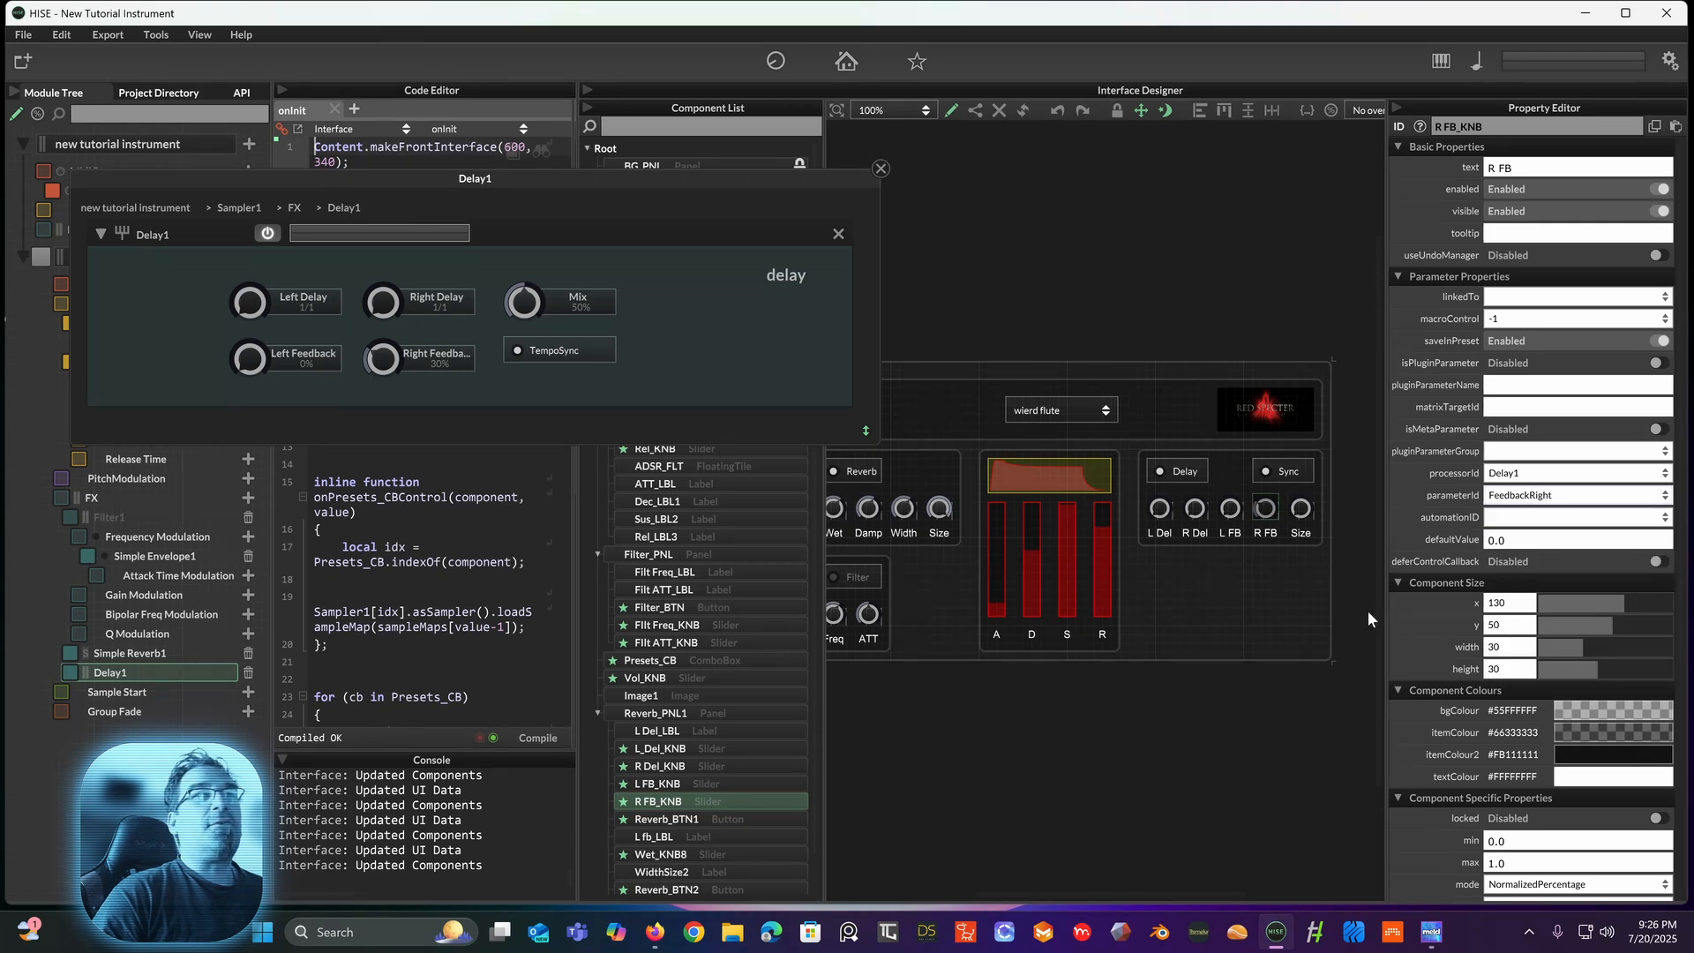
{"action": "left_click", "coordinate": [1238, 529]}
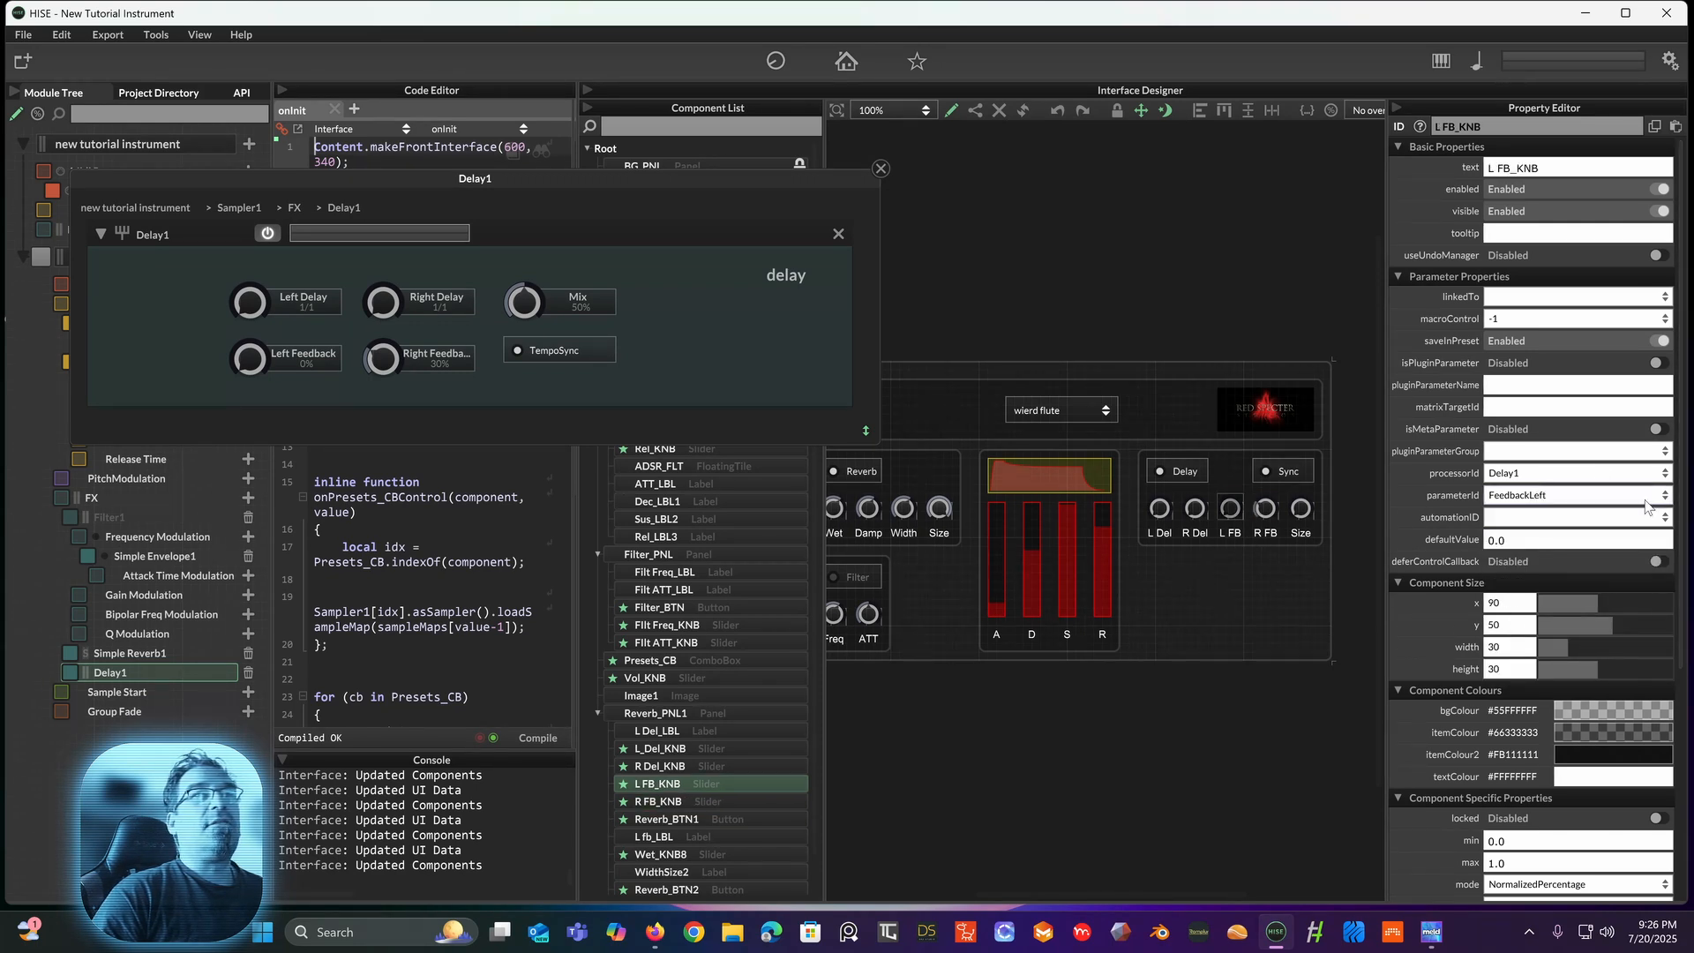
{"action": "left_click", "coordinate": [1269, 512]}
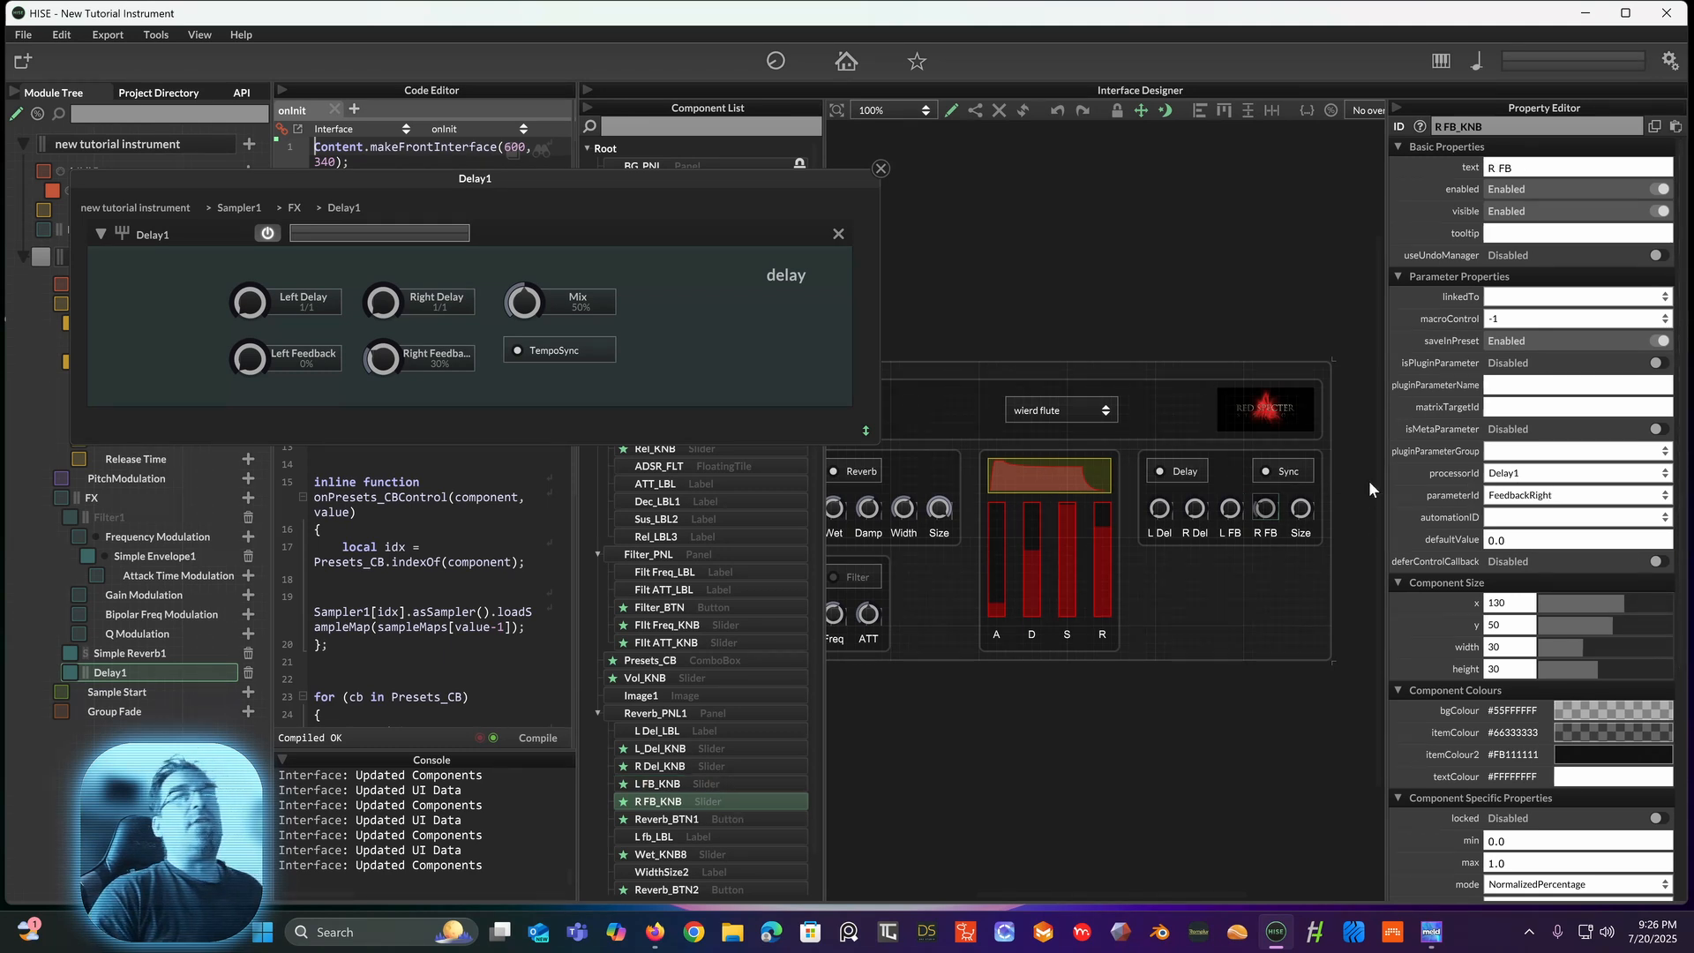
{"action": "left_click", "coordinate": [1232, 511]}
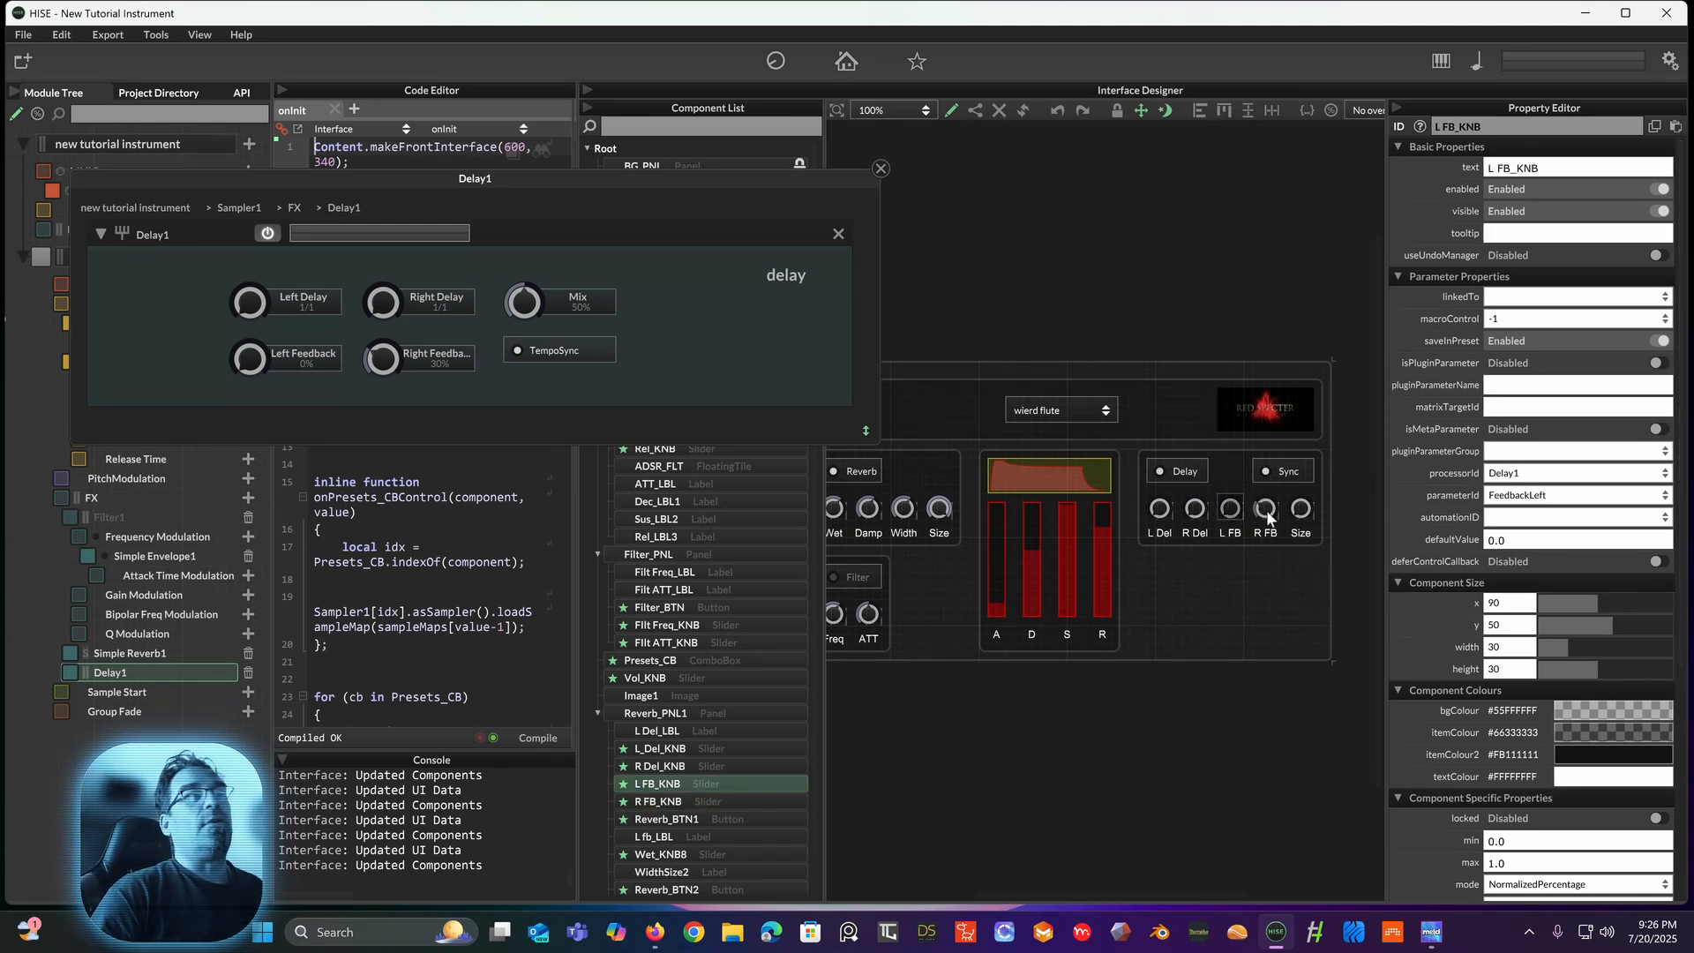
{"action": "left_click", "coordinate": [1267, 514]}
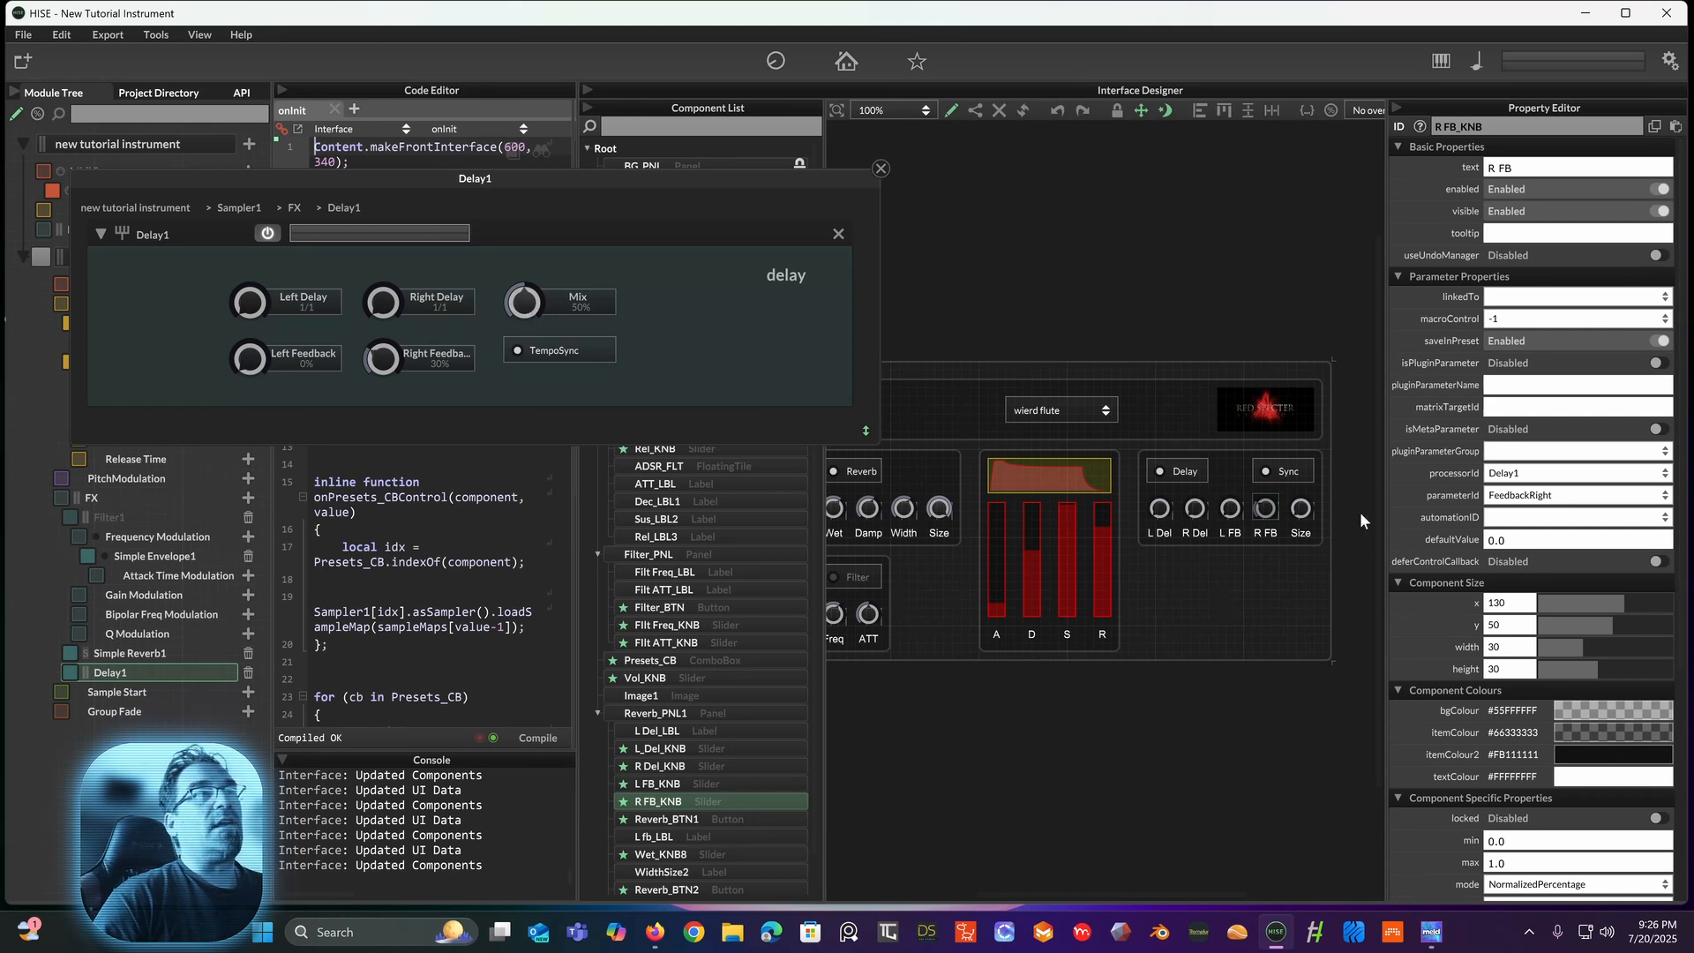
Step: Change the component ID of the delay panel's fifth knob, Wet_KNB8, to "Mix_KNB"
{"action": "left_click", "coordinate": [1301, 512]}
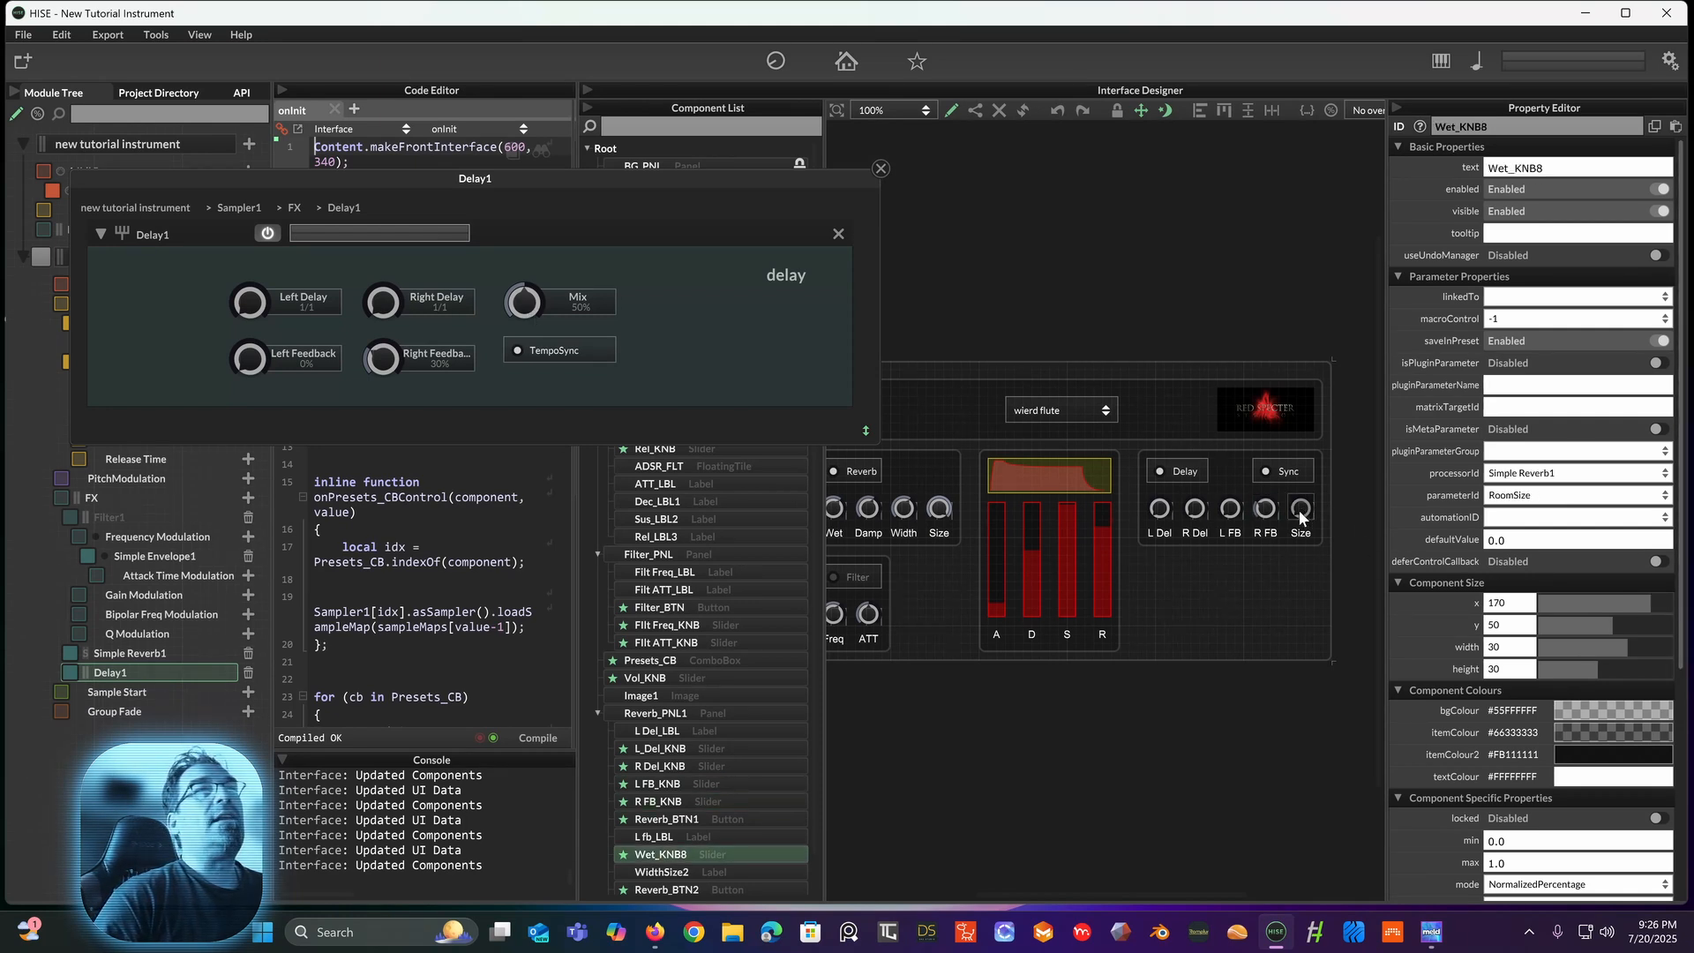
{"action": "double_click", "coordinate": [1454, 126]}
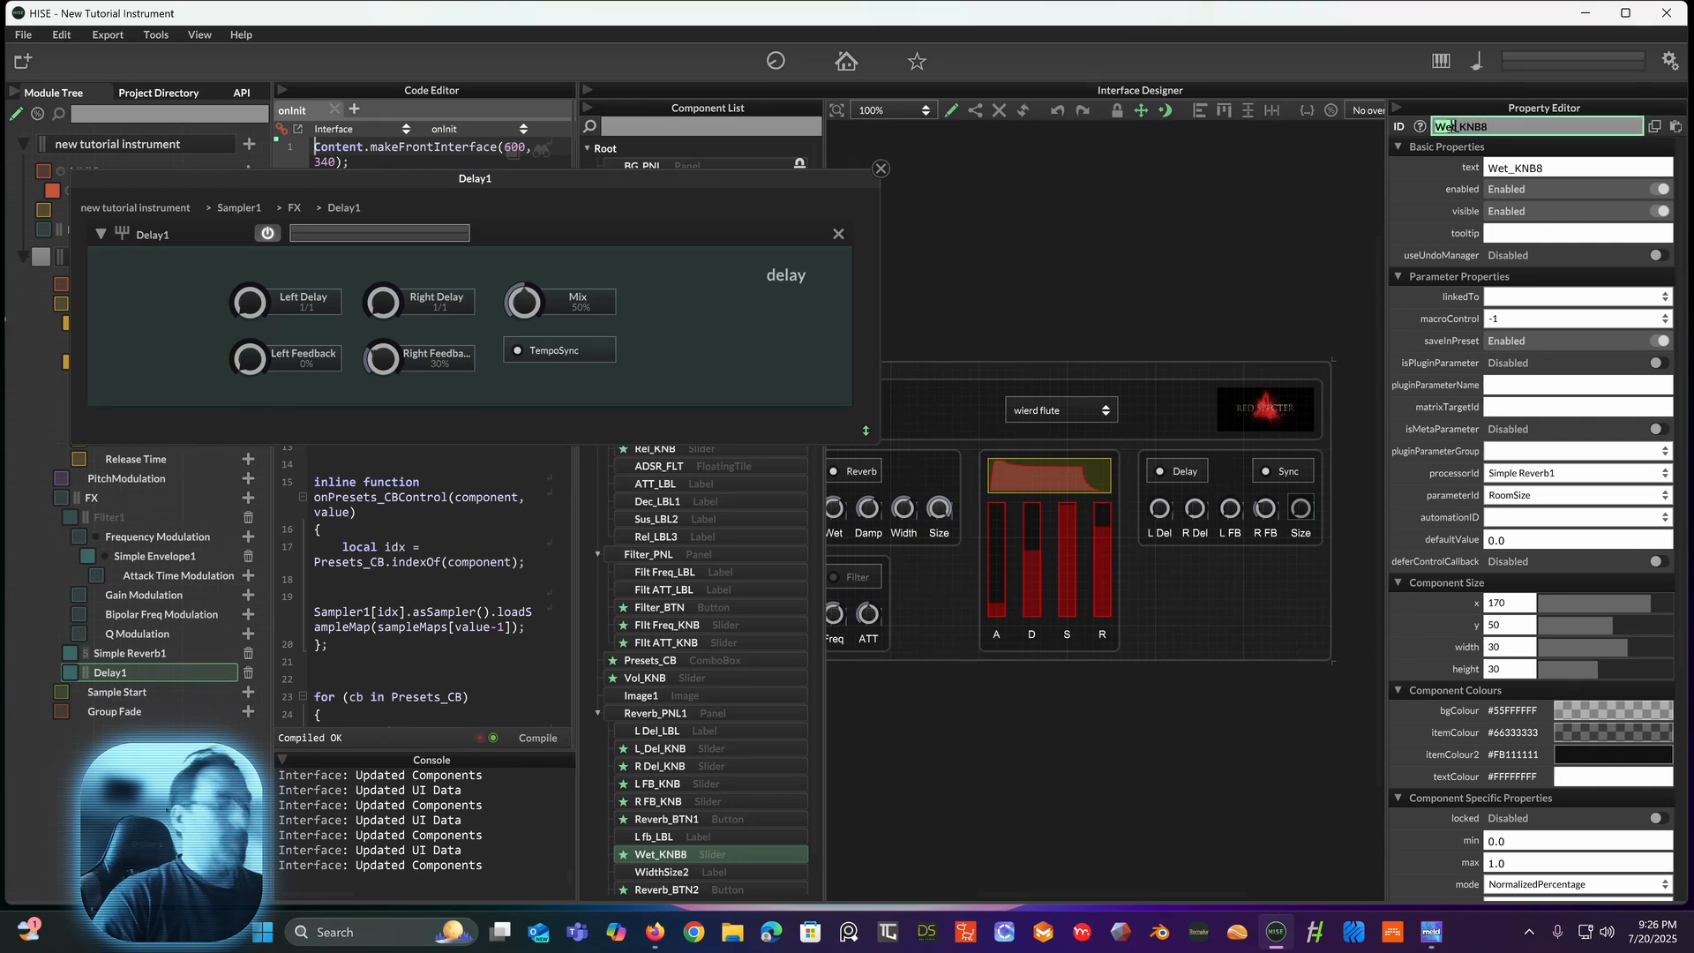
{"action": "type", "text": "Mix"}
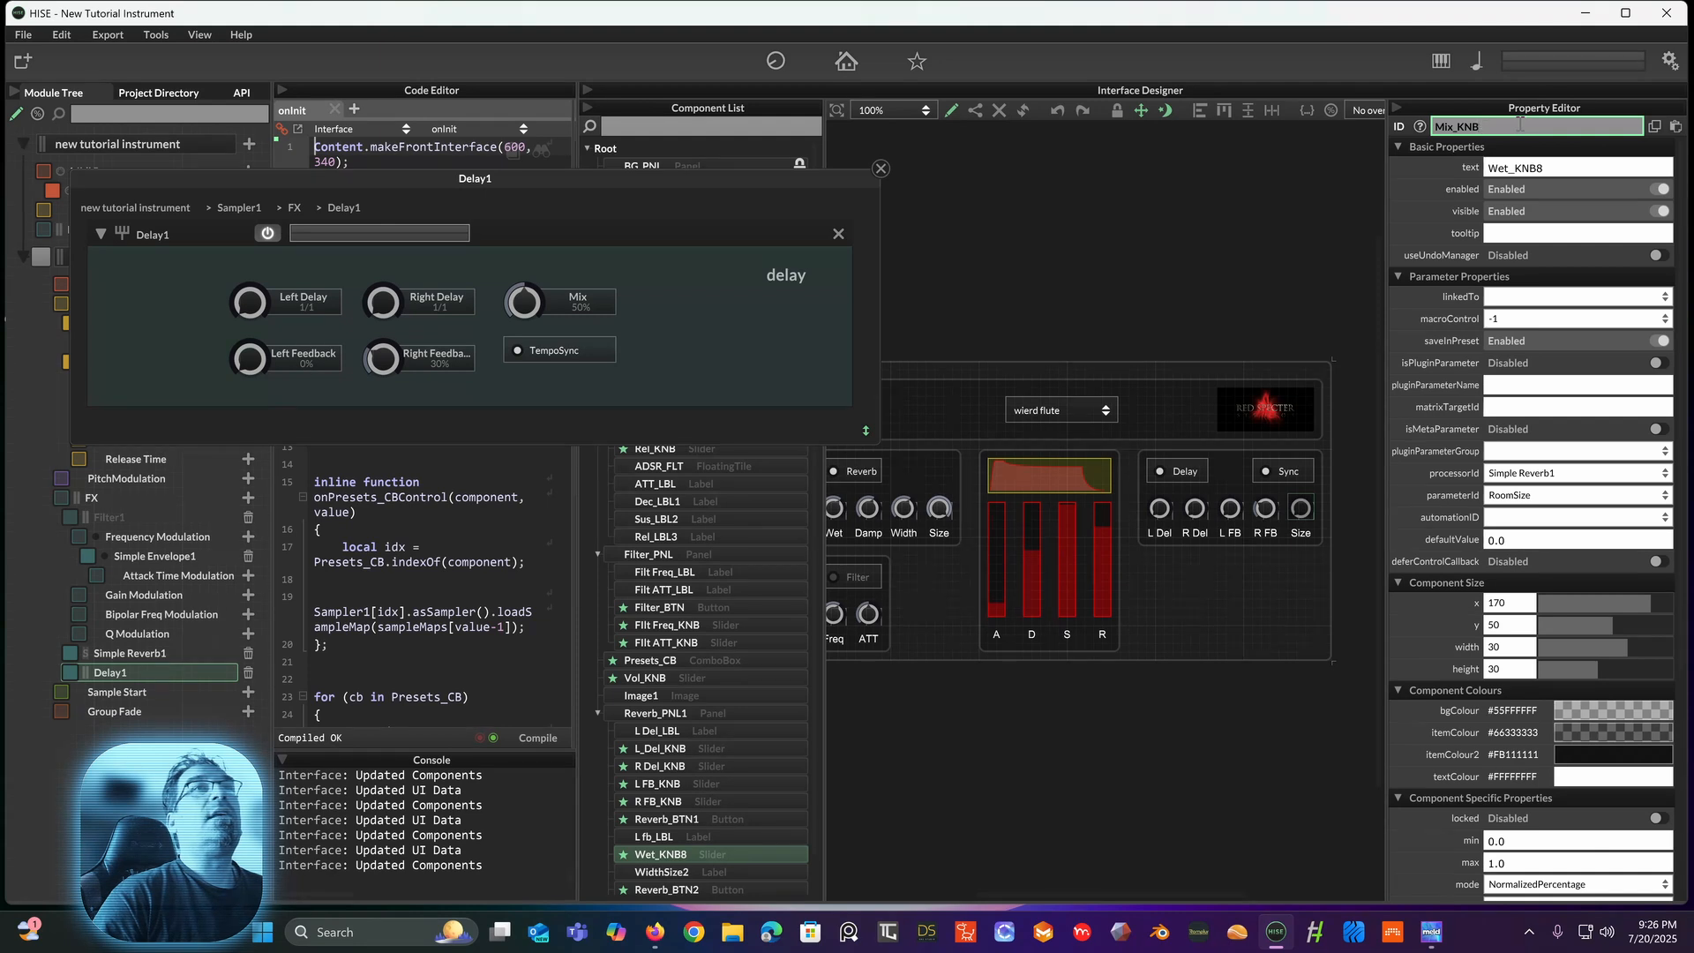
{"action": "key", "text": "Return"}
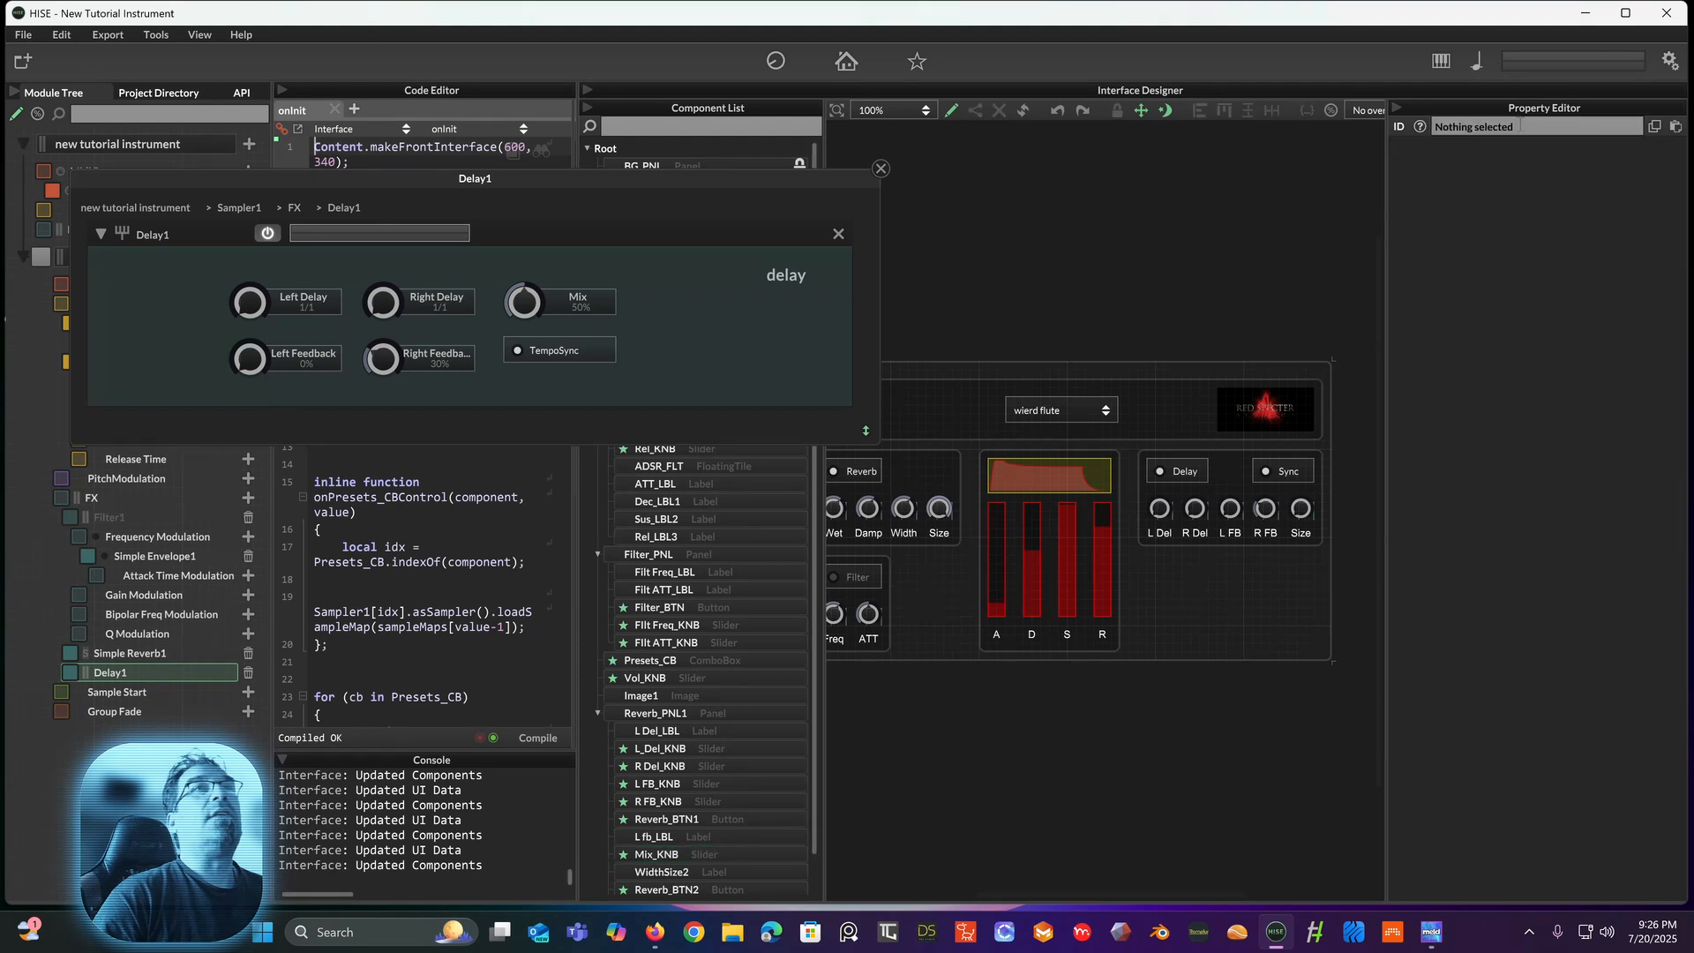
Step: Connect the Mix_KNB knob to the Delay1 processor with Mix as its parameterId
{"action": "left_click", "coordinate": [1299, 512]}
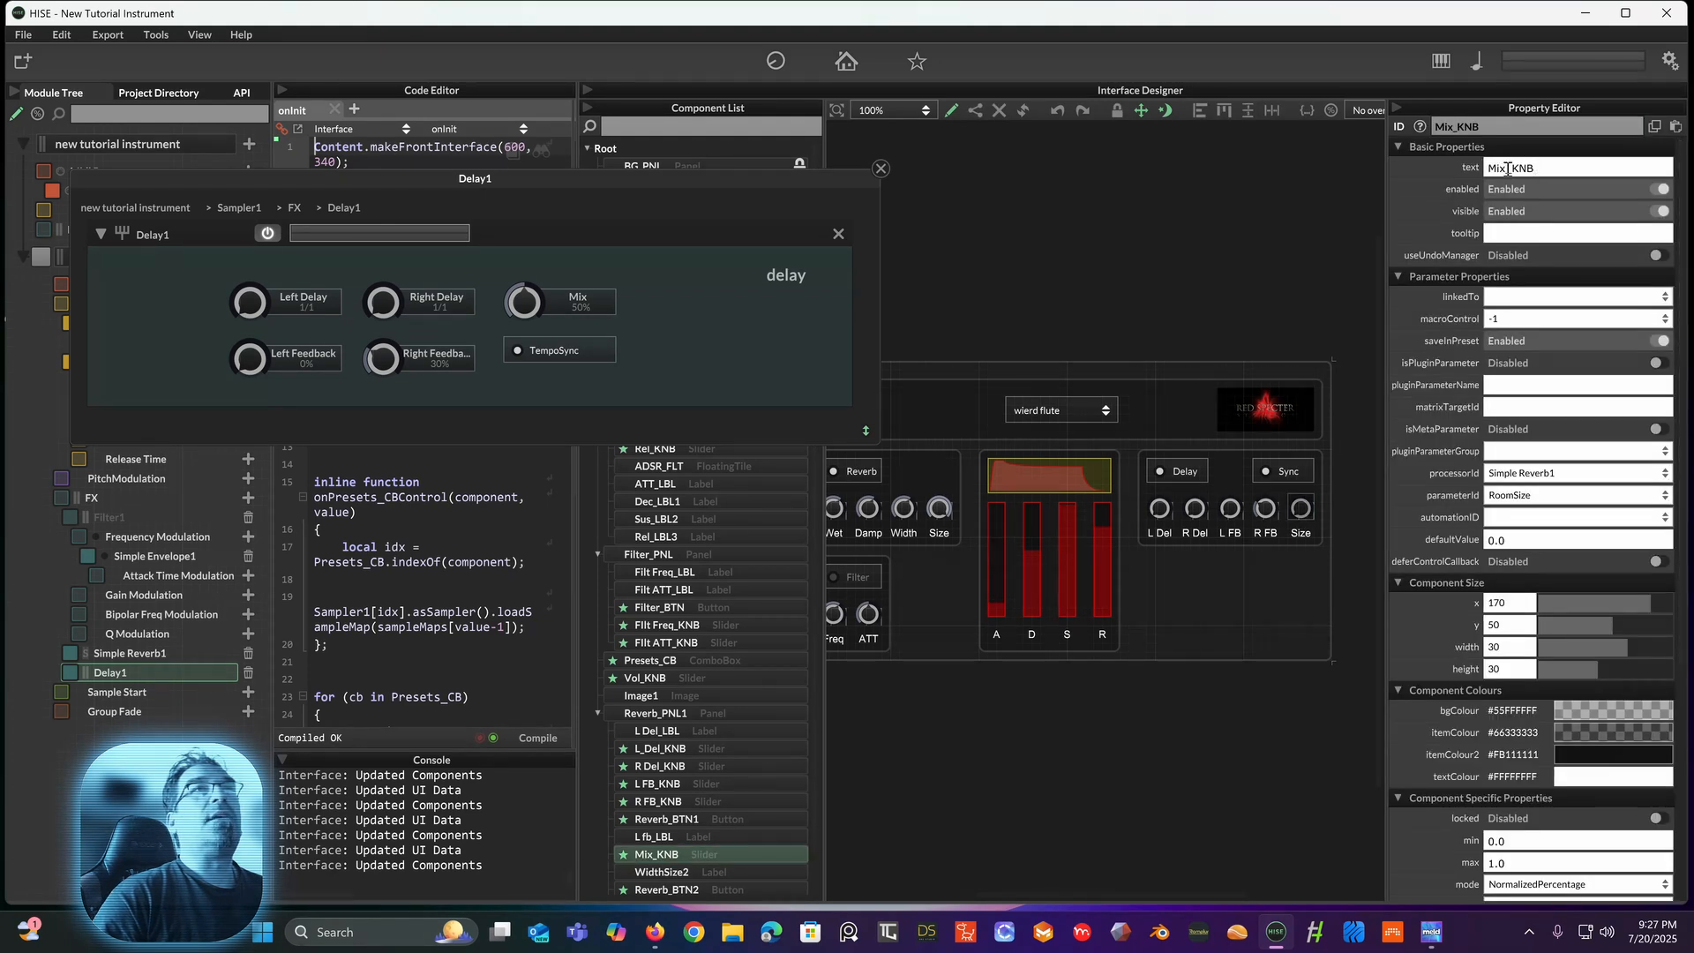
{"action": "left_click", "coordinate": [1532, 475]}
{"action": "left_click", "coordinate": [1530, 634]}
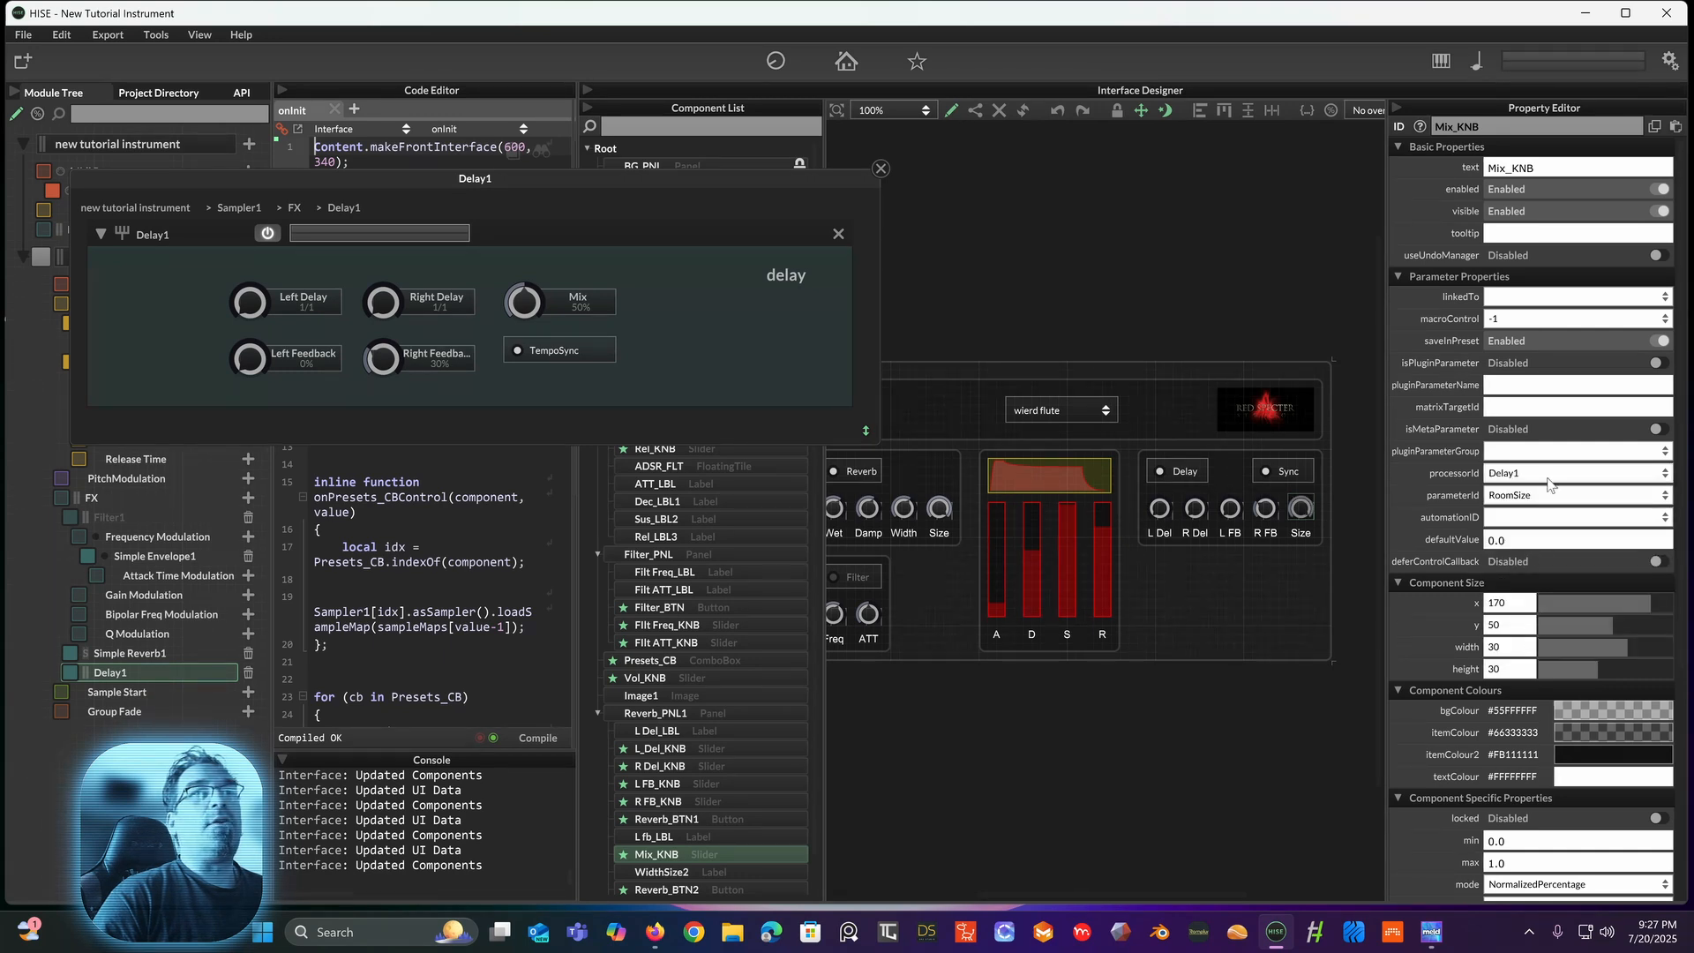
{"action": "left_click", "coordinate": [1530, 496]}
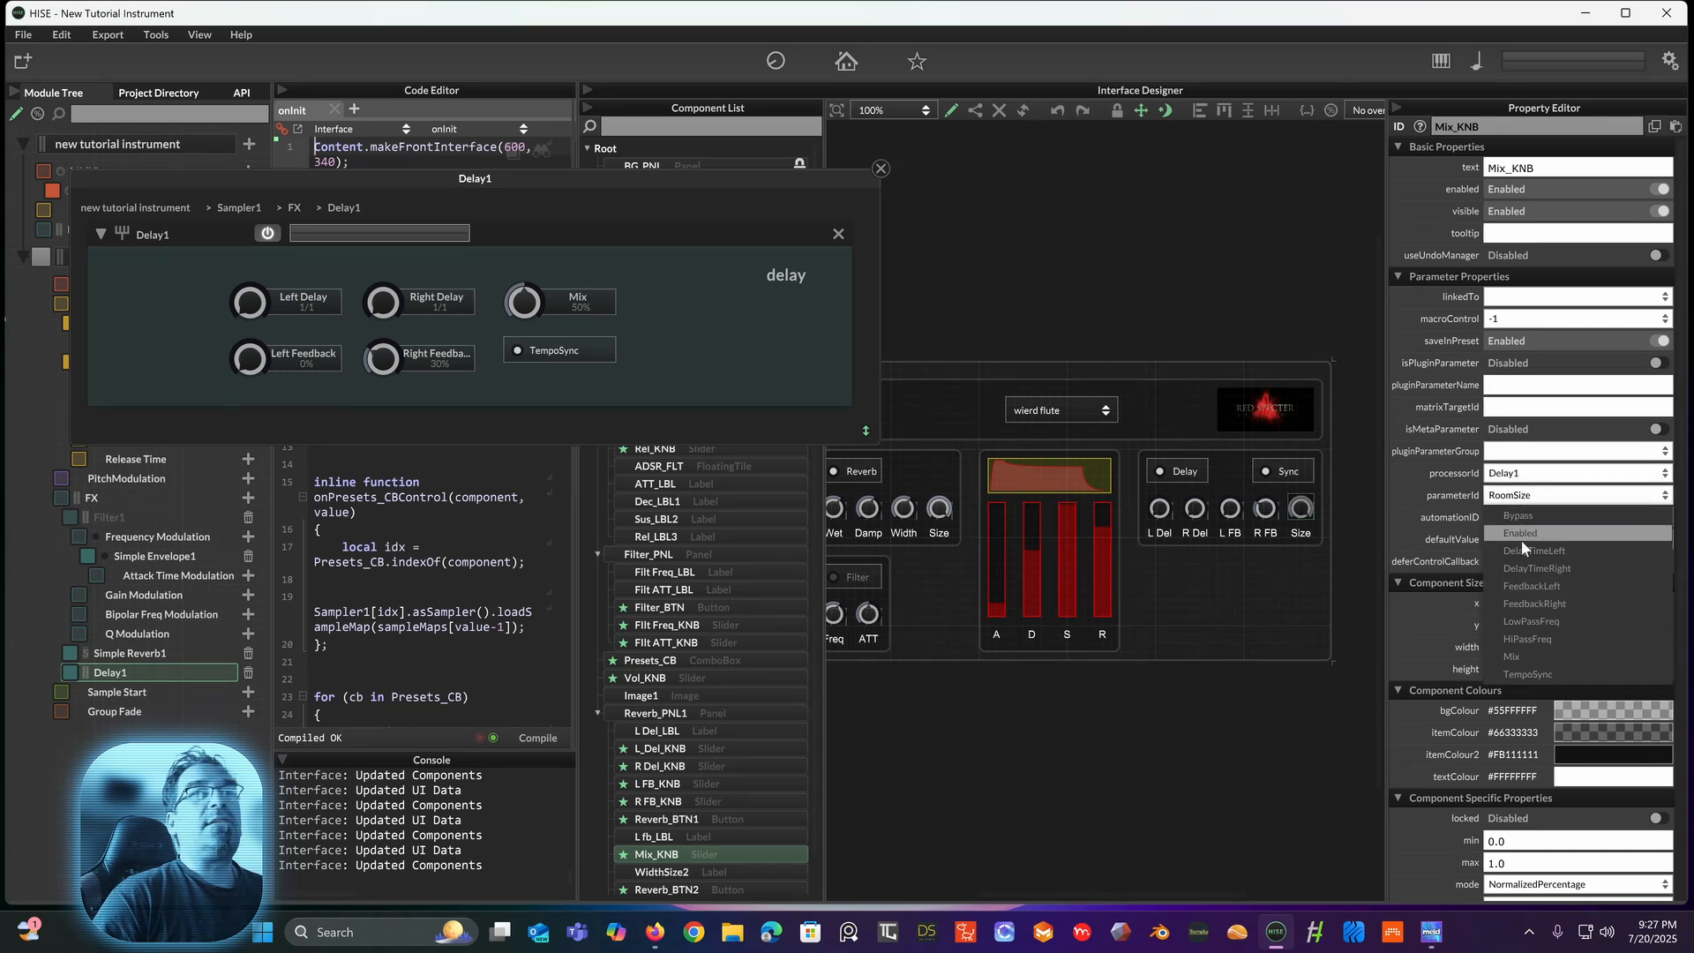
{"action": "left_click", "coordinate": [1521, 660]}
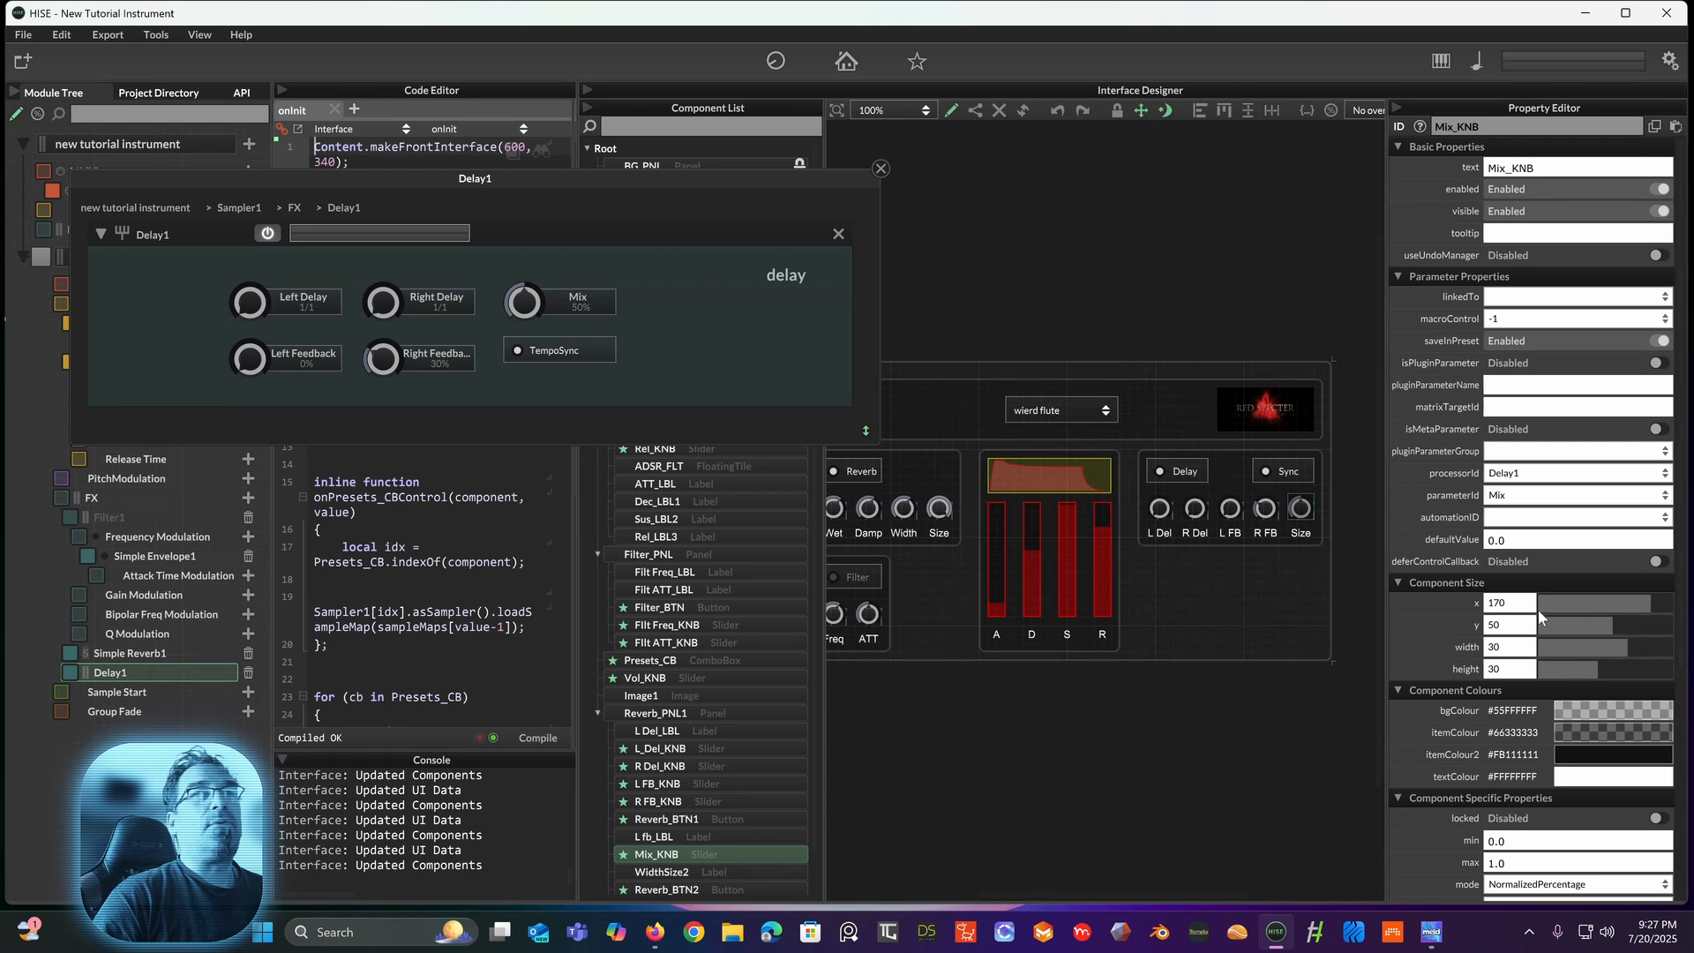
{"action": "scroll", "coordinate": [1536, 613], "scroll_direction": "down", "scroll_amount": 3}
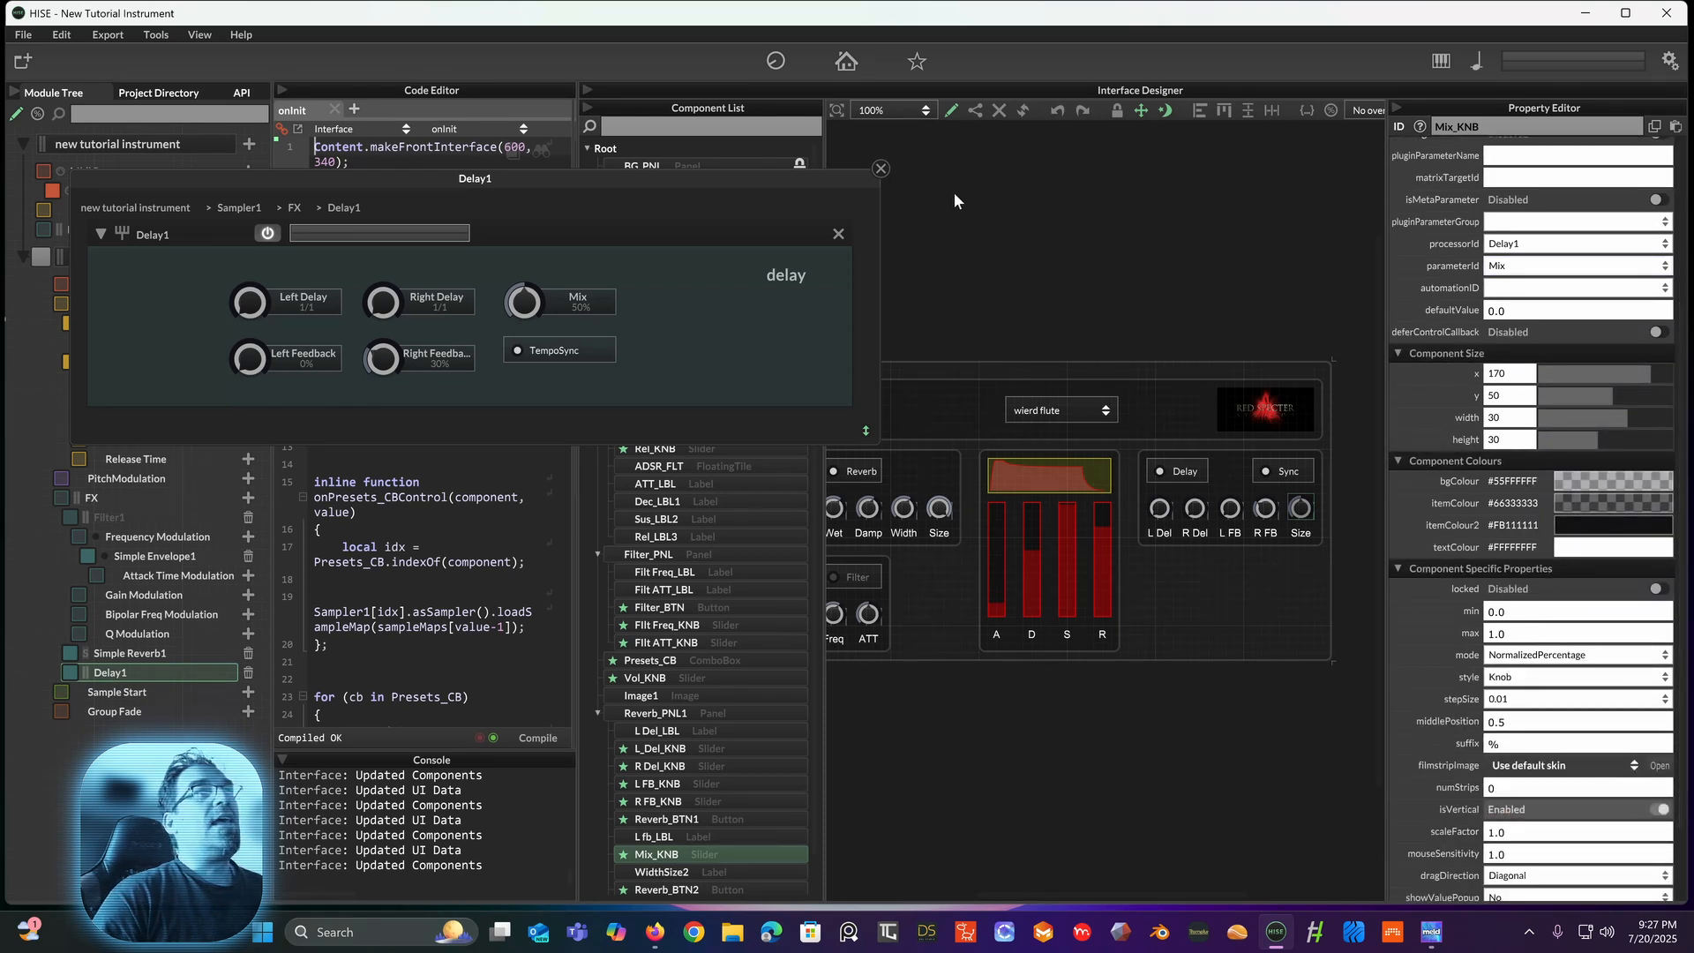
Step: Close the Delay1 editor, save the preset, and check the delay panel in the interface preview
{"action": "left_click", "coordinate": [881, 169]}
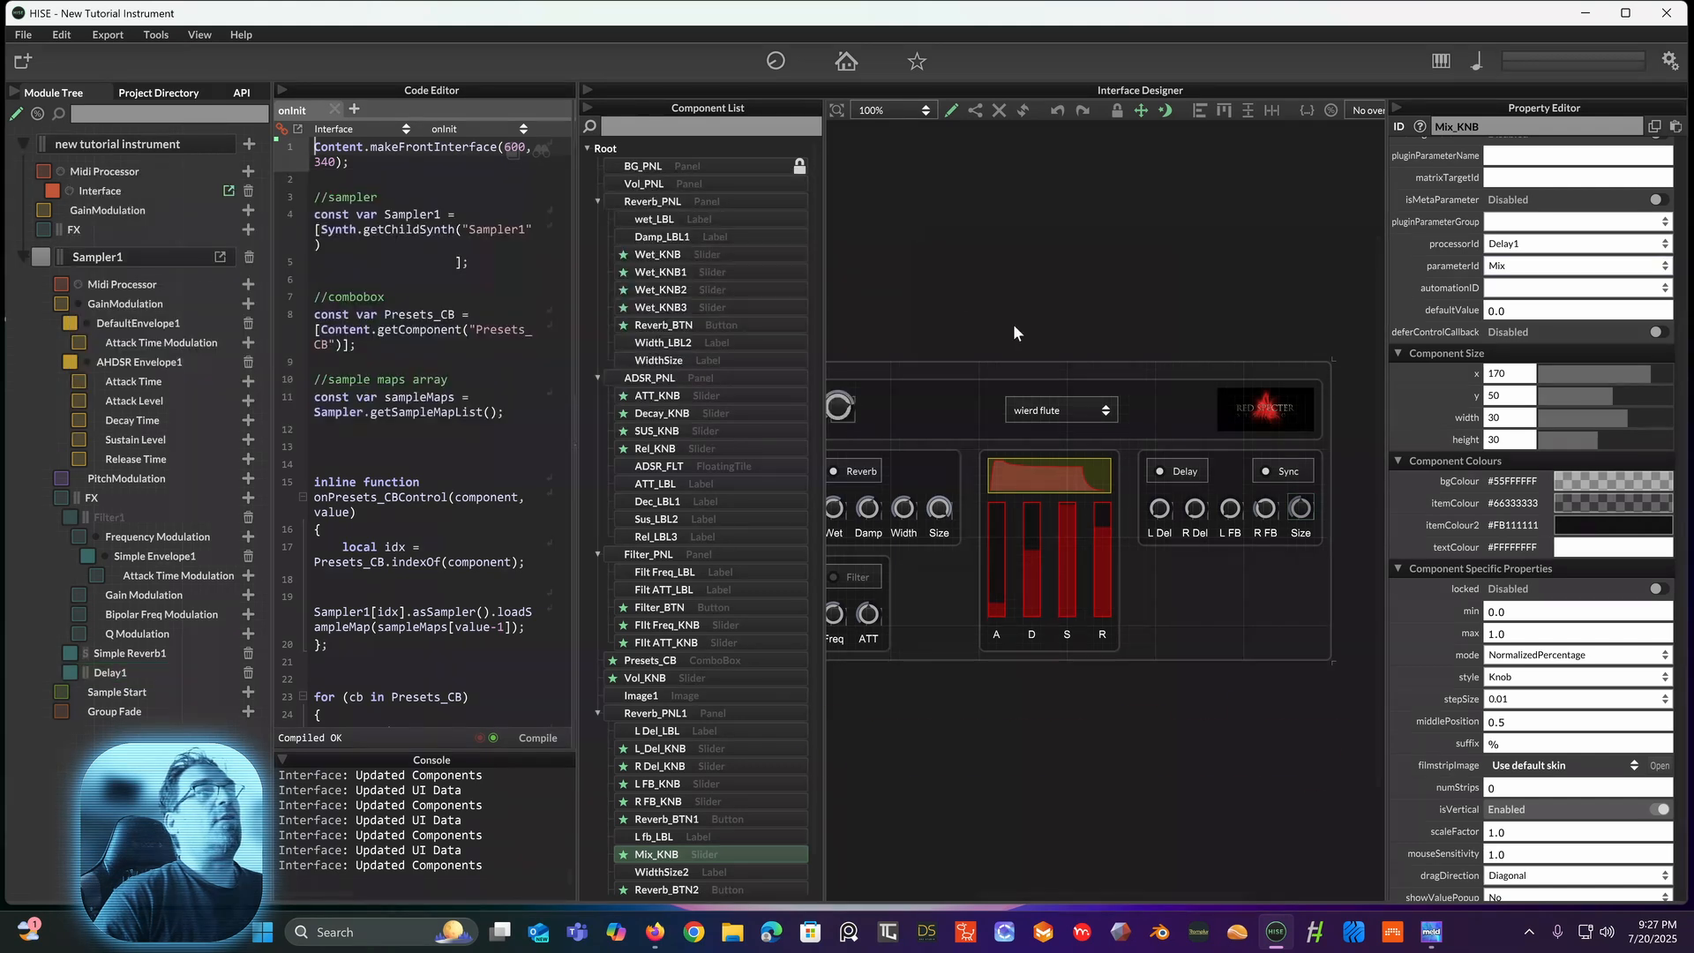
{"action": "left_click_drag", "start_coordinate": [1018, 266], "coordinate": [1046, 182]}
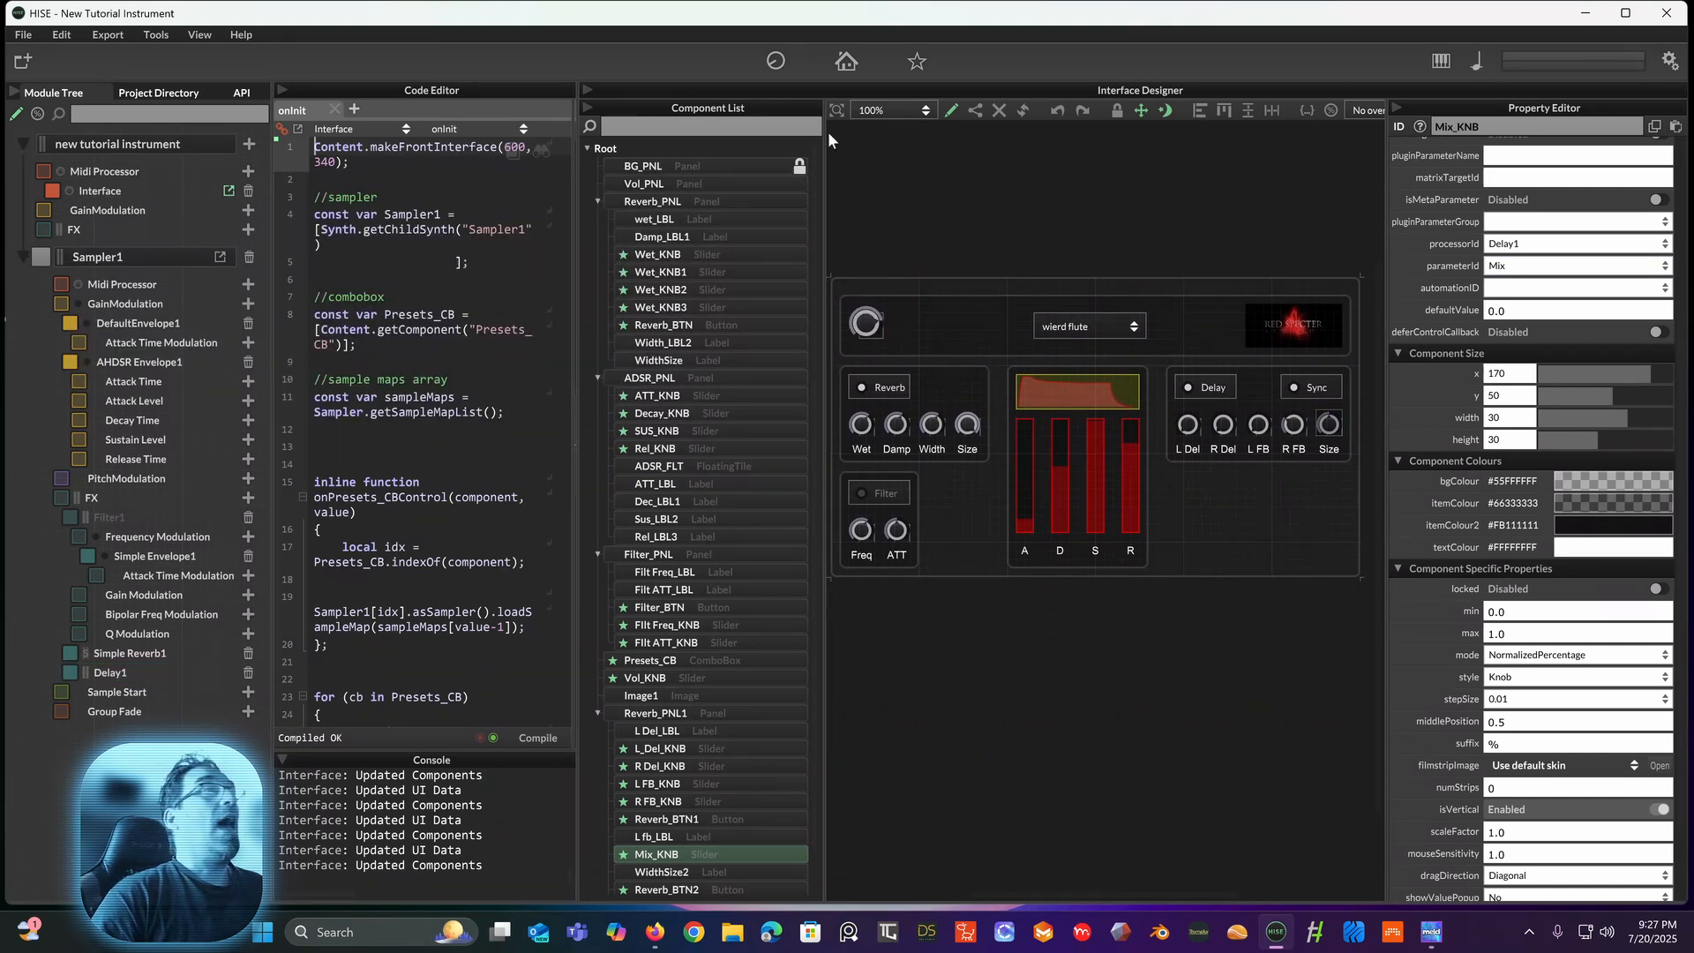
{"action": "key", "text": "ctrl+s"}
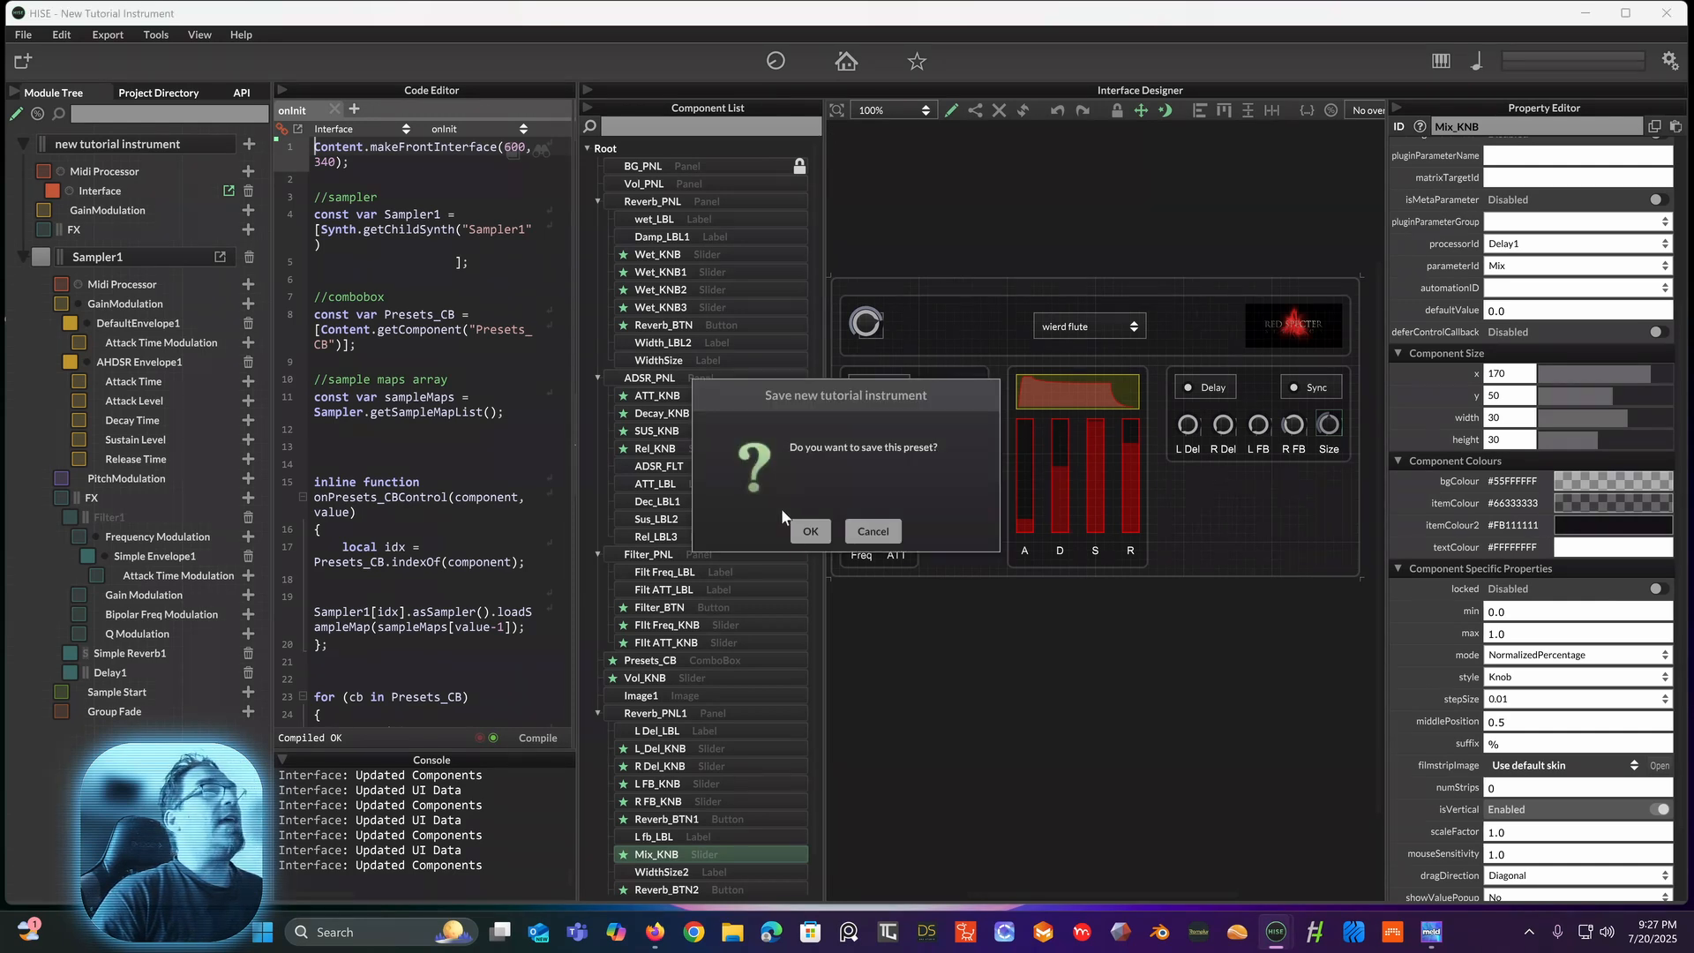
{"action": "left_click", "coordinate": [808, 532]}
{"action": "left_click", "coordinate": [804, 538]}
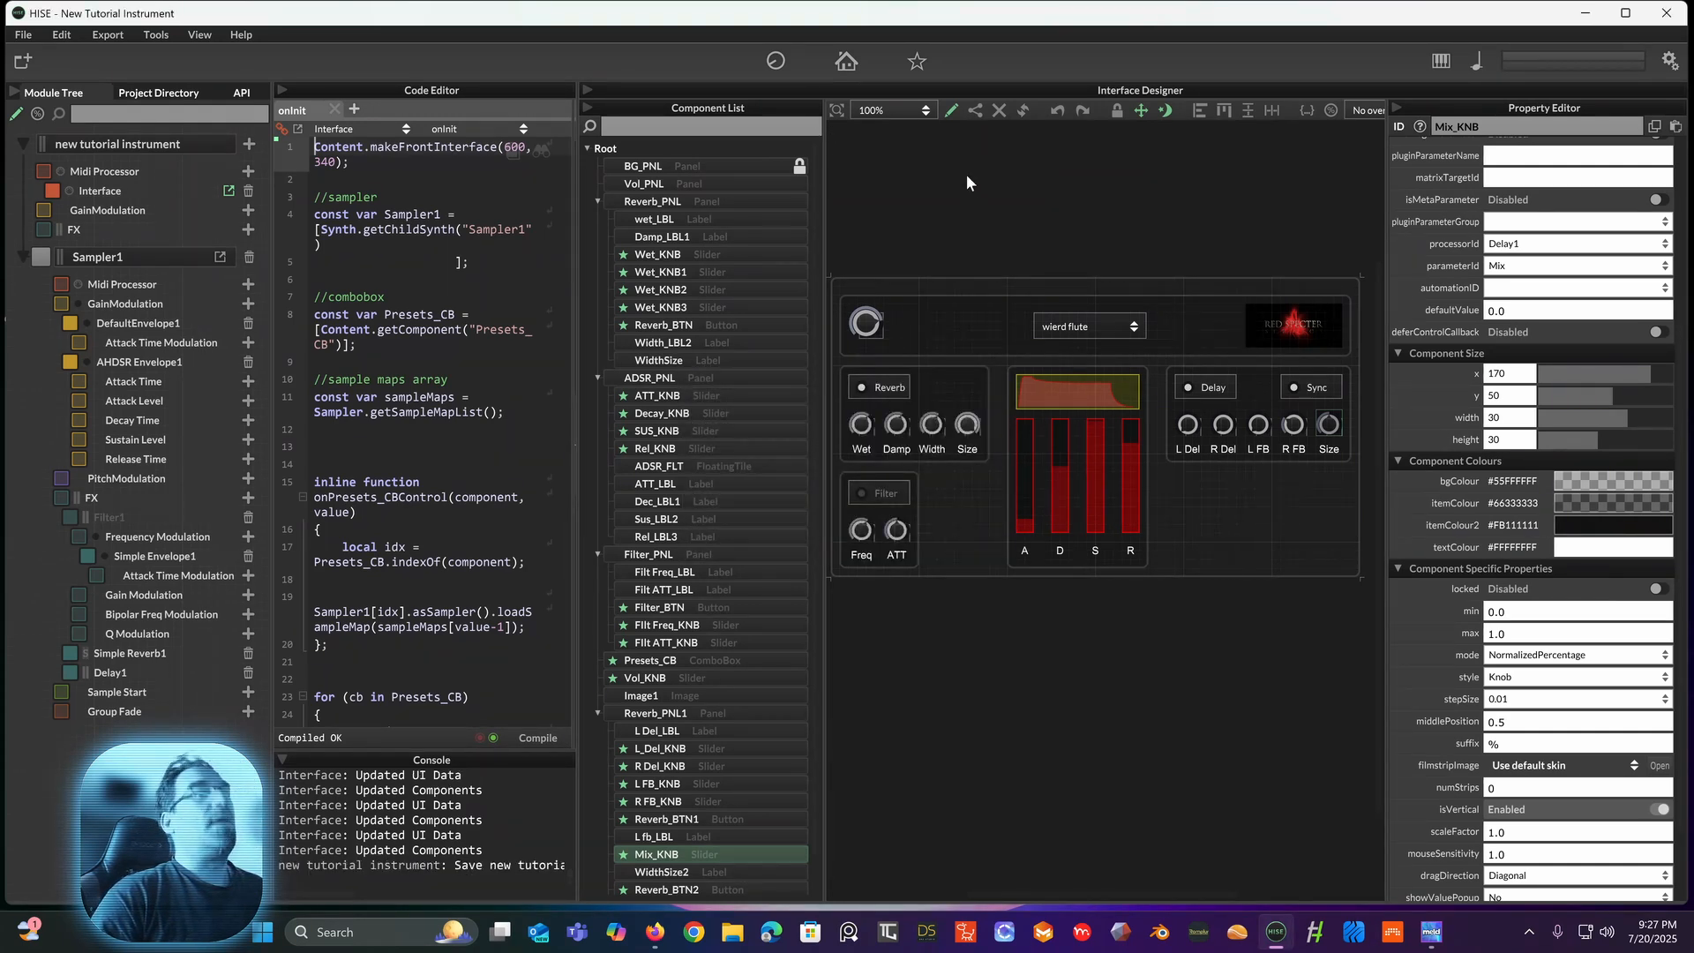
{"action": "left_click", "coordinate": [849, 61]}
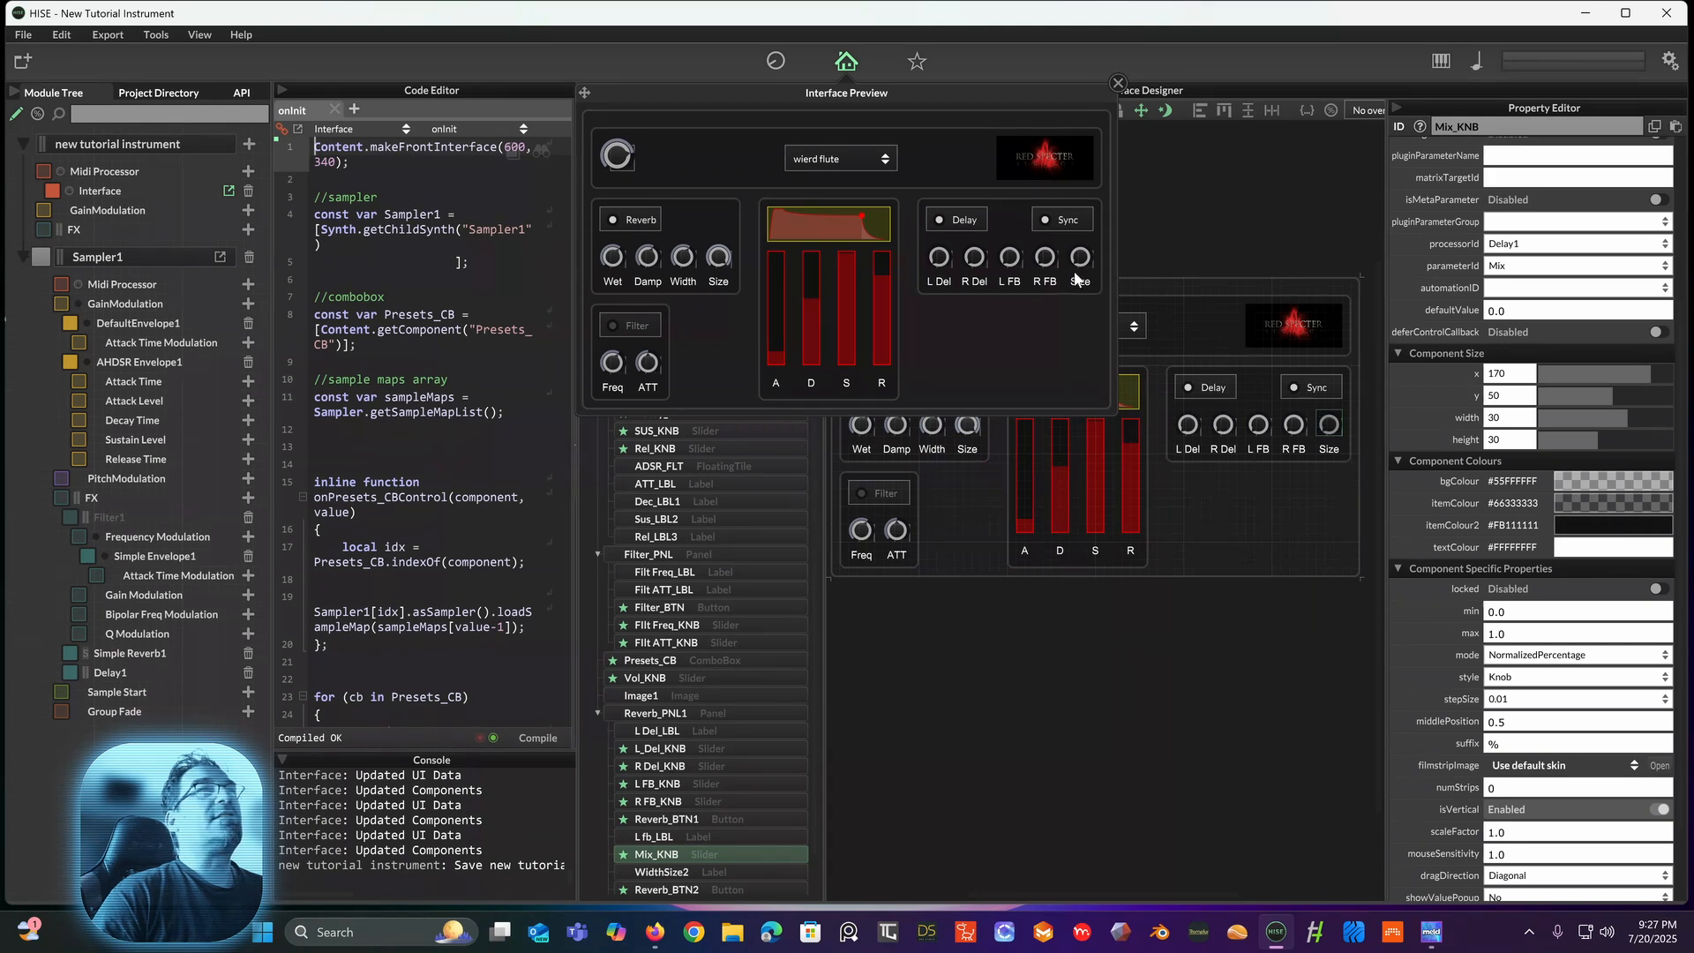
{"action": "left_click", "coordinate": [1117, 85]}
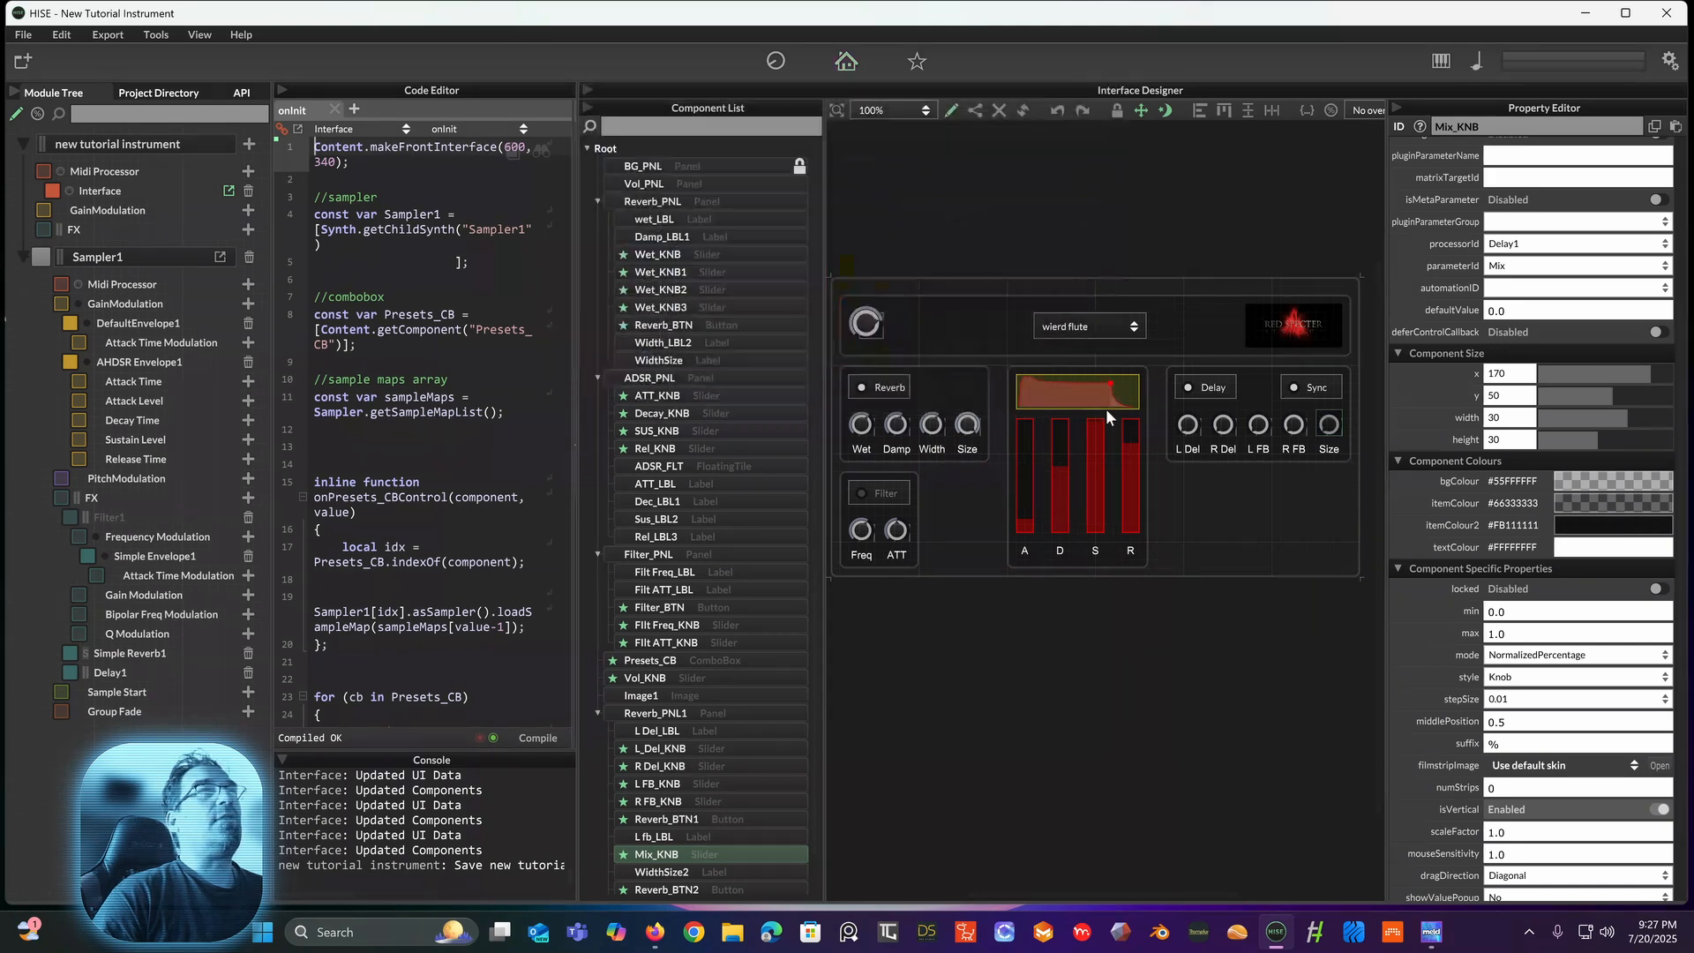
Step: Change the component ID of the reverb panel's Size label to "Mix_LBL"
{"action": "left_click", "coordinate": [968, 449]}
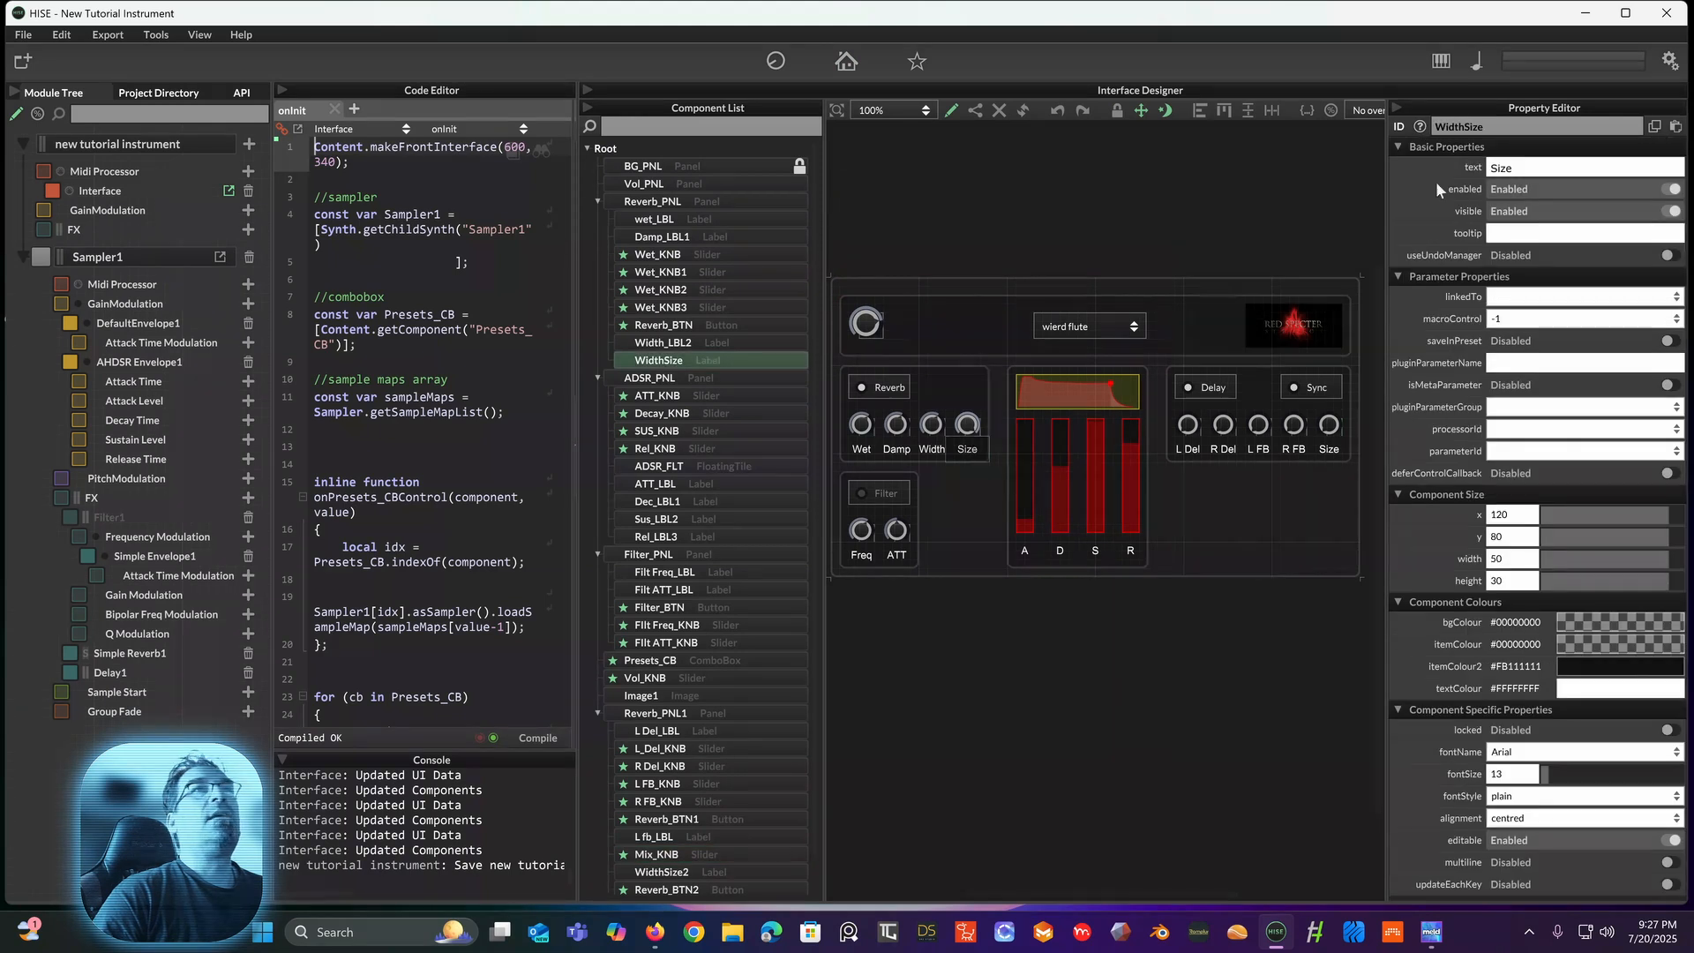
{"action": "left_click", "coordinate": [1490, 130]}
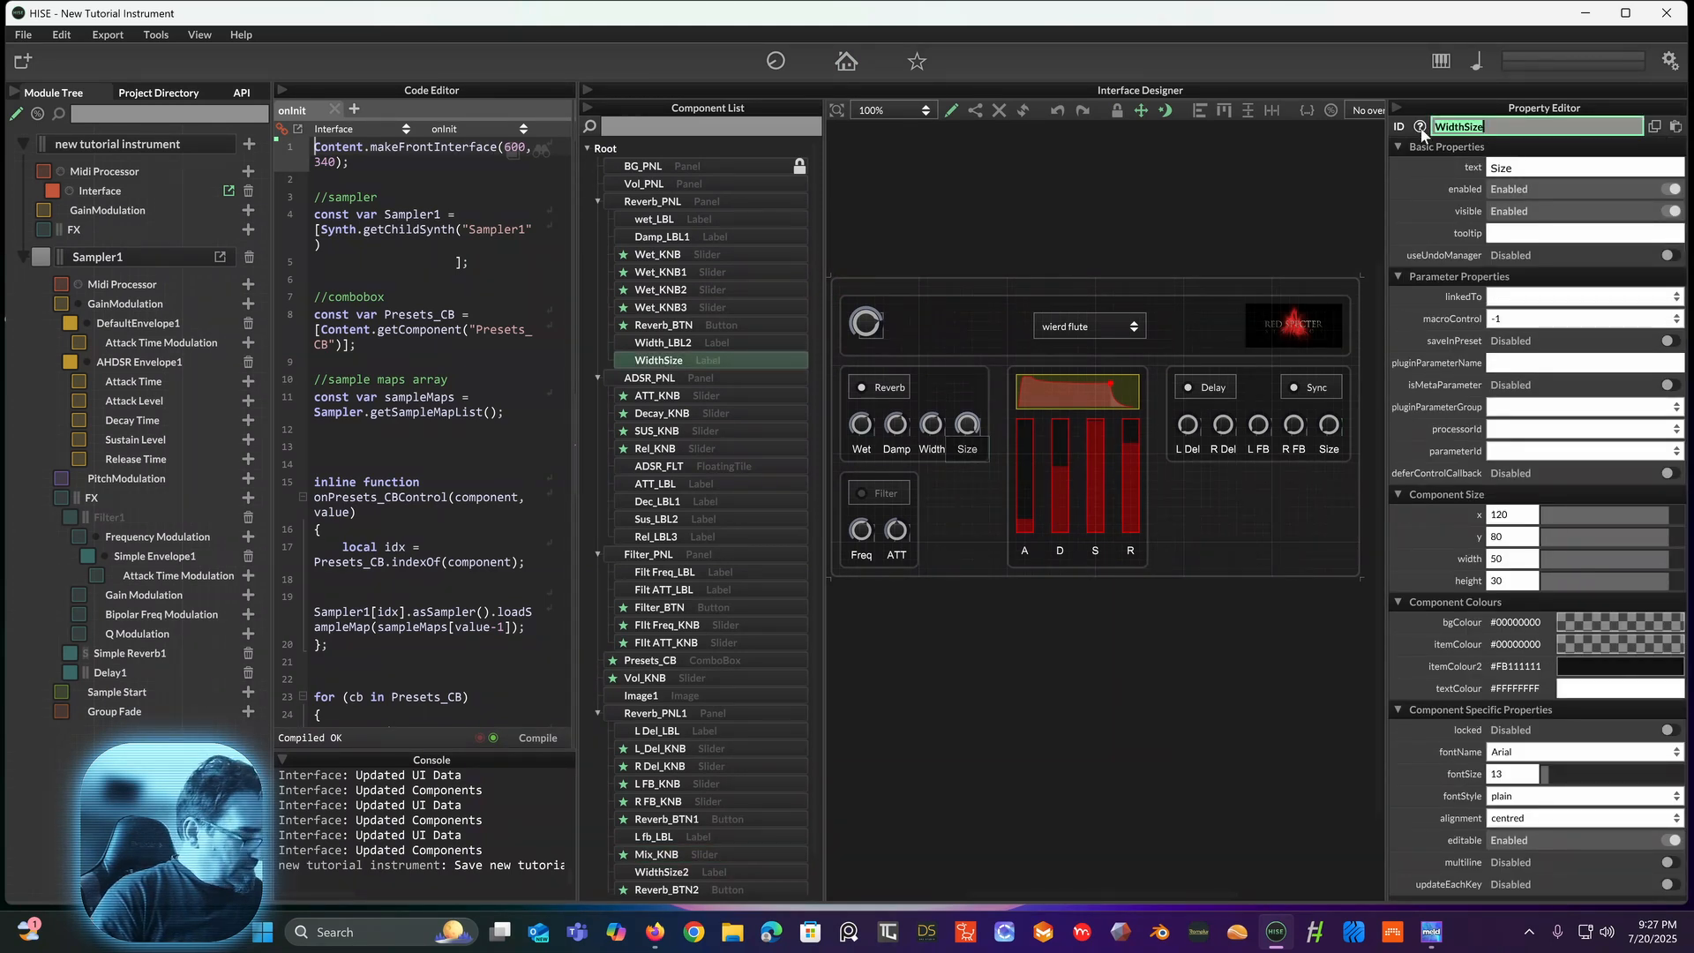
{"action": "type", "text": "Mi"}
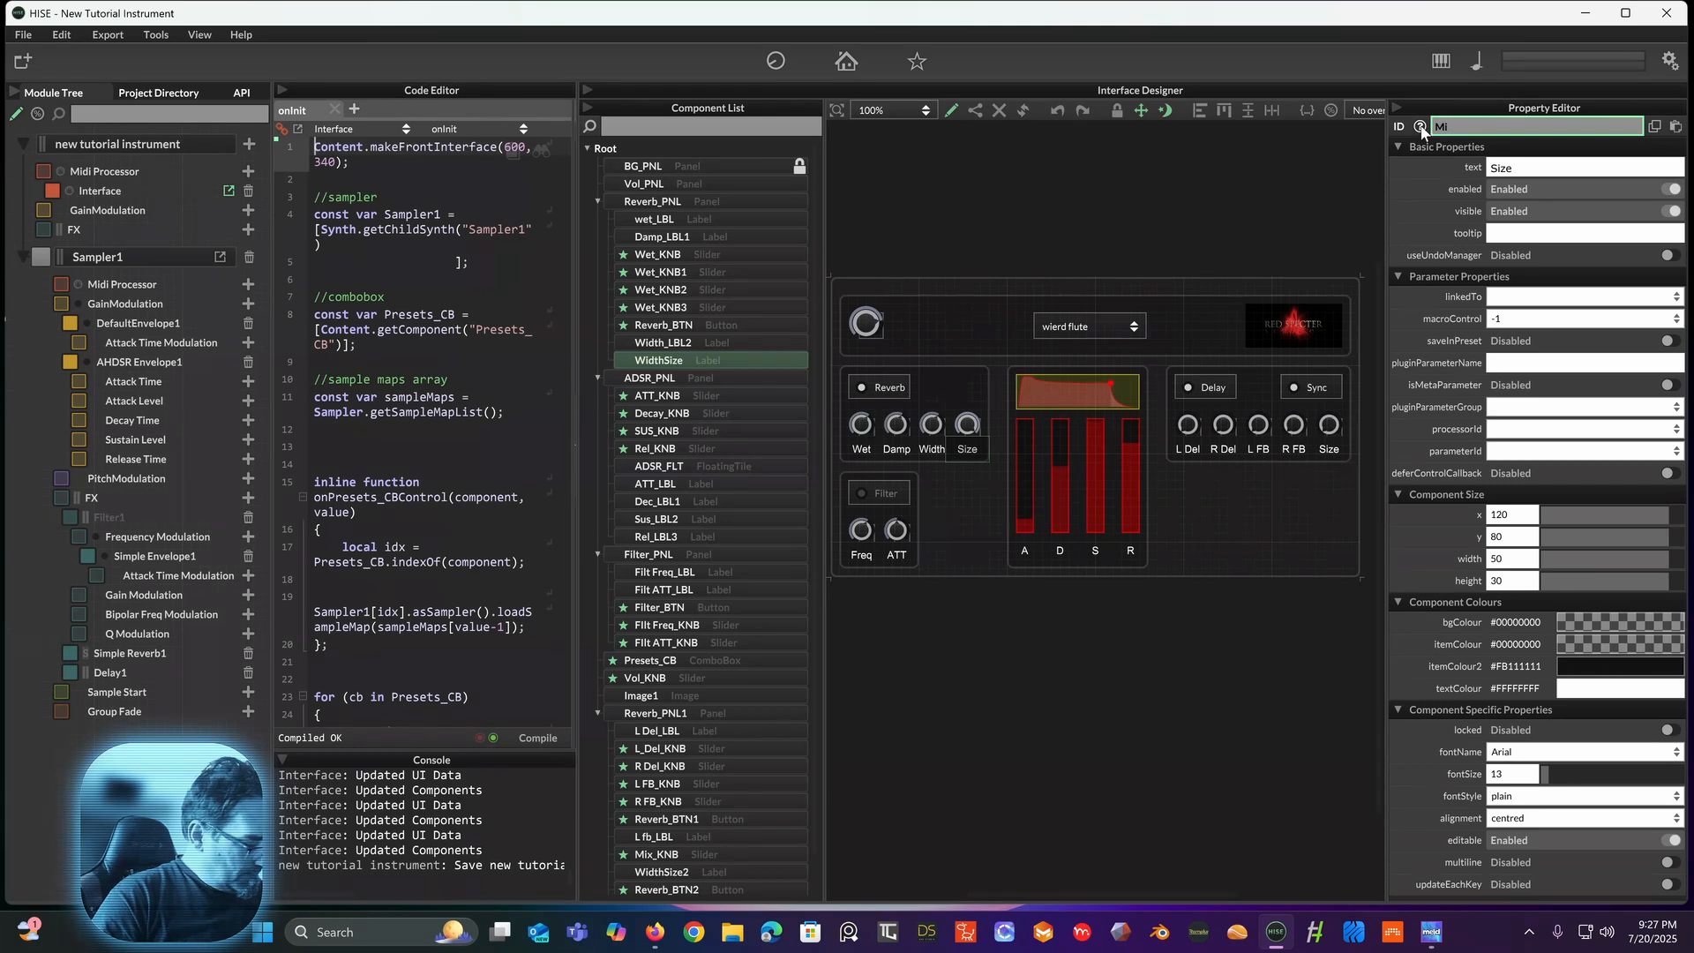
{"action": "type", "text": "x"}
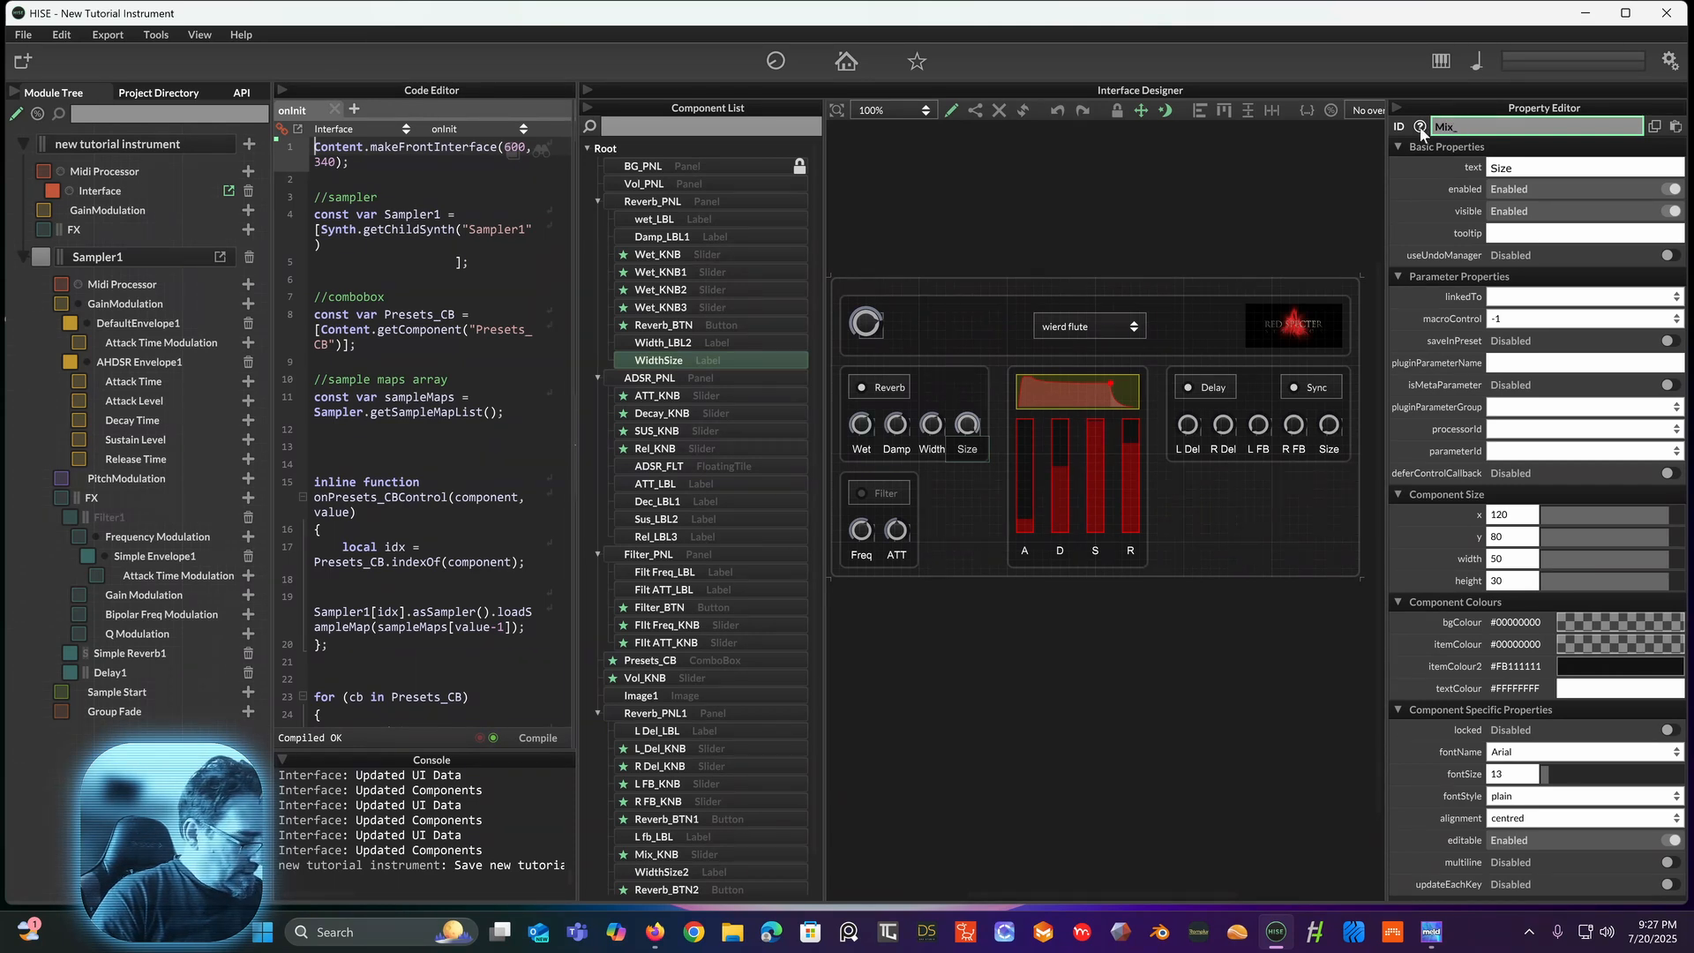
{"action": "type", "text": "_LB"}
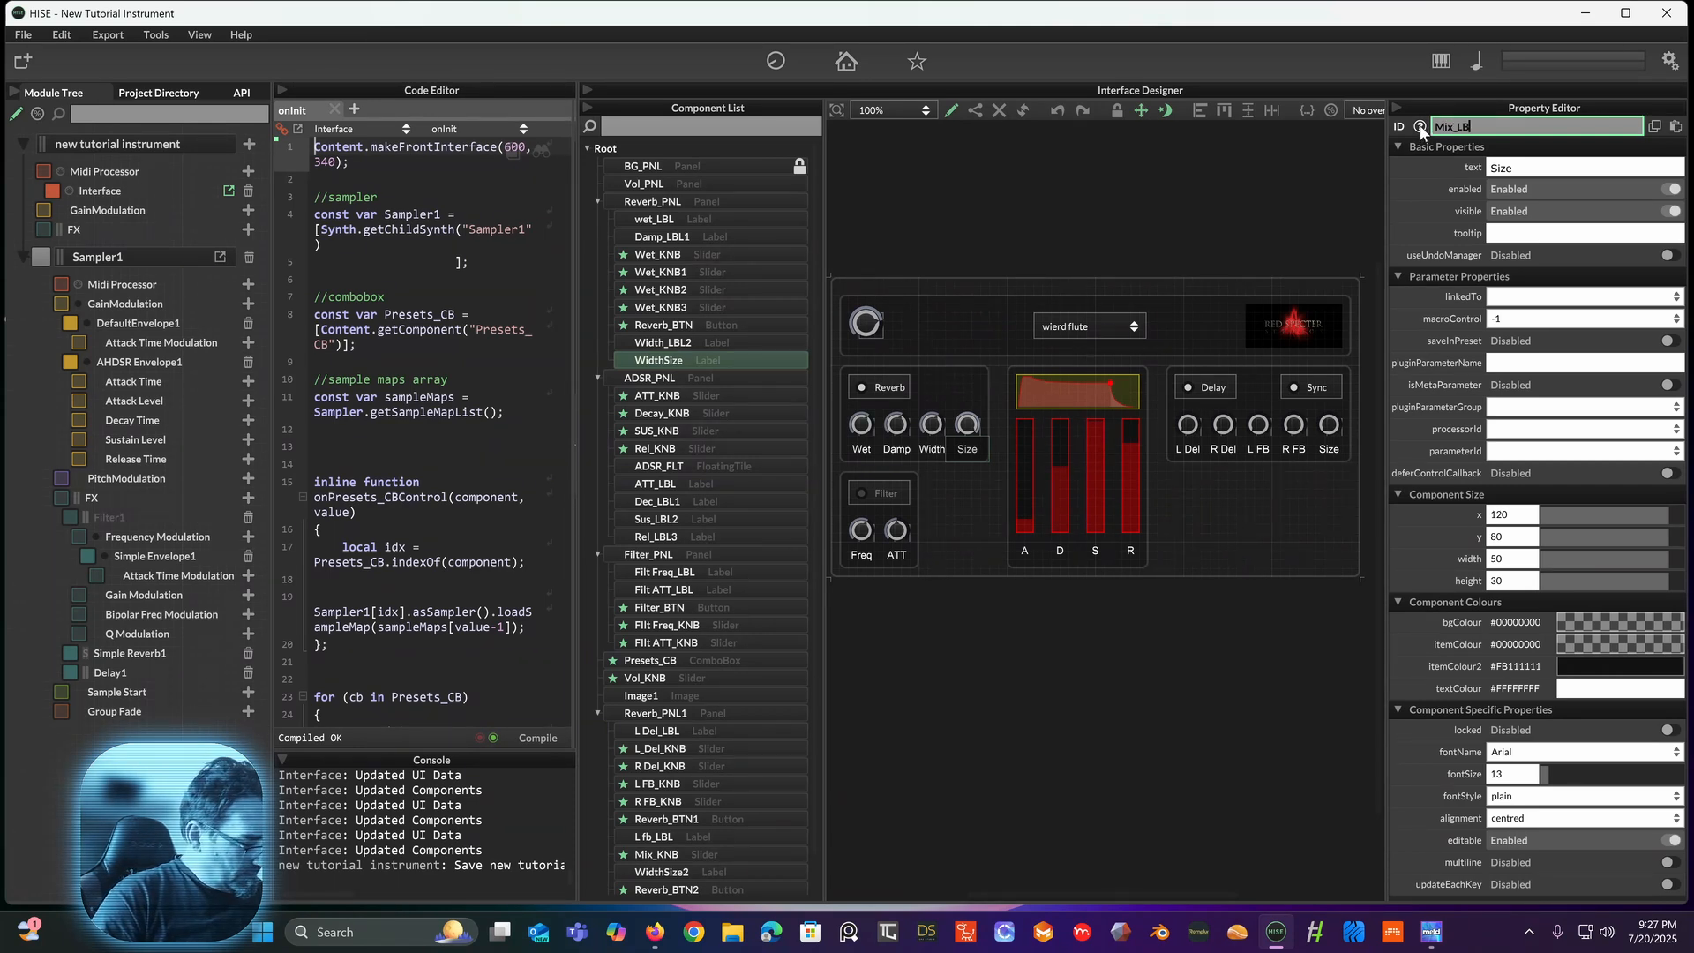
{"action": "type", "text": "L"}
{"action": "key", "text": "Return"}
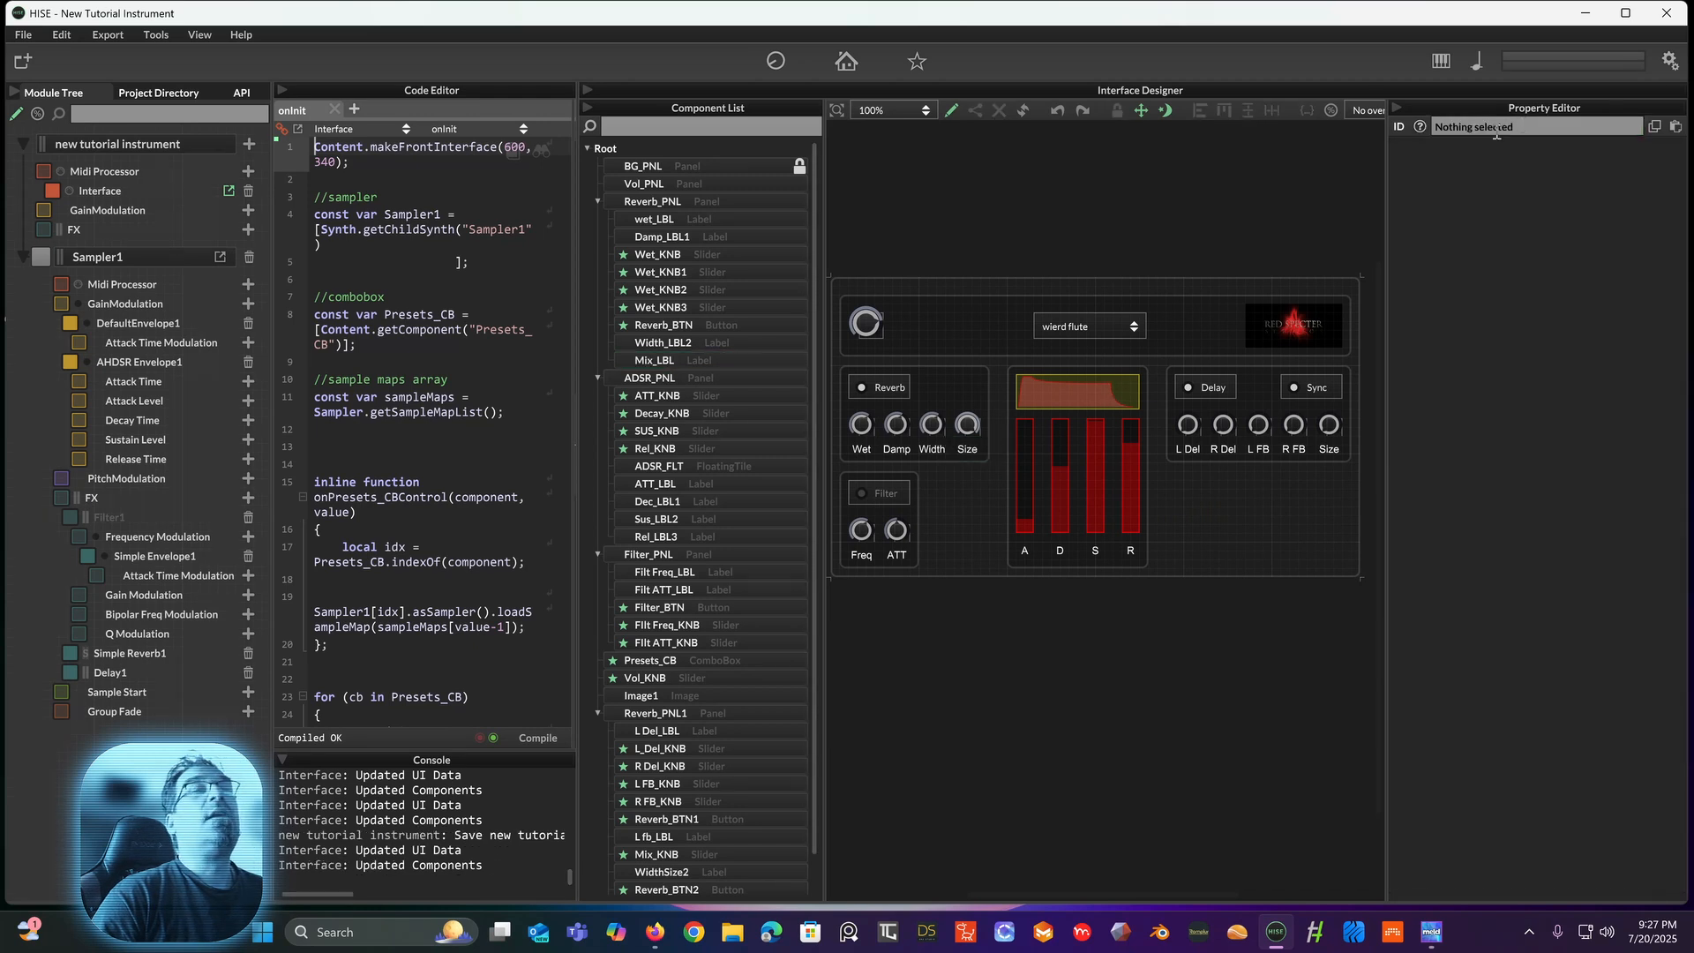
Step: Set the text of the delay panel's Size label, WidthSize2, to "Mix" and deselect it
{"action": "left_click", "coordinate": [1329, 450]}
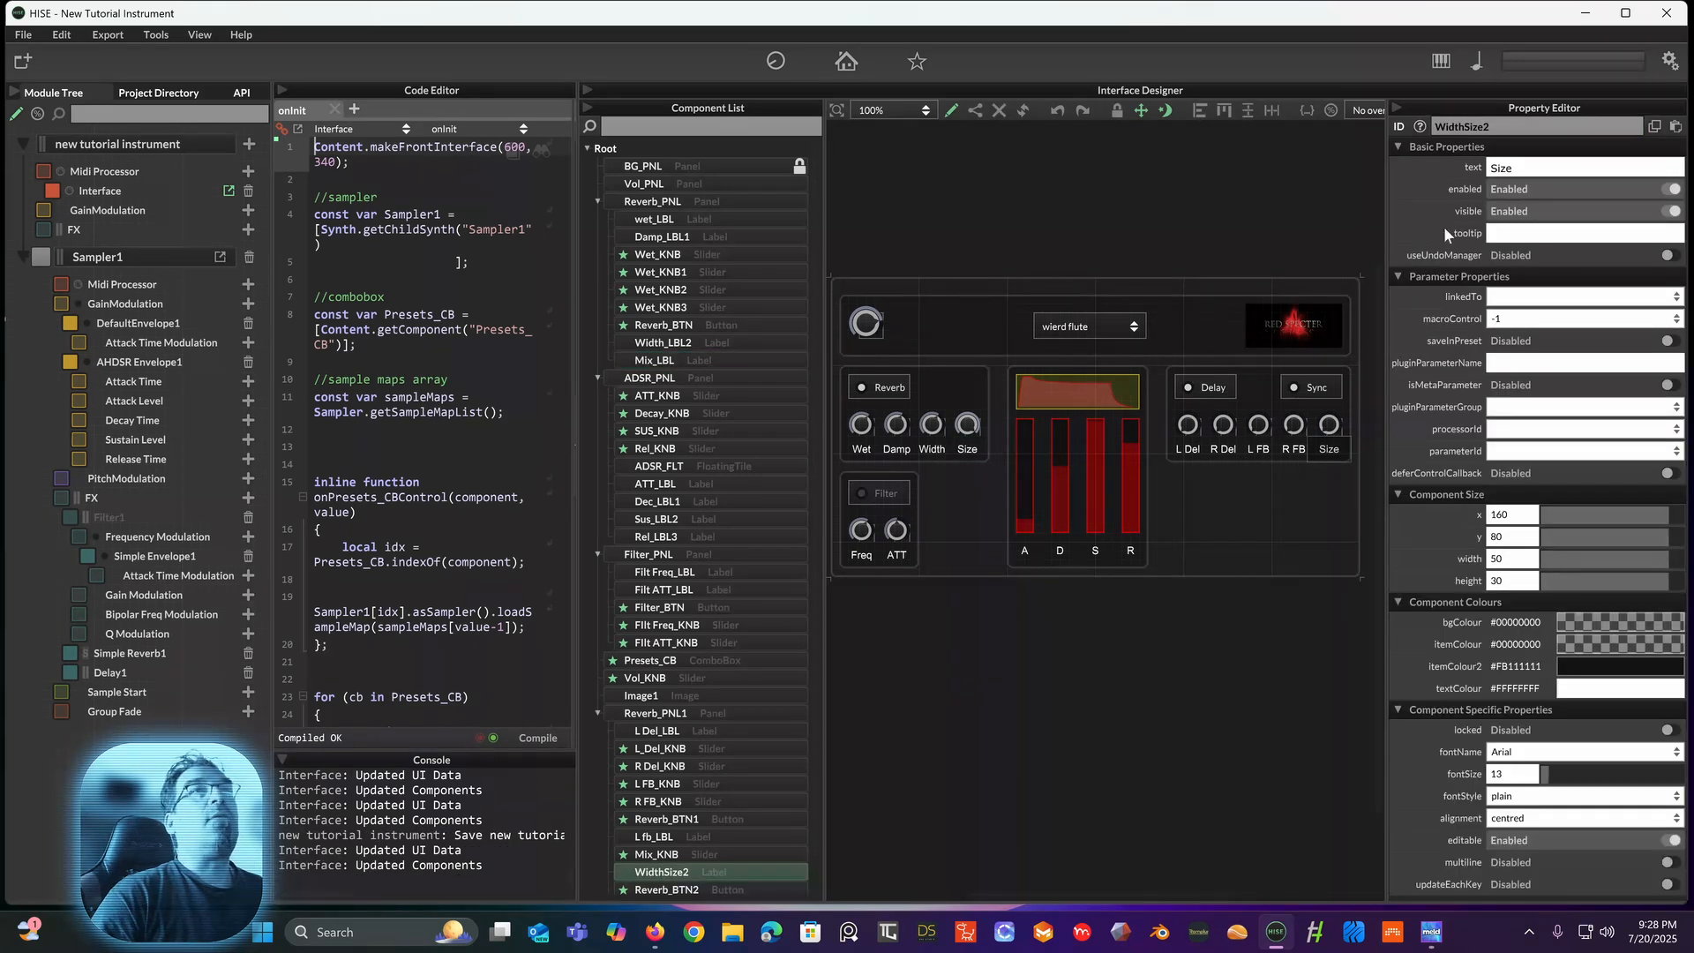
{"action": "left_click", "coordinate": [1519, 168]}
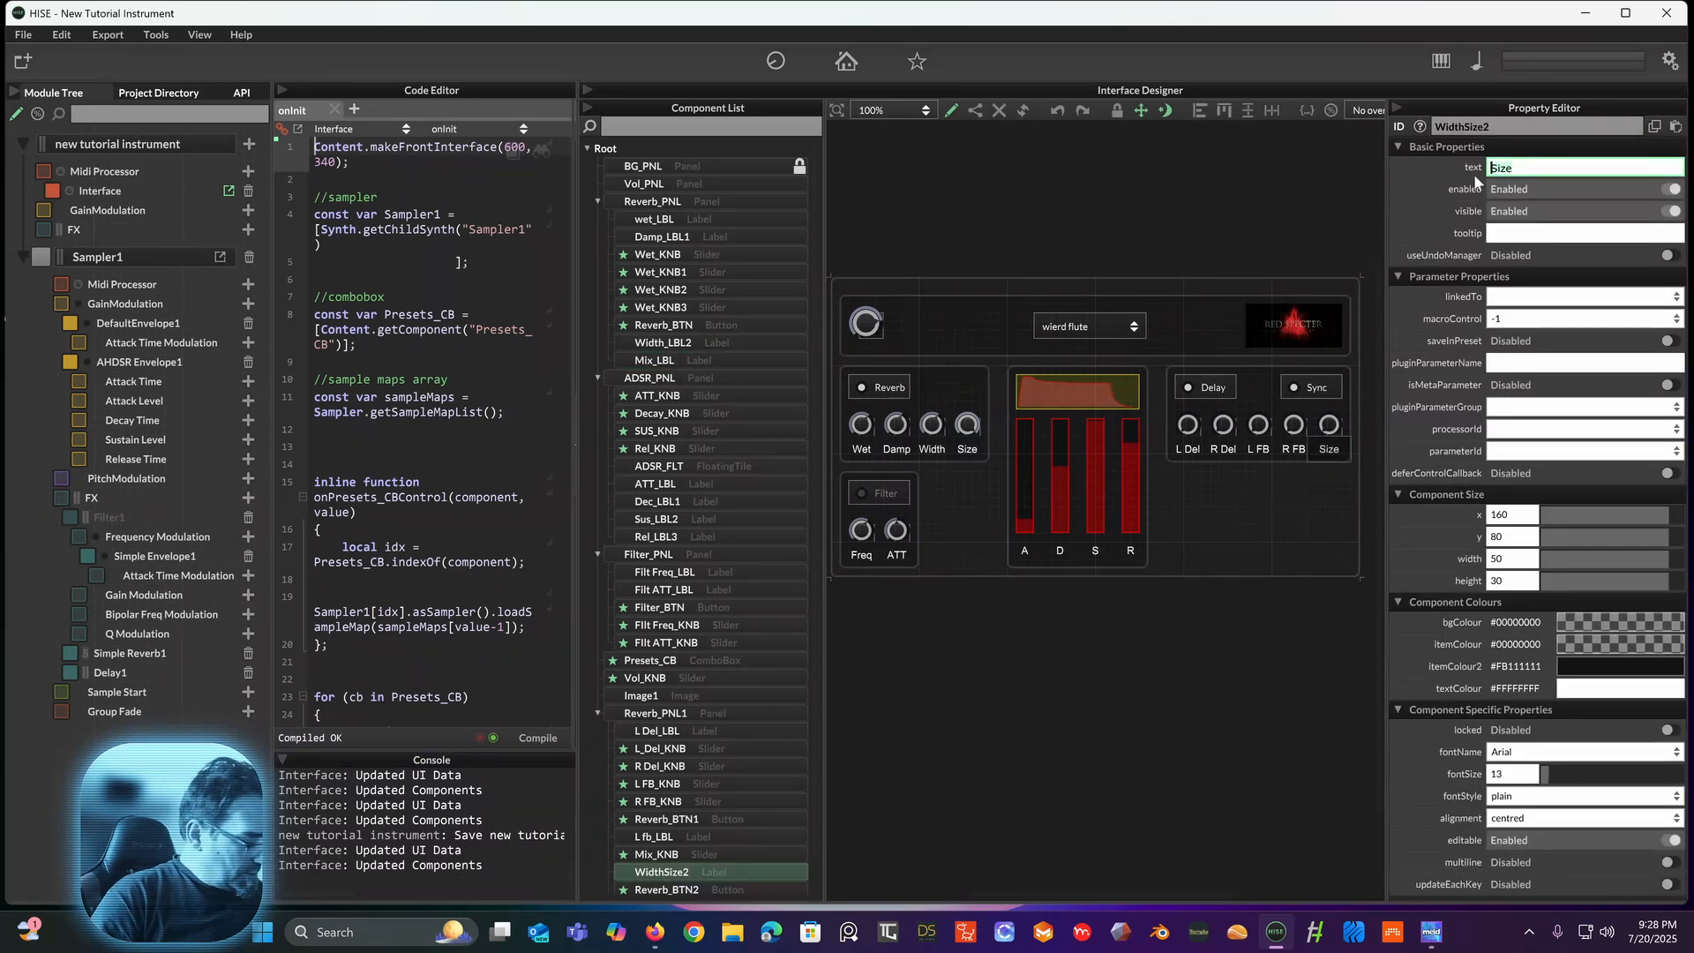
{"action": "type", "text": "Mi"}
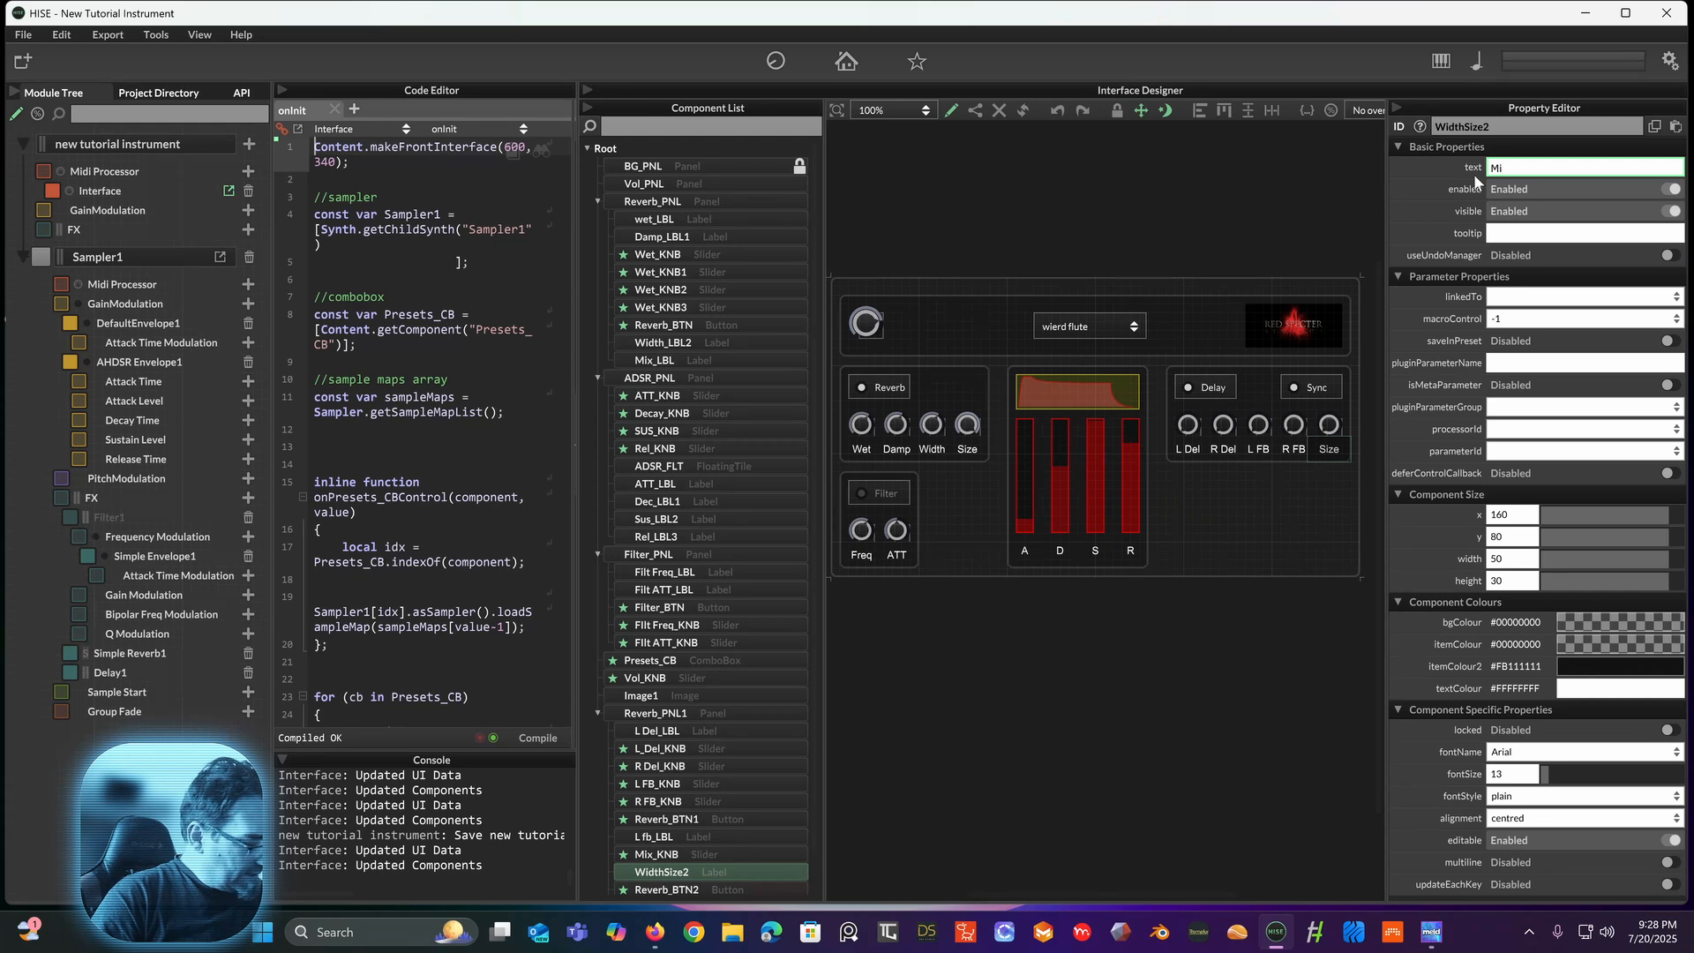
{"action": "type", "text": "x"}
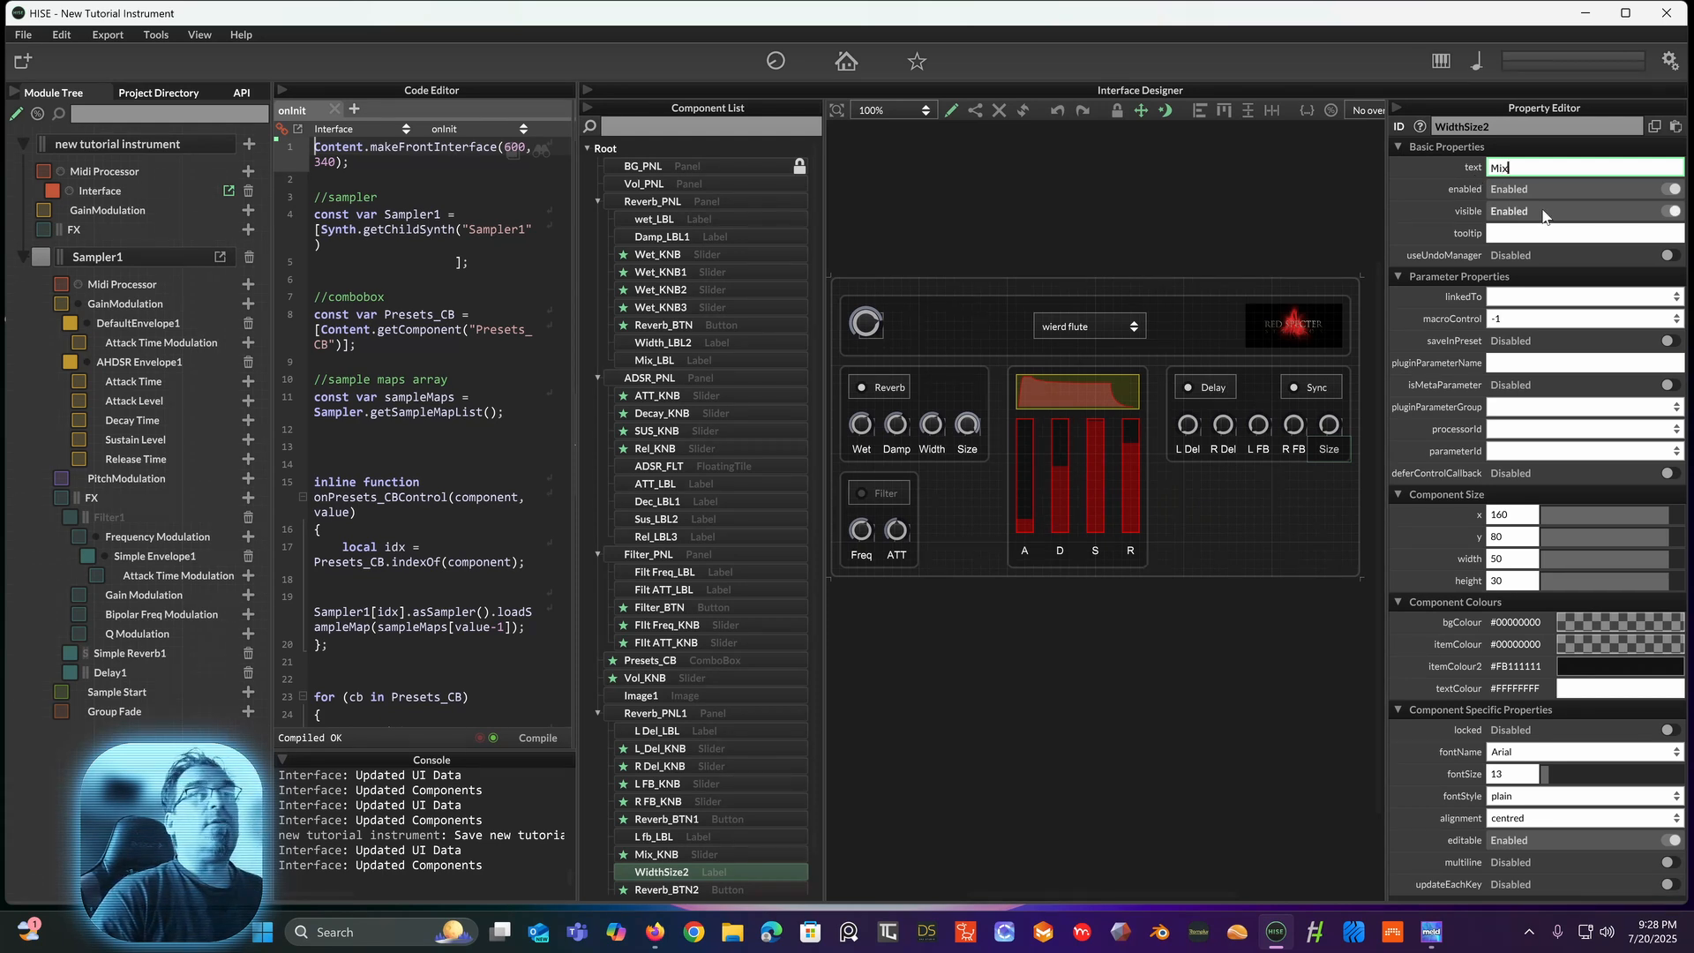
{"action": "key", "text": "Return"}
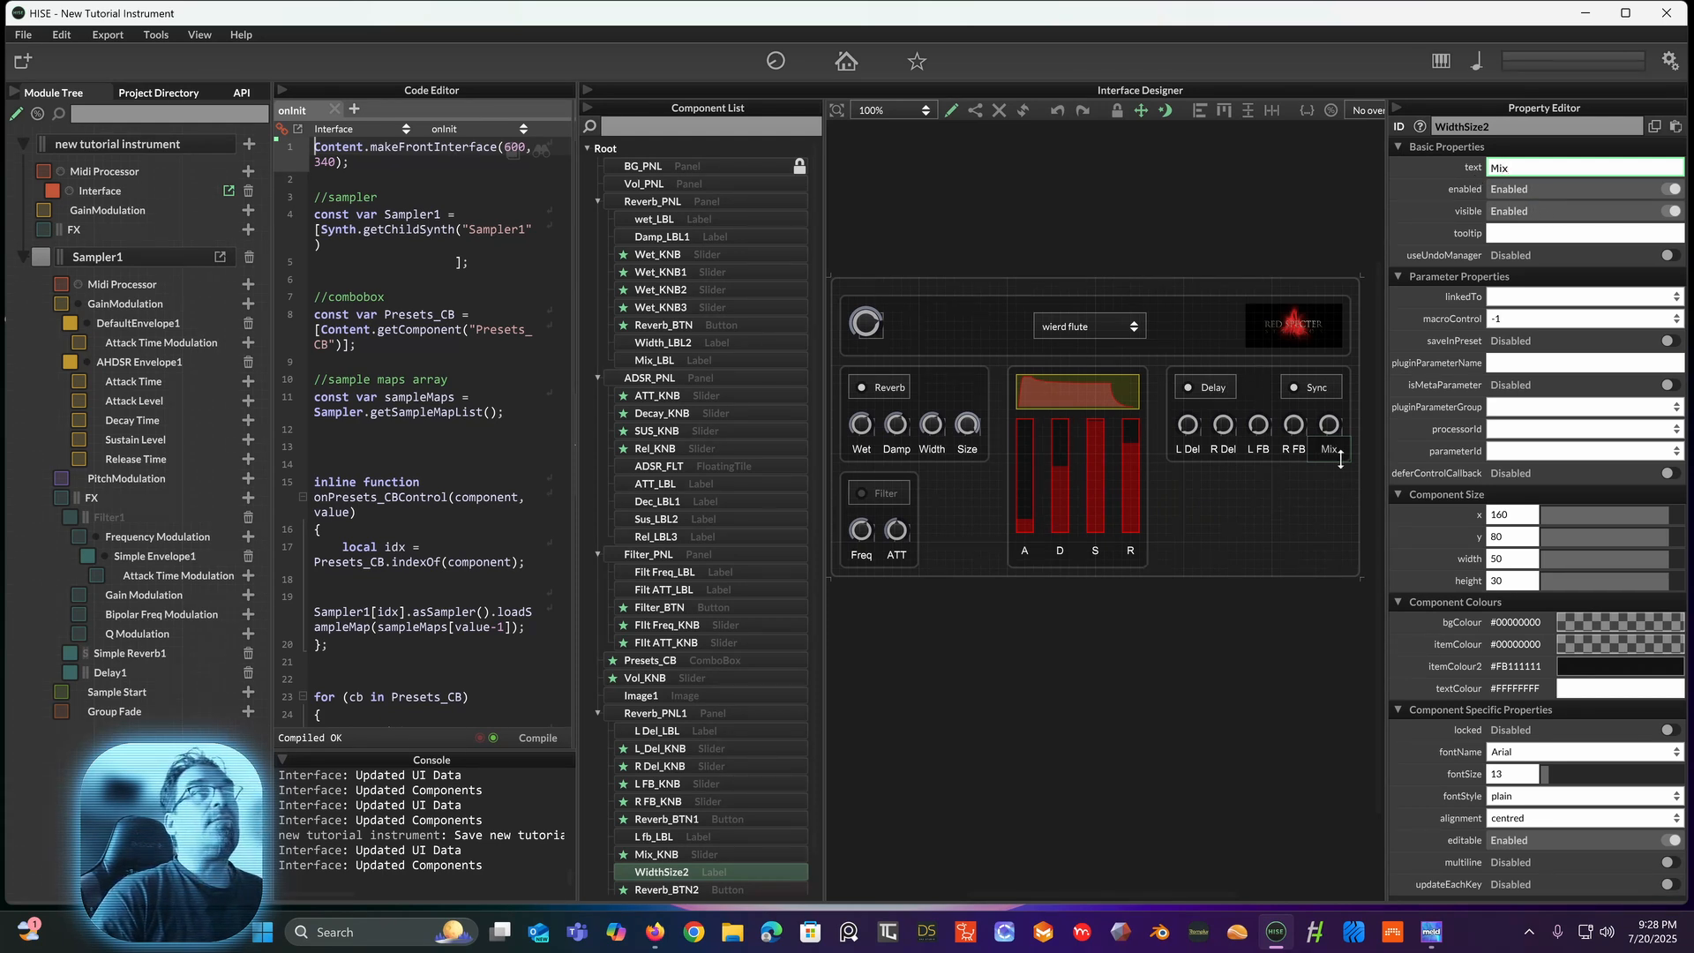
{"action": "left_click", "coordinate": [1313, 514]}
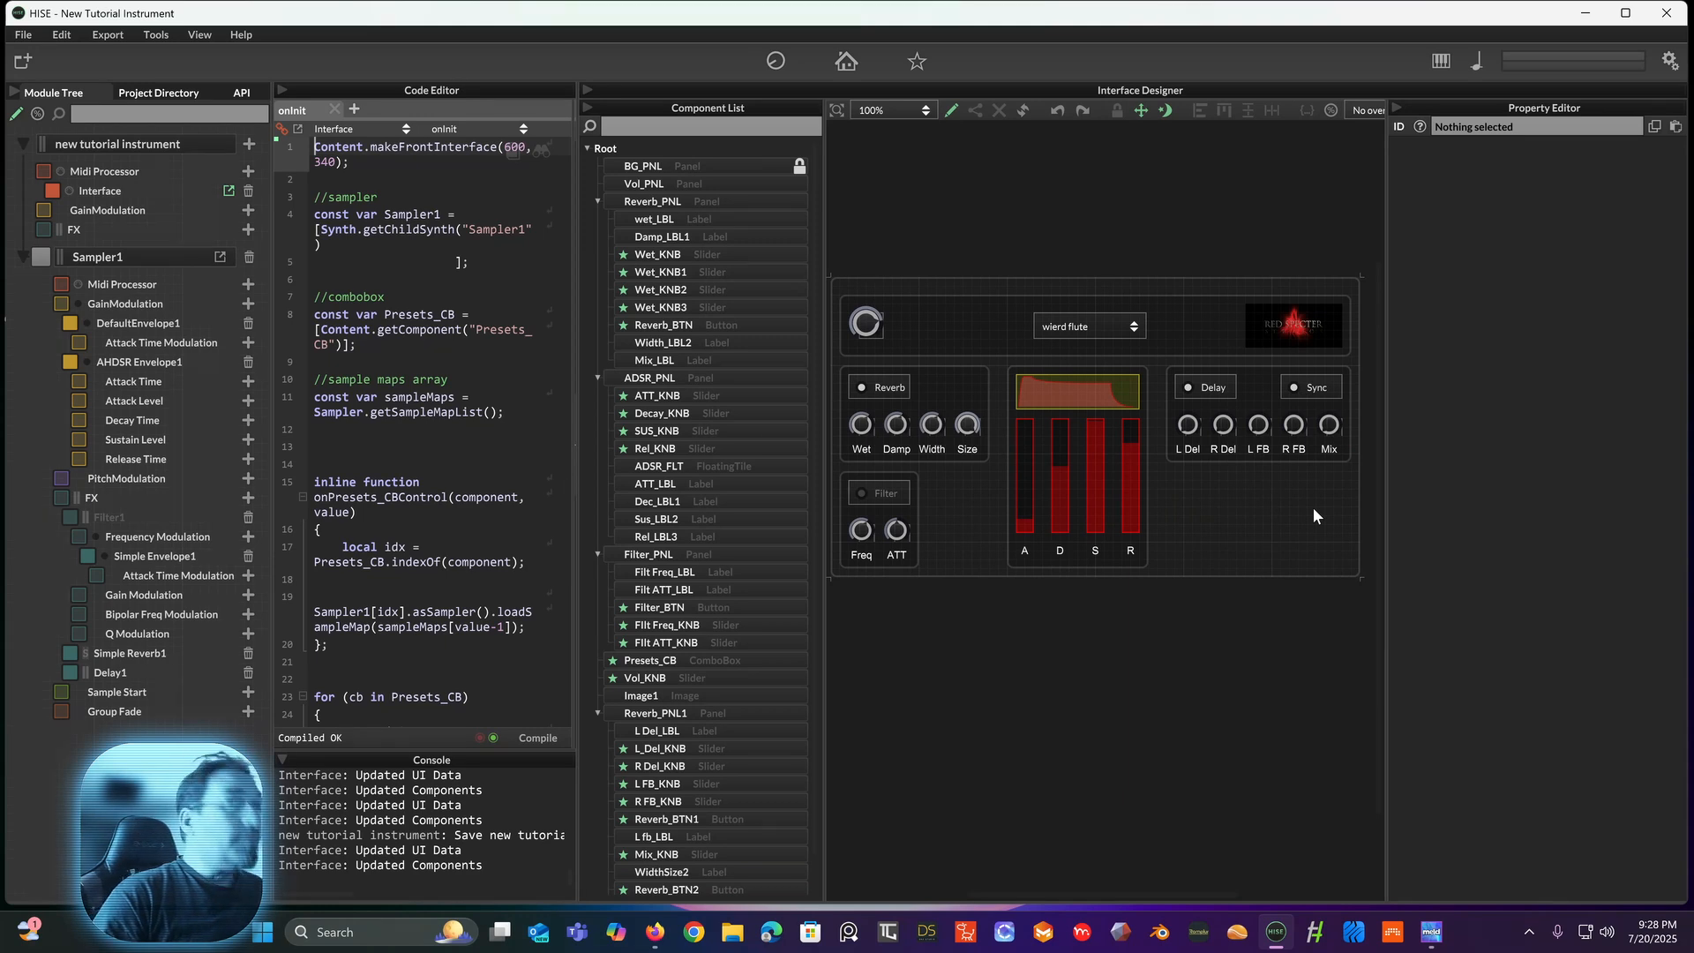
Step: Save the preset with the updated delay panel labels
{"action": "key", "text": "ctrl+s"}
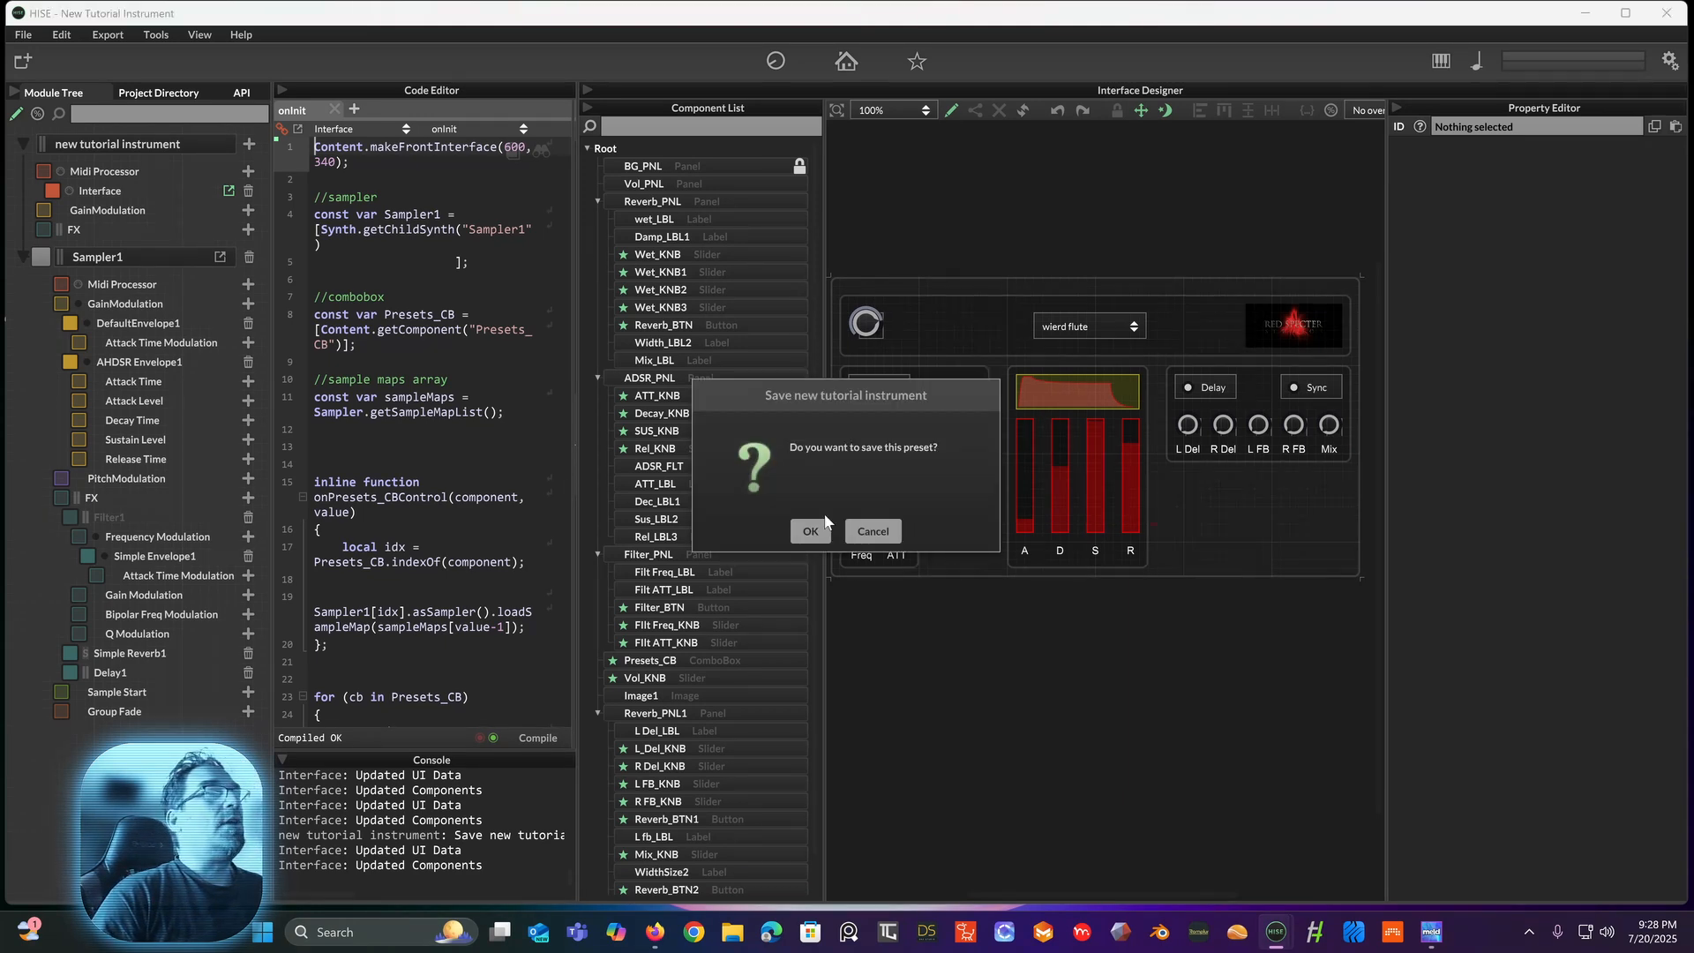
{"action": "left_click", "coordinate": [810, 531]}
{"action": "left_click", "coordinate": [810, 531]}
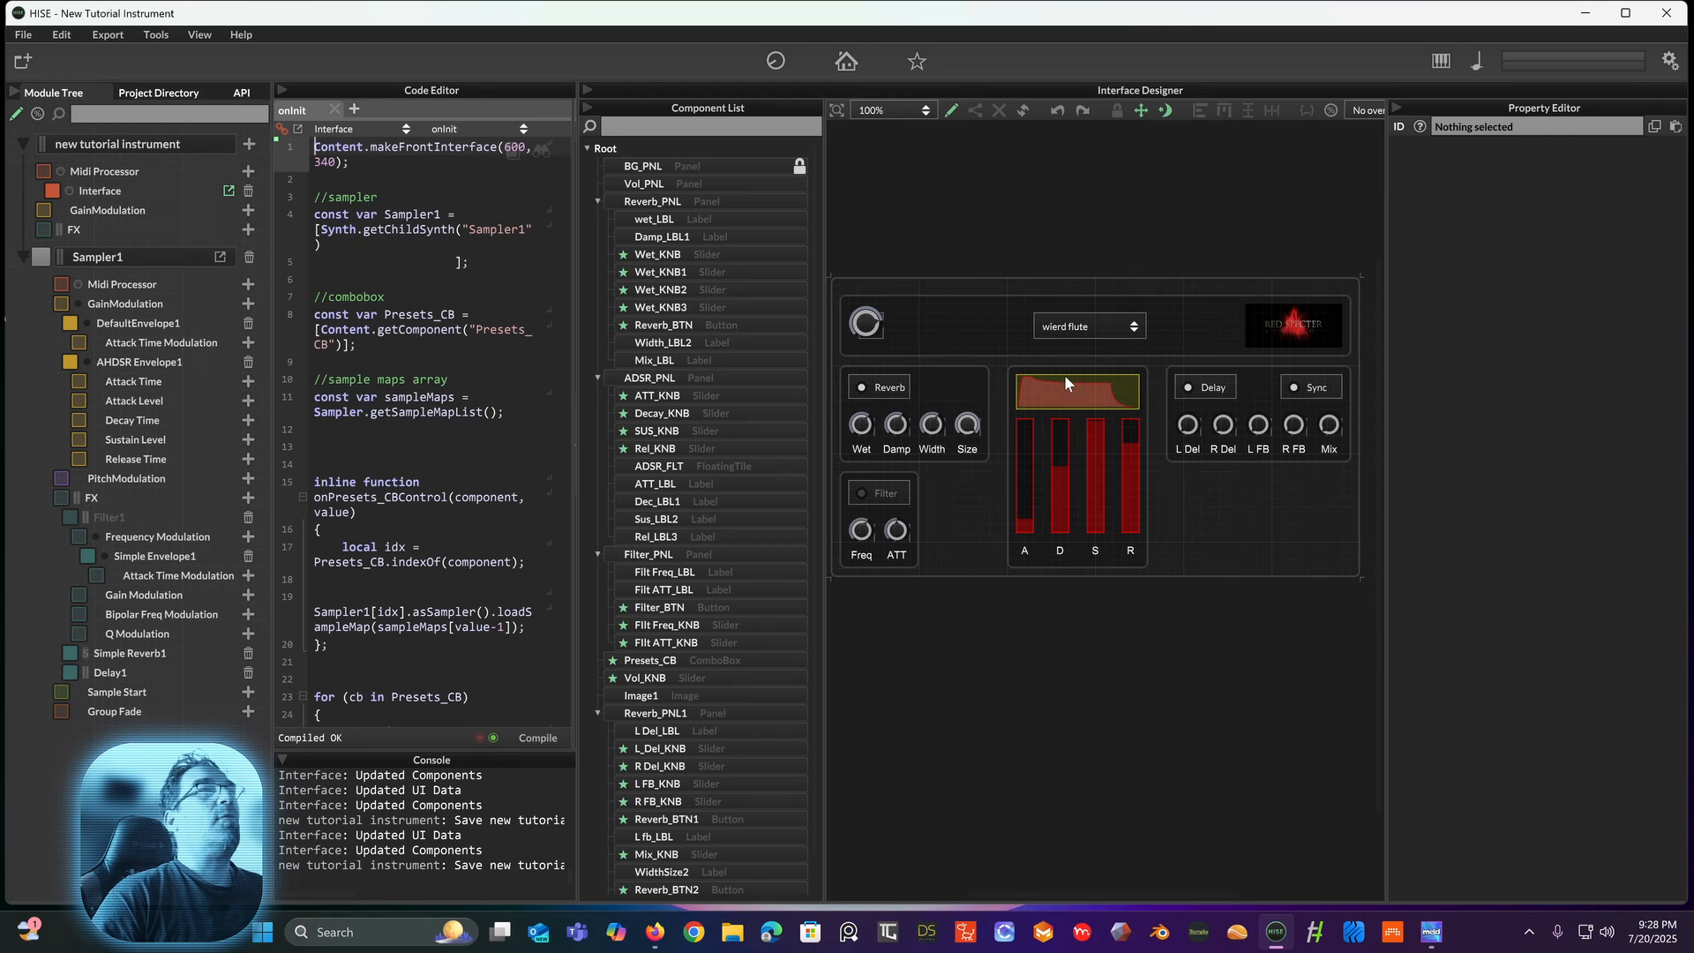
{"action": "left_click", "coordinate": [865, 380]}
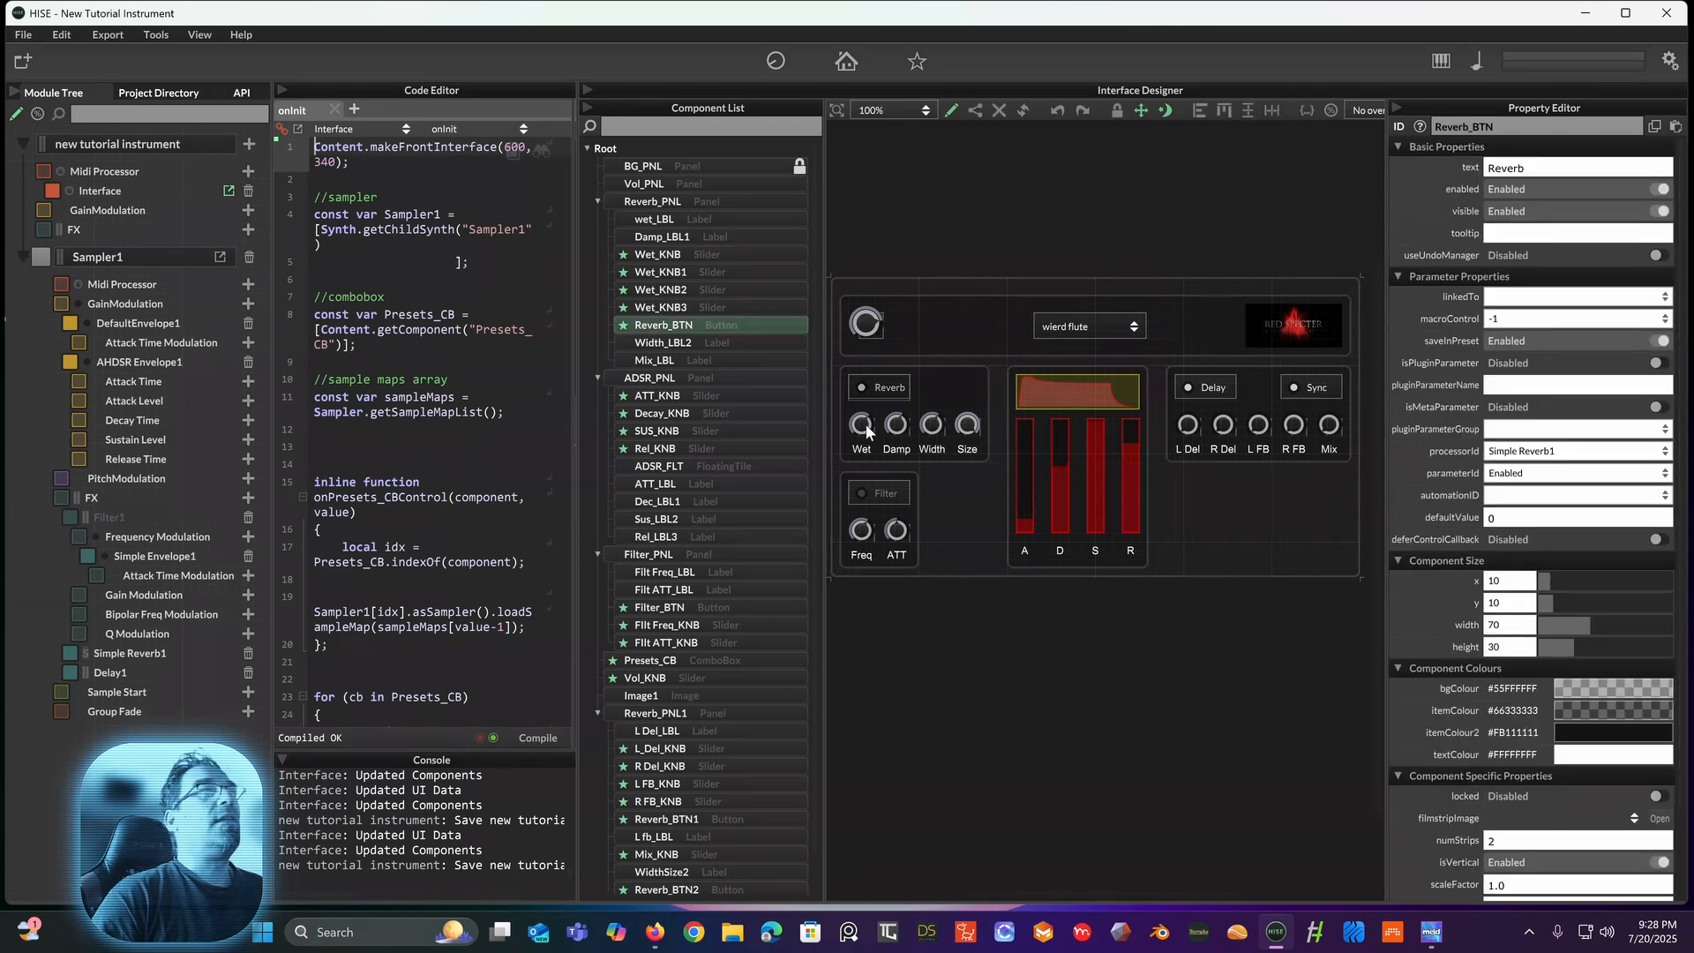
{"action": "left_click", "coordinate": [861, 565], "text": "shift"}
{"action": "left_click", "coordinate": [963, 520]}
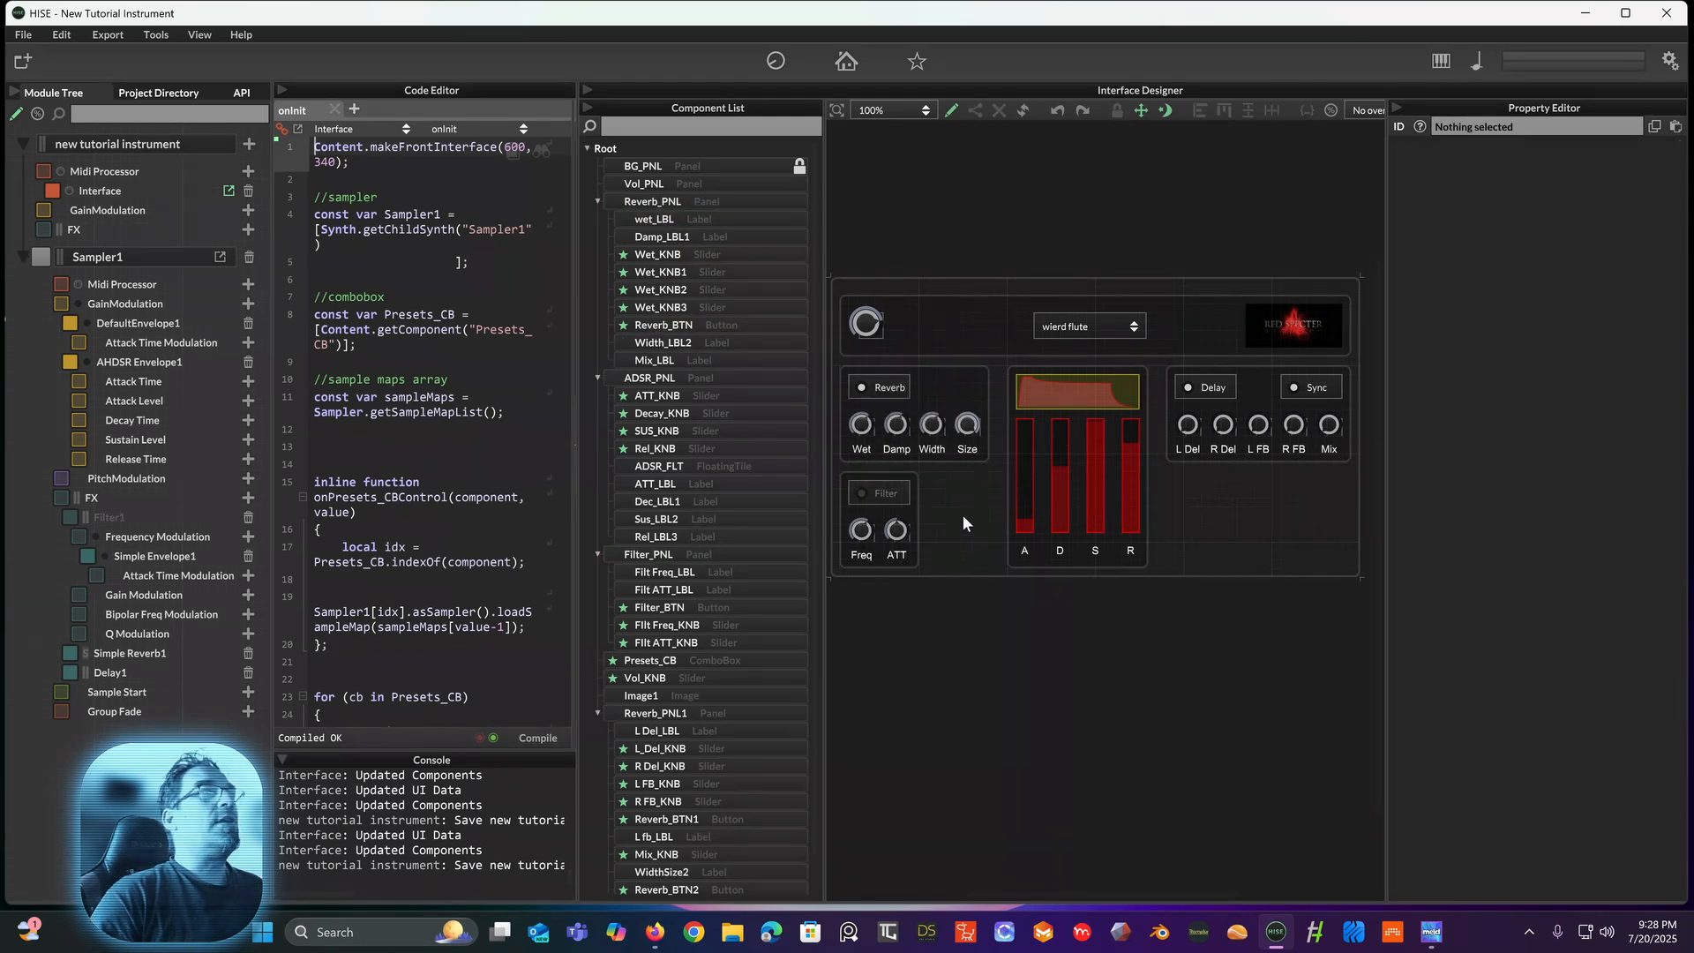
Step: Audition the effects by switching off Reverb, Delay and Sync, toggling Filter on and off, and turning Reverb back on
{"action": "left_click", "coordinate": [870, 387]}
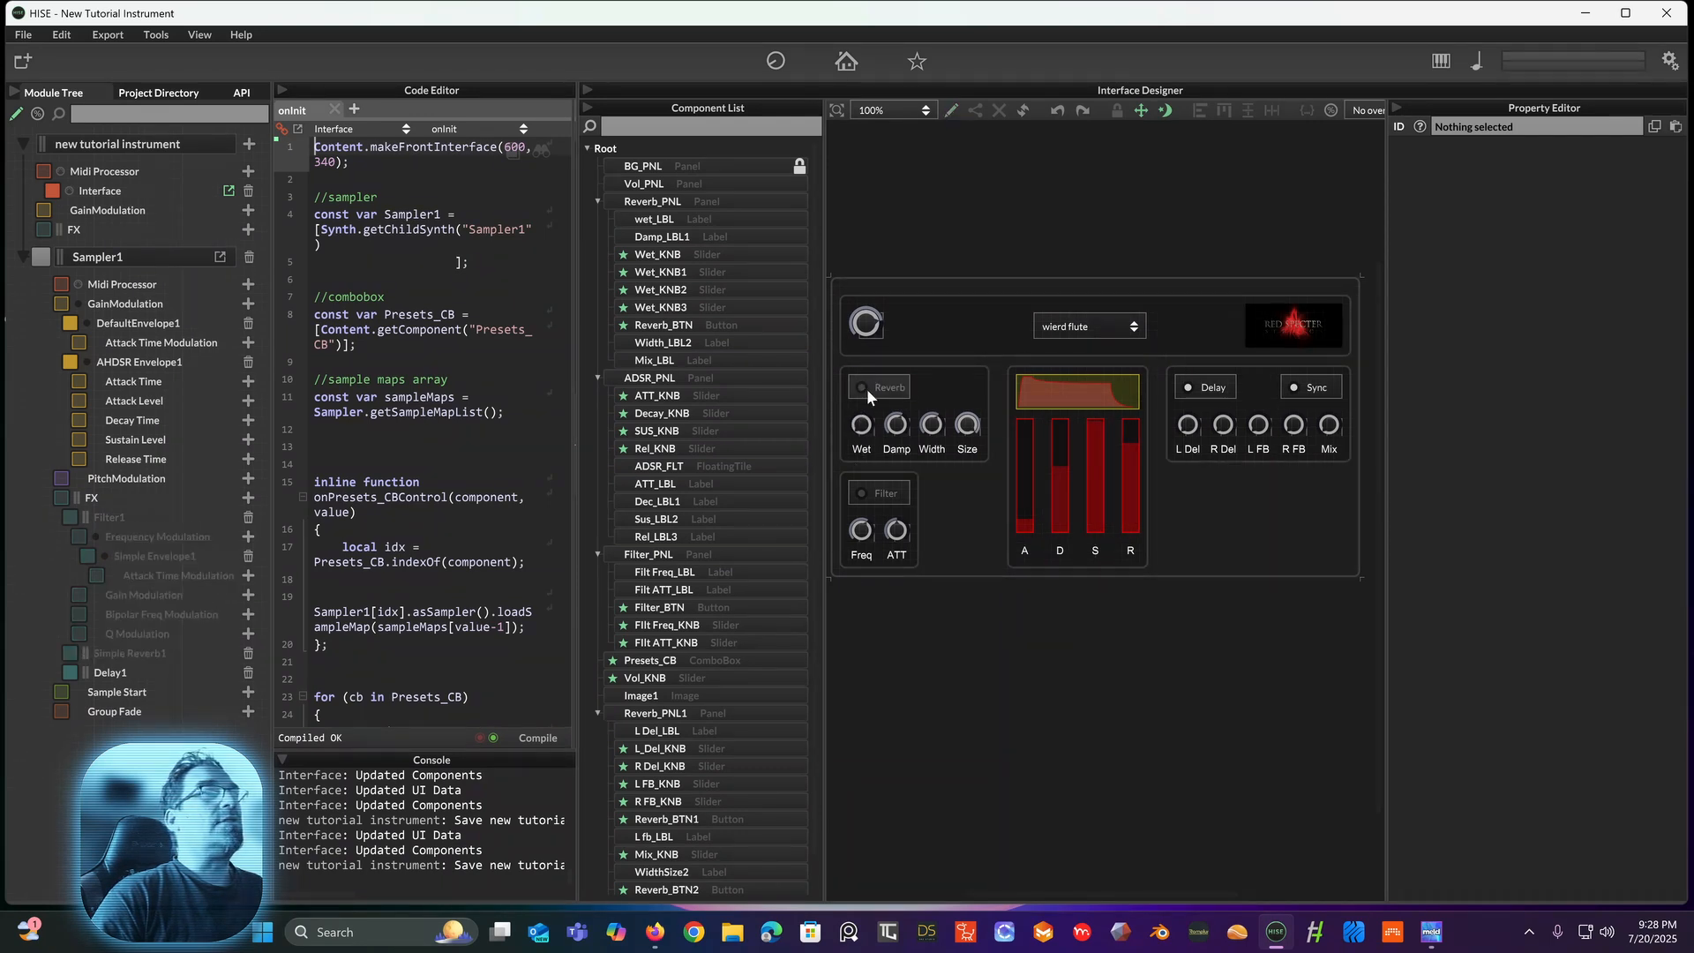
{"action": "left_click", "coordinate": [1209, 388]}
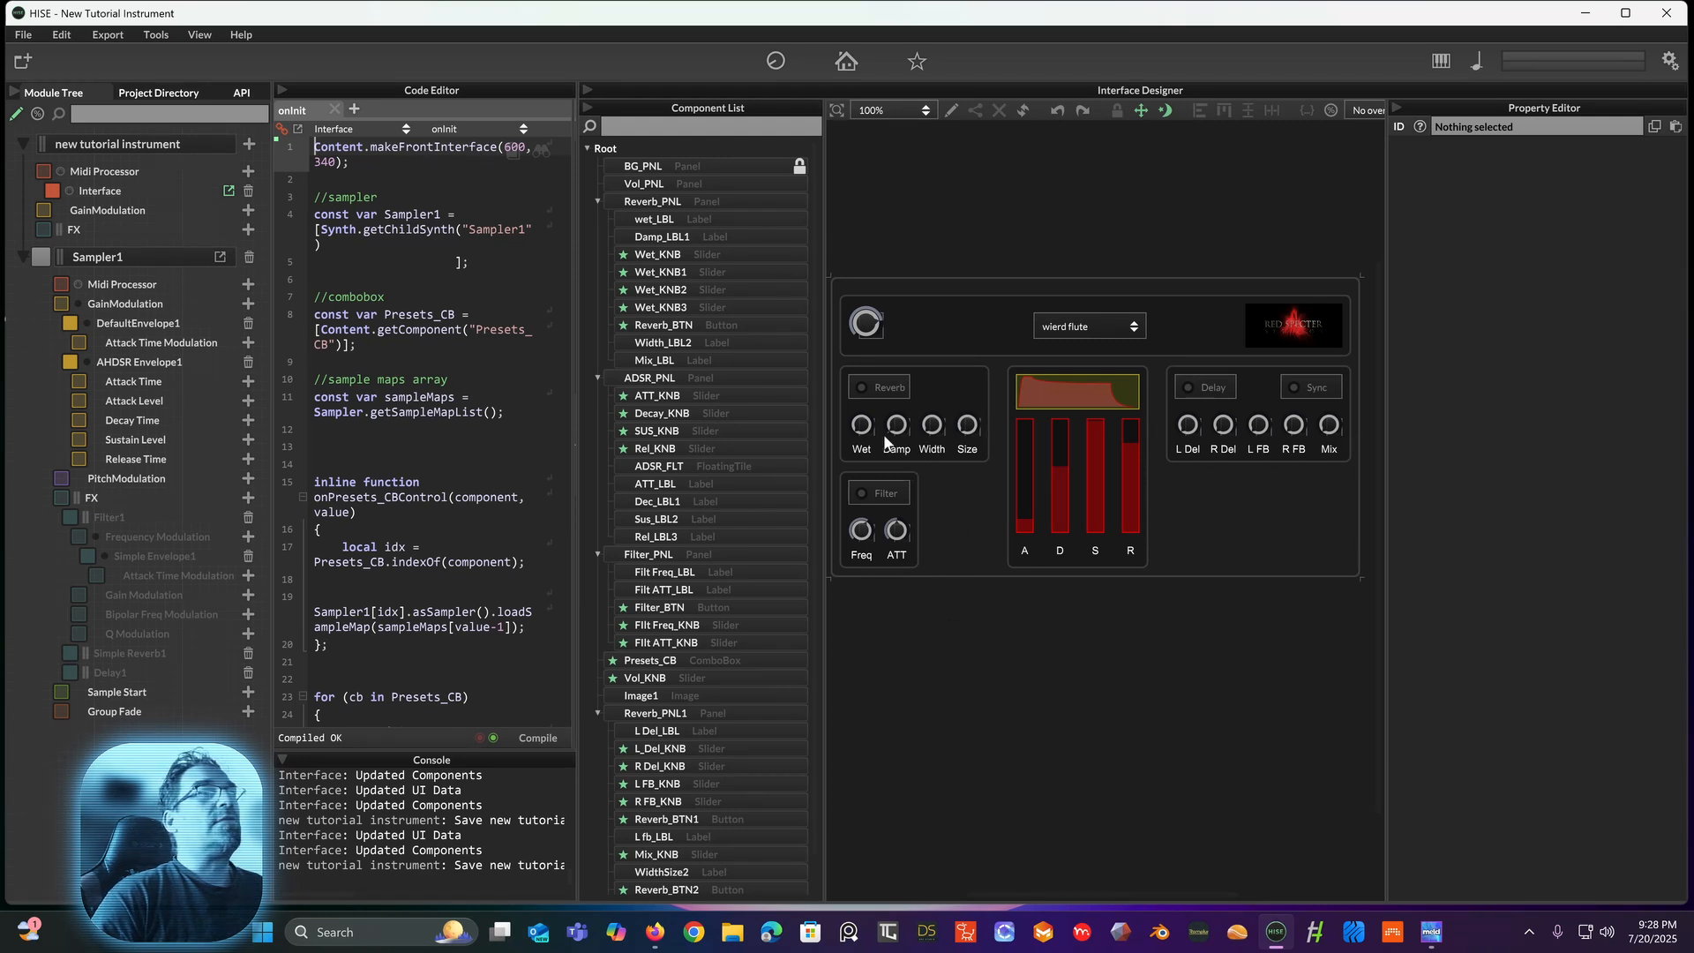
{"action": "left_click", "coordinate": [877, 493]}
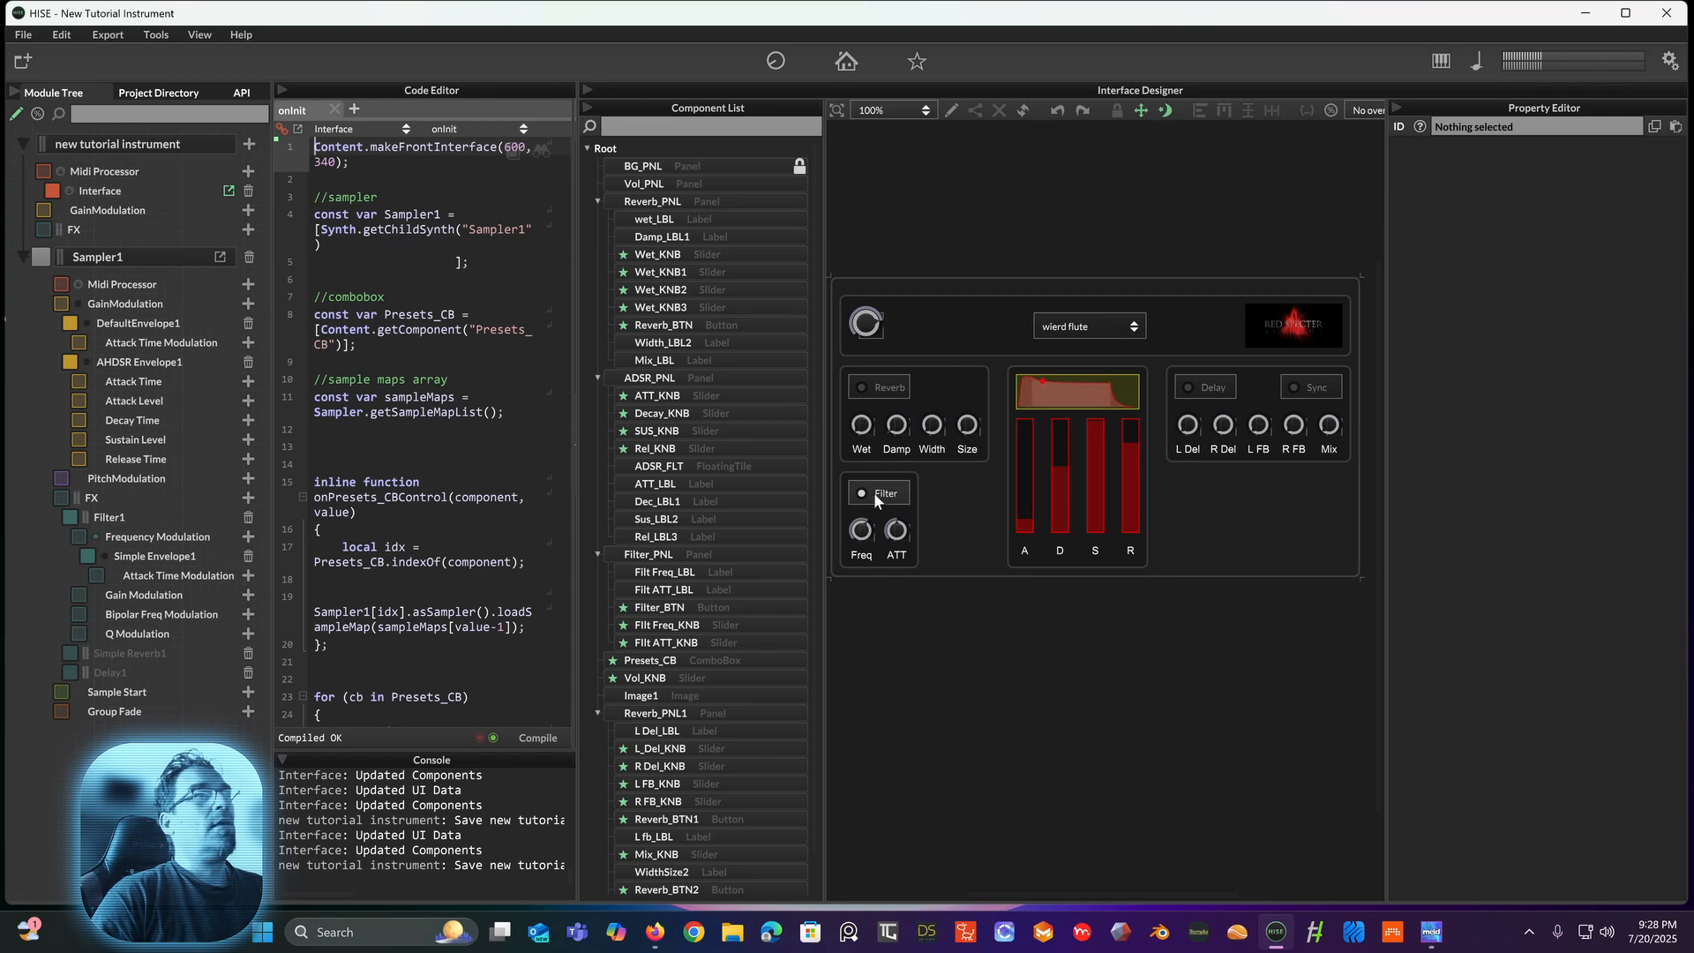
{"action": "left_click", "coordinate": [874, 492]}
{"action": "left_click", "coordinate": [872, 387]}
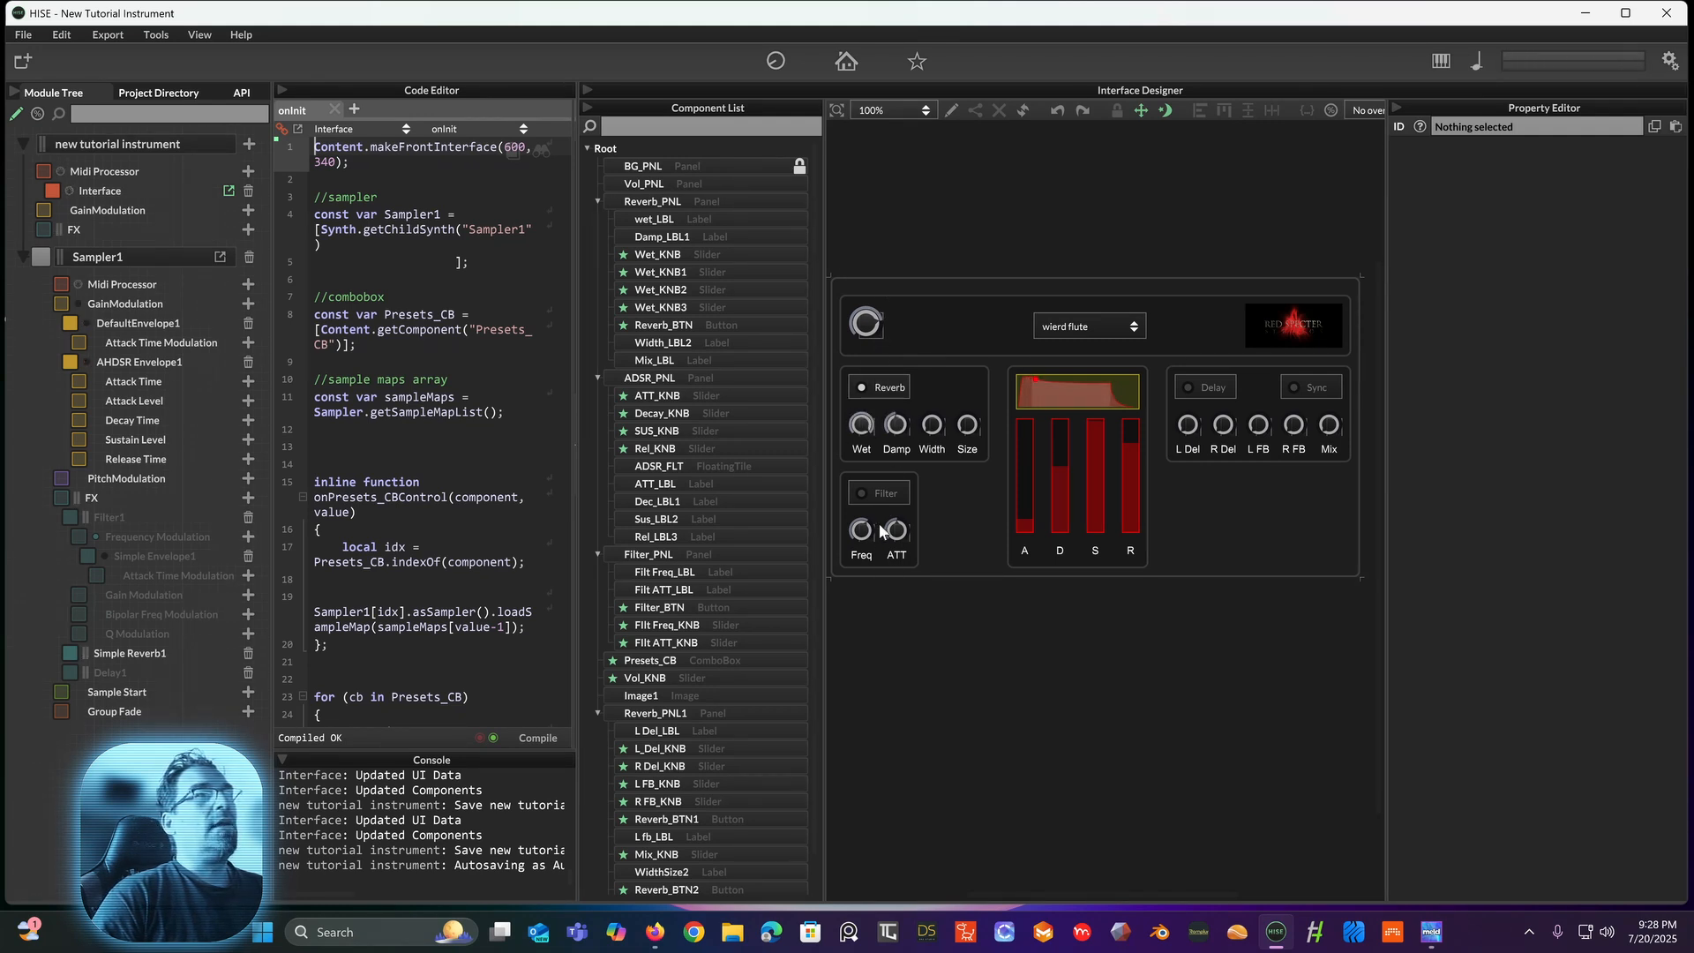
Step: Audition the effects by toggling Reverb off and on, switching on Delay, Sync and Filter, and choosing the "ice chimes" sound
{"action": "scroll", "coordinate": [881, 530], "scroll_direction": "up", "scroll_amount": 1}
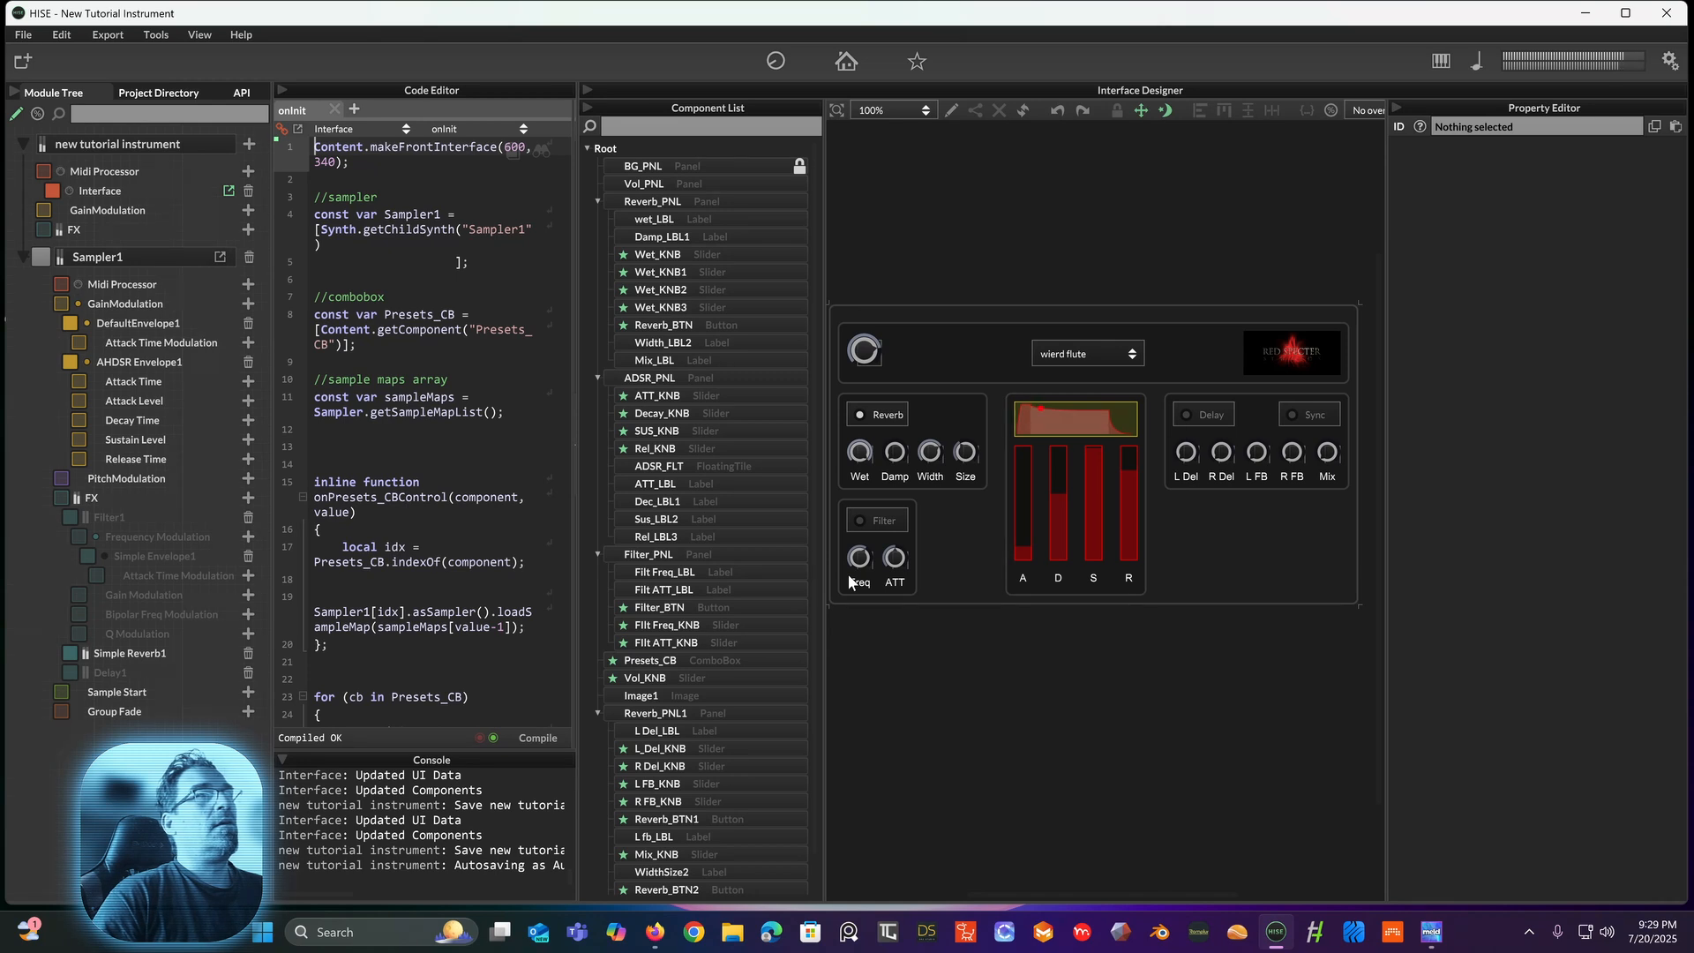
{"action": "left_click", "coordinate": [854, 413]}
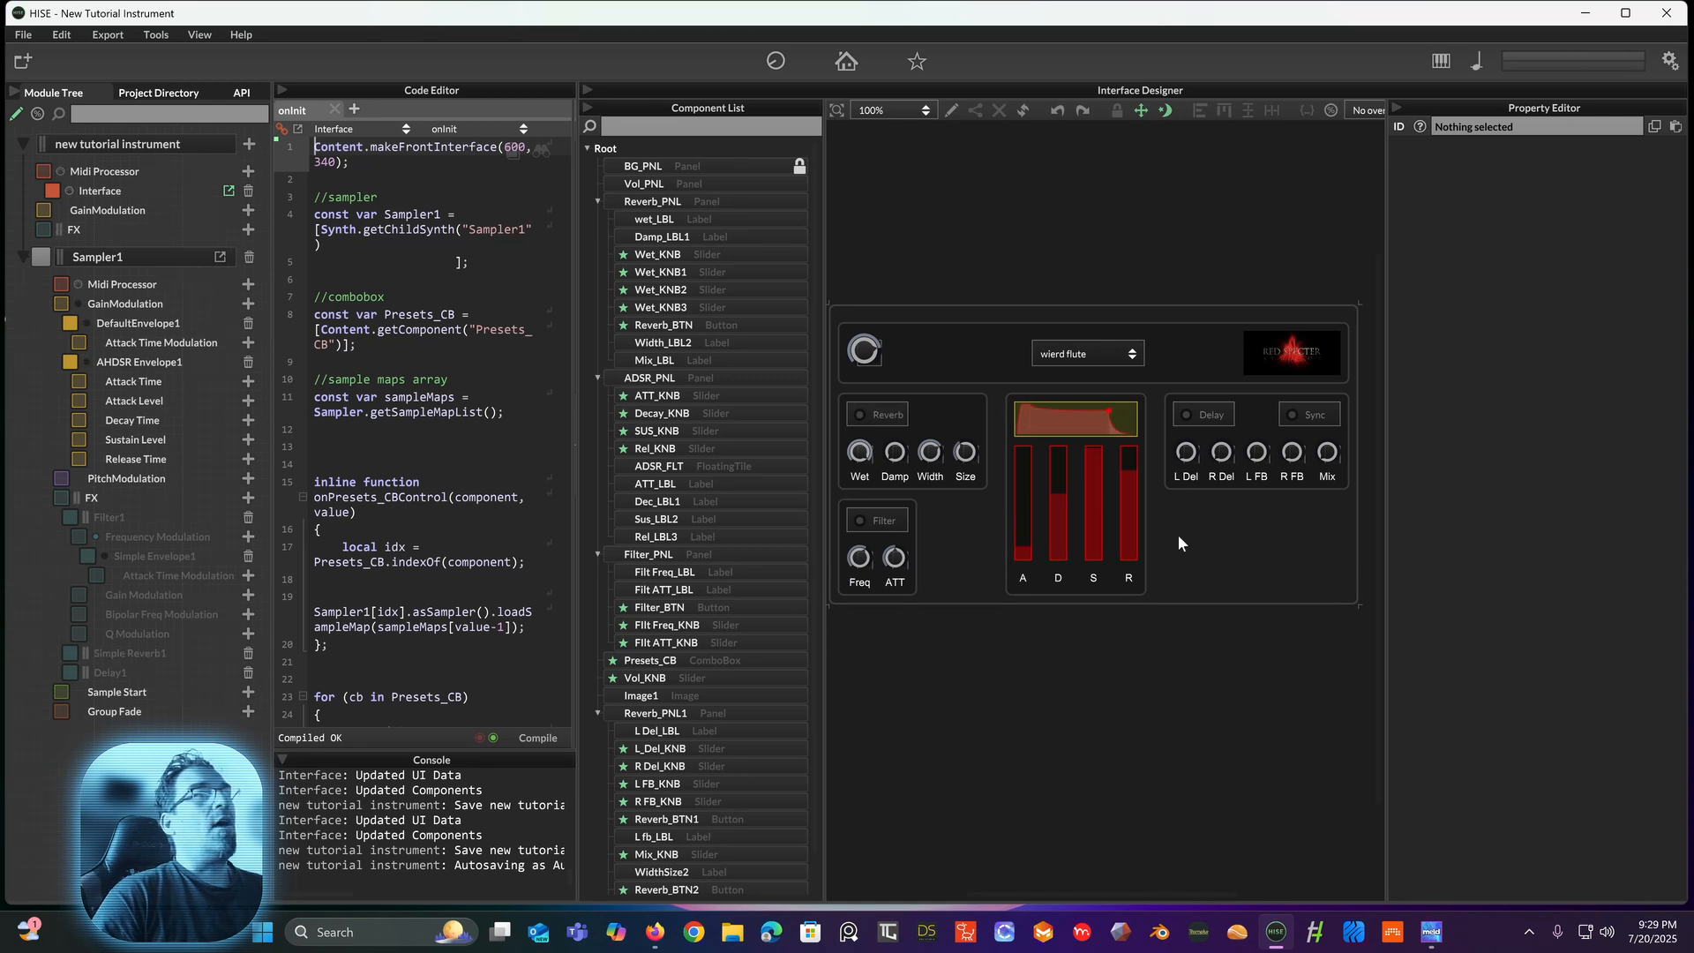
{"action": "left_click", "coordinate": [1205, 416]}
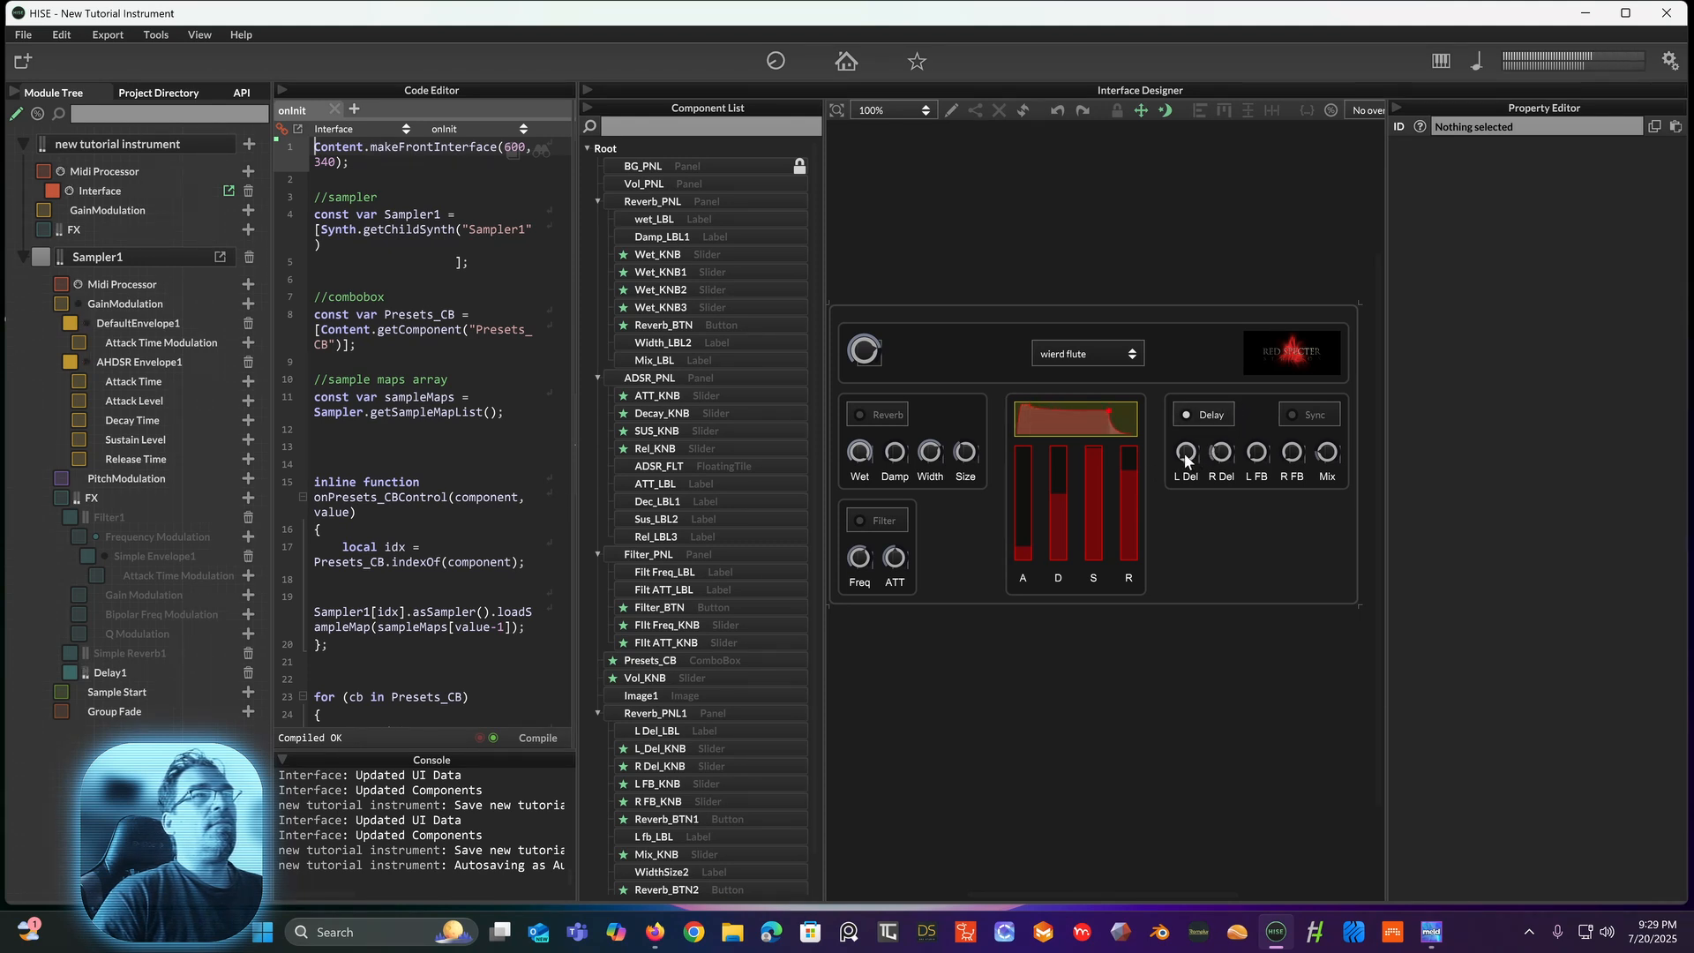
{"action": "left_click", "coordinate": [1125, 355]}
{"action": "left_click", "coordinate": [1135, 397]}
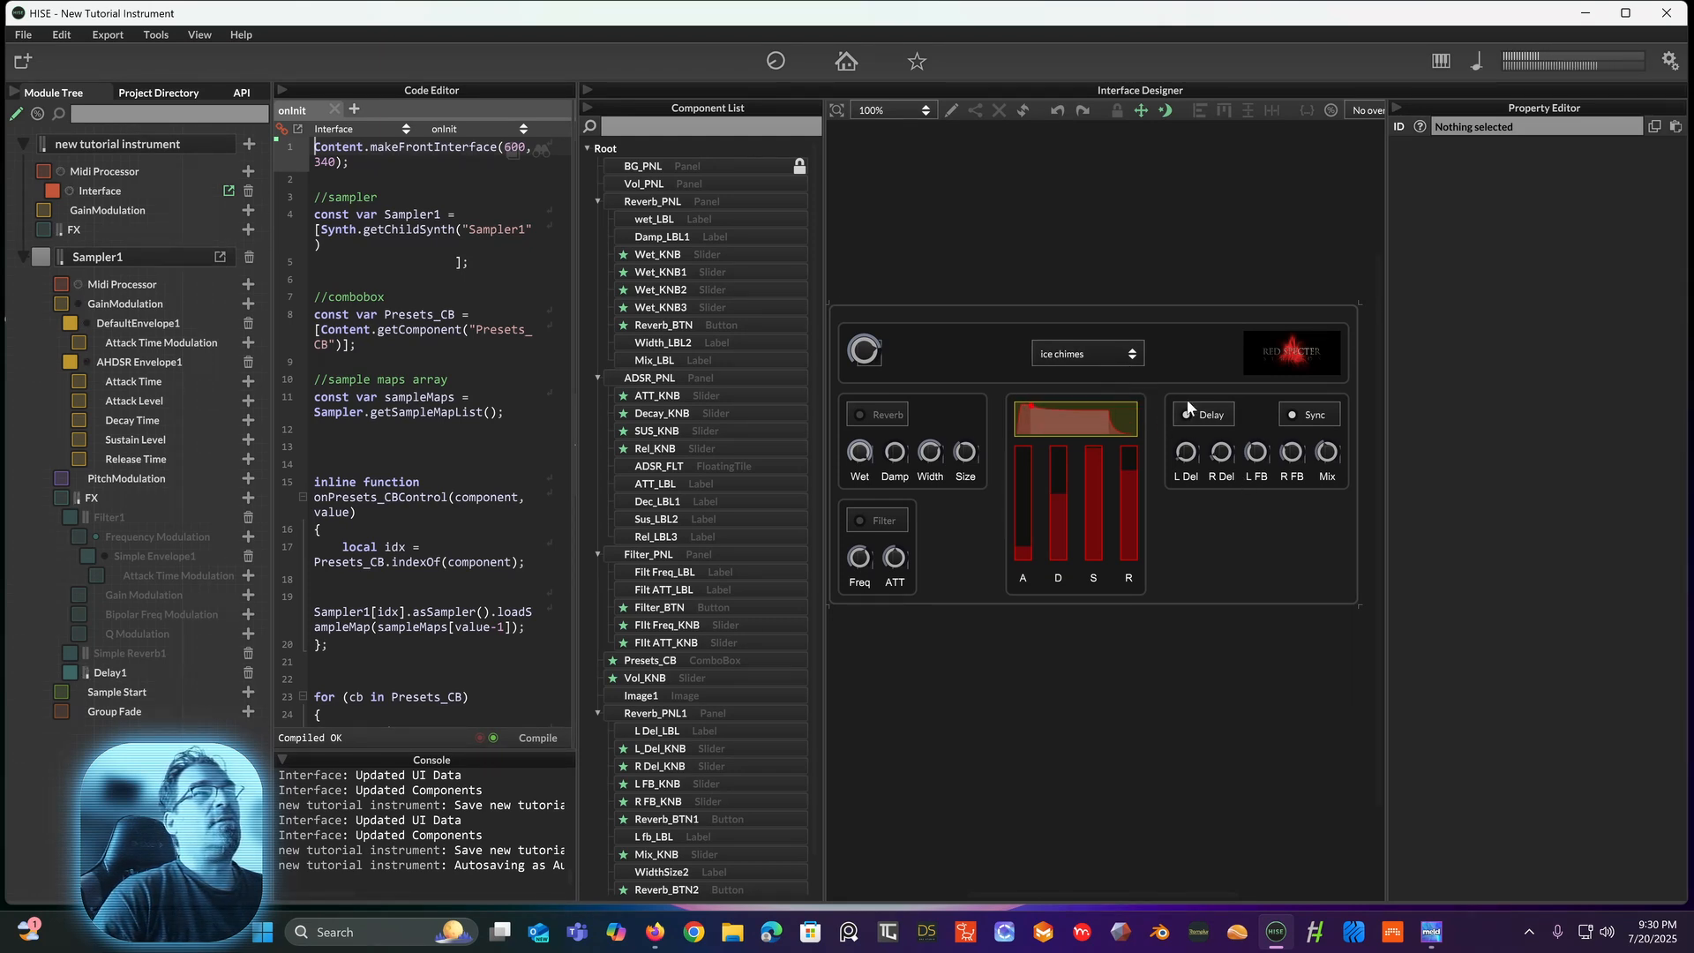
{"action": "left_click", "coordinate": [867, 414]}
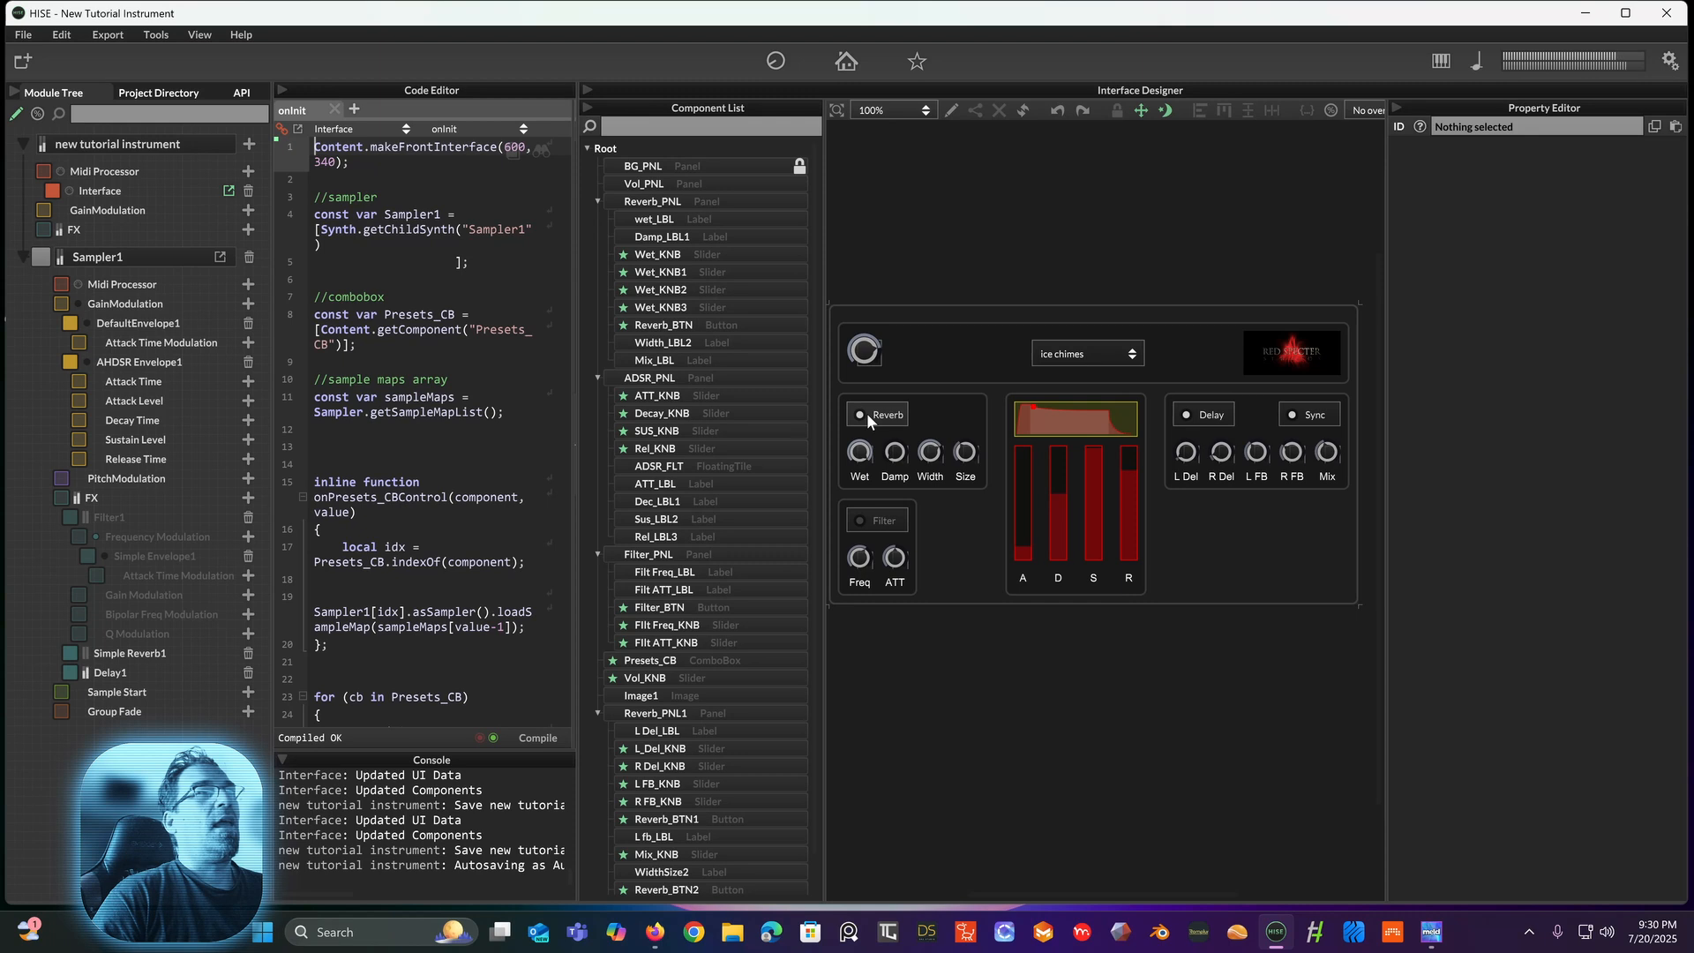
{"action": "left_click", "coordinate": [856, 521]}
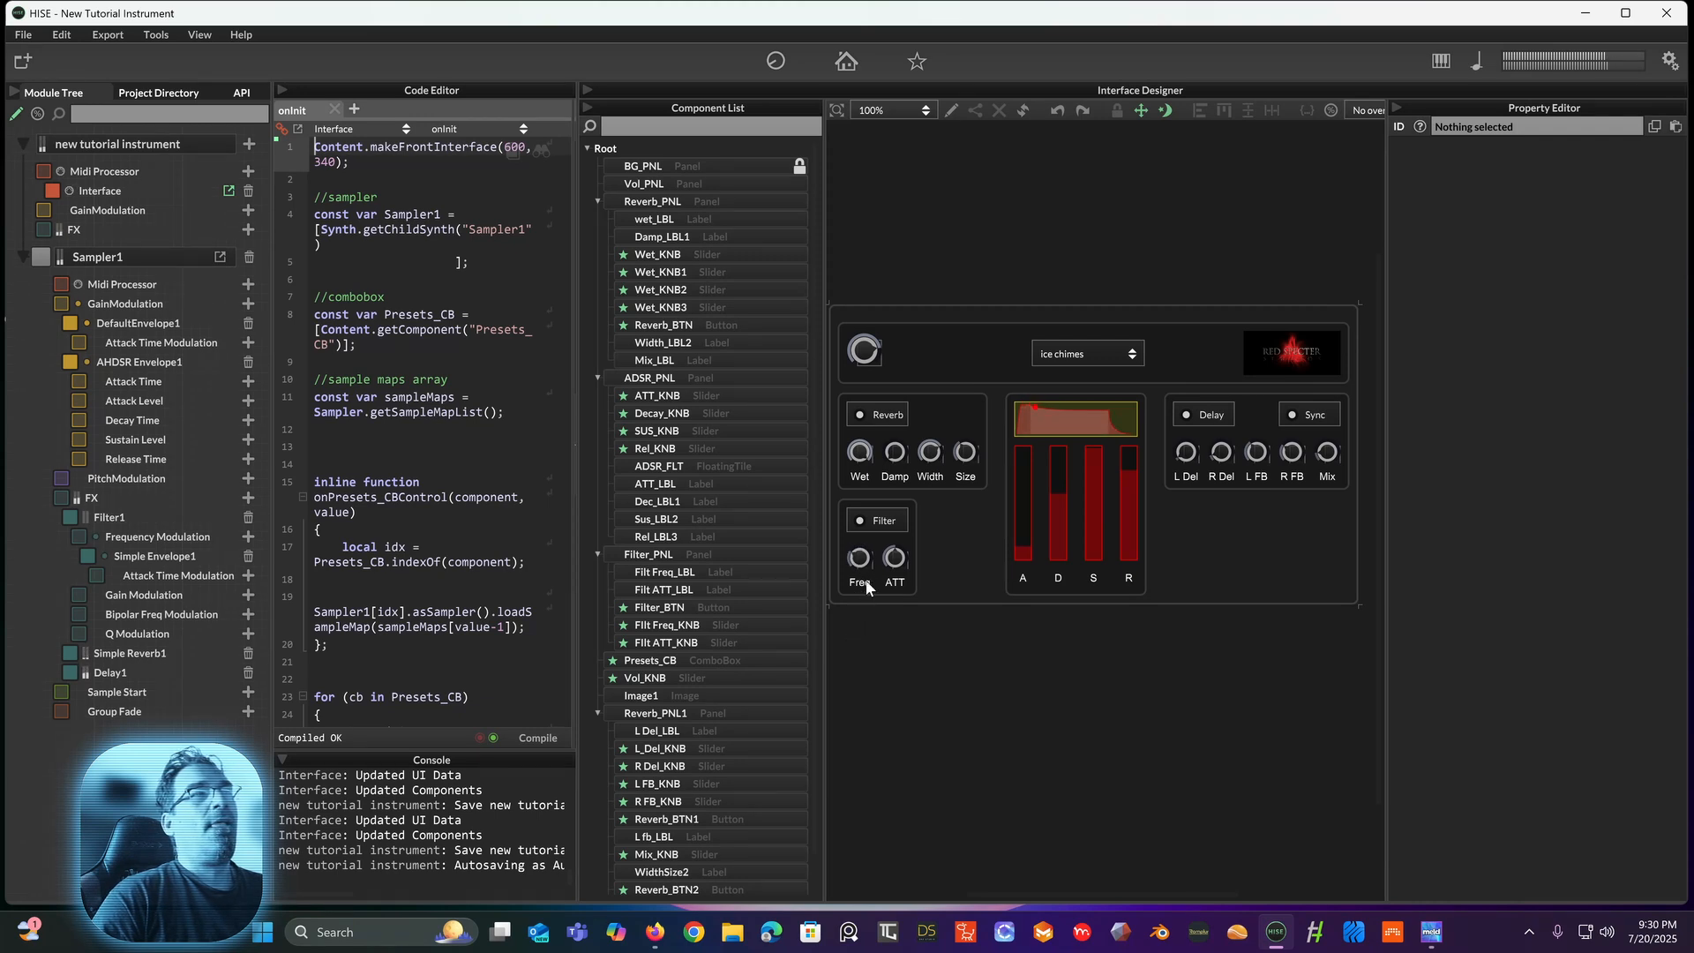
Step: Select the "ice chimes" sound again and save the preset, overwriting new tutorial instrument.hip
{"action": "left_click", "coordinate": [1114, 364]}
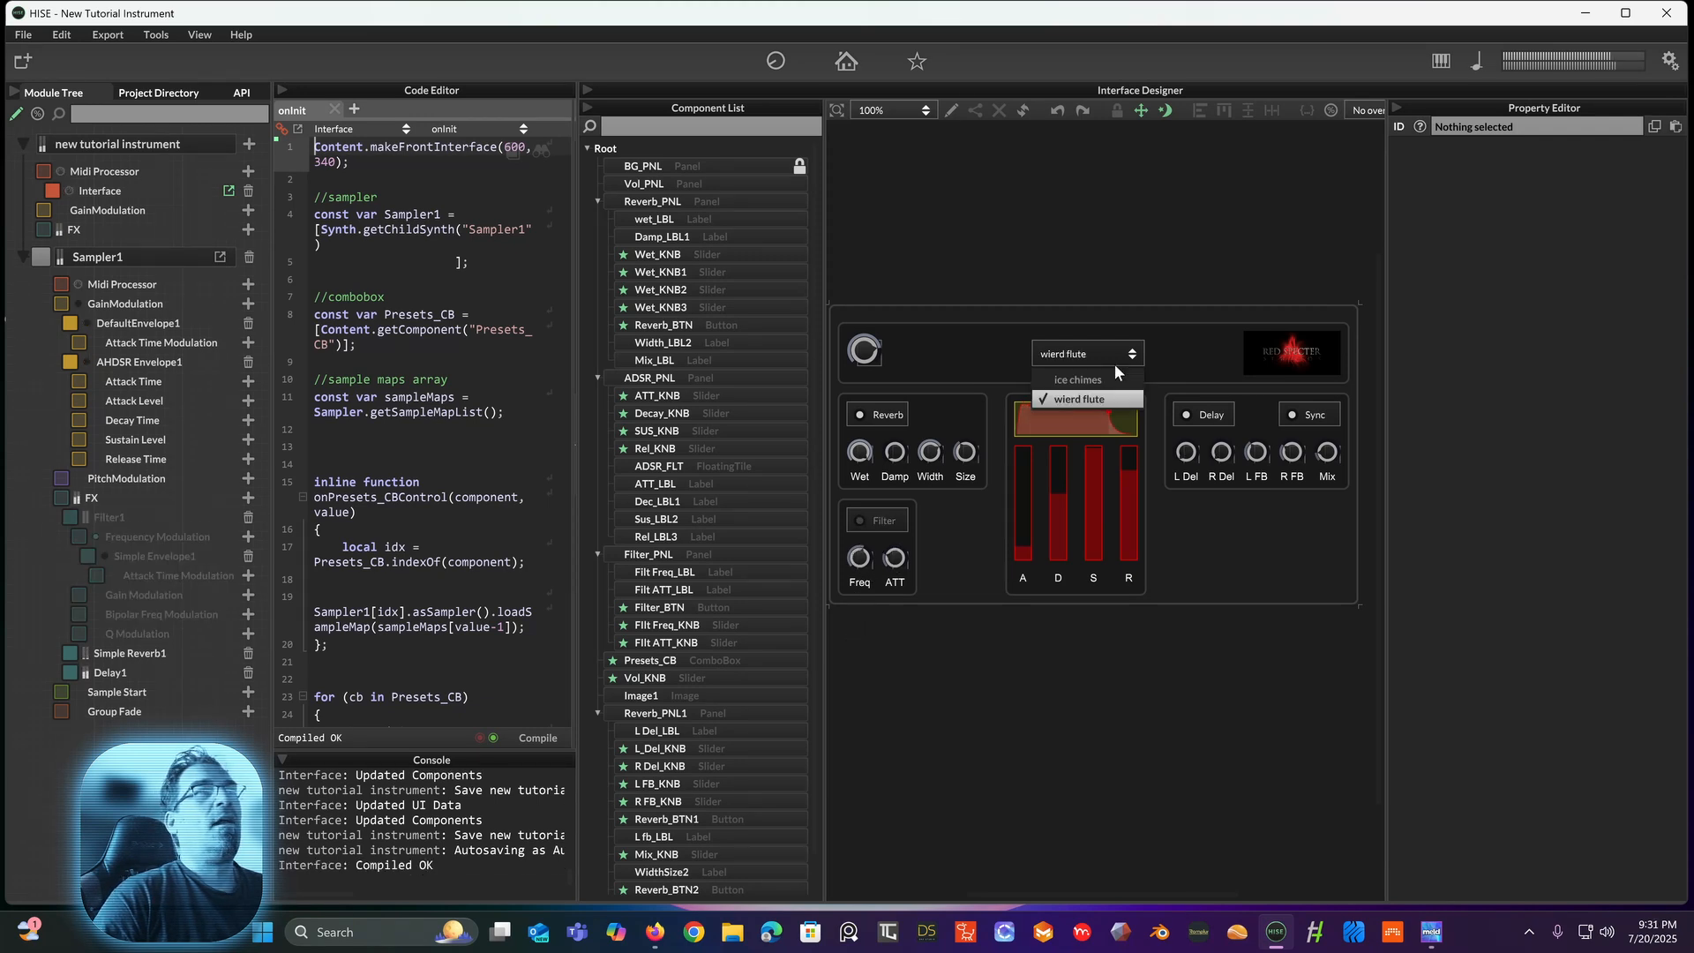
{"action": "left_click", "coordinate": [1101, 377]}
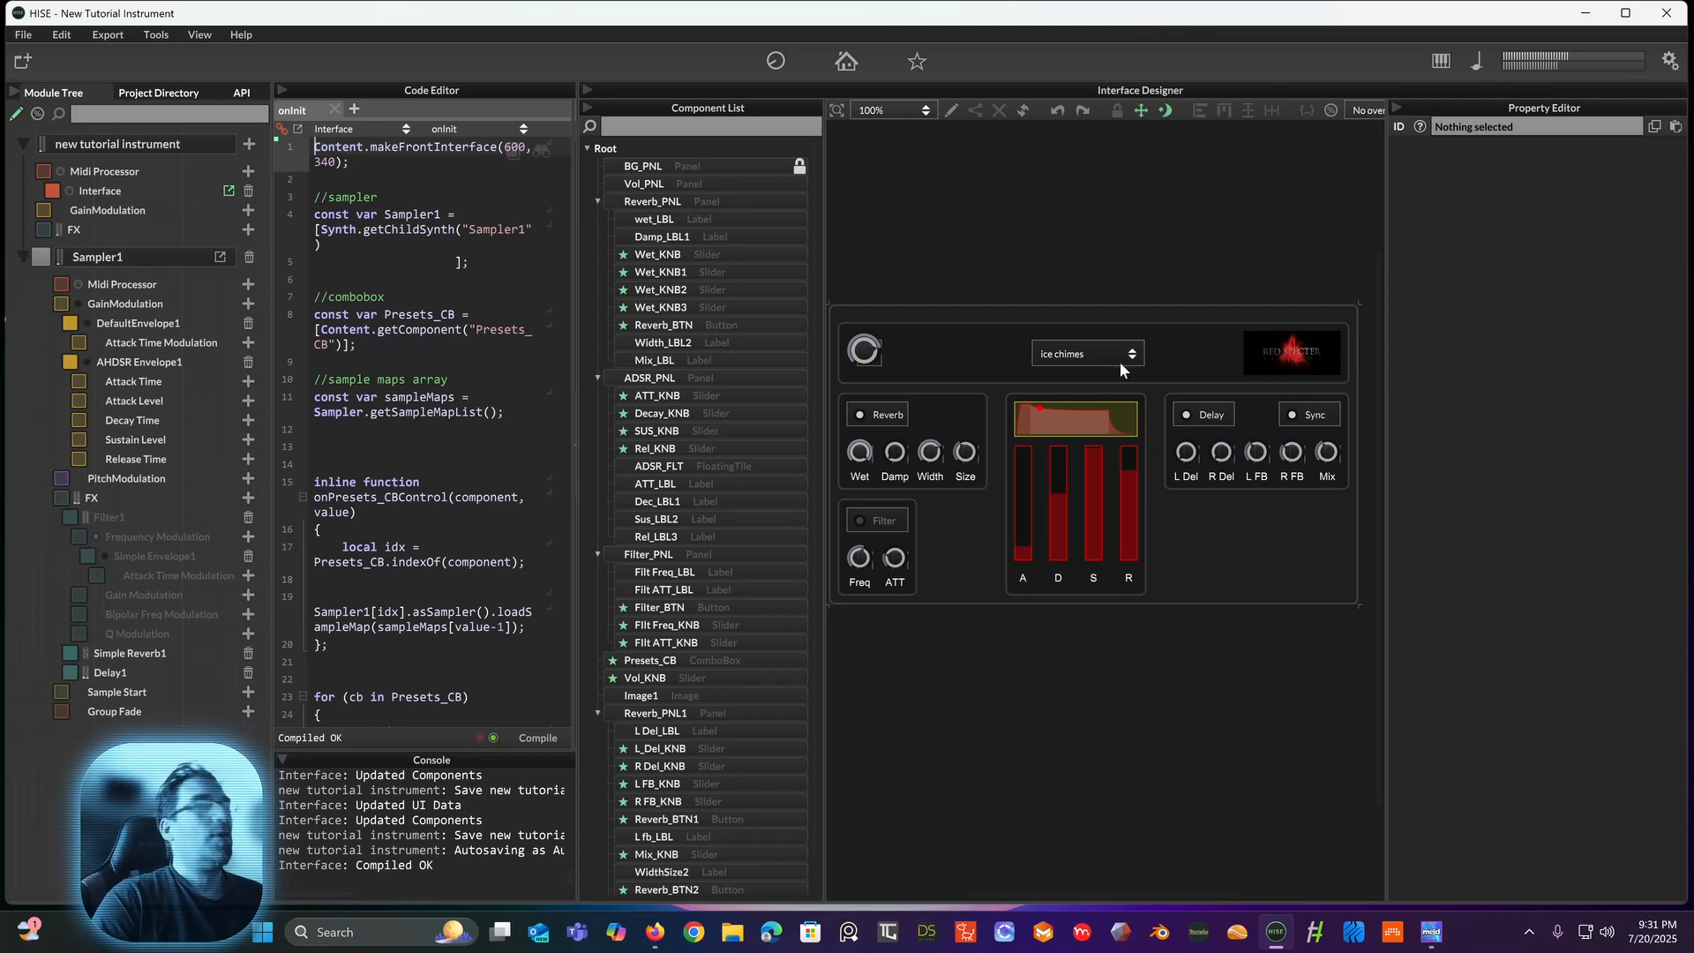
{"action": "key", "text": "ctrl+s"}
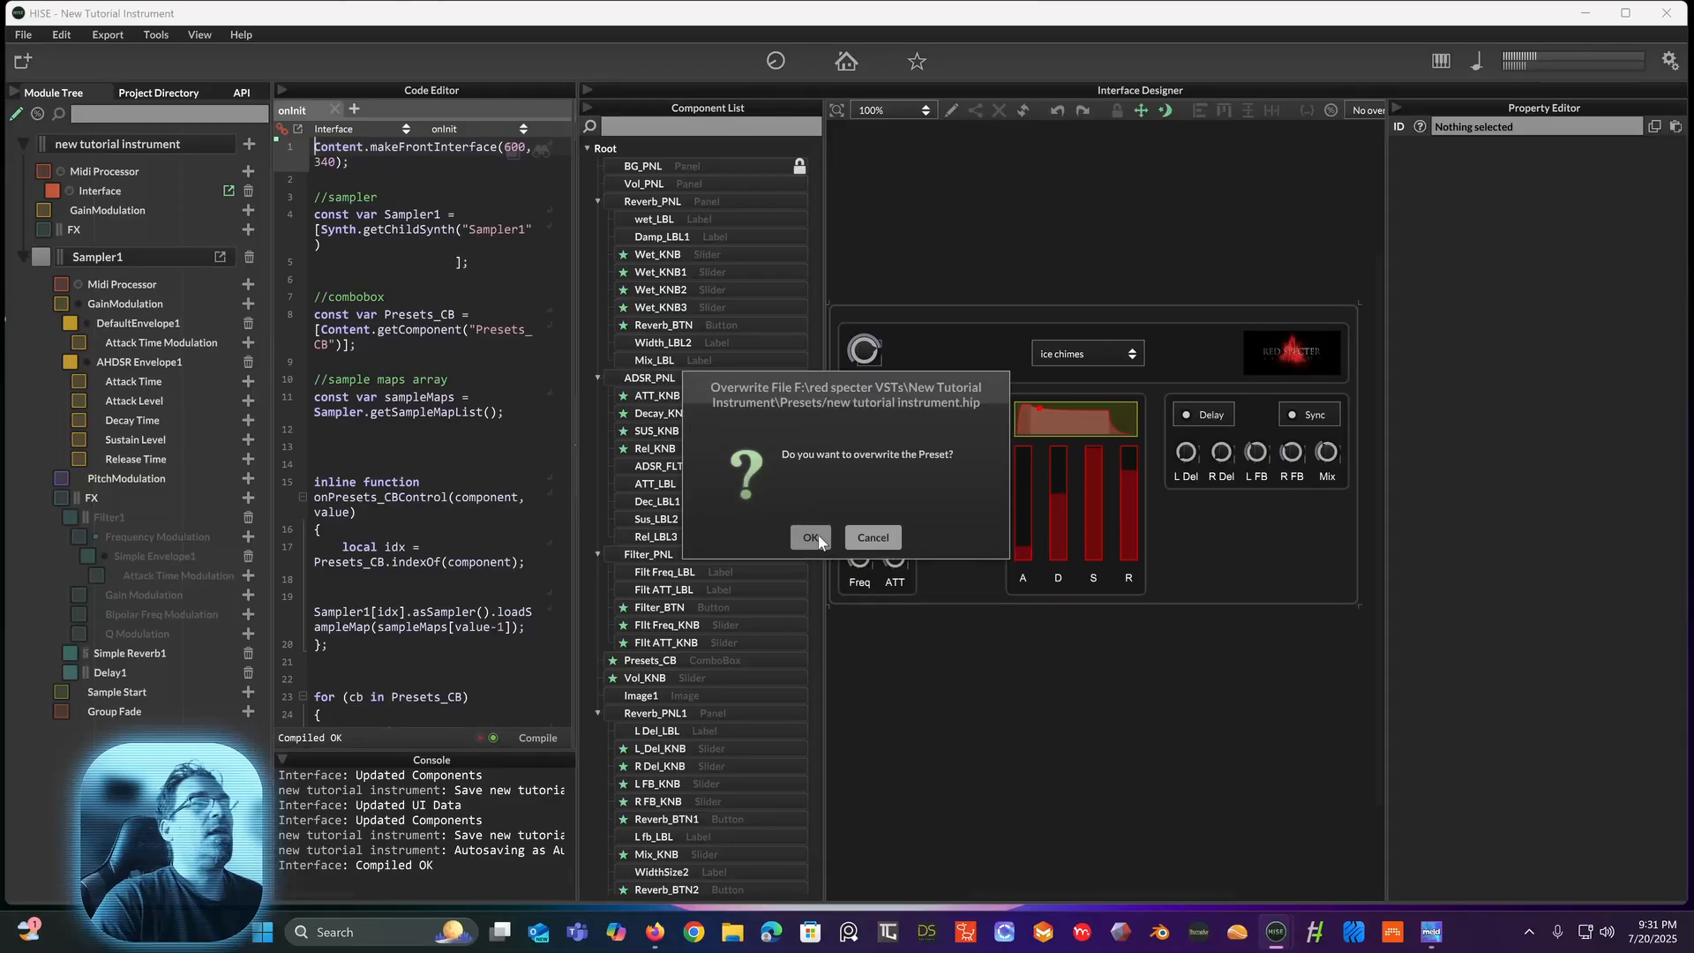
{"action": "key", "text": "Return"}
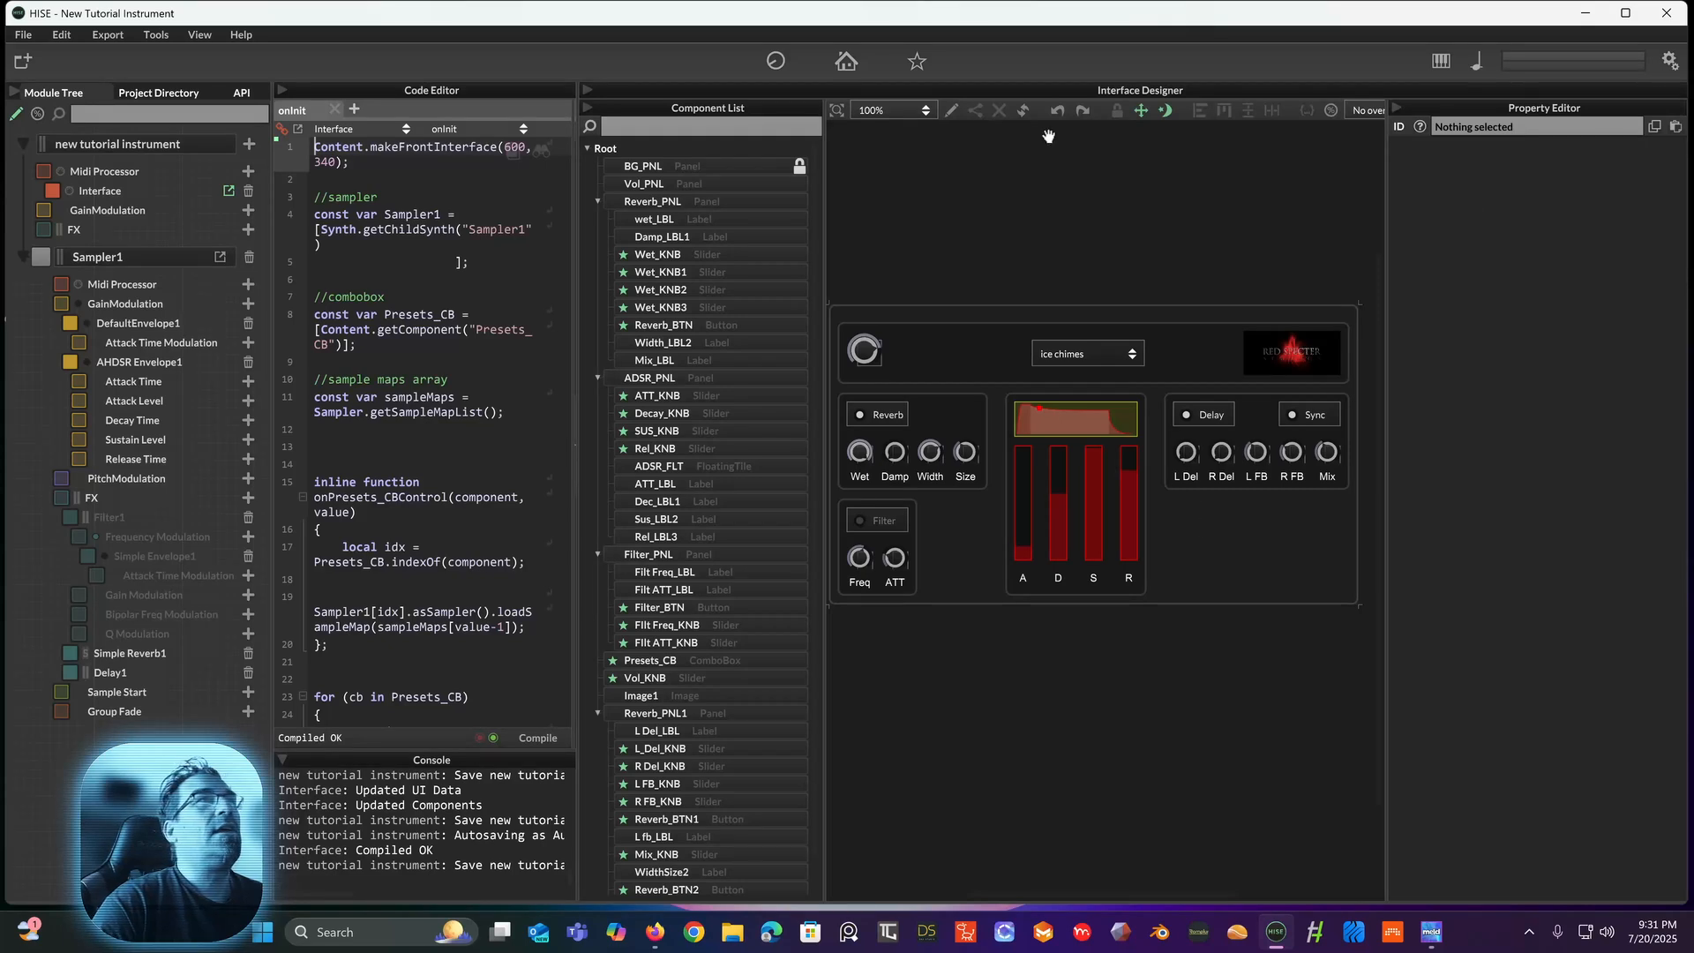
Step: Add a new image component below the delay panel at x 380, y 220, sized 210 by 110
{"action": "left_click", "coordinate": [949, 111]}
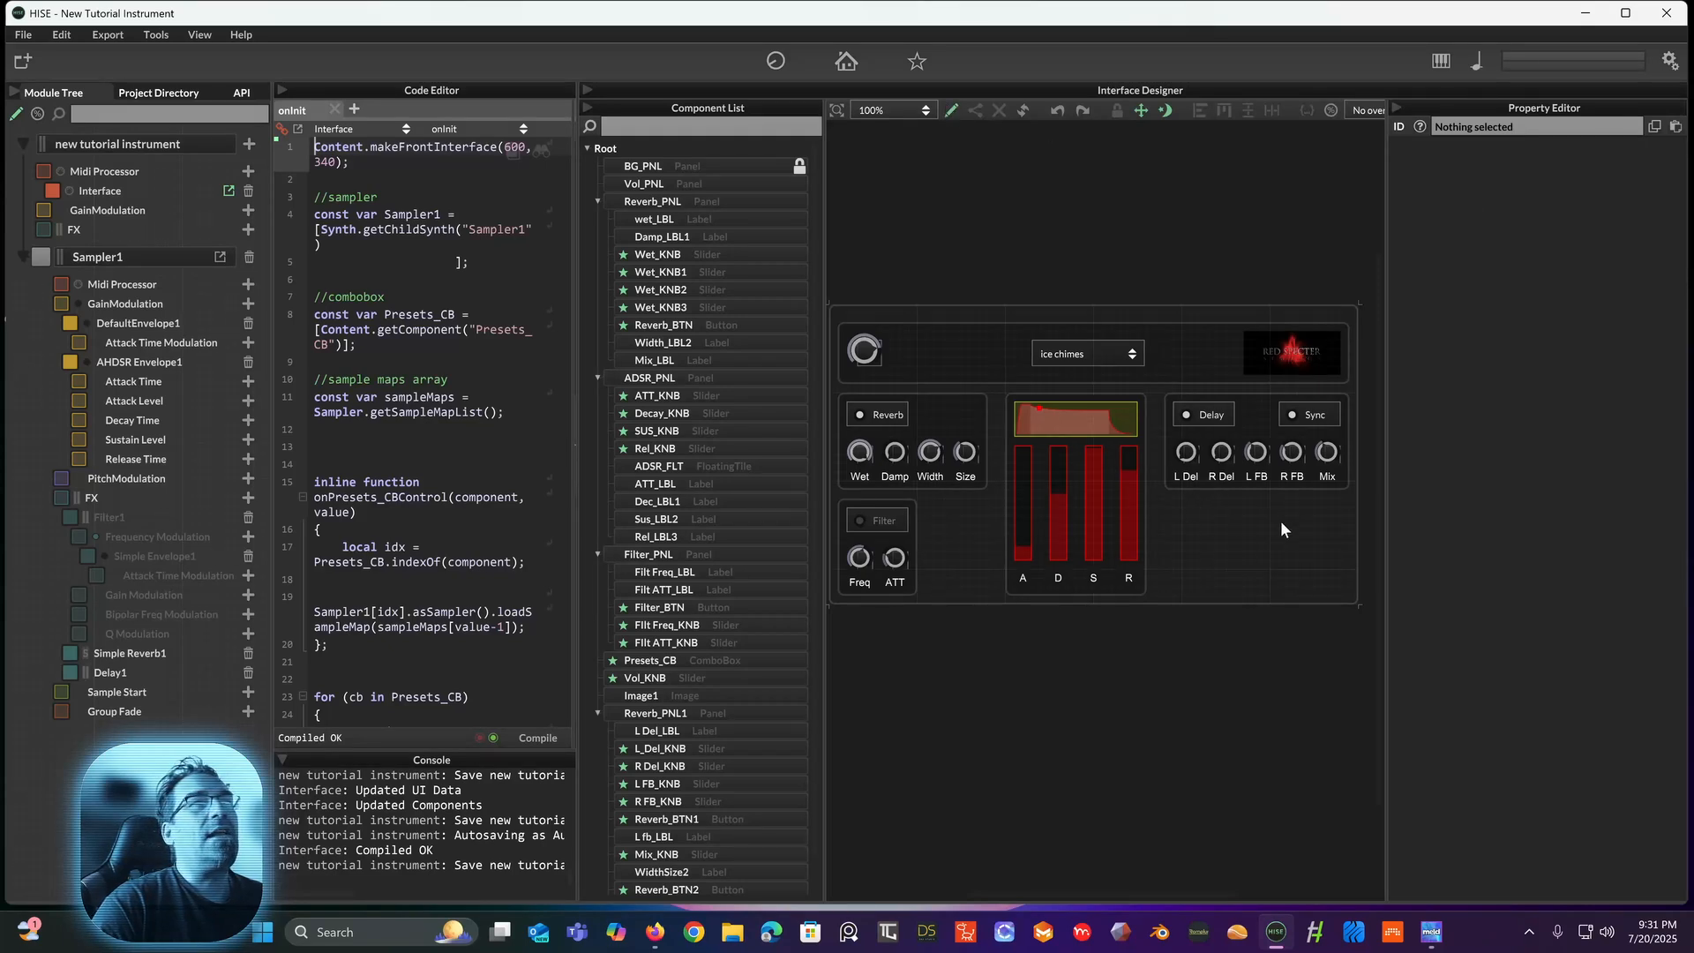
{"action": "right_click", "coordinate": [1220, 533]}
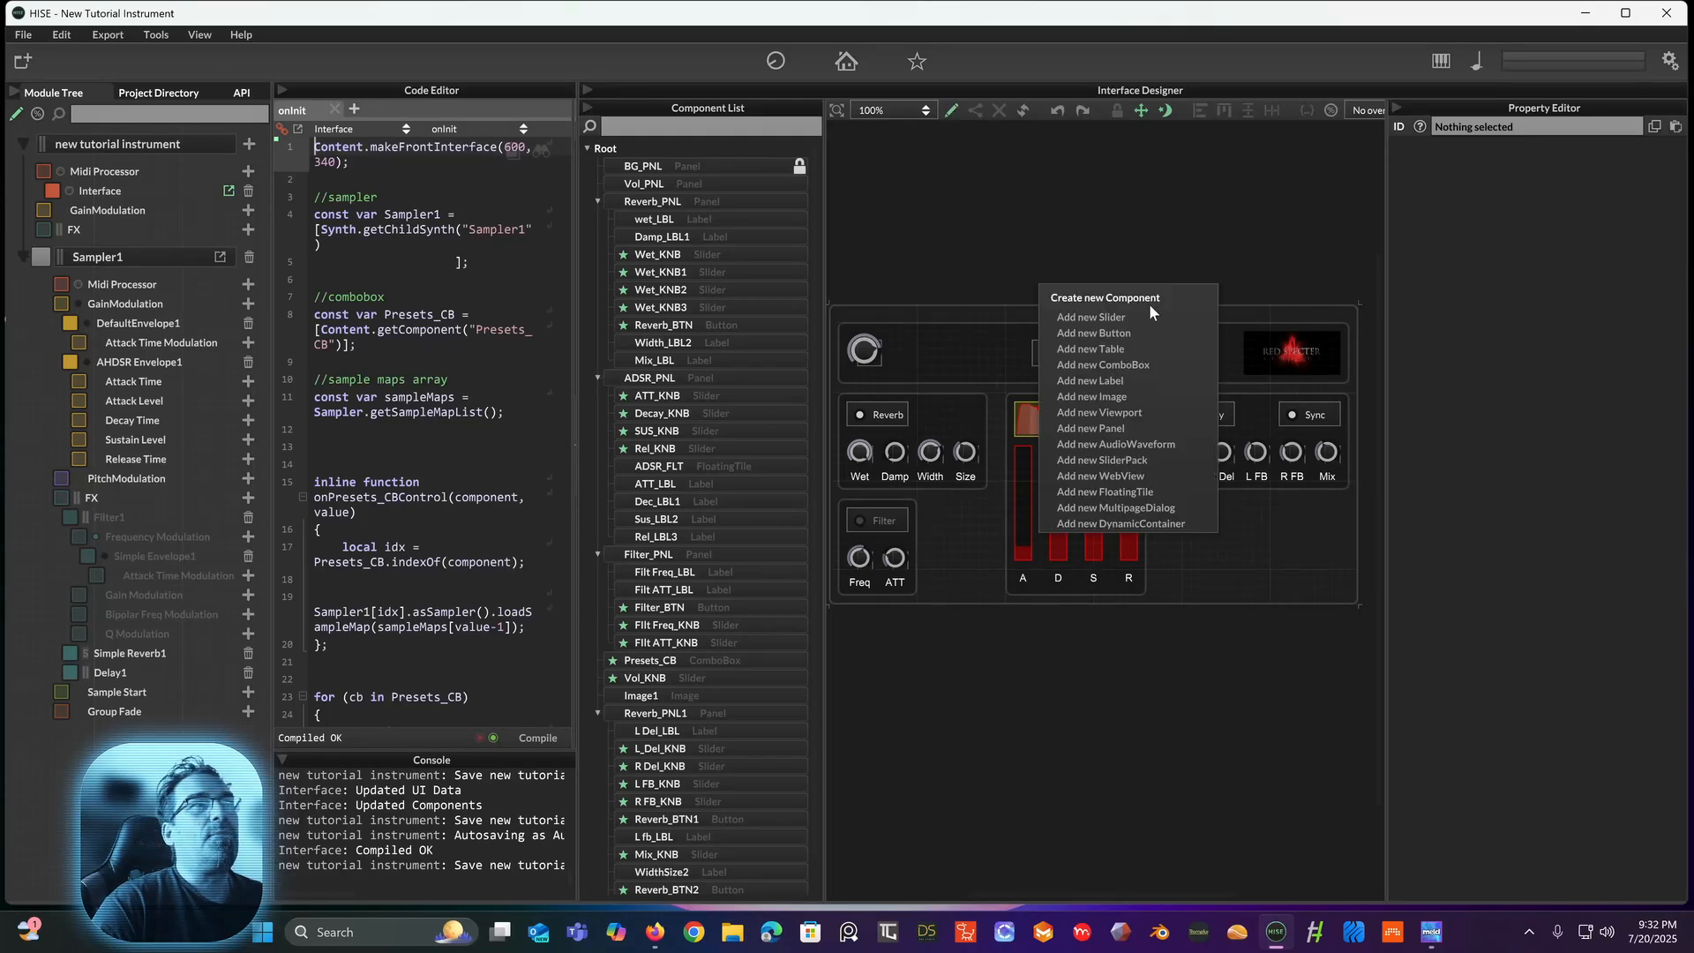
{"action": "left_click", "coordinate": [1119, 397]}
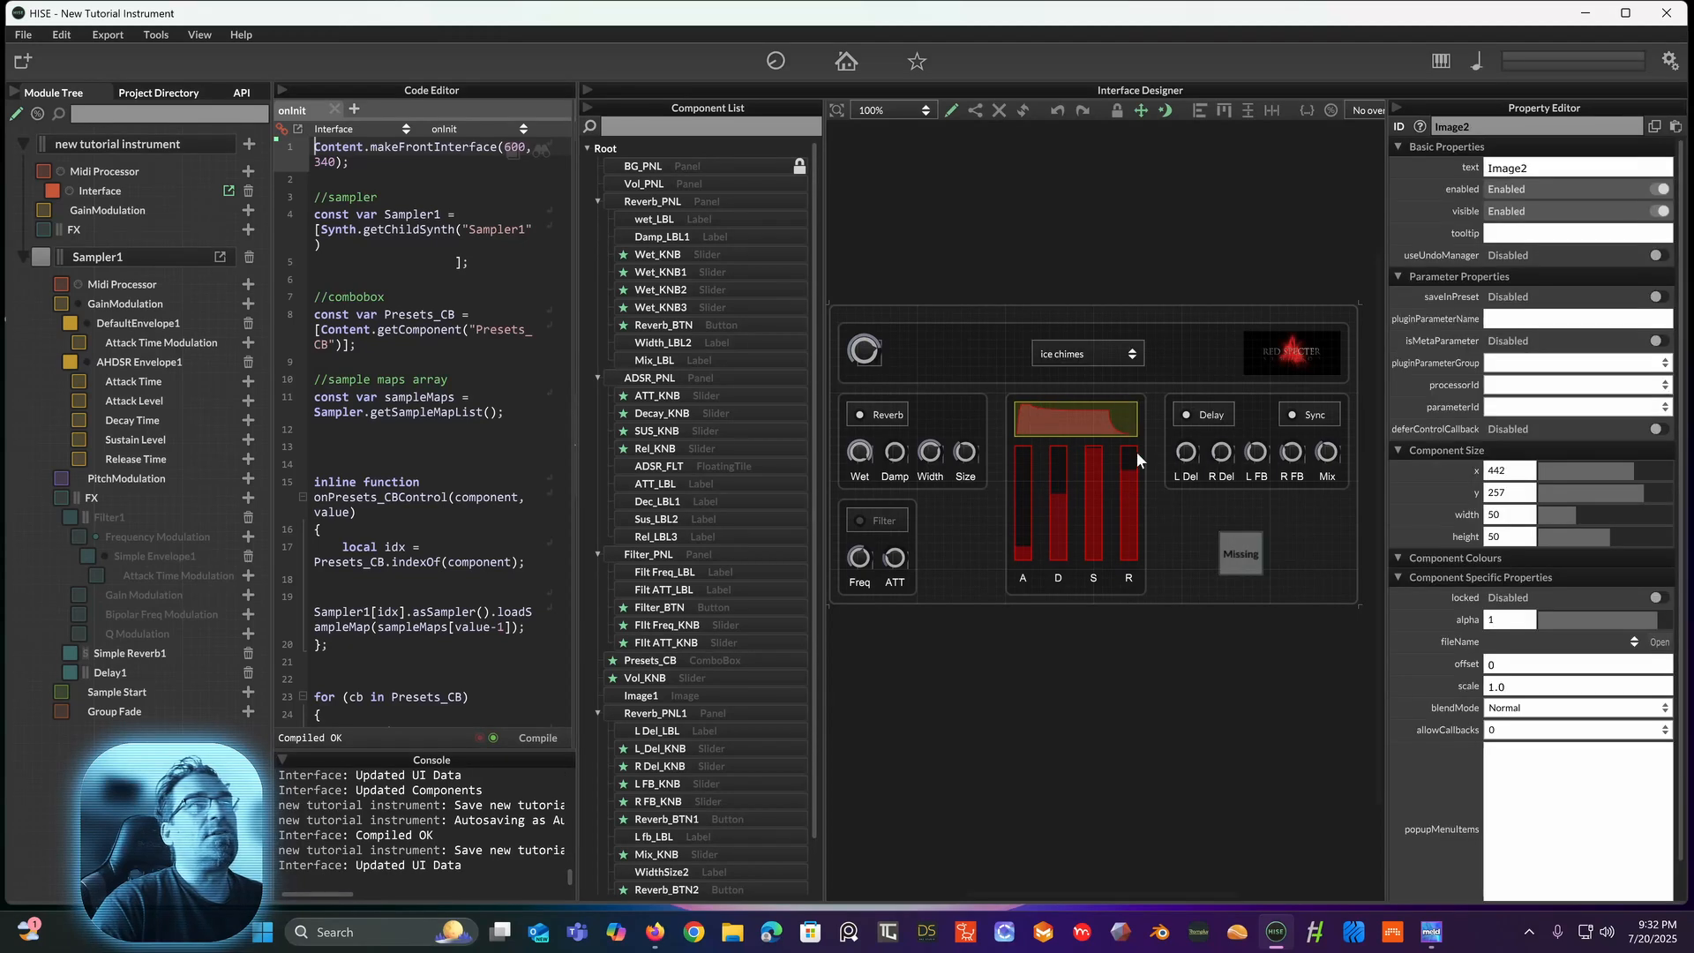
{"action": "left_click_drag", "start_coordinate": [1230, 547], "coordinate": [1349, 594]}
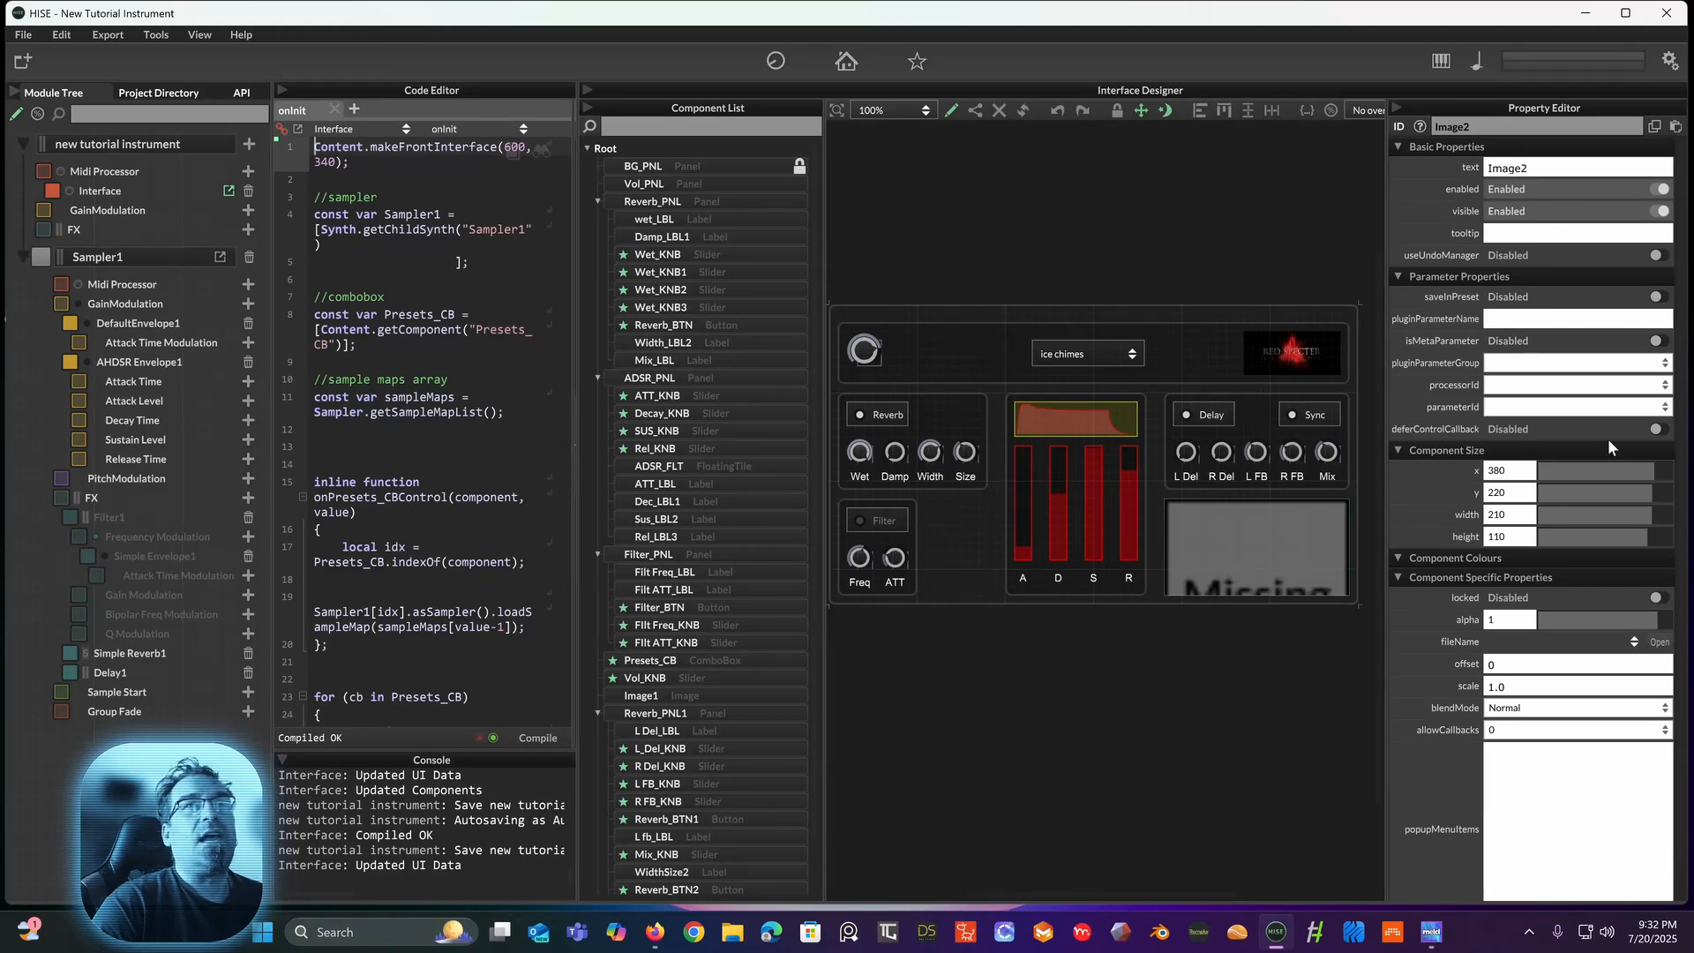
Step: Load the dark textured background picture from the project's Images folder as the file of Image2
{"action": "scroll", "coordinate": [1605, 436], "scroll_direction": "down", "scroll_amount": 1}
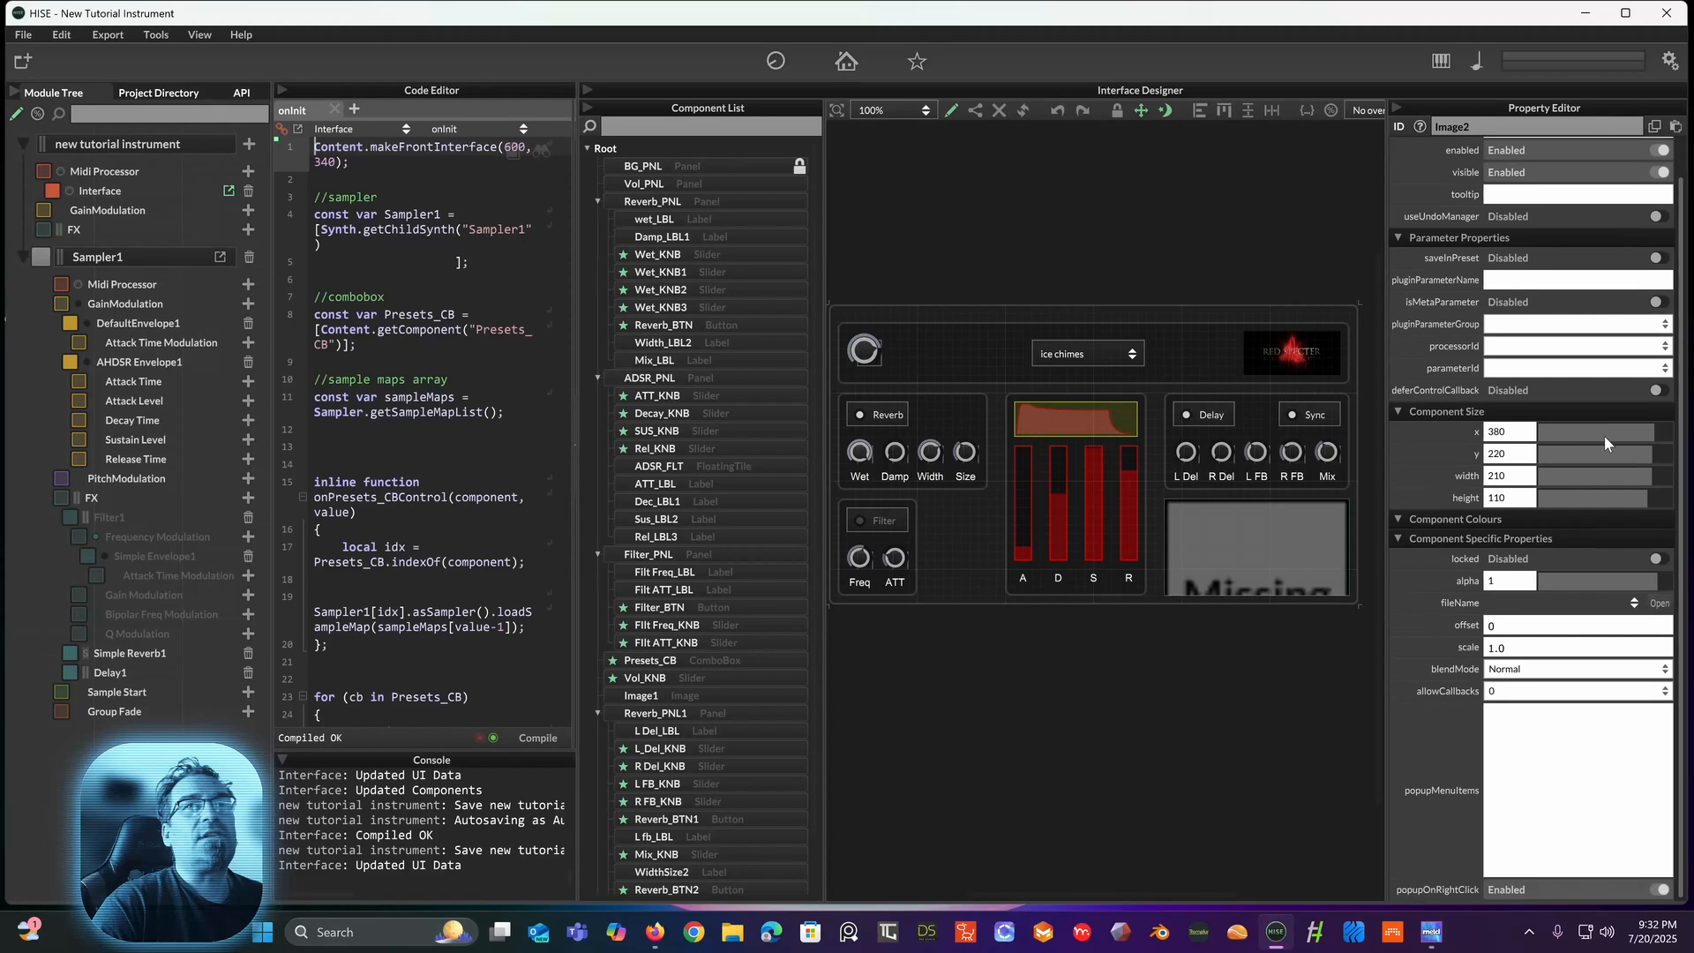
{"action": "left_click", "coordinate": [1660, 603]}
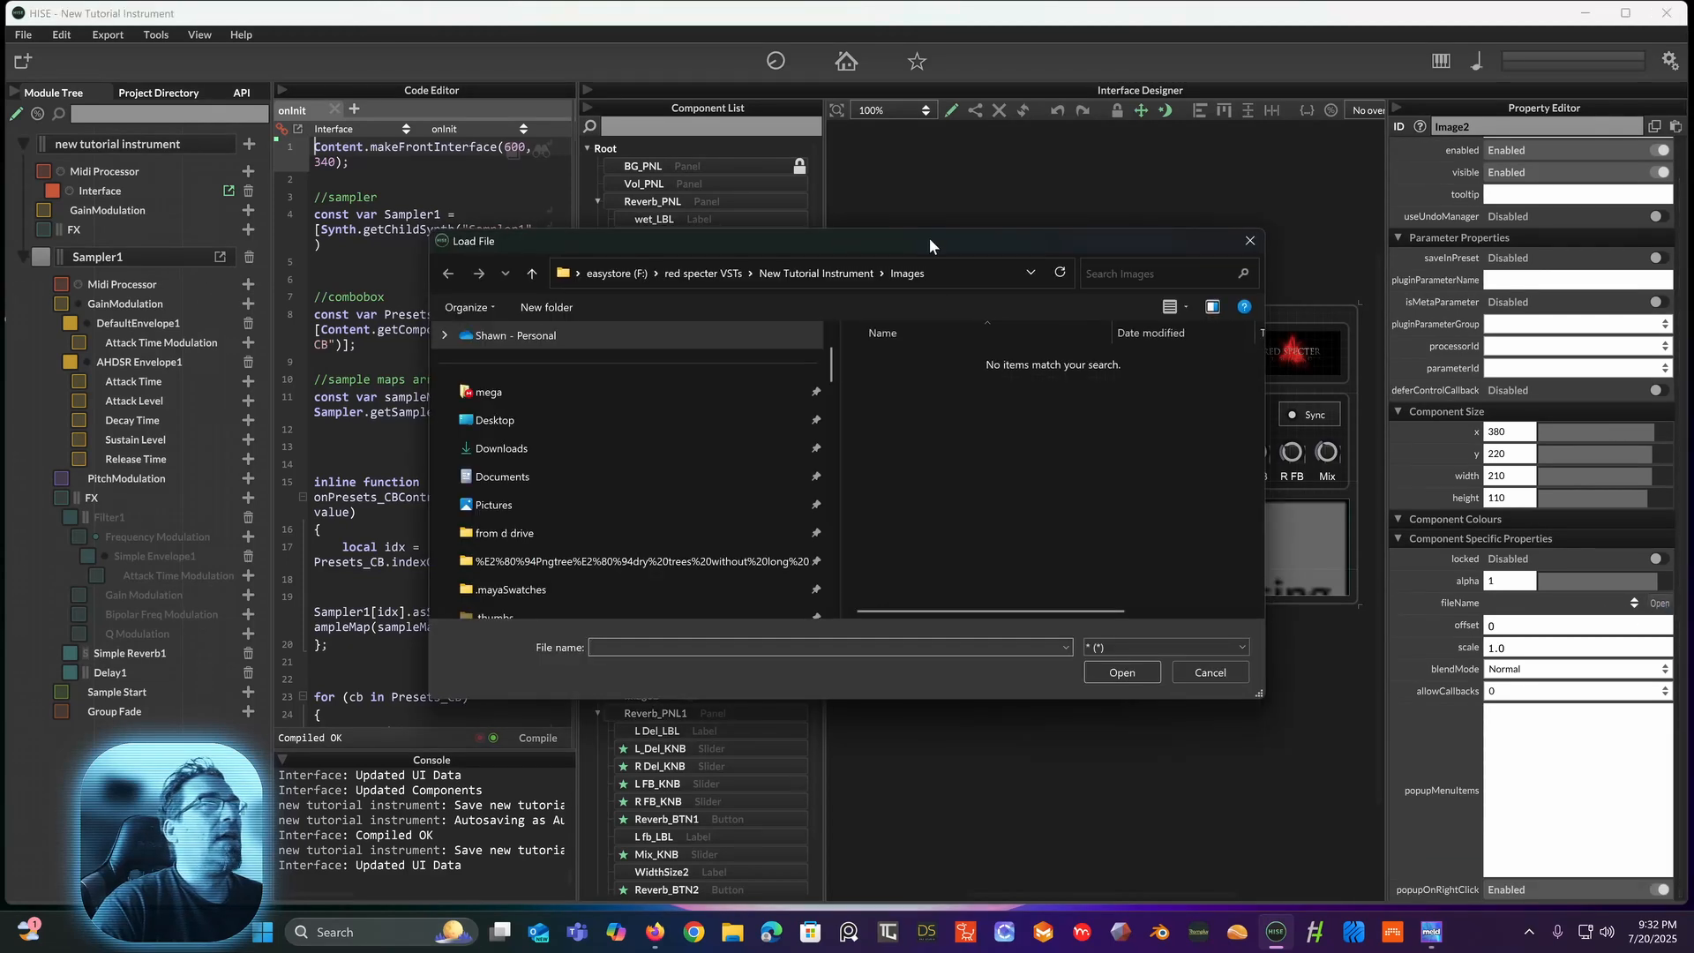
{"action": "left_click", "coordinate": [849, 273]}
{"action": "scroll", "coordinate": [1131, 417], "scroll_direction": "down", "scroll_amount": 1}
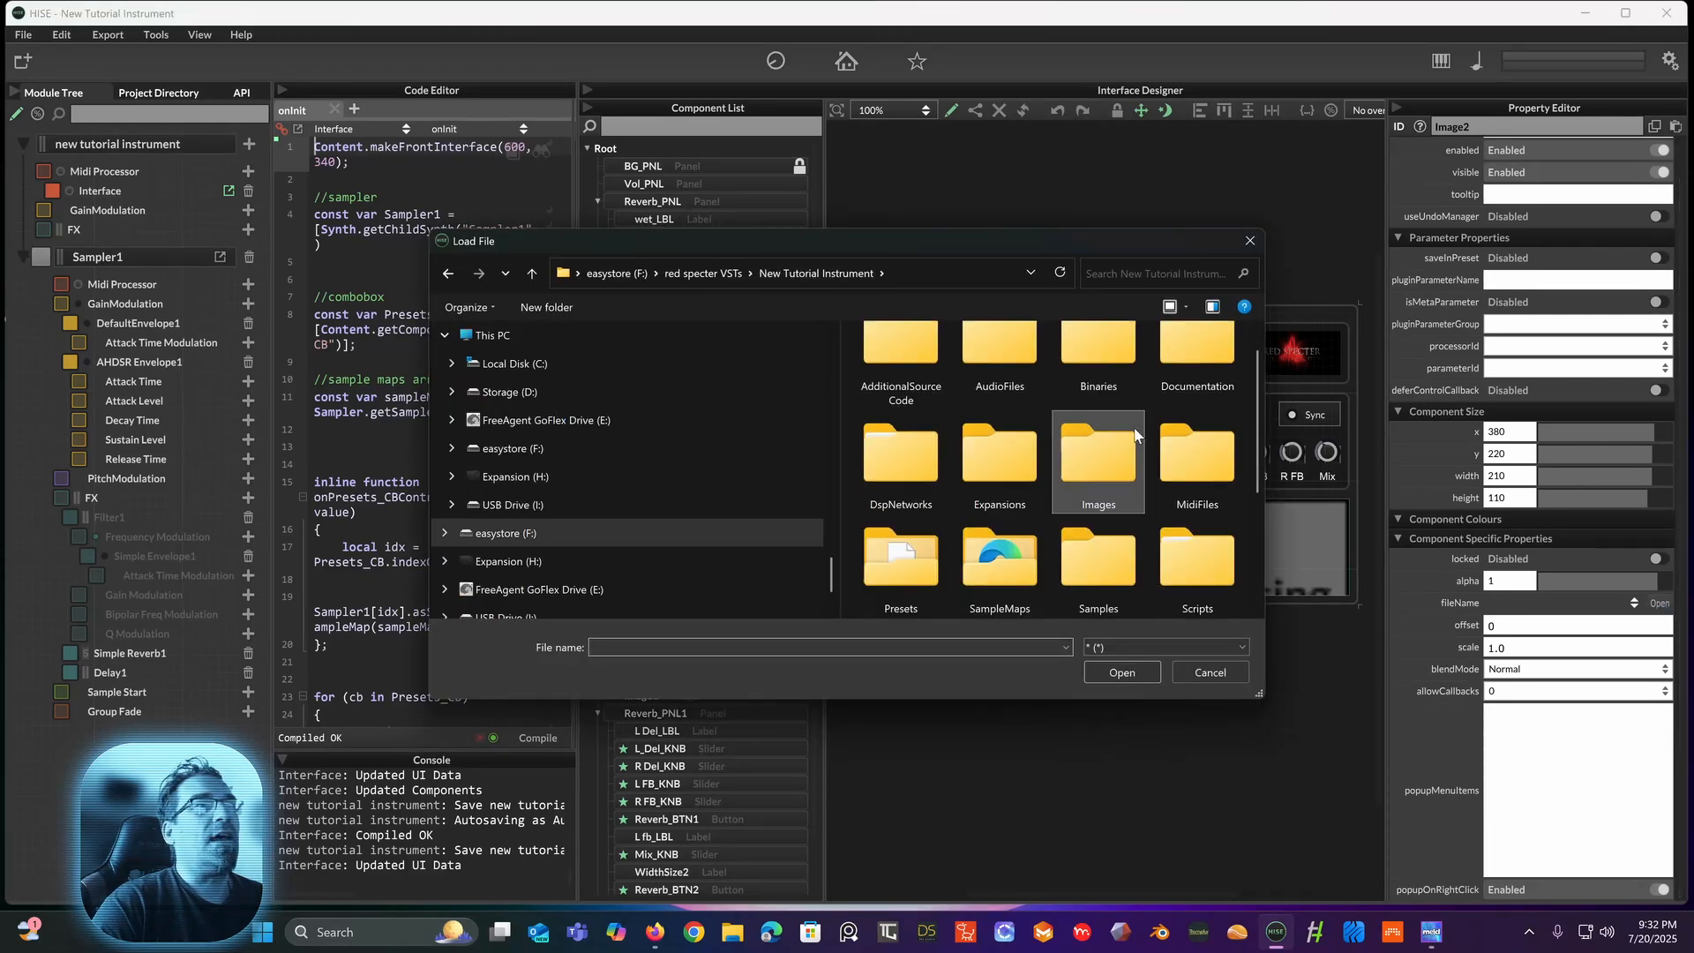
{"action": "double_click", "coordinate": [1136, 435]}
{"action": "double_click", "coordinate": [1188, 433]}
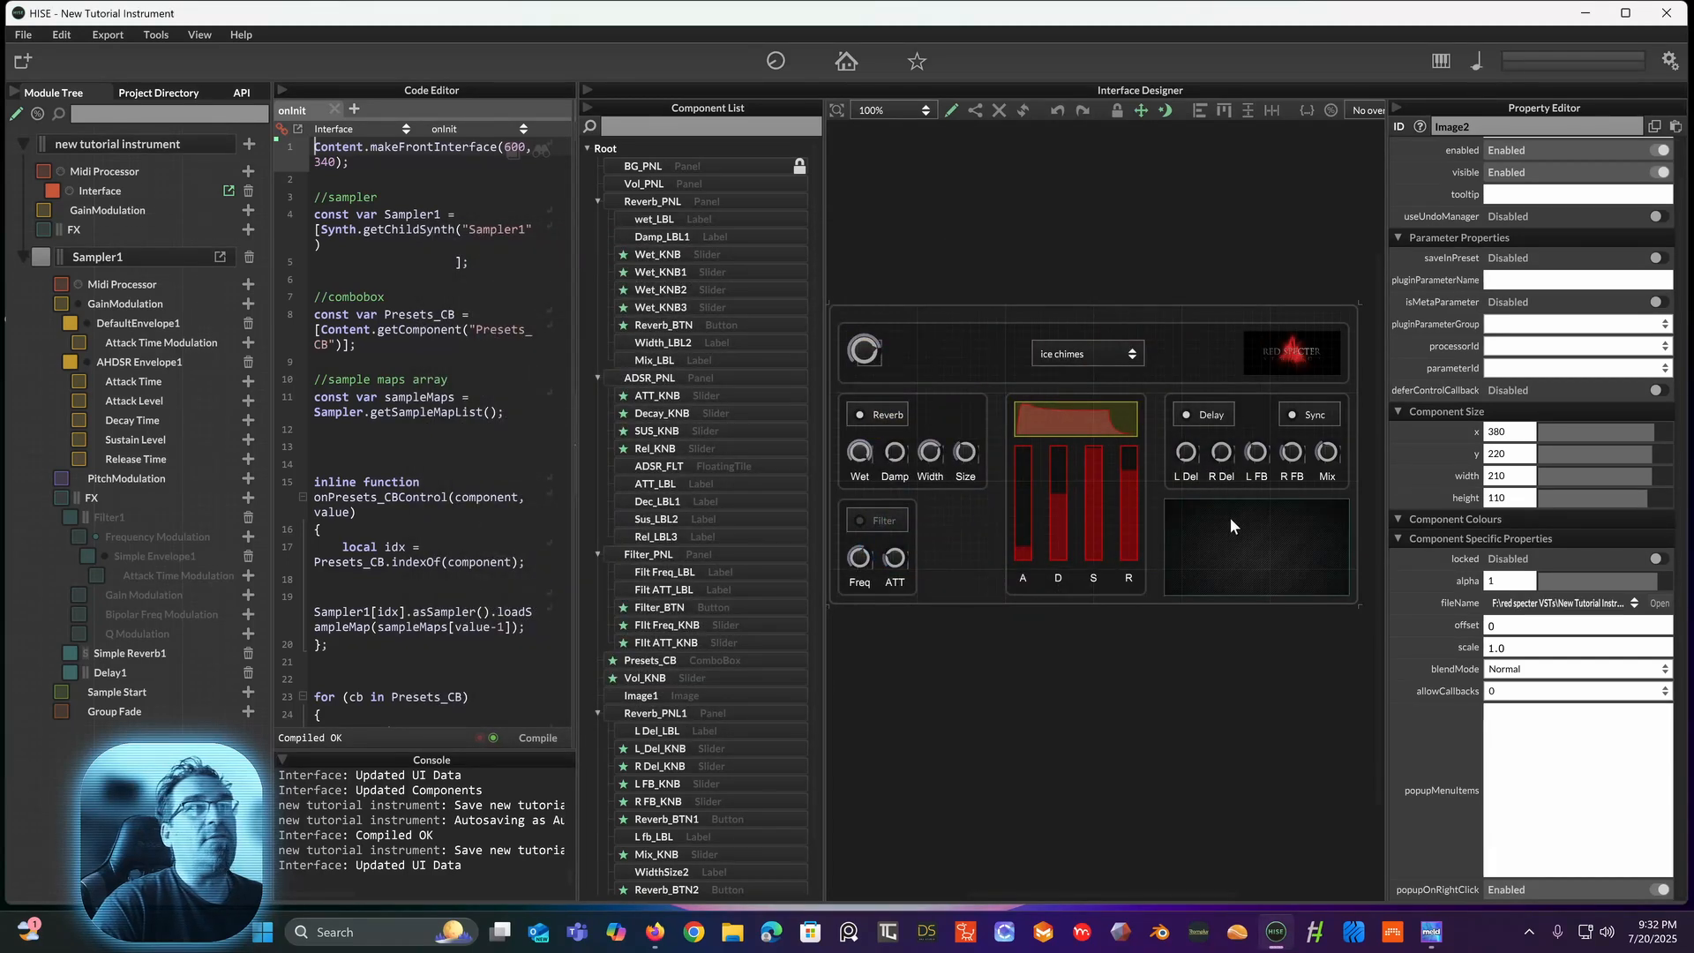
Step: Place Image2 first under Root in the component list and stretch it over the whole interface at 0, 0, sized 600 by 340
{"action": "scroll", "coordinate": [775, 567], "scroll_direction": "down", "scroll_amount": 2}
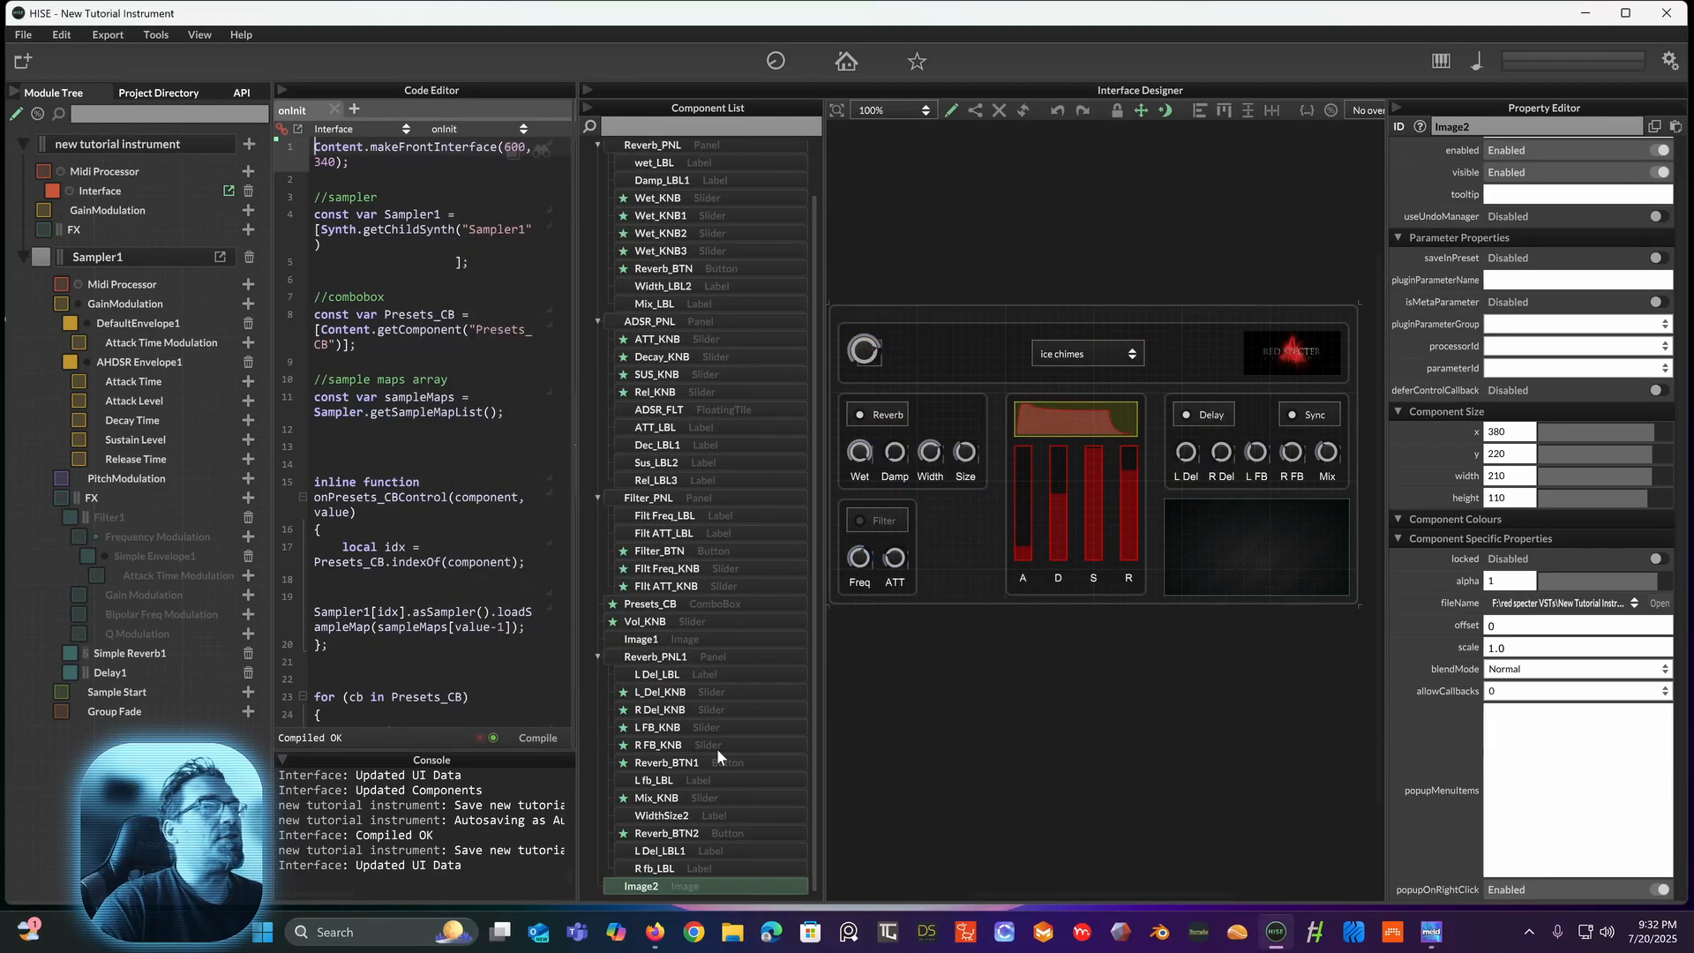
{"action": "left_click_drag", "start_coordinate": [709, 880], "coordinate": [682, 156]}
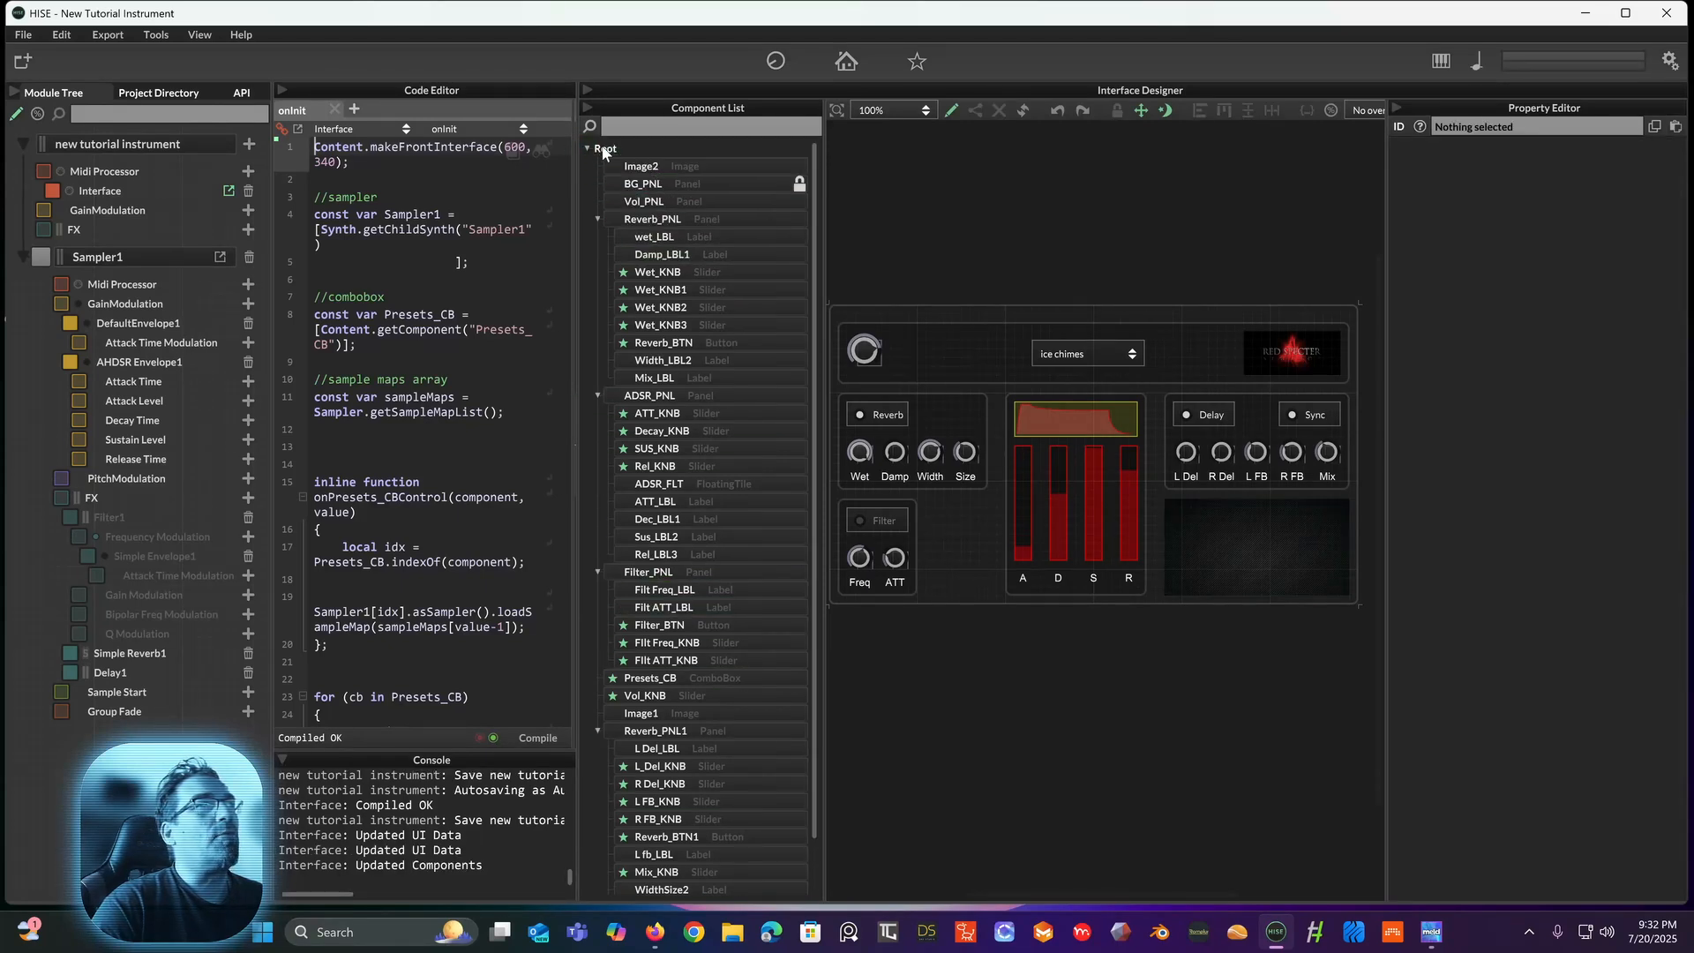
{"action": "left_click", "coordinate": [1246, 551]}
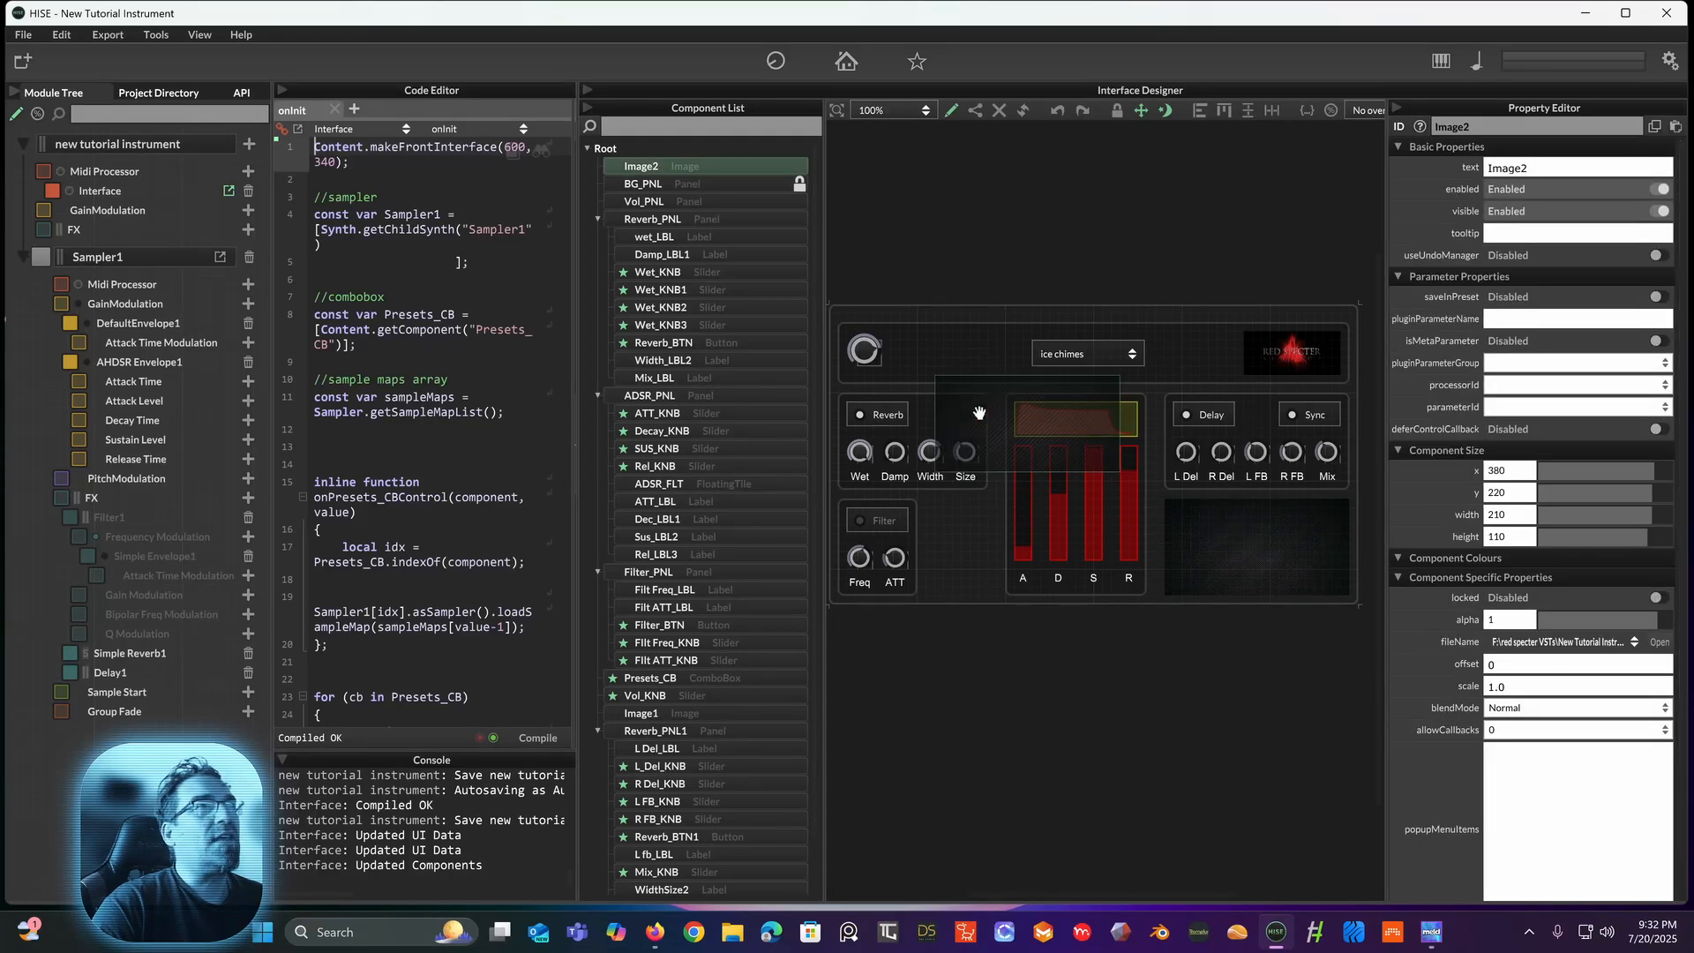
{"action": "left_click_drag", "start_coordinate": [845, 329], "coordinate": [922, 330]}
{"action": "key", "text": "ctrl+z"}
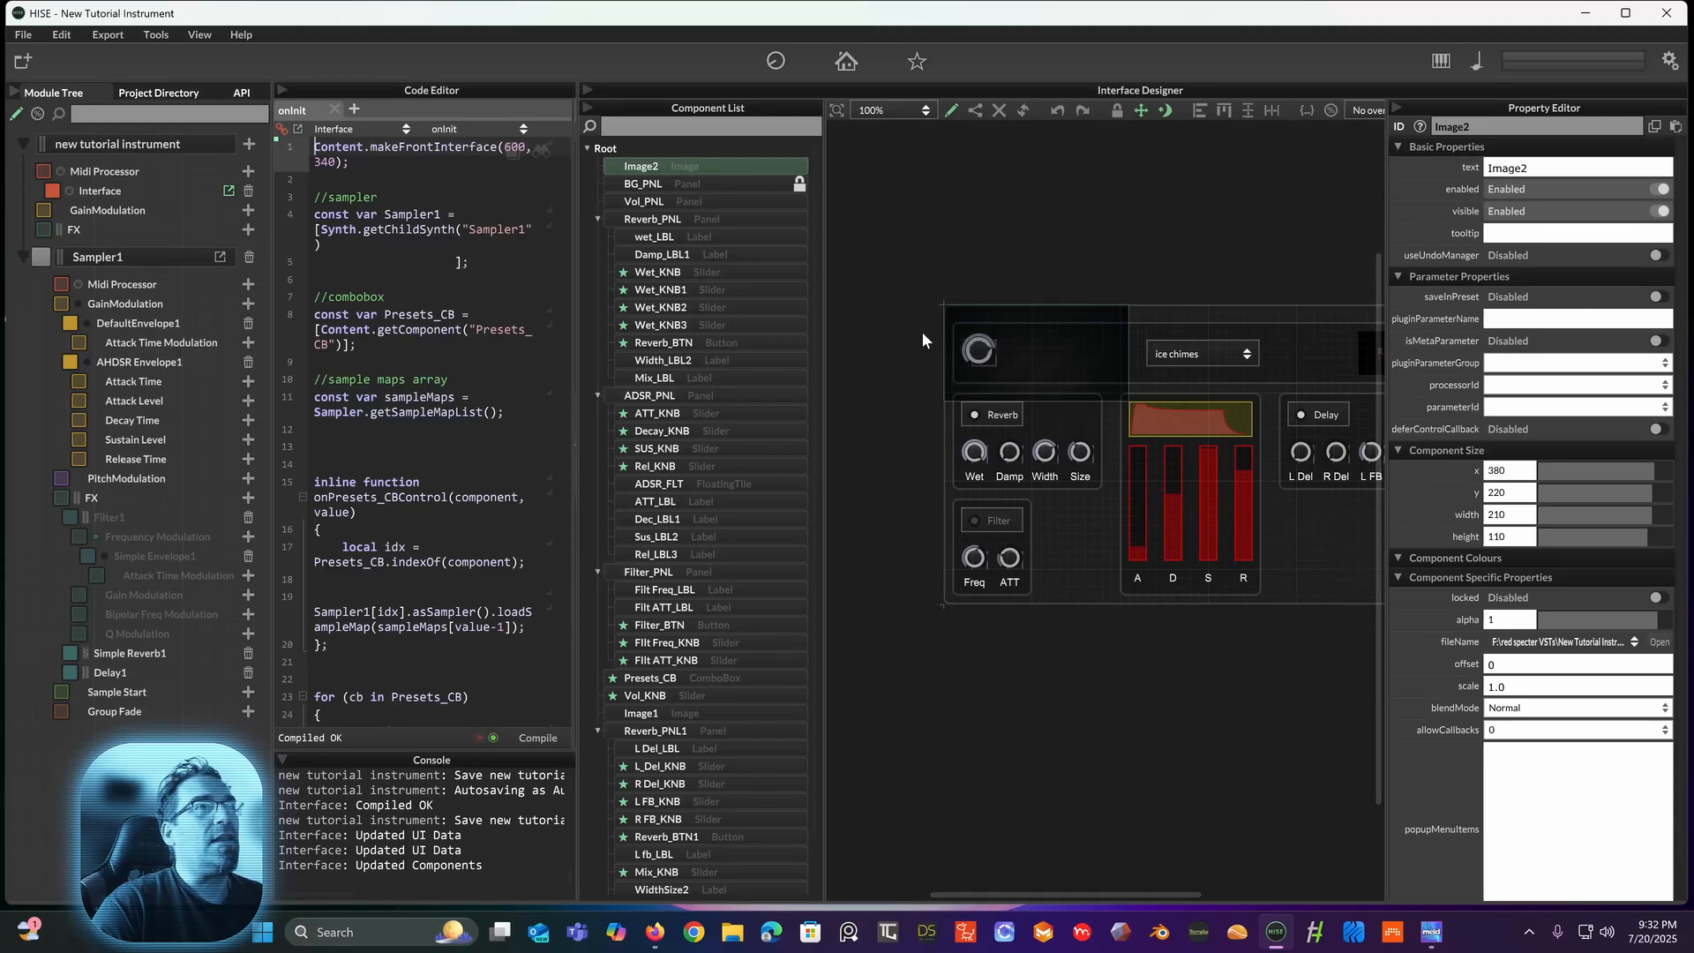
{"action": "left_click_drag", "start_coordinate": [1195, 686], "coordinate": [1059, 657]}
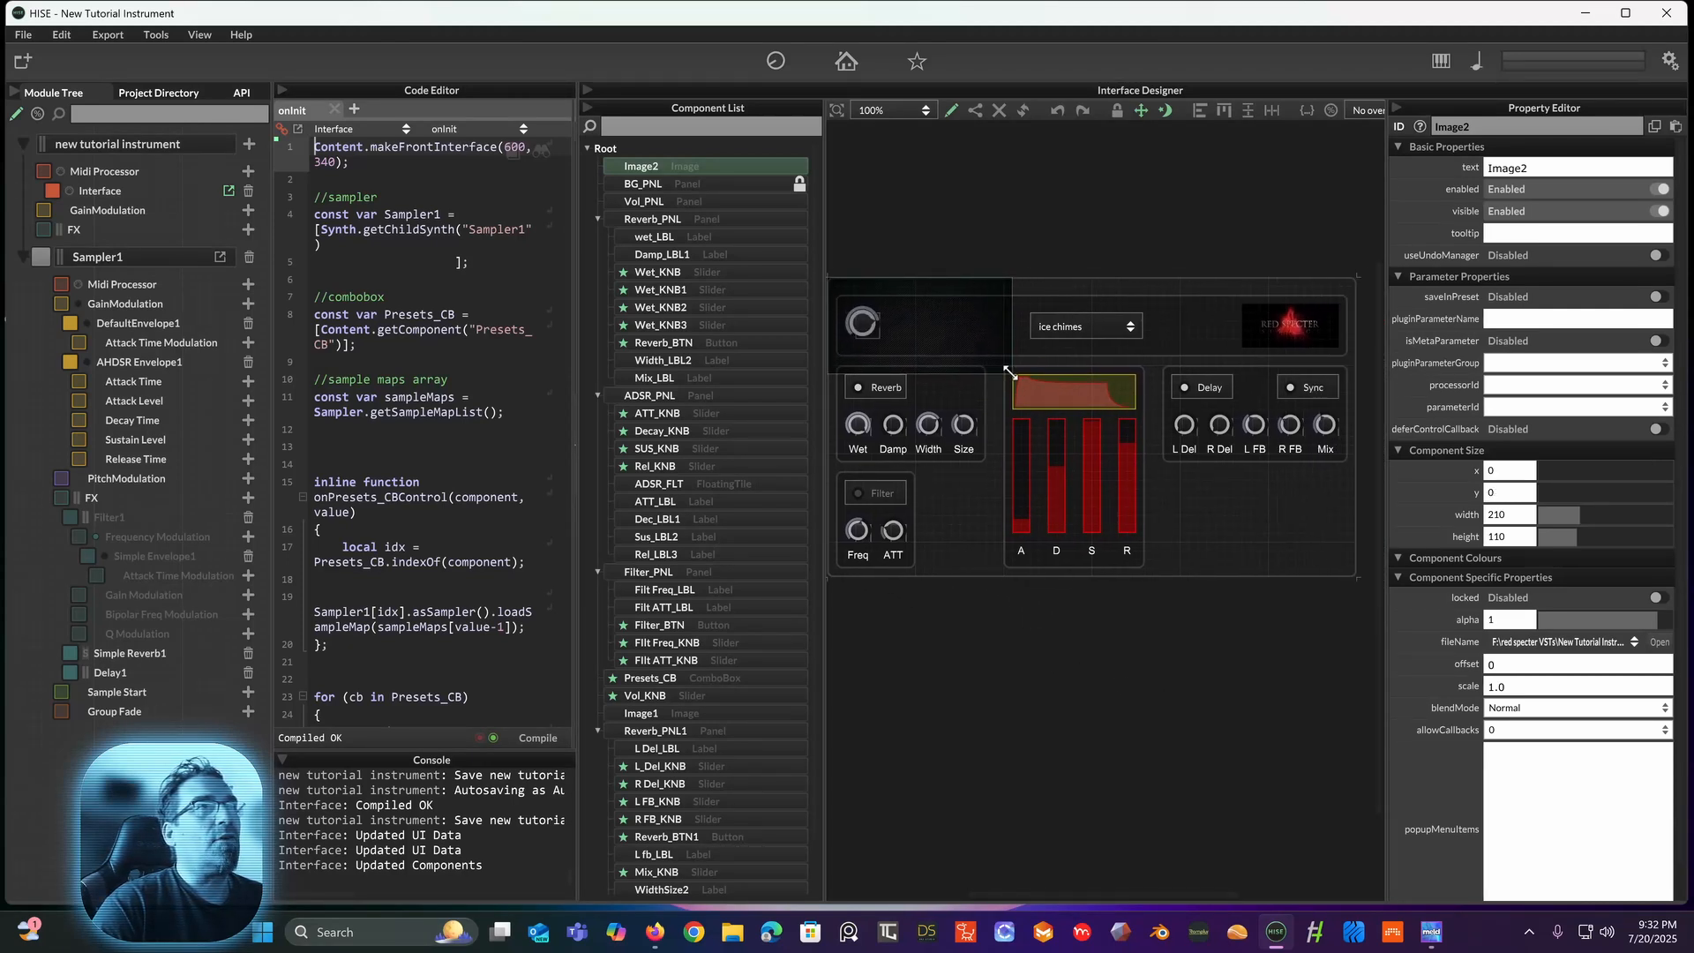
{"action": "left_click_drag", "start_coordinate": [1014, 372], "coordinate": [1357, 580]}
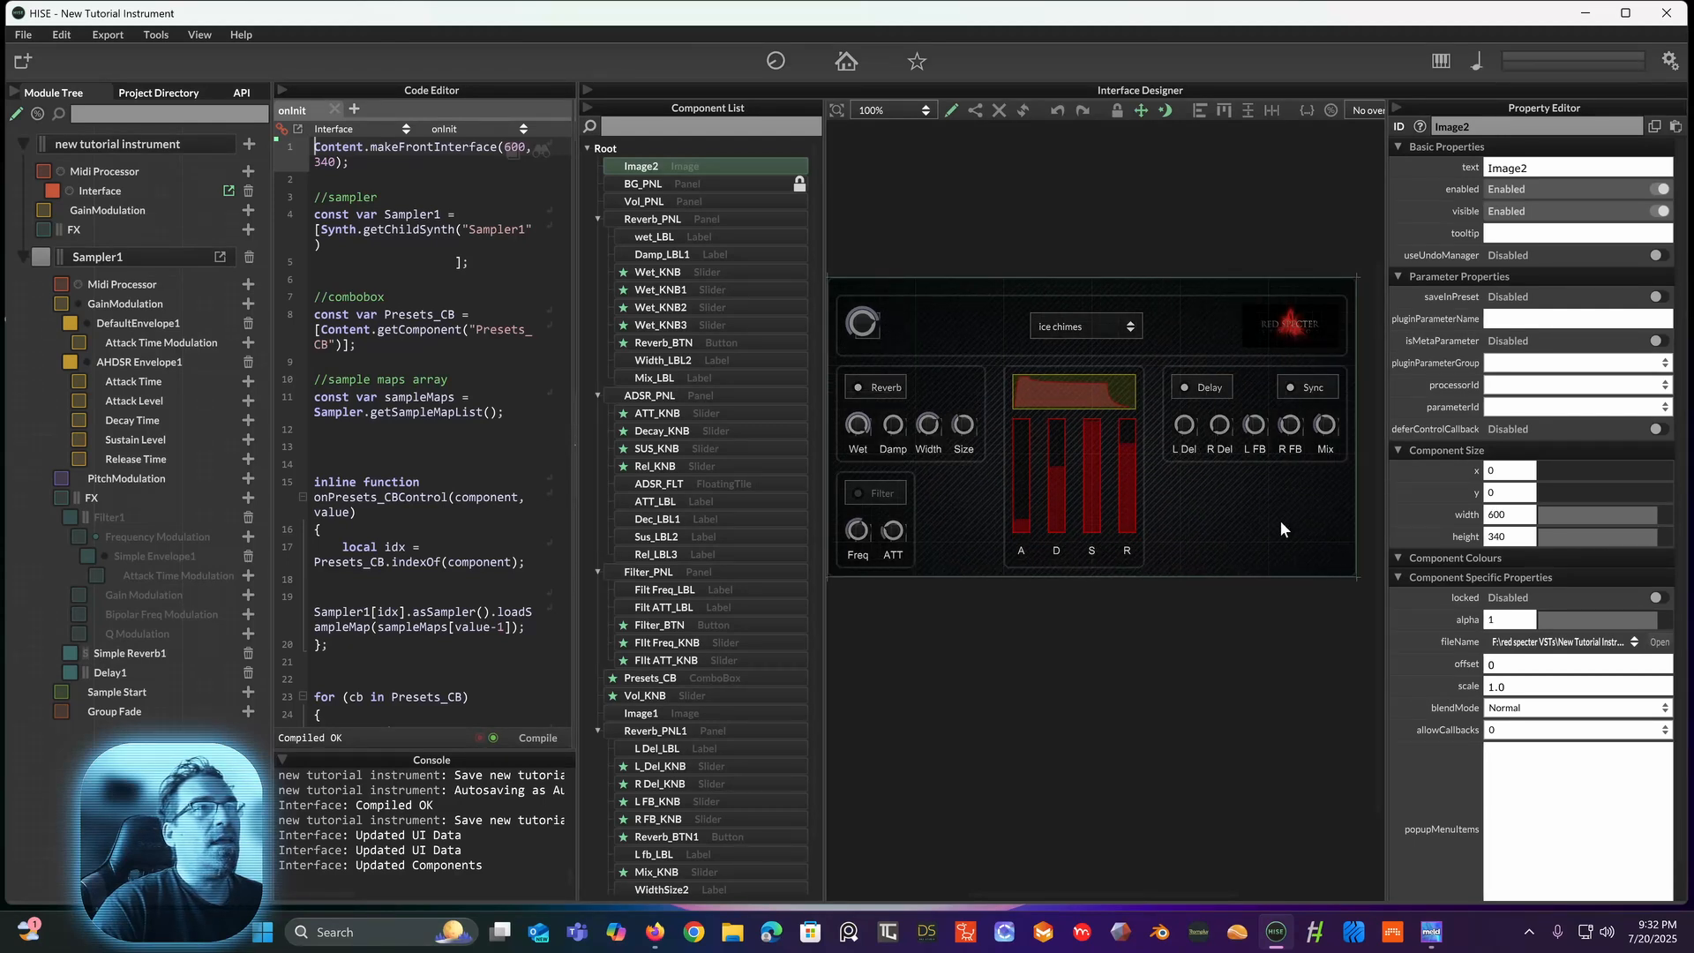
Step: Deselect the background image, compile the interface script and save the preset over the existing file
{"action": "left_click", "coordinate": [1238, 623]}
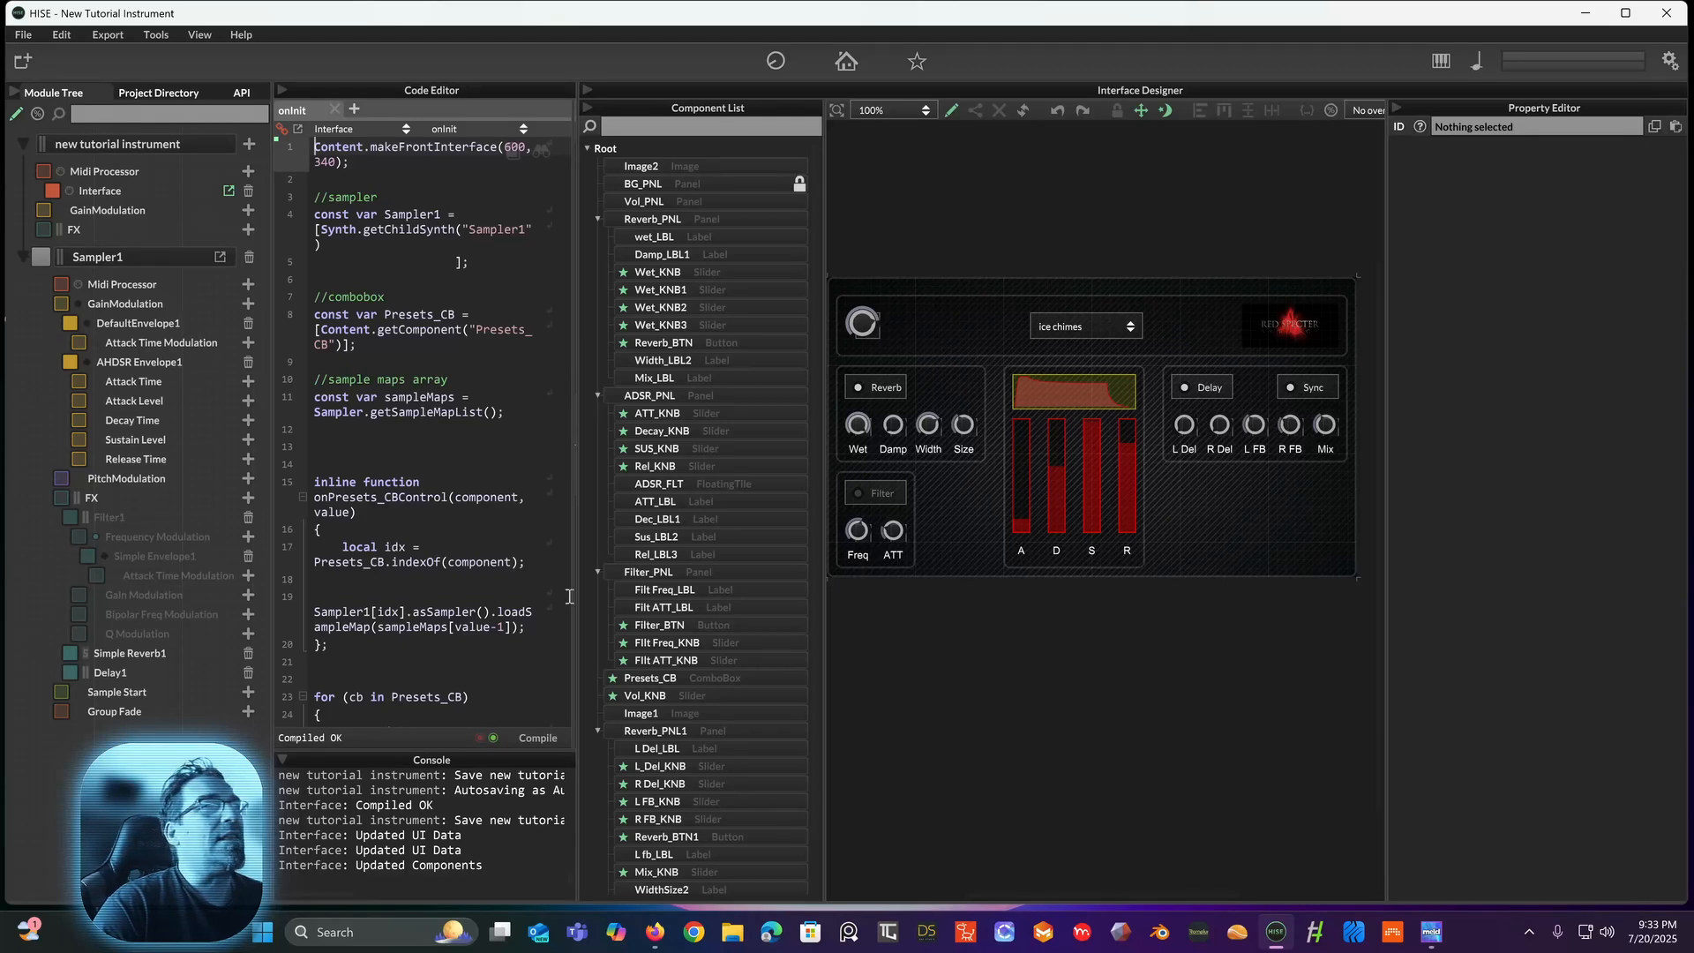
{"action": "left_click", "coordinate": [540, 738]}
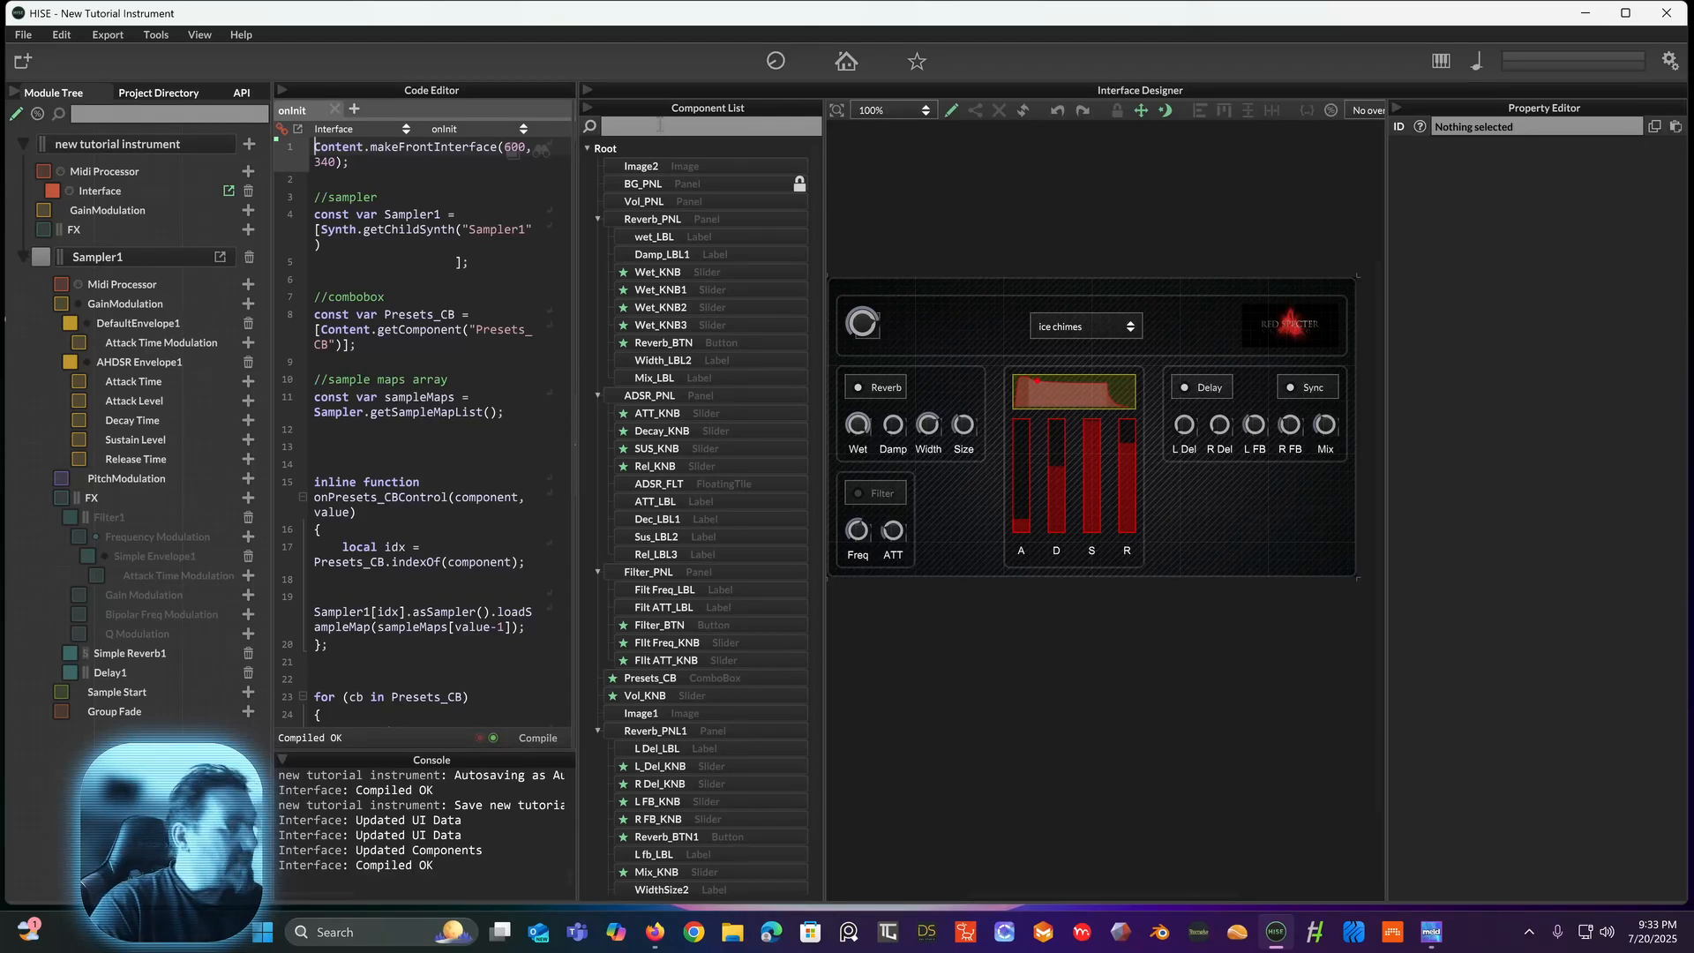
{"action": "key", "text": "ctrl+s"}
{"action": "left_click", "coordinate": [819, 535]}
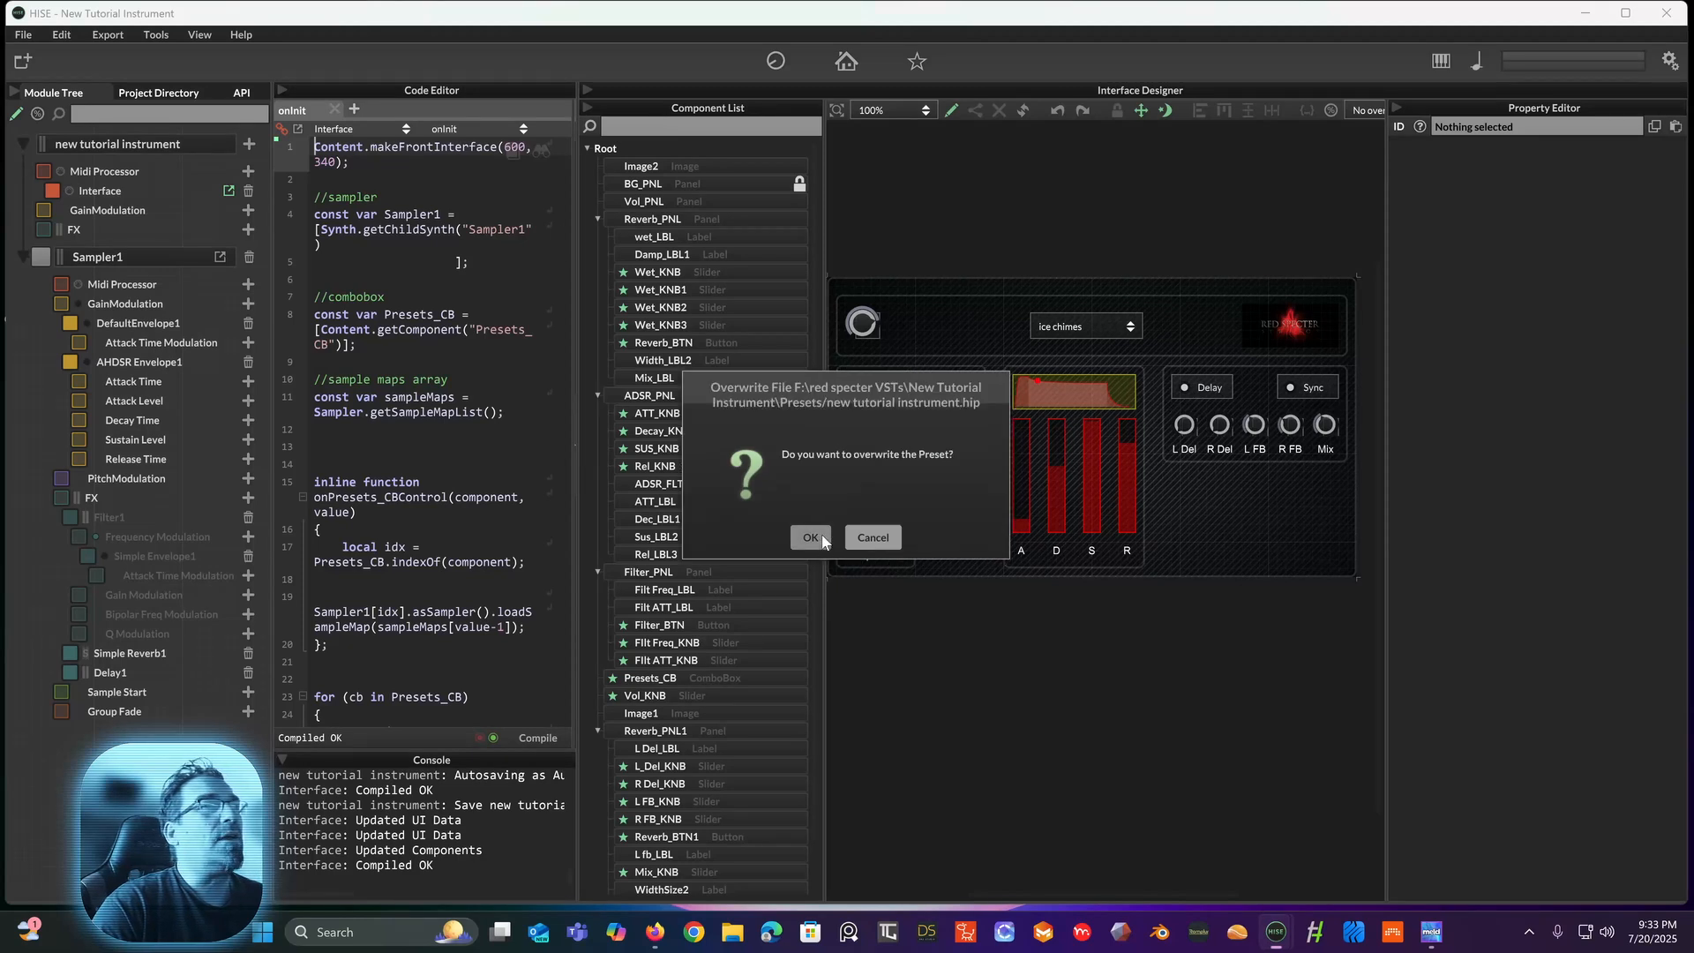
{"action": "left_click", "coordinate": [822, 533]}
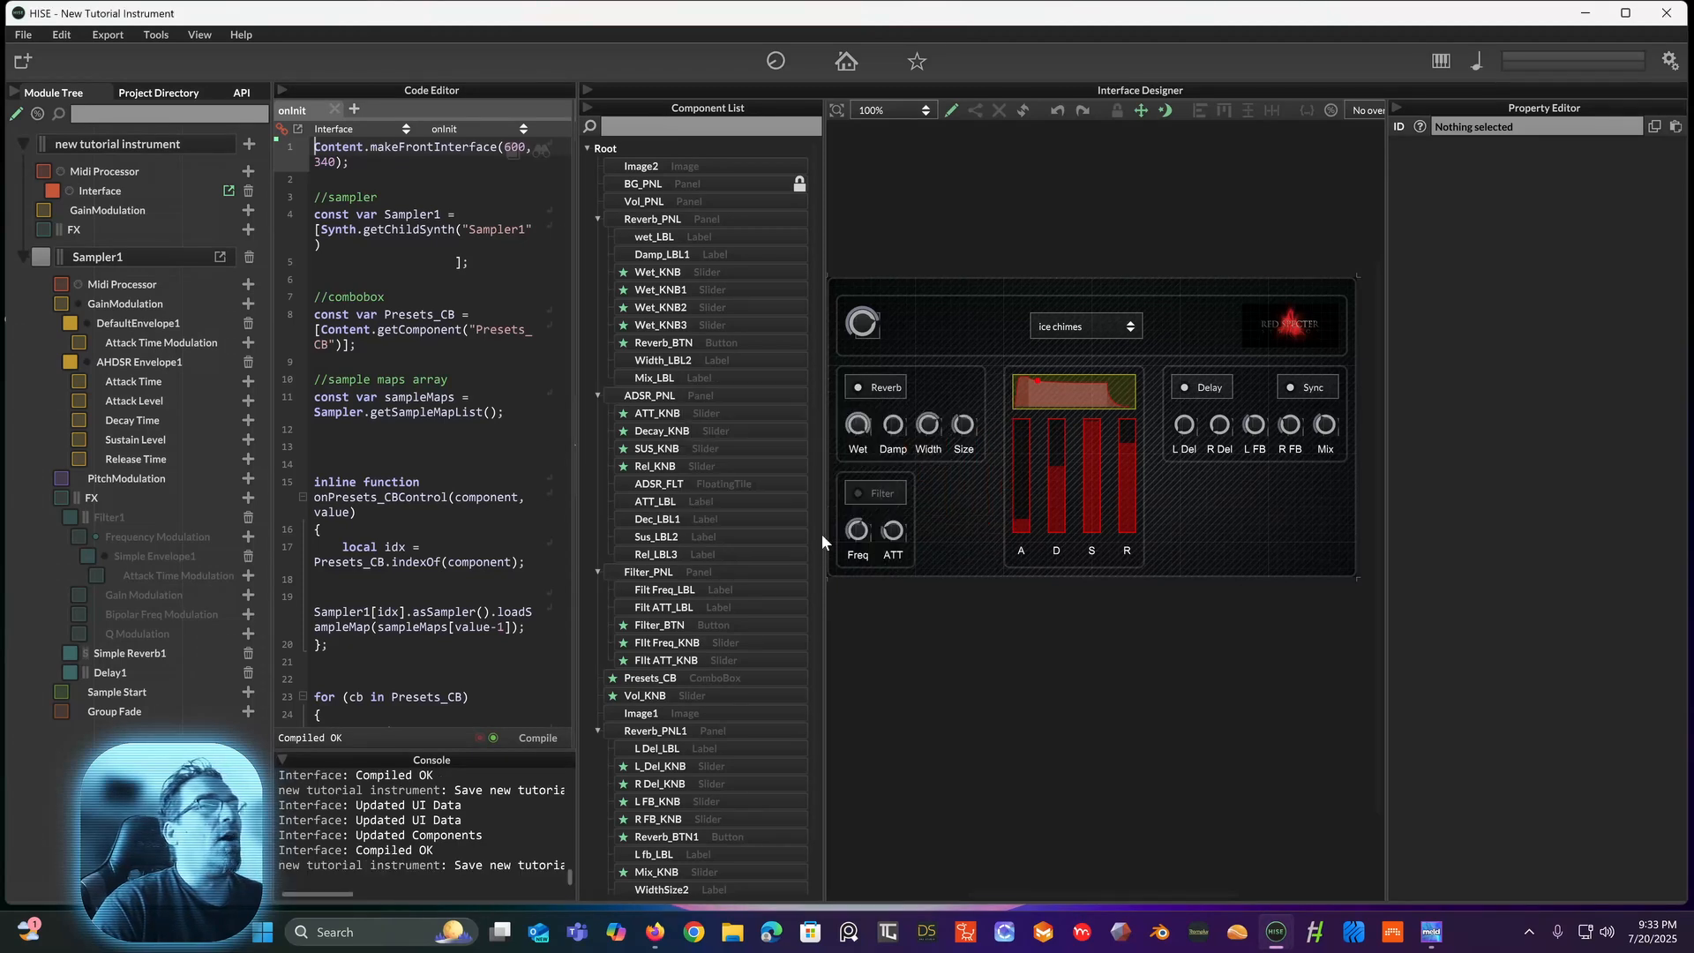
Step: Preview the finished interface, audition the sound with Delay toggled off and on, and close the preview
{"action": "left_click", "coordinate": [845, 60]}
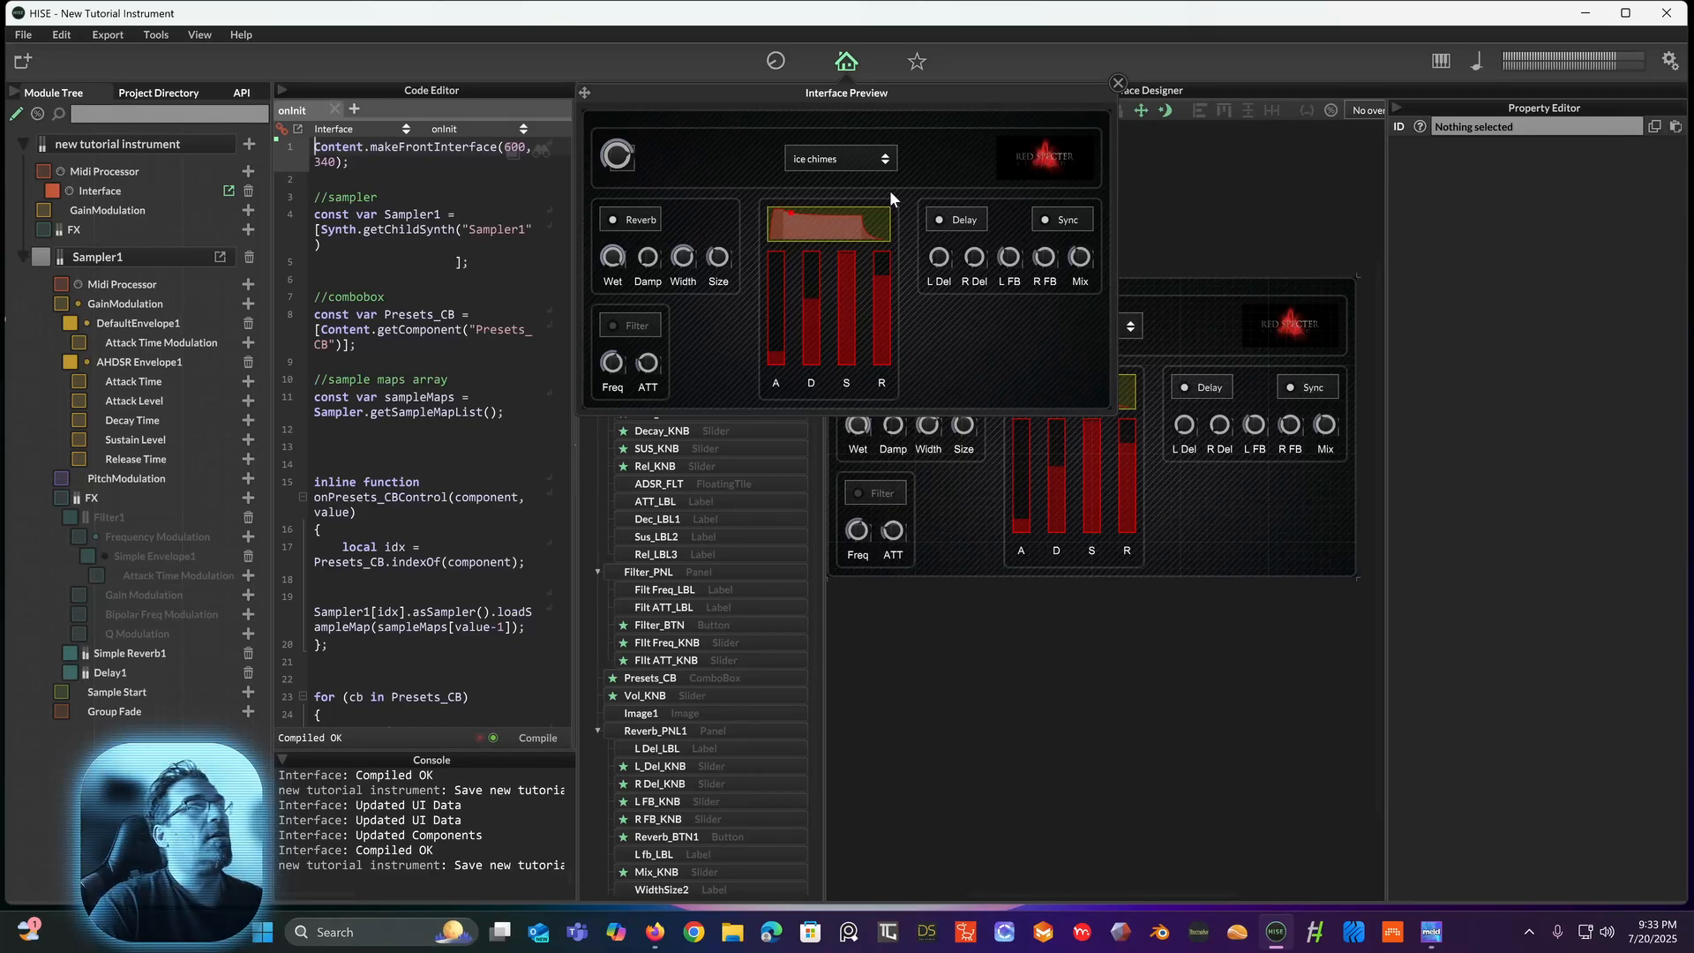
{"action": "left_click", "coordinate": [941, 216]}
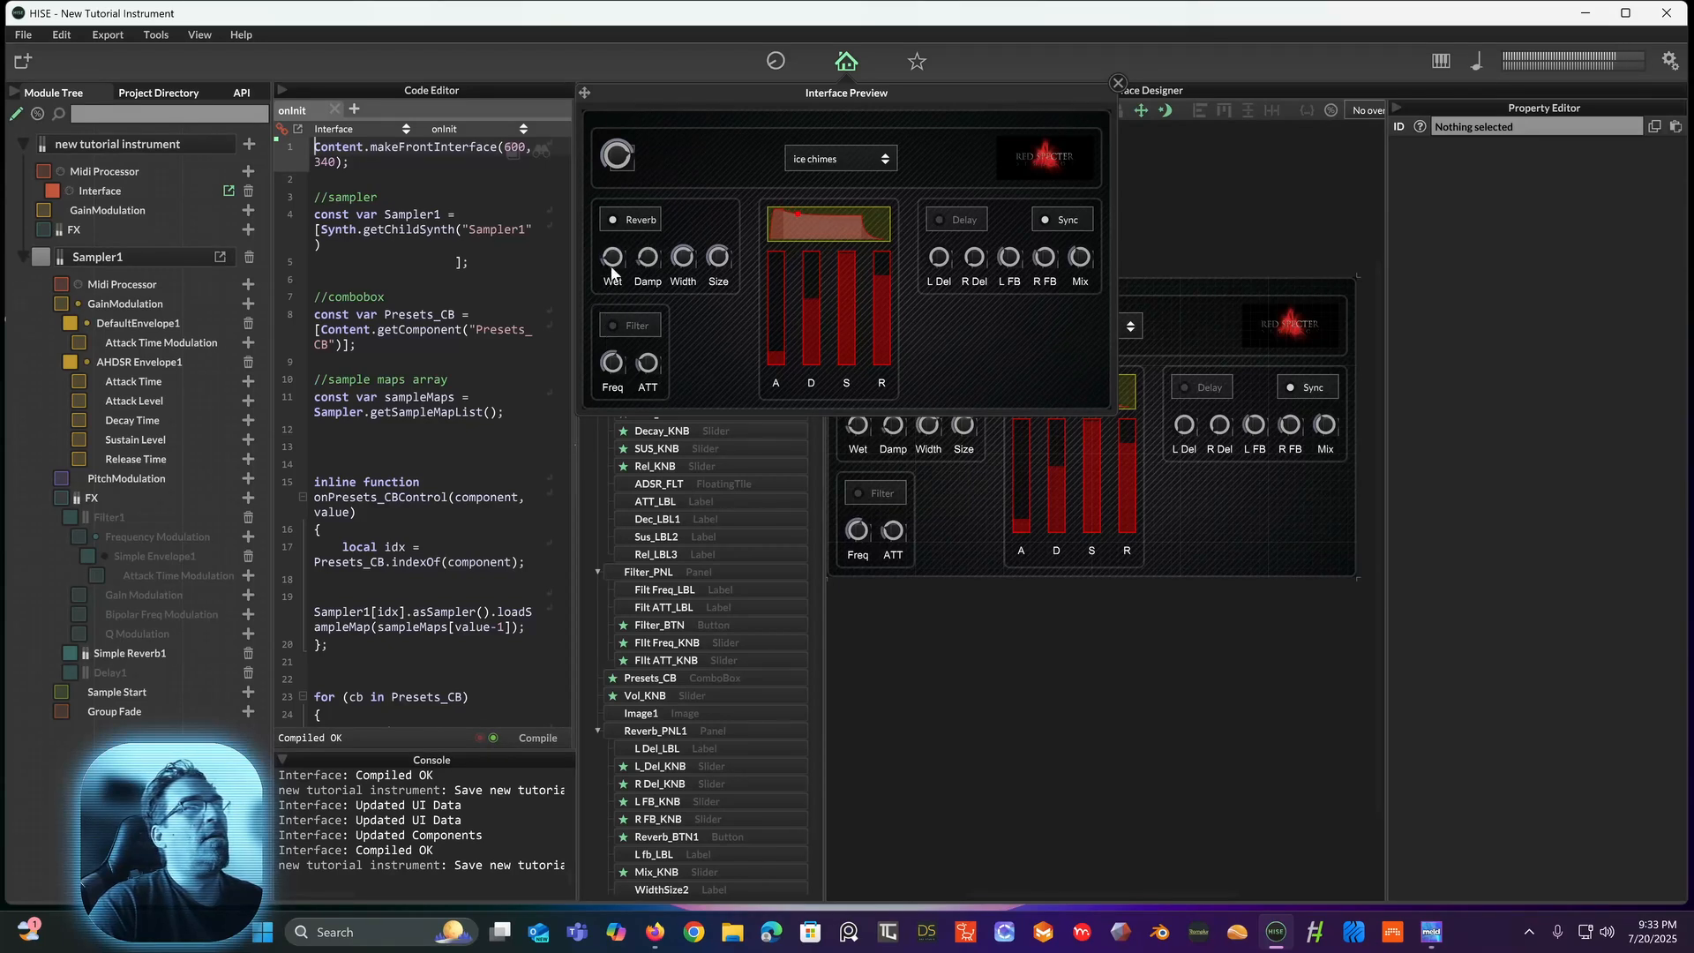
{"action": "left_click", "coordinate": [936, 219]}
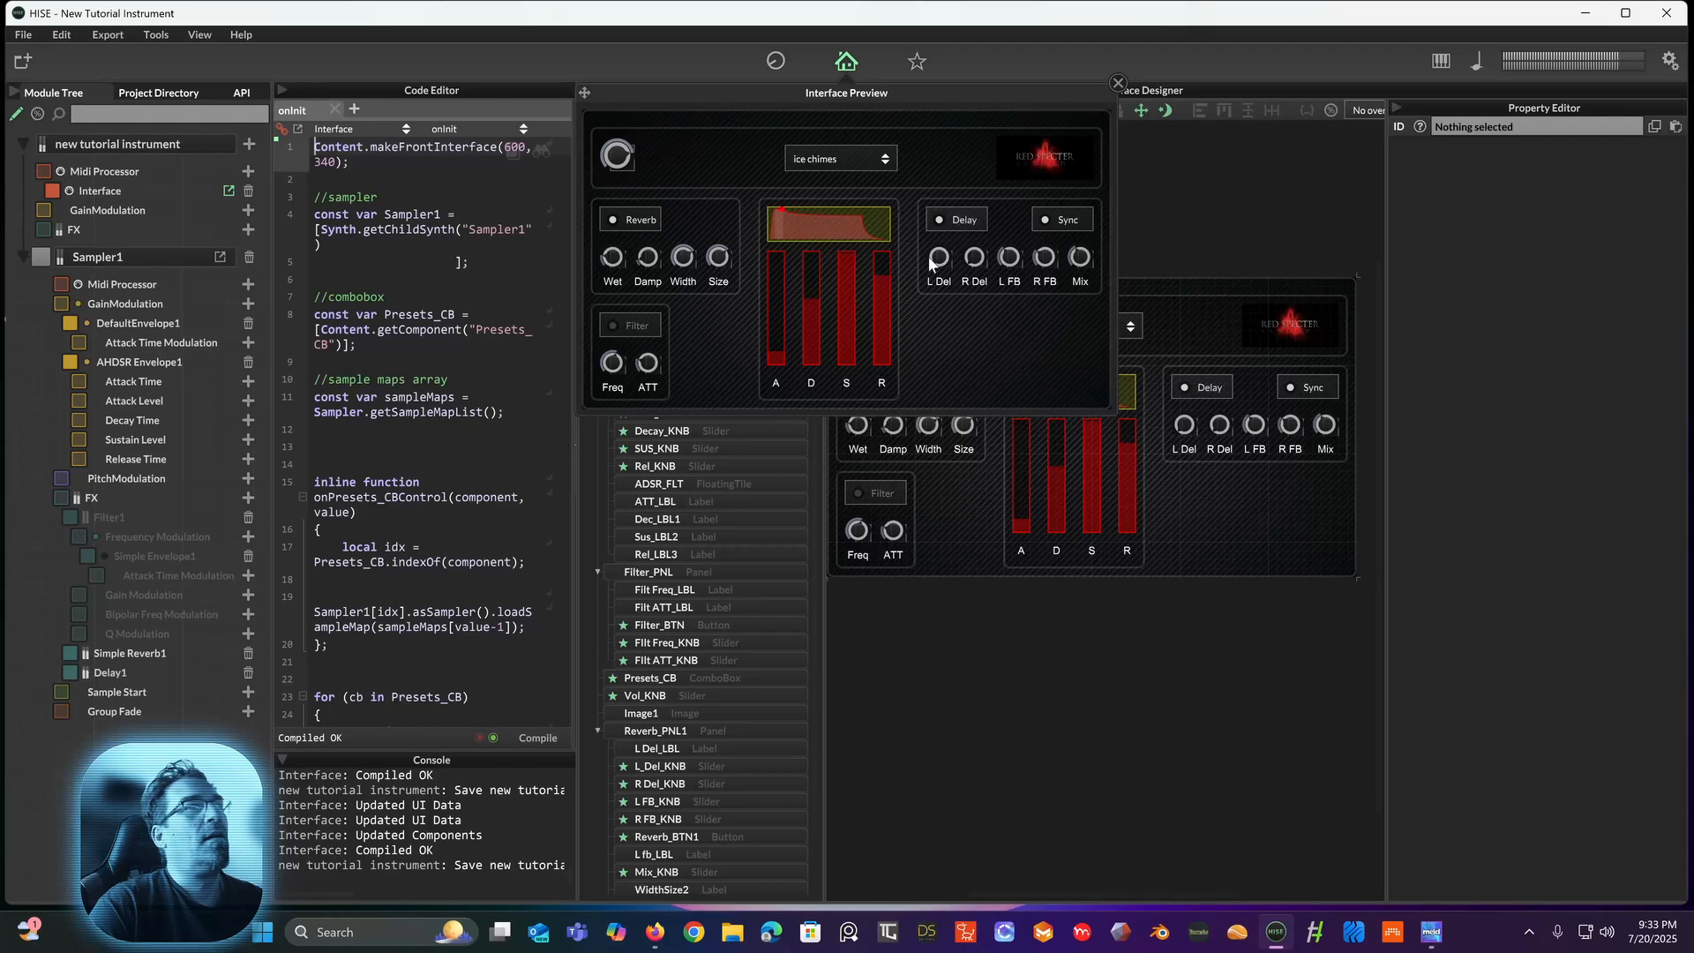
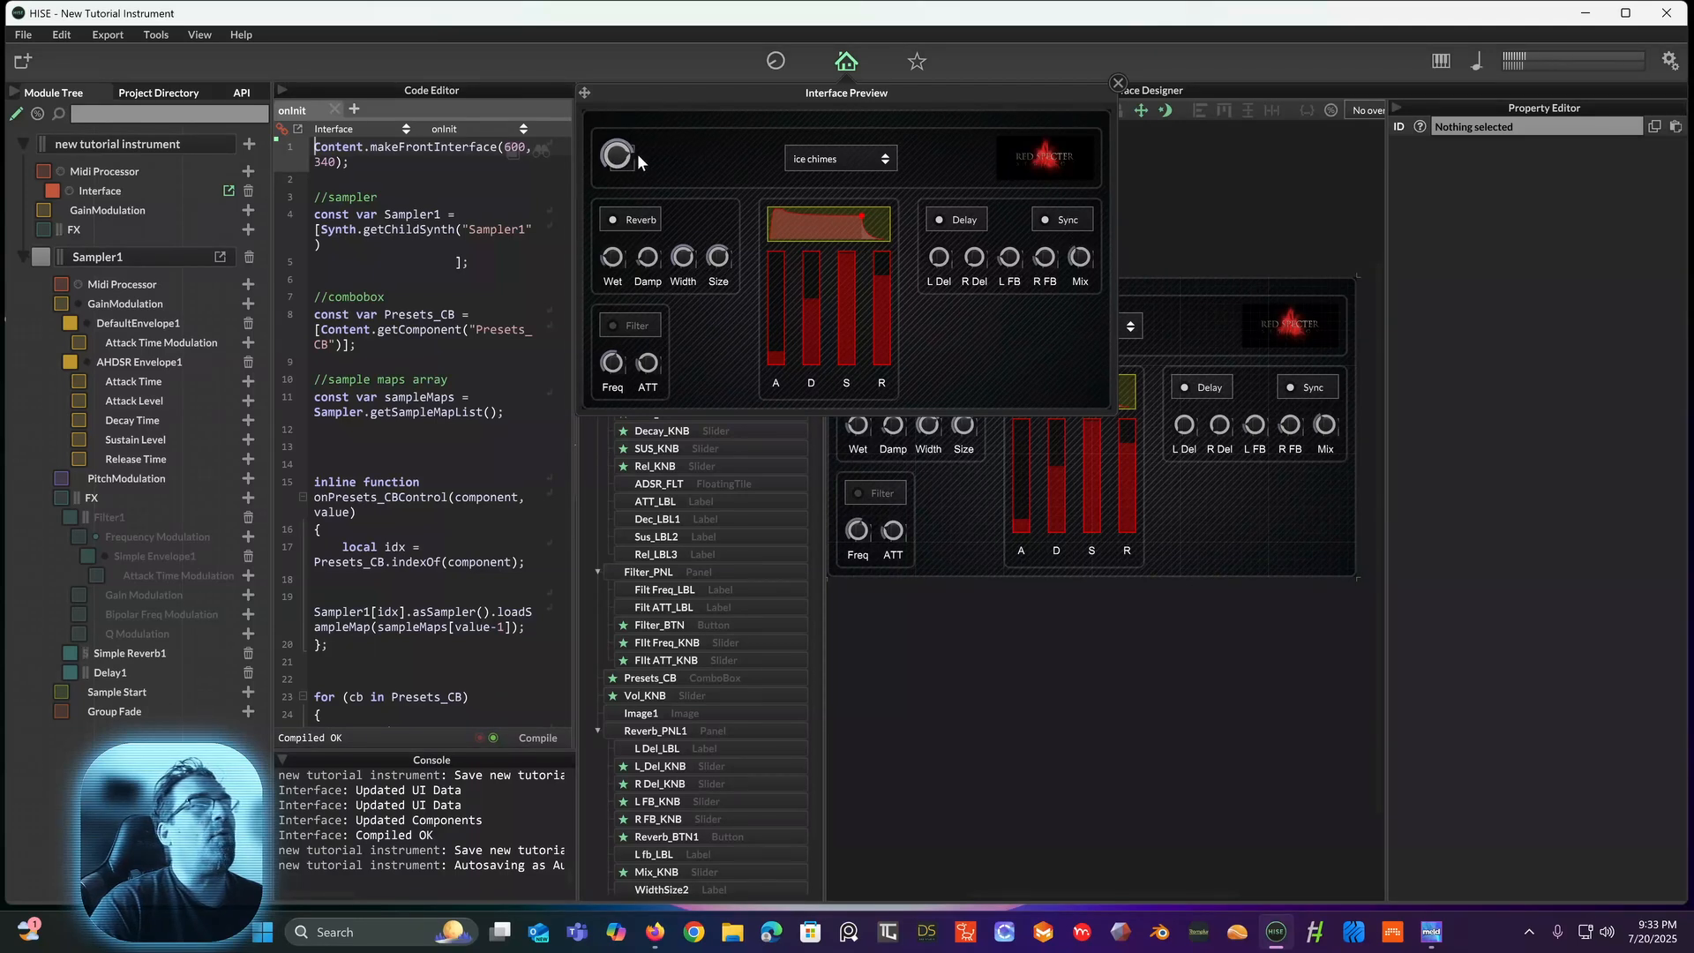
{"action": "left_click", "coordinate": [1117, 84]}
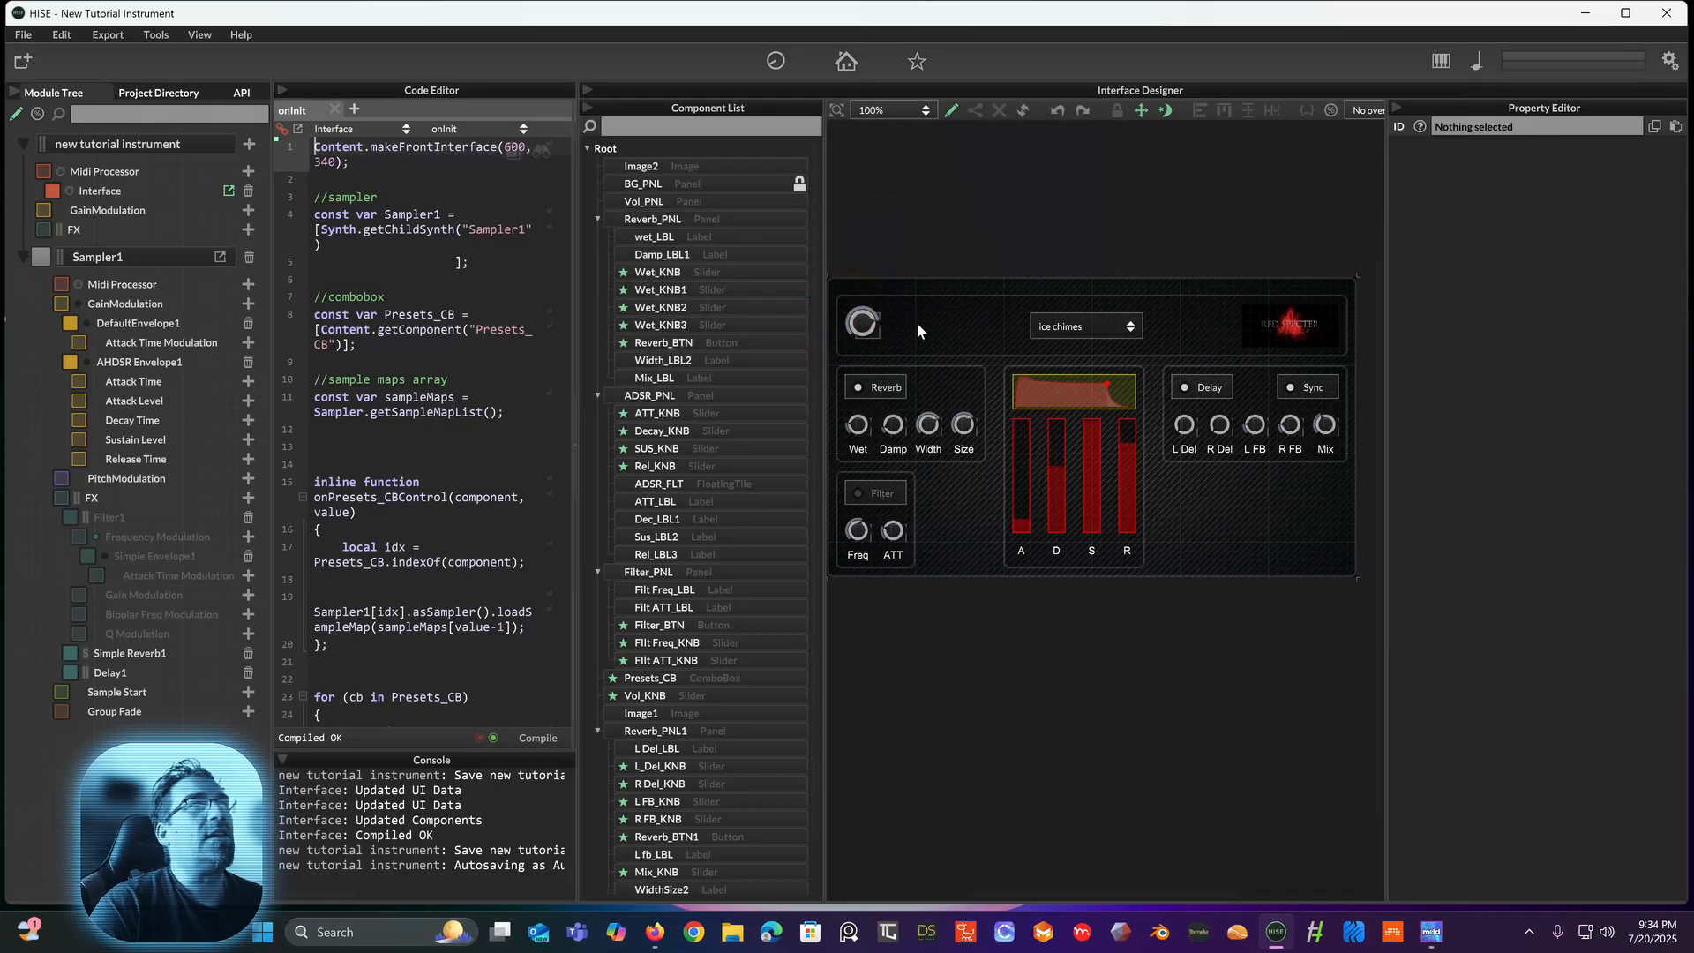
Step: Add a label right beside the volume knob in the header, at 60, 40 and sized 60 by 30
{"action": "right_click", "coordinate": [914, 325]}
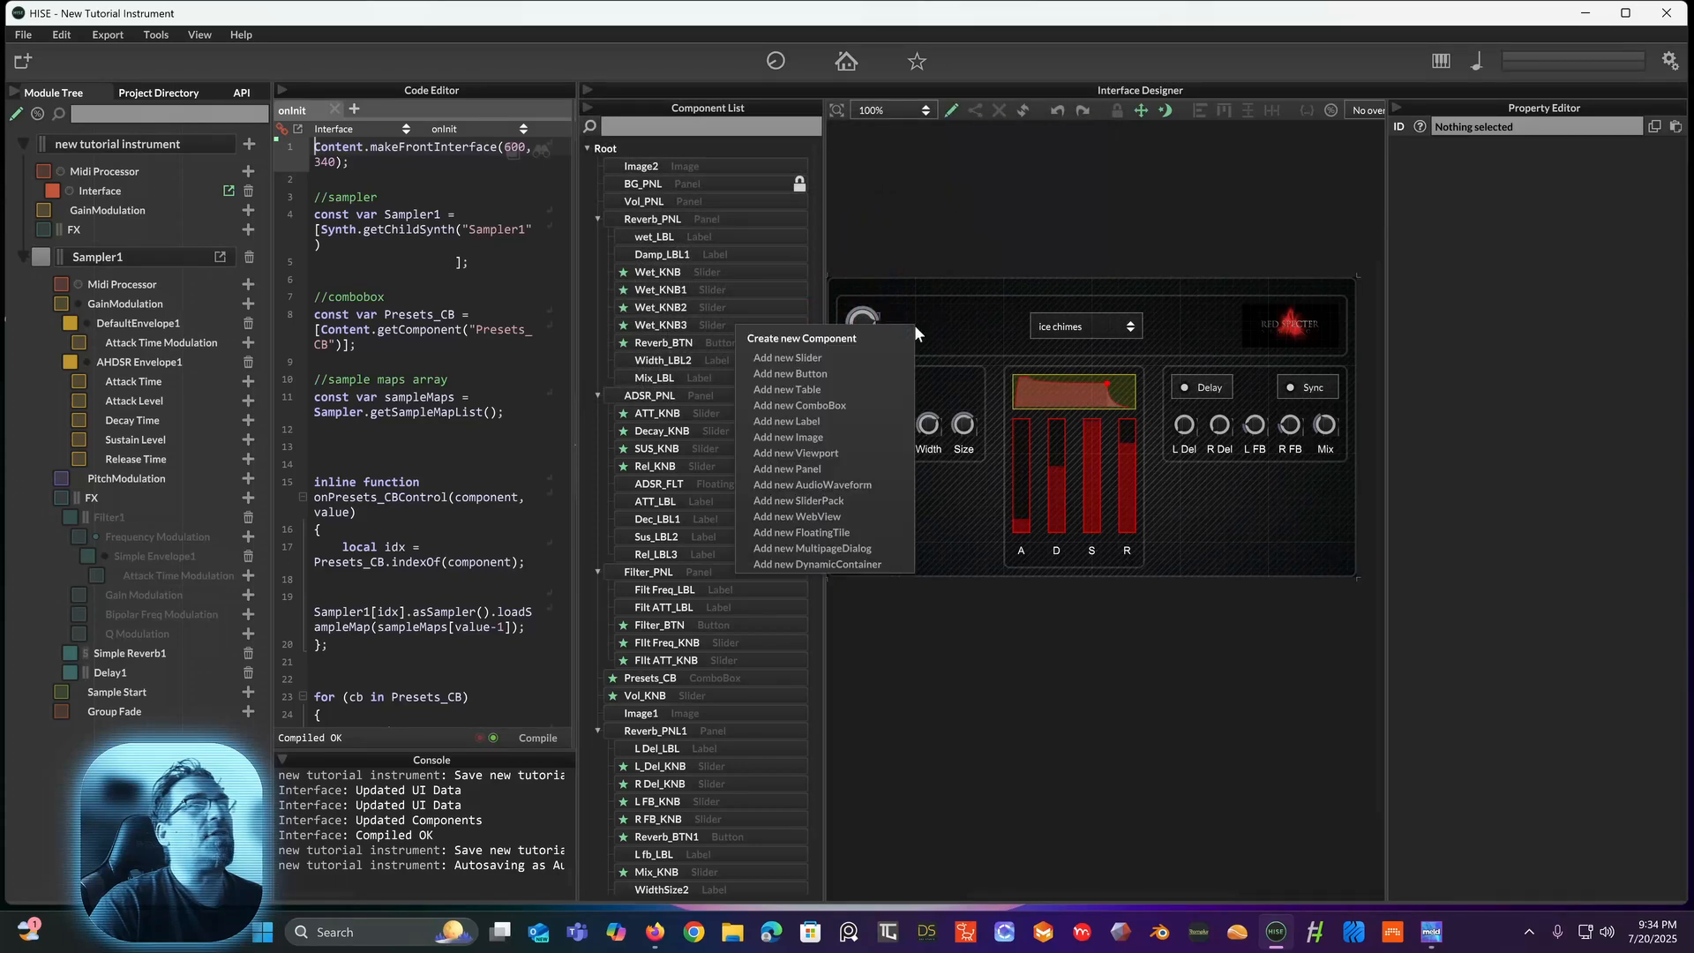
{"action": "left_click", "coordinate": [829, 421]}
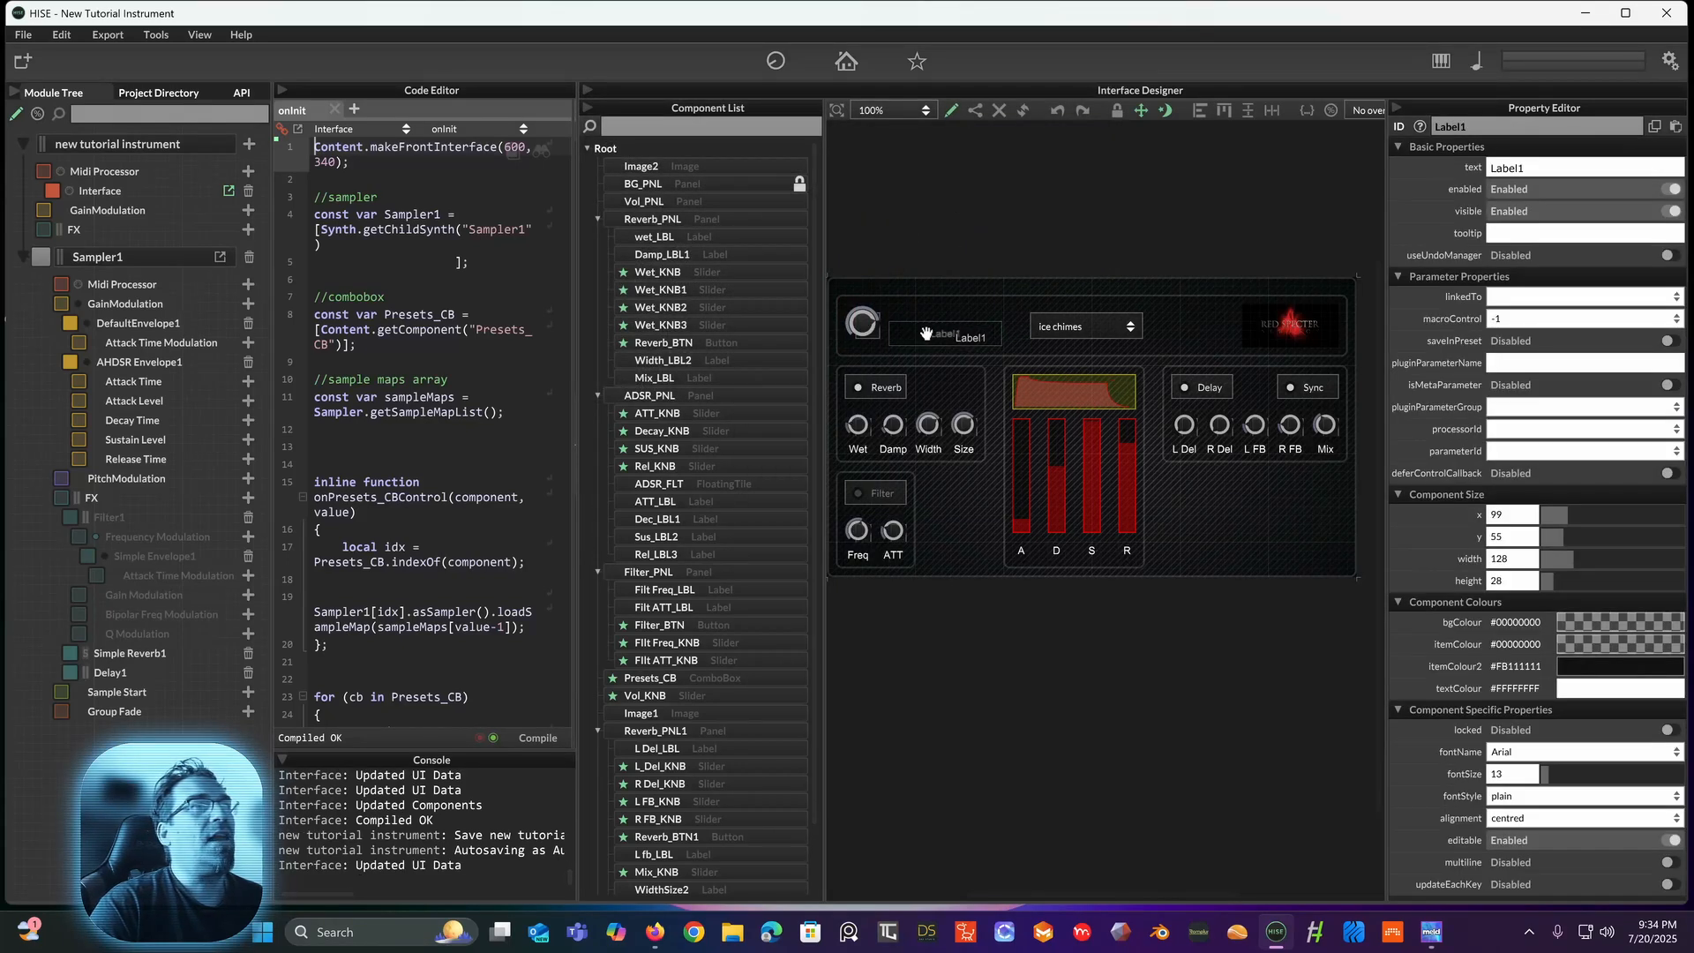
{"action": "mouse_move", "coordinate": [926, 332]}
{"action": "left_mouse_down"}
{"action": "mouse_move", "coordinate": [918, 321]}
{"action": "mouse_move", "coordinate": [987, 336]}
{"action": "mouse_move", "coordinate": [934, 339]}
{"action": "left_mouse_up"}
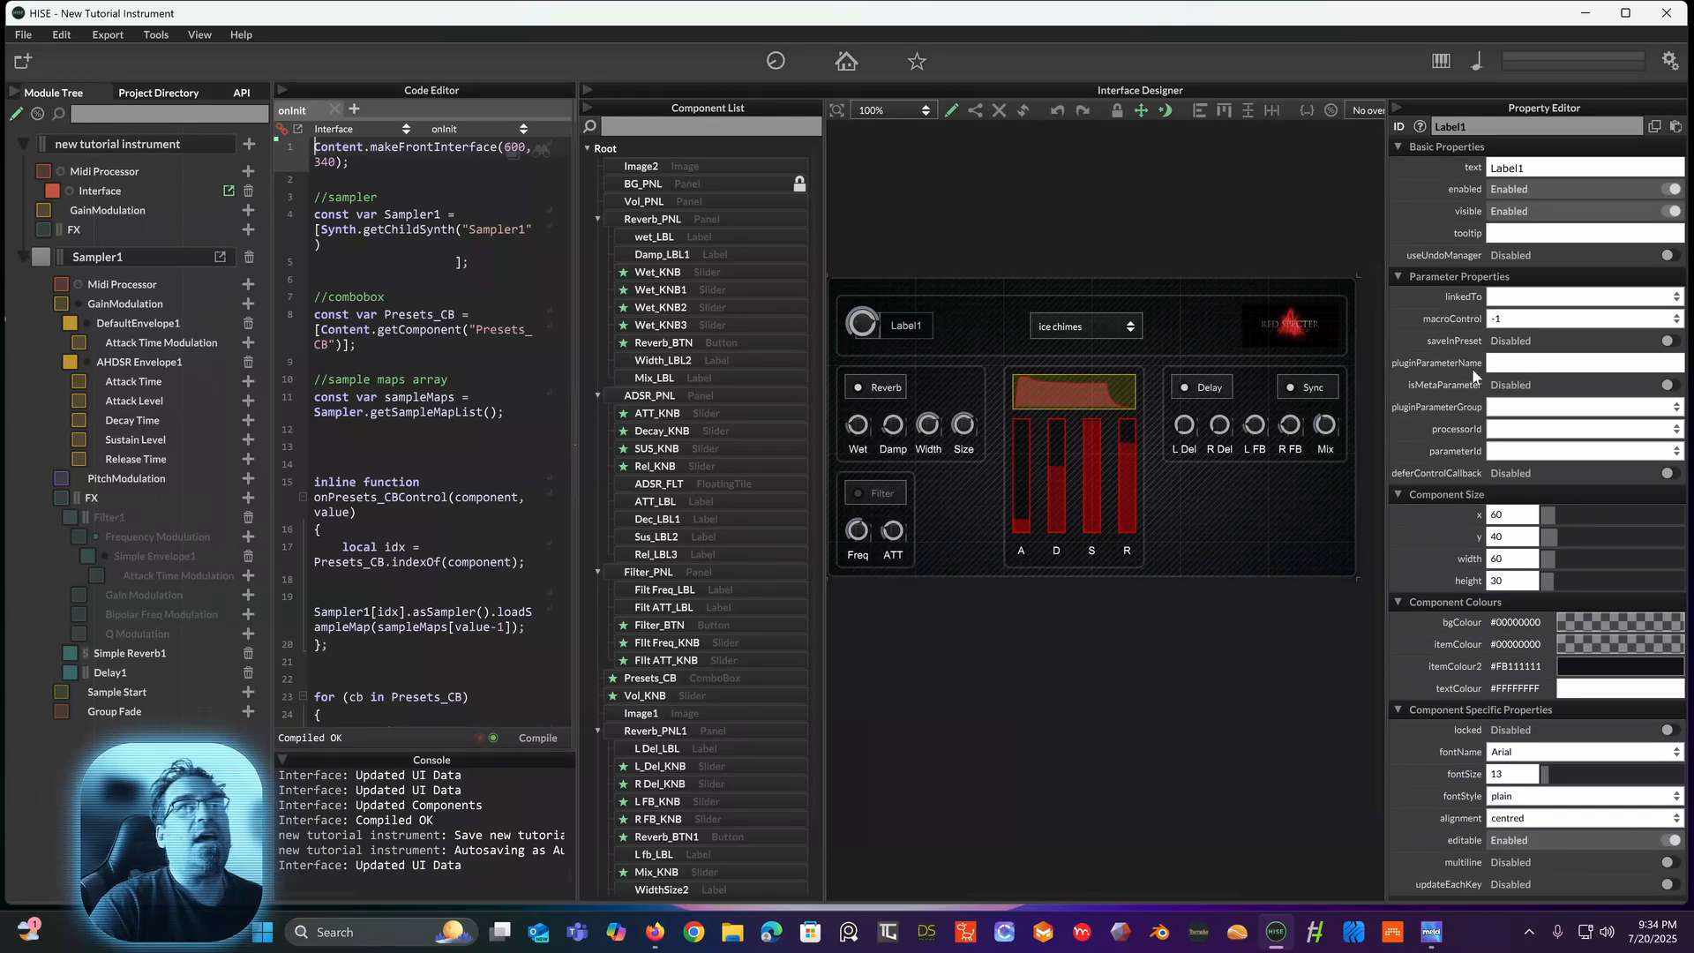
Step: Set the new label's ID to vol_LBL
{"action": "left_click", "coordinate": [1476, 125]}
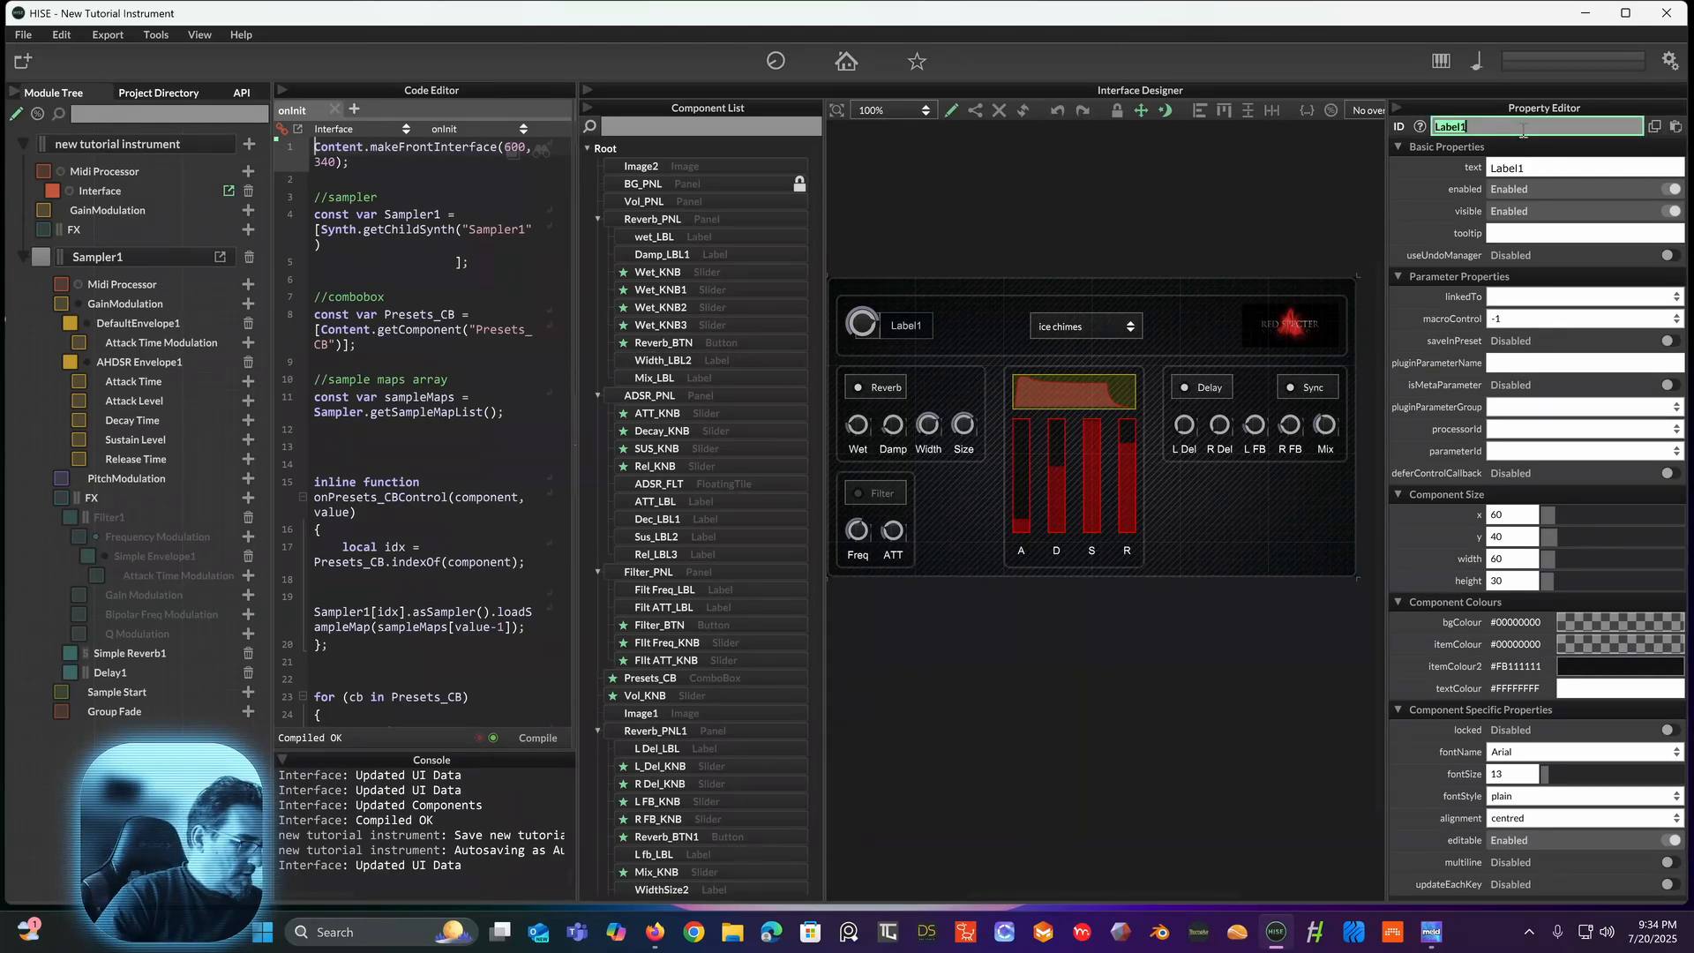
{"action": "type", "text": "vo"}
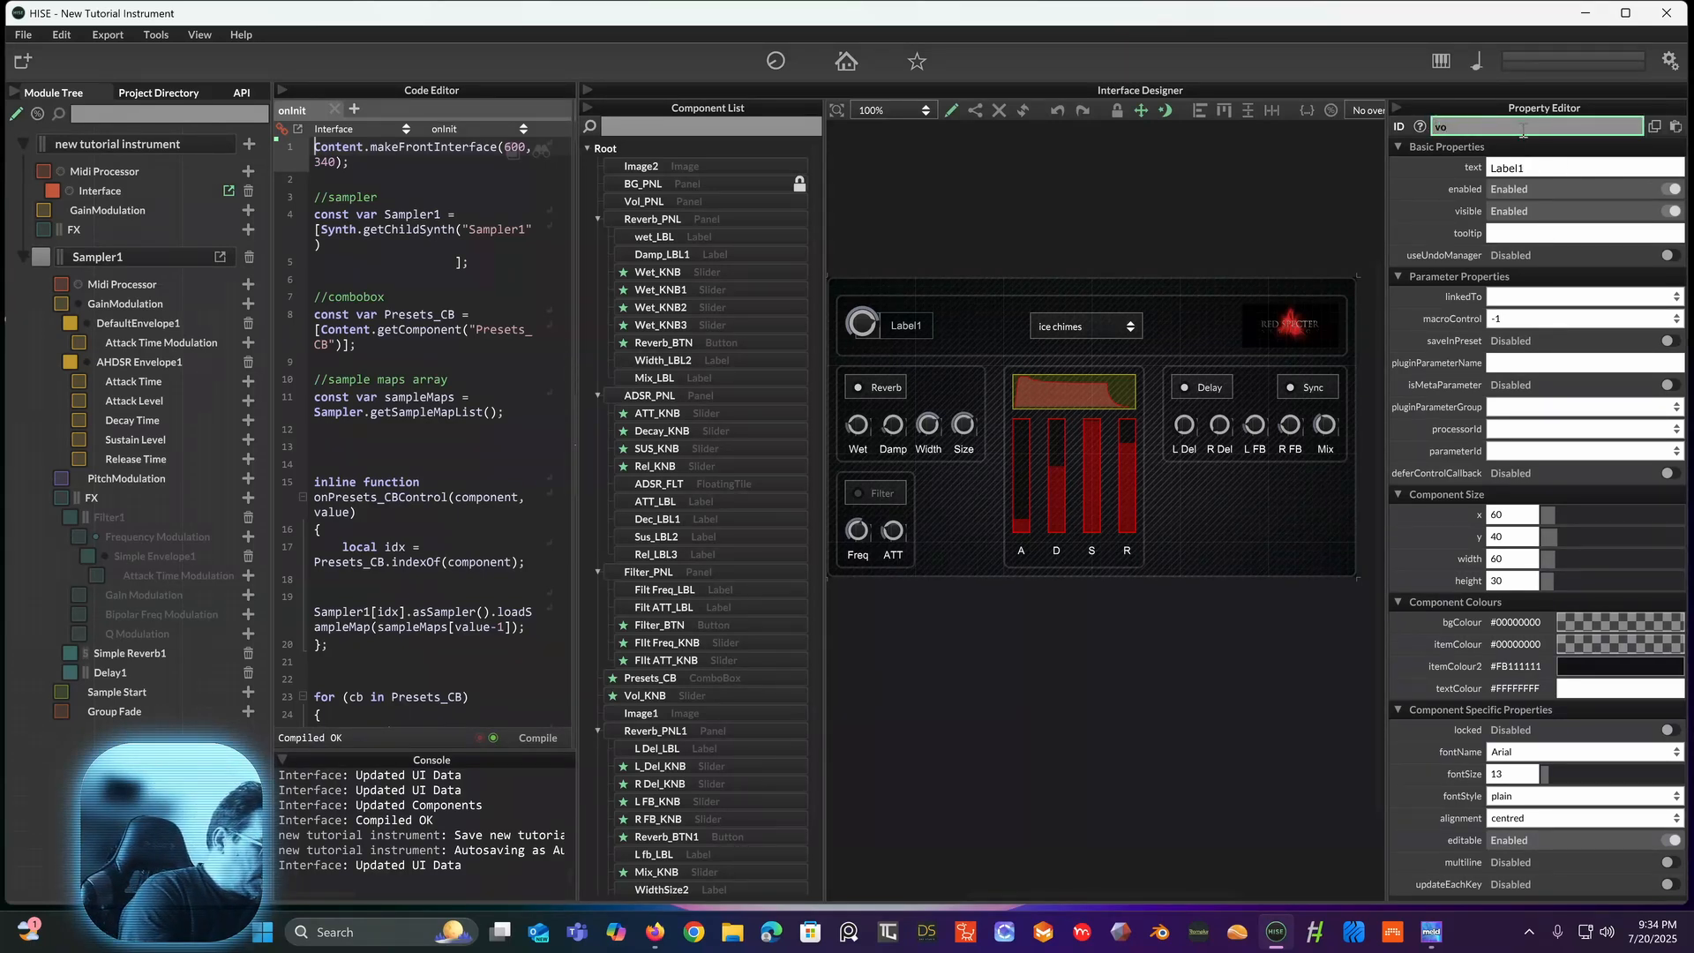
{"action": "type", "text": "+LBL"}
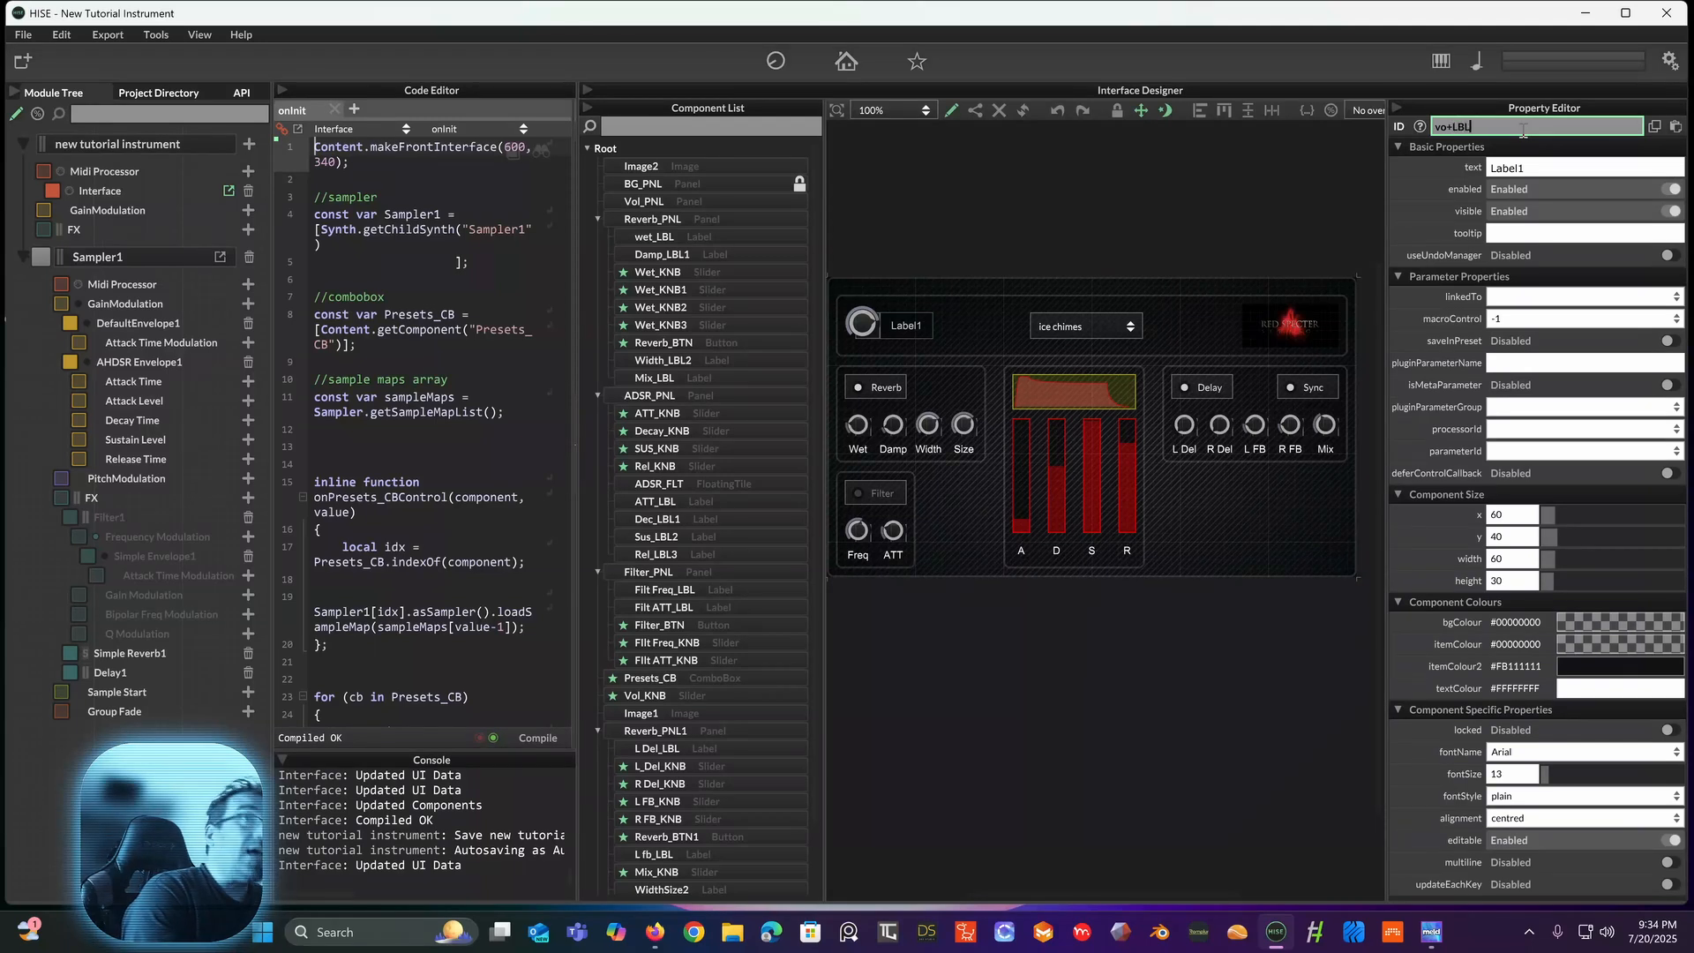
{"action": "key", "text": "Return"}
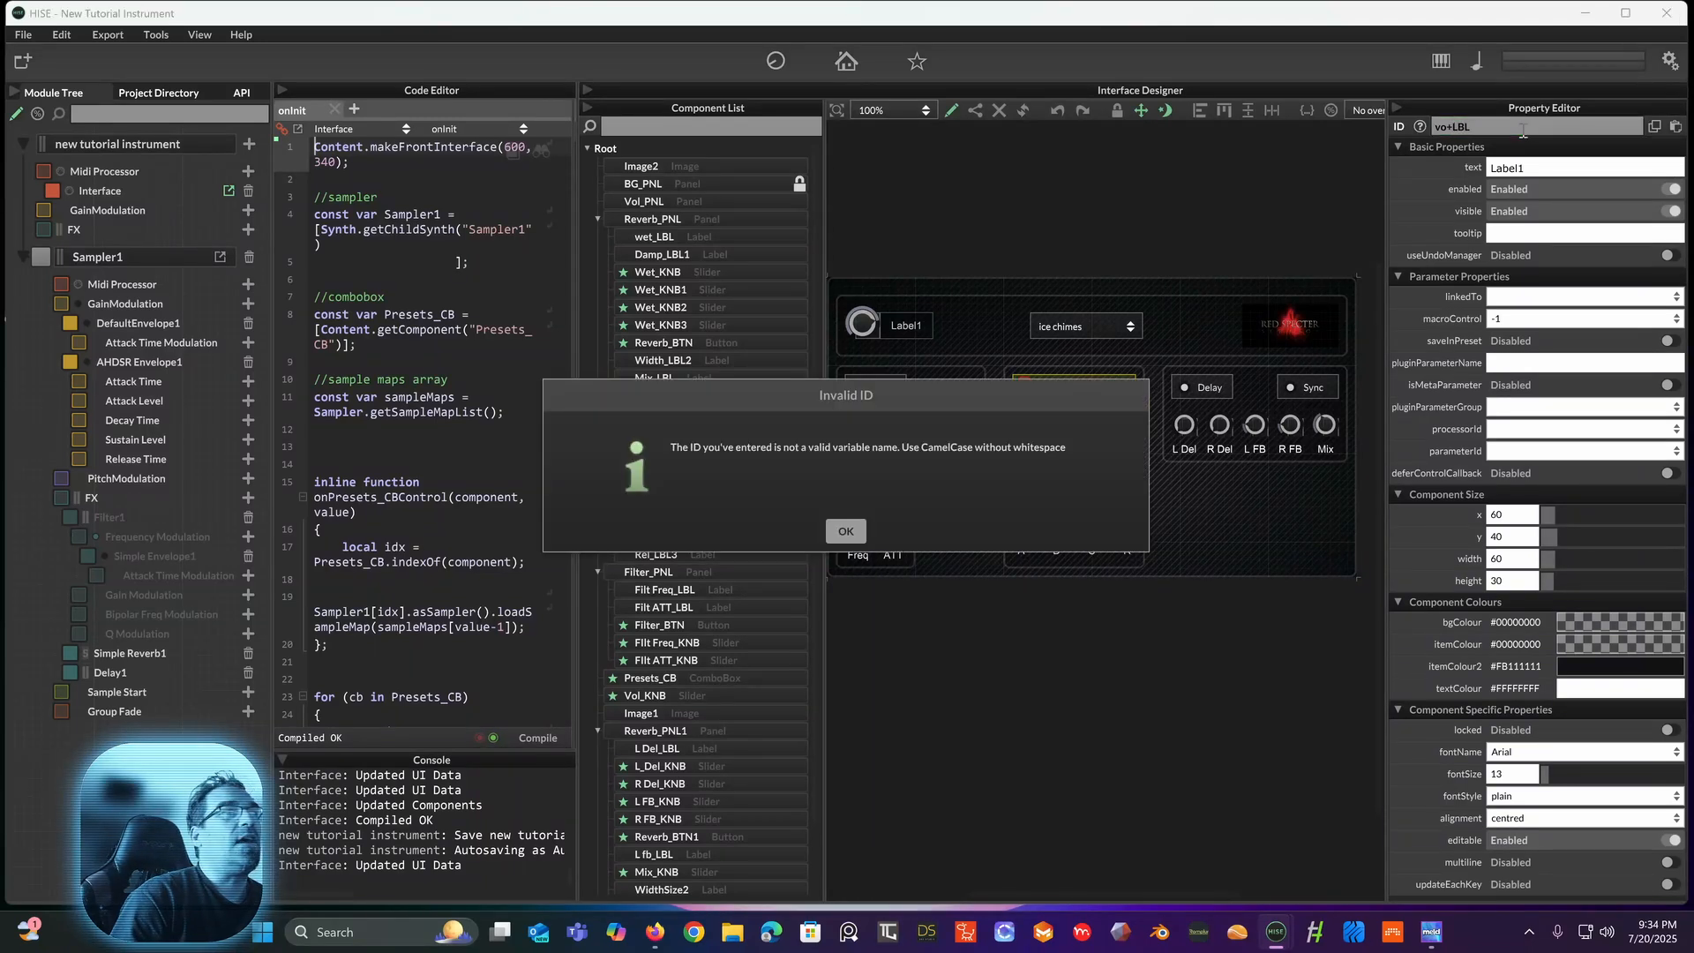
{"action": "left_click", "coordinate": [845, 530]}
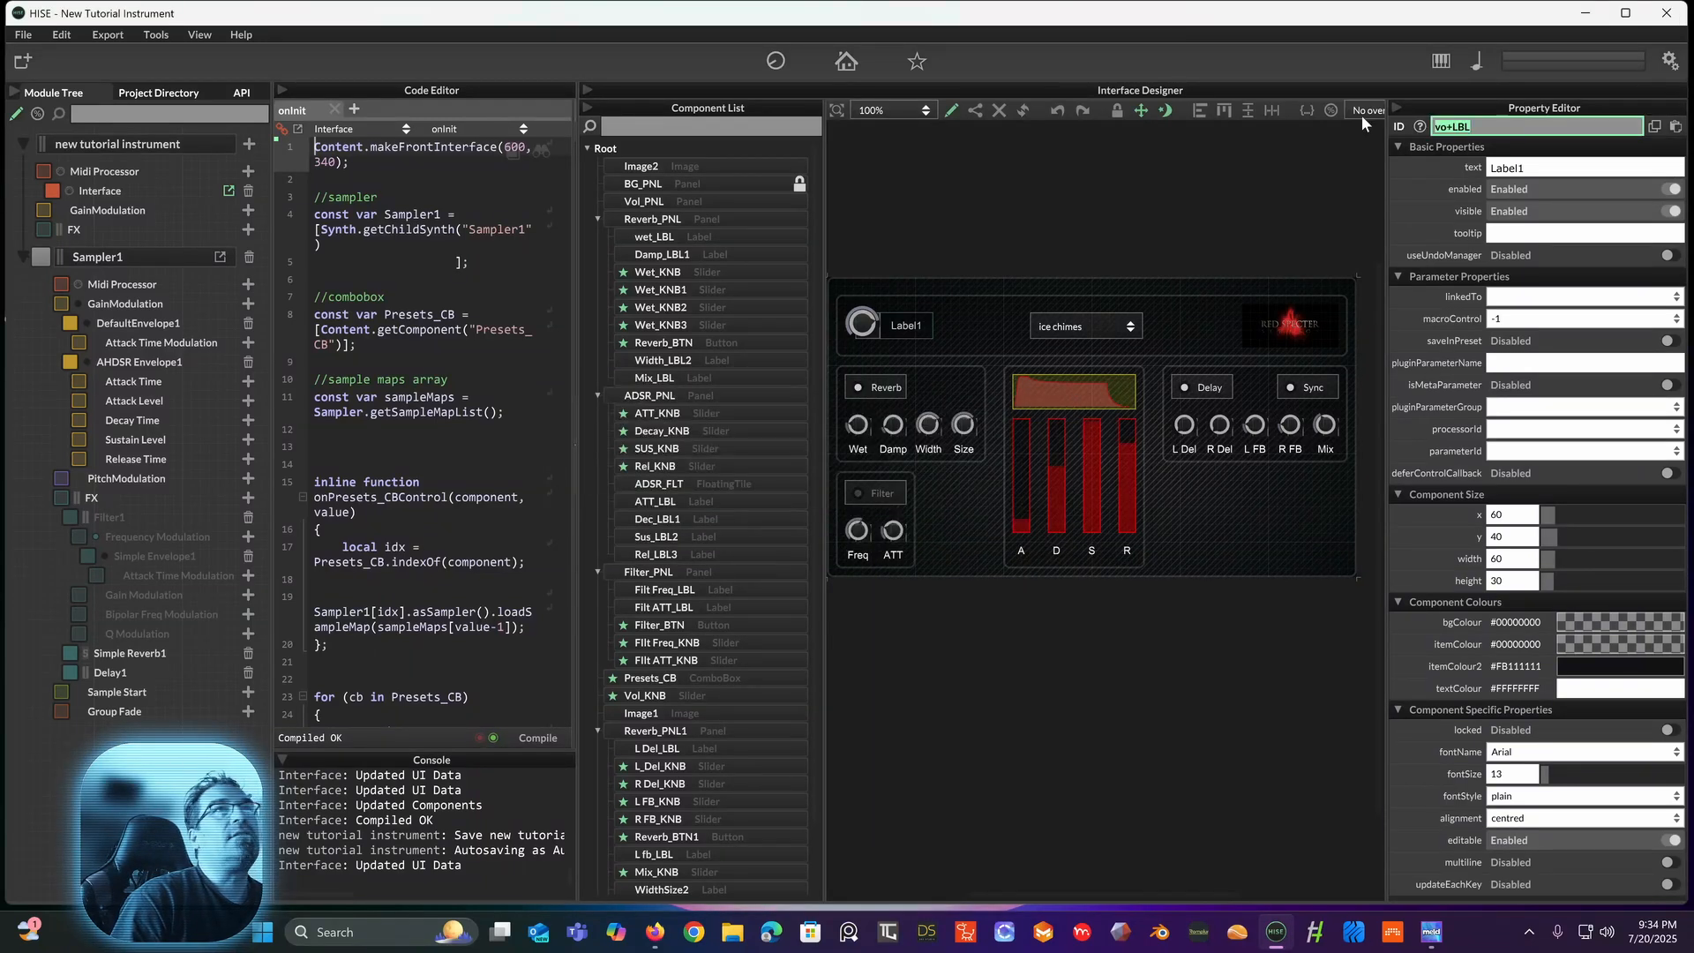
{"action": "left_click", "coordinate": [1449, 127]}
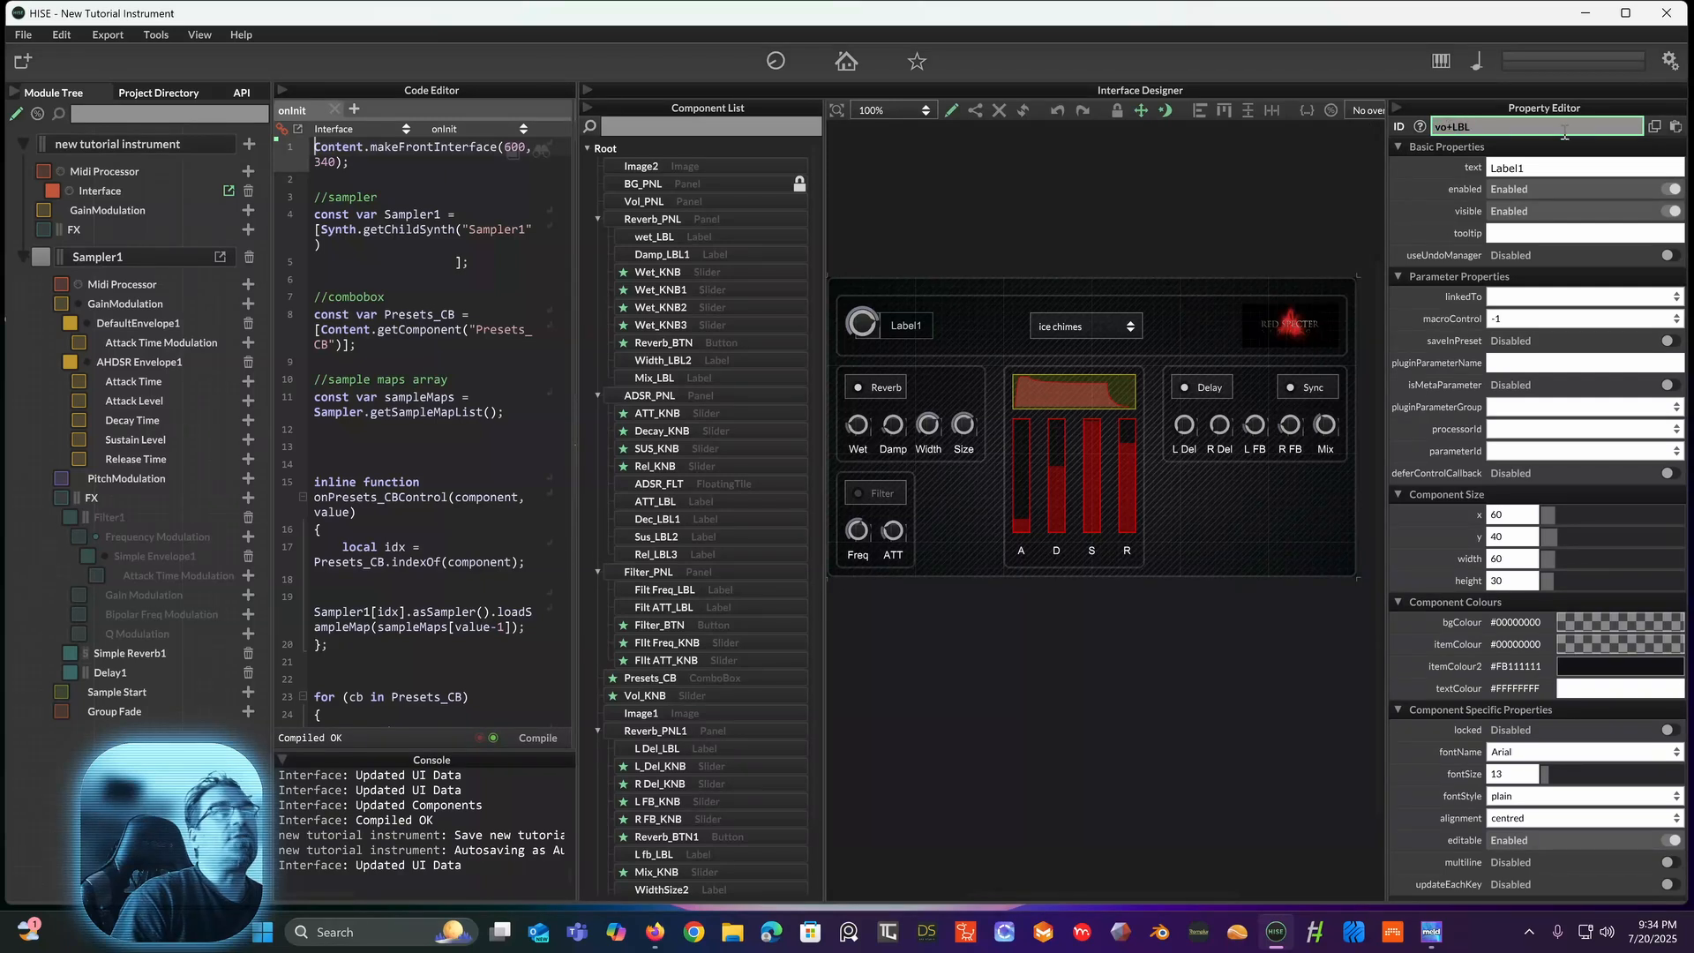
{"action": "type", "text": "l"}
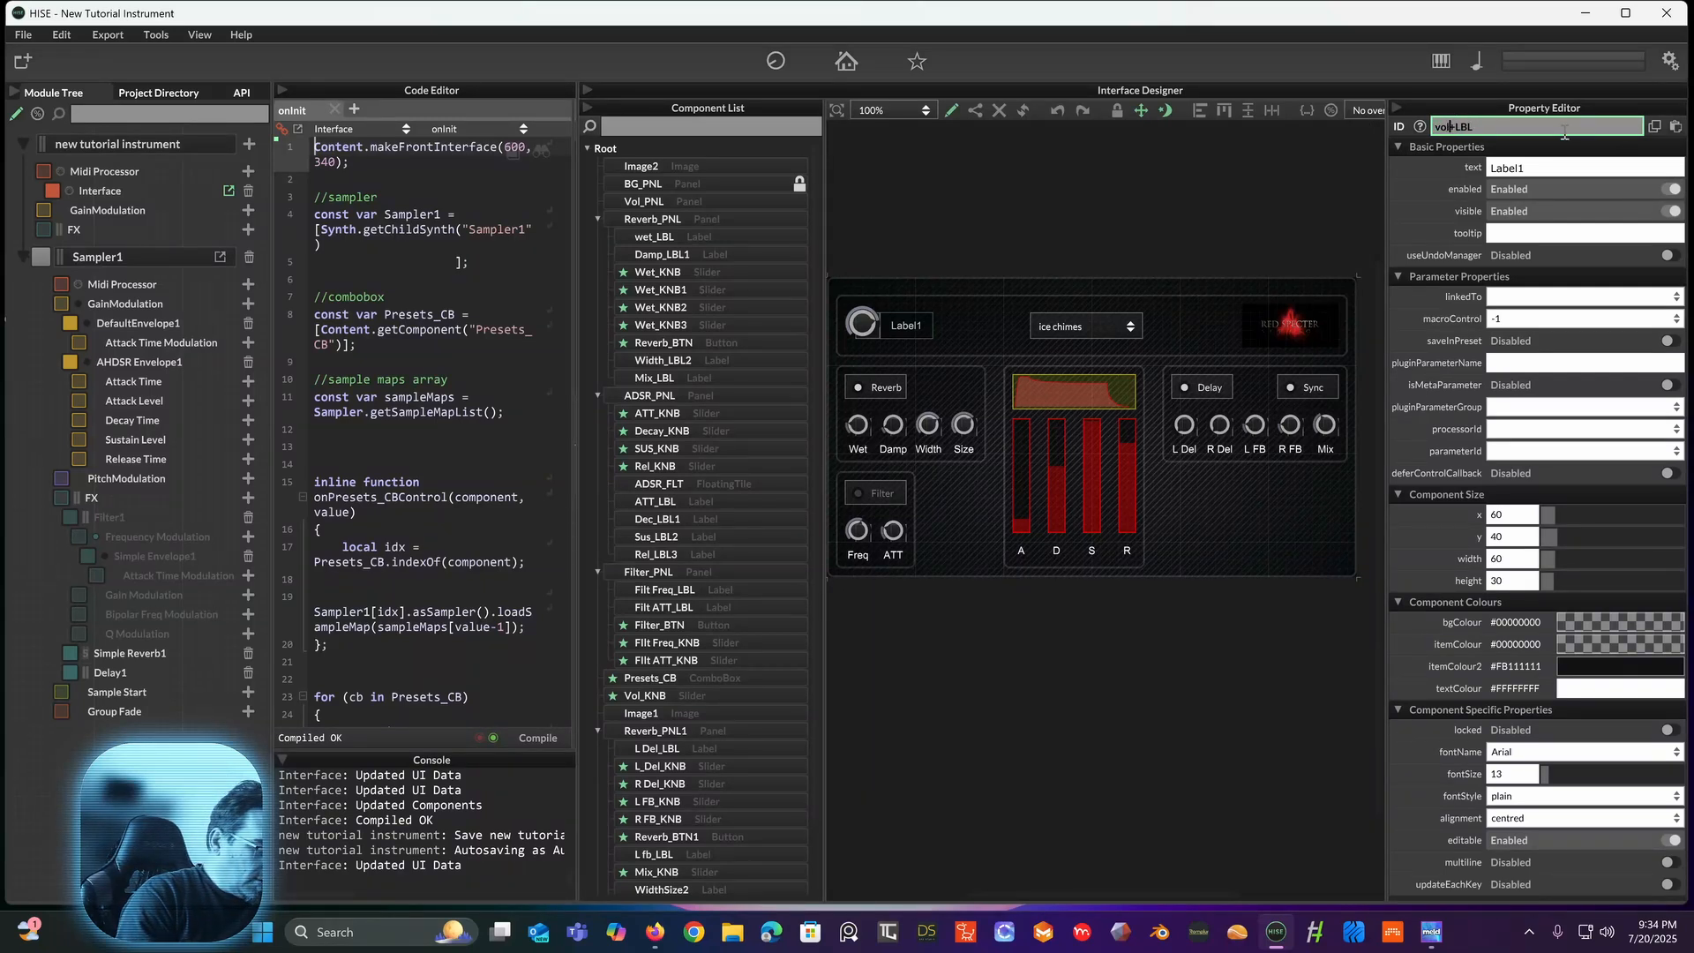
{"action": "key", "text": "Delete"}
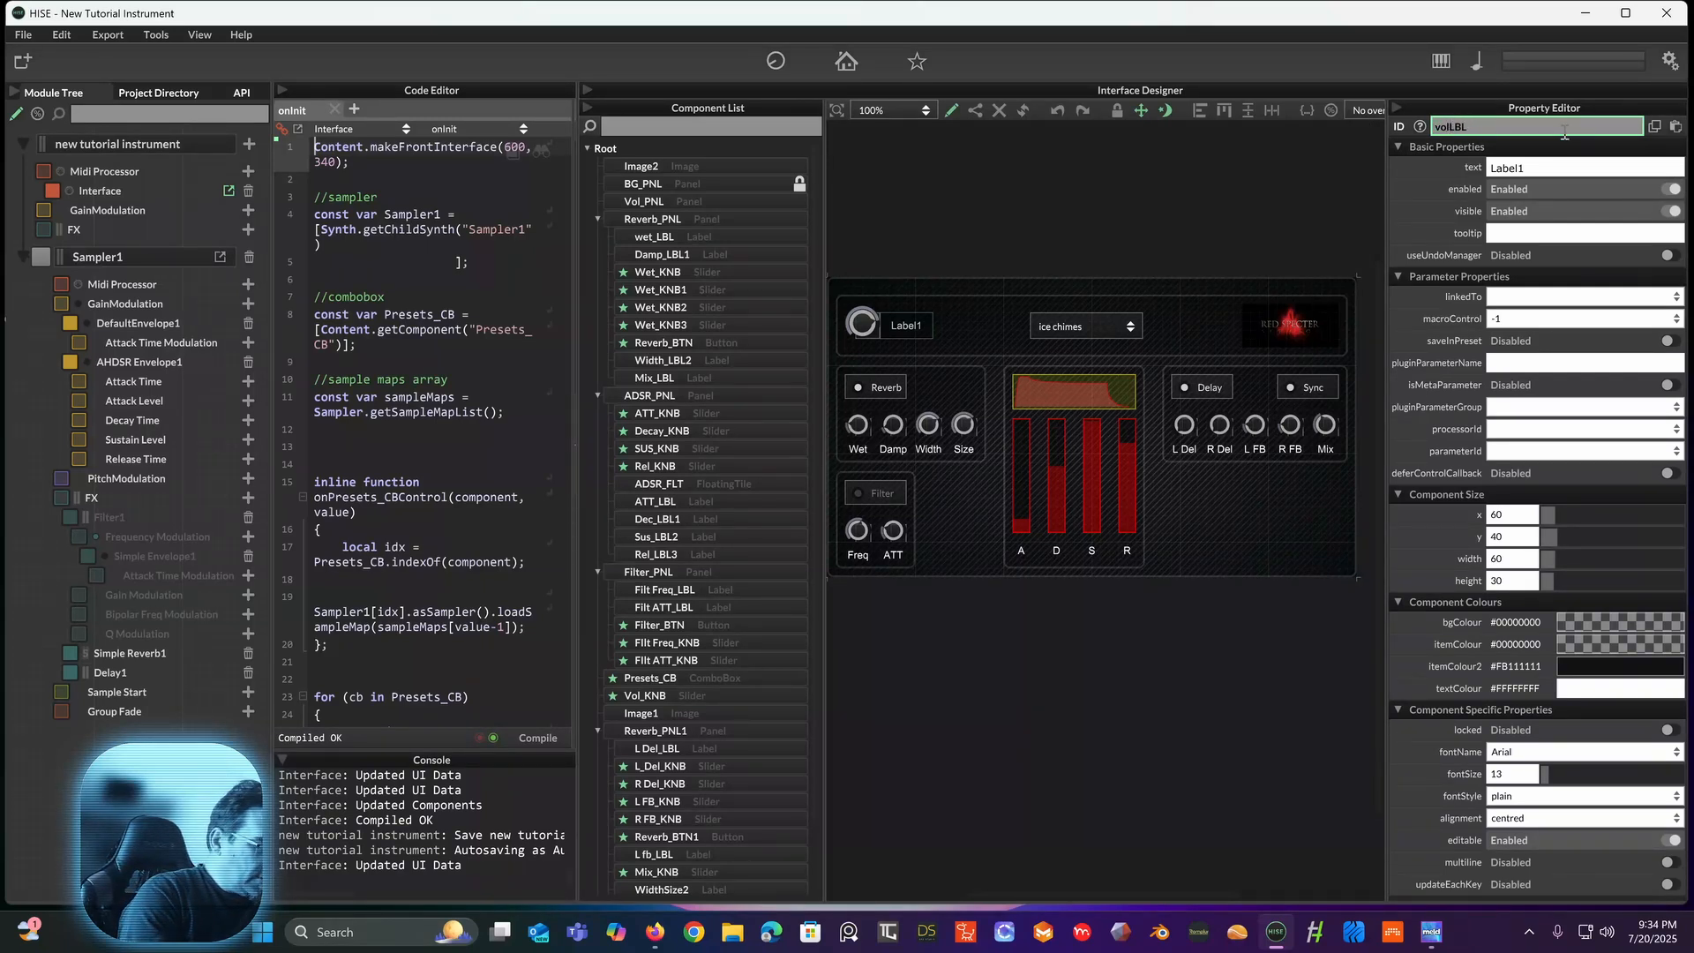
{"action": "type", "text": "_"}
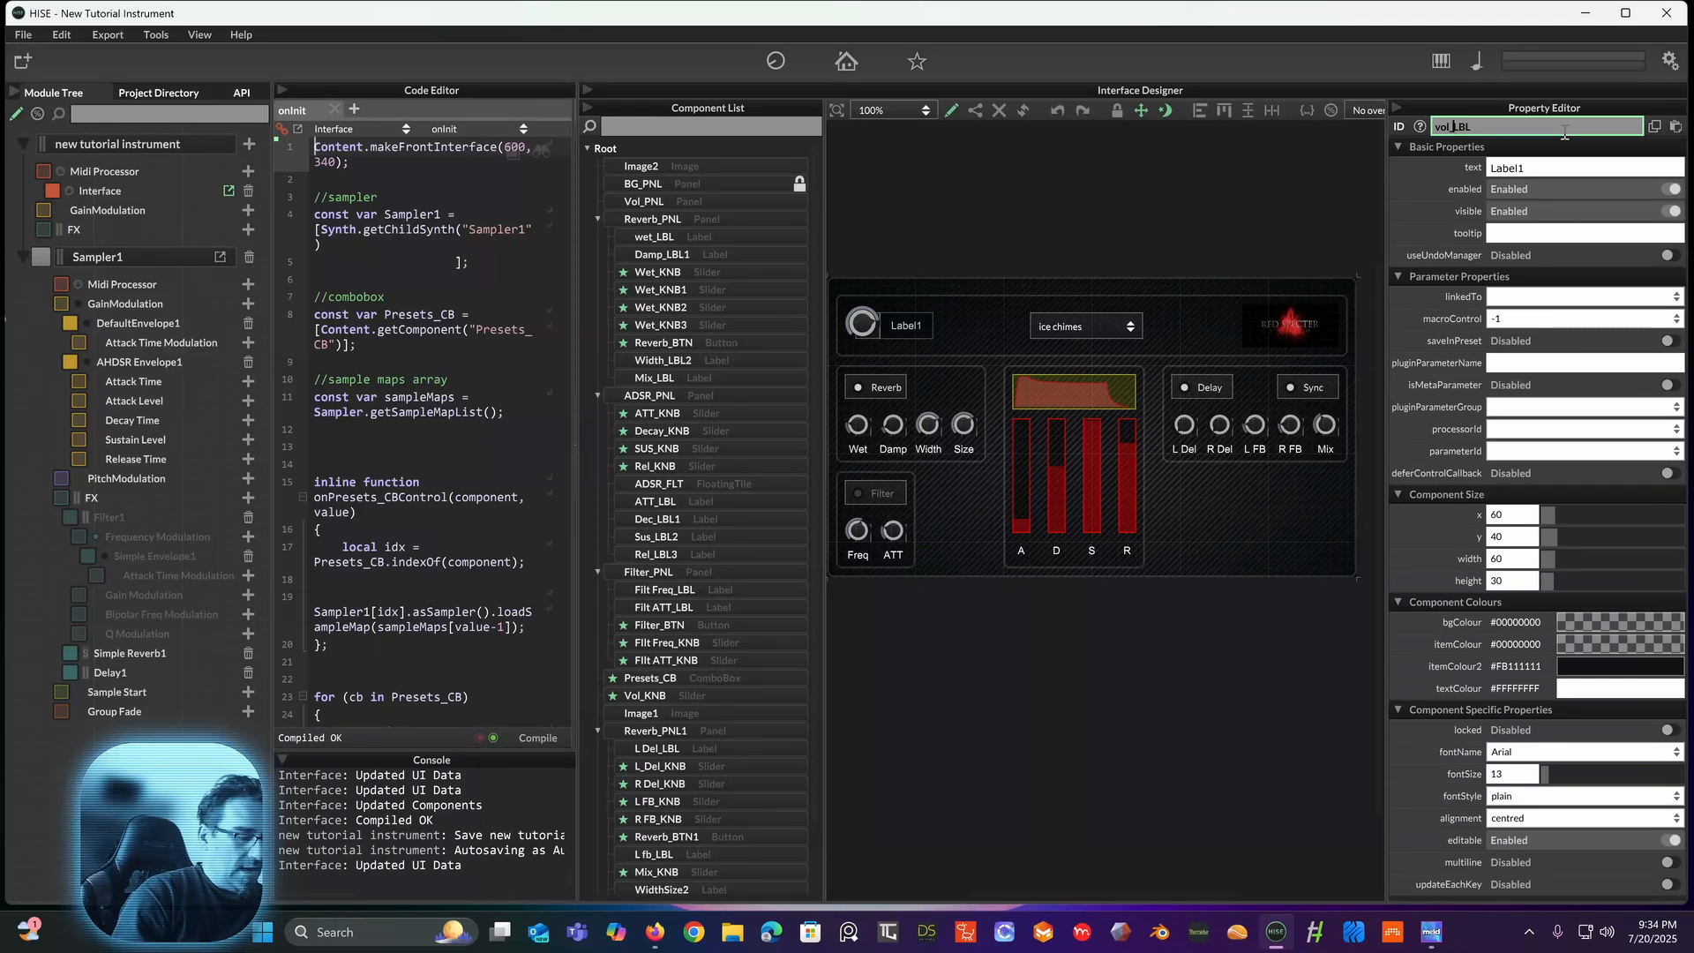
{"action": "key", "text": "Return"}
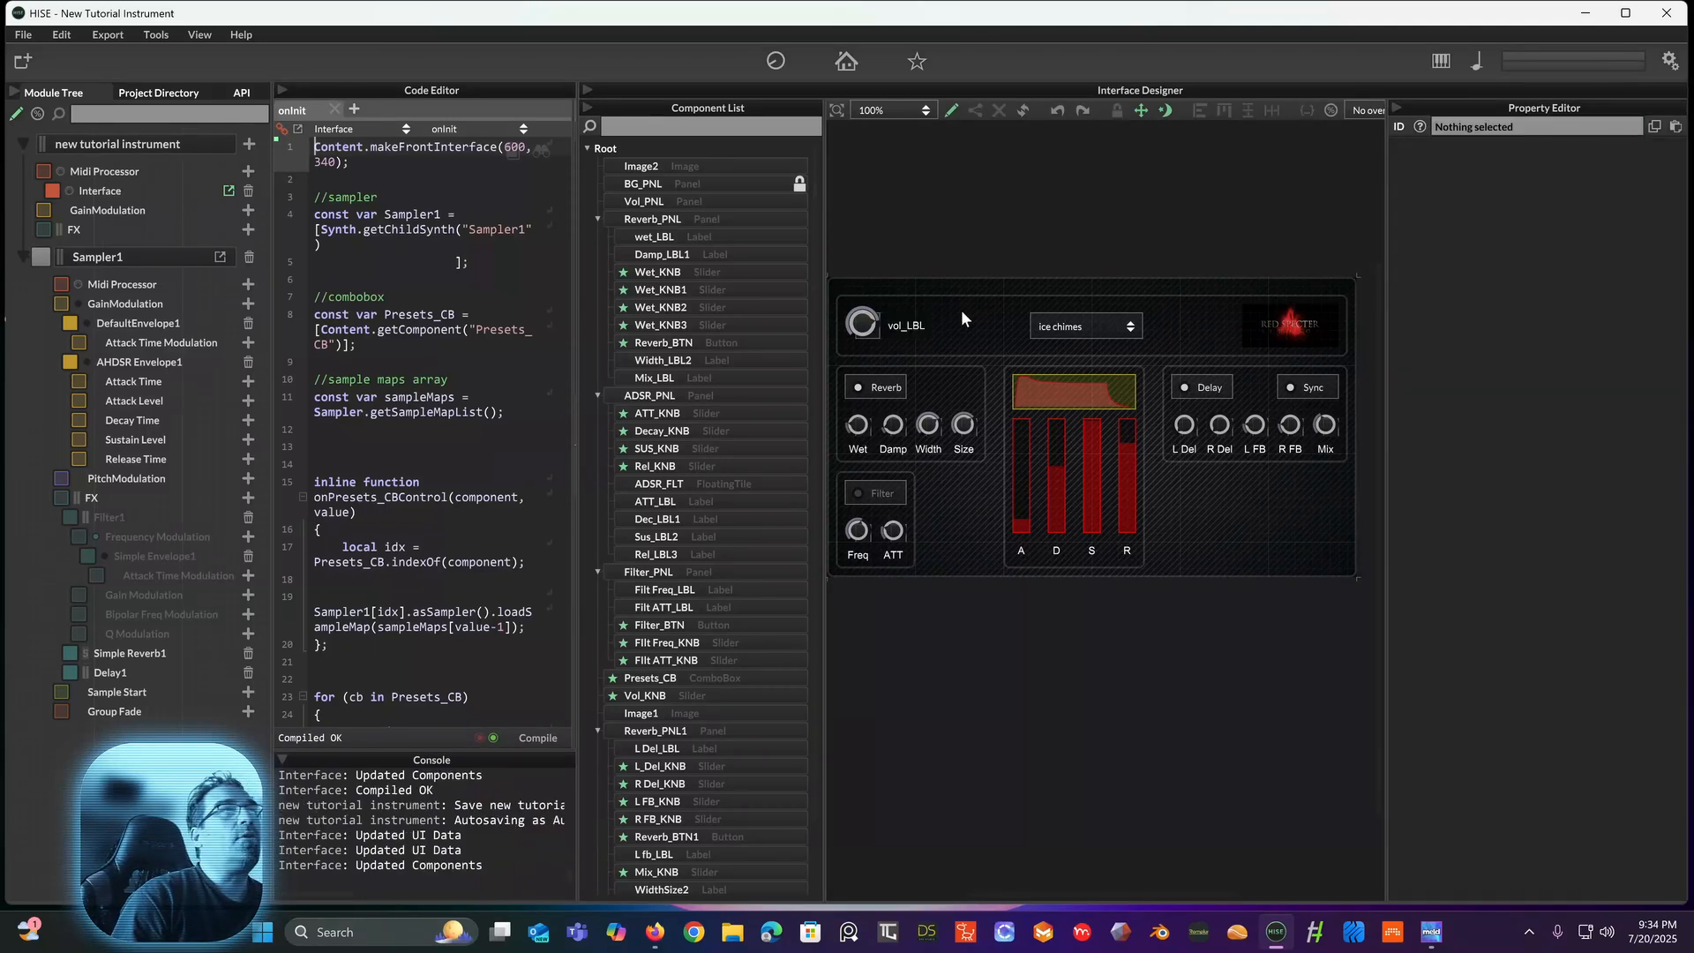
Step: Change the displayed text of the vol_LBL label to Volume
{"action": "left_click", "coordinate": [923, 330]}
{"action": "left_click", "coordinate": [1506, 167]}
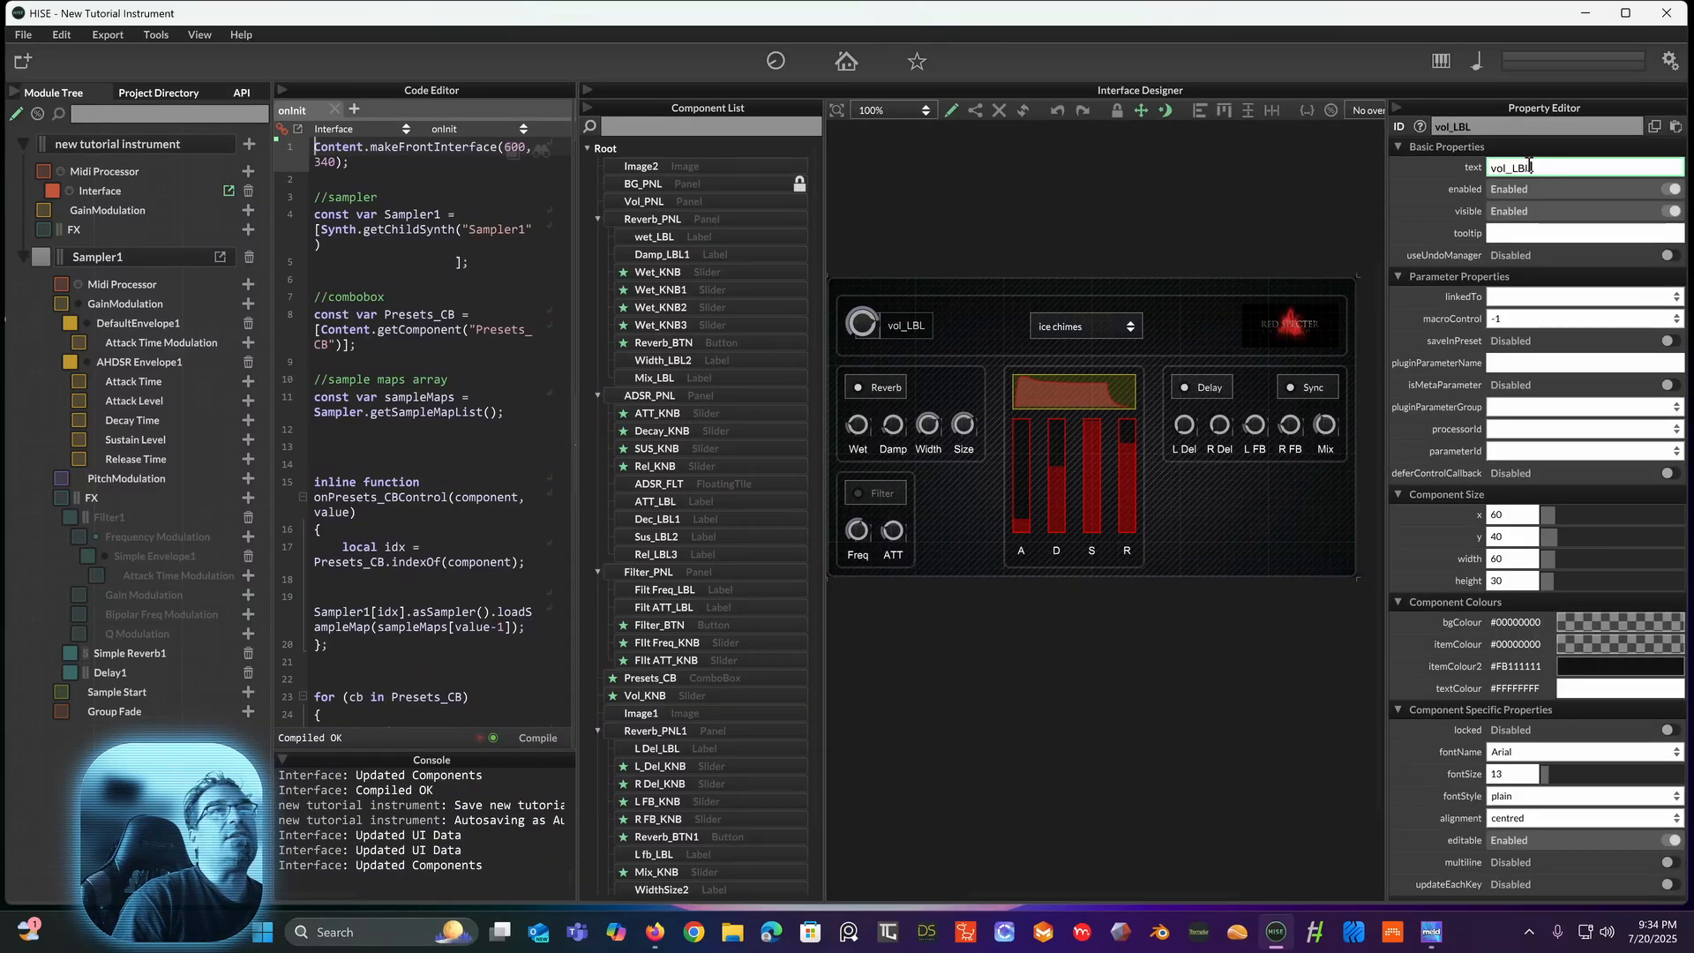
{"action": "key", "text": "BackSpace"}
{"action": "key", "text": "BackSpace"}
{"action": "key", "text": "BackSpace"}
{"action": "key", "text": "BackSpace"}
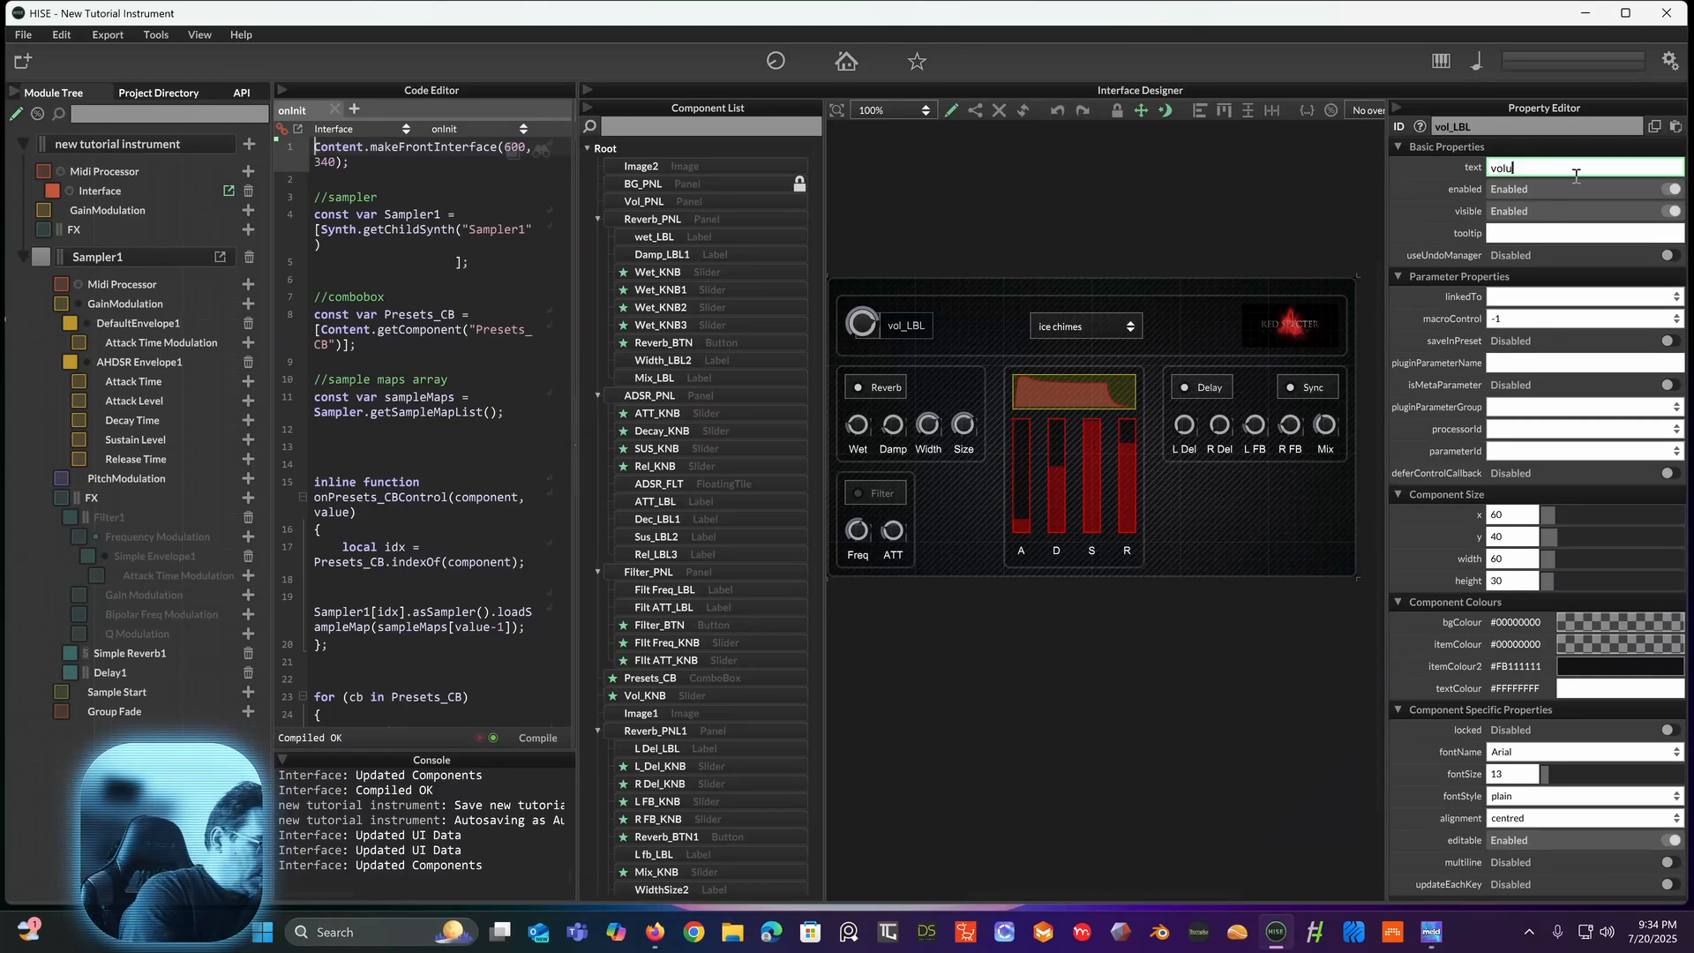
{"action": "type", "text": "ume"}
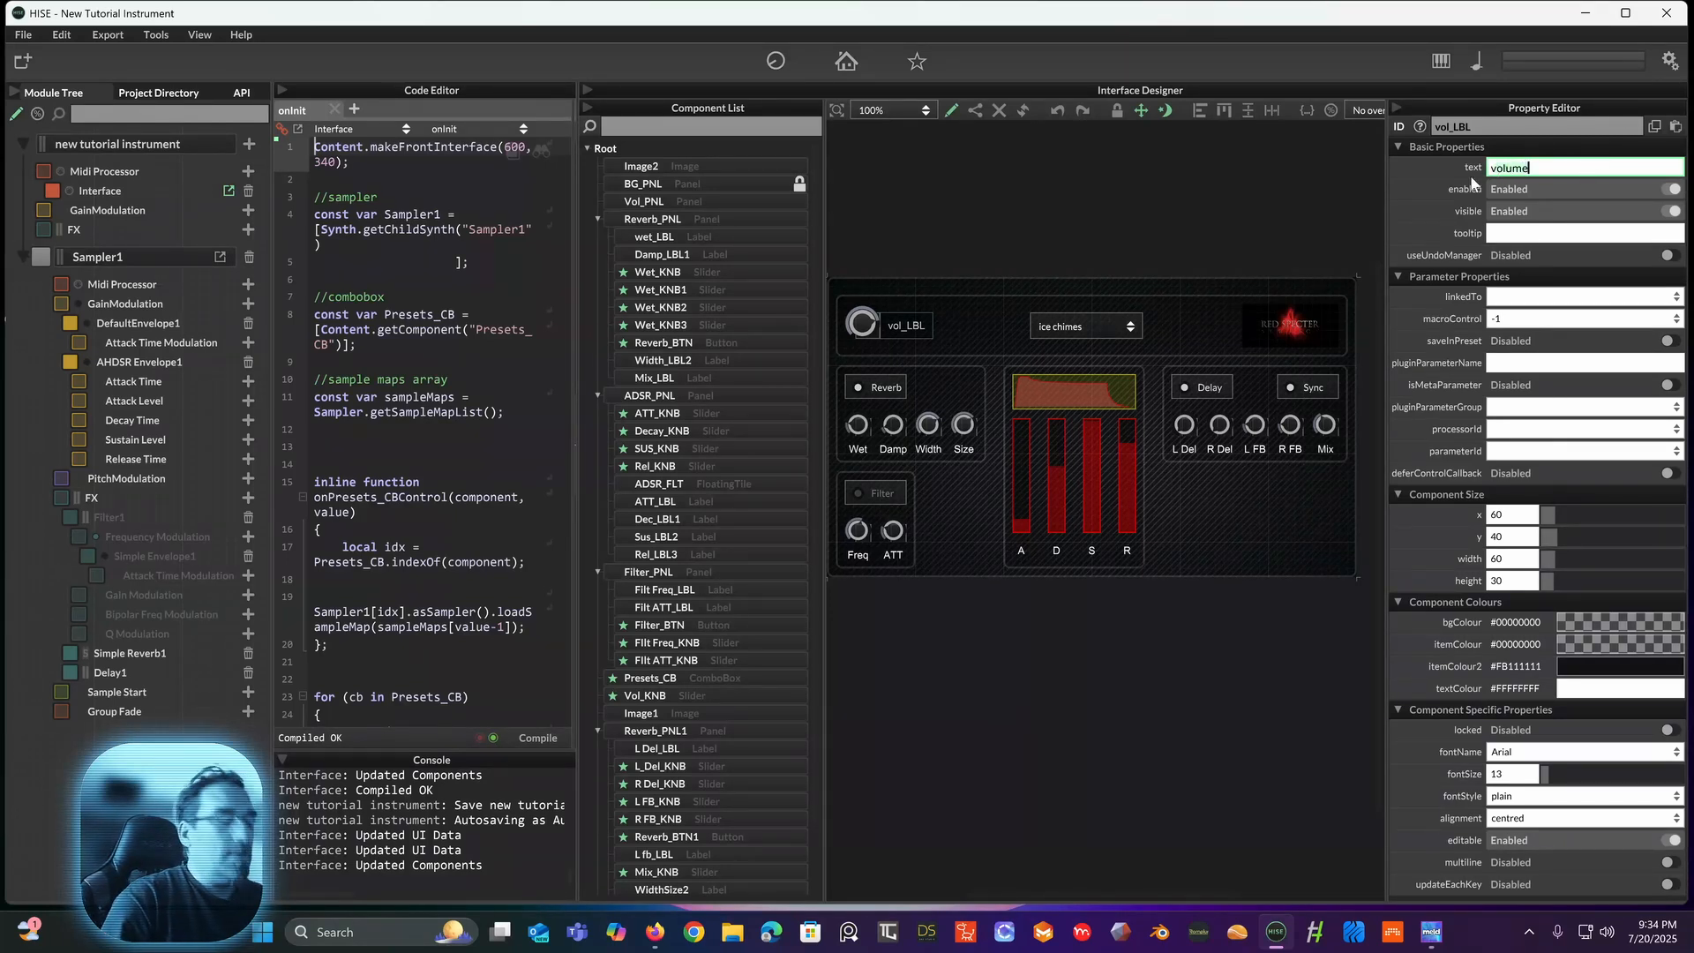
{"action": "double_click", "coordinate": [1500, 168]}
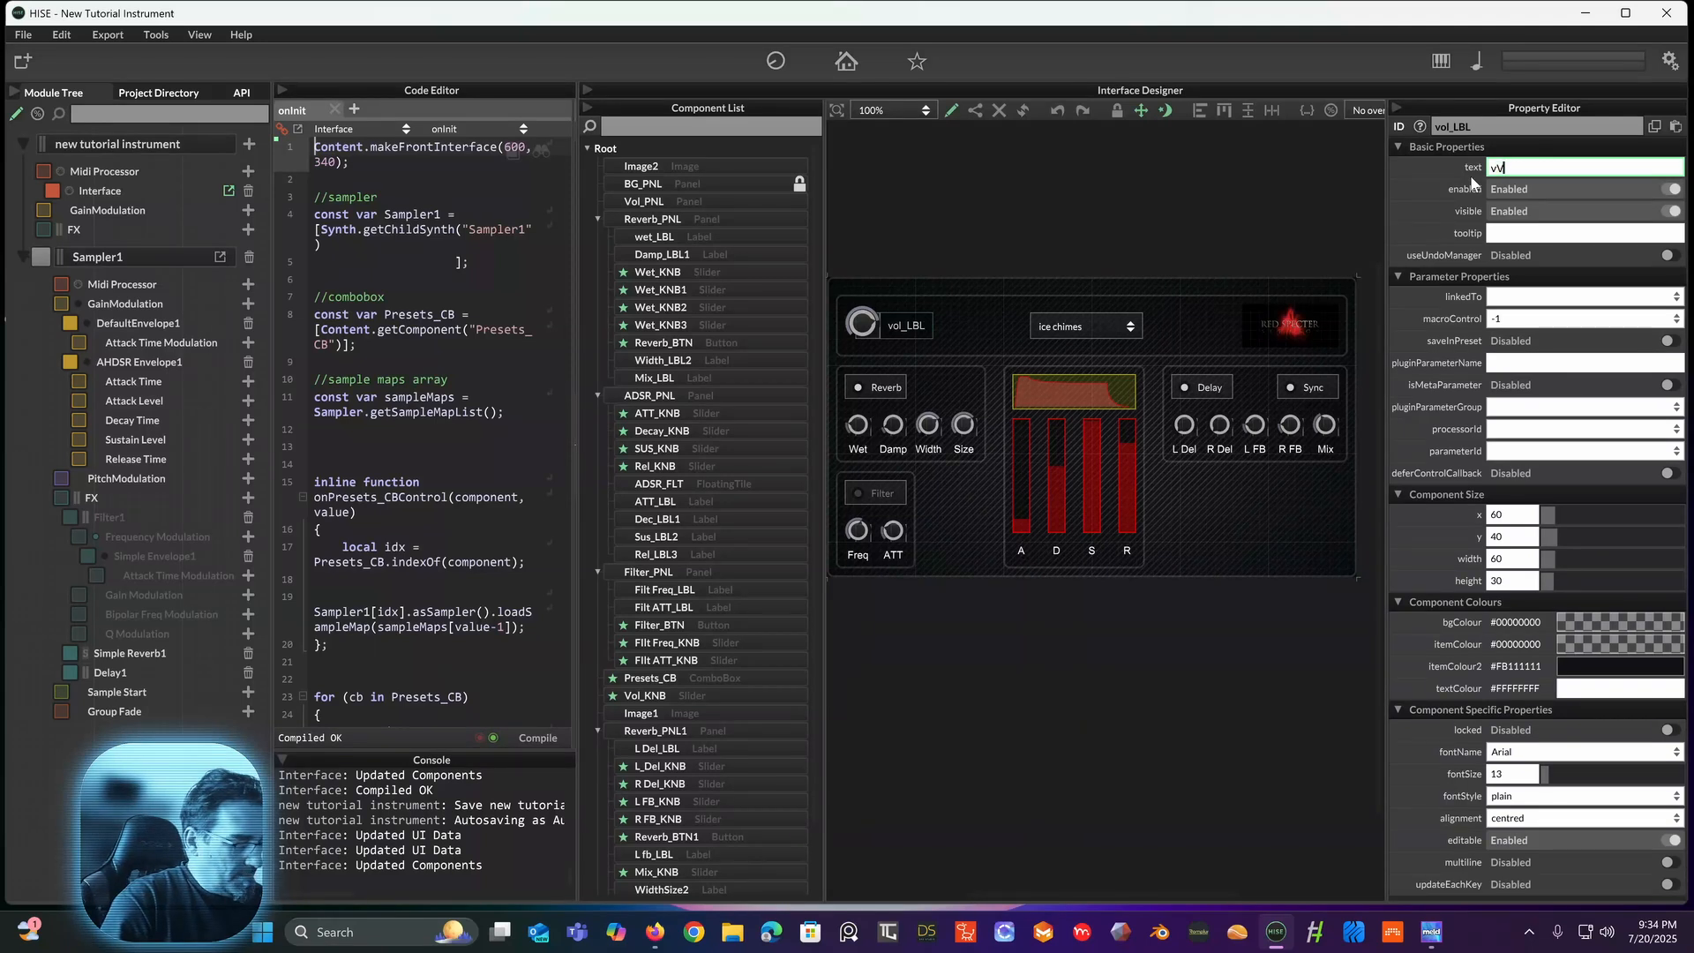
{"action": "type", "text": "vV"}
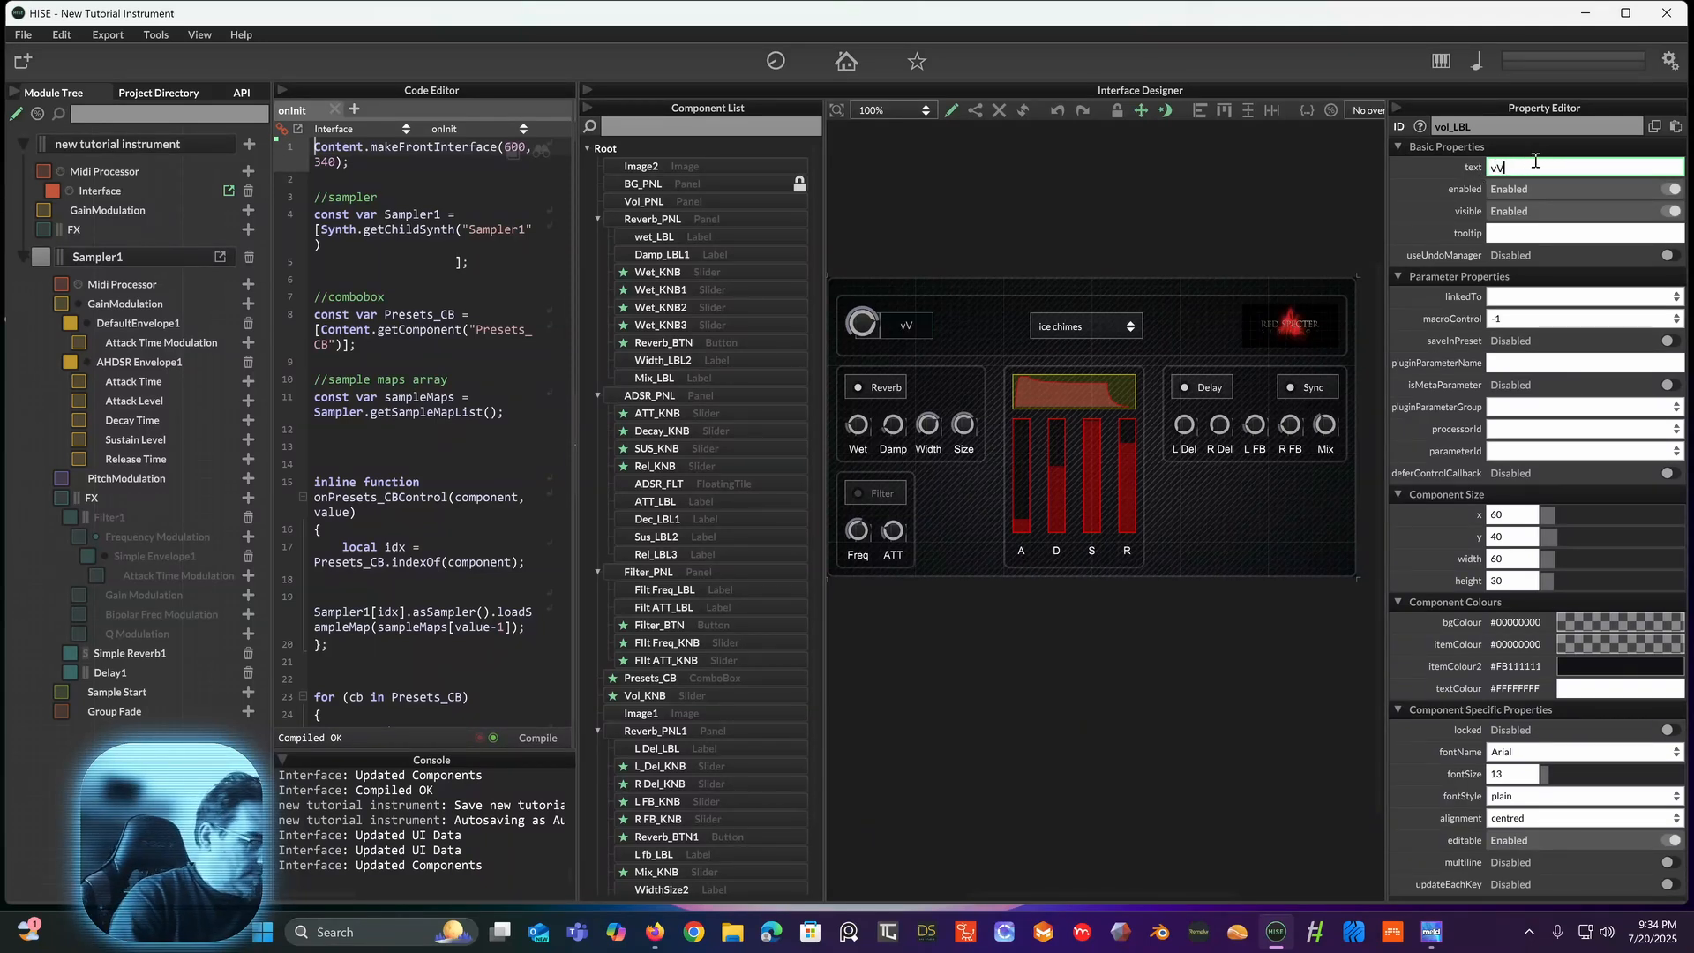
{"action": "key", "text": "BackSpace"}
{"action": "key", "text": "BackSpace"}
{"action": "type", "text": "Volu"}
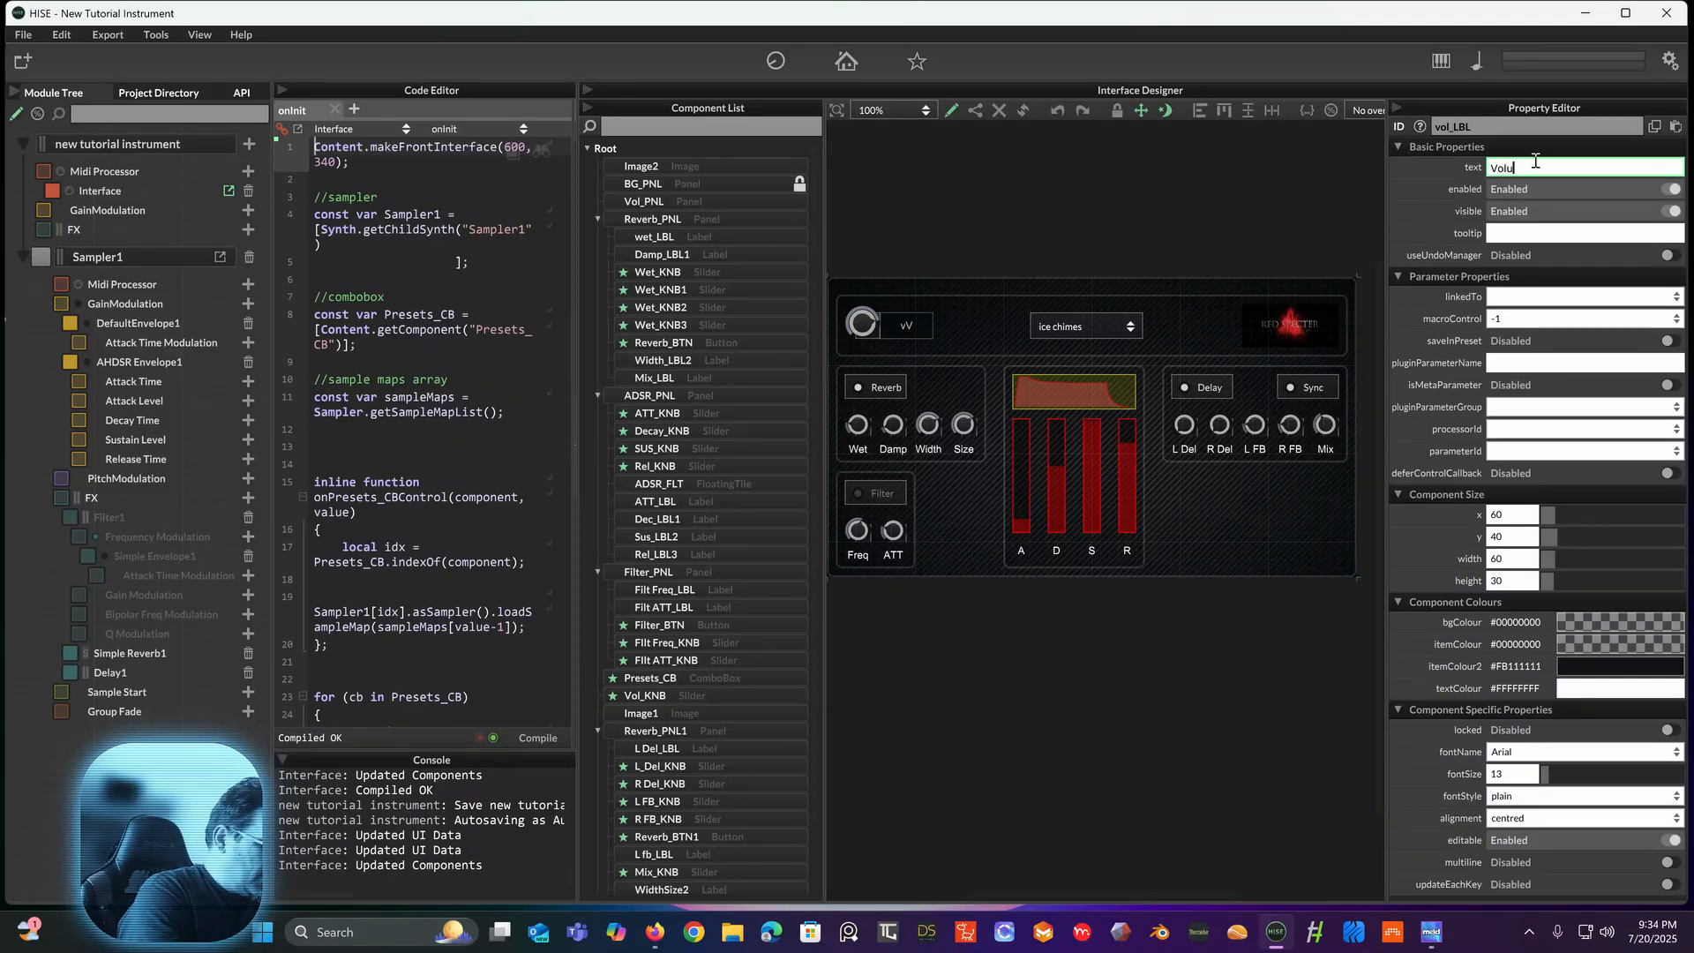
{"action": "type", "text": "me"}
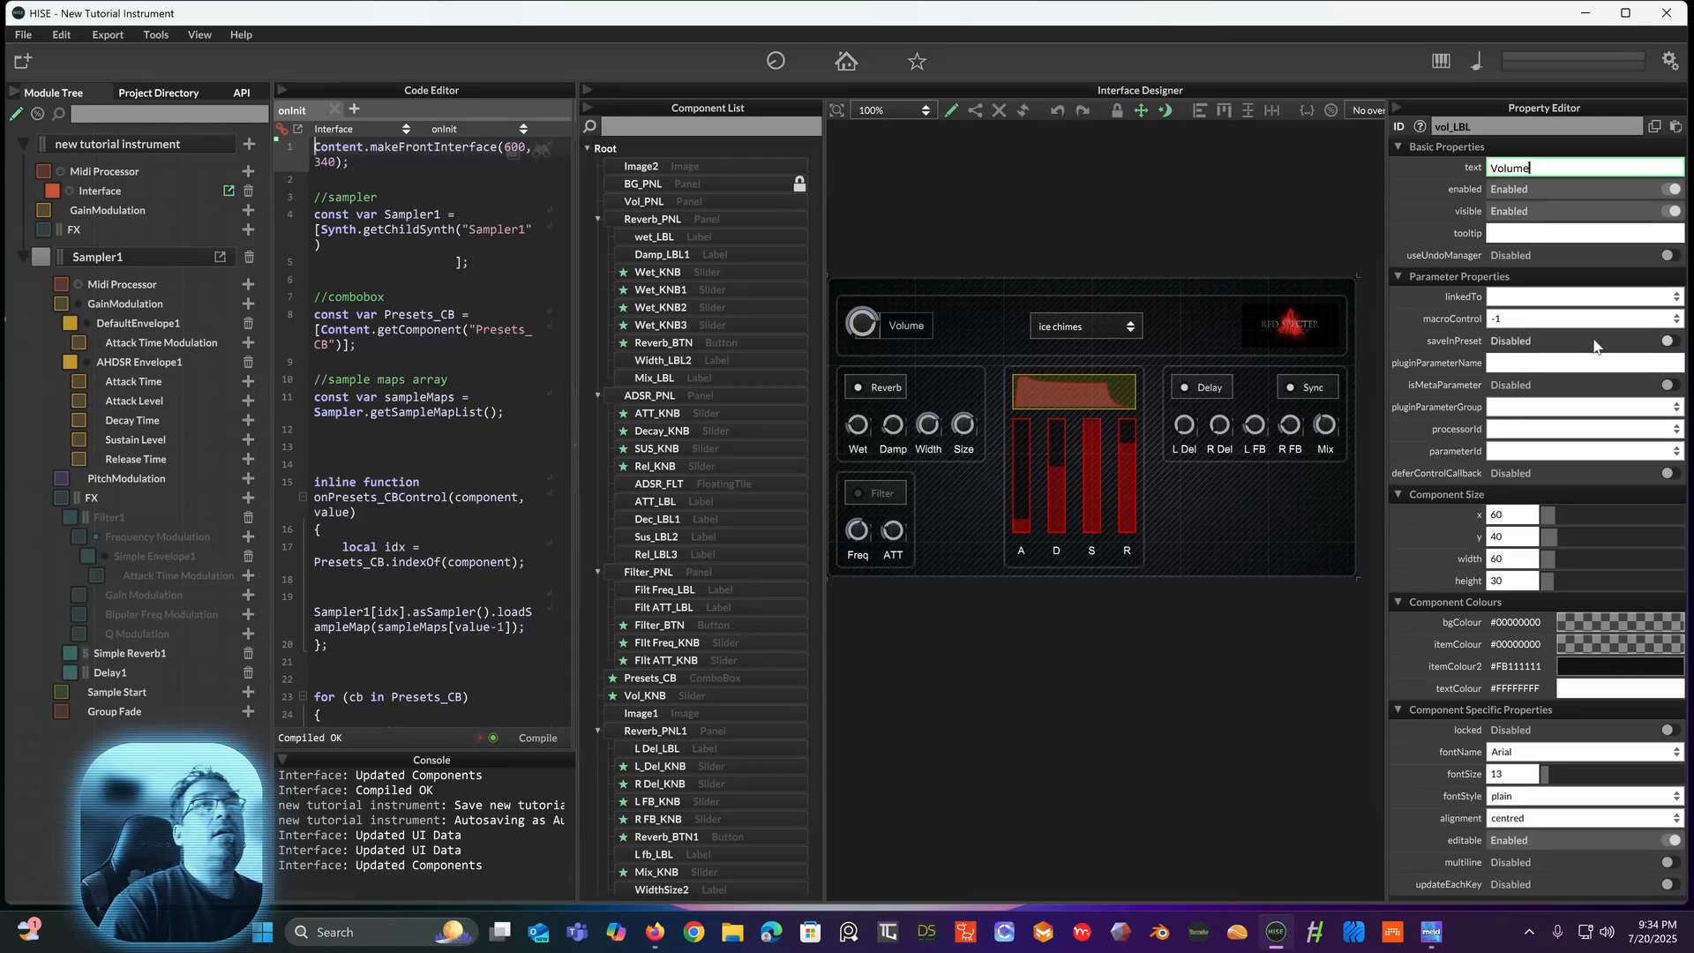
Step: Deselect the volume label and save the preset over the existing new tutorial instrument.hip file
{"action": "left_click", "coordinate": [1048, 653]}
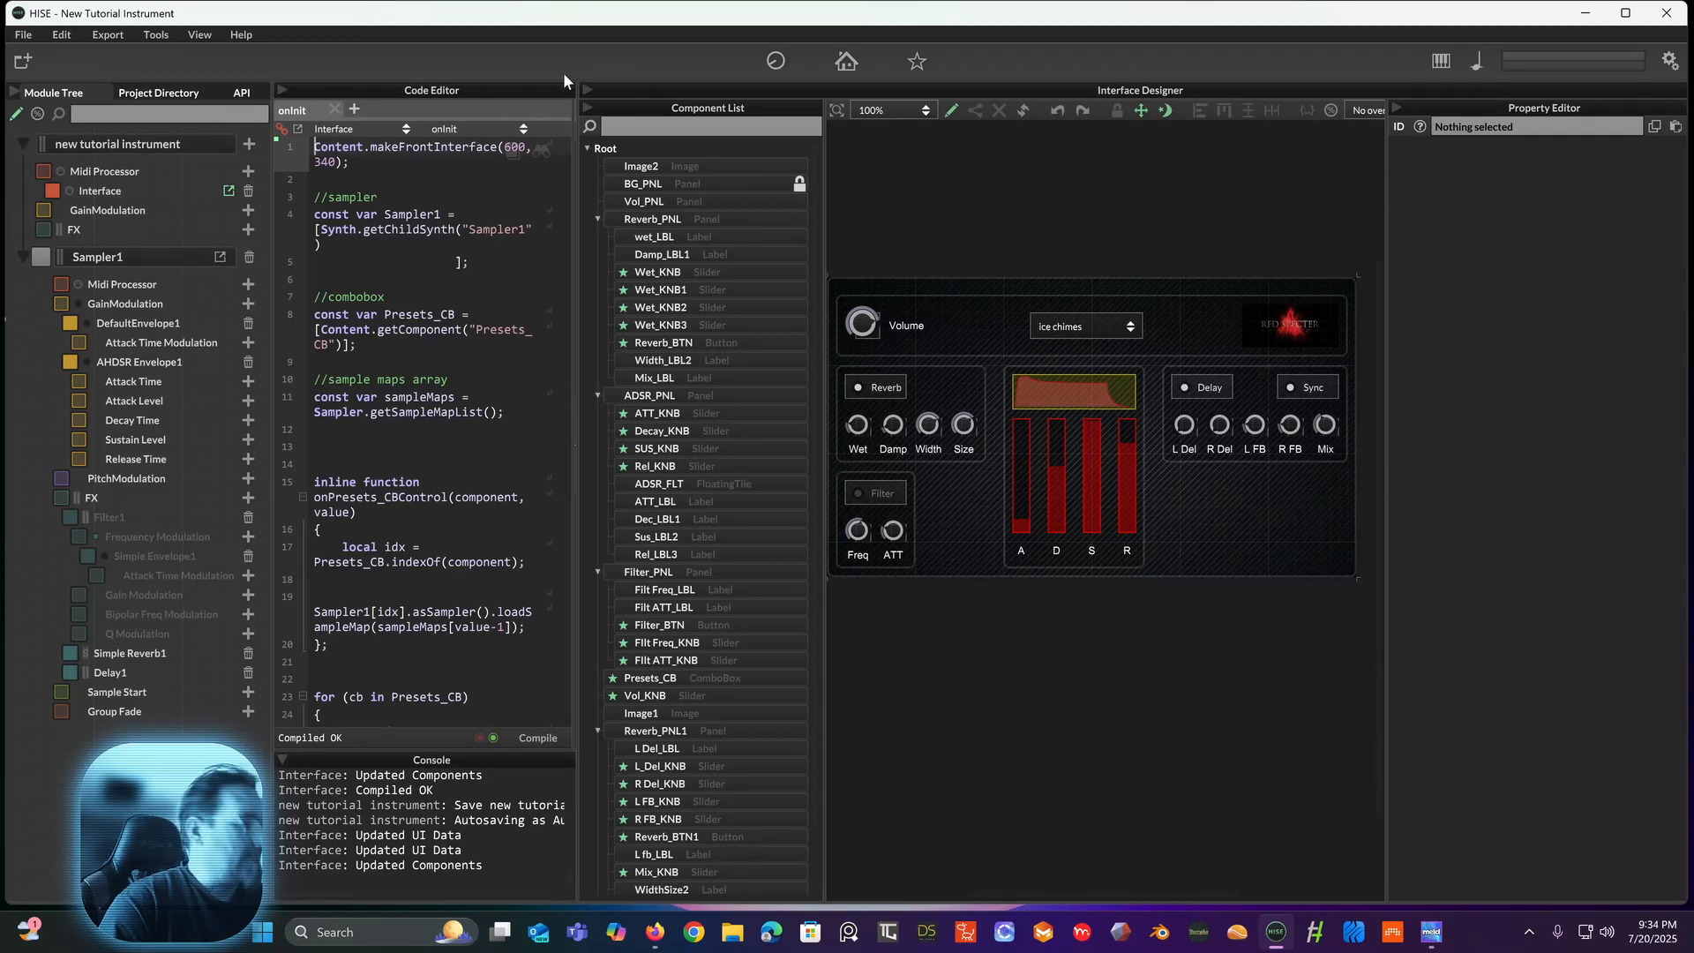
{"action": "key", "text": "ctrl+s"}
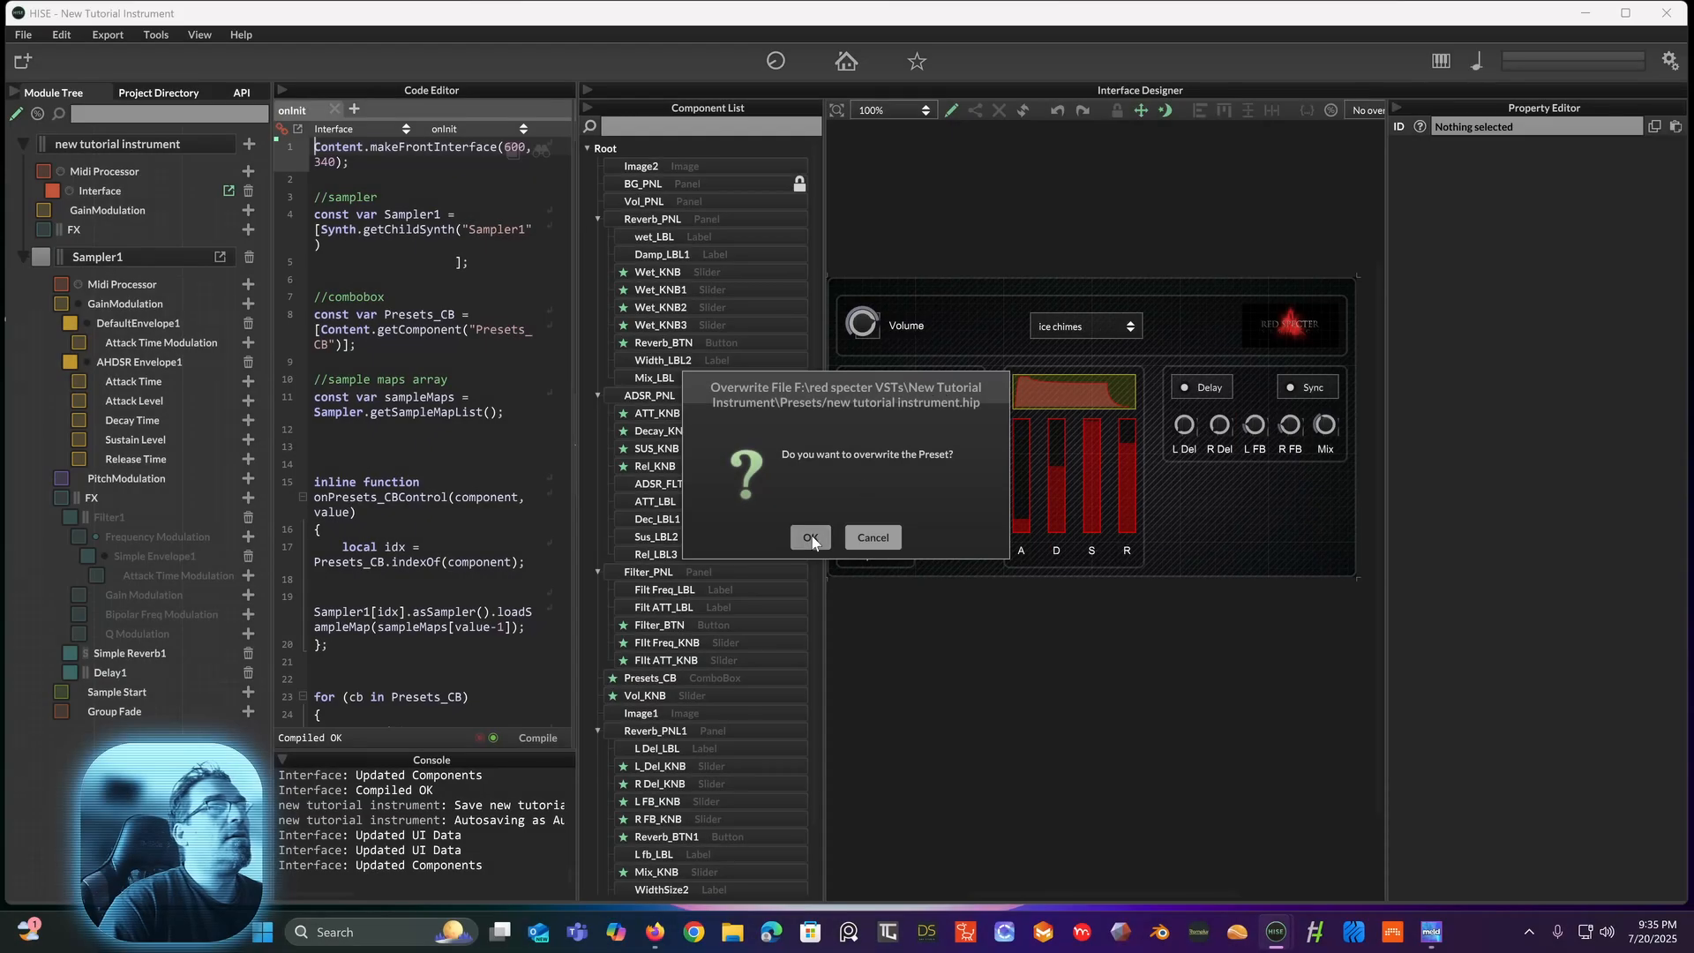
{"action": "left_click", "coordinate": [808, 537]}
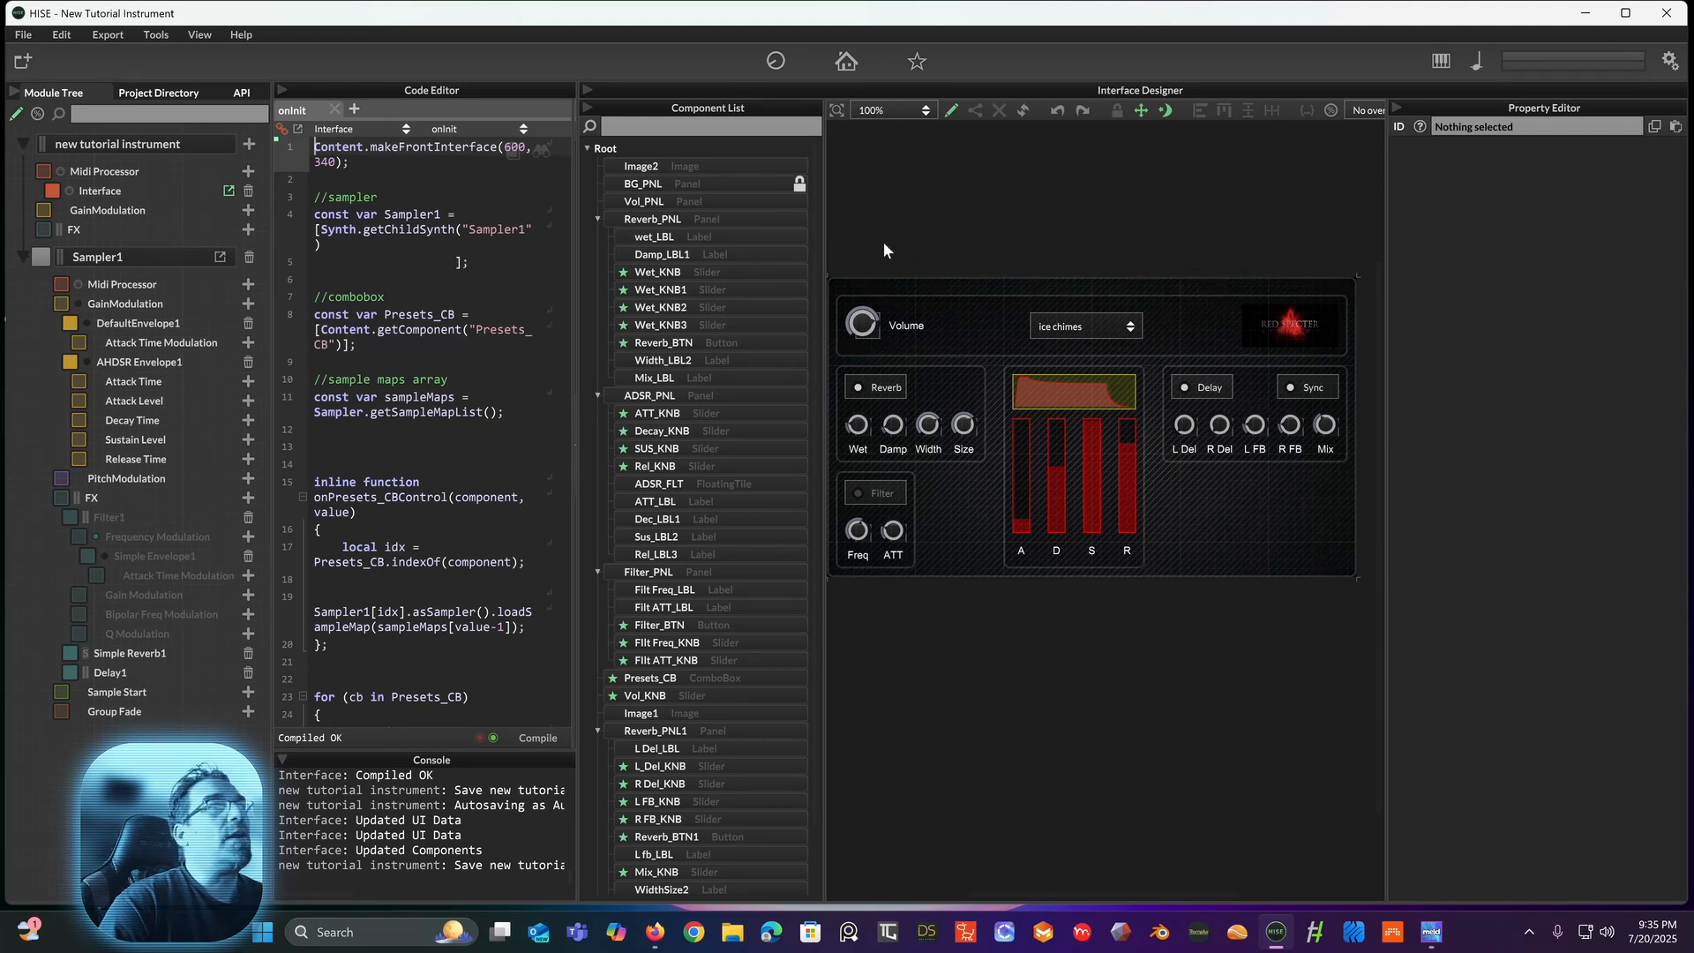
Step: Enable VST3 Support in the project settings and save the settings
{"action": "left_click", "coordinate": [104, 35]}
{"action": "mouse_move", "coordinate": [16, 37]}
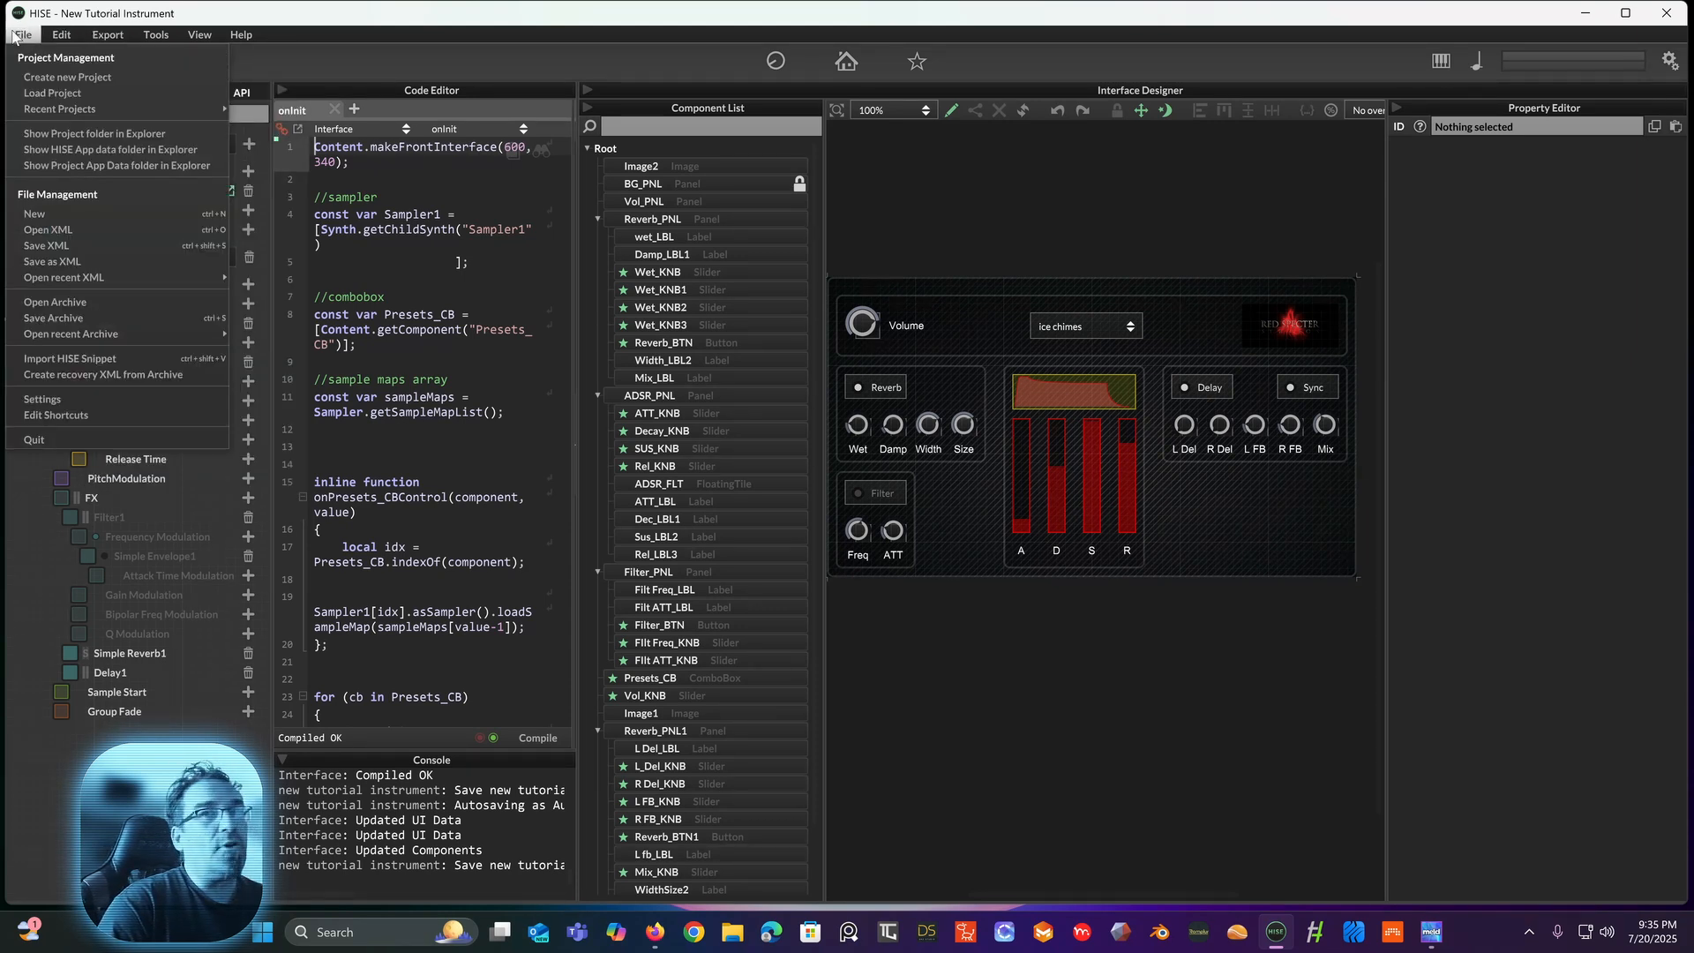
{"action": "left_click", "coordinate": [16, 37]}
{"action": "left_click", "coordinate": [16, 37]}
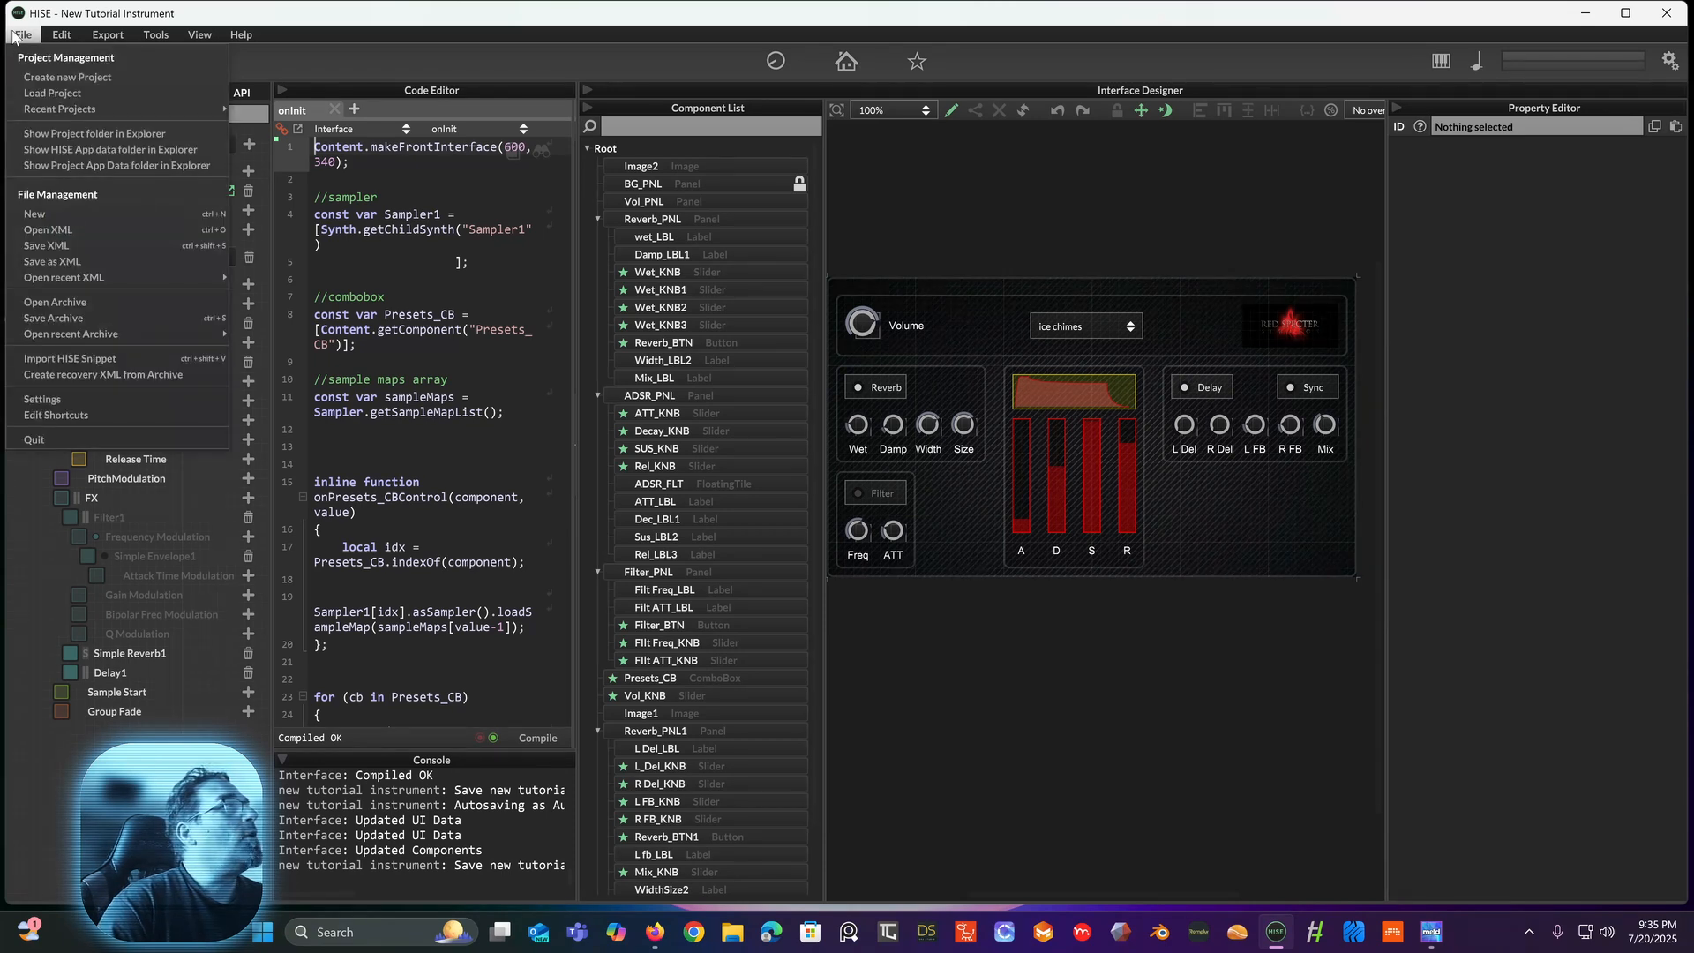
{"action": "left_click", "coordinate": [40, 398]}
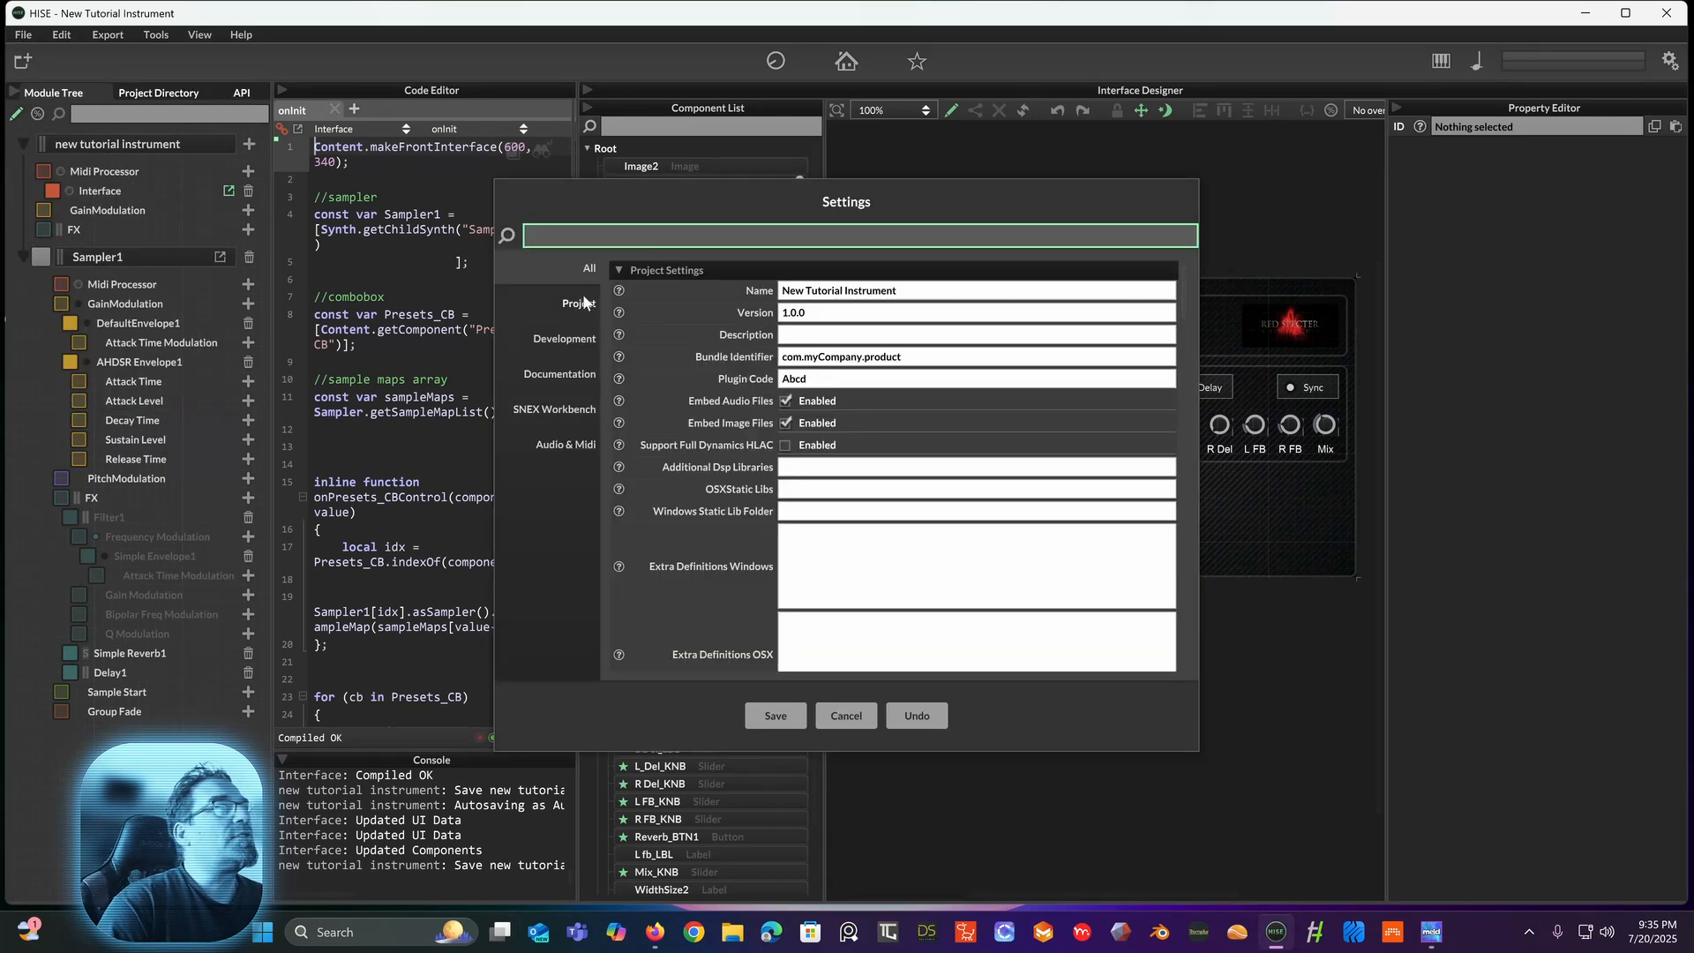
{"action": "scroll", "coordinate": [844, 425], "scroll_direction": "down", "scroll_amount": 10}
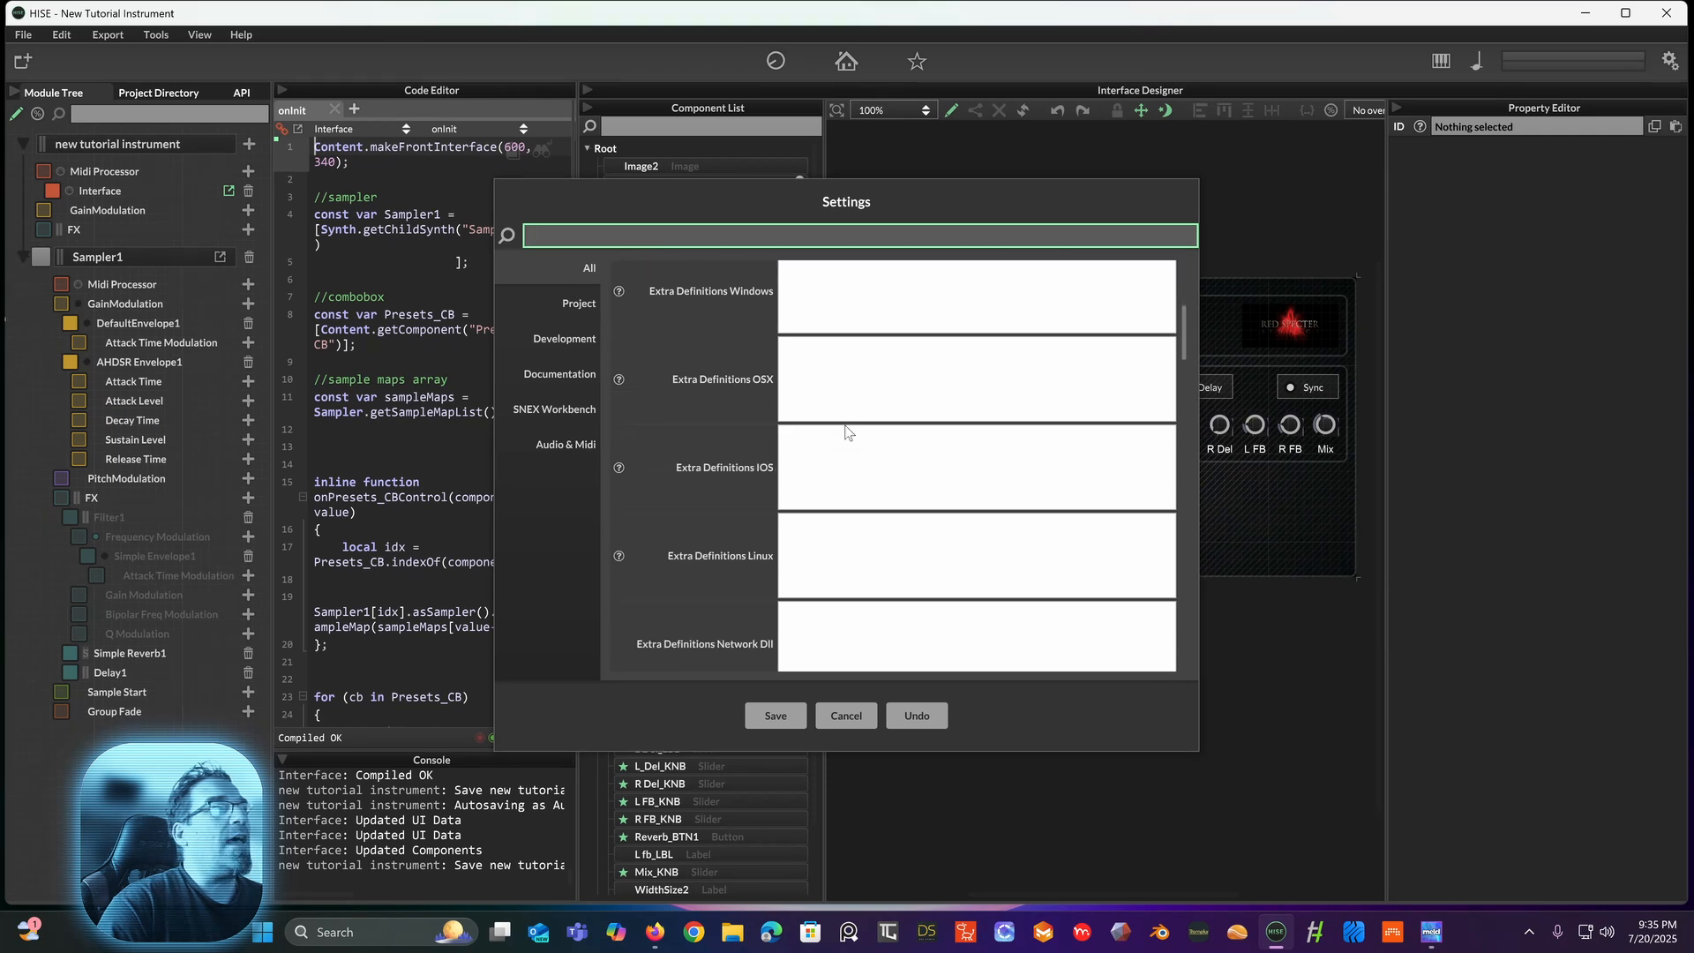
{"action": "scroll", "coordinate": [845, 430], "scroll_direction": "down", "scroll_amount": 3}
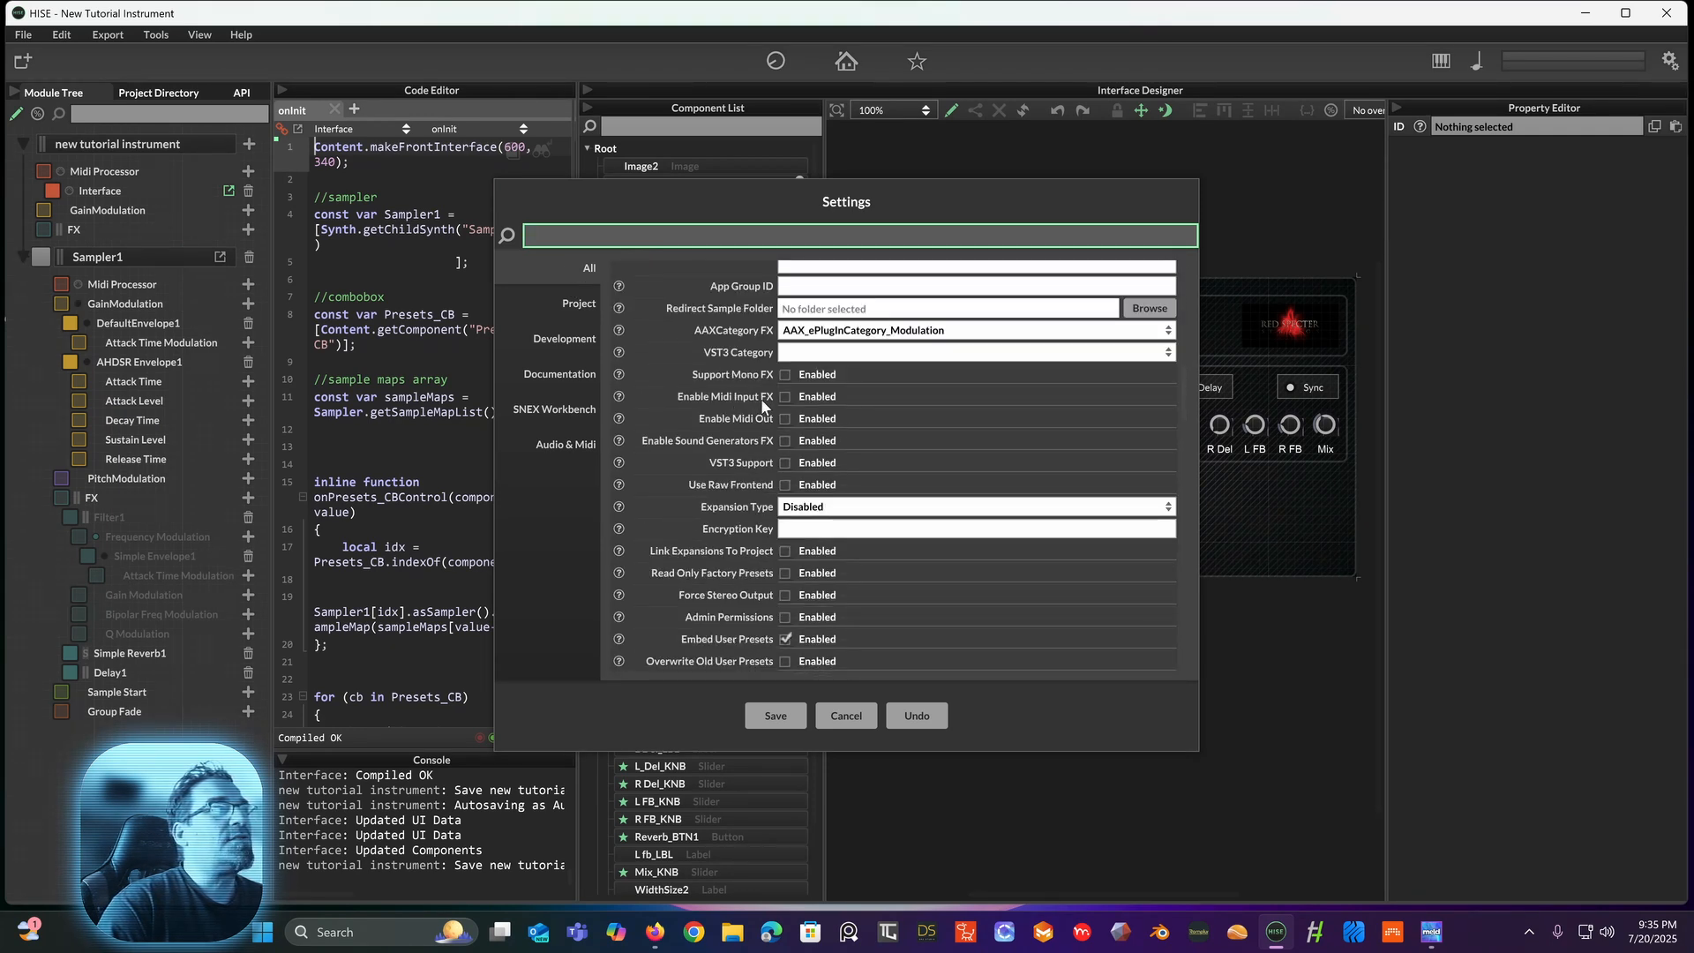
{"action": "scroll", "coordinate": [763, 405], "scroll_direction": "down", "scroll_amount": 2}
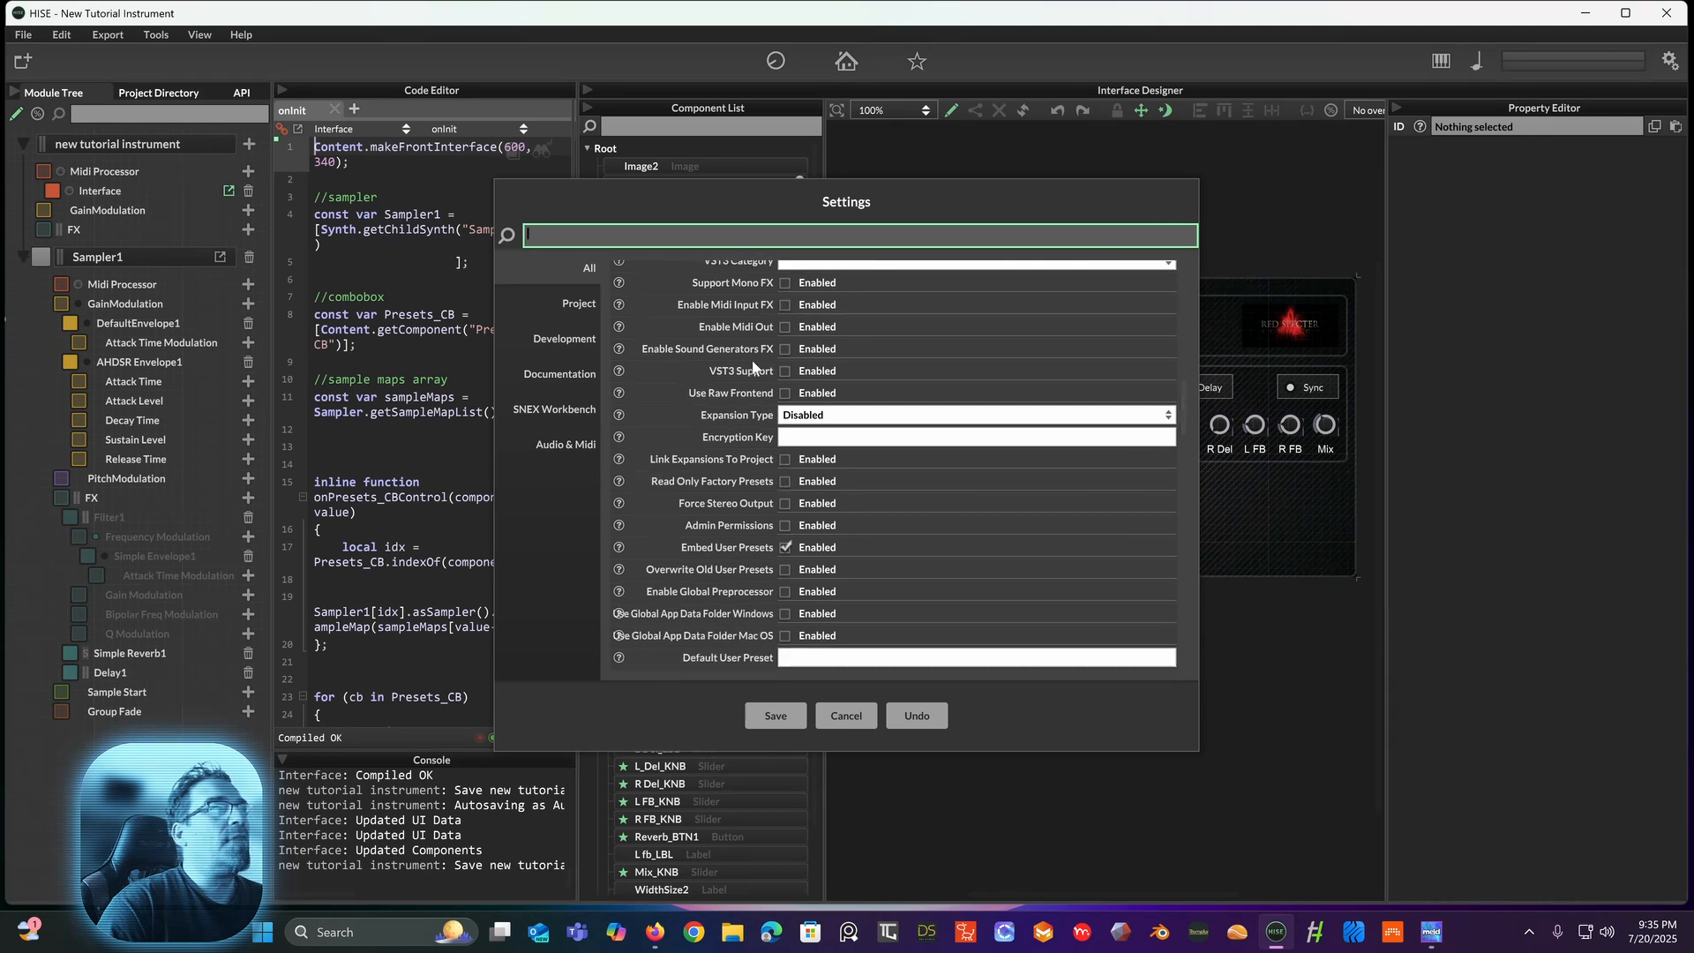
{"action": "left_click", "coordinate": [783, 370]}
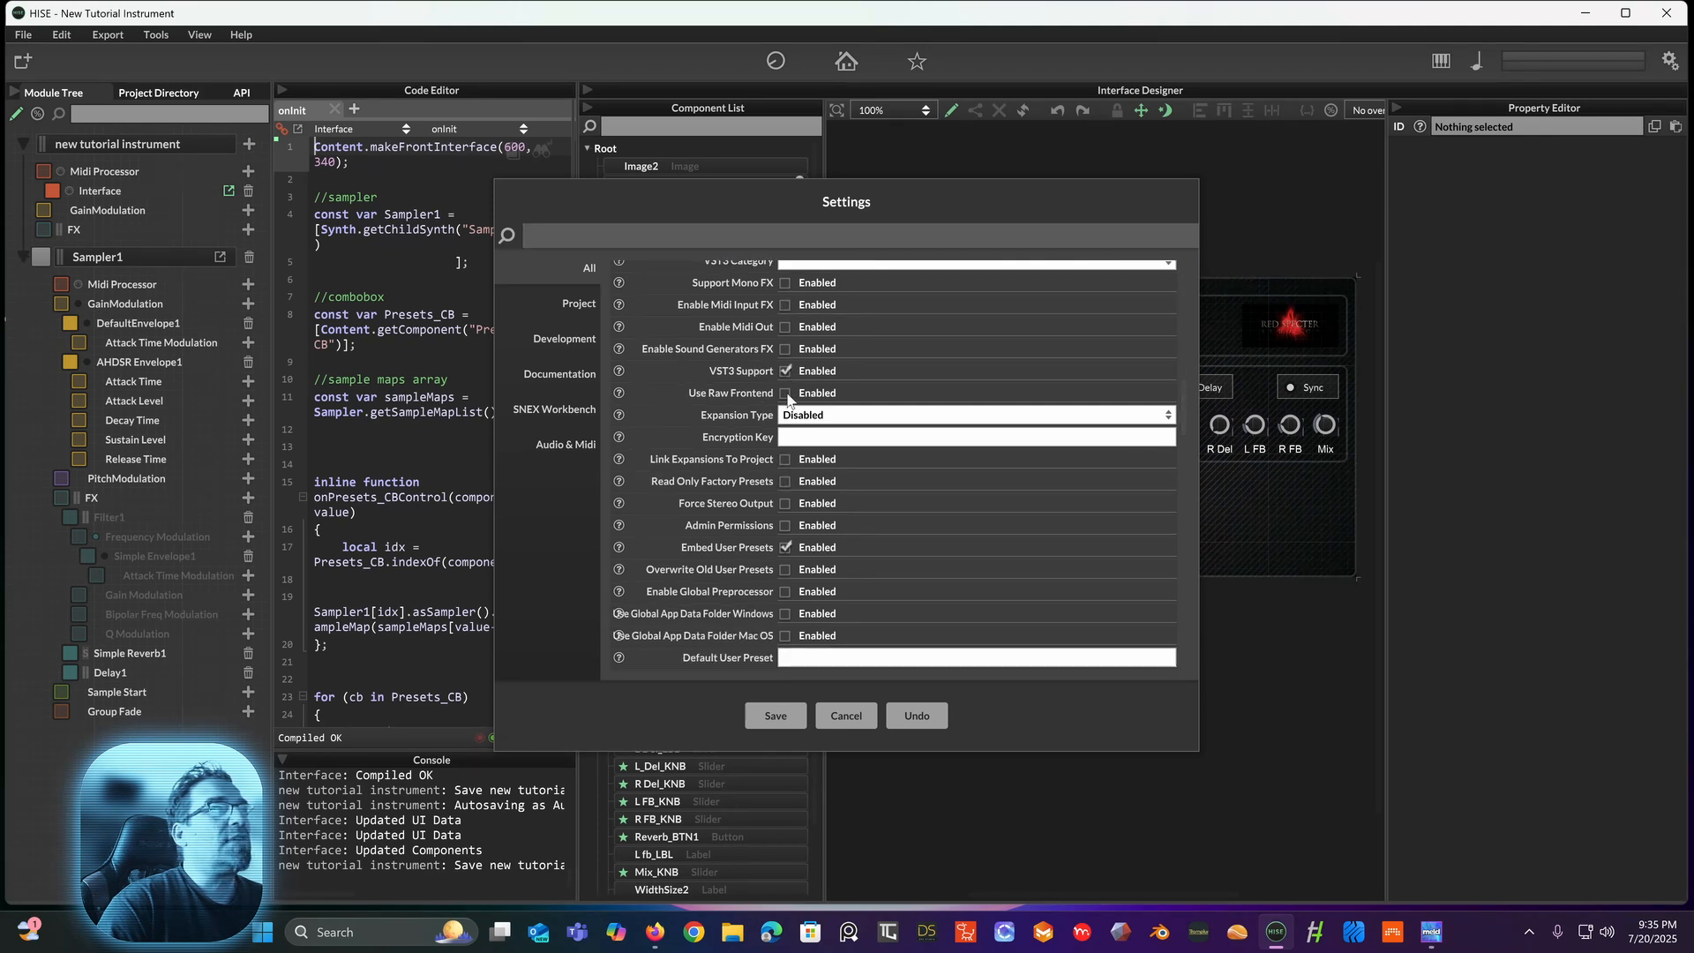
{"action": "scroll", "coordinate": [843, 356], "scroll_direction": "down", "scroll_amount": 3}
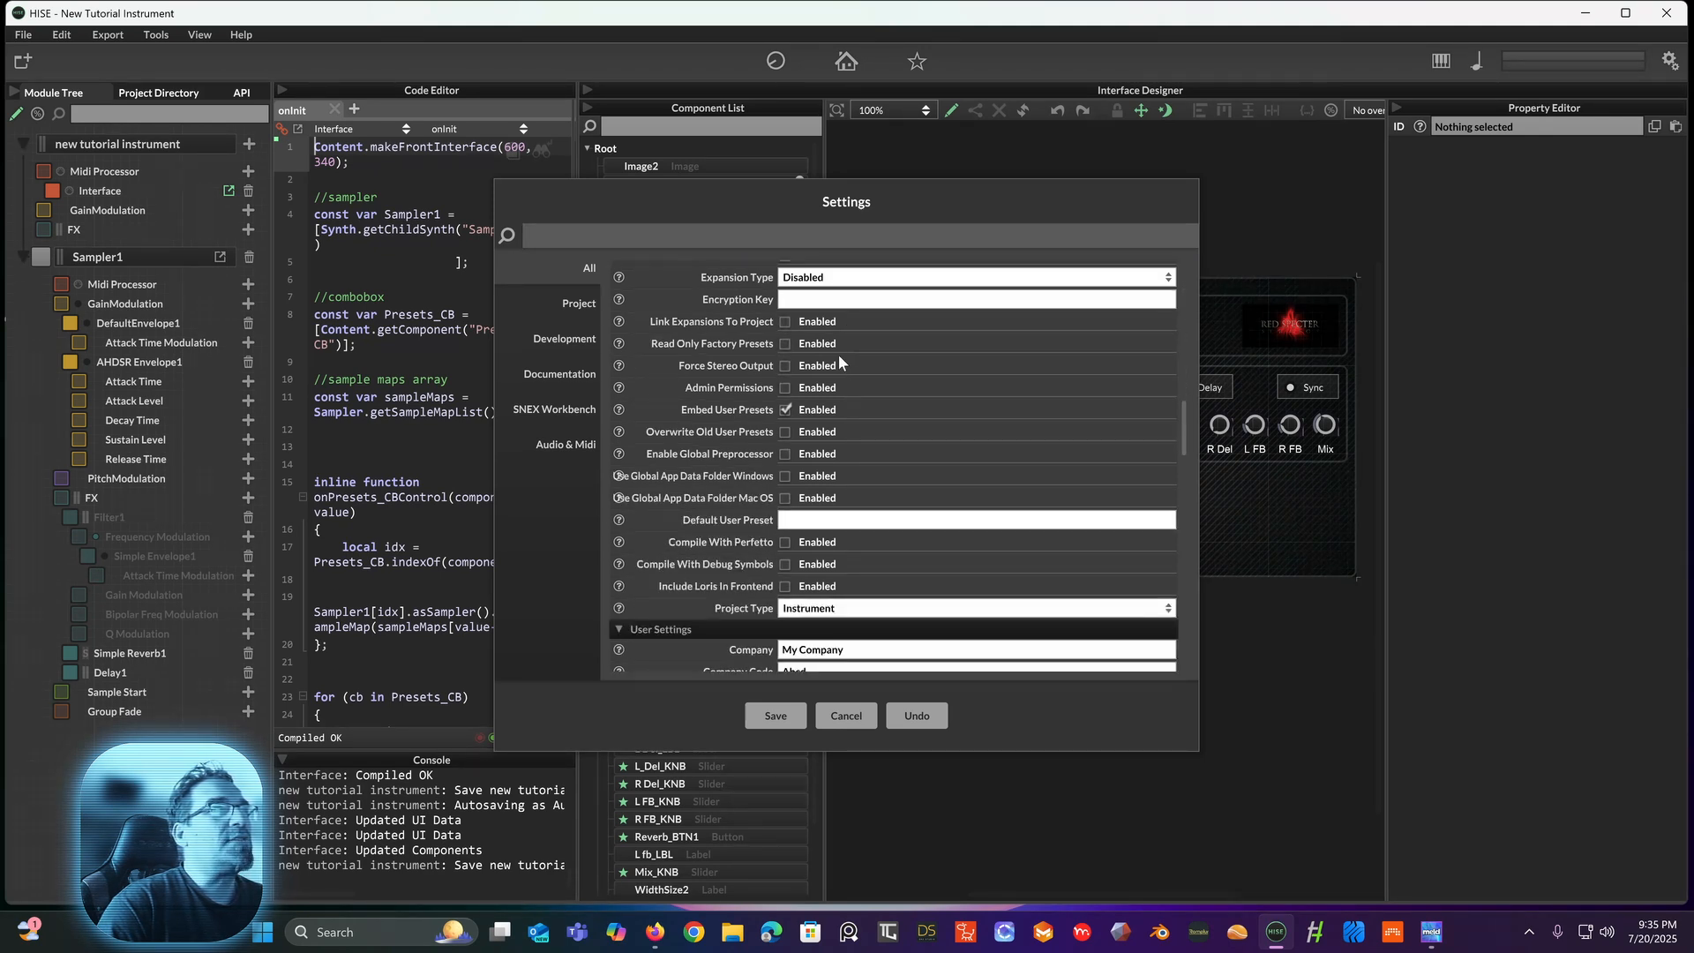
{"action": "left_click", "coordinate": [785, 716]}
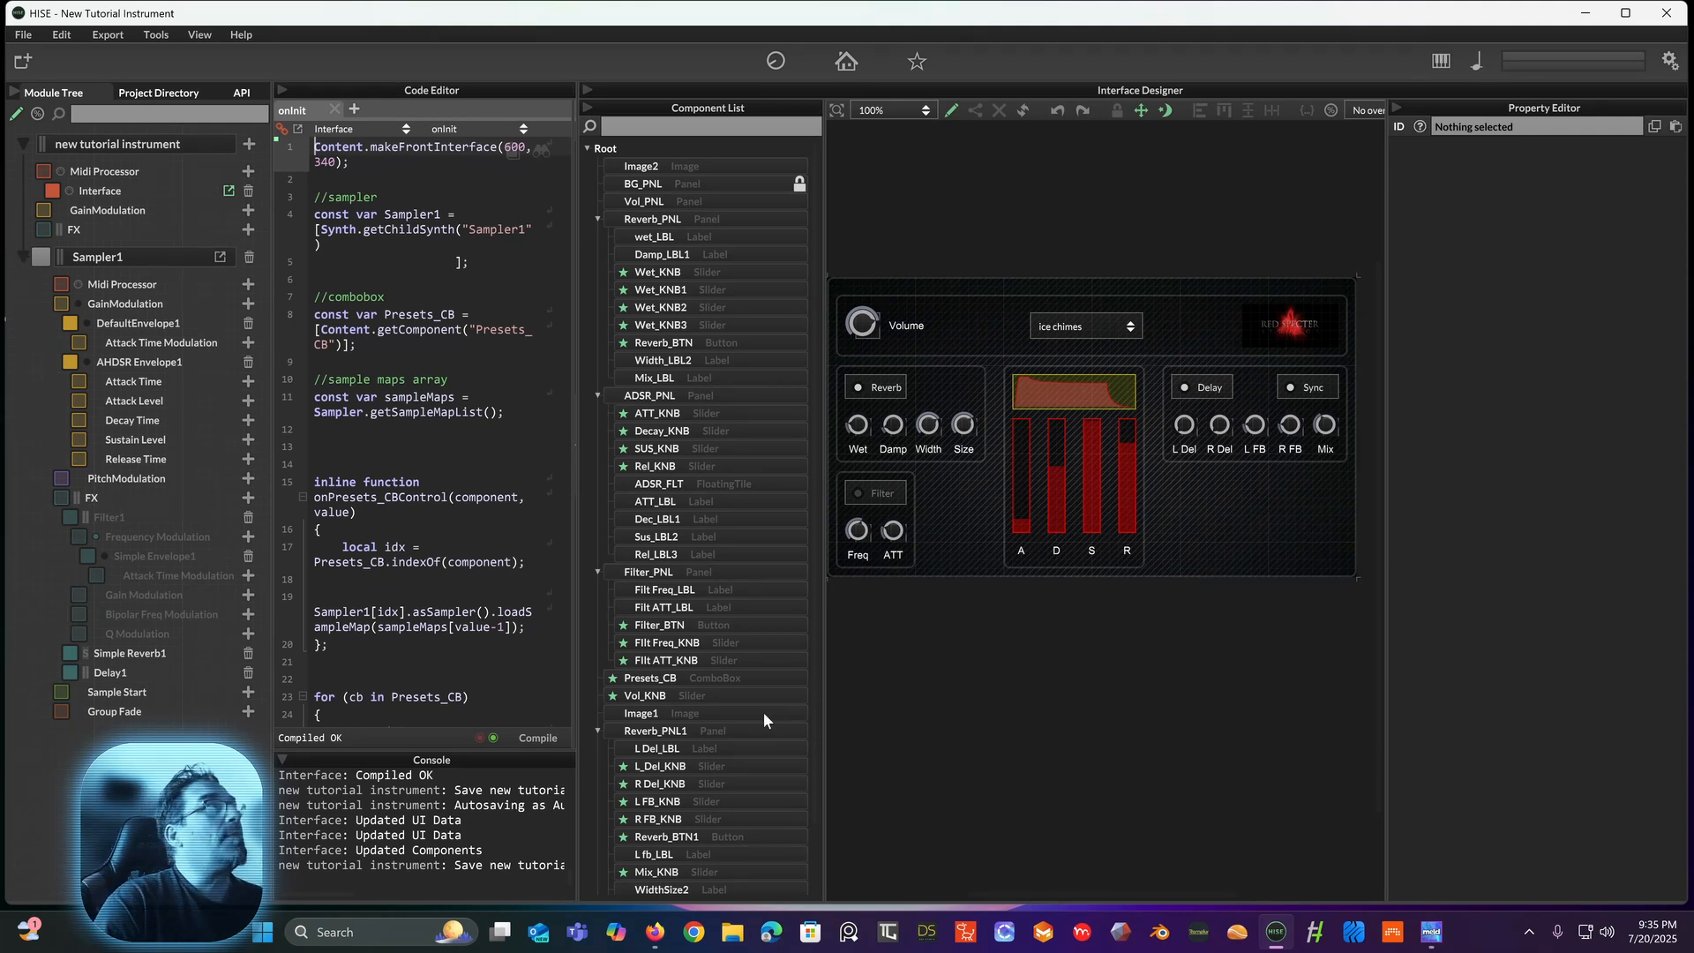
Step: Show all processor chains in the module tree and open the Sampler1 editor
{"action": "left_click", "coordinate": [24, 38]}
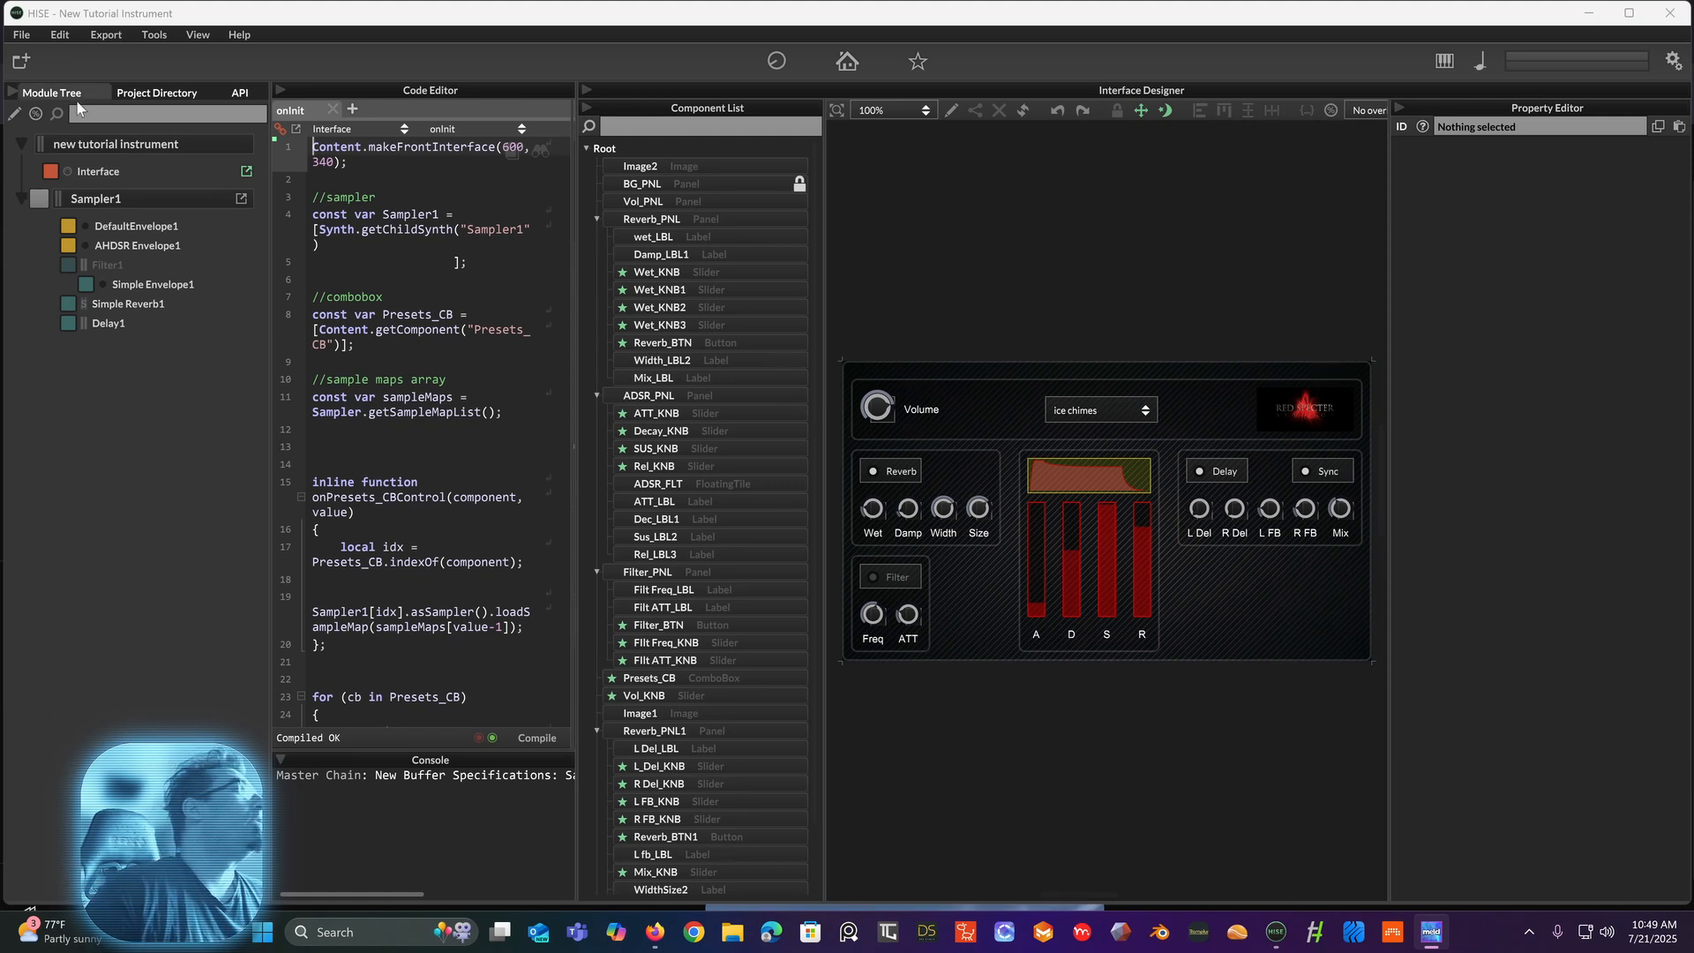
{"action": "left_click", "coordinate": [14, 113]}
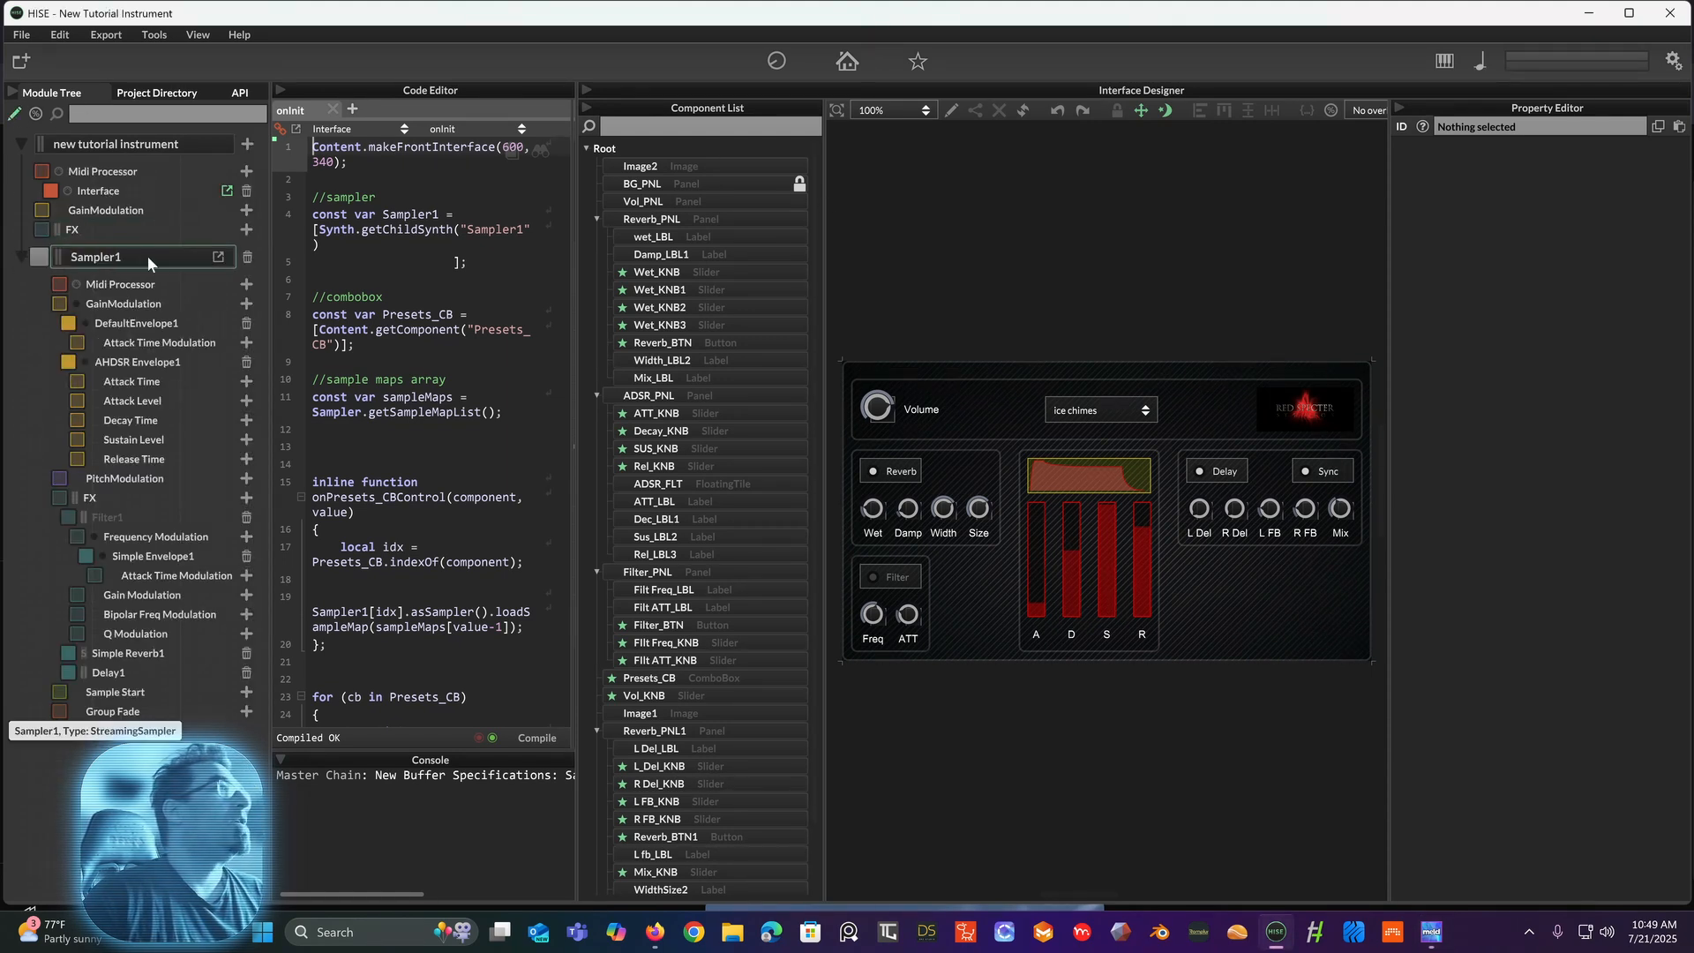
{"action": "left_click", "coordinate": [146, 256]}
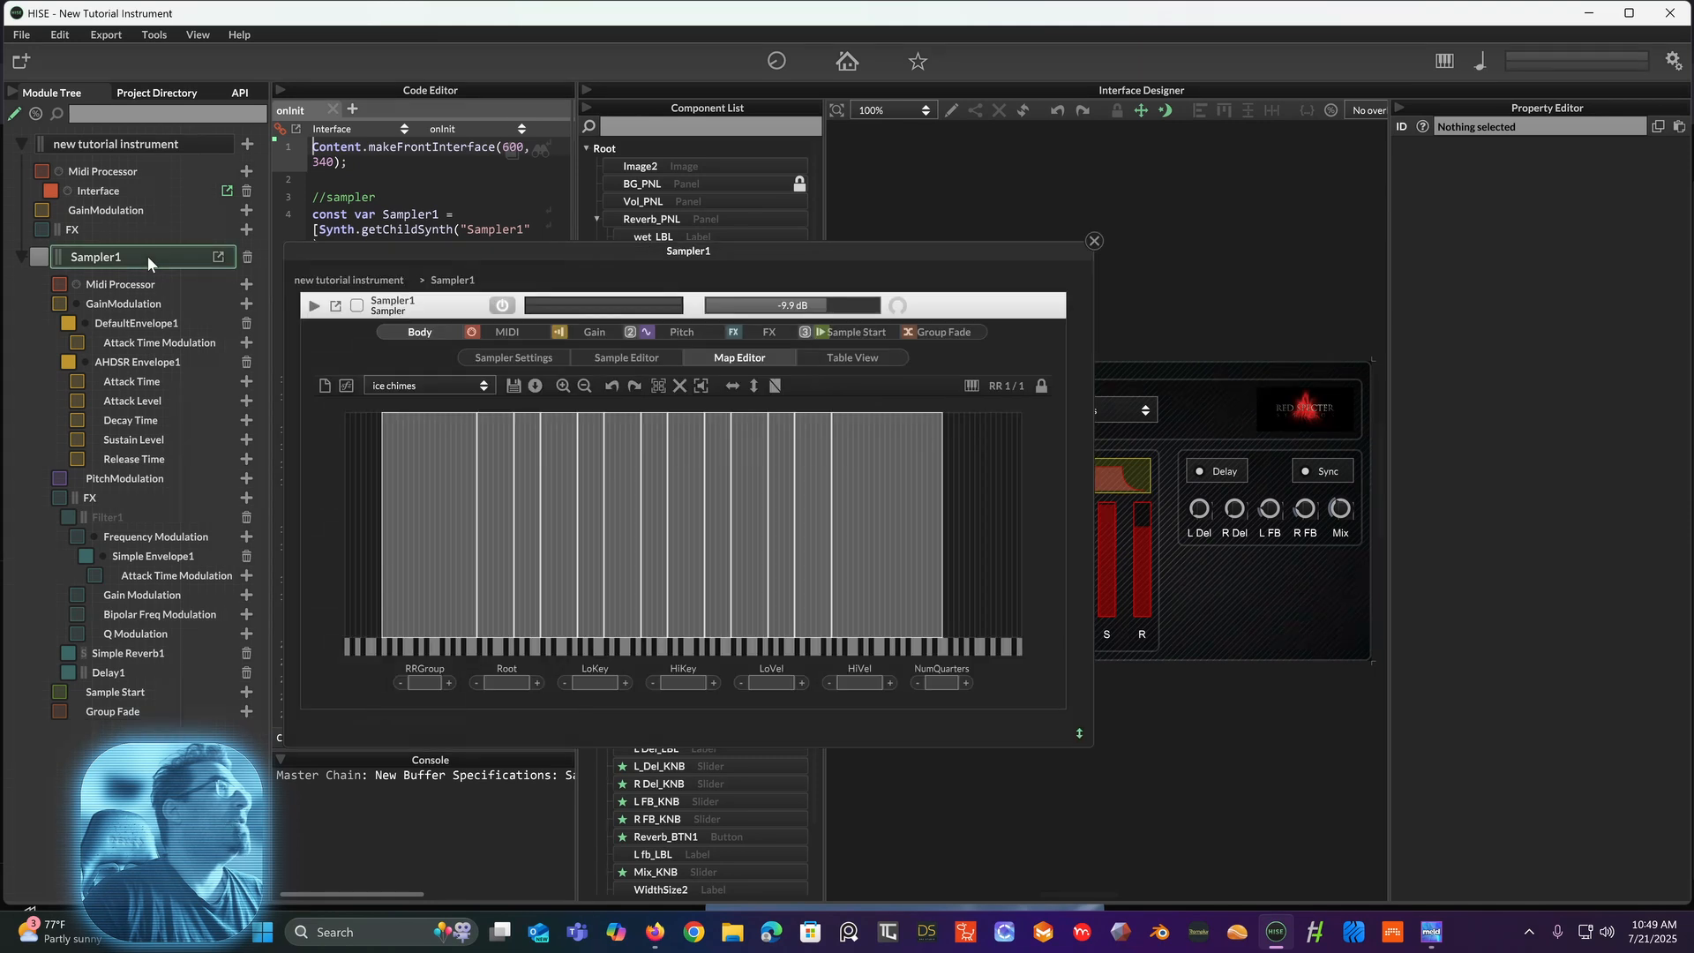
Step: Convert the ice chimes sample map to an HLAC monolith with no normalisation and a 500 MB split size
{"action": "left_click", "coordinate": [373, 390]}
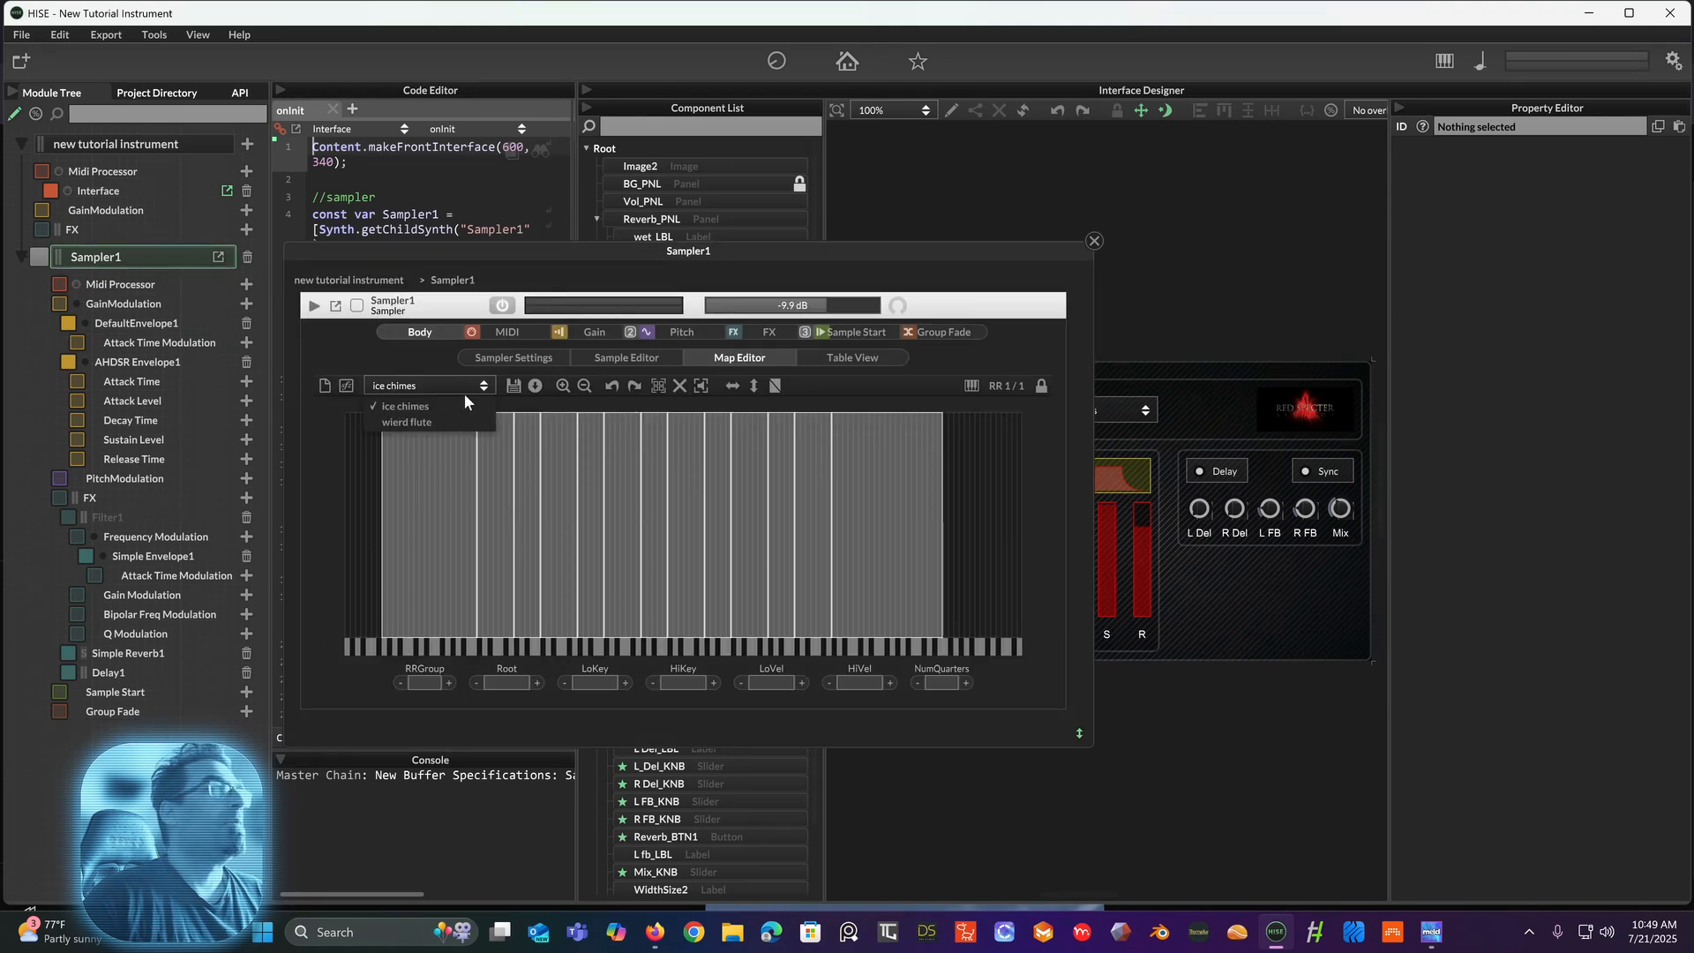
{"action": "left_click", "coordinate": [537, 385]}
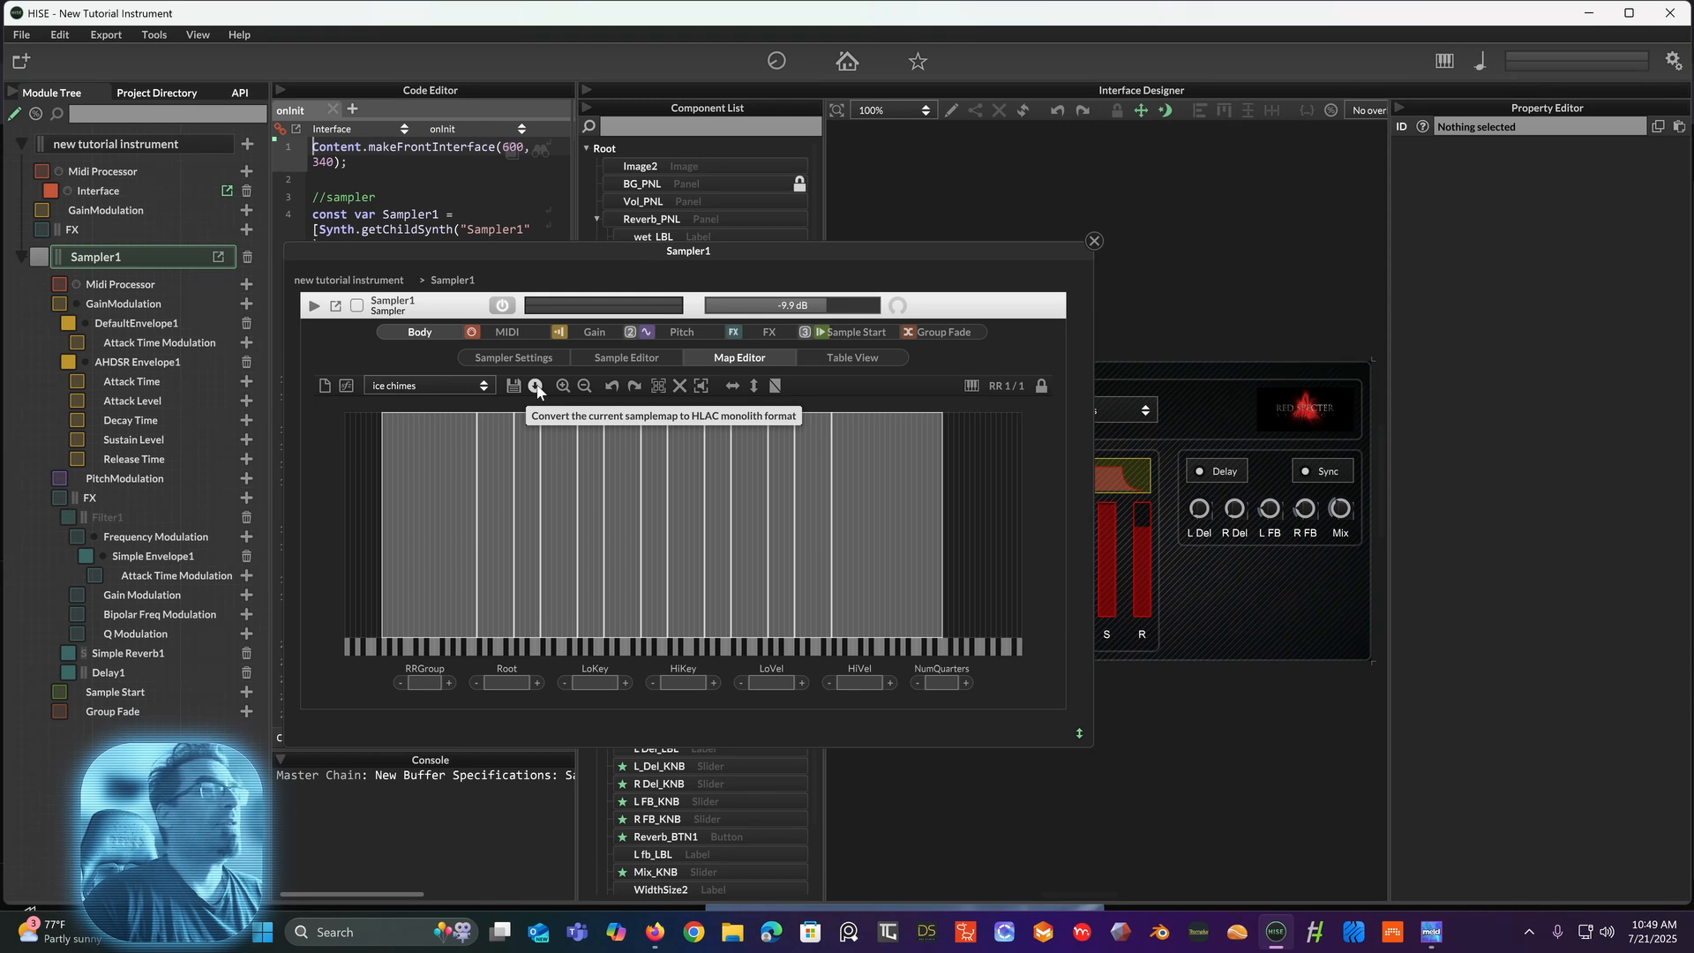
{"action": "left_click", "coordinate": [536, 386]}
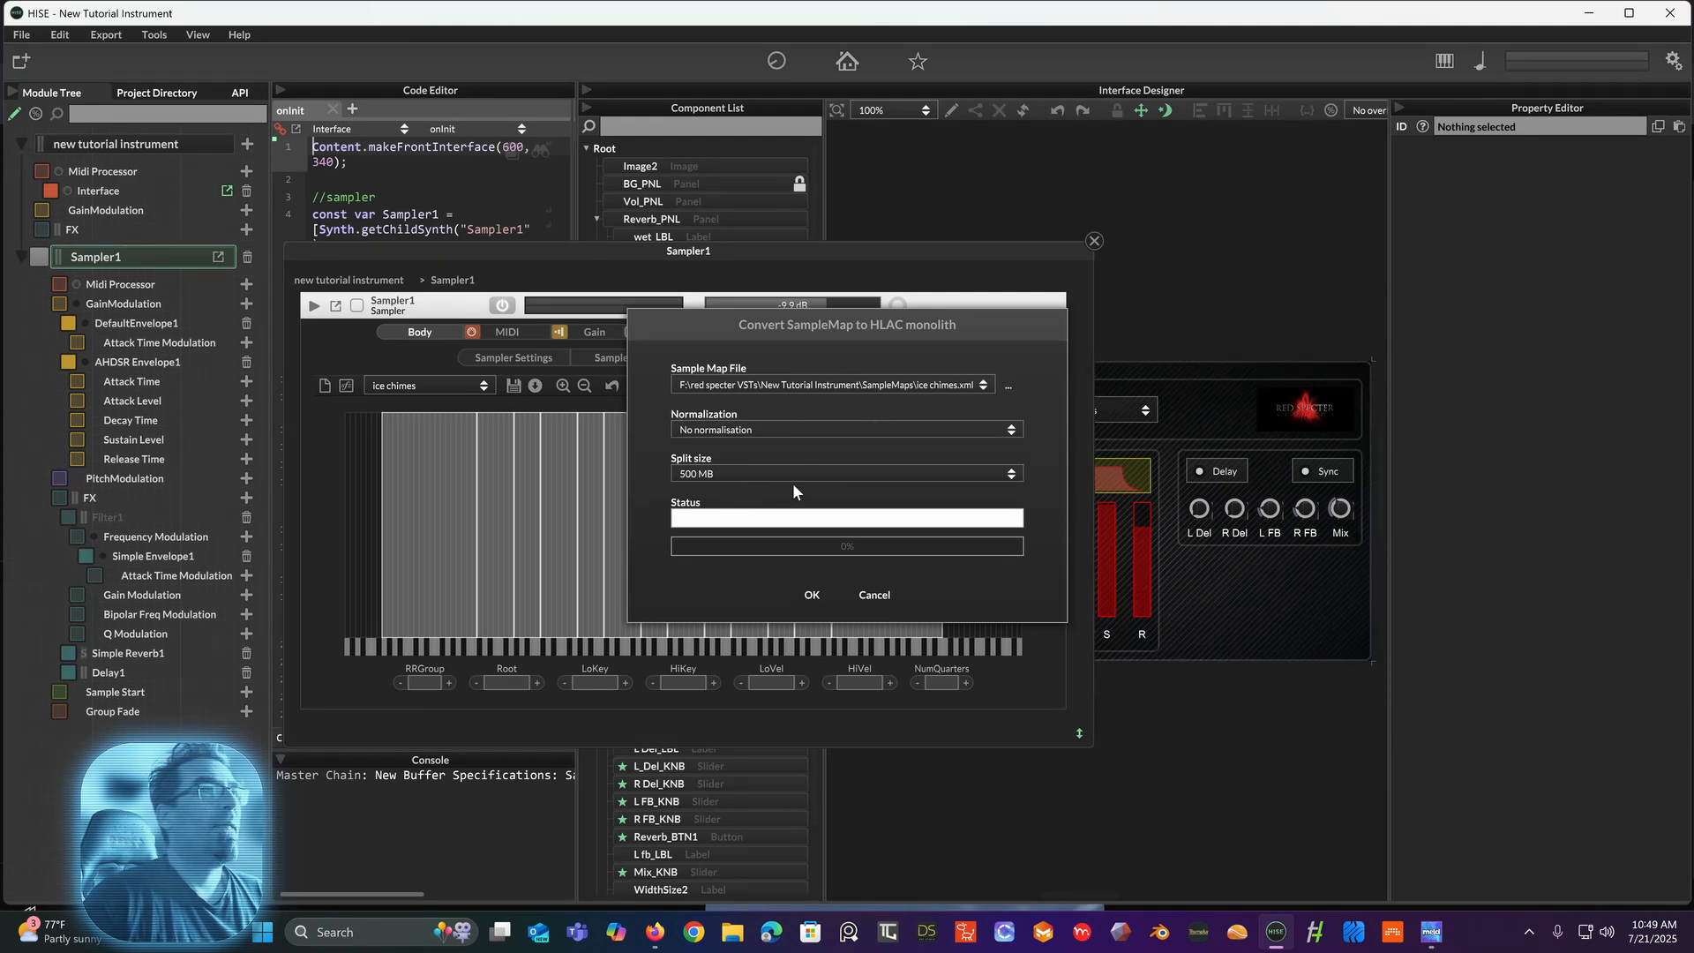
{"action": "left_click", "coordinate": [809, 594]}
{"action": "left_click", "coordinate": [837, 532]}
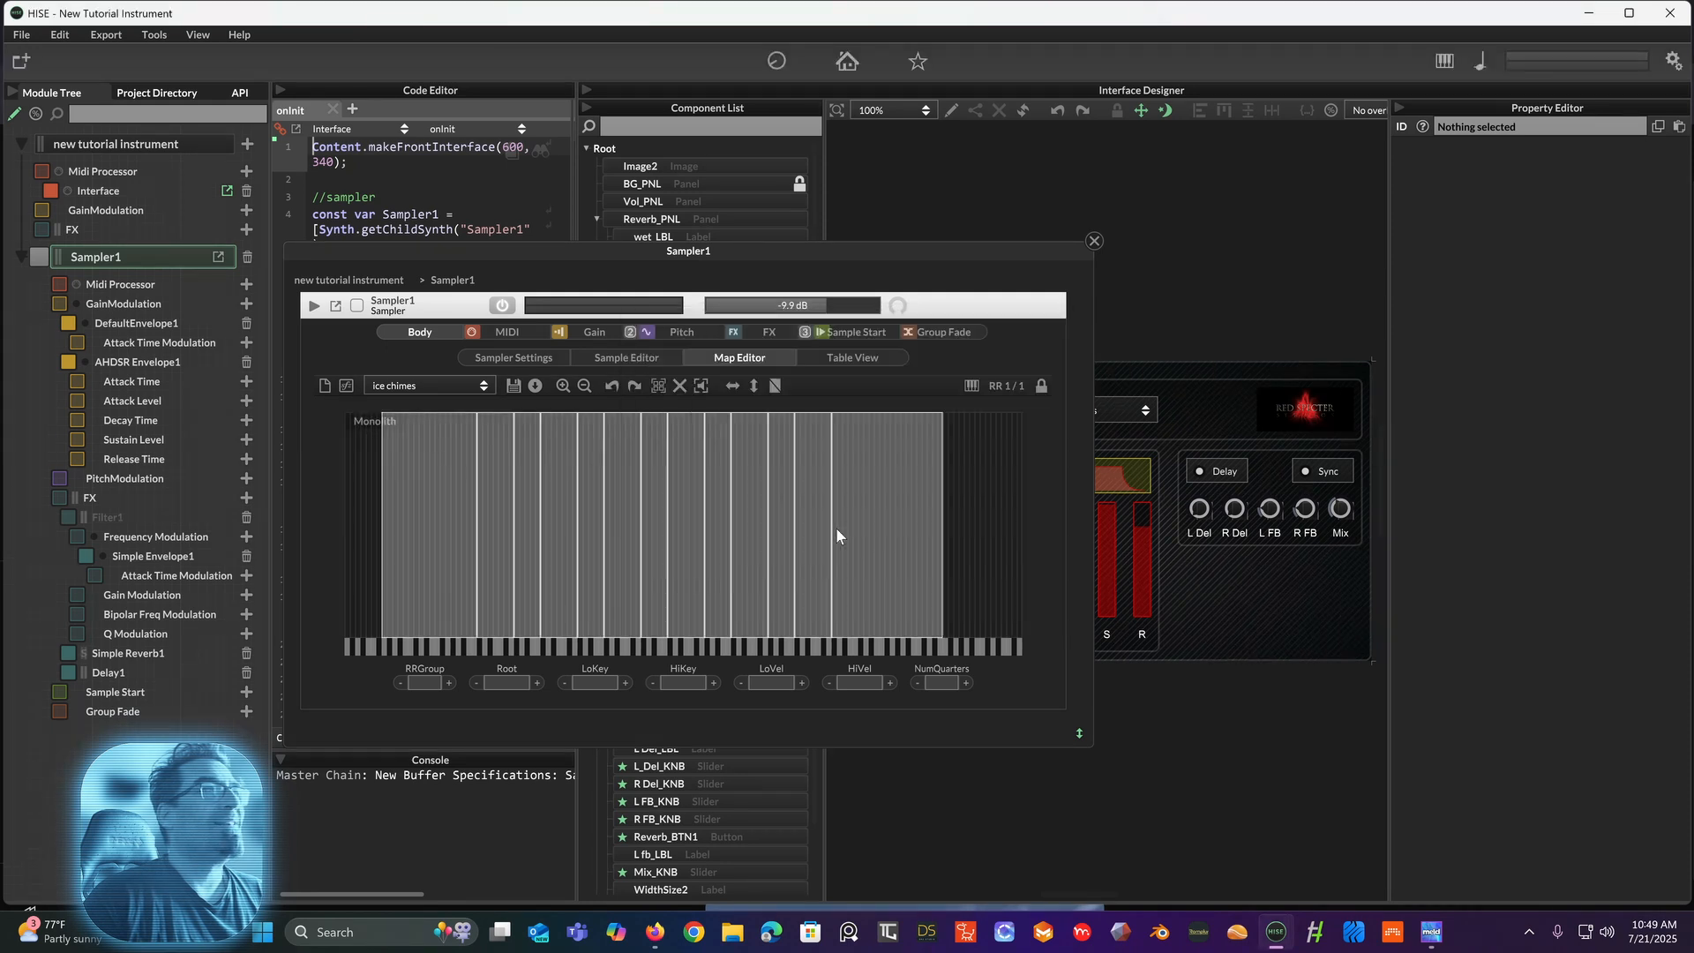
Step: Load the wierd flute sample map, convert it to an HLAC monolith with a 500 MB split size, and close the sampler editor
{"action": "left_click", "coordinate": [463, 382]}
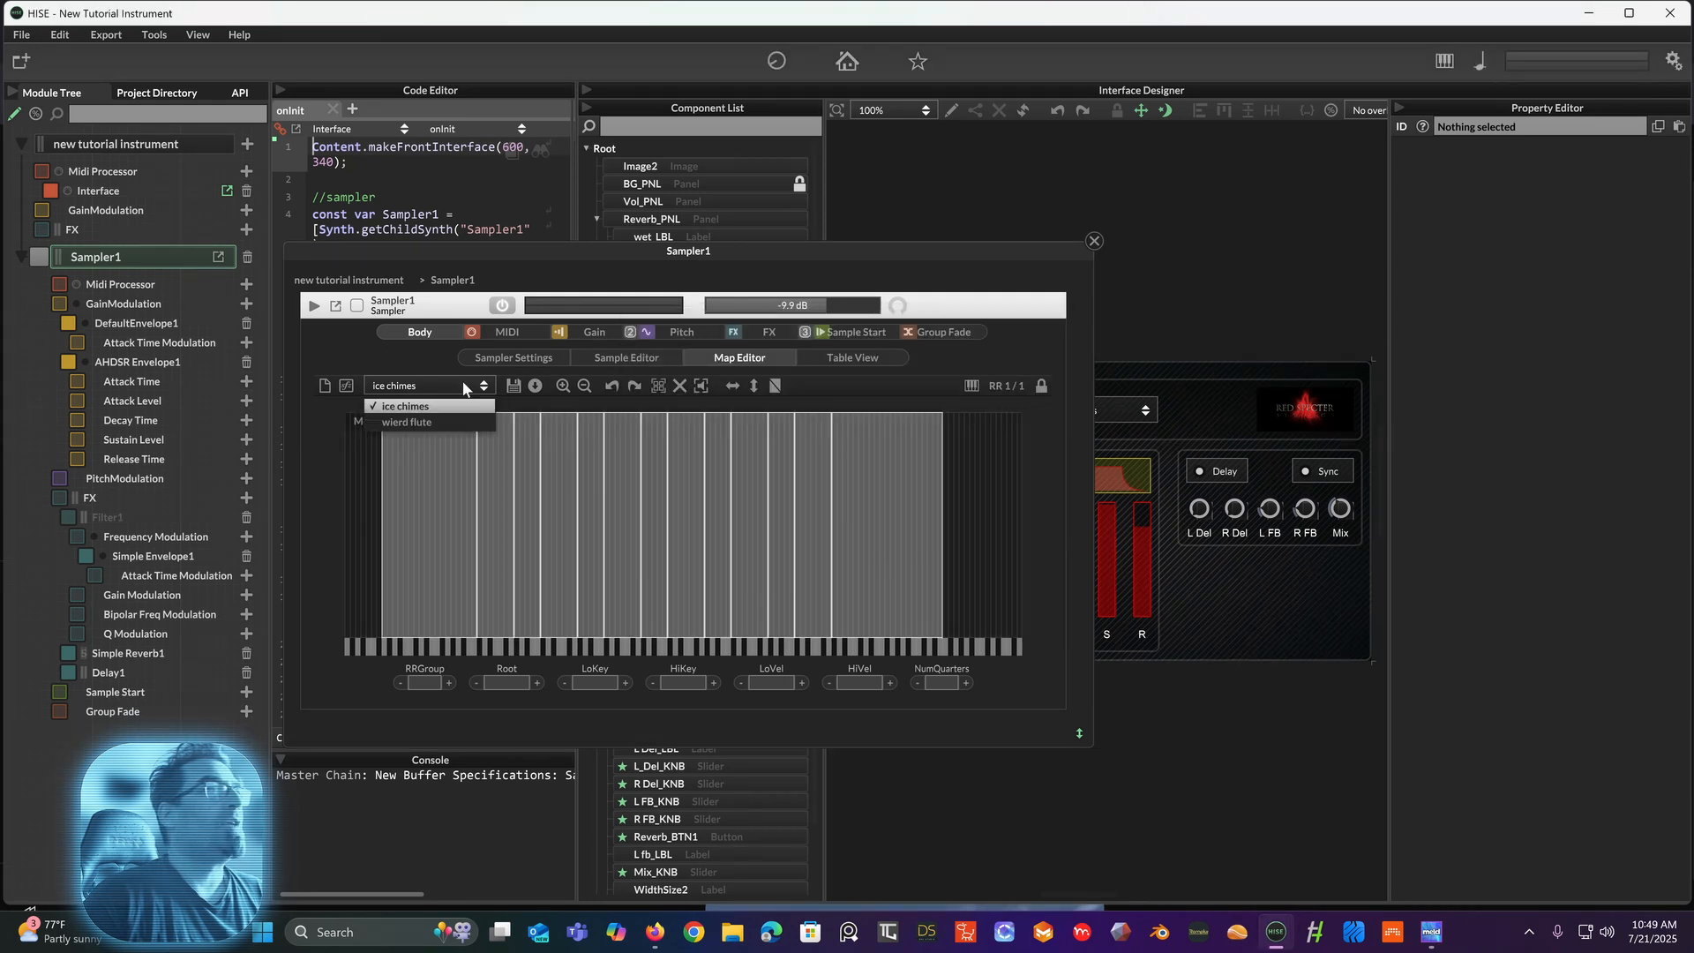
{"action": "left_click", "coordinate": [439, 424]}
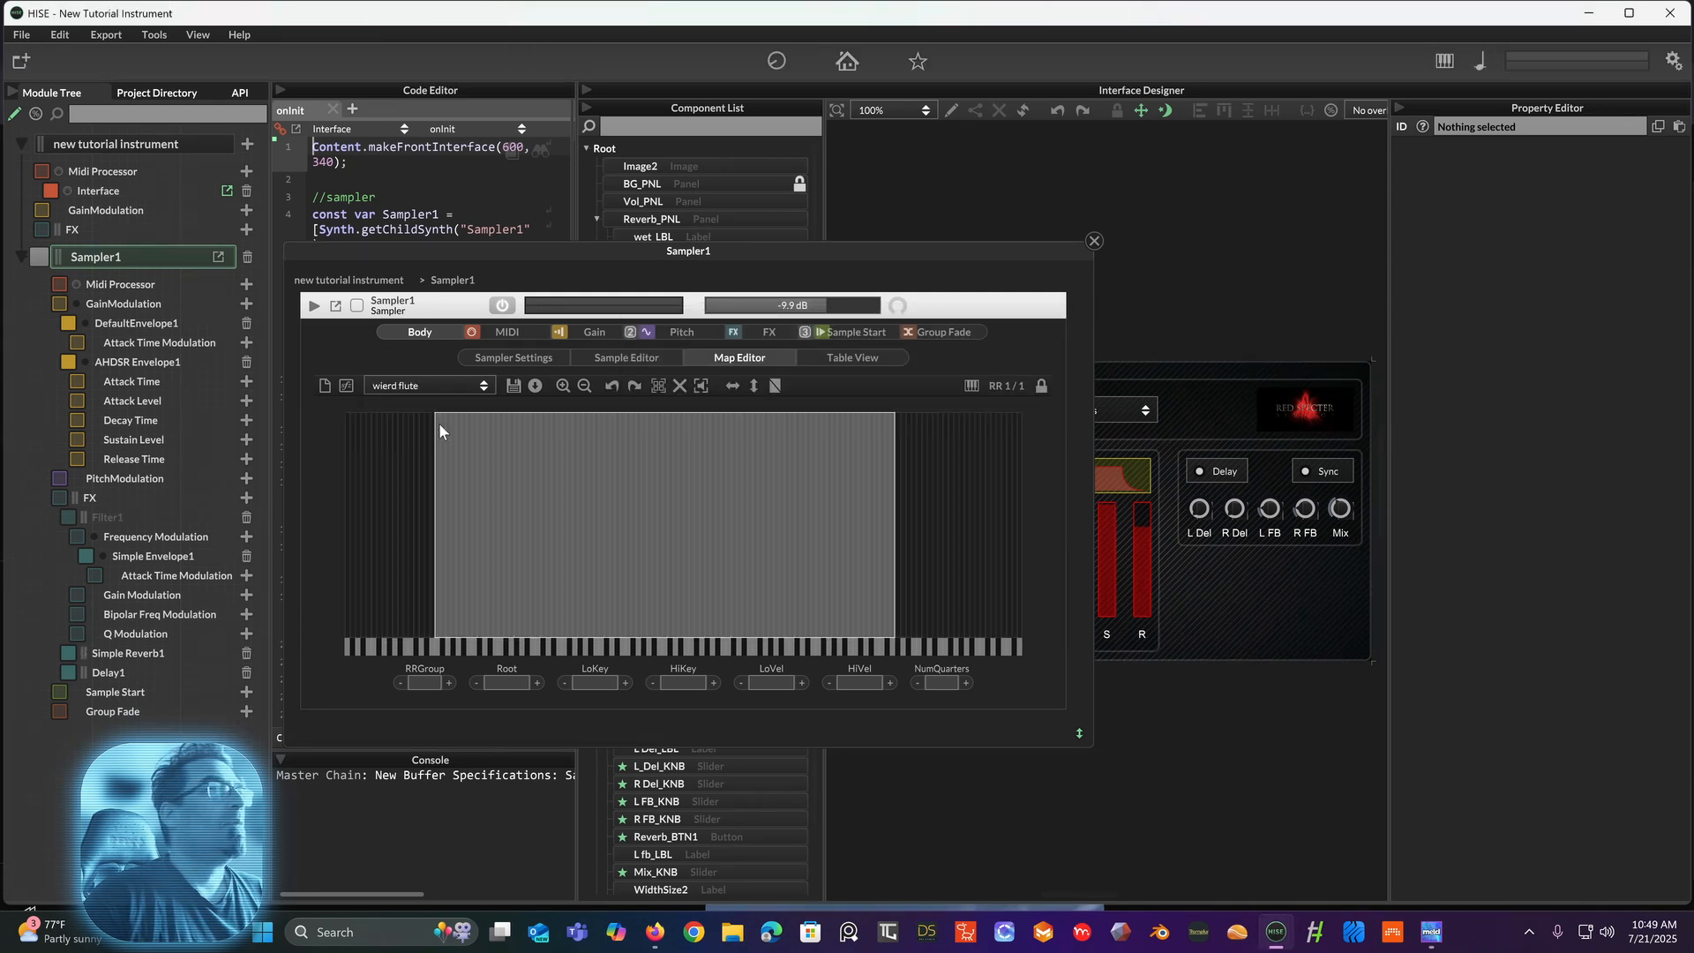
{"action": "left_click", "coordinate": [536, 388]}
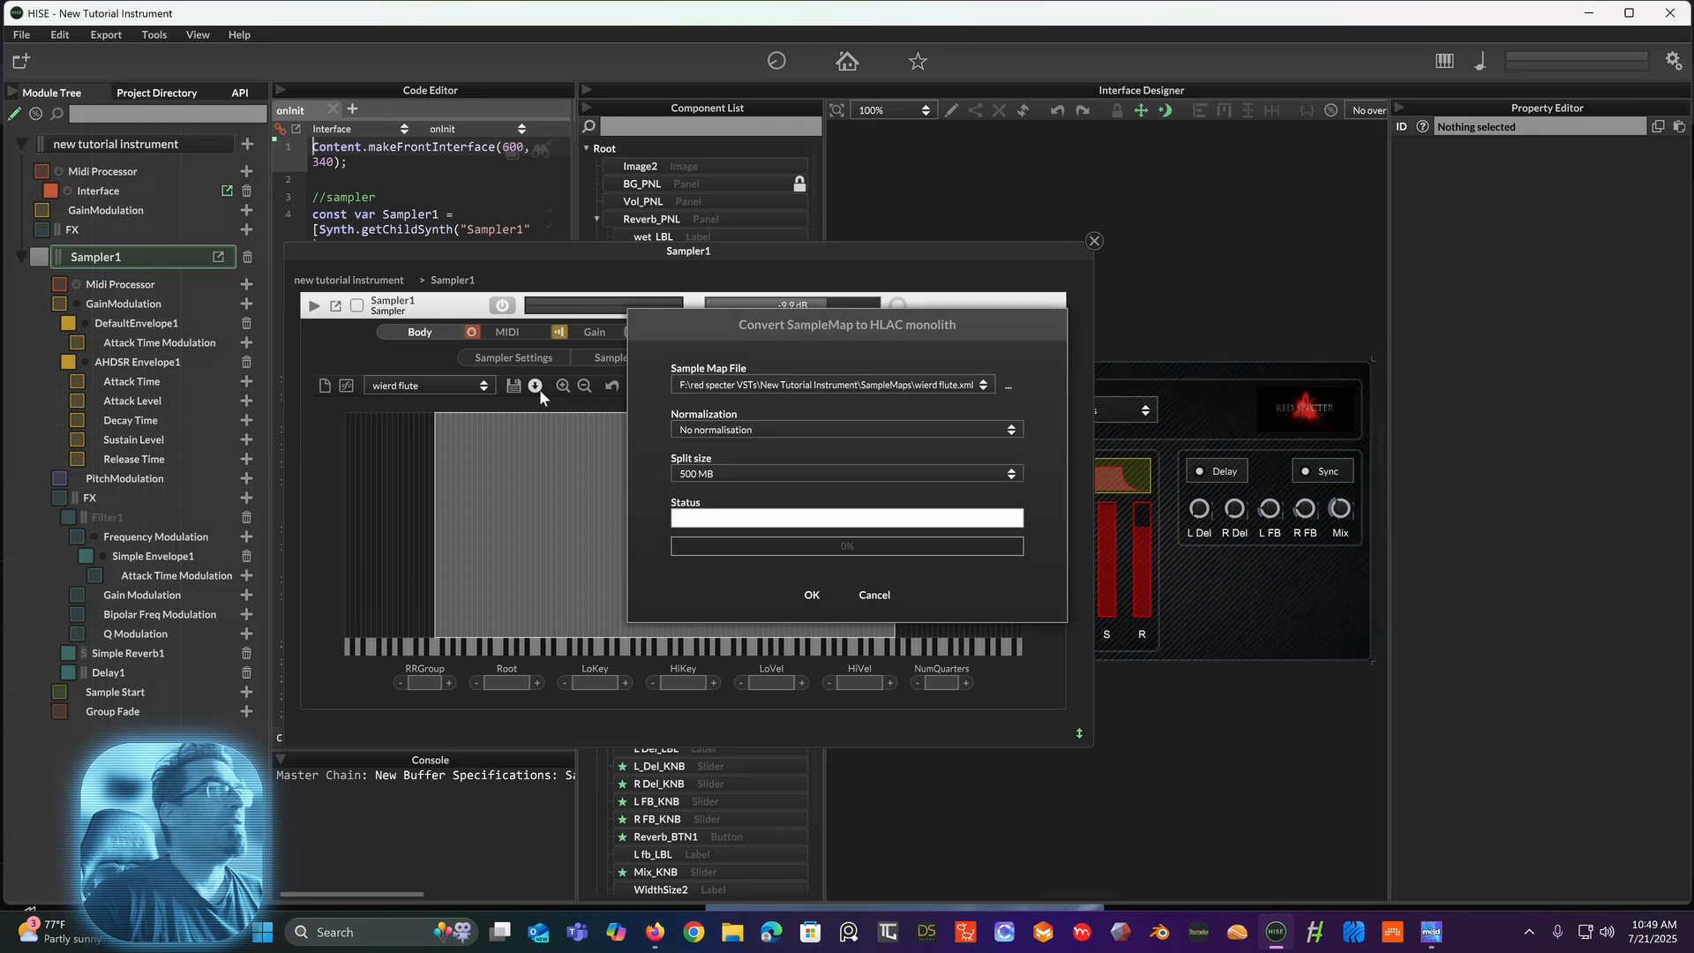
{"action": "left_click", "coordinate": [813, 596]}
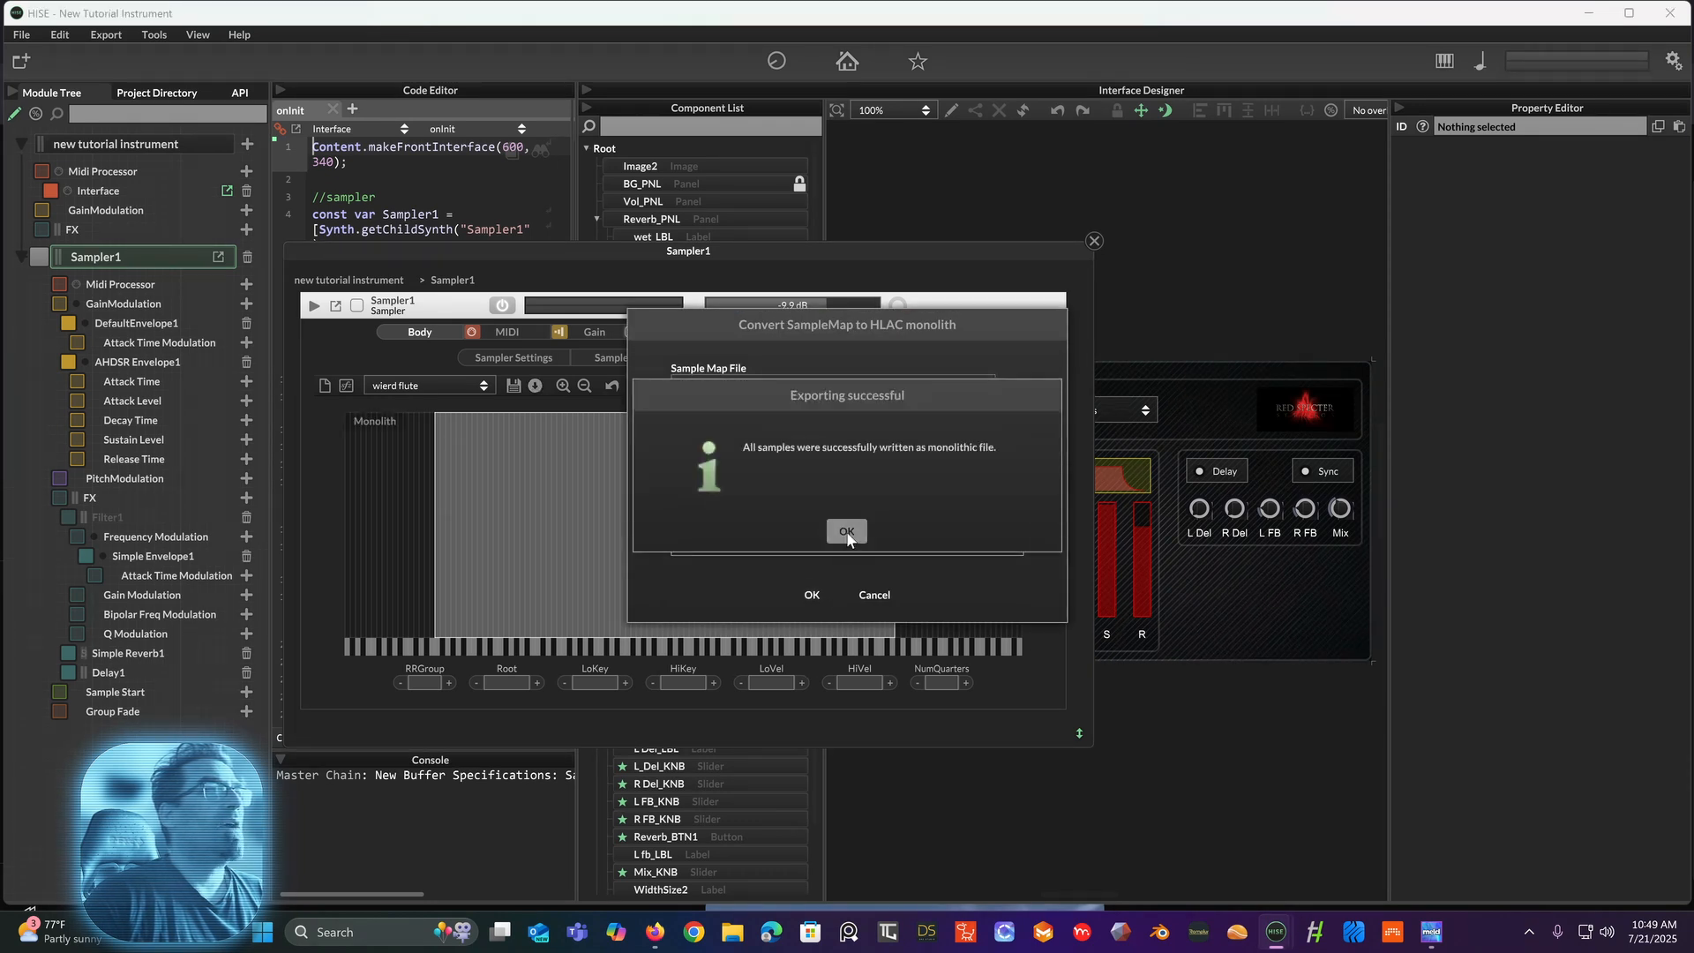
{"action": "left_click", "coordinate": [846, 532]}
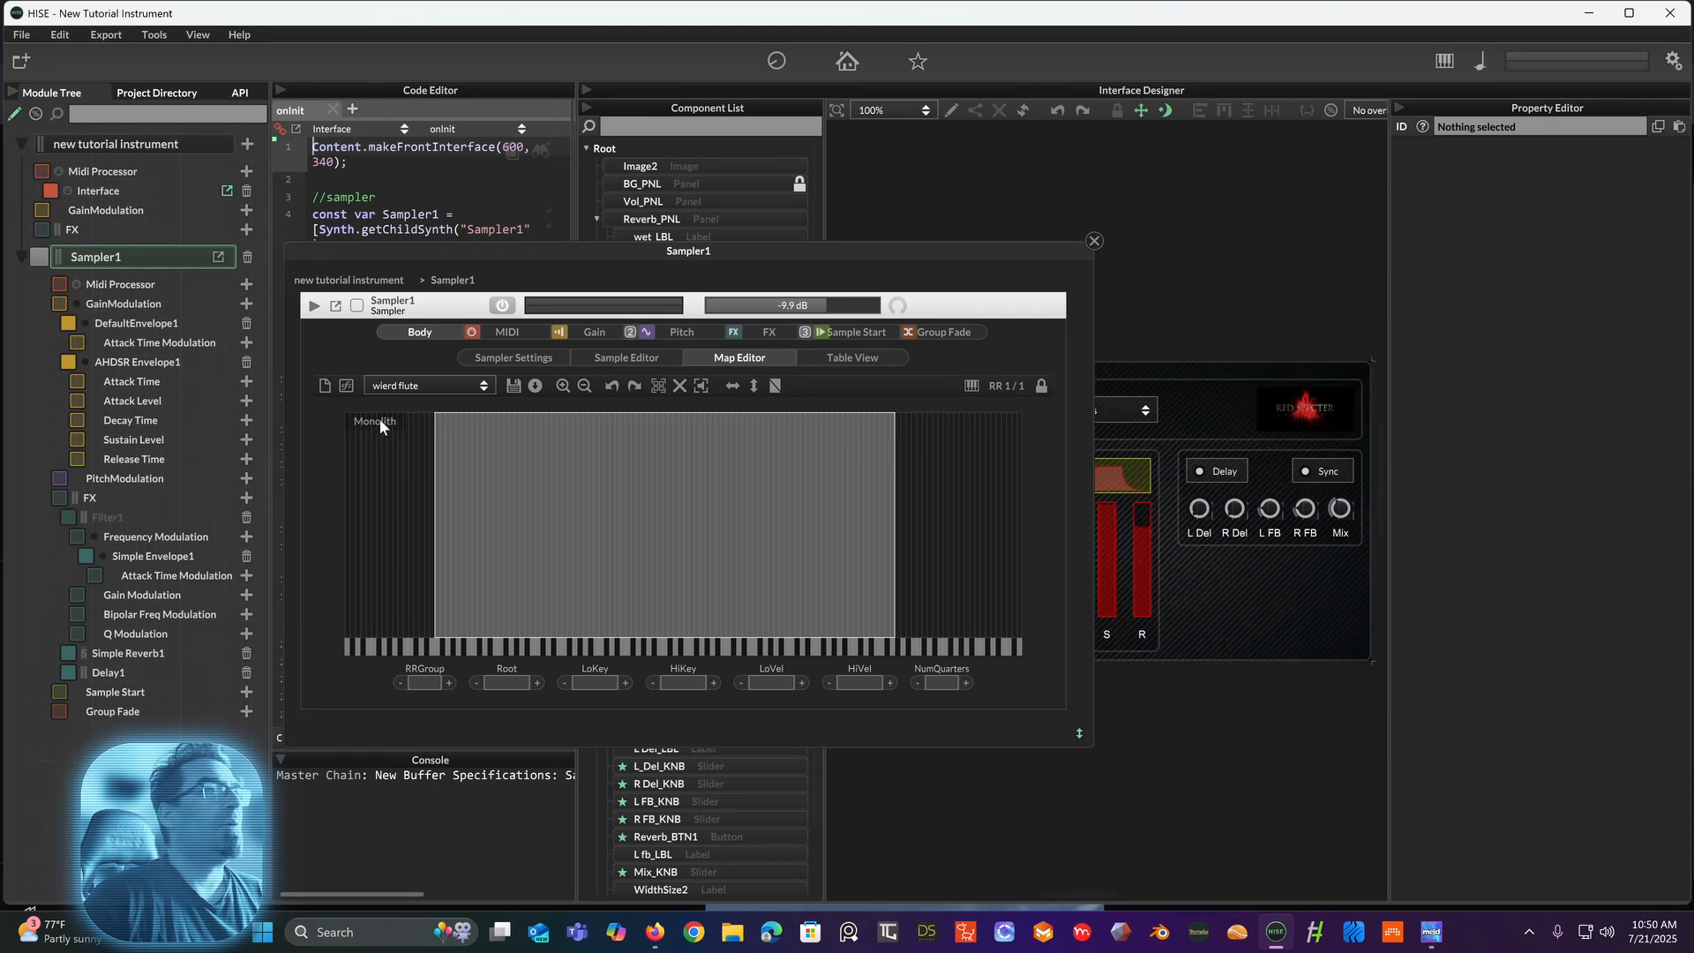
{"action": "left_click", "coordinate": [1094, 242]}
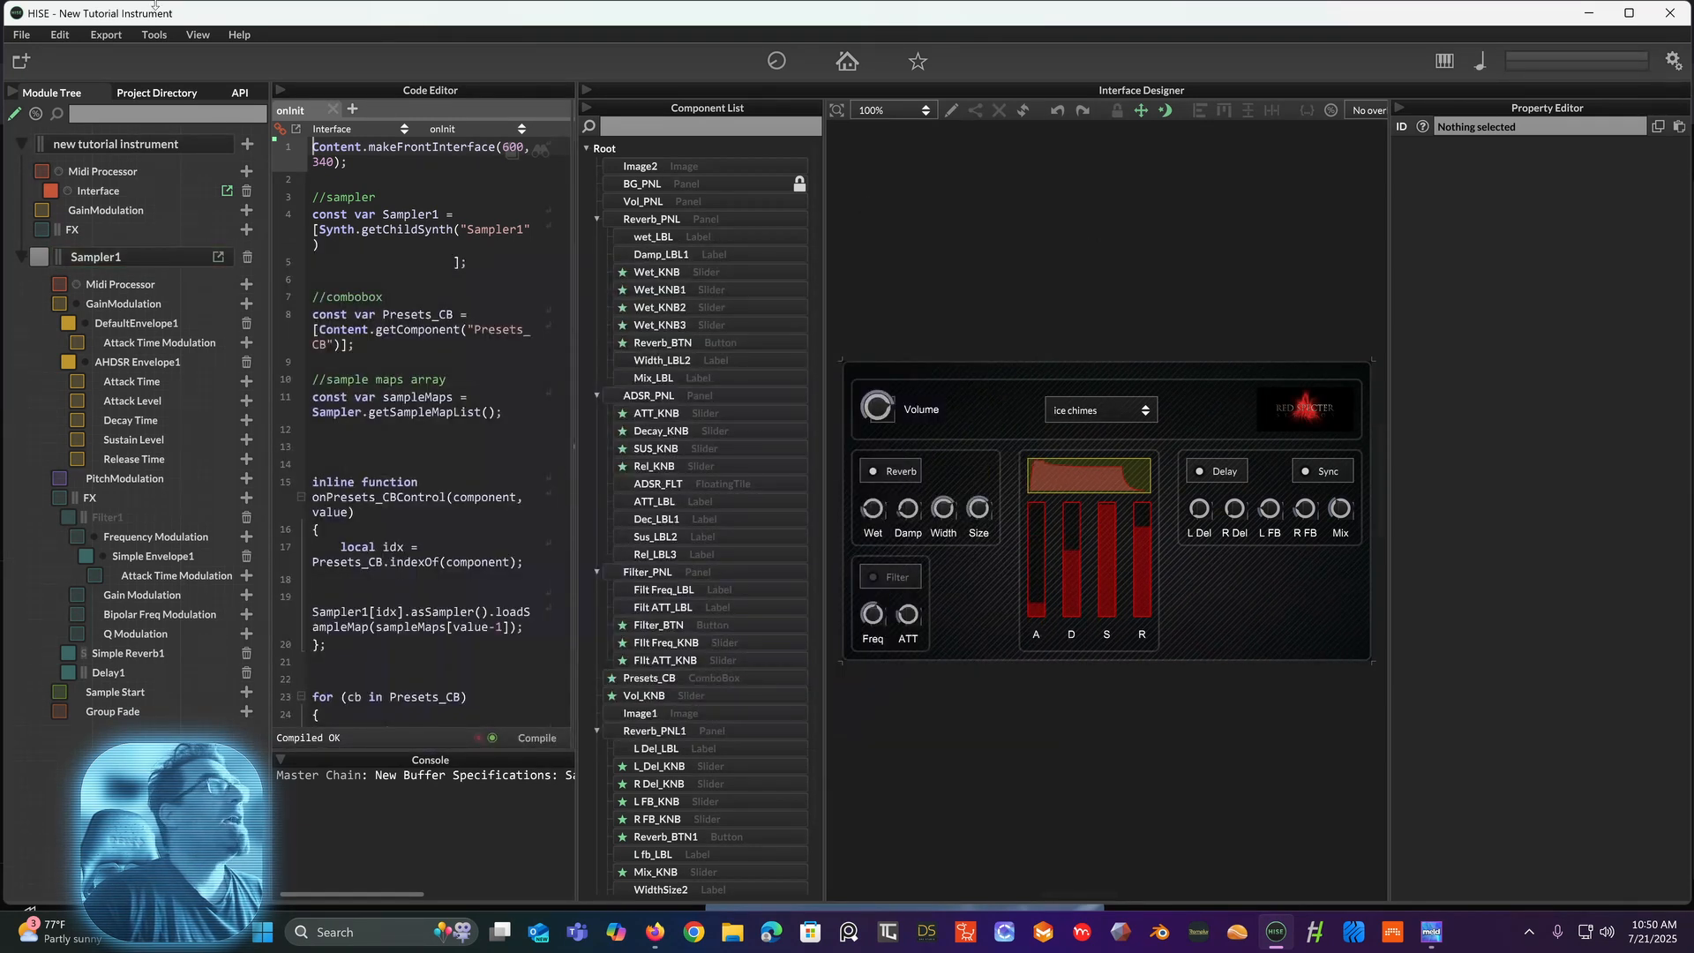
Step: Export the project as an instrument plugin in VSTi 64bit format, rewriting the existing batch file for the compile process
{"action": "left_click", "coordinate": [105, 36]}
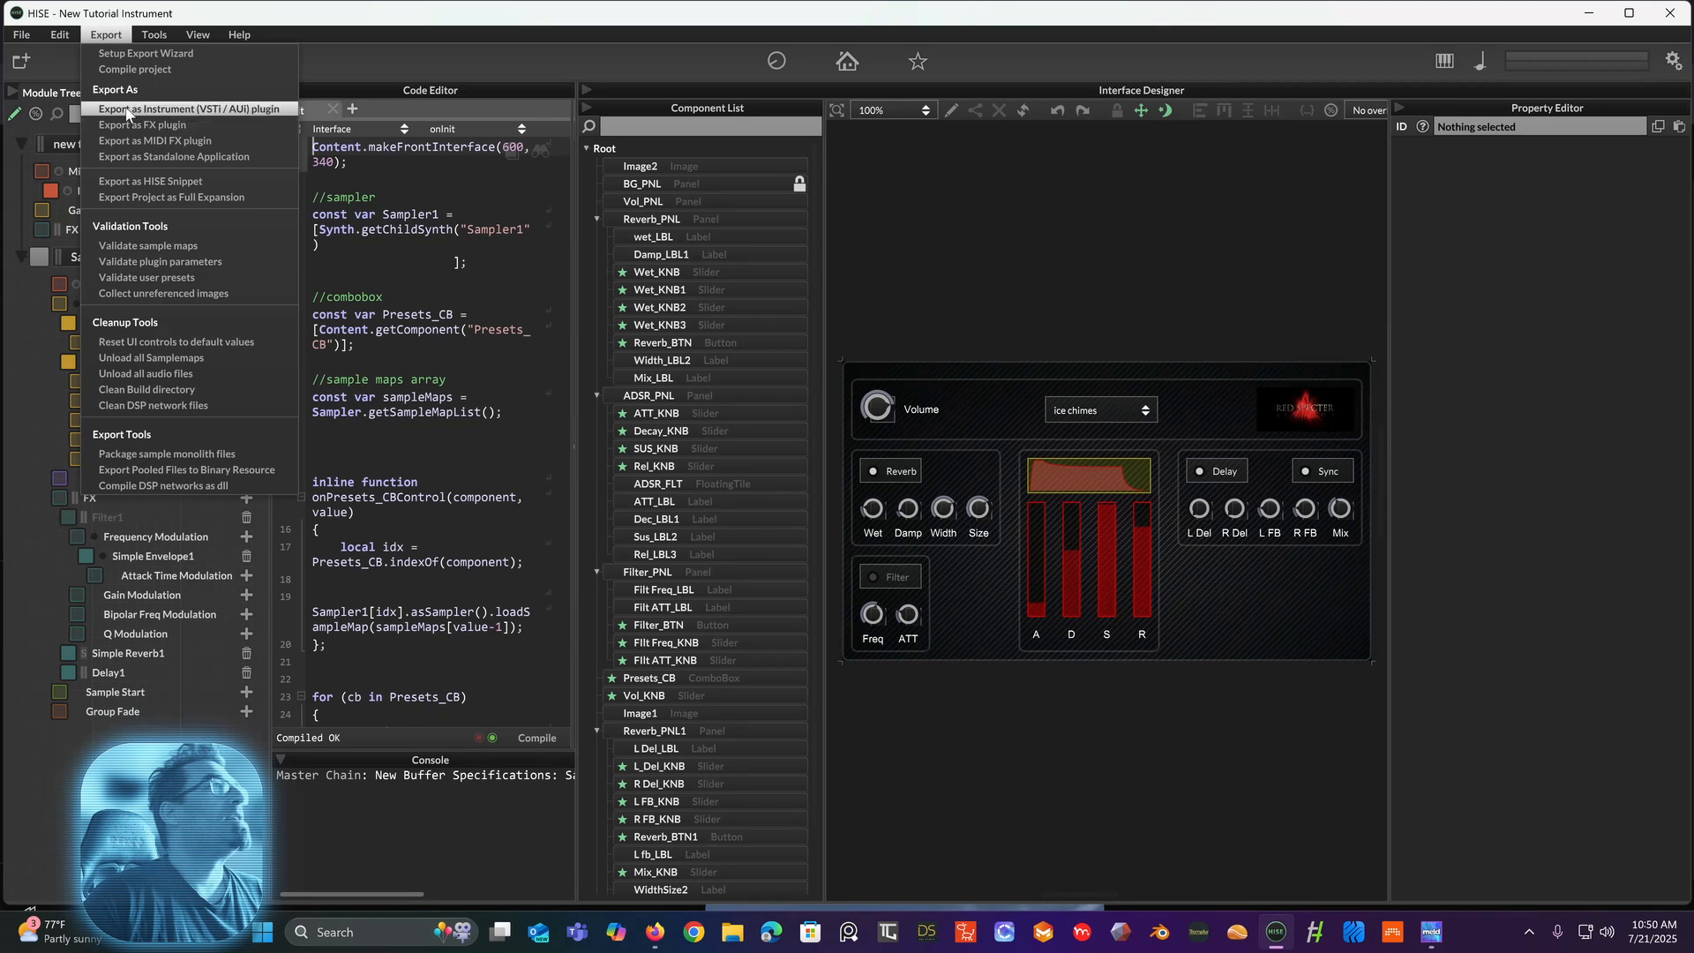
{"action": "left_click", "coordinate": [187, 111]}
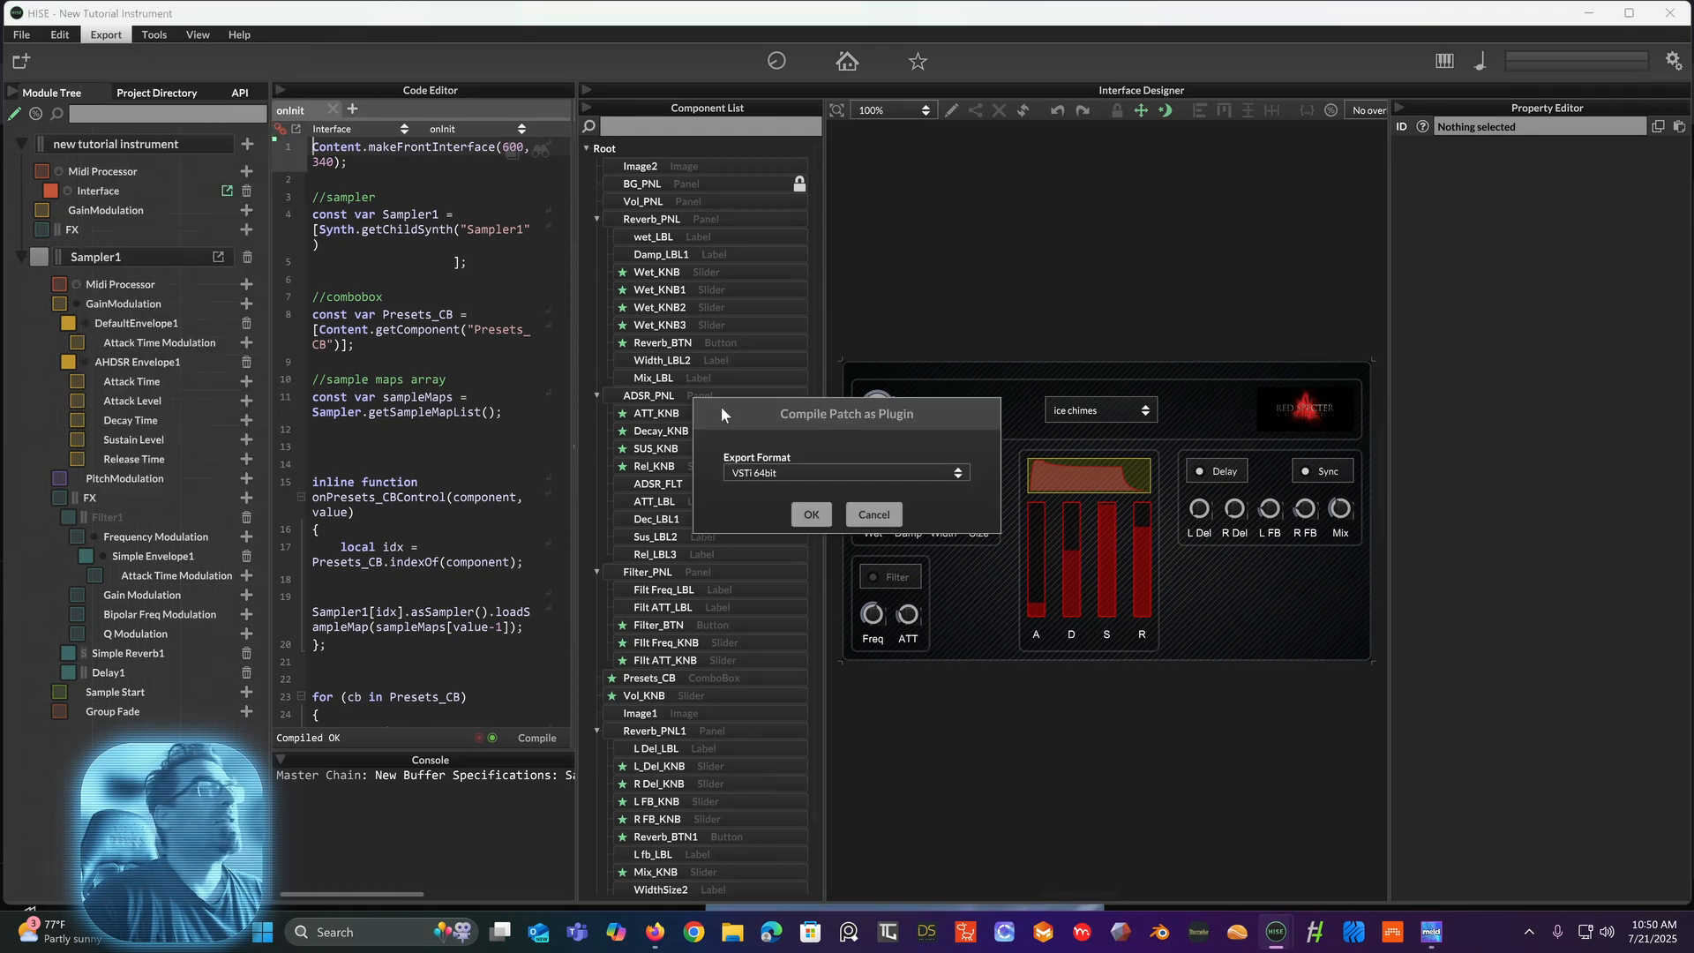
{"action": "left_click", "coordinate": [812, 516]}
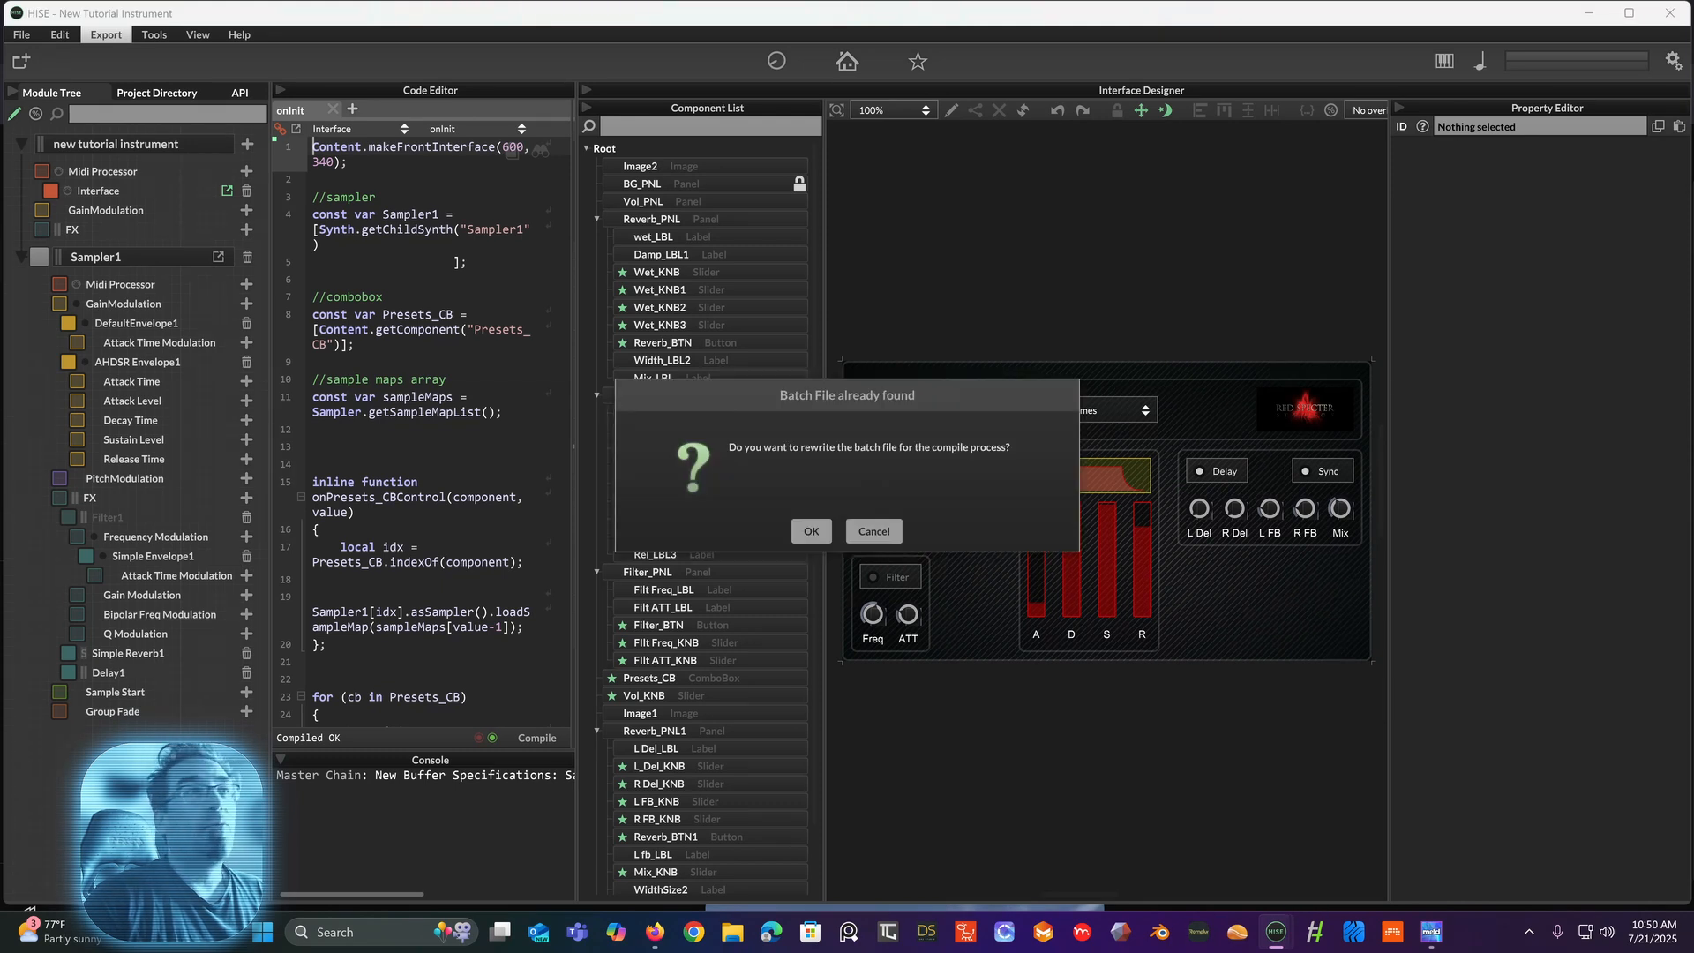
{"action": "left_click", "coordinate": [810, 531]}
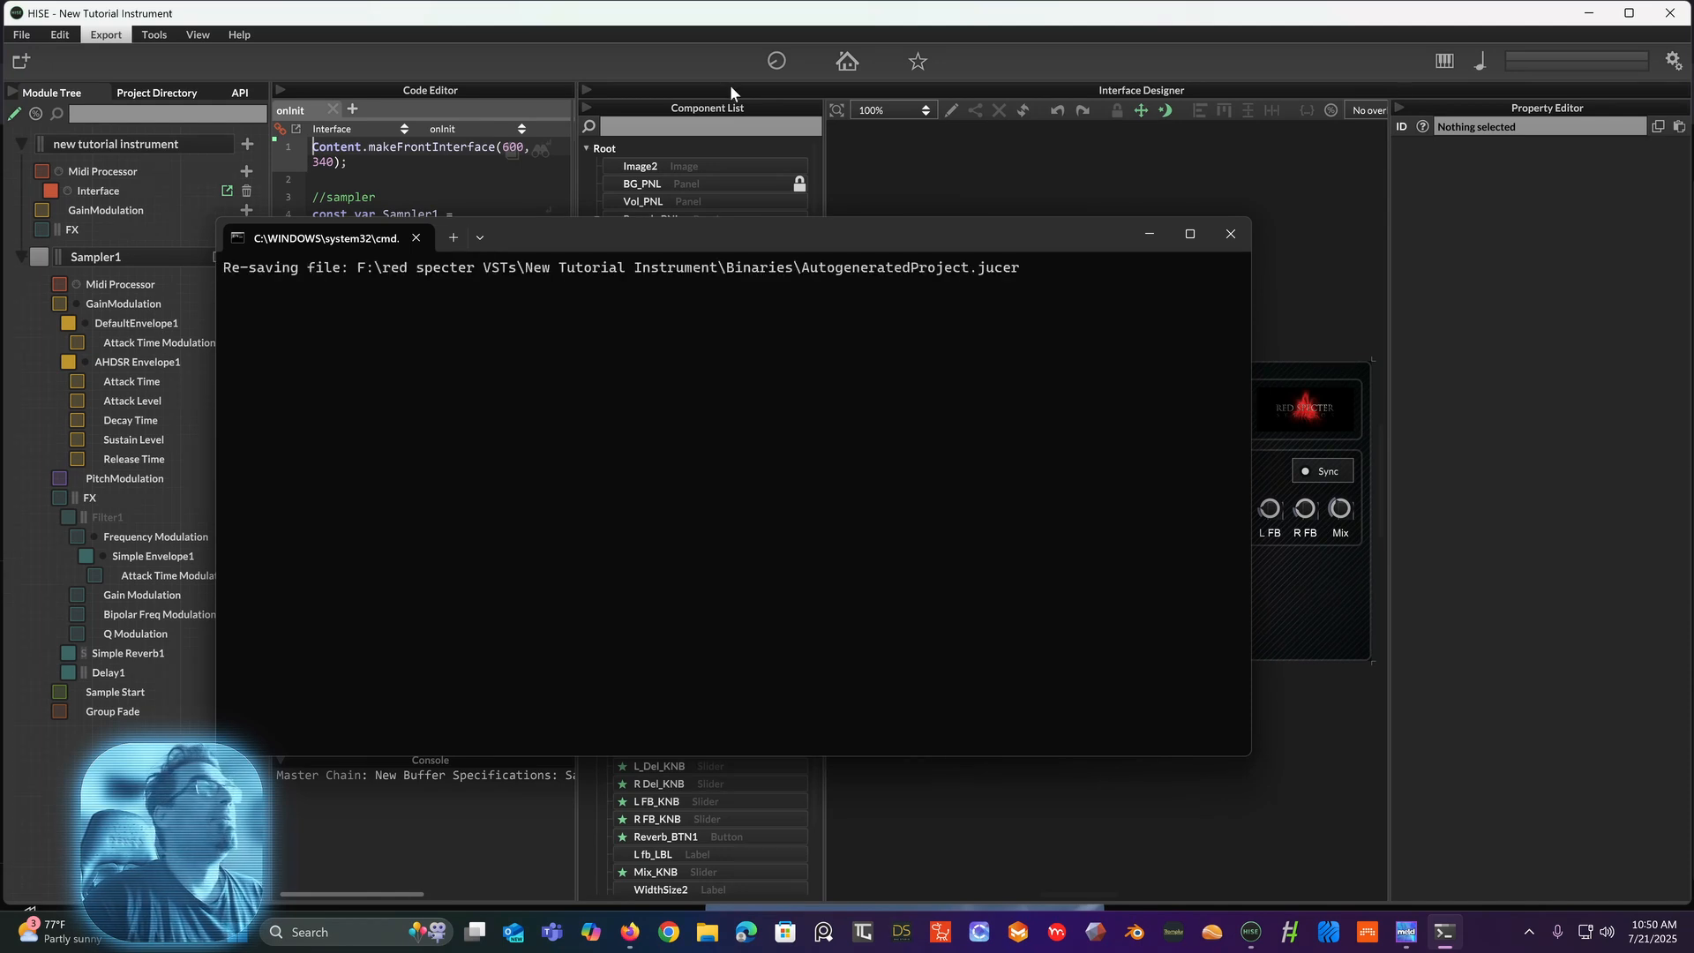
{"action": "left_click_drag", "start_coordinate": [566, 231], "coordinate": [575, 164]}
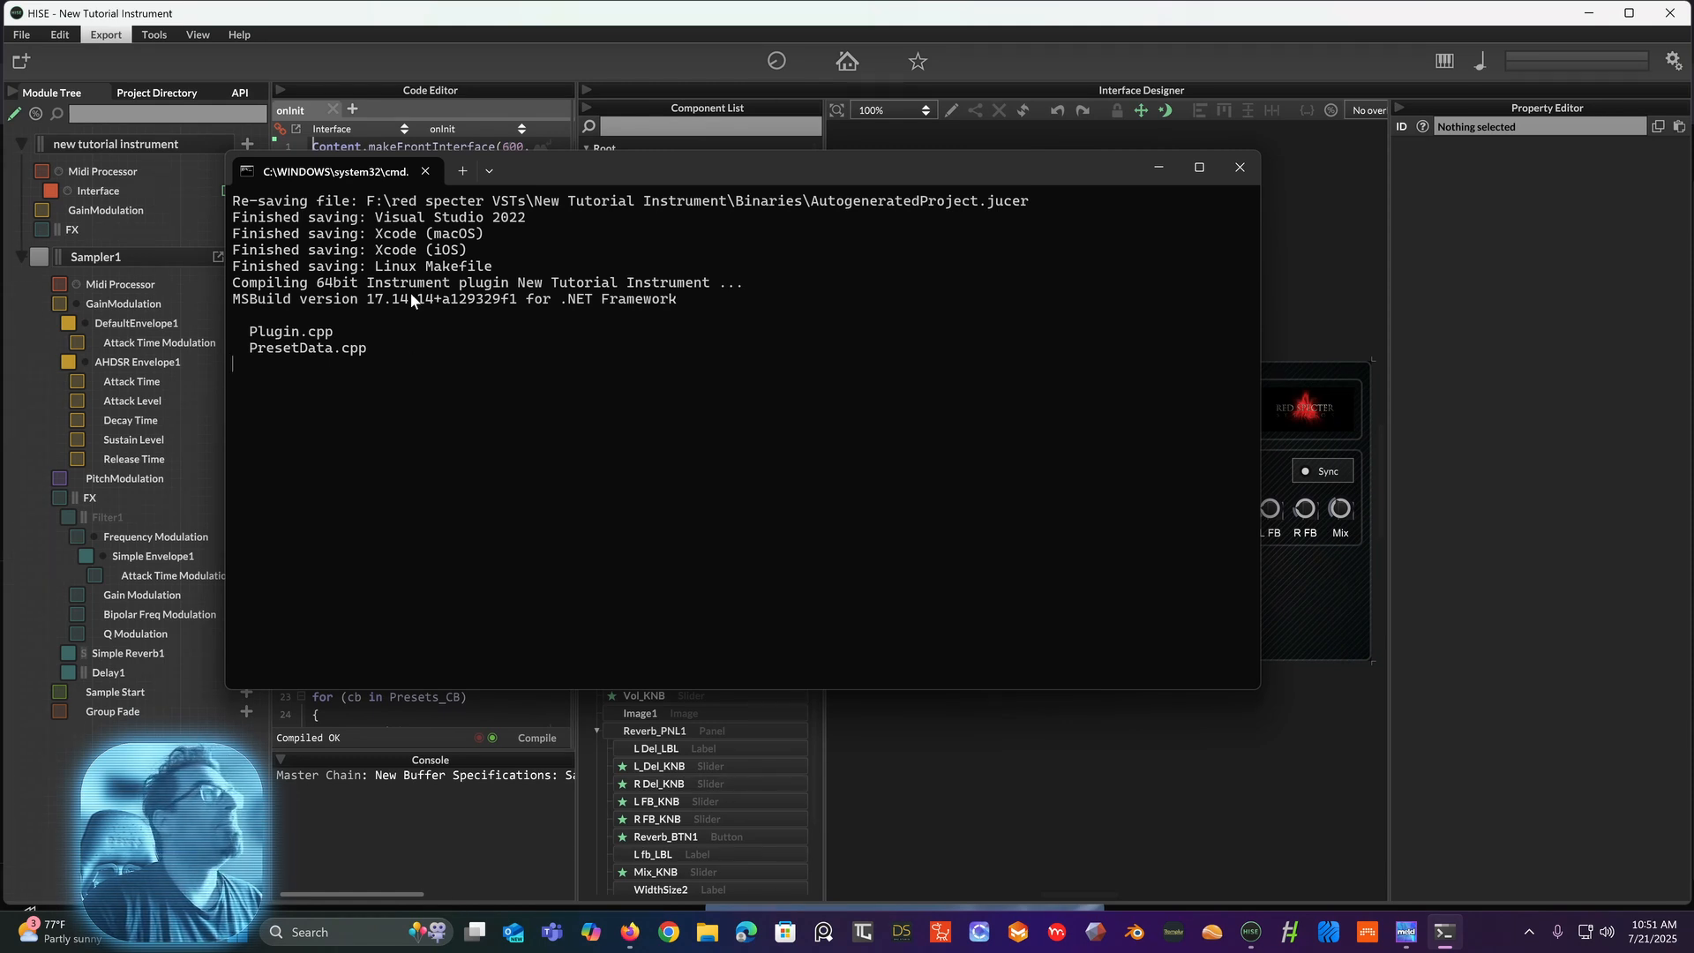
{"action": "left_click_drag", "start_coordinate": [566, 177], "coordinate": [573, 101]}
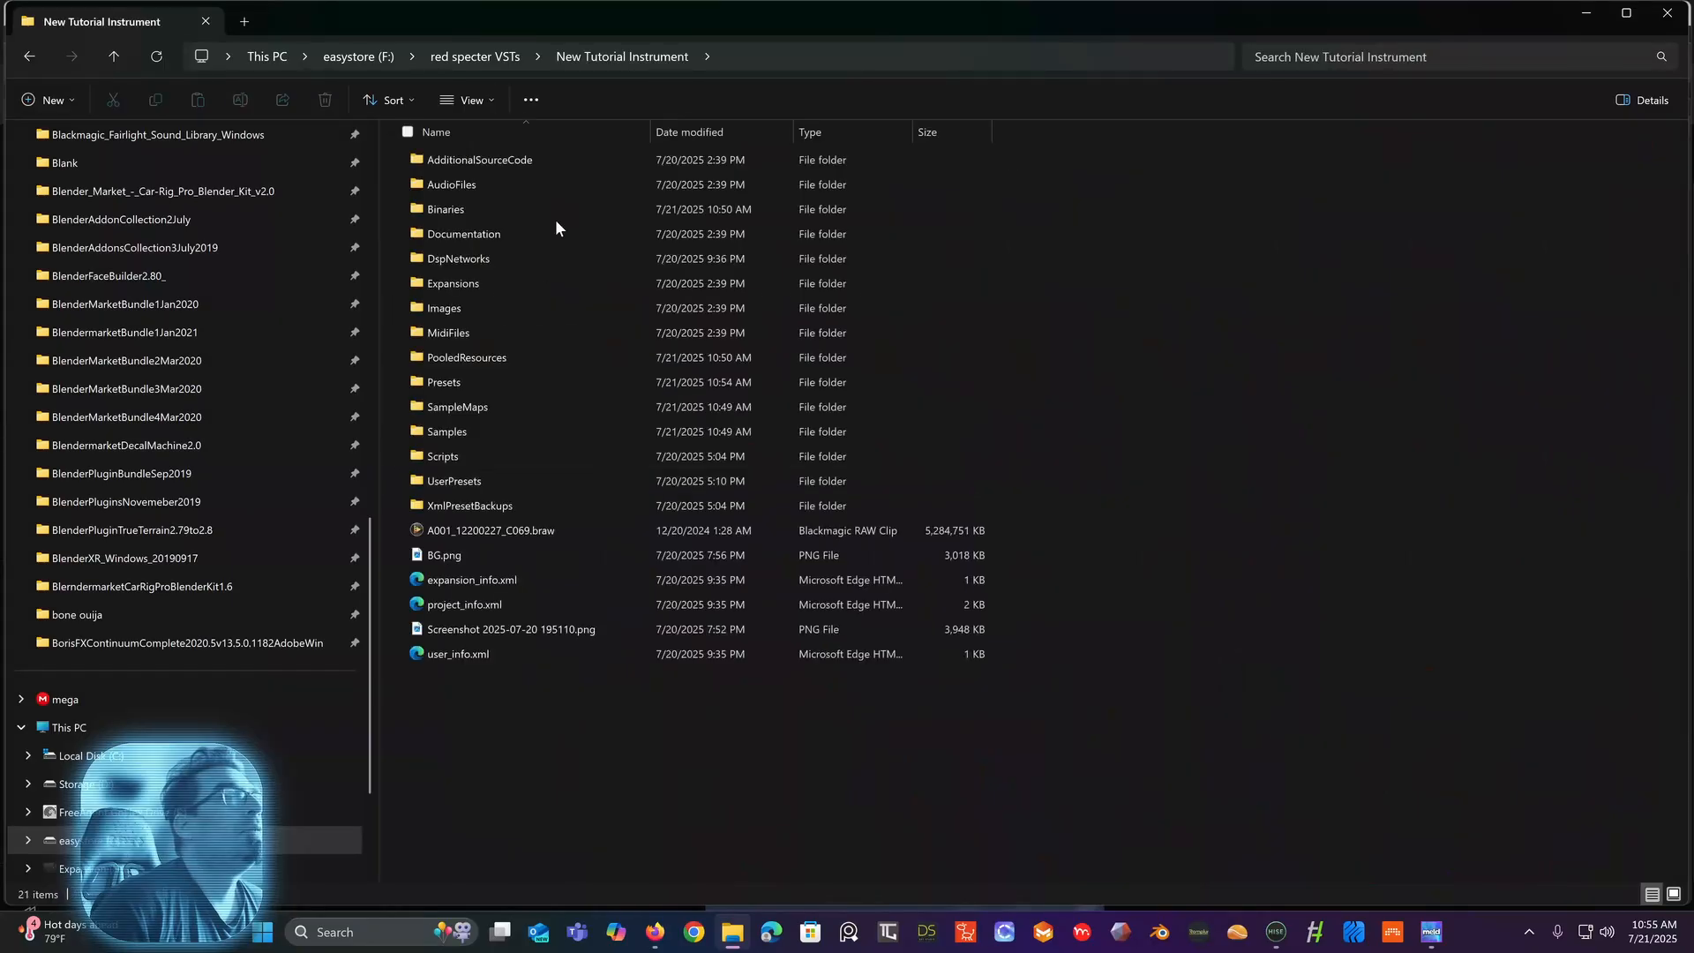
Step: Copy the three New Tutorial Instrument files (.exp, .lib, .vst3) from the project's Binaries > Compiled > VST3 folder
{"action": "double_click", "coordinate": [447, 209]}
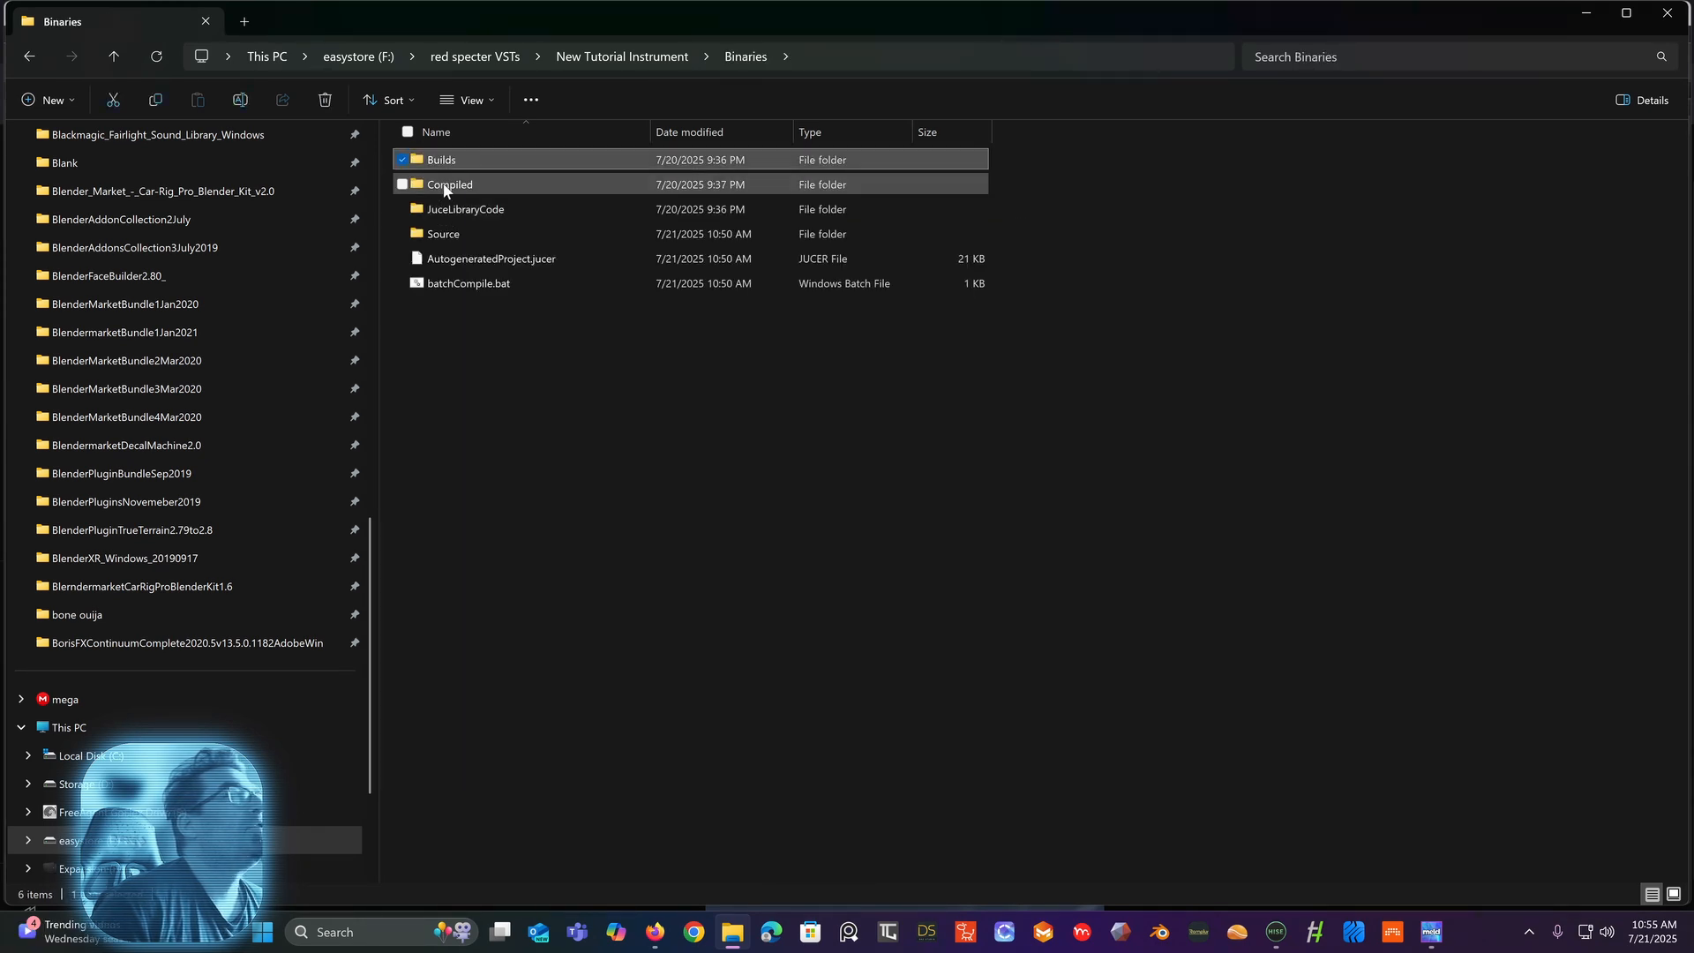
{"action": "left_click", "coordinate": [452, 185]}
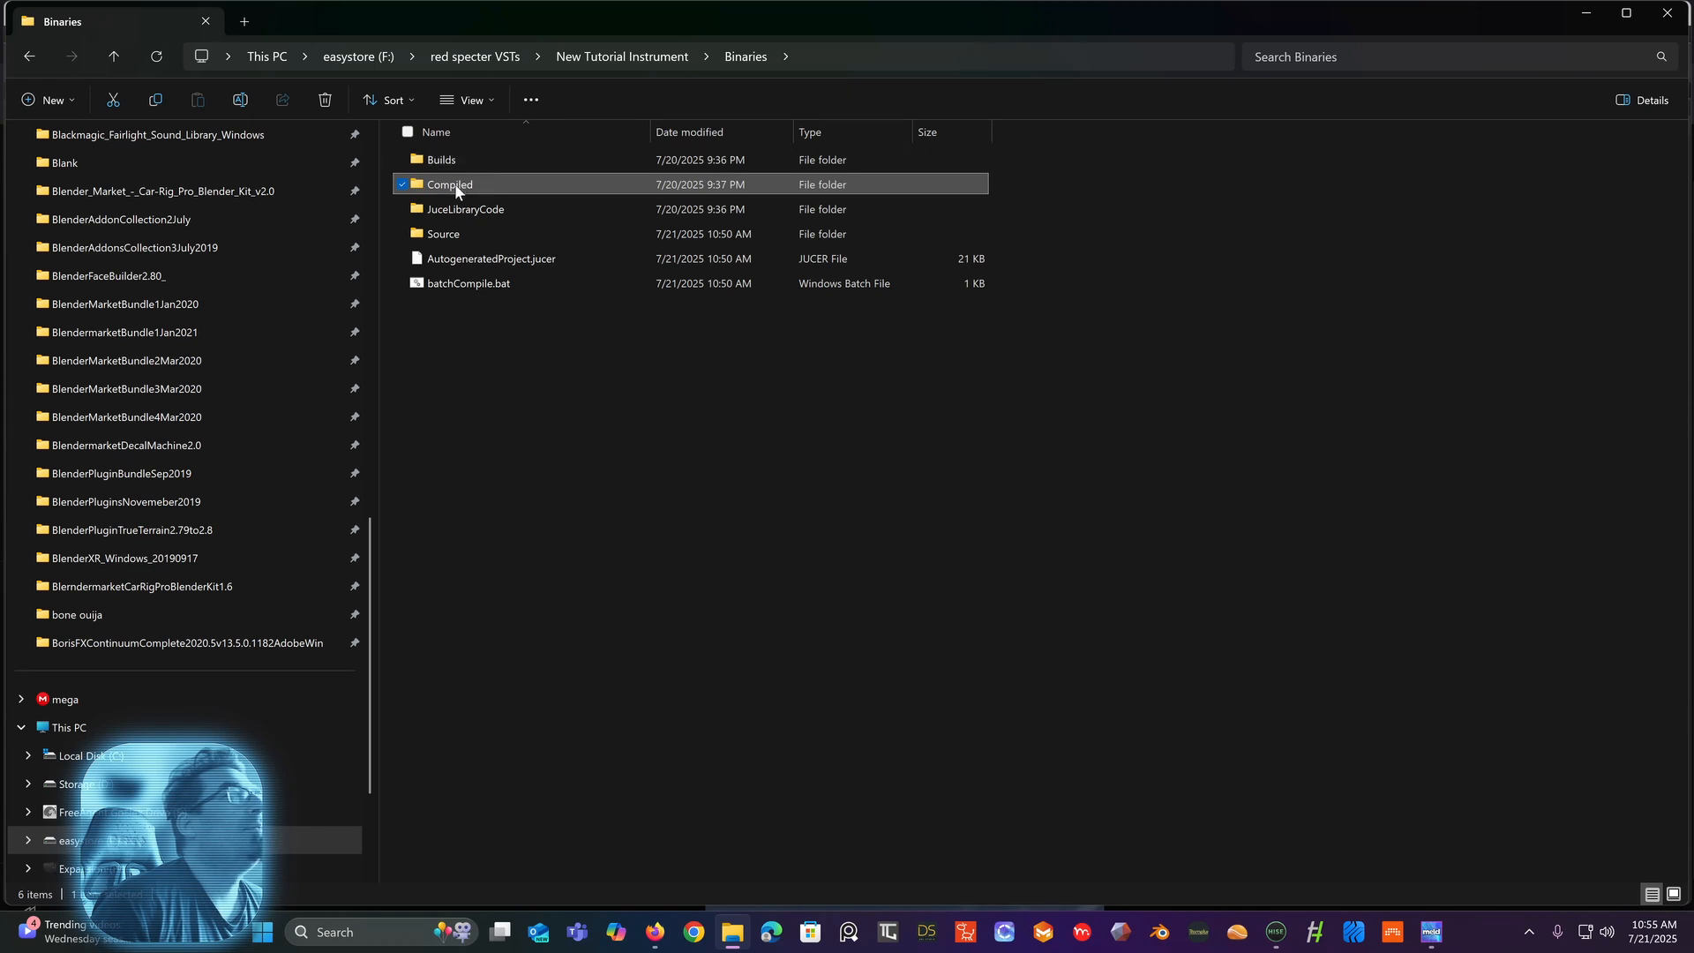
{"action": "double_click", "coordinate": [454, 183]}
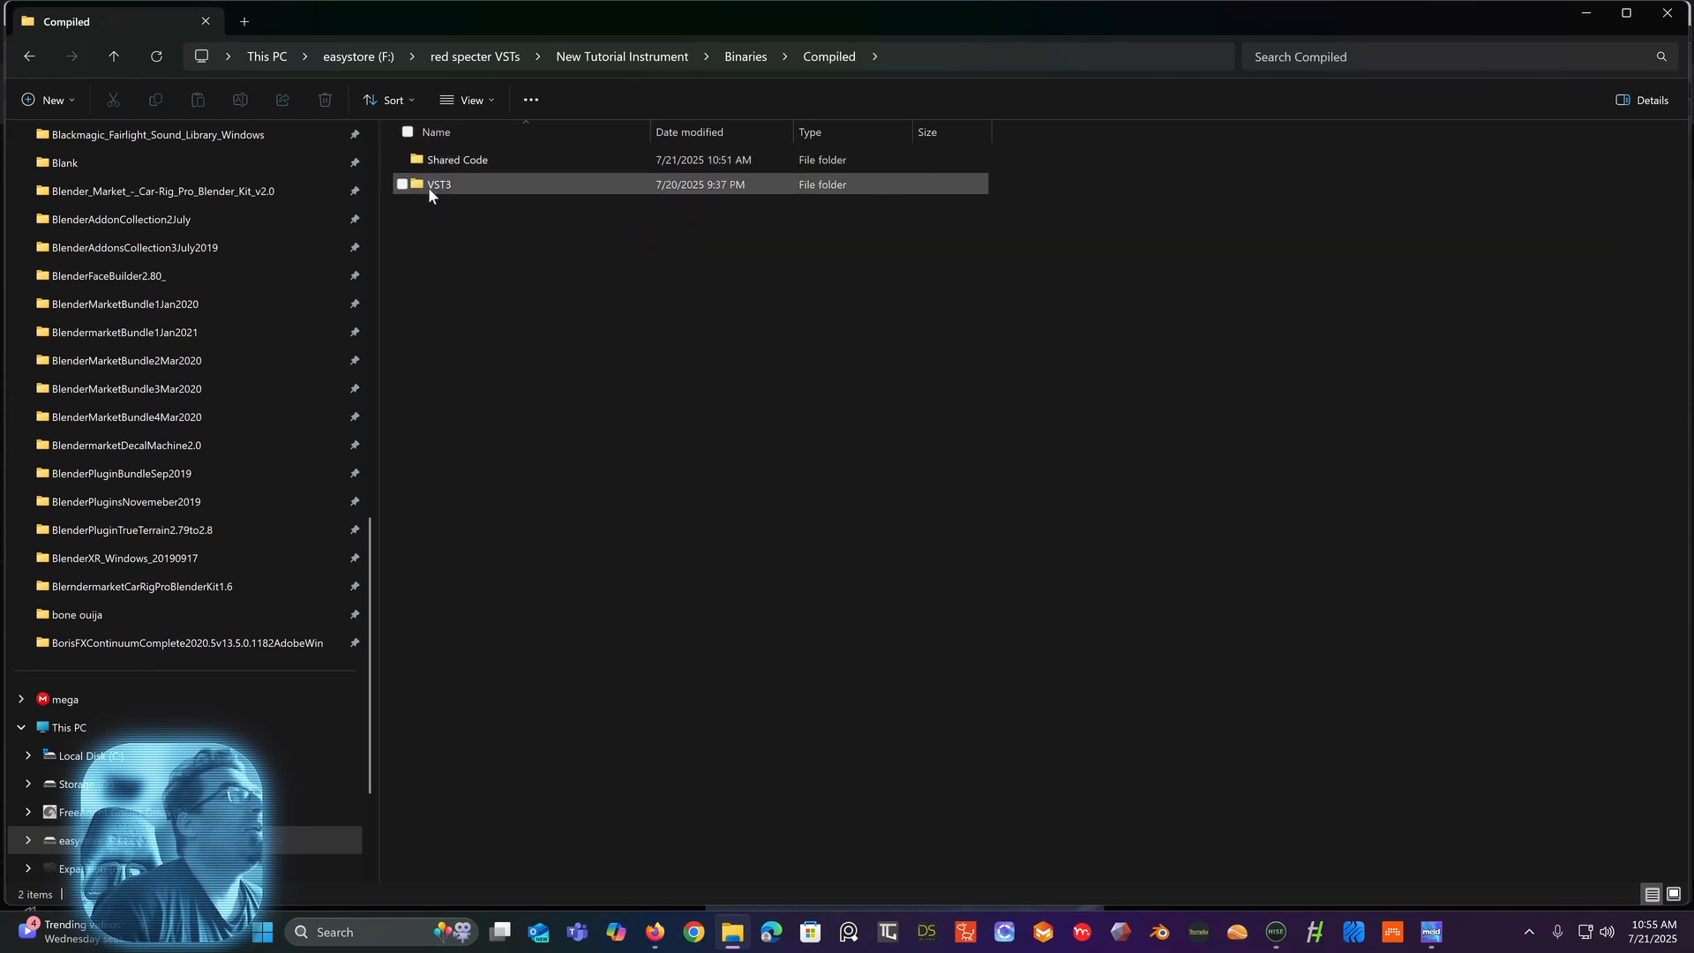
{"action": "double_click", "coordinate": [431, 187]}
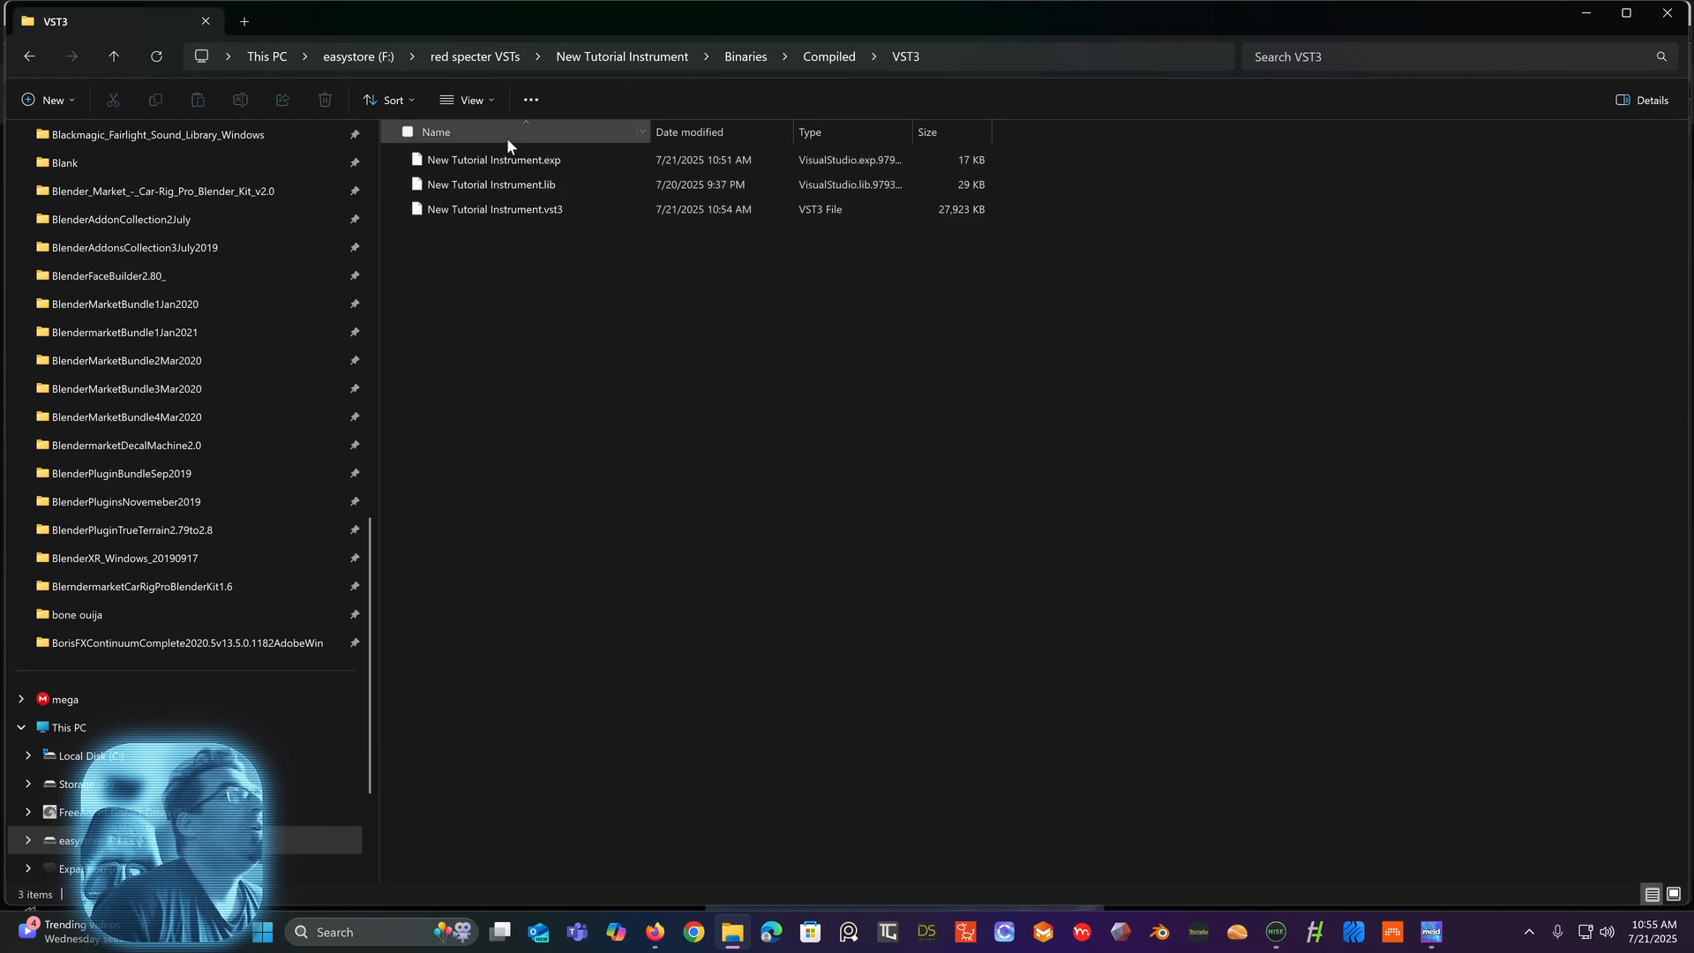
{"action": "left_click", "coordinate": [510, 212]}
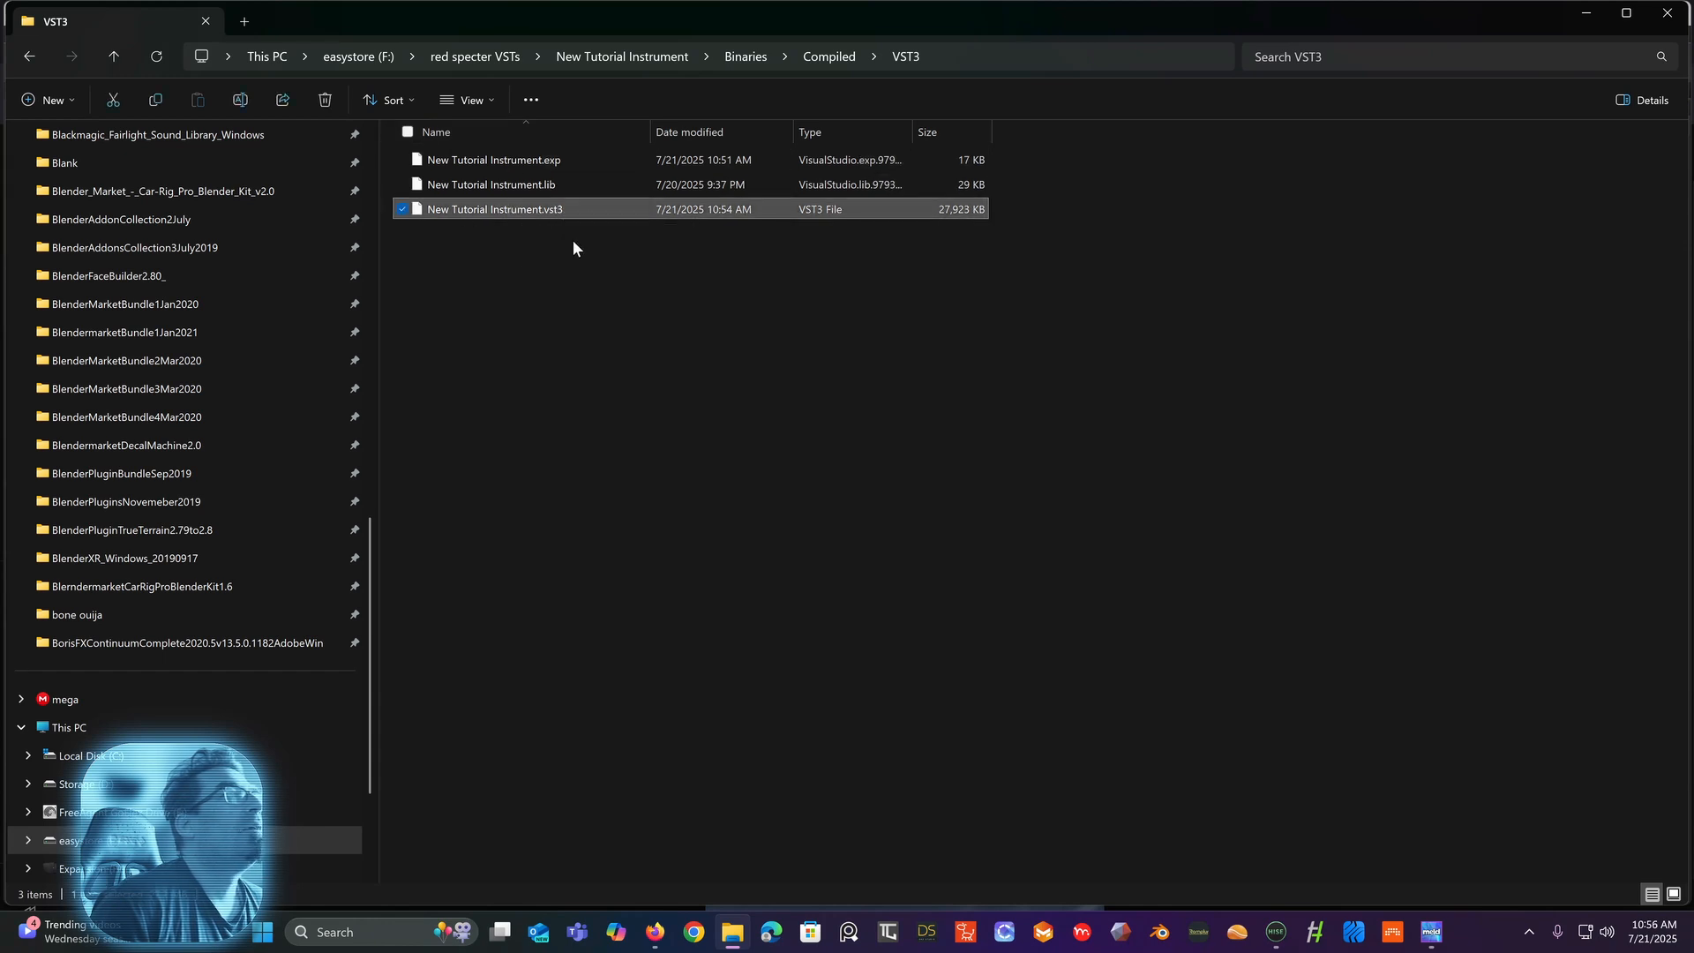
{"action": "left_click_drag", "start_coordinate": [574, 240], "coordinate": [522, 166]}
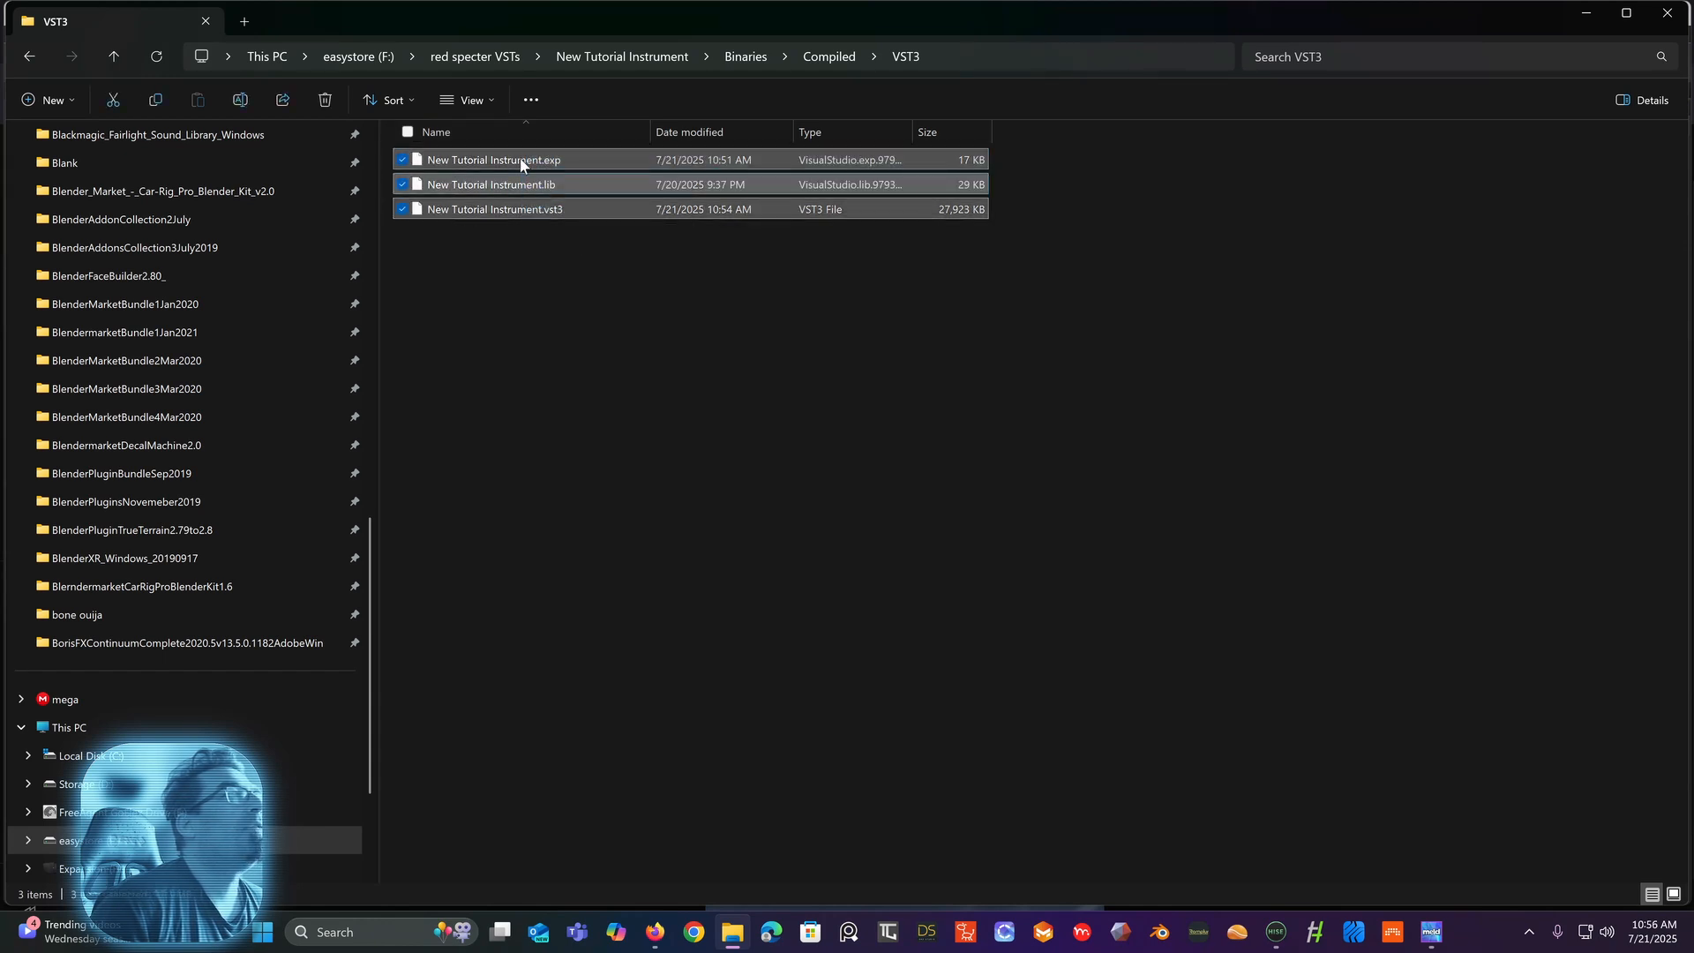
{"action": "right_click", "coordinate": [521, 183]}
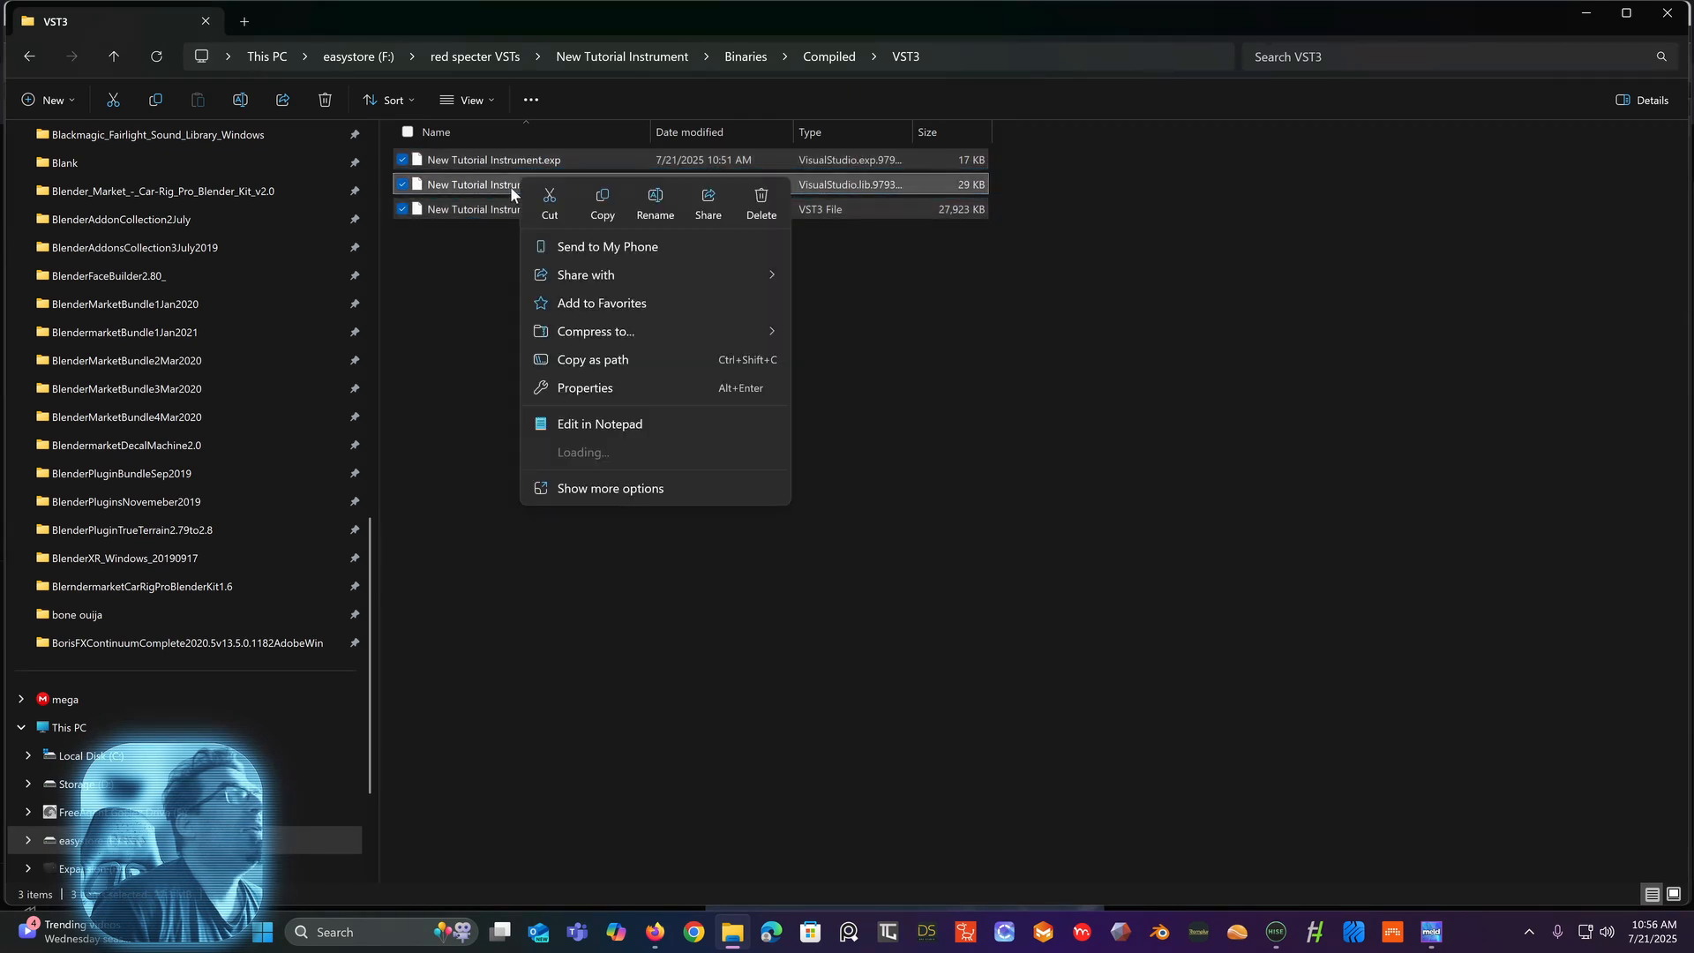
{"action": "left_click", "coordinate": [601, 203]}
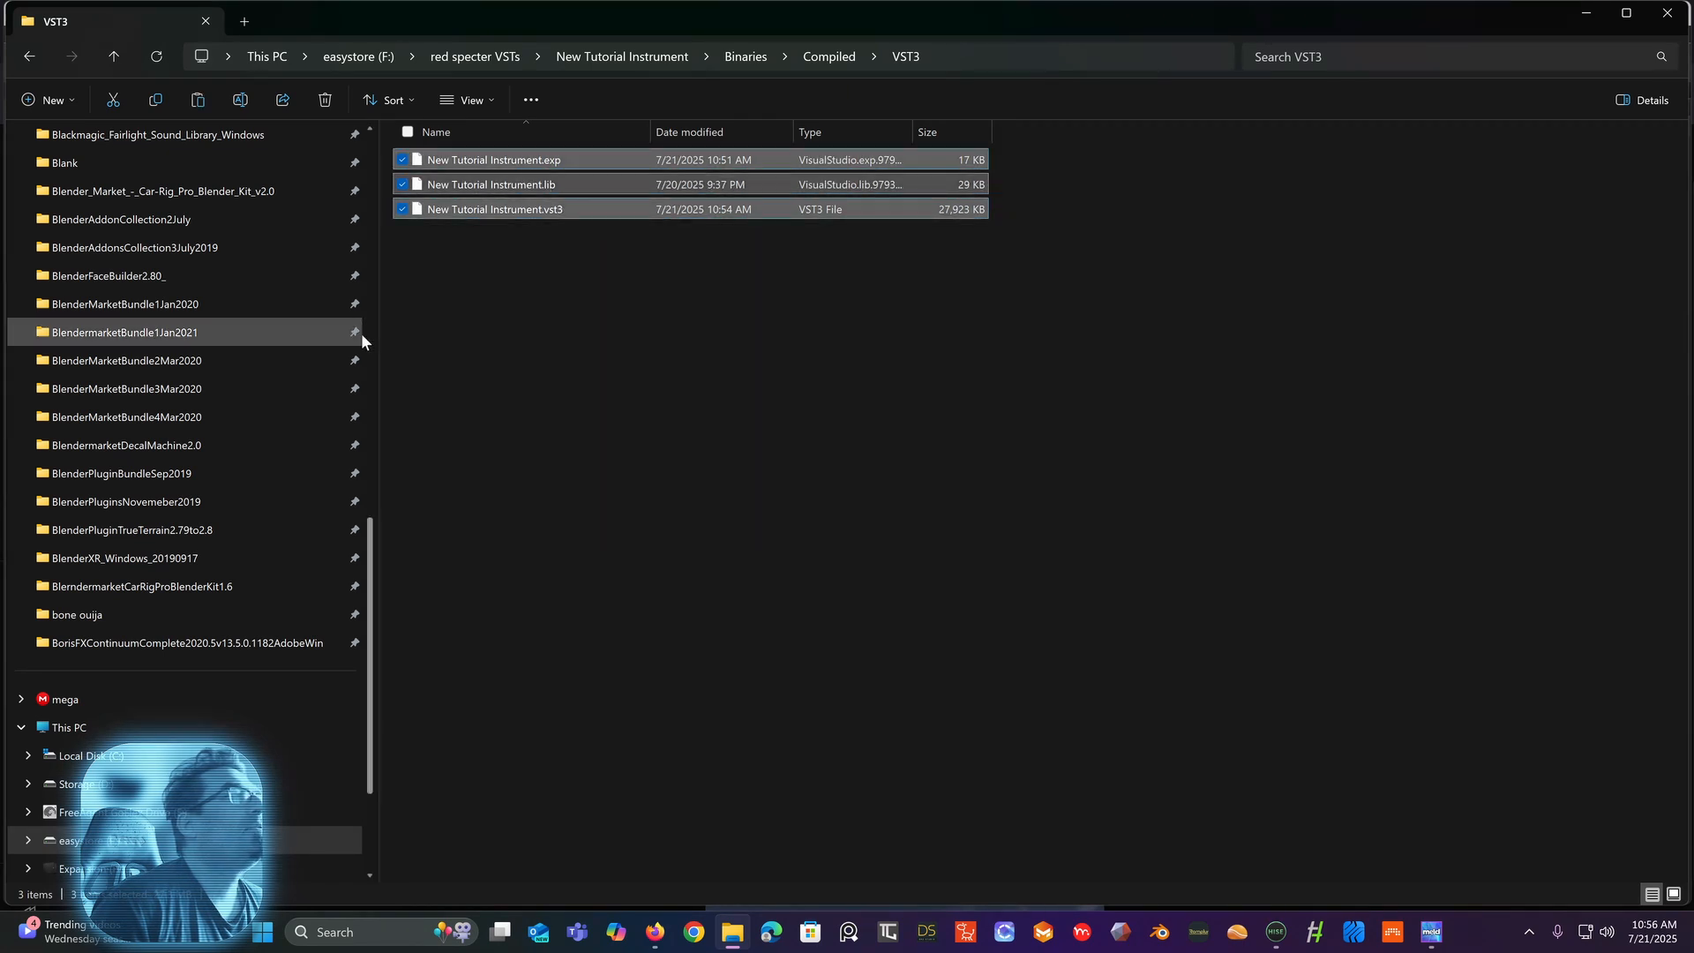
Step: Paste the copied plugin files into C:\Program Files\Common Files\VST3 and deselect them
{"action": "left_click", "coordinate": [83, 761]}
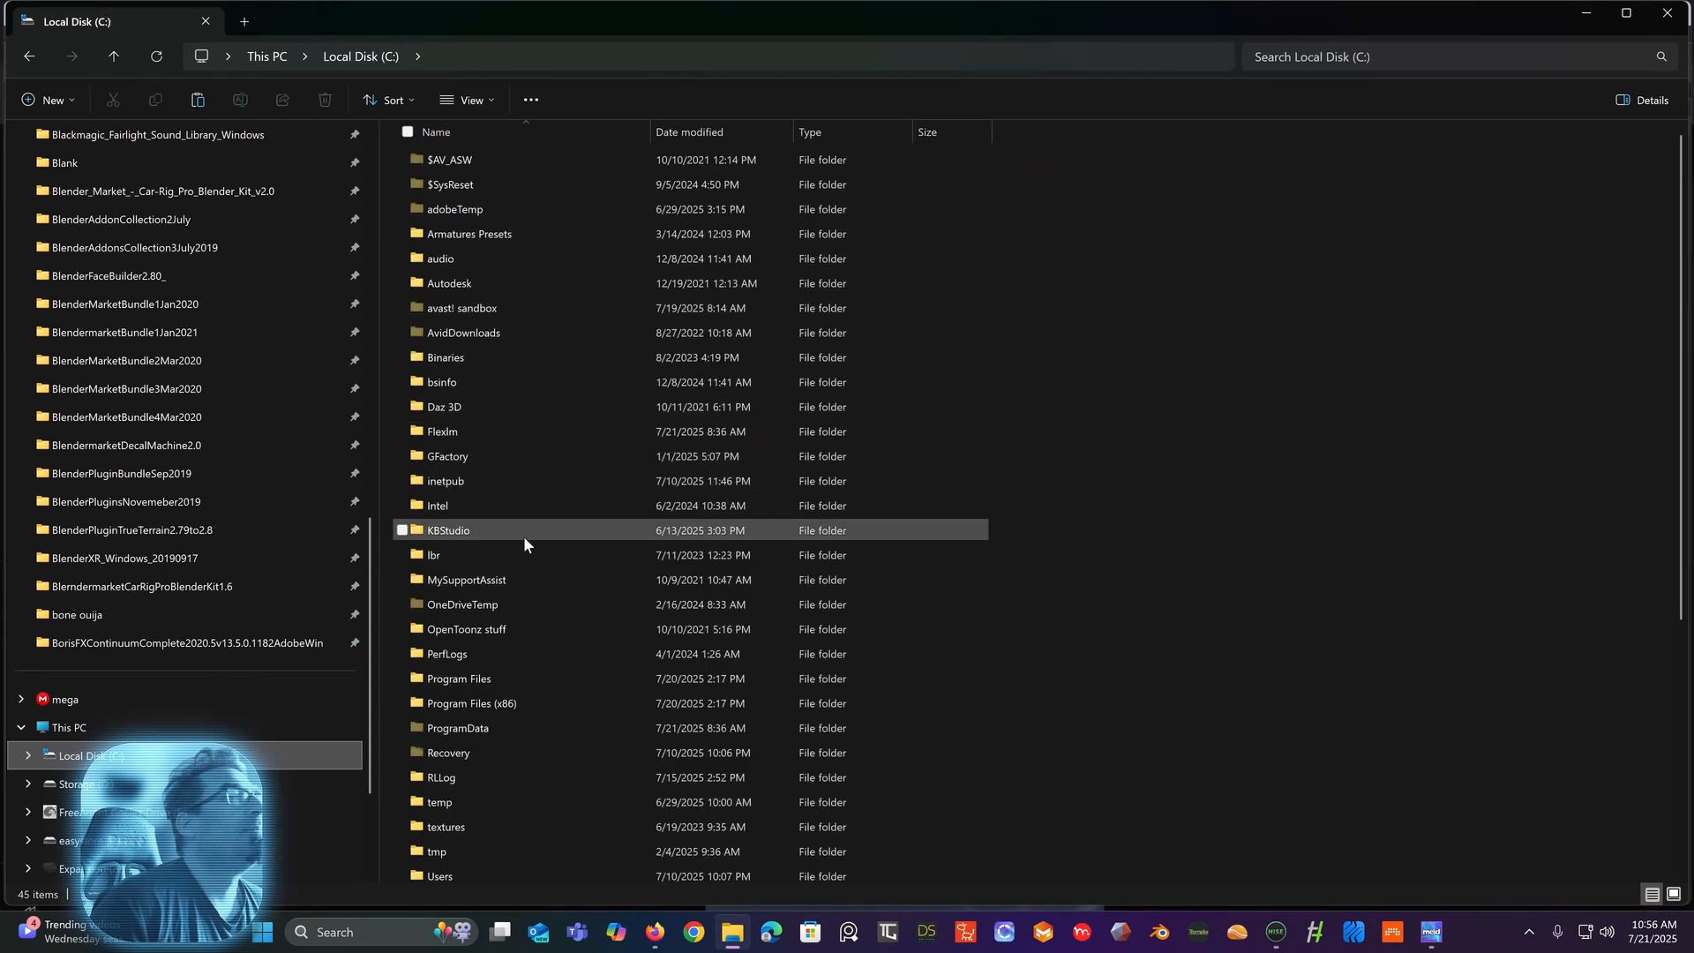
{"action": "key", "text": "alt+Left"}
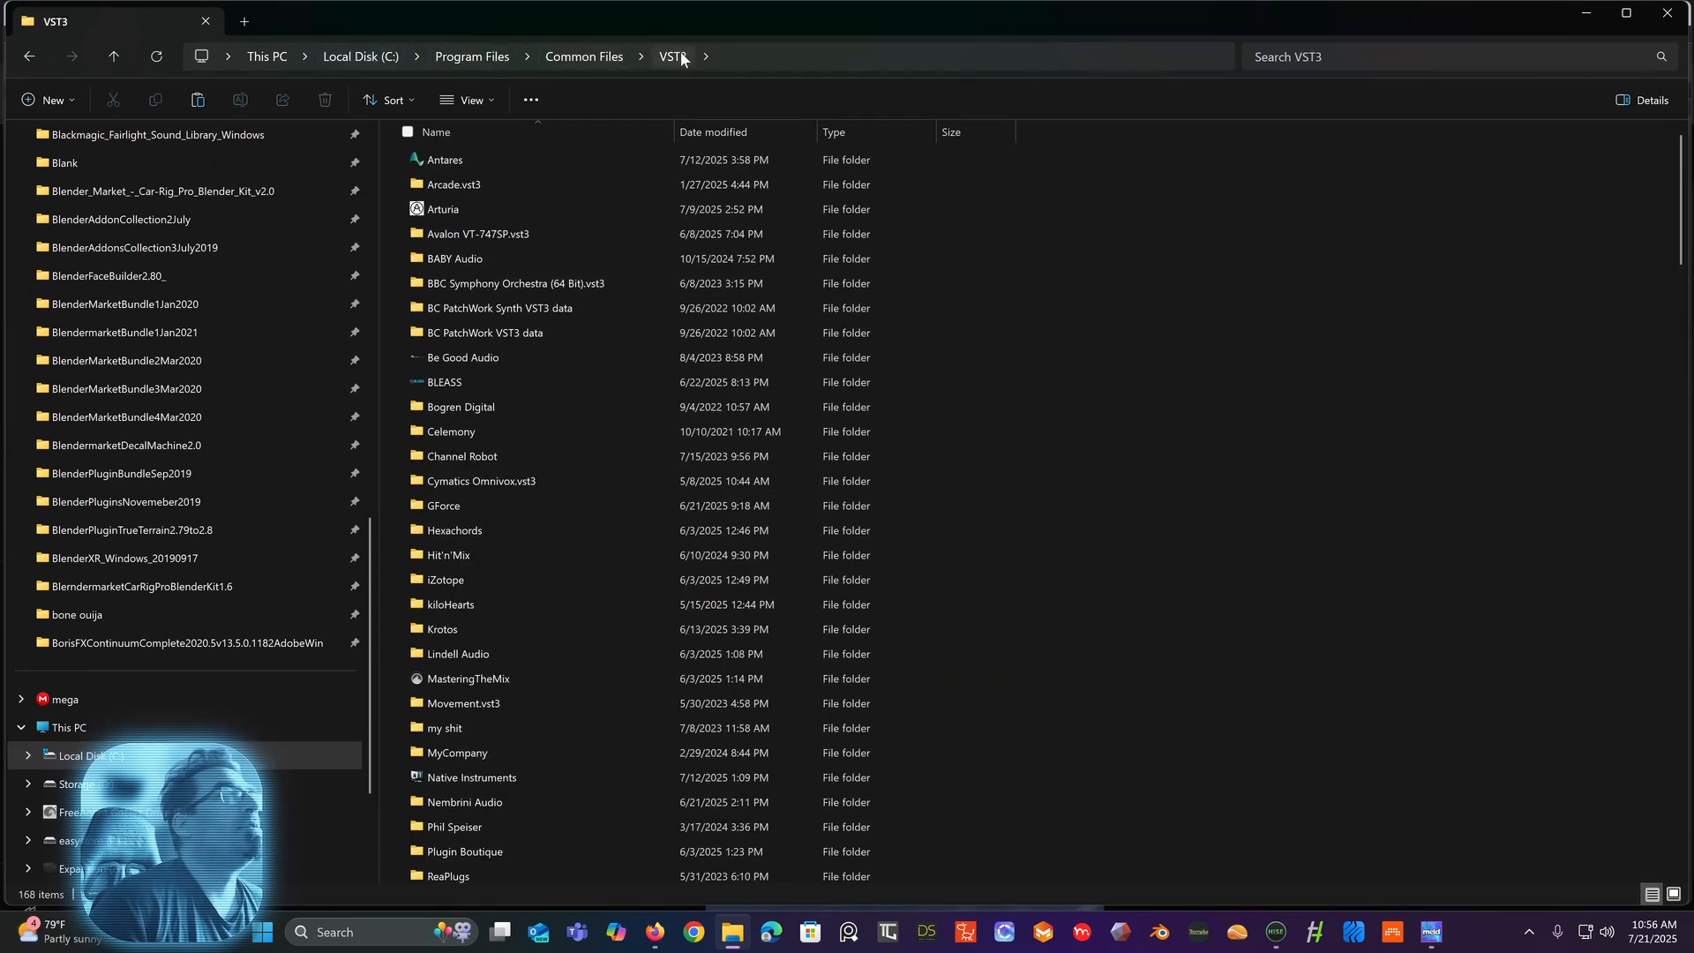
{"action": "right_click", "coordinate": [1050, 368]}
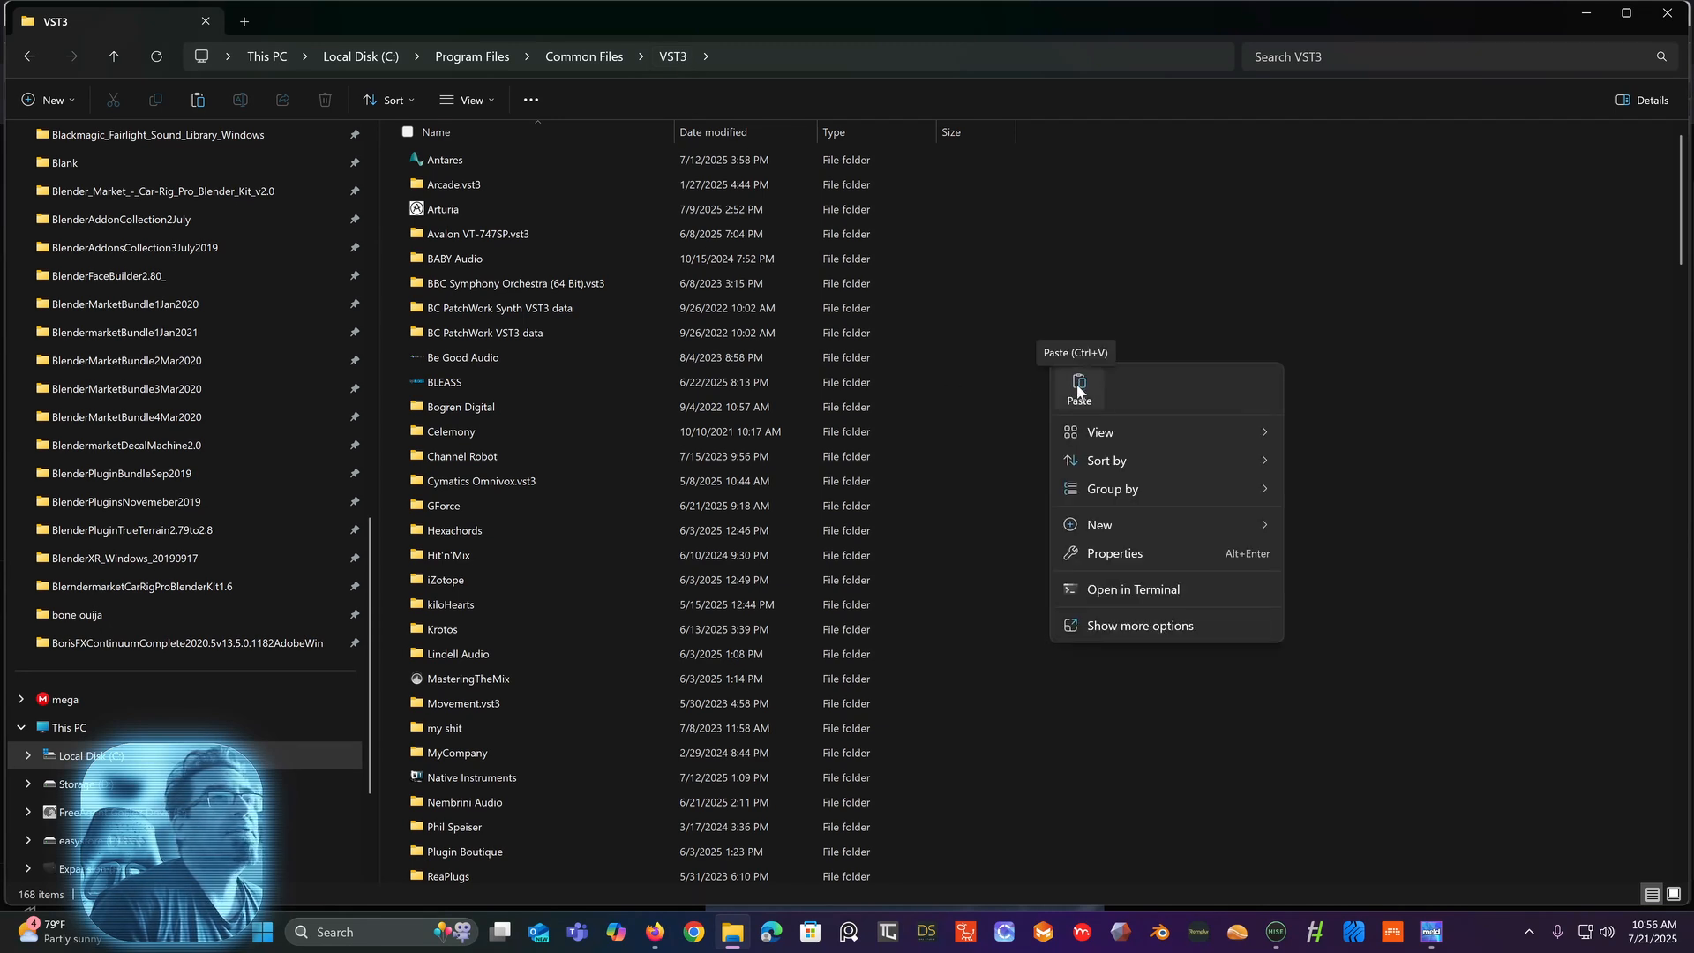
{"action": "left_click", "coordinate": [1078, 389]}
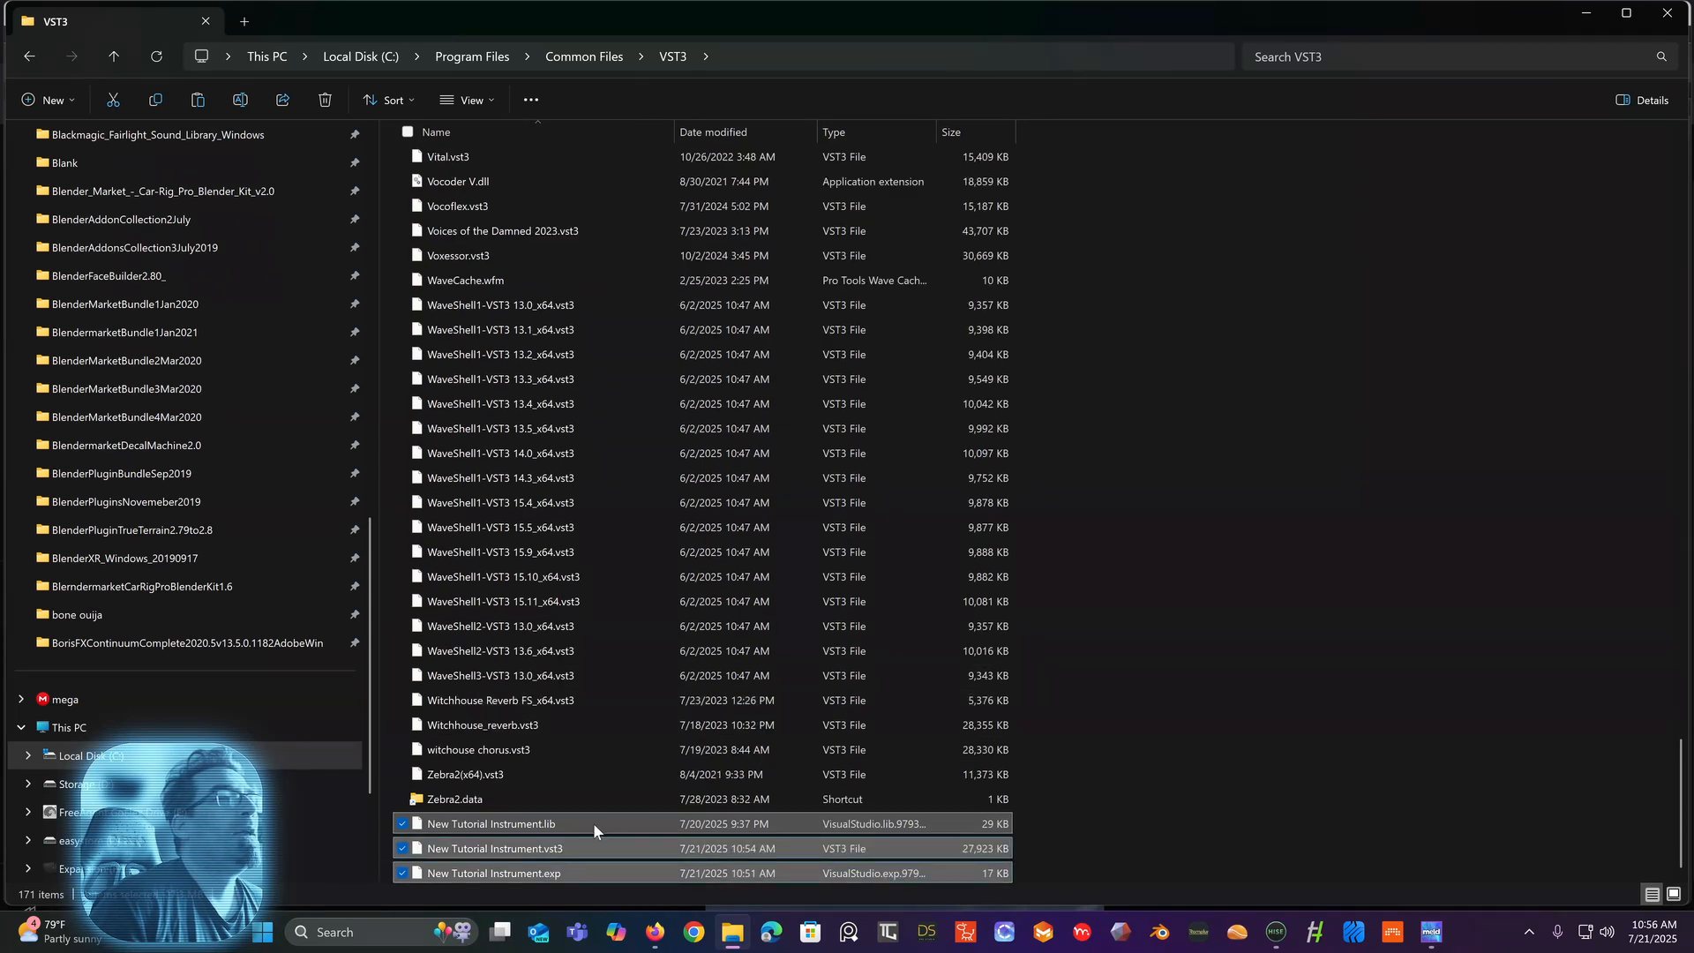
{"action": "left_click", "coordinate": [1050, 574]}
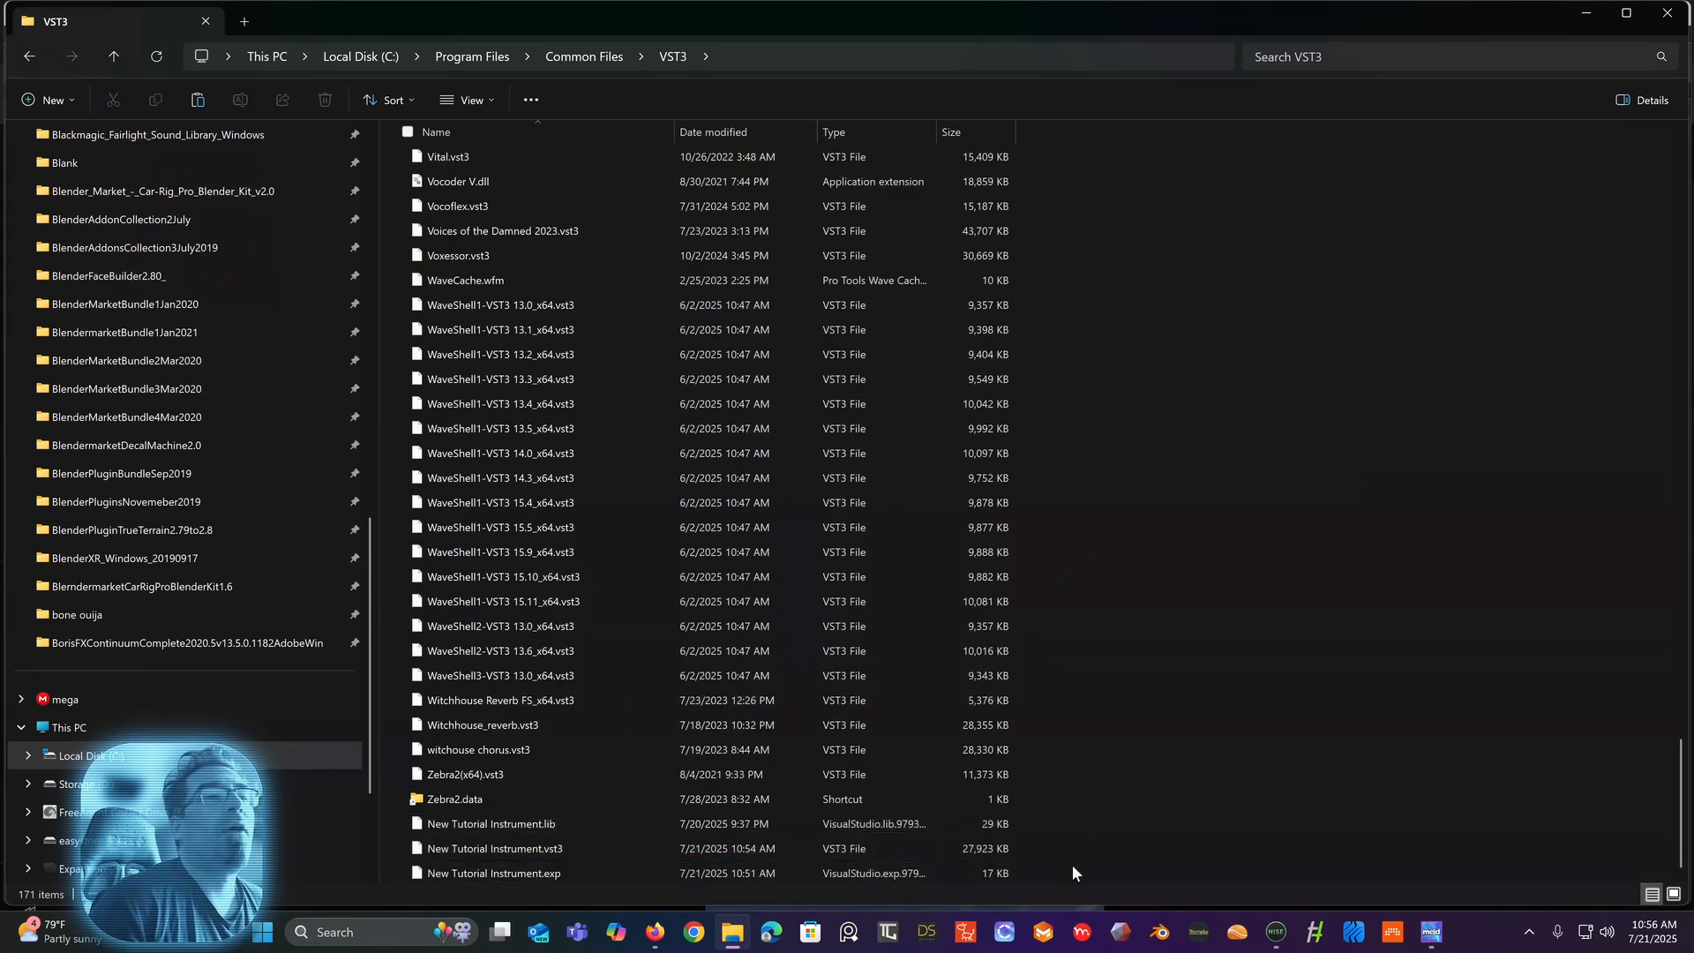
Step: Close HISE and launch Bitwig Studio
{"action": "left_click", "coordinate": [1277, 932]}
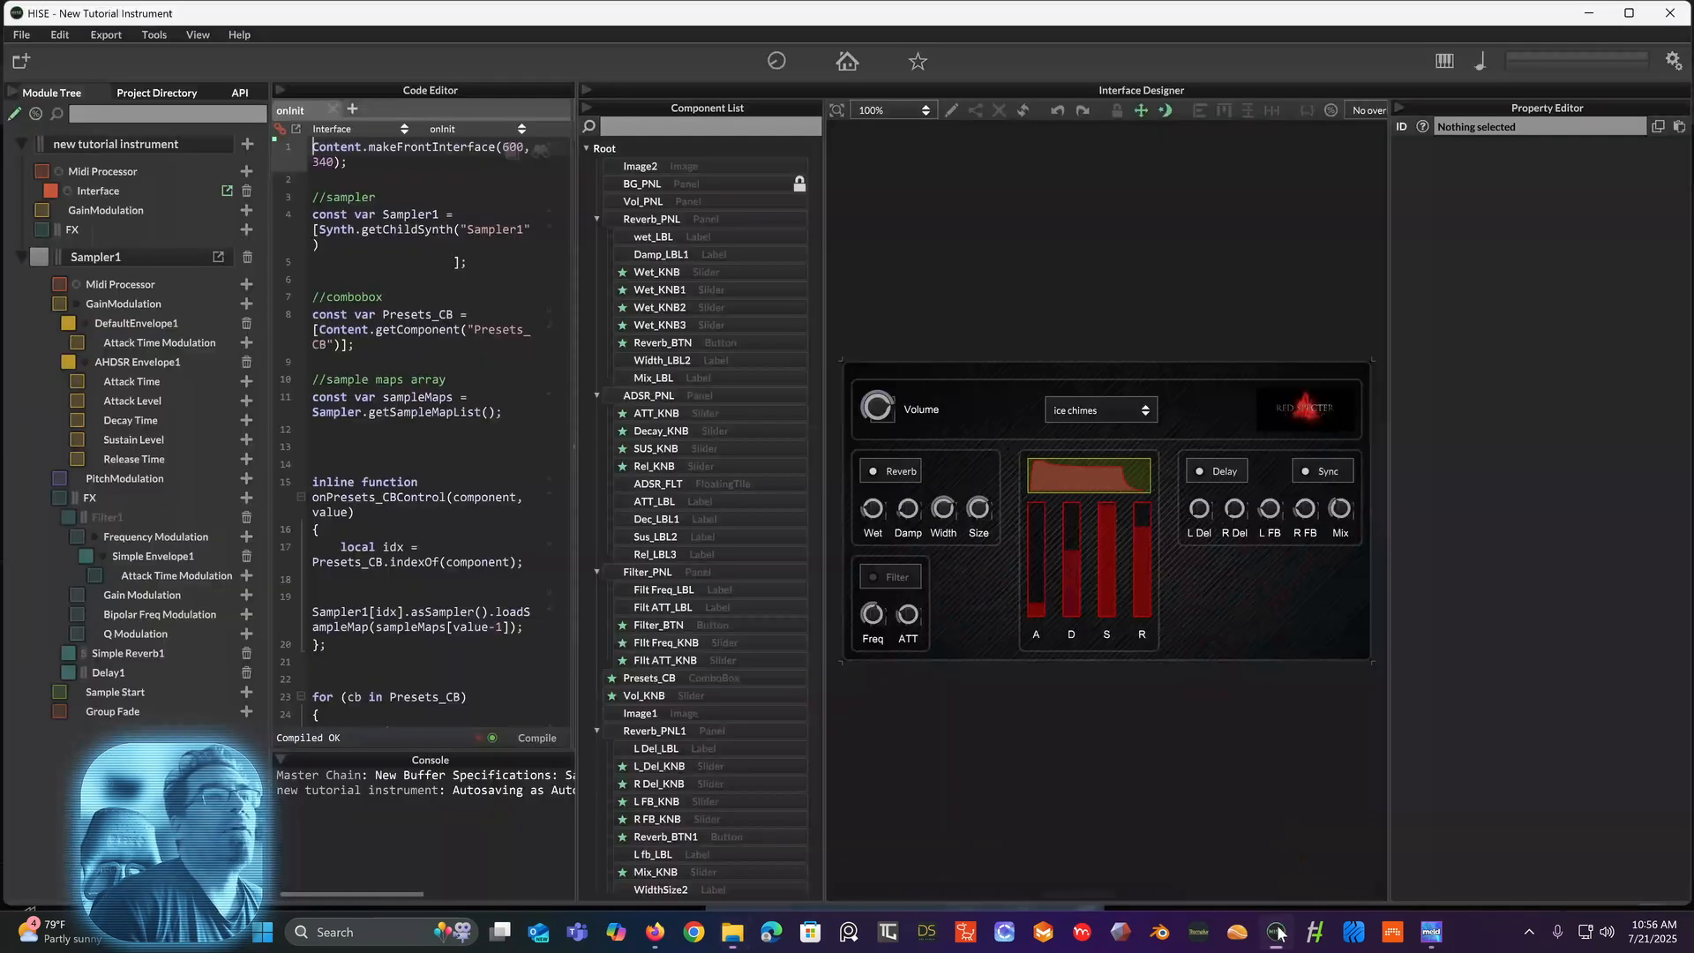
{"action": "left_click", "coordinate": [1670, 12]}
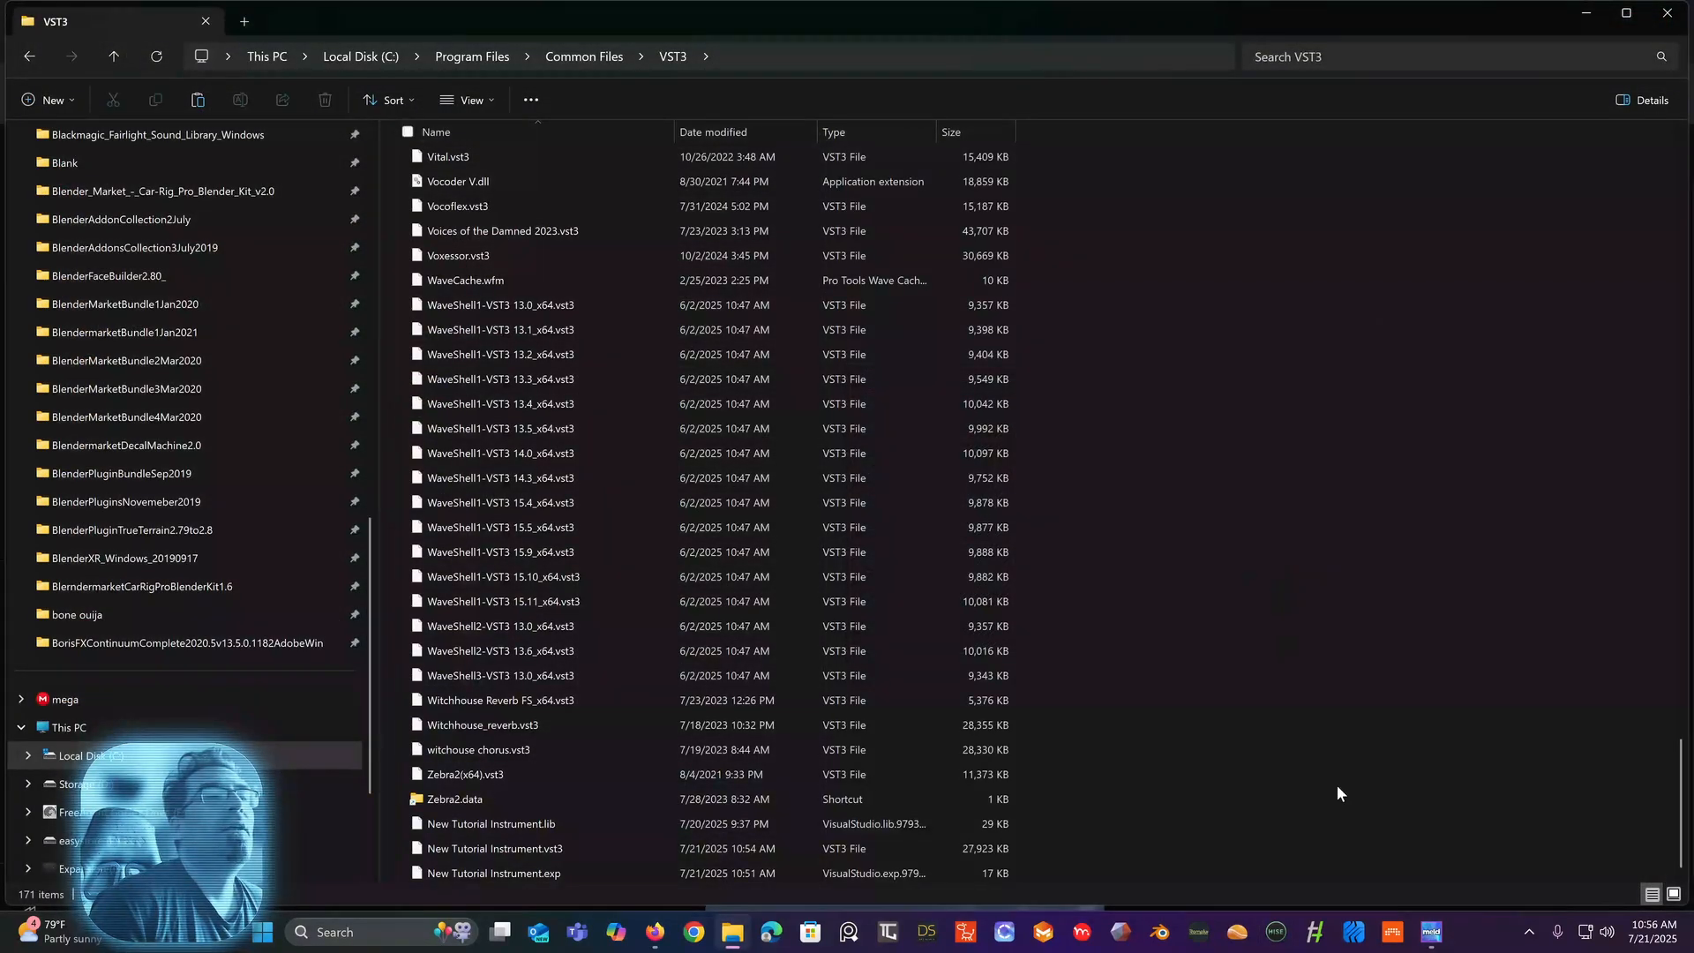
{"action": "left_click", "coordinate": [1393, 932]}
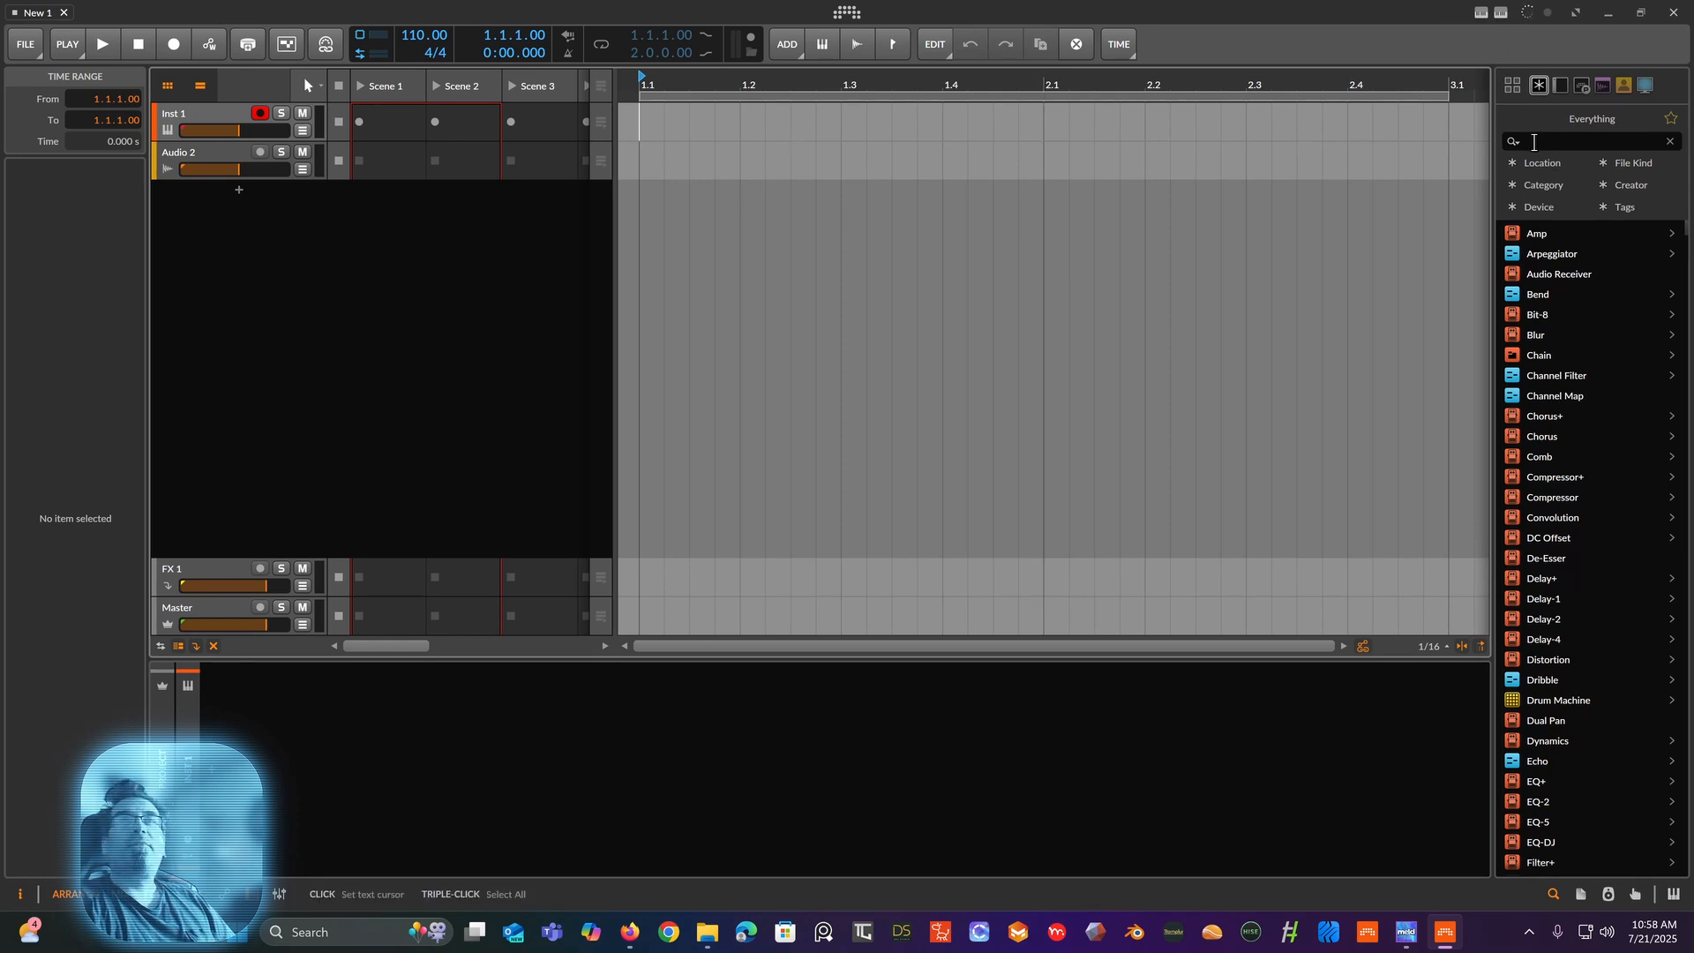
Step: Search the browser for "new tut", add New Tutorial Instrument as a new track, and move its plugin window clear of the device area
{"action": "left_click", "coordinate": [1535, 142]}
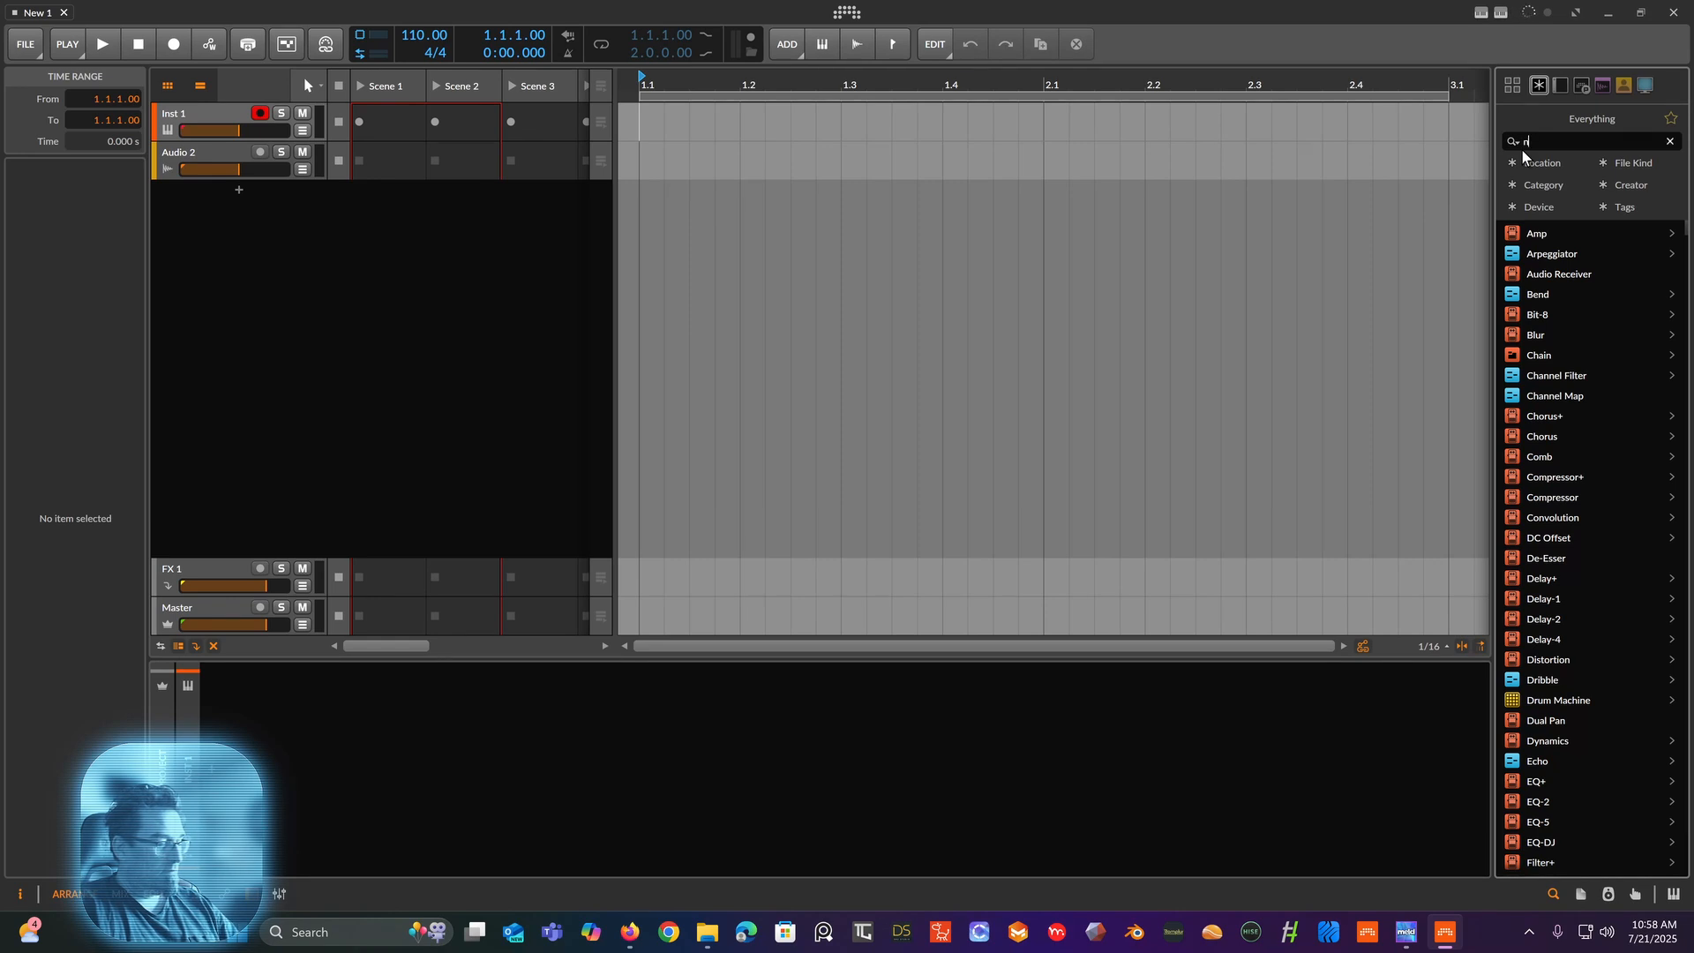
{"action": "type", "text": "n"}
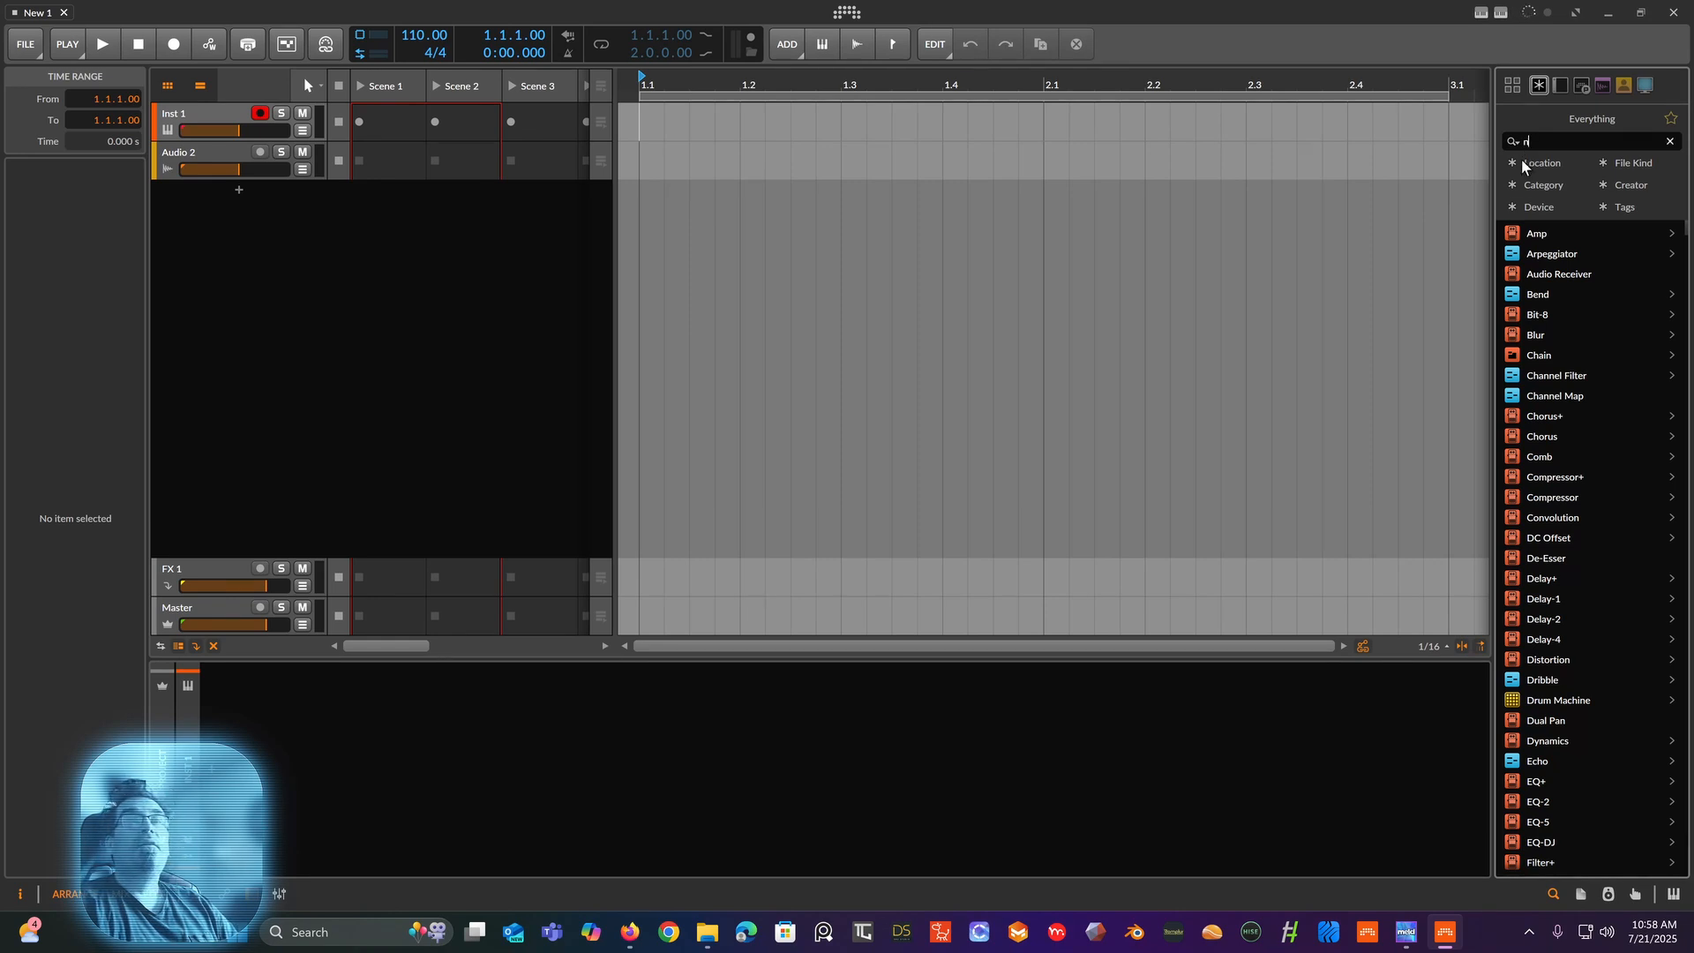
{"action": "type", "text": "ew tut"}
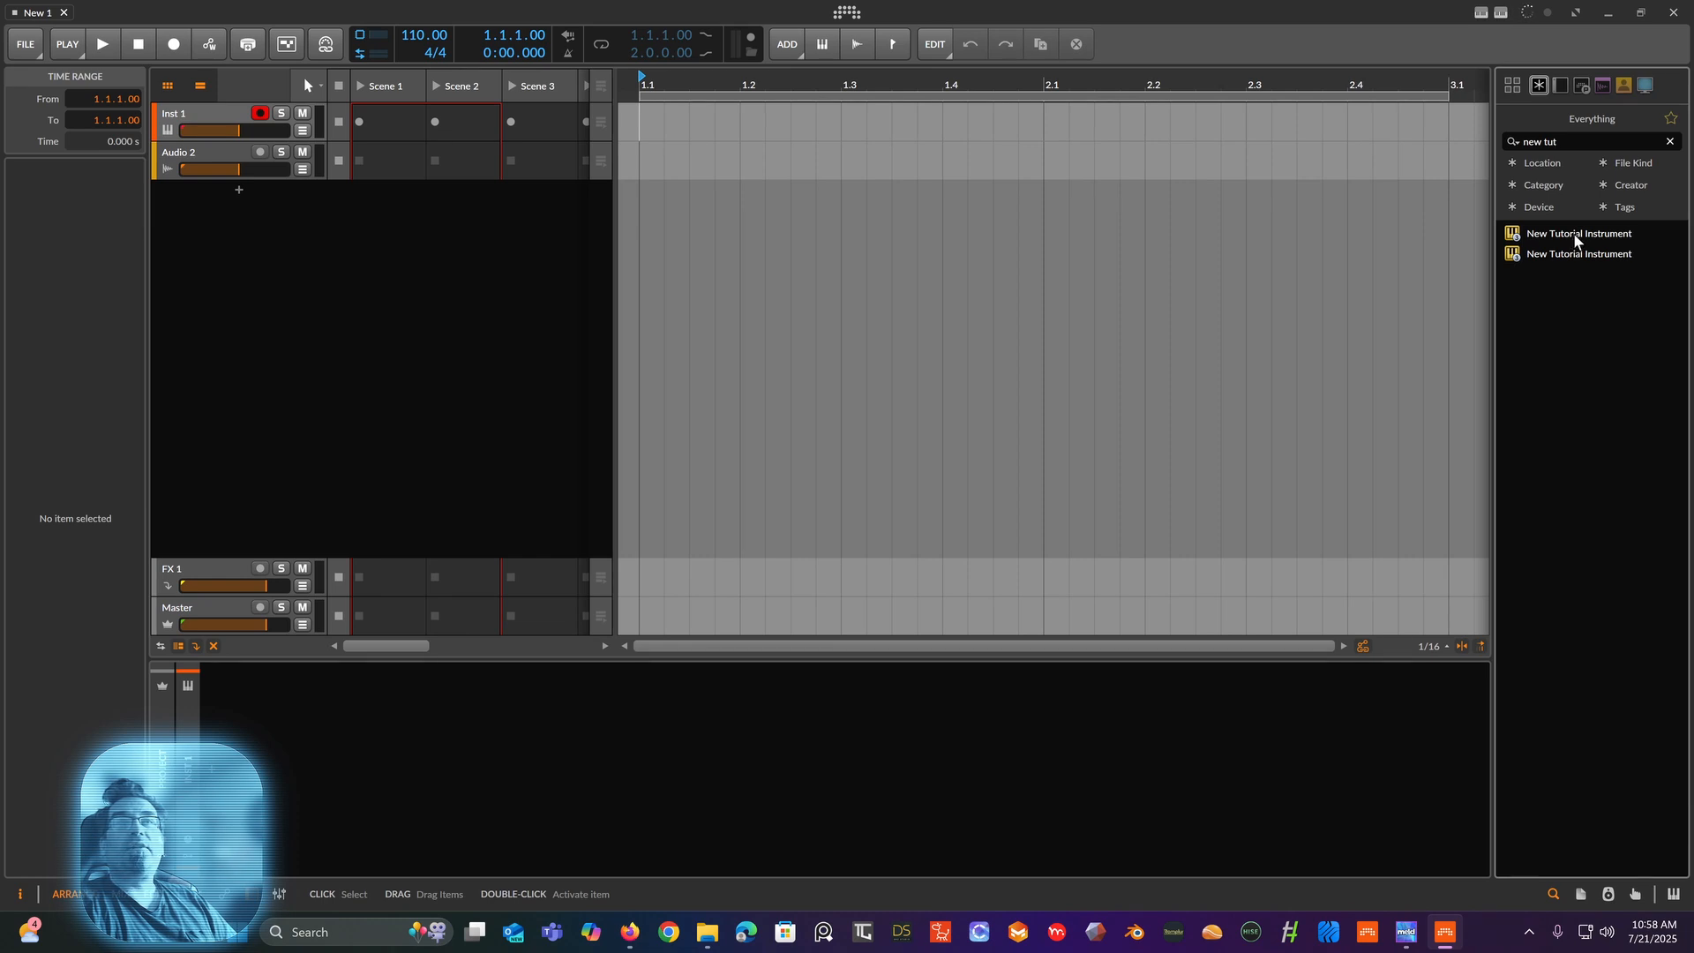
{"action": "left_click_drag", "start_coordinate": [1576, 236], "coordinate": [396, 253]}
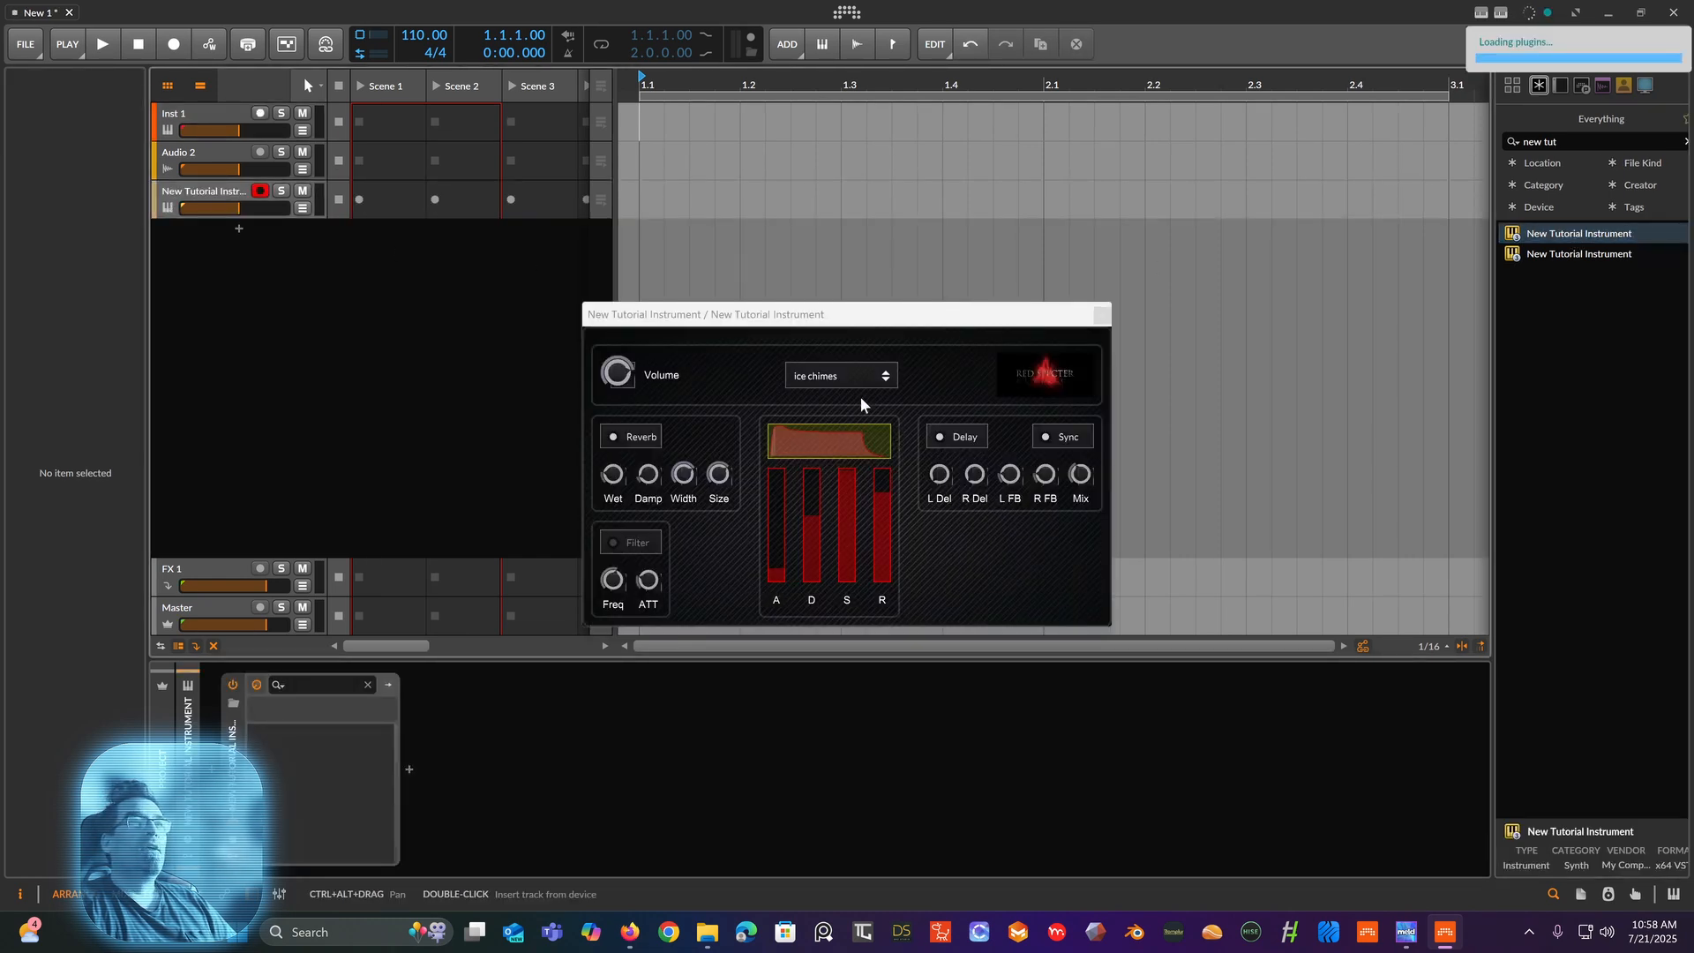
{"action": "left_click_drag", "start_coordinate": [844, 322], "coordinate": [943, 228]}
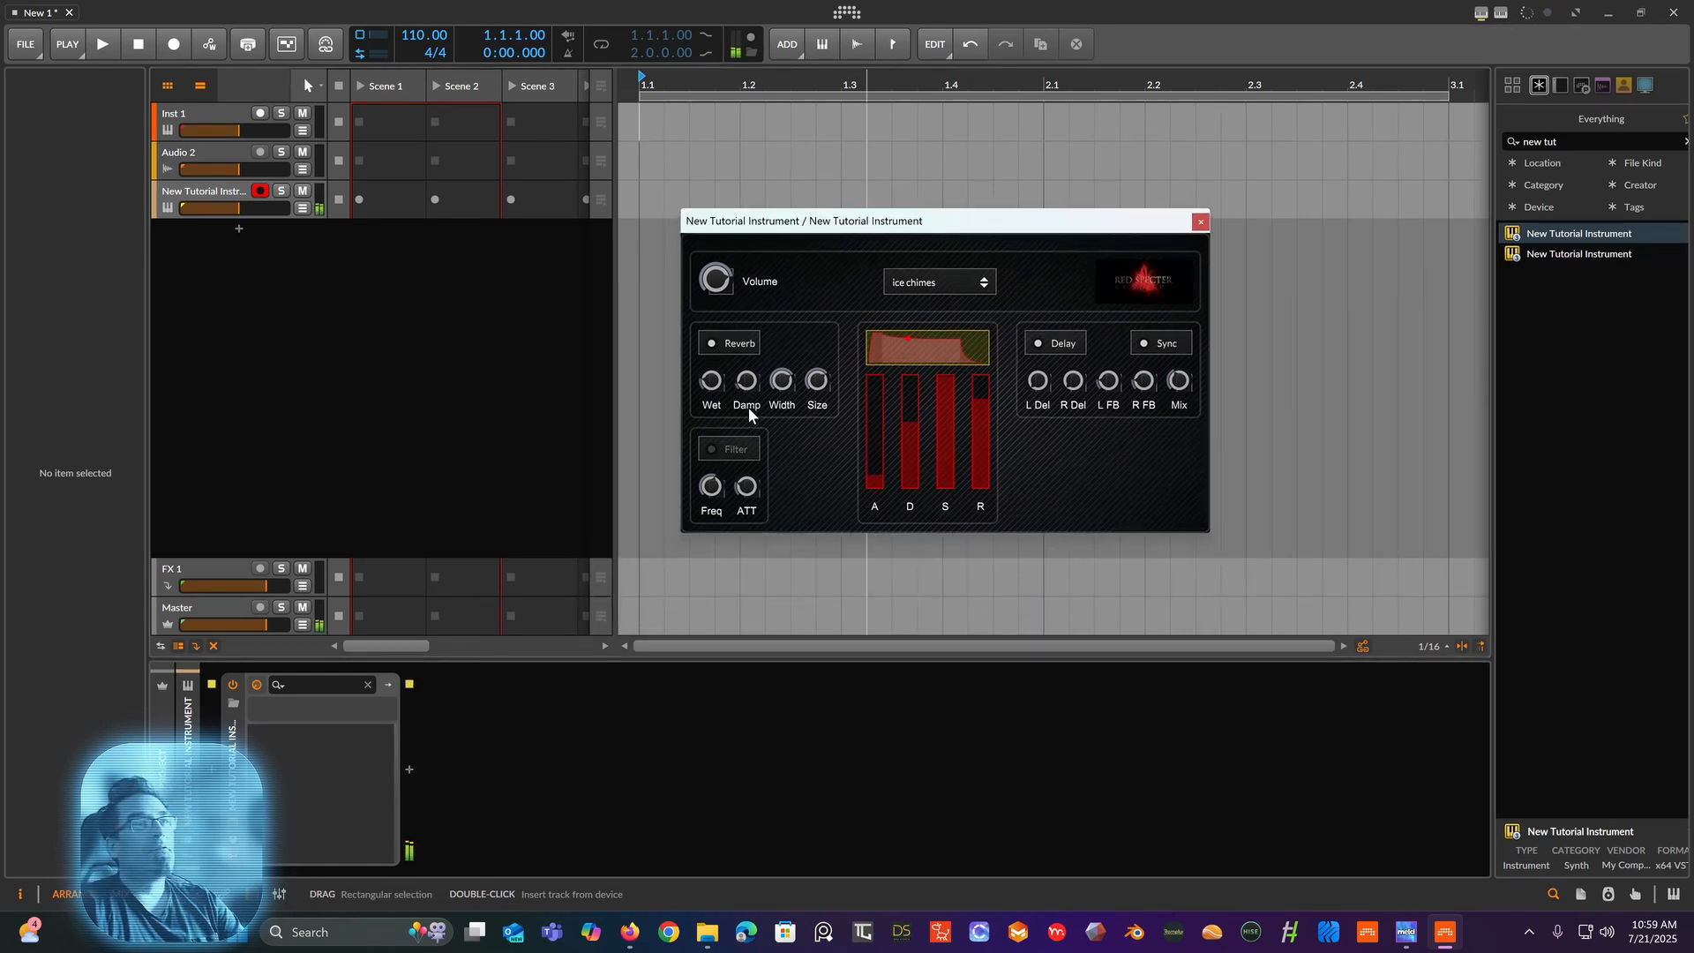
Step: Load the wierd flute preset in the instrument and compare its sound with the delay switched off and back on
{"action": "left_click", "coordinate": [953, 287]}
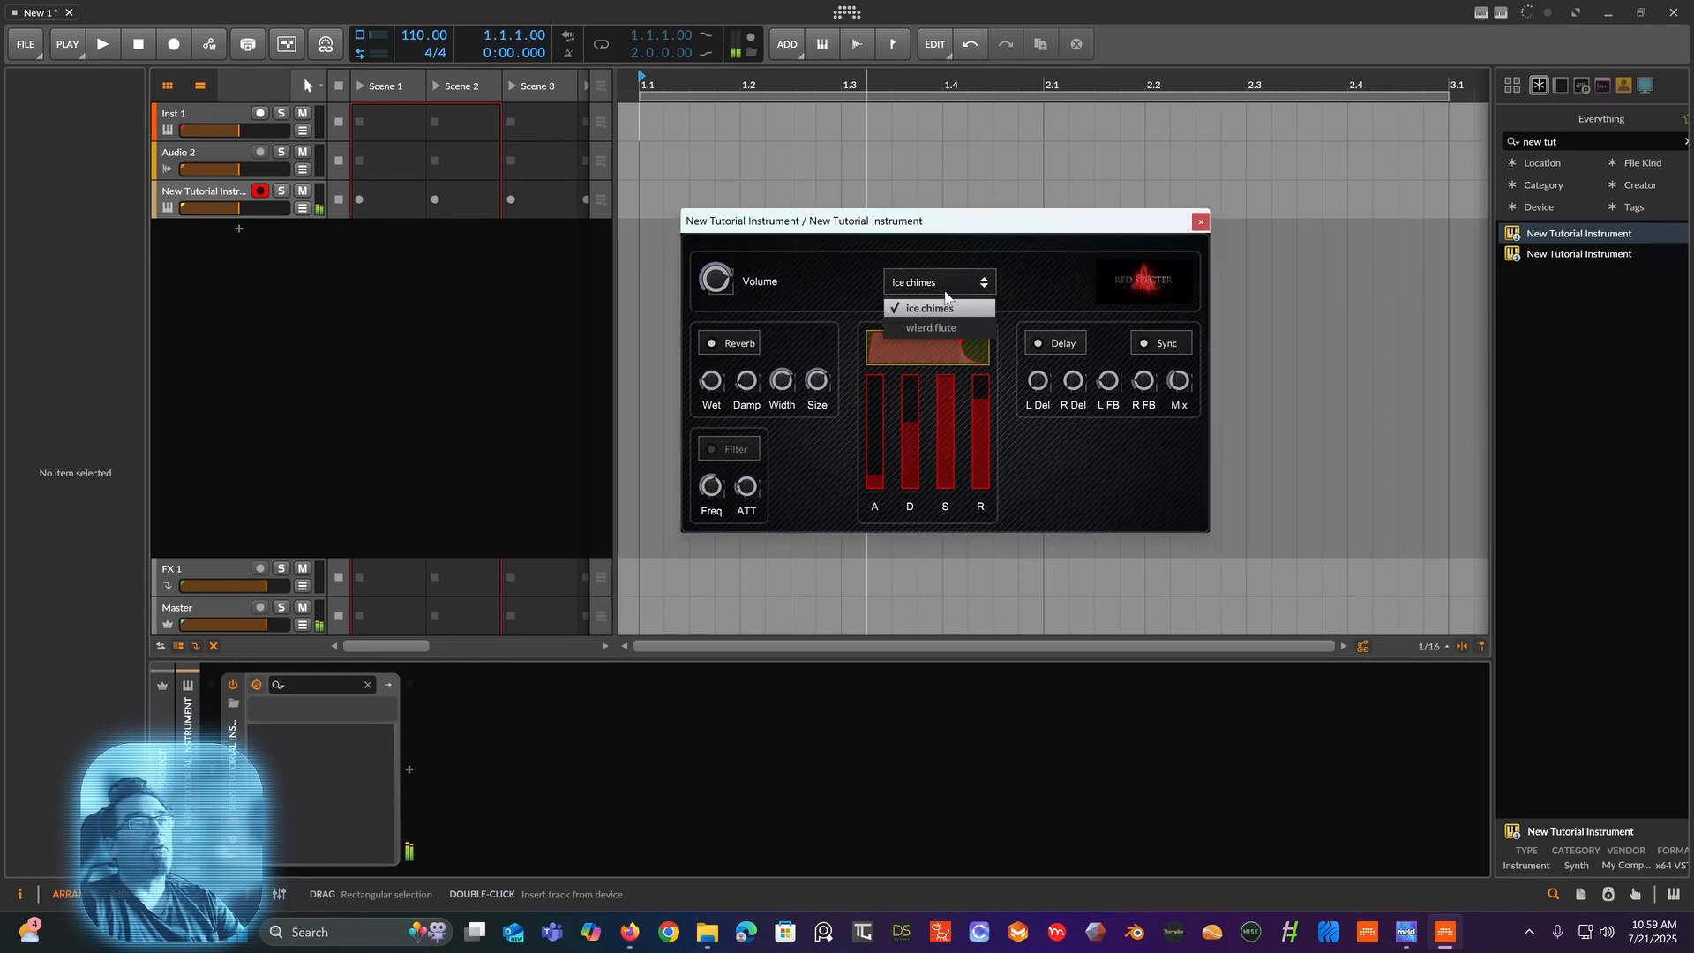
{"action": "left_click", "coordinate": [932, 328]}
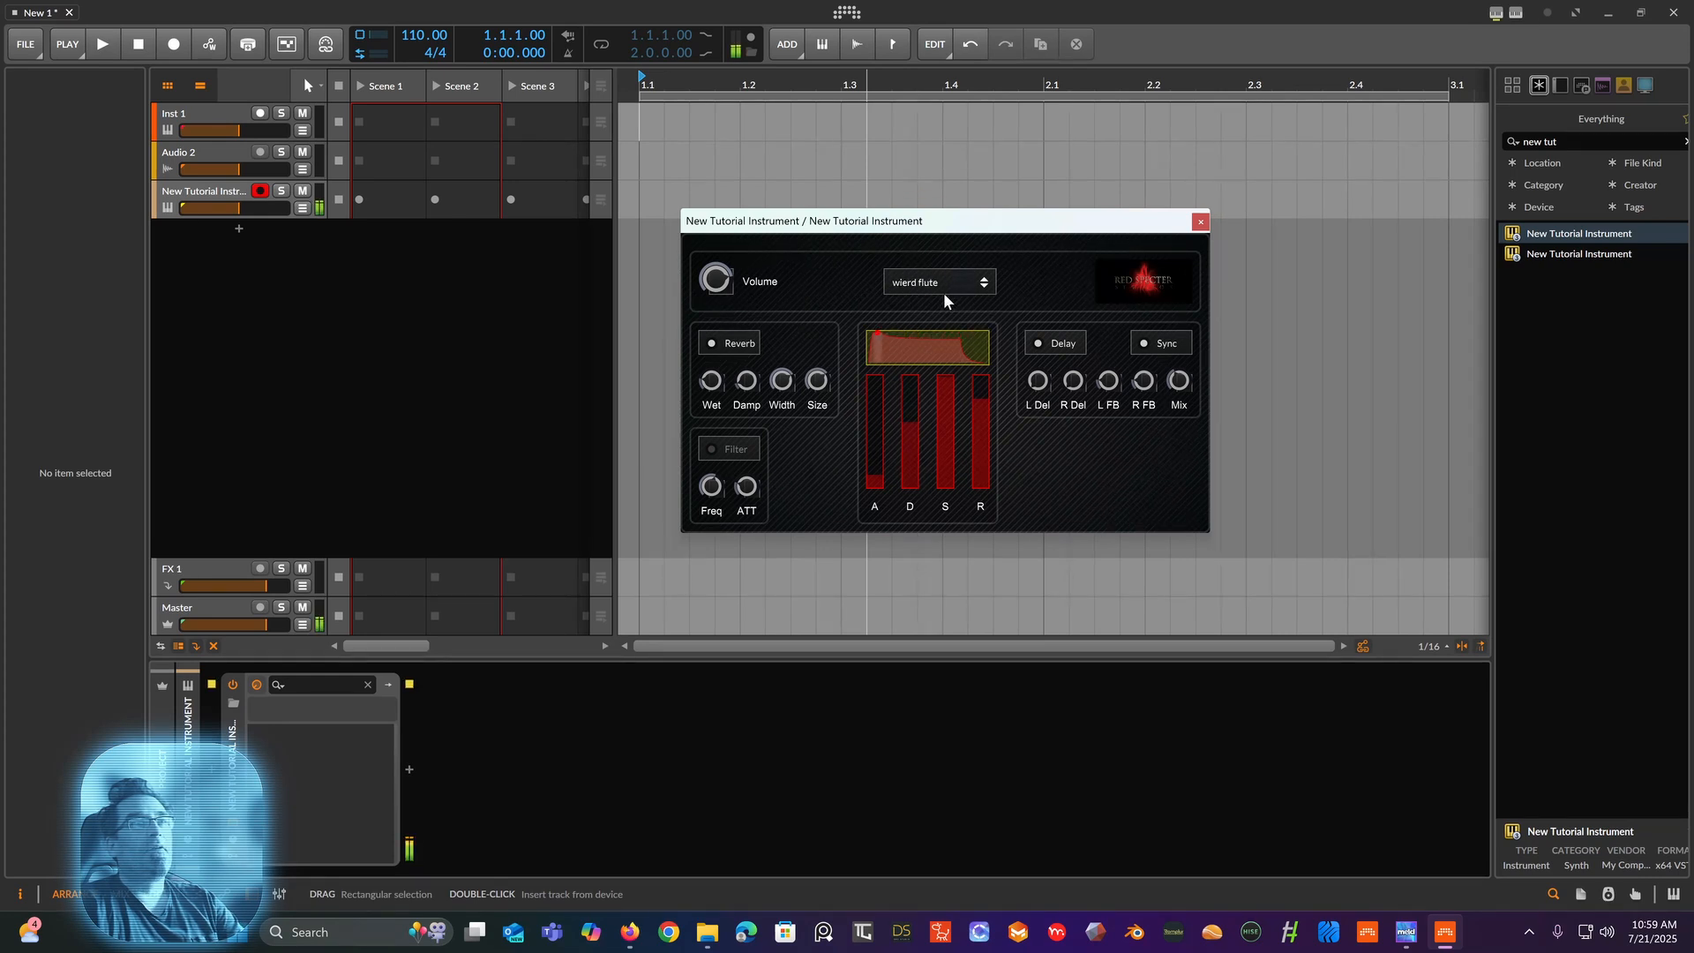
{"action": "left_click", "coordinate": [1059, 350]}
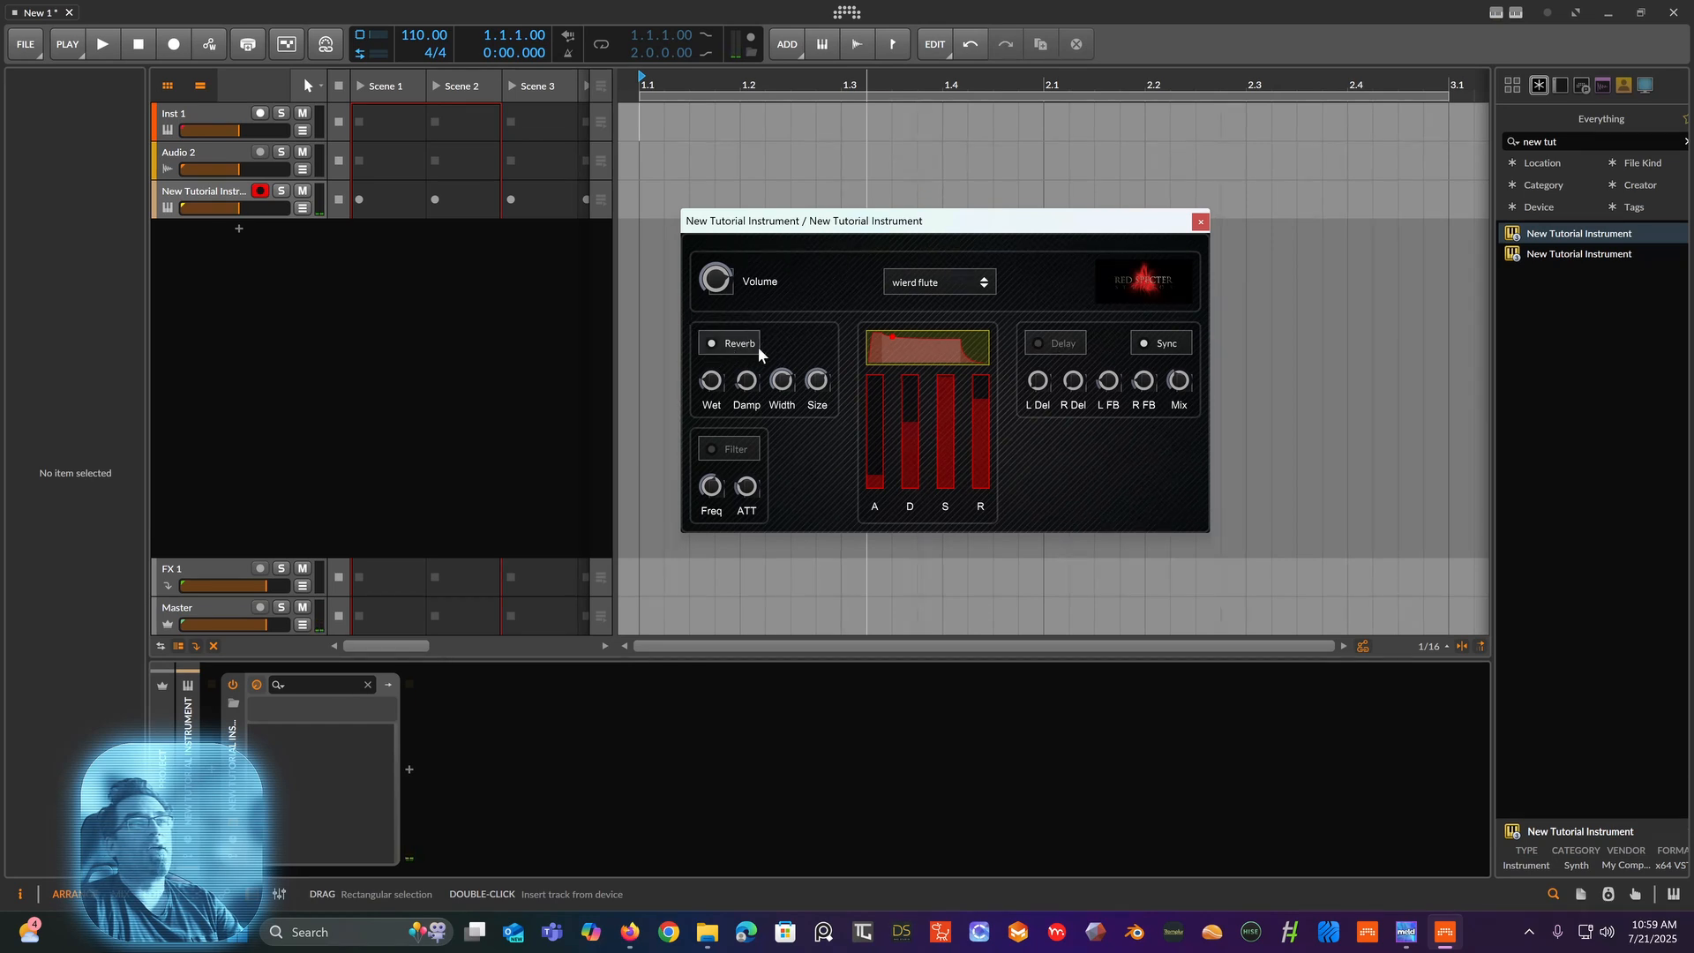
{"action": "left_click", "coordinate": [1059, 345]}
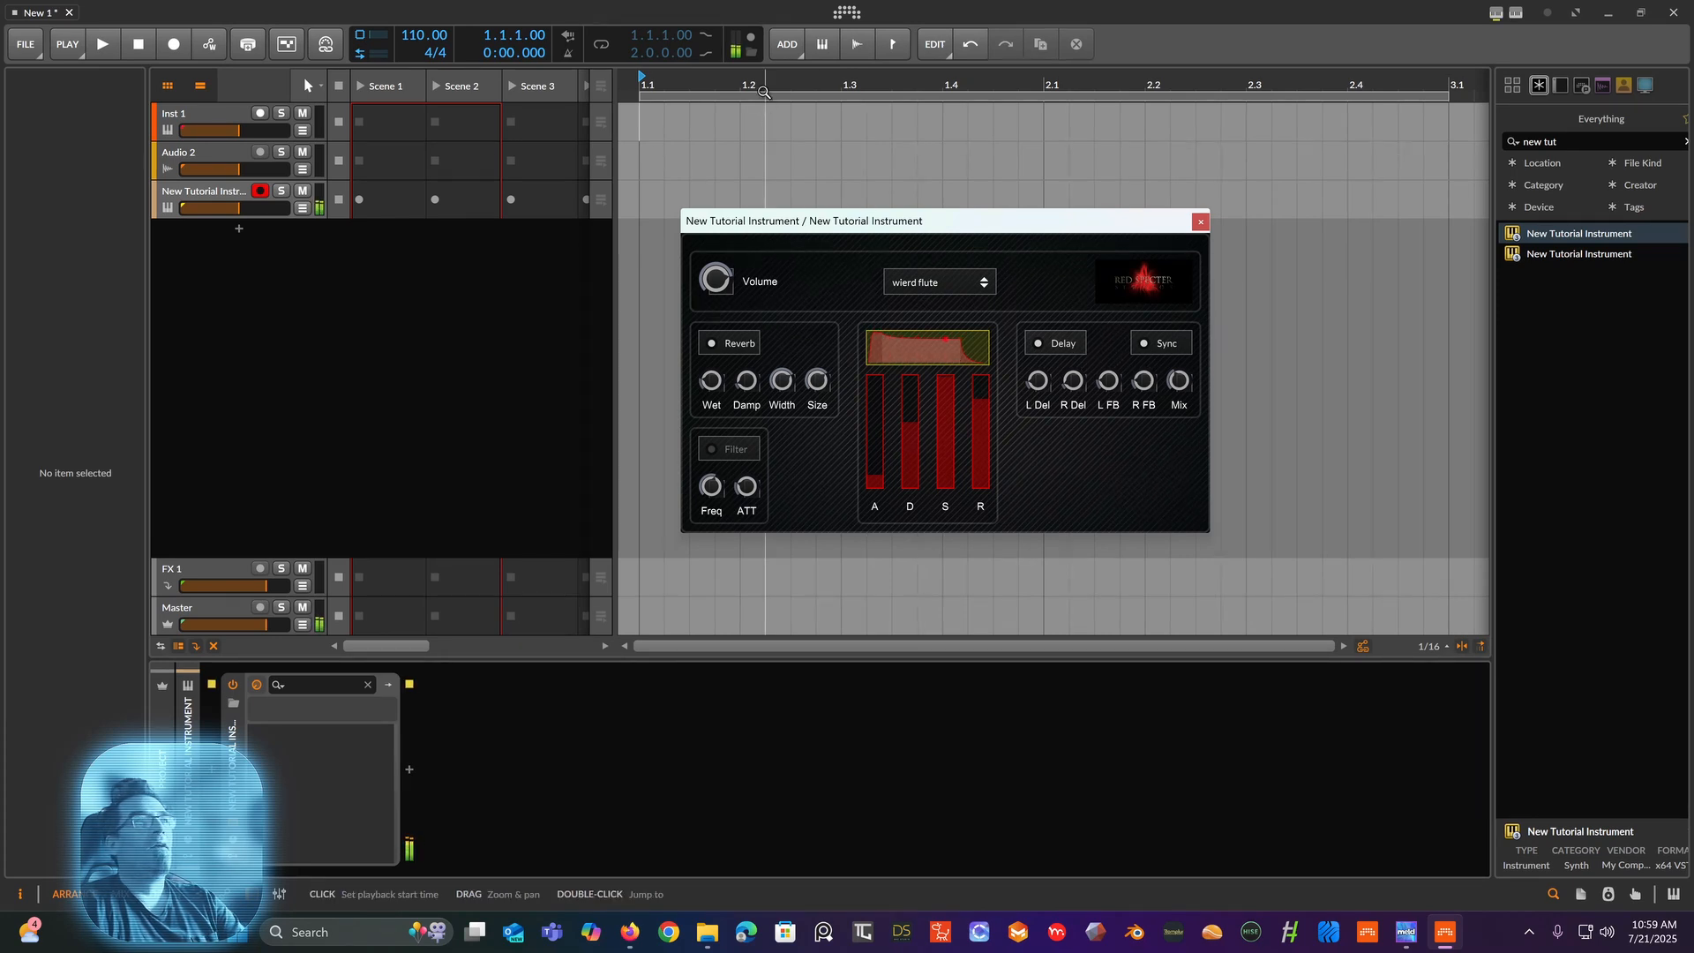
Step: Raise the project tempo to 429 BPM and switch off the instrument's delay and reverb to hear the difference
{"action": "left_click_drag", "start_coordinate": [415, 45], "coordinate": [415, 22]}
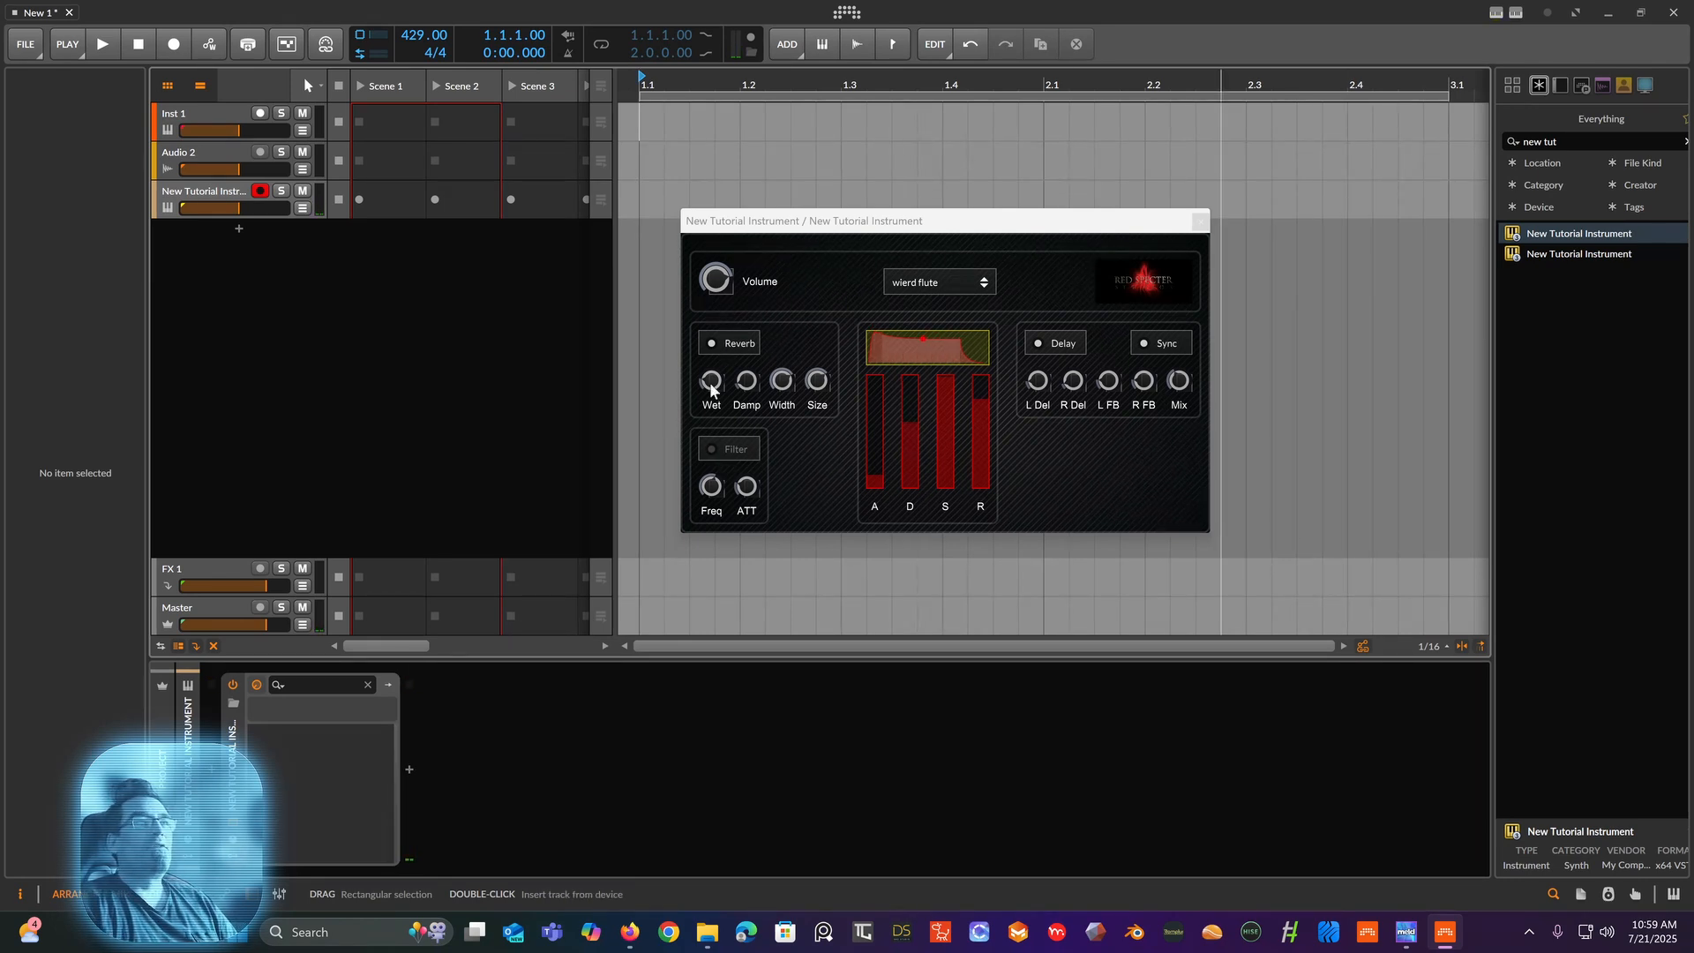
{"action": "left_click", "coordinate": [736, 342]}
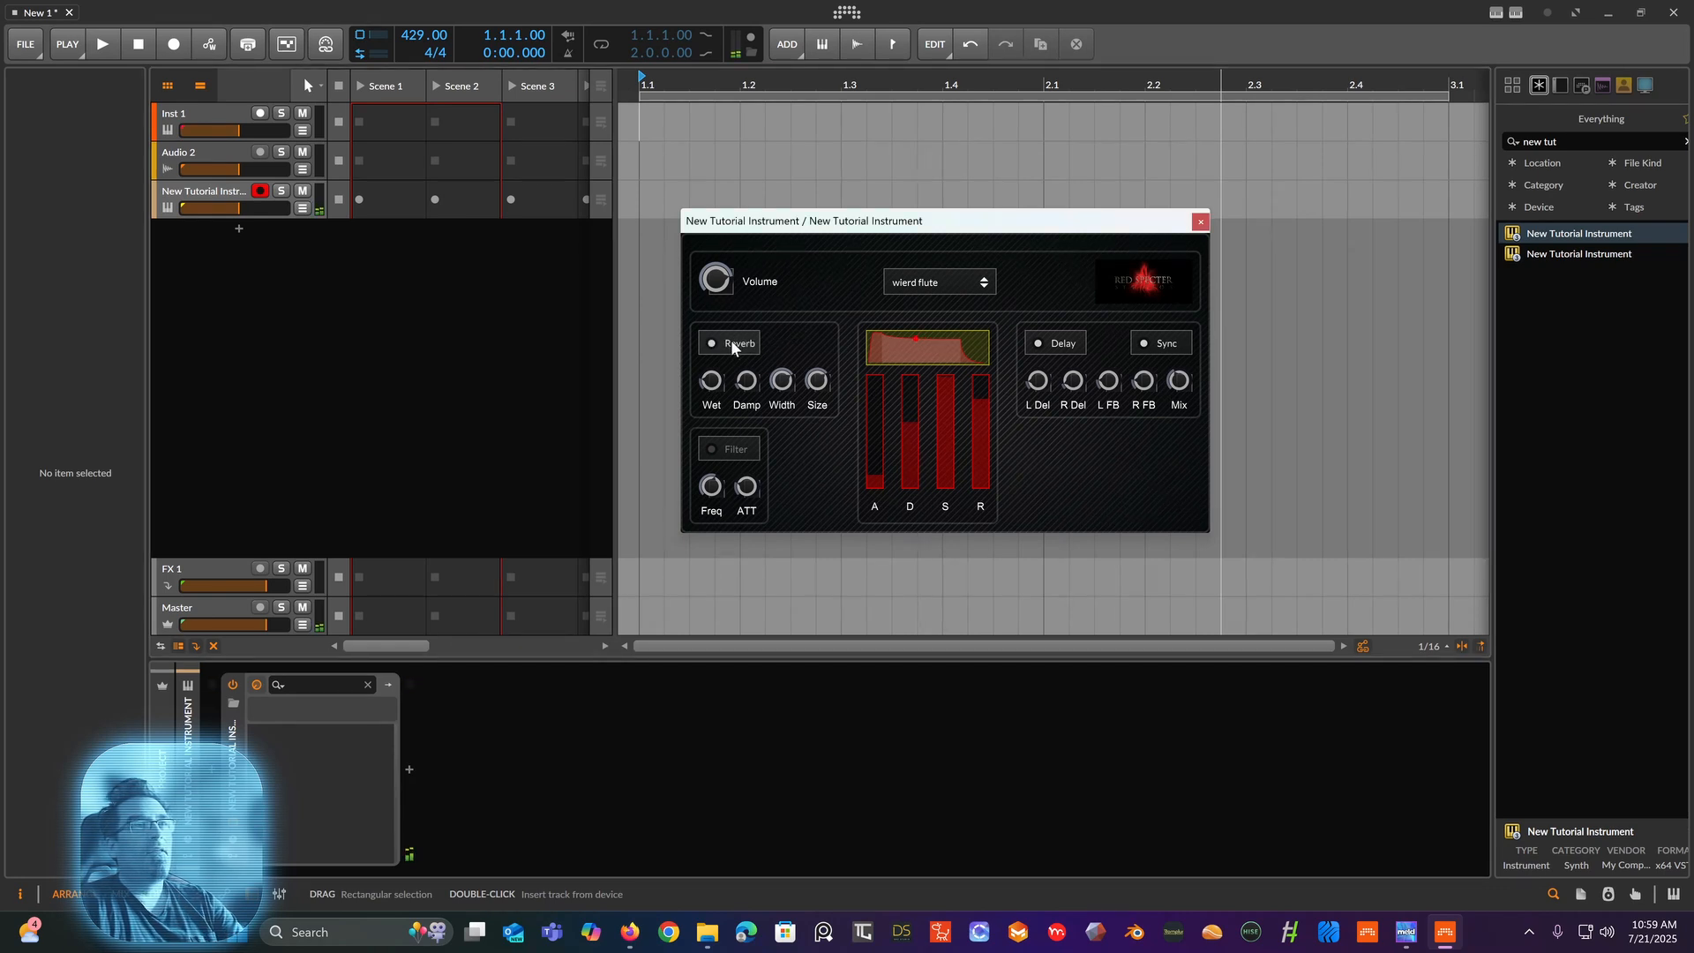
{"action": "left_click", "coordinate": [1056, 343]}
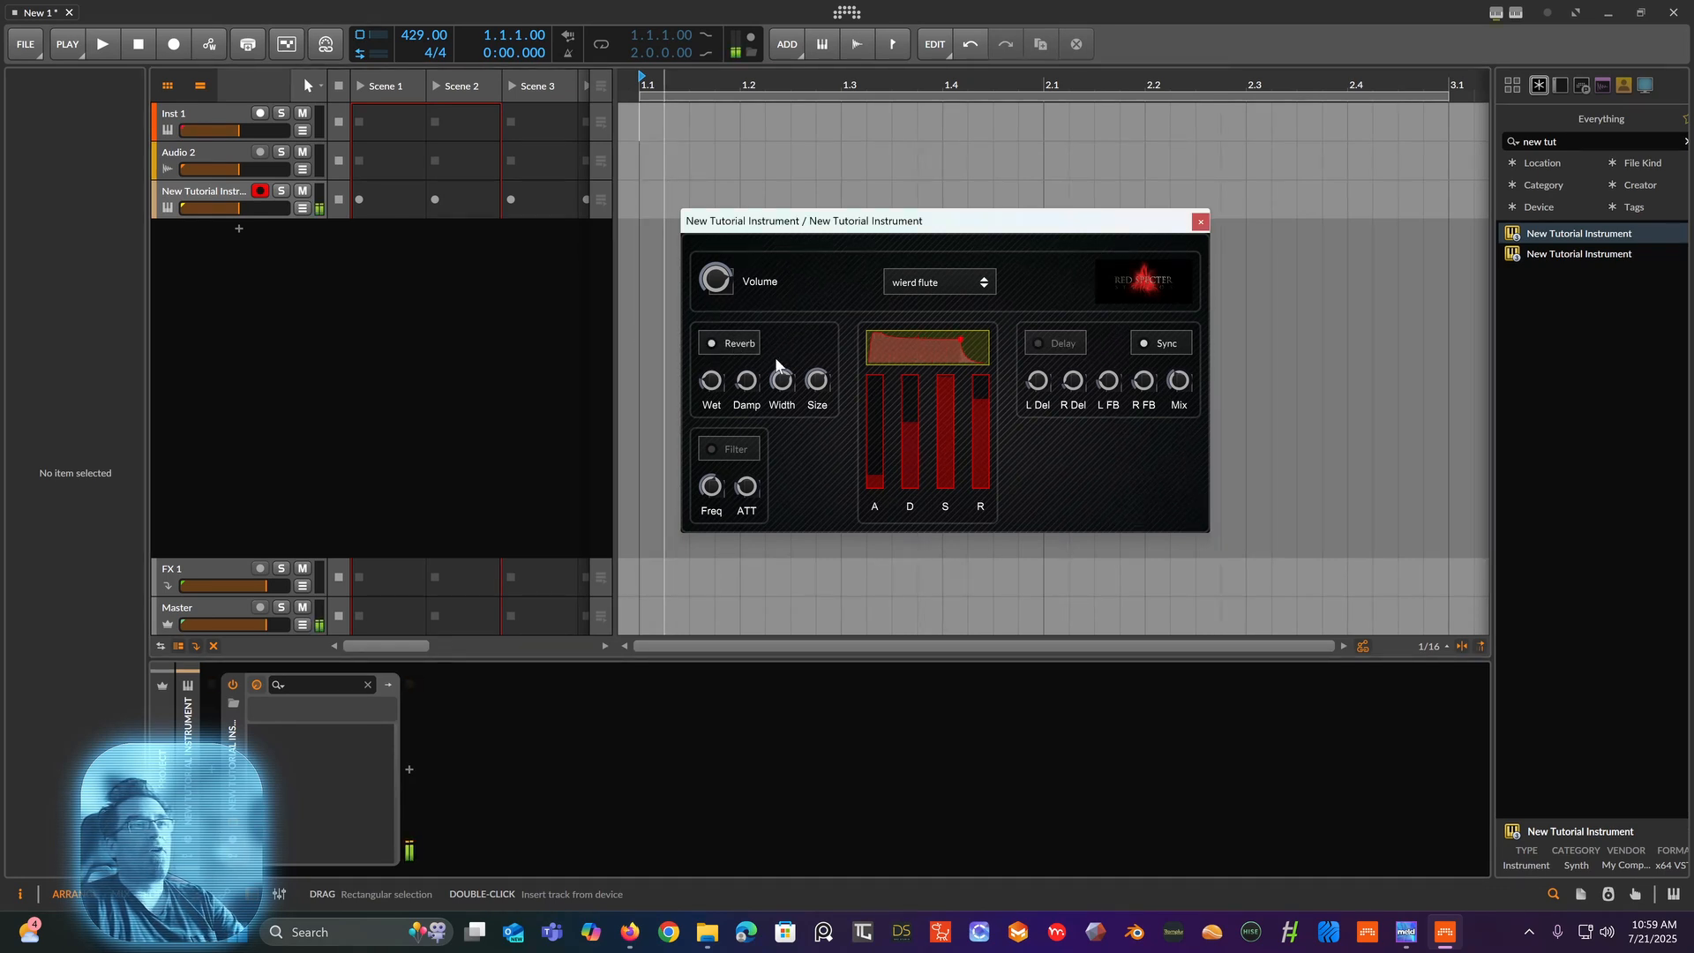
{"action": "left_click", "coordinate": [738, 344]}
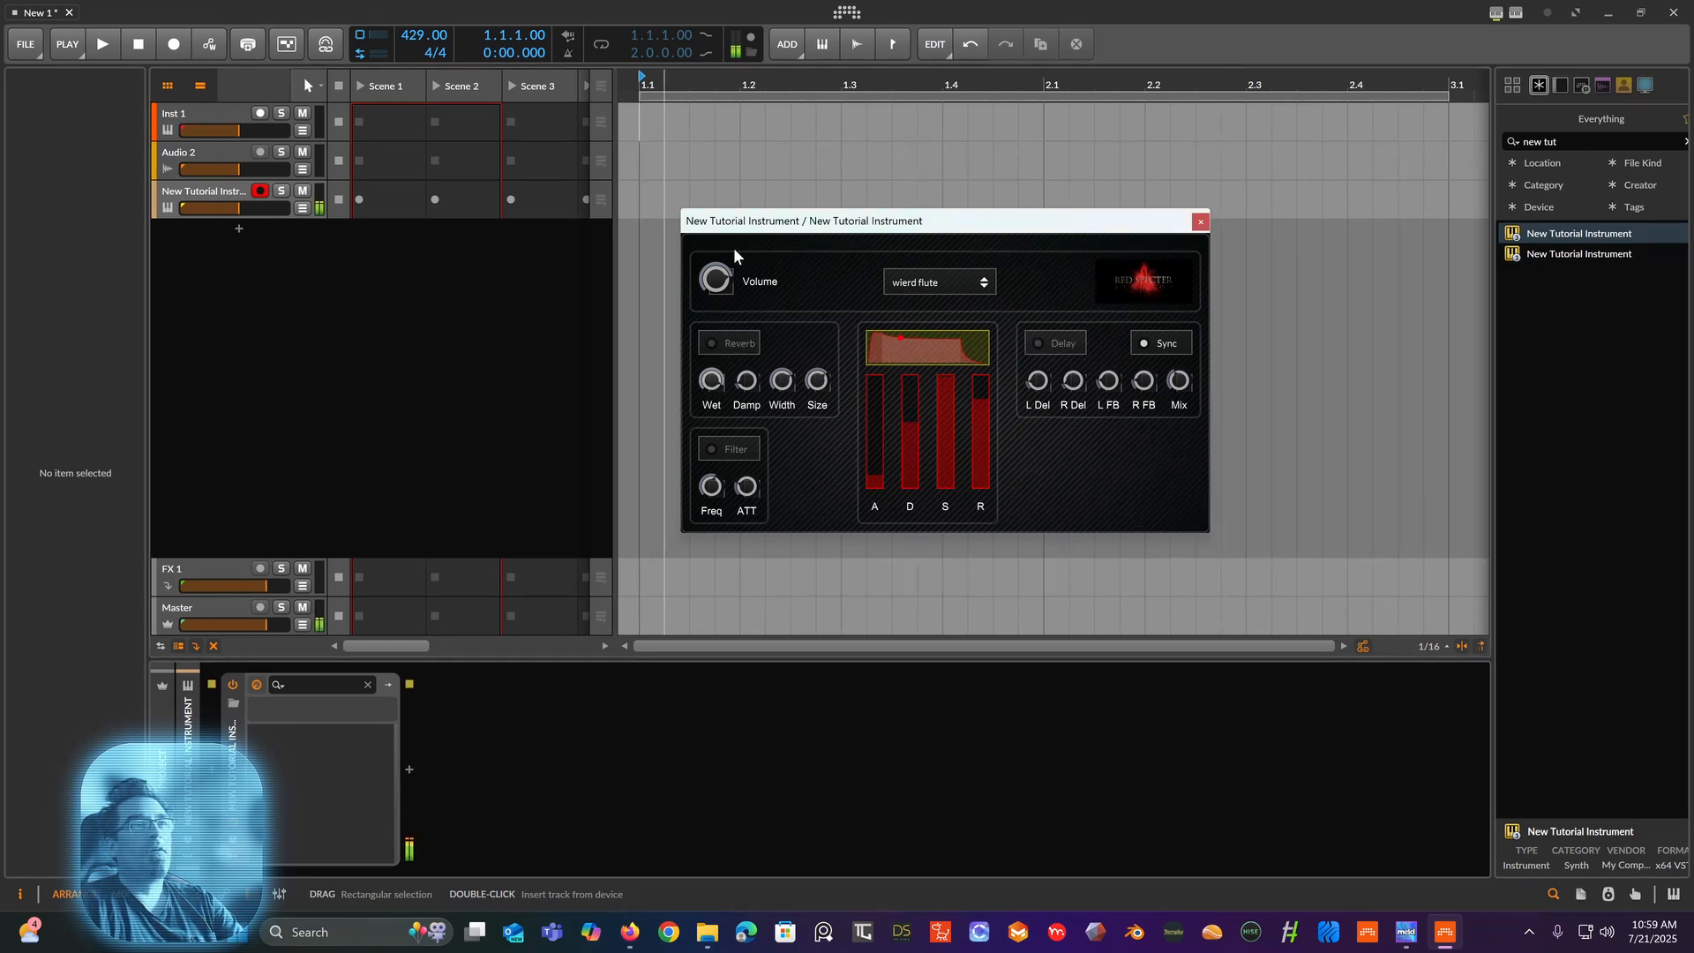
Step: Enable the instrument's filter and toggle the reverb to compare the sound, leaving the reverb on
{"action": "left_click", "coordinate": [715, 349]}
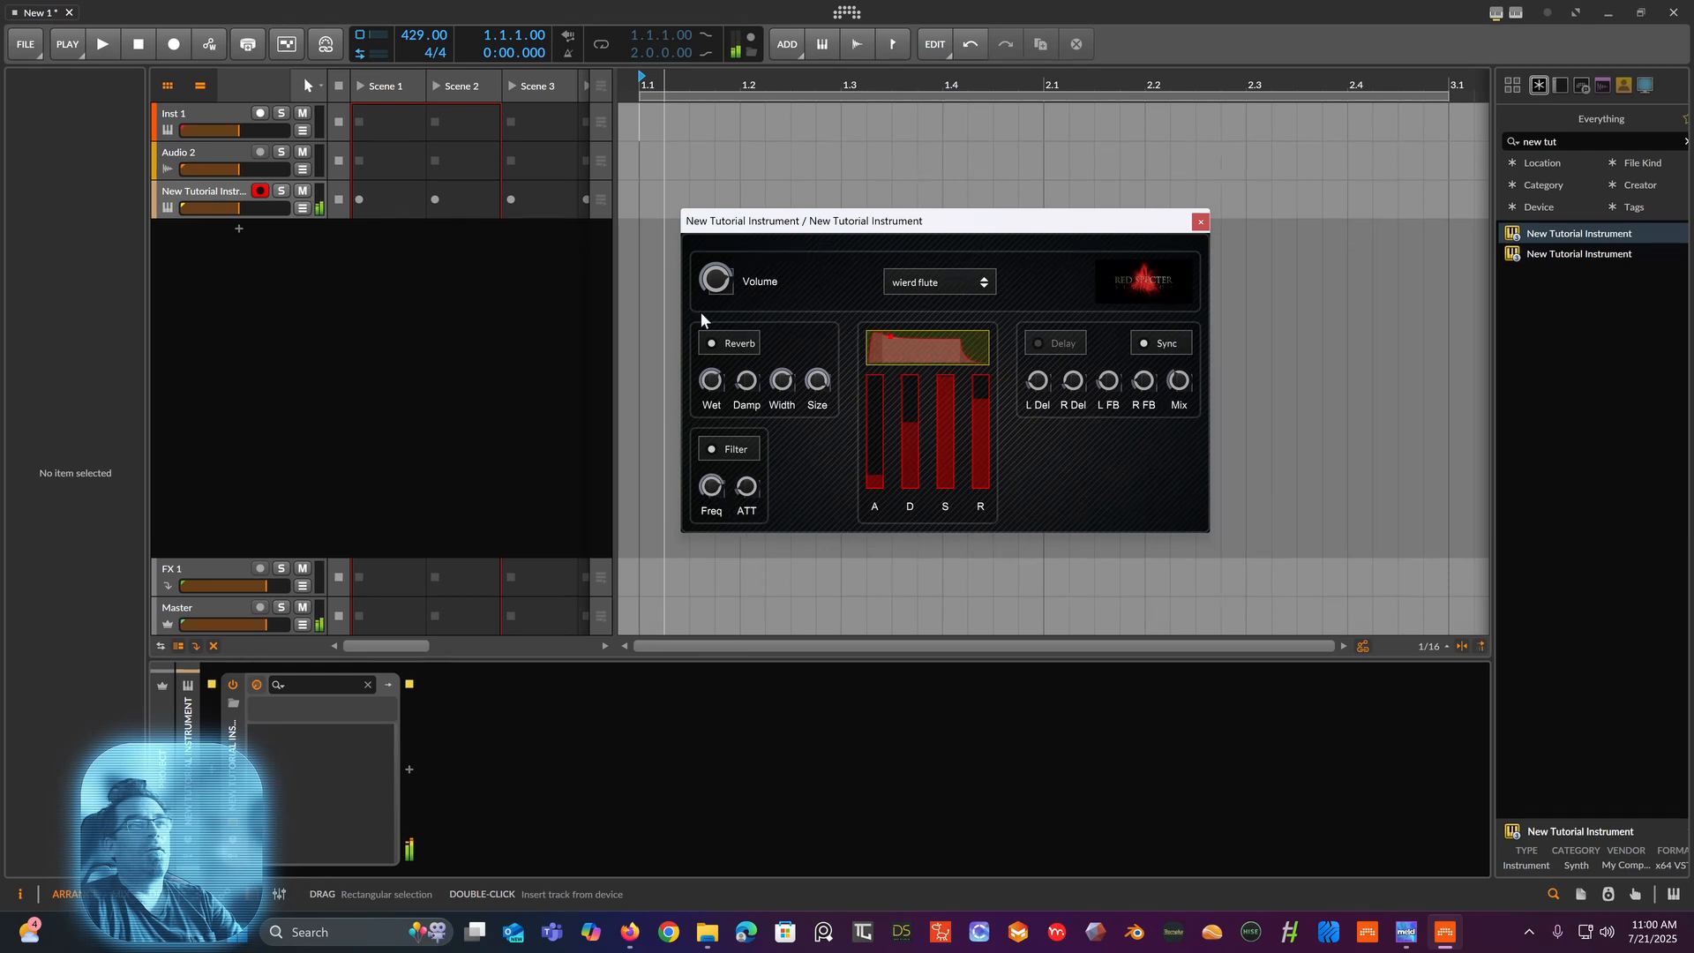
{"action": "left_click", "coordinate": [711, 343]}
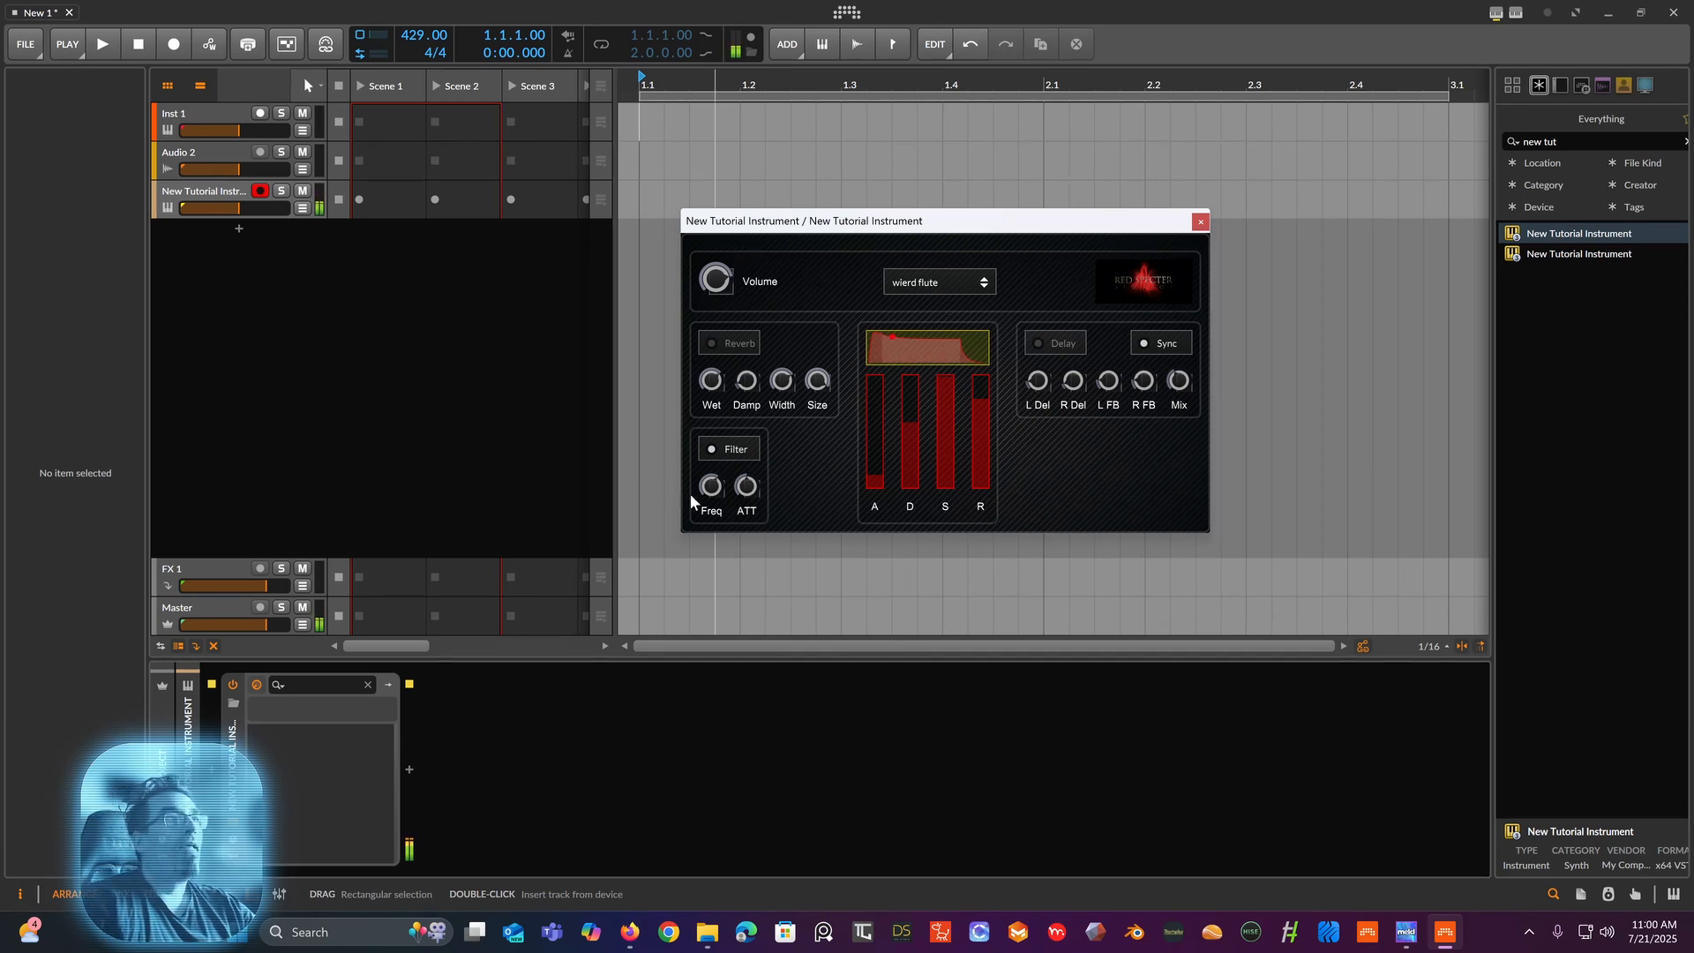
{"action": "left_click", "coordinate": [721, 344]}
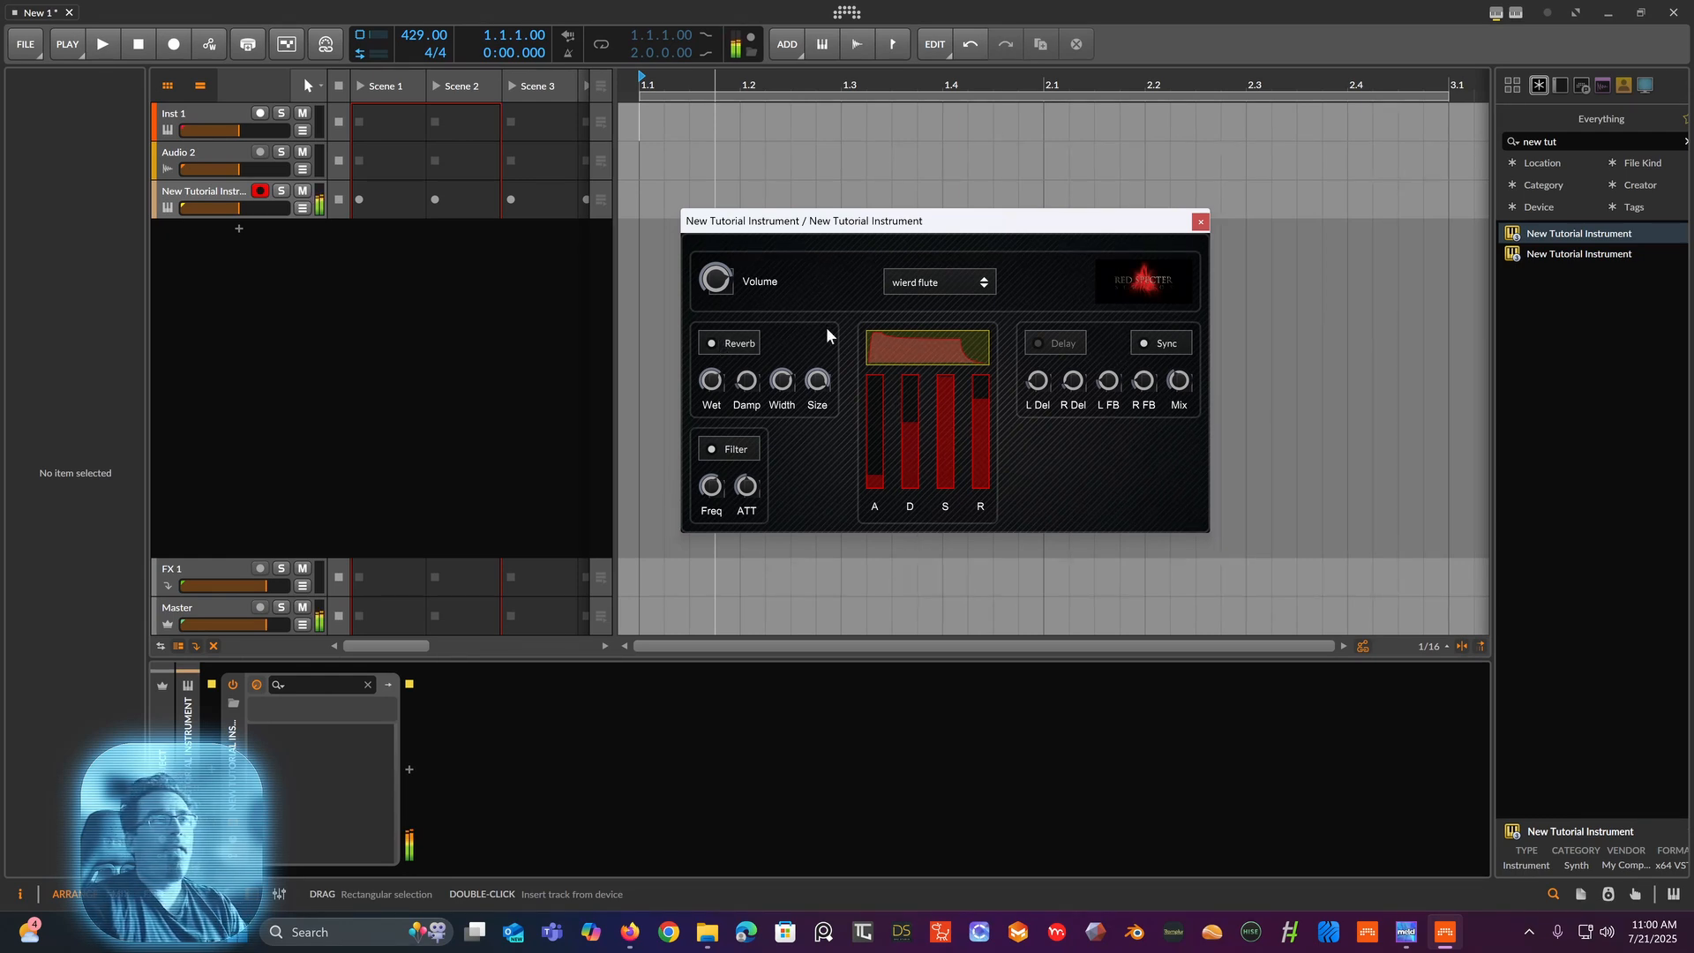
Step: Switch the instrument's delay back on and lower the project tempo to 371 BPM to test the delay sync
{"action": "left_click", "coordinate": [1065, 345]}
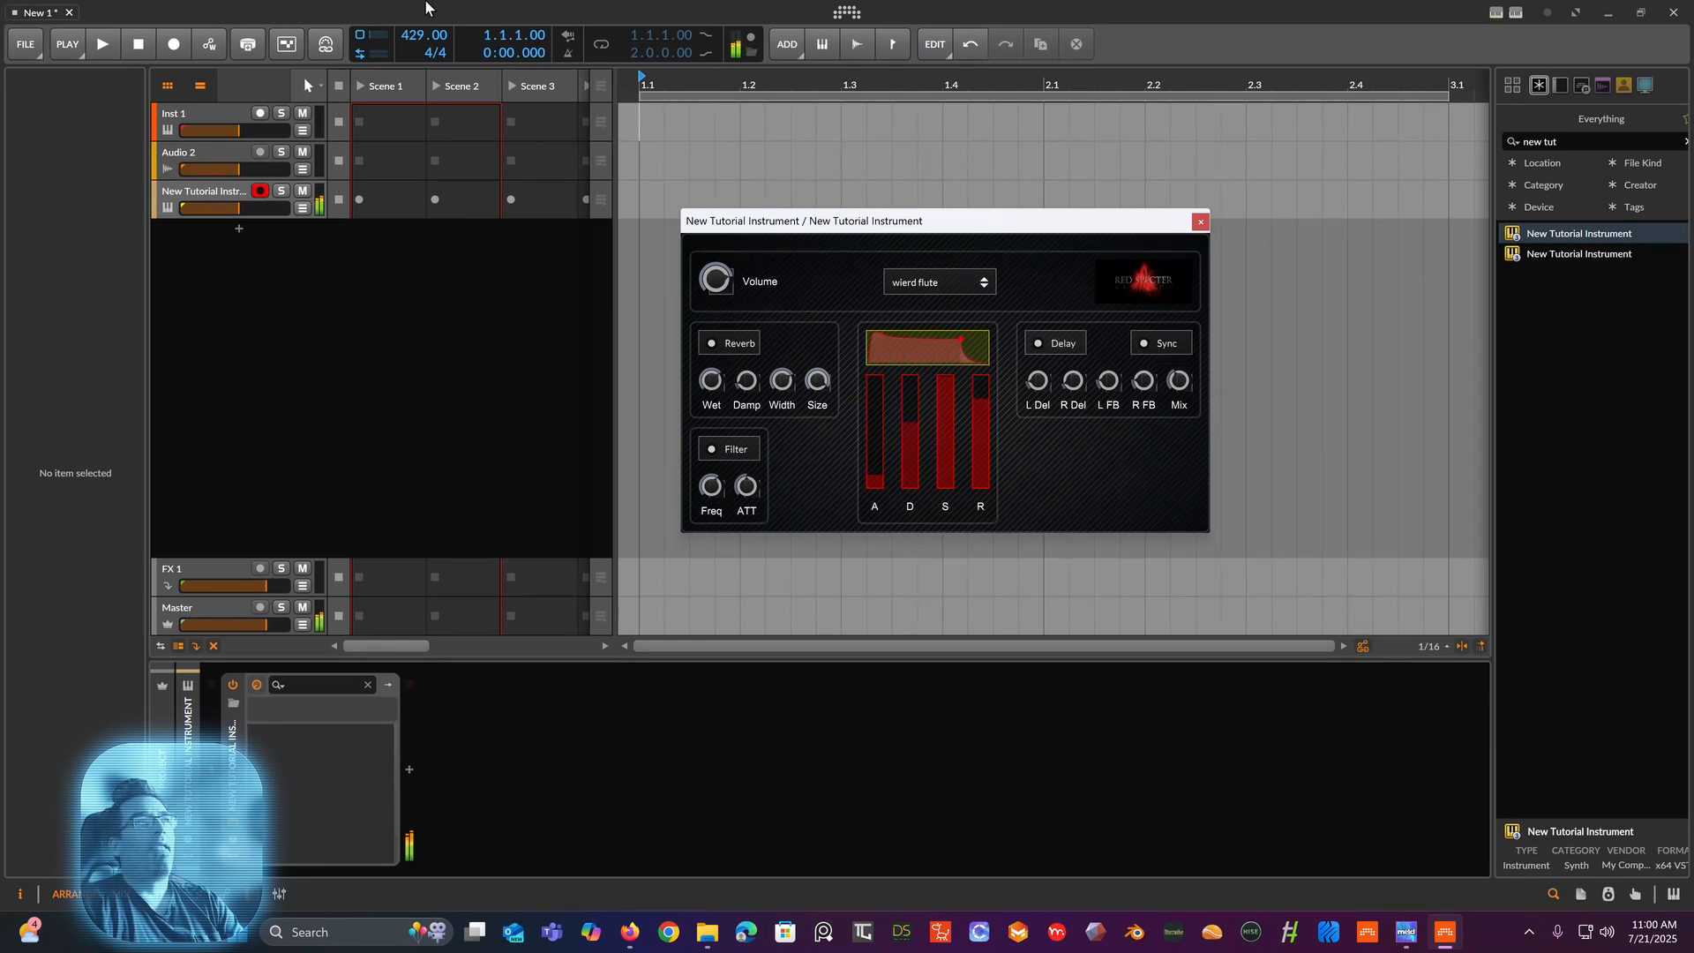
{"action": "left_click_drag", "start_coordinate": [424, 34], "coordinate": [425, 59]}
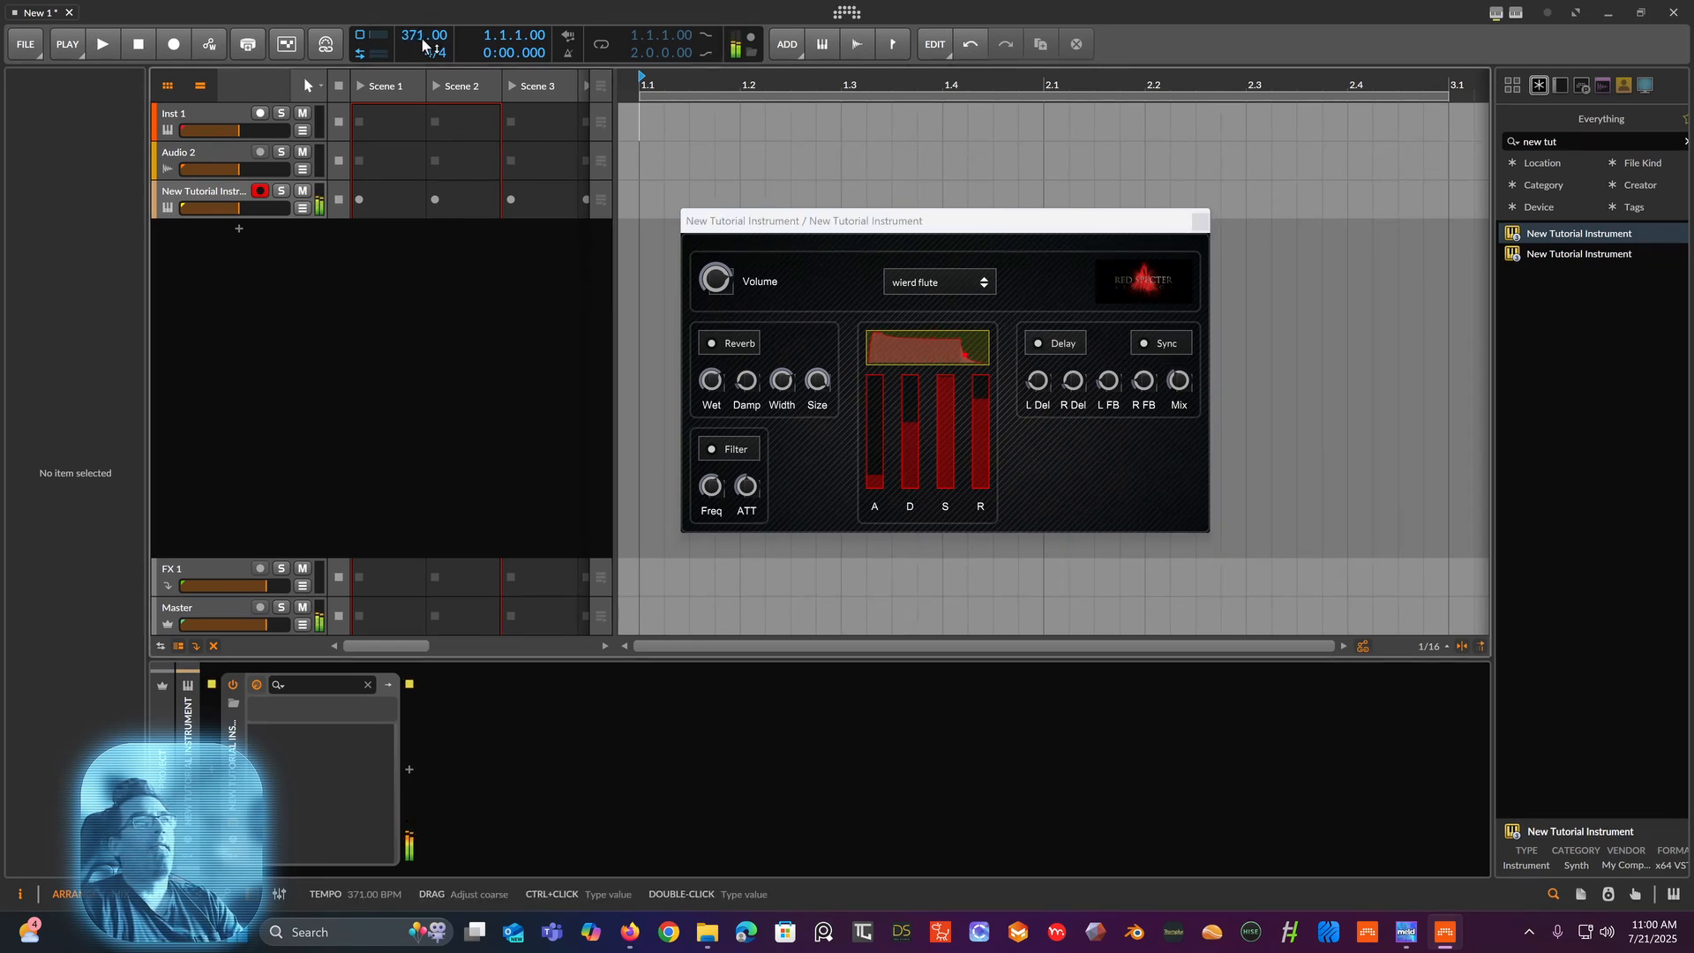